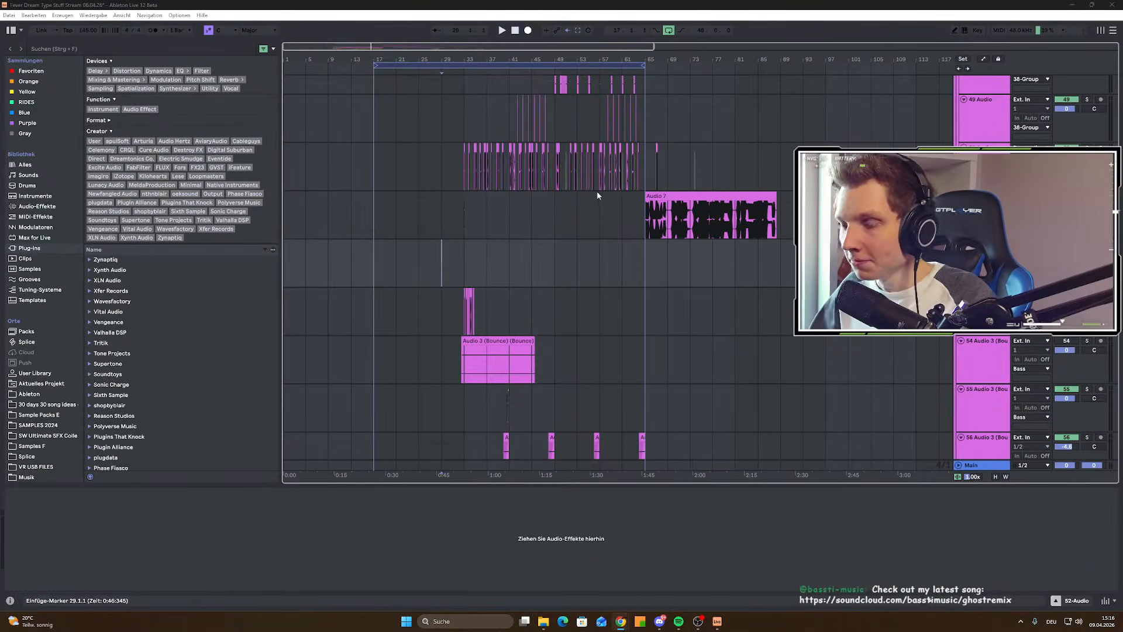
Step: Switch Live to full screen and select bars 17 to 64 on the third track
scroll(525, 198, up, 3)
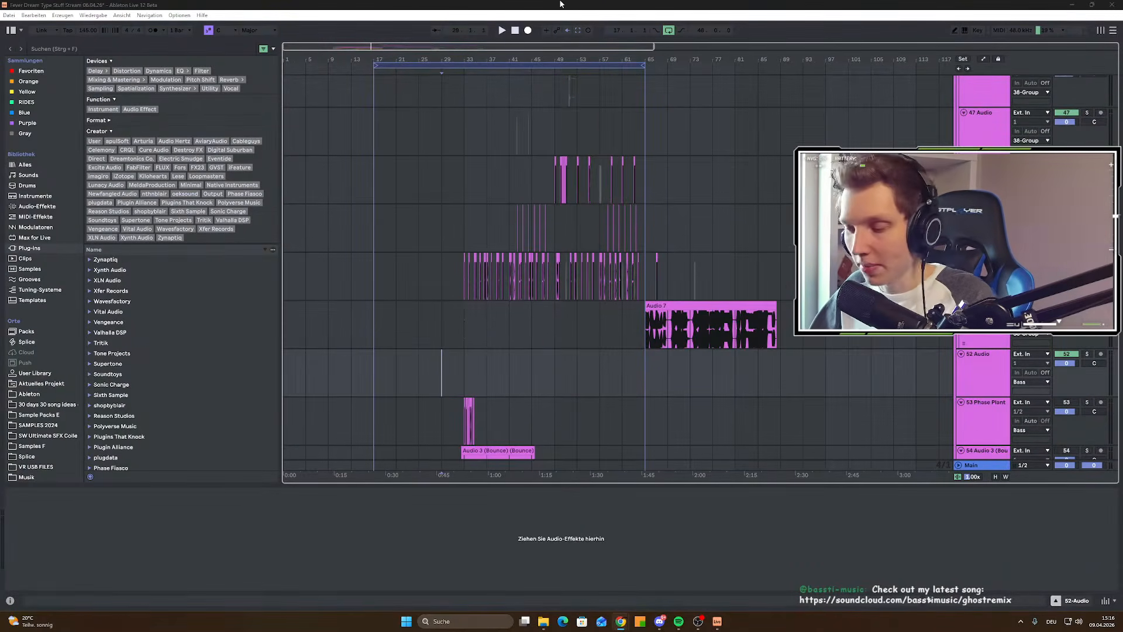
key(ctrl+shift+f)
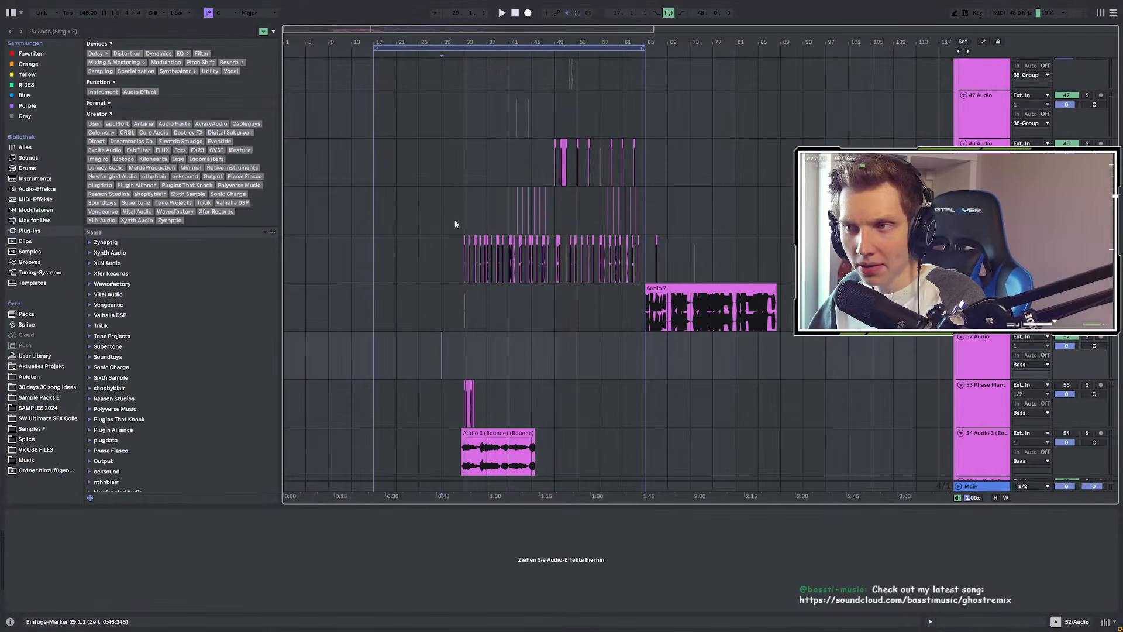
scroll(458, 233, down, 2)
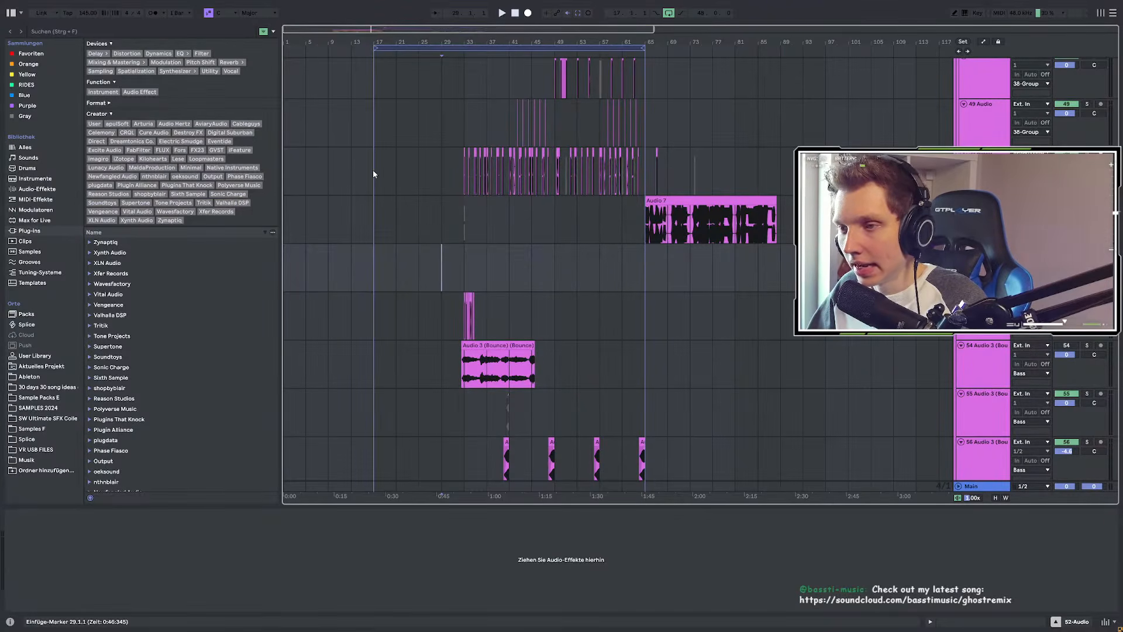
drag(373, 169, 644, 186)
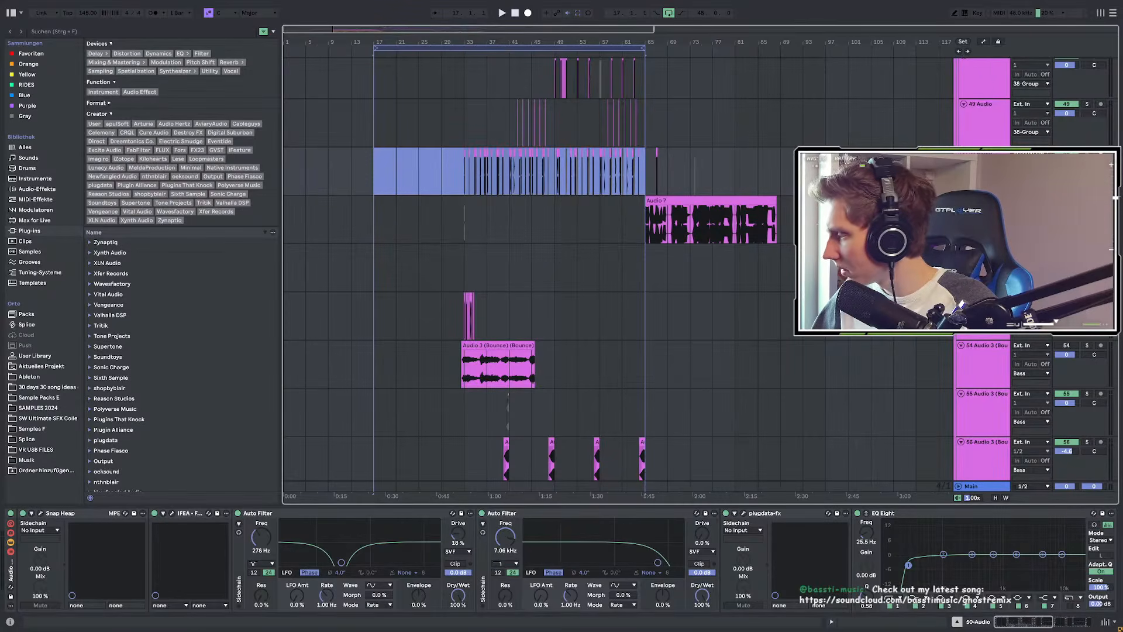
Step: Start playback of the arrangement from bar 17
scroll(519, 241, up, 3)
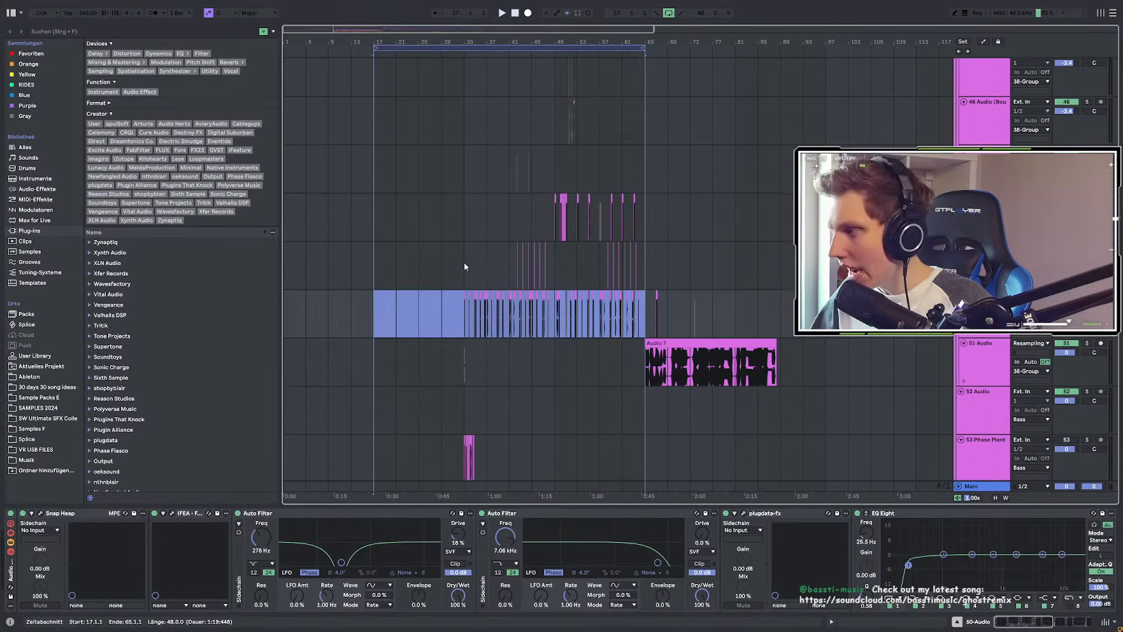
scroll(374, 316, up, 2)
click(373, 303)
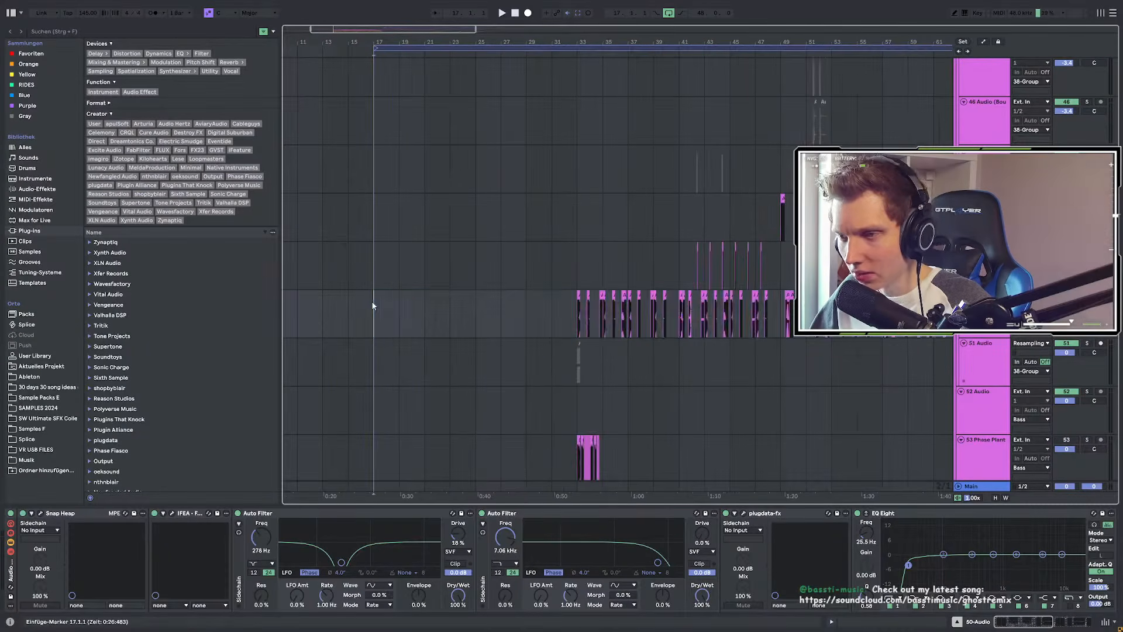
scroll(386, 289, down, 4)
key(space)
scroll(390, 285, down, 5)
scroll(390, 287, down, 5)
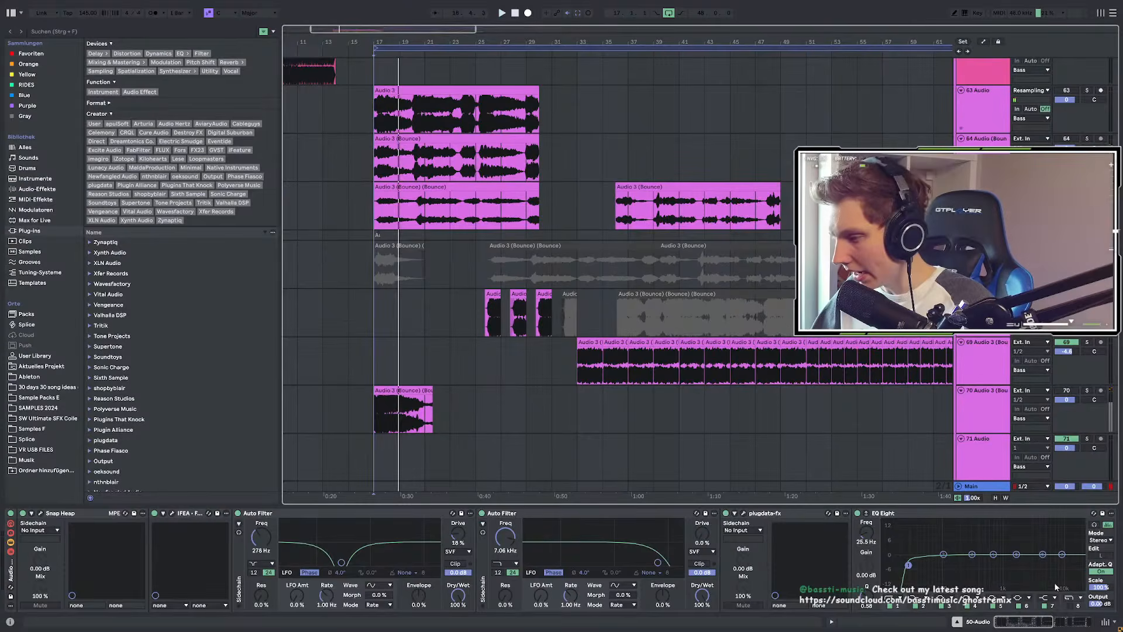
Step: Leave full screen, dismiss the system media controls, restart playback and return to full screen
key(F11)
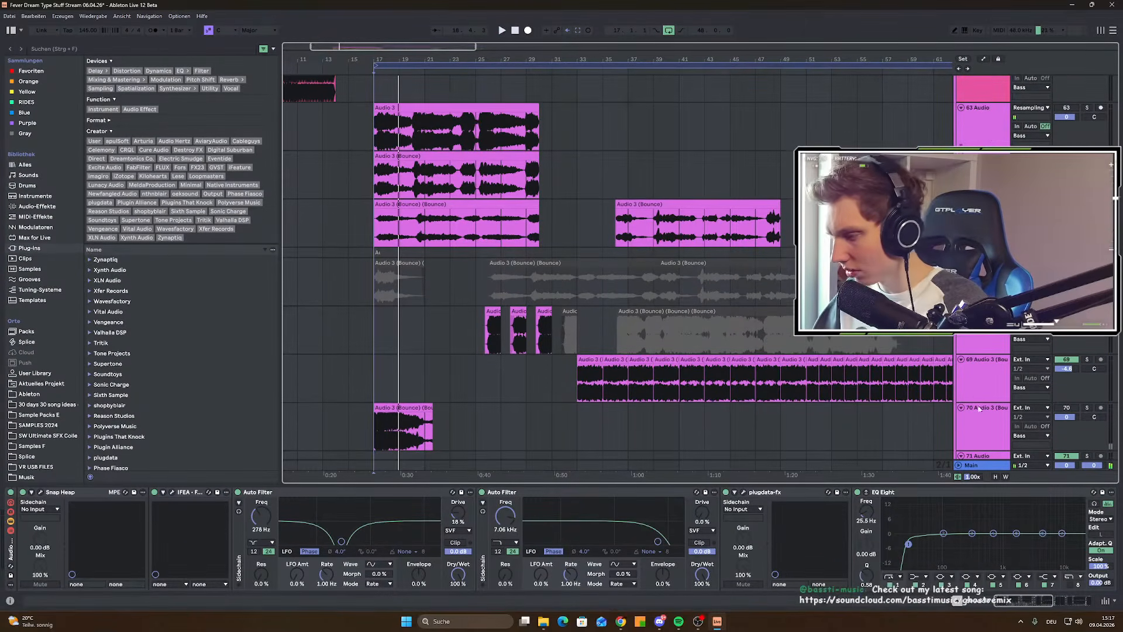
click(1073, 621)
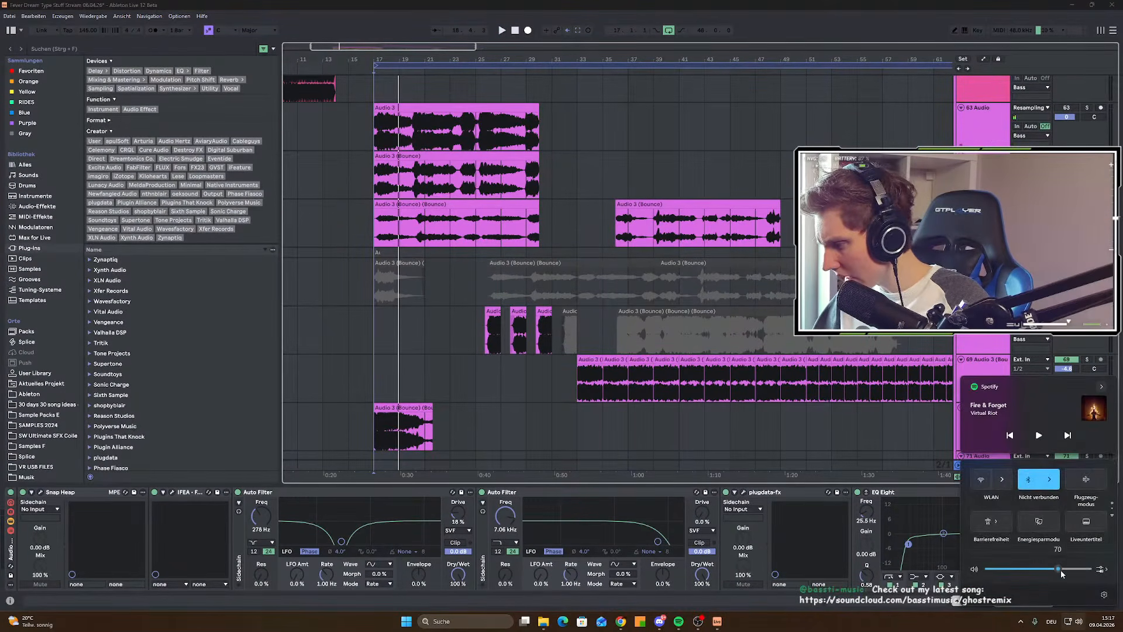
click(692, 4)
key(space)
key(space)
key(space)
key(F11)
Step: Set the start point at bar 25, then select the DSGNImpt and 124 BPM_Pru Urebu breakdown clips
scroll(391, 281, down, 5)
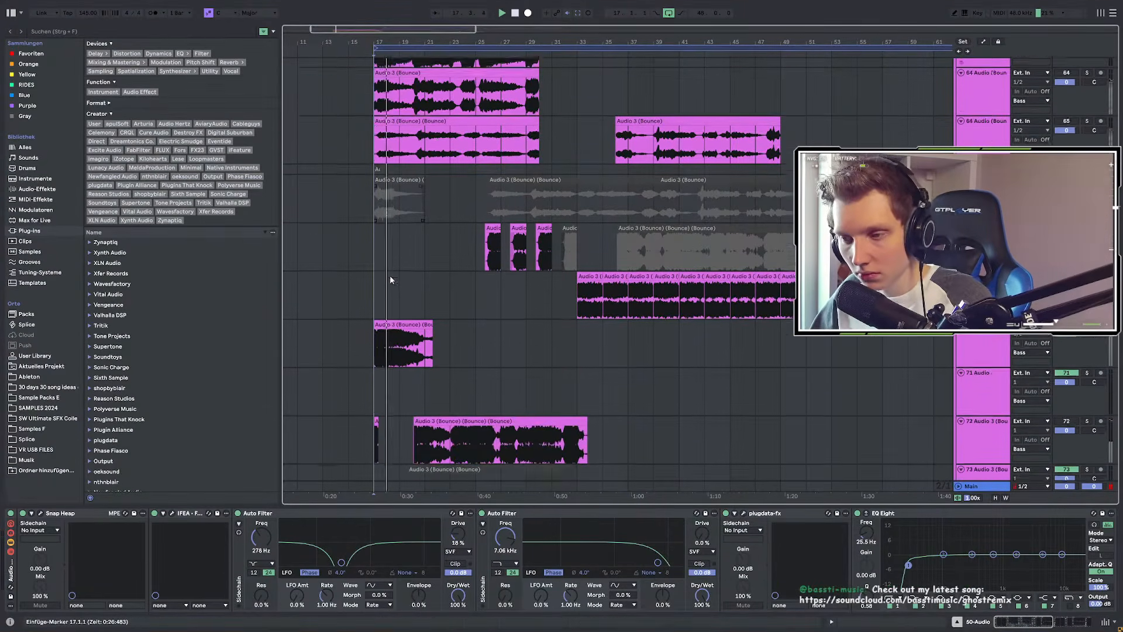
scroll(391, 280, down, 4)
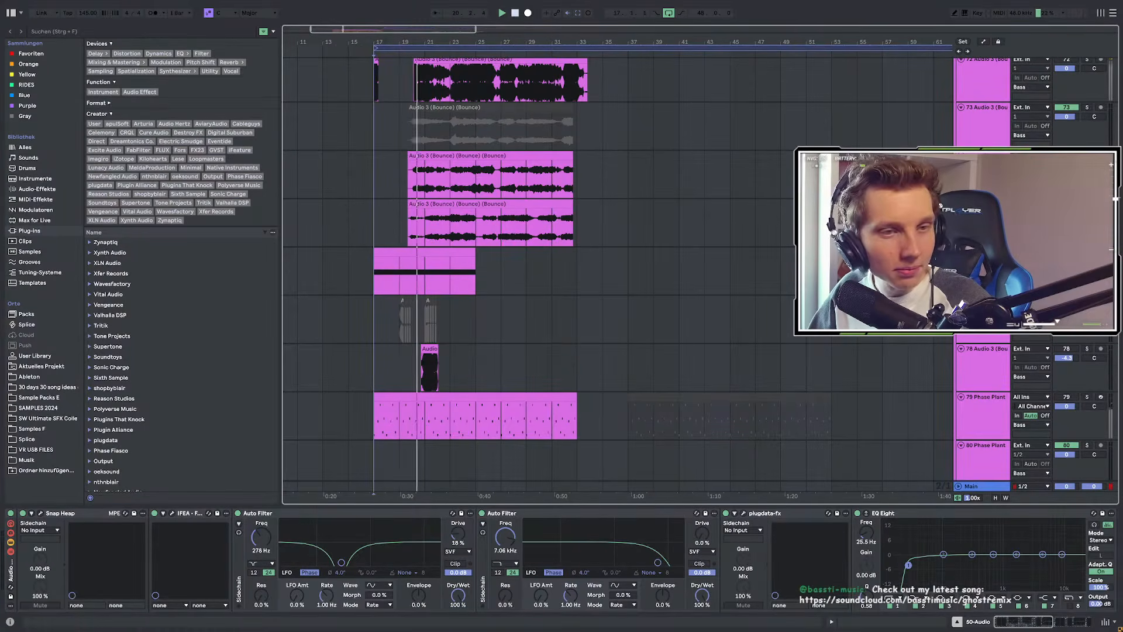
scroll(403, 273, down, 6)
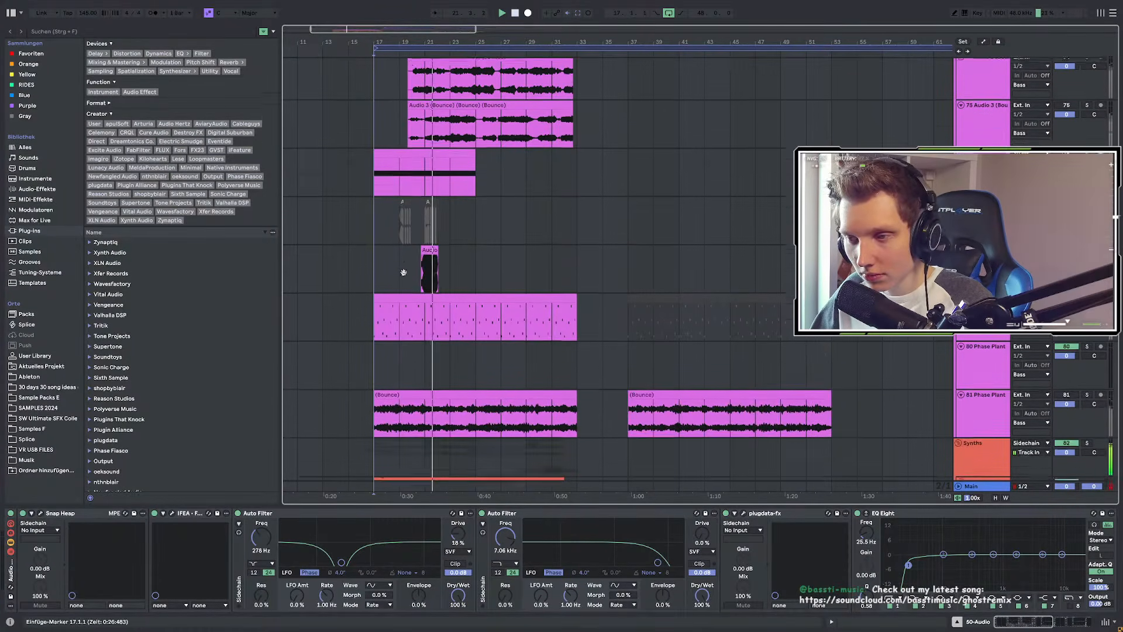
scroll(405, 275, down, 4)
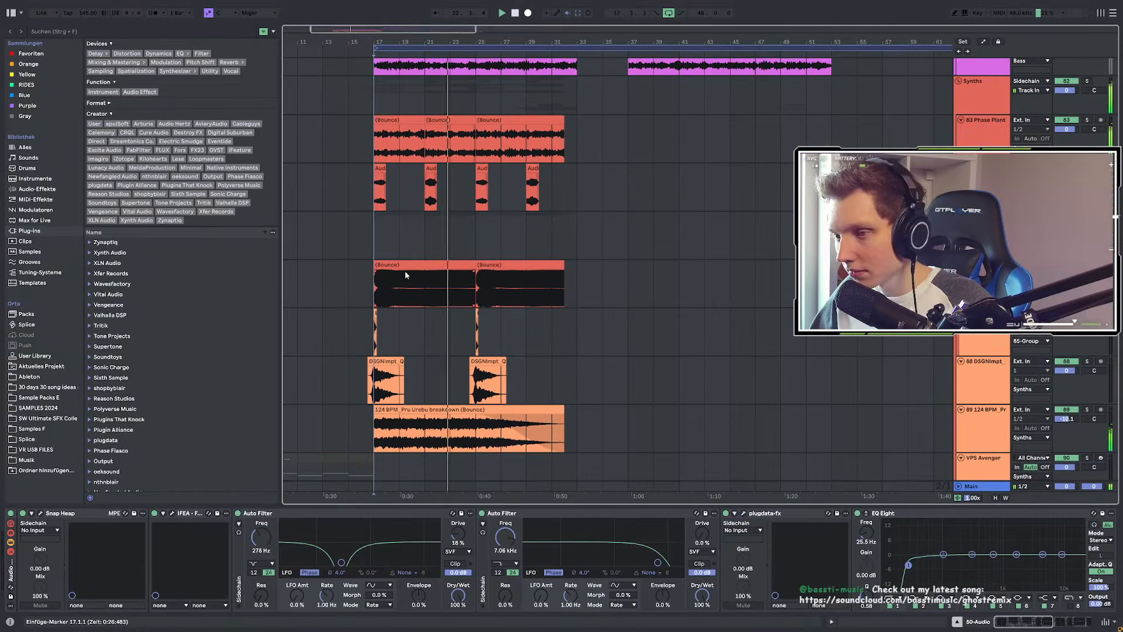
scroll(405, 275, up, 2)
scroll(405, 271, down, 3)
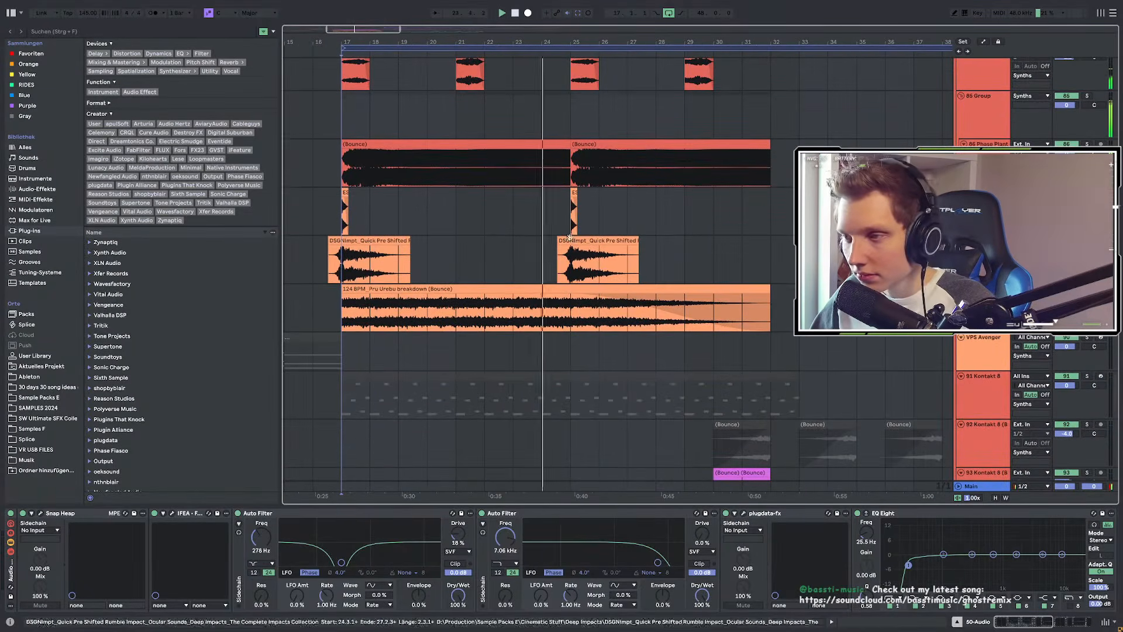
click(570, 237)
click(572, 241)
click(582, 289)
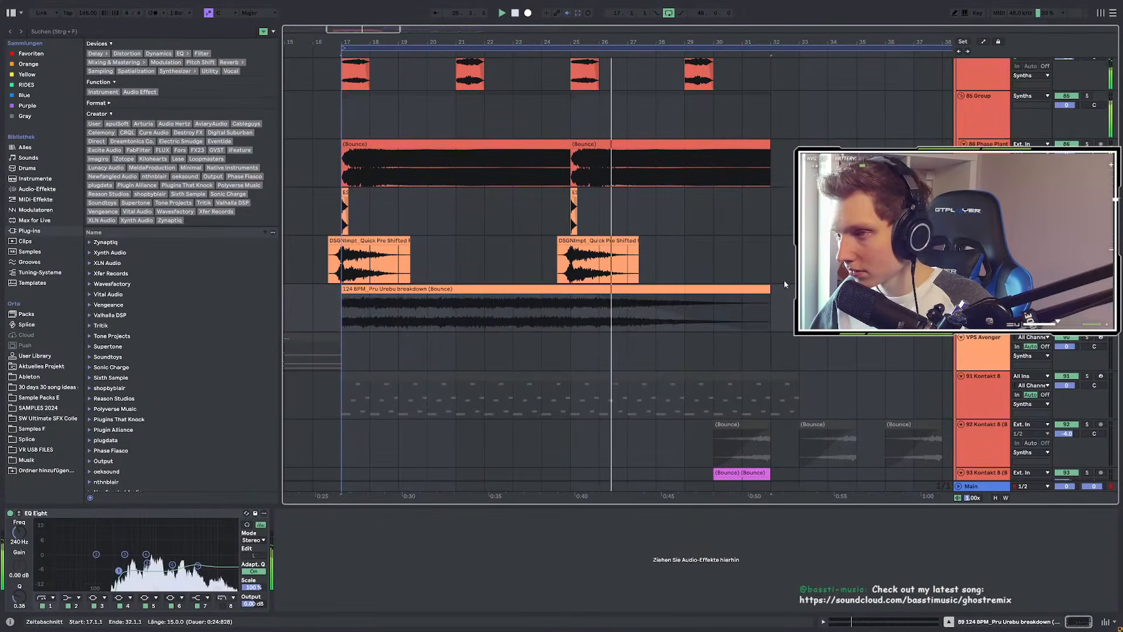
Step: Scroll down to the yellow sample tracks and select the pink Vocals 735712 Mixed_Vocals_2 clip
scroll(772, 280, up, 2)
scroll(760, 310, down, 2)
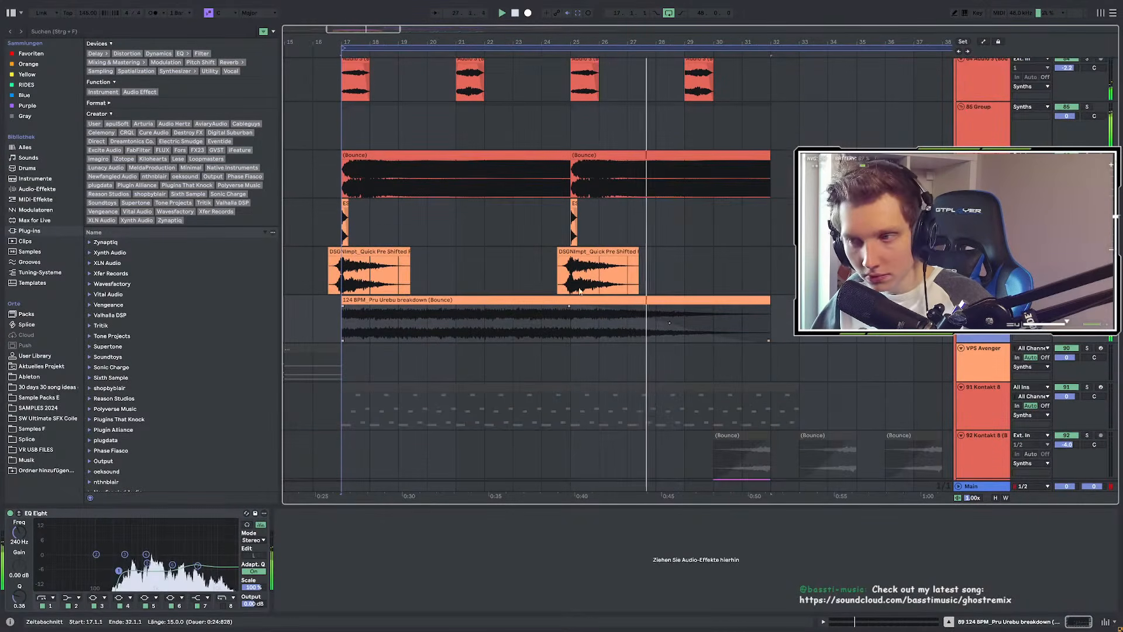
scroll(558, 295, up, 8)
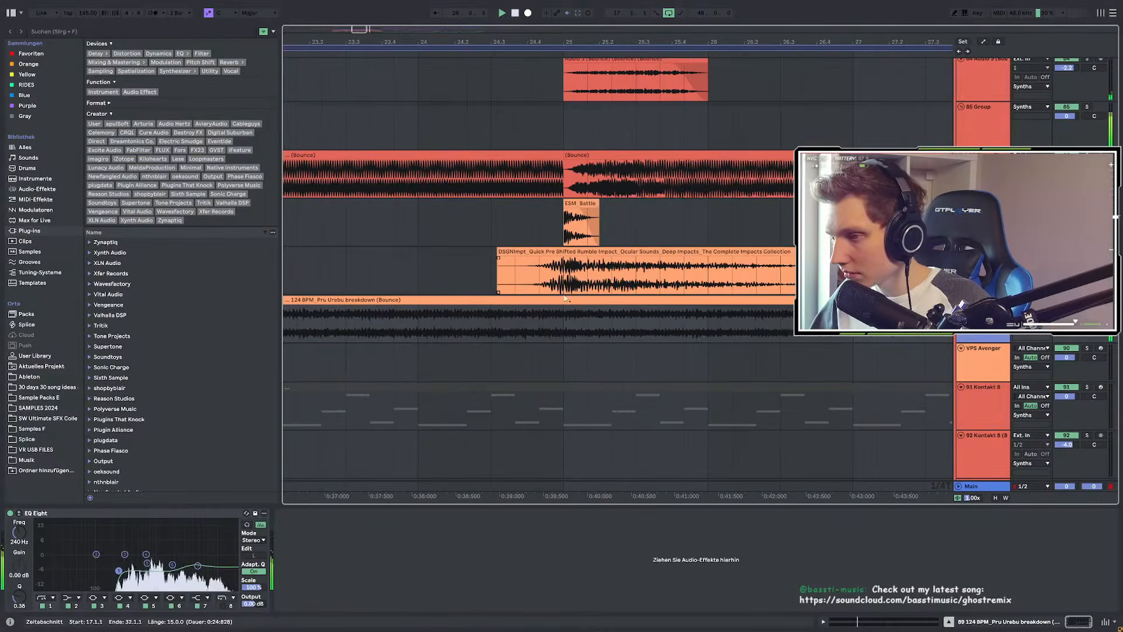
scroll(557, 297, down, 10)
scroll(479, 299, up, 4)
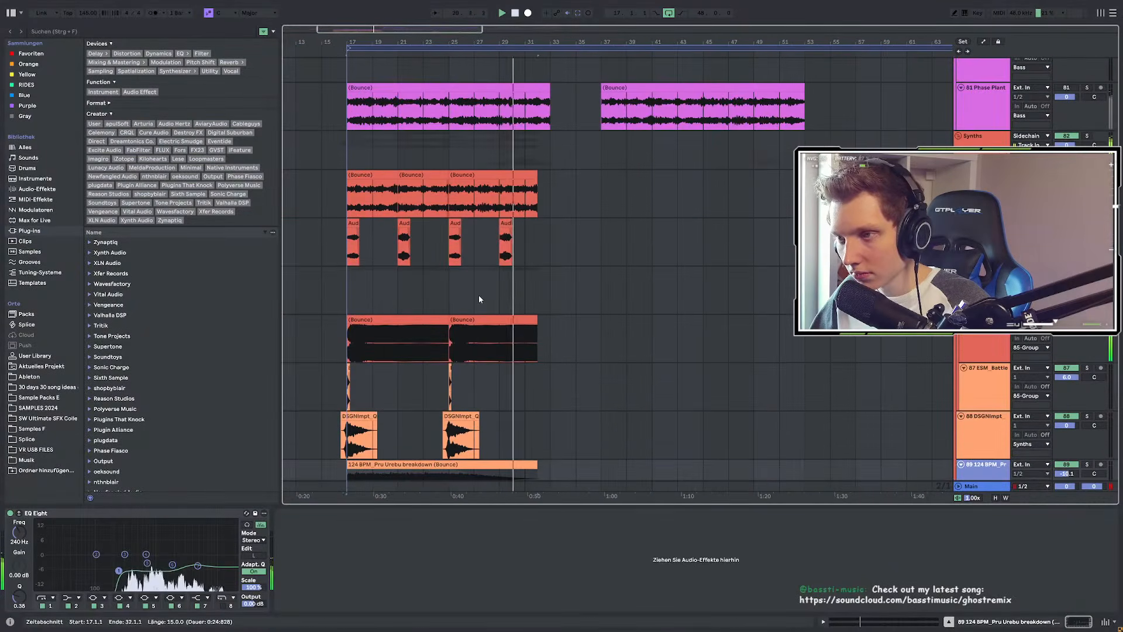
scroll(590, 303, down, 9)
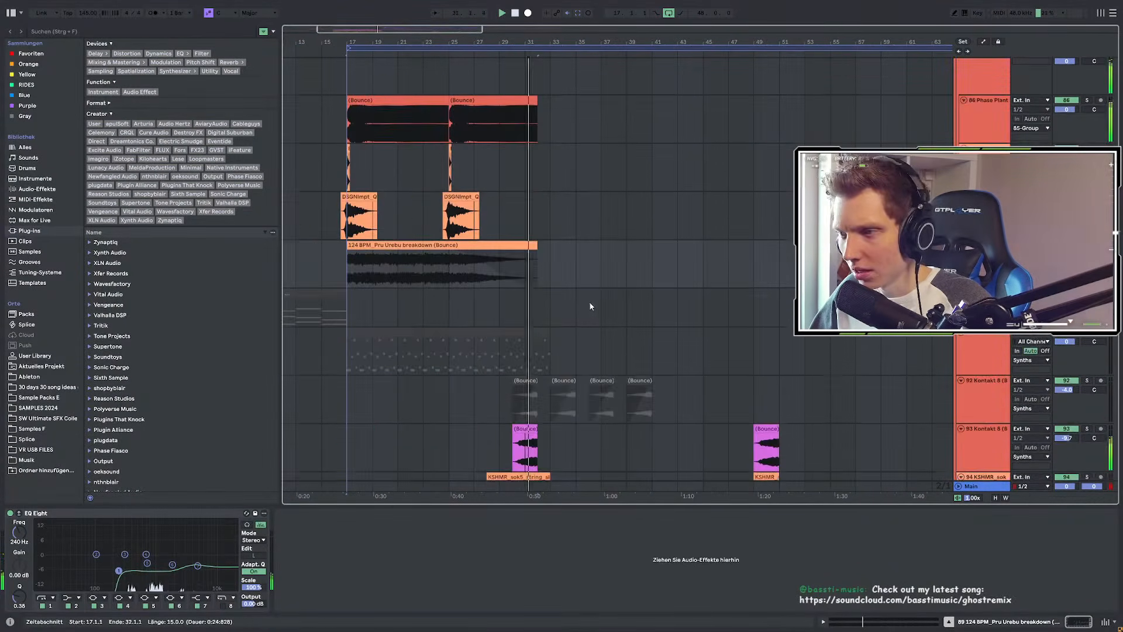
scroll(551, 301, up, 3)
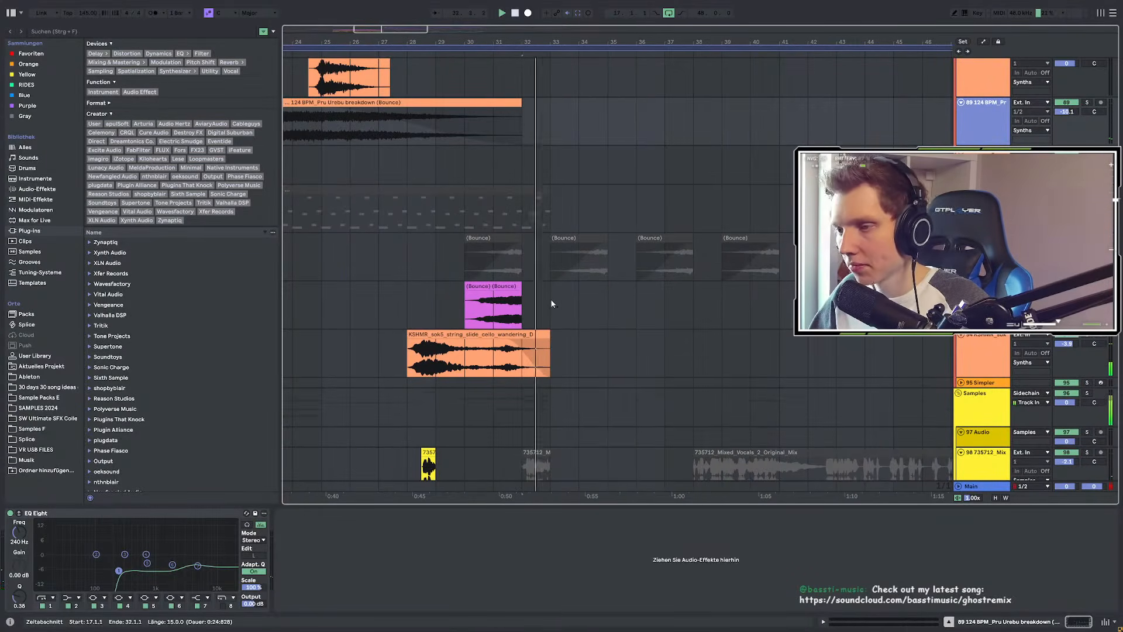
scroll(552, 297, down, 8)
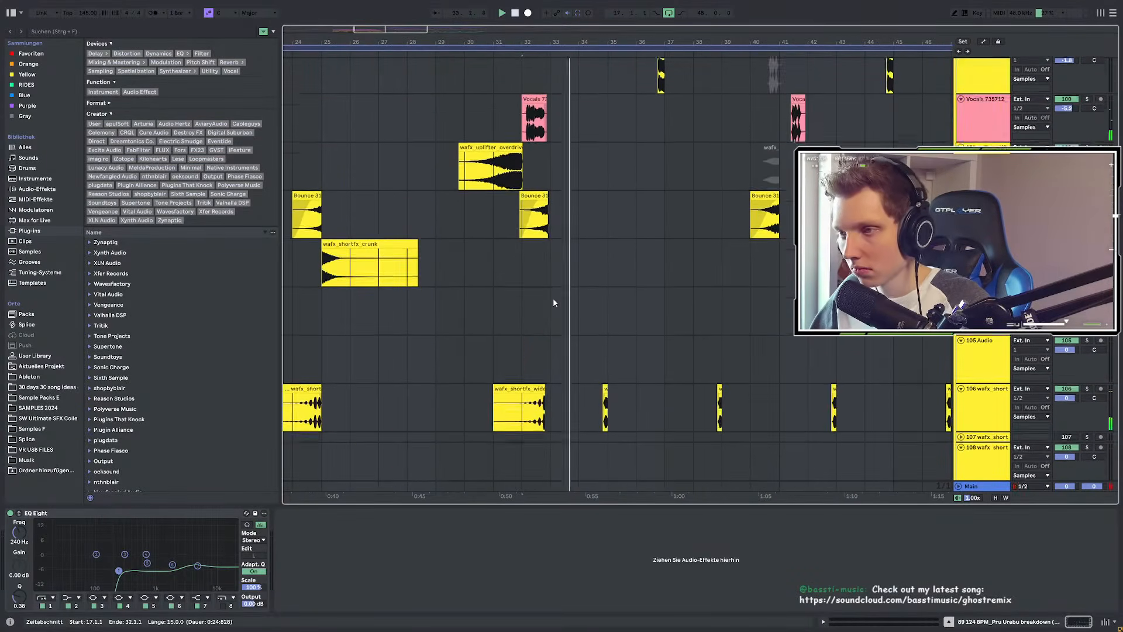
click(534, 238)
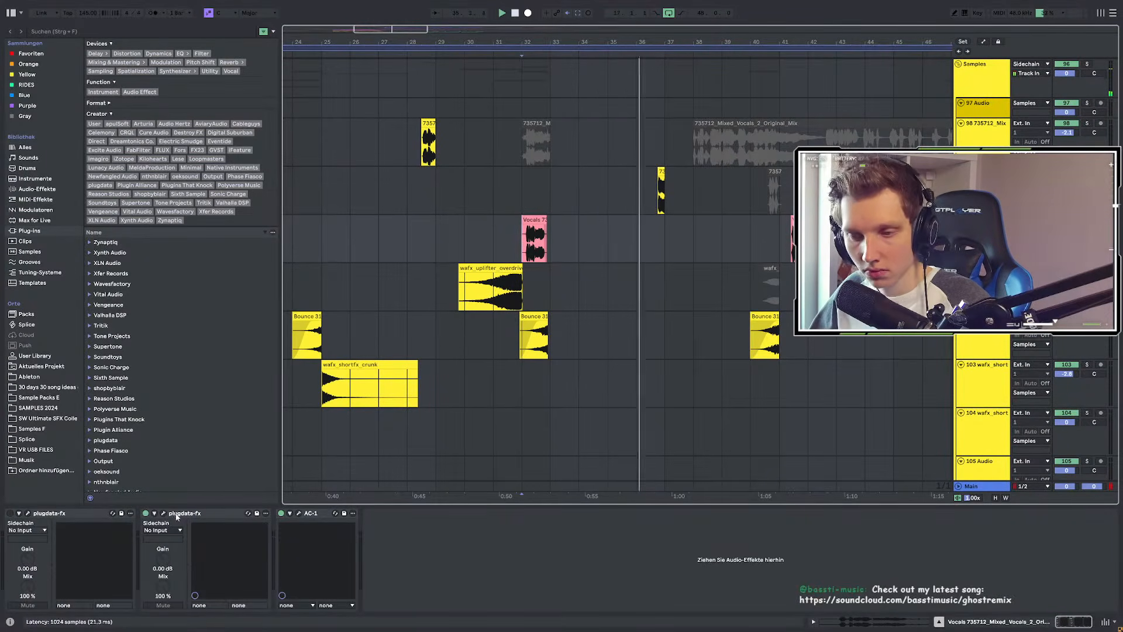
Step: Open the AC-1 plugin window from the vocals chain and move it to the left
click(163, 514)
click(162, 514)
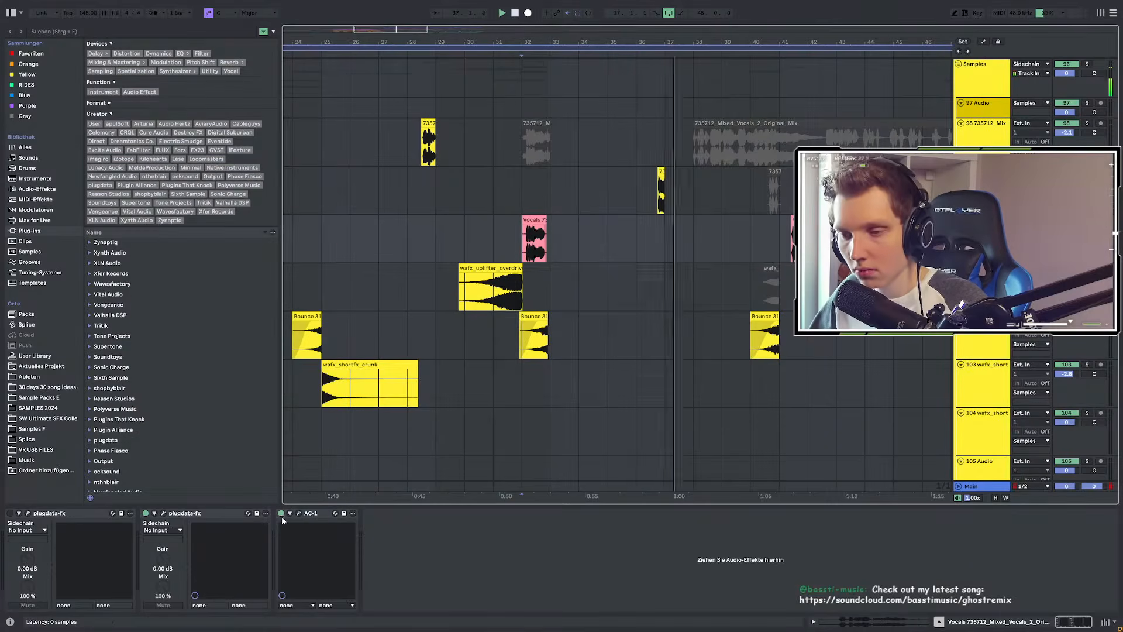
click(304, 514)
click(301, 513)
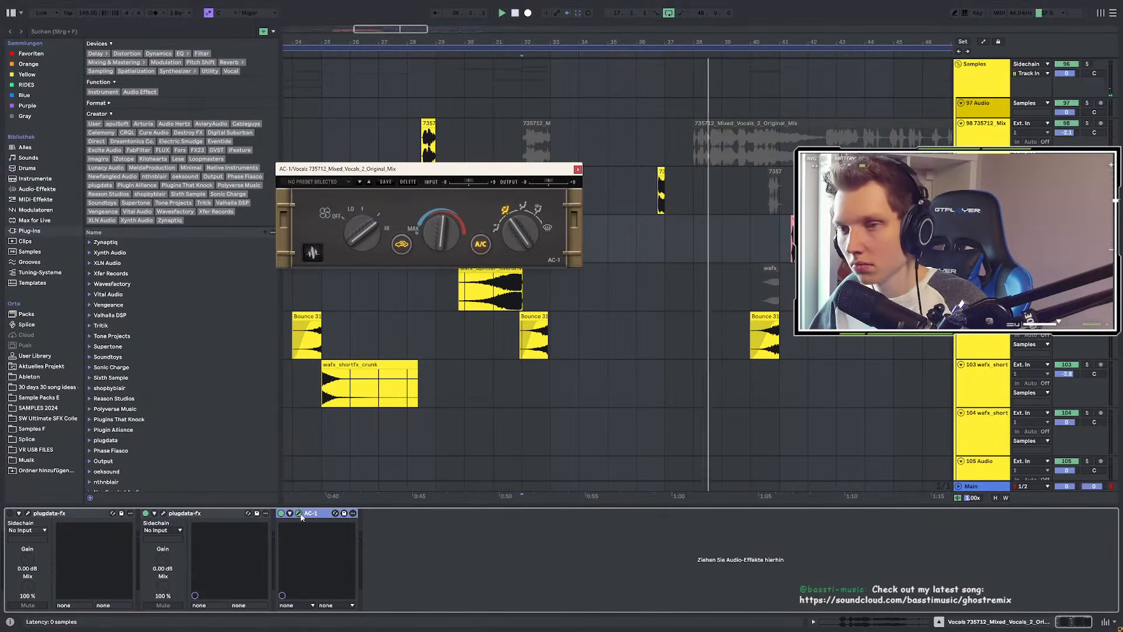
drag(542, 169, 364, 156)
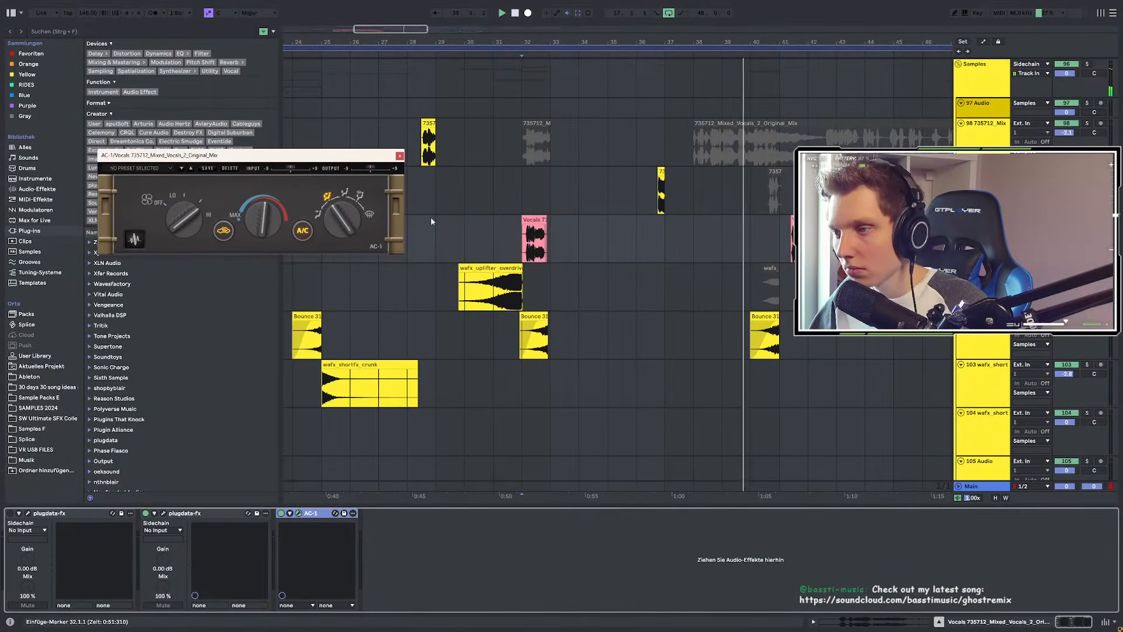
Step: Briefly shrink and then restore the pink vocal track lane's height
click(557, 262)
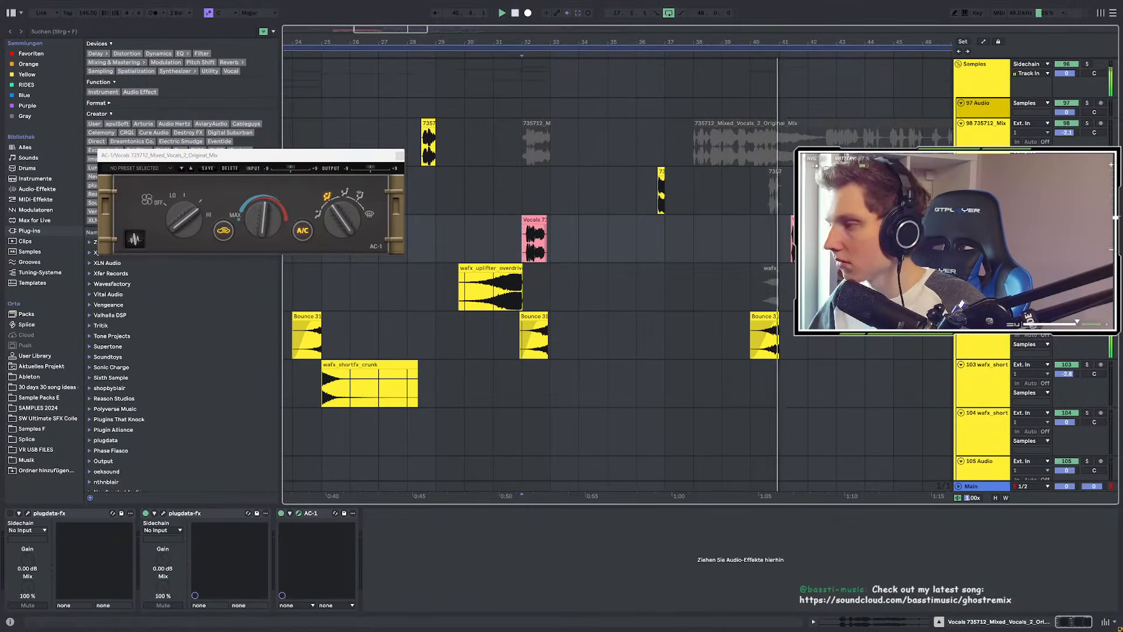
drag(1029, 263, 1030, 253)
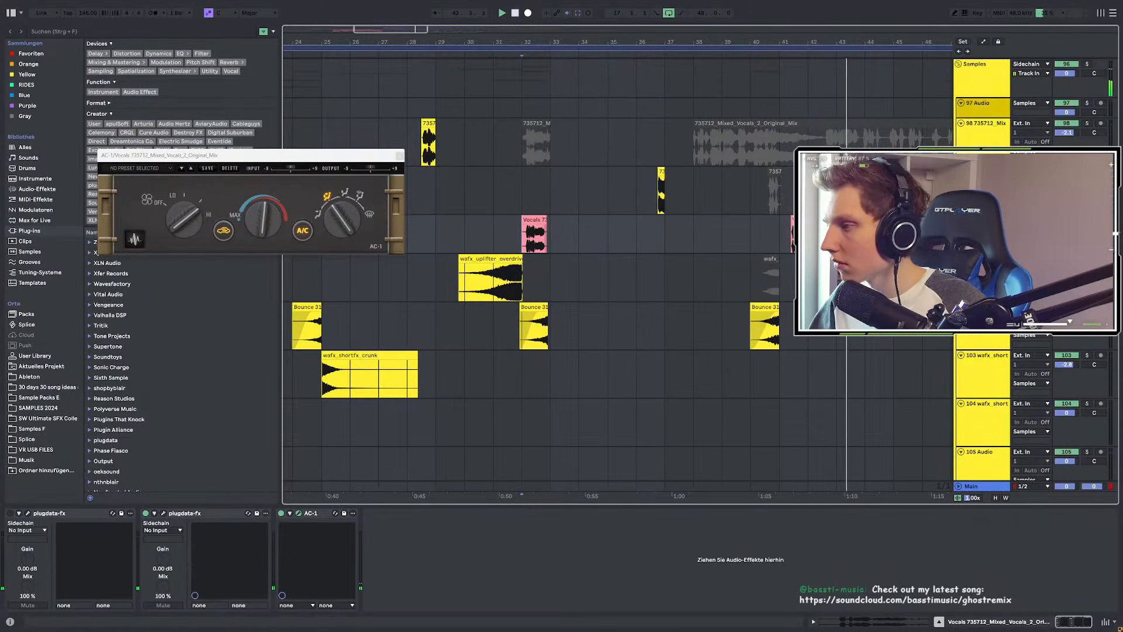
drag(1029, 253, 1030, 263)
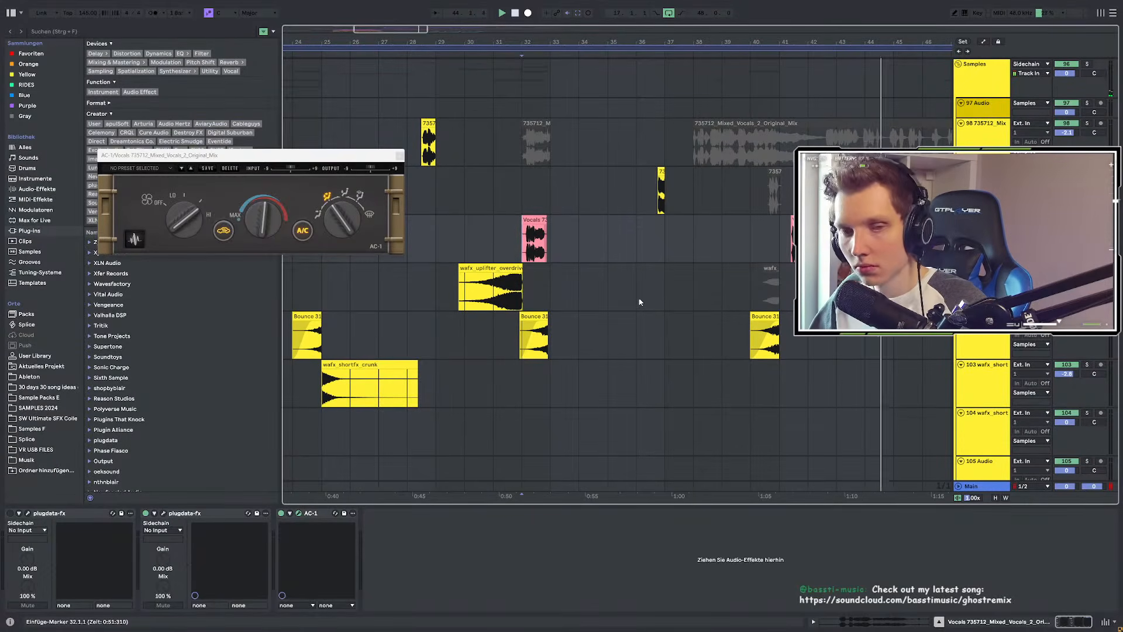
Step: Close the AC-1 plugin window and scroll back up through the arrangement
scroll(528, 300, down, 3)
scroll(775, 292, up, 3)
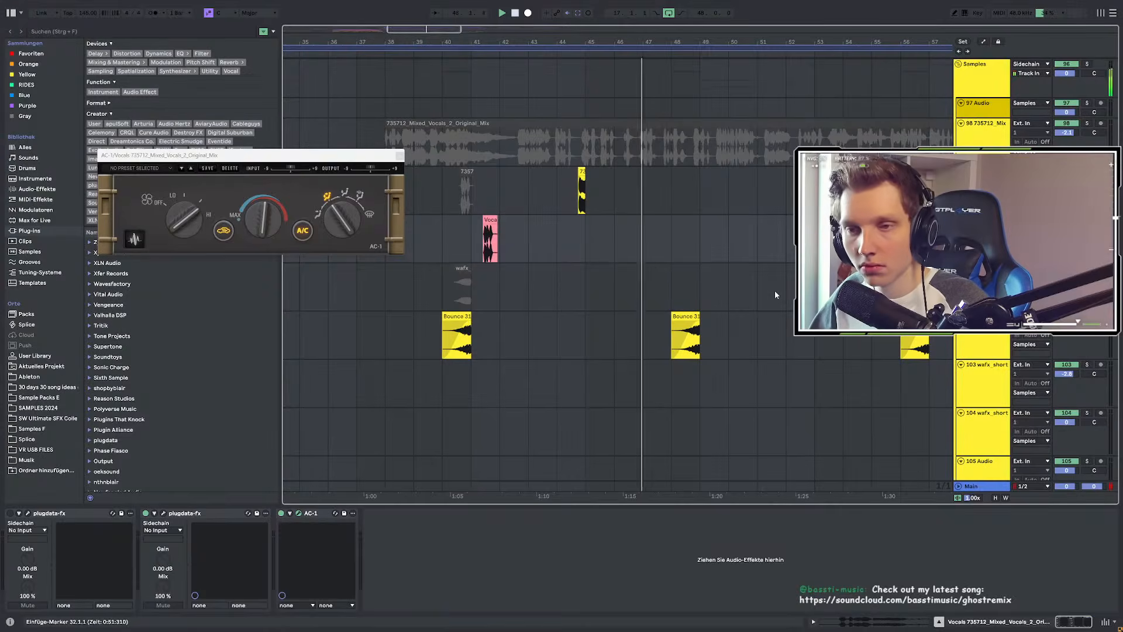
click(400, 155)
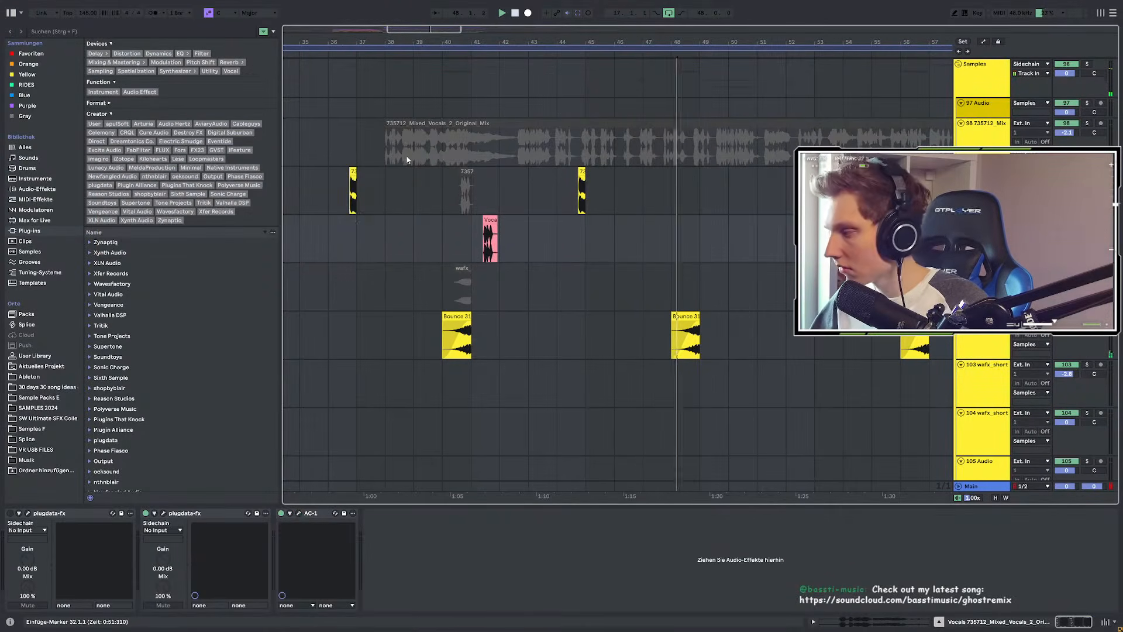
scroll(402, 153, up, 1)
scroll(402, 153, up, 5)
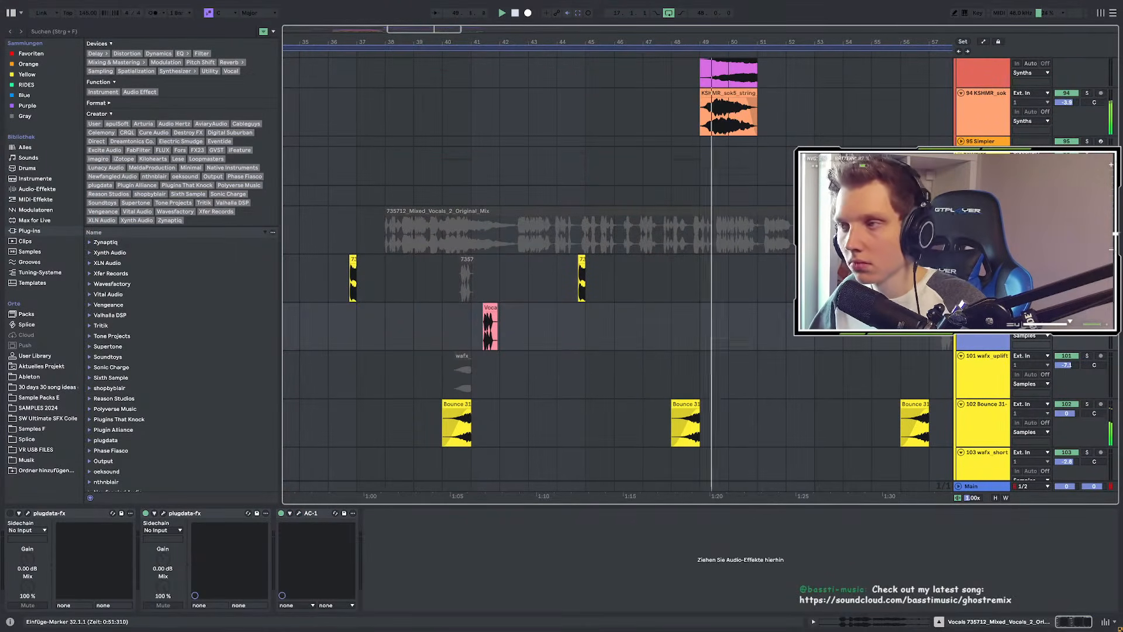
scroll(614, 275, up, 15)
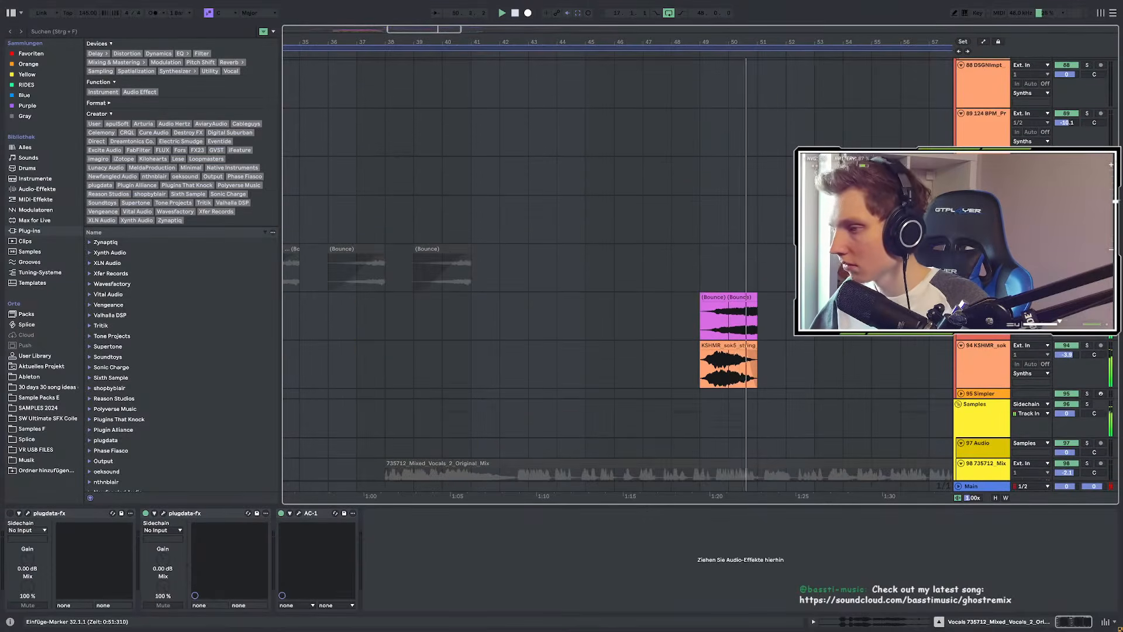
scroll(615, 275, up, 8)
scroll(614, 275, up, 20)
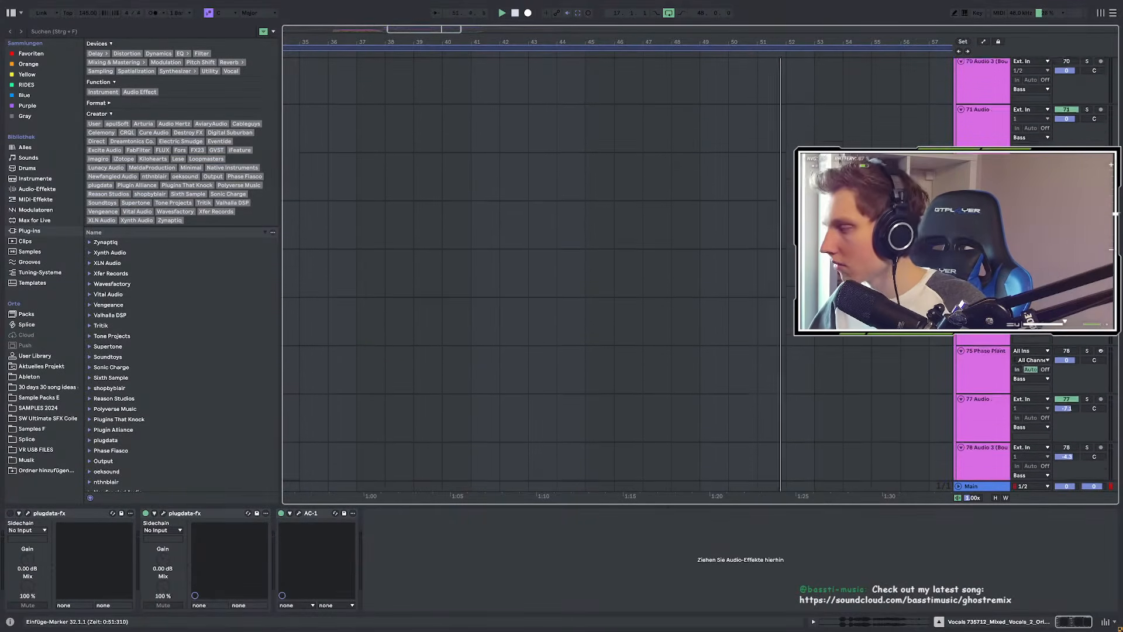
scroll(614, 275, up, 20)
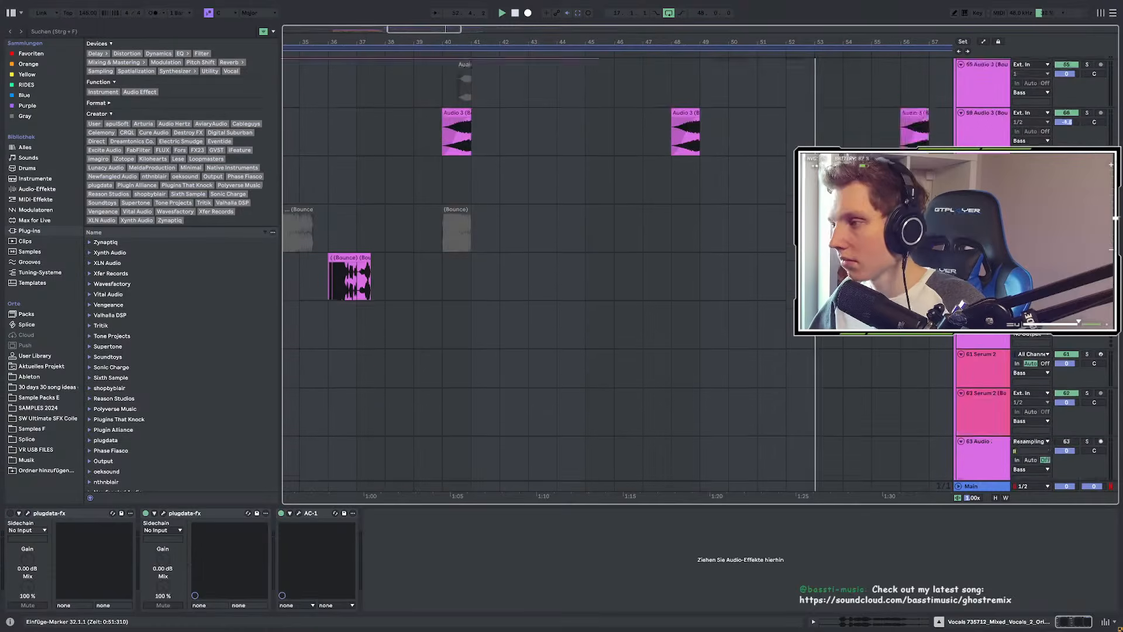
scroll(616, 290, up, 20)
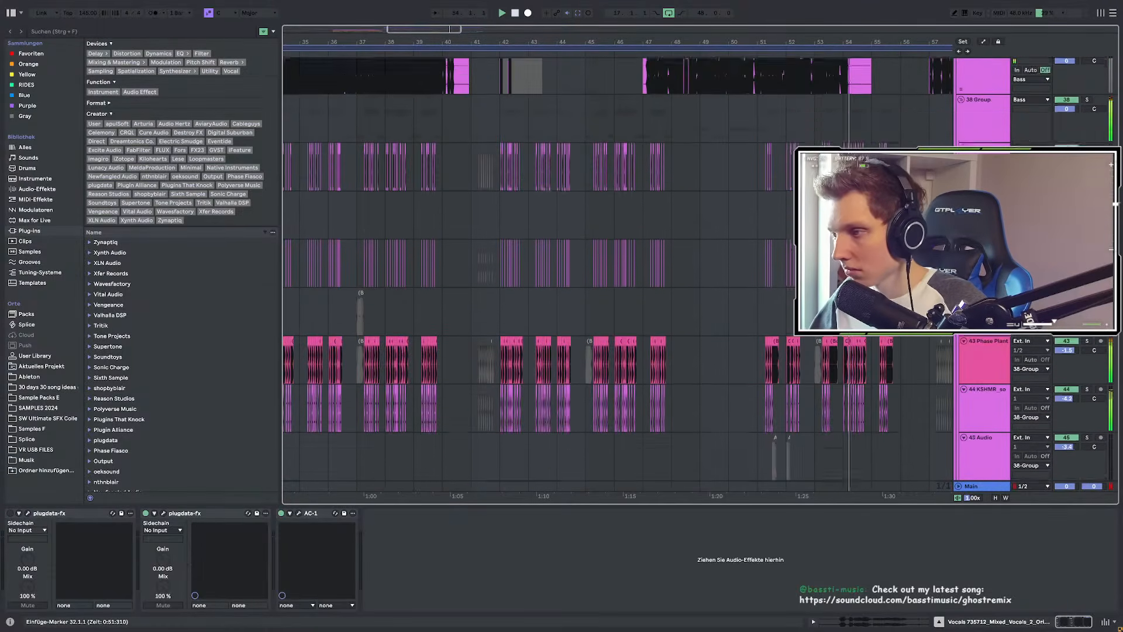
scroll(626, 282, down, 3)
scroll(675, 282, up, 3)
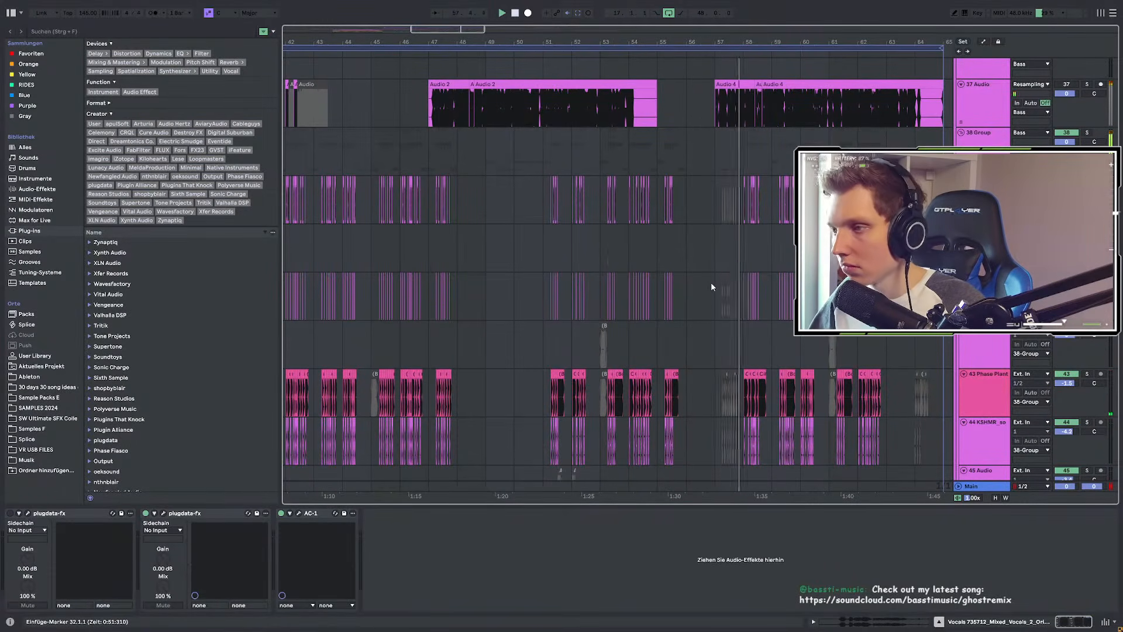
Step: Set the start marker at bar 56 and drag a time selection on an empty track
scroll(707, 280, right, 3)
scroll(707, 280, down, 2)
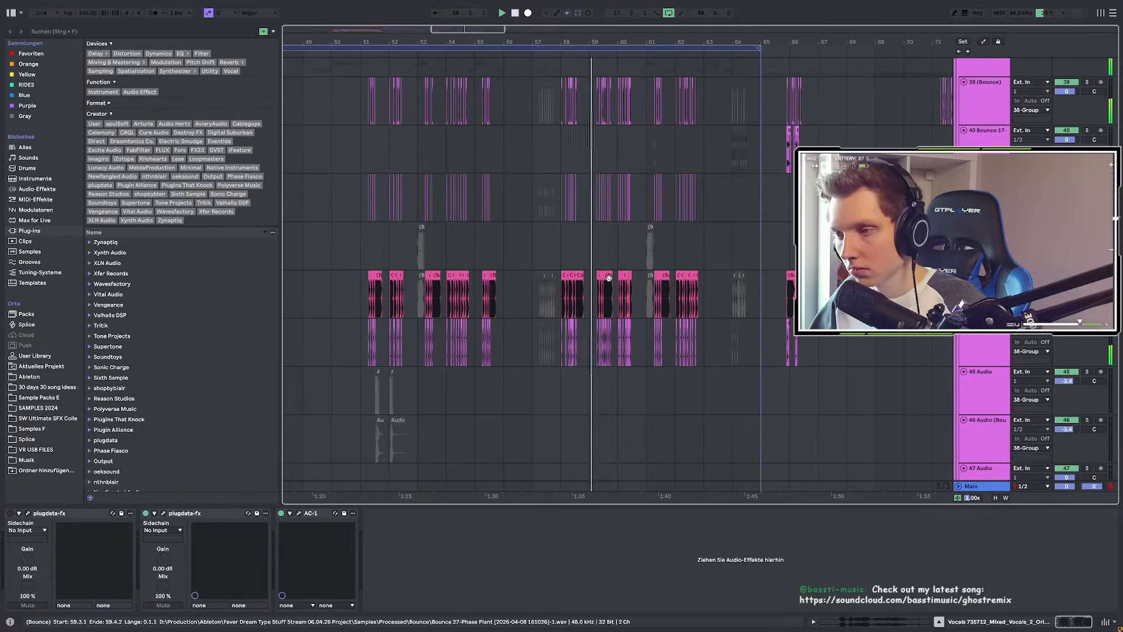
scroll(634, 286, up, 1)
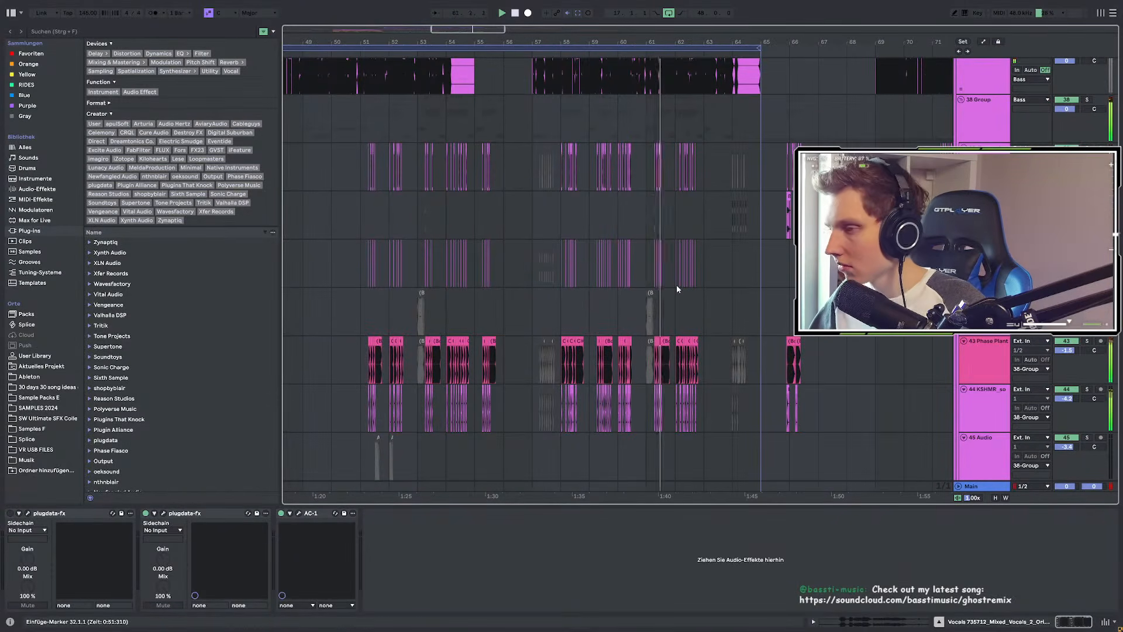
scroll(676, 285, up, 3)
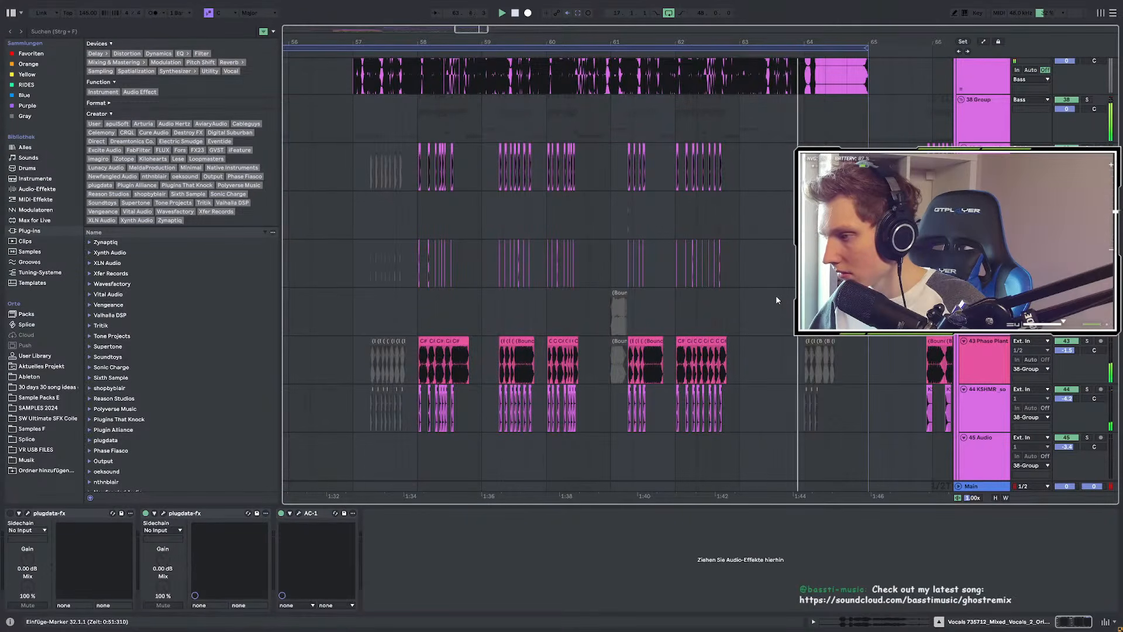
scroll(777, 295, down, 3)
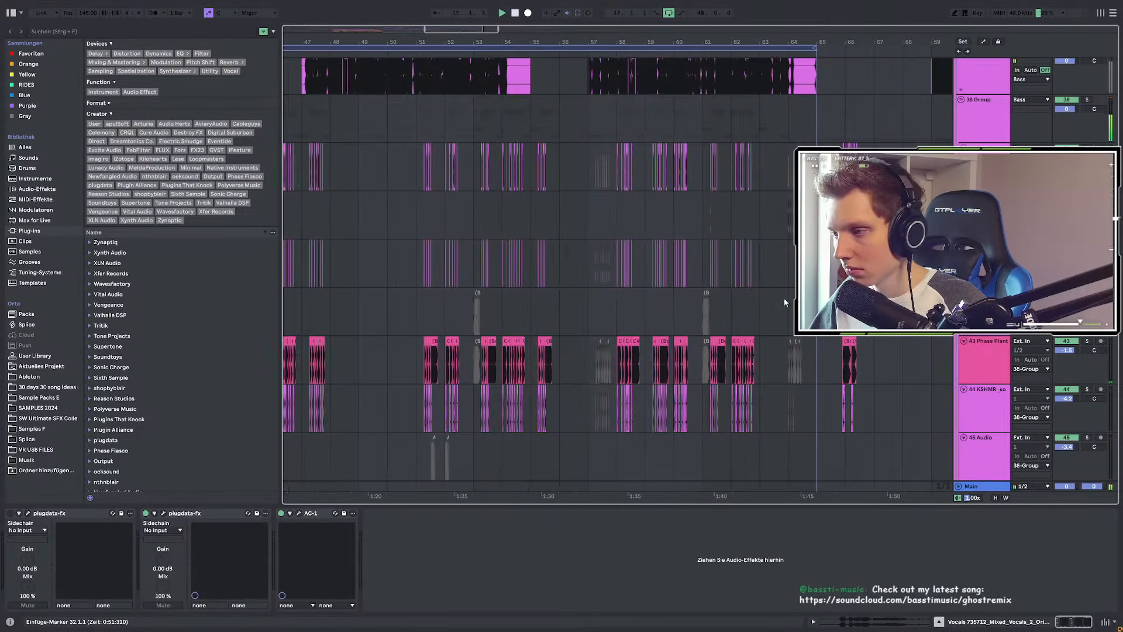
scroll(559, 265, up, 3)
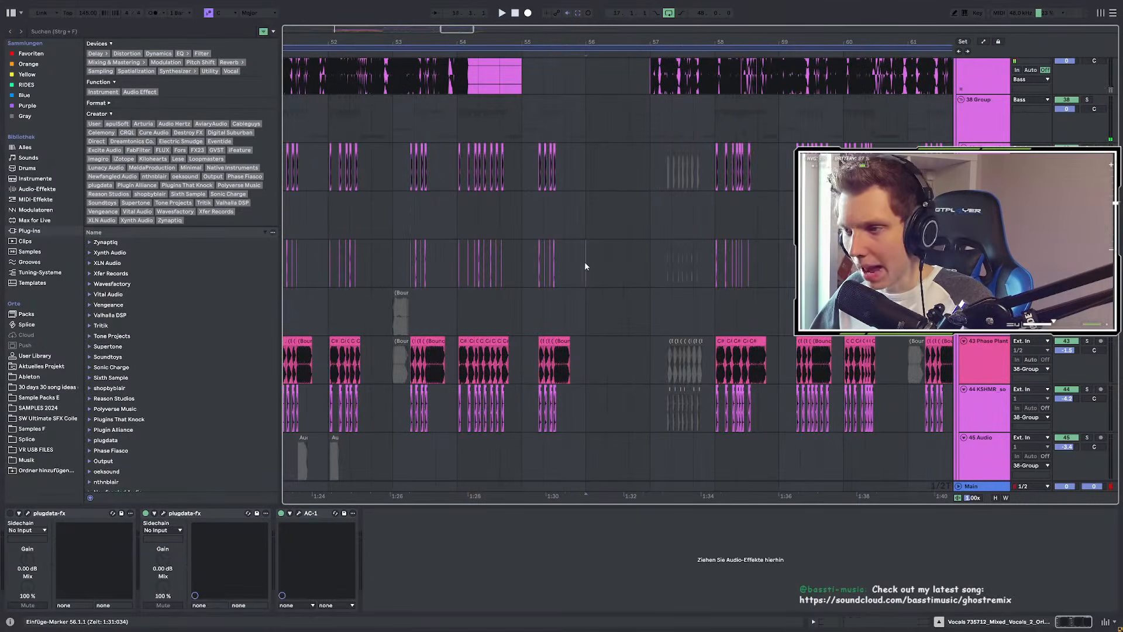
click(585, 264)
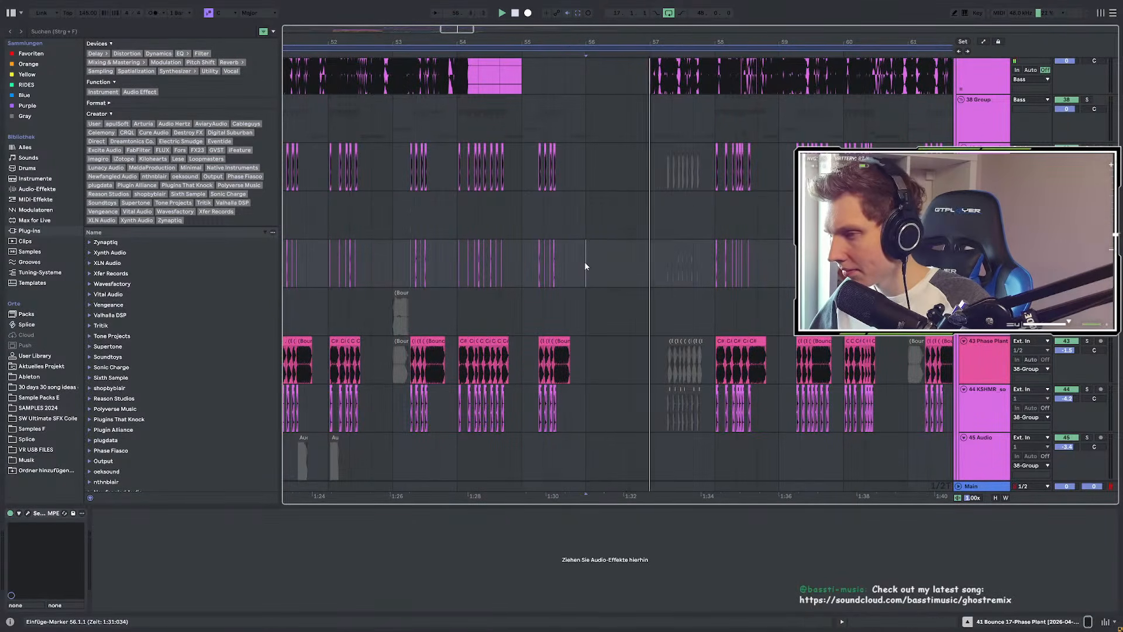
scroll(608, 266, up, 3)
scroll(617, 269, down, 3)
scroll(573, 270, down, 1)
scroll(570, 271, down, 5)
drag(507, 183, 734, 193)
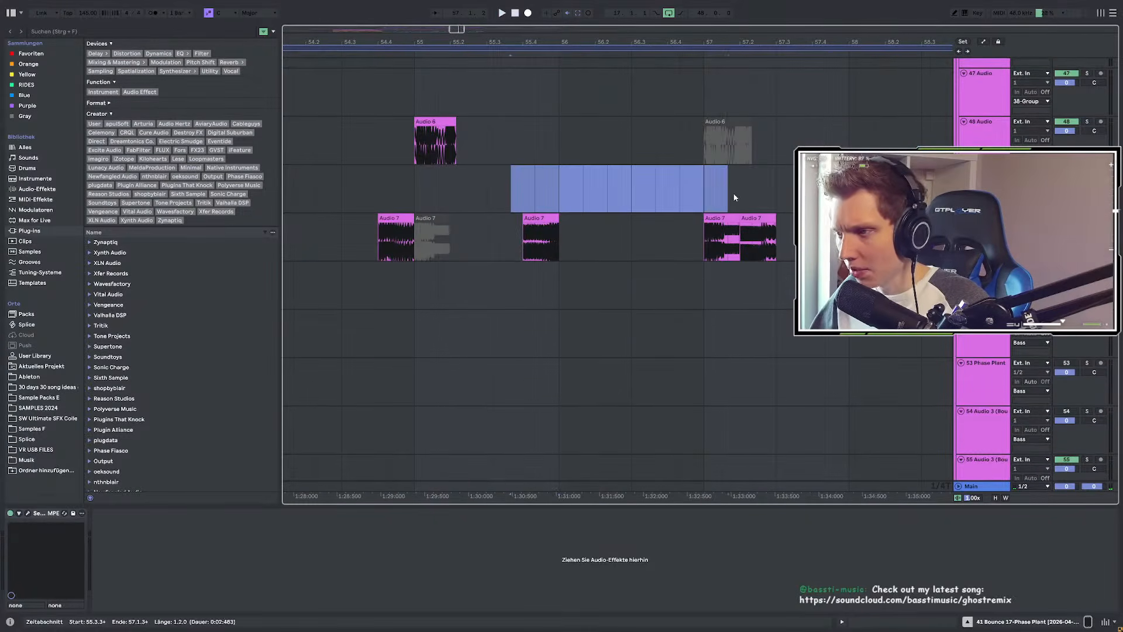
Step: Play the drop from bar 37, then restart playback from bar 40
scroll(783, 224, down, 8)
scroll(665, 248, up, 10)
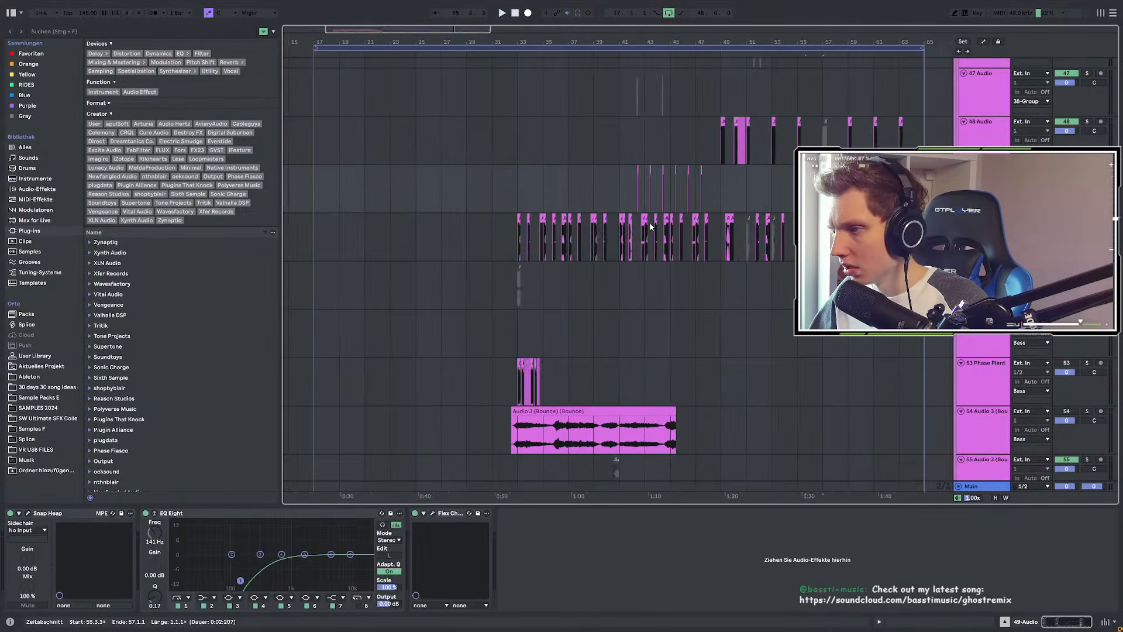
scroll(574, 234, down, 3)
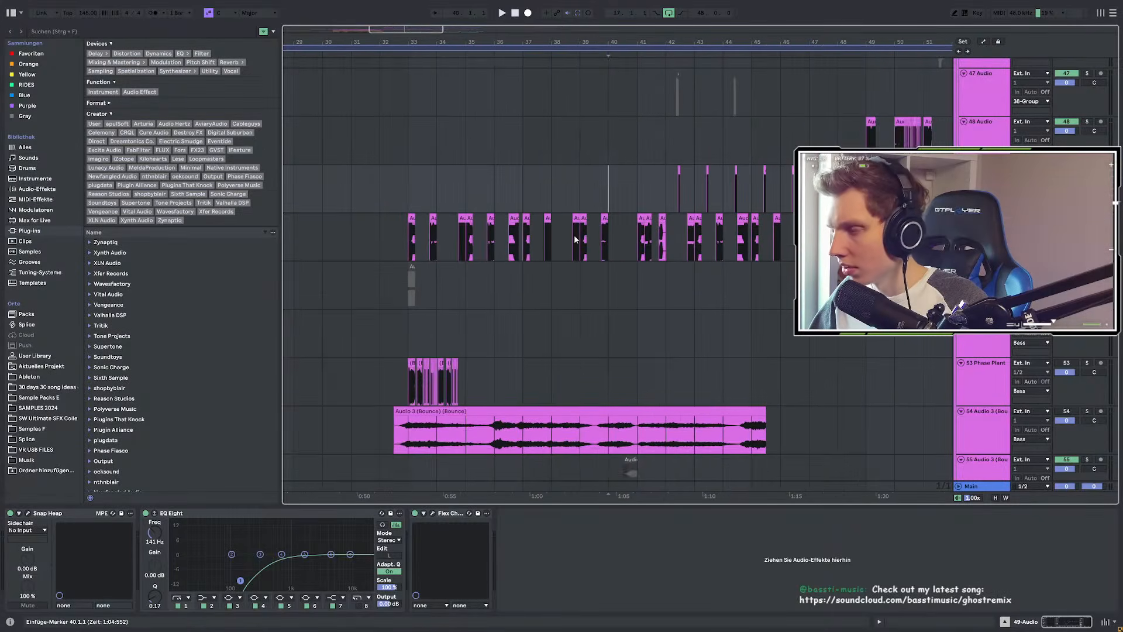
scroll(574, 234, up, 3)
click(461, 214)
key(space)
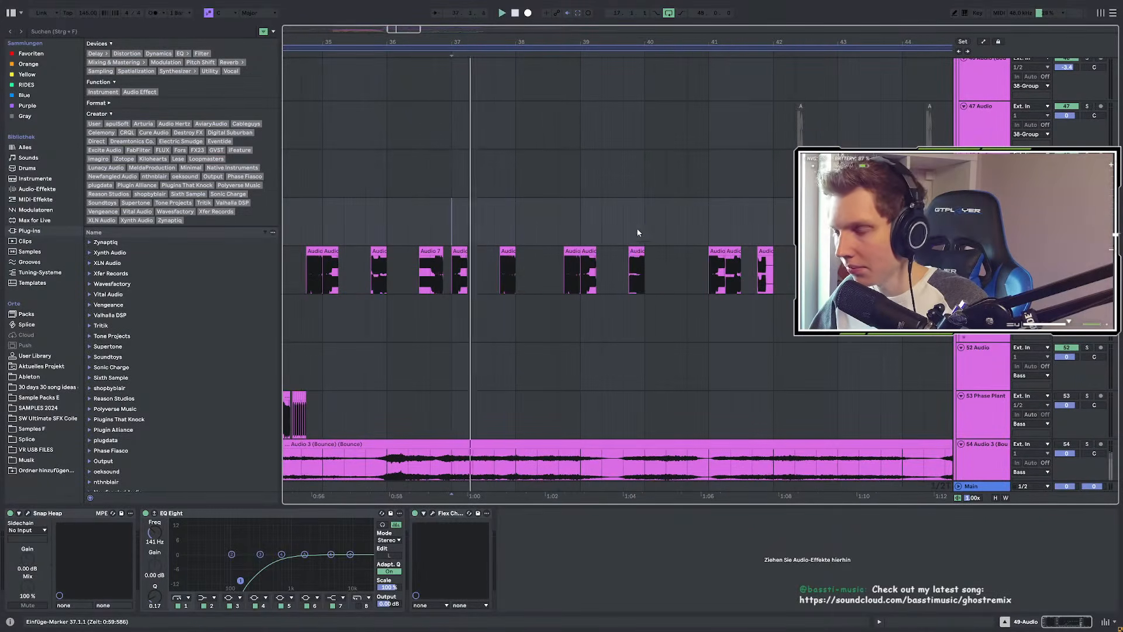
click(641, 230)
key(space)
key(space)
Step: Replay from bar 37, jump to bar 39, stop, and set the insert point within bar 39
scroll(607, 238, down, 3)
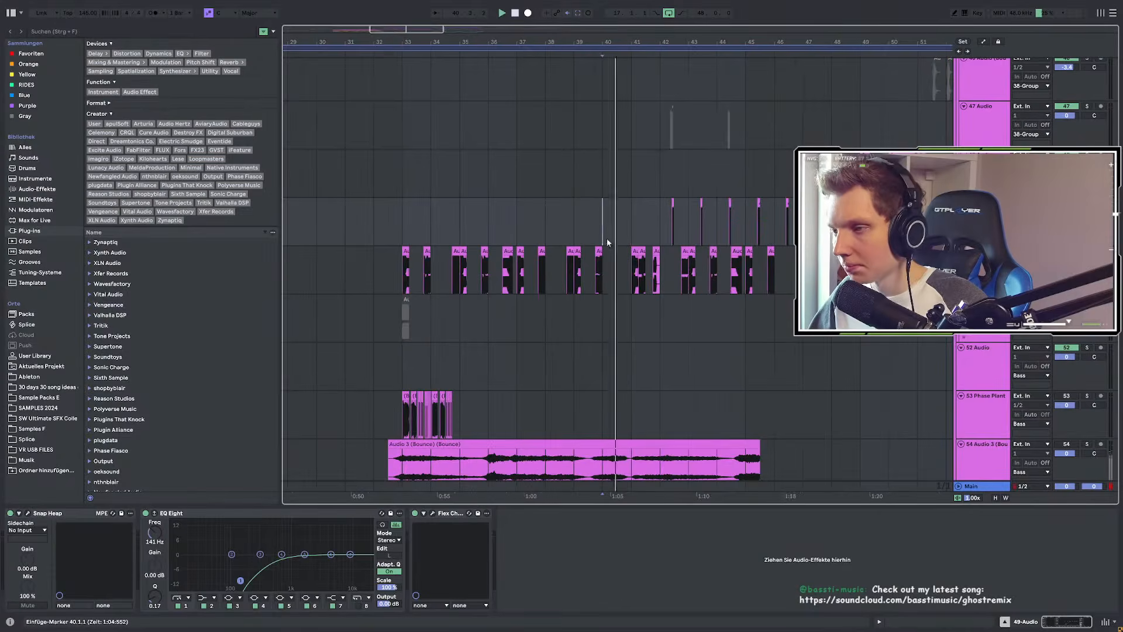
click(521, 222)
key(space)
key(space)
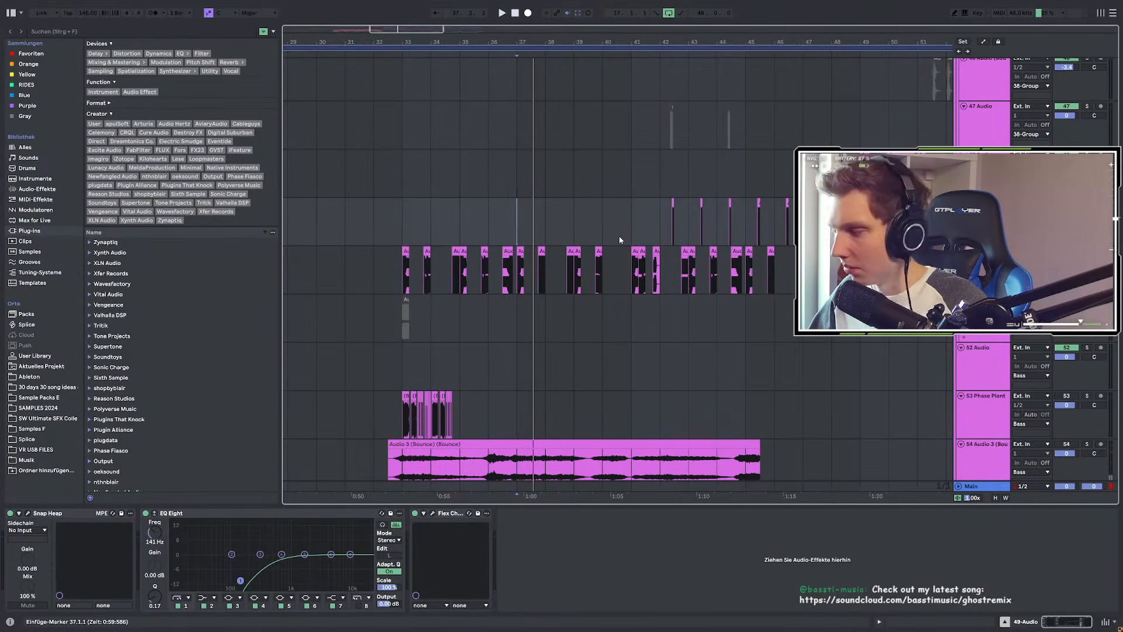
click(569, 235)
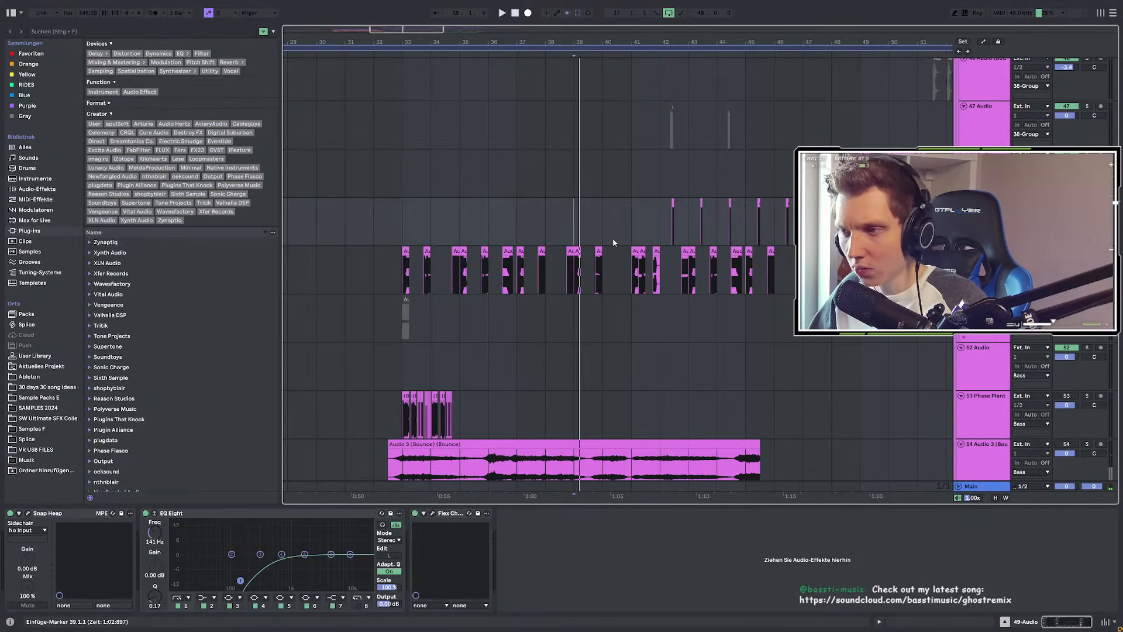
scroll(615, 240, up, 3)
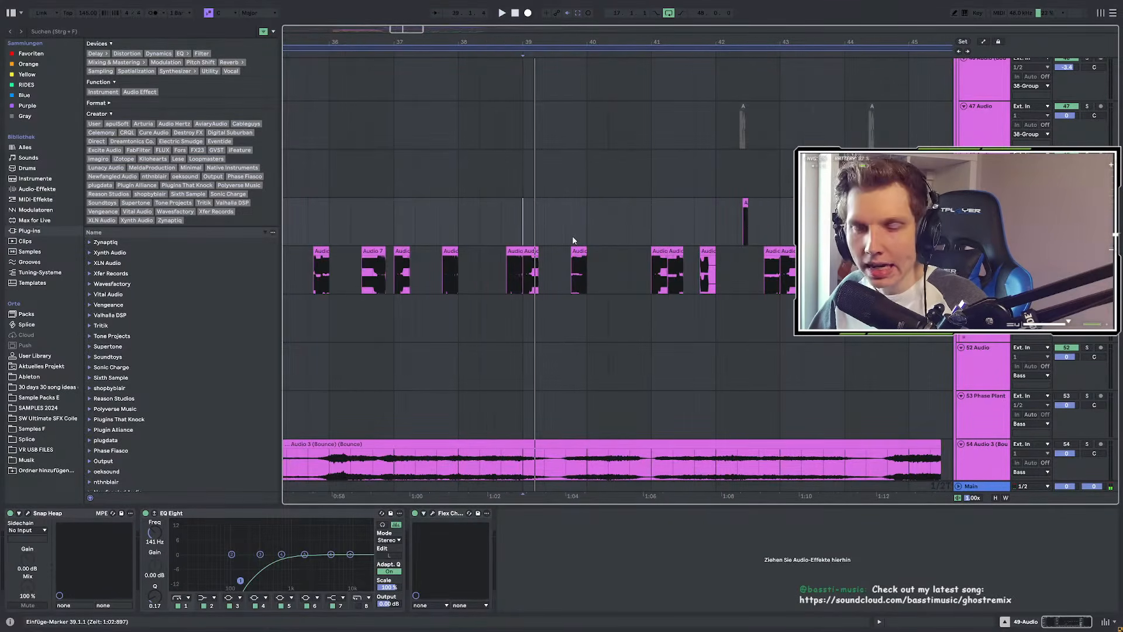
key(space)
key(space)
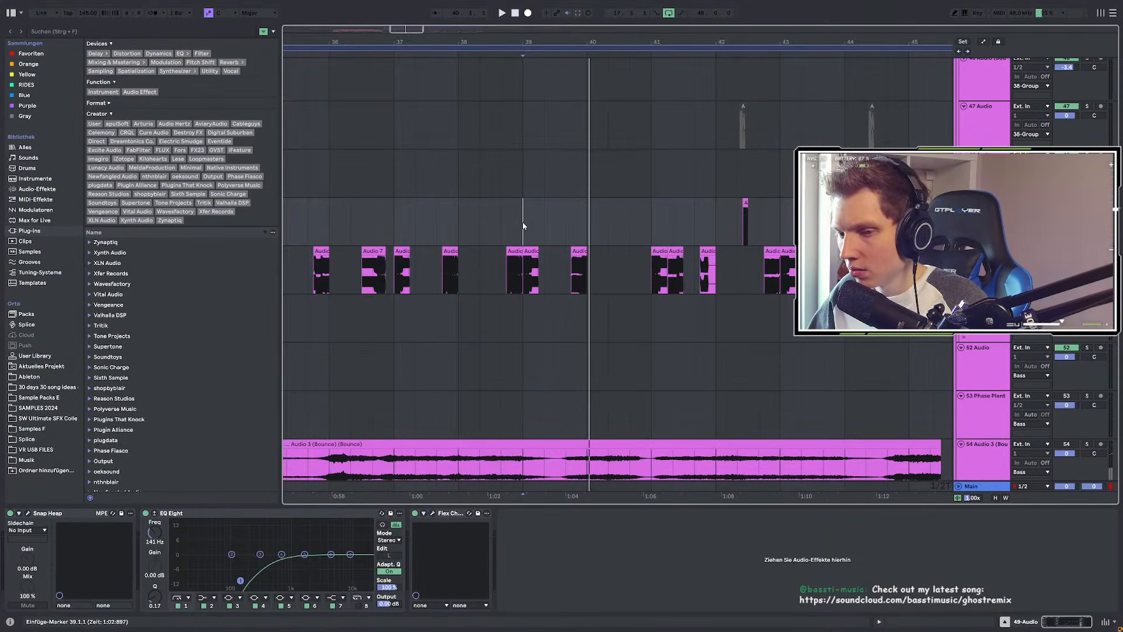
click(565, 219)
Step: Select bars 40–41 and play the Audio 3 bounce track's processed texture from there
drag(589, 221, 651, 229)
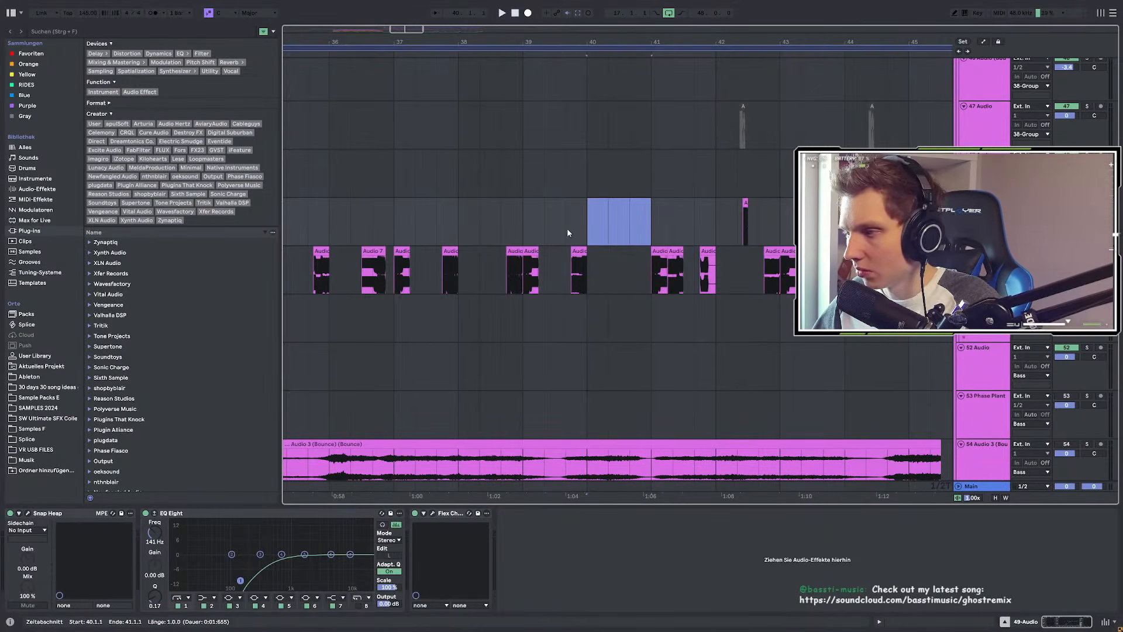
scroll(570, 232, up, 10)
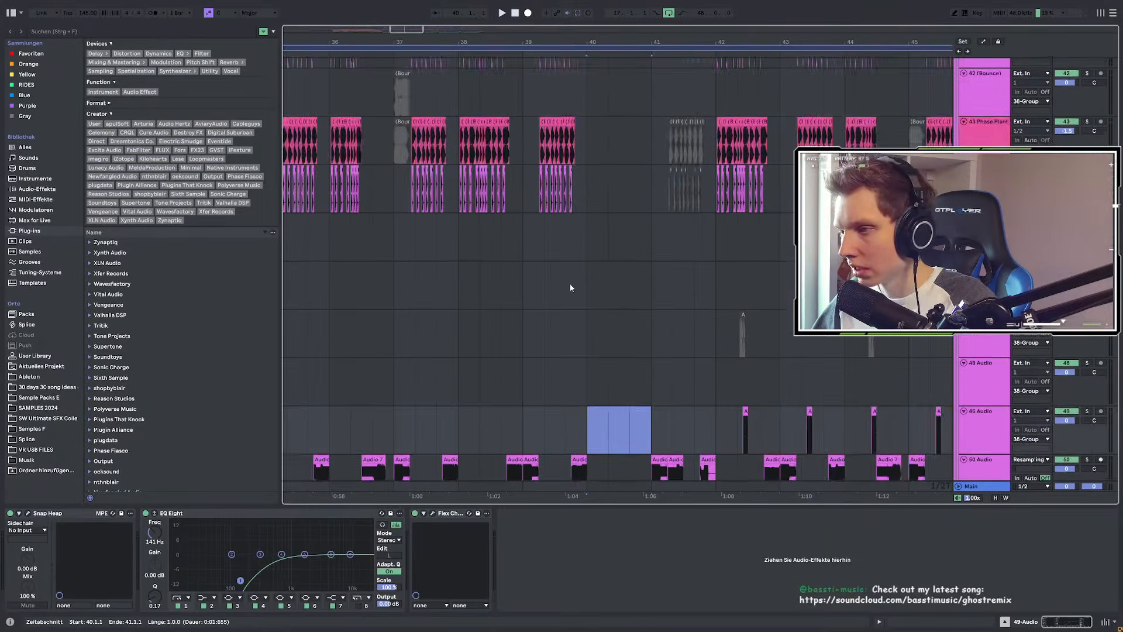
scroll(576, 296, down, 15)
scroll(577, 291, down, 3)
scroll(573, 272, up, 5)
click(577, 266)
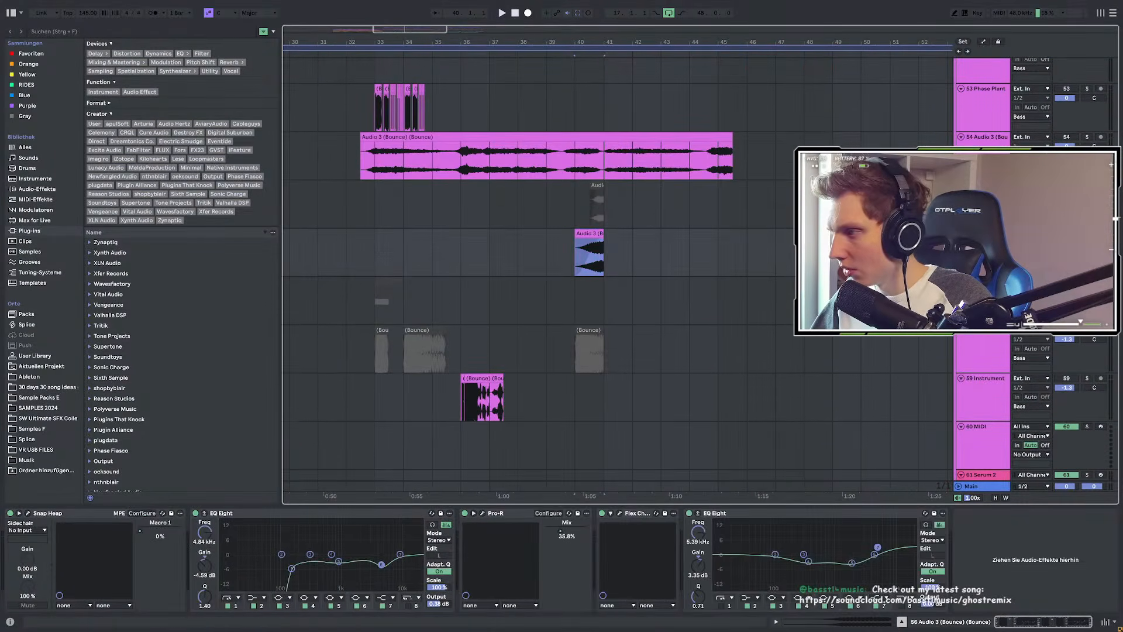
key(space)
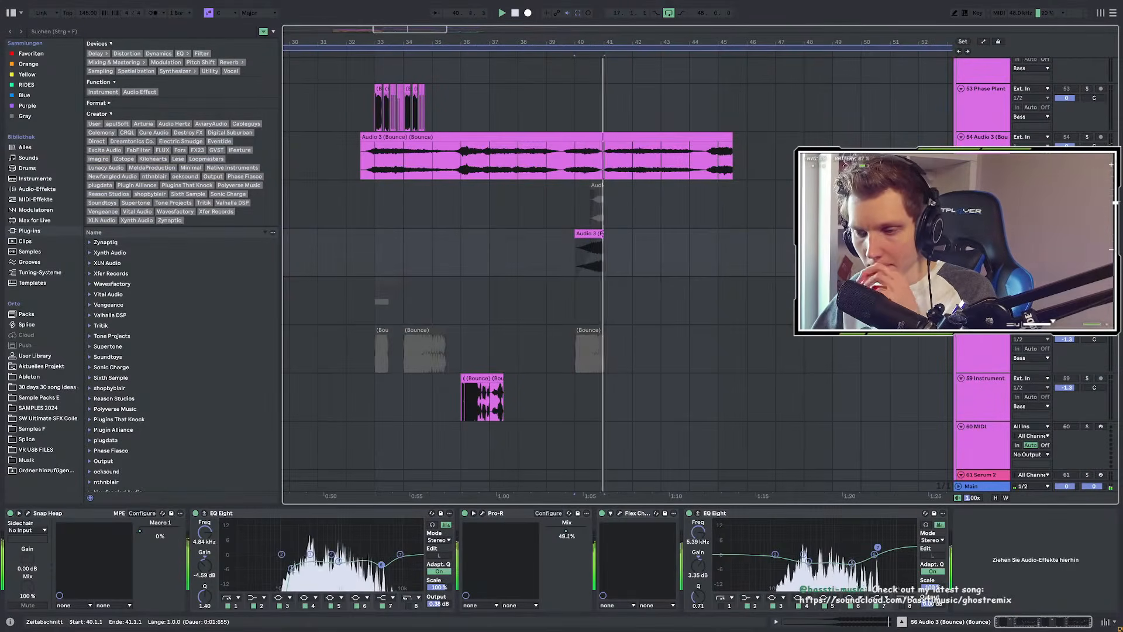
Step: Stop playback with the start point at bar 40 and select track 55 to view its effects
scroll(484, 255, up, 2)
scroll(567, 287, up, 4)
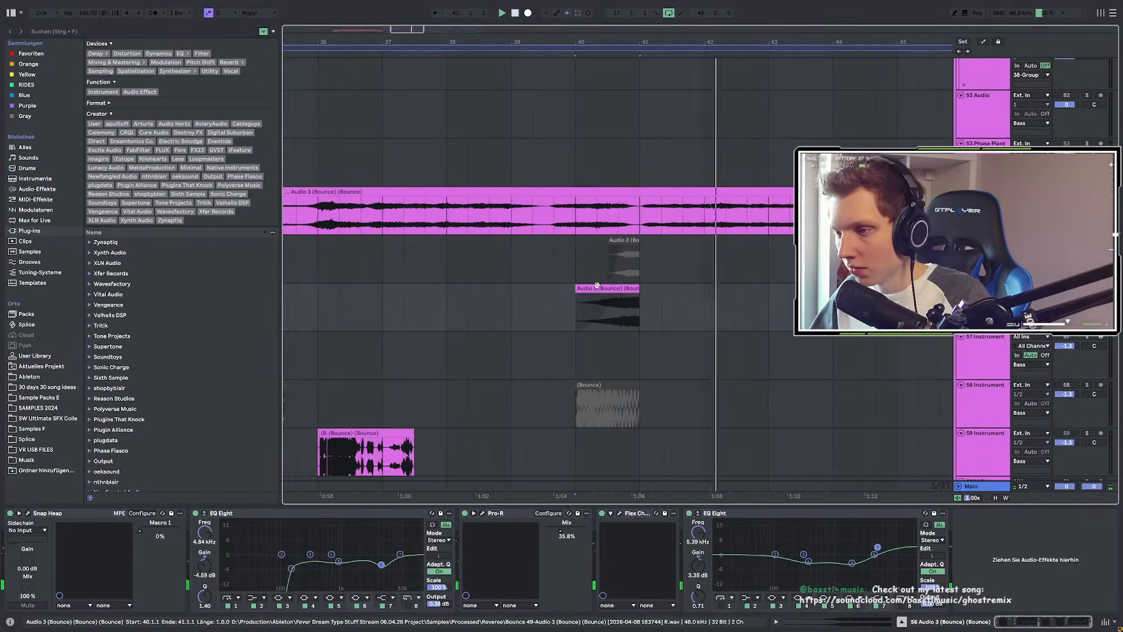
scroll(579, 287, up, 7)
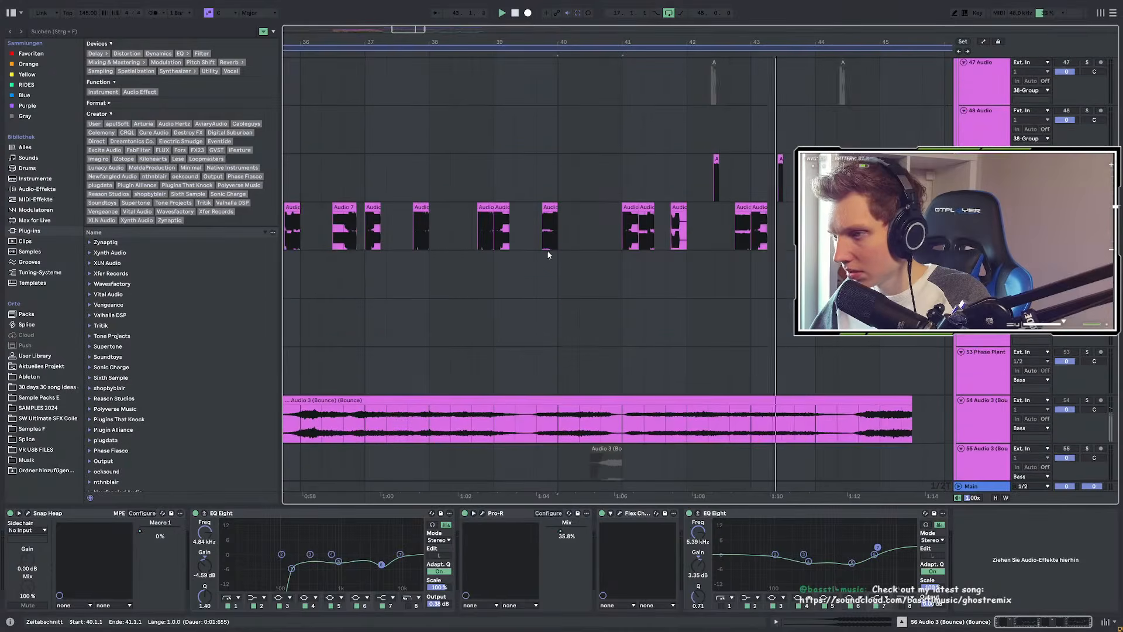
click(561, 313)
scroll(589, 312, down, 2)
key(space)
scroll(590, 314, down, 1)
click(972, 376)
scroll(494, 305, down, 2)
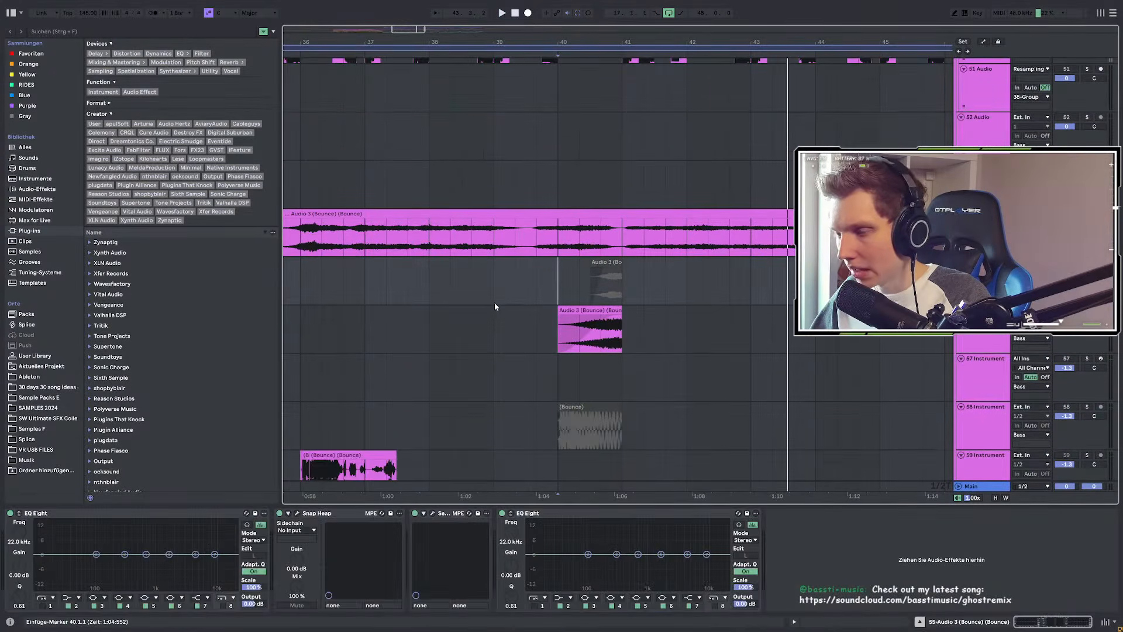
scroll(576, 343, up, 4)
scroll(576, 344, up, 3)
Step: Reverse the bar 40–41 portion of the bounce clip
drag(475, 336, 810, 349)
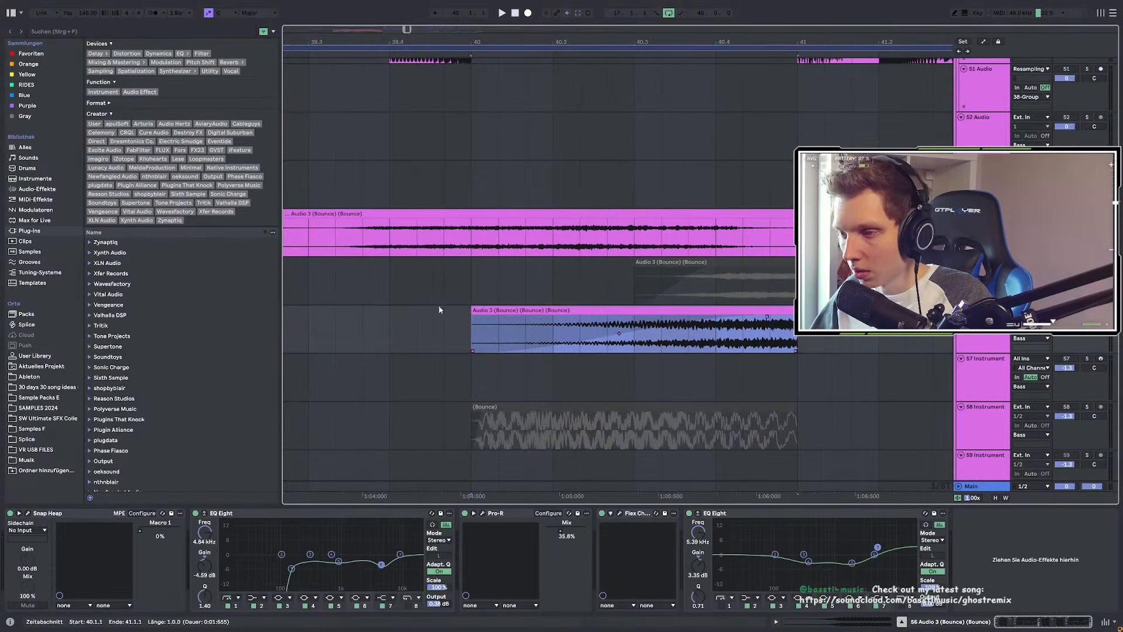
key(r)
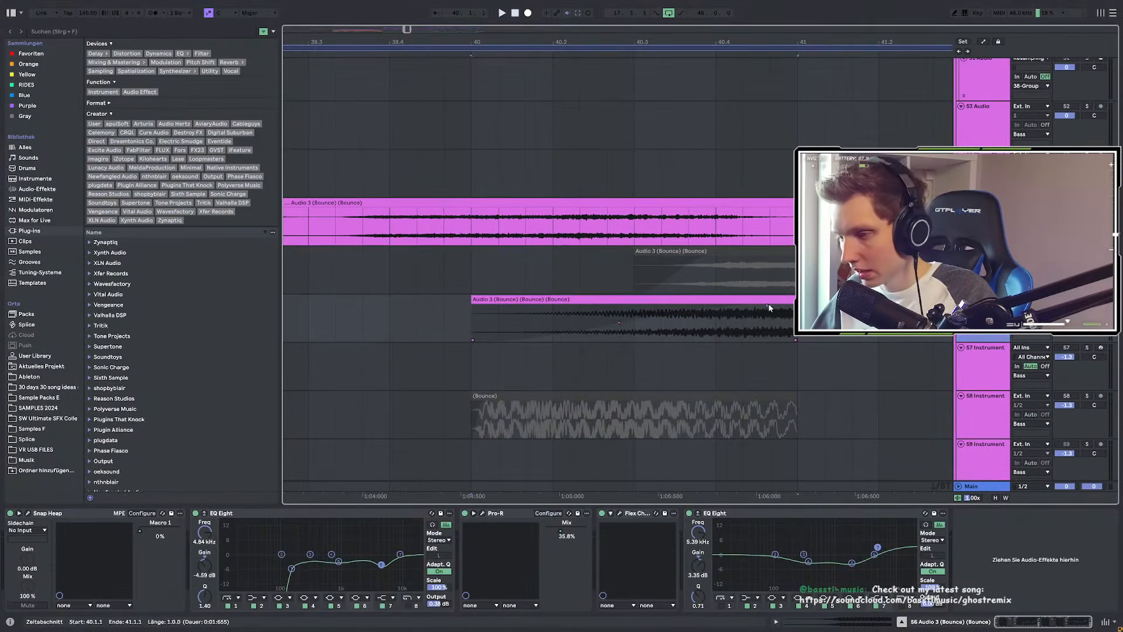
scroll(588, 300, down, 6)
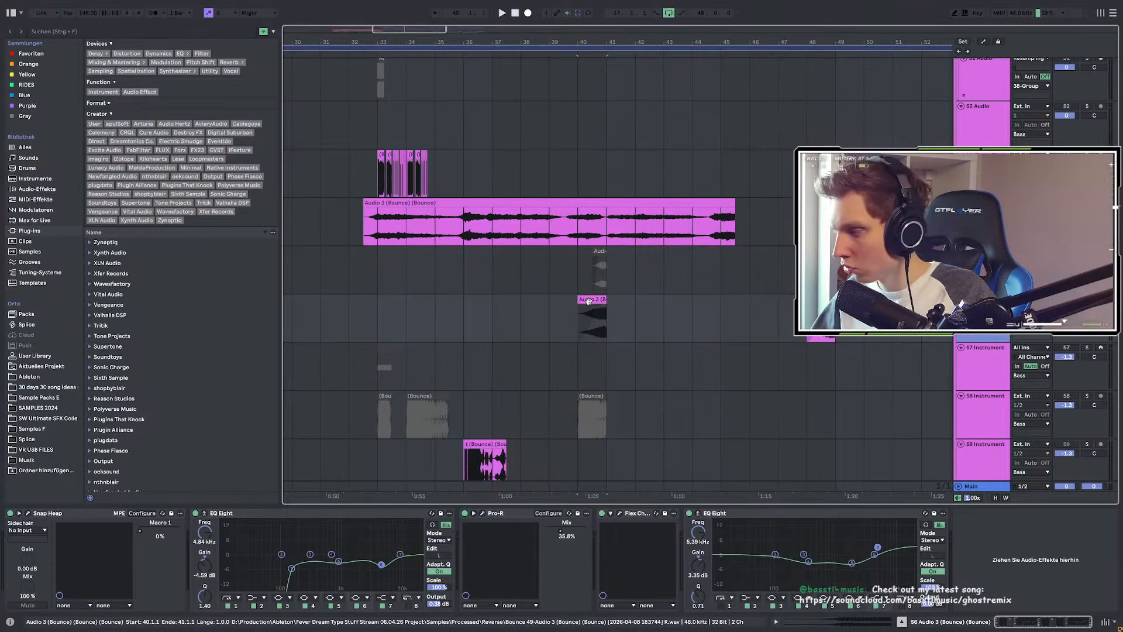
Step: Insert a new empty audio track, 57 Audio, below track 56
key(ctrl+t)
scroll(488, 228, down, 3)
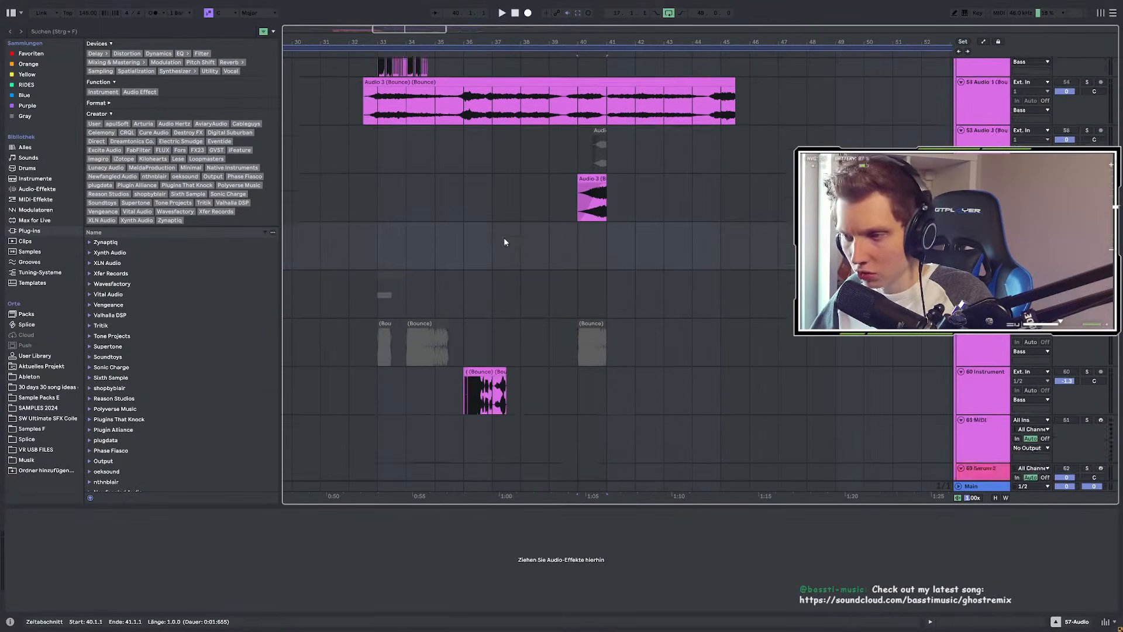
scroll(503, 236, up, 2)
Step: Reveal the Audio 3 clip's file in the browser's Processed > Bounce folder and widen the browser
right_click(601, 246)
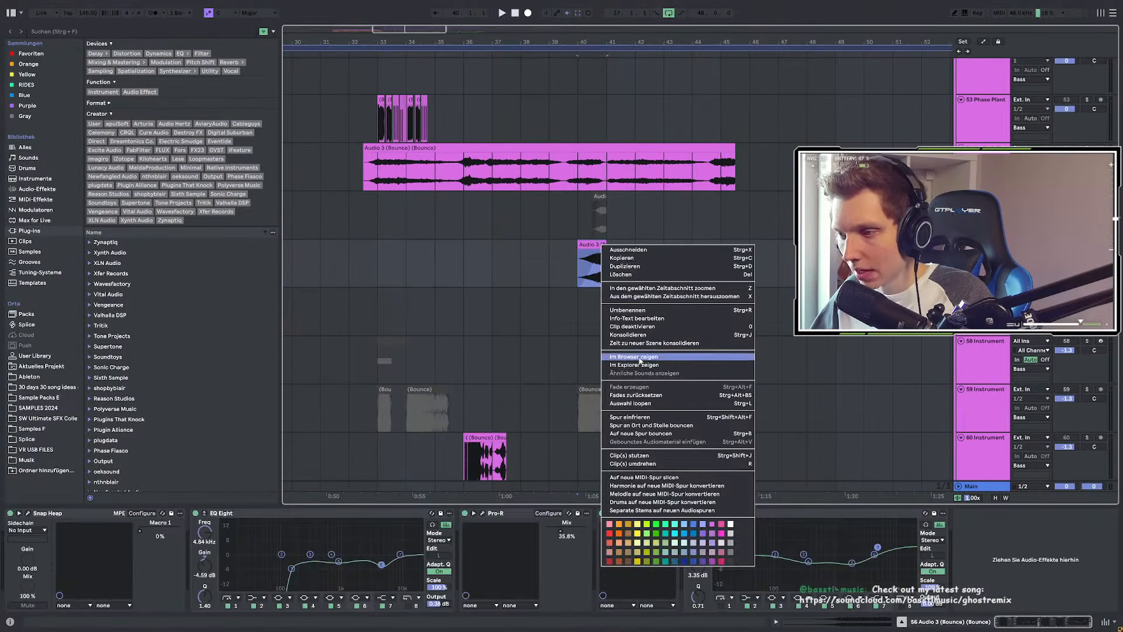
click(633, 356)
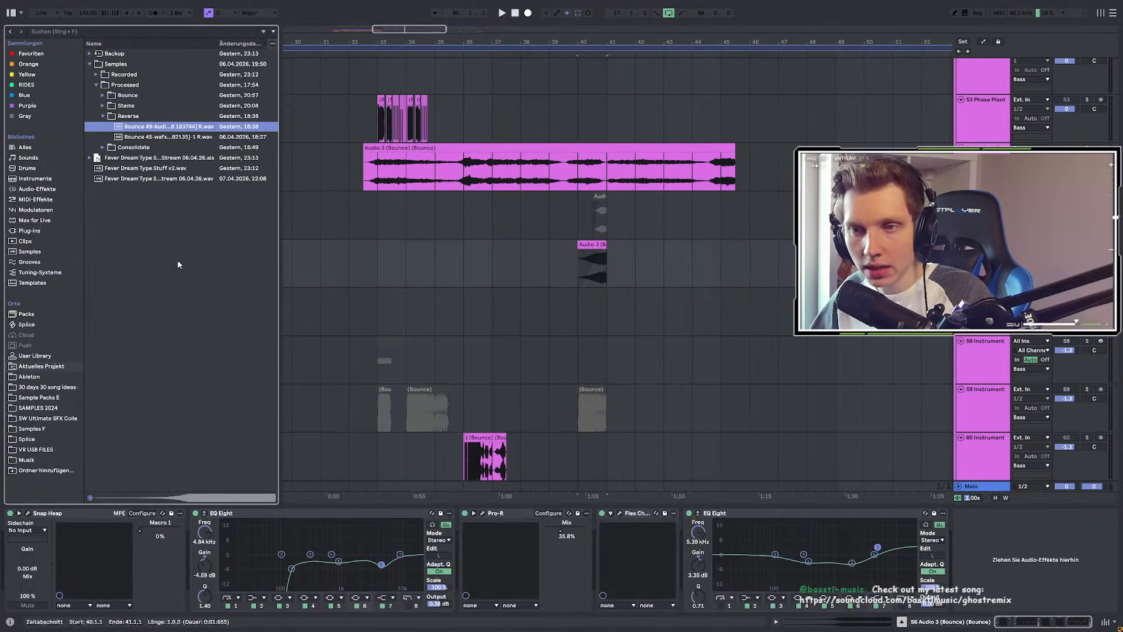
click(102, 95)
click(163, 126)
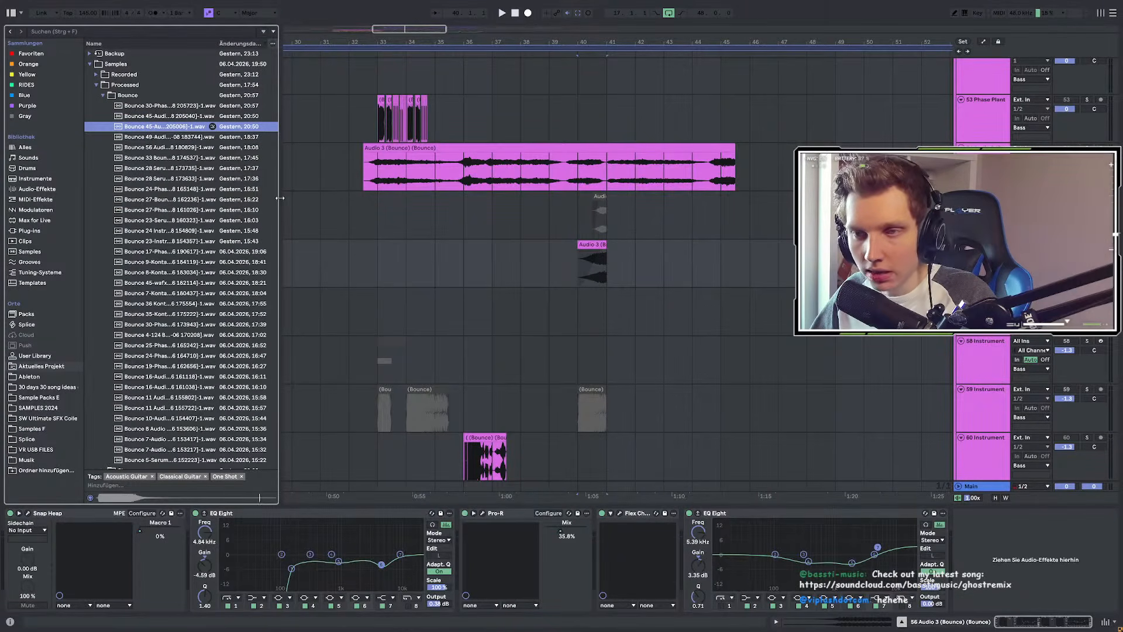
drag(280, 198, 428, 205)
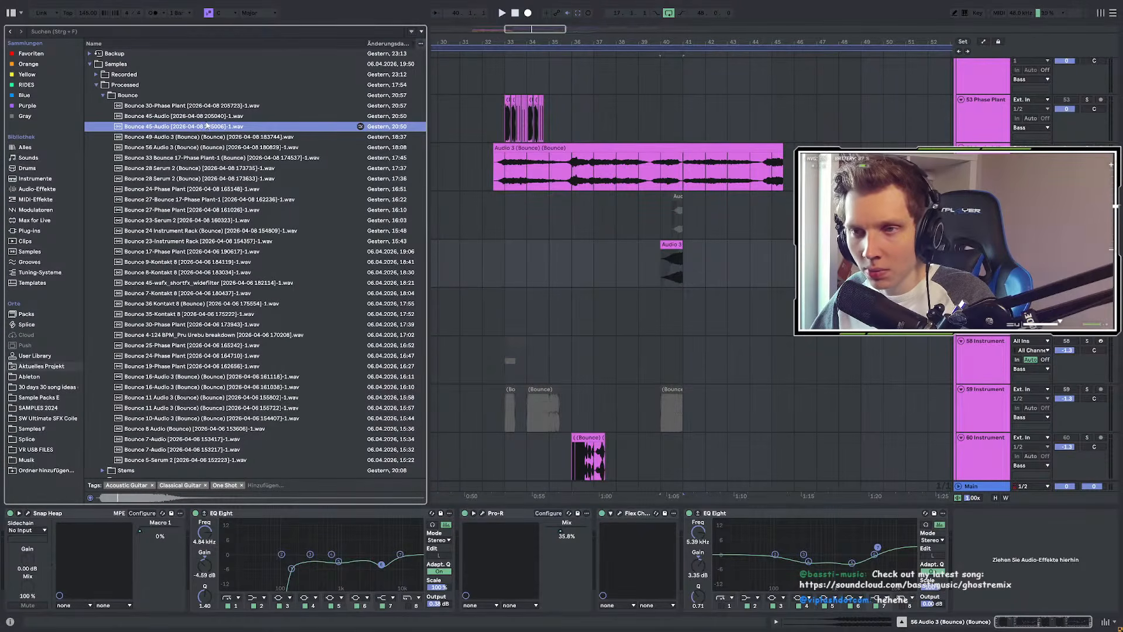
Step: Audition the bounces, then place Bounce 45-Audio 205006 at bar 40 on the new track and zoom in
click(210, 116)
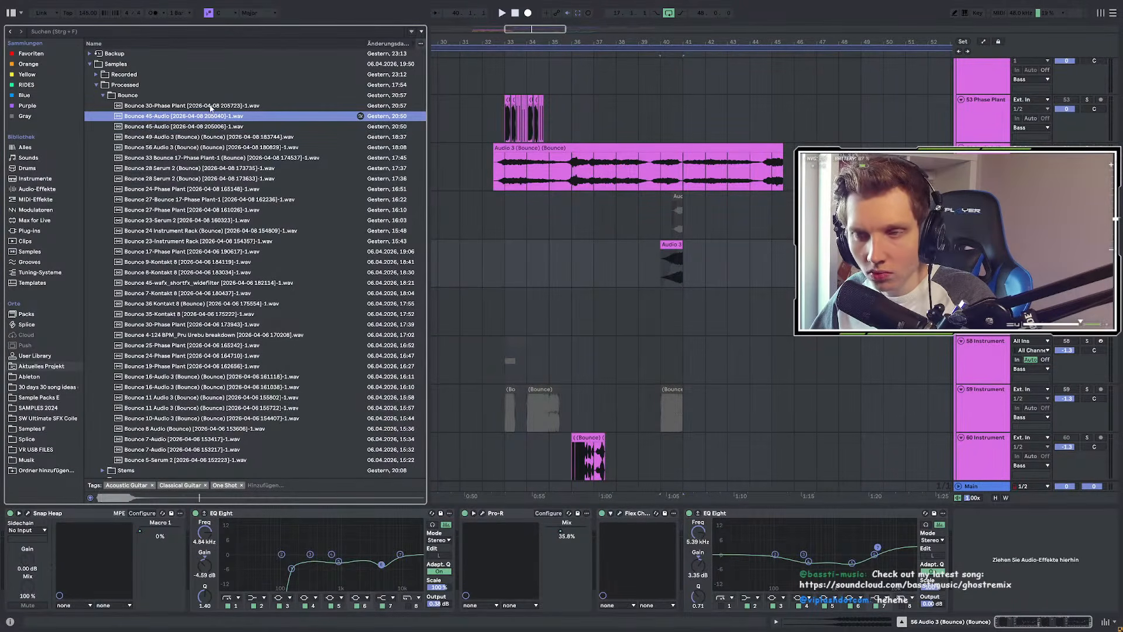
click(210, 106)
click(201, 126)
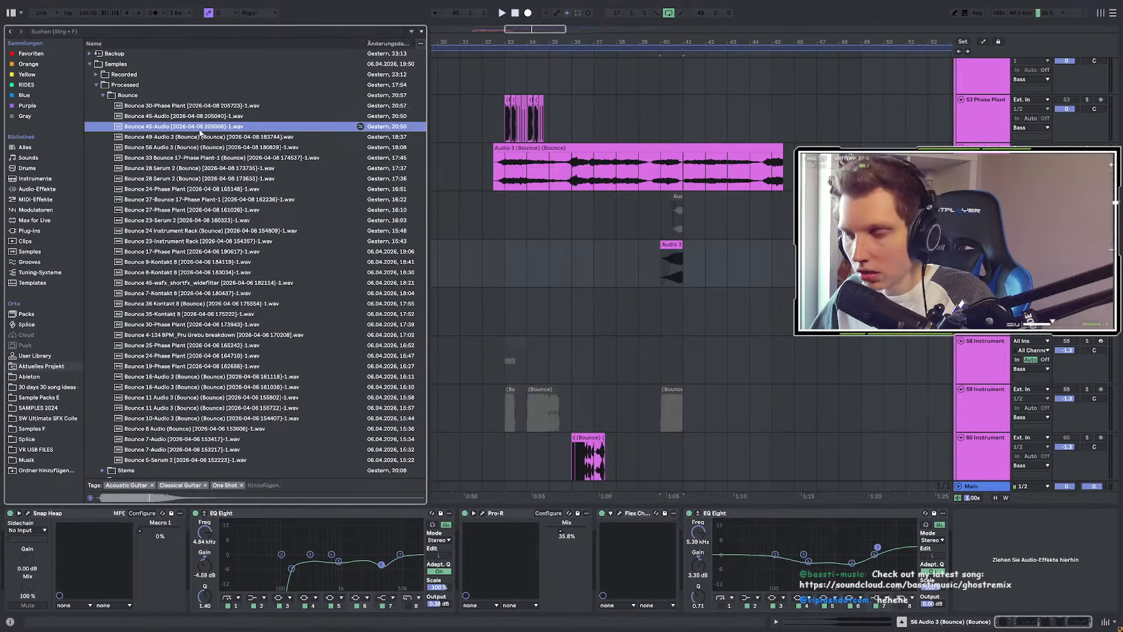
drag(193, 131, 662, 300)
key(z)
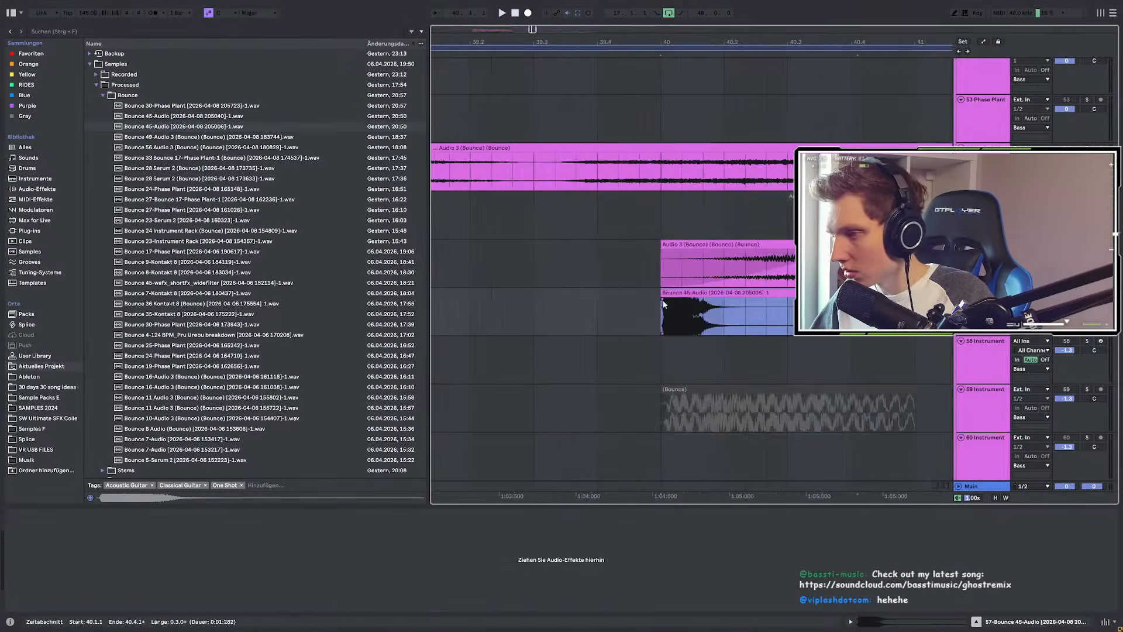
scroll(599, 275, down, 5)
scroll(599, 286, up, 2)
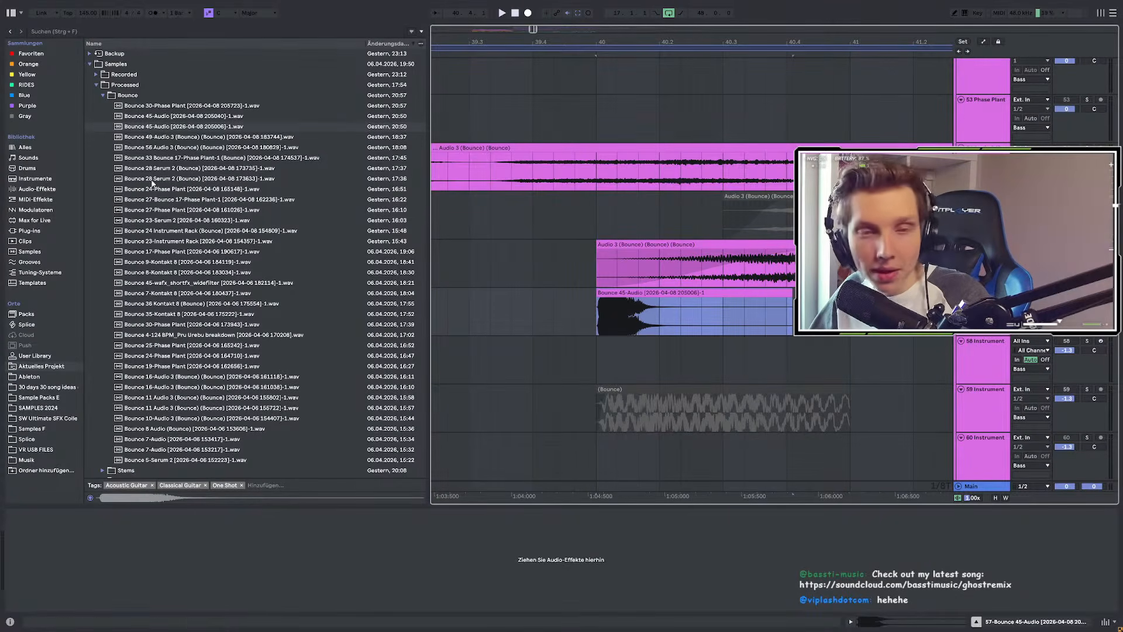
Step: Search the browser for 'eq' and load EQ Eight onto the Bounce 45-Audio track
click(59, 31)
text(w)
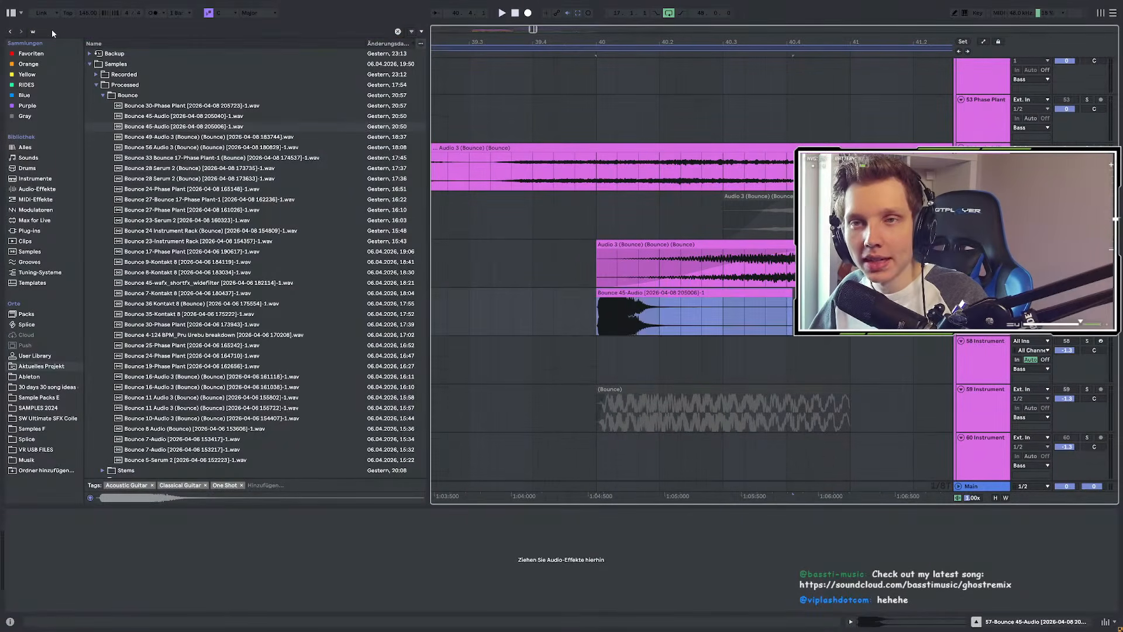
key(BackSpace)
text(eq)
click(25, 54)
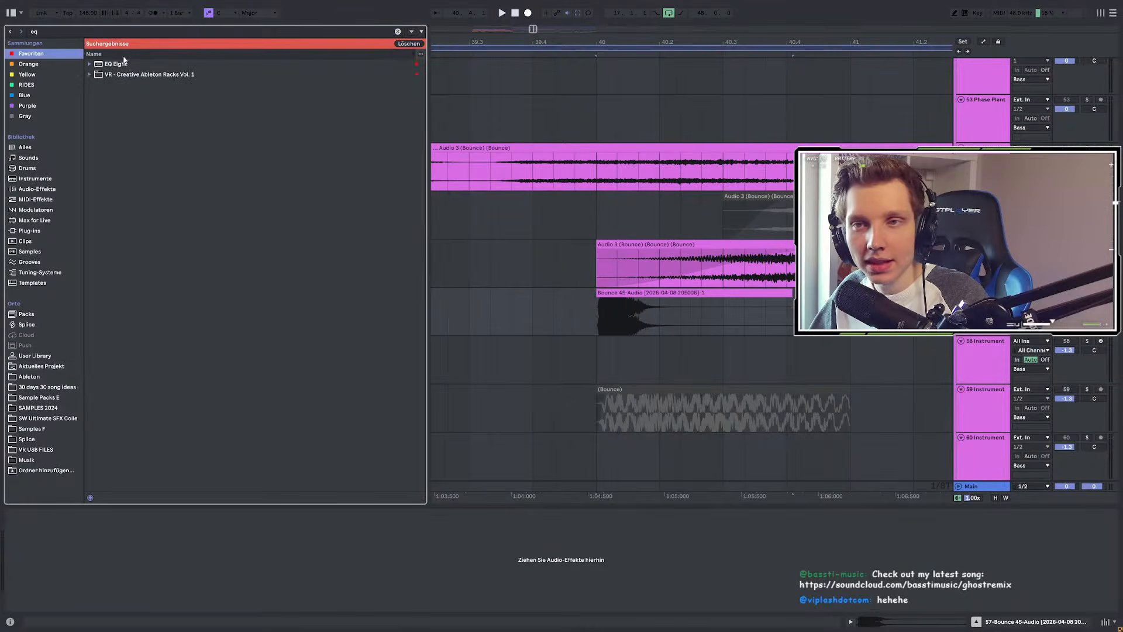
click(125, 63)
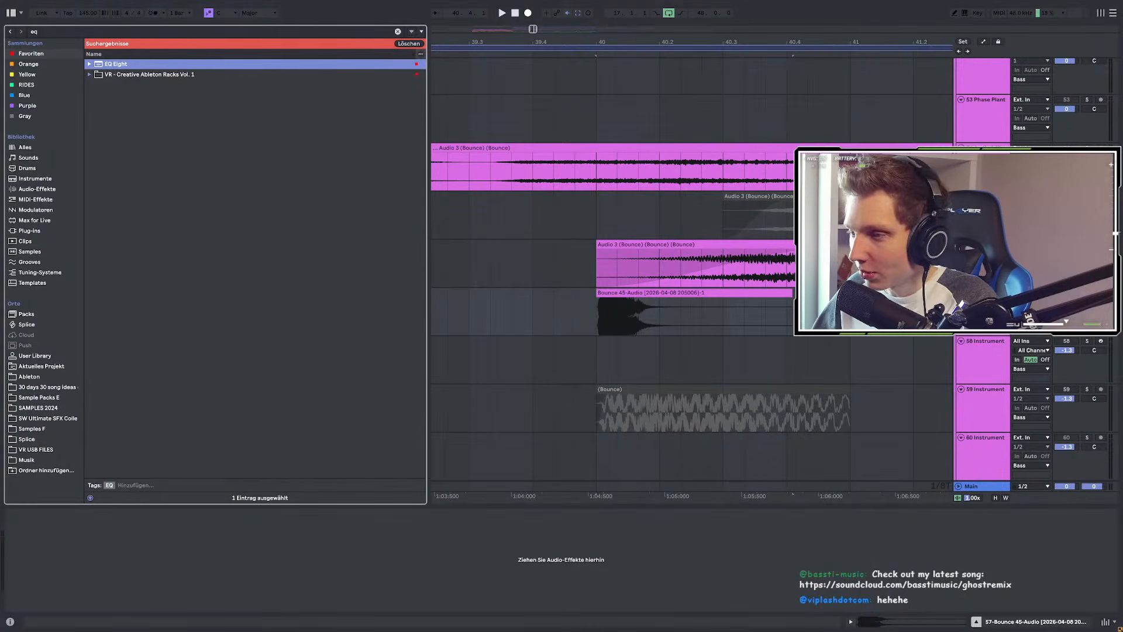
click(598, 321)
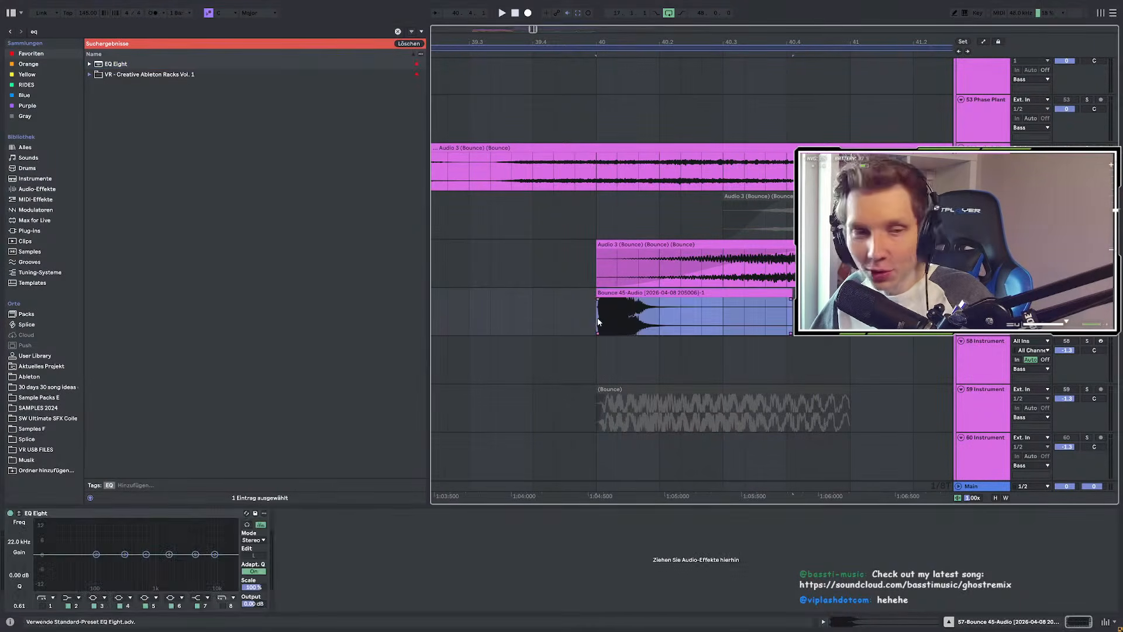
Step: Audition from bar 40, set EQ Eight's low cut to 174 Hz, then search for 'pro'
drag(620, 292, 622, 293)
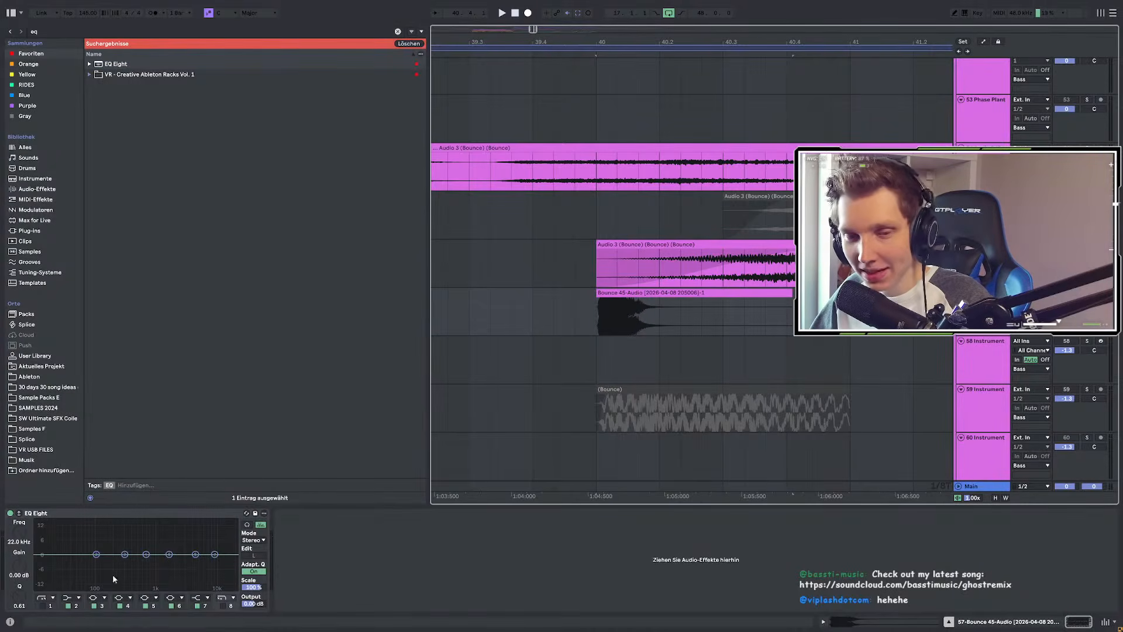
key(space)
key(space)
key(space)
click(43, 606)
drag(65, 562, 110, 562)
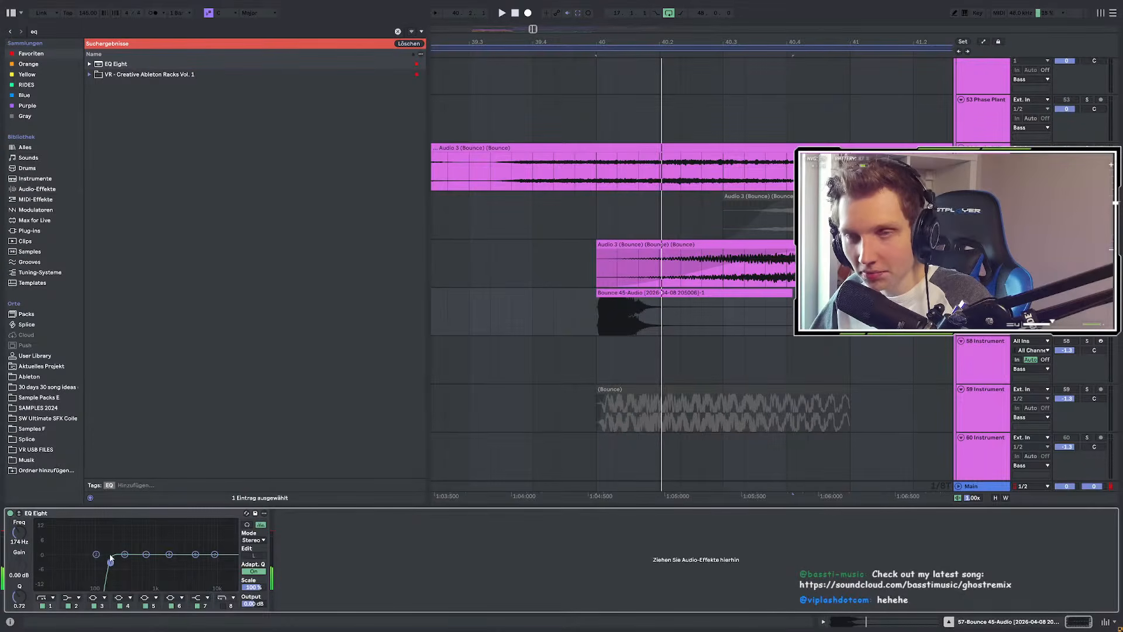
key(ctrl+f)
text(pro)
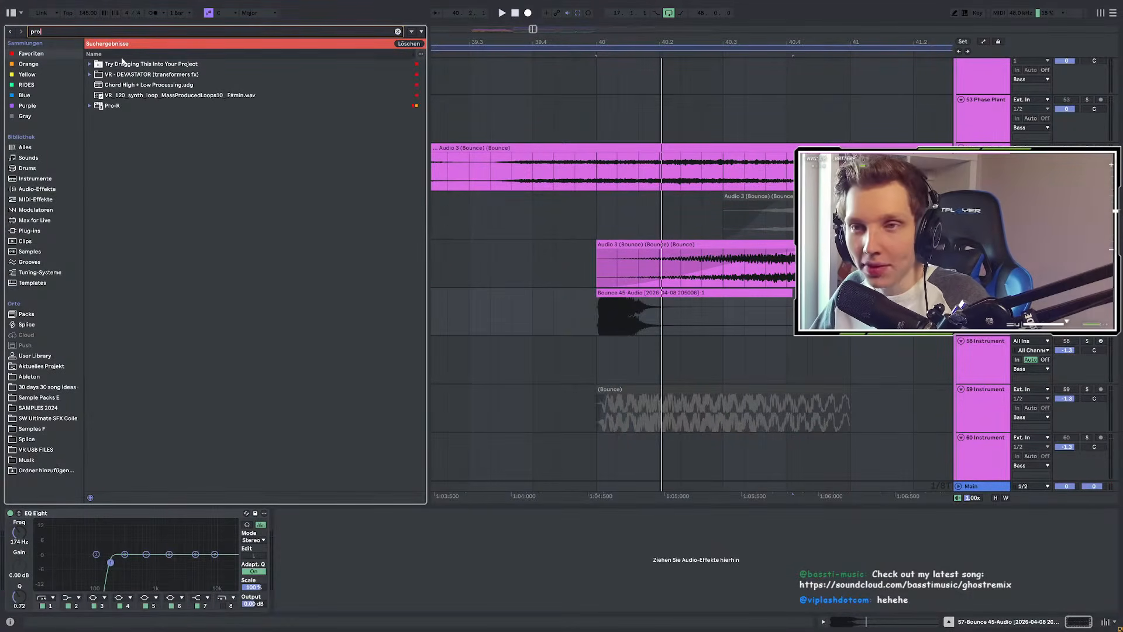
Step: Load Pro-R after EQ Eight, reposition its window, and lower Mix slightly below 100%
click(149, 106)
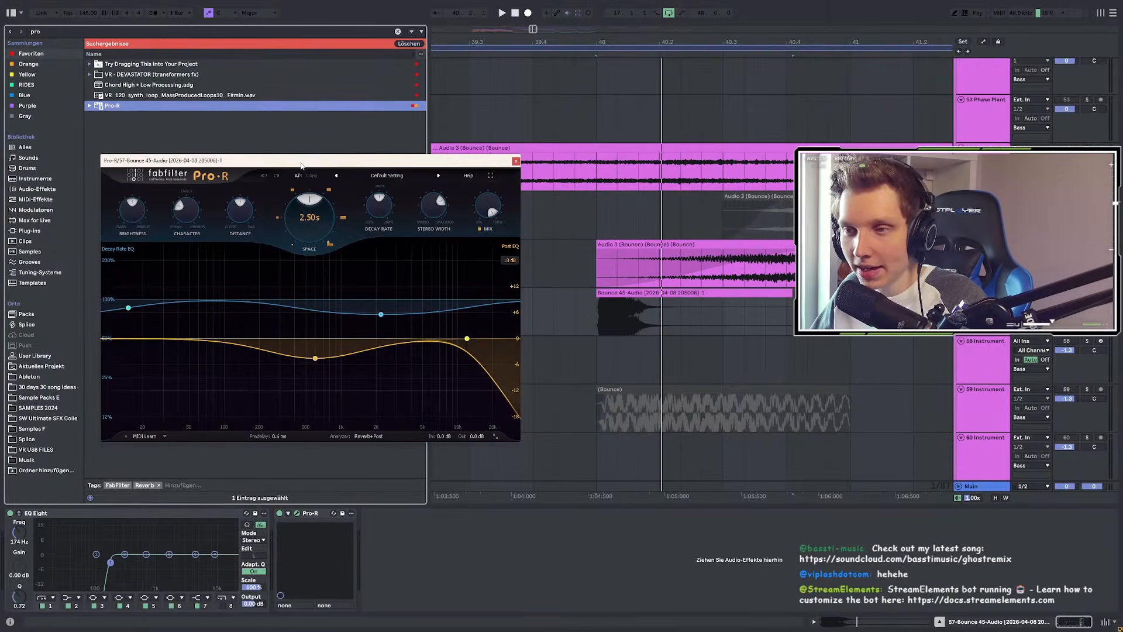
mouse_move(301, 166)
mouse_down()
mouse_move(273, 162)
mouse_move(306, 176)
mouse_up()
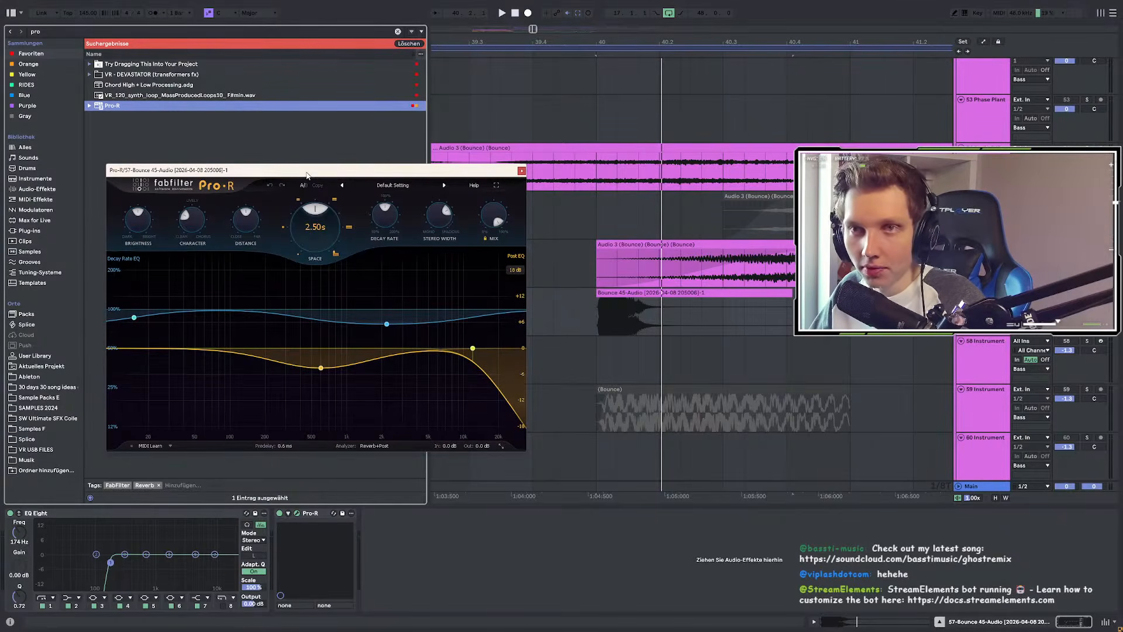
mouse_move(306, 176)
mouse_down()
mouse_move(293, 189)
mouse_move(311, 206)
mouse_move(333, 201)
mouse_move(304, 195)
mouse_up()
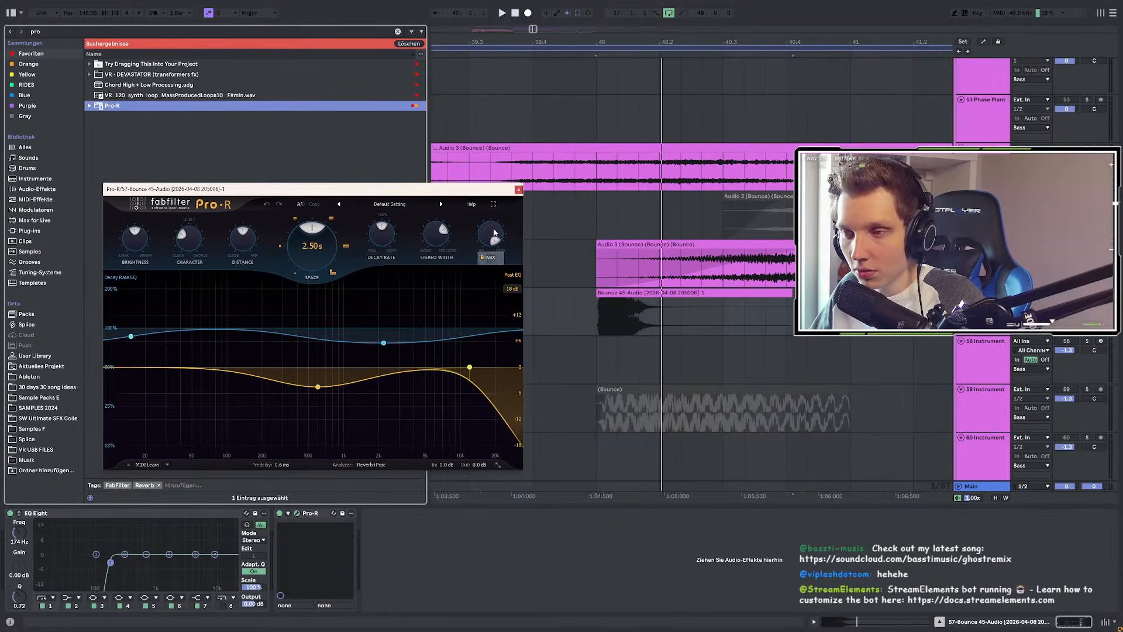
drag(486, 239, 486, 241)
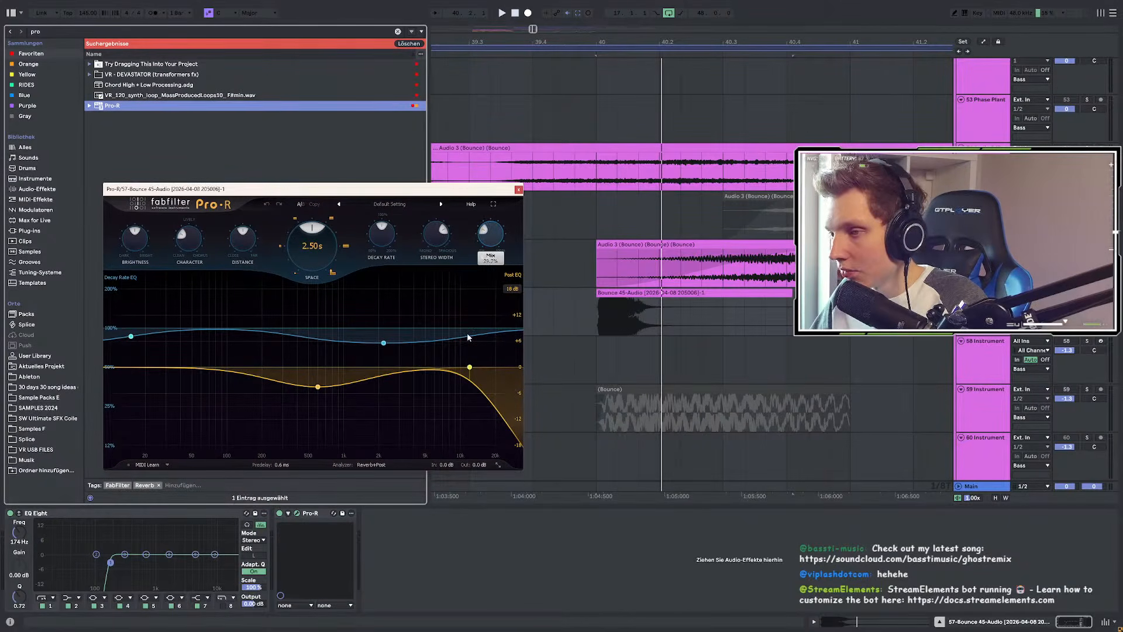
Step: Audition the Bounce 45-Audio clip, shorten its end, and bring up Pro-R's preset list
mouse_move(133, 340)
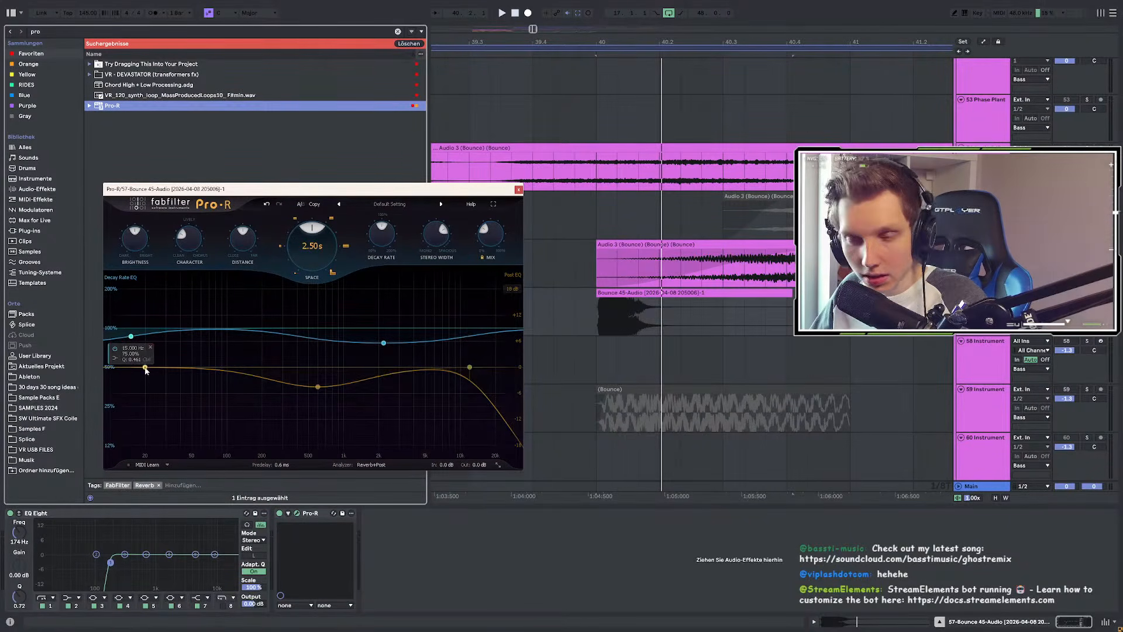
click(595, 323)
click(596, 323)
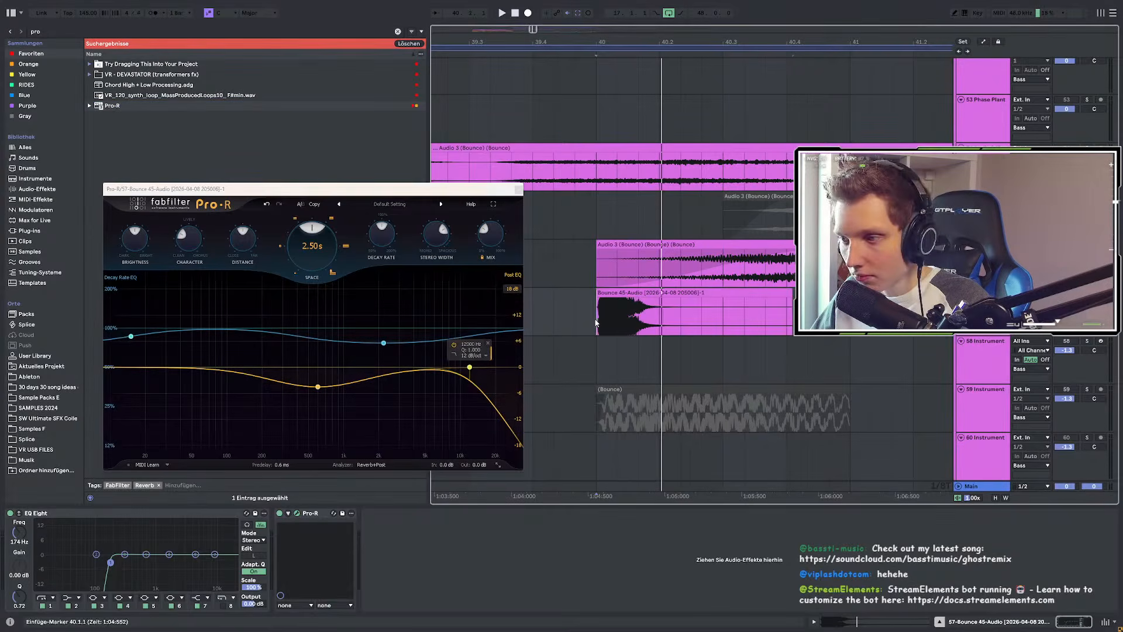
key(space)
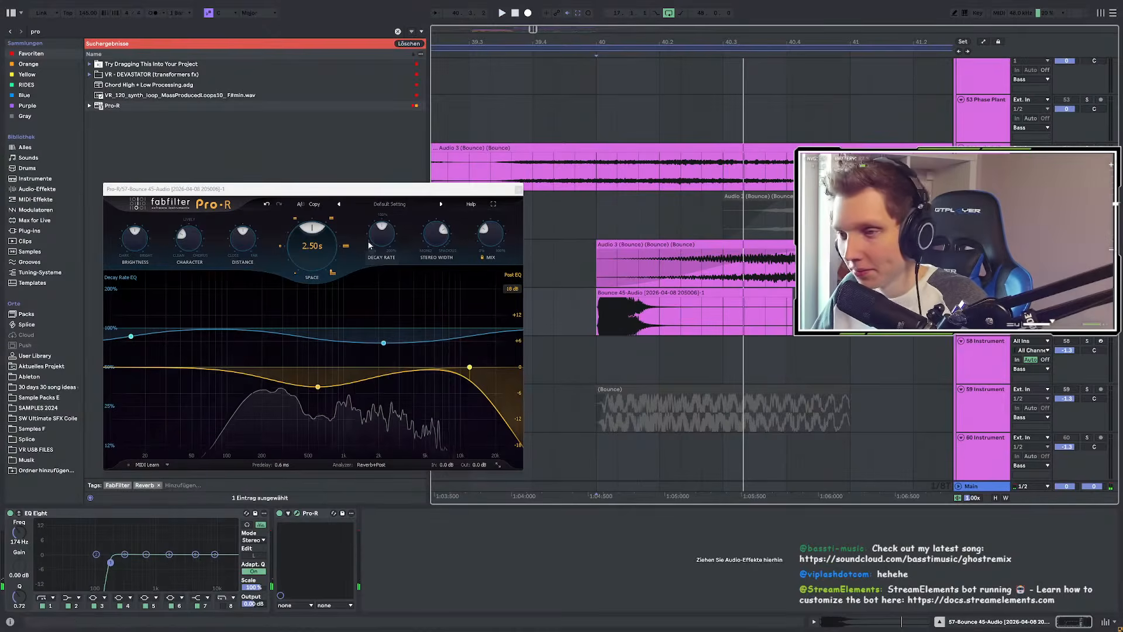
key(space)
key(space)
drag(791, 307, 729, 305)
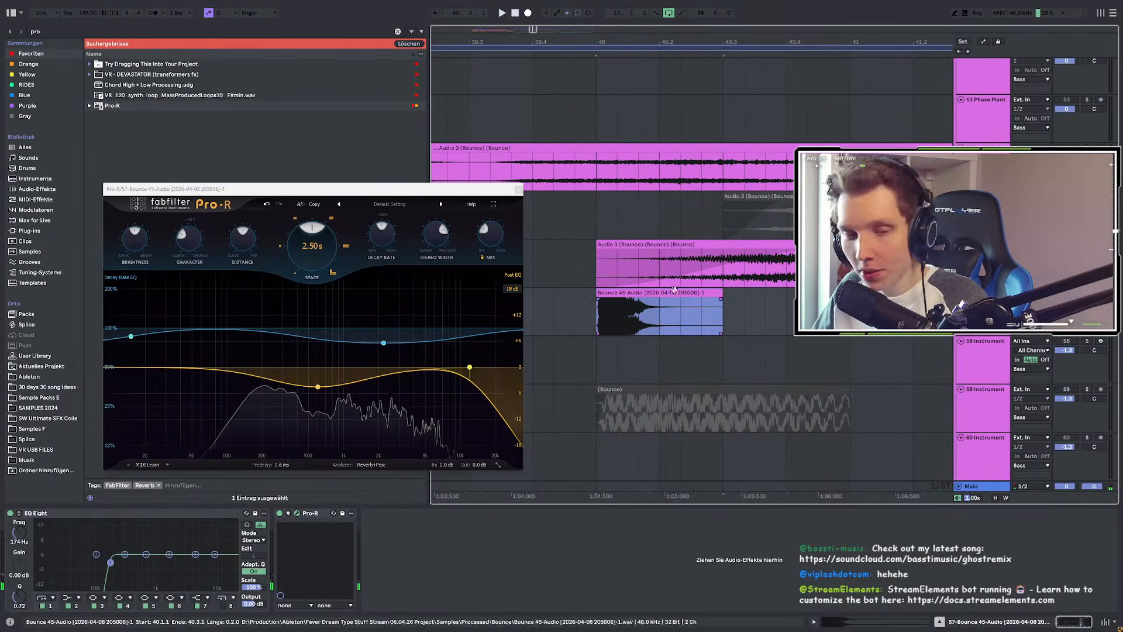
click(389, 204)
Step: Audition the Medium Church and Modulated Hall presets, settling on Narrow Chamber for Lead Element
mouse_move(377, 243)
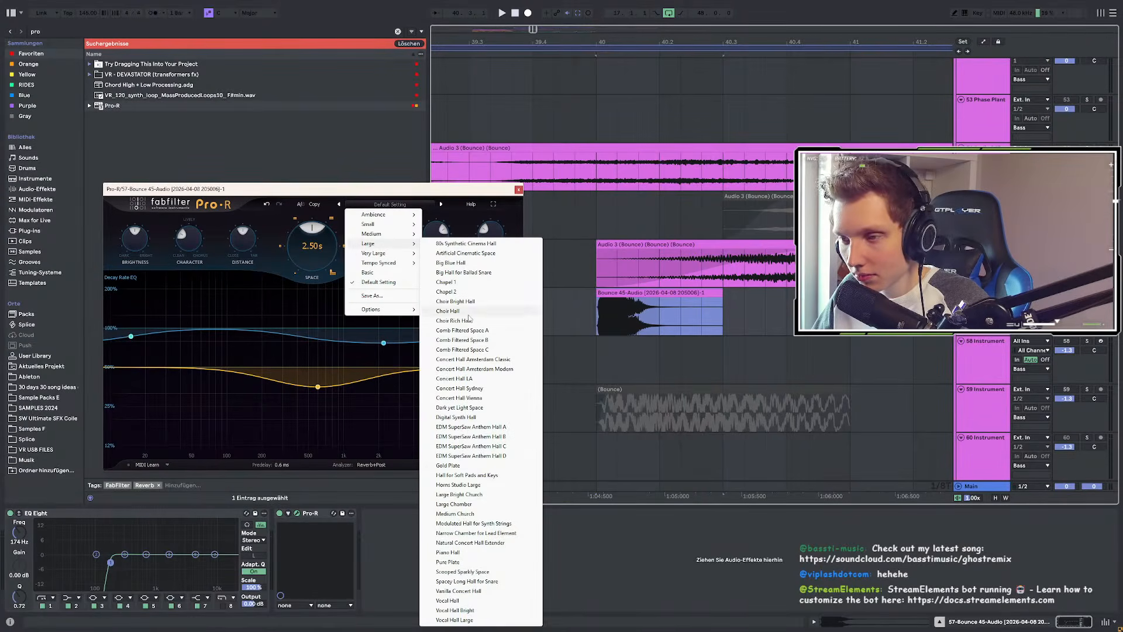
click(469, 513)
key(space)
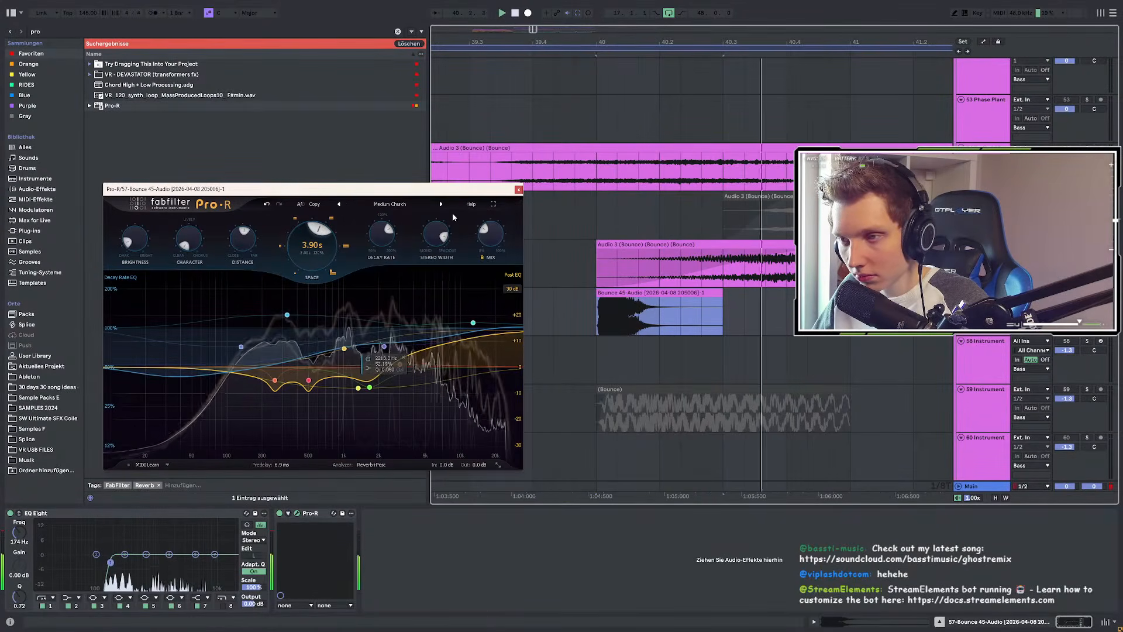
click(443, 204)
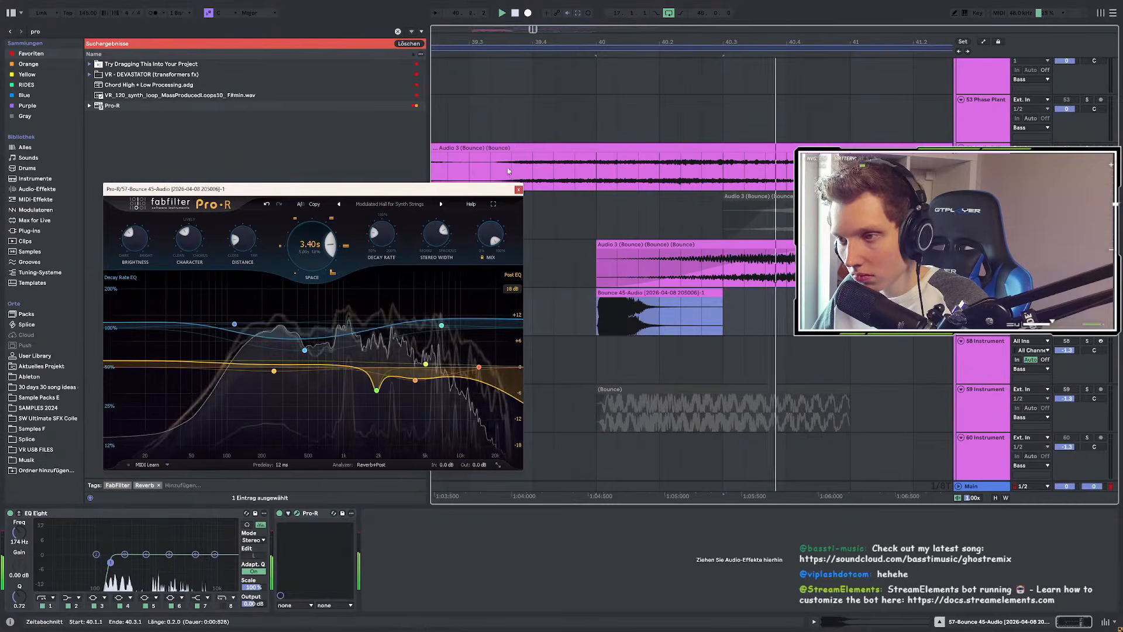
click(442, 204)
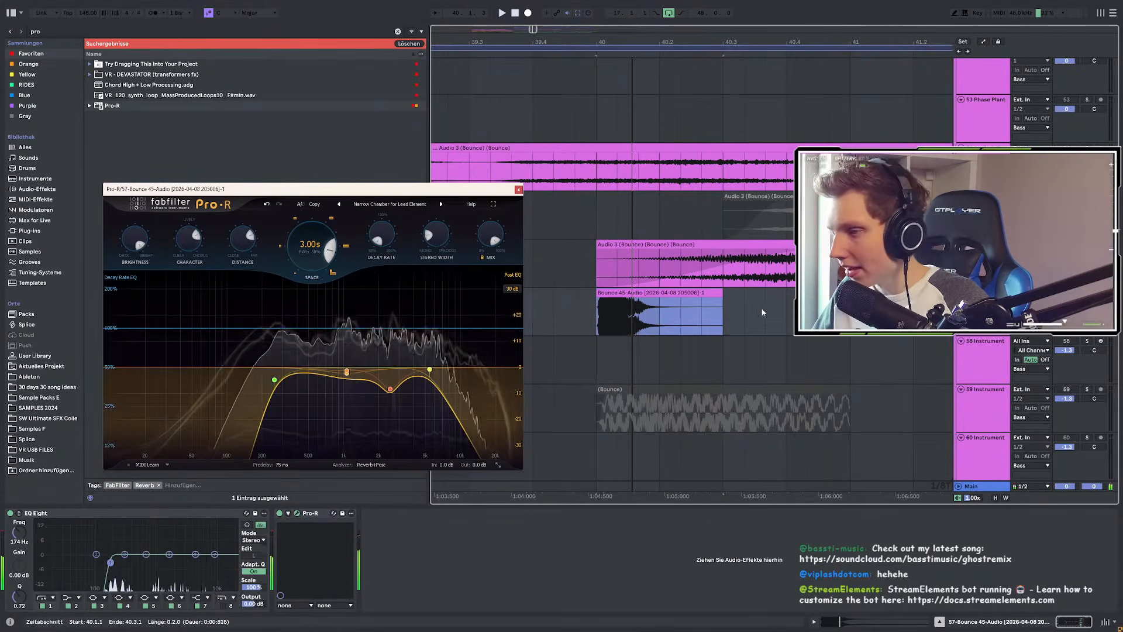
Step: Set the reverb stereo width to 48.52%, audition it, and close the Pro-R window
double_click(649, 291)
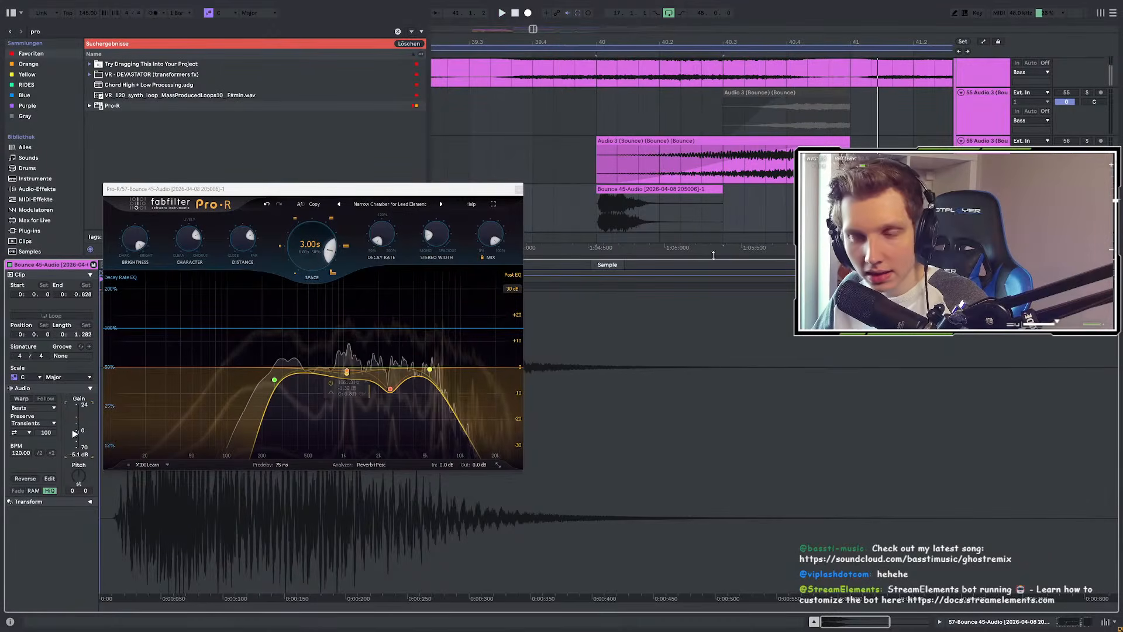
drag(438, 235, 455, 180)
key(space)
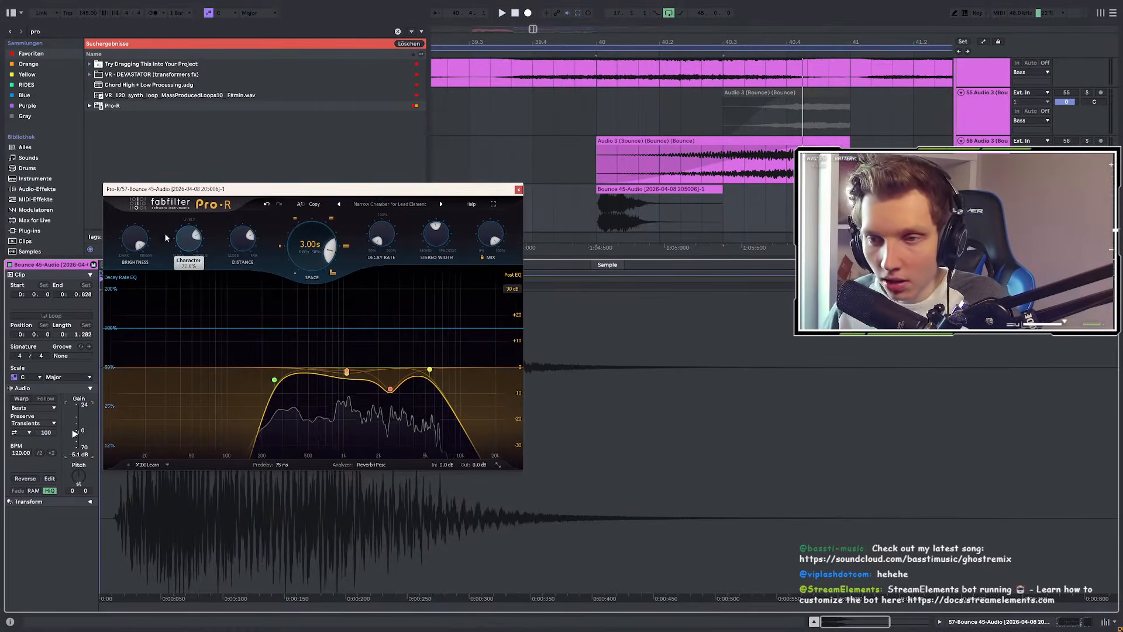
key(space)
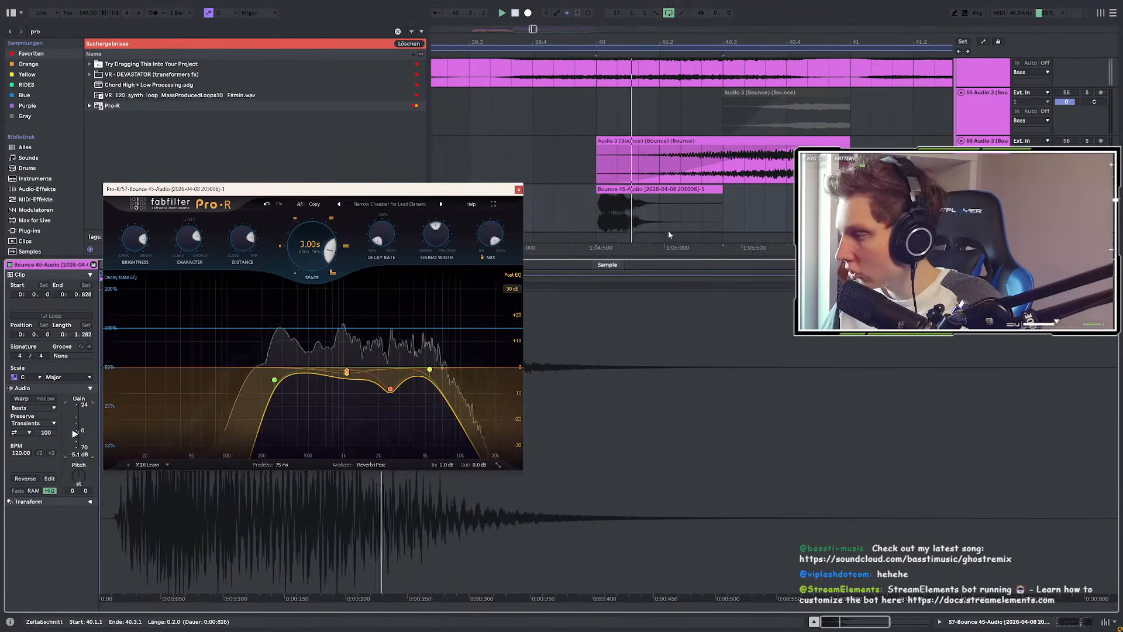
key(shift+Tab)
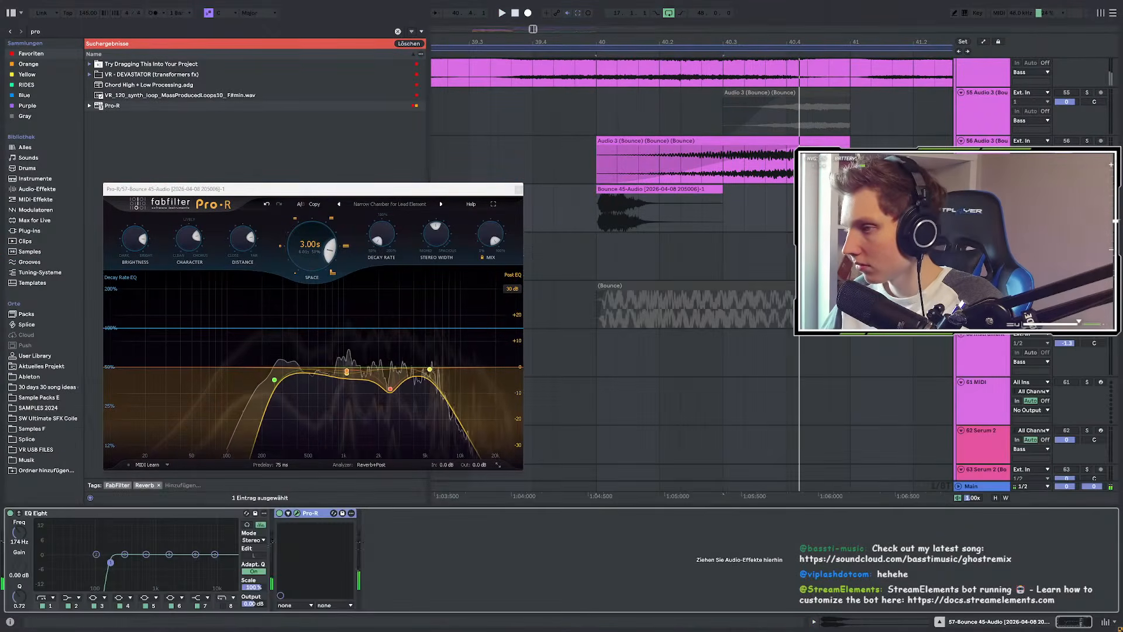
click(518, 189)
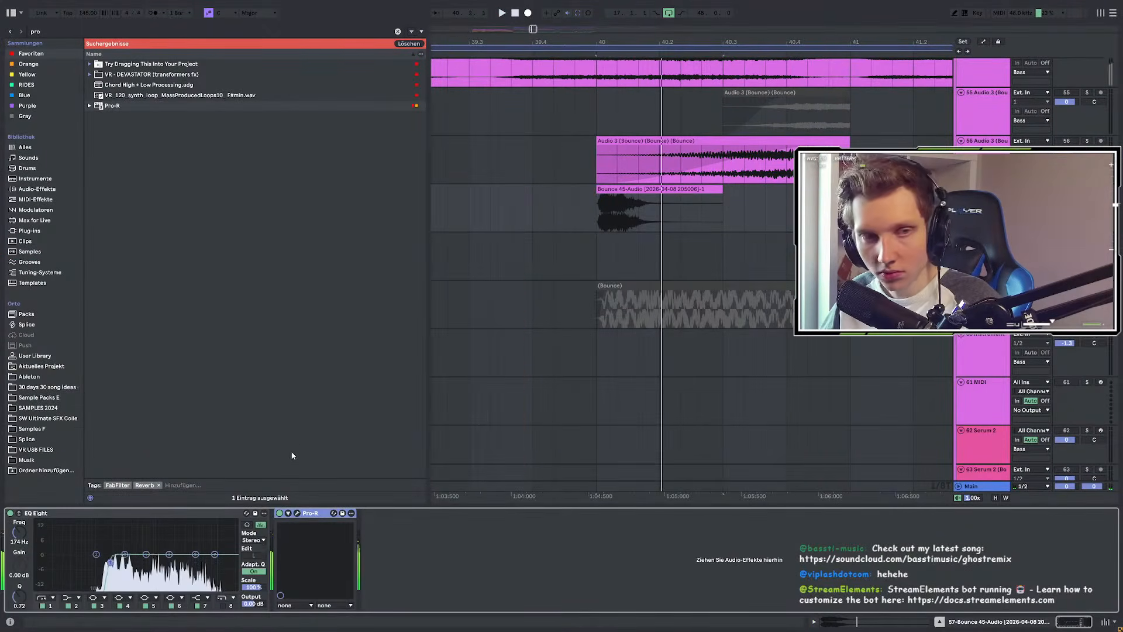
Step: Bypass Pro-R and audition the 40.1.1–40.3.1 selection of the Bounce 45-Audio clip
click(279, 513)
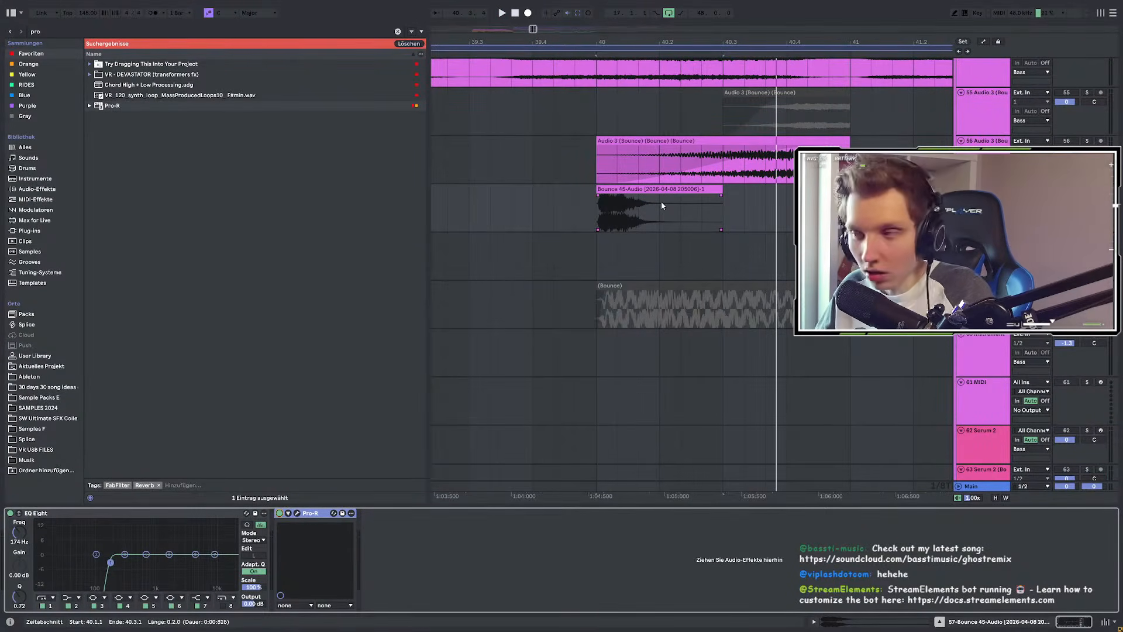
click(595, 216)
drag(596, 217, 723, 210)
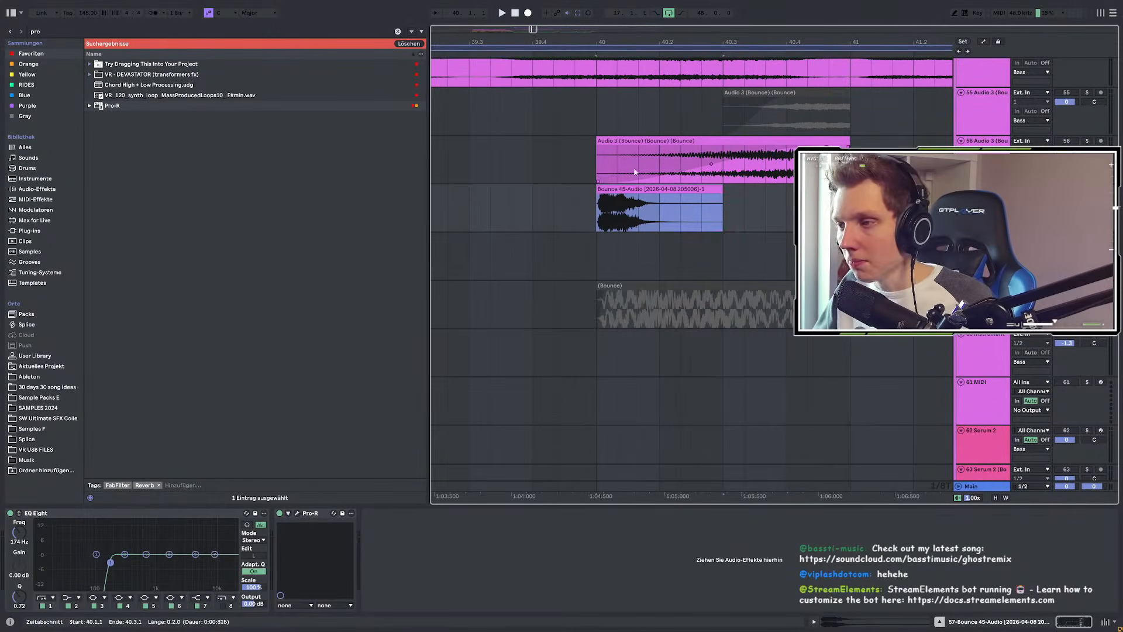
key(space)
key(space)
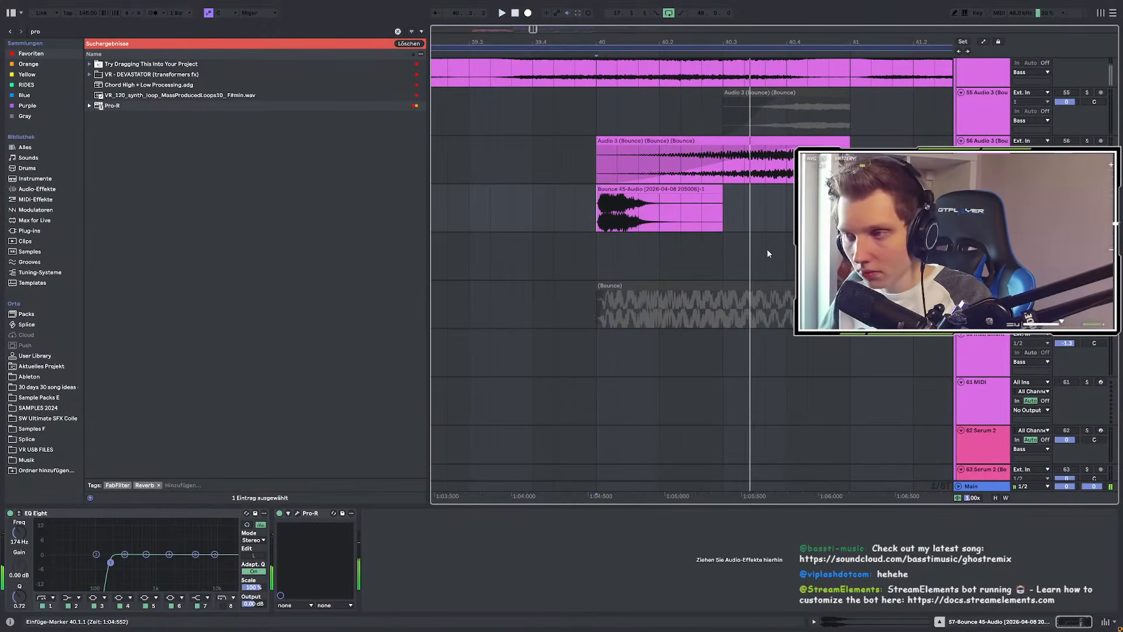
click(630, 187)
Step: Bounce the clip to a new track, extend its end, and move it to 39.4.1
right_click(626, 190)
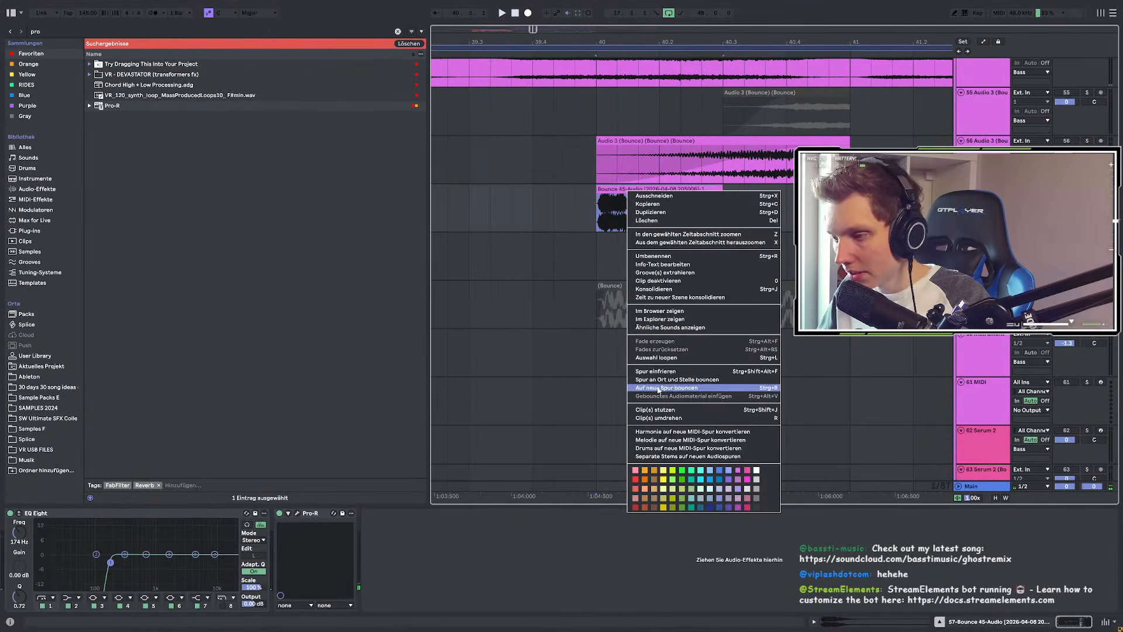
click(693, 382)
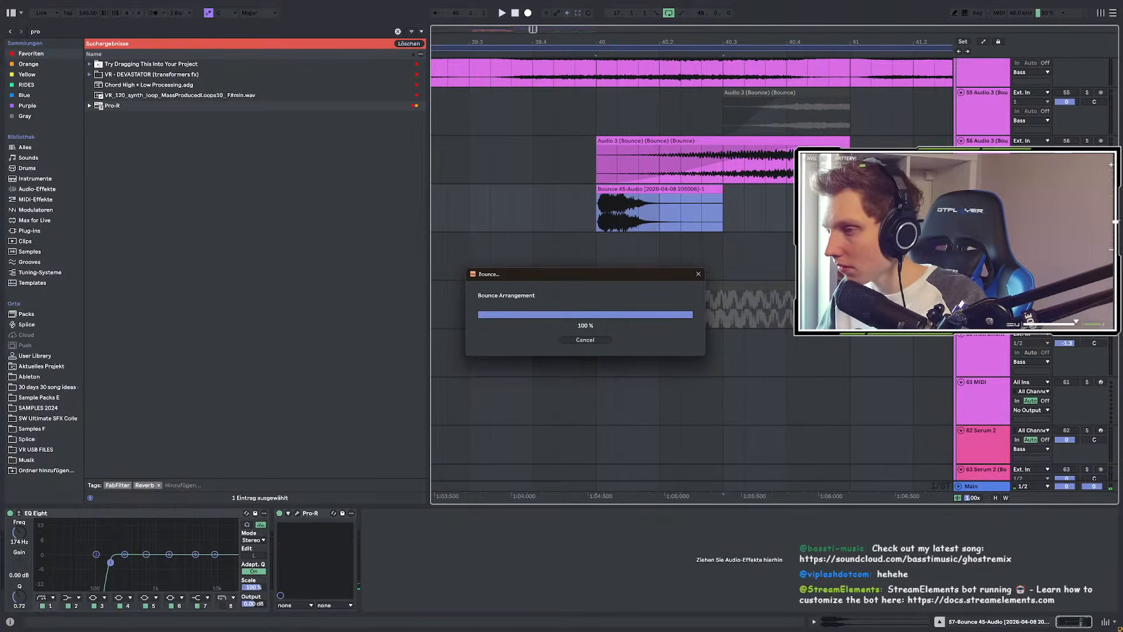
click(597, 257)
key(space)
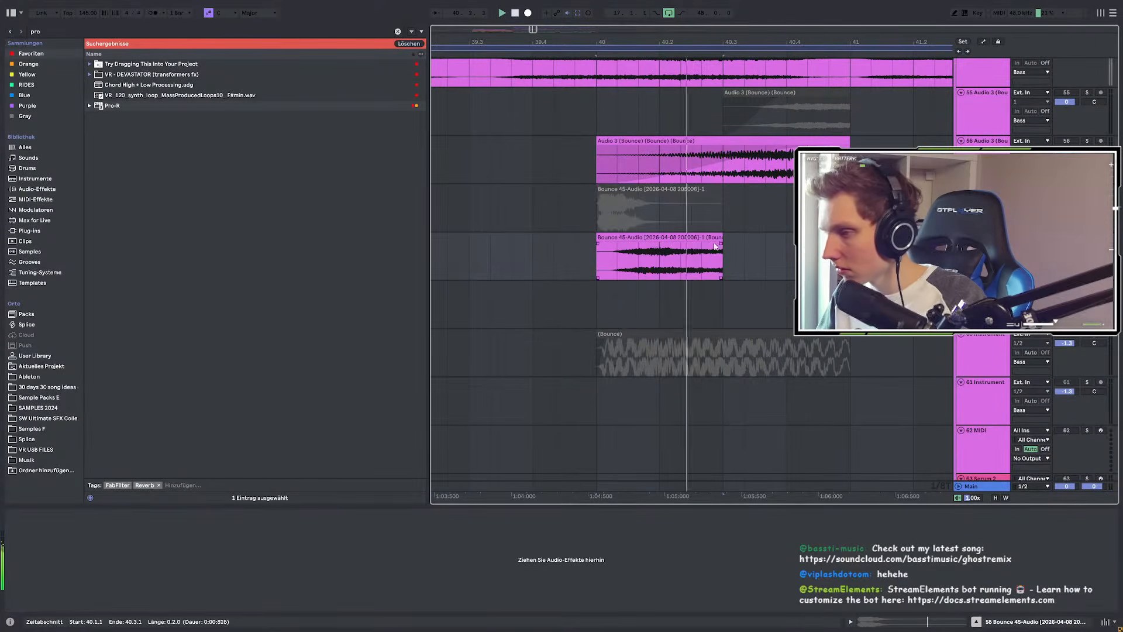
drag(721, 238, 965, 239)
drag(634, 236, 571, 236)
Step: Audition from 39.4.1, set the bounced clip to about one bar, and clear the browser search
scroll(556, 250, up, 3)
click(438, 263)
key(space)
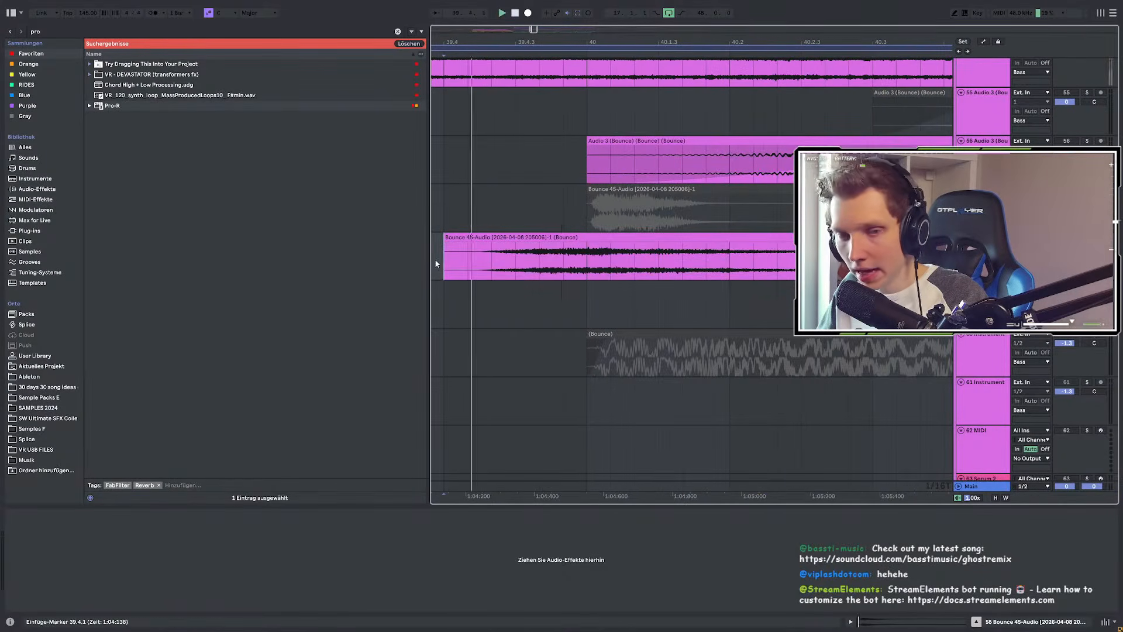
scroll(617, 260, down, 3)
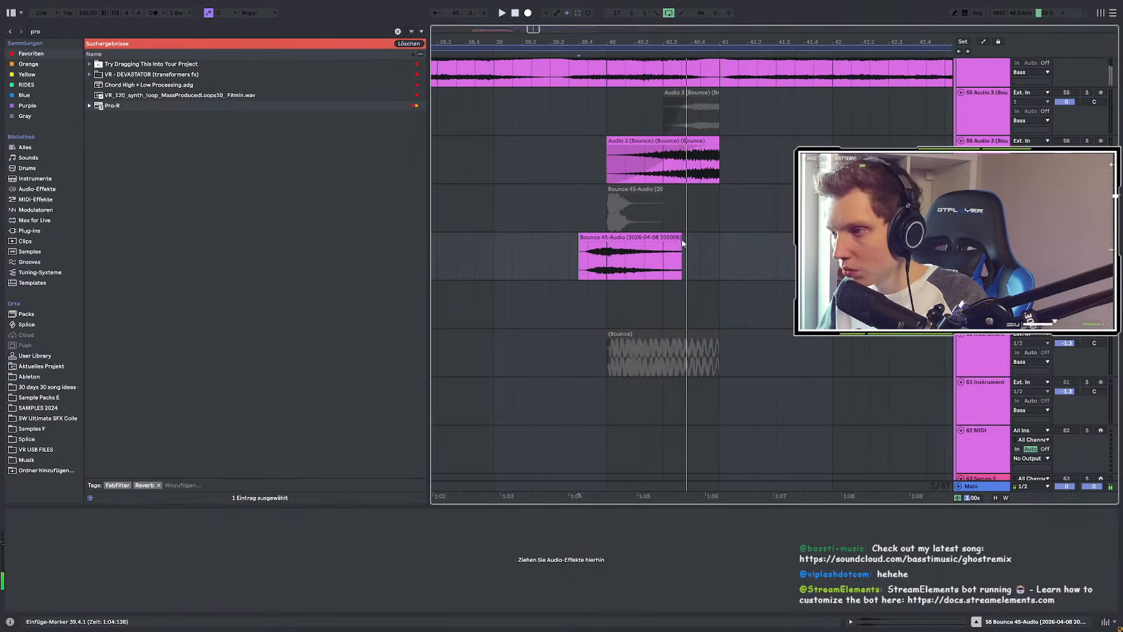
drag(680, 241, 738, 239)
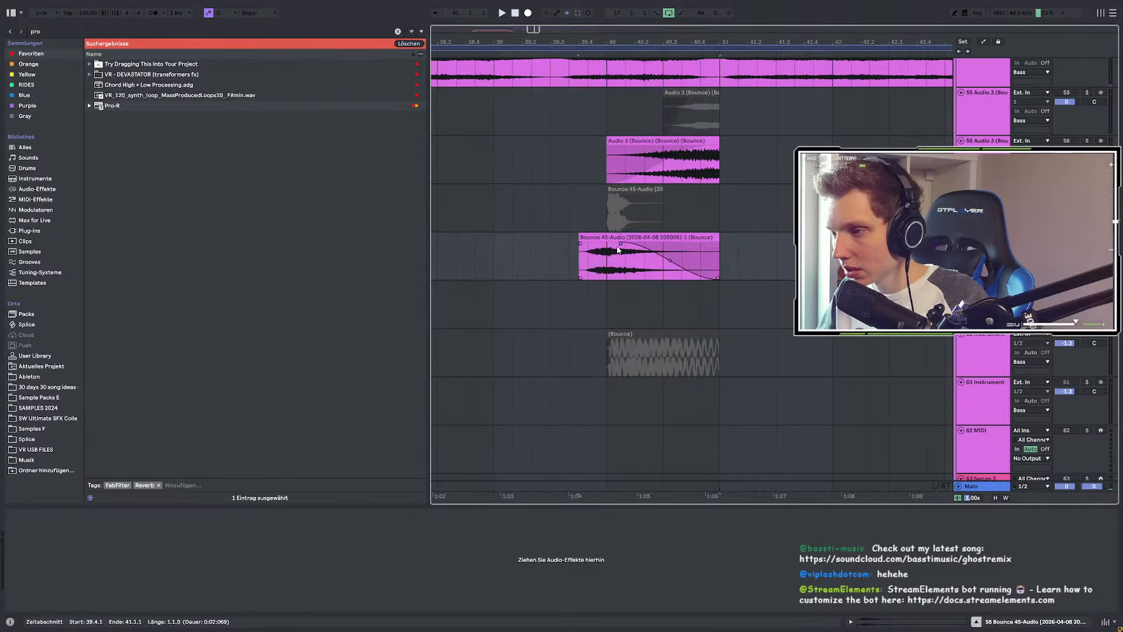
click(47, 32)
text(d)
key(BackSpace)
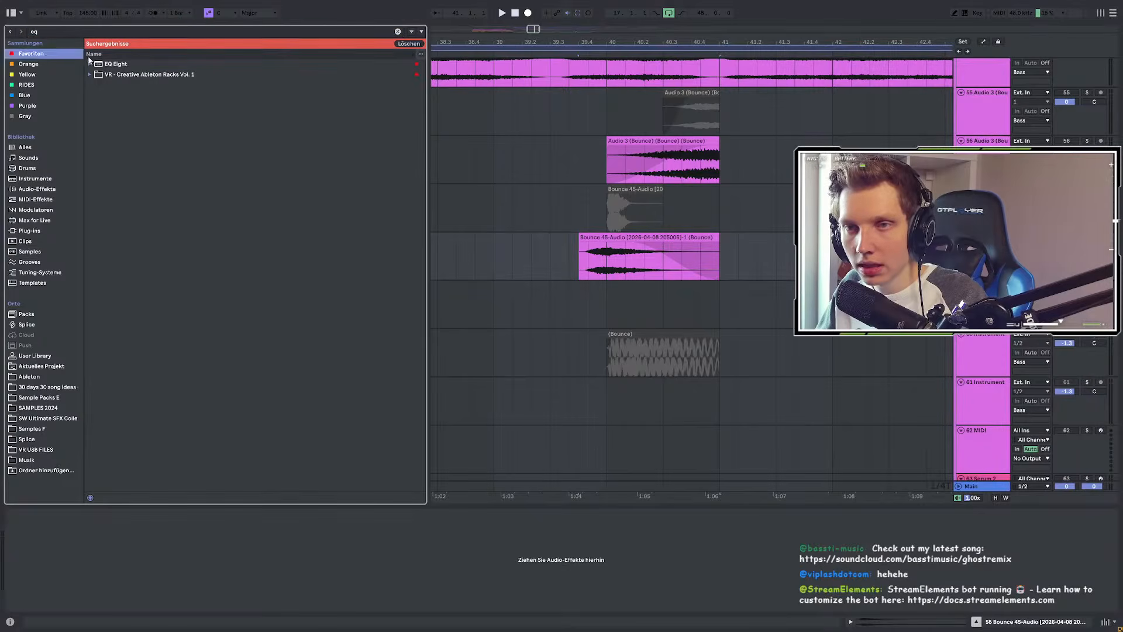
Step: Load EQ Eight on the bounce track, cut lows, and dip 400 Hz by 1.61 dB while auditioning
click(136, 65)
key(space)
key(space)
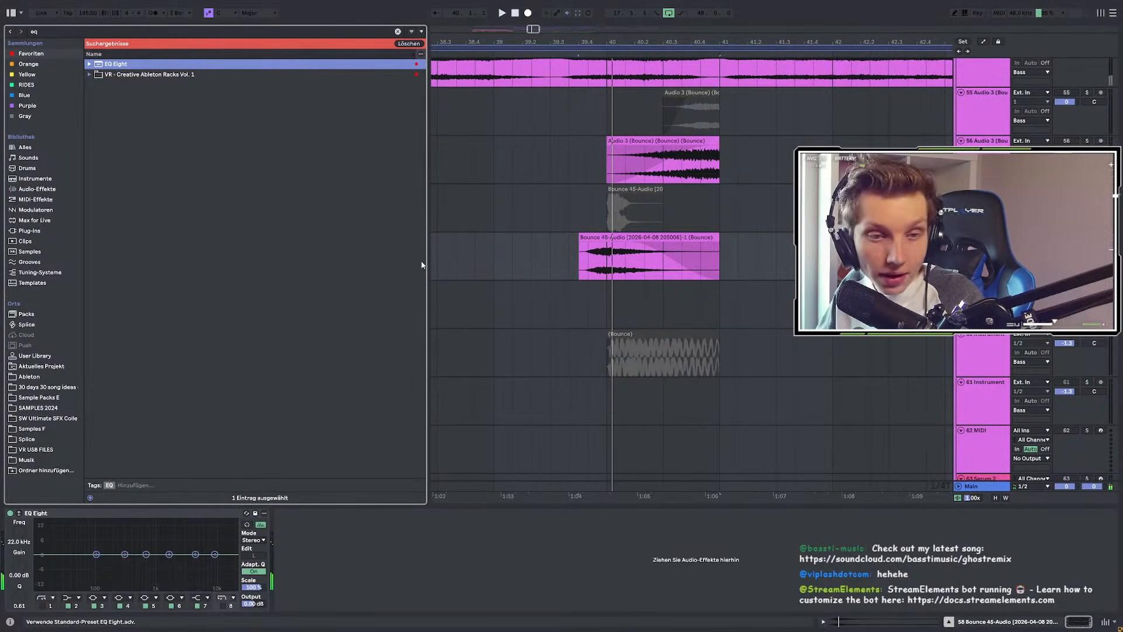
key(space)
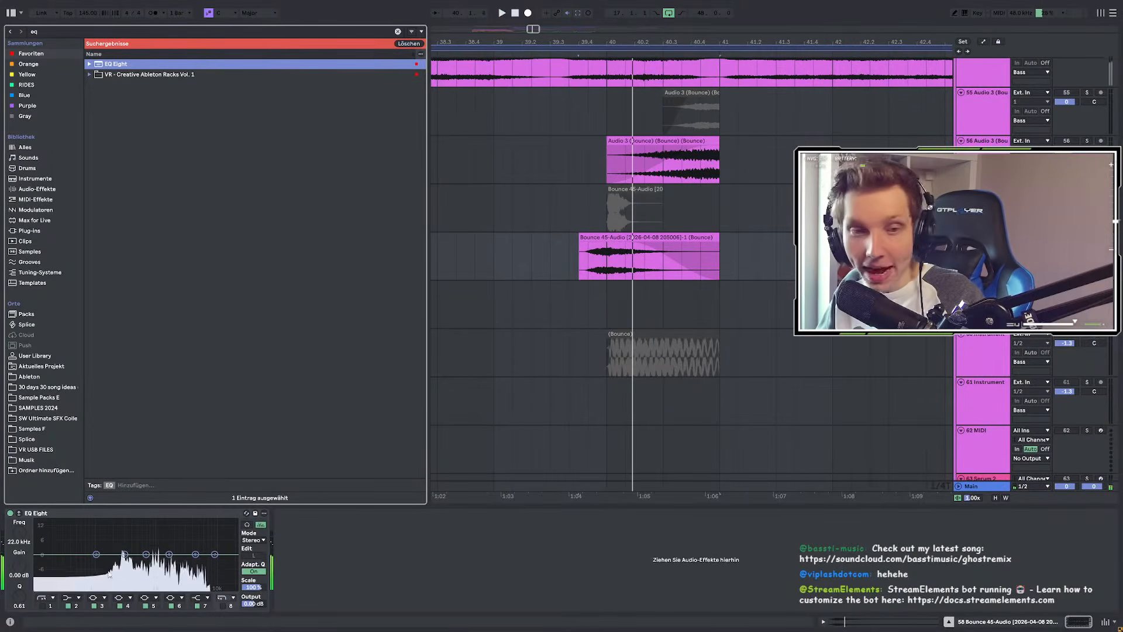
mouse_move(145, 560)
mouse_down()
mouse_move(117, 565)
mouse_move(136, 558)
mouse_up()
key(space)
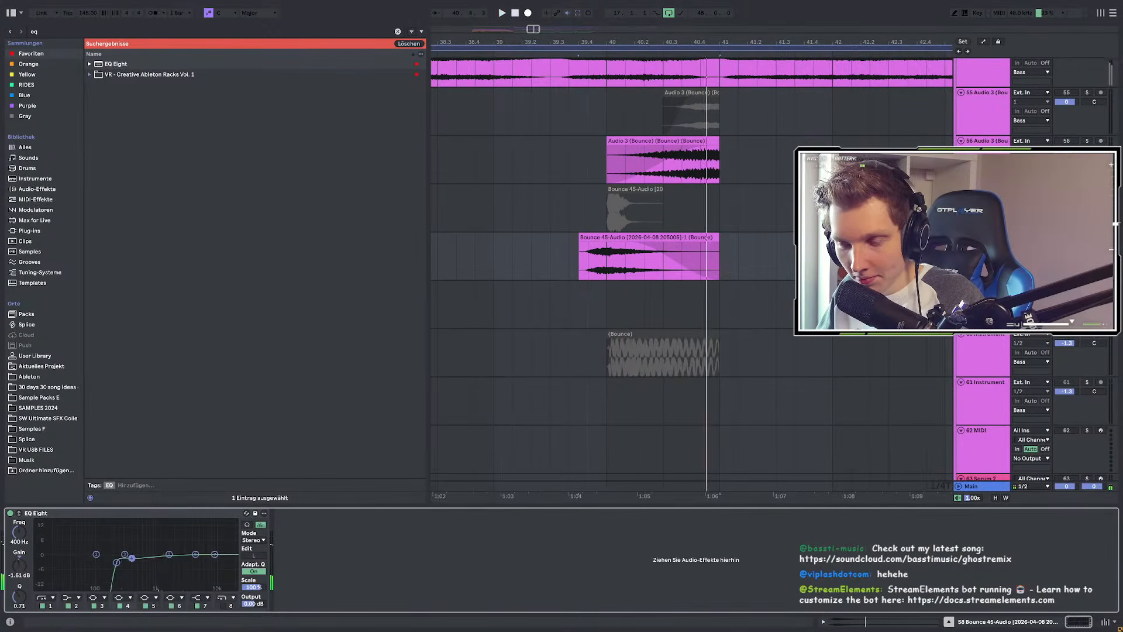
click(461, 248)
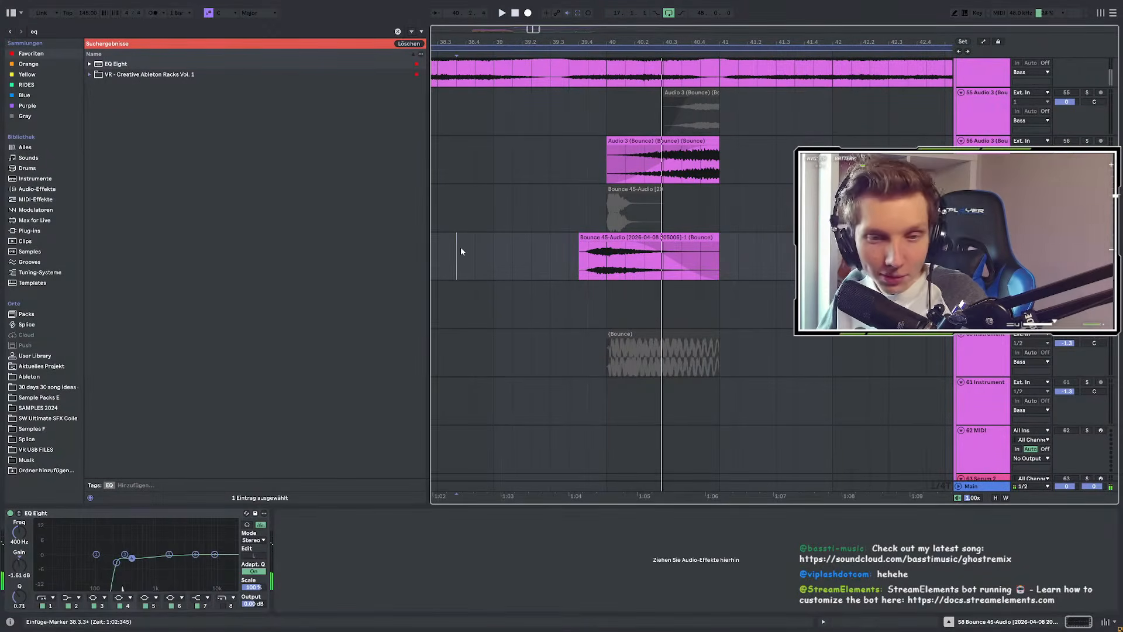
scroll(488, 271, down, 3)
key(space)
scroll(575, 315, up, 2)
scroll(575, 316, up, 3)
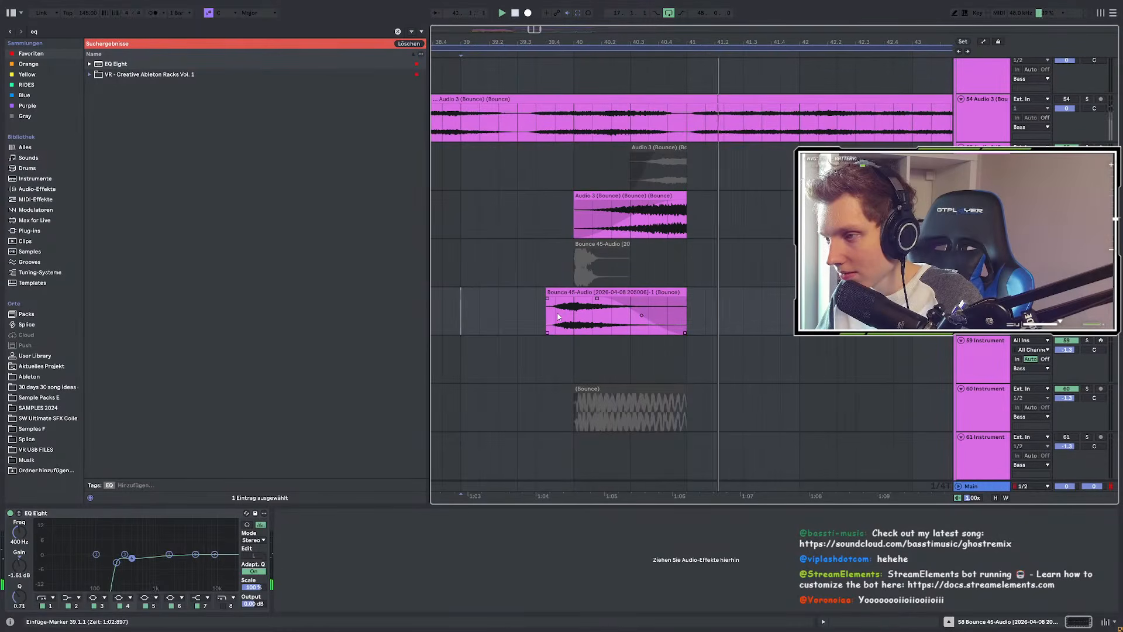
Step: Reactivate the greyed original Bounce 45-Audio clip with 0 and audition it with Pro-R toggled off
click(557, 311)
key(space)
key(space)
click(620, 242)
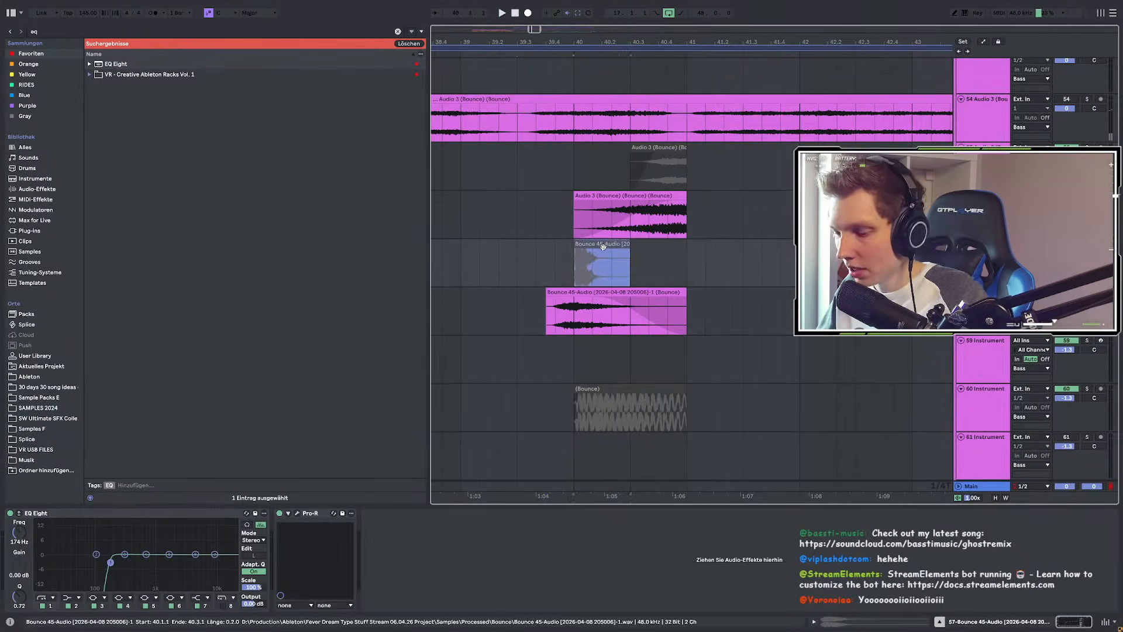
key(0)
key(space)
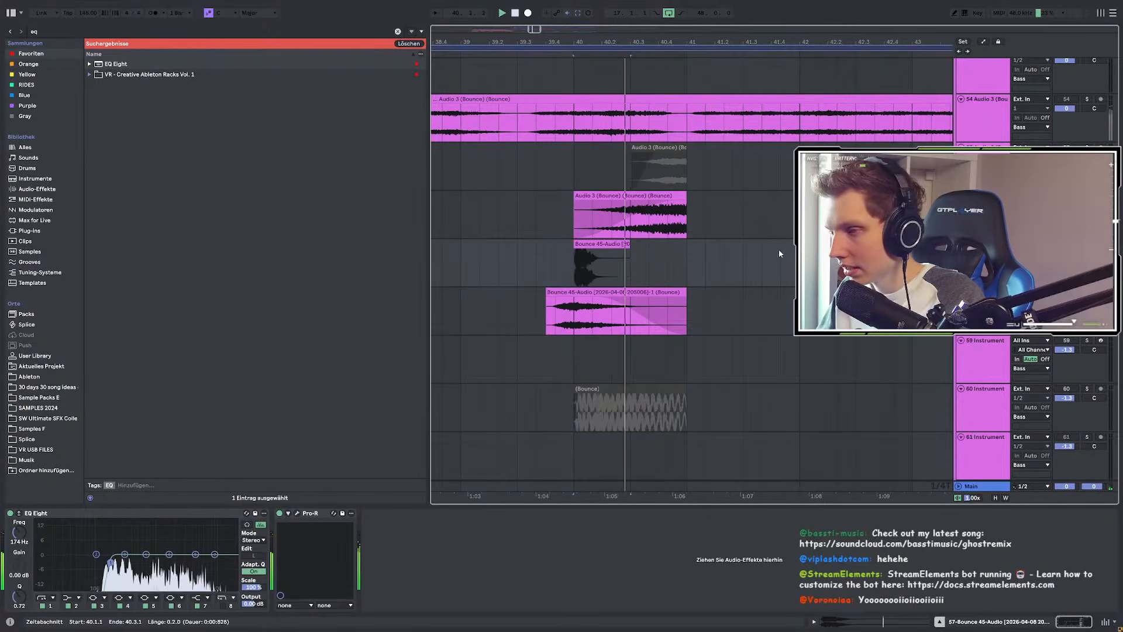
click(281, 513)
key(space)
key(space)
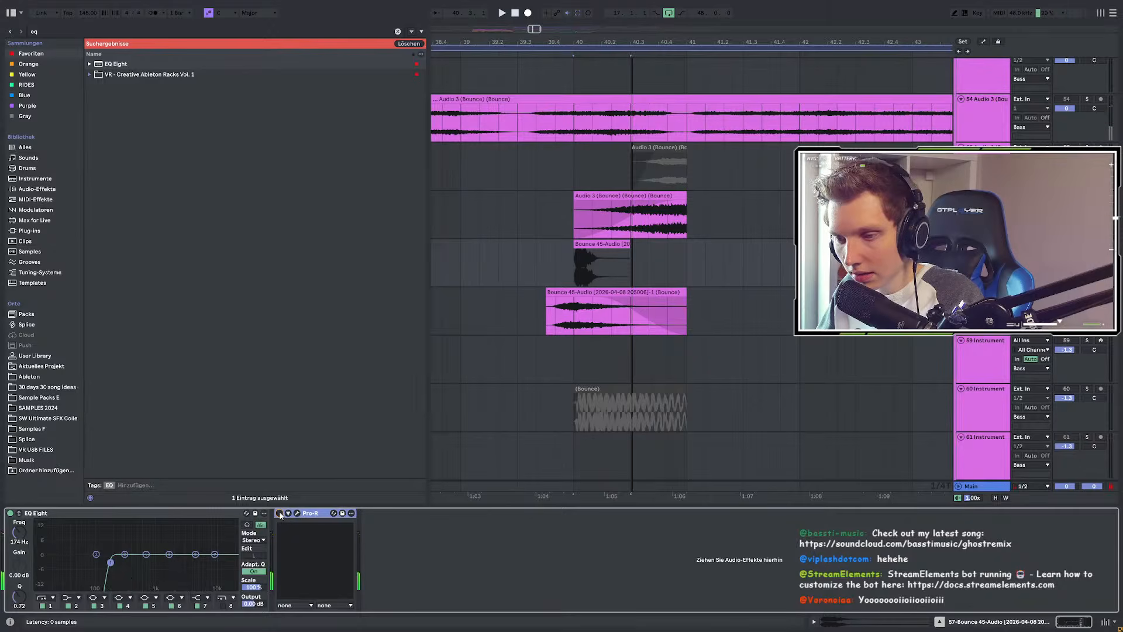
Step: Inspect the original clip's waveform and the track's device chain while playing it
scroll(585, 248, up, 5)
double_click(593, 246)
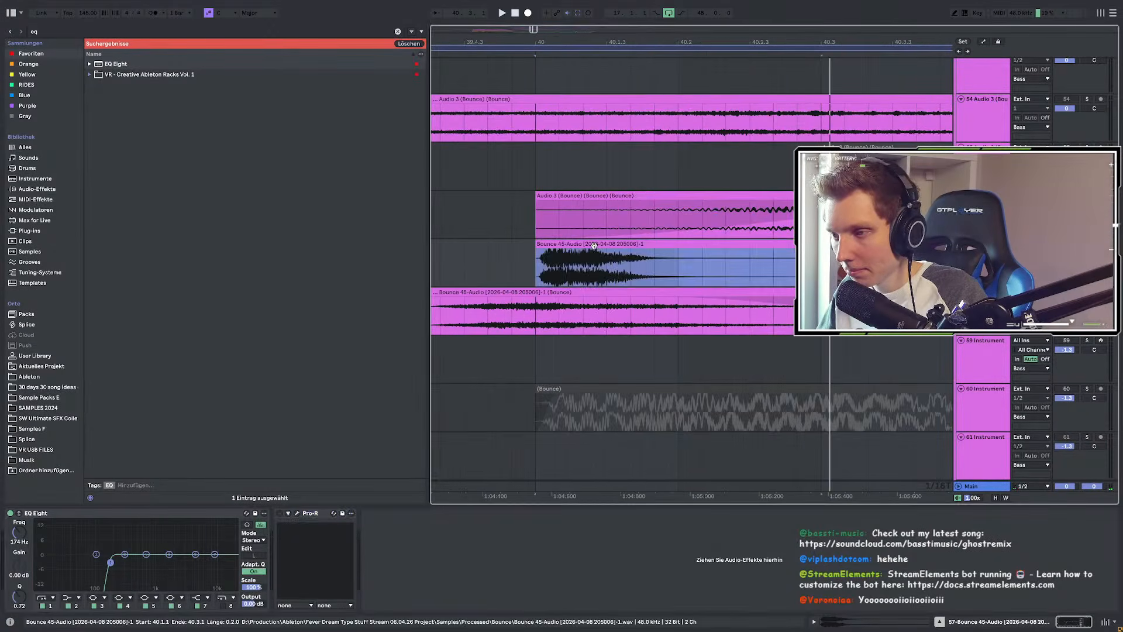
key(space)
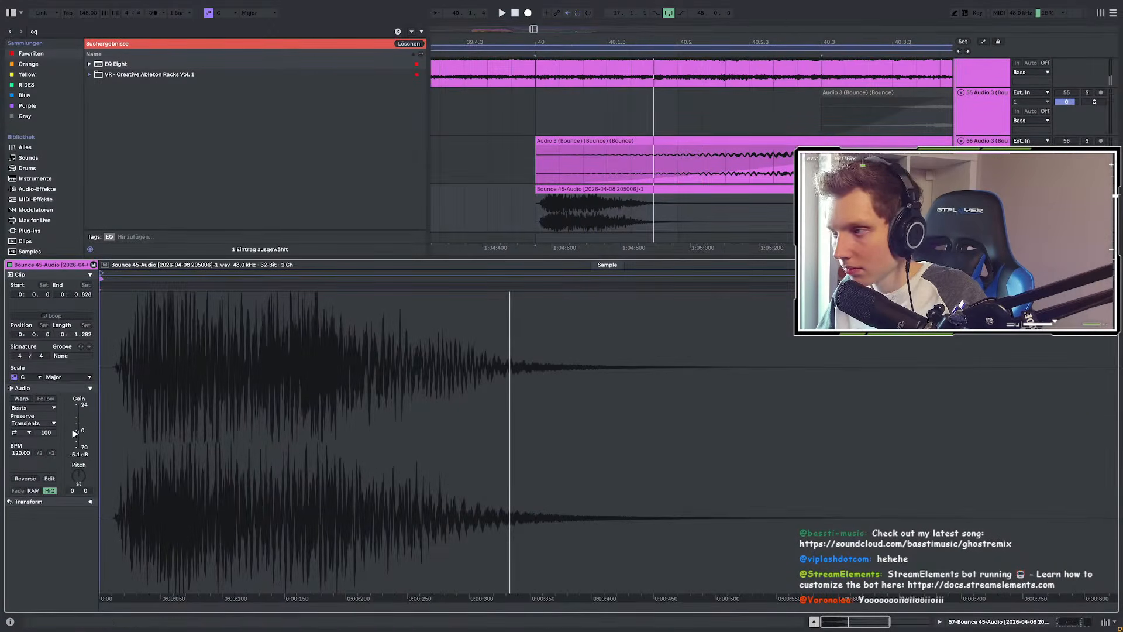
key(shift+Tab)
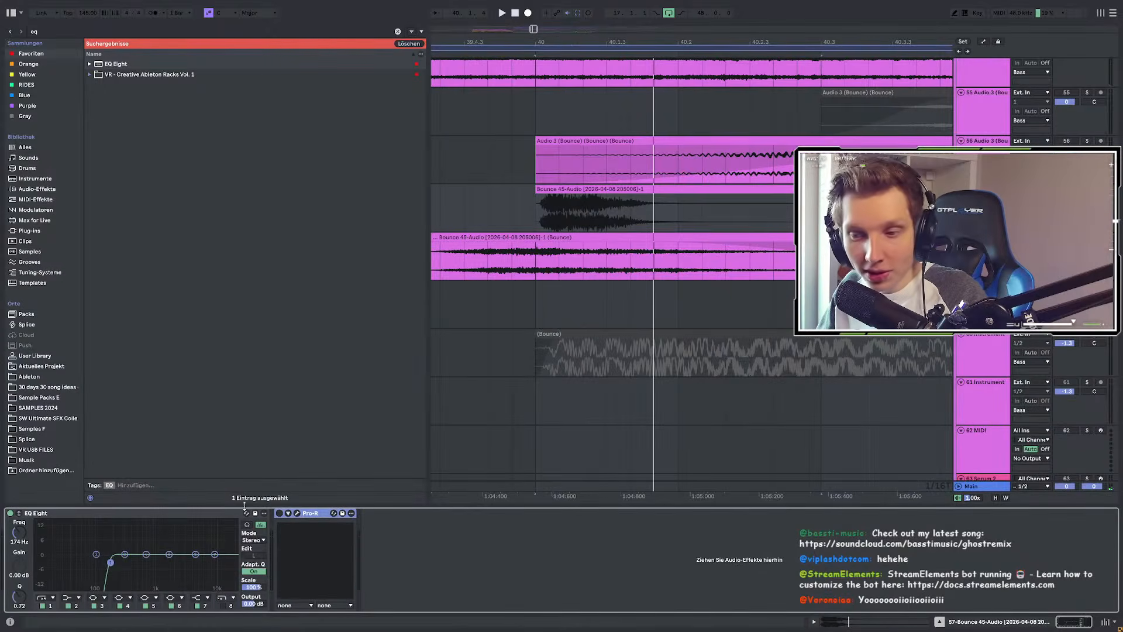
scroll(613, 313, down, 3)
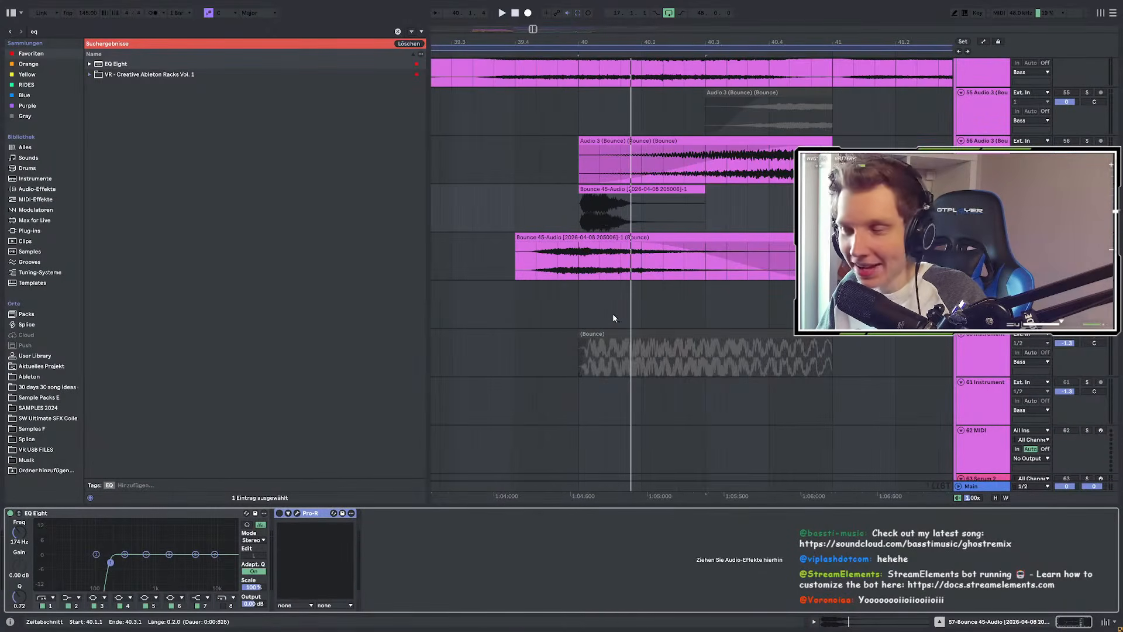
double_click(598, 192)
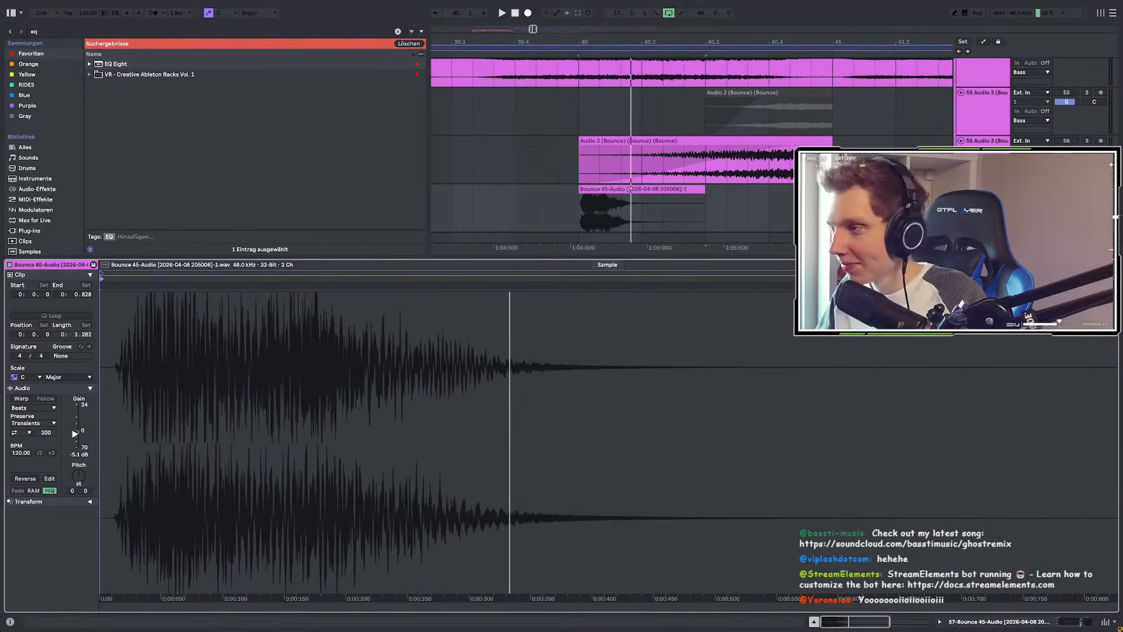
key(shift+Tab)
scroll(604, 245, up, 1)
scroll(605, 245, down, 3)
scroll(585, 266, up, 2)
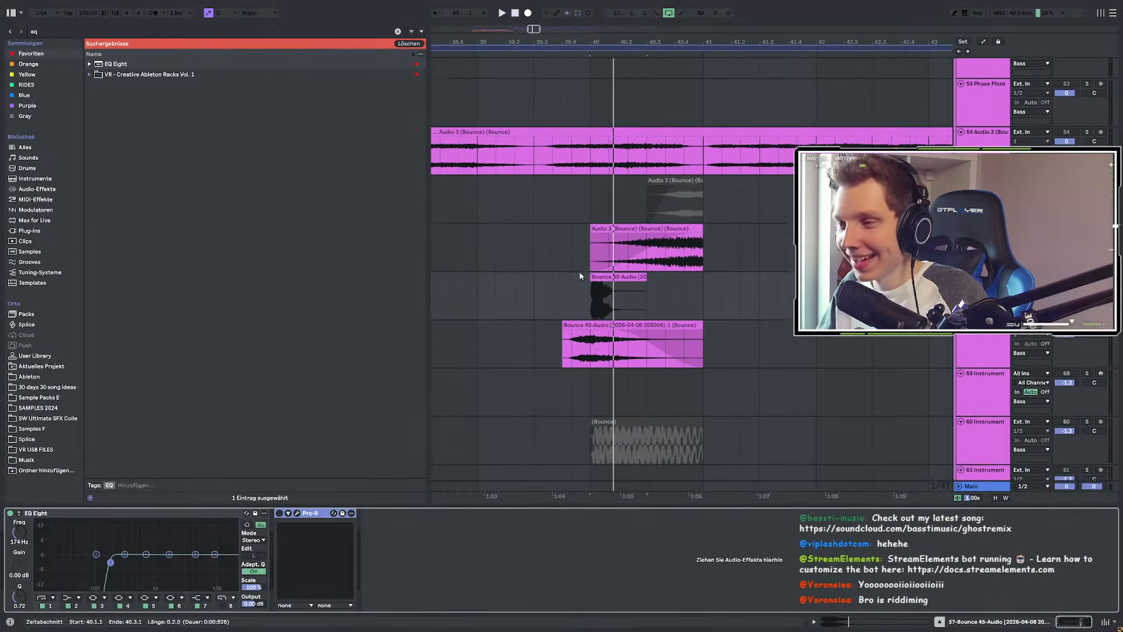
Step: Switch Pro-R back on and compare playback of the original clip from bar 40
click(600, 287)
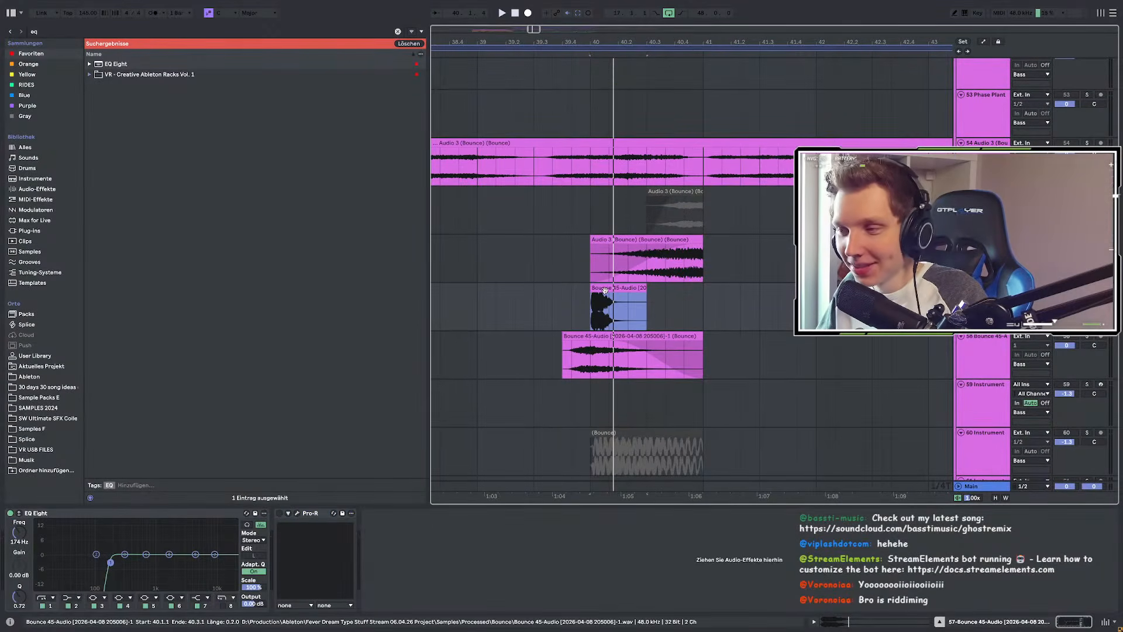
key(space)
key(space)
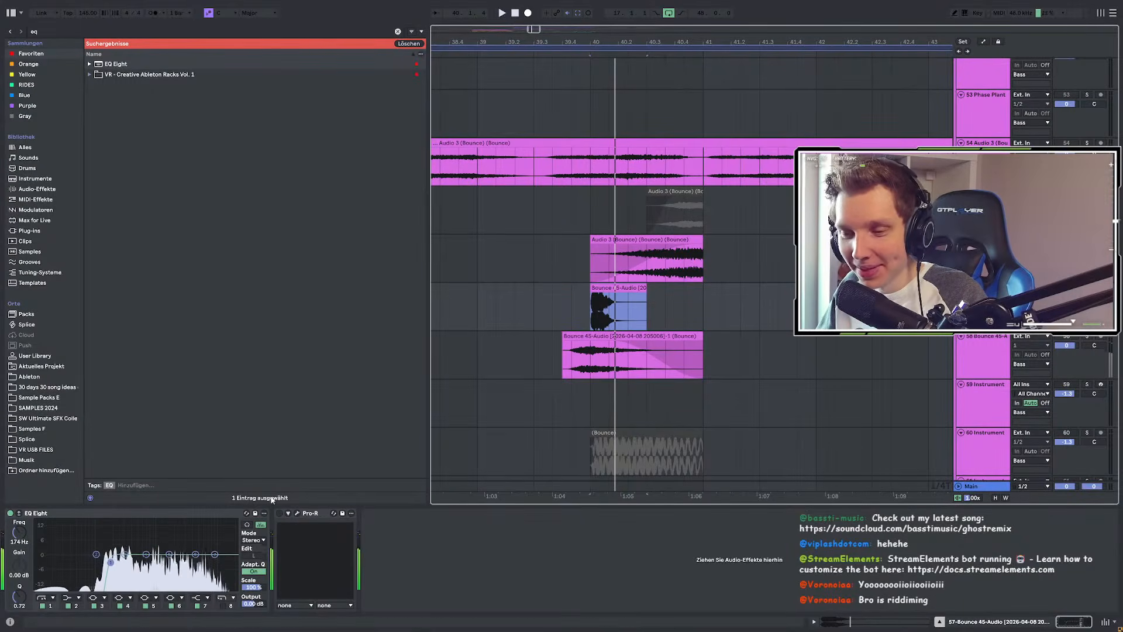
click(280, 514)
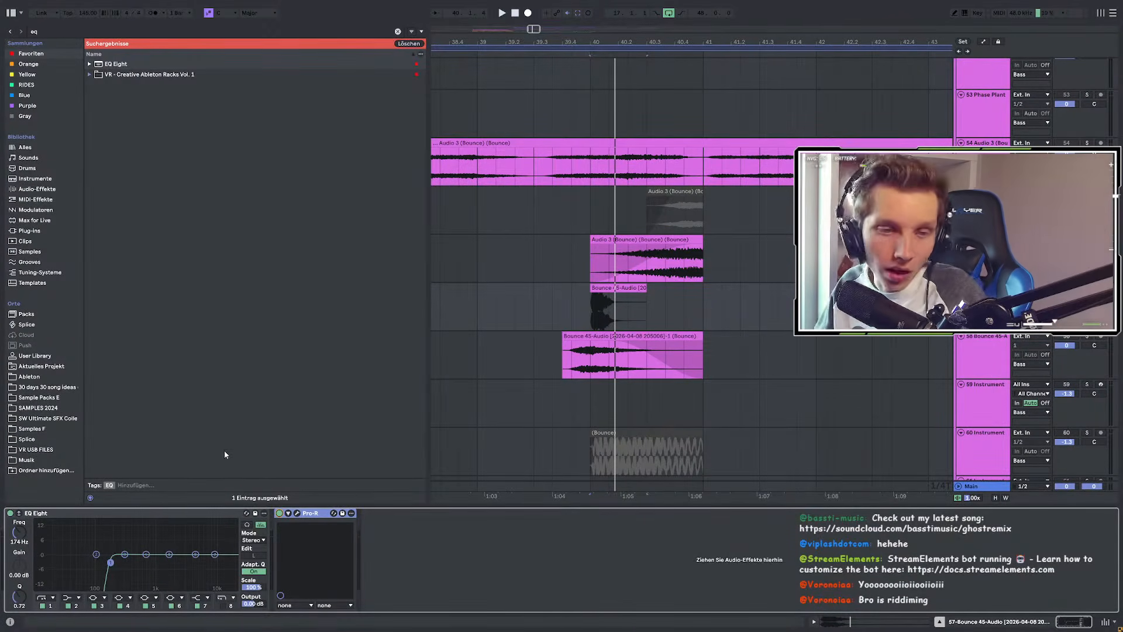
key(space)
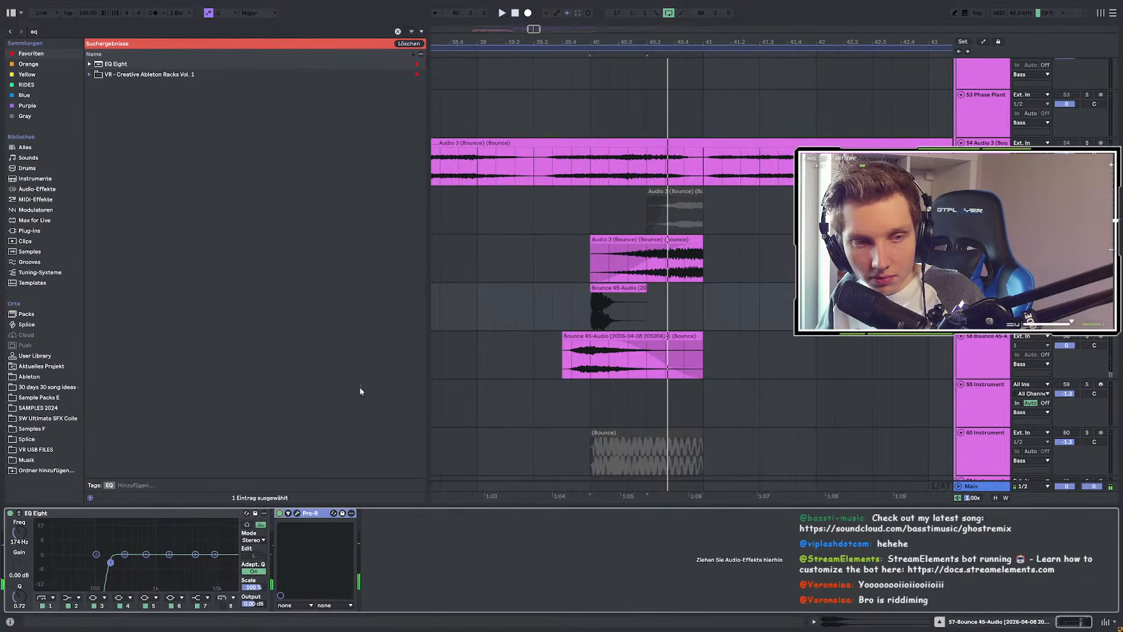
click(617, 288)
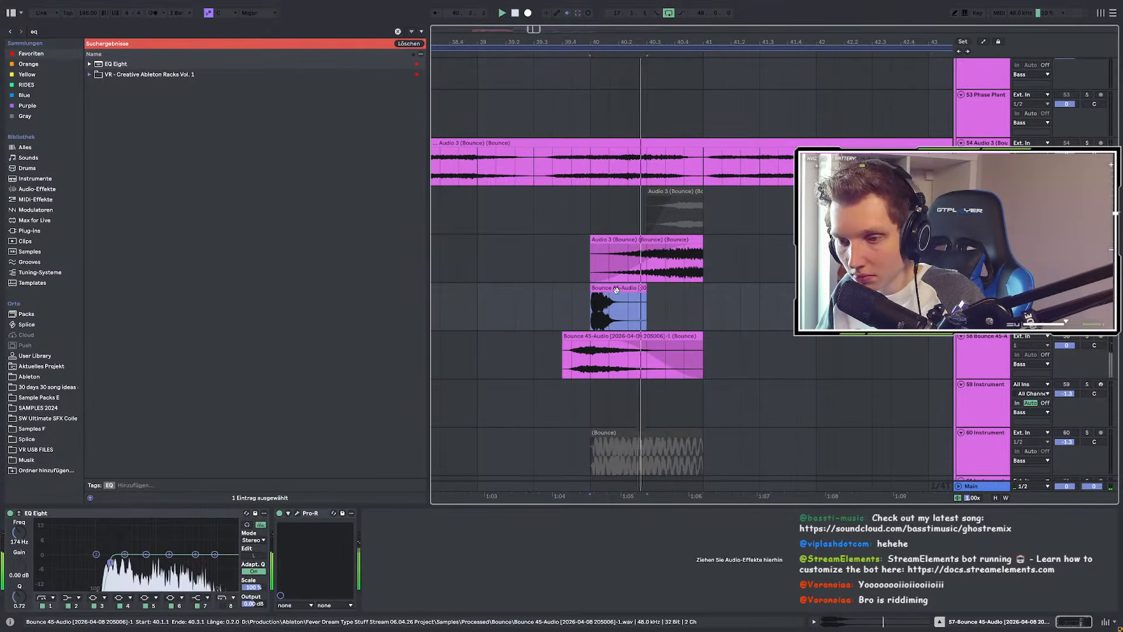
Step: Open and close Pro-R's window and bring up the Bounce 45-Audio clip's sample details
click(297, 514)
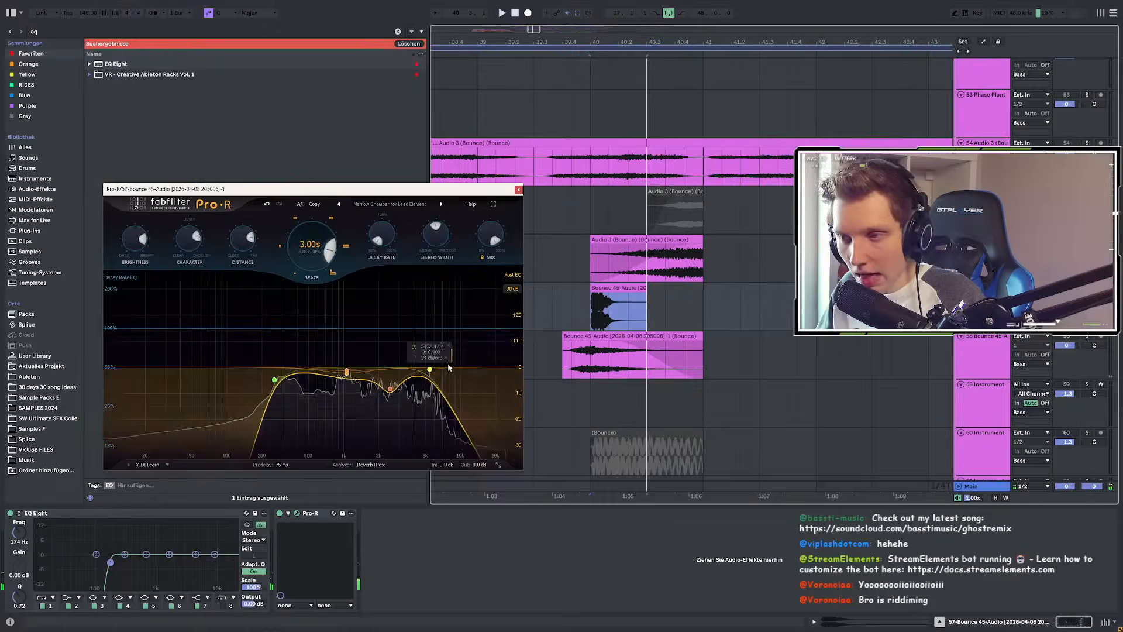
click(280, 514)
key(space)
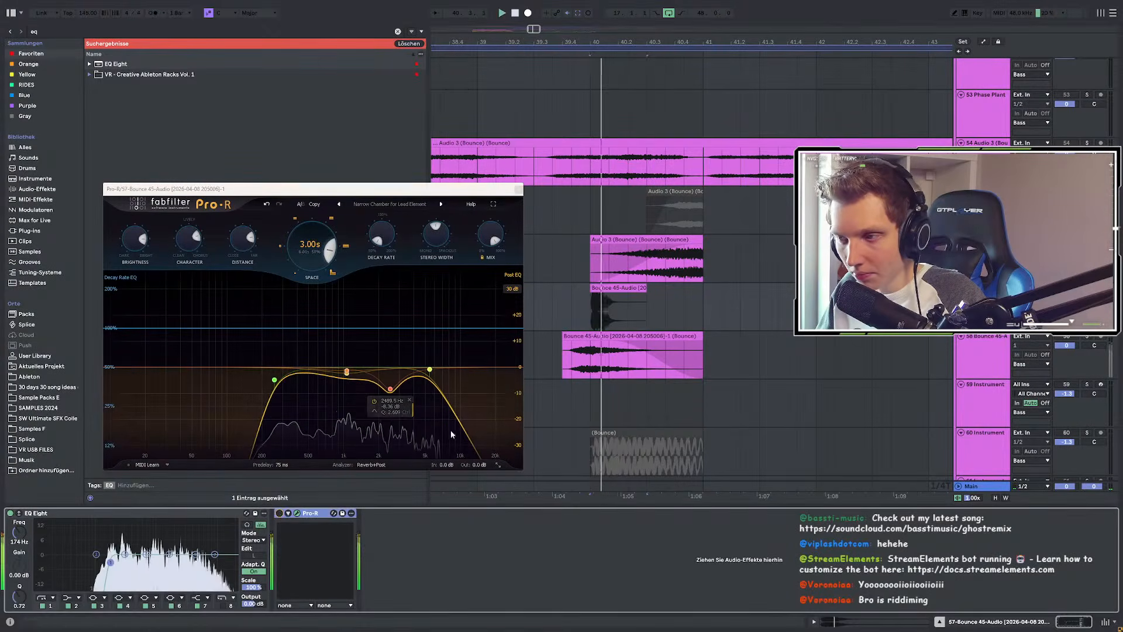
key(space)
click(606, 288)
double_click(607, 289)
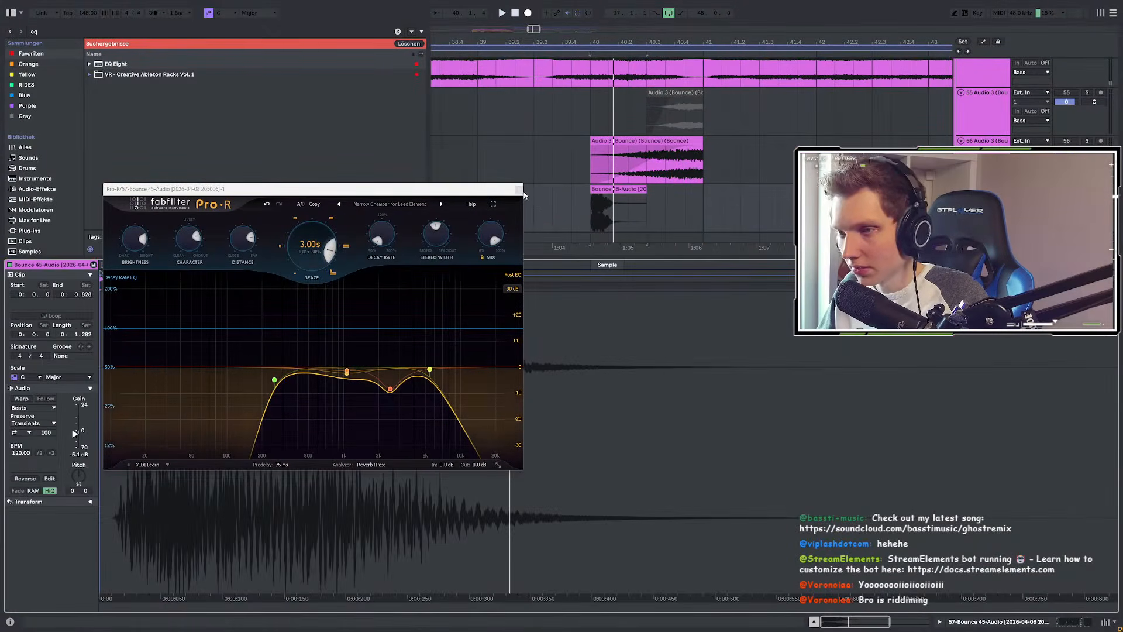
click(519, 191)
Step: Enable Warp in Texture mode and raise the clip tempo to 394 BPM
click(21, 398)
click(27, 409)
click(26, 434)
key(space)
key(space)
drag(26, 453, 26, 308)
Step: Extend the clip to bar 41 and audition the 40.1.1–40.2.3 range
key(space)
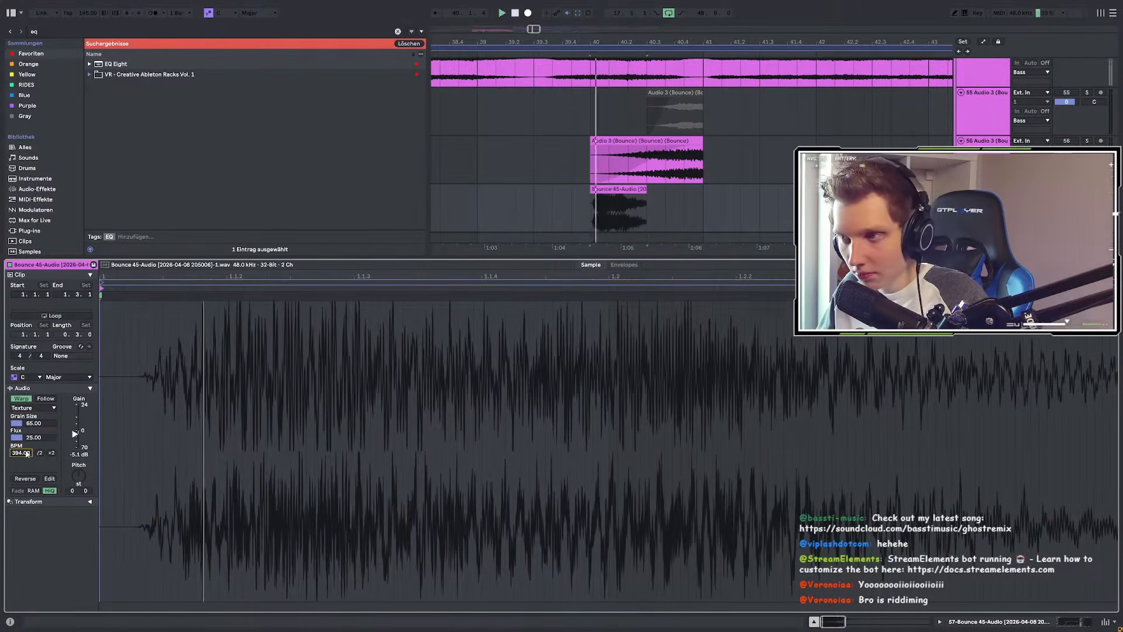
drag(630, 190, 701, 192)
key(space)
click(591, 214)
key(space)
click(579, 190)
key(space)
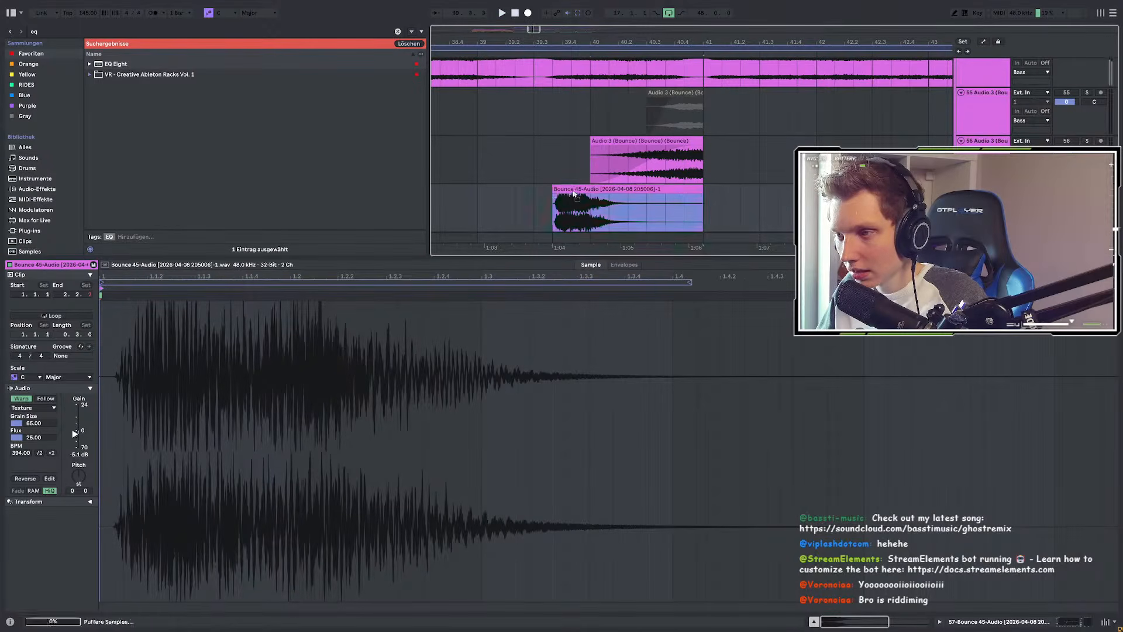
click(581, 189)
key(space)
scroll(589, 214, up, 3)
click(591, 209)
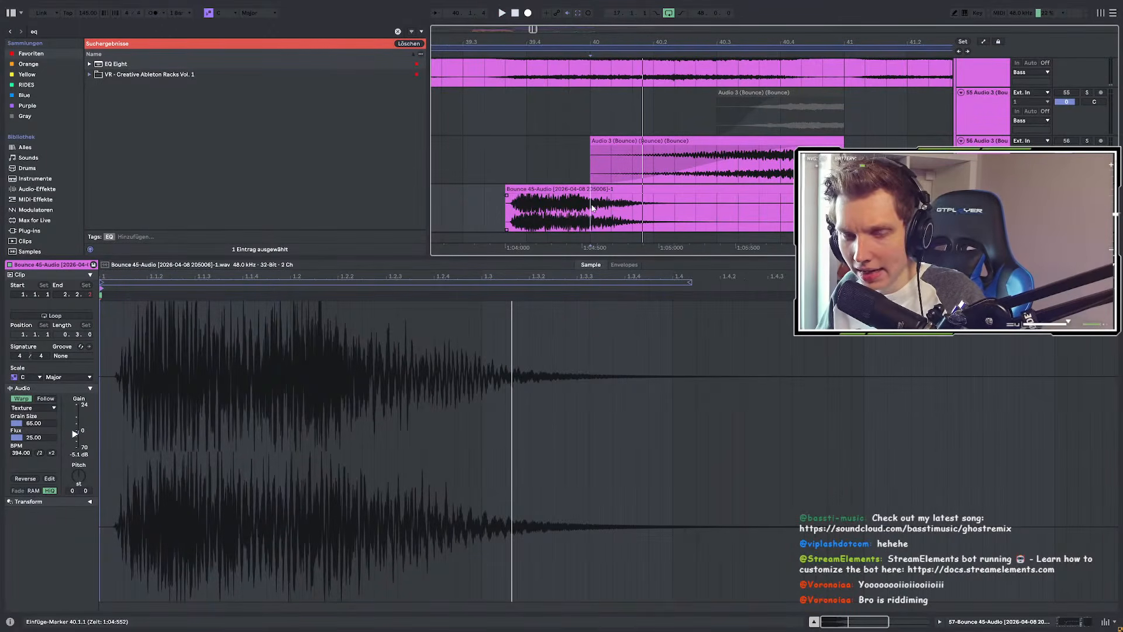
drag(592, 207, 700, 200)
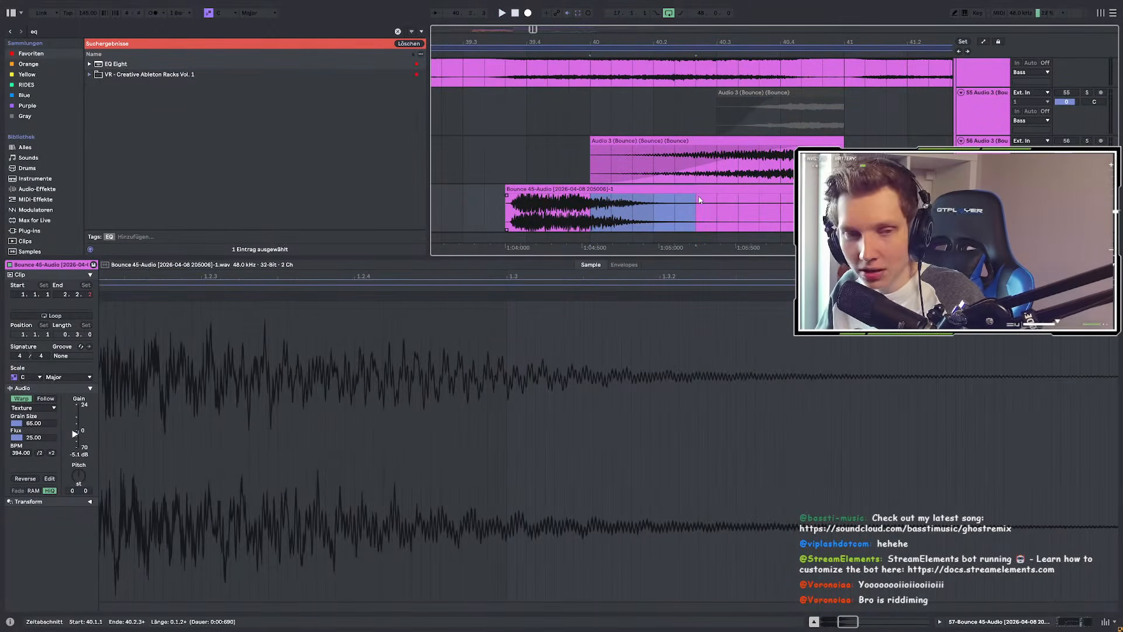
key(space)
Step: Reveal the clip's sample in the browser and tag it with the red Favoriten colour
right_click(581, 189)
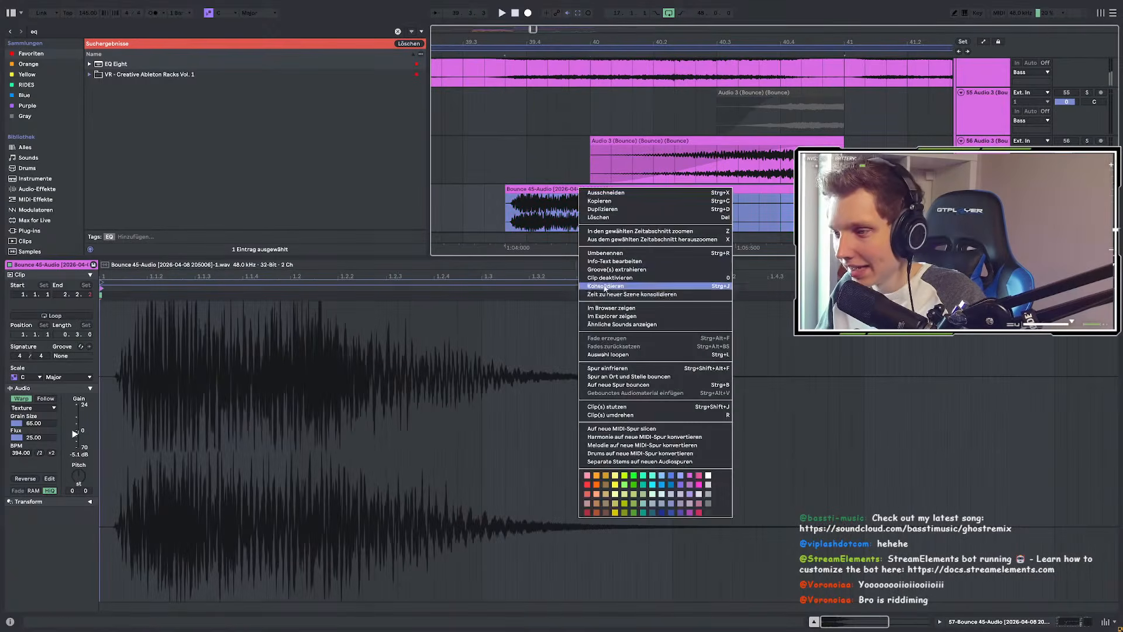
click(604, 309)
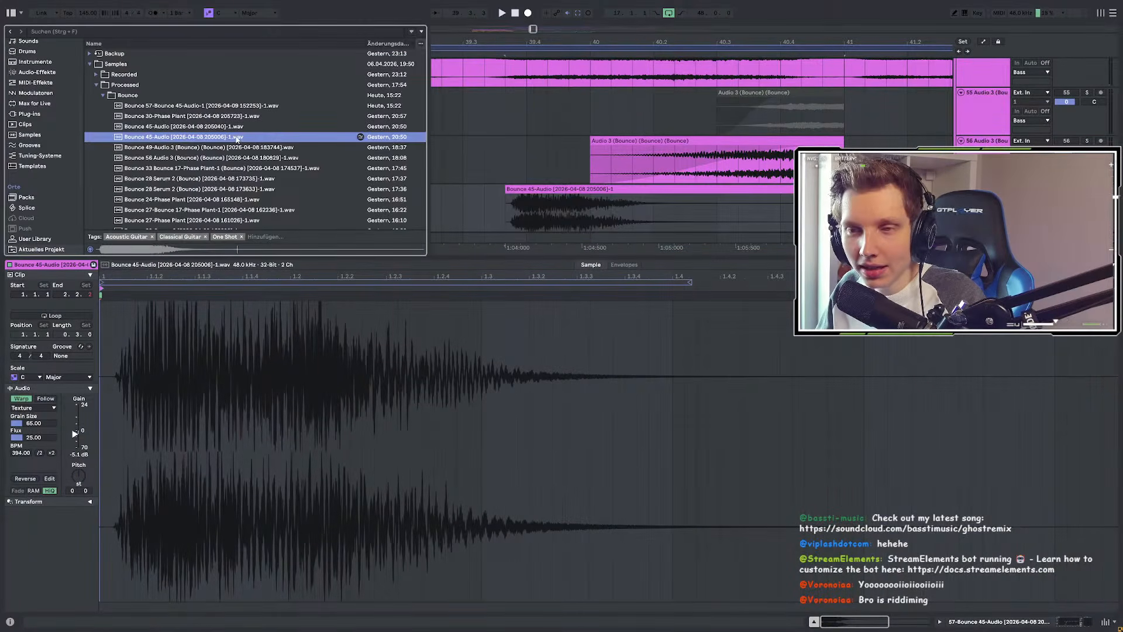
right_click(236, 139)
click(256, 254)
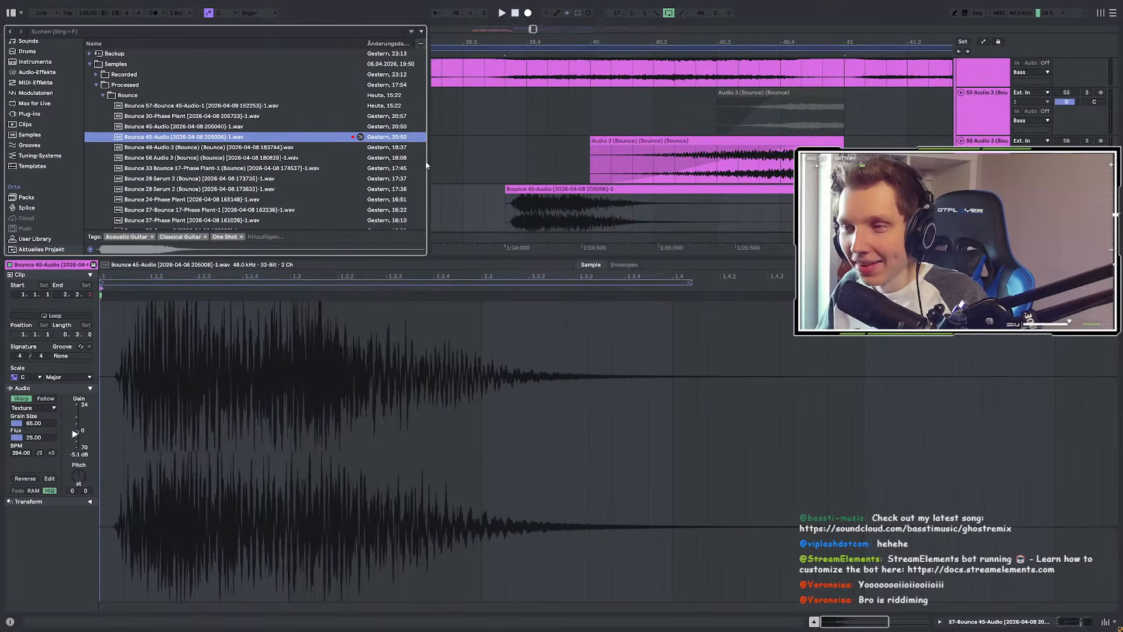
Step: Narrow the browser panel, audition from the clip start and 40.1.1, and reopen the sample details
drag(430, 163, 285, 163)
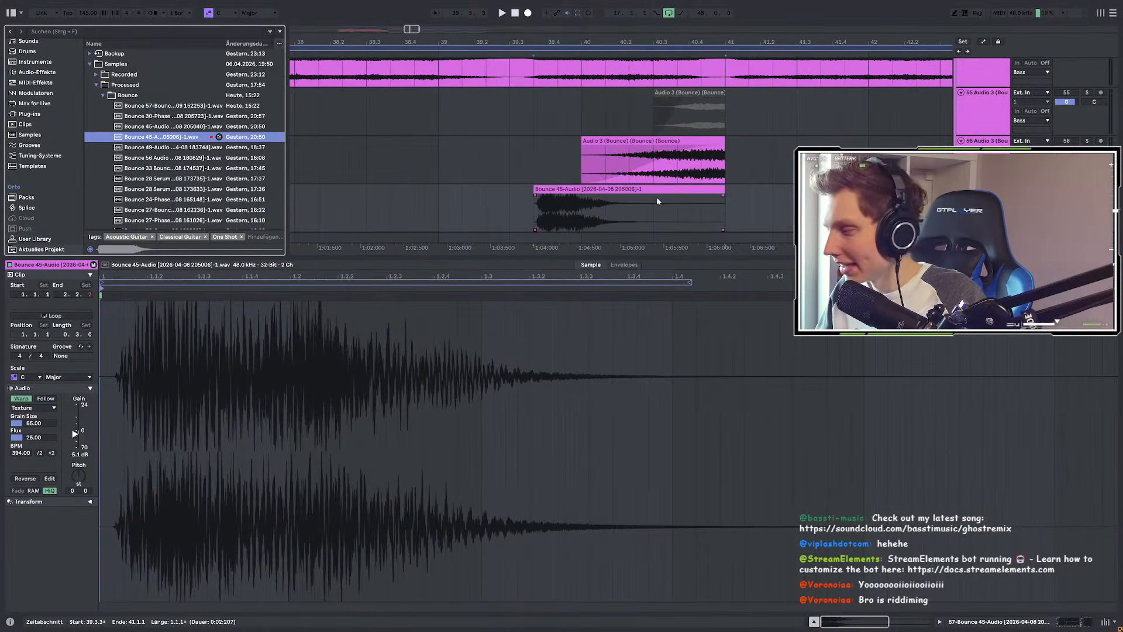
scroll(544, 186, down, 3)
scroll(521, 155, down, 3)
scroll(576, 169, up, 2)
click(558, 186)
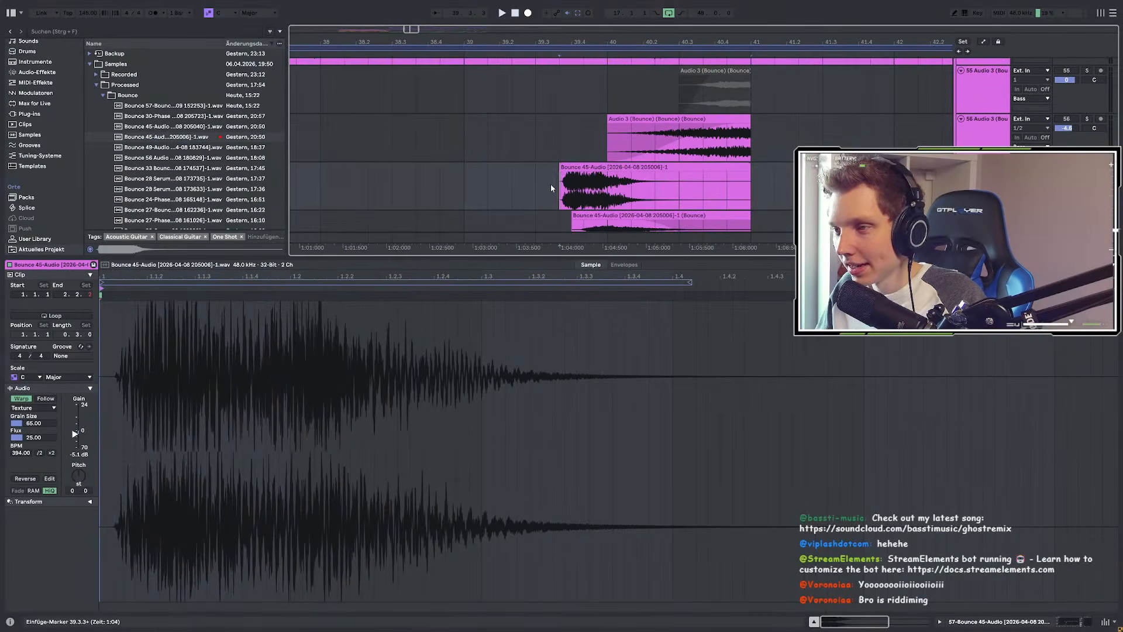
key(shift+Tab)
key(space)
key(space)
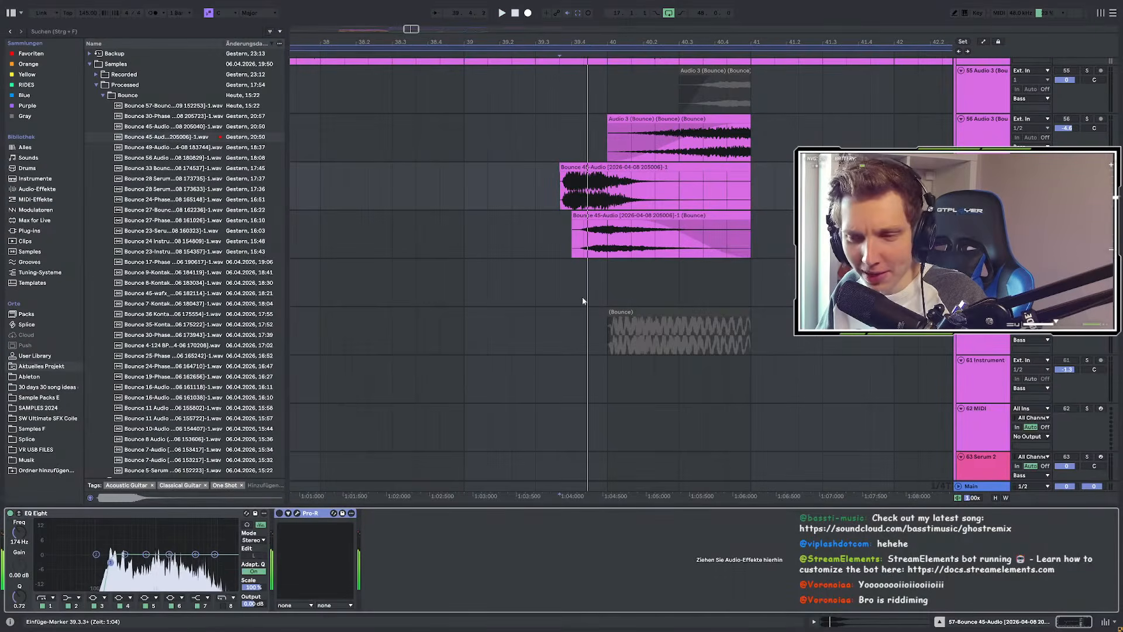
click(613, 193)
key(space)
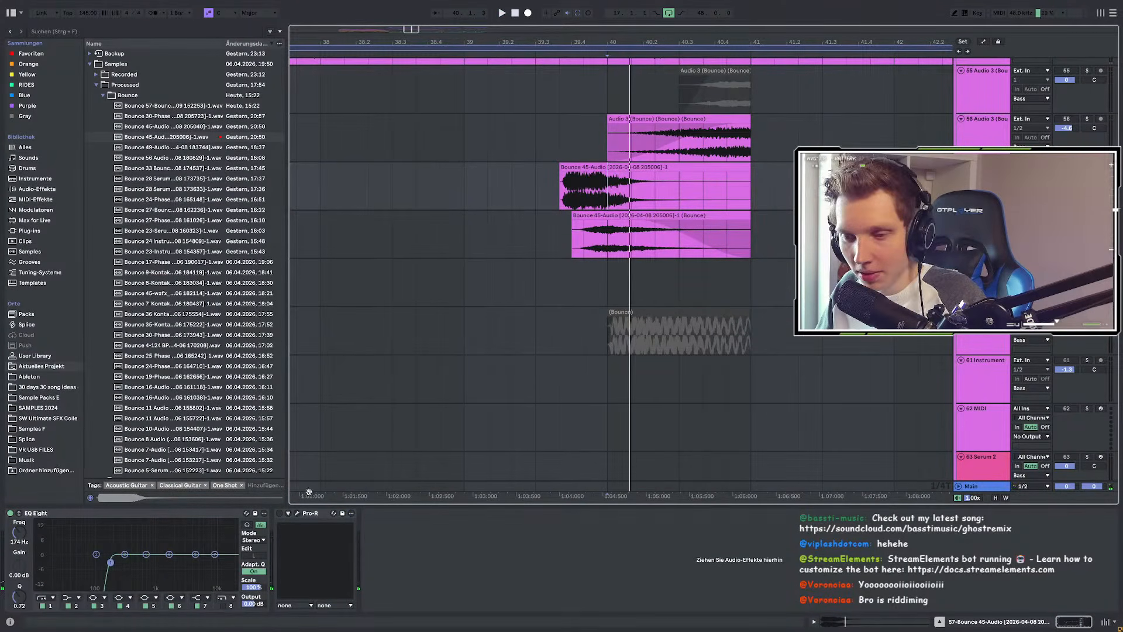
double_click(624, 167)
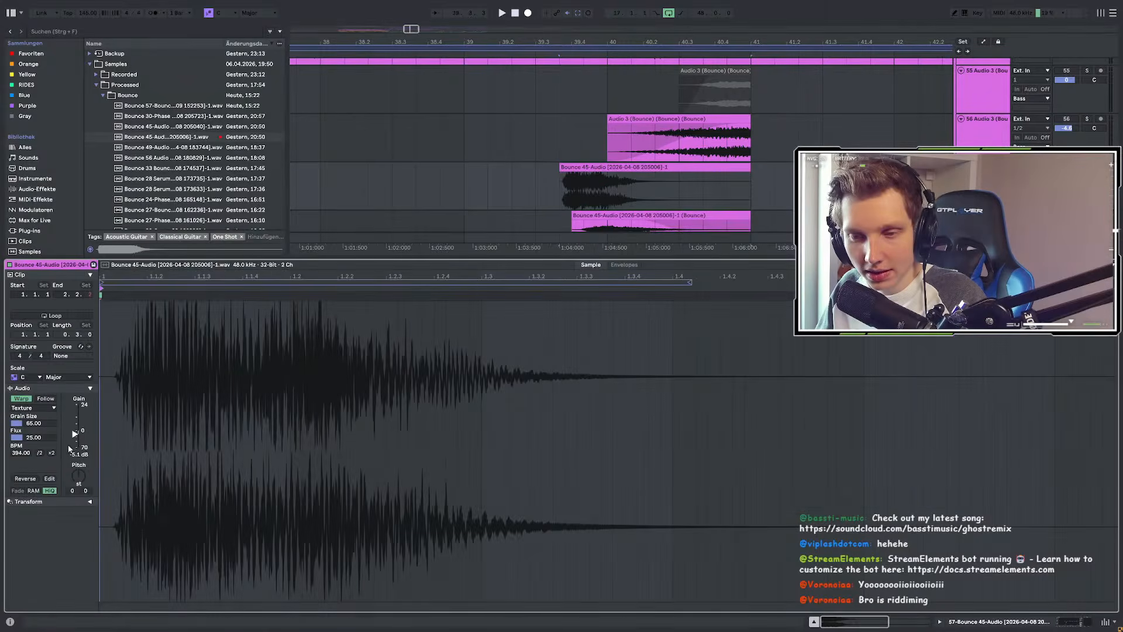
Step: Adjust the clip tempo and set Grain Size to 126.38, auditioning from the clip start
drag(18, 456, 23, 427)
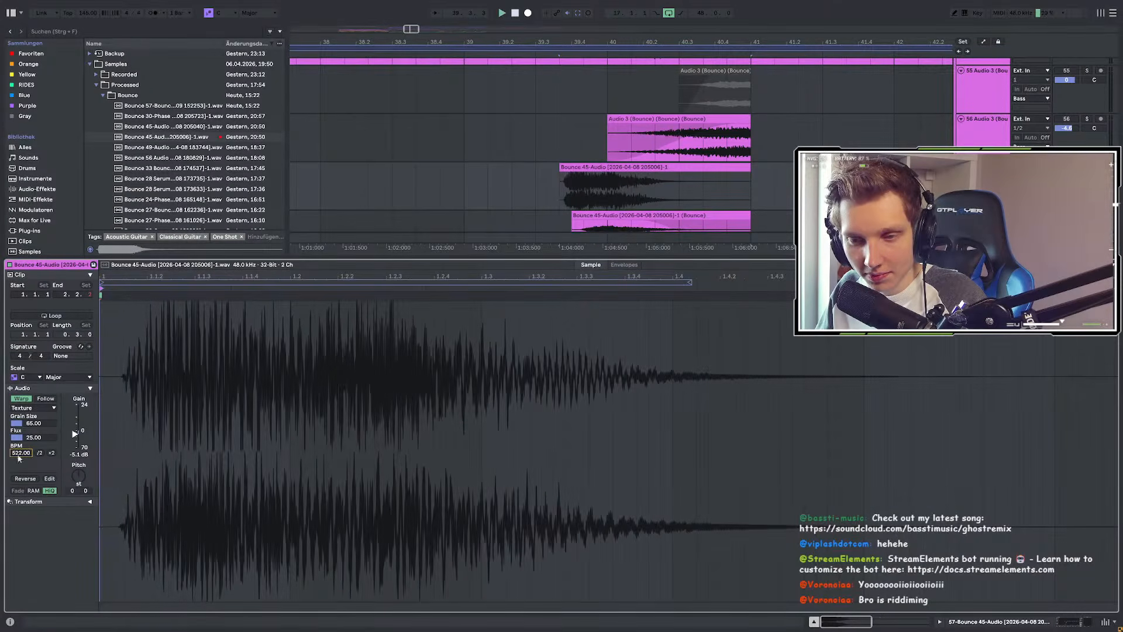
click(24, 424)
text(6.08)
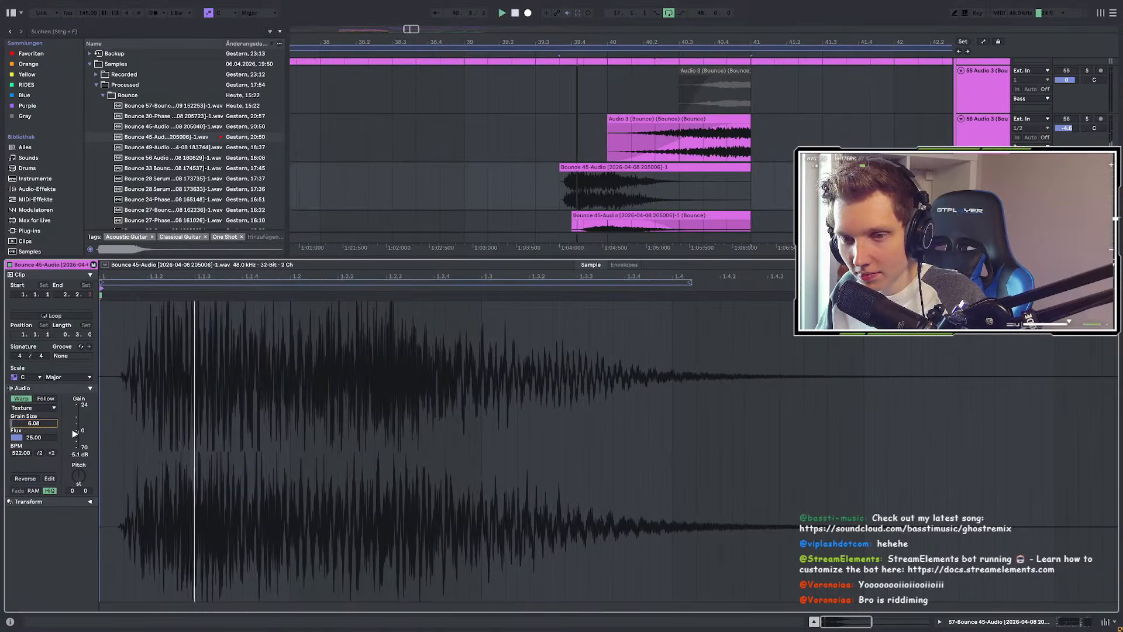
drag(34, 423, 34, 380)
key(space)
key(space)
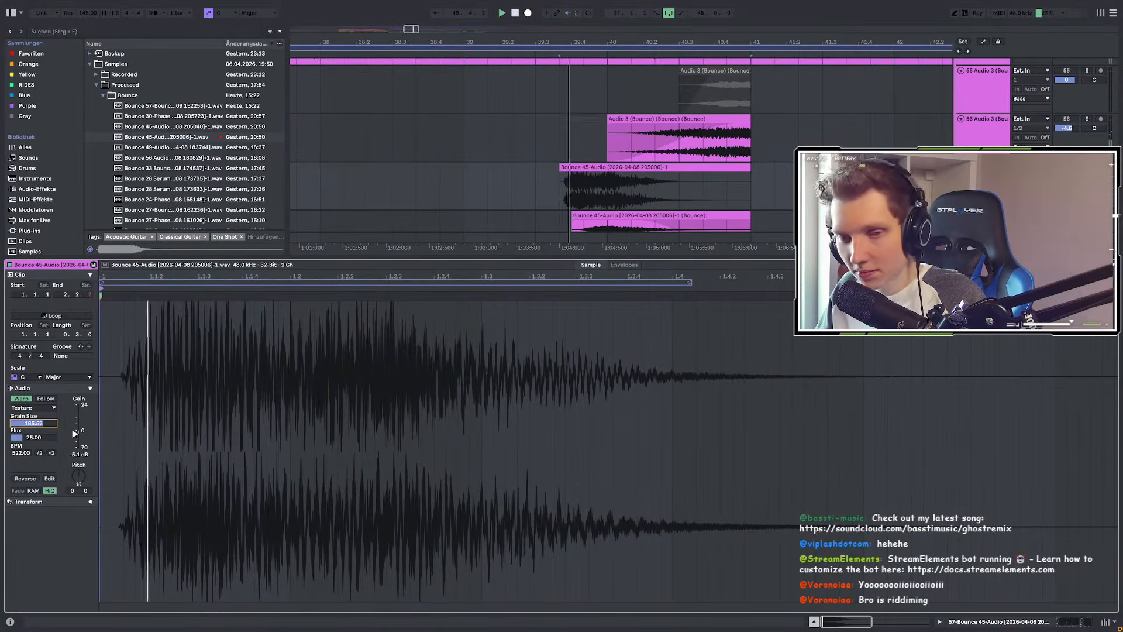
drag(33, 423, 33, 437)
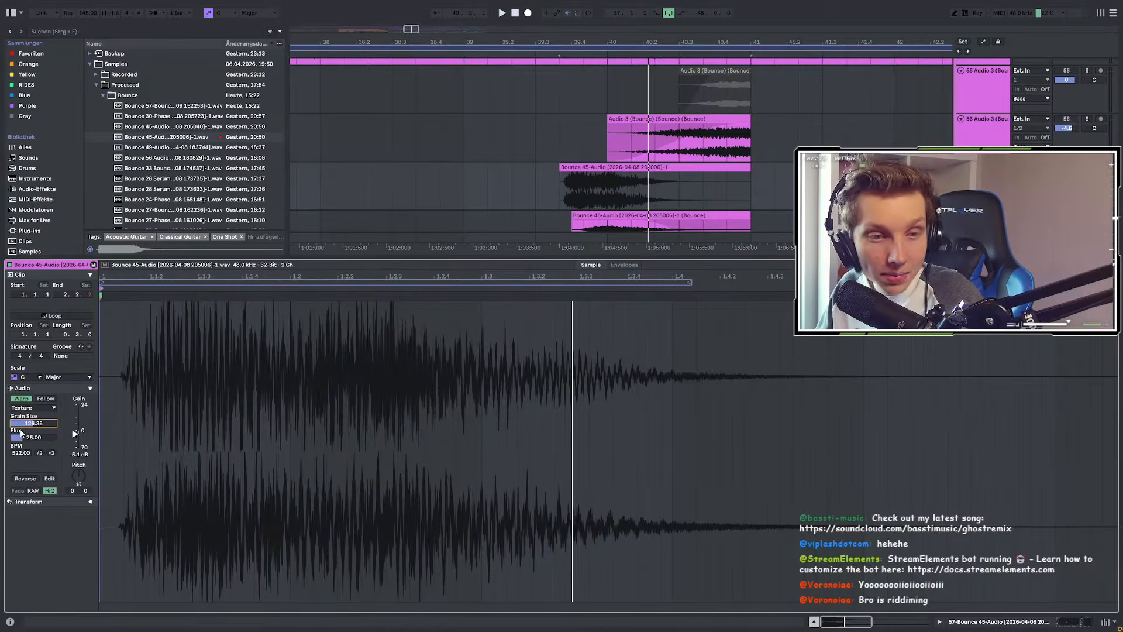
key(space)
Step: Set the clip to 642 BPM, lengthen it to 2 bars, and start it at 39.3
key(space)
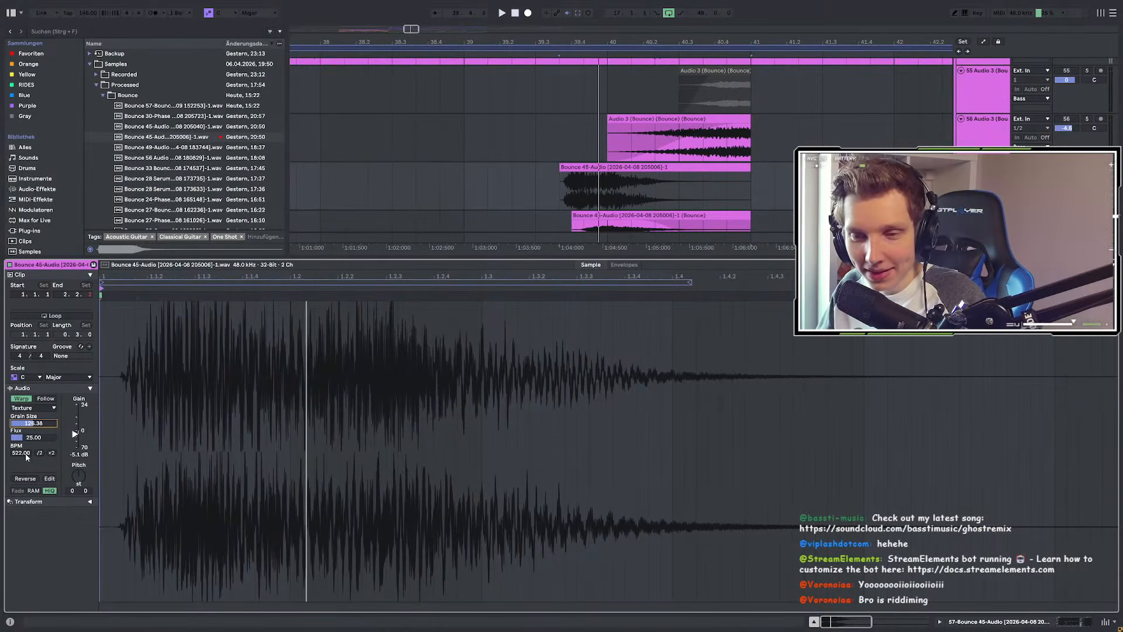
drag(25, 455, 26, 385)
key(space)
key(space)
drag(750, 168, 894, 168)
mouse_move(573, 170)
mouse_down()
mouse_move(532, 170)
mouse_move(550, 170)
mouse_up()
click(609, 186)
key(space)
click(601, 170)
key(space)
key(space)
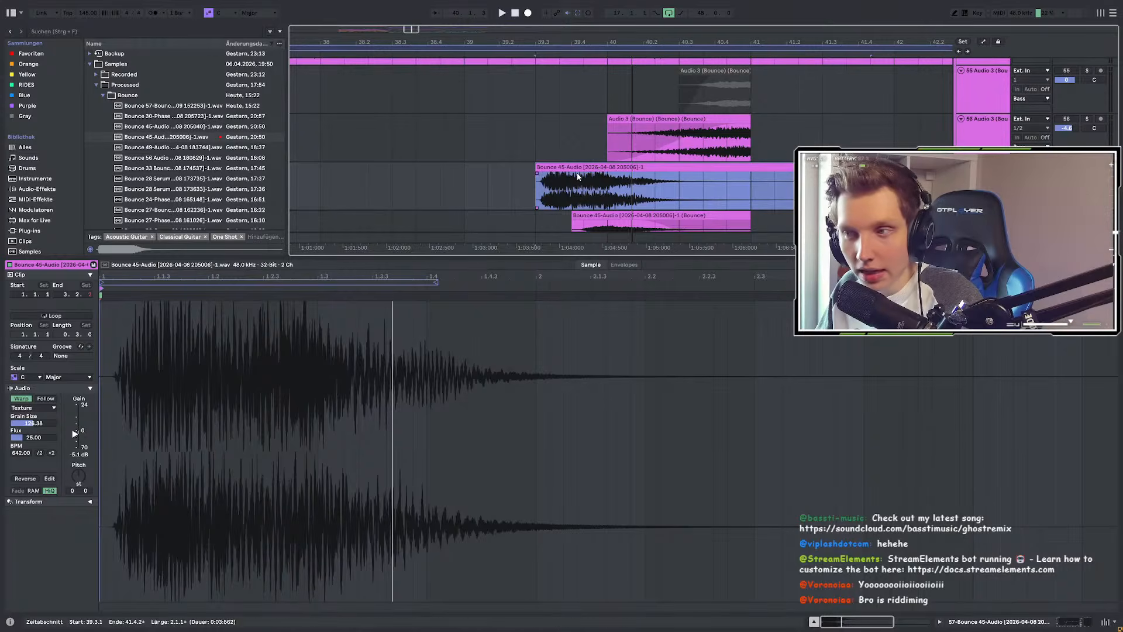
Step: Bounce the texture clip to a new track and nudge the rendered copy later to 39.3.3
right_click(573, 168)
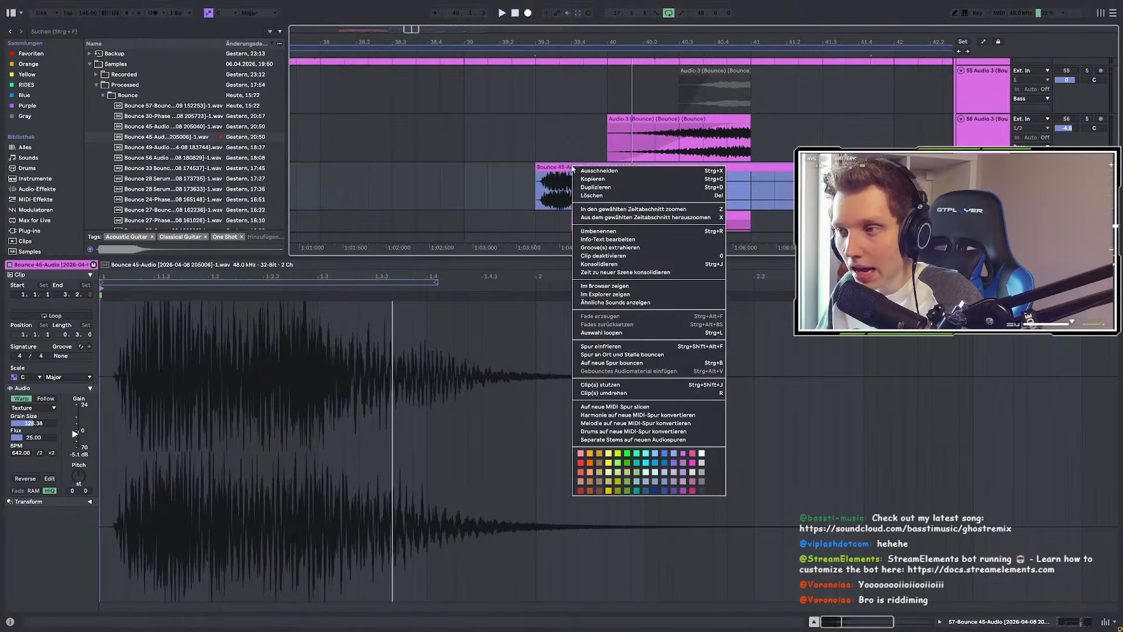
click(601, 362)
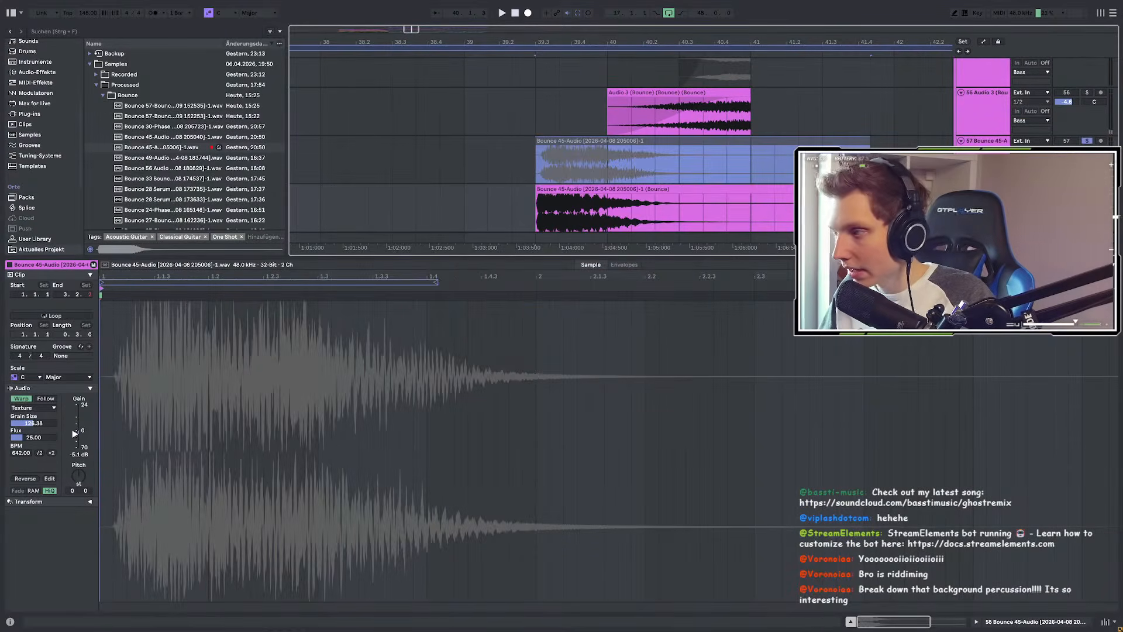
click(1087, 189)
double_click(986, 189)
key(space)
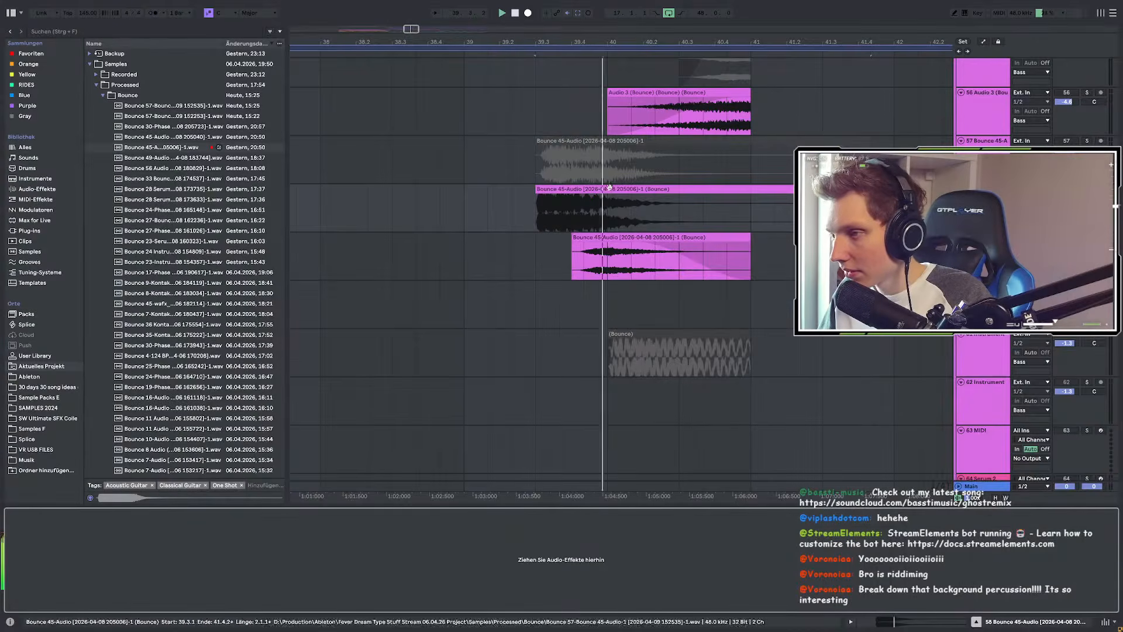
scroll(610, 186, up, 2)
mouse_move(543, 221)
mouse_down()
mouse_move(590, 221)
mouse_move(562, 227)
mouse_up()
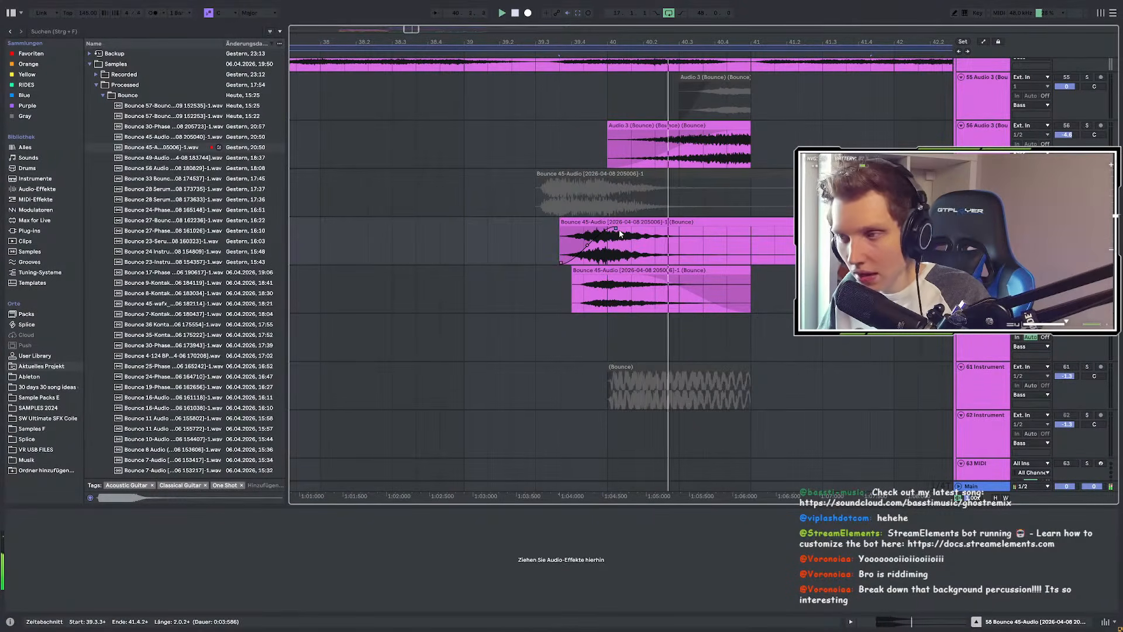
Step: Add EQ Eight from the browser to the bounced texture on track 58
click(78, 34)
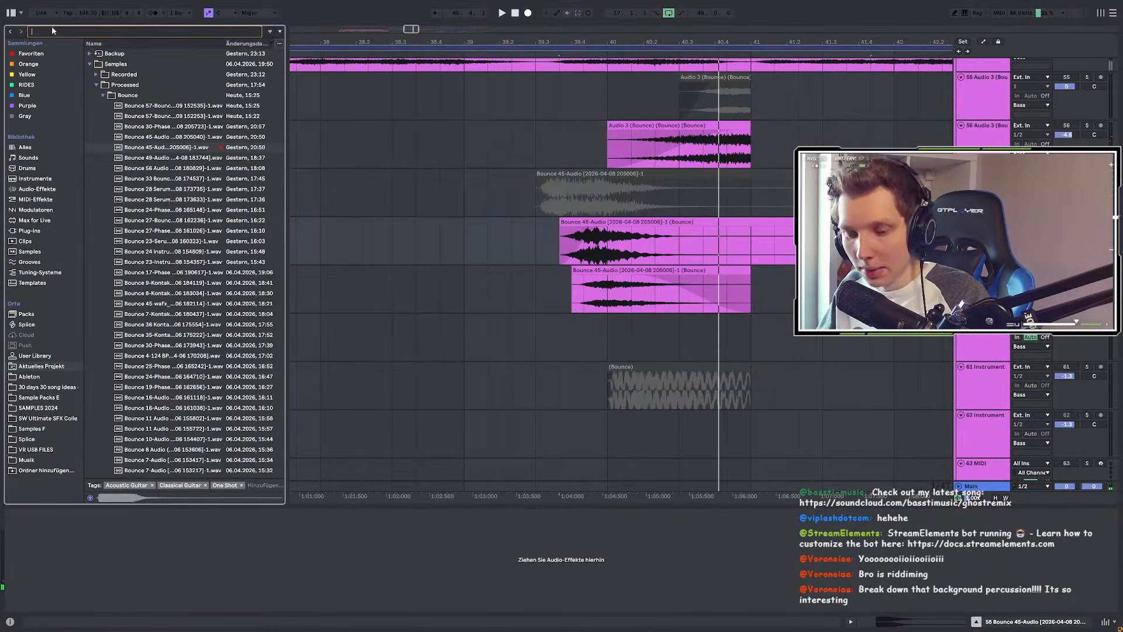
text(eq)
click(32, 53)
drag(101, 64, 517, 116)
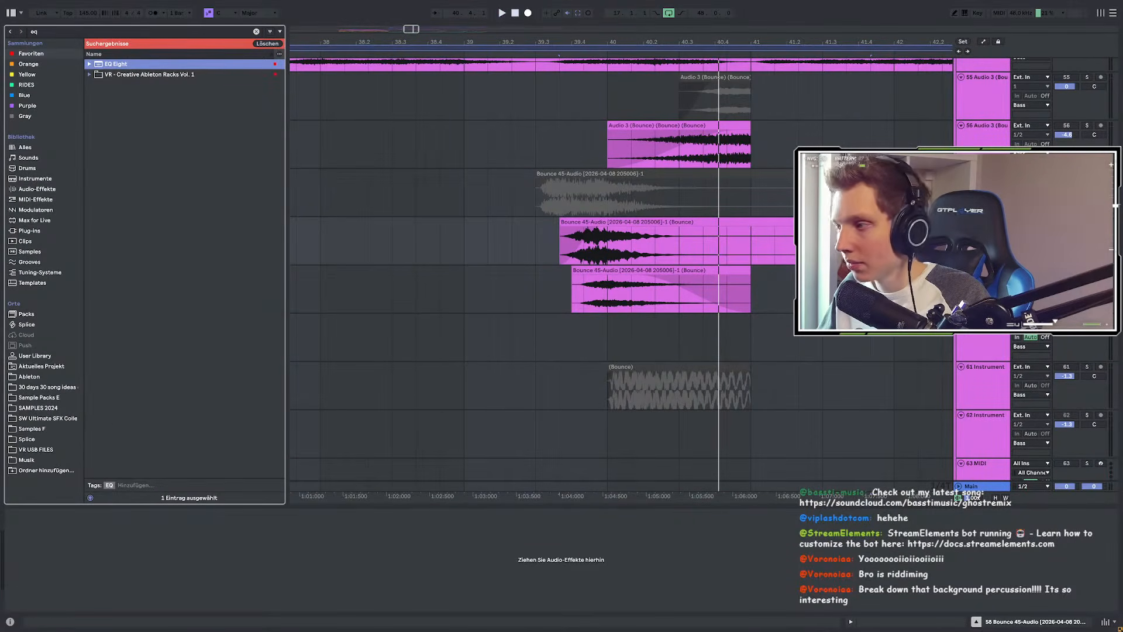
drag(583, 215, 583, 216)
Step: Cut EQ bands 3 and 5 and enable a low cut at 75.8 Hz
key(space)
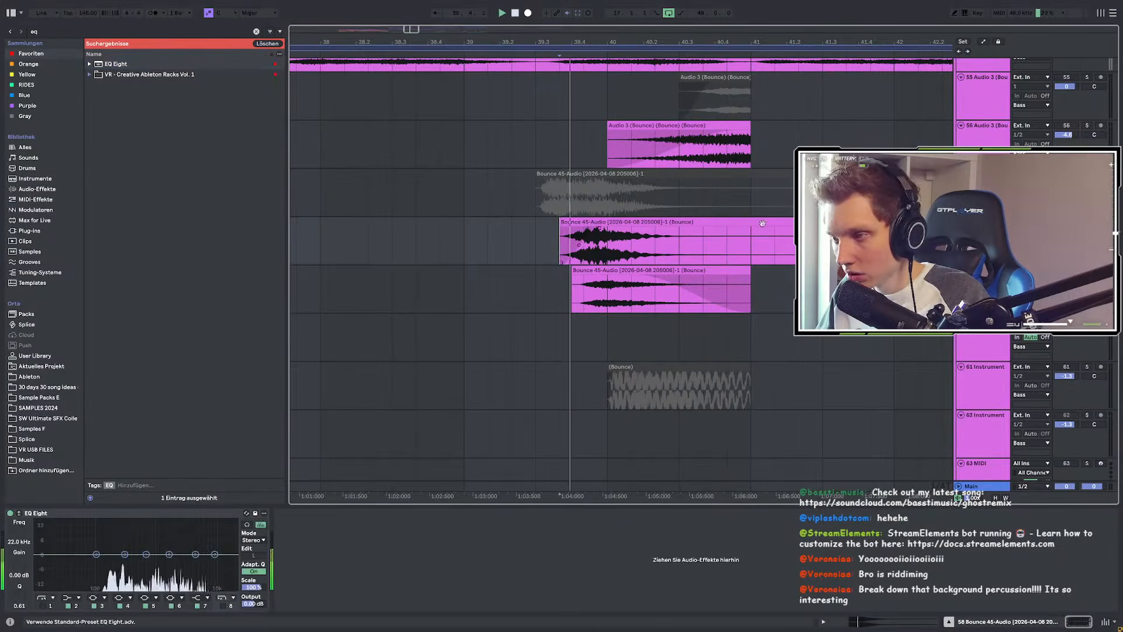
key(space)
drag(124, 554, 187, 567)
key(space)
click(42, 605)
drag(65, 562, 88, 585)
Step: Audition the unsoloed mix, compare track 57's reverb, then cue track 58 at 38.3.3
click(416, 256)
key(s)
key(space)
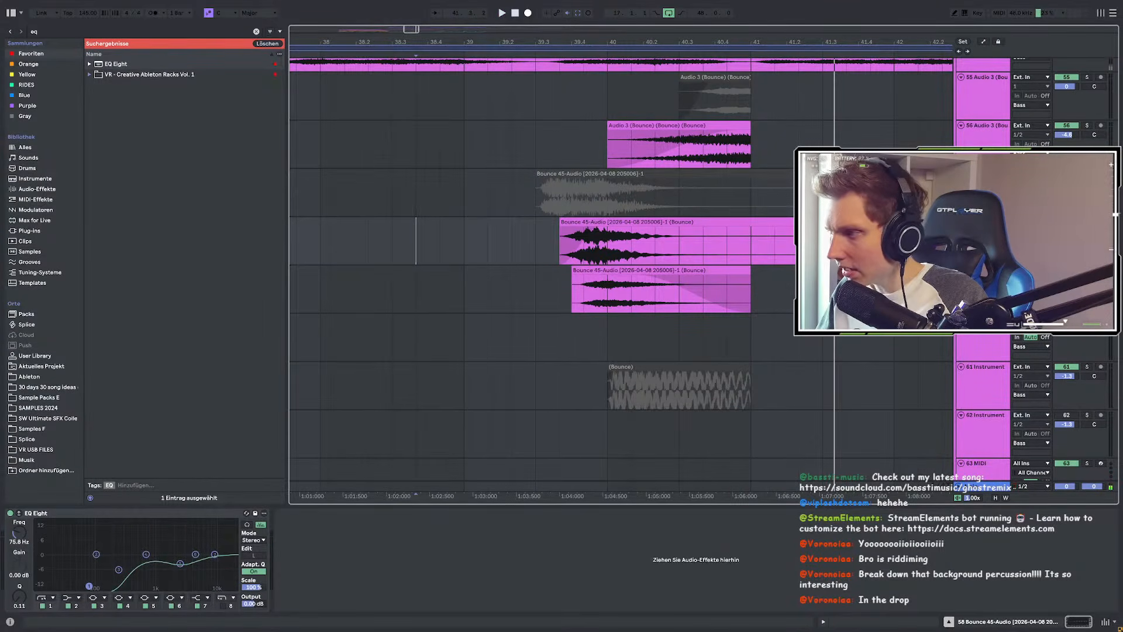
click(416, 289)
key(Up)
key(Up)
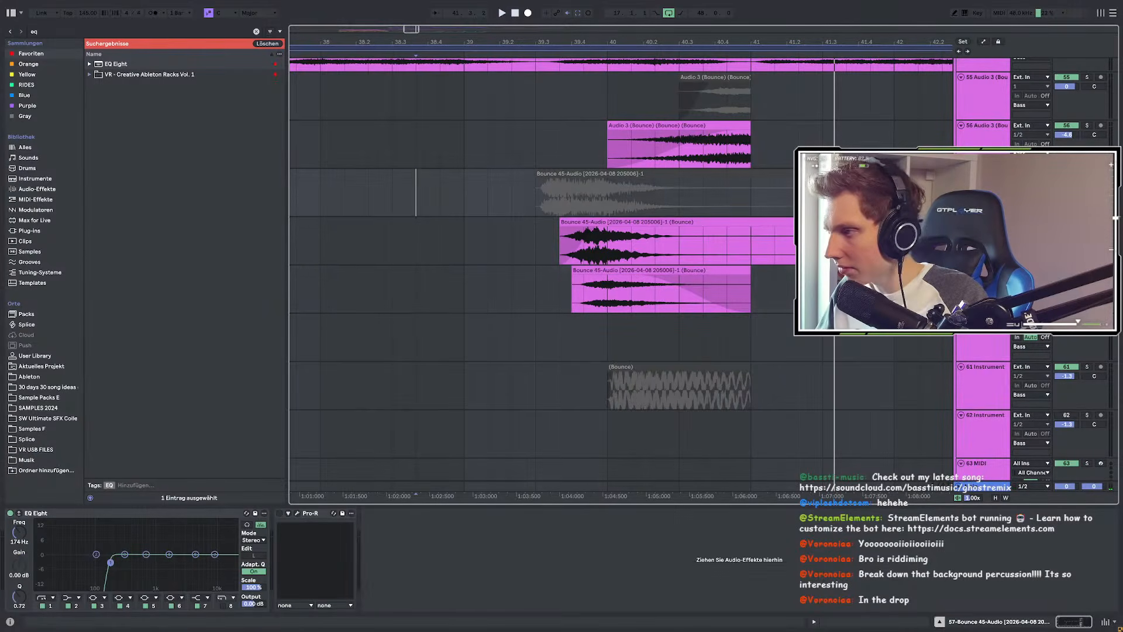
click(302, 532)
key(Down)
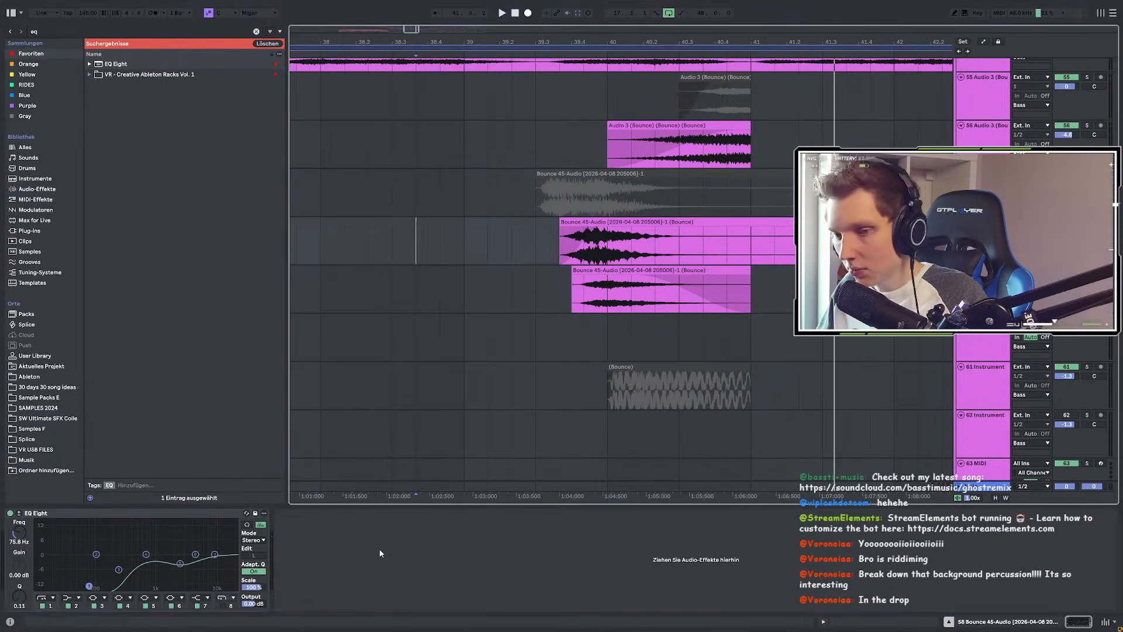
click(450, 410)
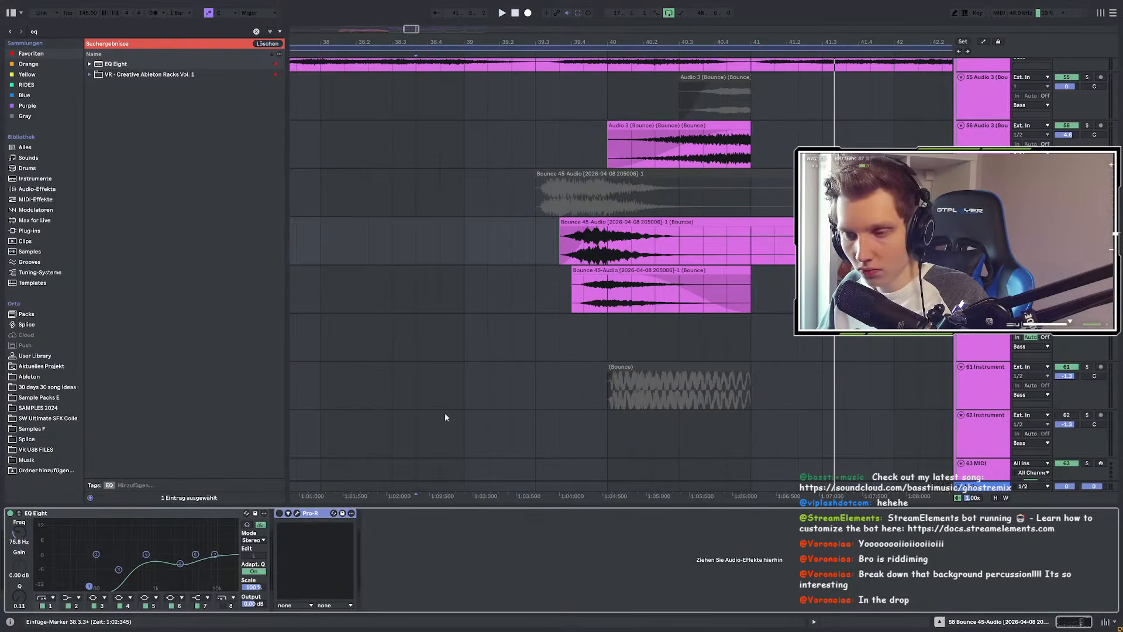
Step: Load Pro-R's Gold Plate preset, lower the decay curve's middle, and set mix near 25%
click(297, 514)
click(399, 204)
mouse_move(373, 256)
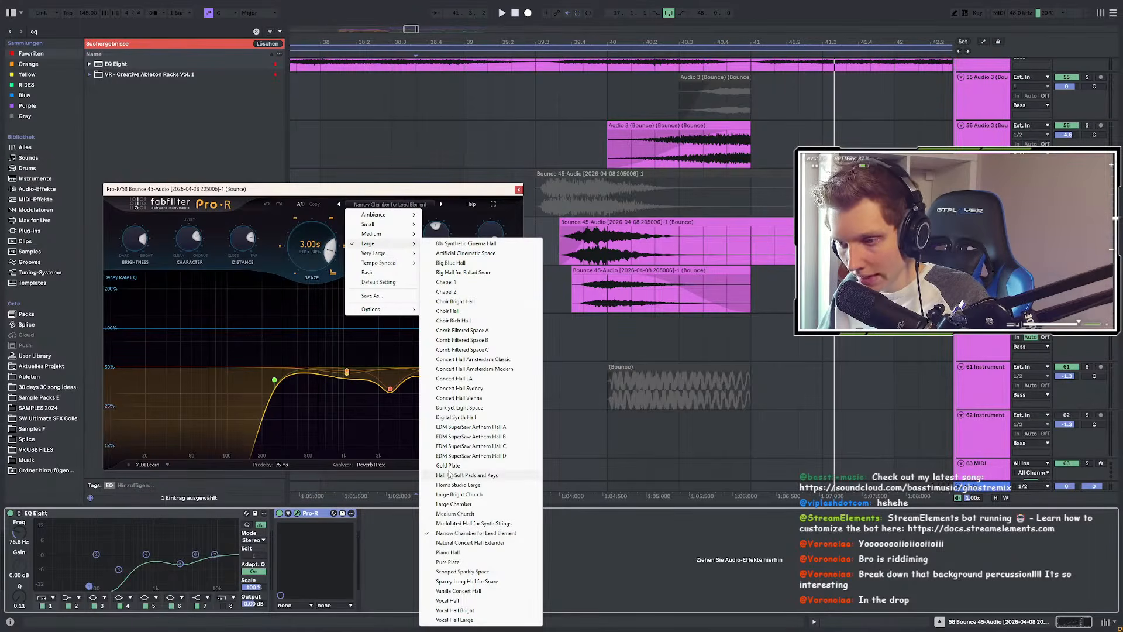
click(448, 466)
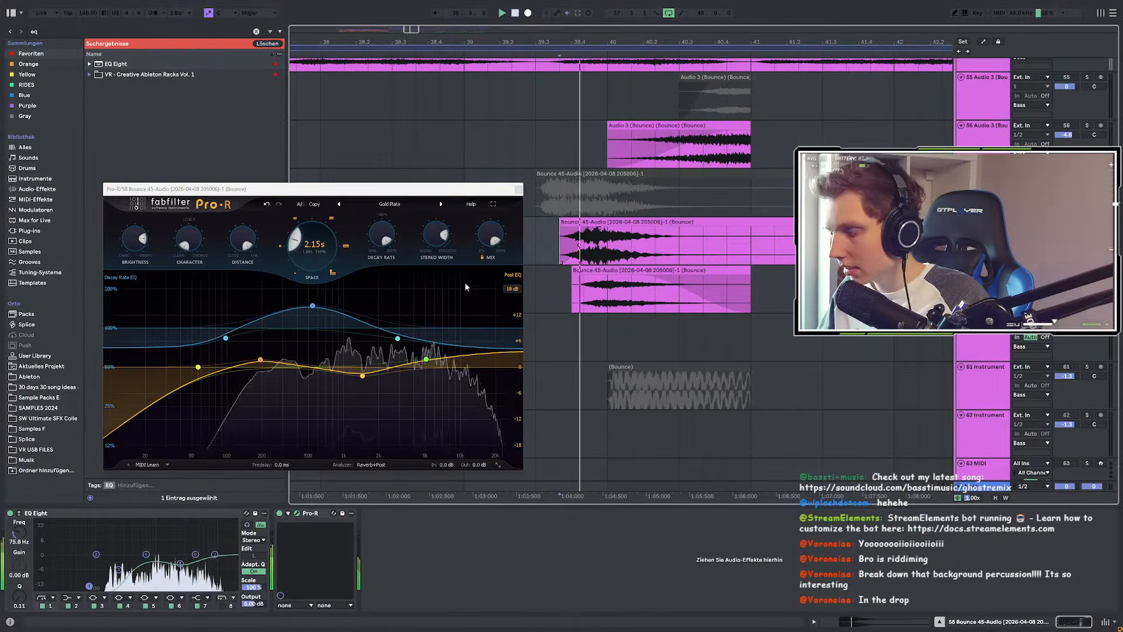
key(space)
drag(312, 306, 310, 340)
key(space)
drag(490, 240, 463, 316)
Step: Trim the bounced texture clip on track 58 back to bar 41
click(703, 223)
drag(866, 223, 673, 232)
key(space)
key(space)
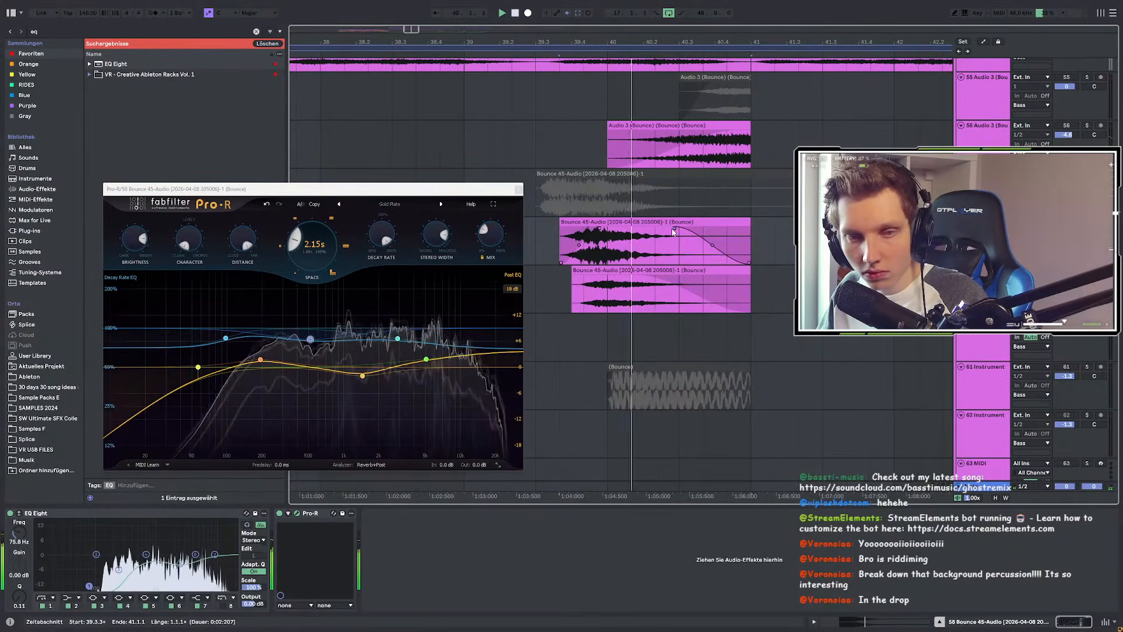
key(space)
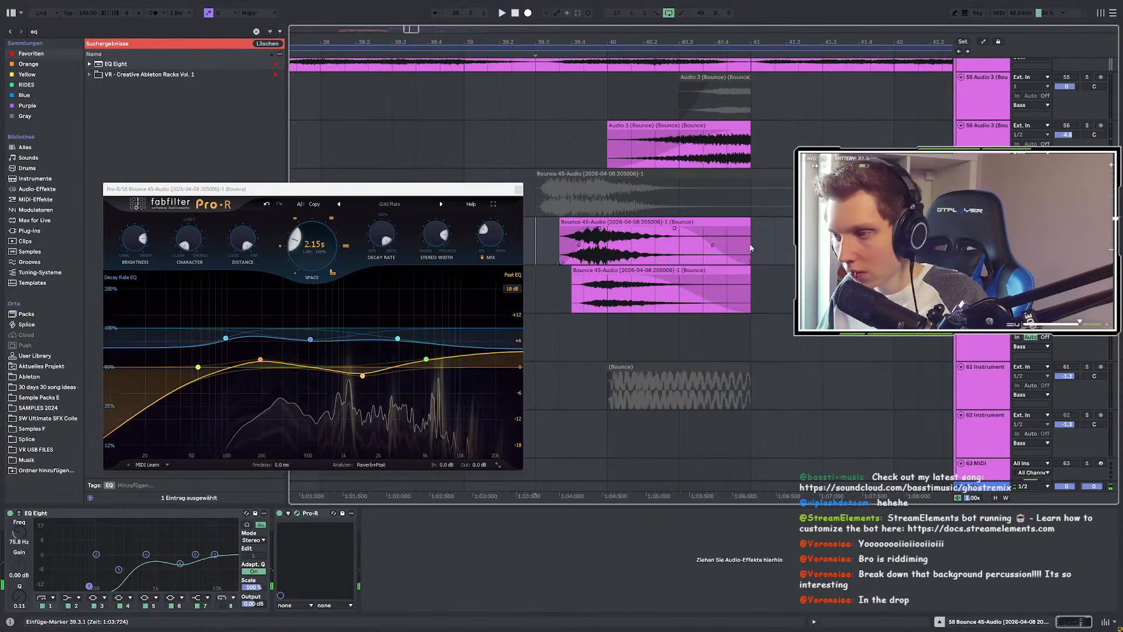
Step: Widen Pro-R stereo to about 107%, brighten it, set decay 105%, low-cut below 88 Hz
scroll(755, 245, down, 3)
drag(441, 236, 428, 223)
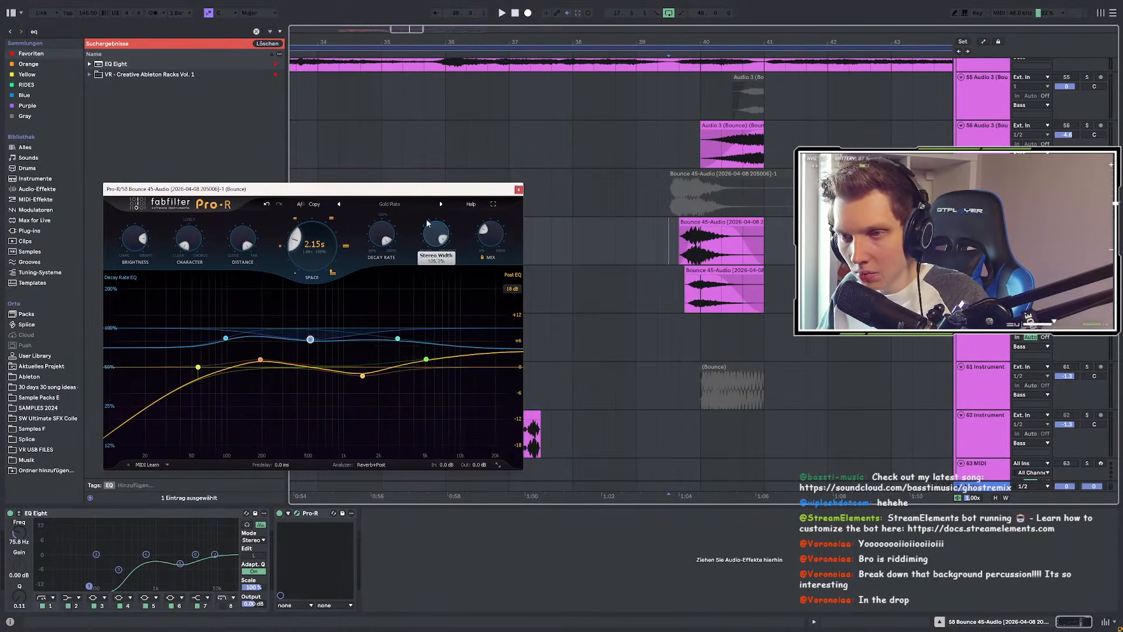
drag(174, 199, 174, 191)
drag(140, 238, 164, 225)
drag(383, 238, 361, 258)
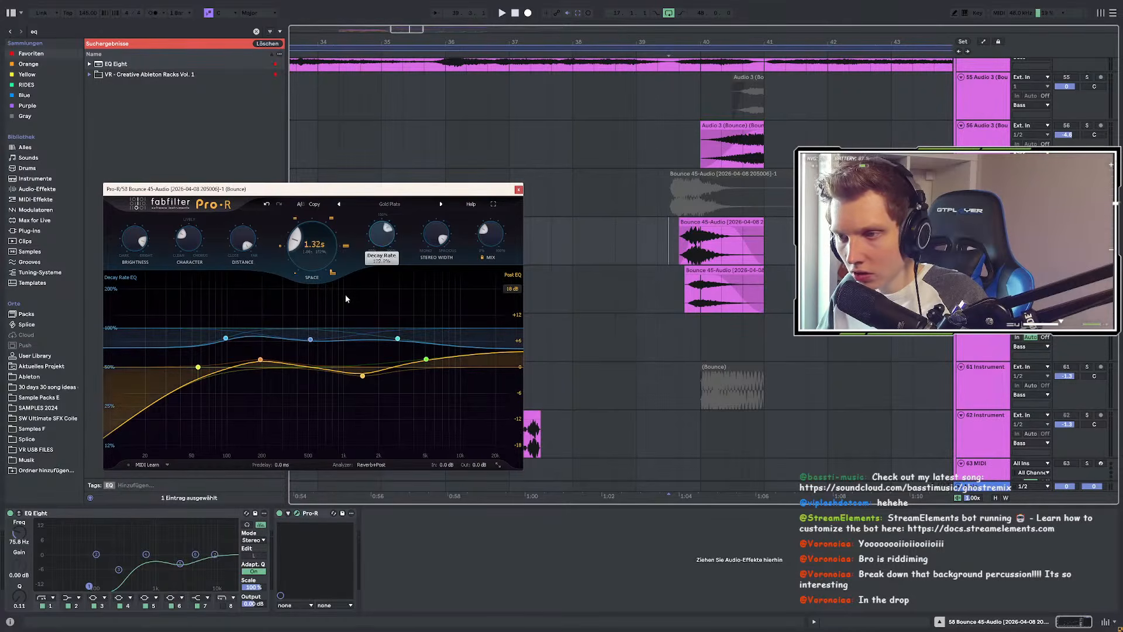
drag(346, 296, 338, 311)
drag(437, 230, 427, 209)
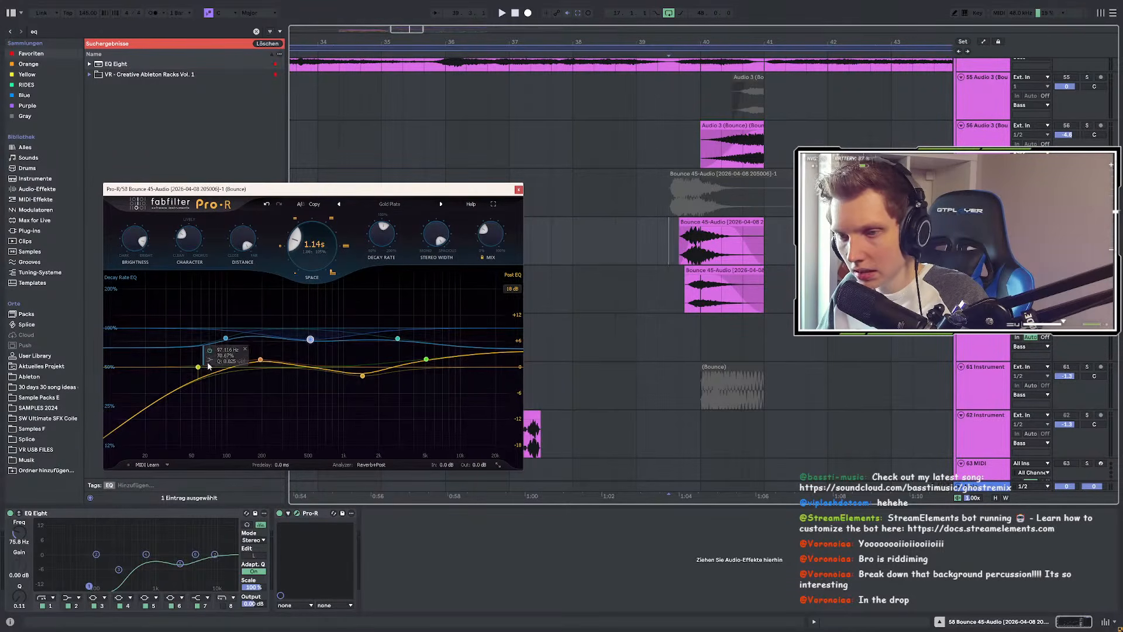
scroll(198, 368, up, 3)
drag(199, 368, 220, 414)
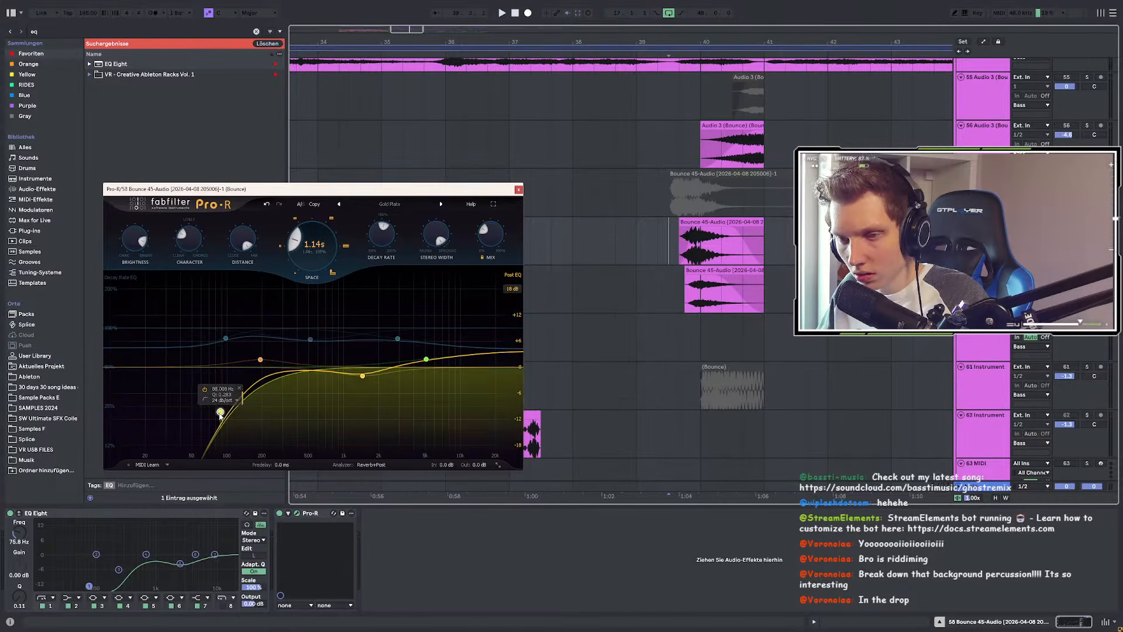
Step: Audition later in the texture clip and raise the reverb mix back up
click(594, 240)
key(space)
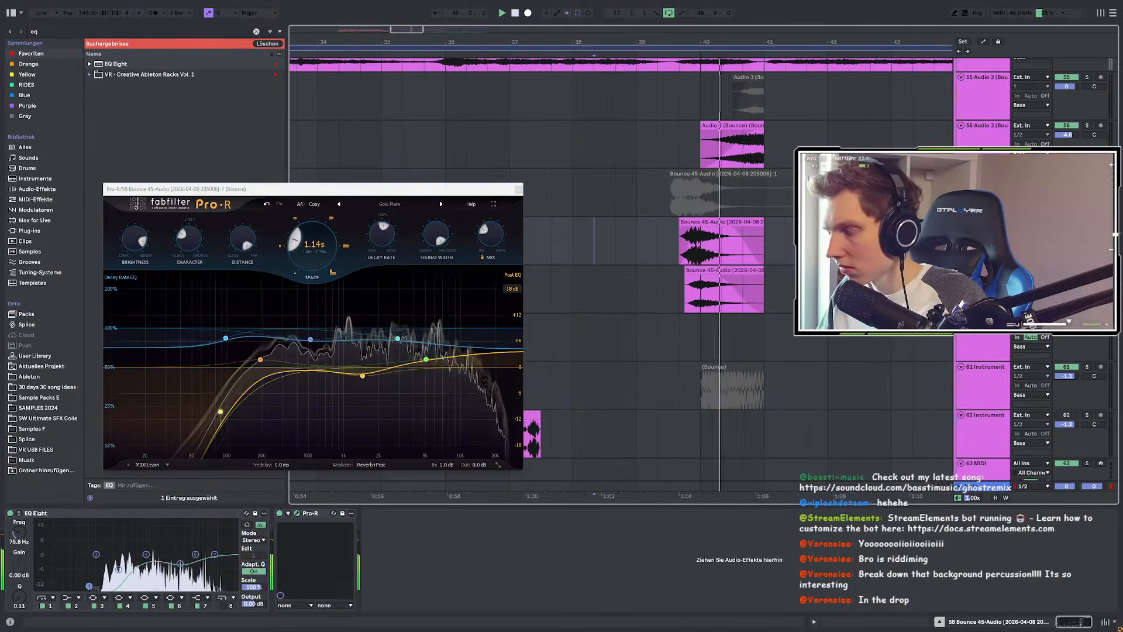
key(space)
drag(487, 234, 484, 202)
key(space)
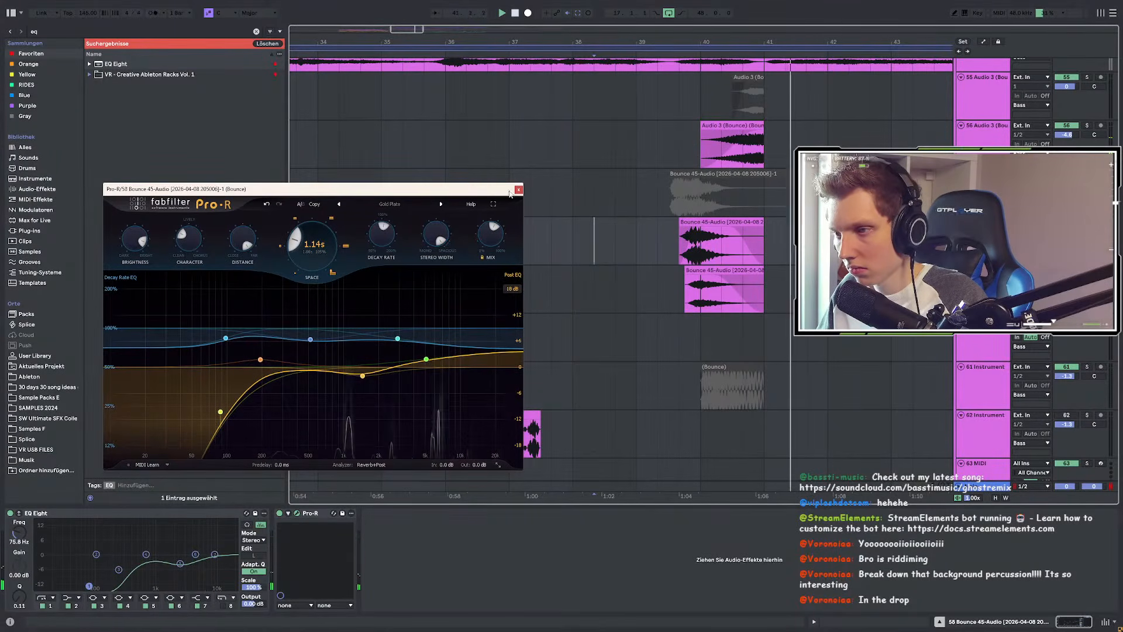
Step: Close Pro-R, cue at 39.4.3, and solo the 12-Group drum bus
click(518, 189)
scroll(630, 303, down, 5)
scroll(627, 348, up, 15)
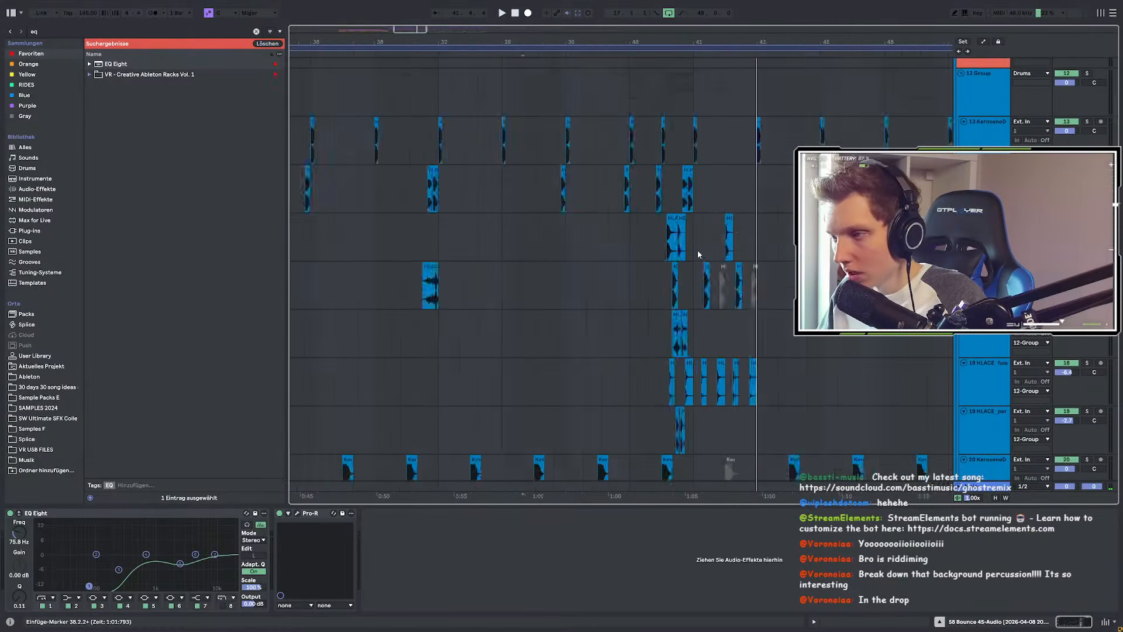
scroll(698, 254, up, 4)
click(608, 186)
scroll(619, 220, down, 3)
scroll(608, 216, up, 3)
click(538, 194)
scroll(537, 193, up, 1)
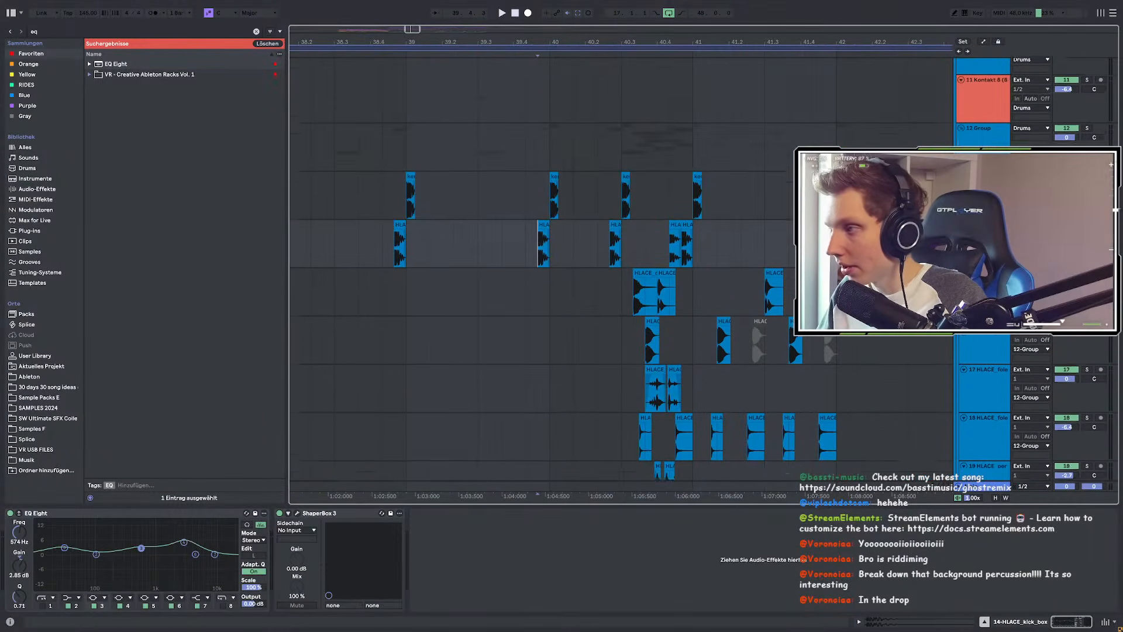
click(537, 141)
scroll(537, 140, up, 8)
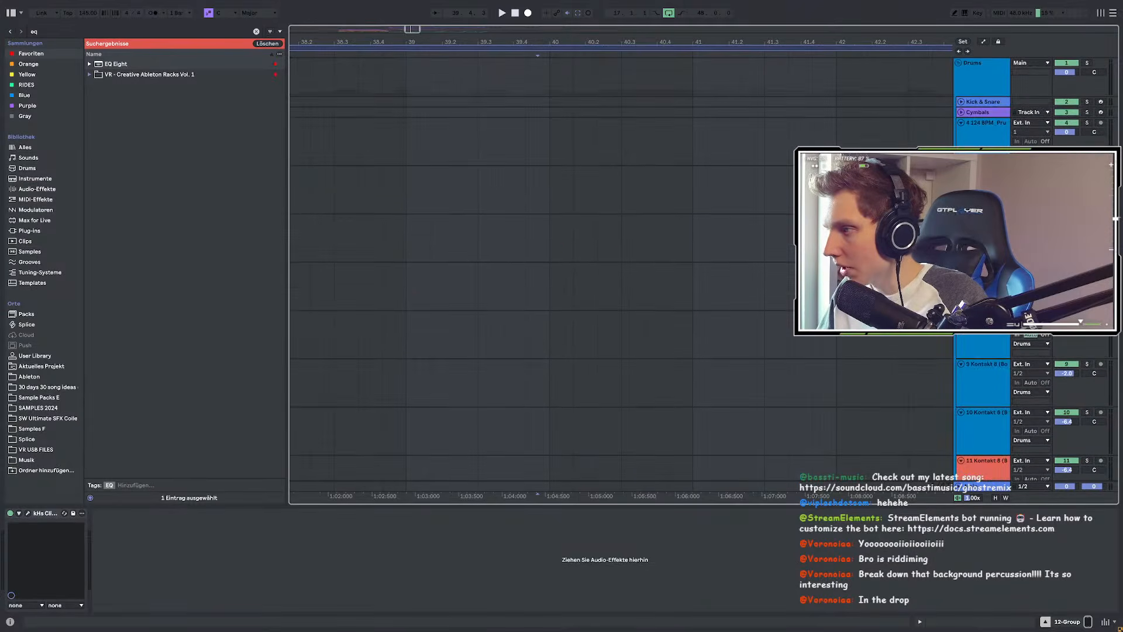
click(1087, 64)
Step: Audition the drums, solo the KeroseneDub2 clap track, then play from 40.2.3
scroll(693, 301, down, 8)
key(space)
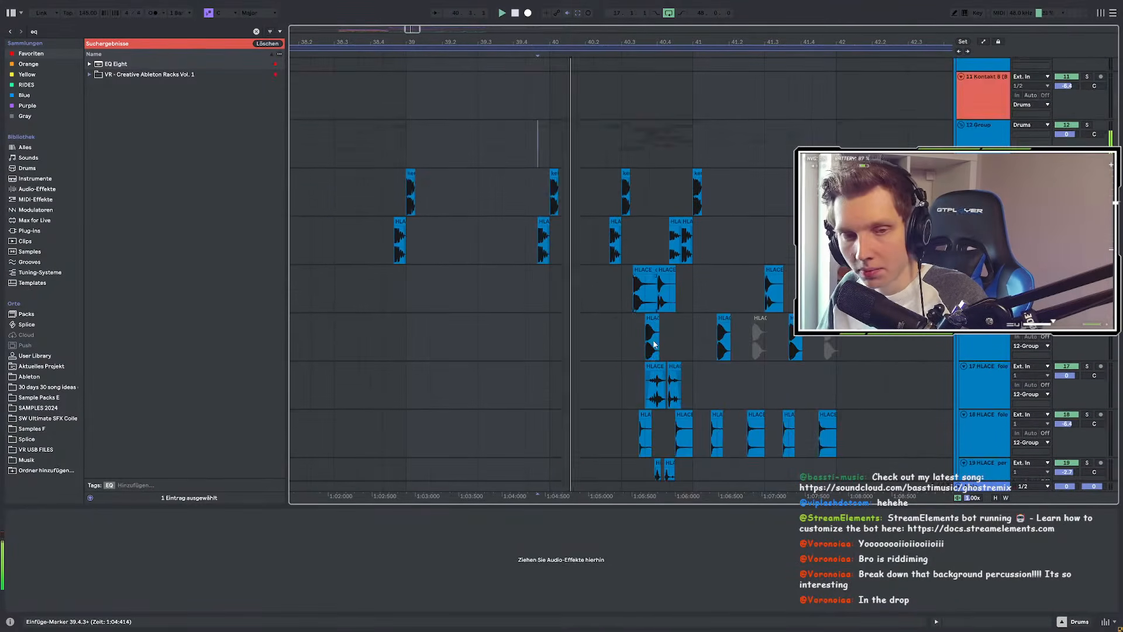
scroll(654, 344, down, 5)
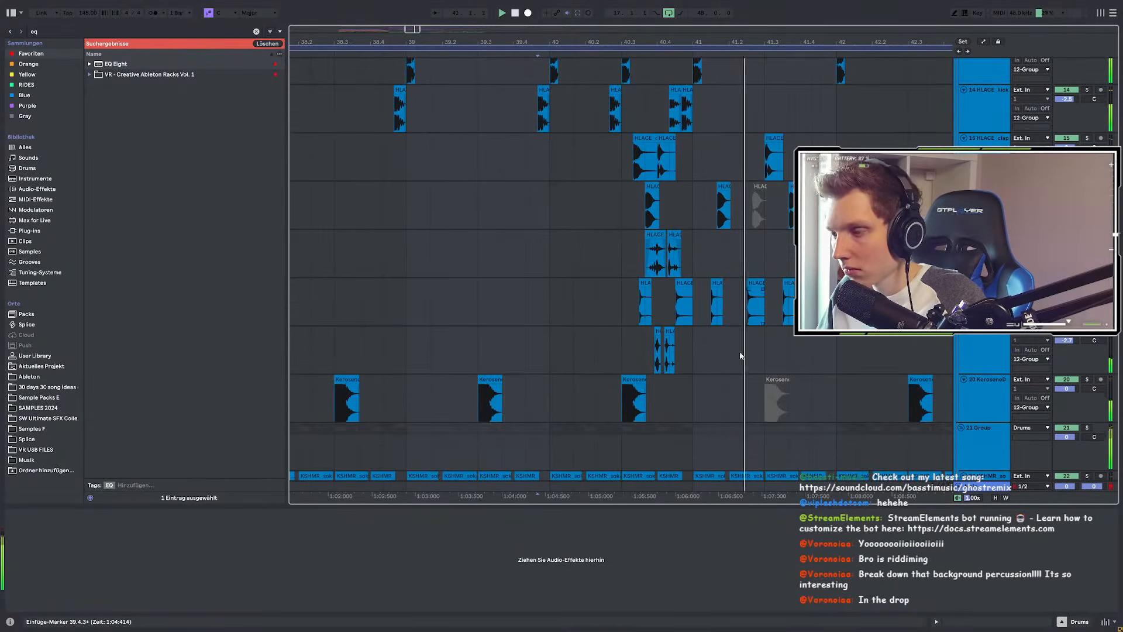
scroll(725, 366, down, 2)
key(space)
scroll(624, 361, up, 8)
scroll(576, 331, up, 3)
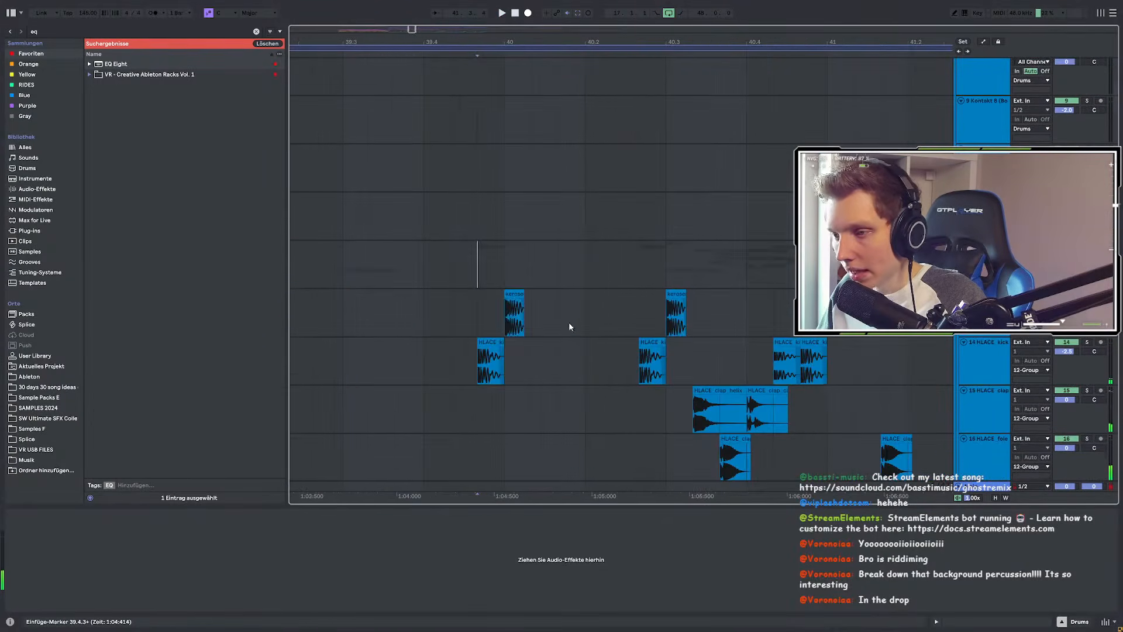
click(507, 328)
key(space)
scroll(764, 305, down, 2)
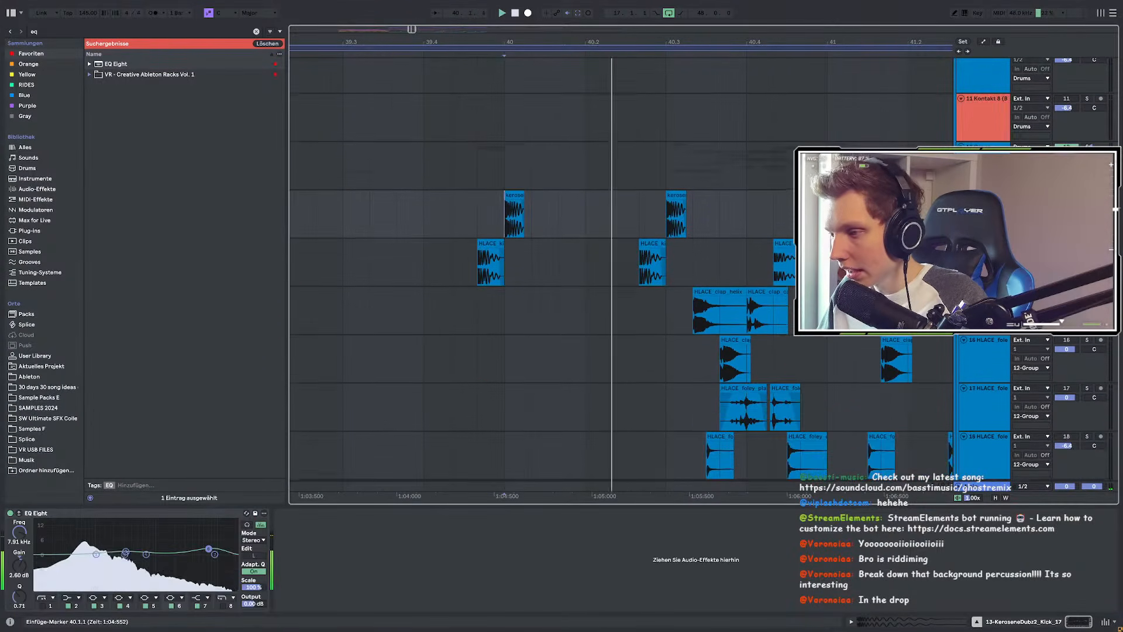
scroll(764, 306, down, 4)
click(1087, 358)
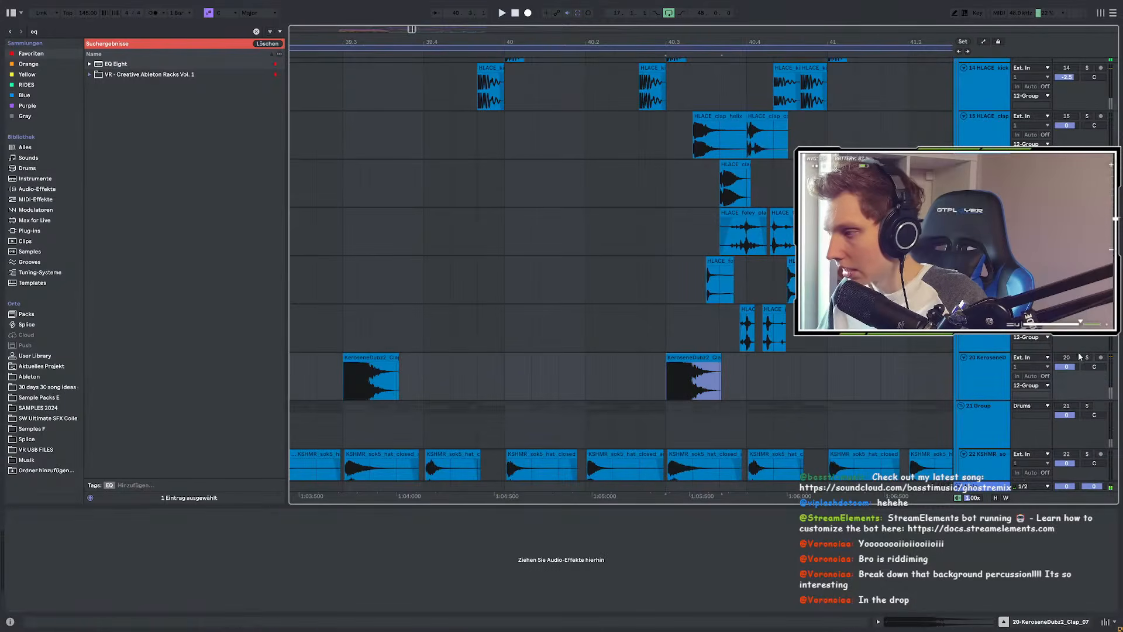
scroll(663, 258, up, 2)
key(space)
click(638, 170)
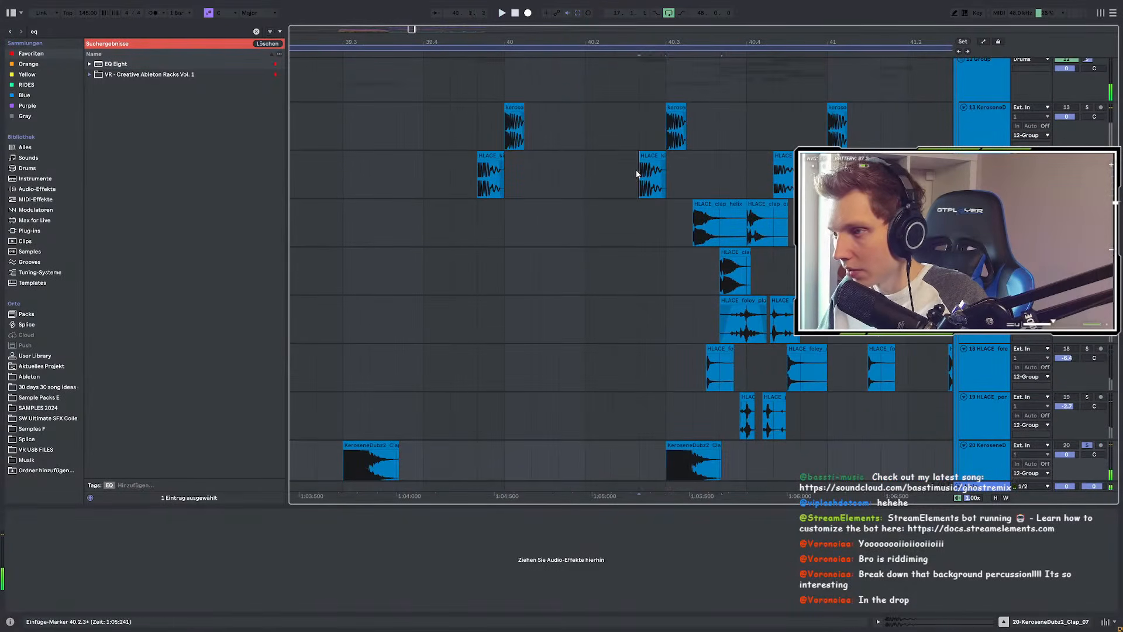
key(space)
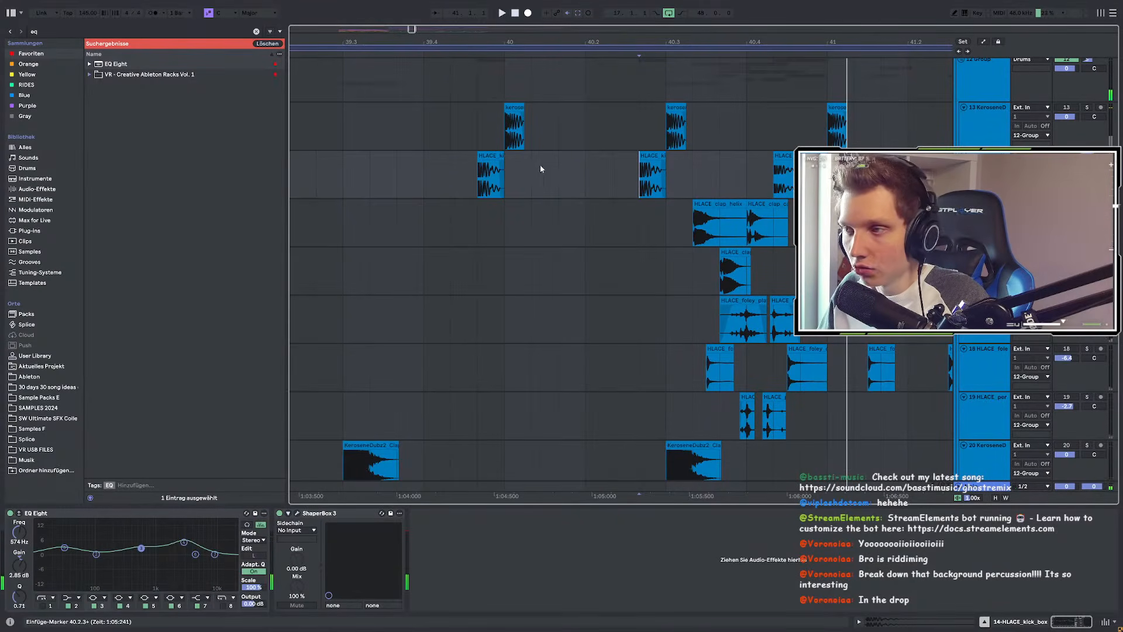
Step: Unsolo the 12-Group and mark 40.3 to 41.1 across the clap and percussion tracks
drag(424, 176, 786, 175)
drag(667, 222, 837, 414)
scroll(556, 329, right, 3)
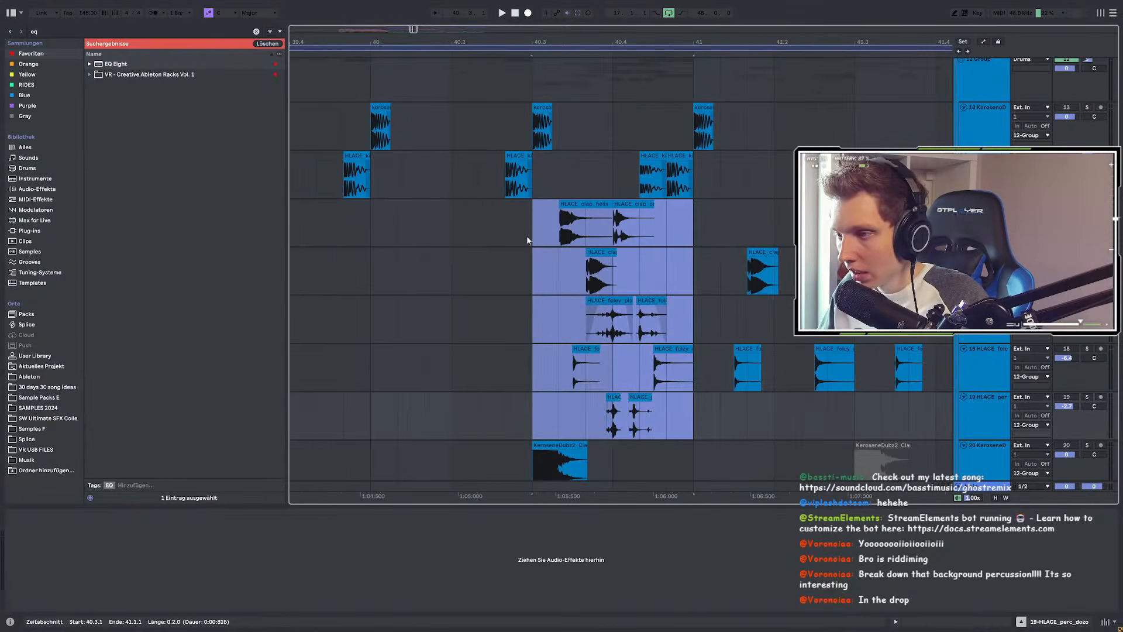
drag(526, 237, 685, 256)
click(518, 210)
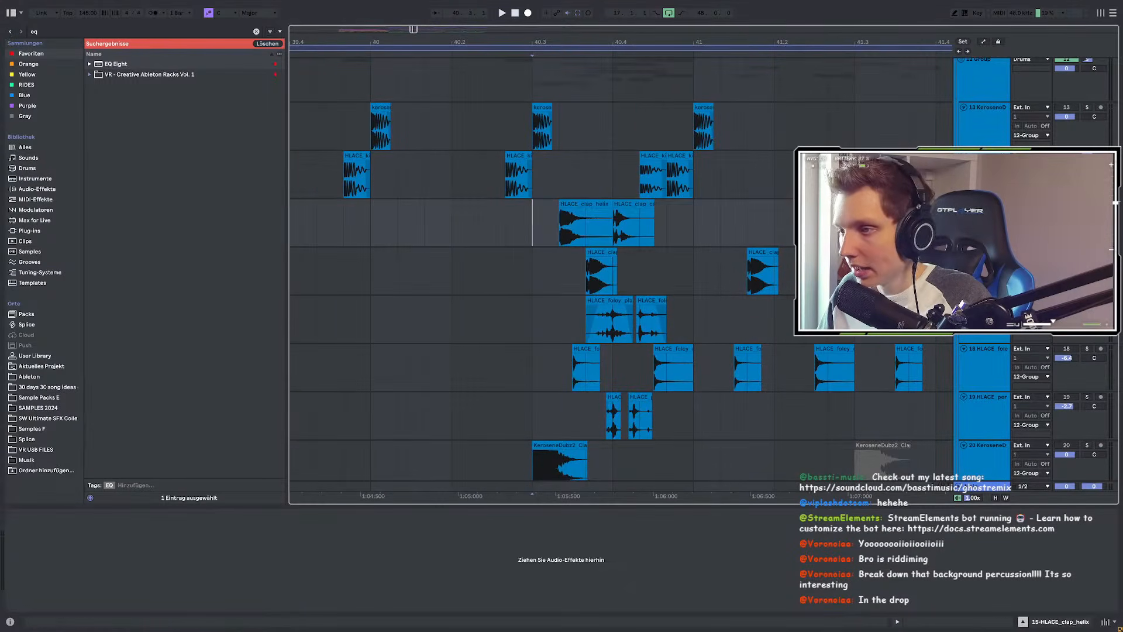
click(1086, 203)
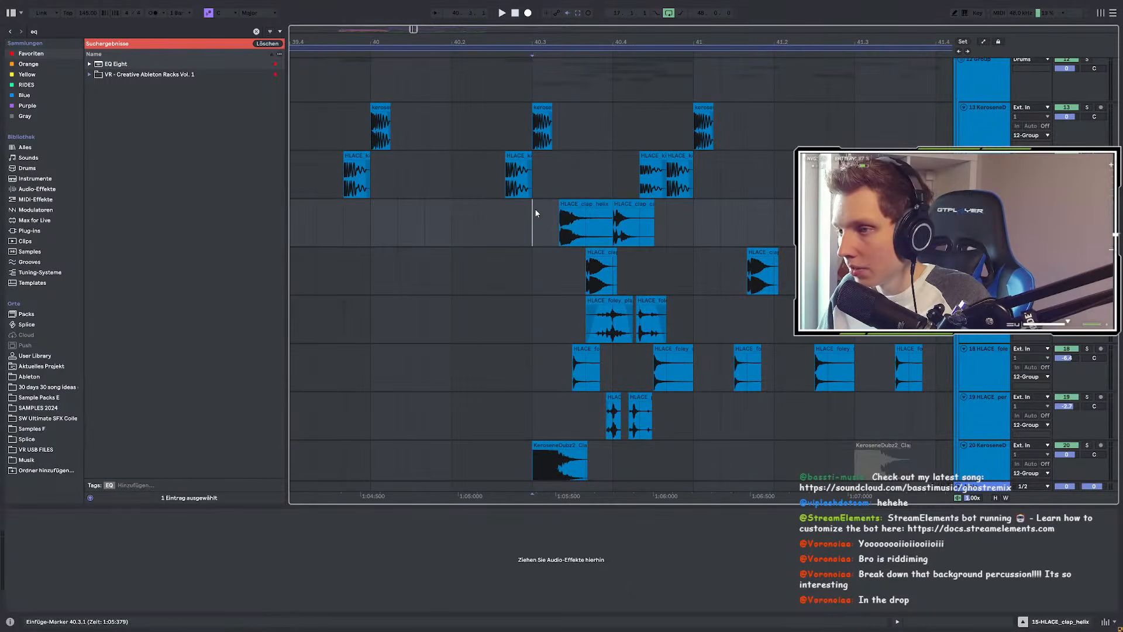
drag(535, 208, 679, 412)
Step: Play from 40.3, then clear the range and cue at bar 40
key(space)
scroll(603, 240, down, 9)
scroll(854, 273, down, 4)
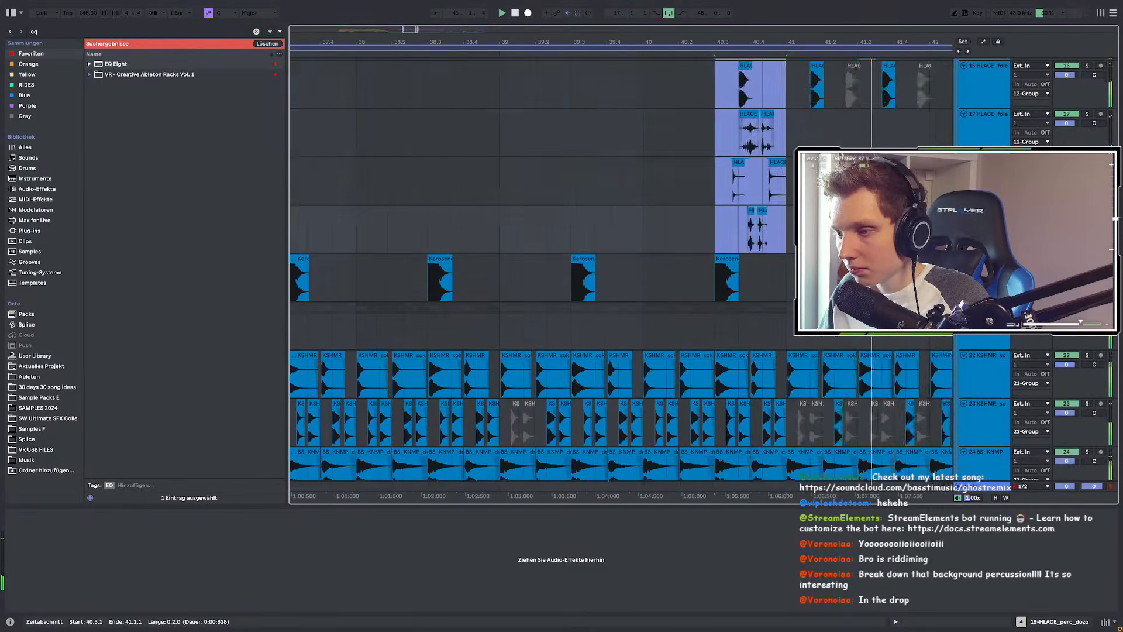
scroll(638, 243, down, 3)
click(640, 241)
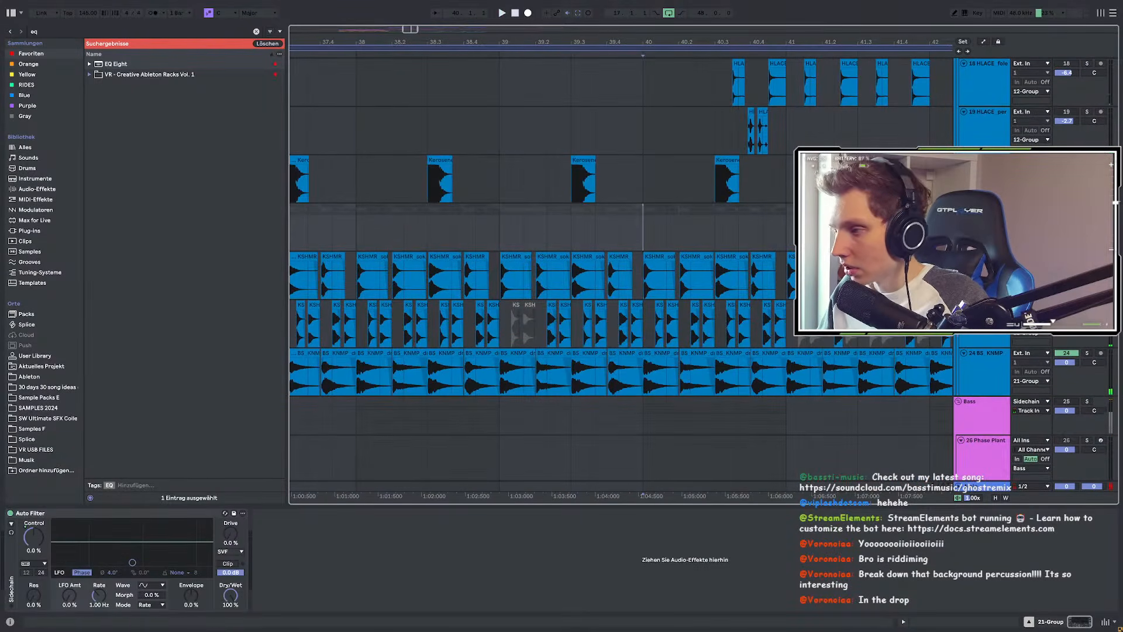
scroll(770, 263, up, 4)
scroll(517, 256, up, 3)
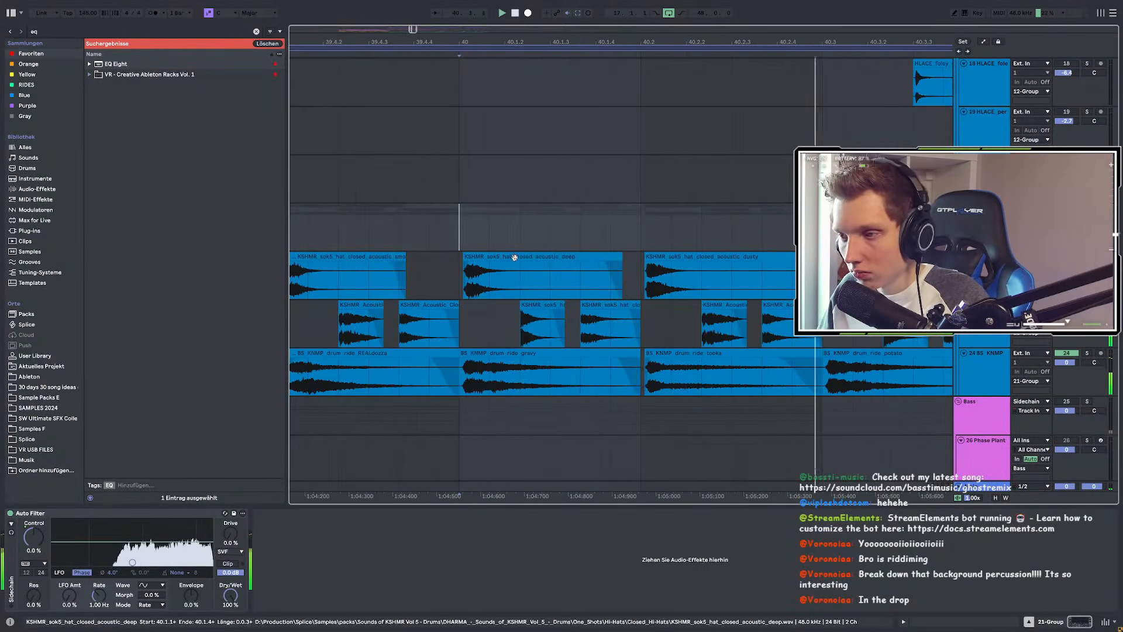
scroll(438, 264, down, 3)
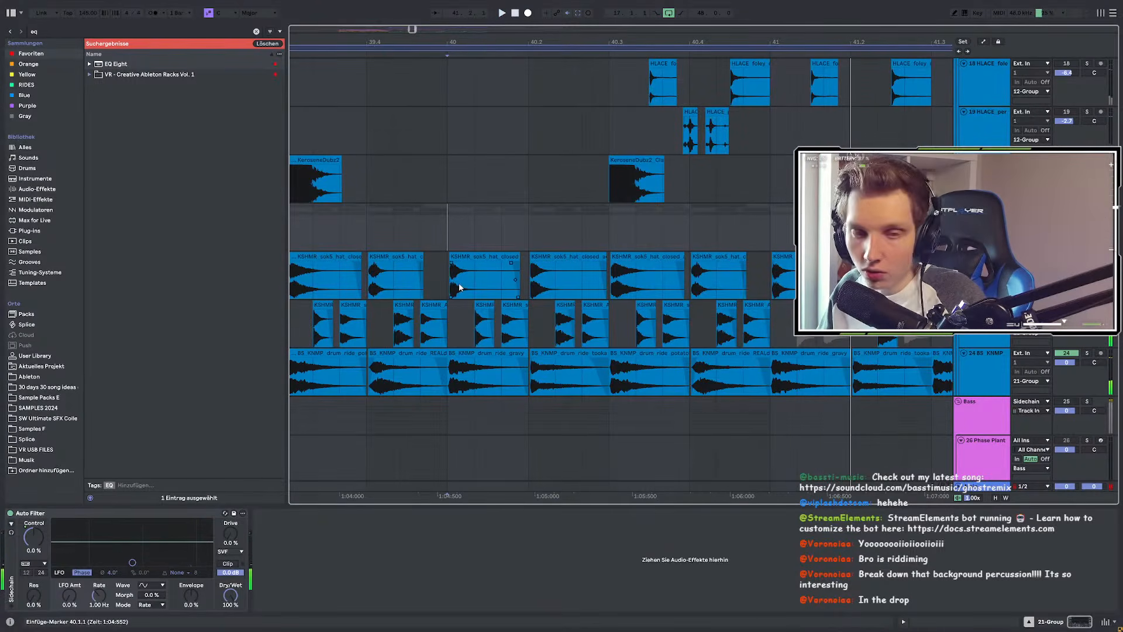
scroll(459, 283, up, 3)
scroll(459, 276, down, 3)
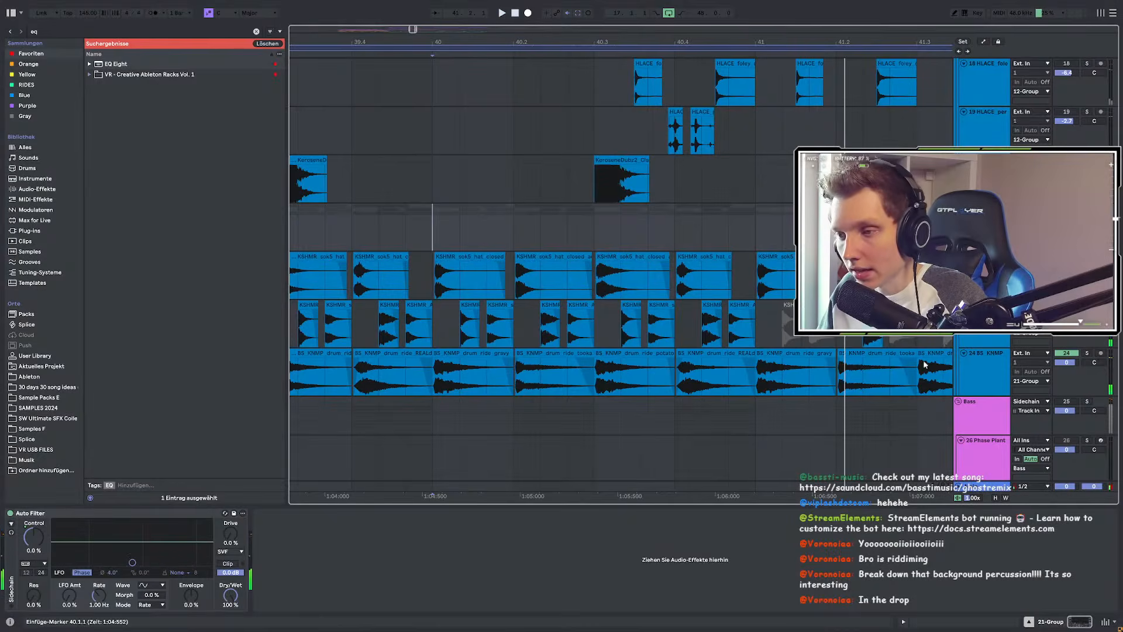
scroll(467, 362, up, 3)
Step: Check the gravy ride and deep closed hi-hat clips, cue bar 40, and scroll to track 58
click(467, 362)
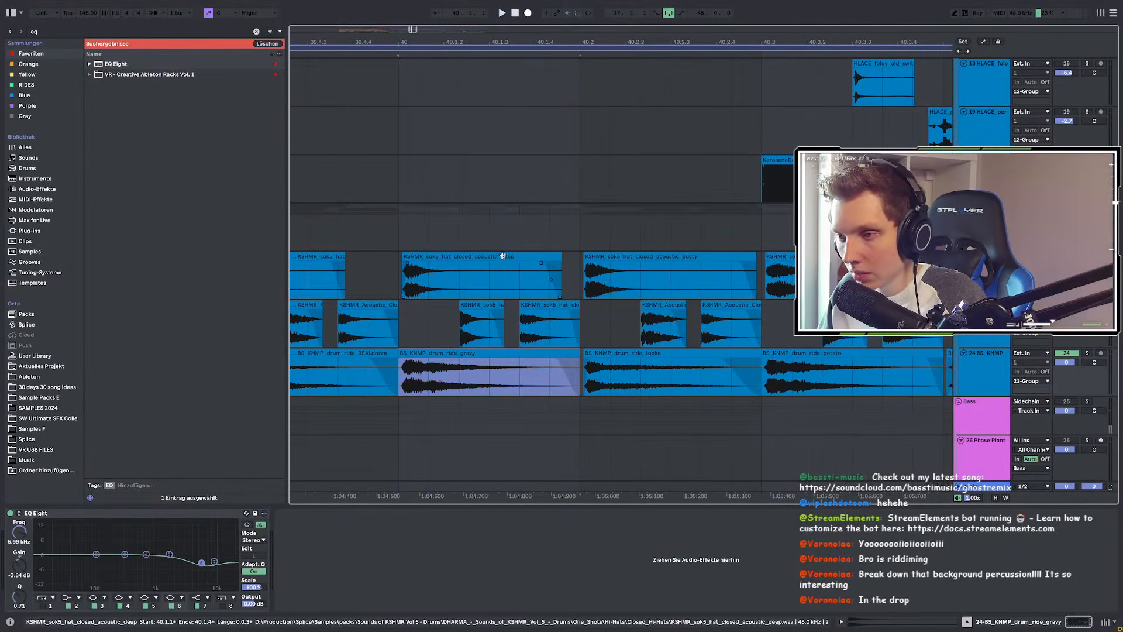
click(467, 265)
scroll(467, 269, down, 5)
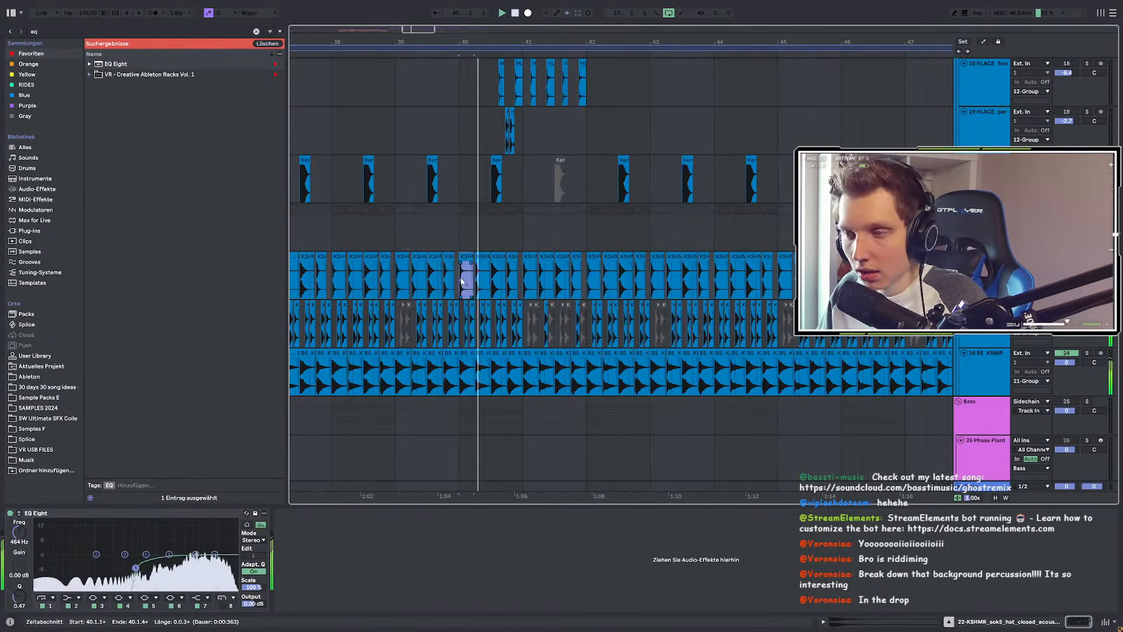
scroll(462, 281, up, 3)
scroll(483, 293, up, 2)
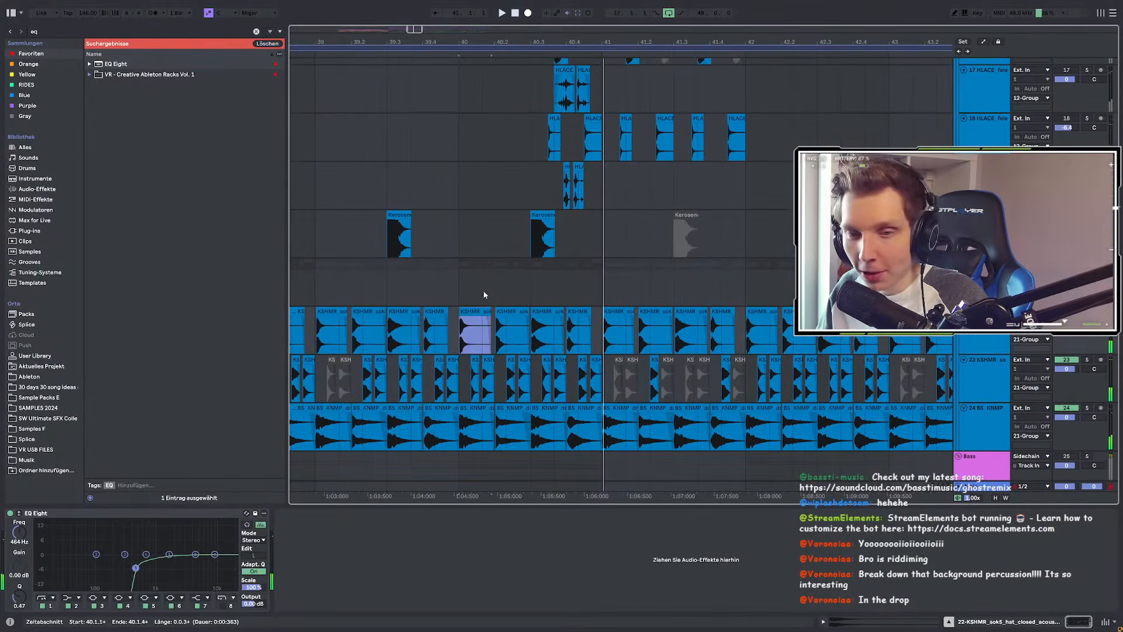
click(471, 260)
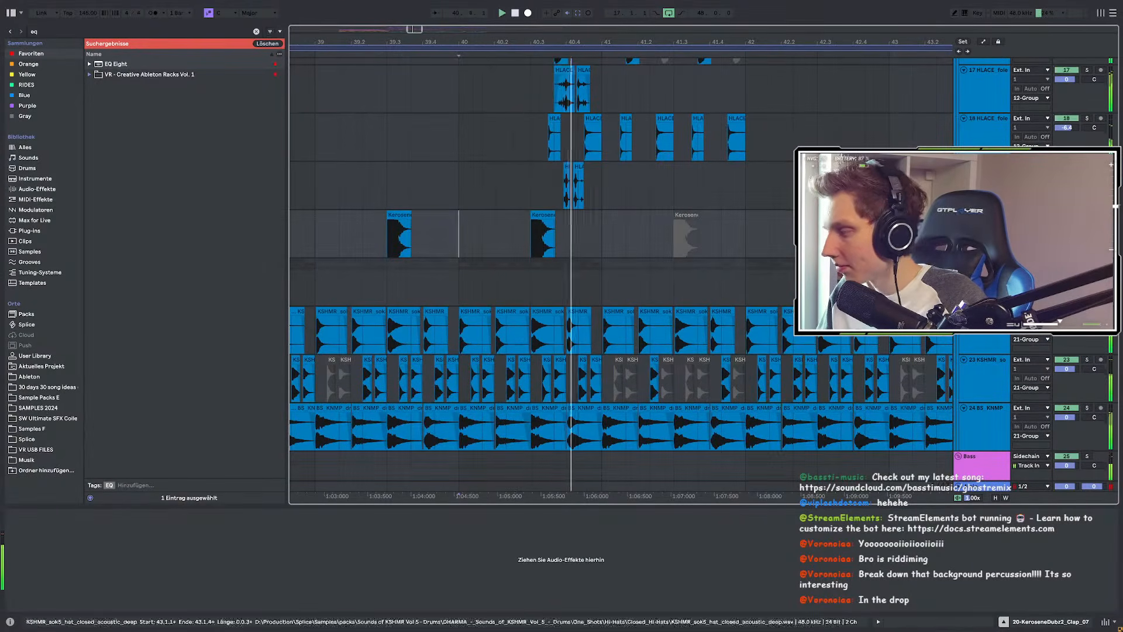
scroll(662, 337, down, 5)
scroll(465, 234, down, 20)
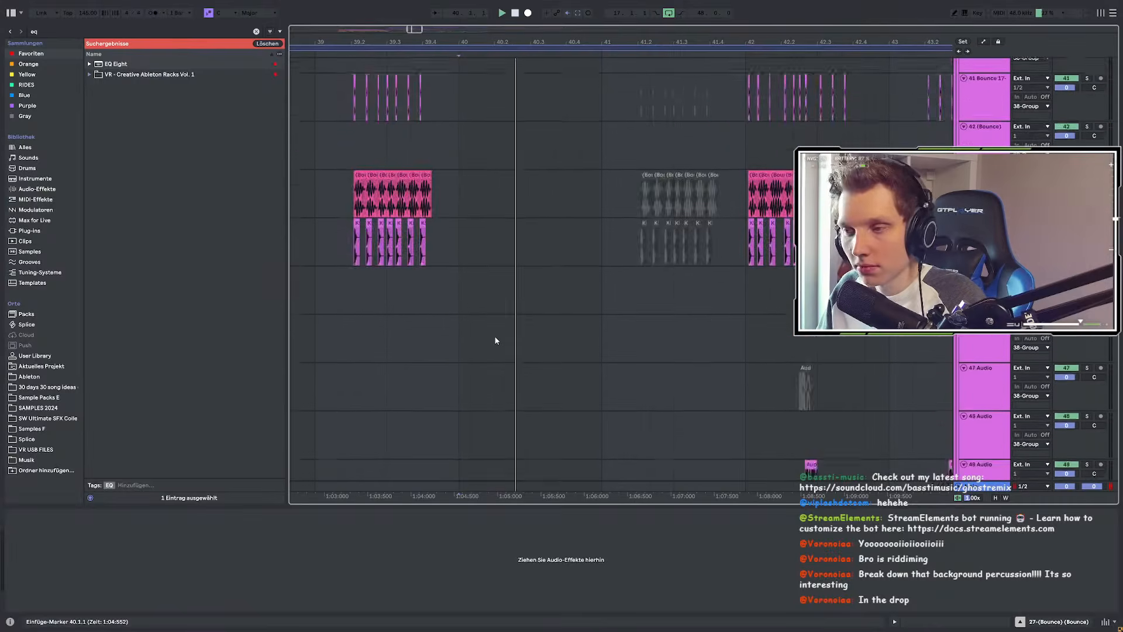
scroll(576, 339, down, 4)
scroll(404, 272, up, 3)
Step: Play from 39.1.3, zoom in, and open the Bounce 45-Audio texture clip's details
click(344, 251)
key(space)
key(space)
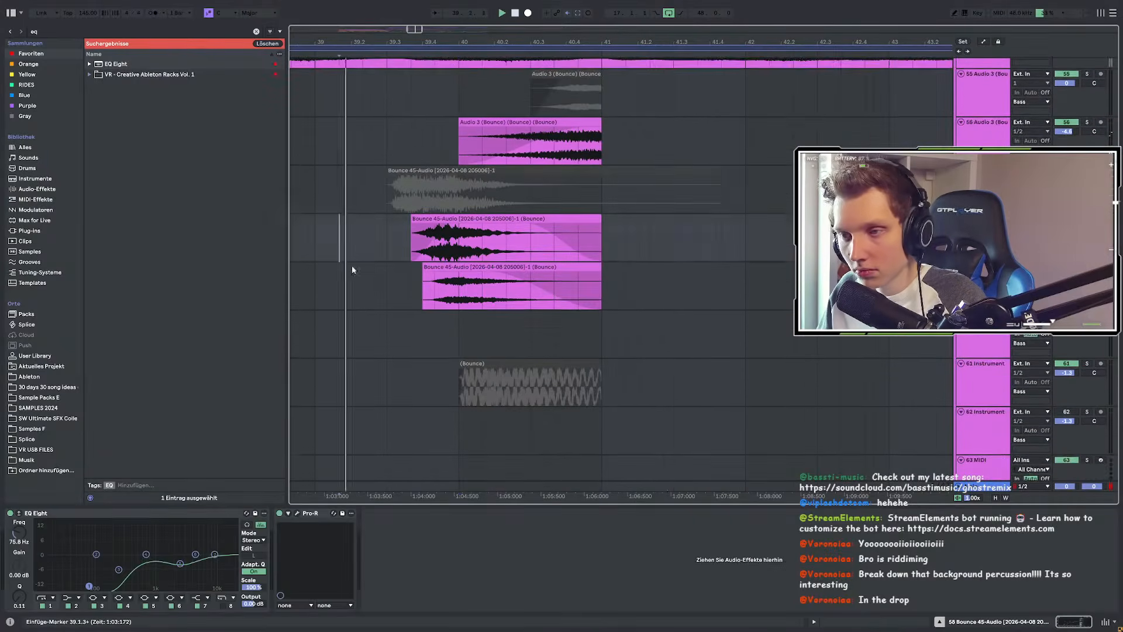
scroll(354, 275, up, 3)
key(plus)
key(plus)
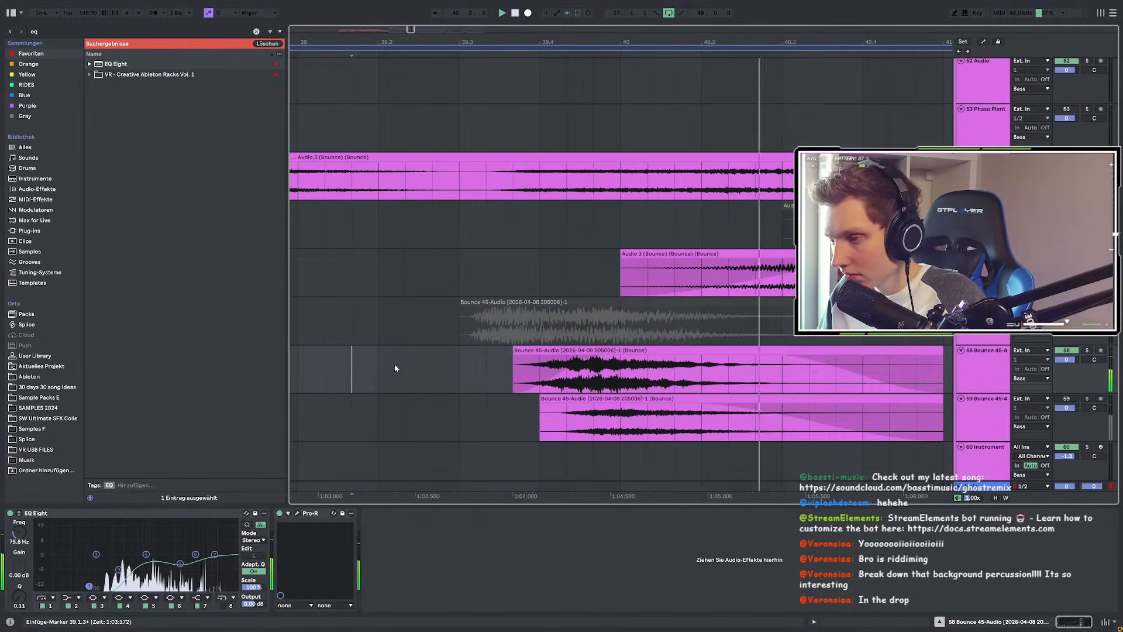
click(684, 350)
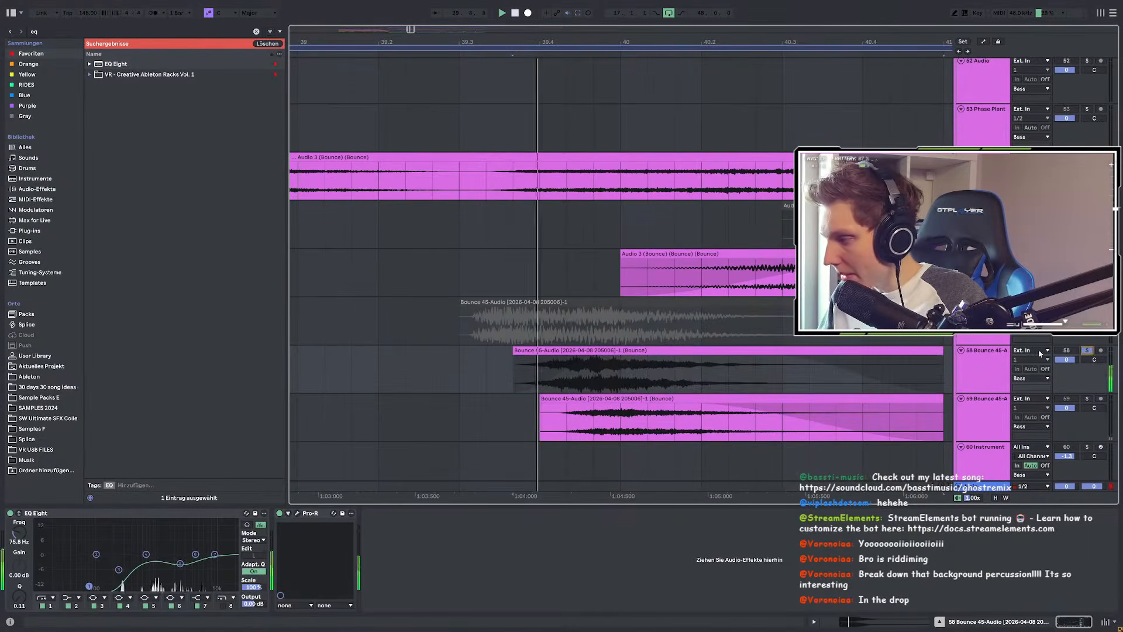
double_click(687, 348)
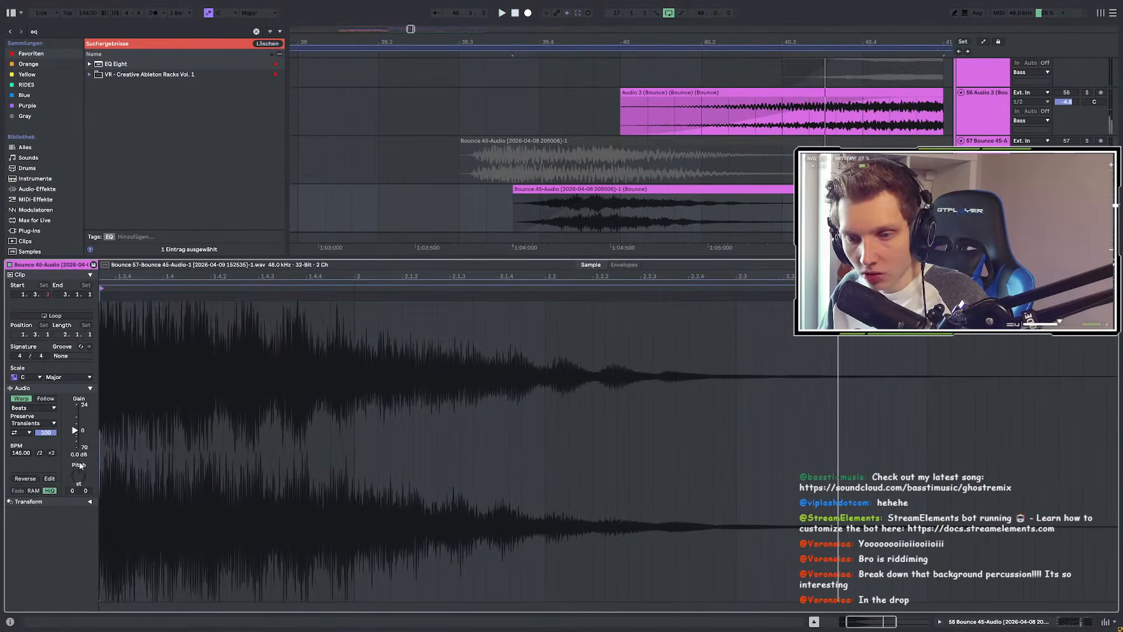
Step: Search the browser for 'sna' and insert Snap Heap ahead of EQ Eight
key(shift+Tab)
drag(61, 31, 19, 18)
text(sna)
click(119, 127)
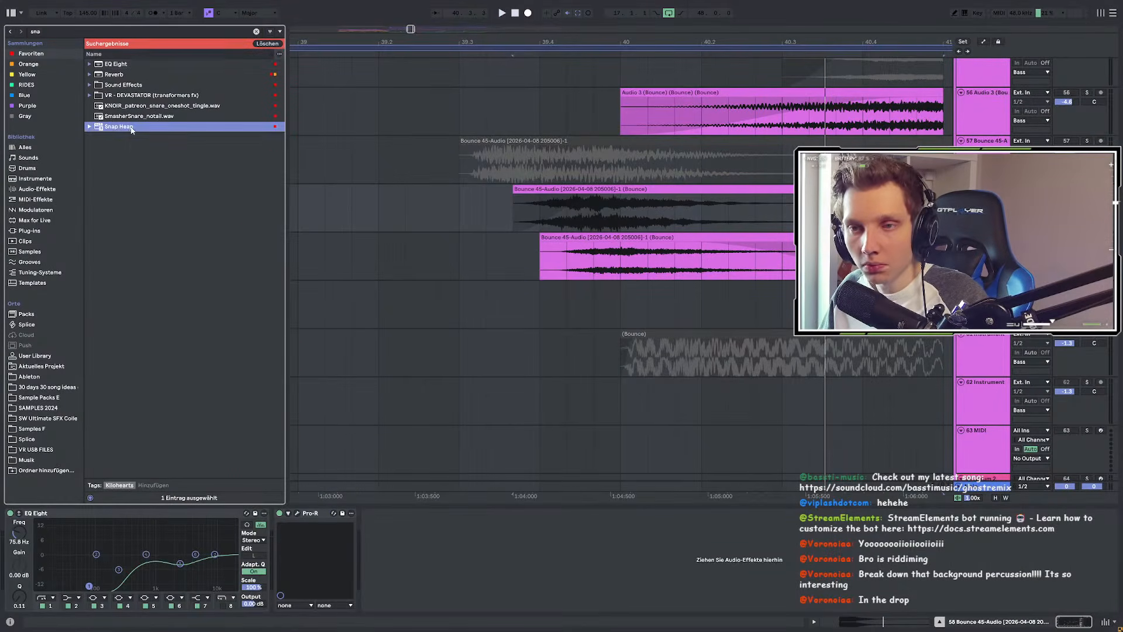
drag(244, 453, 26, 537)
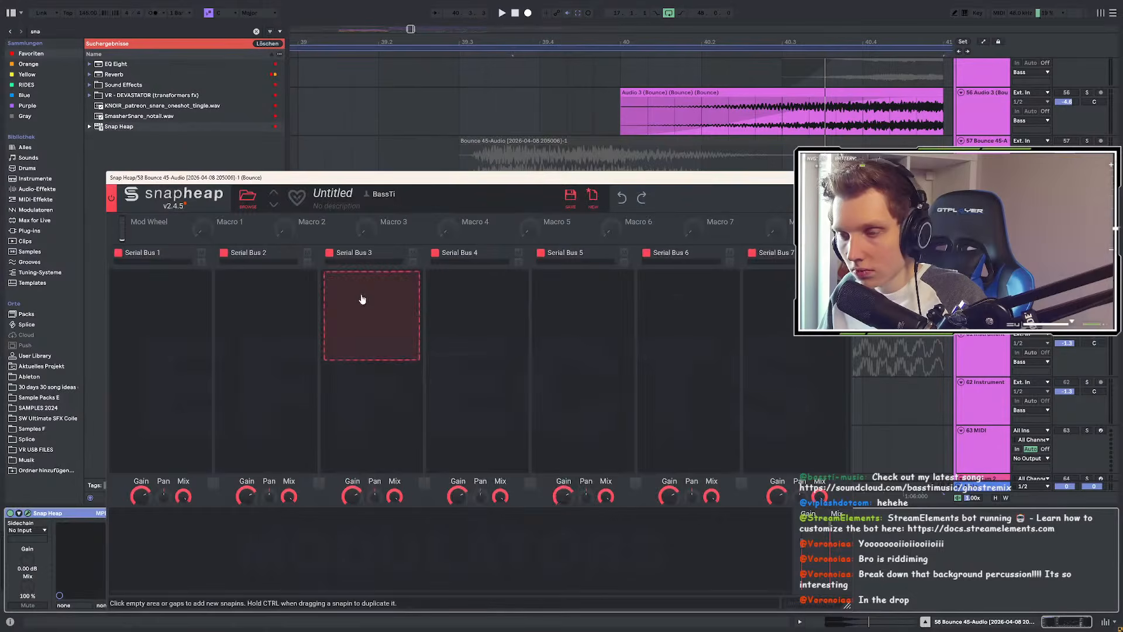
Step: Add a Frequency Shifter on a Snap Heap serial bus set to -338 Hz
click(364, 296)
click(468, 364)
drag(451, 182, 377, 341)
drag(301, 461, 301, 485)
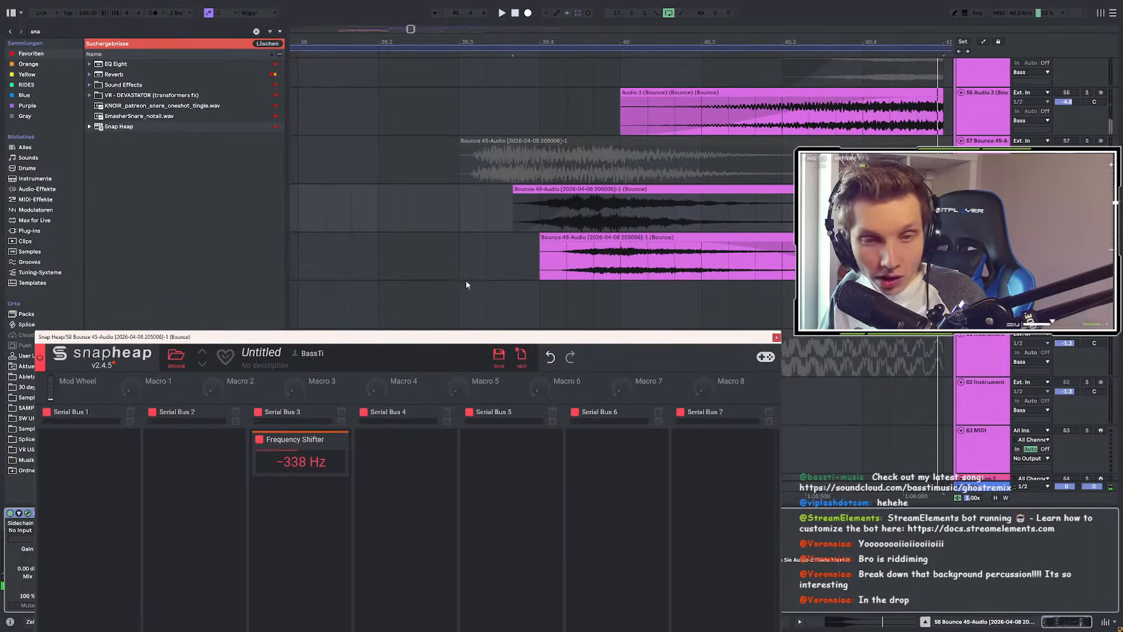
Step: Audition the shifted texture and lower the frequency shift to -518 Hz
scroll(551, 233, down, 3)
click(366, 214)
key(space)
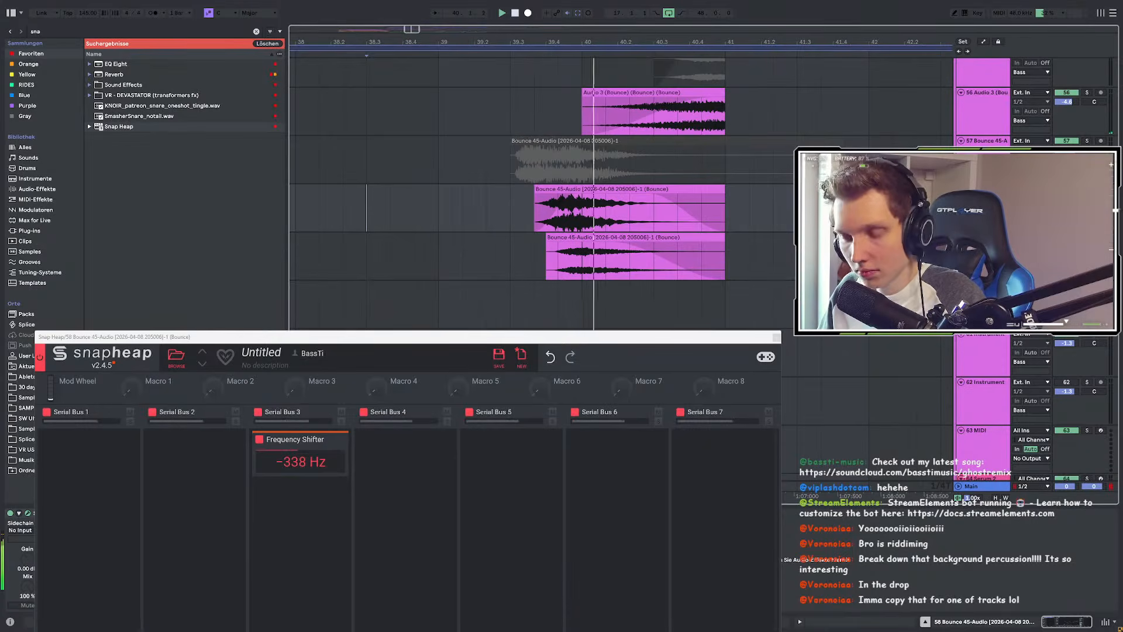
key(space)
click(292, 462)
drag(292, 462, 293, 470)
key(space)
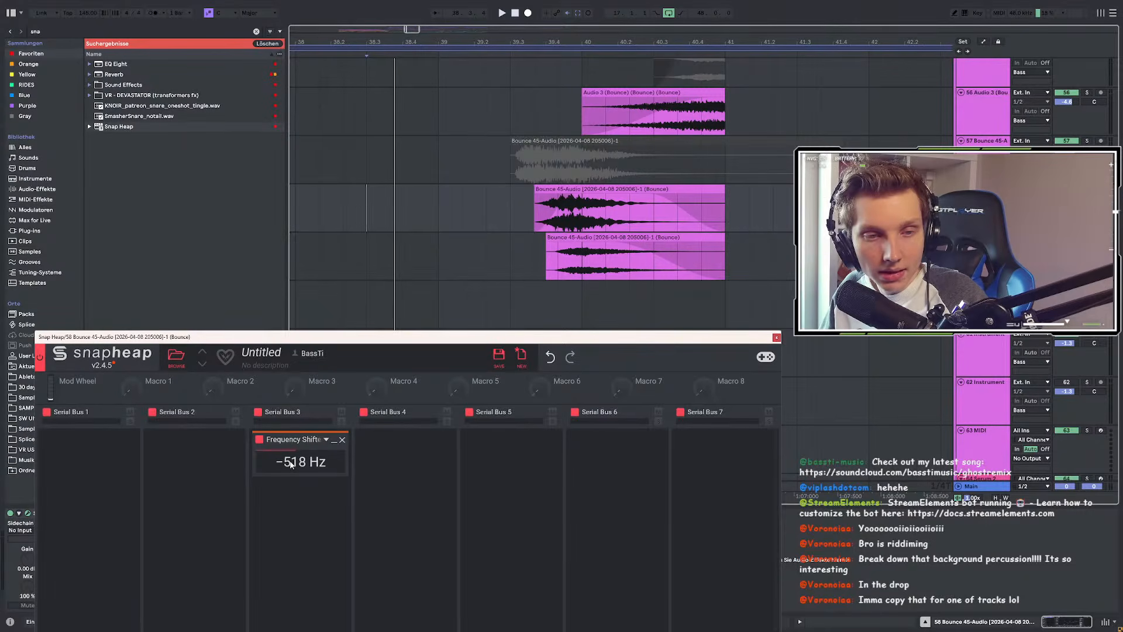
Step: Fine-tune the shift to -441 Hz, playing from 39.3.3, and select the clip's time range
drag(371, 343, 499, 309)
key(space)
click(536, 202)
mouse_move(443, 425)
mouse_down()
mouse_move(440, 445)
mouse_move(440, 398)
mouse_move(426, 430)
mouse_up()
key(space)
key(space)
key(space)
key(space)
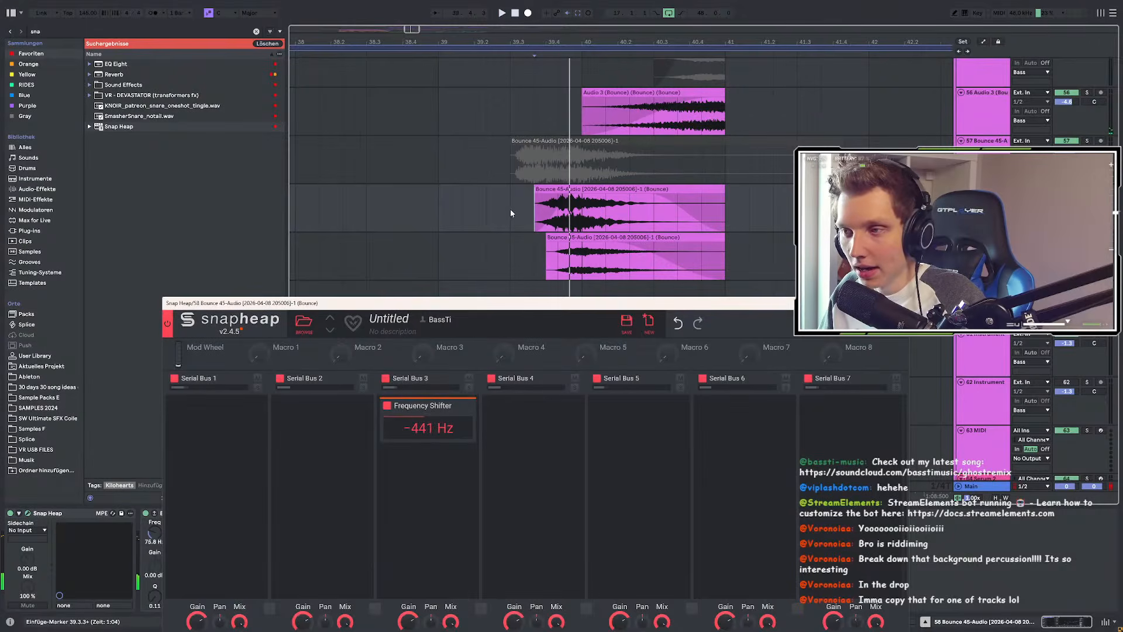
drag(506, 198, 707, 202)
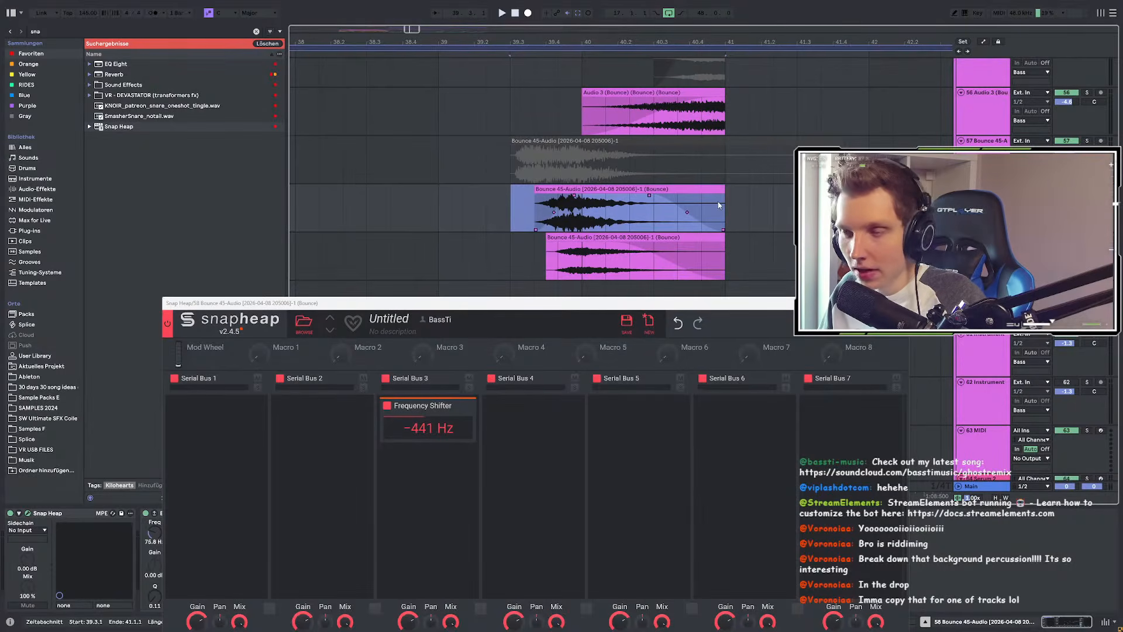
Step: Close Snap Heap and select 38.2.2 to 42.2.2 on the Bounce 45-Audio track
click(900, 303)
scroll(711, 268, down, 3)
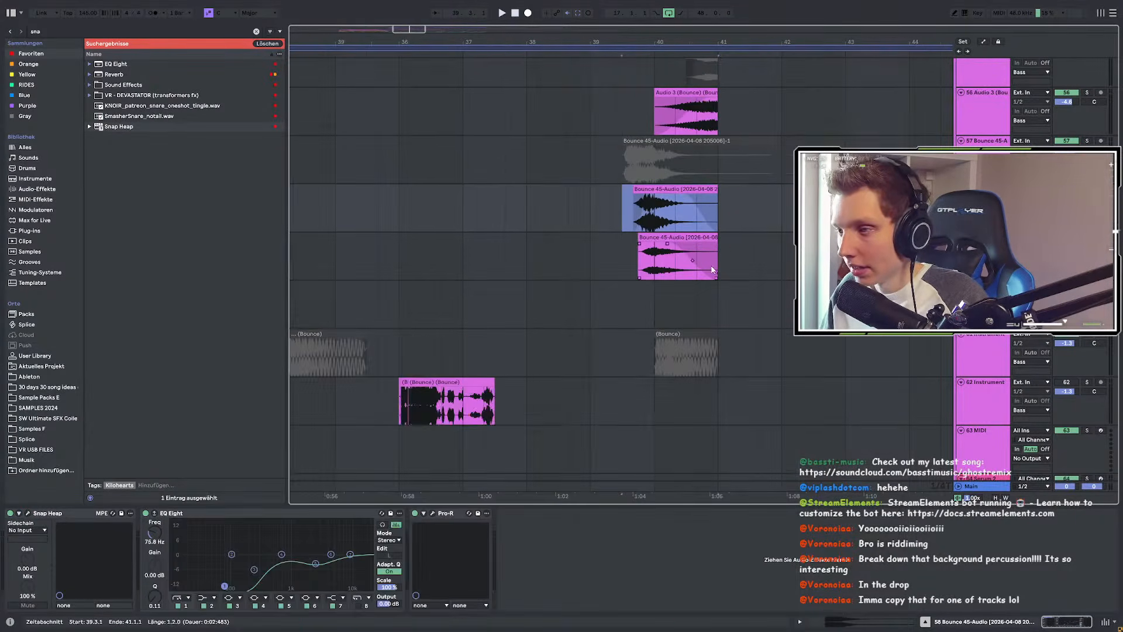
scroll(702, 271, up, 2)
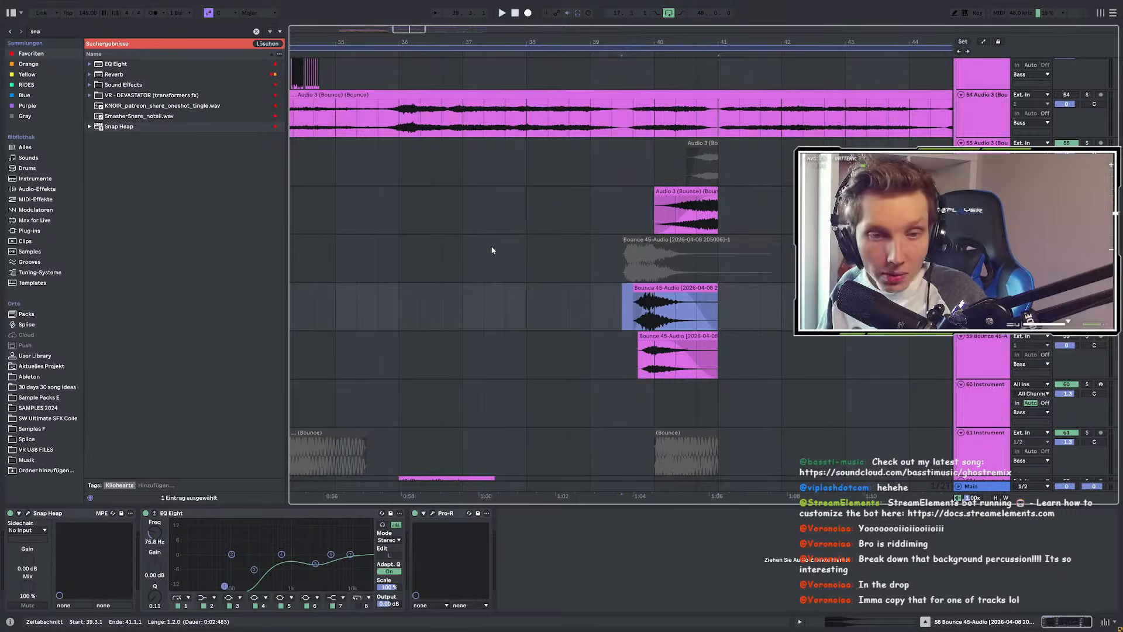
scroll(529, 290, down, 2)
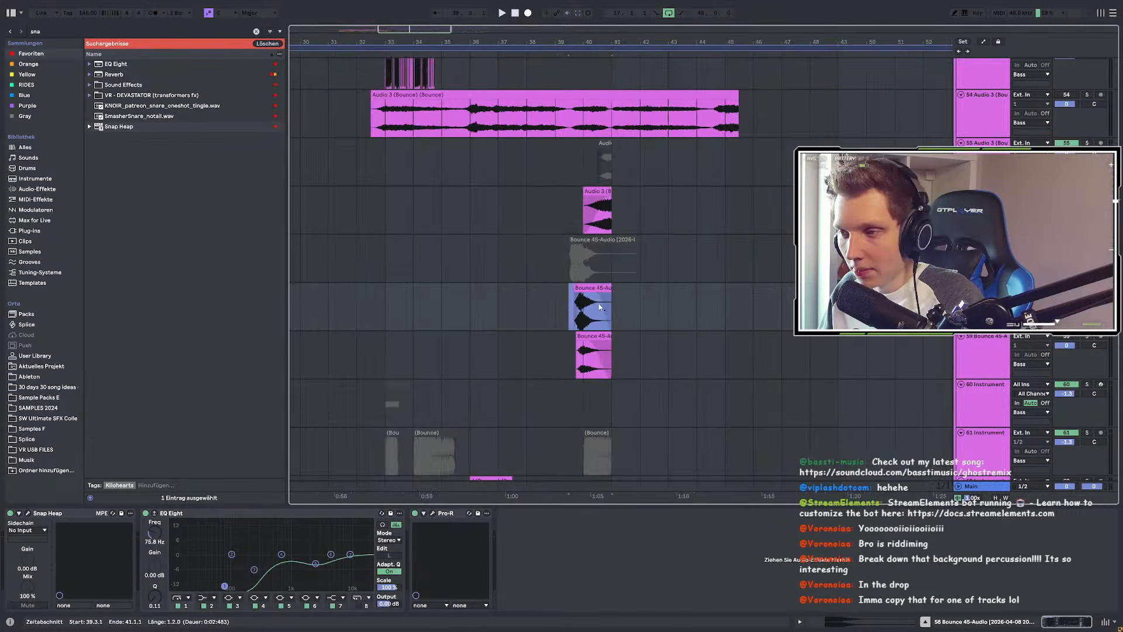
scroll(598, 304, up, 2)
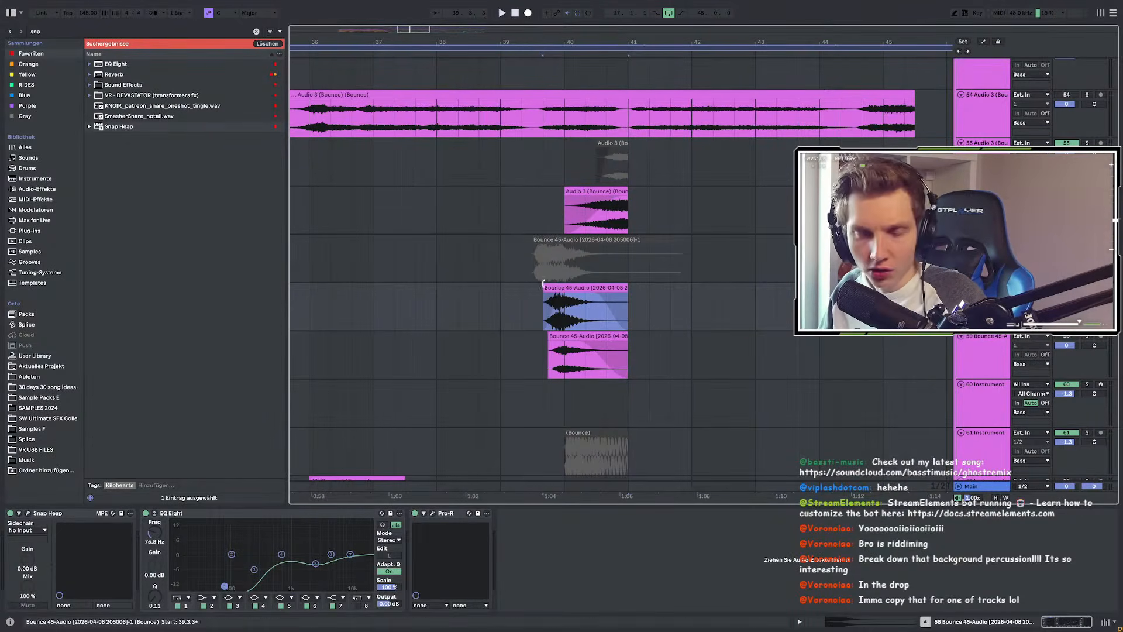
drag(462, 307, 656, 311)
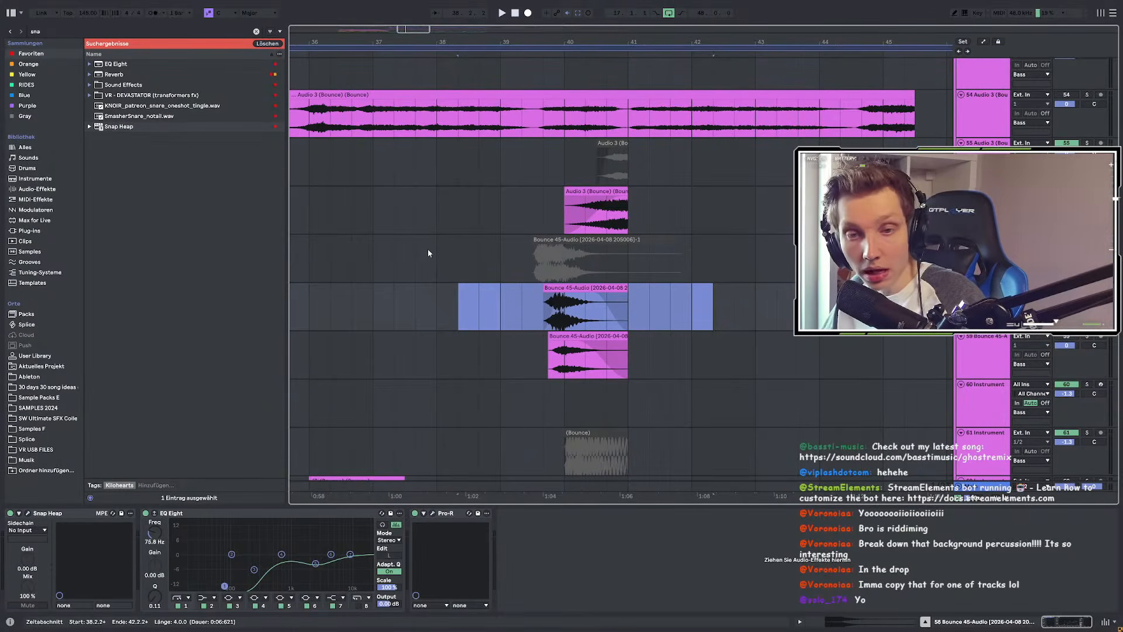
scroll(556, 211, up, 20)
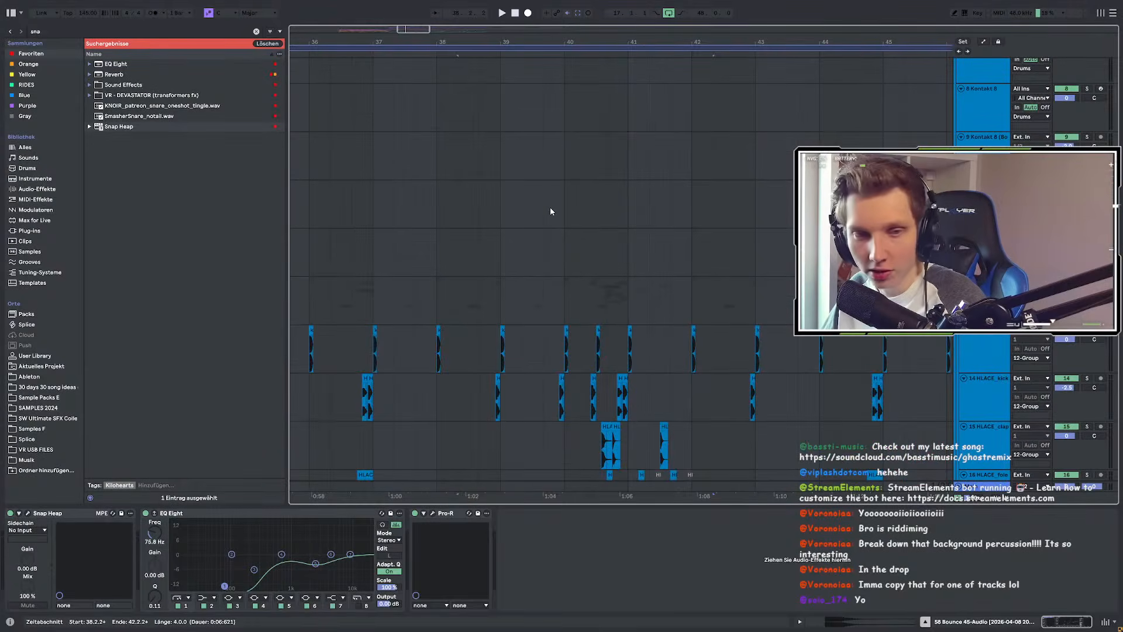
Step: Solo the 12-Group drum tracks and bring the drum clips around bar 40 into view
scroll(550, 206, down, 5)
scroll(601, 181, up, 10)
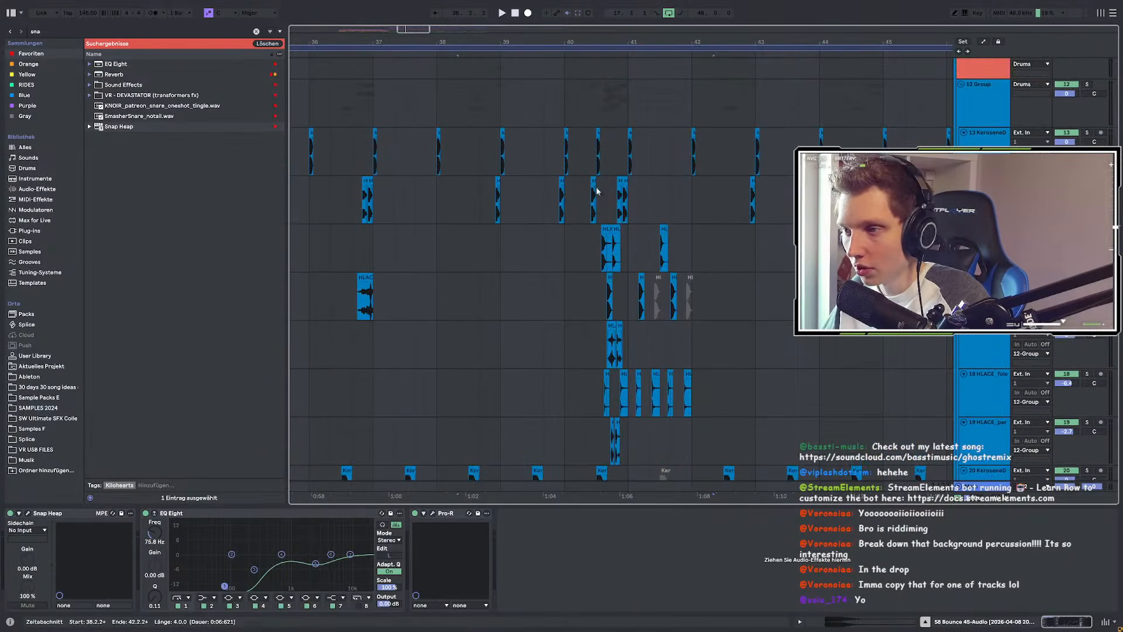
click(1086, 128)
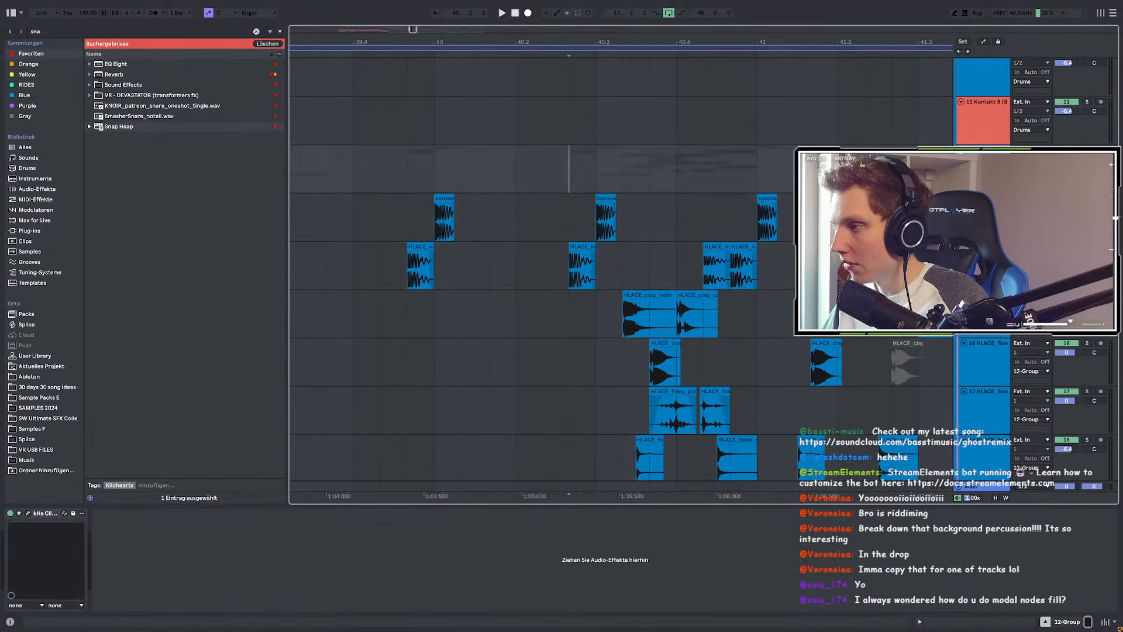
scroll(614, 196, down, 4)
scroll(631, 196, up, 7)
drag(562, 279, 525, 225)
scroll(492, 211, down, 3)
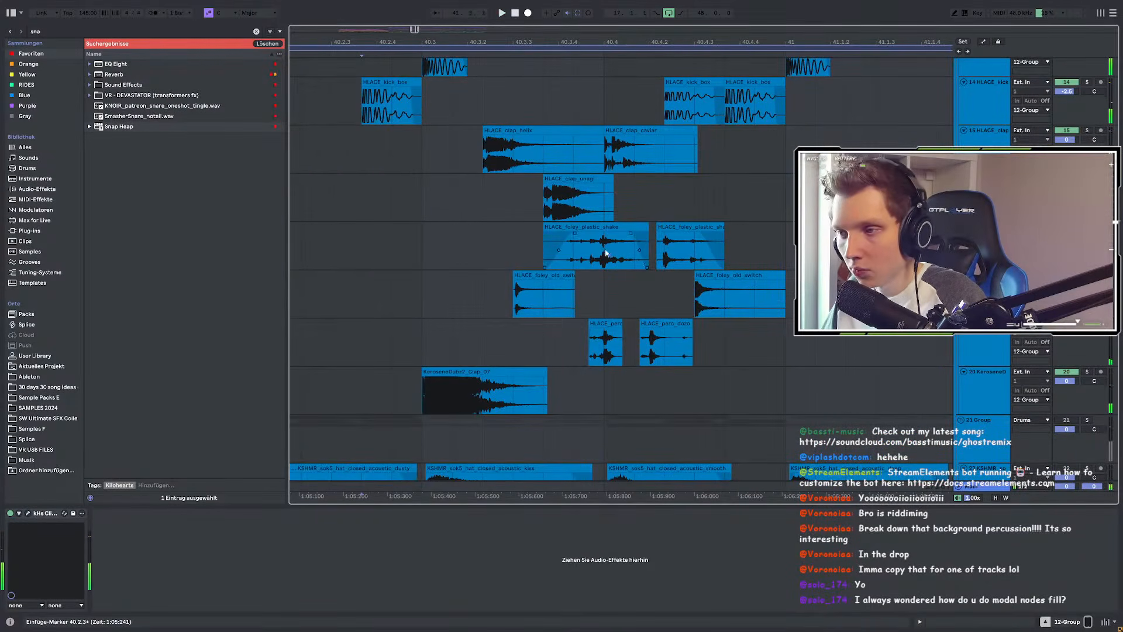
Step: Select the hat and ride clips from 40.3.1 to 41.1.1 and deactivate them
drag(452, 244, 785, 245)
drag(423, 241, 762, 234)
scroll(622, 211, down, 5)
drag(423, 234, 791, 386)
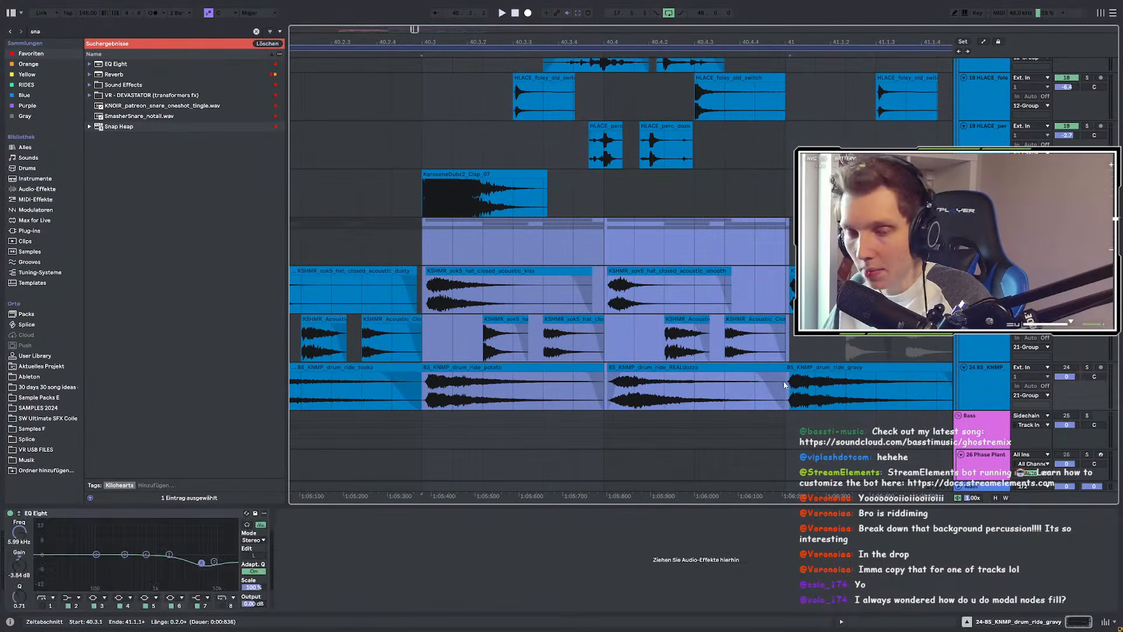
key(minus)
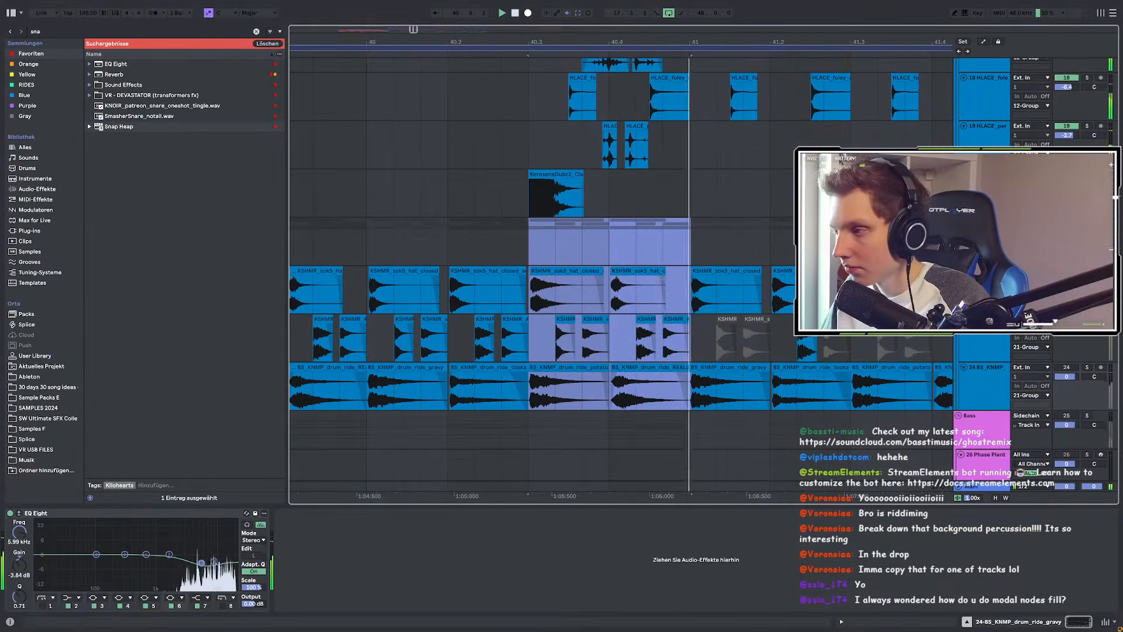
key(0)
Step: Play from 40.3 with the 21-Group hats and ride soloed to hear the gap
key(space)
click(1087, 222)
key(space)
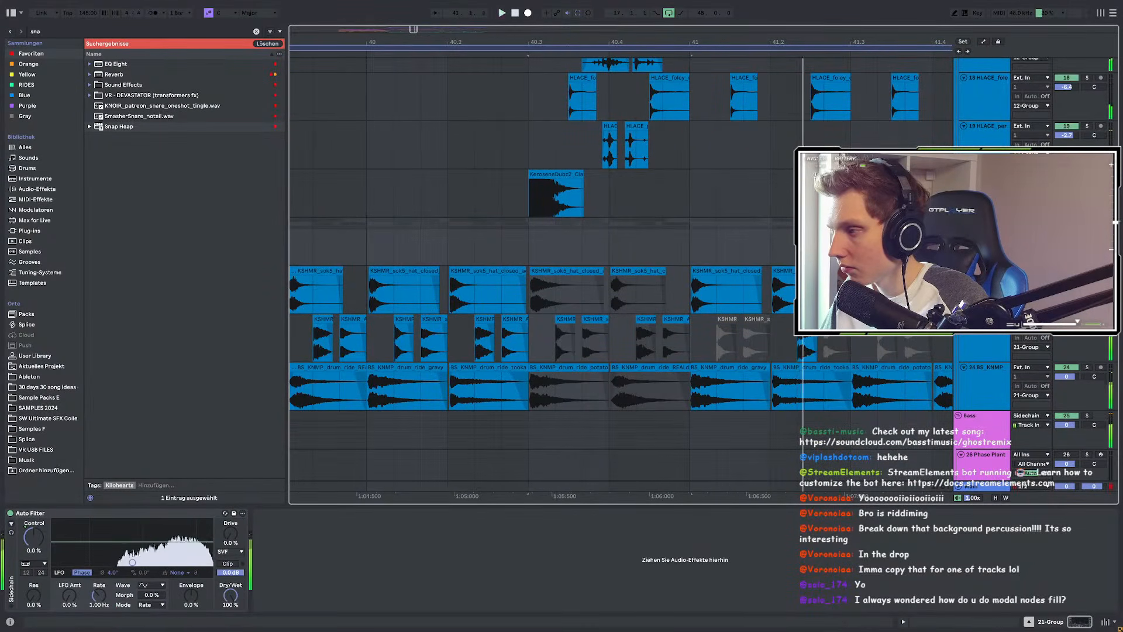
scroll(651, 247, up, 5)
scroll(632, 220, down, 20)
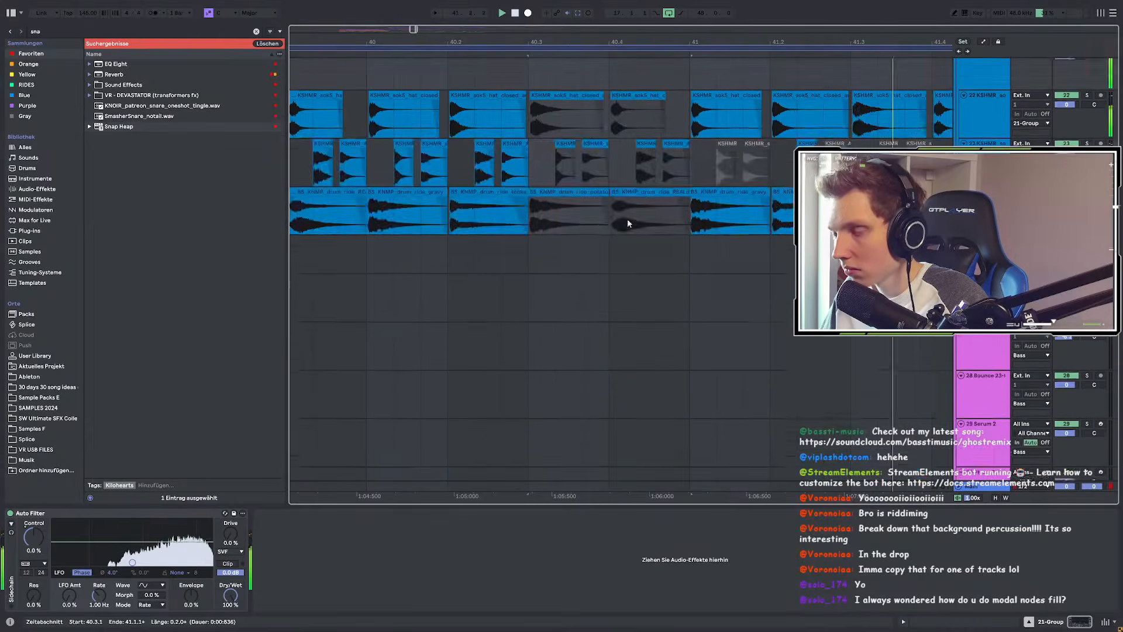
scroll(667, 203, down, 5)
Step: Scroll to track 58 and select Bounce 45-Audio to reveal its Snap Heap, EQ Eight and Pro-R chain
scroll(689, 197, down, 20)
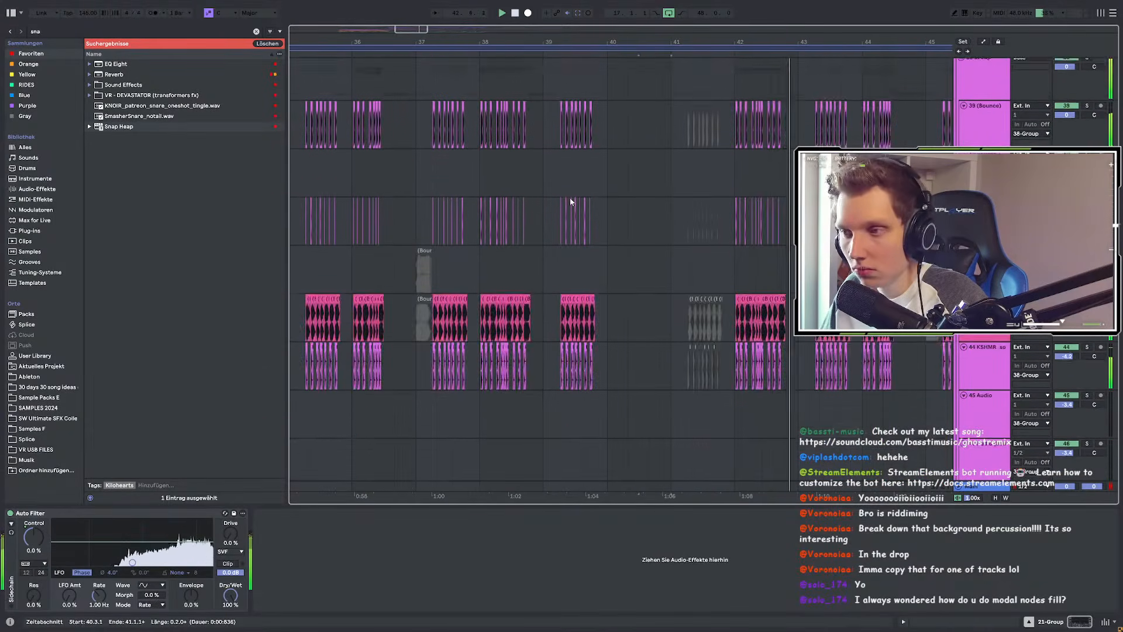
scroll(639, 199, down, 15)
scroll(643, 198, down, 10)
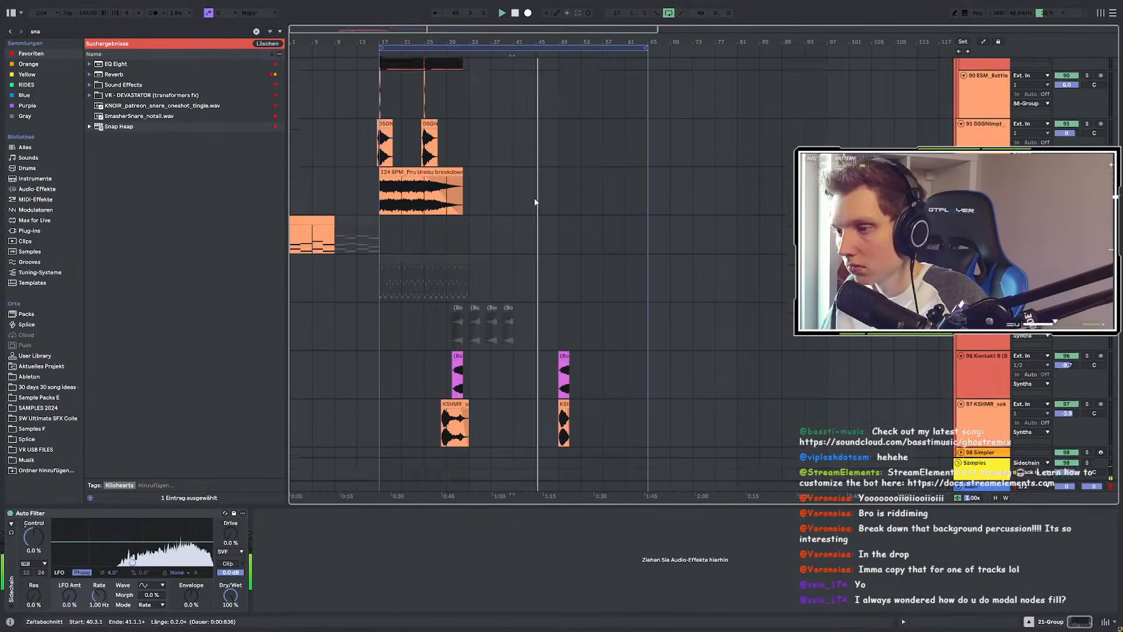
scroll(536, 196, down, 5)
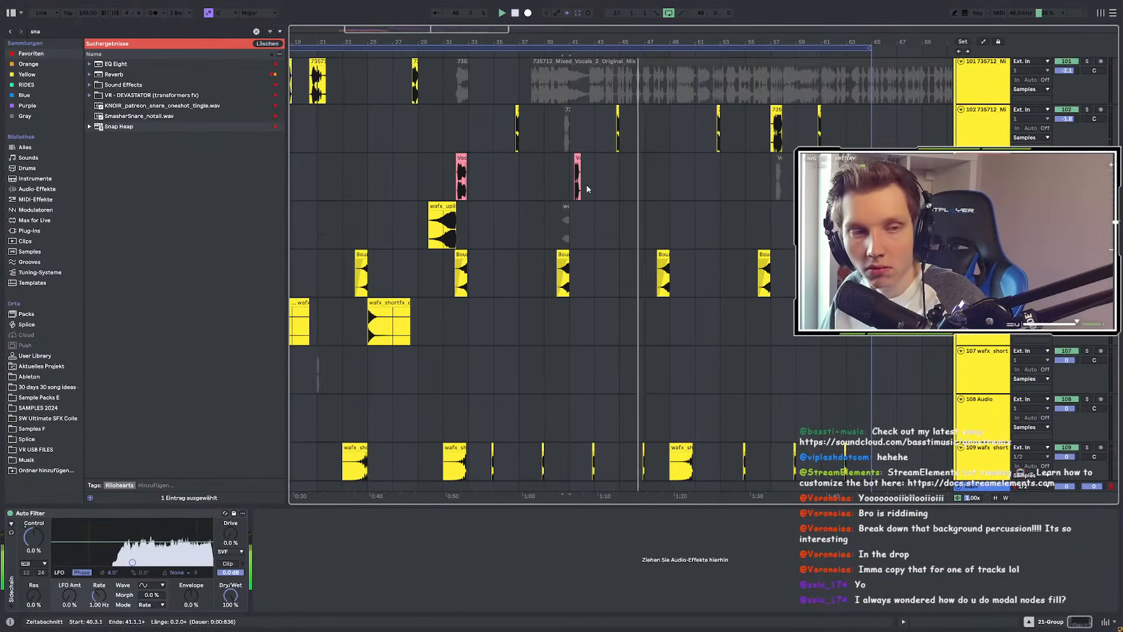
scroll(588, 188, up, 7)
scroll(587, 189, up, 20)
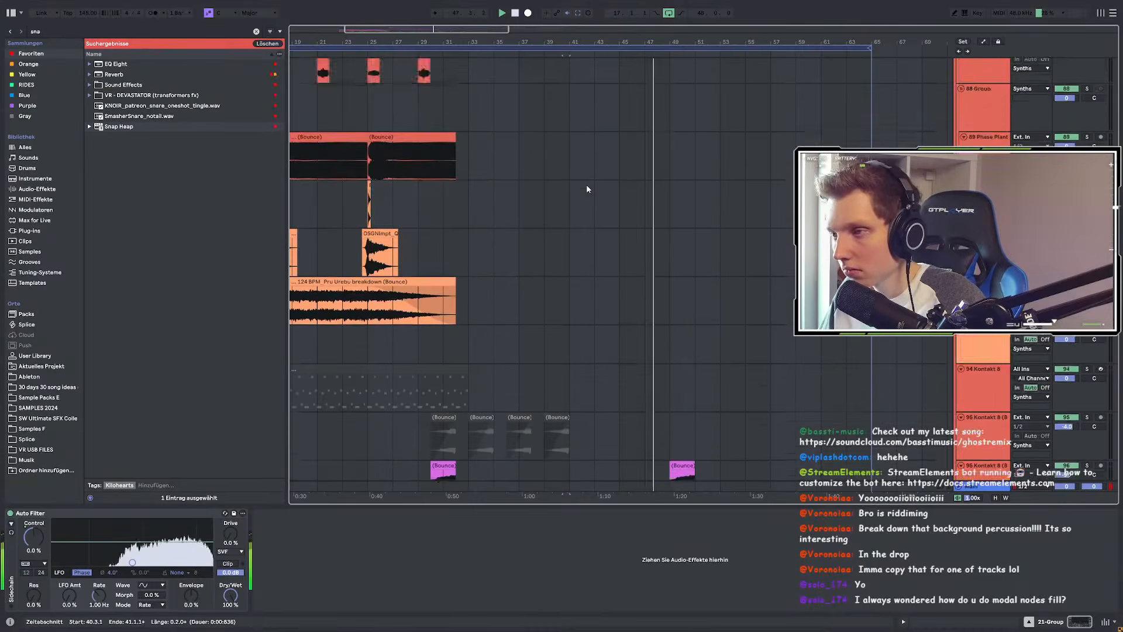
scroll(586, 184, up, 10)
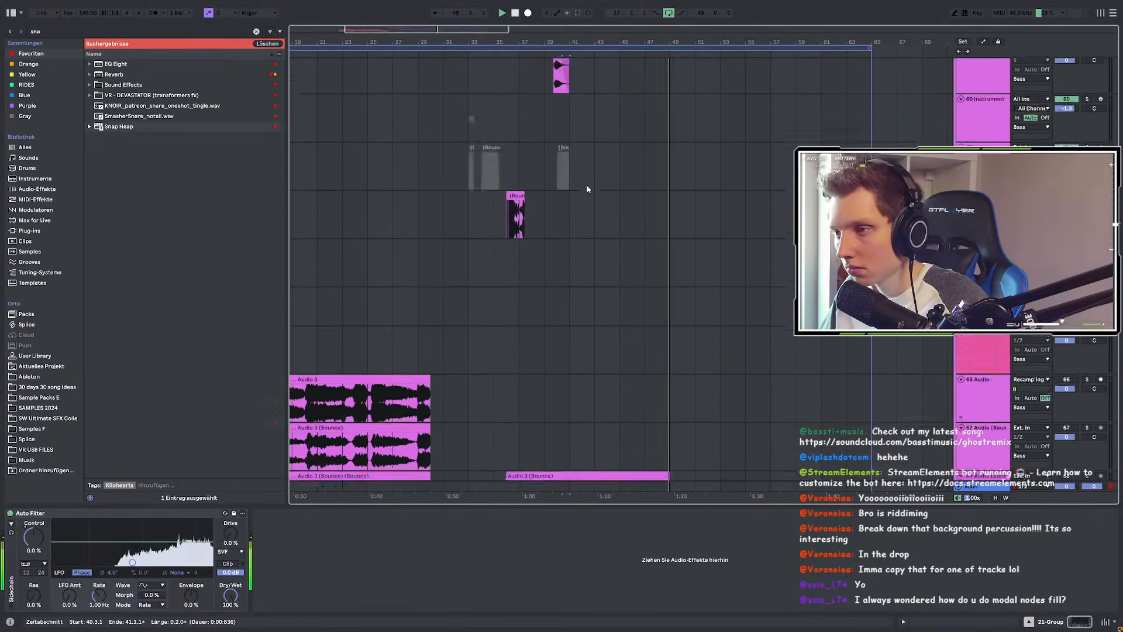
scroll(586, 184, up, 5)
click(526, 292)
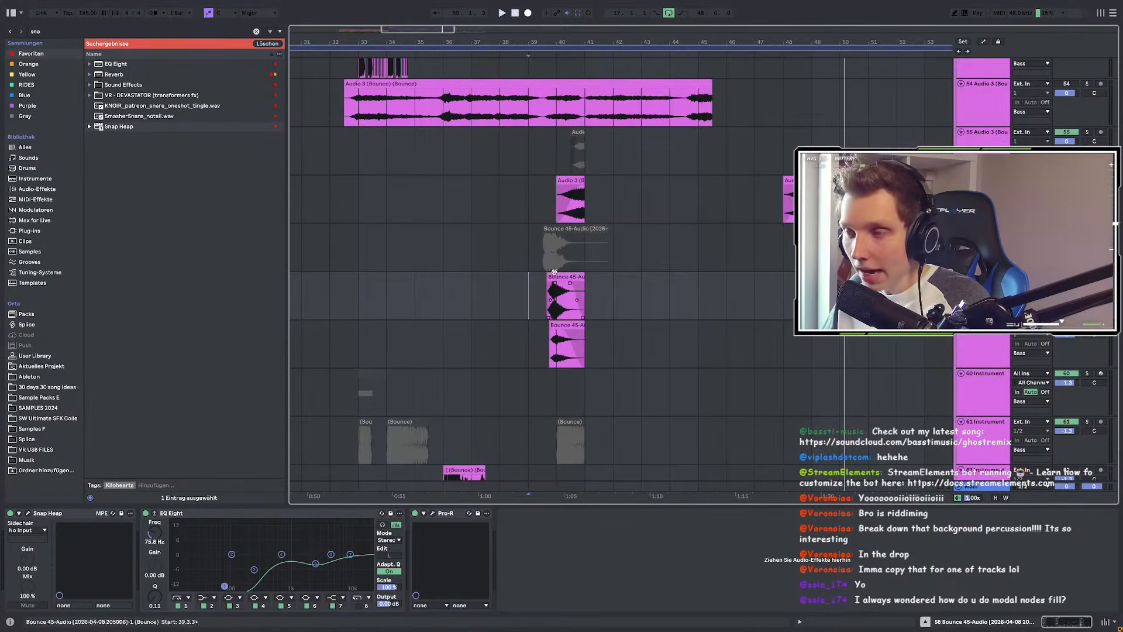
Step: Select the Bounce 45-Audio clip, zoom in on it, and lengthen its fade-in
click(548, 307)
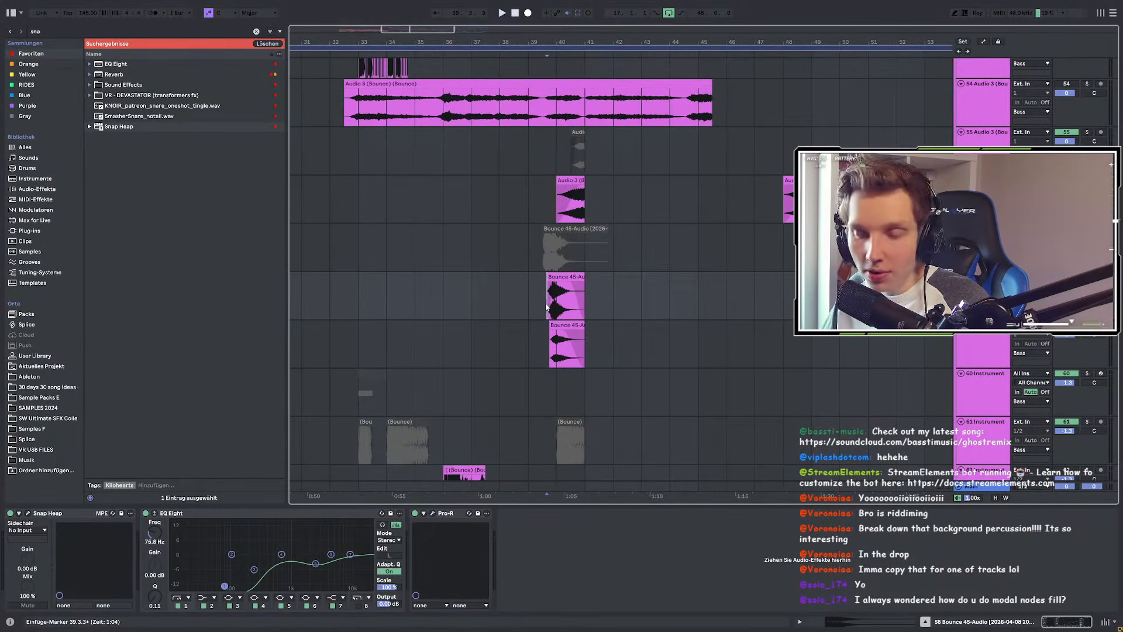
drag(547, 306, 587, 297)
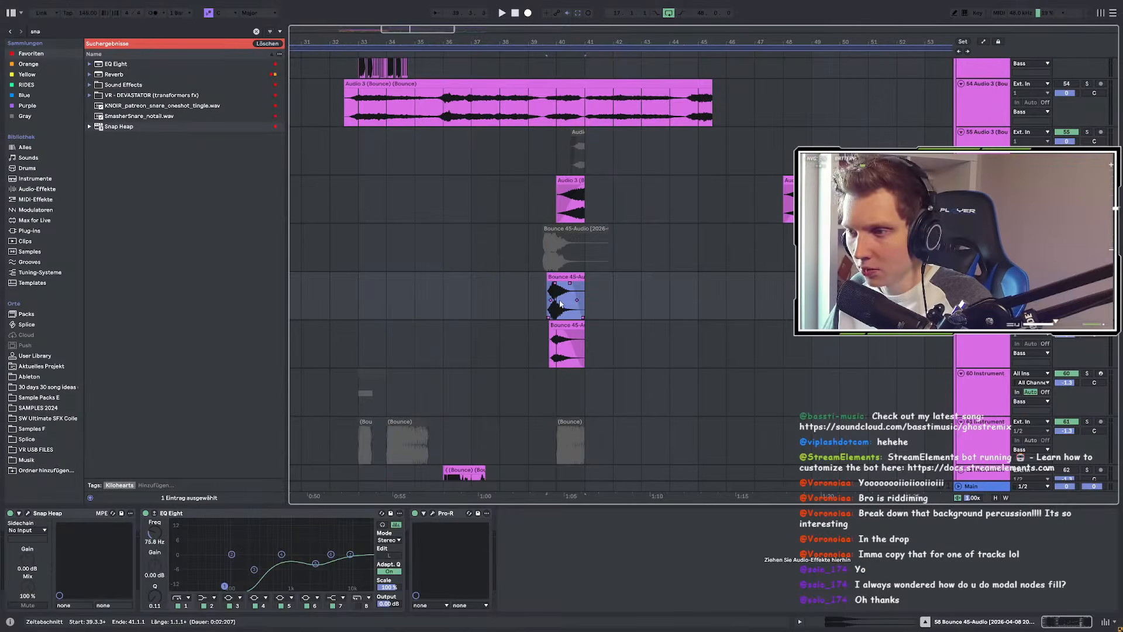
key(z)
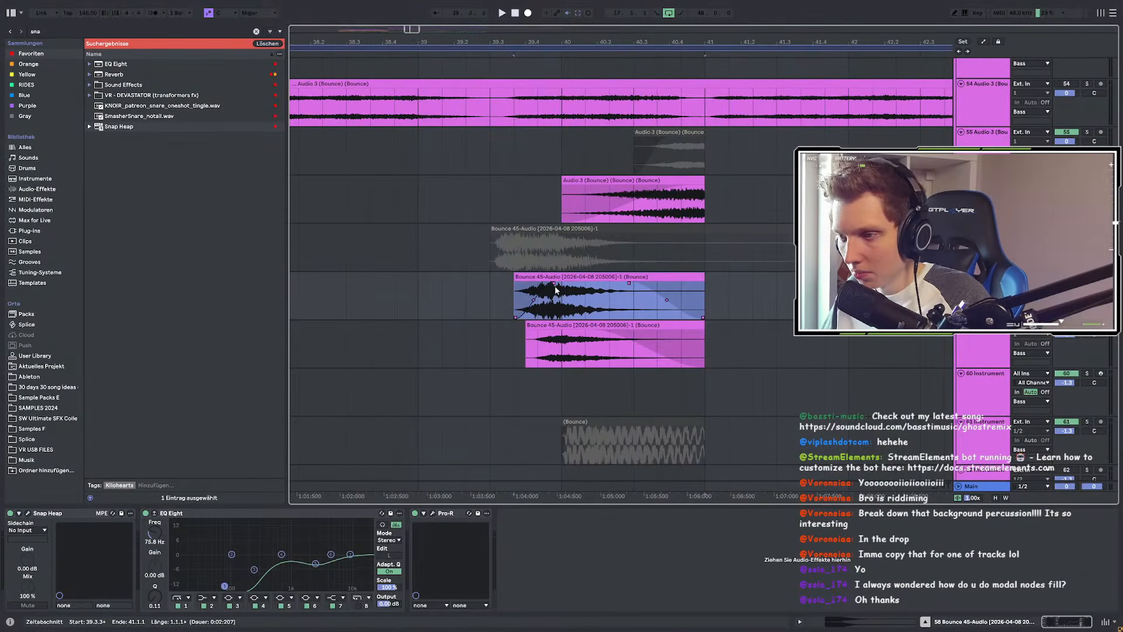
drag(555, 285, 559, 285)
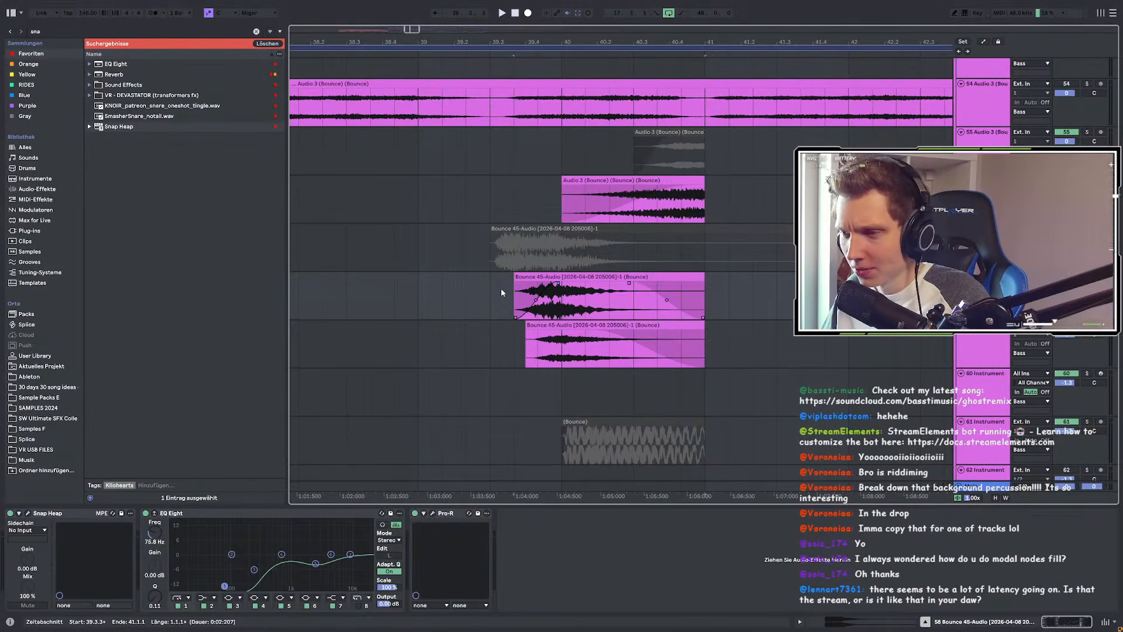
Step: Mark a time range on the Bounce 45-Audio track around the clip's start
drag(435, 293, 728, 300)
drag(492, 292, 729, 299)
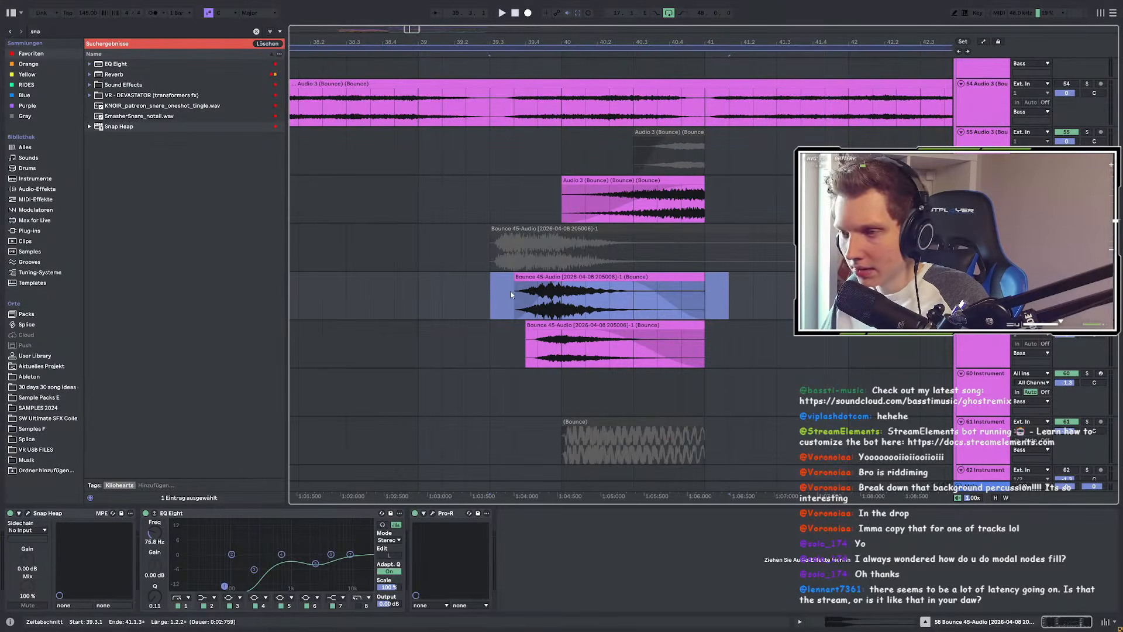
mouse_move(510, 290)
mouse_down()
mouse_move(714, 296)
mouse_move(424, 294)
mouse_move(511, 291)
mouse_up()
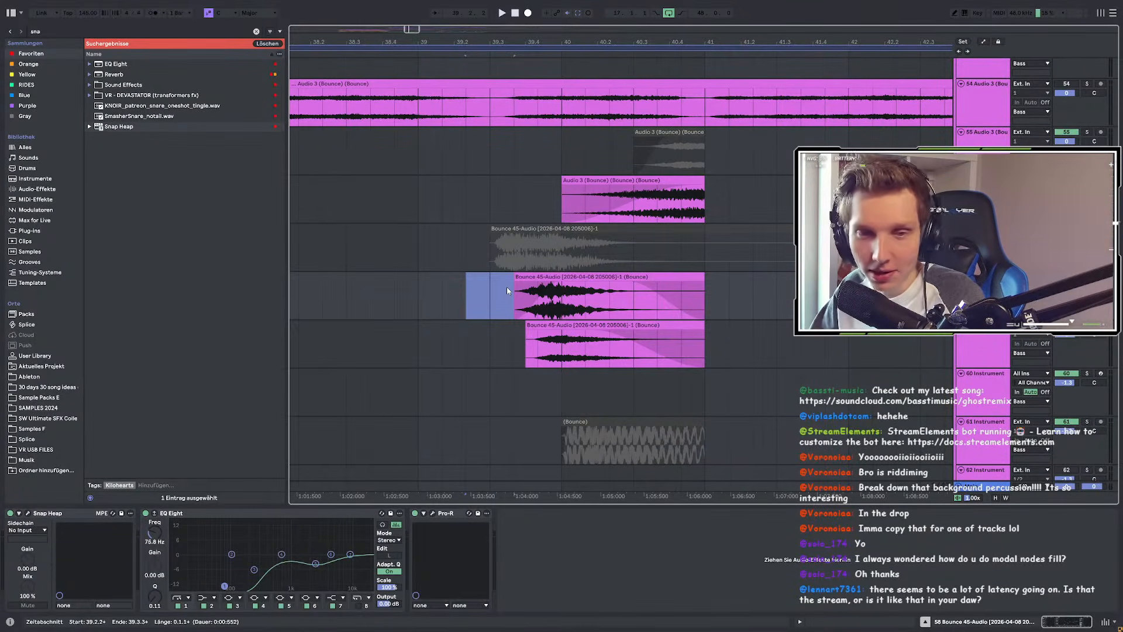
scroll(624, 272, down, 2)
scroll(611, 262, up, 1)
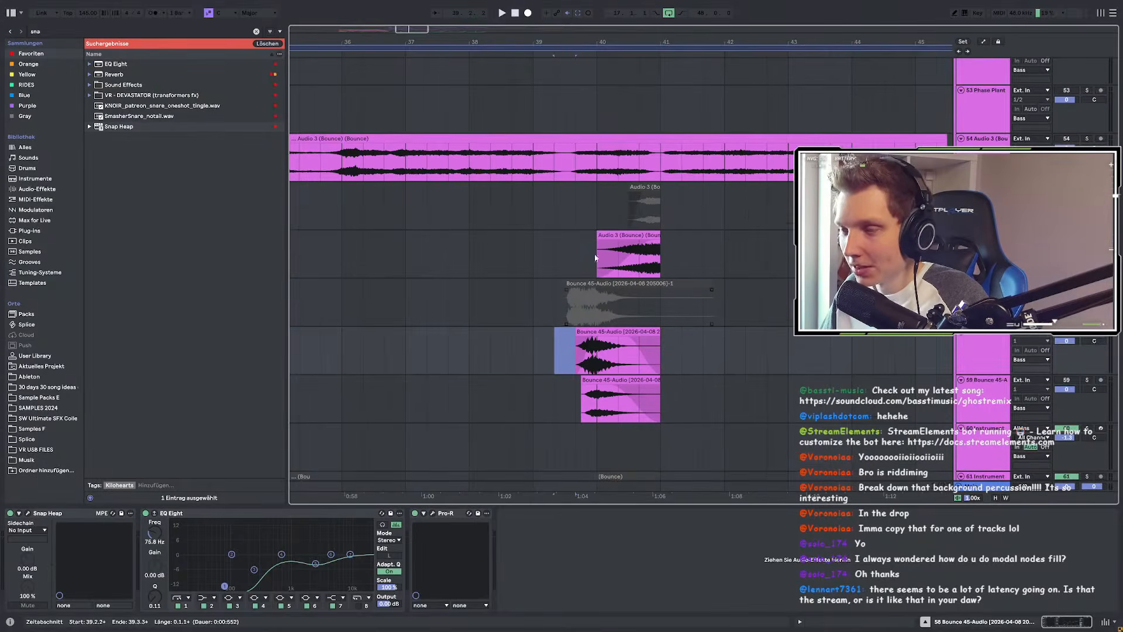
scroll(454, 240, down, 3)
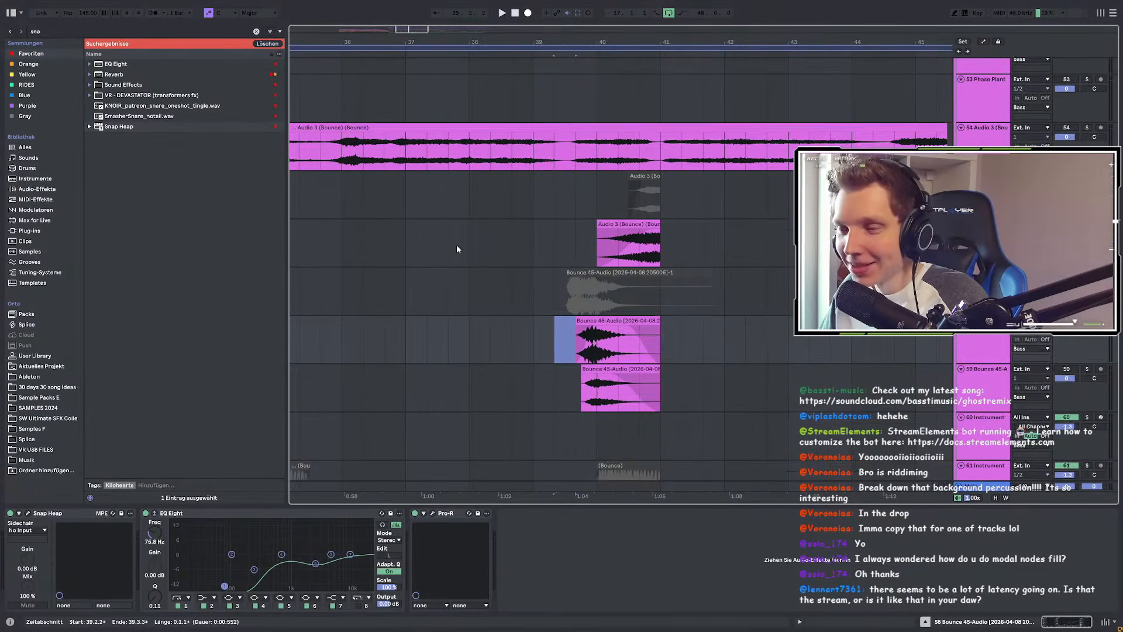
scroll(606, 276, up, 2)
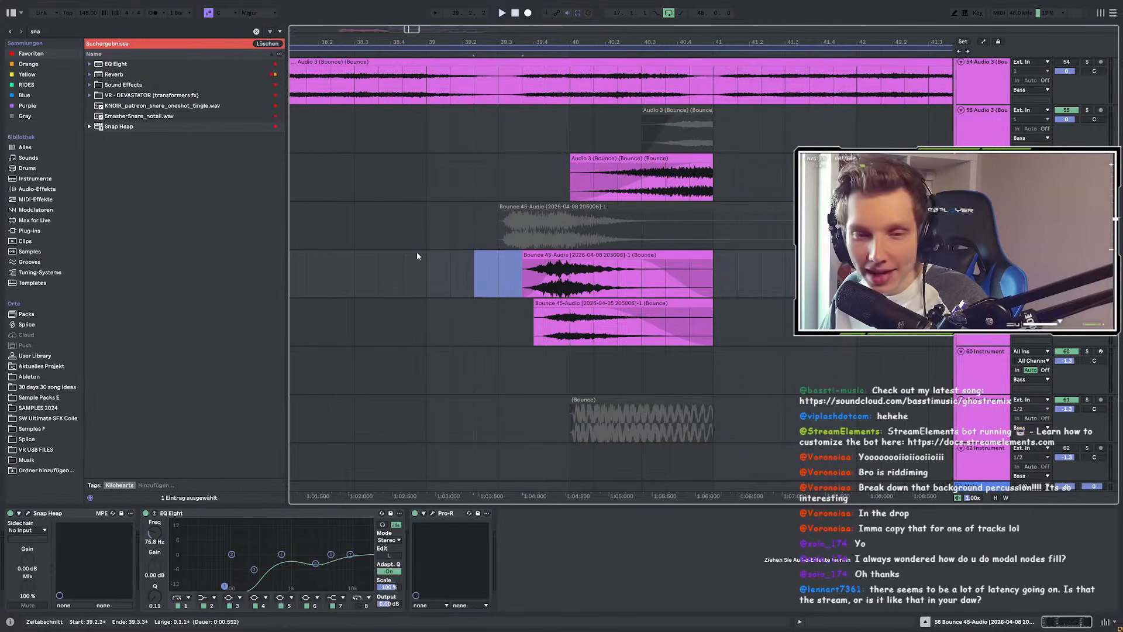
scroll(754, 286, down, 2)
scroll(754, 286, up, 2)
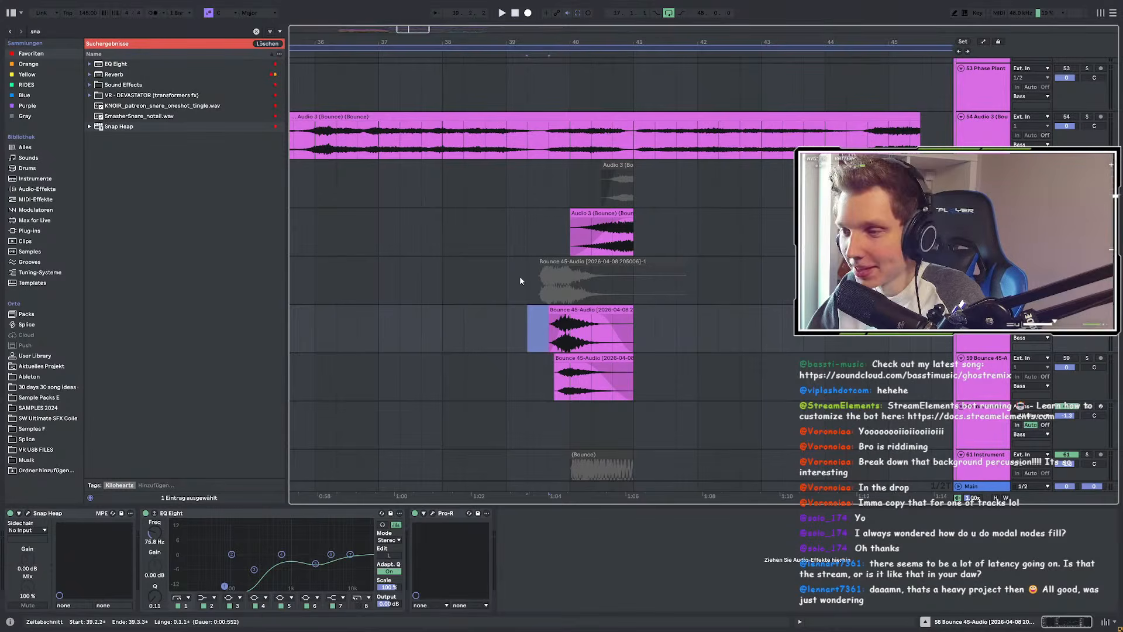
Step: Mark bars 39.1.1 to 41.3.3 on the Bounce 45-Audio track and play them back
drag(507, 317, 676, 330)
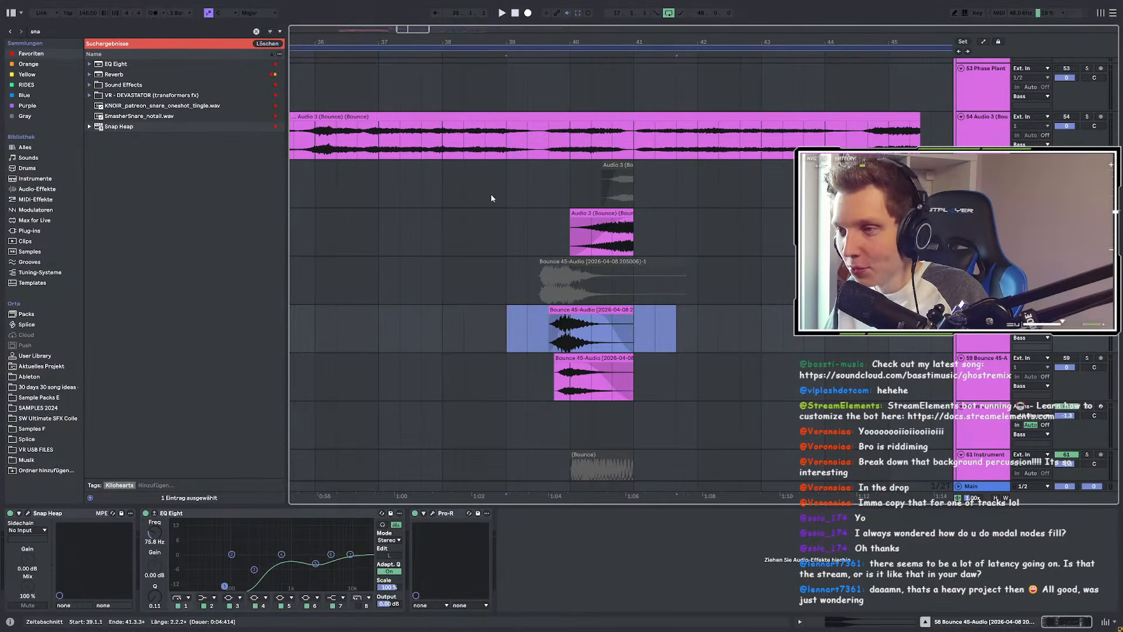
key(space)
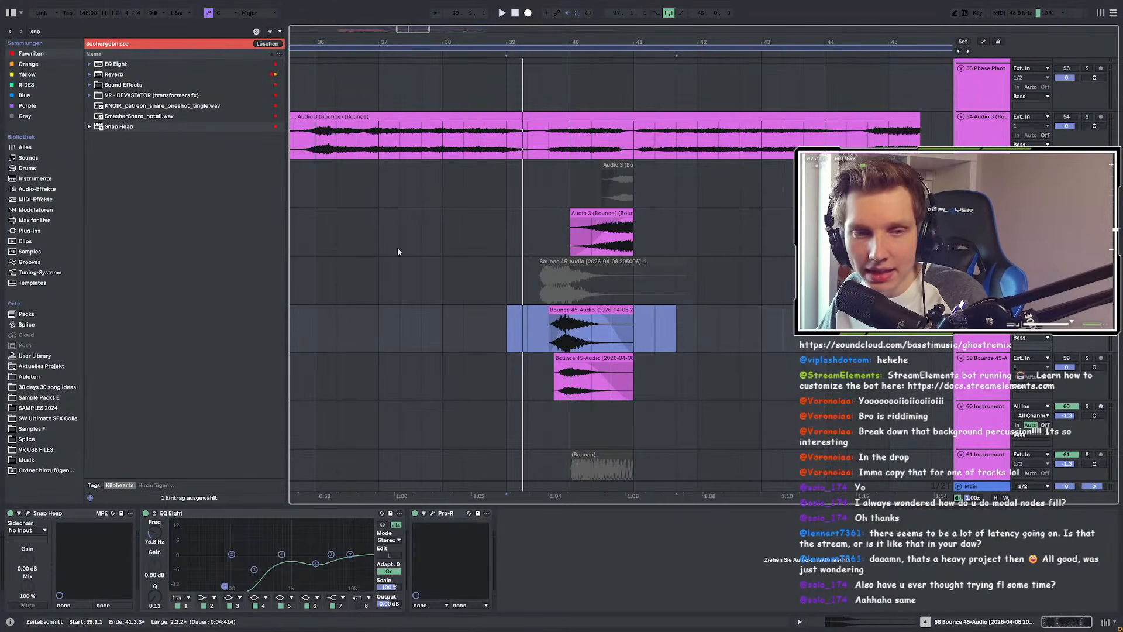
Step: Redraw the time selection on track 58, settling on the clip's span, 39.3.3 to 41.1.1
scroll(529, 226, up, 3)
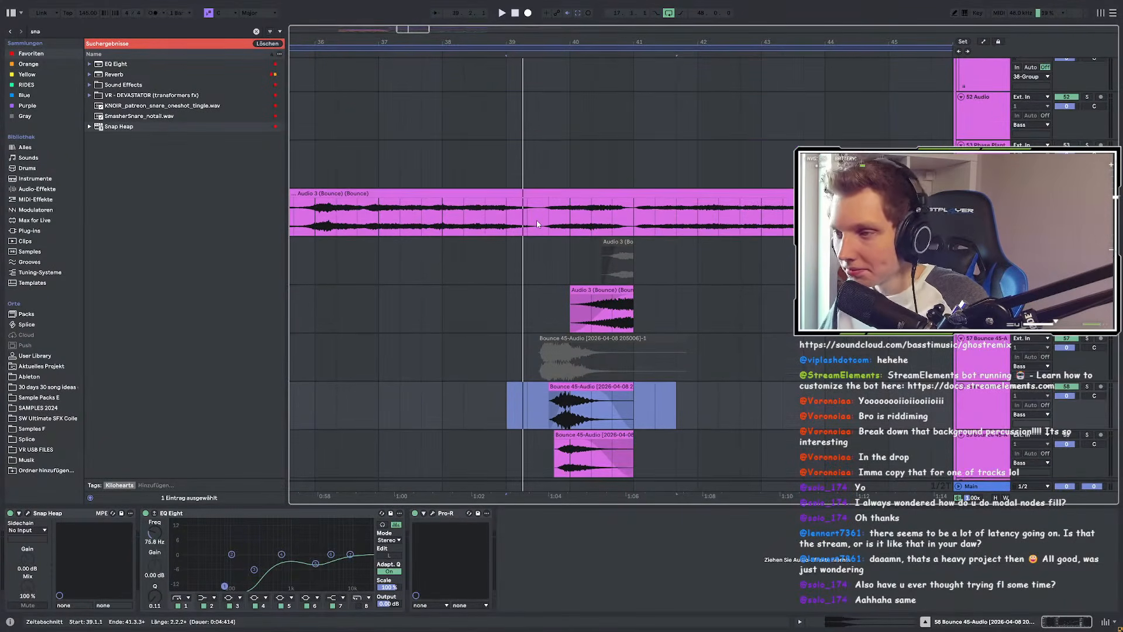
scroll(536, 220, down, 4)
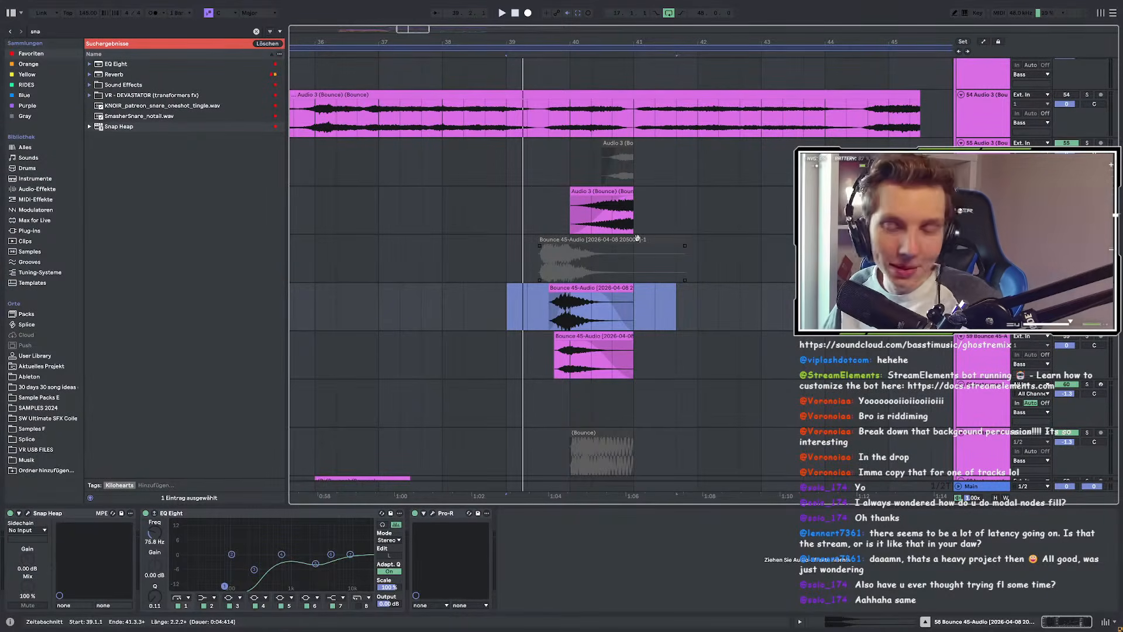
drag(526, 315, 681, 314)
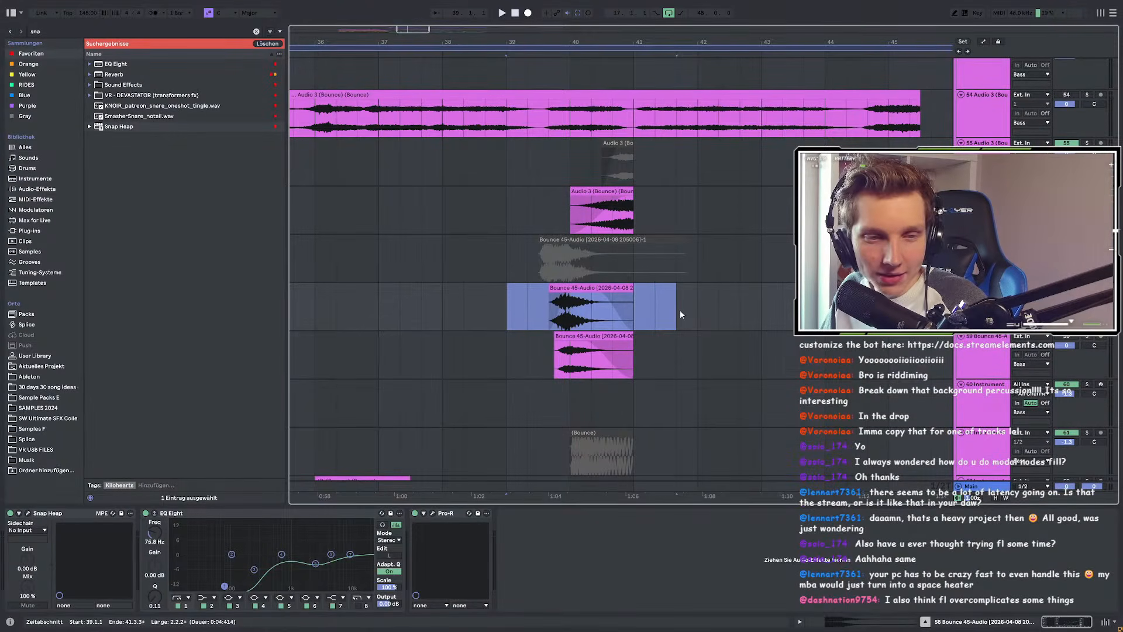
drag(550, 319, 630, 320)
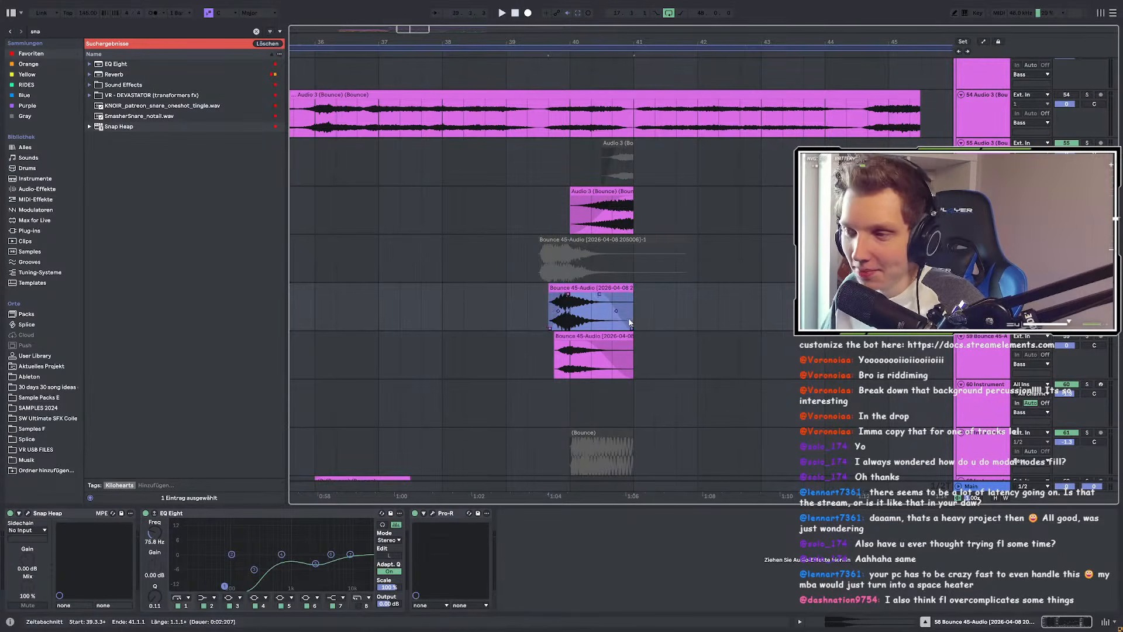
drag(511, 297, 661, 297)
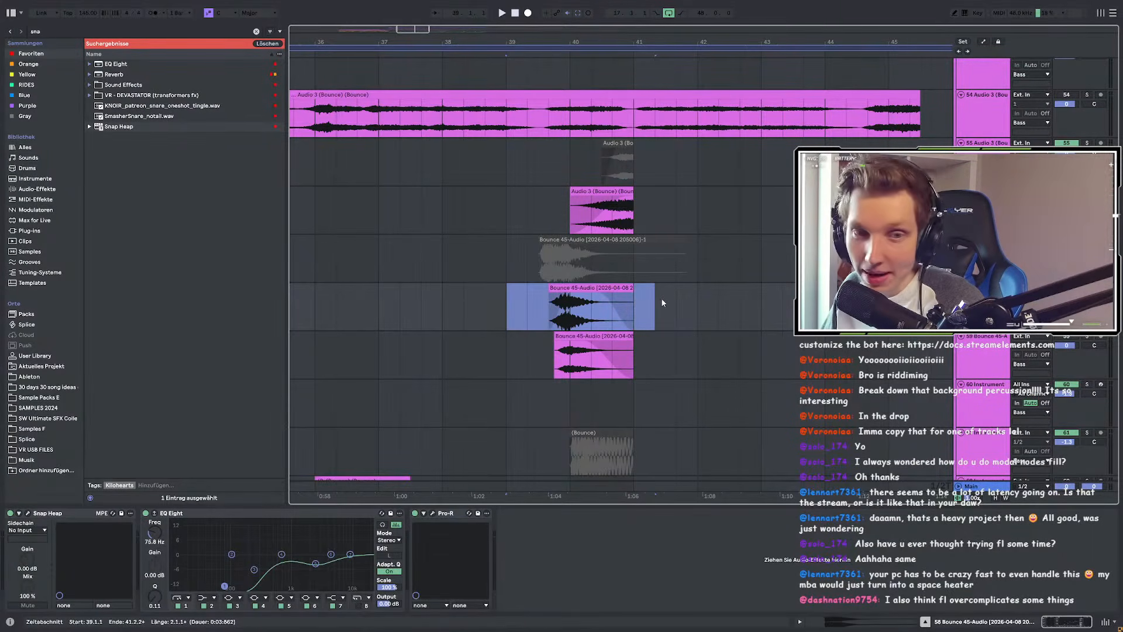
drag(548, 304, 639, 303)
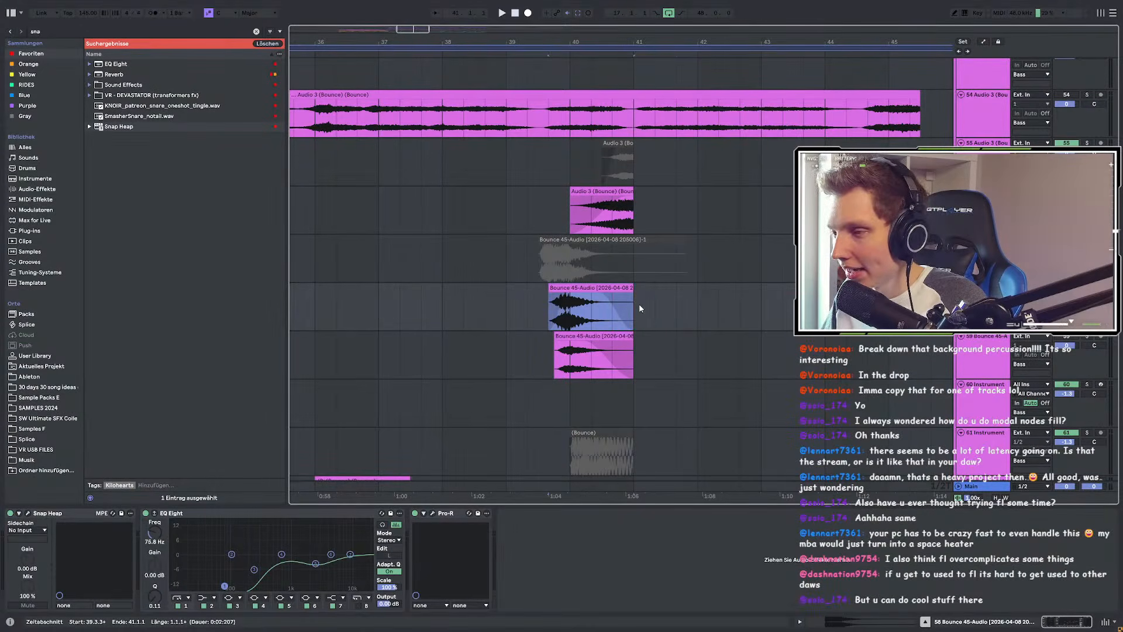
scroll(506, 300, up, 2)
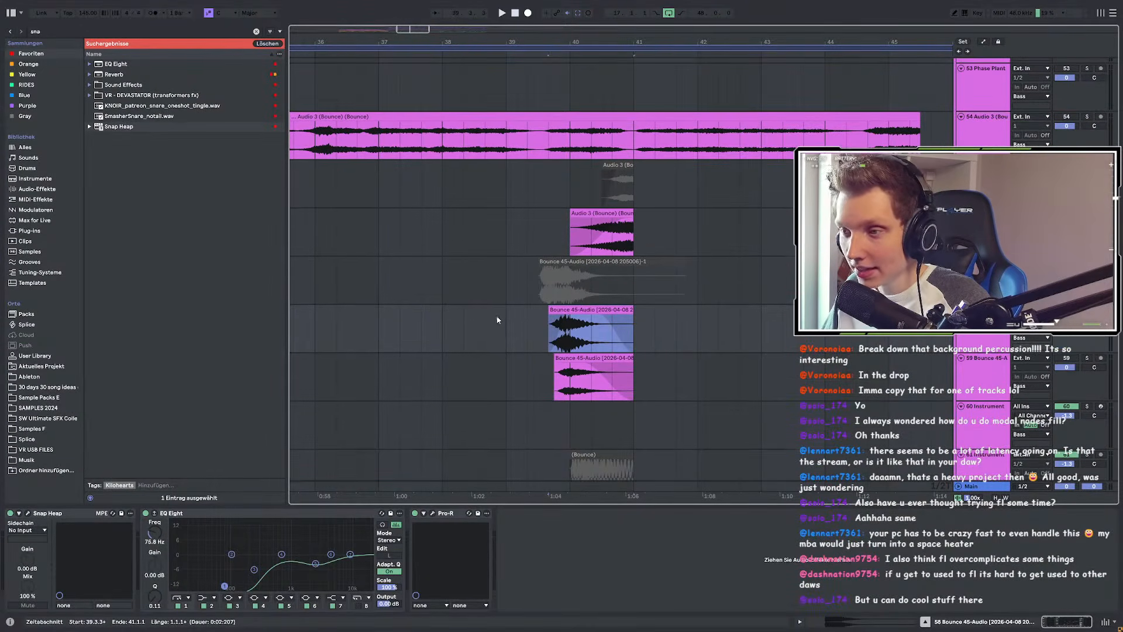
scroll(497, 314, up, 2)
scroll(469, 357, down, 2)
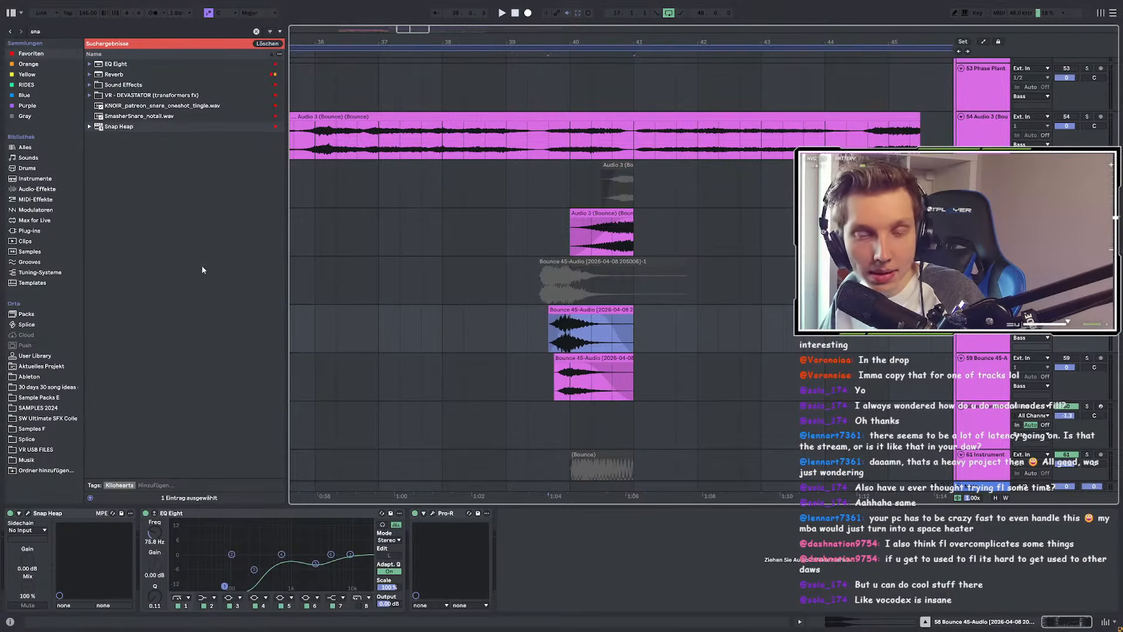
Step: Play the drop from the Bounce 45-Audio clip's start at 39.3.3, then stop playback
scroll(460, 283, down, 3)
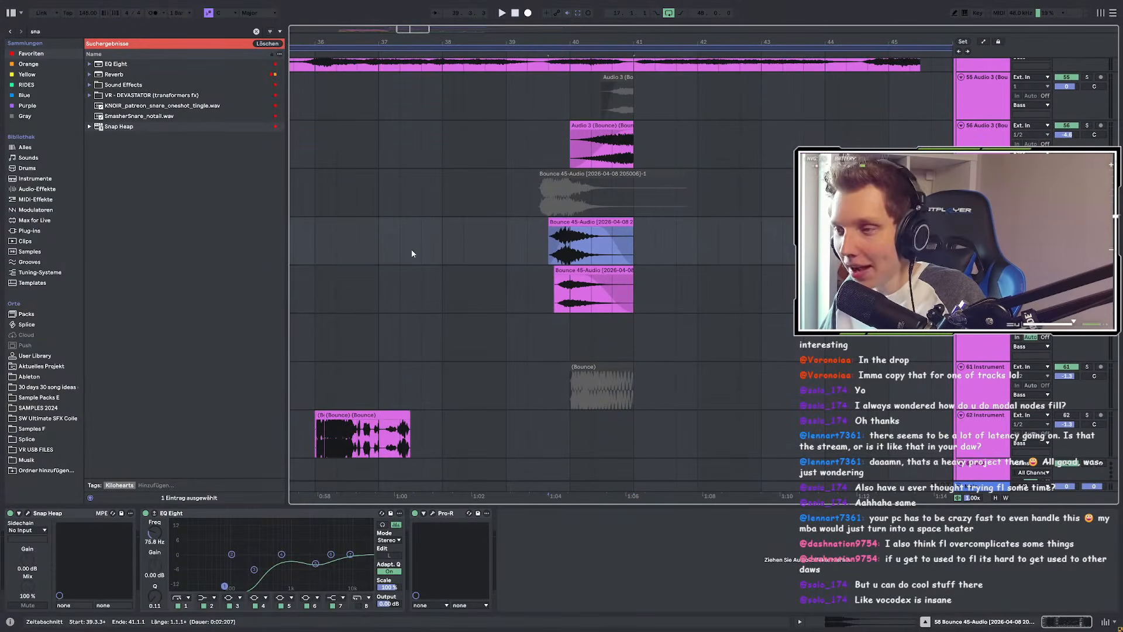
scroll(458, 295, up, 2)
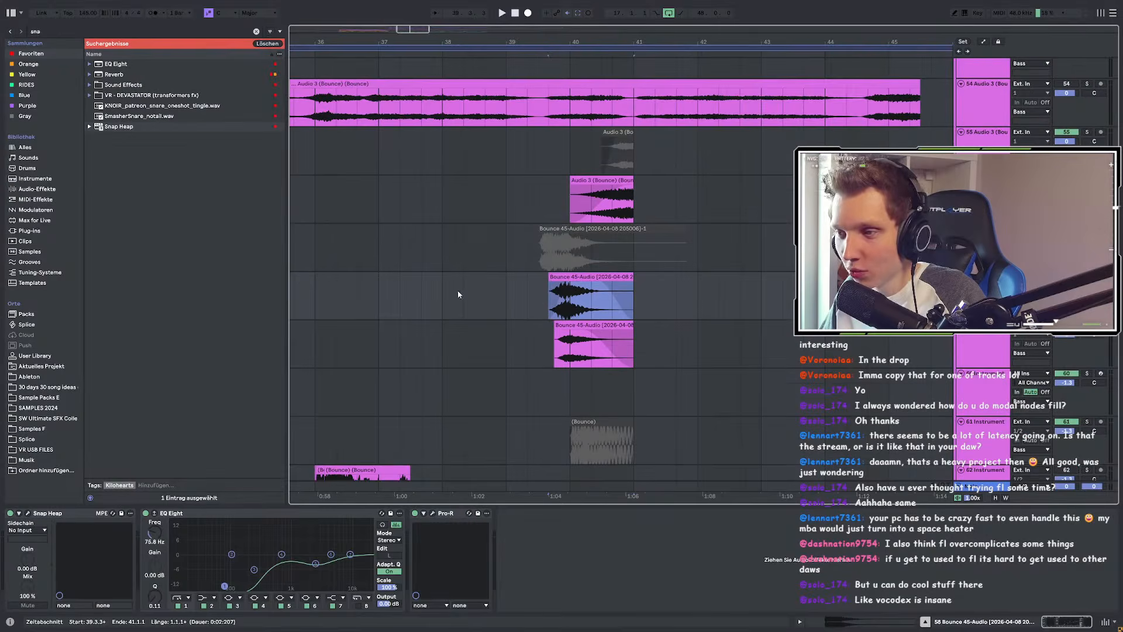
click(466, 301)
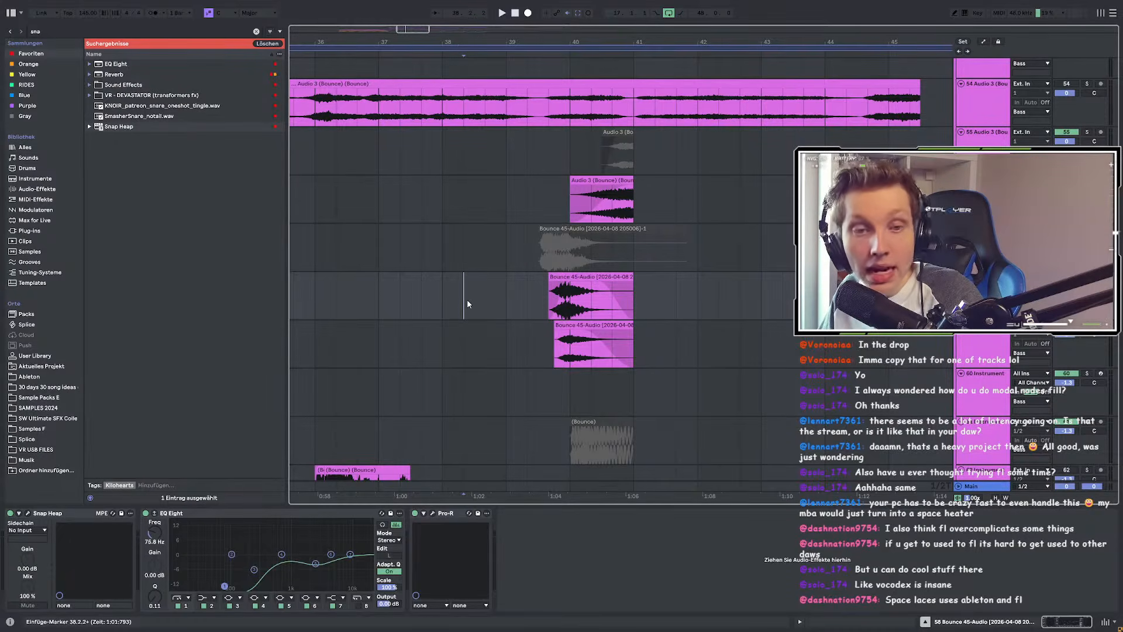
drag(439, 296, 652, 303)
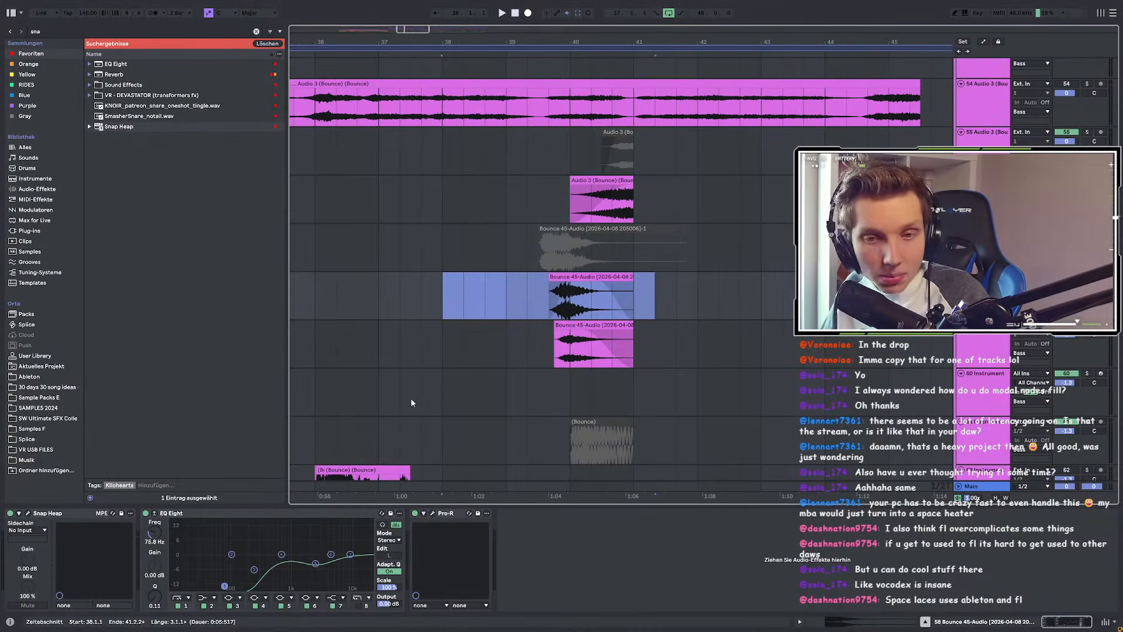
click(553, 297)
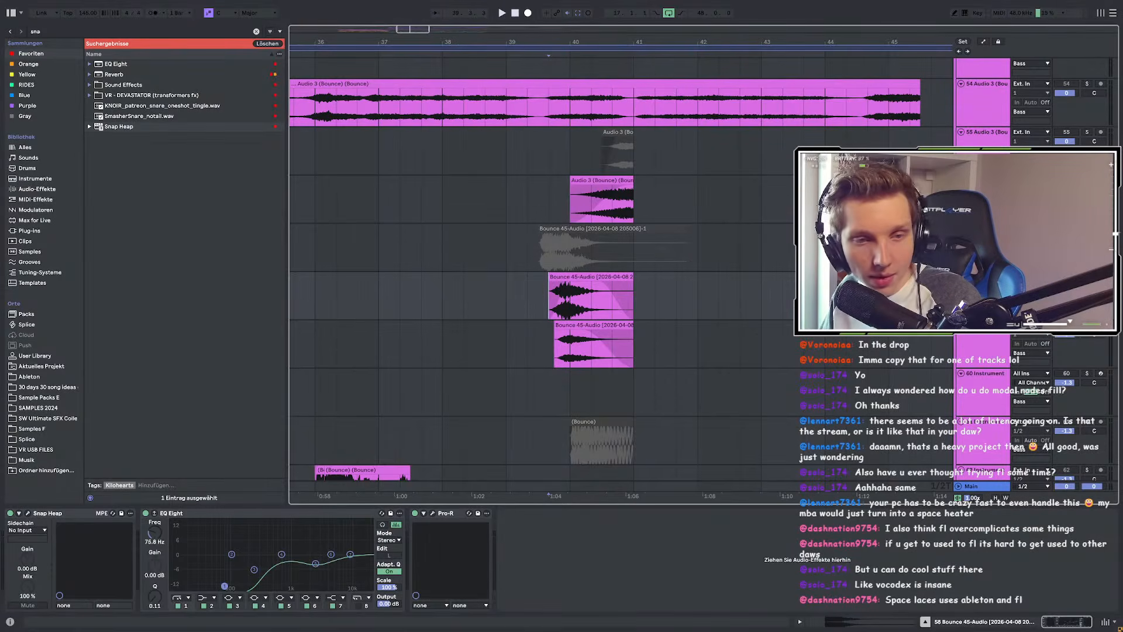
key(space)
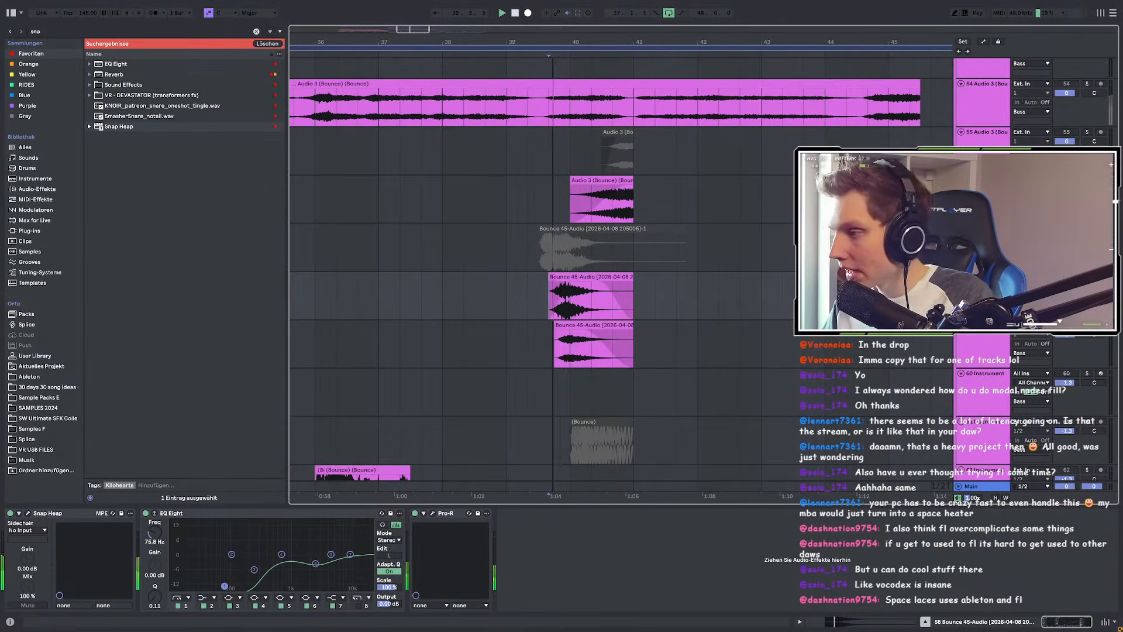
key(space)
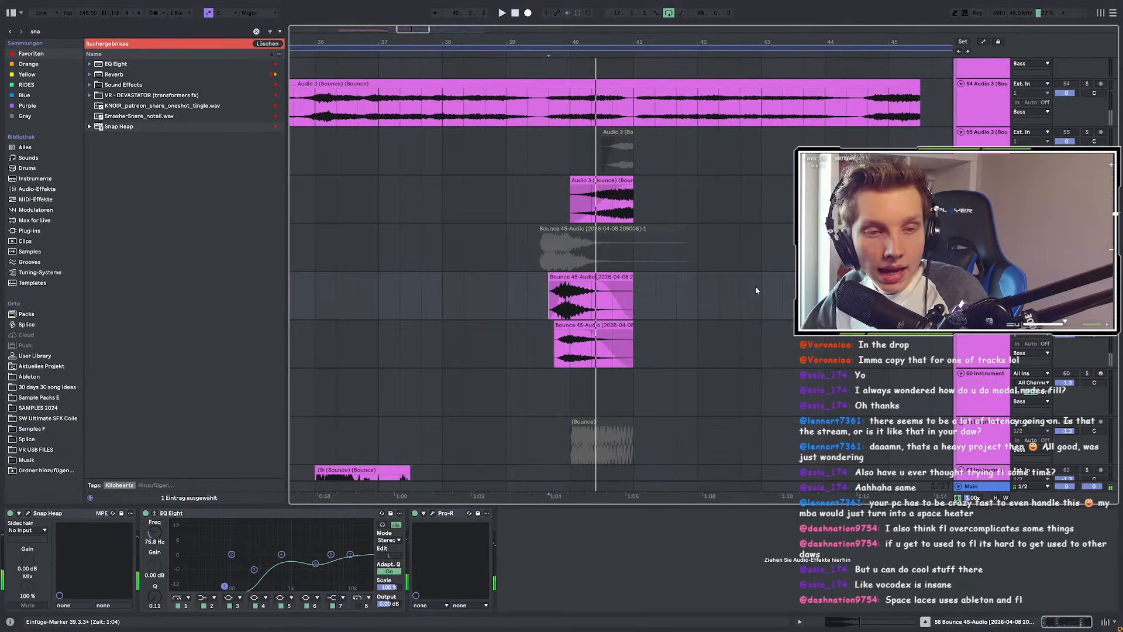
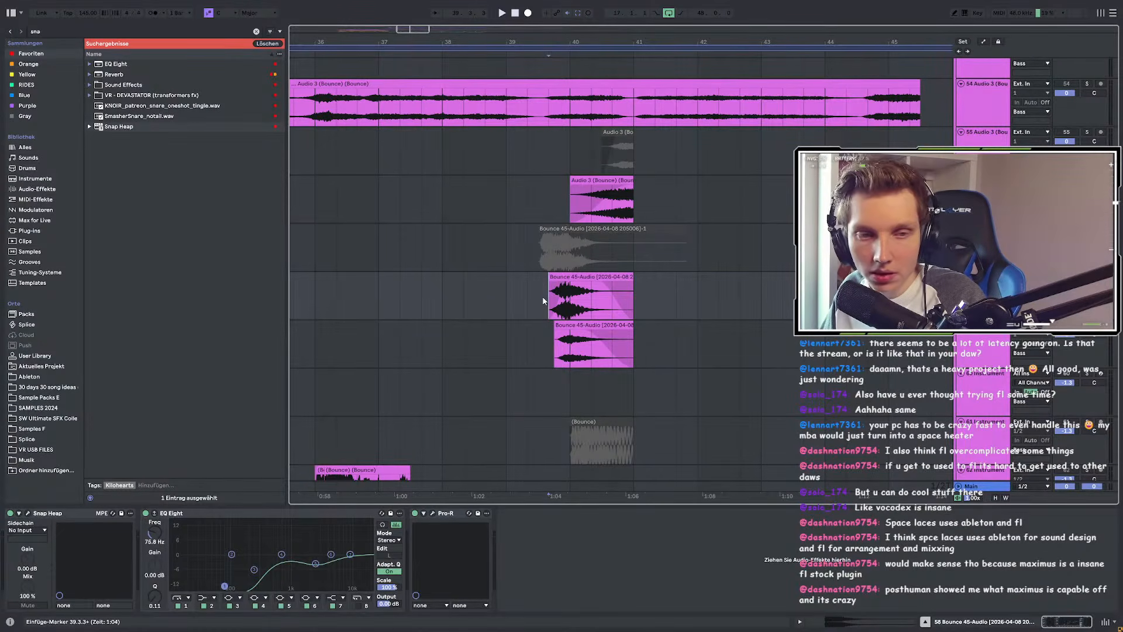
Step: Play the bounced clips from a new point, then bring up the Snap Heap window lower on screen
key(space)
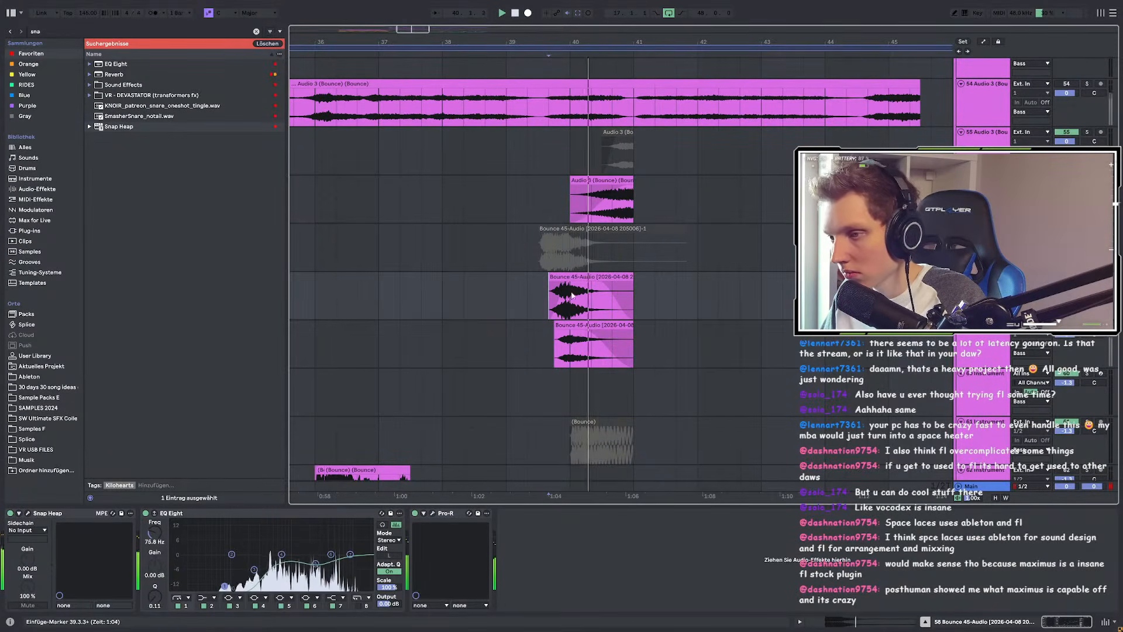
click(357, 297)
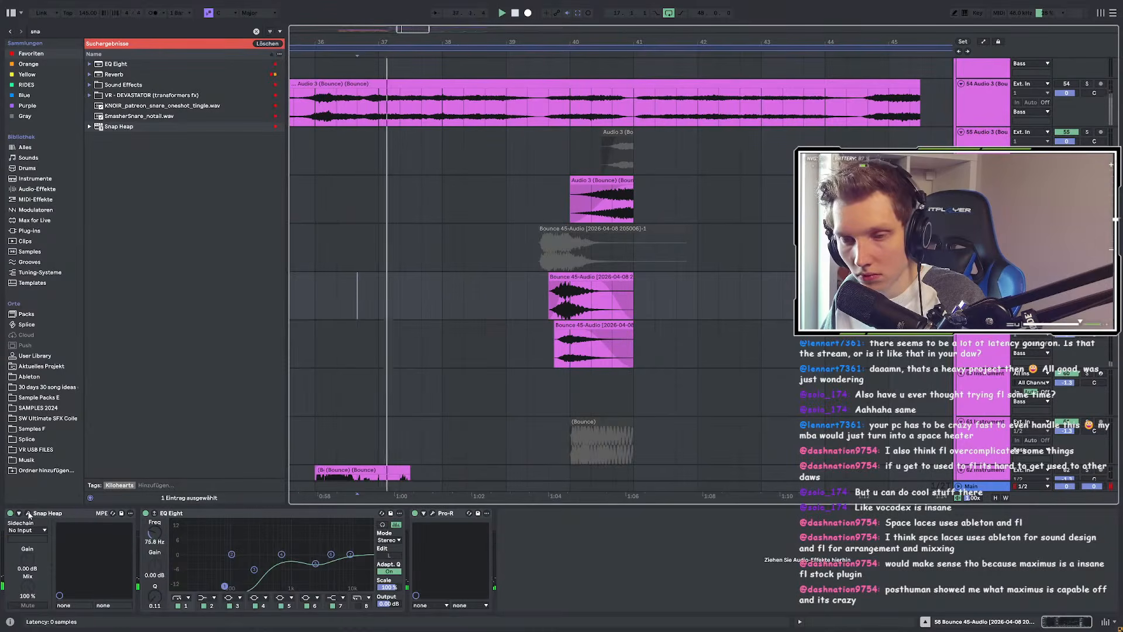
click(28, 513)
drag(504, 186, 398, 405)
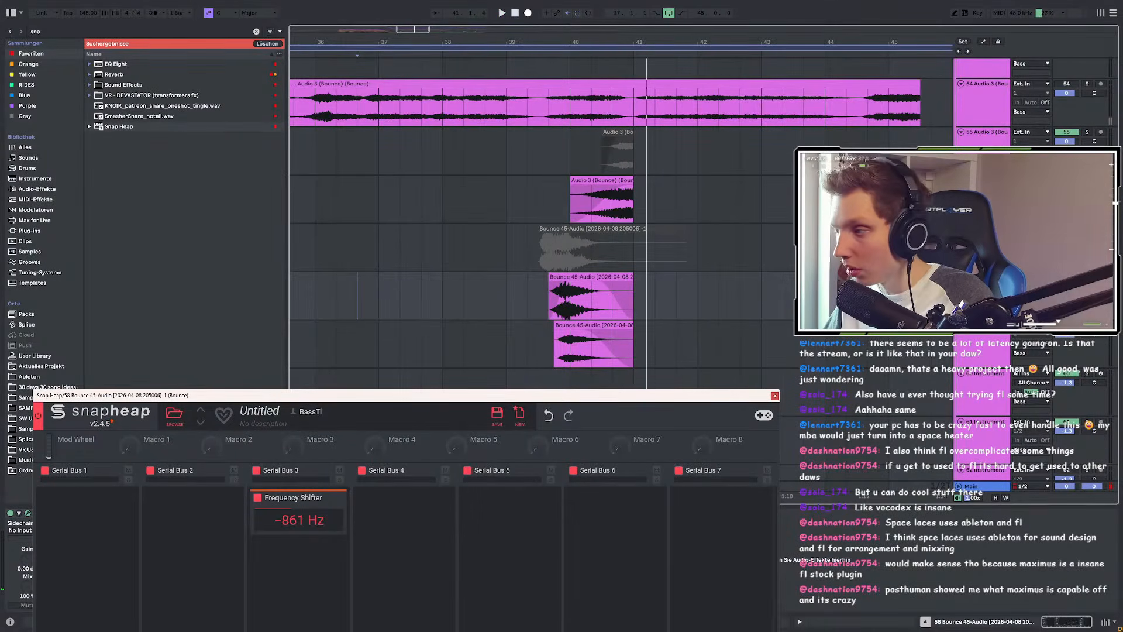
Step: Reset Snap Heap's Frequency Shifter from -861 Hz to 0.00 Hz and bring up the modulator type list
click(539, 302)
drag(276, 523, 275, 522)
double_click(276, 523)
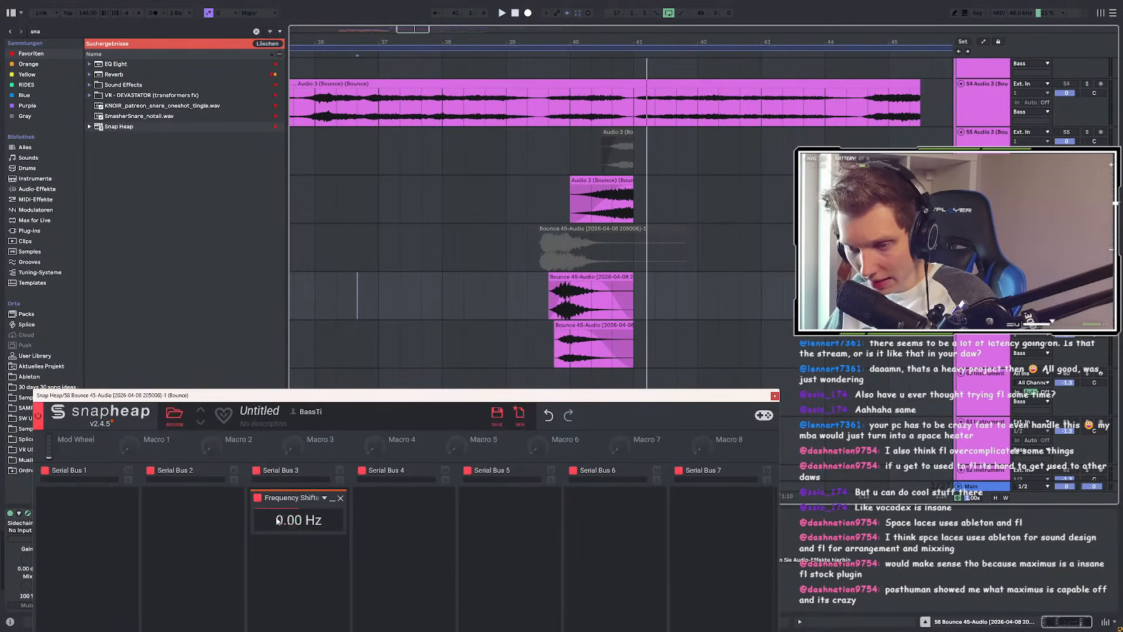
drag(325, 396, 400, 31)
click(135, 410)
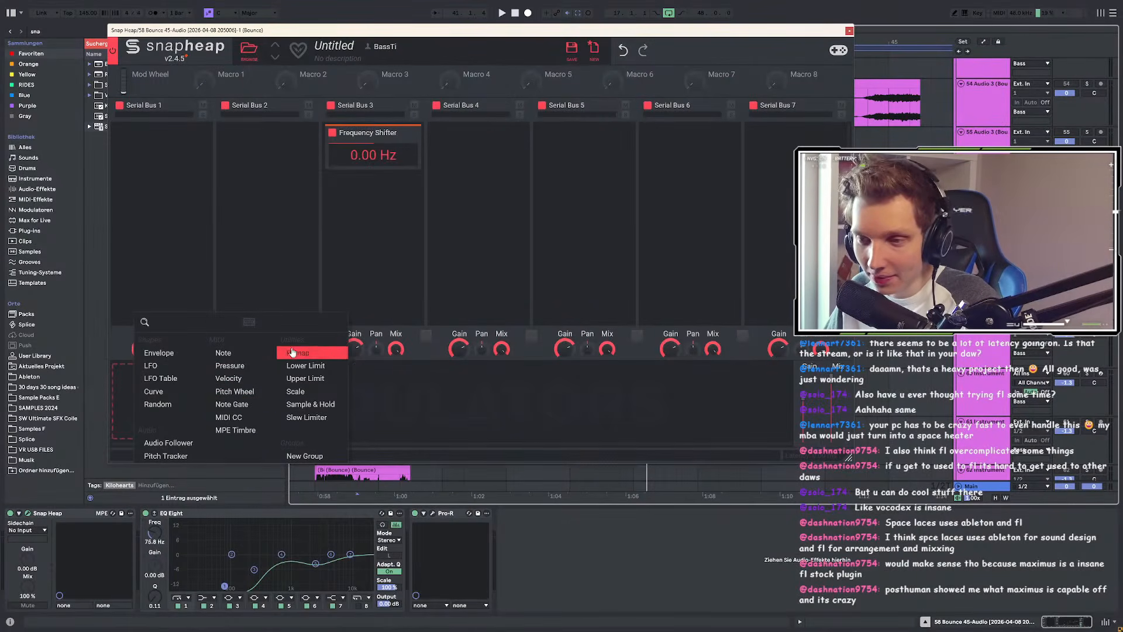
Step: Add a Random modulator with a 1.803 Hz rate and SMOOTH at 100%
click(167, 405)
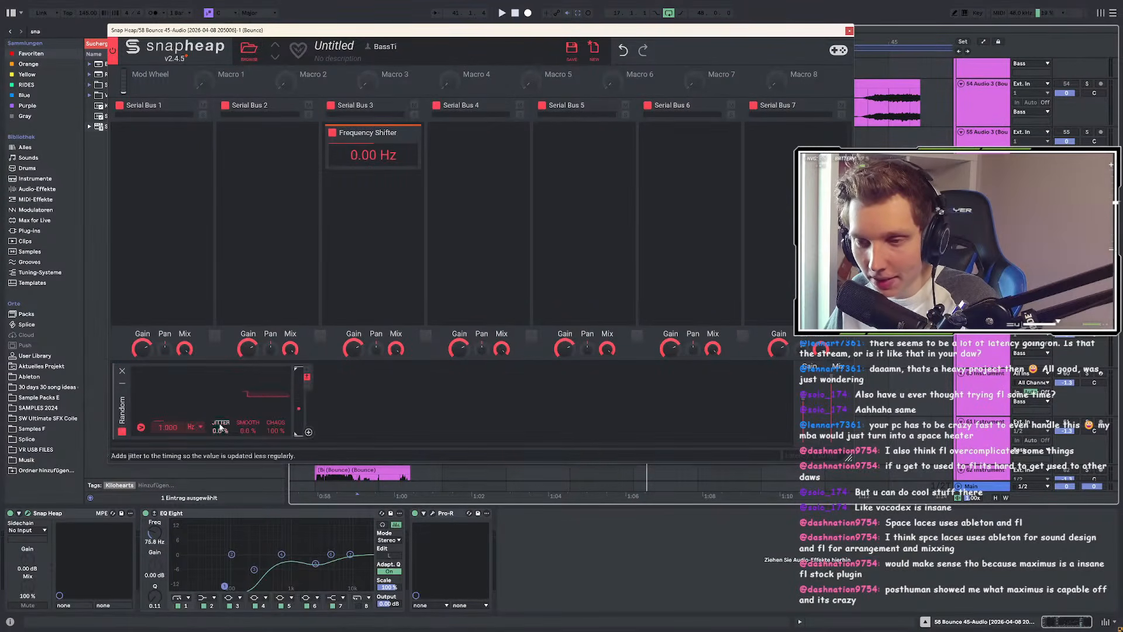
drag(169, 429, 170, 415)
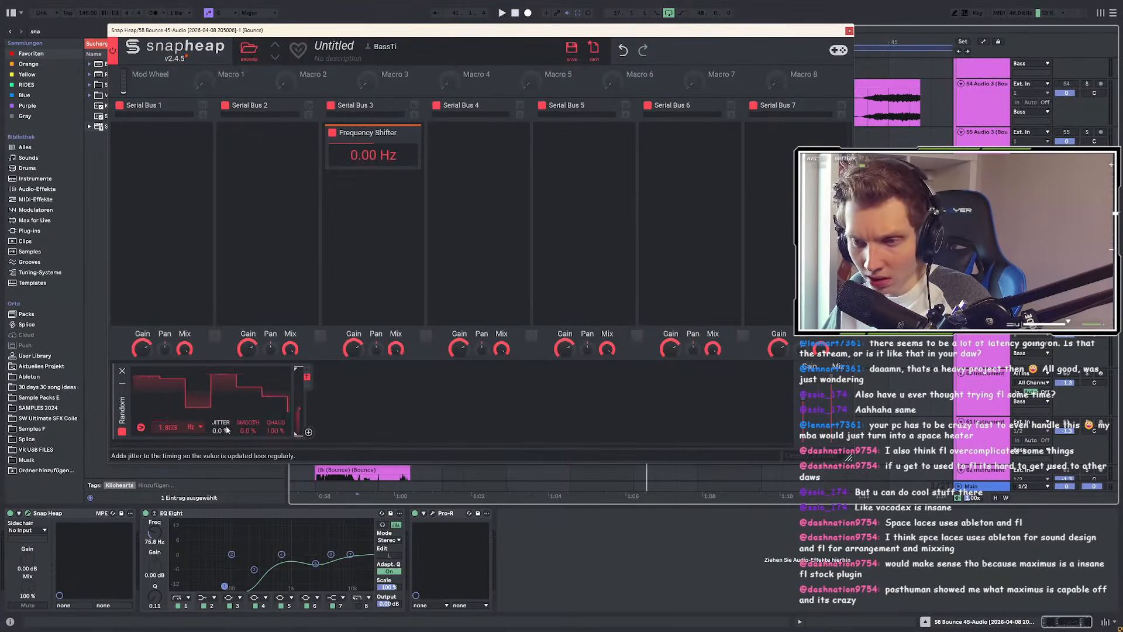
drag(248, 431, 267, 334)
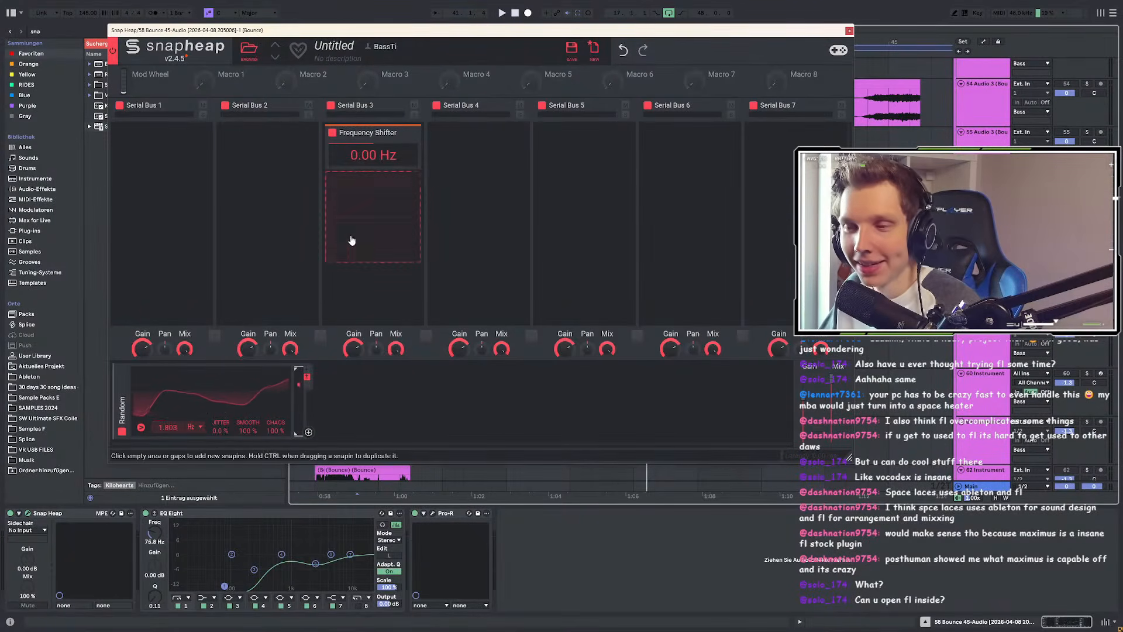
Step: Assign the Random modulator to the Frequency Shifter and increase its modulation depth
drag(557, 33, 479, 82)
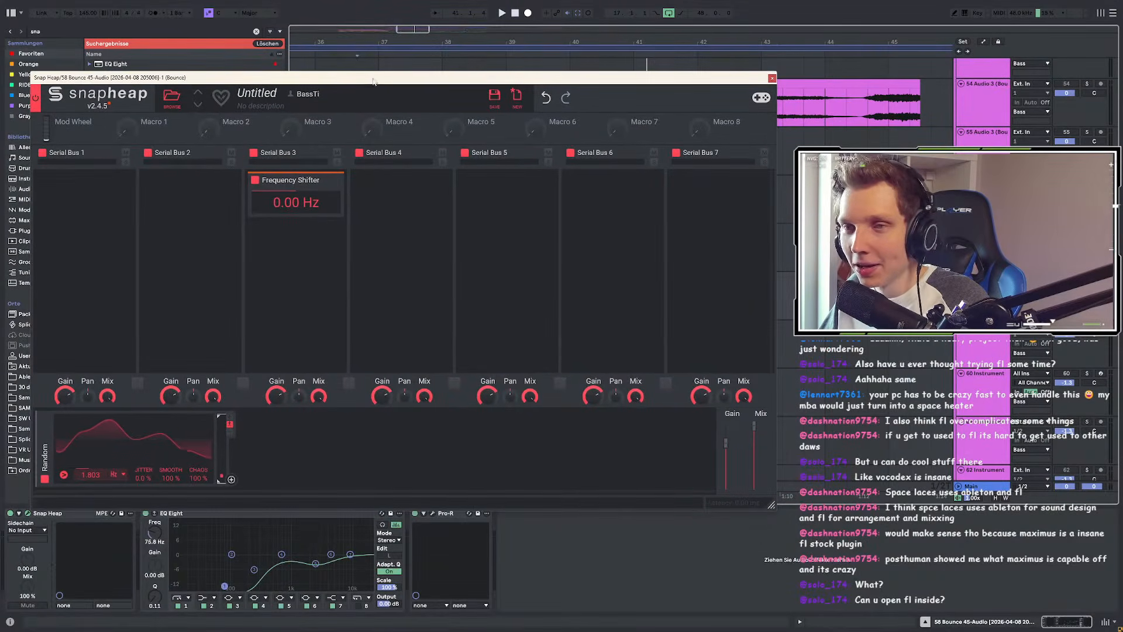
drag(362, 88, 360, 73)
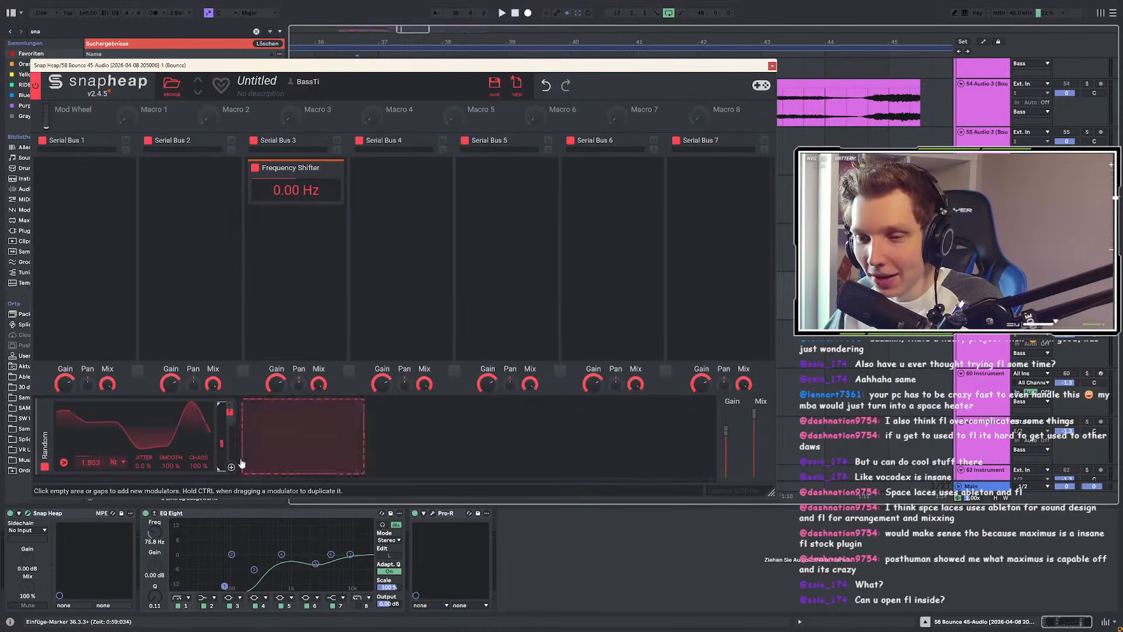
drag(231, 467, 296, 187)
key(space)
drag(386, 66, 410, 337)
Step: Replay from bar 39.7 and lower the Frequency Shifter to -759 Hz, repositioning the window
click(540, 297)
key(space)
scroll(539, 298, down, 2)
click(501, 339)
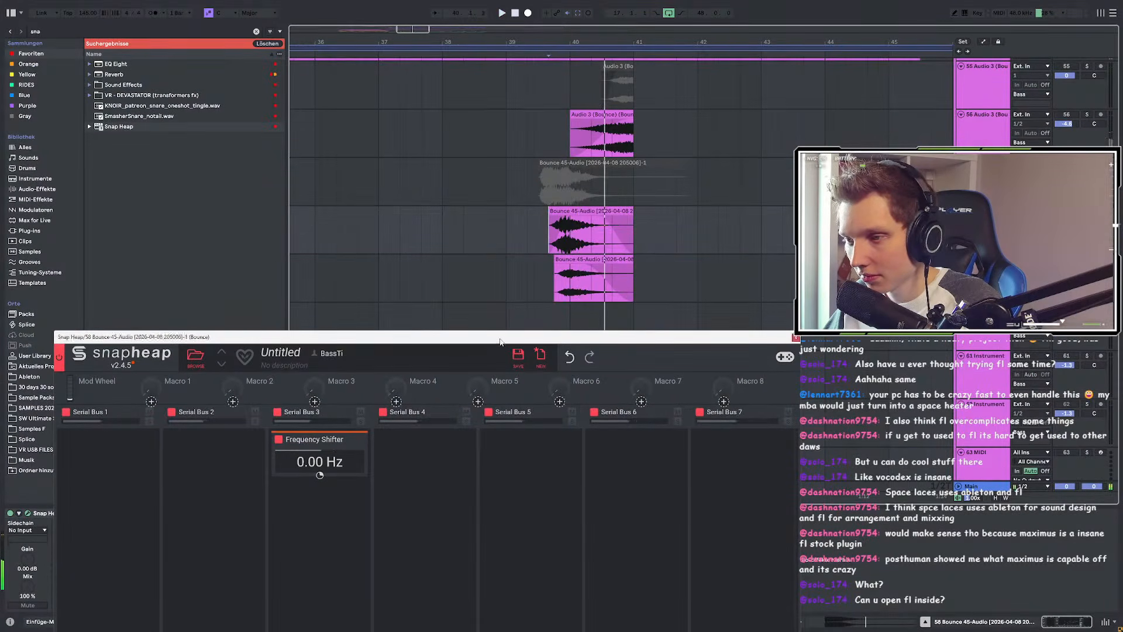
drag(500, 340, 494, 110)
key(space)
drag(311, 231, 308, 245)
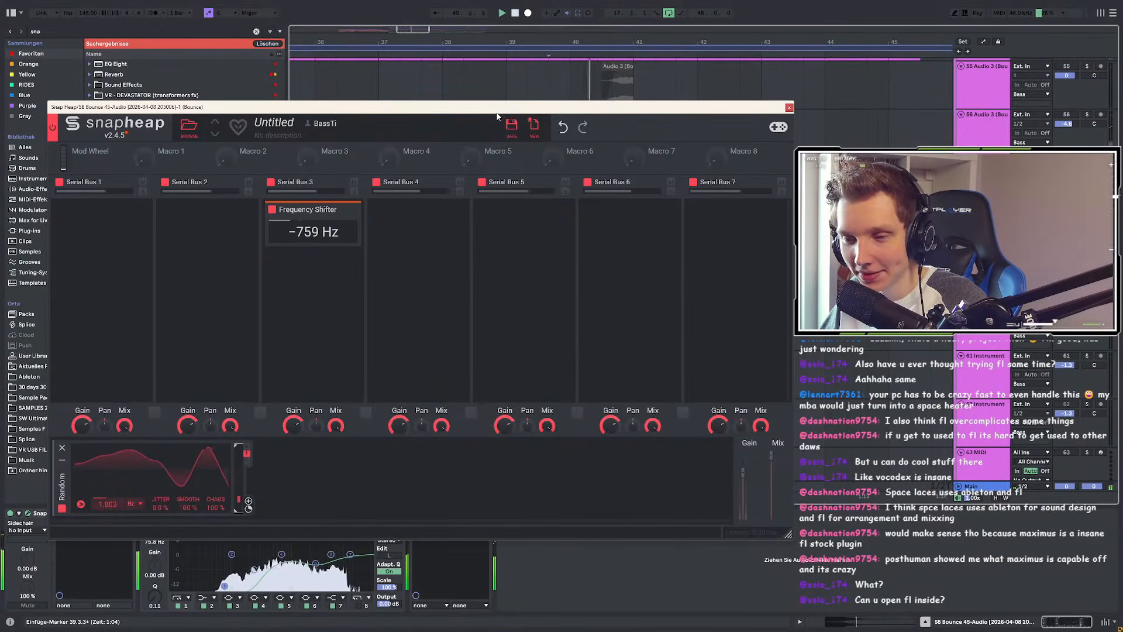
drag(497, 110, 522, 395)
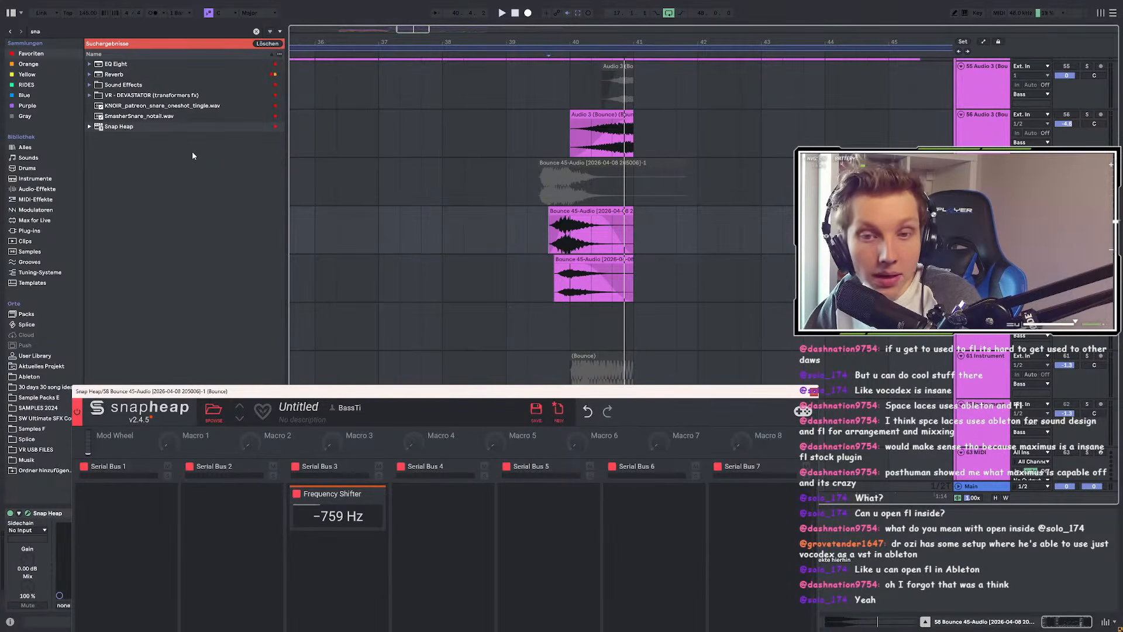
Step: Duplicate the Bounce 45 clip several times along the arrangement, up to bar 49.67
key(space)
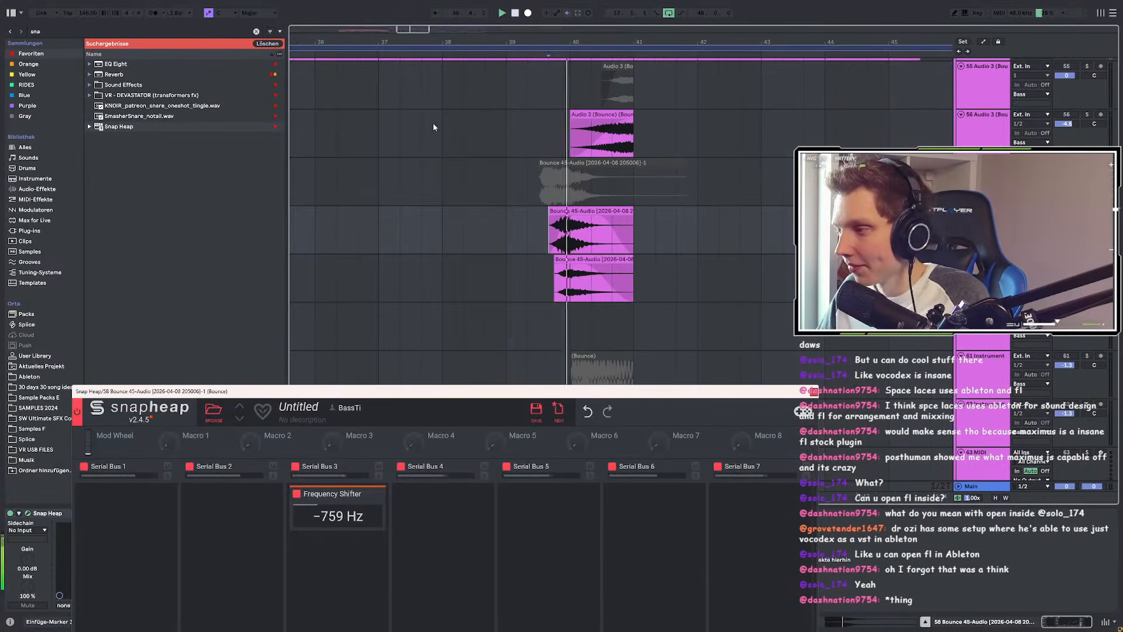
key(space)
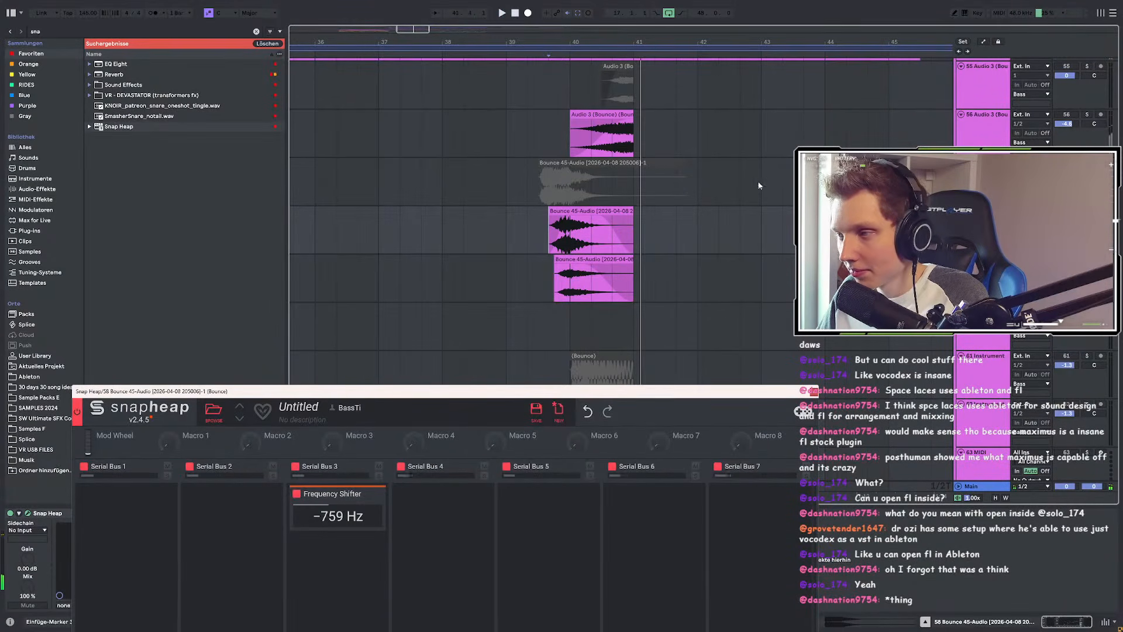
click(579, 209)
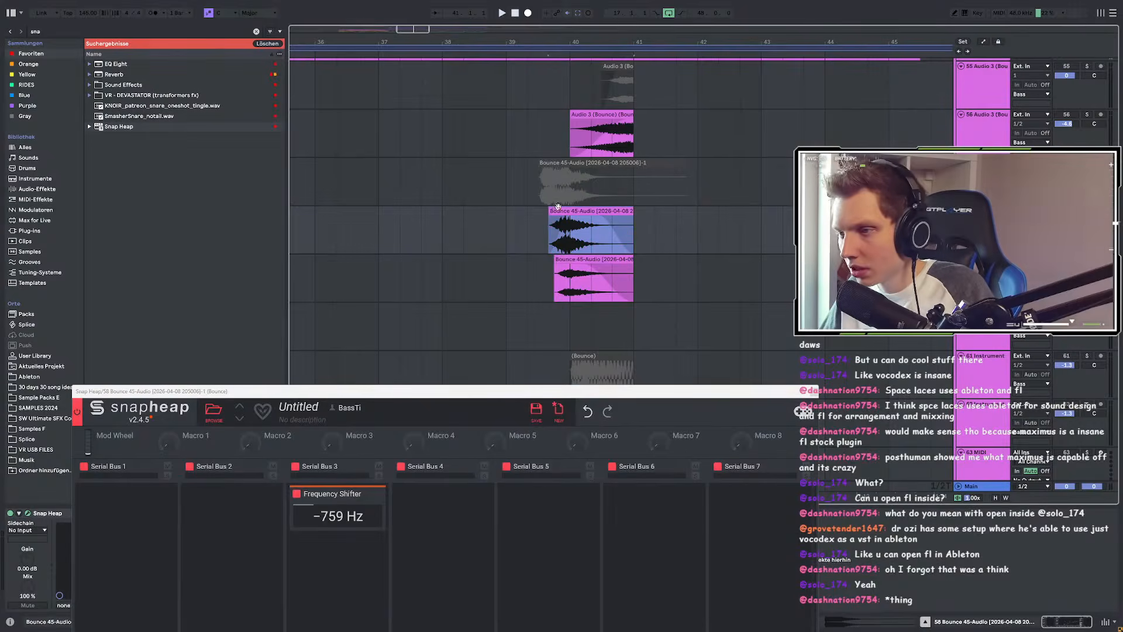
click(682, 225)
key(ctrl+v)
click(806, 225)
key(ctrl+v)
scroll(733, 207, down, 3)
scroll(733, 208, up, 5)
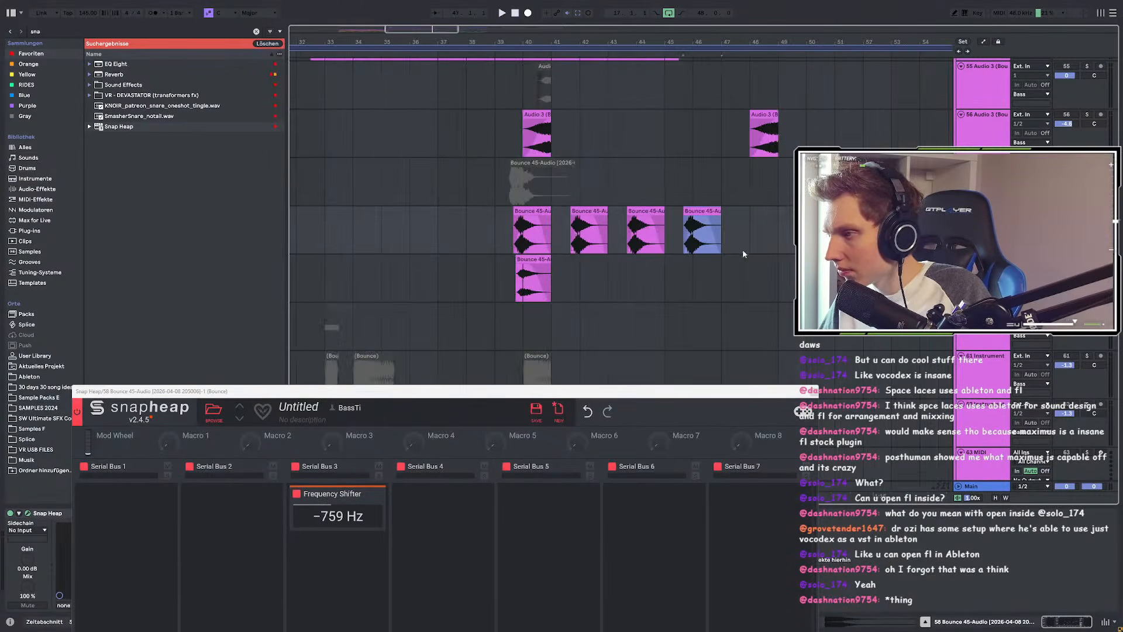
click(821, 227)
key(ctrl+v)
scroll(677, 211, down, 4)
Step: Bounce all six Bounce 45 copies to a new audio track
click(473, 211)
shift+click(751, 213)
right_click(751, 212)
click(751, 378)
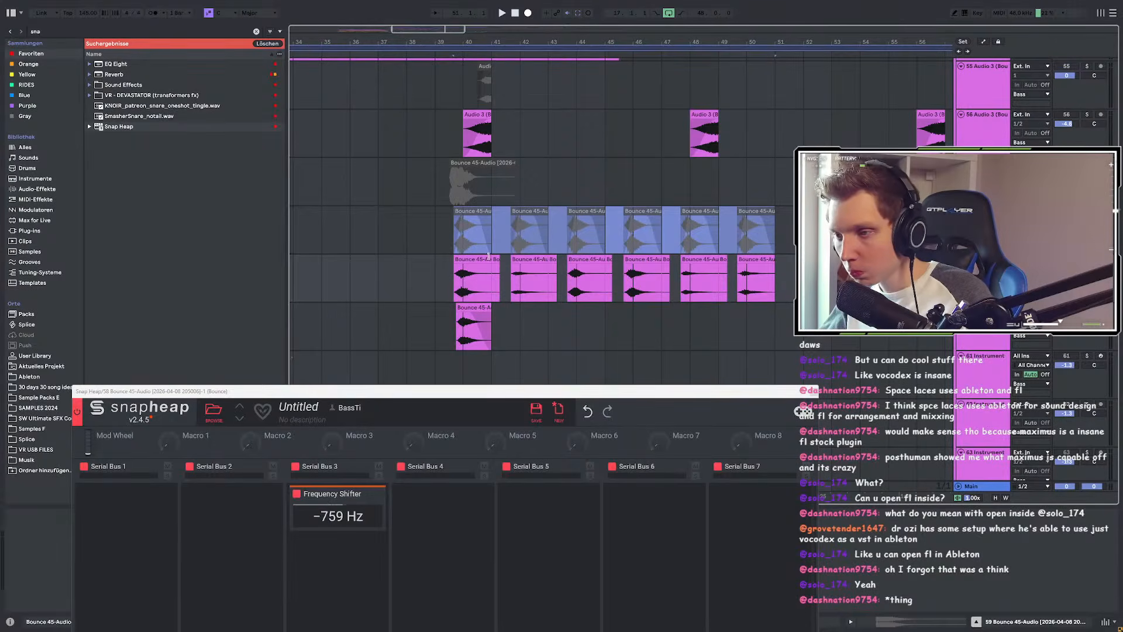
Step: Trim the new bounced clip to one bar and play it from just before
click(469, 258)
scroll(462, 258, up, 5)
click(381, 279)
scroll(435, 373, down, 7)
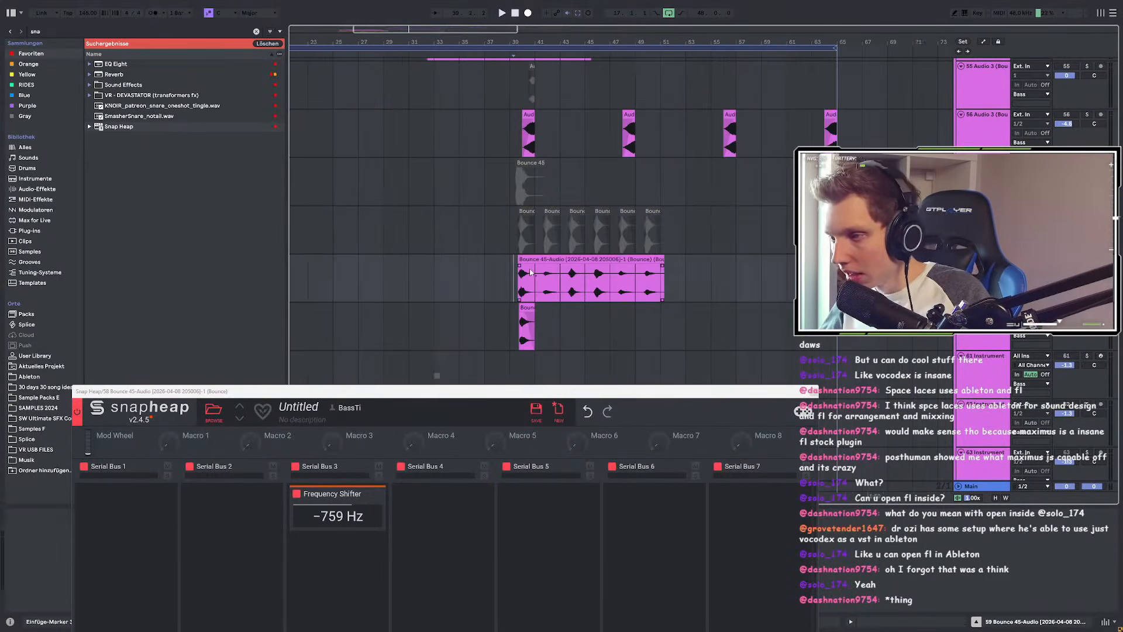
drag(663, 259, 534, 259)
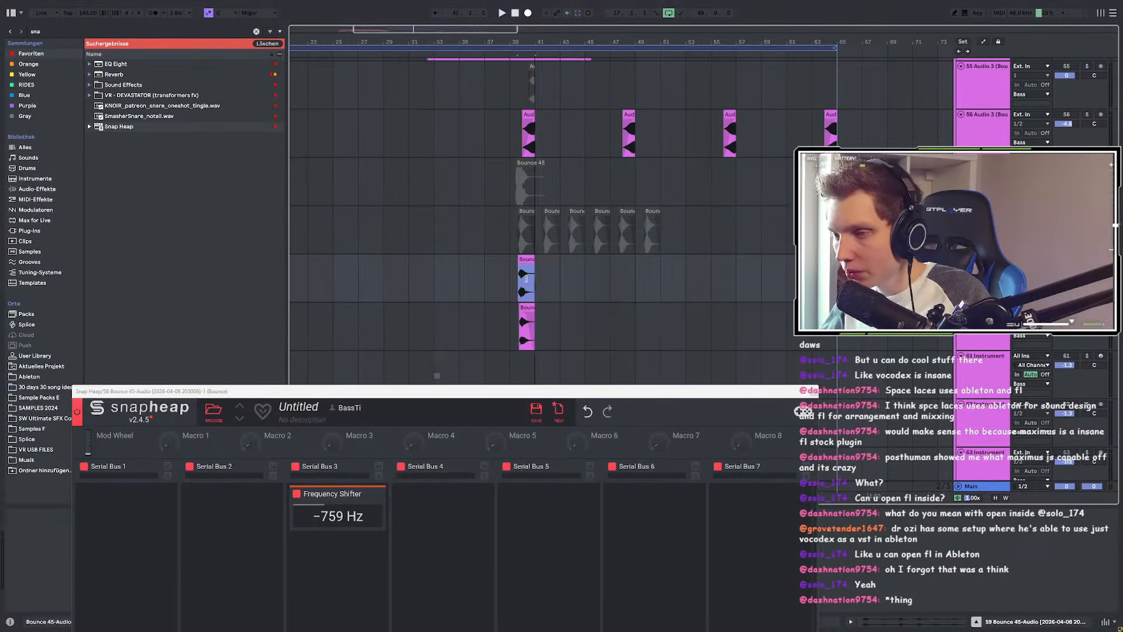
scroll(527, 264, up, 6)
click(418, 275)
key(space)
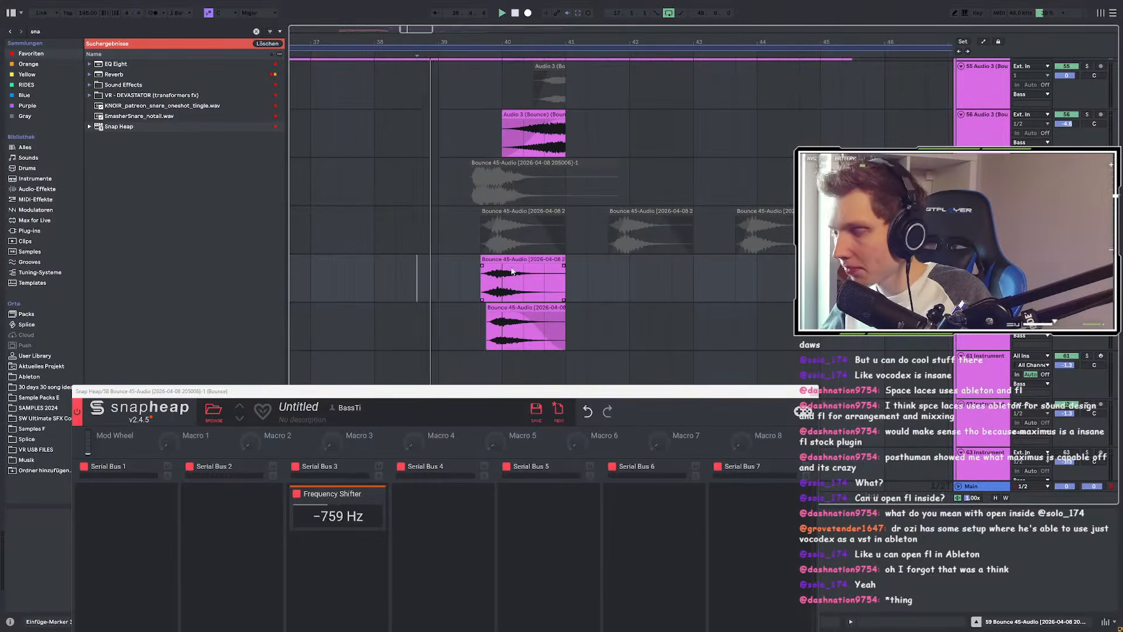
Step: Audition the one-bar bounced clip and add a fade-out at its end
scroll(525, 288, up, 3)
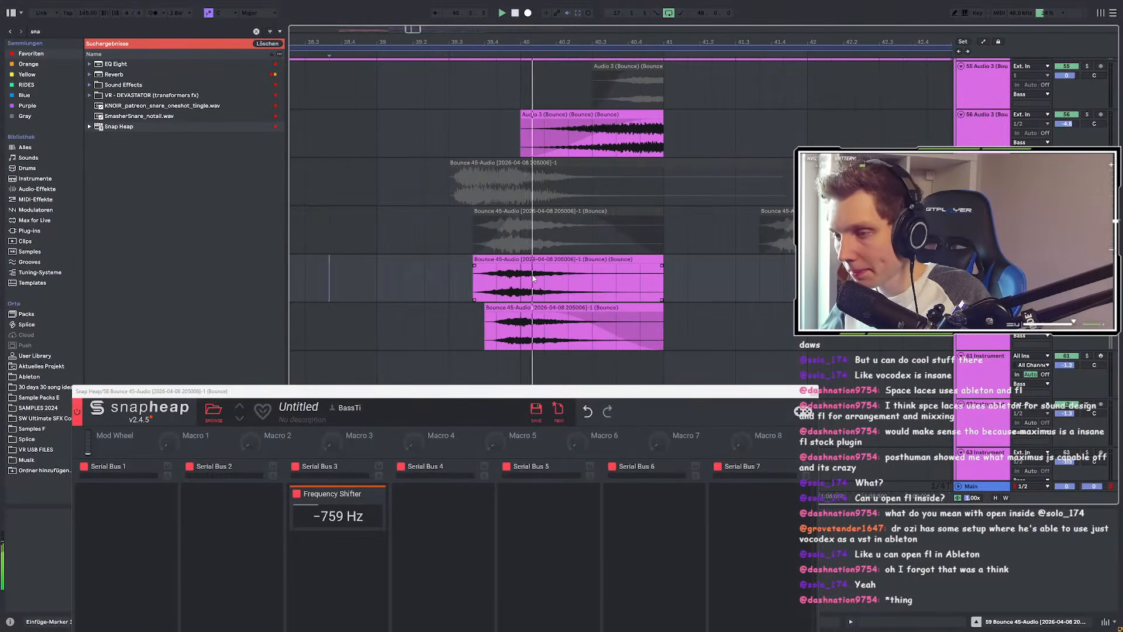
key(space)
key(space)
click(545, 258)
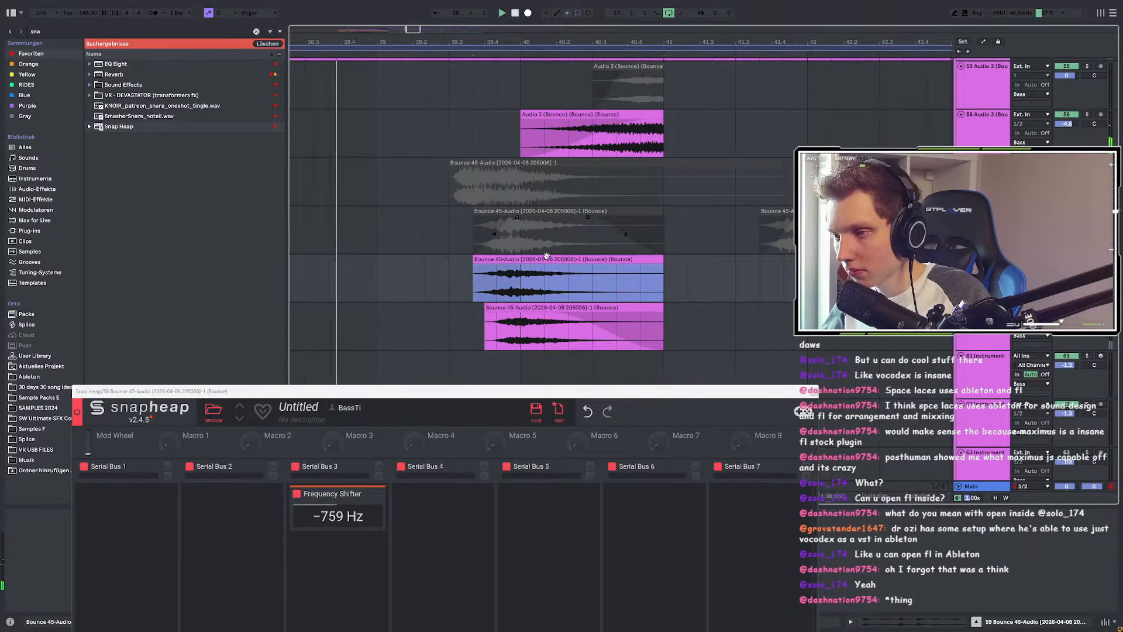
scroll(460, 279, up, 3)
scroll(484, 282, down, 3)
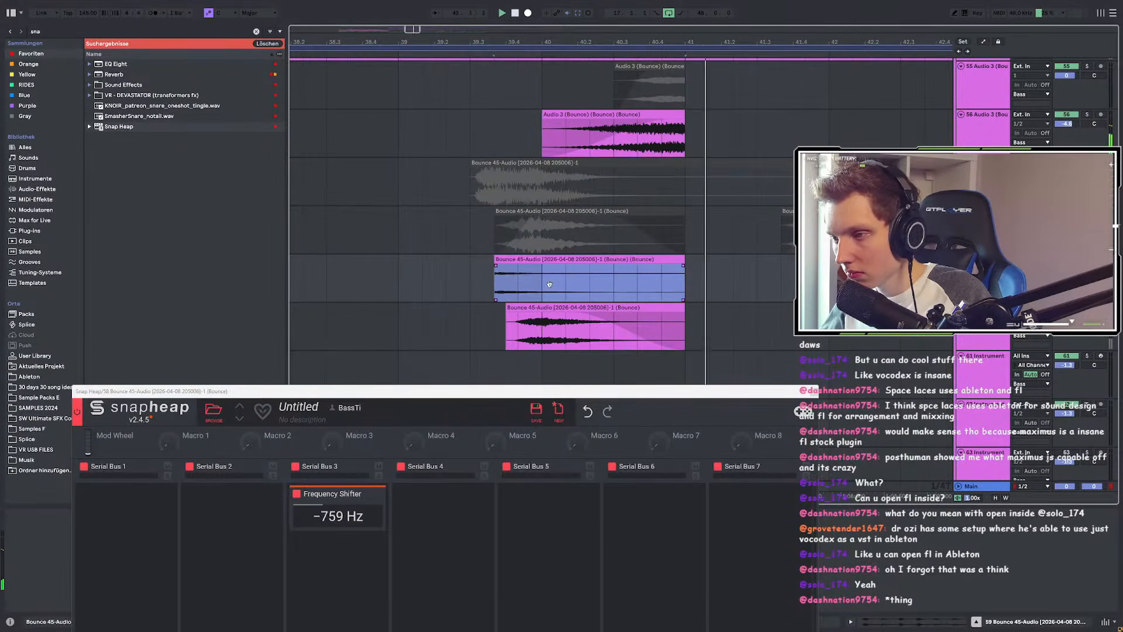
key(space)
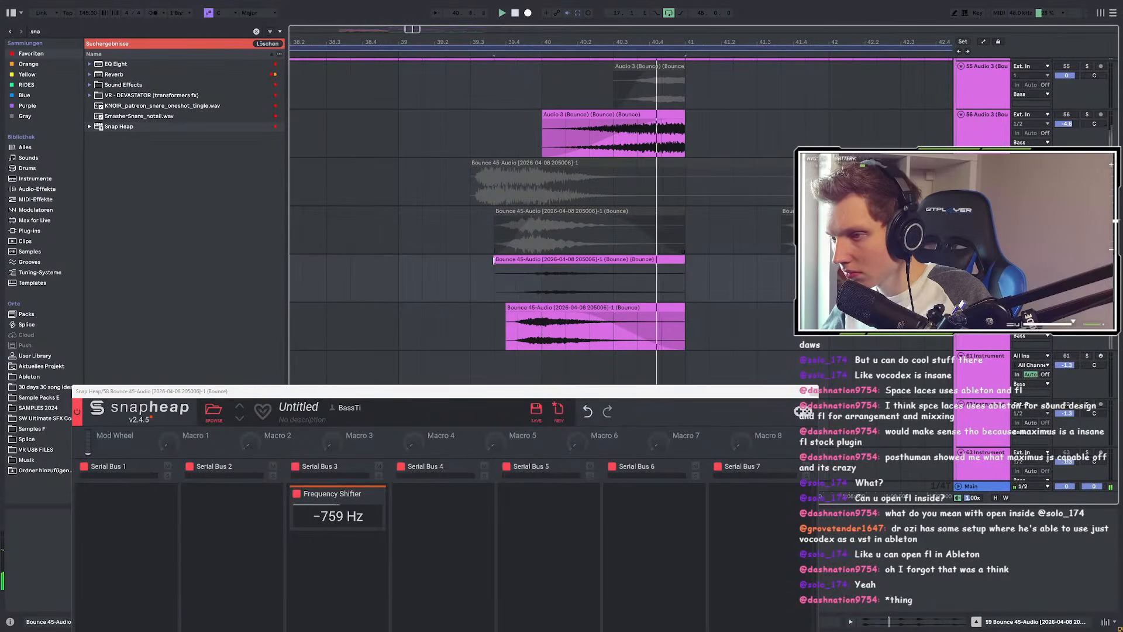
click(683, 268)
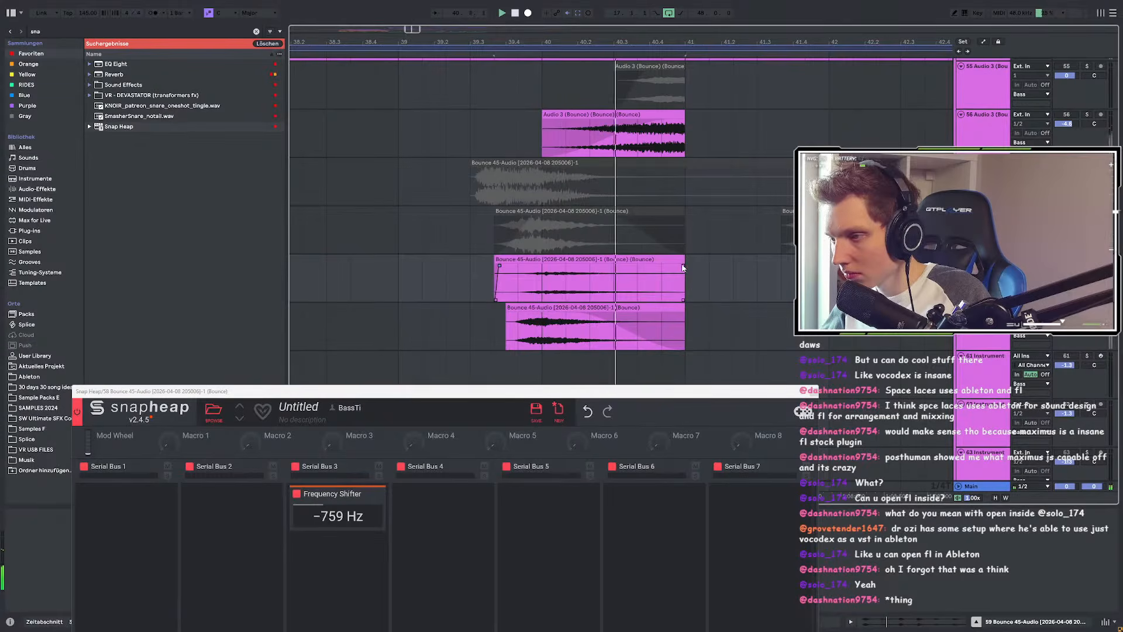
drag(683, 268, 665, 266)
key(space)
Step: Undo a trial move of the bounced clip, then slip its audio earlier and audition
drag(544, 259, 854, 258)
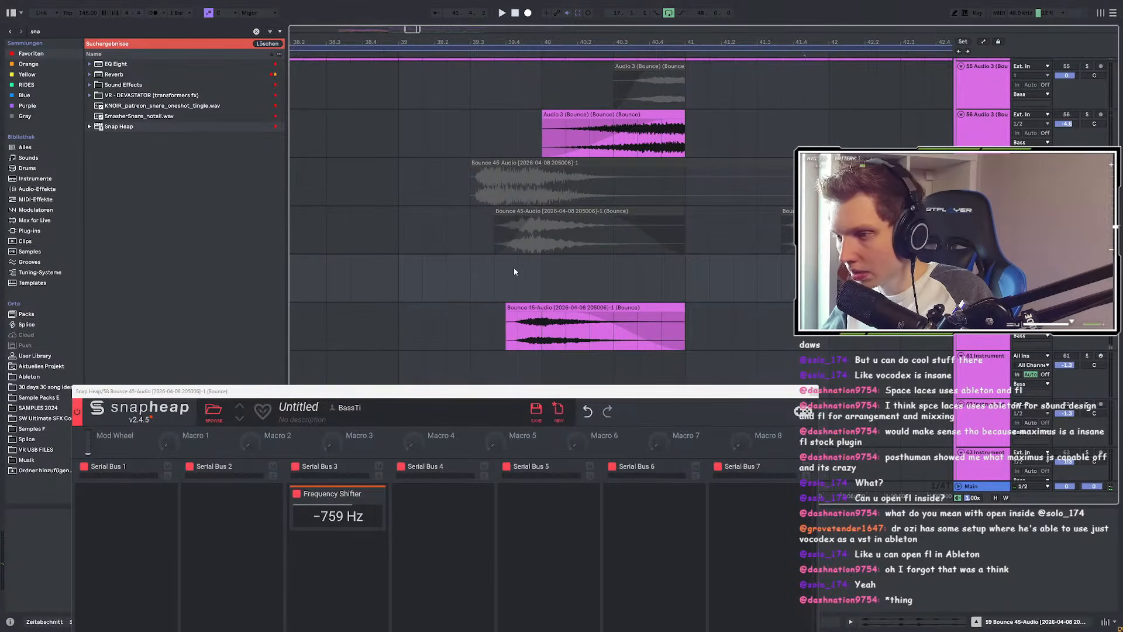
key(ctrl+z)
drag(414, 285, 298, 284)
click(311, 283)
key(space)
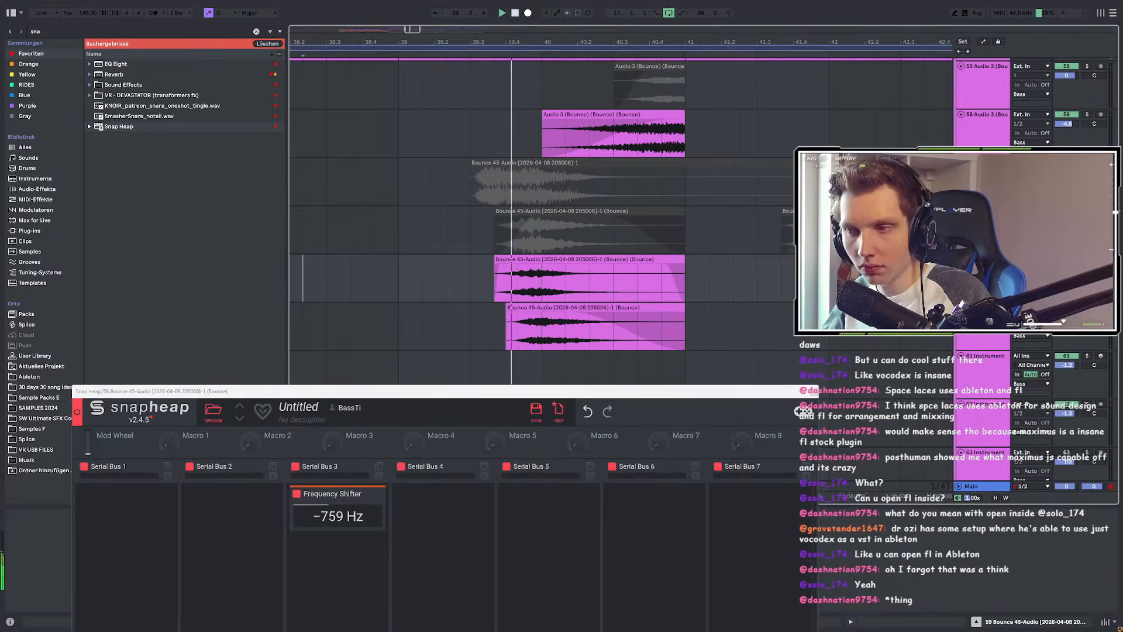
key(space)
key(space)
scroll(532, 269, up, 3)
Step: Move the bounced clip to start at 39.4 and trim its end slightly shorter
drag(586, 261, 614, 267)
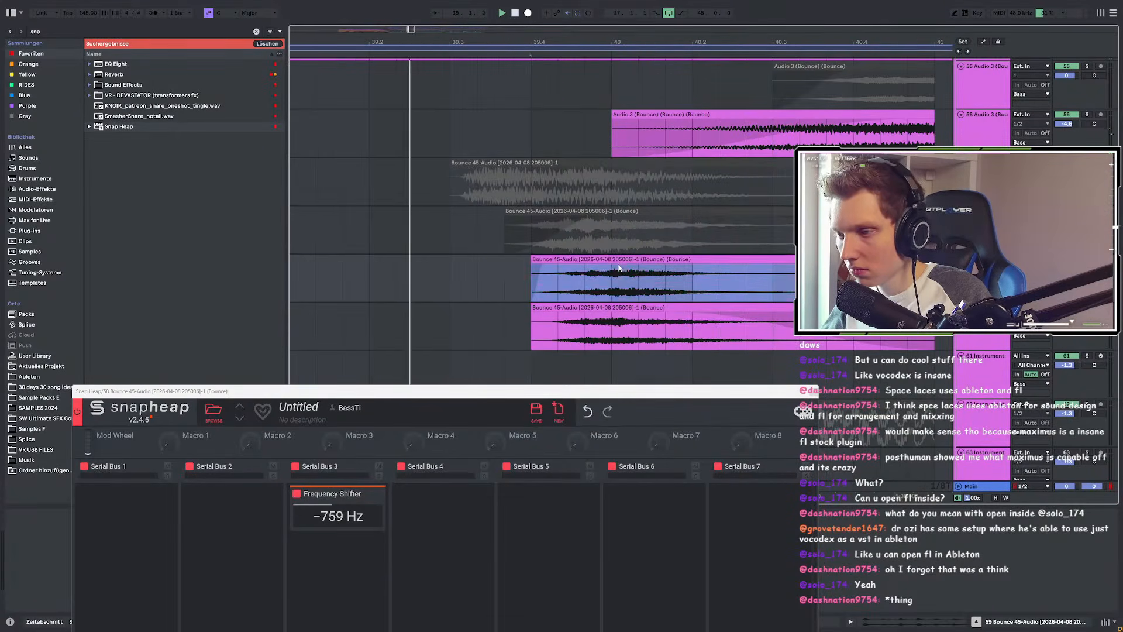
scroll(573, 280, down, 4)
scroll(618, 290, up, 2)
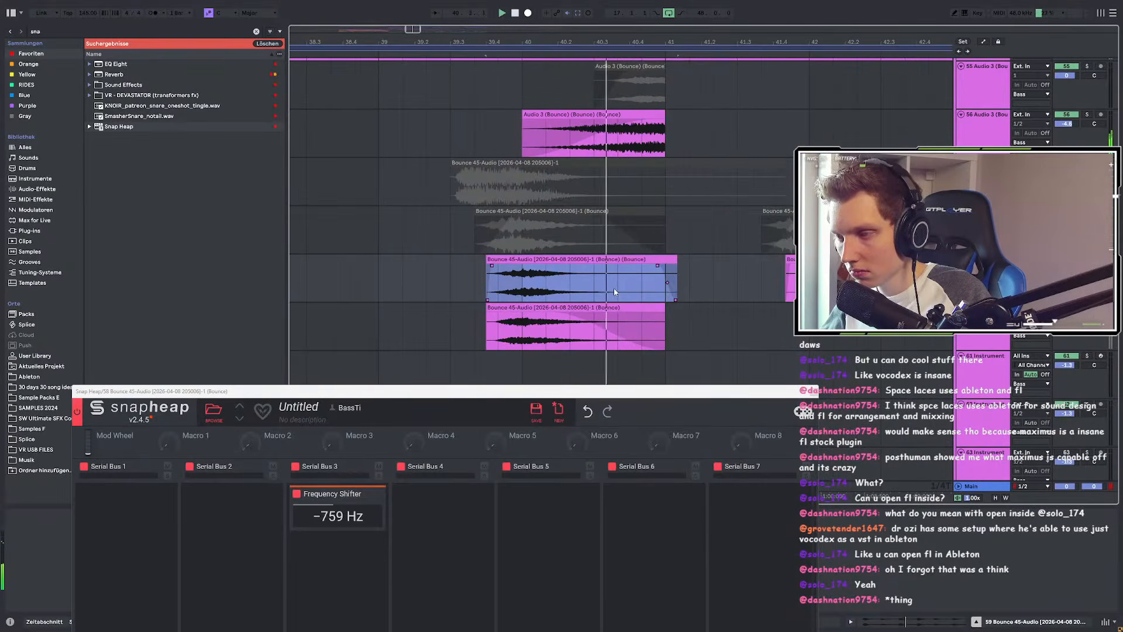
drag(677, 275, 666, 265)
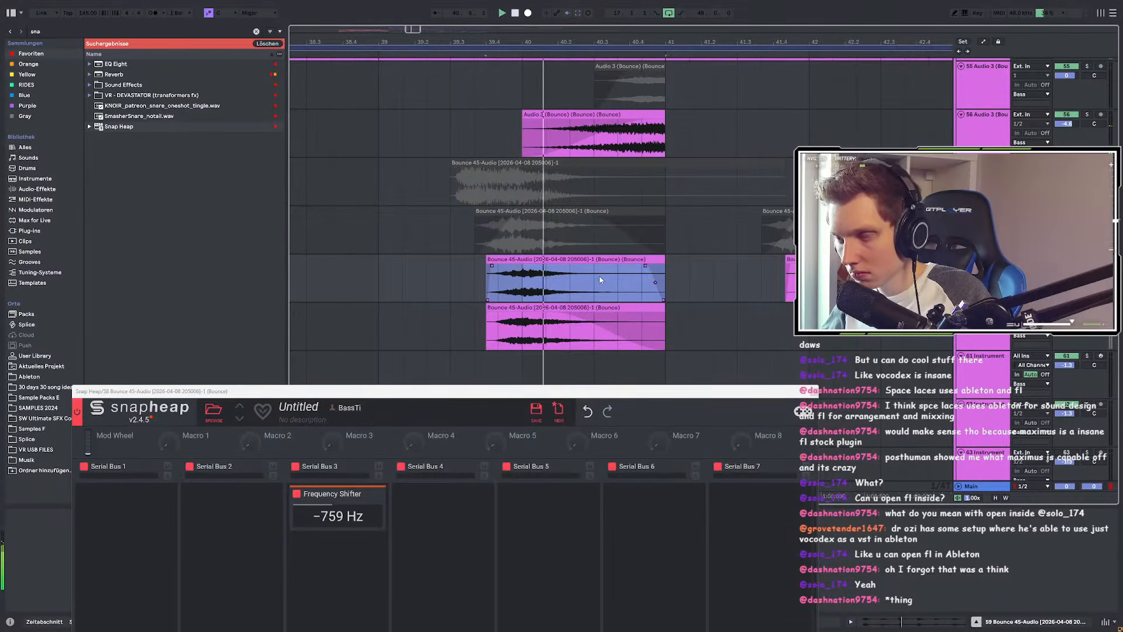
click(683, 285)
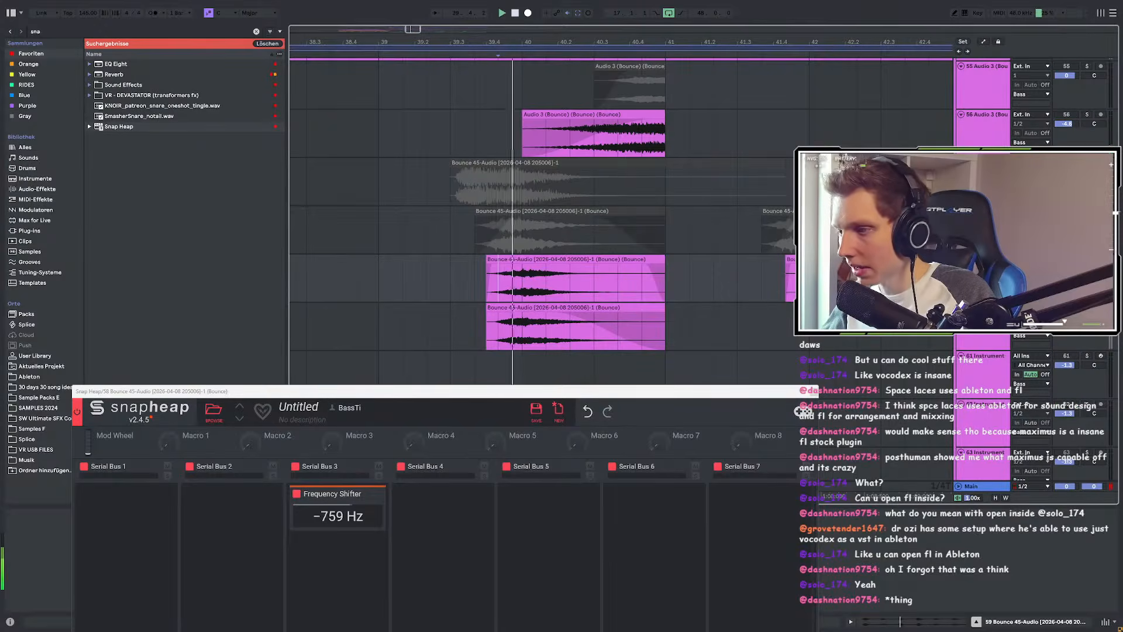
key(space)
Step: Slip the audio left inside the clip and audition from the clip start
drag(583, 277, 319, 278)
scroll(450, 282, up, 3)
drag(668, 292, 636, 292)
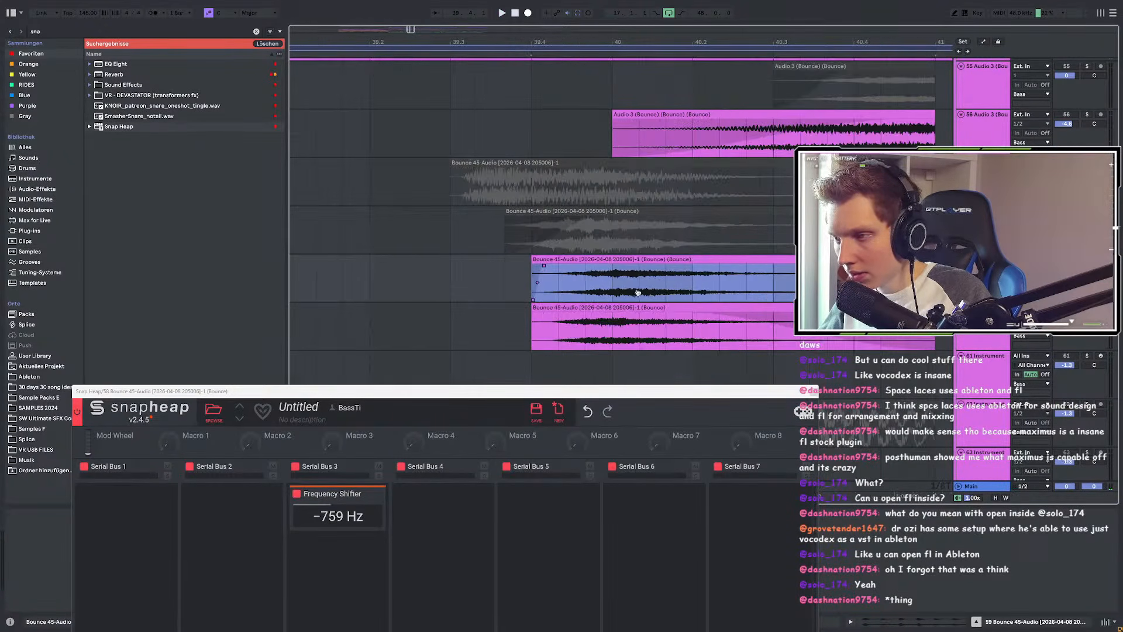
scroll(564, 288, down, 3)
click(558, 282)
key(space)
scroll(560, 283, down, 3)
scroll(649, 292, up, 3)
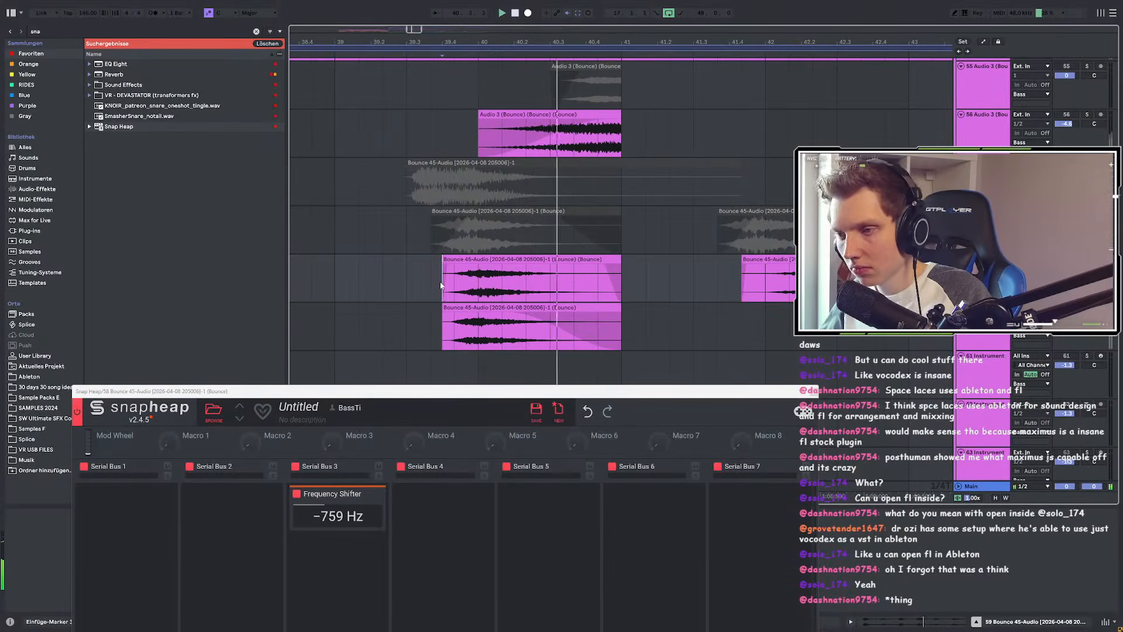
click(407, 277)
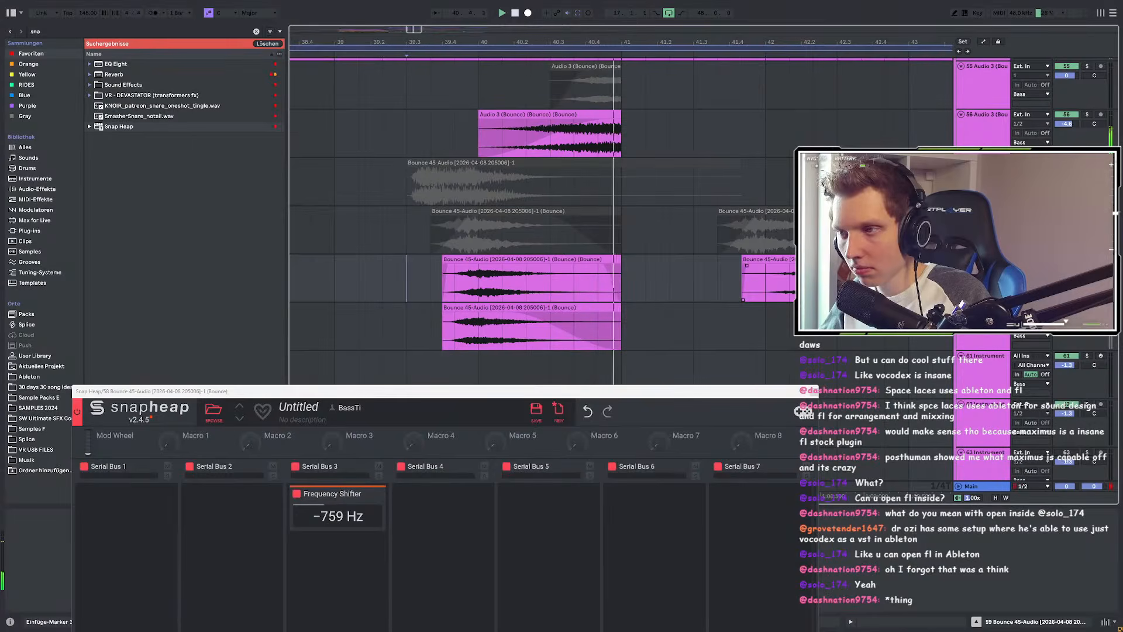
Step: Slip the track 59 clip's audio further left and replay to check it
click(504, 260)
key(space)
drag(527, 290, 381, 283)
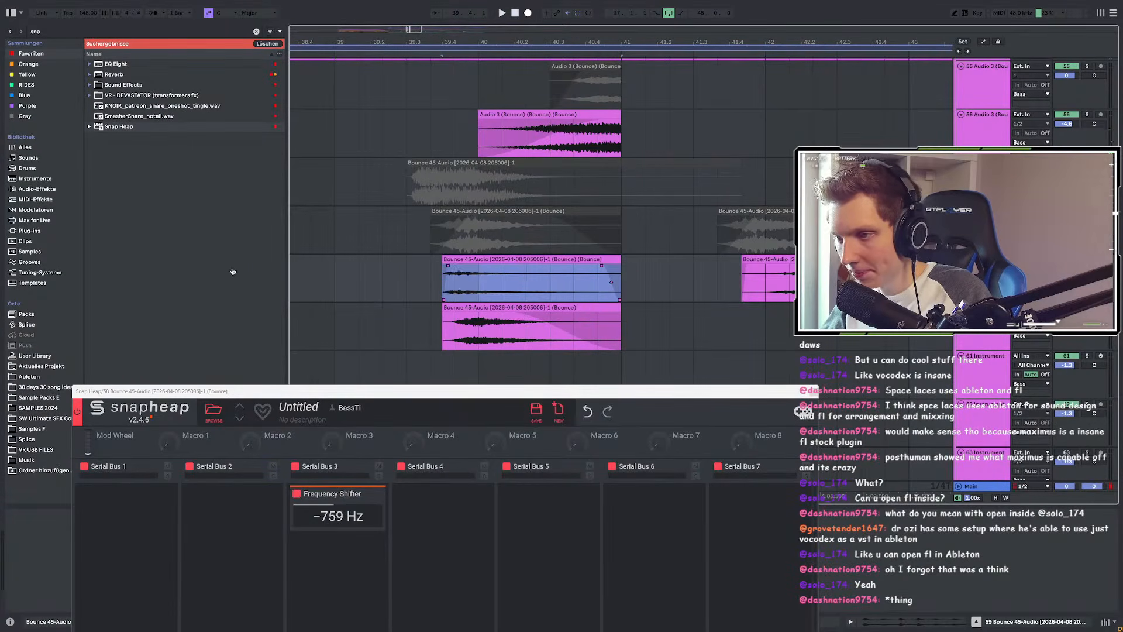
key(space)
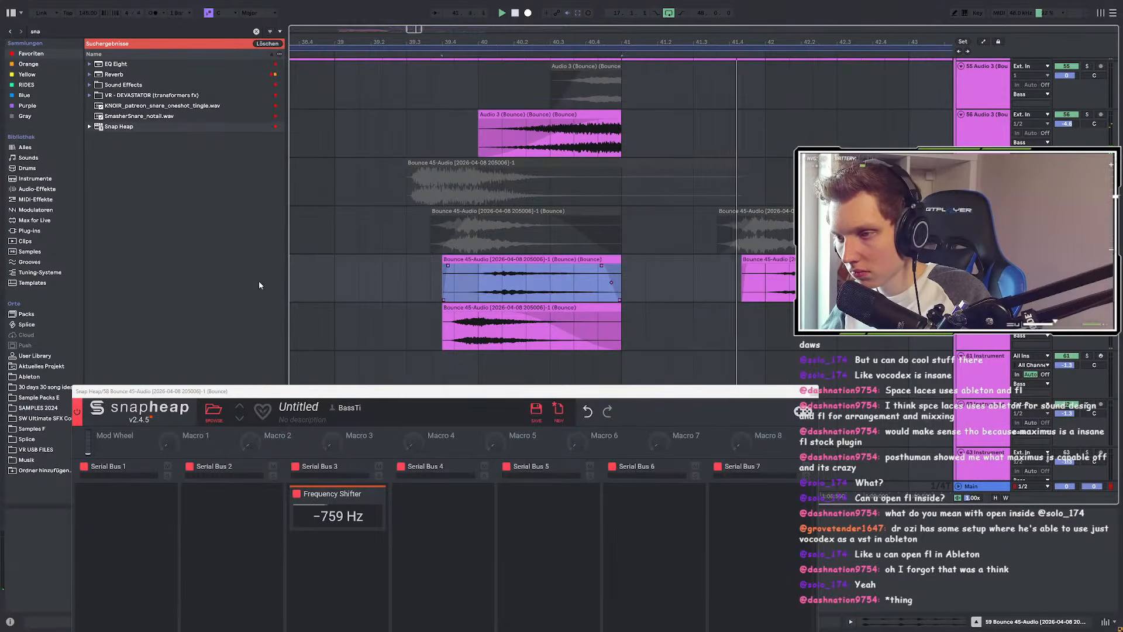
drag(497, 285, 468, 285)
scroll(473, 286, up, 4)
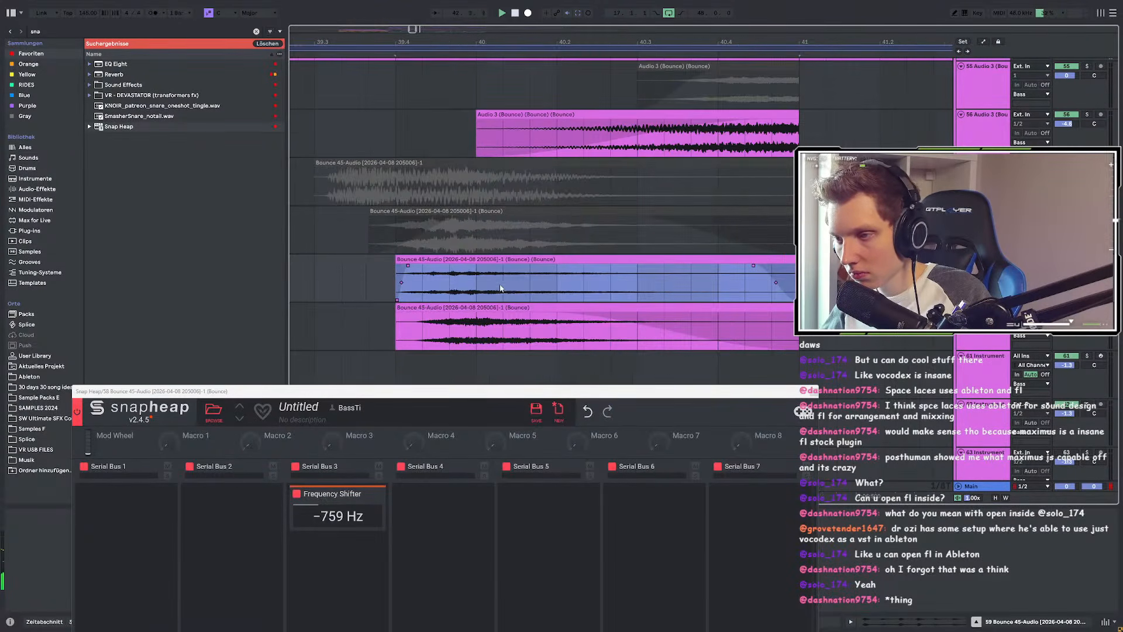
scroll(477, 291, down, 8)
Step: Deactivate the later Bounce clip near bar 42
click(563, 291)
click(550, 262)
key(0)
scroll(506, 288, up, 3)
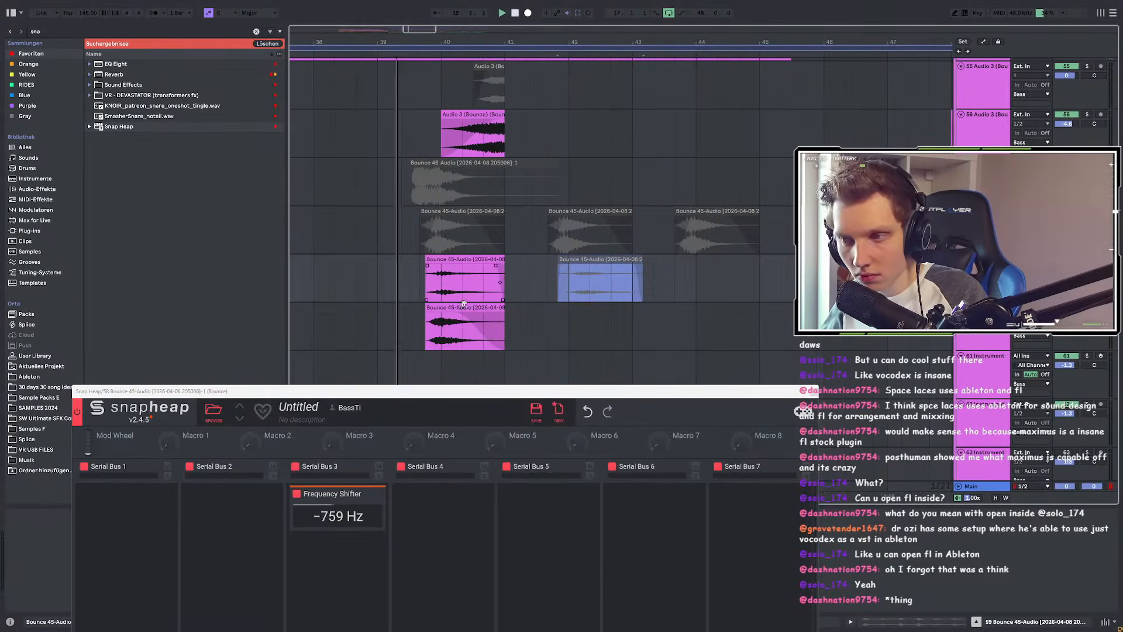
scroll(445, 301, up, 3)
Step: Audition from around 39.4 and trim the clip's start slightly later
click(427, 294)
key(space)
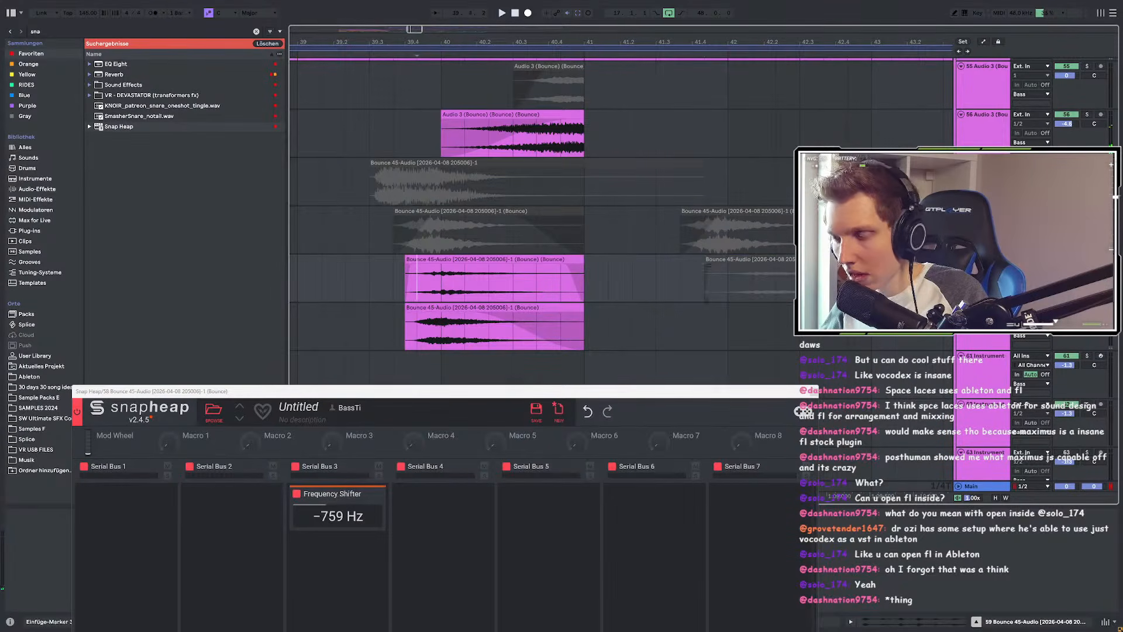
key(space)
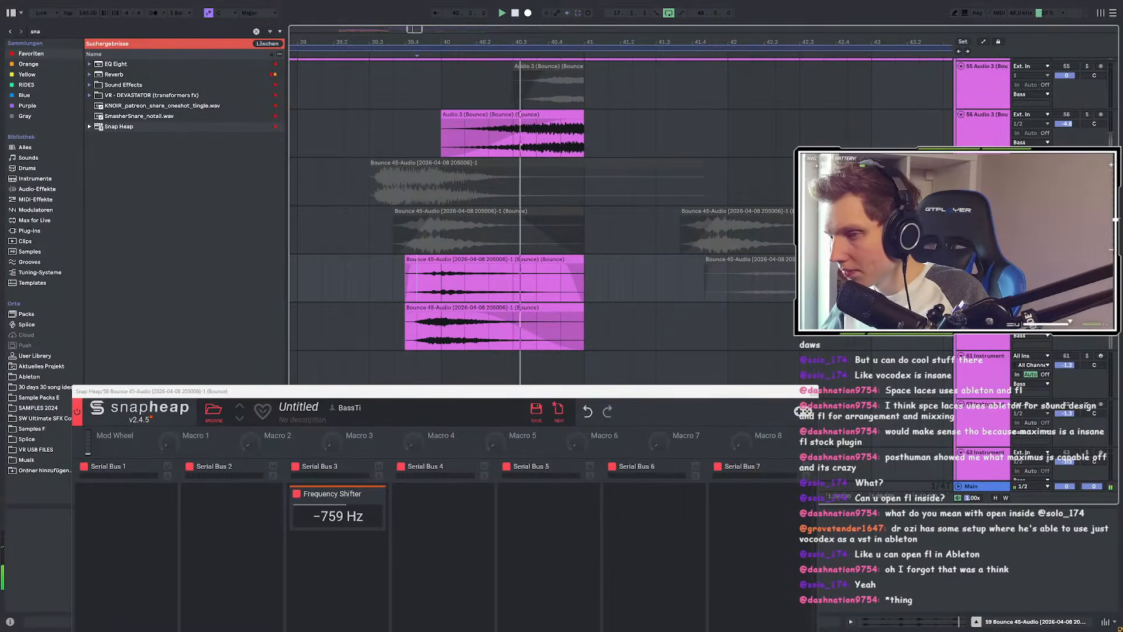
click(514, 288)
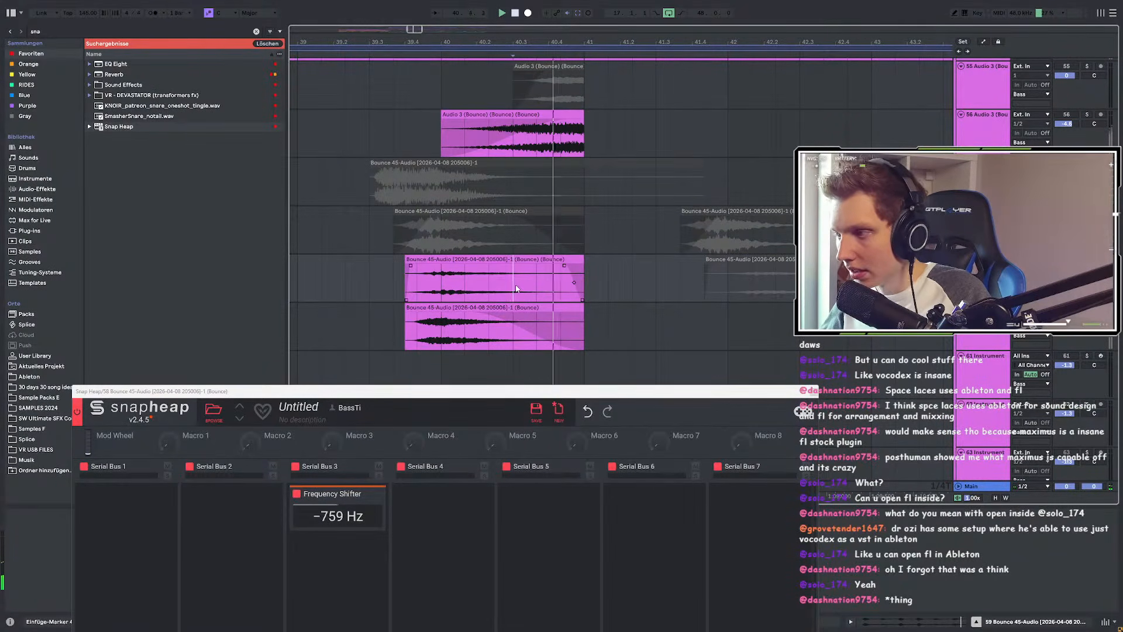
click(485, 288)
key(space)
key(space)
key(space)
drag(407, 263, 538, 269)
key(space)
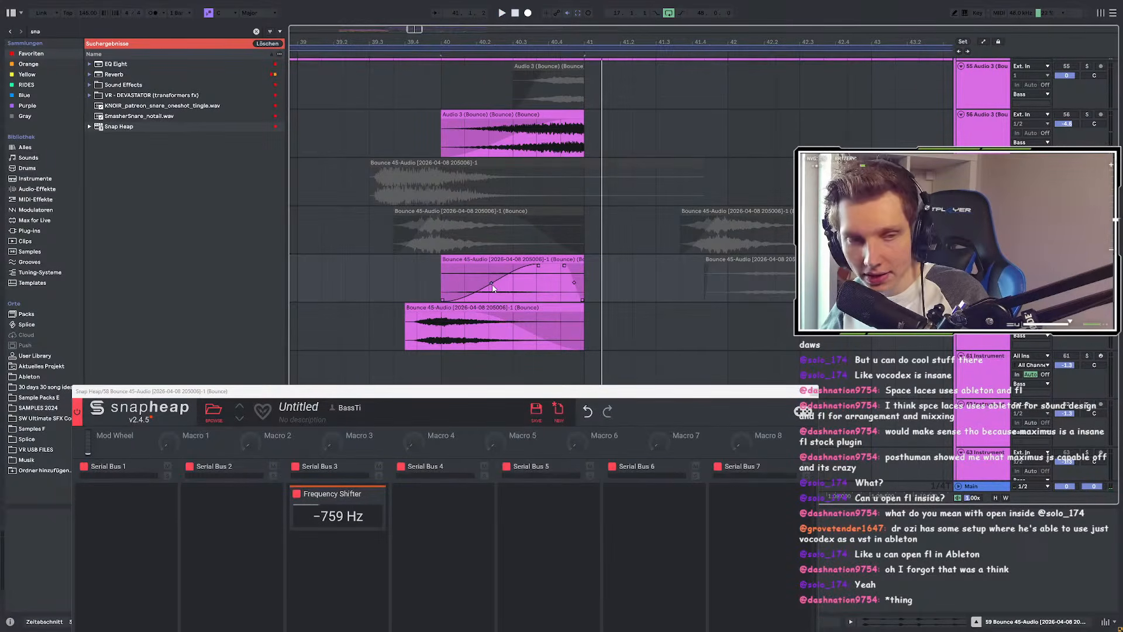
key(space)
key(space)
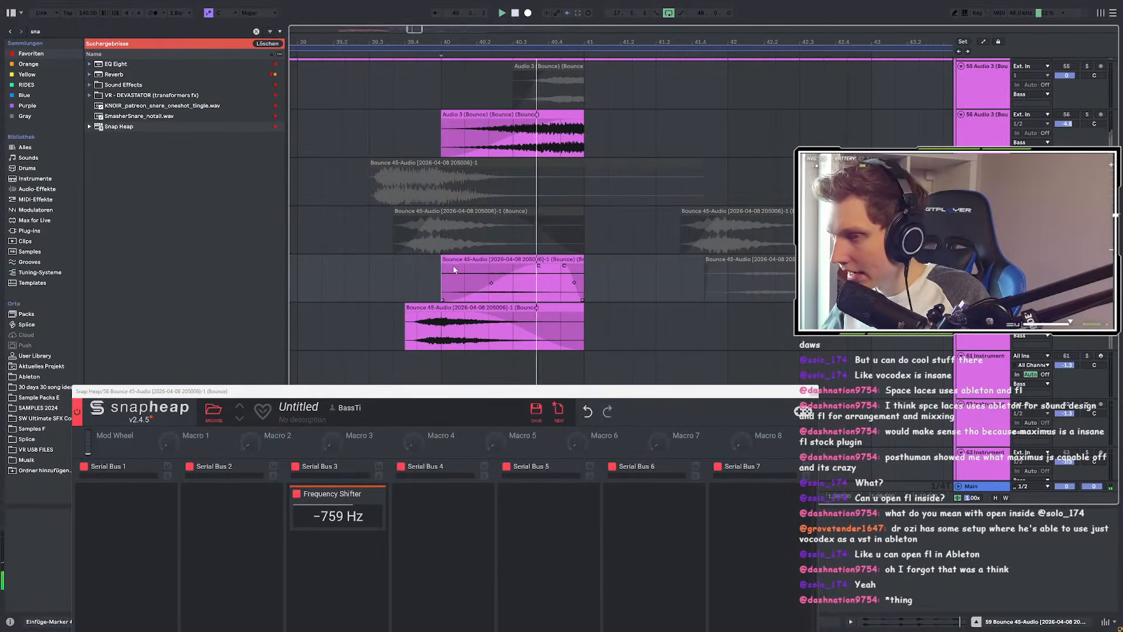
Step: Select the six greyed clips on track 58
scroll(482, 273, down, 1)
drag(459, 238, 484, 231)
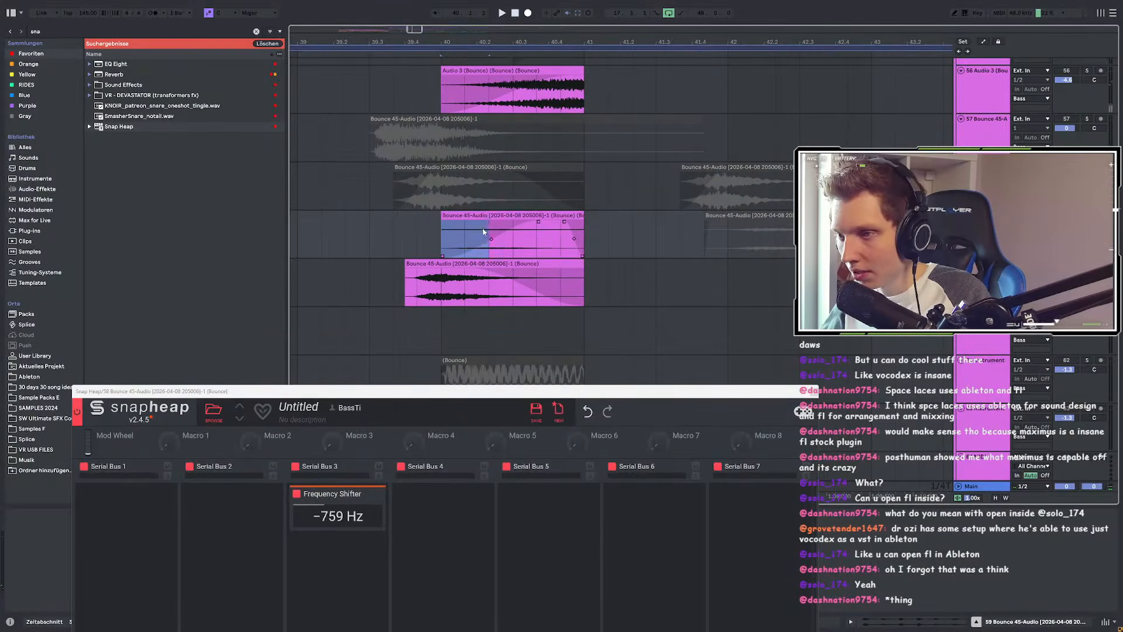
click(457, 167)
scroll(458, 169, down, 6)
shift+click(583, 166)
Step: Reactivate the six selected greyed clips
right_click(583, 164)
click(581, 161)
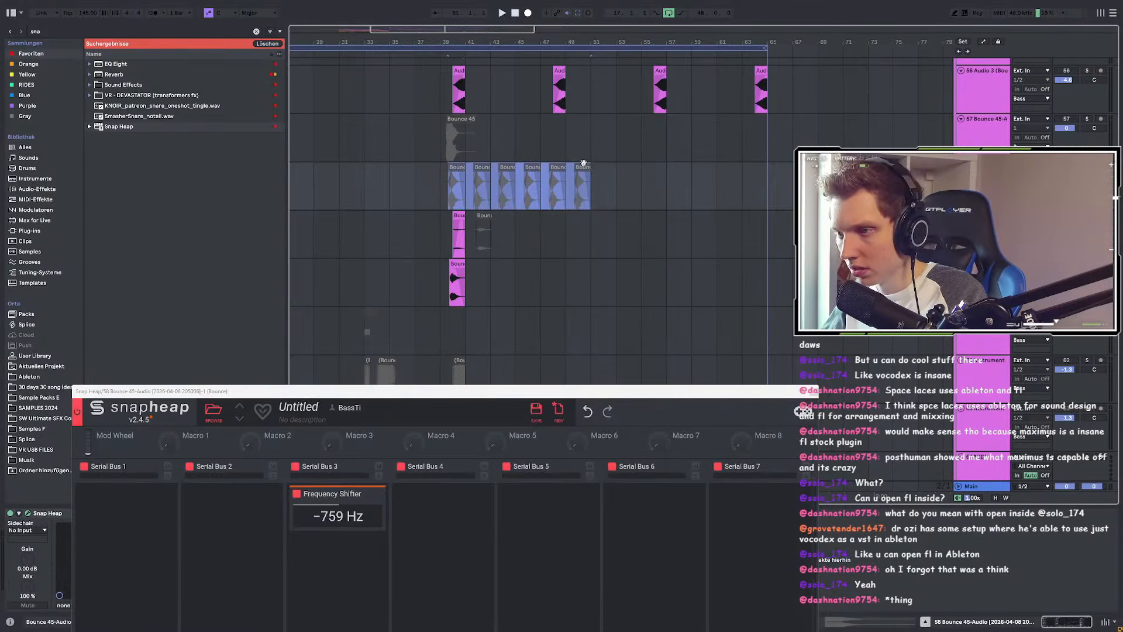
key(0)
Step: Add a -466 Hz Frequency Shifter to Serial Bus 2 and bounce the clips to a new track
click(241, 519)
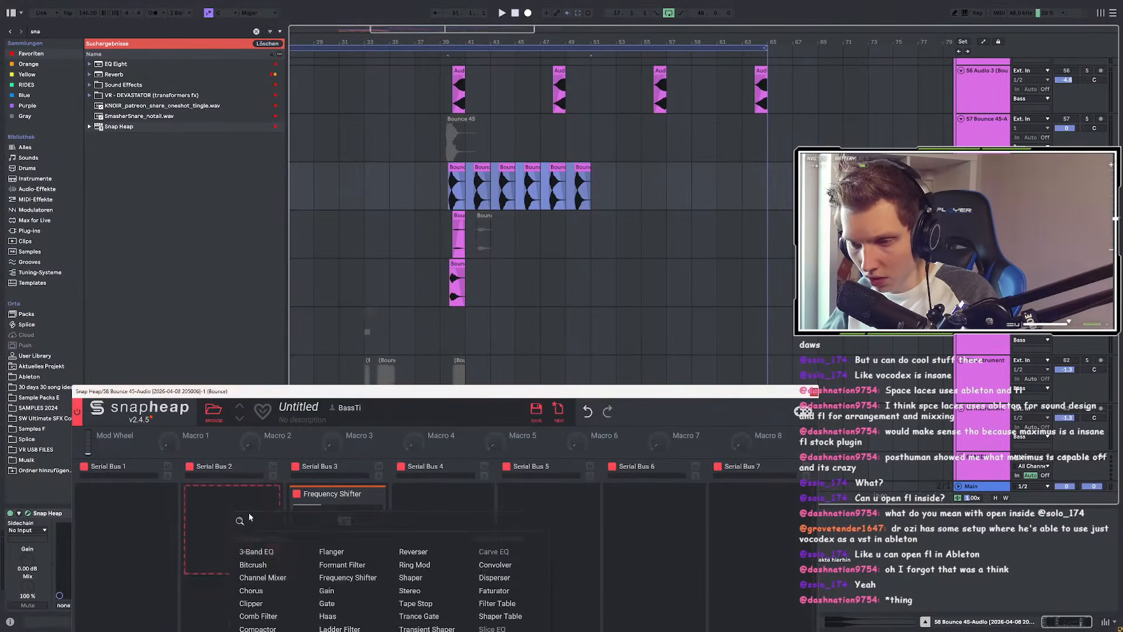
click(342, 567)
drag(233, 516, 232, 544)
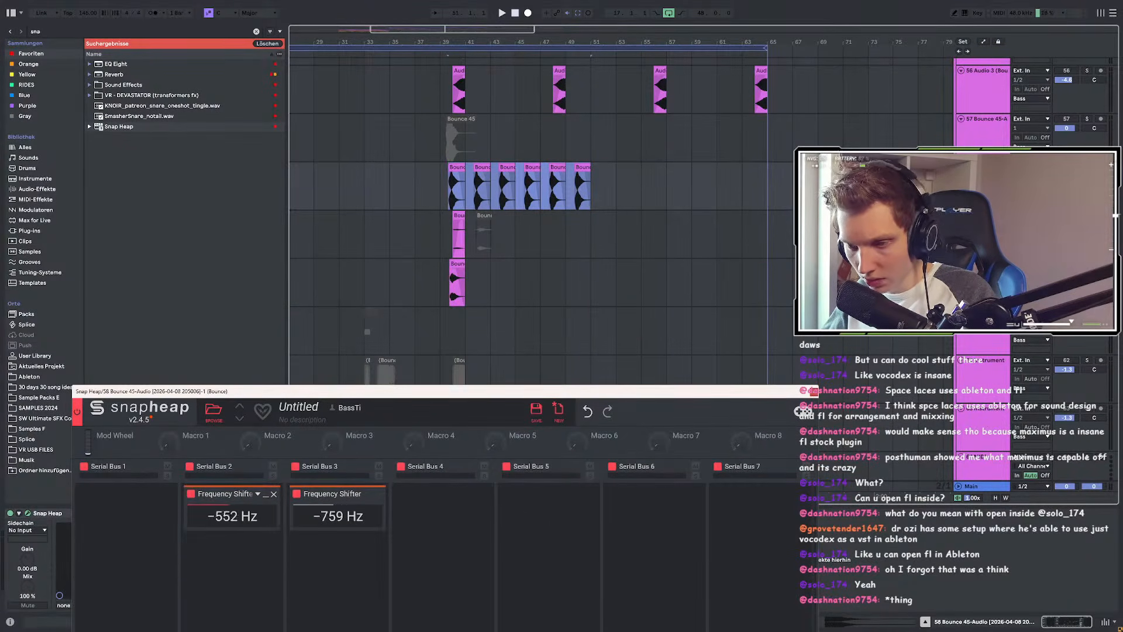
right_click(465, 184)
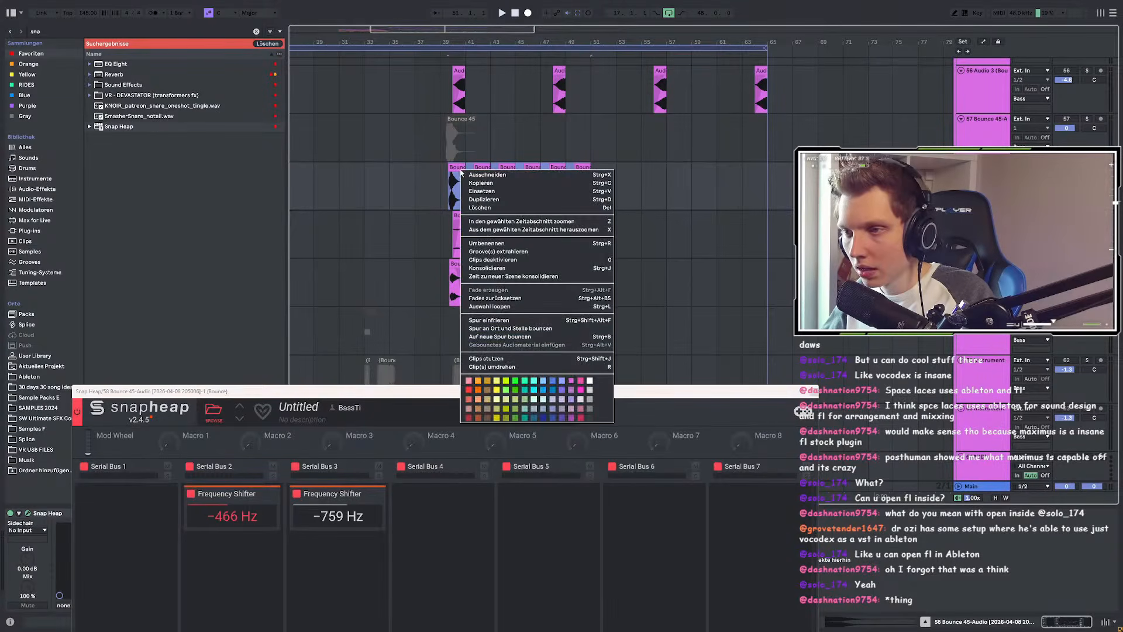
click(535, 339)
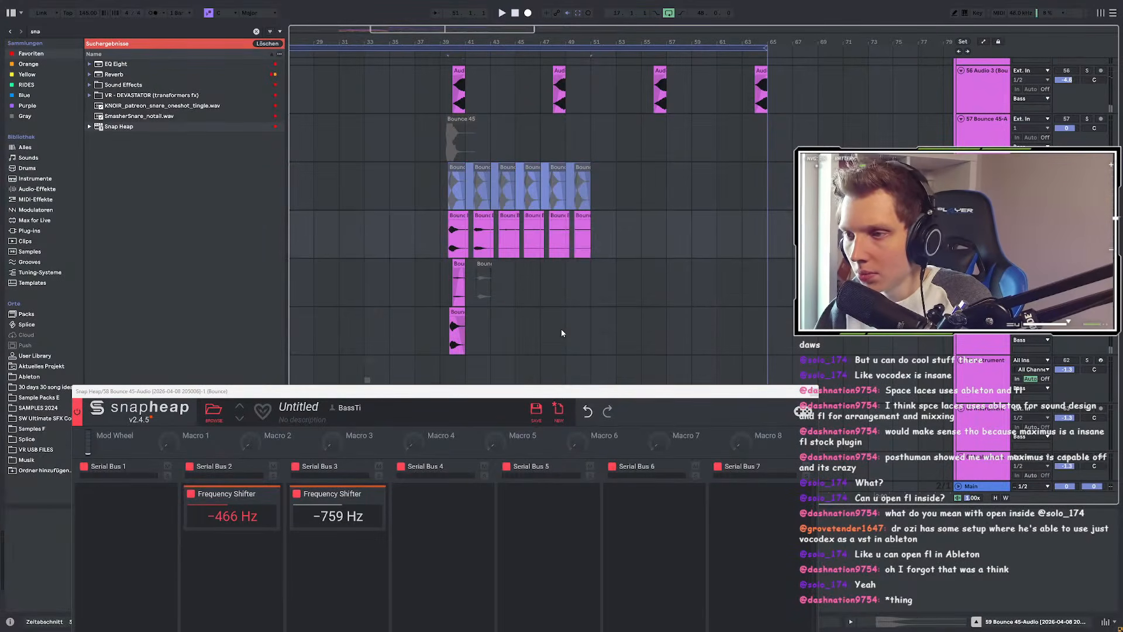
Step: Consolidate the six bounced clips with Ctrl+J and shorten the result to end near bar 41
click(466, 215)
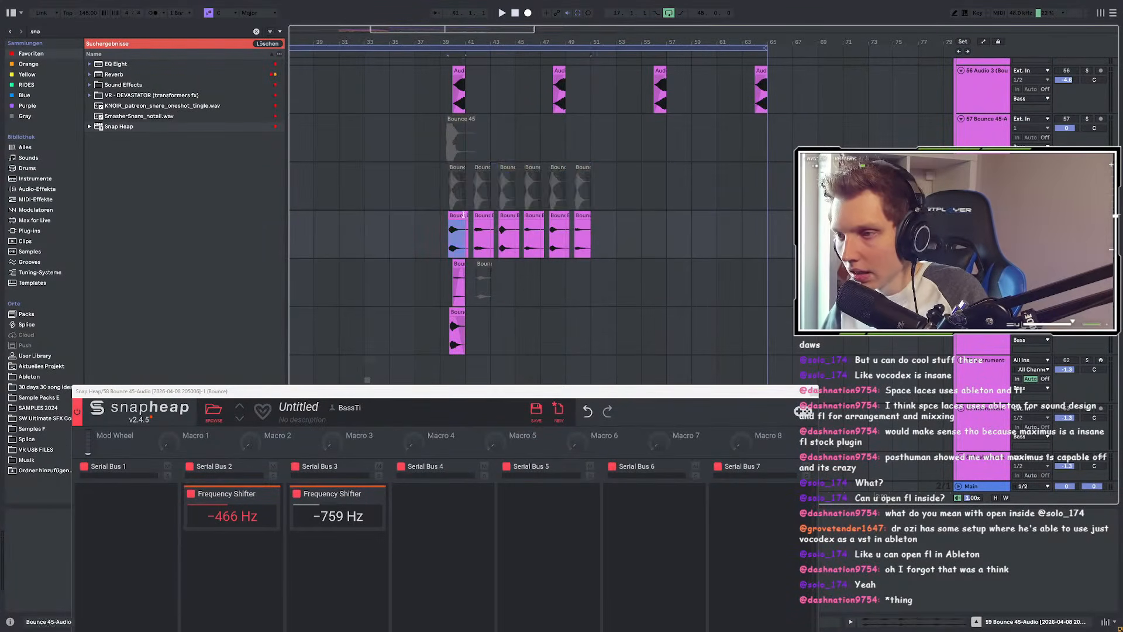
shift+click(591, 219)
key(ctrl+j)
scroll(437, 223, up, 4)
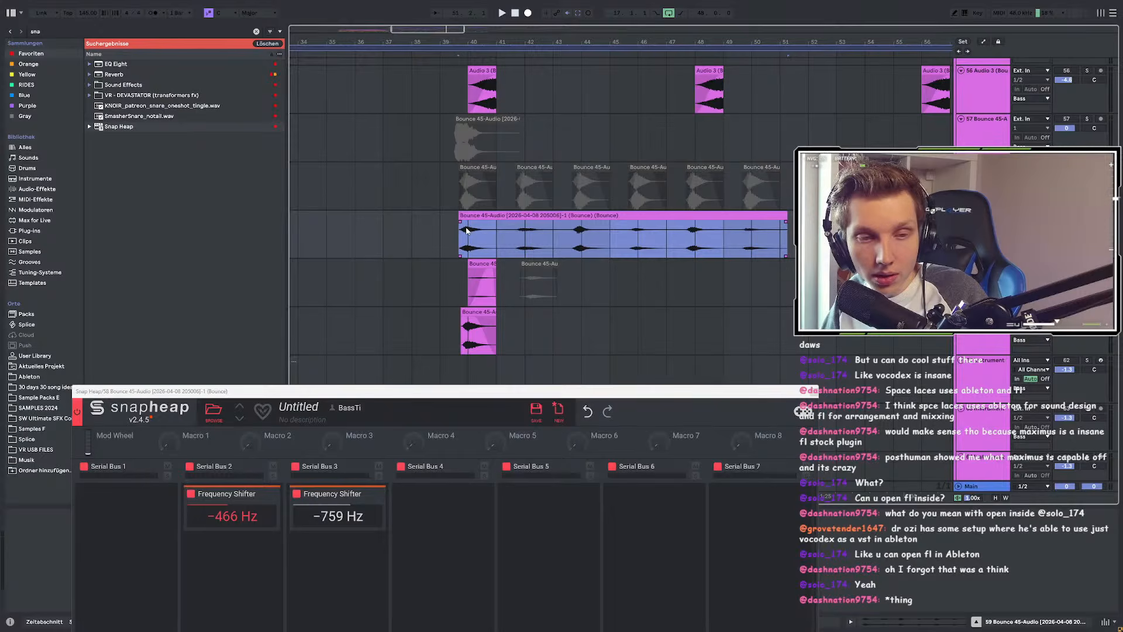
drag(784, 219, 498, 236)
Step: Shorten the merged clip's fade-in and add a fade-out at its end
scroll(474, 238, up, 3)
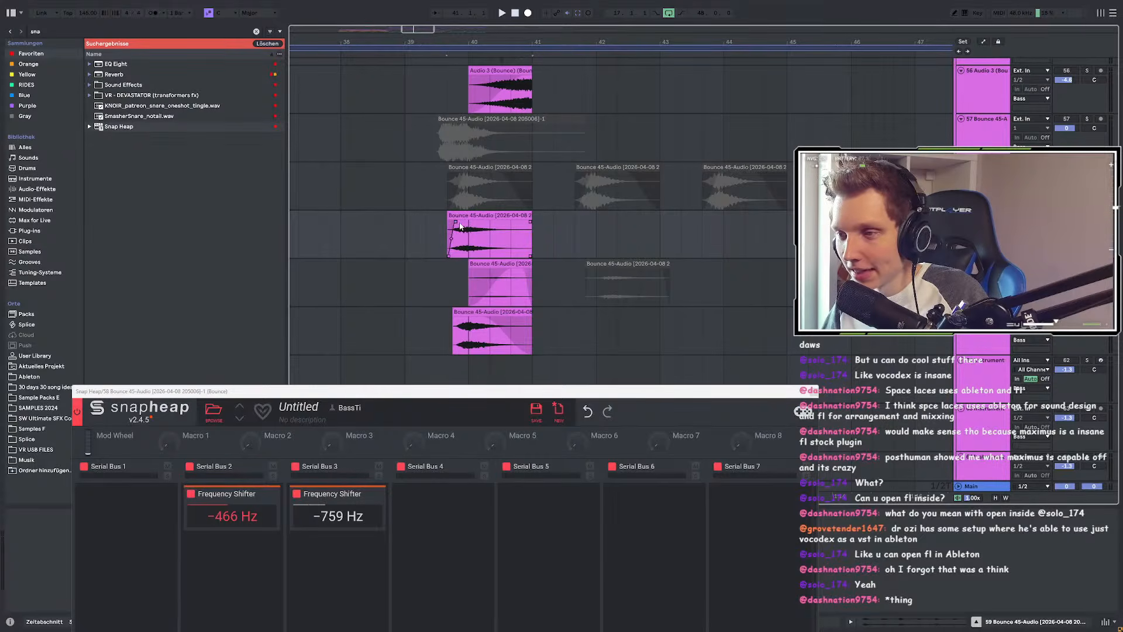
scroll(459, 226, up, 4)
drag(409, 225, 388, 225)
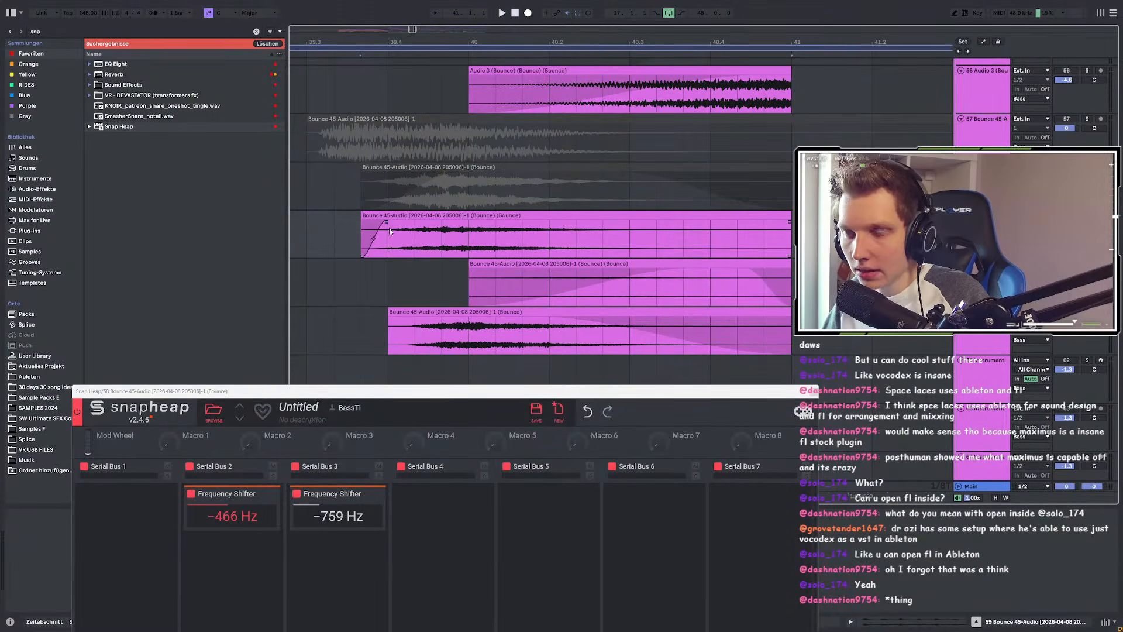
drag(790, 227, 738, 224)
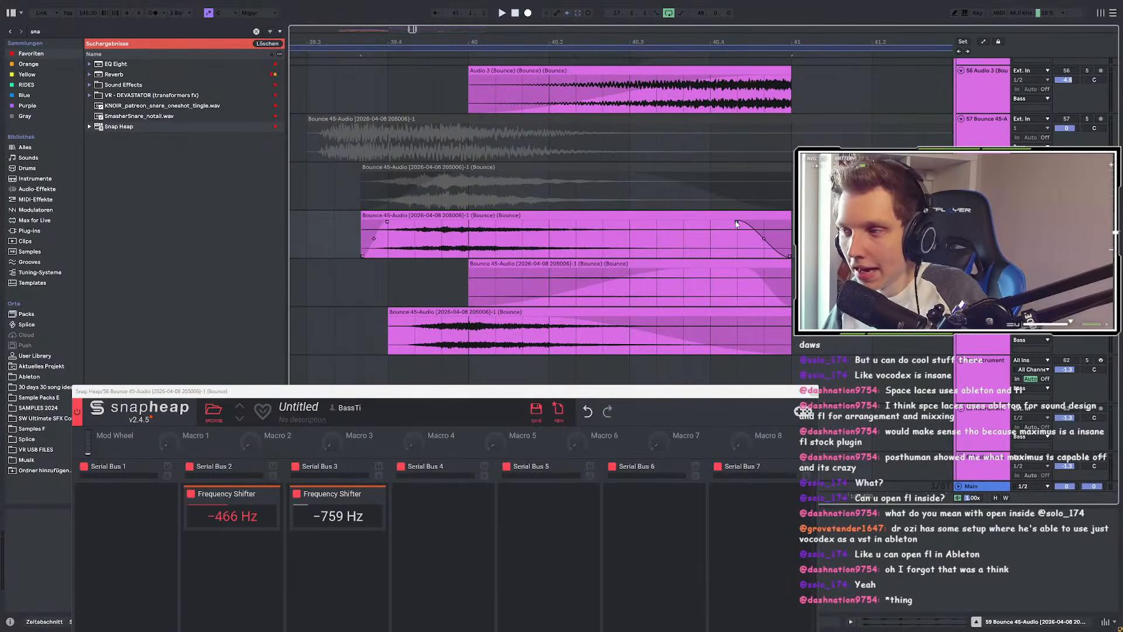
scroll(648, 227, down, 4)
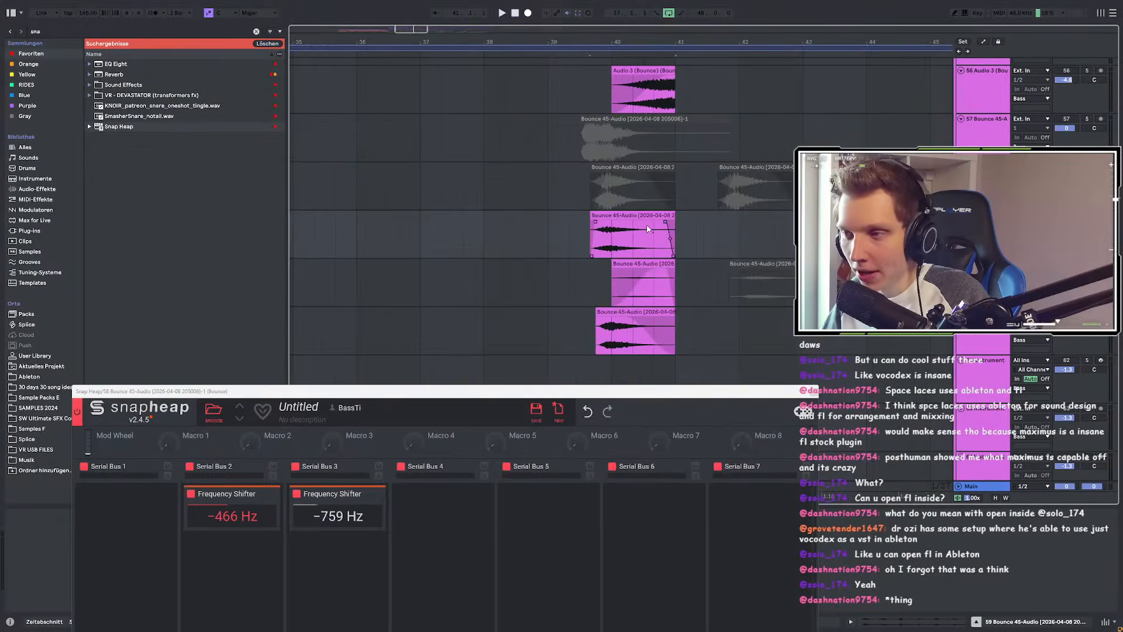
scroll(643, 227, up, 2)
scroll(489, 223, down, 2)
scroll(566, 223, up, 3)
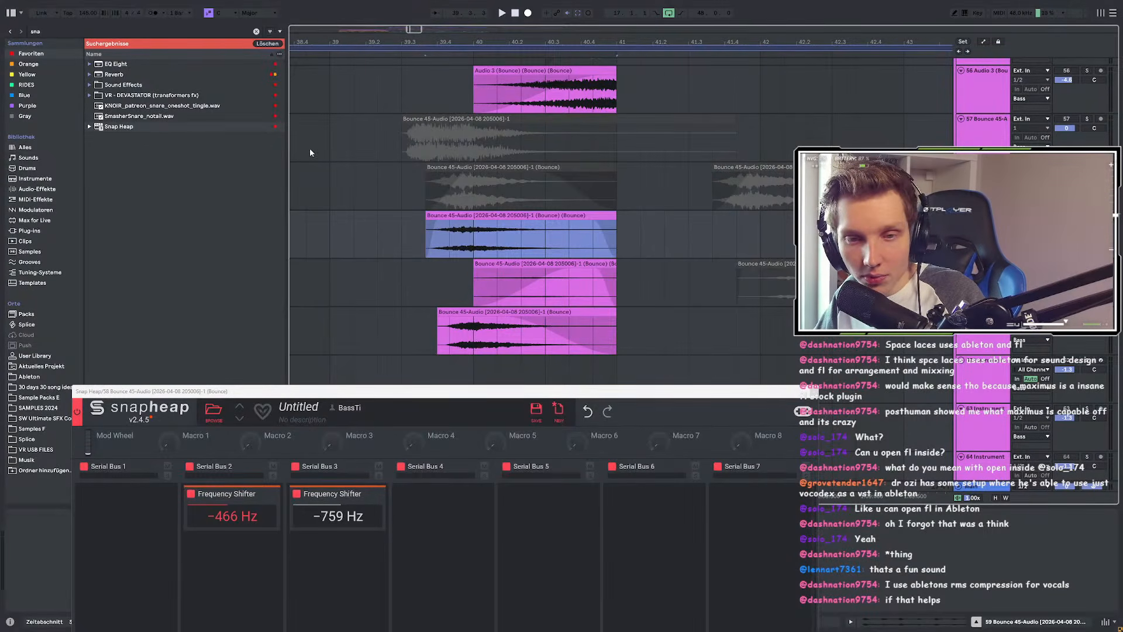
scroll(310, 150, down, 2)
scroll(311, 153, up, 2)
scroll(367, 166, down, 4)
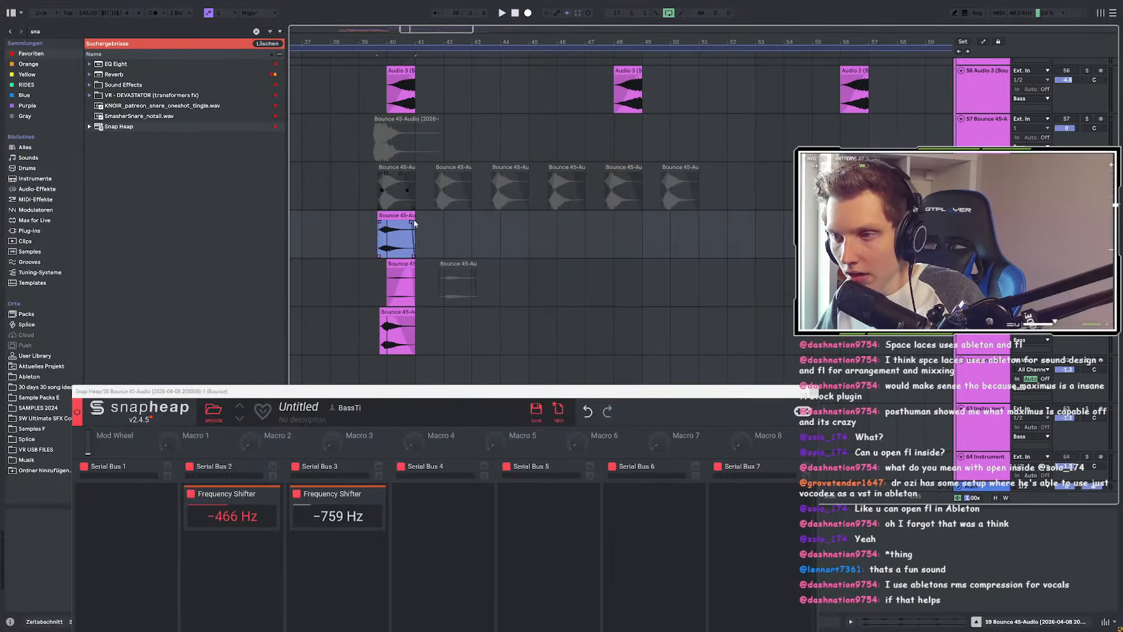
Step: Nudge the fourth track's Bounce 45 clip fade-in longer and replay it from the clip's left edge
scroll(388, 216, up, 5)
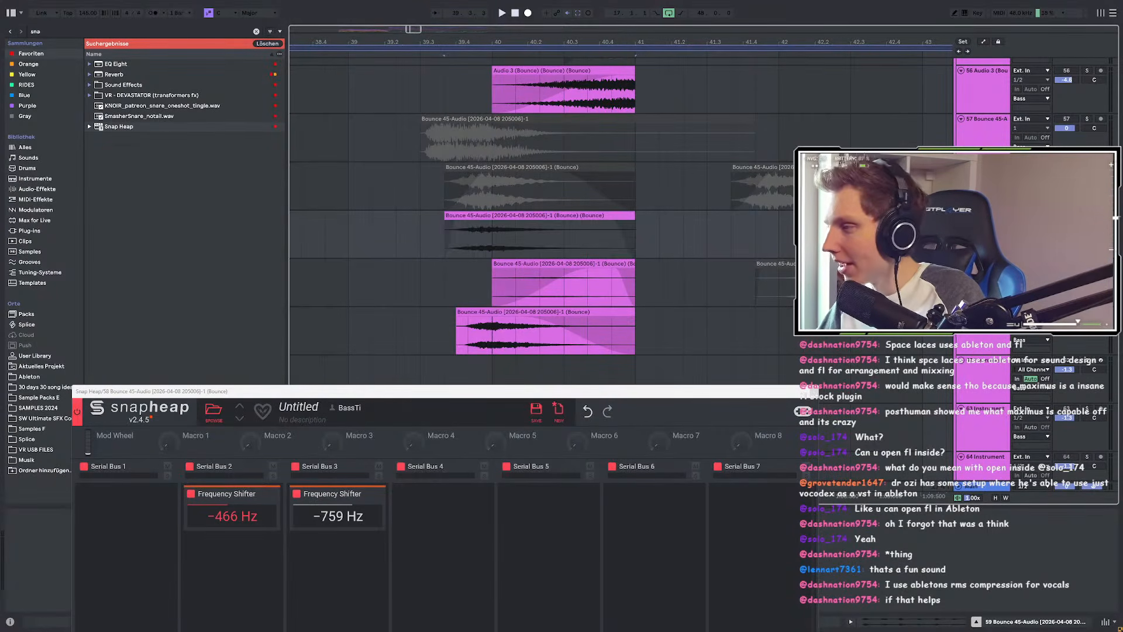
key(space)
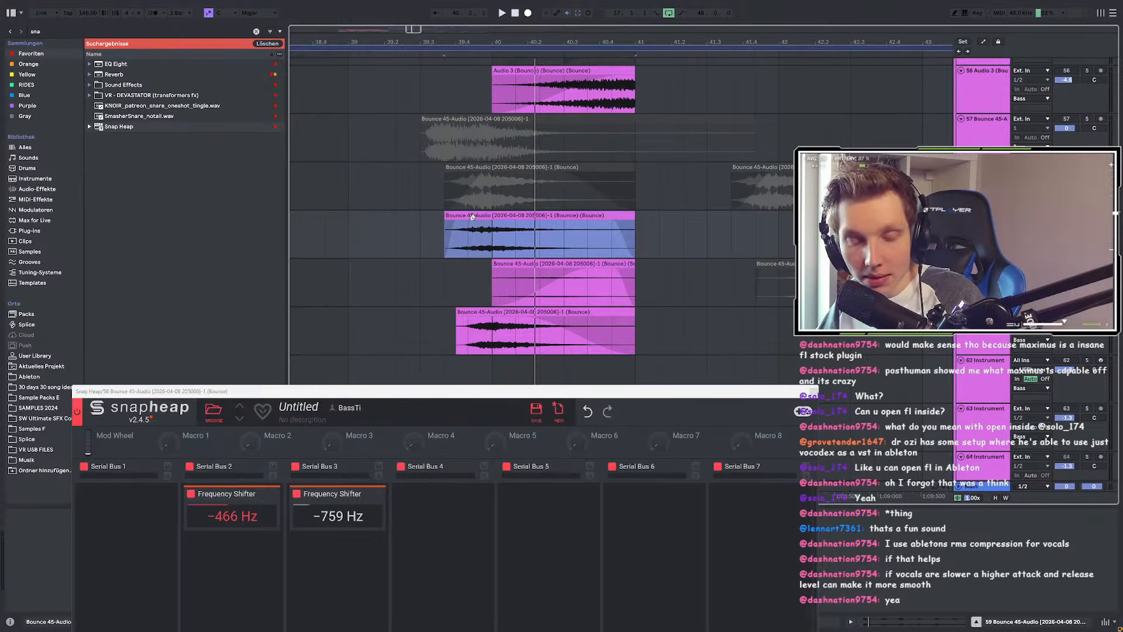
key(space)
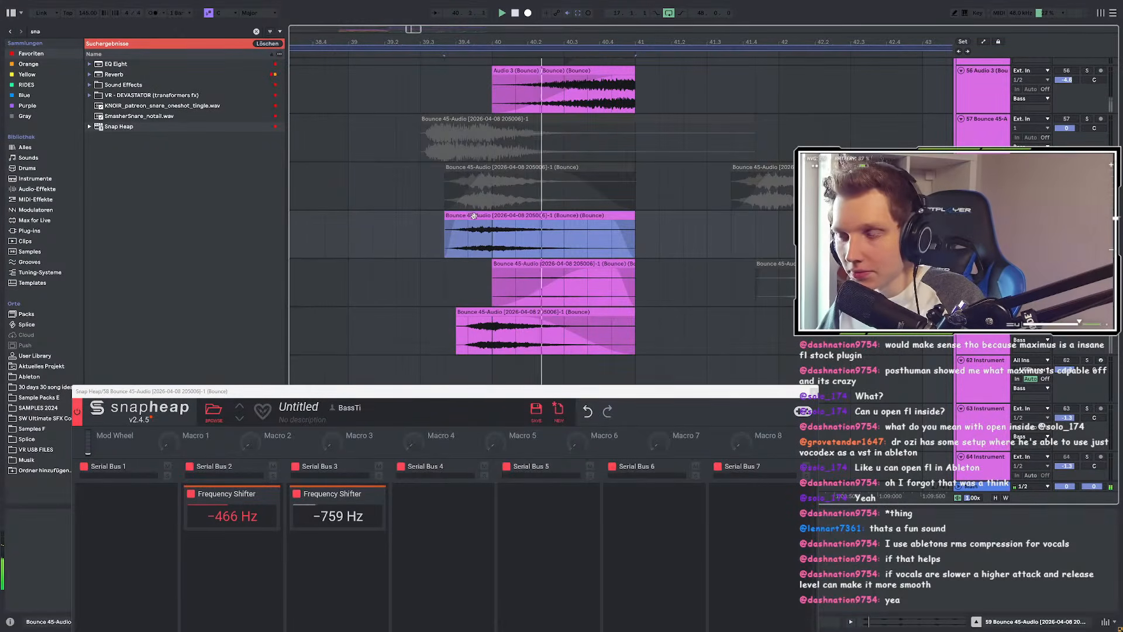
drag(456, 222, 457, 222)
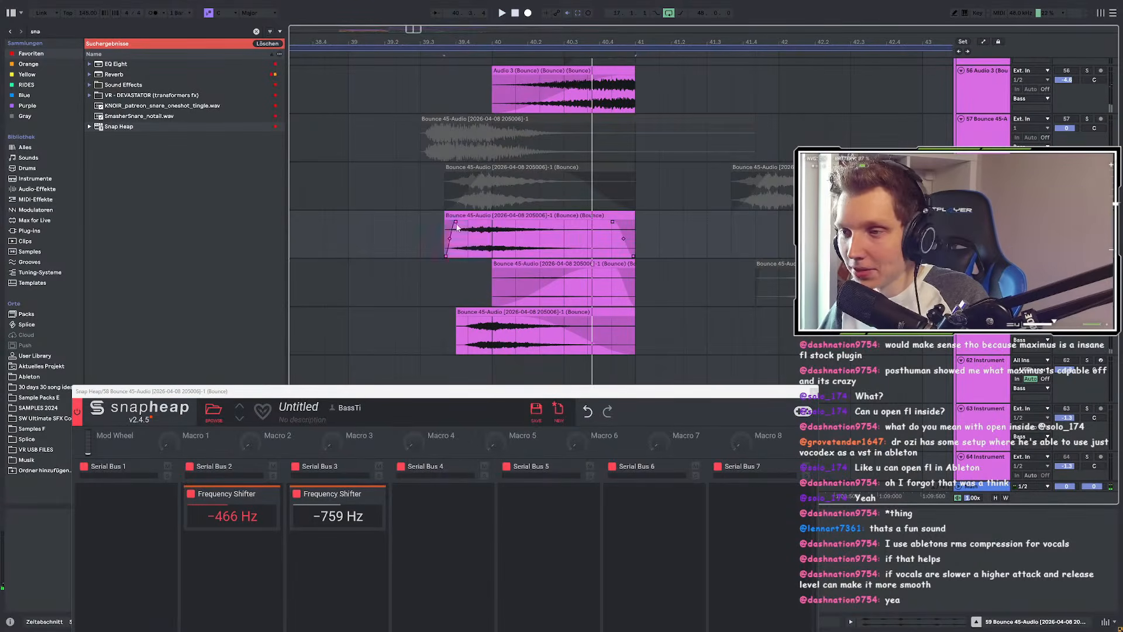
click(482, 215)
key(space)
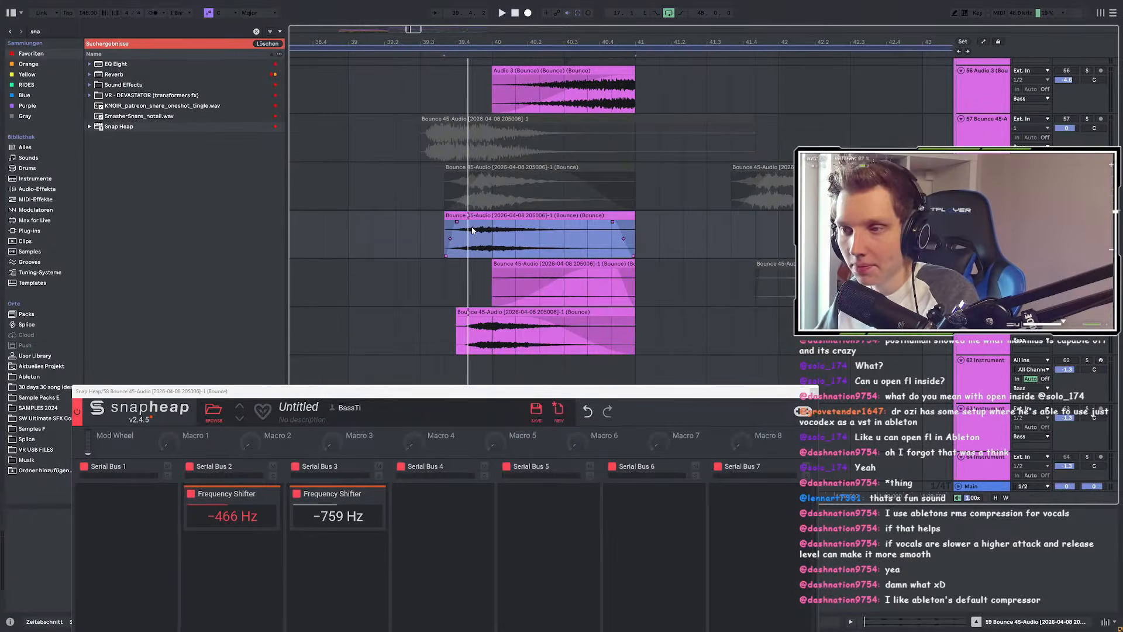
click(450, 228)
key(space)
key(space)
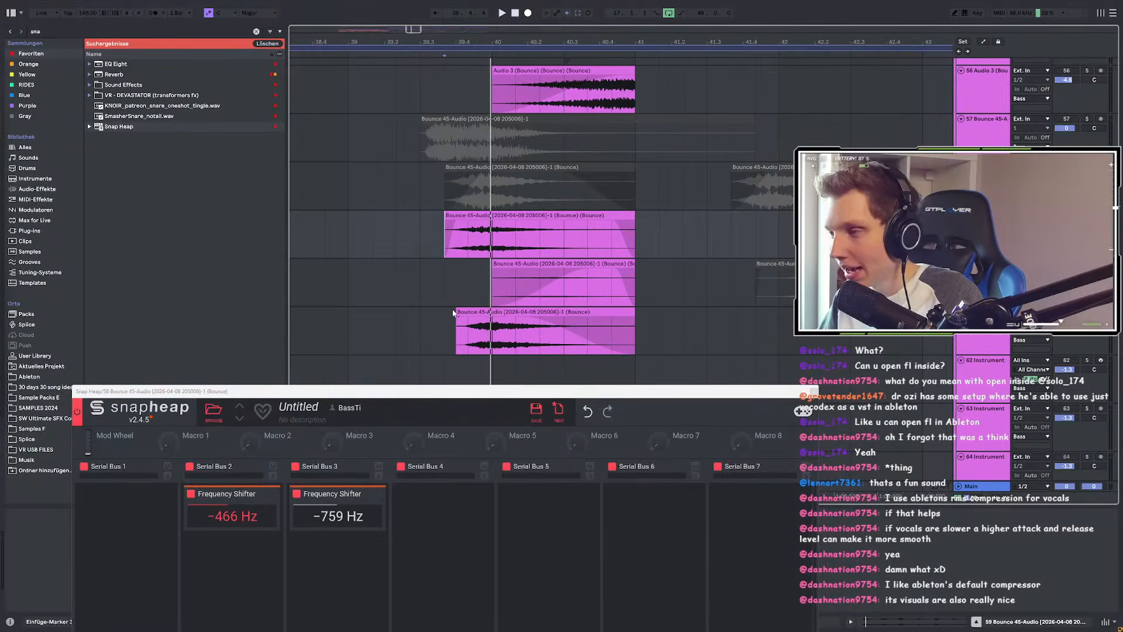
scroll(451, 309, down, 3)
Step: Set the playback start near the Bounce 45-Audio clip and play it back
click(812, 391)
scroll(605, 377, up, 3)
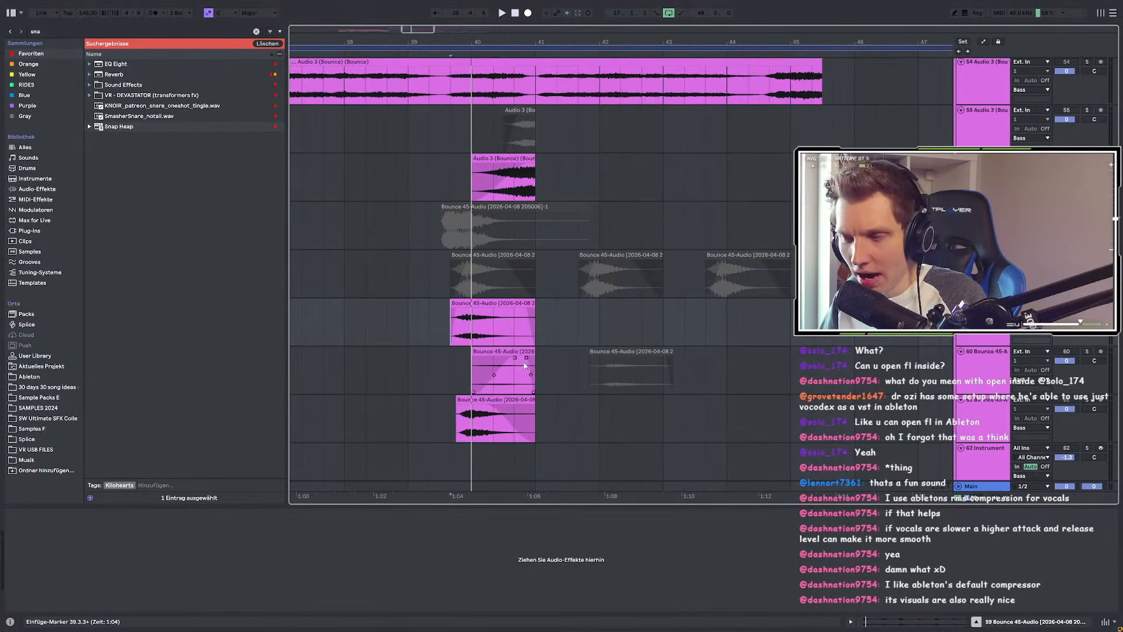
click(450, 323)
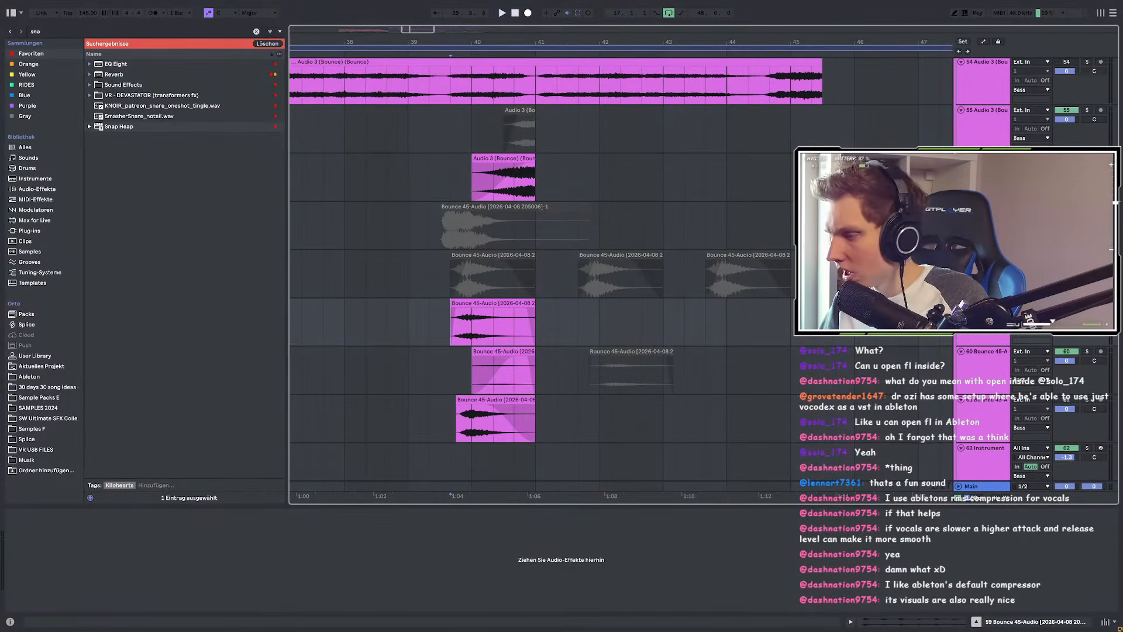
click(386, 322)
key(space)
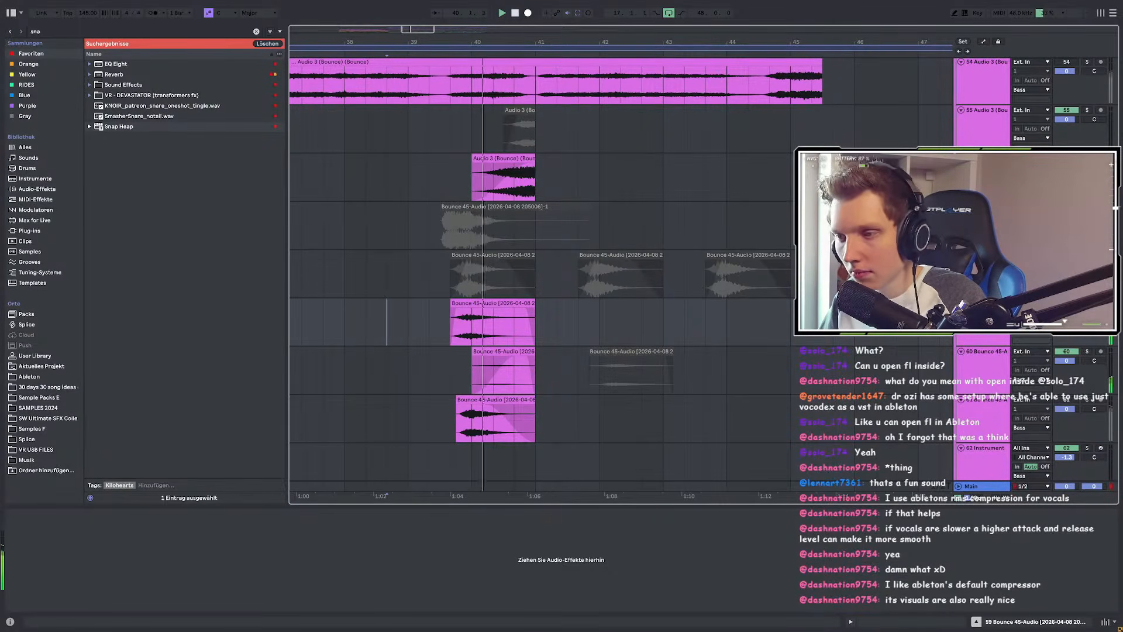
Step: Lengthen the Bounce 45-Audio clip's fade-in slightly and select from 39.1.3 to the clip end
click(504, 331)
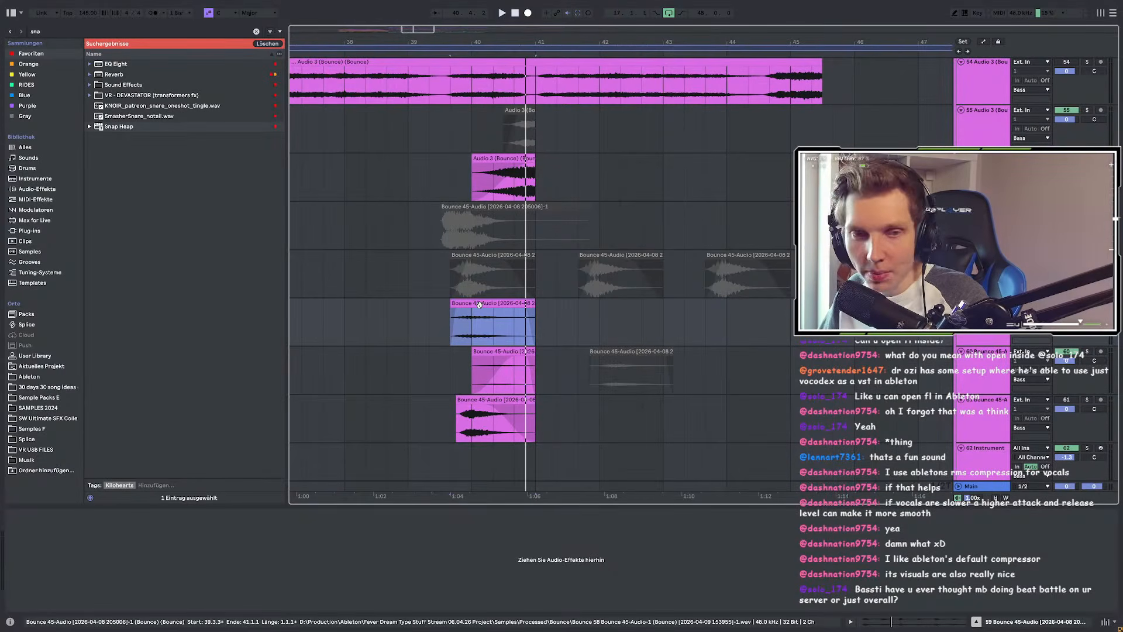
scroll(479, 304, up, 5)
scroll(387, 321, up, 3)
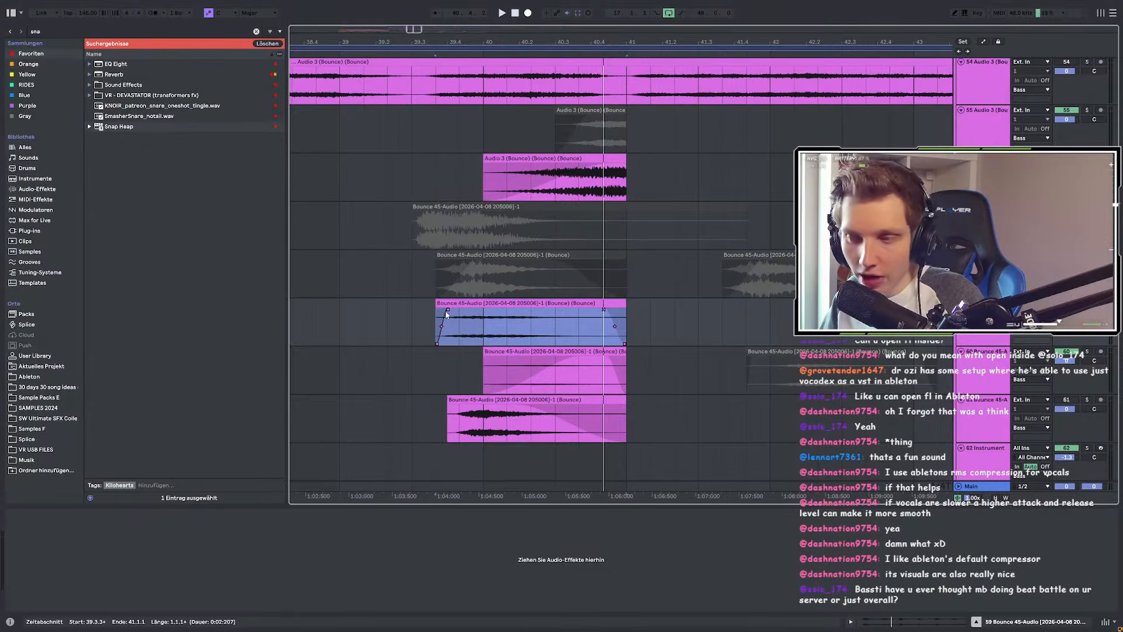
drag(445, 310, 451, 310)
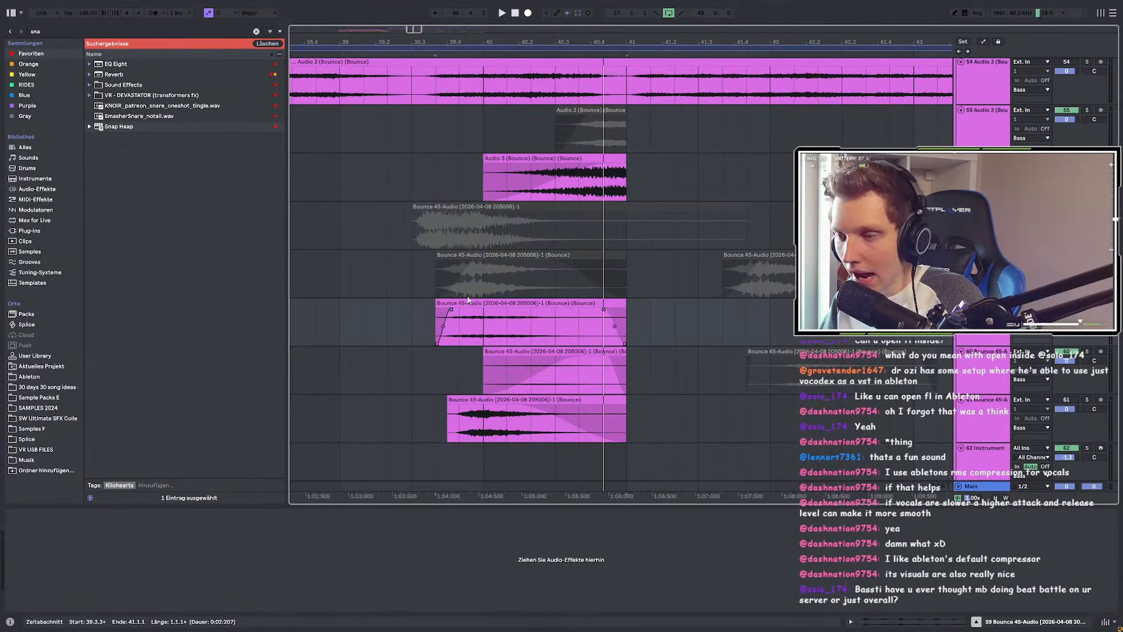
click(364, 311)
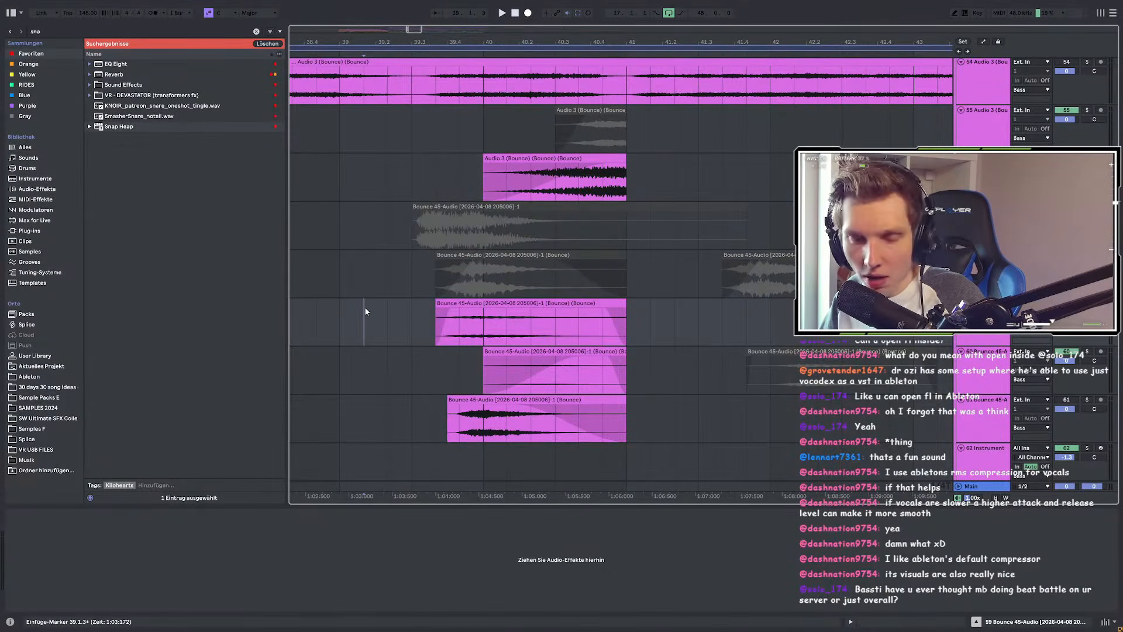
drag(365, 310, 626, 310)
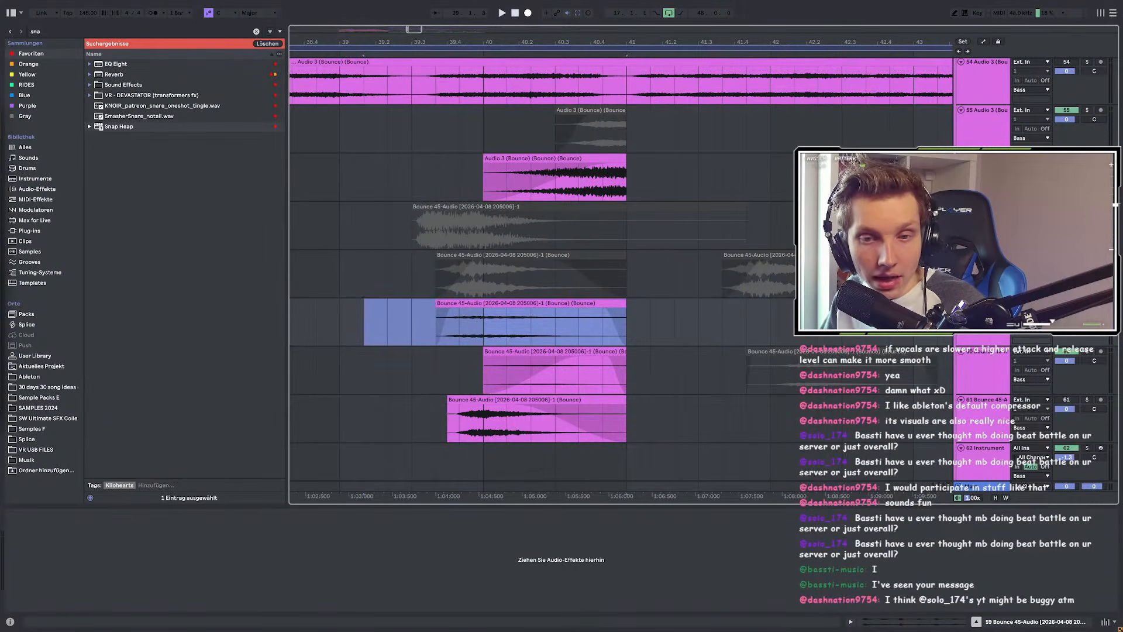
Step: Try time selections from bar 39 to 41.1.1, then narrow the browser to widen the arrangement
drag(346, 321, 623, 322)
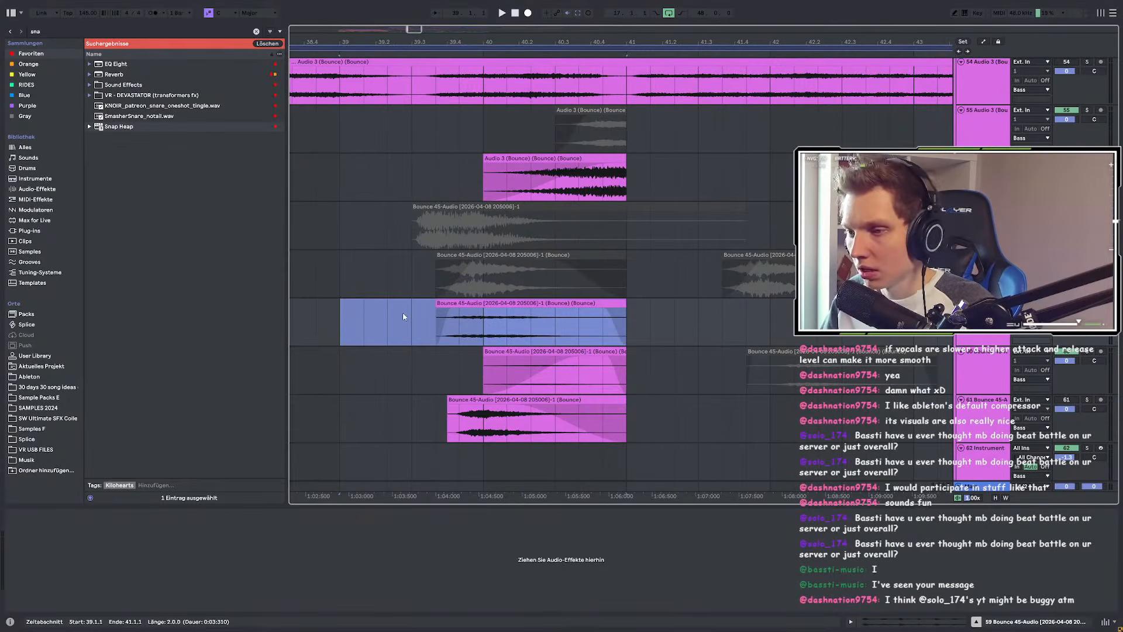
drag(345, 307, 623, 330)
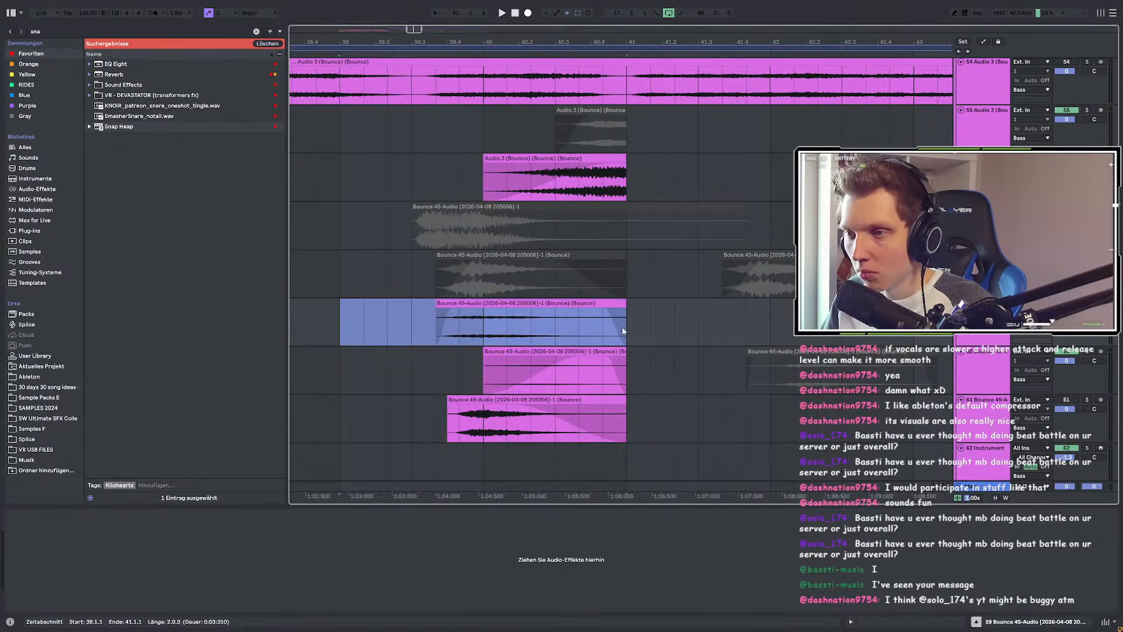
click(342, 310)
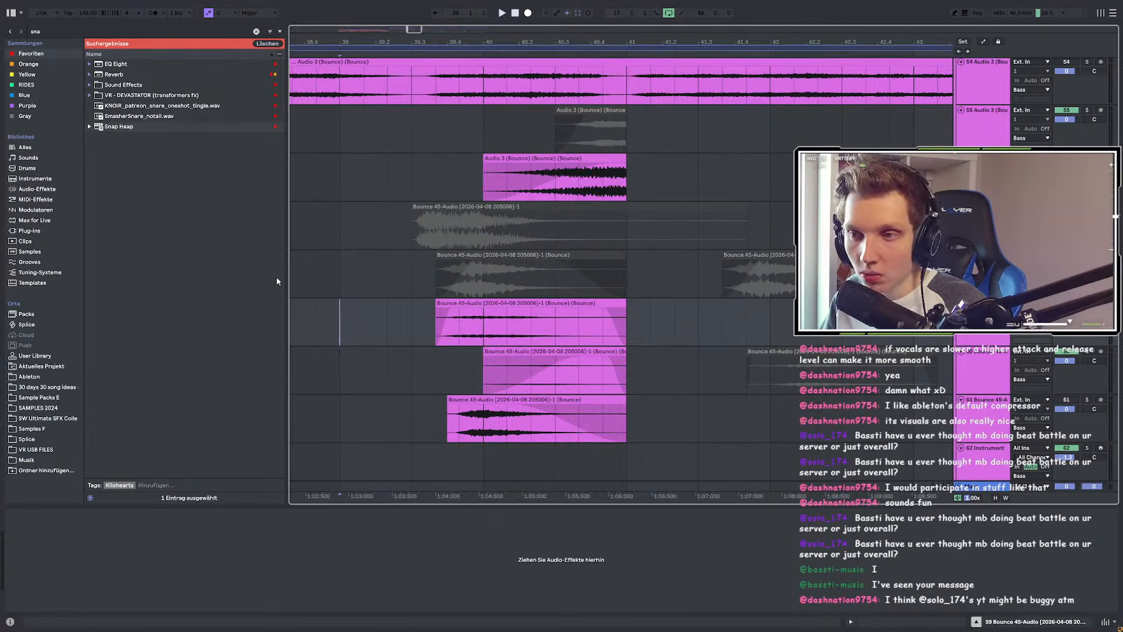
drag(285, 276, 203, 309)
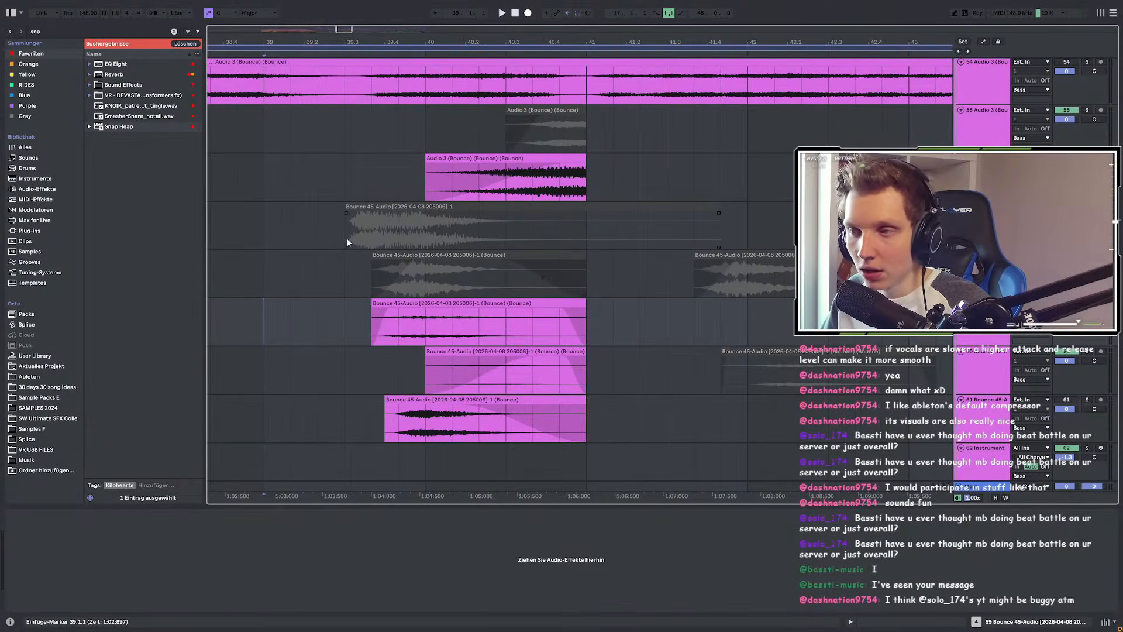
ctrl+scroll(359, 172, down, 3)
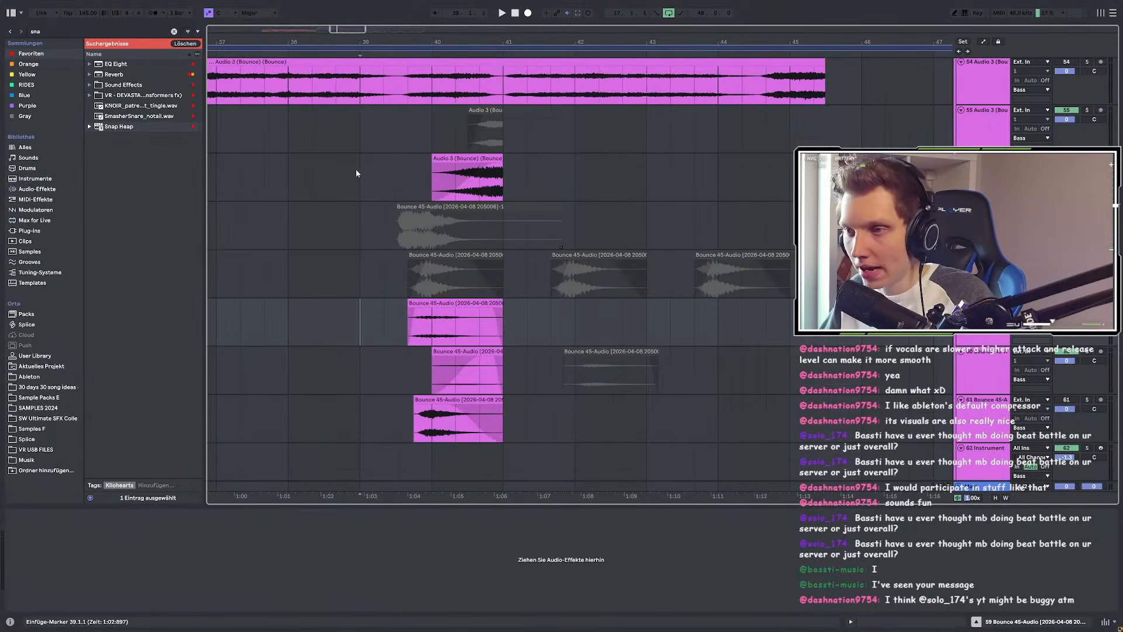
scroll(337, 157, up, 1)
scroll(357, 182, down, 12)
scroll(389, 241, up, 10)
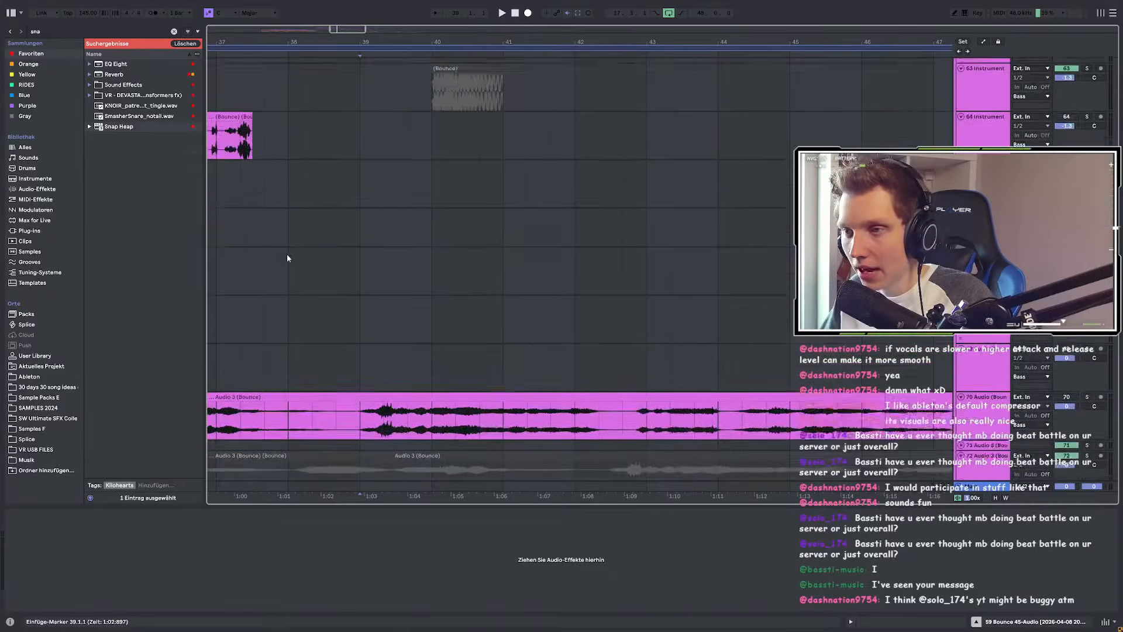
scroll(316, 293, up, 1)
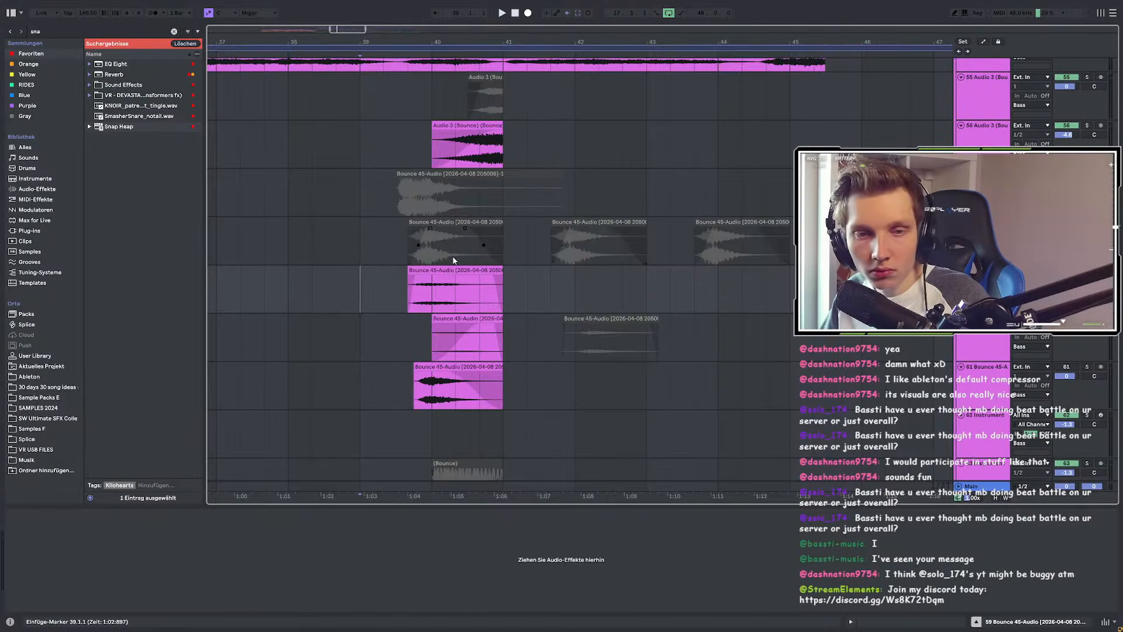
scroll(451, 255, up, 3)
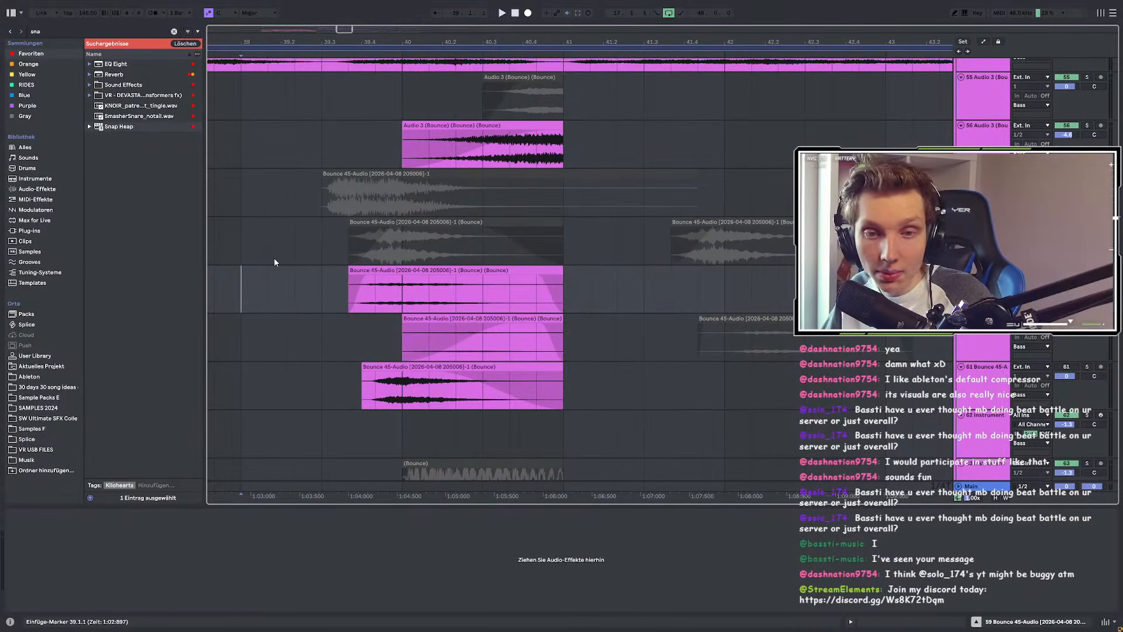
Step: Select 39.3.3 to about 41.1.3 and play the Bounce clip from 39.3.3
mouse_move(238, 281)
mouse_down()
mouse_move(551, 287)
mouse_move(536, 286)
mouse_up()
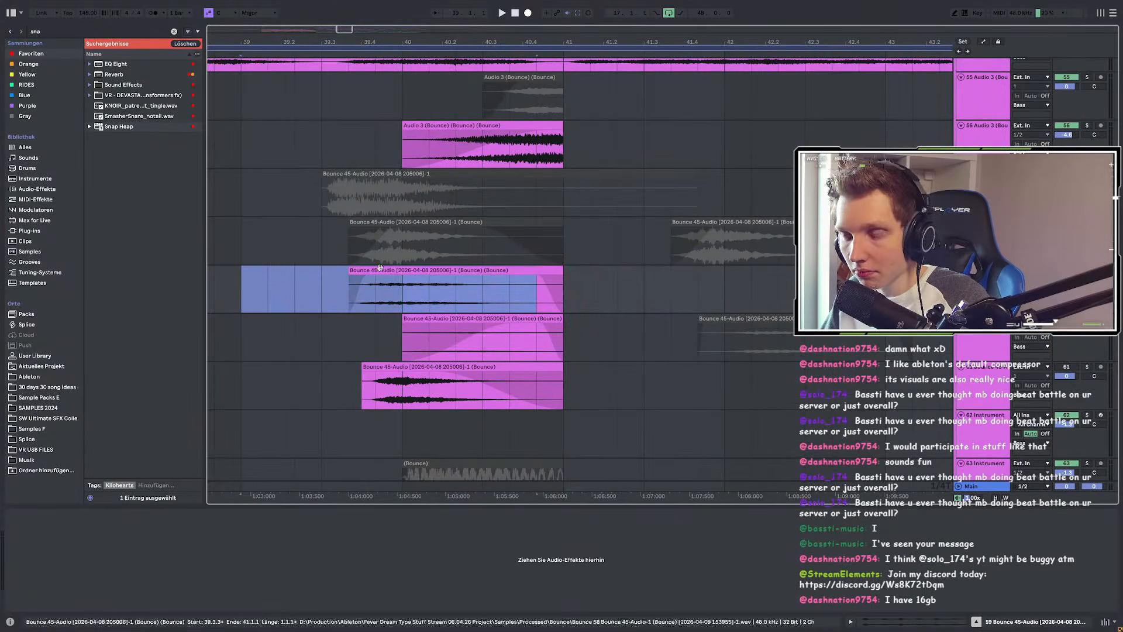
scroll(374, 263, down, 2)
click(349, 234)
scroll(351, 246, up, 4)
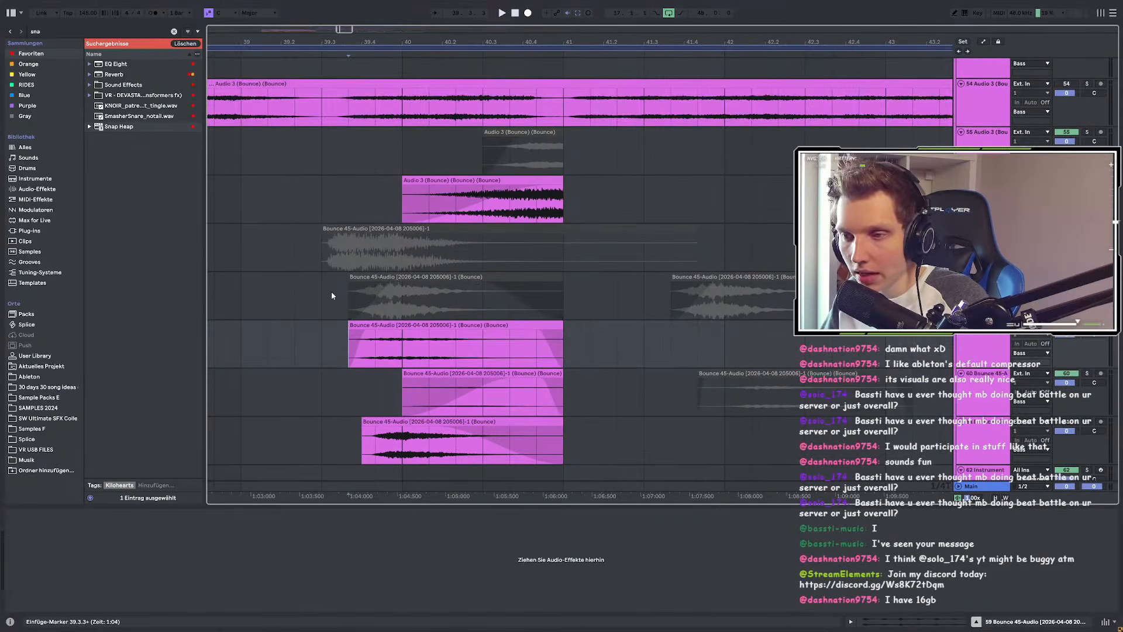
drag(343, 343, 590, 368)
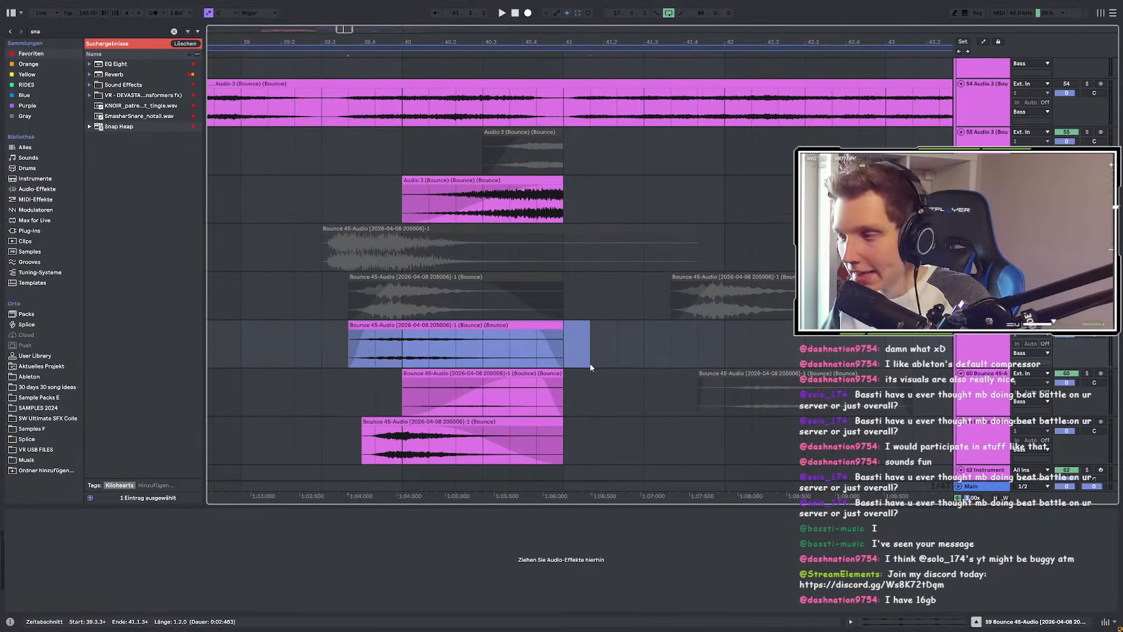
click(342, 341)
key(space)
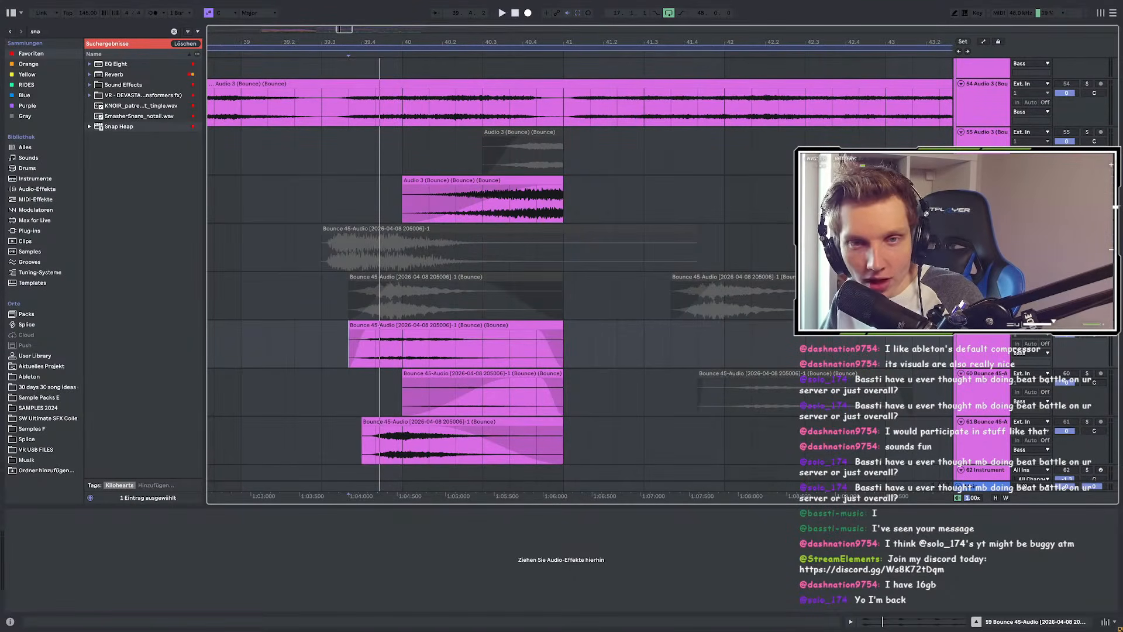
Step: Bring the YouTube live chat popout forward, scroll to the newest messages, and place it over Ableton
key(alt+Tab)
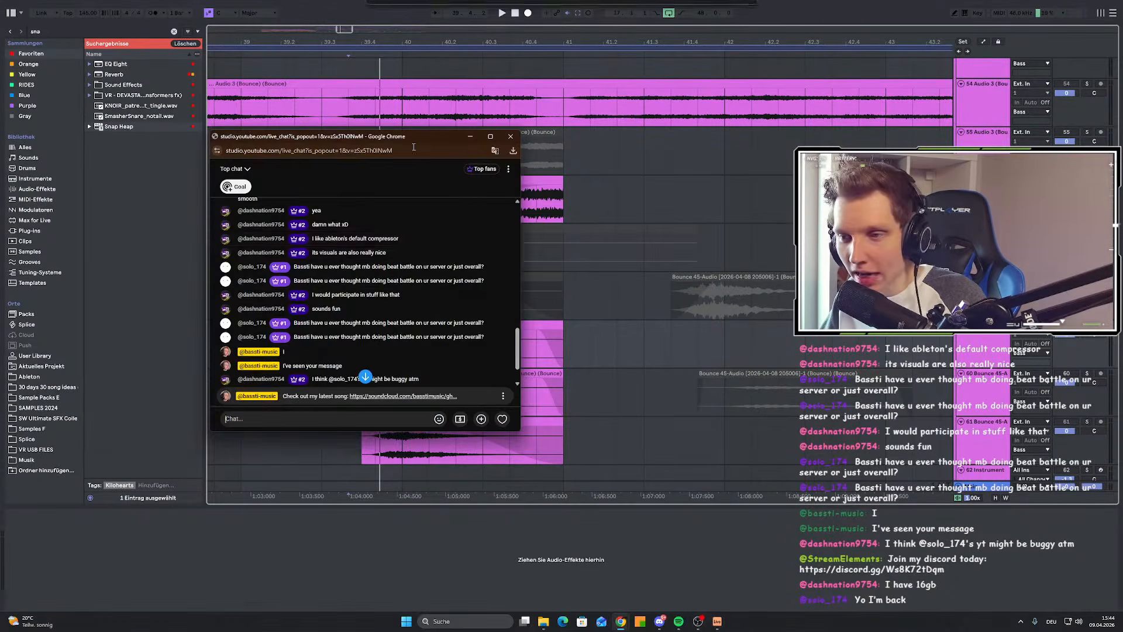
scroll(393, 297, down, 2)
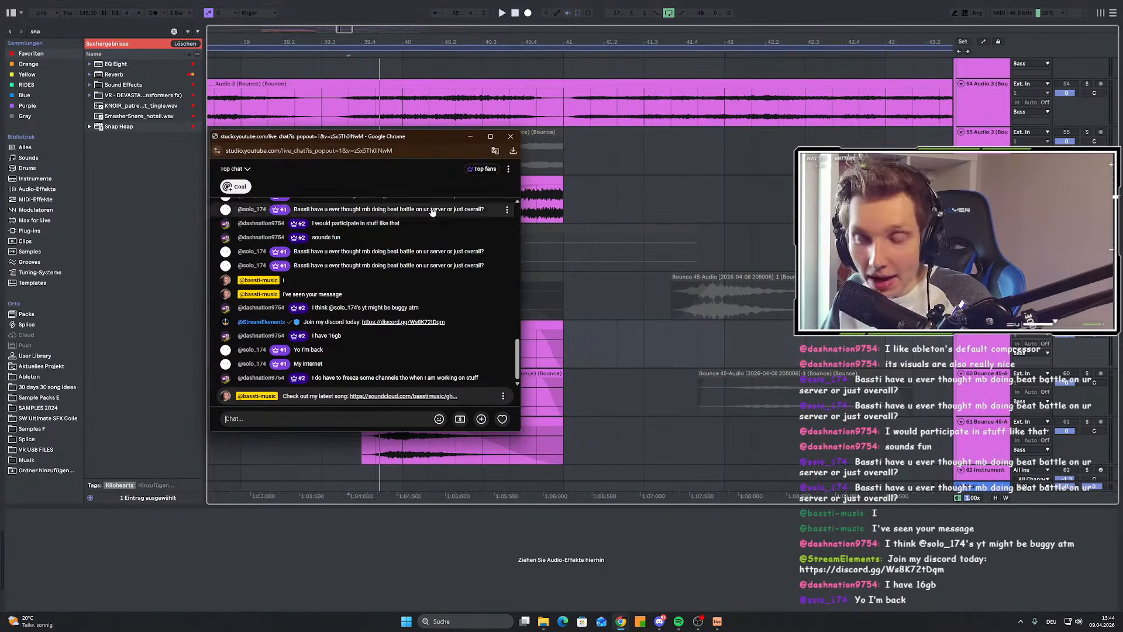
drag(426, 132, 397, 166)
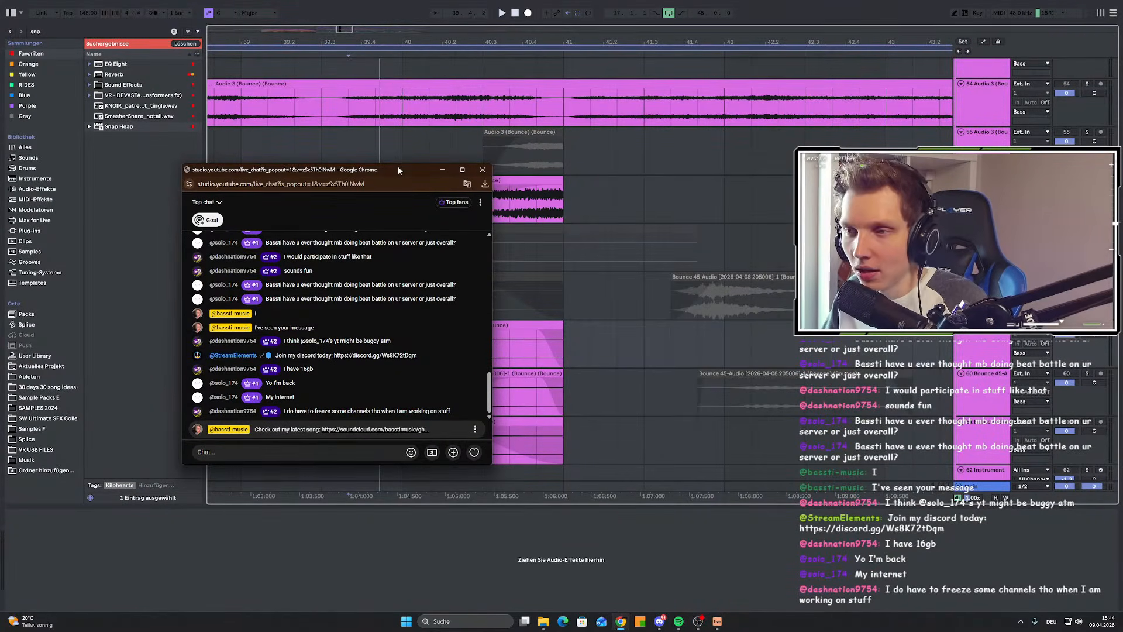
drag(397, 166, 0, 161)
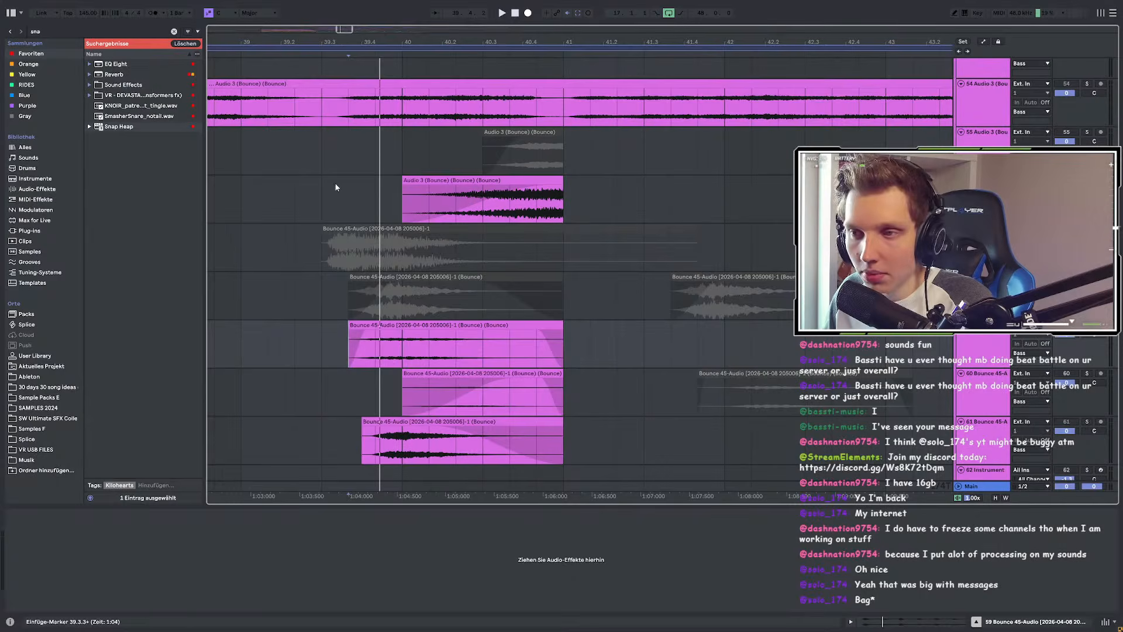
Step: Search the browser for 'eq', load EQ Eight onto the Bounce 45-Audio track, and play from the insert point
scroll(349, 170, down, 1)
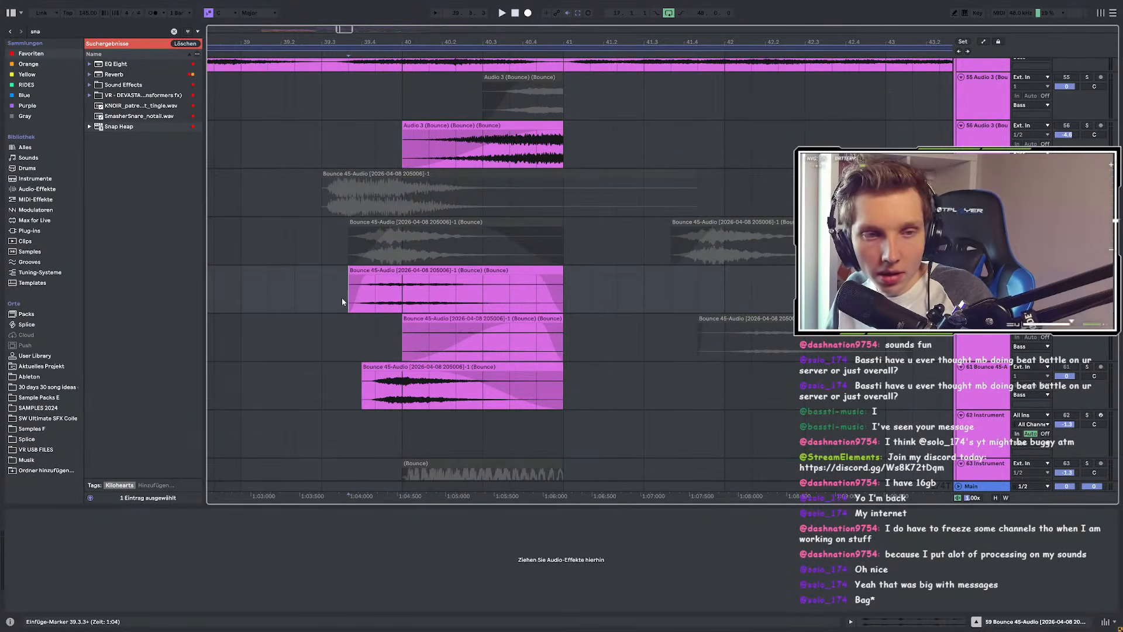
key(space)
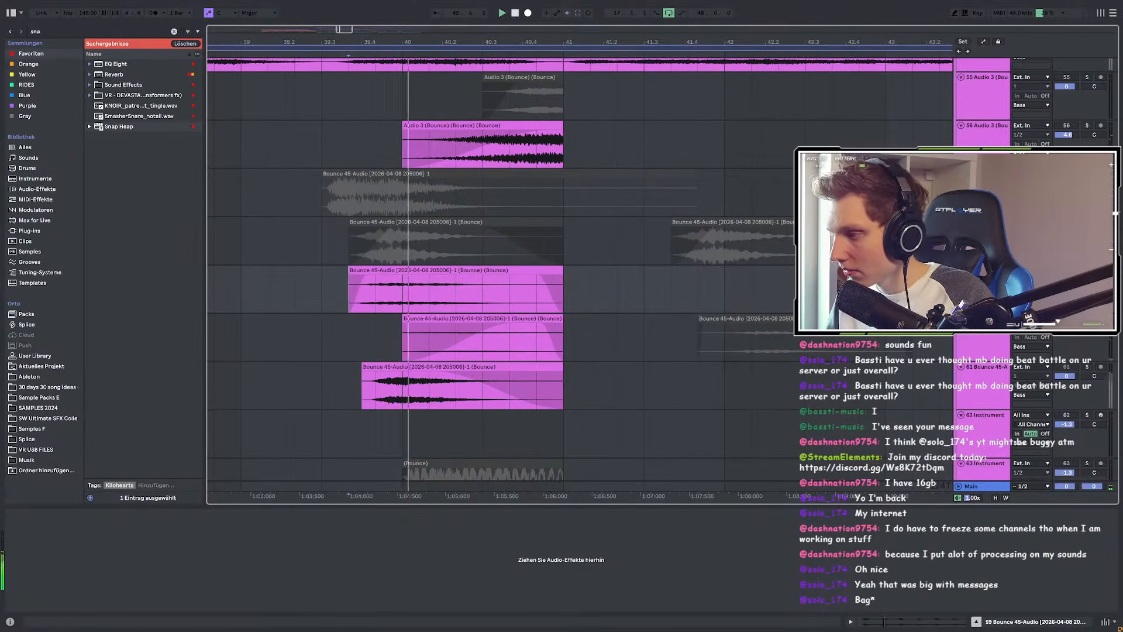
click(50, 31)
text(eq)
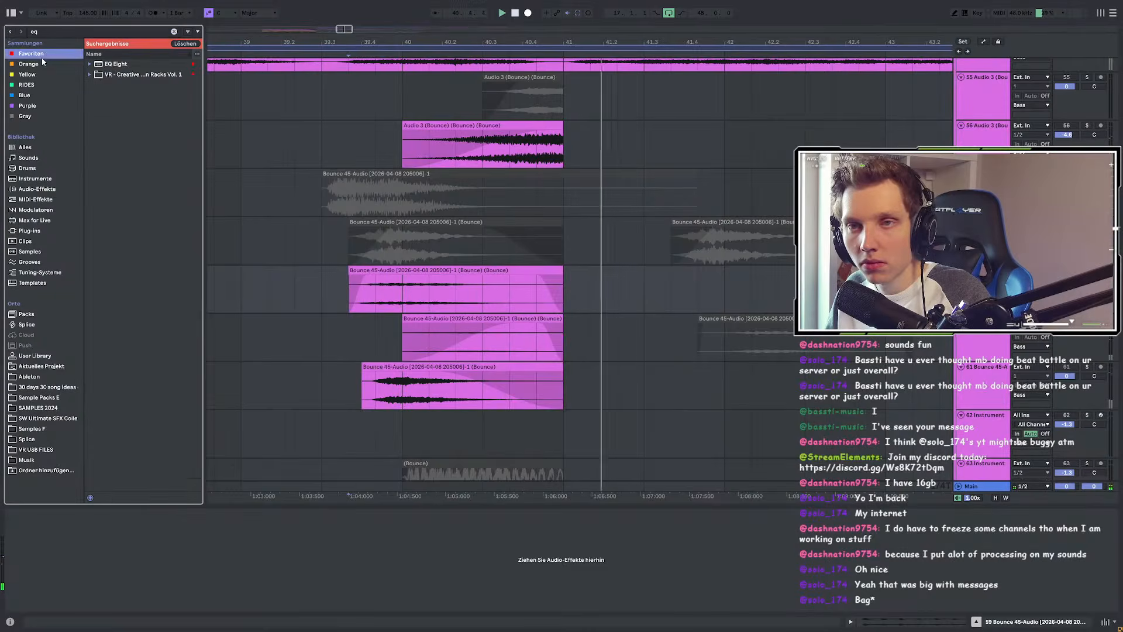
key(Down)
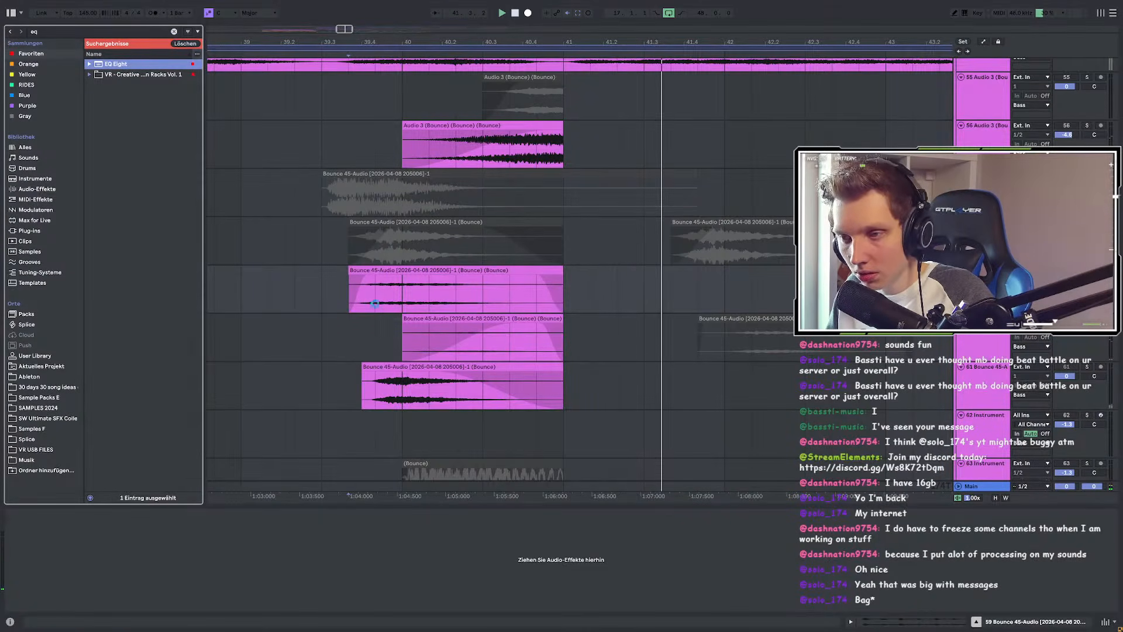
key(Return)
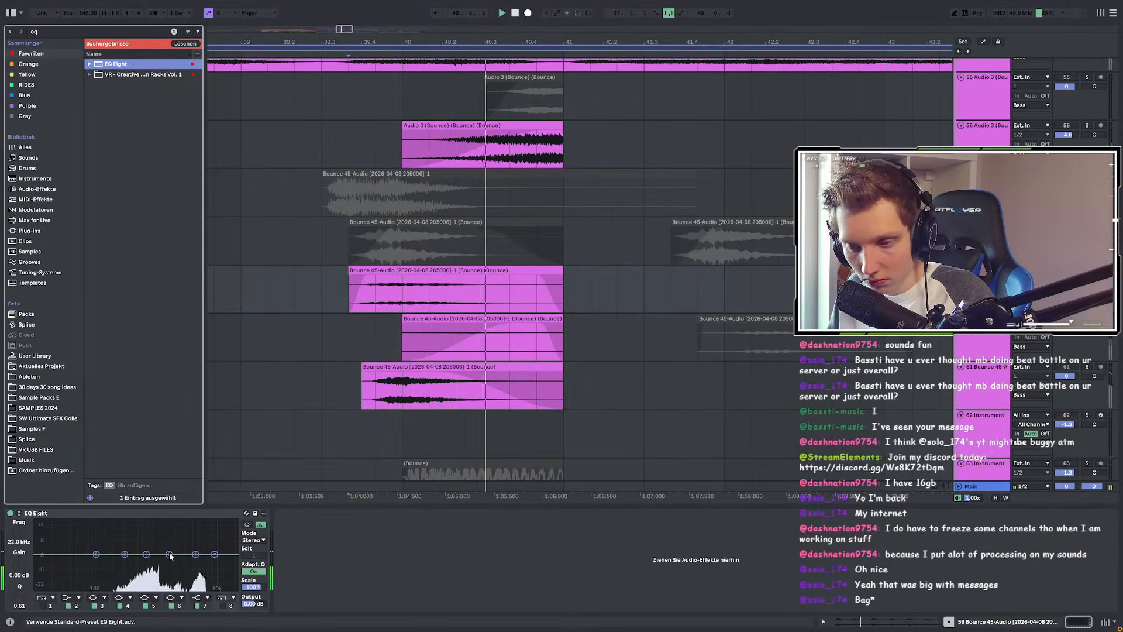
key(space)
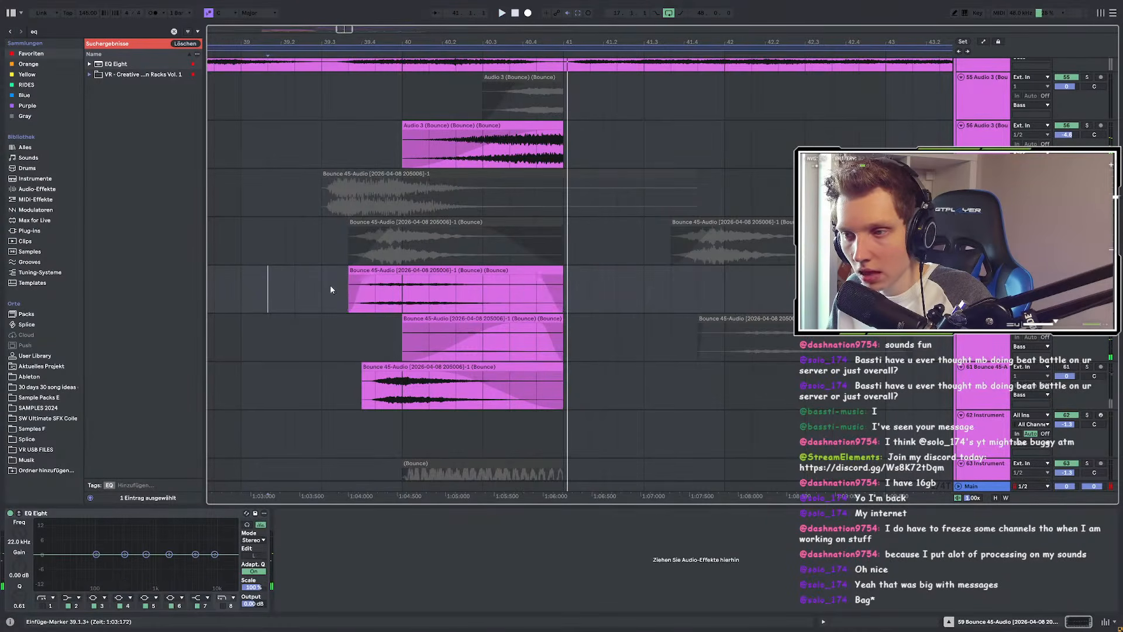
scroll(366, 286, up, 3)
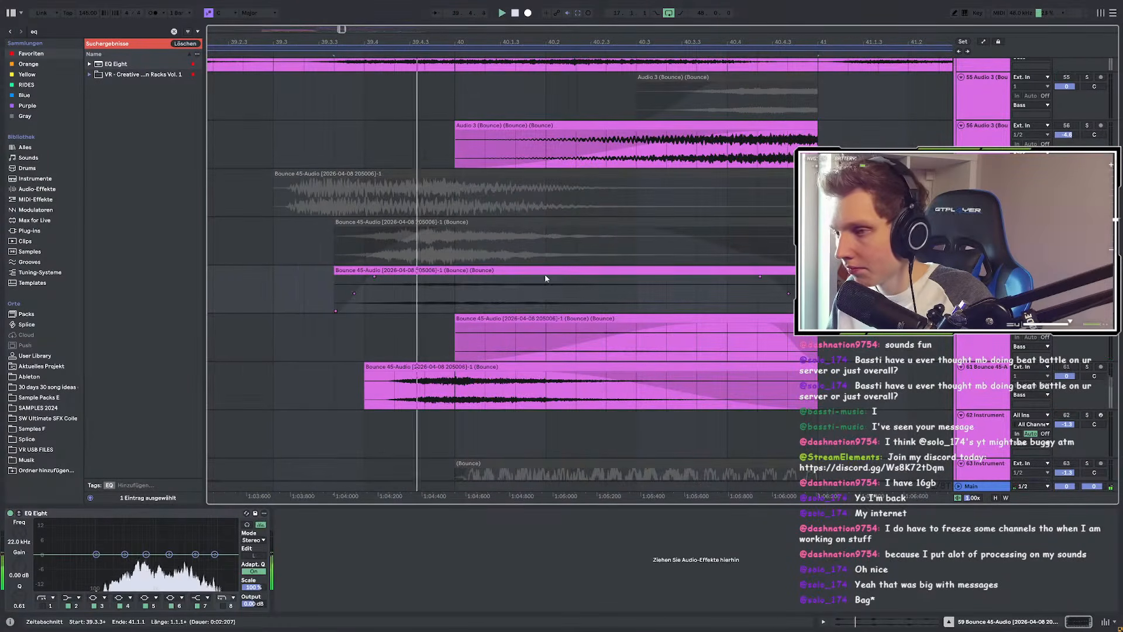
Step: Raise the Bounce clip's gain to about 11.7 dB, unsolo the track, and audition it
click(486, 277)
double_click(412, 292)
drag(75, 430, 74, 422)
key(space)
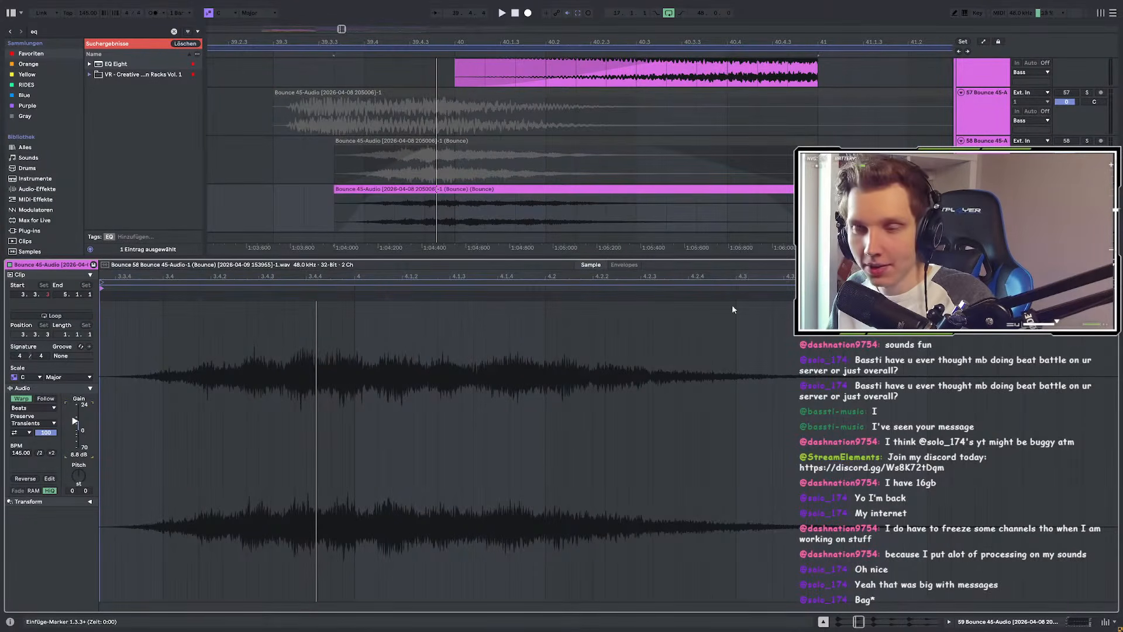
drag(75, 420, 75, 418)
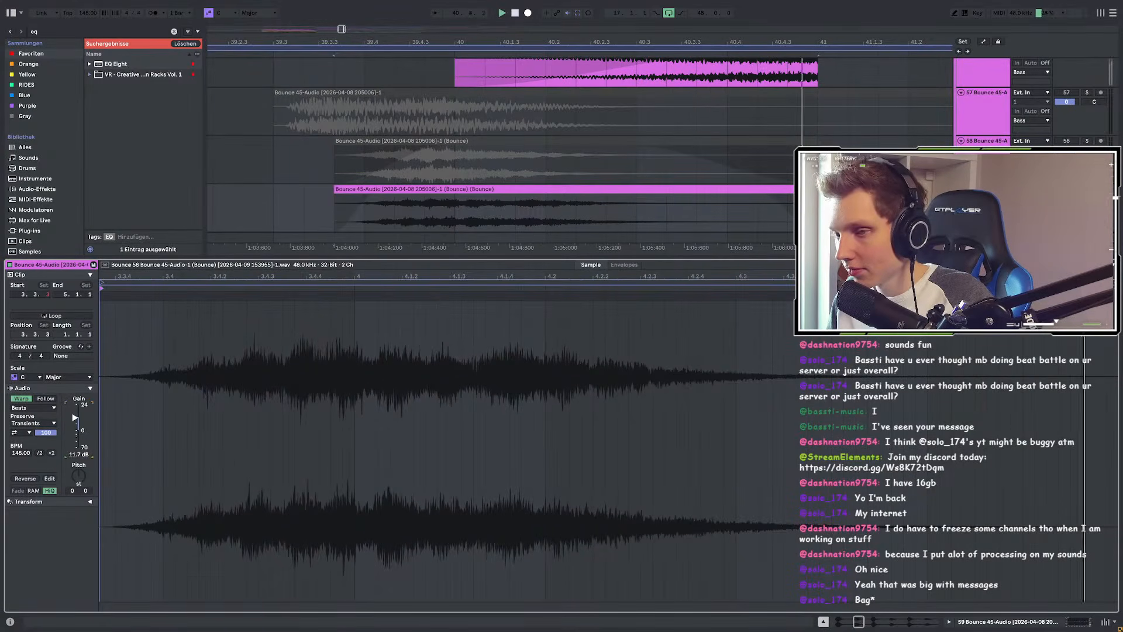
key(s)
key(space)
key(space)
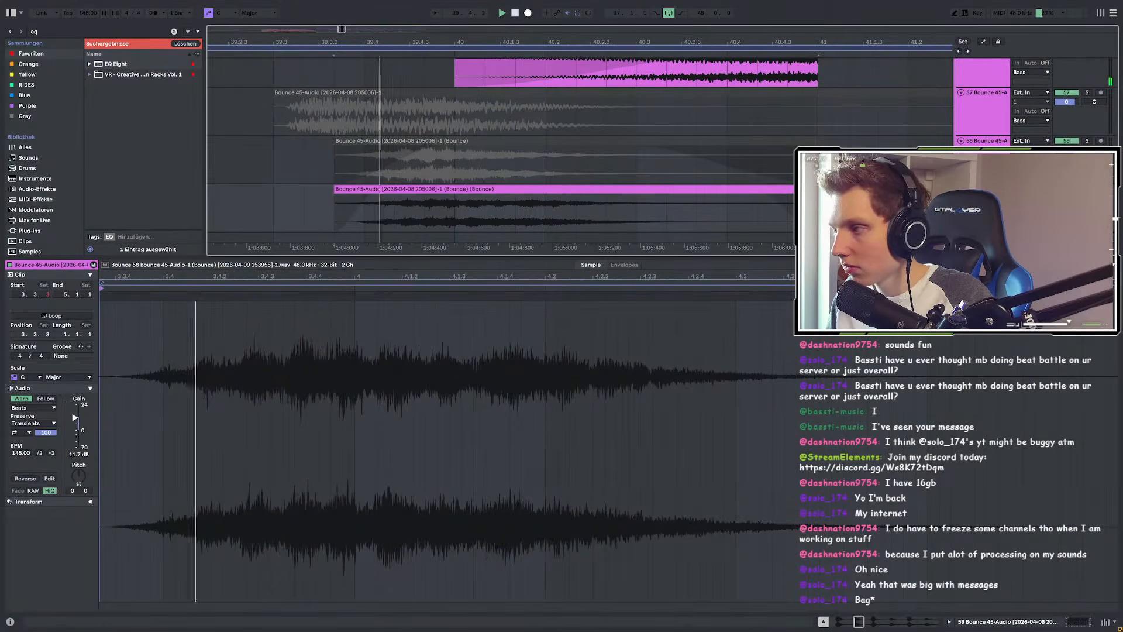
key(shift+Tab)
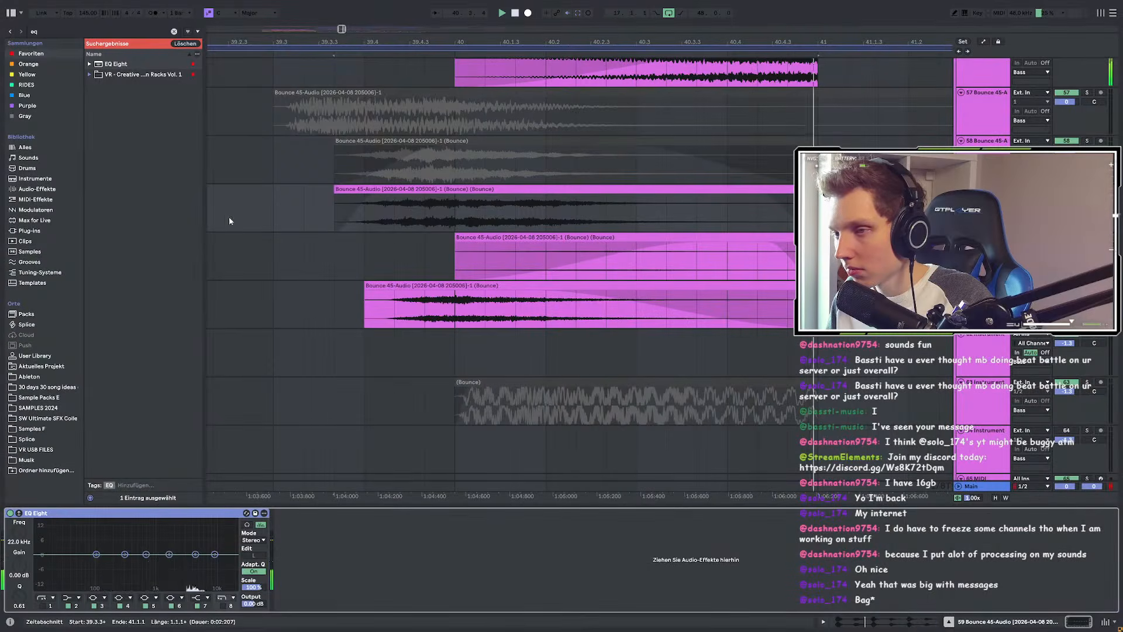
click(176, 219)
key(space)
key(space)
Step: Move the track 59 clip to 39.4.2 and trim it to one bar long
drag(440, 189, 500, 192)
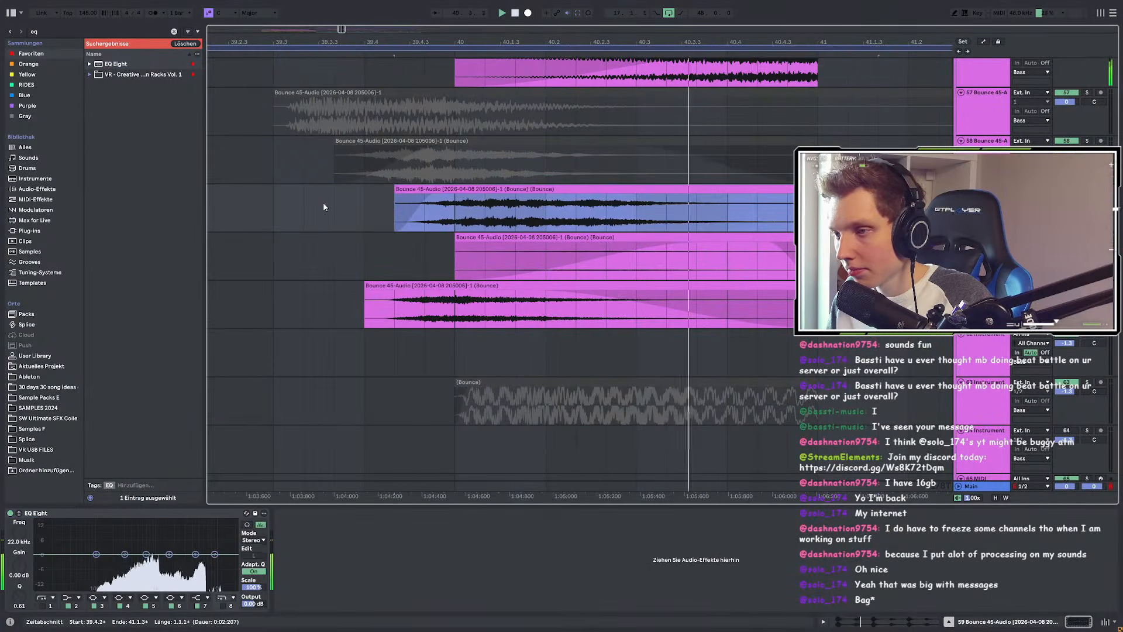
click(283, 205)
drag(792, 199, 445, 198)
click(281, 212)
key(space)
key(space)
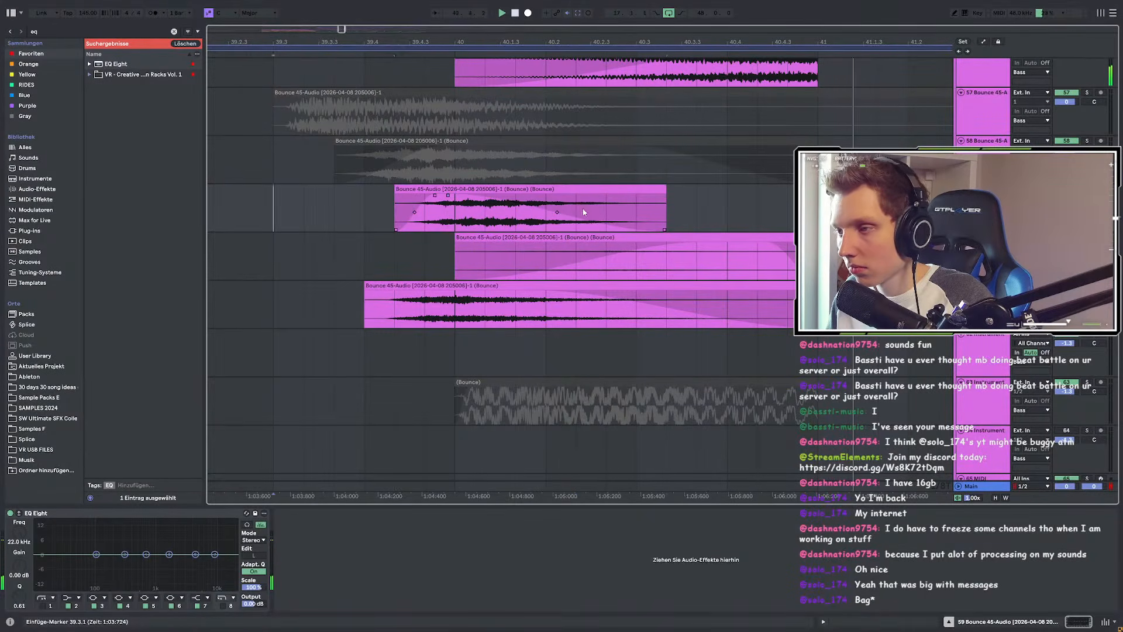
drag(664, 190, 758, 190)
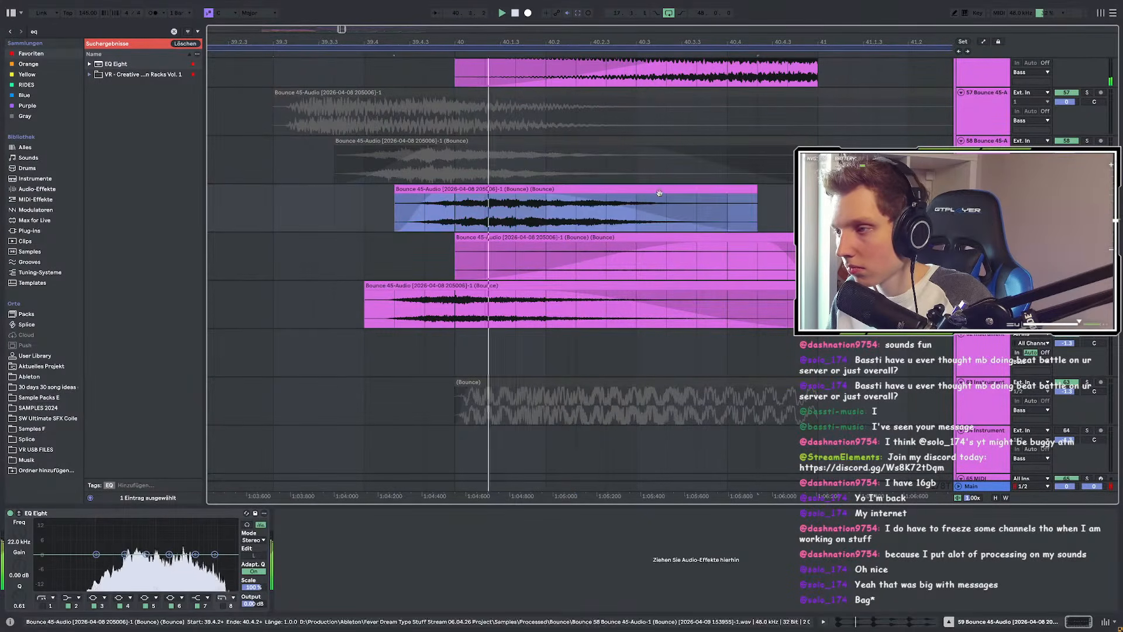
Step: Lower the clip gain to 6.8 dB and transpose the clip down in pitch
double_click(524, 189)
drag(75, 418, 75, 423)
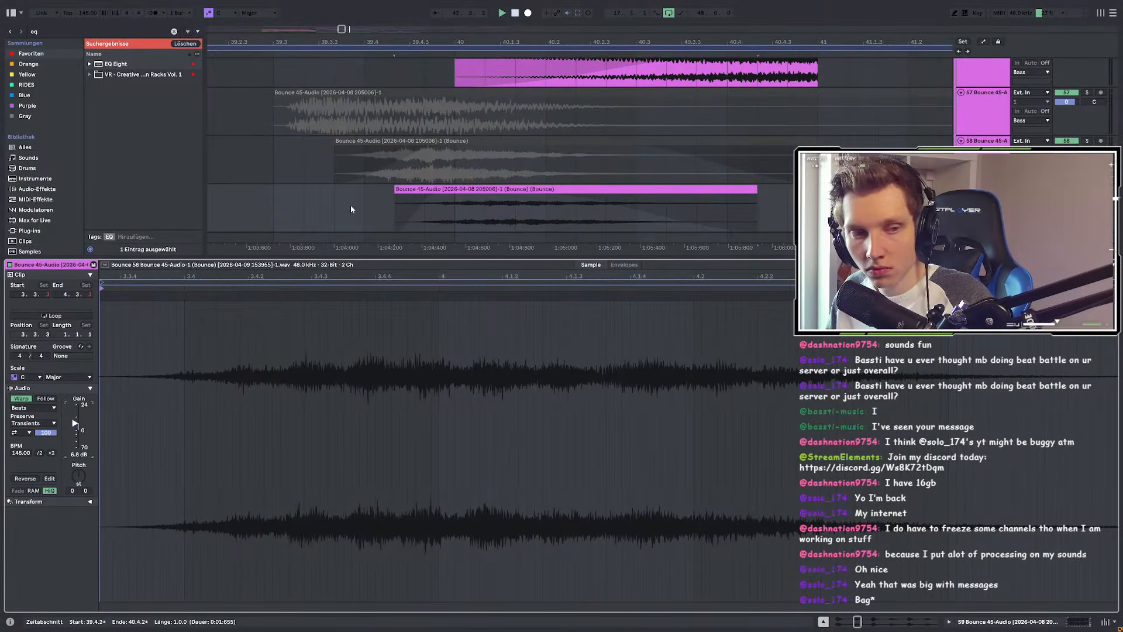
click(307, 205)
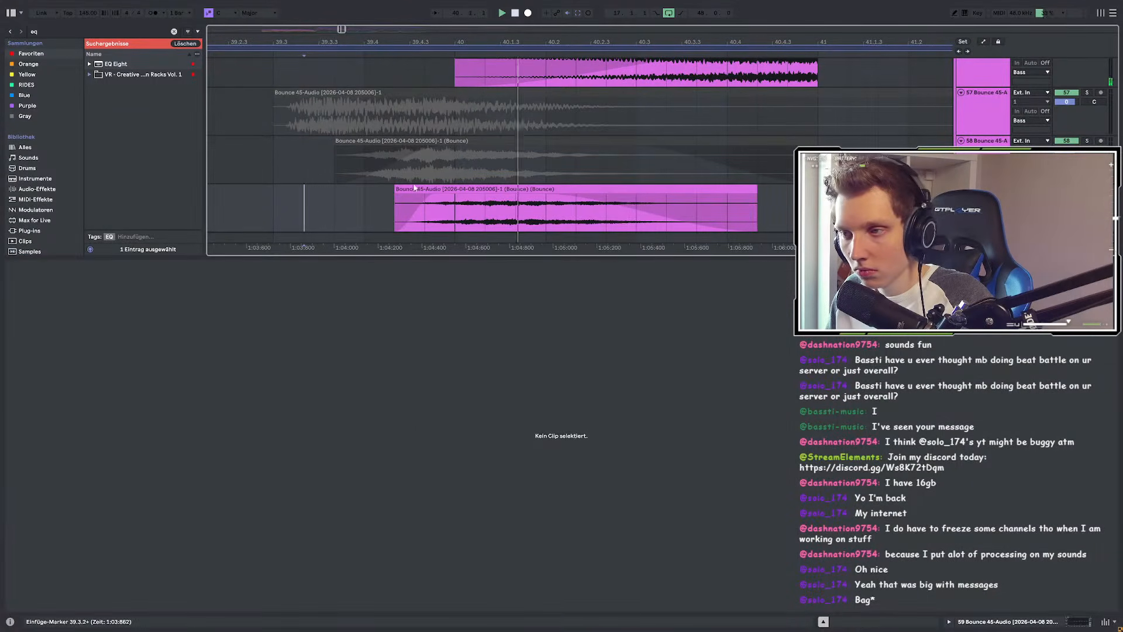
click(456, 185)
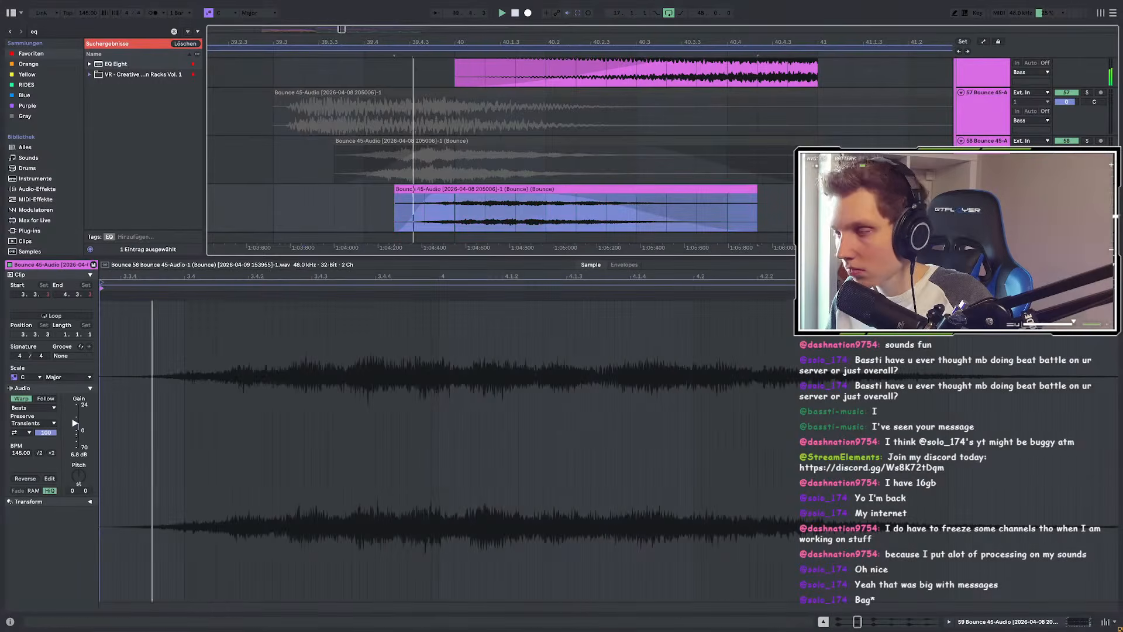
double_click(584, 190)
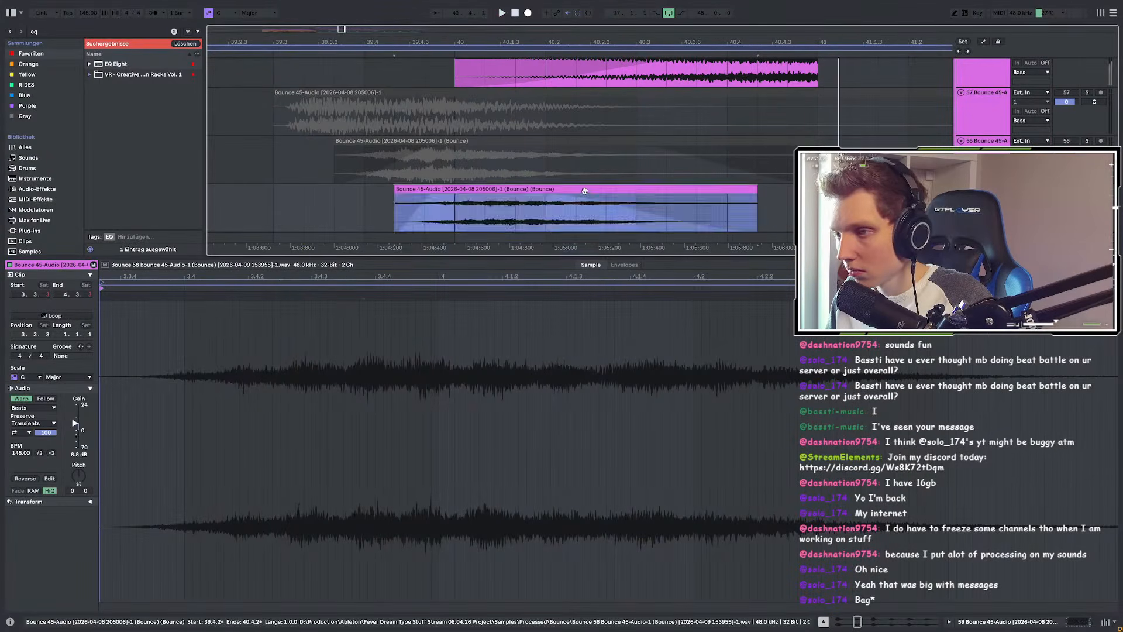
key(space)
key(space)
key(space)
key(space)
mouse_move(76, 474)
mouse_down()
mouse_move(77, 504)
mouse_move(76, 487)
mouse_up()
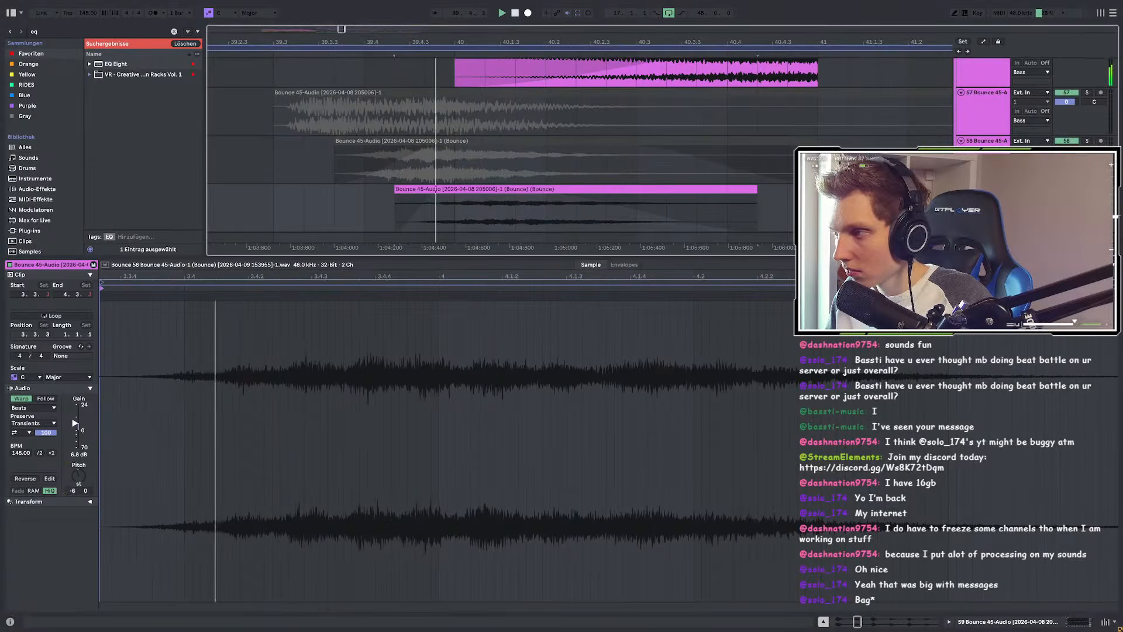
key(shift+Tab)
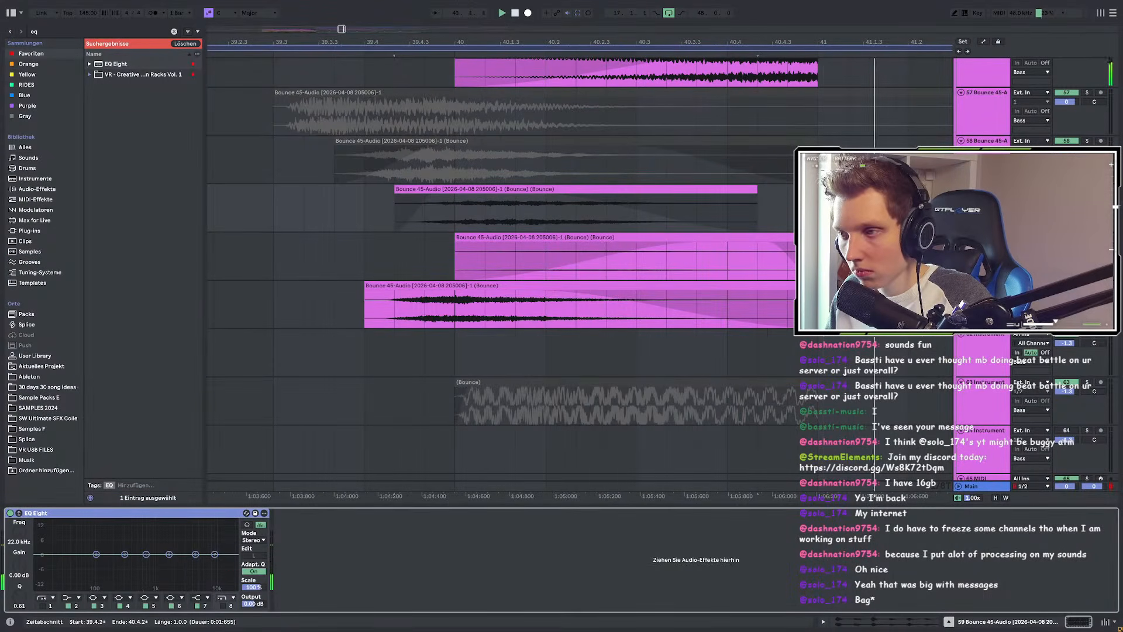
Step: Trim the track 59 clip's end back to about 40.3.3 and deactivate it
click(314, 202)
key(space)
key(space)
scroll(716, 248, down, 2)
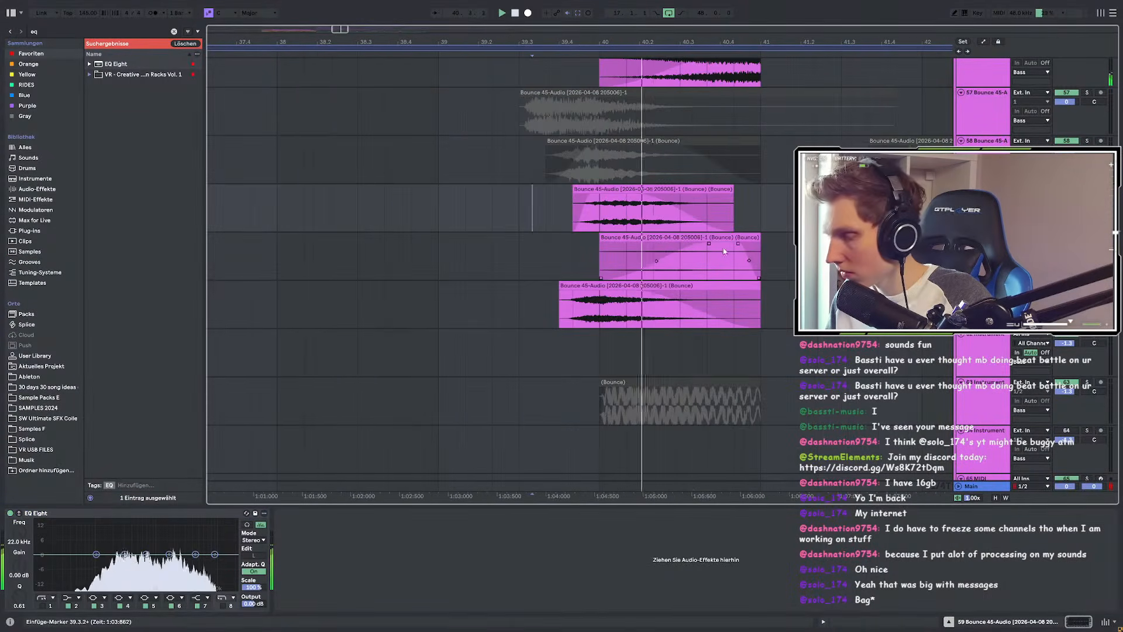
double_click(634, 187)
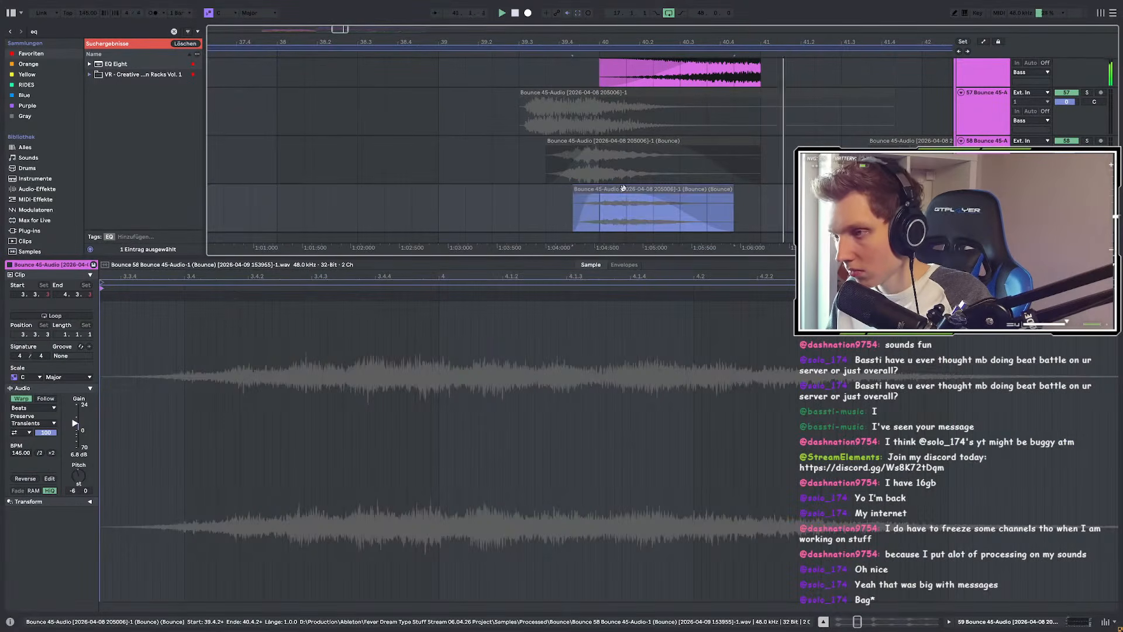
click(492, 204)
click(634, 188)
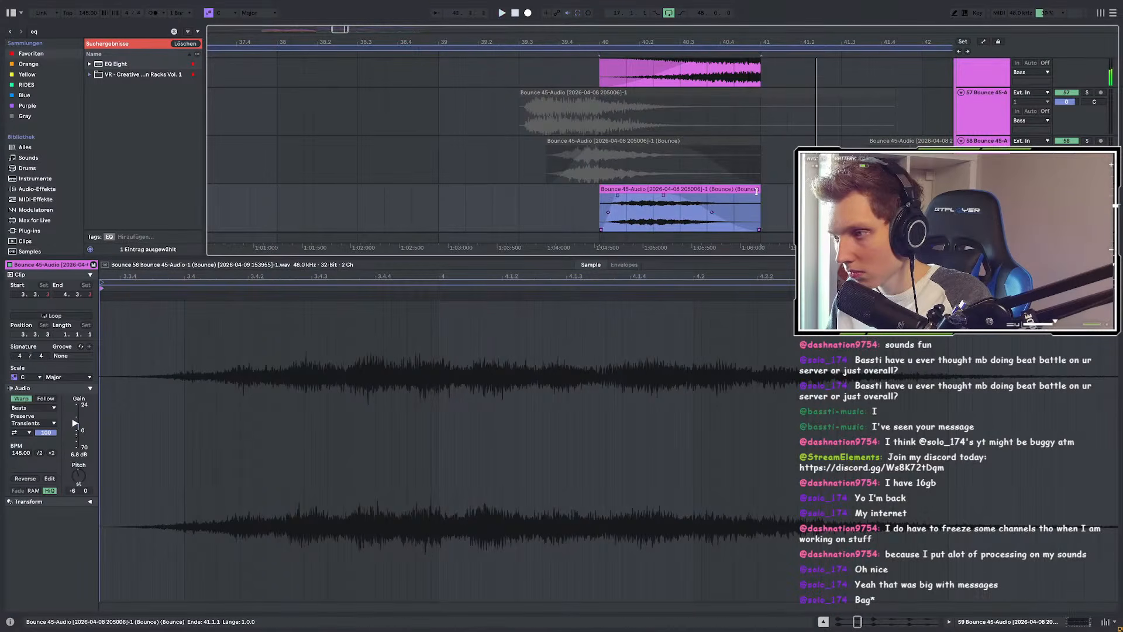
key(space)
key(space)
drag(760, 189, 706, 190)
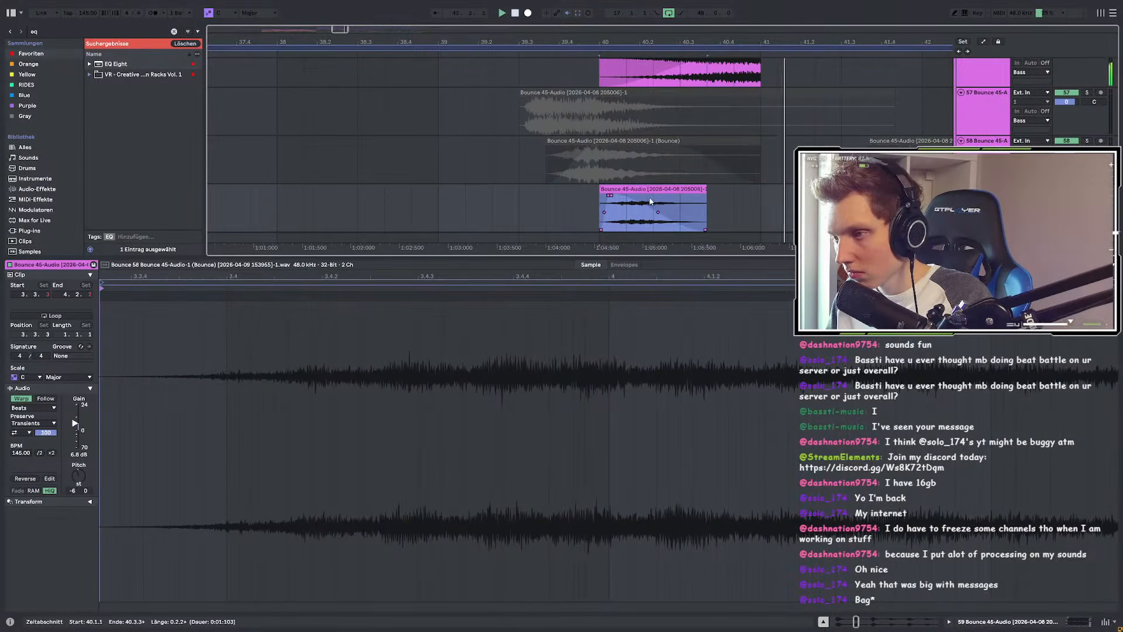
key(space)
key(0)
Step: Extend the clip's end to 42.1.1, reactivate it, and solo track 59
click(466, 202)
key(space)
key(shift+Tab)
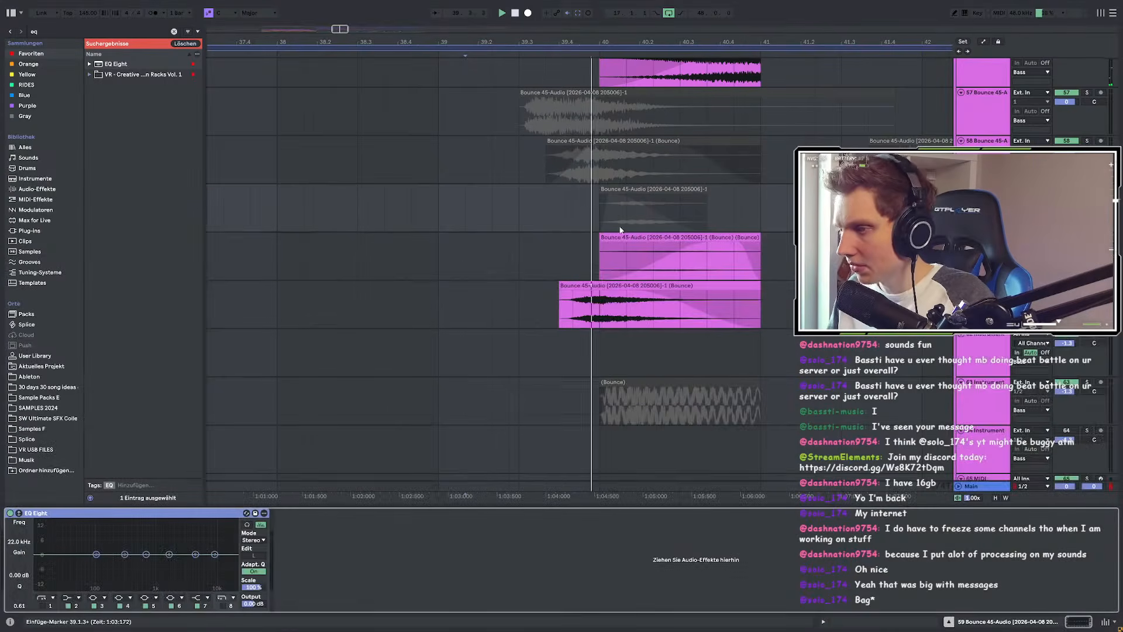
scroll(626, 230, up, 1)
scroll(496, 243, down, 3)
double_click(563, 235)
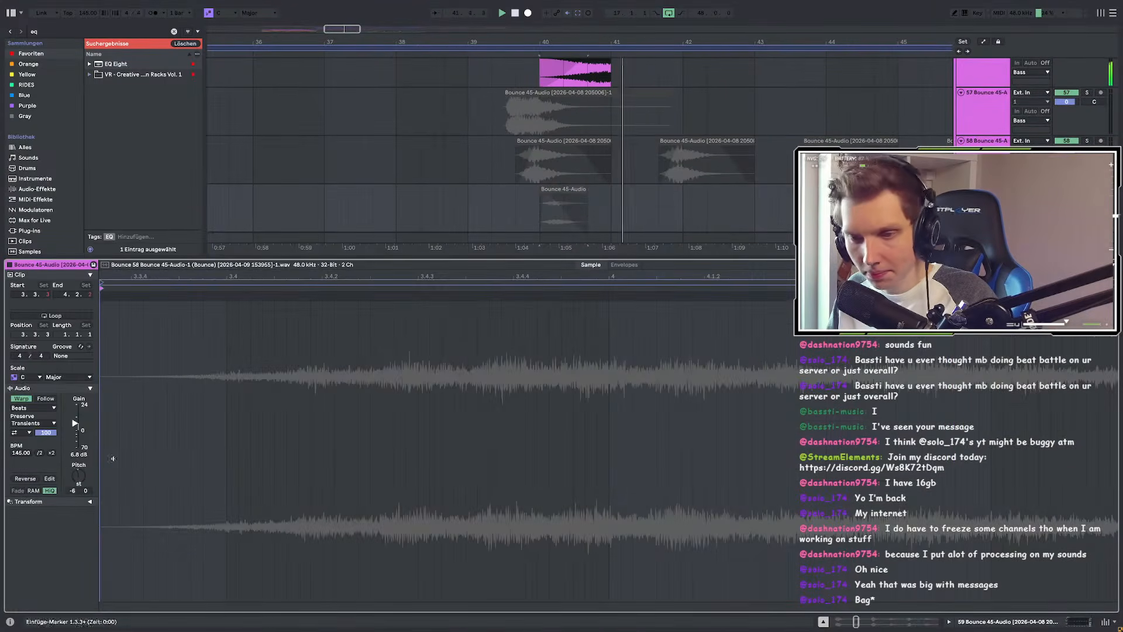
drag(587, 189, 463, 209)
key(0)
key(s)
key(space)
key(space)
Step: Shift the clip's audio content earlier to about 39.4.3 and audition it
scroll(528, 211, up, 5)
drag(691, 206, 471, 196)
key(space)
key(space)
key(space)
key(space)
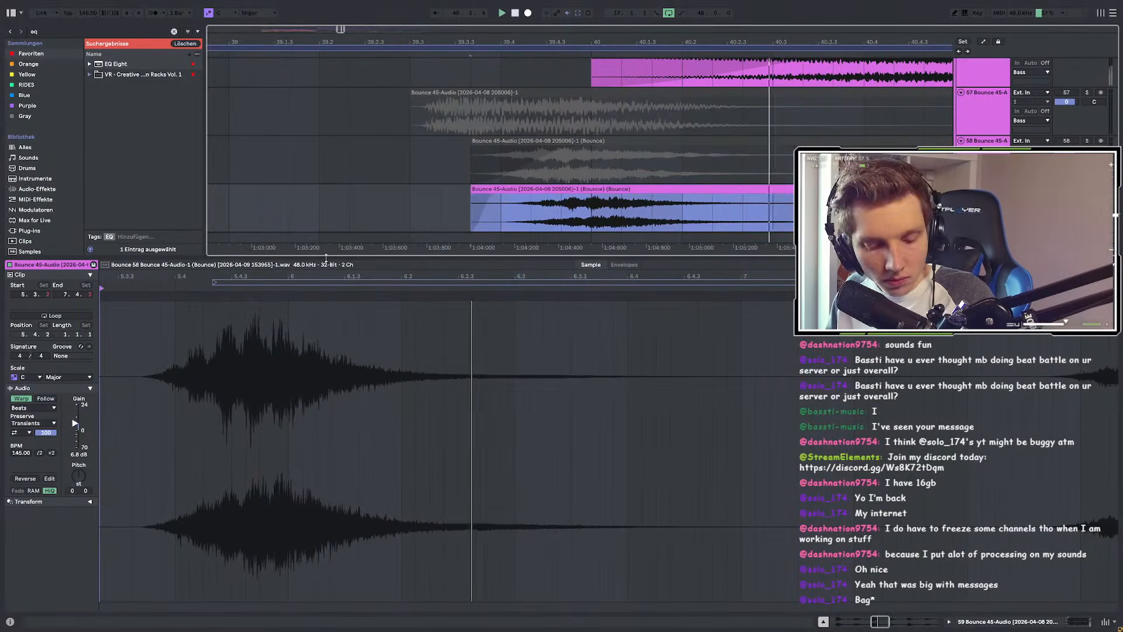
click(409, 208)
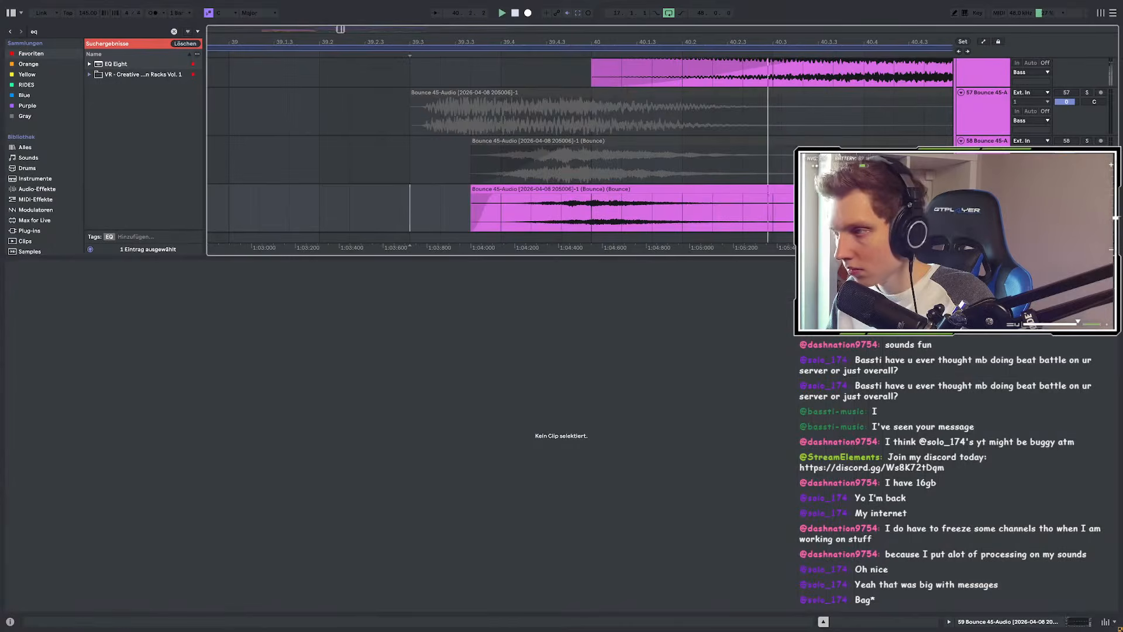
key(shift+Tab)
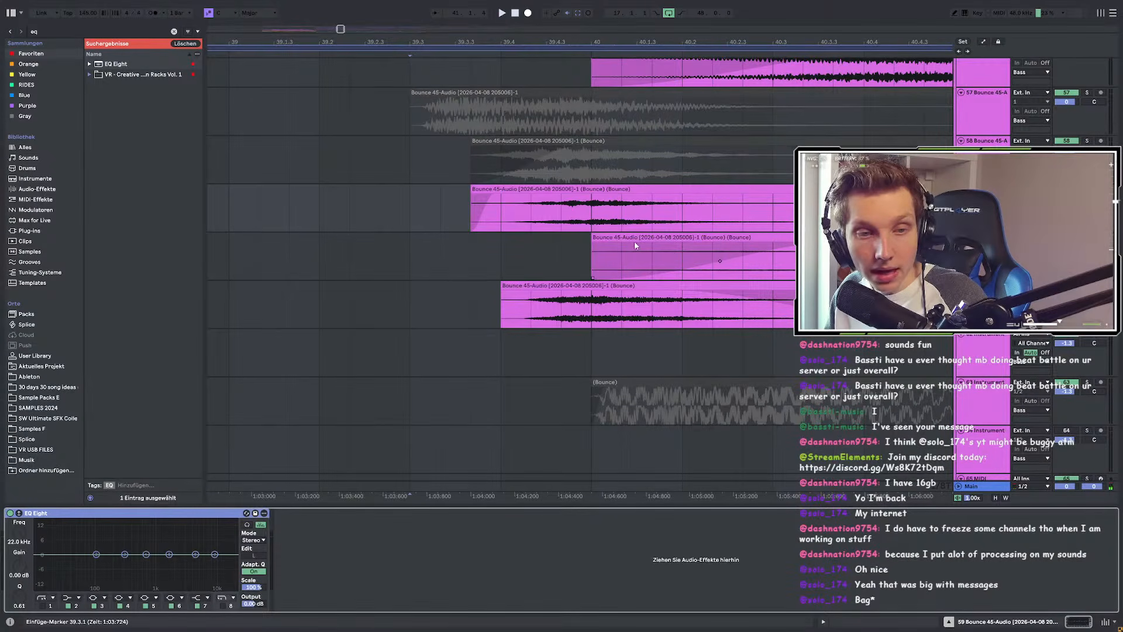
scroll(416, 278, down, 3)
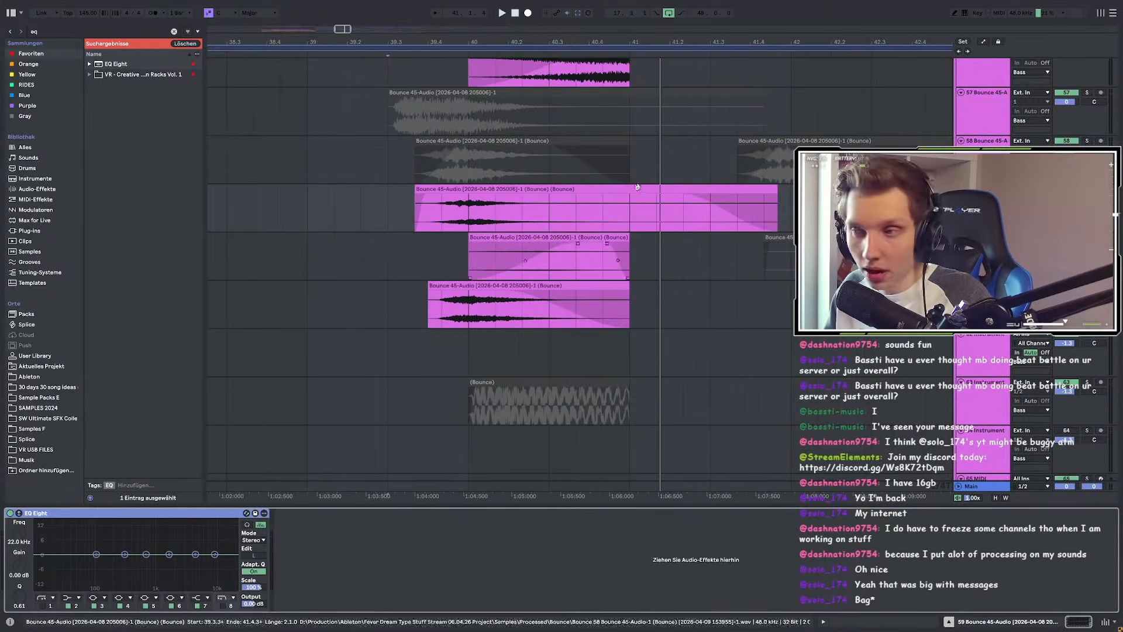
click(640, 189)
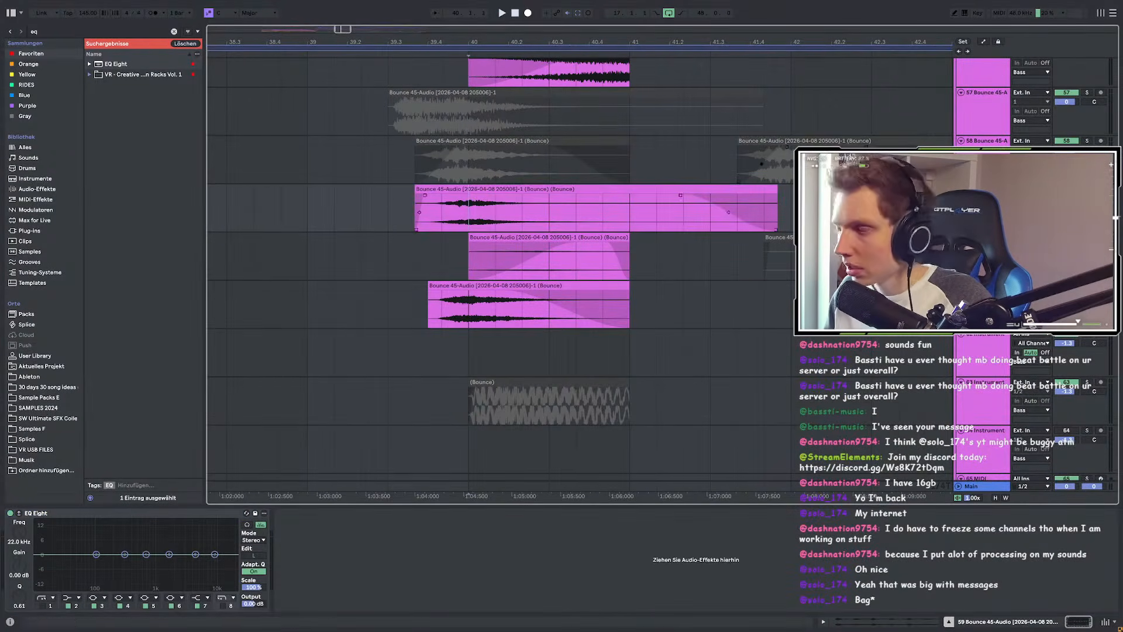
key(space)
Step: Zoom in around 39.4.2 and reselect the track 59 bounce clip to audition it
key(space)
click(442, 215)
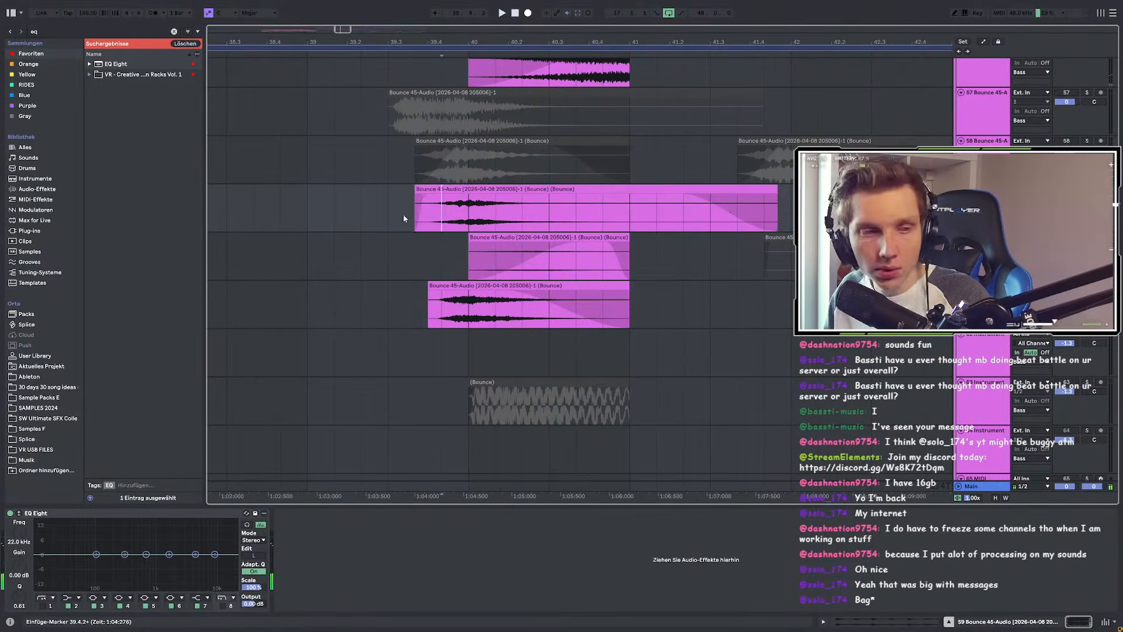
scroll(463, 237, up, 2)
key(plus)
key(plus)
click(474, 255)
key(space)
key(space)
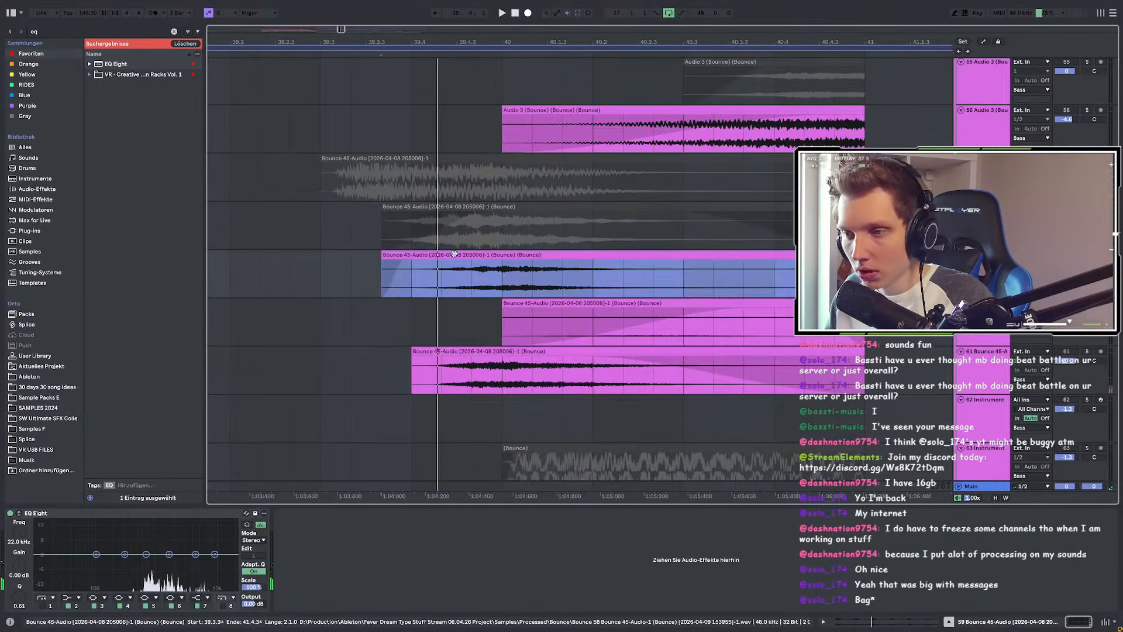
double_click(489, 255)
click(497, 190)
Step: Shift the track 59 clip one grid step later to 39.4.1 and unsolo the track
drag(461, 190, 501, 203)
key(space)
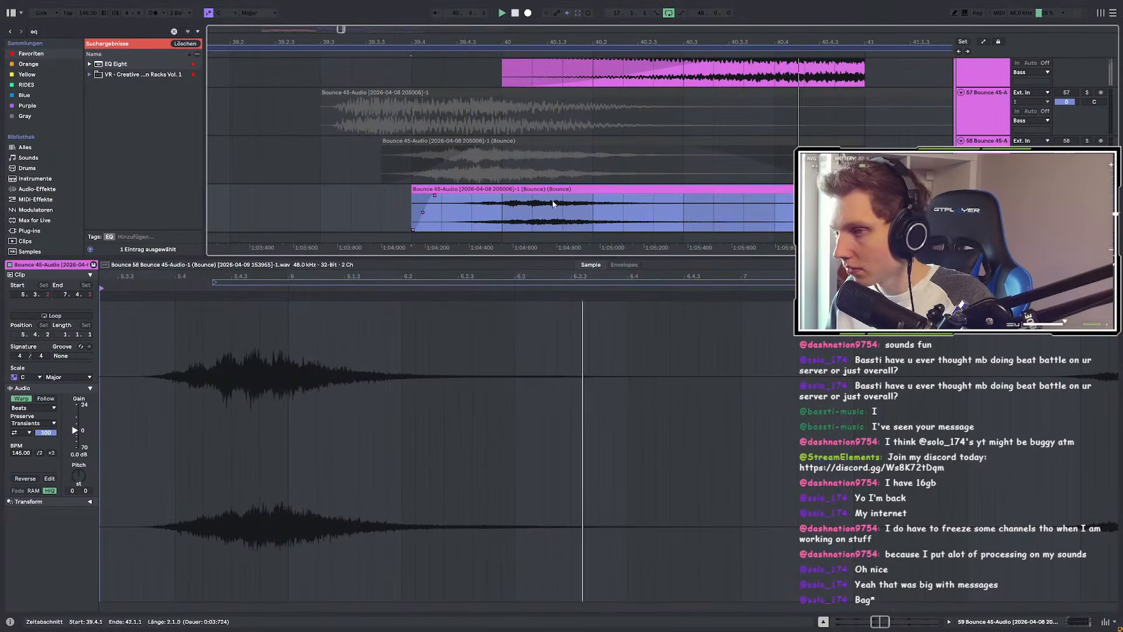
key(space)
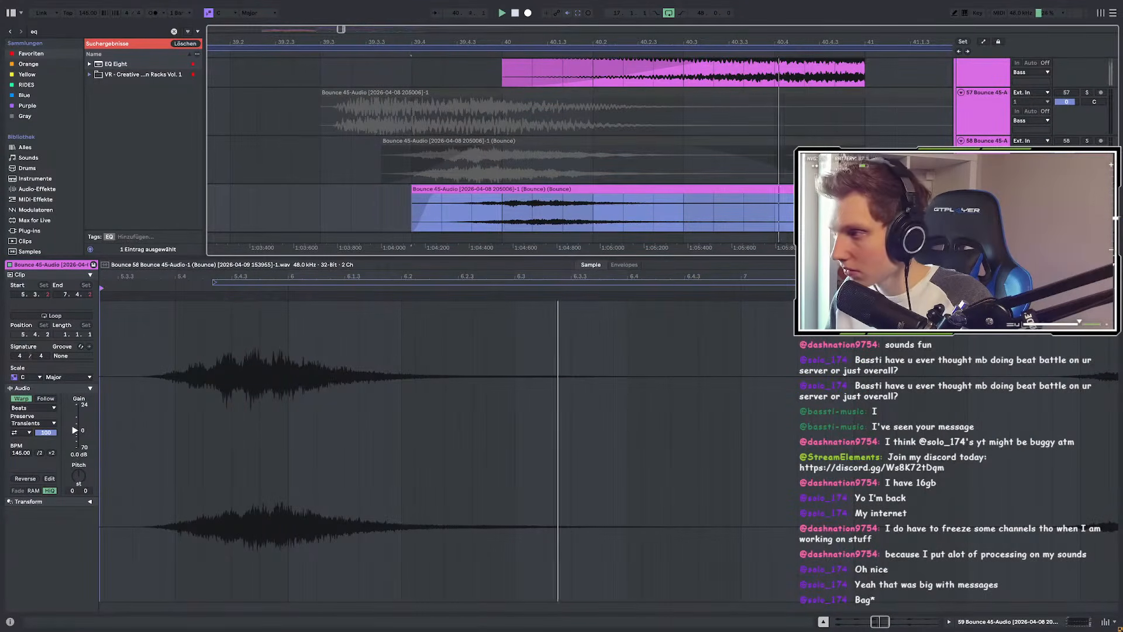
key(space)
key(s)
key(space)
key(shift+Tab)
scroll(690, 218, down, 1)
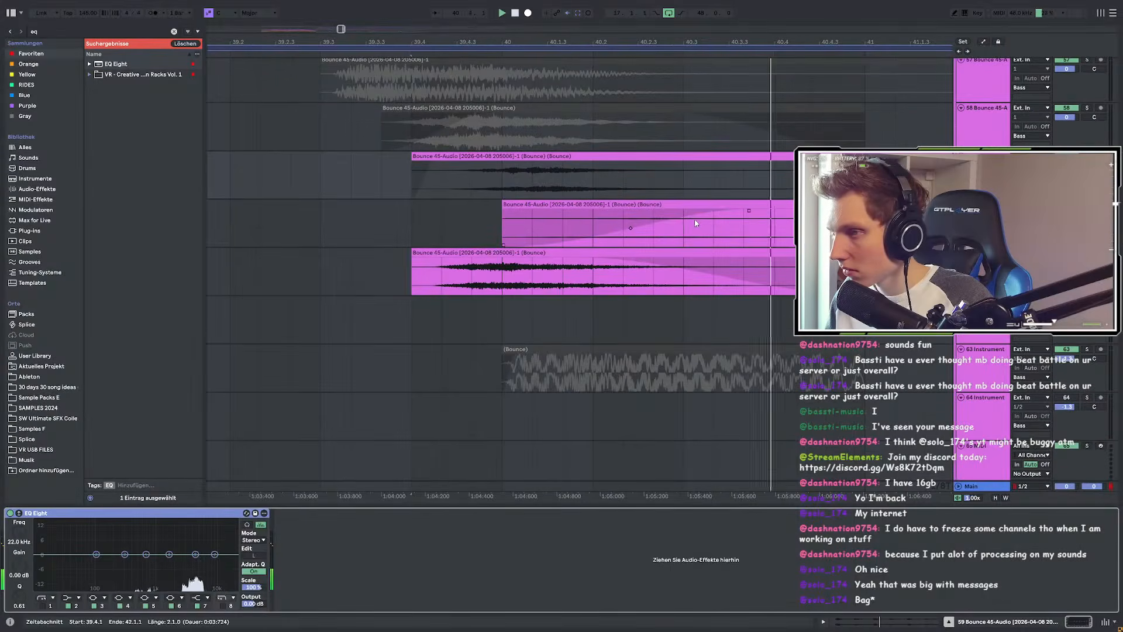
key(space)
key(space)
Step: Reverse the track 59 clip and move it to start near 38.2
key(minus)
key(minus)
click(411, 174)
key(space)
key(space)
drag(592, 157, 552, 165)
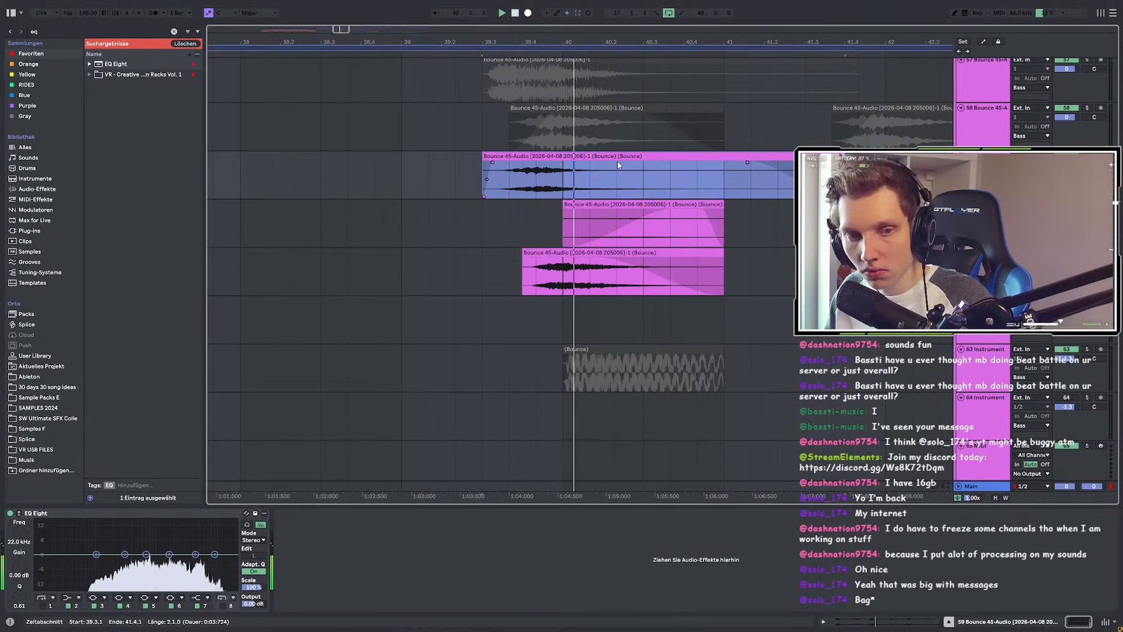
key(space)
key(space)
drag(574, 150, 605, 166)
key(r)
key(space)
drag(752, 155, 544, 167)
key(space)
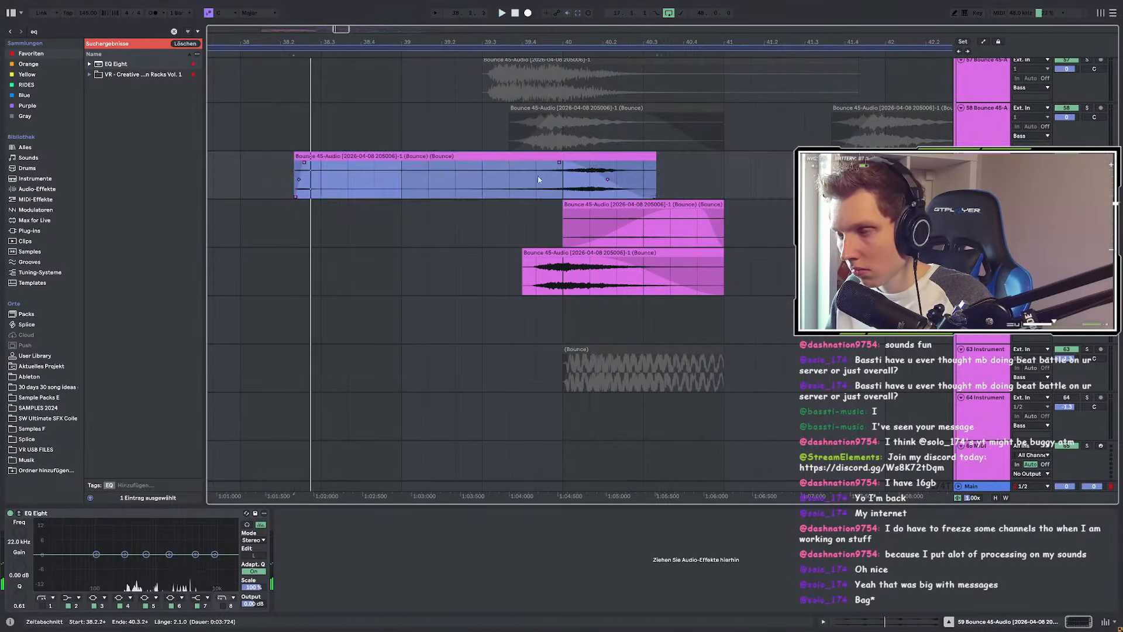
Step: Trim the clip's beginning to about 39.4 and move it to start at 40.2.2
click(544, 176)
key(space)
key(space)
drag(295, 156, 533, 156)
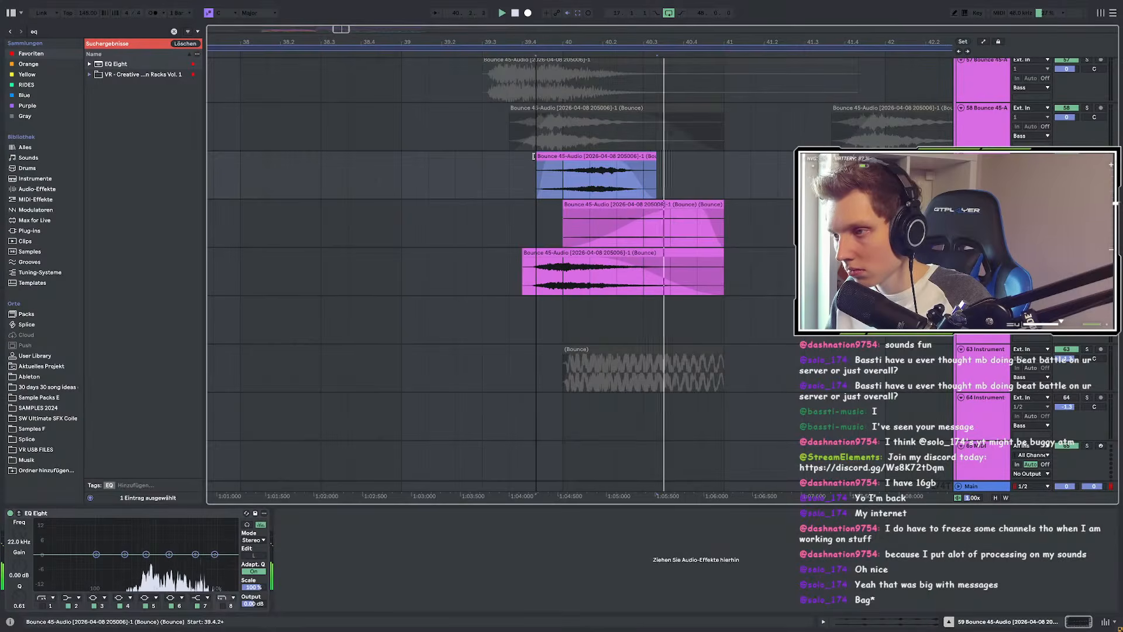
drag(629, 155, 736, 155)
click(449, 178)
key(space)
key(space)
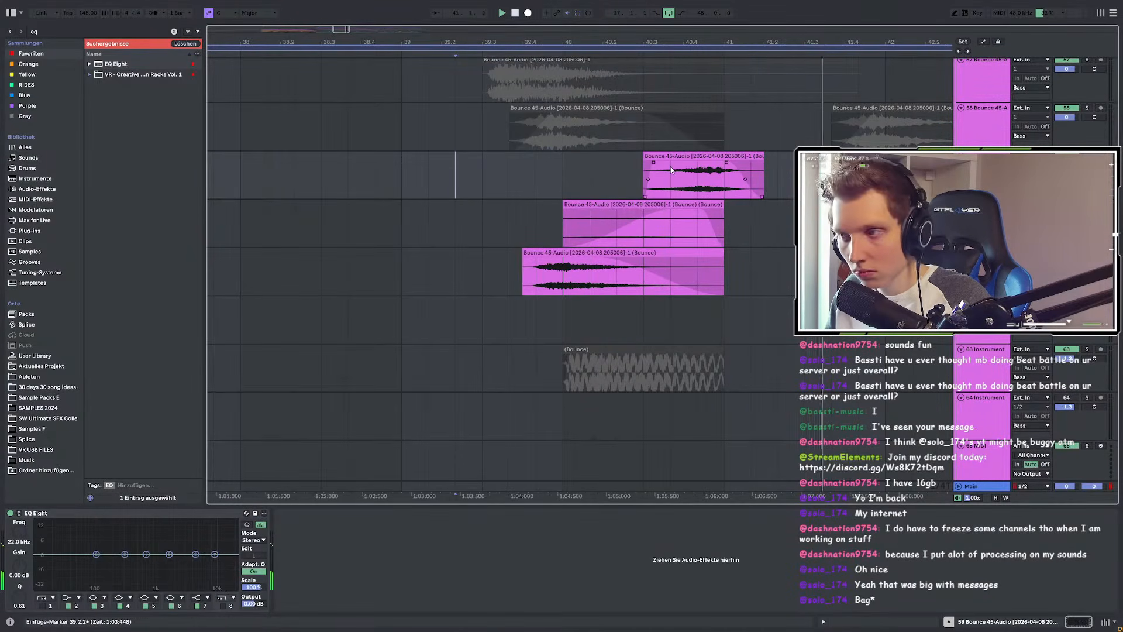
click(348, 177)
key(space)
key(space)
Step: Give the clip a long fade-in and delete its tail past bar 41
drag(655, 162, 802, 176)
key(Delete)
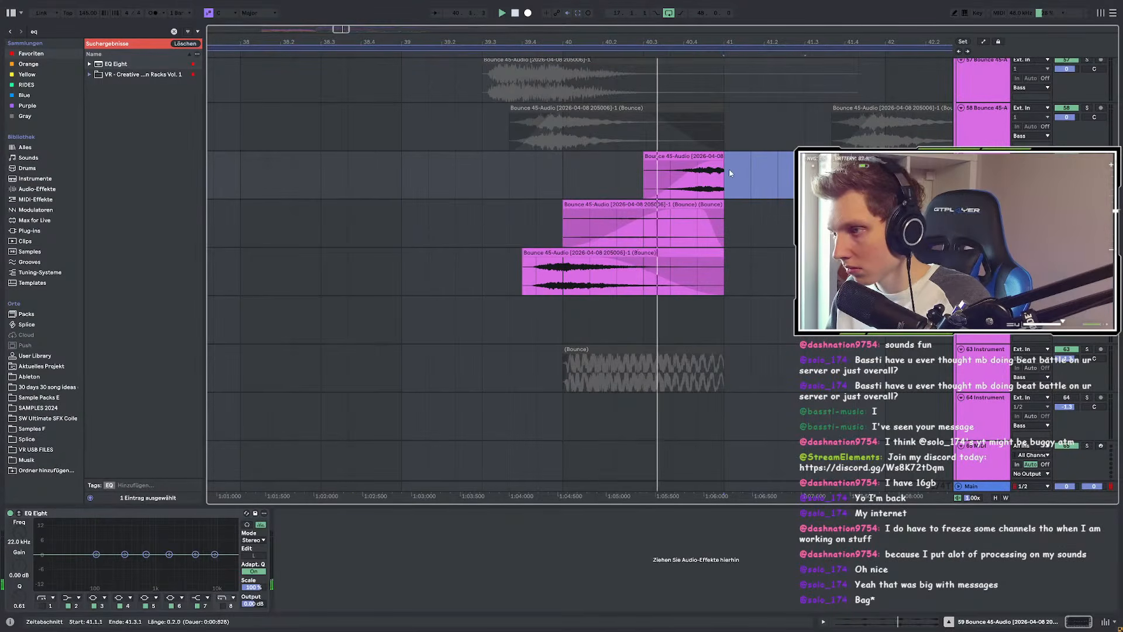
scroll(725, 173, up, 2)
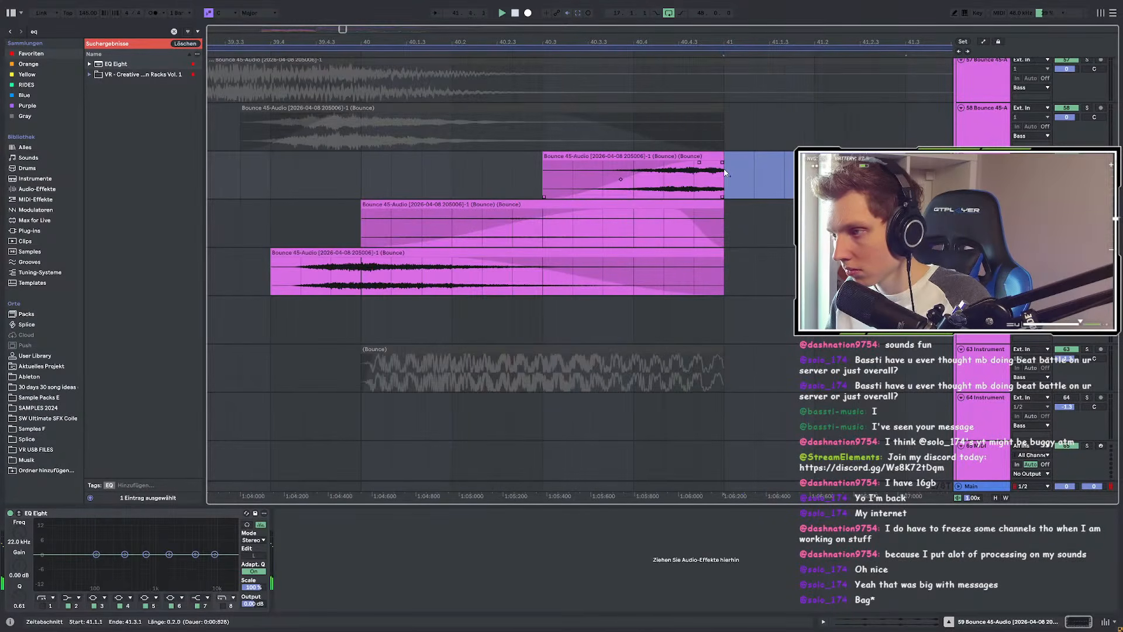
scroll(724, 172, down, 2)
click(682, 156)
scroll(581, 162, down, 4)
scroll(608, 165, up, 4)
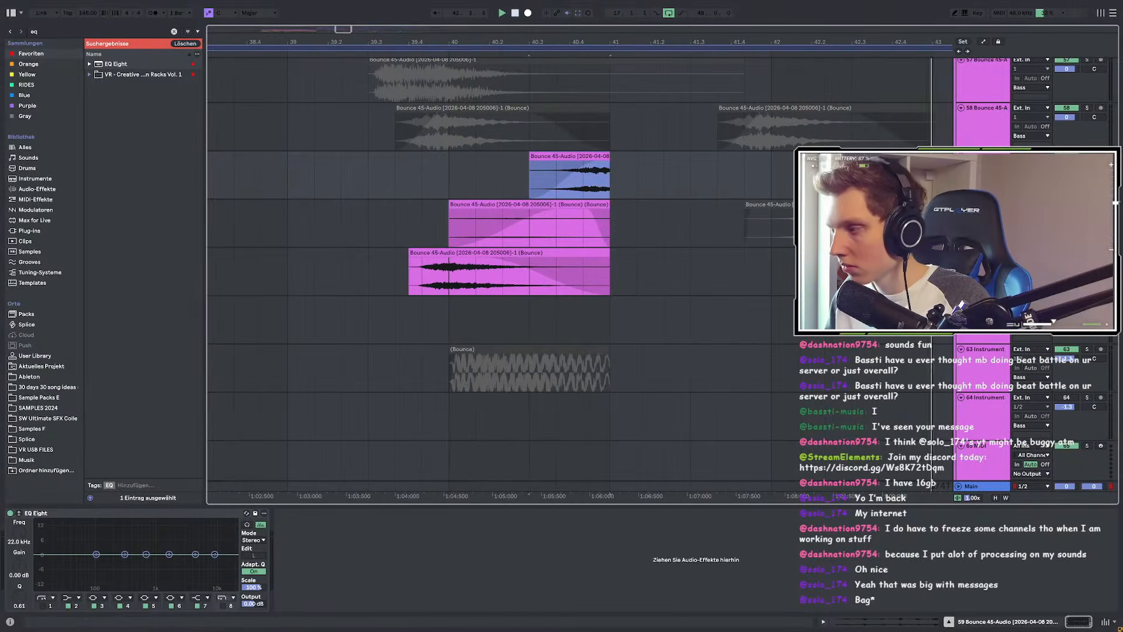
Step: Paste the bounced clips from bars 37–39.4 on three tracks at bar 45
double_click(592, 157)
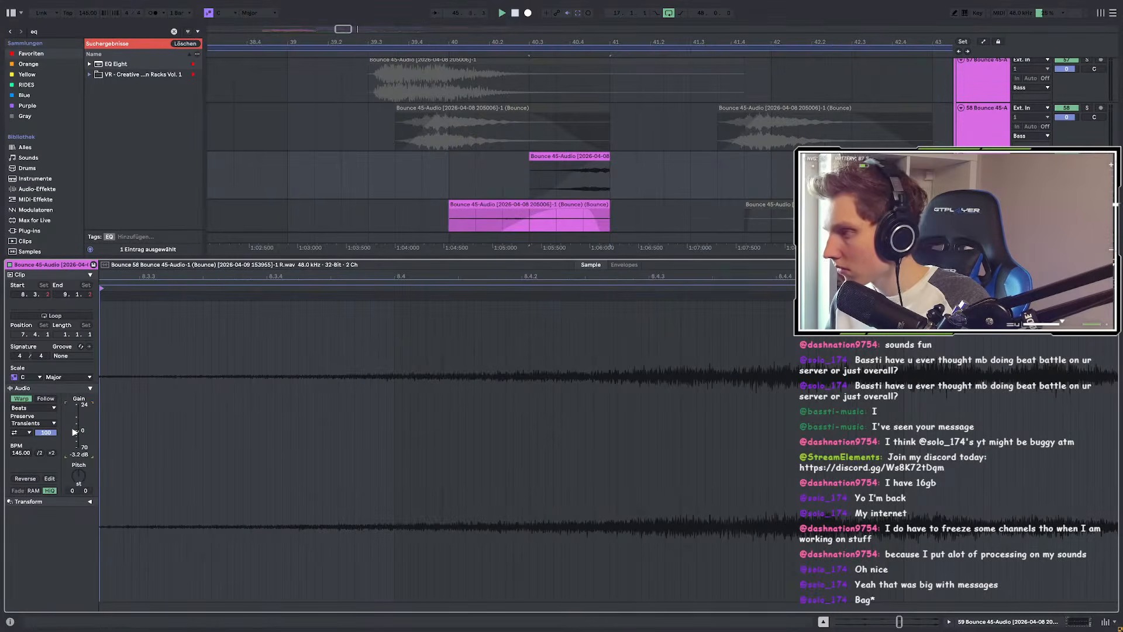
key(shift+Tab)
scroll(594, 192, down, 5)
scroll(517, 205, down, 2)
scroll(571, 217, up, 1)
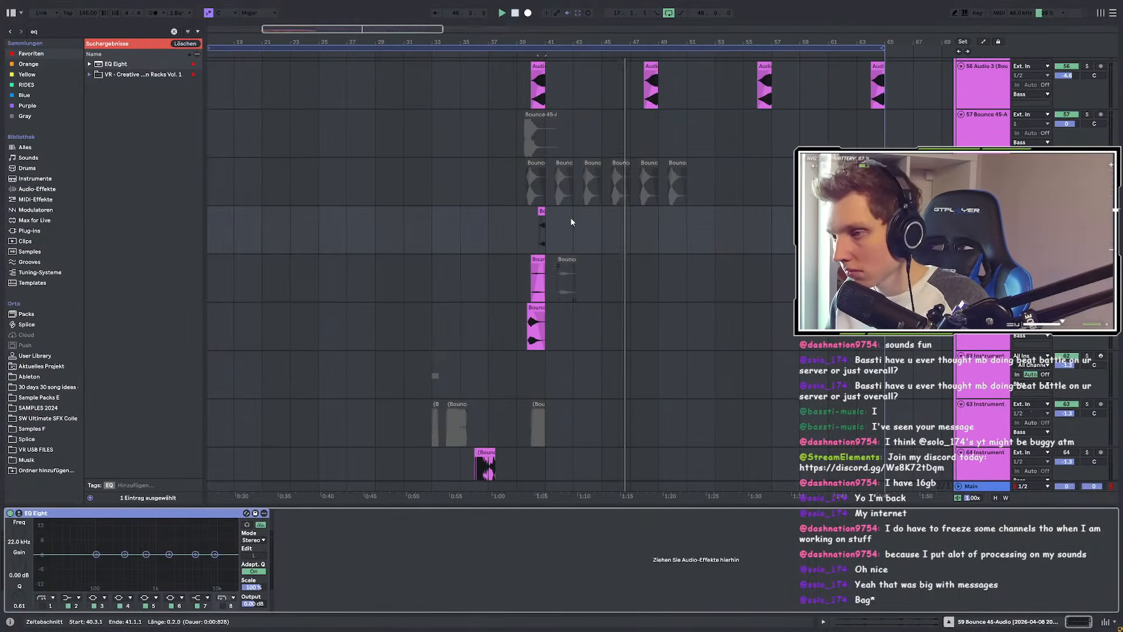
drag(501, 230, 526, 307)
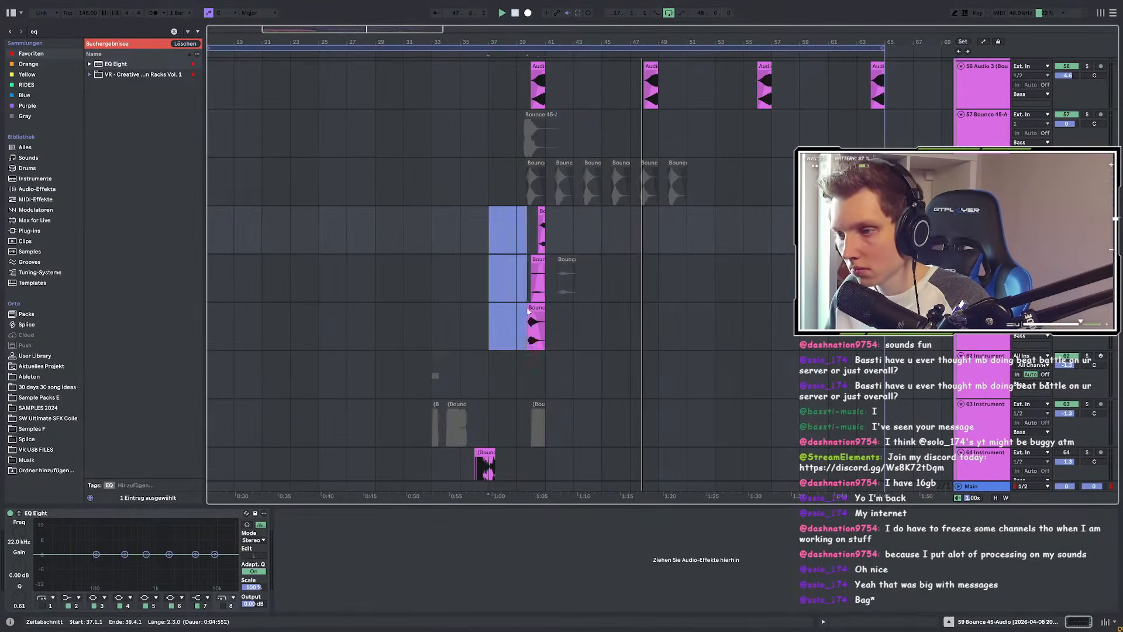
click(607, 226)
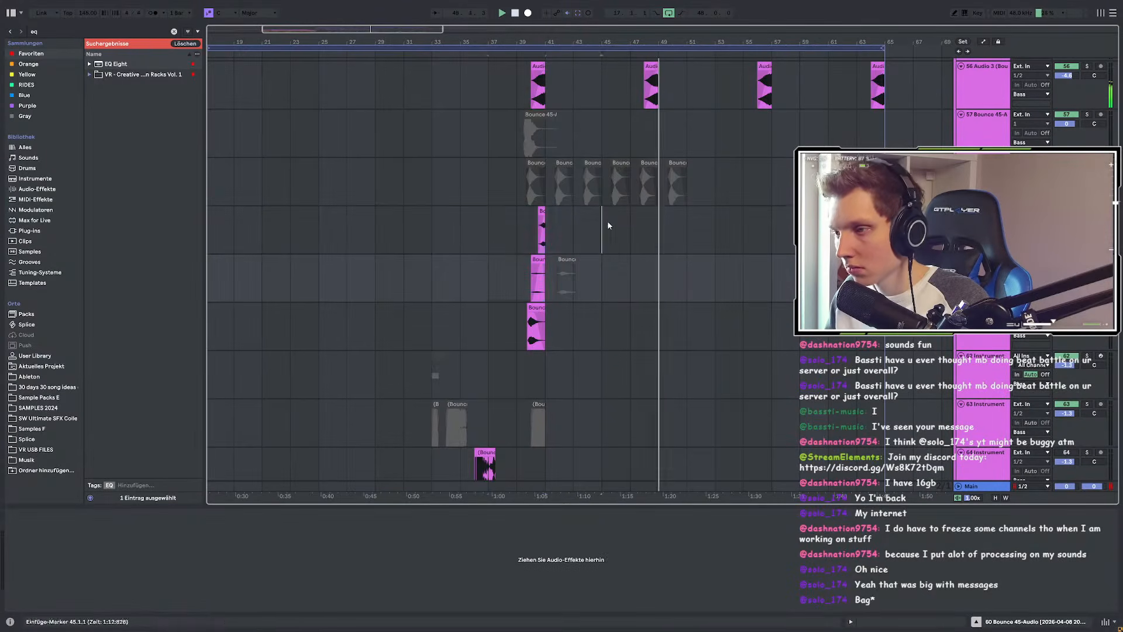
key(ctrl+v)
scroll(651, 252, up, 5)
Step: Play the pasted clips from 48.3, then solo track 59 and zoom to its clip
click(672, 259)
click(669, 211)
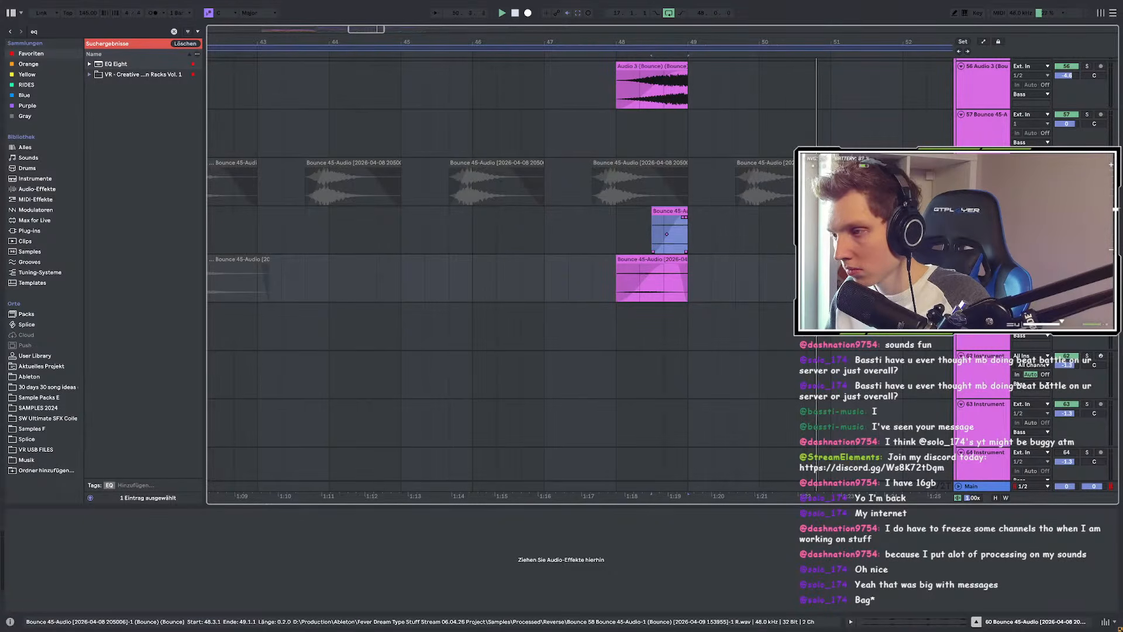
click(552, 237)
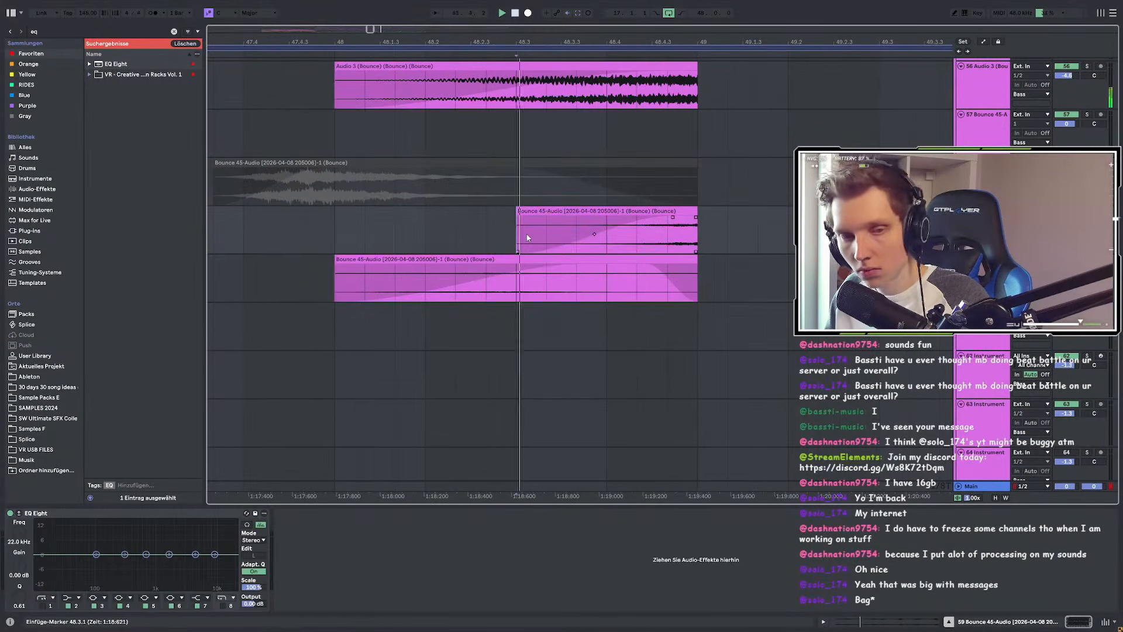
click(688, 211)
key(space)
key(space)
click(1087, 210)
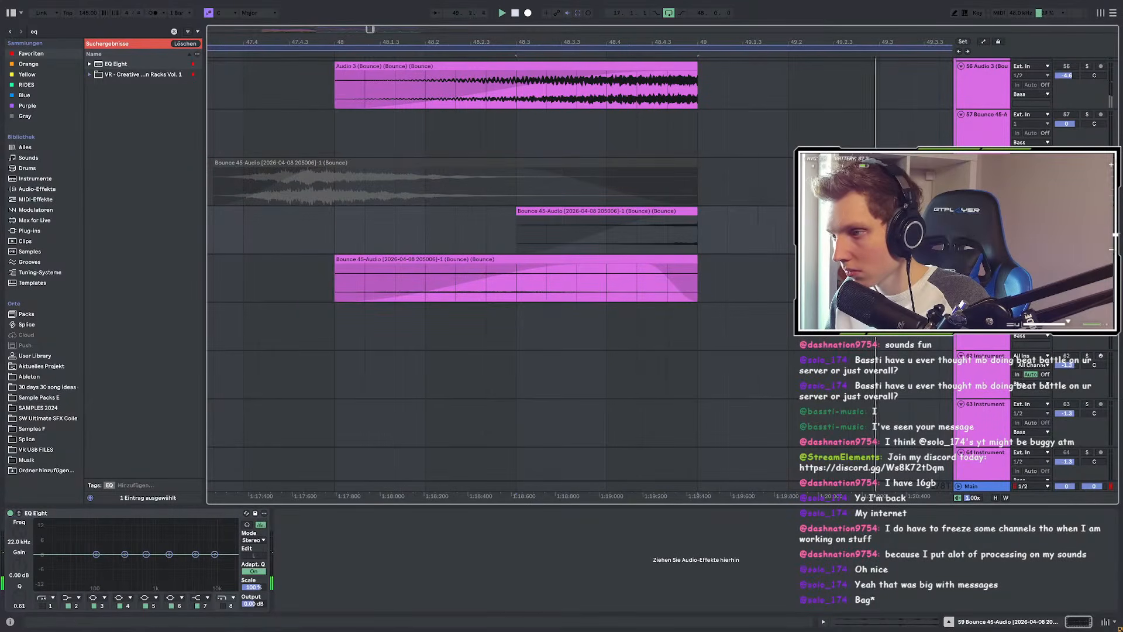
key(z)
click(707, 210)
Step: Reset the copied Bounce 45-Audio clip's gain to 0.0 dB
double_click(707, 210)
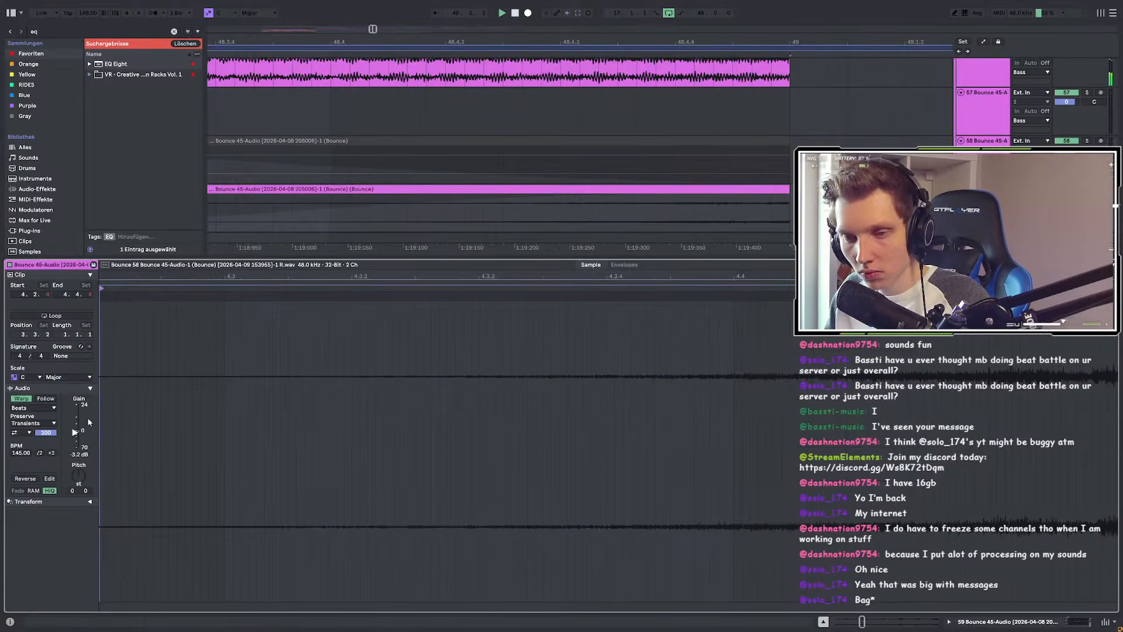
double_click(75, 431)
scroll(667, 170, down, 3)
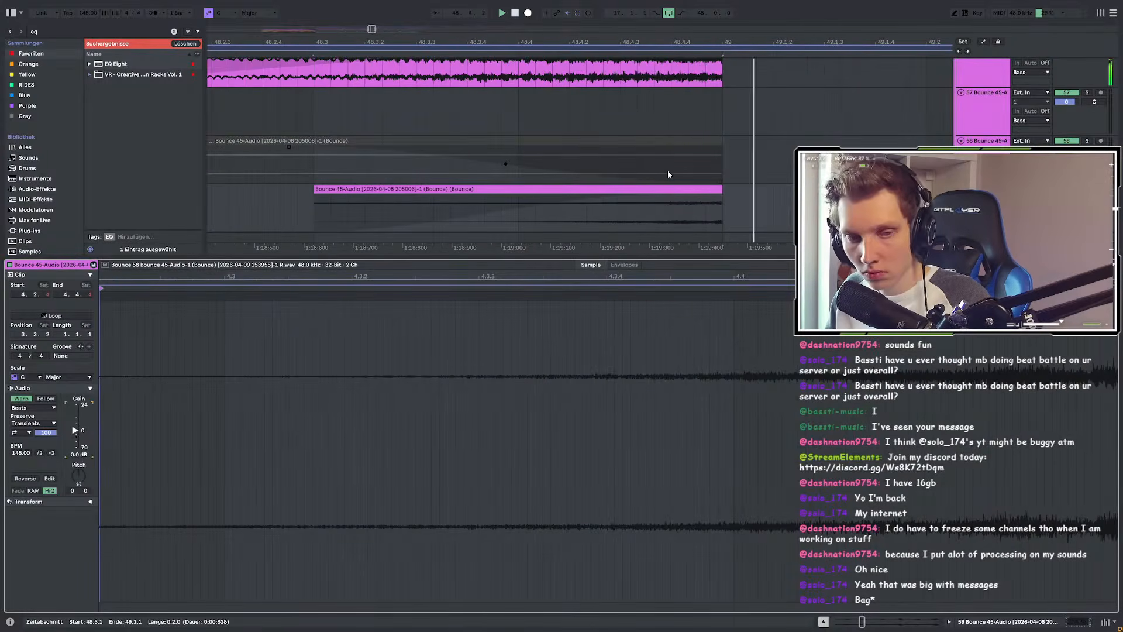
key(shift+Tab)
scroll(575, 212, down, 10)
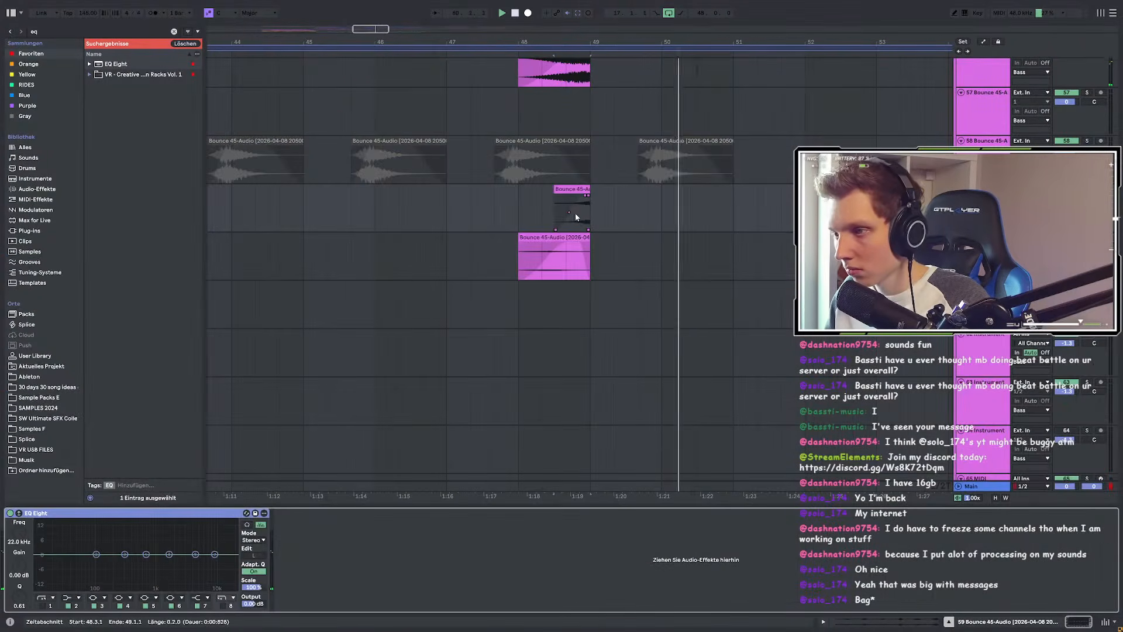
scroll(576, 209, up, 5)
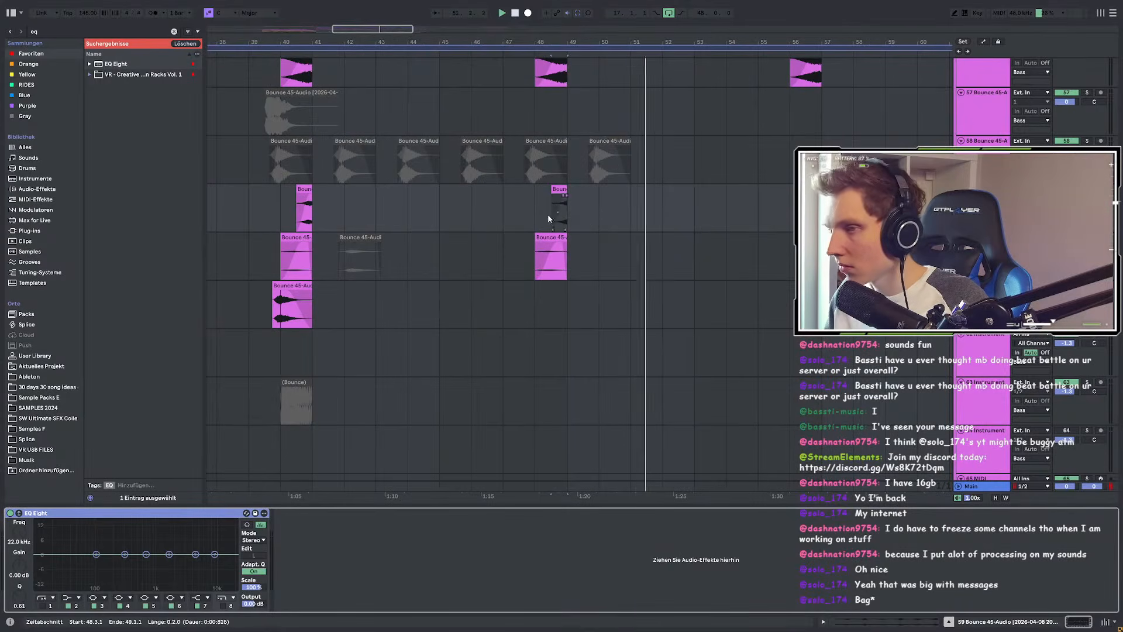
scroll(442, 223, down, 5)
Step: Copy bars 37–49 on two tracks so the copy starts at bar 53
drag(463, 208, 617, 263)
drag(524, 201, 724, 200)
scroll(743, 210, up, 5)
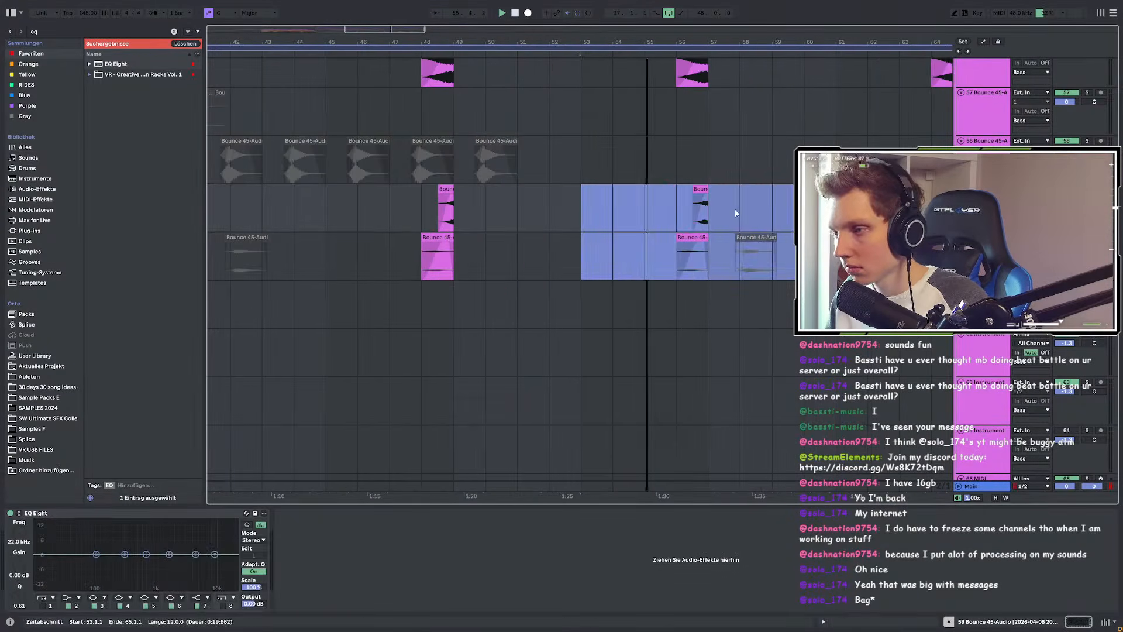
click(738, 211)
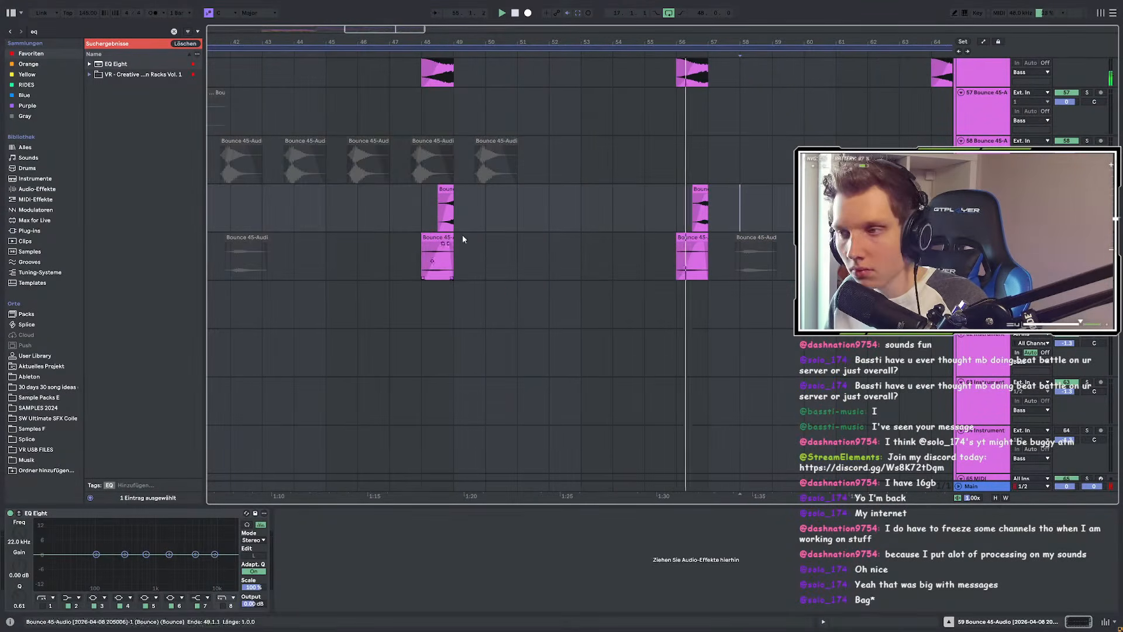
scroll(555, 234, down, 3)
scroll(618, 217, up, 8)
Step: Shorten the fade-in of the upper clip at 56.3
click(679, 190)
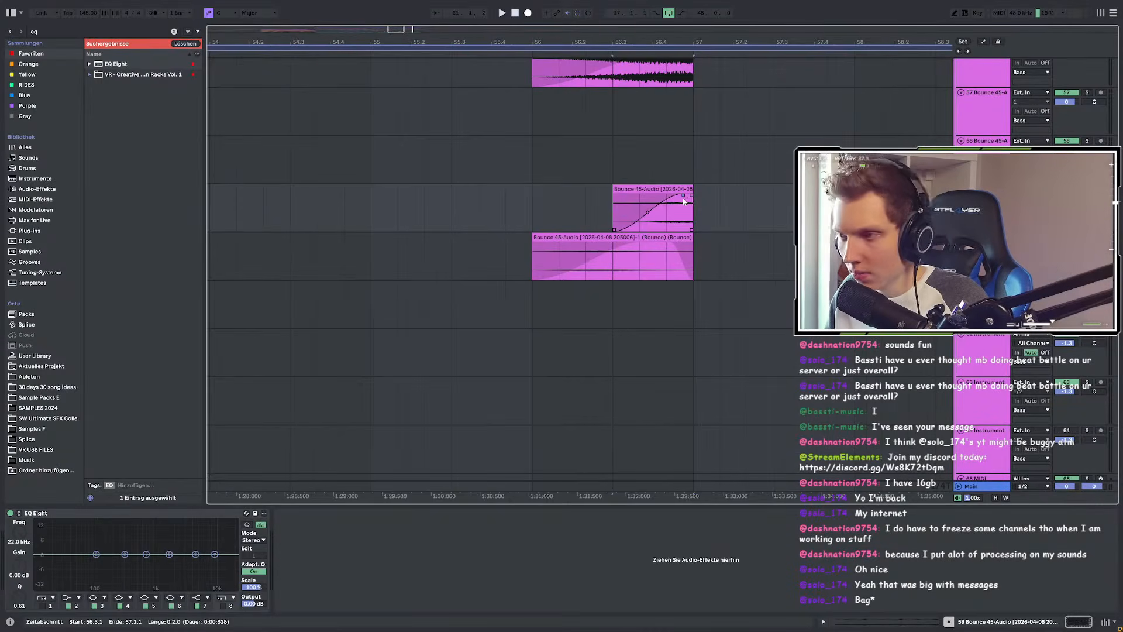
scroll(699, 198, up, 3)
drag(664, 197, 581, 200)
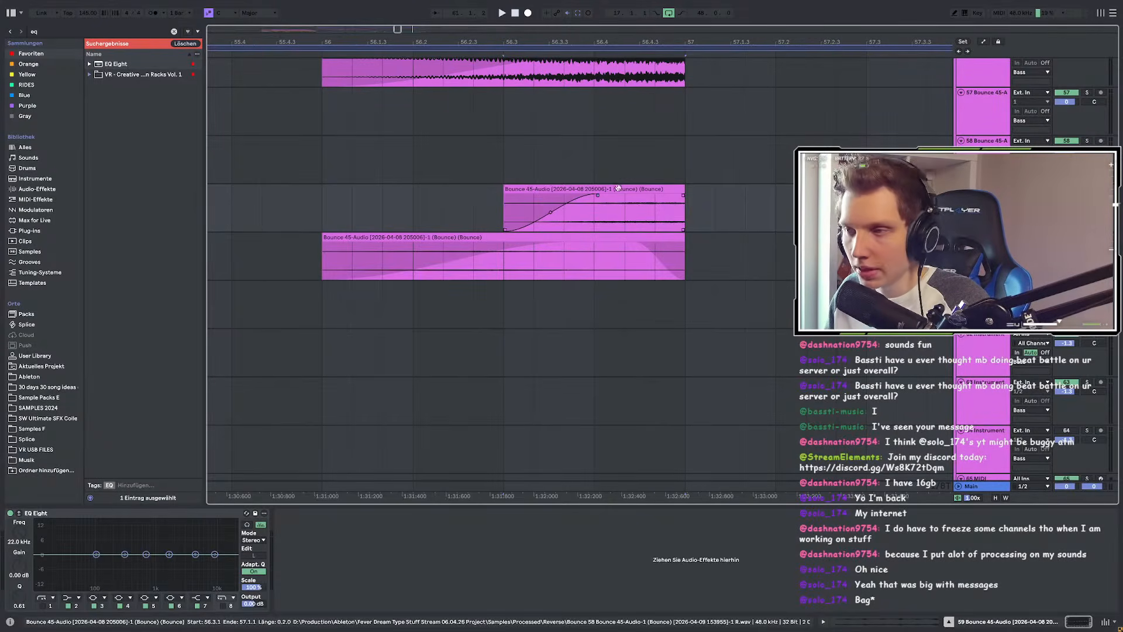
Step: Solo track 59 and audition the lower clip from bar 56.3
double_click(617, 189)
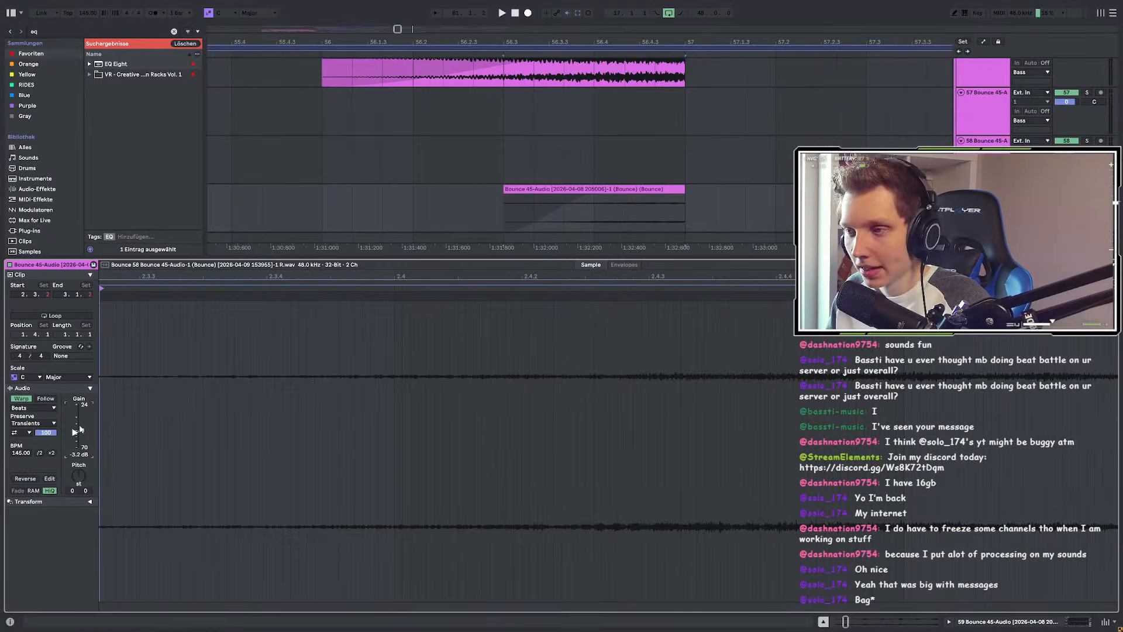
scroll(508, 166, down, 2)
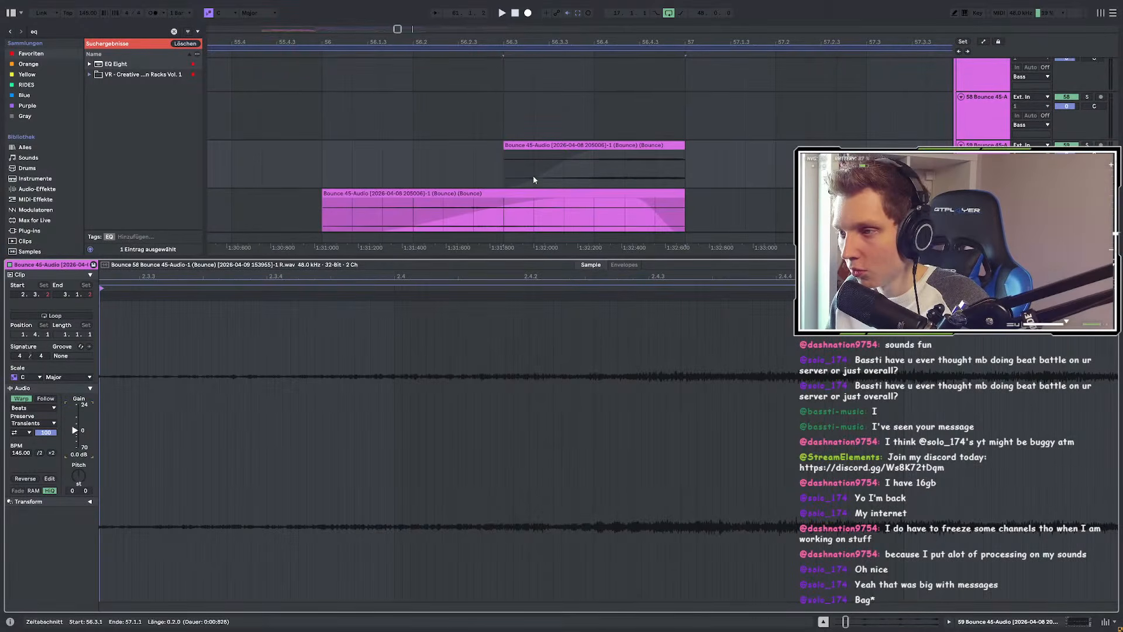
click(508, 166)
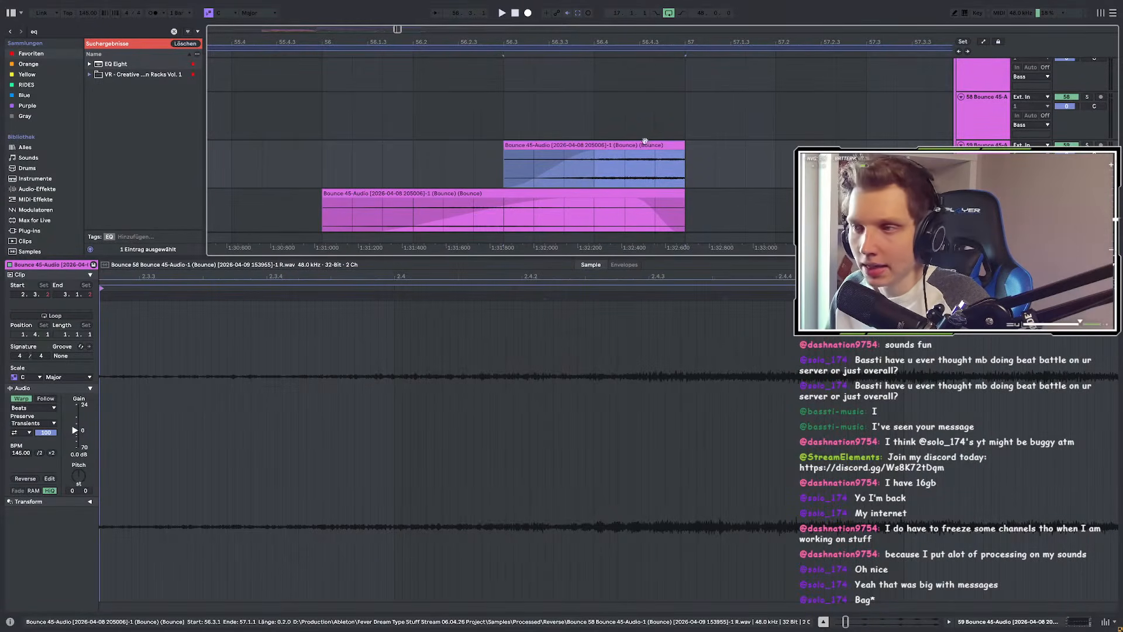
click(1086, 145)
key(space)
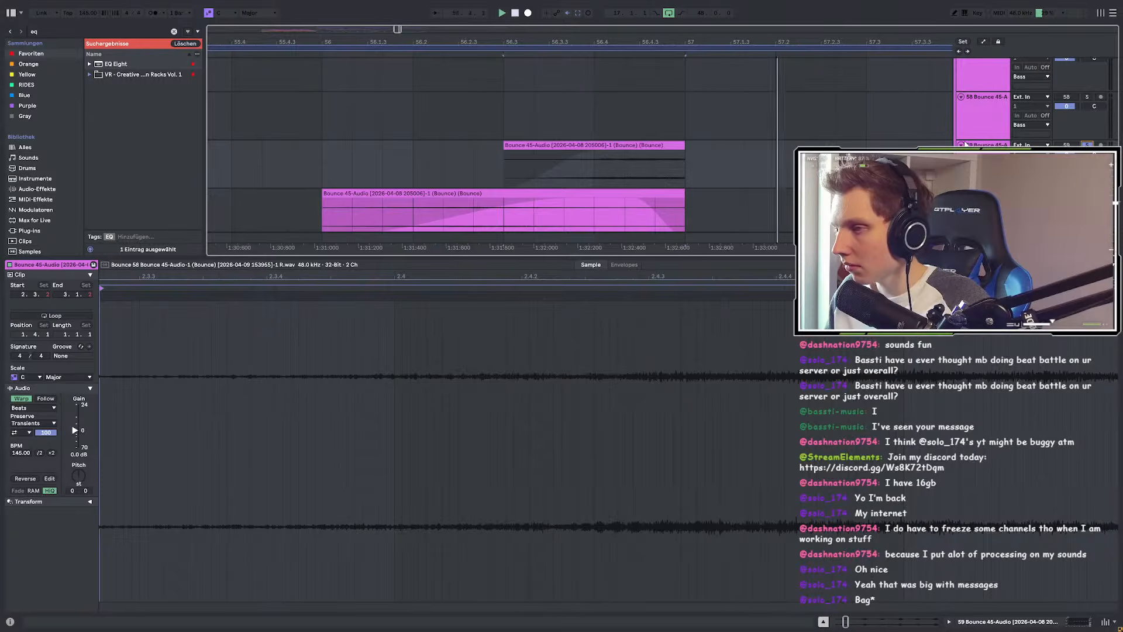
key(space)
Step: Raise the upper bounce clip's gain to 5.3 dB and unsolo track 59
double_click(610, 145)
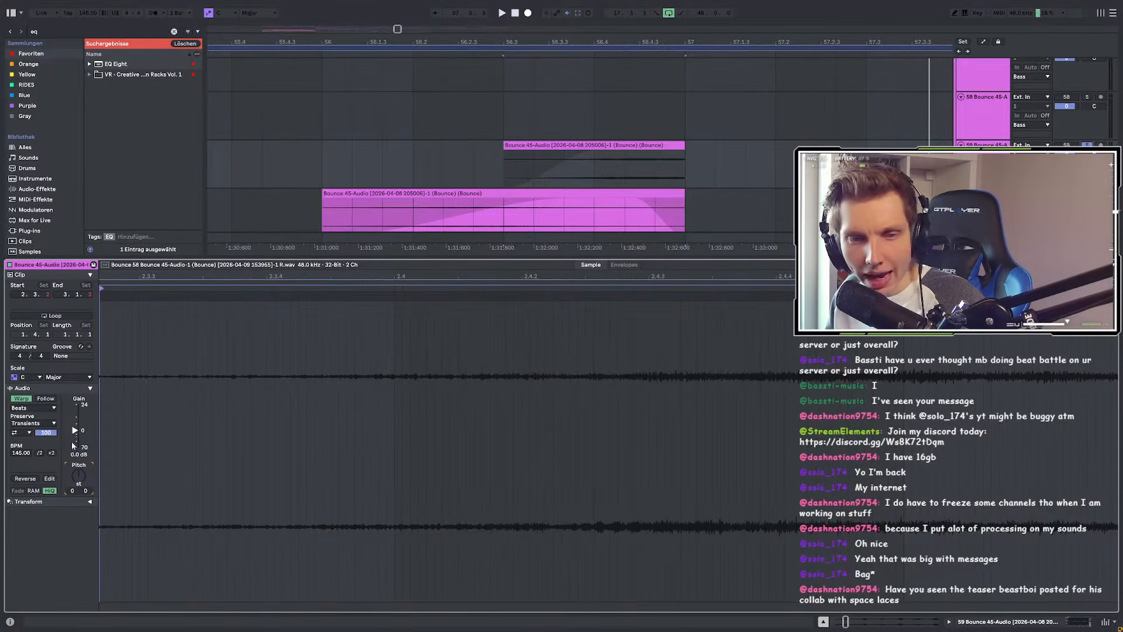
key(space)
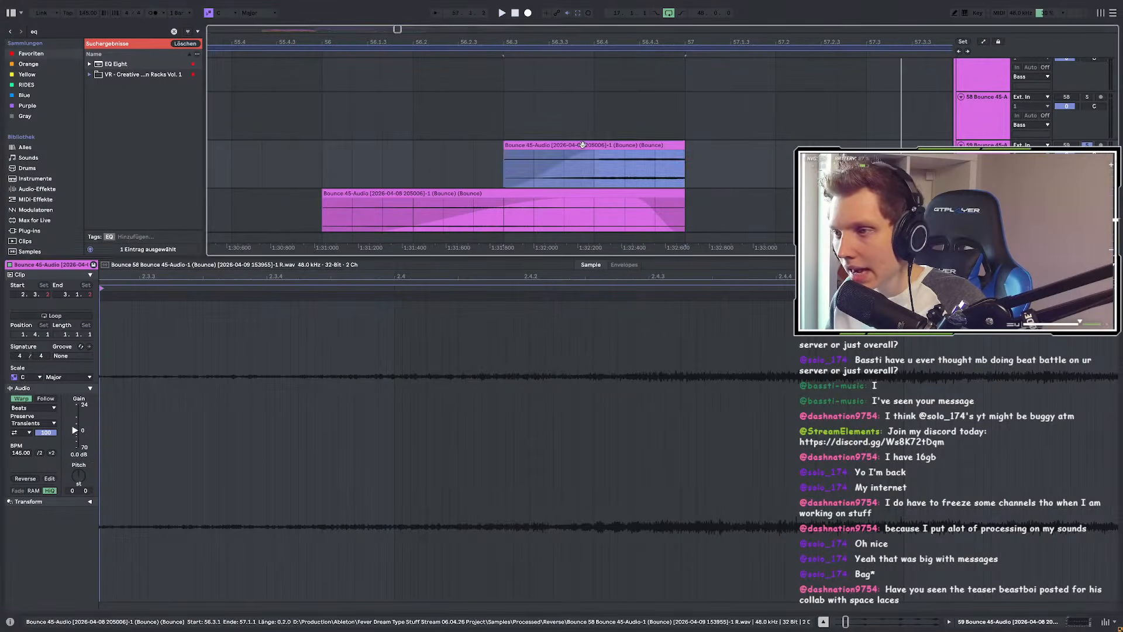
scroll(571, 195, down, 2)
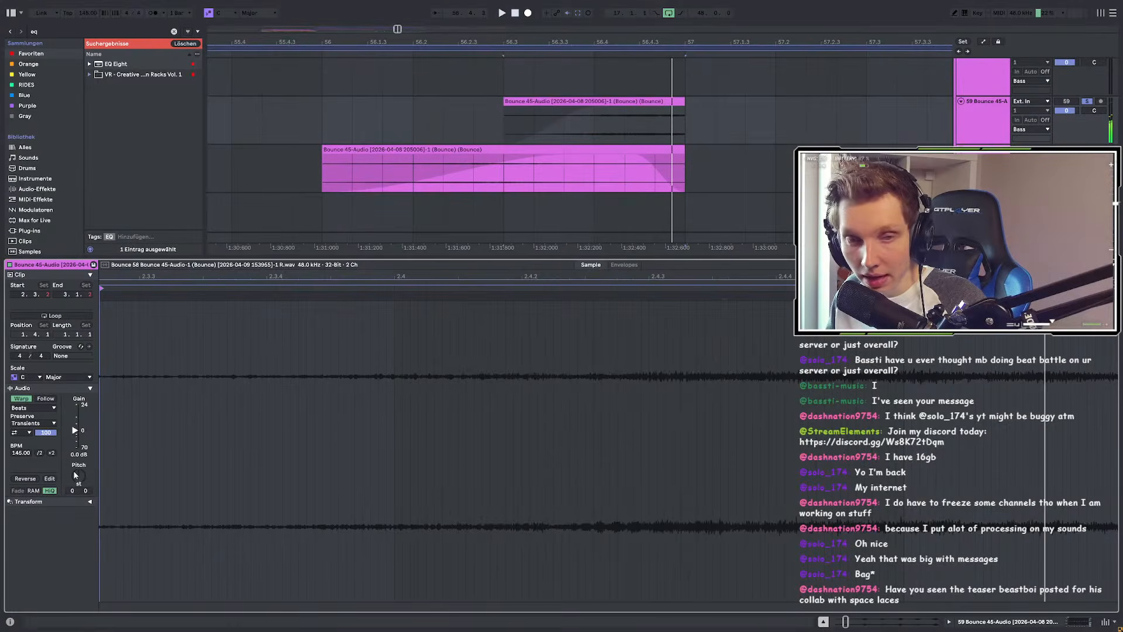
drag(77, 433, 75, 426)
click(1087, 102)
key(space)
key(space)
Step: Show the track's EQ Eight device chain and set the insert point at 55.4.3
double_click(980, 111)
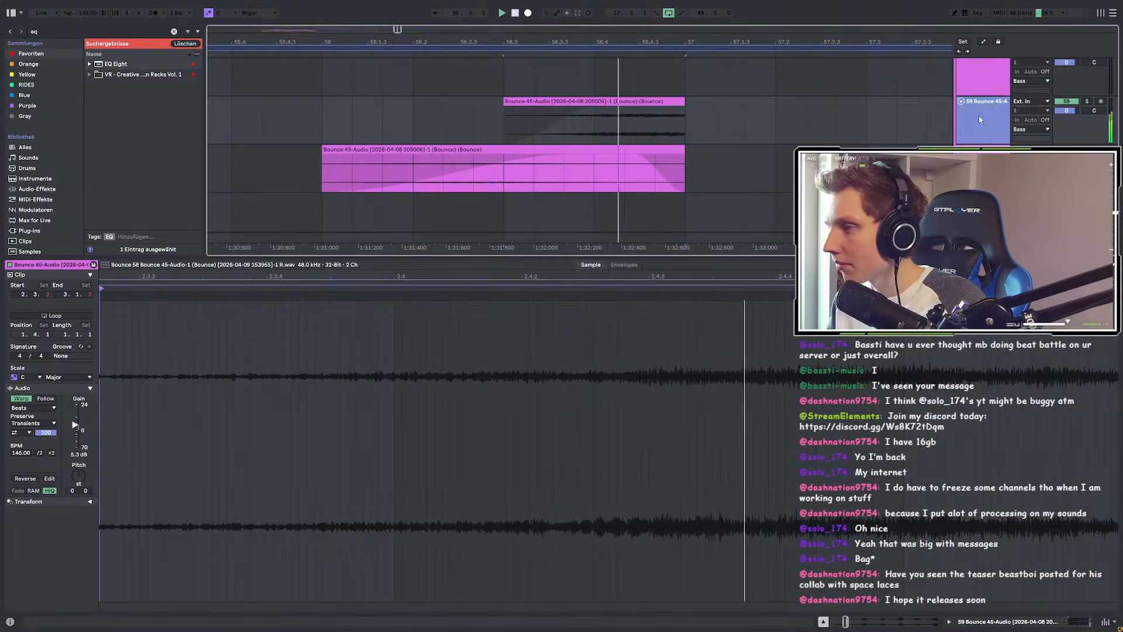
scroll(614, 194, up, 3)
click(283, 210)
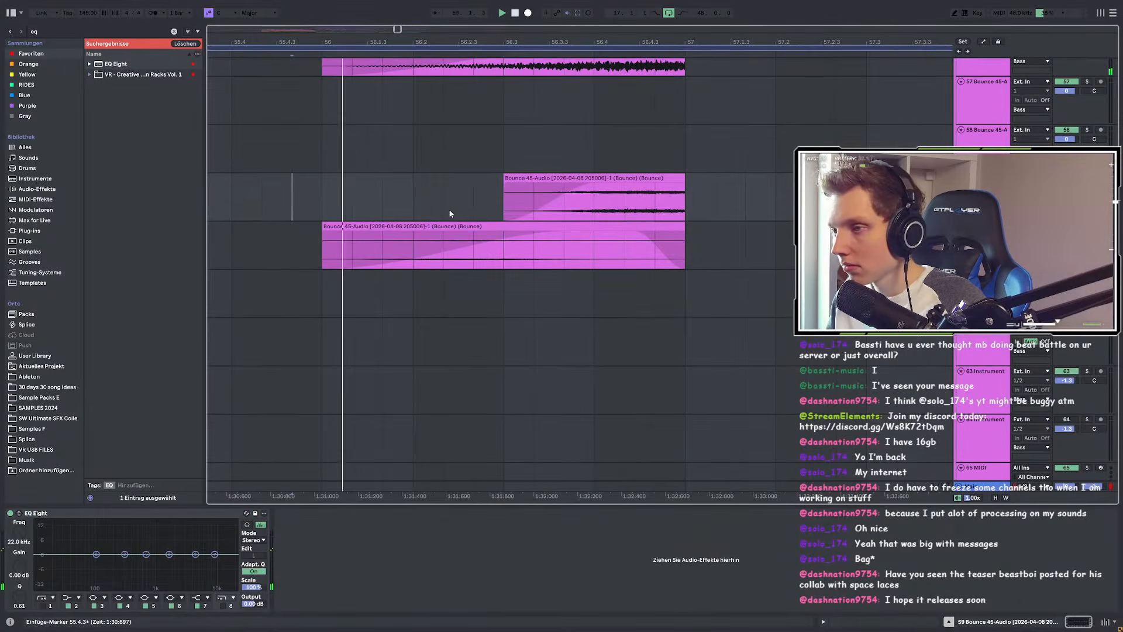
scroll(435, 216, down, 5)
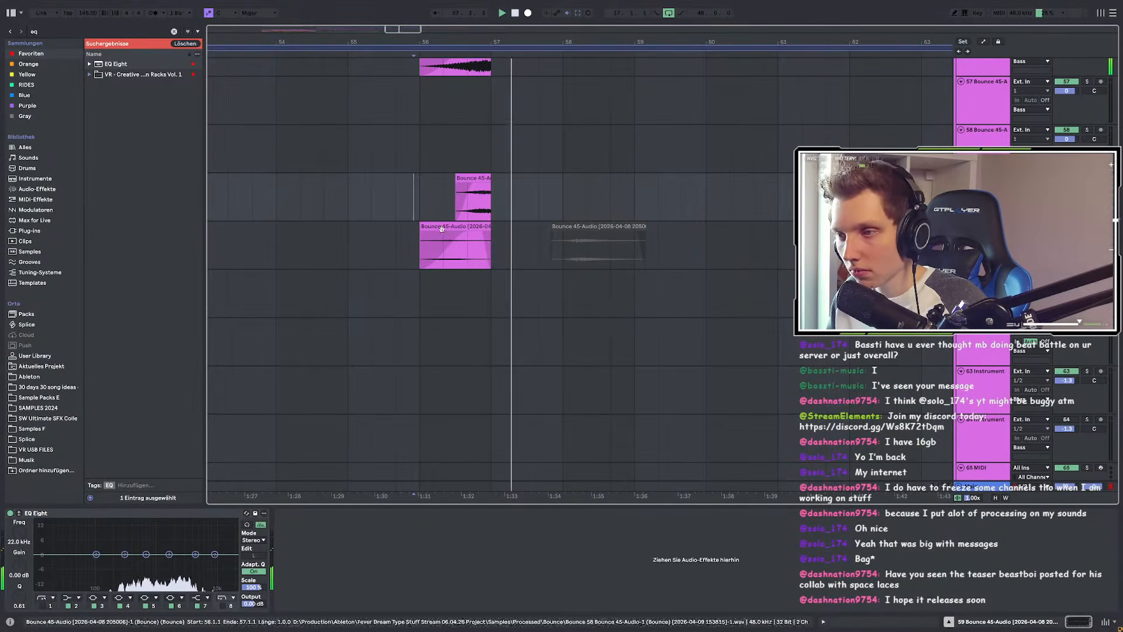
scroll(551, 234, down, 5)
scroll(718, 212, up, 3)
scroll(637, 211, down, 3)
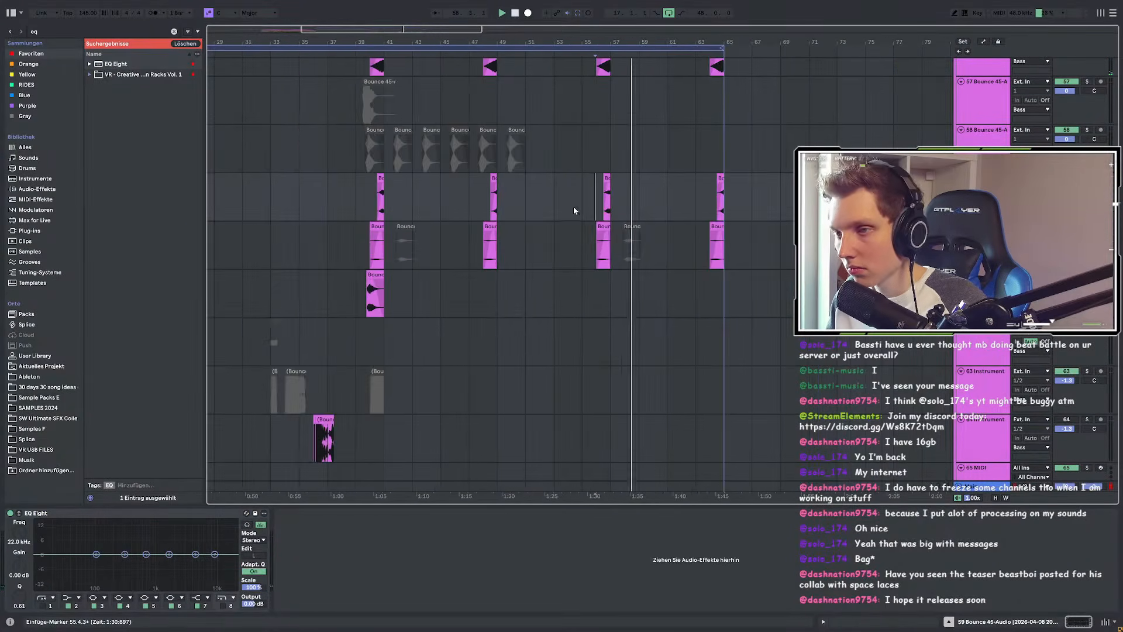
scroll(494, 194, up, 3)
click(483, 179)
scroll(567, 193, down, 3)
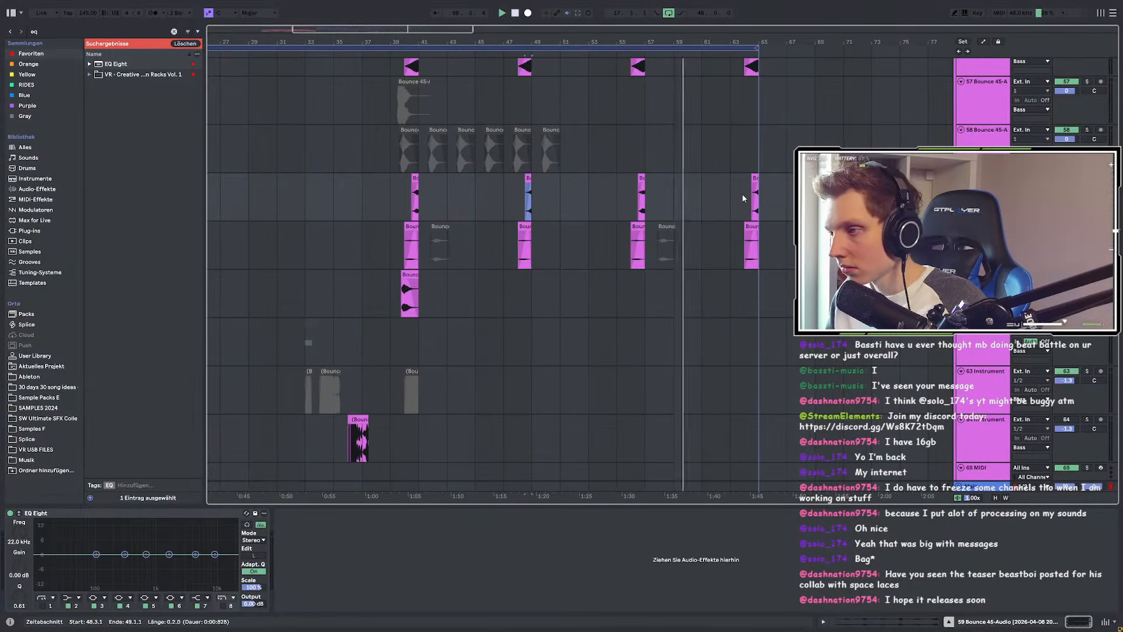
scroll(736, 192, up, 1)
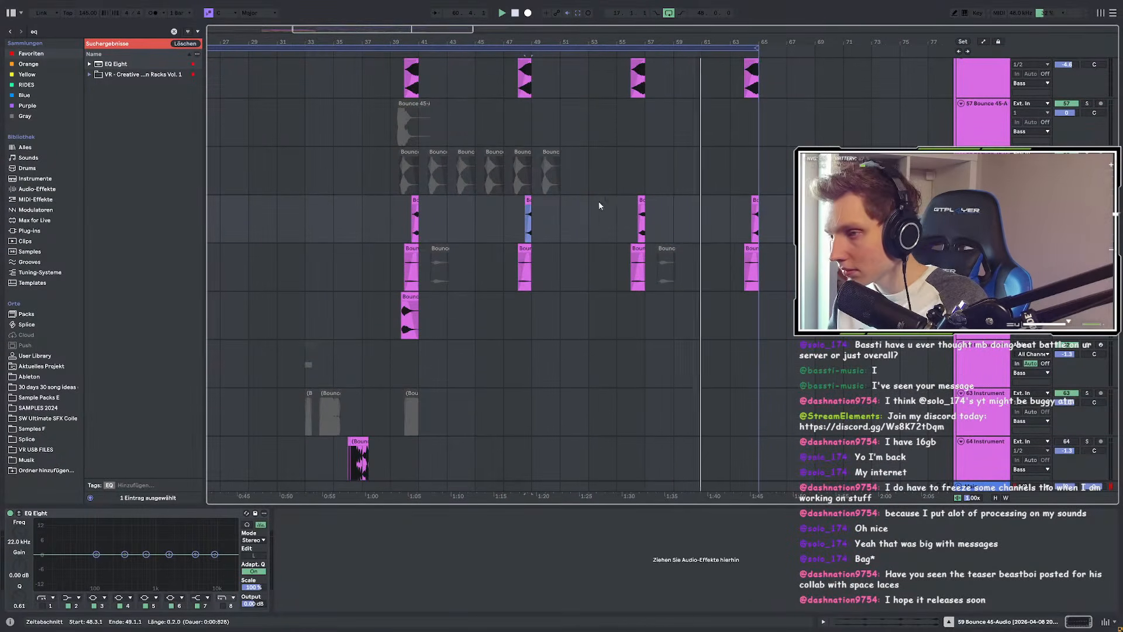
scroll(721, 223, up, 5)
scroll(721, 221, up, 5)
click(701, 223)
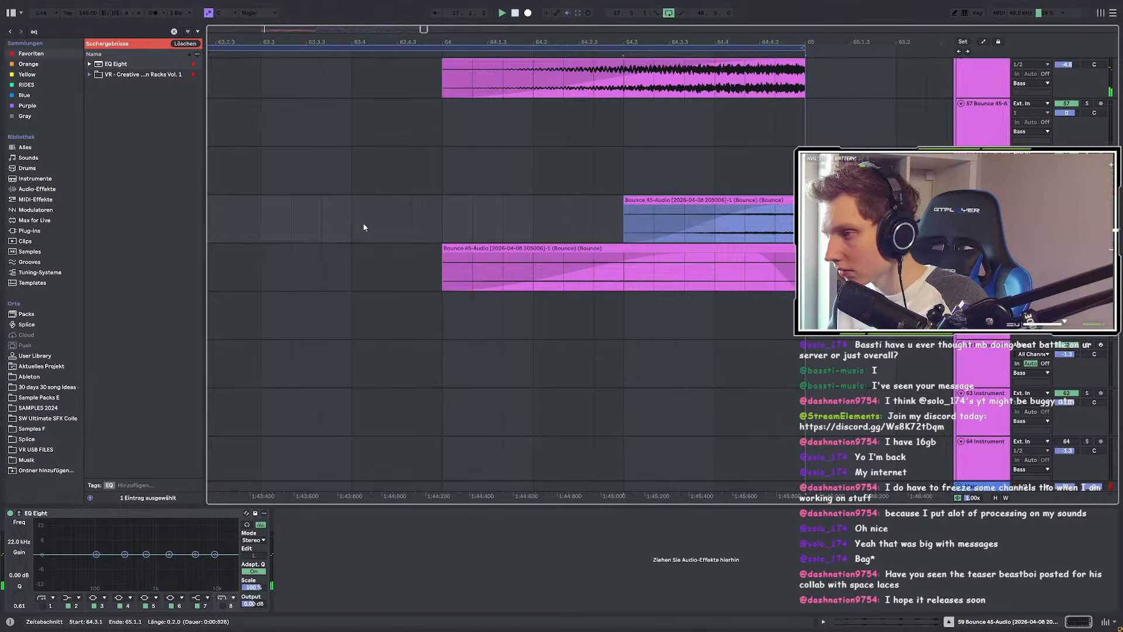
scroll(692, 221, down, 9)
scroll(704, 221, down, 3)
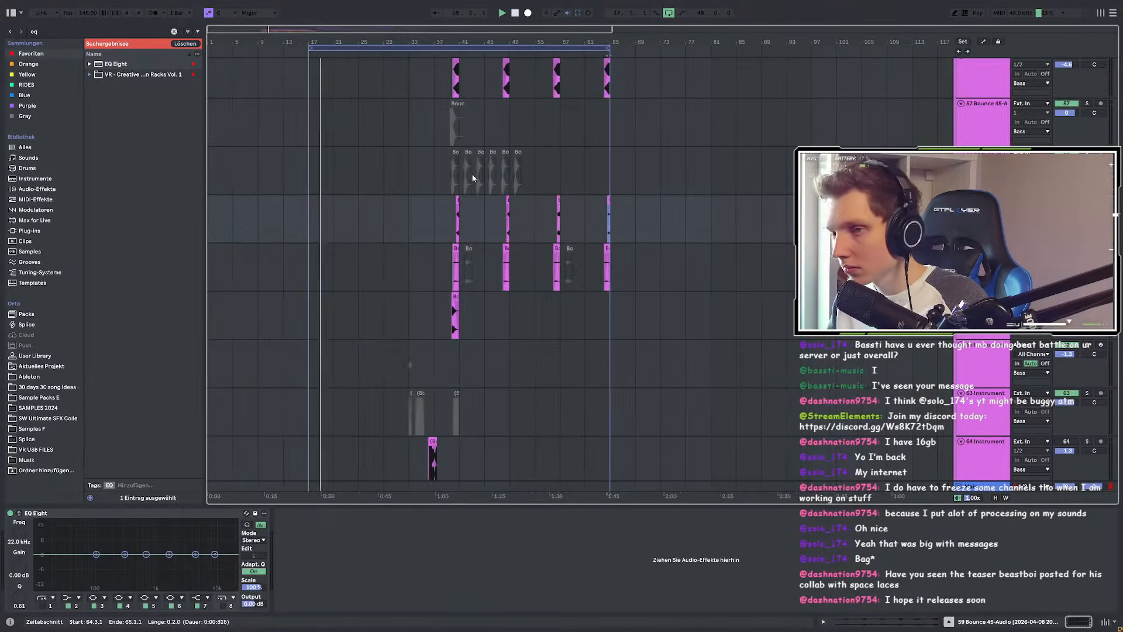
scroll(303, 168, up, 3)
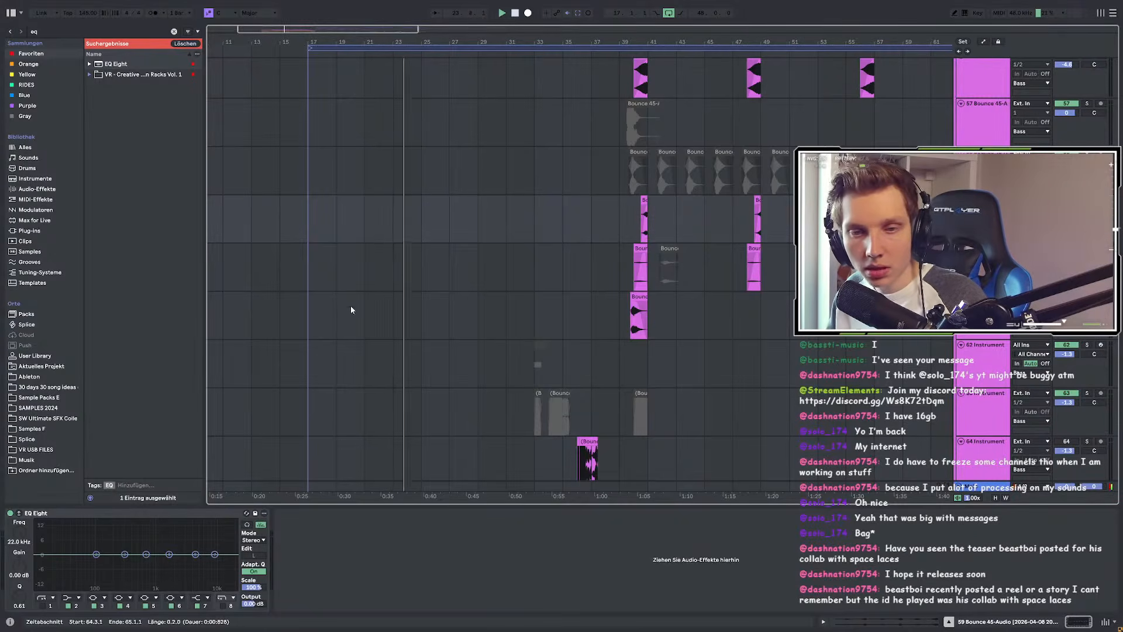
click(408, 260)
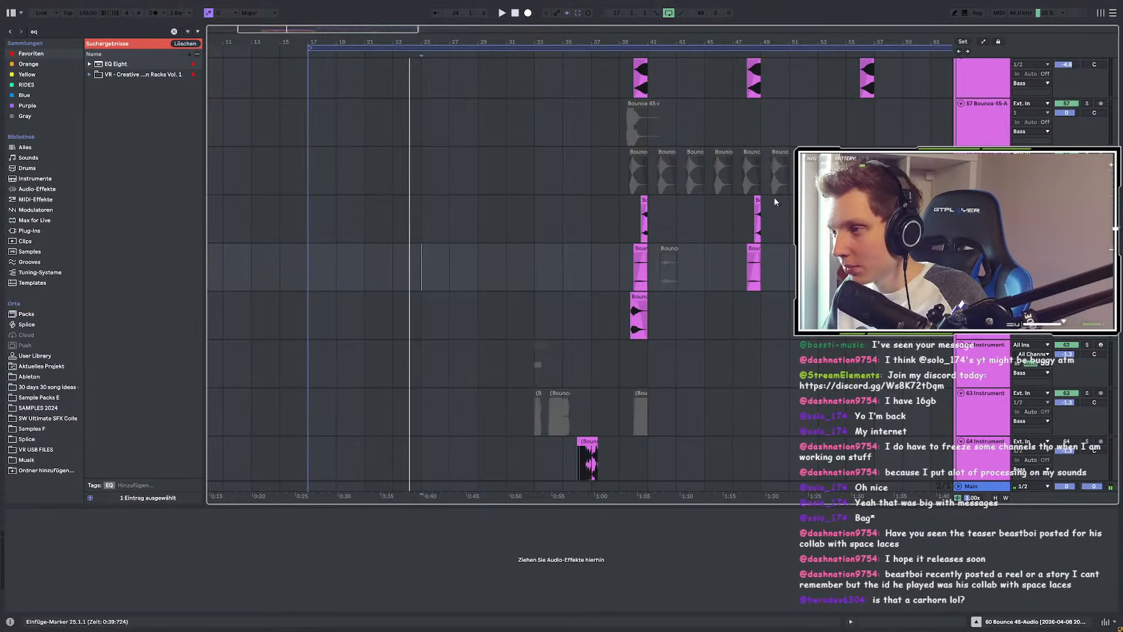
click(768, 127)
key(space)
Step: Play the KSHMR cello clip on track 99 from its start
scroll(770, 127, up, 5)
scroll(655, 205, down, 15)
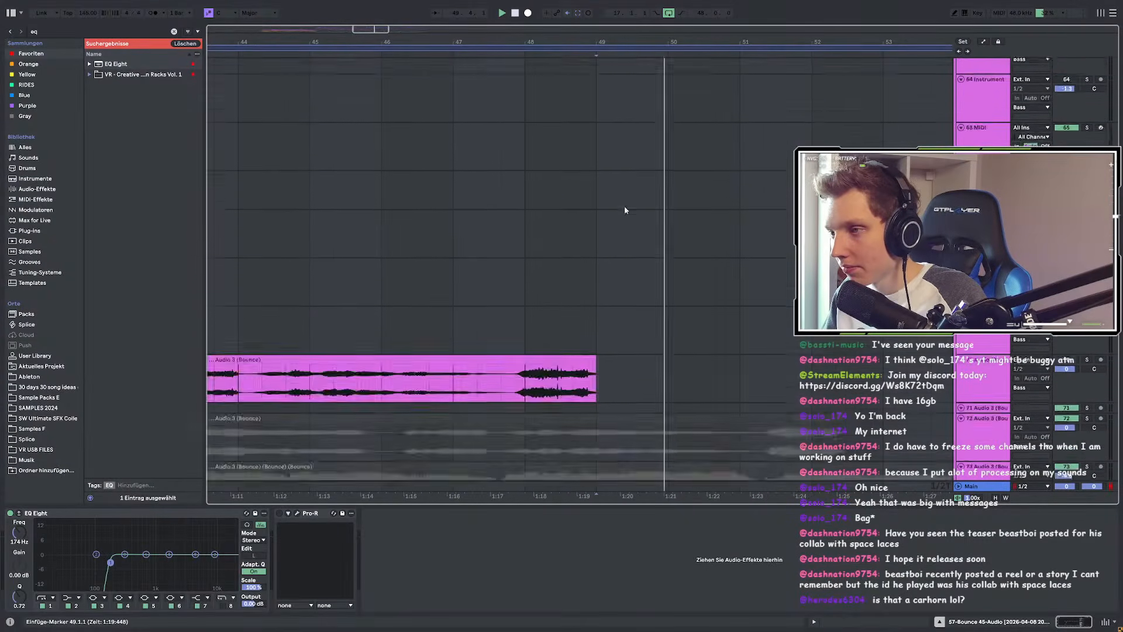
scroll(655, 205, down, 4)
scroll(655, 204, up, 1)
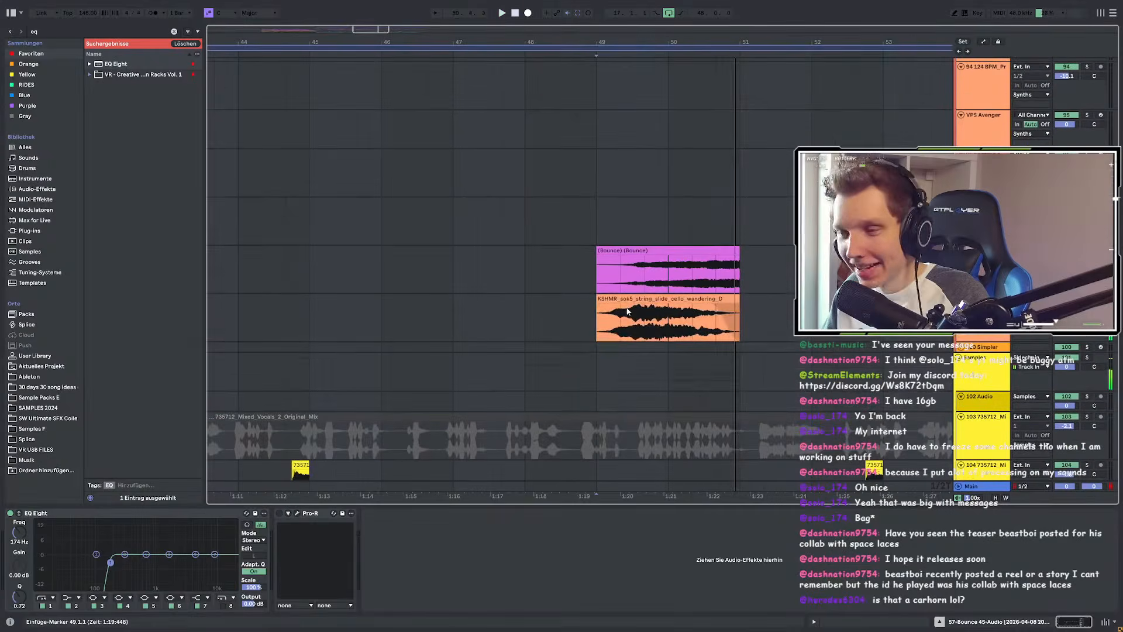
key(space)
click(656, 299)
key(space)
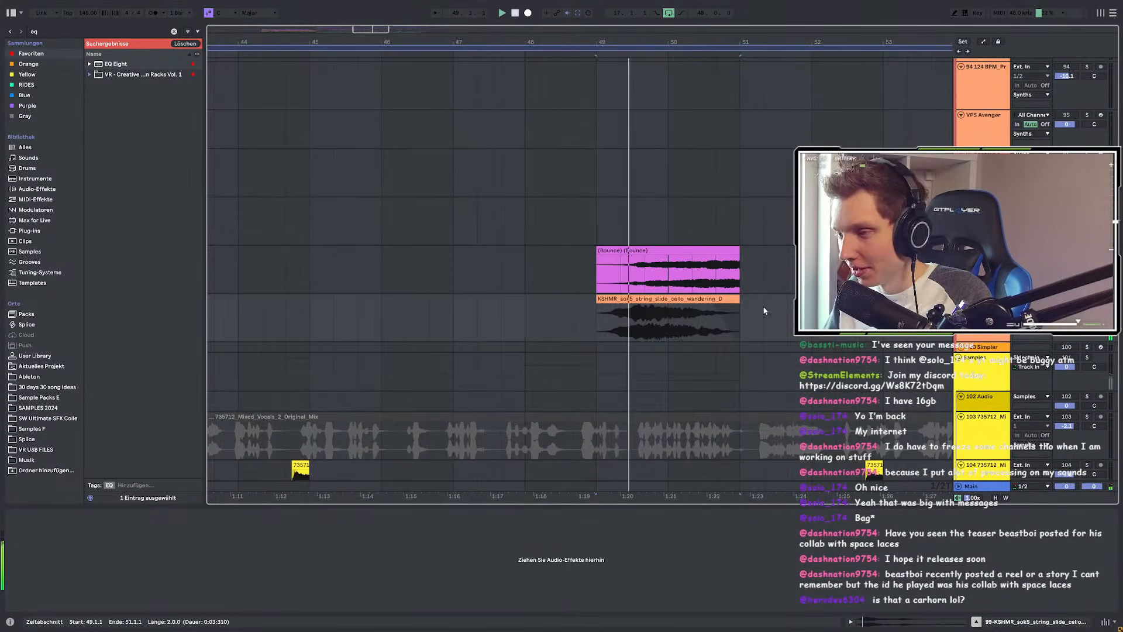
Step: Replay the KSHMR cello clip from bar 49 and select track 88 Phase Plant (Bounce)
scroll(764, 308, up, 4)
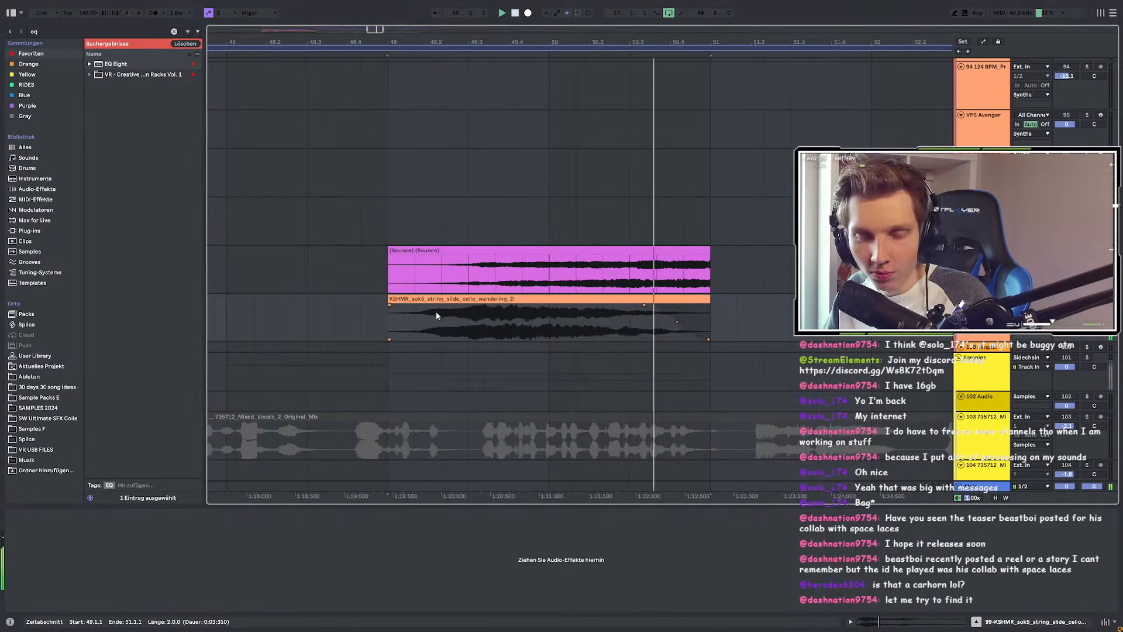
scroll(437, 311, down, 3)
click(466, 297)
scroll(526, 240, up, 4)
key(space)
key(space)
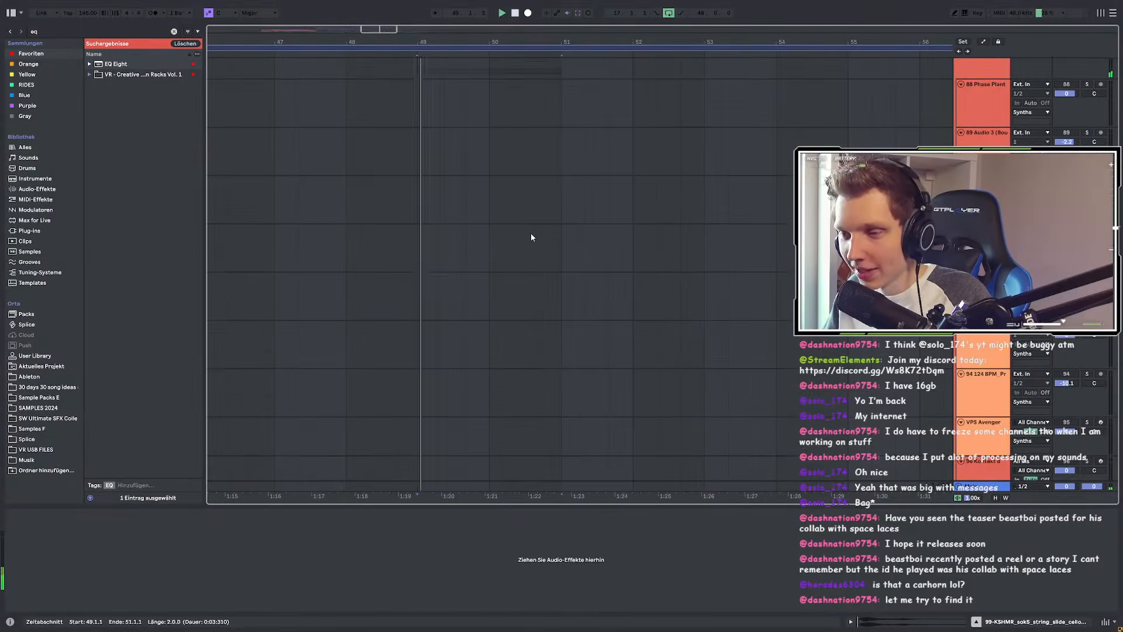
scroll(533, 251, up, 4)
click(1087, 292)
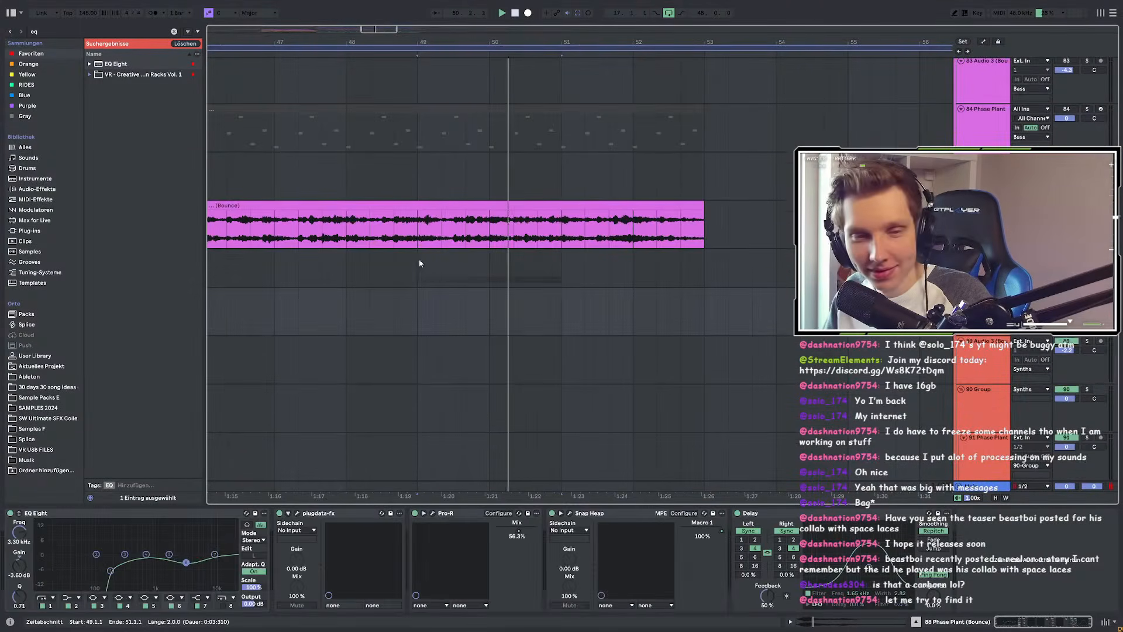
Step: Browse through the arrangement tracks and restart playback from the insert point
scroll(412, 263, up, 3)
scroll(451, 248, up, 6)
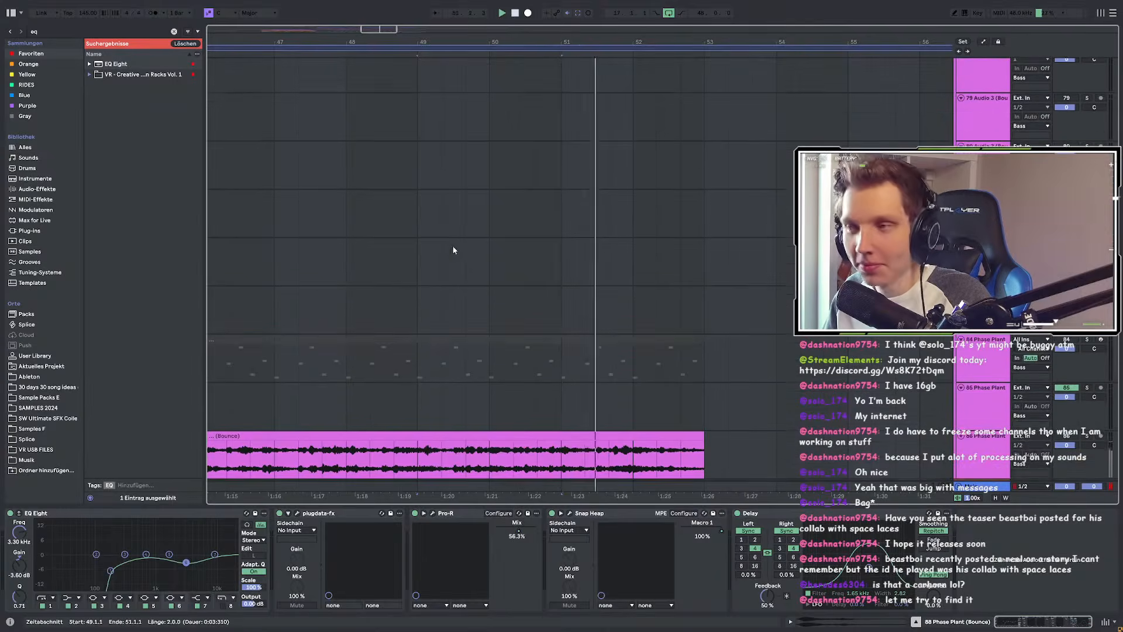
scroll(539, 272, up, 3)
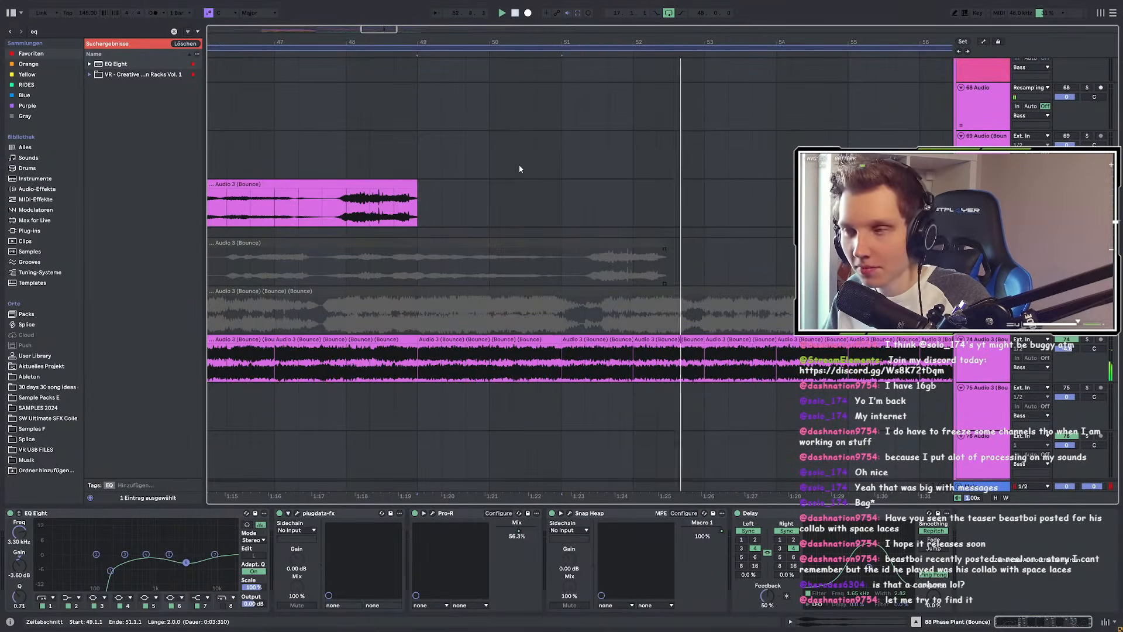
scroll(501, 188, down, 3)
scroll(563, 187, up, 6)
scroll(564, 188, down, 5)
scroll(509, 193, down, 5)
scroll(491, 187, down, 1)
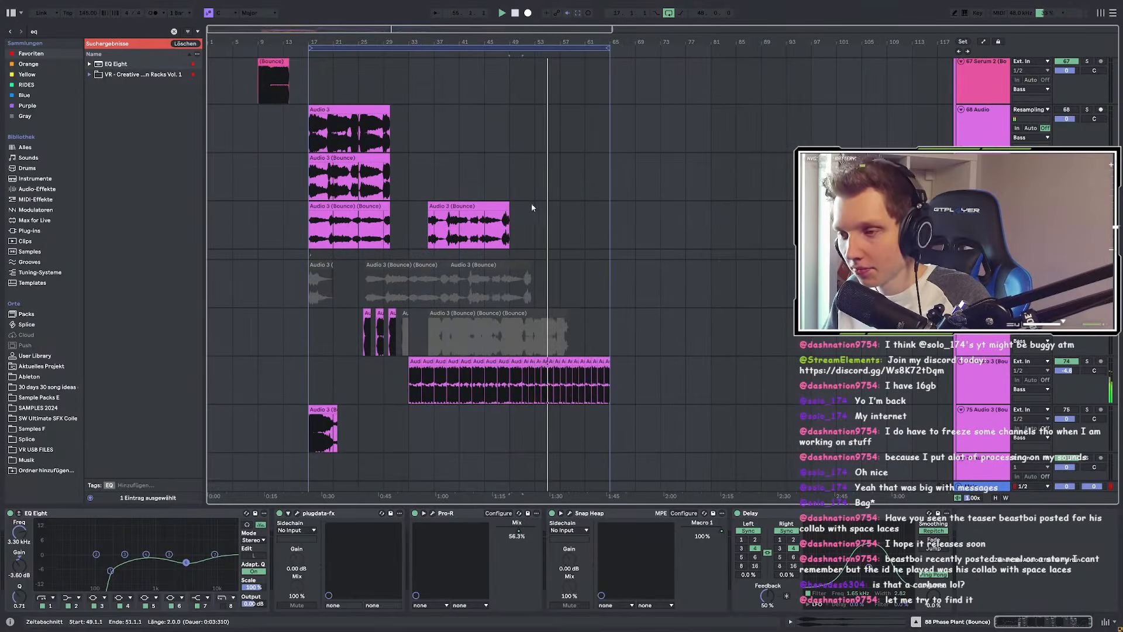
scroll(555, 237, up, 3)
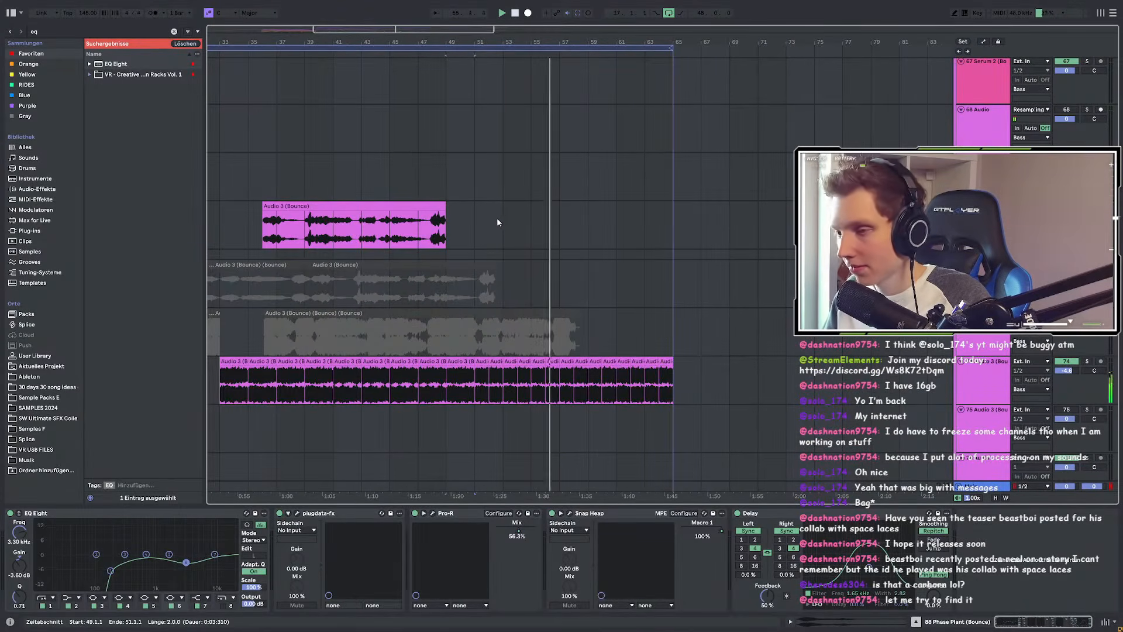
key(space)
scroll(397, 236, down, 6)
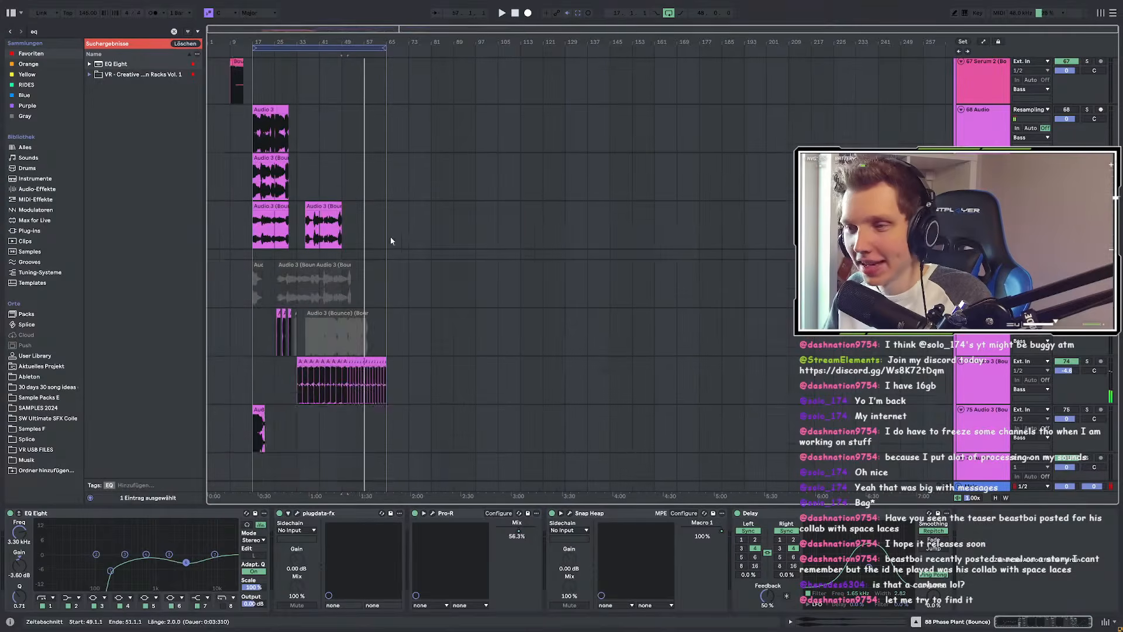
scroll(375, 238, up, 5)
scroll(224, 244, up, 3)
scroll(281, 202, up, 2)
scroll(351, 213, up, 8)
scroll(396, 263, up, 5)
scroll(400, 303, up, 4)
key(space)
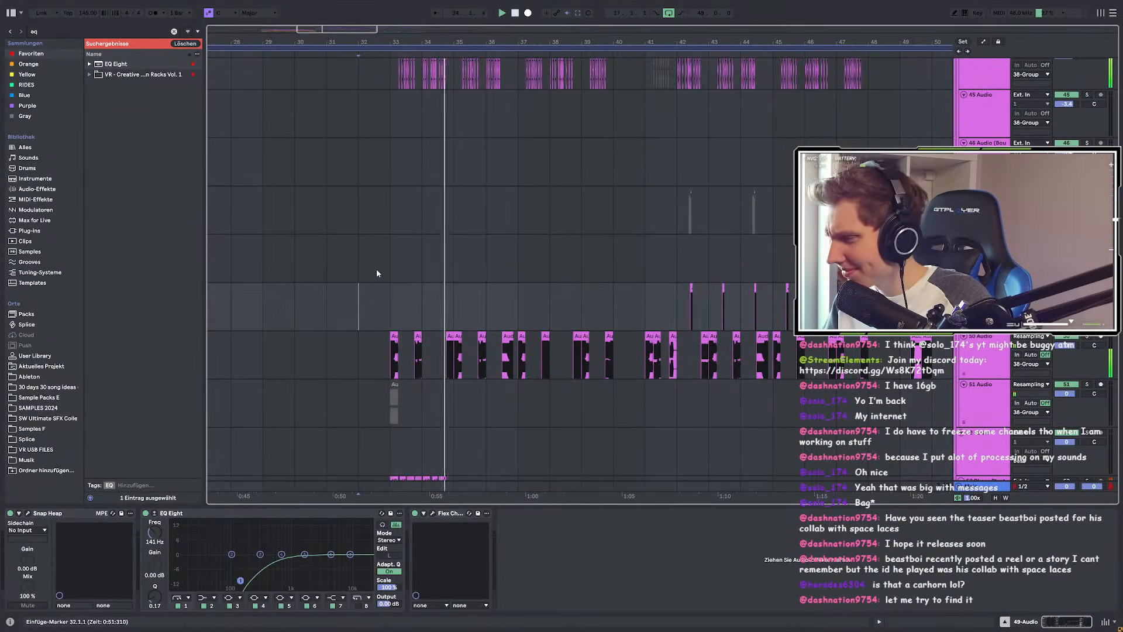
Step: Select track 74 Audio 3 (Bounce) and scroll its device chain to the end
scroll(374, 257, down, 3)
scroll(373, 240, down, 8)
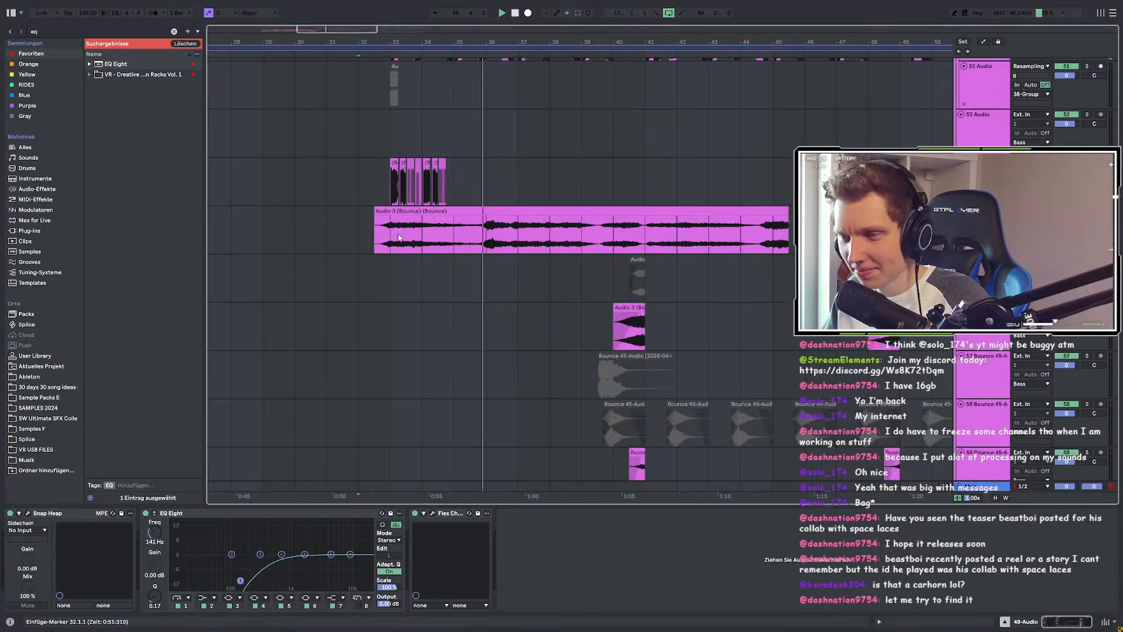
scroll(440, 260, down, 10)
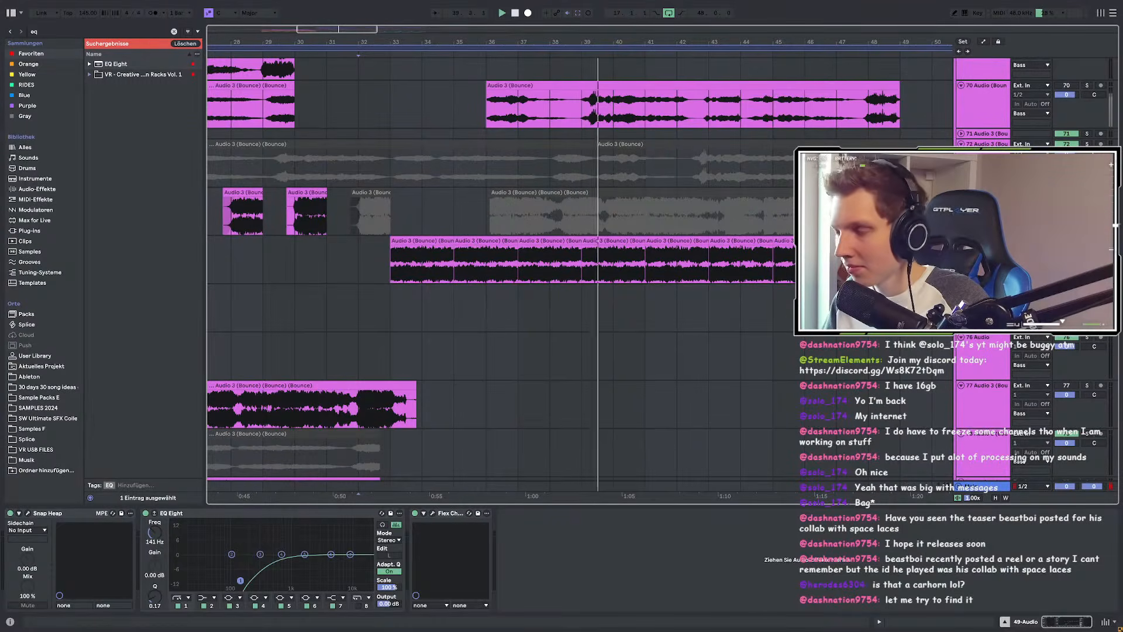
click(985, 251)
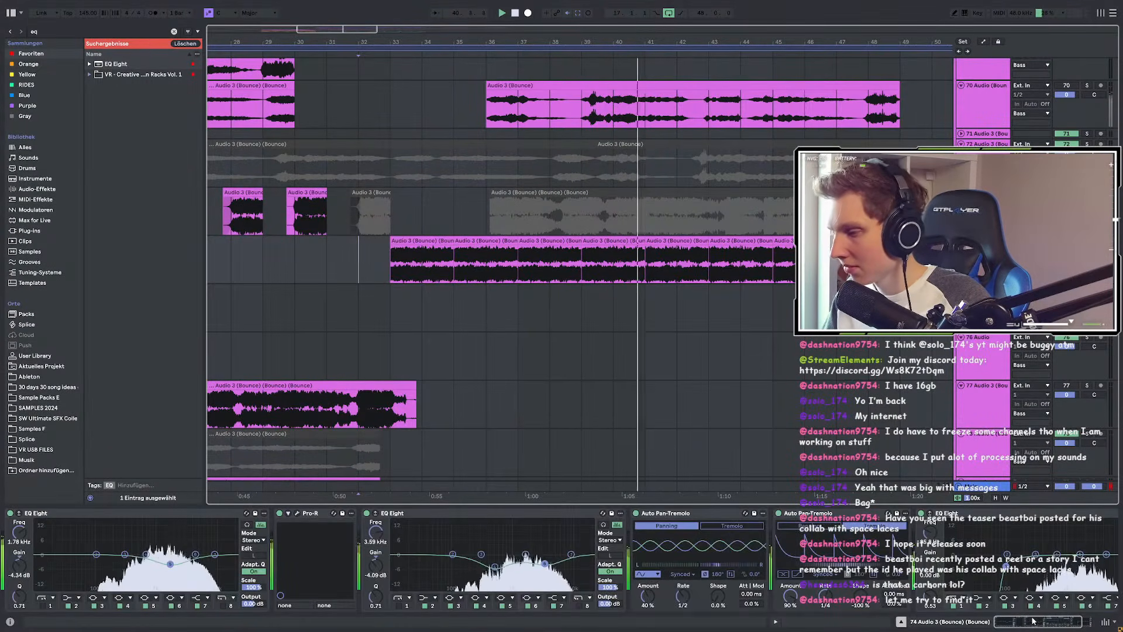
scroll(983, 563, right, 3)
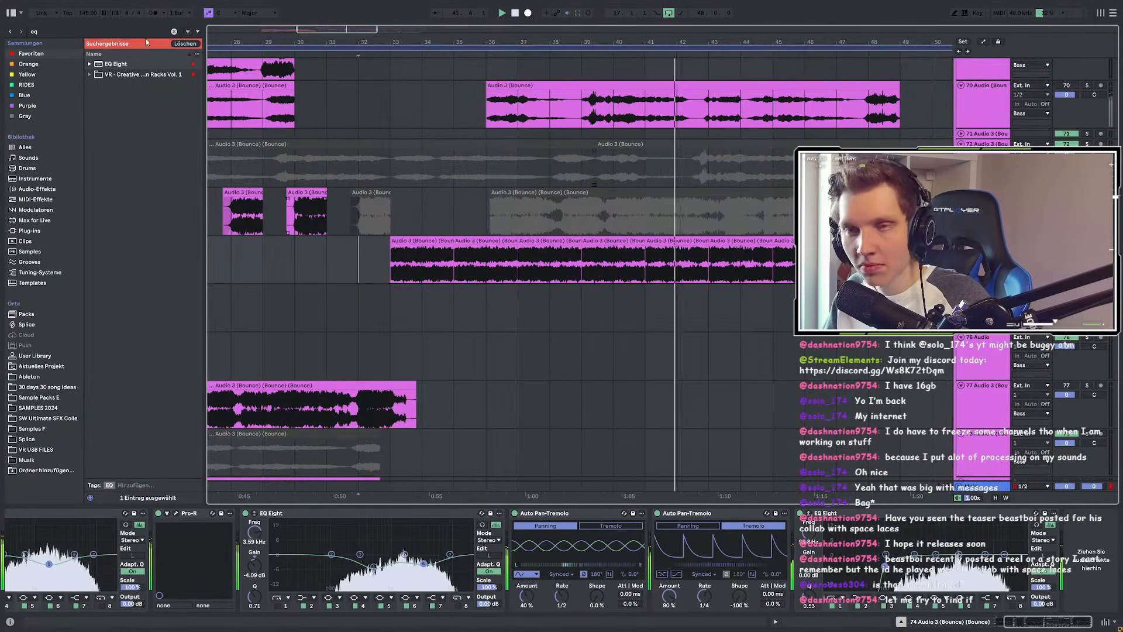
Step: Load SerumFX from a 'ser' browser search and enable its Hyper/Dimension effect
key(ctrl+f)
text(ser)
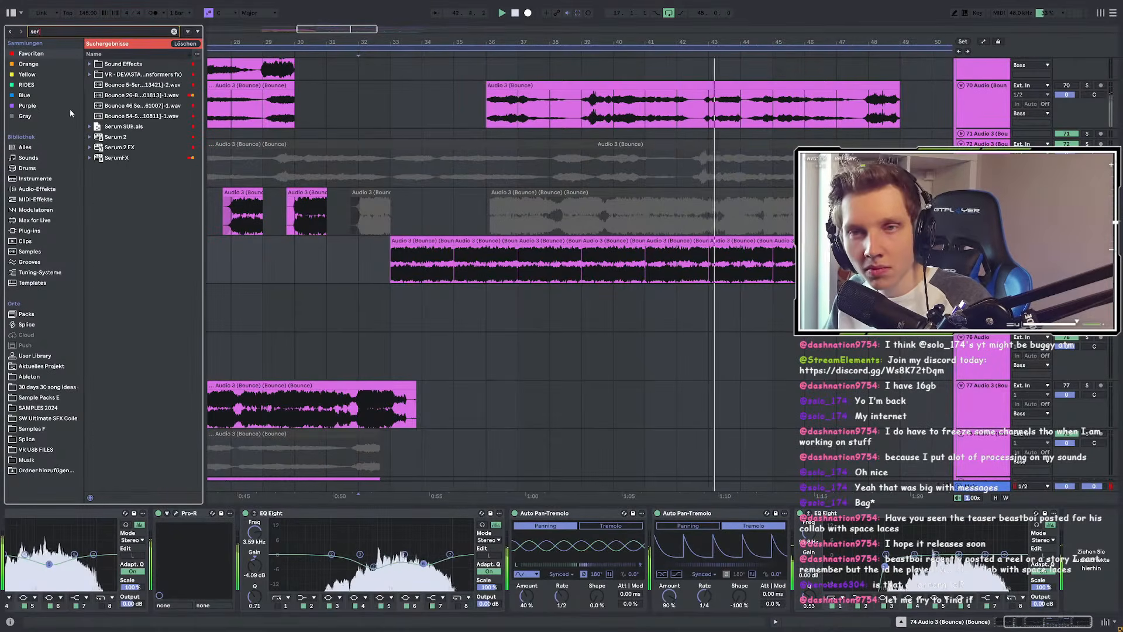
click(122, 157)
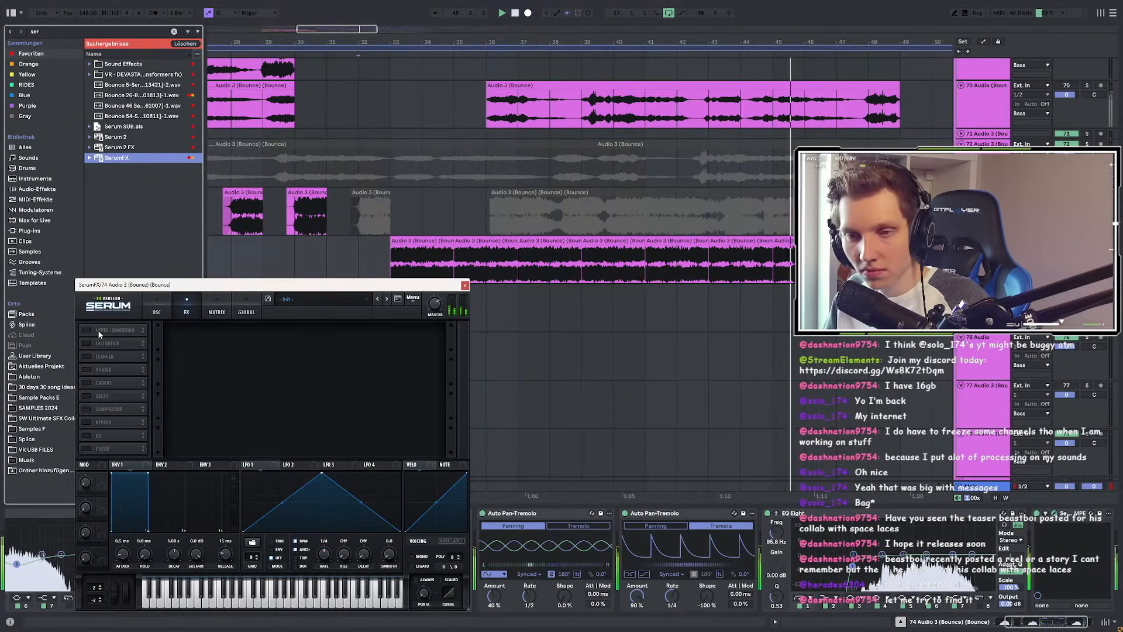
click(114, 331)
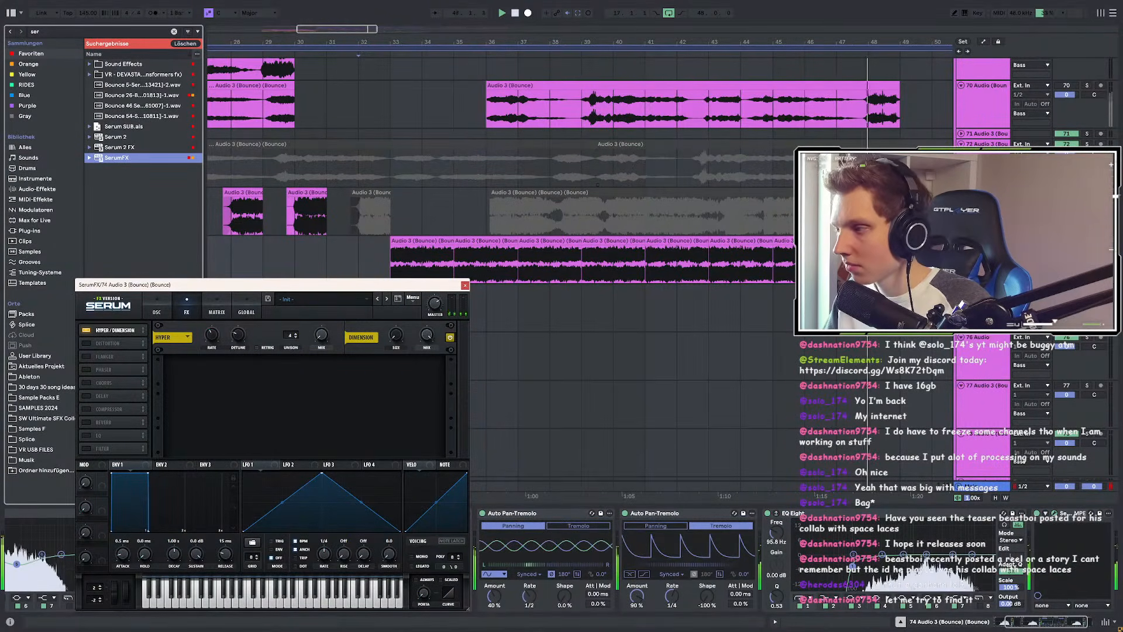
Step: Solo the Audio 3 (Bounce) track, set playback start at bar 49, and zoom out
click(1087, 241)
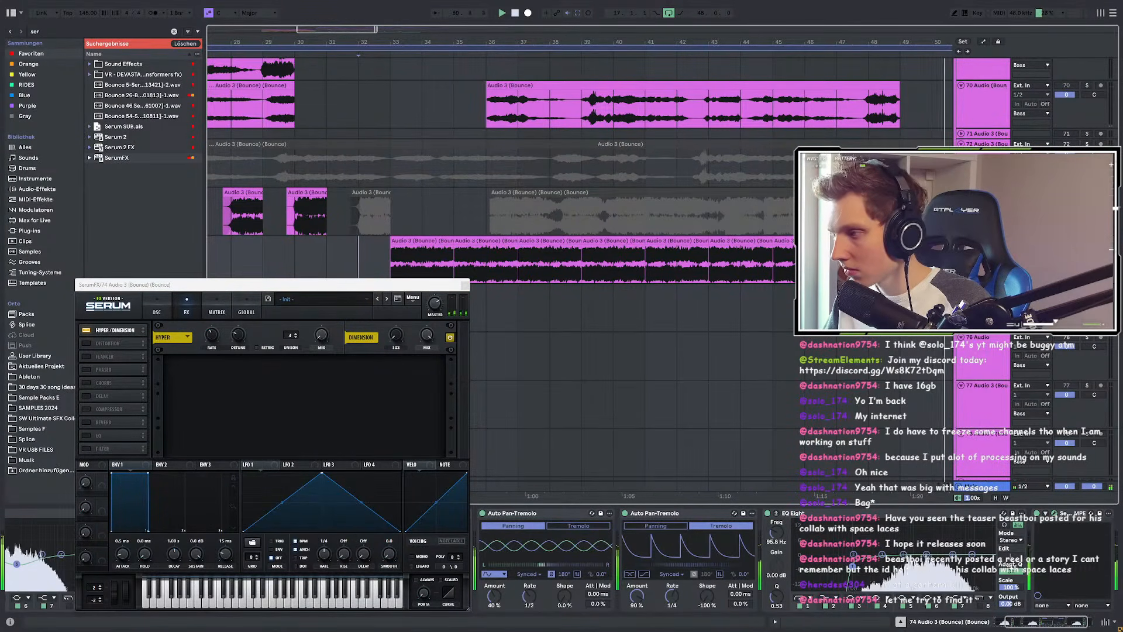
scroll(614, 226, down, 4)
scroll(552, 236, up, 2)
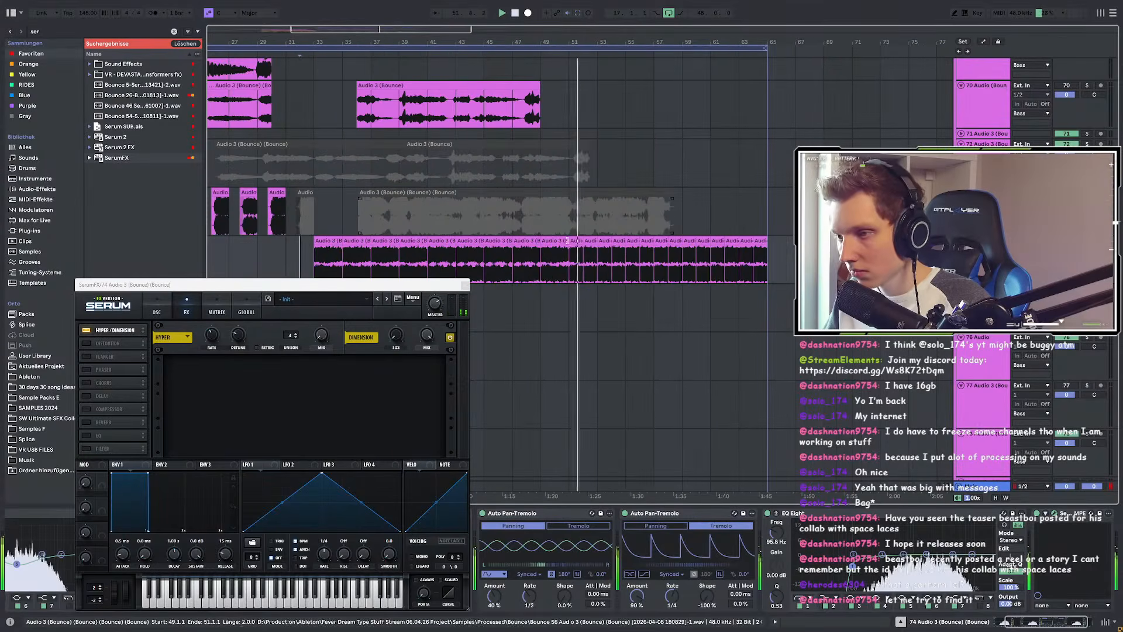
scroll(569, 247, up, 2)
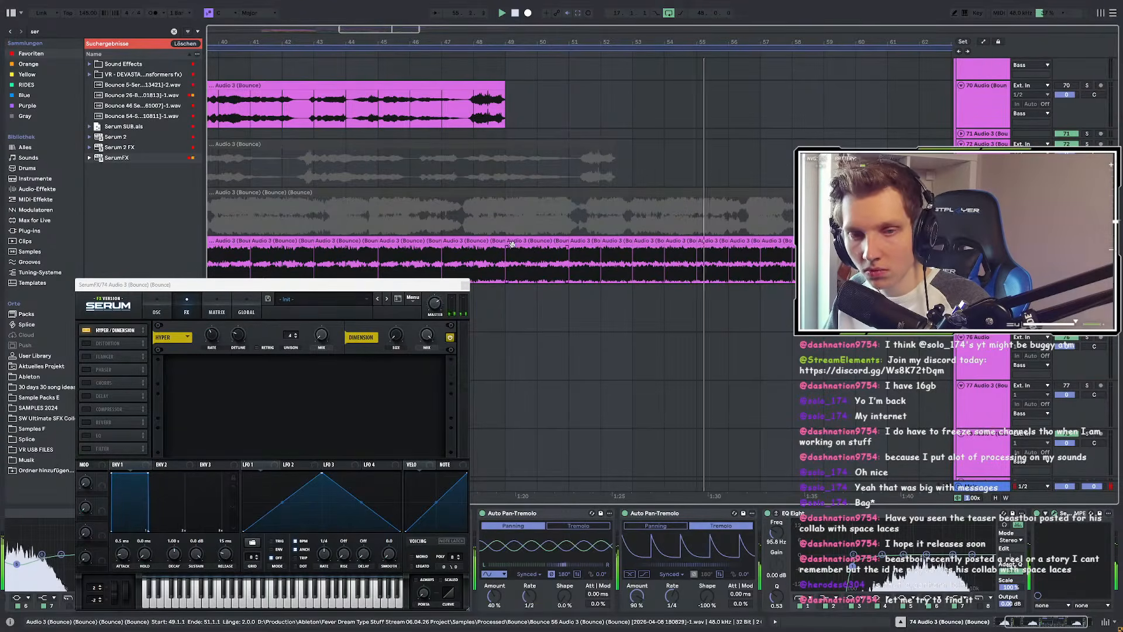
click(518, 261)
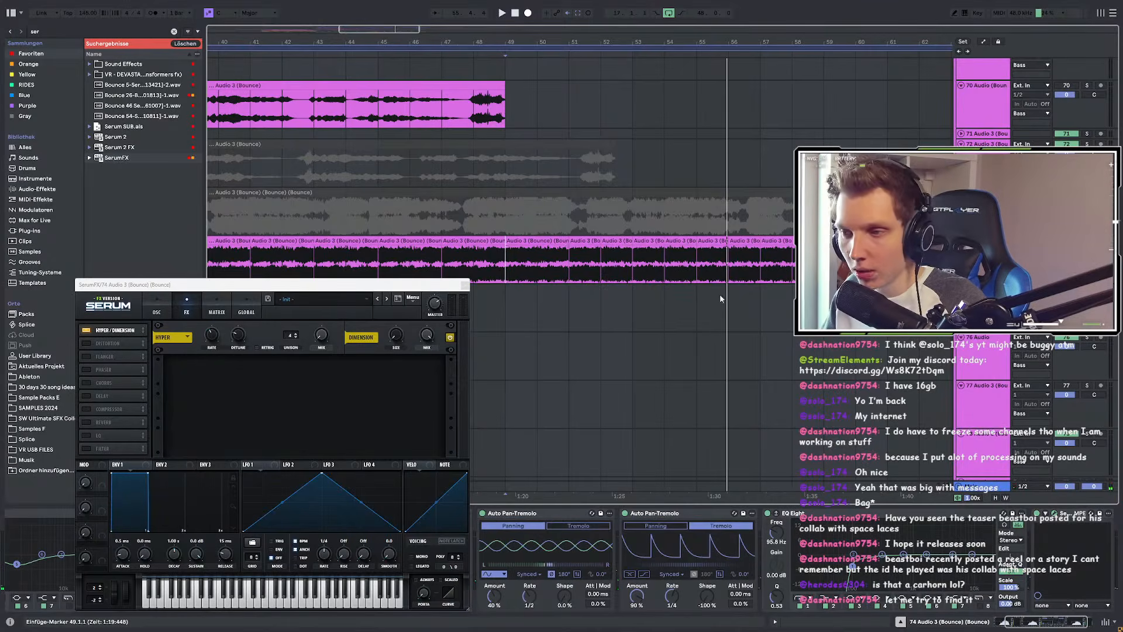
scroll(721, 298, down, 3)
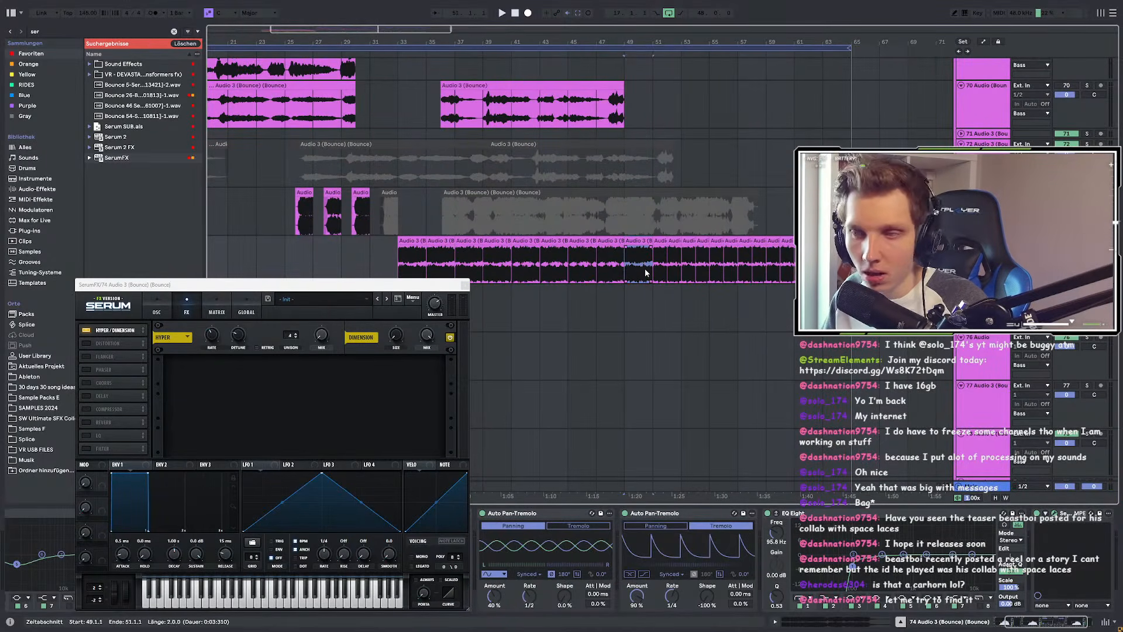
scroll(644, 267, up, 3)
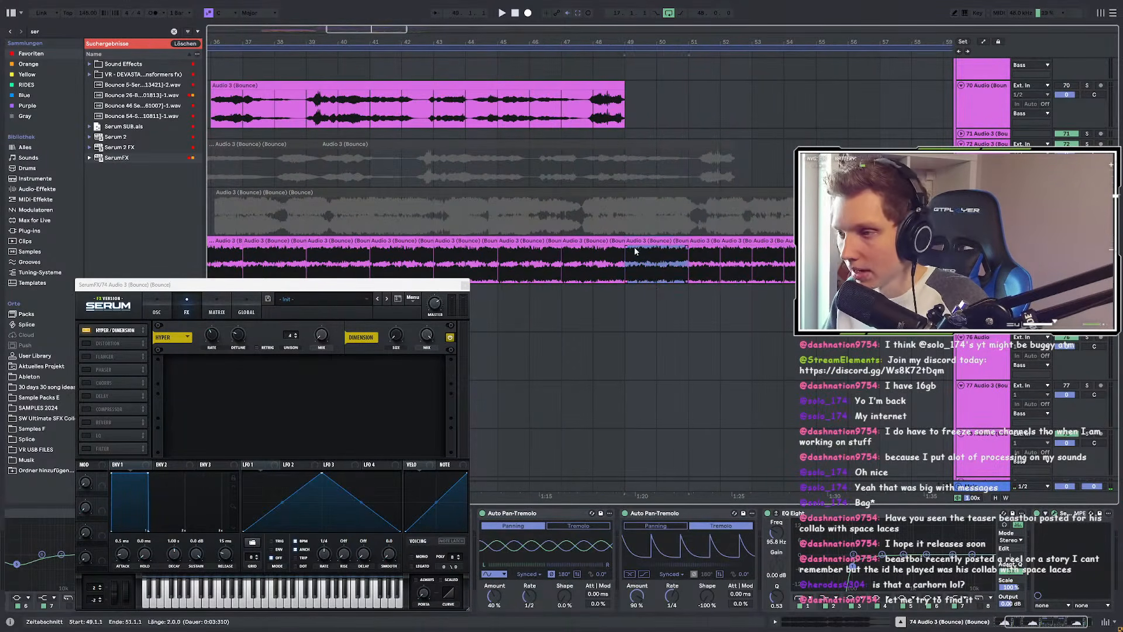
scroll(648, 257, up, 3)
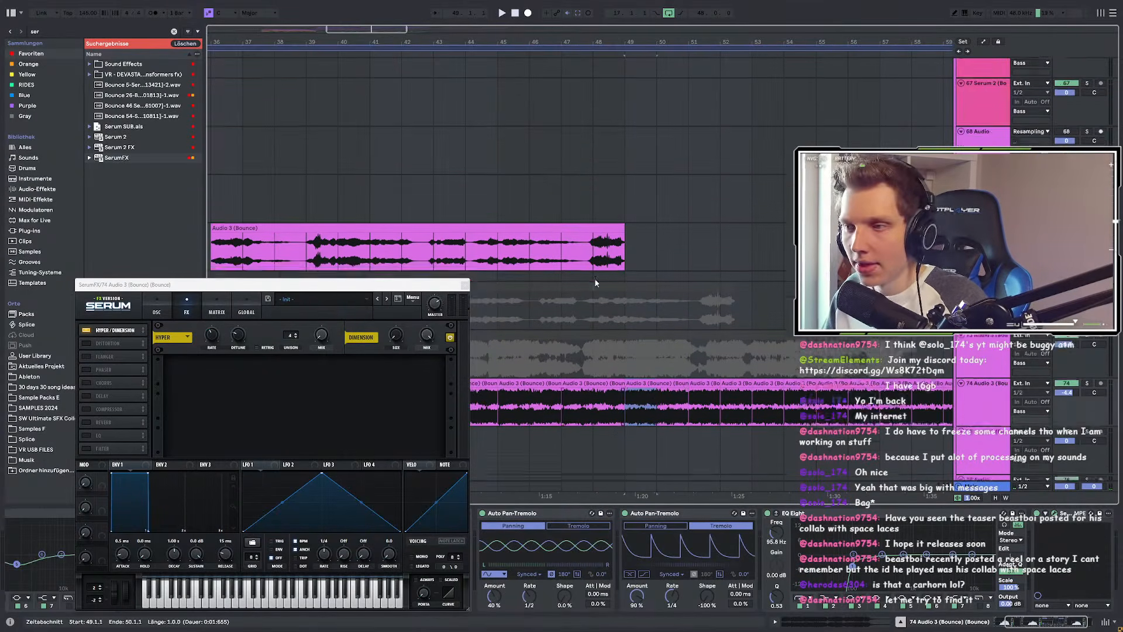
key(minus)
key(minus)
scroll(550, 285, up, 4)
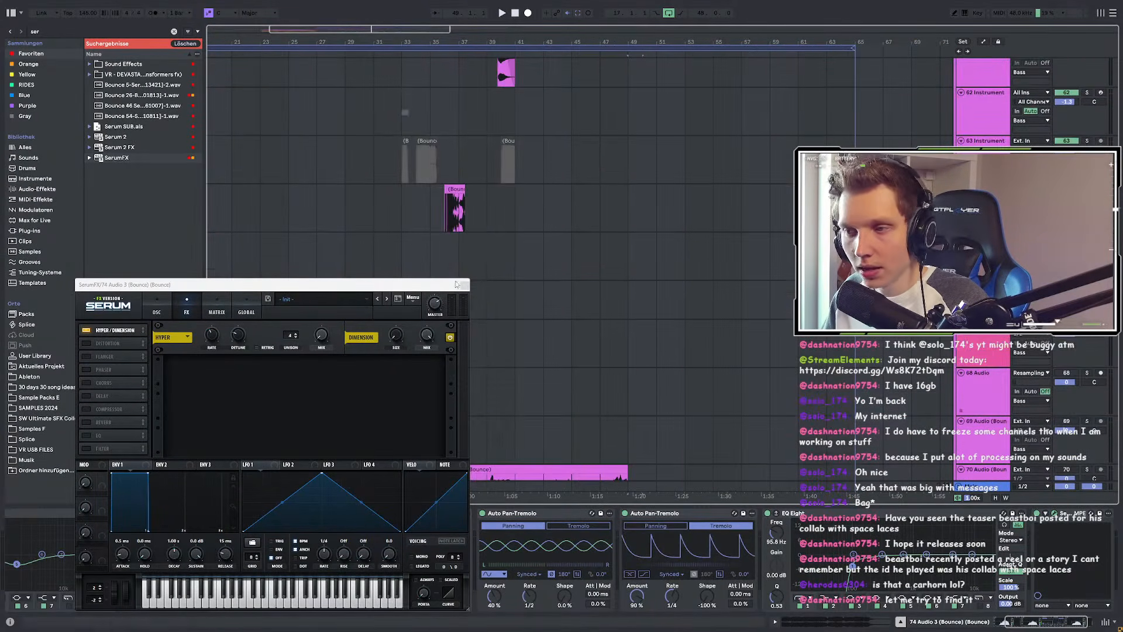
Step: Close the SerumFX window and play from a start point on track 47
click(465, 285)
scroll(526, 289, up, 8)
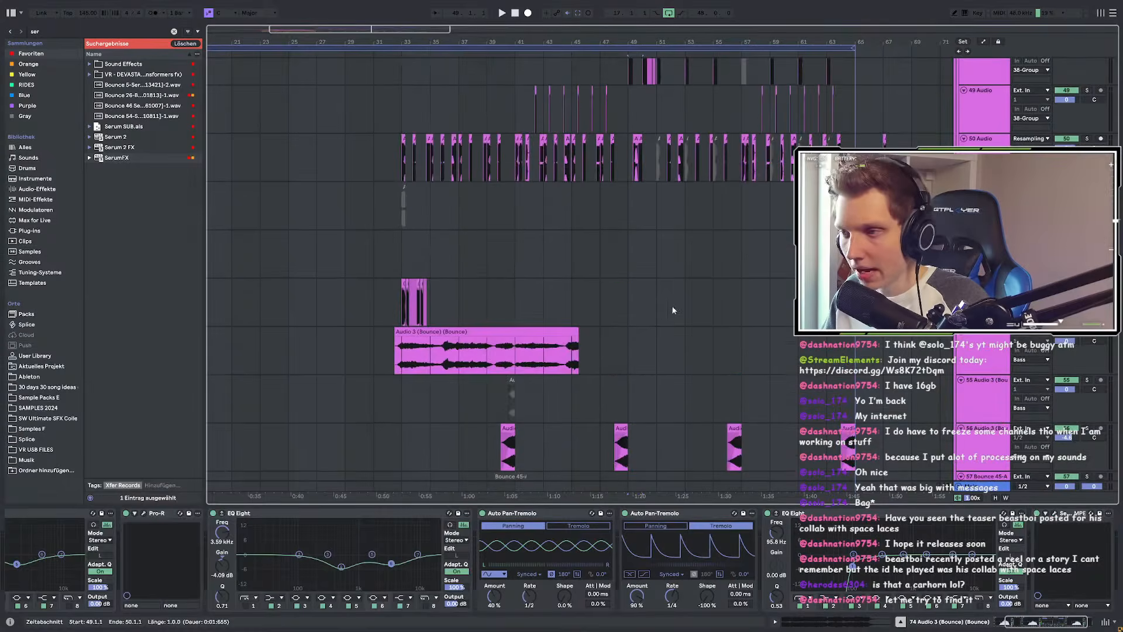
scroll(706, 288, up, 5)
scroll(720, 289, up, 5)
scroll(456, 263, down, 2)
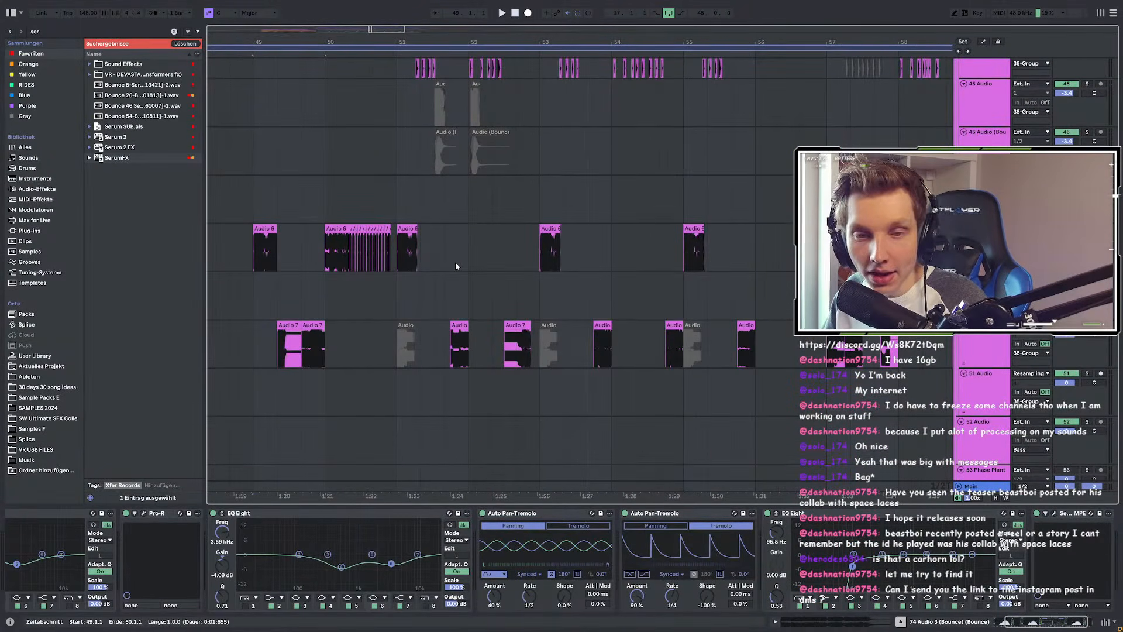
click(516, 214)
key(space)
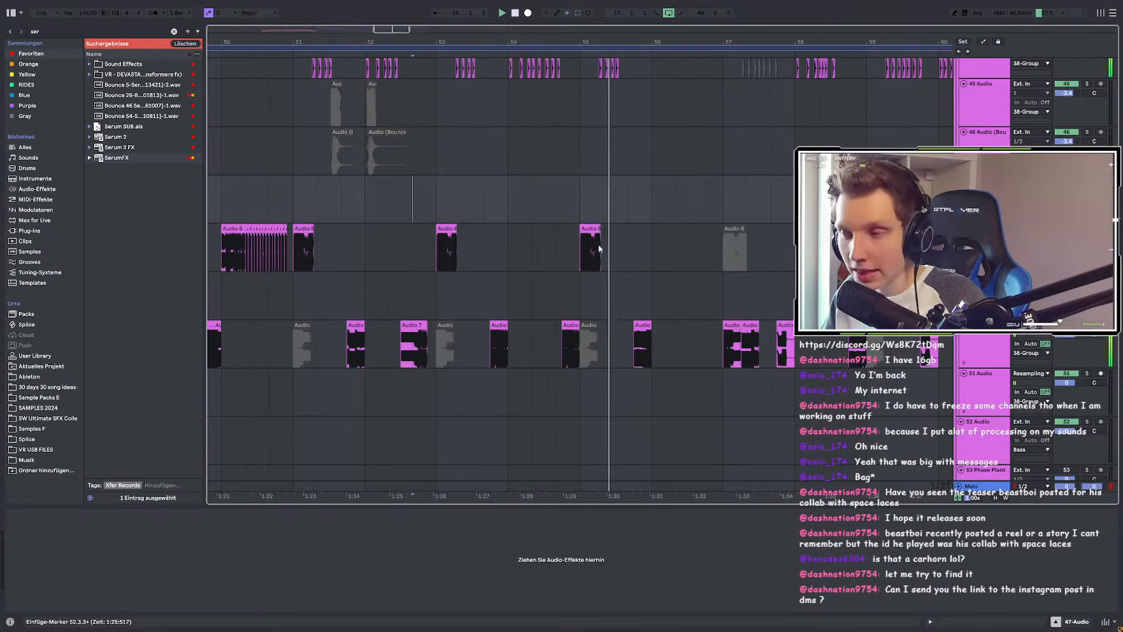
Step: Move the playback start near bar 53, then restart playback from bar 49
click(494, 209)
scroll(495, 209, down, 3)
scroll(636, 241, up, 2)
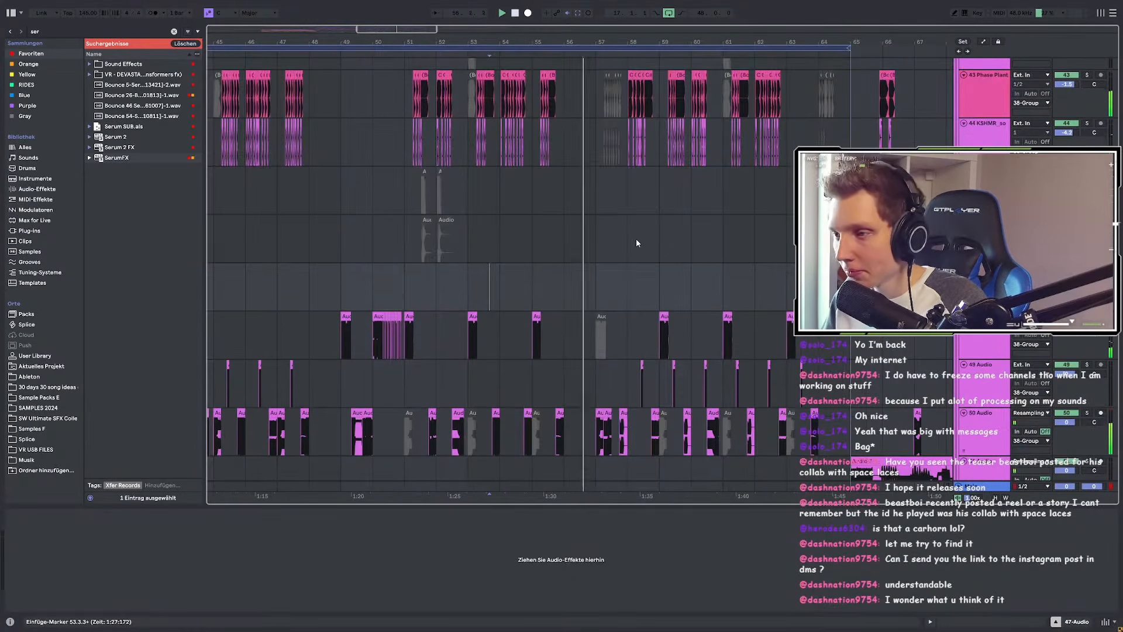
scroll(636, 243, down, 2)
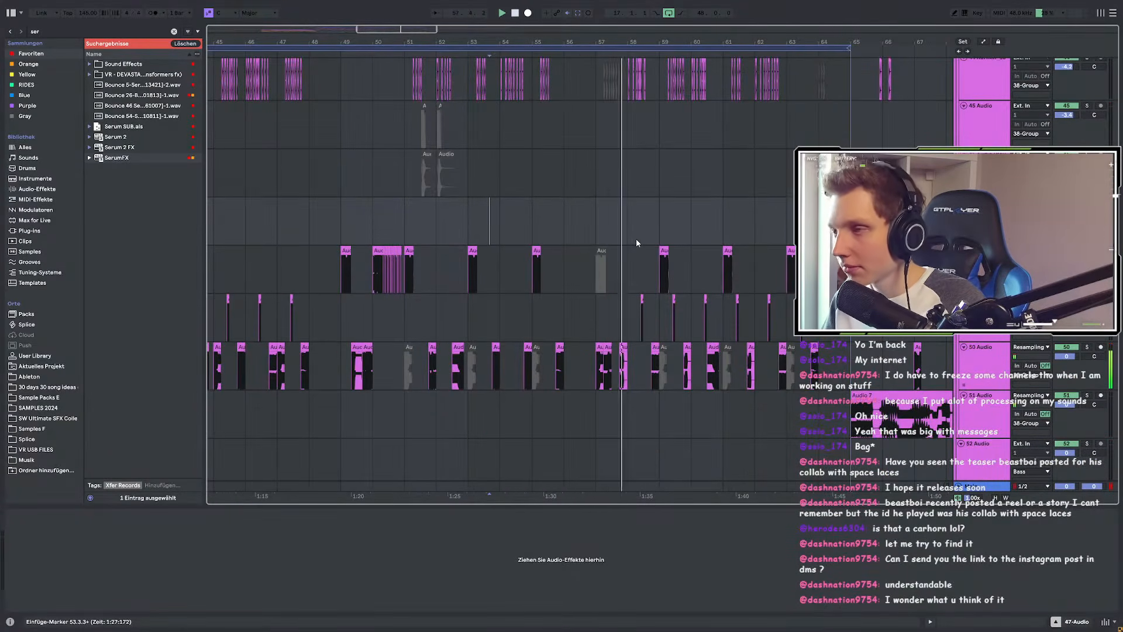
scroll(620, 244, down, 4)
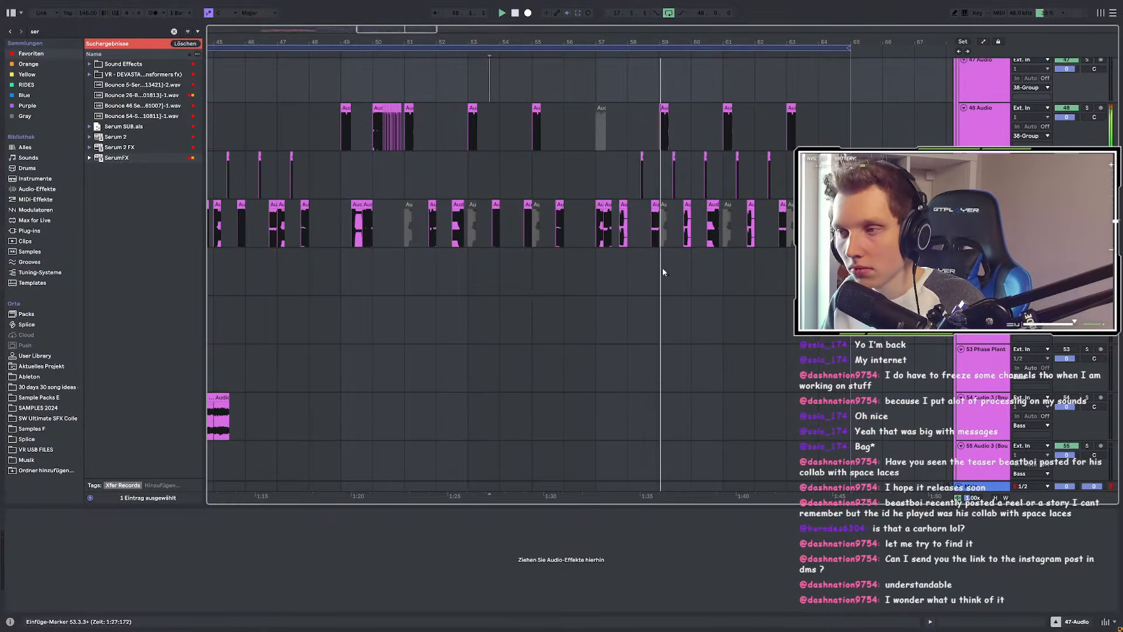
scroll(661, 266, down, 3)
scroll(589, 258, up, 3)
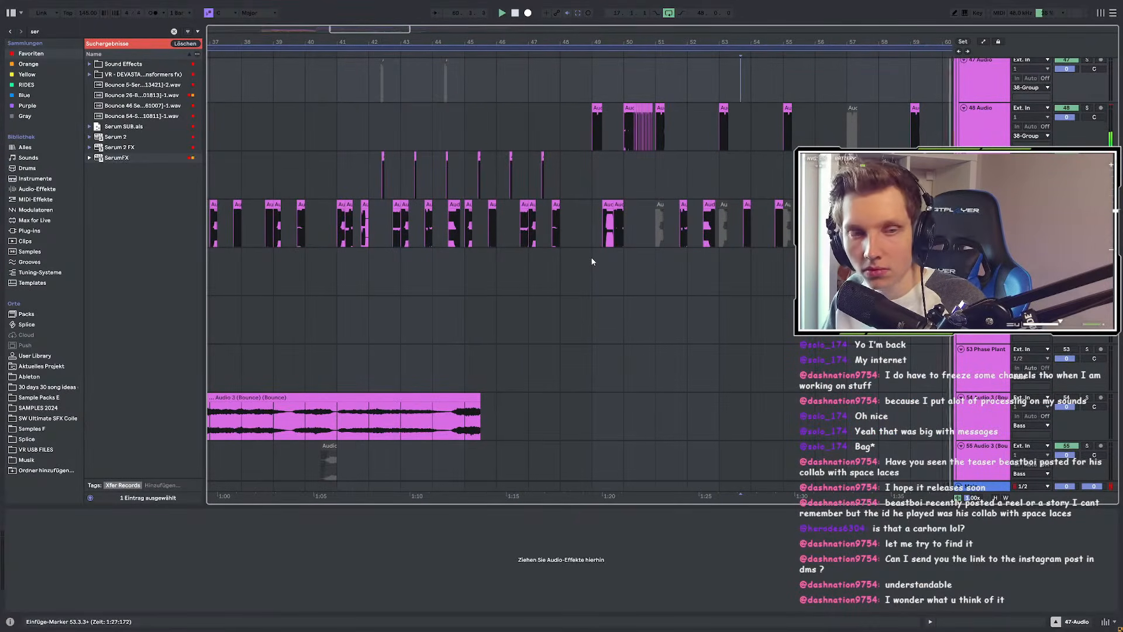
click(592, 262)
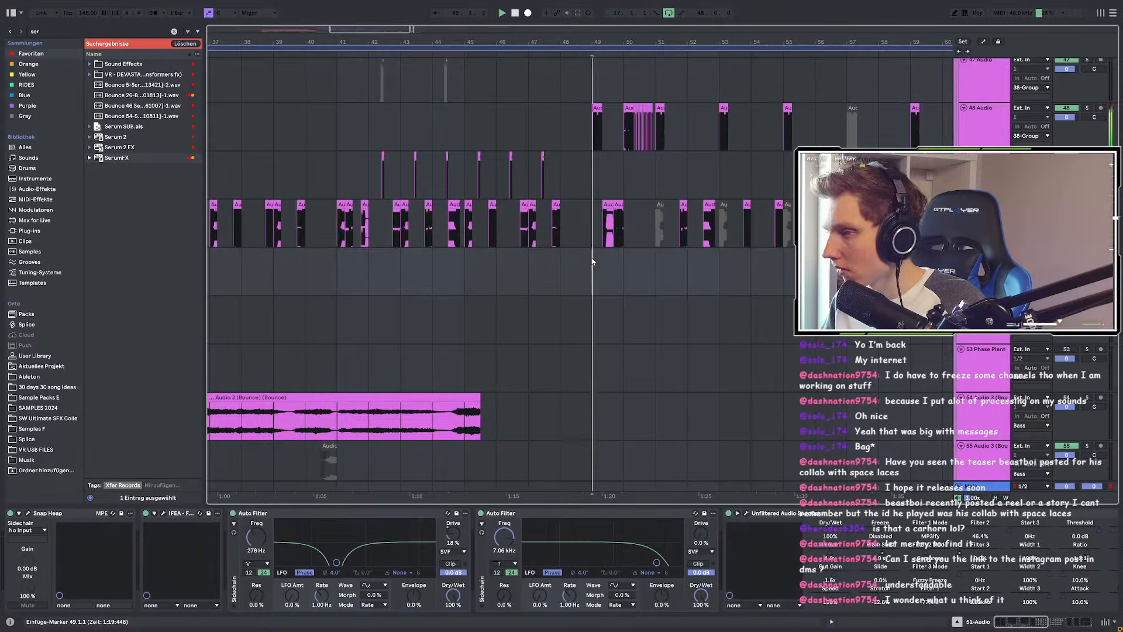
Step: Scroll down to track 111 and inspect the wafx_shortfx_widefilter clip
scroll(669, 292, up, 3)
scroll(584, 284, up, 2)
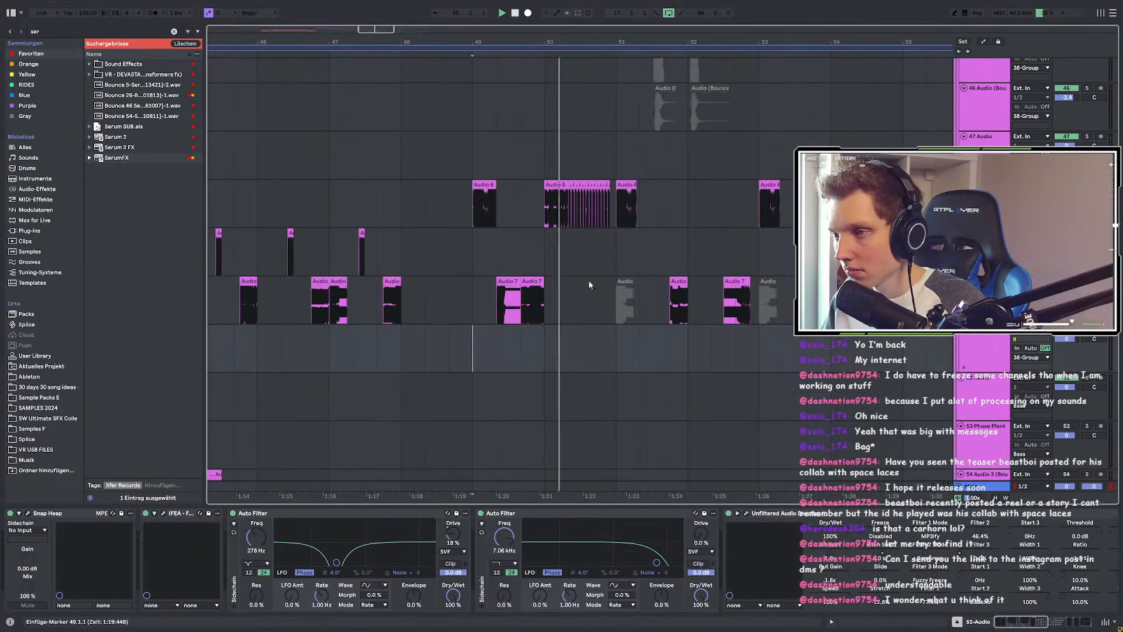
scroll(772, 295, down, 11)
scroll(763, 287, down, 15)
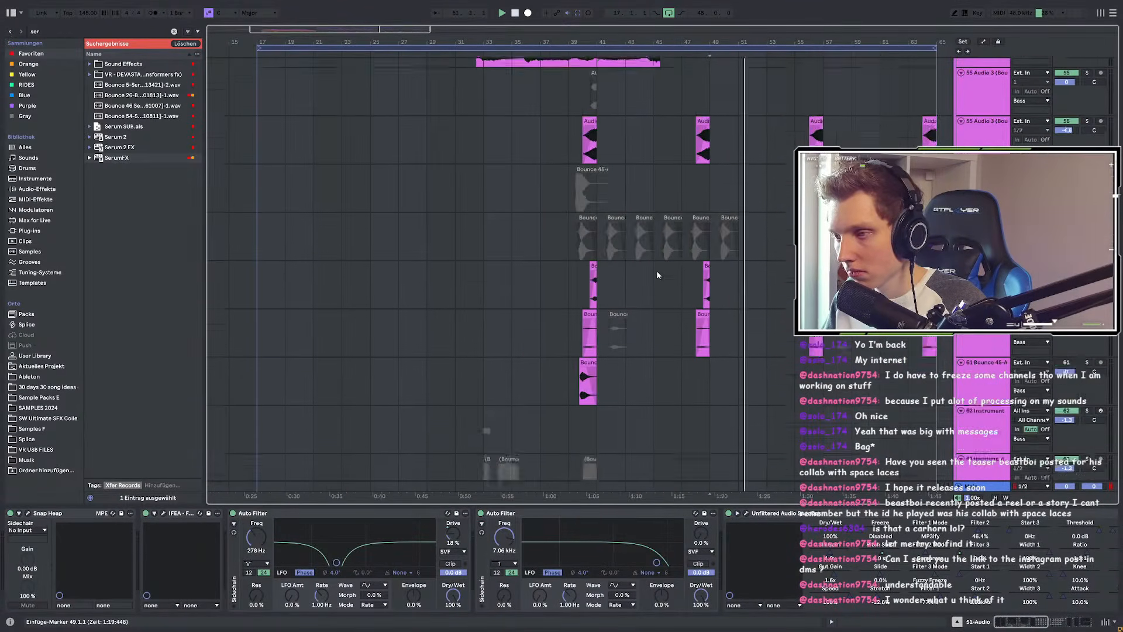
scroll(768, 280, down, 3)
scroll(767, 280, down, 10)
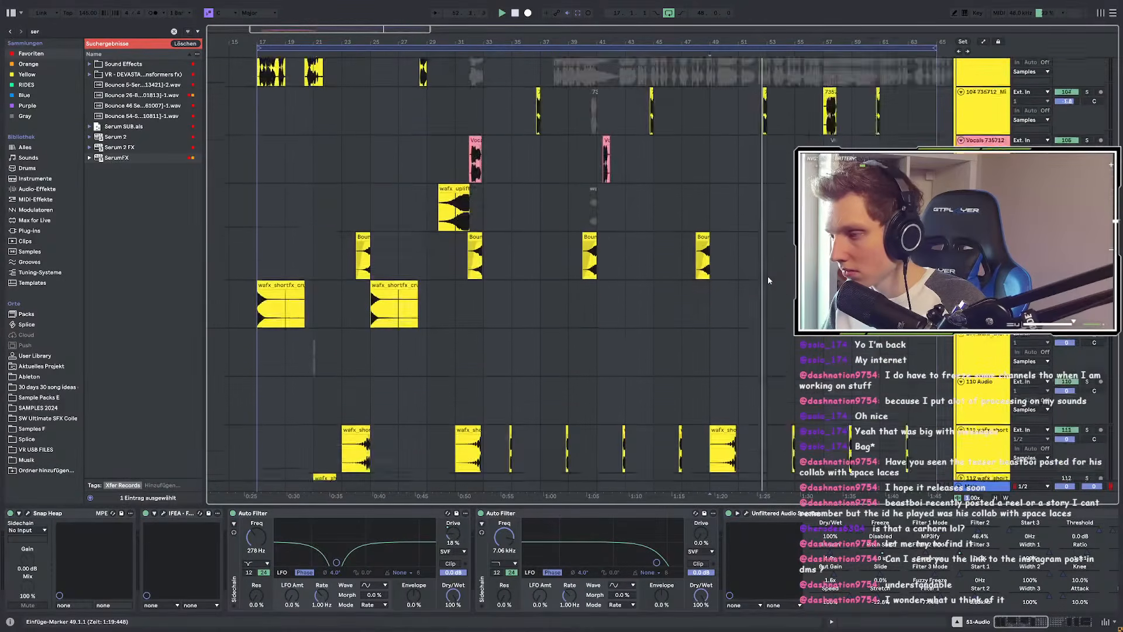
scroll(755, 281, up, 6)
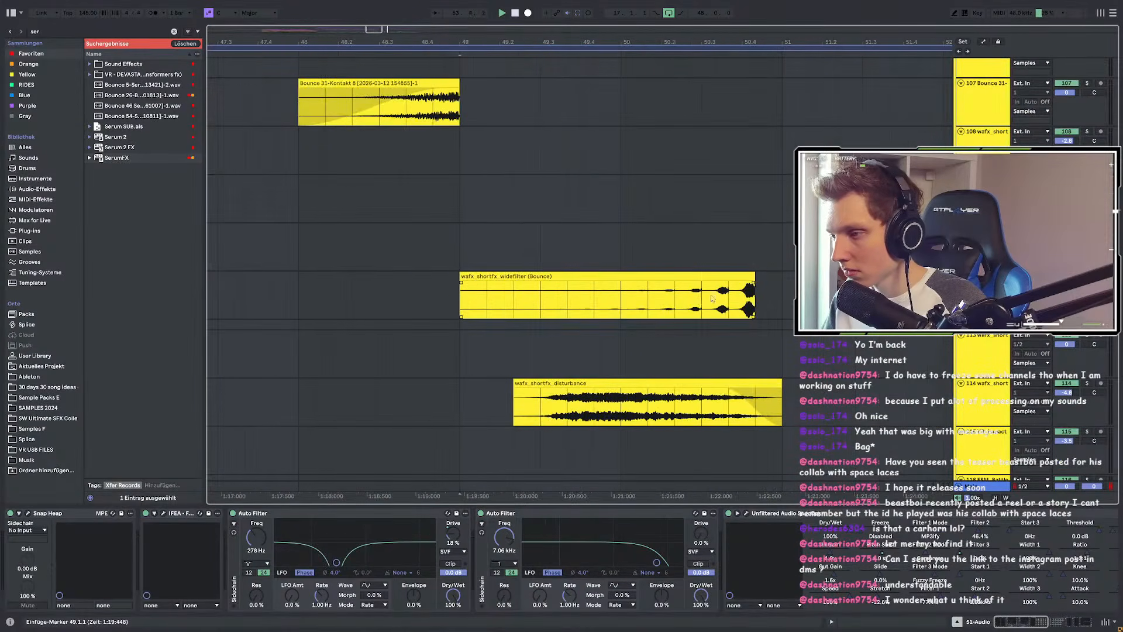
click(730, 296)
scroll(728, 292, down, 4)
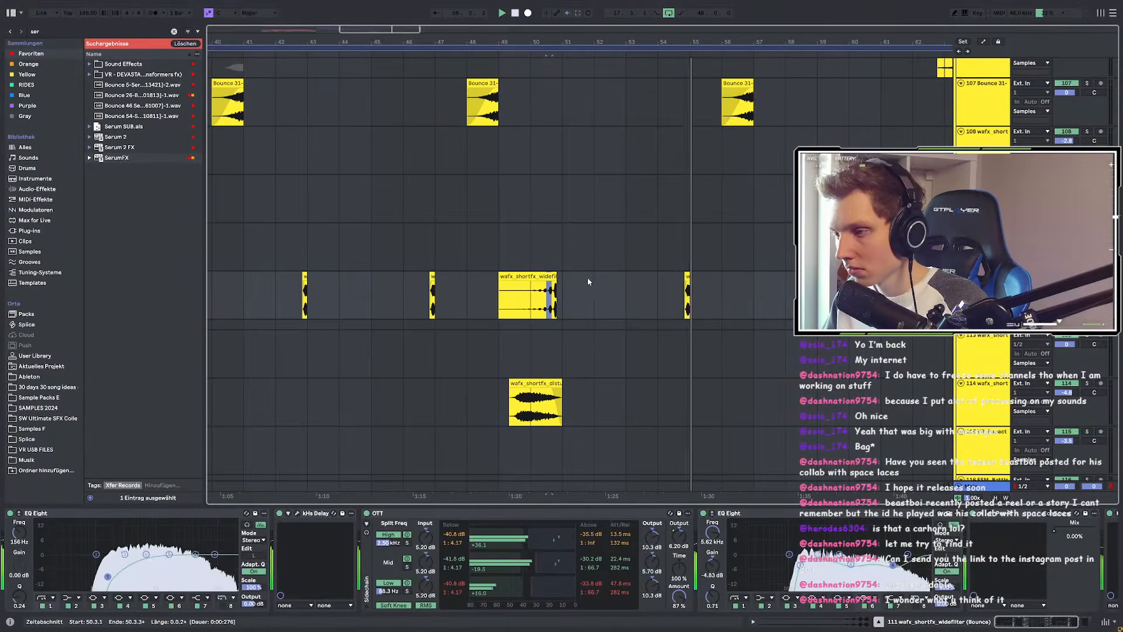
scroll(633, 285, down, 4)
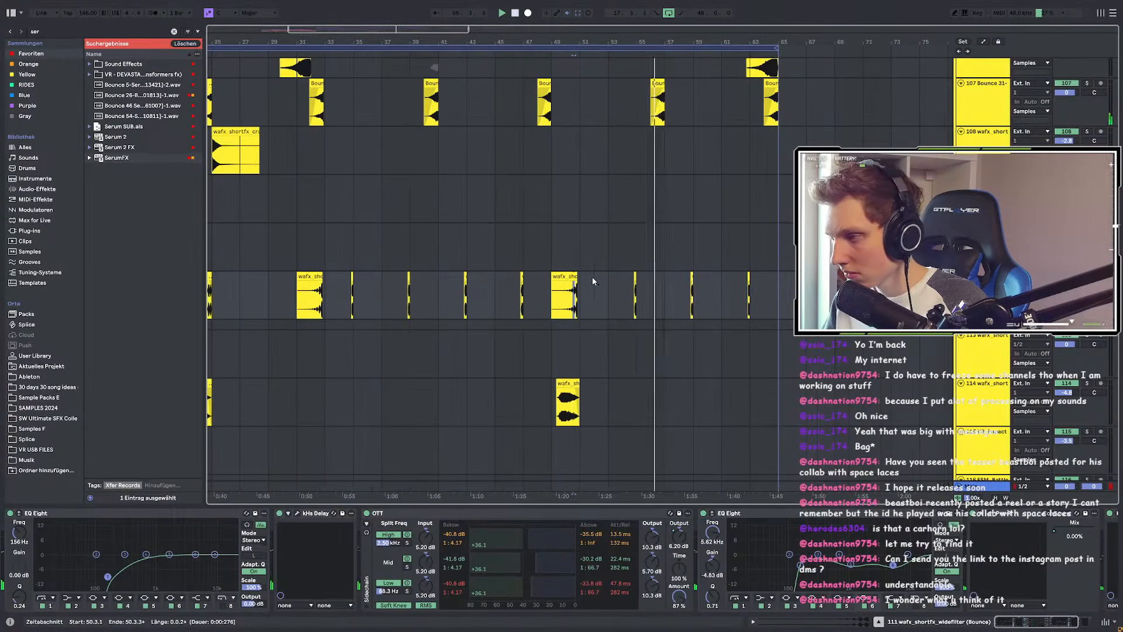
click(564, 296)
click(983, 241)
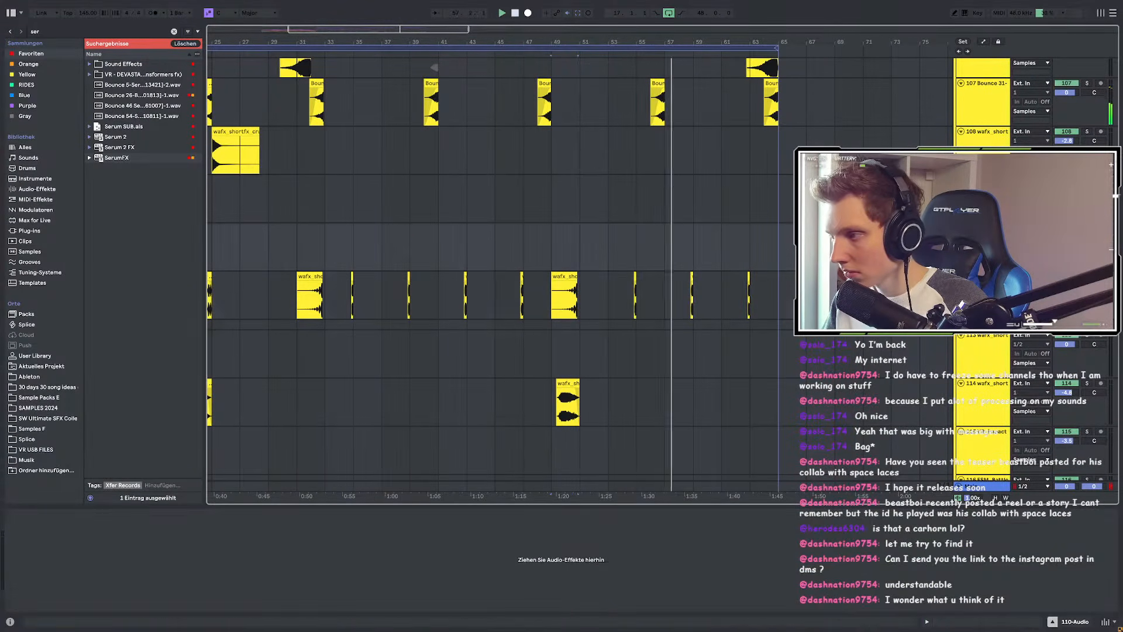
Step: Add SerumFX with Hyper/Dimension enabled to the wafx_shortfx_widefilter track
click(983, 282)
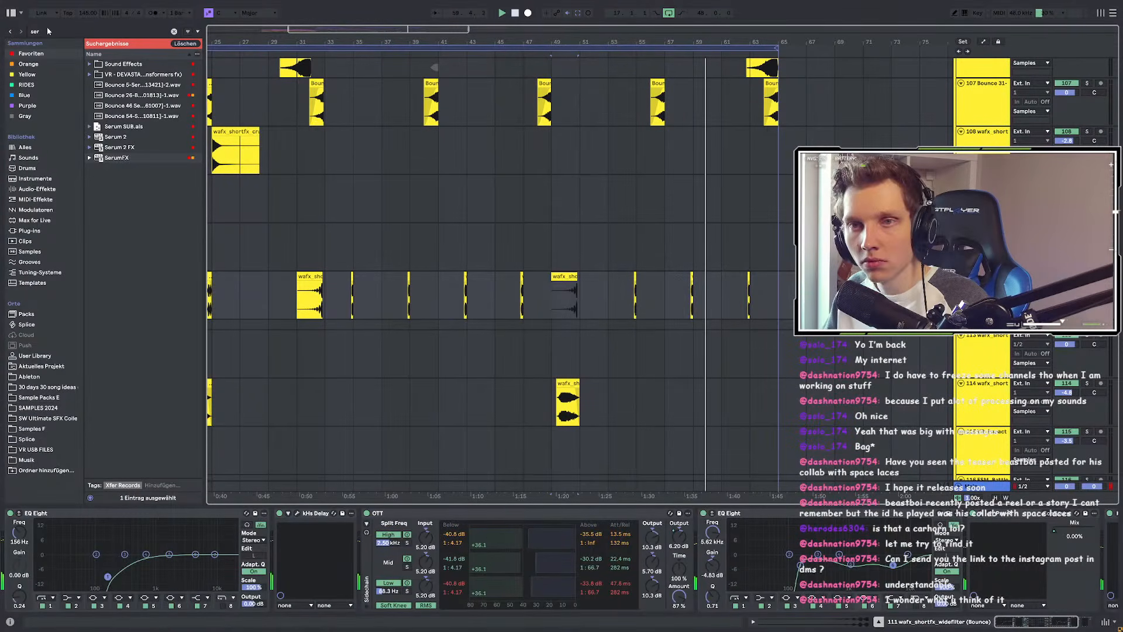
click(119, 155)
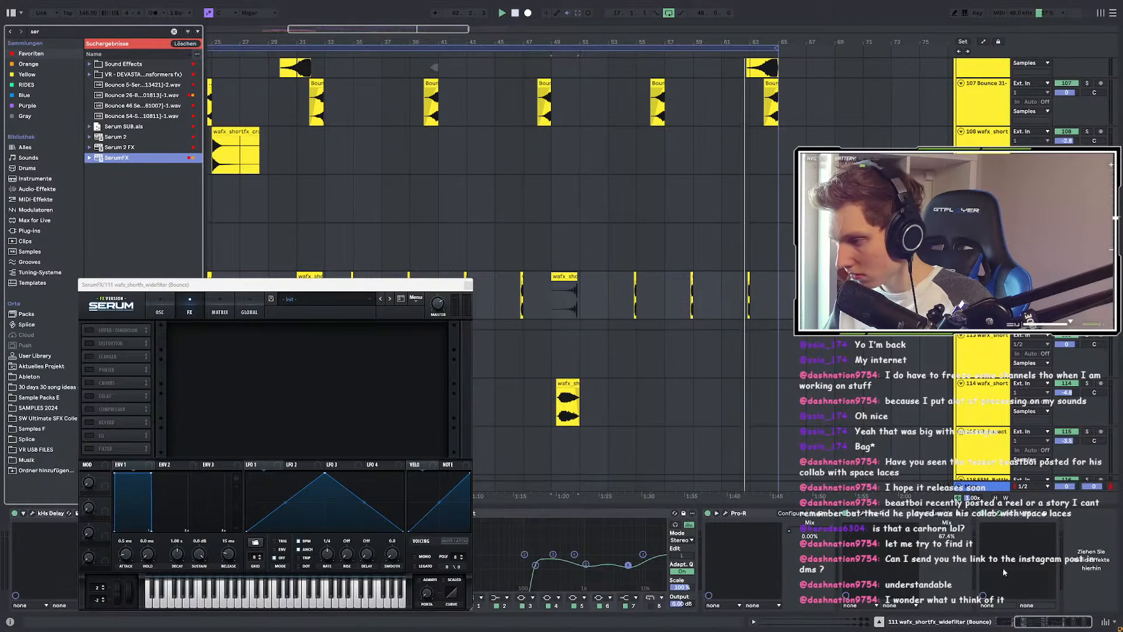
click(89, 330)
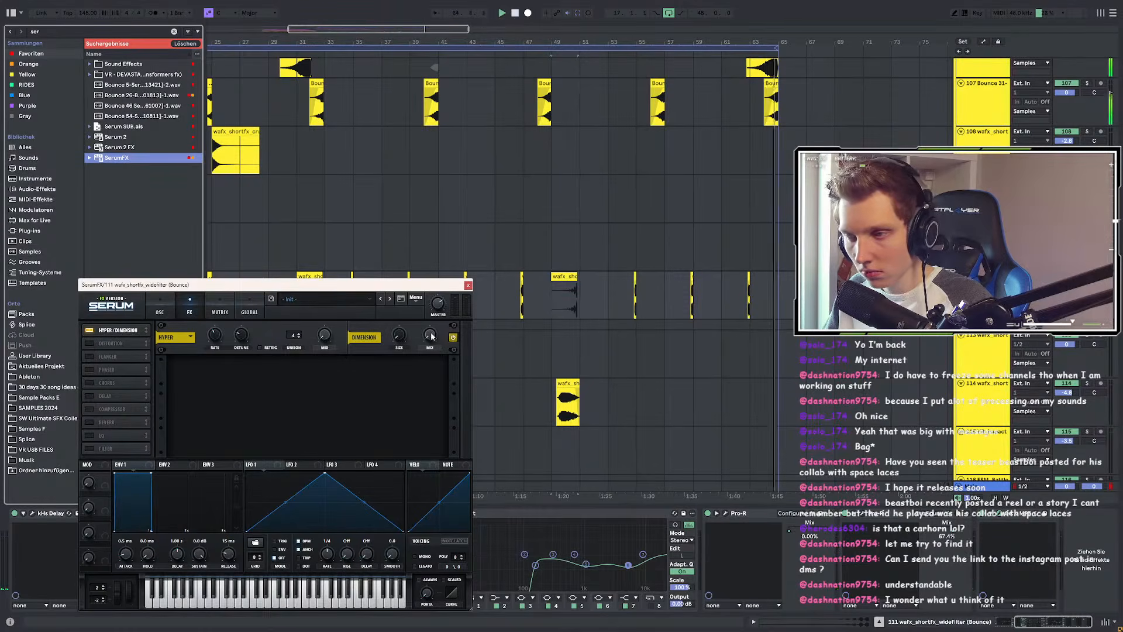
drag(375, 291, 484, 402)
Step: Show the Dimension Mix automation lane and add a breakpoint to it
click(539, 450)
scroll(474, 315, down, 3)
scroll(409, 311, up, 9)
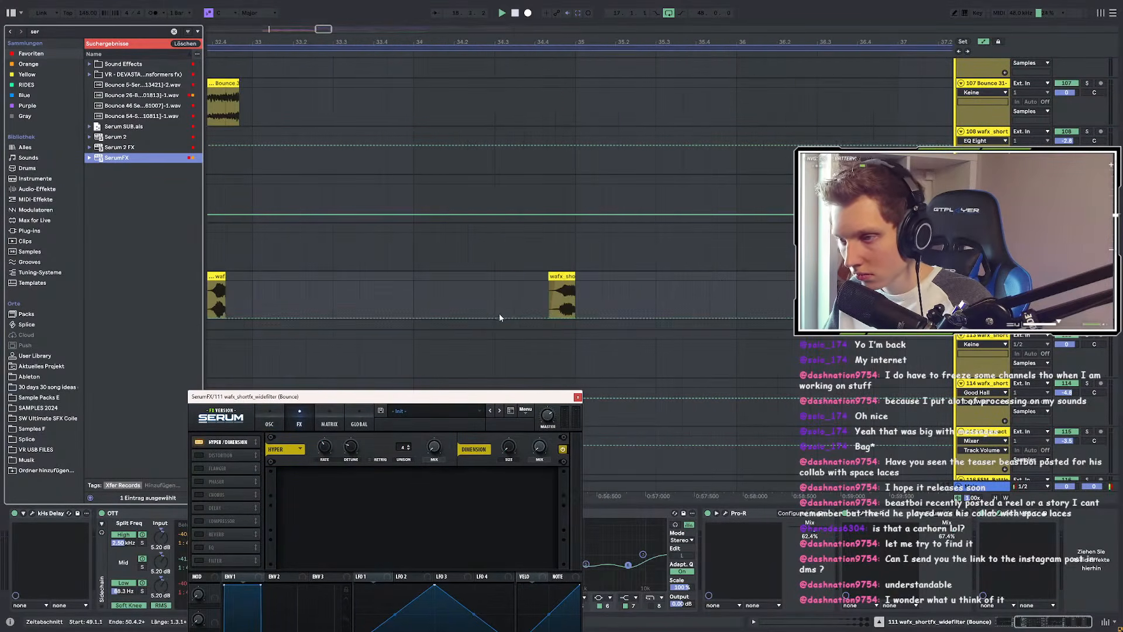
click(499, 319)
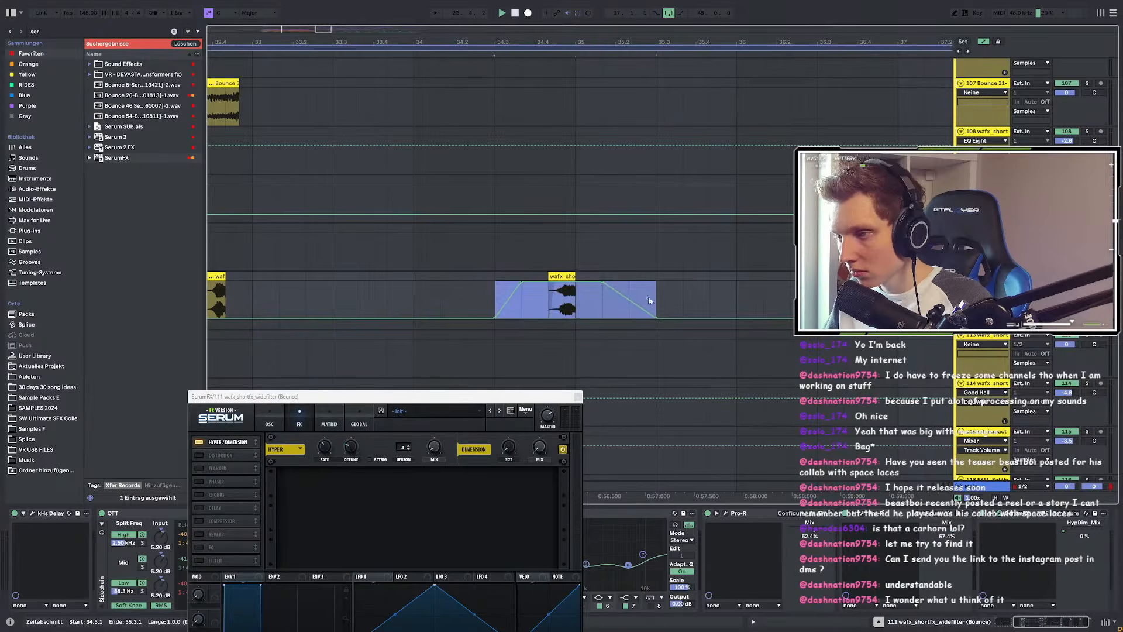
Step: Paste the dimension automation ramp at bar 38, at 38.3 and around the bar 42 wafx clip
scroll(380, 295, down, 3)
click(653, 297)
key(ctrl+v)
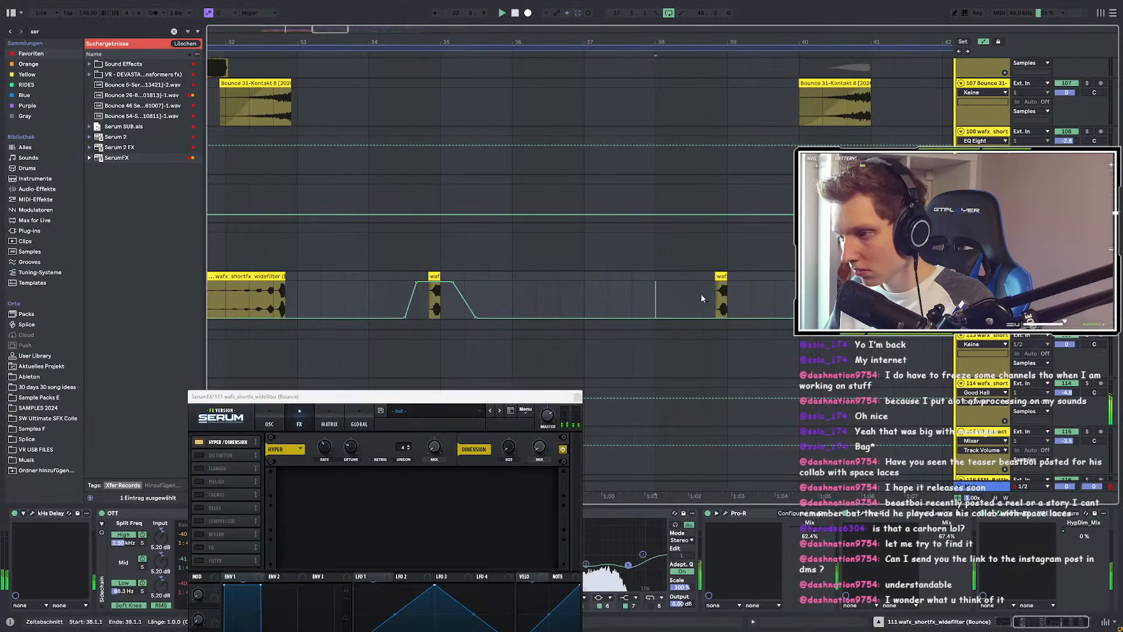
scroll(701, 293, up, 2)
click(677, 291)
key(ctrl+v)
scroll(558, 283, down, 4)
scroll(724, 293, up, 4)
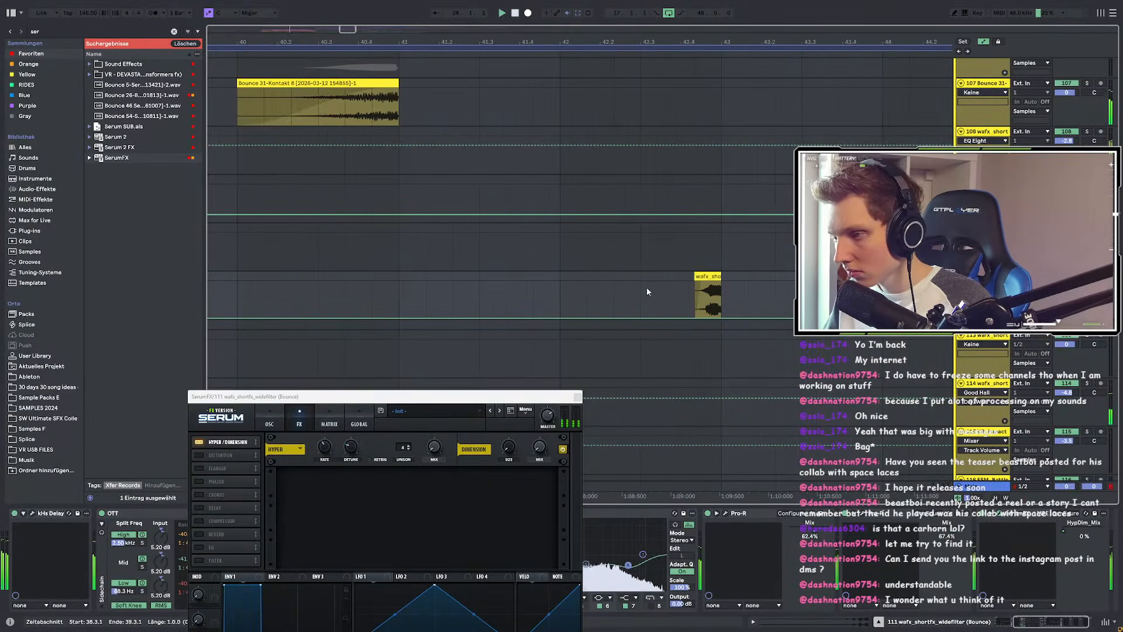
click(647, 290)
key(ctrl+v)
Step: Paste the ramp near bar 46, undoing the misplaced one at 46.2.2 and re-pasting at 46.3.1
scroll(614, 287, down, 3)
click(902, 290)
key(ctrl+v)
scroll(682, 288, down, 3)
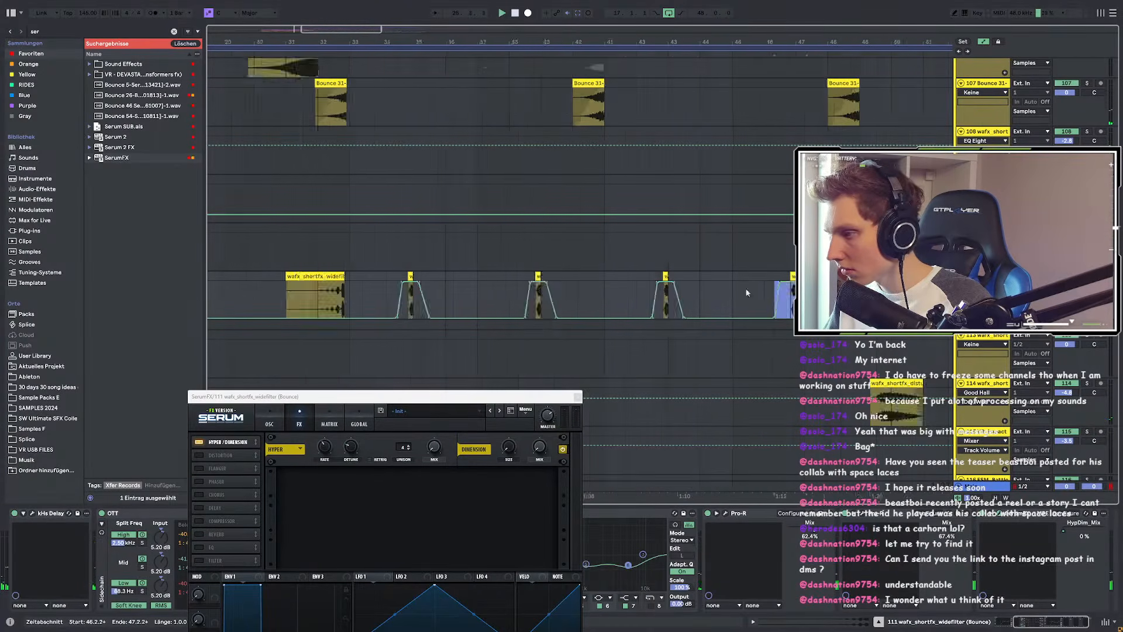
scroll(815, 290, up, 4)
key(ctrl+z)
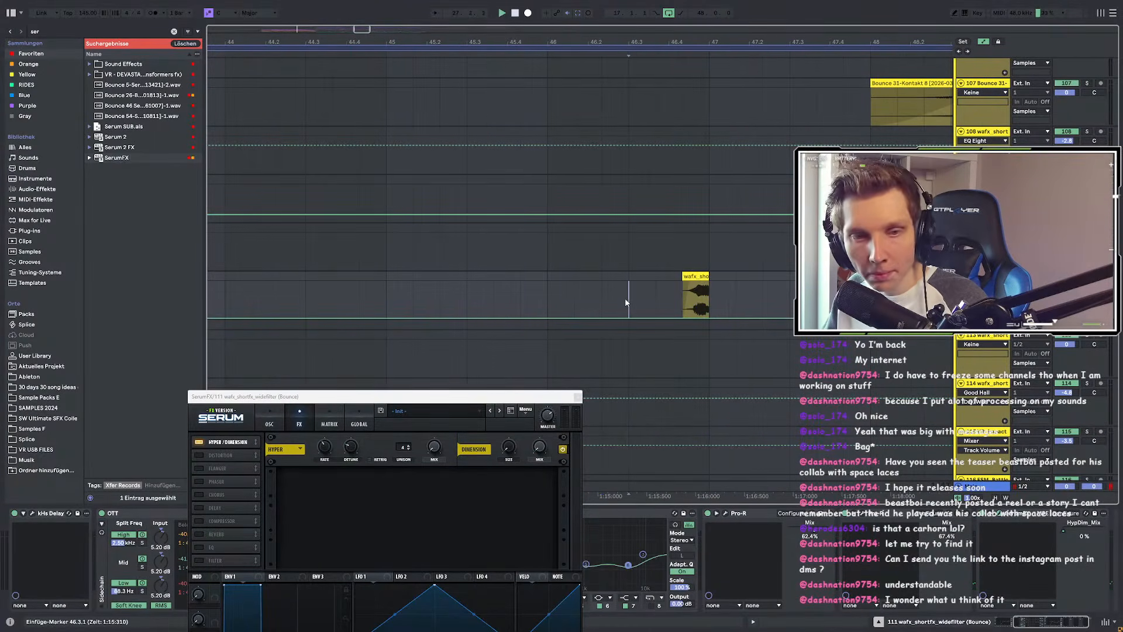
key(ctrl+v)
Step: Paste the automation ramp at 54.3.1 and at the following wafx clip
scroll(524, 294, down, 4)
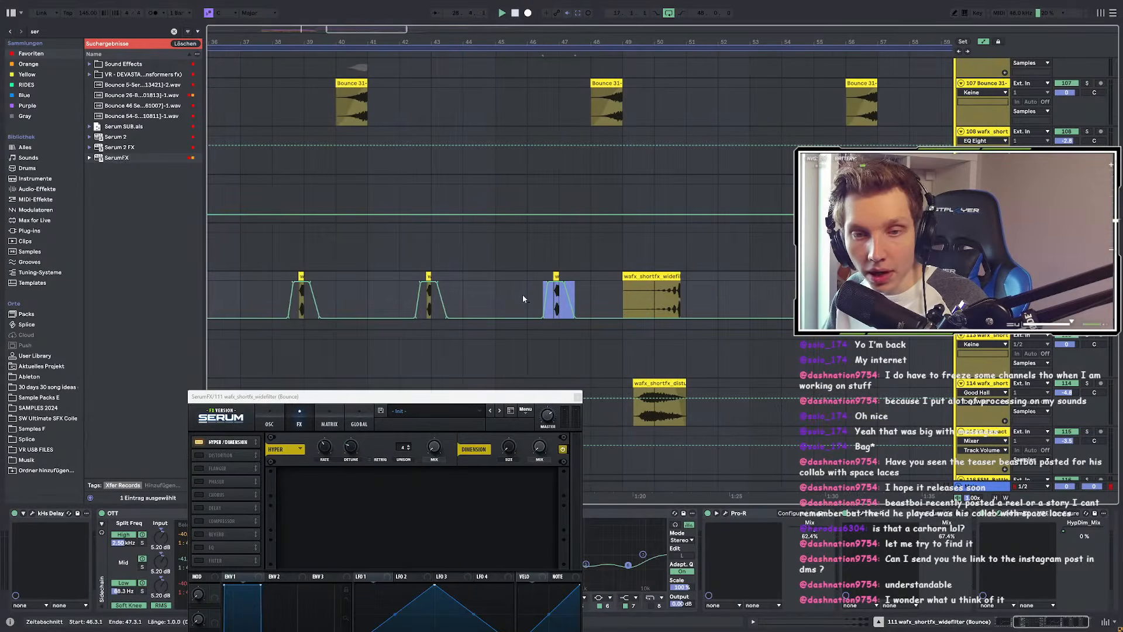
scroll(522, 293, up, 4)
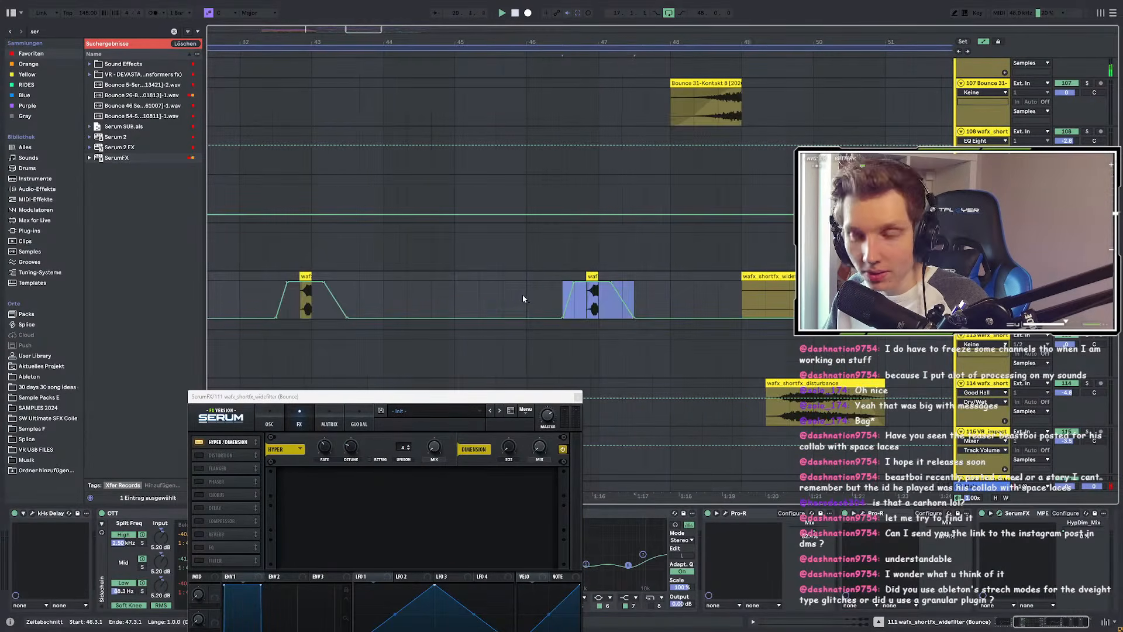
scroll(689, 294, down, 4)
scroll(614, 296, down, 3)
scroll(603, 296, up, 7)
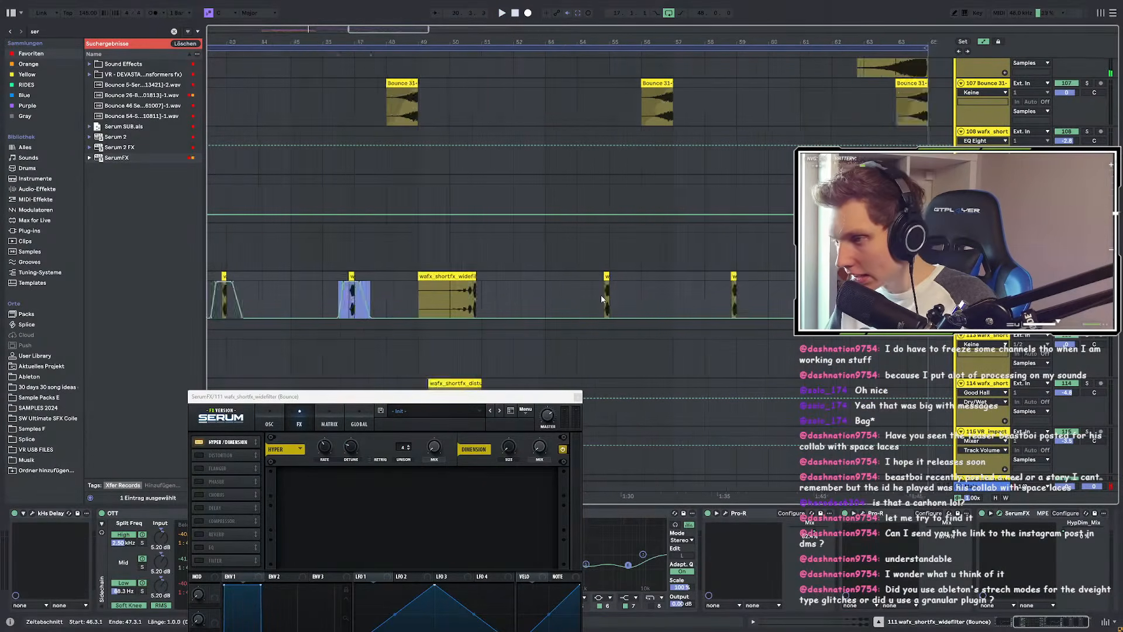
key(ctrl+v)
scroll(555, 290, down, 5)
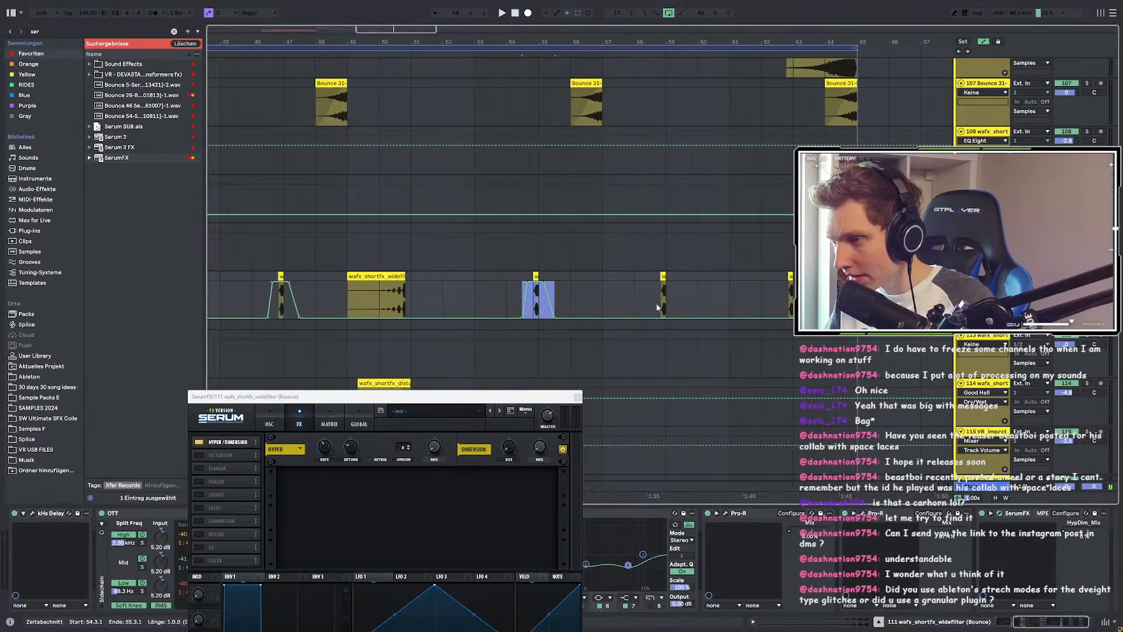
scroll(650, 301, up, 3)
click(610, 291)
key(ctrl+v)
scroll(567, 295, down, 5)
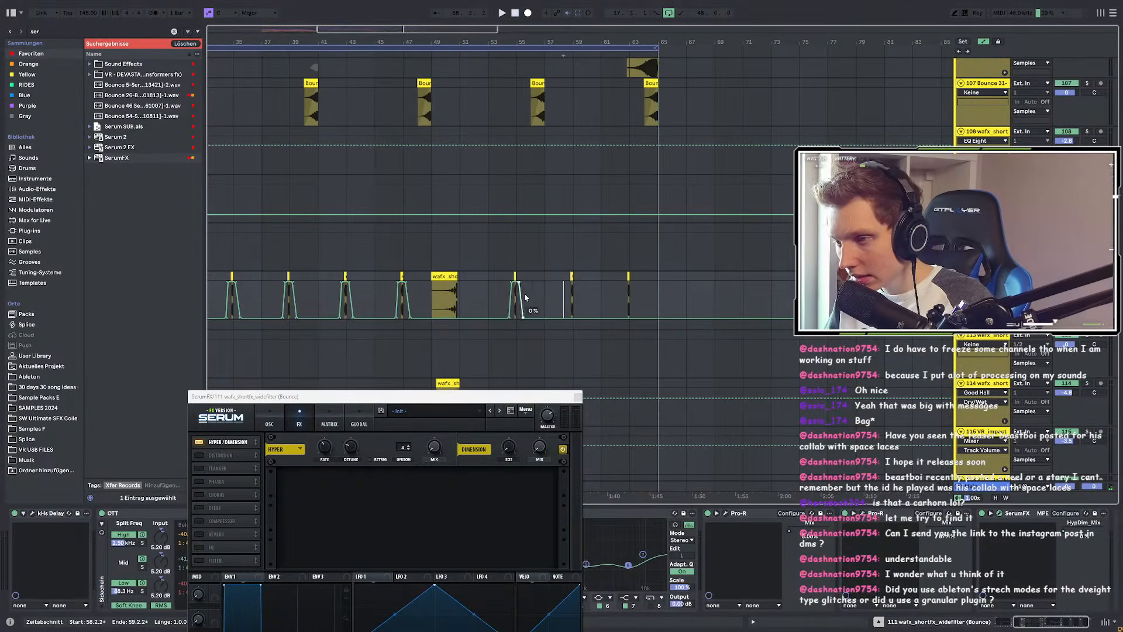
scroll(527, 296, up, 5)
Step: Paste the automation ramp at 58.3.1 and at 62.3.1
scroll(763, 302, up, 3)
click(707, 296)
key(ctrl+v)
scroll(702, 297, down, 3)
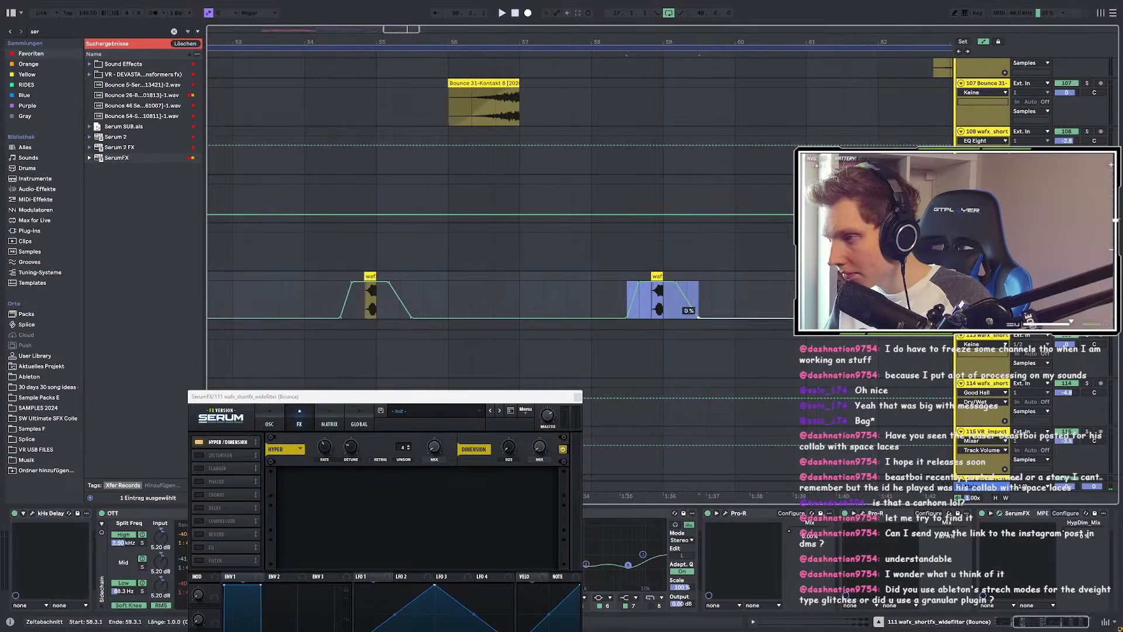
scroll(936, 298, up, 3)
click(910, 299)
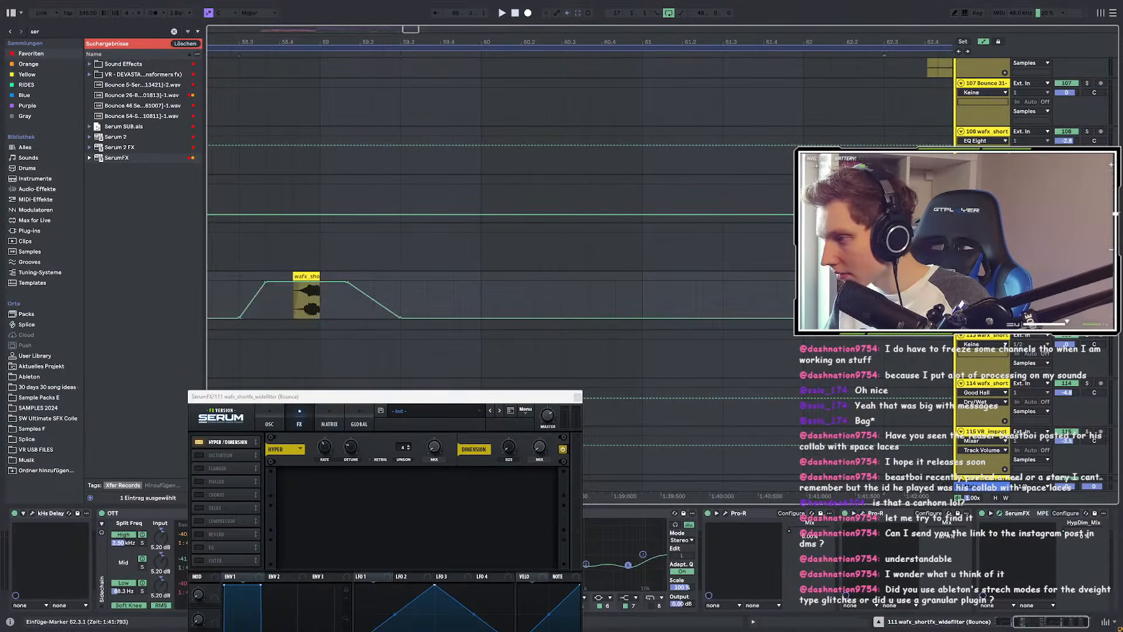
key(ctrl+v)
scroll(726, 288, down, 10)
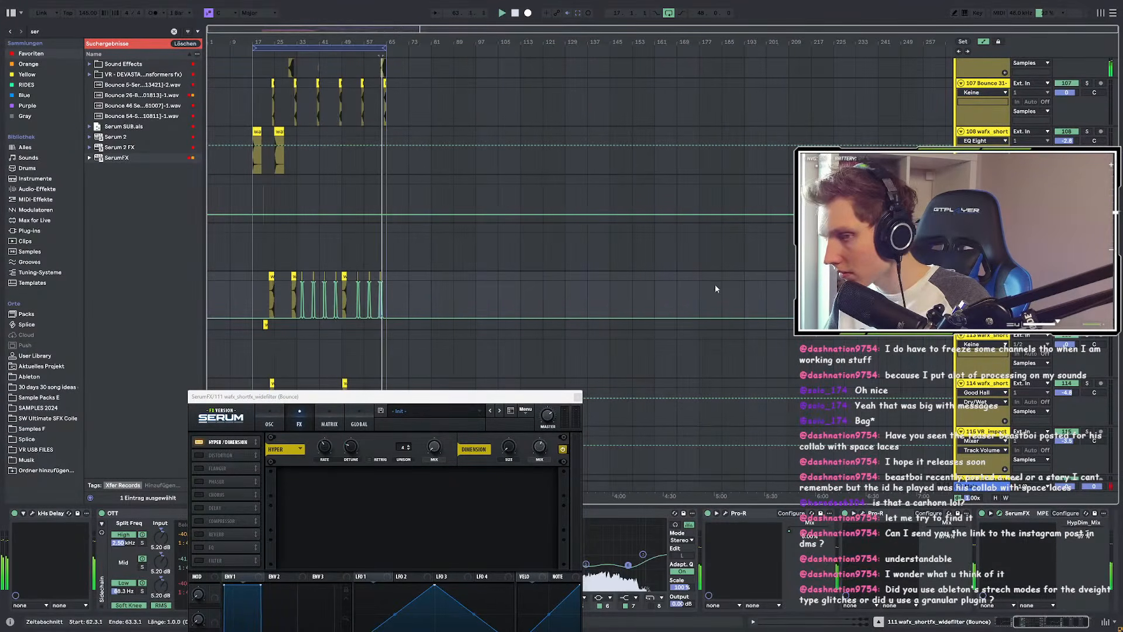
scroll(585, 372, up, 1)
Step: Close the Serum effect window and start arrangement playback
click(577, 398)
scroll(463, 304, up, 8)
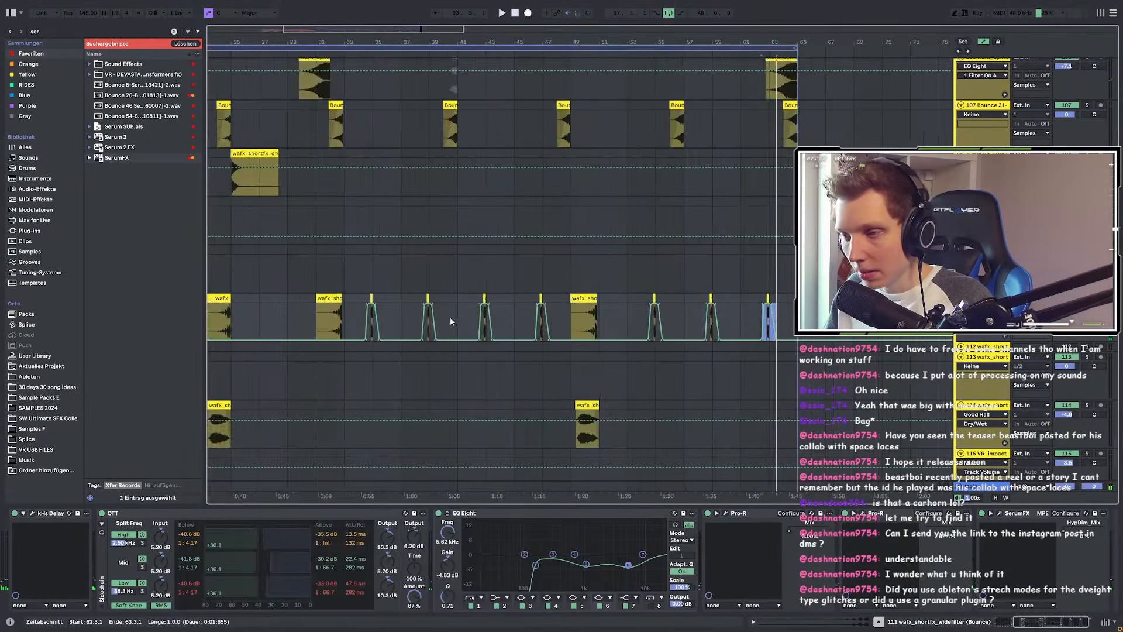
key(space)
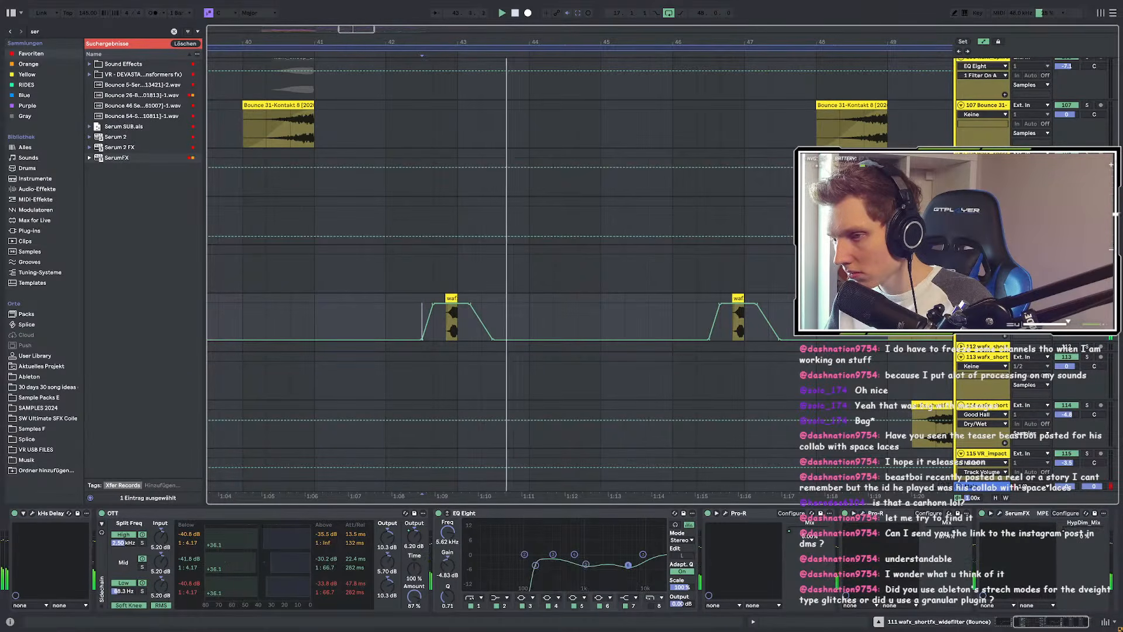
Step: Scroll through the tracks and select the Audio 7 clip at bar 41.4
scroll(369, 275, down, 10)
scroll(369, 275, up, 15)
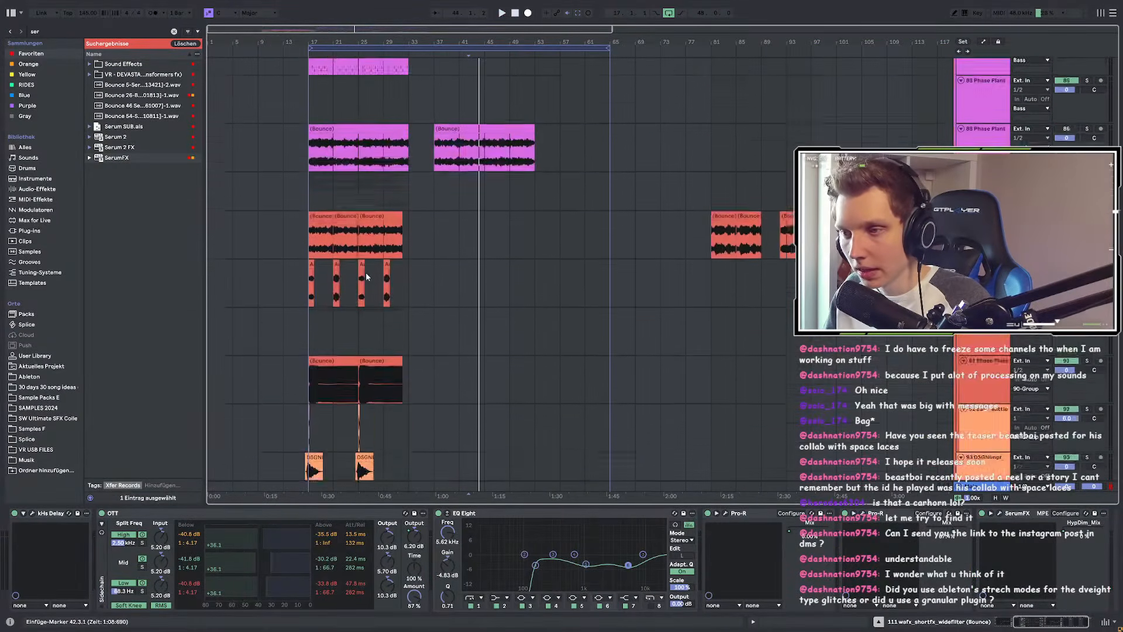
scroll(348, 278, up, 10)
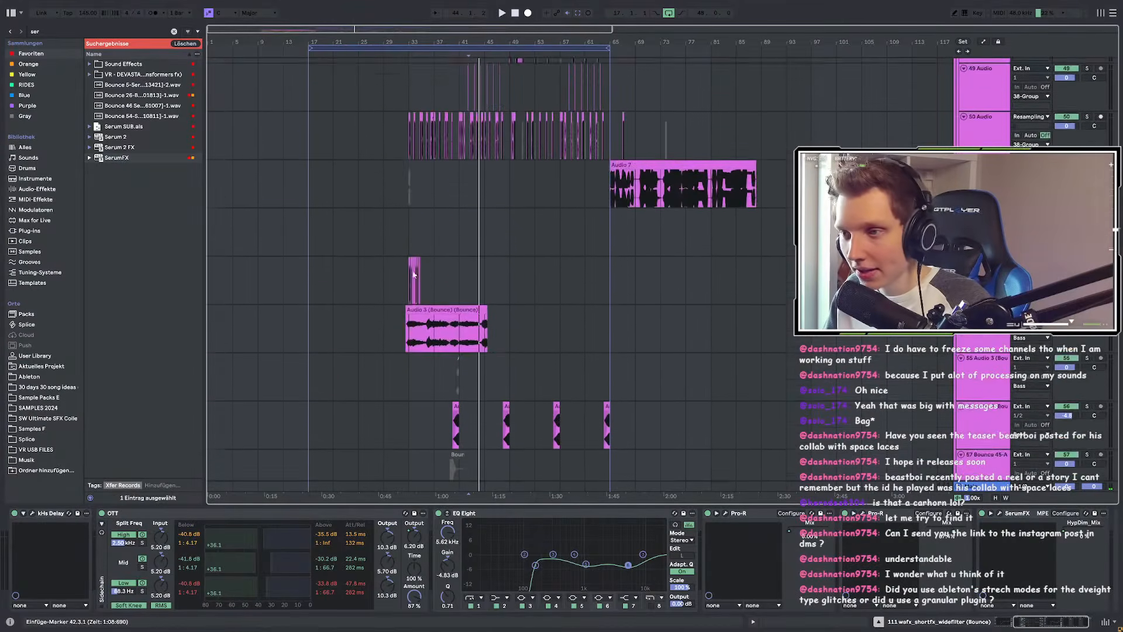
scroll(455, 265, up, 10)
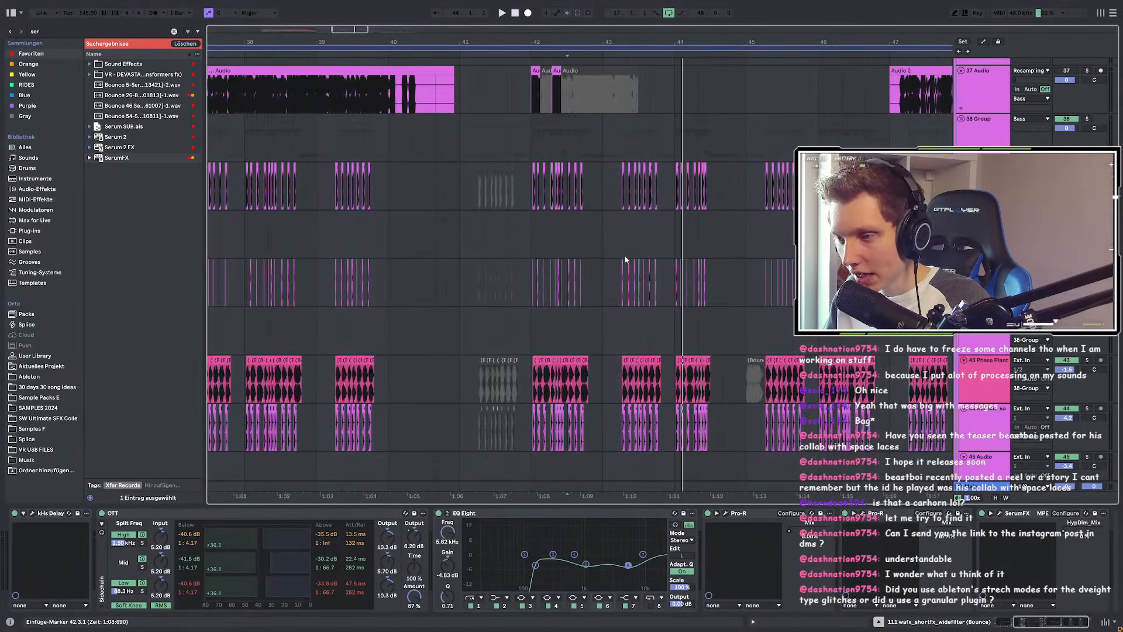
scroll(631, 260, down, 4)
scroll(468, 253, down, 3)
scroll(672, 273, up, 8)
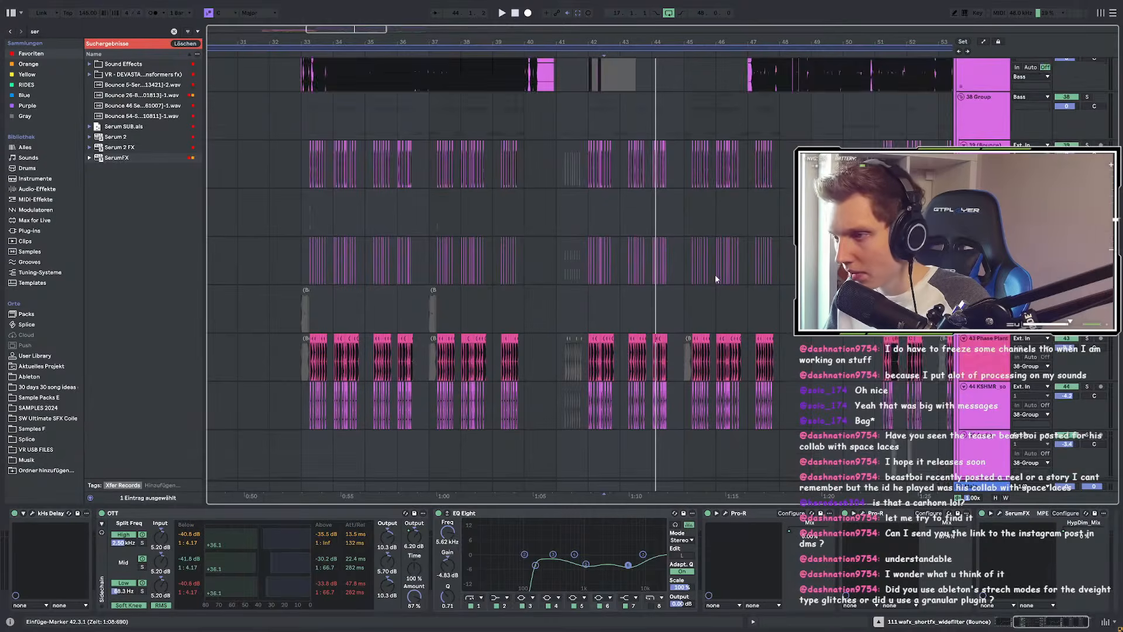
scroll(622, 260, down, 10)
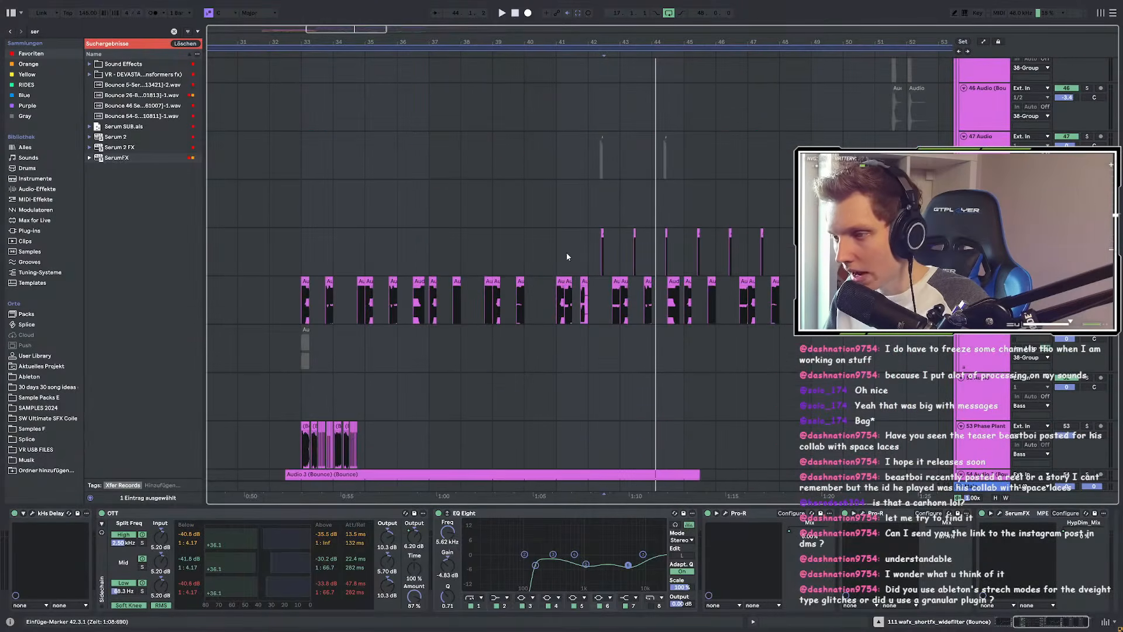
scroll(565, 252, up, 5)
click(528, 281)
scroll(557, 272, down, 3)
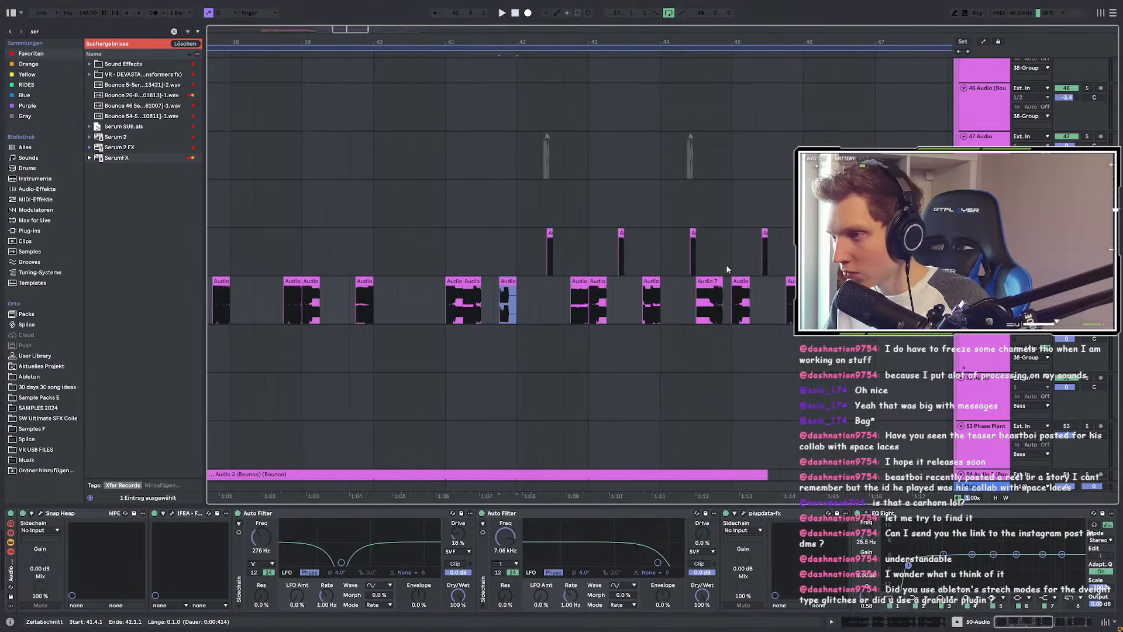
scroll(710, 265, up, 5)
scroll(690, 258, down, 4)
Step: Show the Audio 7 clip's source file 25-Audio-0001 in the browser, widened to show full names
scroll(394, 285, up, 4)
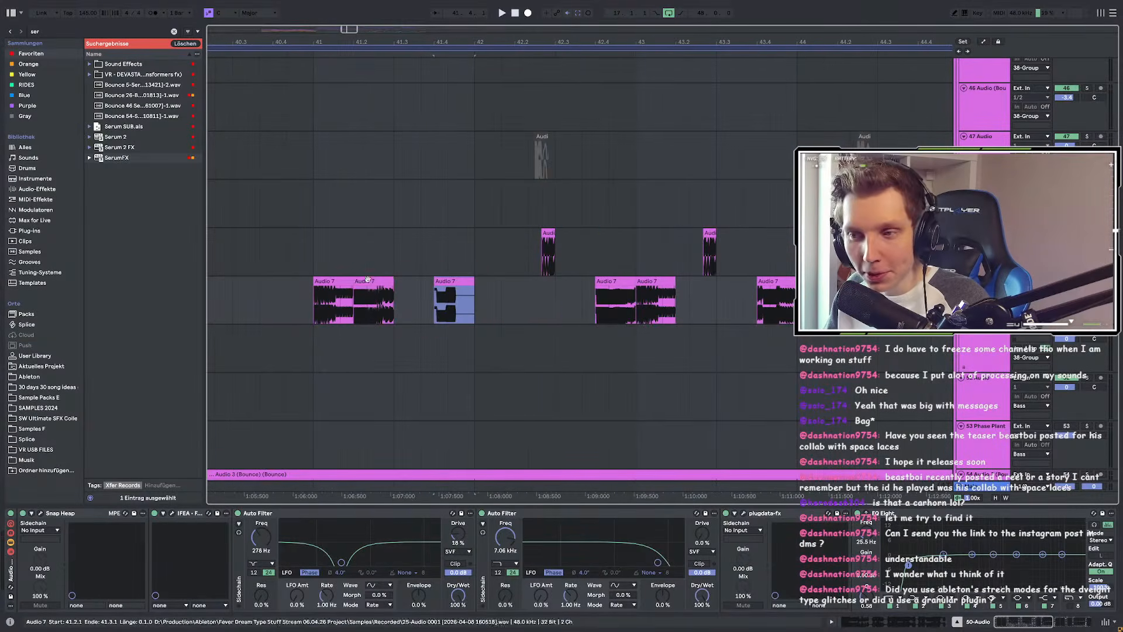
right_click(369, 283)
click(415, 401)
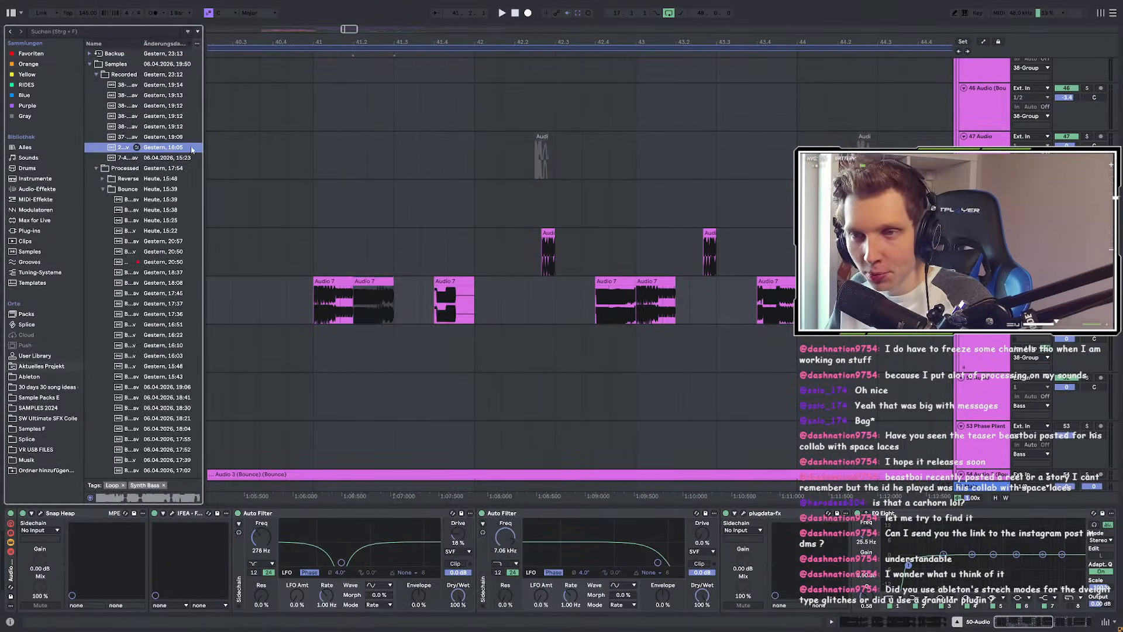
drag(204, 168, 432, 200)
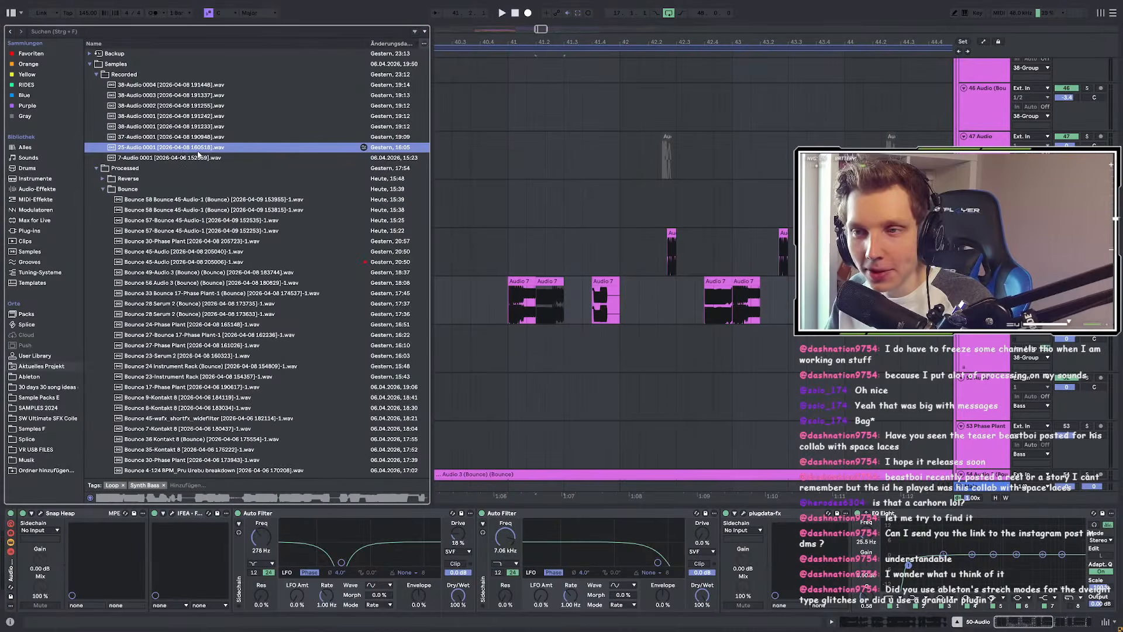
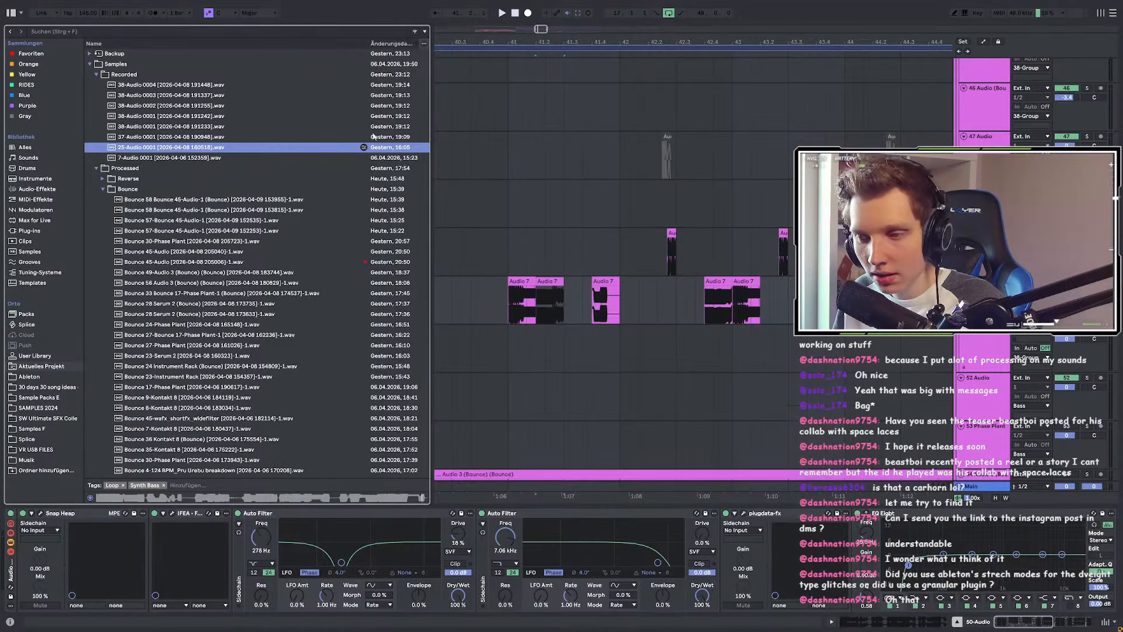
Step: Play the arrangement from bar 41.1 and replay the passage several times
key(space)
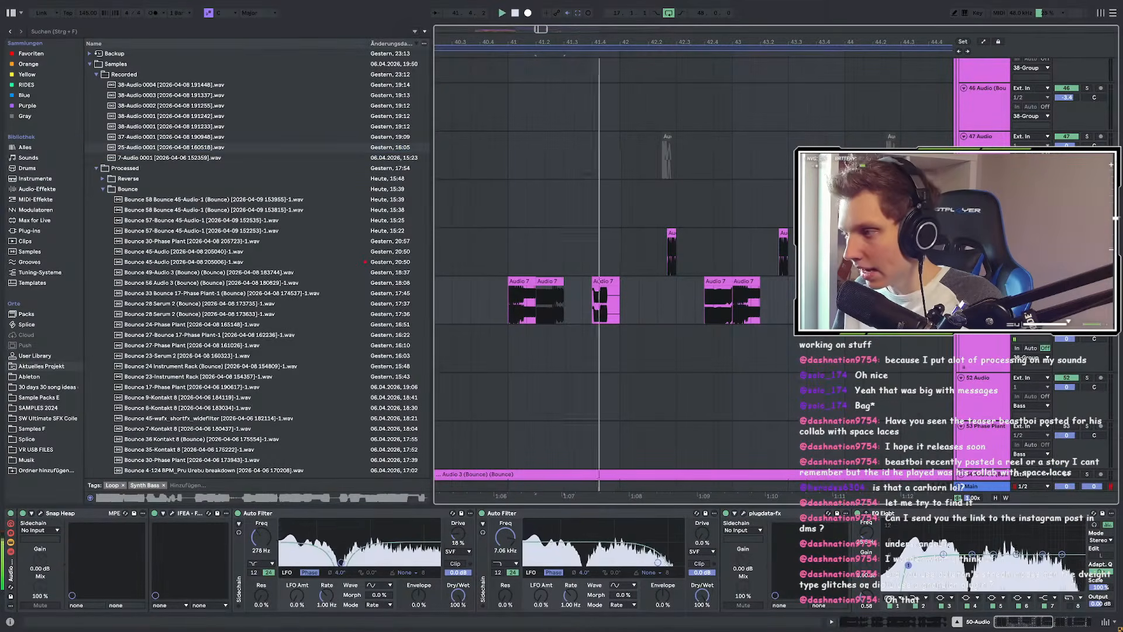
click(518, 321)
key(space)
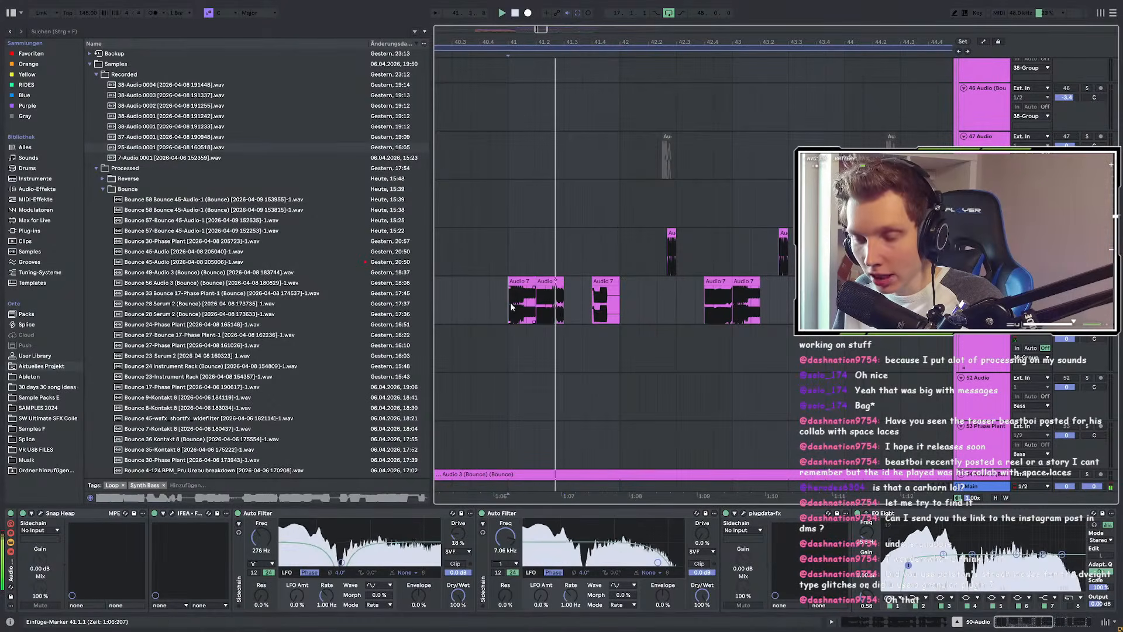
key(space)
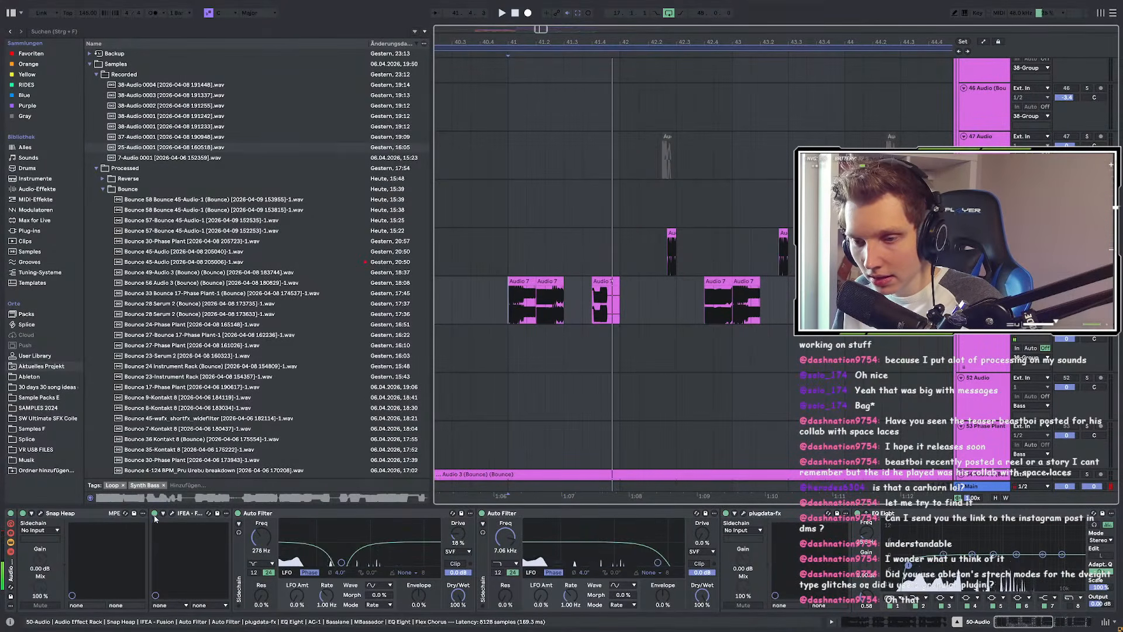
key(space)
key(space)
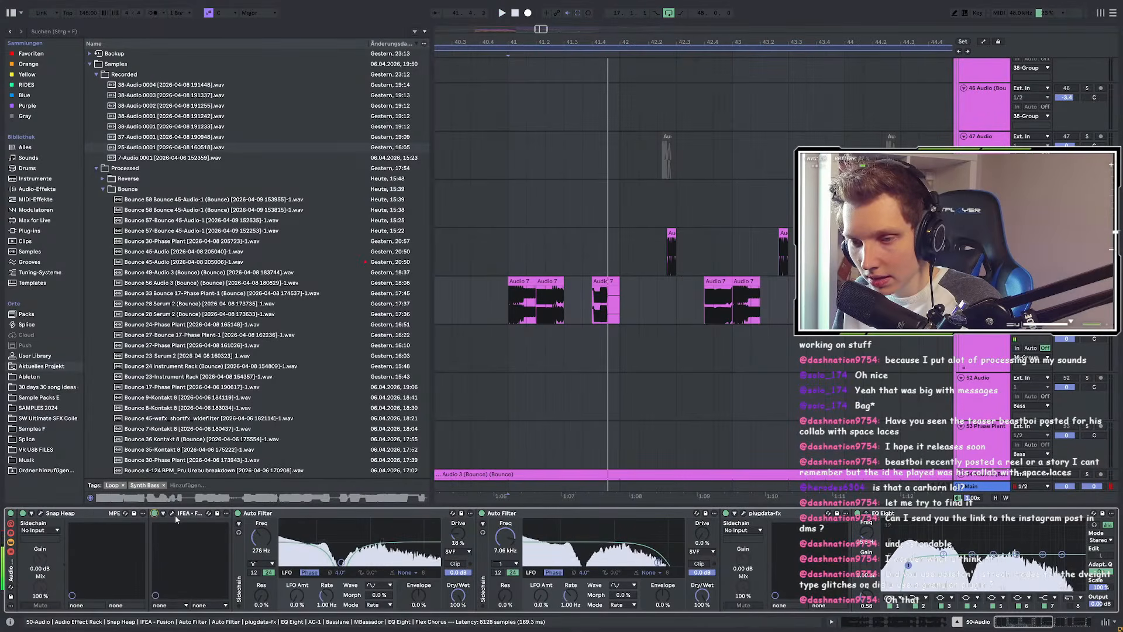
Step: Check the IFEA - Fusion and Snap Heap plugin editors while the track plays
click(172, 512)
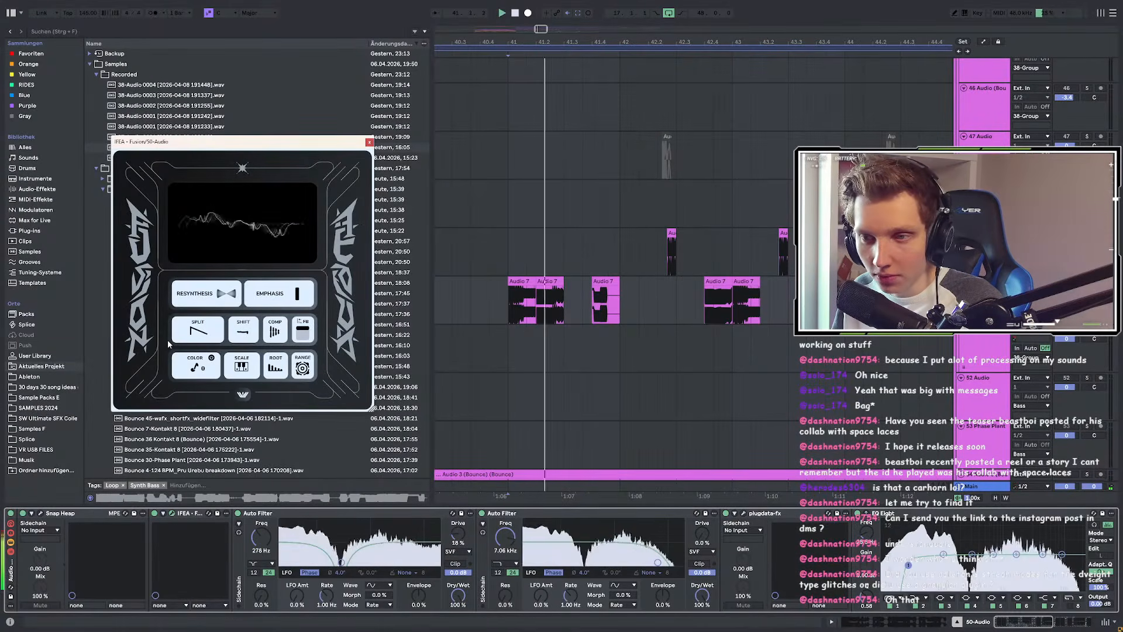
click(369, 141)
key(space)
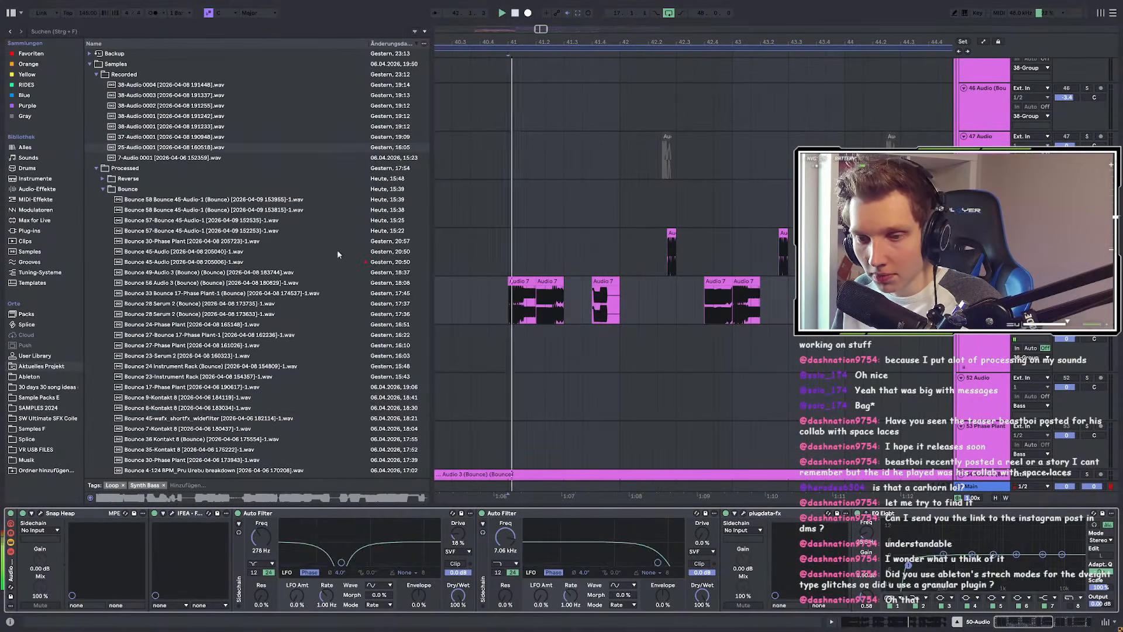
click(41, 514)
key(space)
key(space)
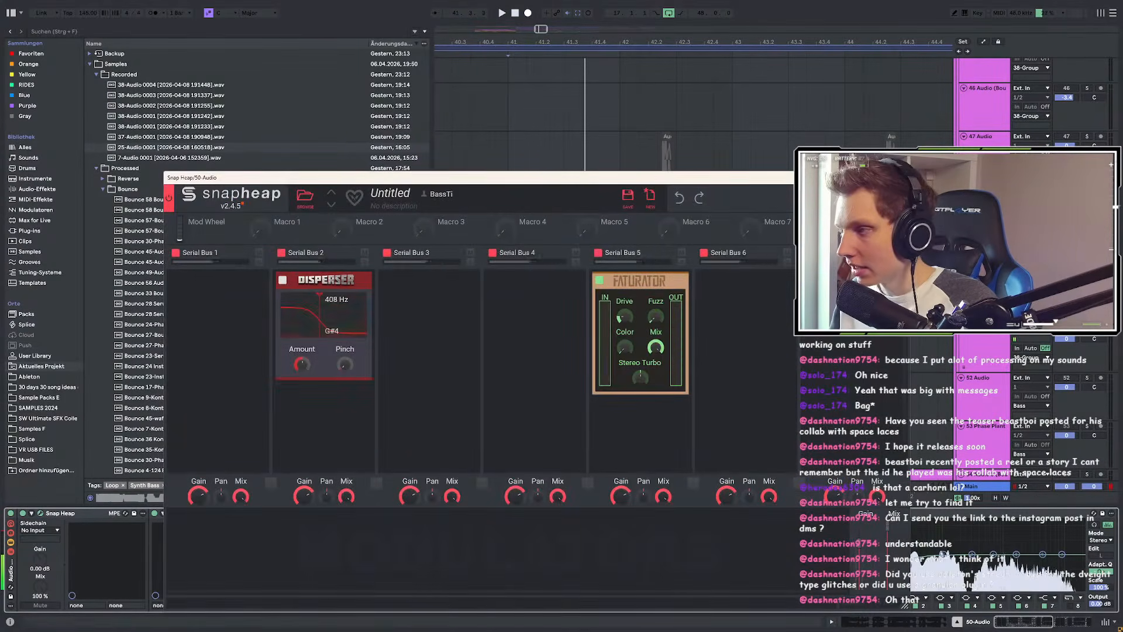
click(900, 177)
Step: Open the plugdata-fx SPEC COMP editor, then check the Basslane and AC-1 editors
scroll(318, 520, right, 10)
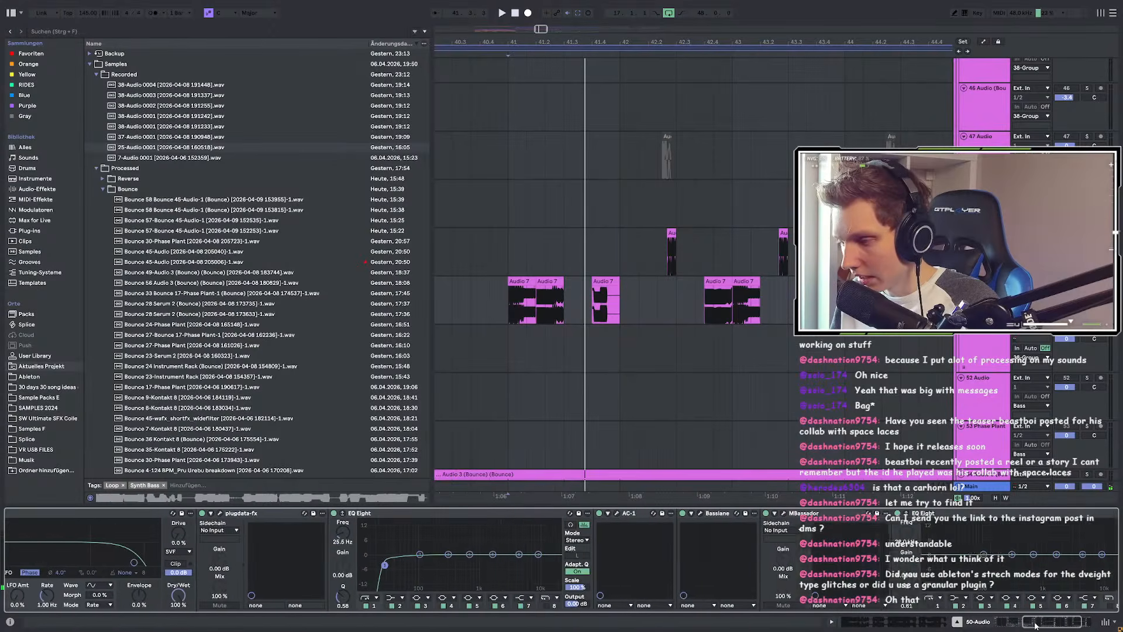
click(180, 514)
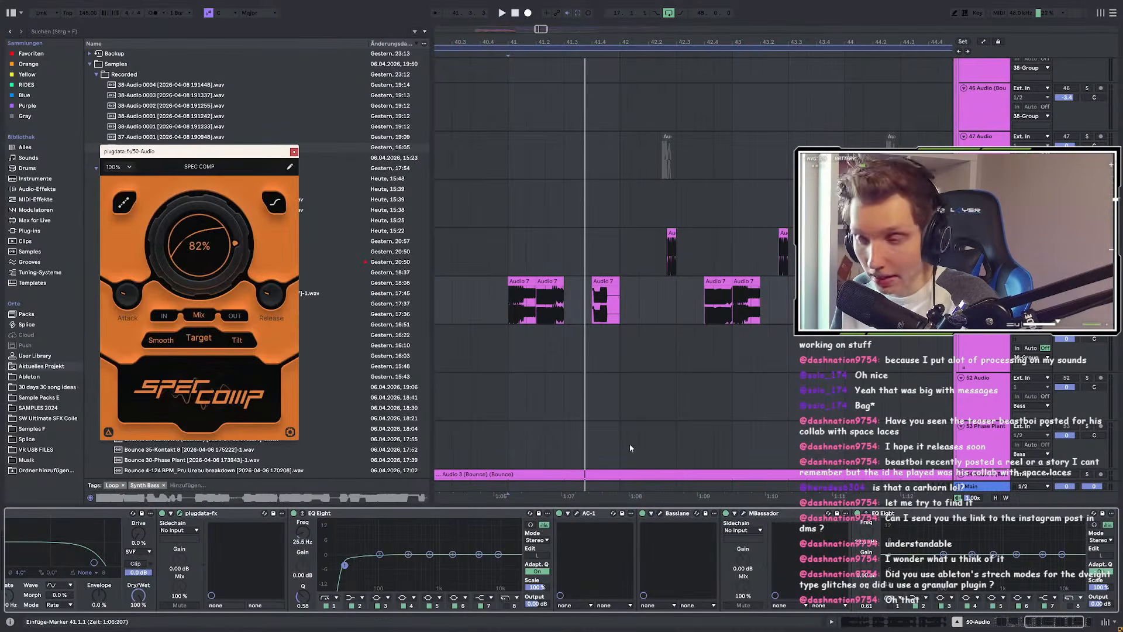
click(660, 513)
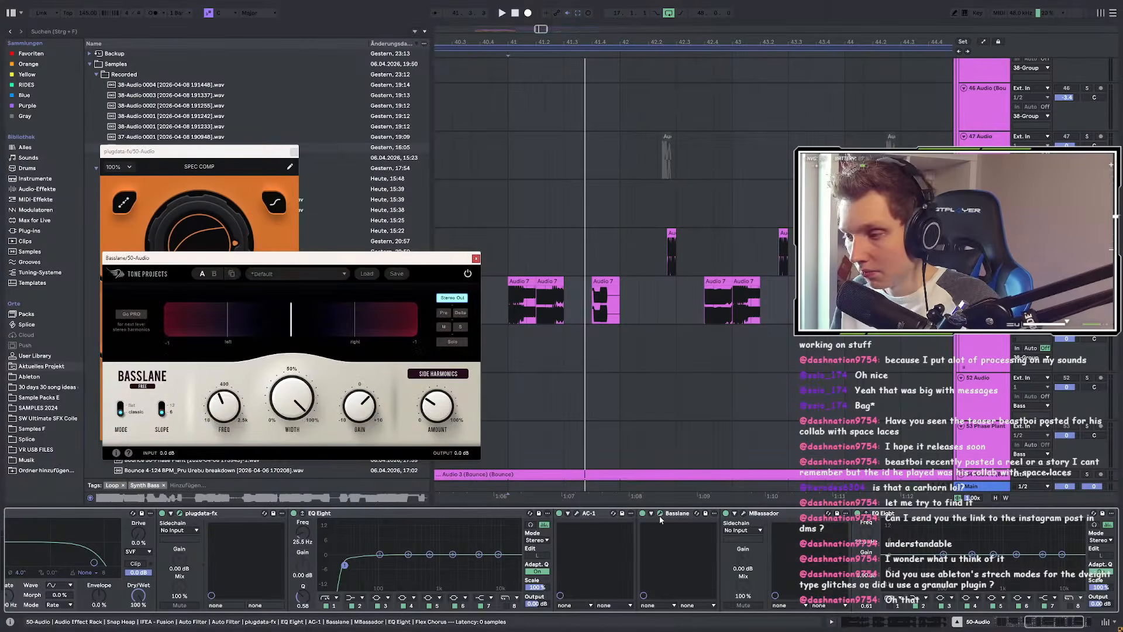
click(659, 514)
click(576, 514)
click(577, 514)
Step: Check the Flex Chorus plugin editor, then close it again
drag(1062, 622, 1074, 630)
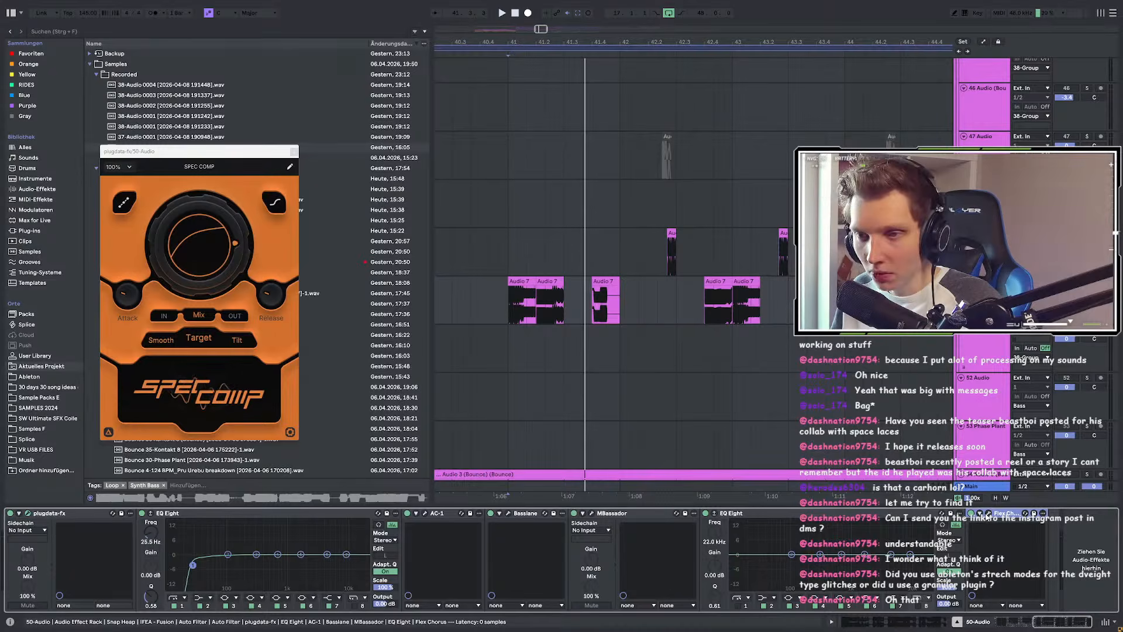
click(988, 514)
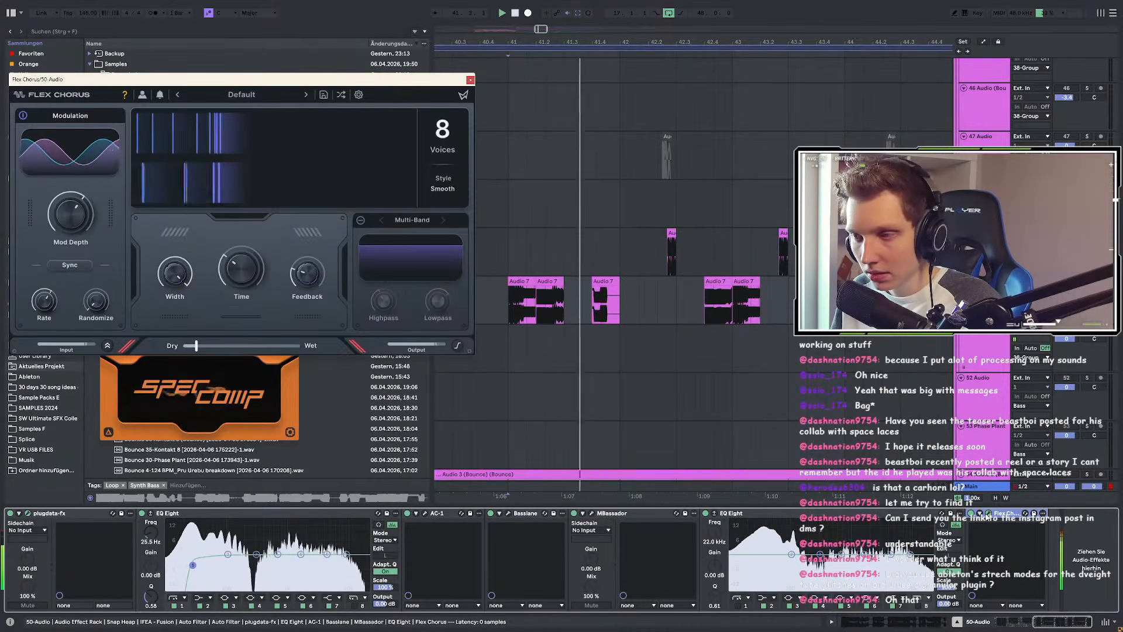
click(987, 514)
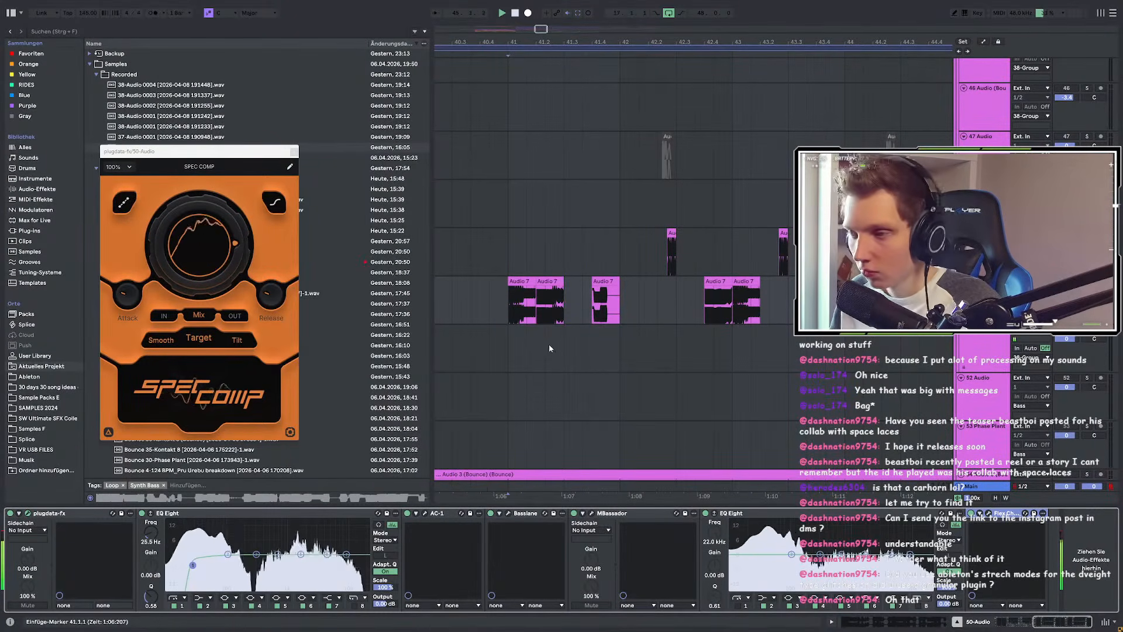
scroll(546, 352, down, 6)
scroll(674, 313, up, 3)
click(623, 283)
key(space)
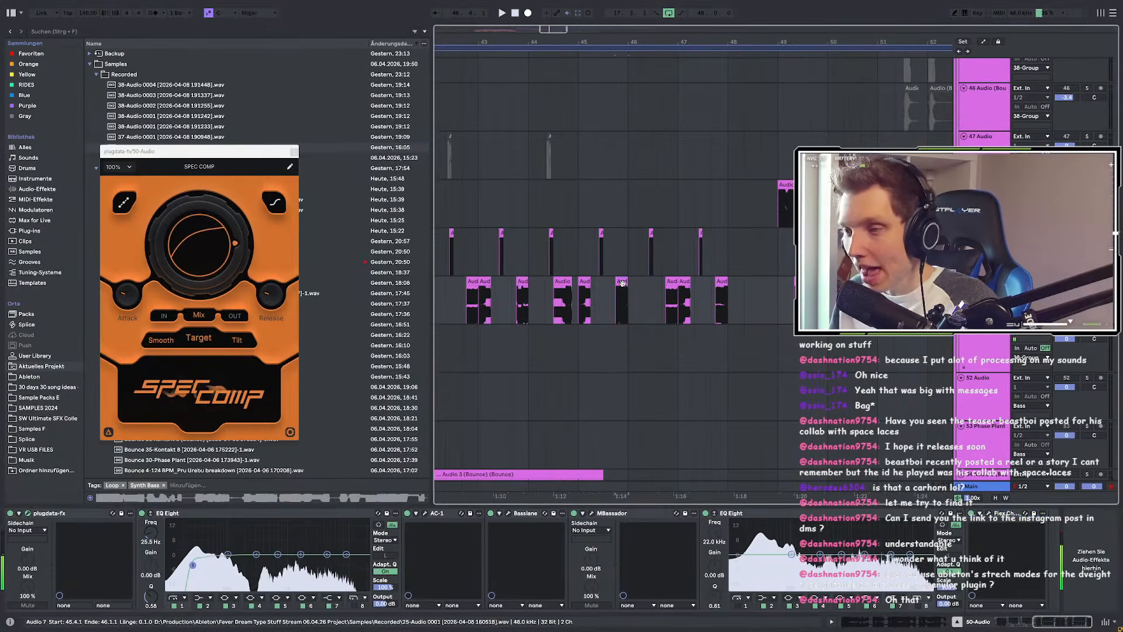
double_click(622, 283)
click(560, 201)
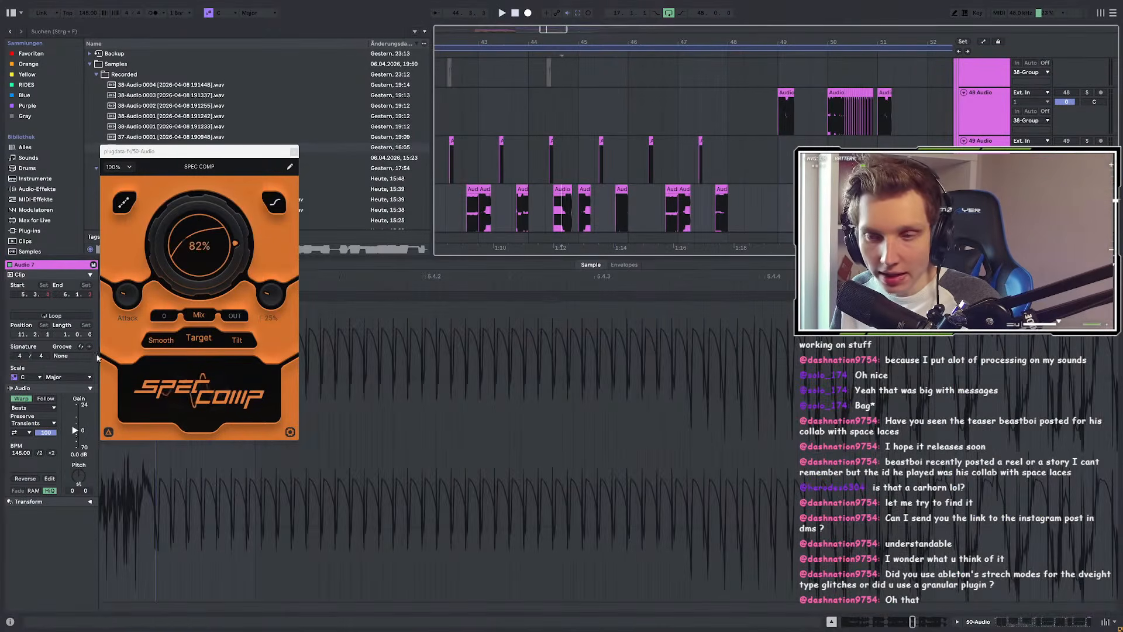
scroll(614, 175, down, 4)
scroll(591, 190, up, 6)
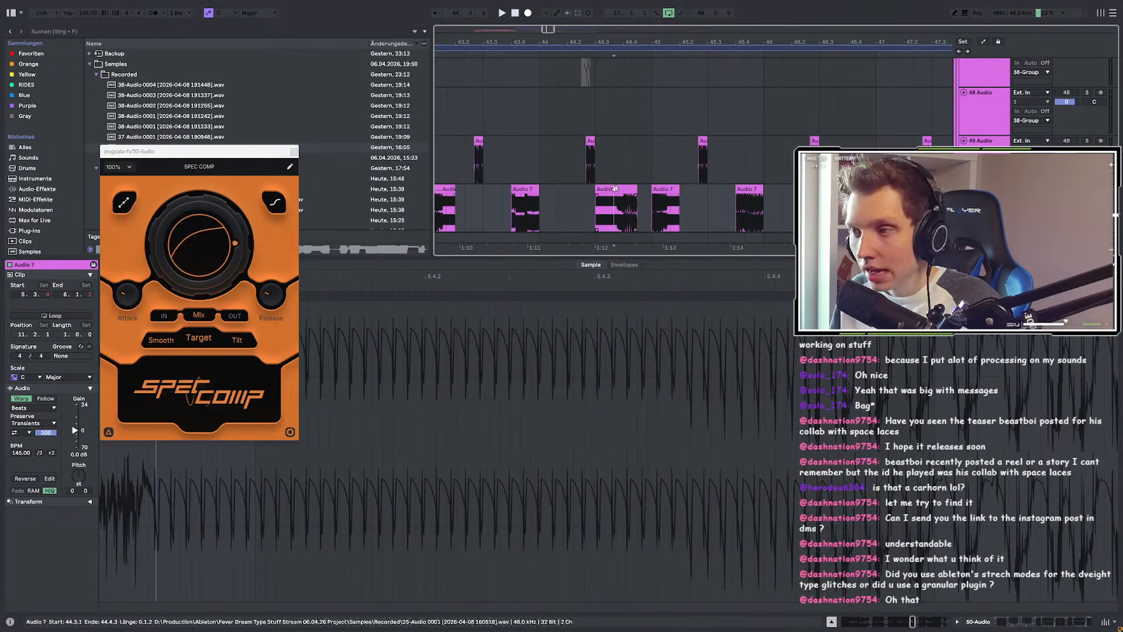
click(609, 191)
scroll(608, 194, down, 6)
scroll(643, 197, up, 6)
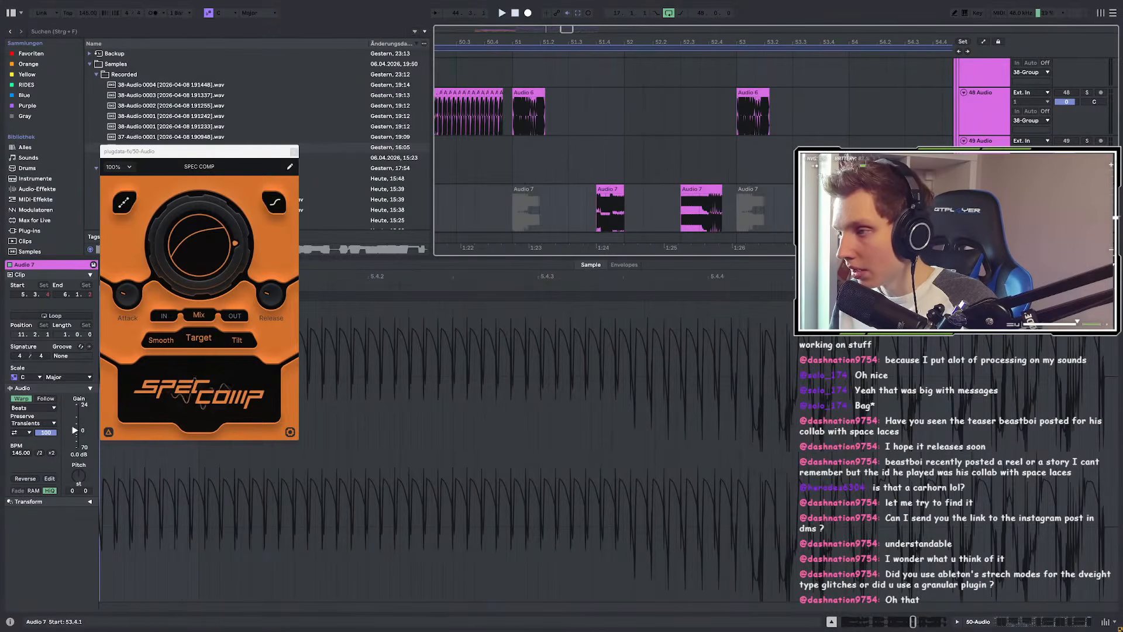
click(836, 192)
key(space)
scroll(538, 196, down, 6)
scroll(663, 200, up, 6)
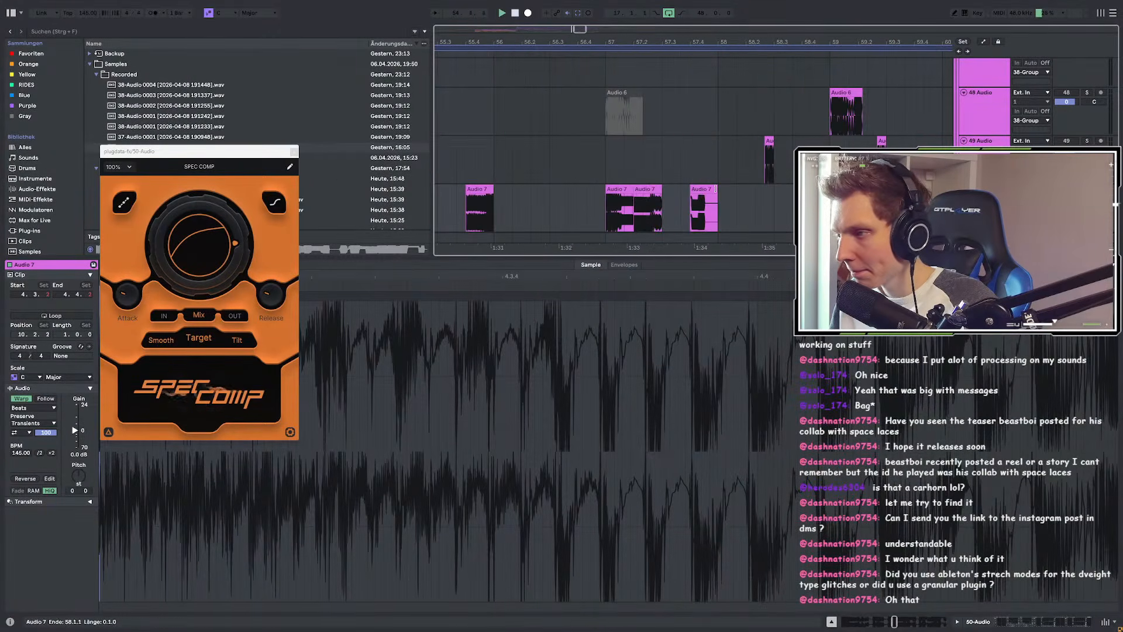
scroll(715, 189, down, 4)
click(762, 189)
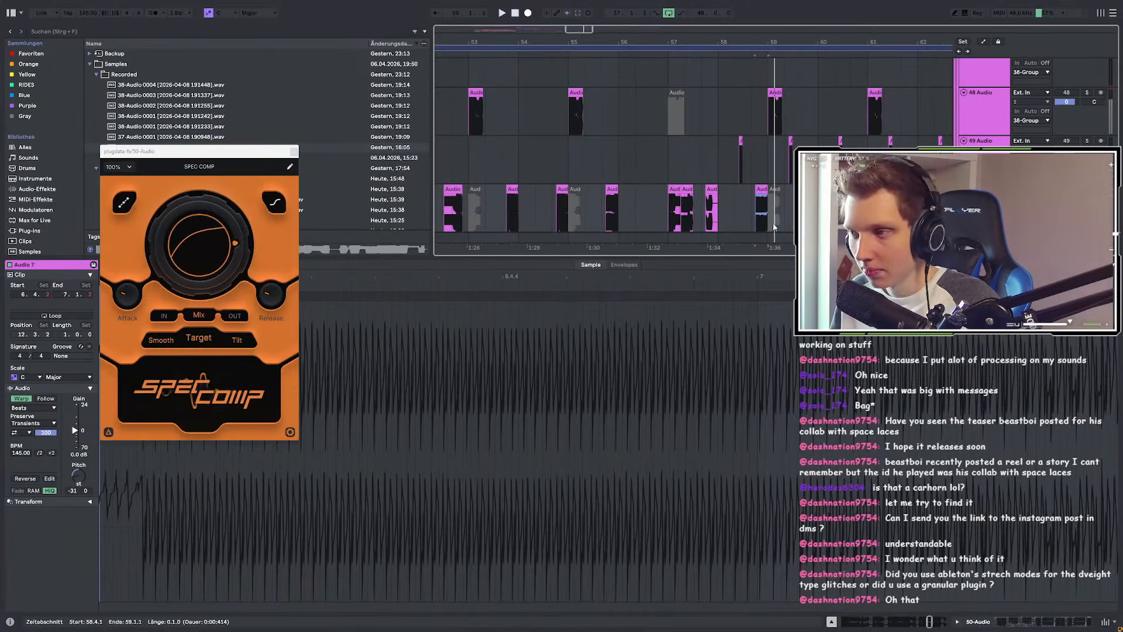
scroll(725, 207, up, 5)
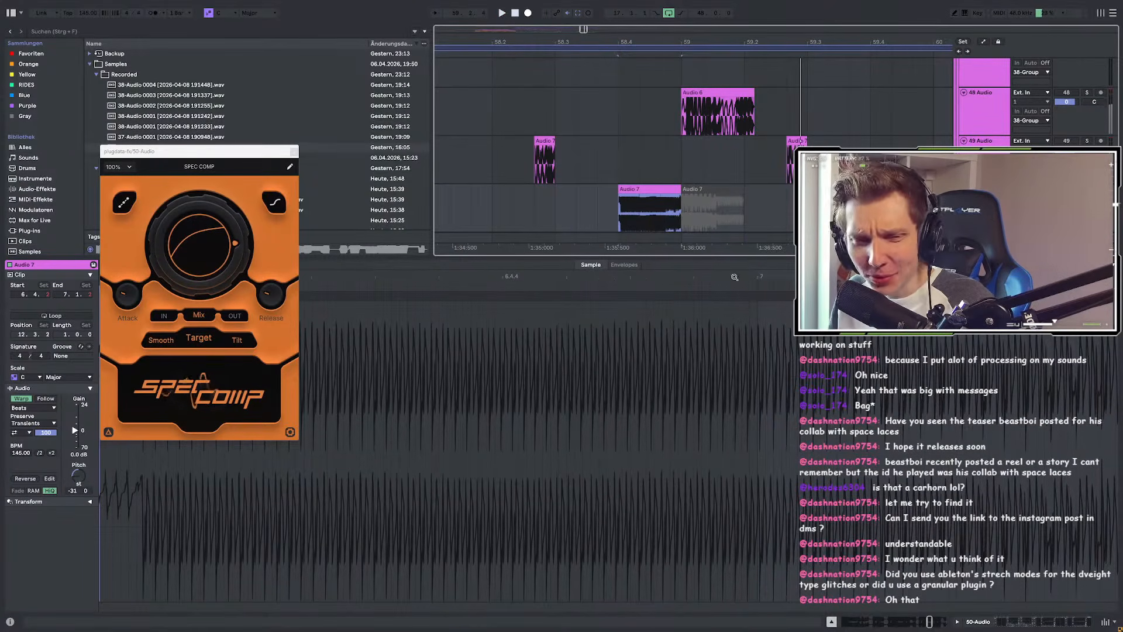
key(shift+Tab)
key(space)
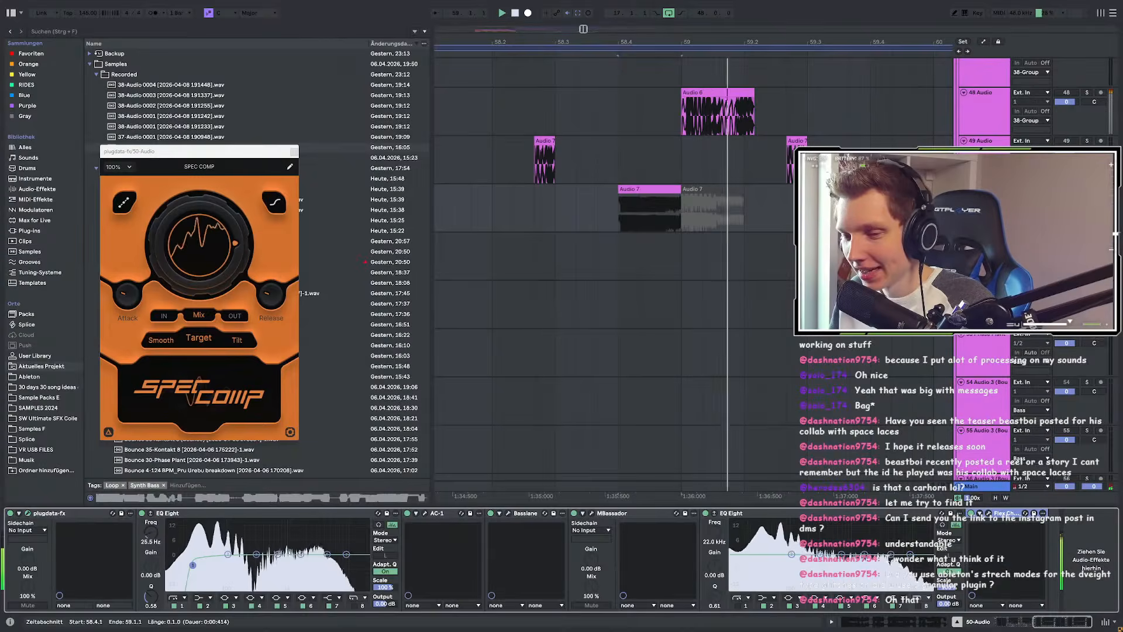
Step: Stop, then replay the arrangement from 58.4.1 and again near bar 59
key(space)
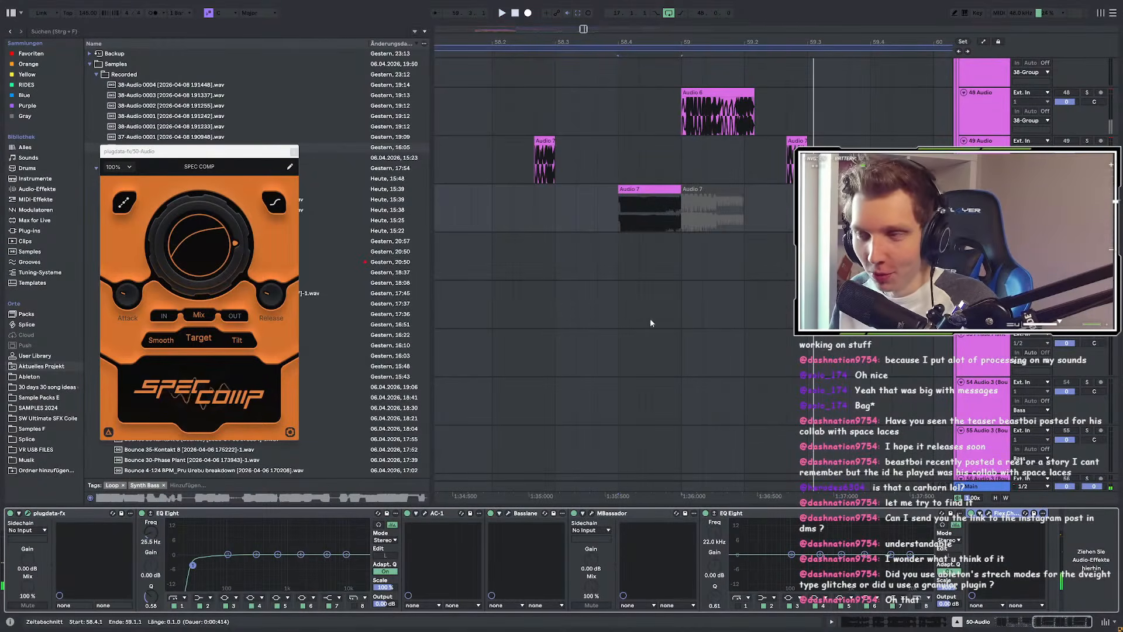
scroll(623, 327, down, 5)
scroll(621, 325, up, 1)
key(space)
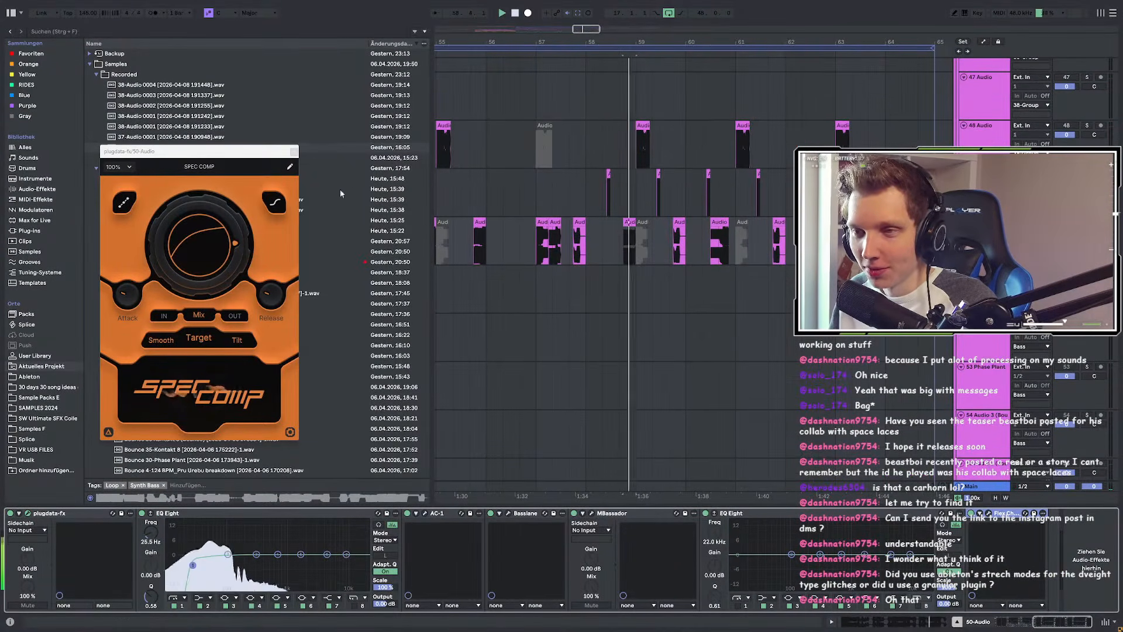
scroll(689, 246, up, 5)
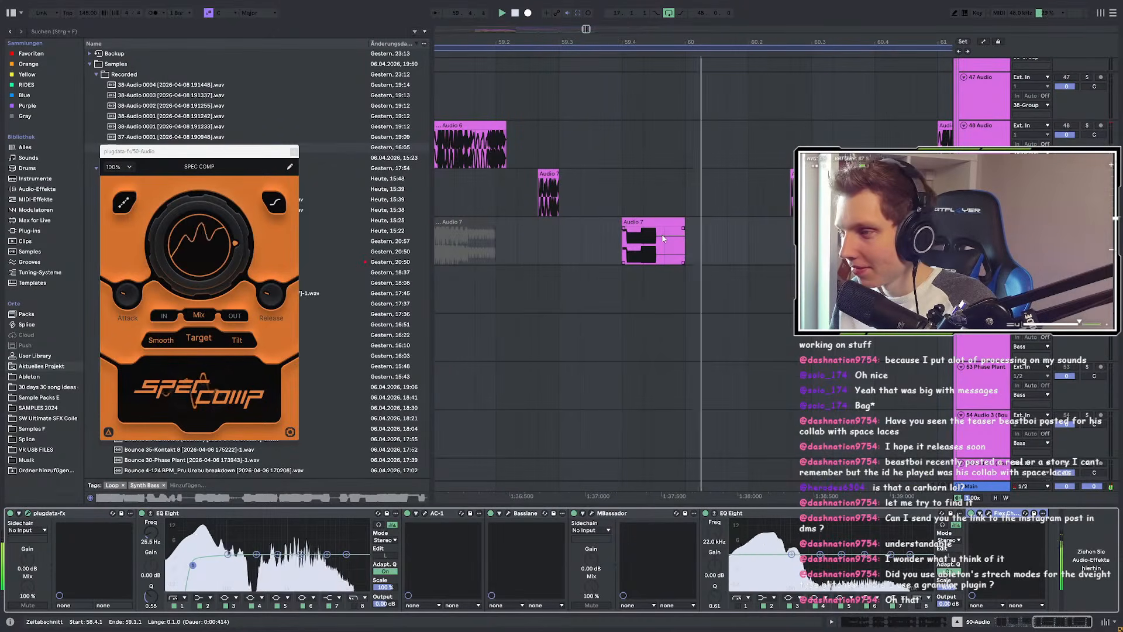
scroll(662, 238, down, 2)
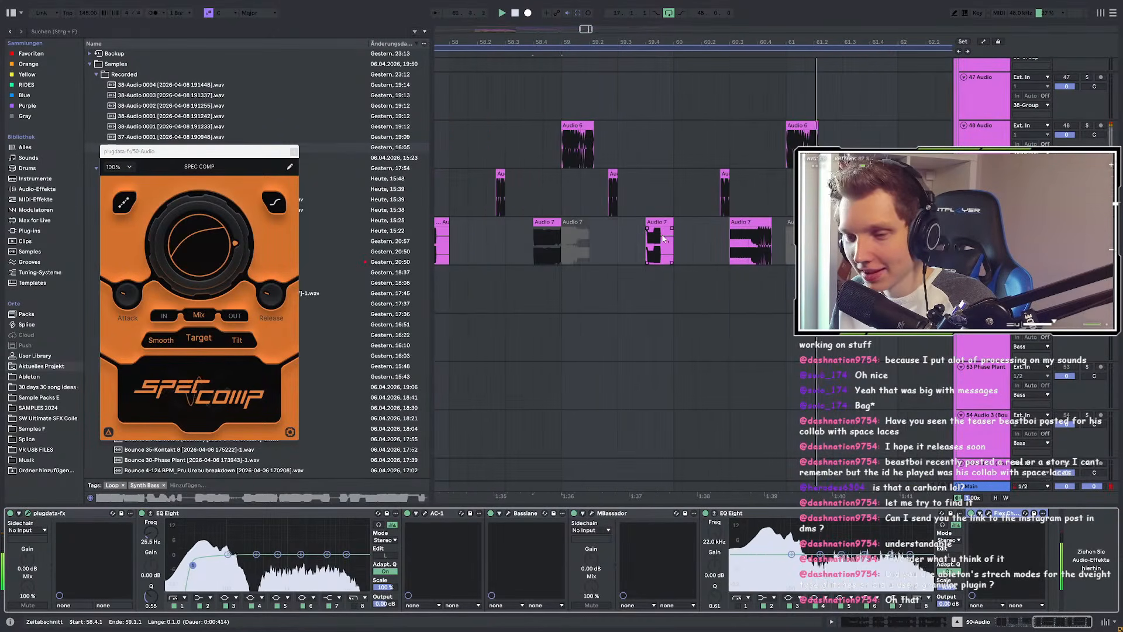
scroll(663, 239, down, 2)
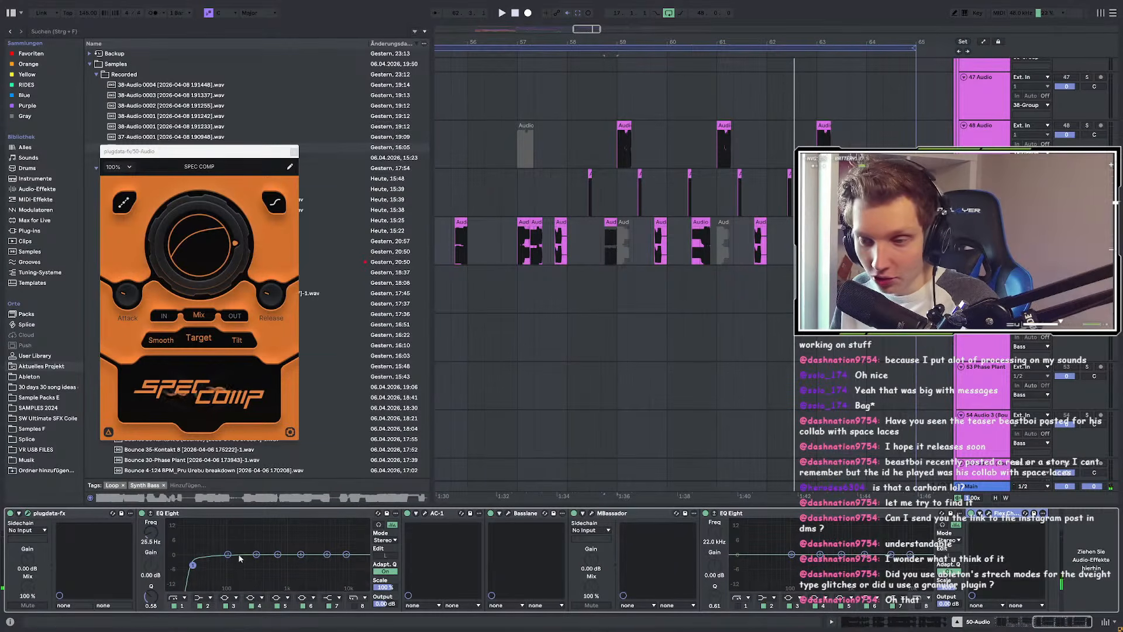
key(space)
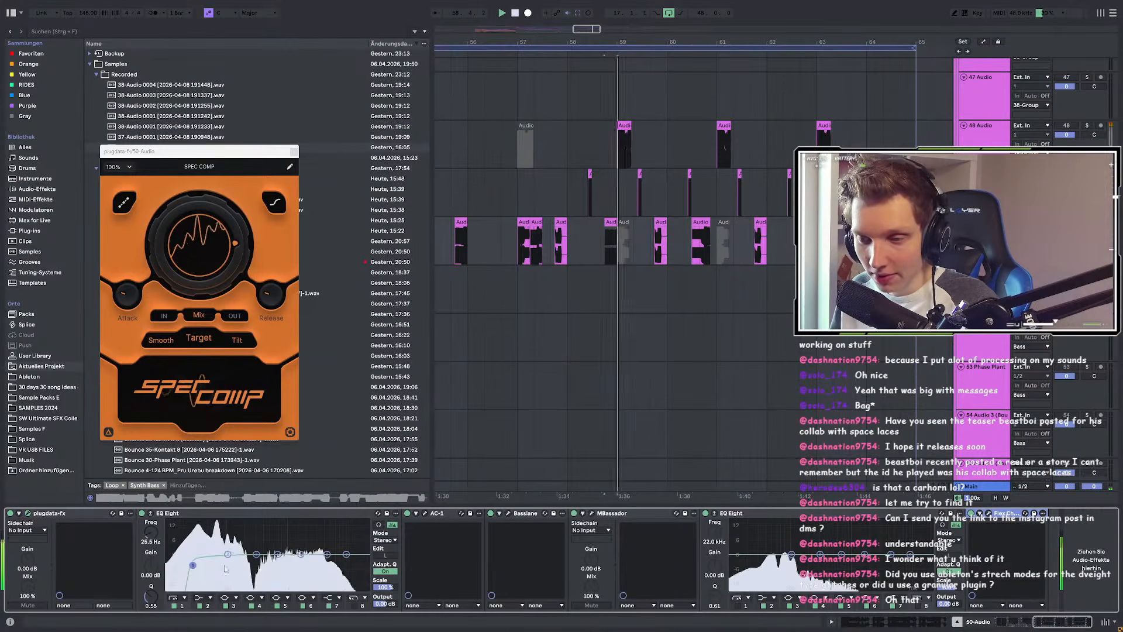
Step: Select EQ Eight band 3 at 300 Hz, stop, and select the range 58.4.1–59.1.1
click(254, 557)
key(space)
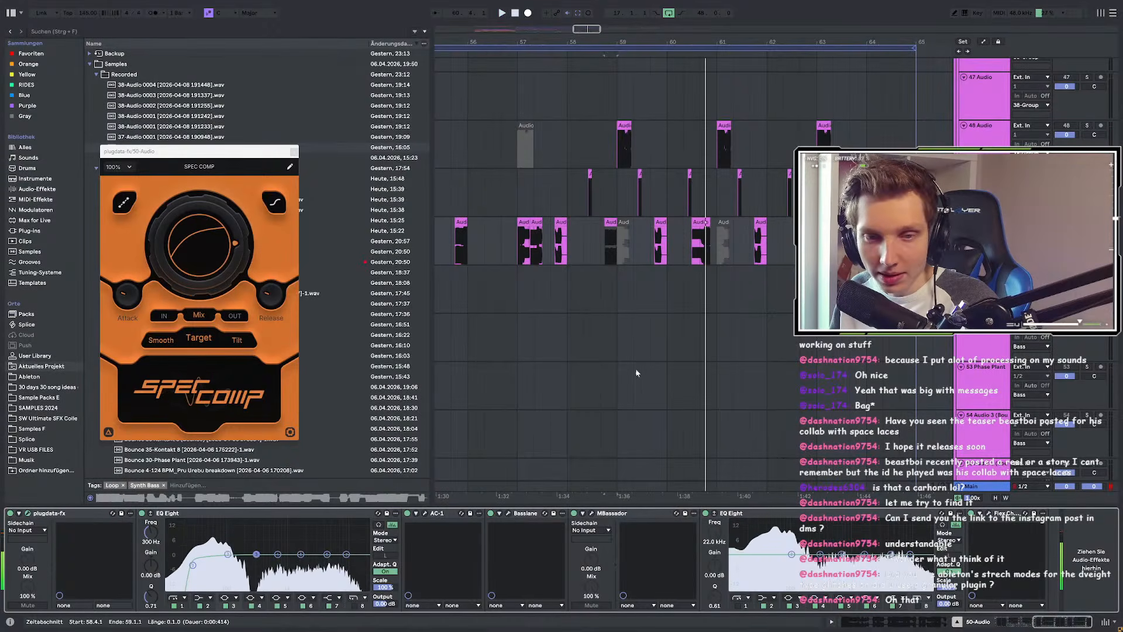
click(604, 364)
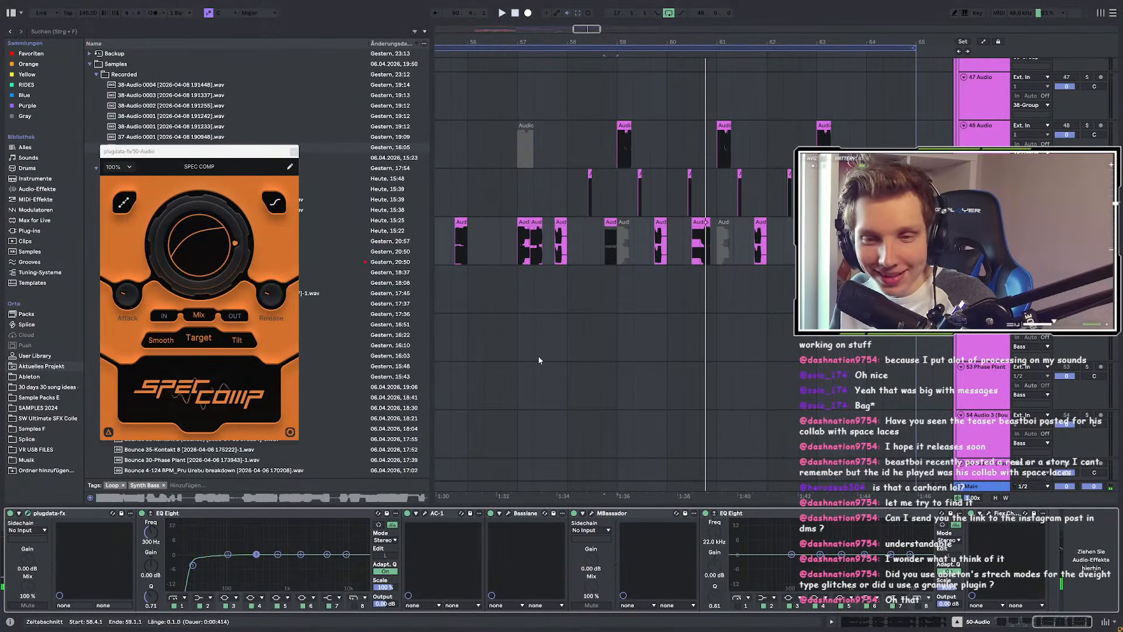
scroll(633, 349, down, 5)
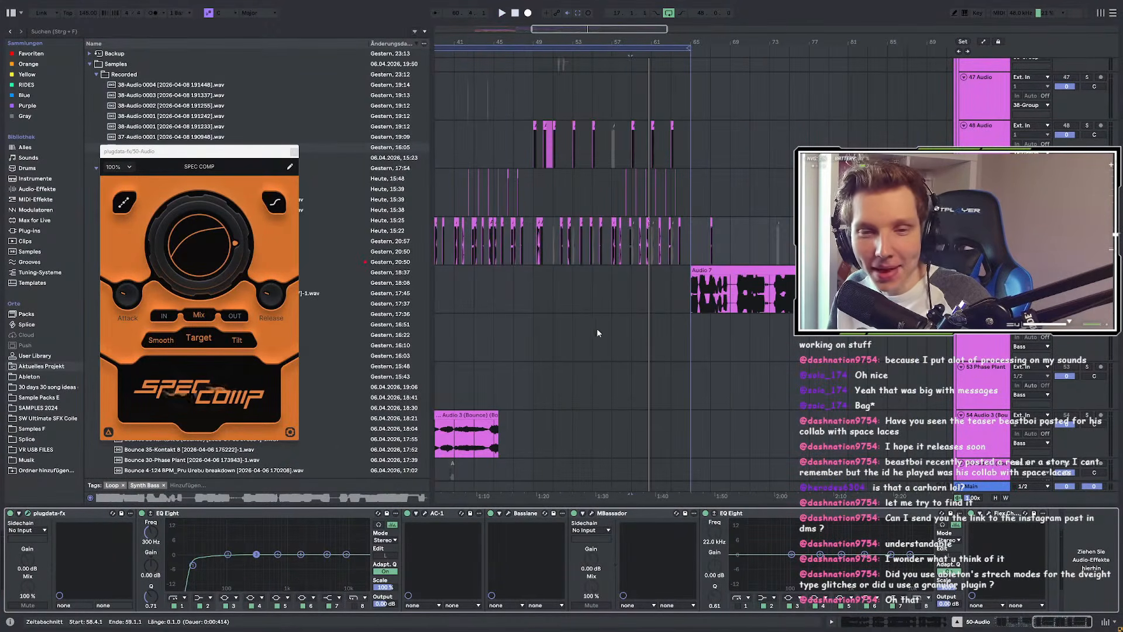
scroll(558, 325, down, 3)
scroll(714, 322, up, 8)
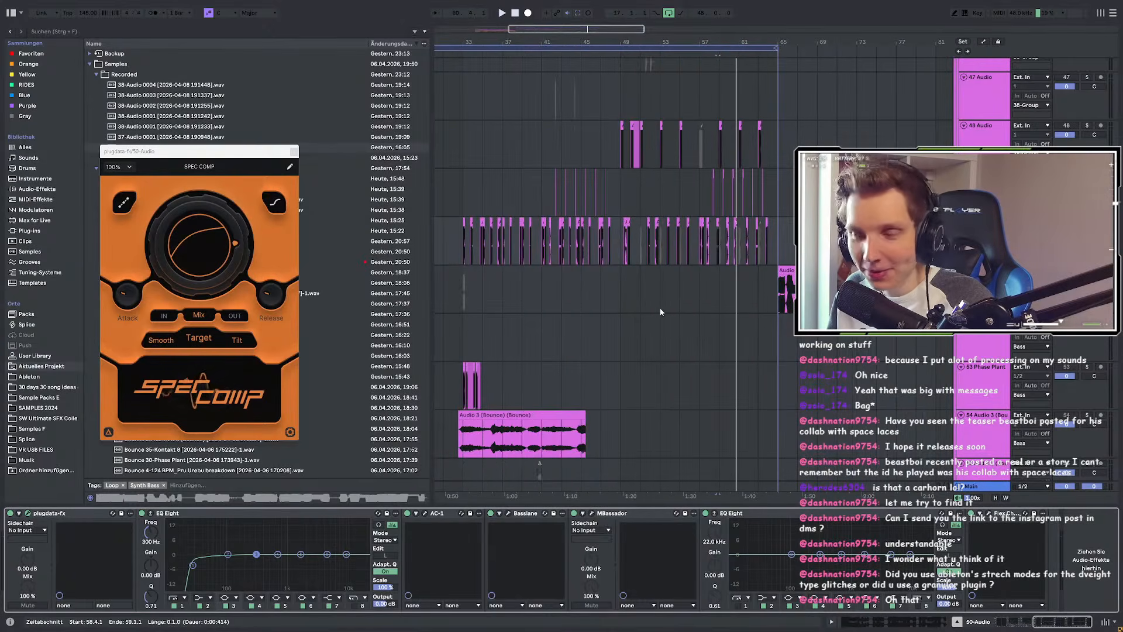
scroll(515, 276, down, 4)
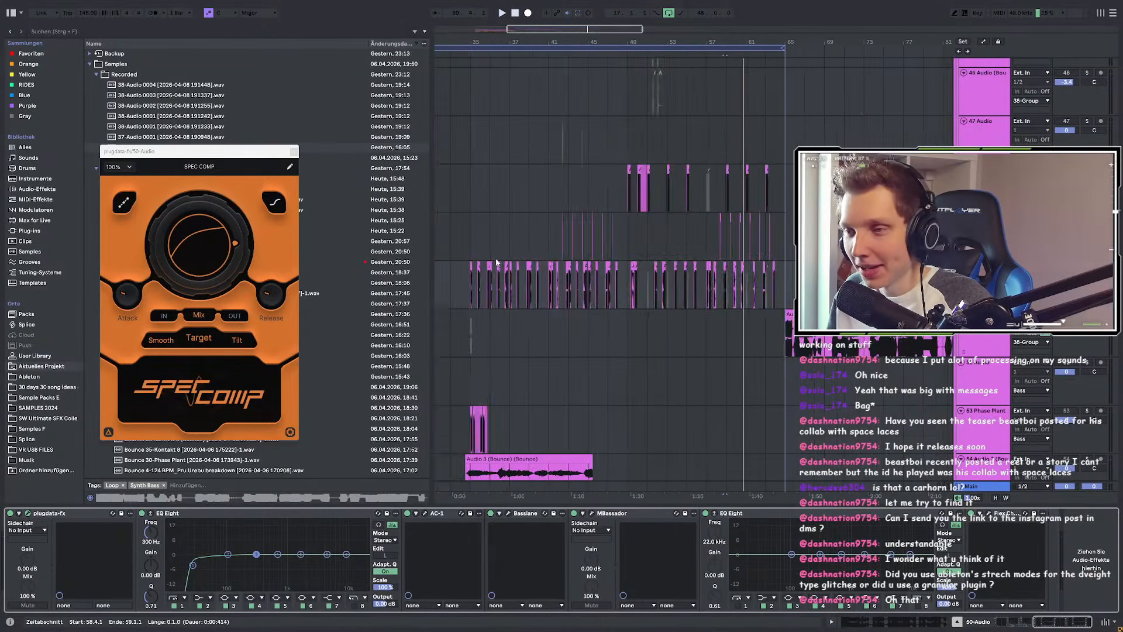
scroll(744, 298, up, 3)
scroll(614, 315, up, 5)
Step: Show track 47's empty chain, clear the solo, and show track 43's effect chain
click(595, 334)
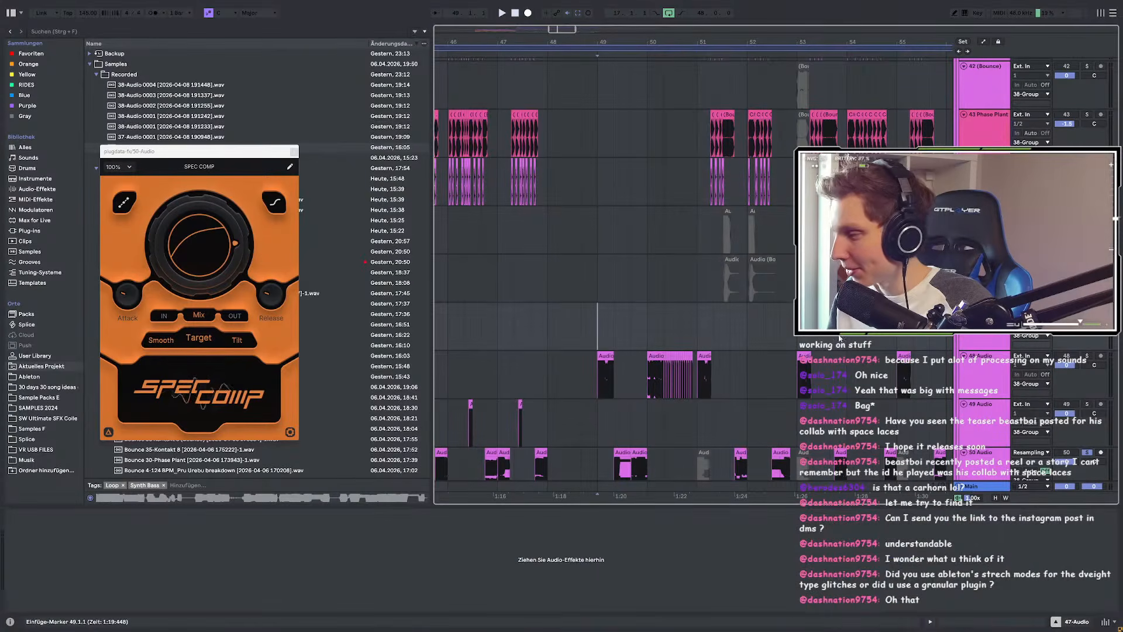
click(1087, 259)
scroll(766, 263, down, 3)
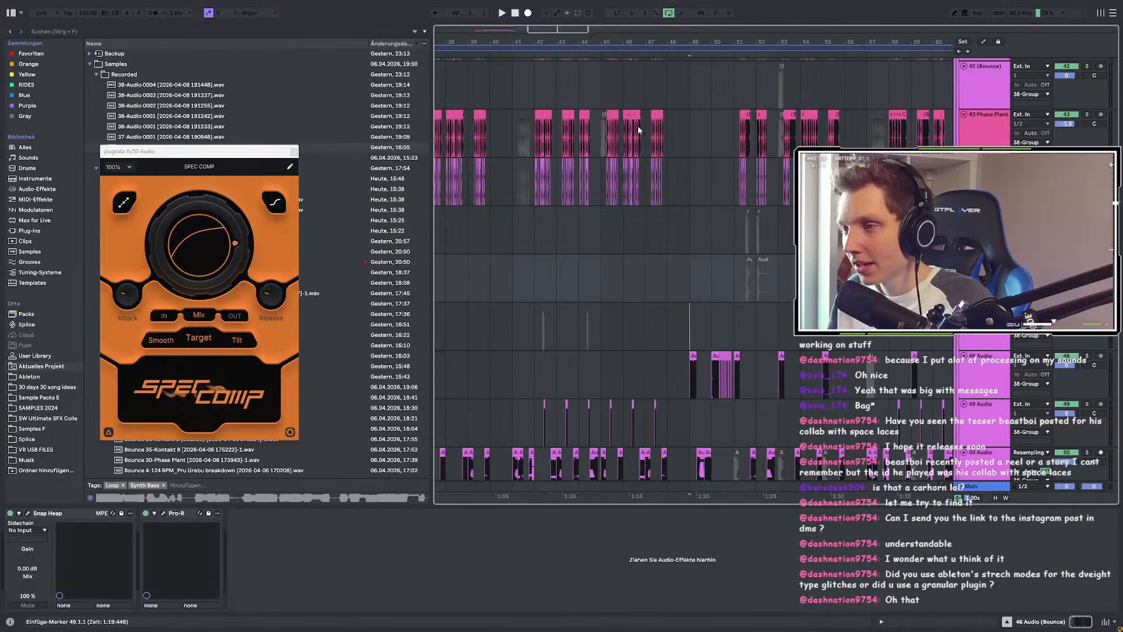
click(528, 137)
scroll(531, 140, up, 3)
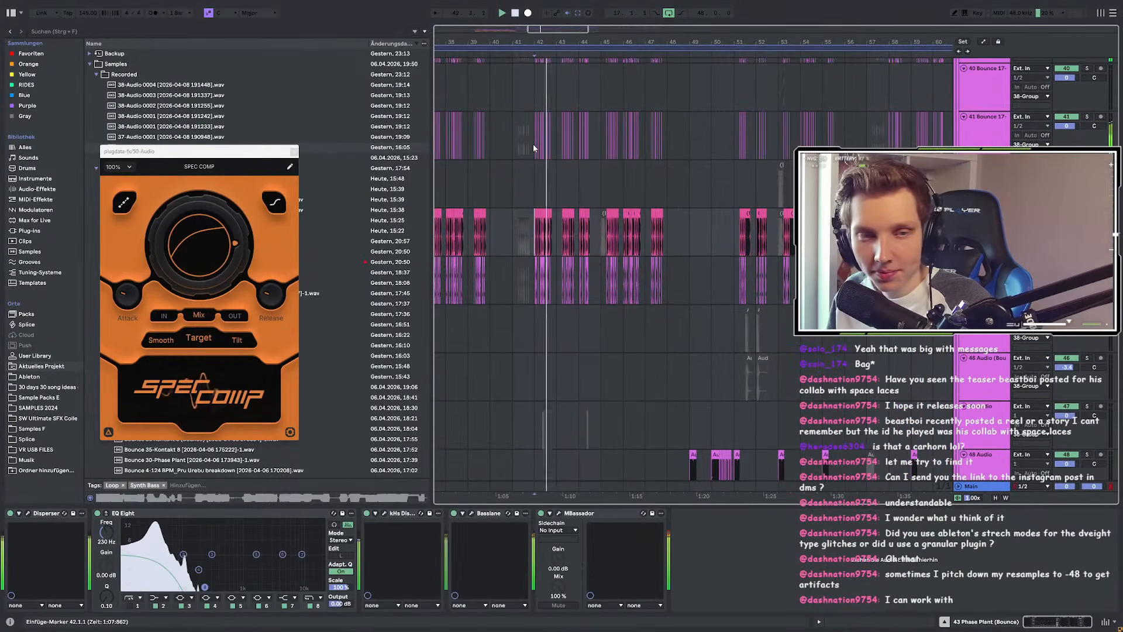
scroll(532, 151, up, 3)
scroll(673, 255, up, 3)
scroll(672, 253, down, 5)
scroll(668, 254, up, 3)
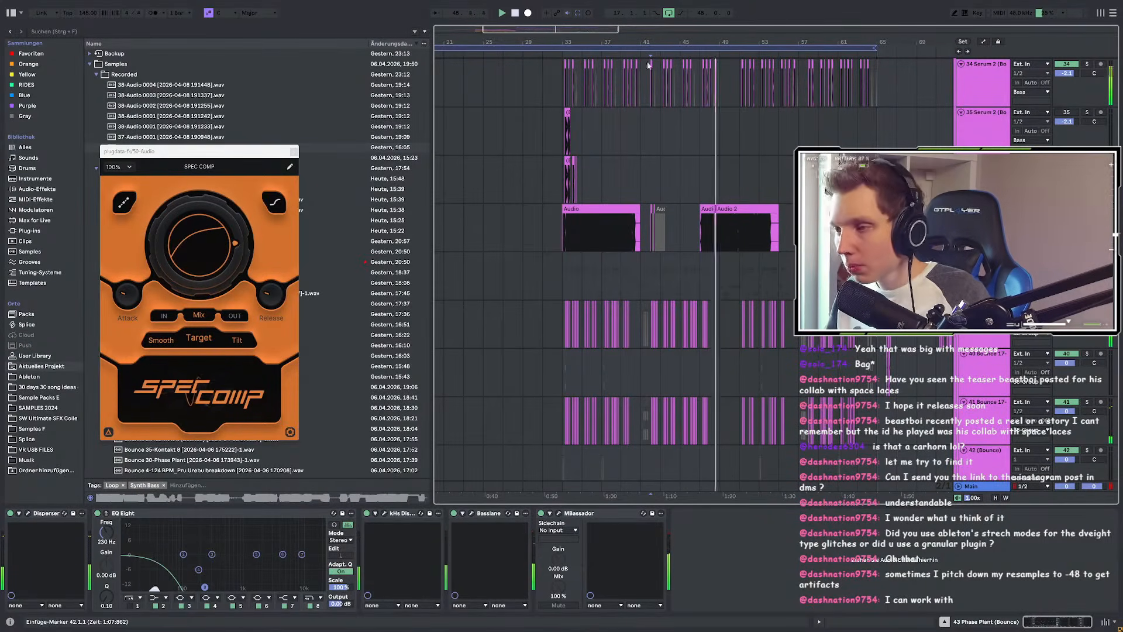
Step: Scroll through the tracks and show track 50's effect chain
scroll(721, 319, up, 3)
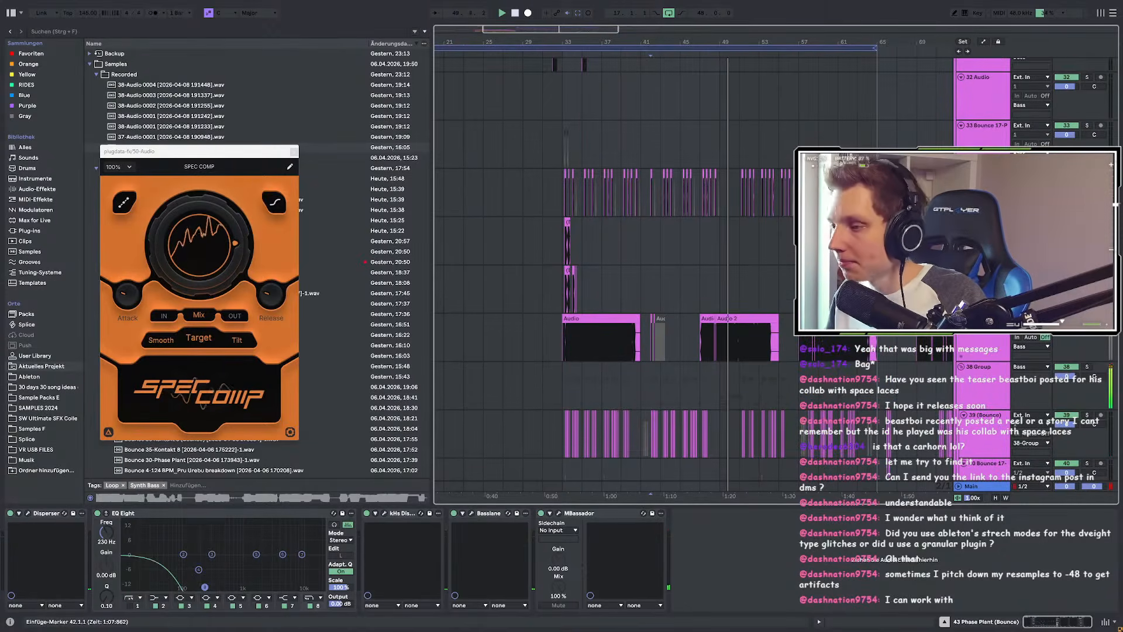
scroll(734, 293, down, 2)
scroll(740, 264, up, 3)
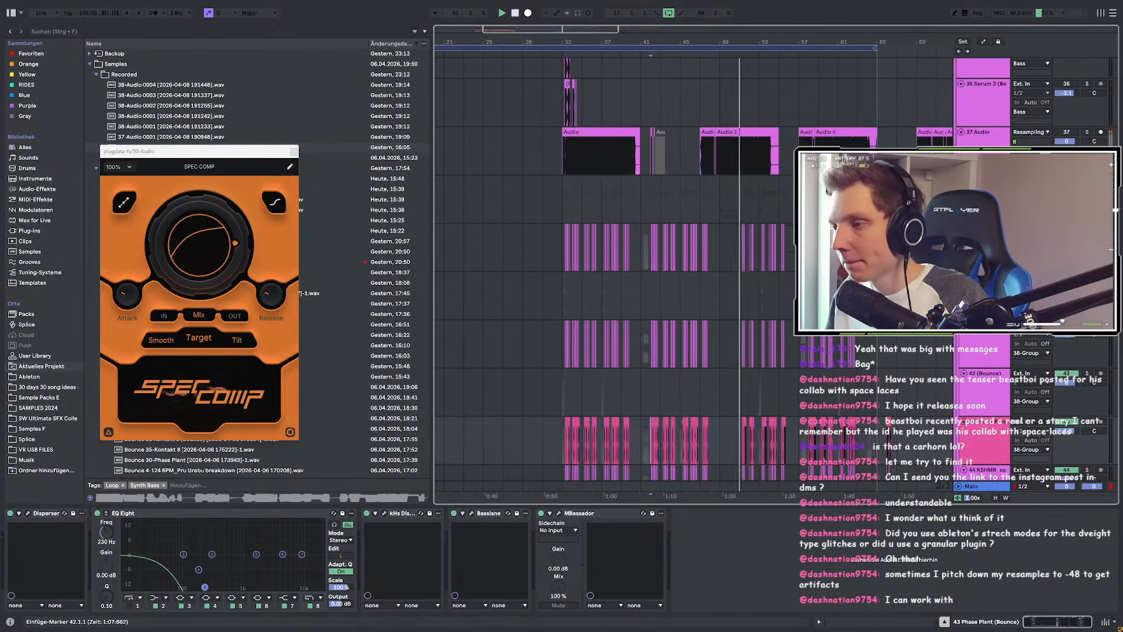
scroll(744, 245, down, 2)
scroll(742, 245, down, 3)
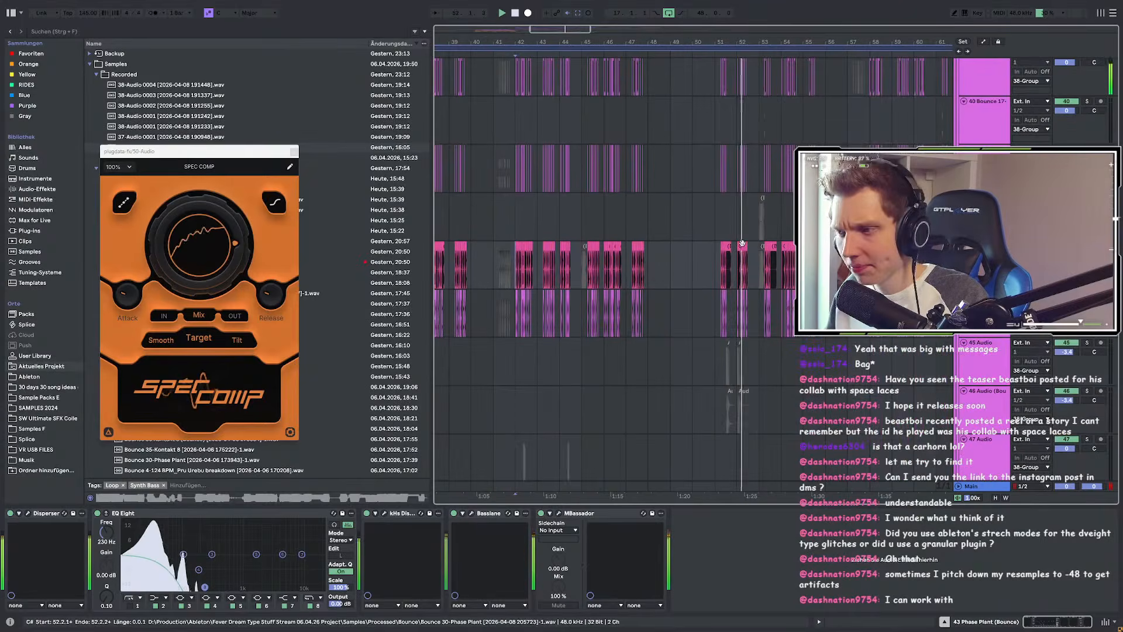
scroll(703, 240, down, 5)
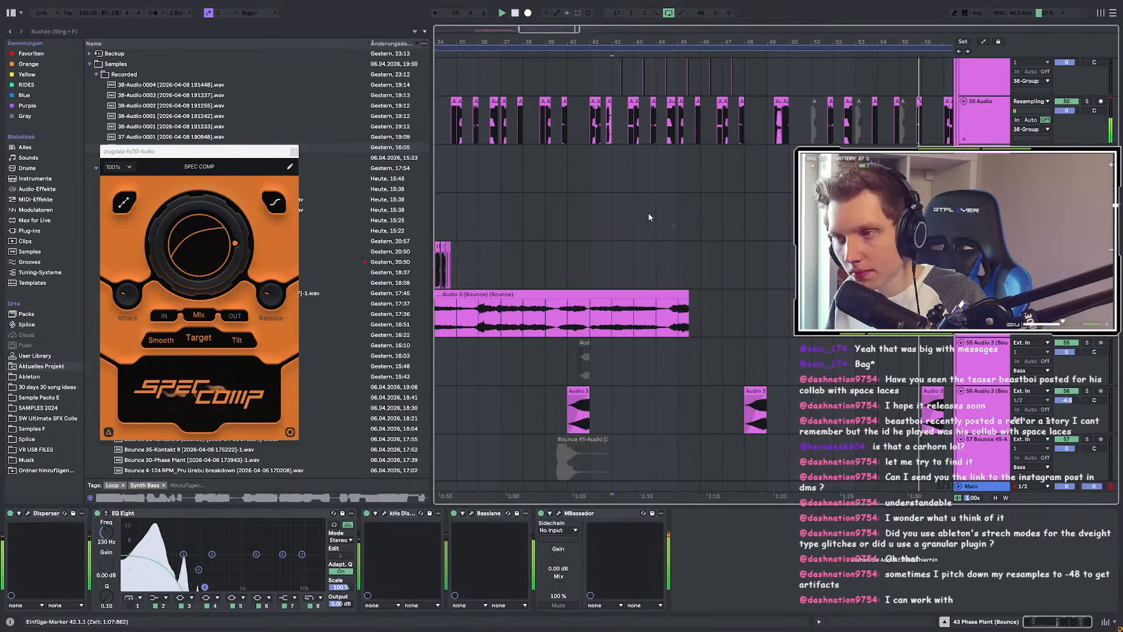
click(587, 115)
scroll(609, 170, down, 3)
scroll(660, 283, up, 4)
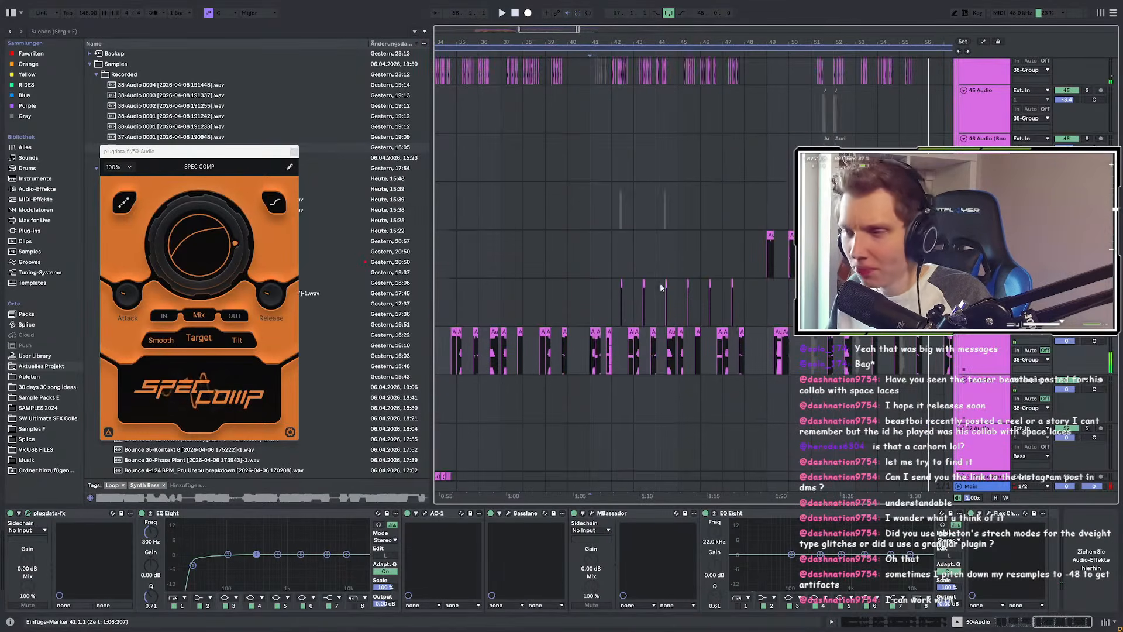
Step: Play track 49 from bar 42 and add SerumFX to its effect chain
scroll(615, 303, up, 10)
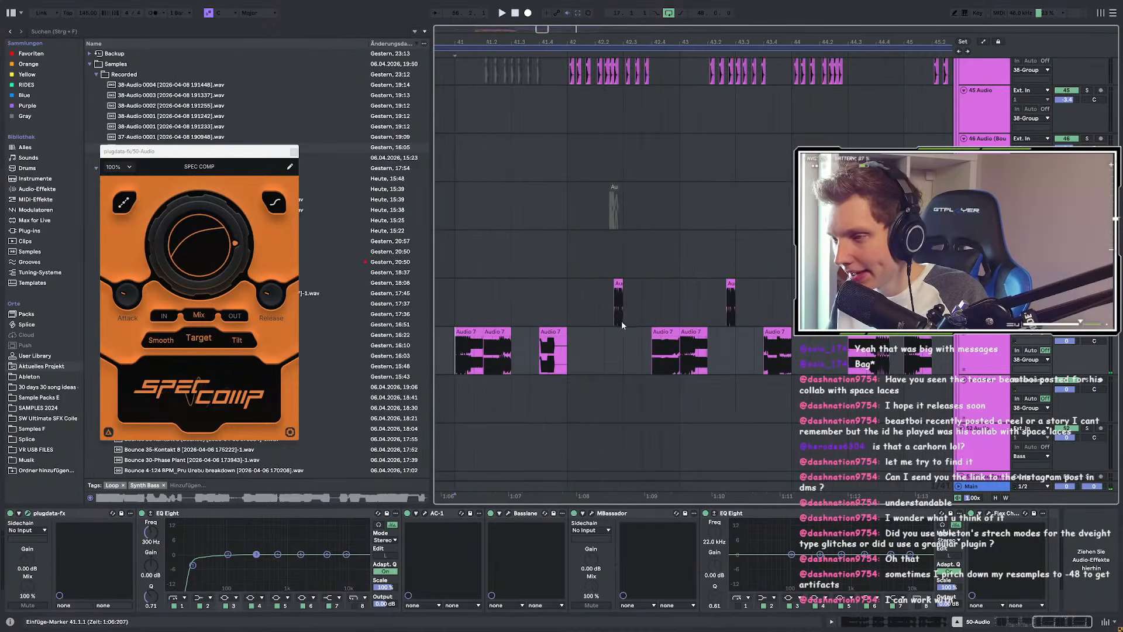
click(607, 308)
key(space)
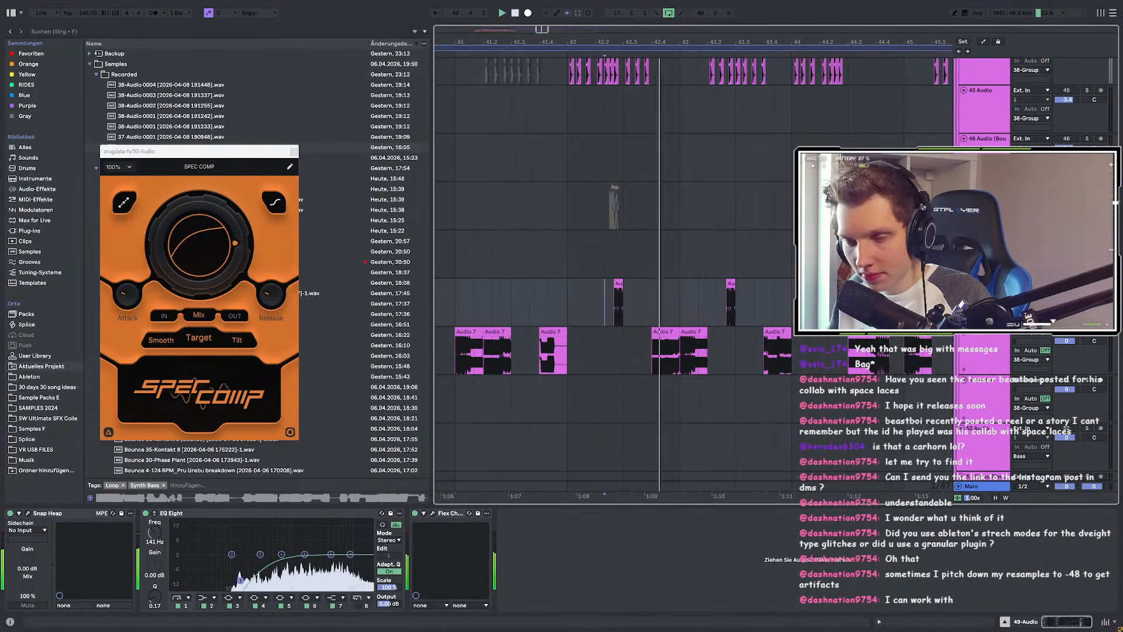
click(67, 33)
text(ser)
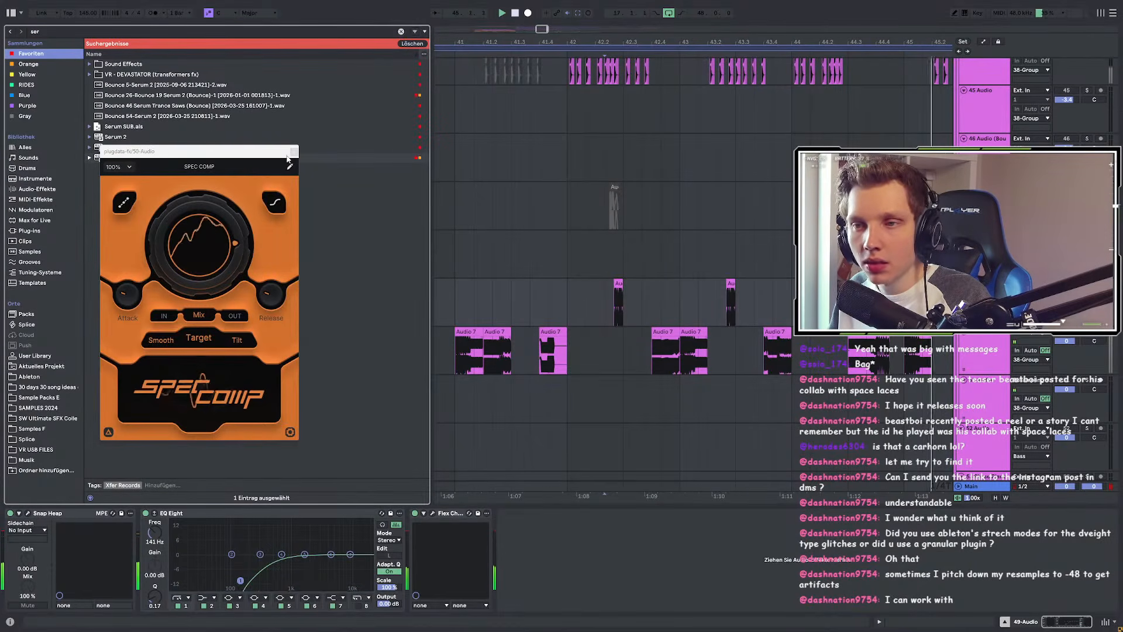
click(145, 158)
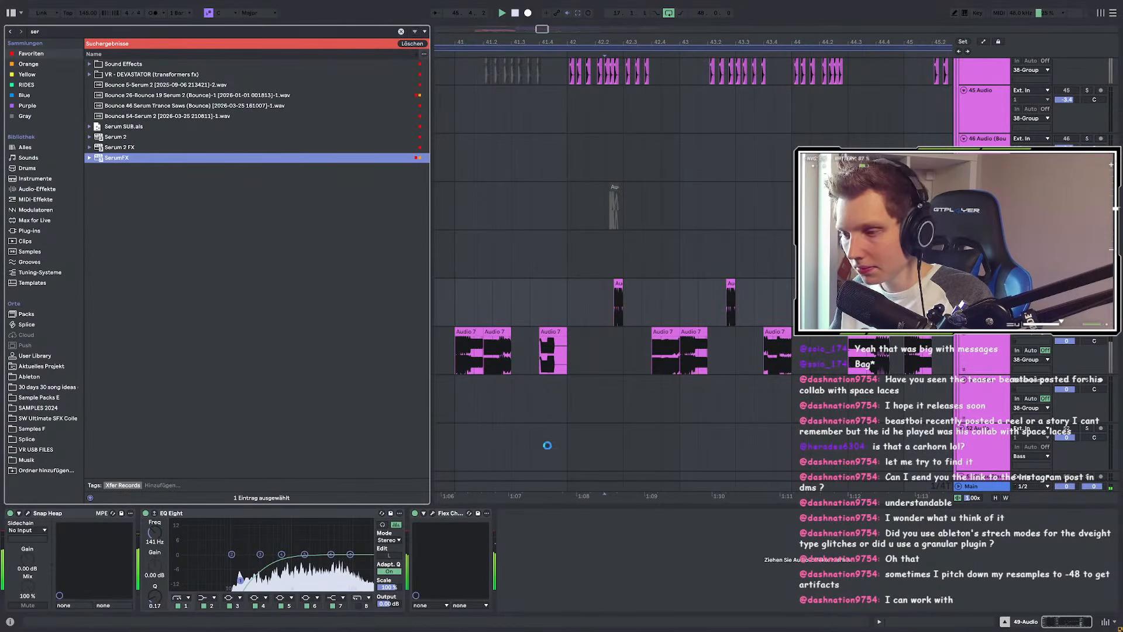
drag(465, 373, 465, 373)
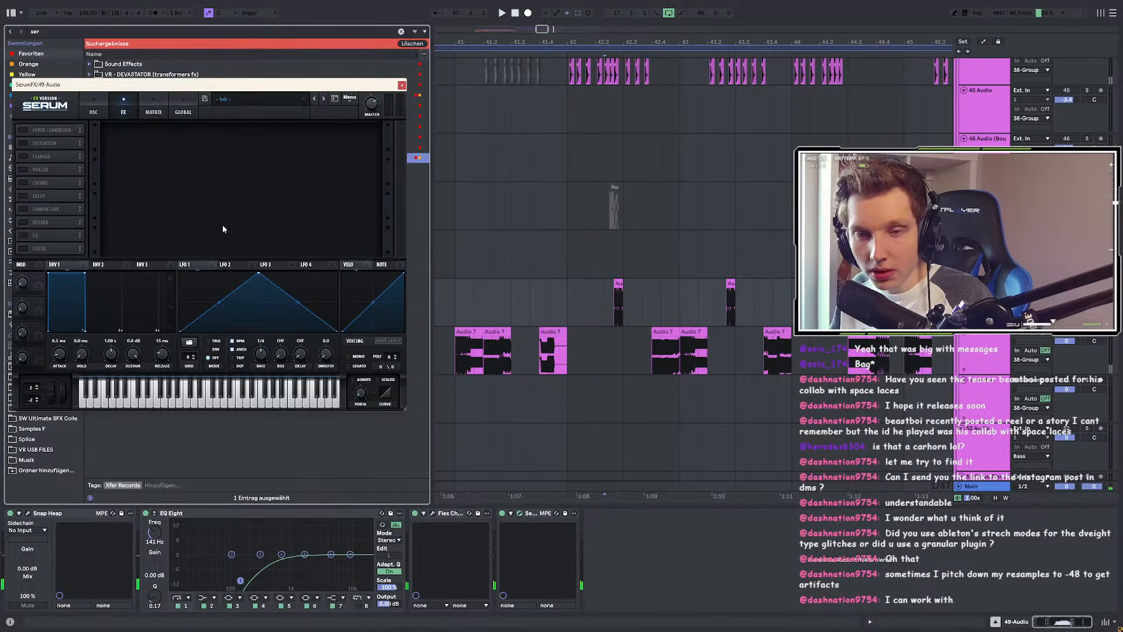
Step: Turn on Serum's Hyper/Dimension effect at 30% mix and audition it from bar 42
click(40, 132)
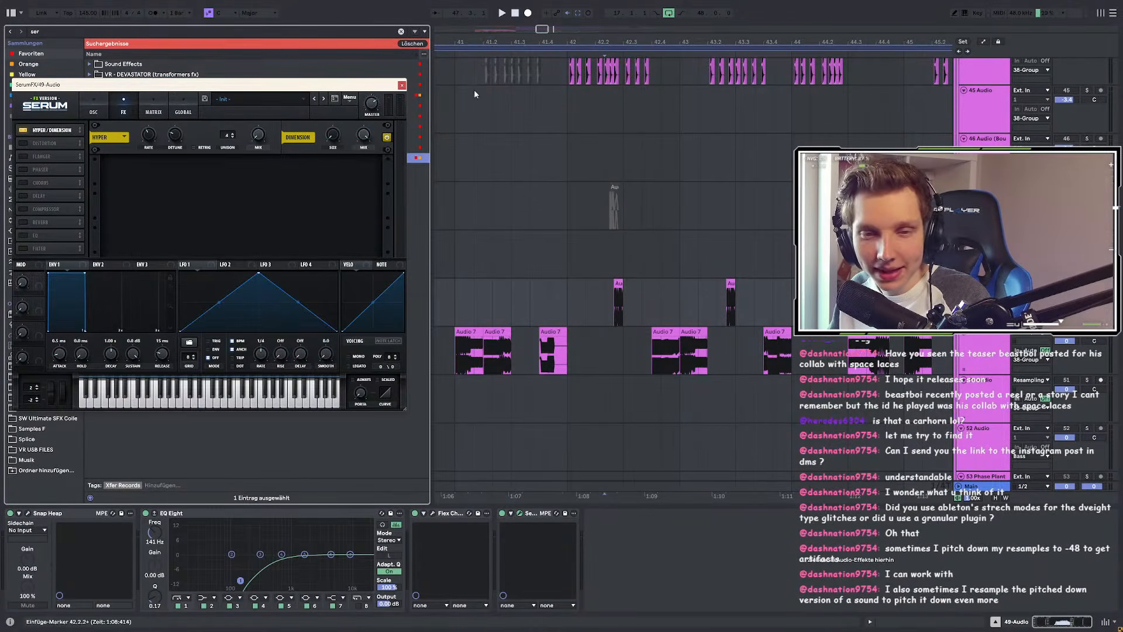
key(space)
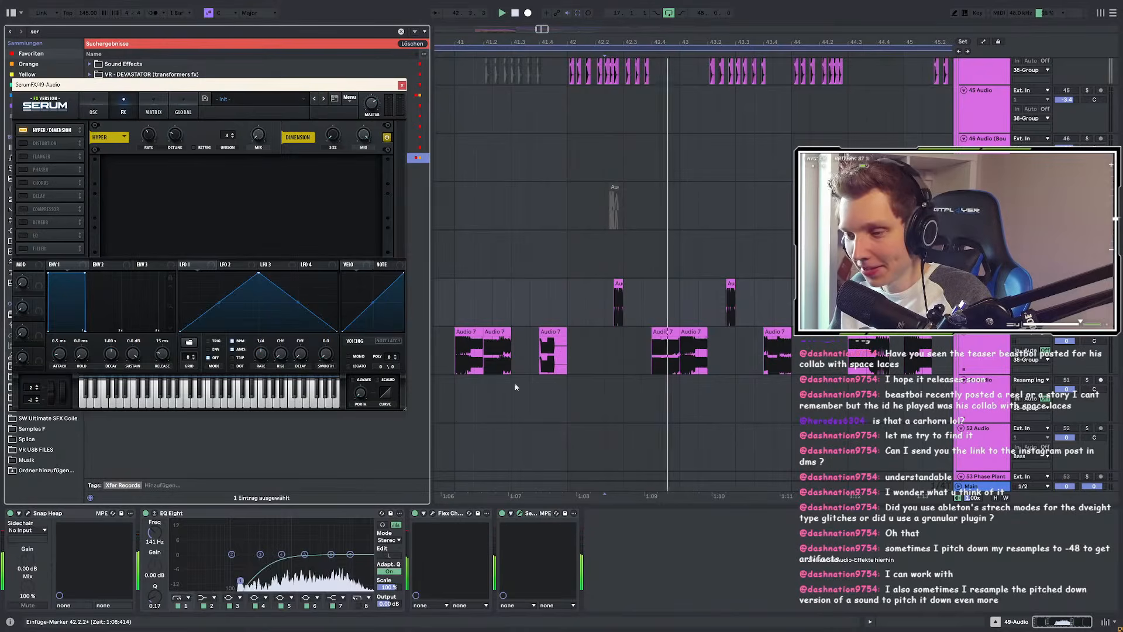
key(space)
mouse_move(370, 135)
mouse_down()
mouse_move(345, 197)
mouse_move(340, 168)
mouse_move(429, 122)
mouse_move(390, 225)
mouse_up()
key(space)
key(space)
key(space)
key(space)
click(605, 303)
key(space)
key(space)
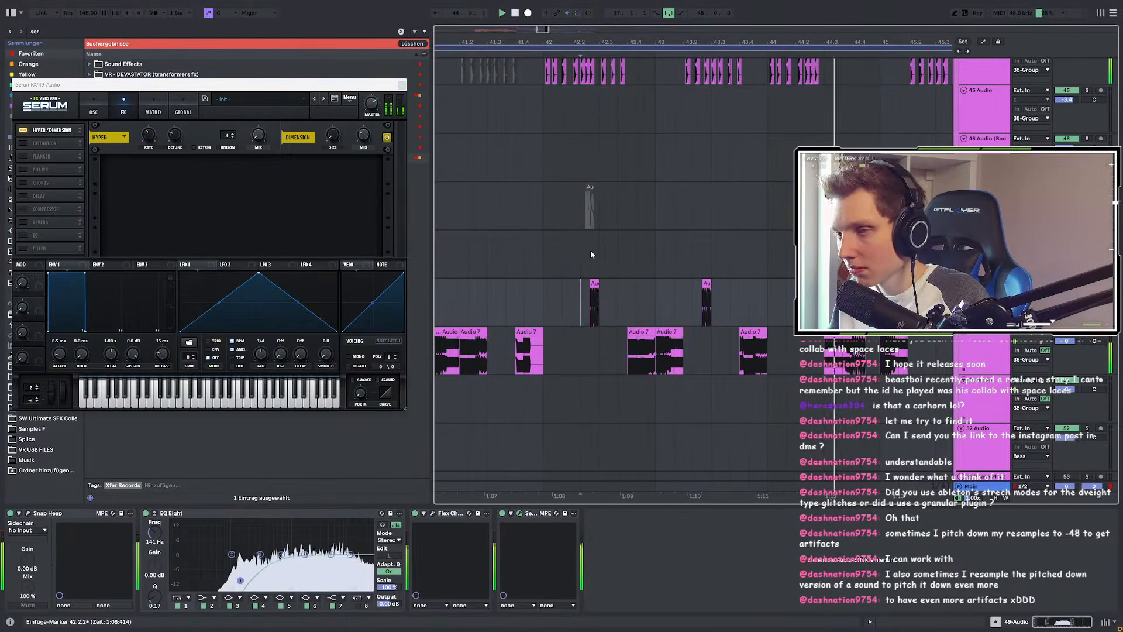
Step: Select the range across track 49's short clips and shift the Audio 7 clip earlier, then later
scroll(592, 255, down, 5)
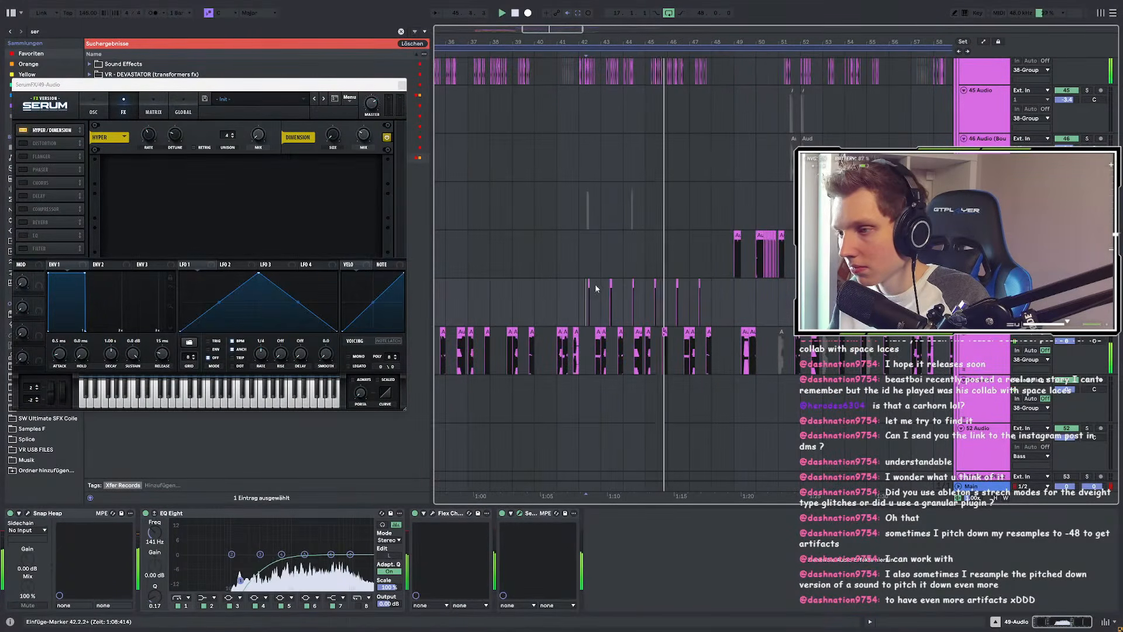
drag(558, 291, 740, 304)
scroll(580, 296, up, 10)
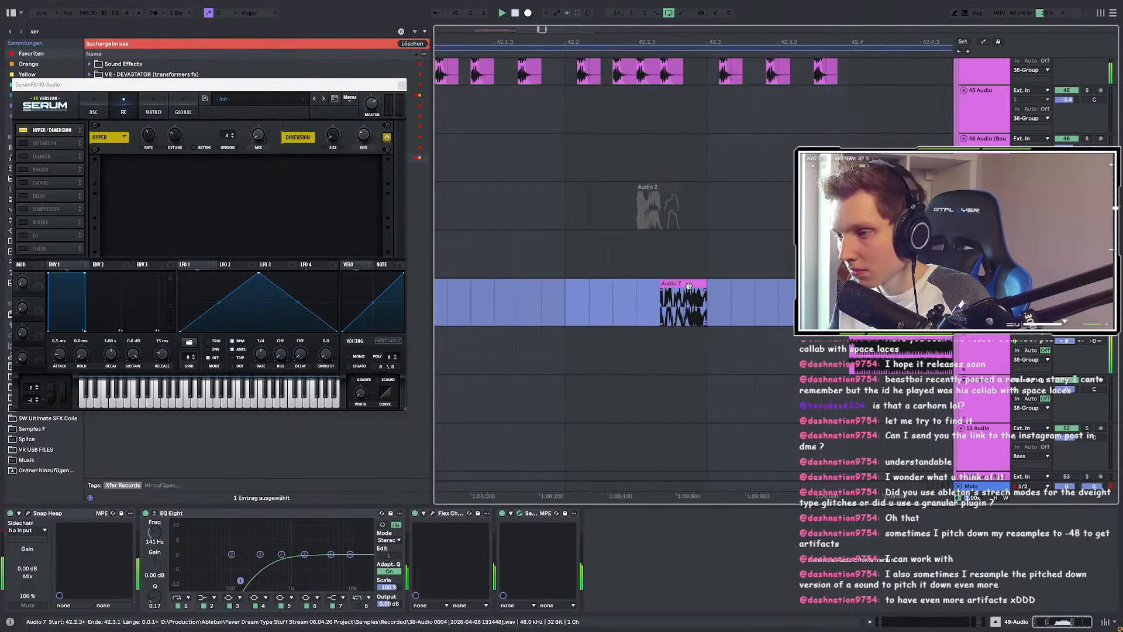
drag(677, 285, 630, 285)
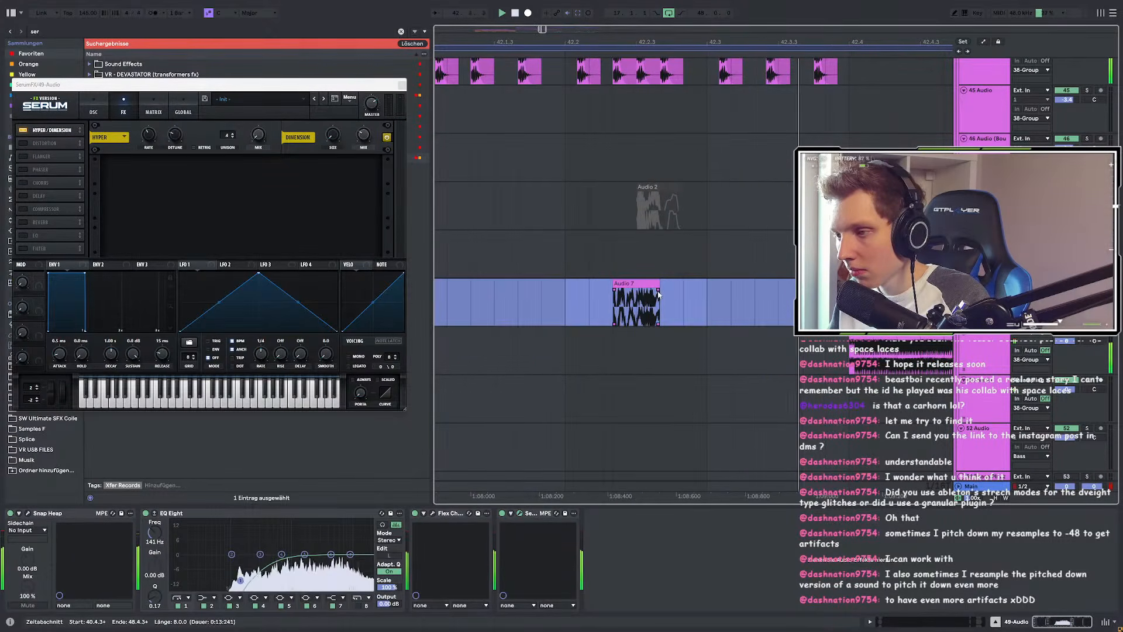
scroll(659, 295, down, 5)
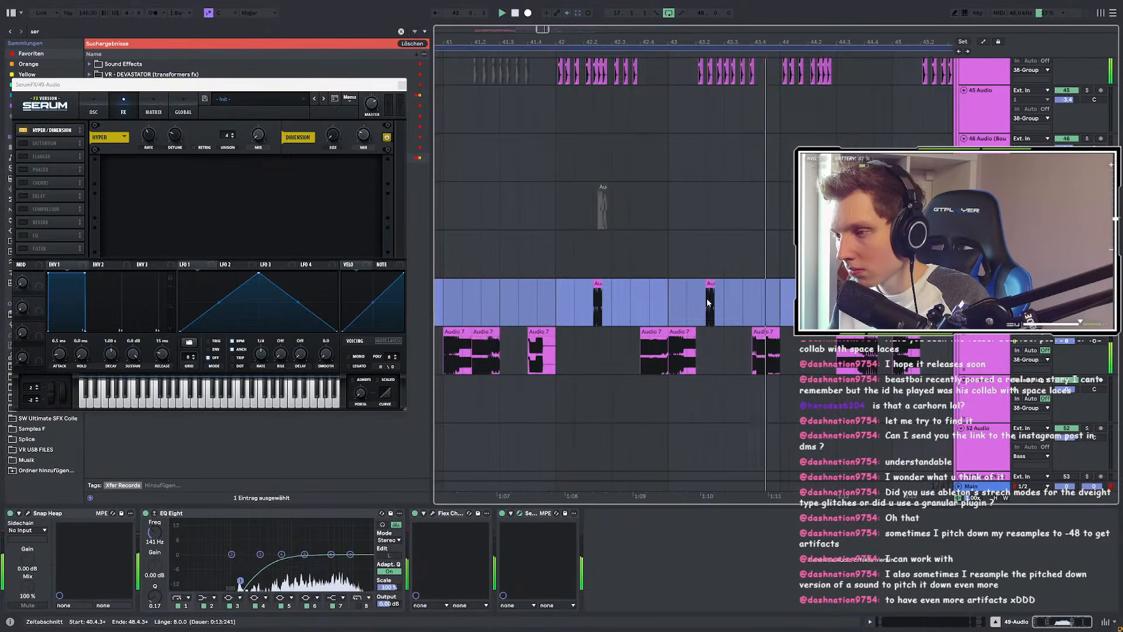
scroll(595, 301, up, 5)
drag(609, 285, 655, 285)
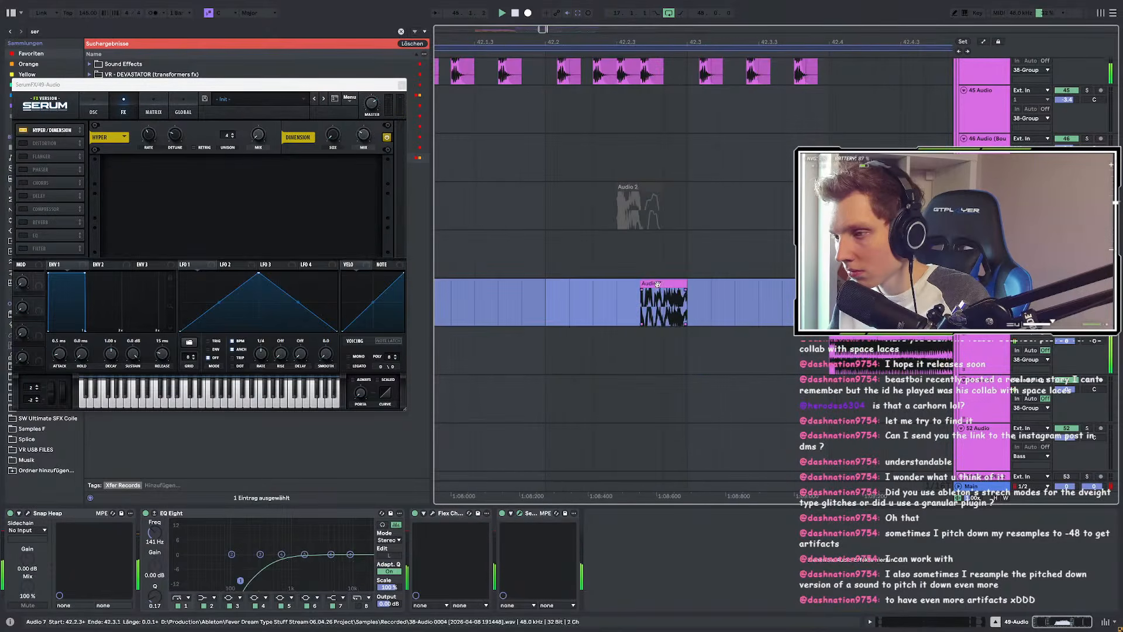
scroll(623, 292, down, 7)
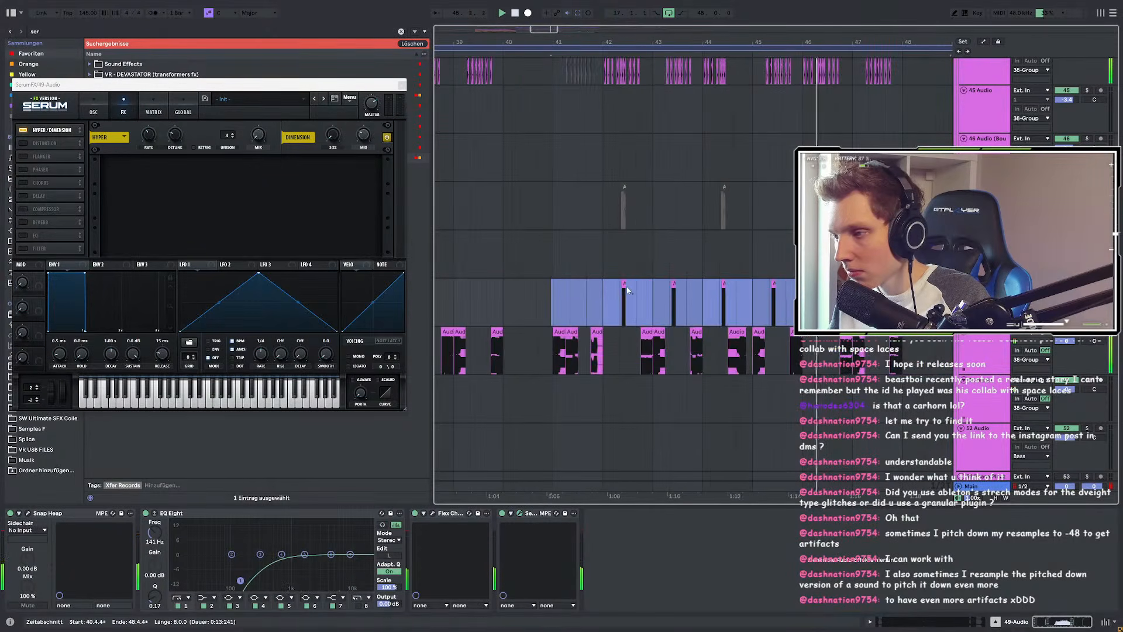
Step: Nudge the Audio 7 clip one grid step later, then back earlier
click(663, 293)
scroll(663, 293, up, 10)
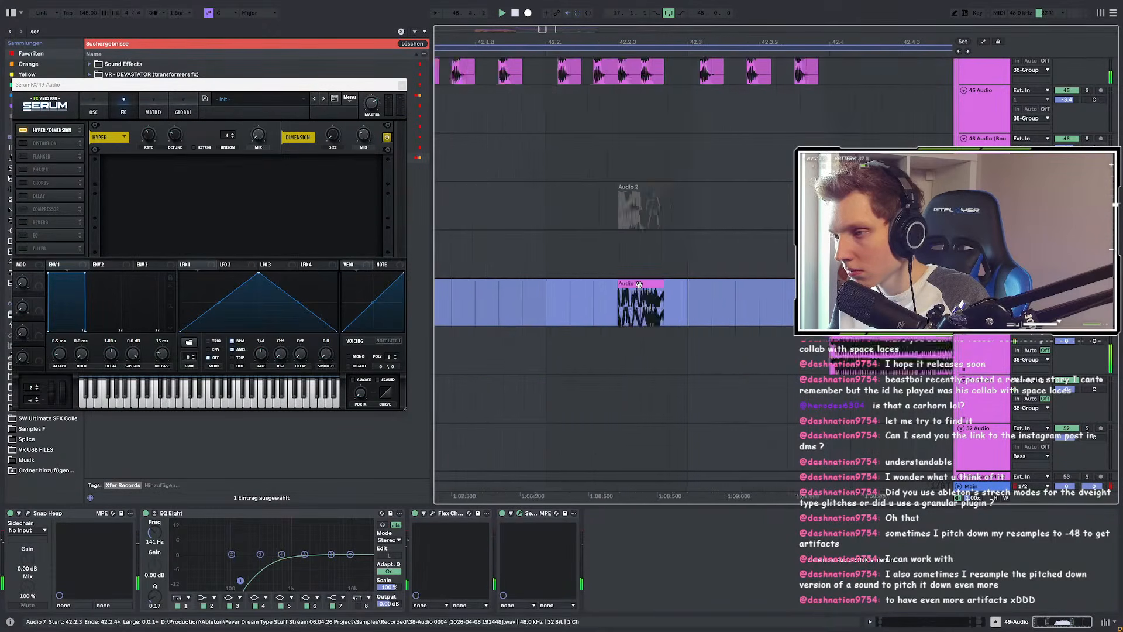
drag(662, 292, 681, 285)
scroll(685, 292, down, 7)
scroll(684, 291, up, 7)
scroll(682, 289, down, 7)
key(space)
key(space)
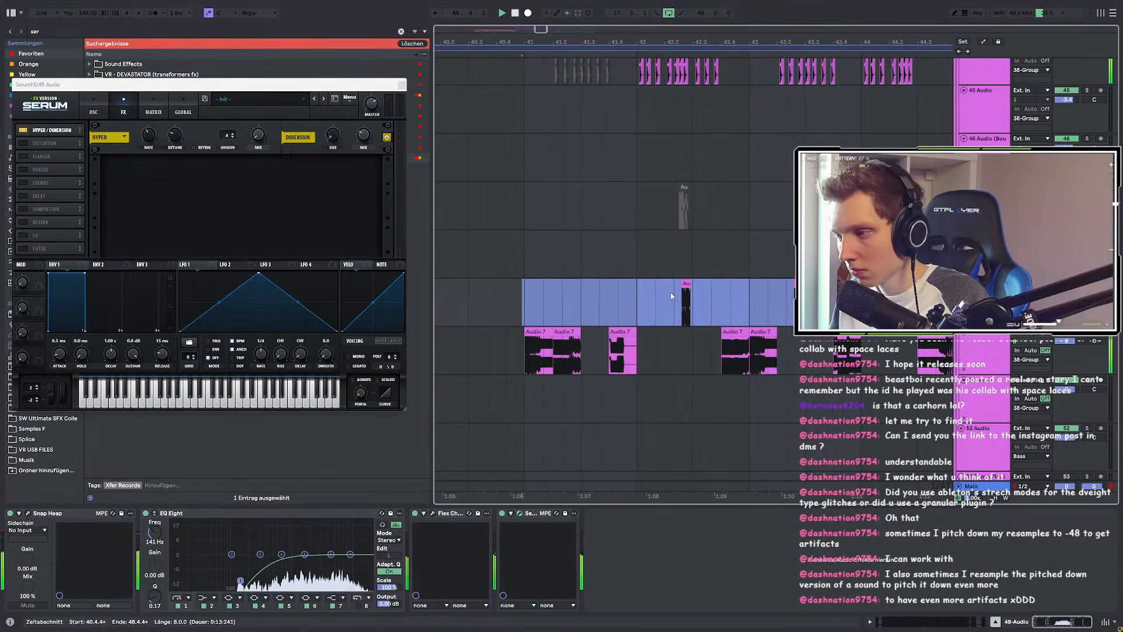
Step: Zoom to the selection, clear the bars 41–49 time selection and close the SerumFX window
key(z)
scroll(526, 294, up, 10)
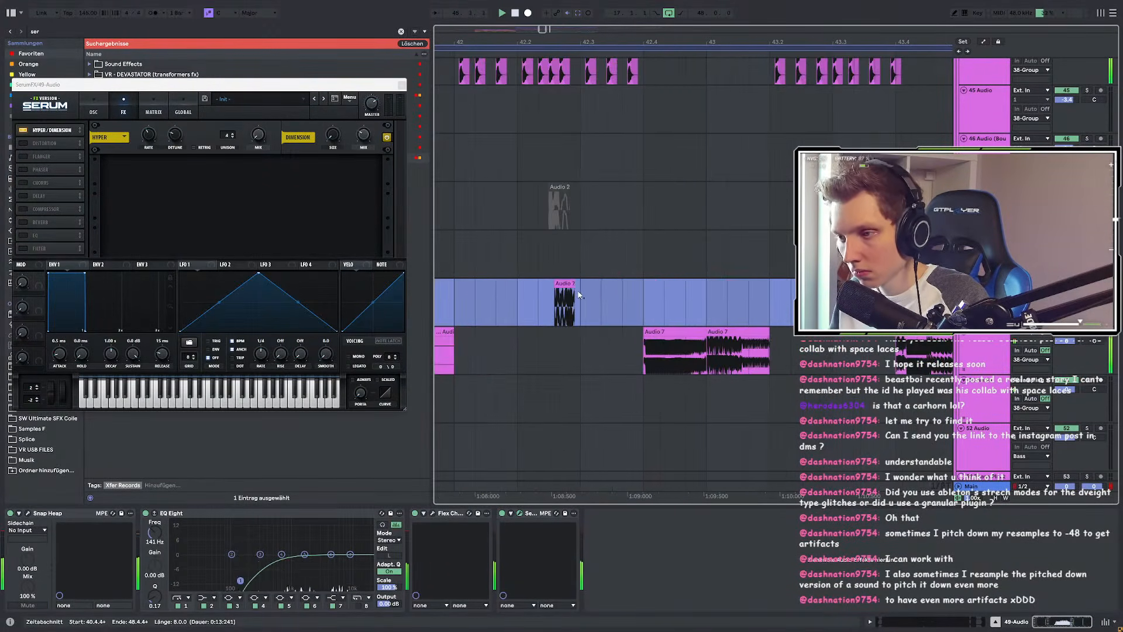
scroll(567, 291, down, 10)
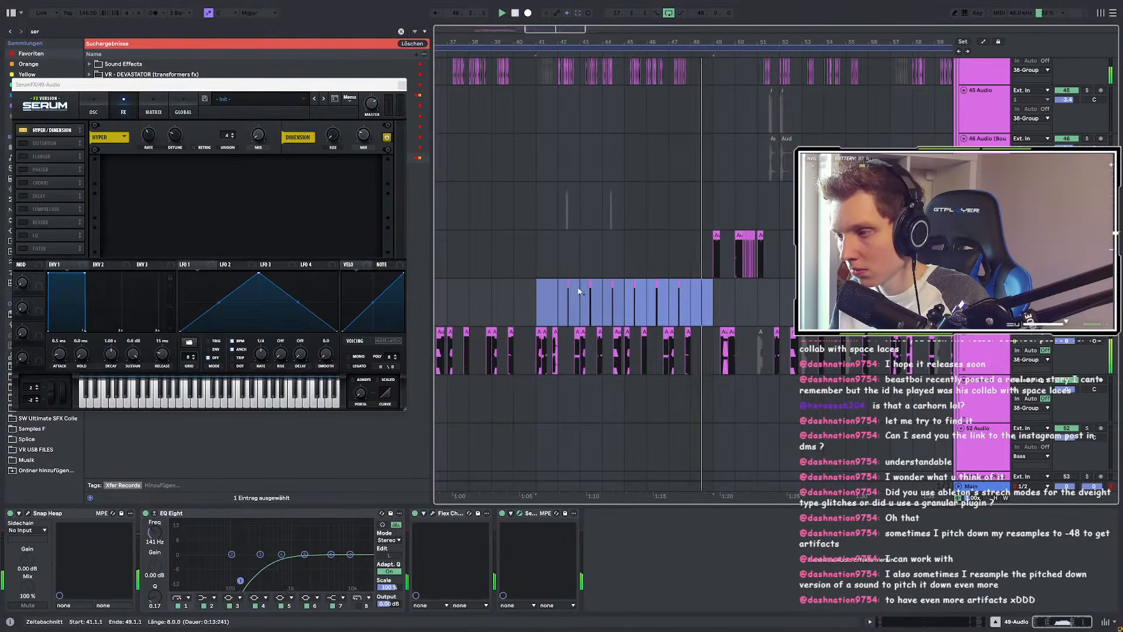
scroll(578, 291, down, 5)
click(1066, 293)
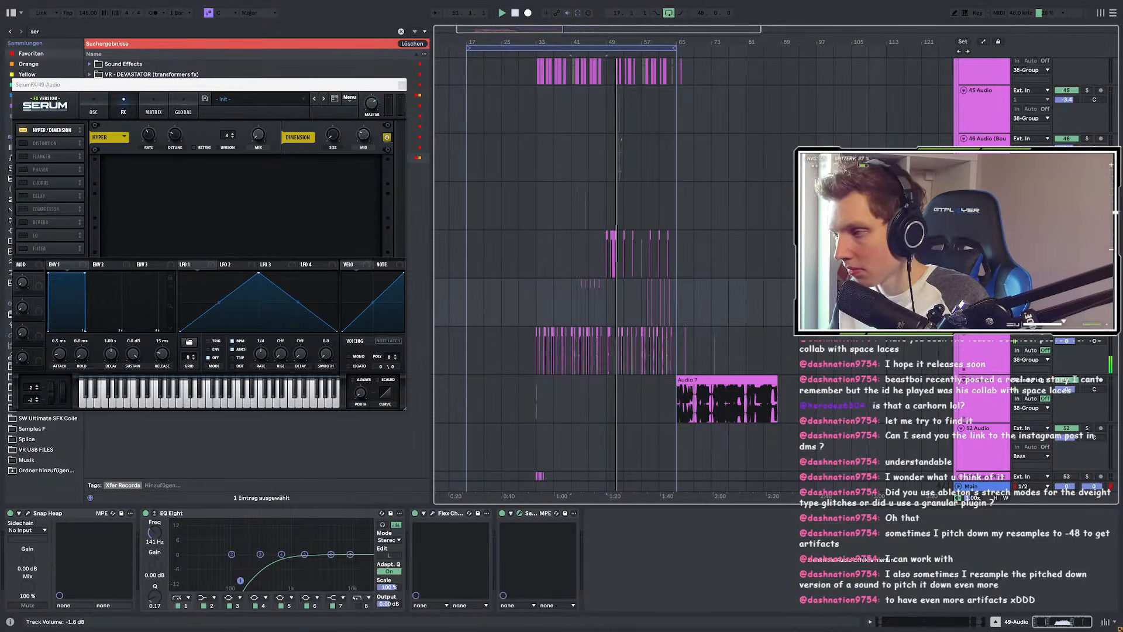
click(402, 86)
Step: Scroll through the arrangement to survey the clips around bars 47–48
scroll(613, 220, up, 5)
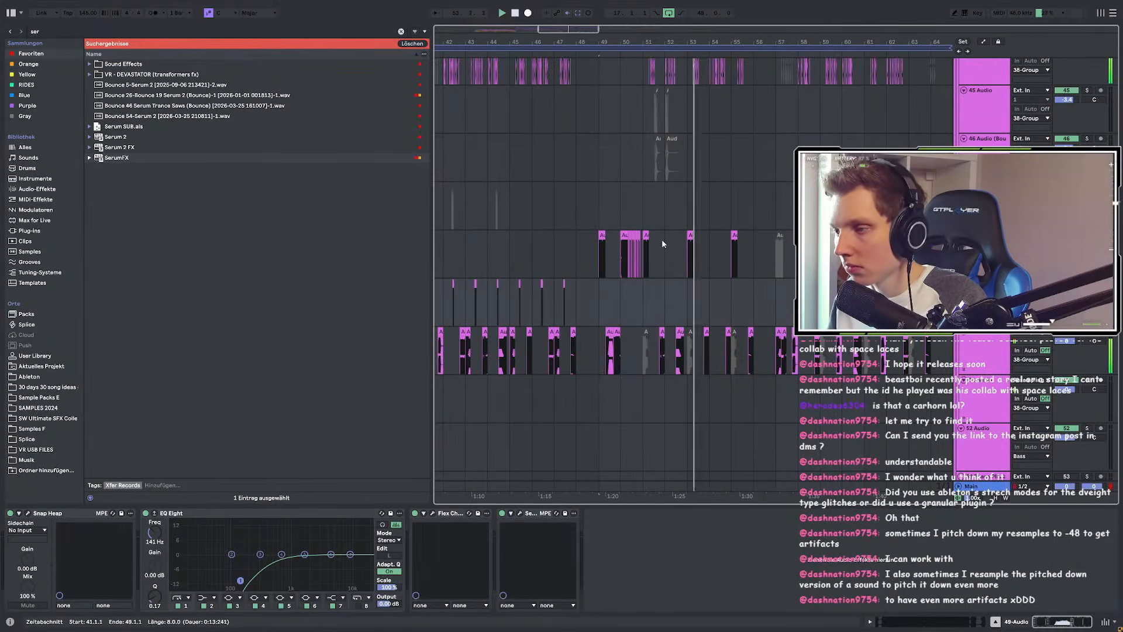
scroll(781, 284, up, 8)
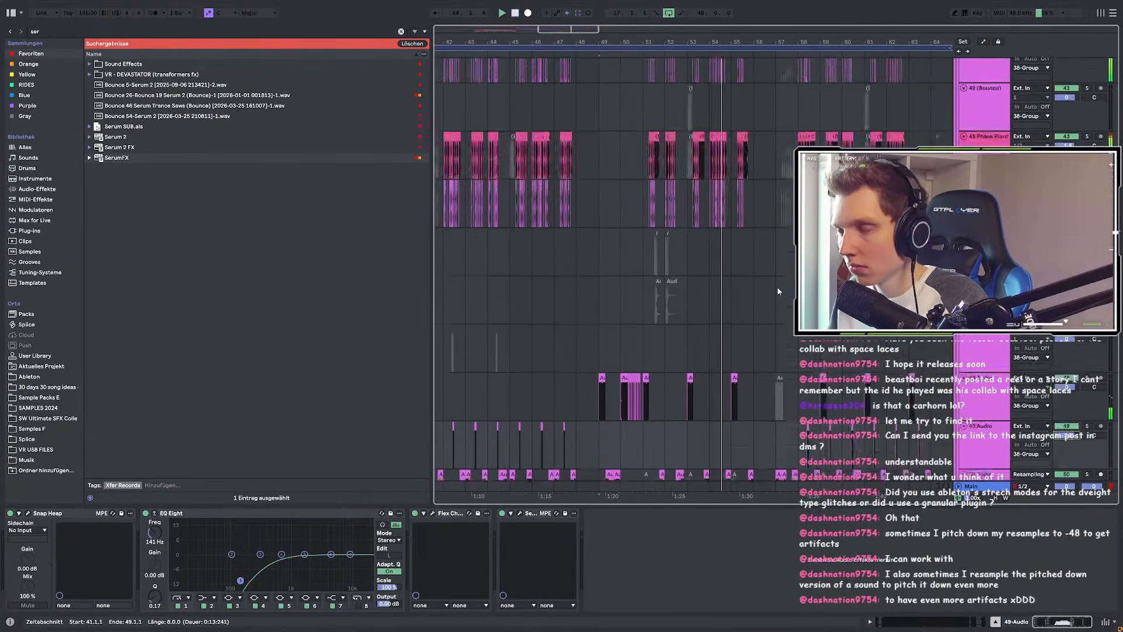
scroll(785, 283, up, 10)
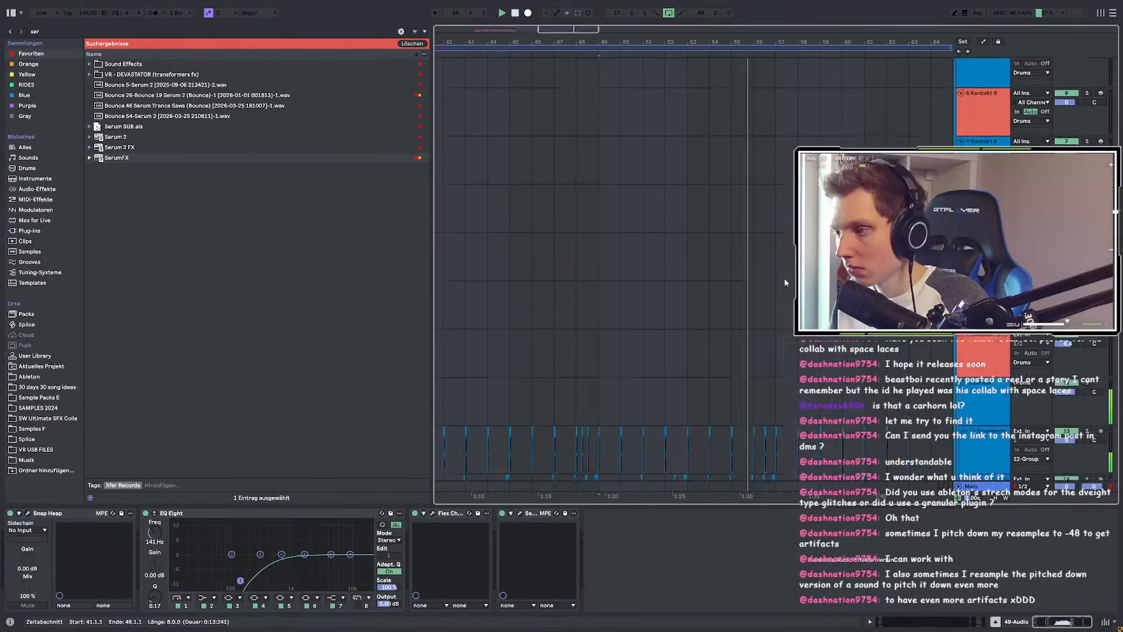
scroll(785, 284, down, 3)
scroll(738, 239, up, 5)
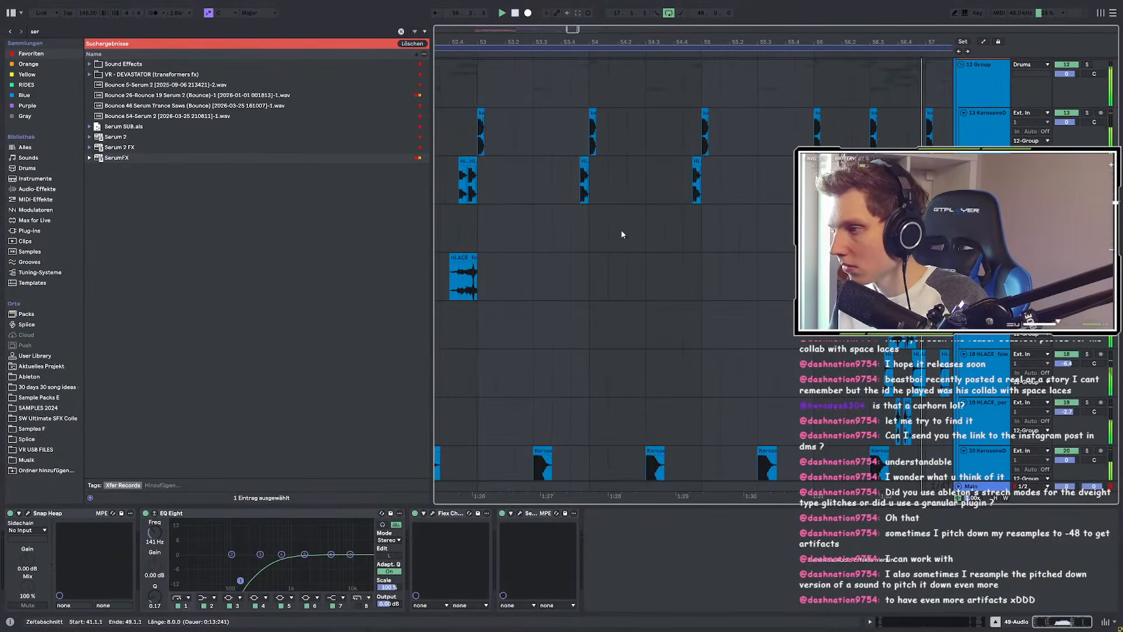
scroll(621, 234, down, 5)
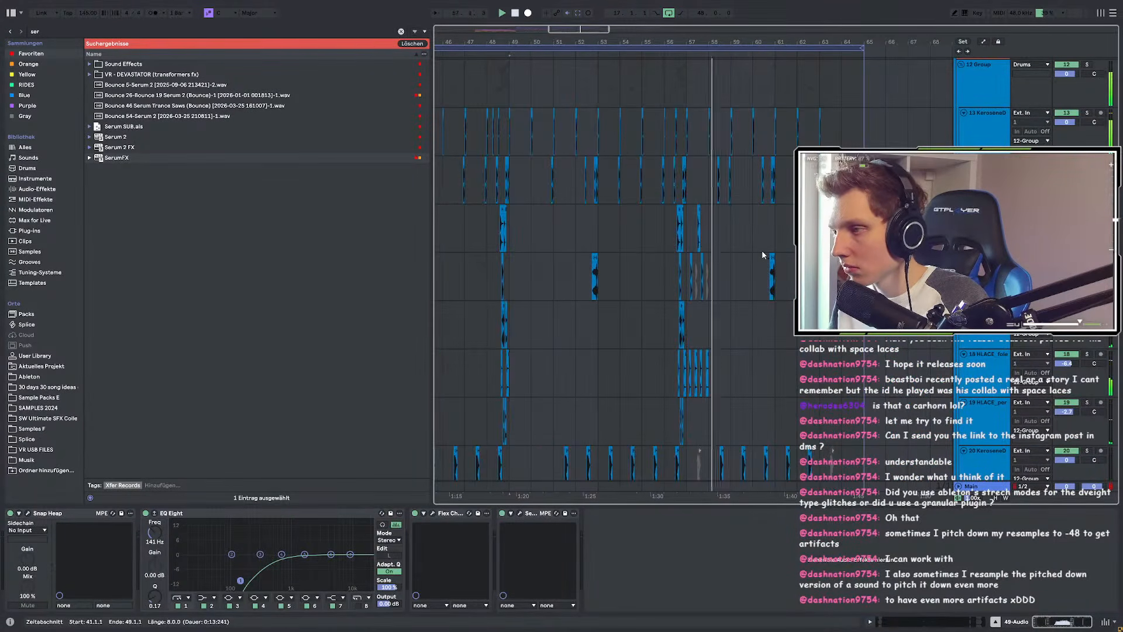
scroll(762, 251, up, 2)
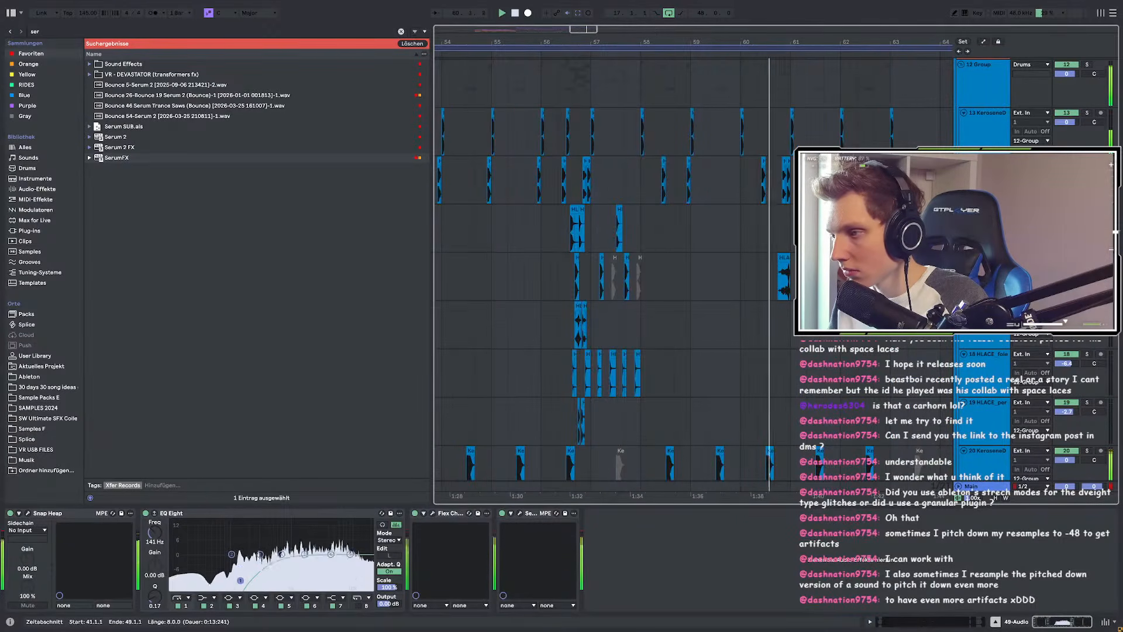
scroll(762, 251, up, 3)
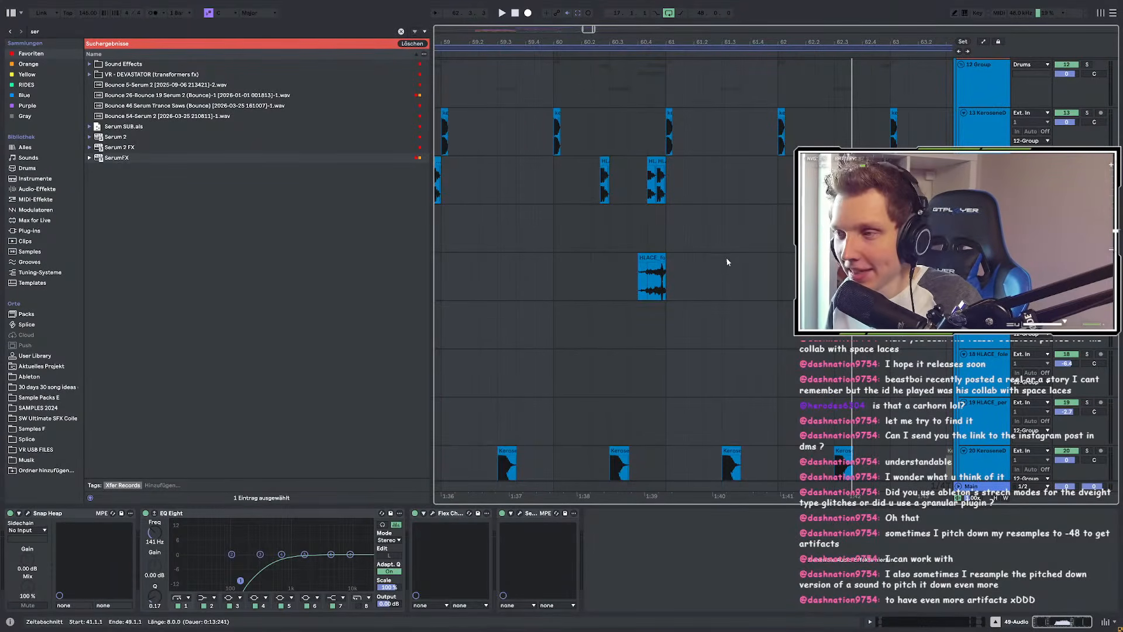
scroll(731, 263, down, 5)
scroll(486, 255, up, 3)
scroll(696, 248, down, 3)
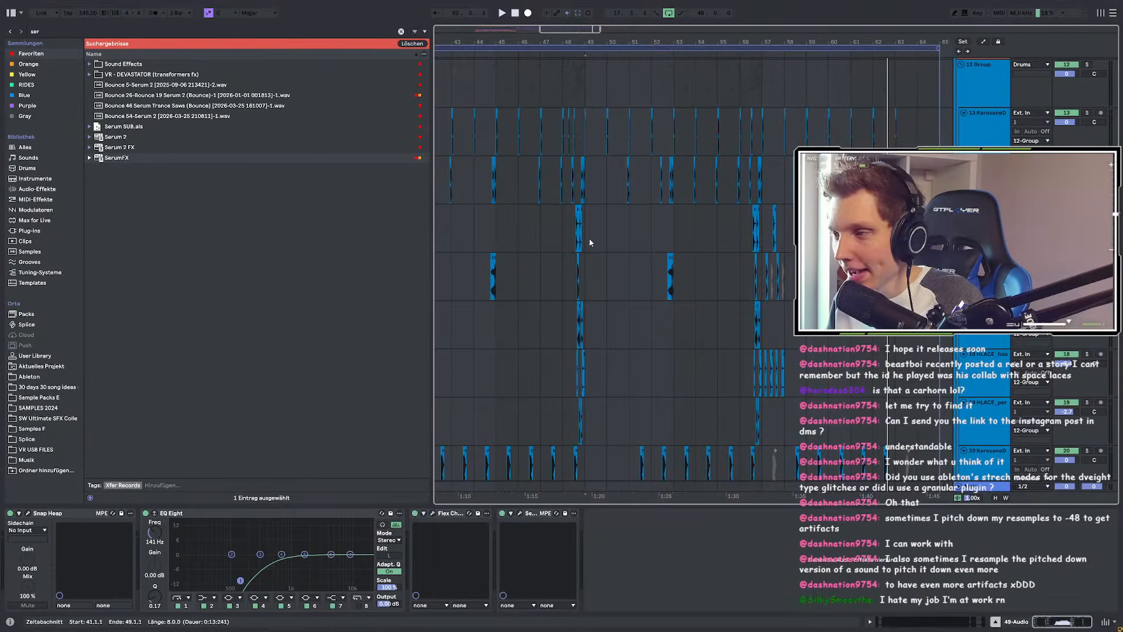
scroll(566, 239, up, 3)
Step: Set the start point near bar 48 and play the arrangement from bar 47
click(570, 219)
scroll(573, 216, down, 10)
scroll(574, 215, down, 10)
scroll(455, 227, up, 5)
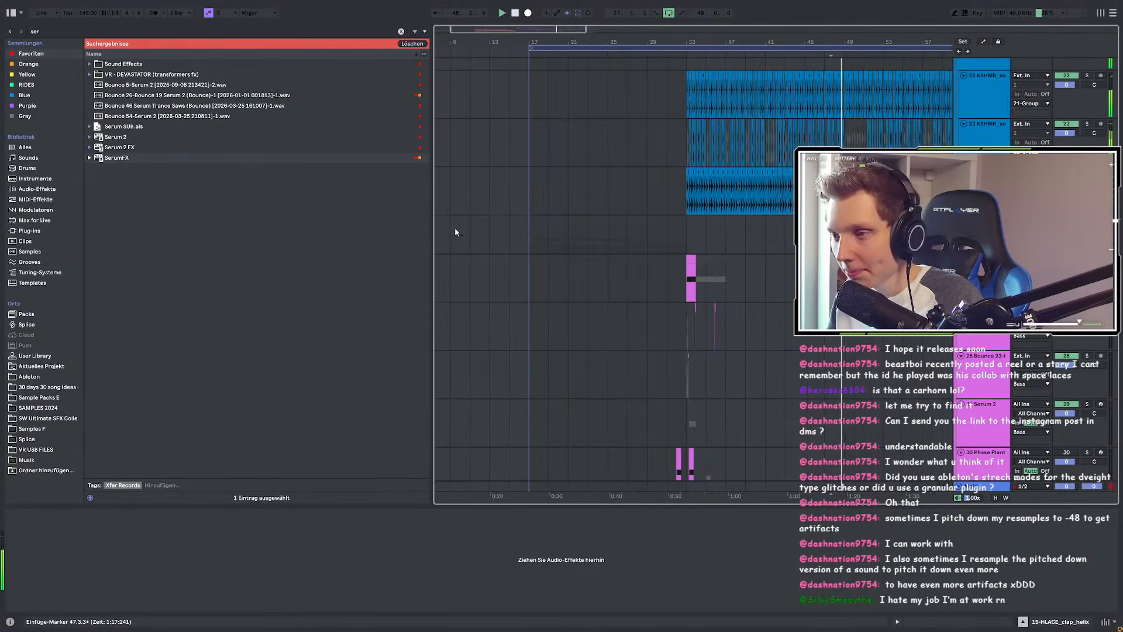
scroll(454, 227, down, 2)
scroll(702, 225, down, 3)
scroll(658, 230, up, 5)
scroll(657, 231, down, 3)
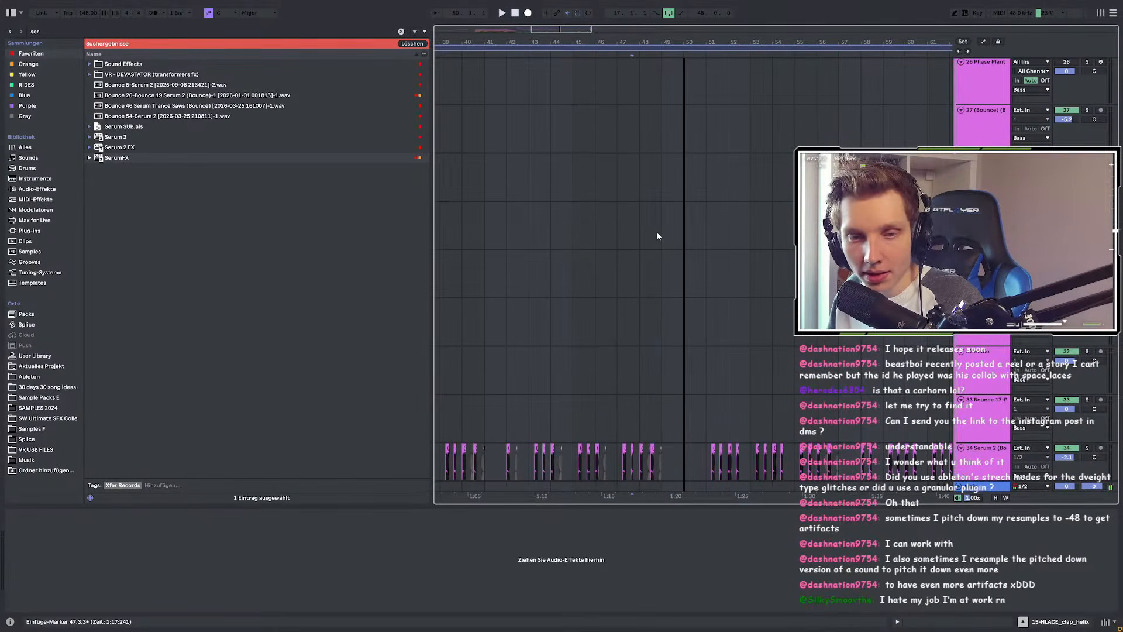
key(space)
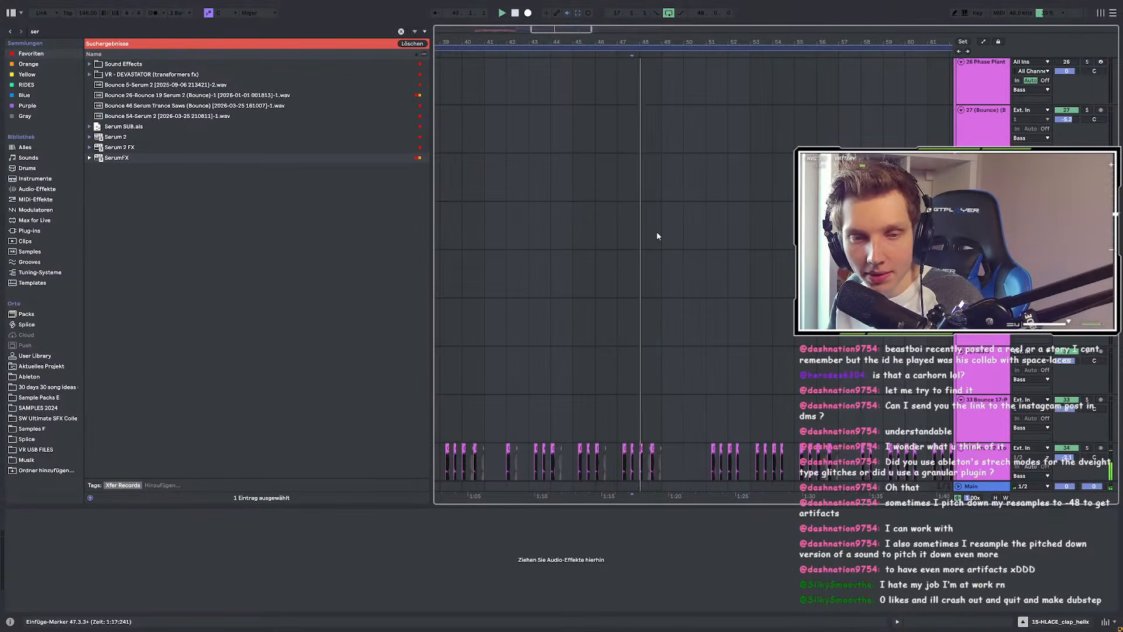
Step: Place the start point at bar 53 on the Serum 2 (Bounce) track
scroll(604, 232, down, 2)
scroll(606, 230, down, 2)
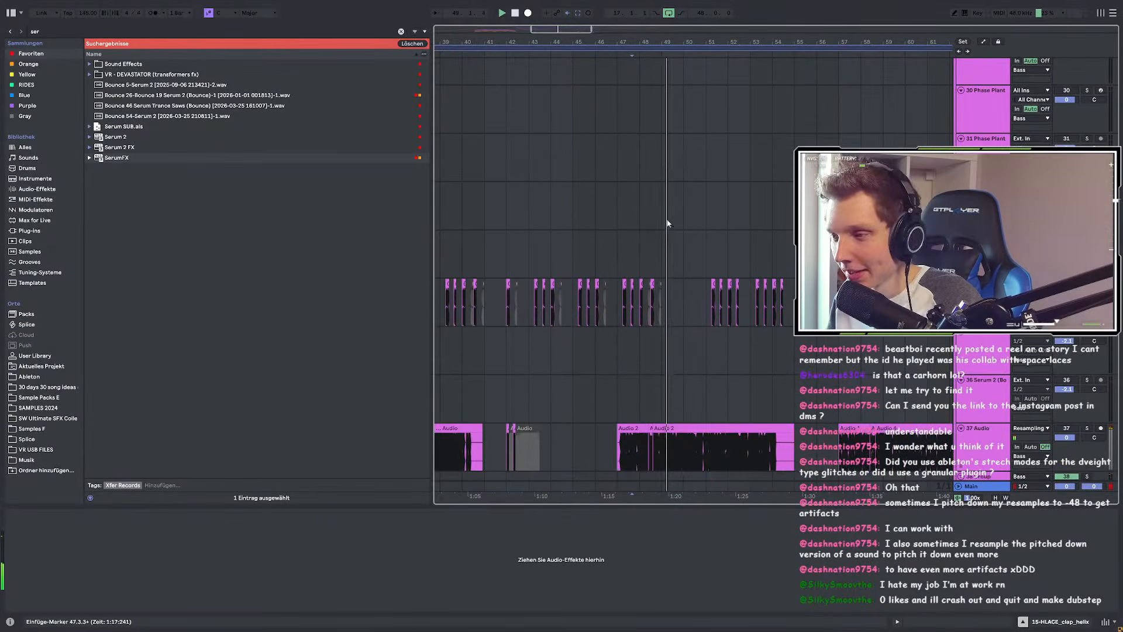
scroll(722, 228, up, 3)
scroll(689, 233, down, 3)
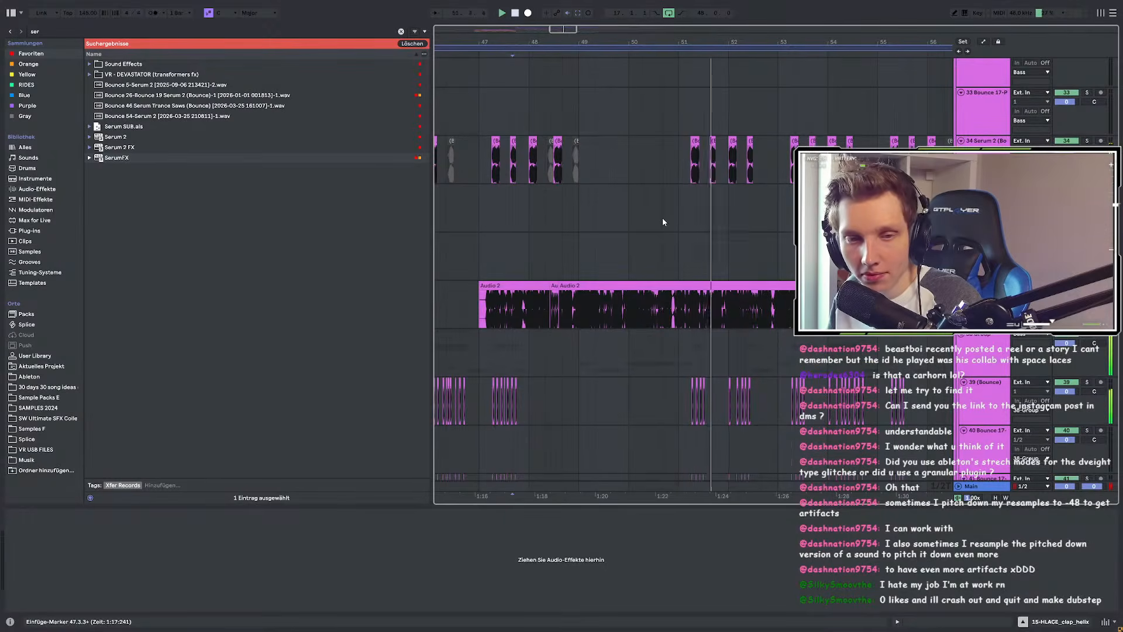
scroll(603, 190, down, 3)
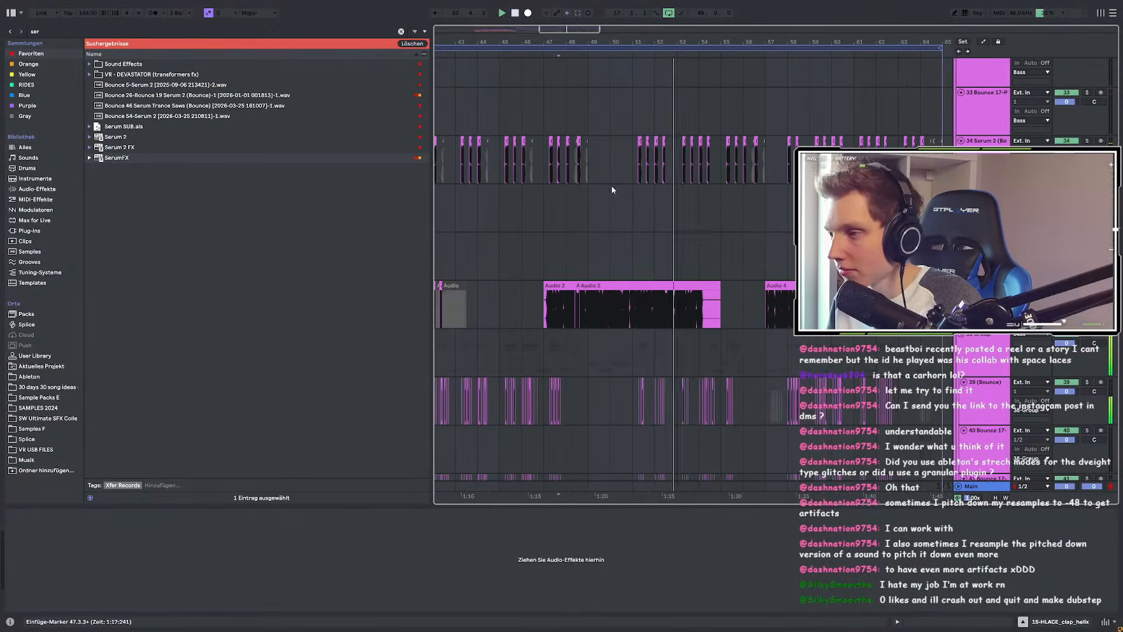
scroll(713, 193, up, 3)
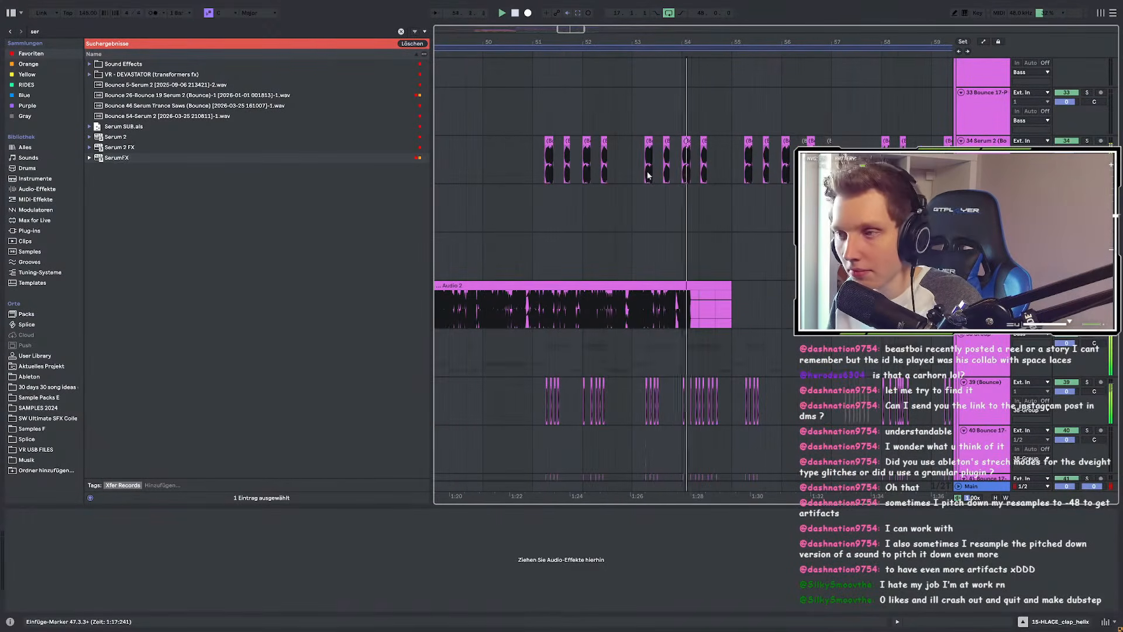
click(633, 162)
Step: Stop playback, then restart it from bar 46.3 in the Serum 2 lane
key(space)
drag(531, 162, 641, 166)
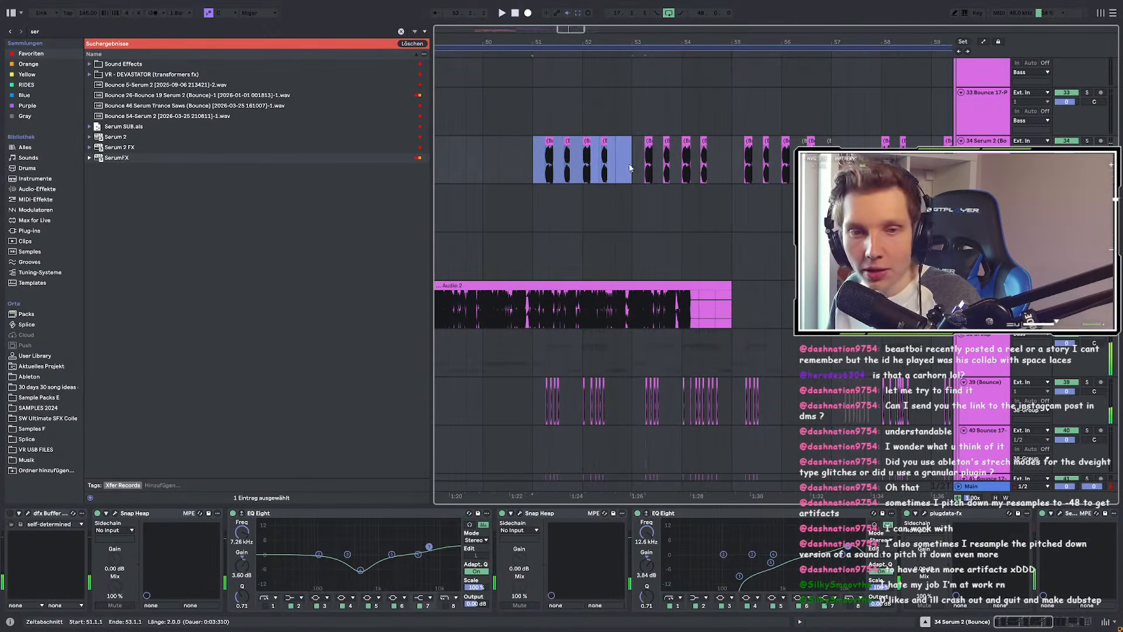
click(545, 174)
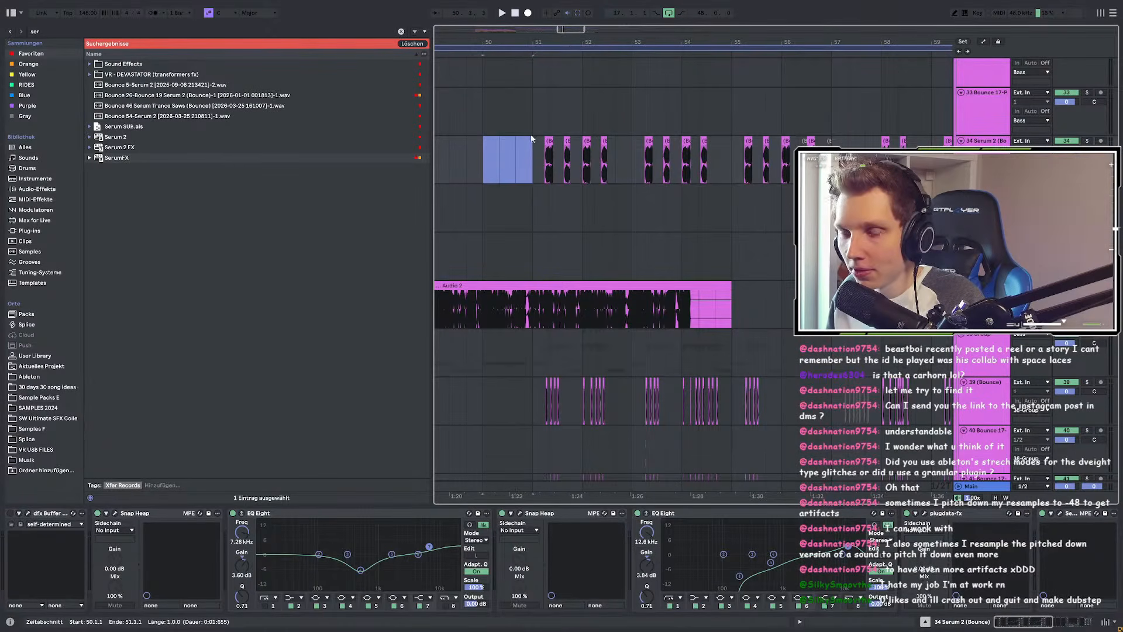
scroll(623, 202, down, 3)
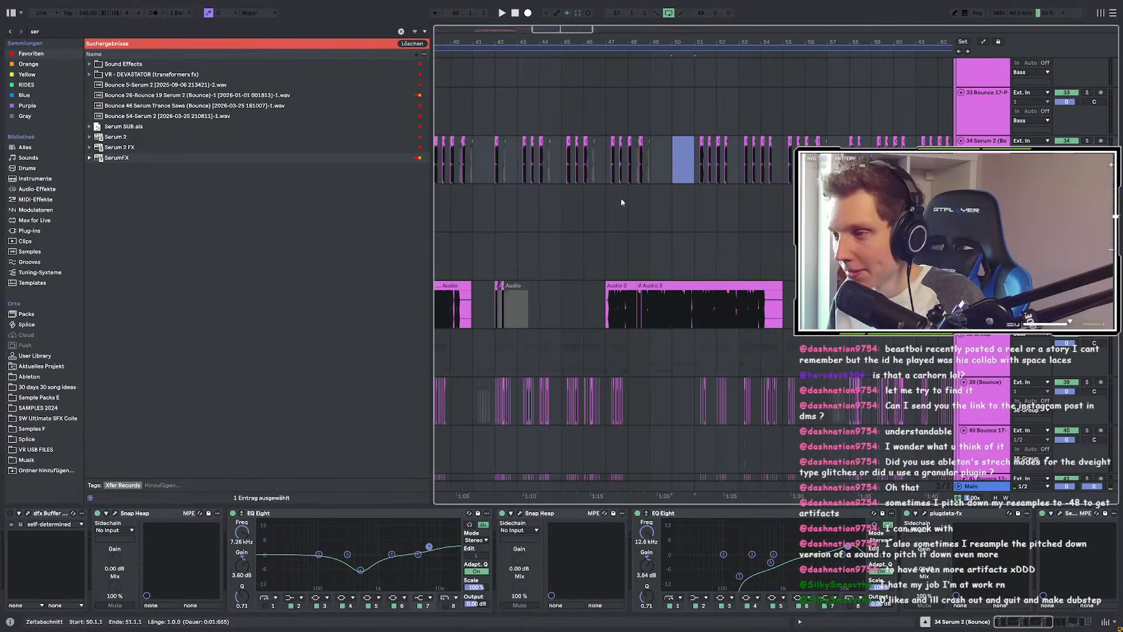
click(598, 177)
key(space)
Step: Select the clip at bar 48 on track 60 and play its one-bar region
scroll(608, 292, down, 3)
scroll(605, 323, up, 3)
scroll(605, 326, down, 10)
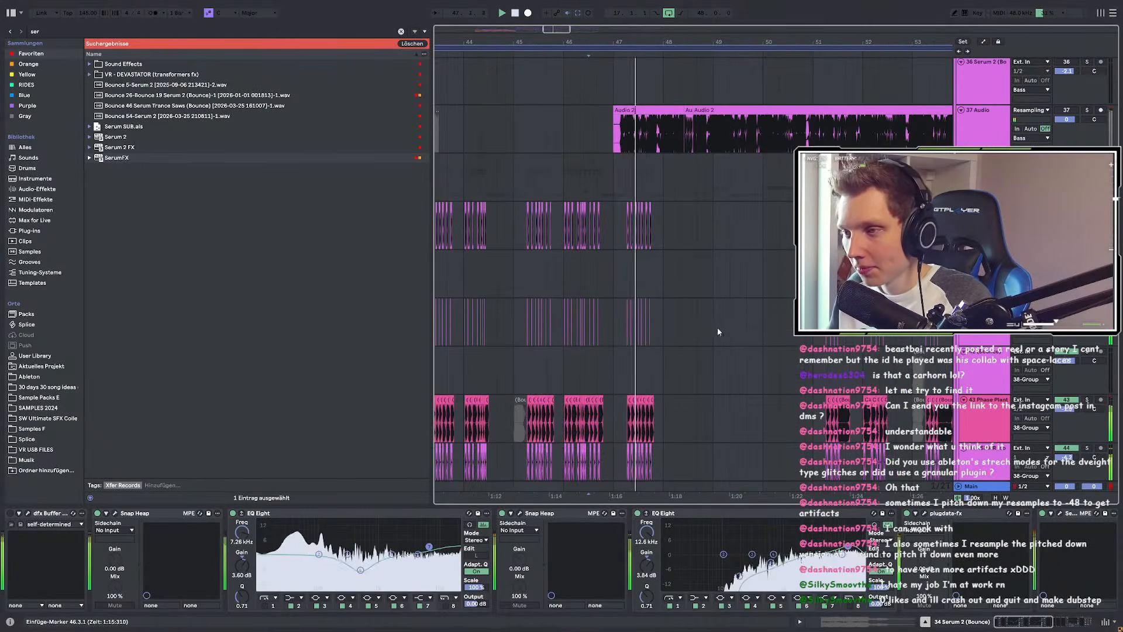
scroll(687, 284, down, 3)
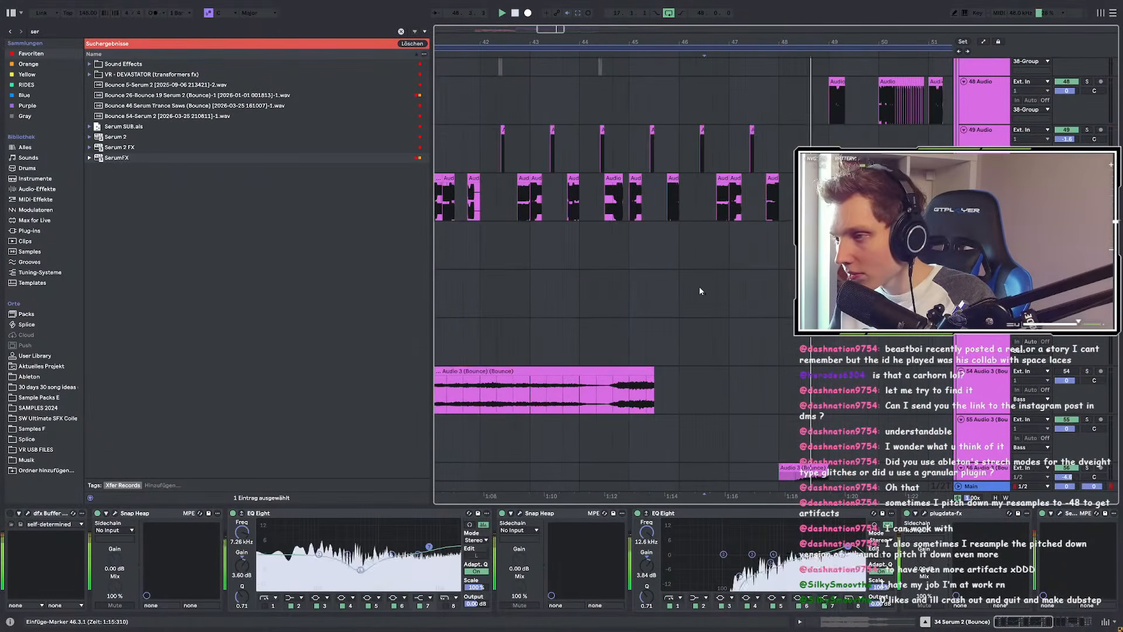
scroll(700, 286, down, 6)
scroll(604, 324, up, 5)
scroll(650, 339, down, 5)
scroll(510, 304, down, 3)
scroll(617, 275, up, 3)
click(648, 256)
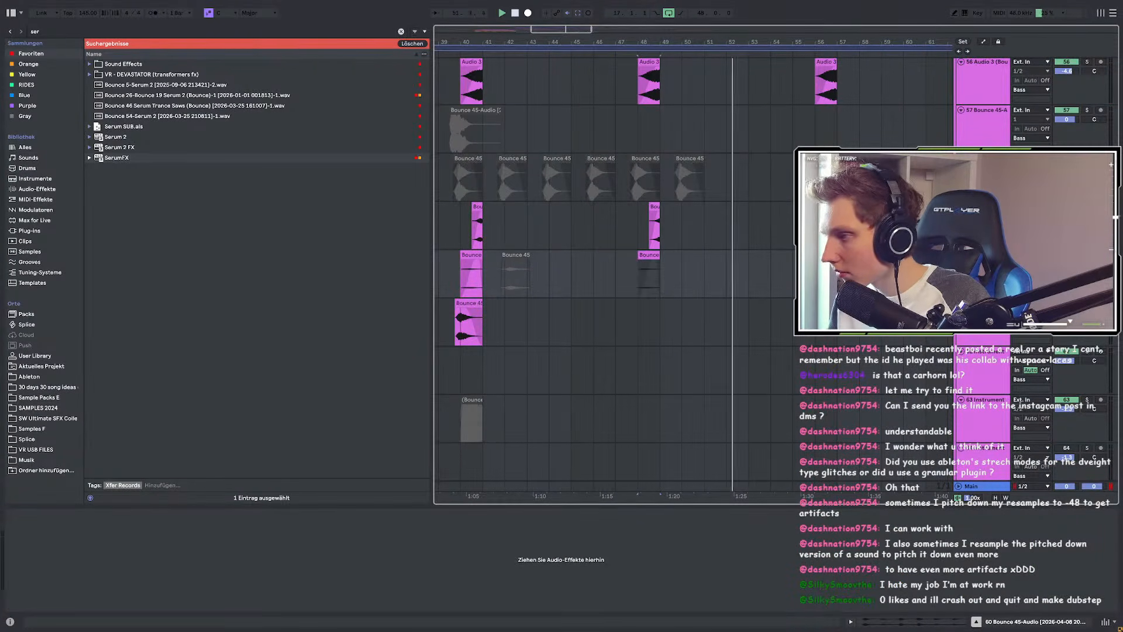
click(648, 256)
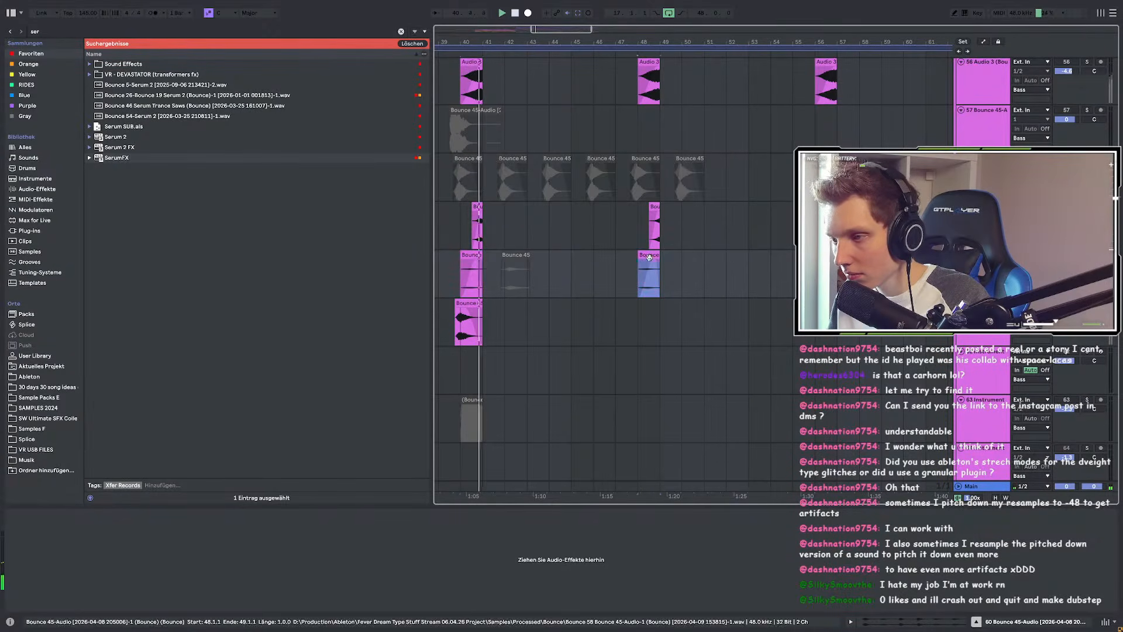
scroll(658, 283, up, 5)
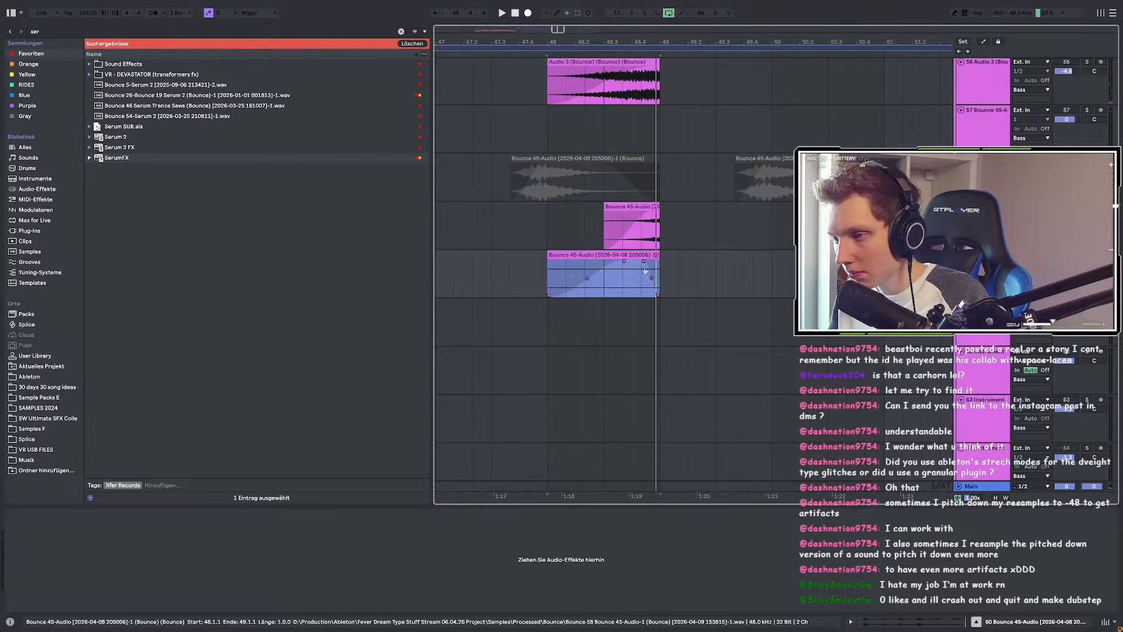
key(space)
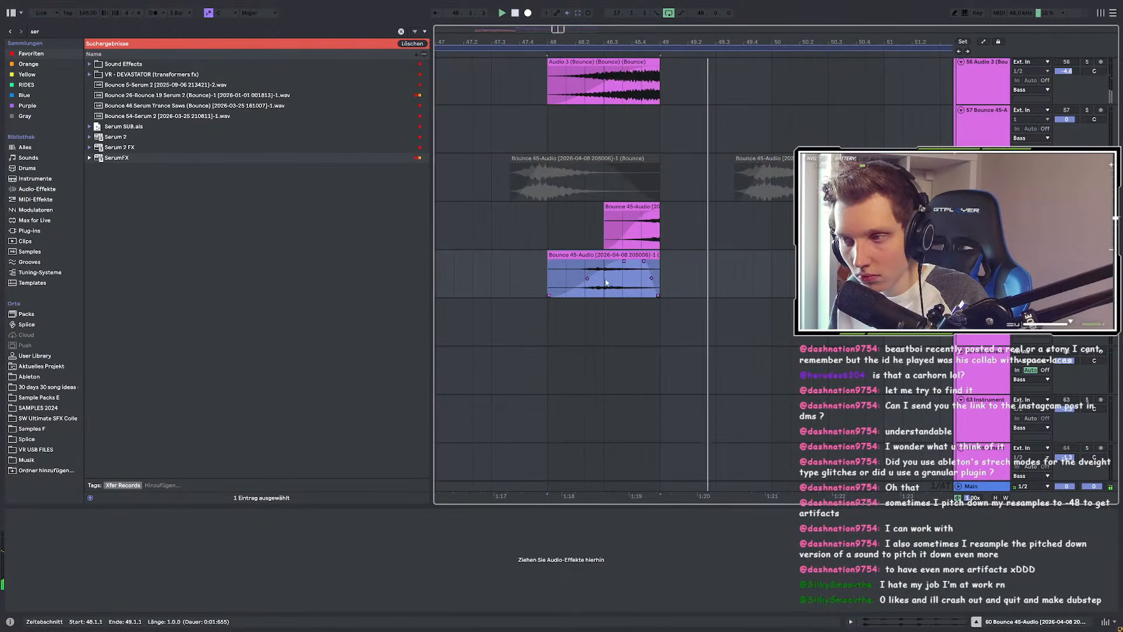
Step: Turn solo off, mute the bar-48 clip on track 60, and replay from bar 48
scroll(706, 300, down, 3)
scroll(705, 300, down, 2)
scroll(706, 299, down, 1)
scroll(704, 296, up, 1)
scroll(689, 292, up, 4)
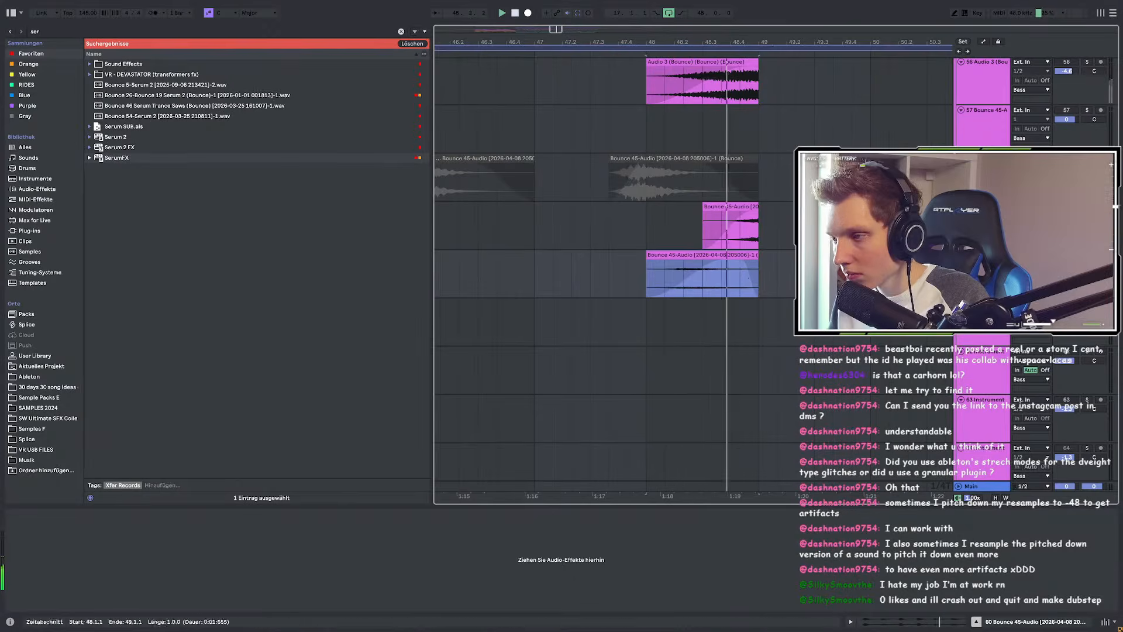
click(1086, 255)
click(1066, 255)
key(space)
key(space)
Step: Select bars 40–49, then 56–65 on track 60, and play the small bounce clip's selection
scroll(686, 275, down, 3)
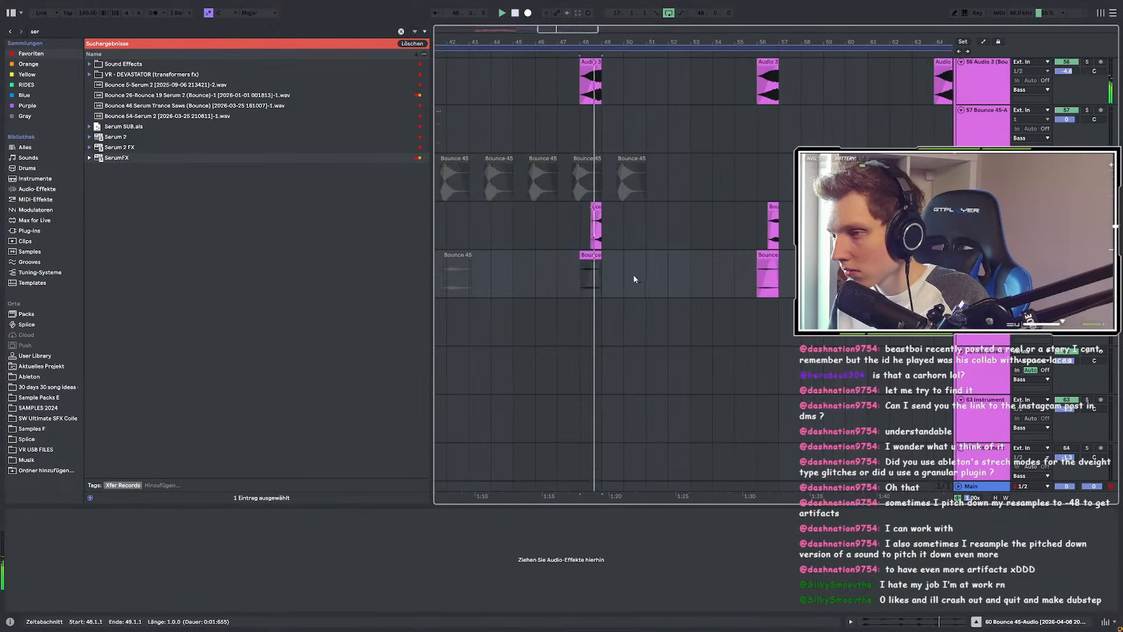
scroll(686, 275, down, 2)
click(621, 255)
shift+click(702, 255)
click(779, 255)
shift+click(857, 255)
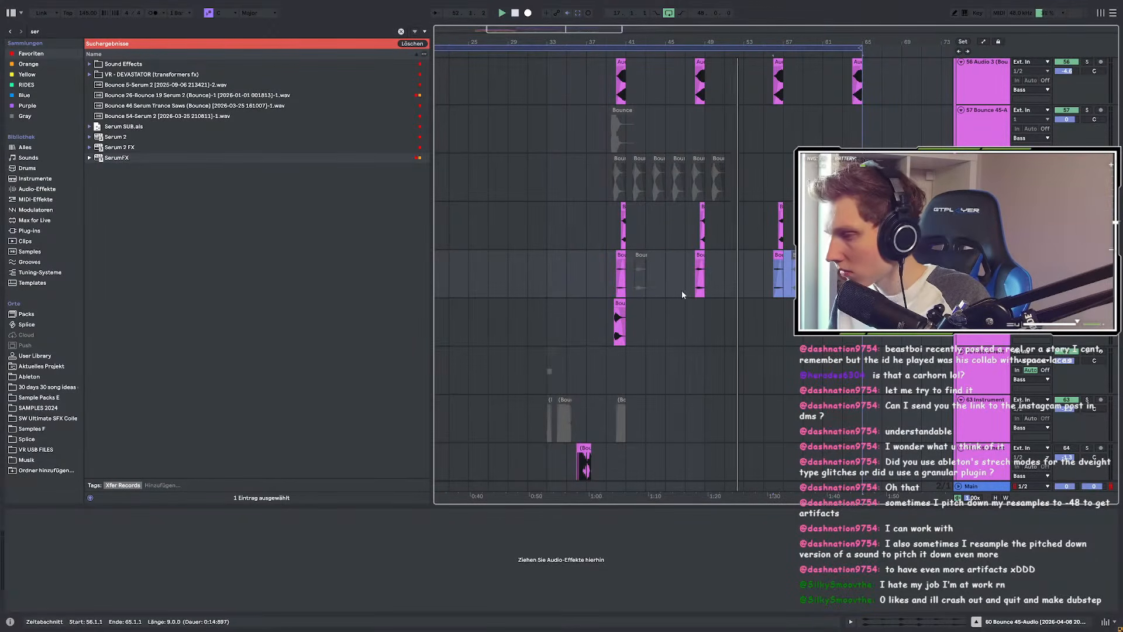
click(619, 305)
scroll(784, 286, up, 5)
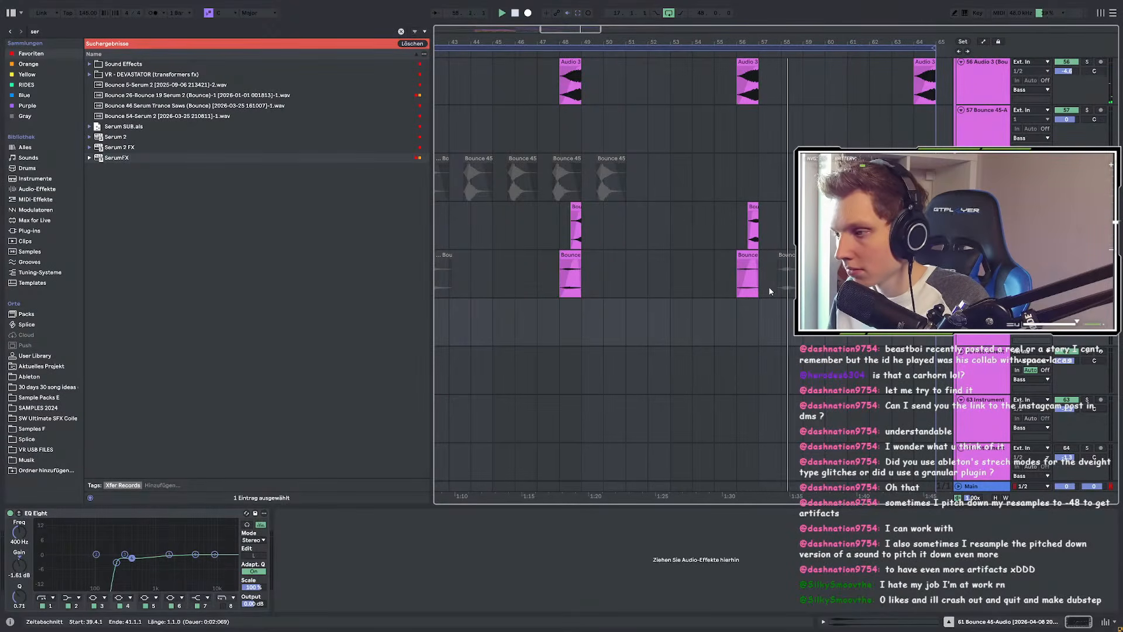
scroll(643, 268, down, 4)
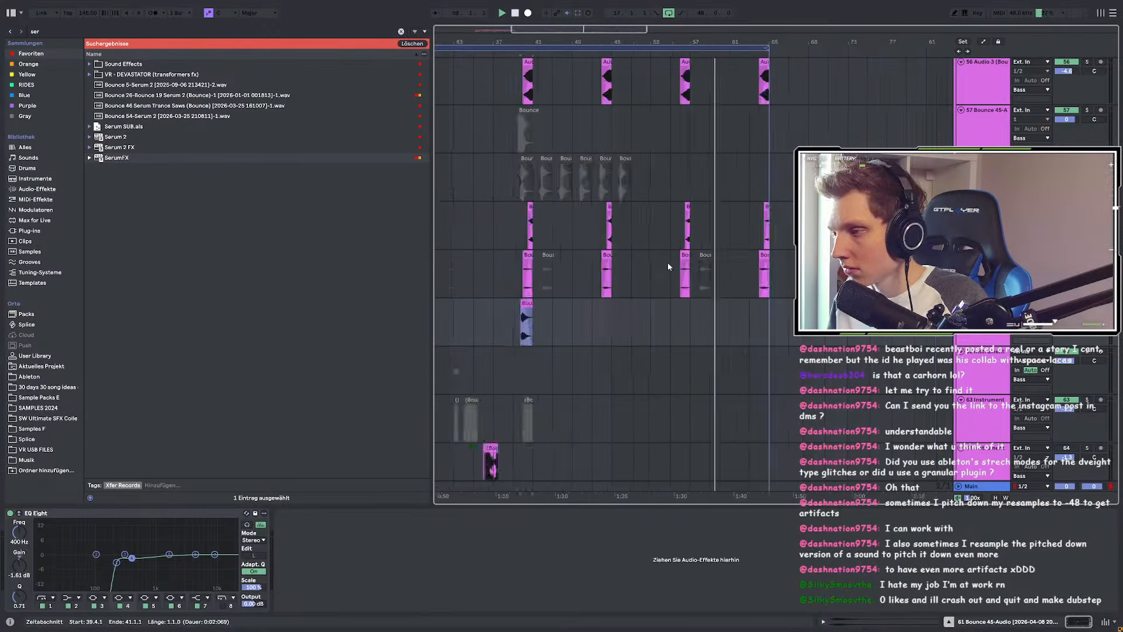
scroll(724, 268, up, 4)
key(space)
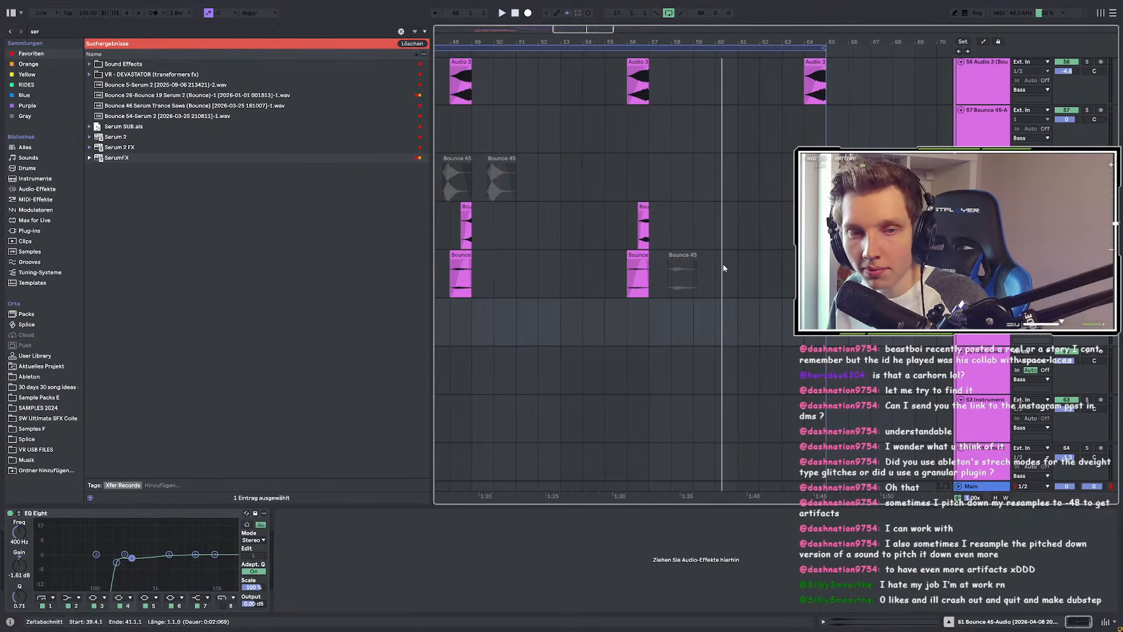
key(space)
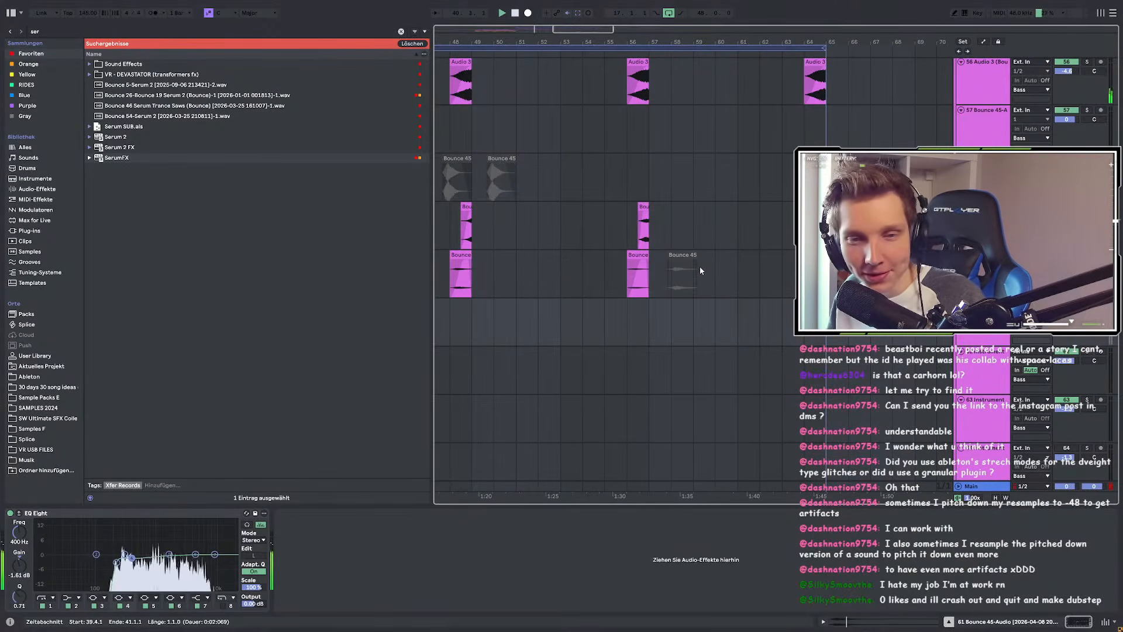
Step: Set the play position to bar 59, then play from bar 37 on track 54
click(707, 189)
scroll(716, 199, down, 5)
scroll(543, 235, up, 5)
scroll(586, 275, up, 5)
scroll(613, 340, down, 4)
click(664, 350)
key(space)
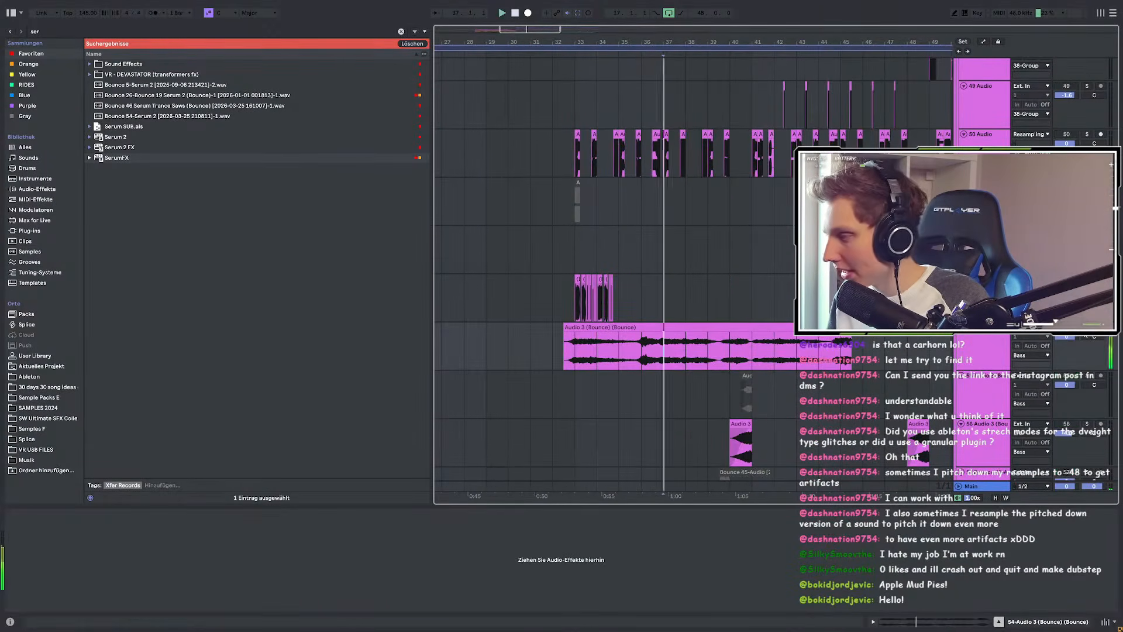
Step: Reveal the Audio 3 (Bounce) clip's source file in the browser with 'Im Browser zeigen'
right_click(631, 332)
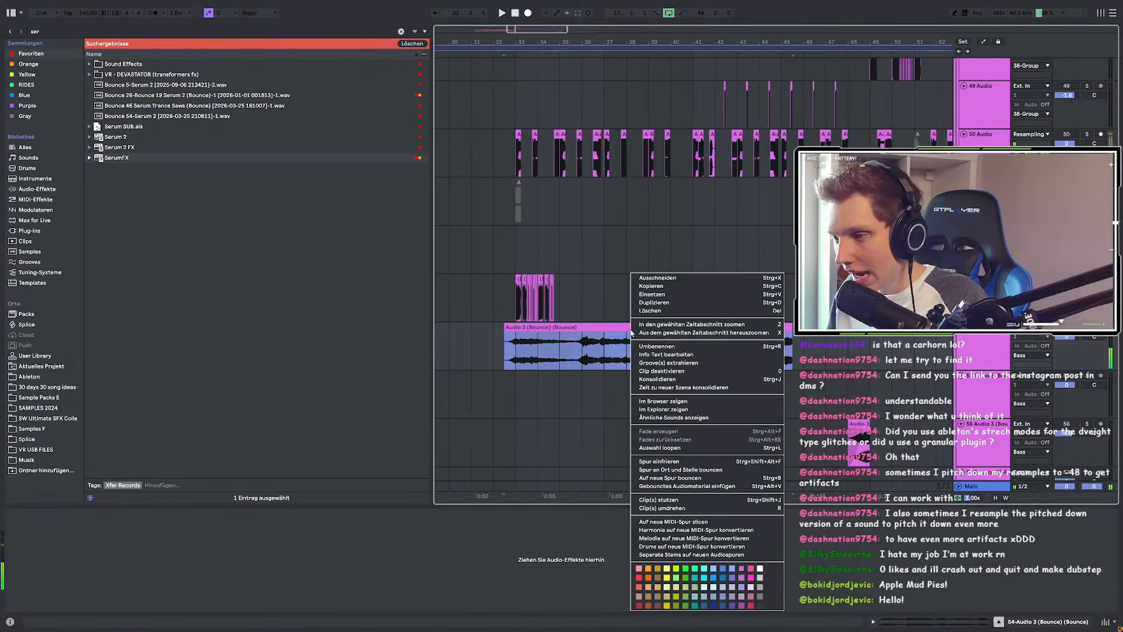
click(661, 400)
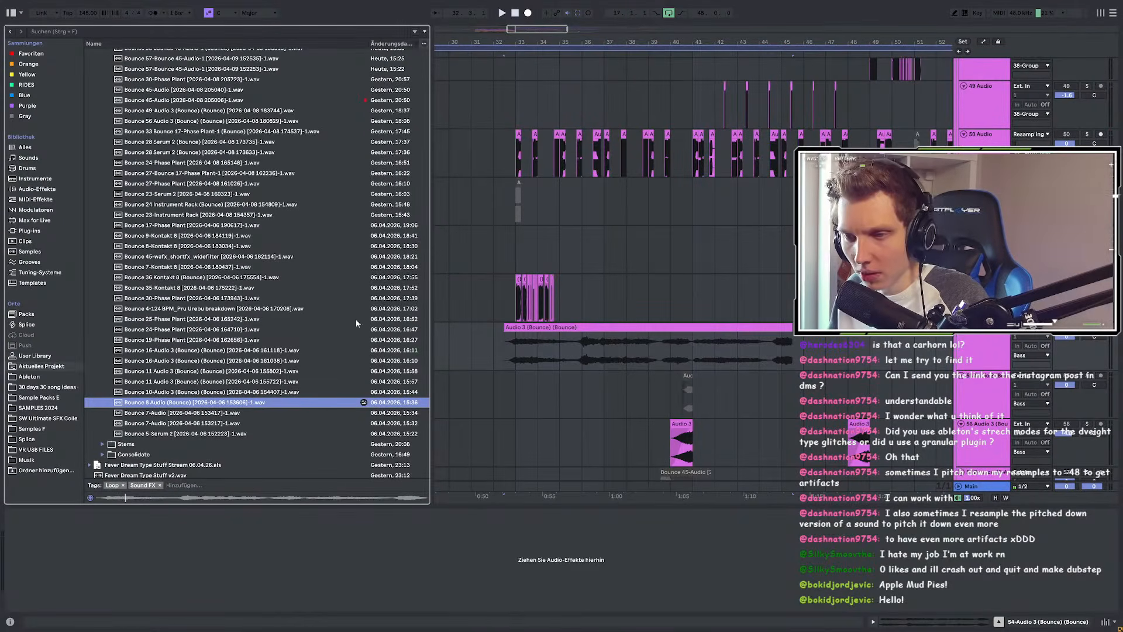
scroll(673, 354, down, 8)
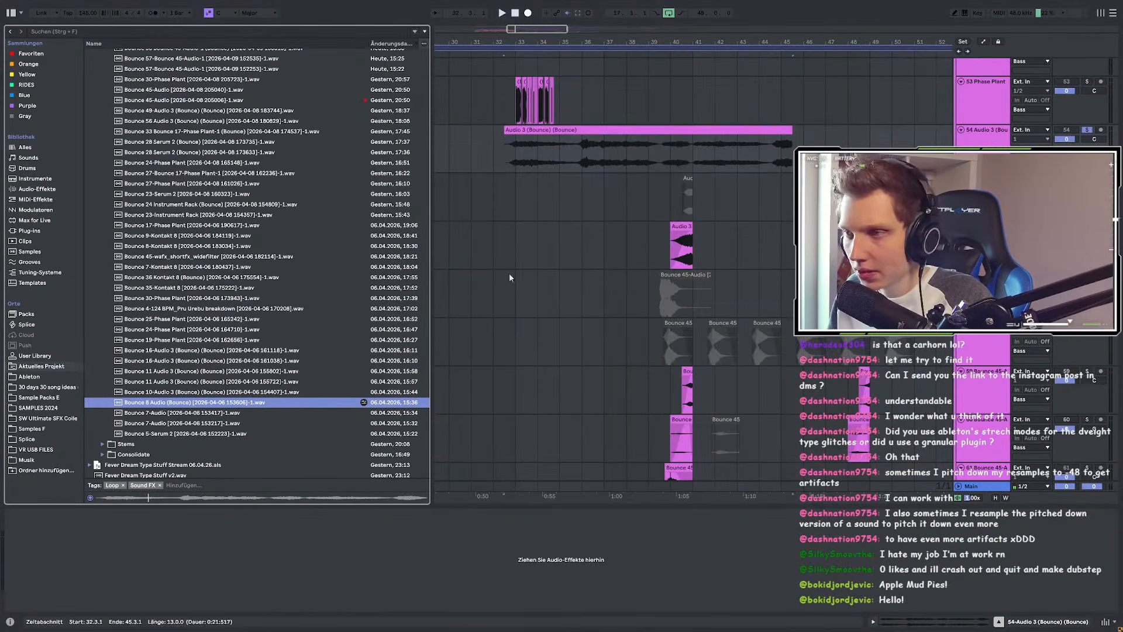
Step: Preview the Bounce 7-Audio 153417 file, then the 153217-1.wav file
click(200, 413)
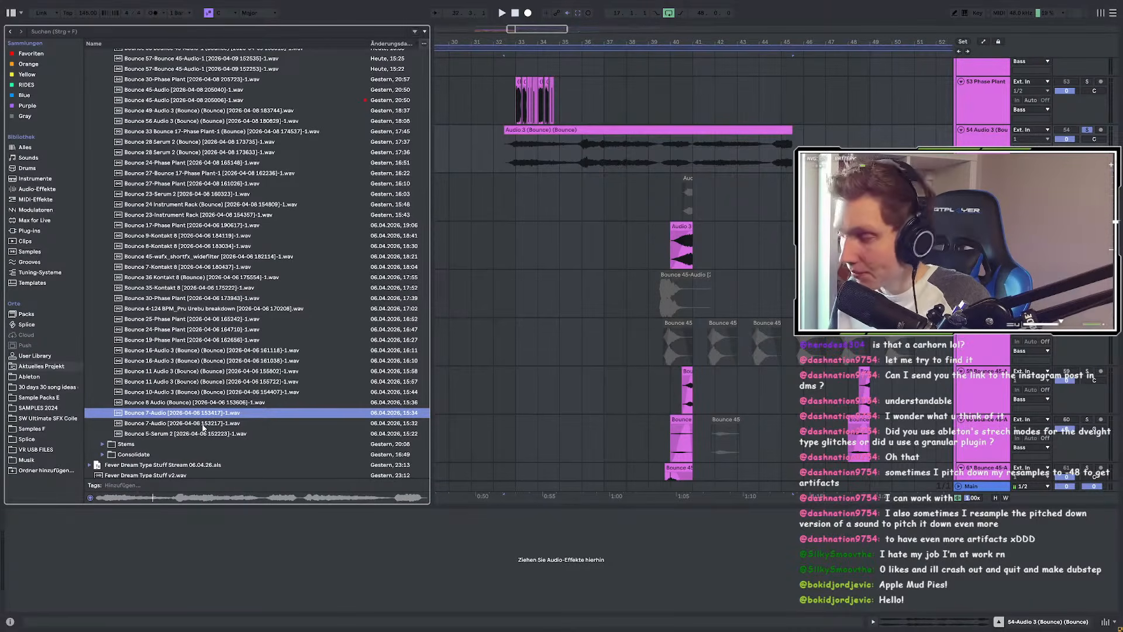
click(203, 426)
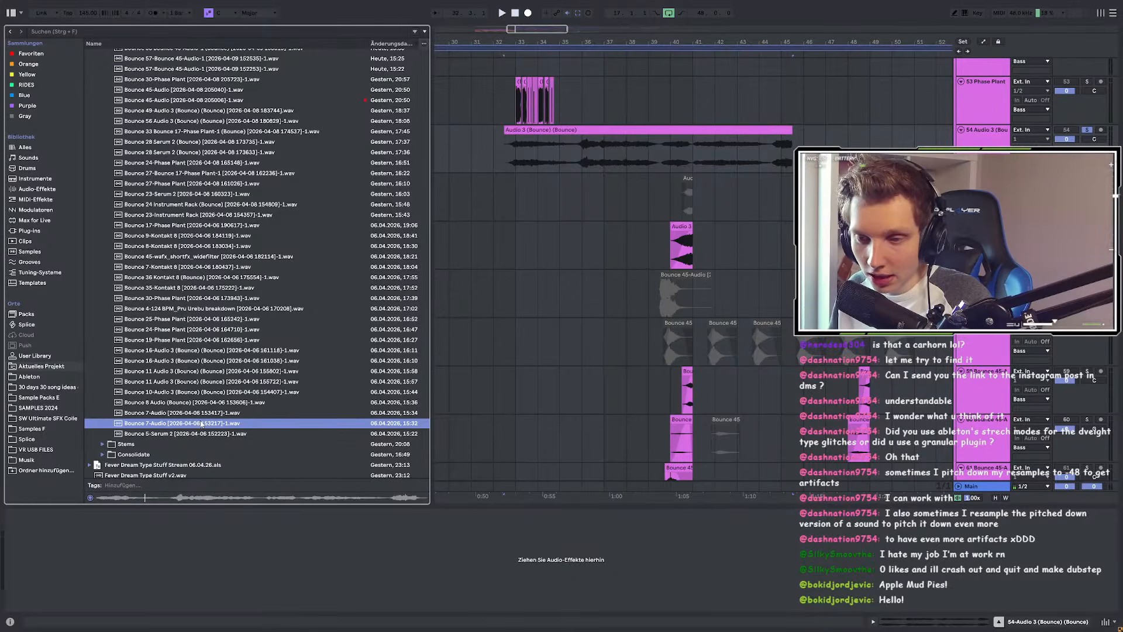
scroll(511, 361, down, 10)
scroll(498, 252, down, 3)
scroll(500, 276, up, 10)
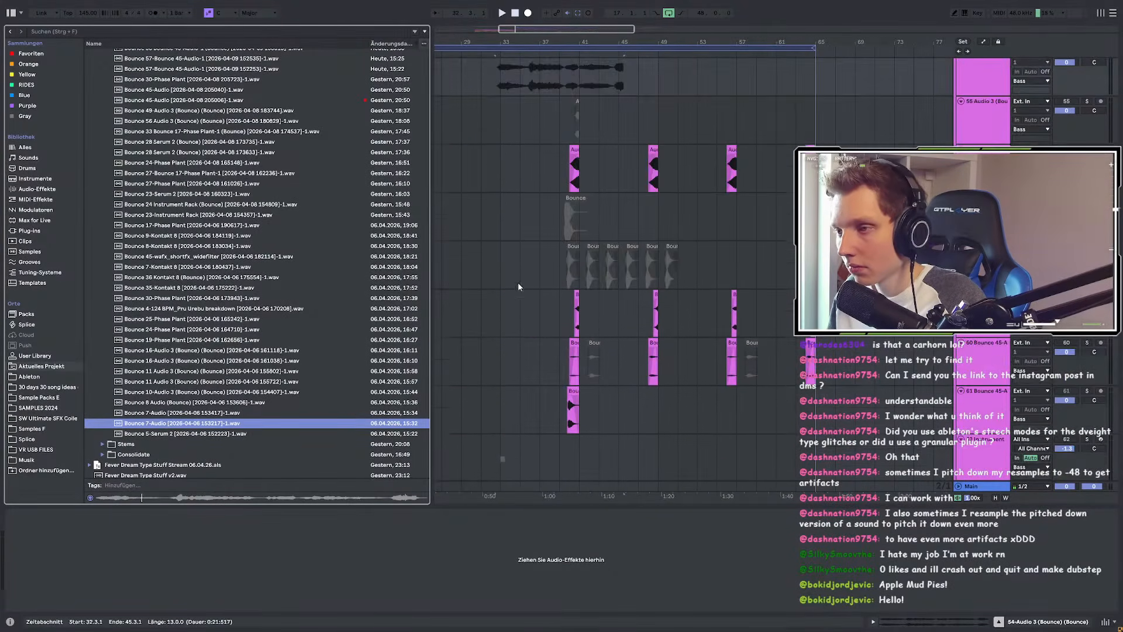
scroll(652, 339, down, 3)
Step: Place the Bounce 7-Audio file near bar 40 and trim its end to 41.2.2
click(574, 255)
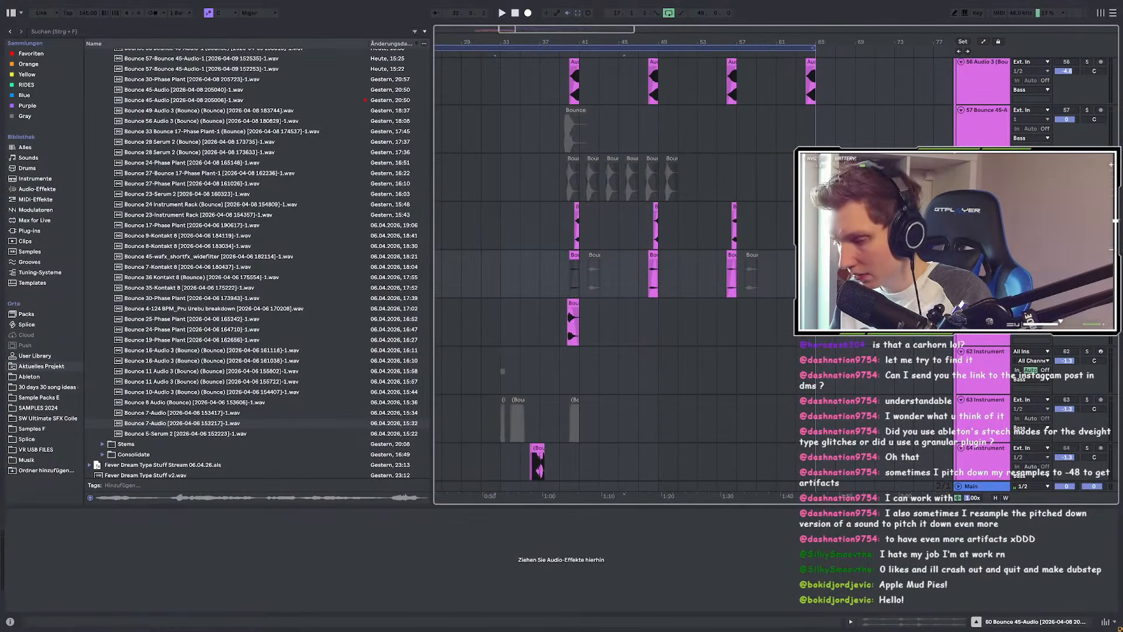
drag(180, 427, 629, 310)
key(space)
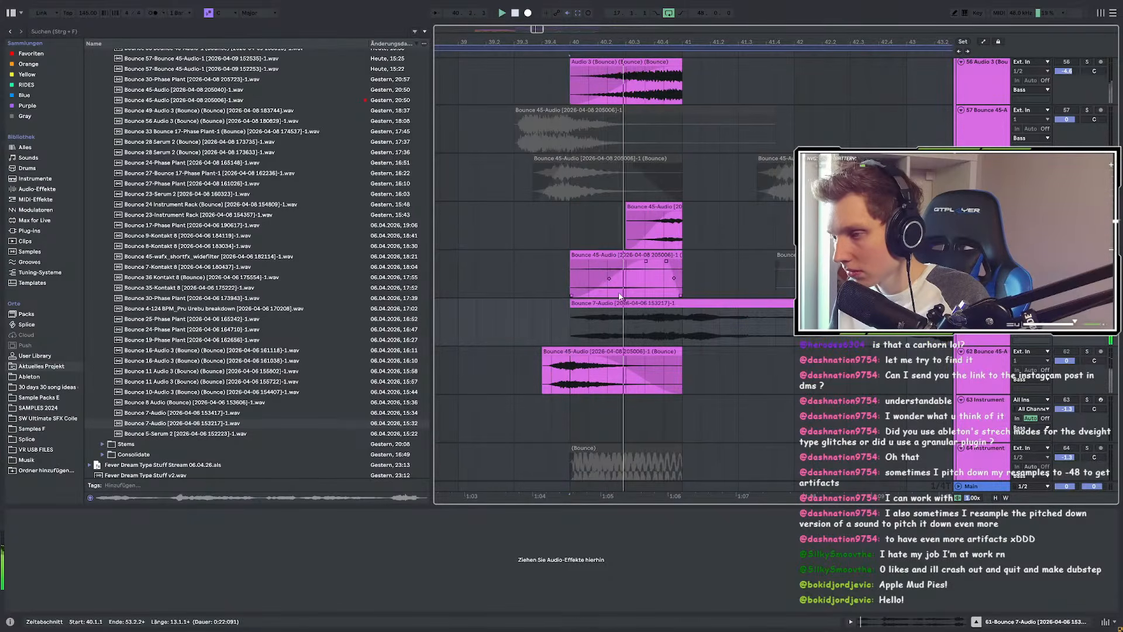
scroll(614, 315, down, 5)
key(space)
drag(883, 304, 616, 309)
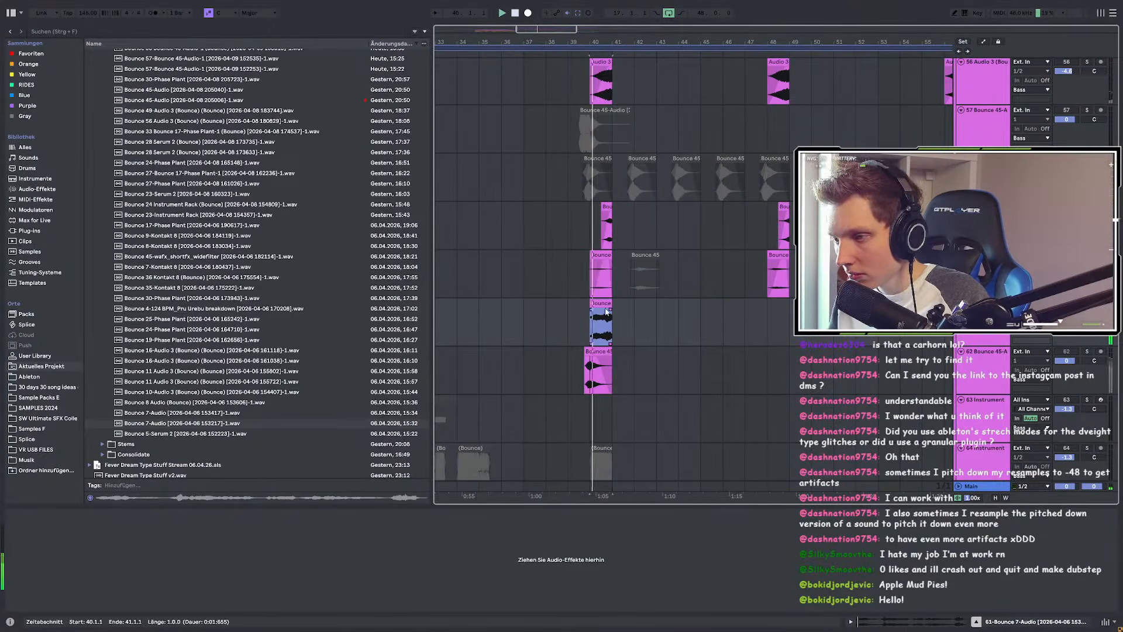
key(space)
Step: Copy the EQ Eight from track 59
click(602, 256)
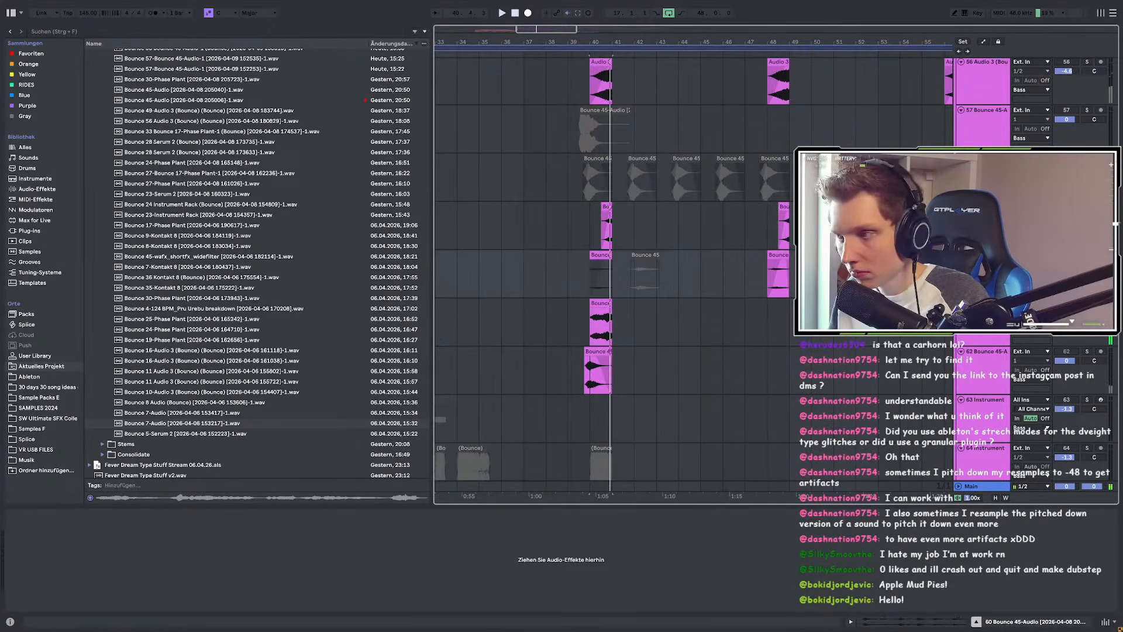
key(Up)
click(180, 515)
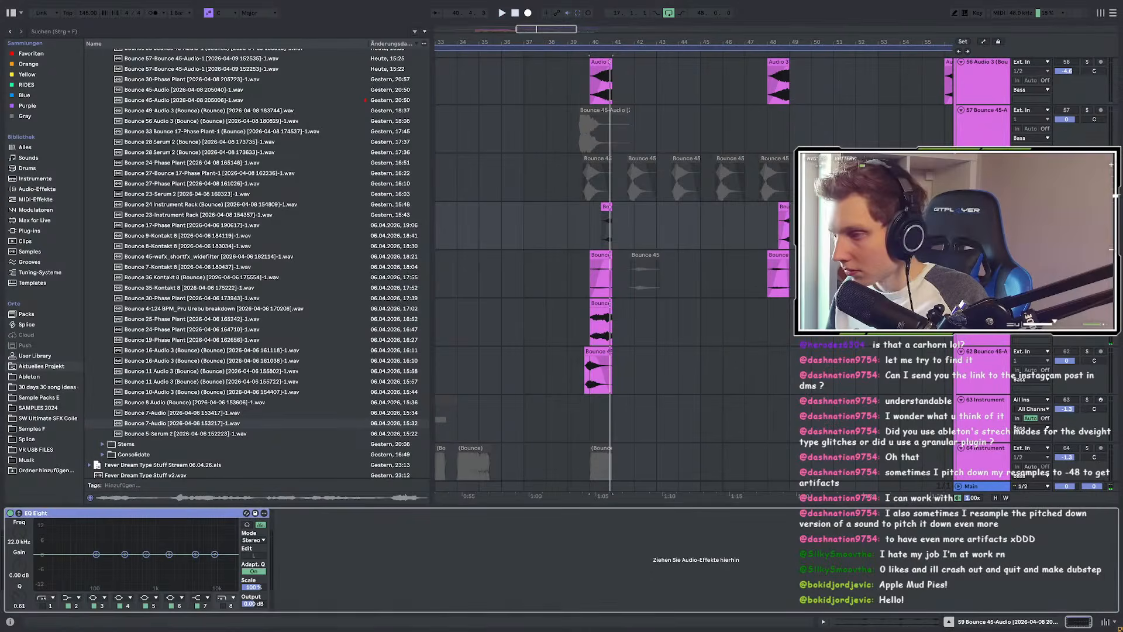
key(space)
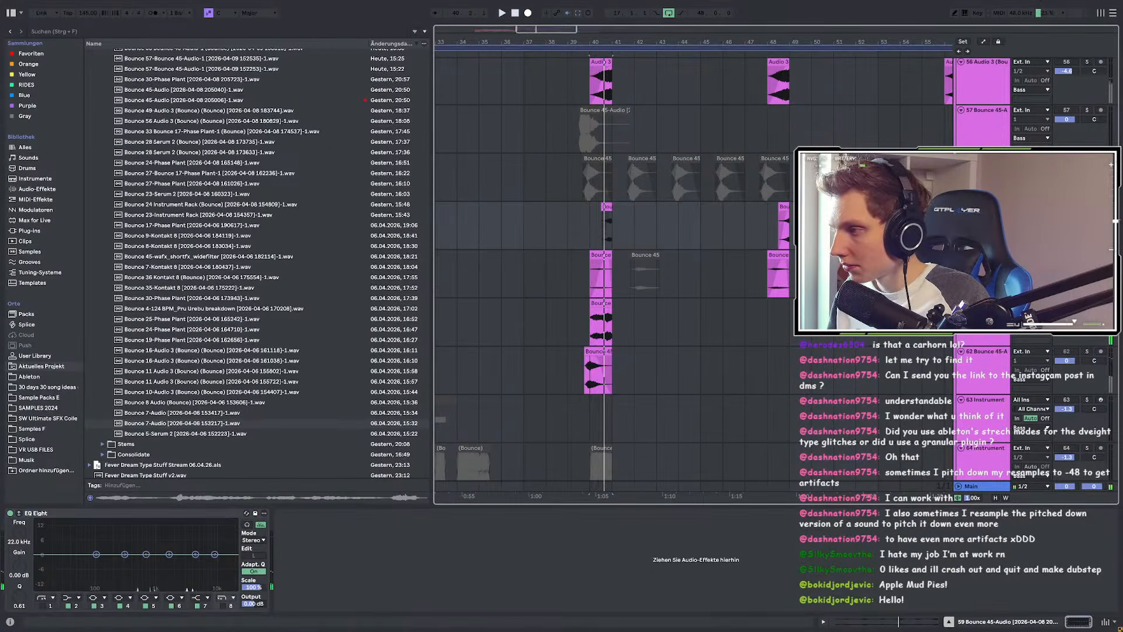
scroll(612, 227, up, 5)
key(space)
Step: Paste the EQ Eight onto track 60 and play back from 40.4.2
click(594, 228)
key(space)
key(space)
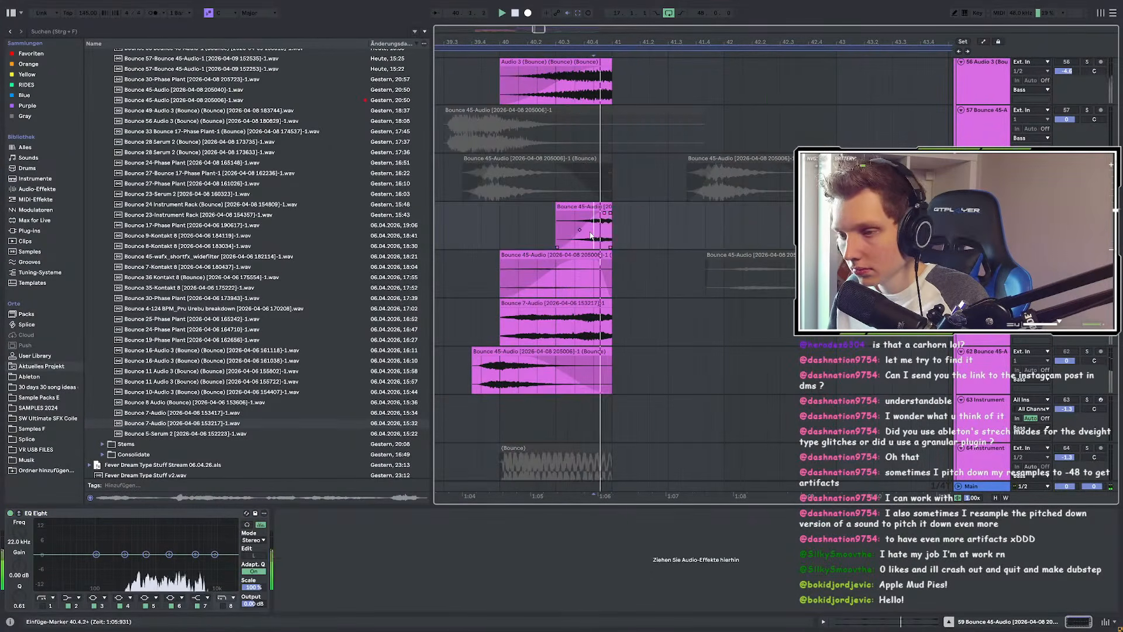
click(558, 270)
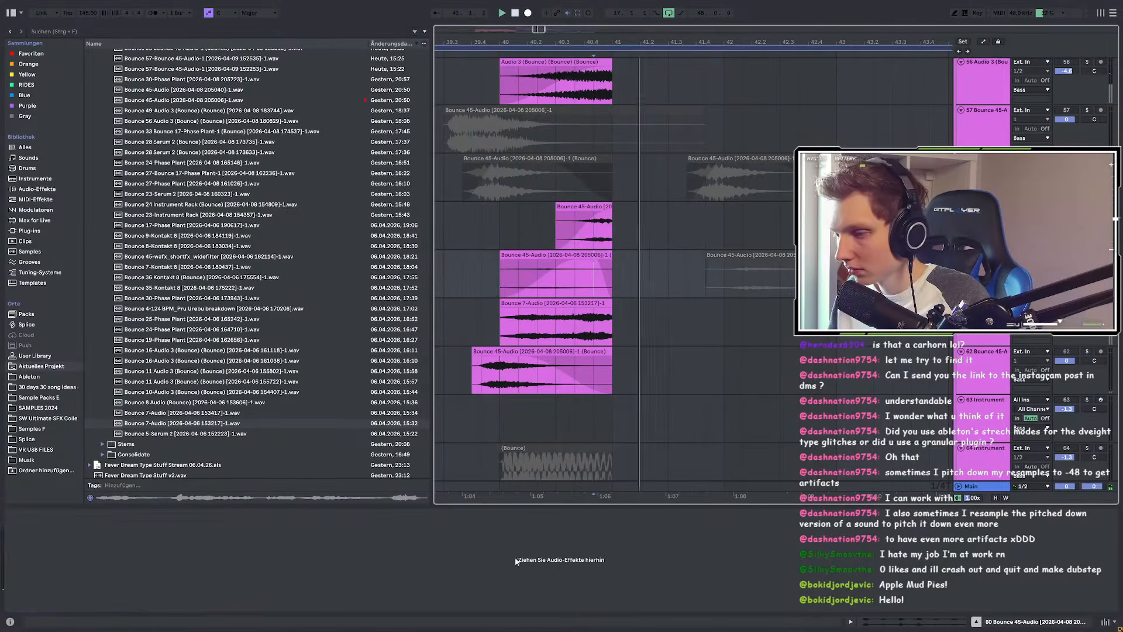
key(ctrl+z)
key(space)
key(space)
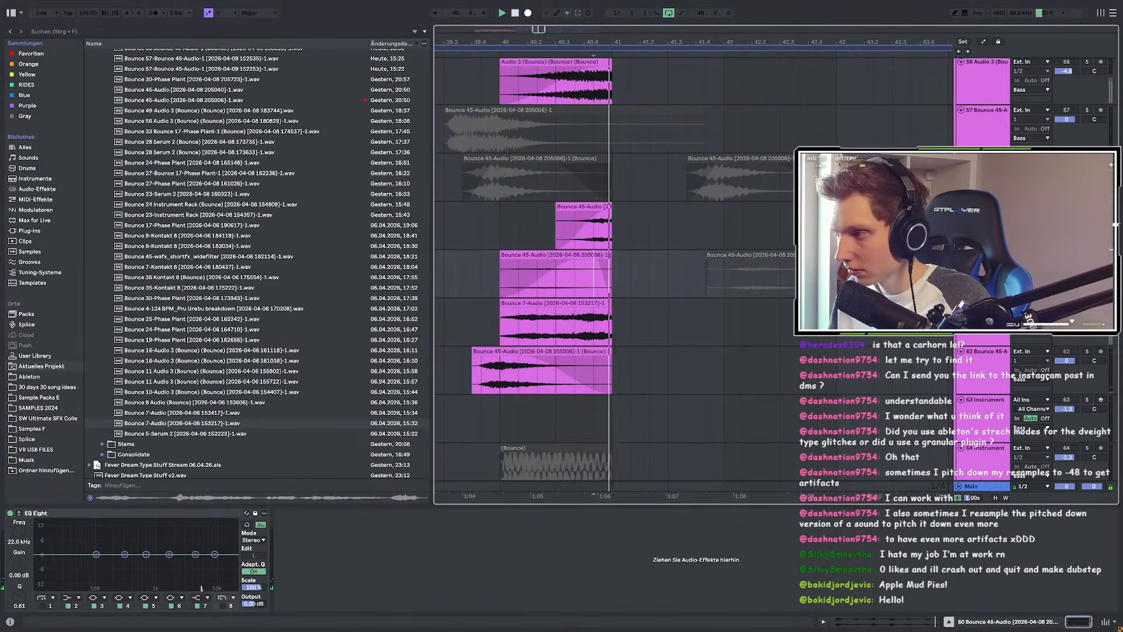
click(503, 262)
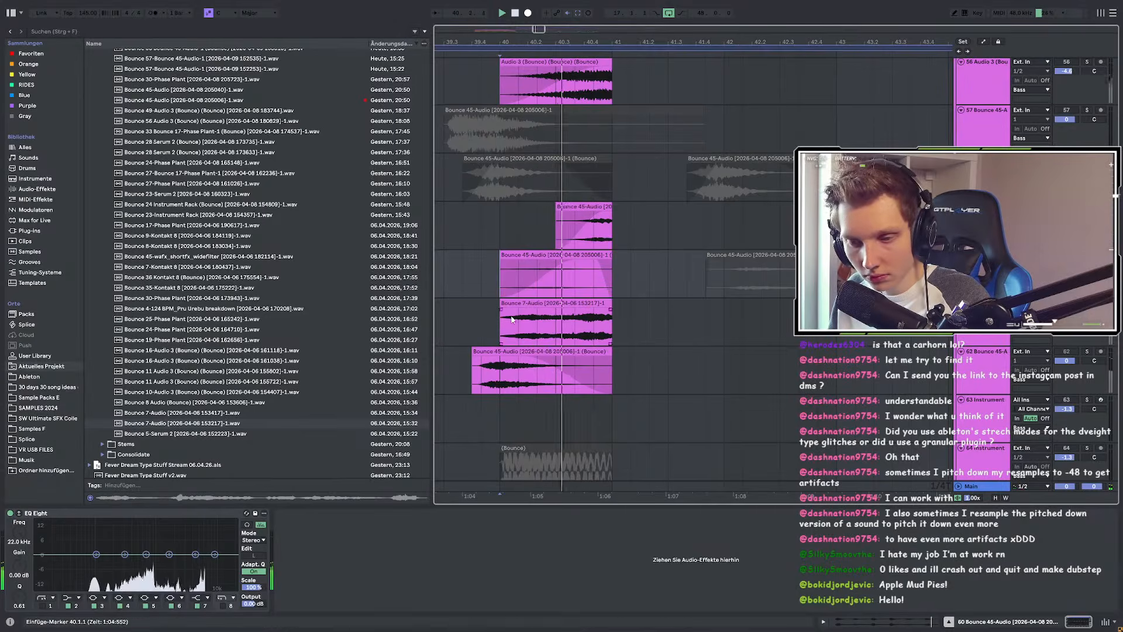
click(42, 606)
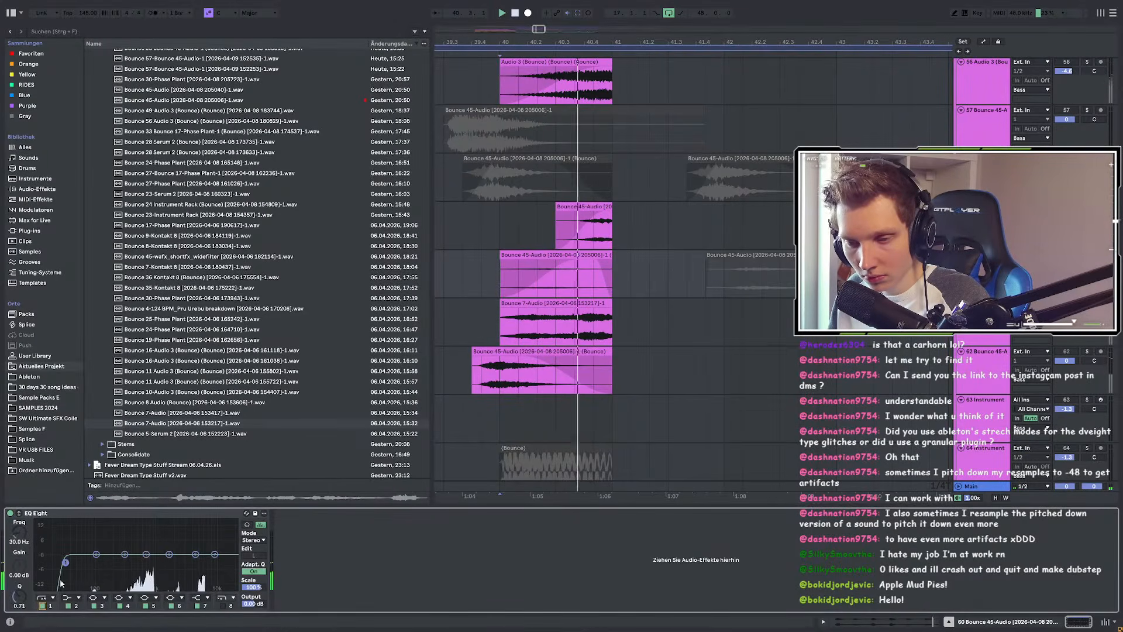
drag(65, 565, 111, 570)
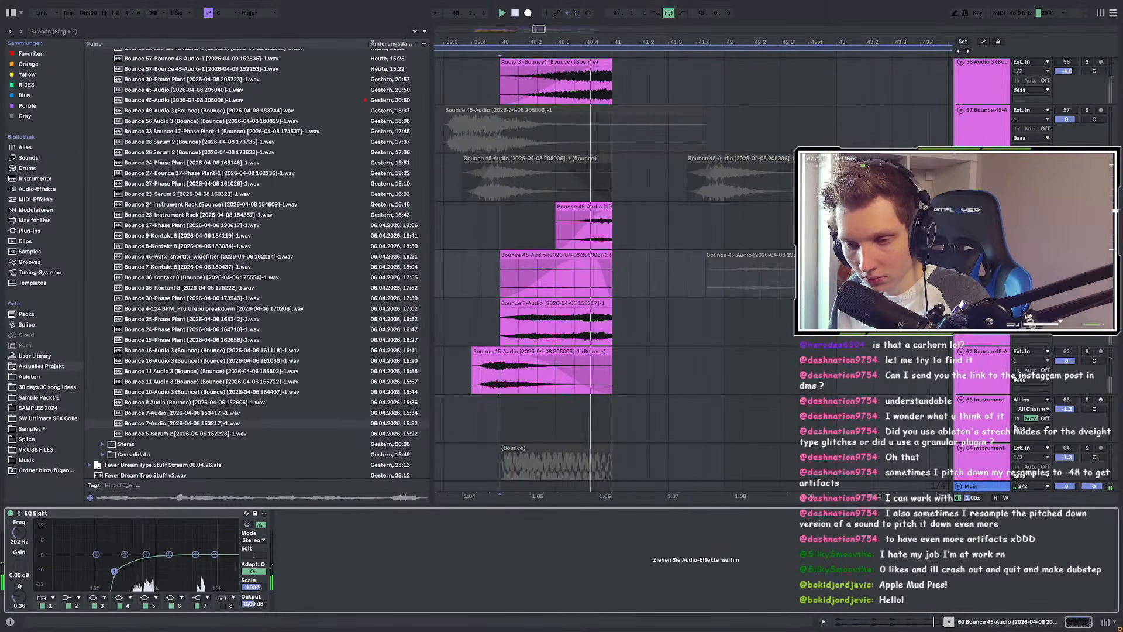
key(space)
key(space)
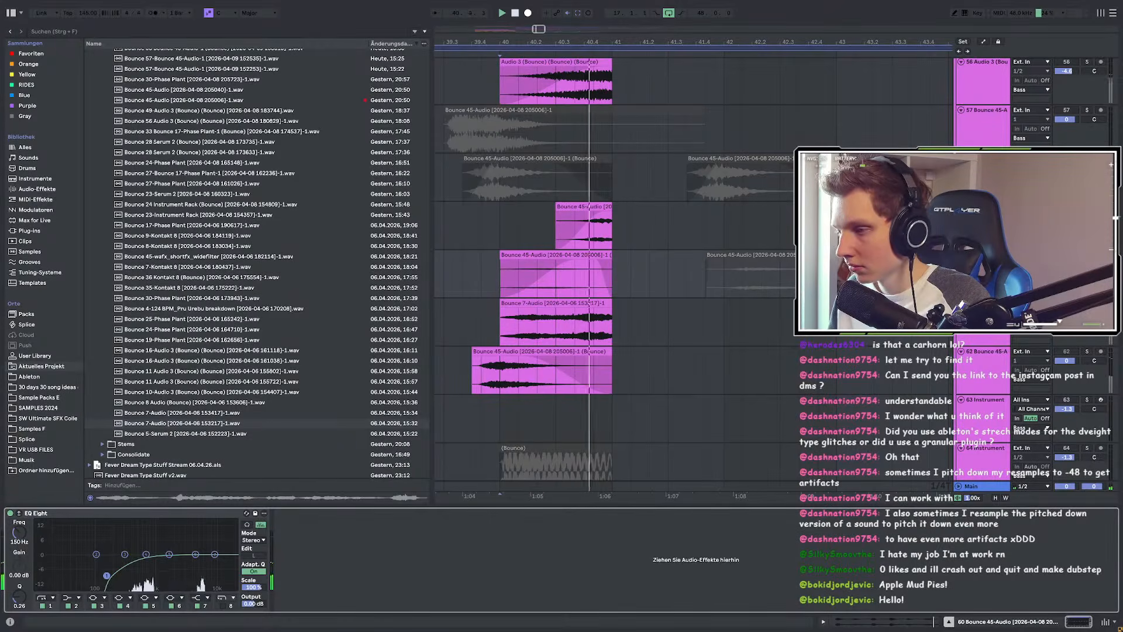
click(502, 323)
click(478, 564)
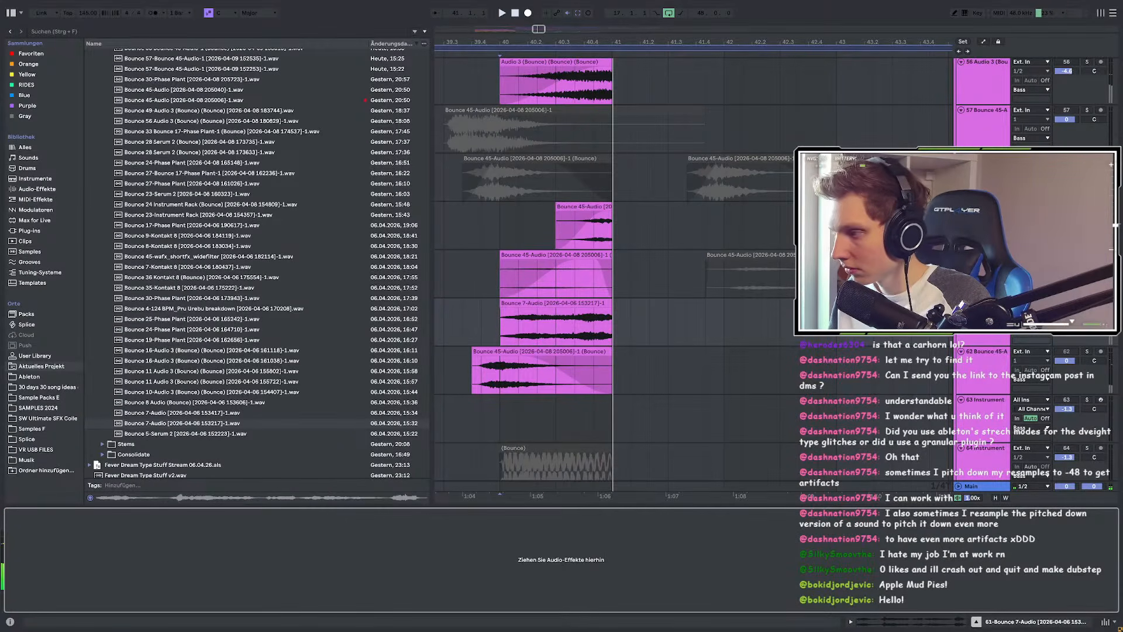
key(ctrl+v)
click(505, 331)
key(space)
click(43, 606)
key(space)
key(space)
drag(64, 560, 99, 569)
key(space)
key(space)
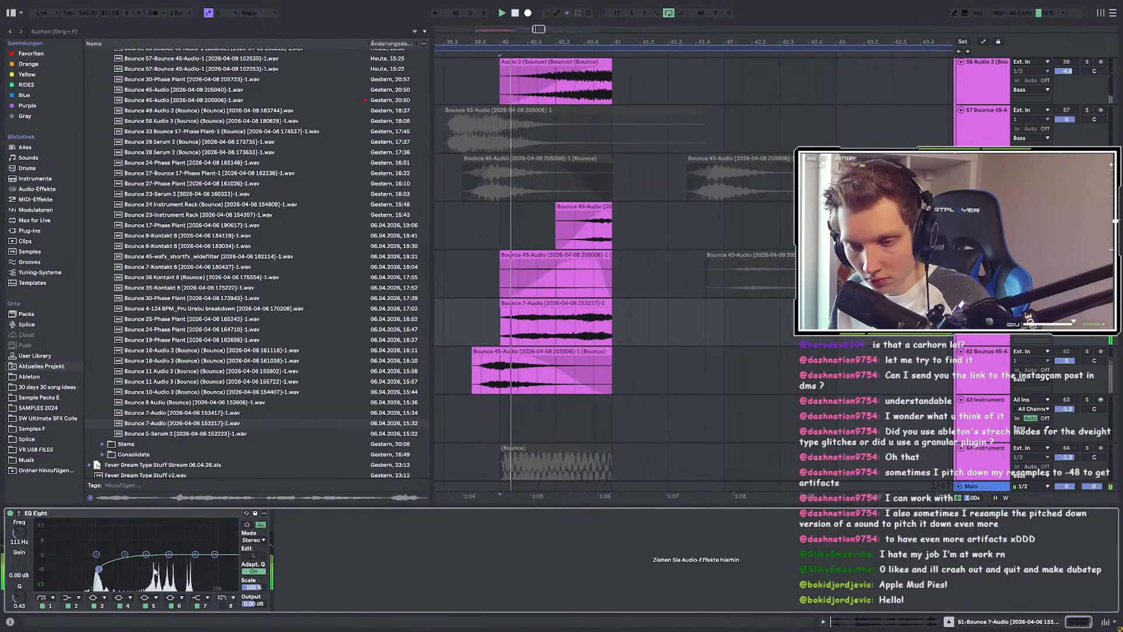
click(223, 606)
drag(232, 560, 216, 587)
key(space)
key(space)
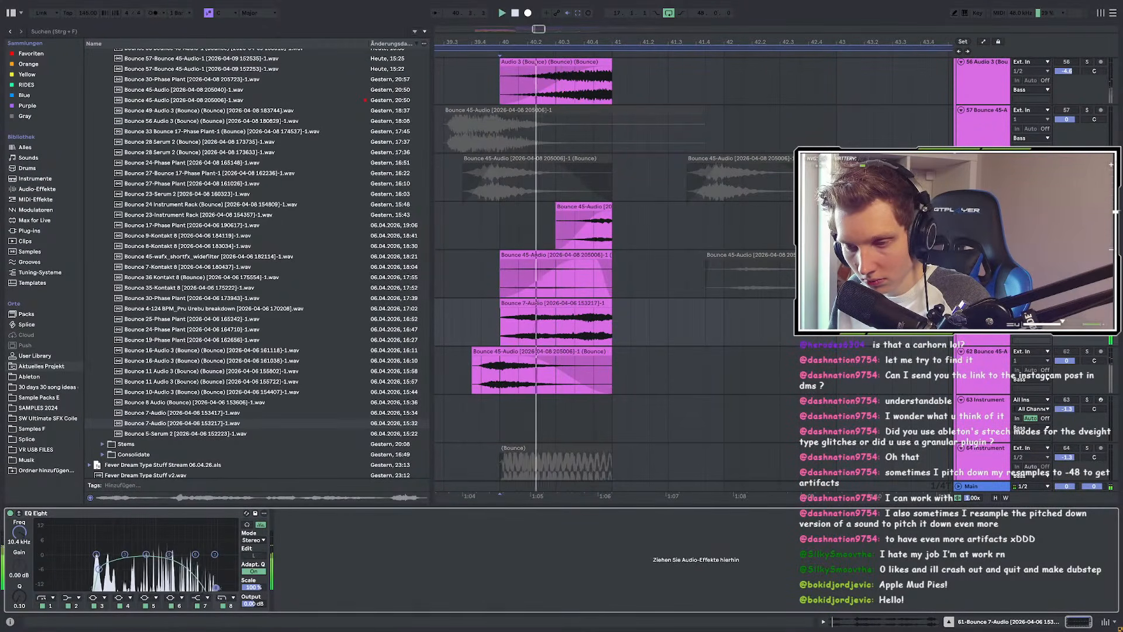
key(space)
key(space)
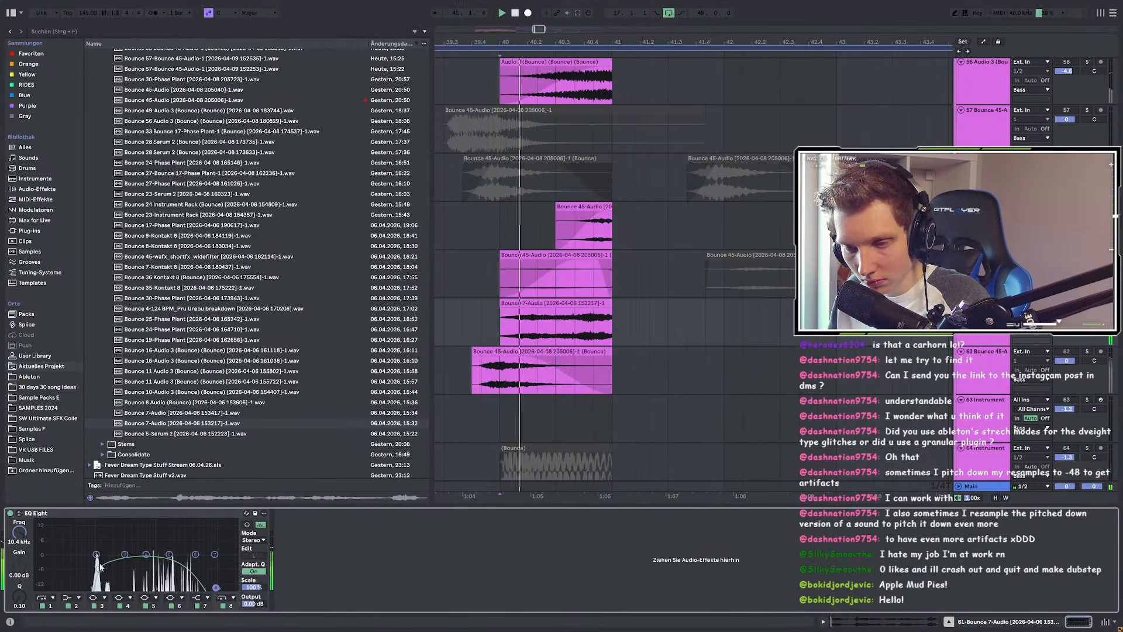
mouse_move(146, 554)
mouse_down()
mouse_move(177, 565)
mouse_move(164, 567)
mouse_up()
key(space)
key(space)
click(1087, 303)
key(space)
key(space)
scroll(723, 298, down, 3)
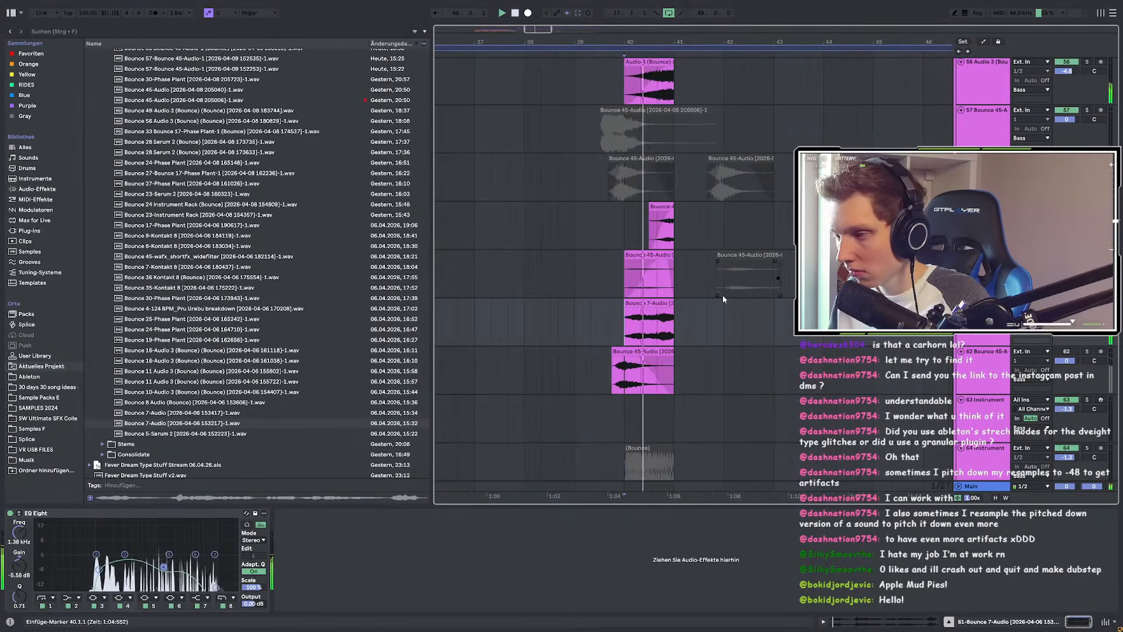
click(542, 312)
key(space)
key(space)
scroll(624, 319, up, 3)
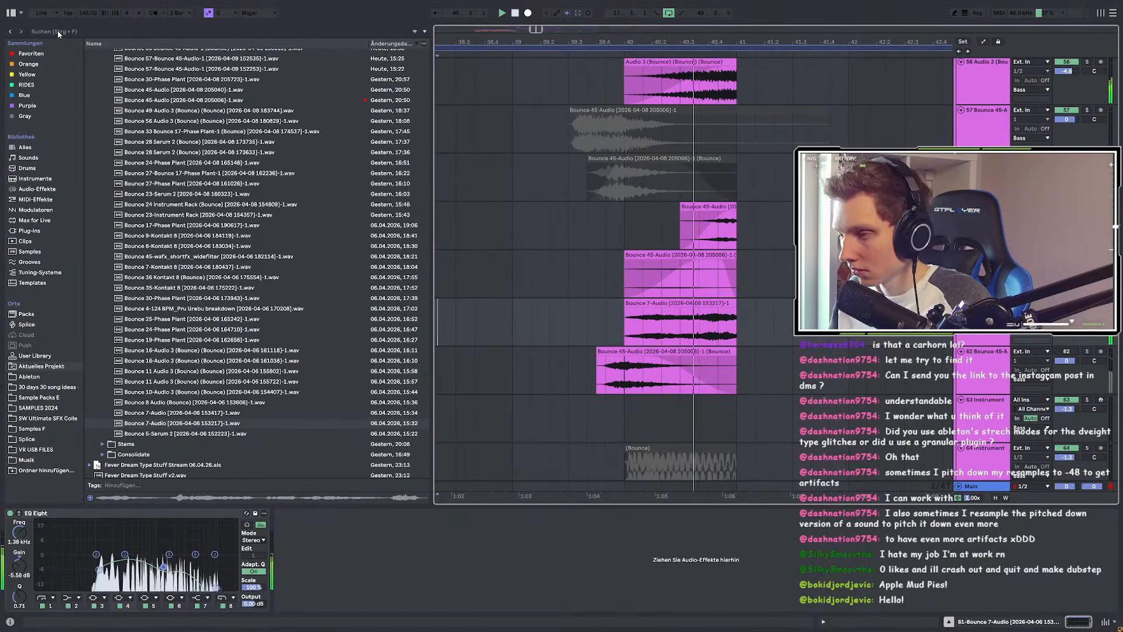
click(702, 304)
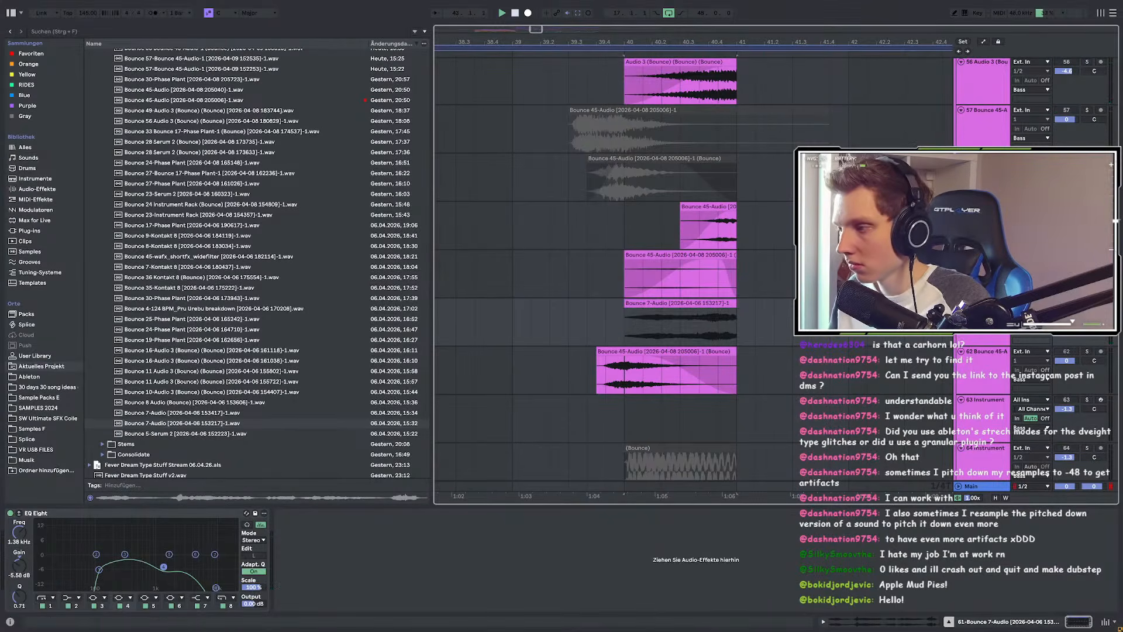
click(37, 33)
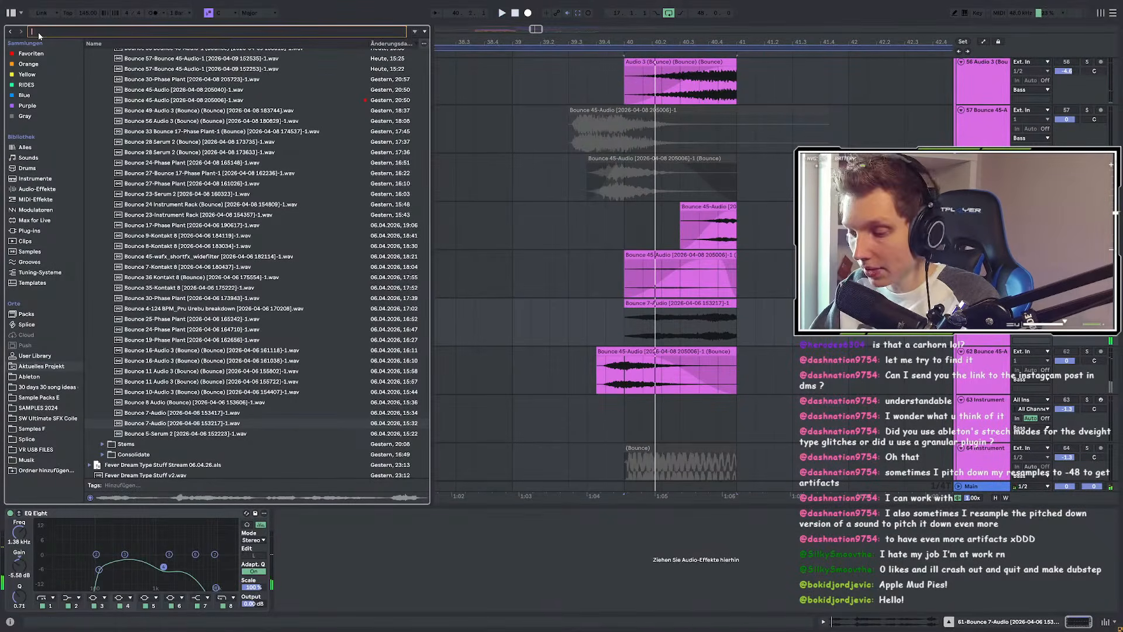
Step: Load plugdata-fx from a 'plu' plug-in search with the Spec Comp patch
text(plug)
click(29, 231)
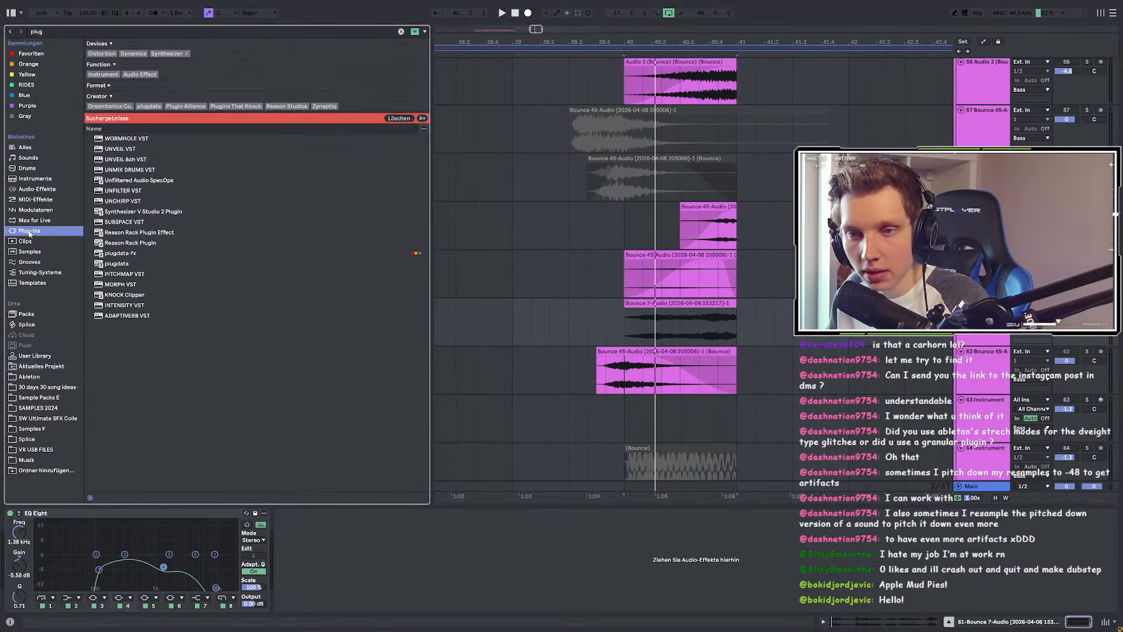
click(142, 255)
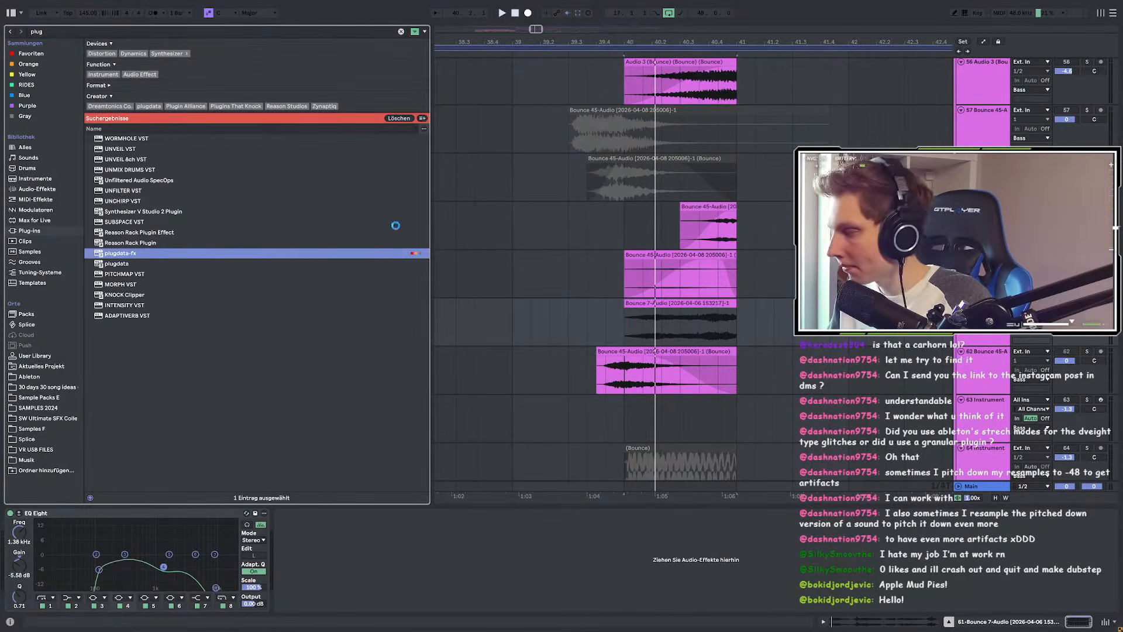
scroll(363, 345, down, 4)
click(387, 317)
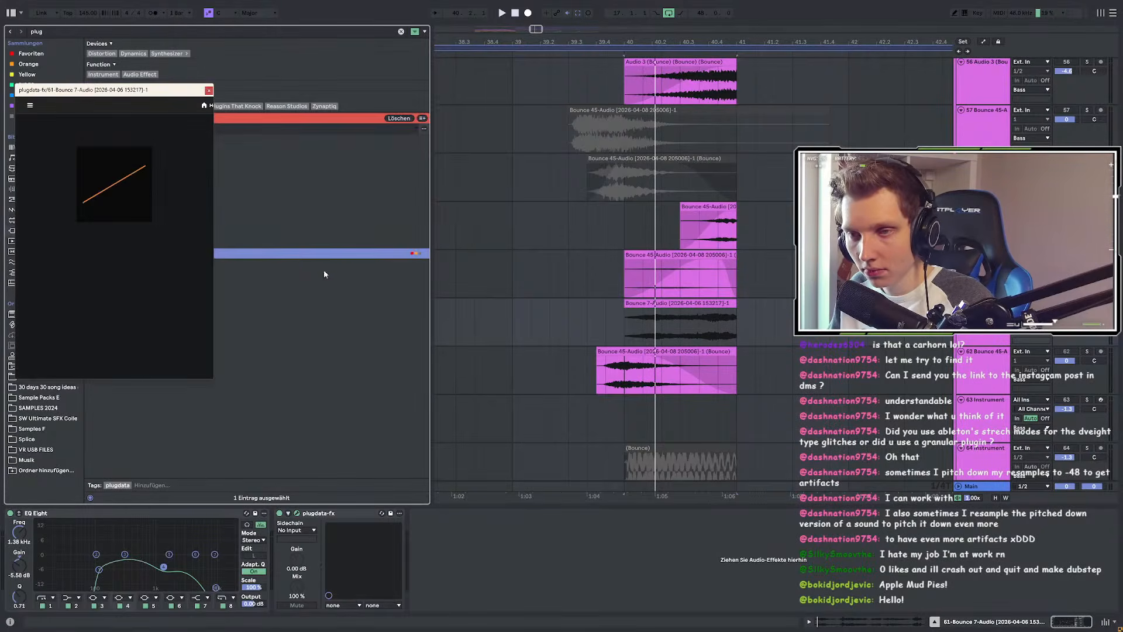
key(space)
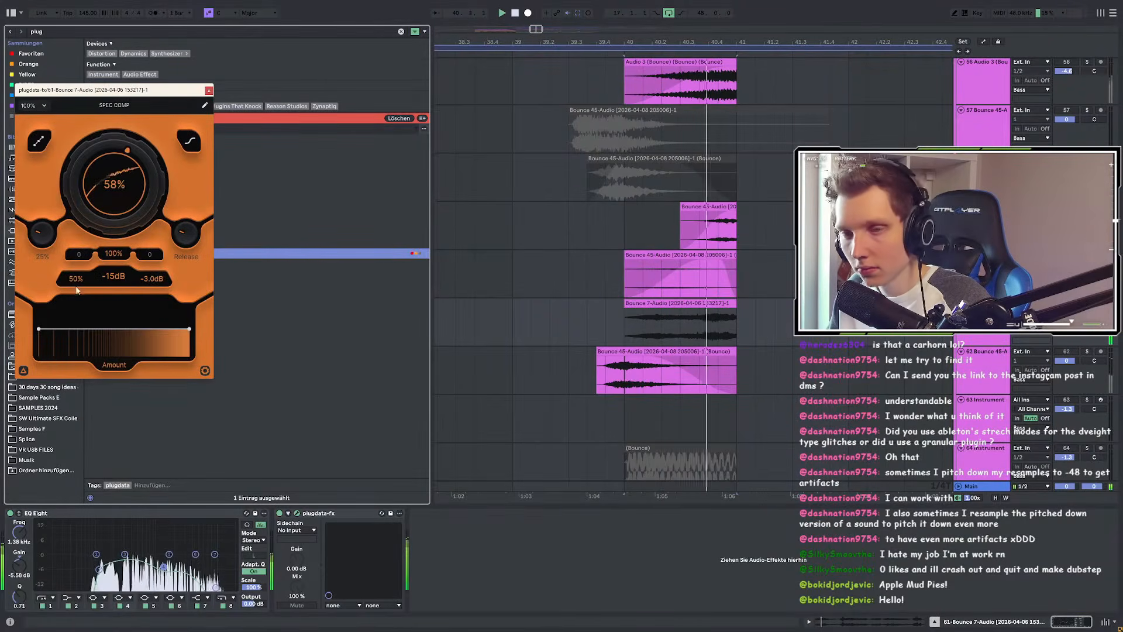
Step: Reposition the Spec Comp window and lower the track volume to -11.4 dB
drag(129, 93, 510, 96)
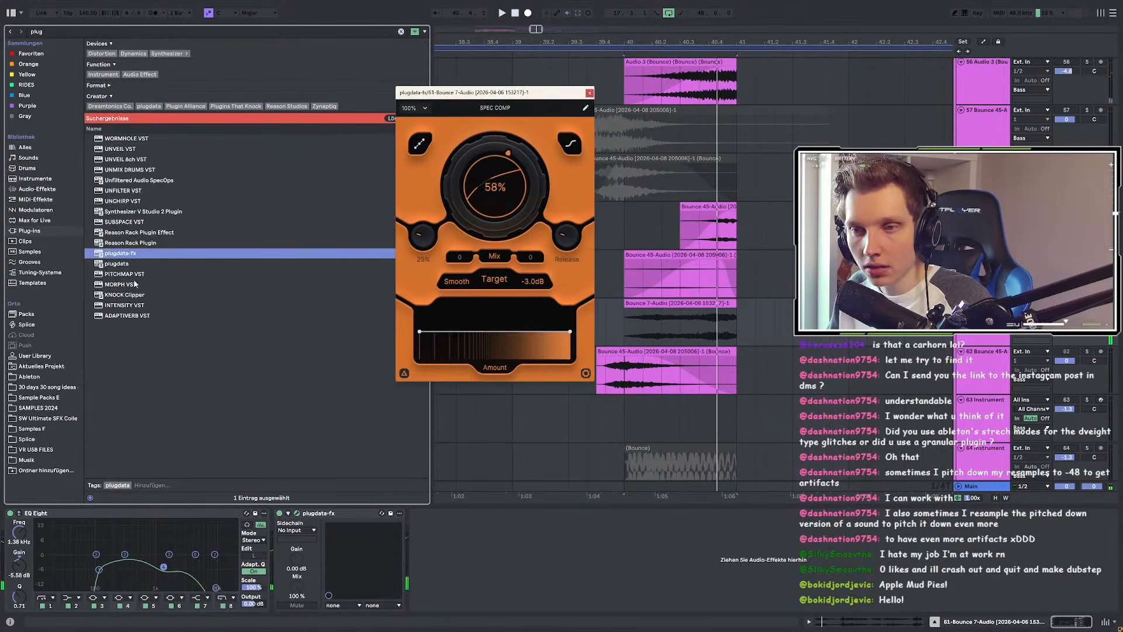
drag(303, 507, 155, 252)
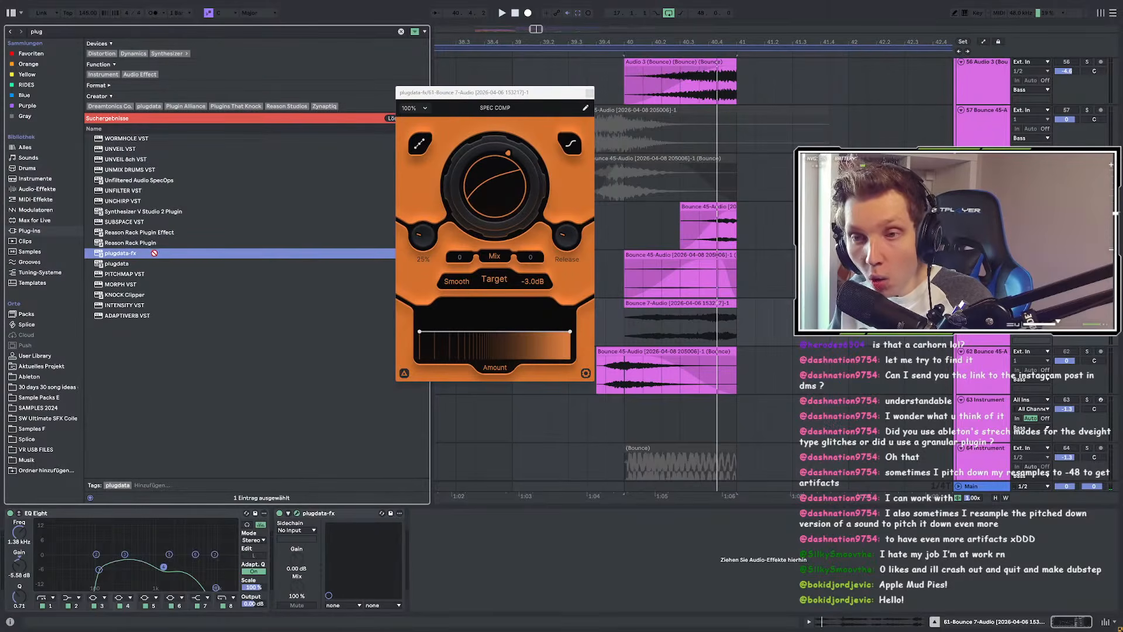
key(space)
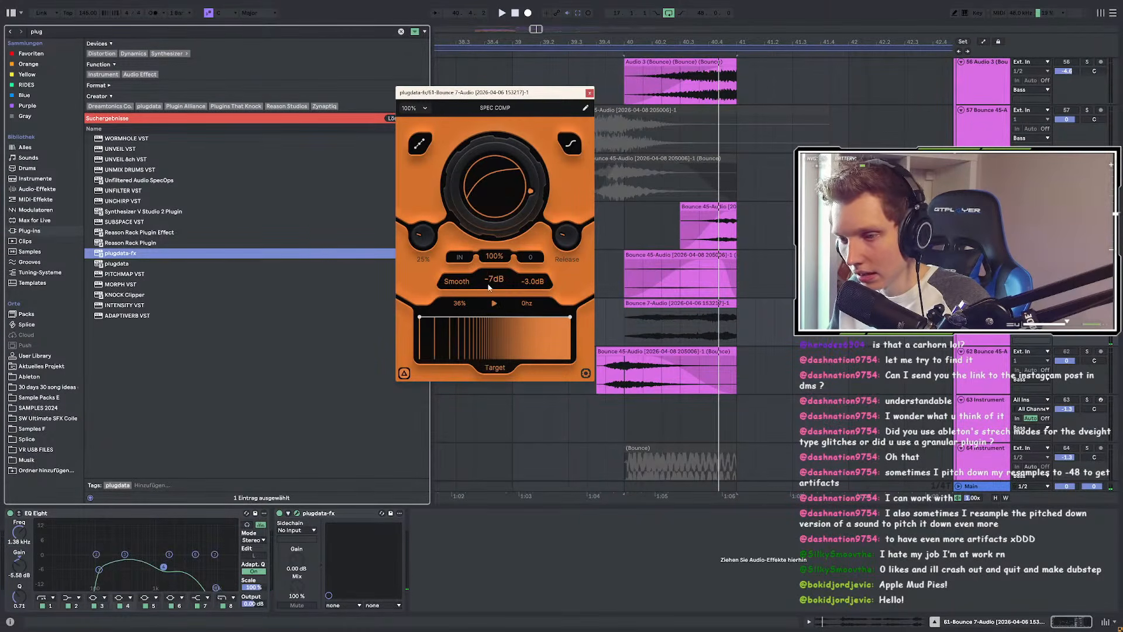
drag(1065, 313, 1065, 330)
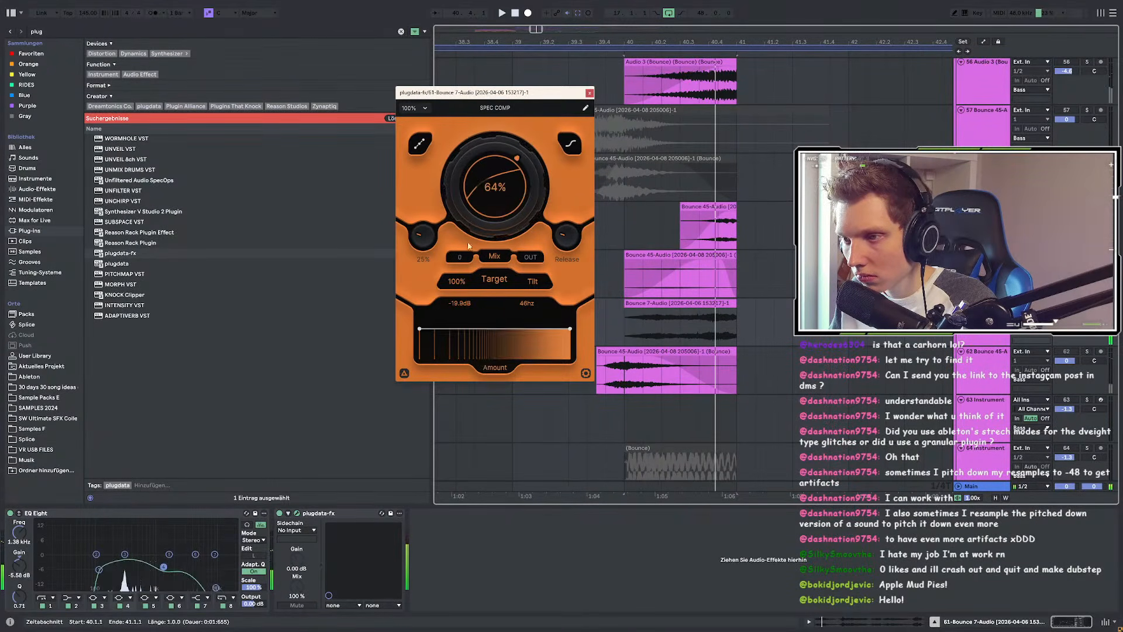
Step: Bend Spec Comp's transfer curve into an arc and slope the target line downward
click(414, 144)
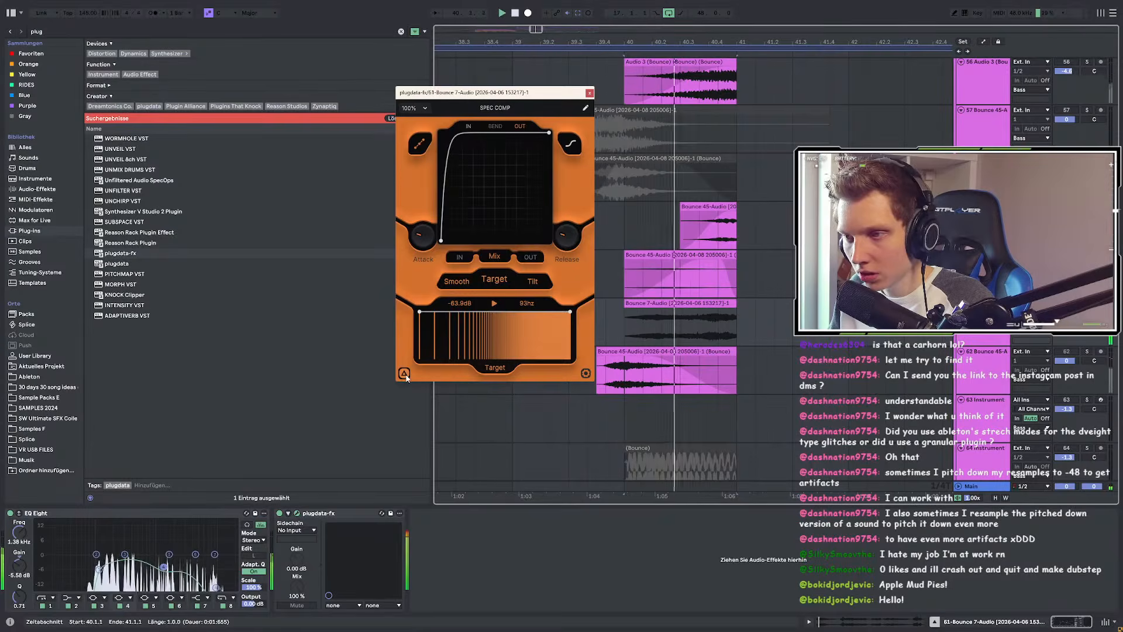
drag(452, 143, 458, 162)
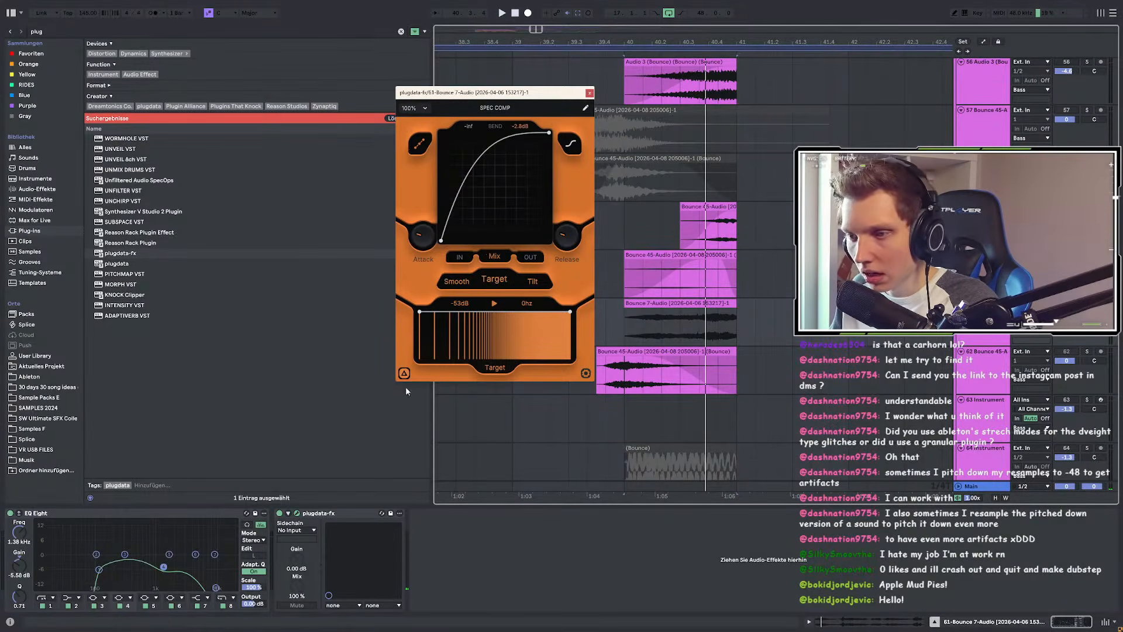
click(419, 144)
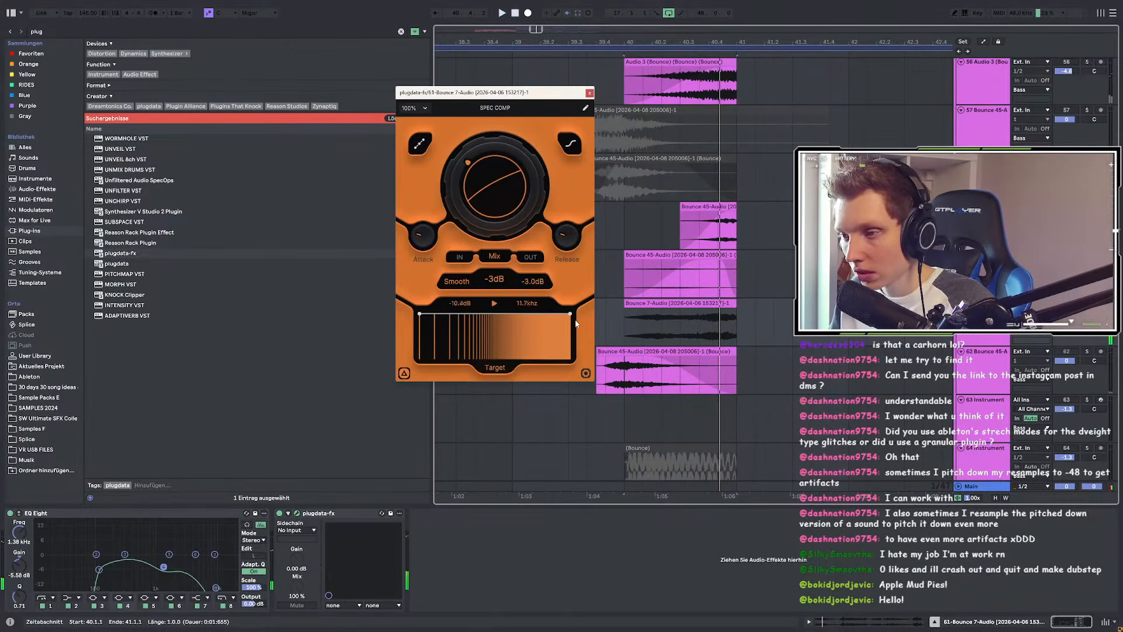
drag(570, 321, 507, 322)
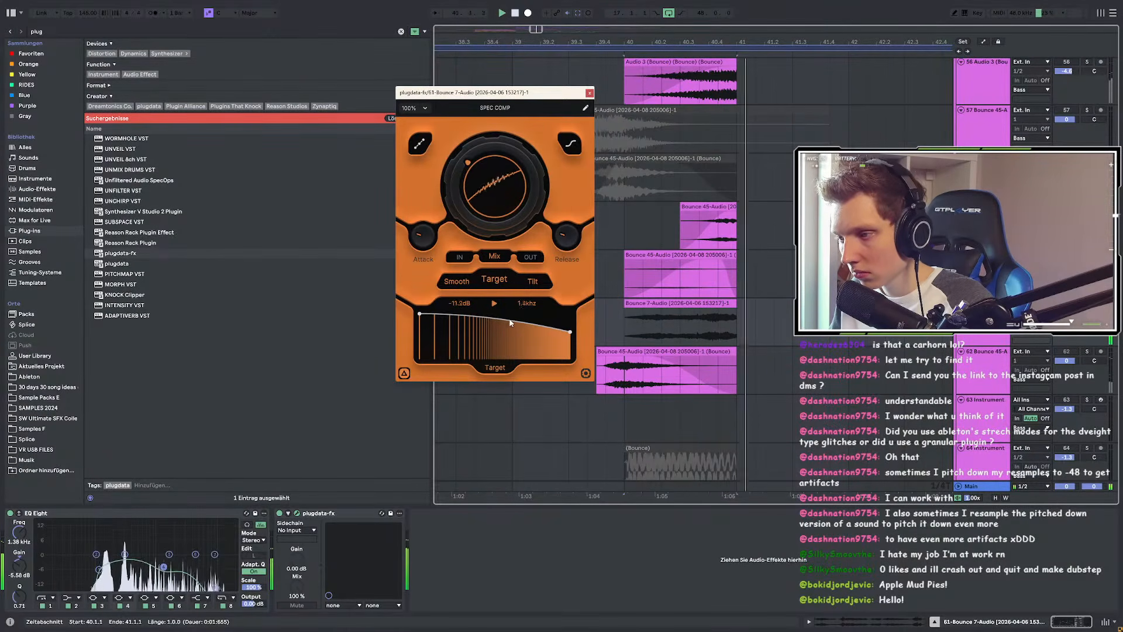
click(627, 312)
key(space)
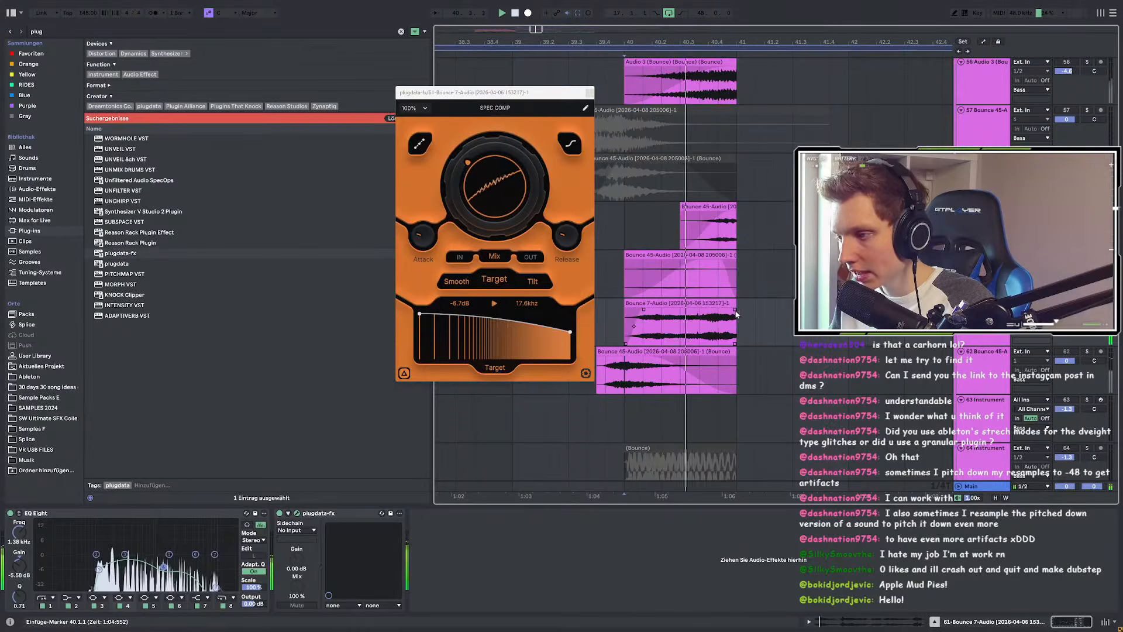
Step: Audition the Bounce 7-Audio clip, playing from bar 39.2.2
click(613, 311)
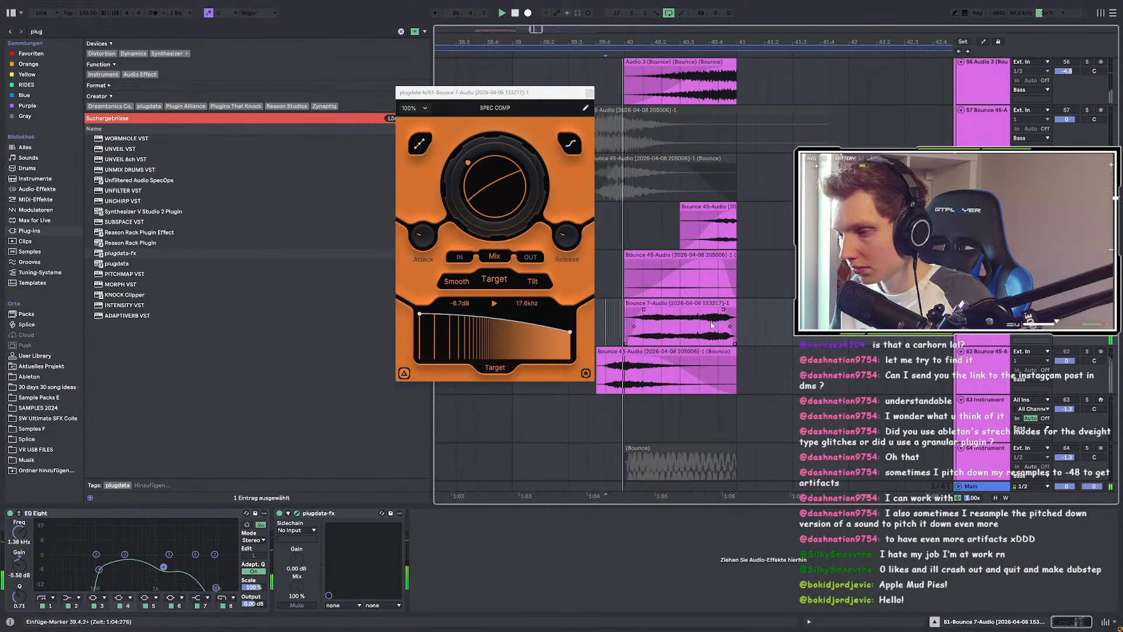
click(671, 329)
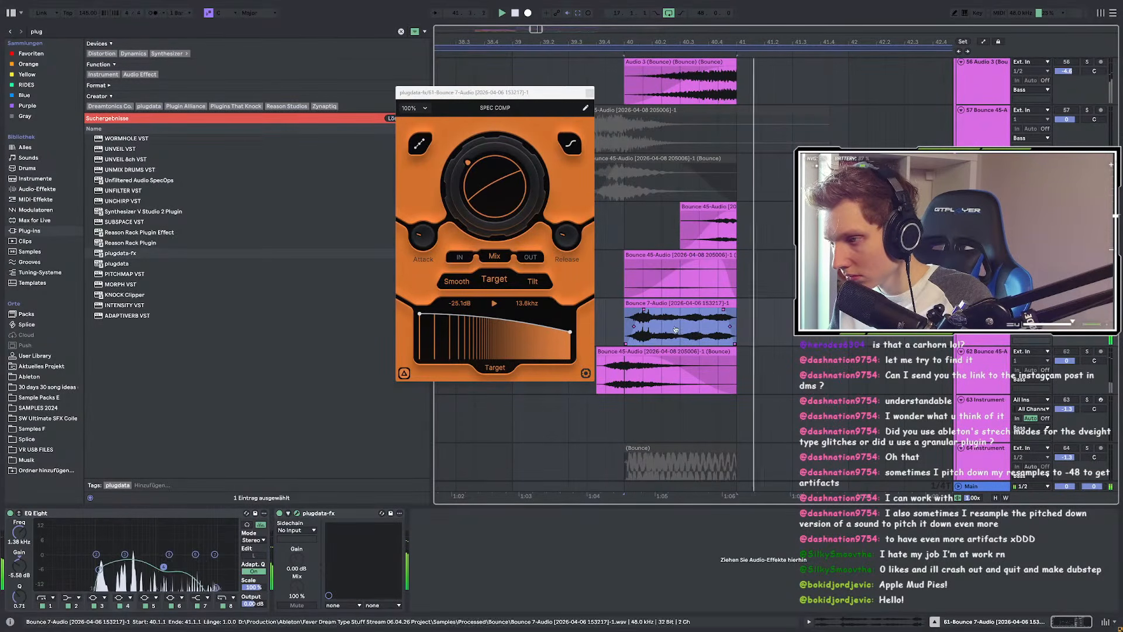
scroll(760, 330, down, 2)
click(663, 319)
key(space)
key(space)
key(space)
key(space)
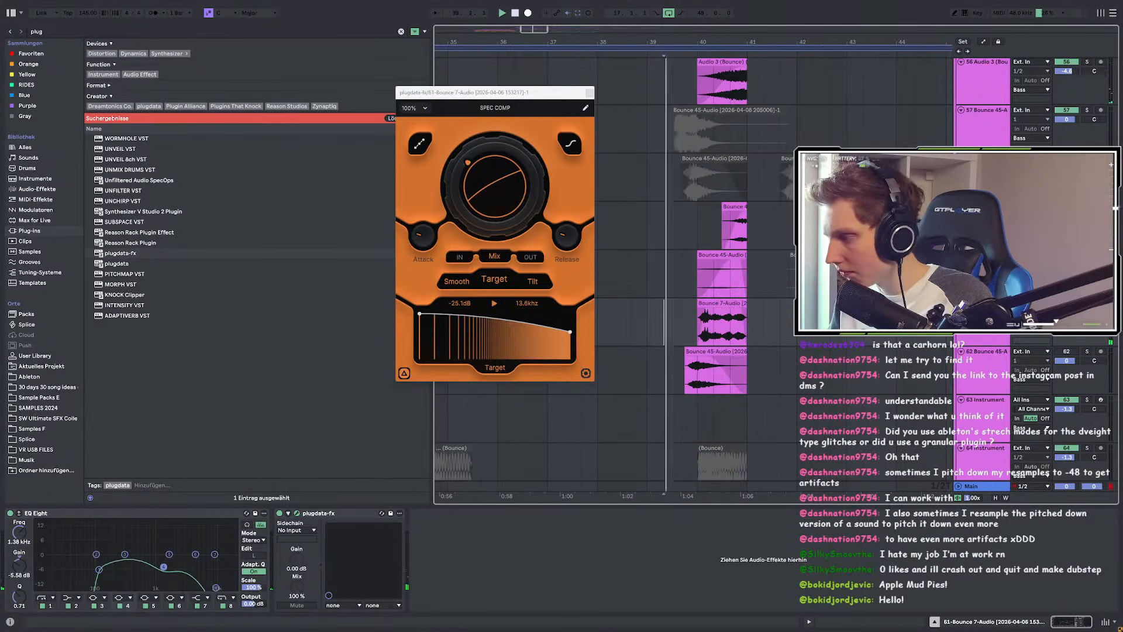
scroll(778, 315, up, 2)
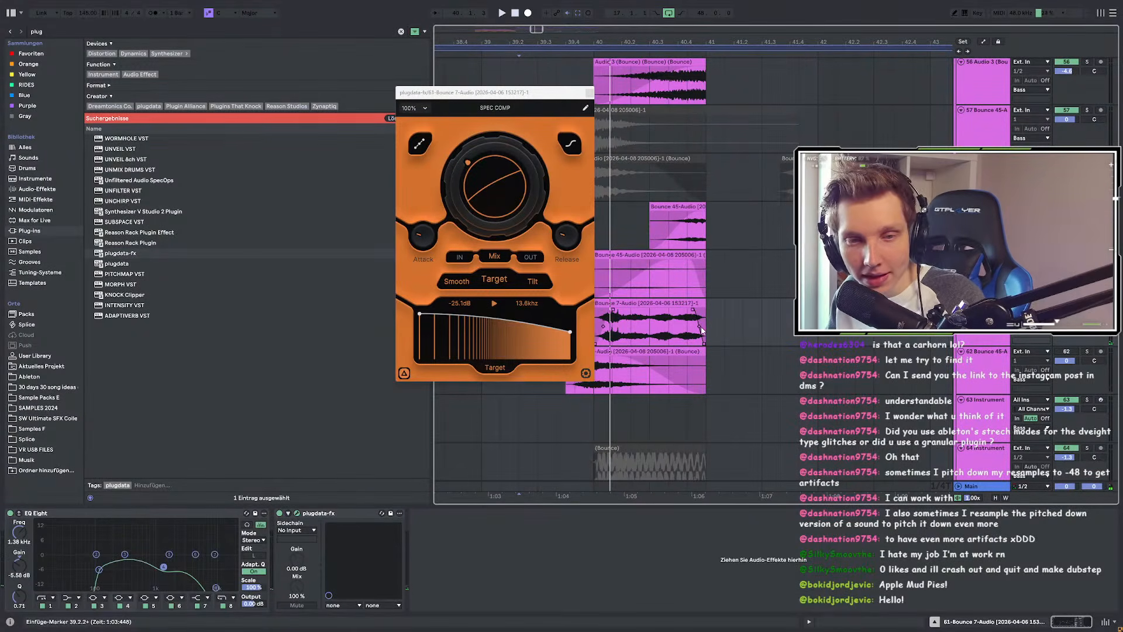
scroll(696, 319, left, 3)
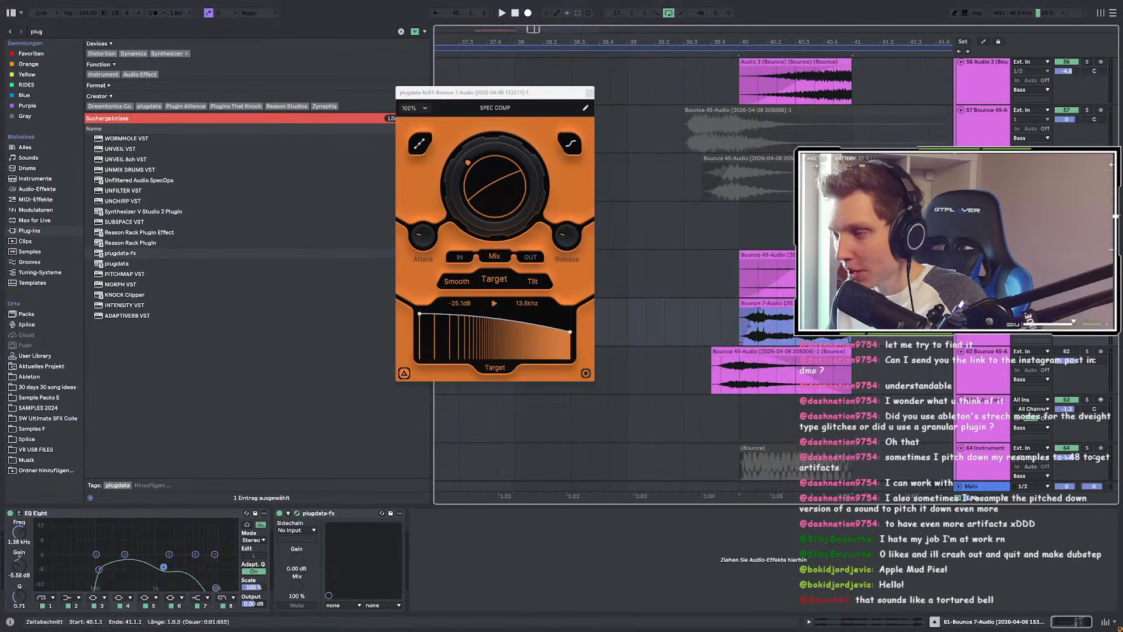
scroll(782, 316, up, 2)
click(637, 304)
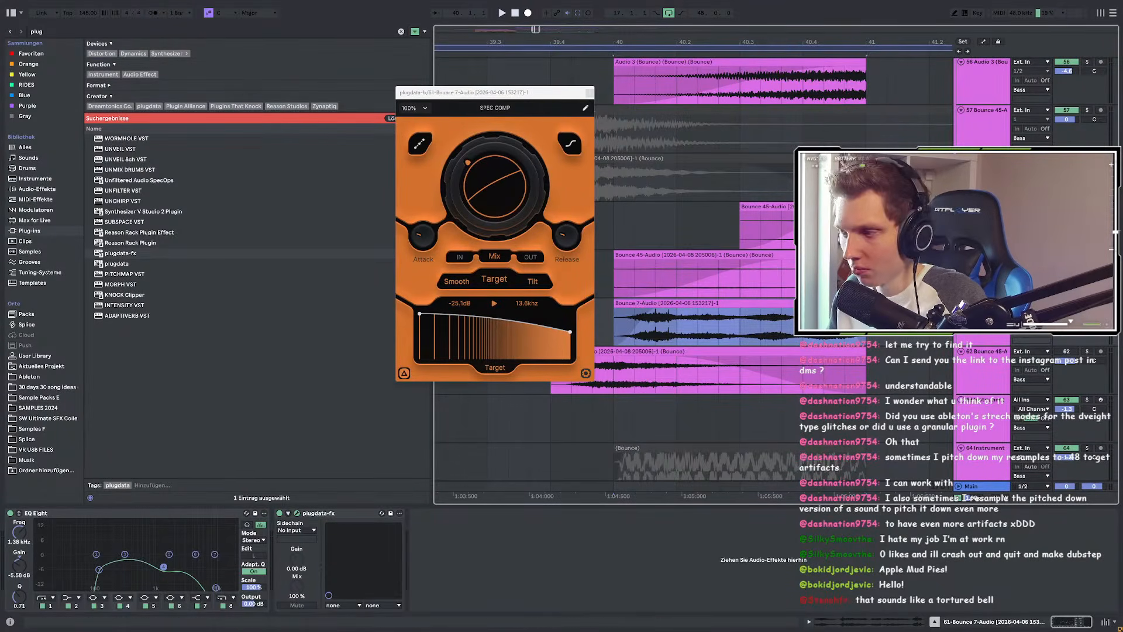
key(space)
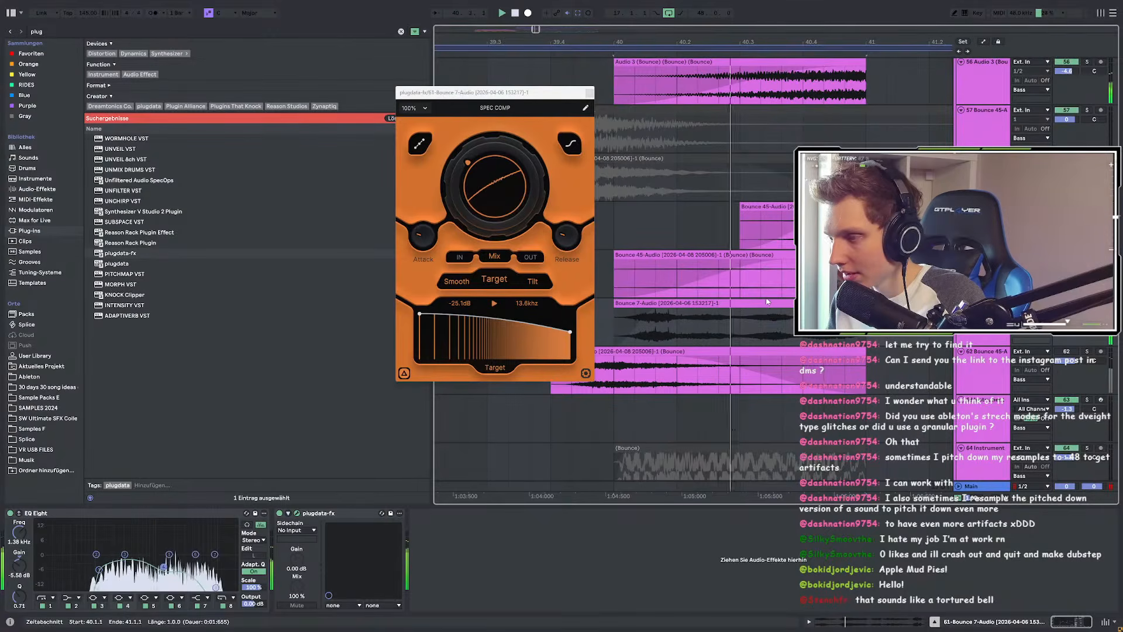
Step: Show the Bounce 7-Audio clip's info and listen to it again
click(702, 300)
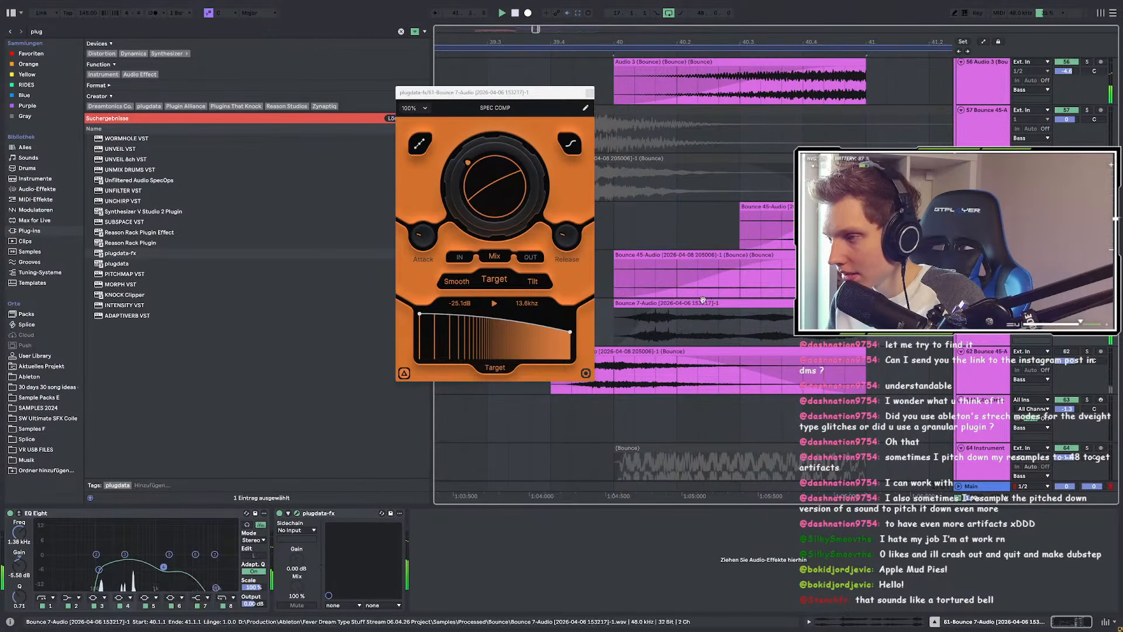
click(673, 307)
scroll(686, 325, down, 3)
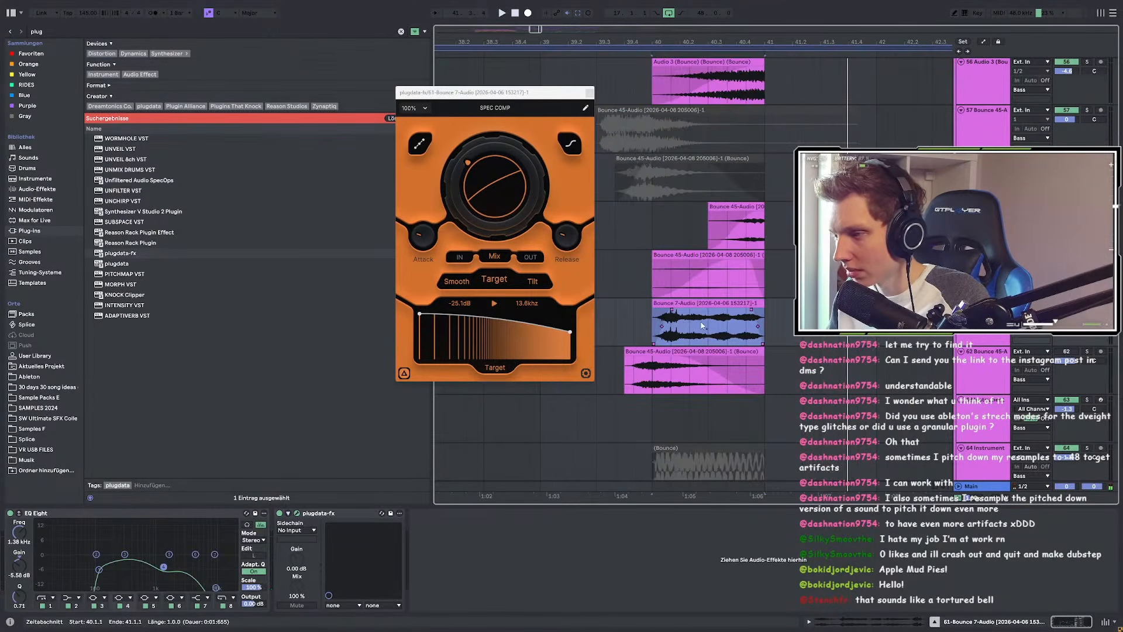
scroll(702, 326, up, 3)
scroll(684, 326, down, 3)
scroll(660, 327, up, 3)
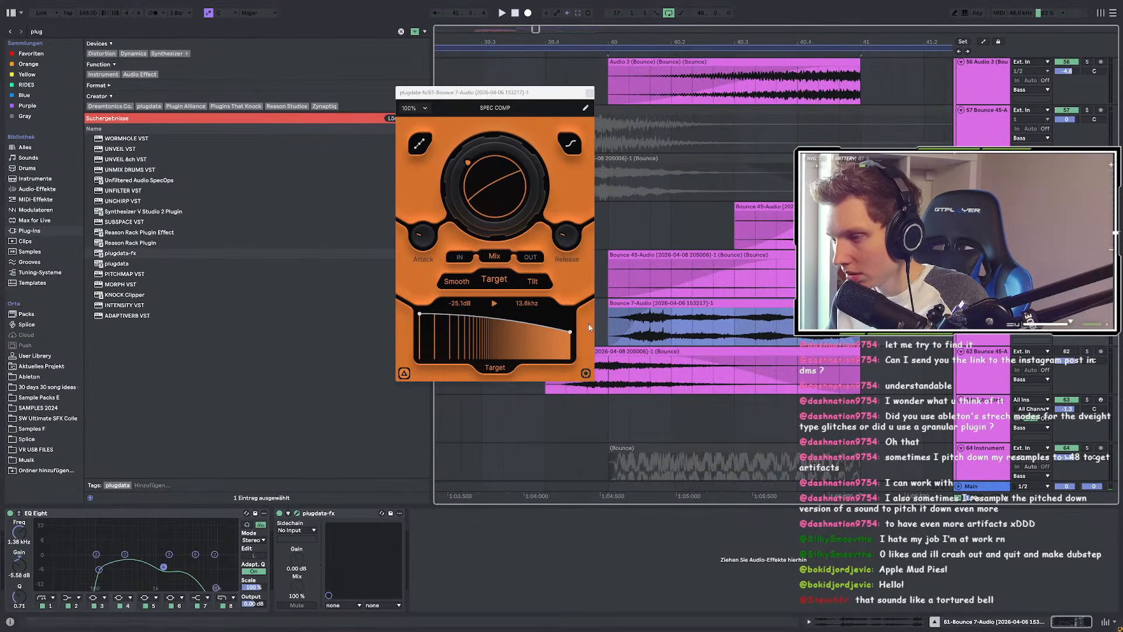
scroll(619, 321, up, 3)
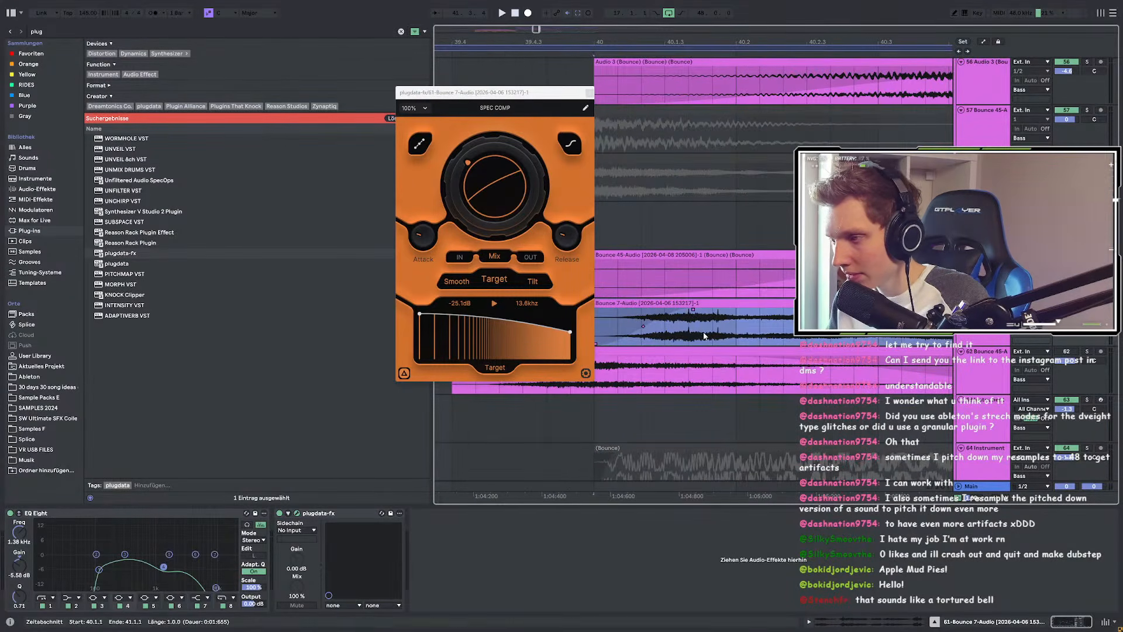
key(space)
scroll(723, 337, down, 5)
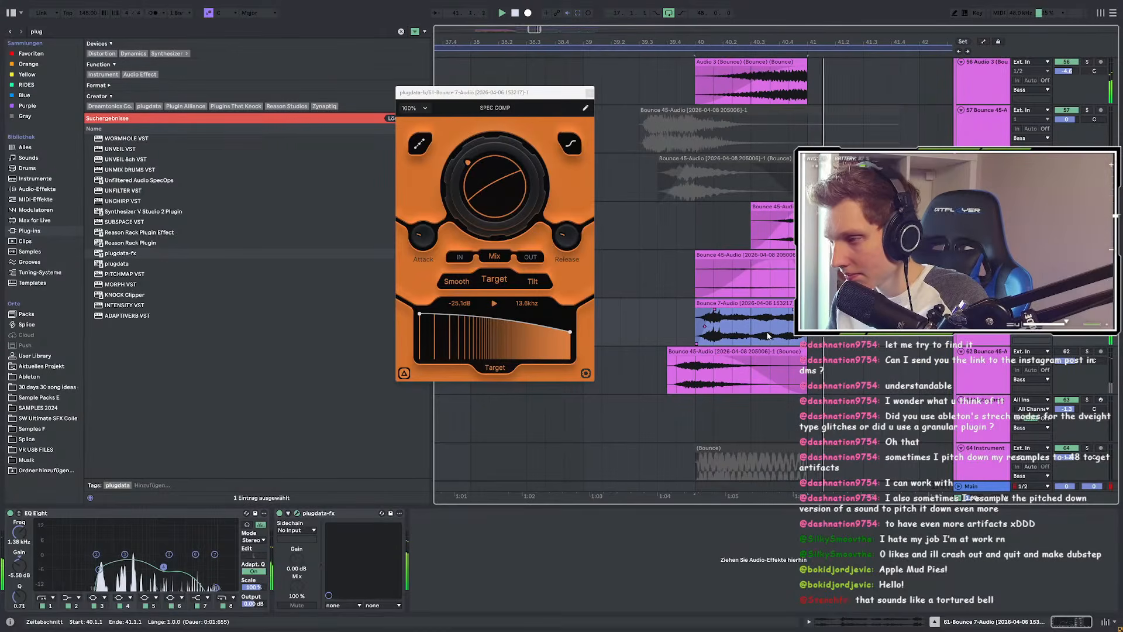
click(610, 315)
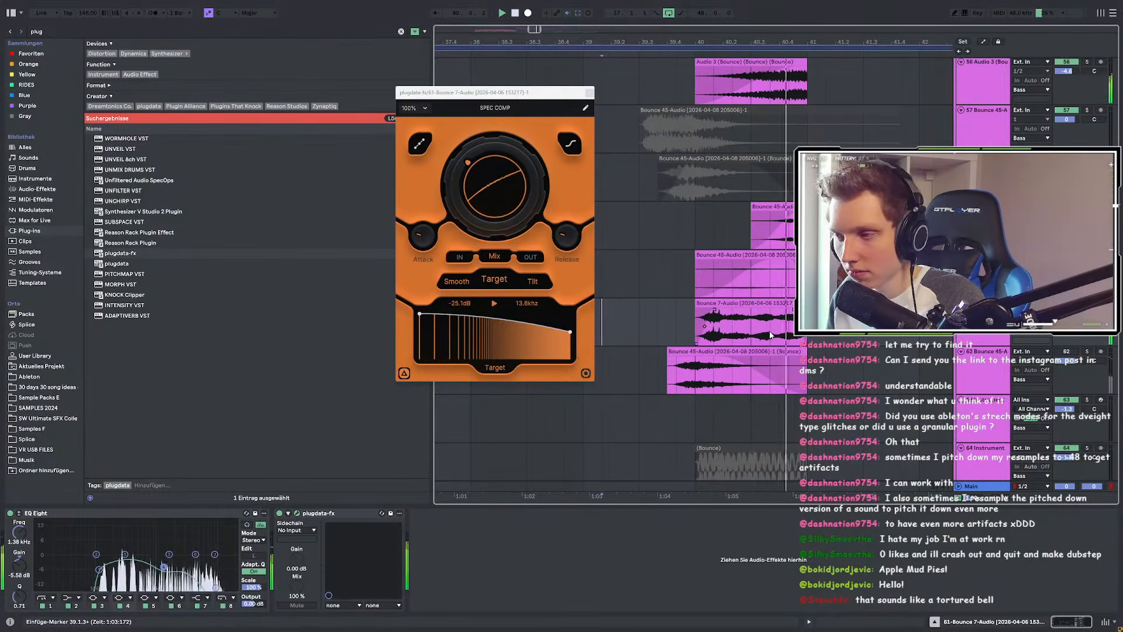
Step: Trim the clip's end, lengthen its fade-out, and set the end at 40.4.1
drag(789, 318, 770, 301)
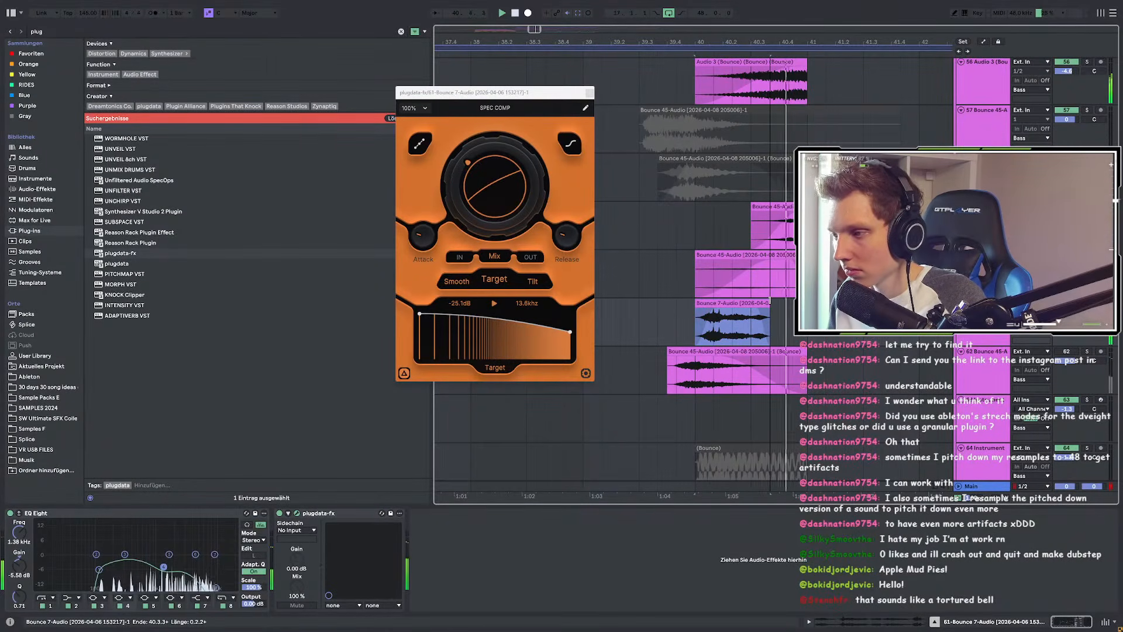
drag(770, 301, 750, 307)
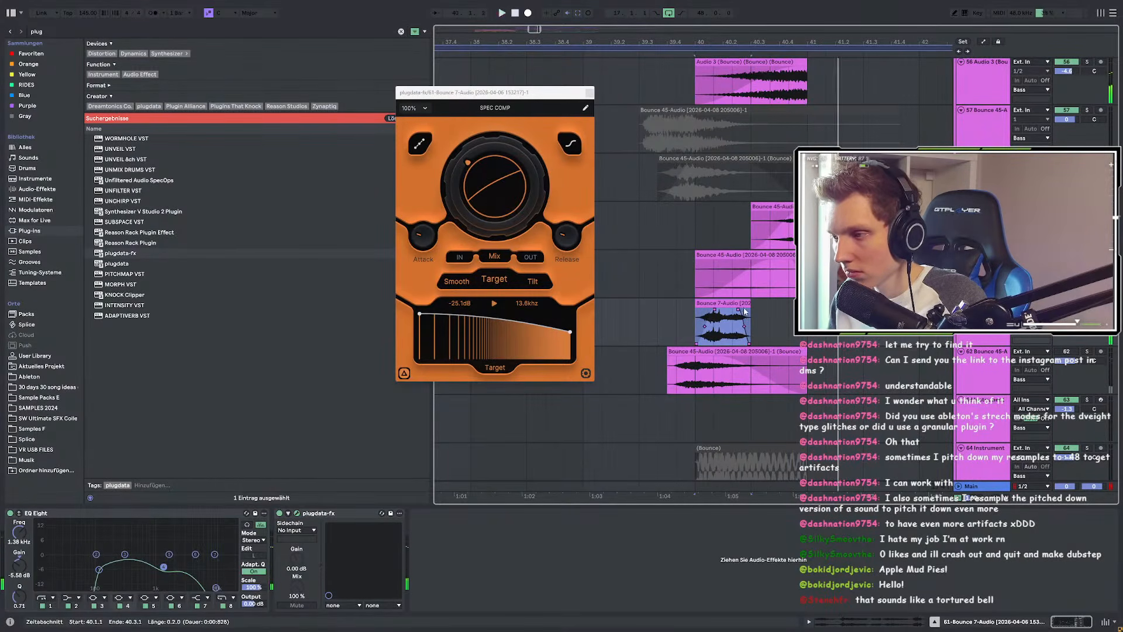
key(space)
drag(749, 310, 783, 304)
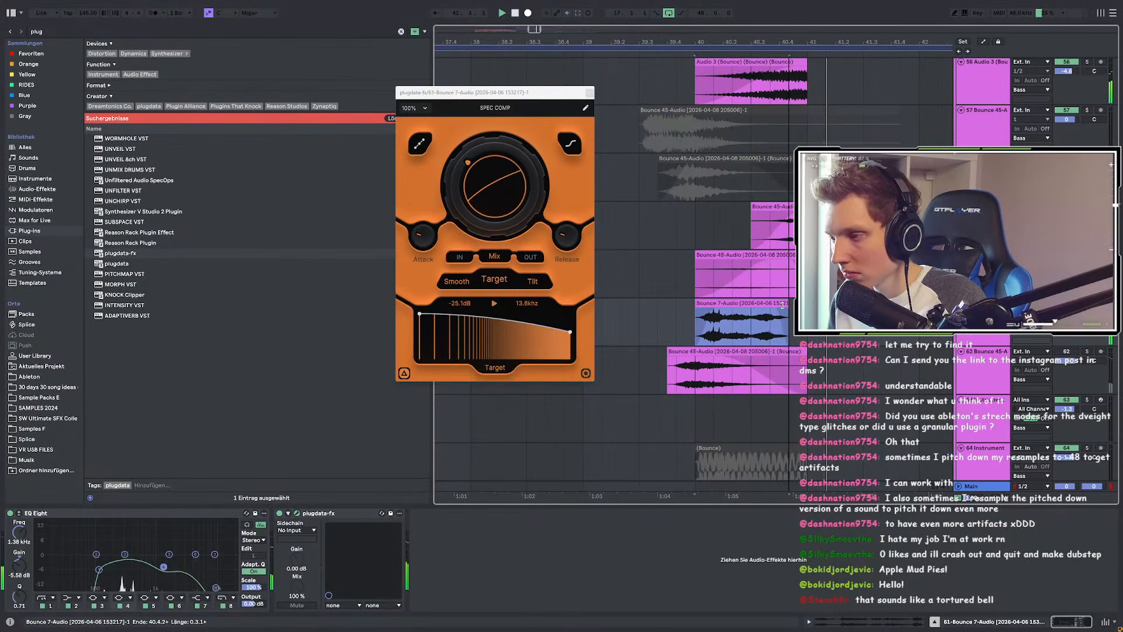
drag(776, 311, 715, 299)
click(778, 310)
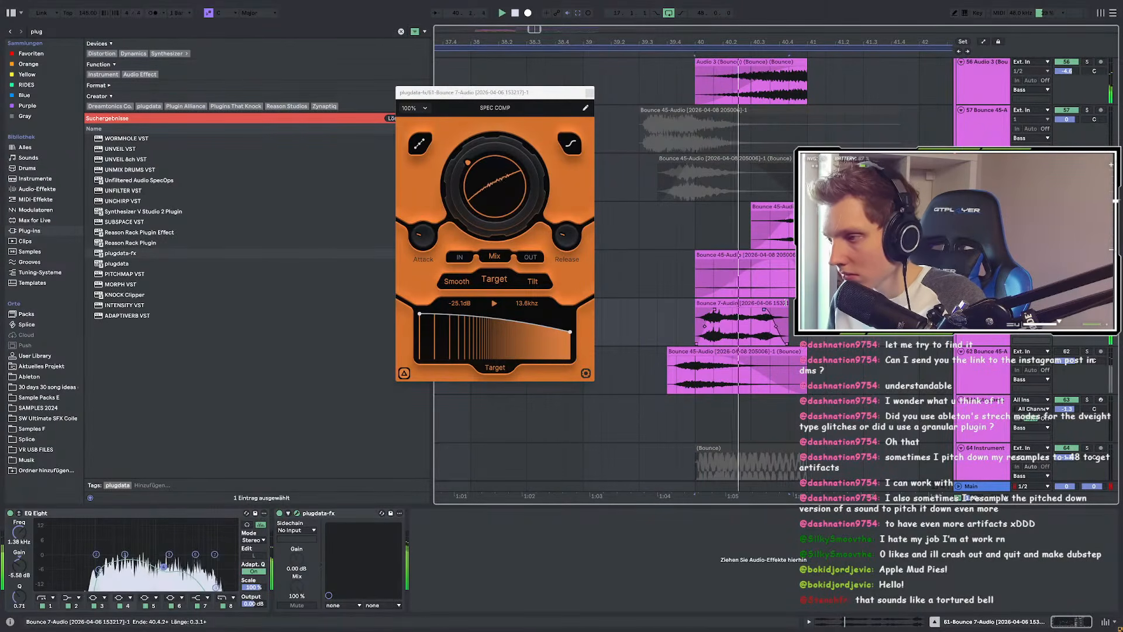
scroll(792, 301, up, 3)
drag(792, 301, 778, 300)
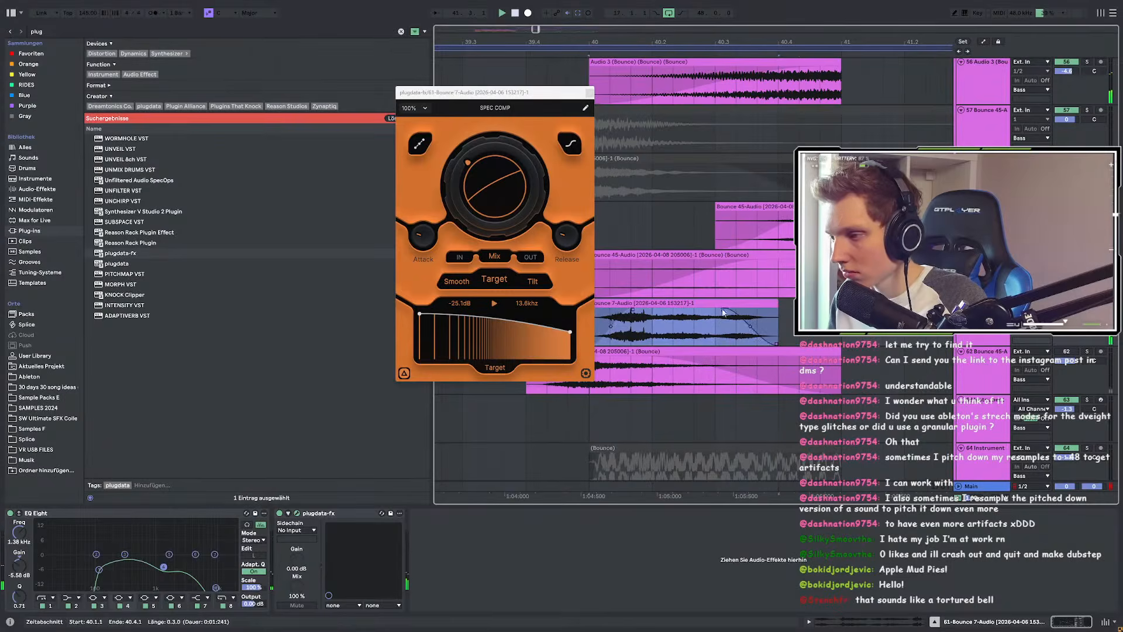
scroll(762, 322, down, 3)
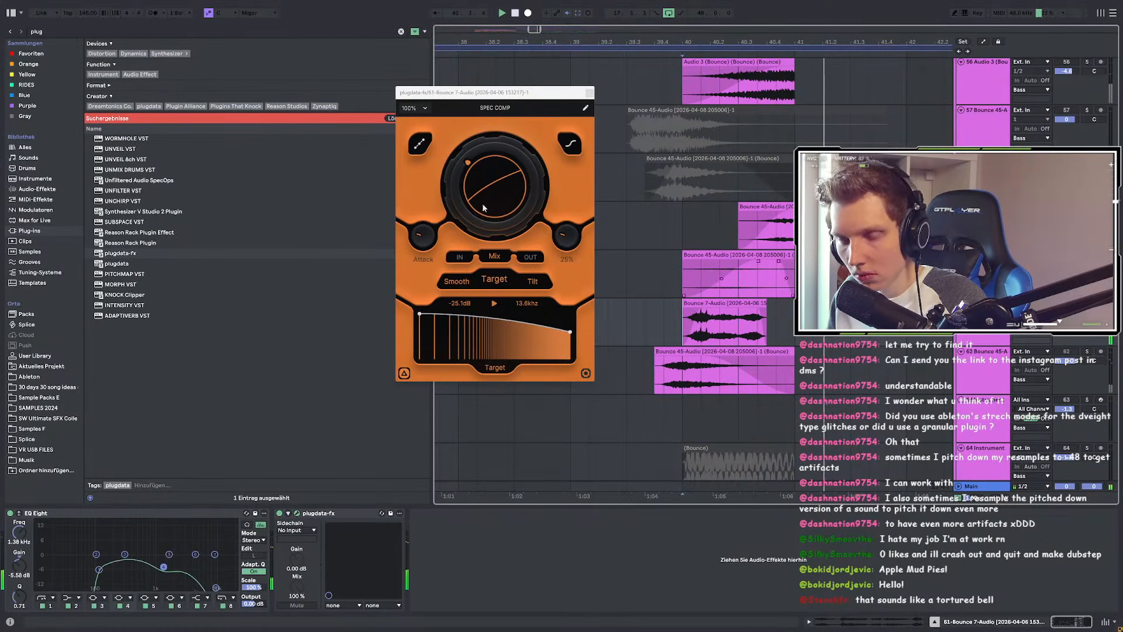
Step: Load FabFilter Pro-R from a 'pro' search and choose the Large > Gold Plate preset
key(ctrl+f)
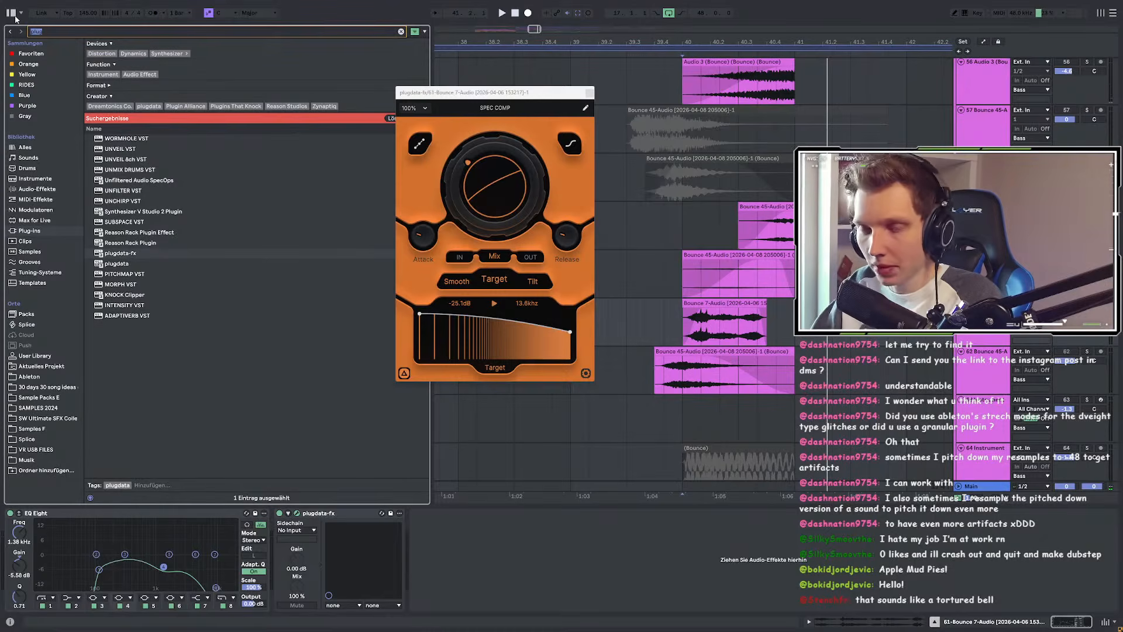
text(pro)
click(117, 232)
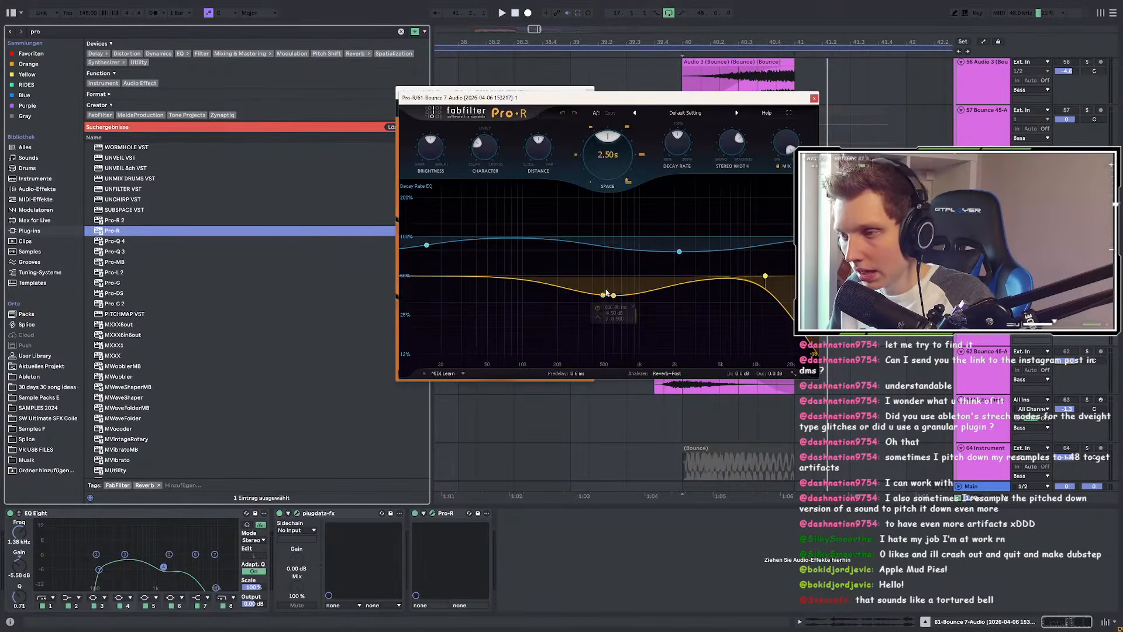
drag(695, 102, 350, 275)
key(space)
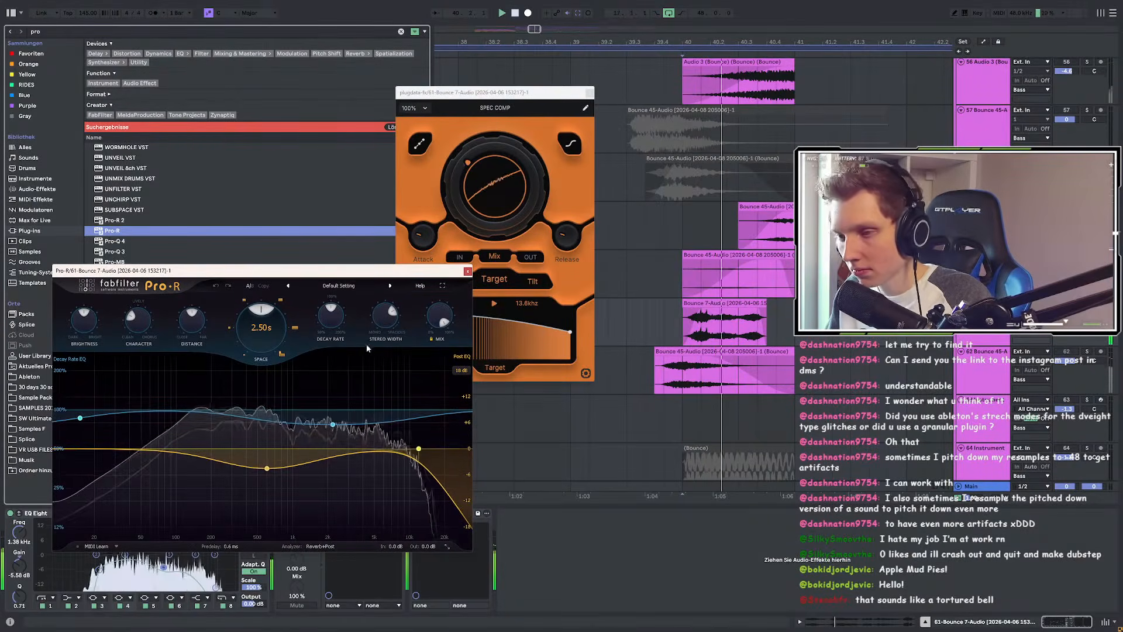
click(339, 286)
mouse_move(321, 315)
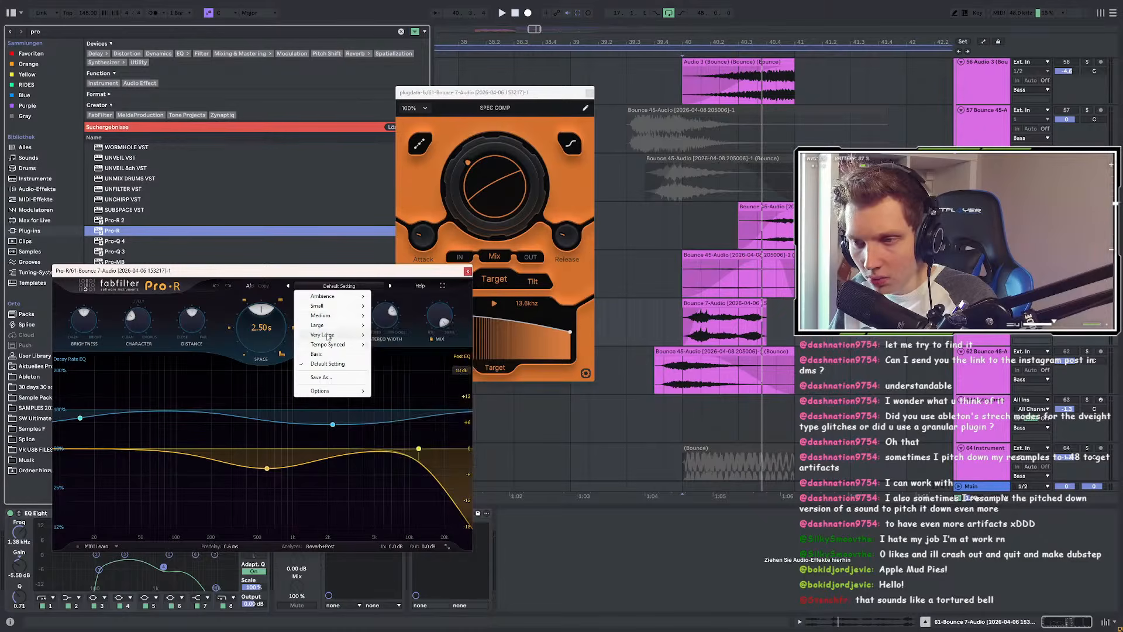
click(413, 471)
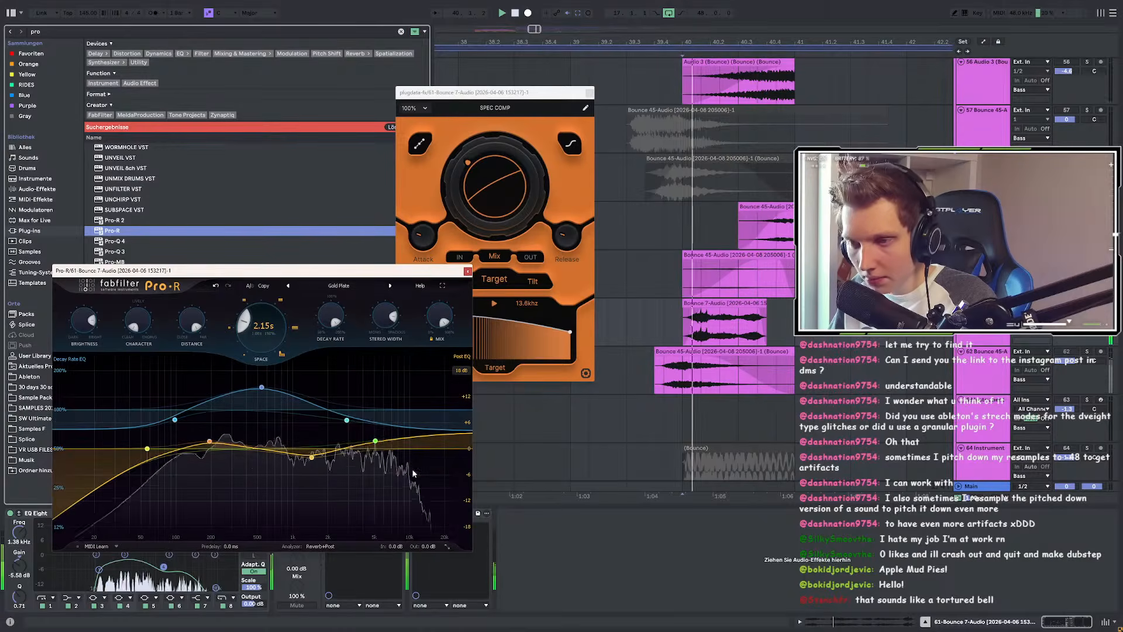
Step: Steepen the reverb EQ's low cut, lower the decay-rate point, and cut mix to a third
scroll(148, 452, up, 3)
drag(148, 452, 188, 462)
key(space)
drag(260, 388, 249, 424)
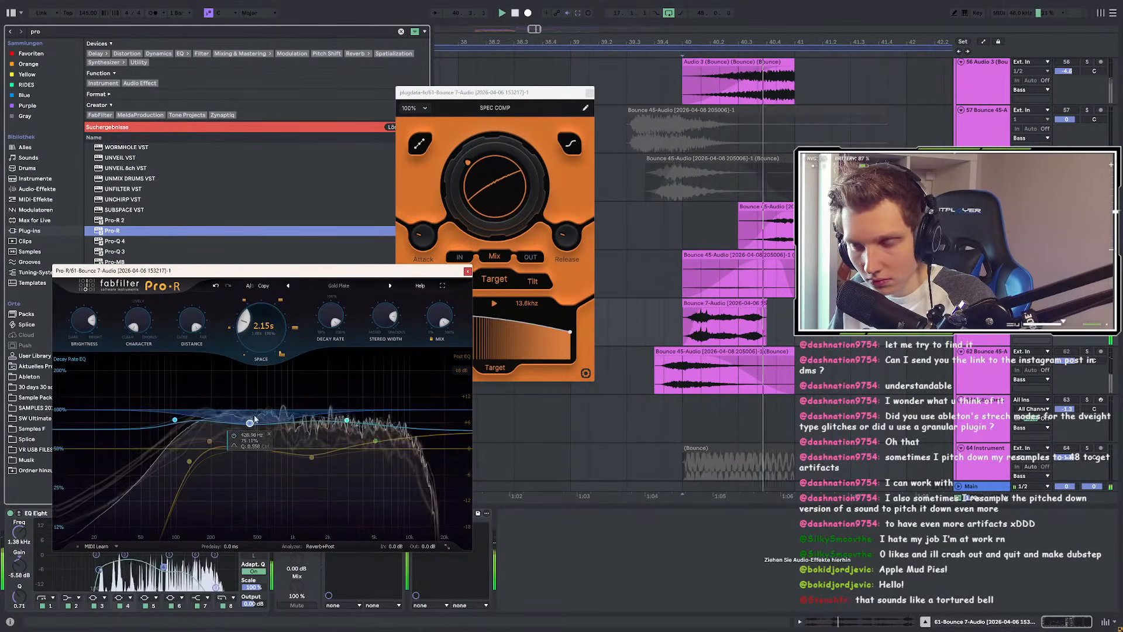
drag(440, 318, 414, 391)
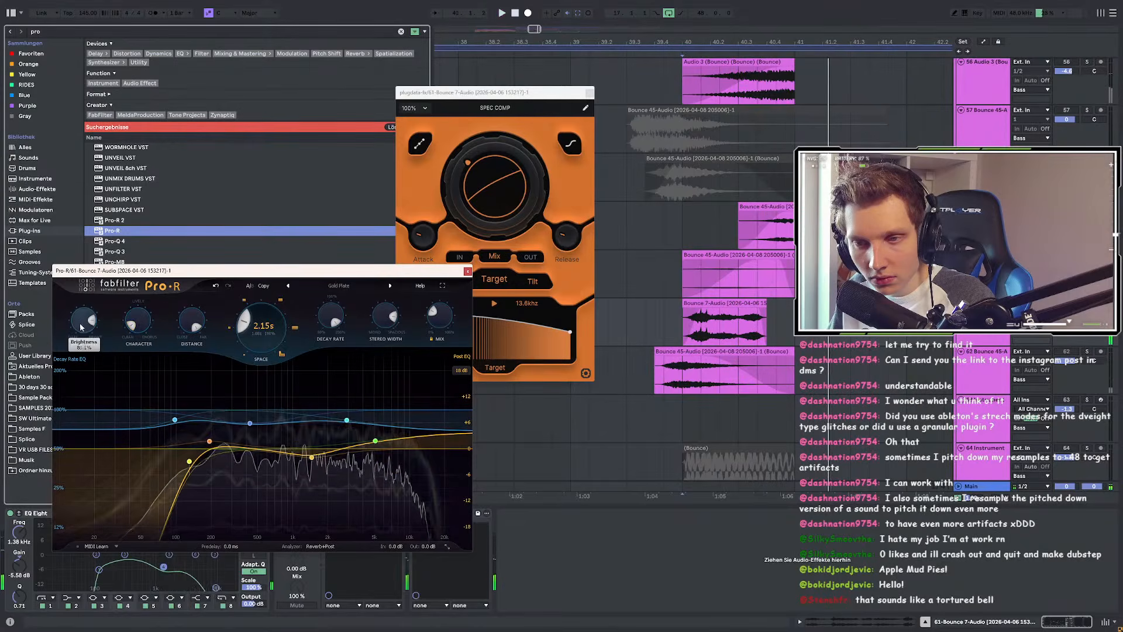
Step: Shorten the reverb decay to 1.01 s and close the Pro-R window
drag(333, 319, 301, 368)
key(space)
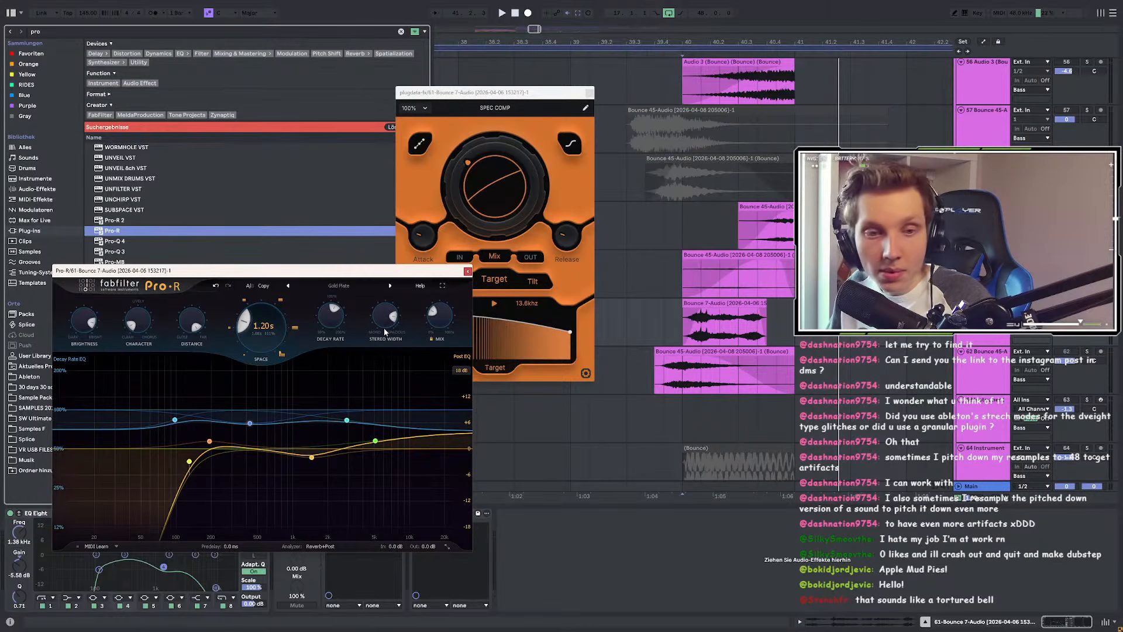
key(space)
drag(327, 325, 323, 338)
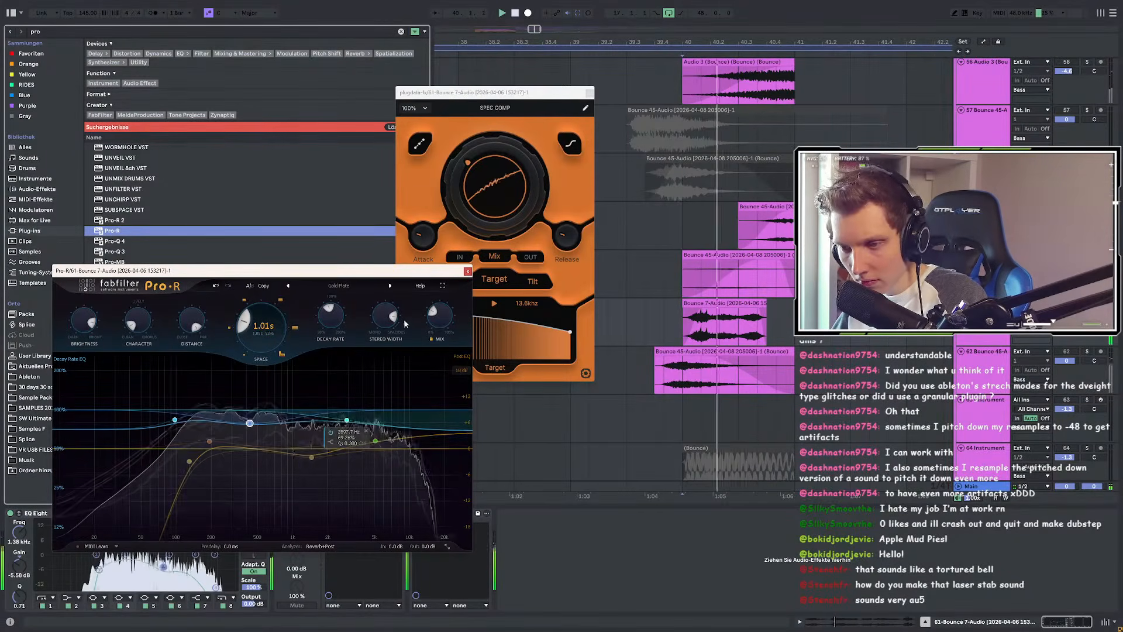
key(space)
key(space)
click(468, 271)
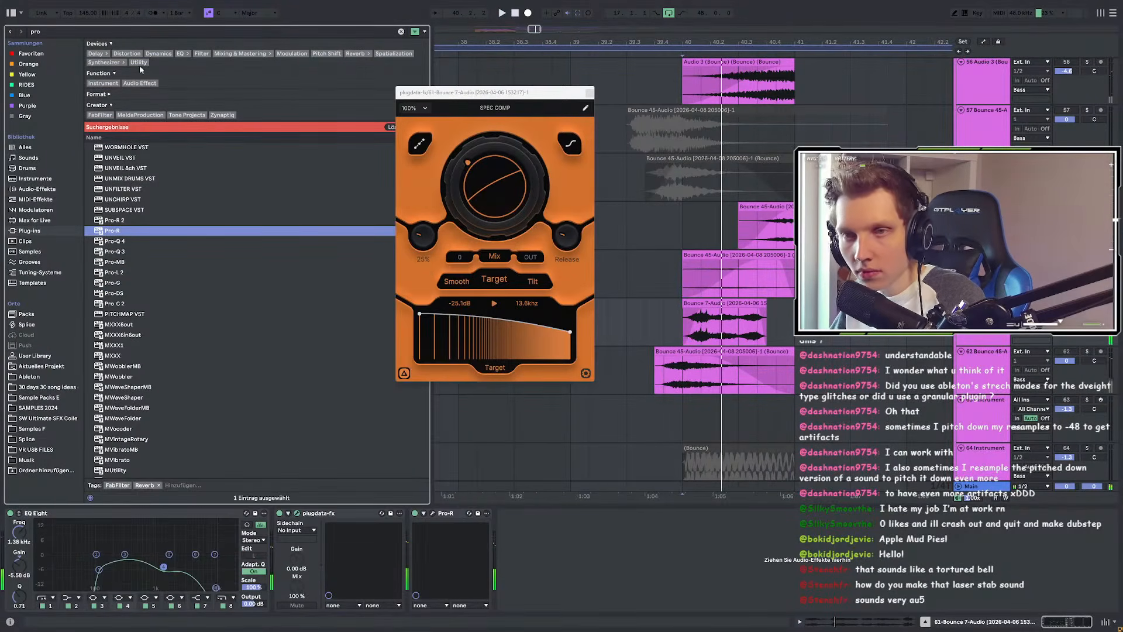
Step: Search 'eq' and insert EQ Eight after Pro-R, enabling a 30 Hz low cut and a 3.30 kHz dip
click(48, 31)
text(q)
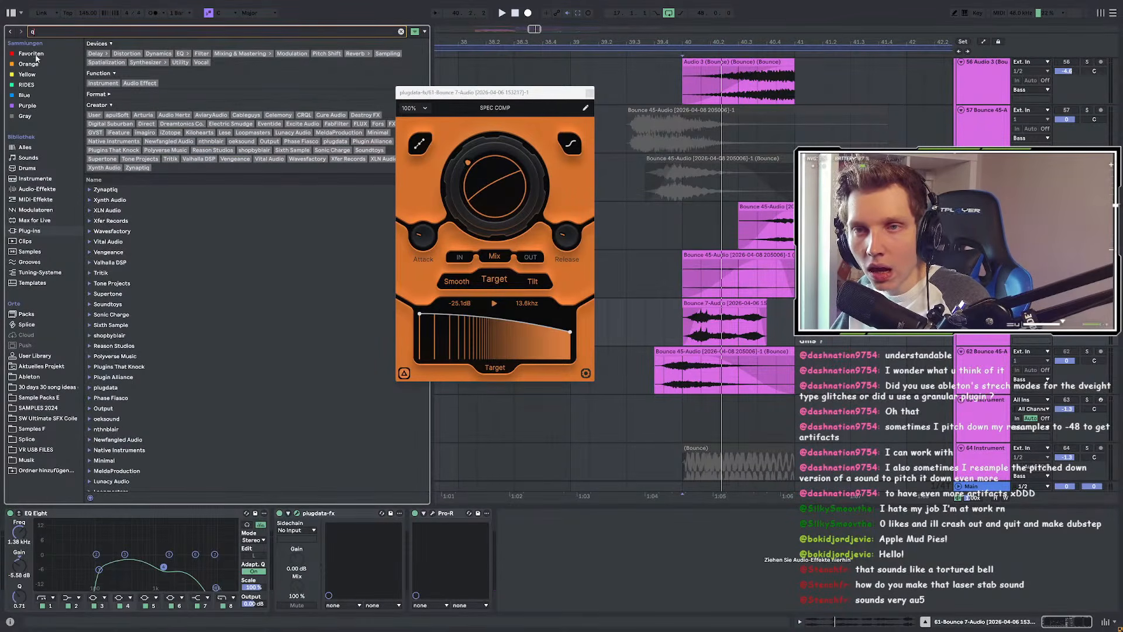
click(169, 64)
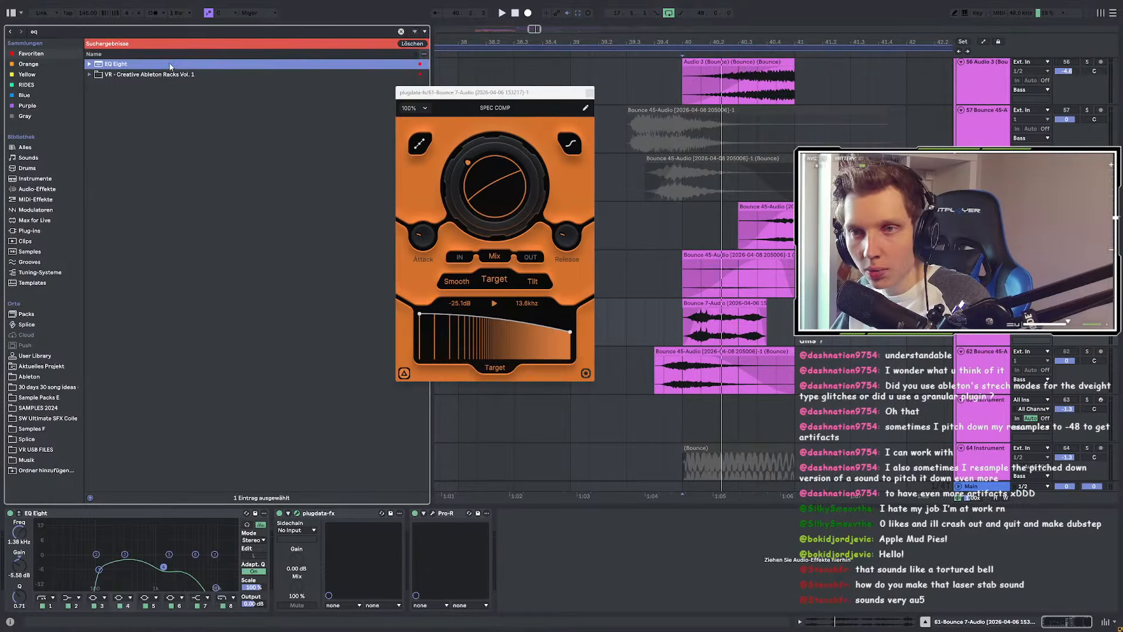
drag(612, 564, 589, 573)
click(535, 606)
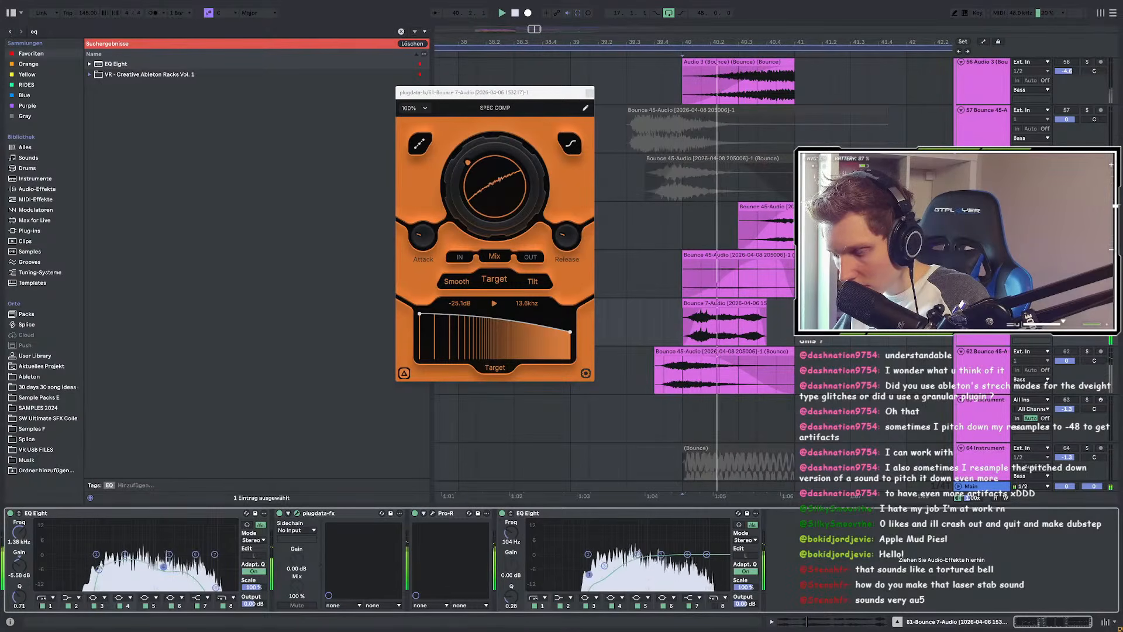
drag(687, 554, 678, 563)
Step: Replay the passage from the marker, raising SPEC COMP's amount to about 54% and adjusting track volume
click(626, 334)
key(space)
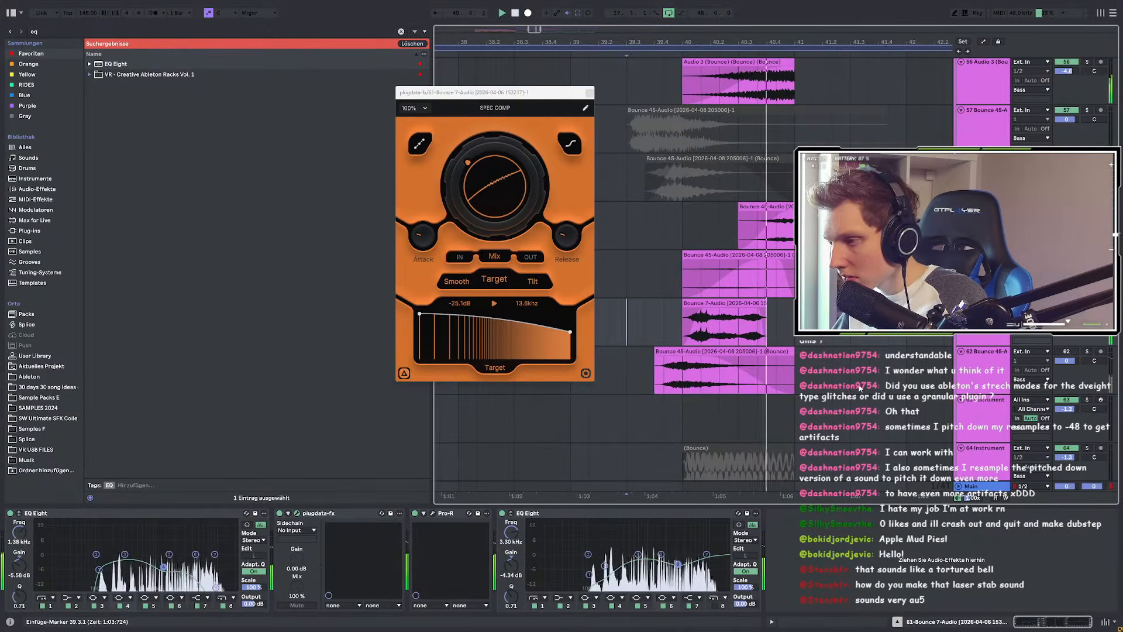
key(space)
key(space)
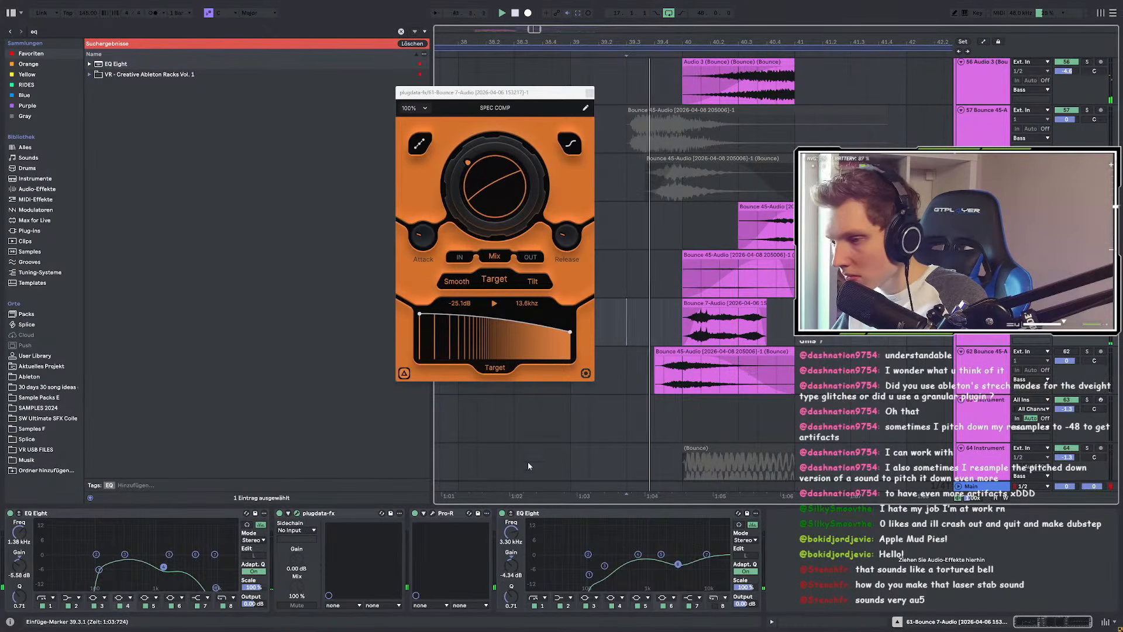
key(space)
mouse_move(496, 201)
mouse_down()
mouse_move(489, 160)
mouse_move(497, 206)
mouse_up()
click(1065, 312)
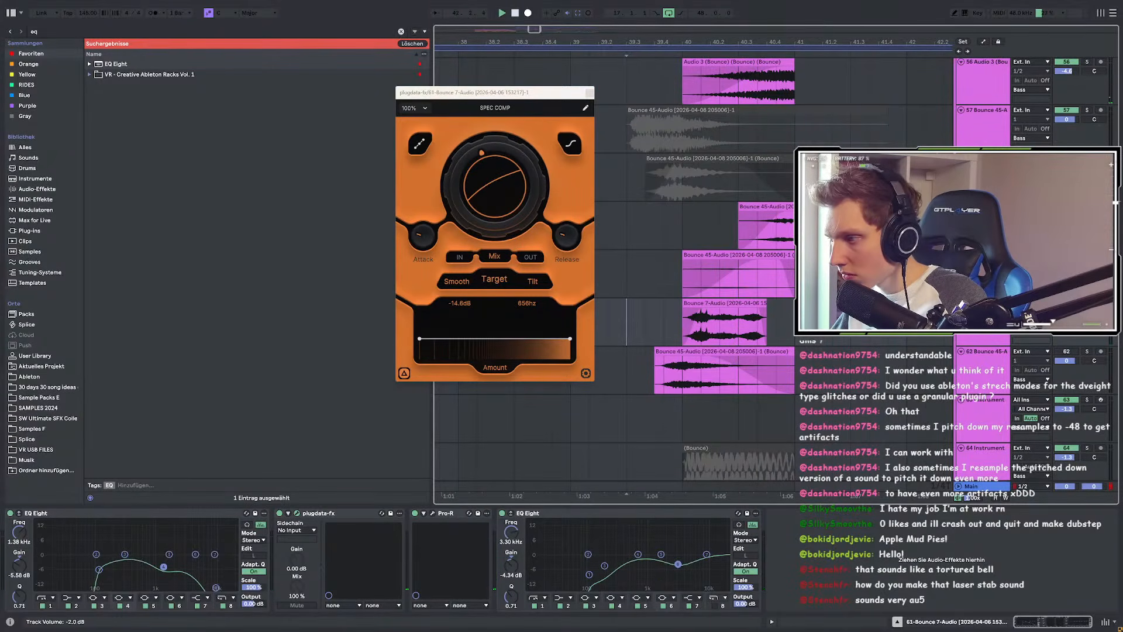
key(space)
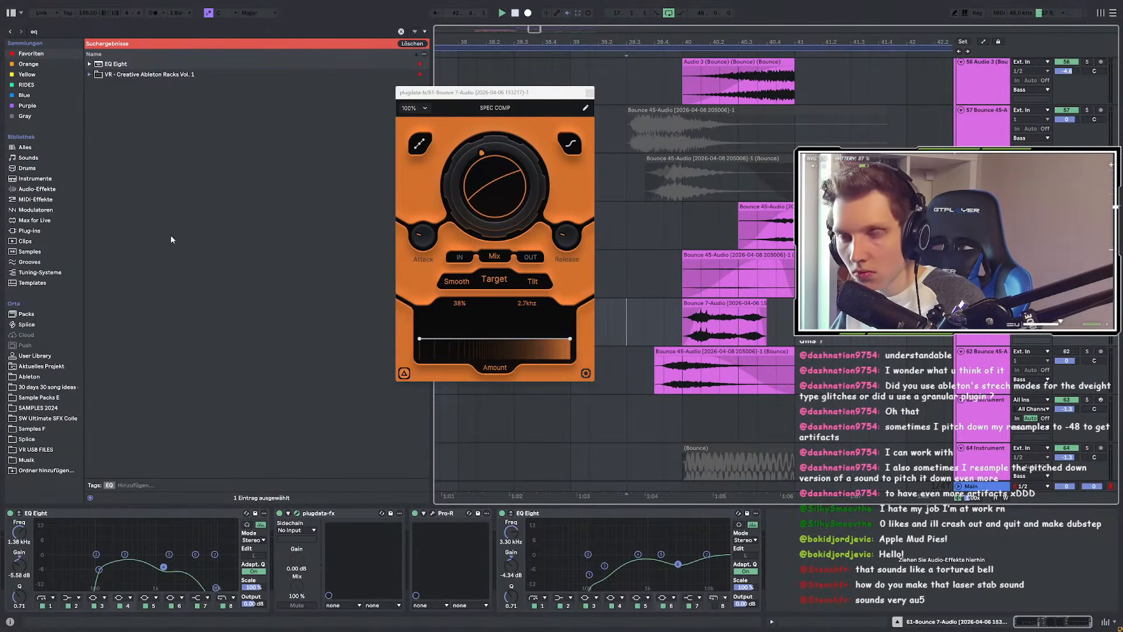
Step: Search 'sna' and insert Snap Heap at the start of the chain
key(ctrl+f)
text(sna)
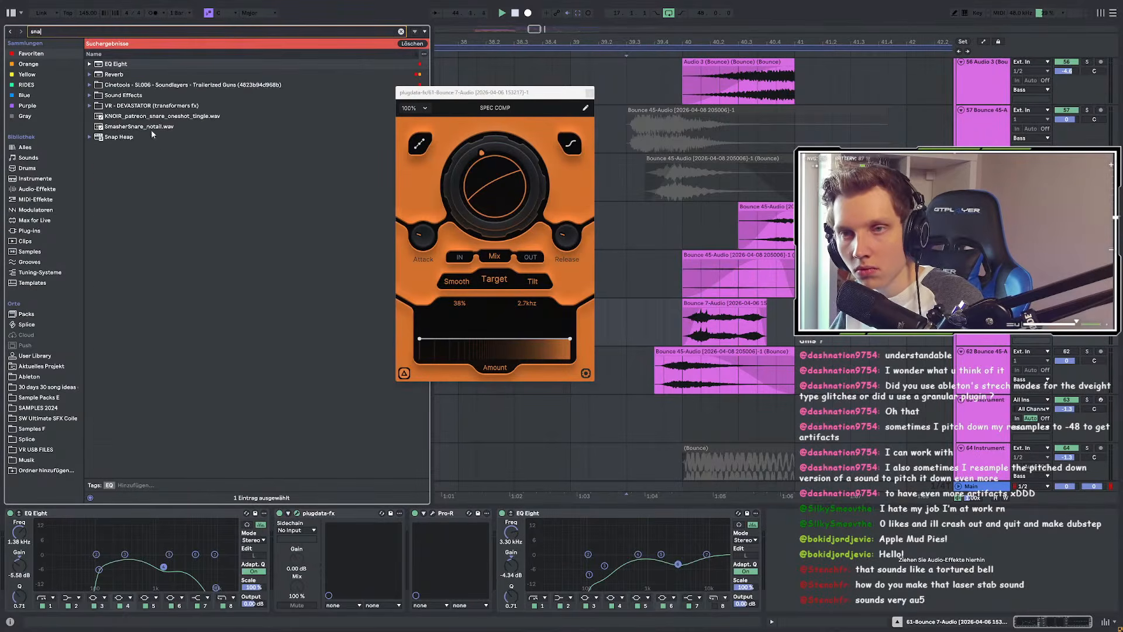
click(116, 128)
drag(123, 145, 73, 525)
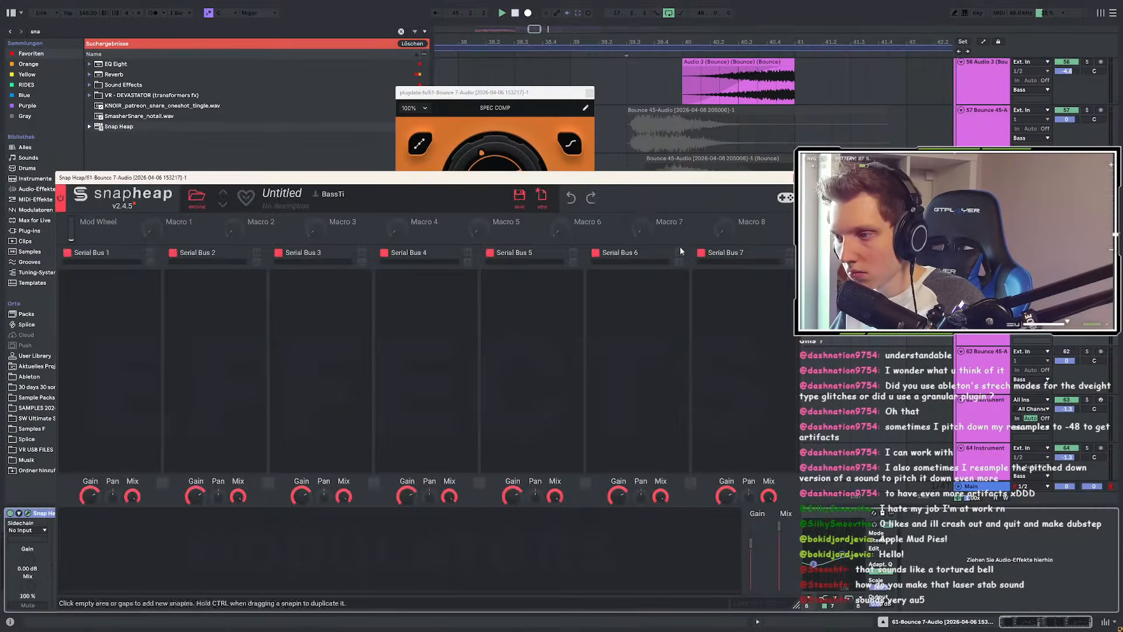
drag(624, 201, 624, 404)
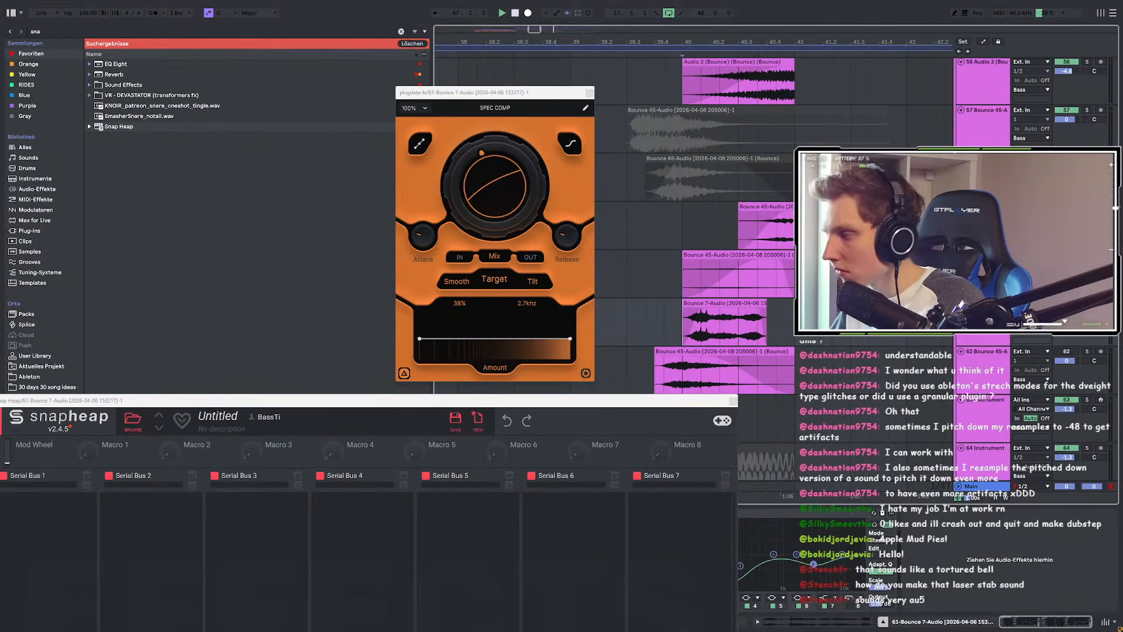
Step: Add a Frequency Shifter to Snap Heap's Serial Bus 5, tune its shift during playback, then move the window aside
click(477, 526)
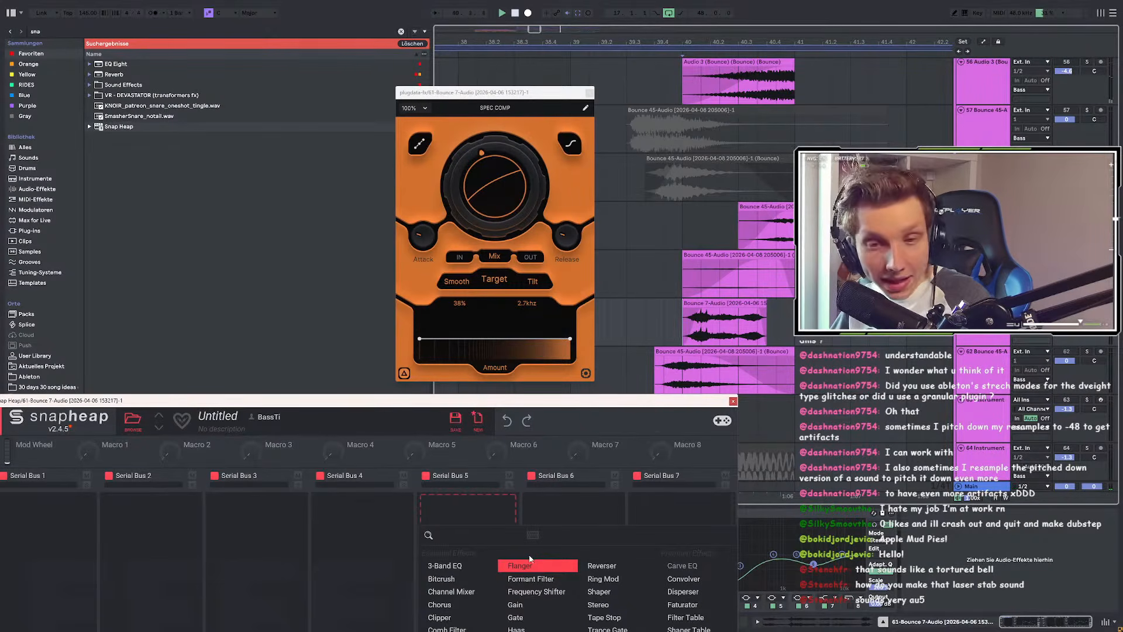
click(536, 591)
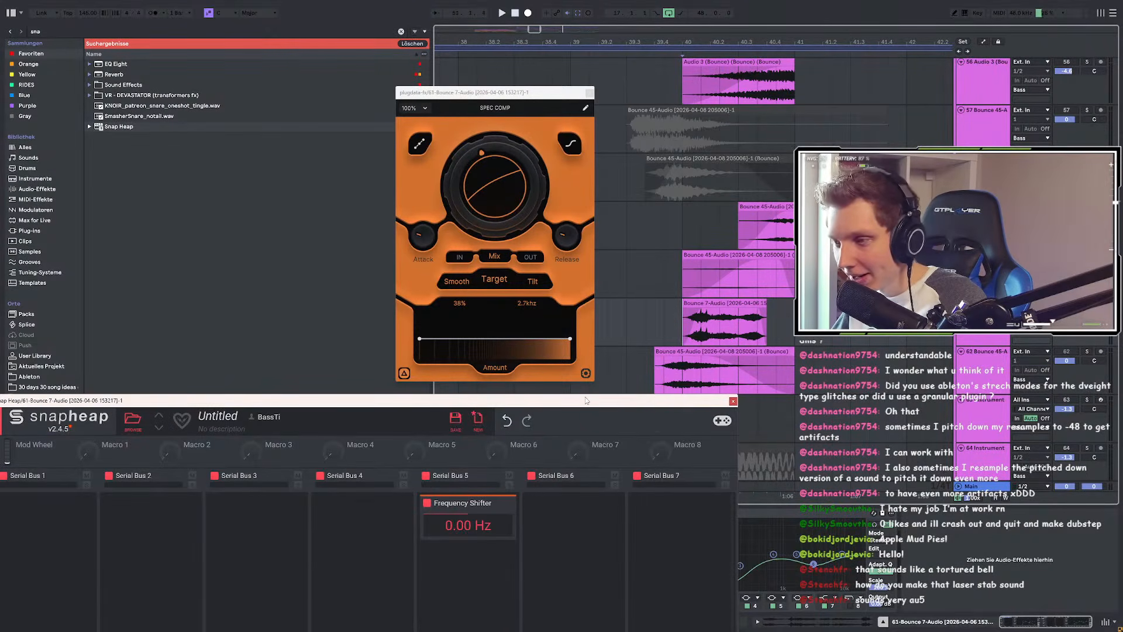
key(space)
drag(469, 526, 470, 564)
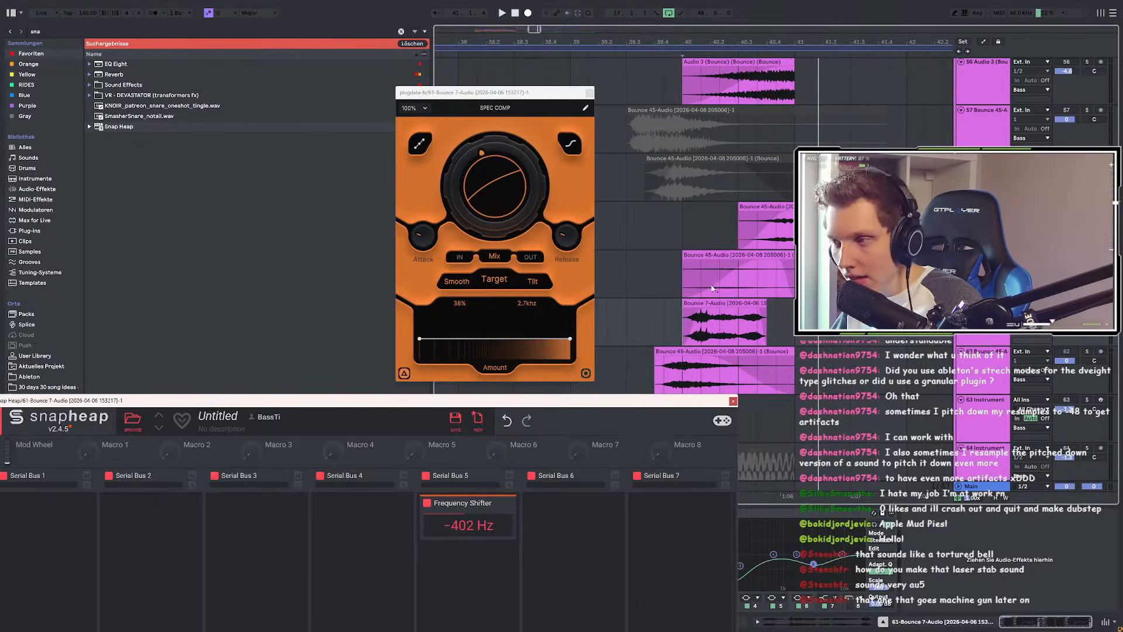
scroll(712, 287, down, 3)
key(space)
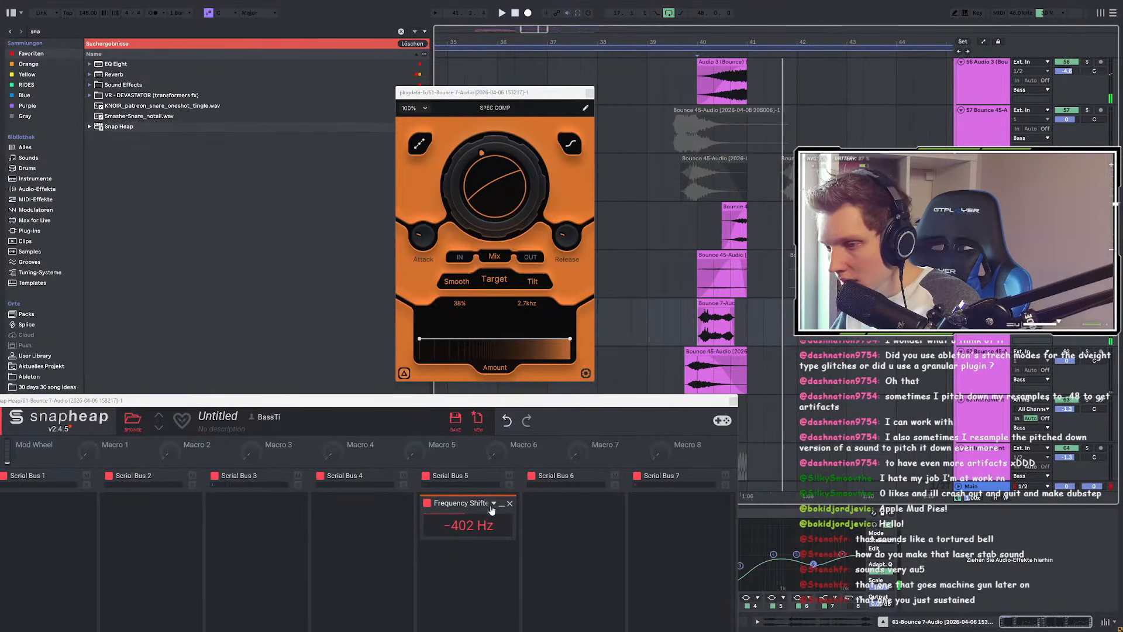
drag(501, 405, 356, 457)
Step: Close the SPEC COMP window, inspect tracks 39-(Bounce) and 38-Group, and play the bounce clips from their start
click(590, 94)
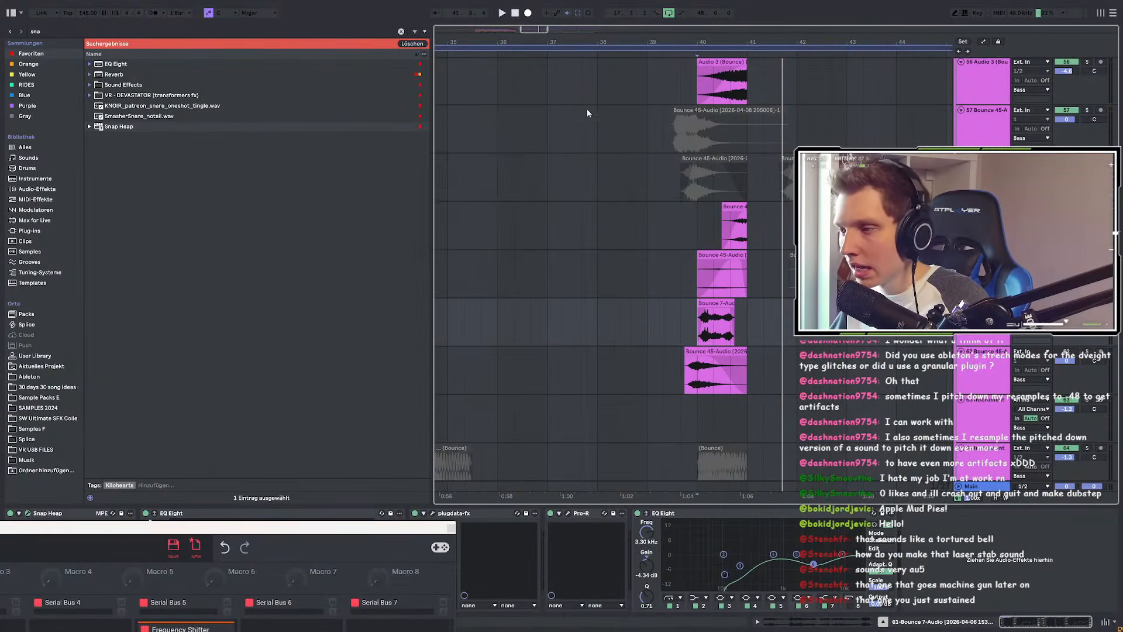
scroll(530, 201, down, 7)
scroll(655, 254, up, 10)
scroll(632, 279, up, 10)
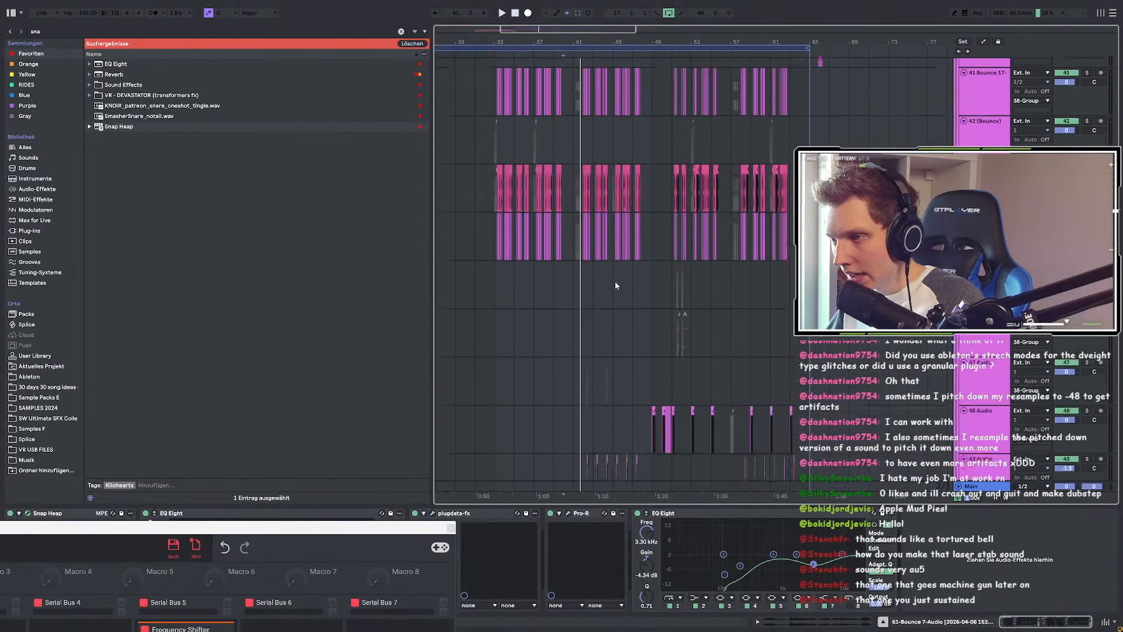
scroll(598, 275, up, 8)
click(429, 276)
click(440, 277)
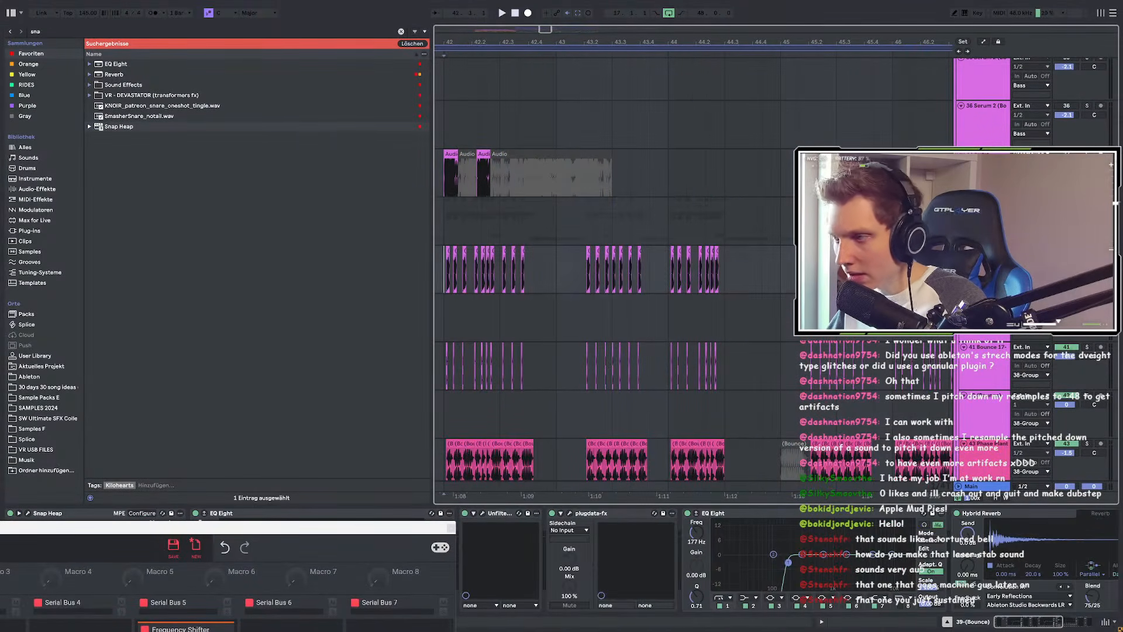
click(1086, 203)
key(space)
scroll(555, 263, down, 3)
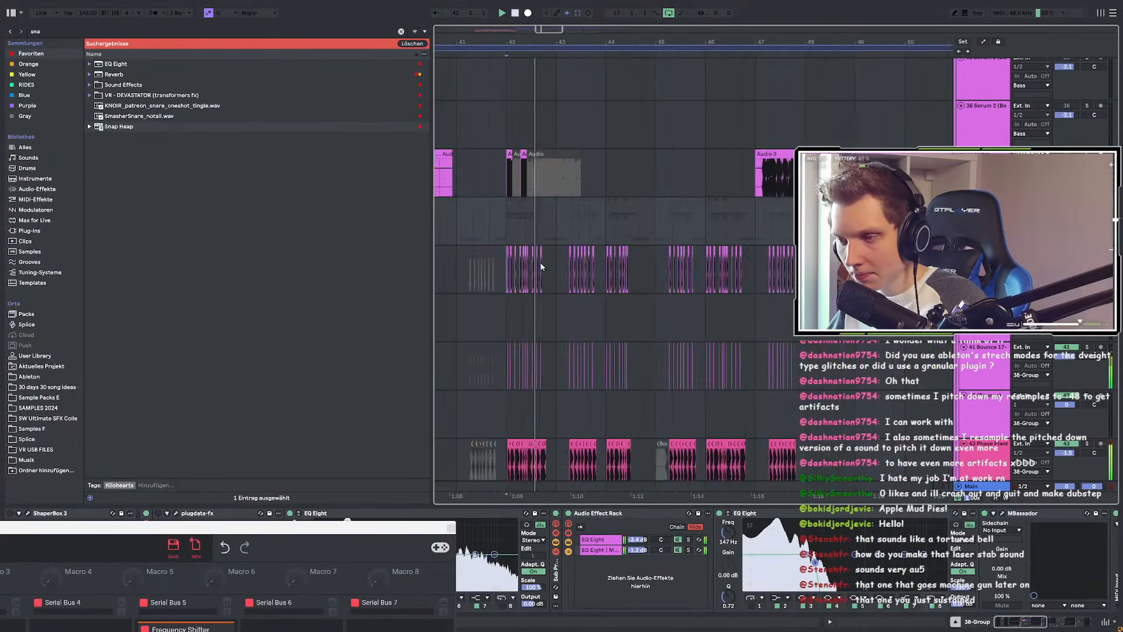
scroll(526, 267, up, 3)
click(481, 257)
scroll(479, 258, up, 6)
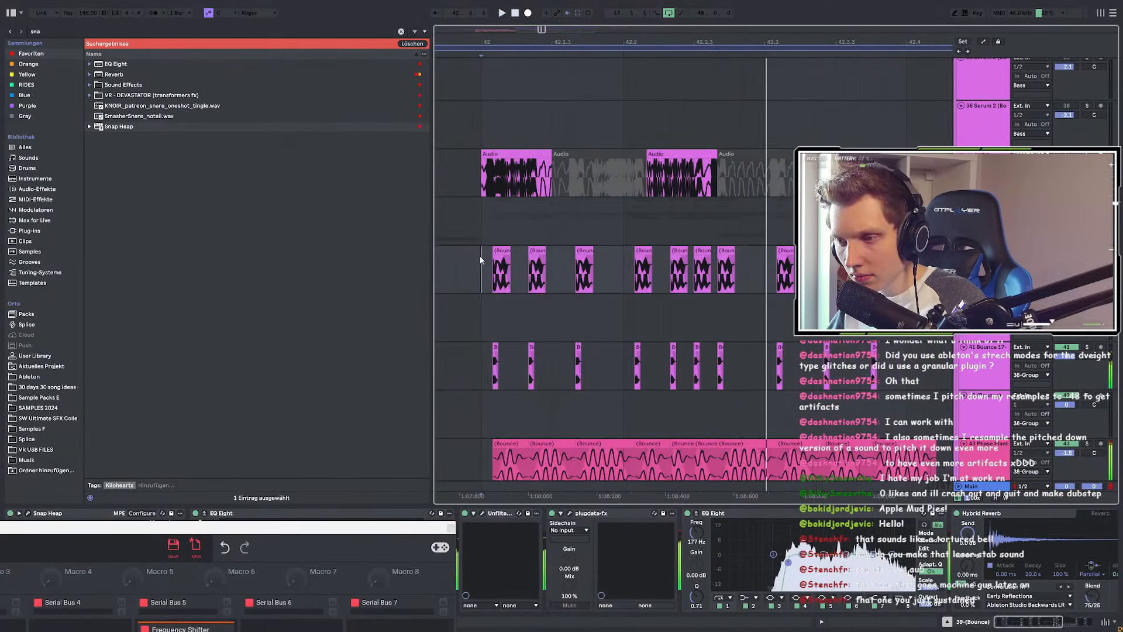
scroll(480, 255, down, 4)
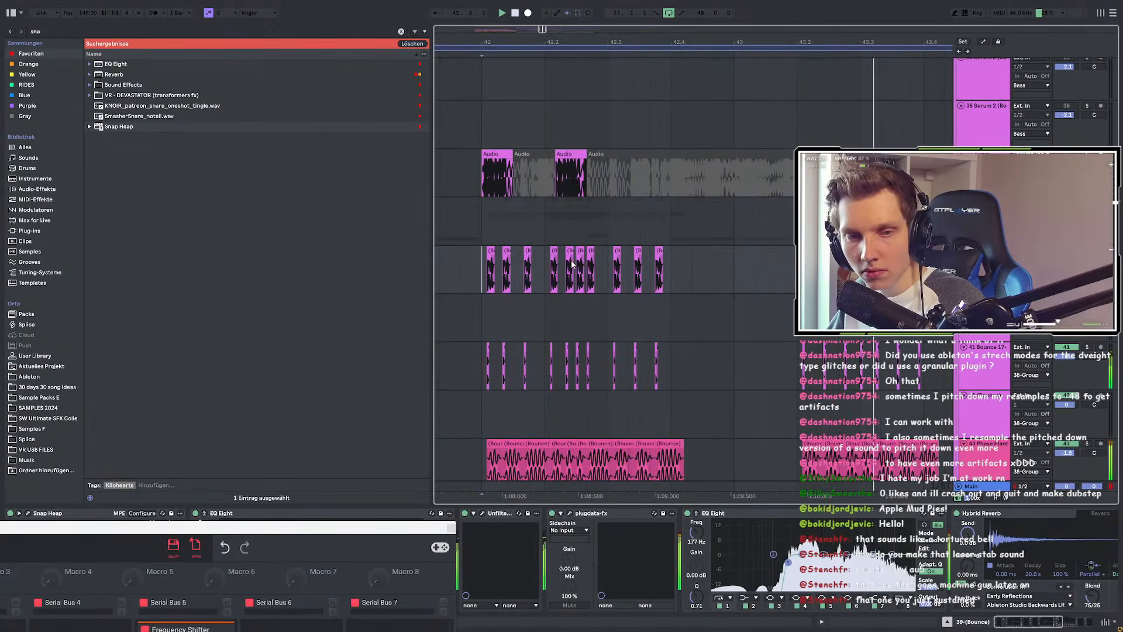
scroll(535, 261, up, 5)
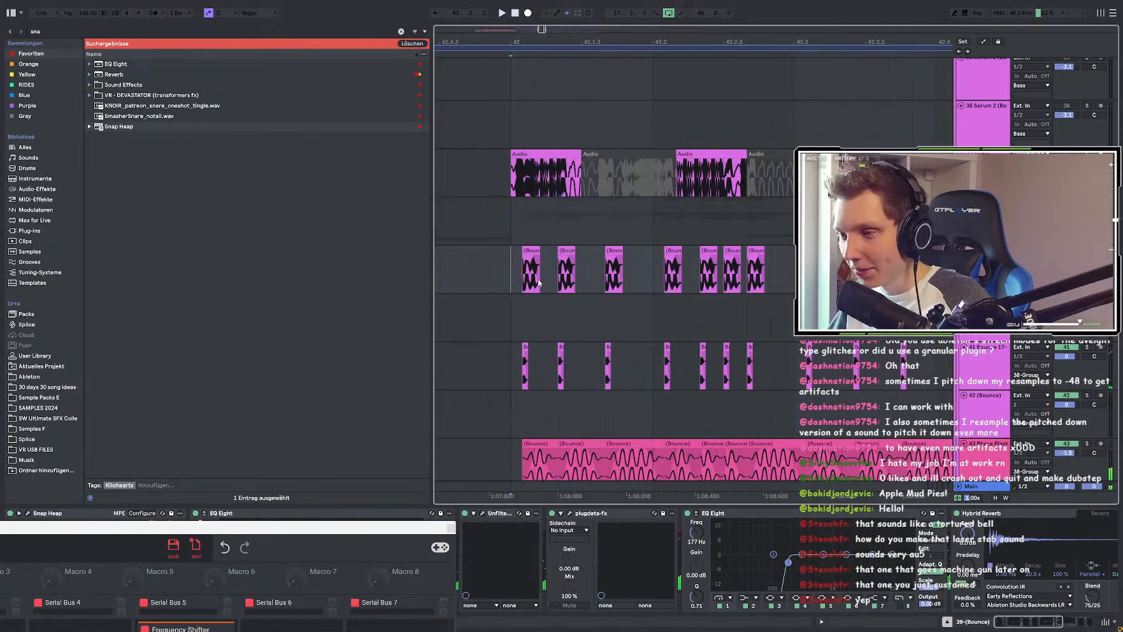
click(521, 276)
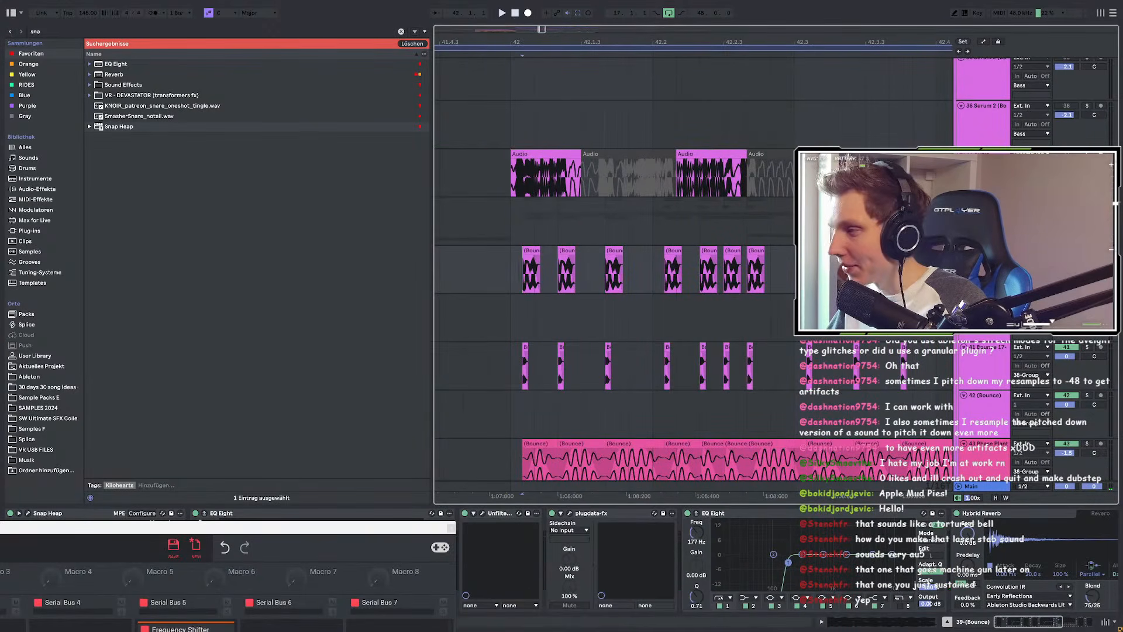
key(space)
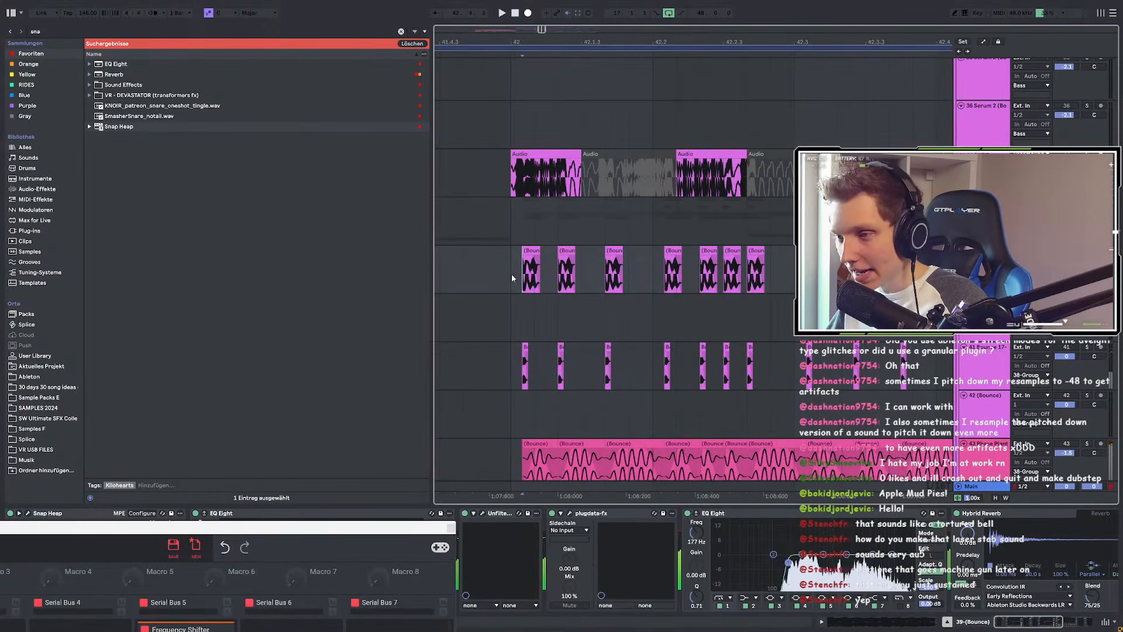
key(space)
Step: Show the first (Bounce) clip's audio file in the browser via 'Im Browser zeigen'
scroll(514, 278, up, 4)
scroll(559, 260, up, 4)
click(537, 248)
right_click(537, 248)
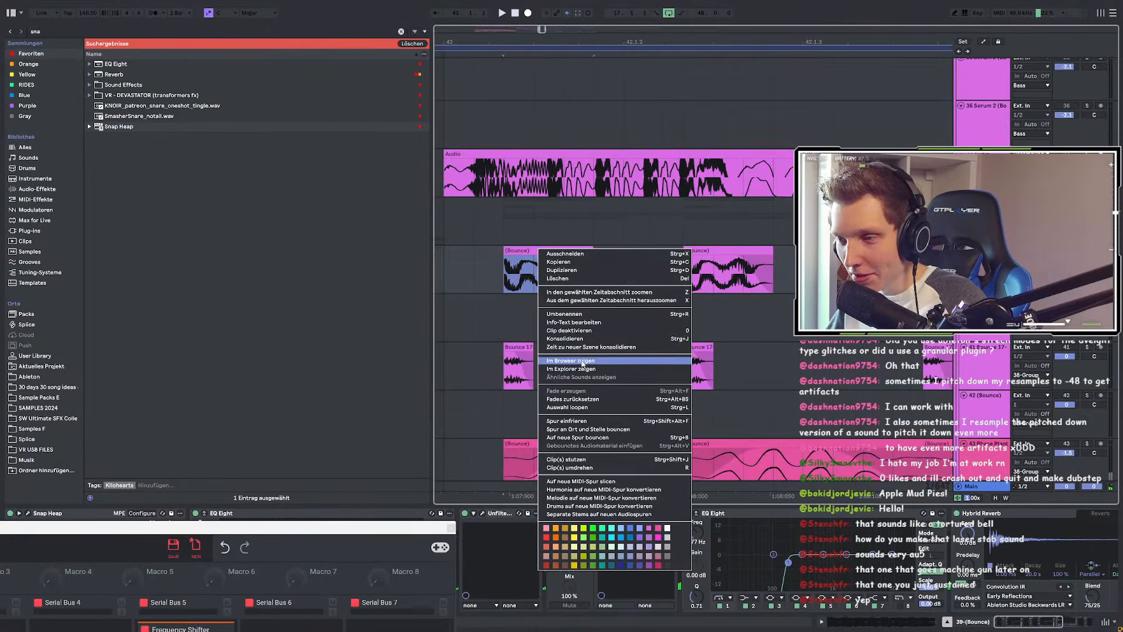
click(571, 362)
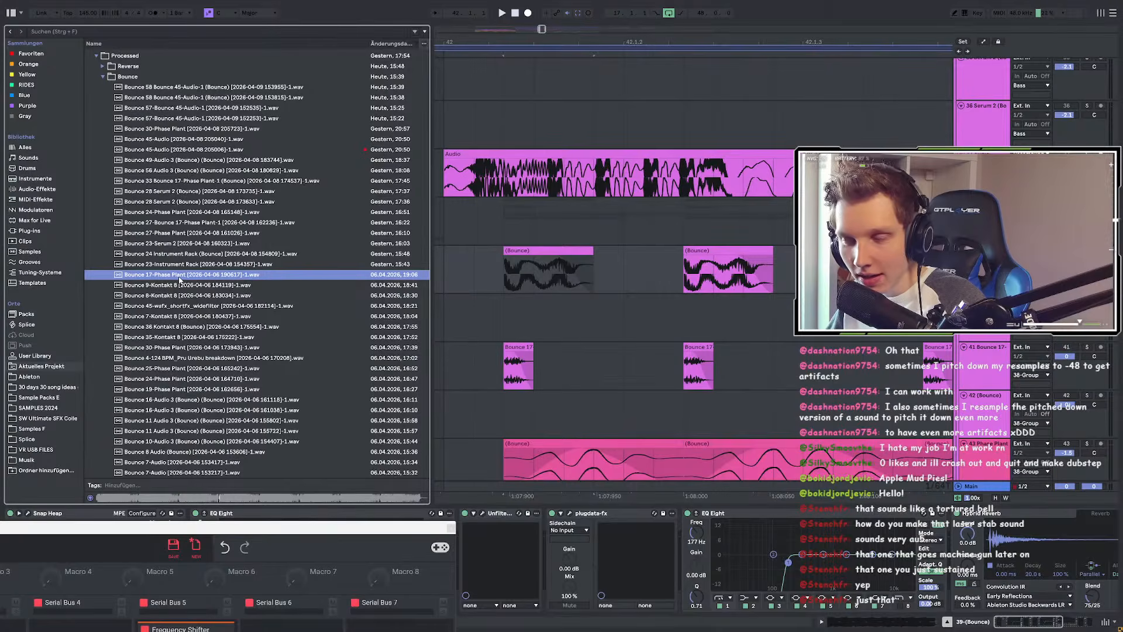
Step: Select a (Bounce) clip, play it, and close the Snap Heap plugin window
scroll(712, 291, down, 5)
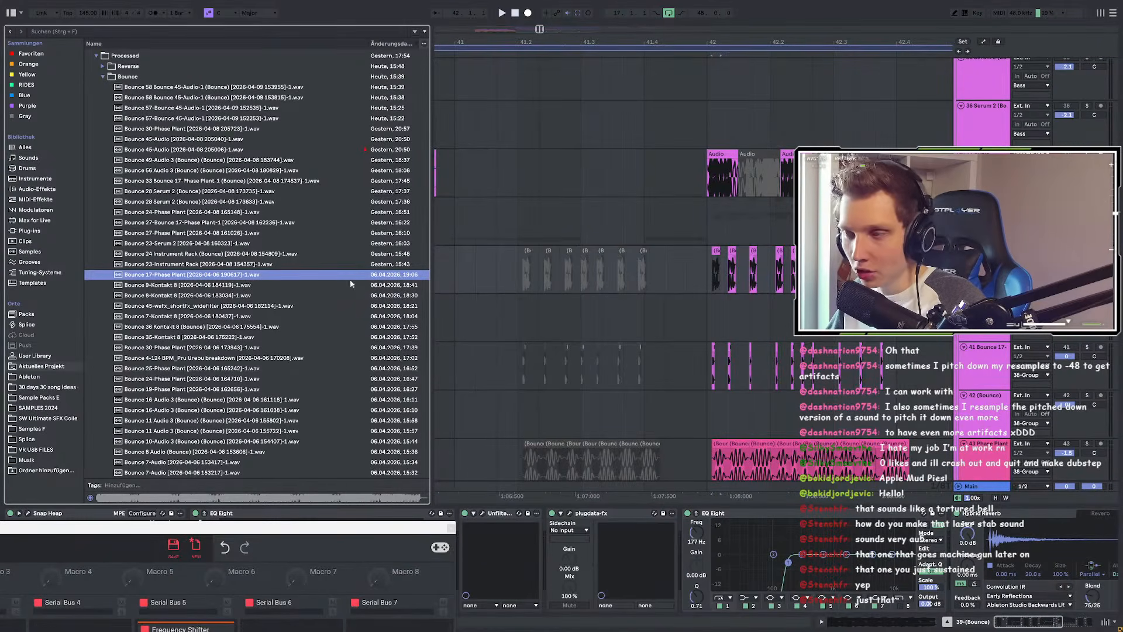
scroll(705, 284, up, 5)
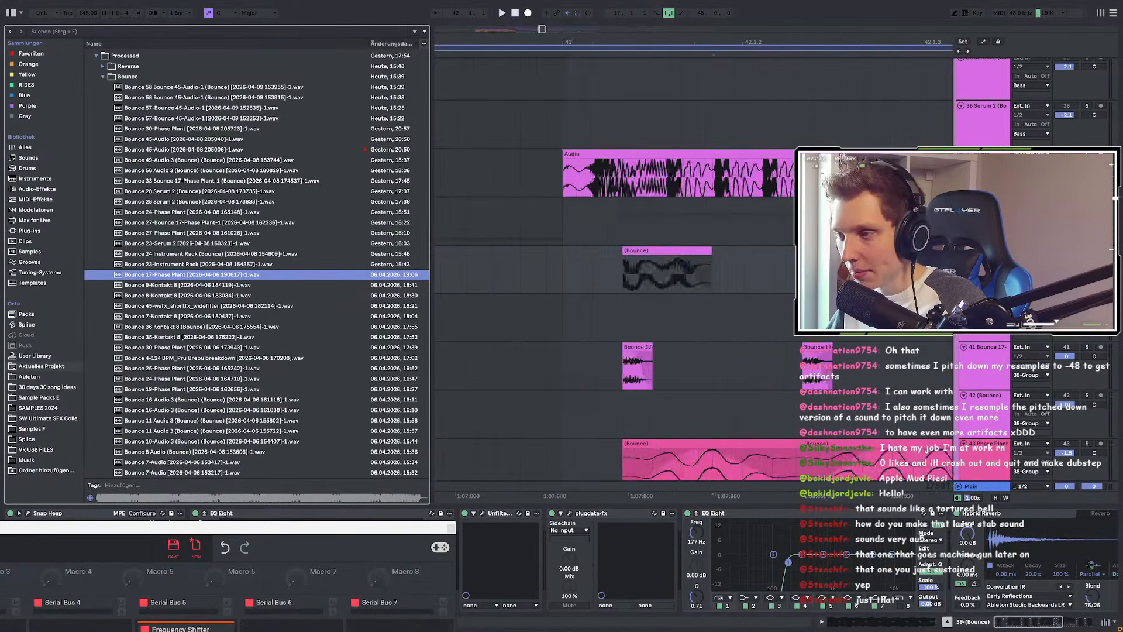
click(634, 279)
scroll(554, 266, down, 3)
key(space)
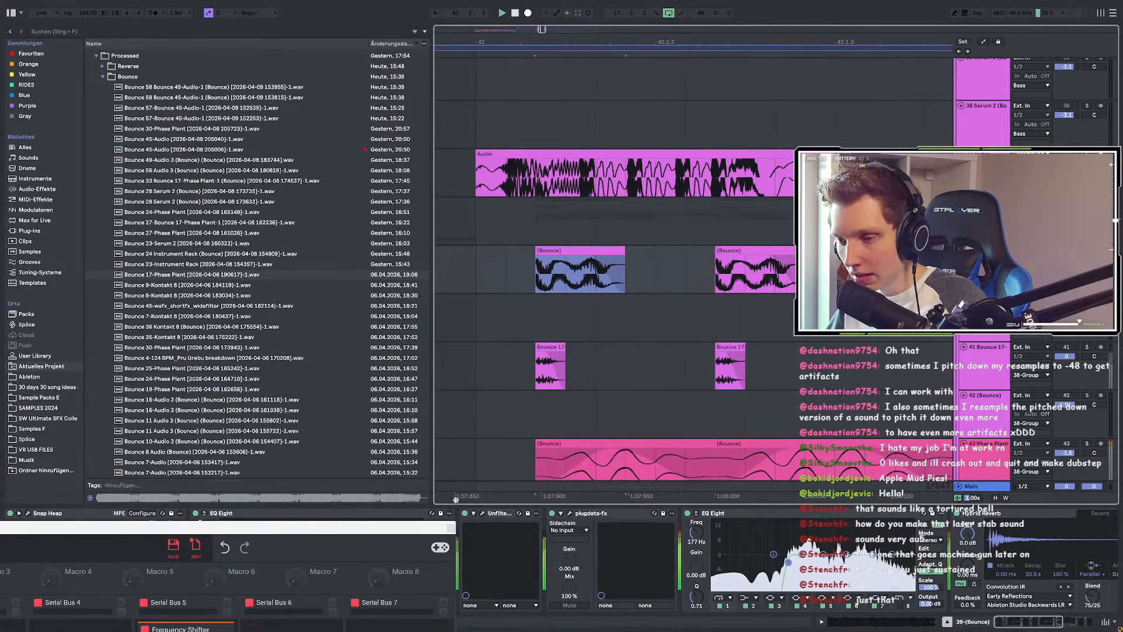
click(450, 527)
key(space)
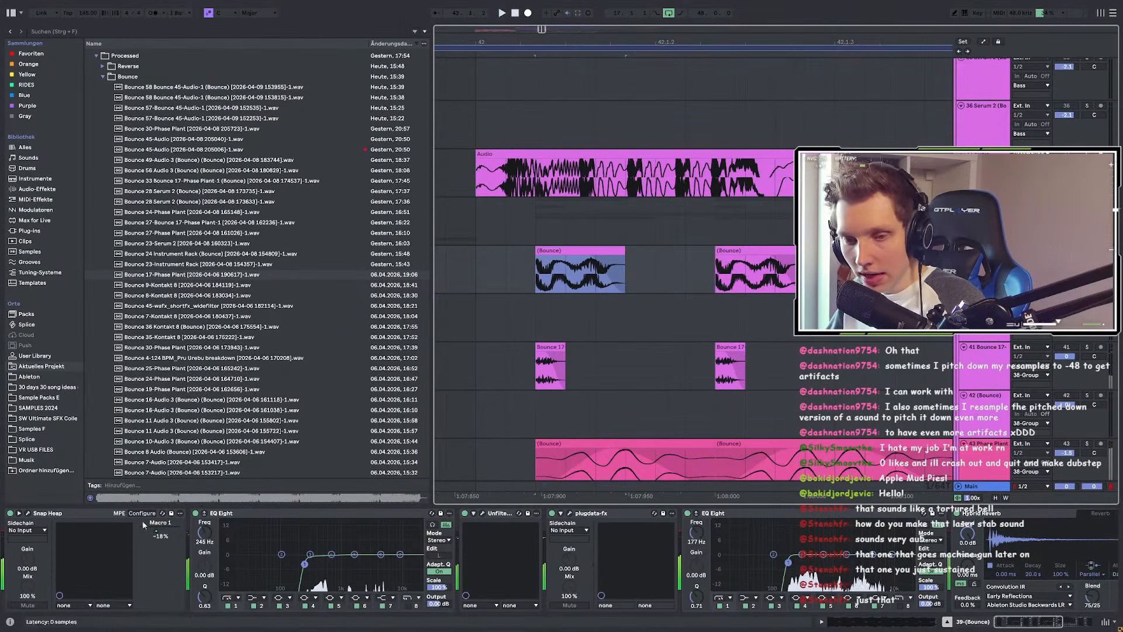
Step: Audition the Snap Heap chain, enabling its filtertable module, then close the Snap Heap window
click(28, 514)
key(space)
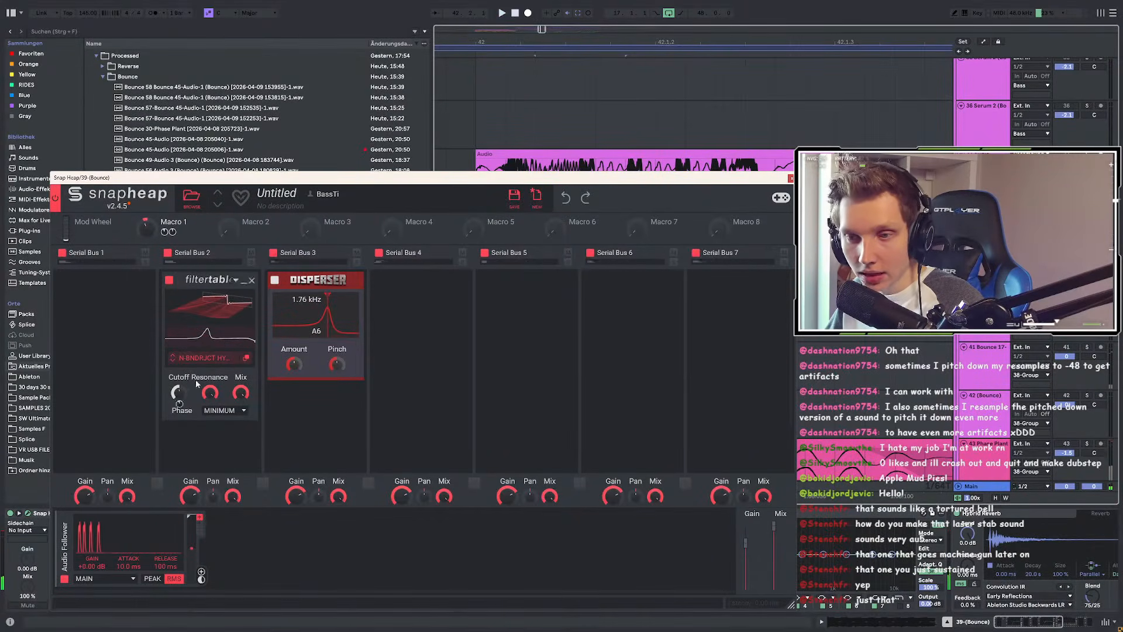
click(171, 281)
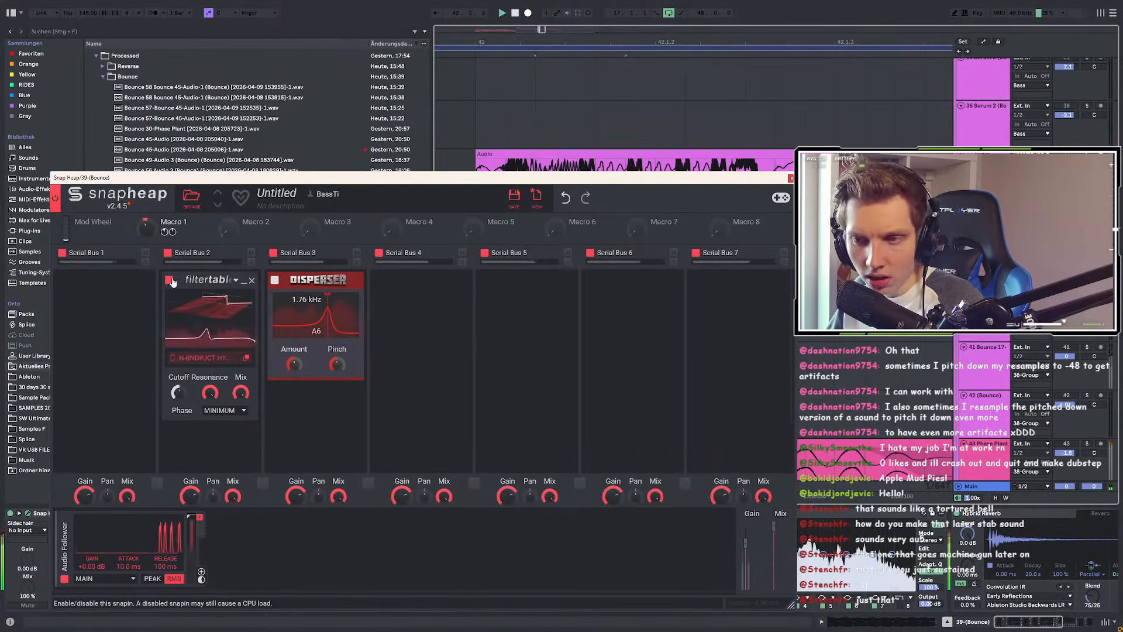
key(space)
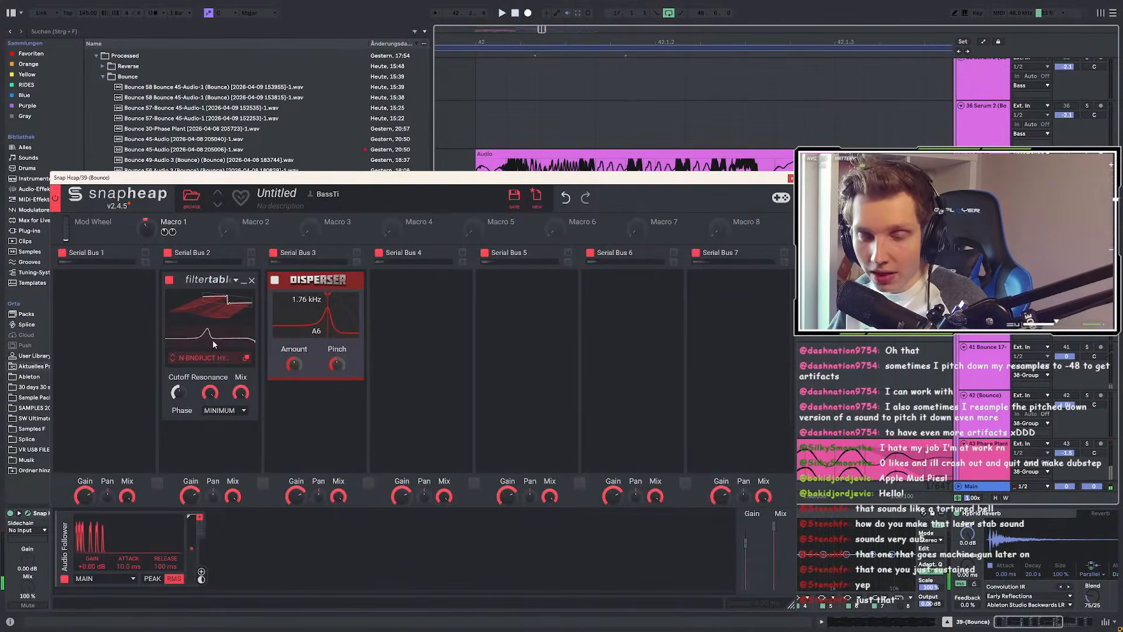
key(space)
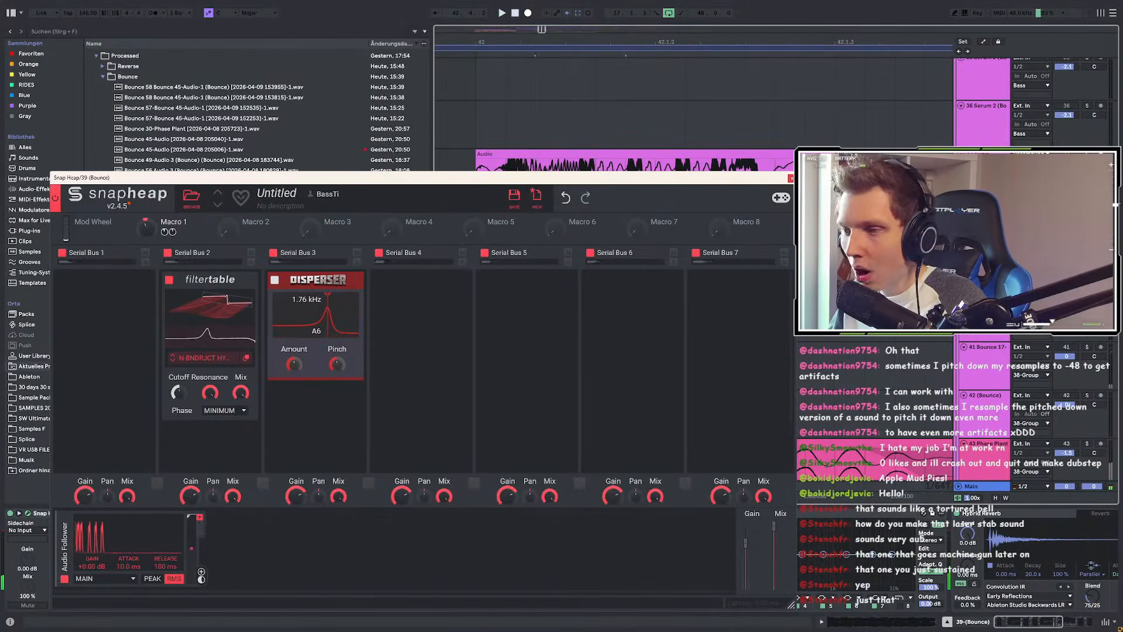
click(791, 178)
Step: Turn the Unfiltered SpecOps device back on, preview it, and close the SpecOps window
click(268, 515)
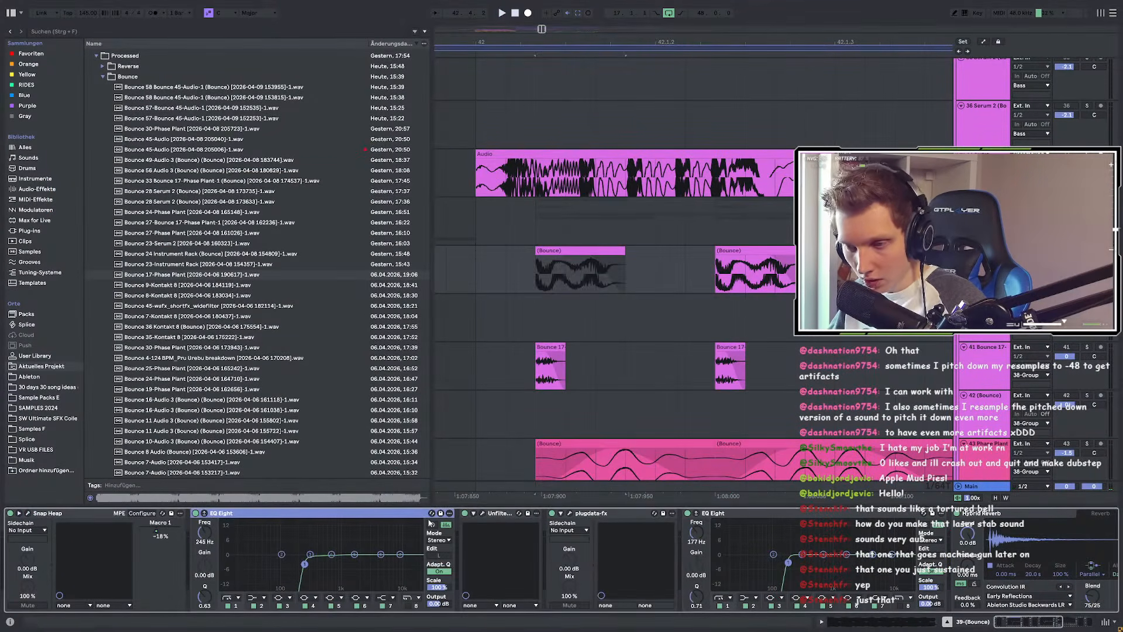
click(482, 513)
key(space)
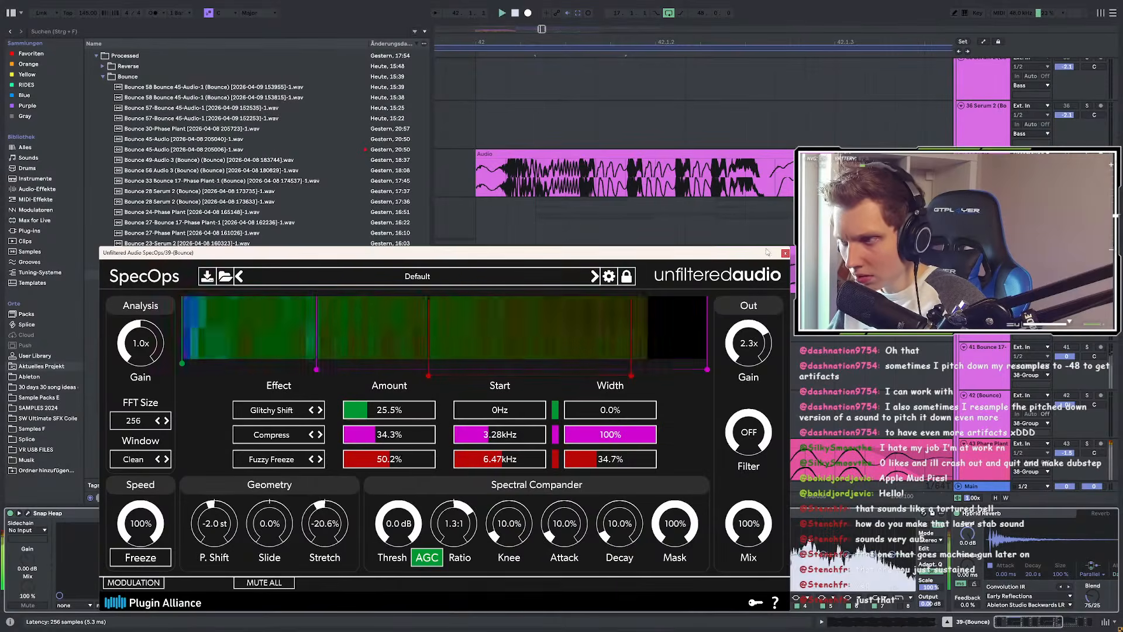
key(ctrl+alt+p)
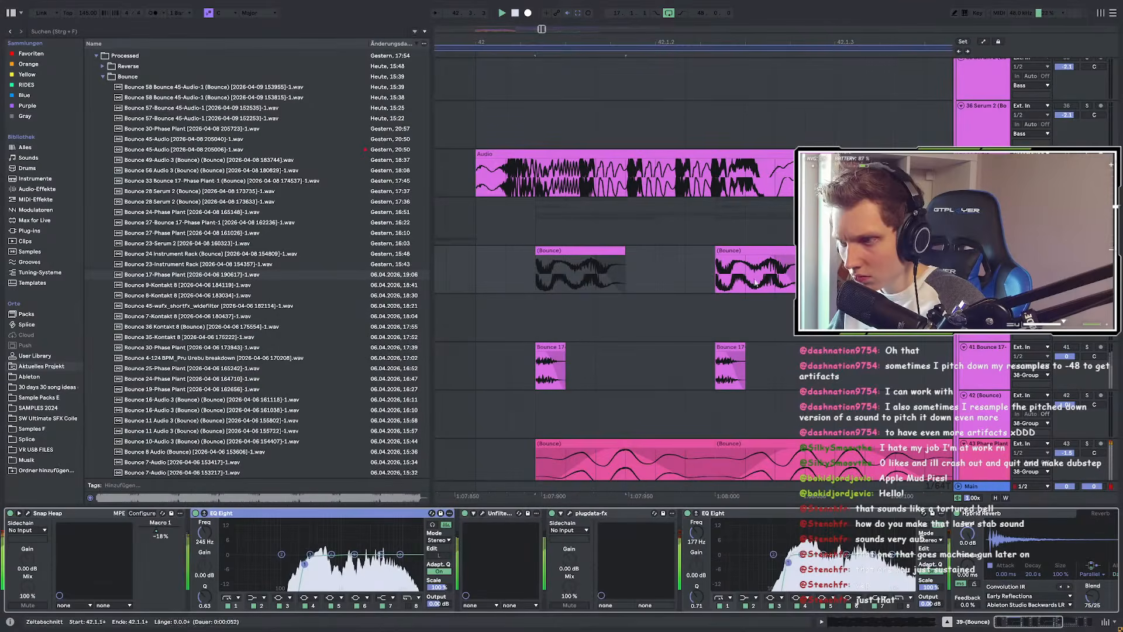
key(space)
key(space)
click(465, 513)
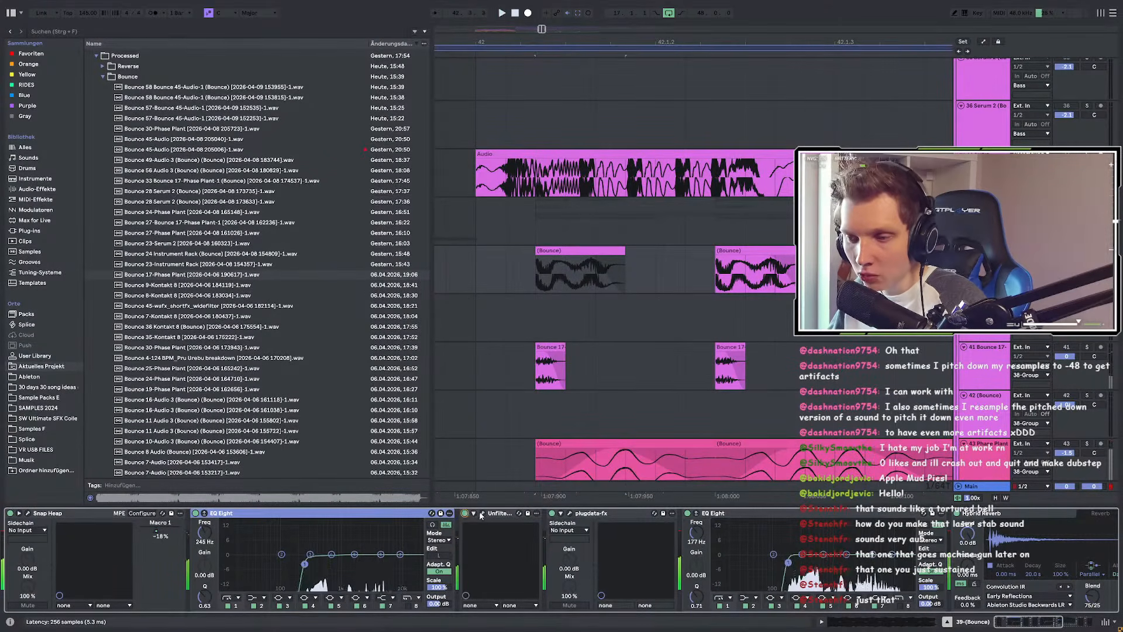
click(481, 514)
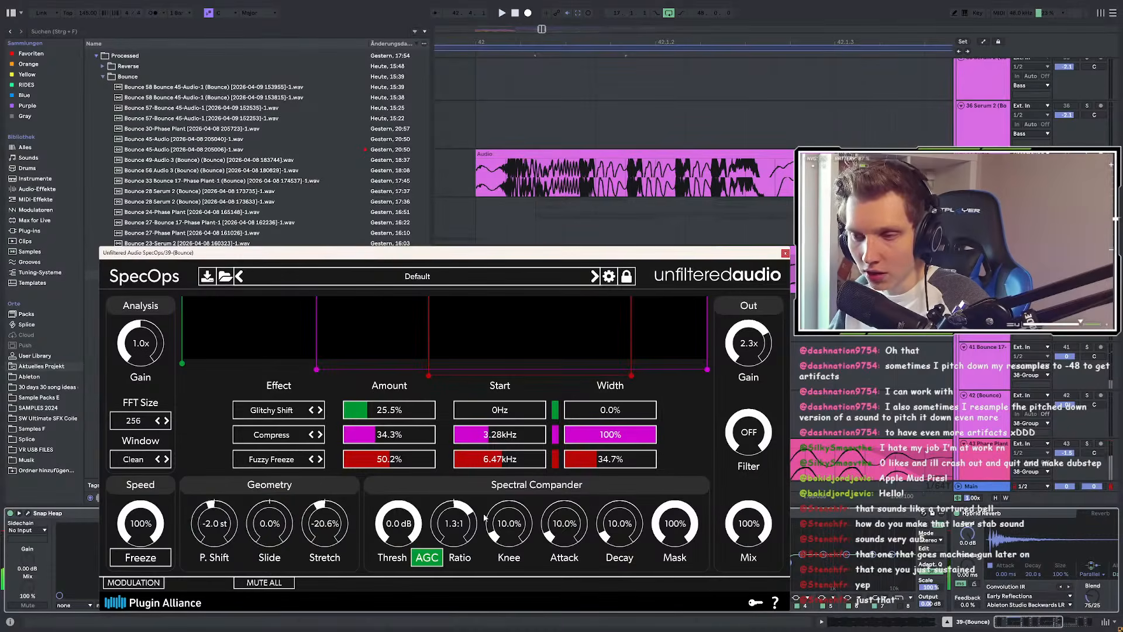
click(785, 252)
Step: Open the SPEC COMP window and bring the later chain devices, up to Hybrid Reverb, into view
click(573, 515)
click(570, 514)
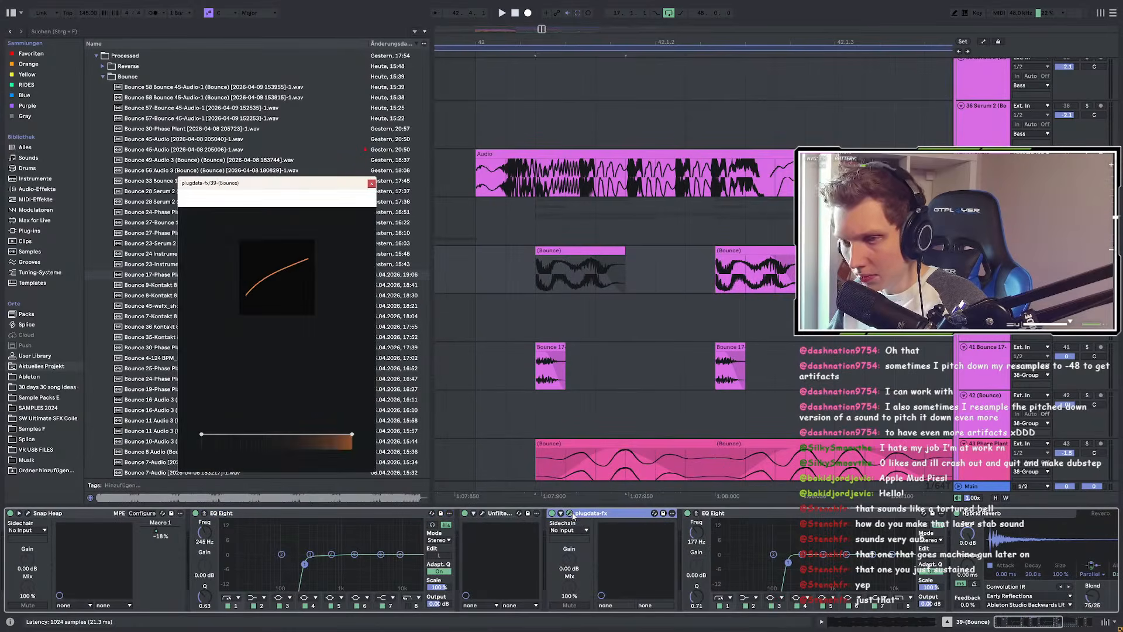
click(1025, 625)
drag(1025, 626, 1053, 628)
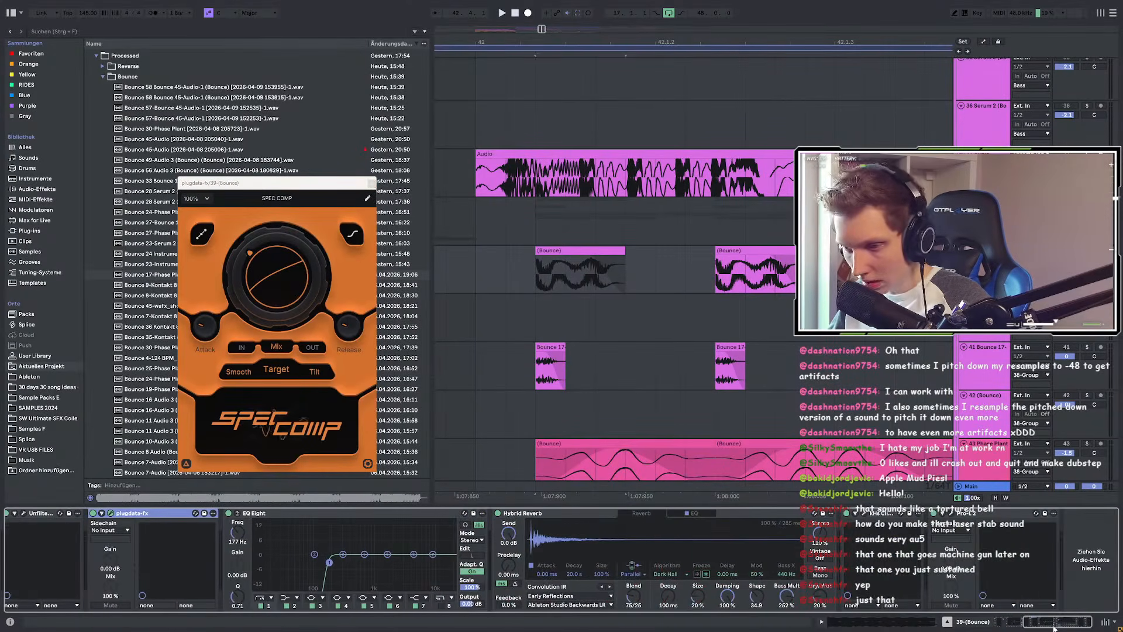
click(265, 513)
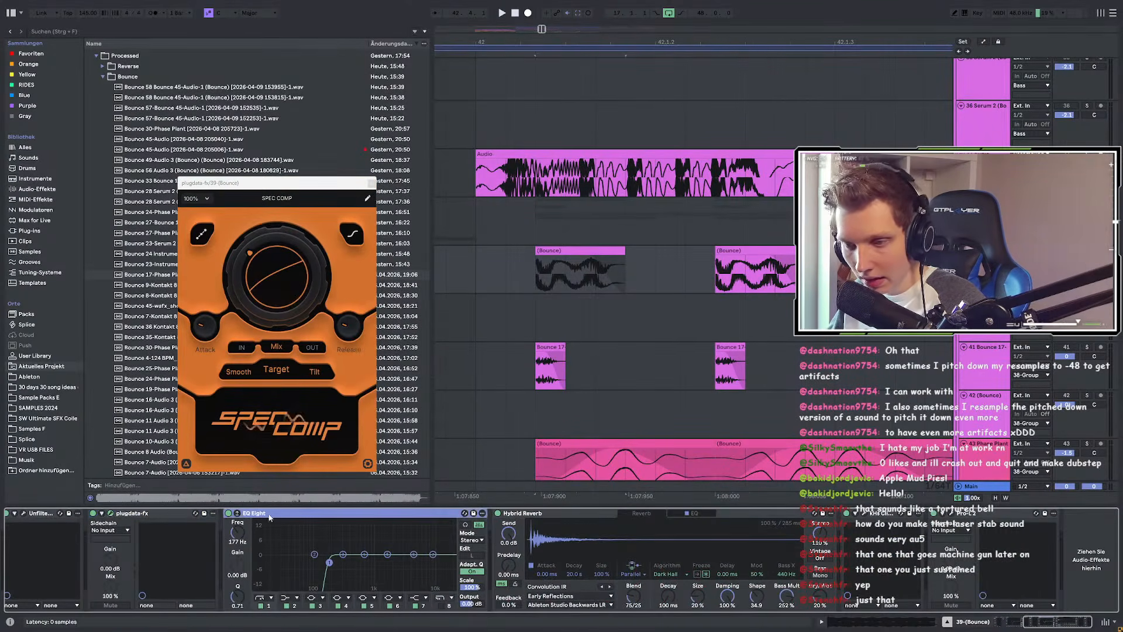
click(536, 517)
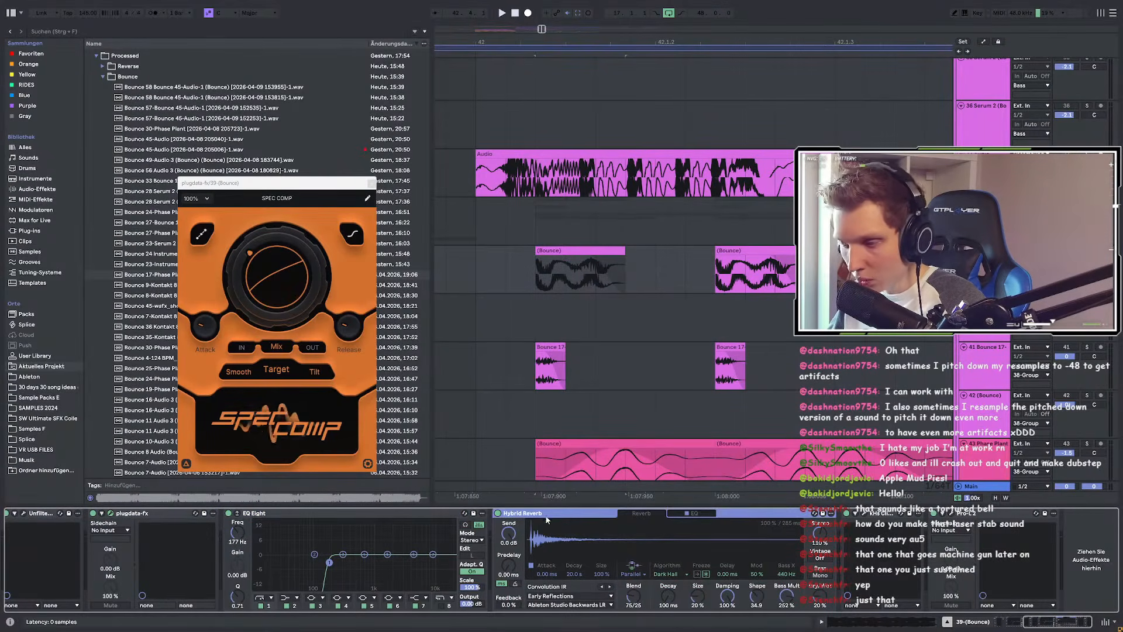
Step: Play through the kHs Clipper and Pro-L 2 limiter, then close the Pro-L 2, Spectral Compressor and Clipper windows
click(865, 515)
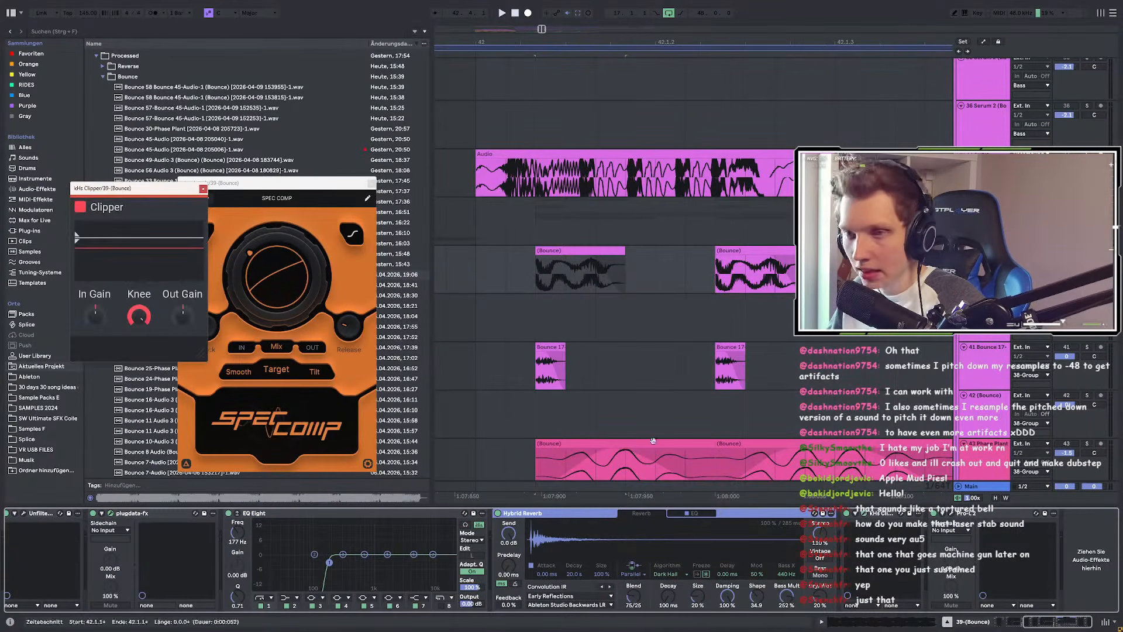
key(space)
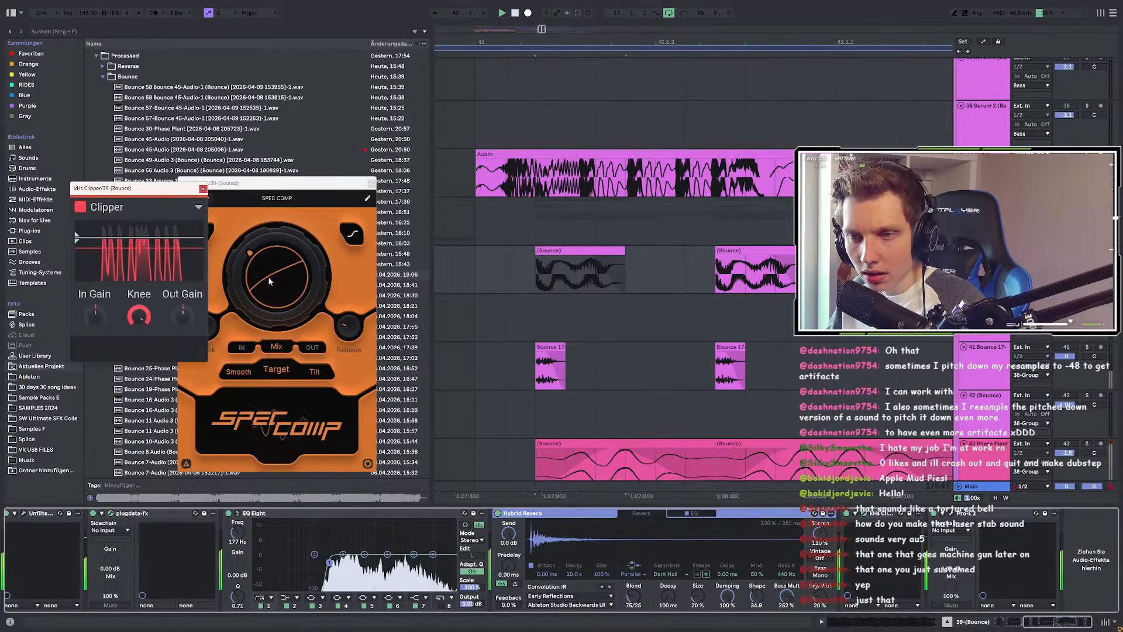
key(space)
click(951, 513)
key(space)
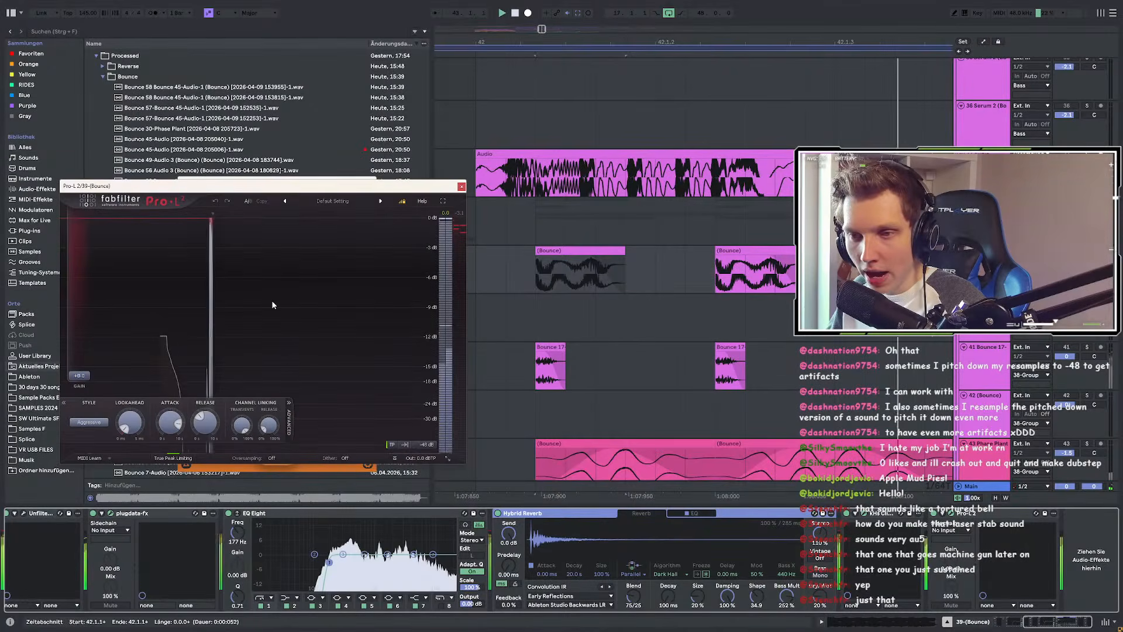
click(491, 174)
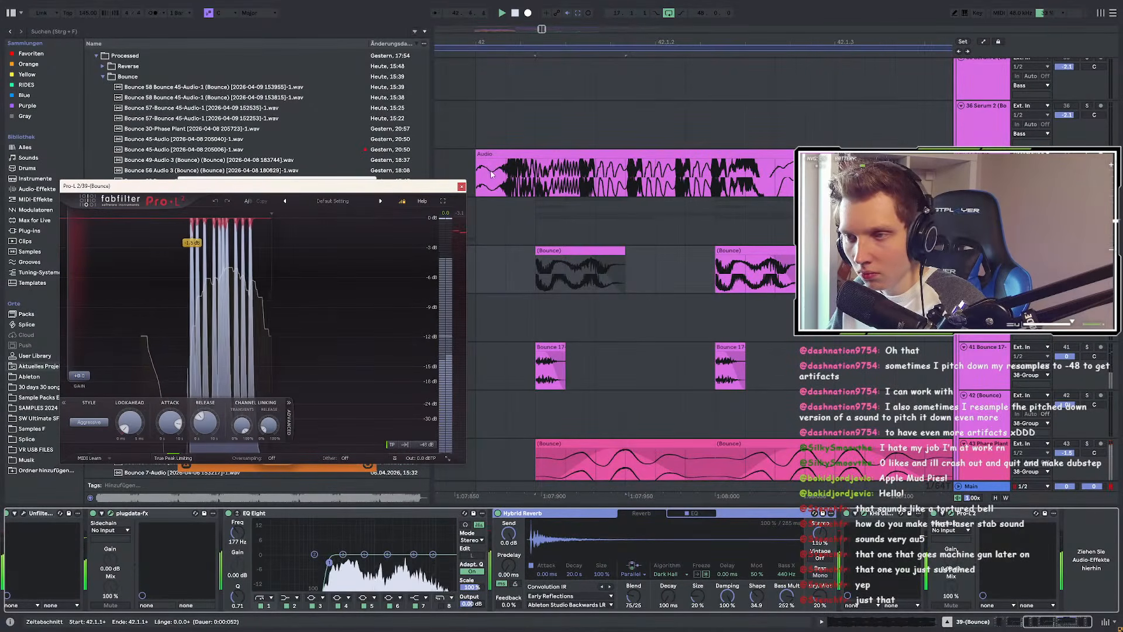
click(462, 186)
click(367, 183)
click(203, 189)
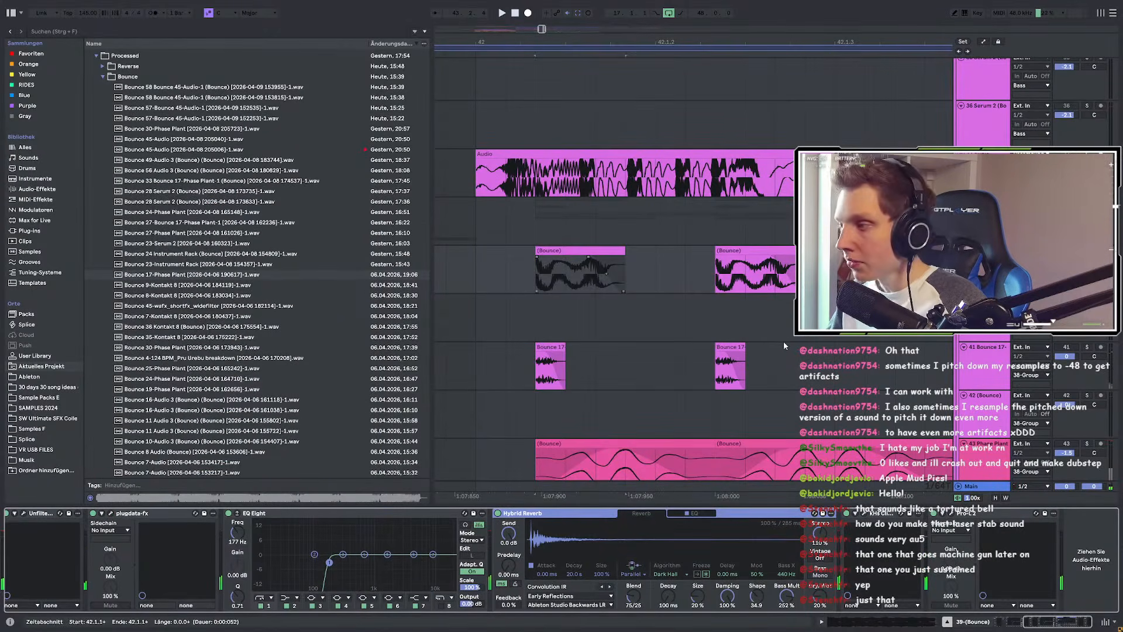
Step: Show the 43 Phase Plant and then 38 Group effect chains, set playback start to 42.1.1, and narrow the browser
scroll(774, 339, down, 3)
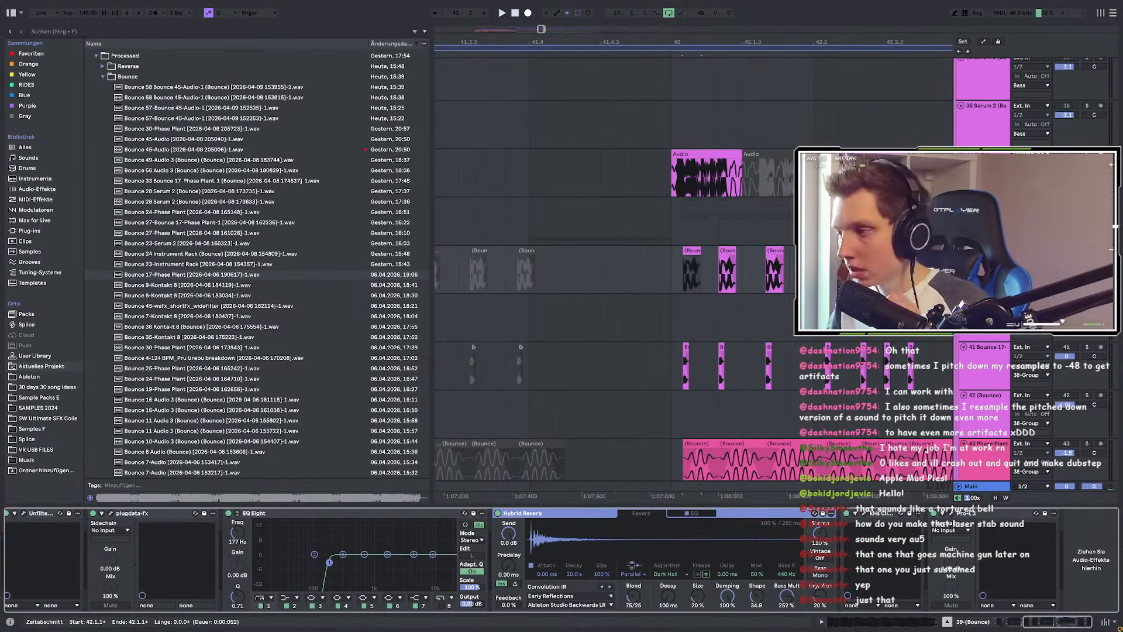
scroll(725, 321, down, 3)
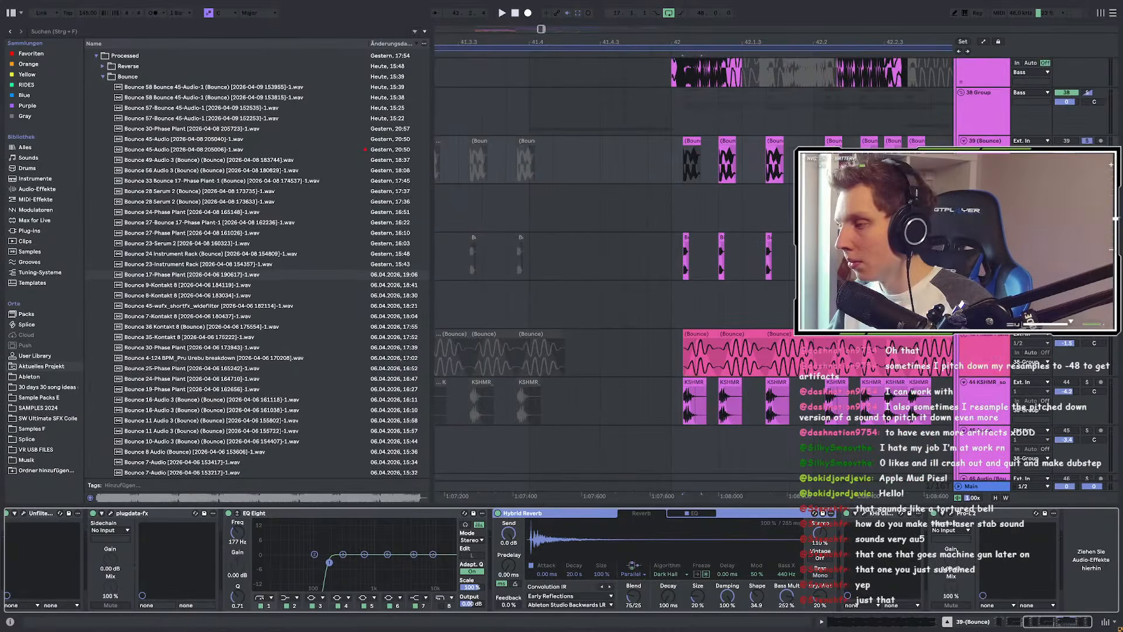
click(1057, 343)
key(space)
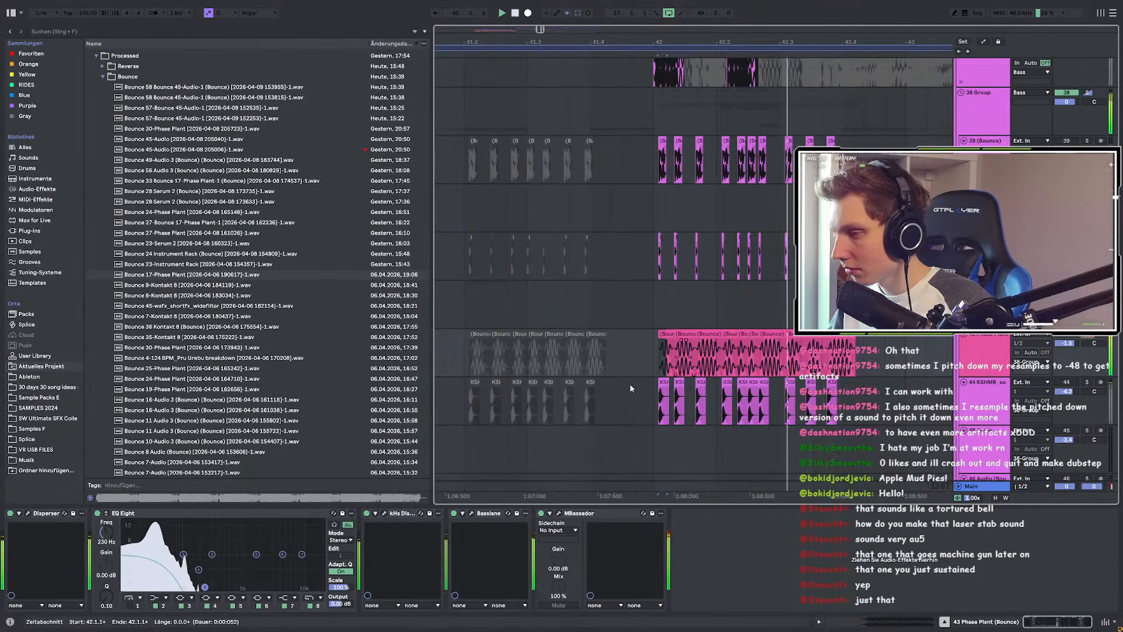
scroll(479, 360, down, 3)
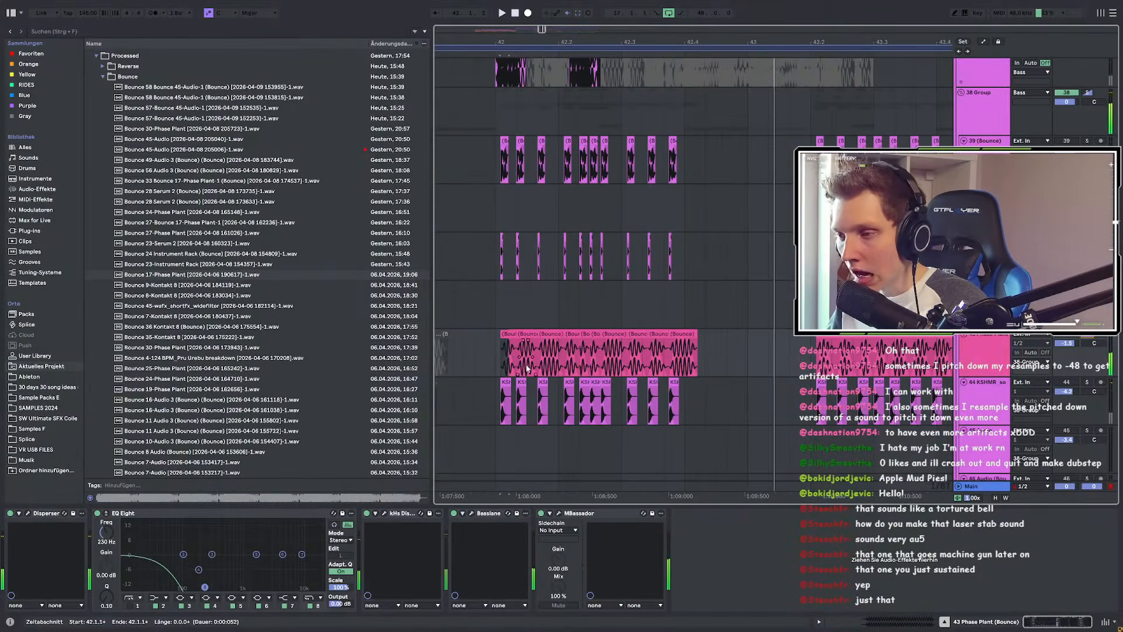
scroll(527, 368, up, 1)
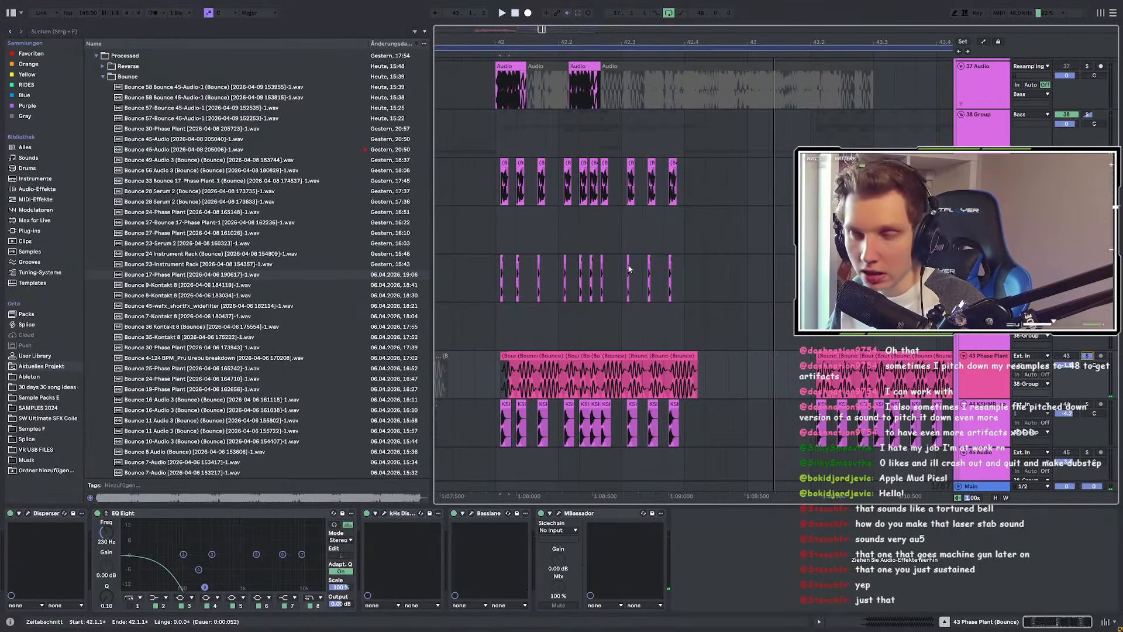
click(967, 127)
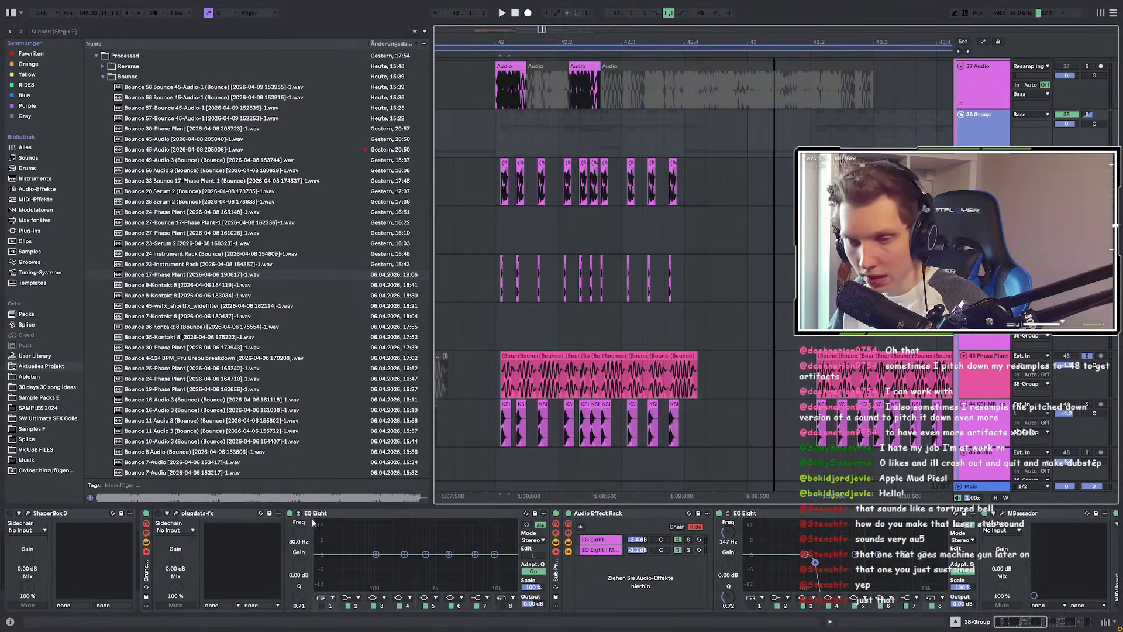
mouse_move(1036, 621)
mouse_down()
mouse_move(1082, 622)
mouse_move(1031, 621)
mouse_up()
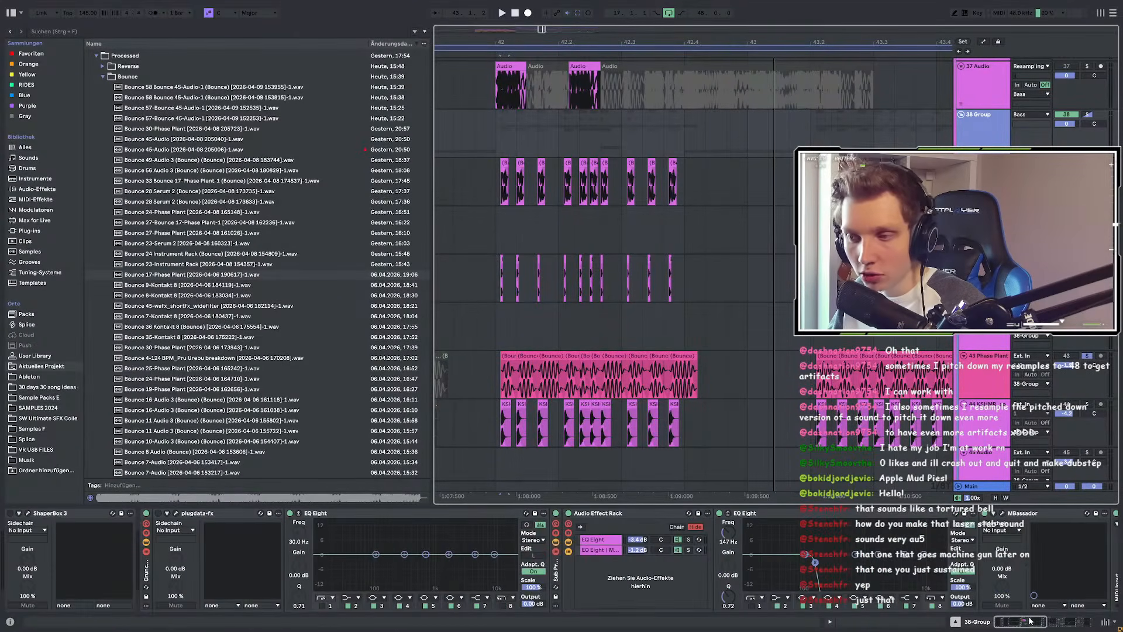
click(585, 286)
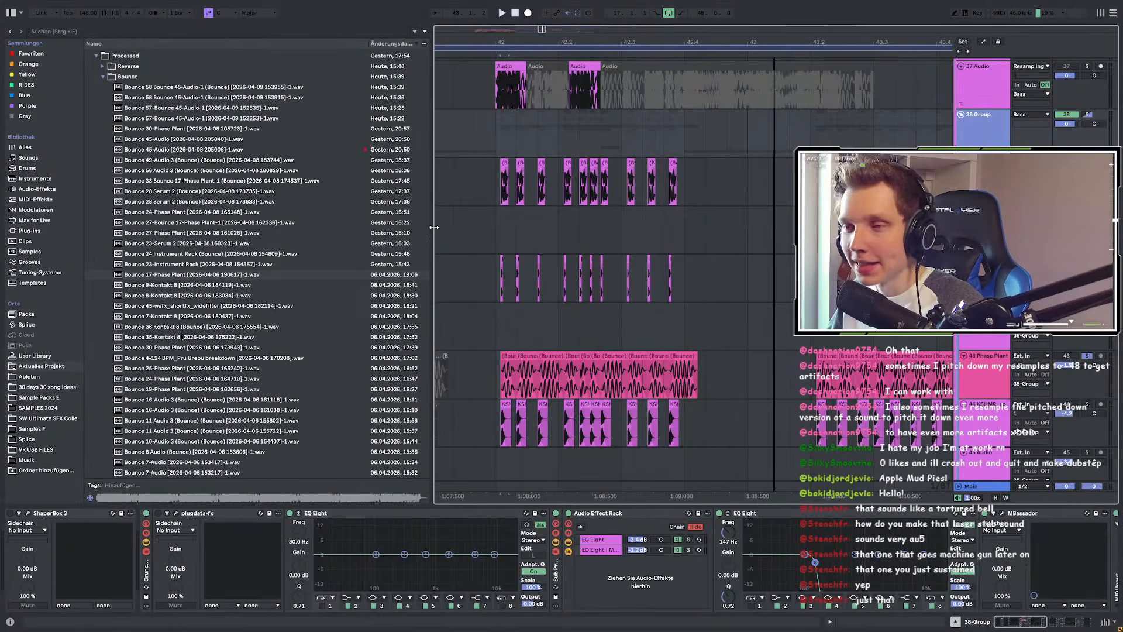
drag(432, 228, 323, 237)
Step: Select a range at bar 33 on the fourth track and play from 33.1.1 to 33.2.1
scroll(596, 300, down, 2)
scroll(714, 329, down, 2)
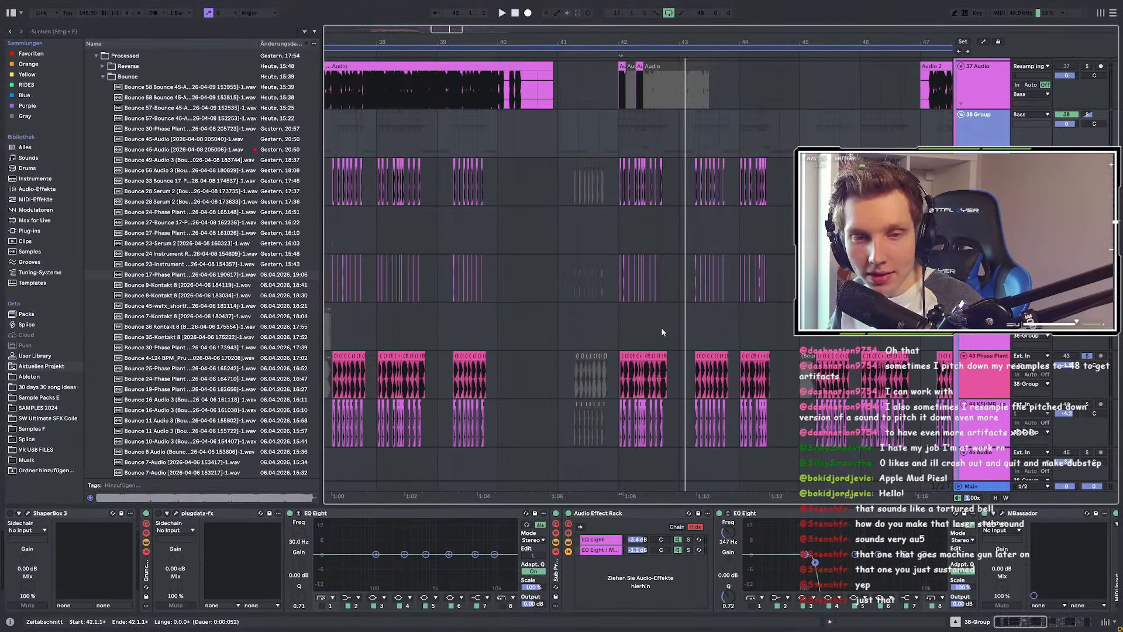
scroll(673, 304, down, 3)
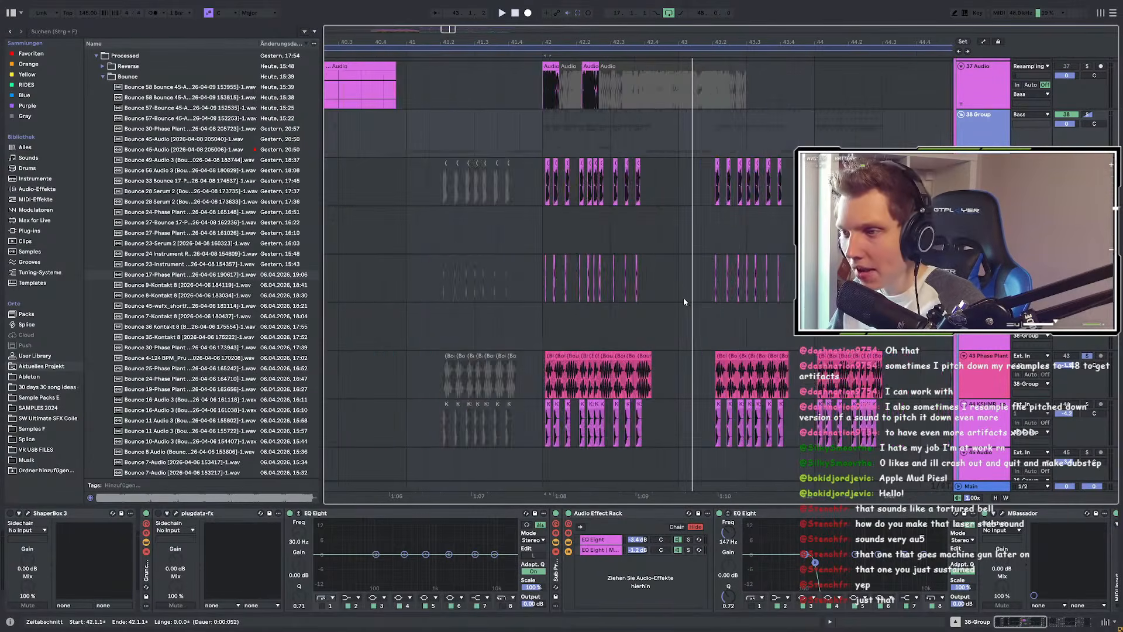
scroll(390, 366, up, 3)
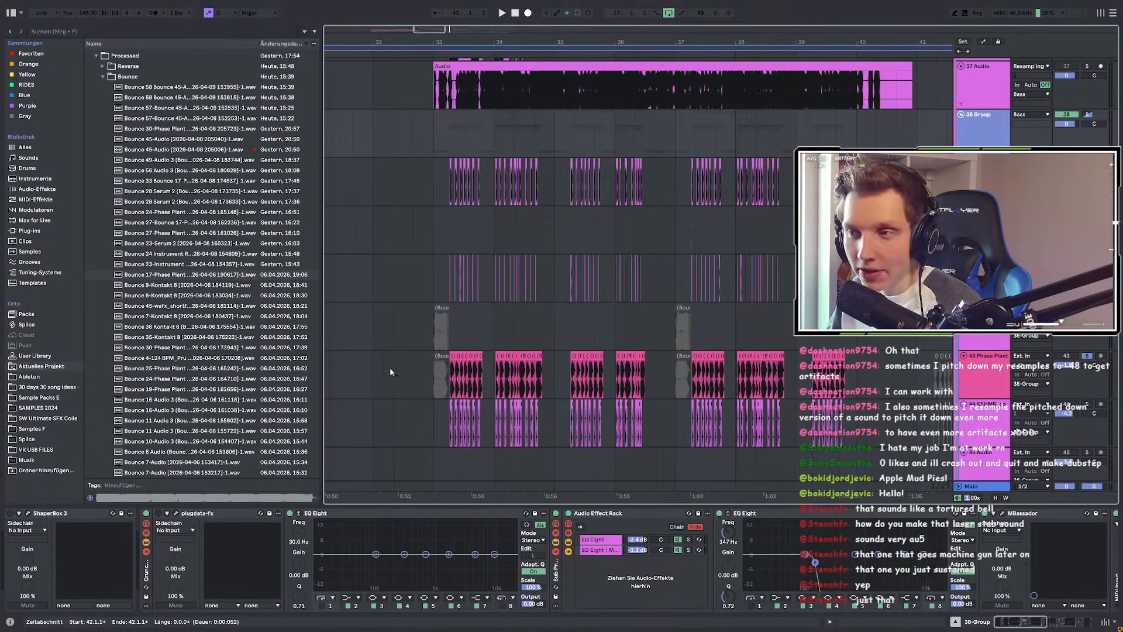
scroll(441, 355, up, 3)
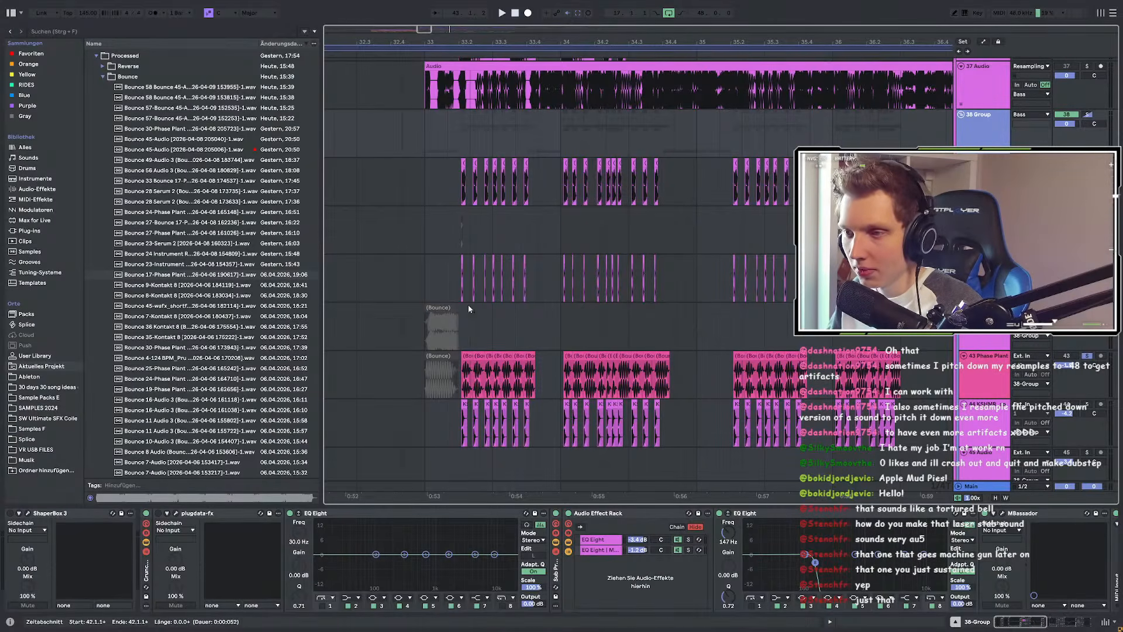
scroll(480, 286, up, 2)
drag(379, 253, 414, 292)
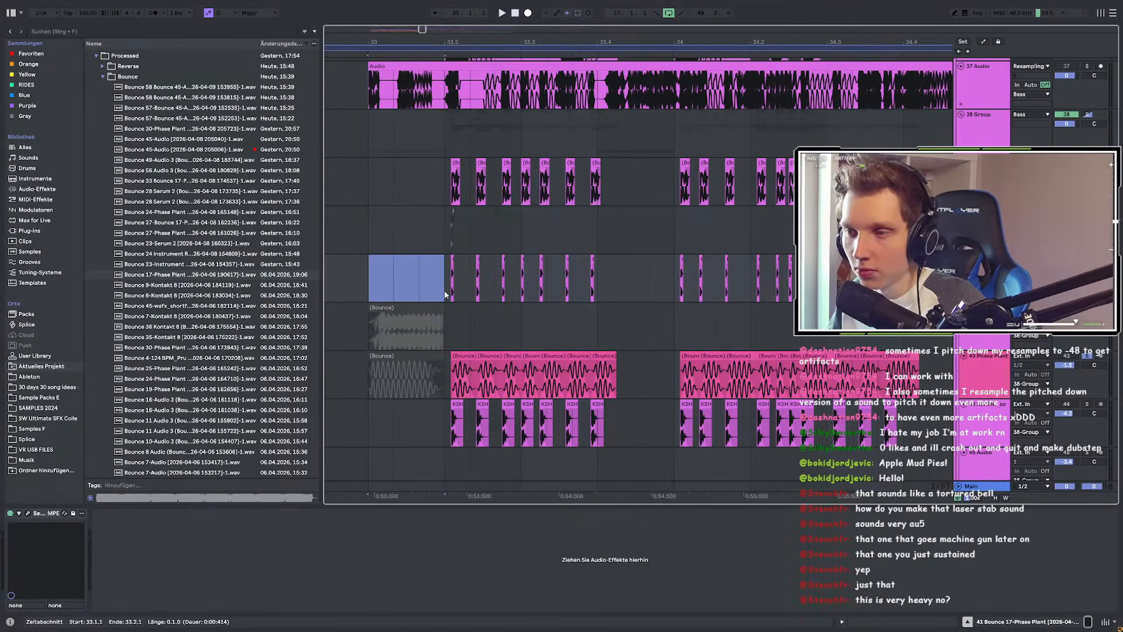
drag(445, 295, 605, 293)
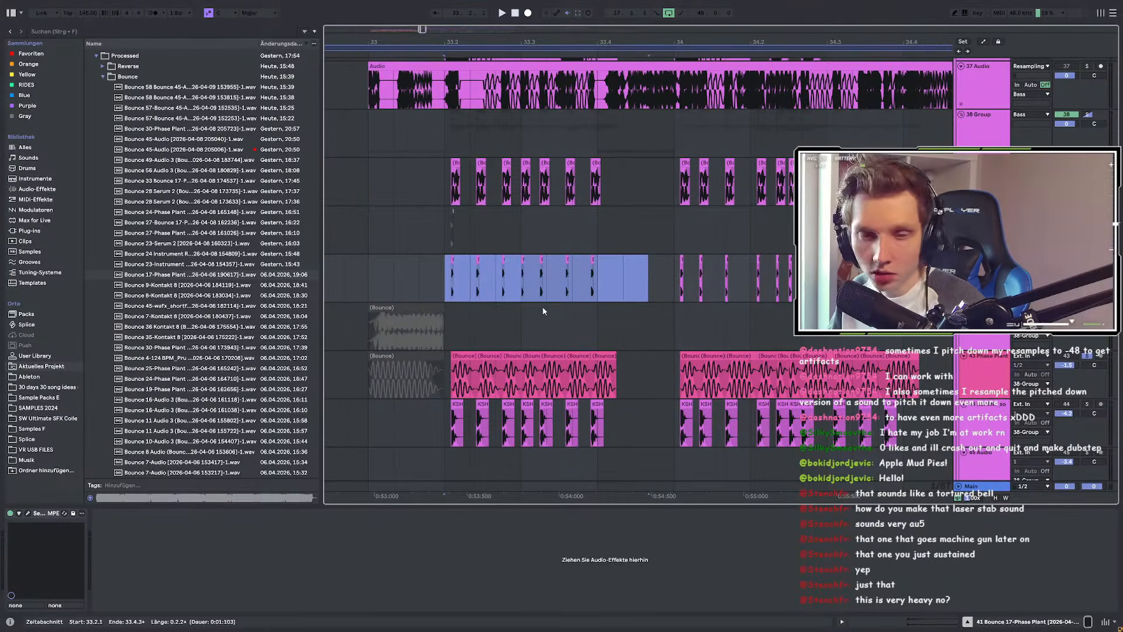
click(363, 273)
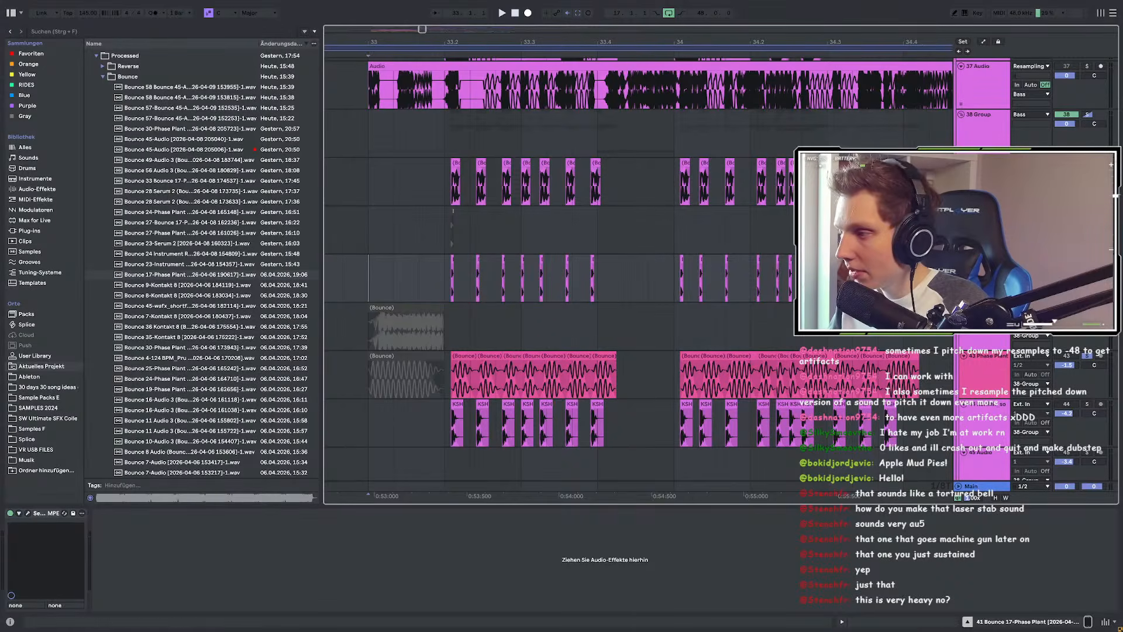
key(space)
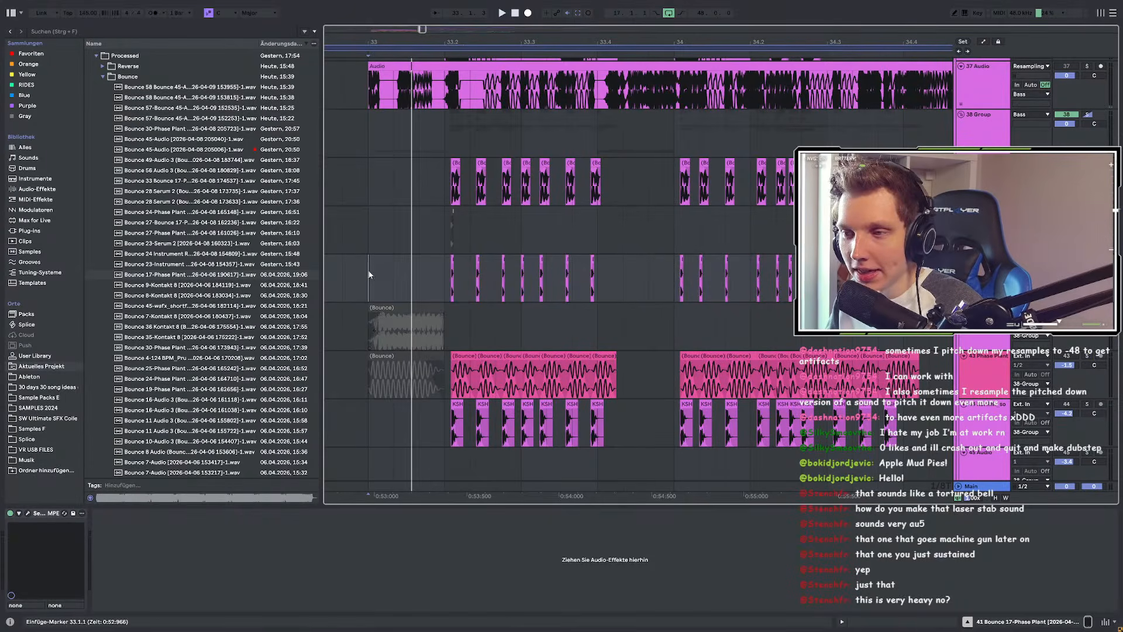
drag(369, 274, 440, 276)
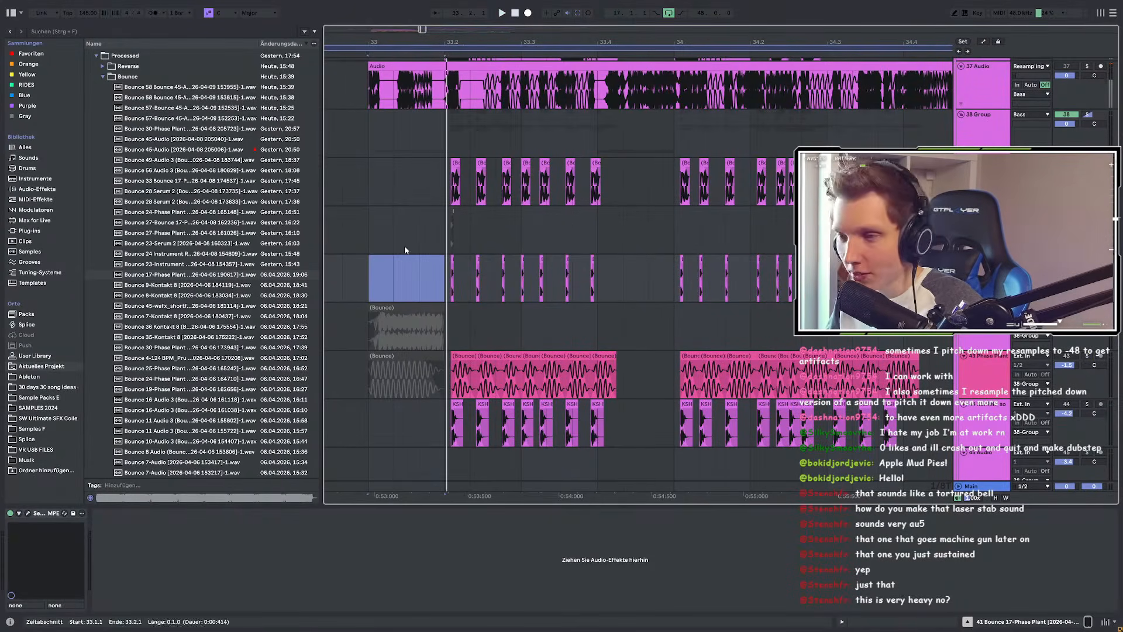
key(space)
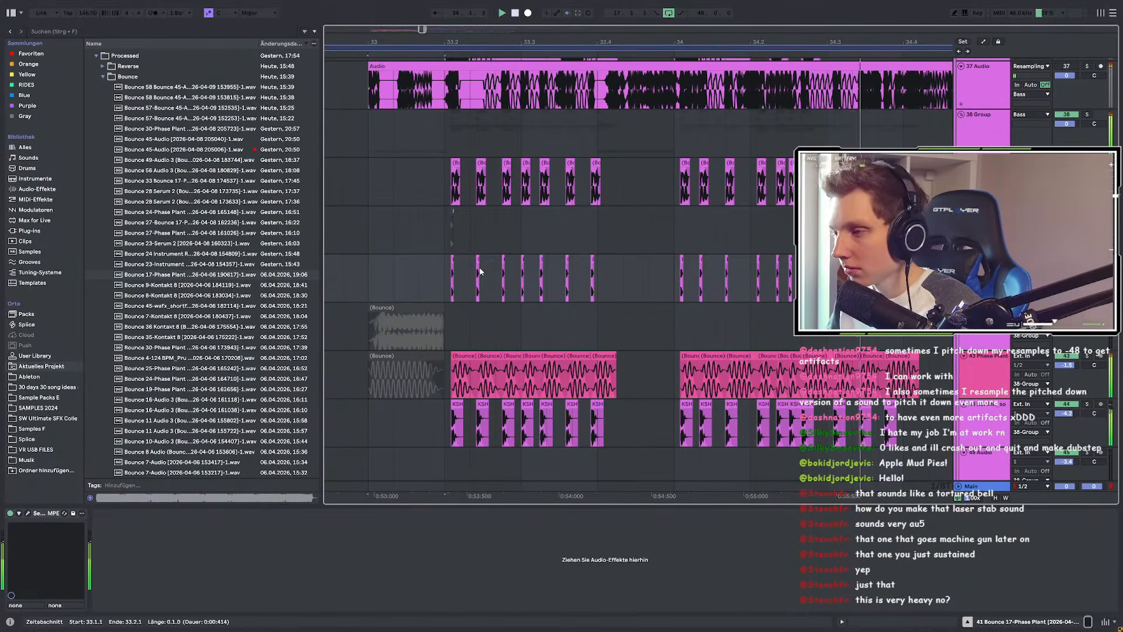
Step: Scroll to the Bounce 7-Audio clip and select it to show its Snap Heap, EQ Eight and Pro-R chain
scroll(435, 270, down, 4)
scroll(568, 285, up, 2)
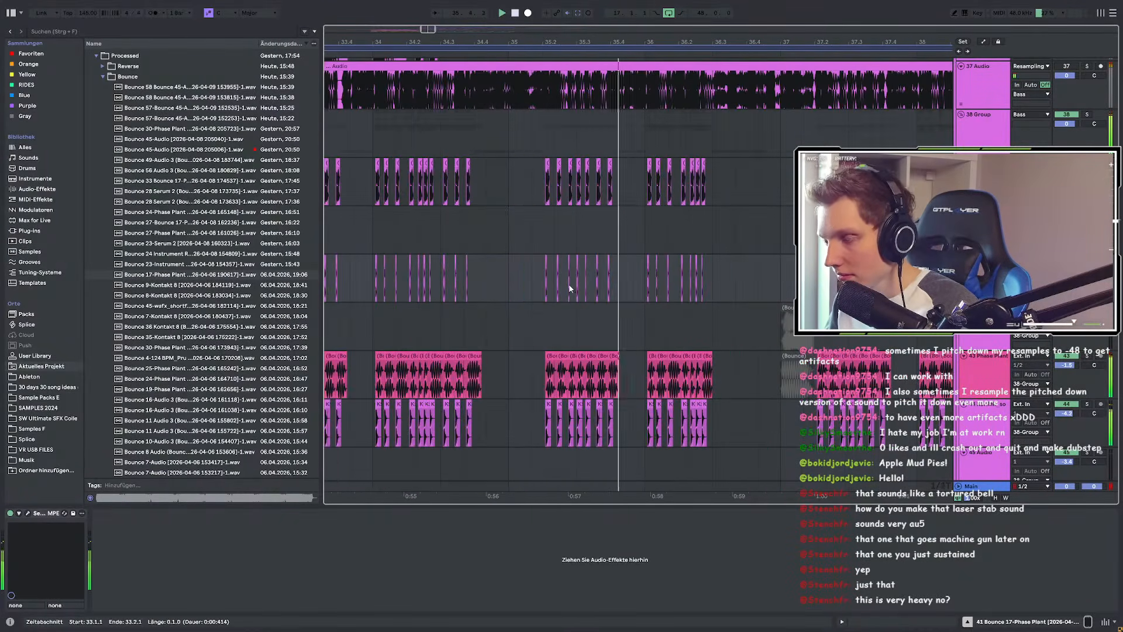
scroll(715, 315, up, 3)
scroll(551, 262, down, 5)
scroll(523, 260, down, 3)
scroll(585, 266, down, 5)
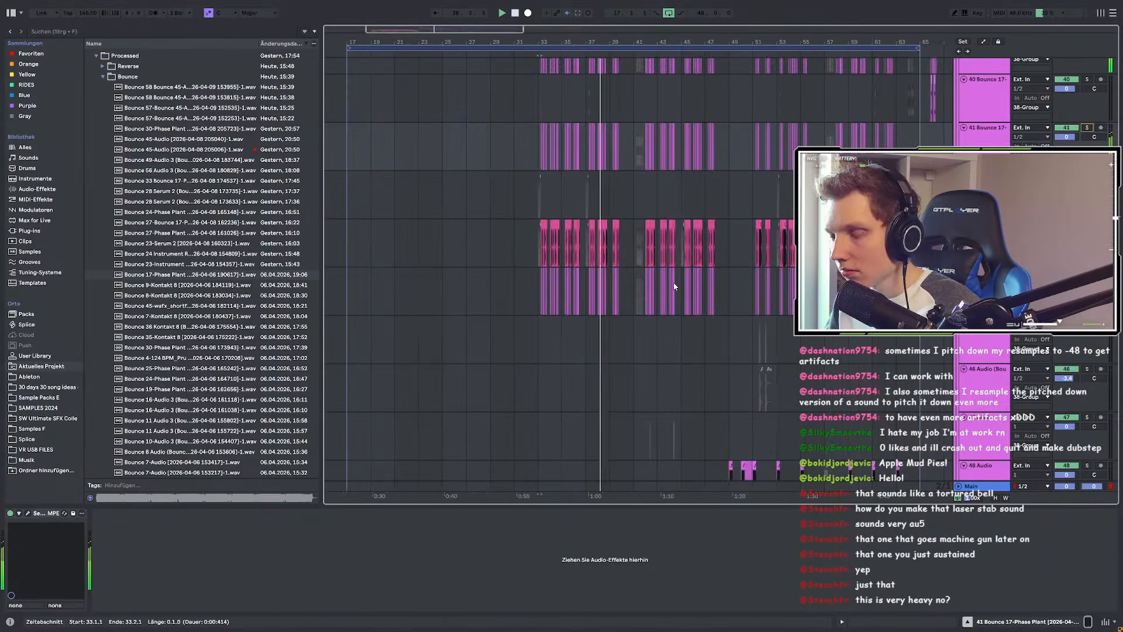
scroll(674, 287, up, 2)
scroll(584, 277, down, 5)
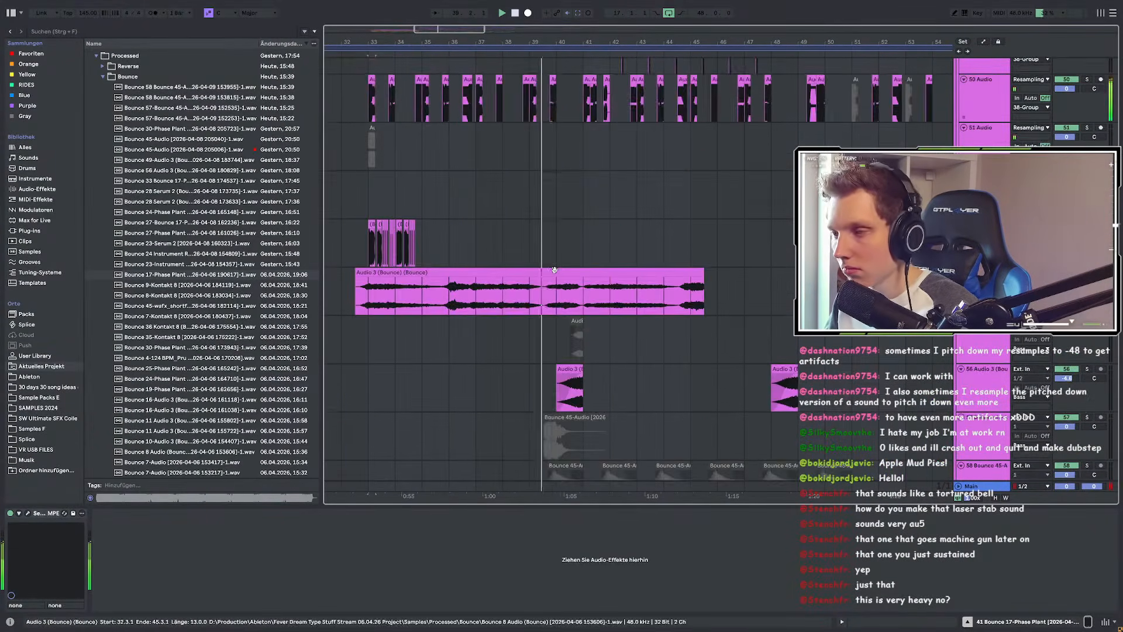
scroll(554, 271, down, 1)
scroll(555, 273, up, 2)
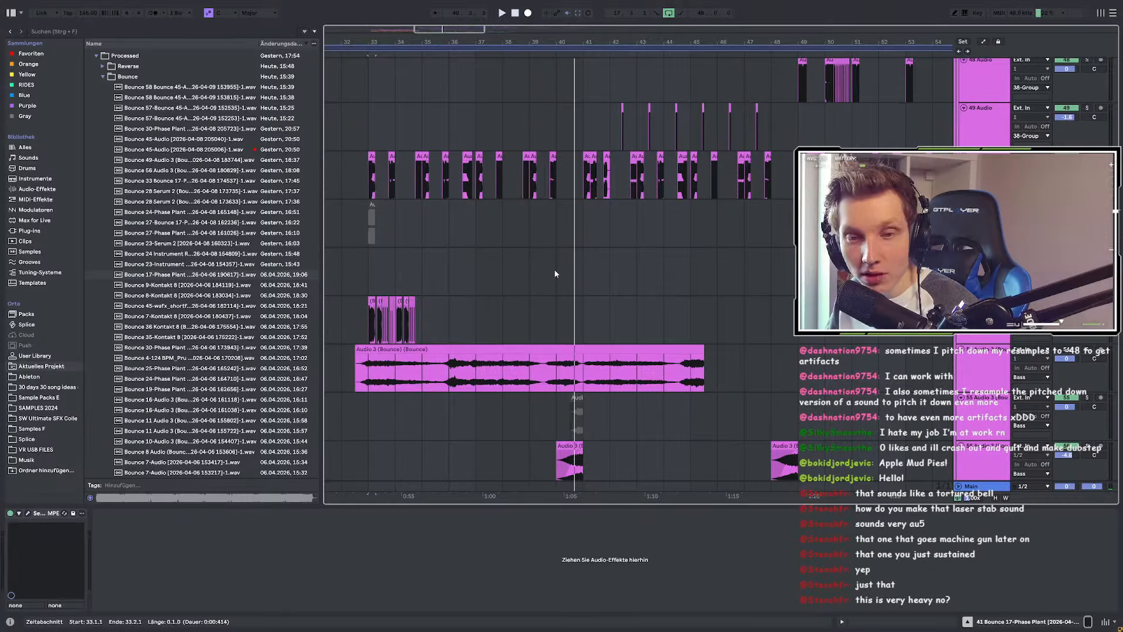
scroll(570, 357, down, 1)
scroll(570, 360, up, 2)
scroll(565, 362, down, 7)
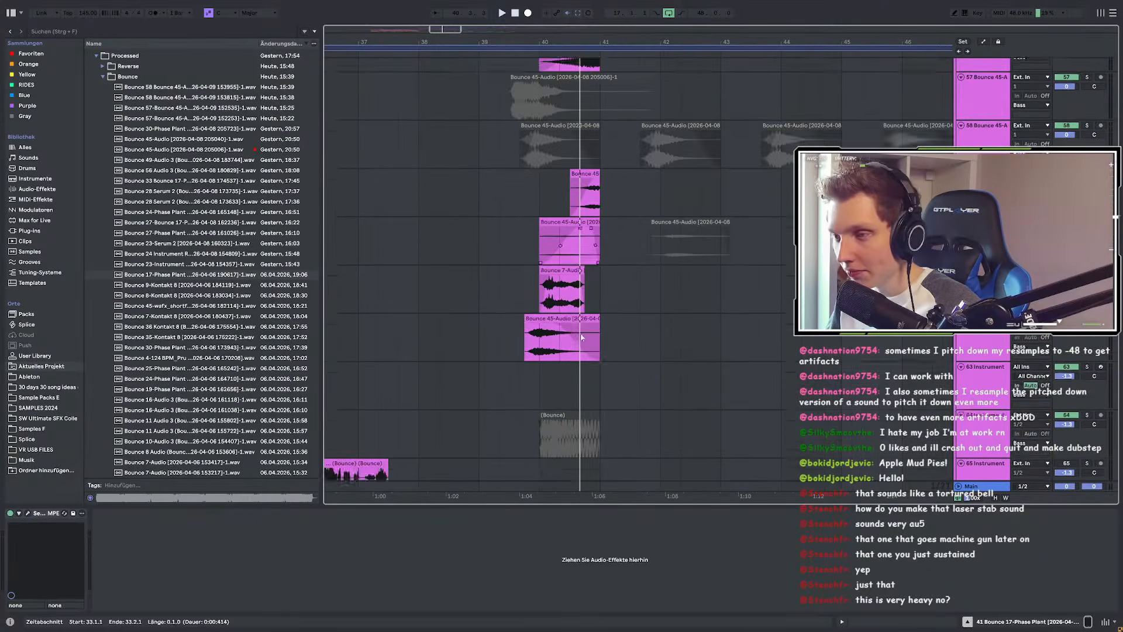
scroll(560, 365, up, 2)
click(559, 366)
scroll(554, 356, down, 1)
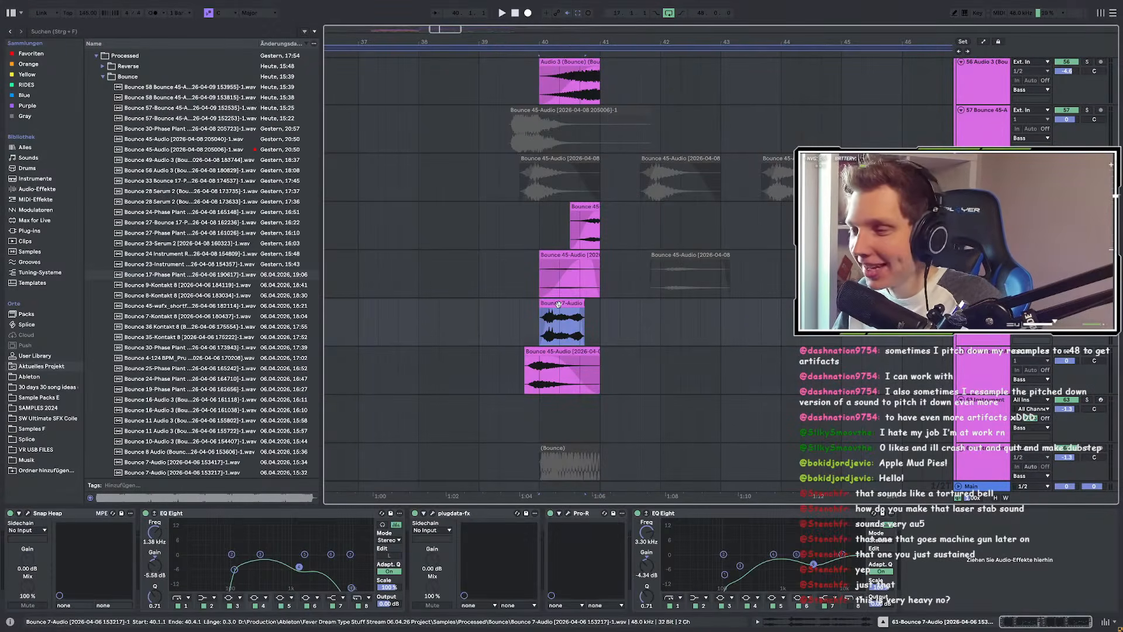
Step: Move the Snap Heap window aside, power off its Frequency Shifter, and close the window
click(29, 513)
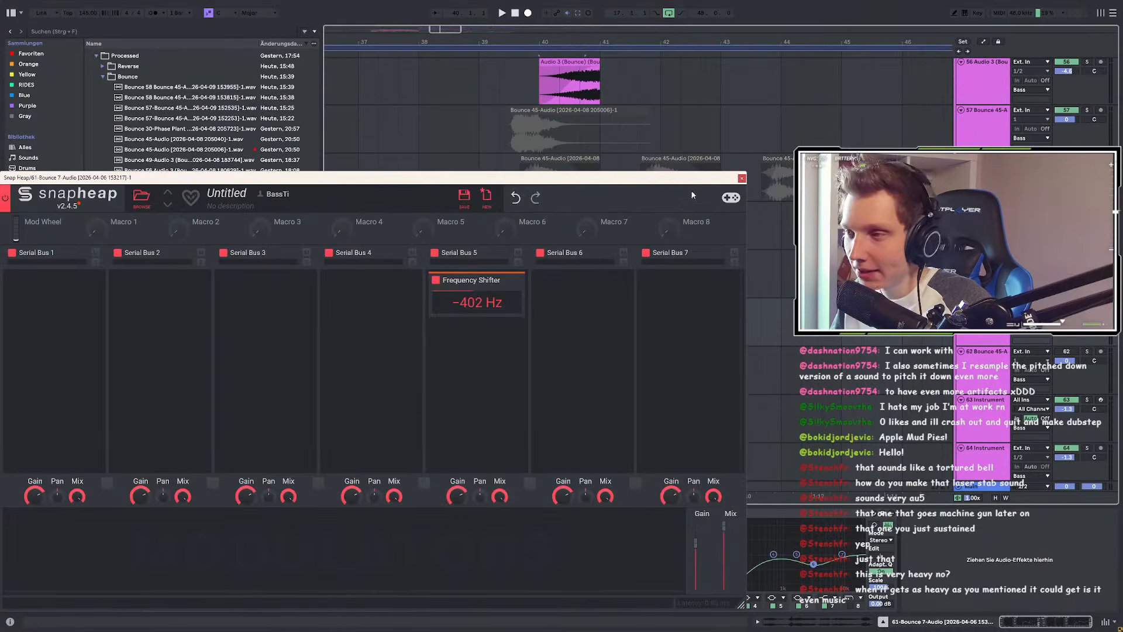
drag(696, 183, 653, 420)
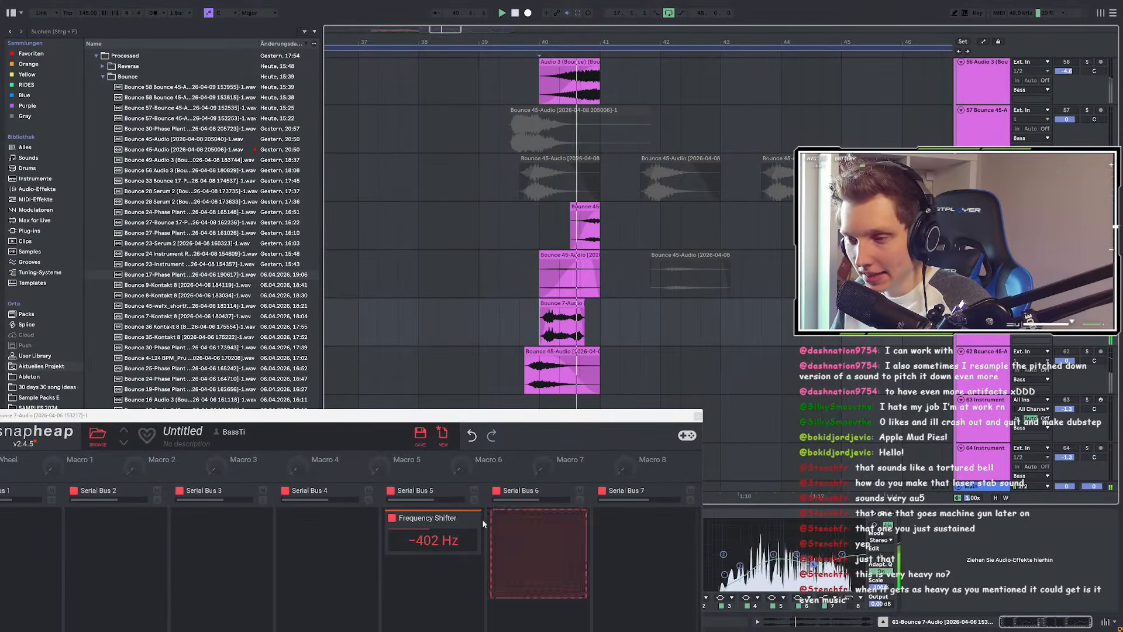
click(394, 520)
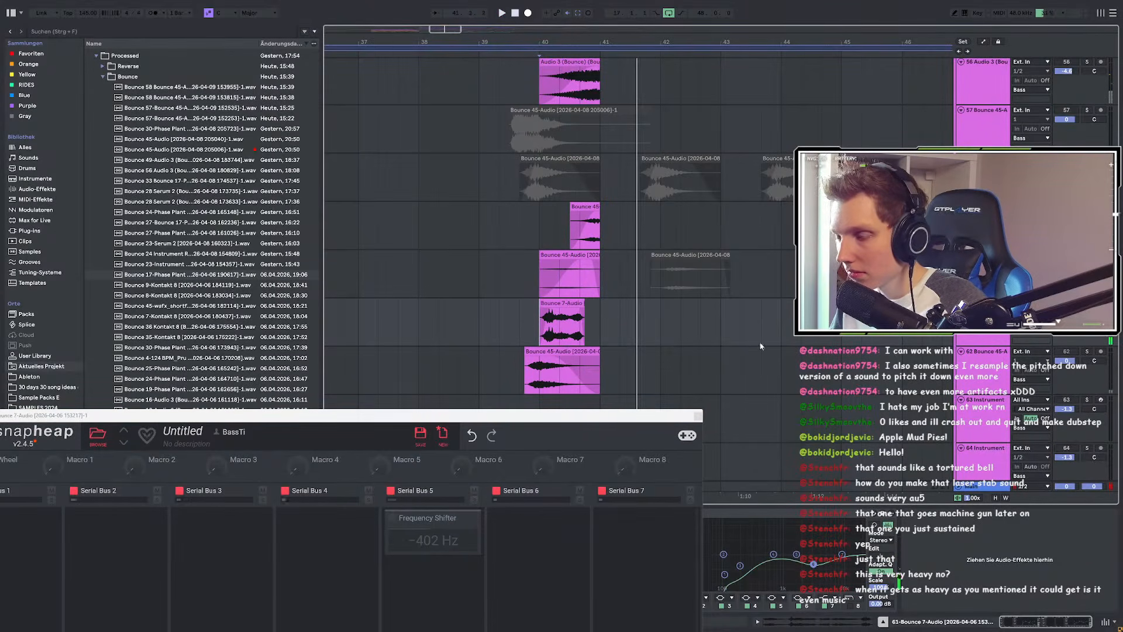
click(700, 414)
Step: Search plug-ins for 'wave' and insert Wave Shifter after the first EQ Eight
click(50, 31)
text(wave)
click(32, 230)
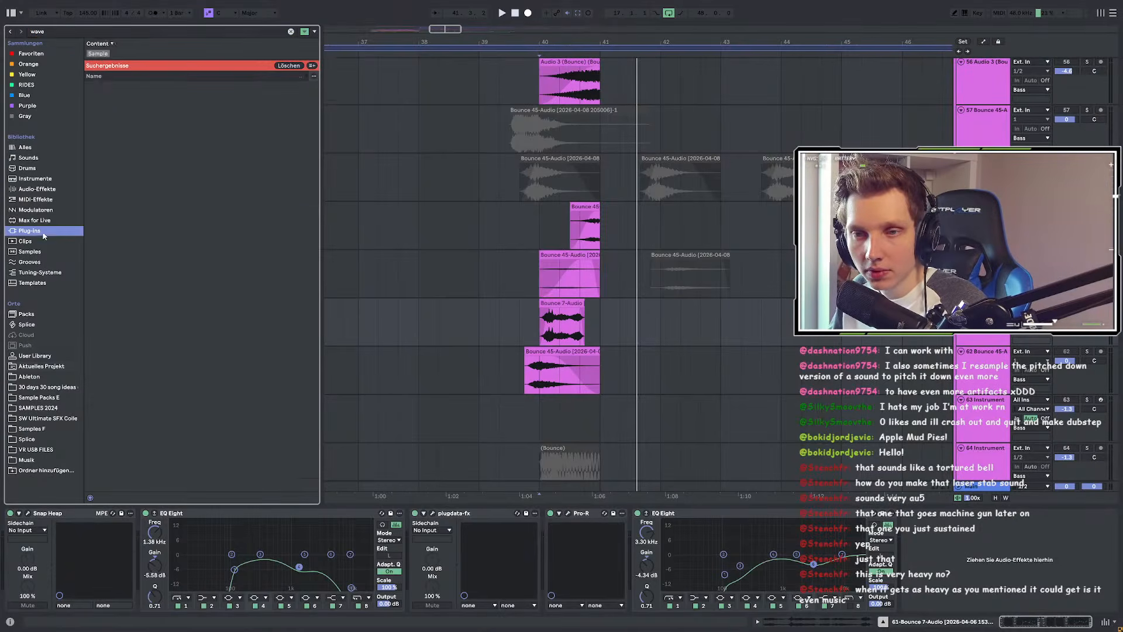
click(120, 139)
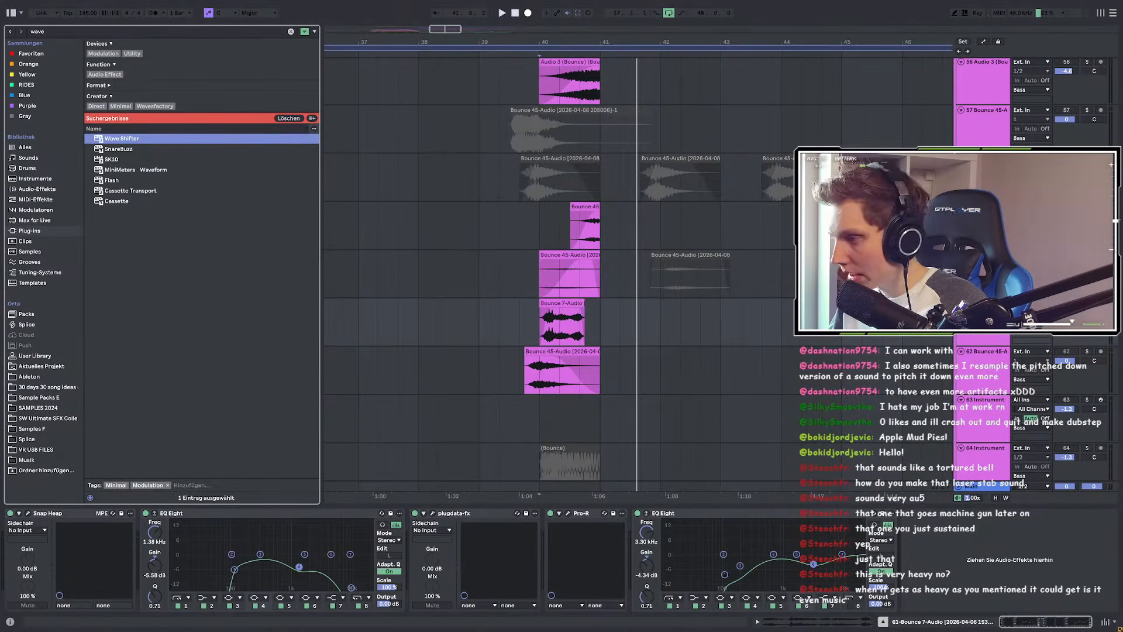
drag(677, 498, 375, 530)
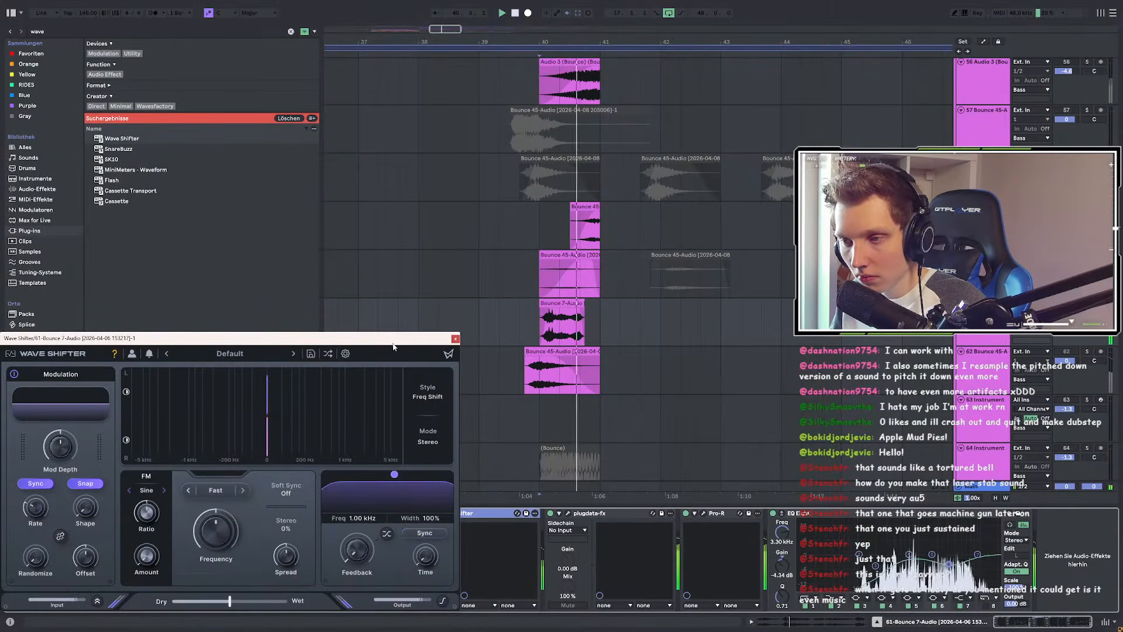
Step: Raise the Wave Shifter shift frequency to 870 Hz, trying Mod Depth 56% before resetting it
drag(451, 205, 459, 189)
mouse_move(288, 382)
drag(288, 382, 285, 345)
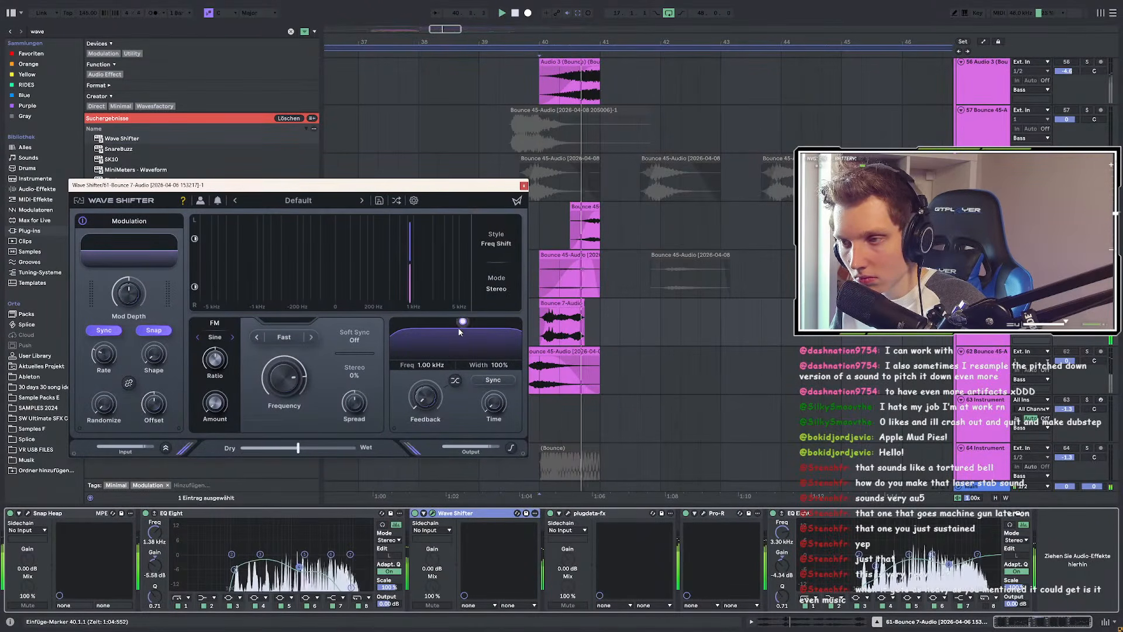
key(space)
key(space)
mouse_move(133, 294)
mouse_down()
mouse_move(135, 261)
mouse_move(137, 276)
mouse_up()
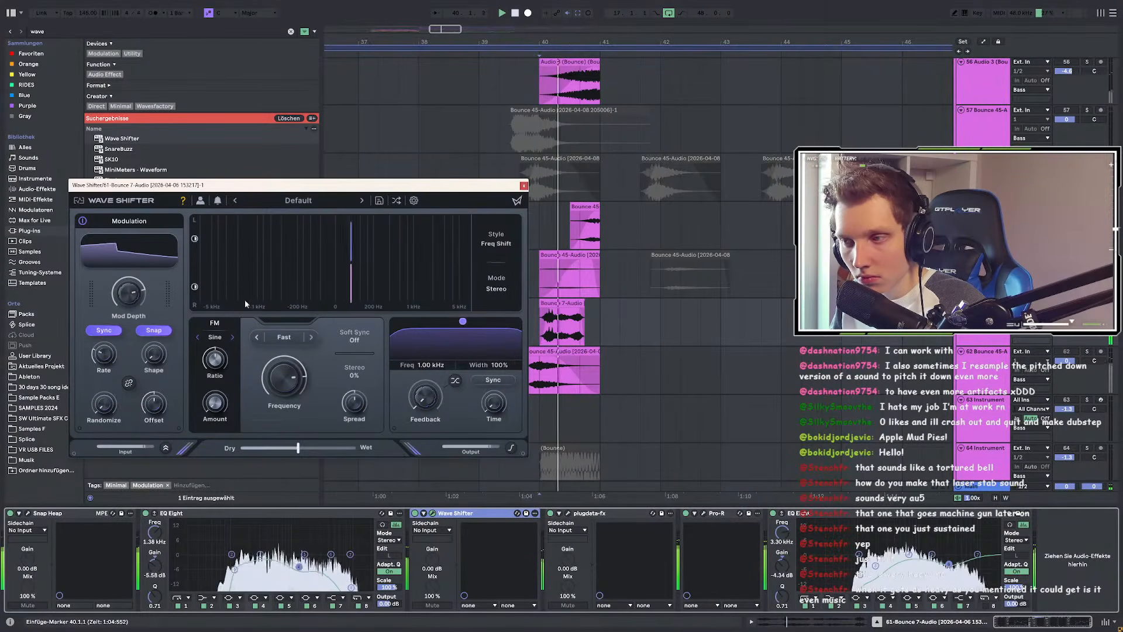
key(space)
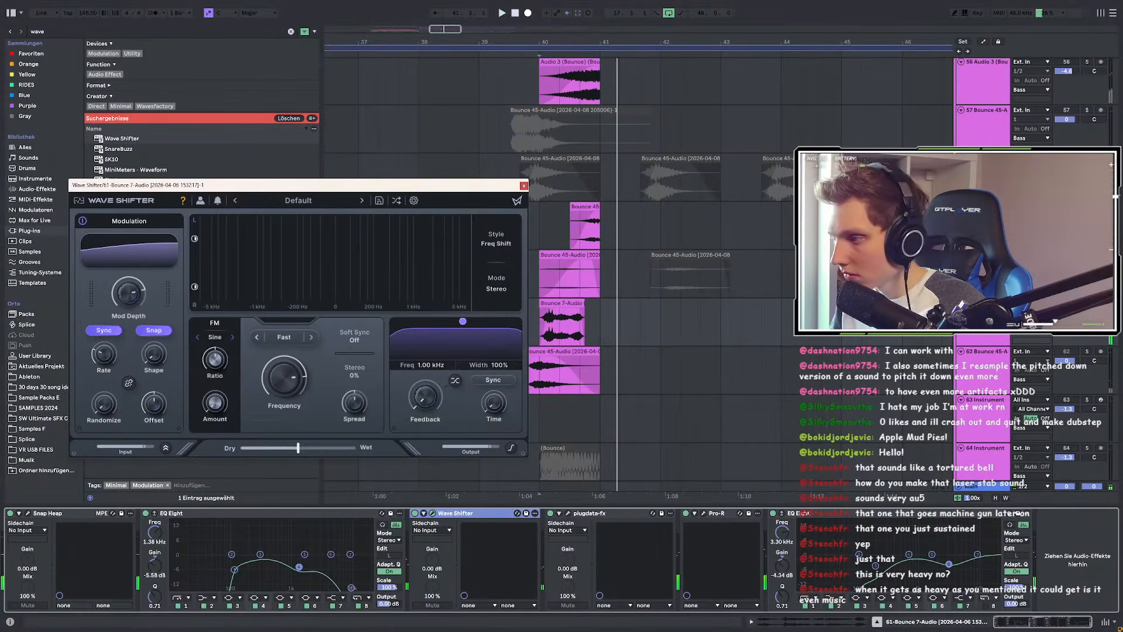
click(1087, 303)
key(space)
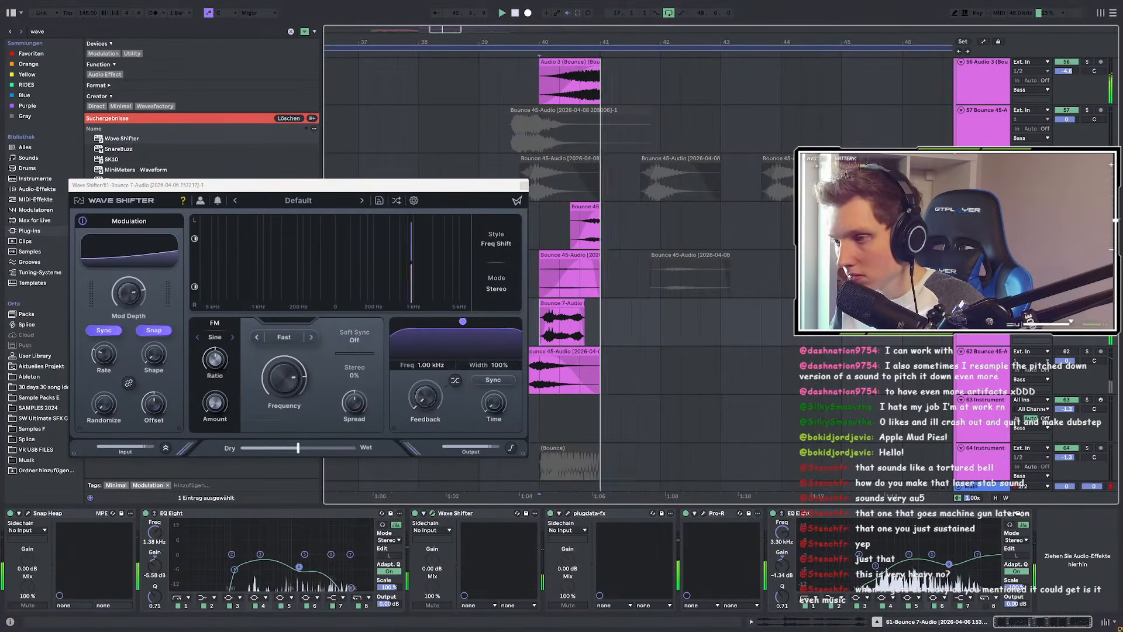
double_click(129, 294)
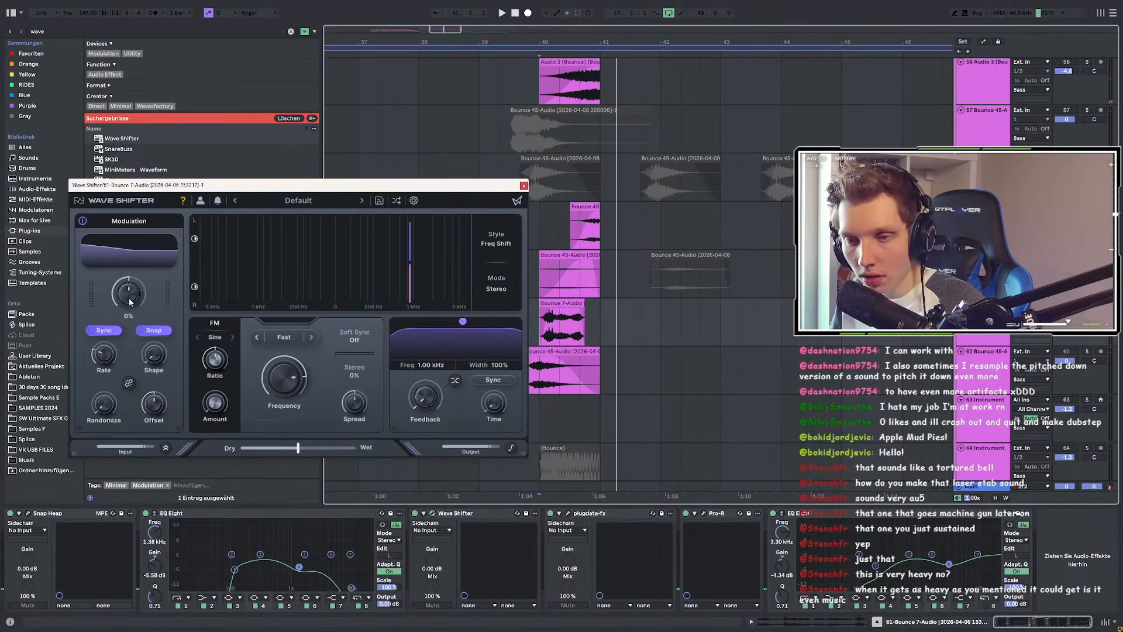
key(space)
Step: Set FM amount to 58%, spread to 76%, and the filter to 933 Hz at 12% width
drag(221, 402, 230, 339)
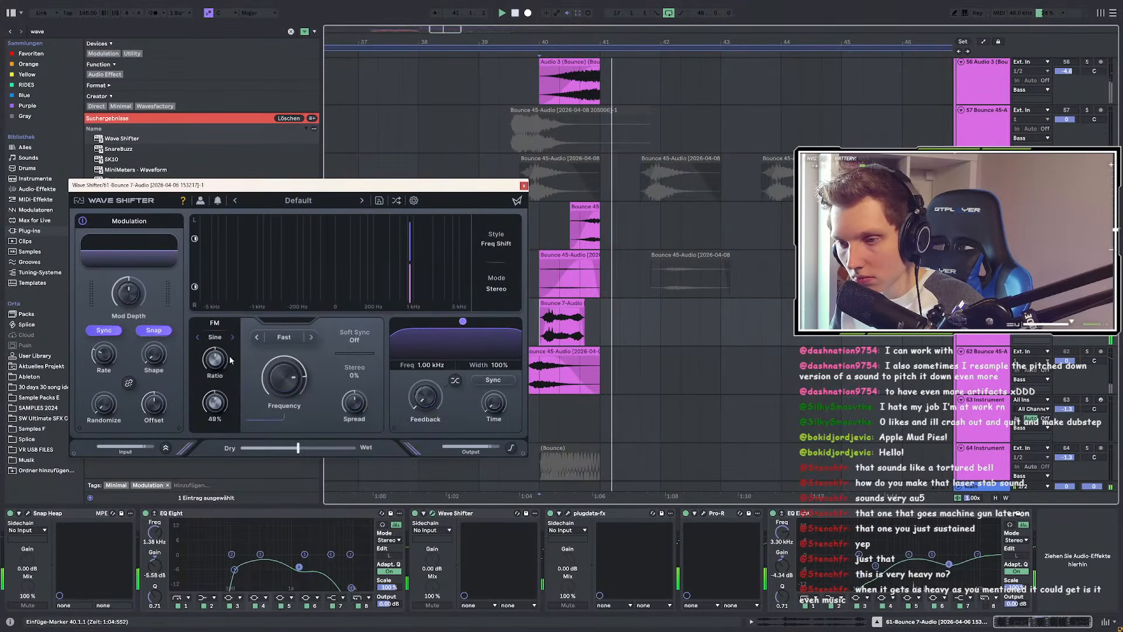
drag(364, 406, 369, 361)
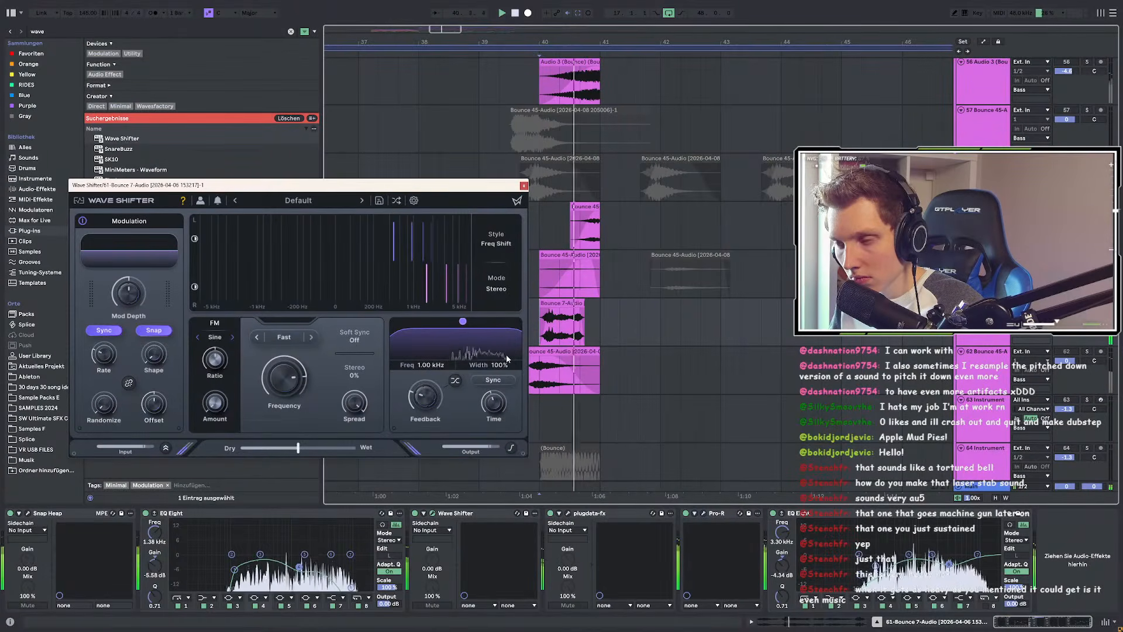
drag(464, 322, 466, 355)
click(489, 245)
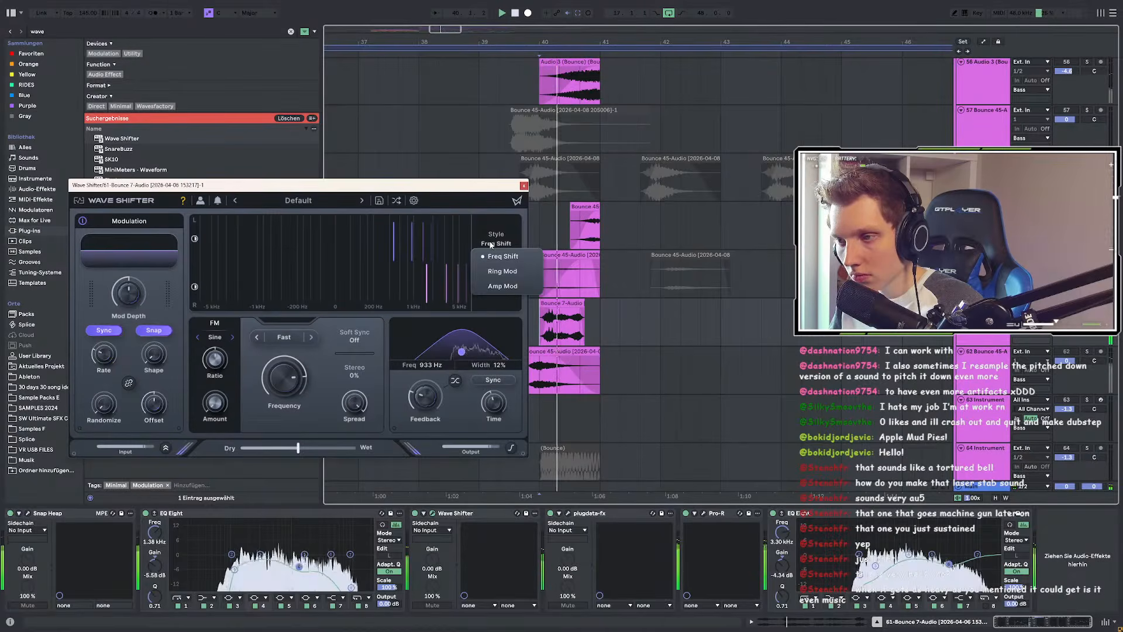
Step: Compare Stereo and Mid-Side shift modes, settling back on Stereo
click(495, 246)
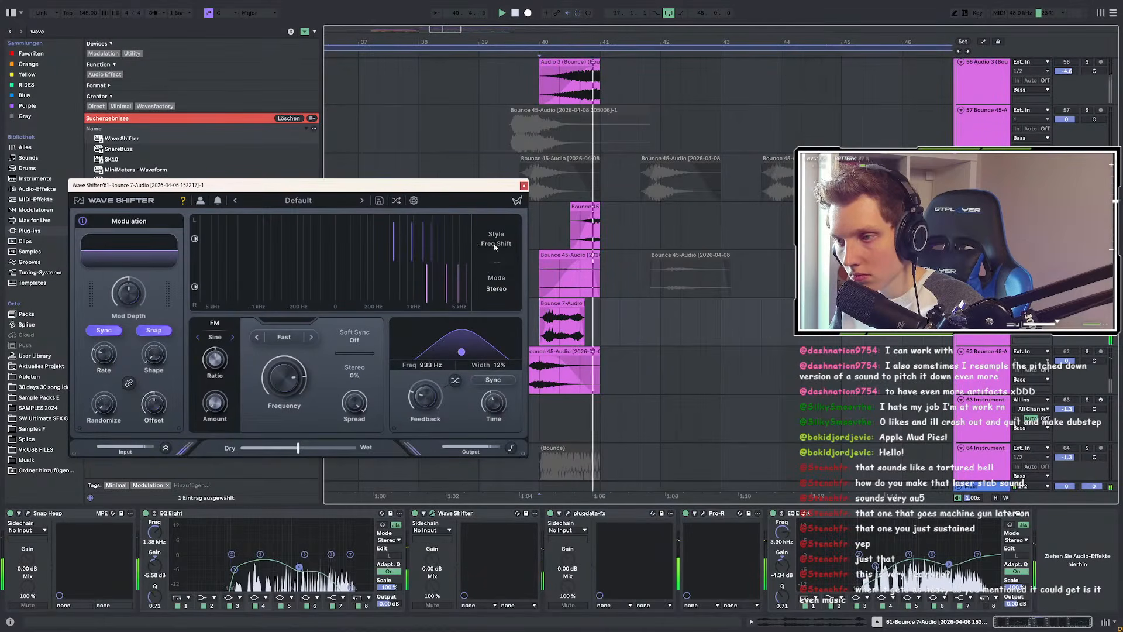
click(496, 288)
click(498, 290)
click(497, 288)
click(497, 288)
click(497, 288)
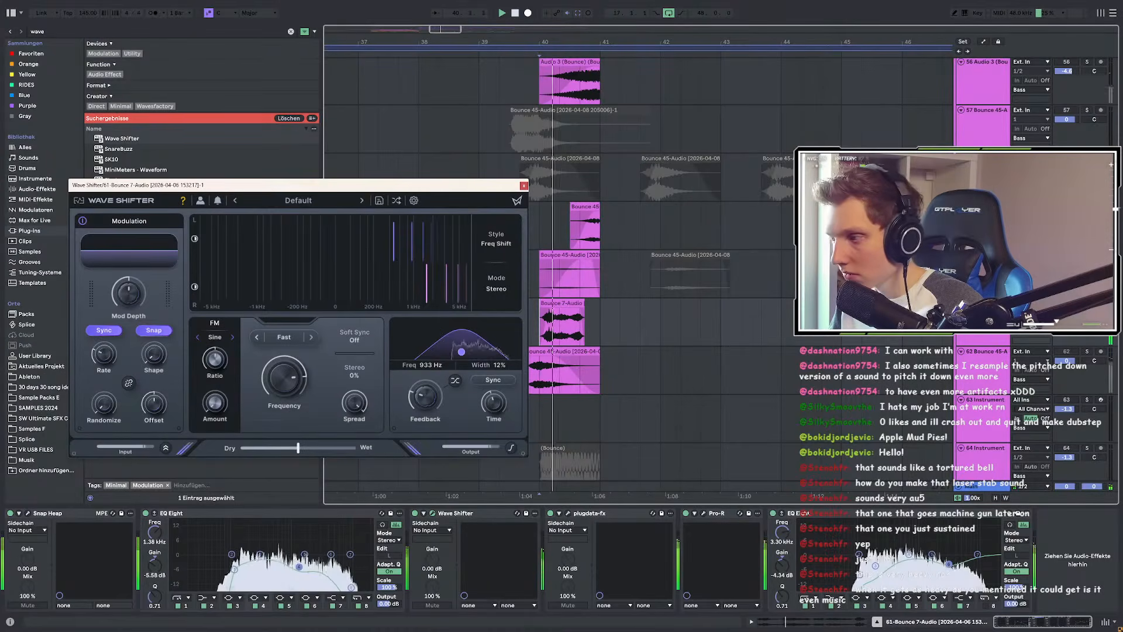
key(space)
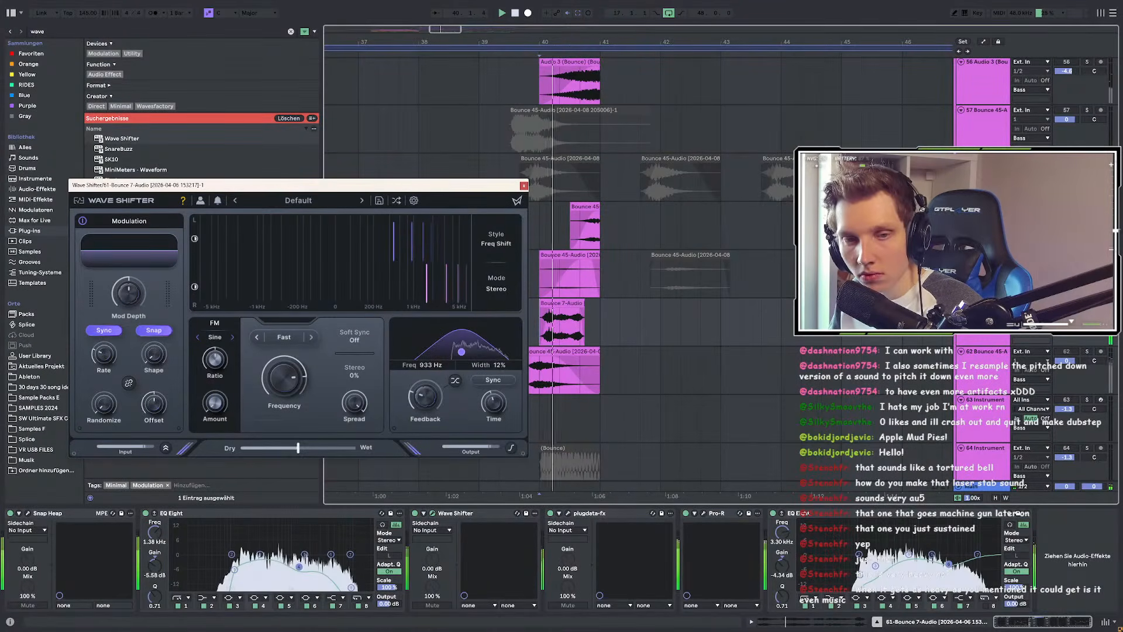
Step: Close the Wave Shifter window and search the browser for 'auto'
drag(490, 188, 413, 177)
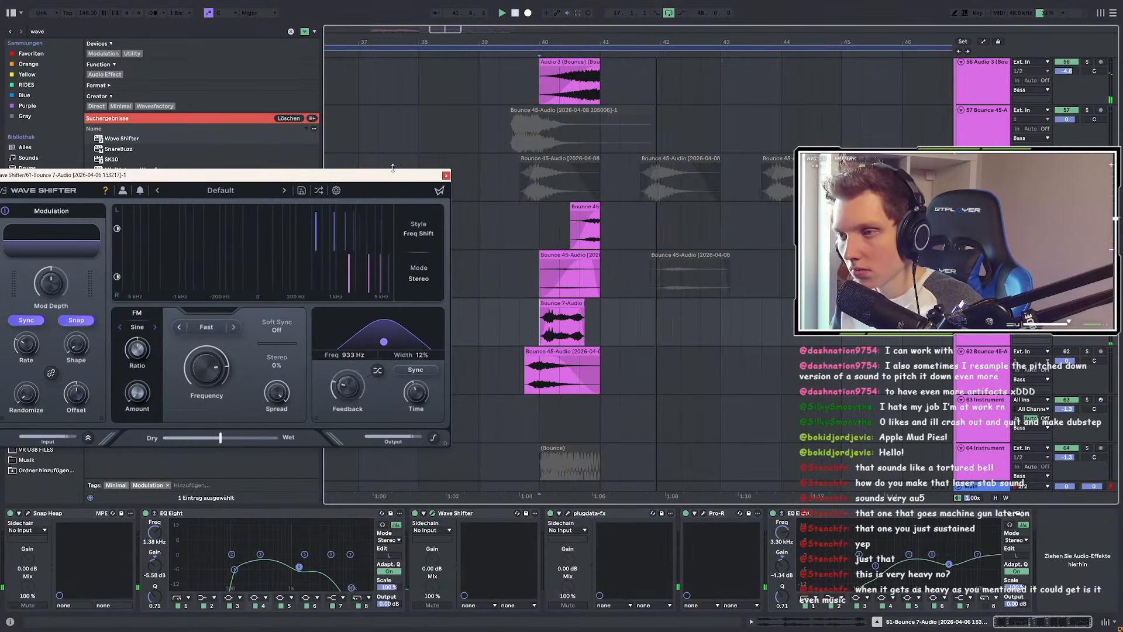
click(447, 176)
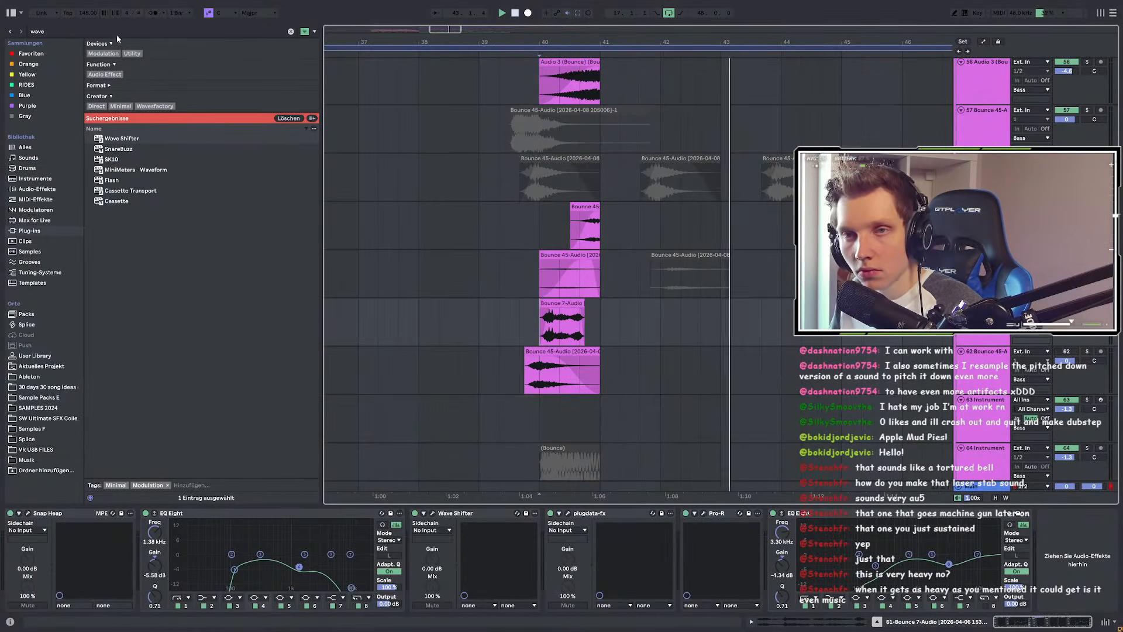
key(ctrl+f)
text(auto)
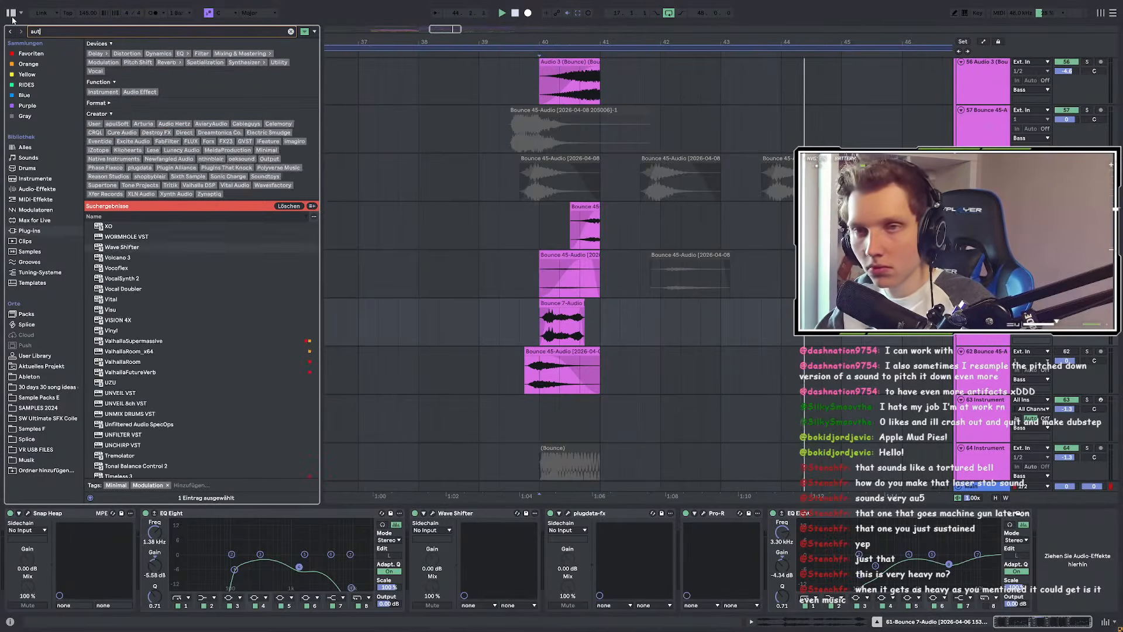
Step: Load Auto Pan-Tremolo from favourites, setting shape to 35% and rate to 1/3
click(51, 52)
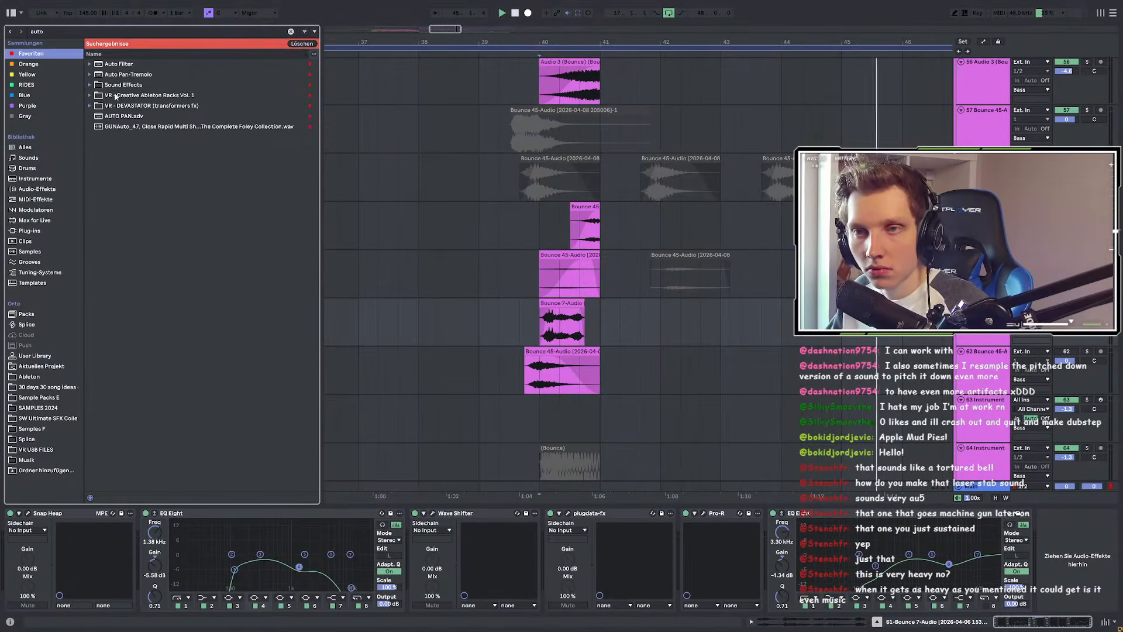
click(124, 74)
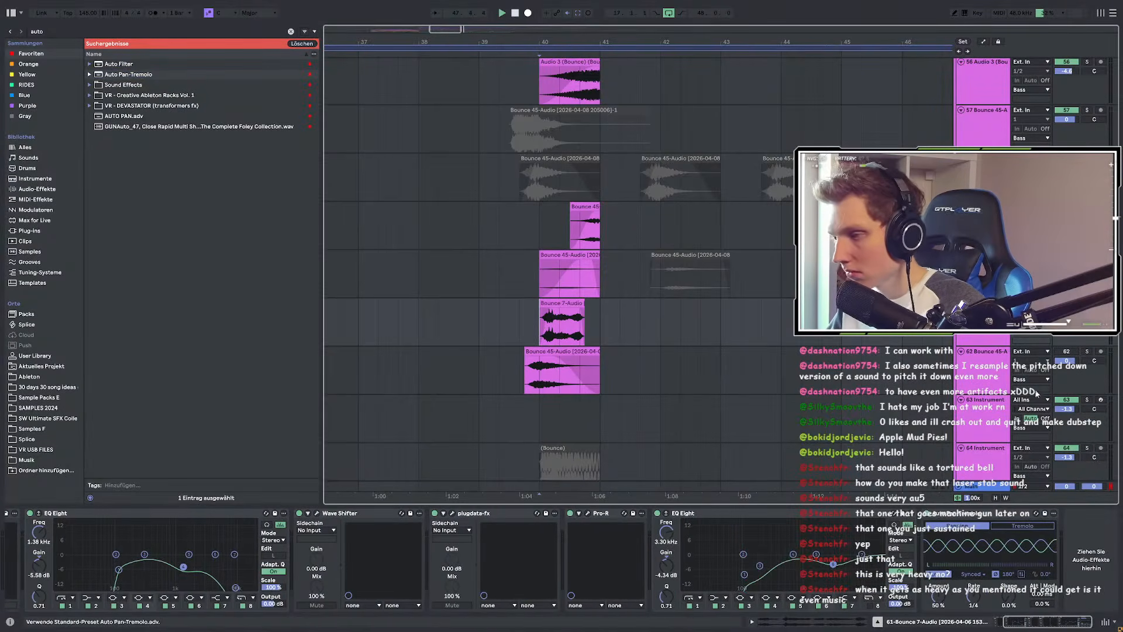
key(space)
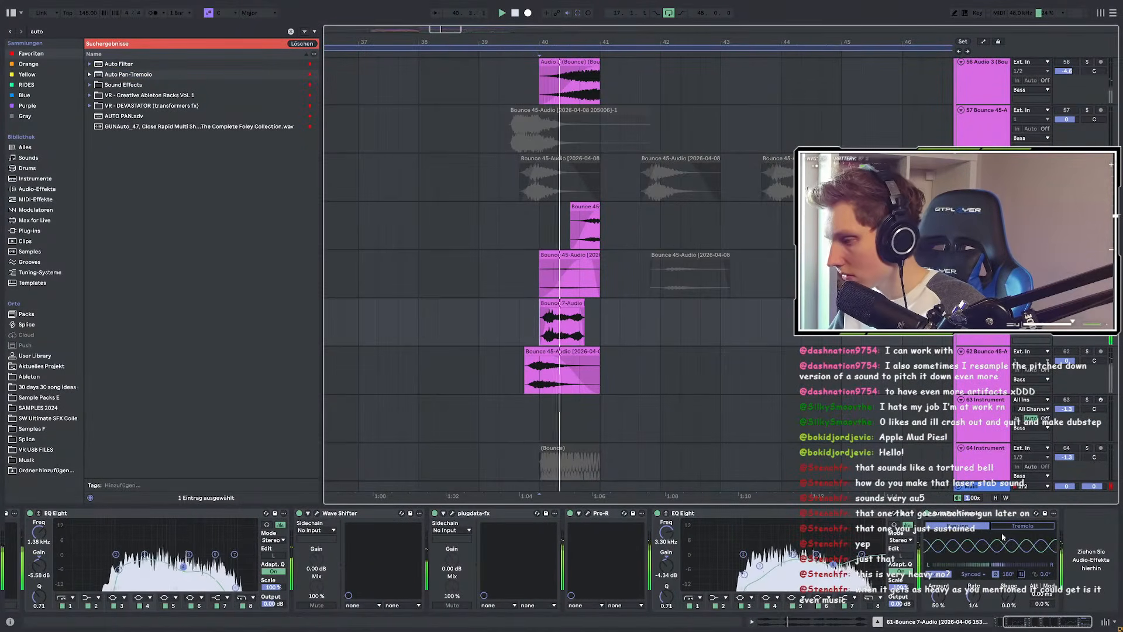
drag(1007, 594, 1007, 574)
key(space)
key(space)
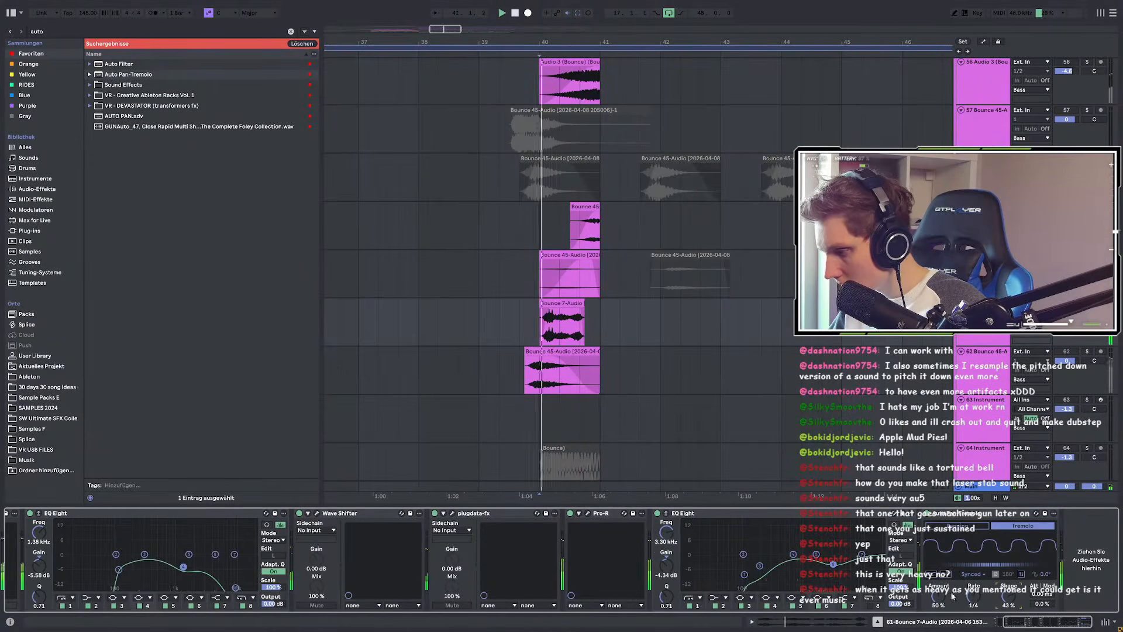
key(space)
key(space)
drag(974, 595, 973, 601)
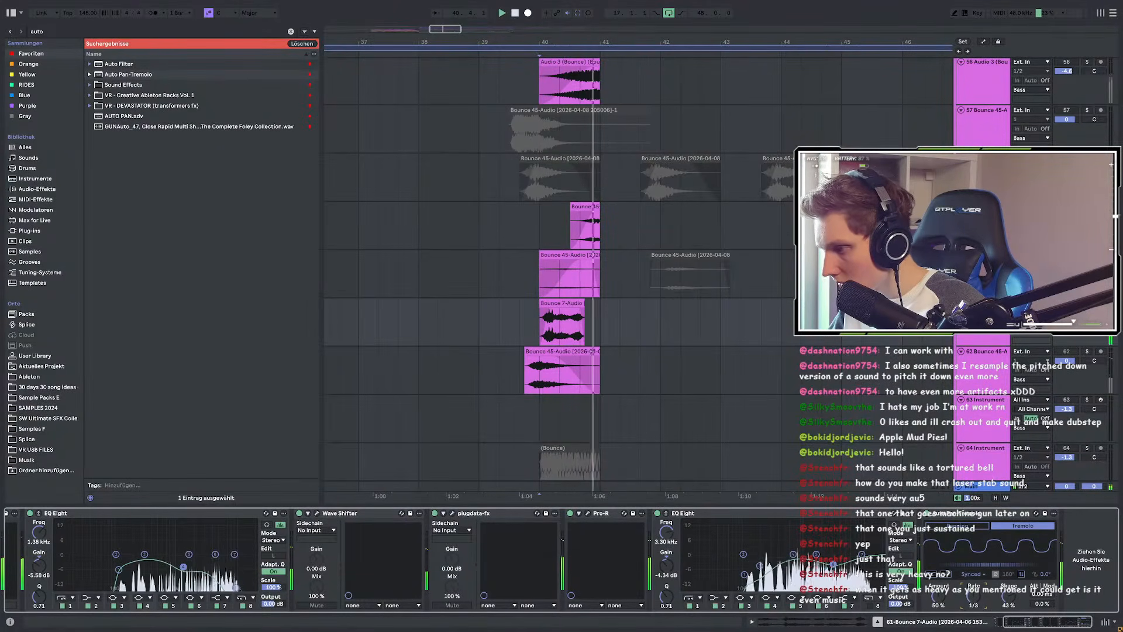
Step: Unsolo the track and set the tremolo rate to 1 while auditioning
click(681, 357)
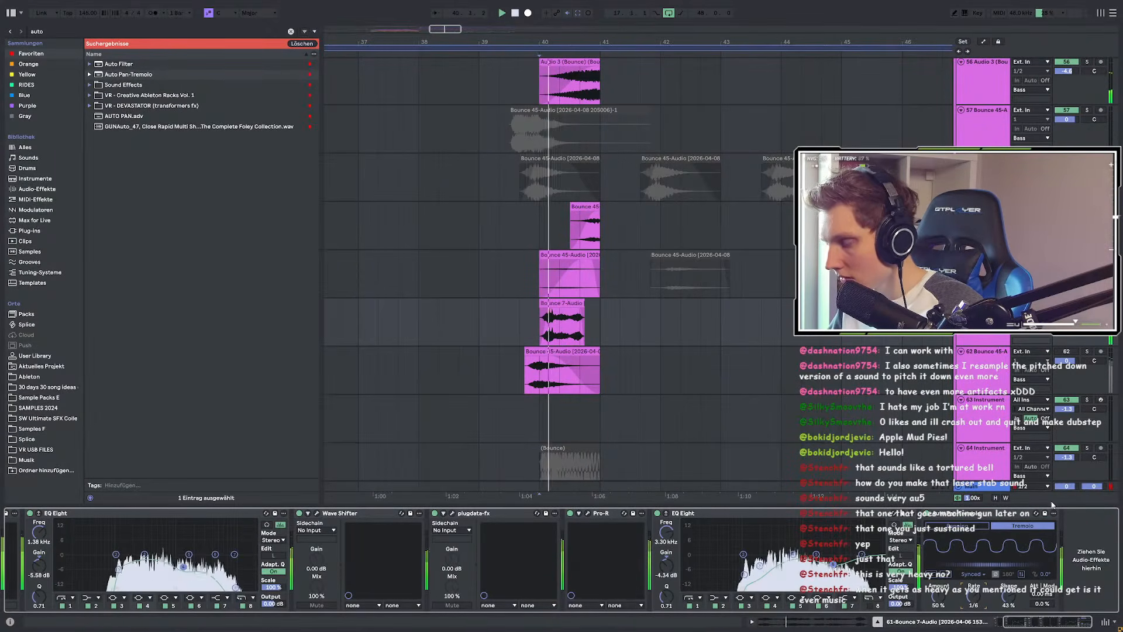
key(space)
click(540, 322)
key(space)
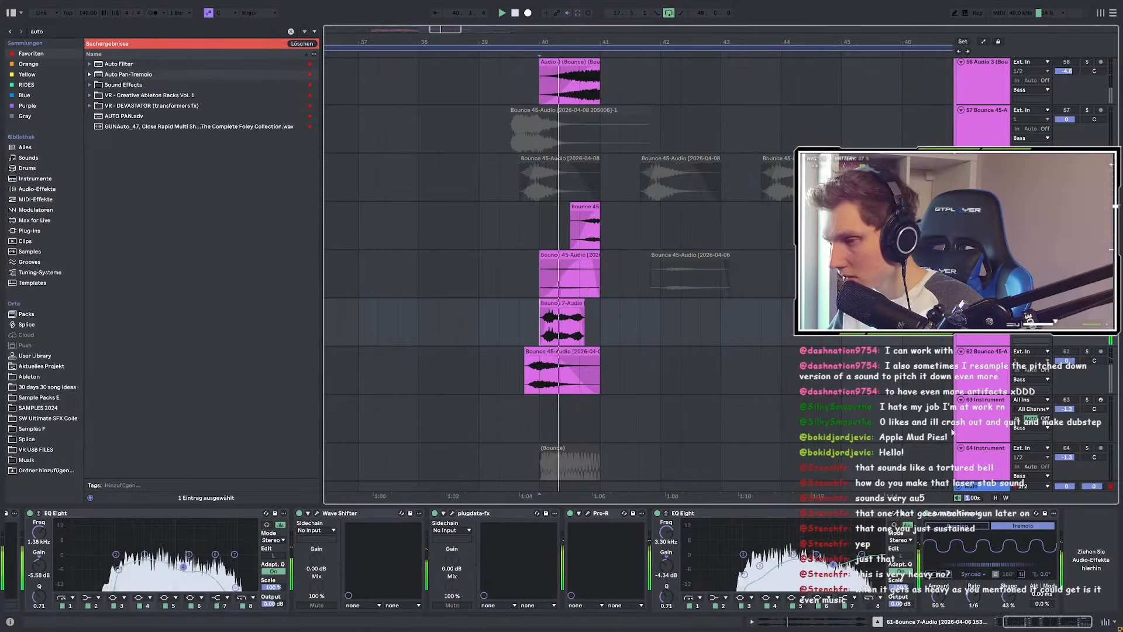
drag(976, 596, 980, 600)
key(space)
key(space)
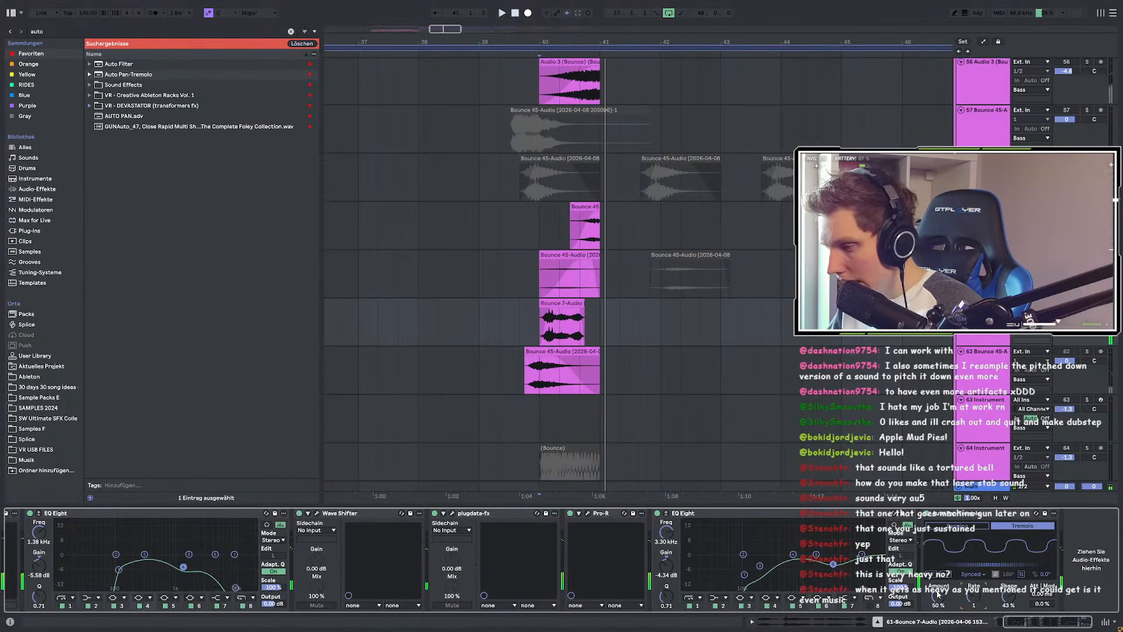
Step: Raise the tremolo amount to 100% and replay from bar 40
key(space)
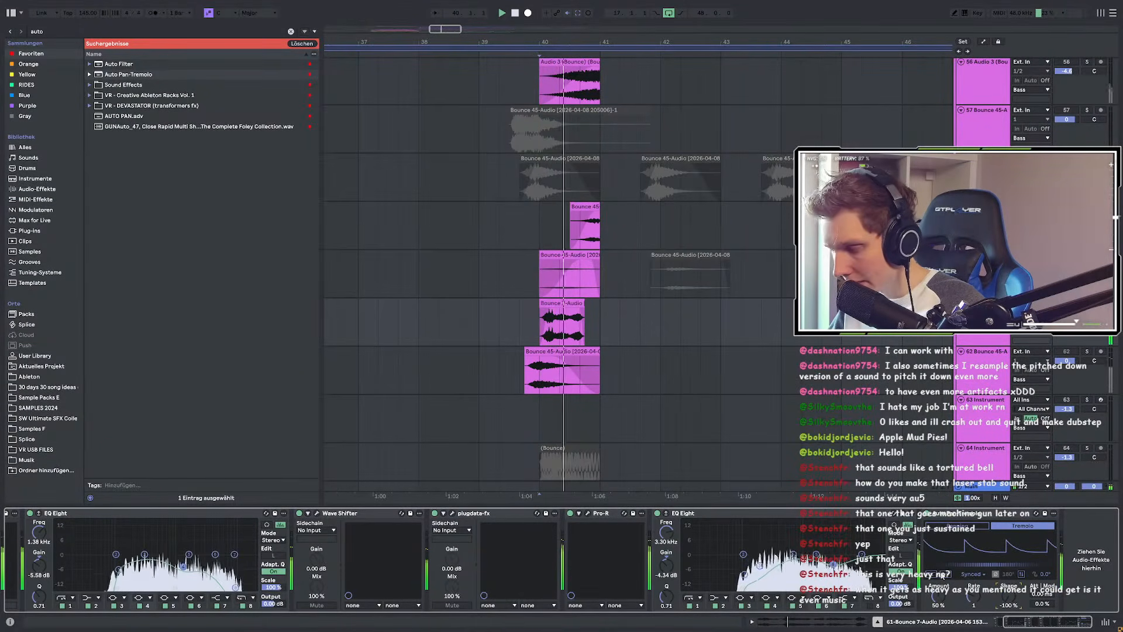
drag(940, 597, 973, 593)
key(space)
key(space)
key(space)
key(space)
key(space)
key(space)
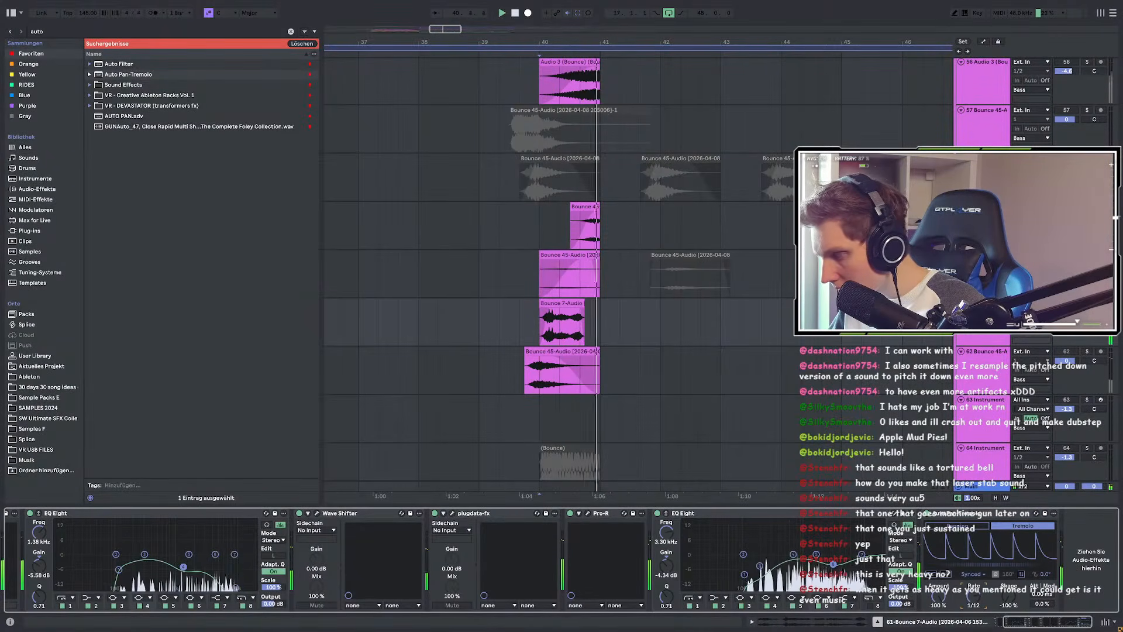
key(space)
key(space)
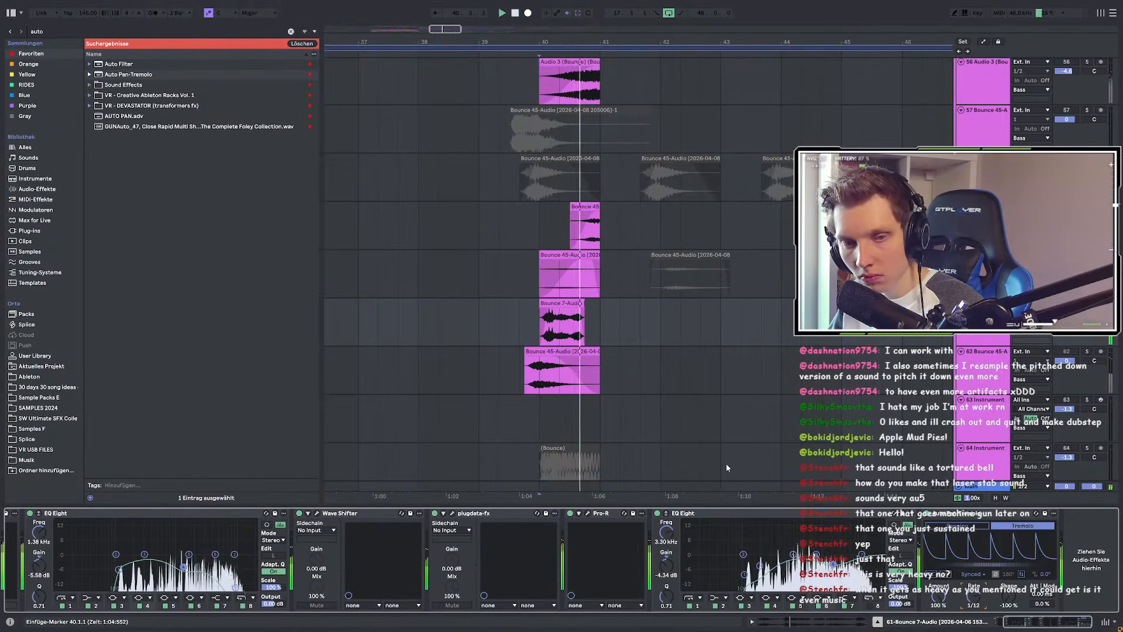
key(space)
key(space)
Step: Extend the Bounce 7-Audio clip to bar 41 and clear the solo
drag(584, 303, 601, 306)
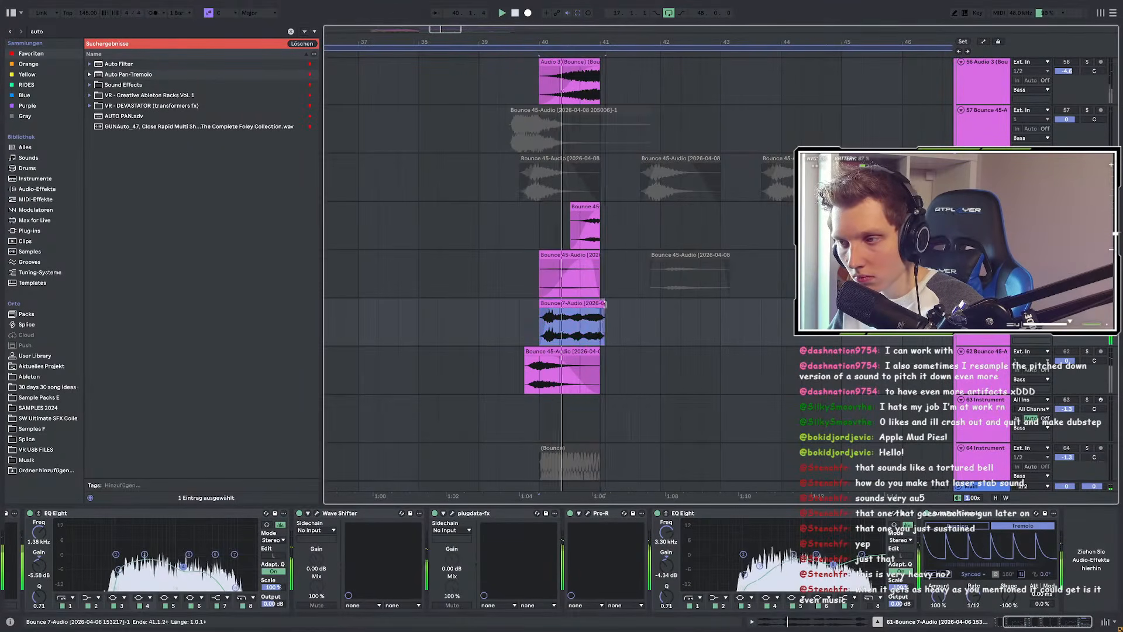
click(1087, 303)
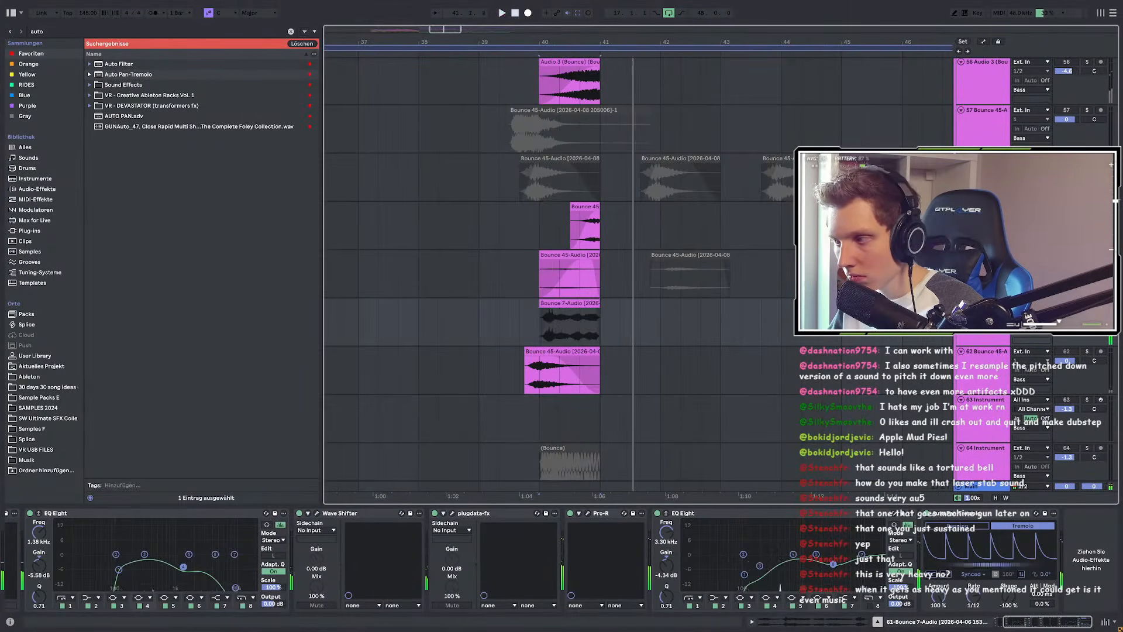
key(space)
key(space)
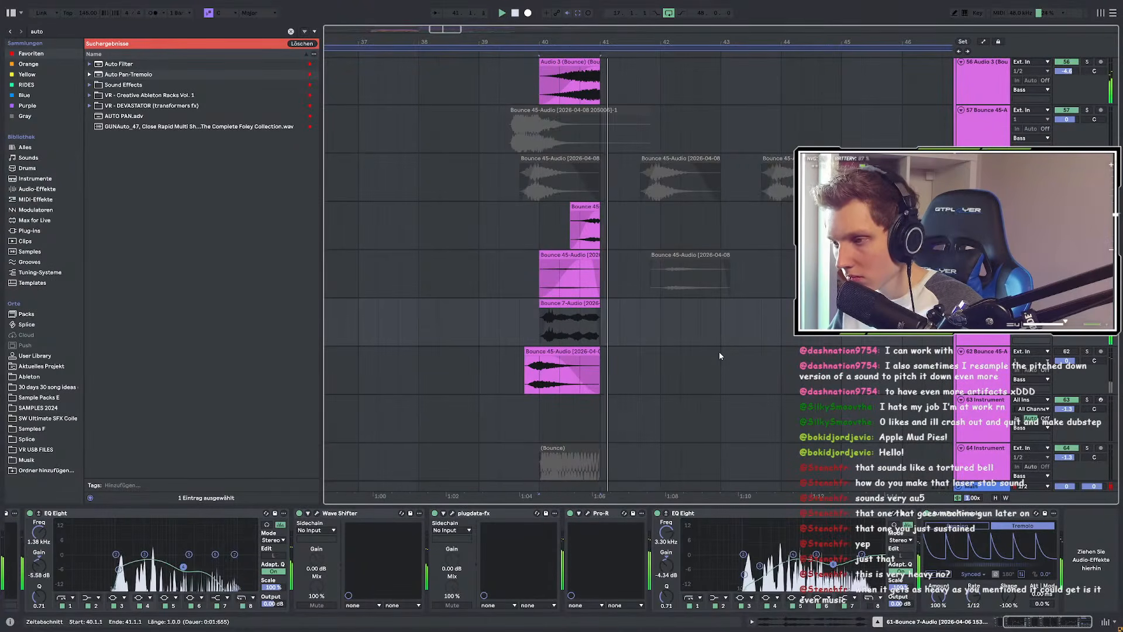
key(space)
Step: Try tremolo shape at 100%, then -84% decaying saws, auditioning with all tracks
drag(1008, 595, 1008, 503)
key(space)
key(space)
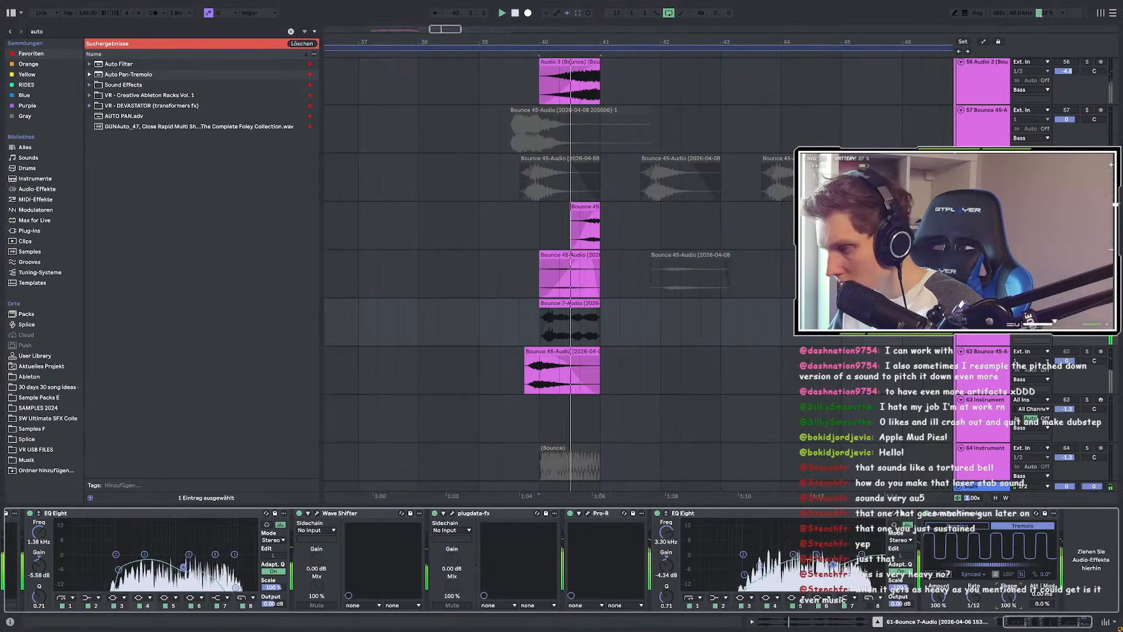
drag(1008, 595, 1008, 629)
key(space)
key(space)
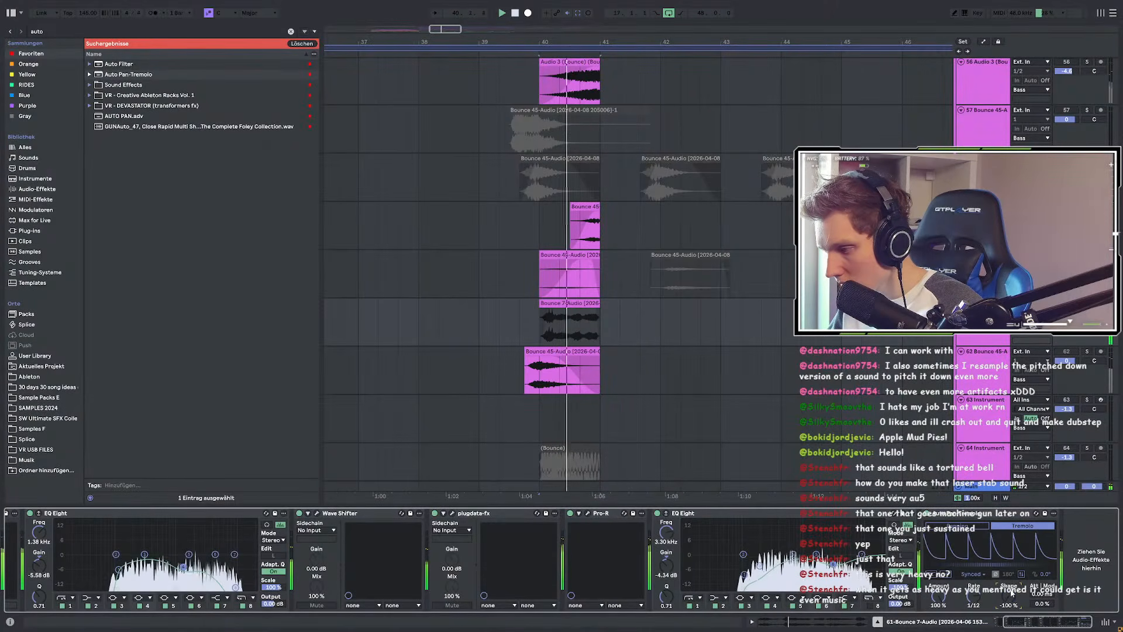
key(space)
key(space)
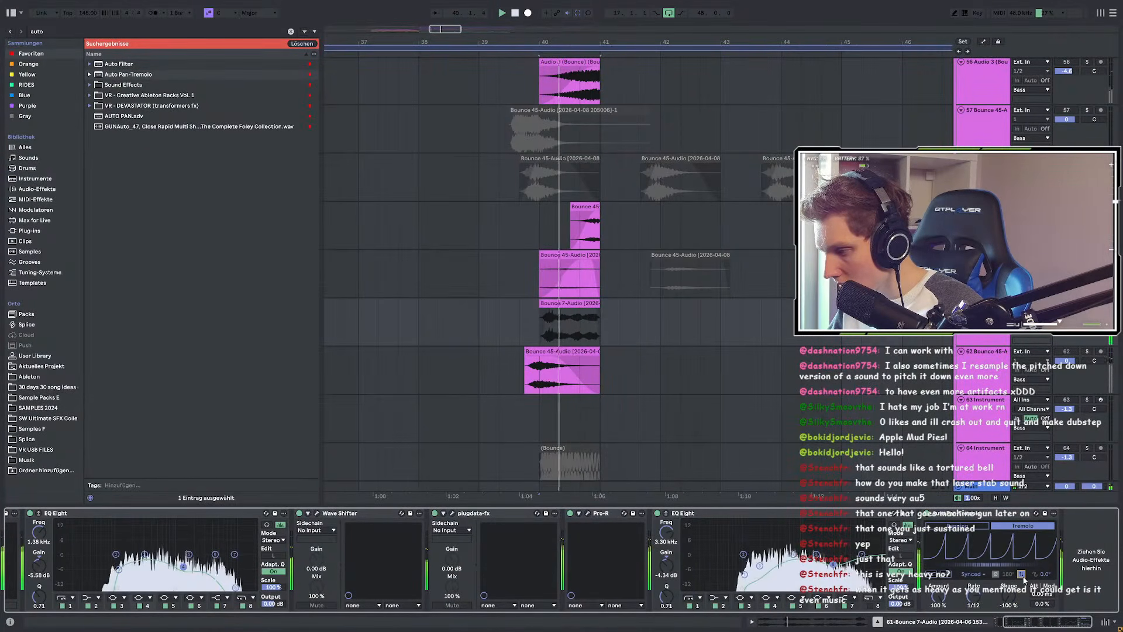
click(1086, 303)
key(space)
key(space)
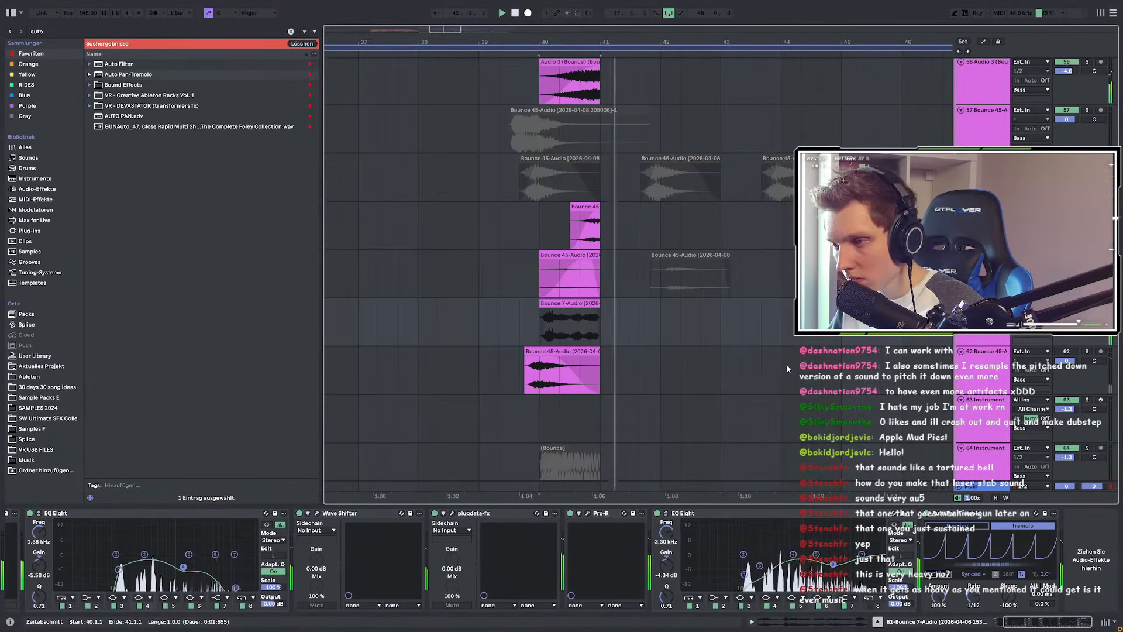
key(space)
key(space)
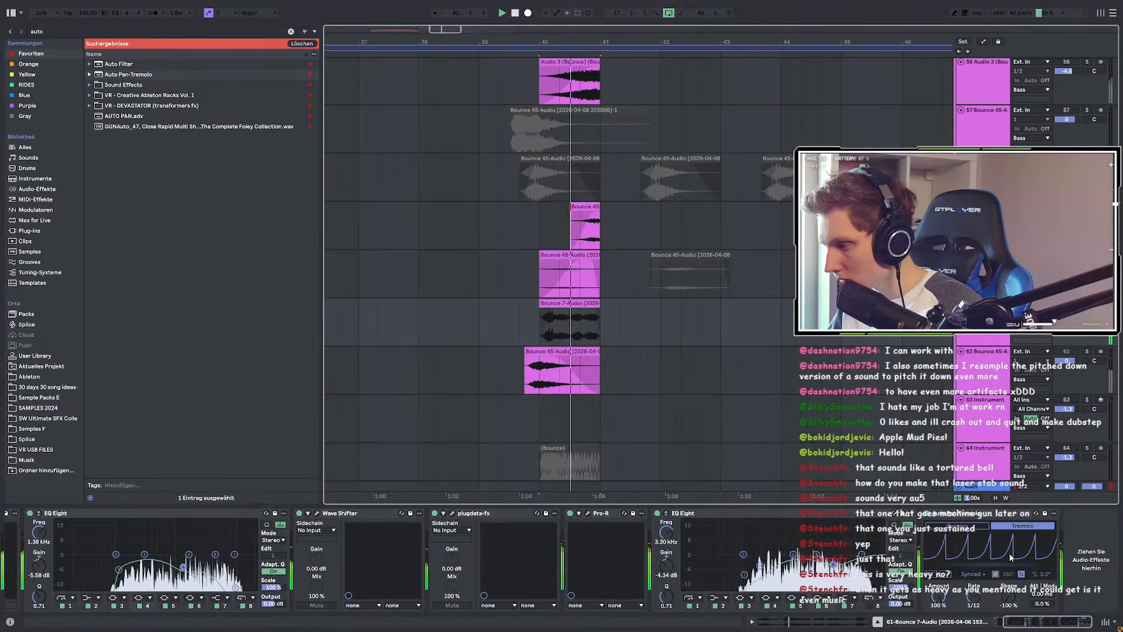
key(space)
key(space)
Step: Set tremolo shape to about 21% and amount to 63%, replaying from bar 40
drag(1009, 595, 1008, 526)
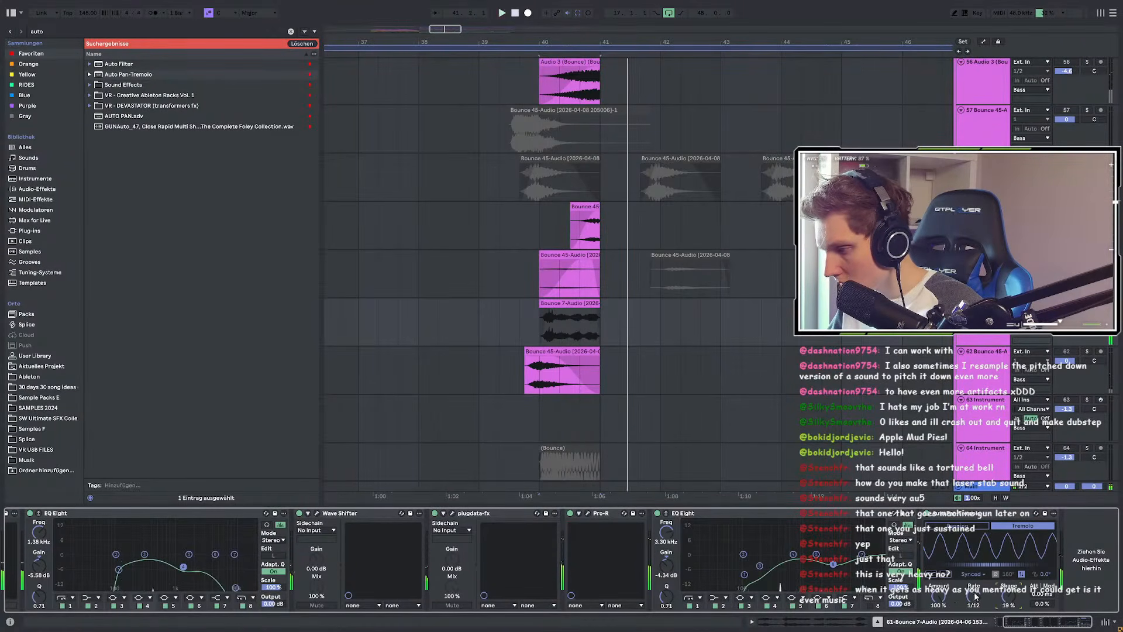
key(space)
key(space)
mouse_move(938, 596)
mouse_down()
mouse_move(938, 620)
mouse_move(938, 587)
mouse_up()
key(space)
key(space)
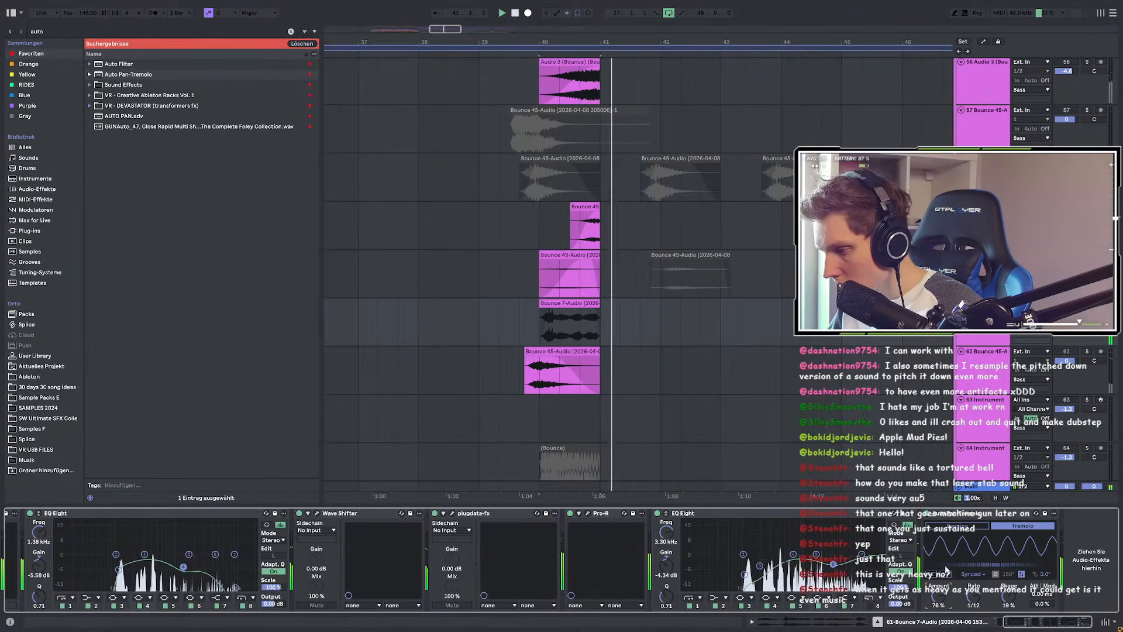
click(1087, 303)
key(space)
key(space)
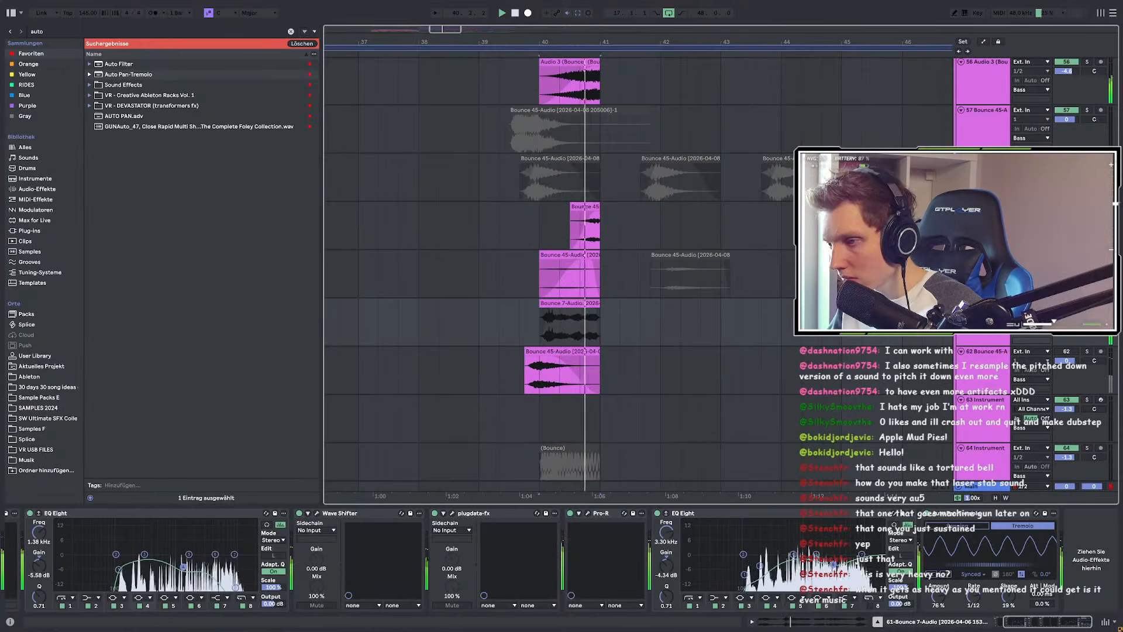
key(space)
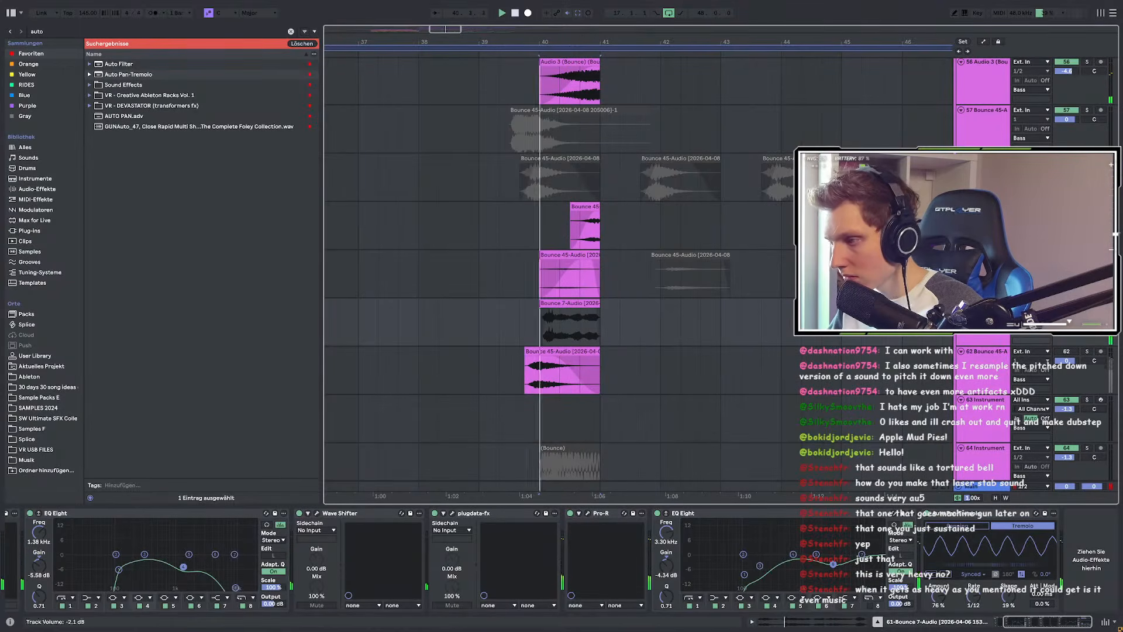
key(space)
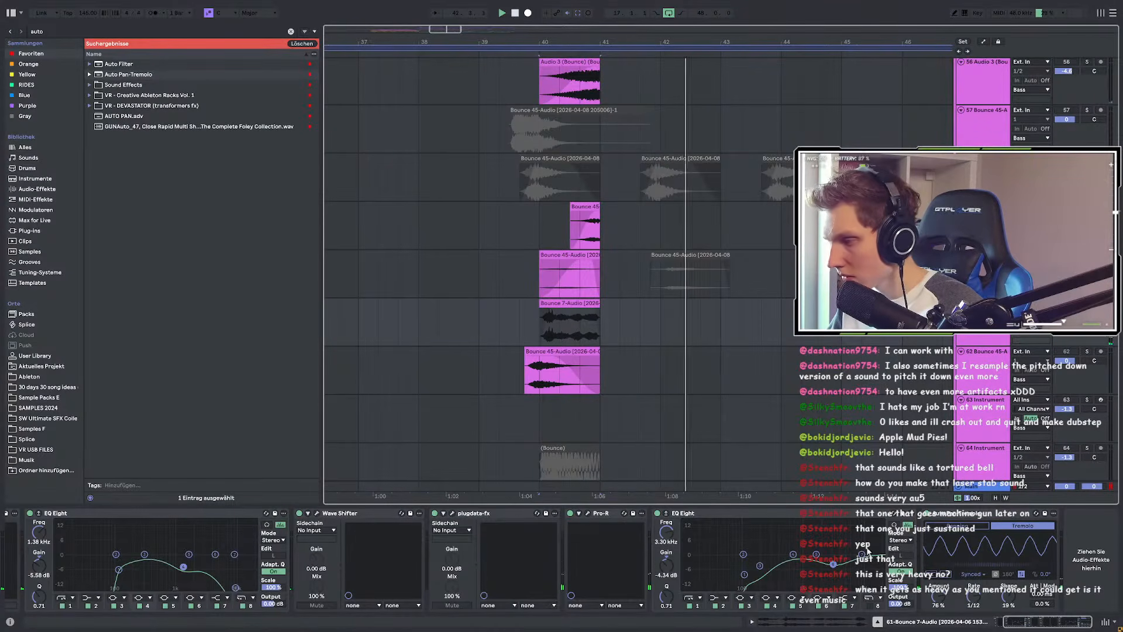
Step: Toggle the automation lines on and off, then focus the browser search
key(a)
key(space)
key(space)
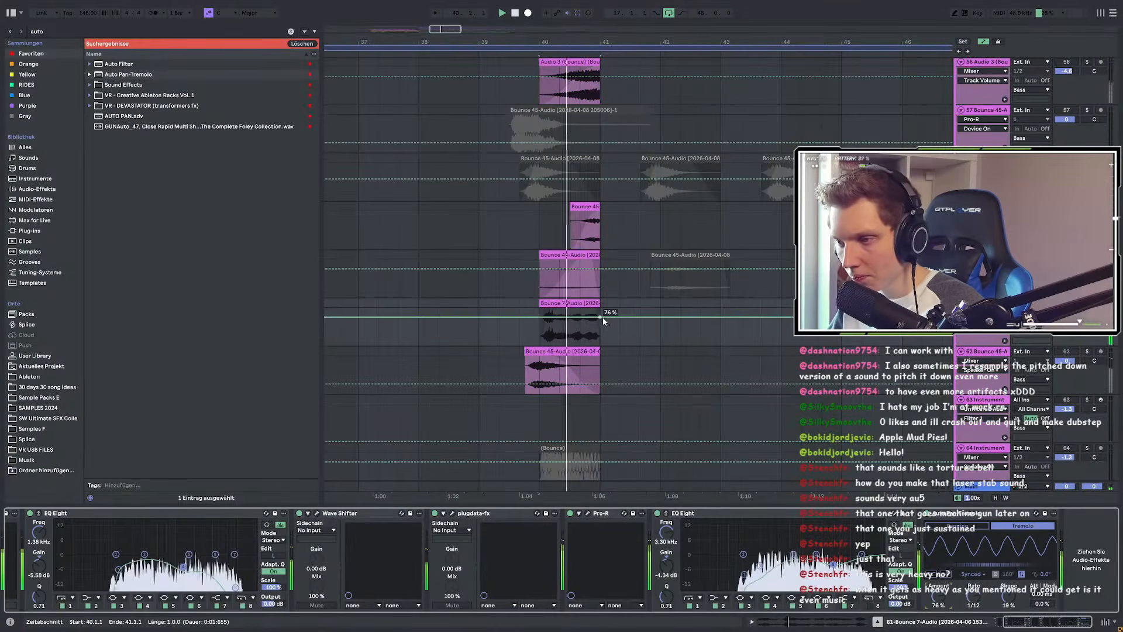
key(a)
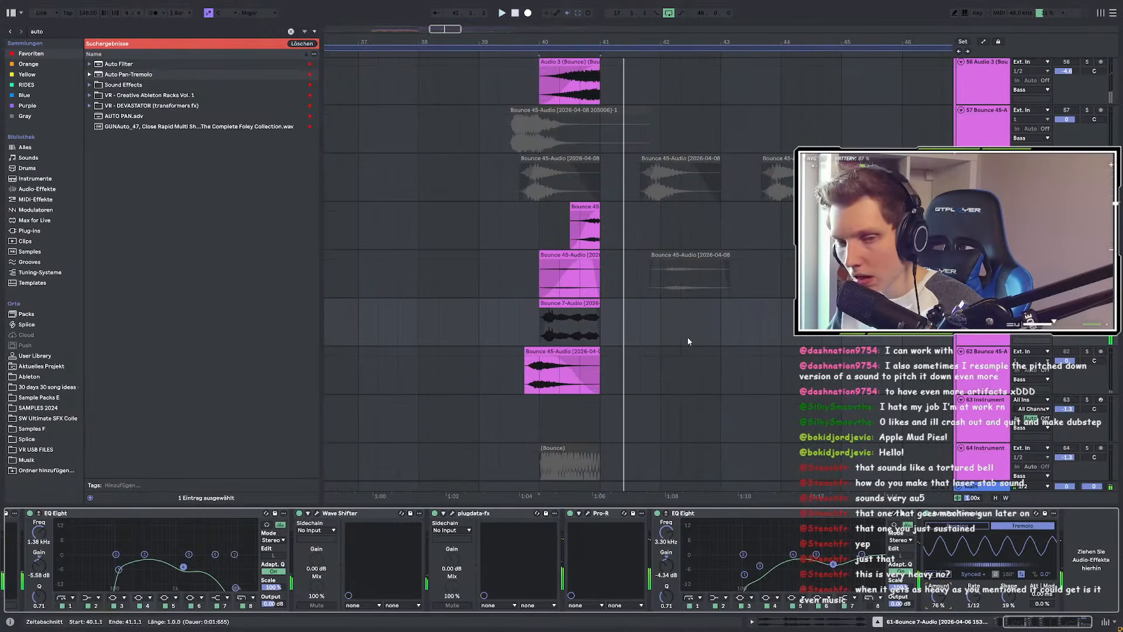
key(ctrl+f)
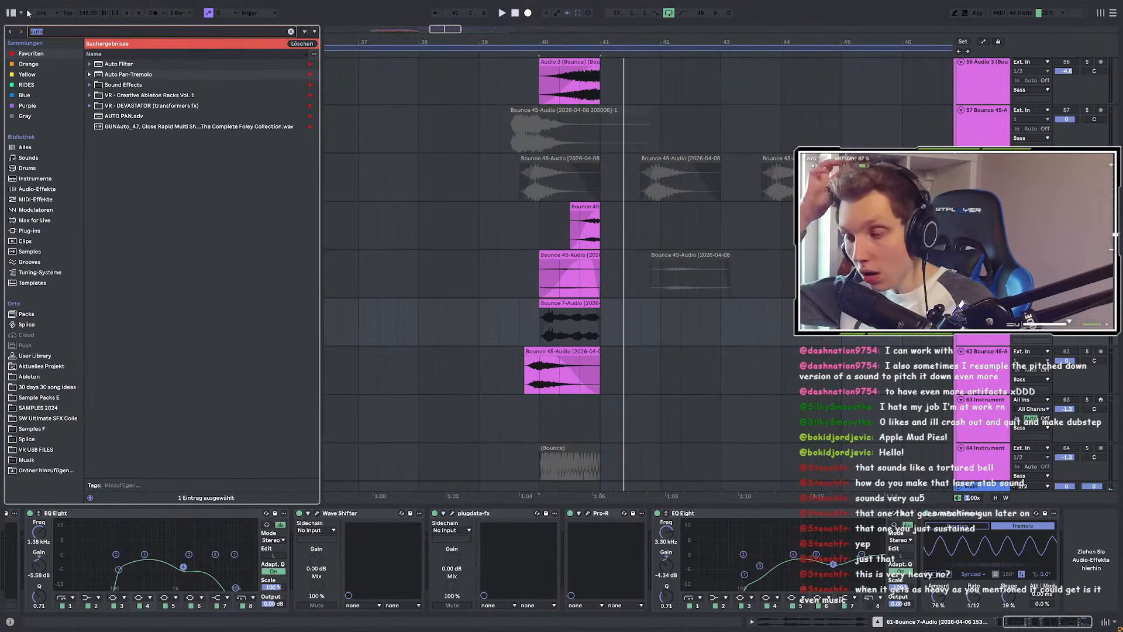
Step: Load Unfiltered Audio SpecOps from a 'spec' plug-in search and set its second slot to MP3ify
text(spec)
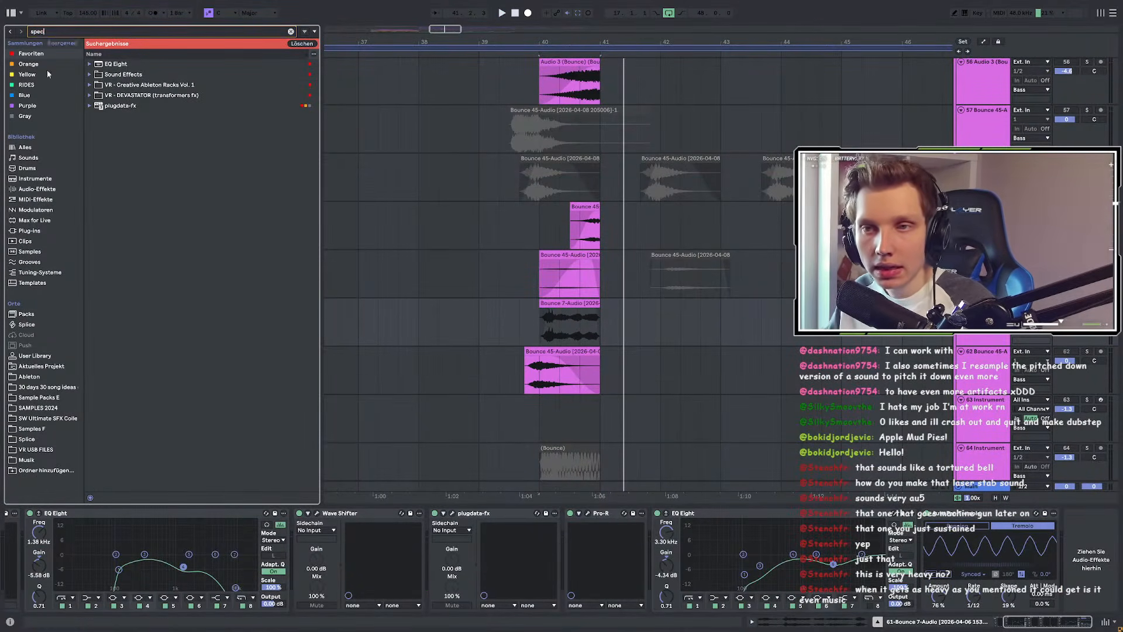
click(29, 231)
click(139, 139)
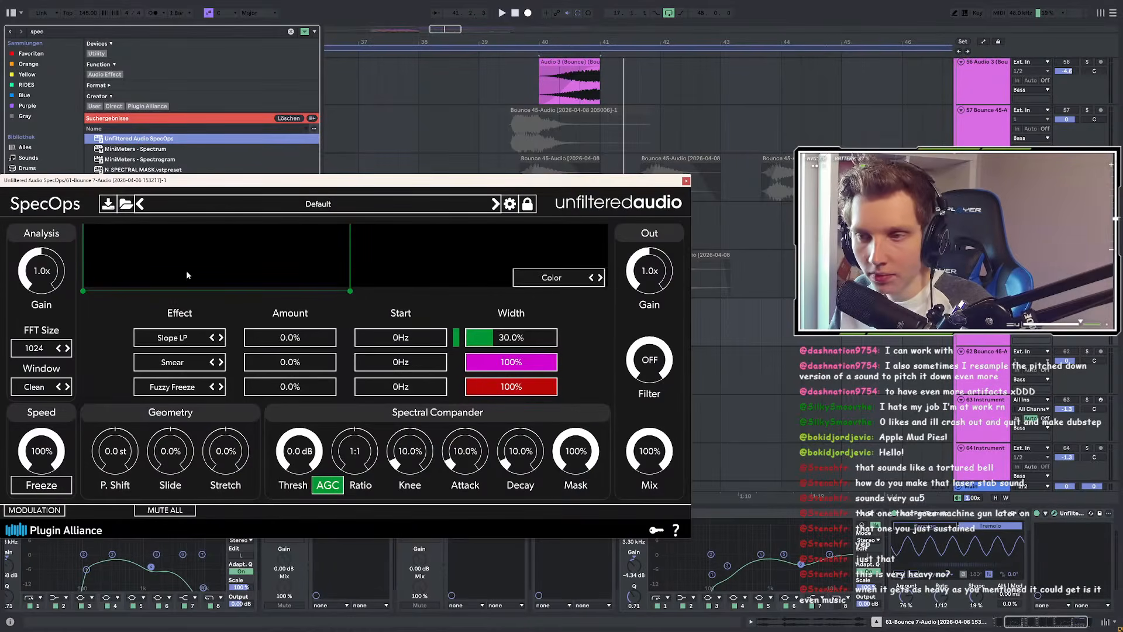
click(173, 363)
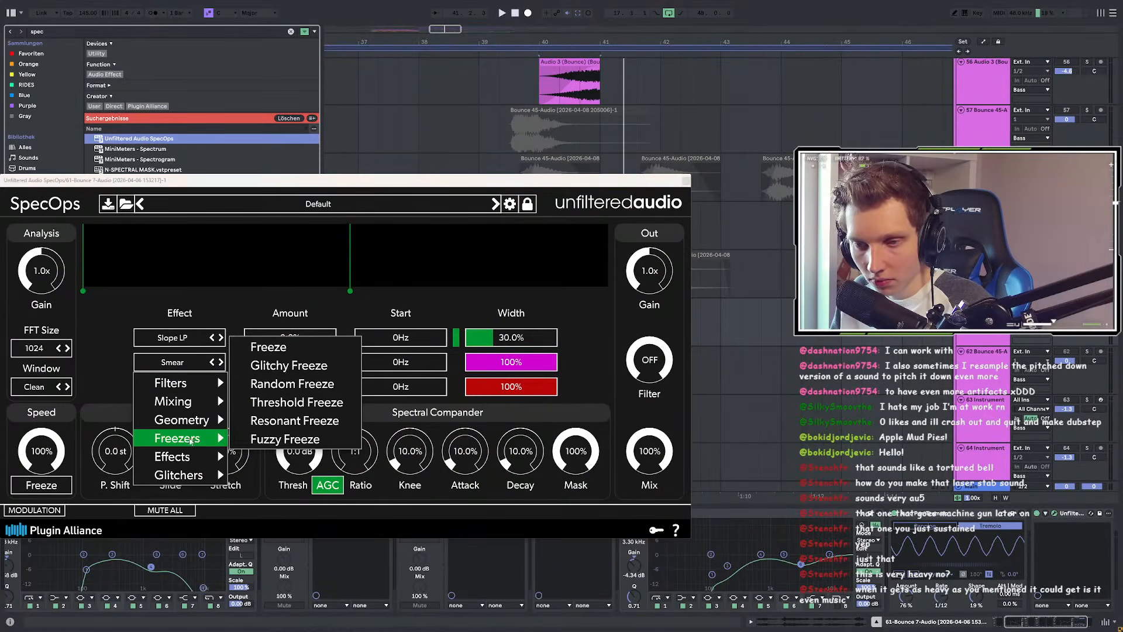
mouse_move(203, 442)
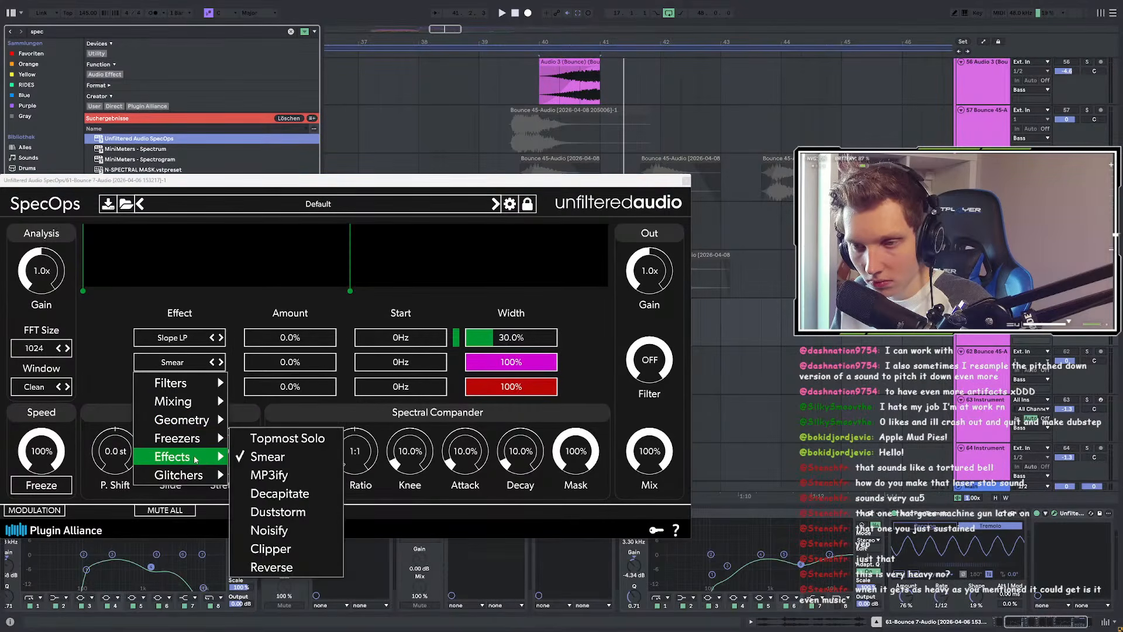
click(269, 475)
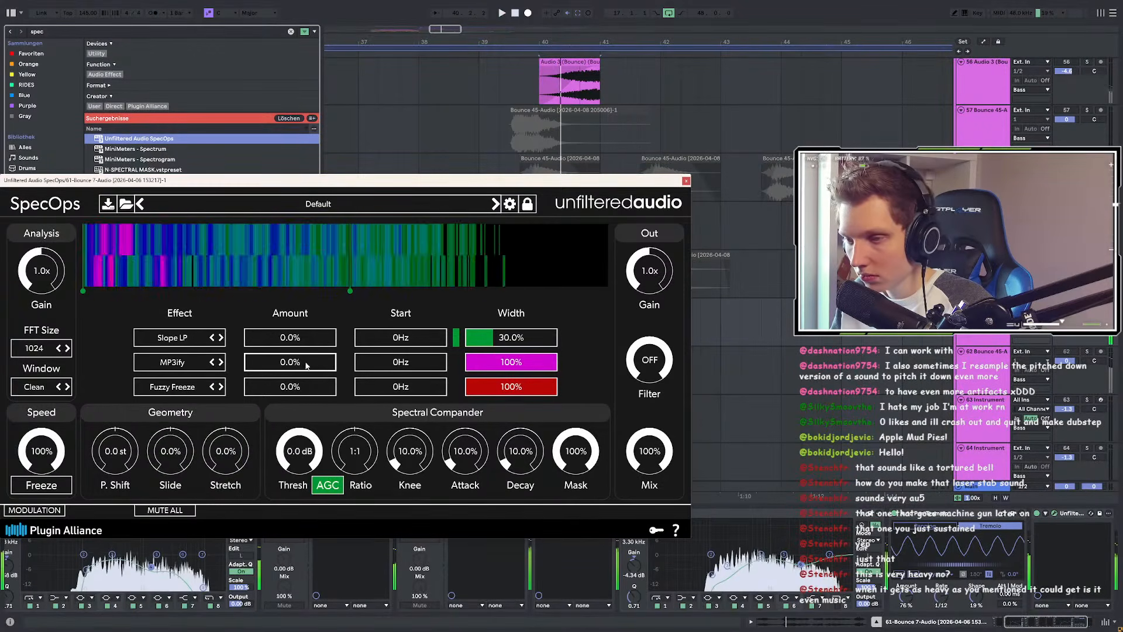
Step: Show automation, sweep the MP3ify amount, and set the start point near bar 40
key(a)
drag(409, 180, 311, 392)
drag(192, 572, 98, 518)
click(538, 349)
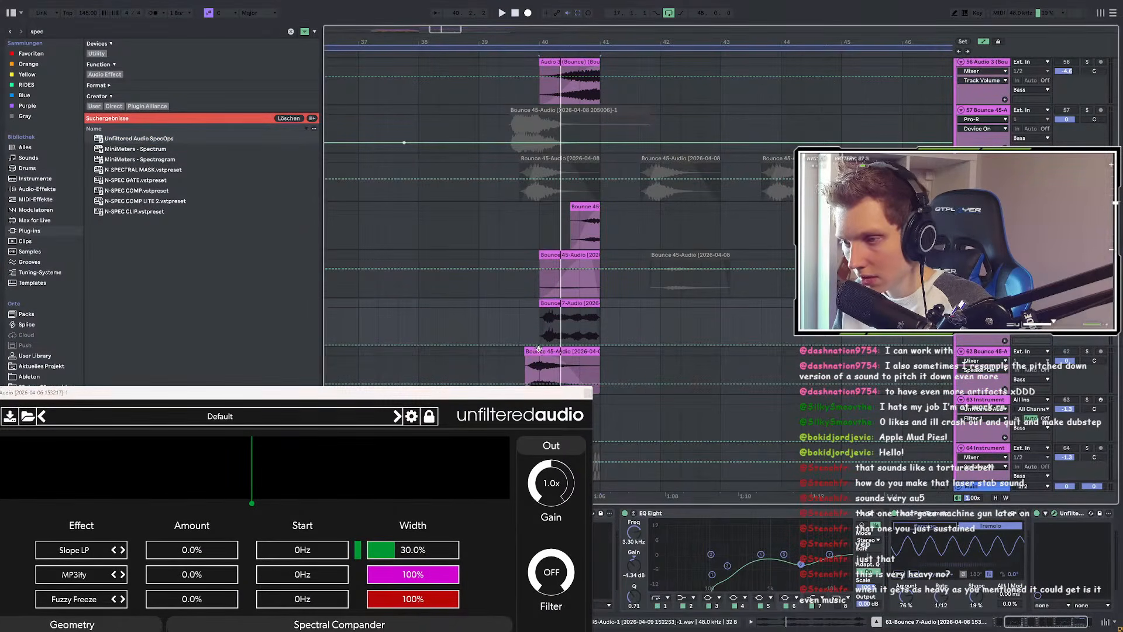
click(539, 345)
Step: Raise the MP3ify automation point at bar 41, audition it, and close the SpecOps window
drag(600, 324, 599, 312)
key(space)
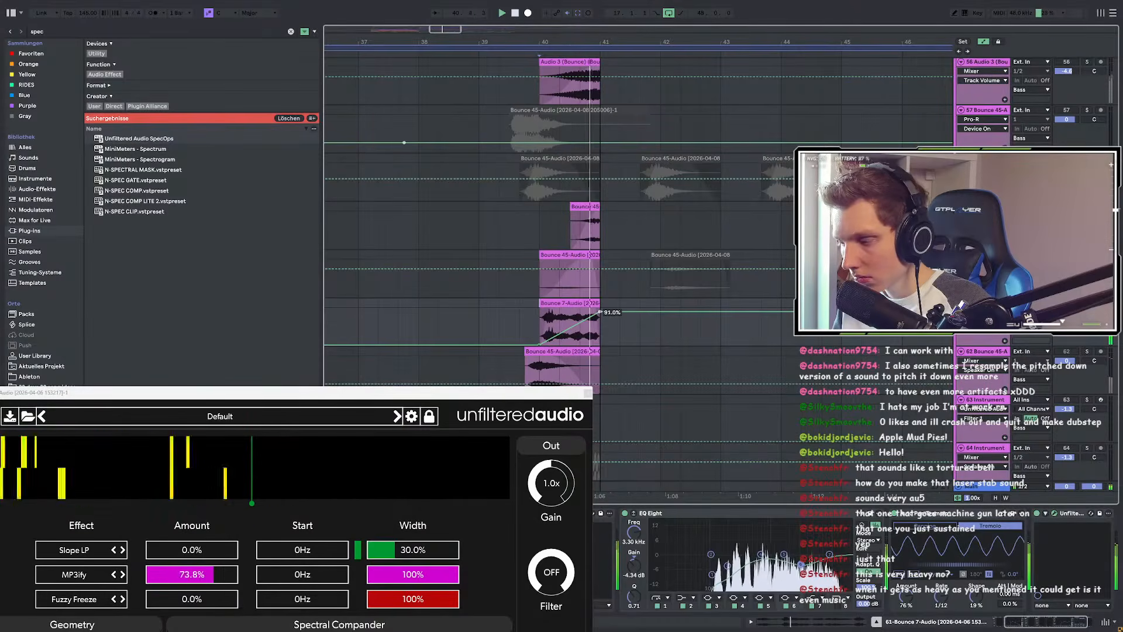
key(space)
key(space)
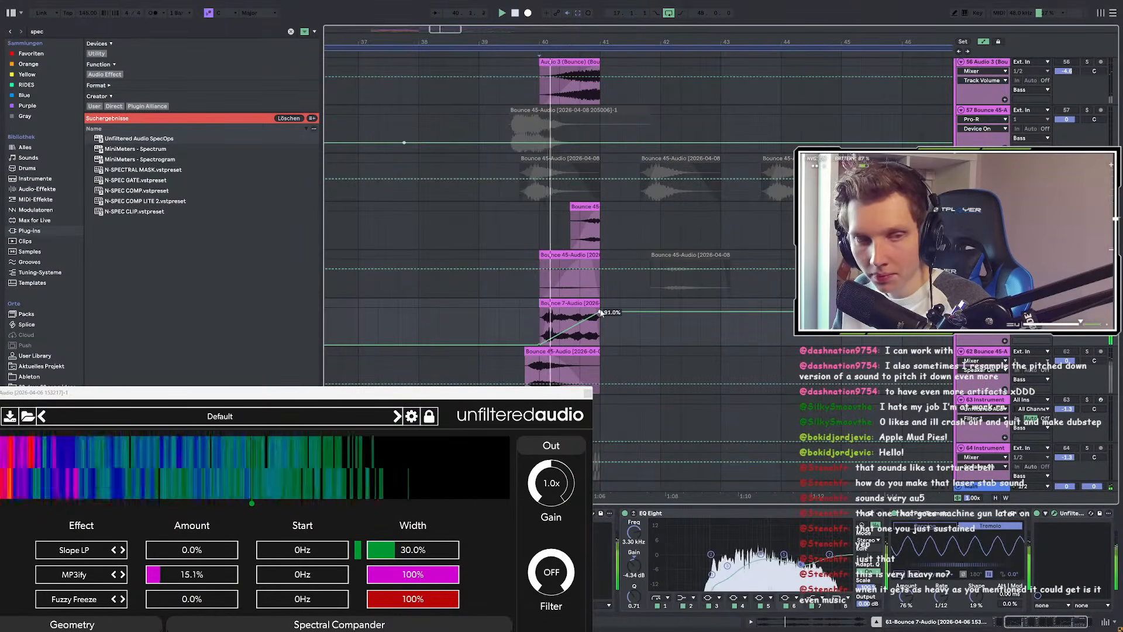
click(588, 392)
key(space)
key(space)
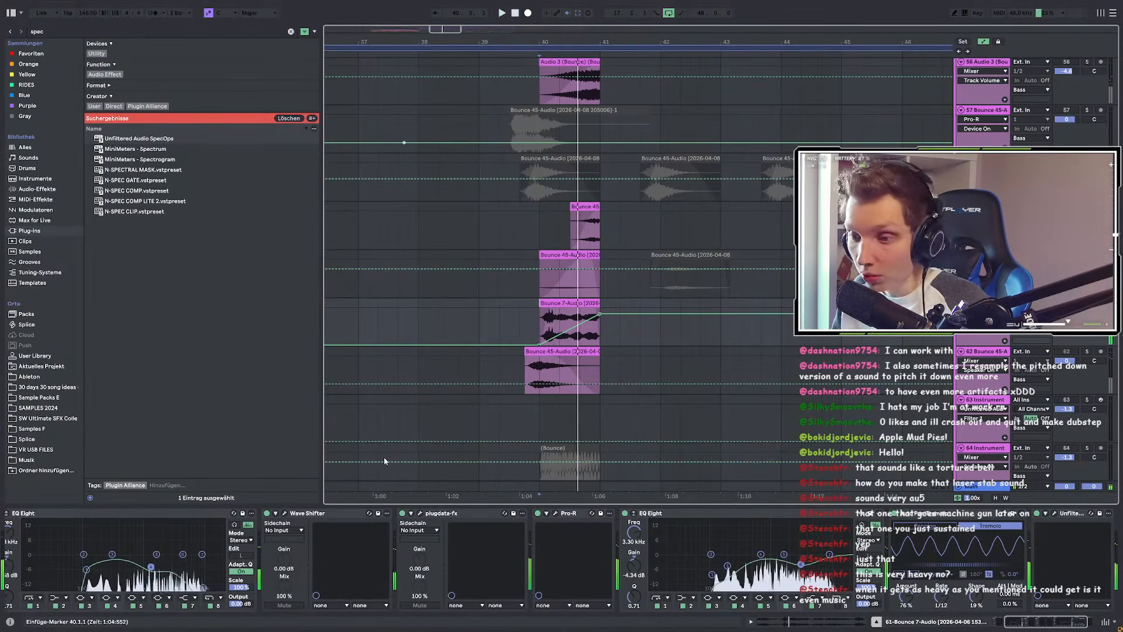
click(1057, 527)
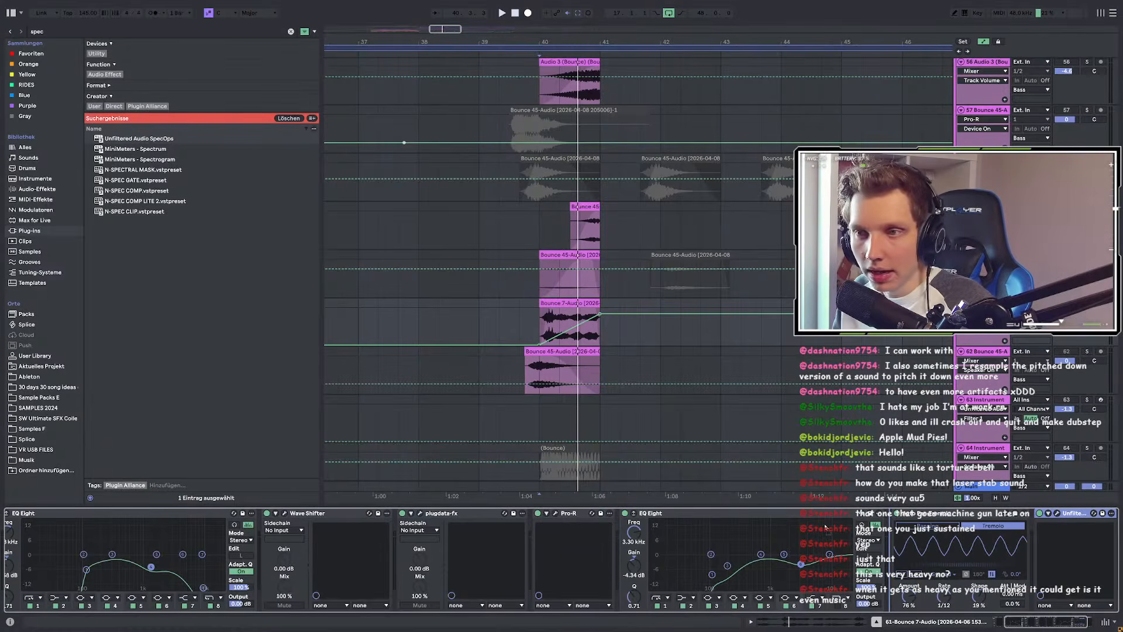
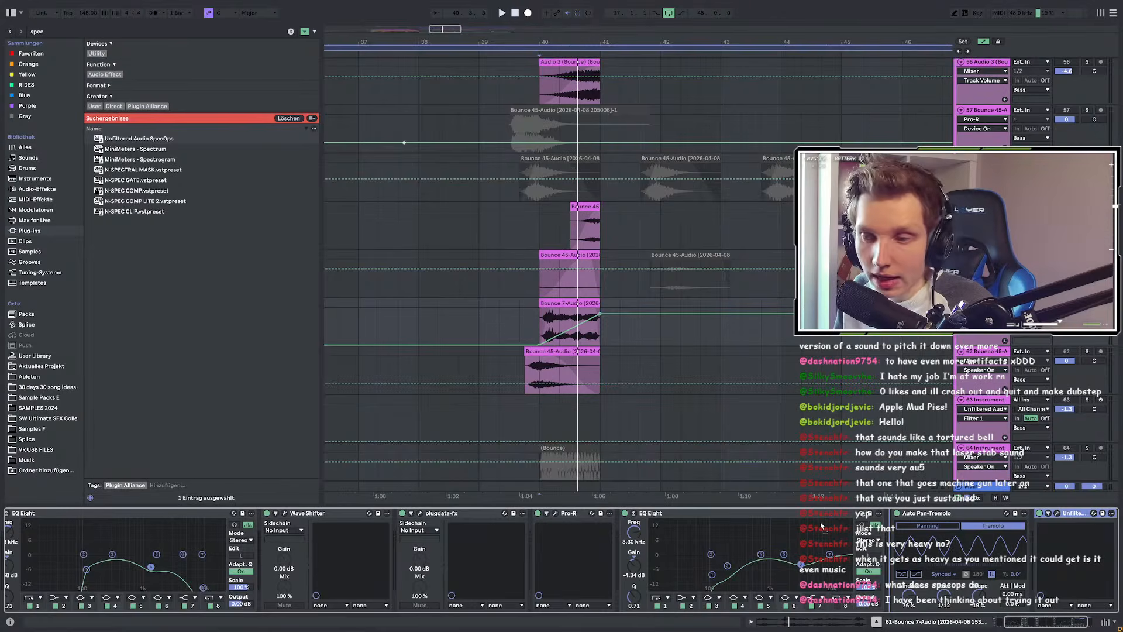
Step: Move Unfiltered to sit after plugdata-fx in the chain and audition from bar 38
drag(761, 550, 428, 571)
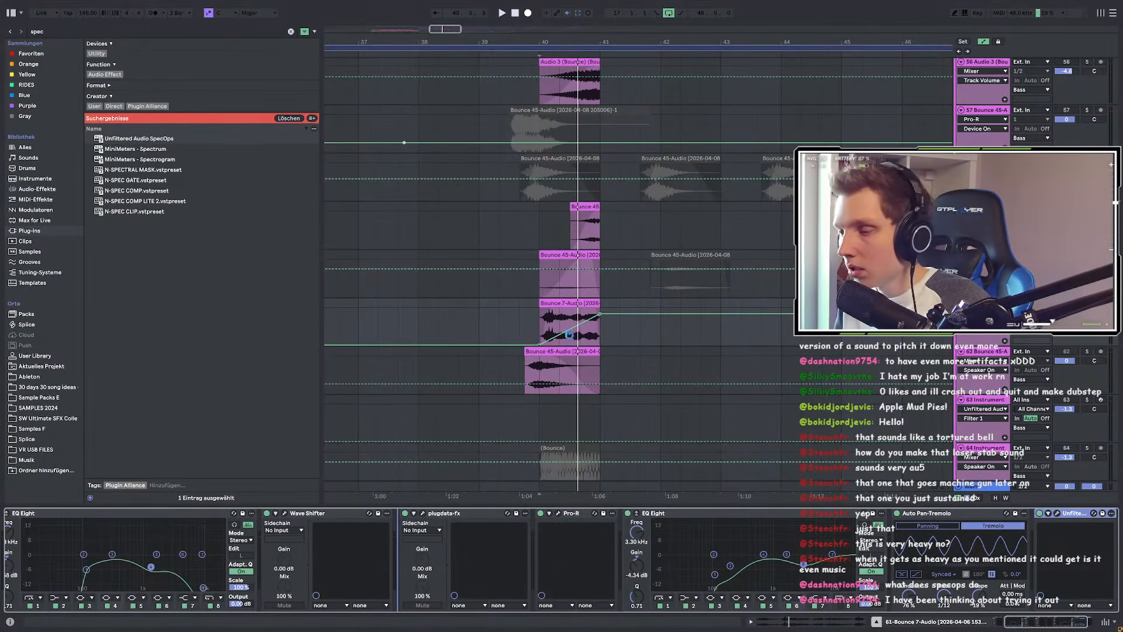
key(space)
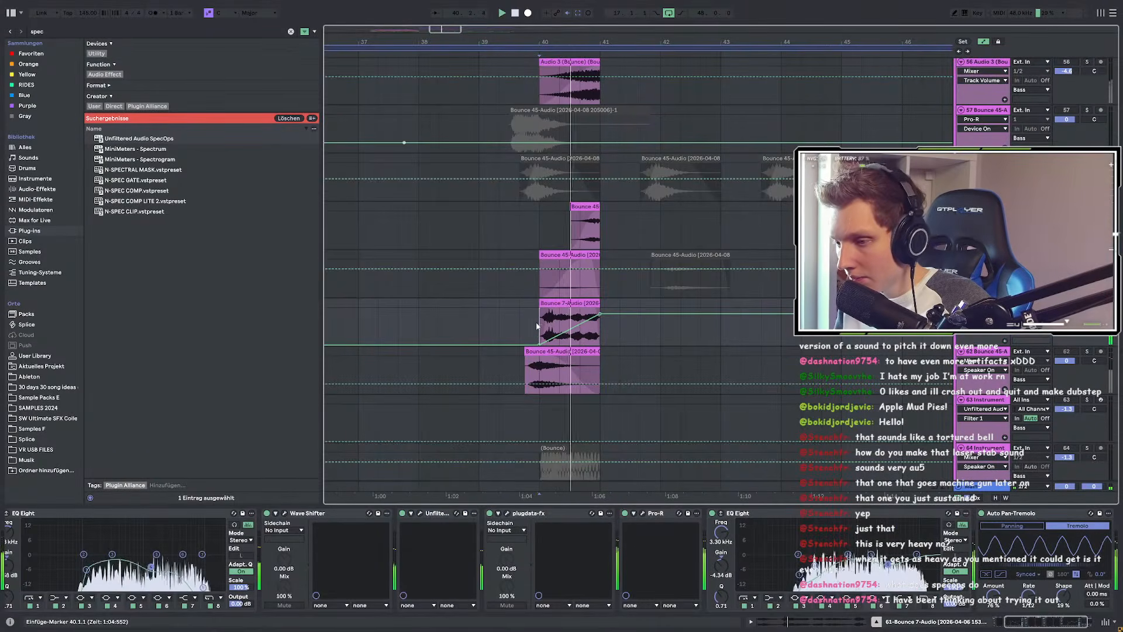
click(436, 513)
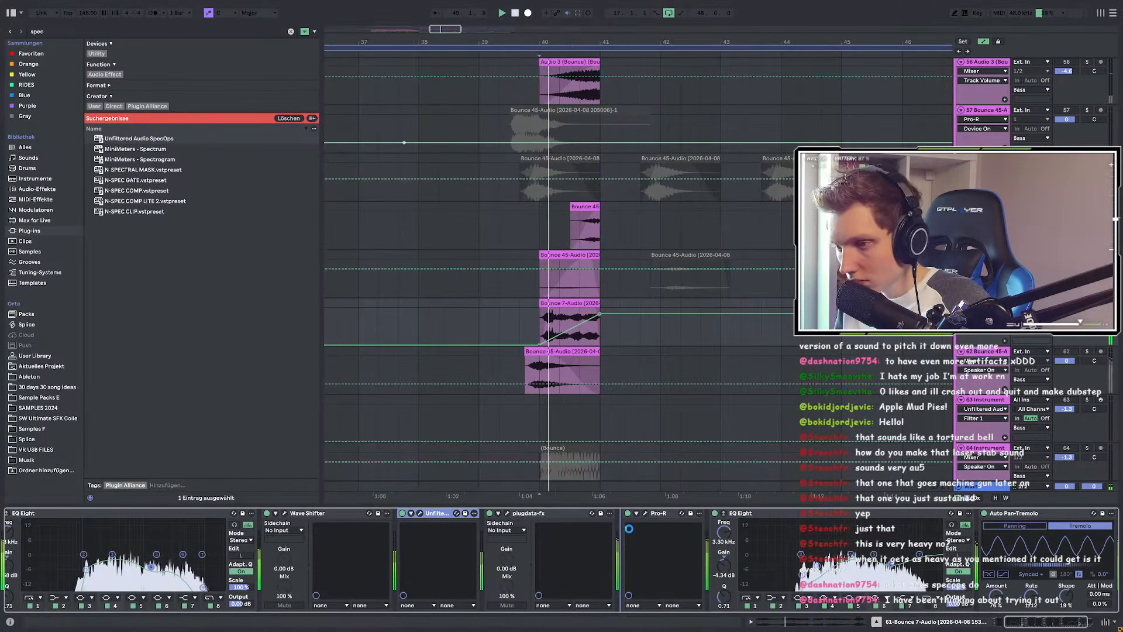
drag(436, 513, 629, 528)
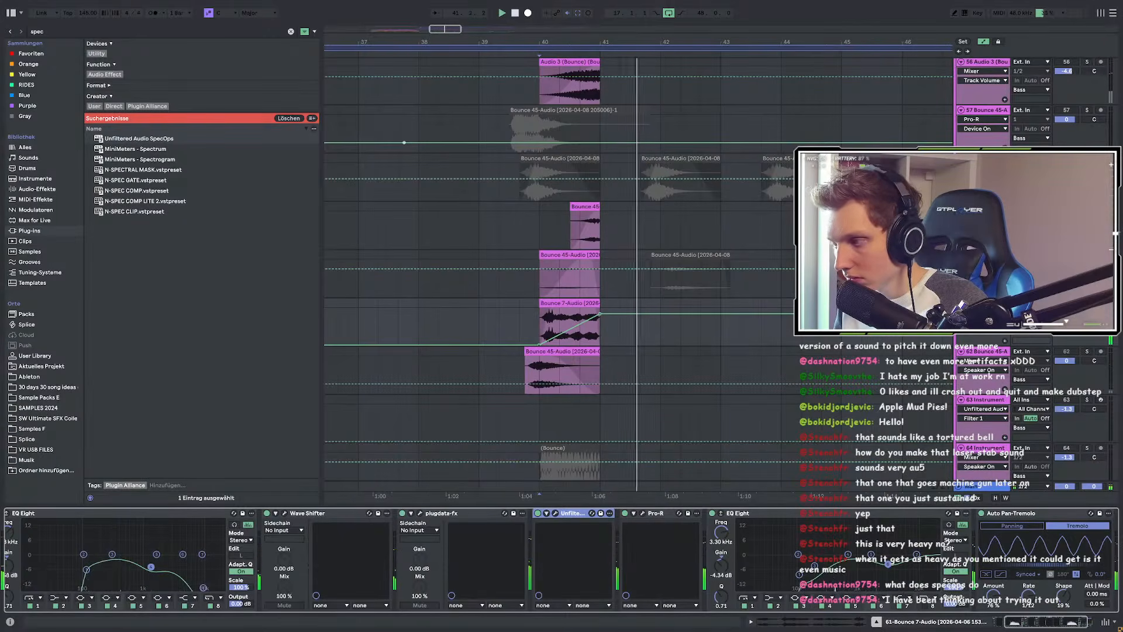
key(space)
key(space)
click(540, 328)
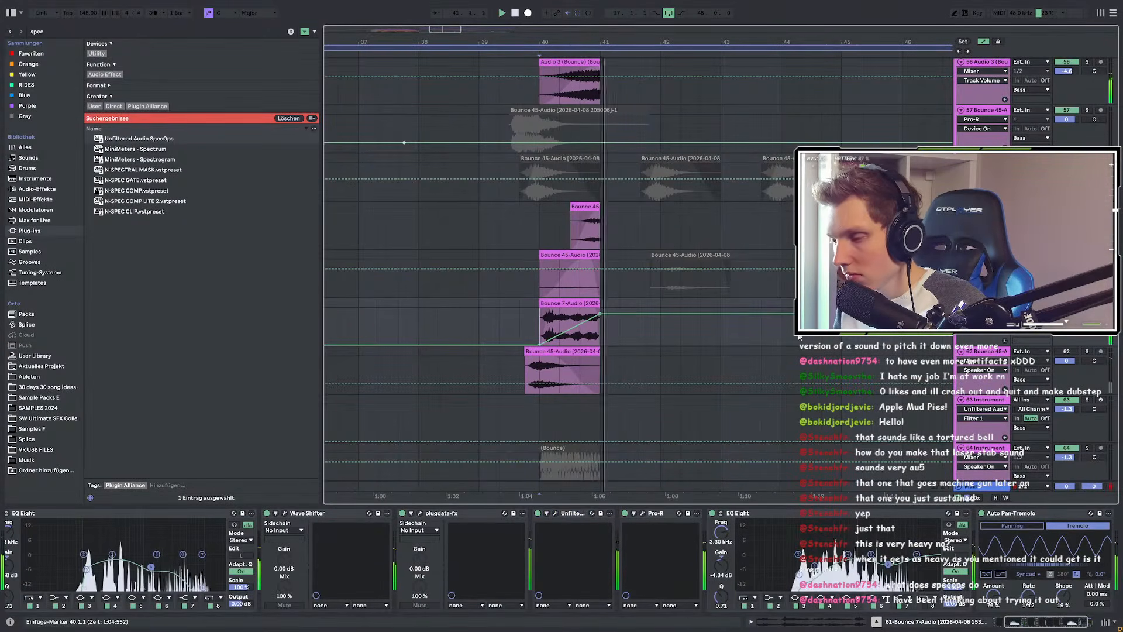
click(427, 321)
key(space)
key(space)
scroll(564, 322, up, 4)
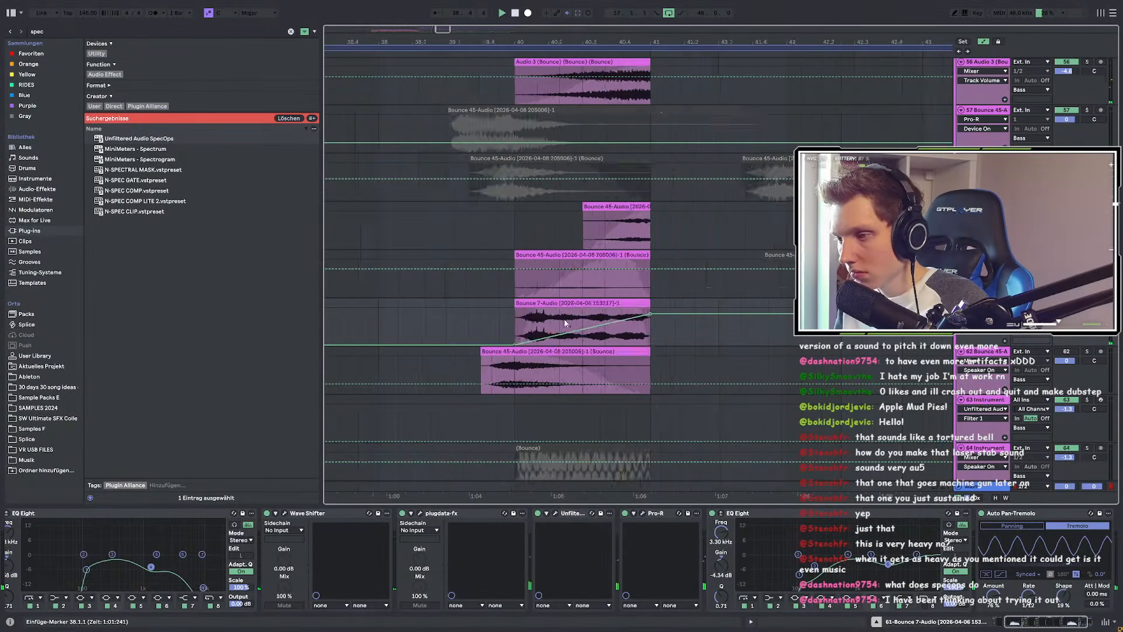
scroll(994, 598, right, 2)
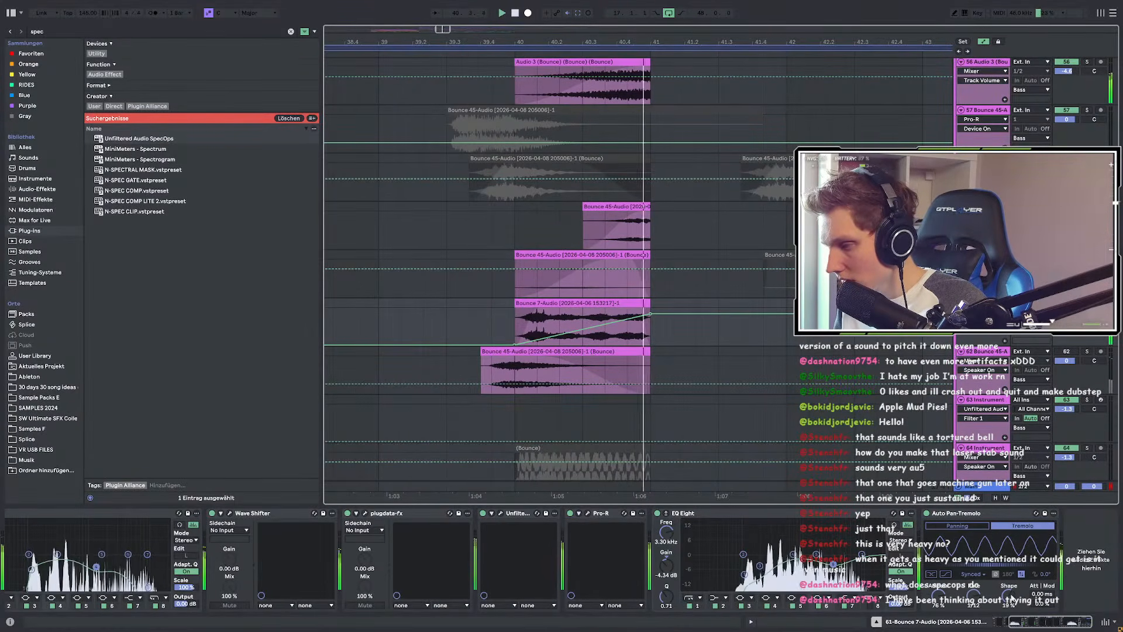
Step: Automate the Auto Pan amount to drop from a bar 40 point to minimum by bar 41
key(a)
key(a)
click(938, 595)
click(517, 317)
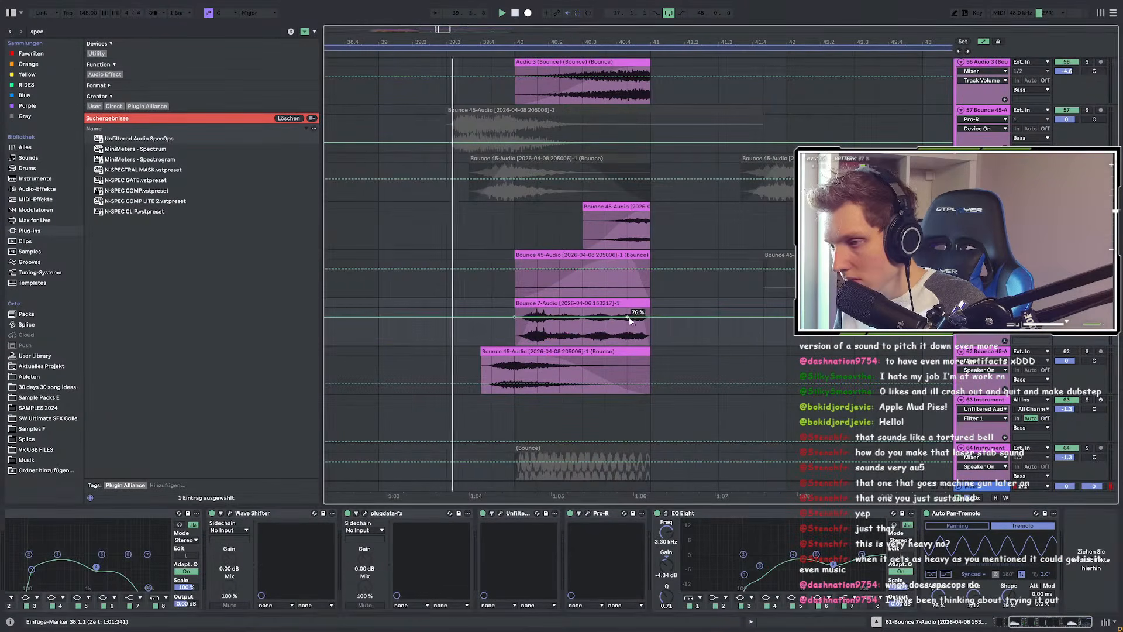
drag(650, 318, 621, 320)
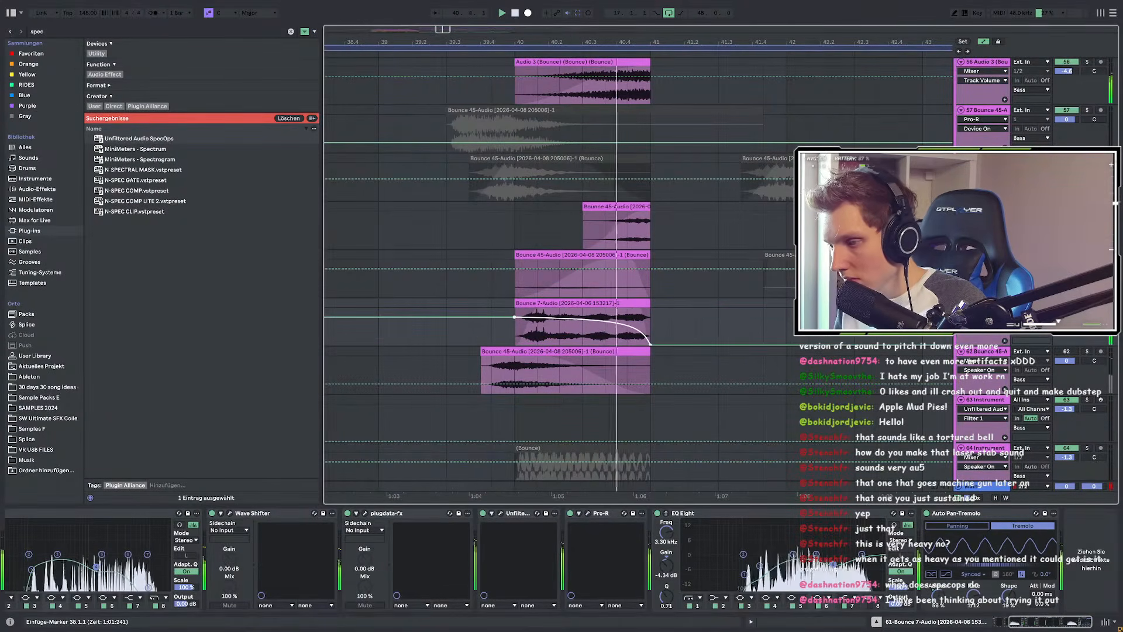
key(space)
key(space)
click(636, 325)
key(a)
Step: Trim the Bounce 7 clip's end to 40.4.3 and zoom the arrangement back out
scroll(646, 314, up, 4)
drag(648, 310, 525, 312)
drag(538, 308, 544, 310)
key(ctrl+z)
key(minus)
key(minus)
click(487, 496)
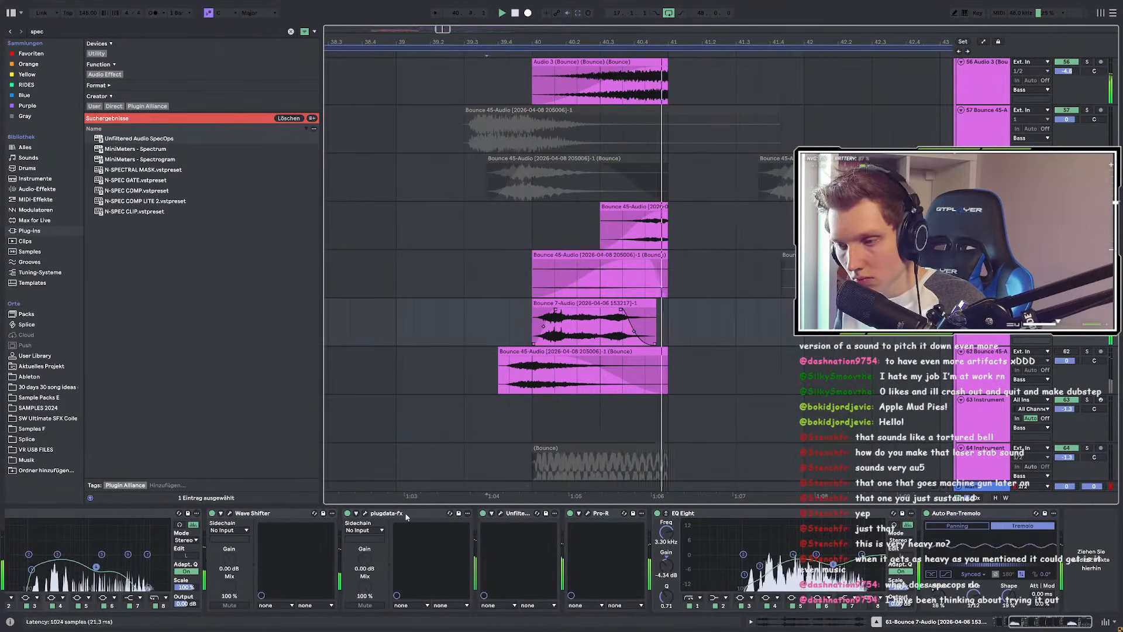
Step: Automate the Pro-R Mix up to 64.1%, audition it from near bar 38, and close Pro-R
click(588, 513)
key(a)
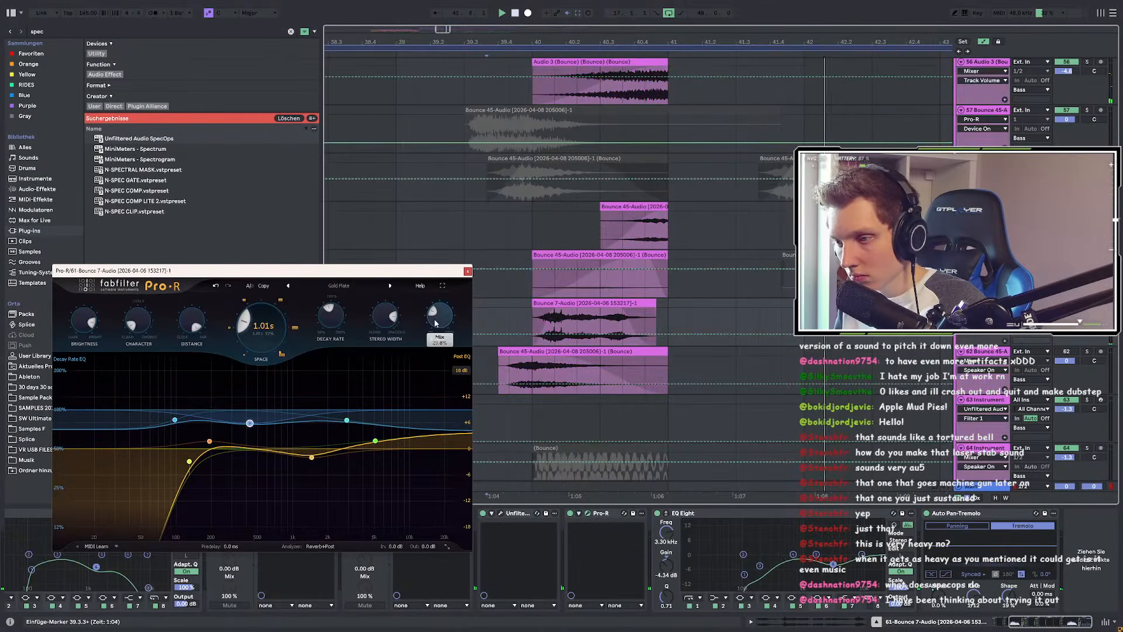
click(533, 337)
drag(664, 333, 668, 321)
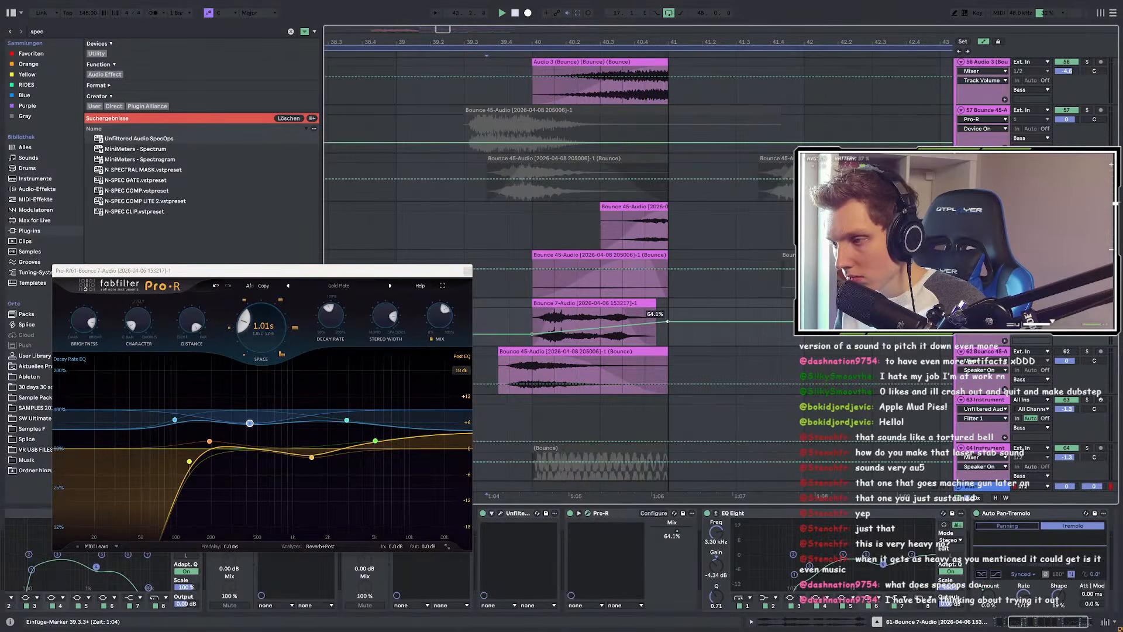
key(space)
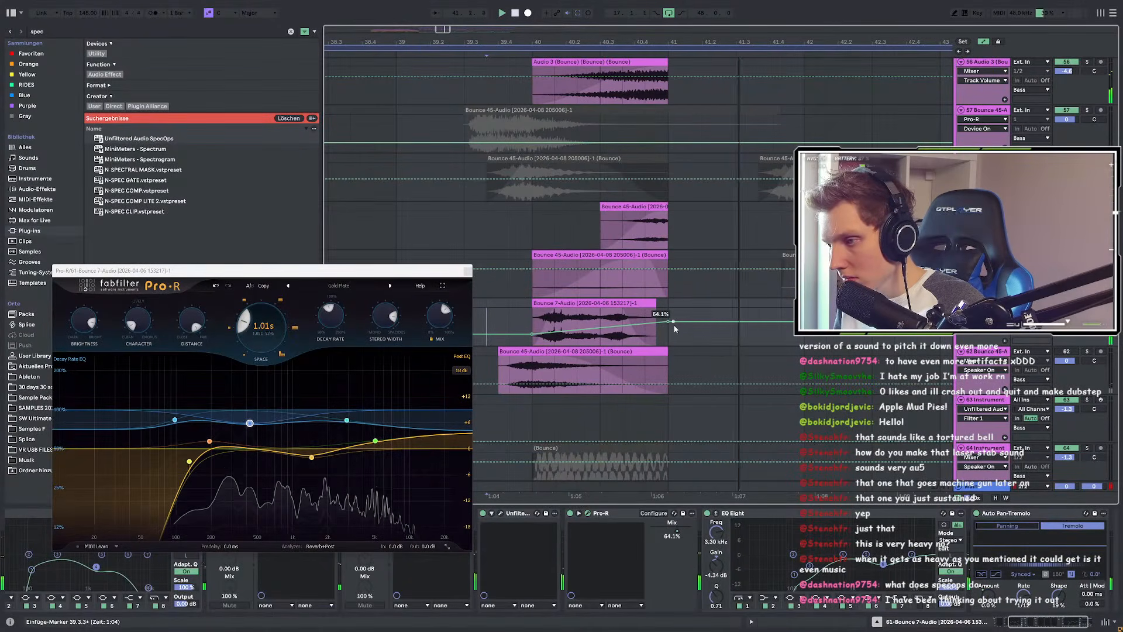
scroll(734, 356, down, 4)
click(561, 319)
key(space)
key(space)
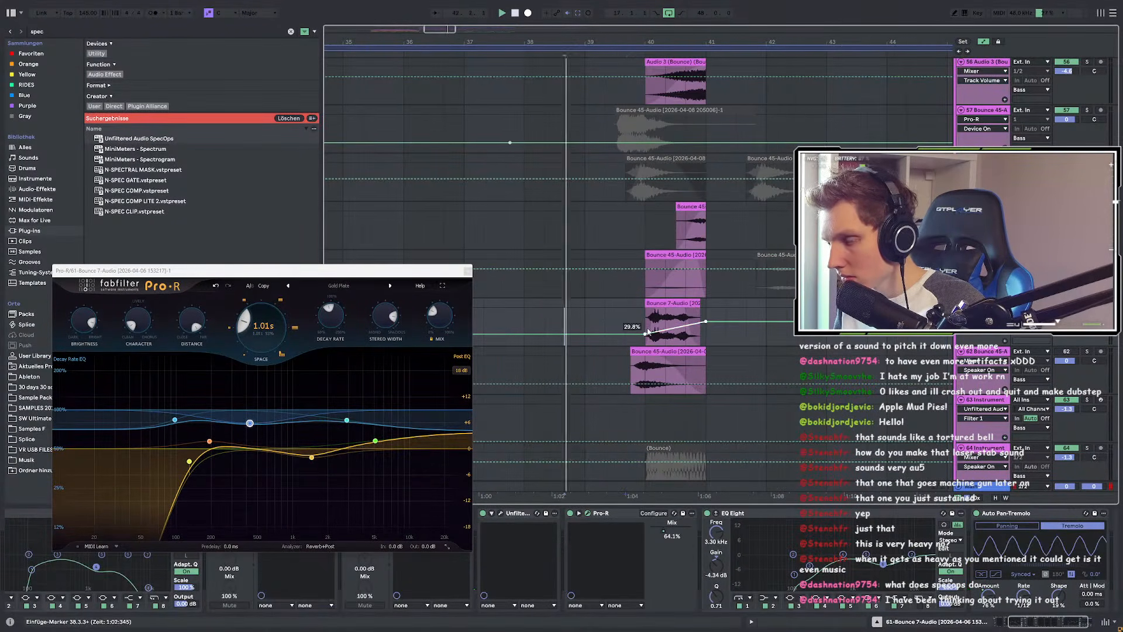
click(467, 270)
ctrl+scroll(663, 322, up, 3)
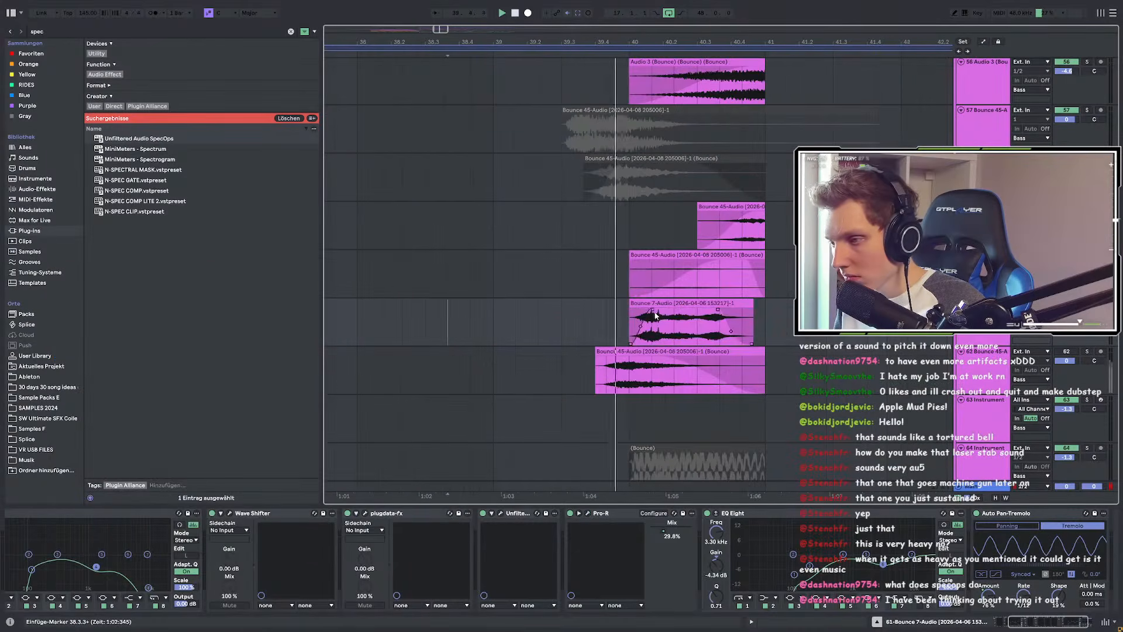
click(663, 322)
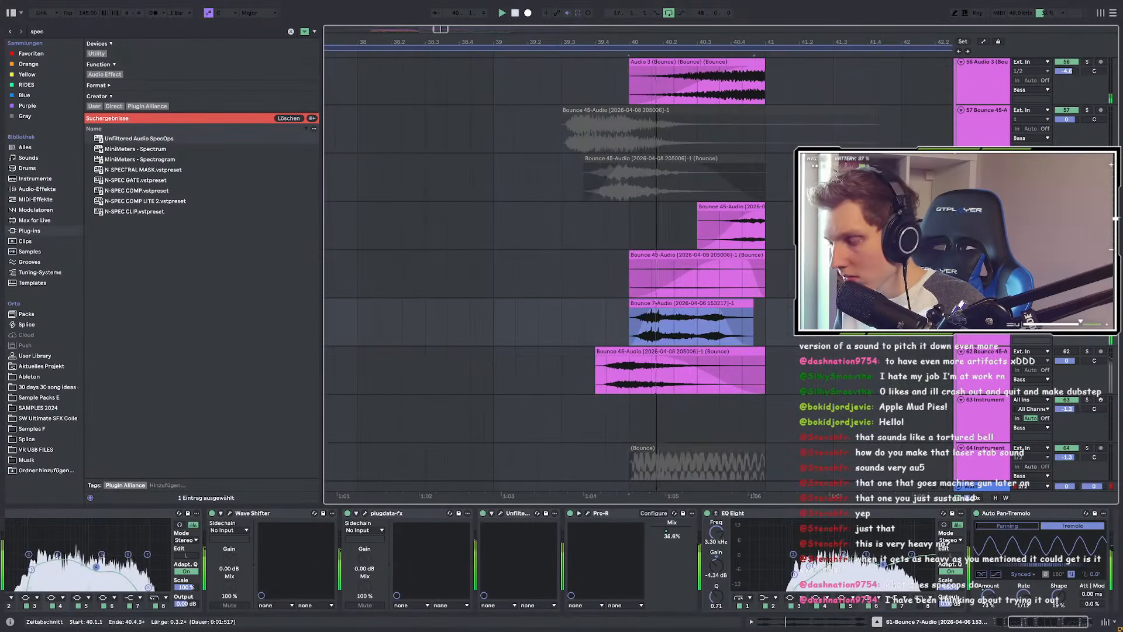
Step: Turn on warping for the Bounce 7 clip and set its warp mode to Texture
double_click(712, 303)
click(21, 399)
click(34, 407)
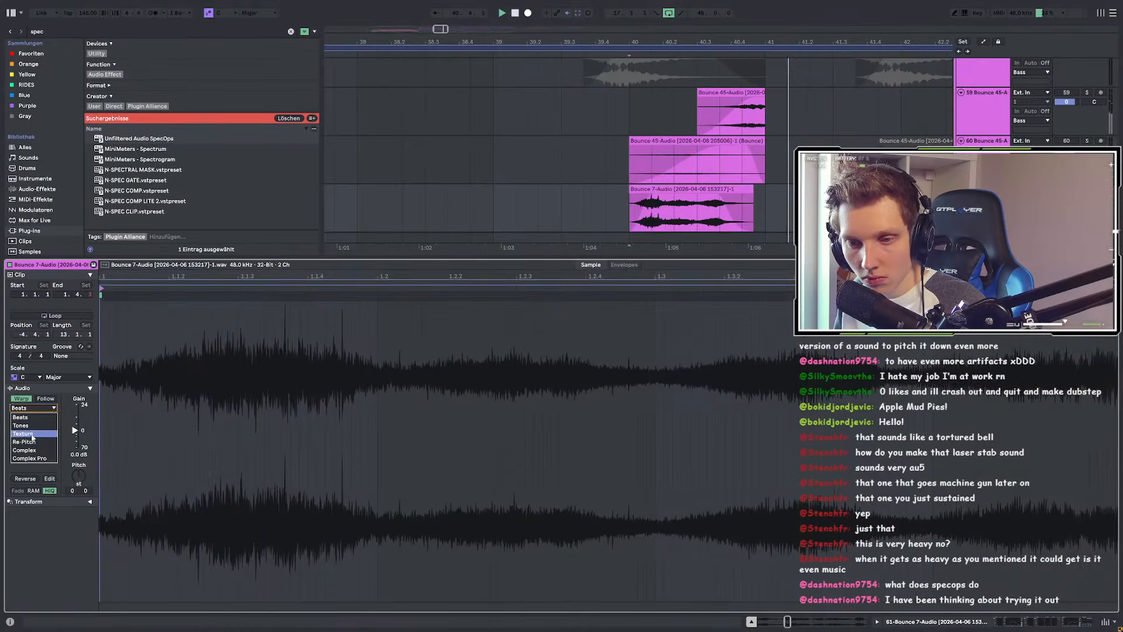
click(31, 426)
click(33, 408)
click(23, 434)
key(space)
Step: Transpose the clip down 8 semitones, audition from bar 40, and return to the device chain
key(space)
key(space)
drag(78, 476, 78, 490)
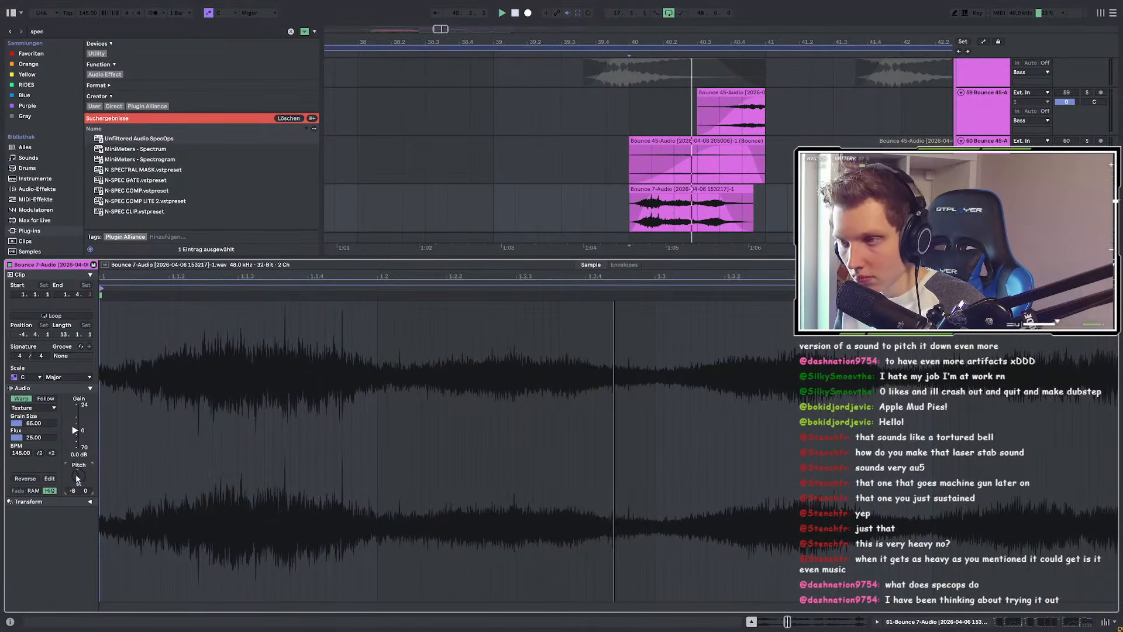
key(space)
key(space)
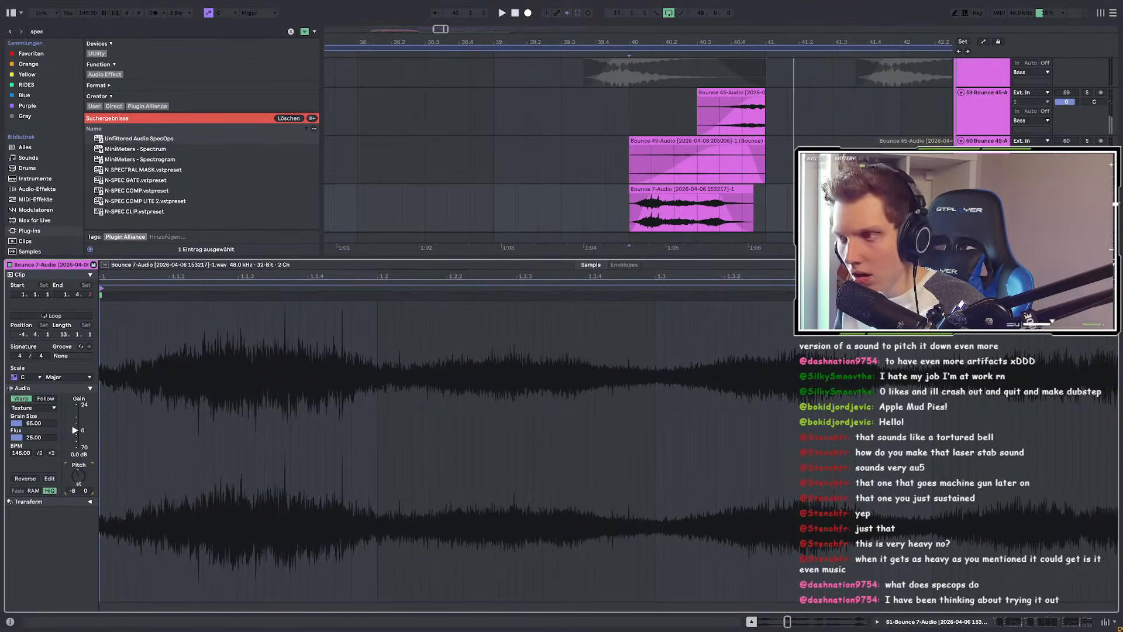
click(632, 206)
key(space)
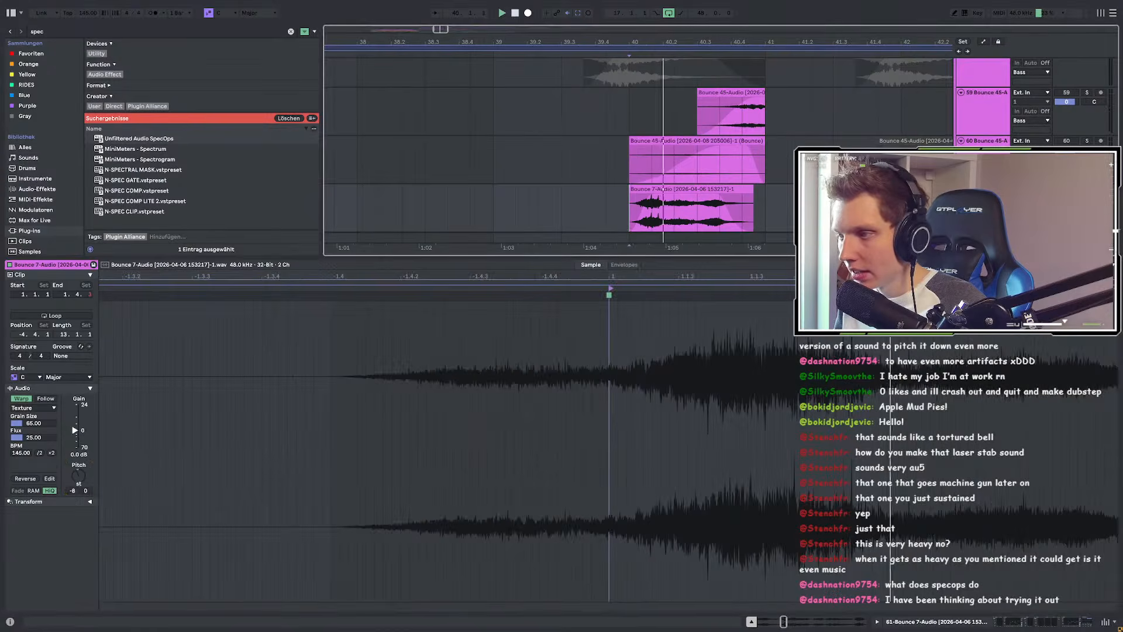
click(583, 200)
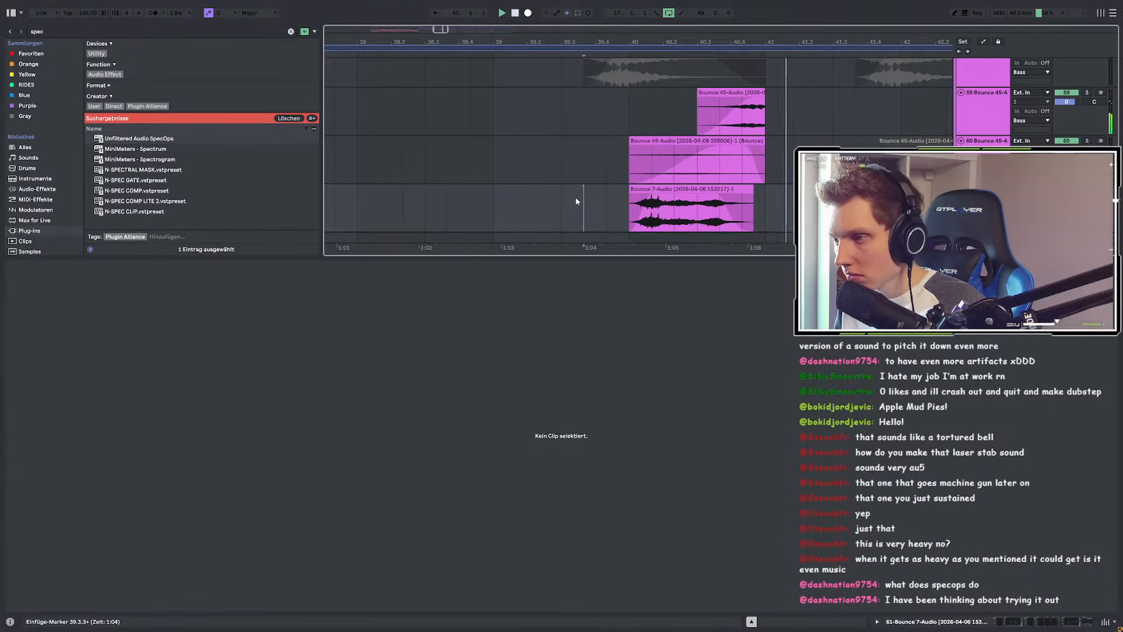
key(shift+Tab)
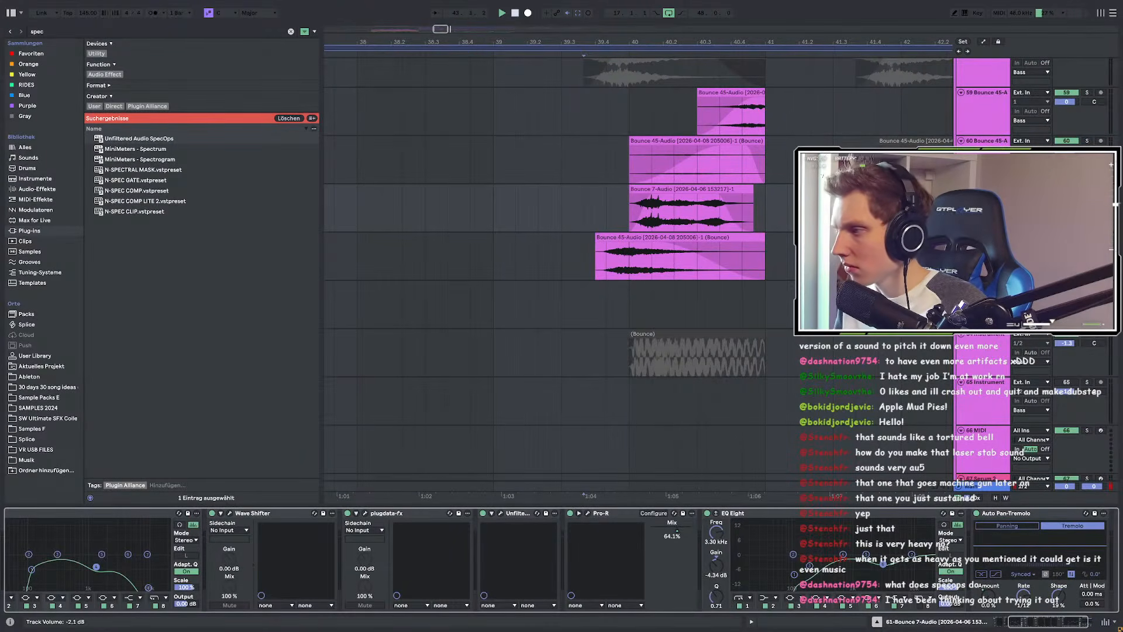
Step: Audition from 39.3.3, then raise plugdata Spec Comp's amount to 76% in its Target view
click(1066, 198)
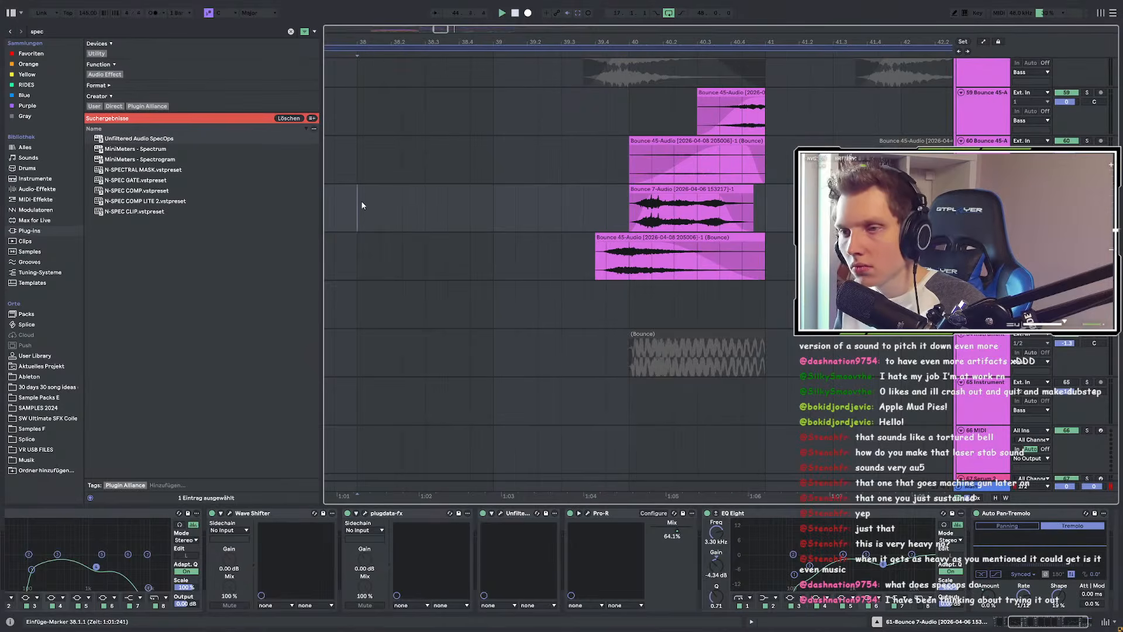
key(space)
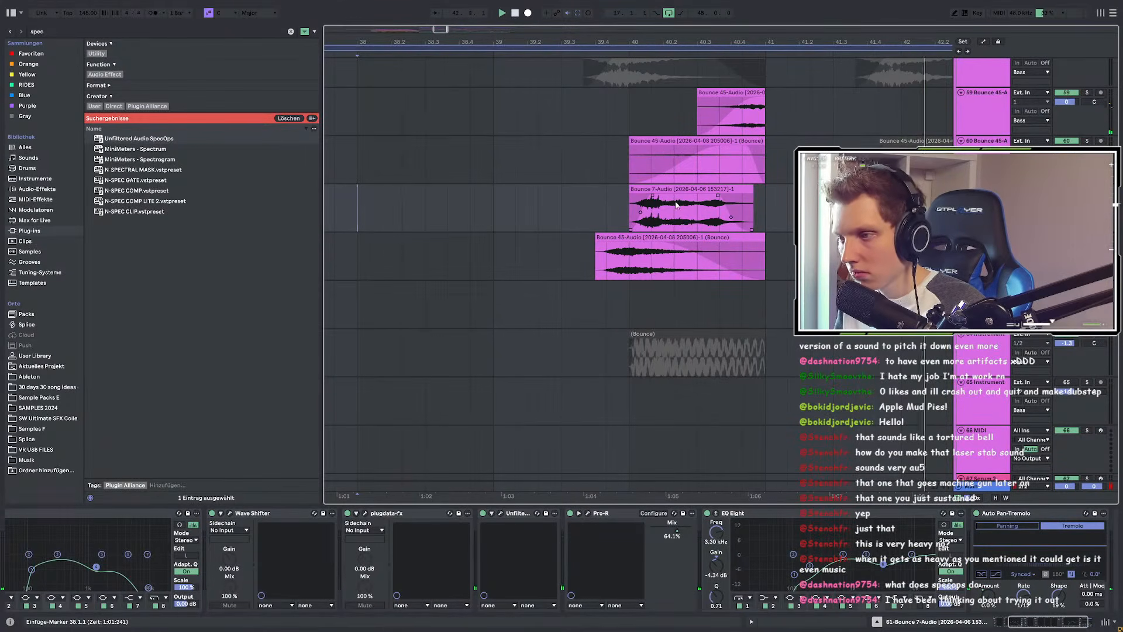
key(space)
key(space)
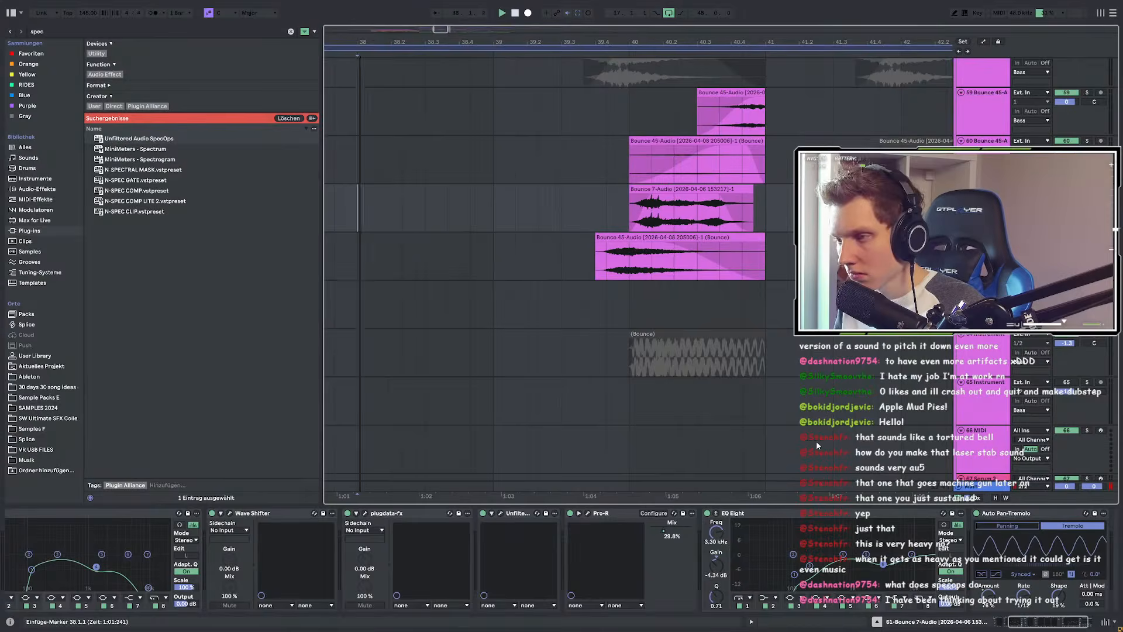
click(365, 513)
click(494, 281)
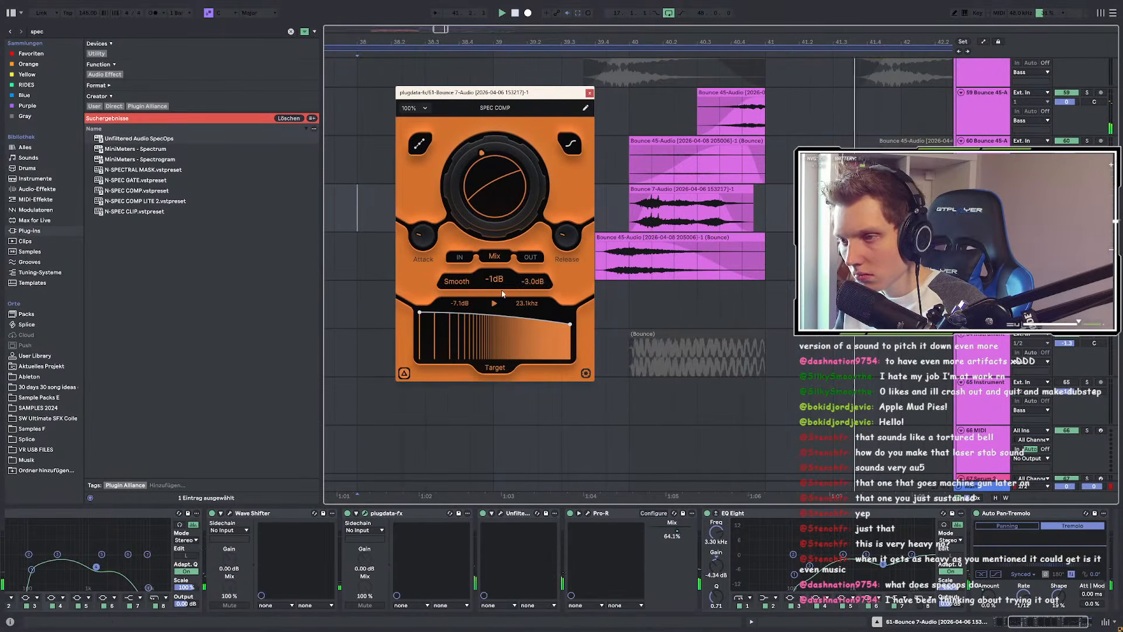
drag(491, 205, 493, 161)
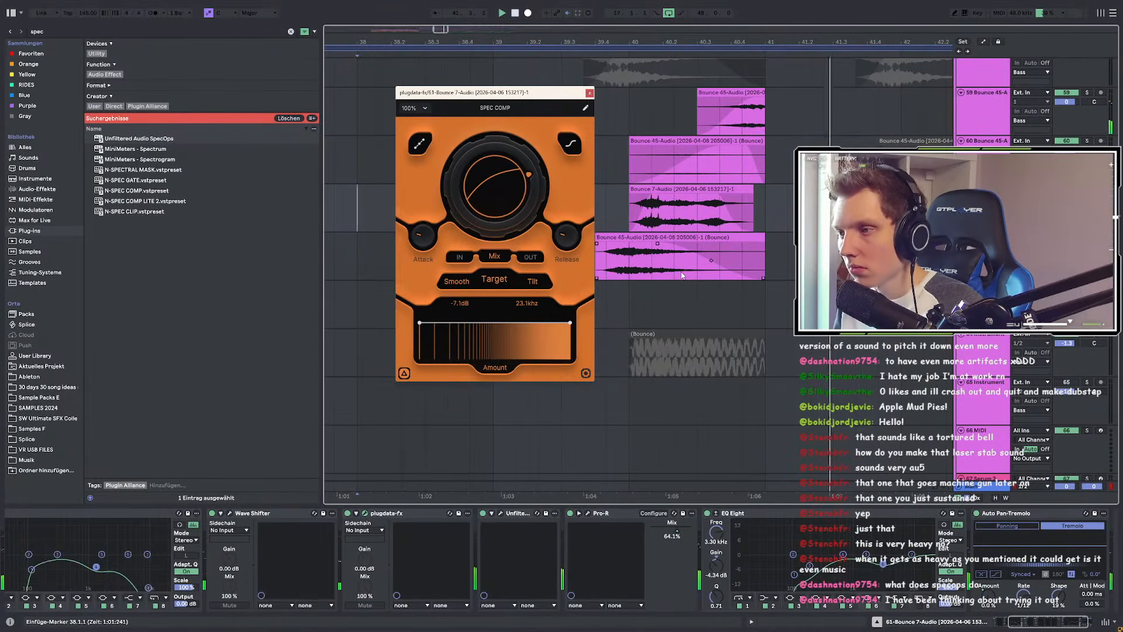
click(679, 189)
key(space)
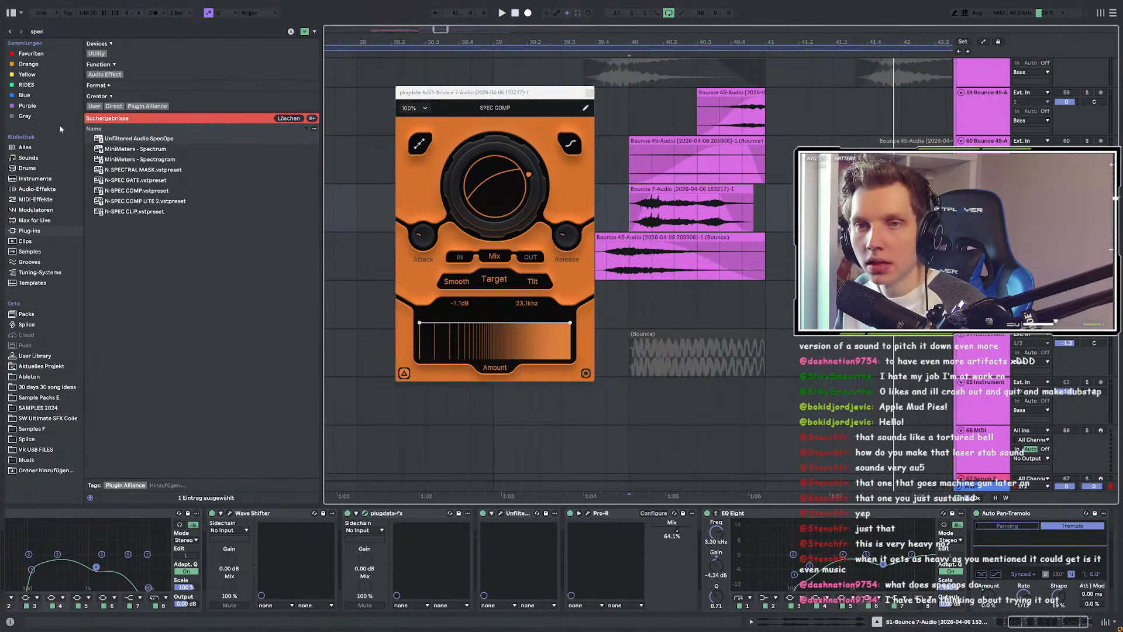
key(ctrl+f)
Step: Load Auto Filter from an 'auto' search and set its filter type to DJ
text(auto)
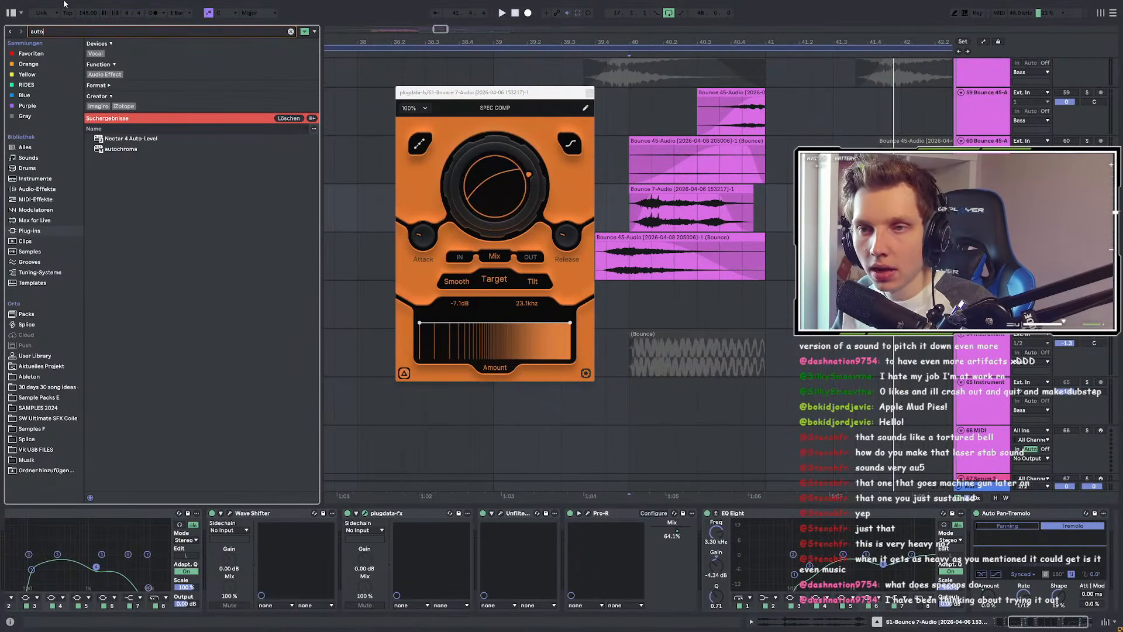
click(32, 53)
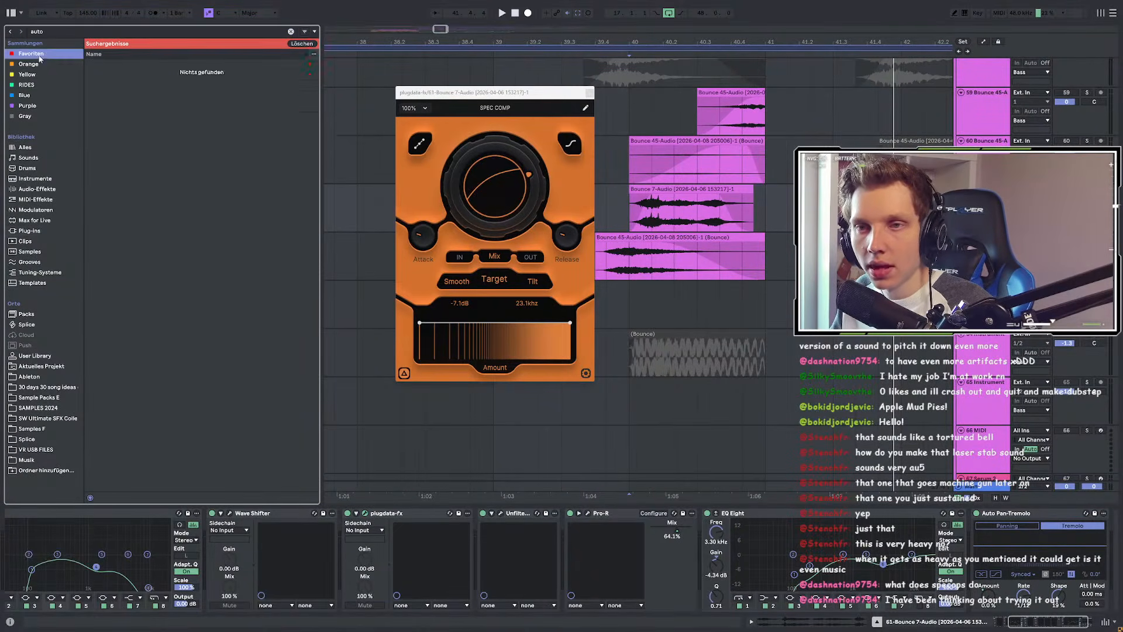
click(140, 75)
double_click(129, 63)
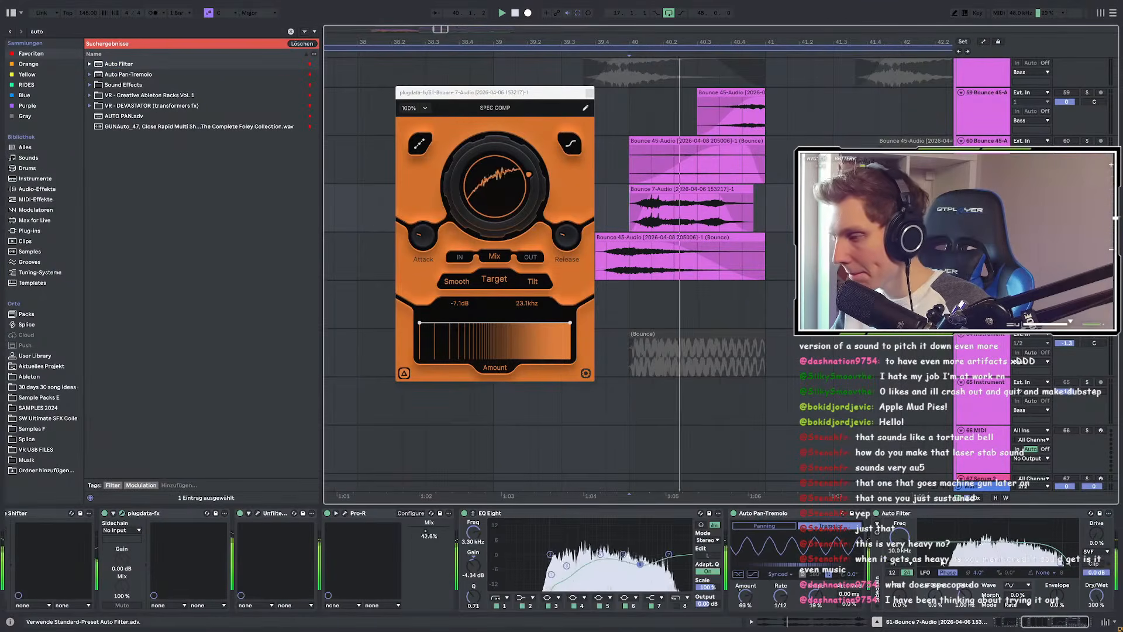
click(898, 565)
click(903, 522)
key(space)
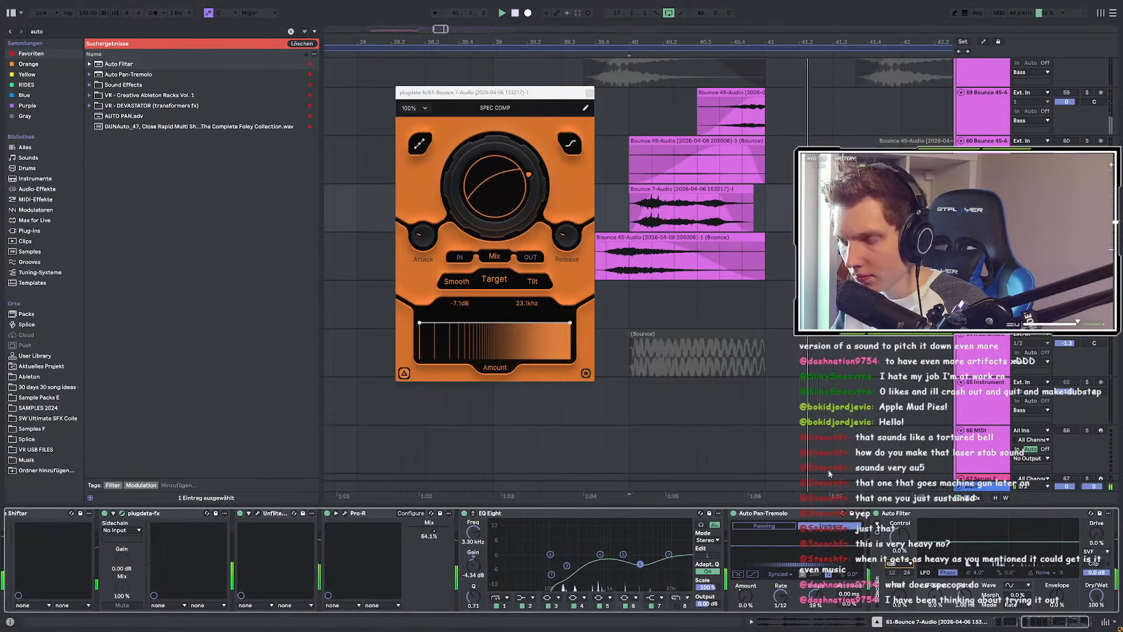
key(space)
Step: Add Auto Filter automation breakpoints and pull the bar 40 point down to -78%
key(a)
click(766, 215)
key(space)
key(space)
click(697, 213)
key(space)
key(space)
drag(630, 213, 629, 222)
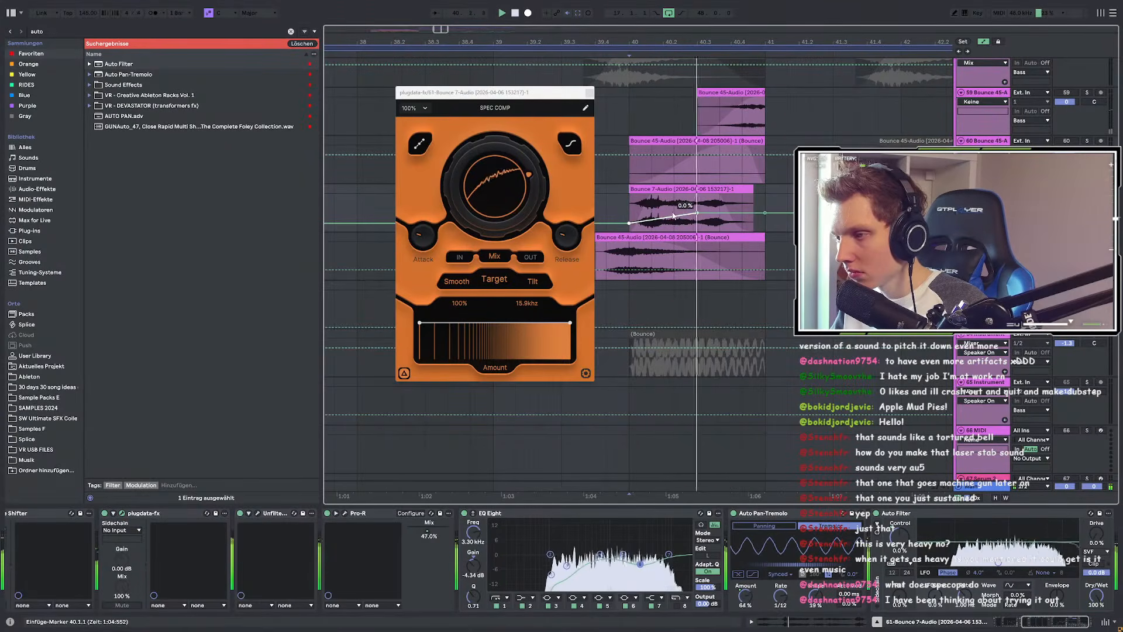
key(space)
key(space)
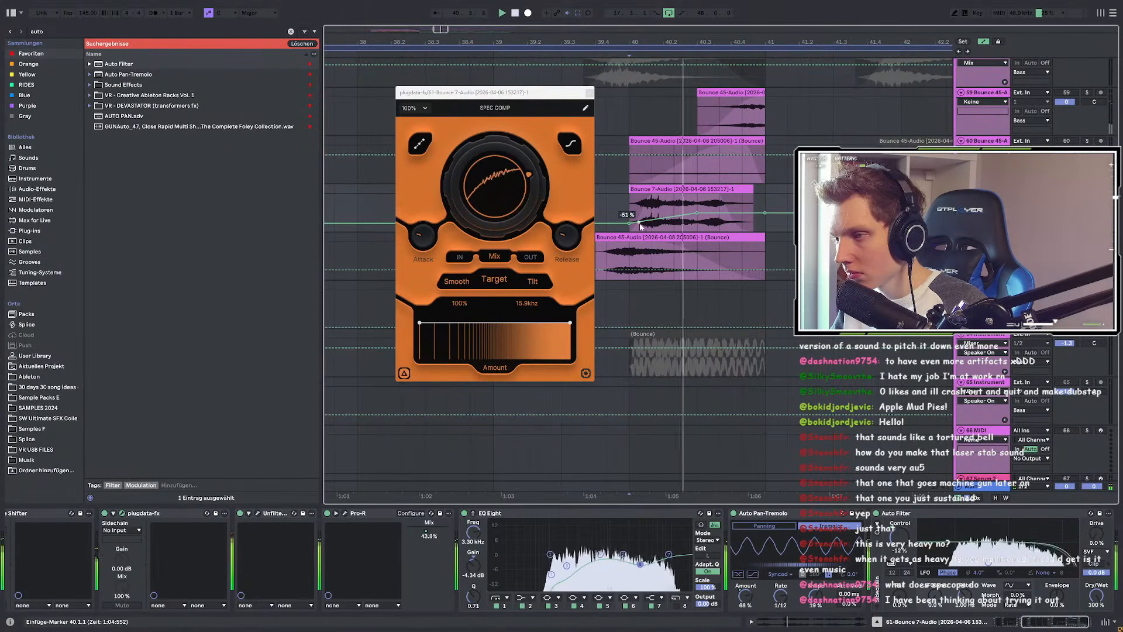
key(space)
key(space)
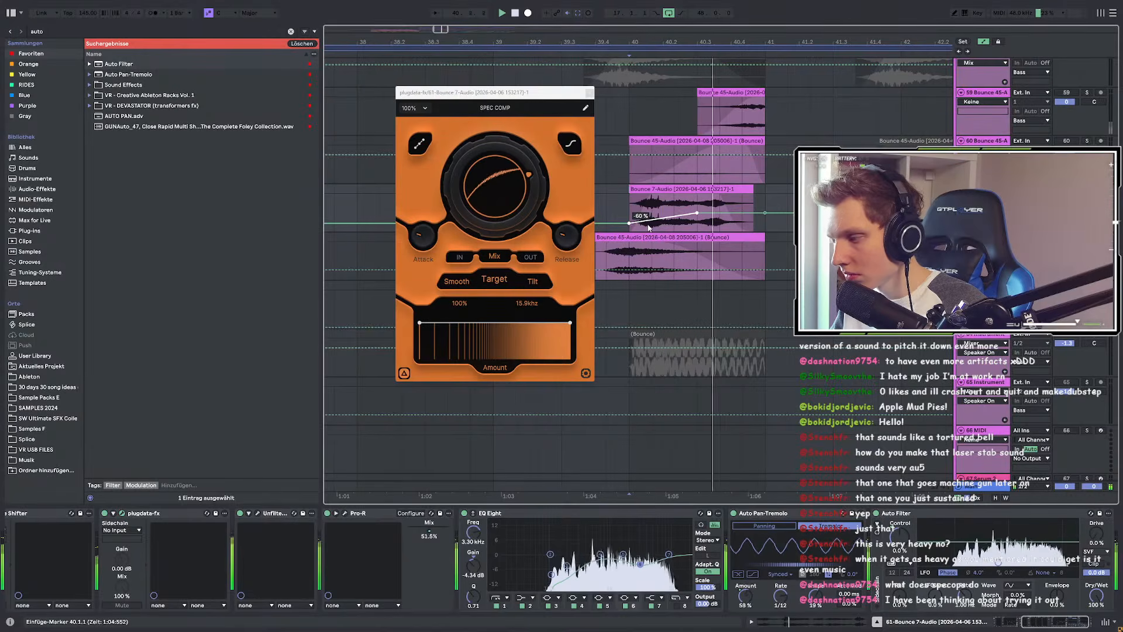
key(space)
key(space)
drag(629, 223, 629, 227)
key(space)
key(space)
key(space)
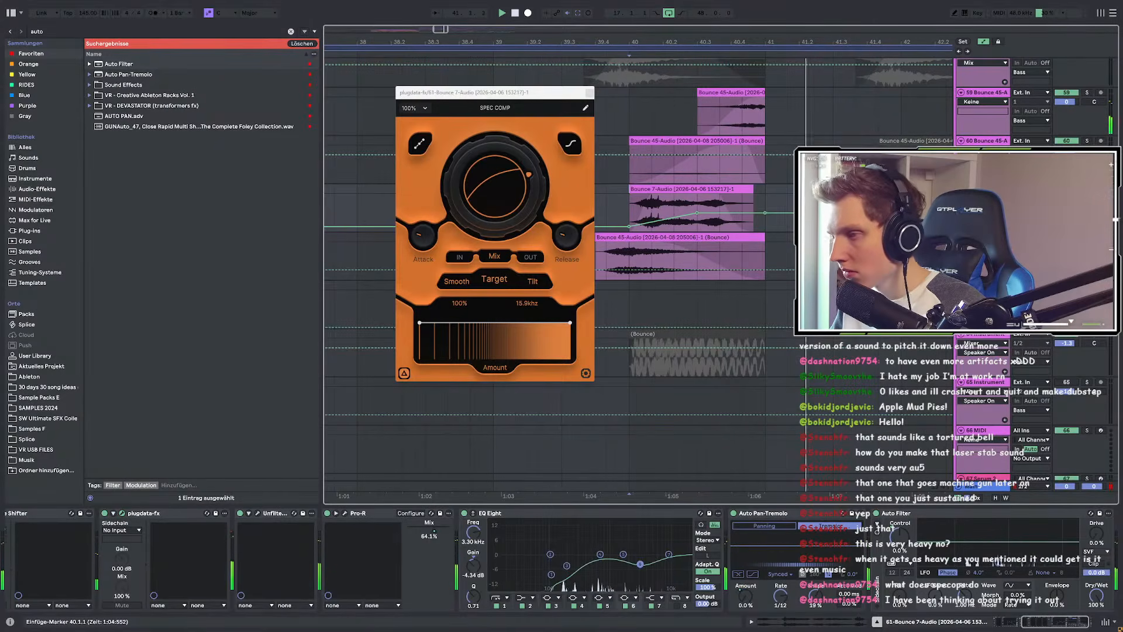
Step: Play from 37.3.3, hide the automation lanes, and search the browser for 'ser'
scroll(868, 234, down, 3)
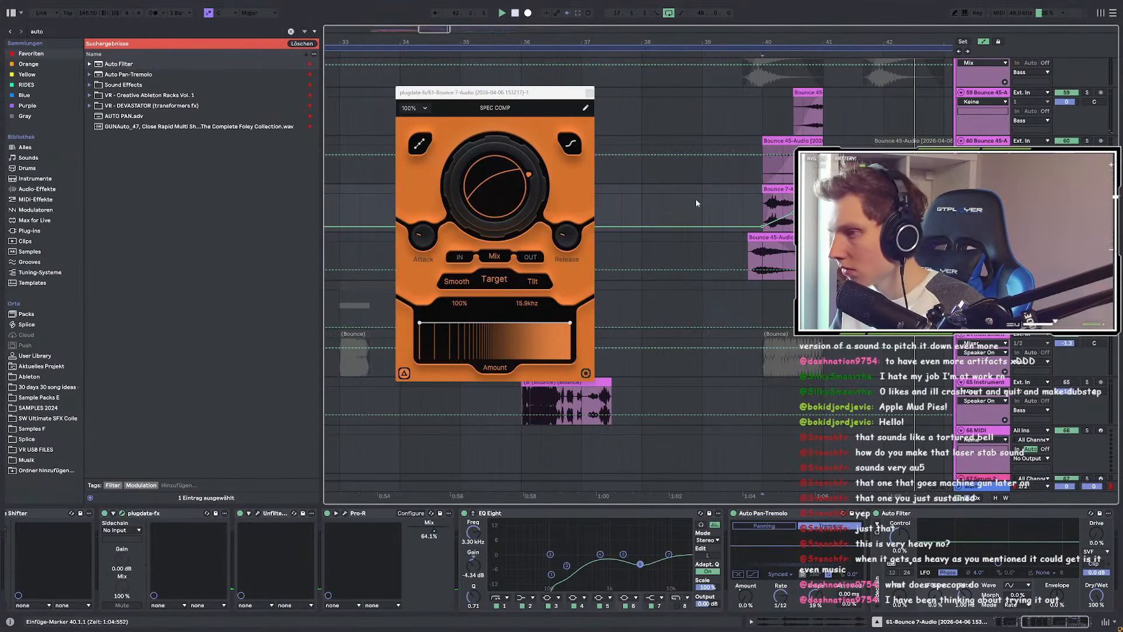
key(space)
key(space)
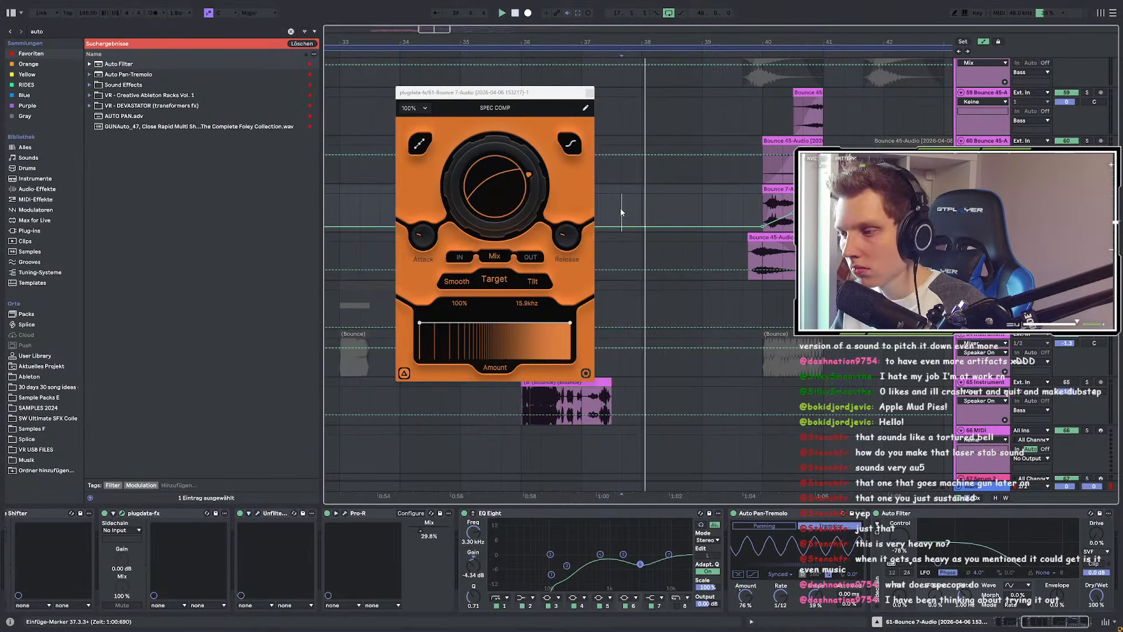
key(a)
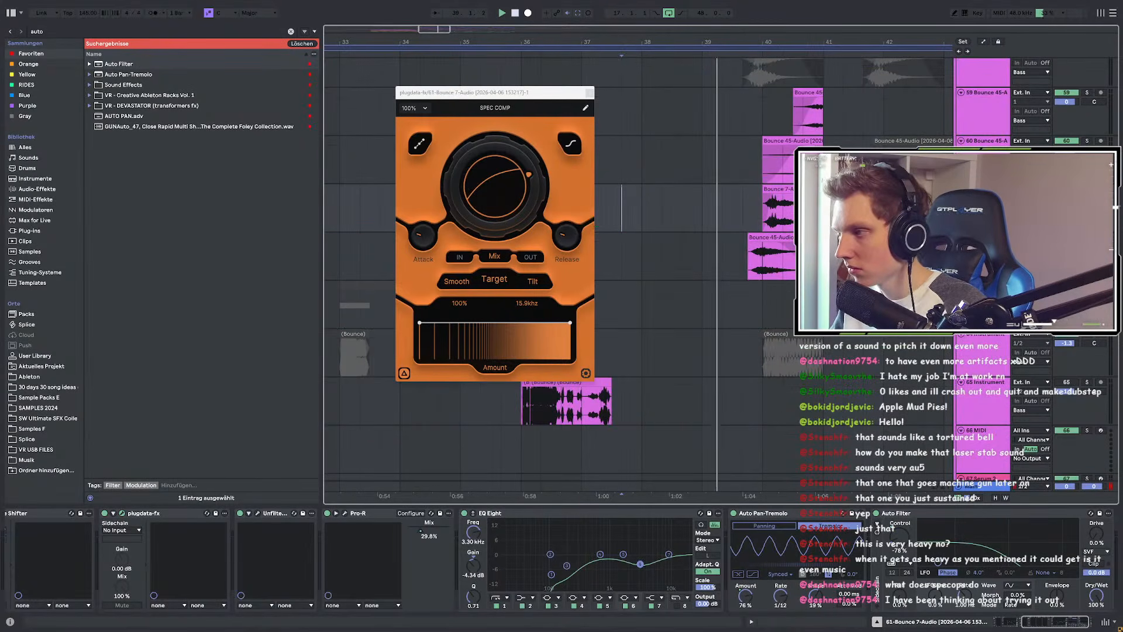
key(ctrl+f)
text(ser)
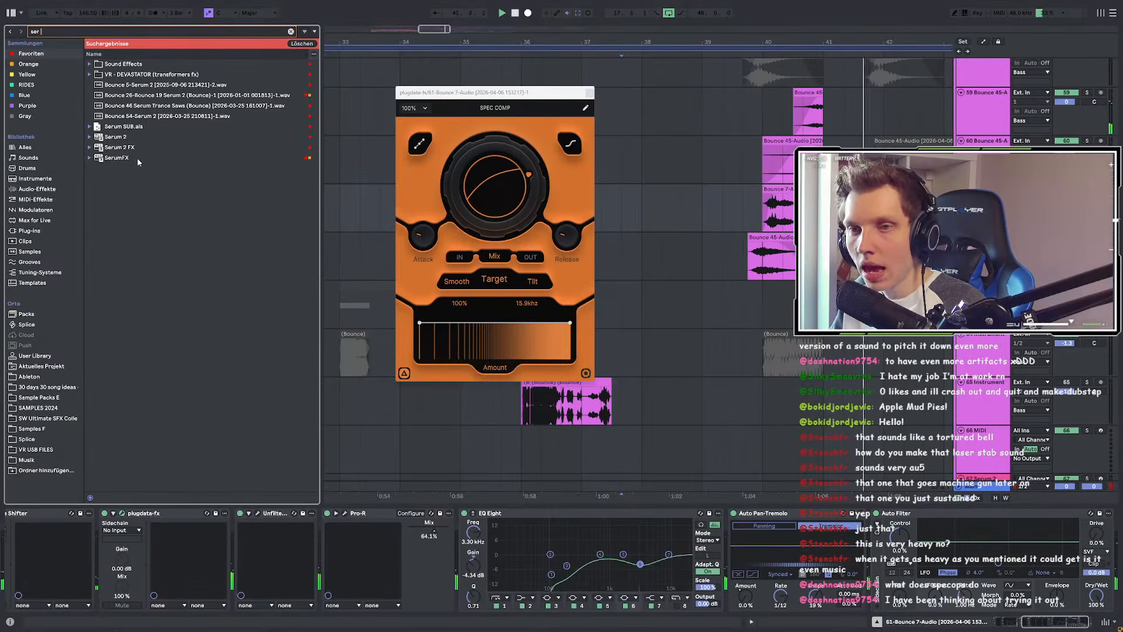
Step: Insert a Pro-R from a 'pro' search after the Unfiltered device
click(764, 203)
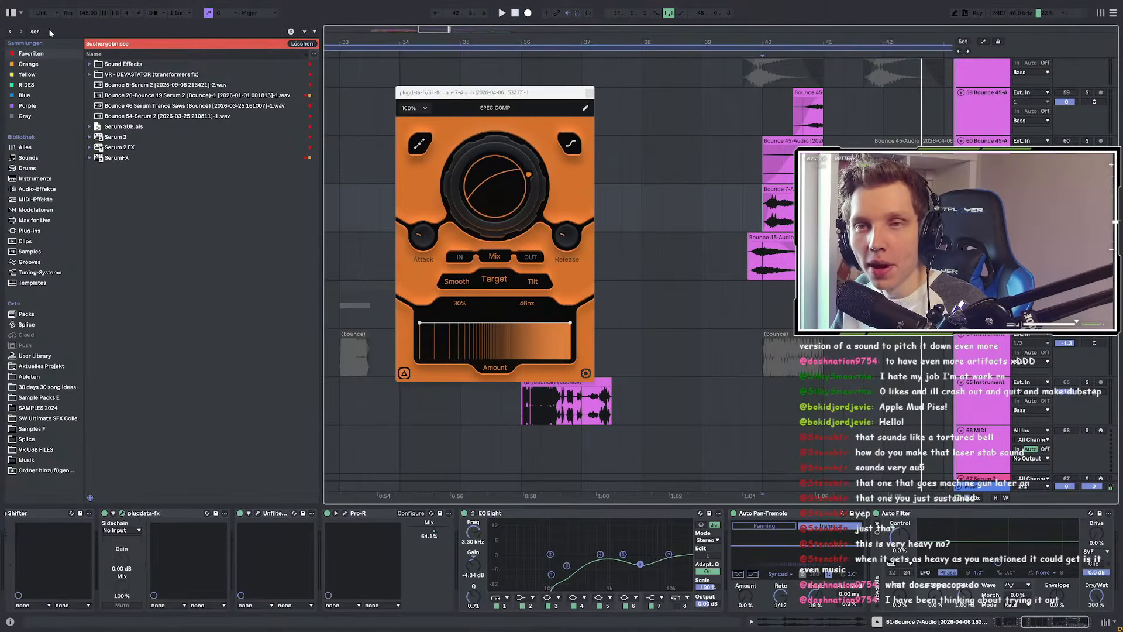
key(ctrl+f)
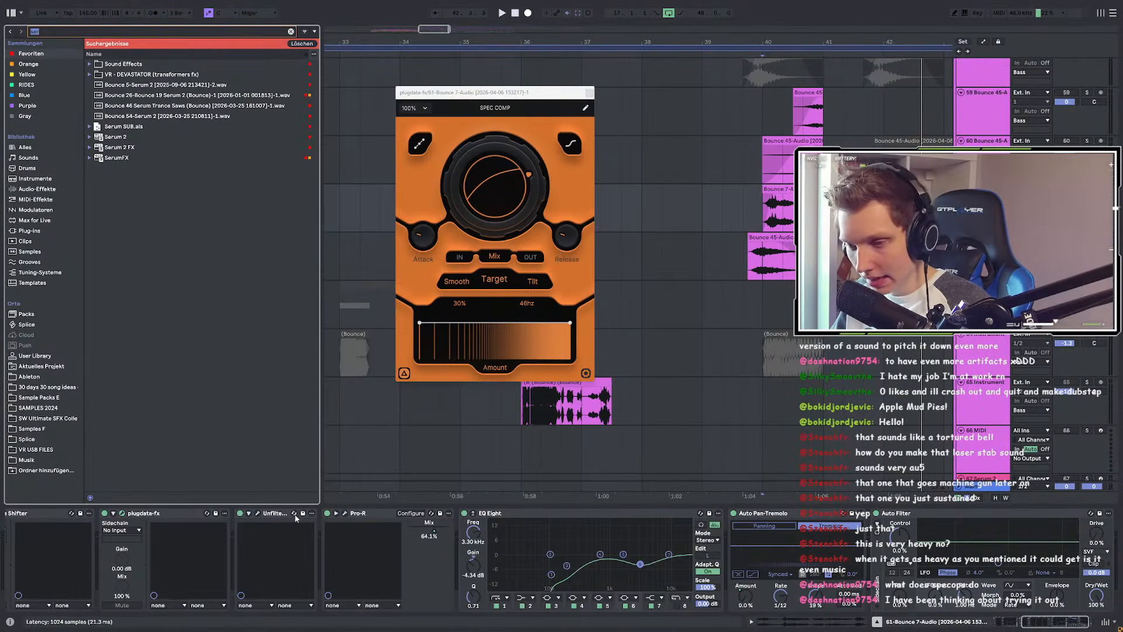
text(pro)
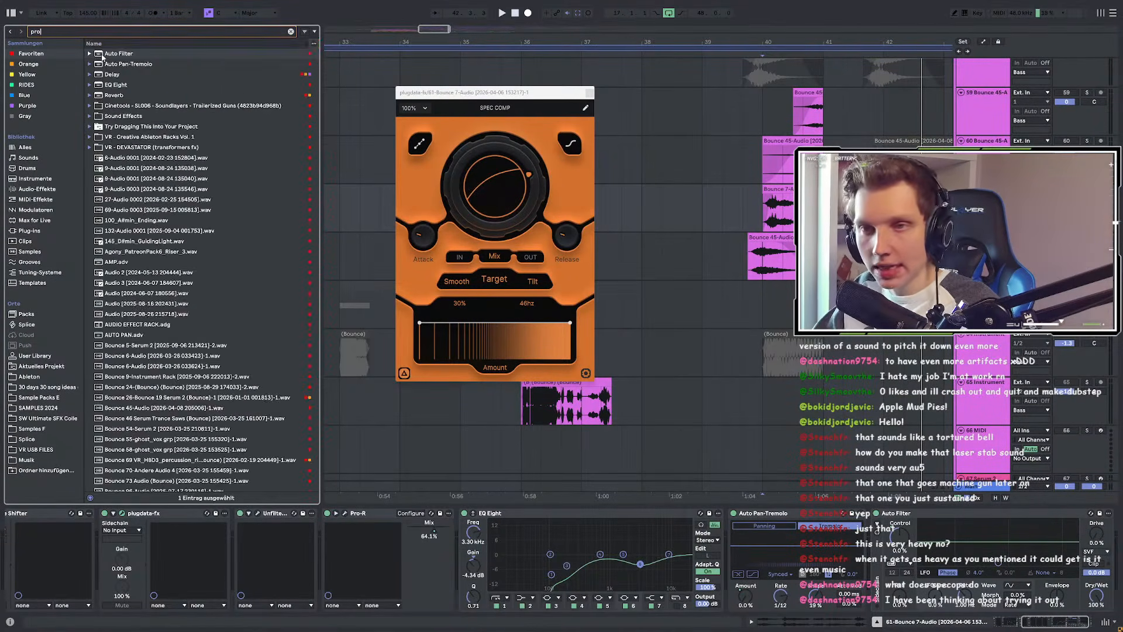
click(127, 108)
drag(345, 549, 314, 574)
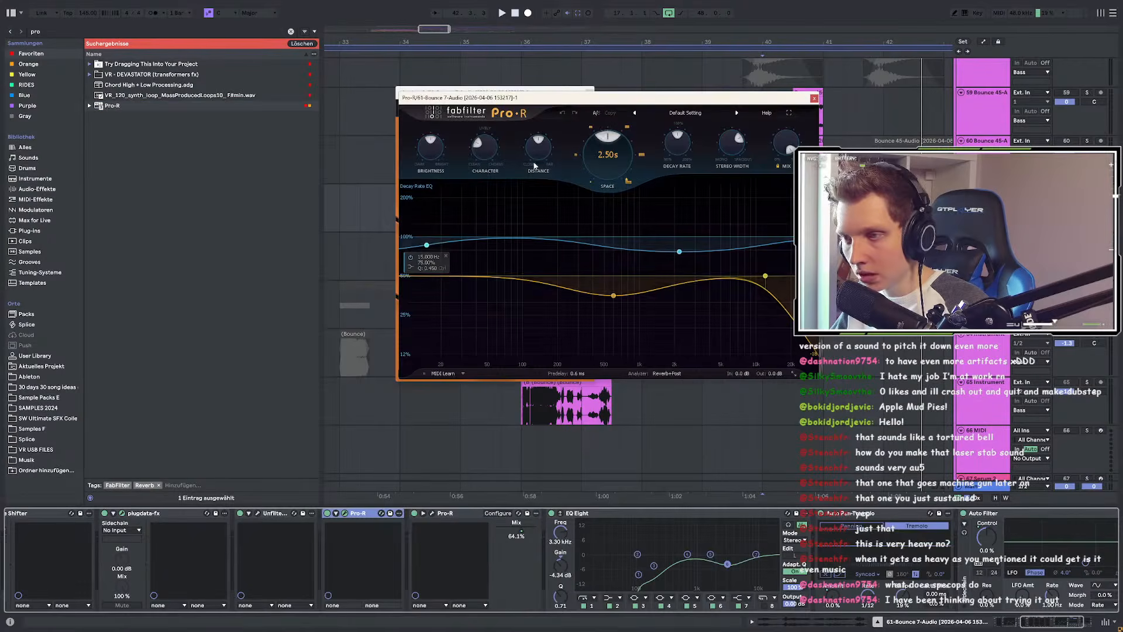
drag(605, 104, 234, 263)
Step: Load Pro-R's Rhythm Guitar Wide preset, stop playback, and close the Pro-R window
click(309, 275)
mouse_move(307, 282)
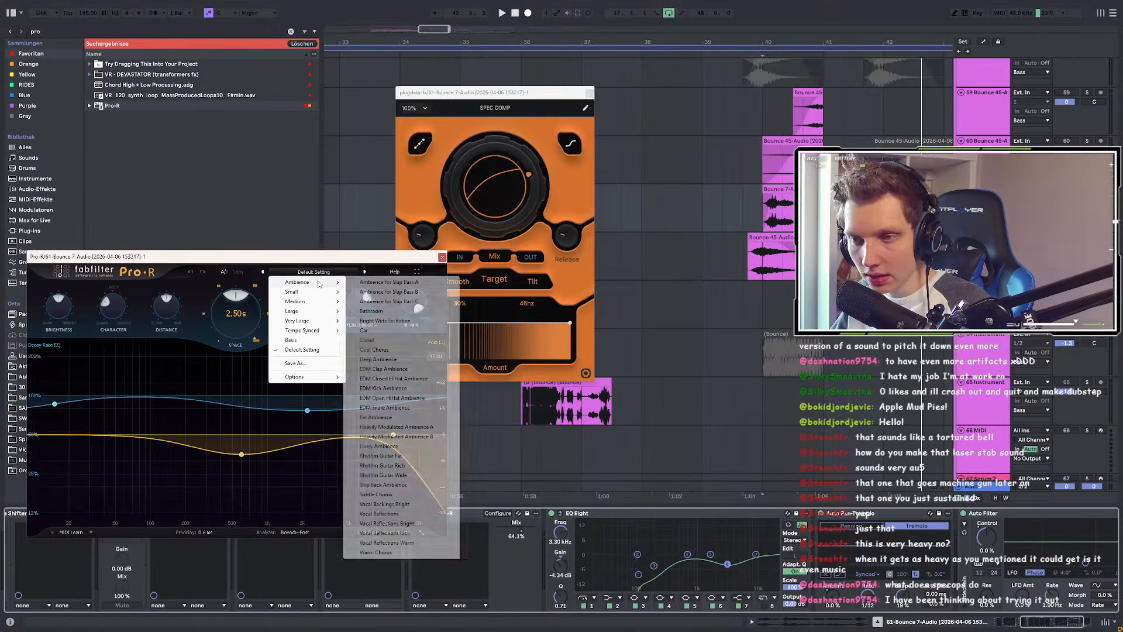
click(392, 480)
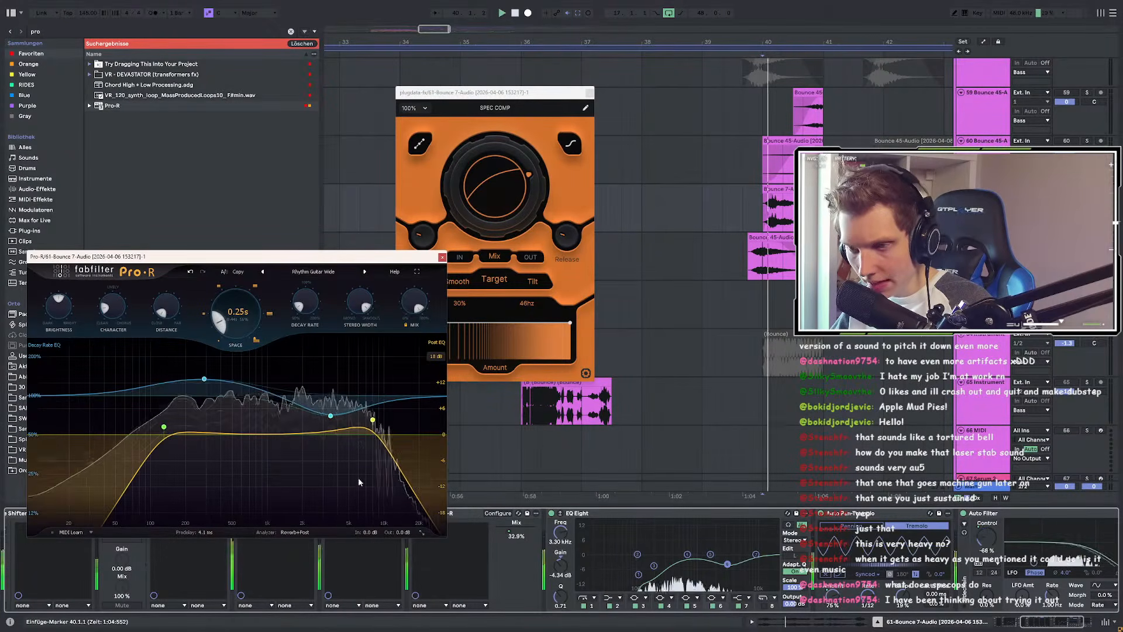
key(space)
click(443, 257)
drag(1069, 624, 1080, 624)
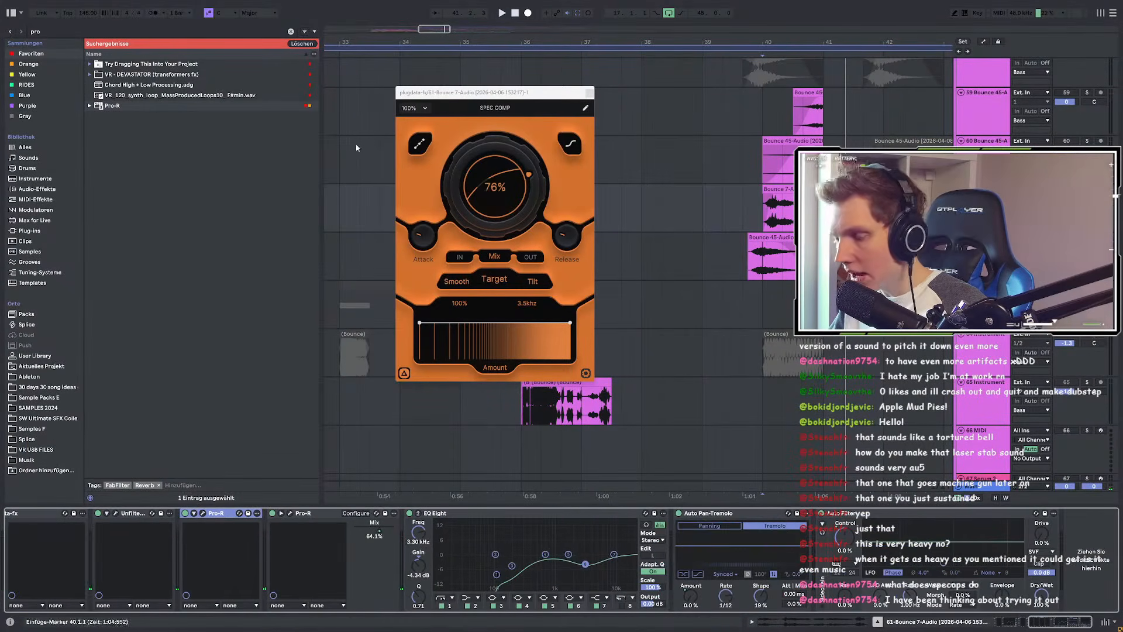
click(54, 30)
Step: Load SerumFX with Hyper/Dimension switched on, audition from 38.3.3, and close its window
text(ser)
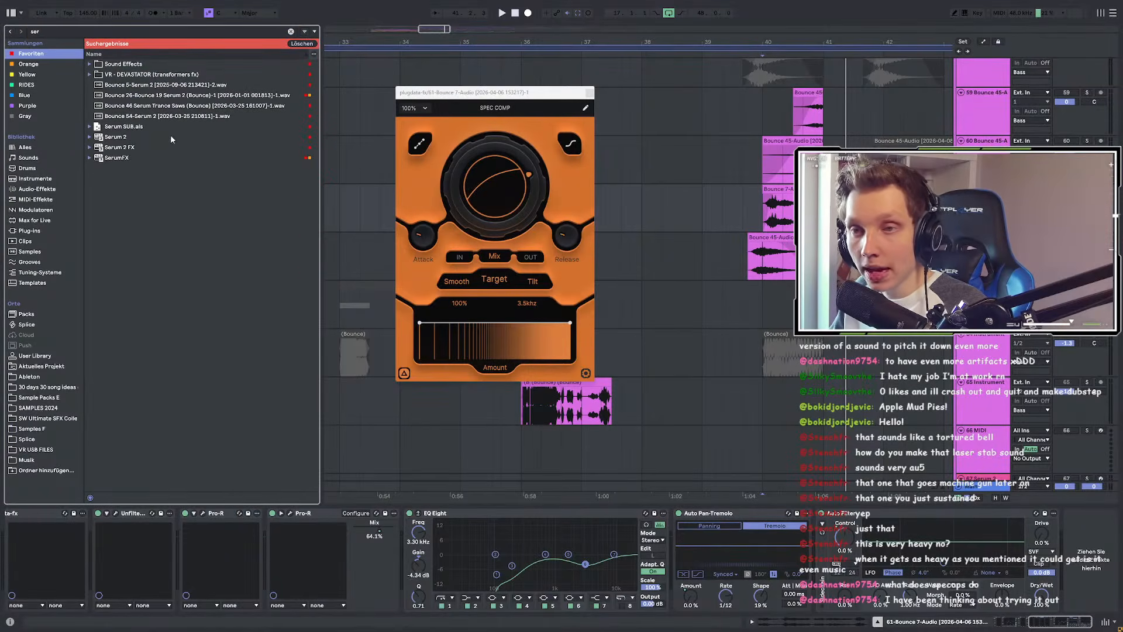
click(134, 159)
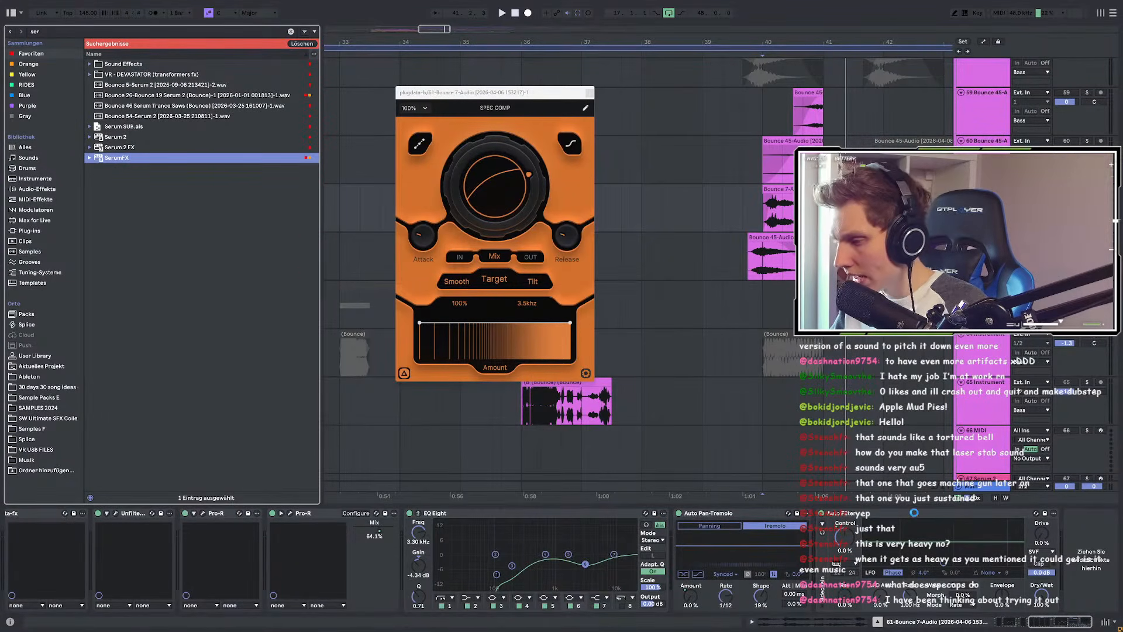
click(66, 309)
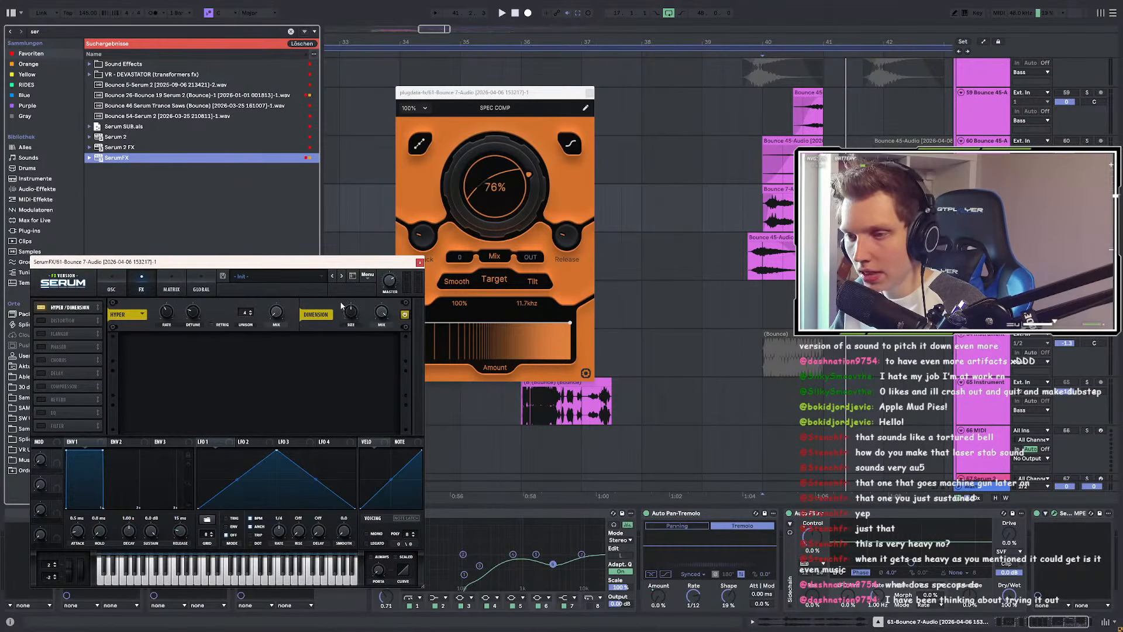
key(space)
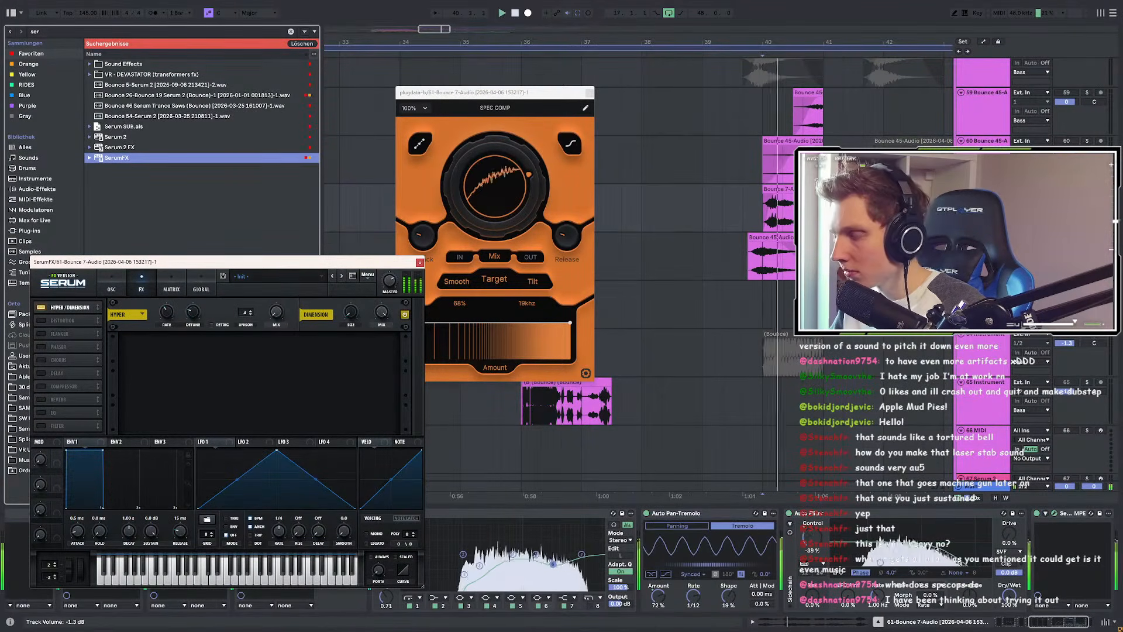
click(1064, 198)
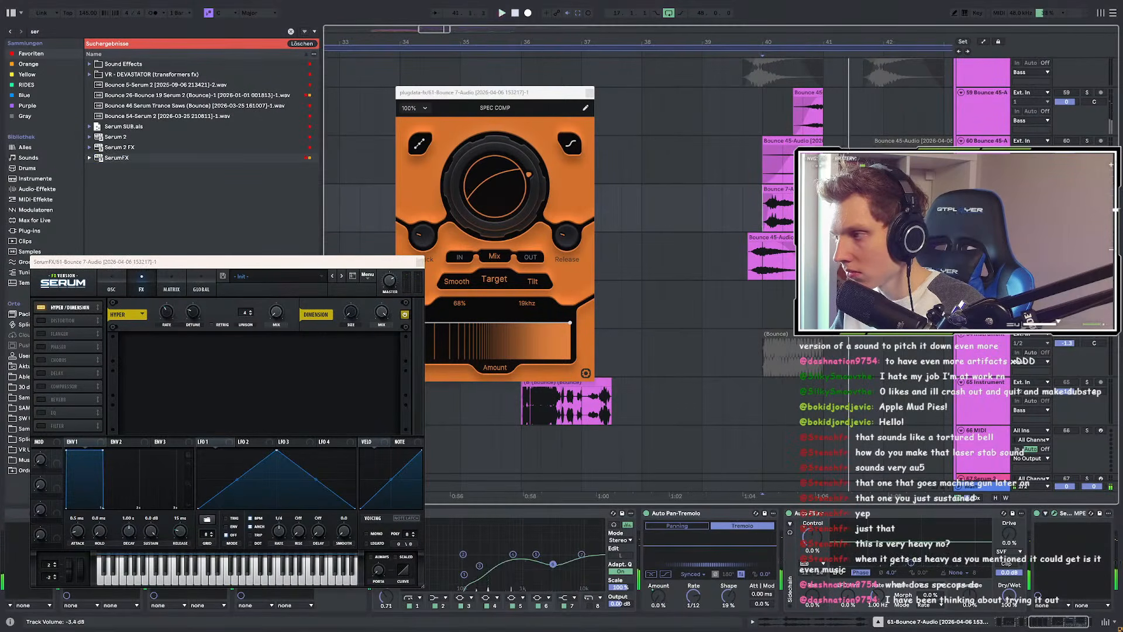
key(space)
key(space)
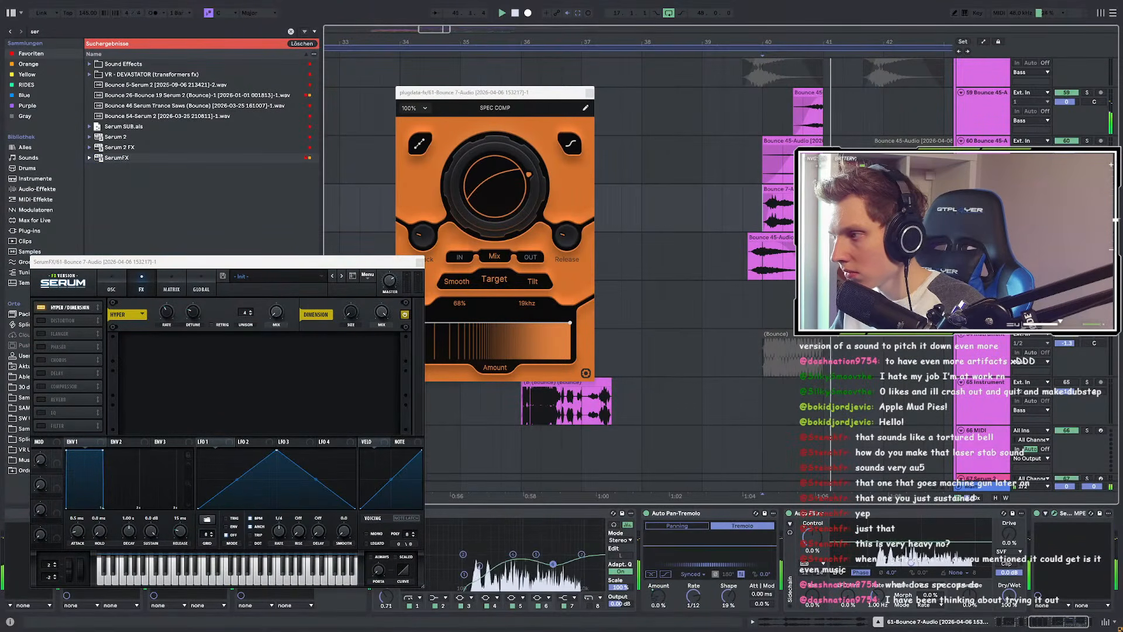
click(688, 212)
key(space)
key(space)
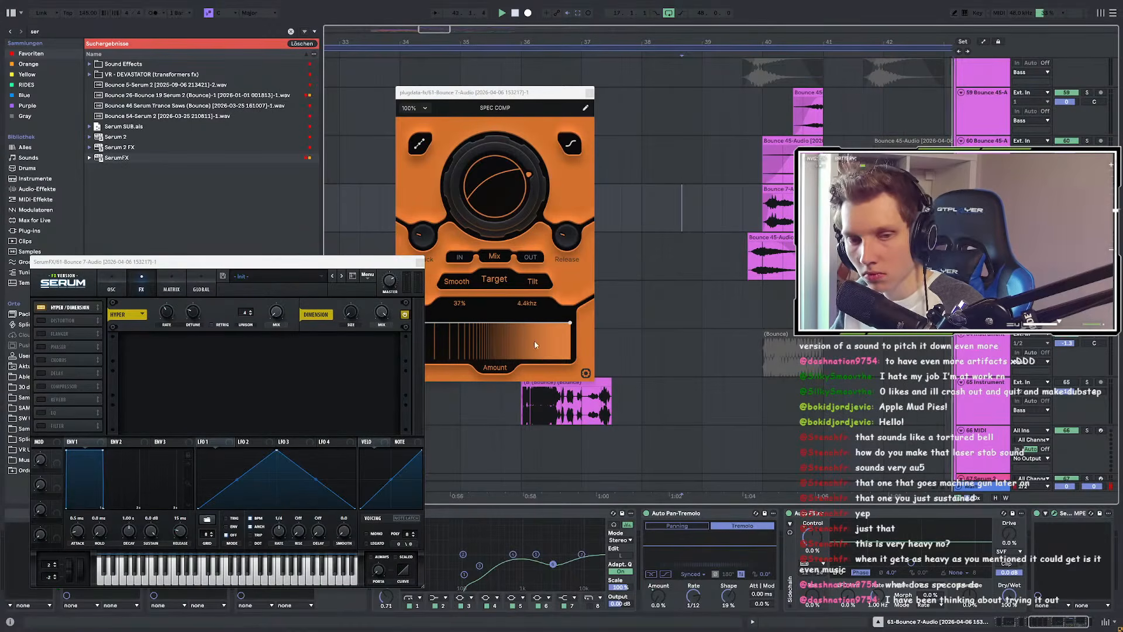
click(420, 263)
Step: Show the Pro-R Mix knob's automation lane and play back from 39.3.1
scroll(608, 574, left, 3)
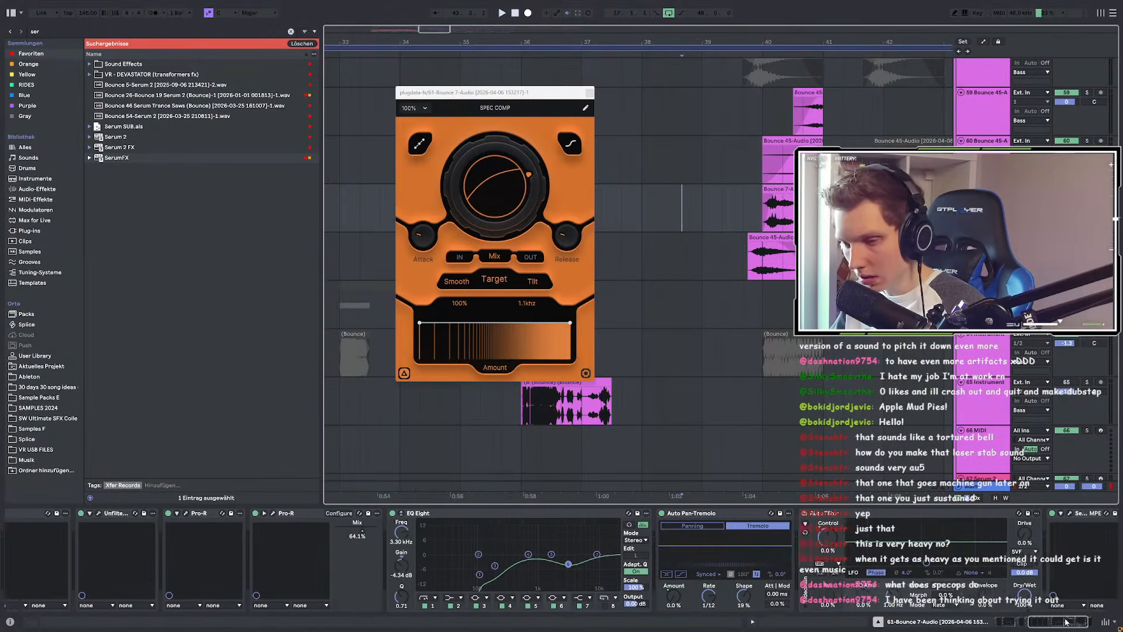
right_click(632, 533)
click(664, 439)
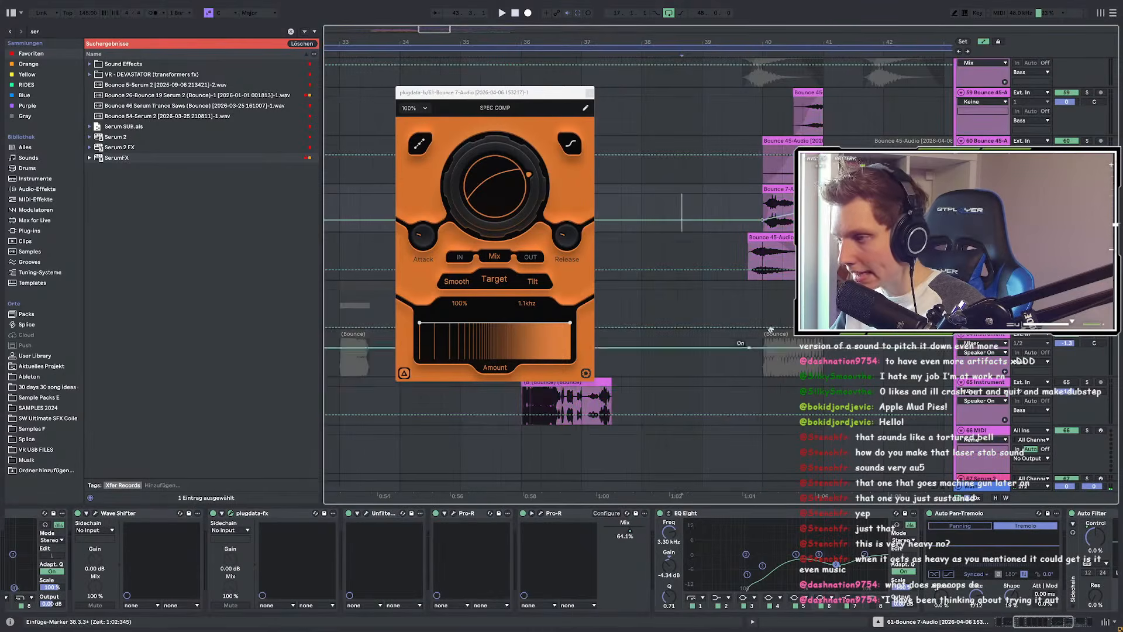
scroll(792, 233, up, 4)
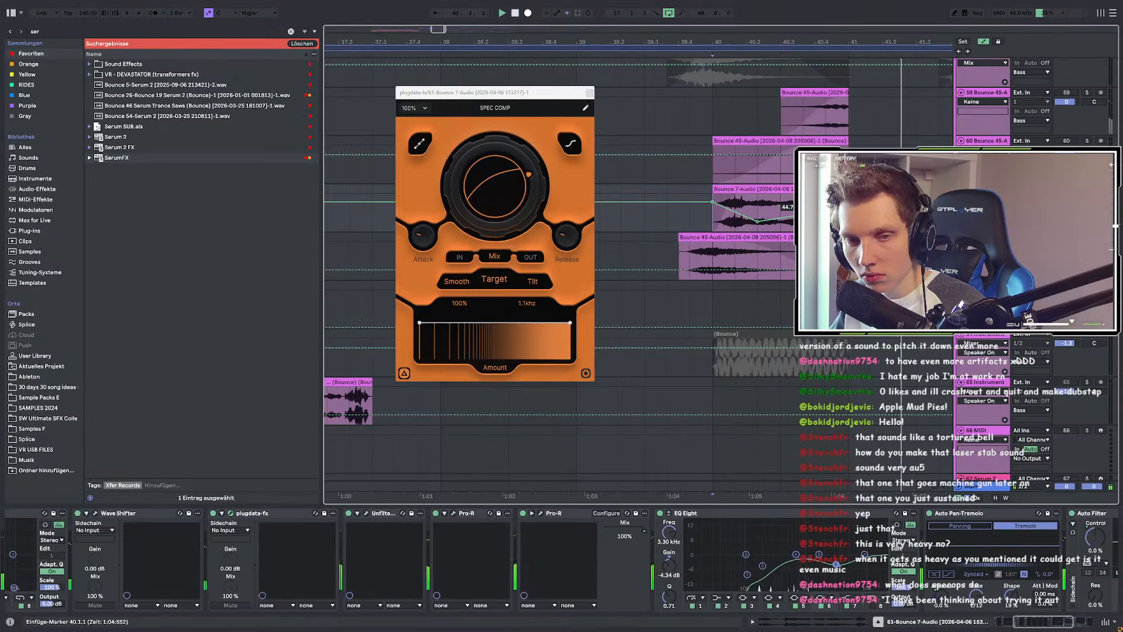
click(645, 227)
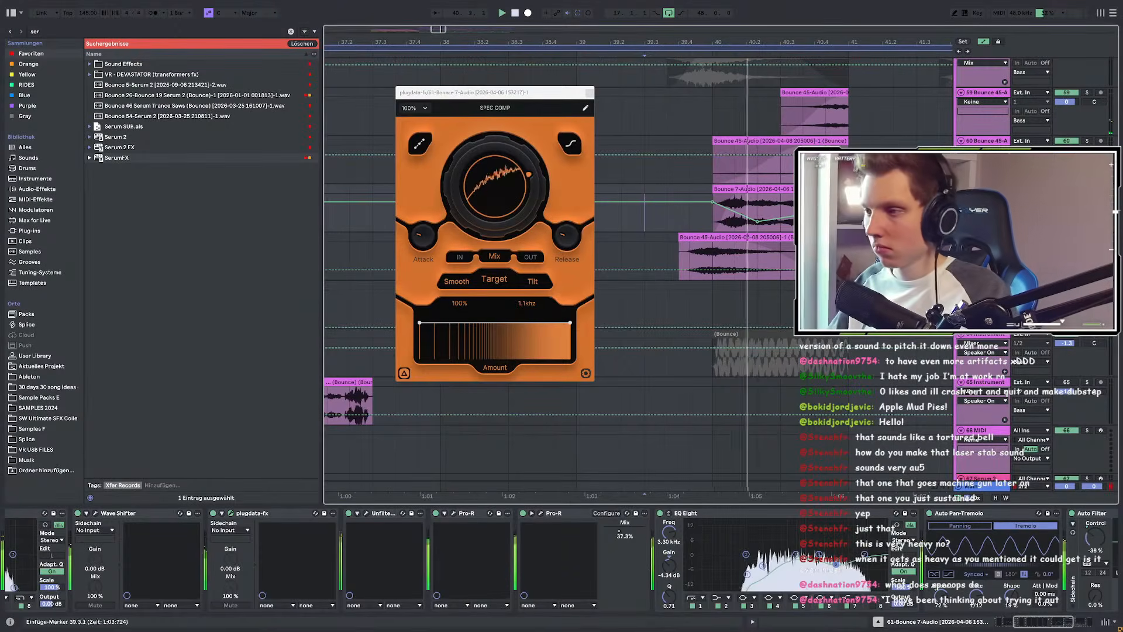
scroll(660, 167, down, 3)
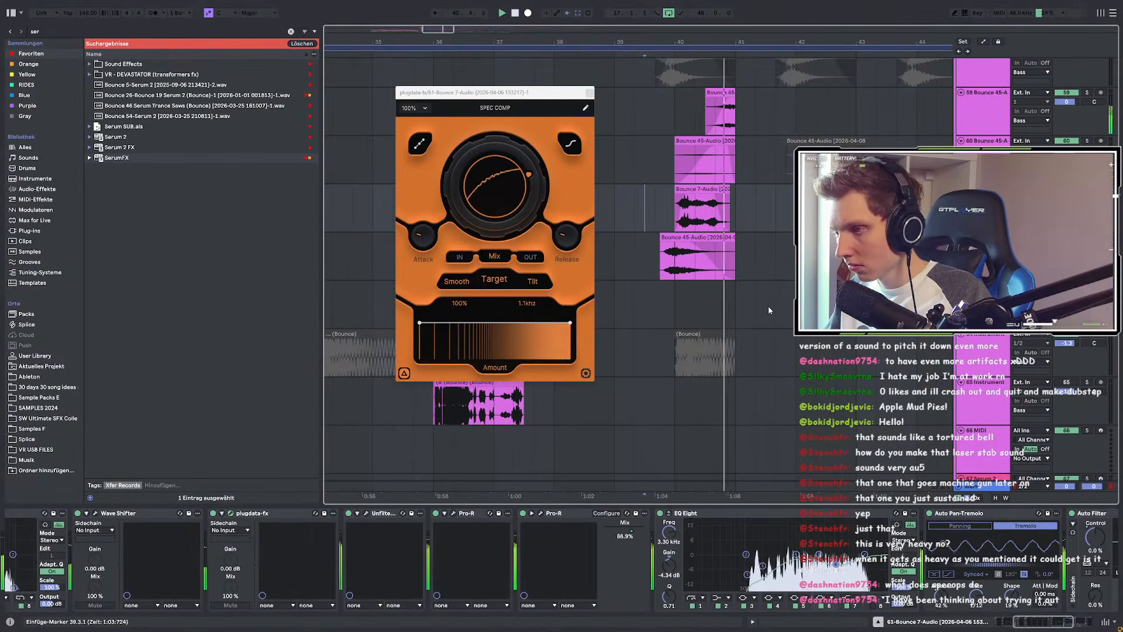
key(ctrl+f)
Step: Add a second Auto Filter from an 'auto' search and pick a different filter type
text(auto)
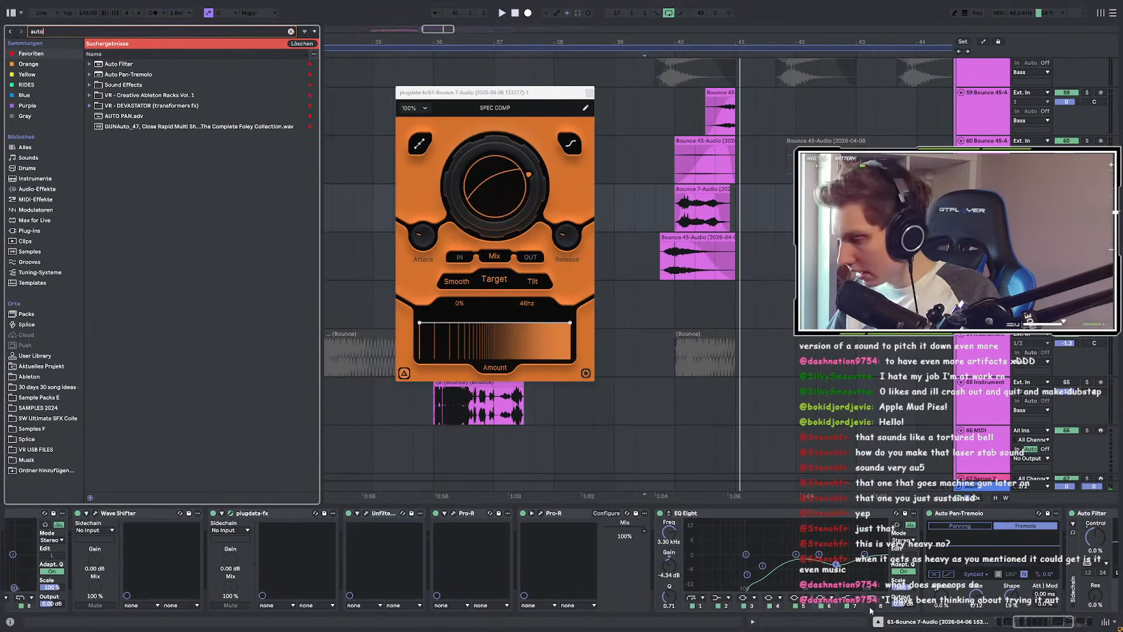
scroll(859, 608, down, 5)
click(117, 64)
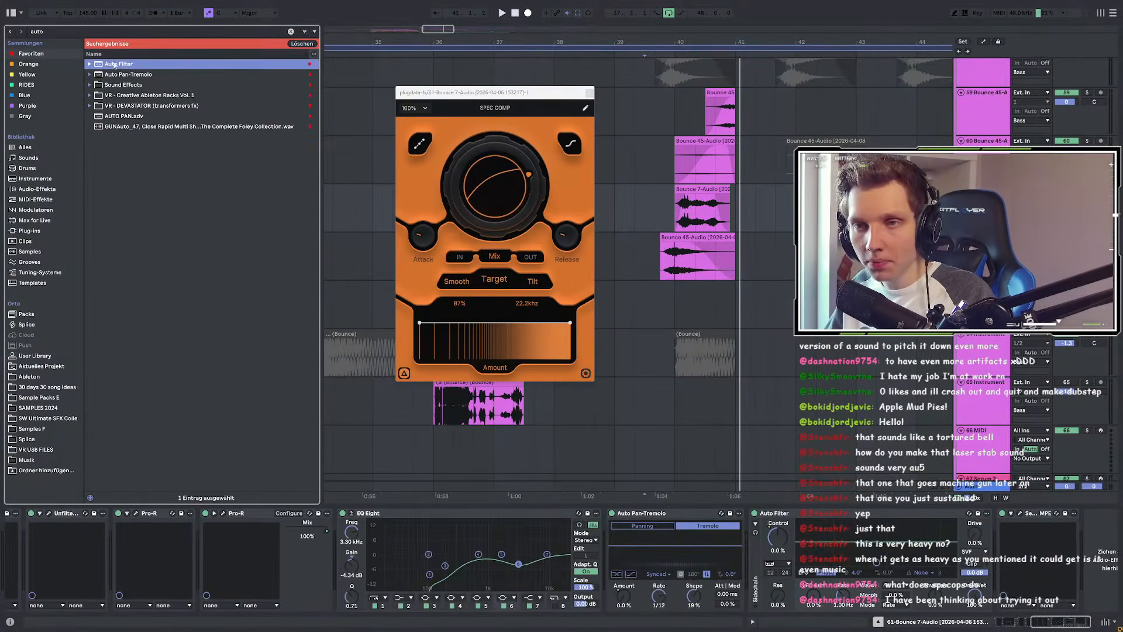
drag(759, 496, 737, 535)
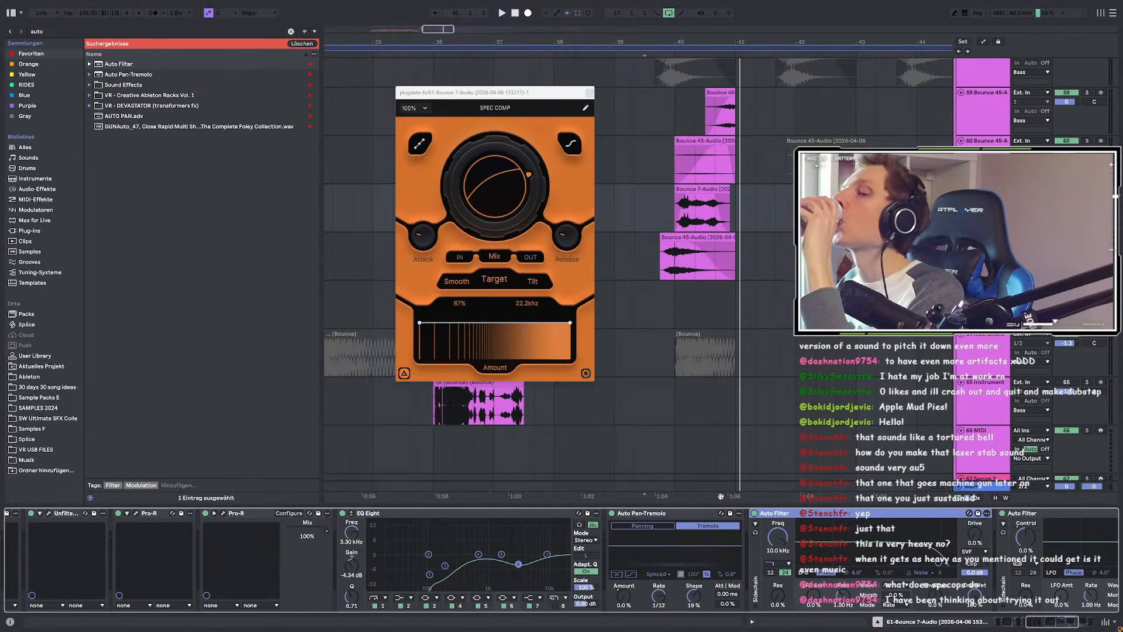
click(777, 562)
click(782, 554)
Step: Add a Control automation point near bar 41 and drag it to -36%
key(a)
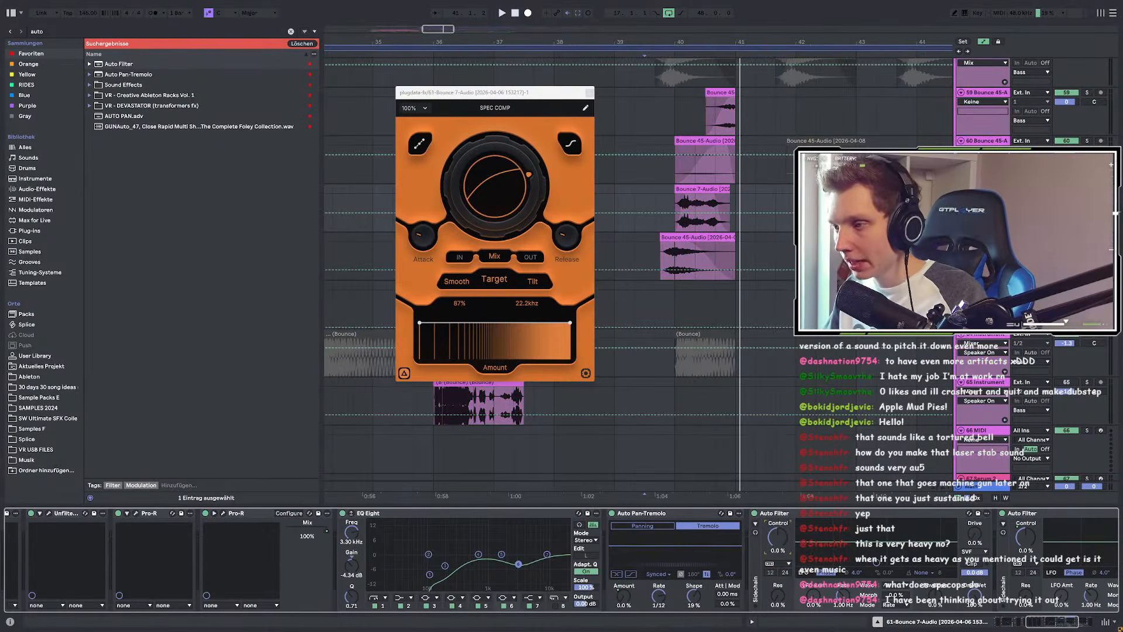
click(737, 213)
key(space)
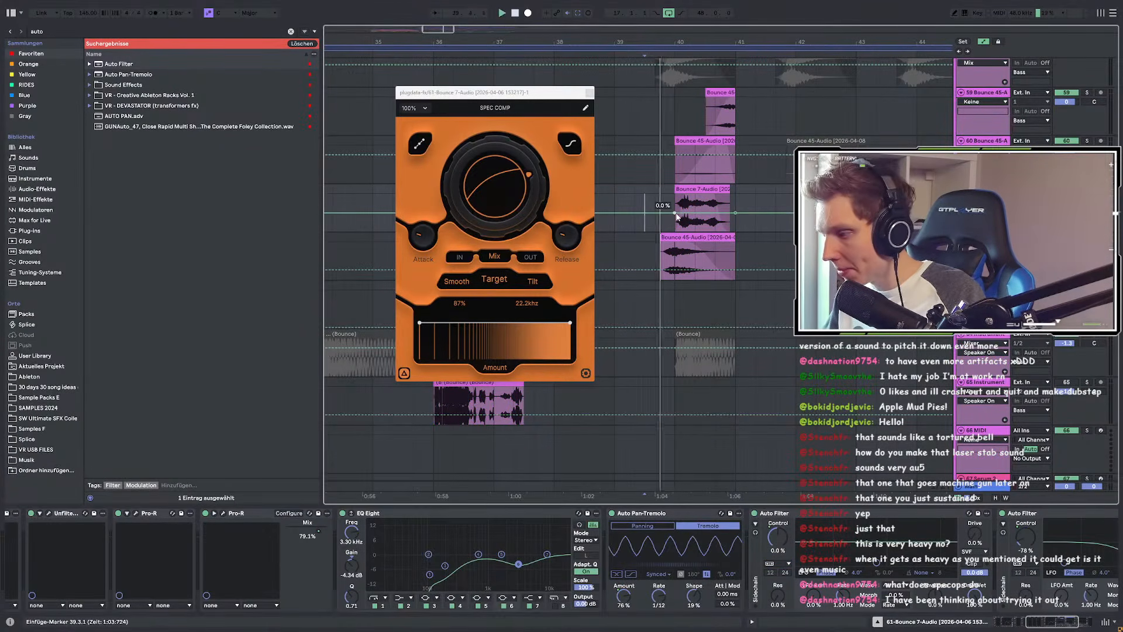
drag(676, 214, 675, 205)
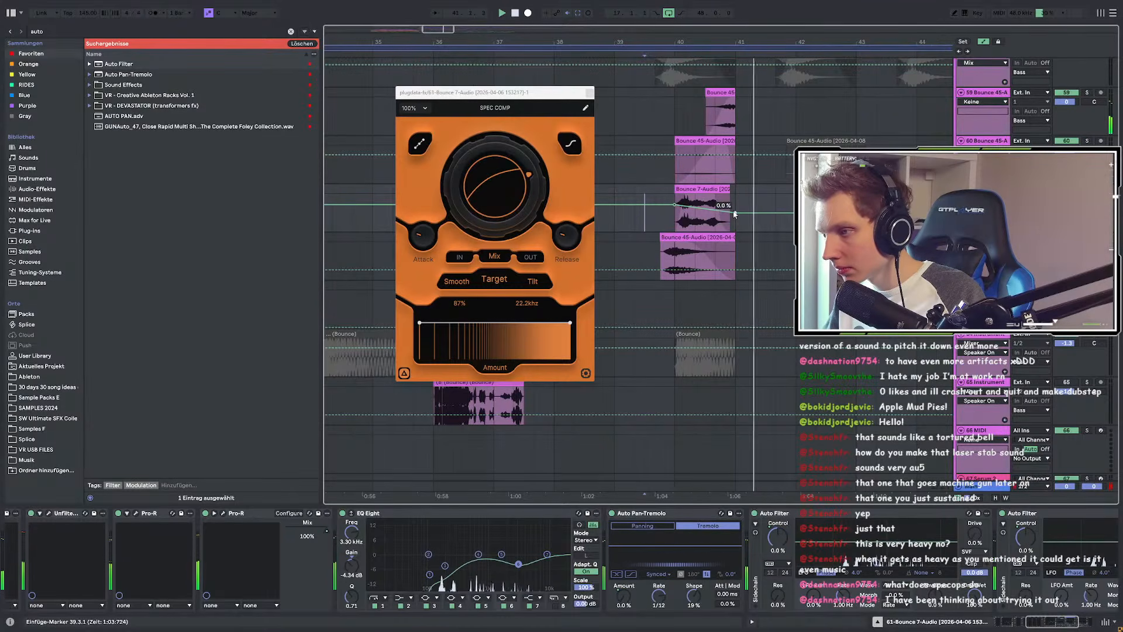
scroll(640, 242, down, 3)
scroll(641, 242, up, 3)
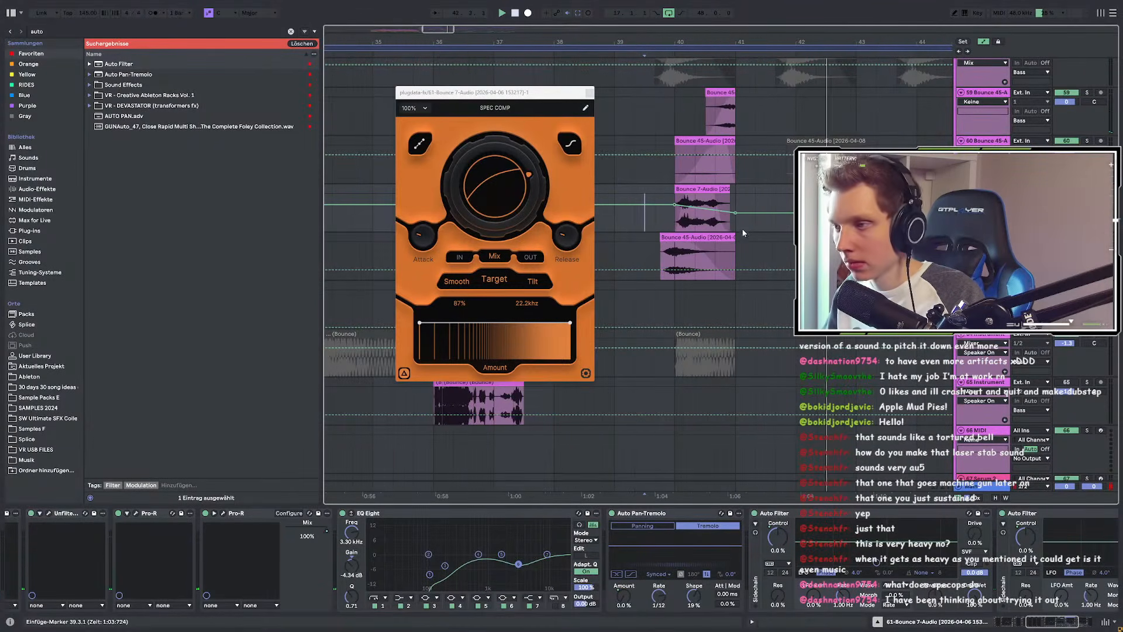
drag(736, 212, 737, 220)
key(space)
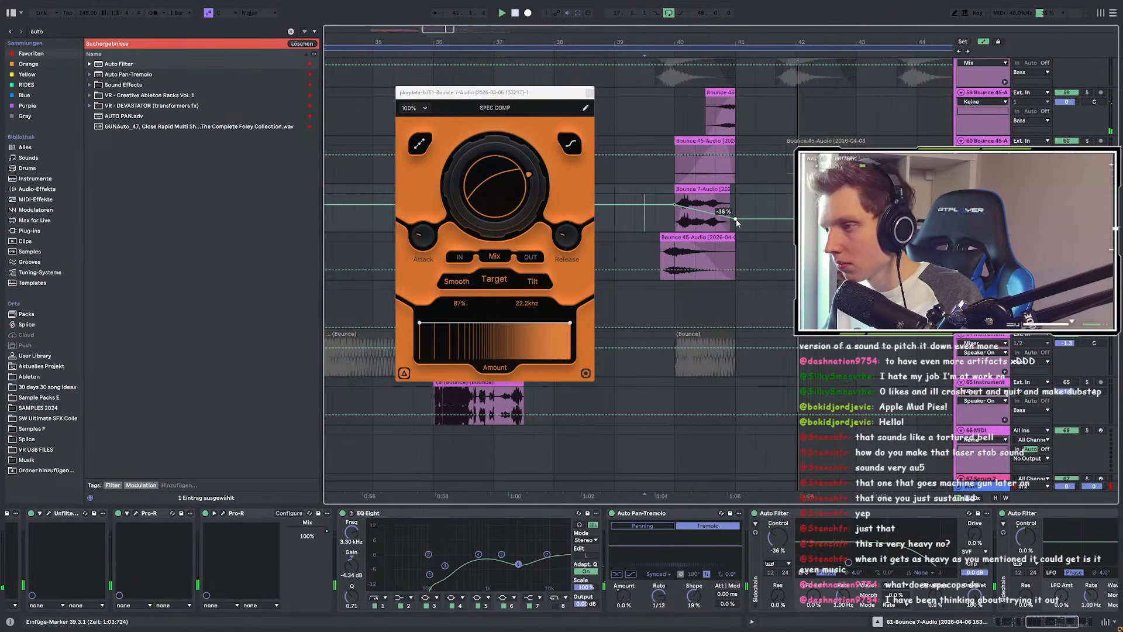
scroll(685, 206, down, 5)
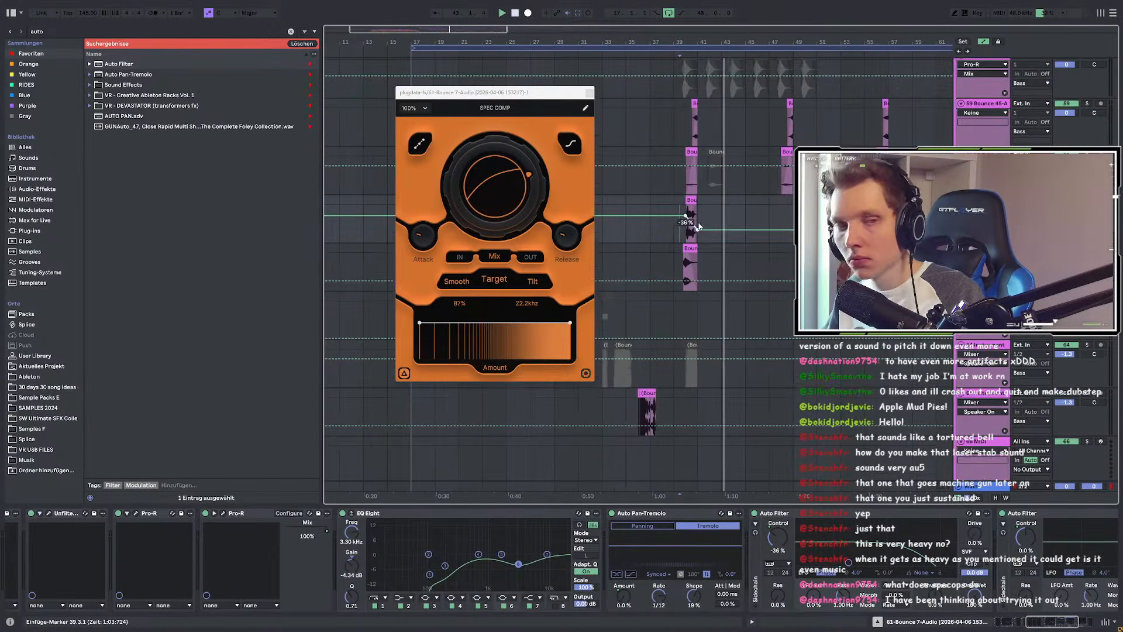
Step: Close Spec Comp, solo the Bounce 7 track and audition it from bar 40
click(590, 92)
click(680, 170)
click(710, 206)
click(688, 223)
key(s)
key(space)
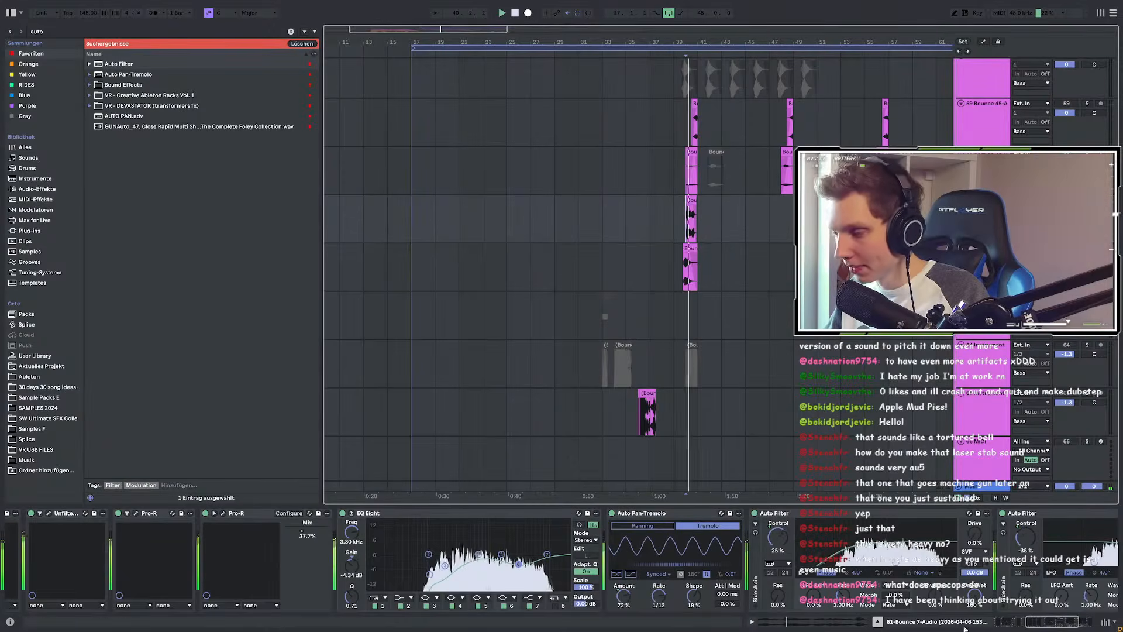
drag(1058, 622, 1024, 623)
key(space)
Step: Open Wave Shifter and automate its Frequency with a point at bar 40 pulled far down
click(433, 514)
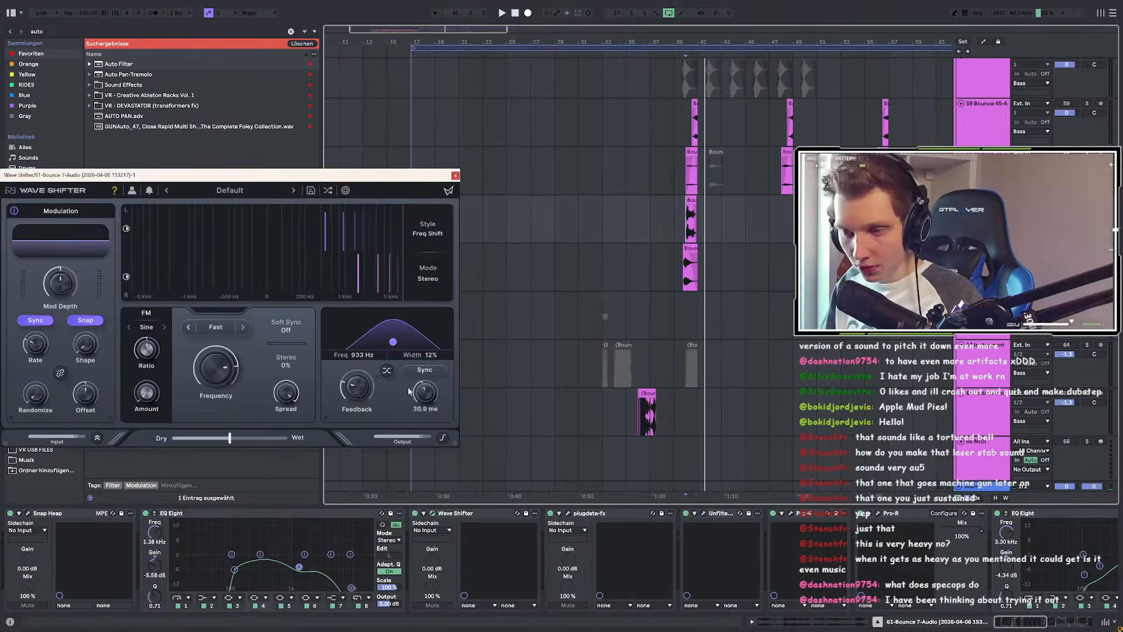
key(a)
click(209, 373)
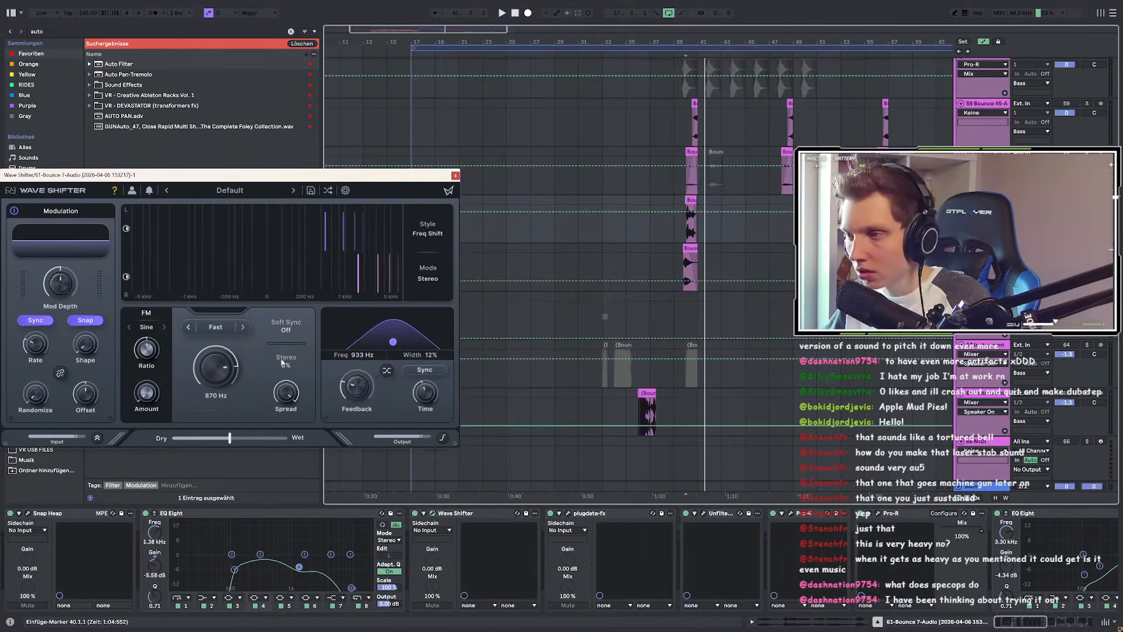
scroll(702, 212, up, 6)
click(617, 213)
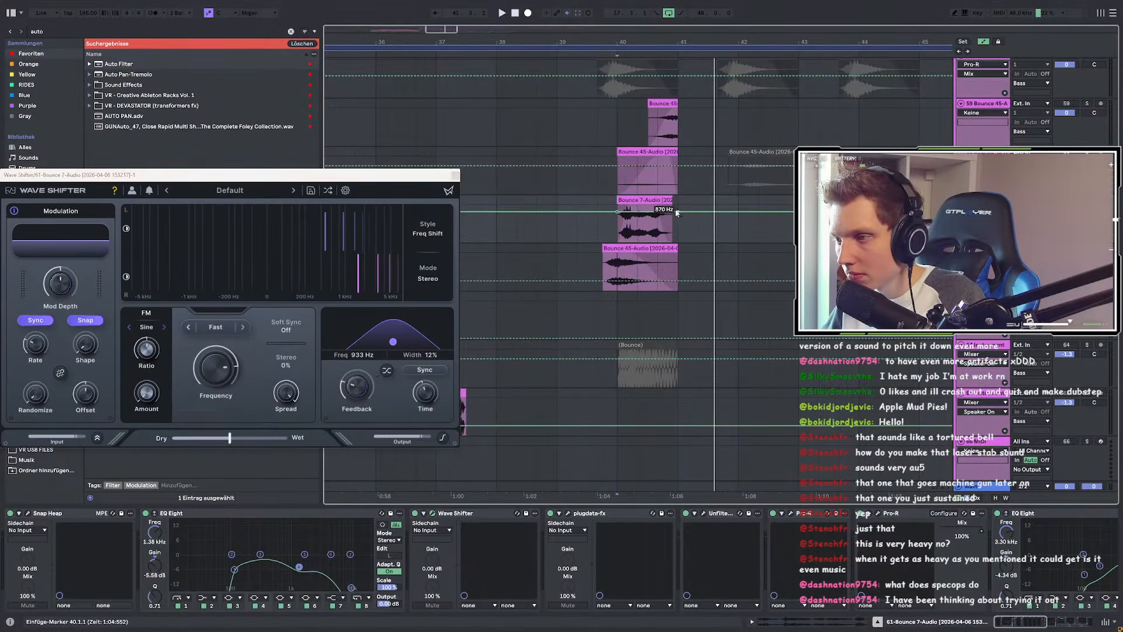
drag(646, 215, 648, 231)
key(space)
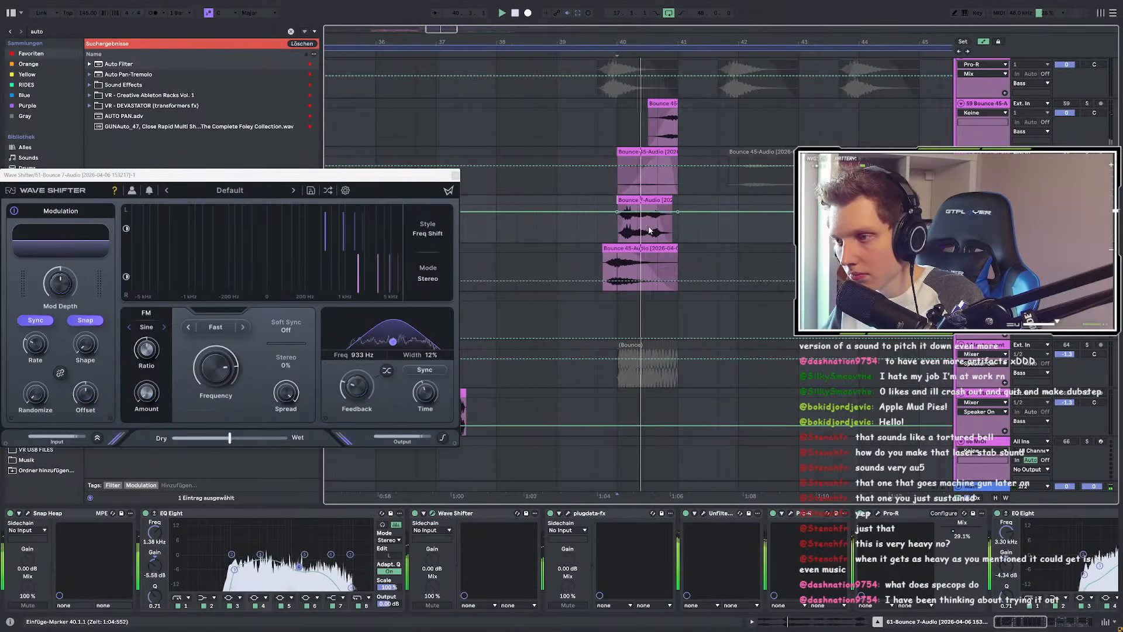
scroll(653, 225, up, 4)
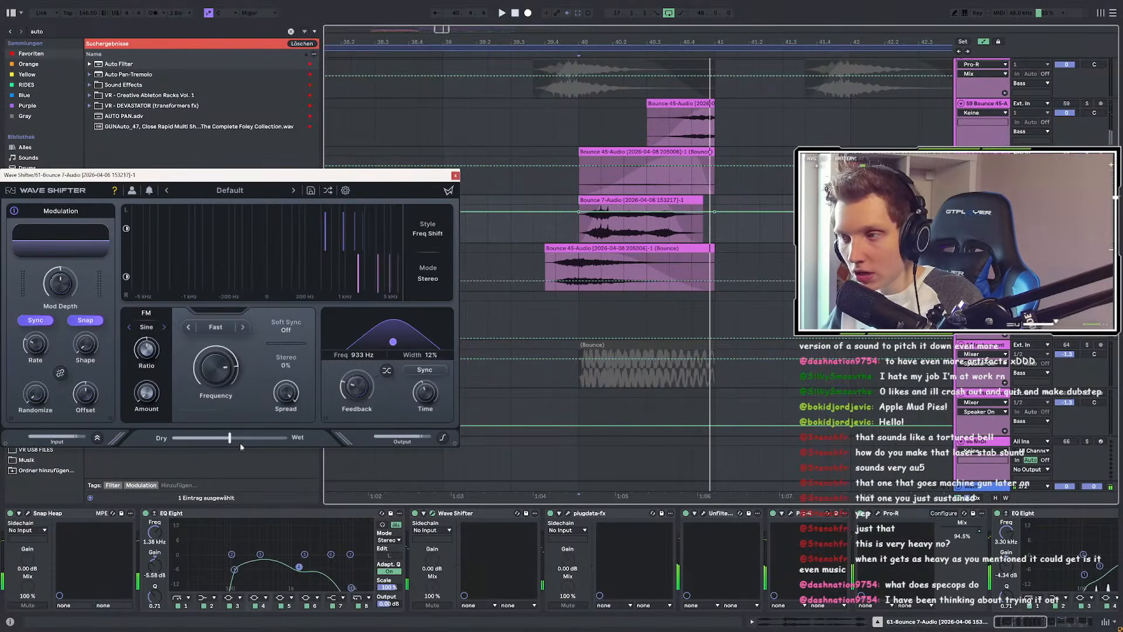
Step: Shape the Dry/Wet automation into a curved hump between 50% and 100%
drag(716, 223, 715, 208)
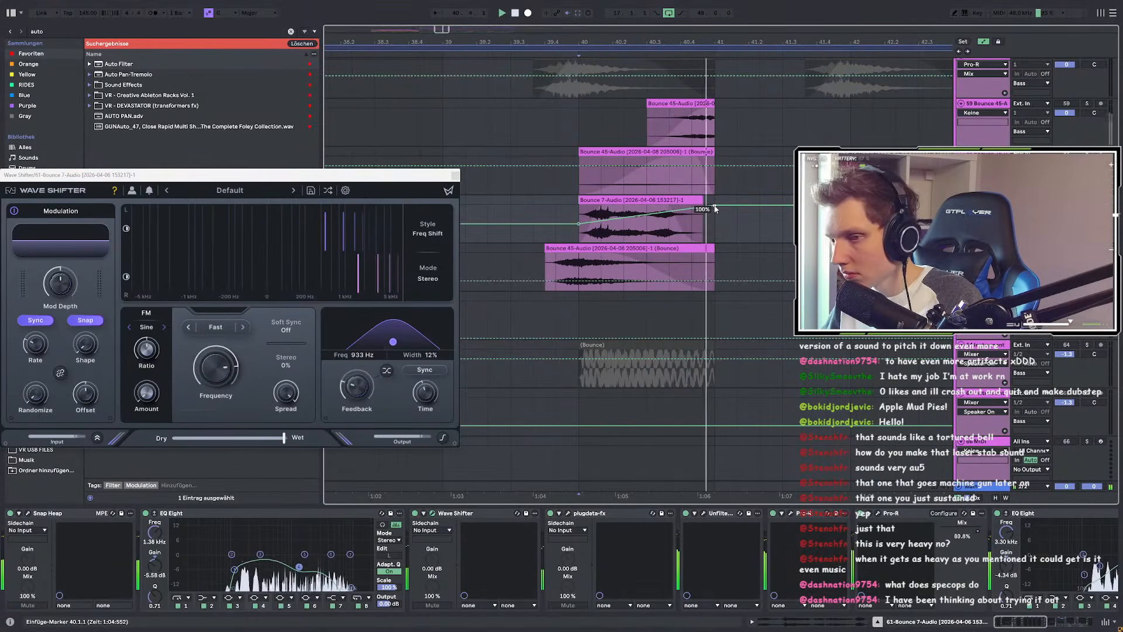
drag(715, 209, 718, 225)
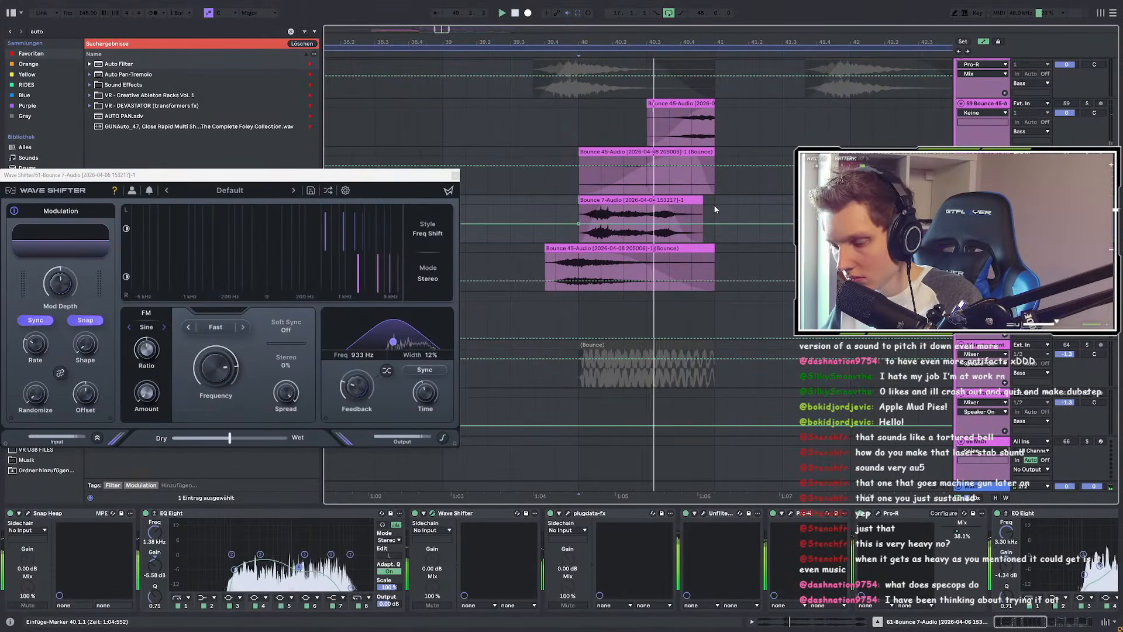
drag(647, 217, 646, 210)
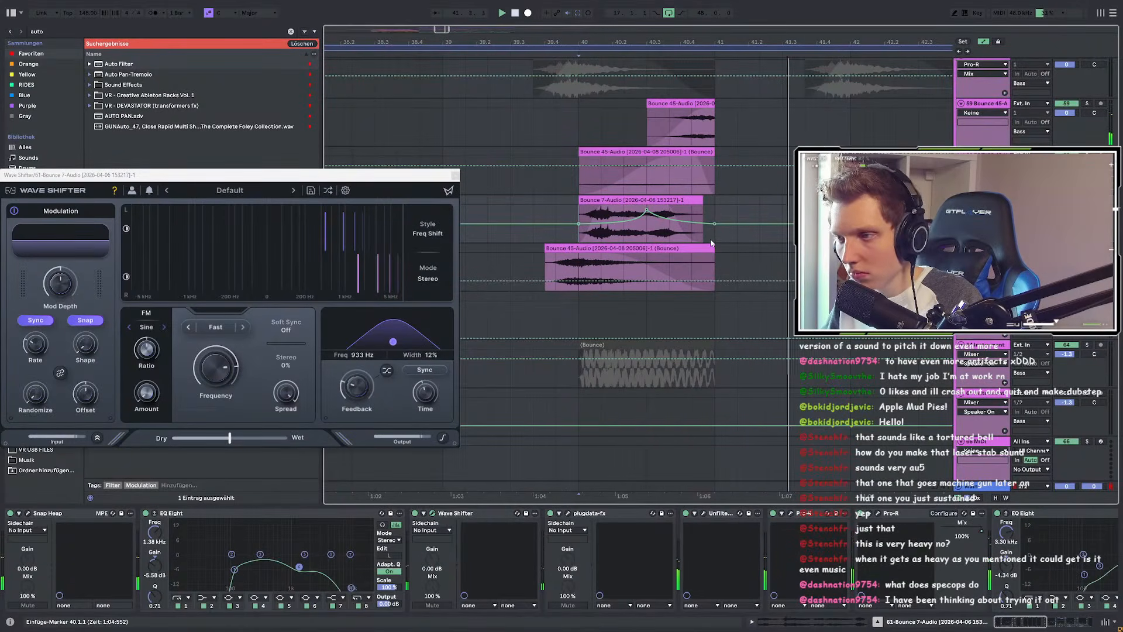
scroll(728, 253, down, 5)
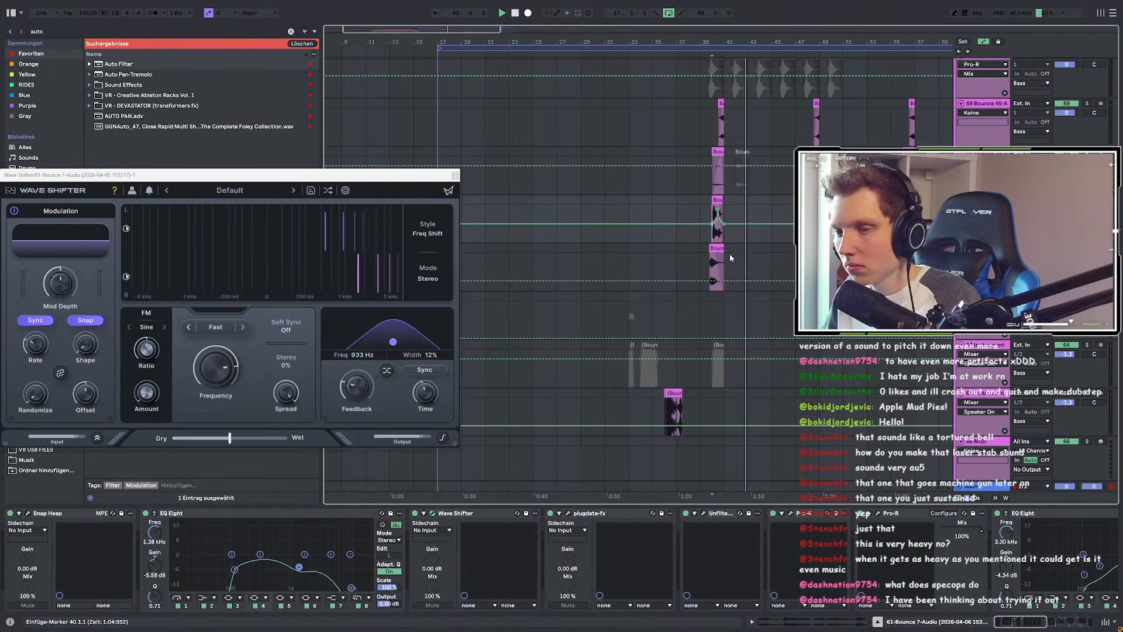
Step: Leave automation view and close the Wave Shifter window
key(a)
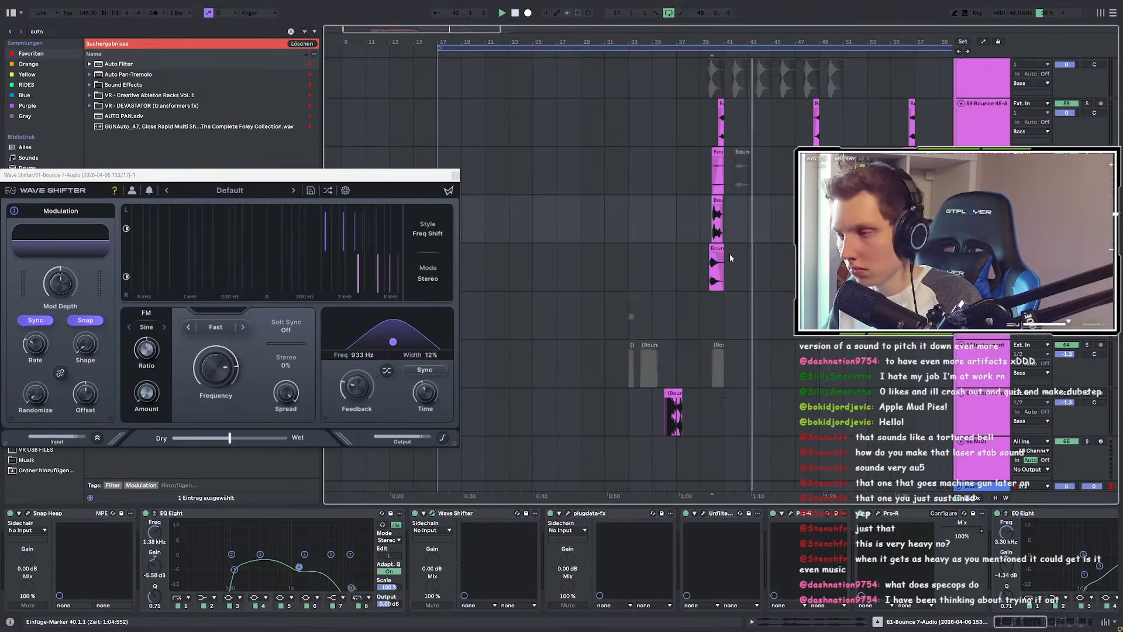
click(456, 175)
scroll(760, 215, up, 4)
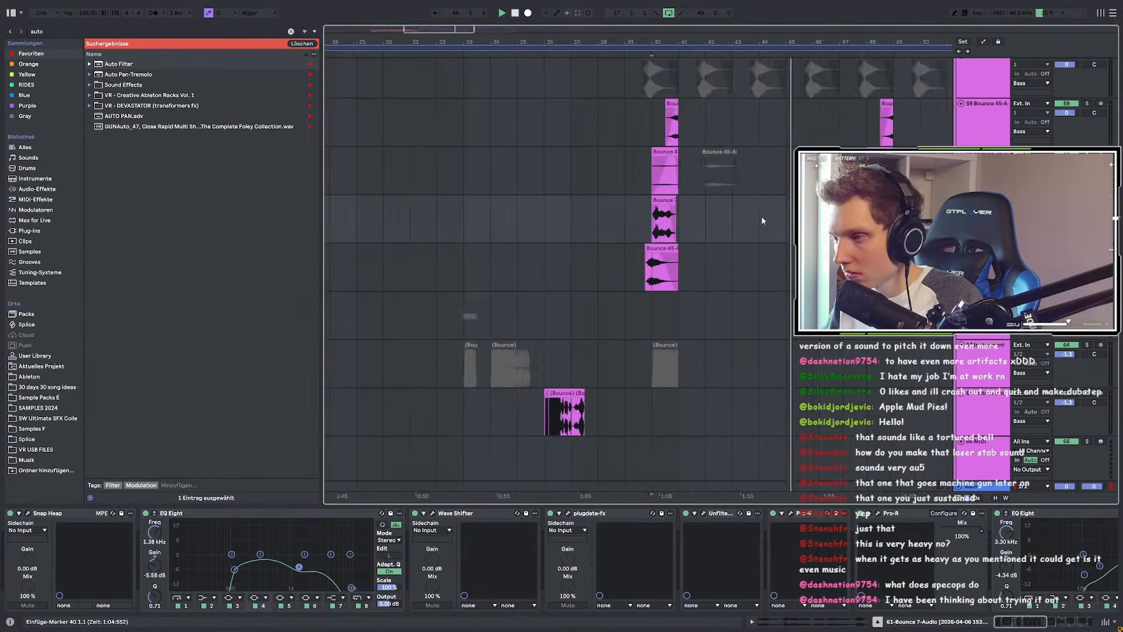
scroll(539, 222, down, 3)
Step: Copy the bars 37–41 Bounce 7 clip to bars 53–56 and set the marker at bar 59
drag(538, 217, 557, 217)
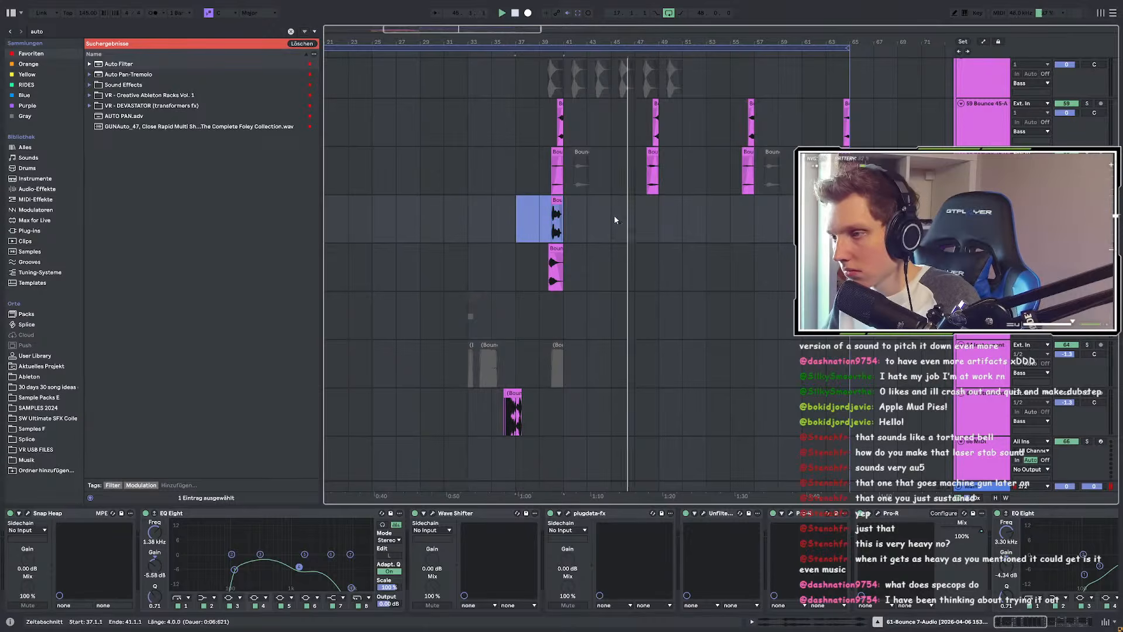
drag(704, 220, 753, 221)
scroll(702, 225, up, 7)
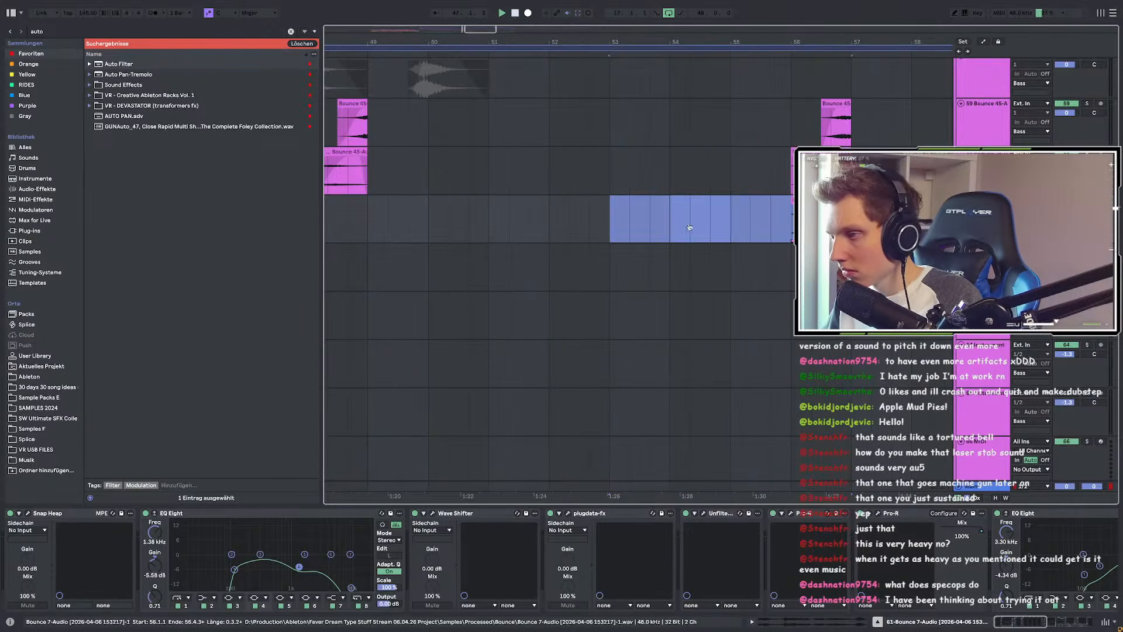
scroll(648, 241, down, 7)
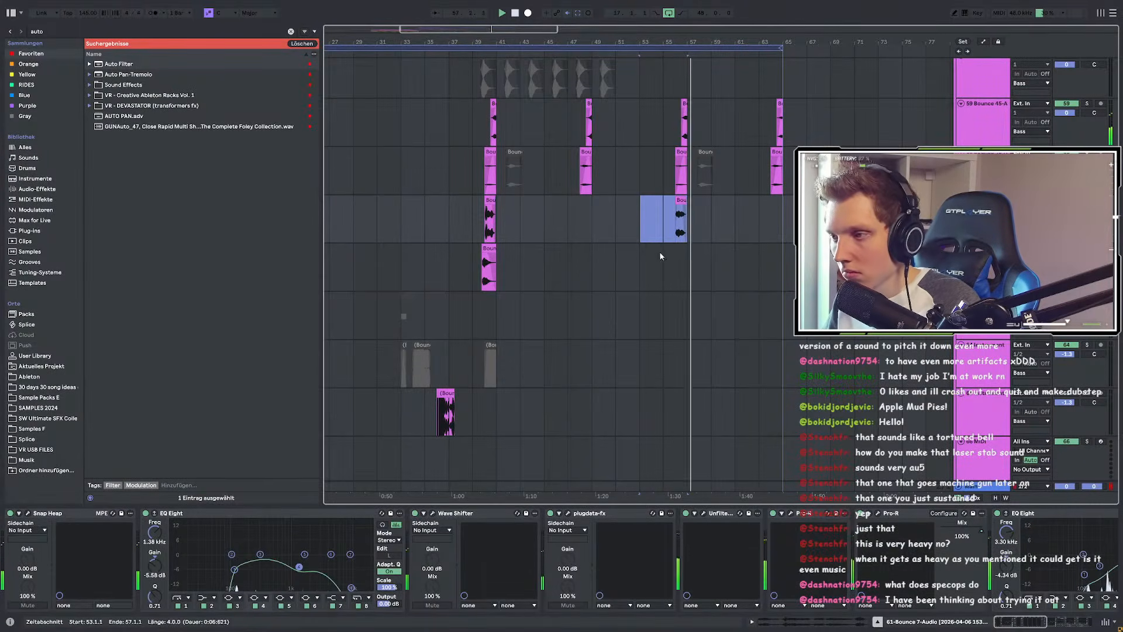
scroll(661, 252, up, 3)
click(673, 220)
scroll(657, 226, down, 3)
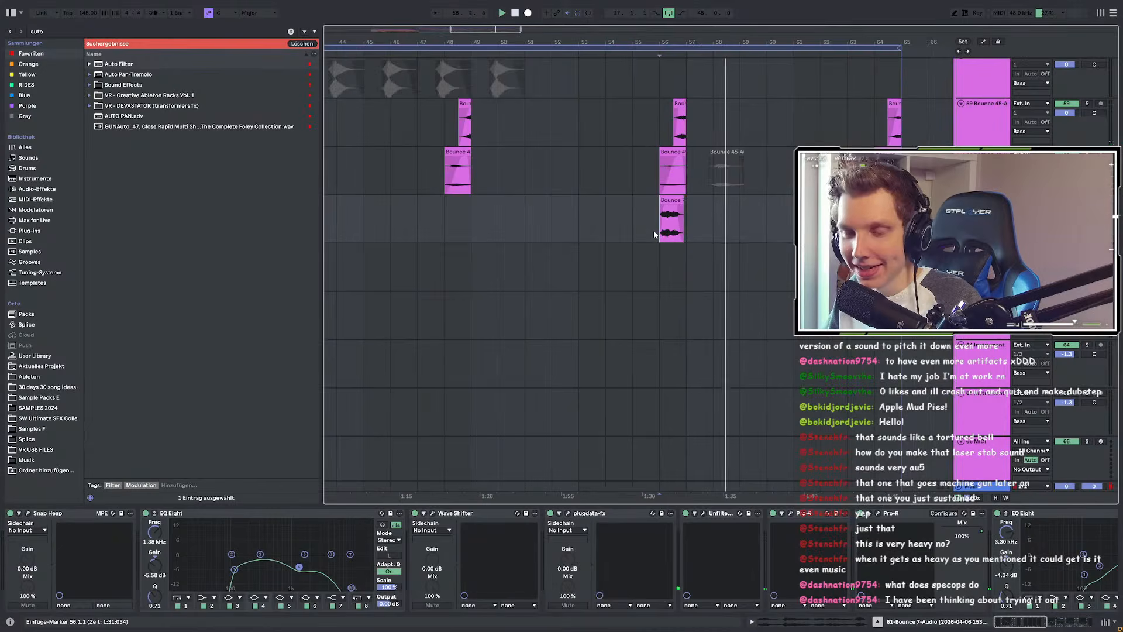
scroll(654, 234, up, 1)
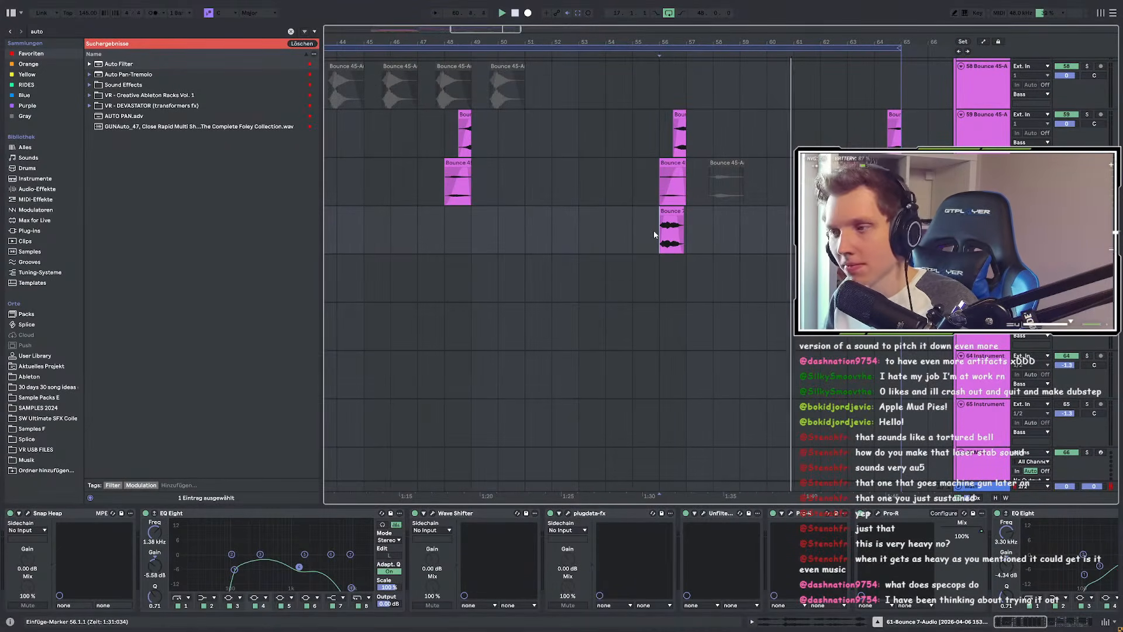
click(748, 215)
Step: Restart playback from bar 59 on track 39
scroll(748, 215, up, 10)
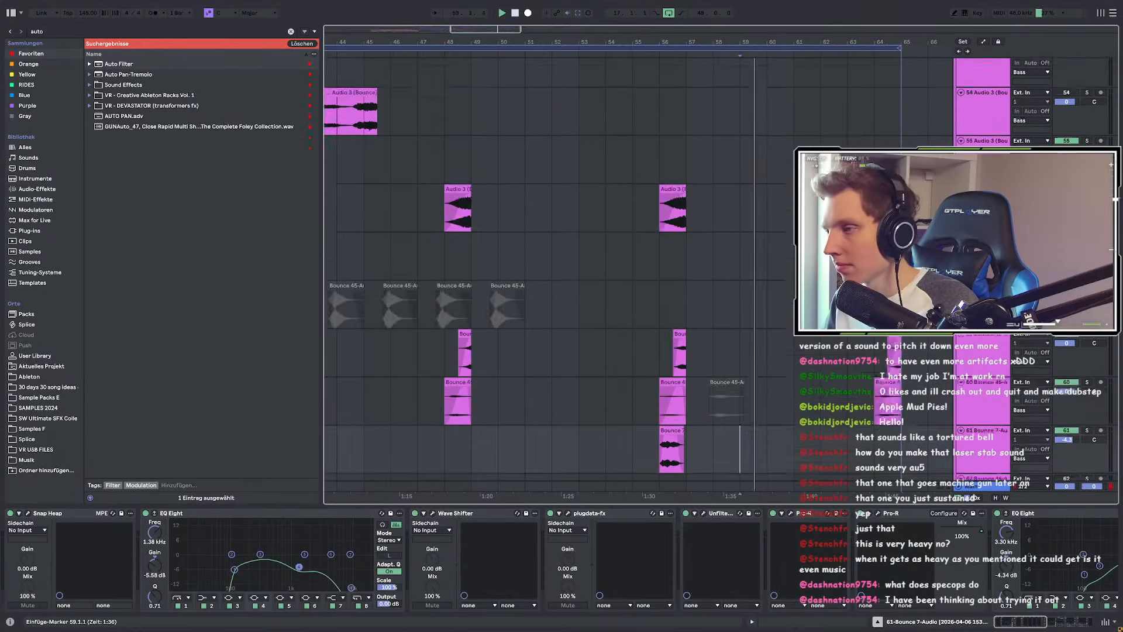
scroll(810, 275, up, 6)
scroll(784, 286, down, 4)
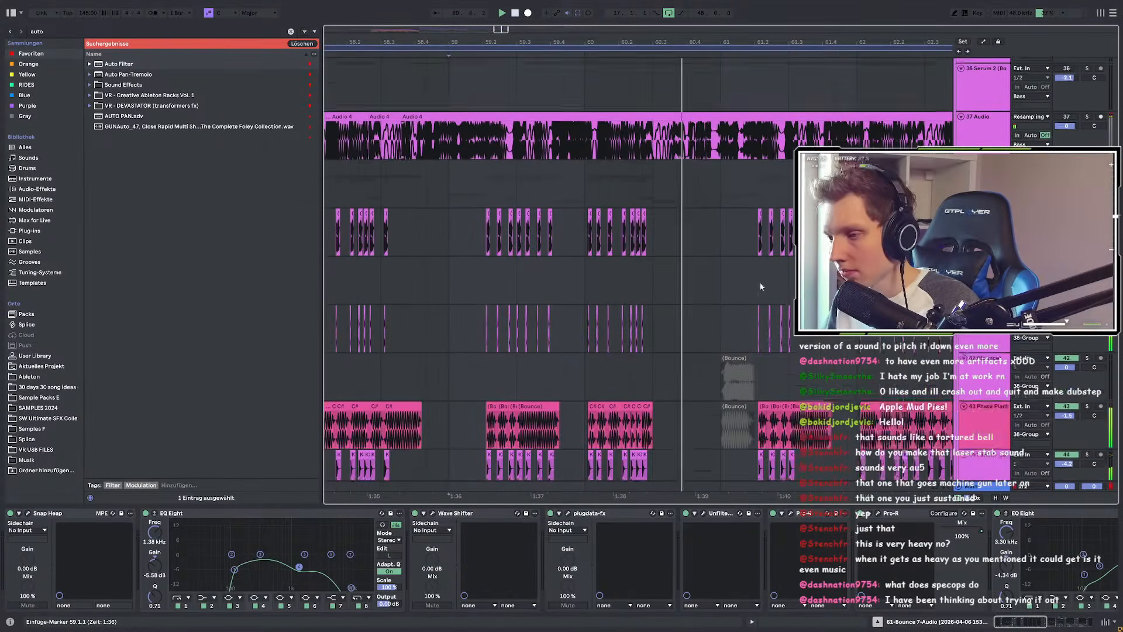
click(449, 205)
key(space)
key(space)
Step: Select Bounce 7-Audio at bar 39 and scroll its device chain to the Auto Filters
scroll(484, 231, up, 4)
scroll(544, 241, down, 2)
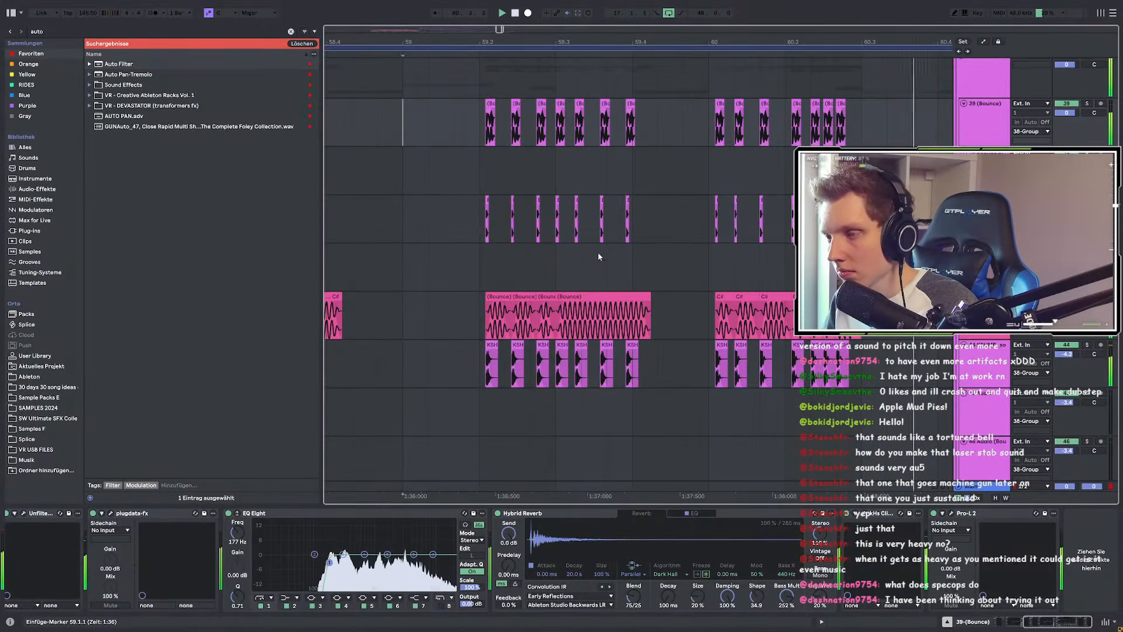
scroll(598, 252, down, 3)
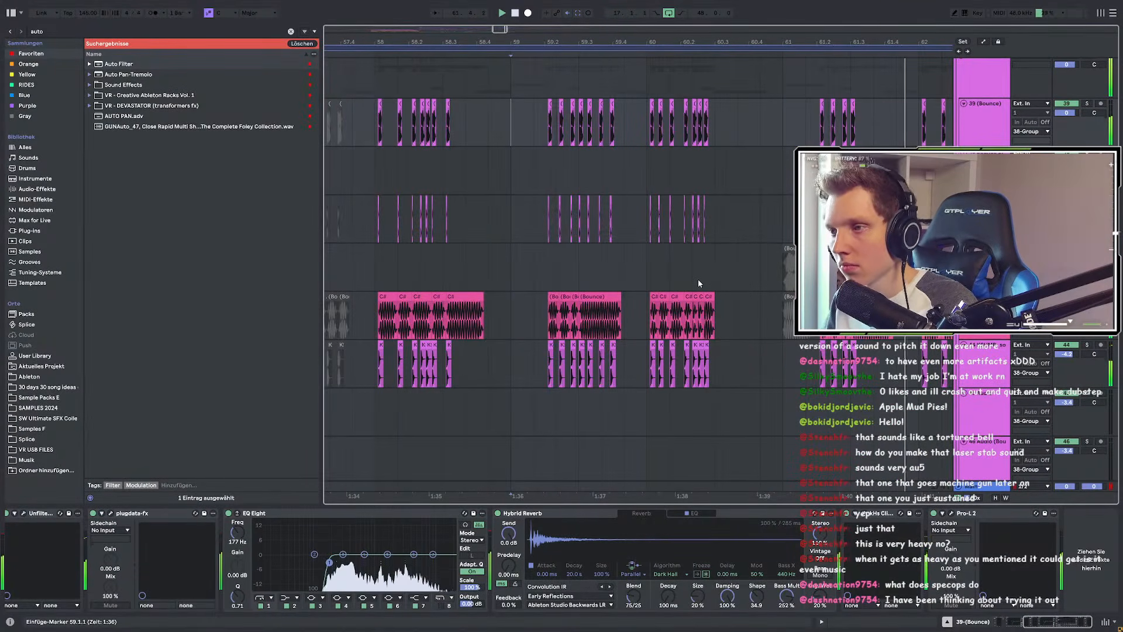
scroll(620, 268, down, 3)
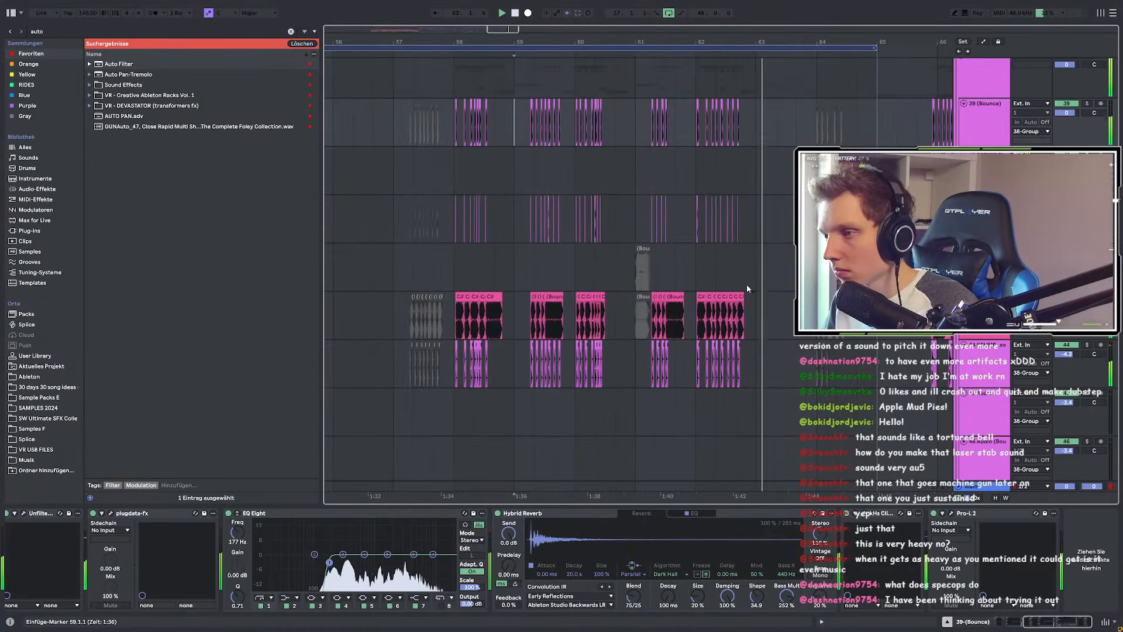
scroll(735, 278, up, 3)
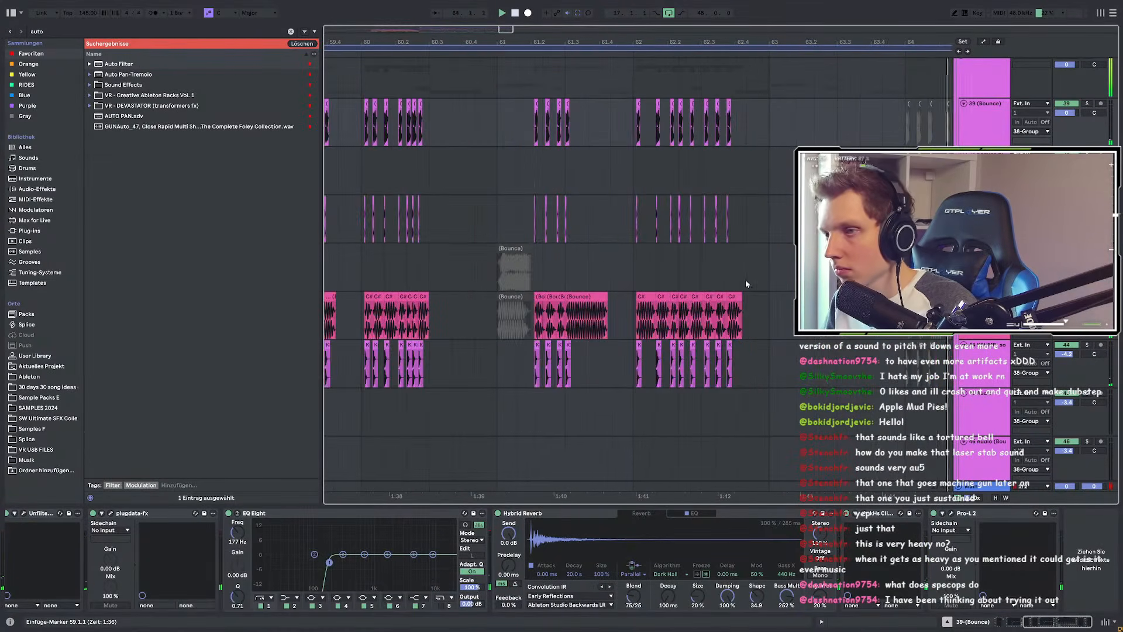
scroll(770, 279, down, 3)
scroll(682, 261, up, 3)
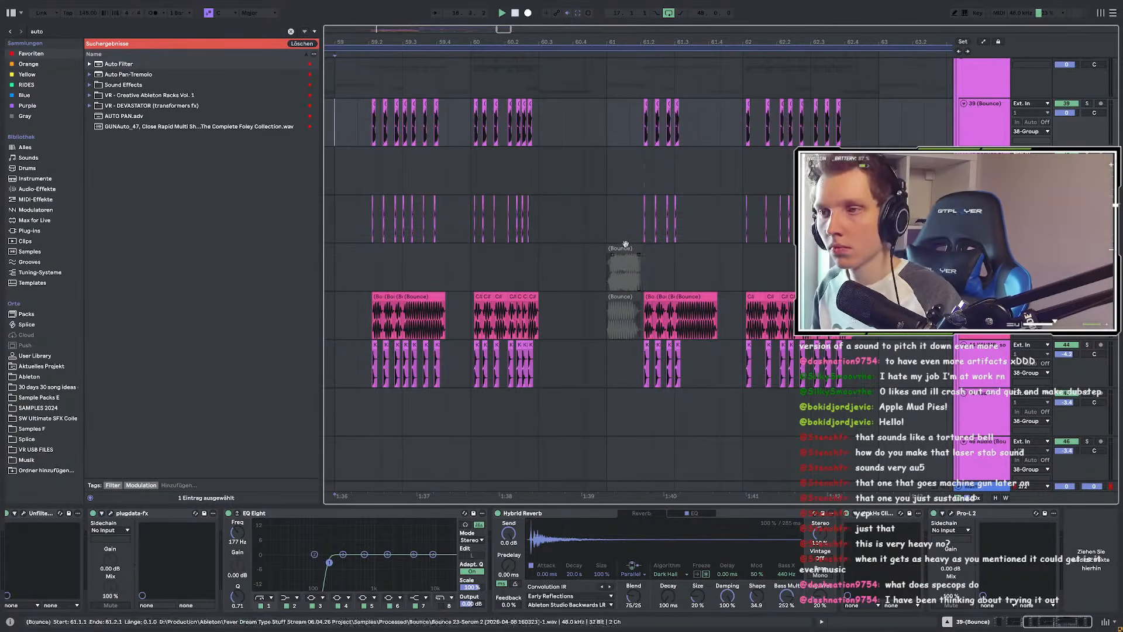
scroll(637, 199, down, 10)
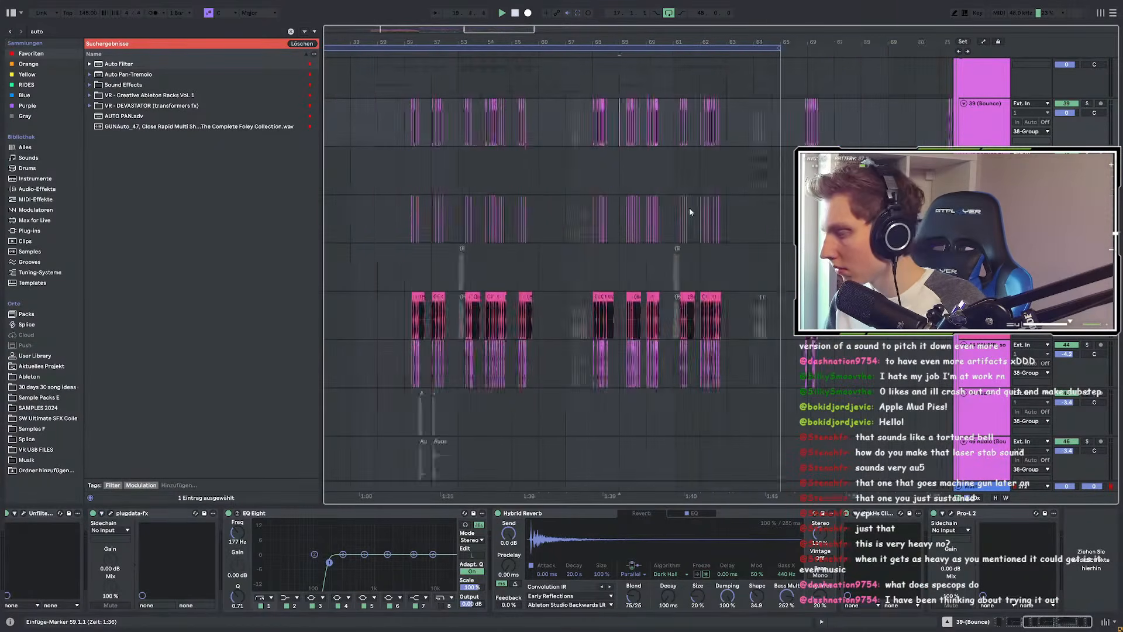
scroll(454, 215, down, 2)
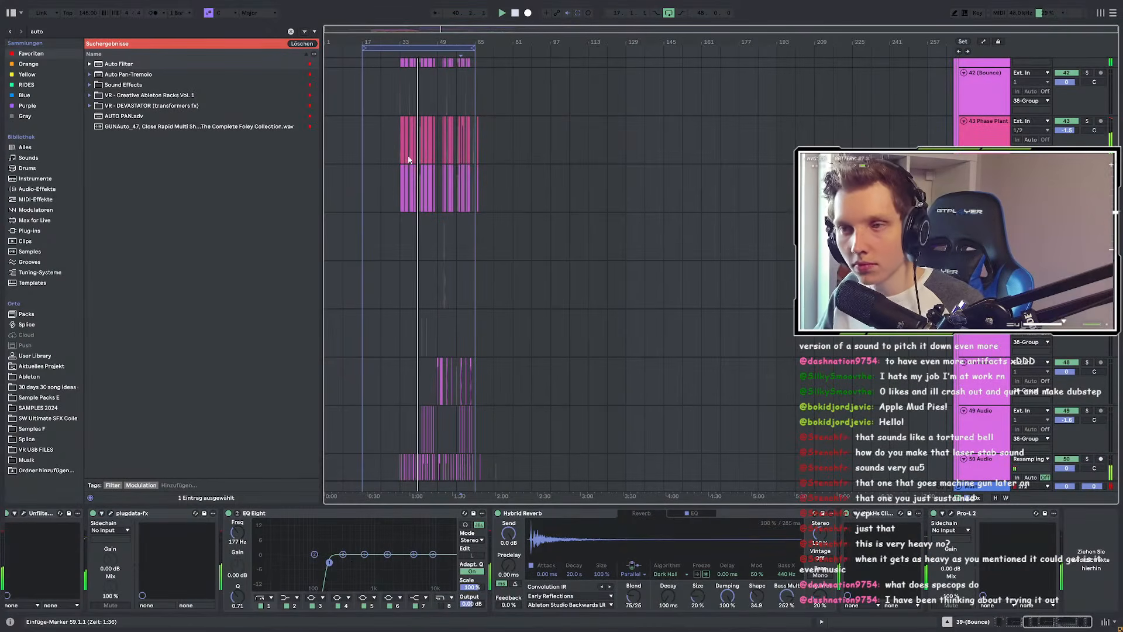
scroll(370, 188, up, 4)
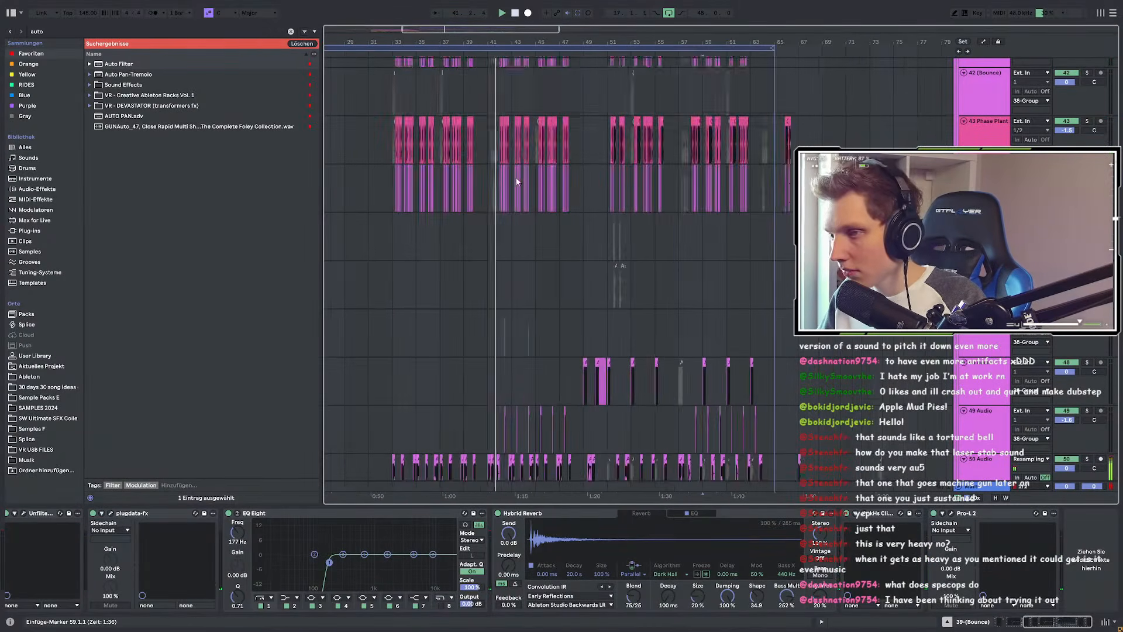
scroll(514, 181, down, 3)
scroll(472, 168, up, 2)
scroll(496, 176, down, 3)
scroll(496, 174, down, 3)
scroll(520, 174, up, 3)
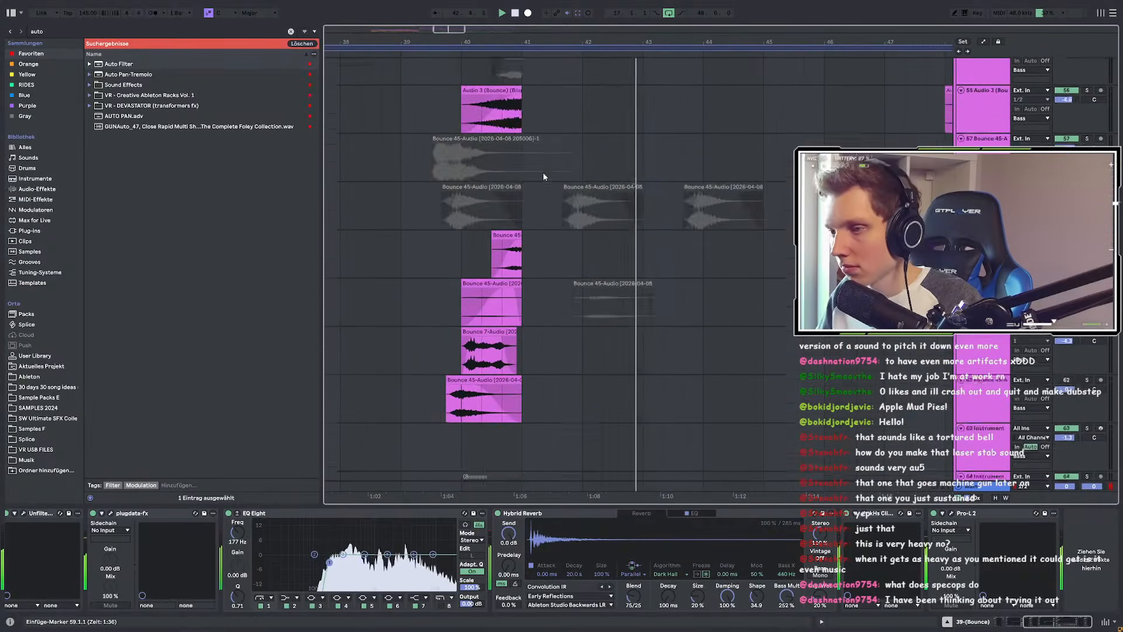
scroll(550, 175, down, 3)
scroll(521, 185, down, 5)
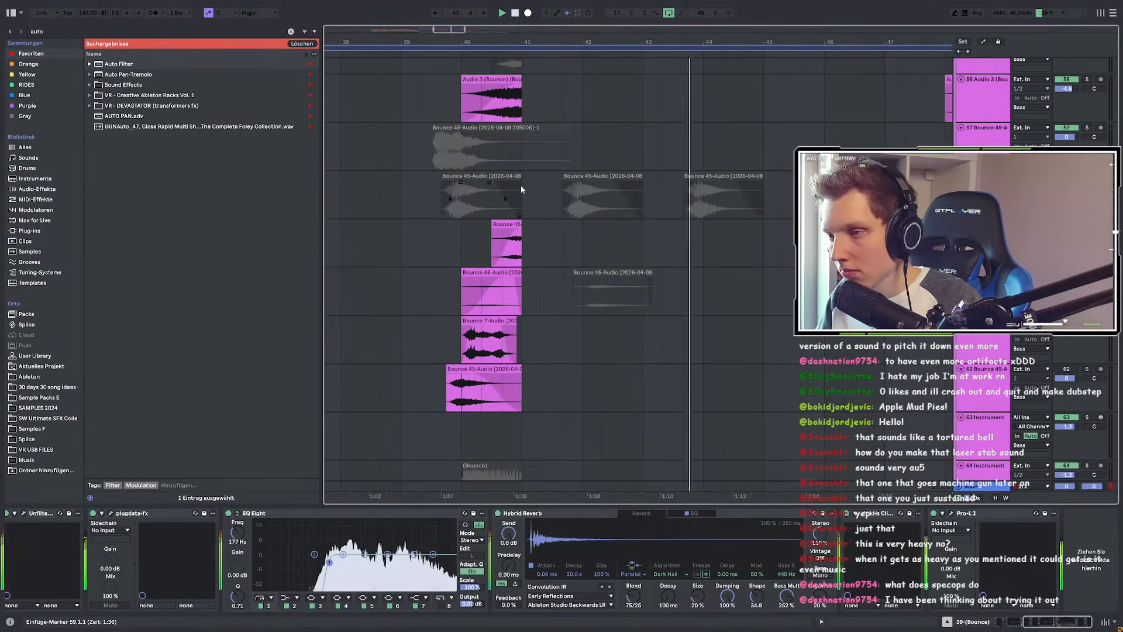
click(413, 193)
drag(1031, 621, 1075, 620)
Step: Show the Auto Filter Control automation lane and dip its breakpoint to -78 %
right_click(757, 533)
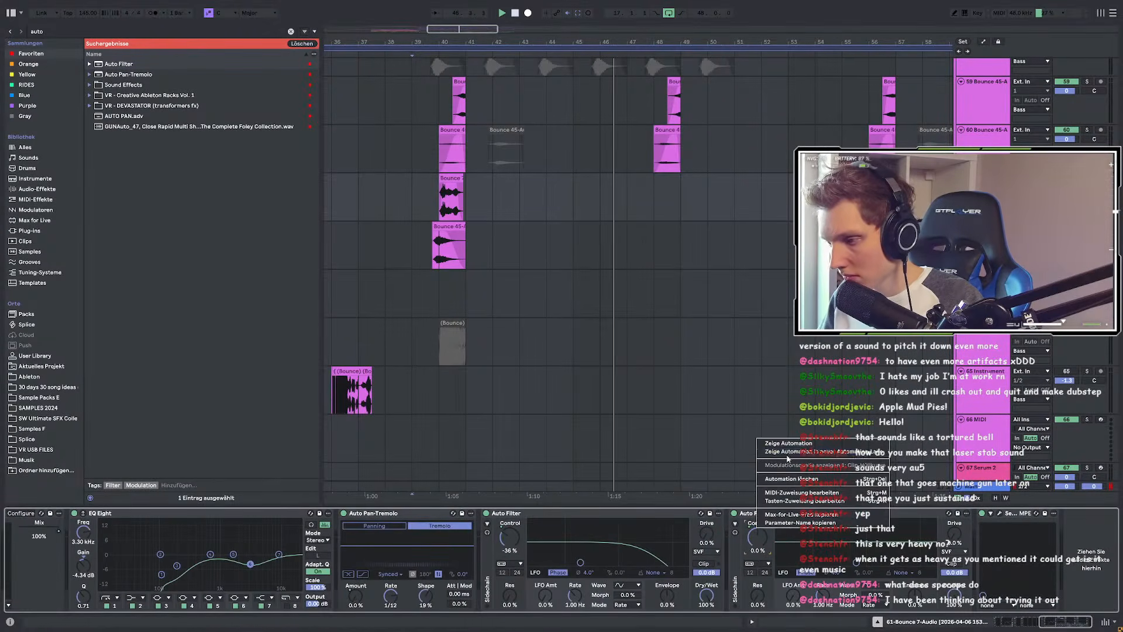
right_click(505, 535)
click(528, 448)
key(a)
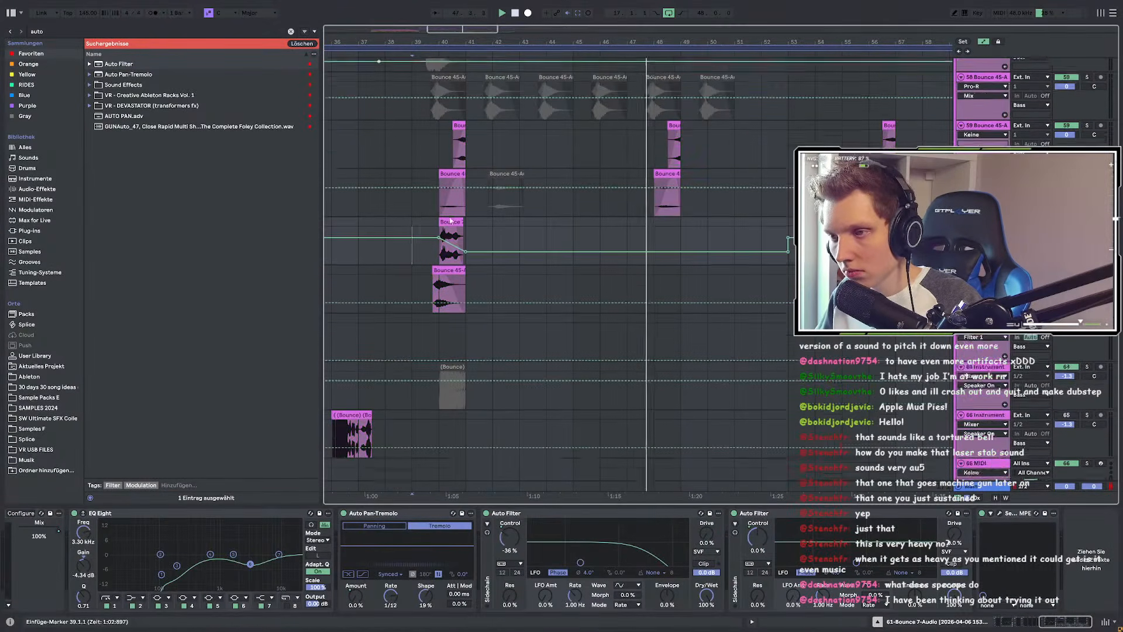
right_click(754, 541)
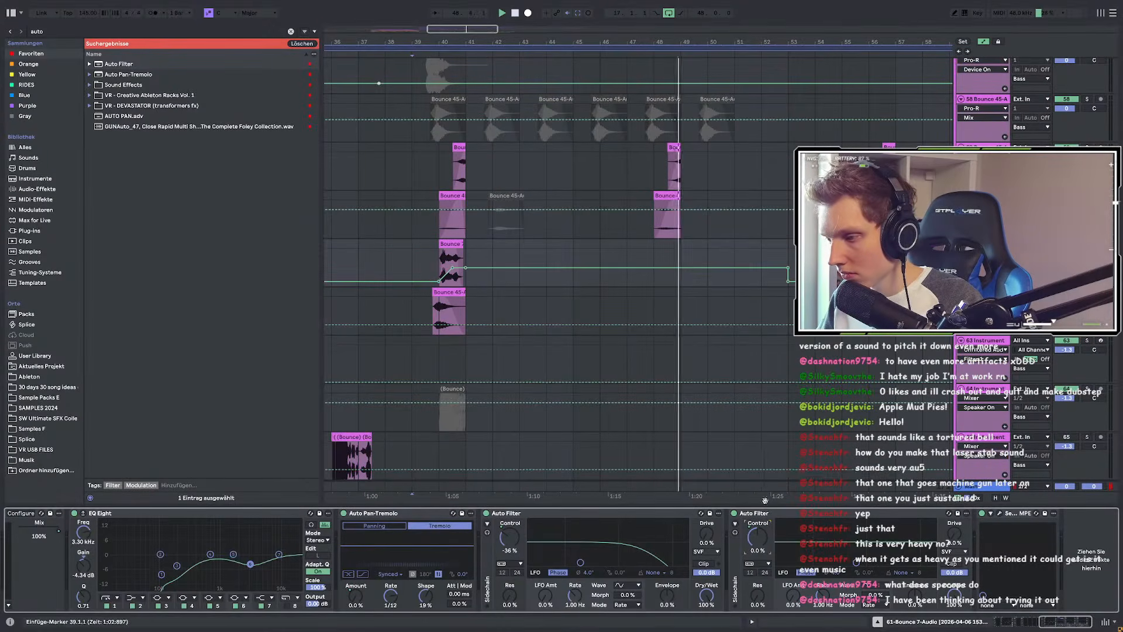
click(775, 461)
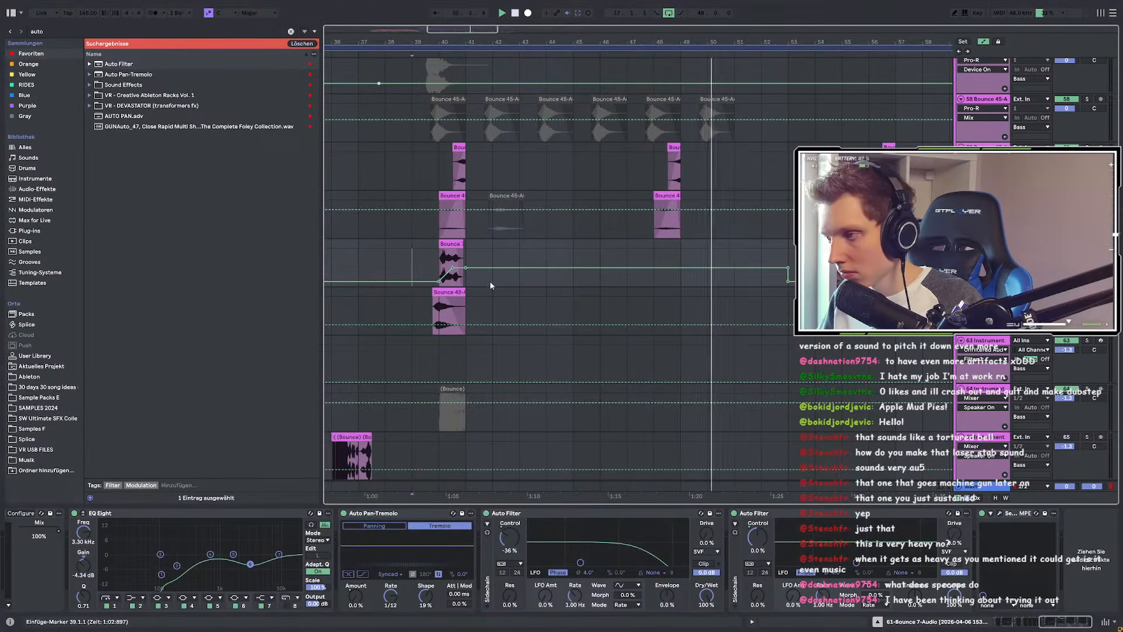
scroll(465, 282, up, 3)
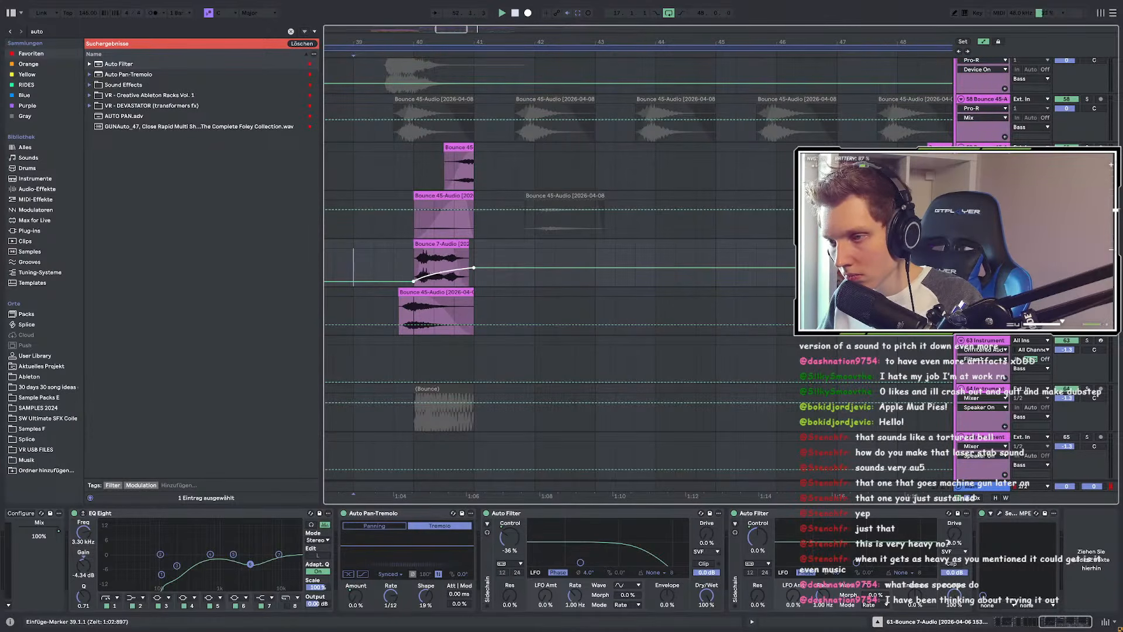
drag(422, 279, 413, 283)
key(space)
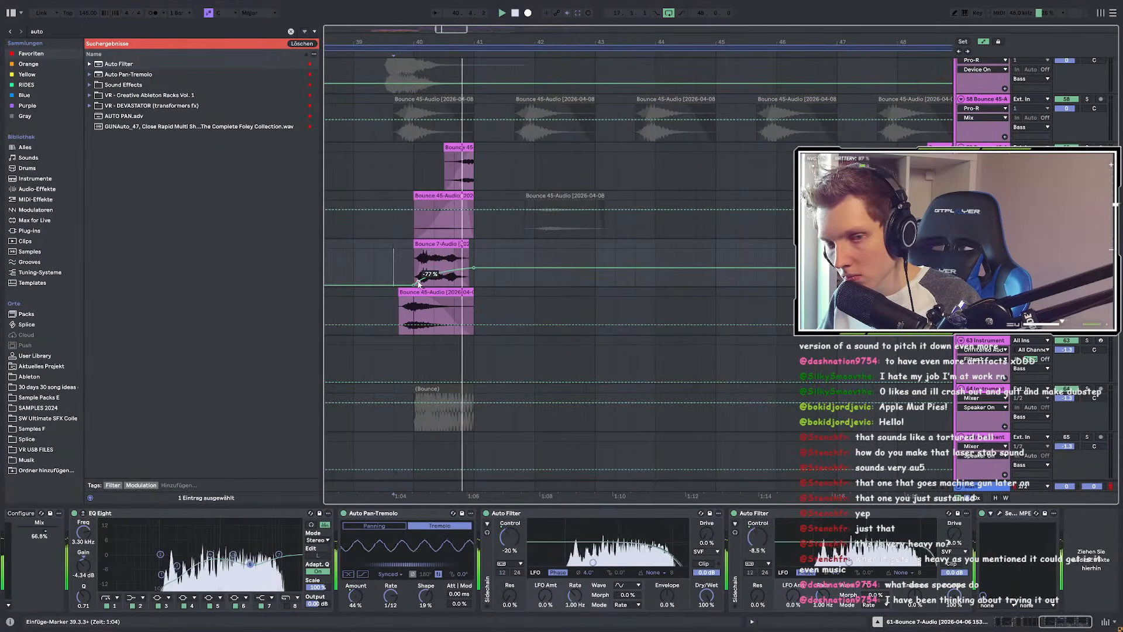
Step: Copy the bars 39–41 automation, paste it at bar 56 and shift it to bar 55
drag(352, 254, 476, 264)
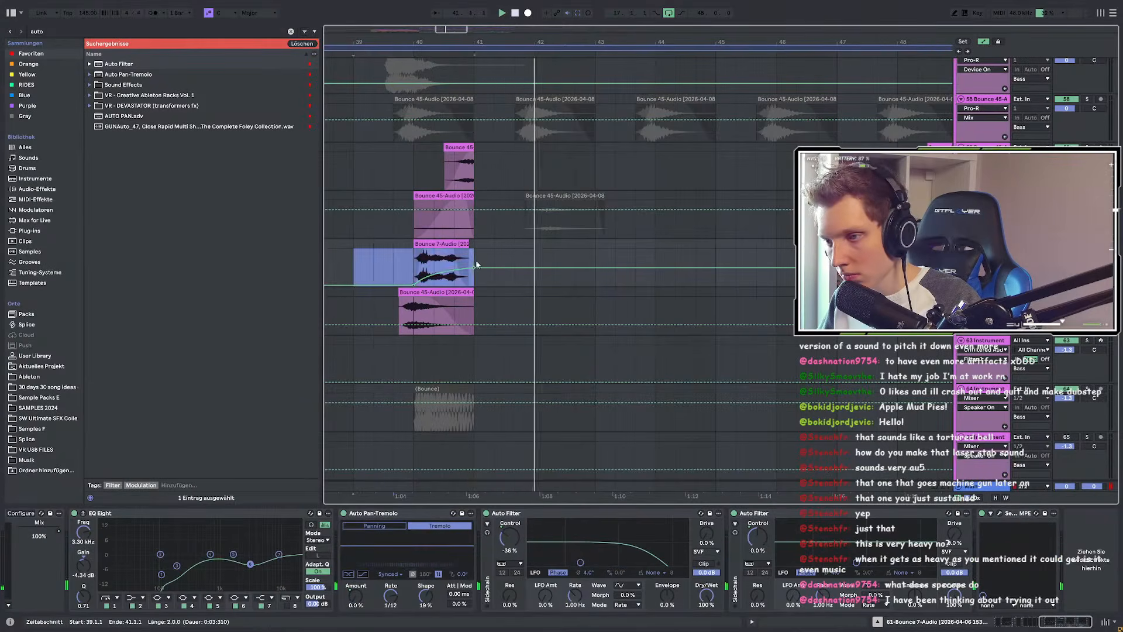
key(ctrl+c)
scroll(477, 264, down, 4)
scroll(652, 258, up, 2)
click(644, 261)
key(ctrl+v)
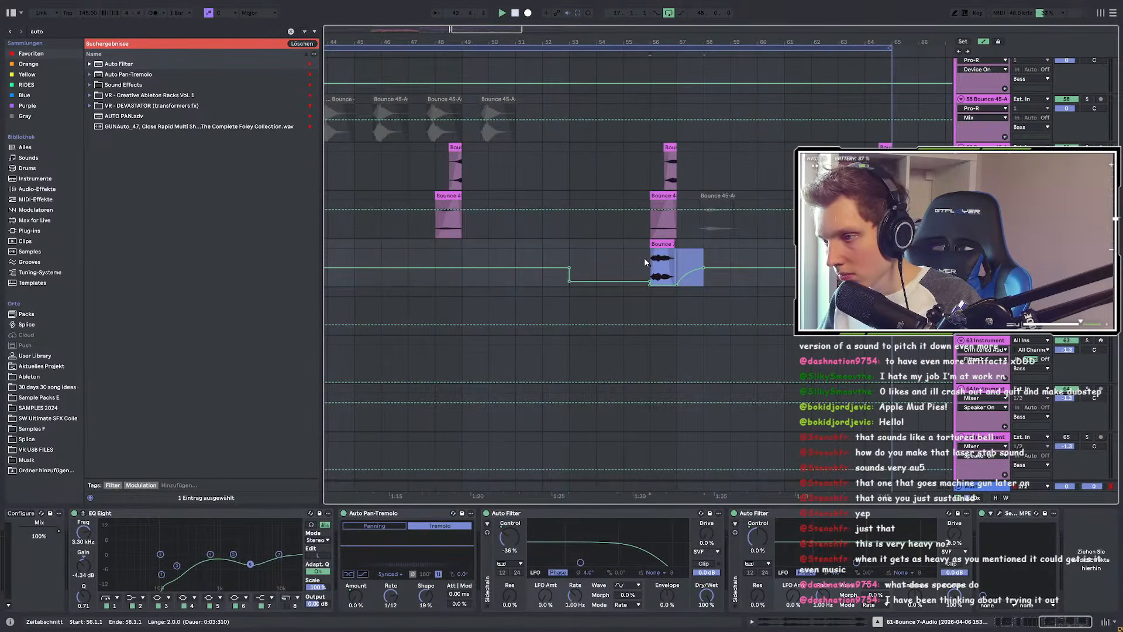
drag(644, 257, 623, 256)
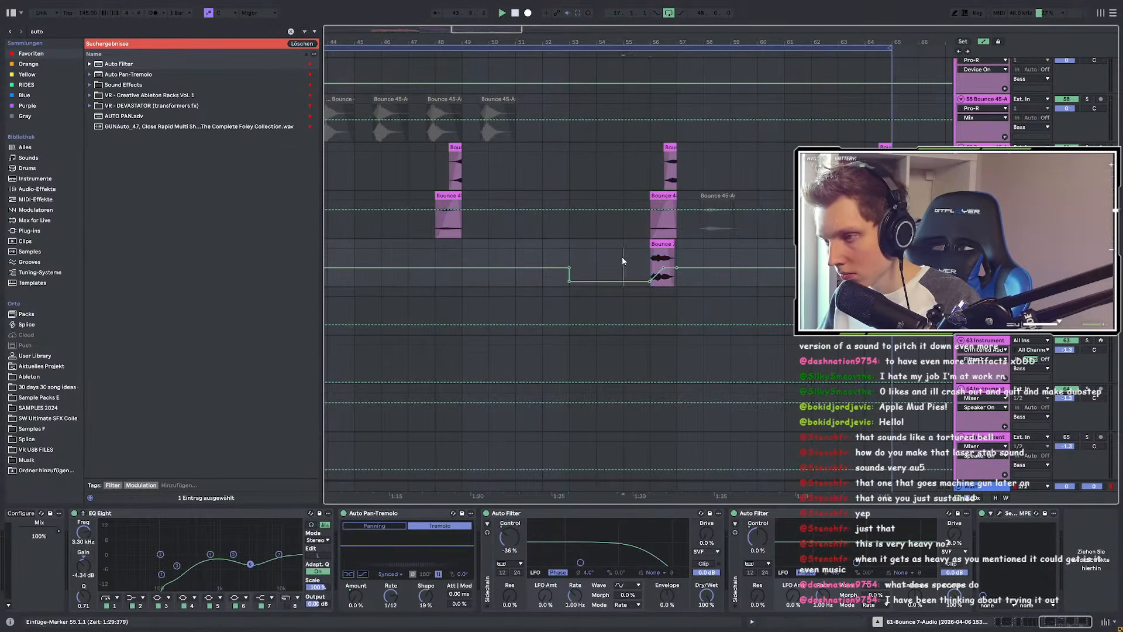
Step: Exit automation view, stop playback and select bars 48–49 on the empty lane
right_click(510, 537)
click(748, 308)
scroll(752, 307, down, 4)
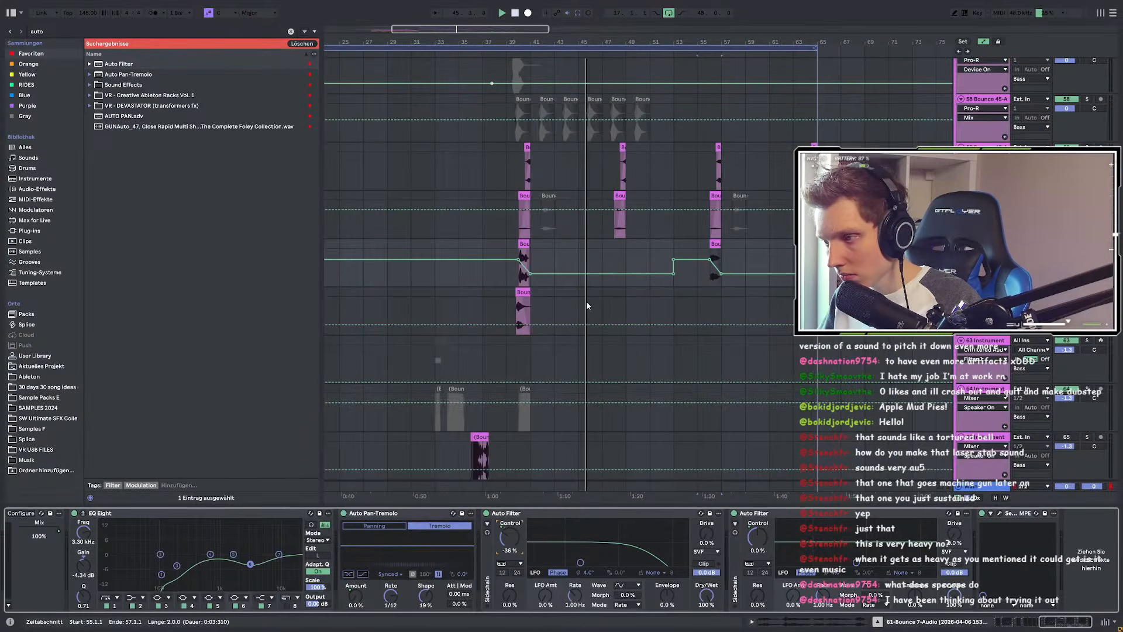
key(a)
scroll(531, 309, up, 3)
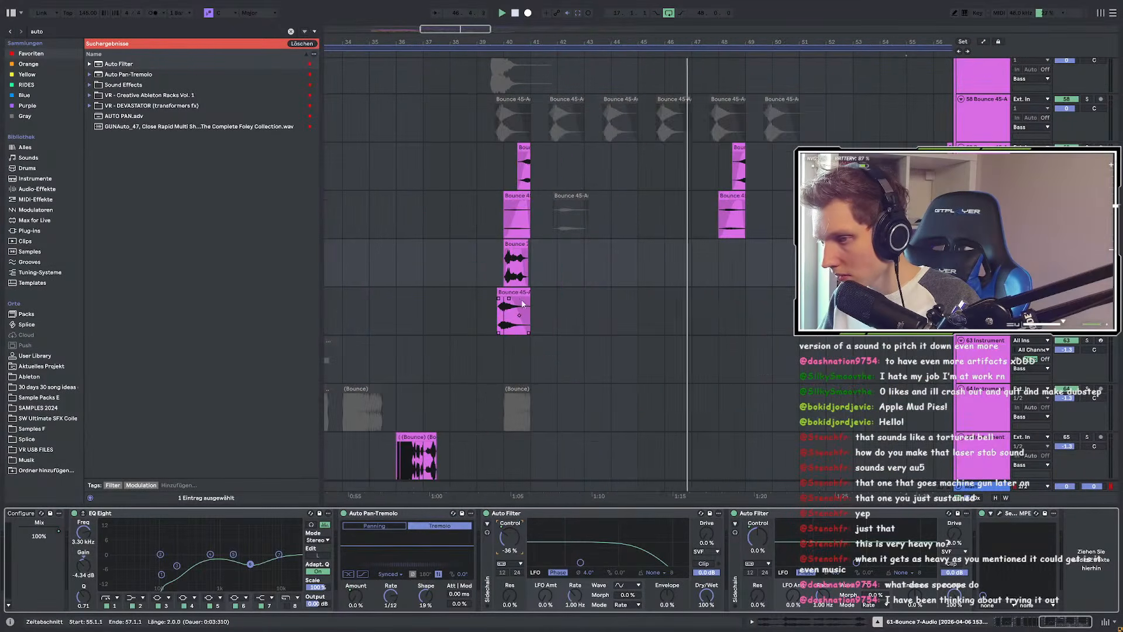
scroll(495, 289, down, 3)
scroll(614, 289, up, 1)
scroll(511, 328, up, 3)
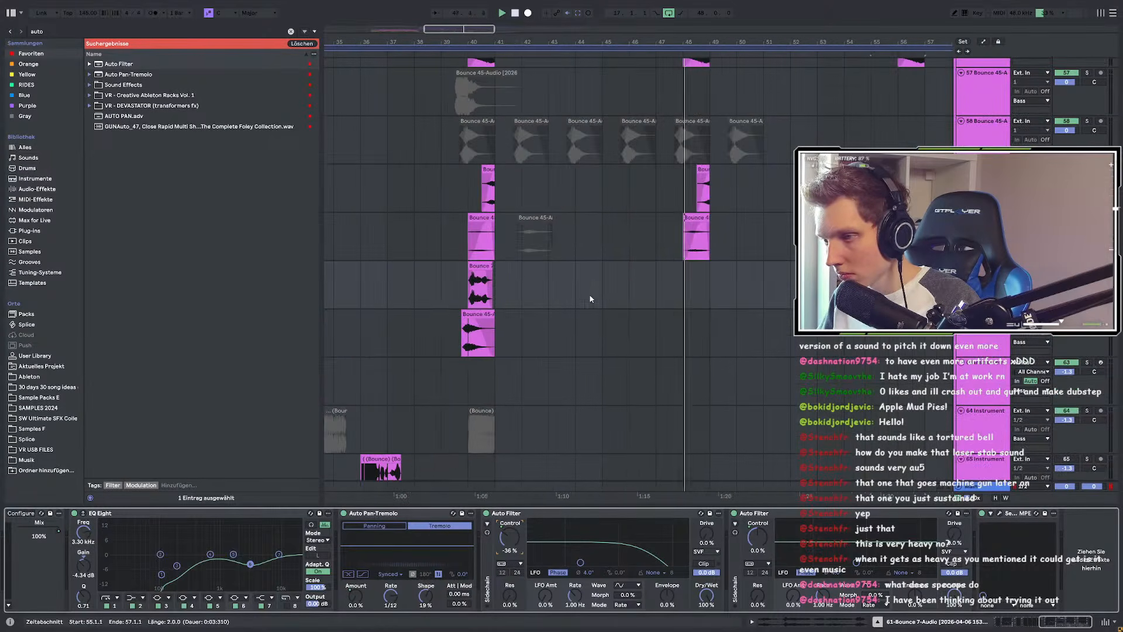
scroll(706, 277, up, 3)
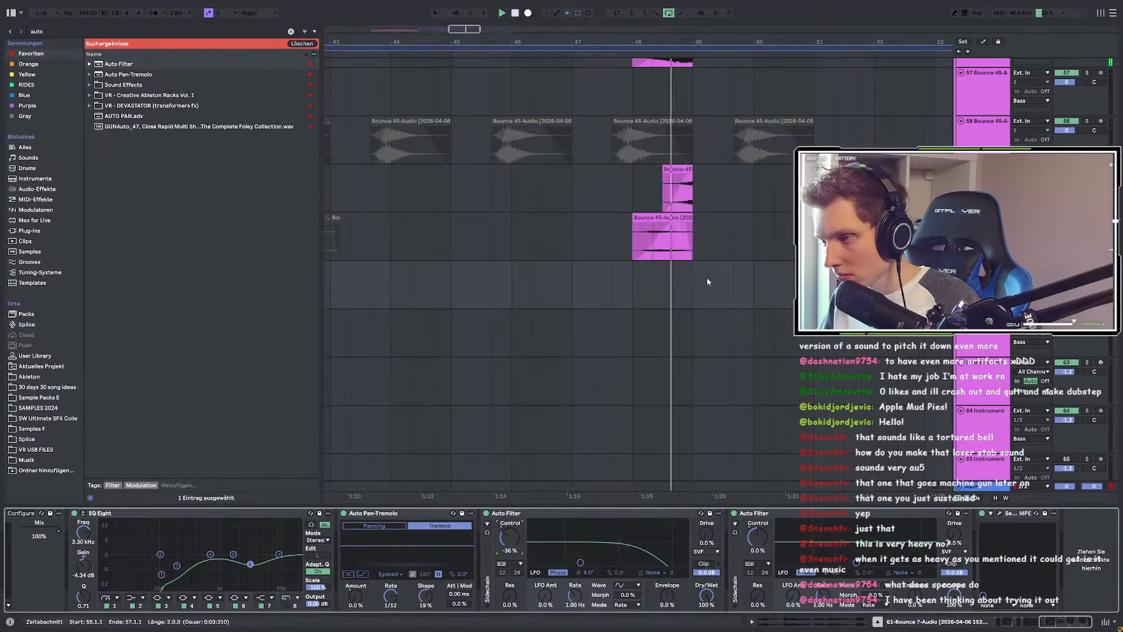
click(632, 271)
key(space)
drag(637, 271, 698, 273)
Step: Play the automated section from the clip near bar 40, then from bar 56
scroll(692, 281, down, 3)
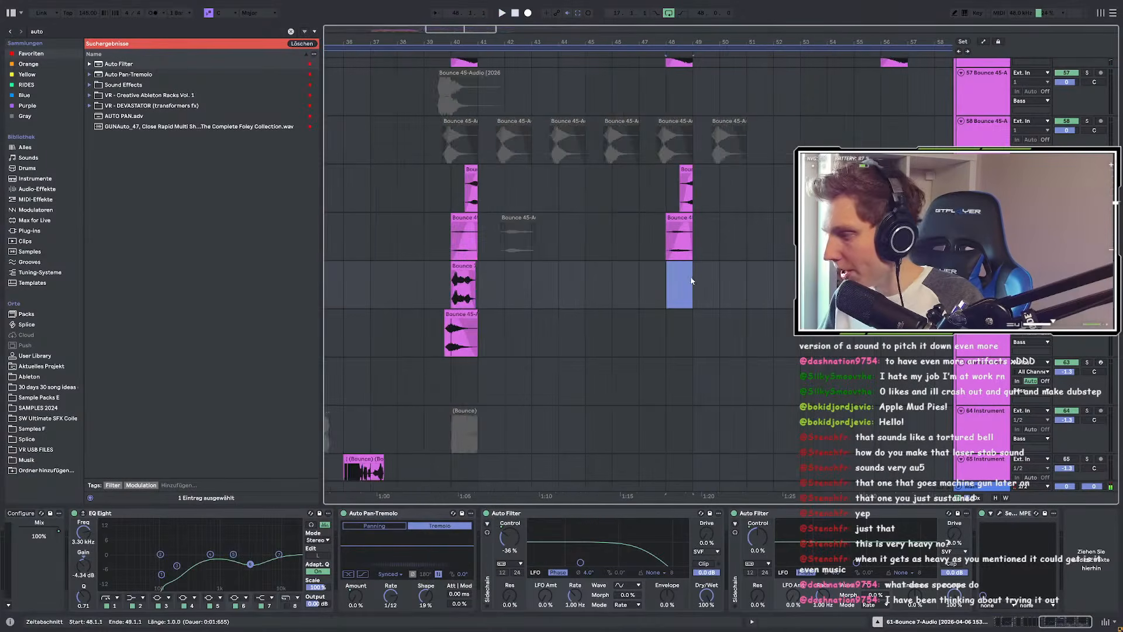
scroll(692, 281, down, 3)
click(513, 269)
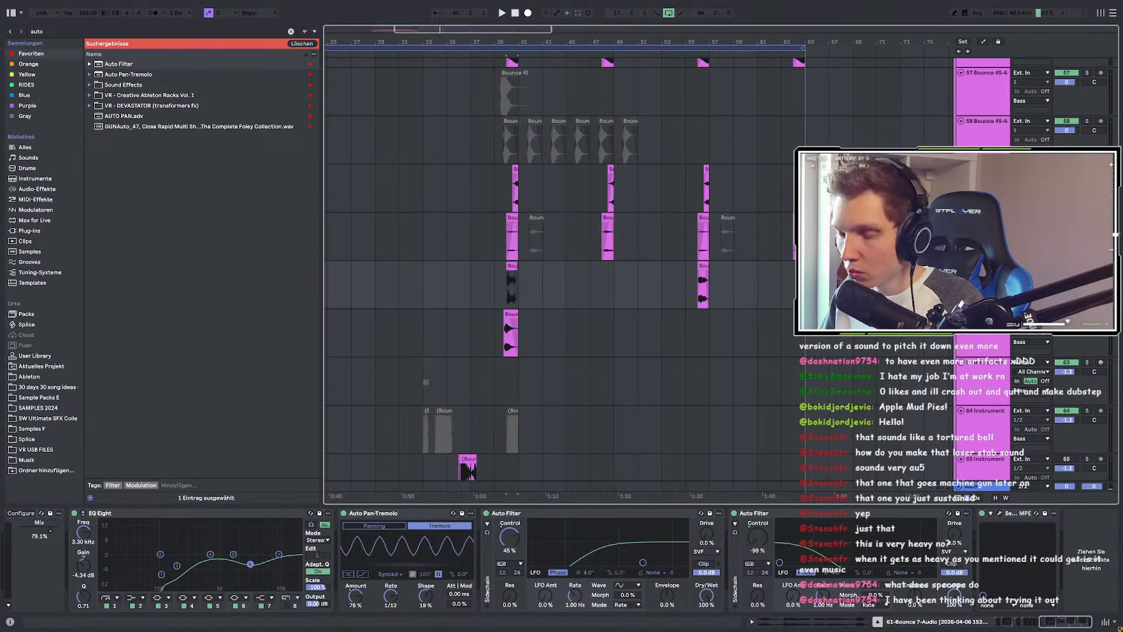
key(space)
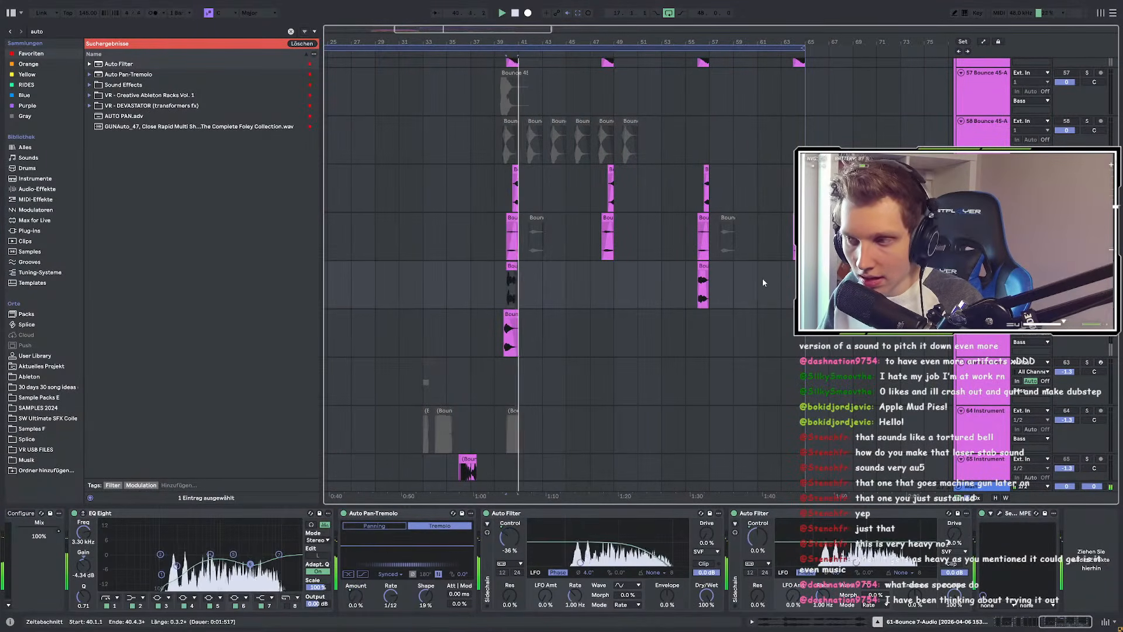
scroll(707, 290, up, 3)
click(686, 290)
key(space)
key(space)
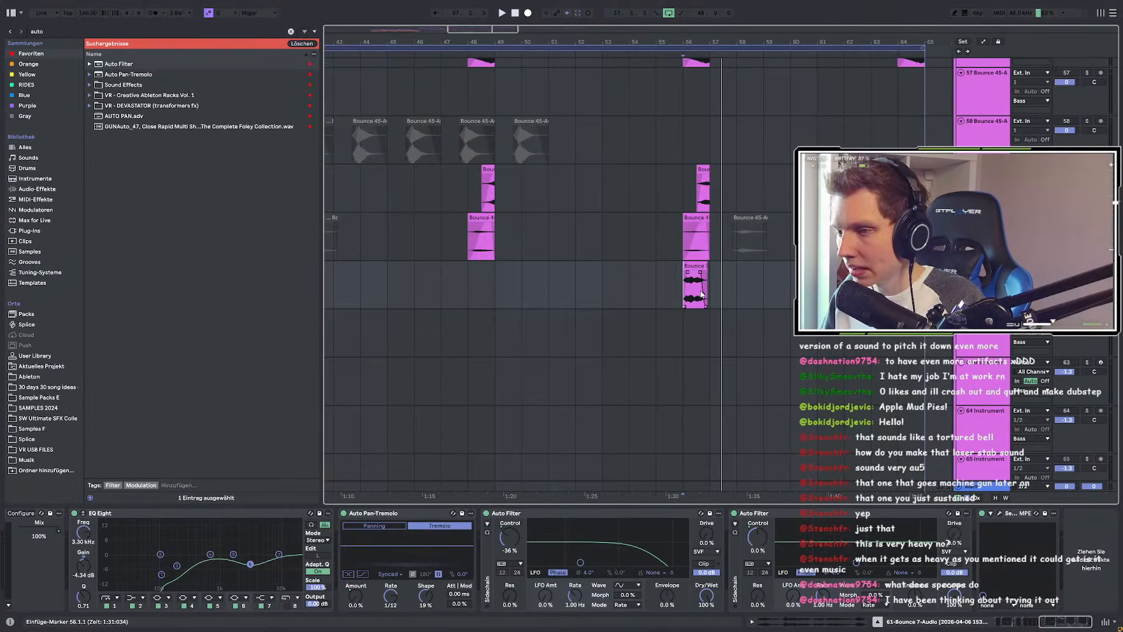
Step: Select the Bounce 7-Audio clip and open its context menu
scroll(745, 310, down, 3)
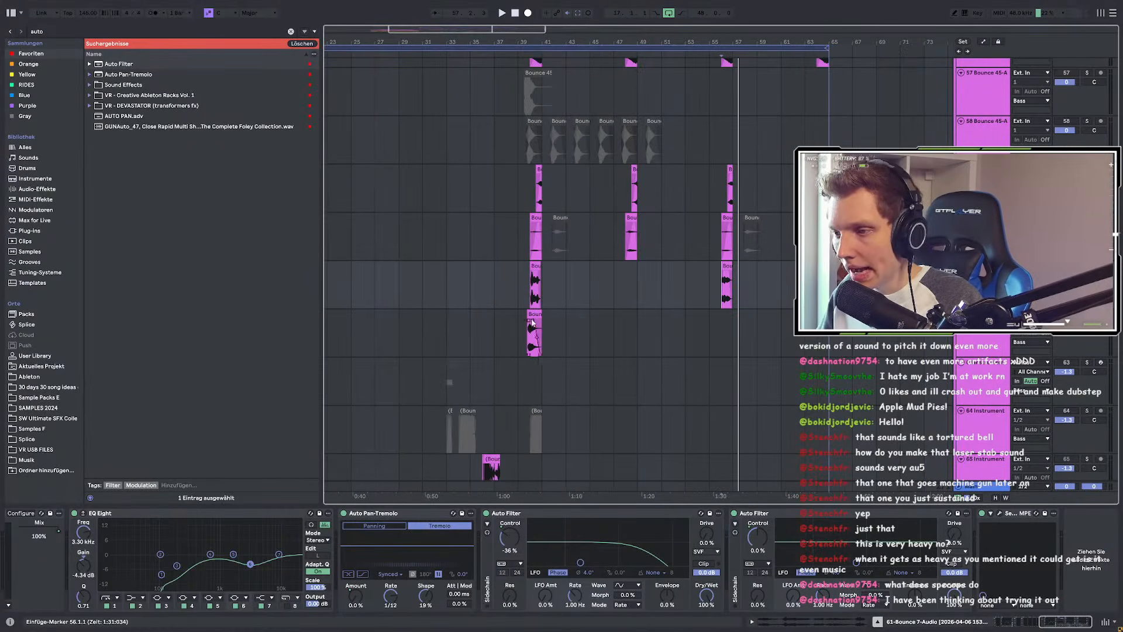
scroll(642, 306, up, 3)
drag(607, 287, 637, 351)
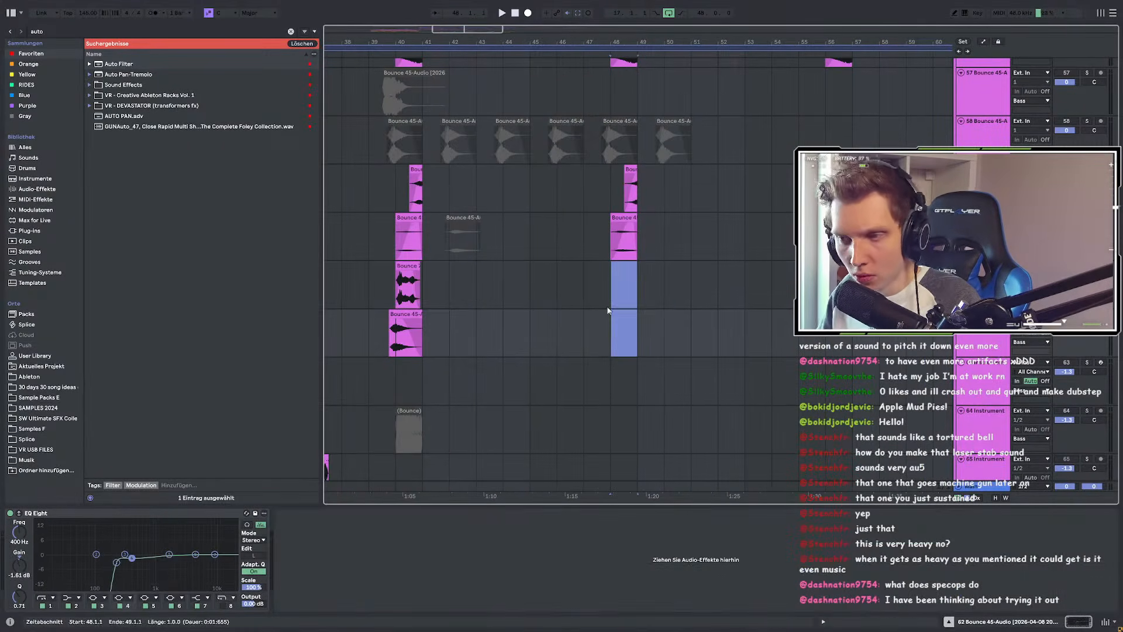
click(404, 265)
right_click(409, 270)
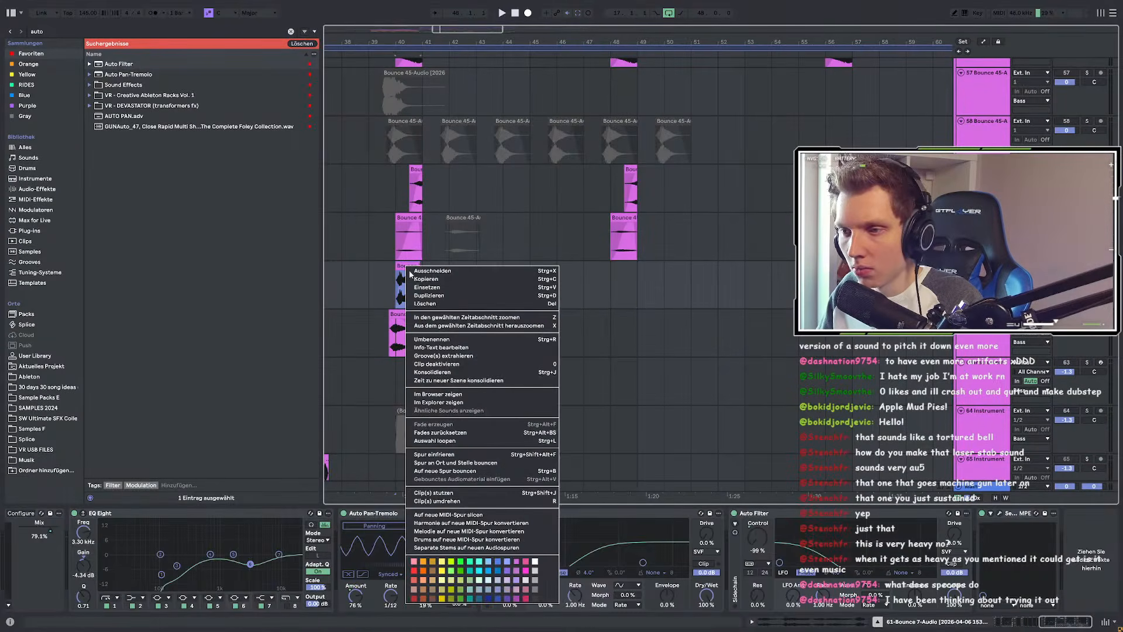
Step: Reveal the clip's file in the browser and audition the Bounce 25, 30, 8 and 28 files
click(434, 395)
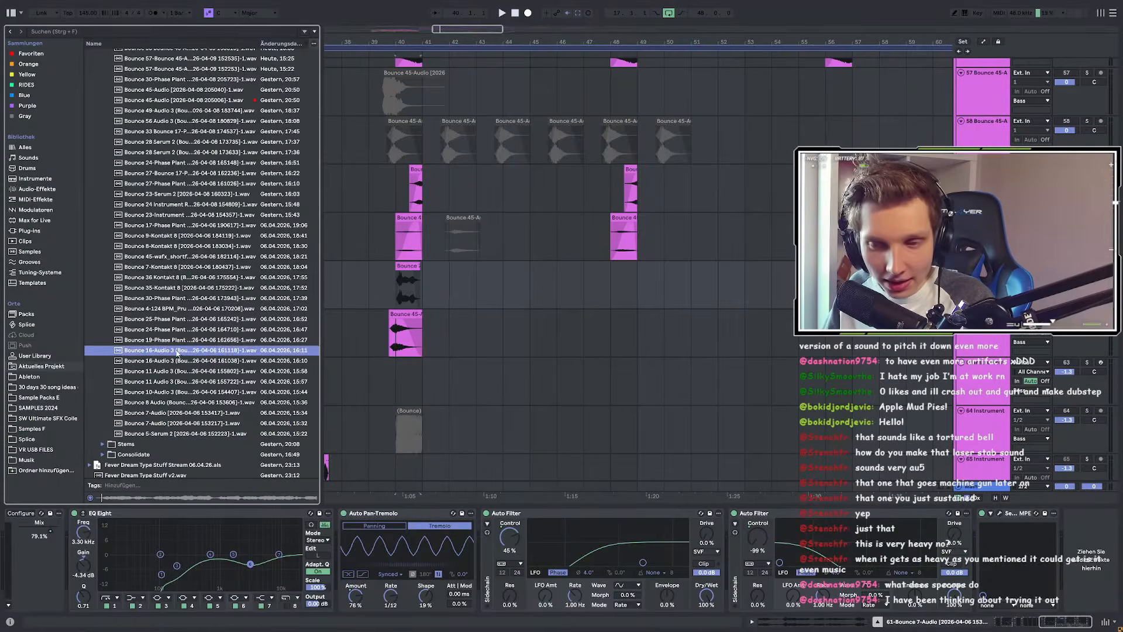
click(171, 322)
click(170, 301)
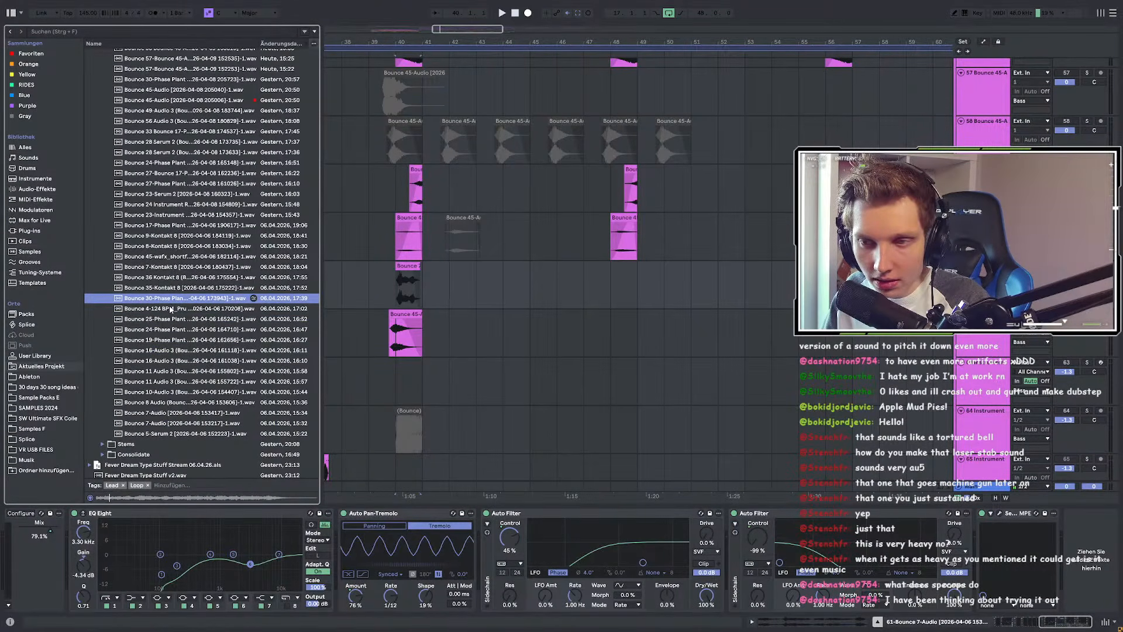
click(173, 247)
click(175, 183)
scroll(175, 183, up, 3)
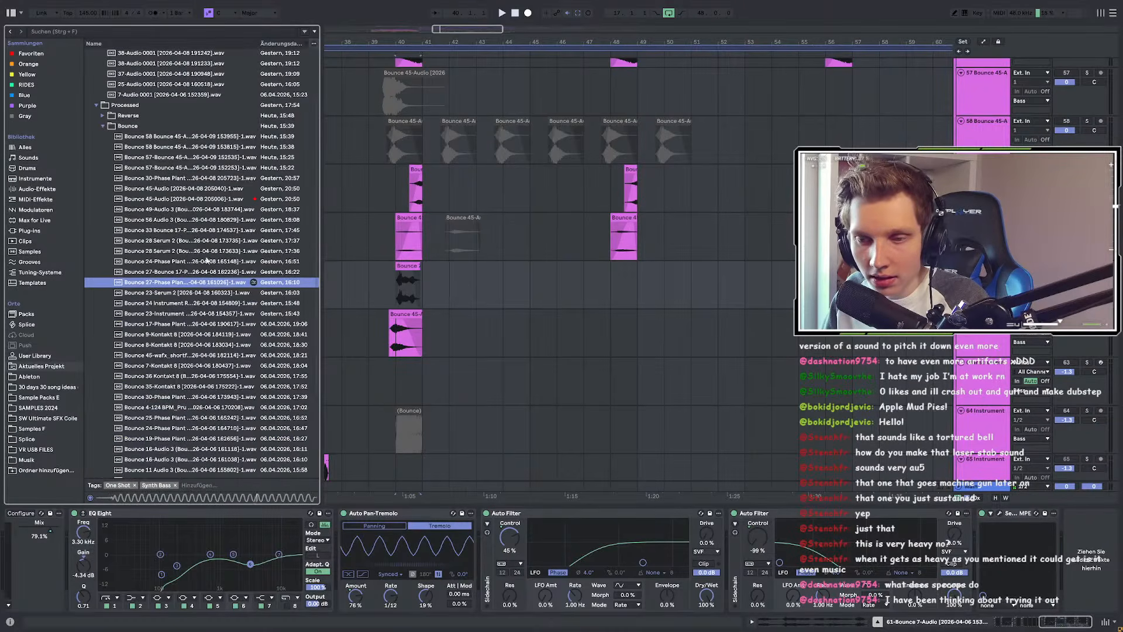
click(195, 241)
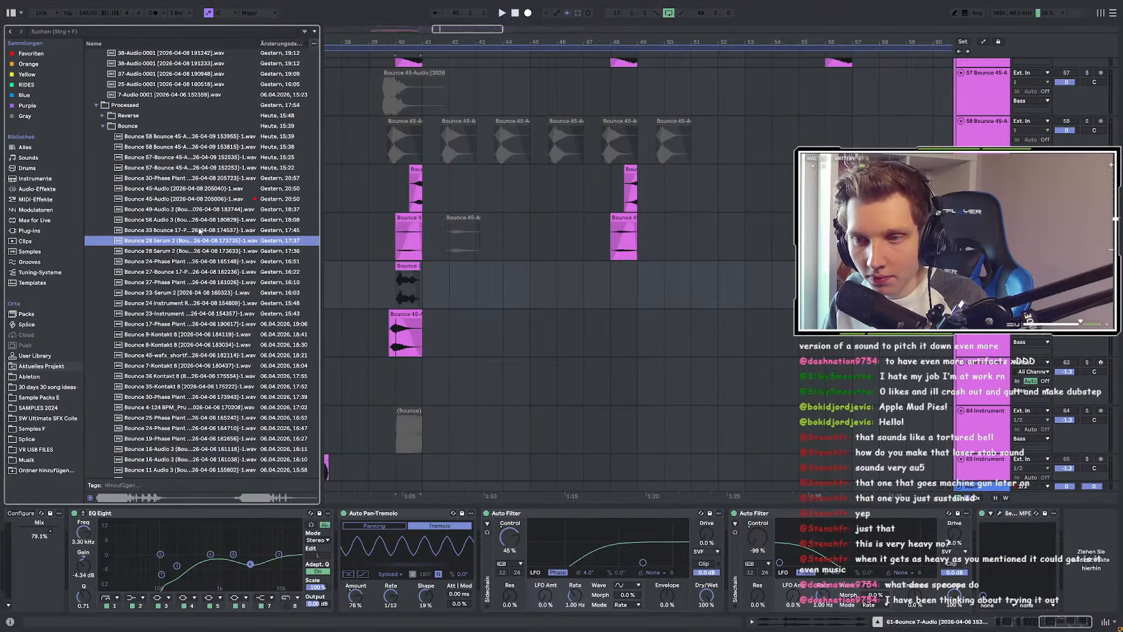
click(185, 252)
key(Down)
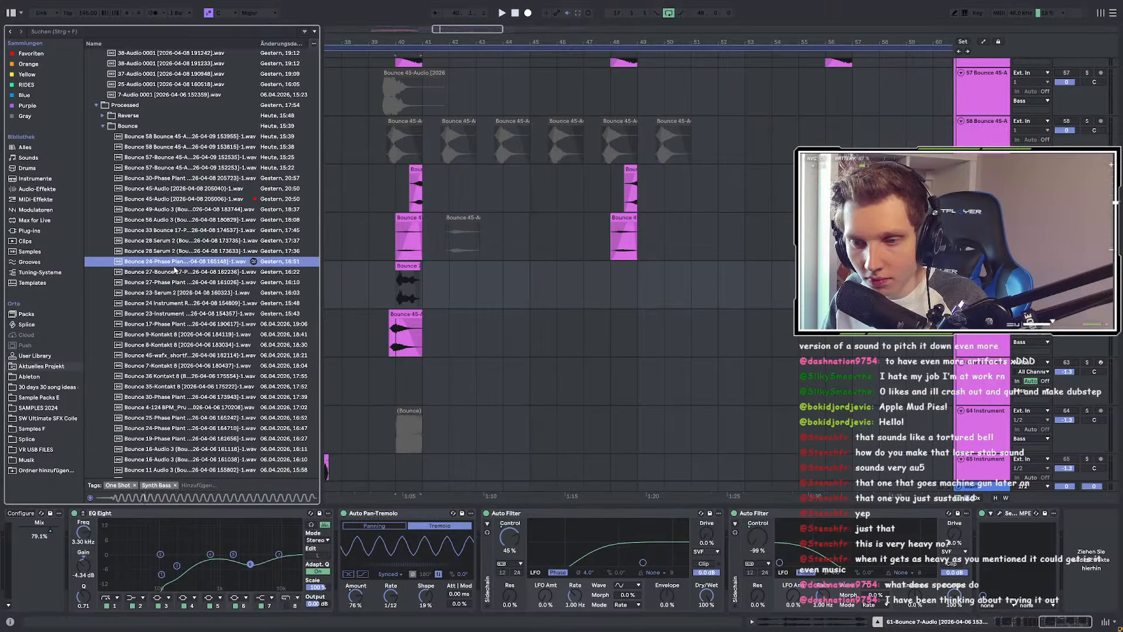
key(Down)
Step: Audition Bounce 45, 57, 7, 19 and others, settling on the first Bounce 16-Audio 3 file
click(171, 199)
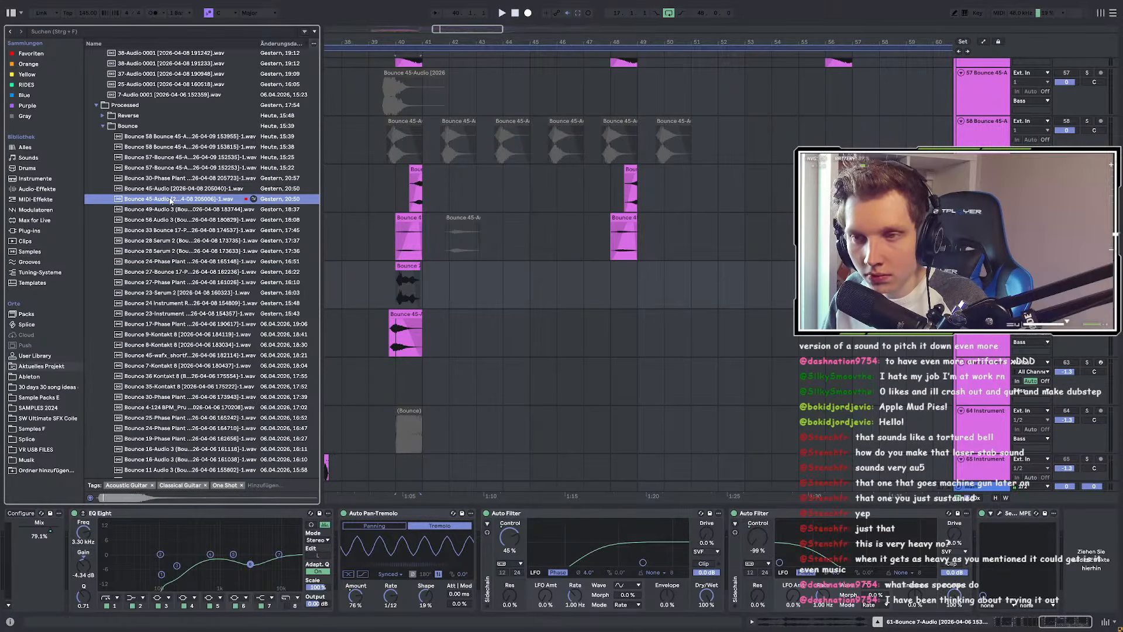
click(172, 181)
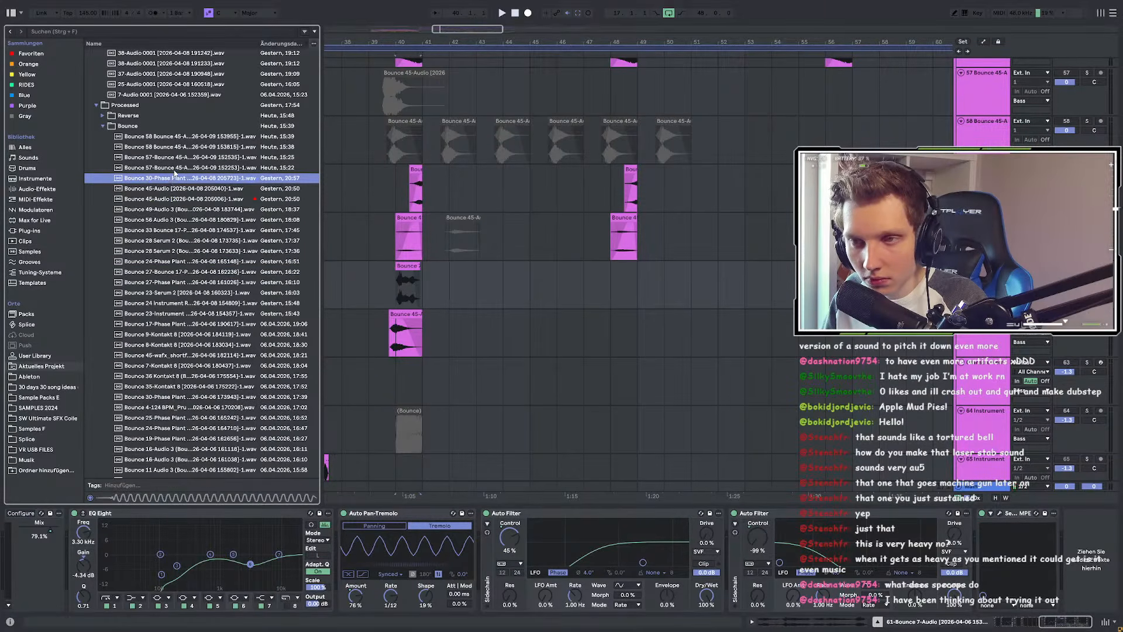
click(174, 168)
click(188, 240)
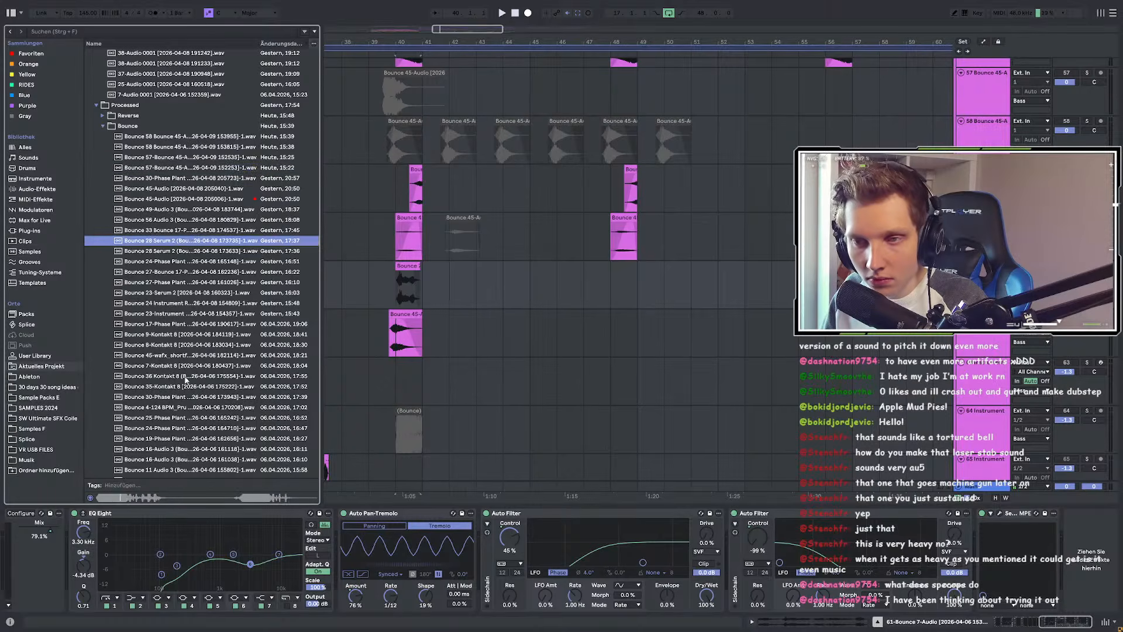
click(188, 367)
click(189, 396)
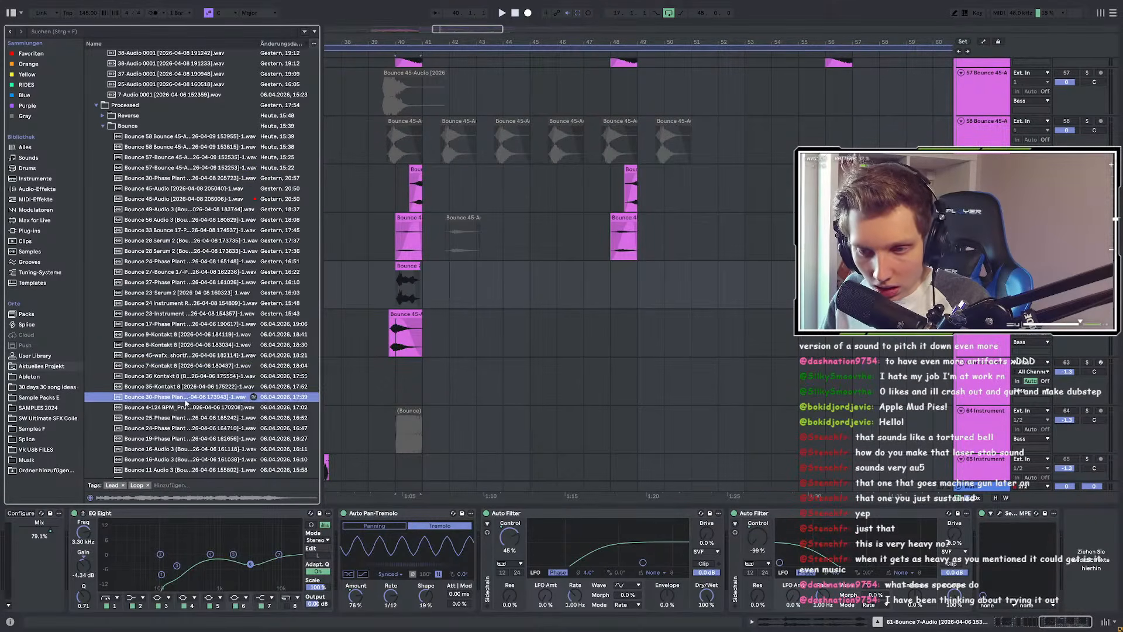
scroll(189, 389, down, 3)
click(188, 374)
scroll(189, 381, down, 2)
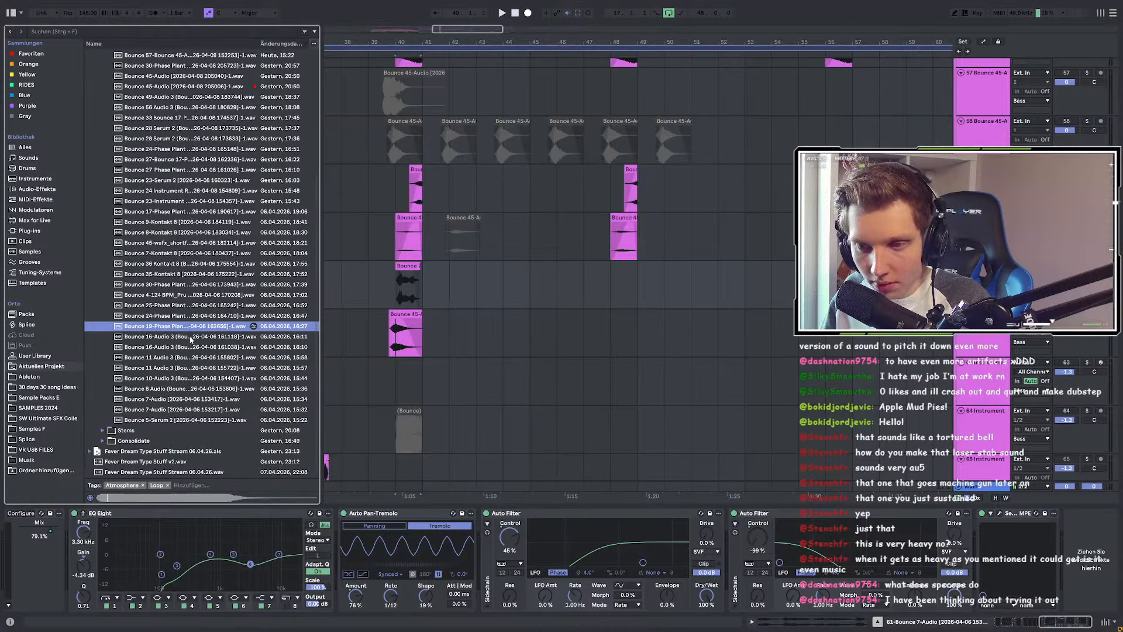
click(189, 338)
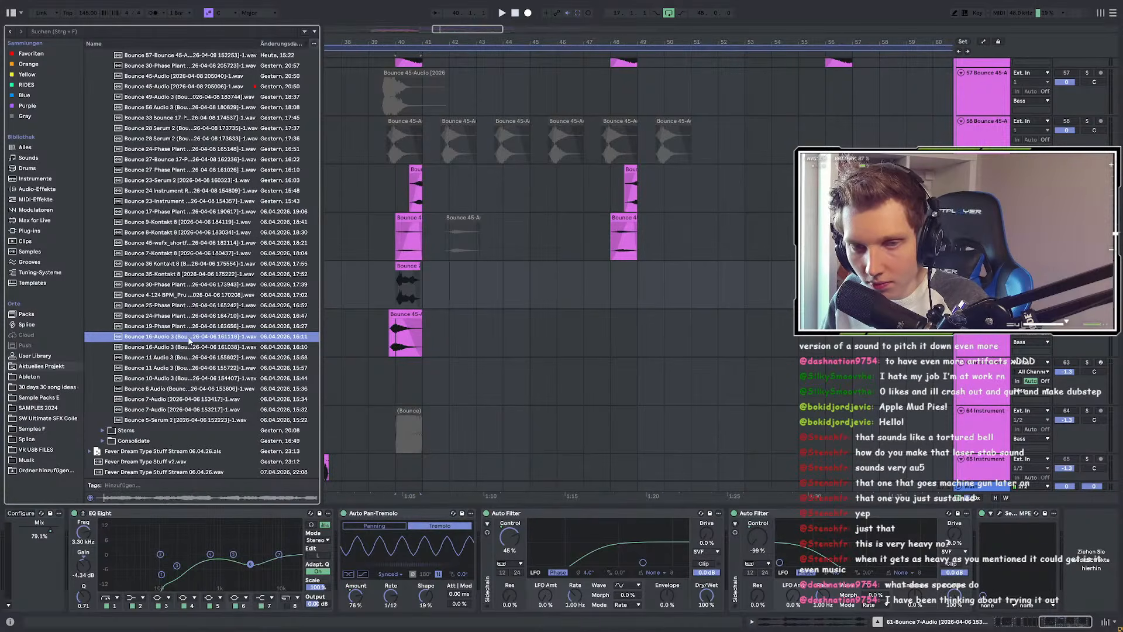
click(188, 347)
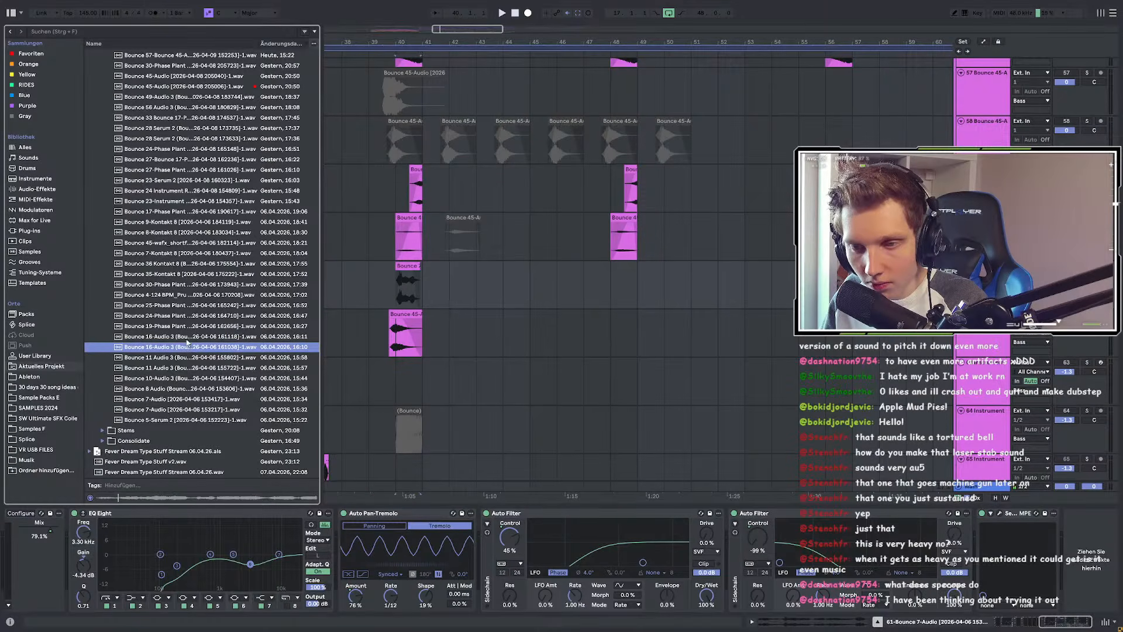
click(182, 337)
Step: Drag Bounce 16-Audio 3 into the arrangement and select the empty 62-Audio track
drag(181, 338, 285, 356)
drag(224, 338, 226, 338)
click(409, 42)
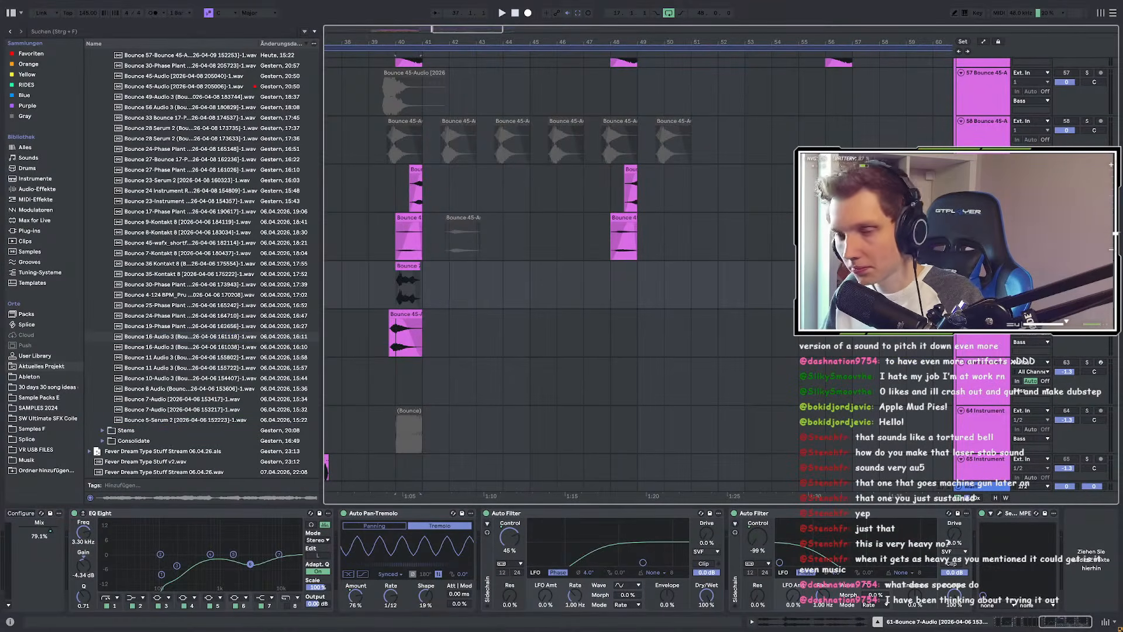
click(404, 300)
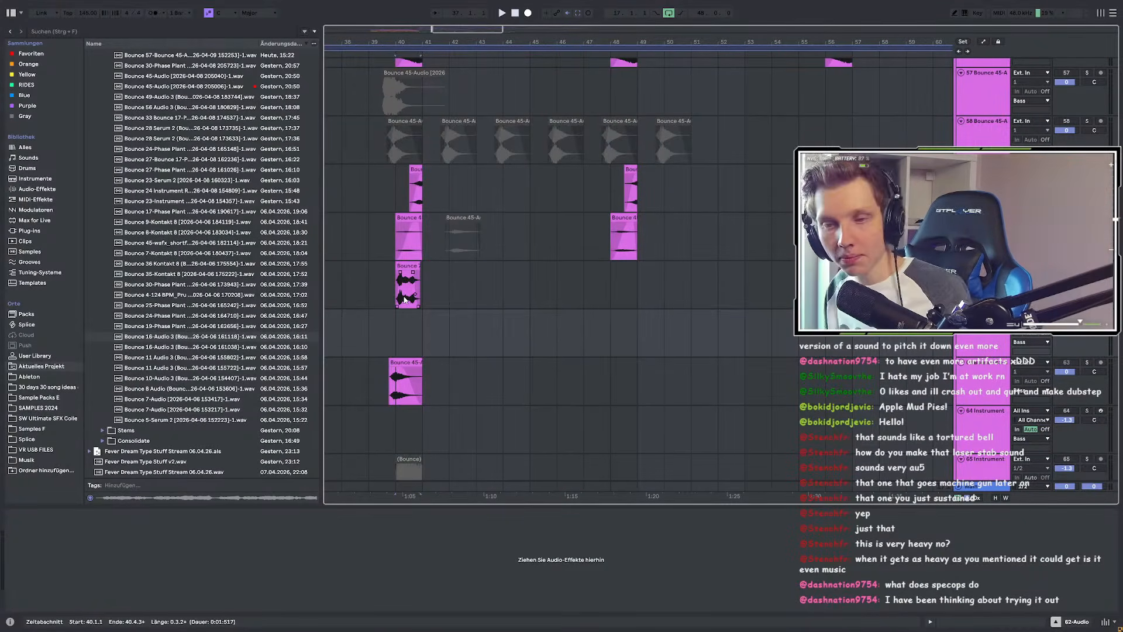
Step: Drop Bounce 16-Audio 3 on 62-Audio, trim it to bars 48–49 and cue bar 48
drag(187, 336, 612, 318)
drag(824, 324, 640, 326)
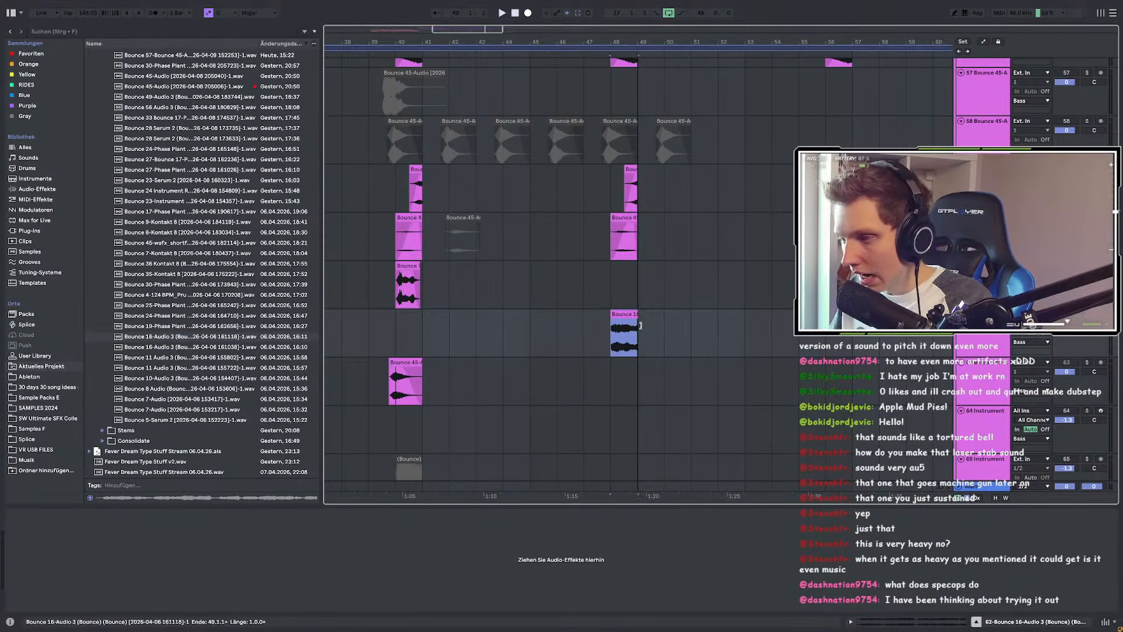
scroll(639, 325, up, 4)
click(583, 345)
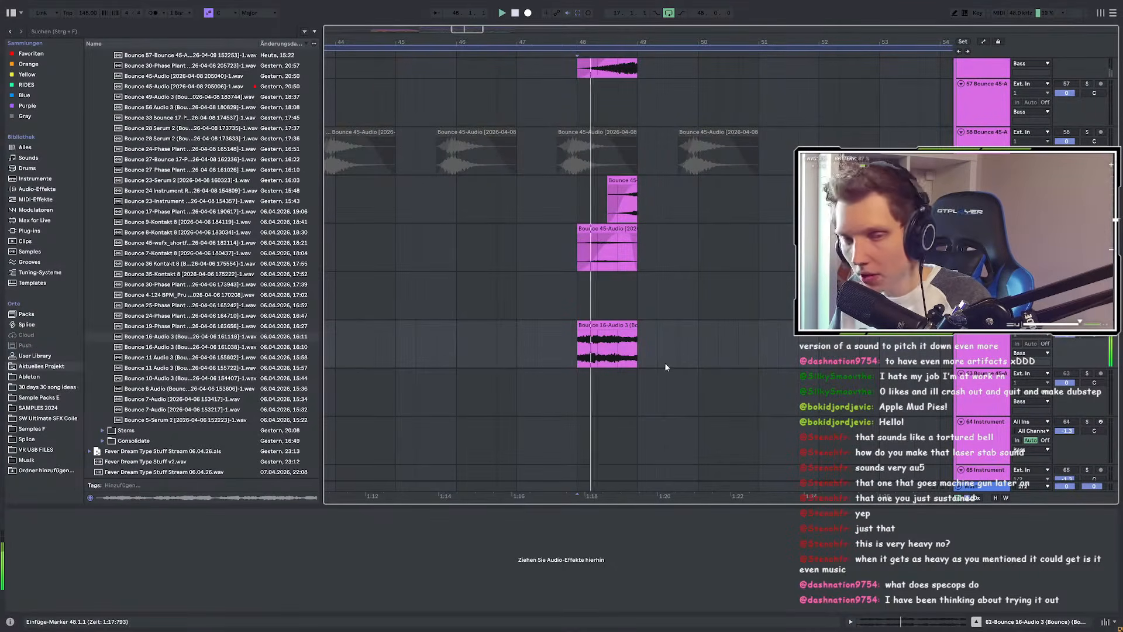
scroll(663, 362, up, 3)
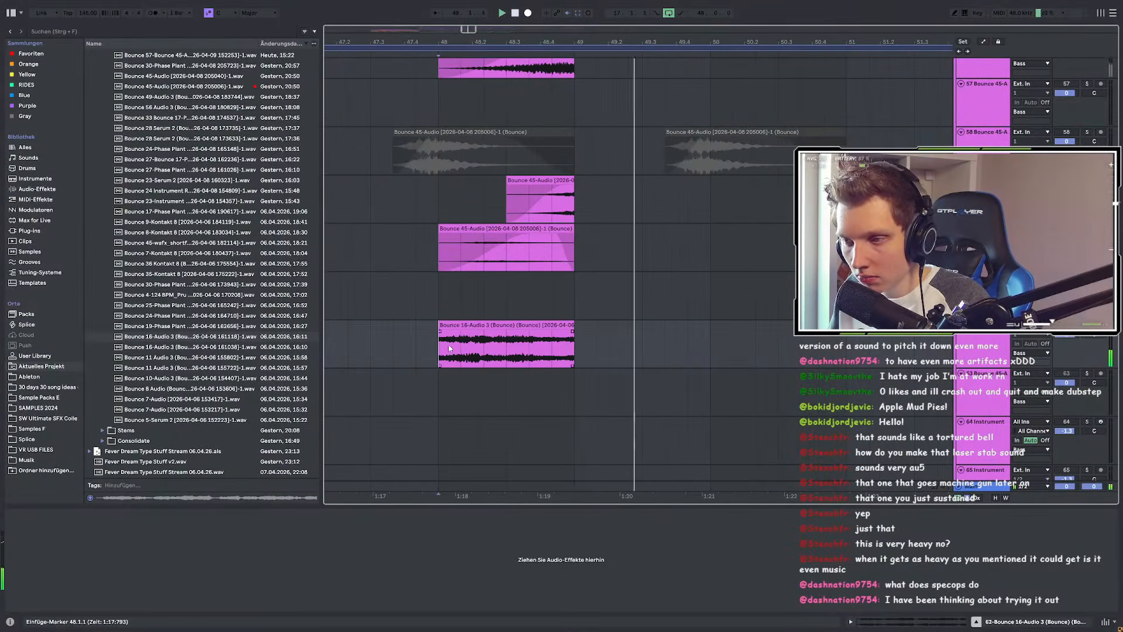
Step: Search 'eq' and add EQ Eight to the Bounce 16 track
click(52, 32)
text(eq)
drag(116, 64, 222, 94)
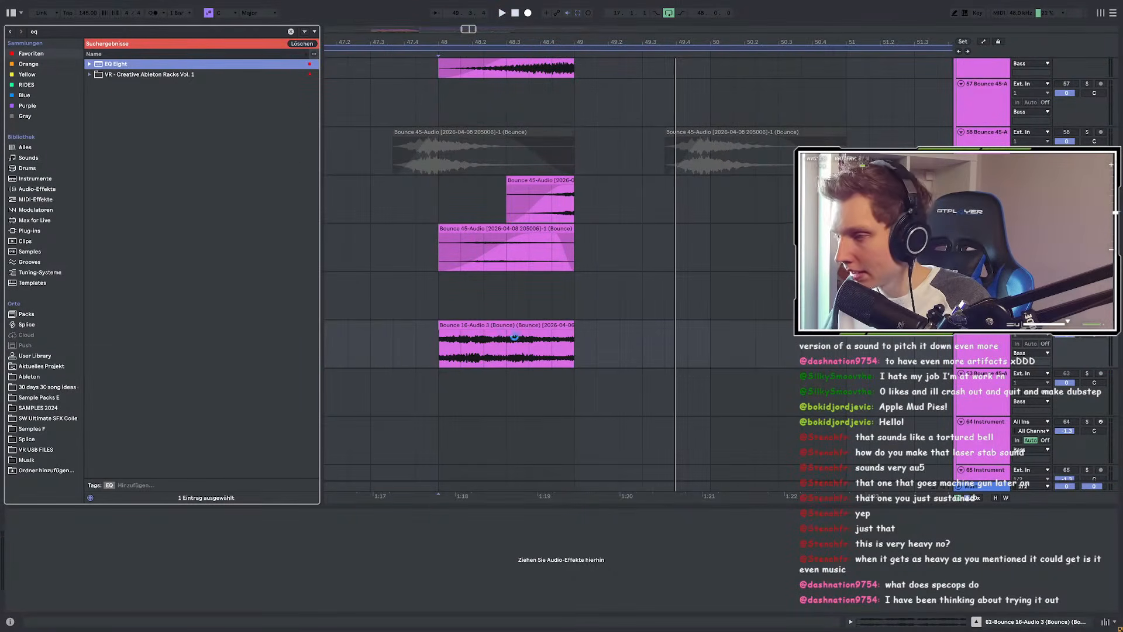
drag(480, 354, 480, 353)
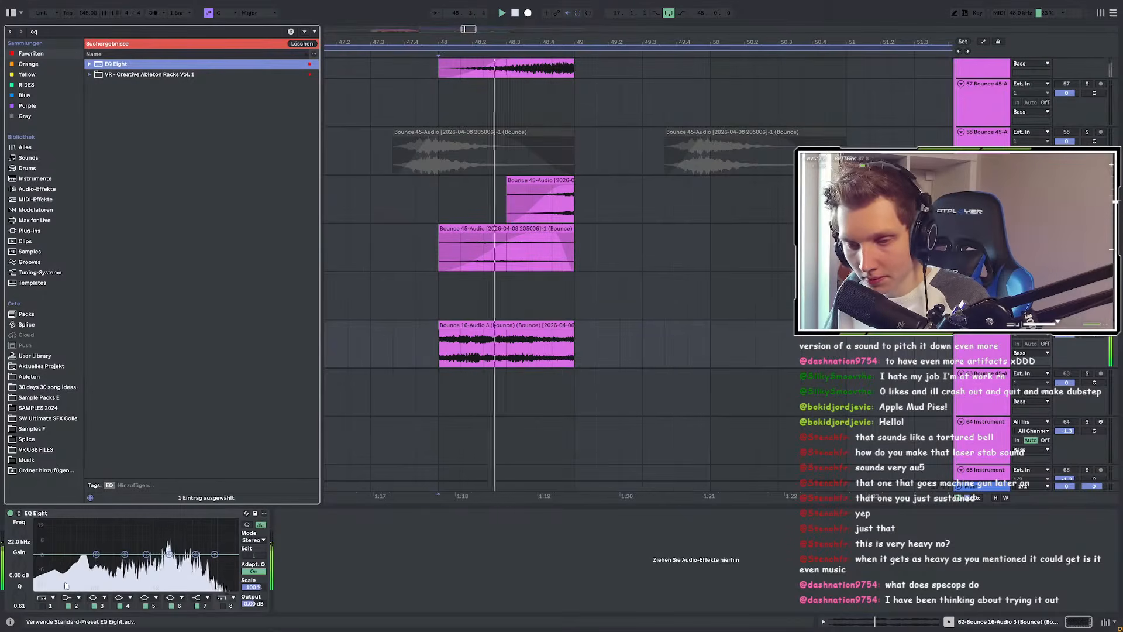
Step: Raise the low cut to about 98 Hz and cut around 1.53 kHz, auditioning from bar 48
drag(75, 563, 96, 574)
key(space)
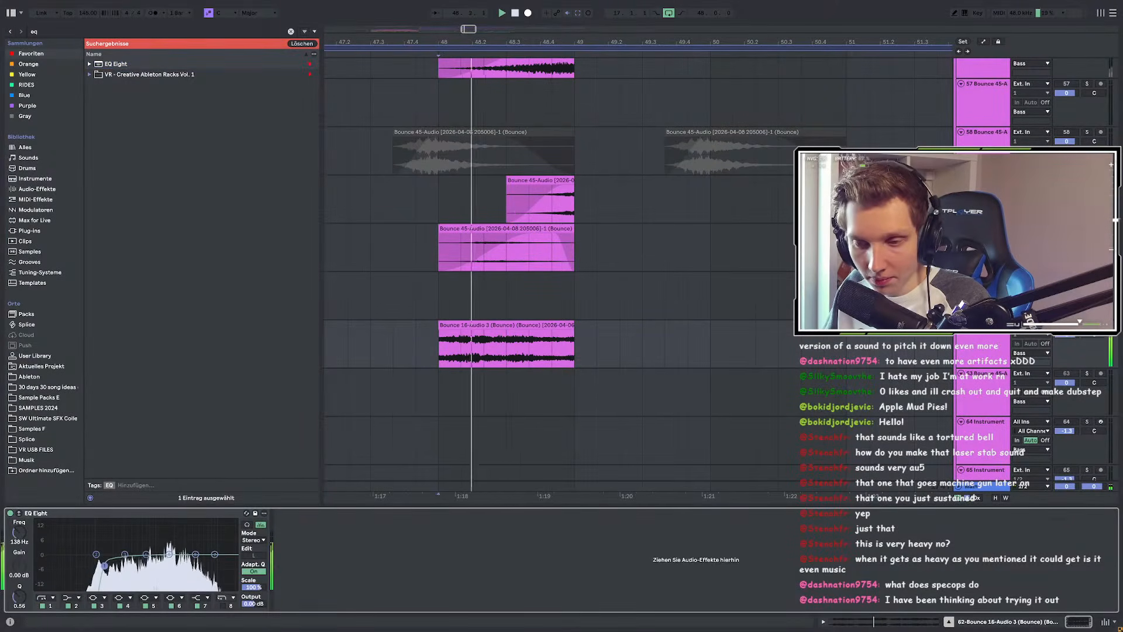
drag(169, 554, 201, 568)
key(space)
key(space)
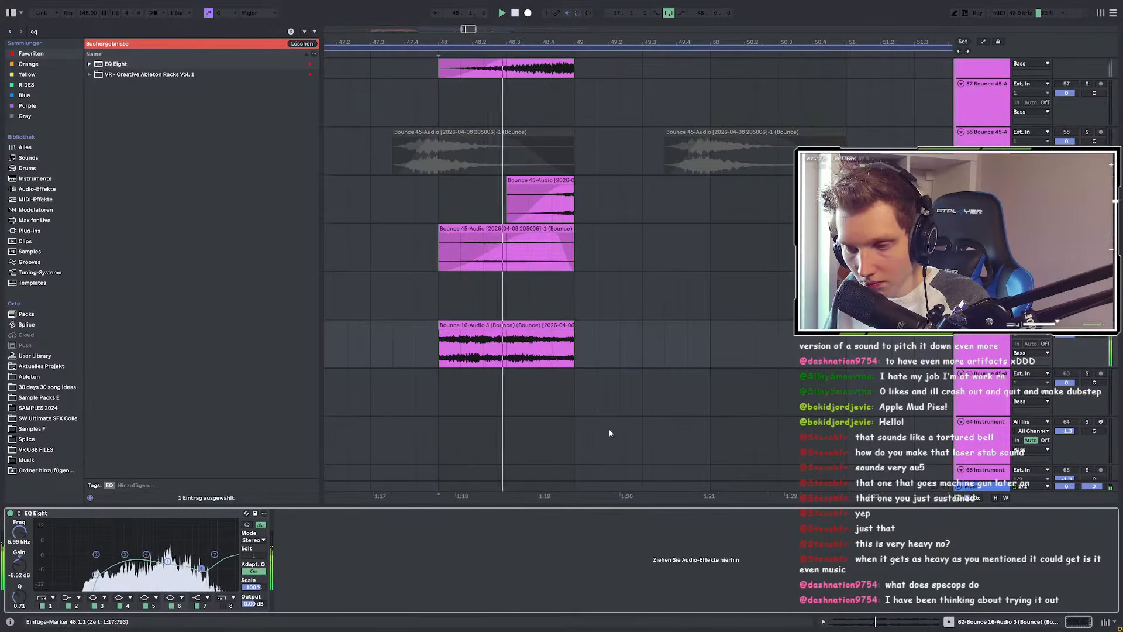
scroll(609, 427, down, 4)
click(445, 351)
Step: Unsolo the Bounce 16 track and play the full mix from bar 47
key(space)
key(space)
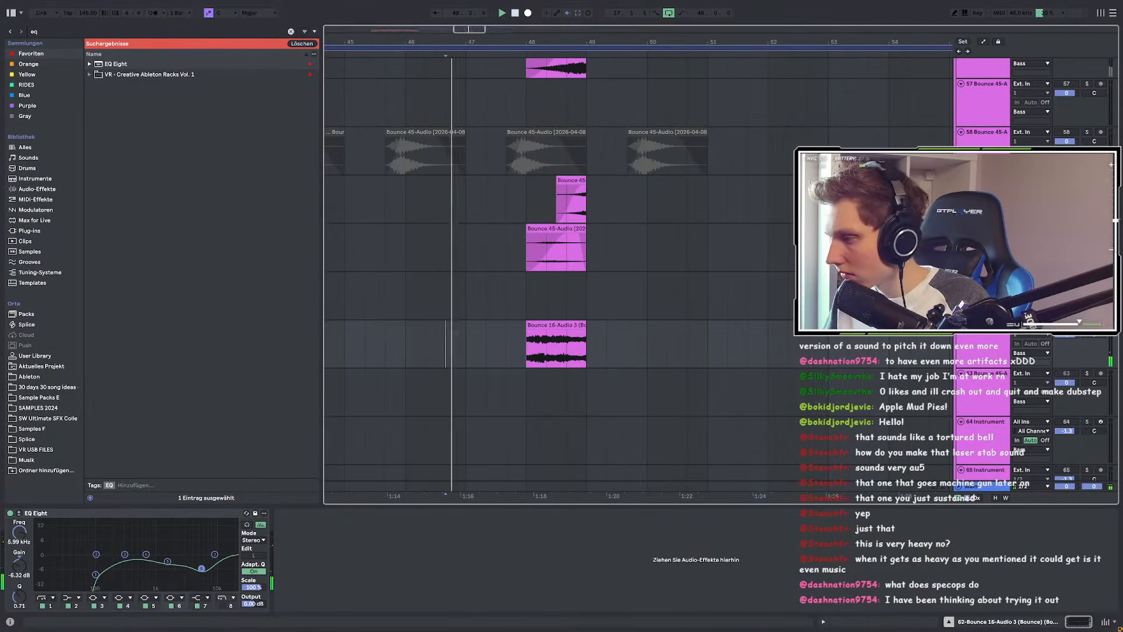
click(1086, 325)
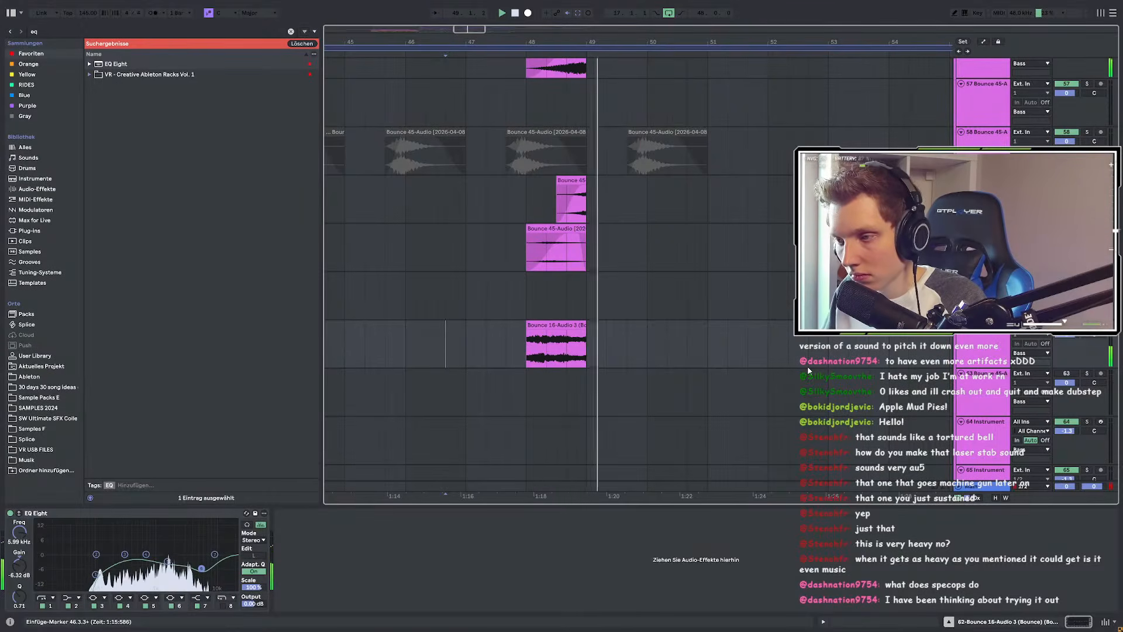
click(534, 351)
scroll(534, 351, up, 3)
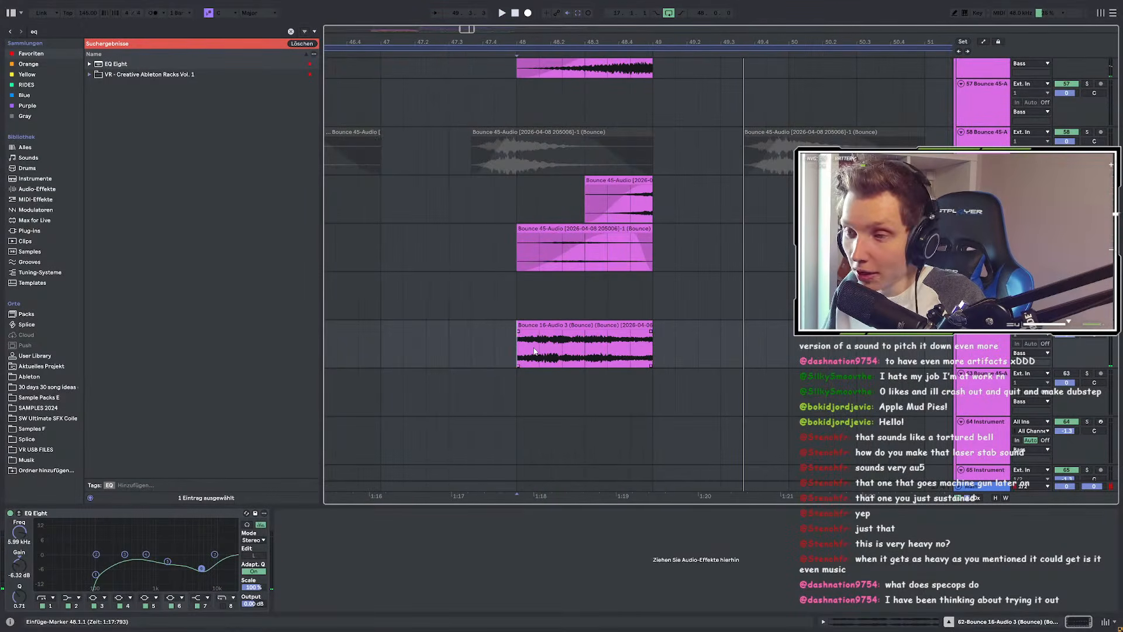
scroll(564, 350, down, 15)
click(385, 411)
key(space)
Step: Listen across the tracks, then replay from the start of the Bounce 16 clip
scroll(579, 407, up, 15)
scroll(585, 409, up, 15)
scroll(587, 409, down, 10)
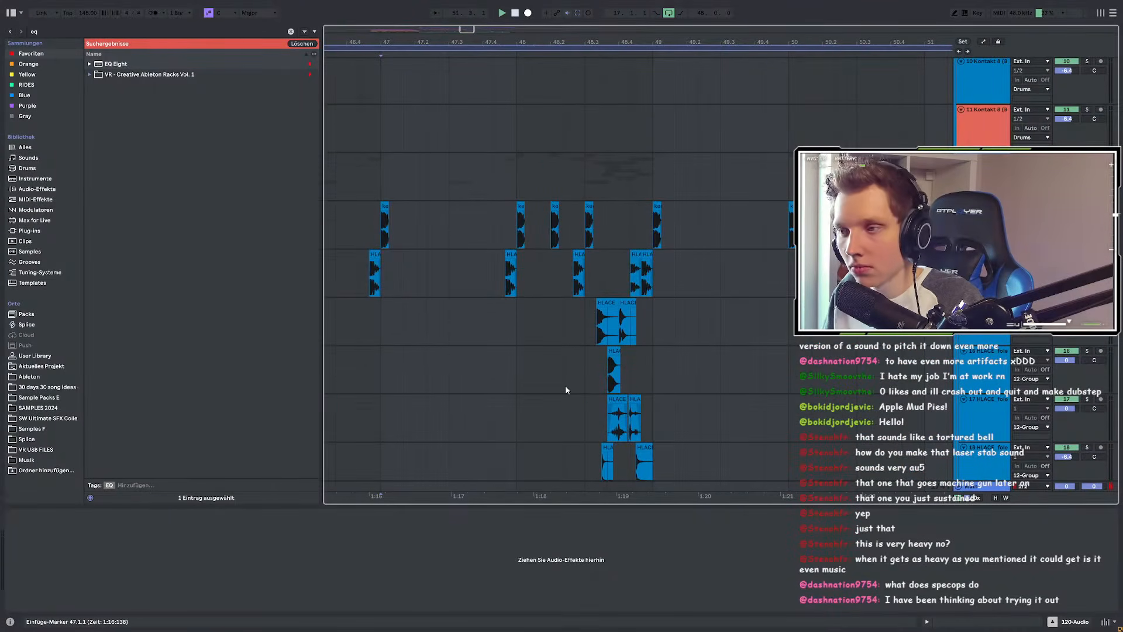
scroll(555, 321, down, 20)
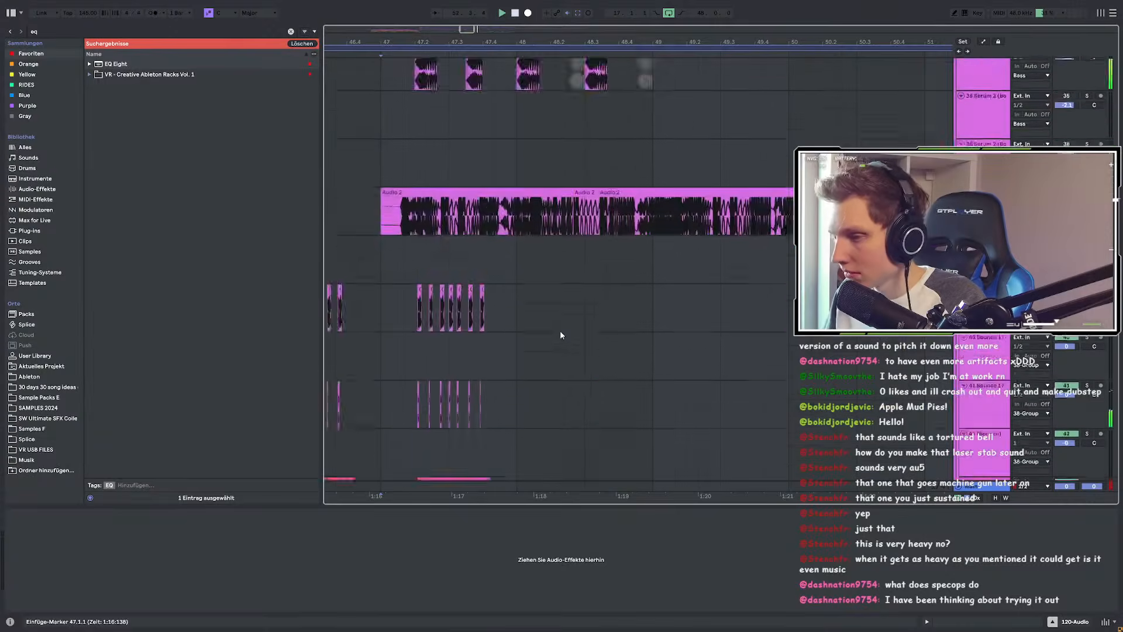
scroll(561, 333, up, 2)
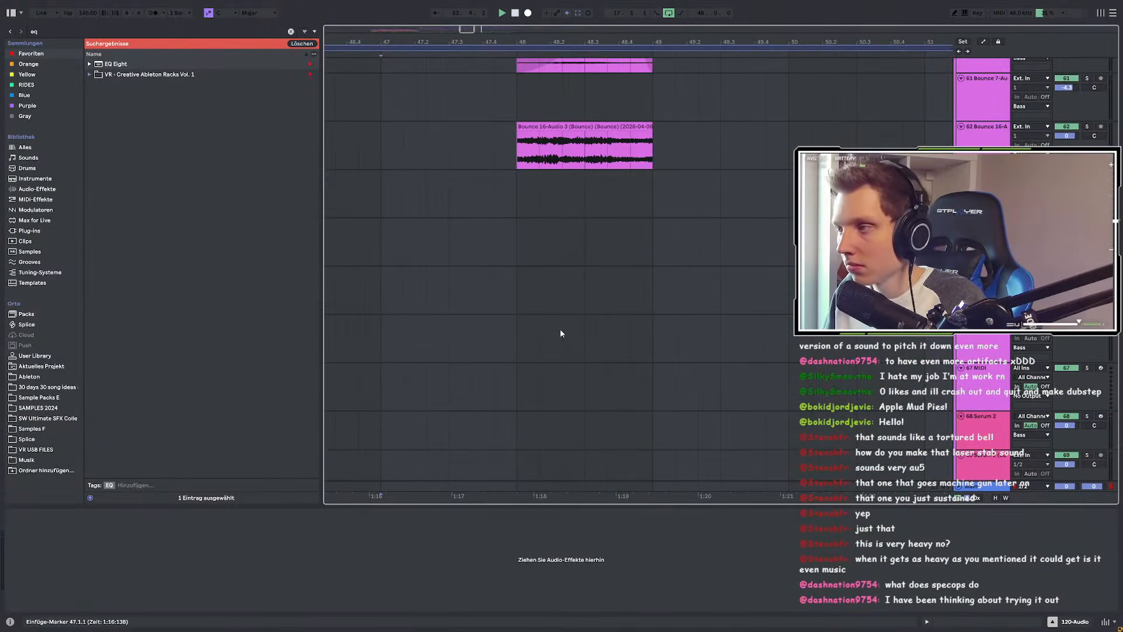
scroll(560, 330, up, 4)
click(524, 273)
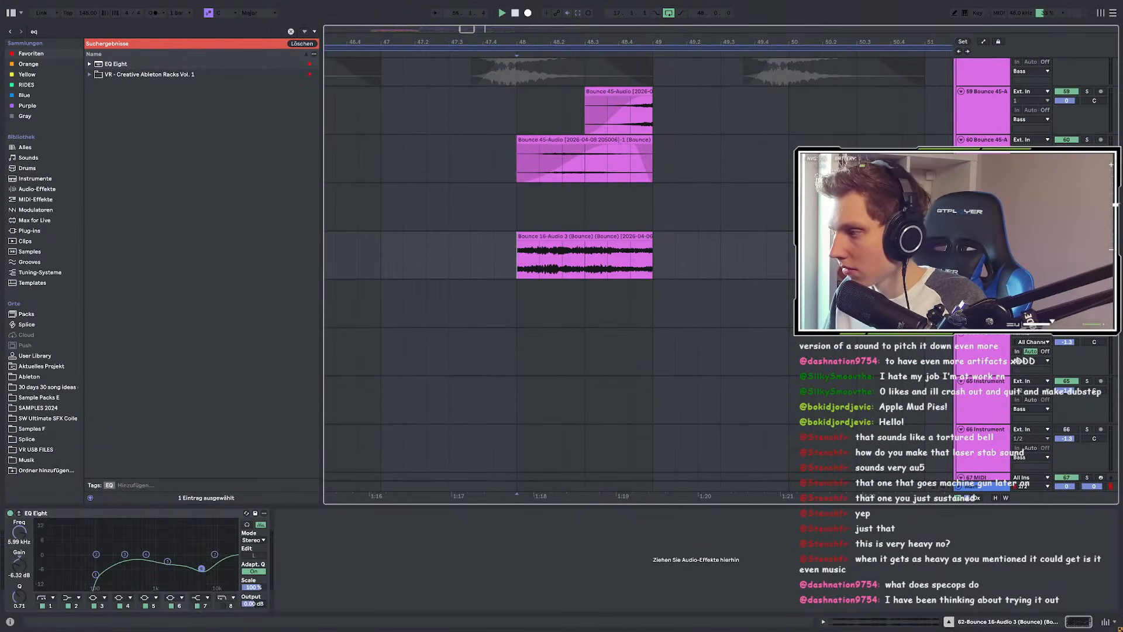
key(space)
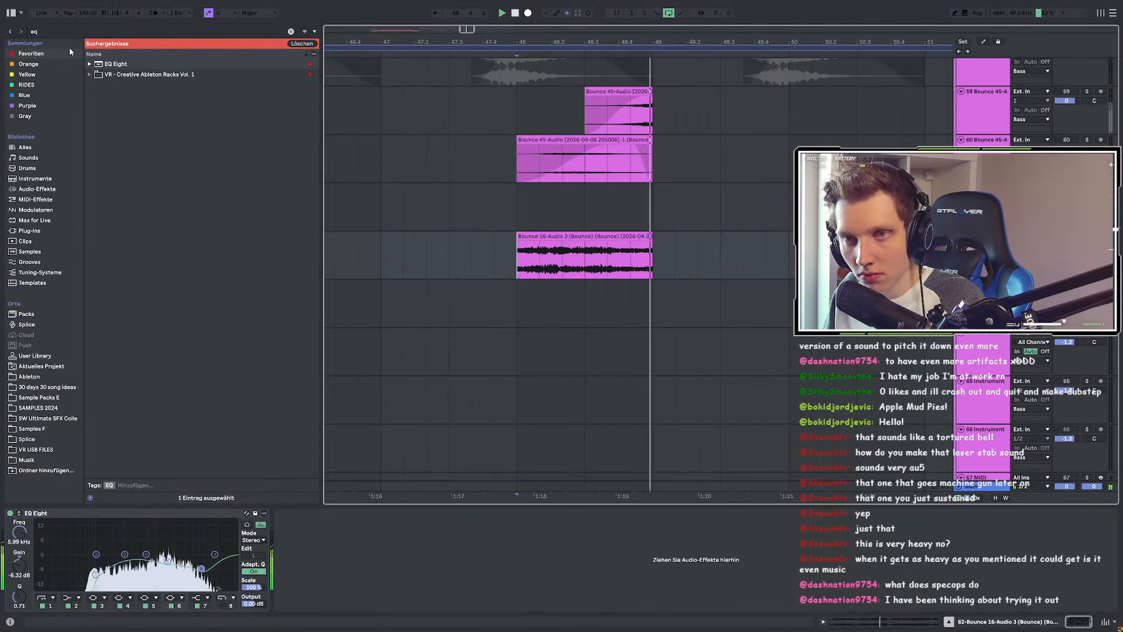
click(30, 29)
Step: Load Flex Chorus from a 'flex' search and set it to 24 voices
text(flex)
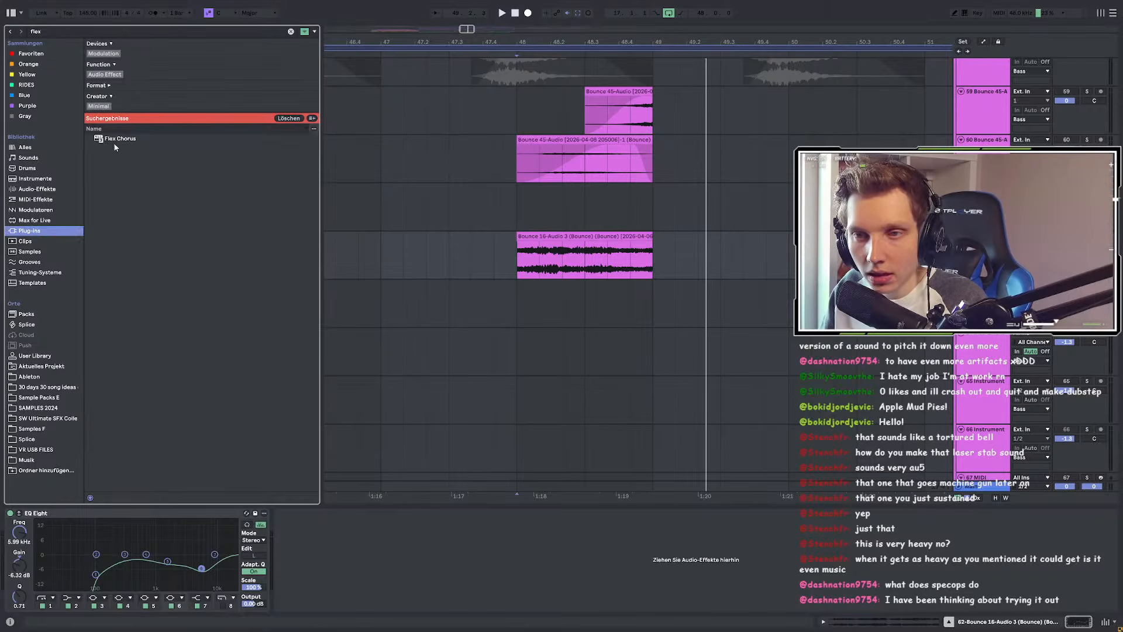
click(125, 138)
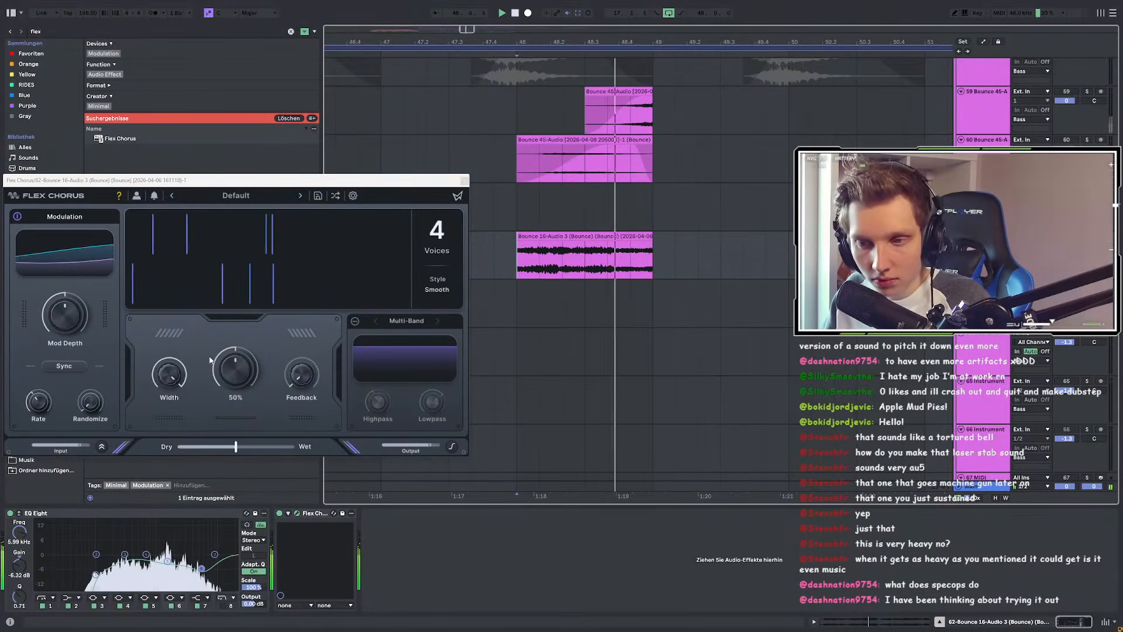
click(437, 232)
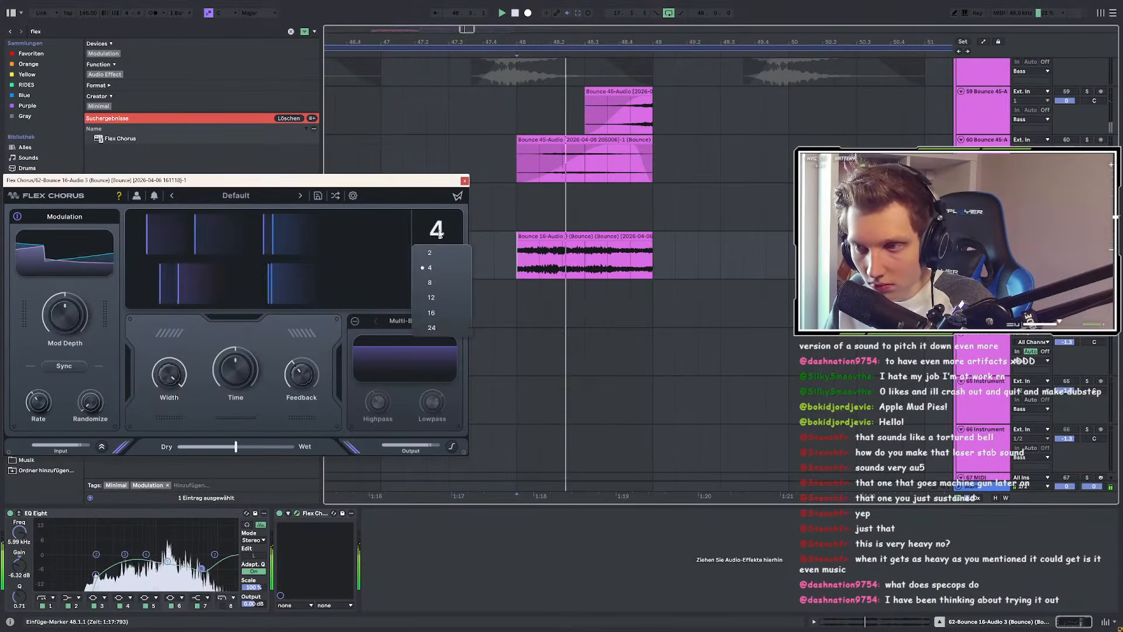
click(432, 327)
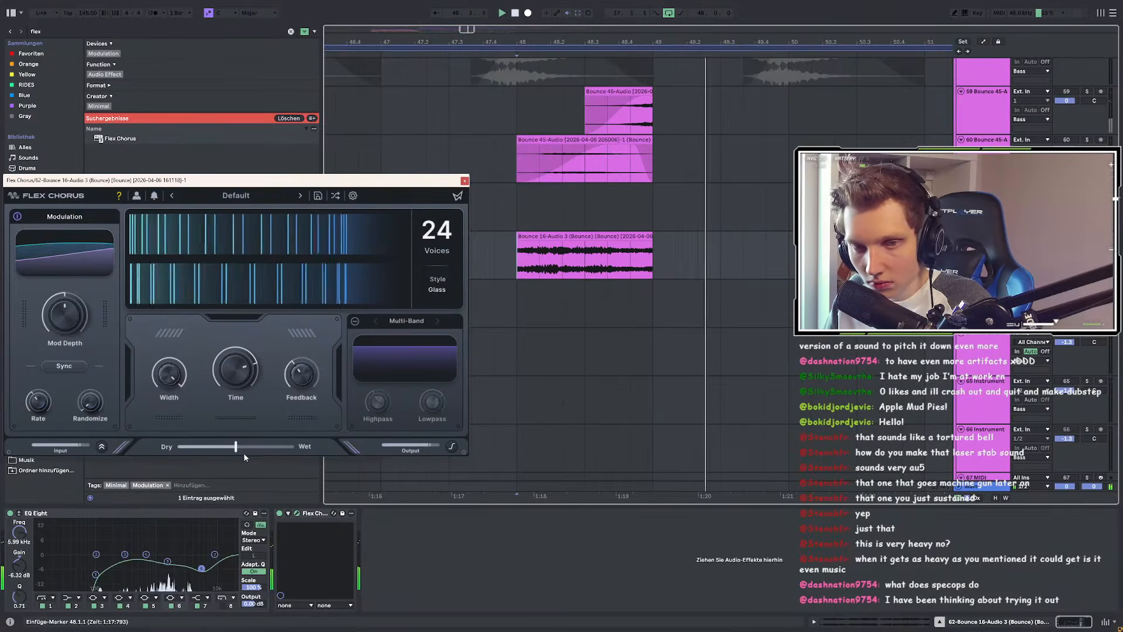
Step: Set Flex Chorus to about 73% wet with Multi-Band on, lower feedback, depth 50%, and slower rate
mouse_move(236, 446)
mouse_down()
mouse_move(295, 446)
mouse_move(239, 446)
mouse_up()
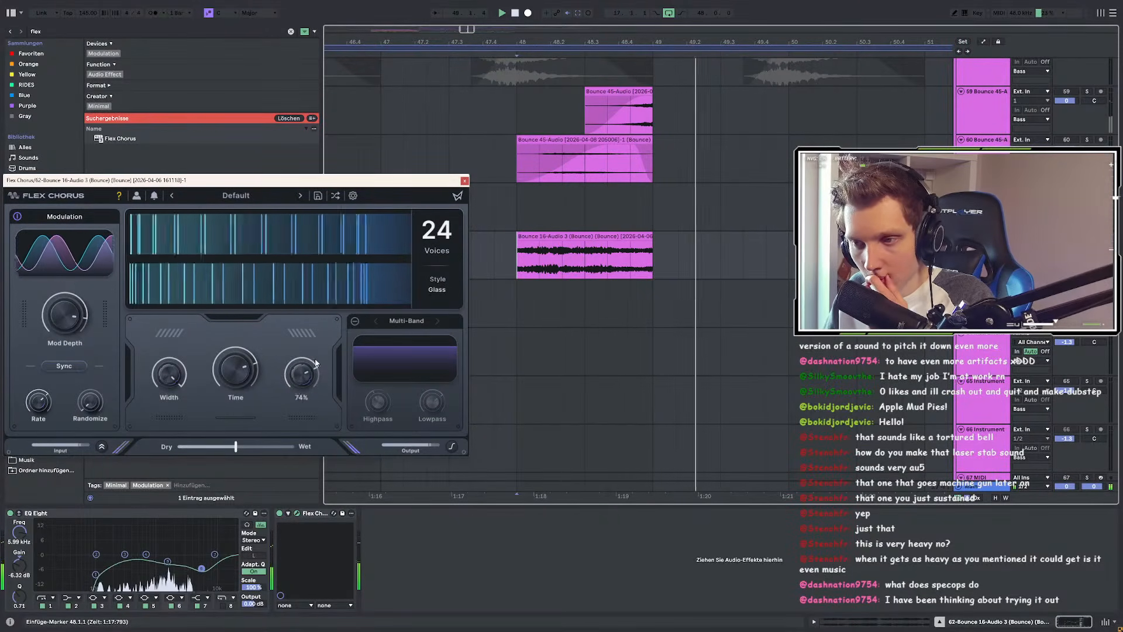
click(355, 320)
mouse_move(302, 373)
mouse_down()
mouse_move(305, 387)
mouse_move(306, 358)
mouse_up()
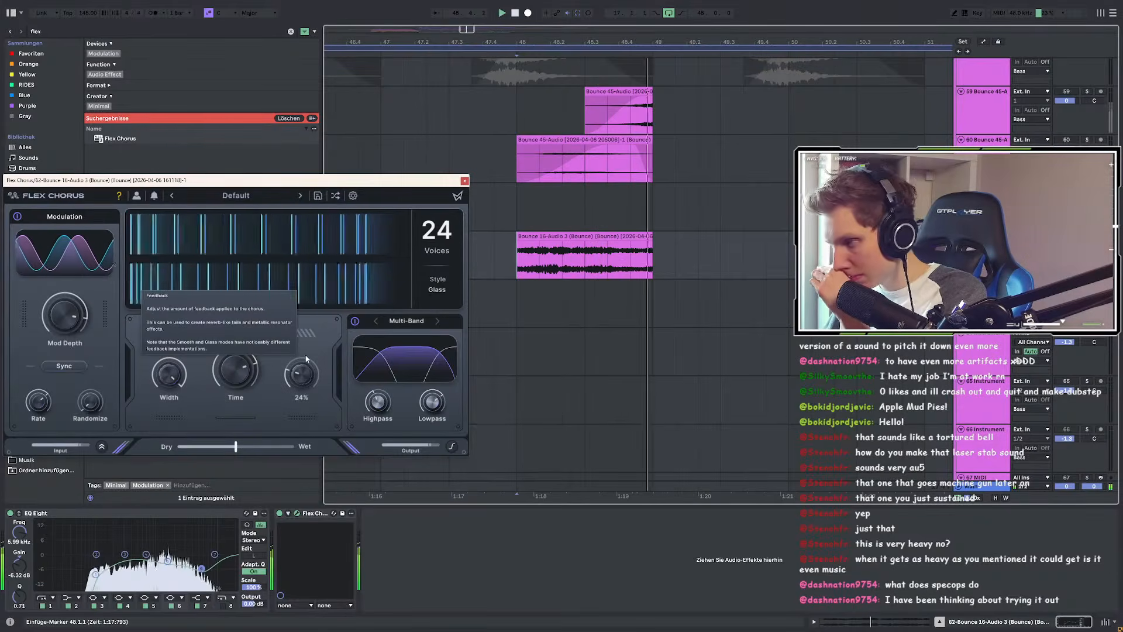
drag(62, 319, 53, 354)
drag(39, 402, 38, 412)
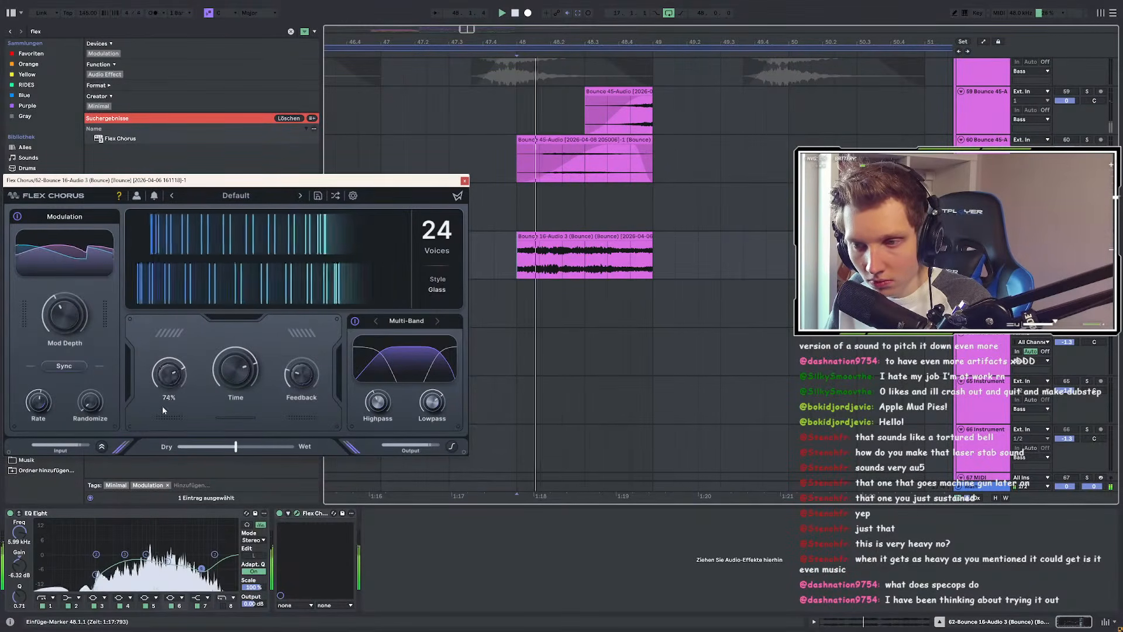
Step: Set the chorus time to 66%, try Smooth style, then return to Glass
key(space)
drag(298, 350, 235, 371)
key(space)
key(space)
key(space)
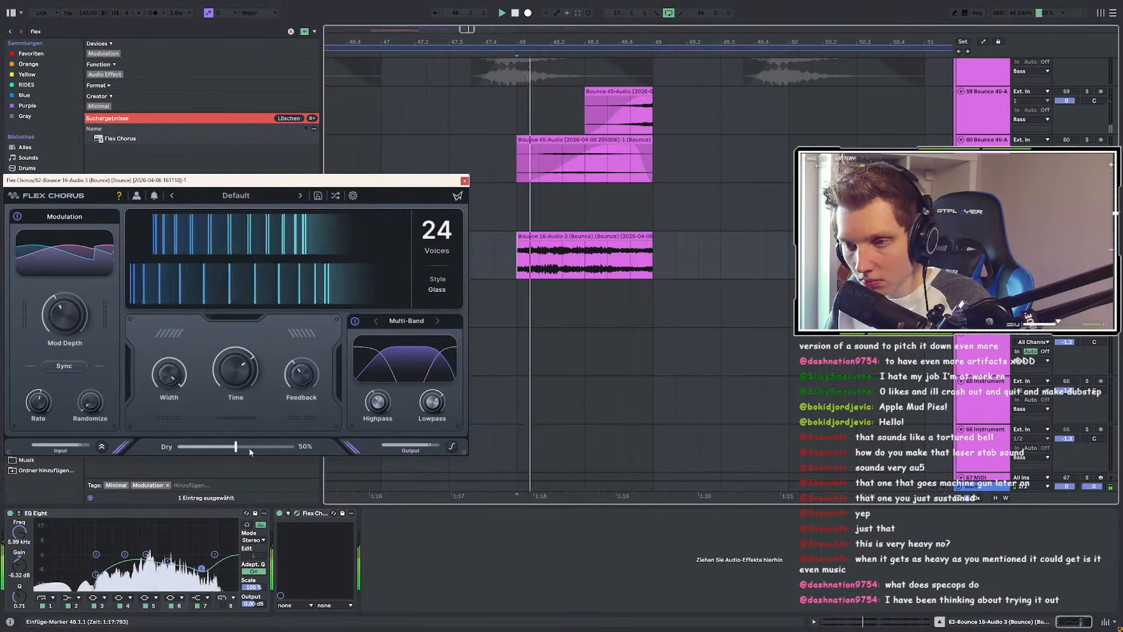
click(438, 285)
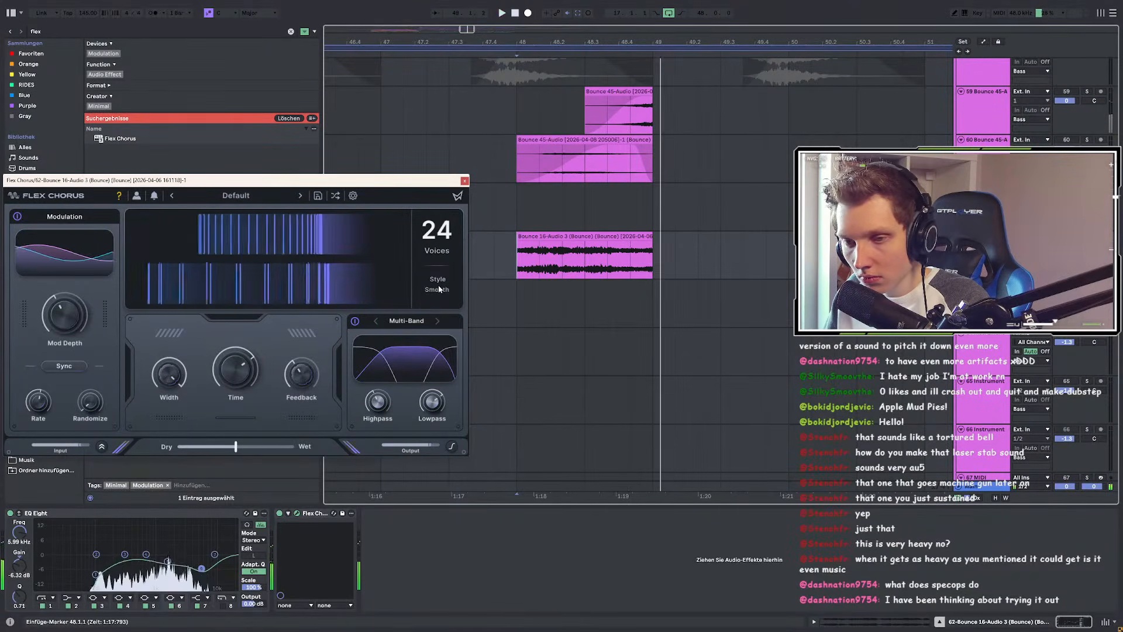
click(439, 286)
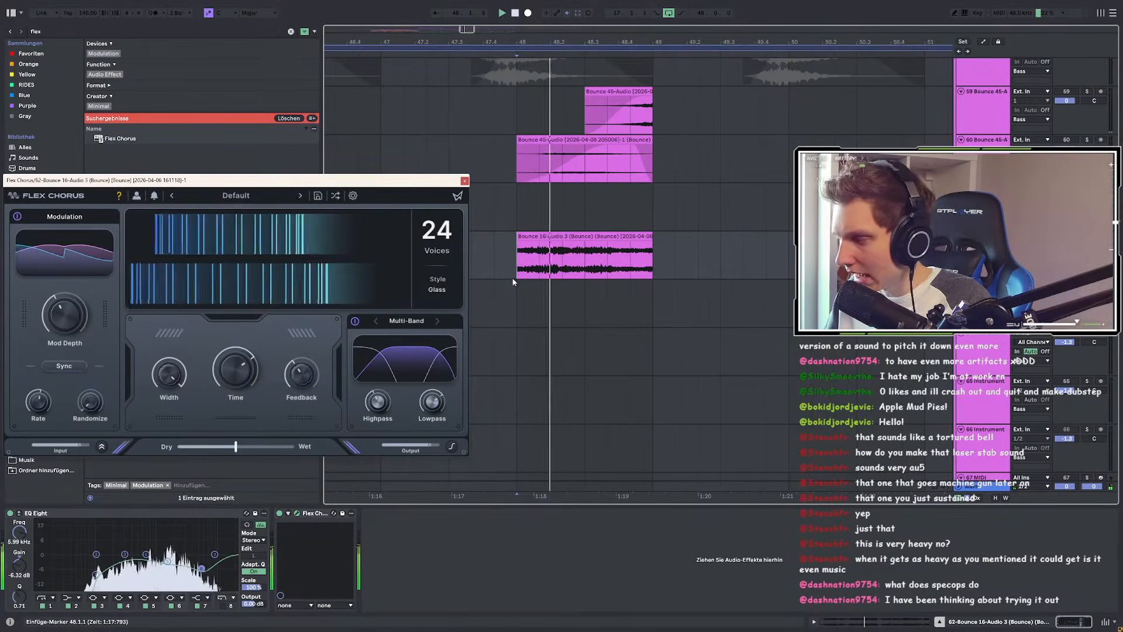
Step: Compare 2, 8 and 16 chorus voices, settling back on 24
click(445, 230)
click(439, 256)
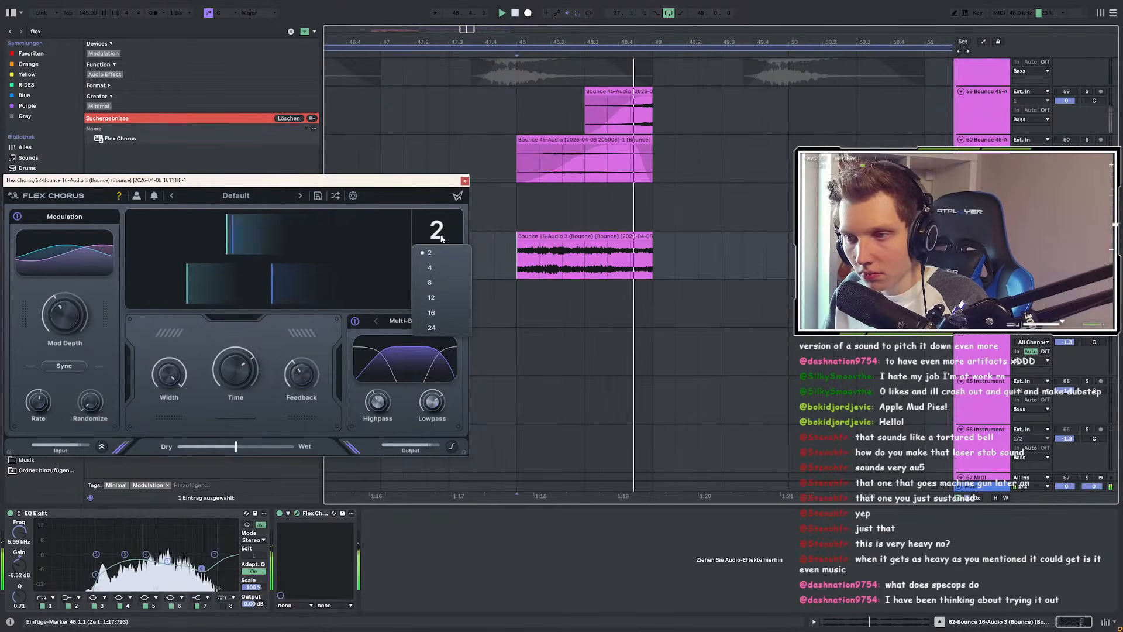
click(439, 237)
click(441, 284)
click(437, 231)
click(445, 256)
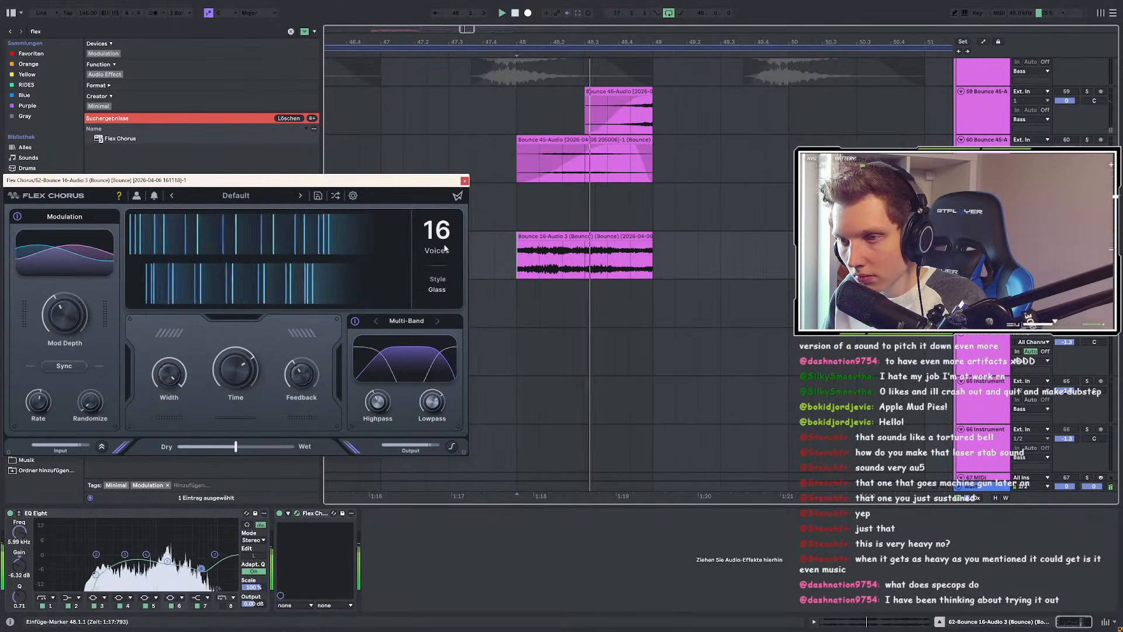
click(440, 323)
key(space)
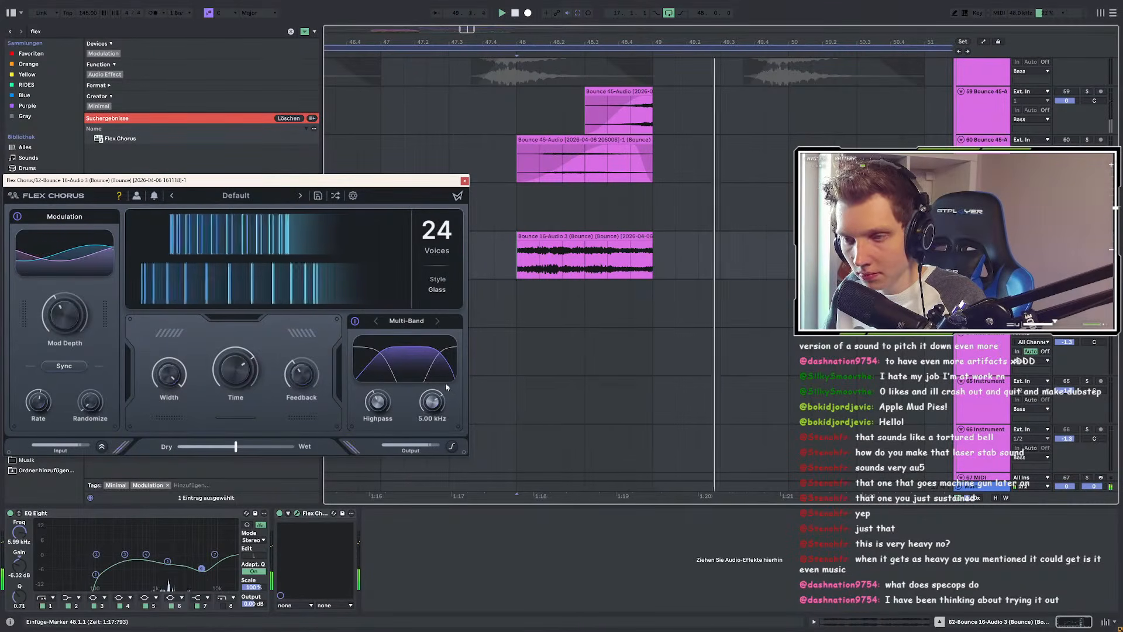
Step: Insert Snap Heap from a 'sna' search at the start of the device chain
click(464, 181)
key(ctrl+f)
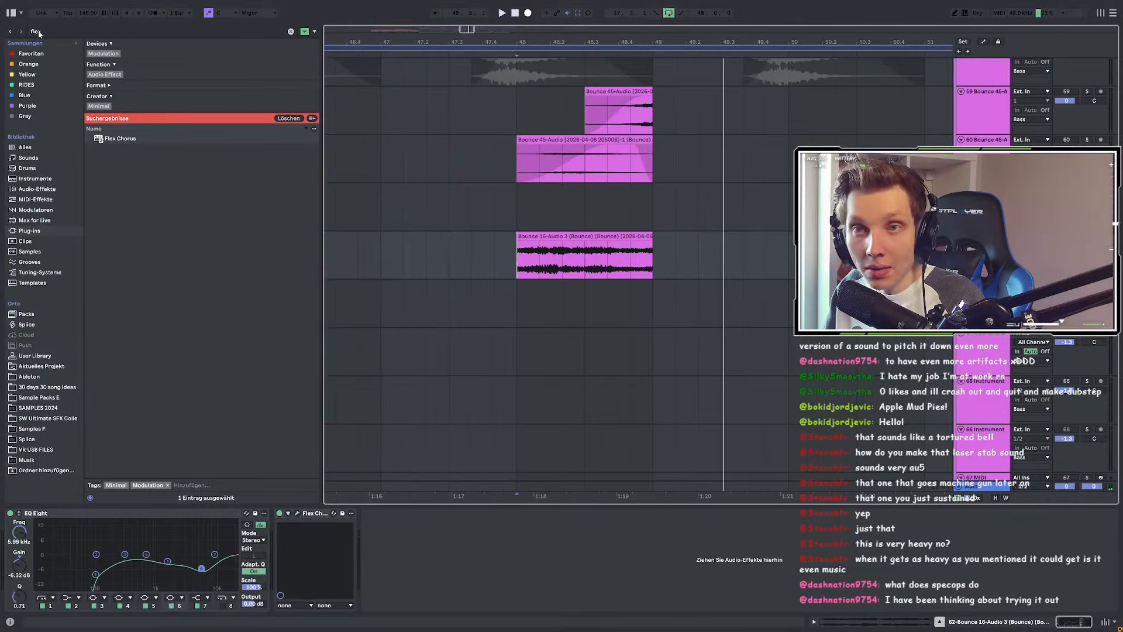
text(sna)
click(109, 180)
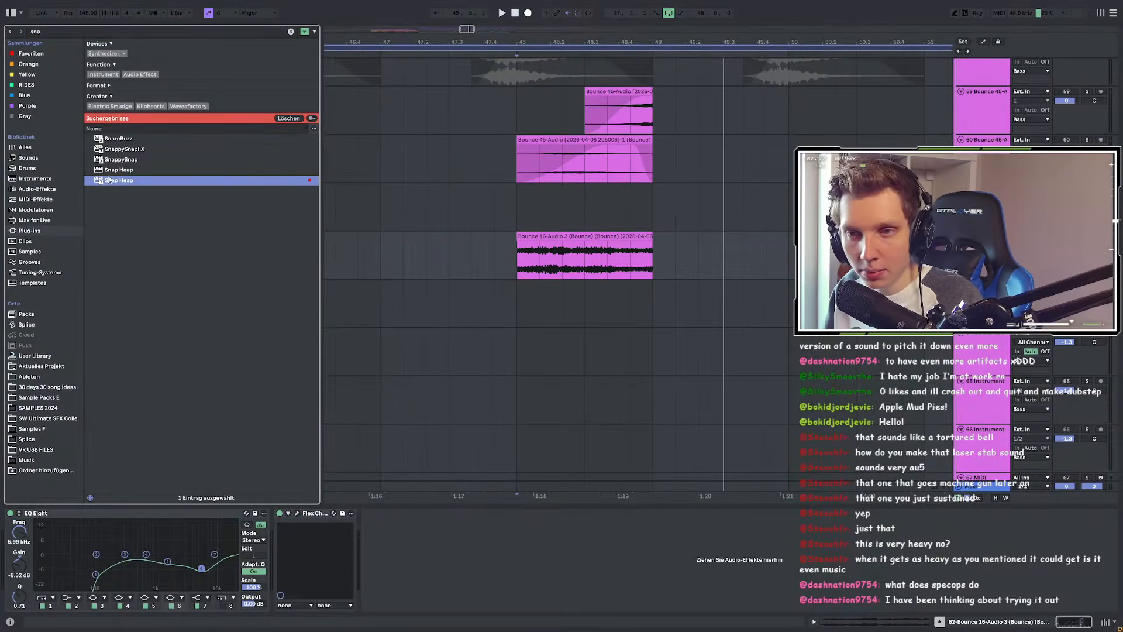
drag(146, 446, 15, 562)
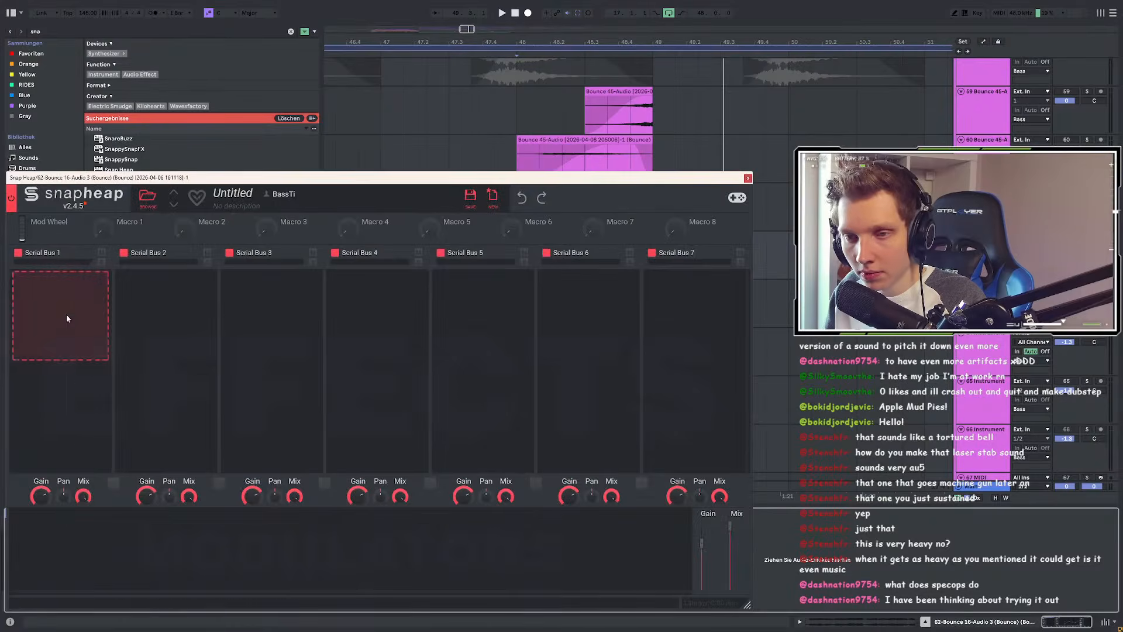
Step: Add a Convolver with a Disperse impulse response and 69% feedback in Snap Heap
click(66, 314)
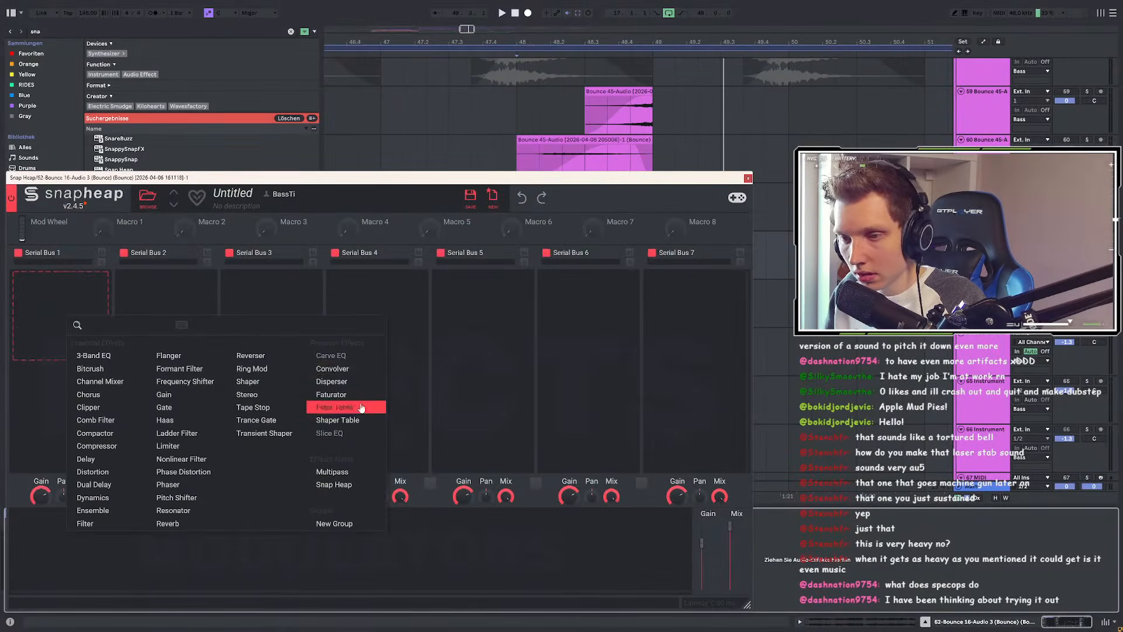
click(327, 369)
click(65, 349)
click(246, 433)
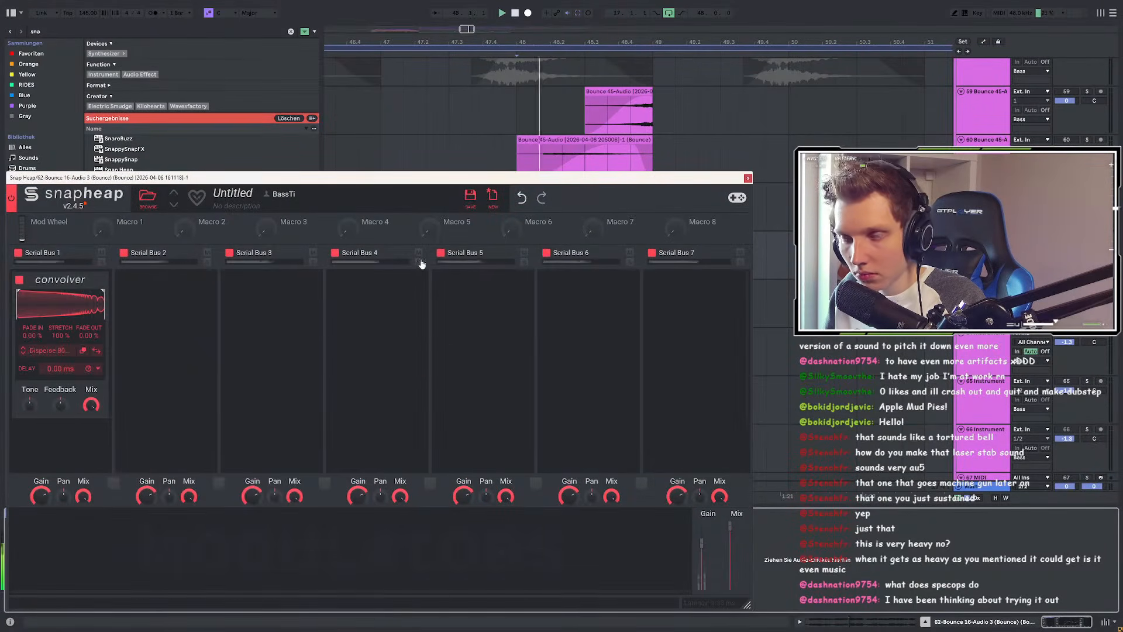
drag(493, 185, 523, 311)
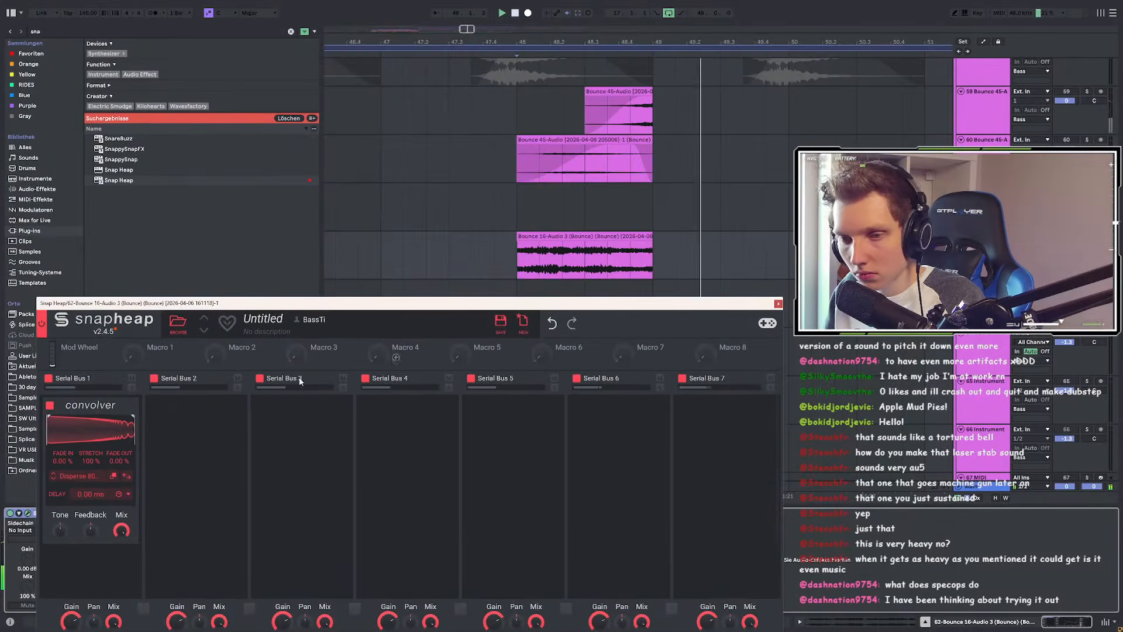
drag(91, 529, 91, 488)
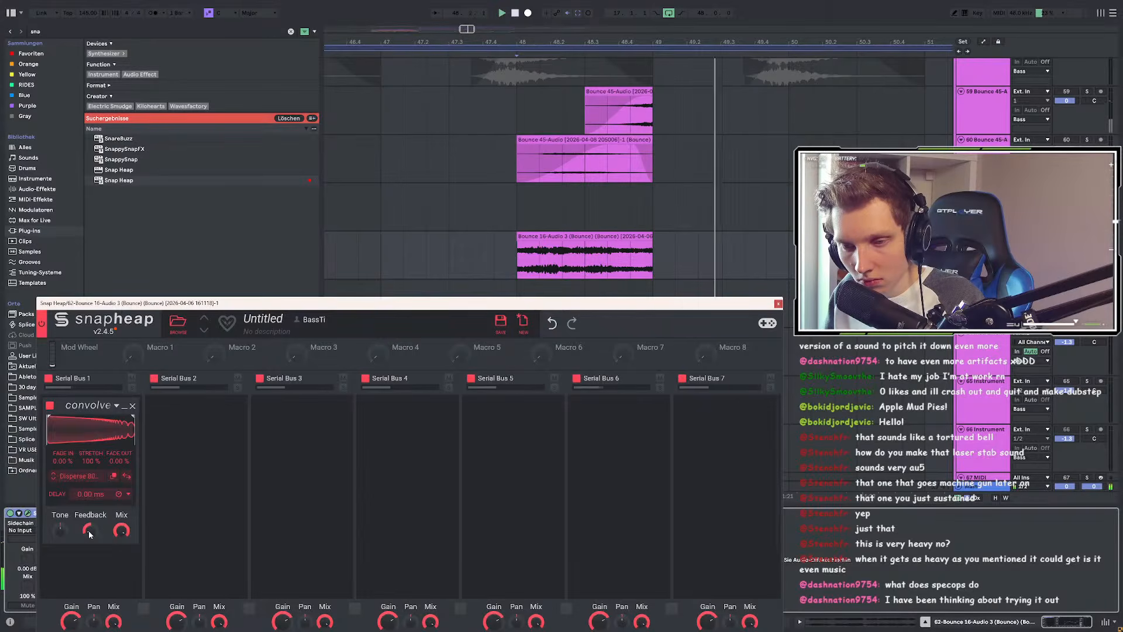
drag(277, 303, 339, 157)
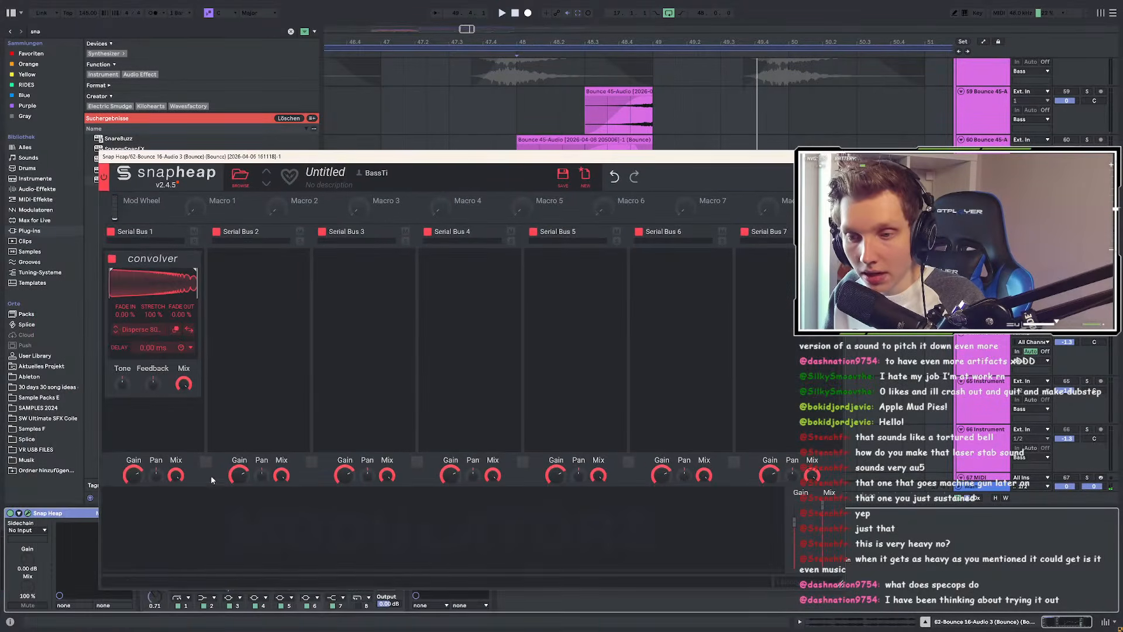
Step: Add a Frequency Shifter before the Convolver, tuned to about −1.06 kHz, and close Snap Heap
scroll(177, 275, up, 2)
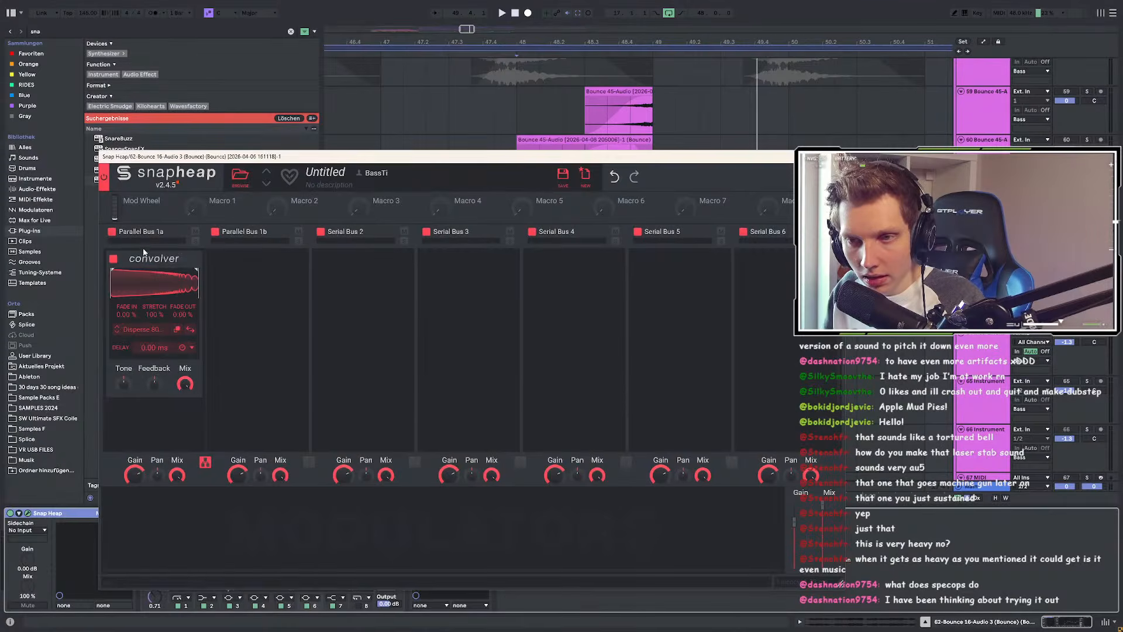
click(144, 251)
click(271, 321)
drag(150, 280, 148, 285)
key(space)
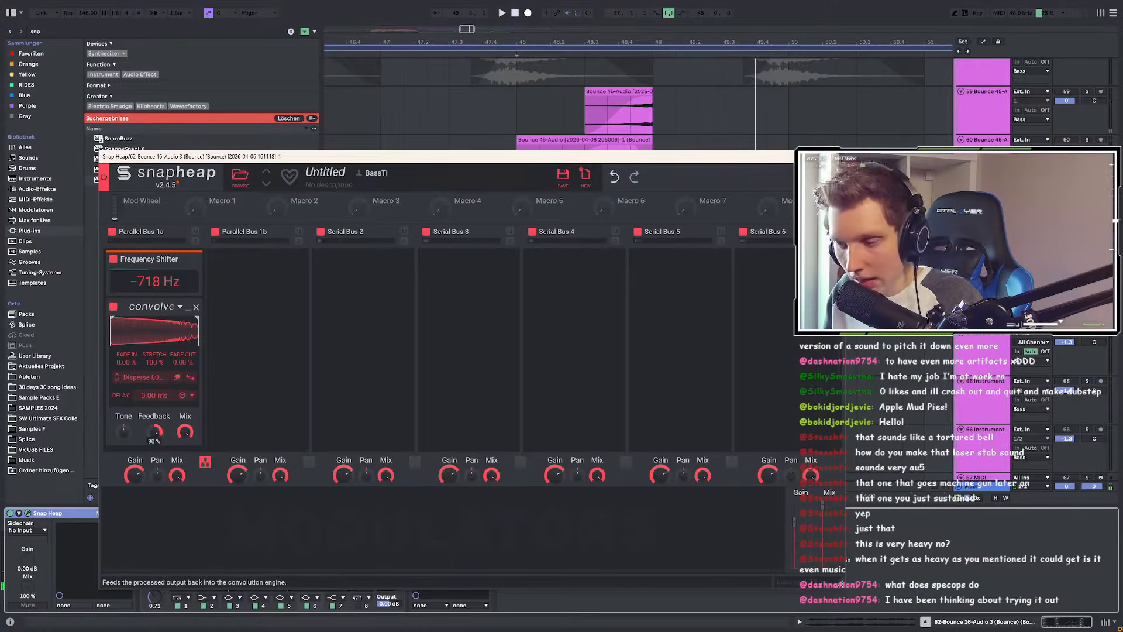
key(space)
drag(153, 284, 154, 295)
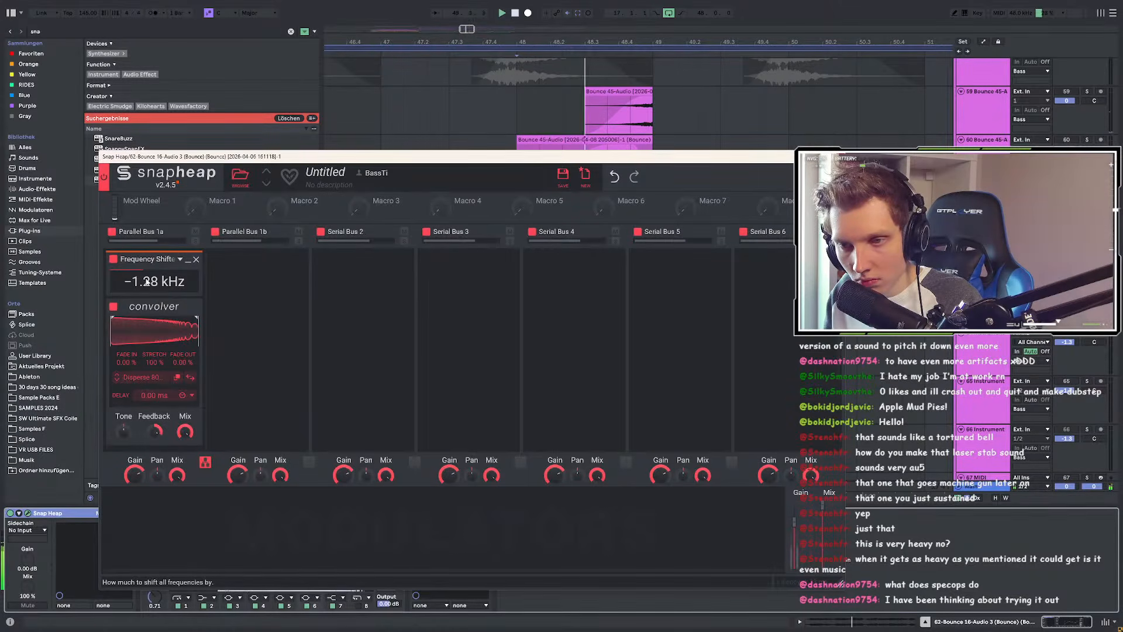
key(space)
scroll(151, 284, up, 2)
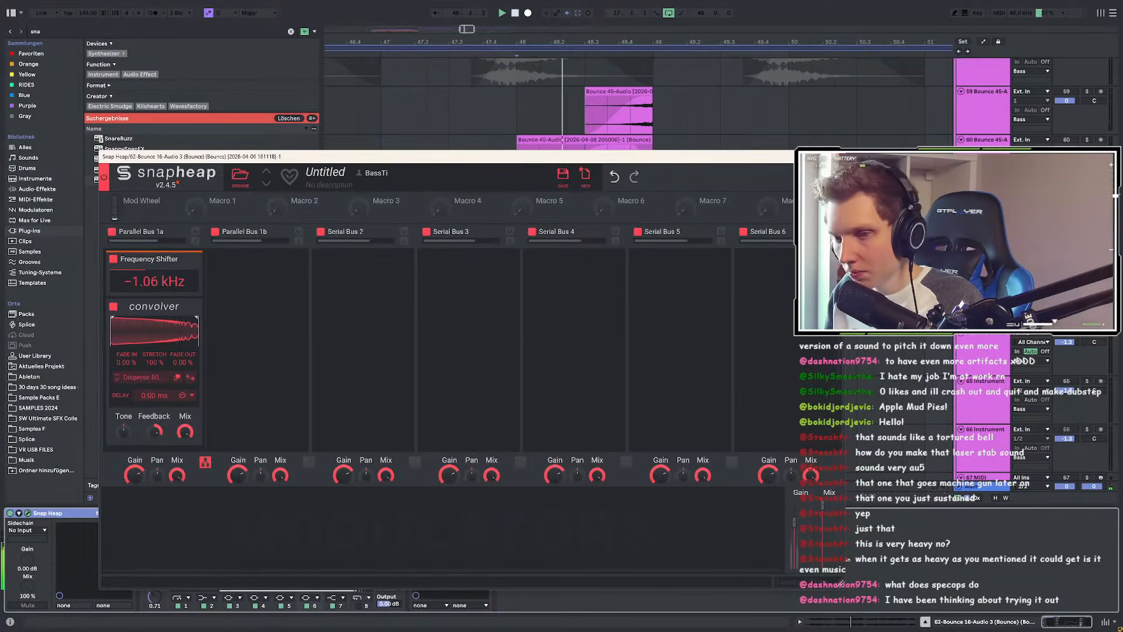
click(833, 156)
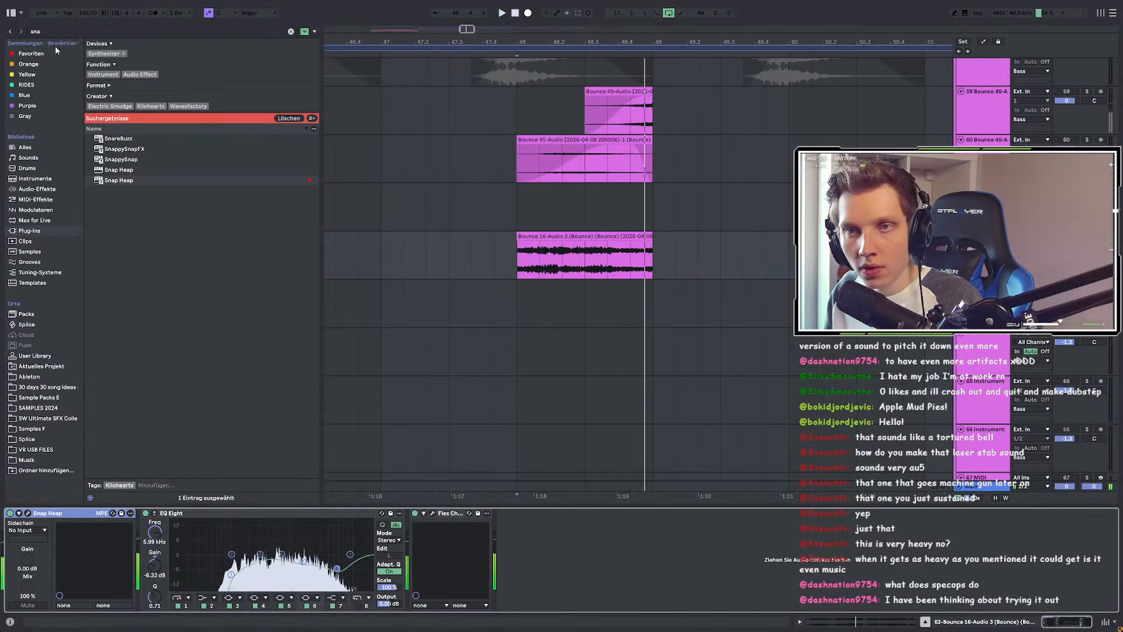
Step: Insert plugdata-fx before EQ Eight and load the Spec Comp patch
key(ctrl+f)
text(plug)
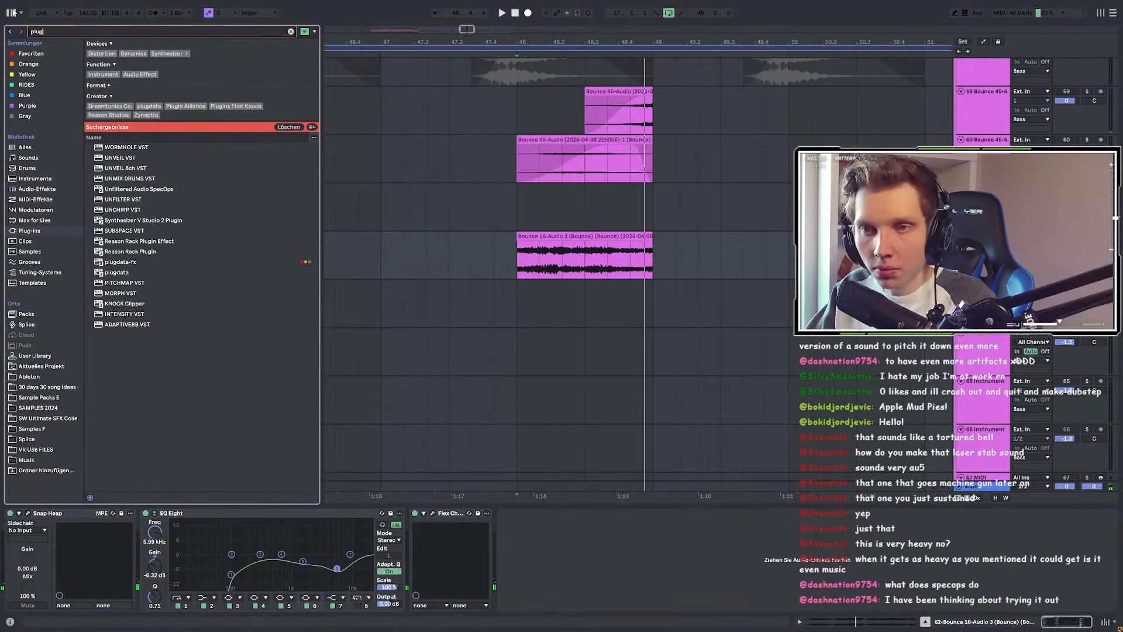
drag(130, 262, 125, 574)
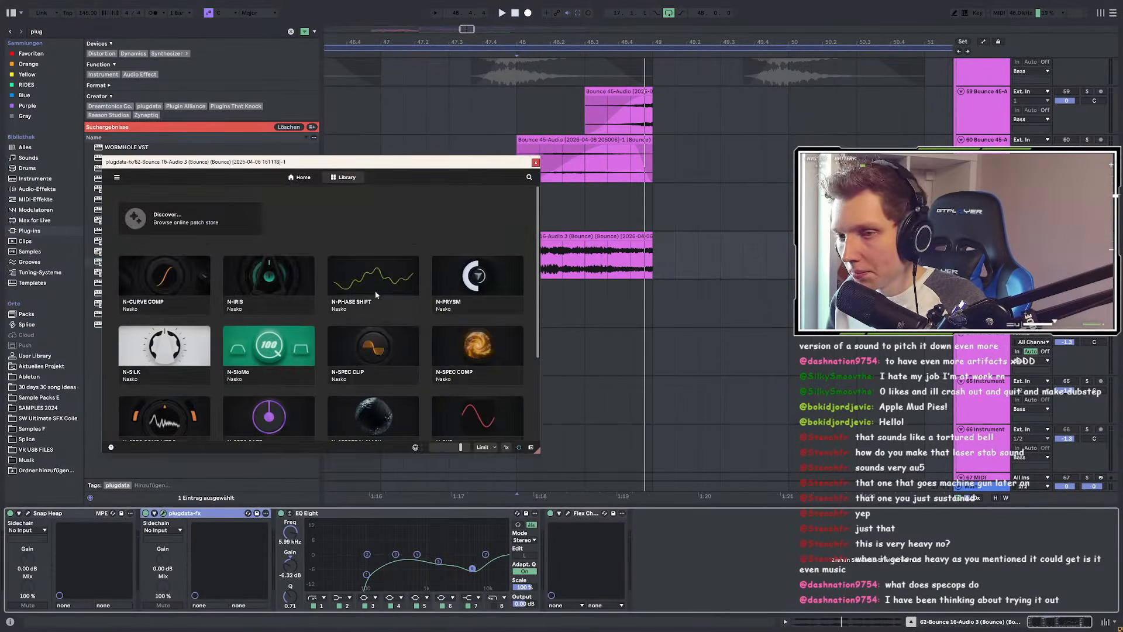
click(510, 265)
key(space)
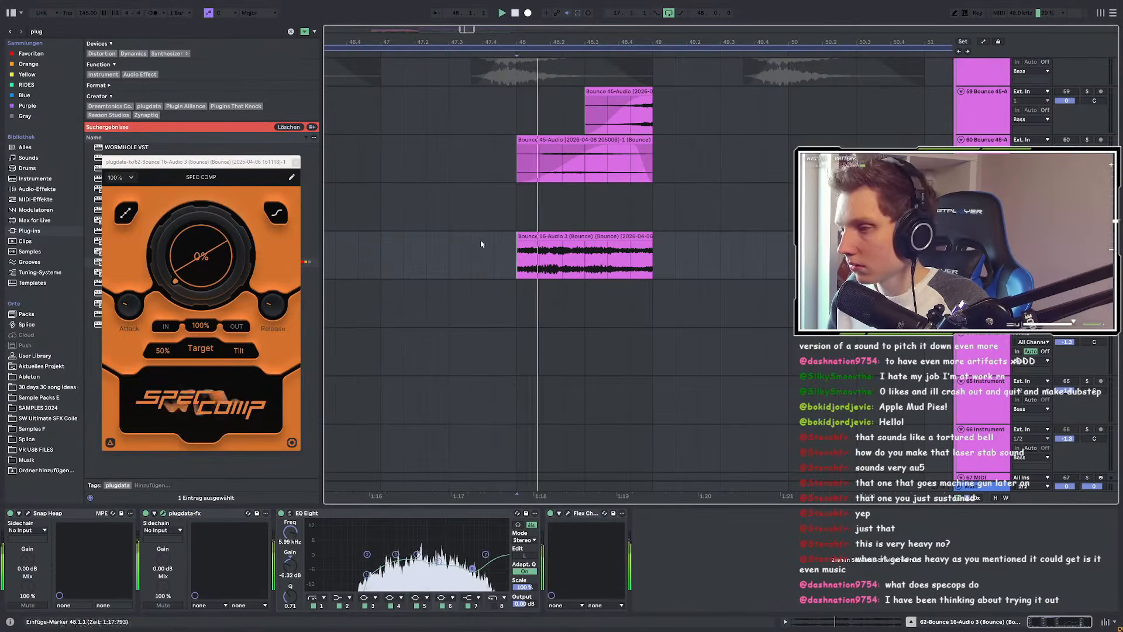
Step: Try Spec Comp amounts of 29%, 100% and 49%, settling at 30%
drag(200, 261, 200, 232)
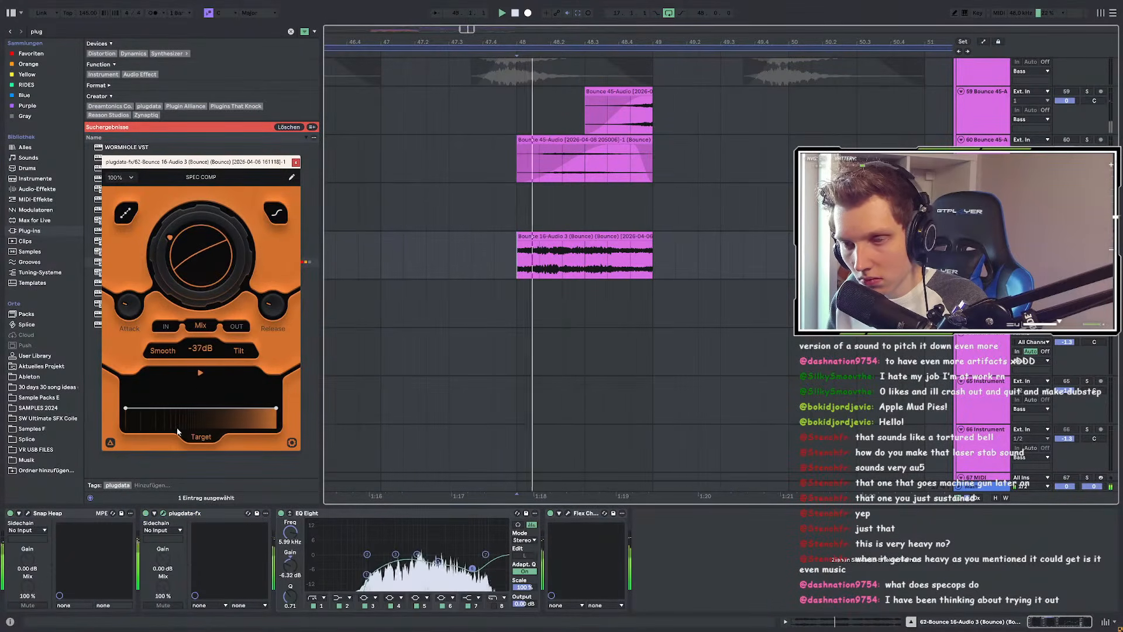
drag(193, 398, 197, 154)
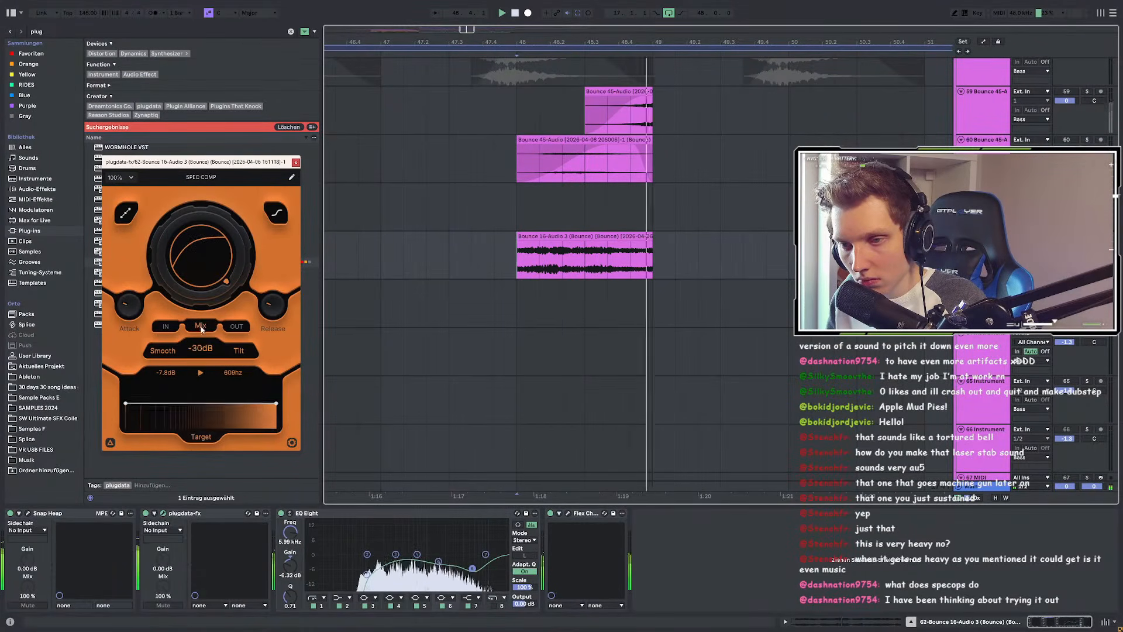
drag(202, 265, 172, 343)
drag(200, 272, 201, 308)
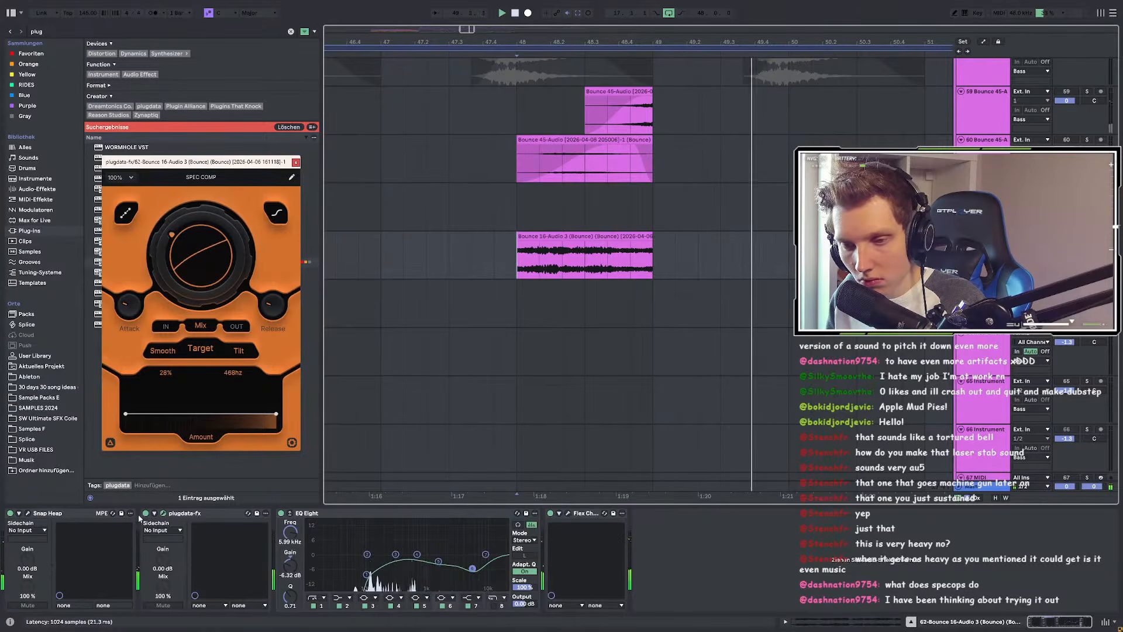
Step: Set playback start at bar 48, stop playback, and close the Snap Heap window
click(26, 513)
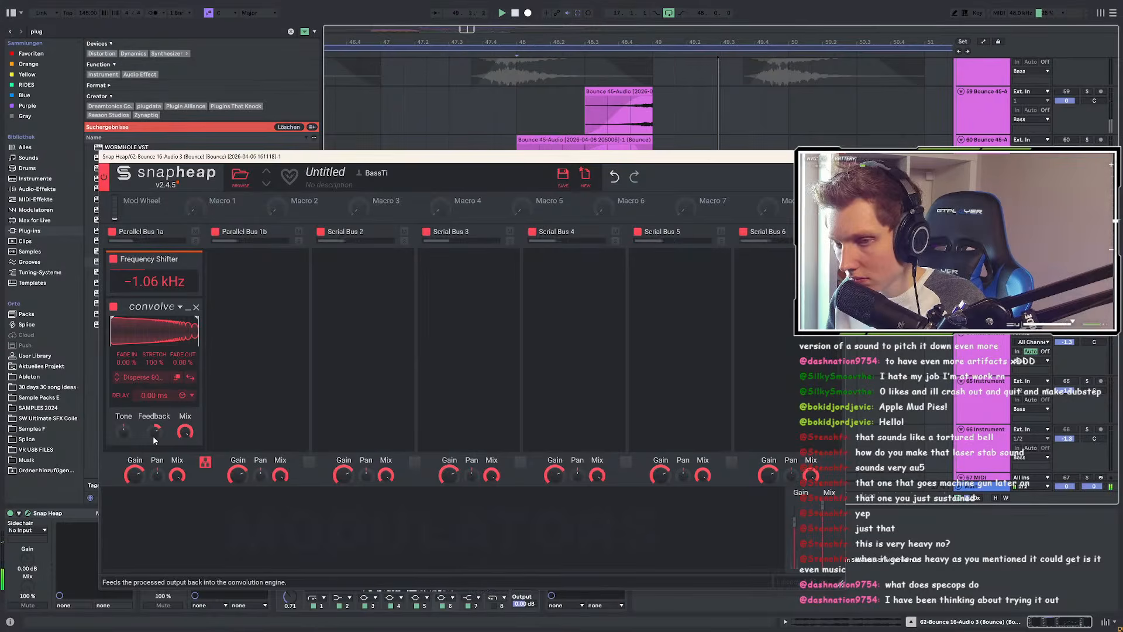
click(541, 139)
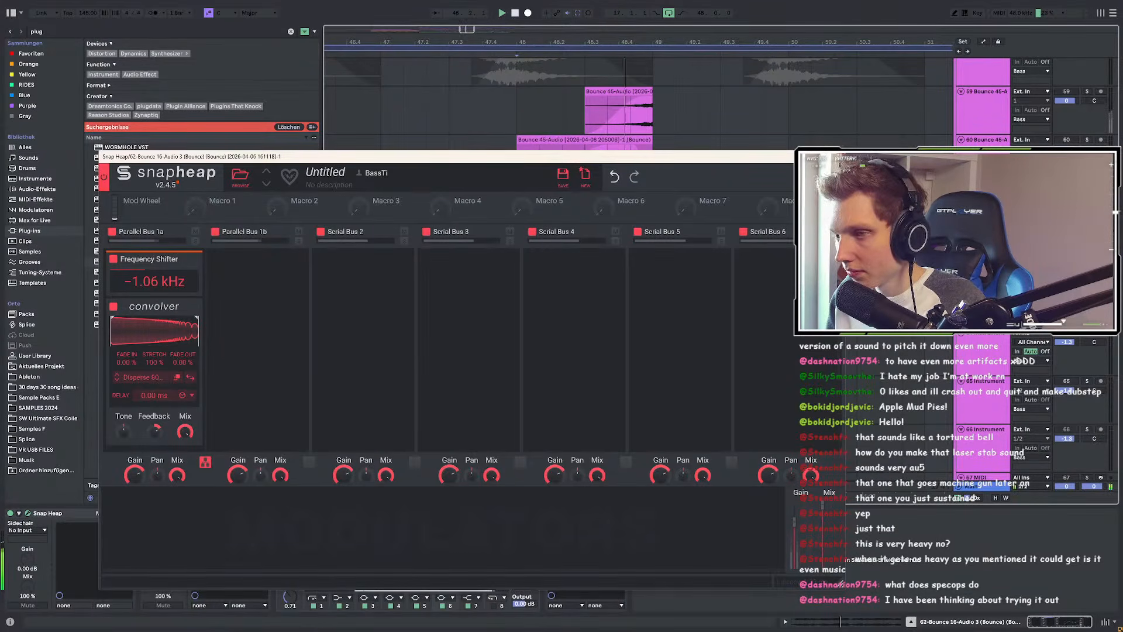
scroll(269, 344, down, 3)
key(space)
click(832, 156)
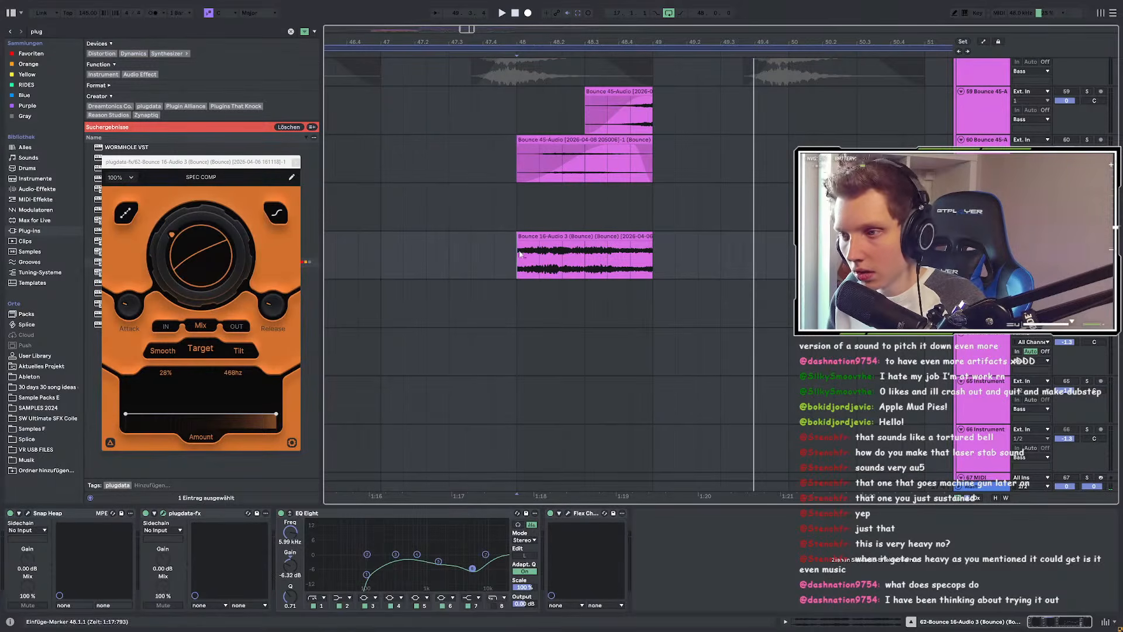
Step: Move EQ Eight's low band to 109 Hz and raise band 4's Q to 1.65
scroll(521, 252, up, 3)
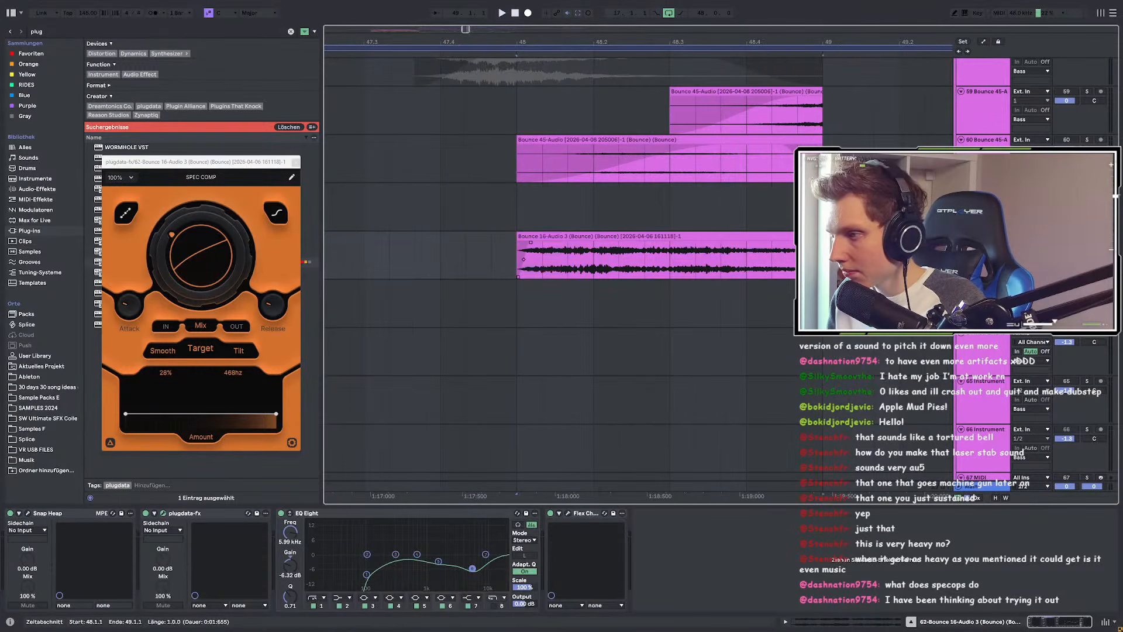
key(space)
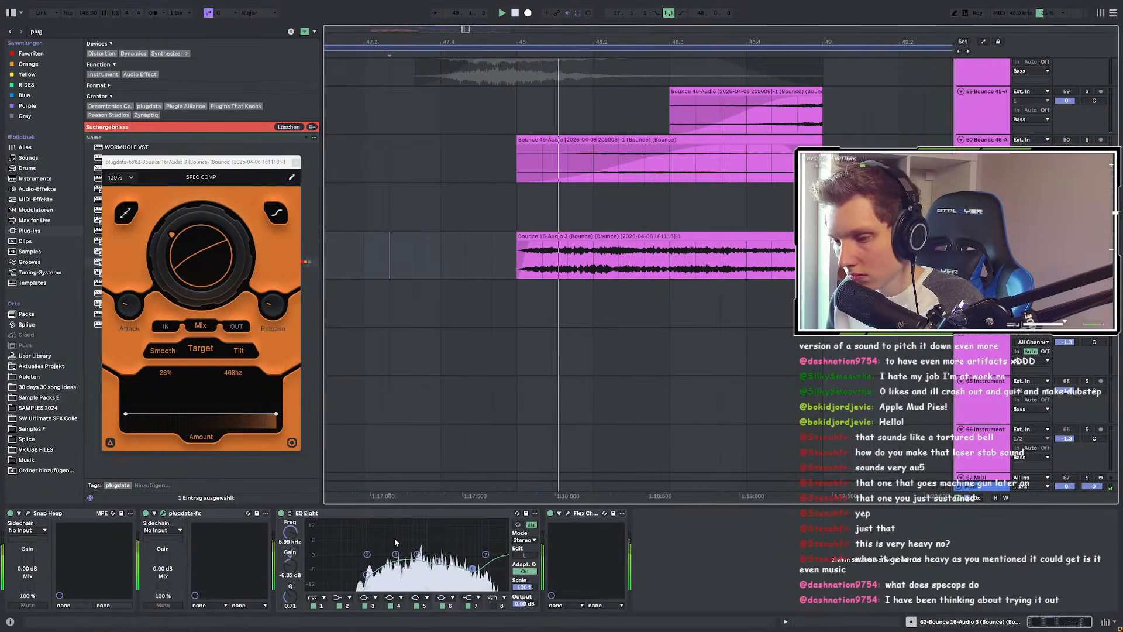
key(space)
drag(366, 574, 369, 575)
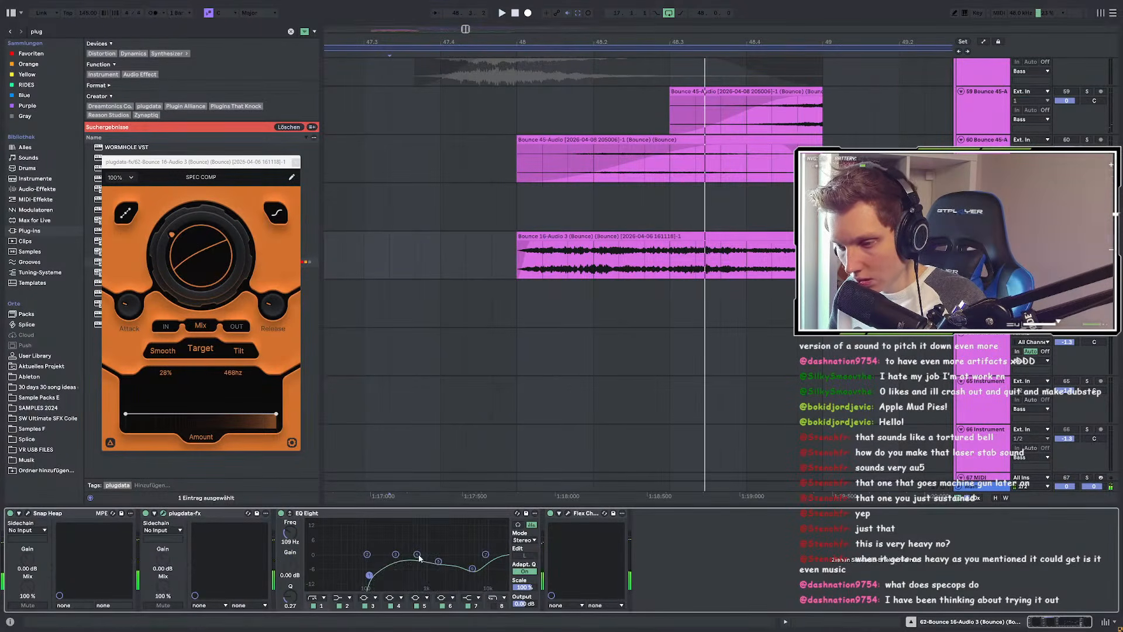
key(space)
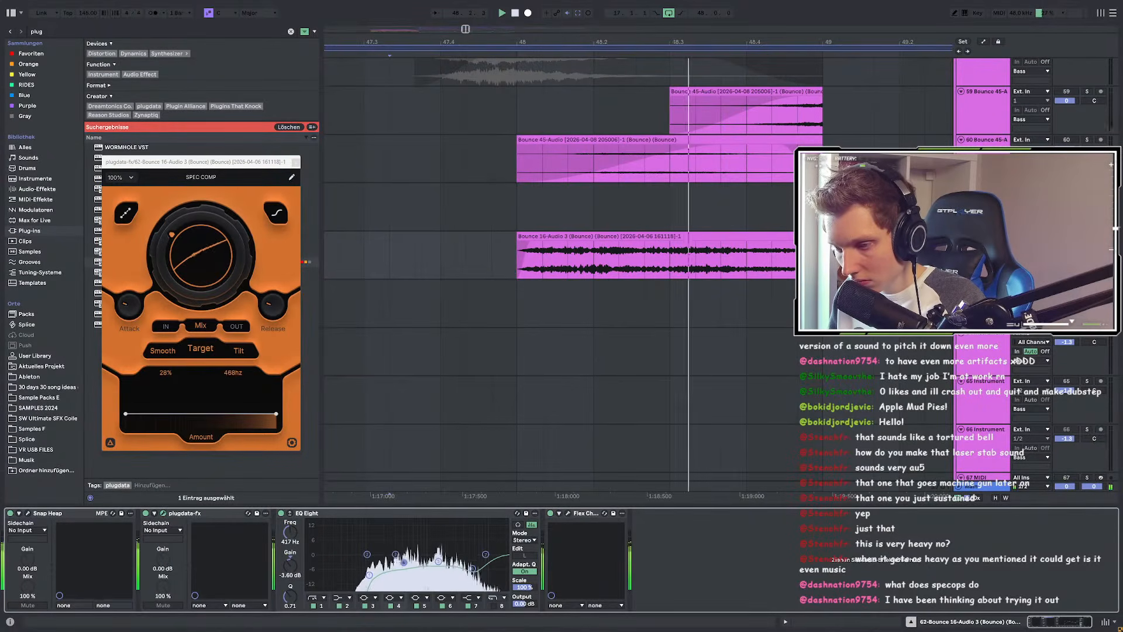
drag(291, 596, 290, 590)
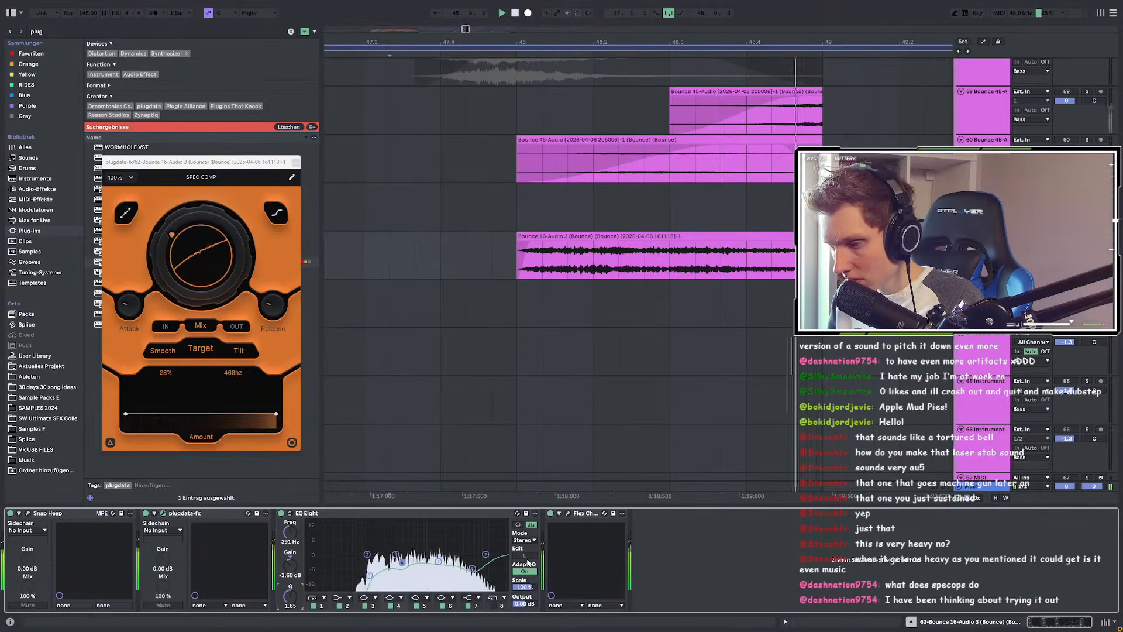
key(space)
Step: Reopen Flex Chorus, set its mix fully wet, and restart playback
click(568, 513)
drag(311, 424, 483, 429)
key(space)
key(space)
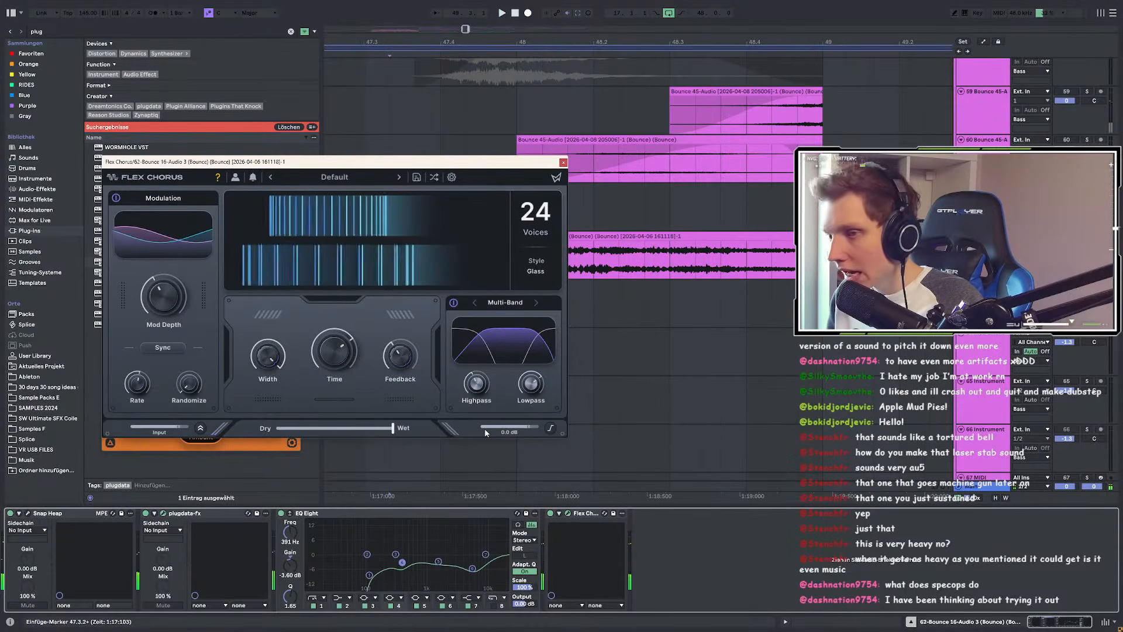
Step: Set the Flex Chorus Dry/Wet to halfway and close its window
scroll(696, 284, down, 3)
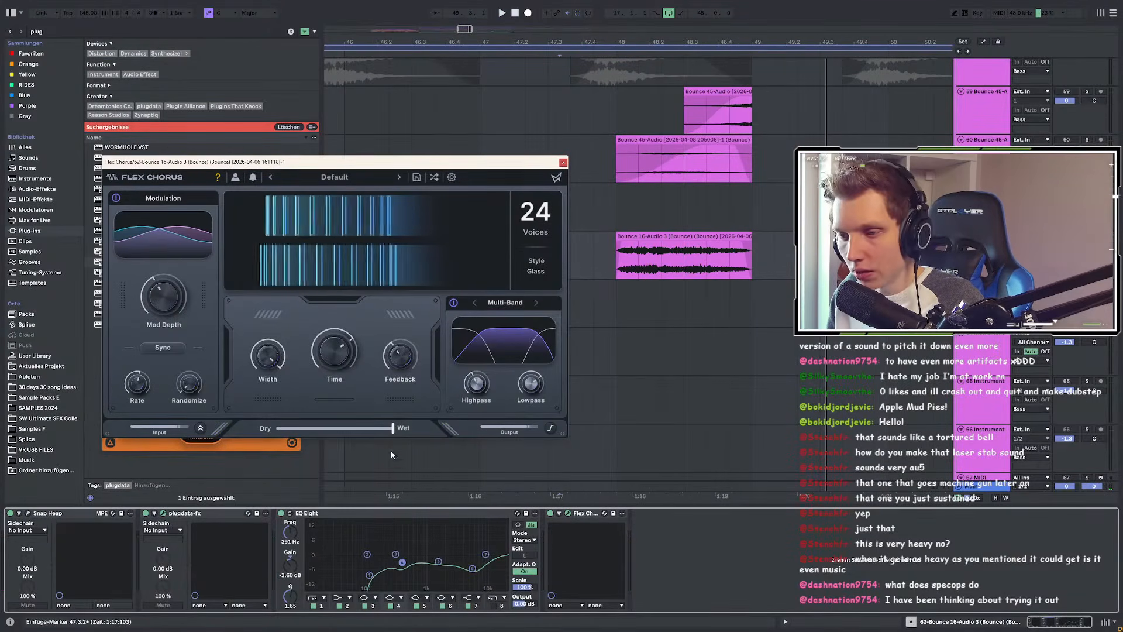
drag(392, 429, 335, 428)
key(space)
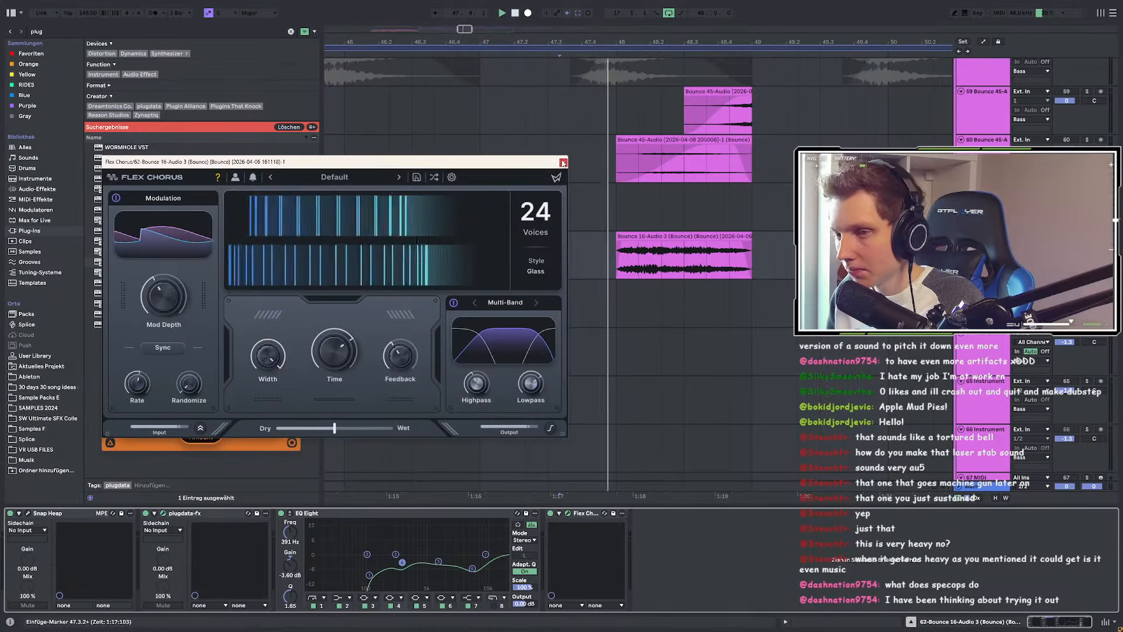
click(563, 163)
Step: Select Snap Heap, then show the Bounce 7-Audio track's effects
scroll(646, 211, down, 5)
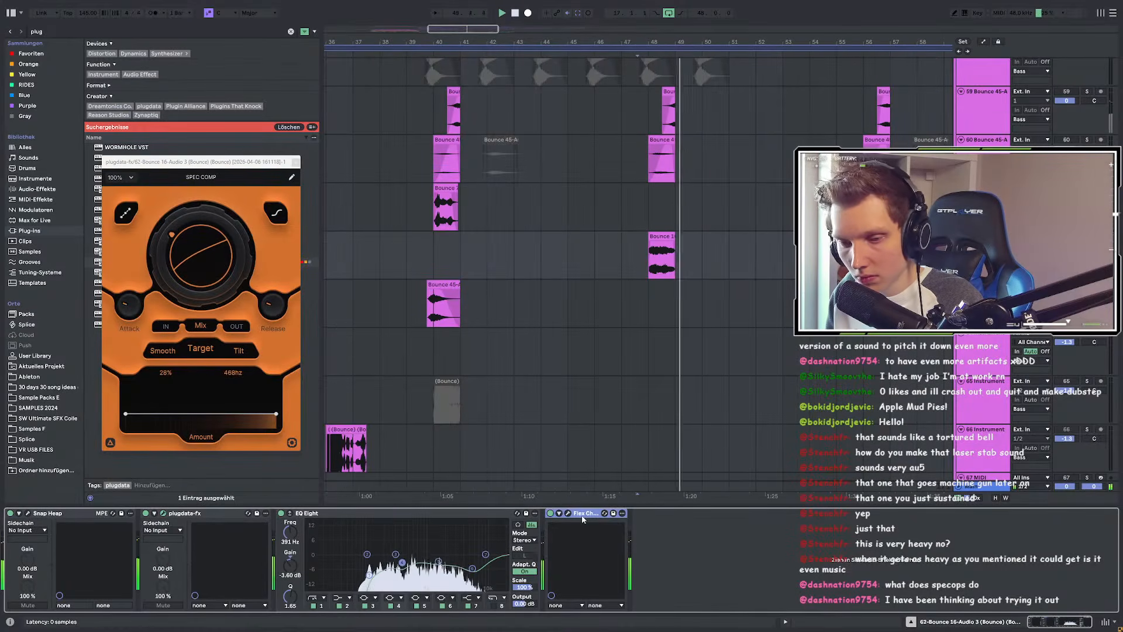
click(69, 513)
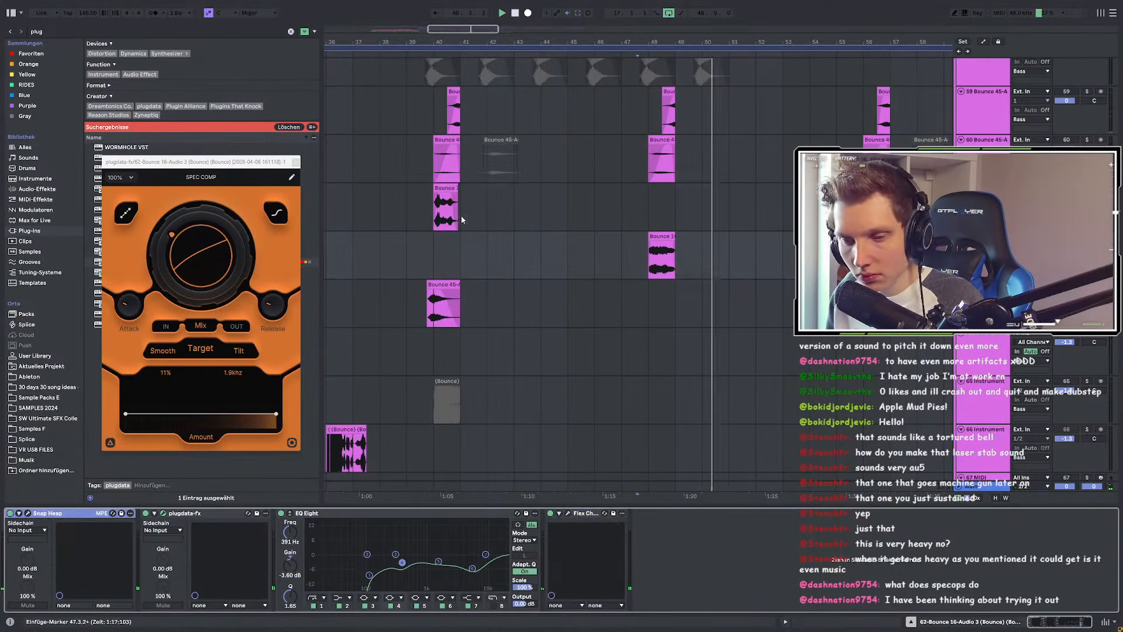
click(461, 219)
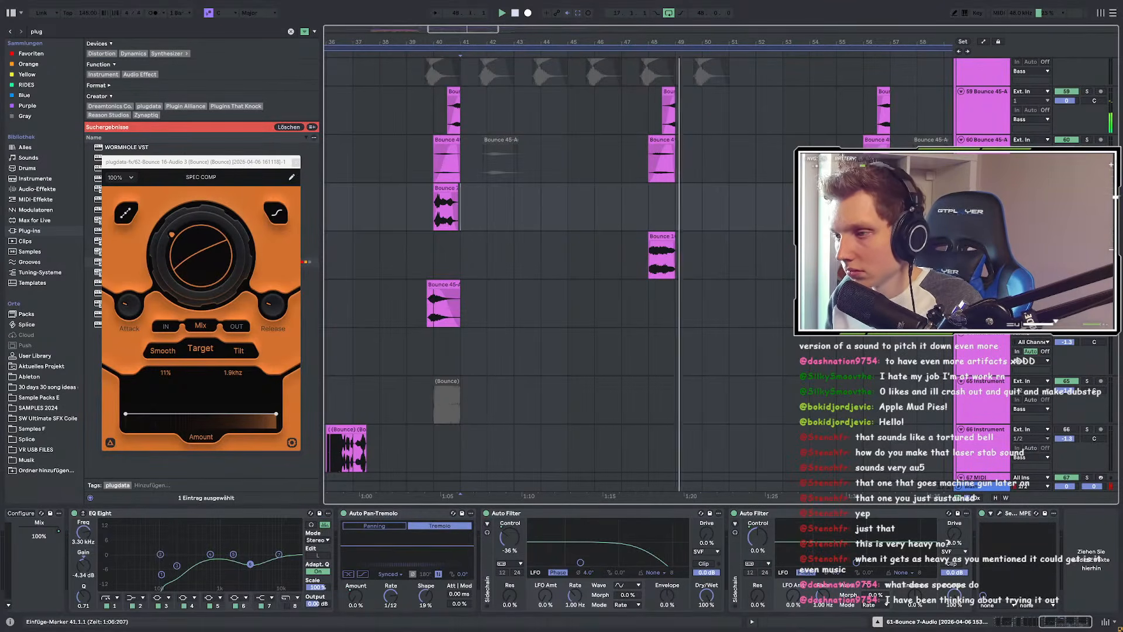
Step: Replay Bounce 16 from bar 48 on track 62, then open the Snap Heap plugin window
scroll(684, 250, up, 4)
key(space)
click(599, 245)
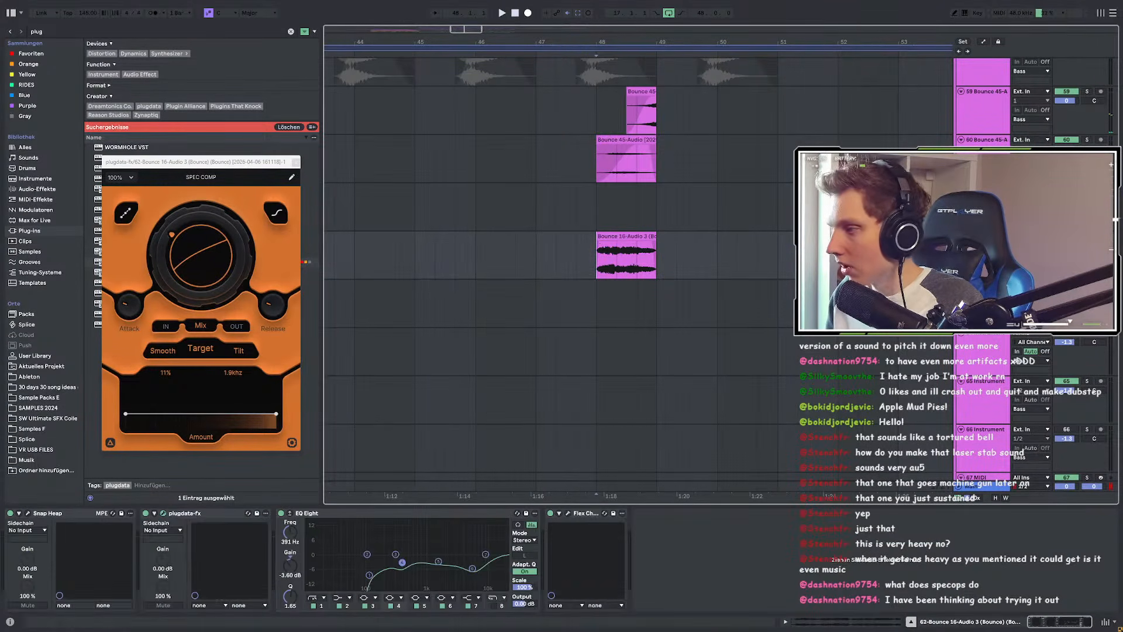
key(space)
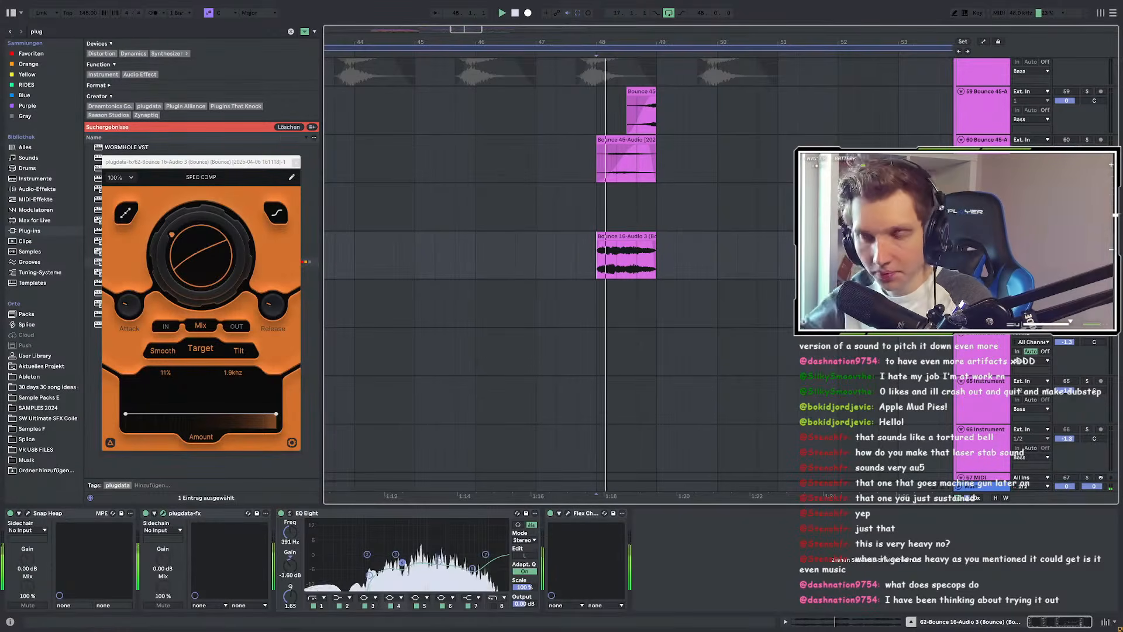
click(19, 512)
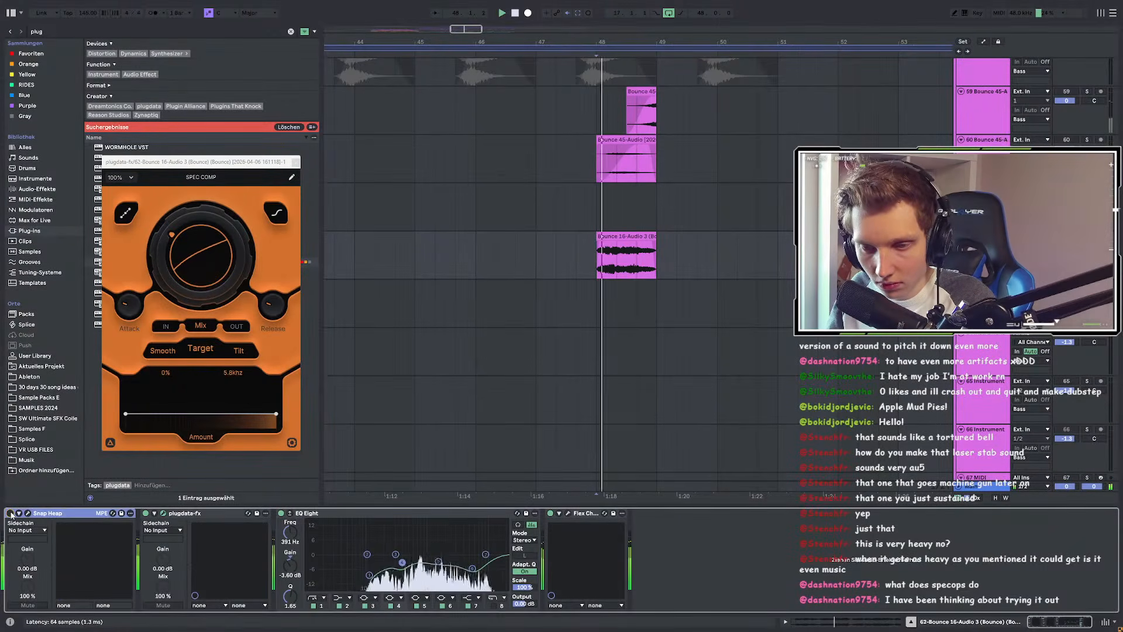
click(374, 254)
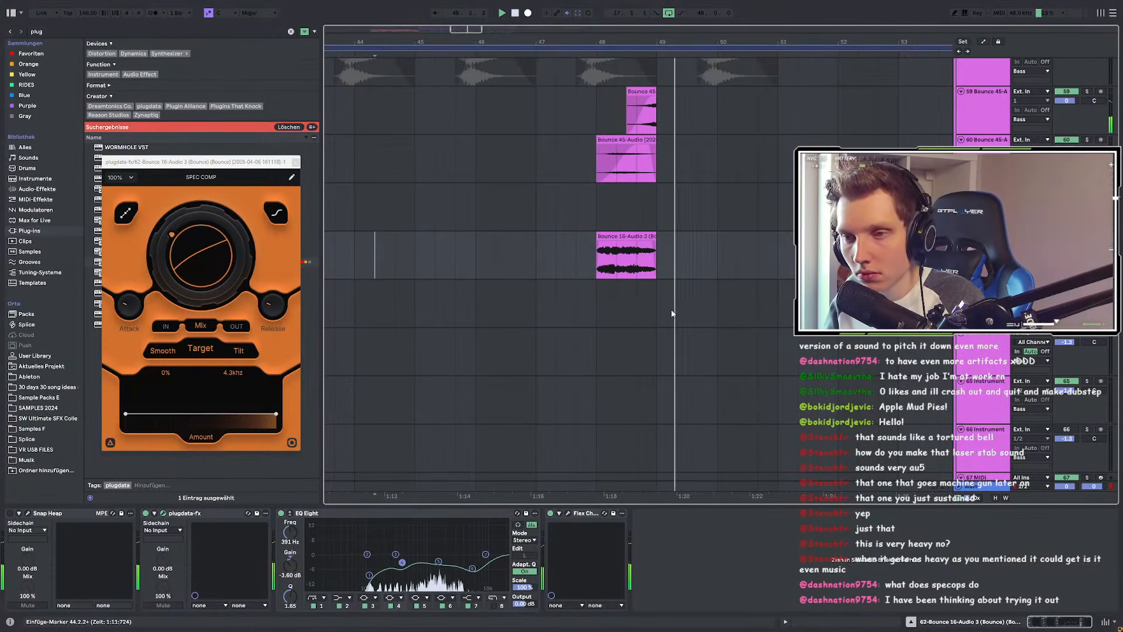
click(28, 513)
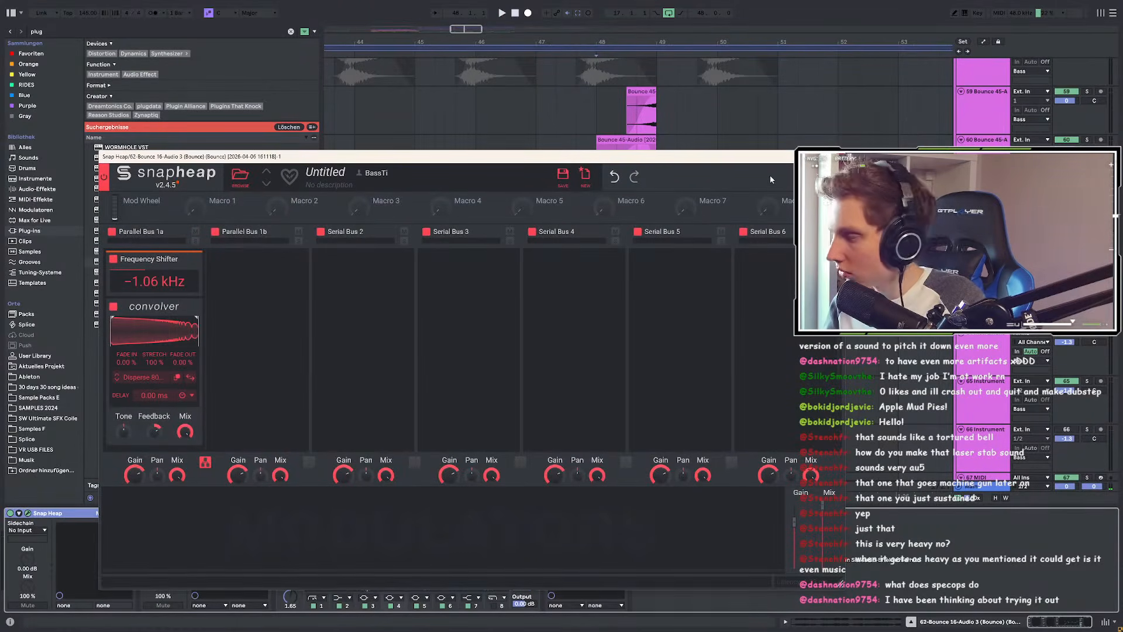
Step: Close Snap Heap, switch it off, and play from bar 48 to compare
click(837, 156)
click(10, 513)
key(space)
scroll(521, 297, down, 6)
scroll(567, 281, up, 3)
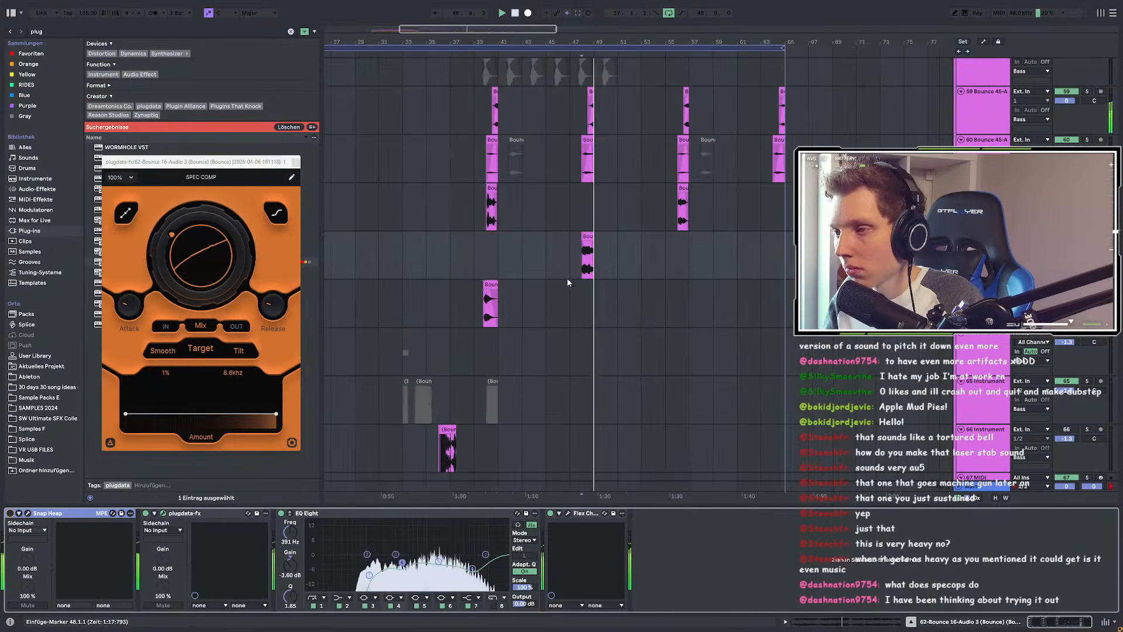
scroll(576, 272, up, 3)
scroll(473, 285, down, 3)
Step: Select bars 37–49, mark bar 64, select the Bounce 7 clip, and return toward bar 40
mouse_move(422, 273)
mouse_down()
mouse_move(475, 252)
mouse_move(536, 252)
mouse_move(542, 238)
mouse_move(524, 246)
mouse_up()
scroll(713, 243, up, 3)
click(725, 245)
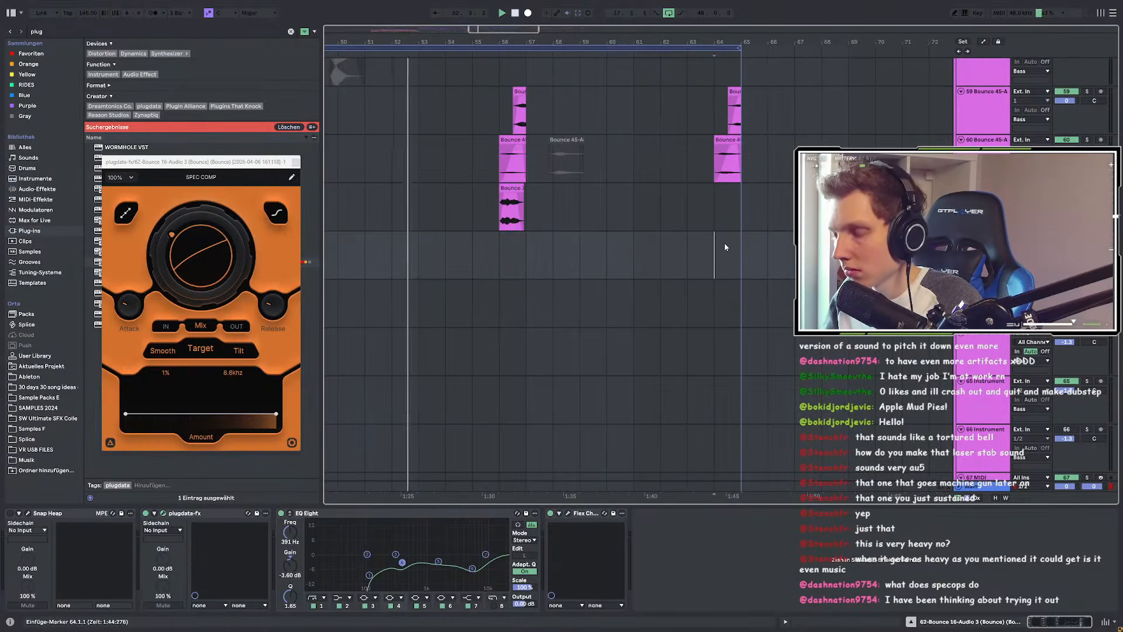
scroll(725, 247, down, 3)
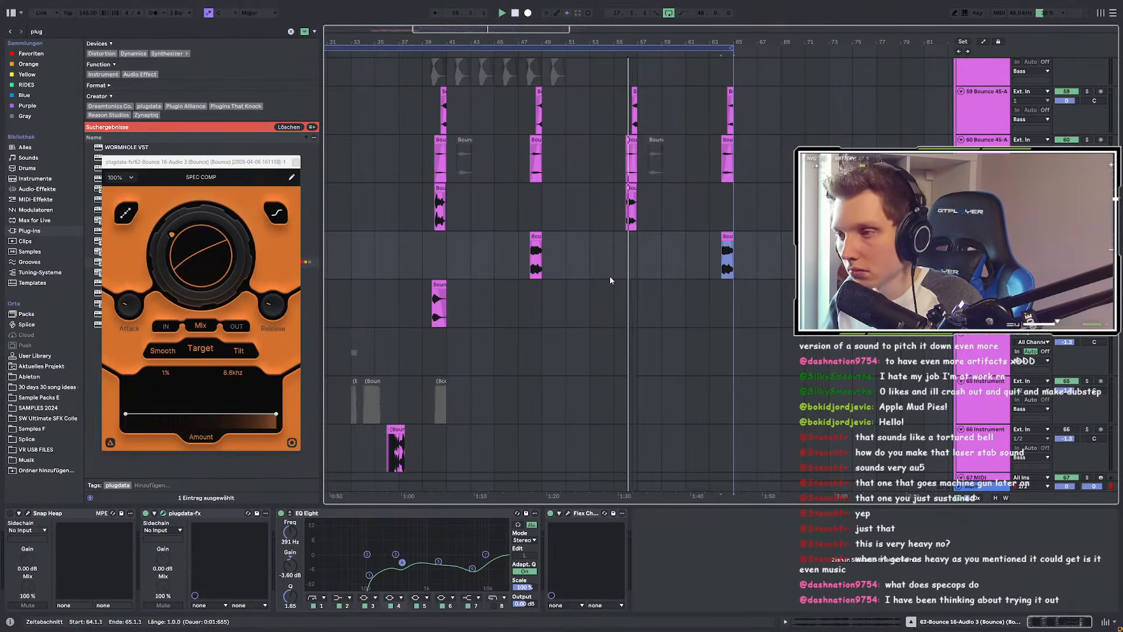
scroll(650, 251, up, 3)
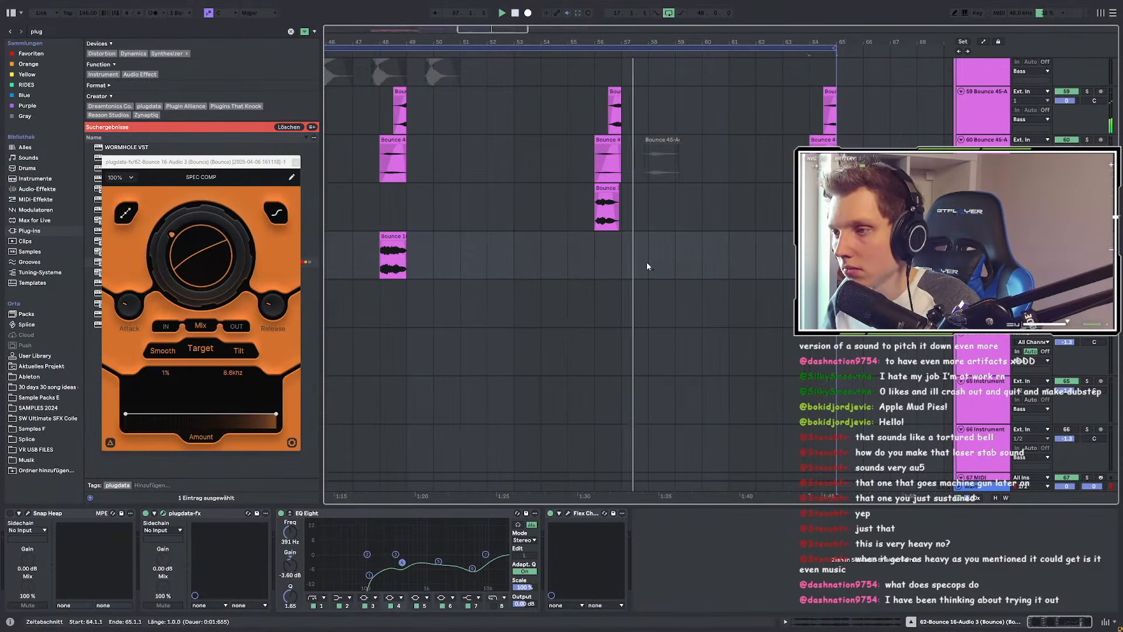
click(611, 188)
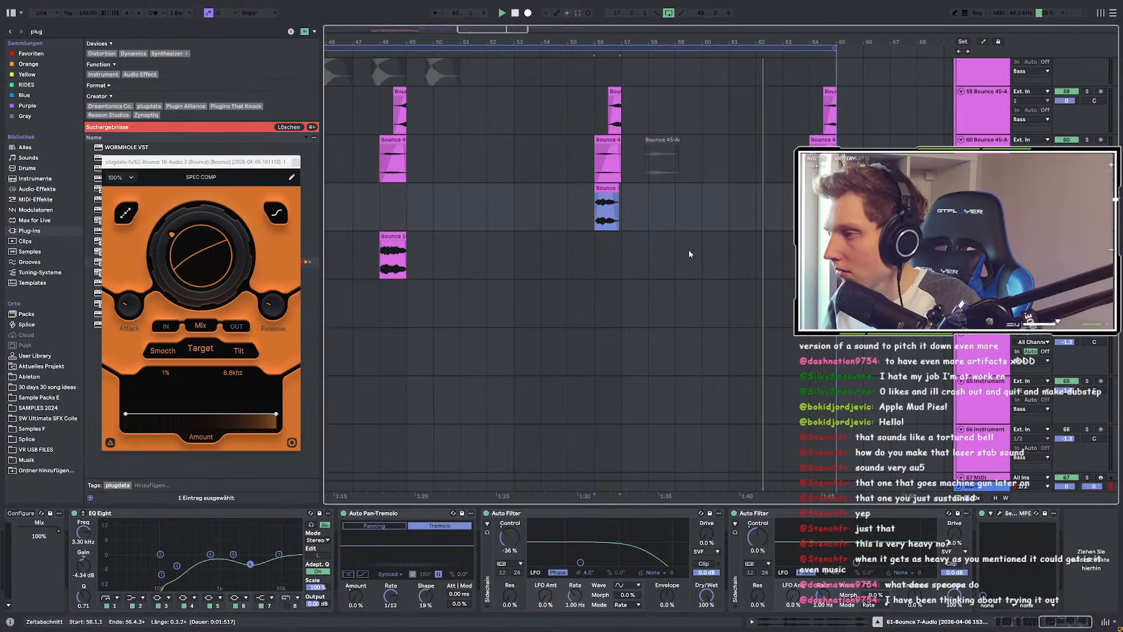
scroll(836, 246, up, 2)
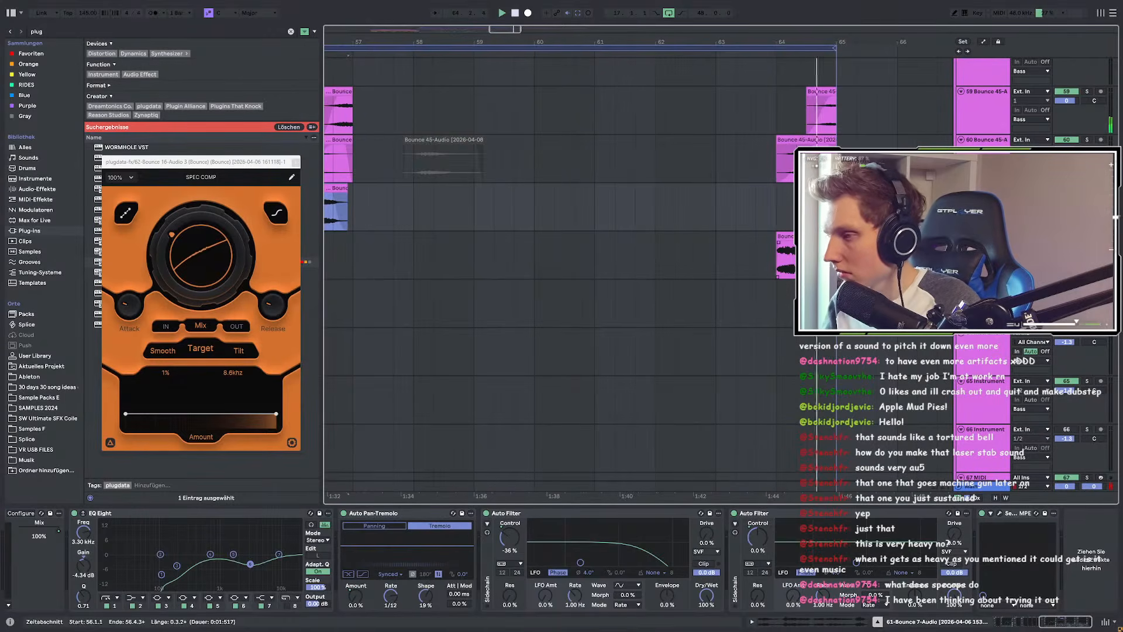
click(785, 252)
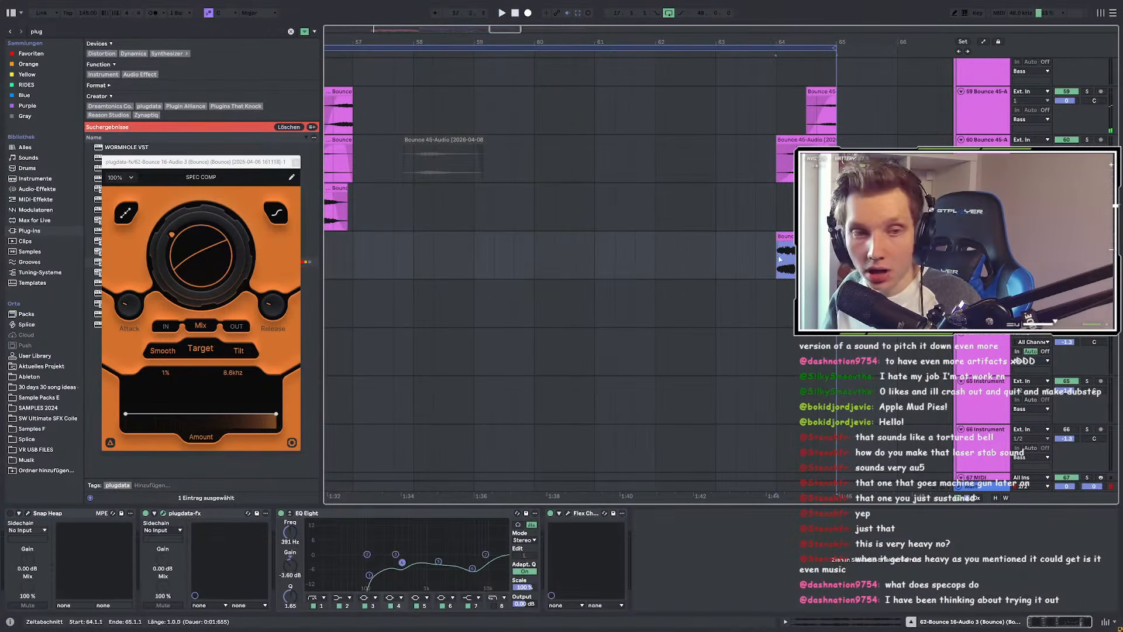
scroll(561, 252, left, 10)
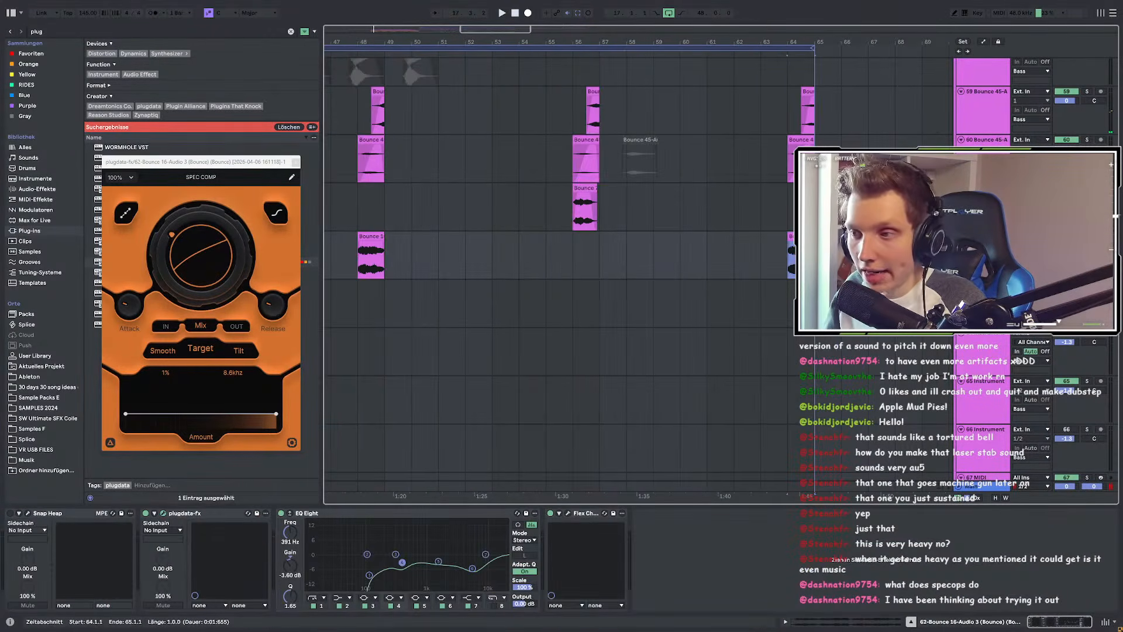
Step: Solo the Bounce 7-Audio track and audition its clip from bar 40
click(603, 219)
drag(465, 222, 586, 214)
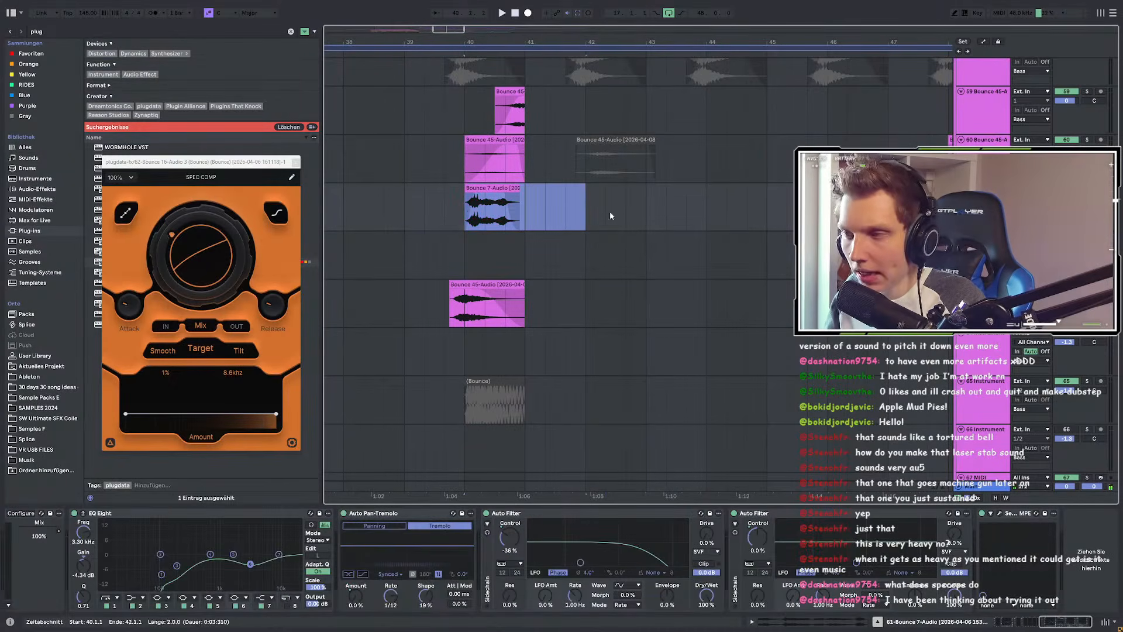
key(s)
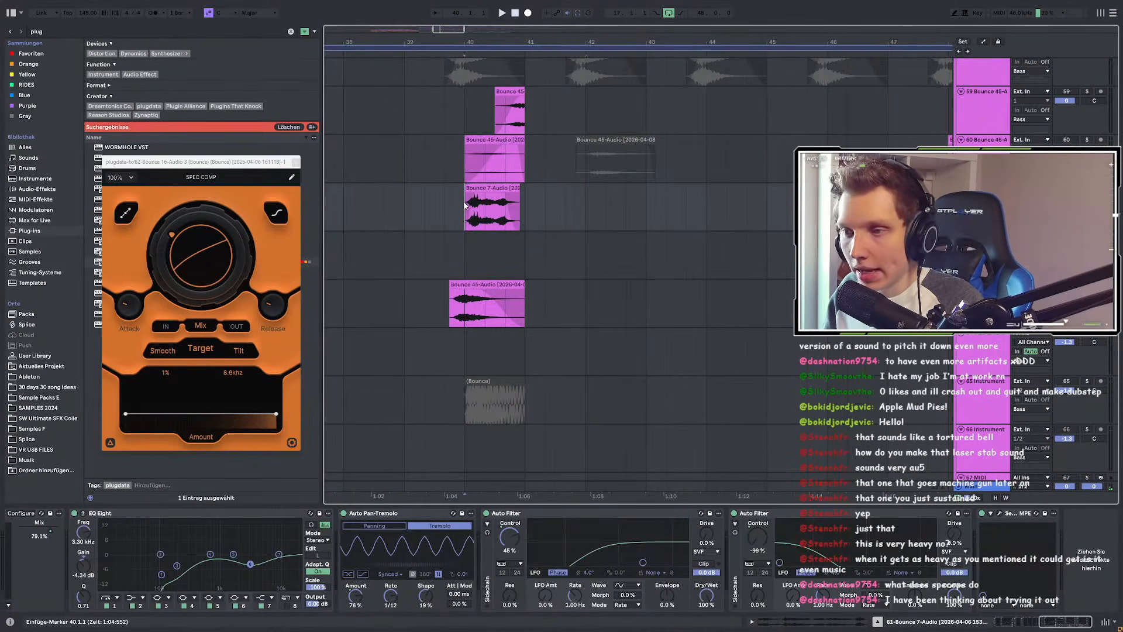
click(470, 205)
key(space)
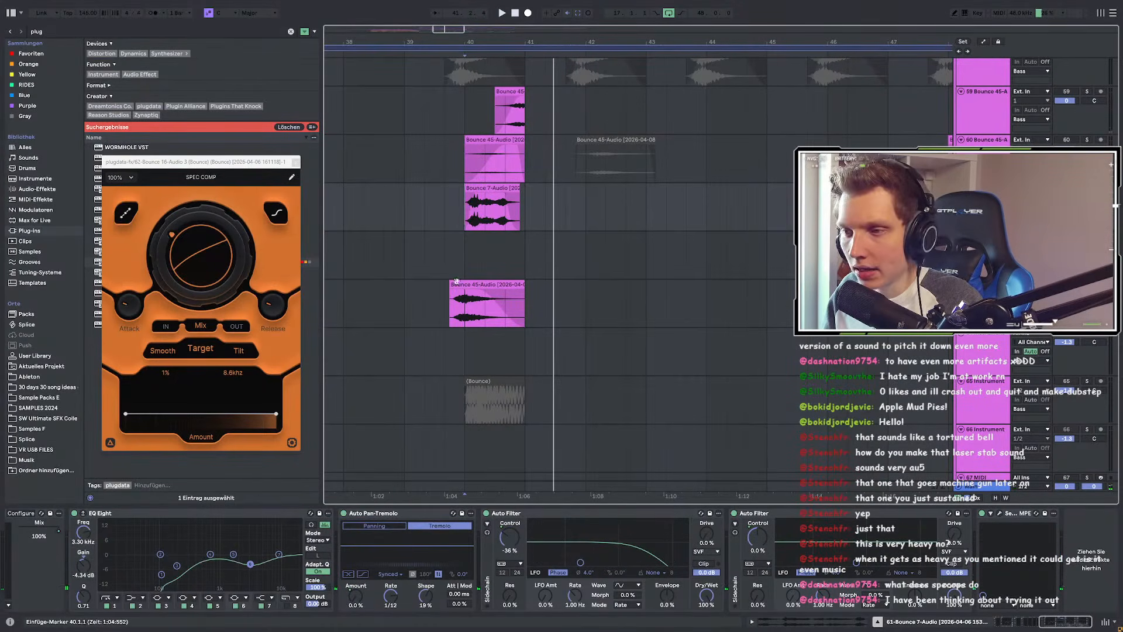
key(space)
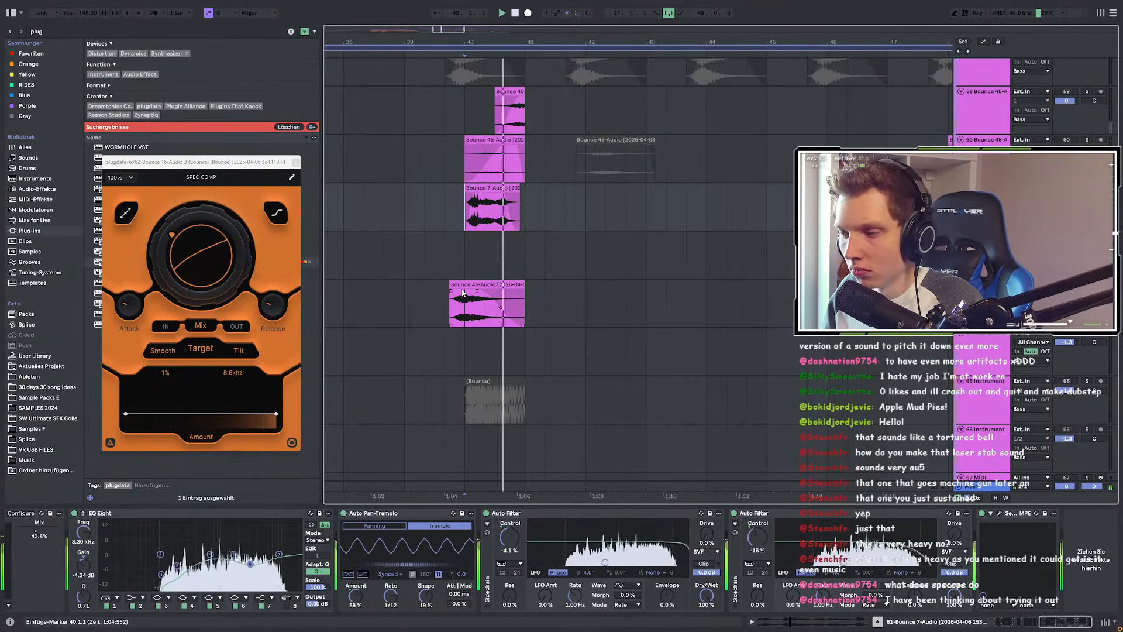
key(space)
scroll(440, 304, down, 5)
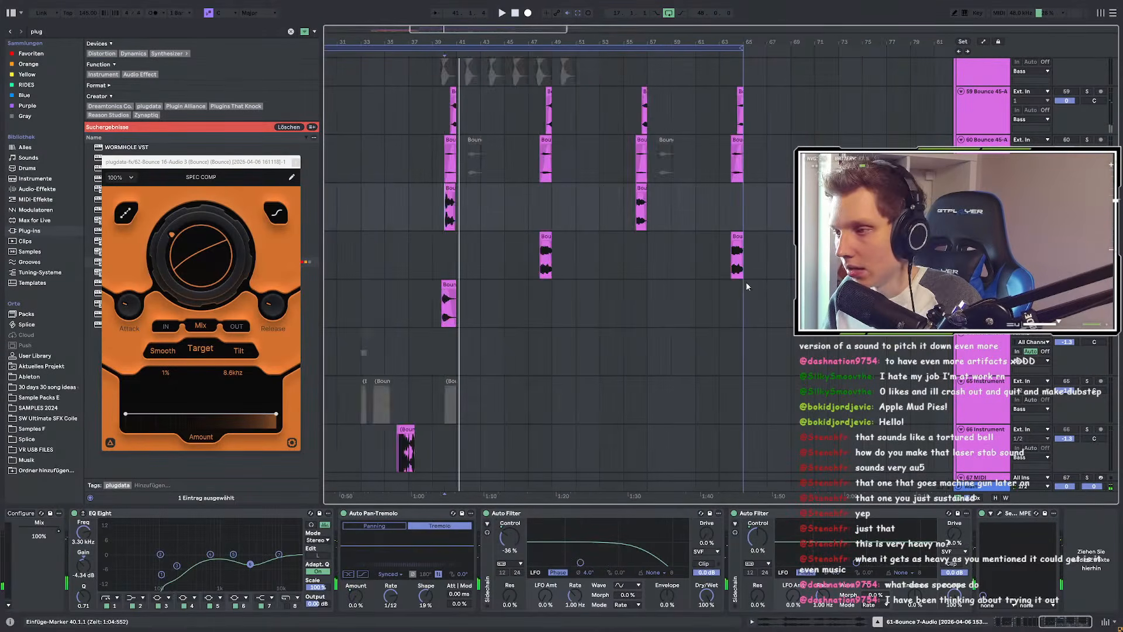
scroll(738, 285, up, 5)
Step: Play the Bounce 16-Audio 3 clip at bar 64 across its bar 64–65 range
click(685, 258)
key(space)
scroll(738, 281, down, 5)
scroll(738, 281, up, 7)
click(706, 236)
key(space)
key(space)
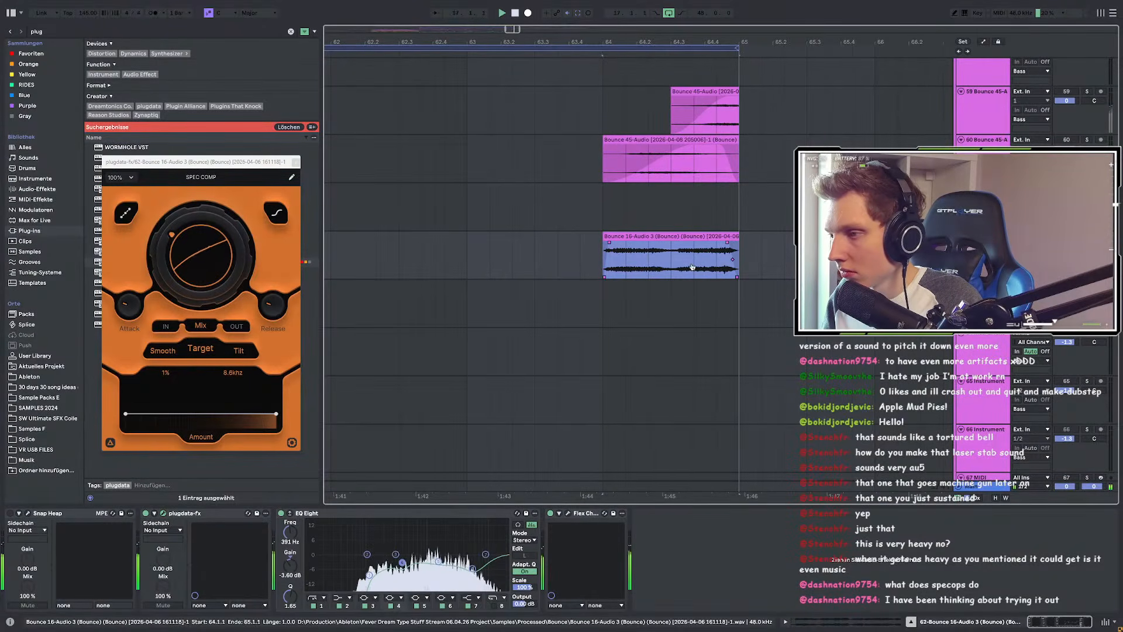
click(632, 268)
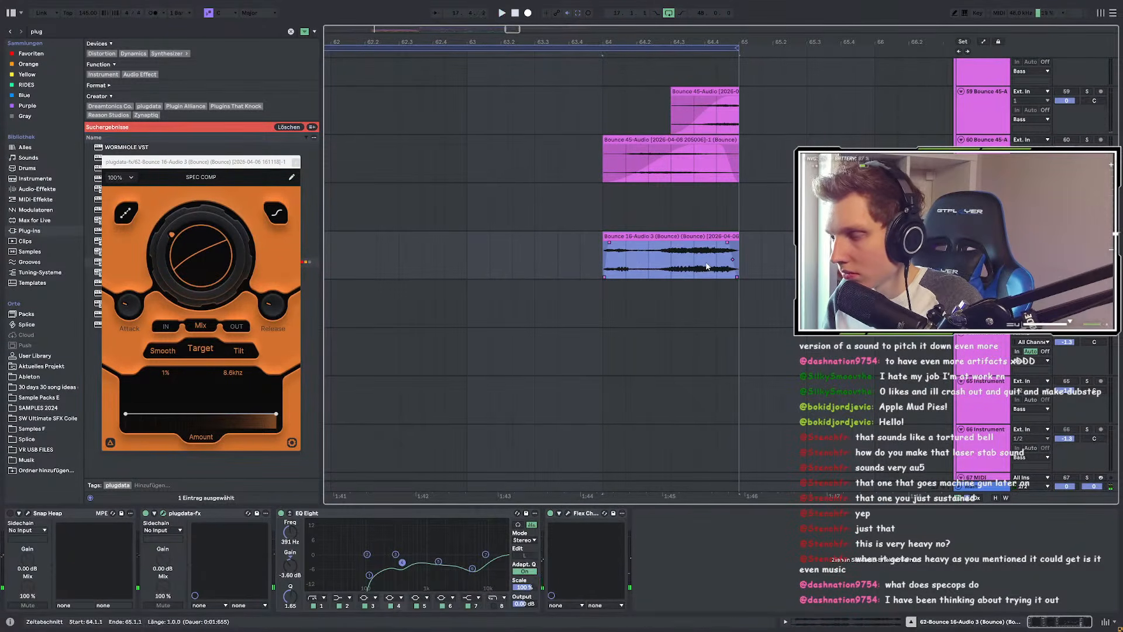
key(space)
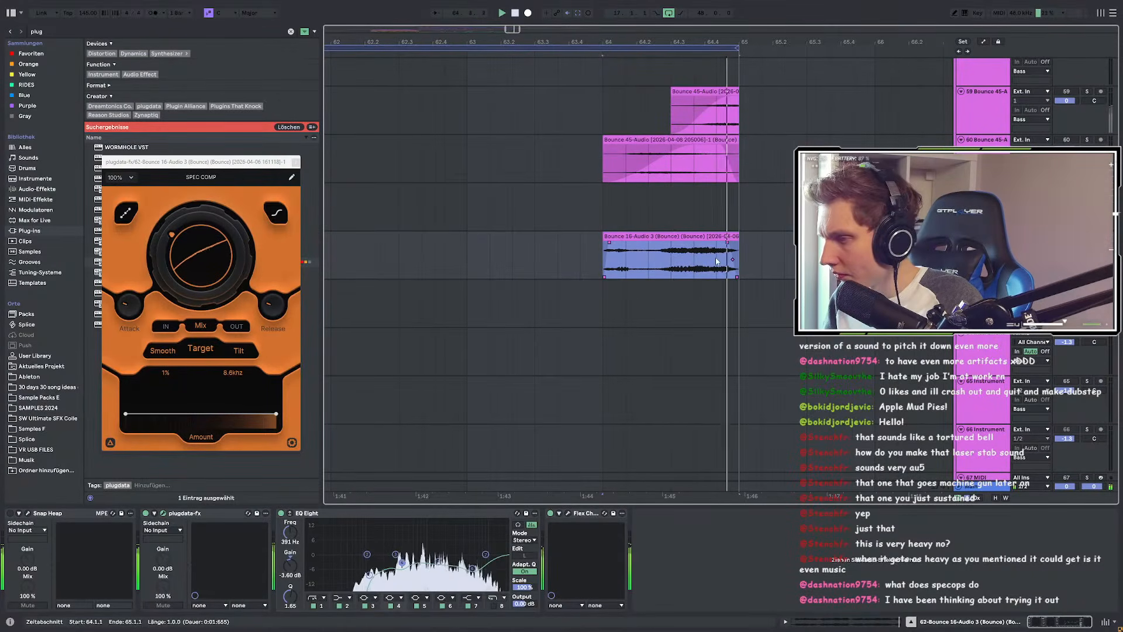
scroll(736, 261, down, 5)
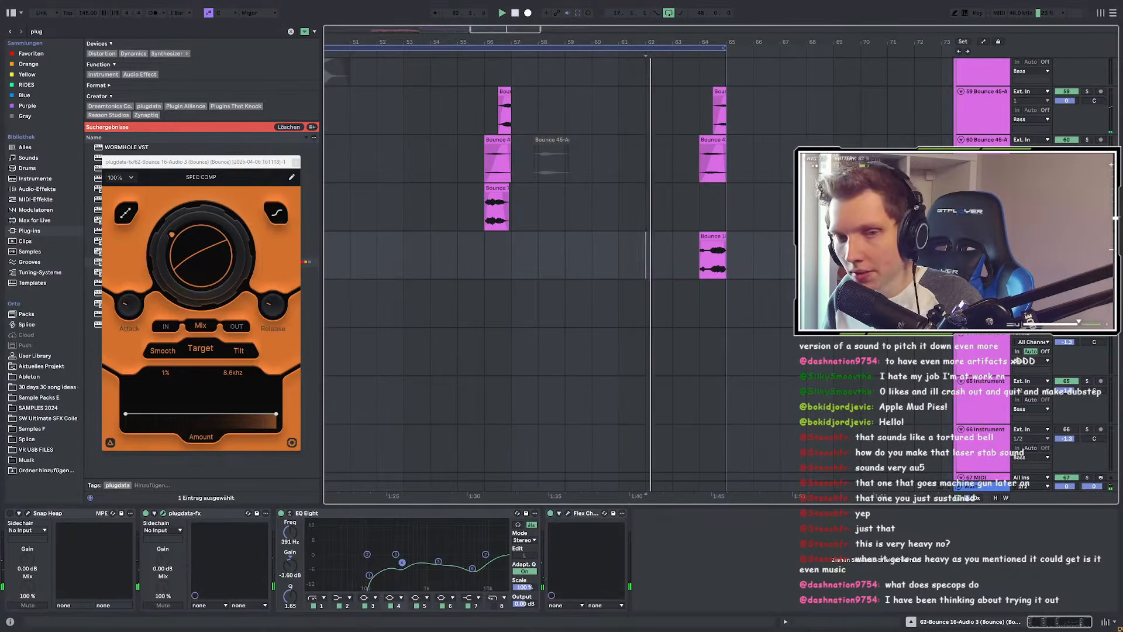
click(713, 236)
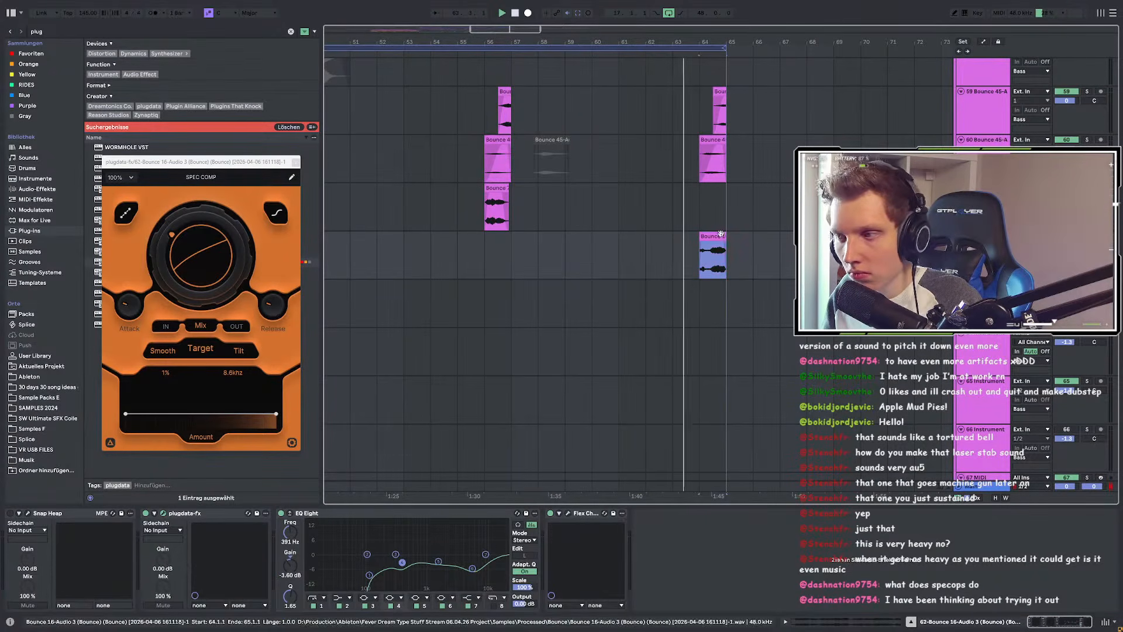
Step: Scroll through the arrangement and place the insert marker at bar 49
scroll(781, 252, down, 3)
scroll(770, 253, up, 5)
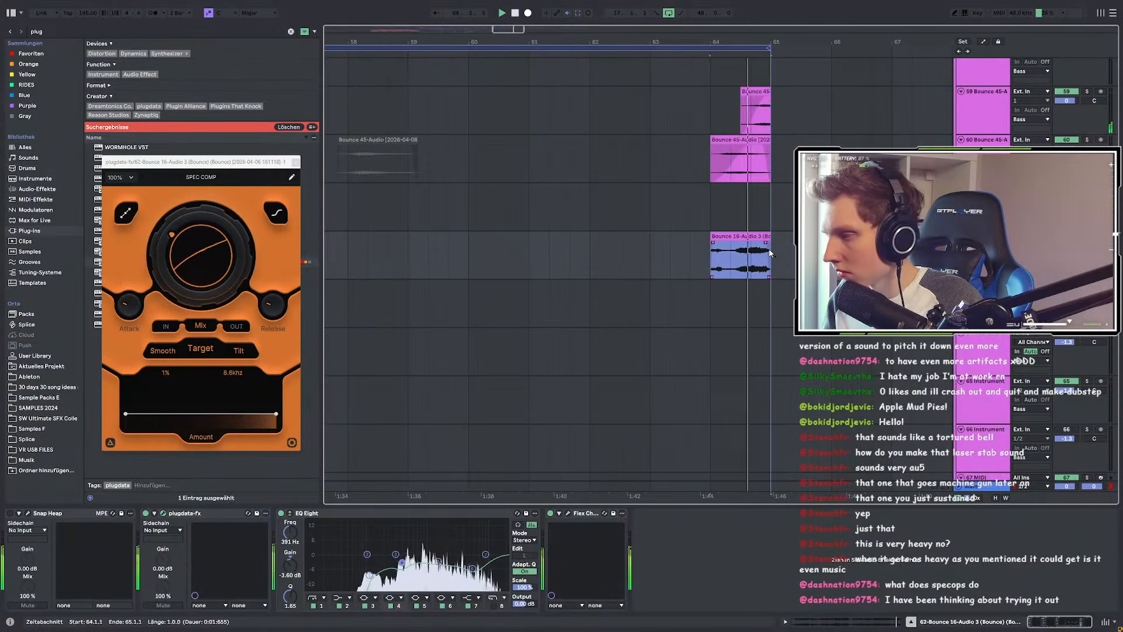
scroll(769, 253, down, 3)
scroll(767, 252, down, 3)
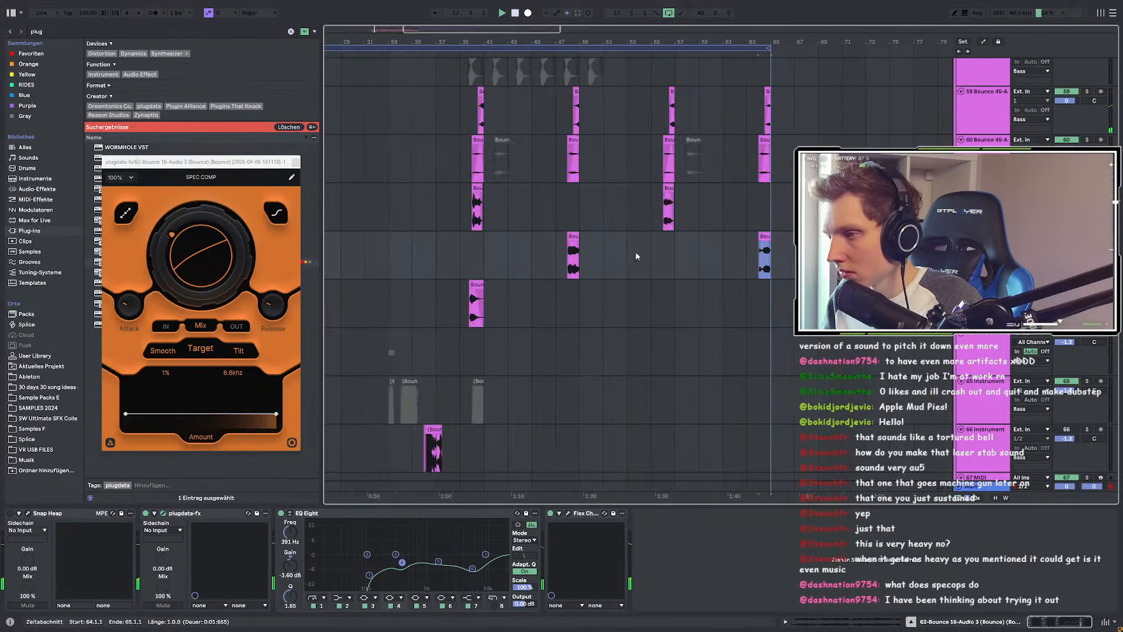
scroll(625, 256, up, 5)
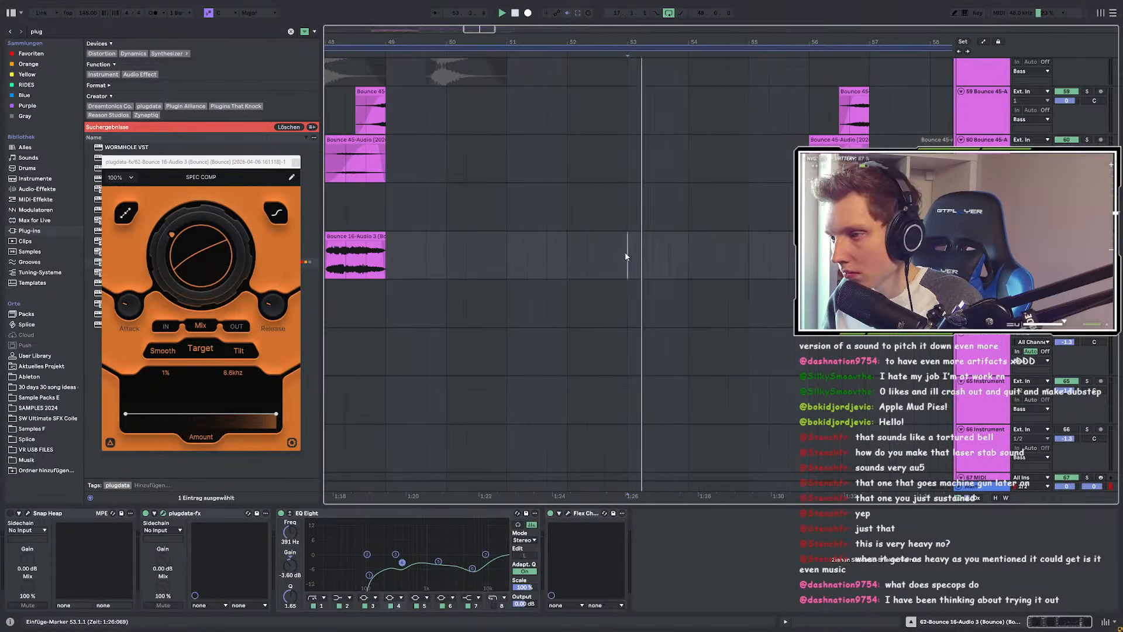
scroll(645, 254, down, 5)
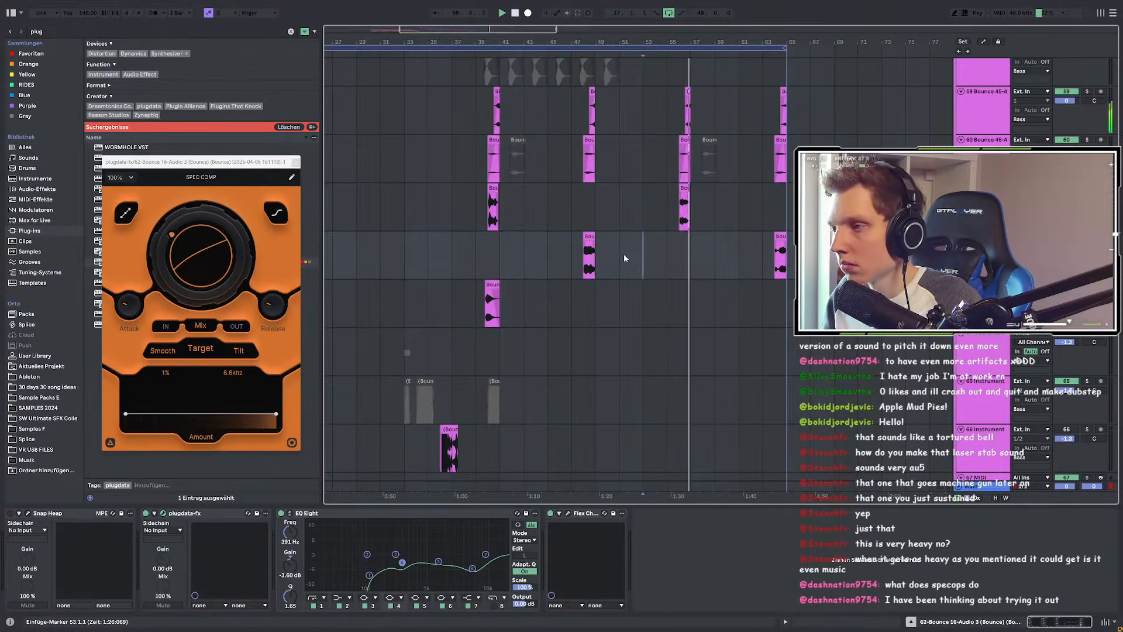
click(602, 247)
scroll(602, 247, up, 5)
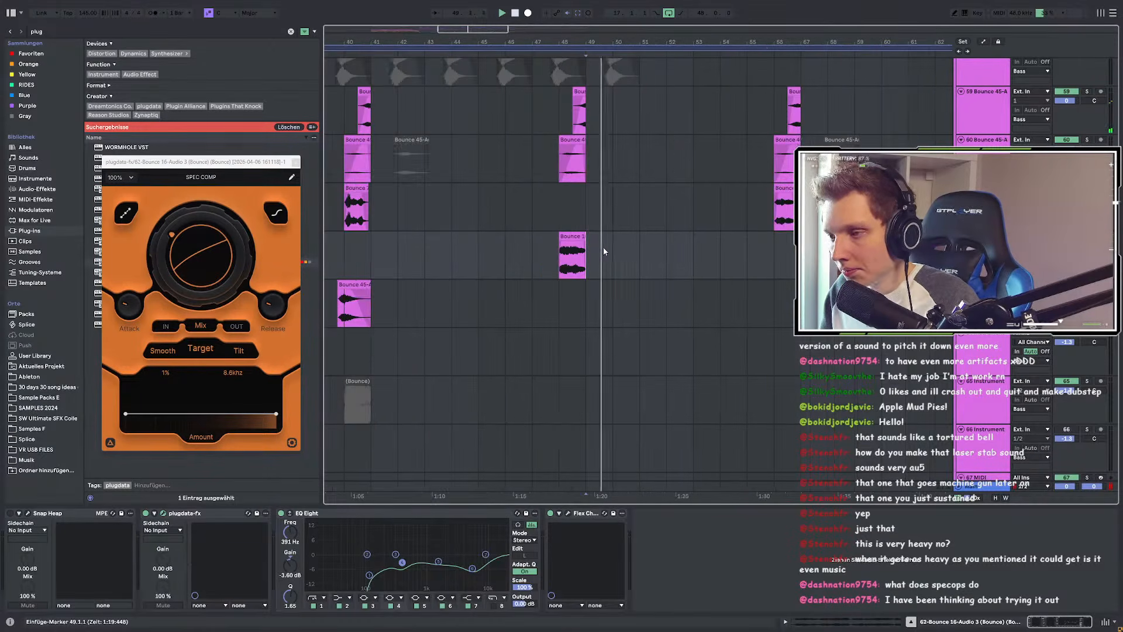
Step: Paste a copy of the Bounce 16-Audio 3 clip at bar 50, trimmed to start at 50.2.2
click(628, 255)
key(ctrl+v)
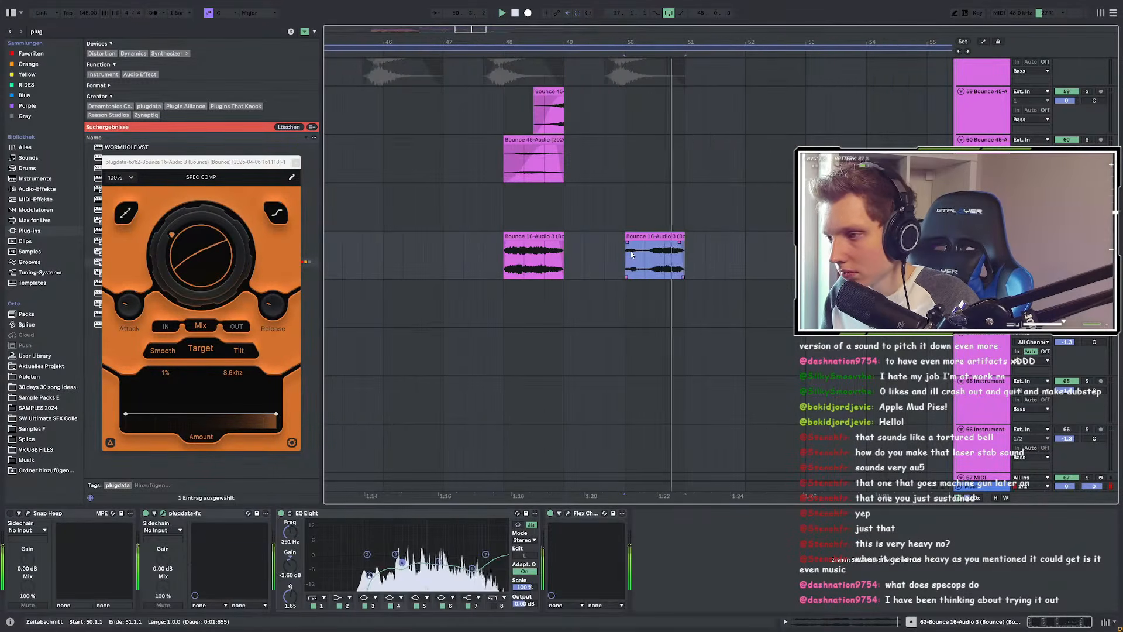
scroll(629, 255, up, 3)
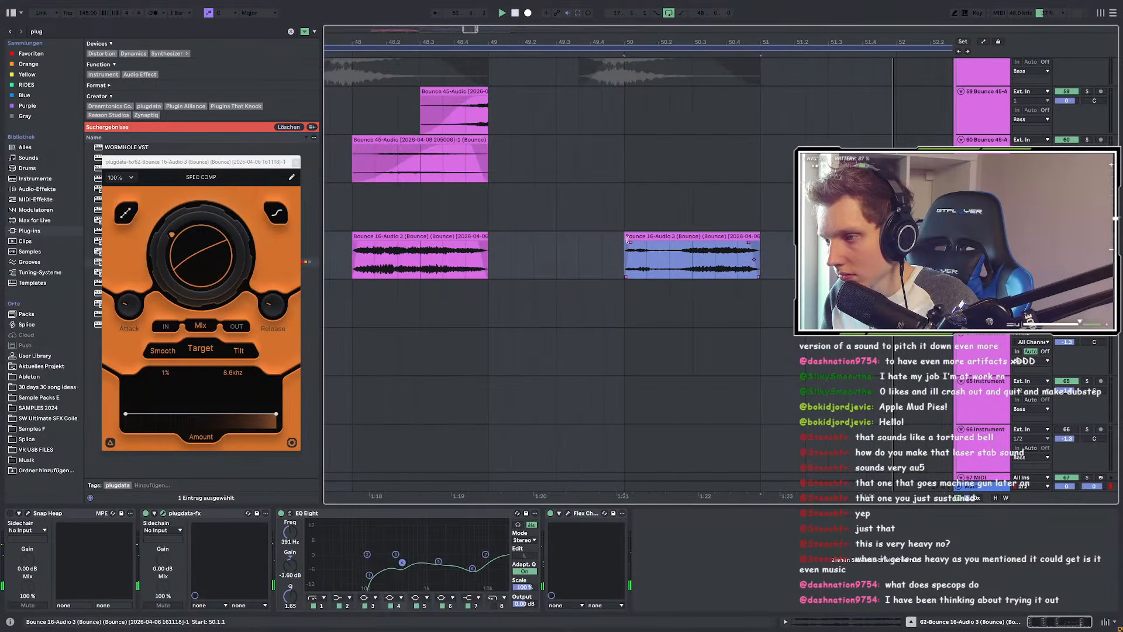
drag(627, 255, 672, 255)
scroll(555, 254, down, 6)
Step: Play from bar 49 to hear the new copy
click(546, 246)
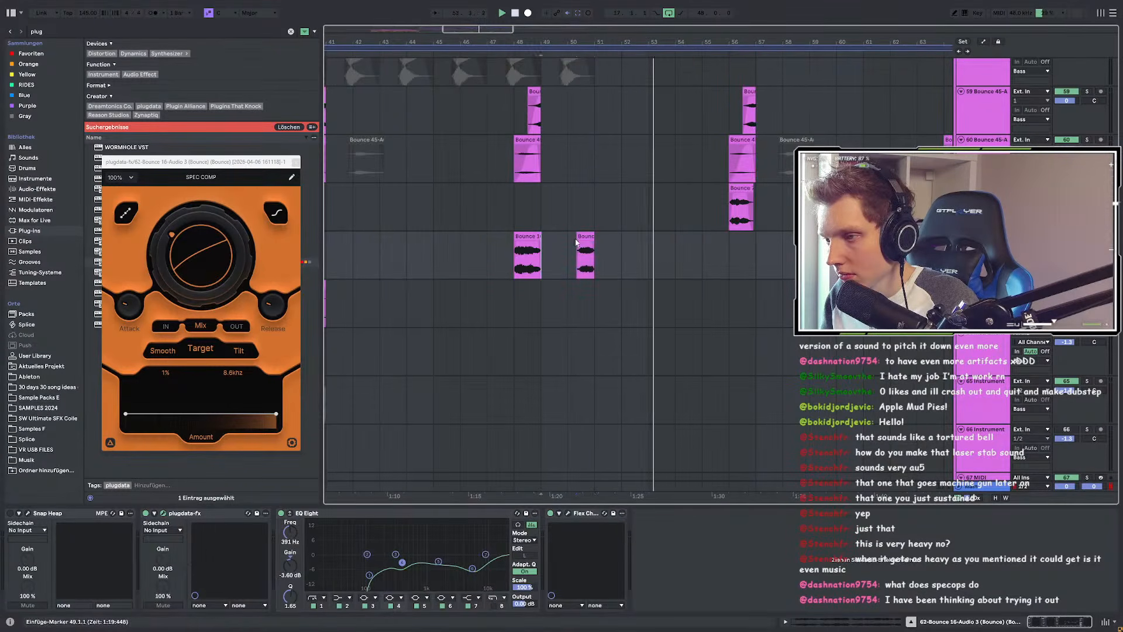
key(space)
key(space)
scroll(579, 239, down, 5)
scroll(653, 240, up, 10)
Step: Select the bar 64 clip, solo the bounce track and play from bar 64
click(680, 237)
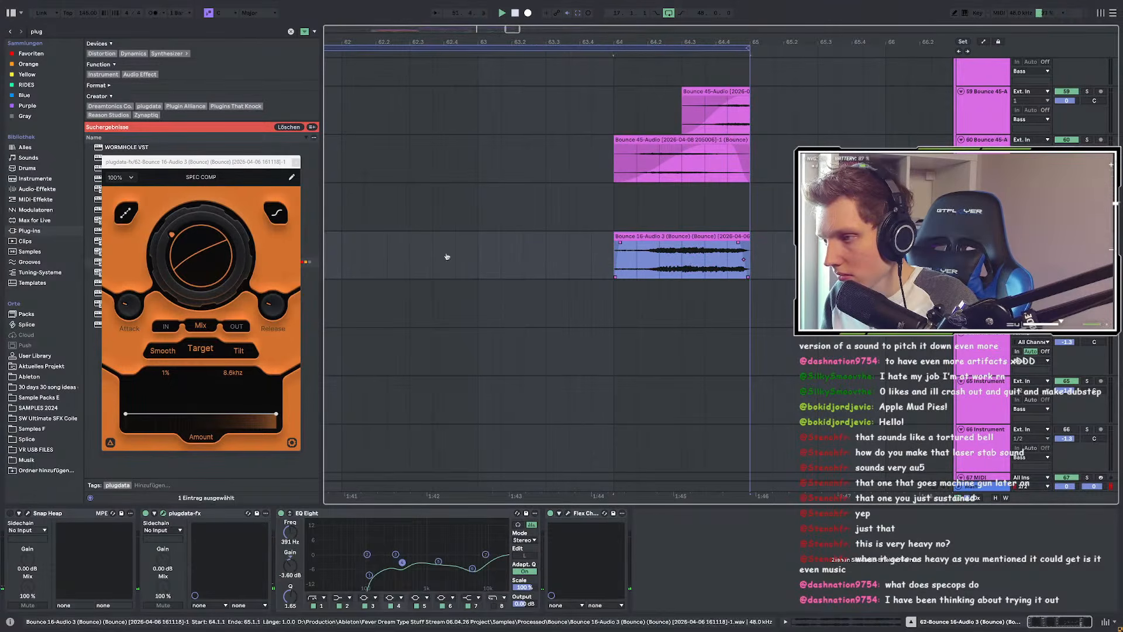
scroll(862, 253, down, 4)
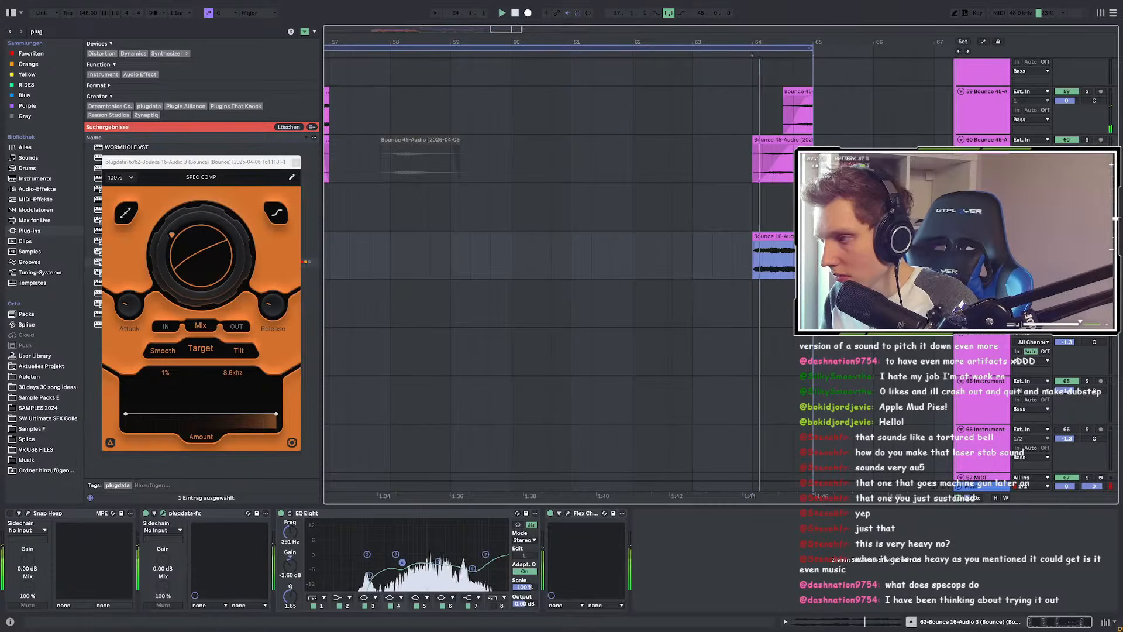
key(s)
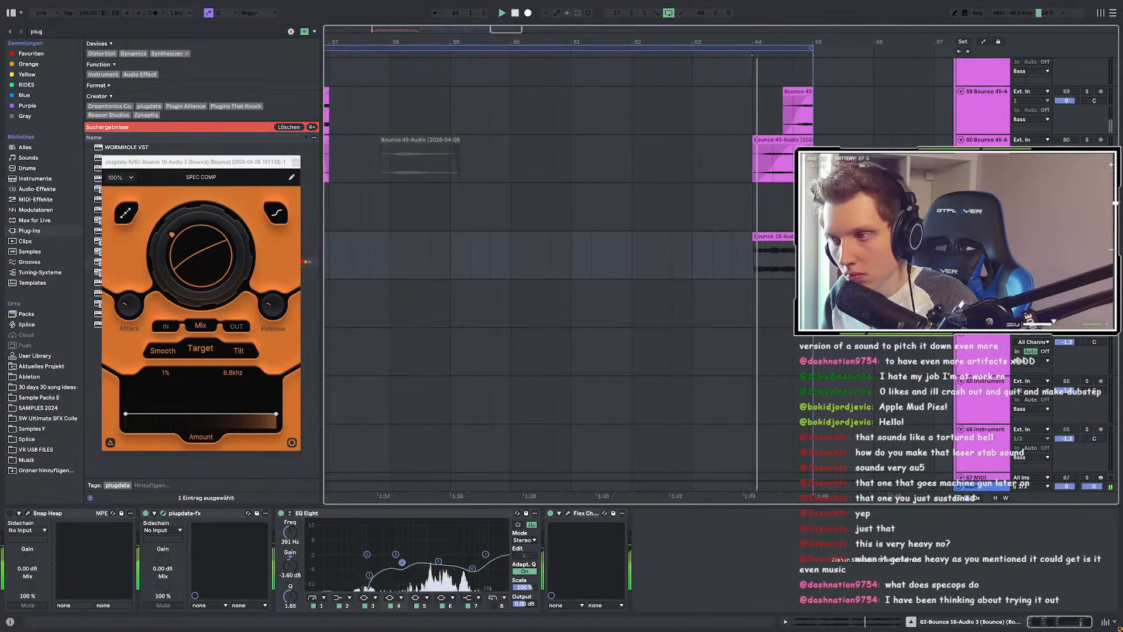
scroll(590, 271, left, 10)
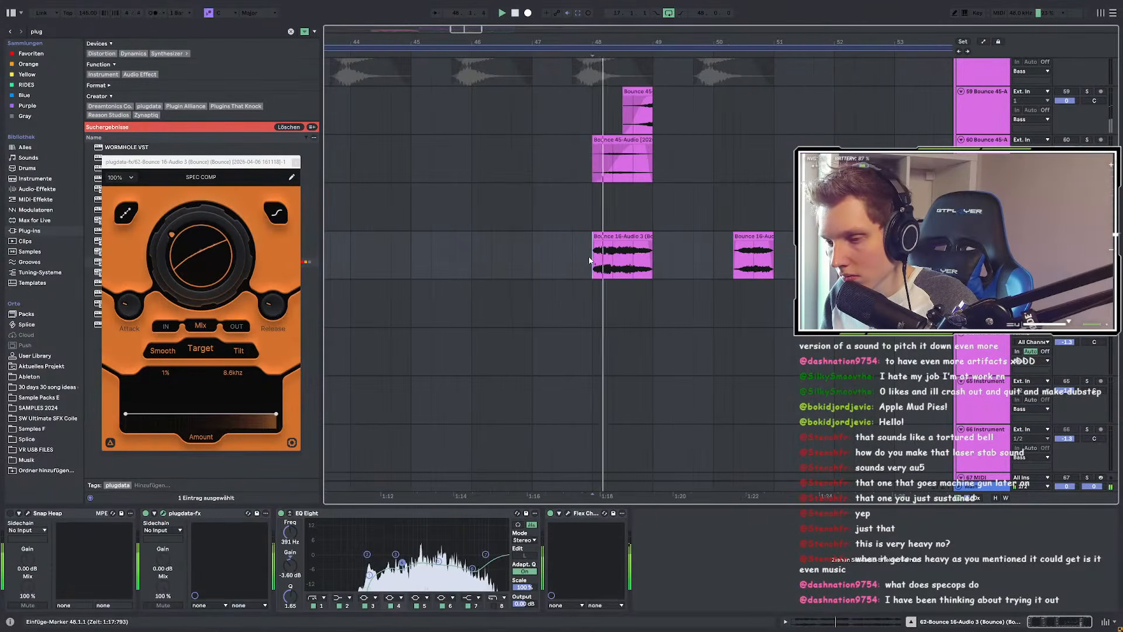
scroll(589, 260, down, 4)
scroll(778, 262, up, 4)
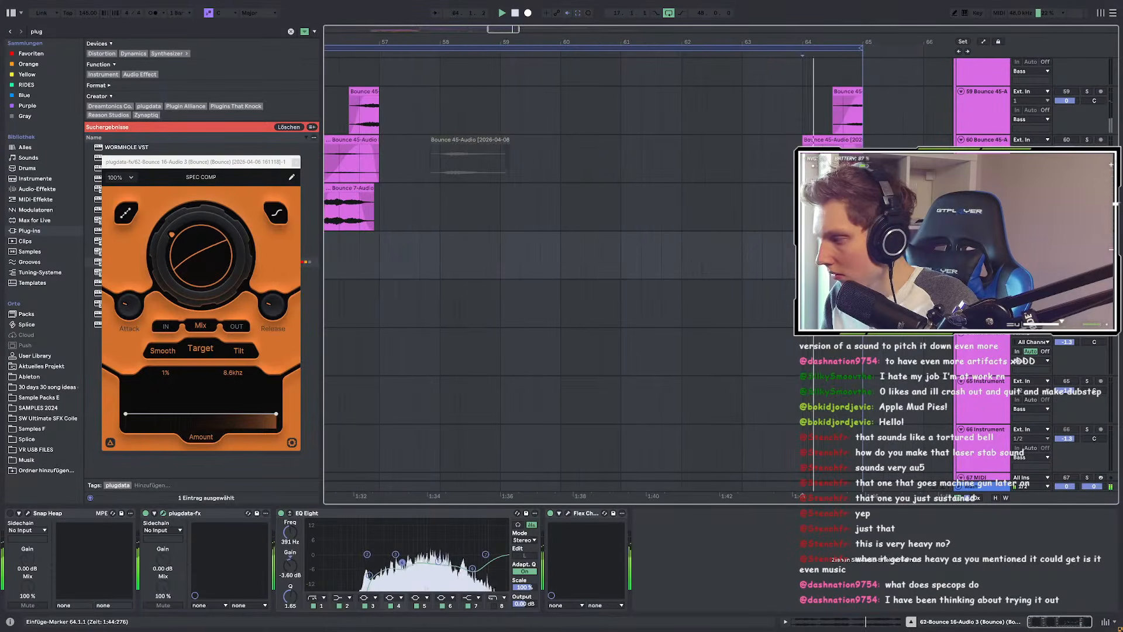
scroll(619, 259, right, 3)
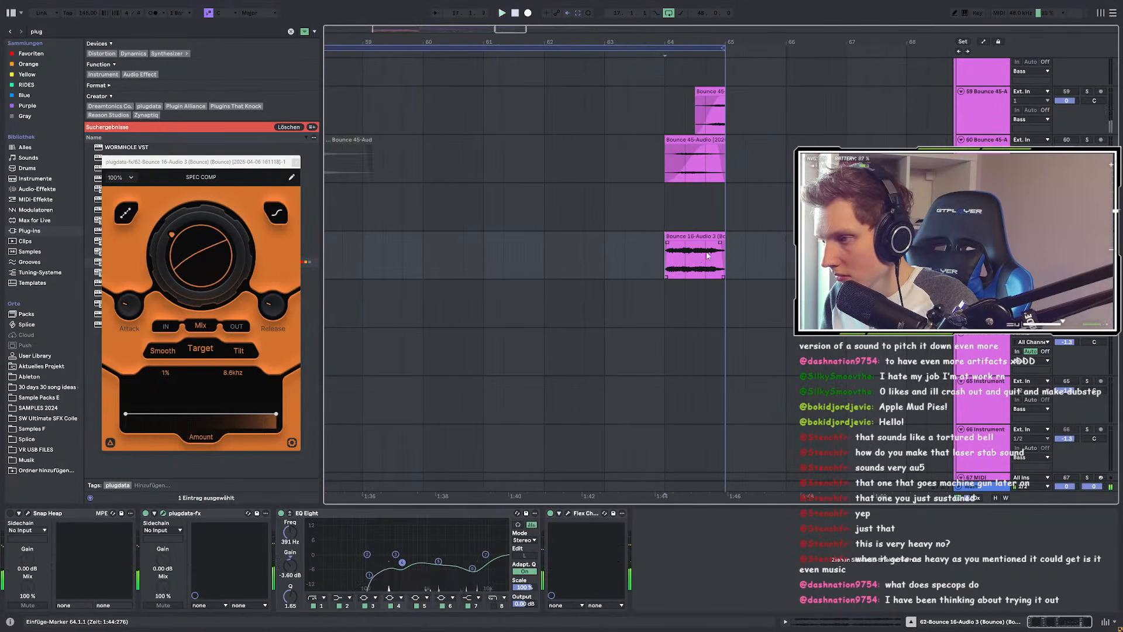
key(space)
key(space)
Step: Select the bar 64 clip and play its time selection
scroll(704, 255, up, 5)
double_click(689, 260)
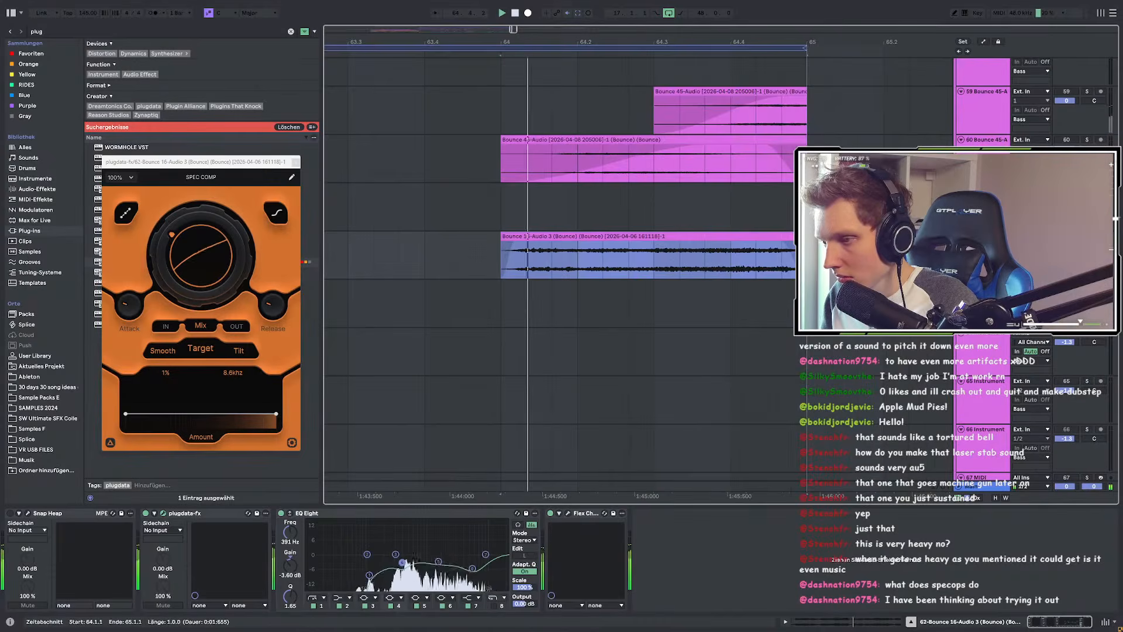
scroll(662, 252, down, 10)
scroll(643, 246, up, 4)
scroll(761, 245, down, 4)
key(space)
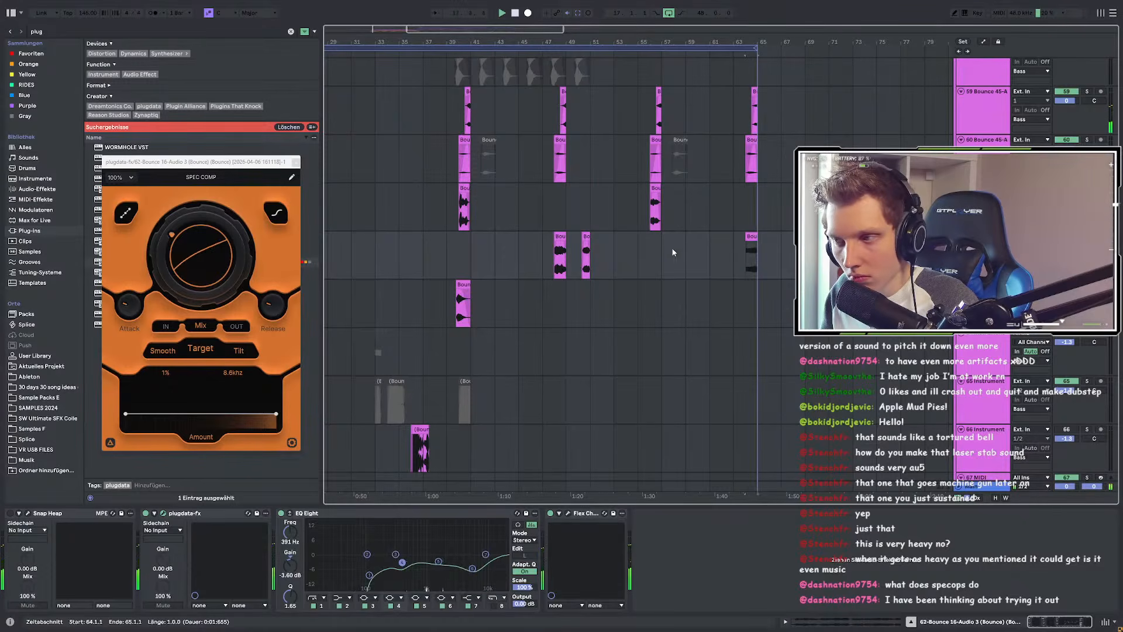
scroll(786, 258, up, 6)
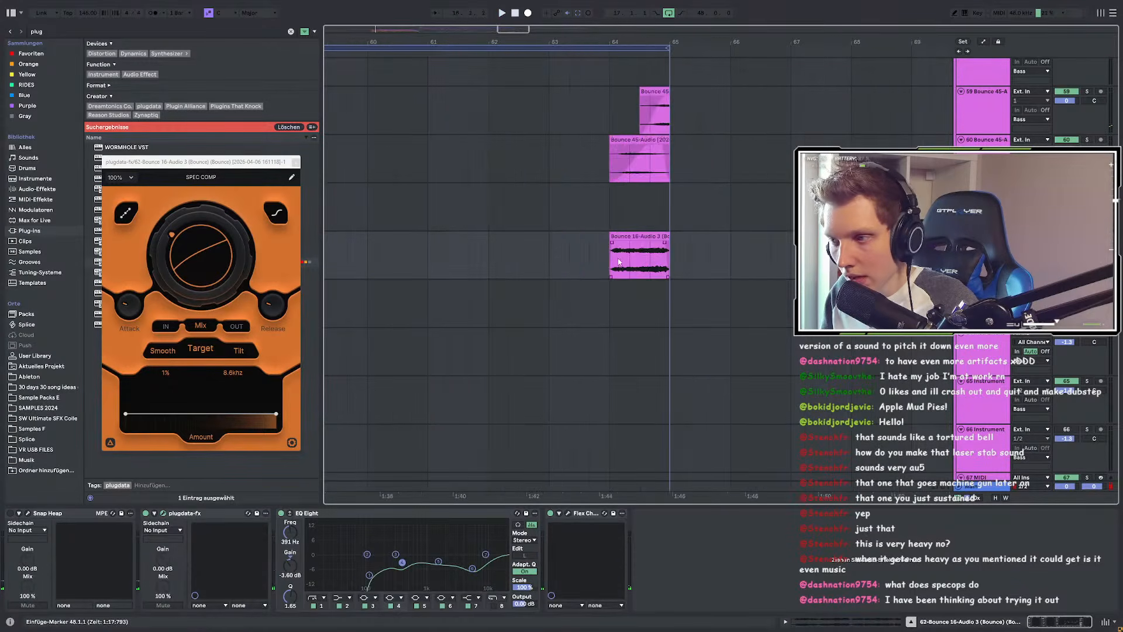
Step: Play from 64.4.1, then move the play position to bar 33
click(654, 259)
scroll(654, 260, up, 6)
key(space)
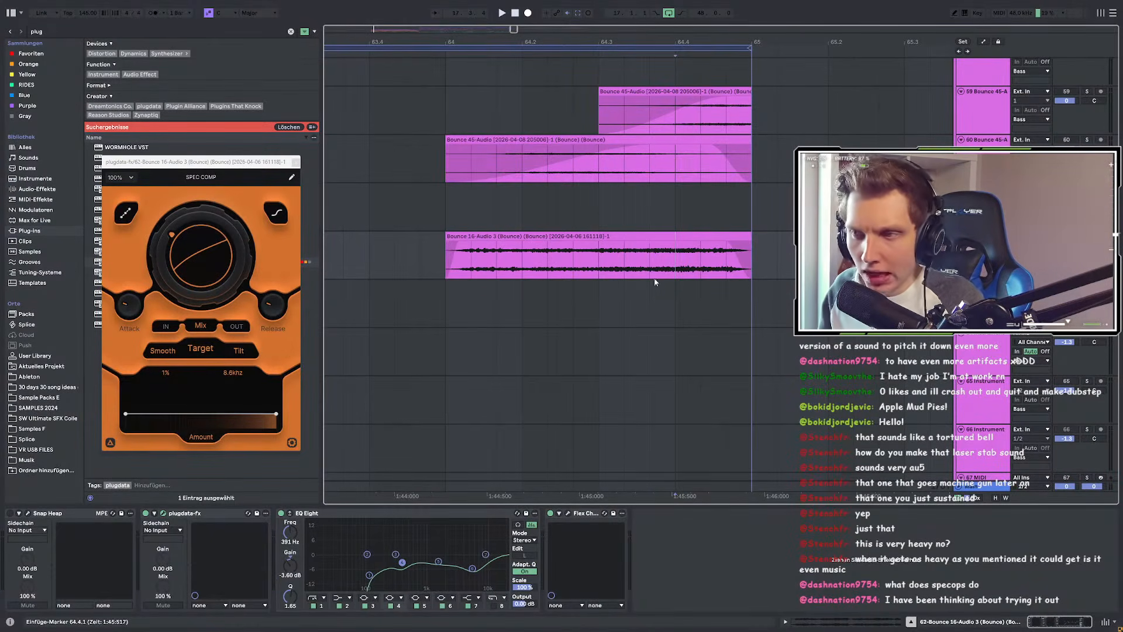
scroll(664, 303, down, 10)
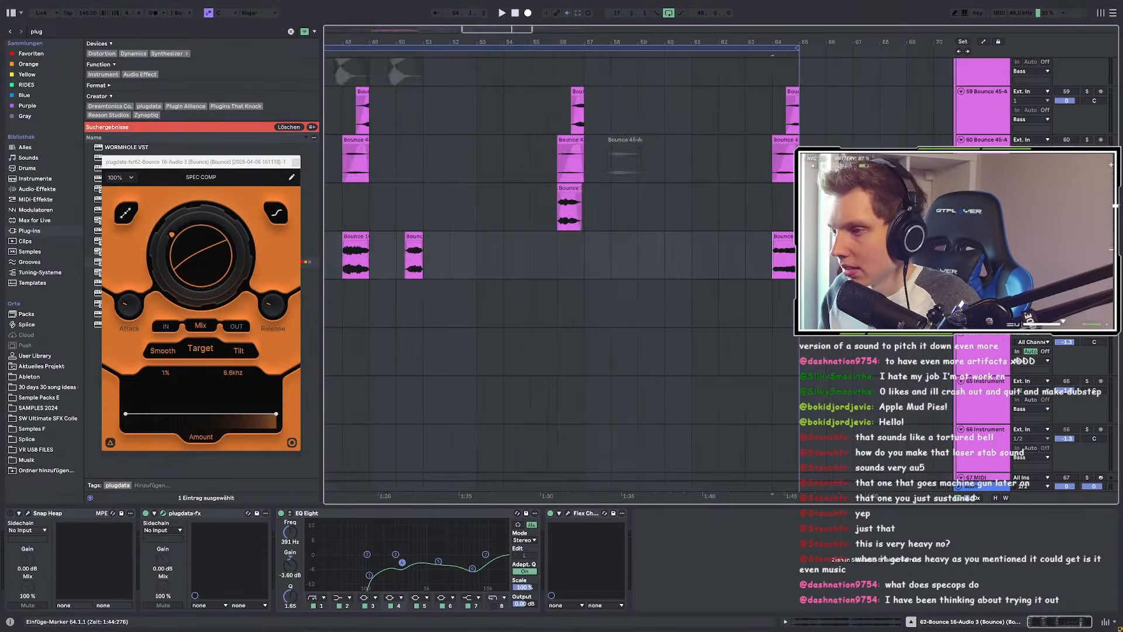
scroll(585, 217, up, 1)
click(493, 229)
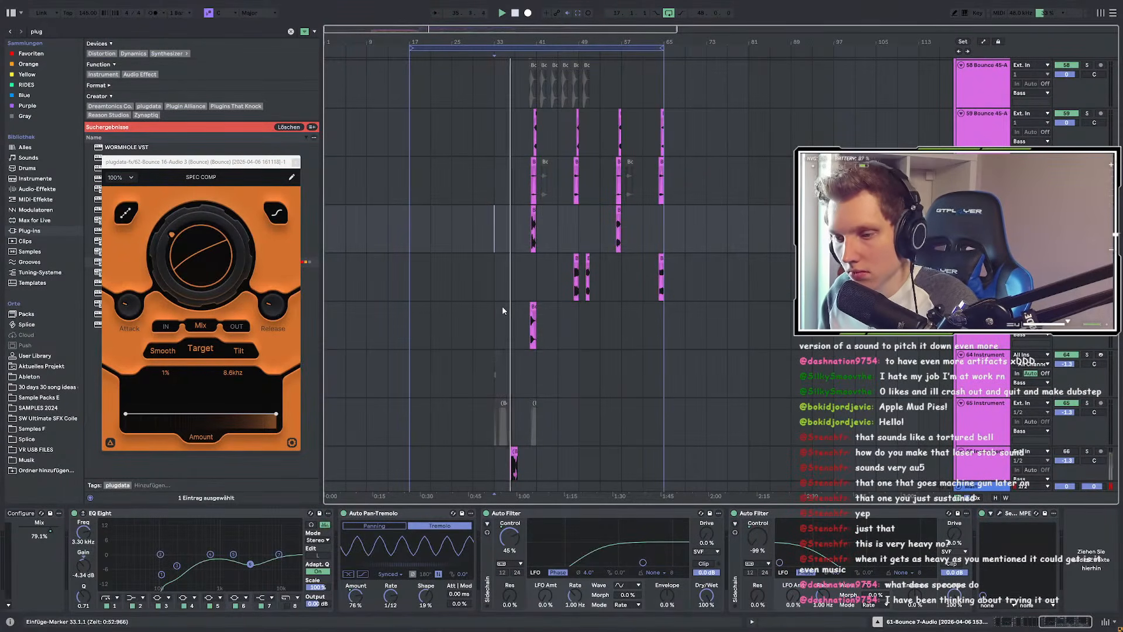
Step: Show the Main track's device chain with its Utility and EQ Eight
scroll(503, 310, up, 1)
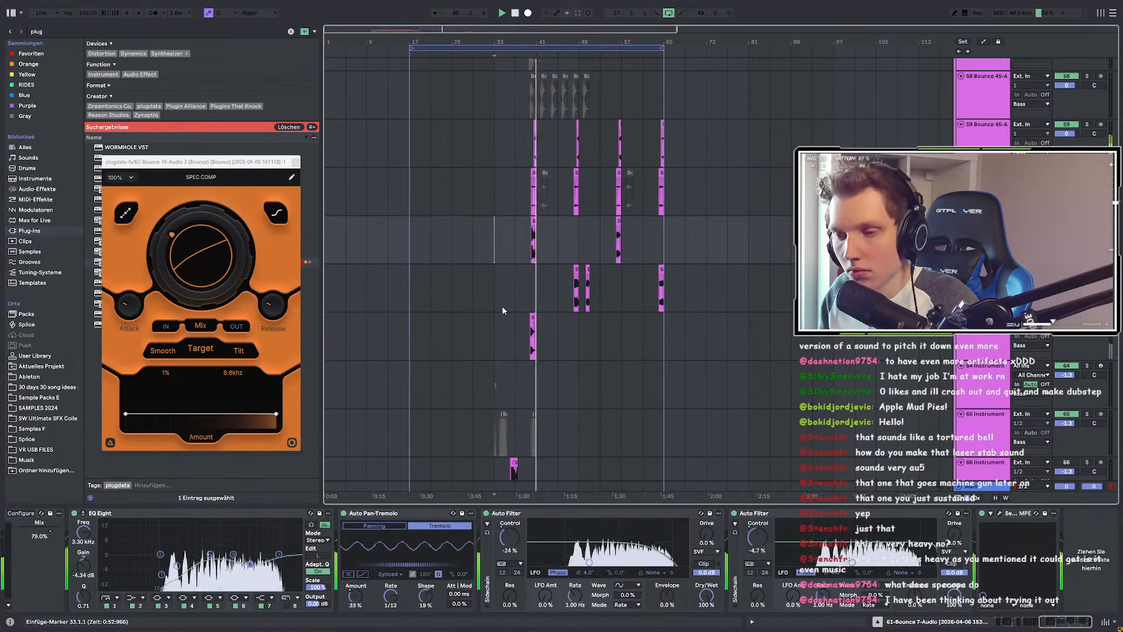
click(977, 489)
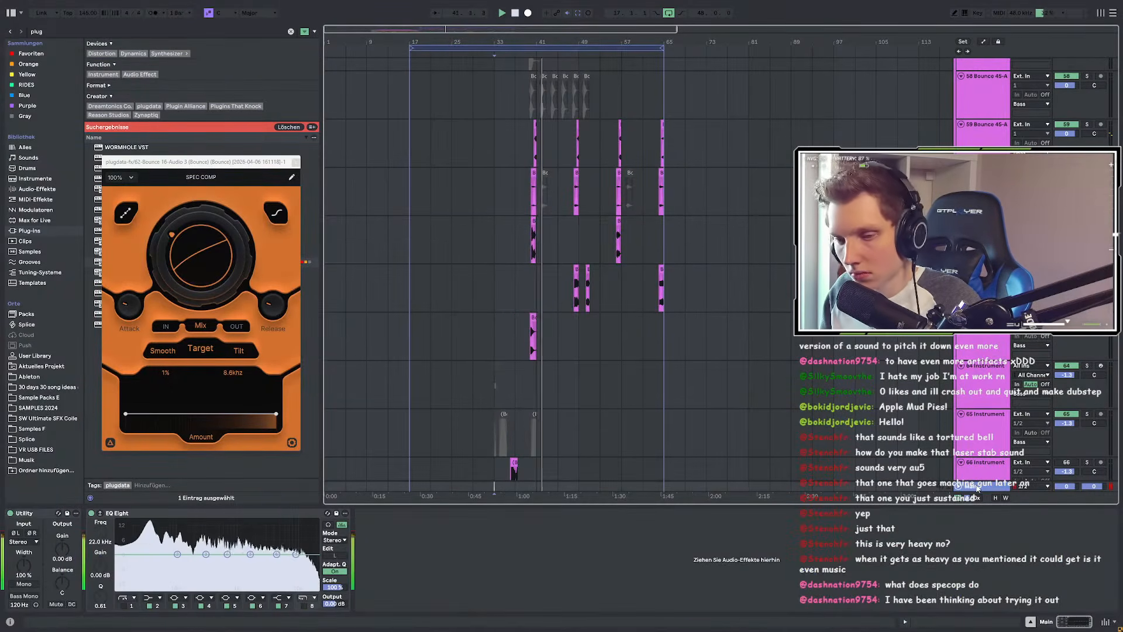
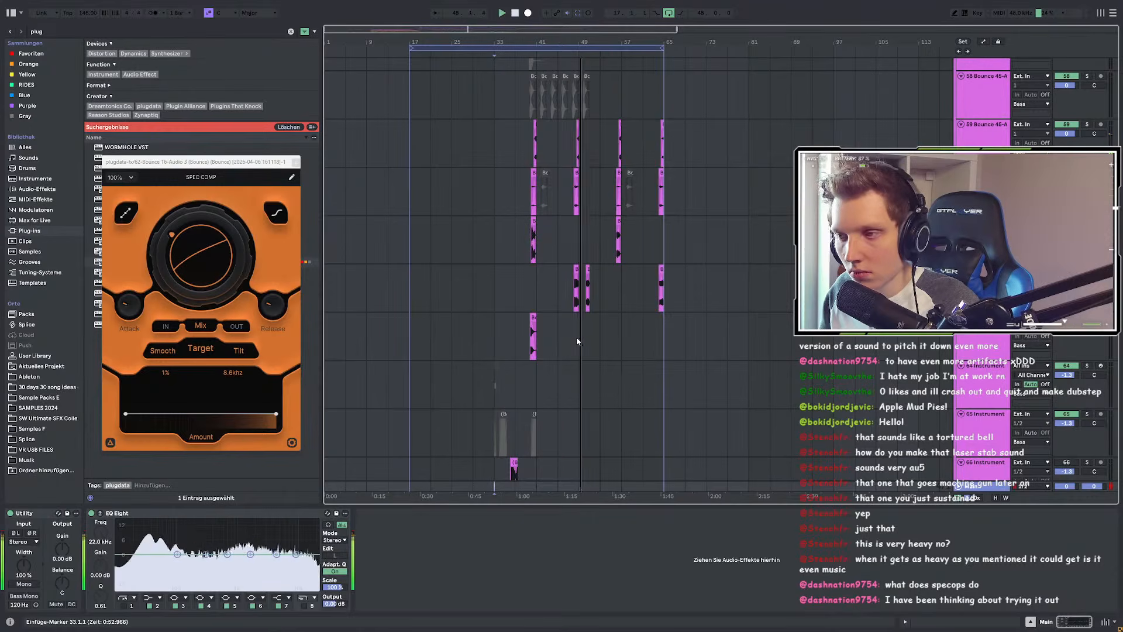
Step: Open the Flex Chorus plug-in window on the Bounce 16 track and move it aside
scroll(577, 345, up, 8)
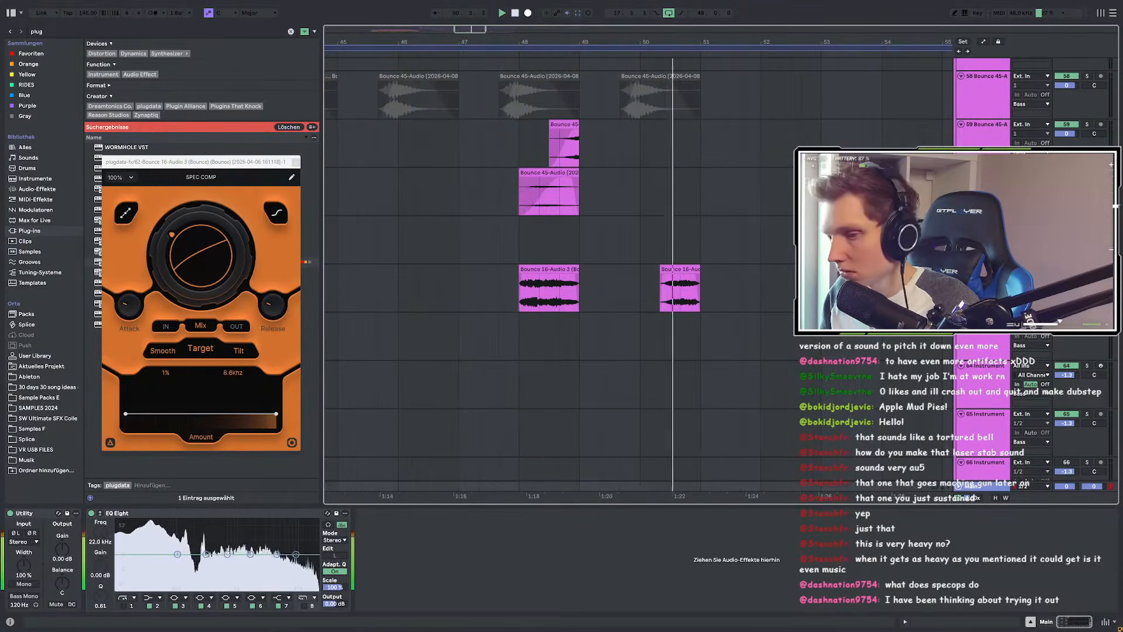
click(672, 269)
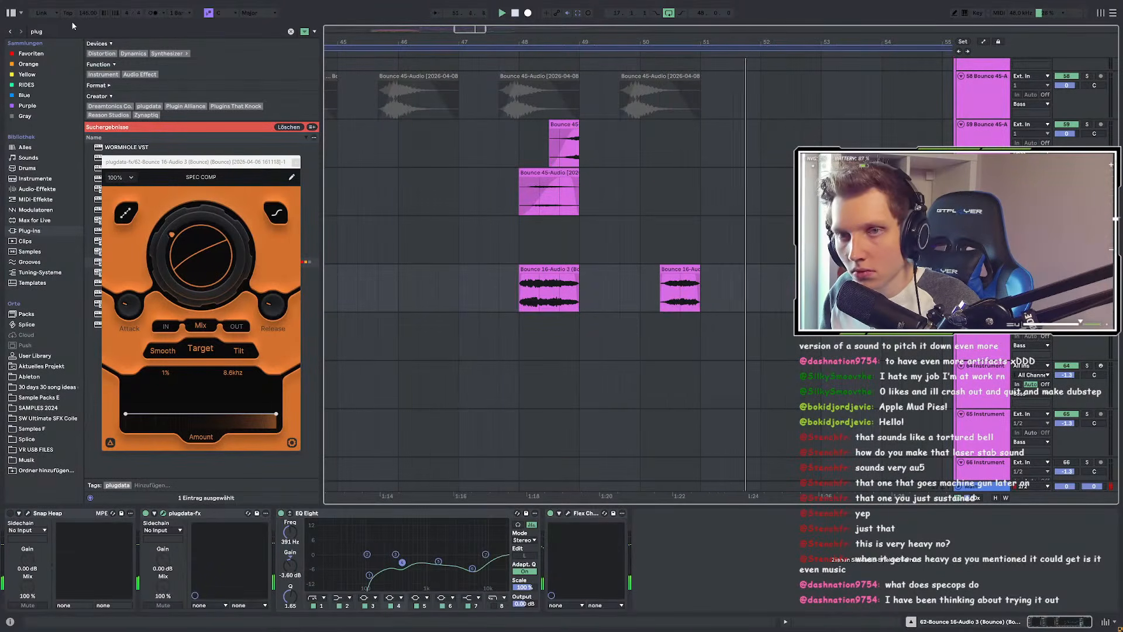
key(ctrl+f)
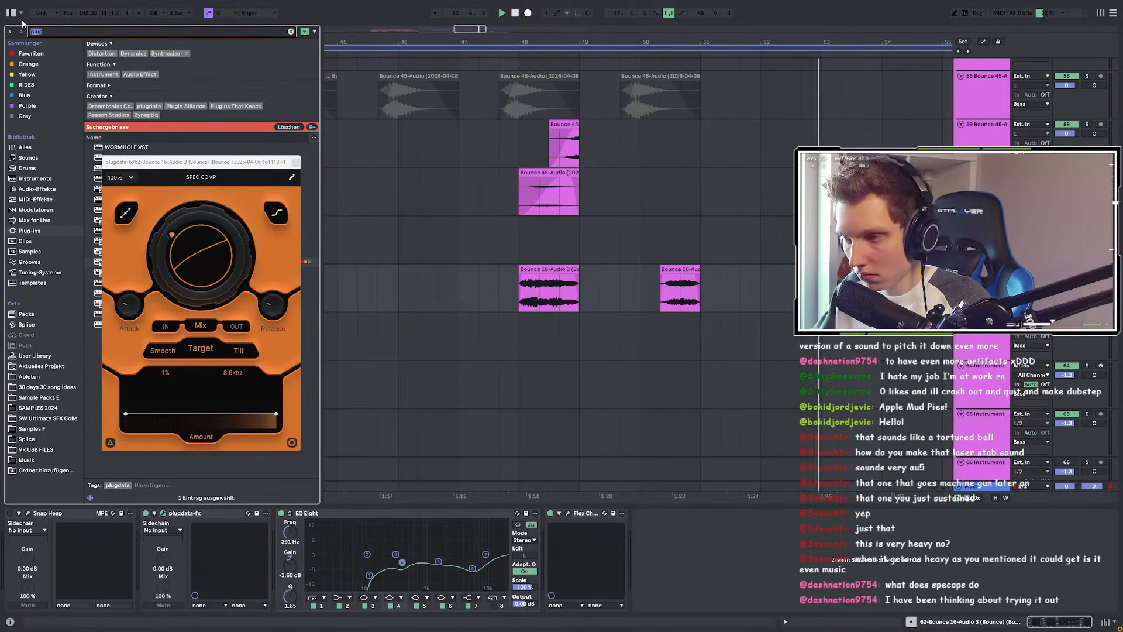
click(568, 513)
key(space)
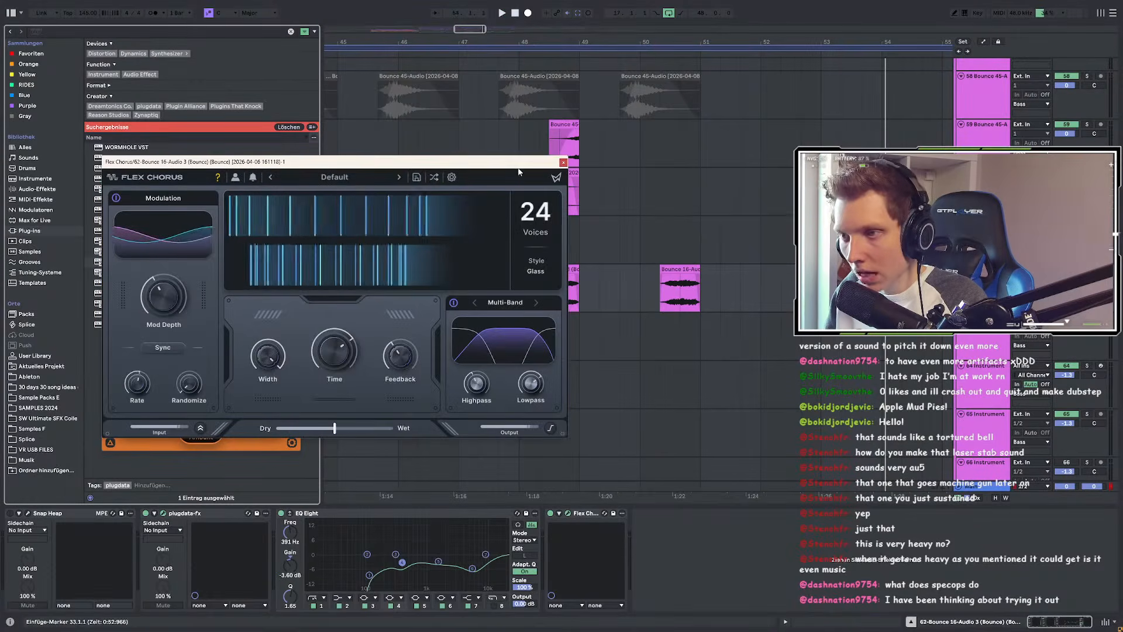
drag(507, 161, 482, 371)
Step: Show automation, add a breakpoint and drag it down to 0% at bar 48
key(a)
drag(410, 371, 333, 124)
key(a)
key(a)
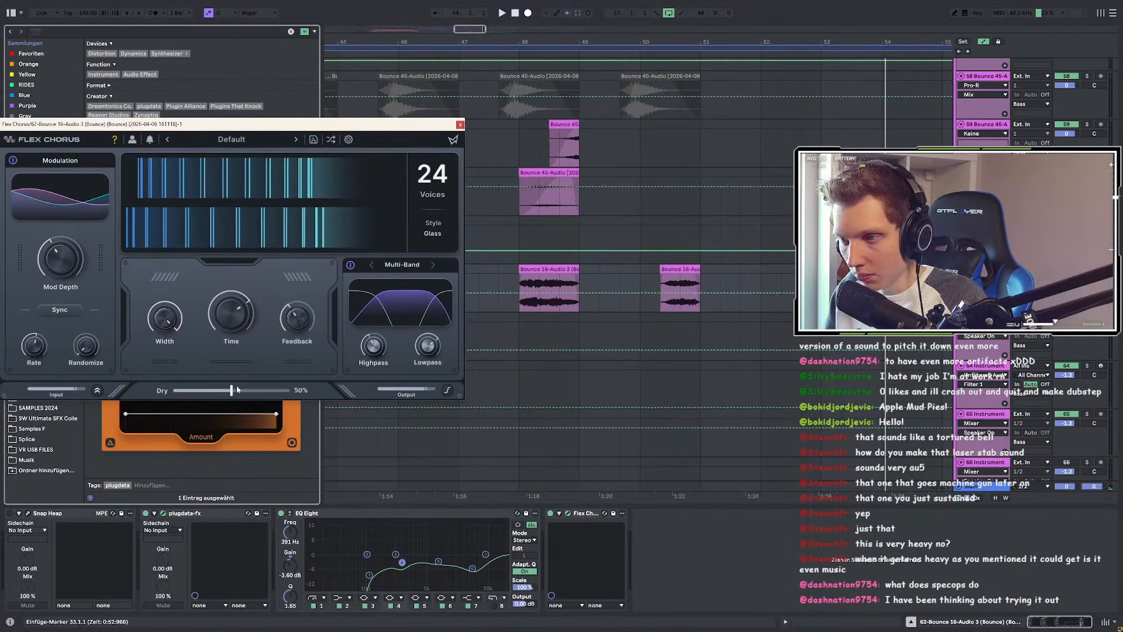
click(580, 293)
drag(520, 294, 520, 316)
Step: Play from bar 45 to hear the automation, then close Flex Chorus
scroll(673, 305, down, 3)
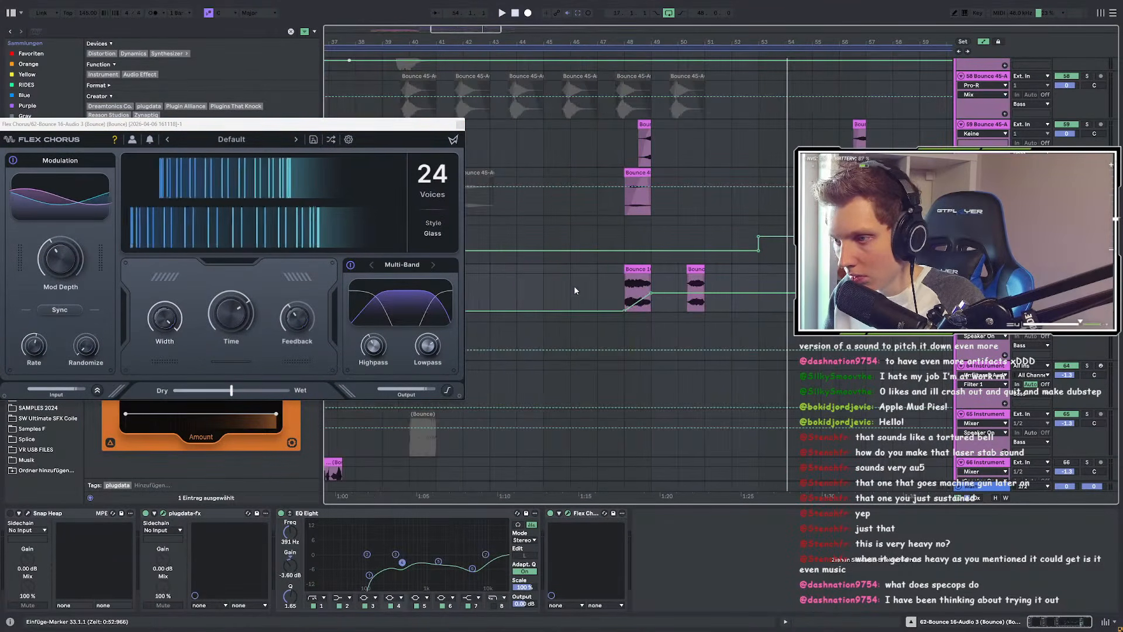
click(542, 283)
key(space)
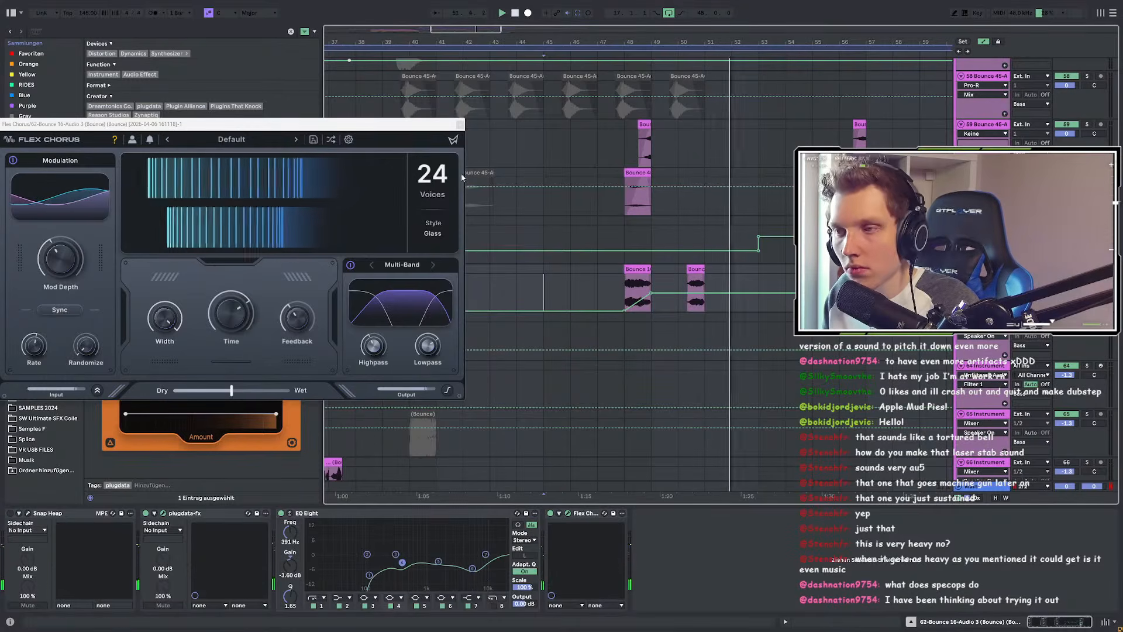
click(459, 124)
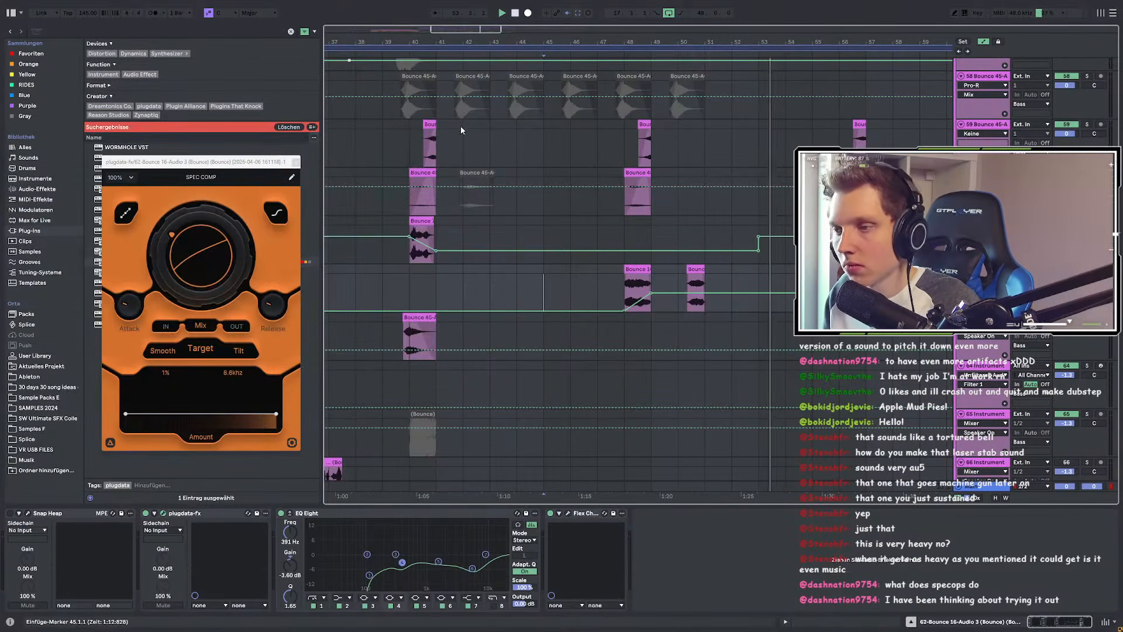
Step: Add a breakpoint at the second clip's start and pull the clip-end breakpoint to 0%
scroll(691, 292, up, 3)
key(space)
click(687, 293)
drag(728, 293, 728, 313)
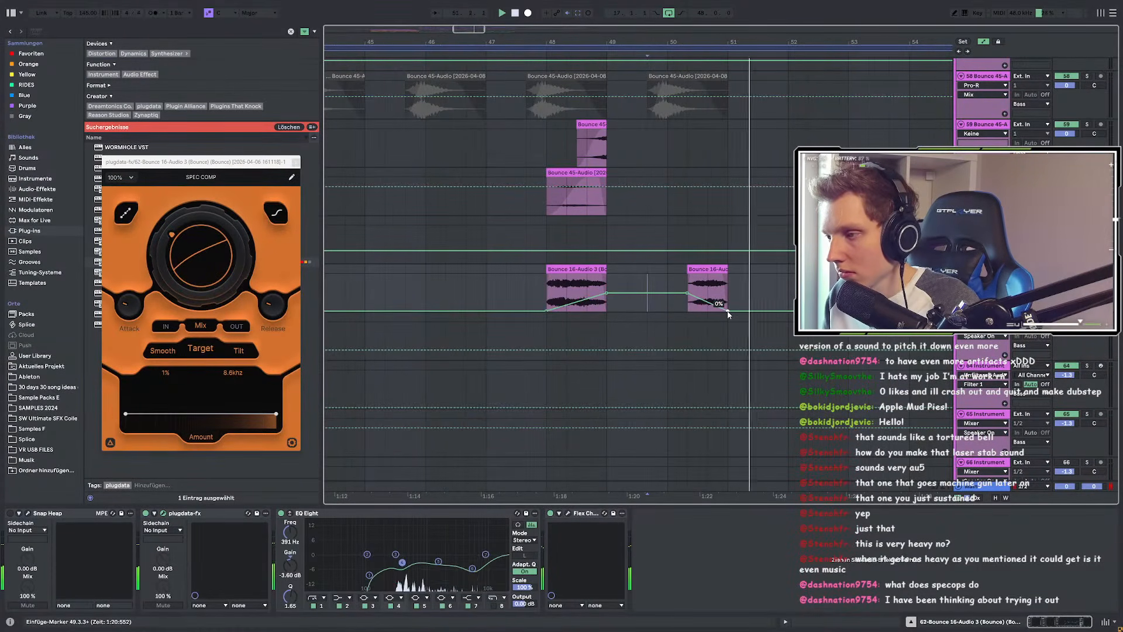
Step: Select the bar 48 clip, then the bar 64 clip, and paste
scroll(621, 302, down, 3)
click(559, 269)
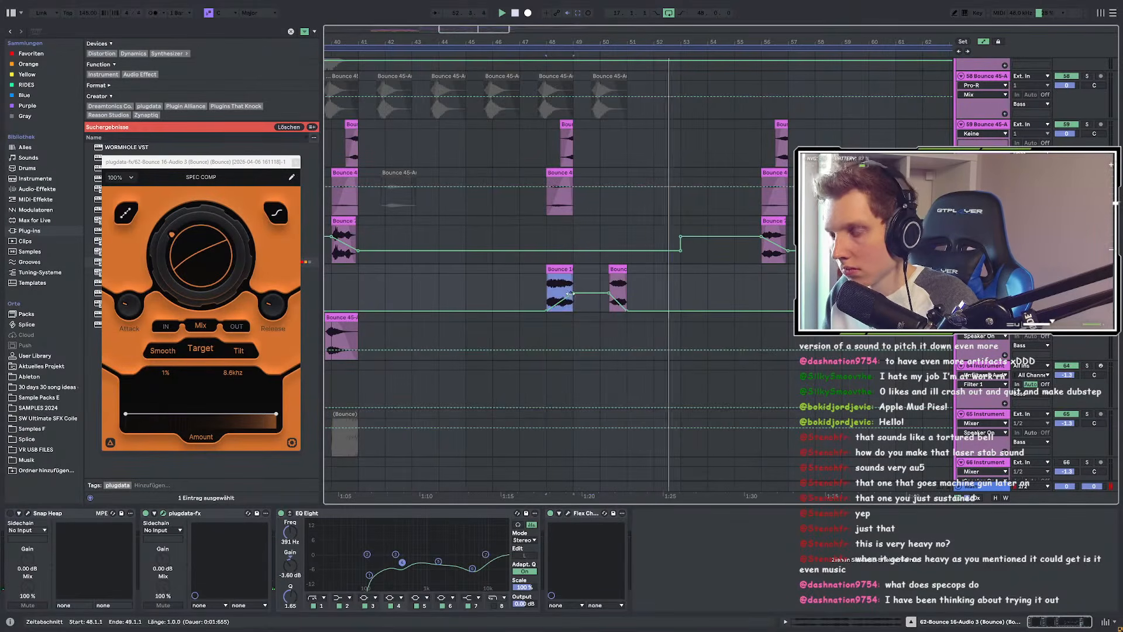
scroll(585, 292, down, 3)
scroll(690, 297, up, 3)
click(733, 294)
key(ctrl+v)
scroll(771, 293, up, 3)
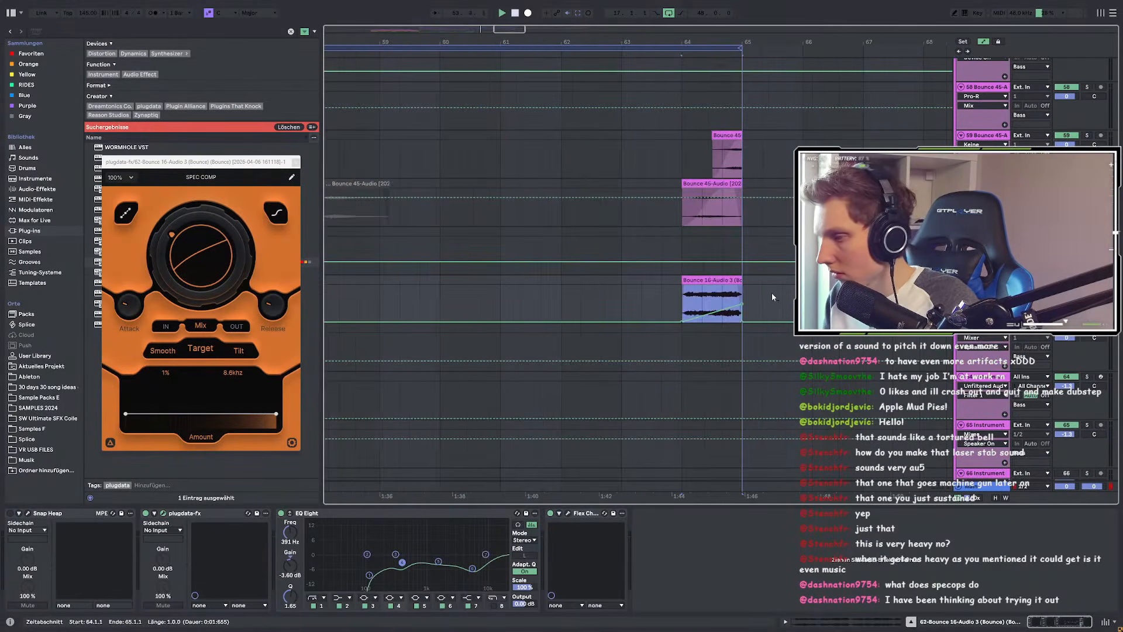
Step: Clear the selection past bar 65 and show the Bounce 7 track's effects chain
click(762, 313)
scroll(760, 316, down, 3)
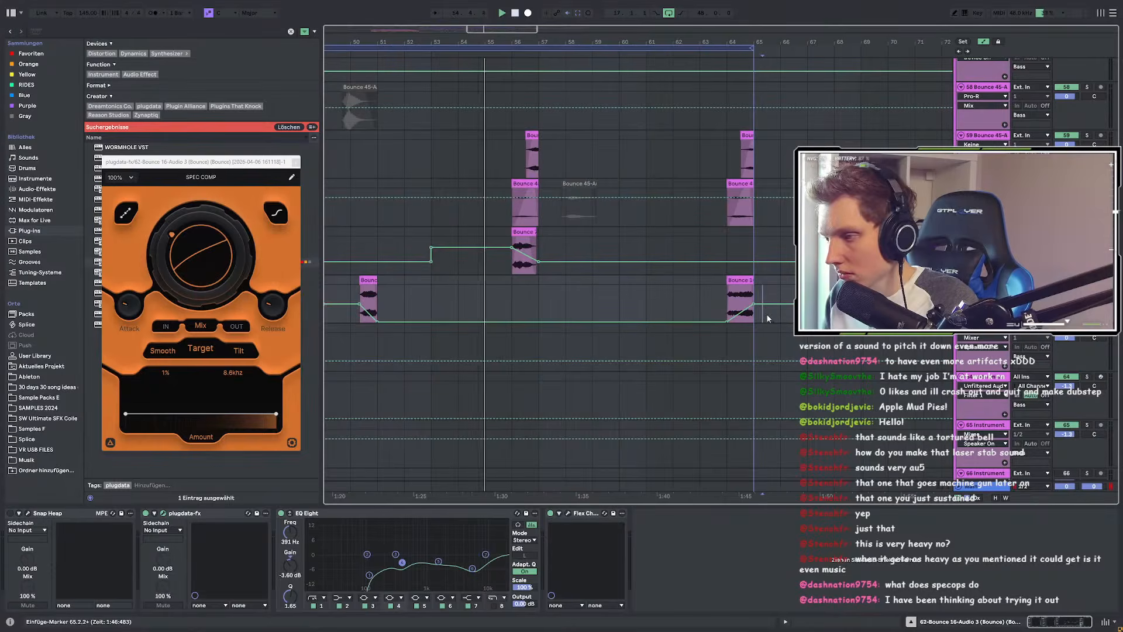
scroll(766, 319, down, 3)
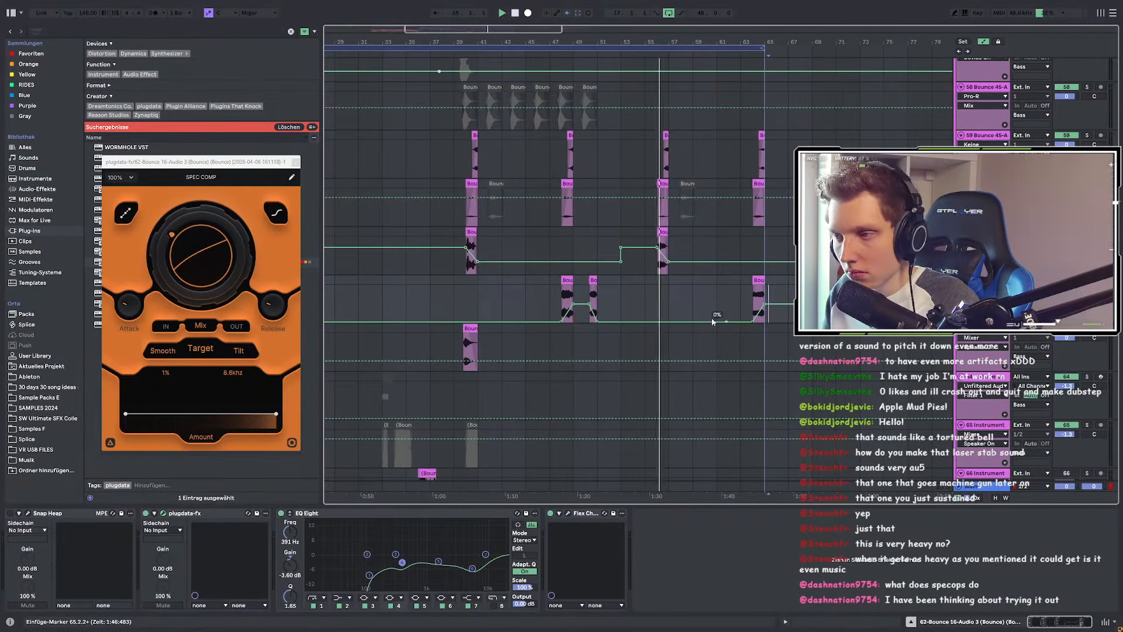
scroll(662, 307, up, 3)
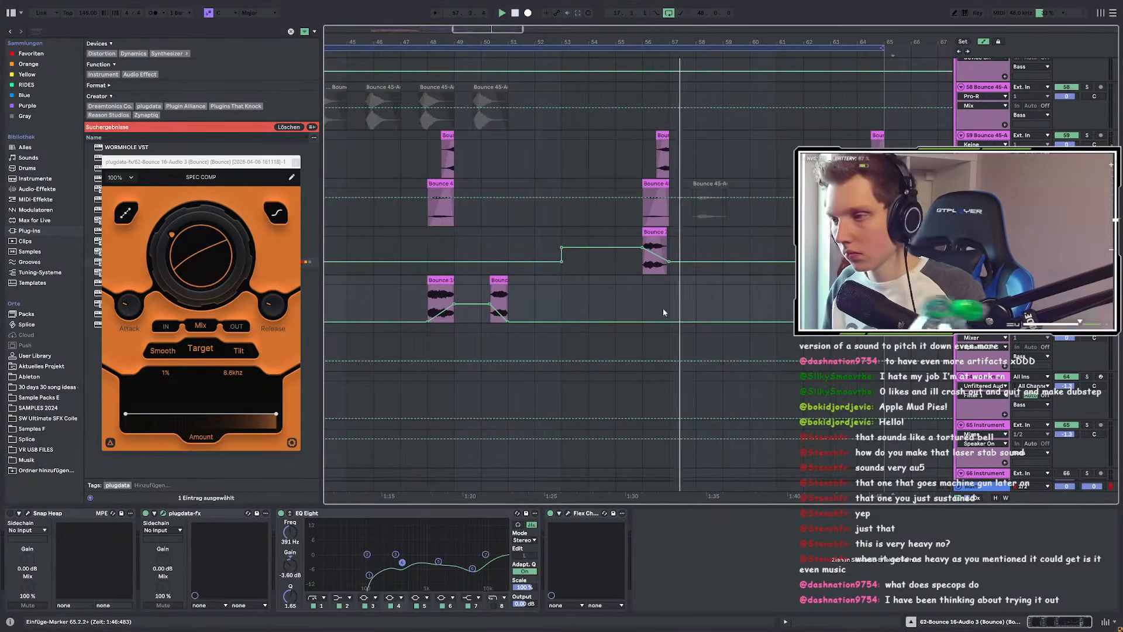
click(655, 232)
drag(1095, 626, 1022, 617)
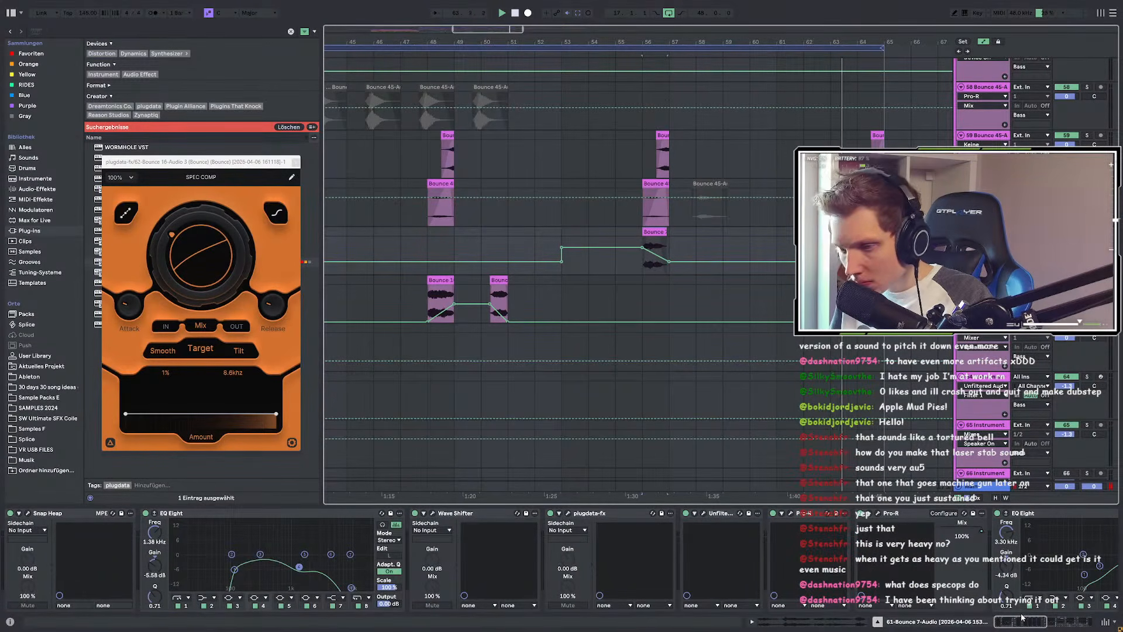
Step: Open Snap Heap on Bounce 7, show its Main Mix automation, and play from bar 55
click(28, 513)
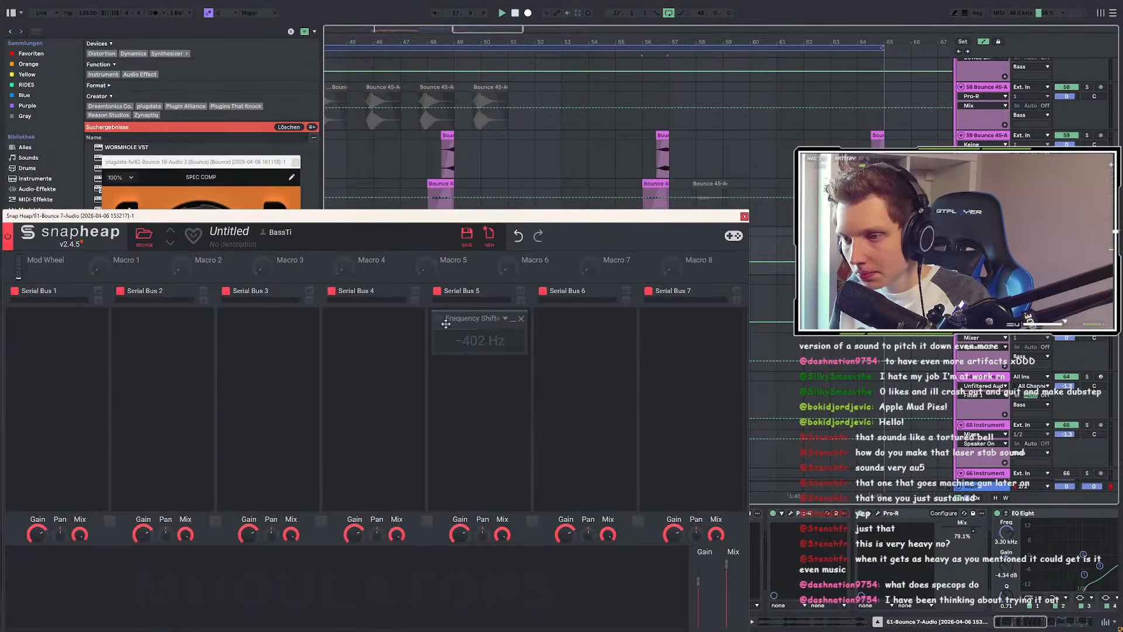
drag(515, 217, 338, 151)
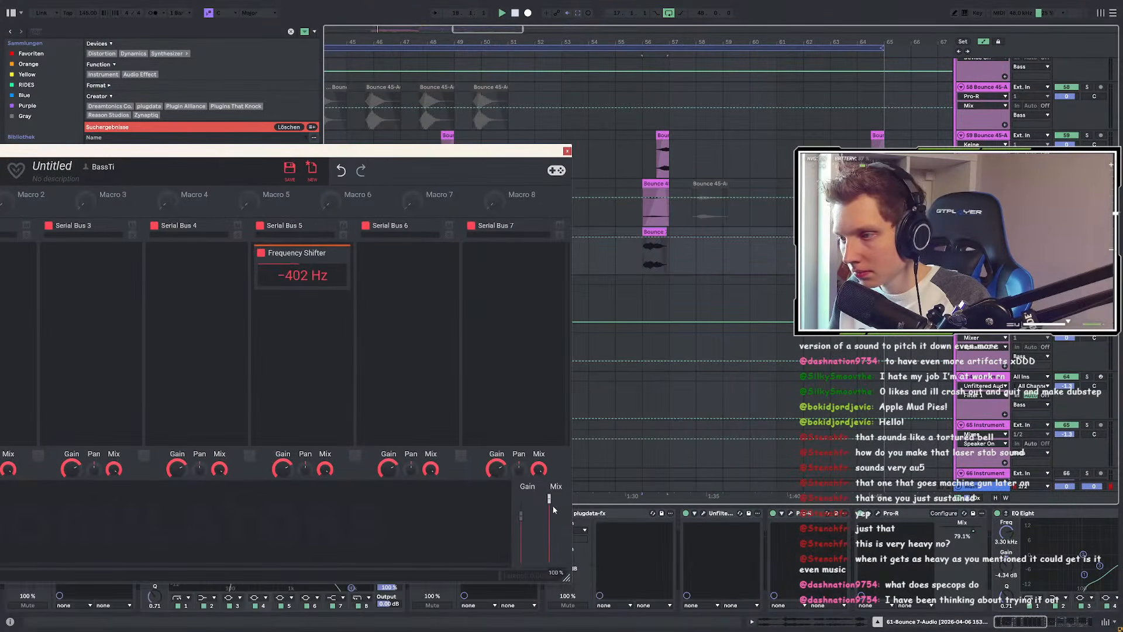
click(612, 275)
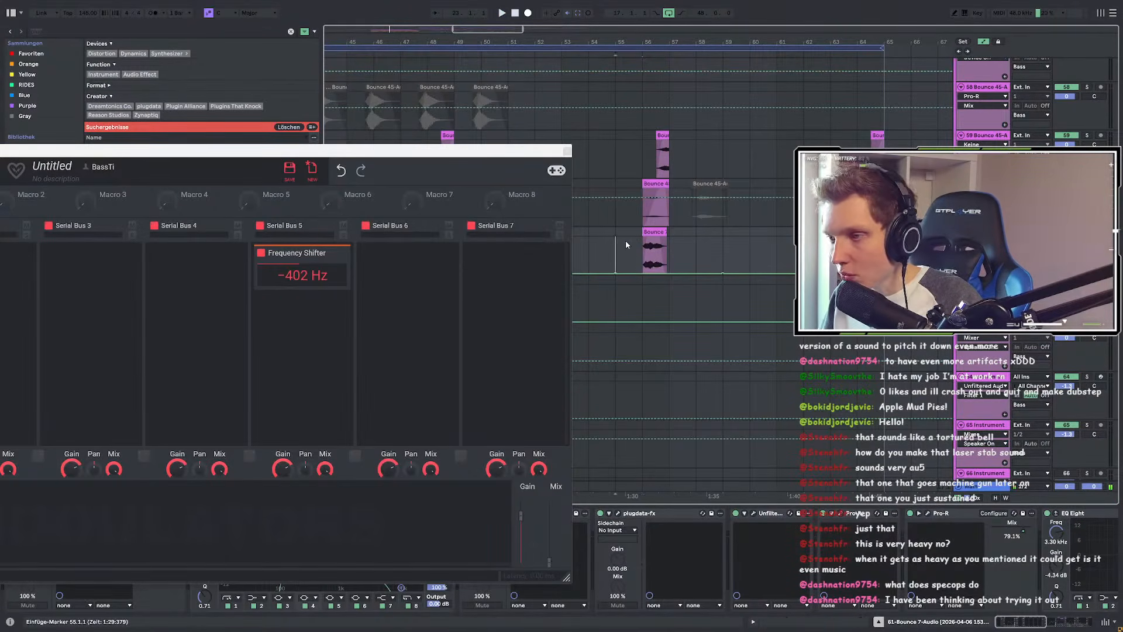
scroll(626, 245, up, 3)
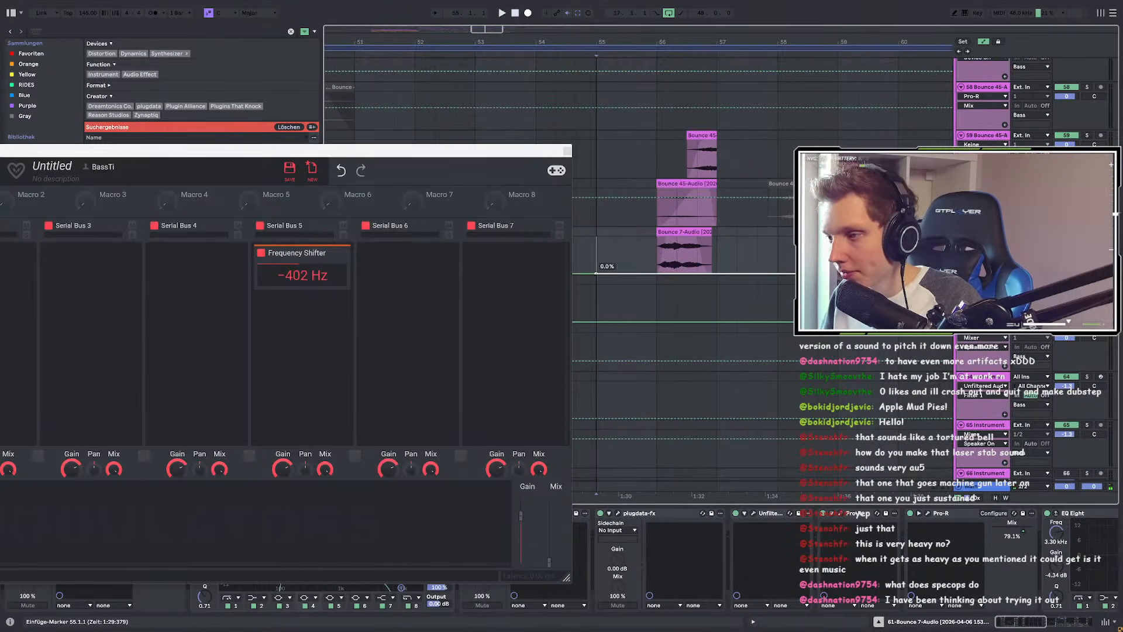
key(space)
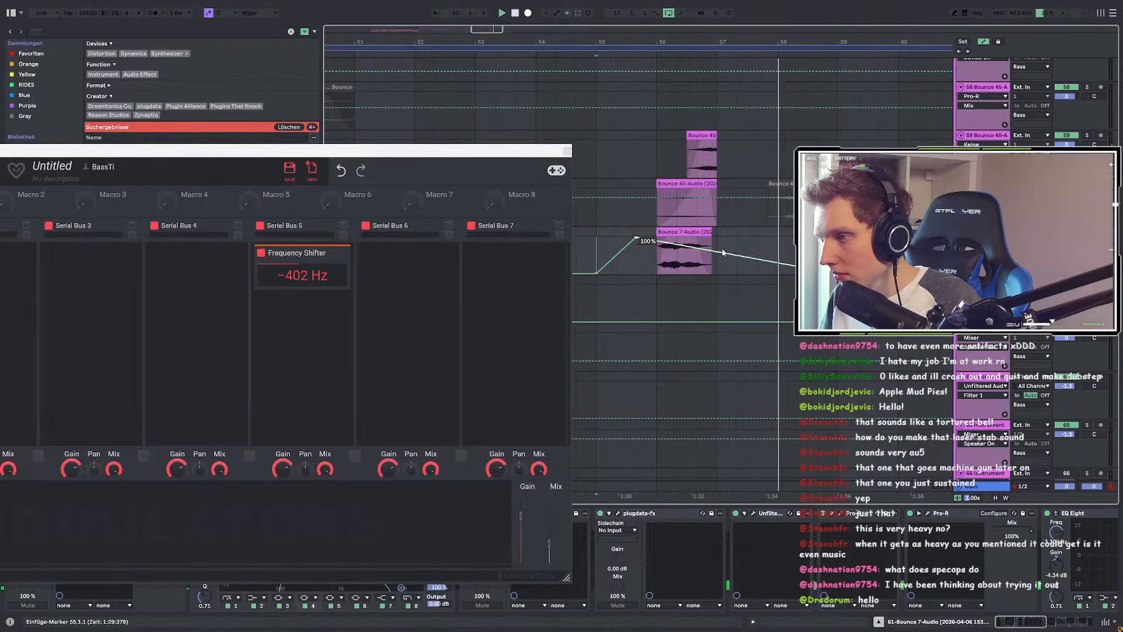
scroll(731, 254, down, 3)
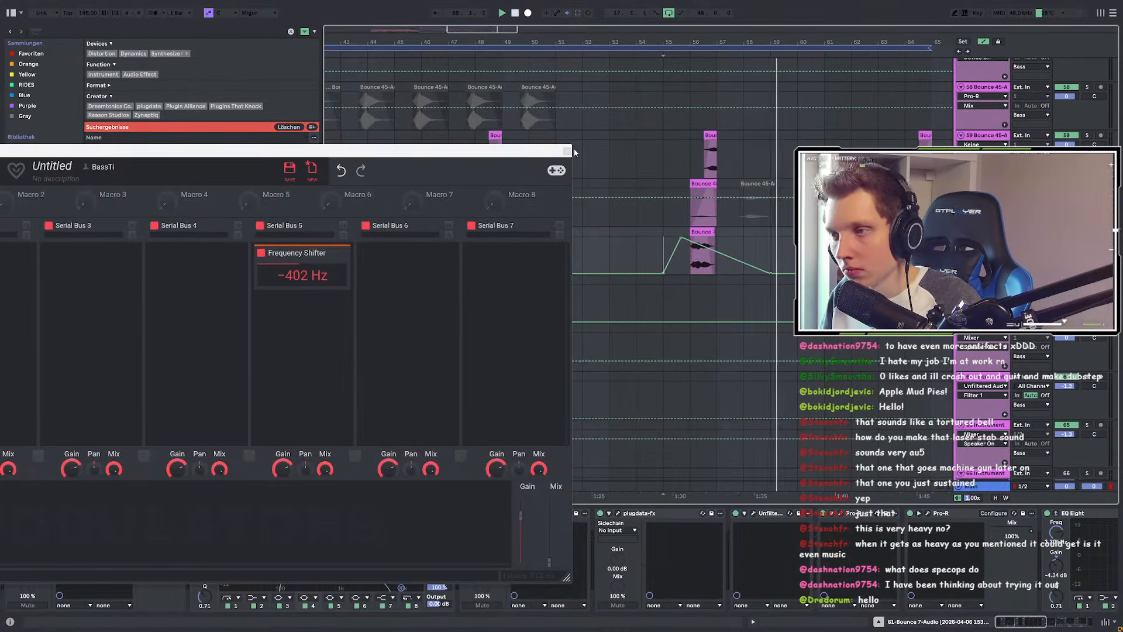
scroll(687, 252, up, 5)
scroll(725, 294, left, 3)
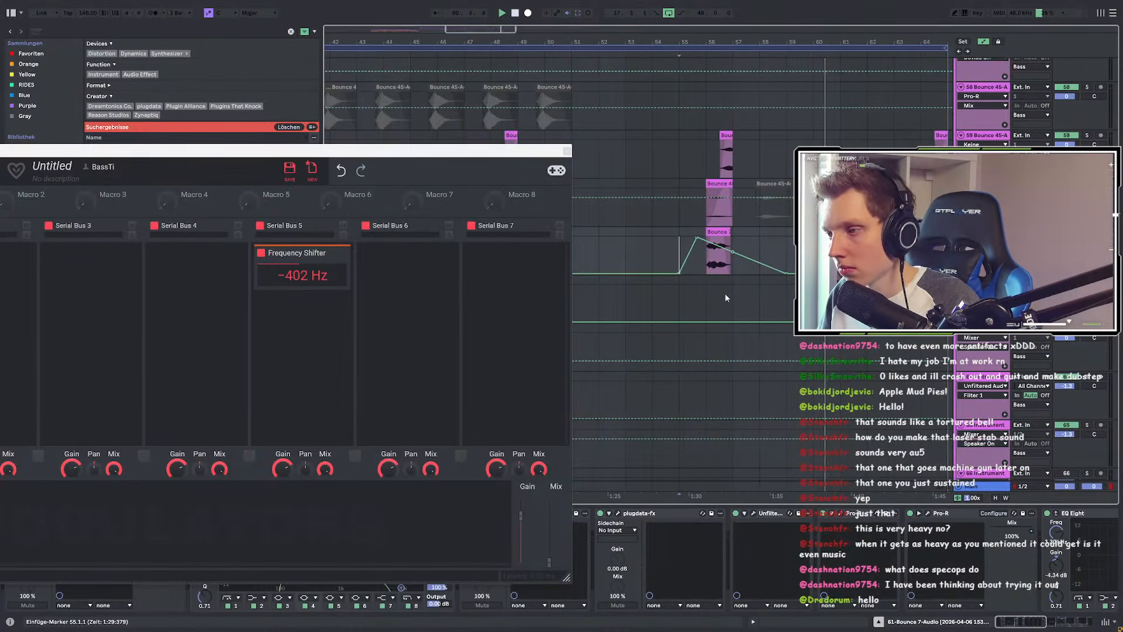
scroll(633, 325, down, 5)
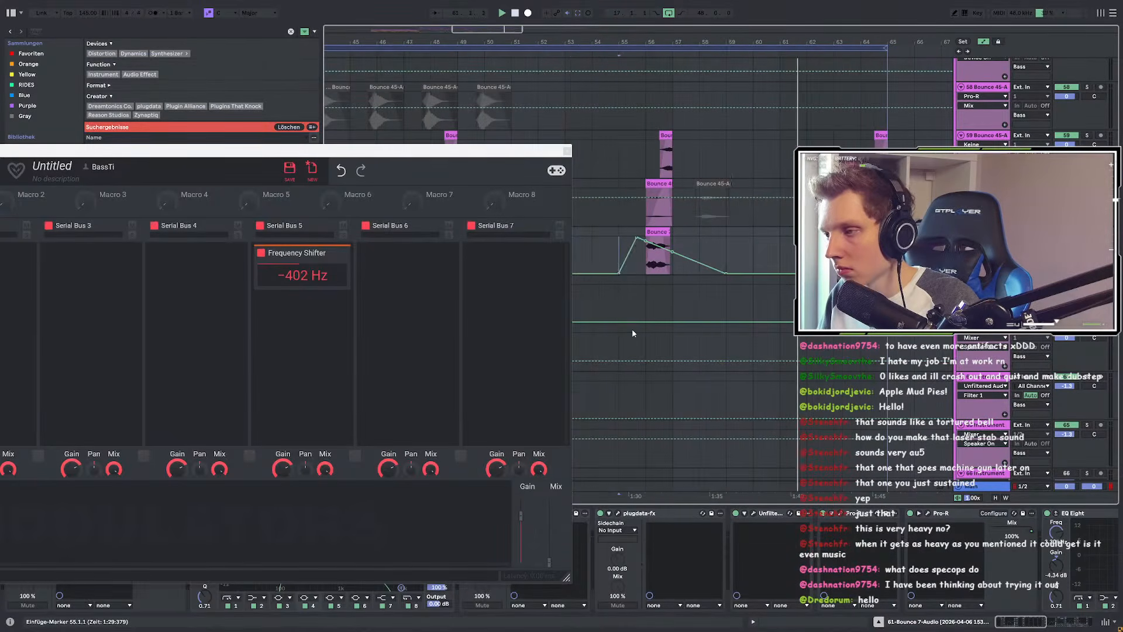
Step: Close Snap Heap, set the start to bar 17 and show the Phase Plant track's devices
click(568, 151)
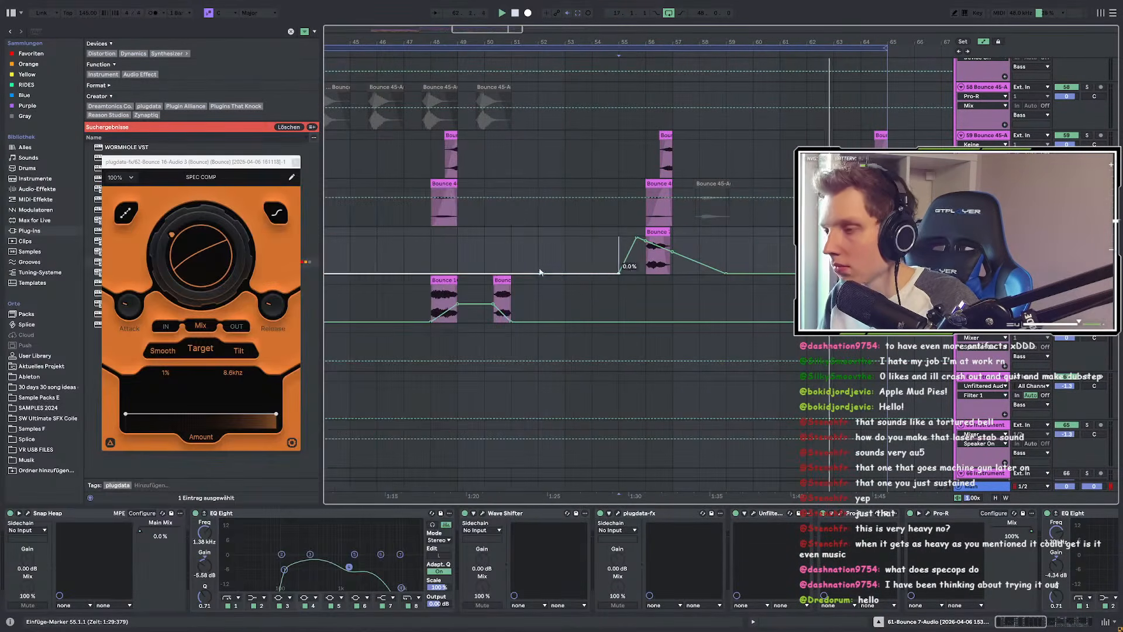
scroll(550, 287, down, 3)
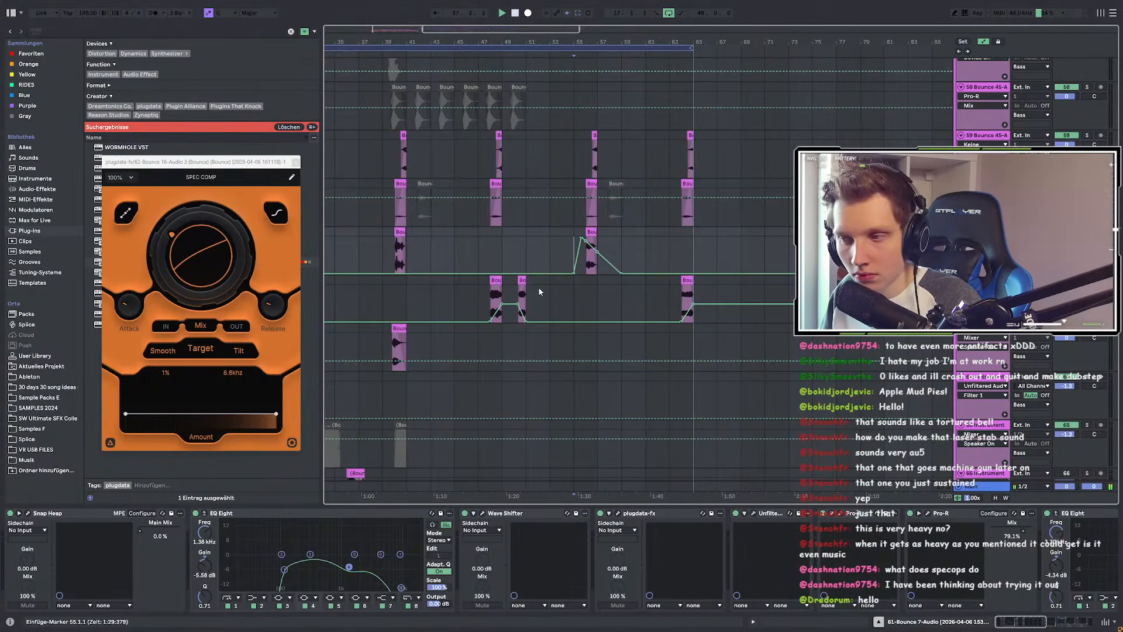
scroll(542, 287, down, 3)
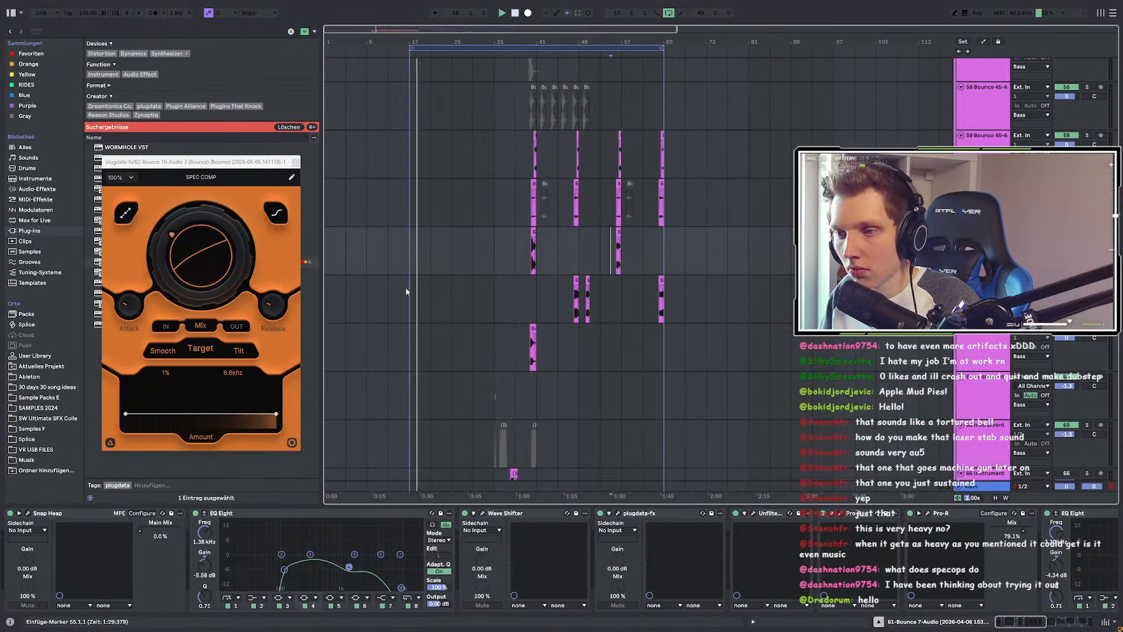
scroll(535, 278, down, 5)
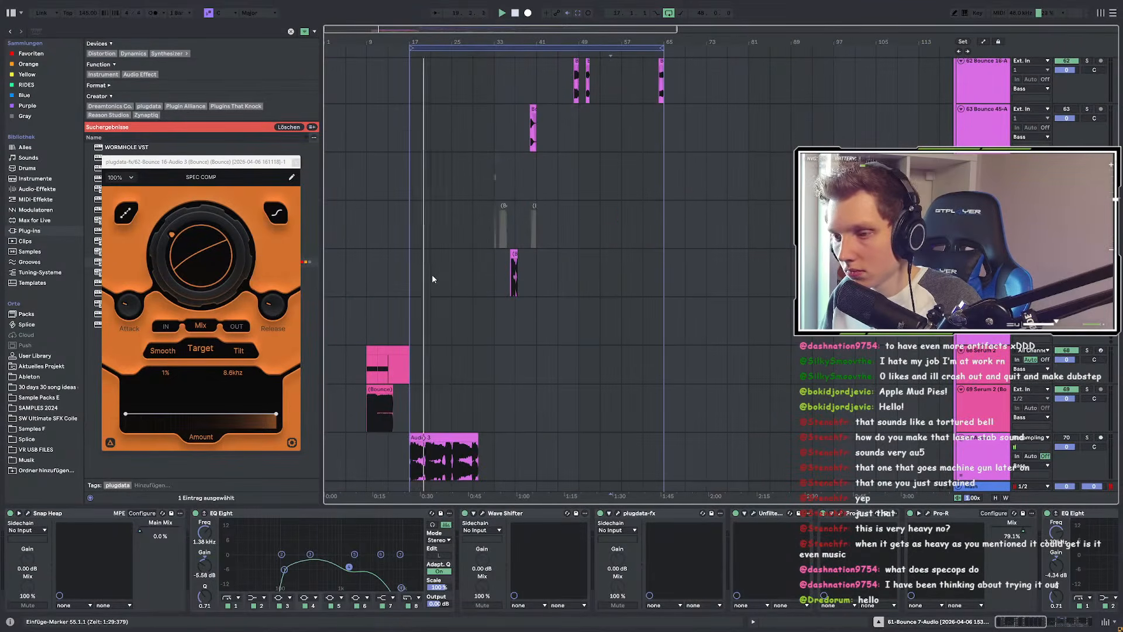
click(411, 279)
scroll(409, 283, down, 5)
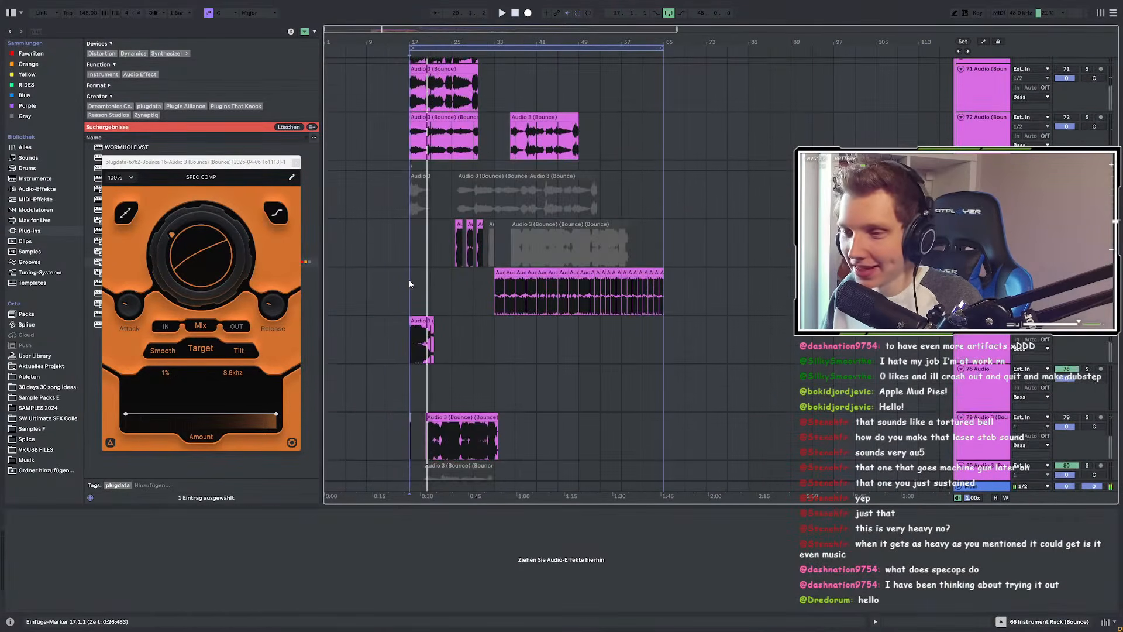
scroll(424, 277, down, 5)
click(410, 290)
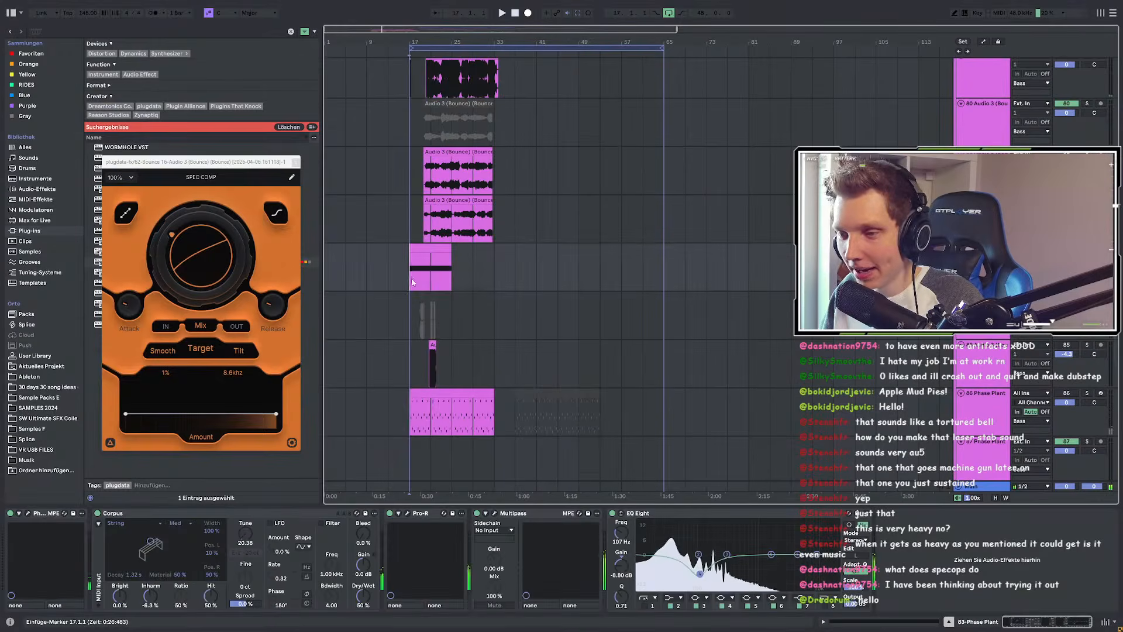
Step: Play from just before bar 17, then show the breakdown track's EQ Eight
scroll(400, 291, up, 3)
scroll(488, 271, down, 3)
scroll(488, 272, down, 3)
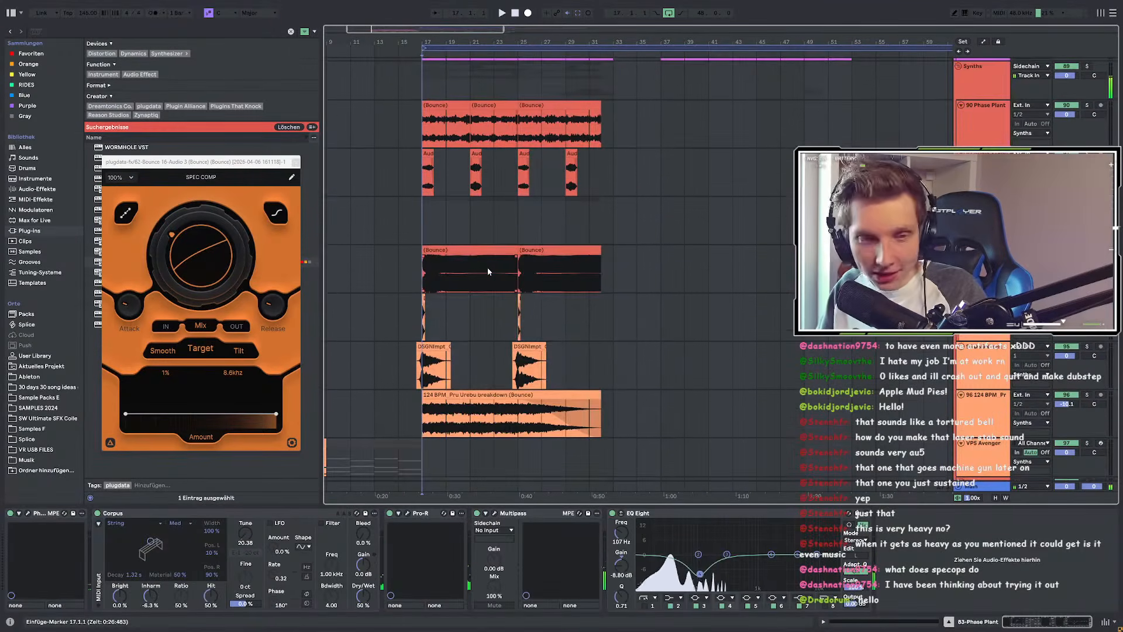
key(space)
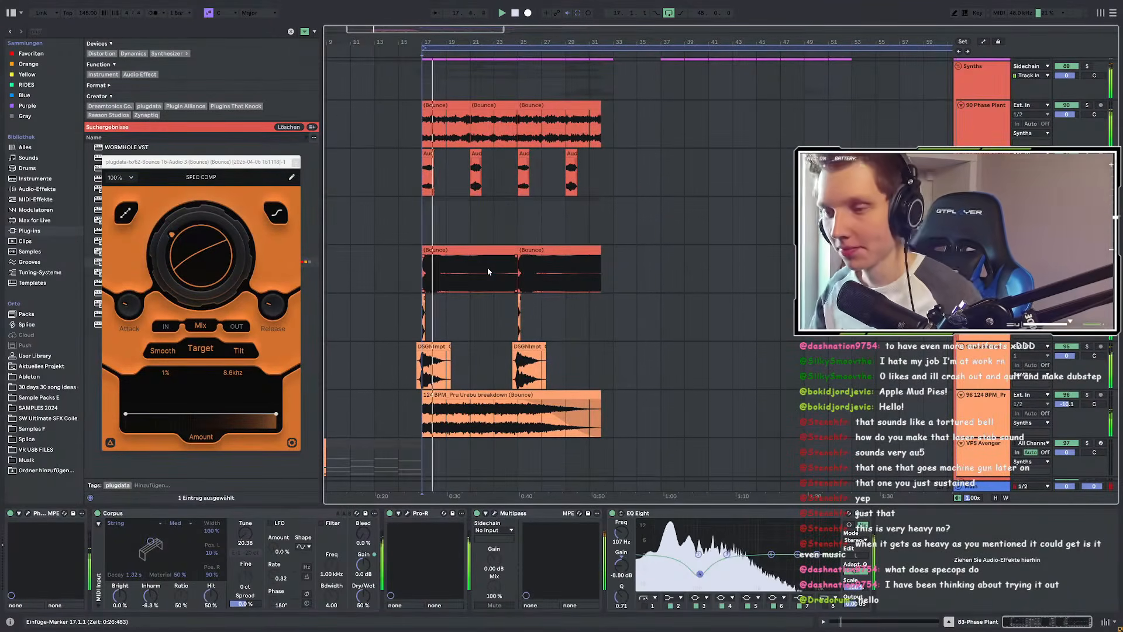
scroll(387, 302, up, 5)
click(532, 316)
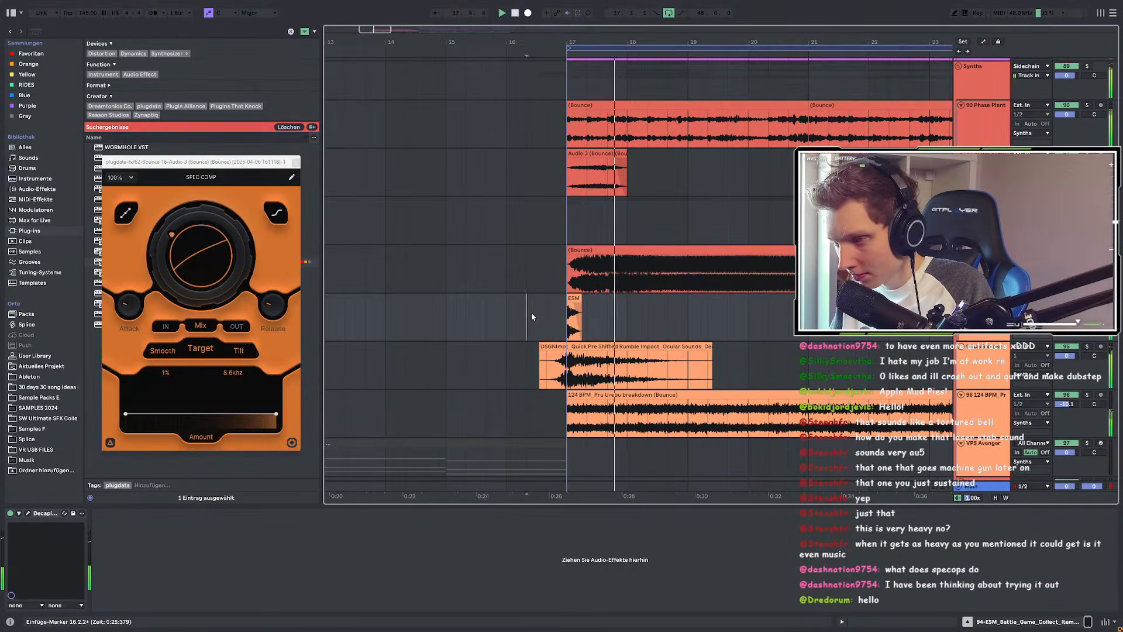
scroll(531, 316, down, 3)
scroll(531, 316, down, 3)
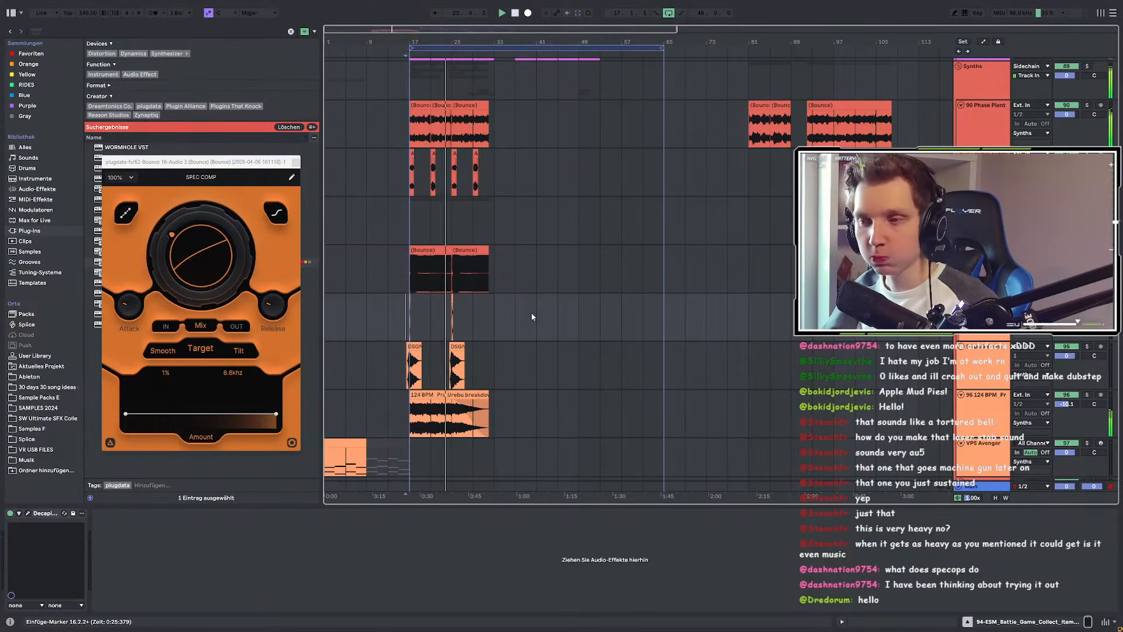
scroll(421, 203, up, 3)
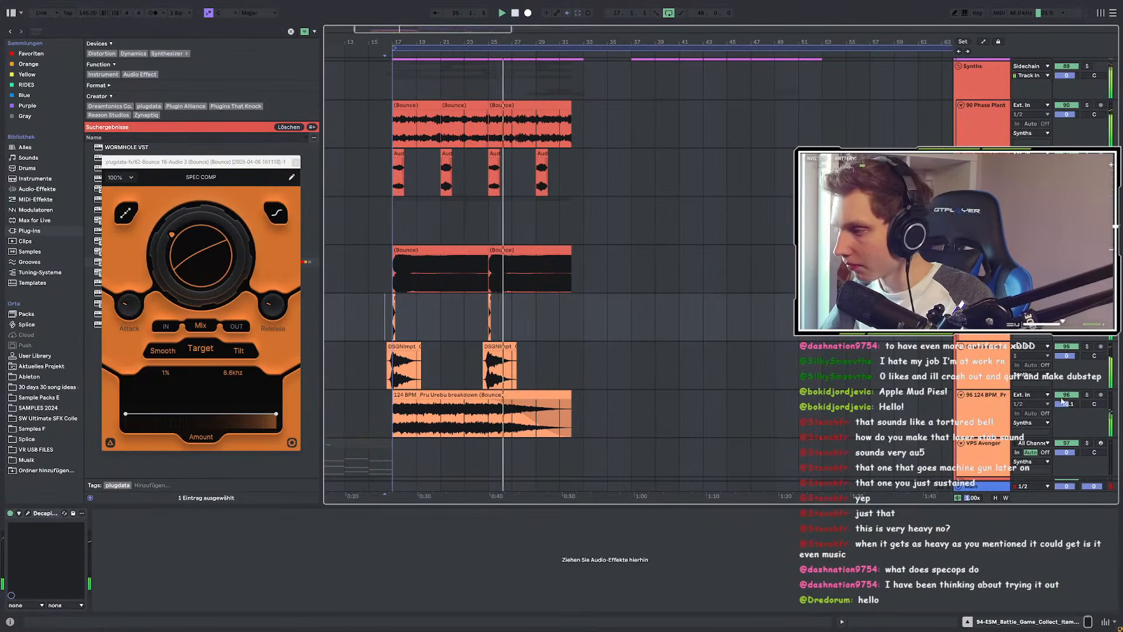
click(960, 396)
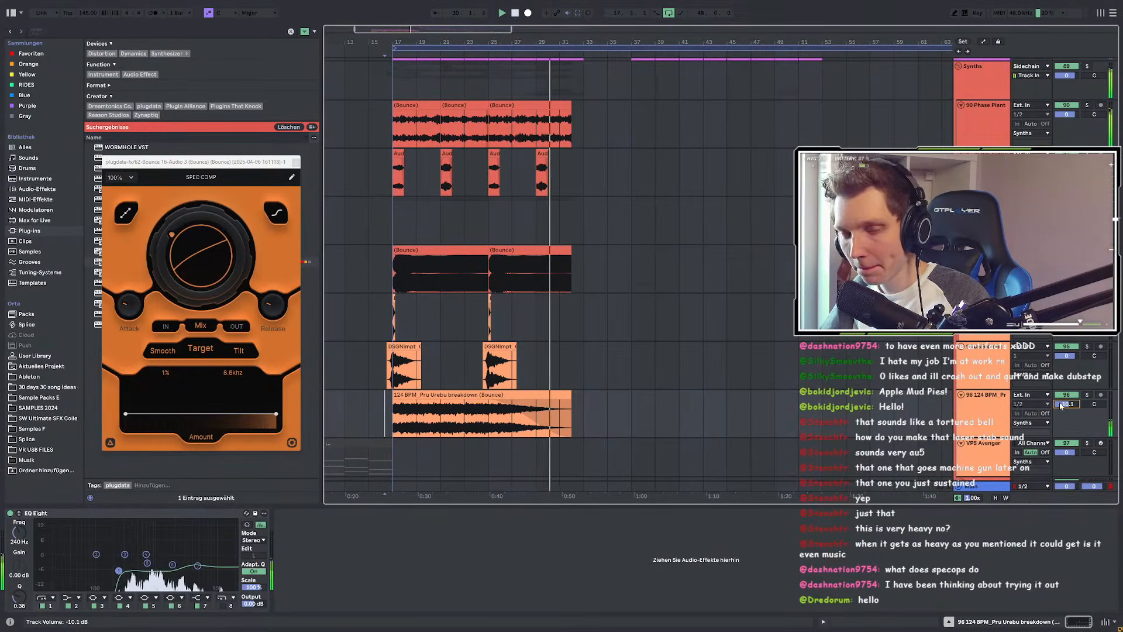
Step: Close the SPEC COMP plug-in window and scroll back through the arrangement
click(295, 162)
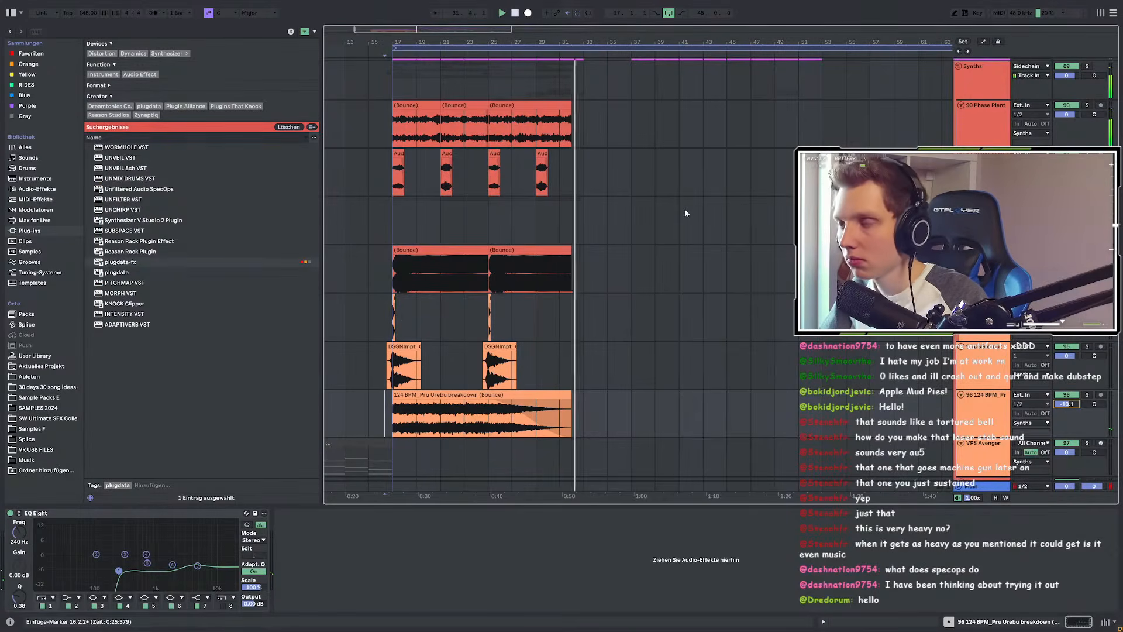
scroll(684, 208, up, 10)
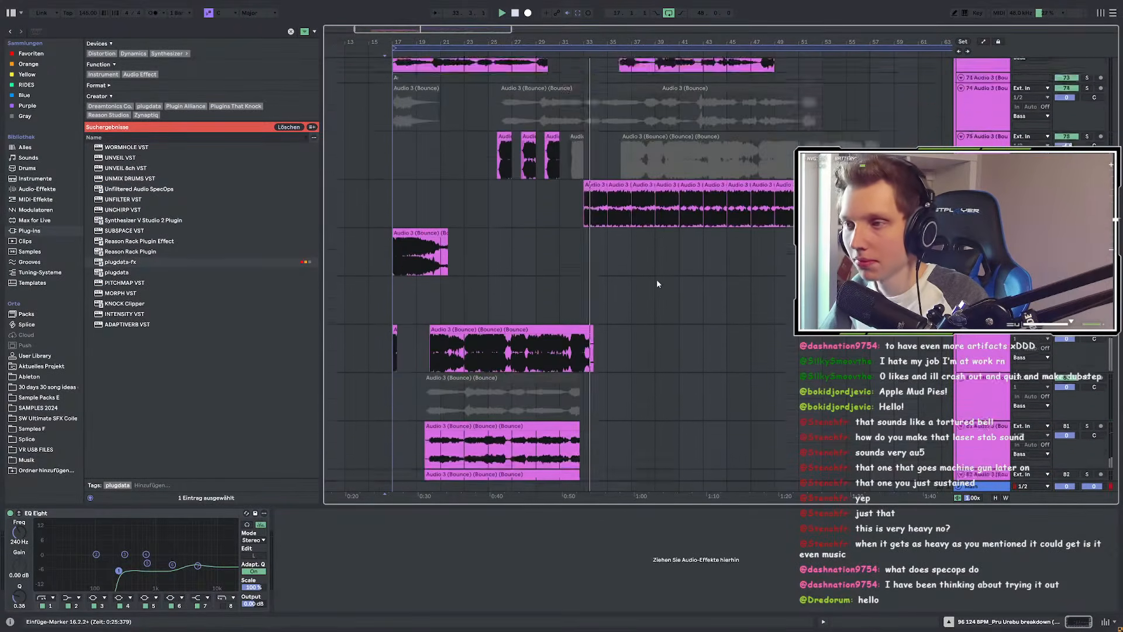
scroll(754, 280, up, 10)
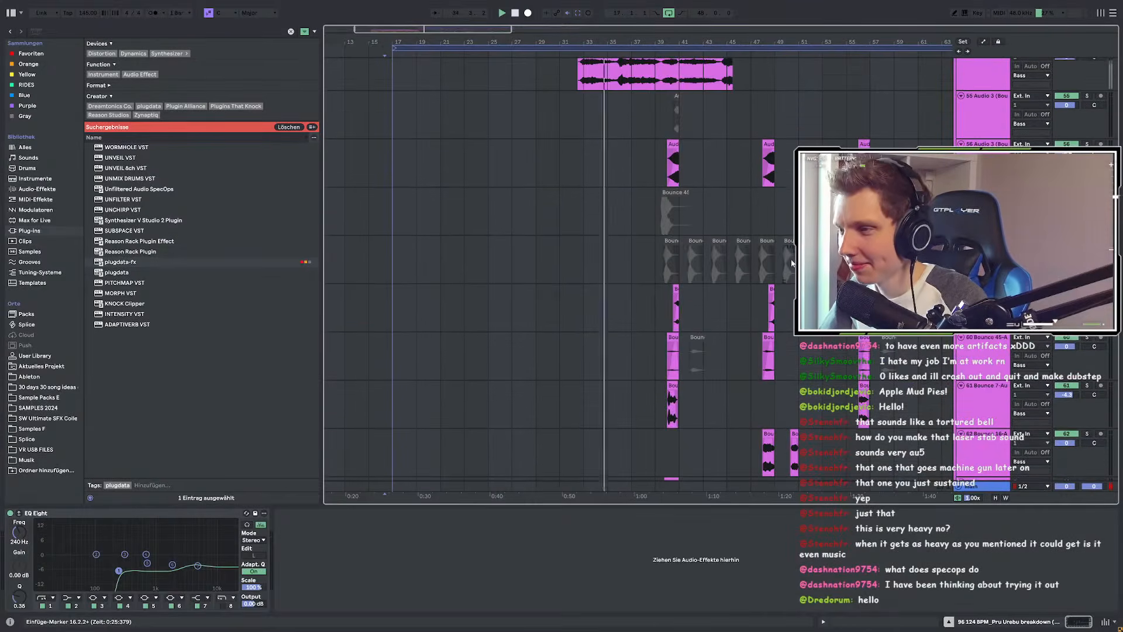
scroll(790, 254, up, 6)
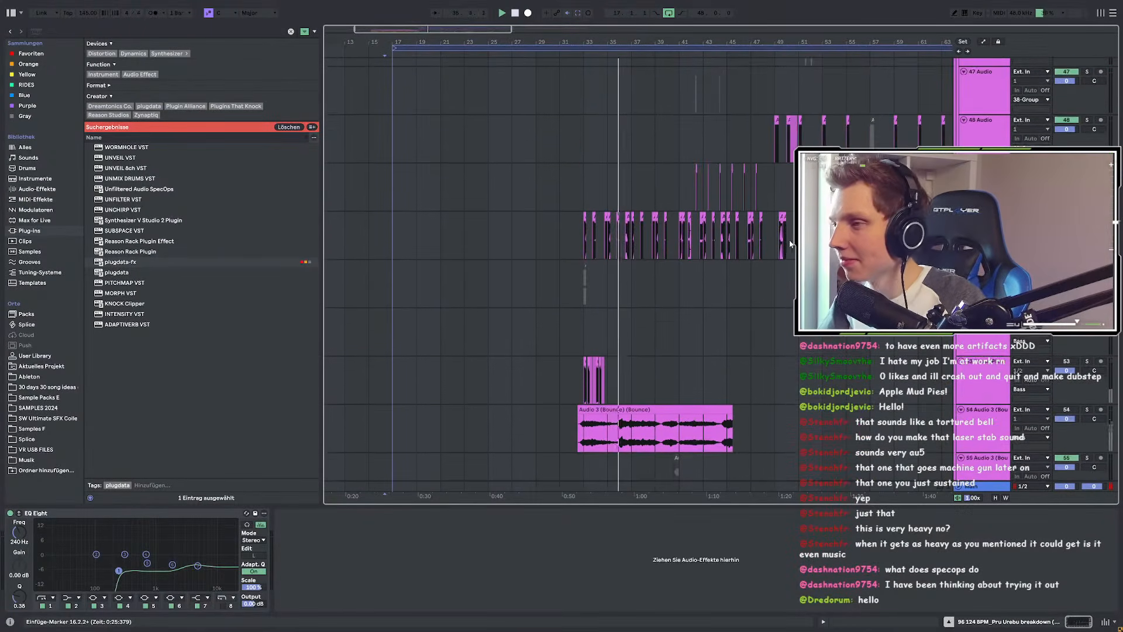
scroll(788, 251, up, 2)
scroll(526, 239, up, 2)
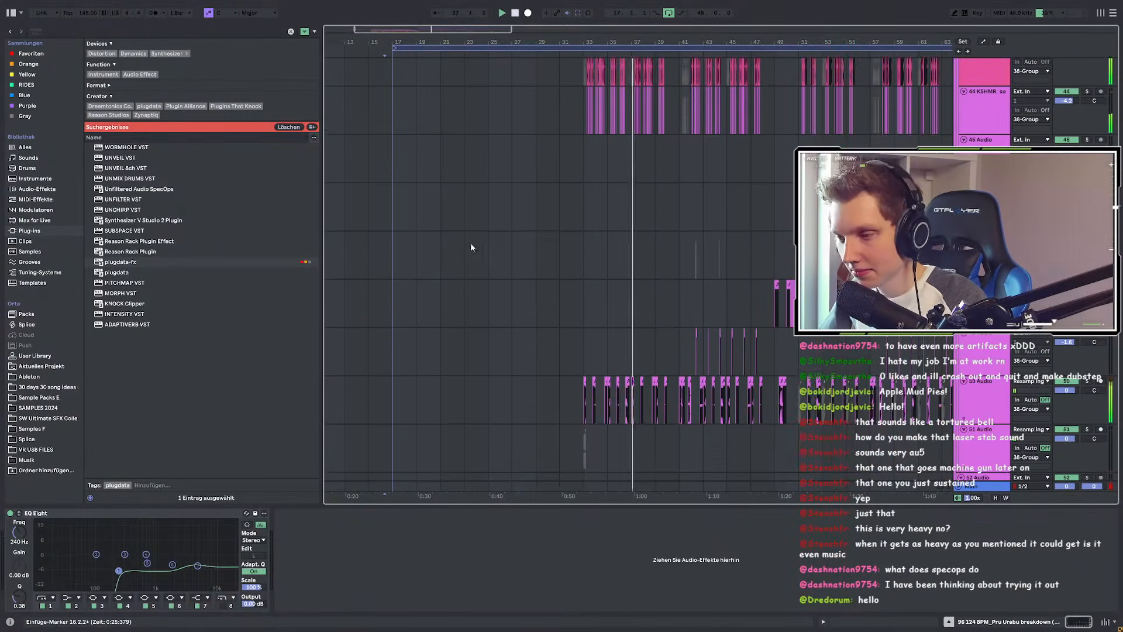
scroll(515, 245, right, 5)
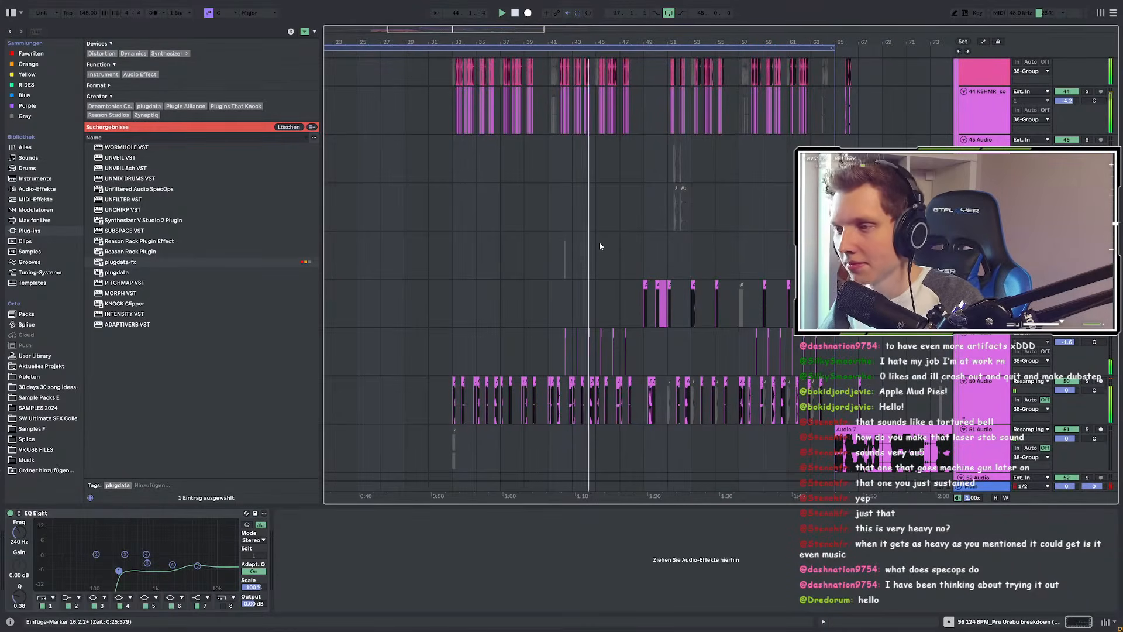
scroll(607, 269, up, 3)
scroll(458, 247, right, 3)
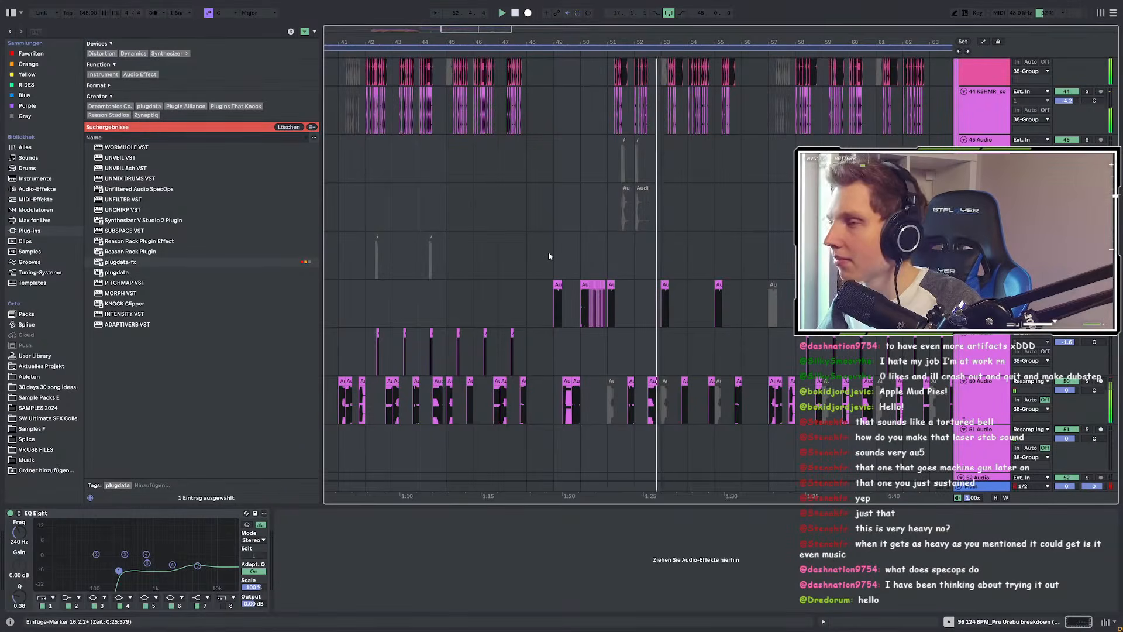
scroll(654, 244, right, 3)
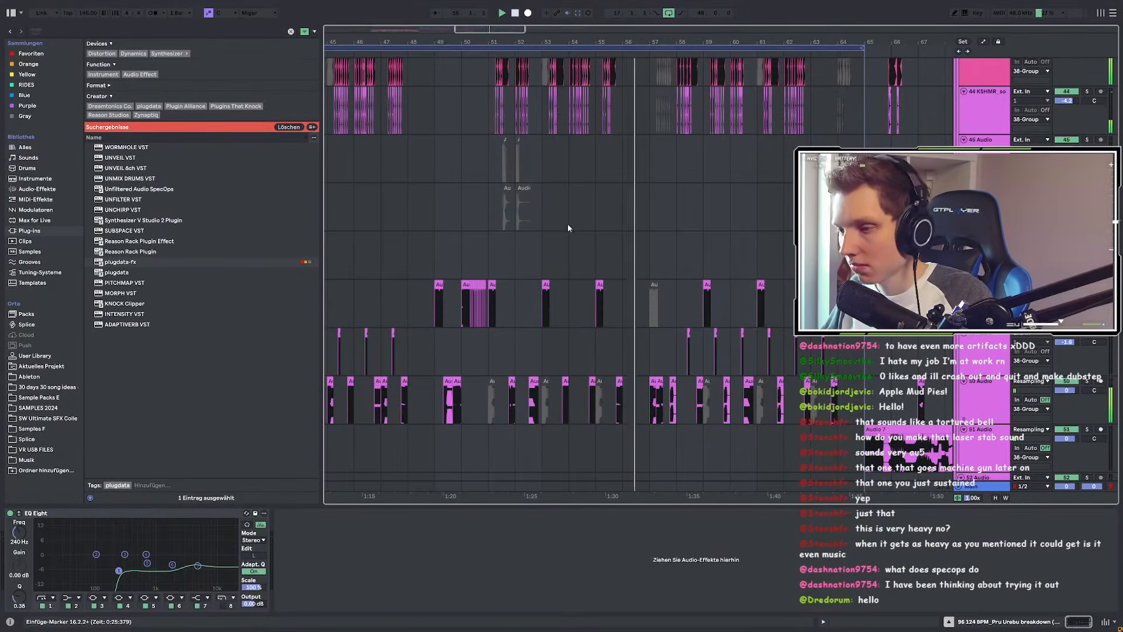
scroll(625, 236, left, 1)
scroll(597, 245, down, 10)
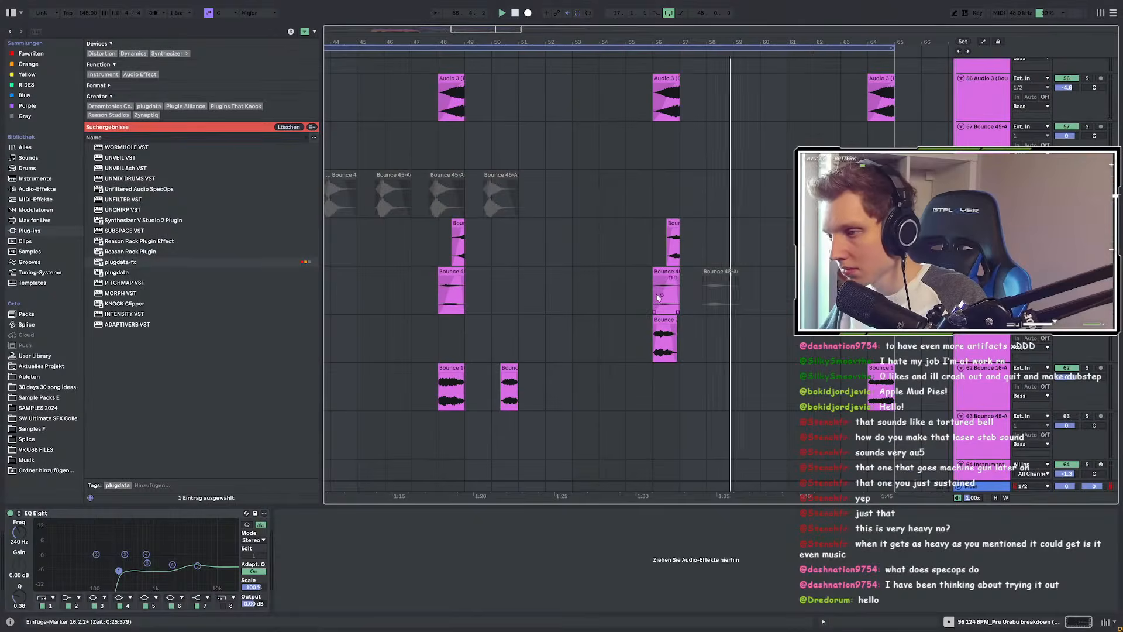
Step: Show Bounce 7's Snap Heap Main Mix automation and raise its peak to 100%
click(656, 340)
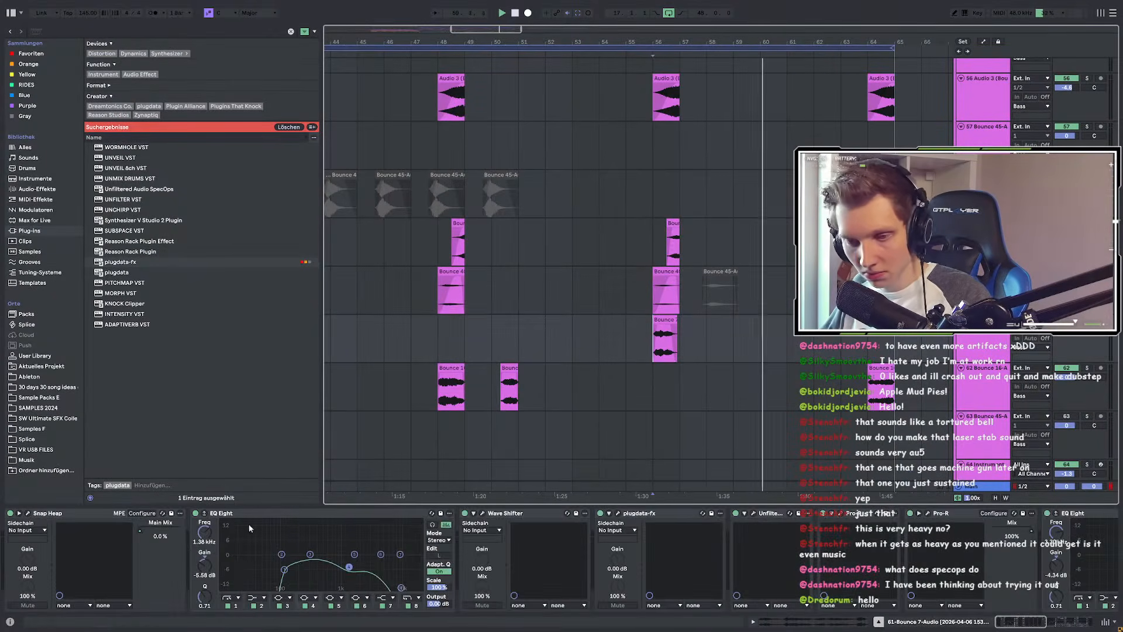
right_click(144, 532)
click(165, 540)
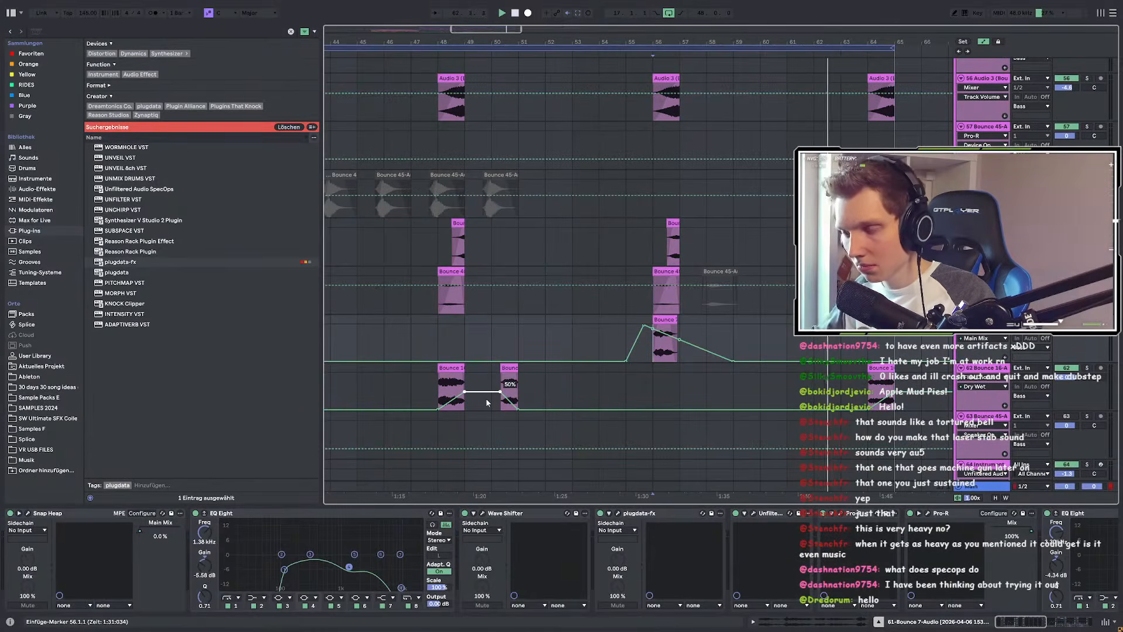
scroll(544, 377, up, 3)
key(space)
key(space)
scroll(553, 356, down, 3)
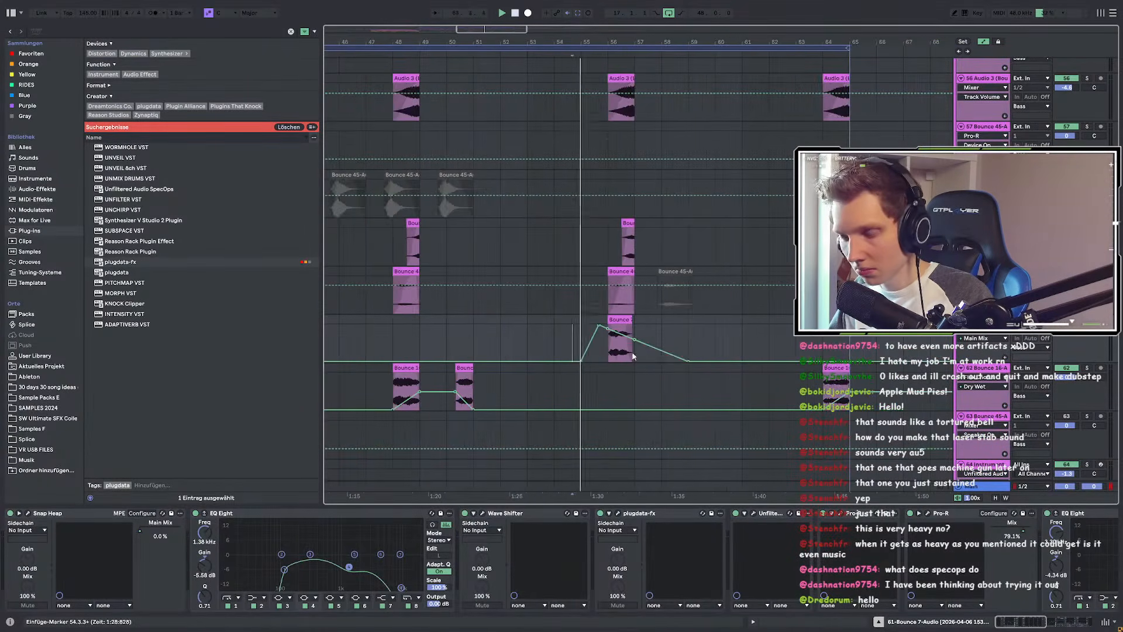
scroll(652, 354, up, 3)
mouse_move(663, 352)
mouse_down()
mouse_move(501, 325)
mouse_move(562, 326)
mouse_up()
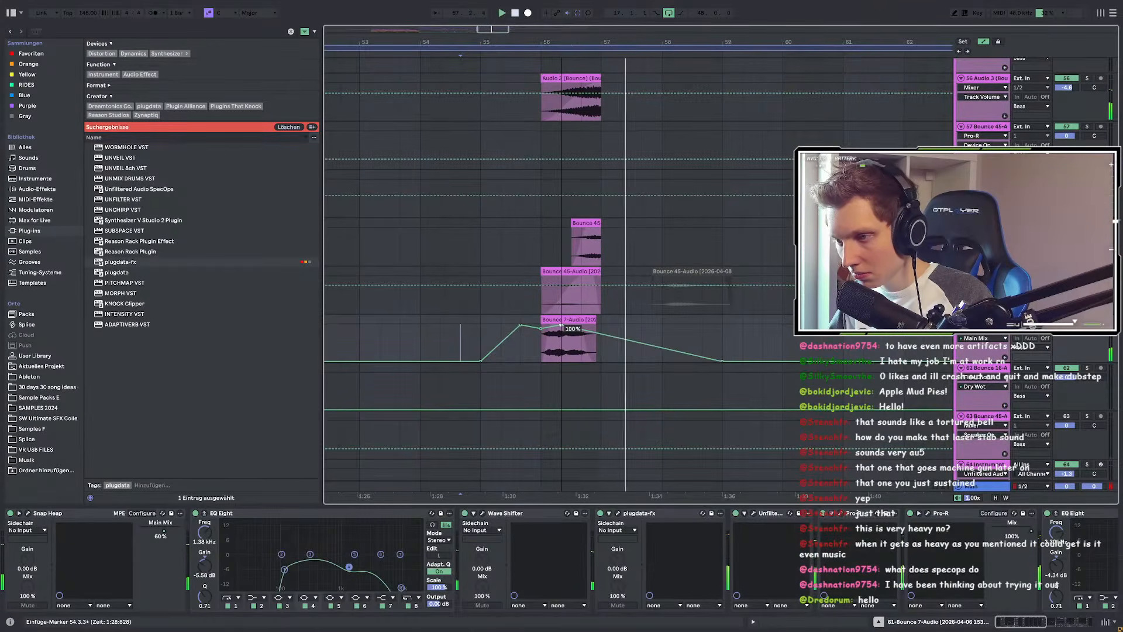
scroll(673, 332, down, 3)
click(585, 325)
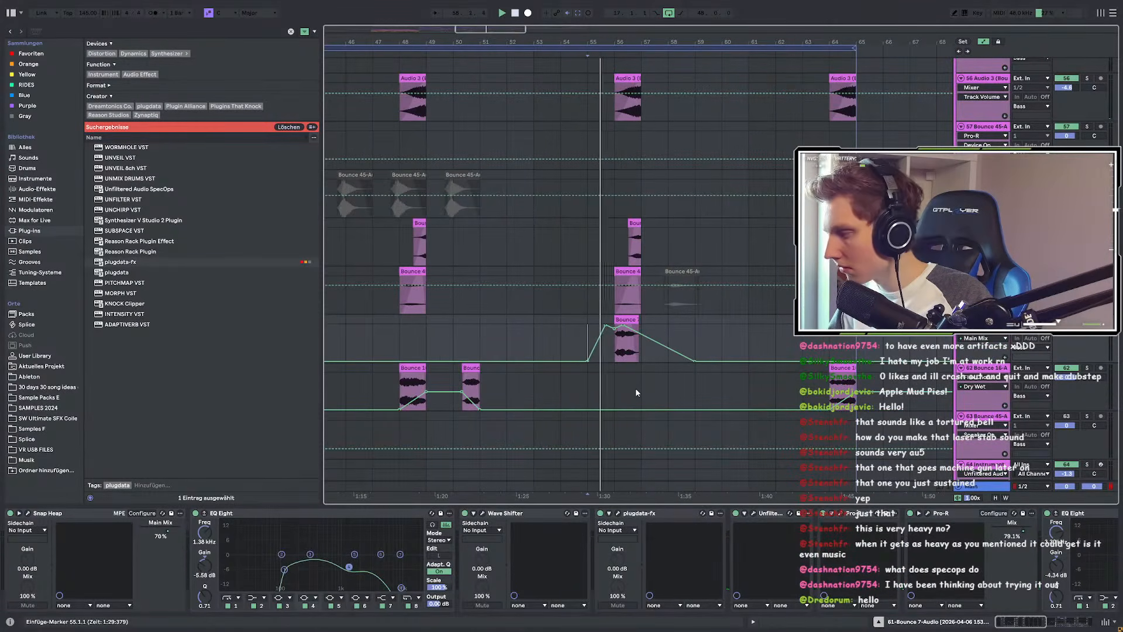
scroll(636, 388, up, 3)
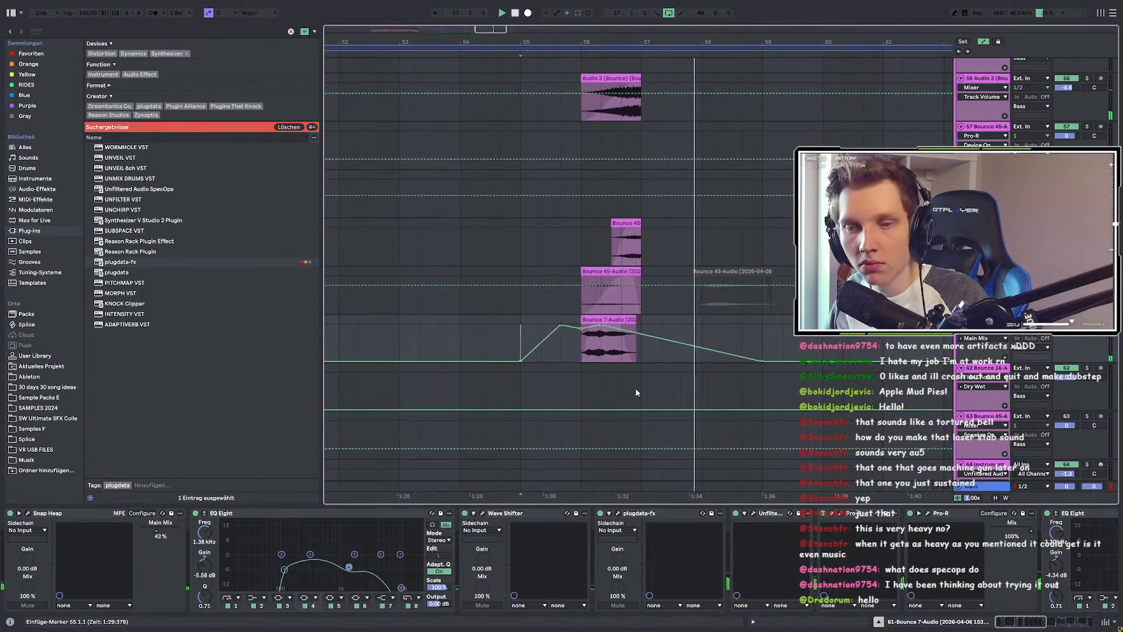
Step: Open and close the Snap Heap plug-in window again
click(27, 513)
click(741, 152)
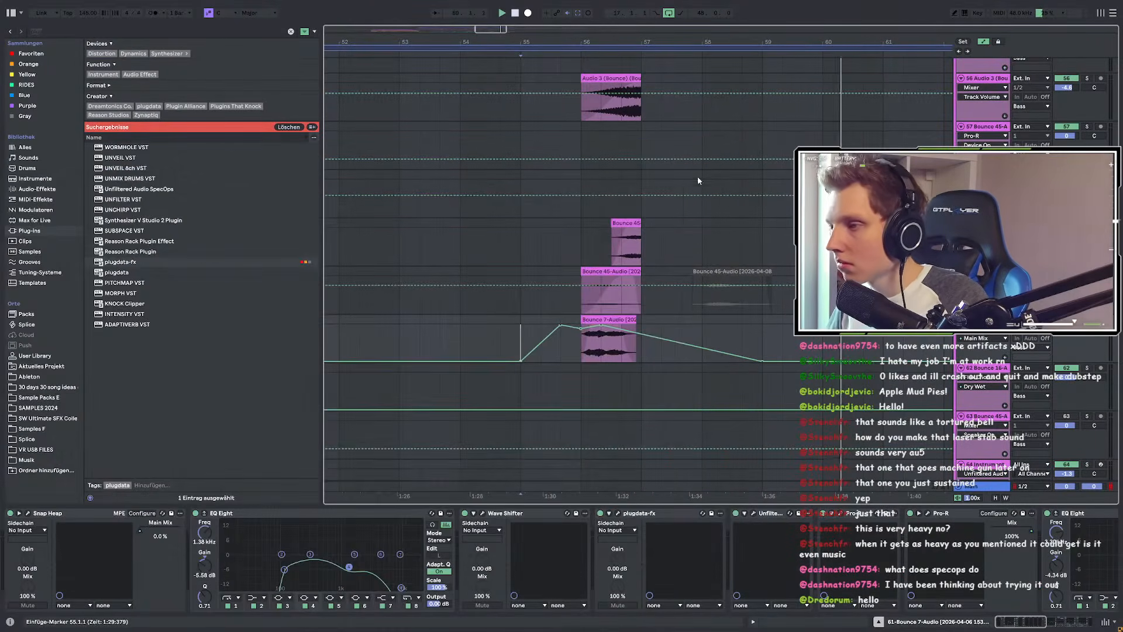
scroll(711, 167, down, 1)
scroll(622, 281, down, 3)
scroll(623, 283, up, 10)
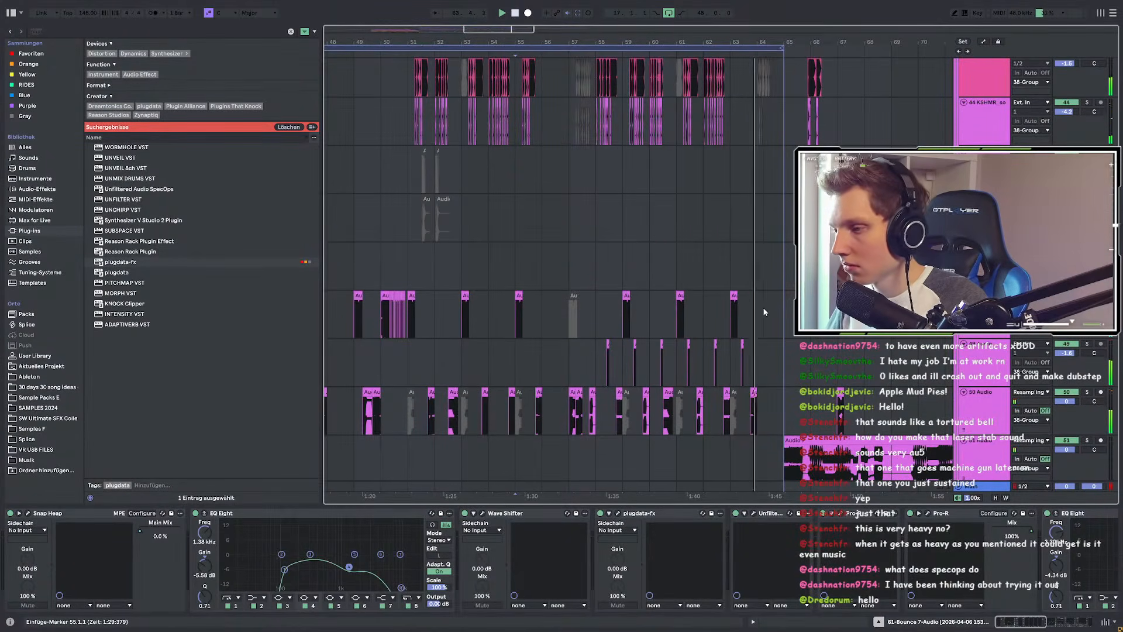
scroll(790, 352, up, 3)
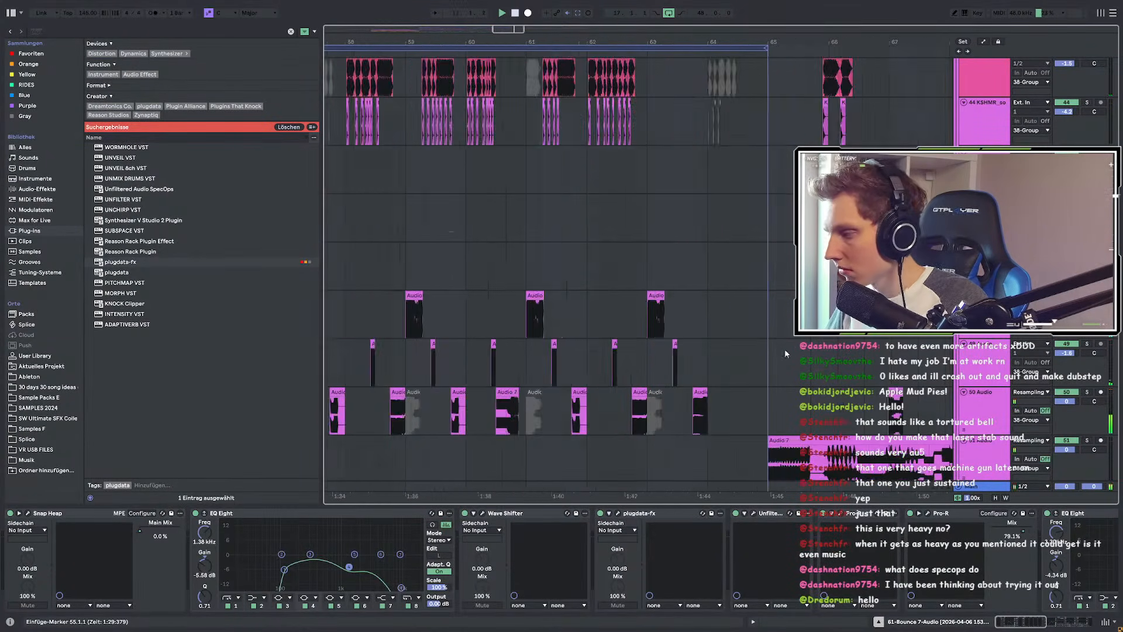
Step: Select the 38 Group track and show the Audio 4 track's MBassador, Kick Tight and EQ Eight chain
click(633, 404)
scroll(750, 393, up, 3)
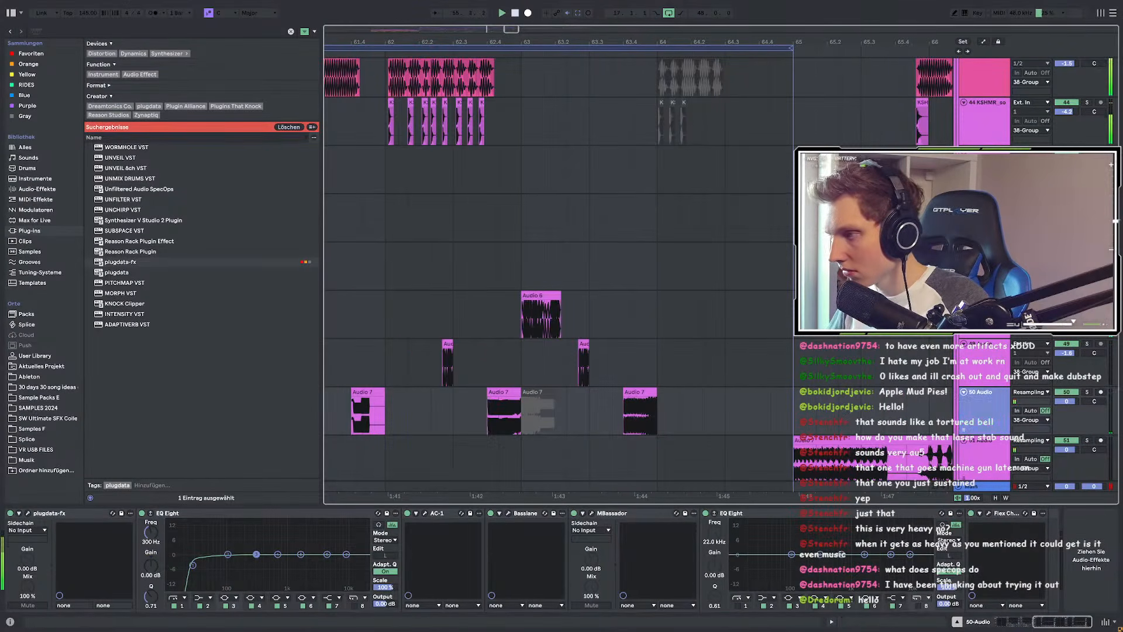
scroll(638, 272, up, 10)
click(1066, 293)
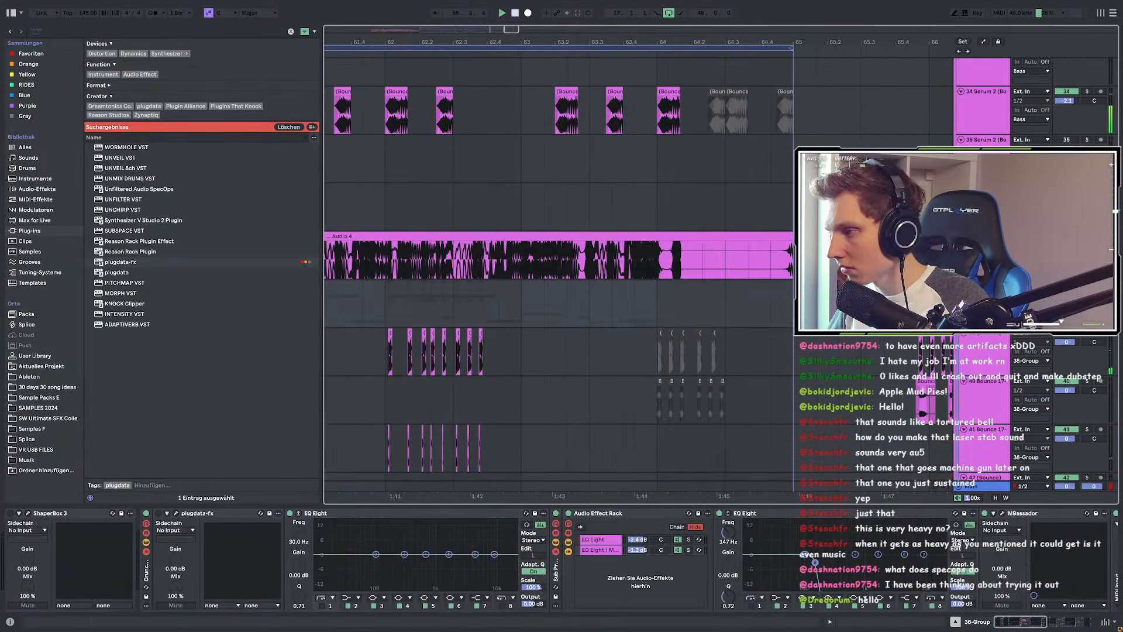
scroll(683, 321, down, 15)
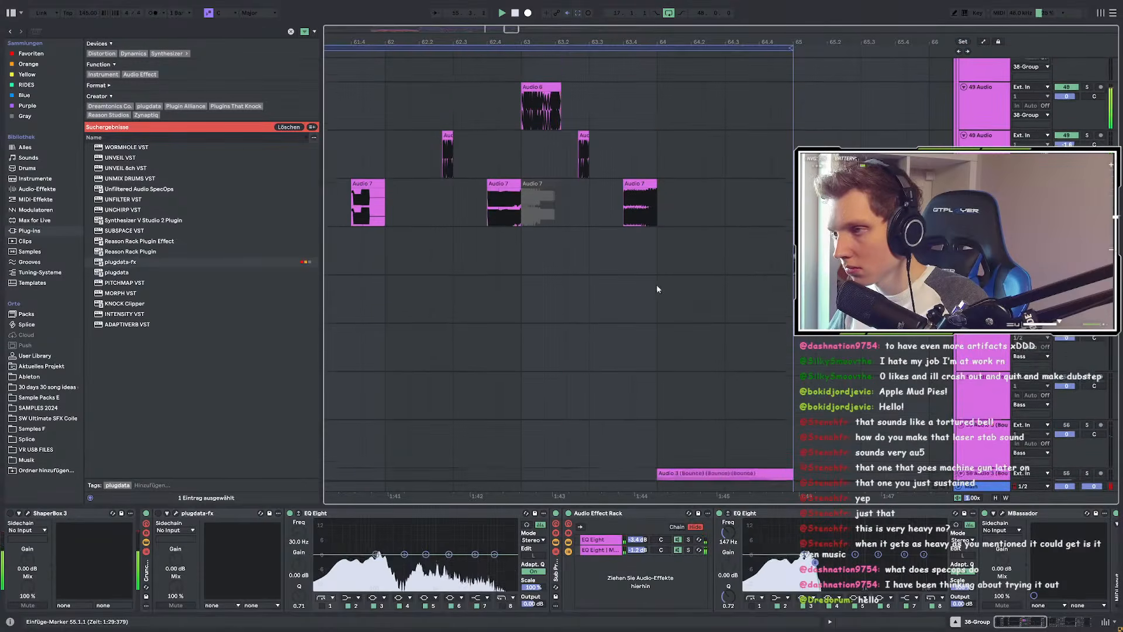
click(628, 250)
scroll(632, 314, up, 8)
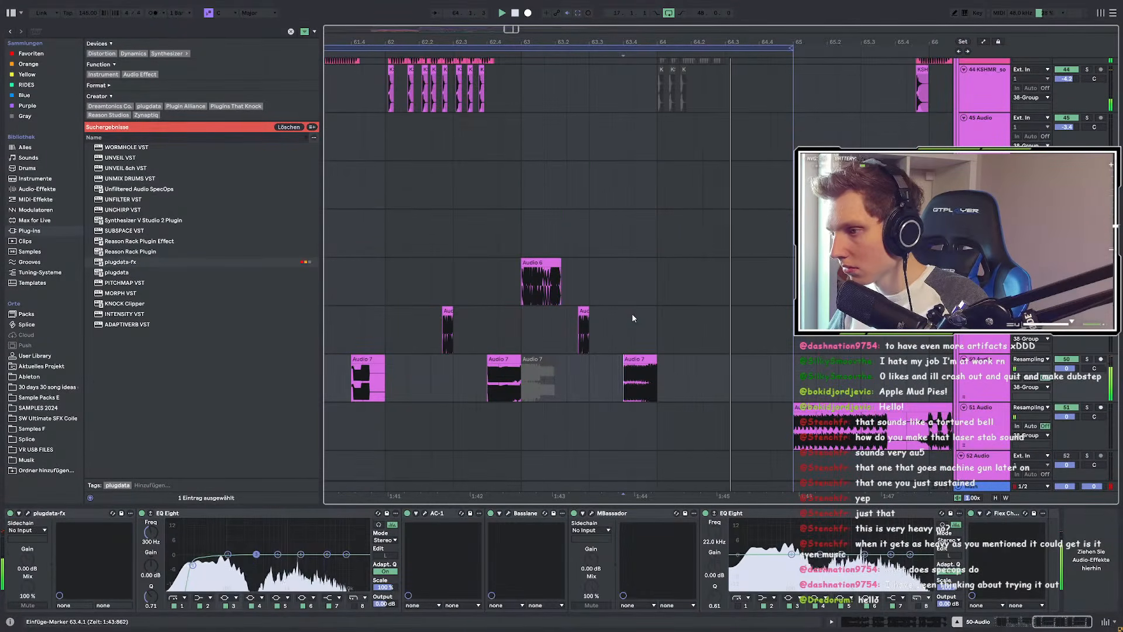
scroll(878, 360, up, 10)
click(993, 386)
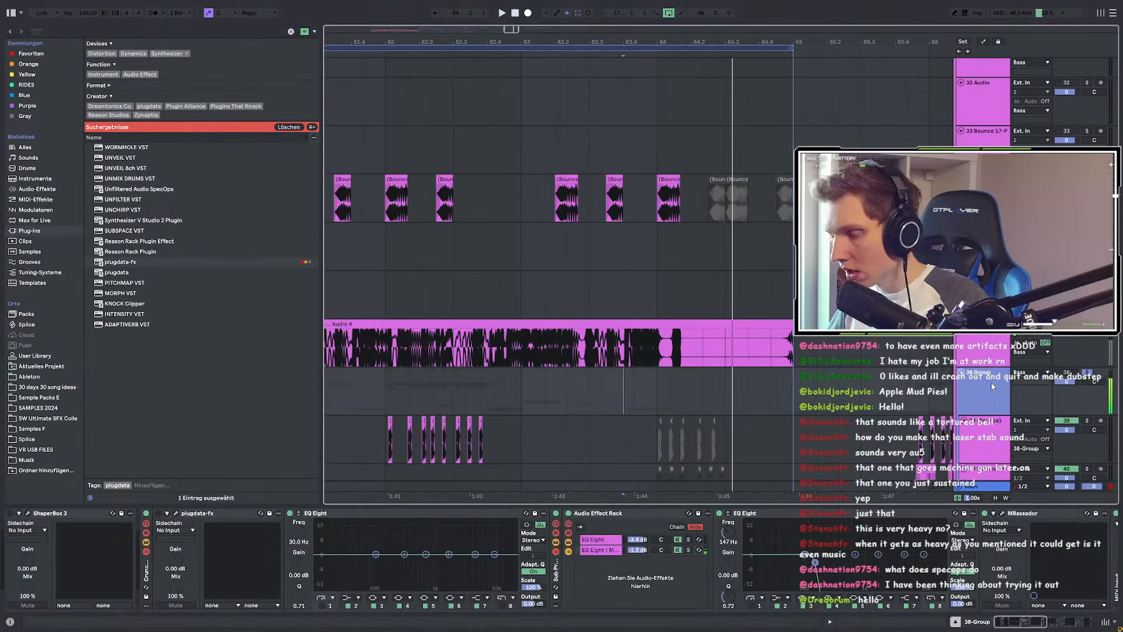
click(644, 351)
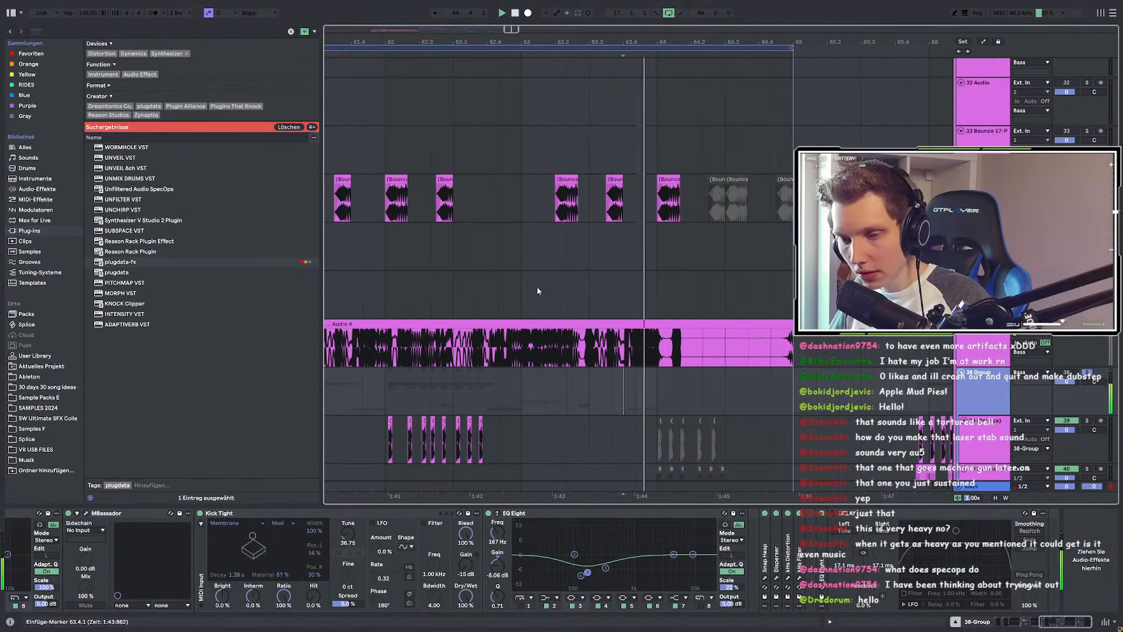
scroll(602, 313, down, 3)
Step: Search the browser for 'plugdual' and load kHs Dual Delay onto the track
click(52, 33)
text(plug)
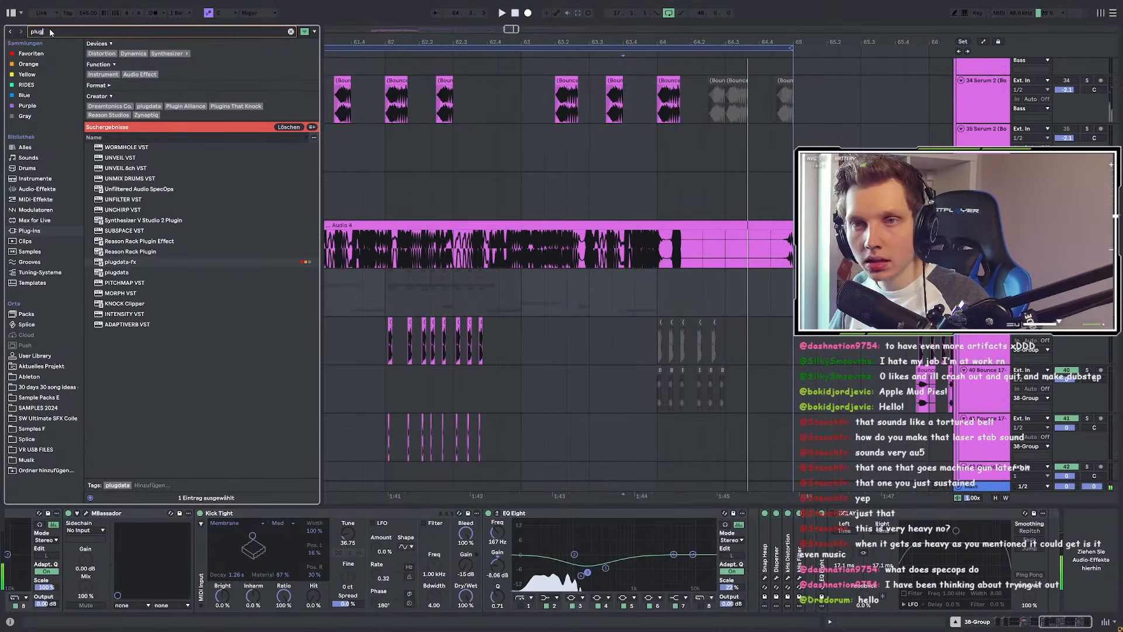
text(d)
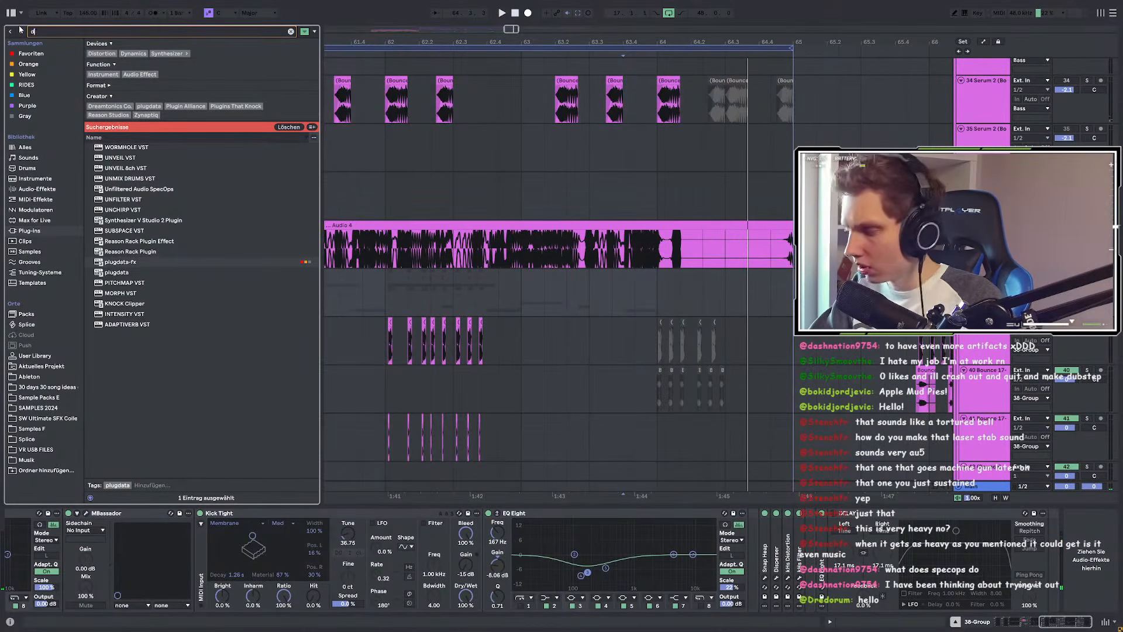
text(ual)
click(137, 158)
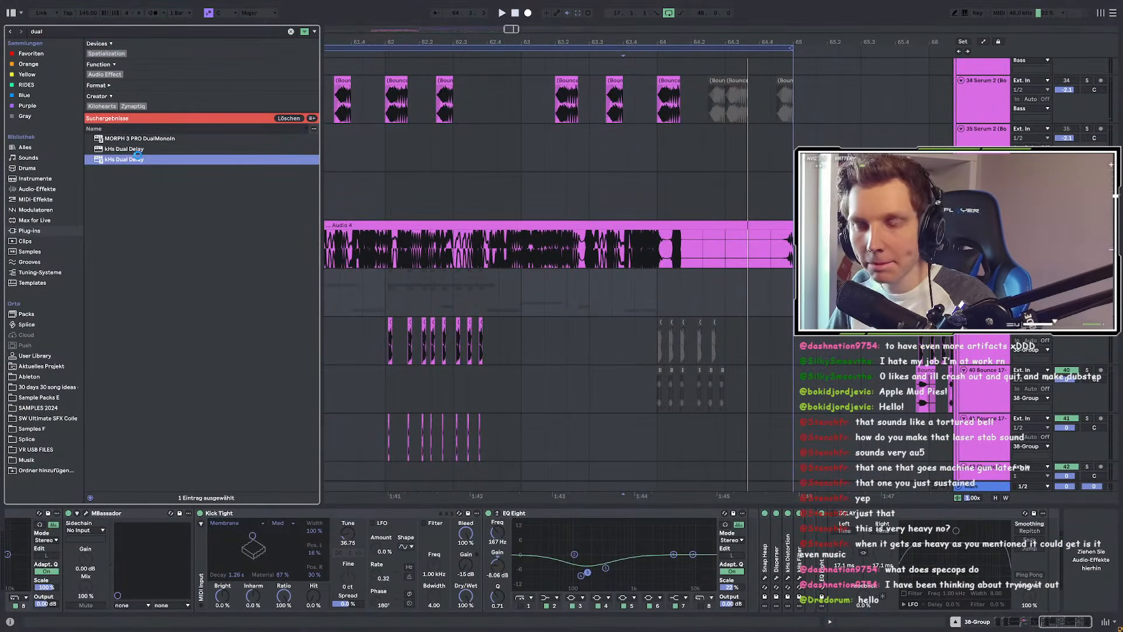
key(space)
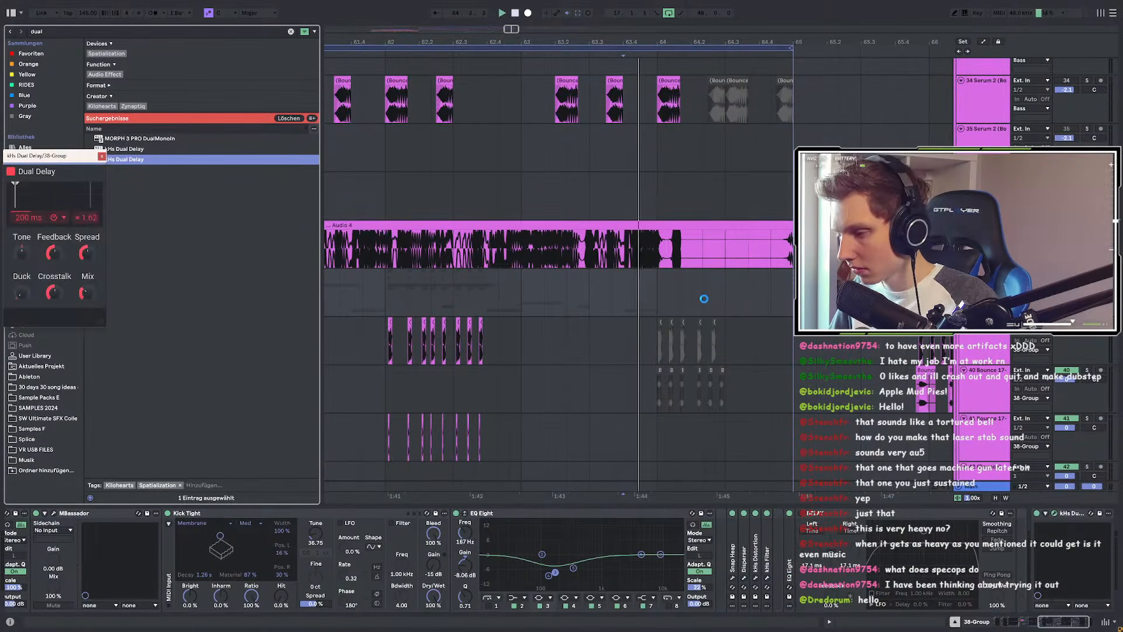
drag(51, 155, 346, 168)
Step: Switch the Dual Delay to synced 1/4 time with a ×0.49 ratio and close it
drag(383, 230, 383, 233)
key(space)
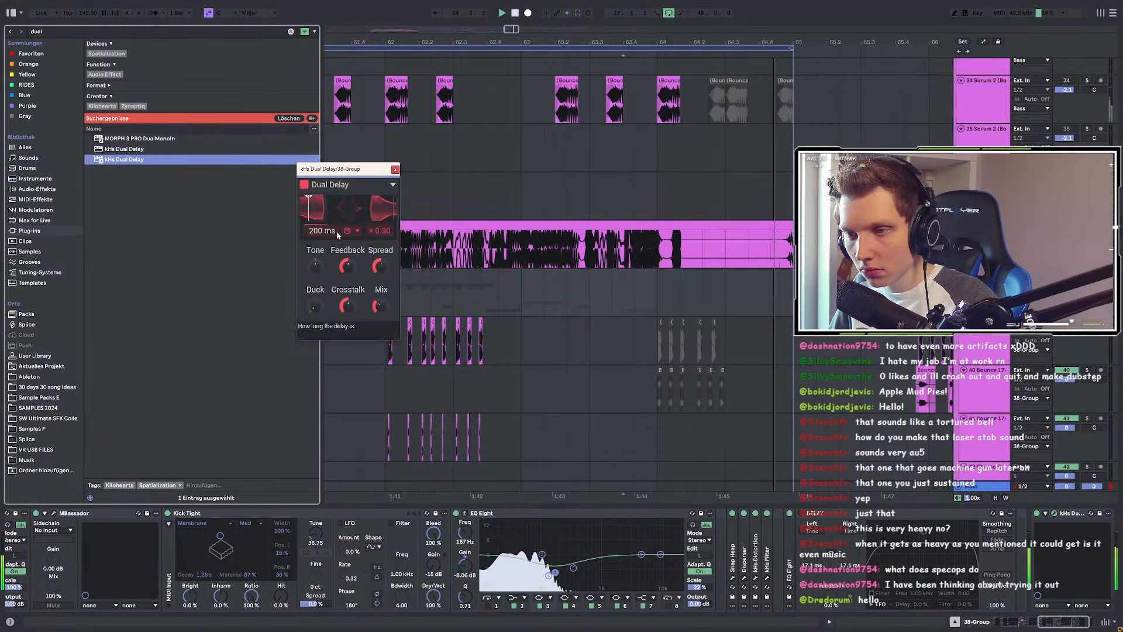
click(356, 230)
click(359, 244)
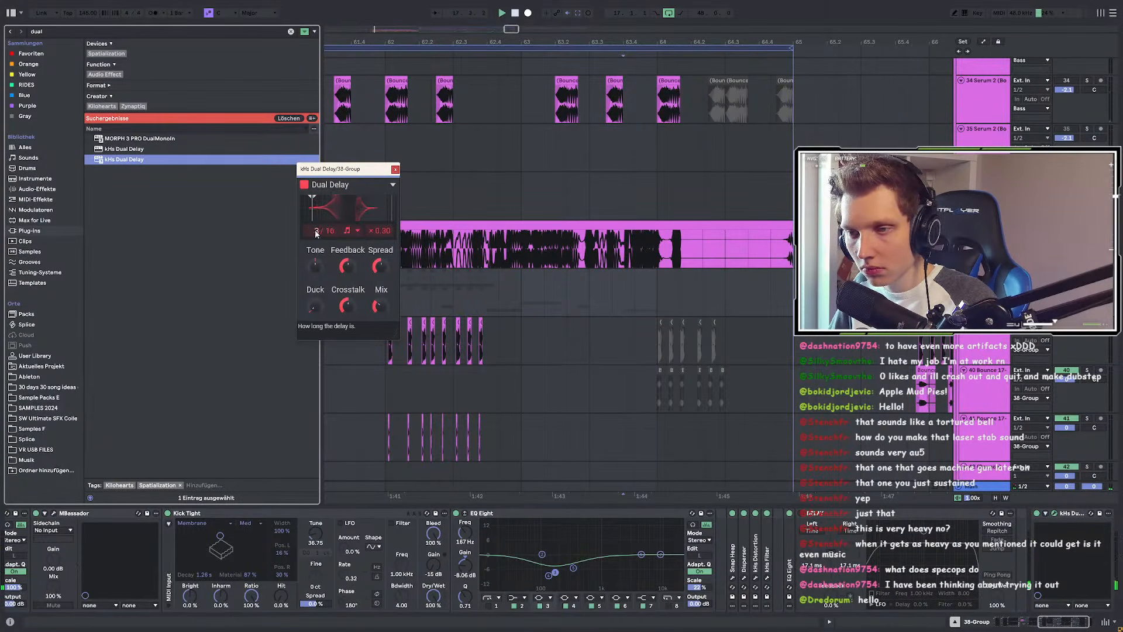
drag(329, 231, 329, 225)
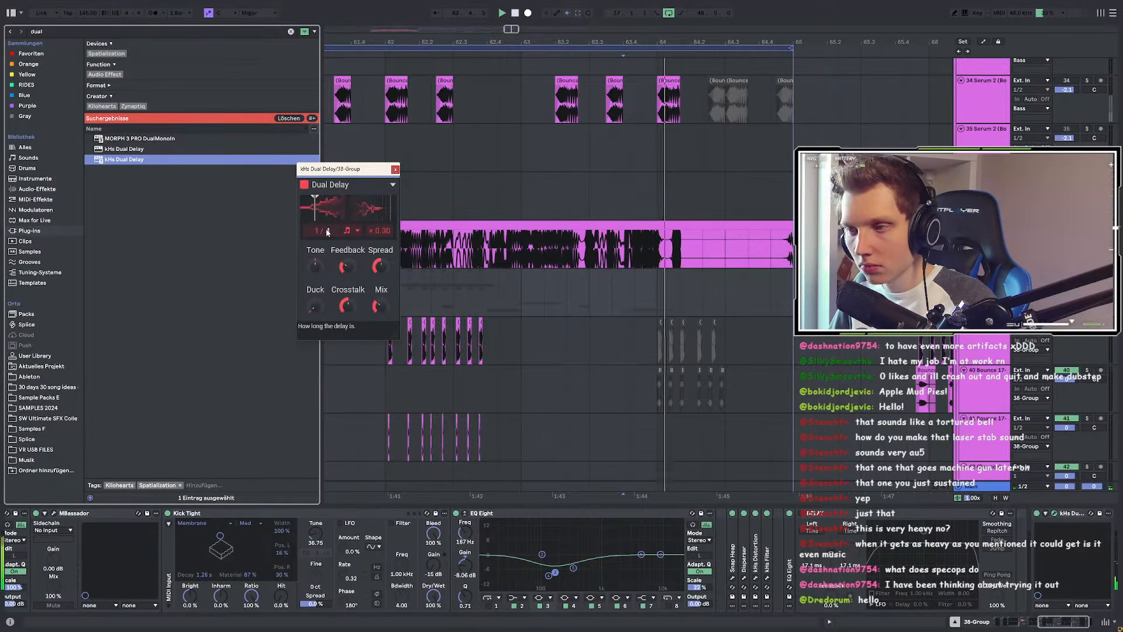
drag(382, 232, 380, 269)
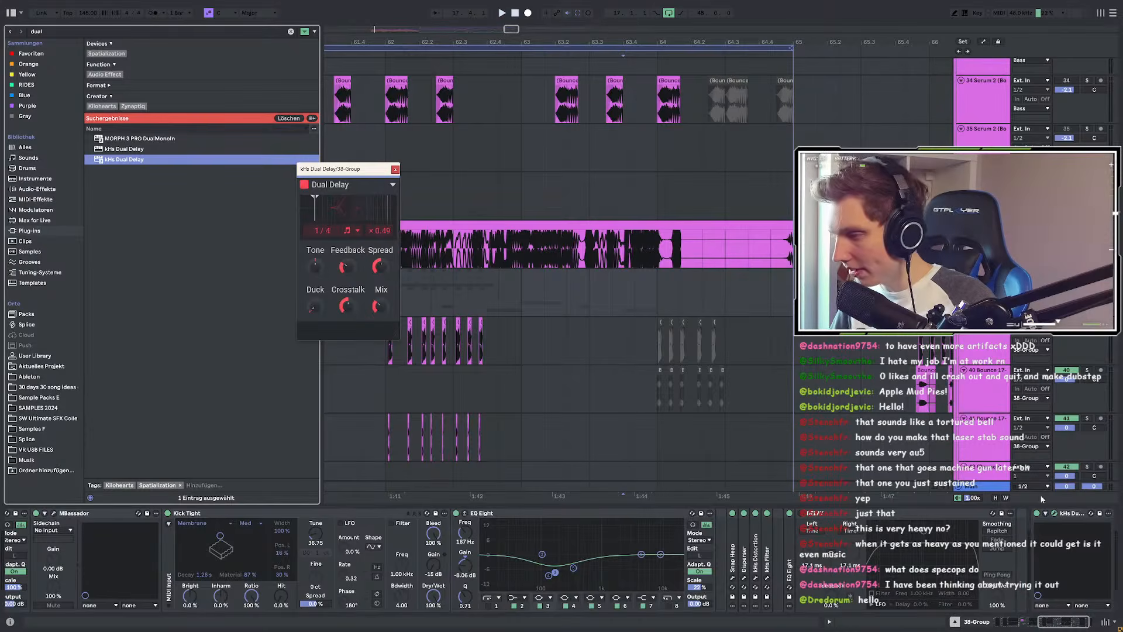
click(1056, 516)
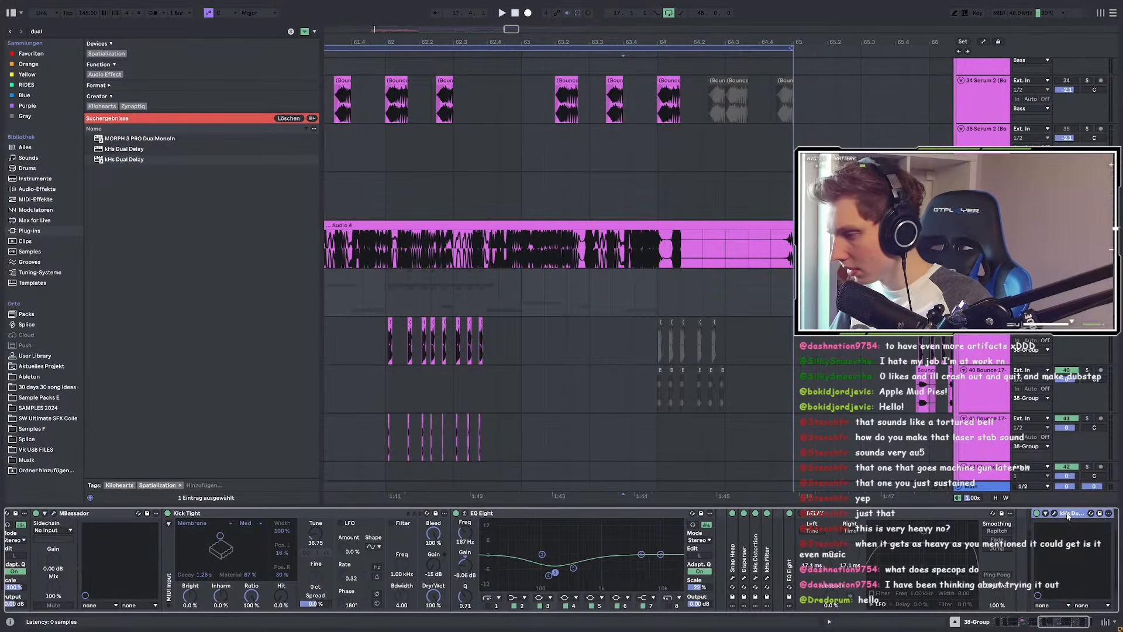
Step: Show another track's chain and search the browser for 'dual' in audio effects
click(587, 272)
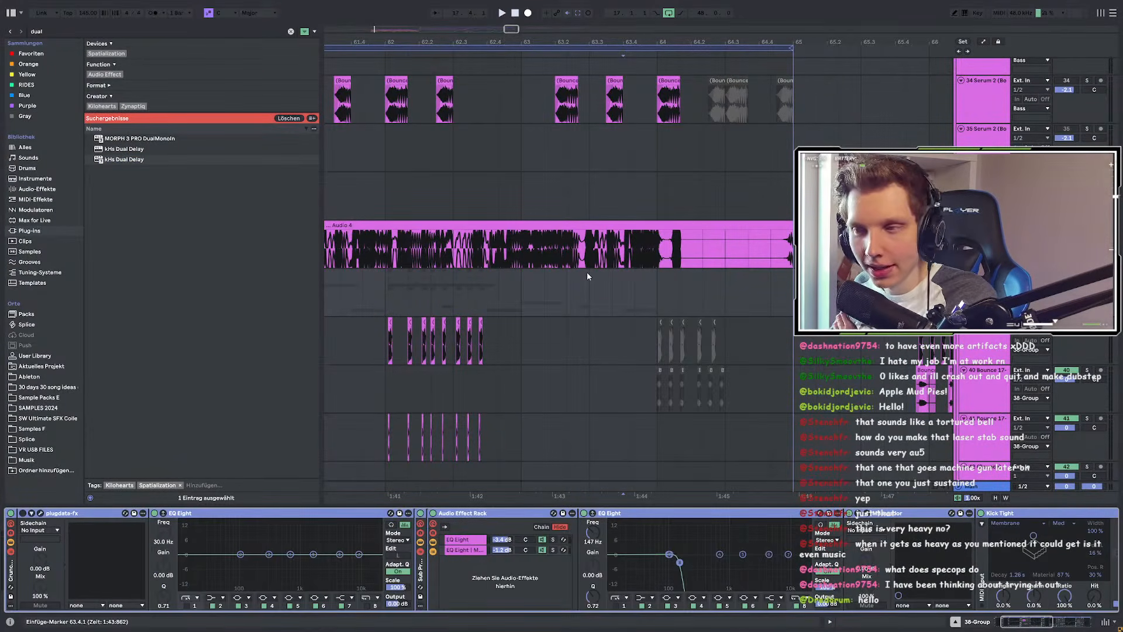
drag(1027, 620, 1106, 605)
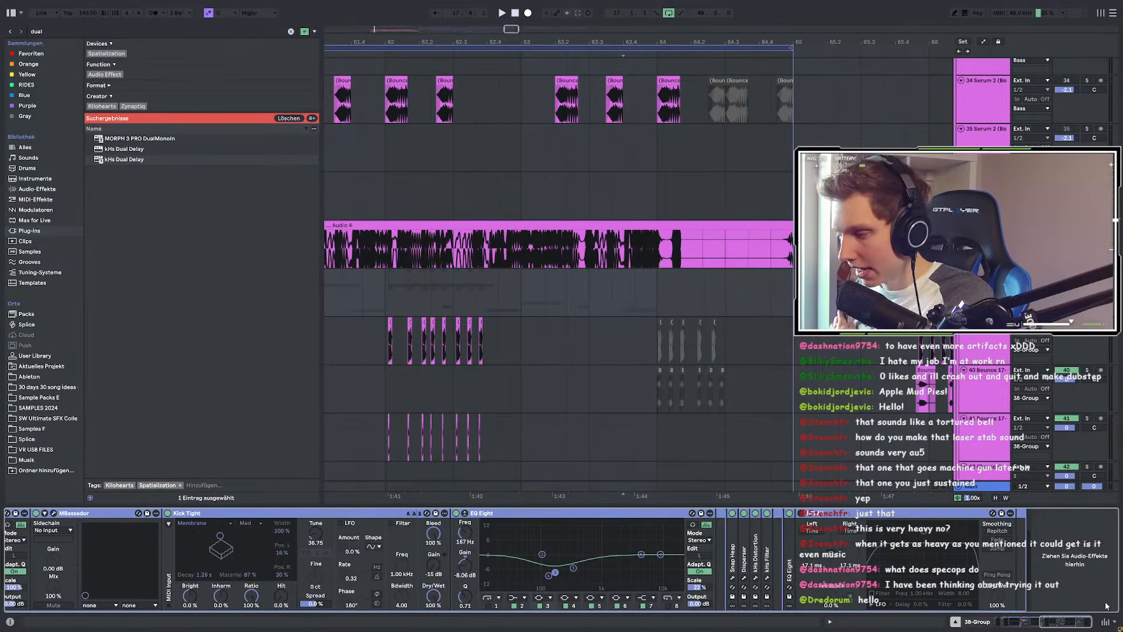
key(ctrl+g)
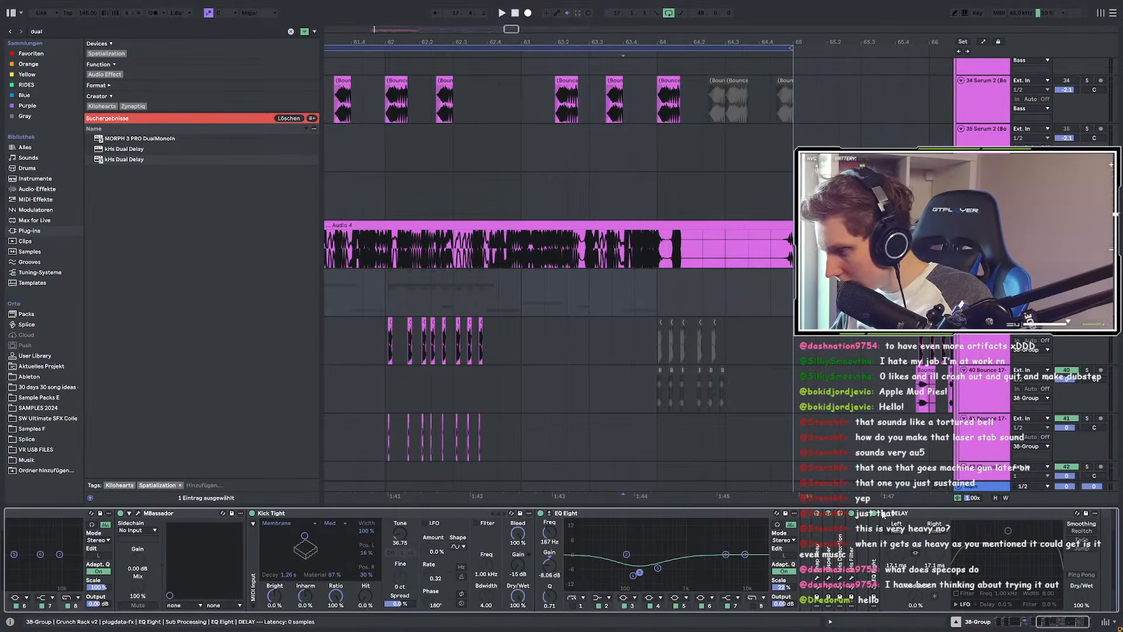
key(ctrl+f)
text(dual)
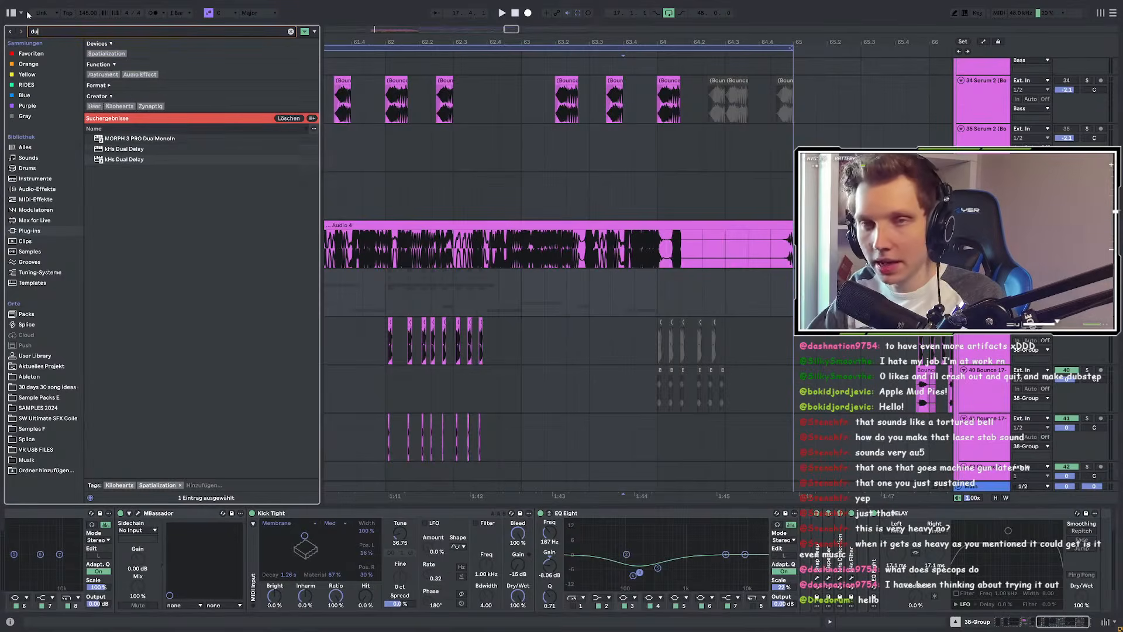
click(34, 190)
Step: Search for 'de' and add Align Delay to the end of the effects chain
click(45, 33)
text(de)
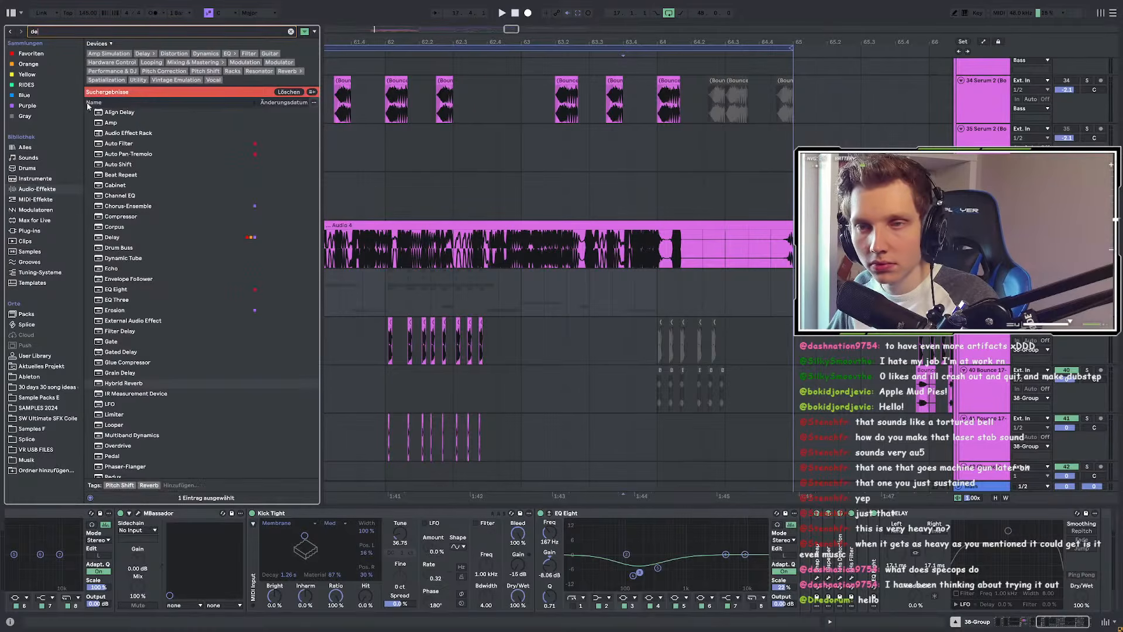
click(125, 112)
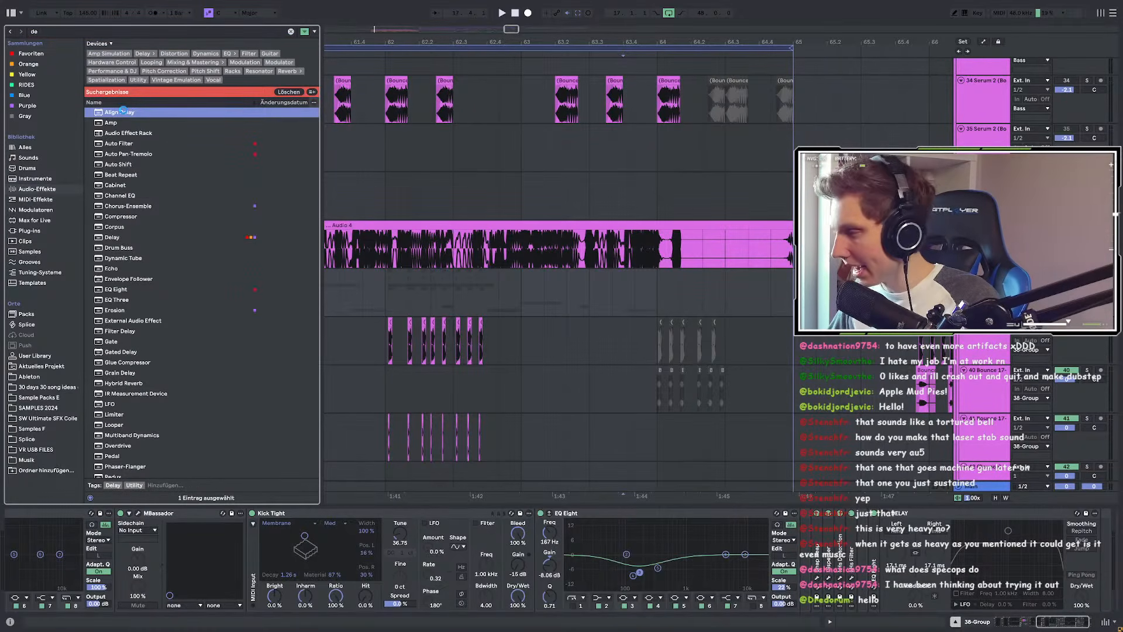
drag(123, 111, 569, 377)
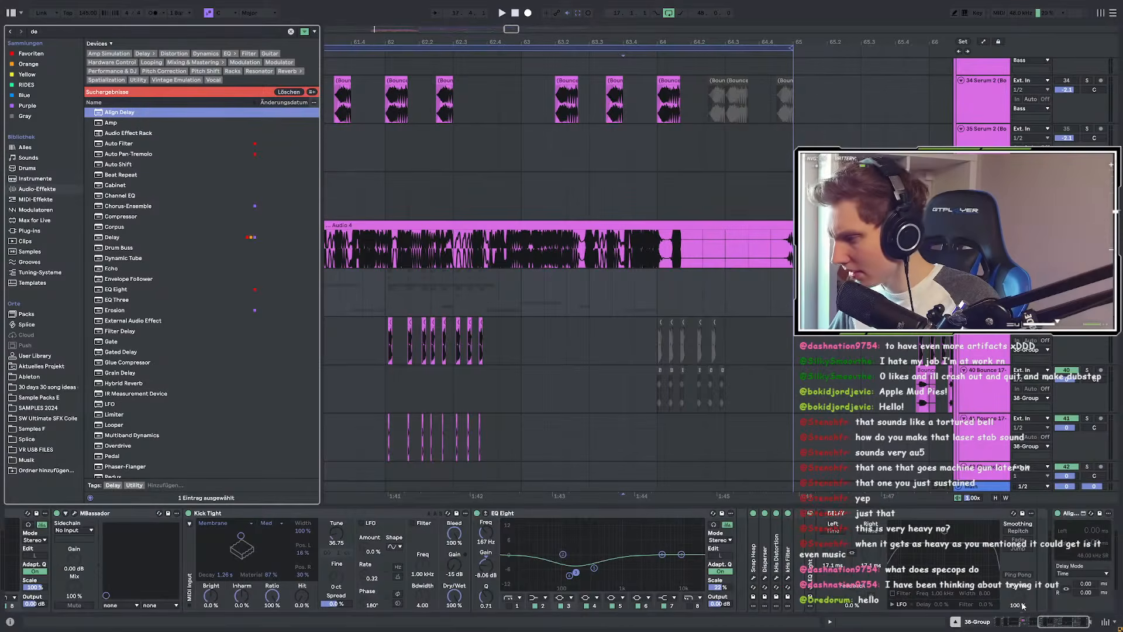
drag(1060, 625, 1073, 629)
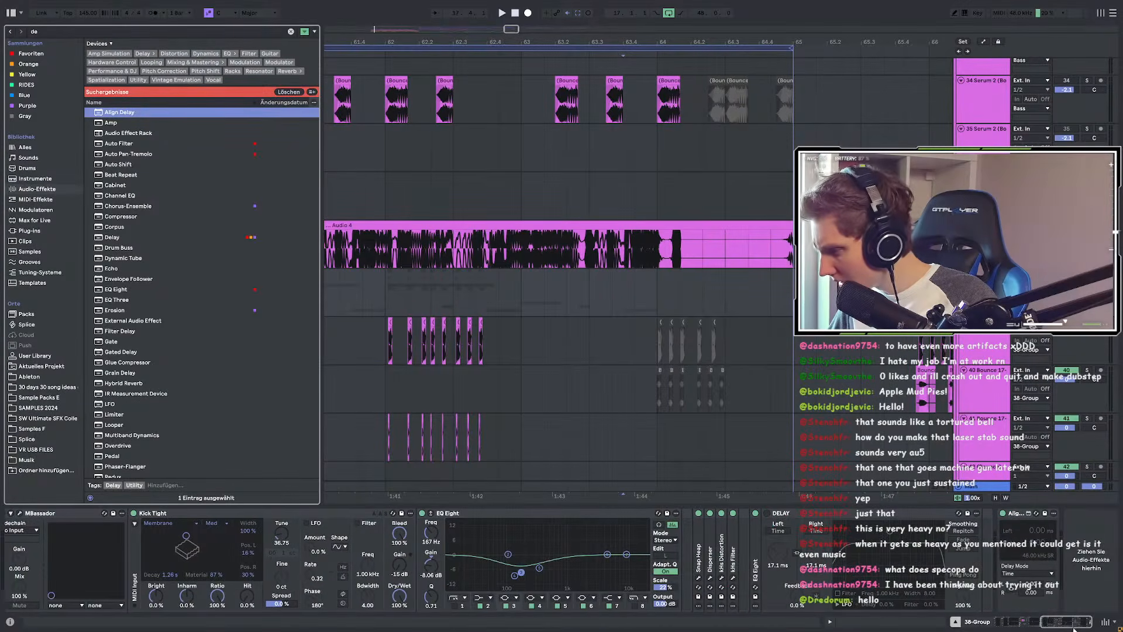
click(1010, 516)
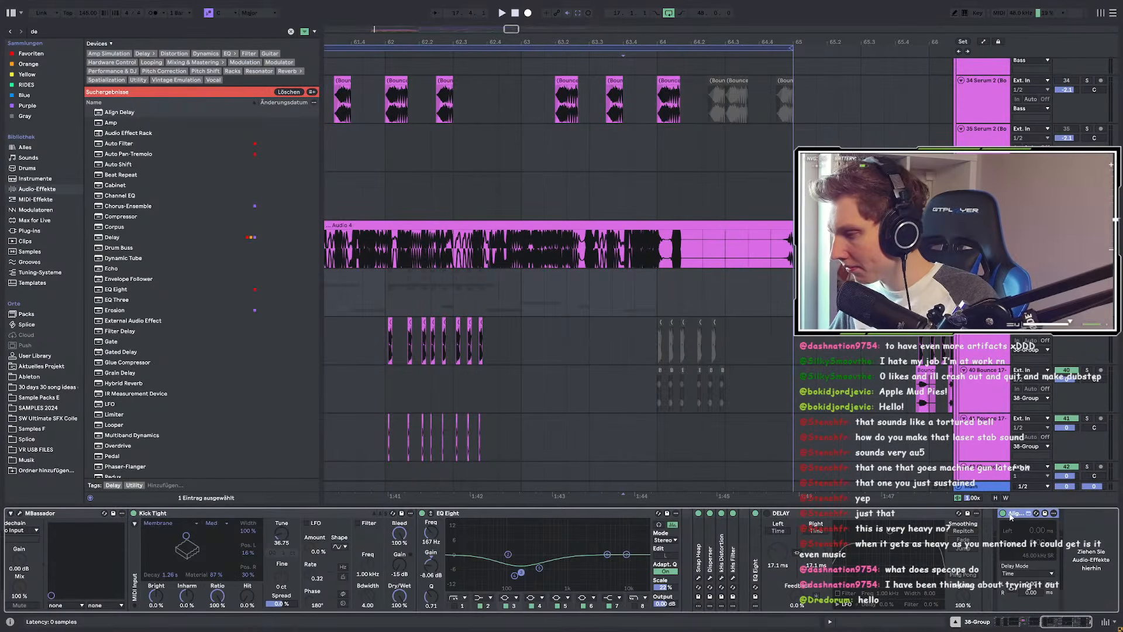
Step: Search for 'del' and add the stock Delay to the Audio 4 track's effects
click(520, 290)
click(56, 31)
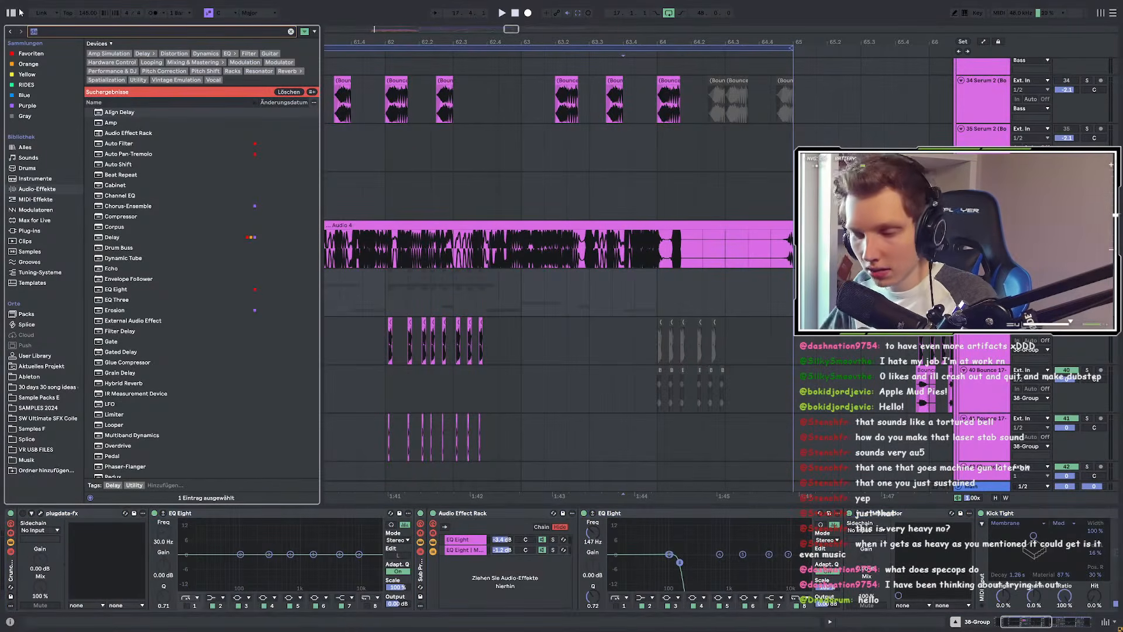
text(swl)
key(BackSpace)
key(BackSpace)
key(BackSpace)
text(del)
click(117, 98)
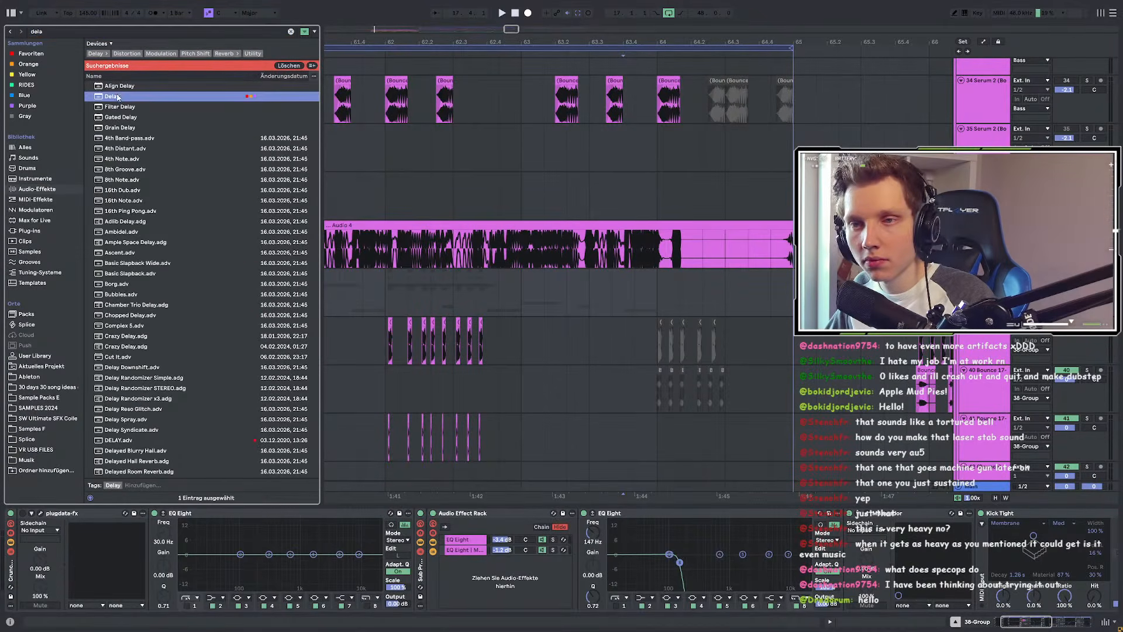
drag(676, 270, 676, 269)
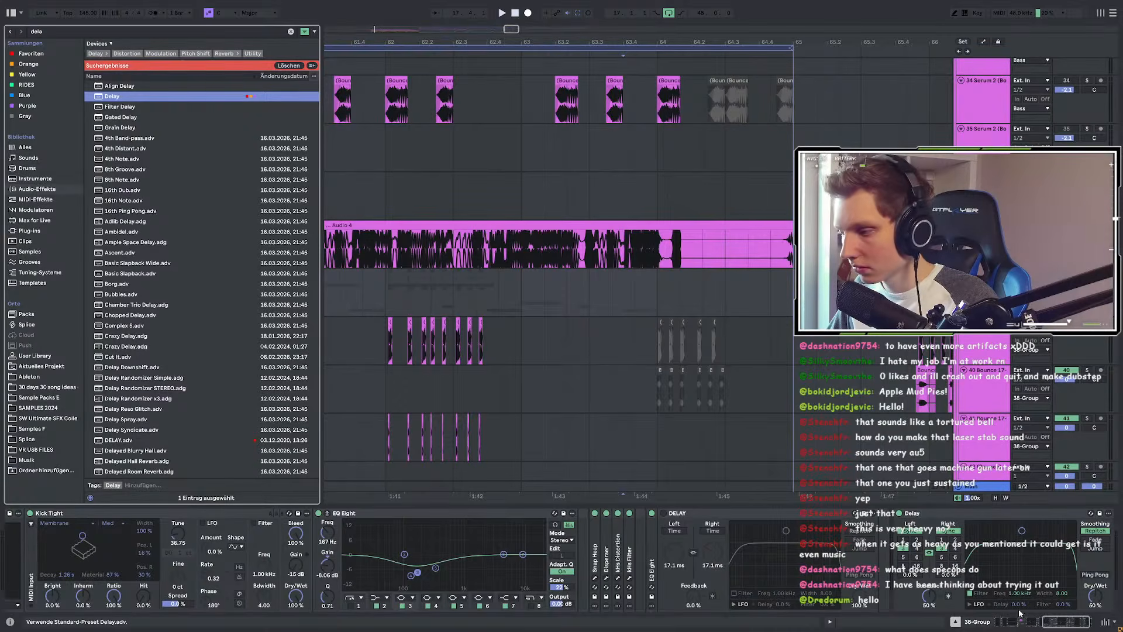
drag(1075, 624, 1081, 626)
click(868, 555)
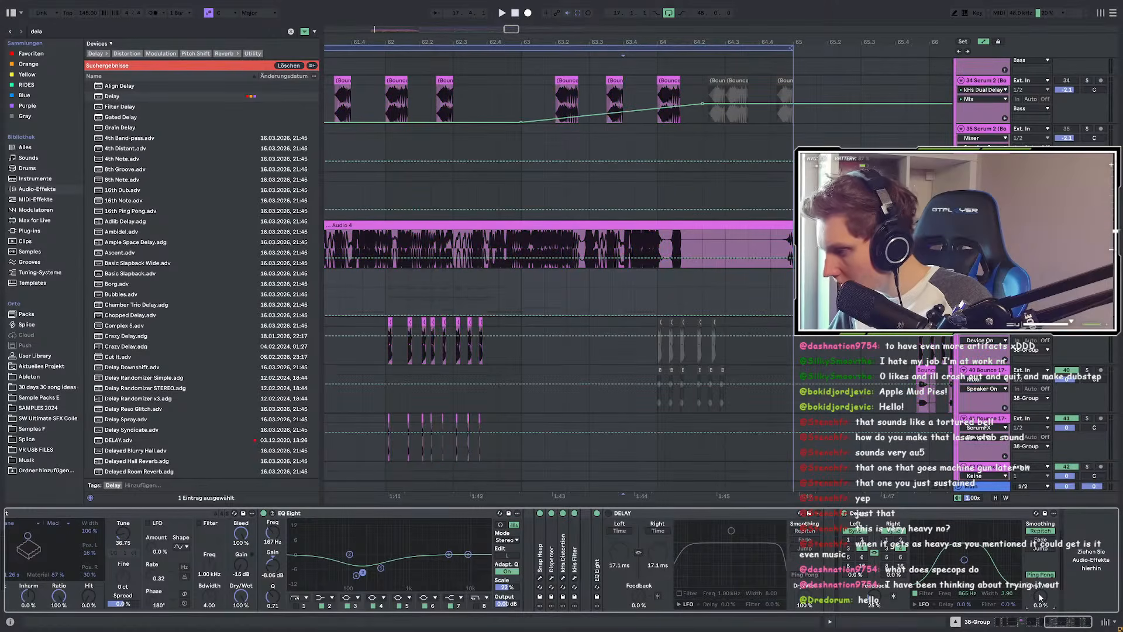
Step: Show the automation lanes and play from 63.4.1 to hear the new delays
key(a)
click(666, 327)
key(space)
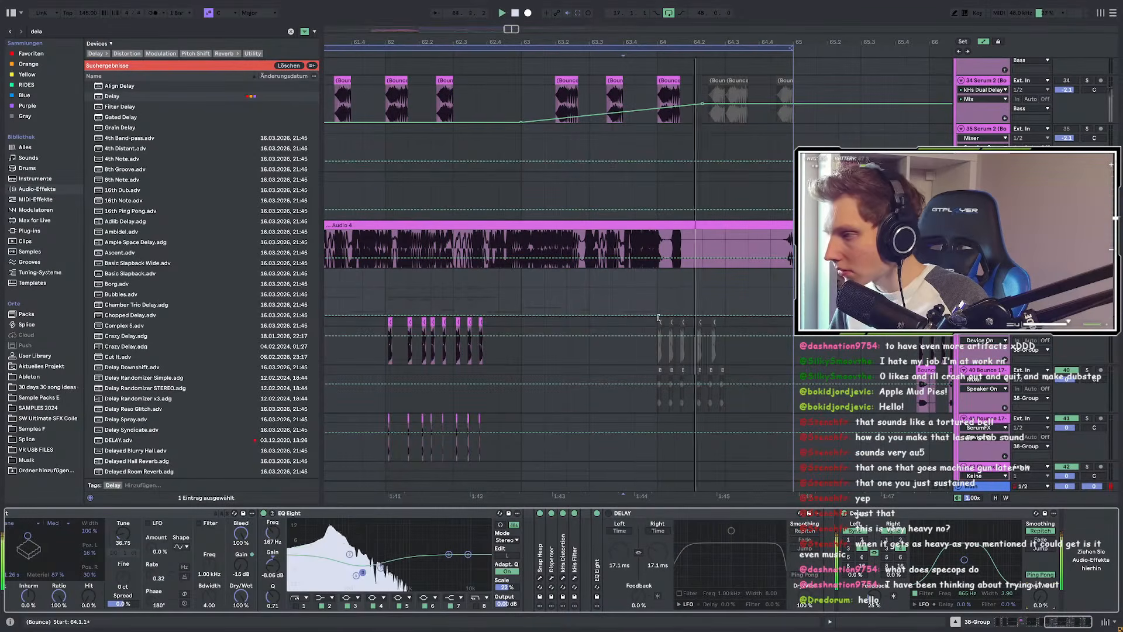
key(space)
Step: Raise the automation point near bar 63.4 from 0% to 30%
scroll(647, 297, down, 10)
scroll(634, 328, up, 1)
scroll(631, 293, up, 5)
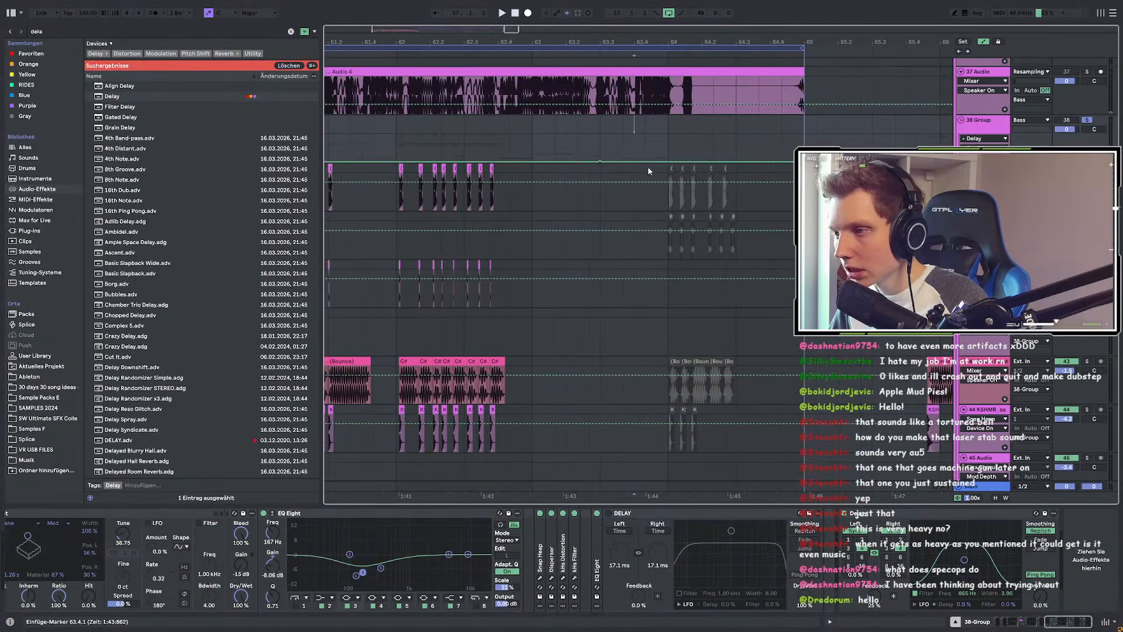
scroll(675, 297, down, 3)
scroll(632, 316, up, 8)
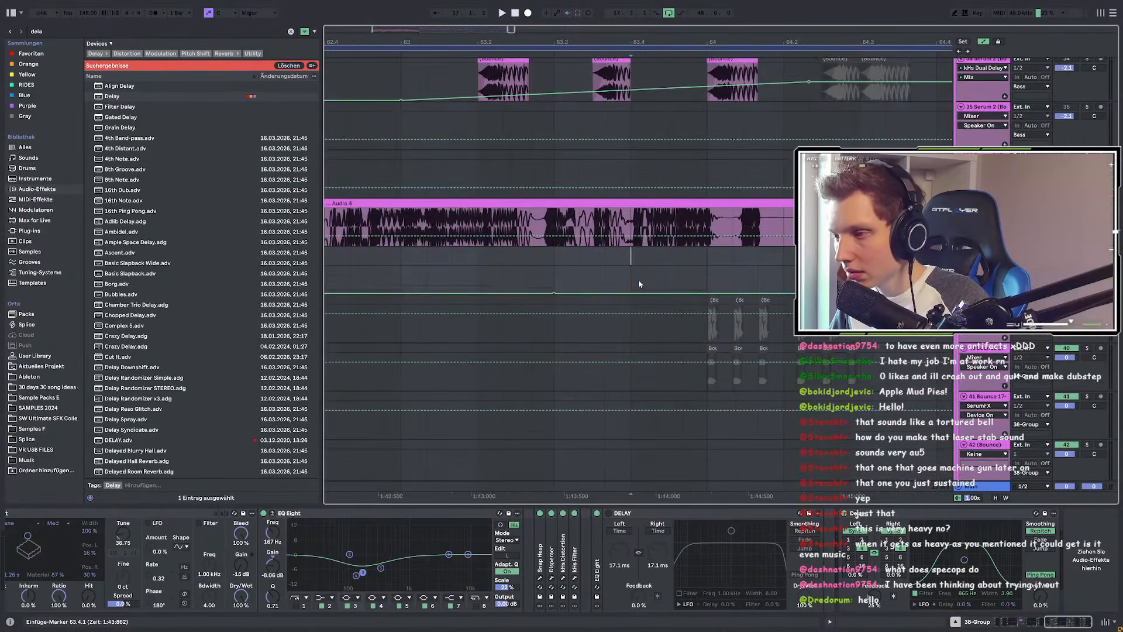
scroll(640, 284, down, 5)
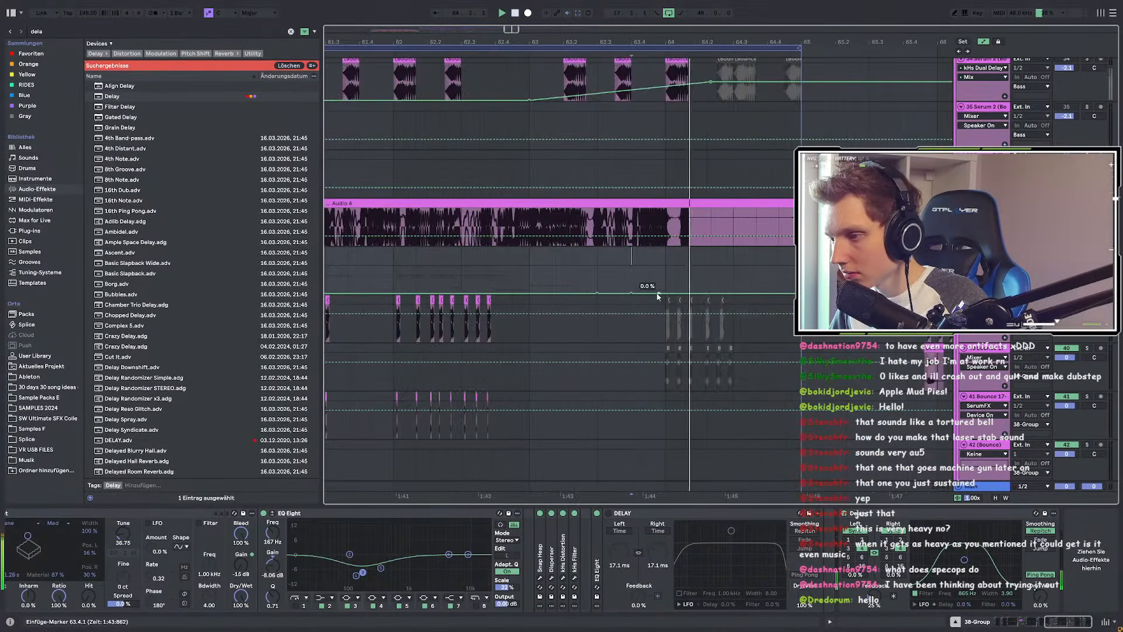
scroll(660, 297, up, 5)
drag(665, 293, 665, 287)
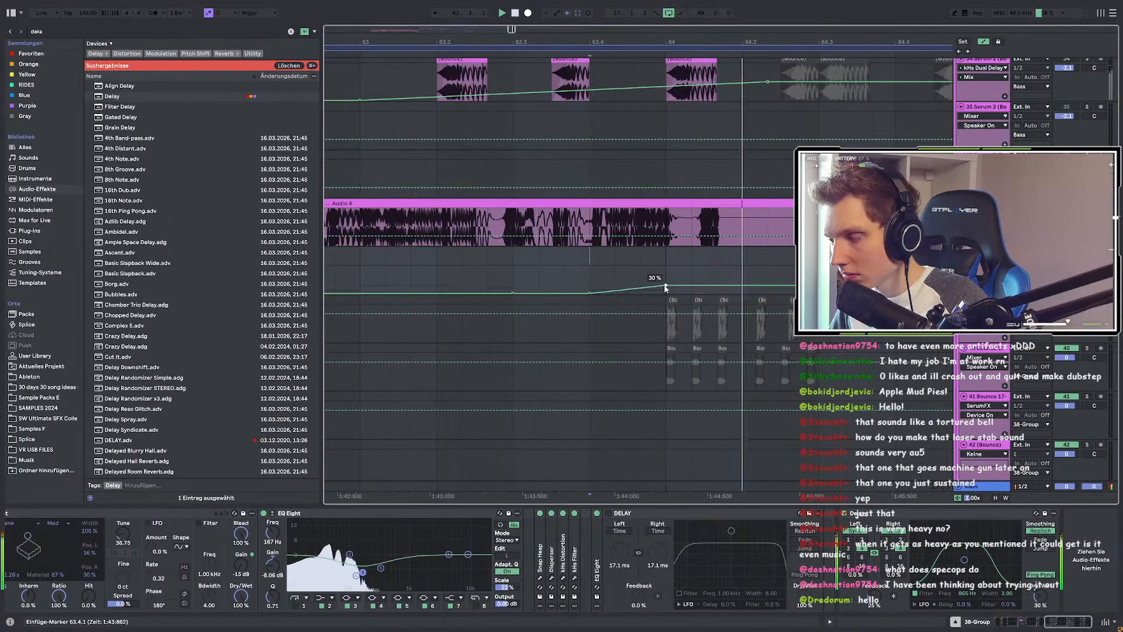
scroll(585, 286, down, 3)
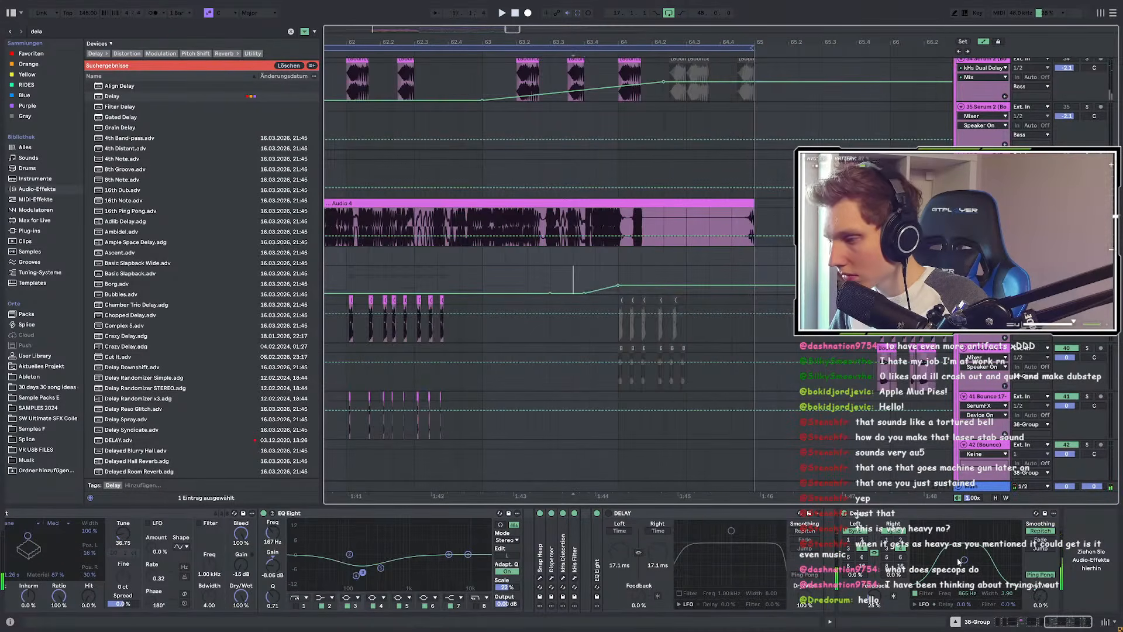
Step: Toggle the Delay's ping-pong and show its automation in the arrangement
click(1040, 573)
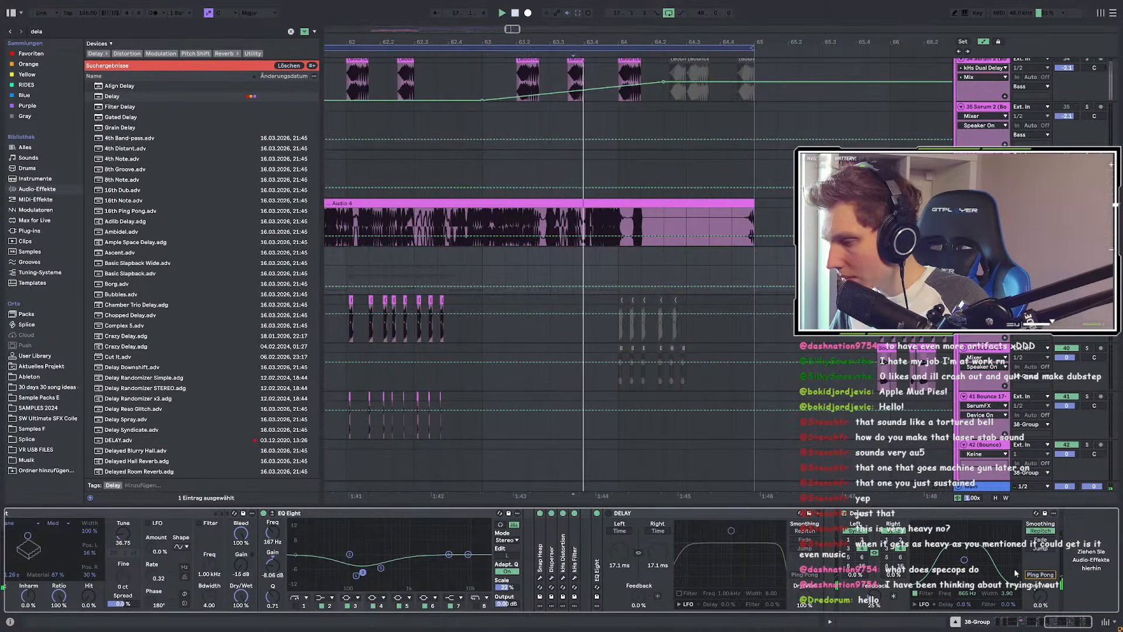
right_click(938, 562)
click(930, 516)
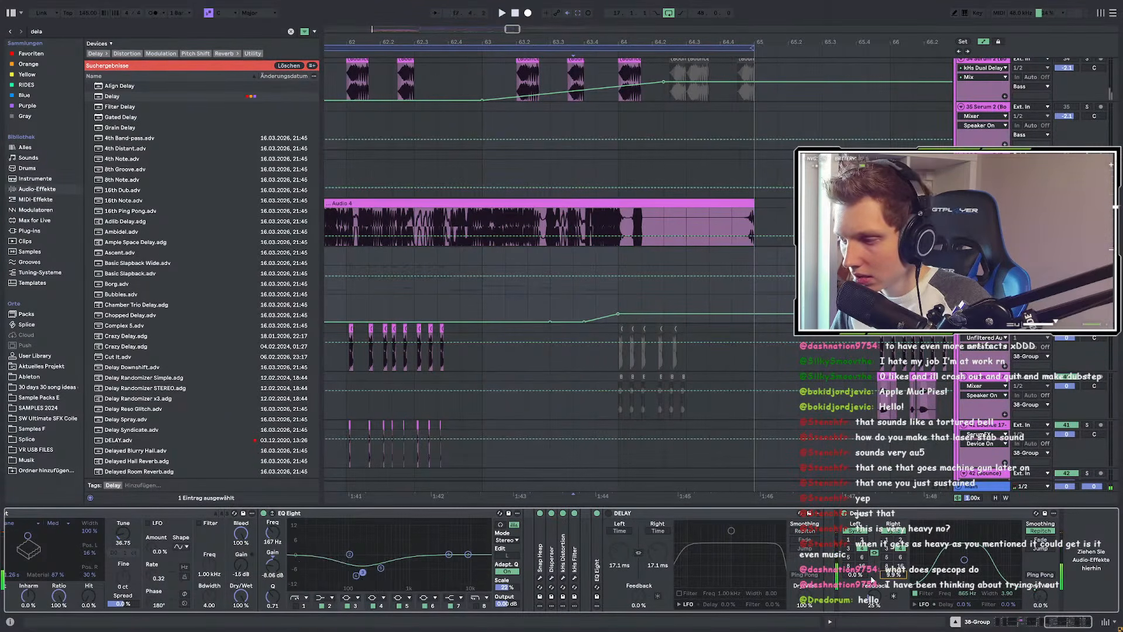
Step: Audition the section from the marker with the Delay's ping-pong on, then off
key(space)
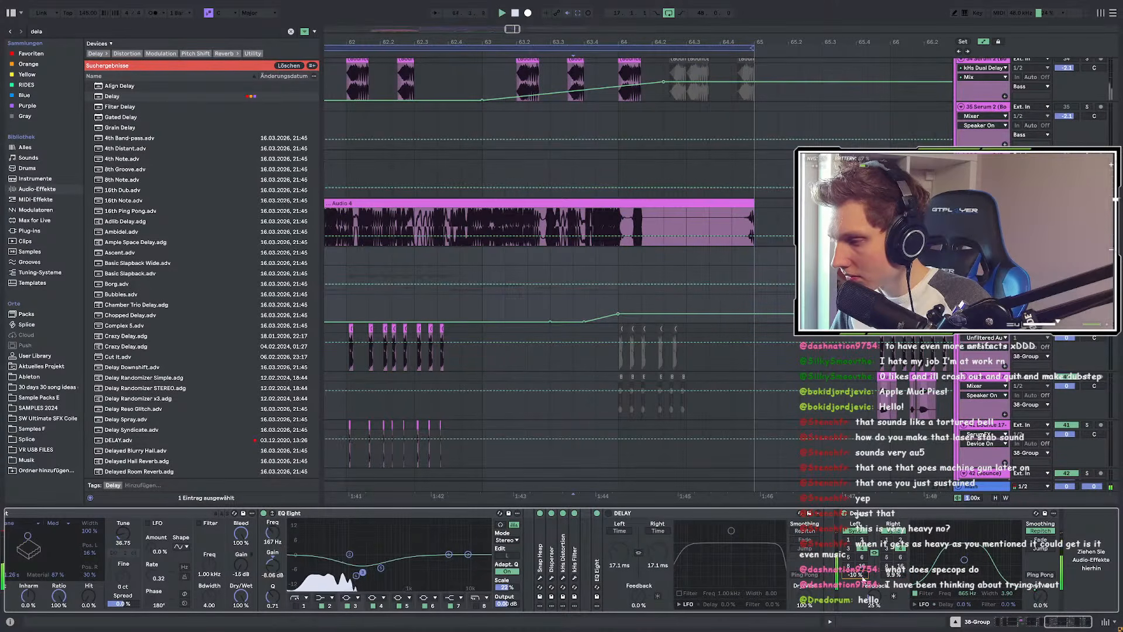
key(space)
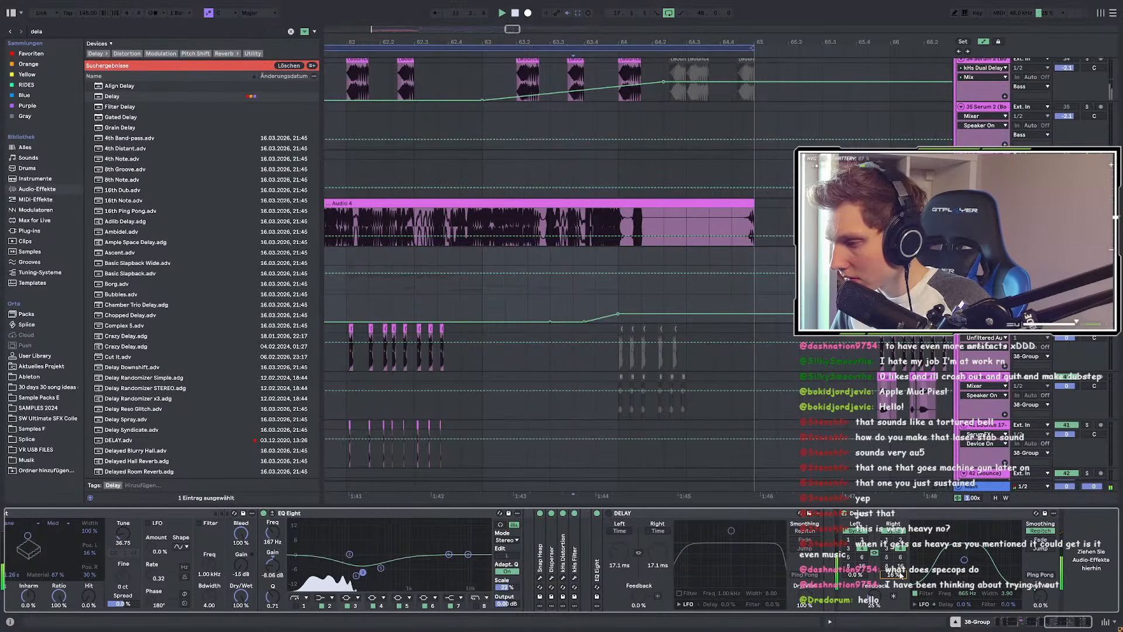
key(space)
key(space)
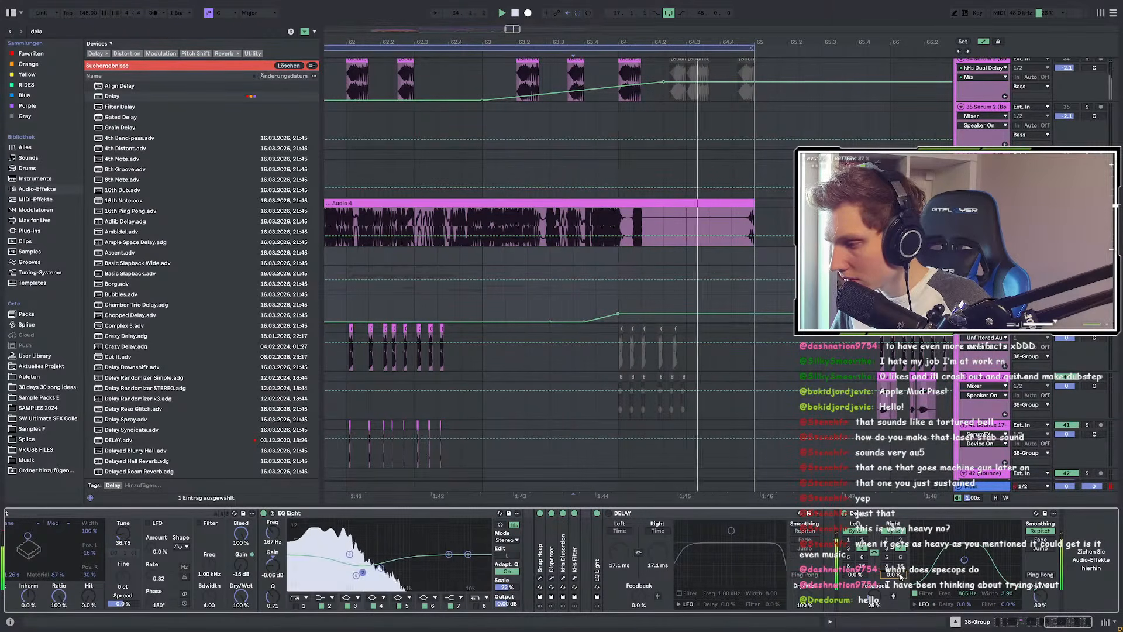
key(space)
key(space)
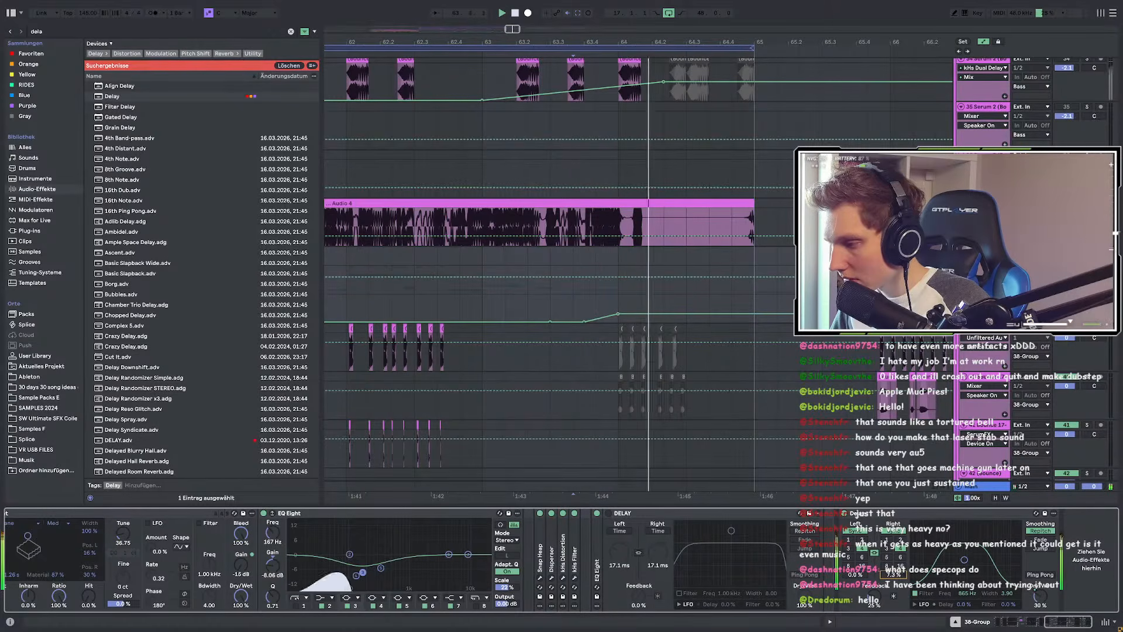
key(space)
click(1040, 575)
Step: Narrow the Delay filter to 1.21 kHz with width 2.05 and replay the section
key(space)
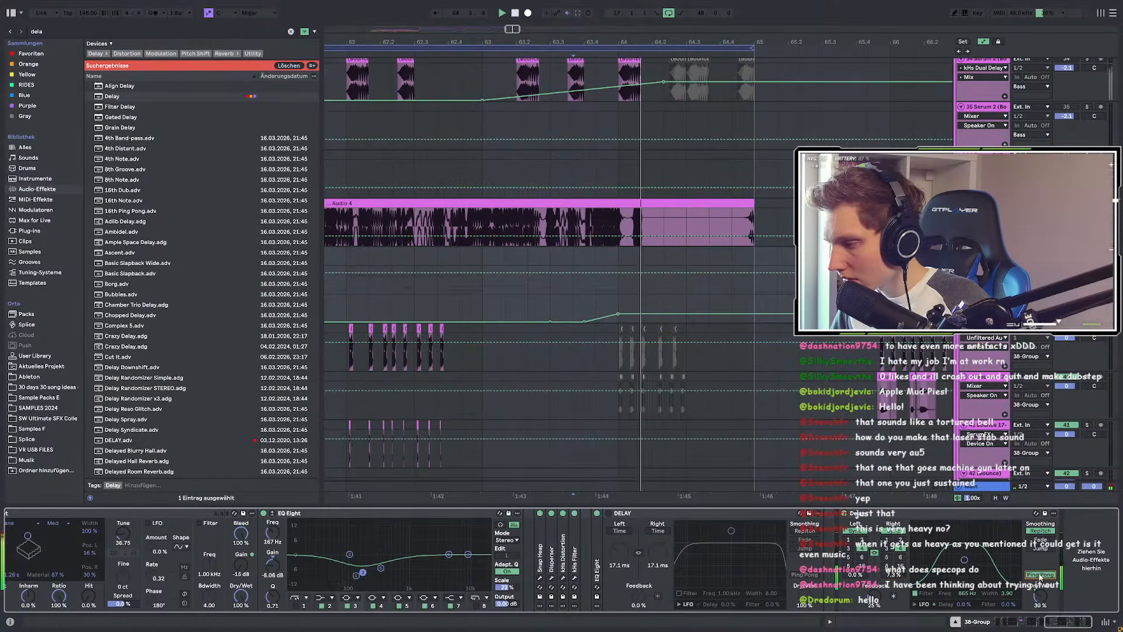
key(space)
click(1040, 576)
drag(964, 560, 970, 574)
key(space)
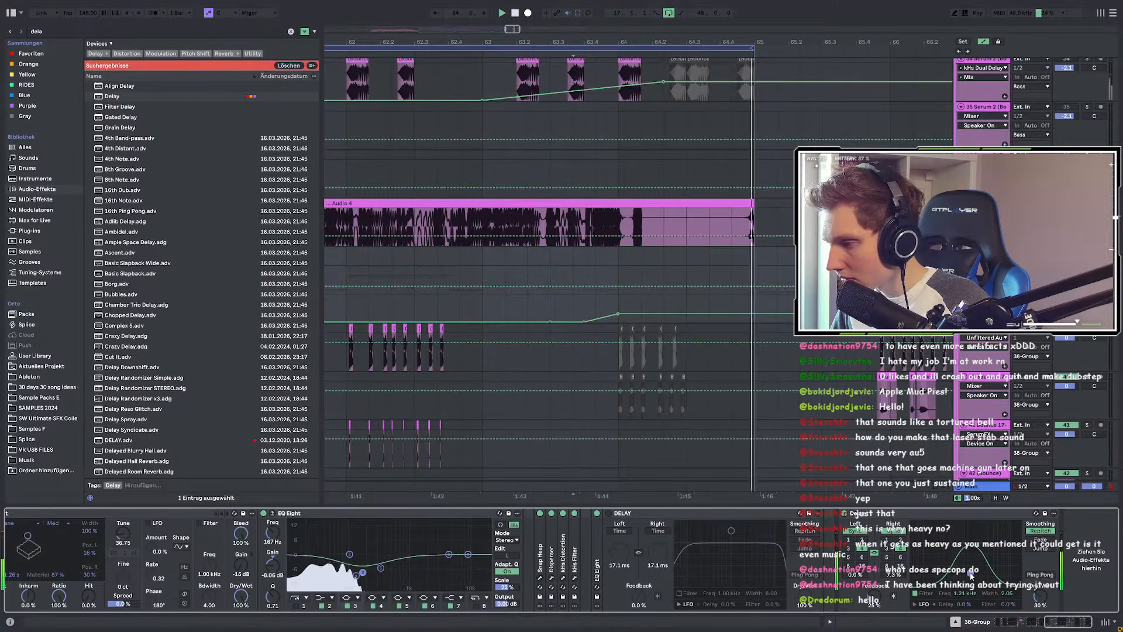
key(space)
key(ctrl+f)
Step: Search 'echo', add Echo after the Delay, and switch the Delay off
text(echo)
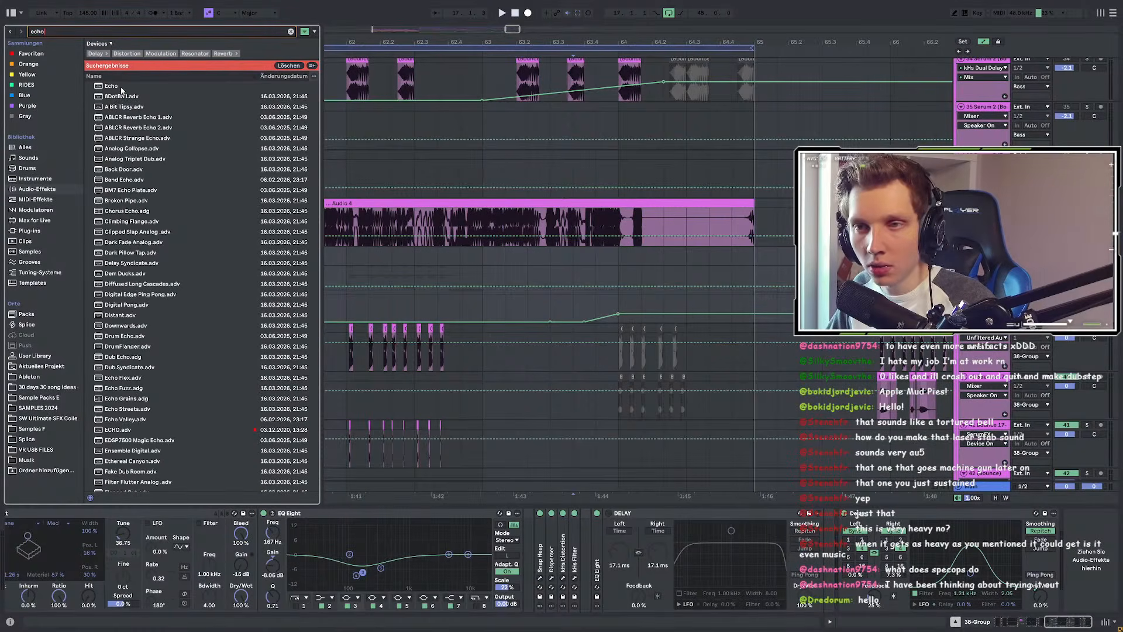
click(122, 88)
key(Return)
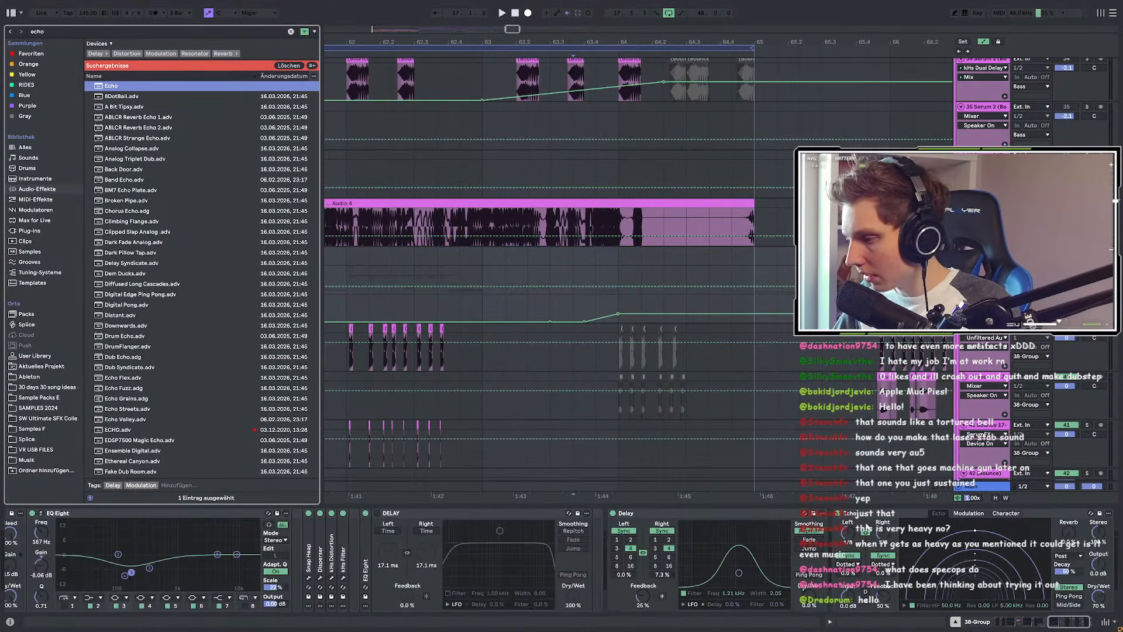
click(612, 513)
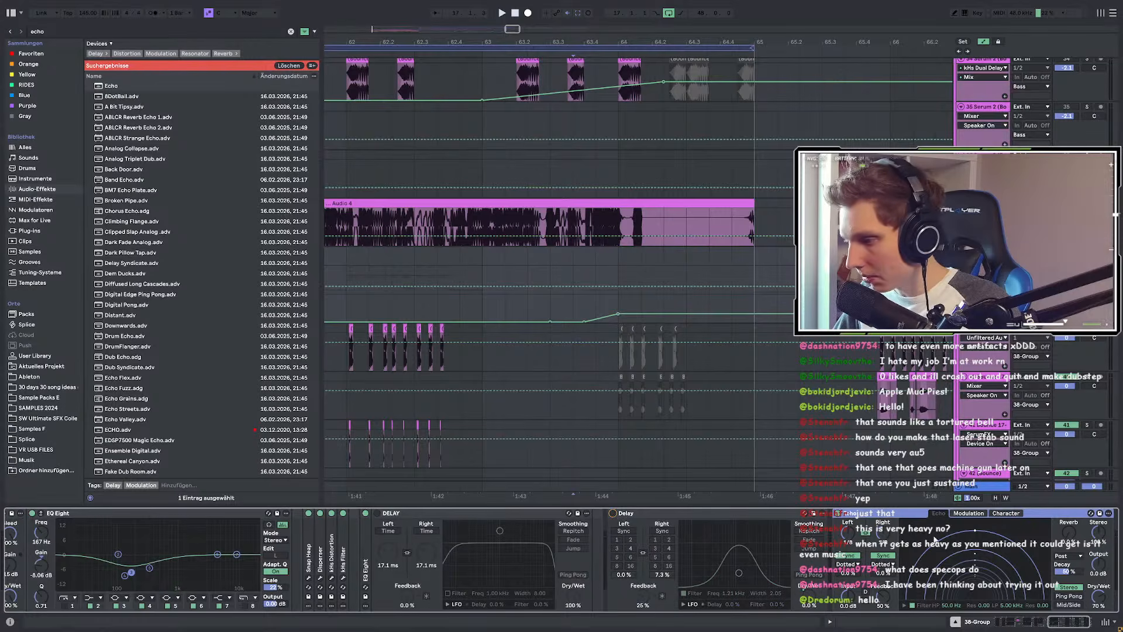
Step: Set Echo's left time to 1/4, enable Mid/Side, and preview the result
drag(843, 534, 843, 527)
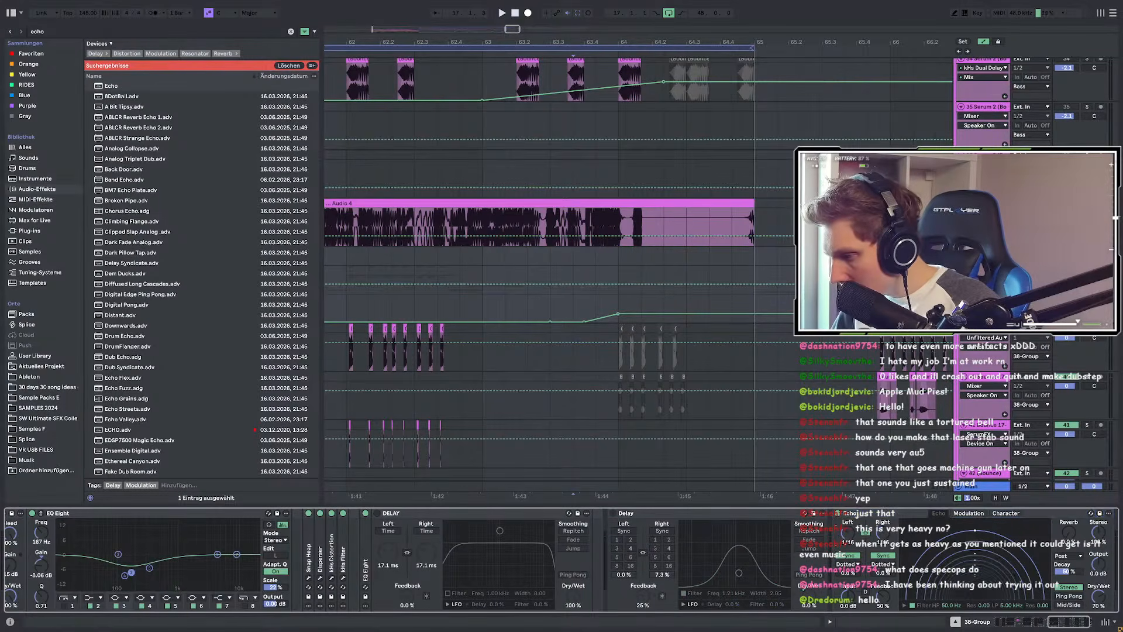
click(1081, 622)
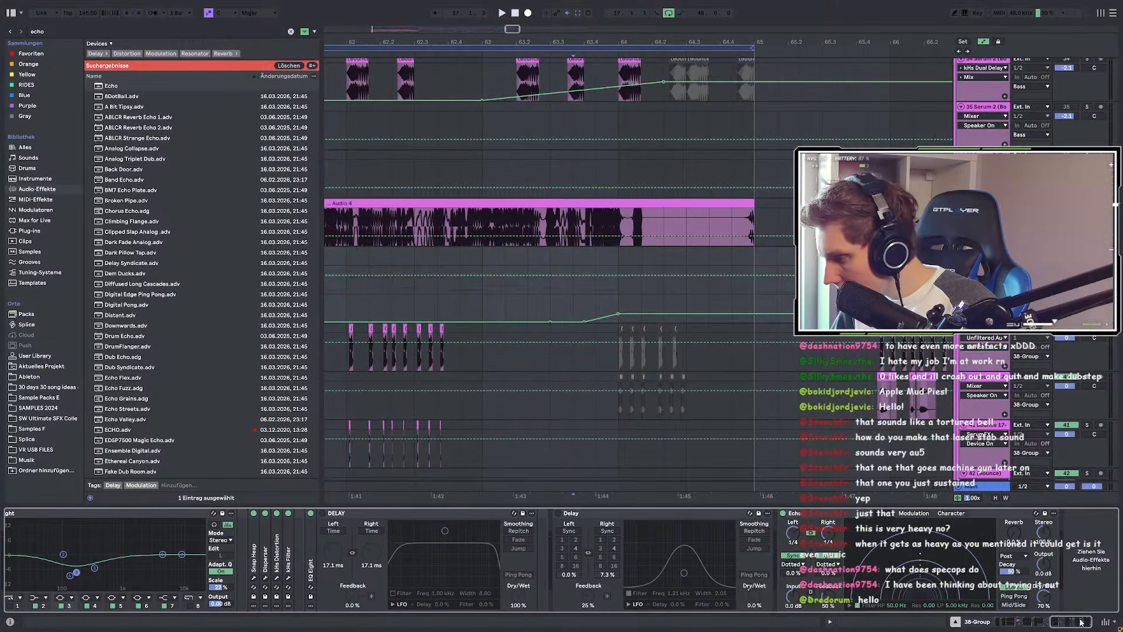
click(1015, 597)
click(1015, 596)
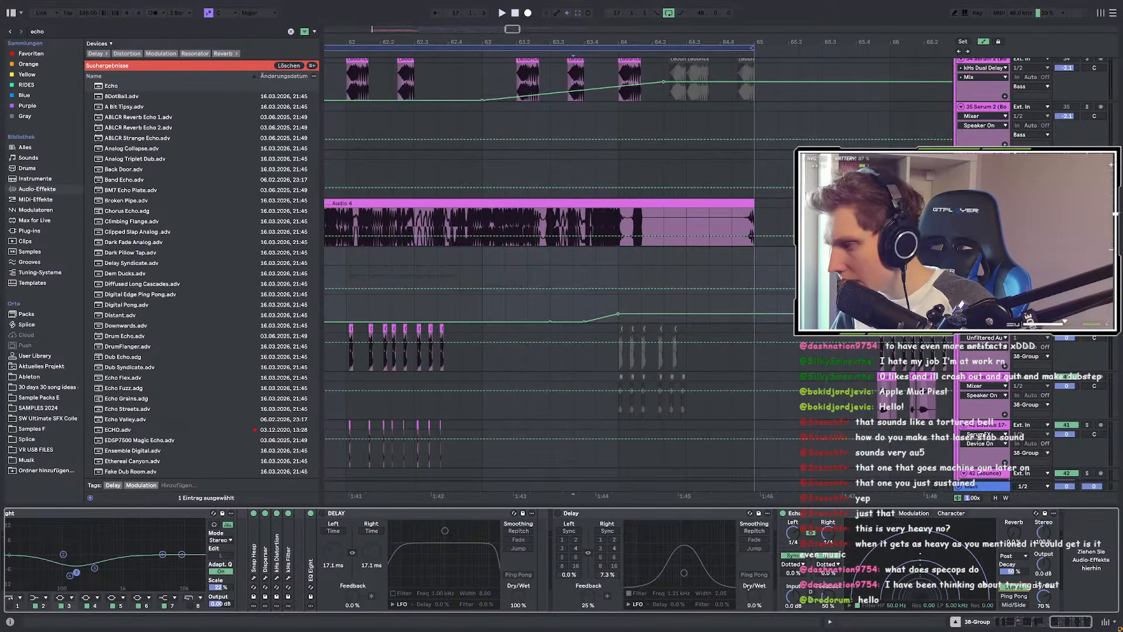
click(1025, 608)
key(space)
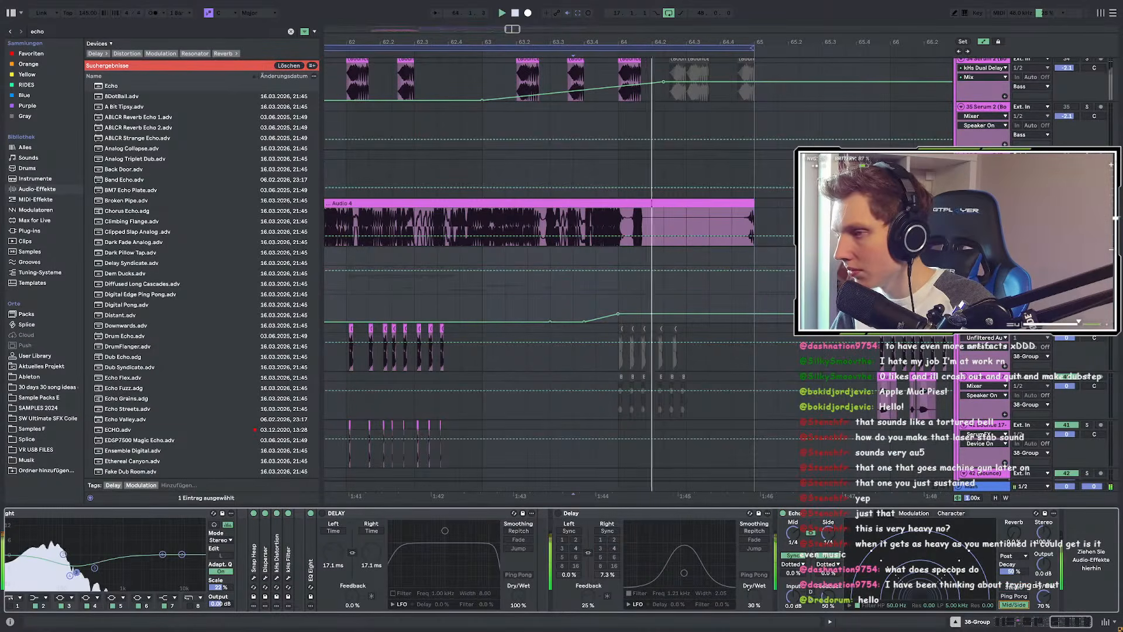
key(space)
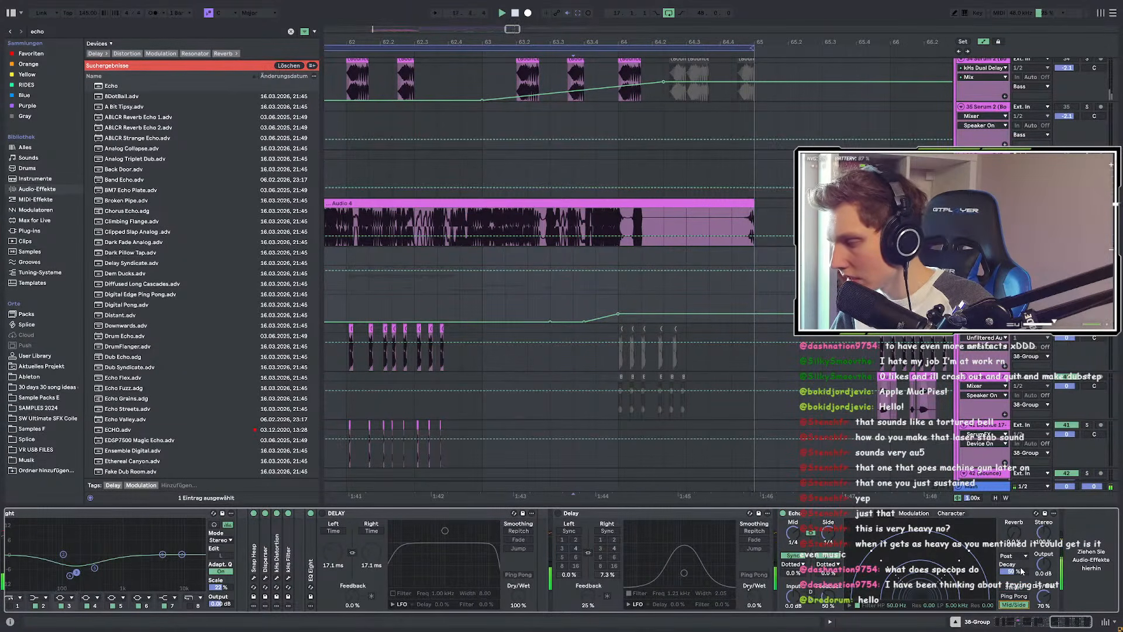
Step: Check Echo's modulation settings, set the reverb to Post, and lower high-pass to about 4 Hz
click(916, 514)
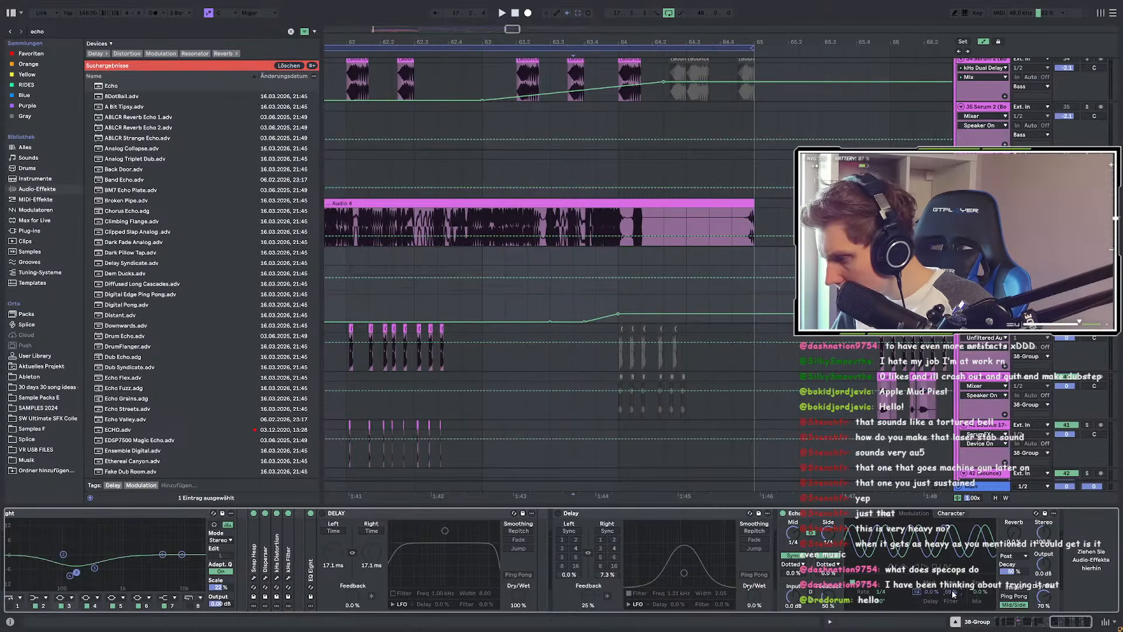
click(889, 514)
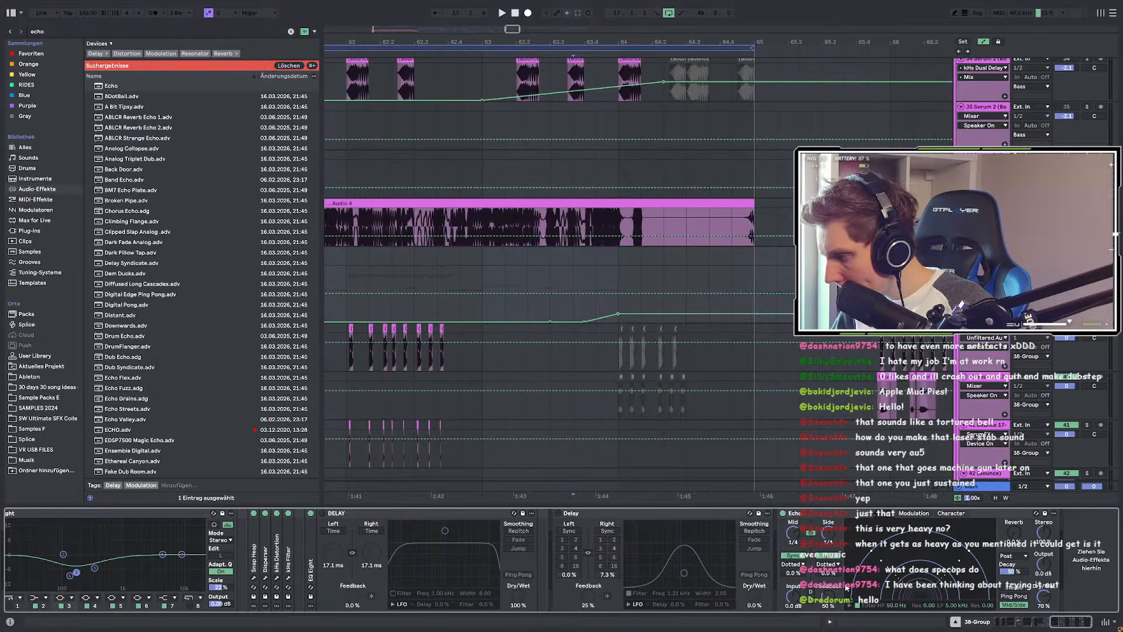
click(1018, 556)
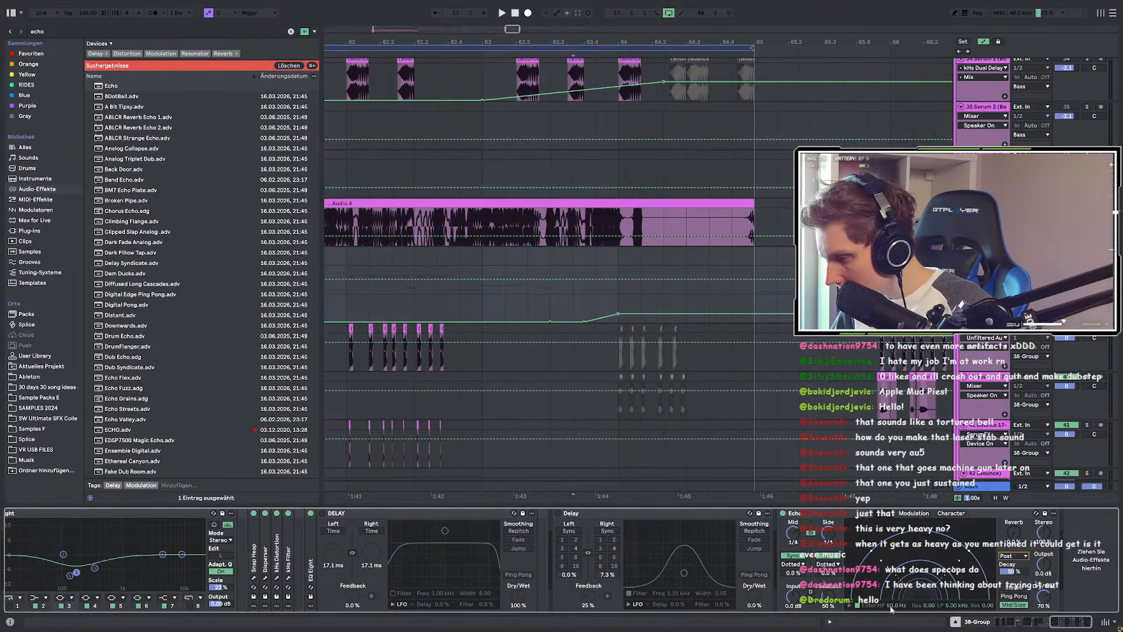
mouse_move(899, 610)
mouse_down()
mouse_move(898, 626)
mouse_move(896, 611)
mouse_up()
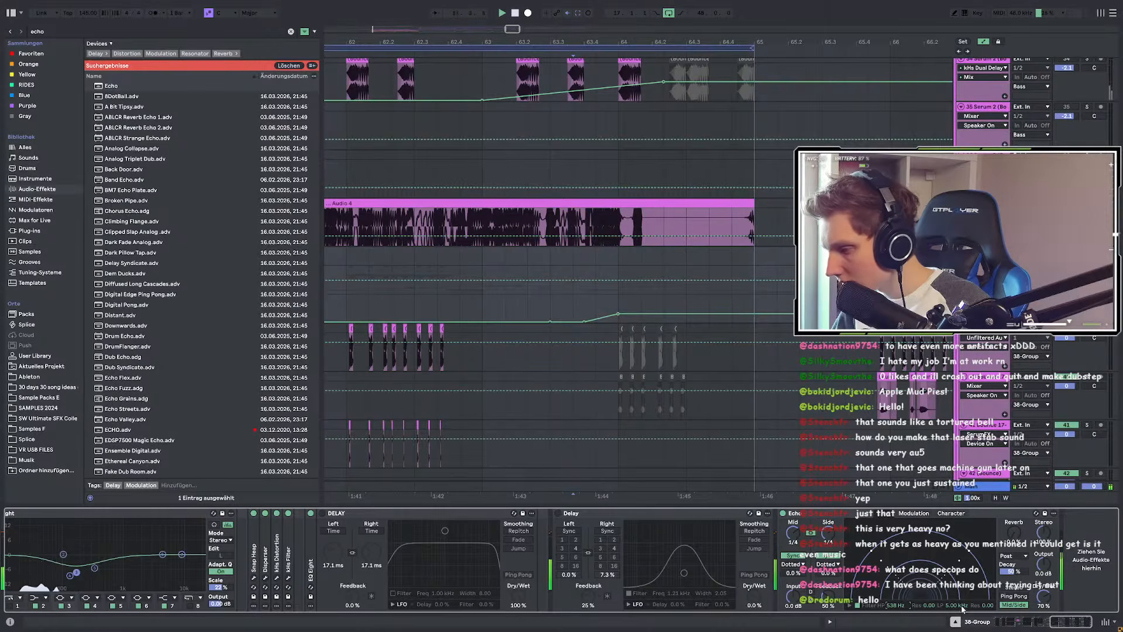
Step: Set Echo low-pass 8.43 kHz, resonance 0.30, reverb 15% and decay 36%
key(space)
drag(956, 605, 929, 596)
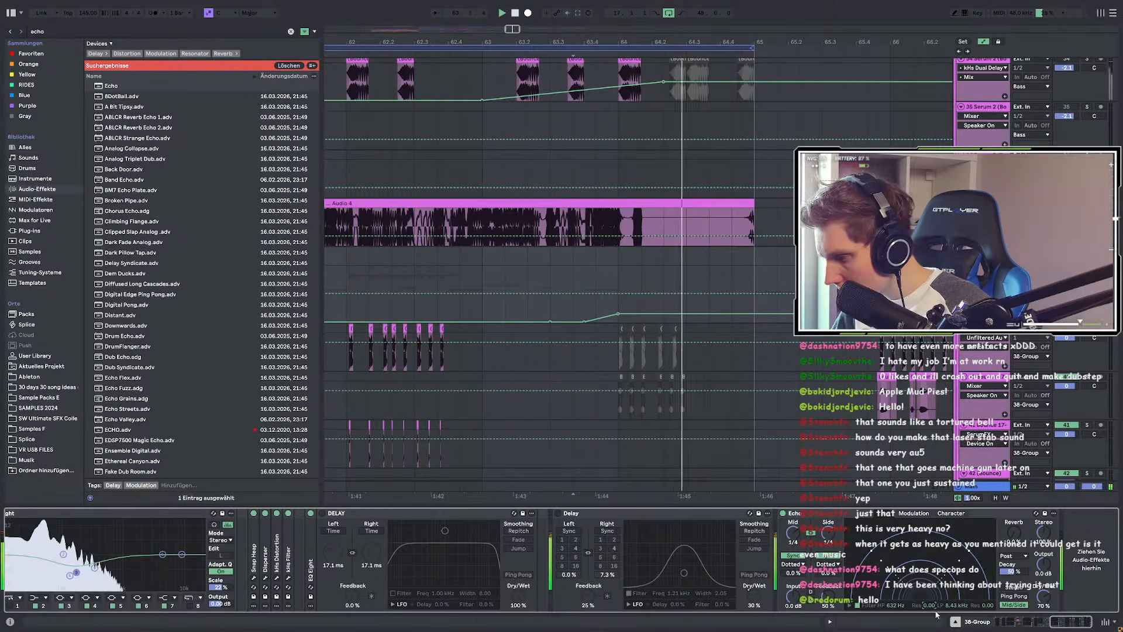
drag(929, 606, 929, 588)
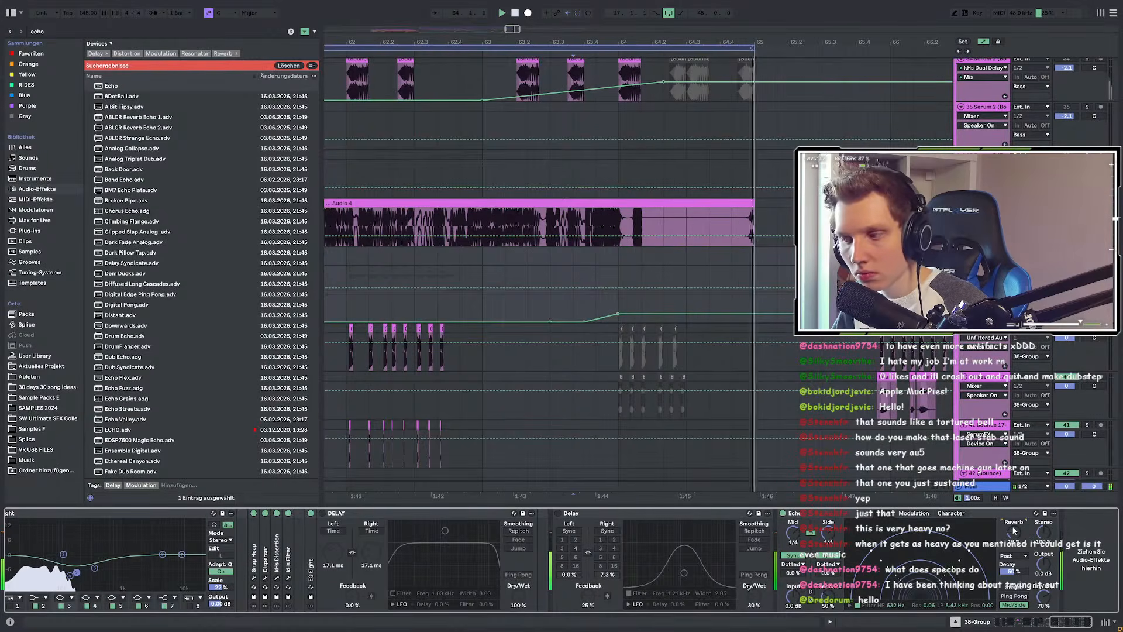
drag(1012, 526, 1012, 530)
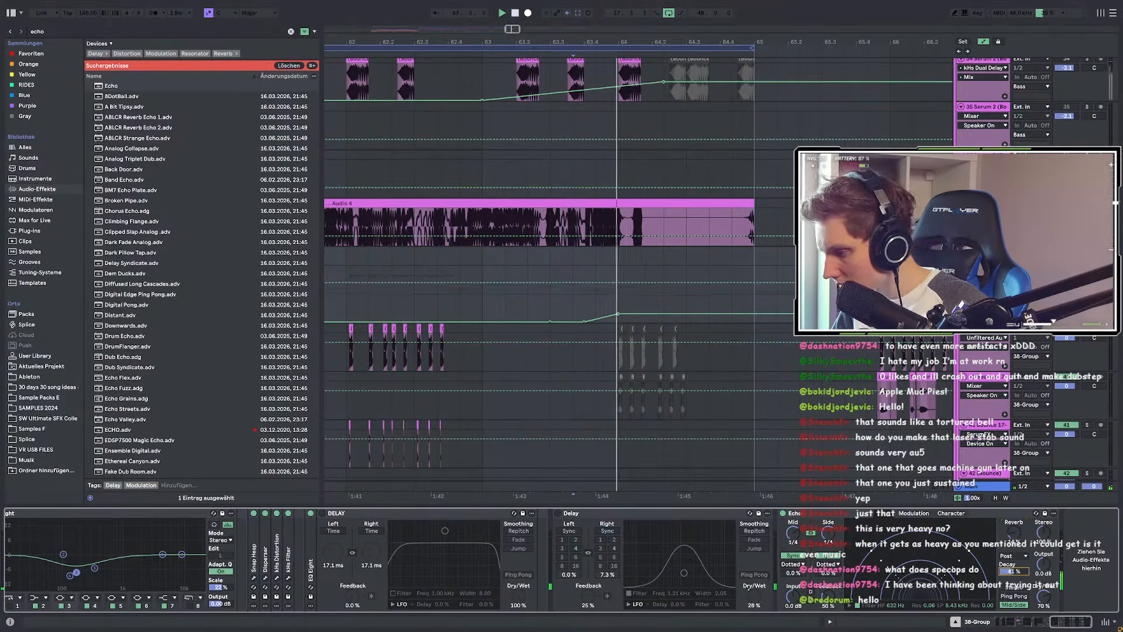
drag(1011, 570, 1011, 597)
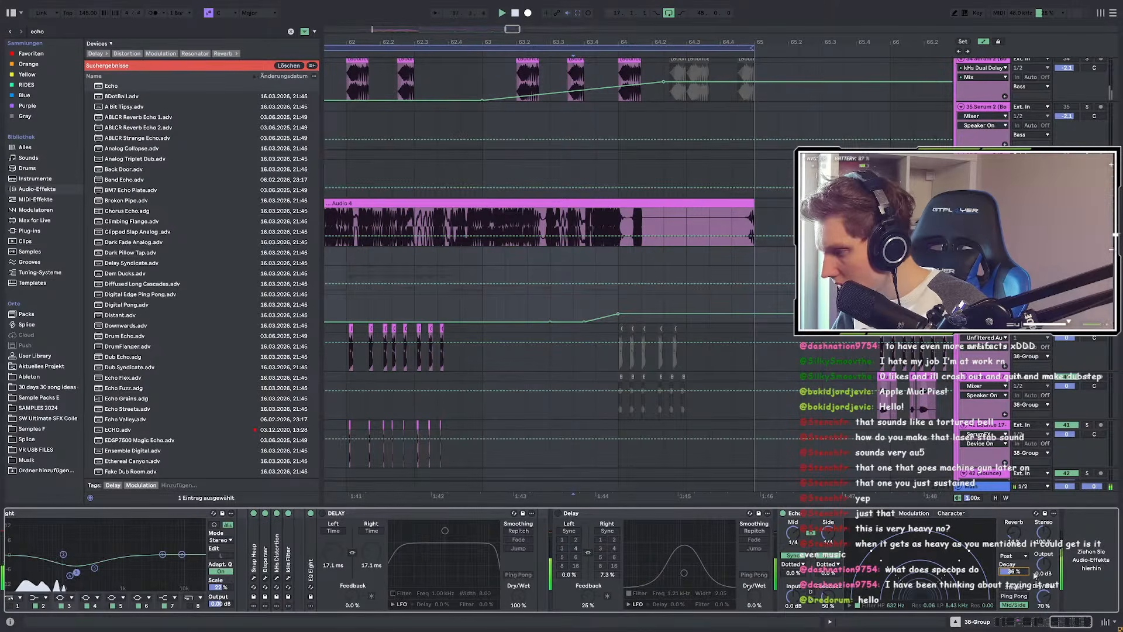
key(space)
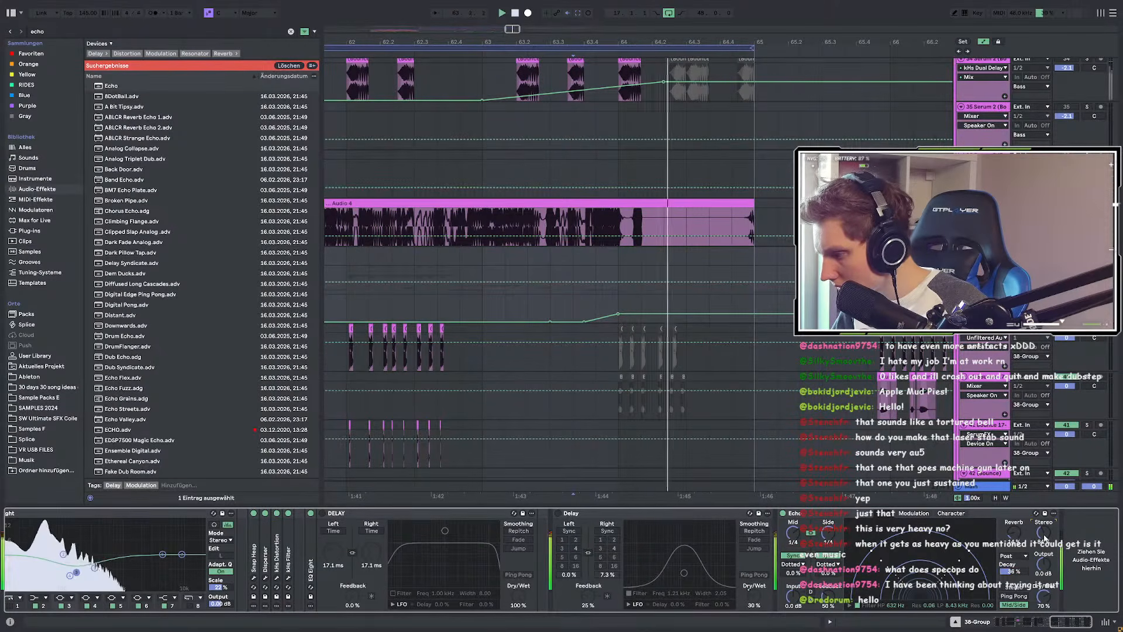
Step: Raise Echo's dry/wet to 85% and lower its low-pass cutoff while replaying
mouse_move(1045, 597)
mouse_down()
mouse_move(1044, 582)
mouse_move(1045, 609)
mouse_up()
key(space)
key(space)
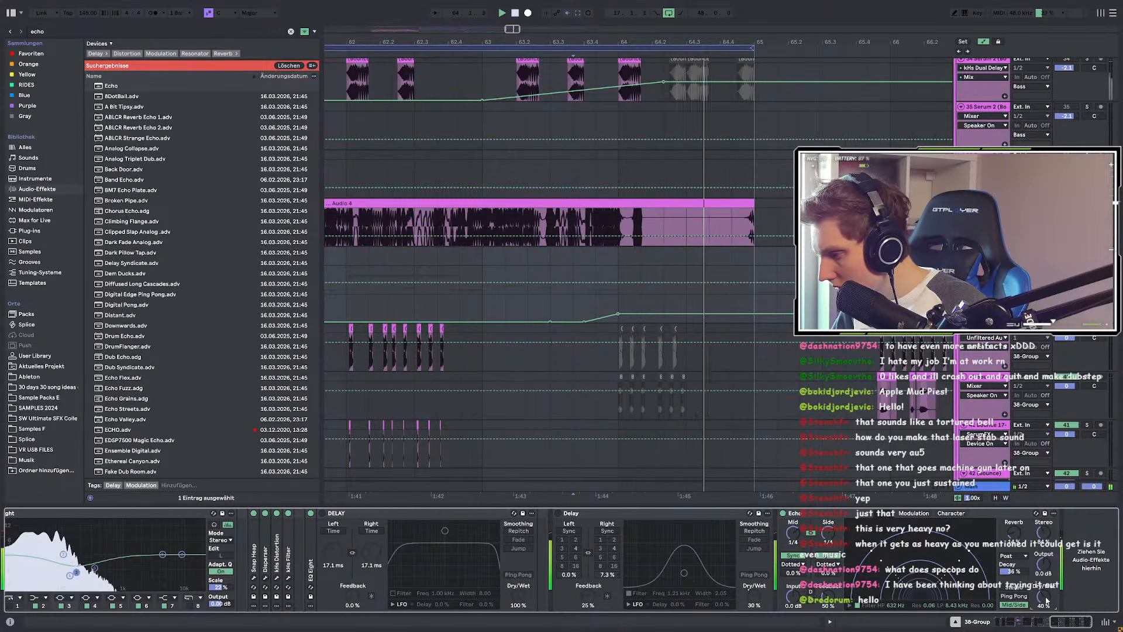
key(space)
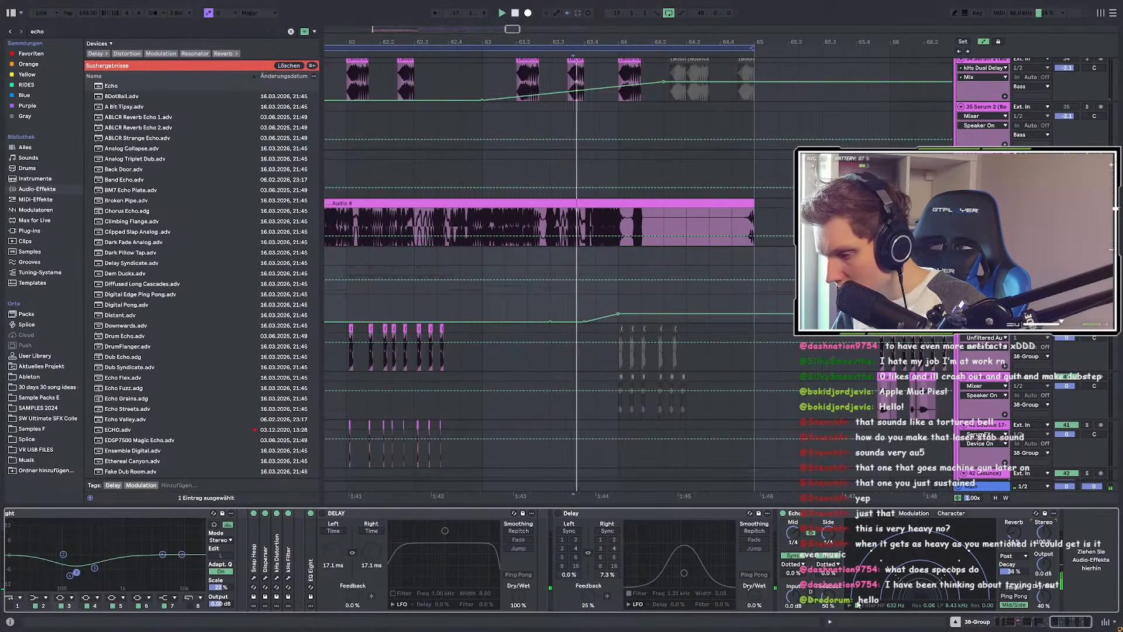
key(space)
key(space)
mouse_move(957, 605)
mouse_down()
mouse_move(957, 627)
mouse_move(957, 586)
mouse_move(956, 615)
mouse_up()
key(space)
key(space)
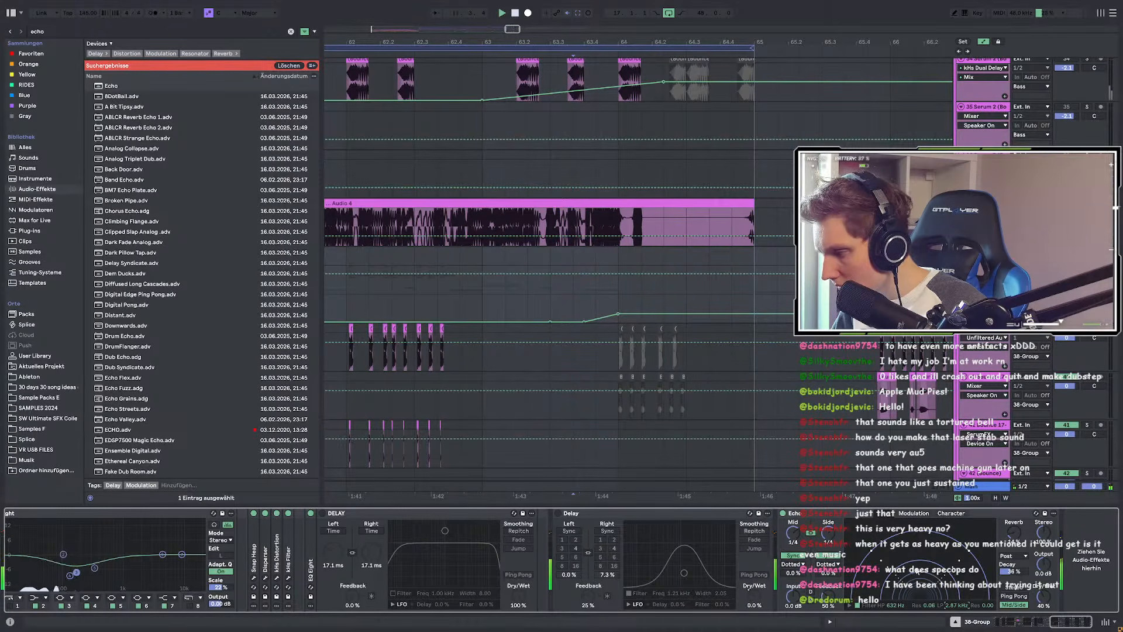
Step: Raise Echo's high-pass to 874 Hz and replay the bar 63 passage
drag(893, 607, 893, 602)
key(space)
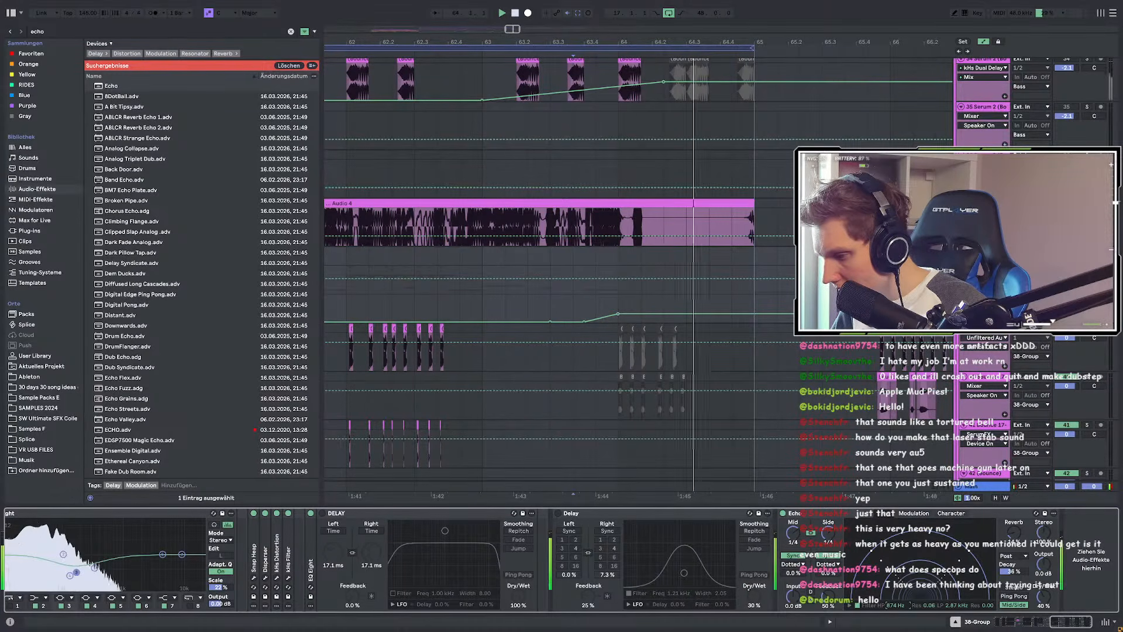
key(space)
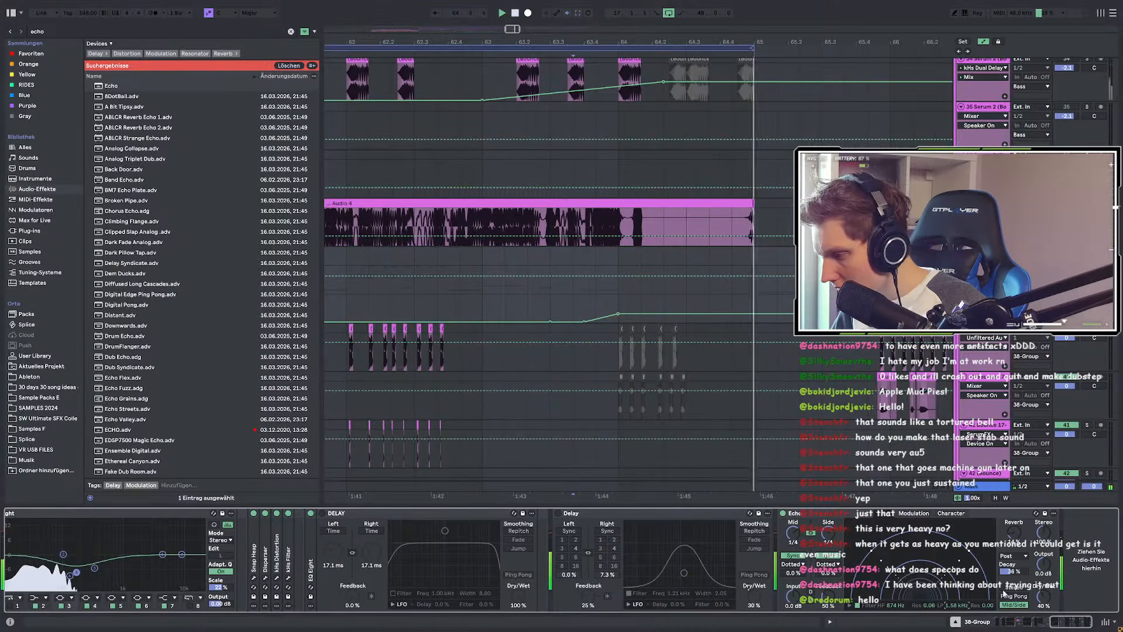
key(space)
Step: Build a longer rising automation ramp from 20% to a 48% peak and audition it
scroll(572, 275, up, 2)
click(584, 293)
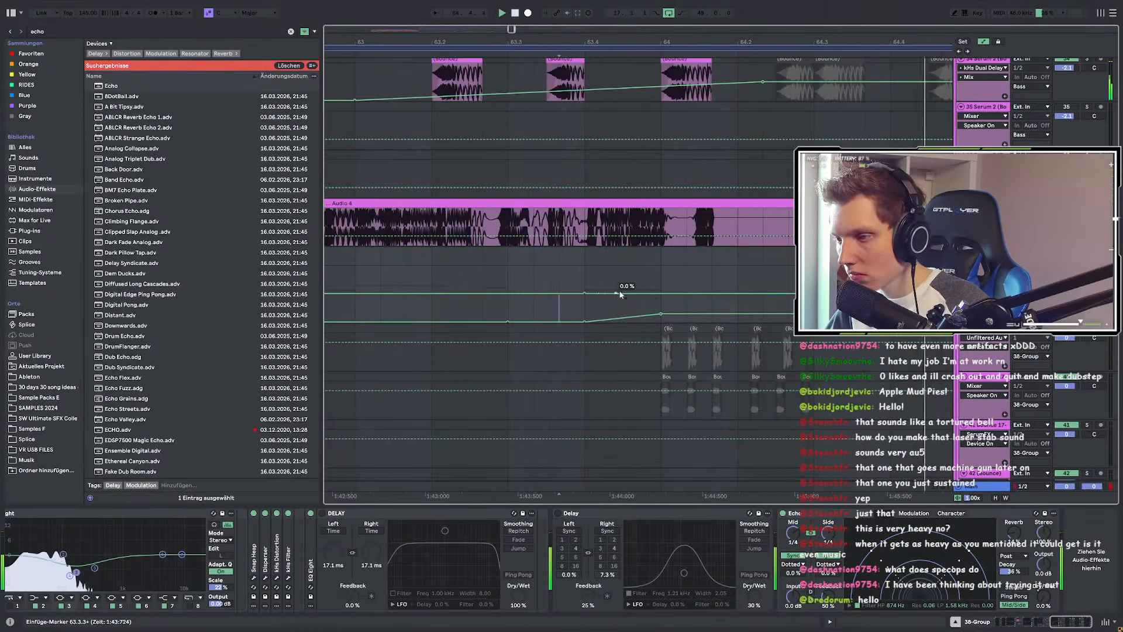
drag(661, 293, 661, 288)
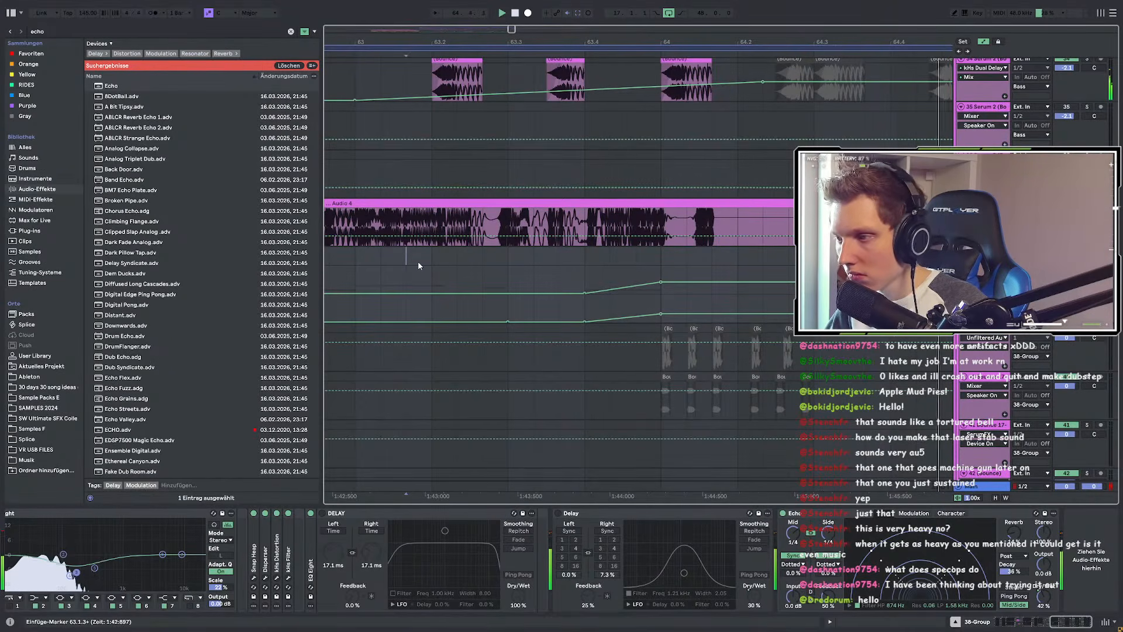
scroll(544, 287, down, 3)
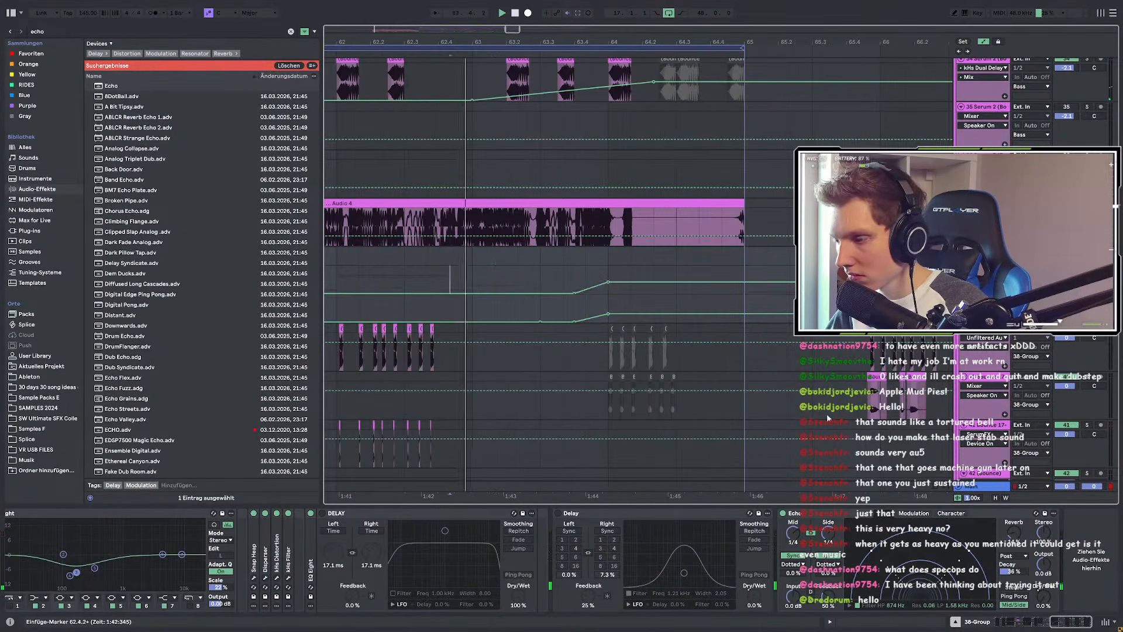
drag(574, 293, 541, 293)
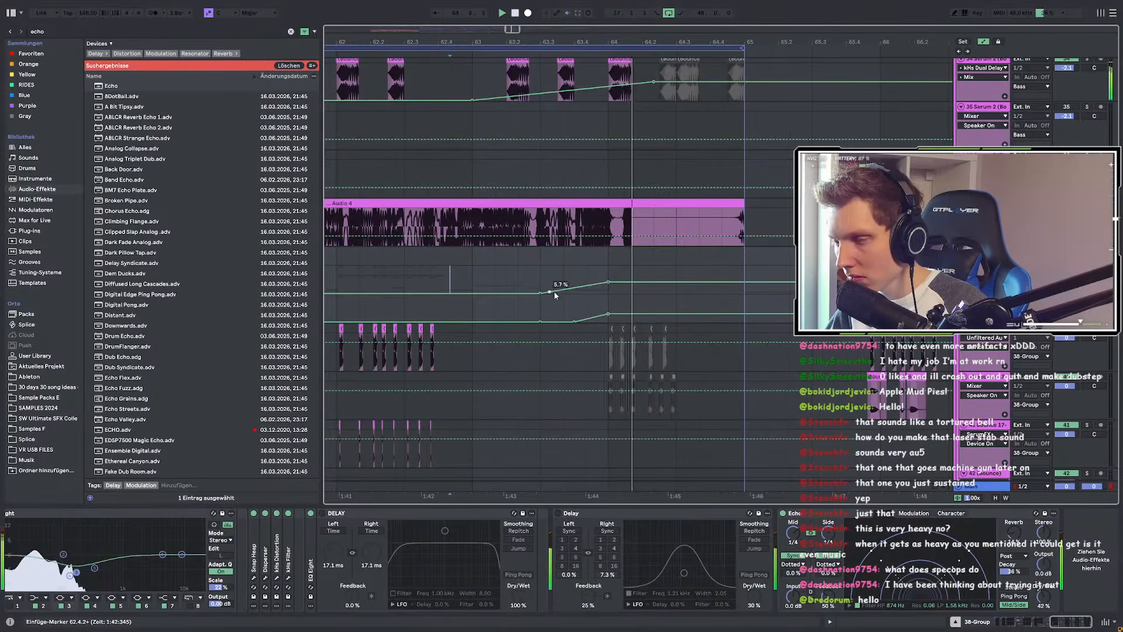
drag(608, 283, 608, 280)
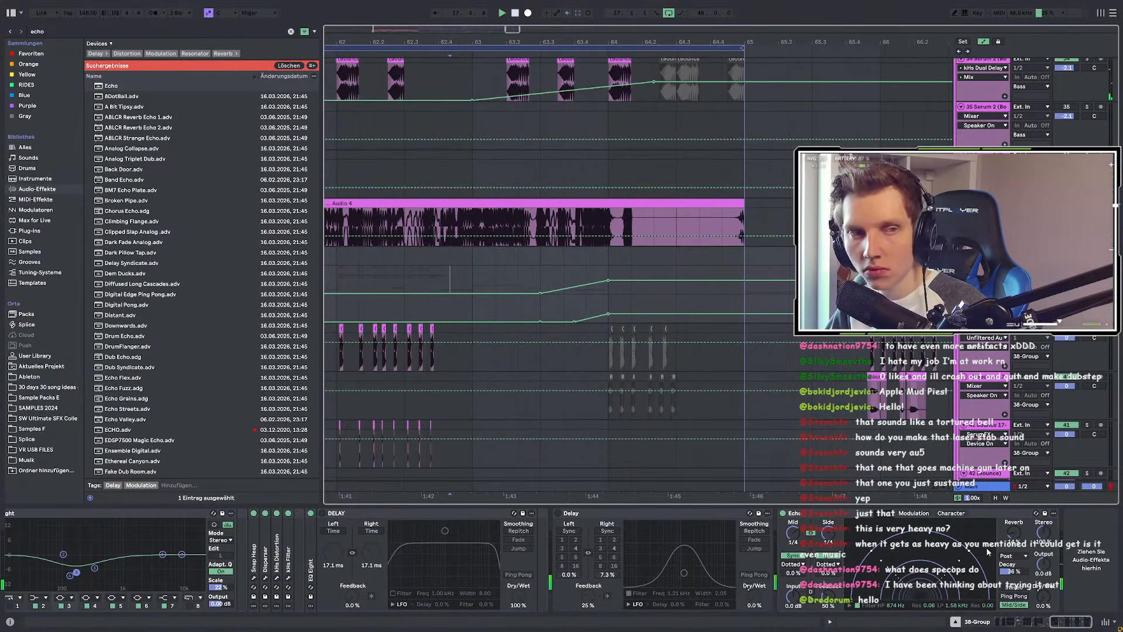
key(space)
key(space)
key(a)
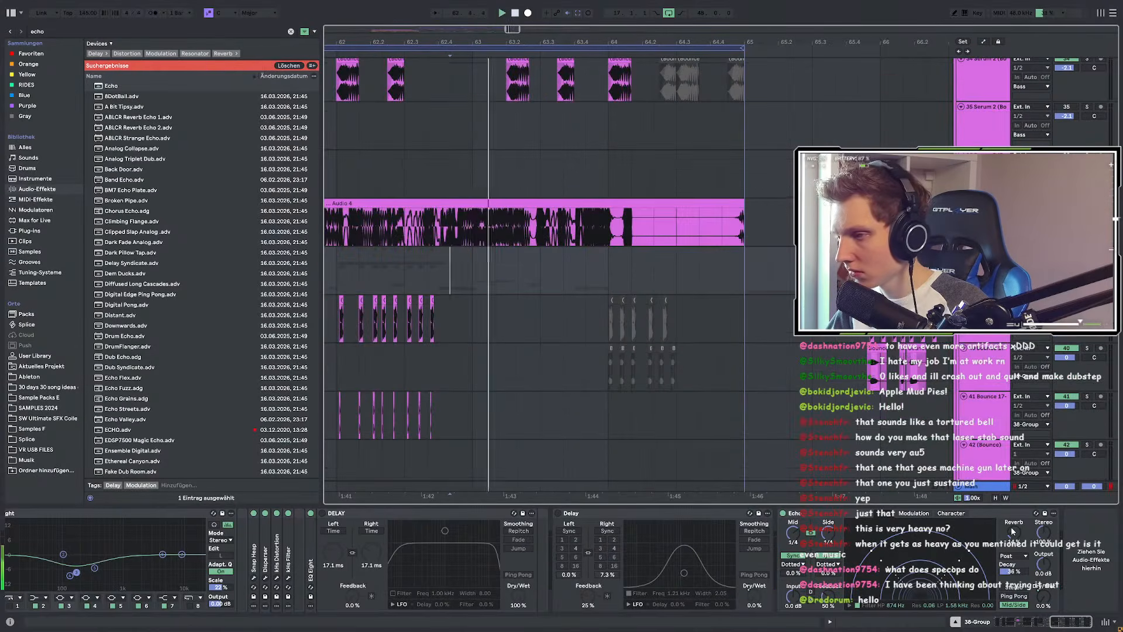
key(a)
Step: Show Echo's Reverb lane and add breakpoints at bars 63.3 and 64
click(1014, 532)
click(541, 290)
click(610, 290)
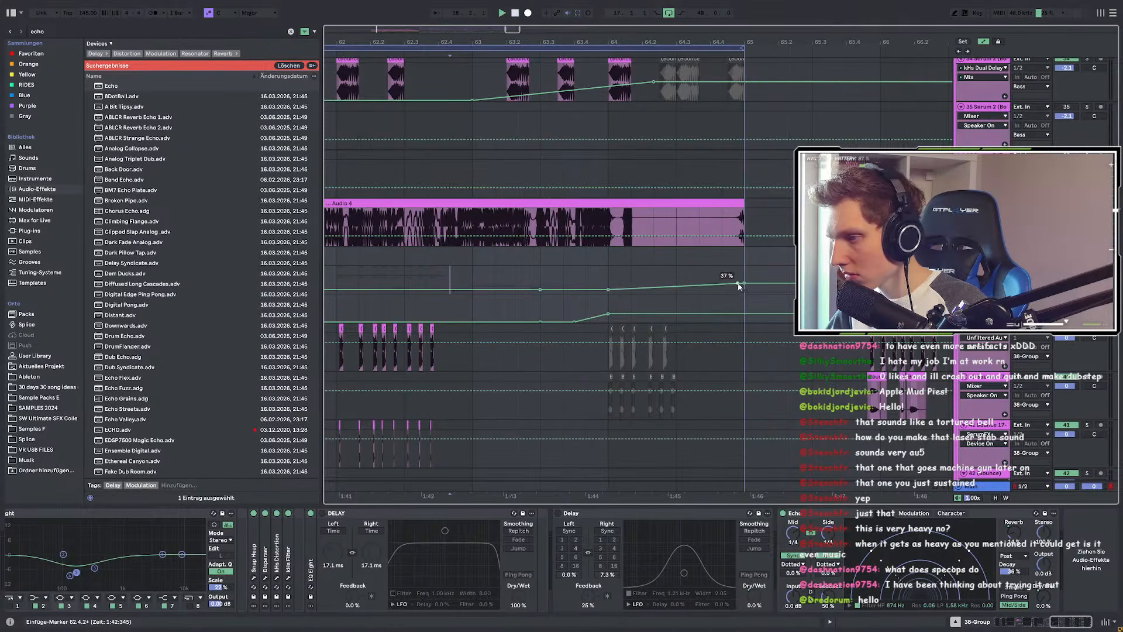
scroll(800, 340, down, 3)
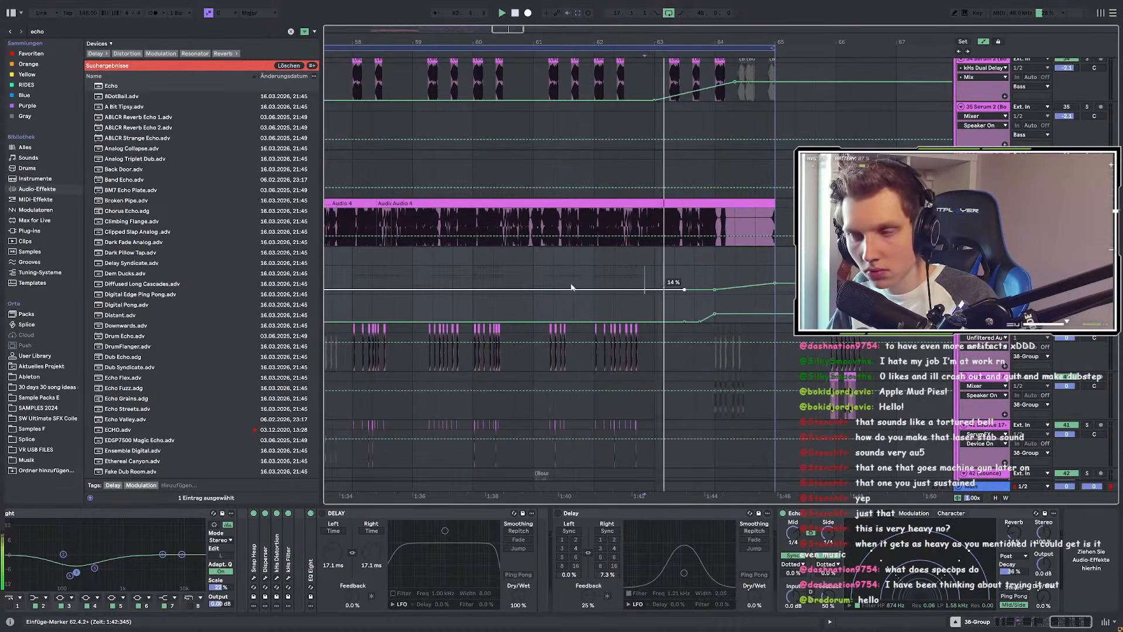
Step: Hide the automation lanes and stop playback
key(a)
scroll(703, 304, down, 6)
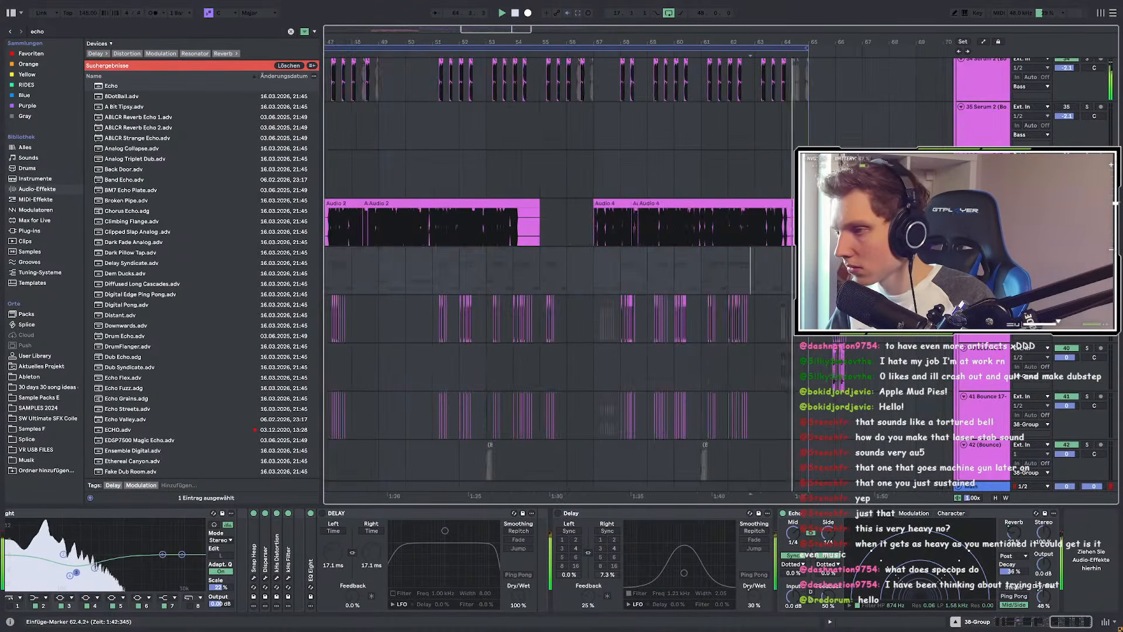
scroll(424, 269, up, 2)
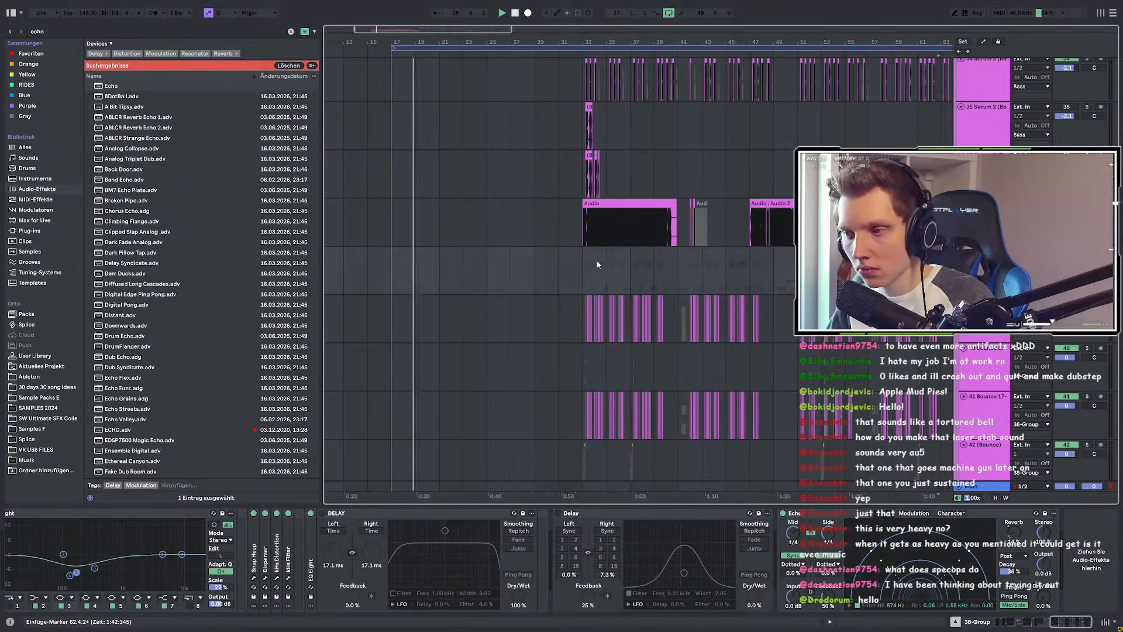
scroll(356, 316, up, 4)
scroll(503, 358, down, 20)
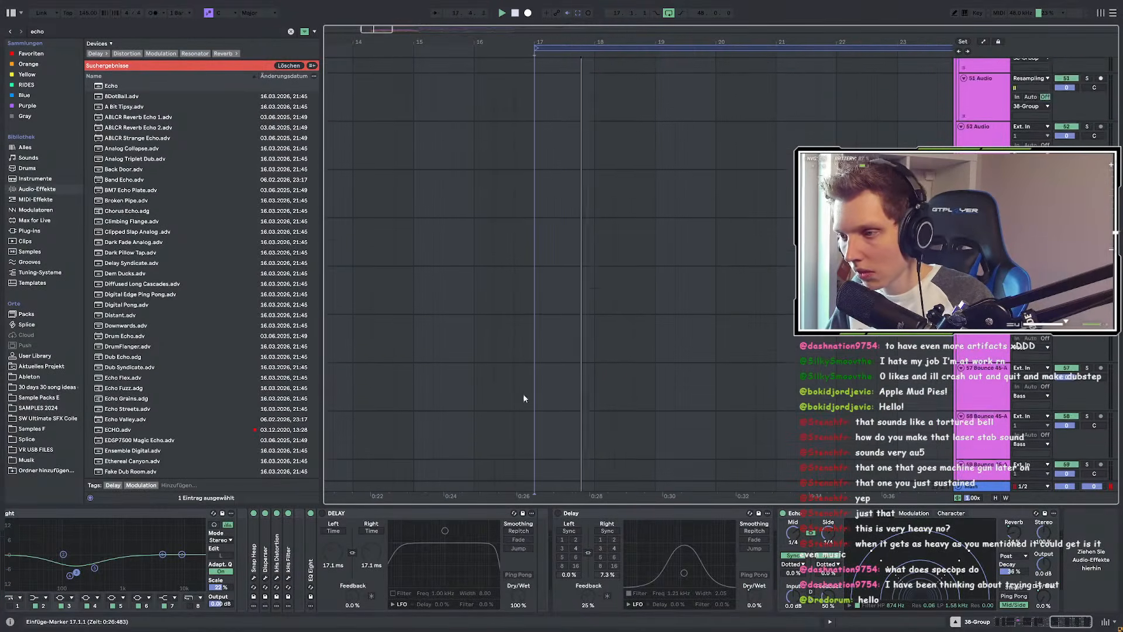
key(space)
scroll(549, 421, down, 12)
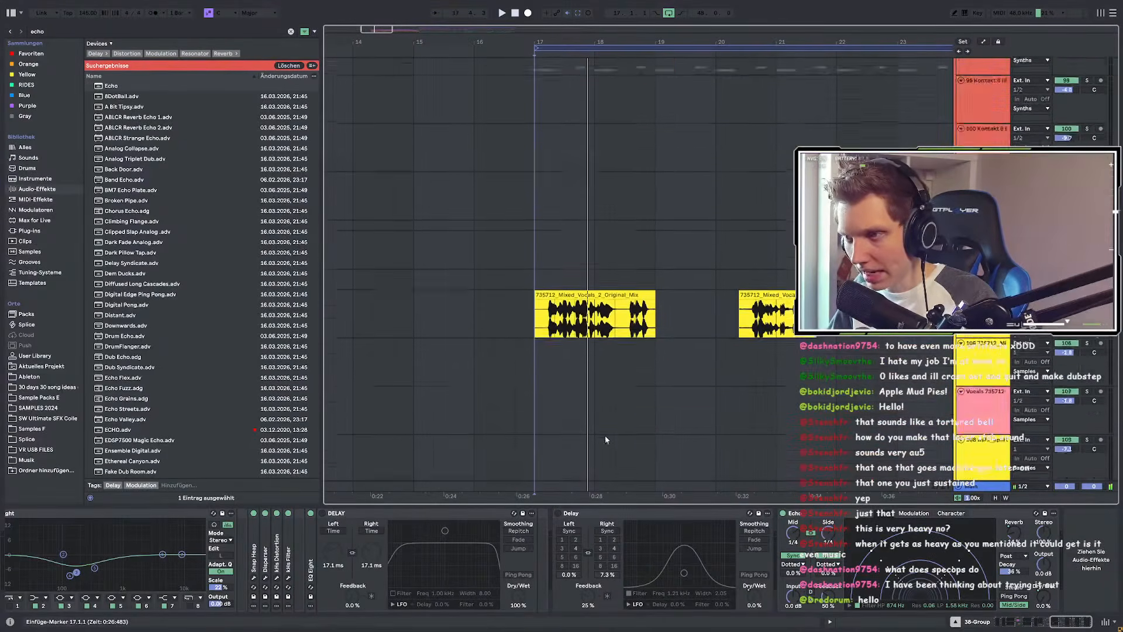
scroll(620, 462, up, 4)
scroll(590, 476, up, 5)
Step: Solo impact track 95 and play from its DSGNImpt clip
click(590, 193)
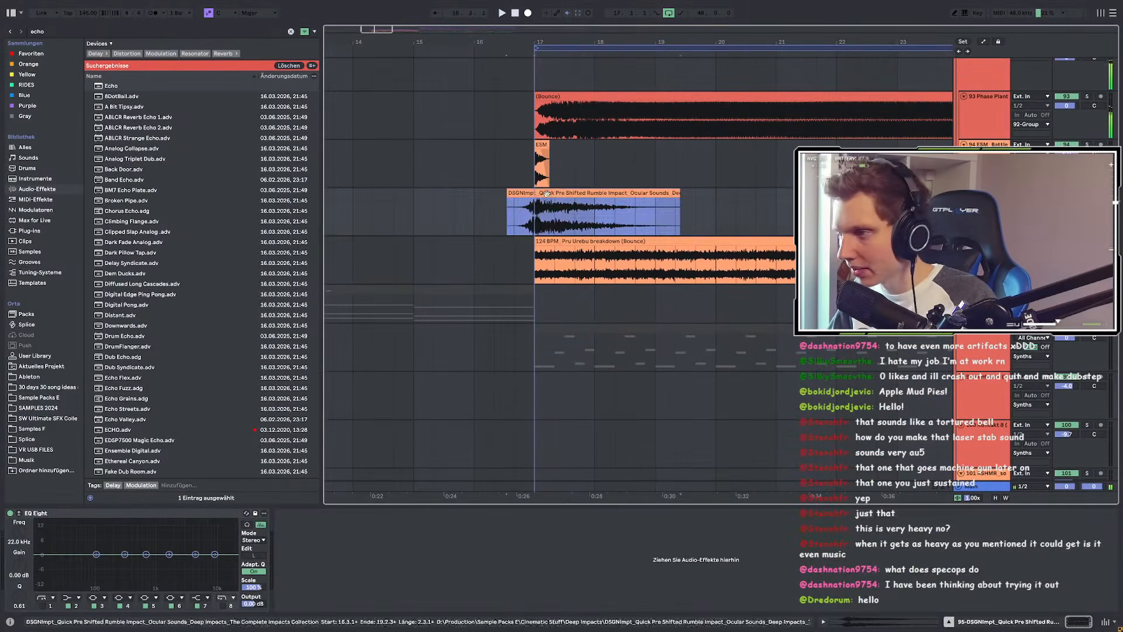
click(1087, 193)
key(space)
scroll(539, 244, up, 2)
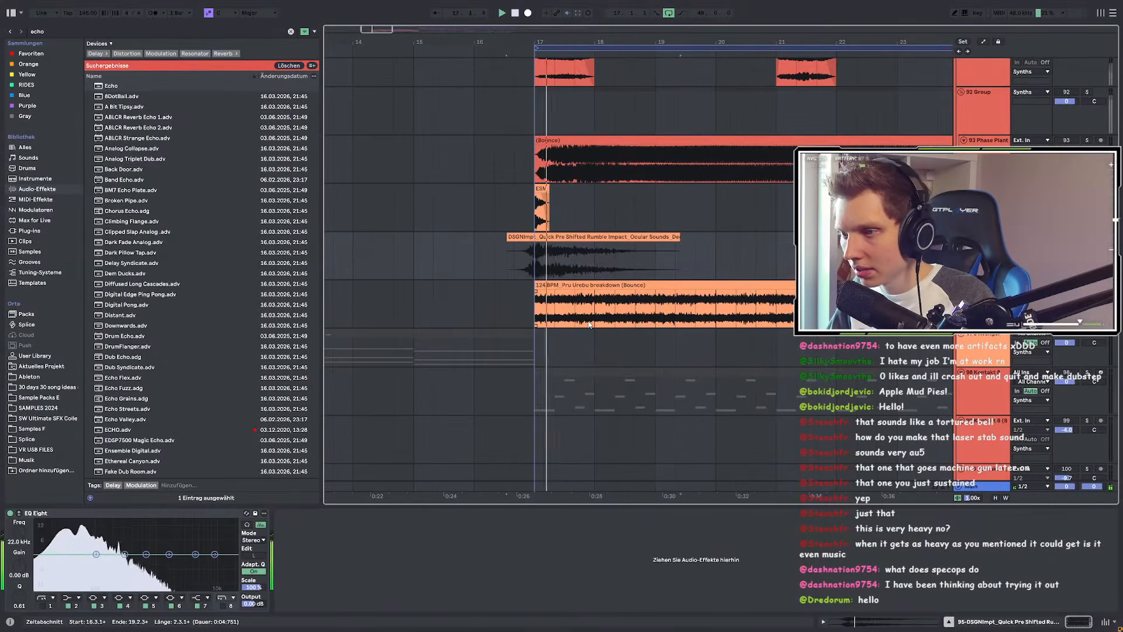
scroll(522, 267, up, 8)
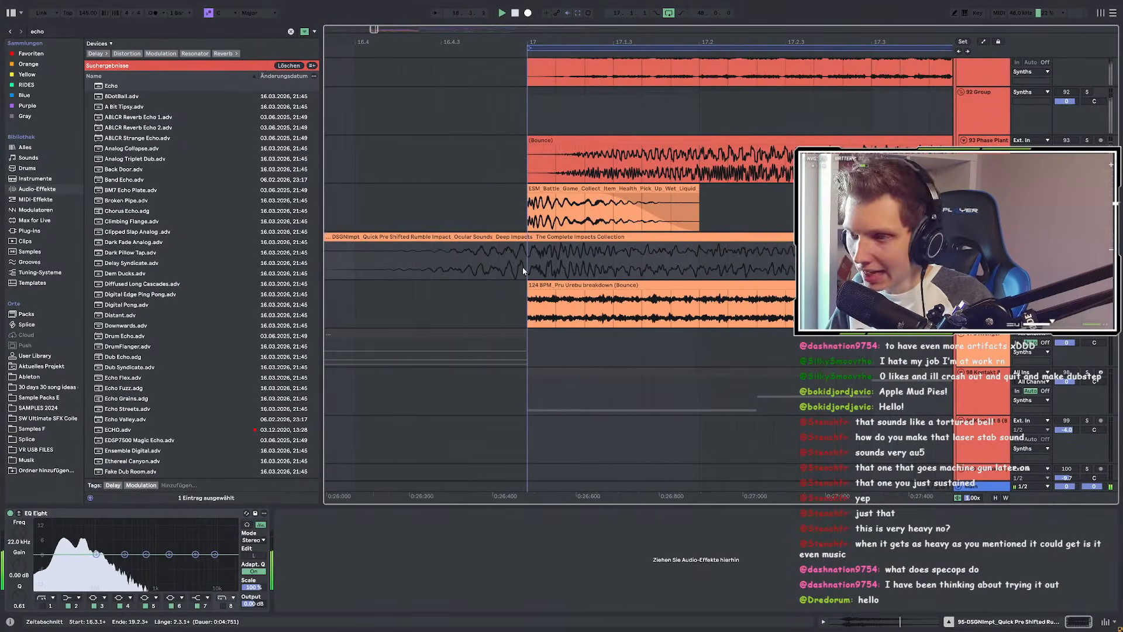
scroll(522, 266, down, 10)
Step: Select both DSGNImpt clips, with the insert marker at bar 17
click(754, 237)
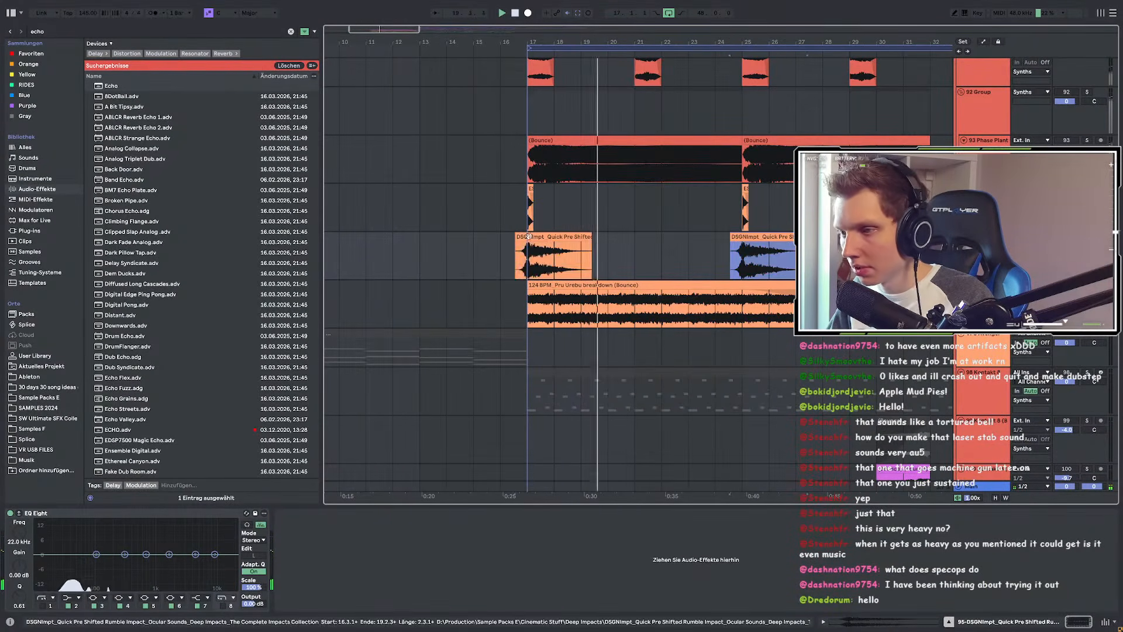
shift+click(544, 237)
scroll(527, 261, up, 8)
scroll(550, 265, up, 3)
click(495, 261)
scroll(485, 252, down, 10)
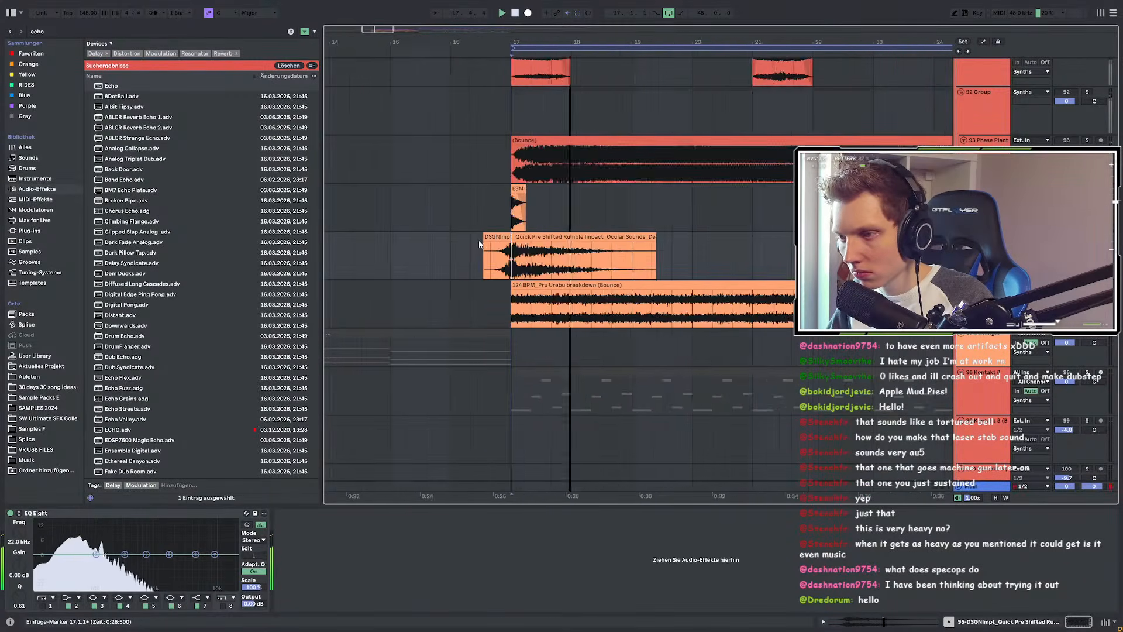
scroll(488, 246, up, 3)
click(497, 237)
scroll(505, 243, down, 9)
click(621, 237)
shift+click(518, 249)
scroll(556, 245, up, 10)
Step: Move the DSGNImpt clips to bar 17 and play from there
mouse_move(557, 245)
mouse_down()
mouse_move(536, 239)
mouse_move(577, 266)
mouse_up()
scroll(576, 267, down, 3)
click(575, 266)
key(space)
scroll(579, 266, down, 6)
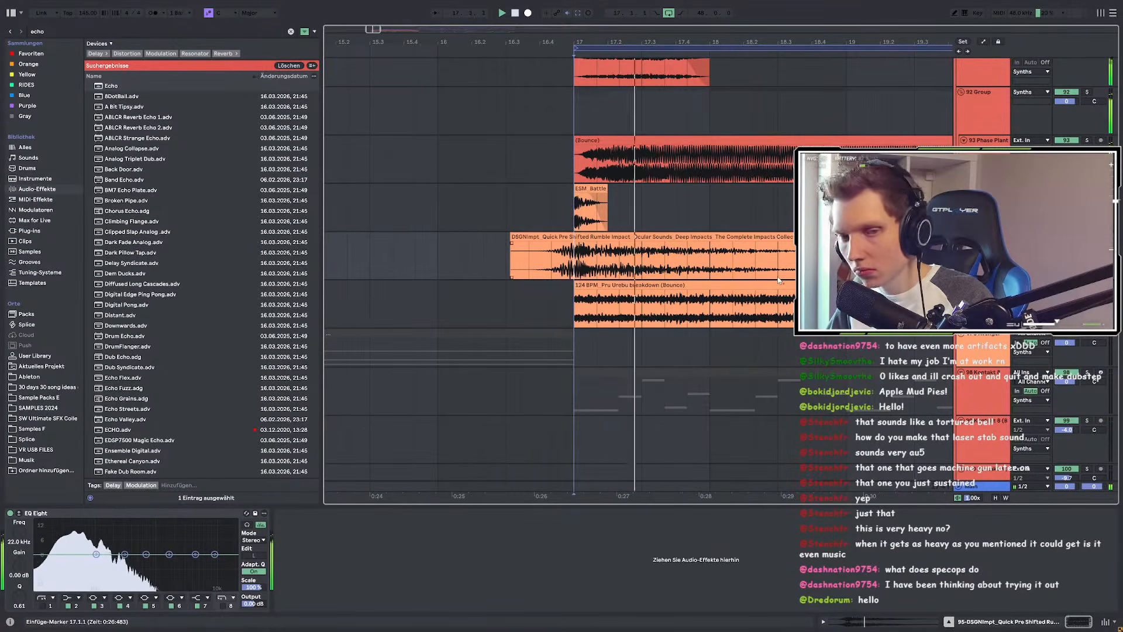
scroll(644, 280, down, 8)
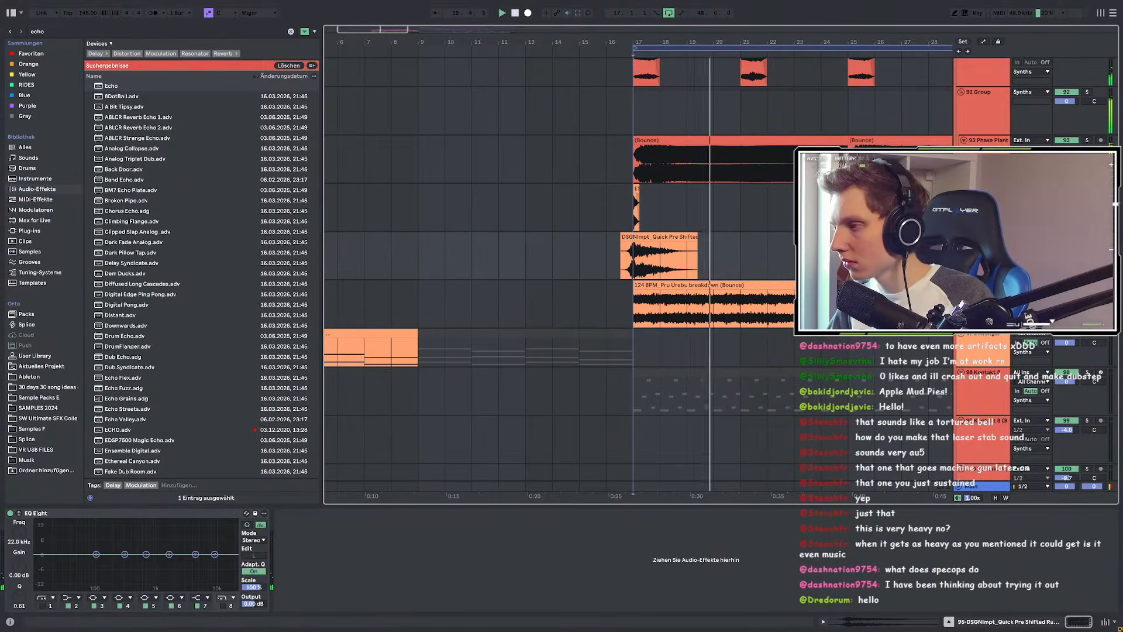
Step: Show the DSGNImpt clip's sample in the browser and preview an alternative impact
click(661, 247)
right_click(662, 247)
click(701, 329)
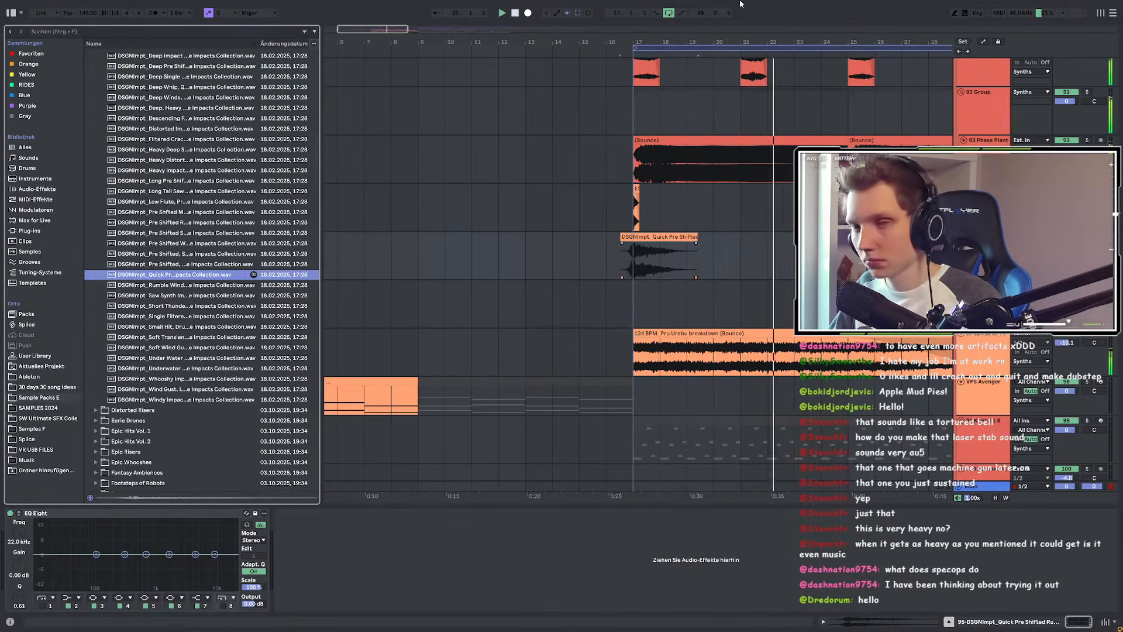
click(183, 287)
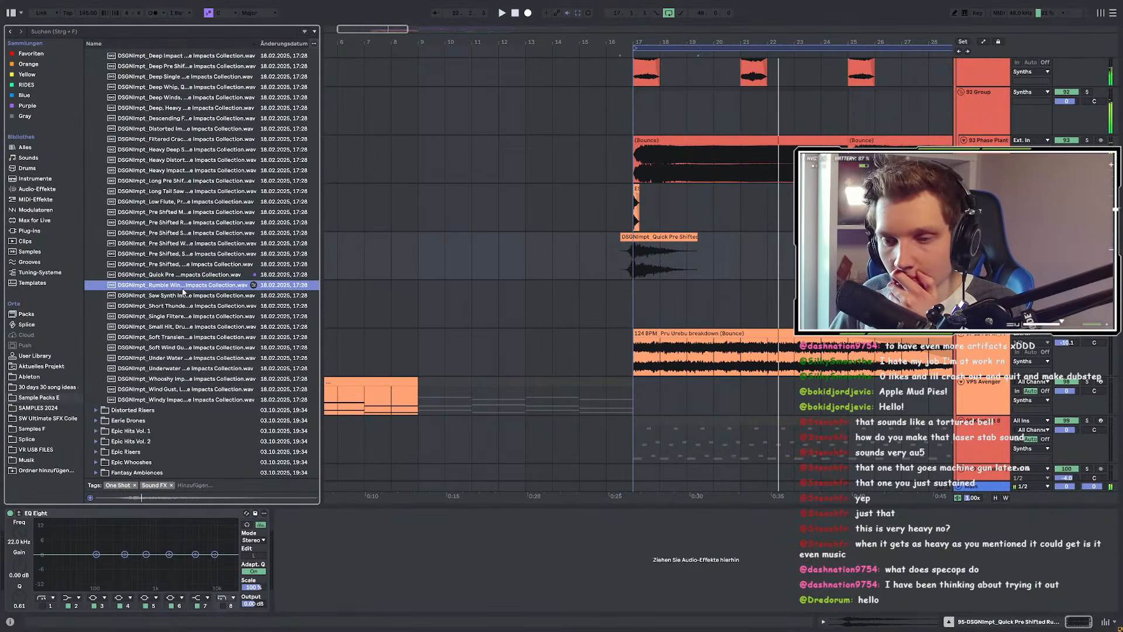
Step: Preview underwater, hard hit, metal and space impacts, including Epic Hits Vol. 1
click(194, 338)
scroll(195, 339, down, 4)
click(166, 260)
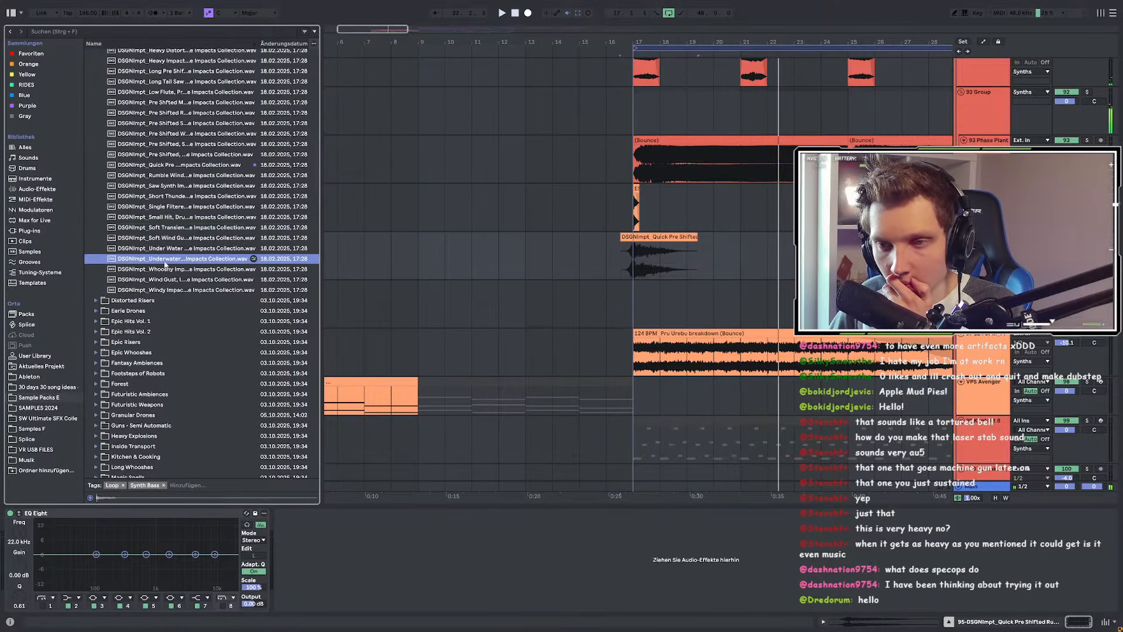
click(96, 321)
click(155, 221)
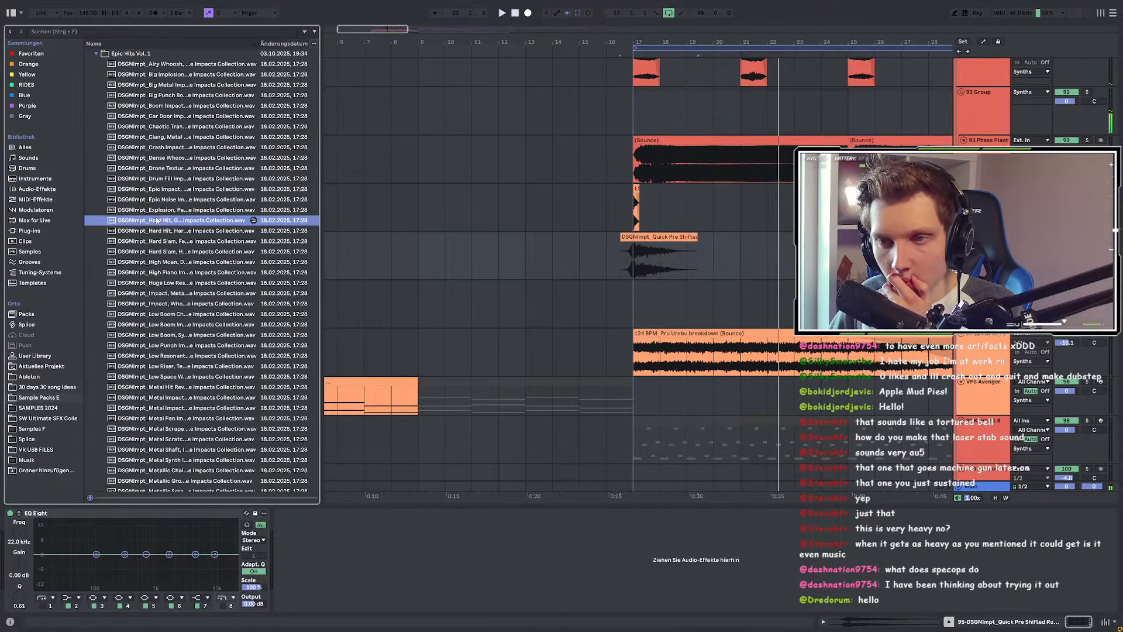
scroll(155, 221, down, 4)
click(187, 301)
scroll(187, 304, down, 10)
click(177, 199)
Step: Preview low resonant, low boom, huge low and high moan impact samples
scroll(178, 202, up, 10)
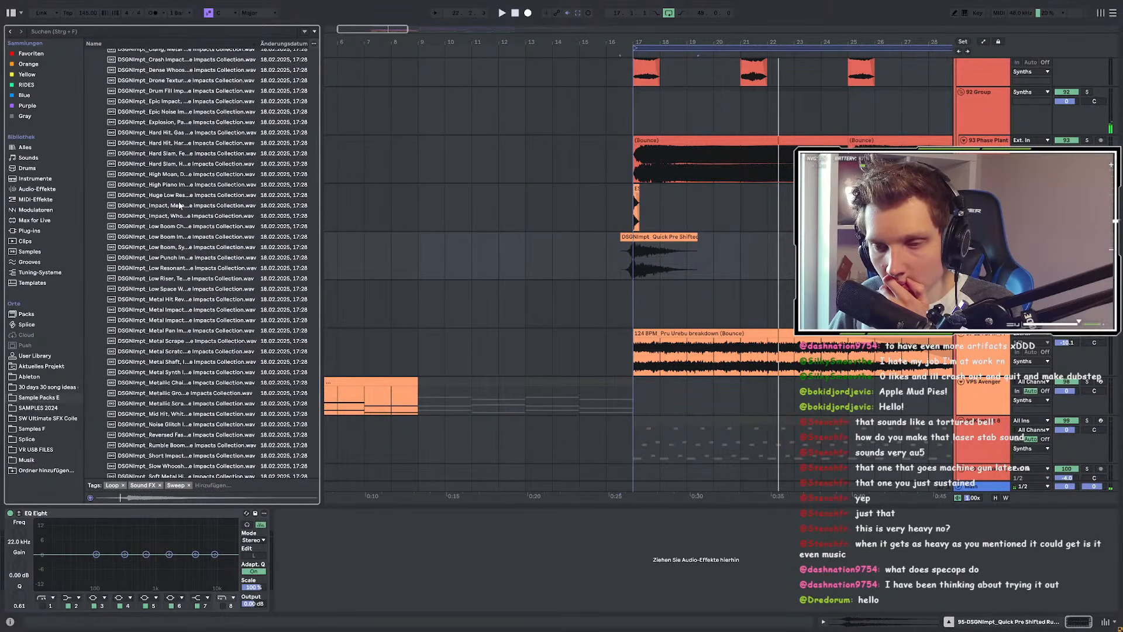
click(171, 268)
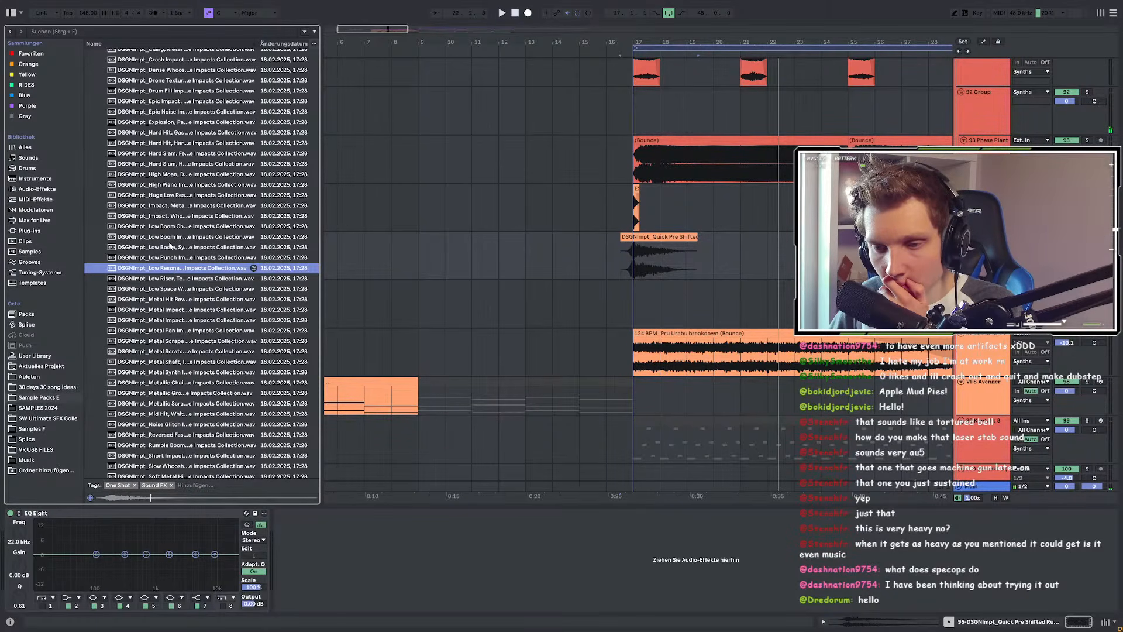
click(170, 247)
click(169, 218)
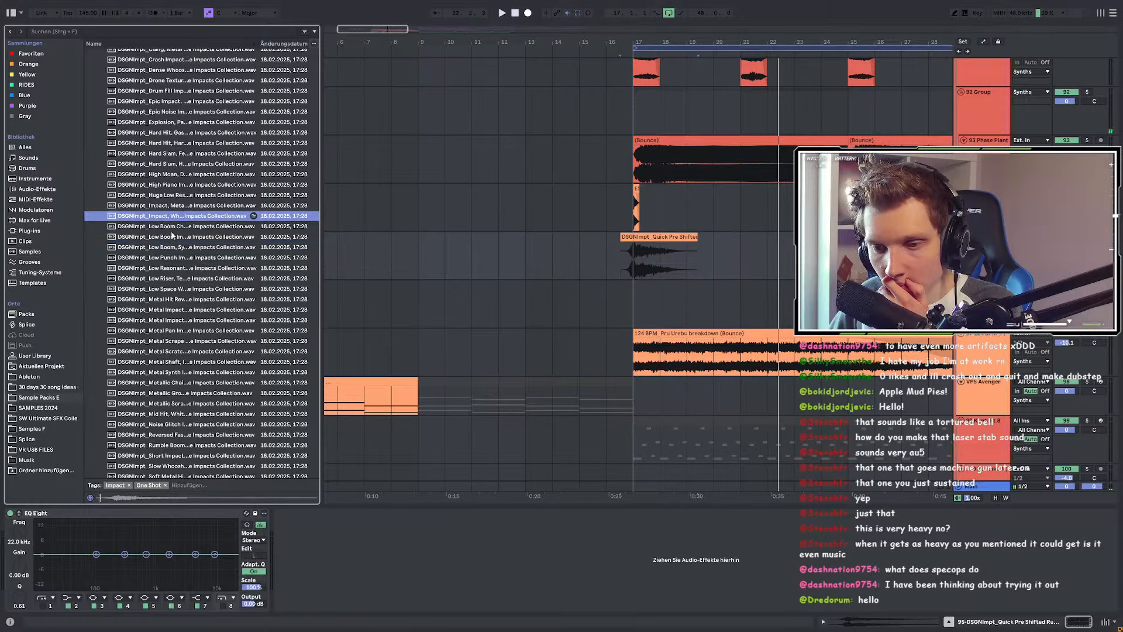
scroll(173, 234, up, 4)
click(164, 304)
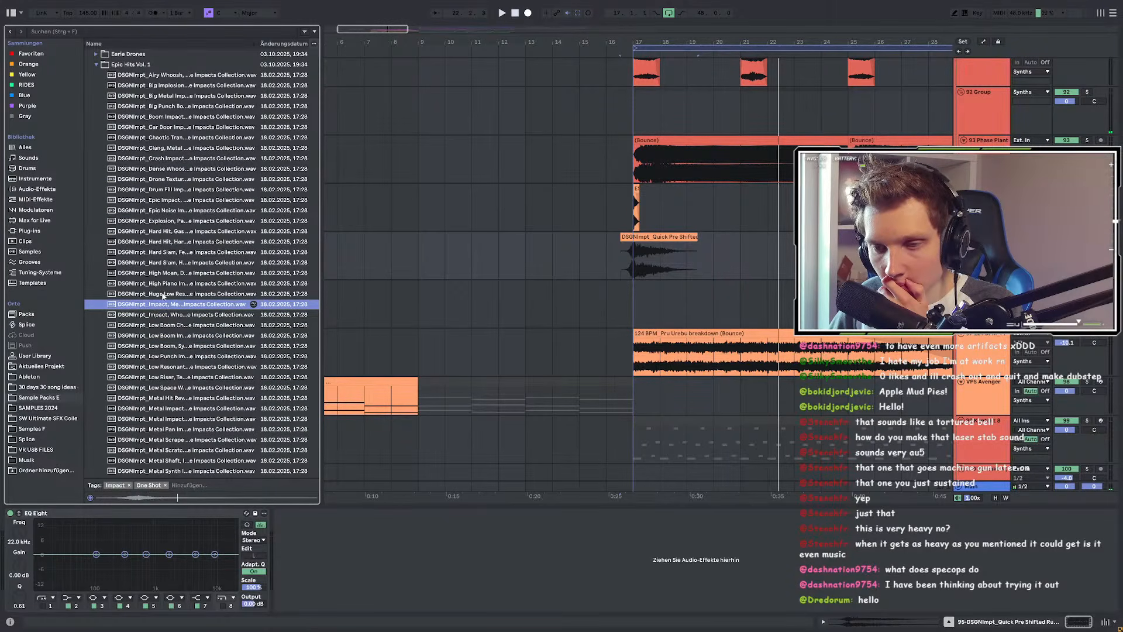
click(163, 295)
click(162, 276)
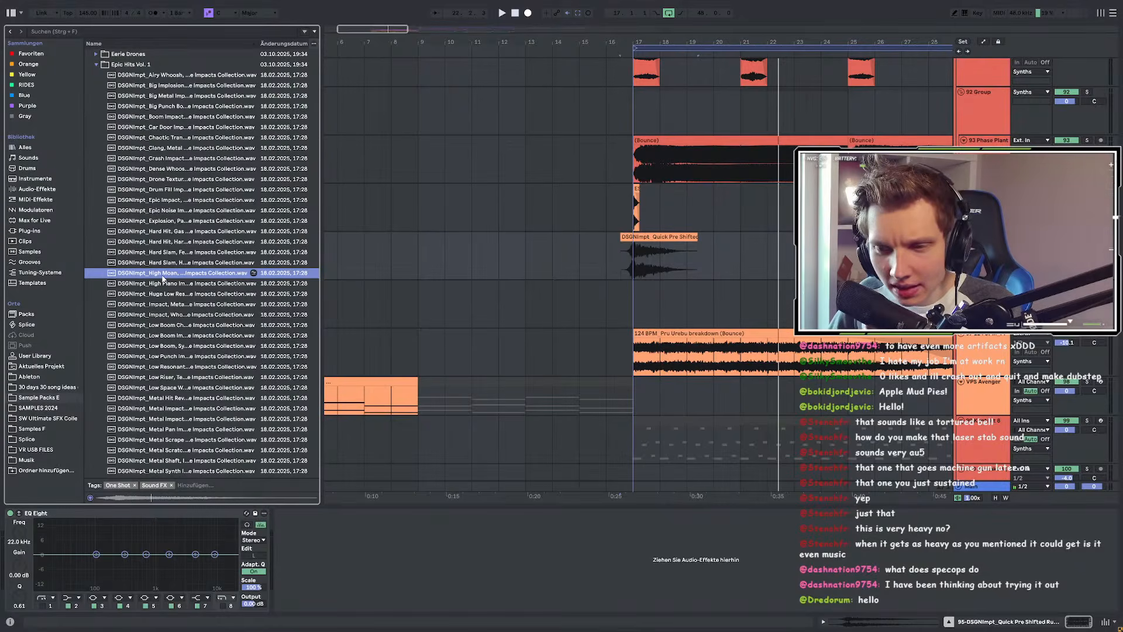
Step: Add the High Moan sample to favourites and select the Hard Slam impact
right_click(224, 277)
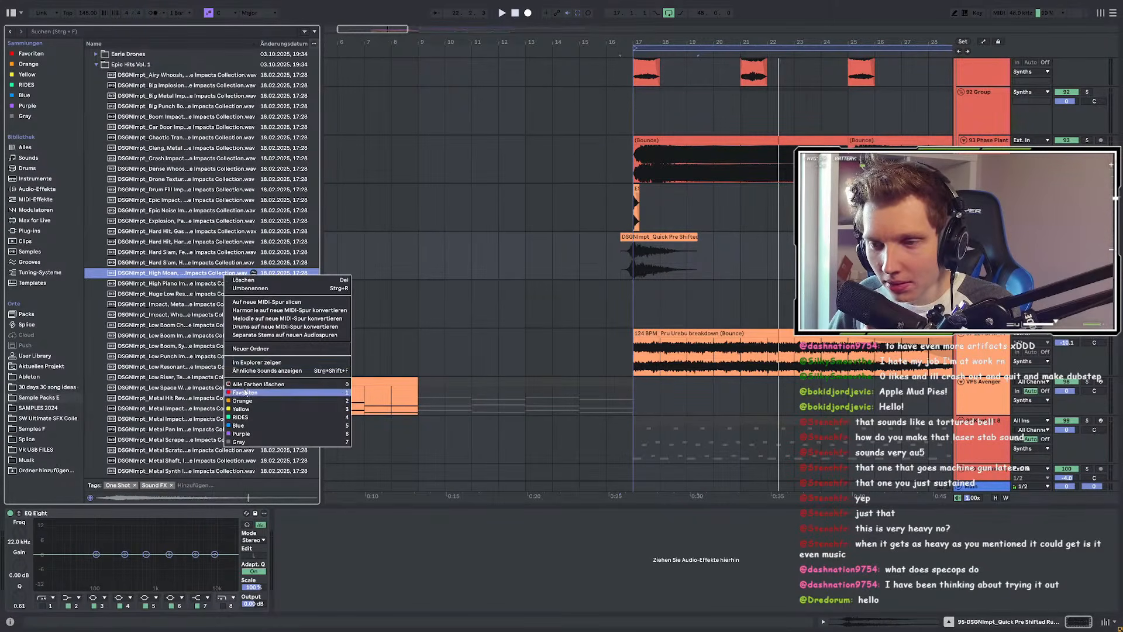
click(239, 387)
click(139, 263)
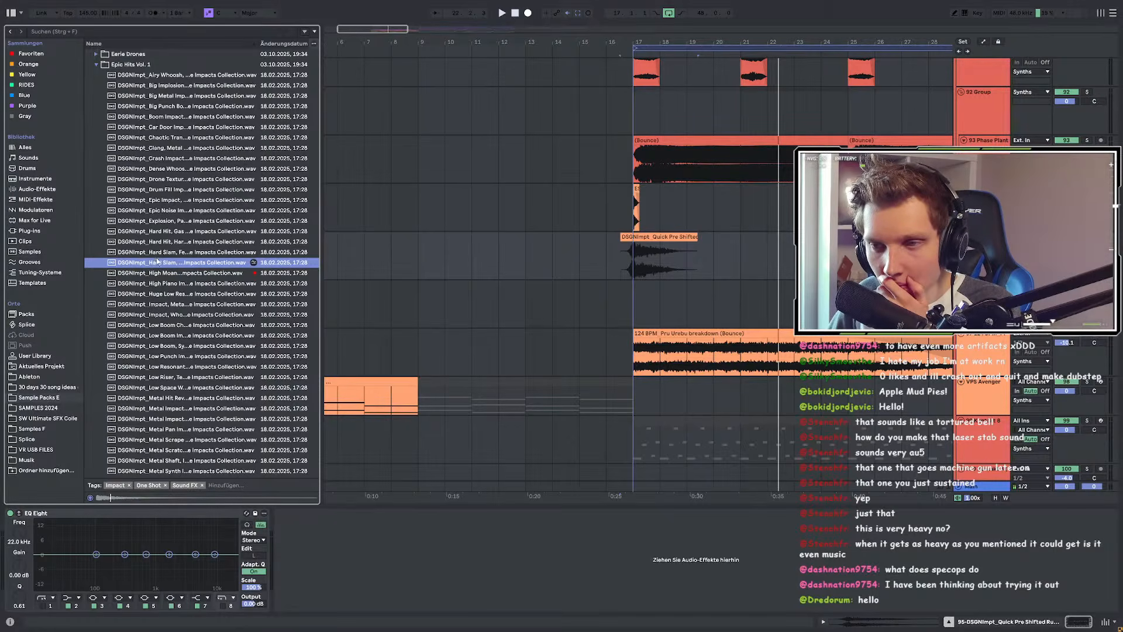
Step: Place the Hard Slam sample on a new track at bar 17 and audition the impacts
drag(182, 267, 644, 304)
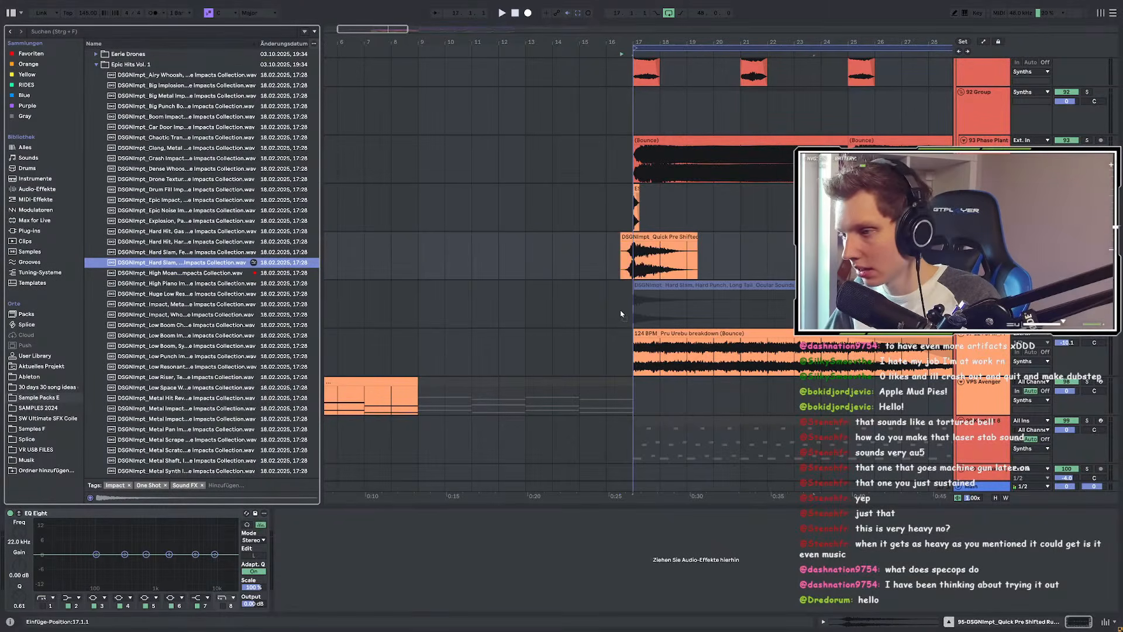
click(472, 305)
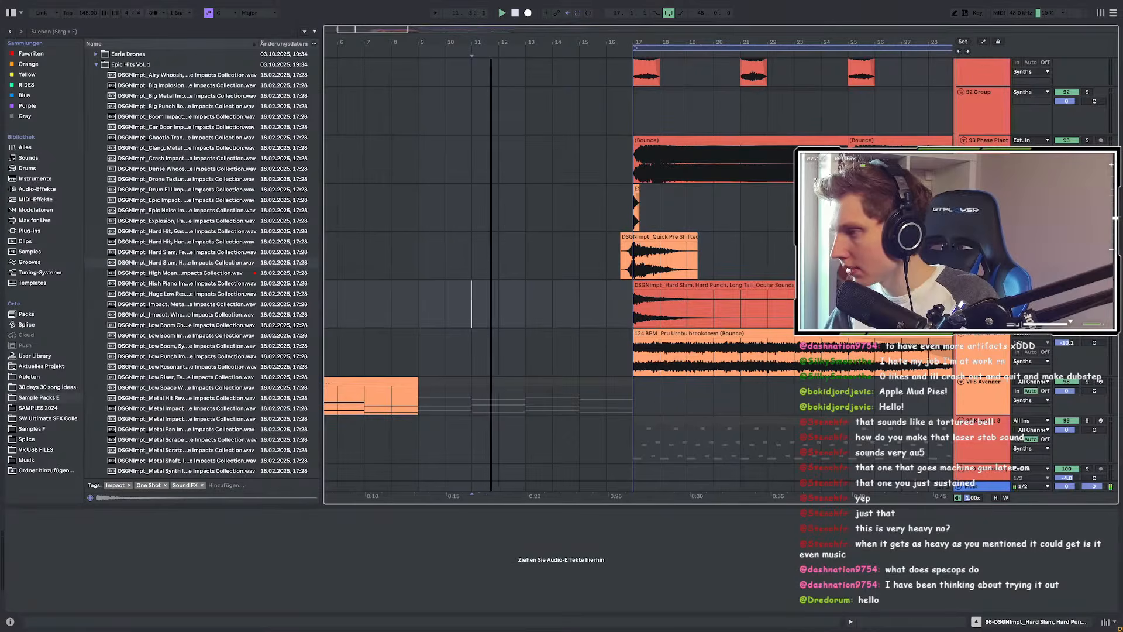
click(686, 246)
key(space)
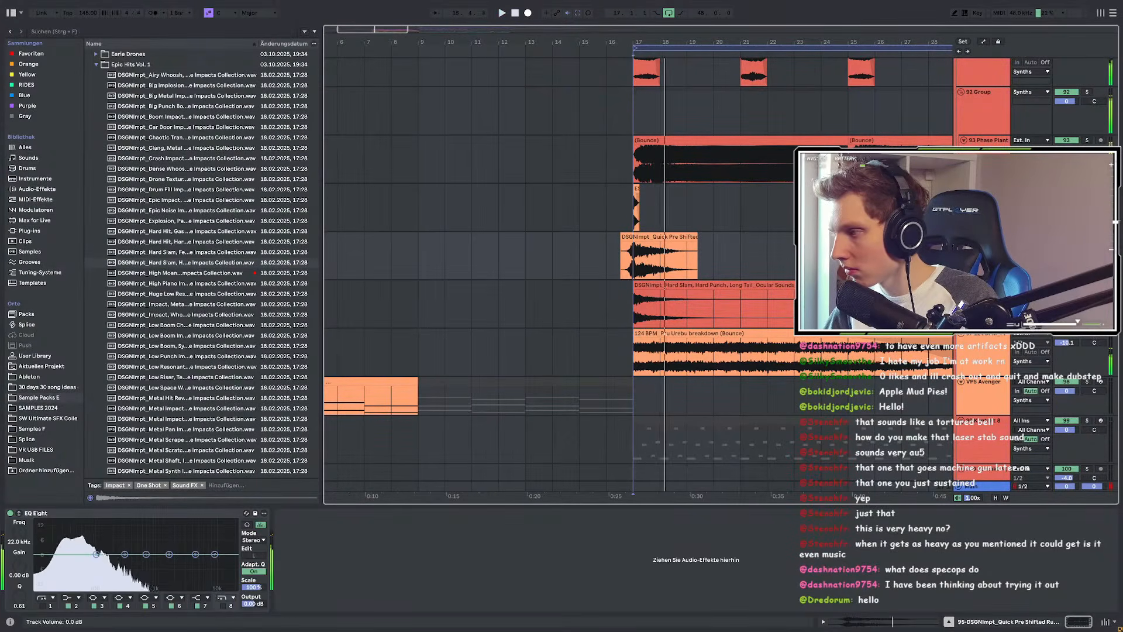
Step: Copy the plugdata-fx device from 92 Group and paste it onto the Hard Slam track
click(987, 140)
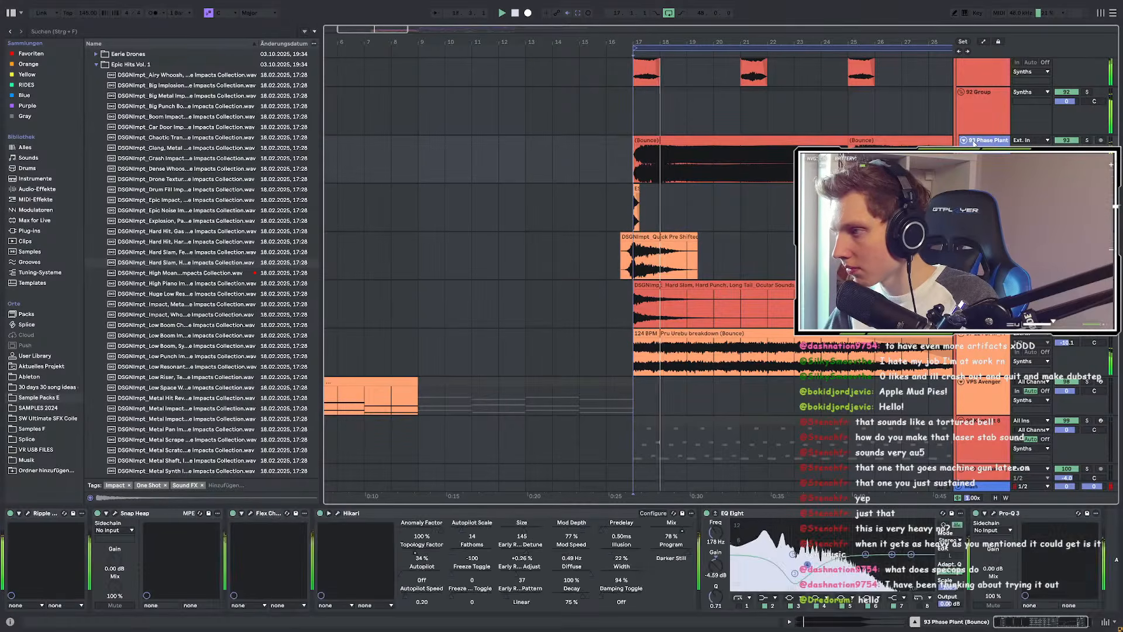
click(984, 106)
drag(1053, 623, 1093, 623)
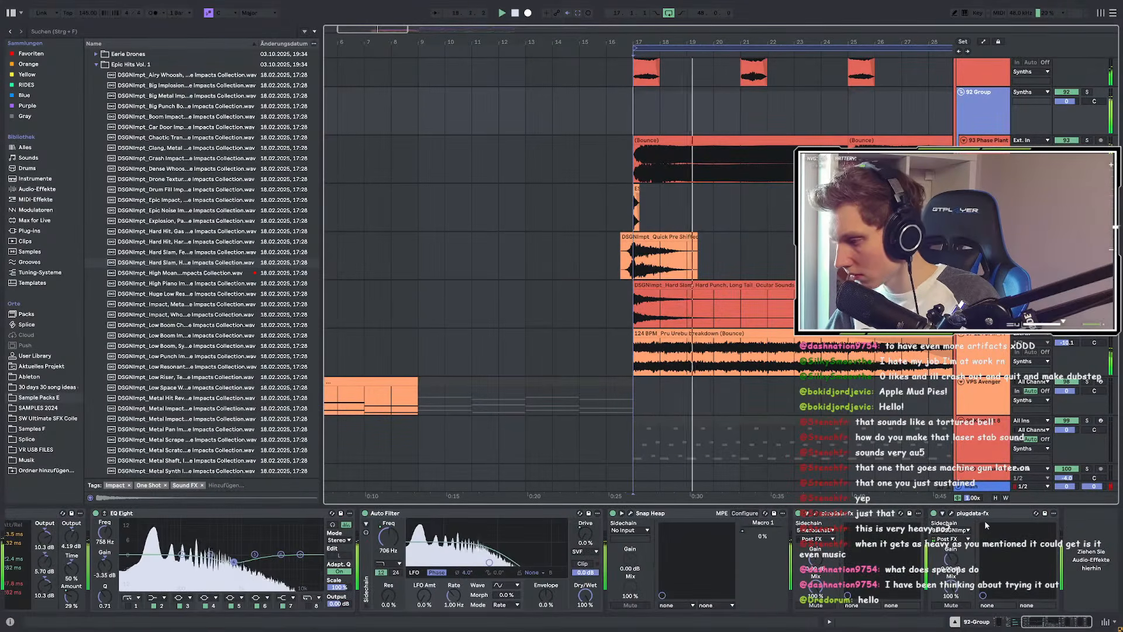
click(1002, 513)
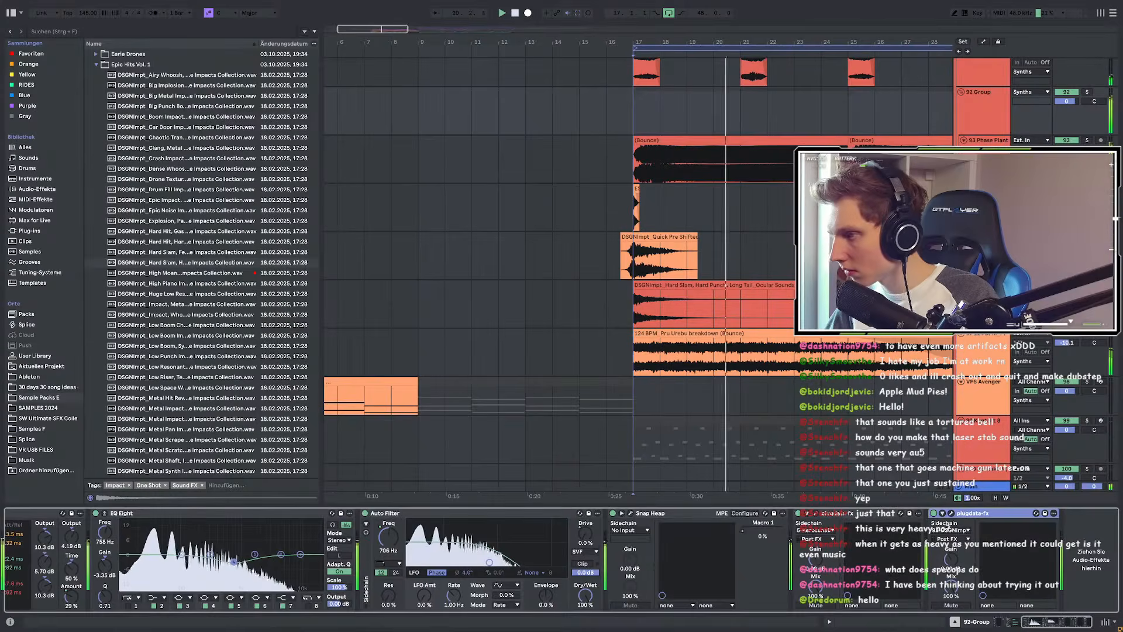
click(989, 304)
click(462, 568)
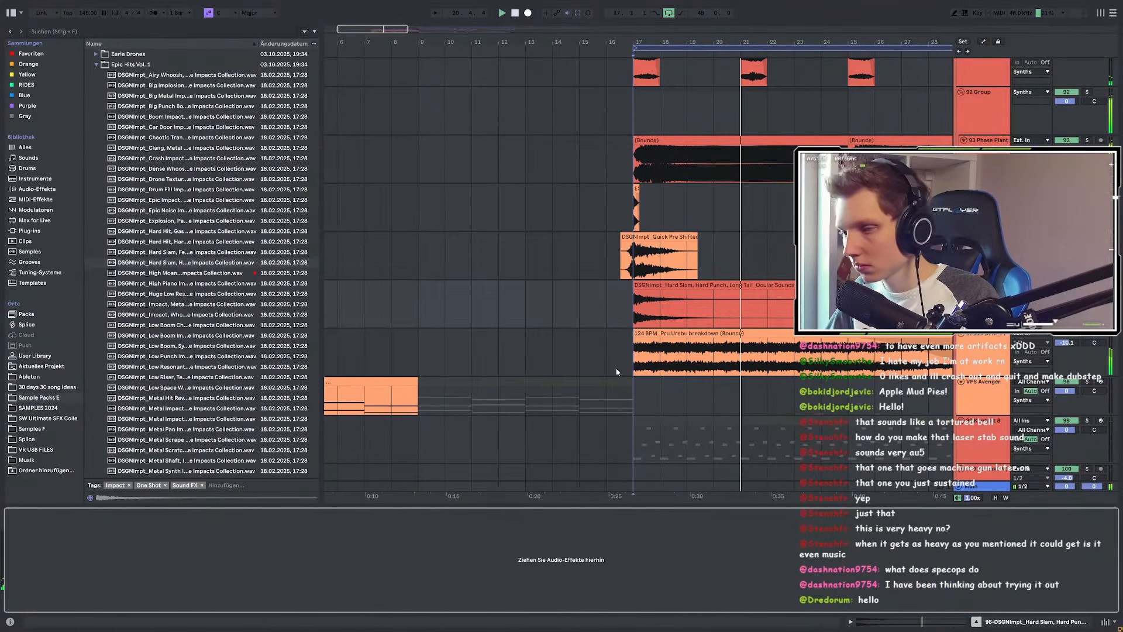
key(ctrl+v)
click(28, 530)
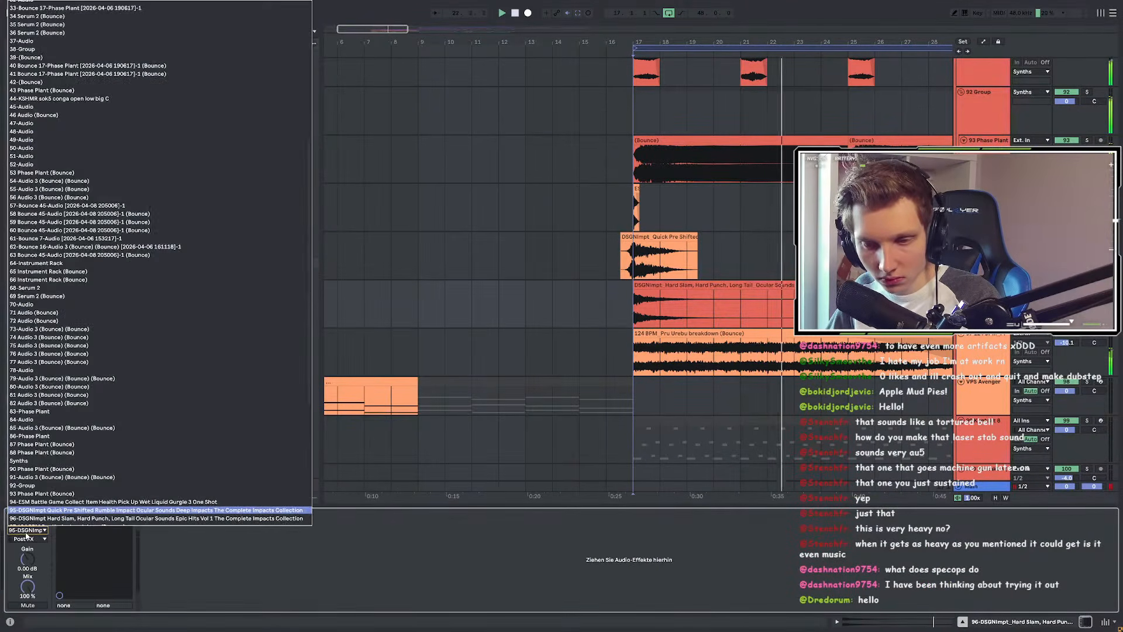
click(549, 574)
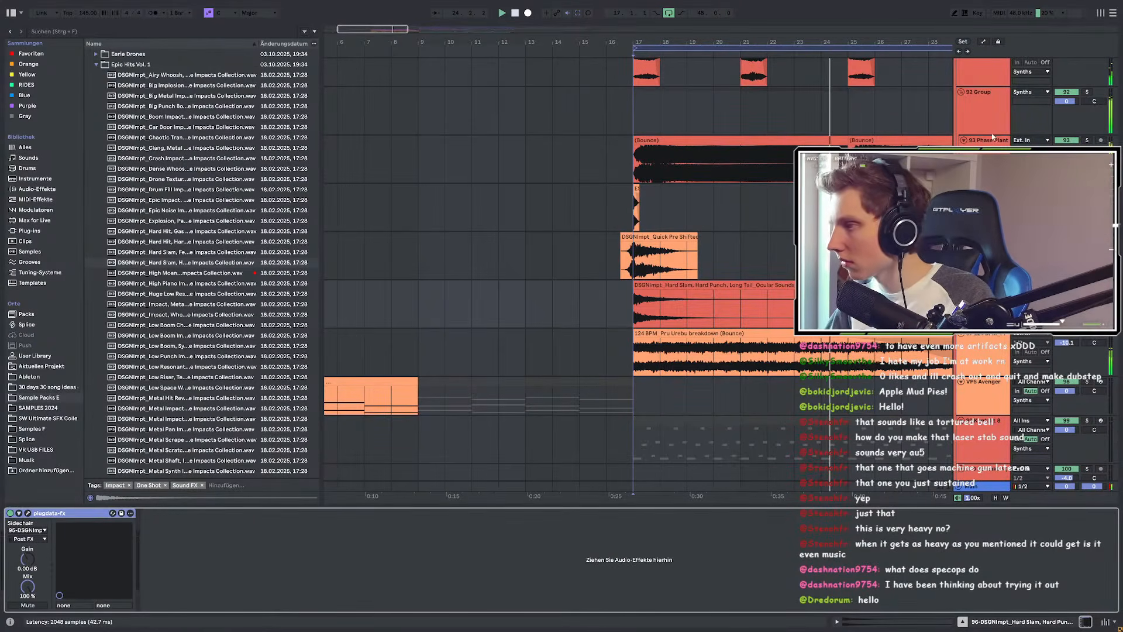
Step: Duplicate plugdata-fx in the 92 Group chain, check its Sidechain source, then reselect Quick Pre Shifted
click(985, 112)
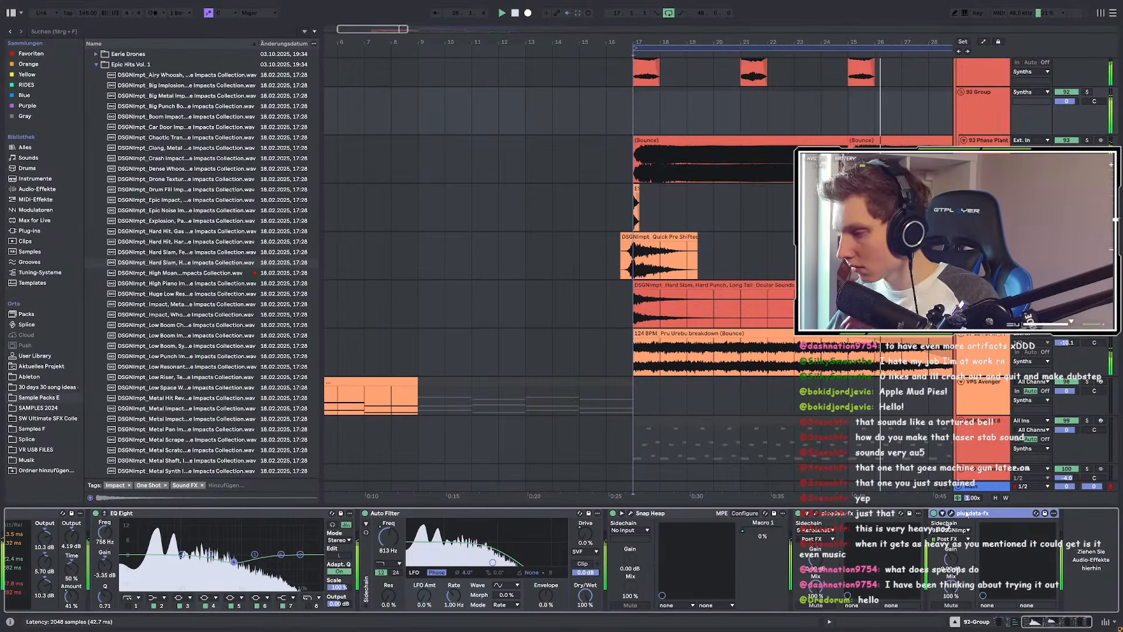
key(ctrl+d)
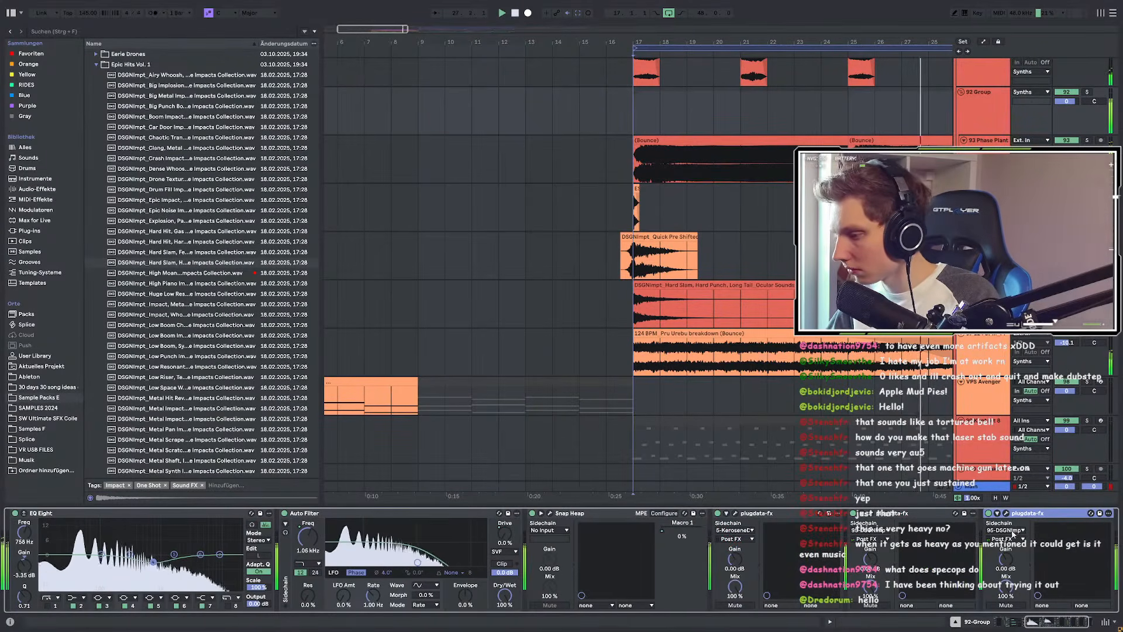
click(1005, 530)
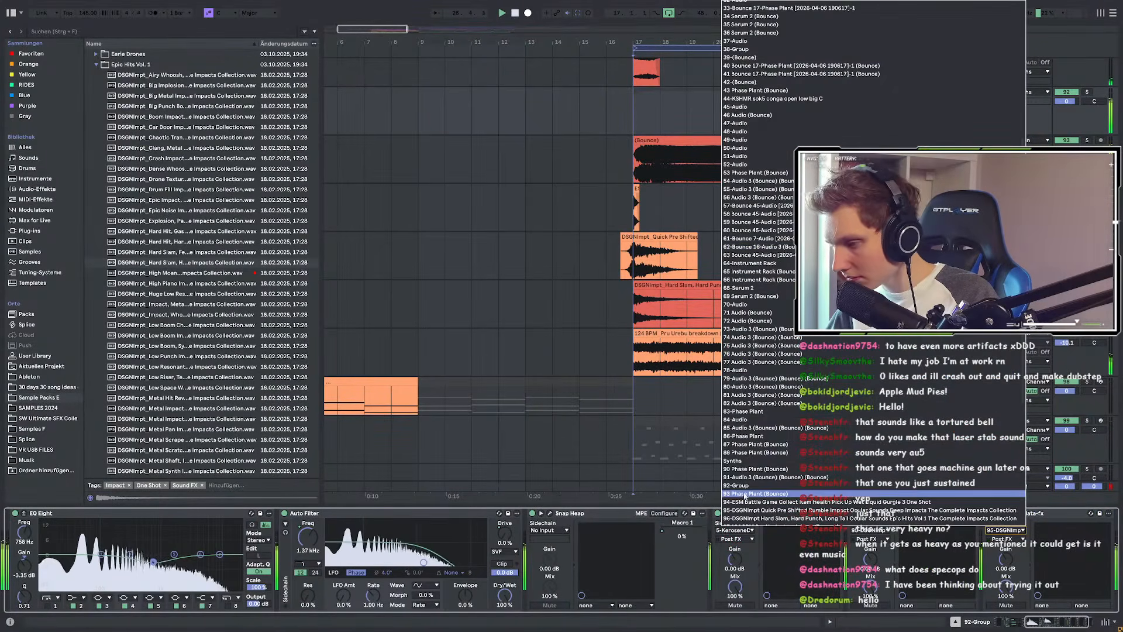
scroll(756, 493, down, 1)
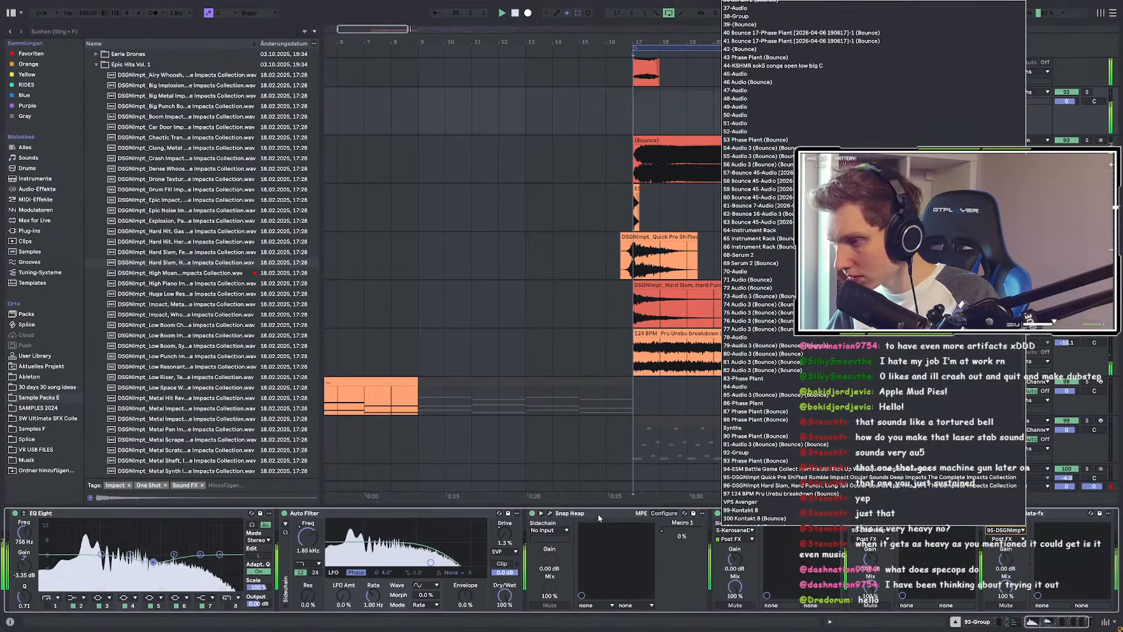
click(1005, 530)
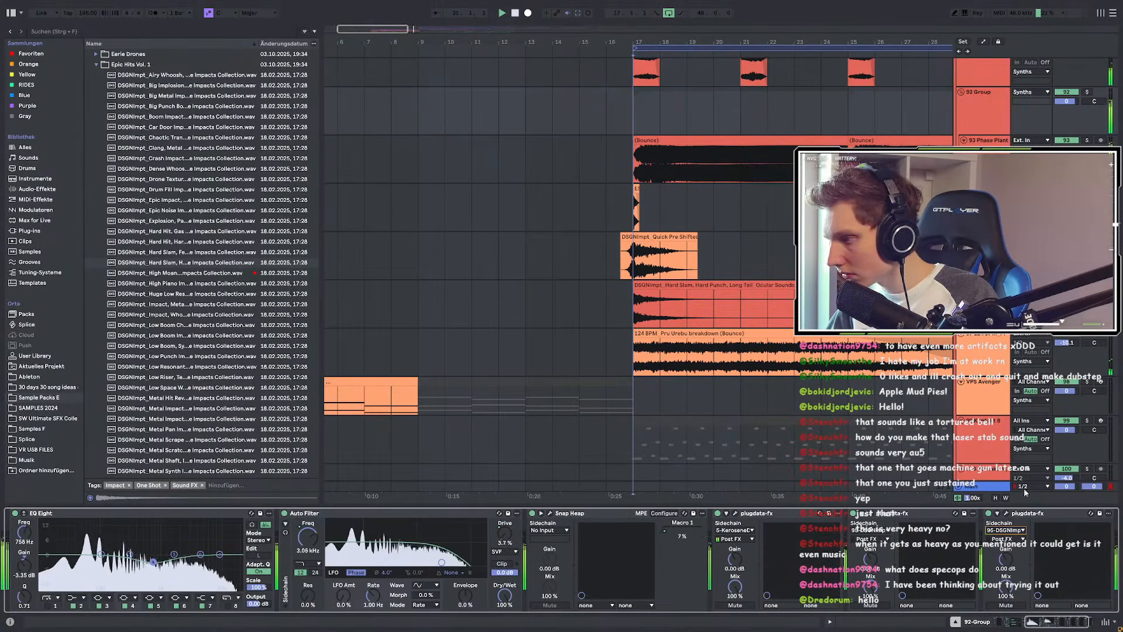
click(1043, 518)
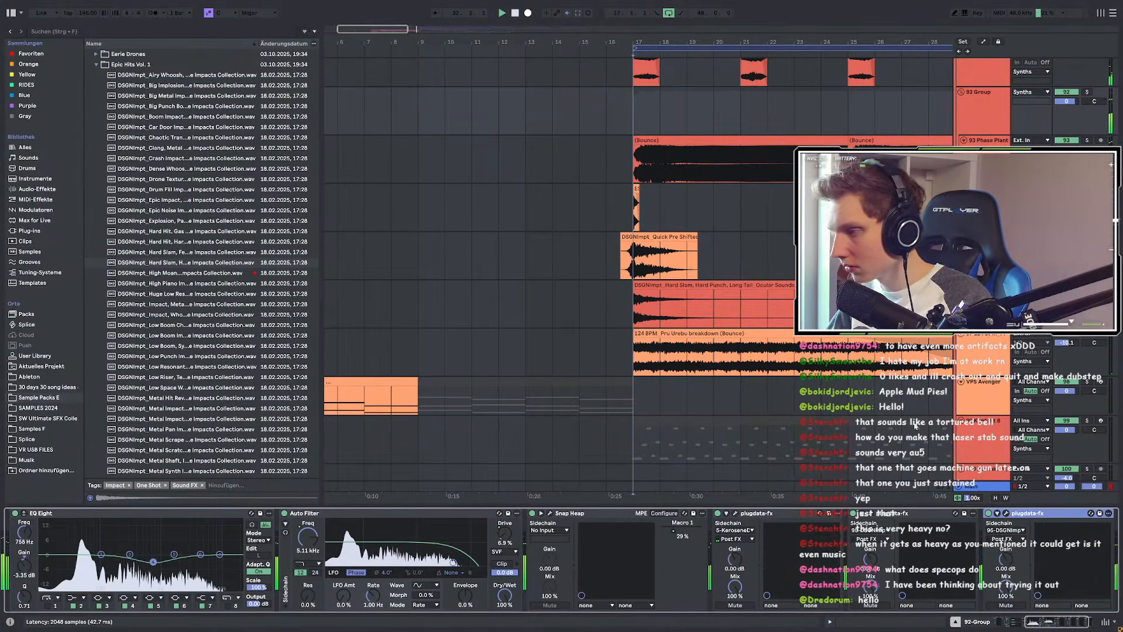
click(989, 237)
click(989, 285)
click(988, 237)
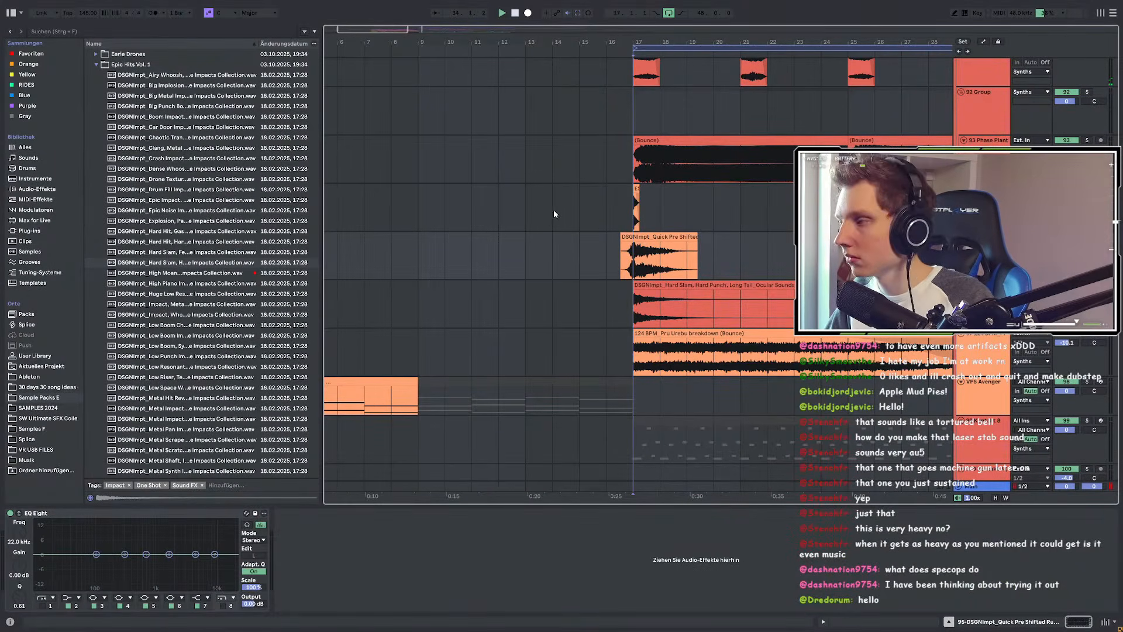
key(ctrl+g)
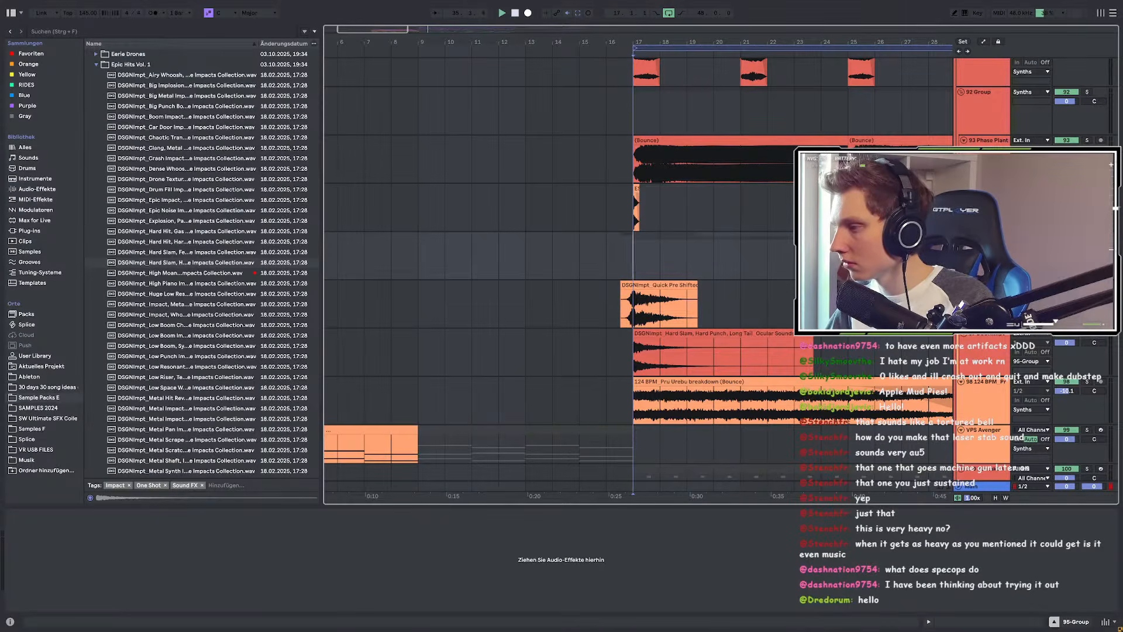
scroll(637, 275, down, 3)
scroll(638, 275, up, 2)
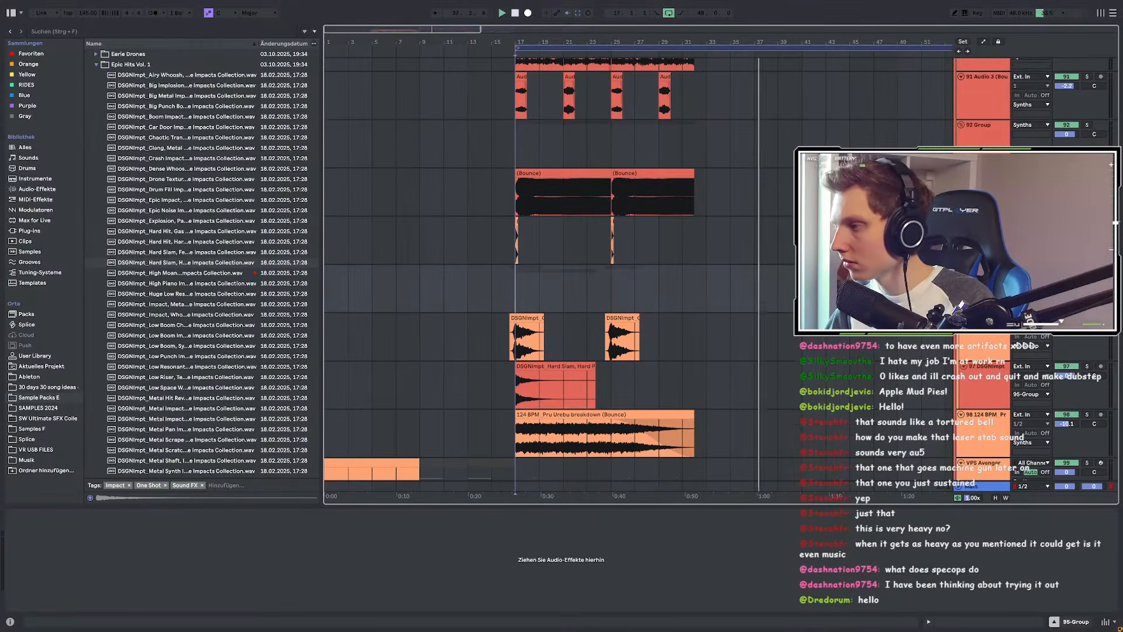
scroll(983, 275, up, 2)
click(986, 272)
right_click(983, 301)
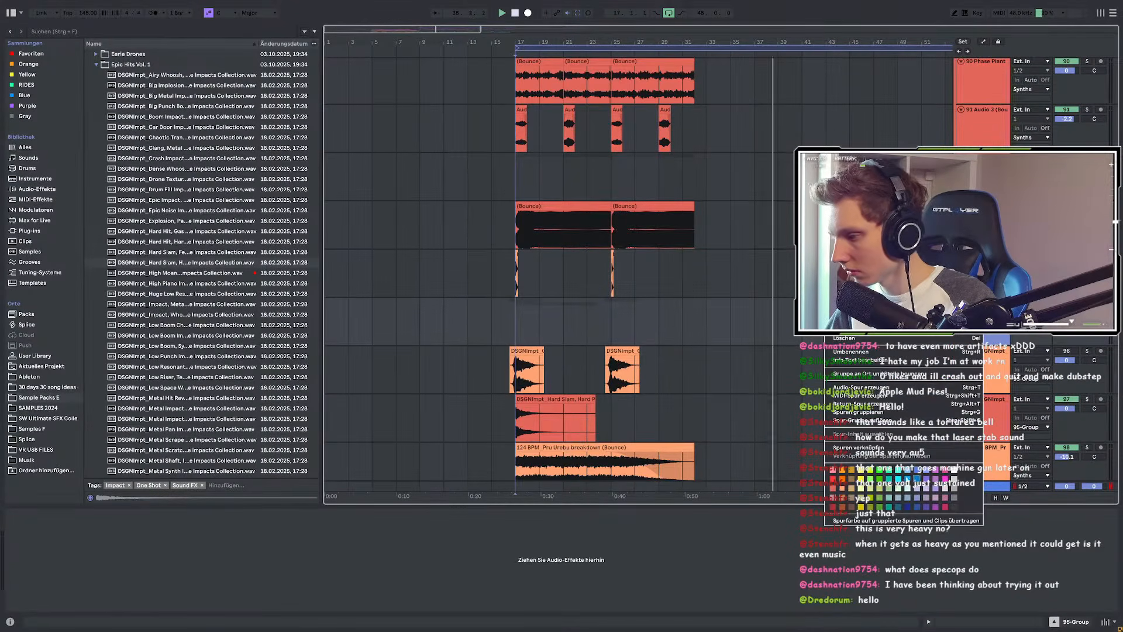
right_click(984, 320)
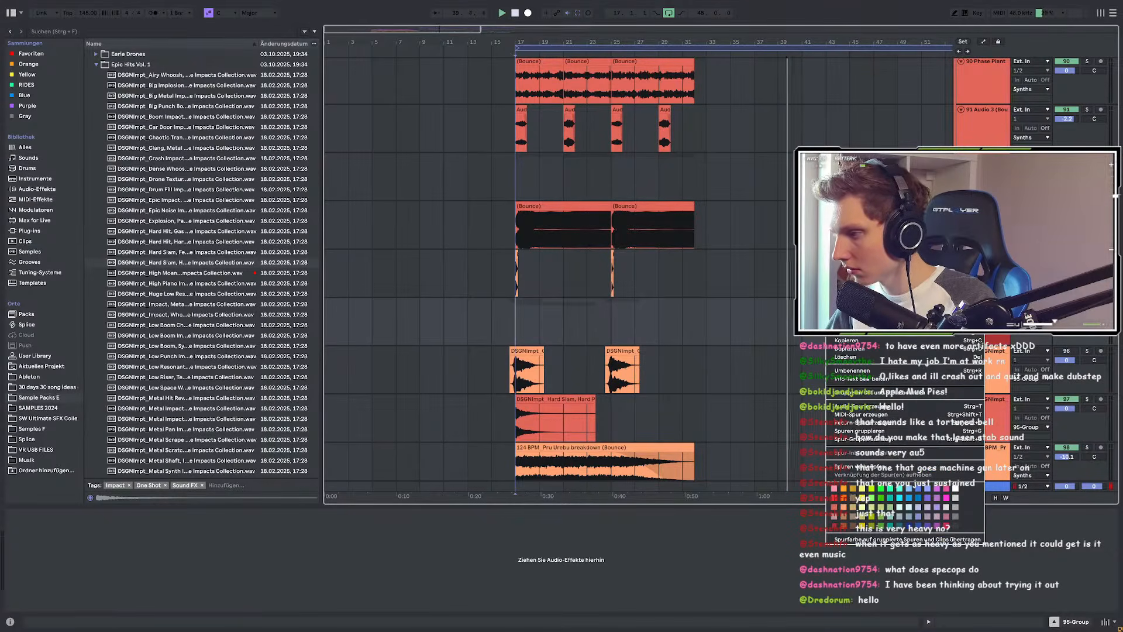
click(907, 539)
scroll(573, 310, down, 3)
scroll(491, 319, up, 2)
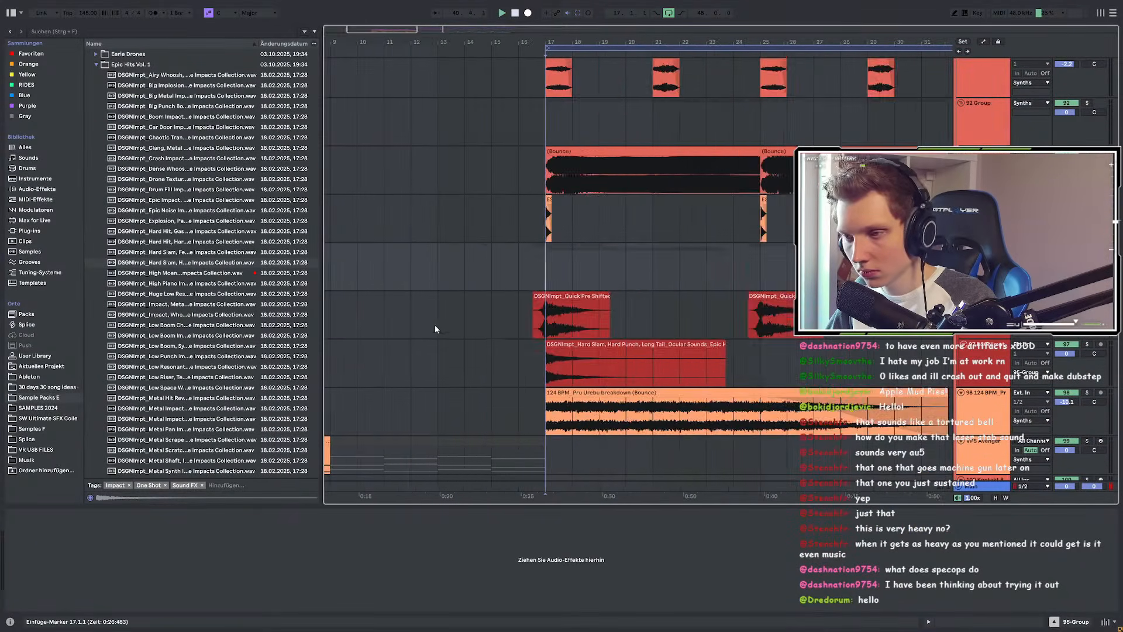
scroll(442, 325, right, 5)
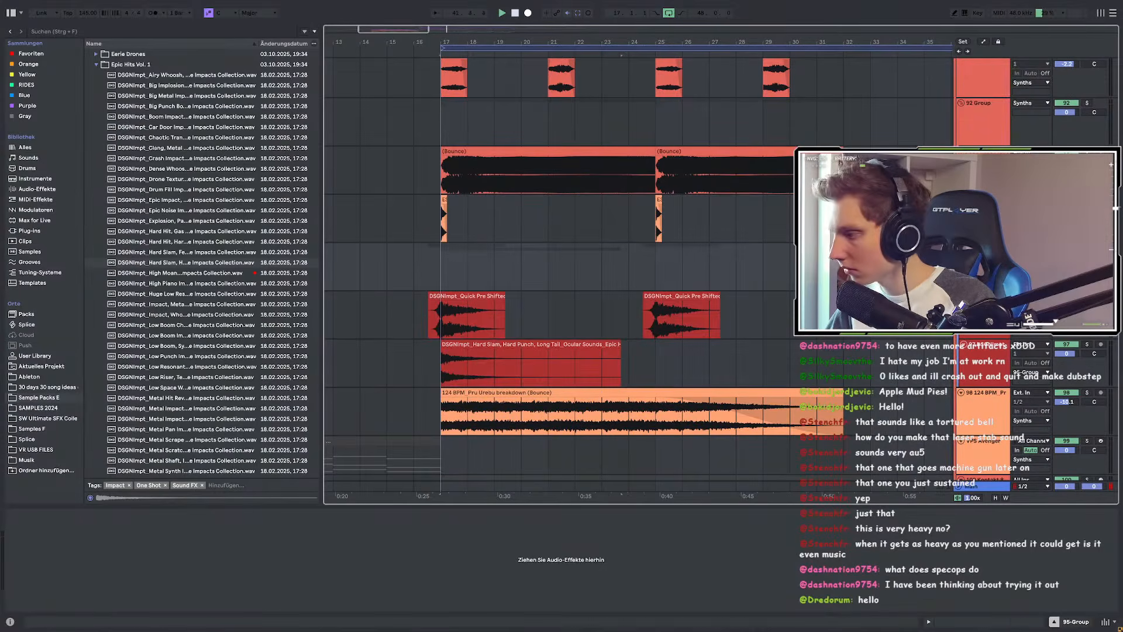
click(984, 297)
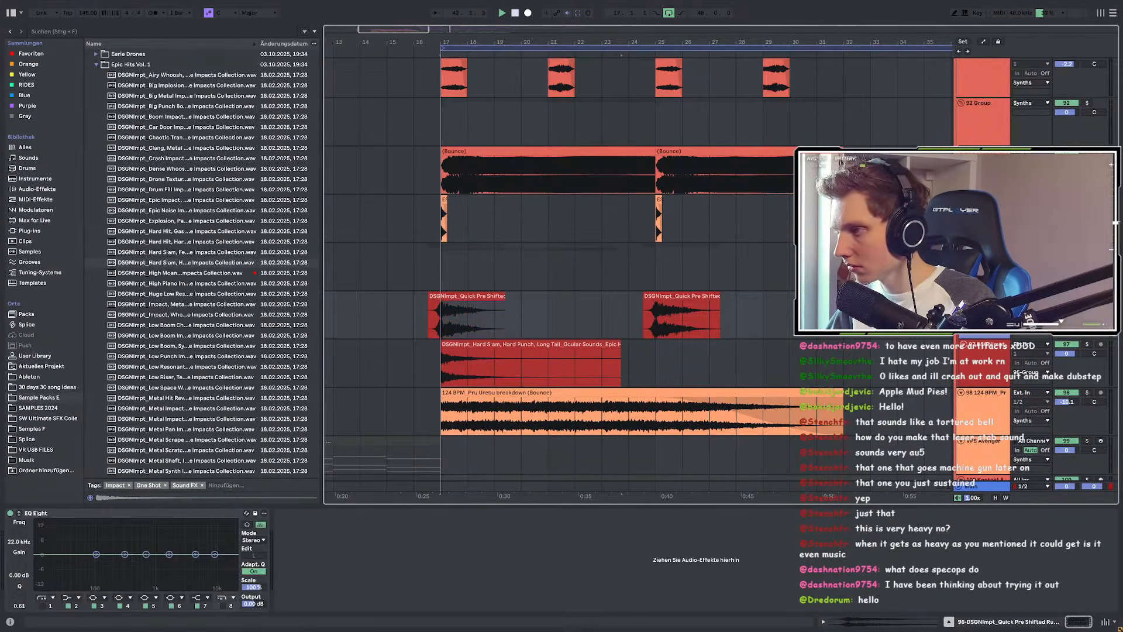
click(975, 132)
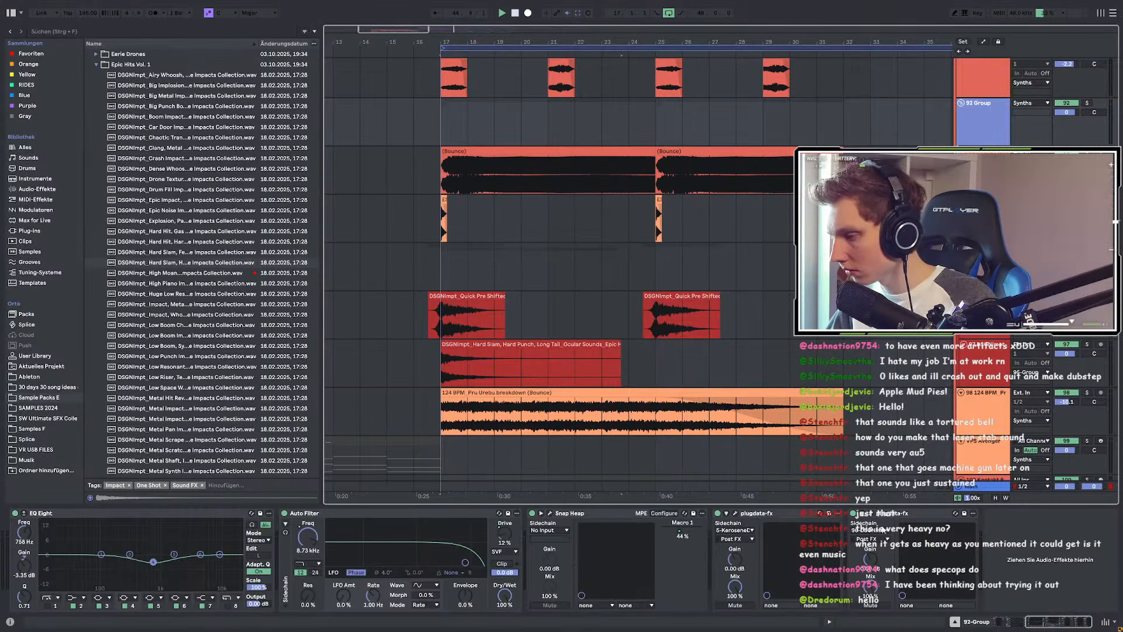
click(882, 532)
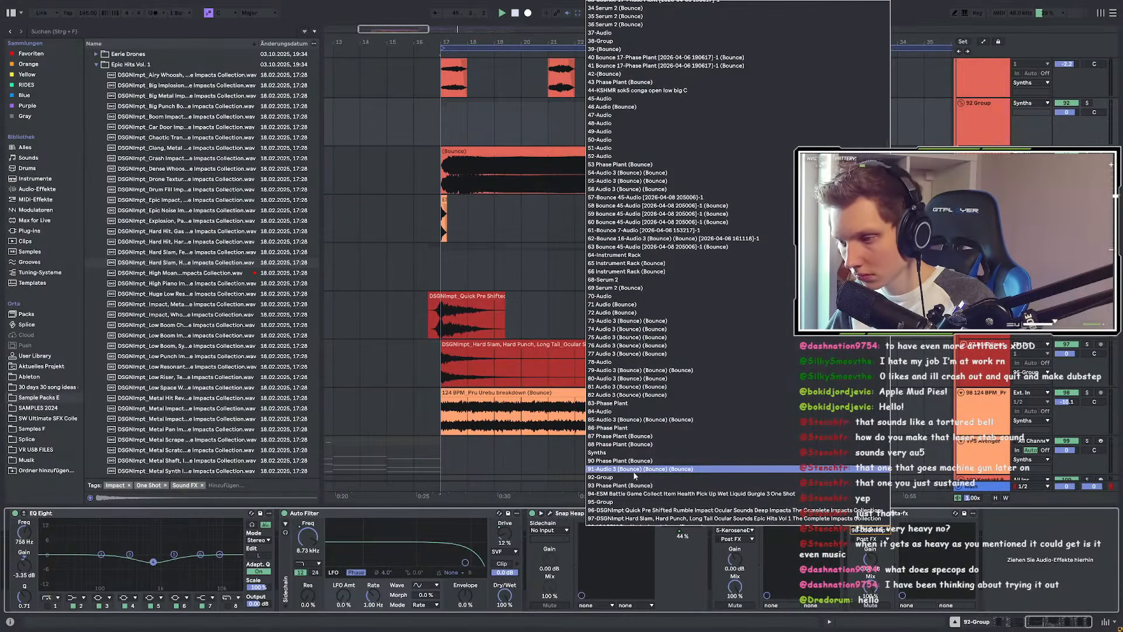
click(614, 502)
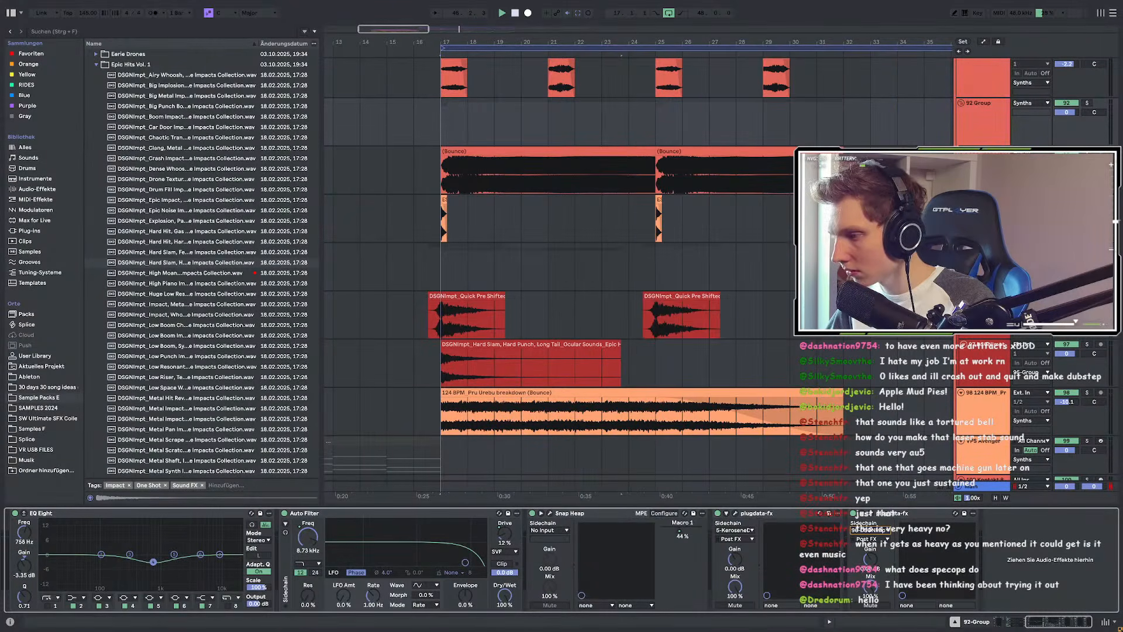
click(412, 281)
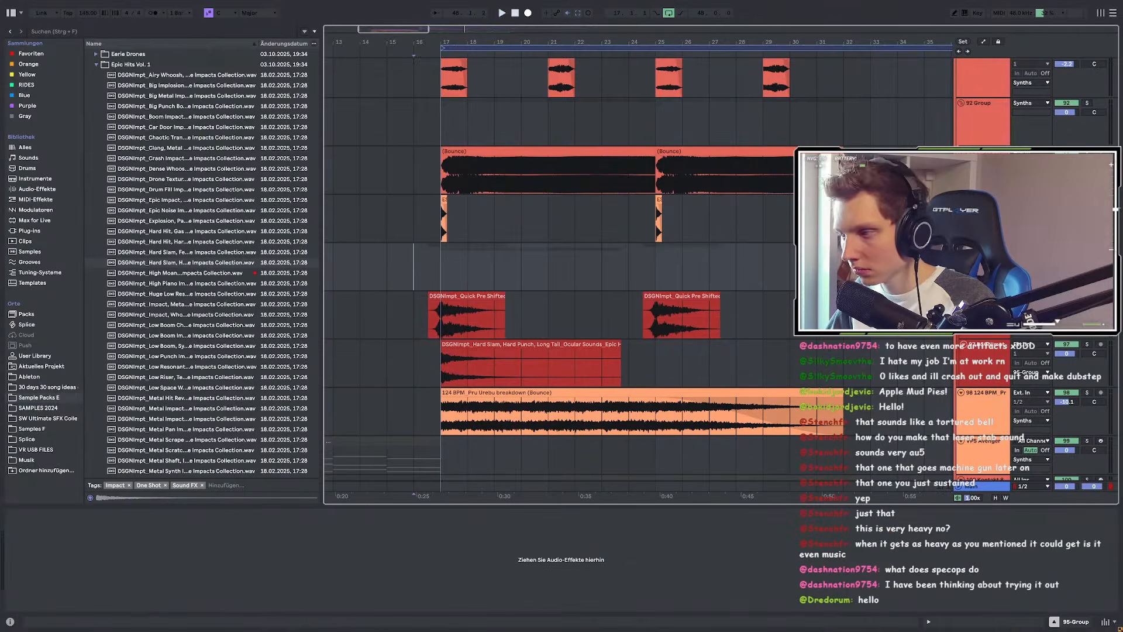
click(966, 131)
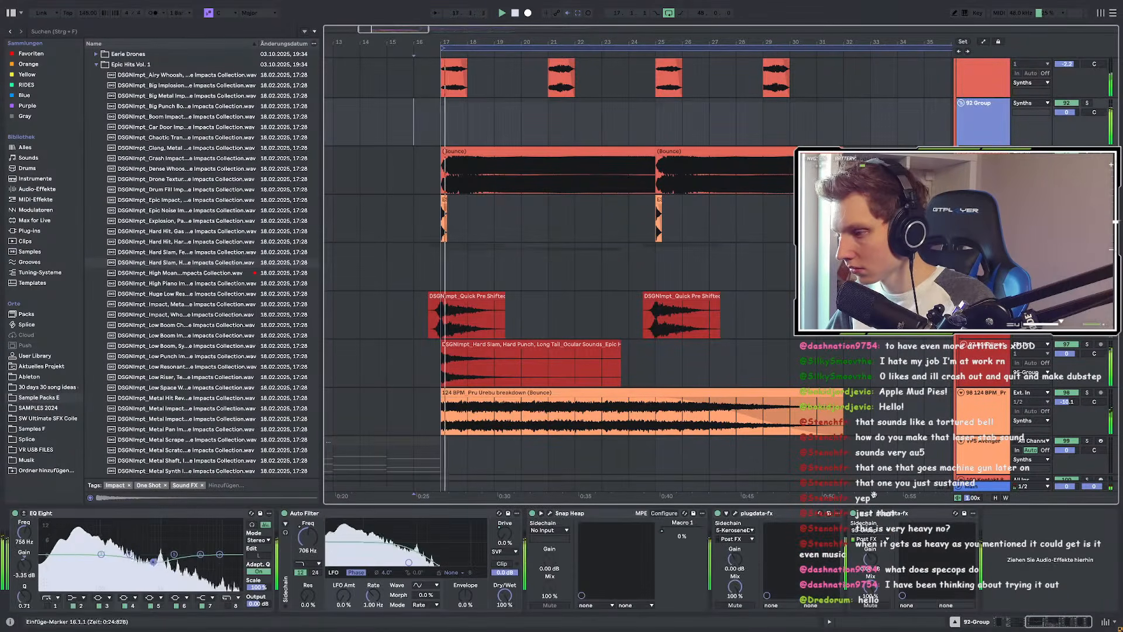
click(451, 360)
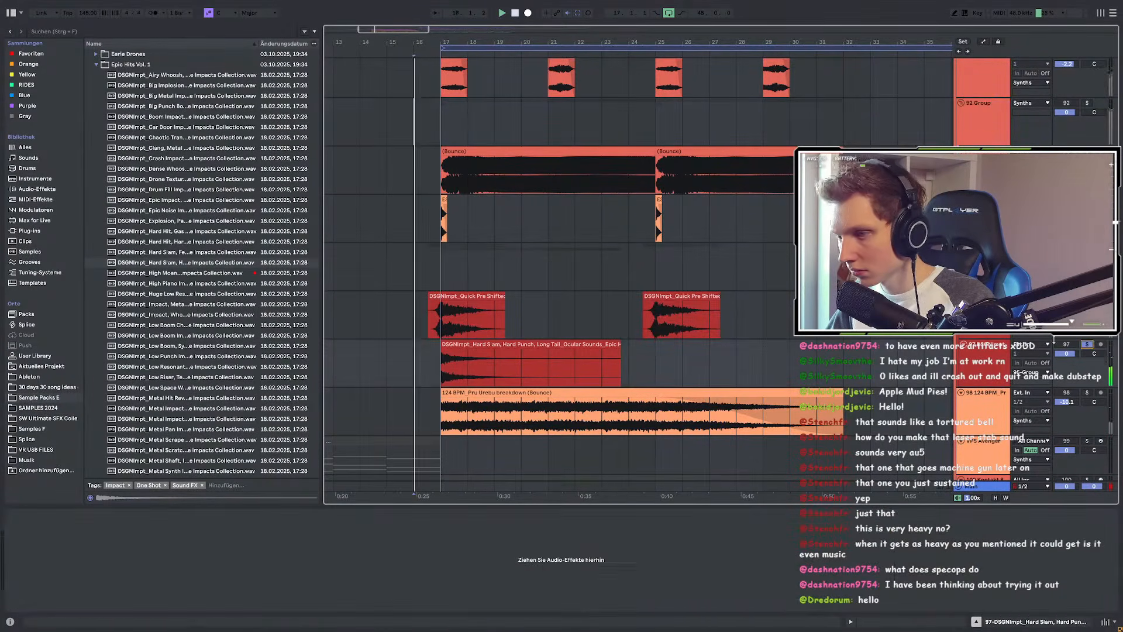
ctrl+scroll(448, 363, up, 3)
Step: Stop playback and preview the hard hit, explosion, epic, drum fill and drone texture samples
ctrl+scroll(451, 366, up, 2)
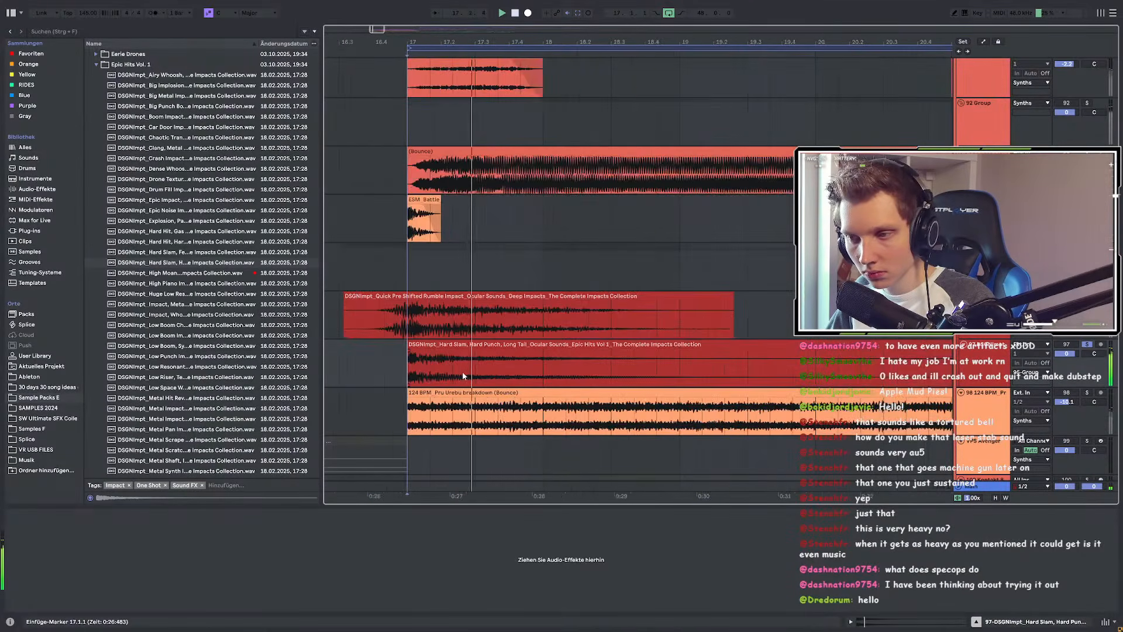
ctrl+scroll(469, 364, down, 2)
key(space)
click(196, 242)
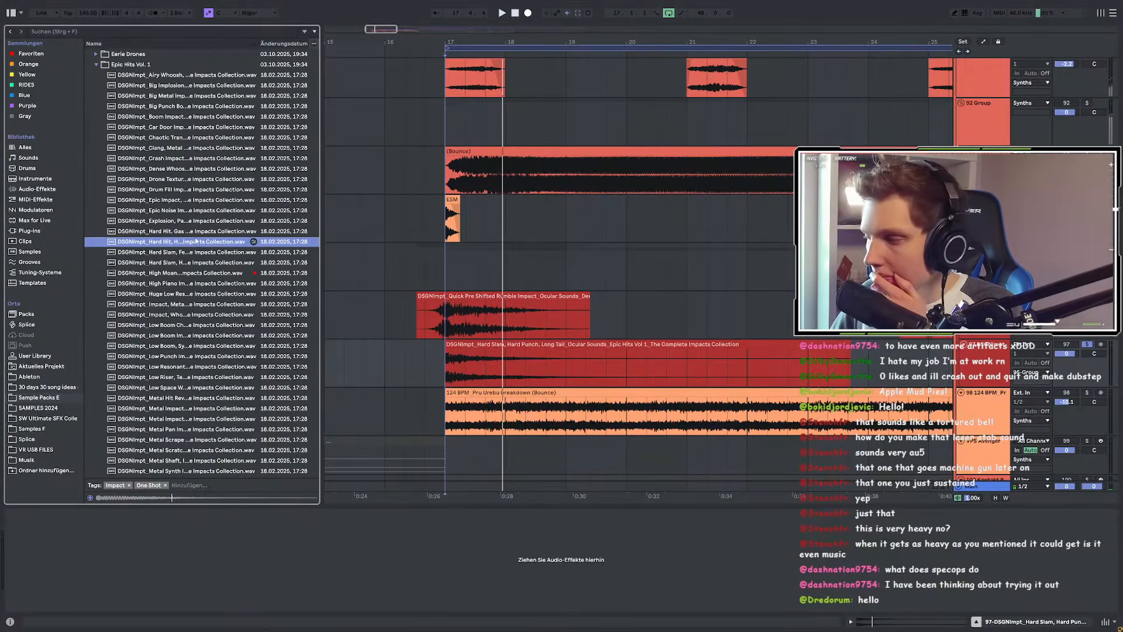
click(196, 232)
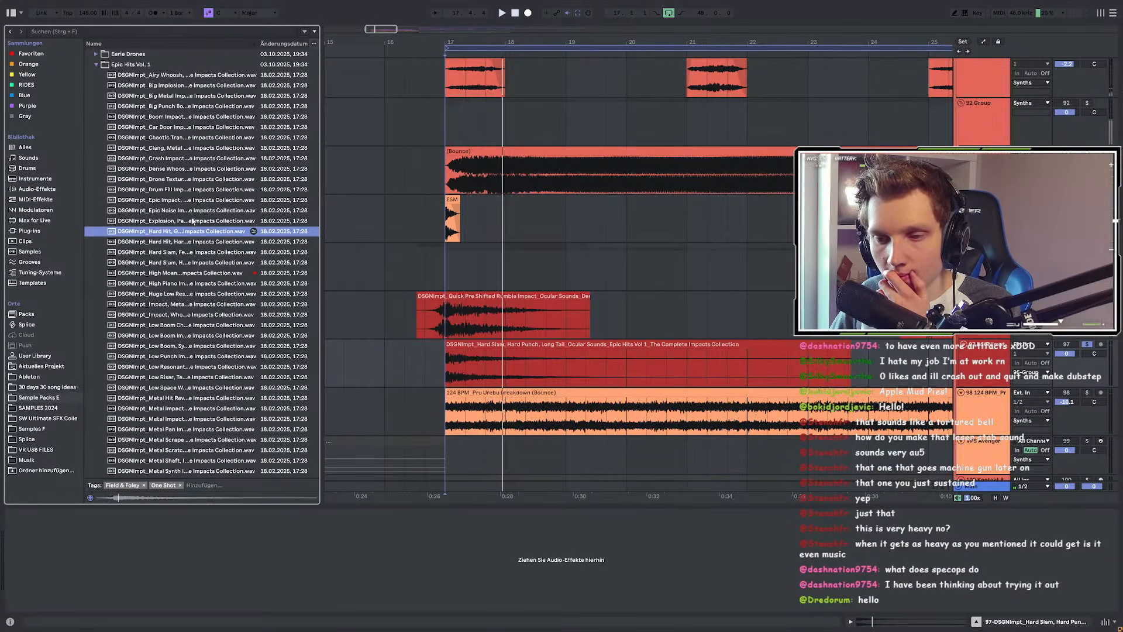
click(191, 221)
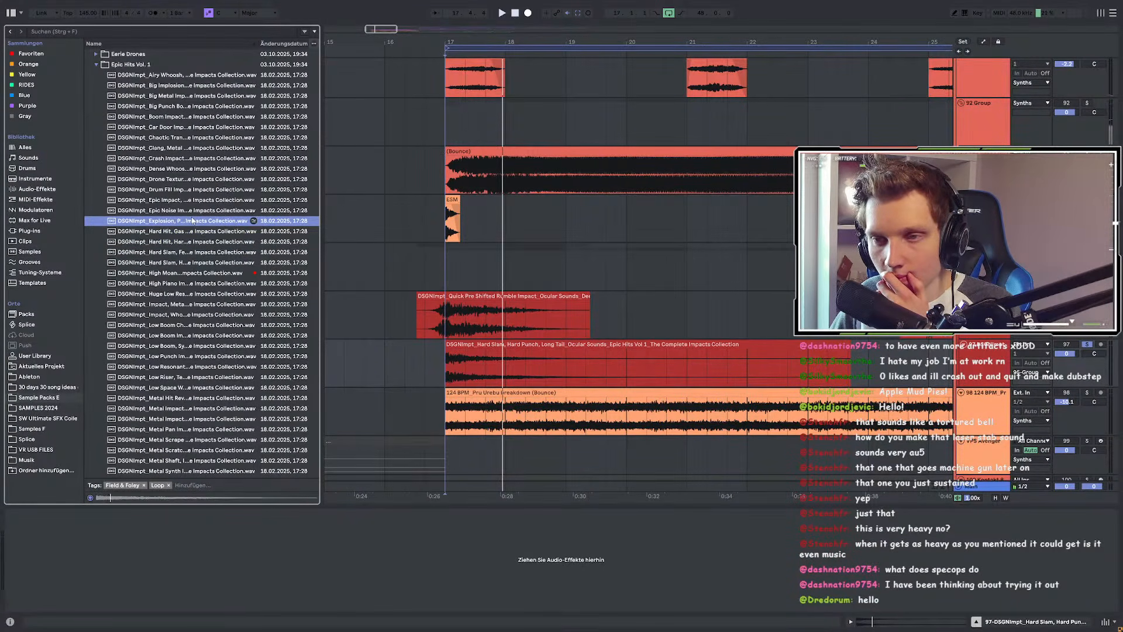
click(190, 211)
click(189, 201)
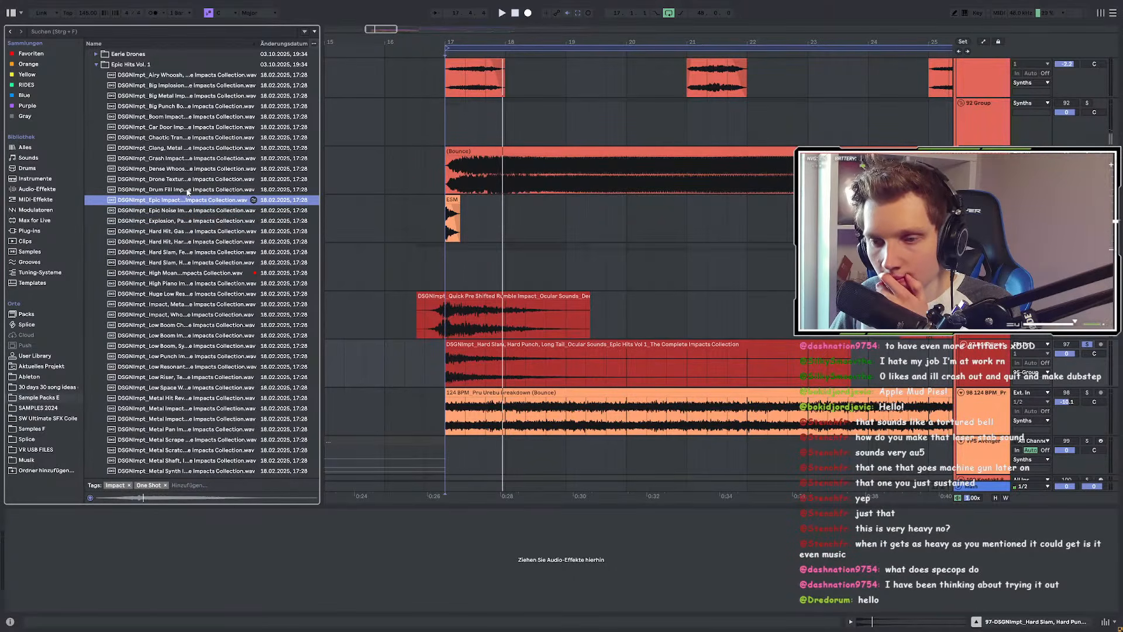
click(182, 191)
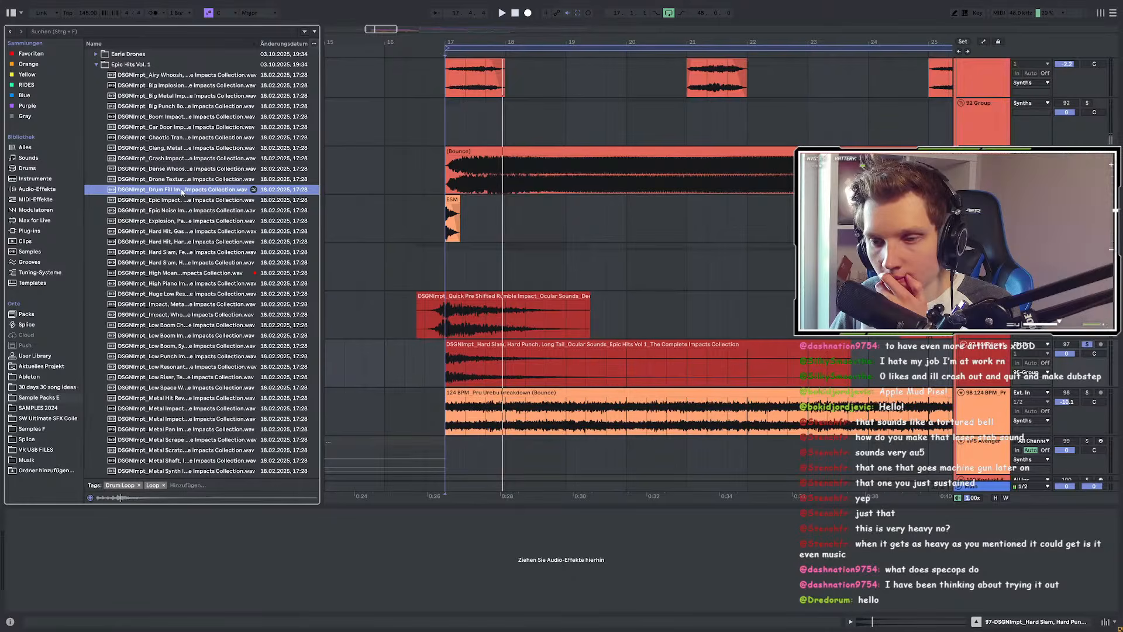
click(179, 180)
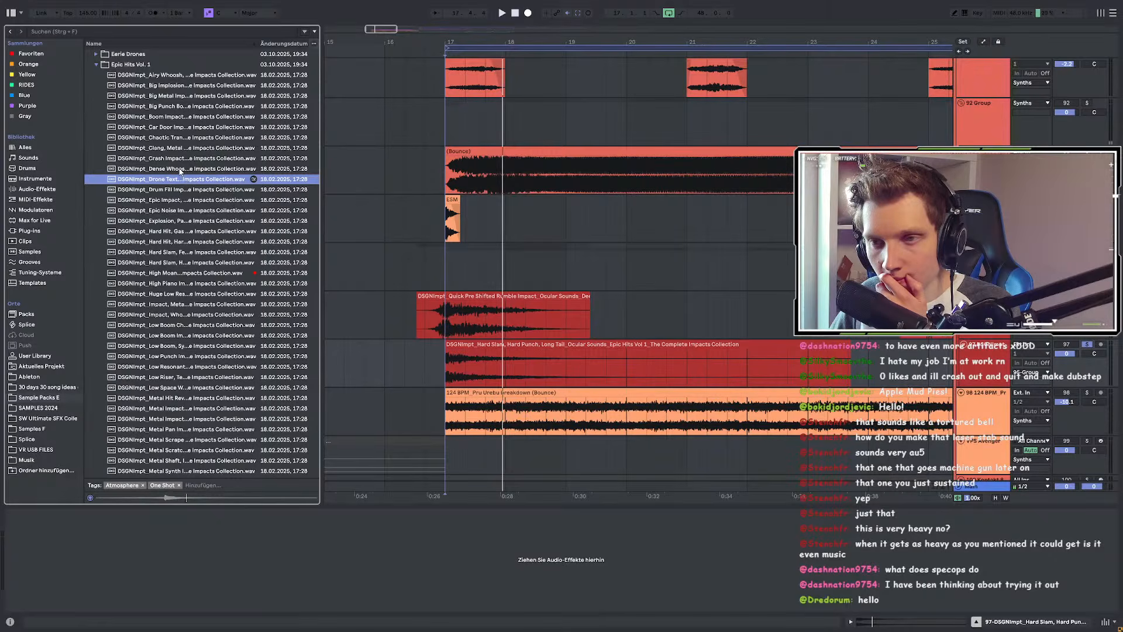
Step: Put Drone Texture on the Hard Slam track and play from bar 16, toggling solo on track 97
mouse_move(185, 182)
mouse_down()
mouse_move(456, 348)
mouse_move(487, 353)
mouse_up()
scroll(458, 347, up, 5)
scroll(458, 345, up, 4)
scroll(486, 355, down, 9)
click(426, 366)
key(space)
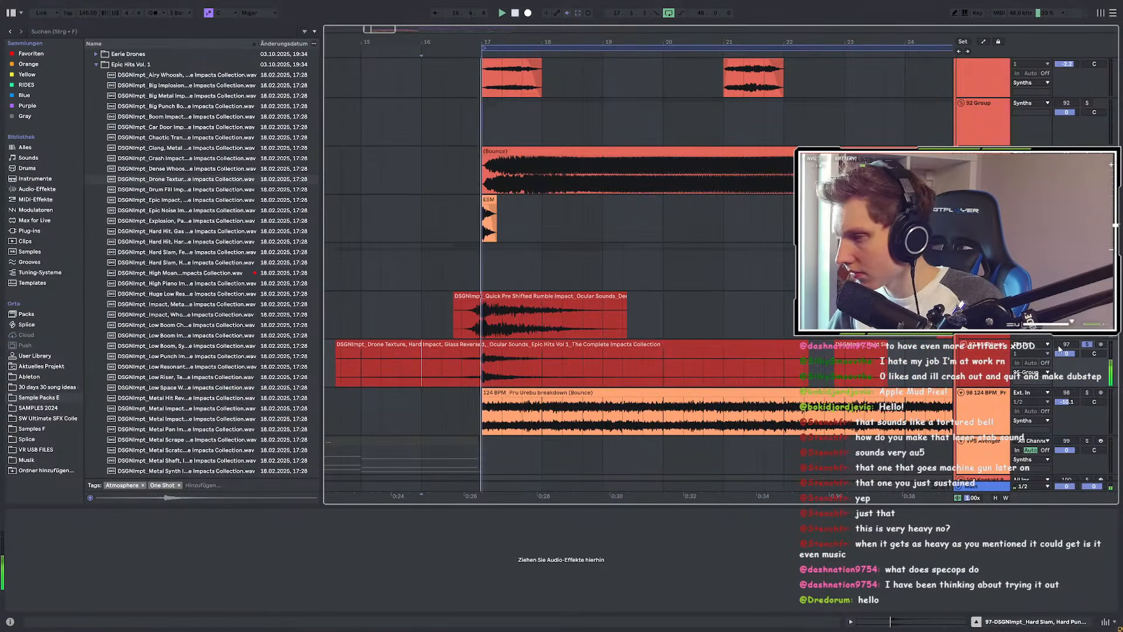
click(1086, 345)
key(space)
key(space)
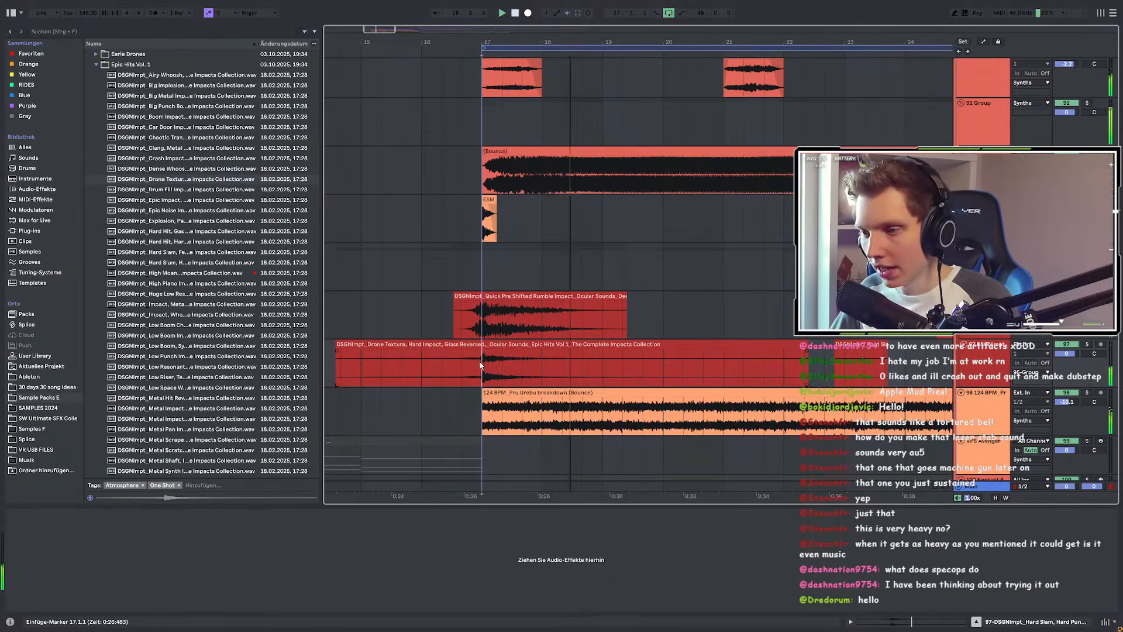
click(1087, 345)
key(space)
key(space)
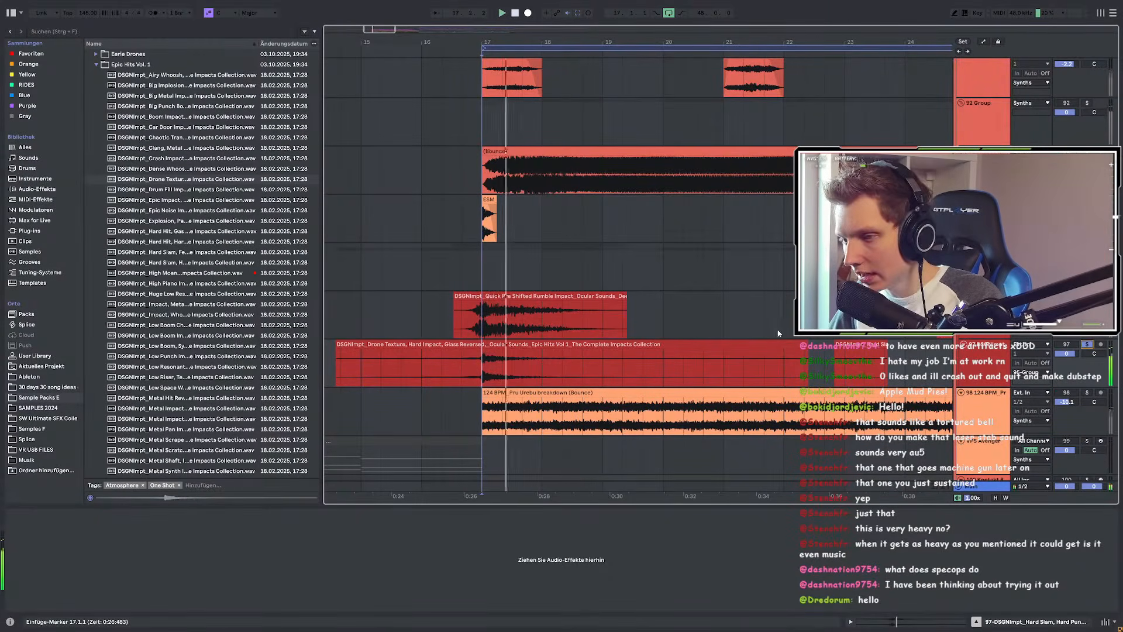
key(space)
key(space)
Step: Insert an empty audio track below track 97 and turn off its solo
click(974, 372)
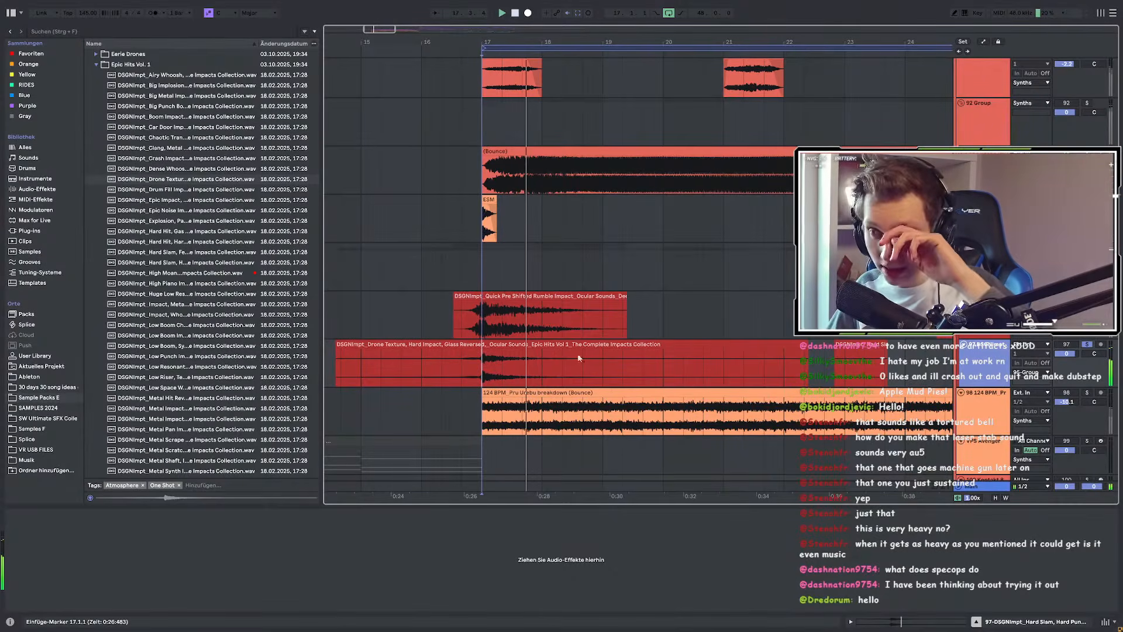
key(ctrl+t)
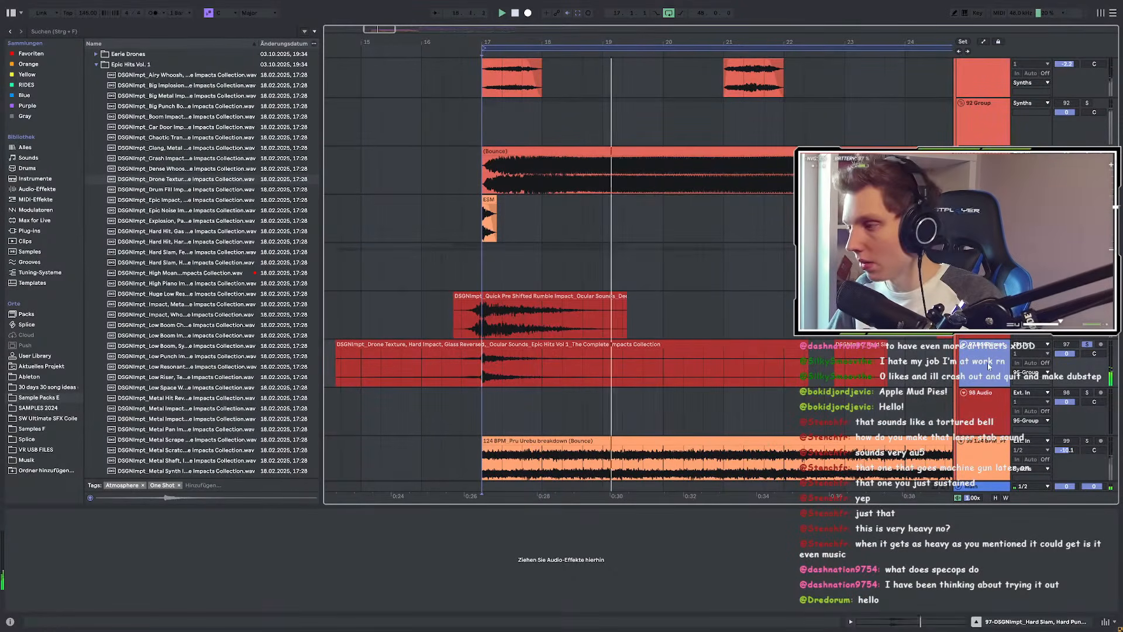
click(1085, 344)
Step: Preview boom, car door, metal clang, crash, whoosh, implosion, mid hit, reversed, soft metal and whitenoise impacts
scroll(166, 176, up, 2)
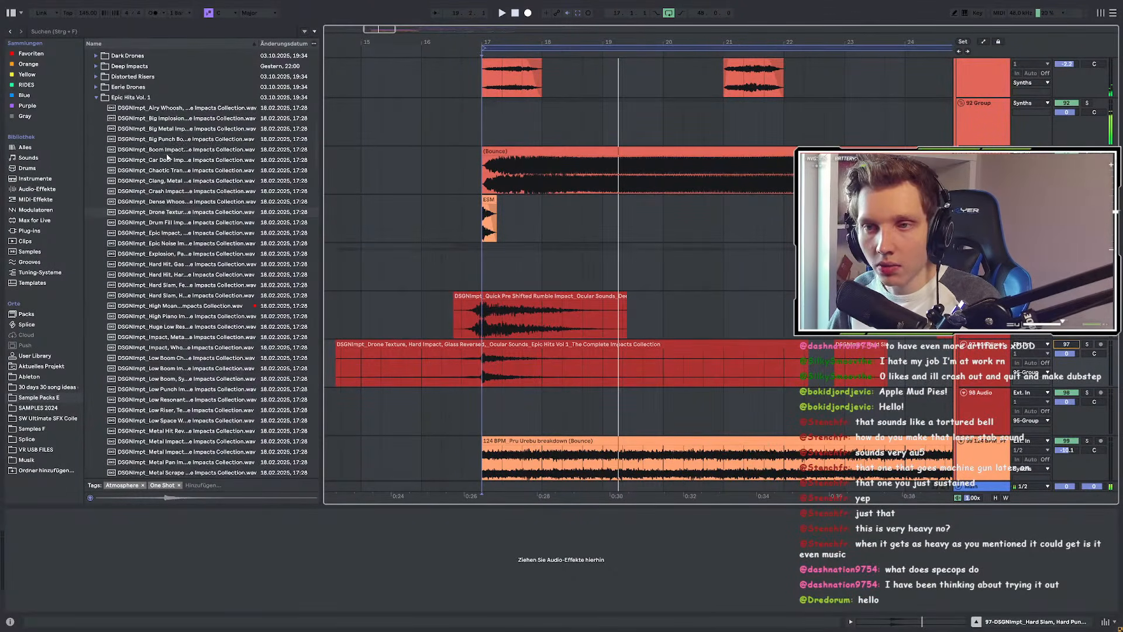
click(167, 152)
click(166, 160)
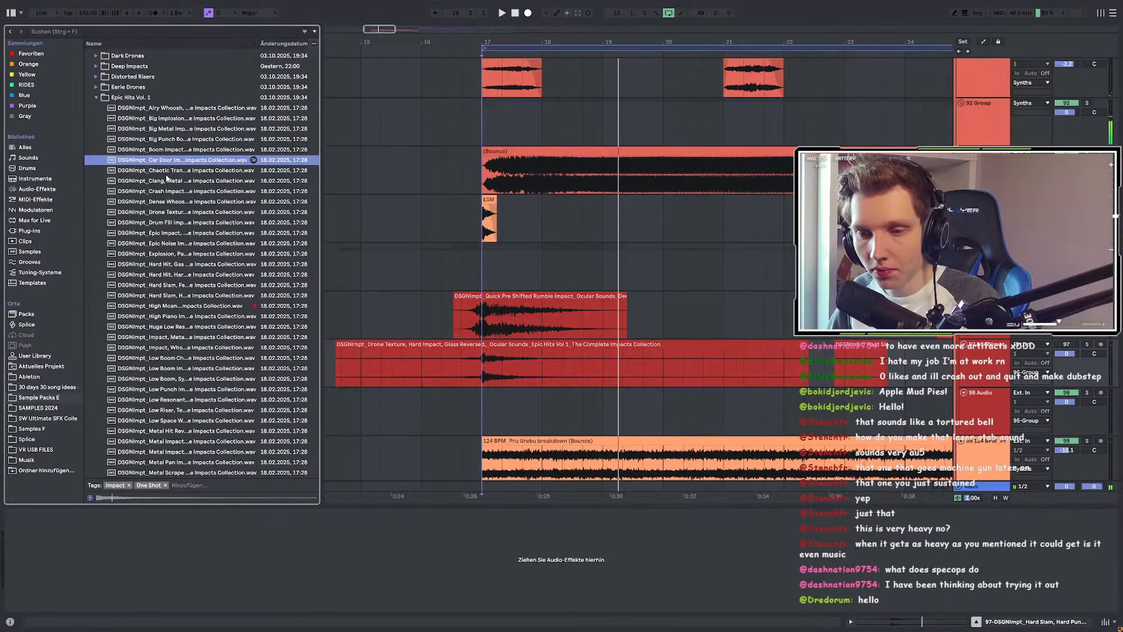
click(167, 174)
click(166, 183)
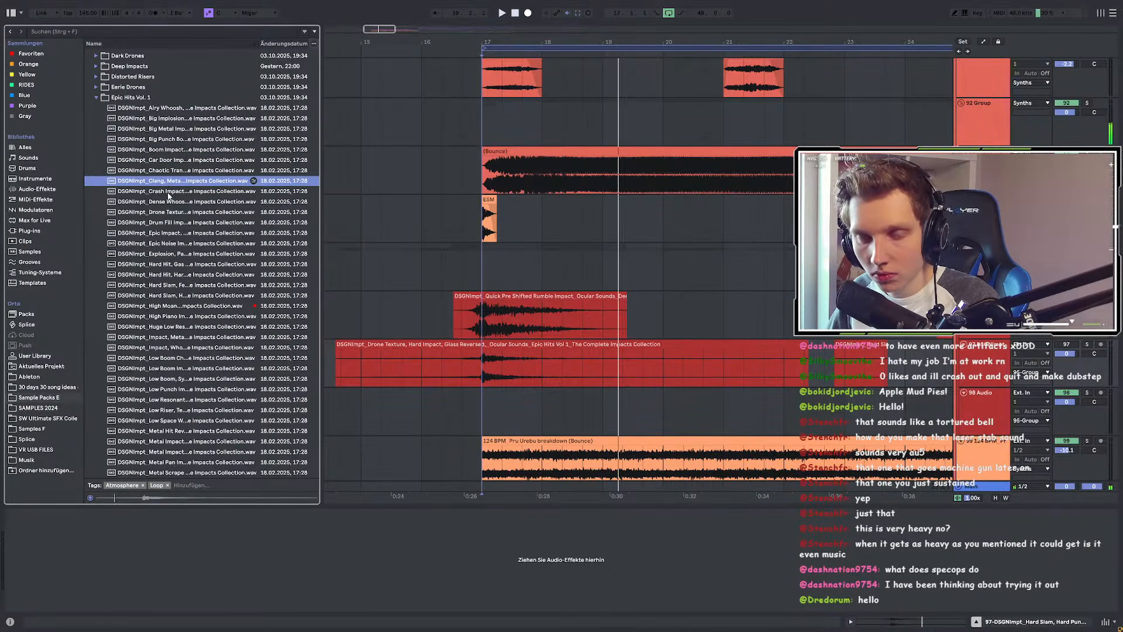
click(168, 192)
click(169, 202)
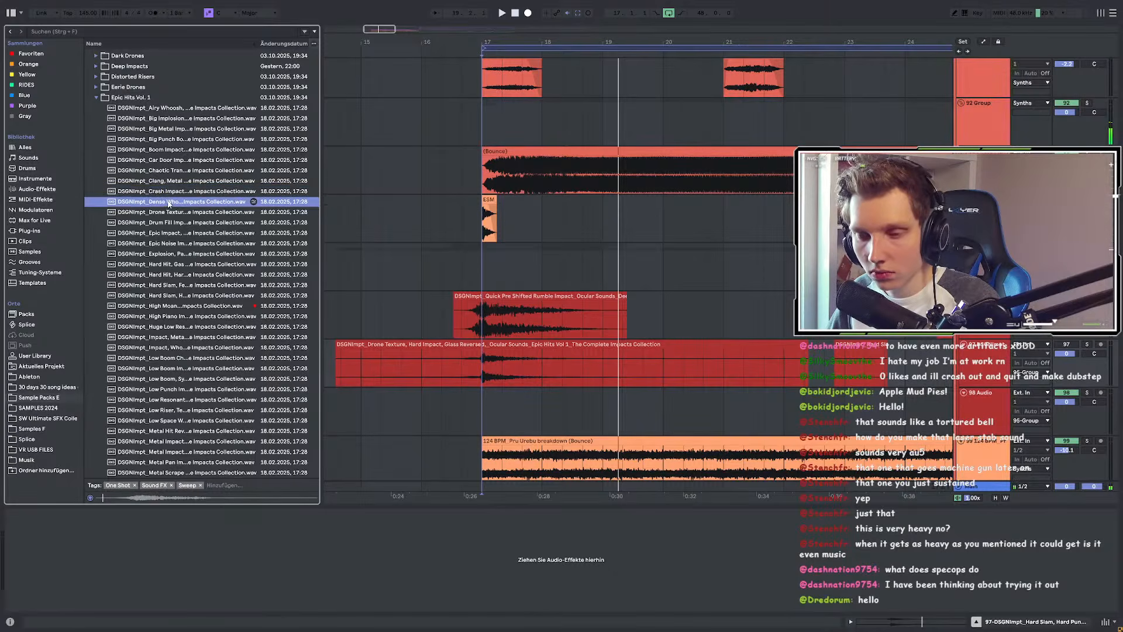
click(173, 120)
scroll(187, 316, down, 6)
click(172, 307)
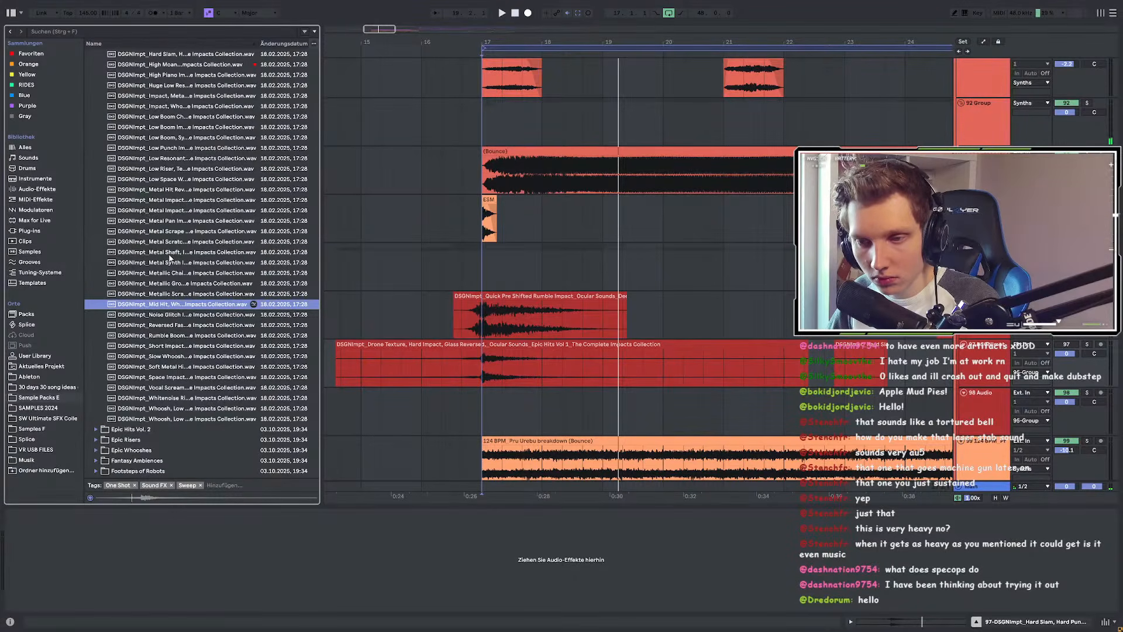
click(180, 328)
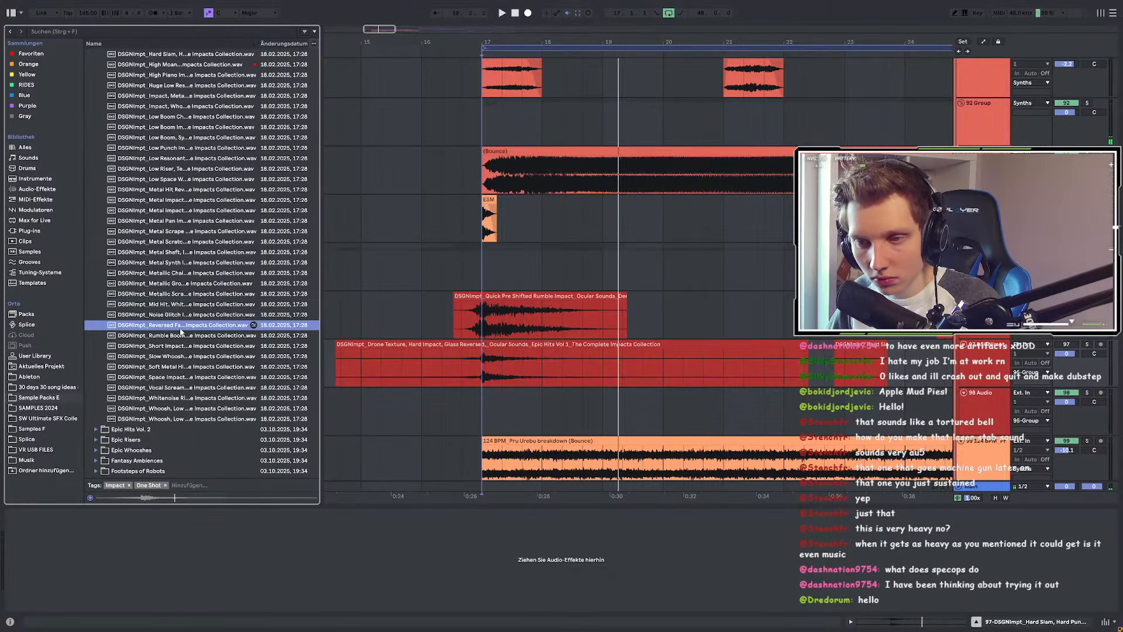
click(181, 367)
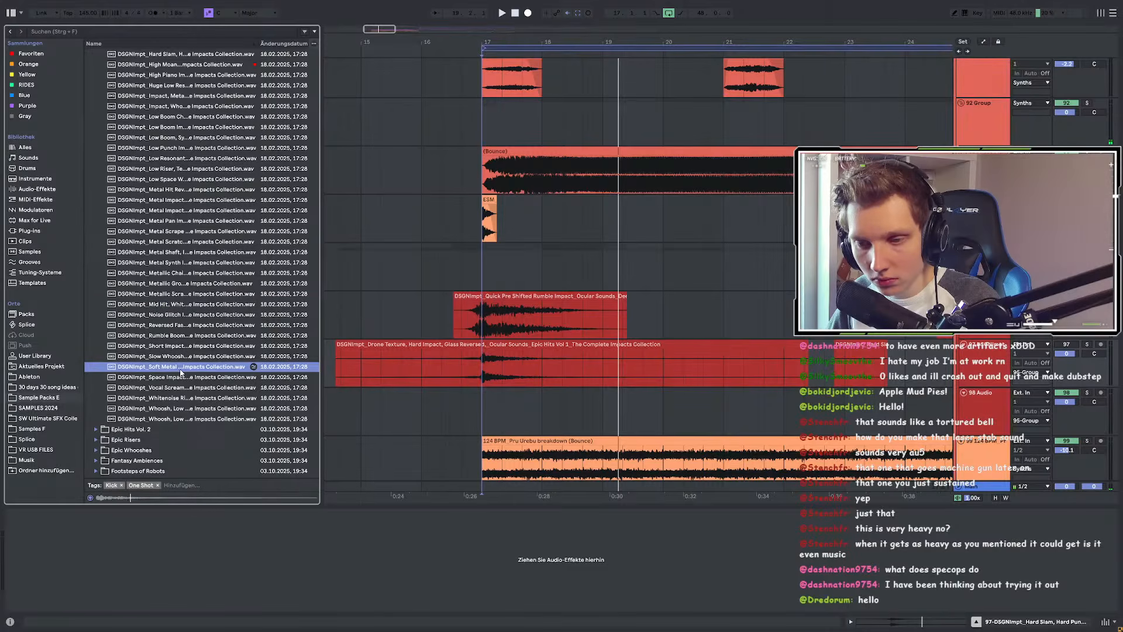
click(180, 399)
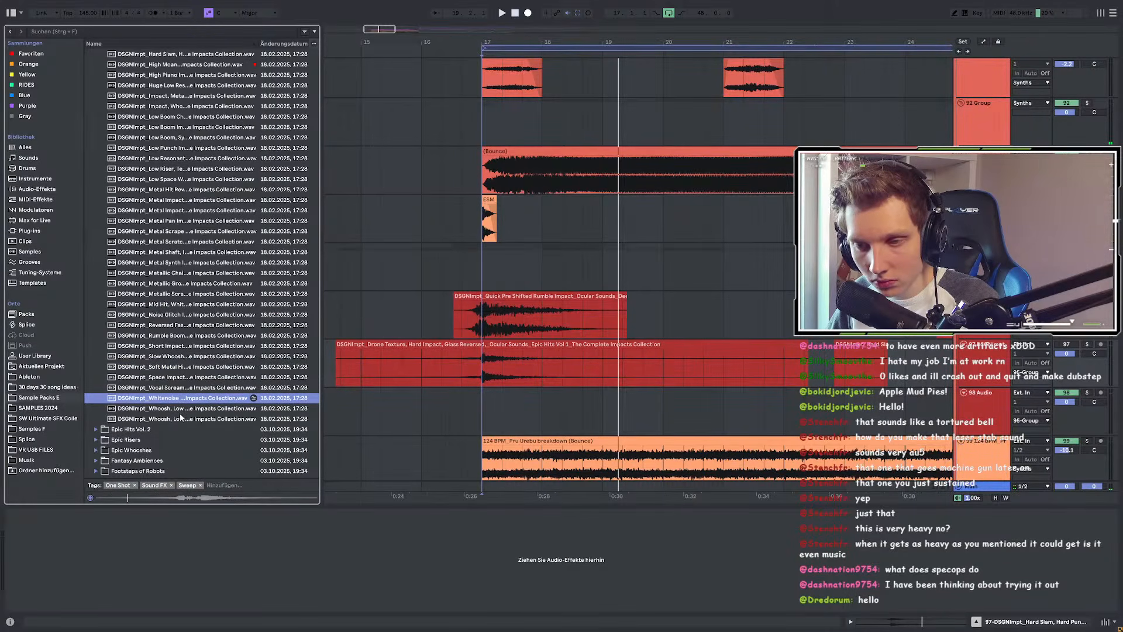
Step: Re-audition low boom, high piano, explosion, drum fill, whoosh and Clang, ending on Crash Impact
scroll(182, 390, up, 4)
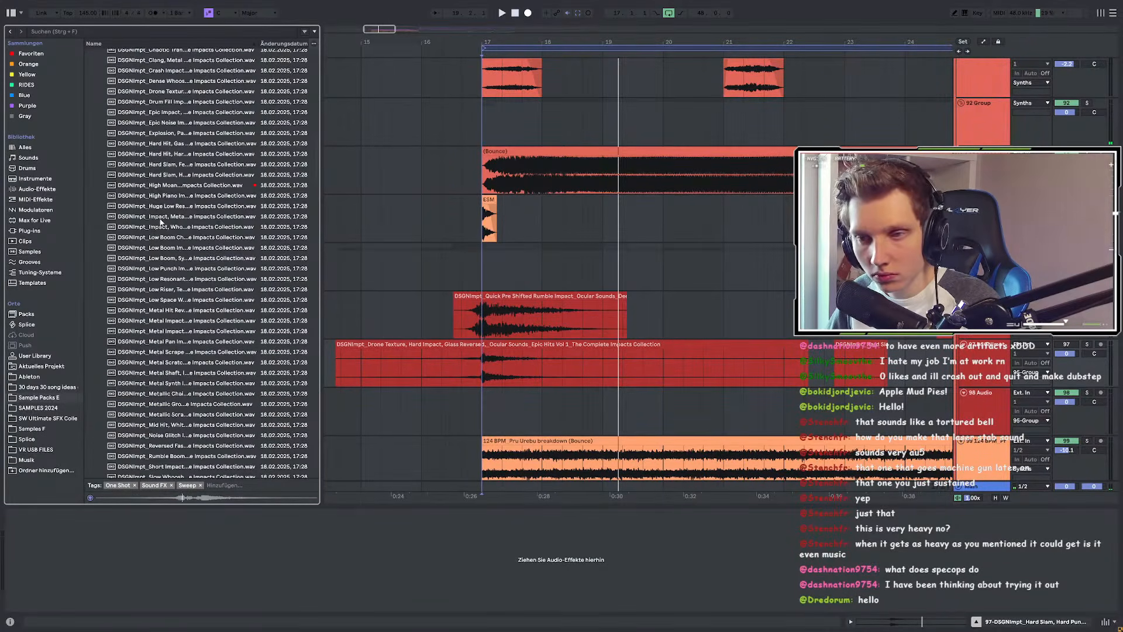
click(165, 259)
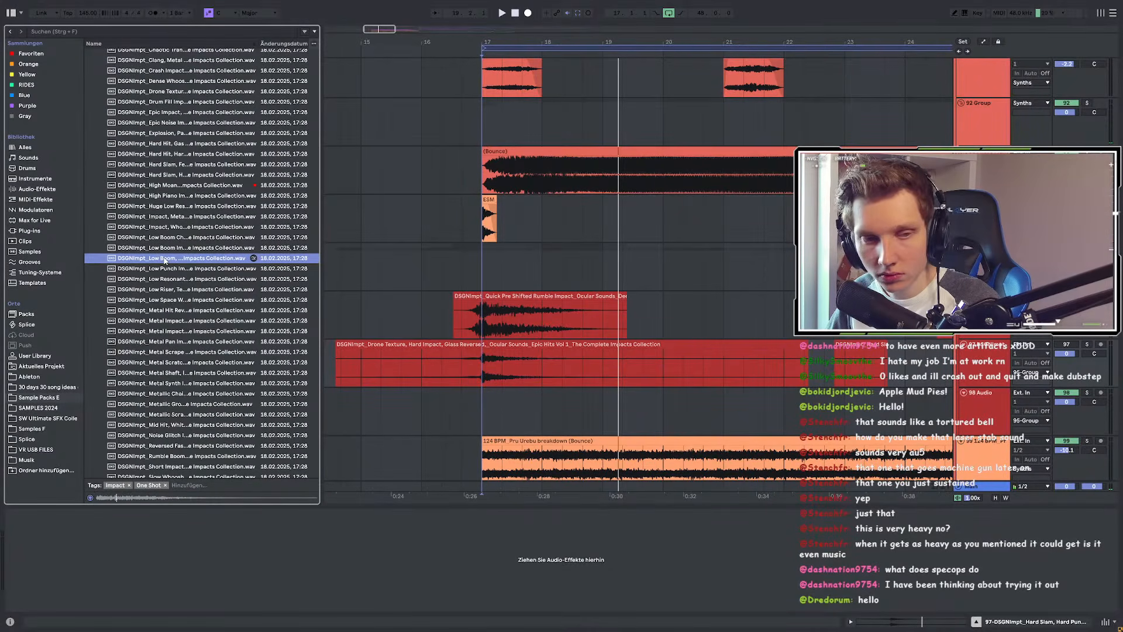
click(157, 197)
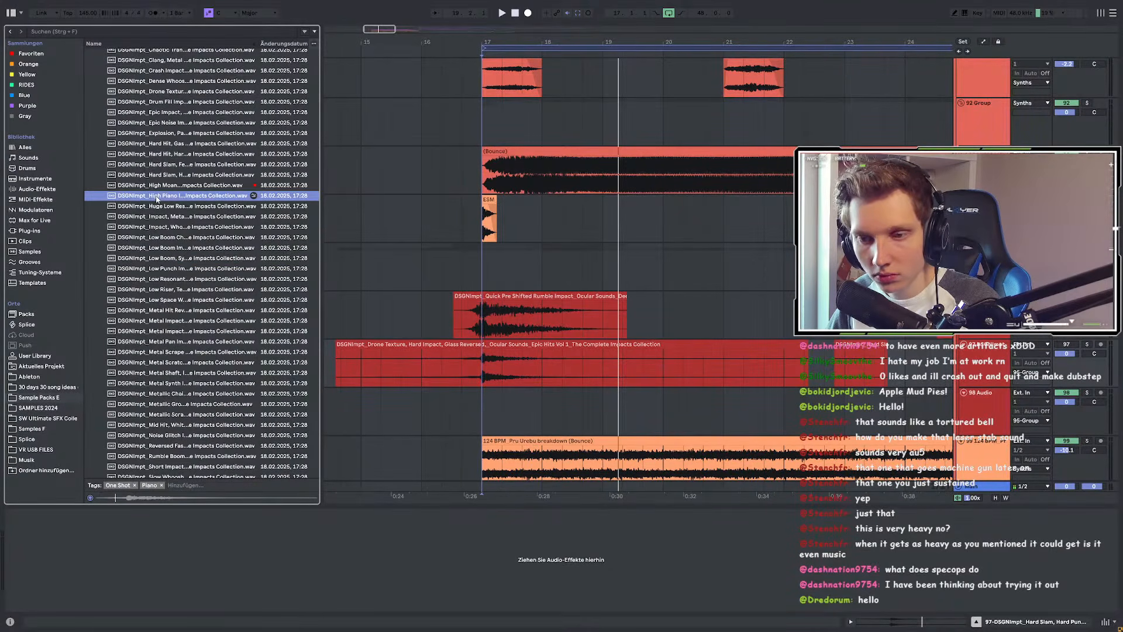
scroll(157, 199, up, 3)
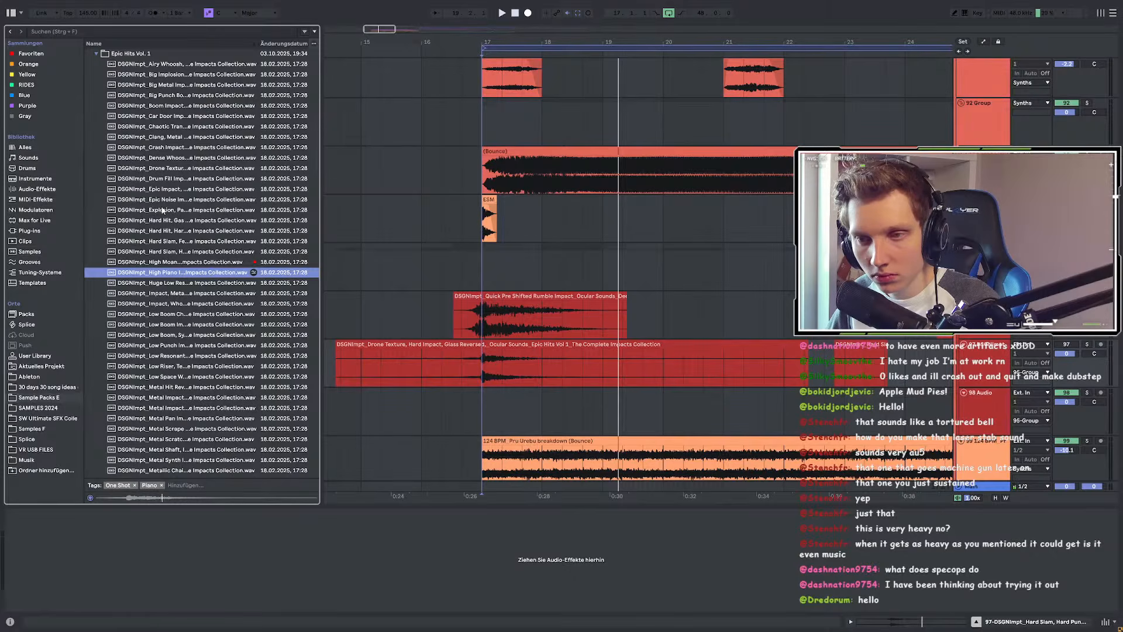
click(163, 210)
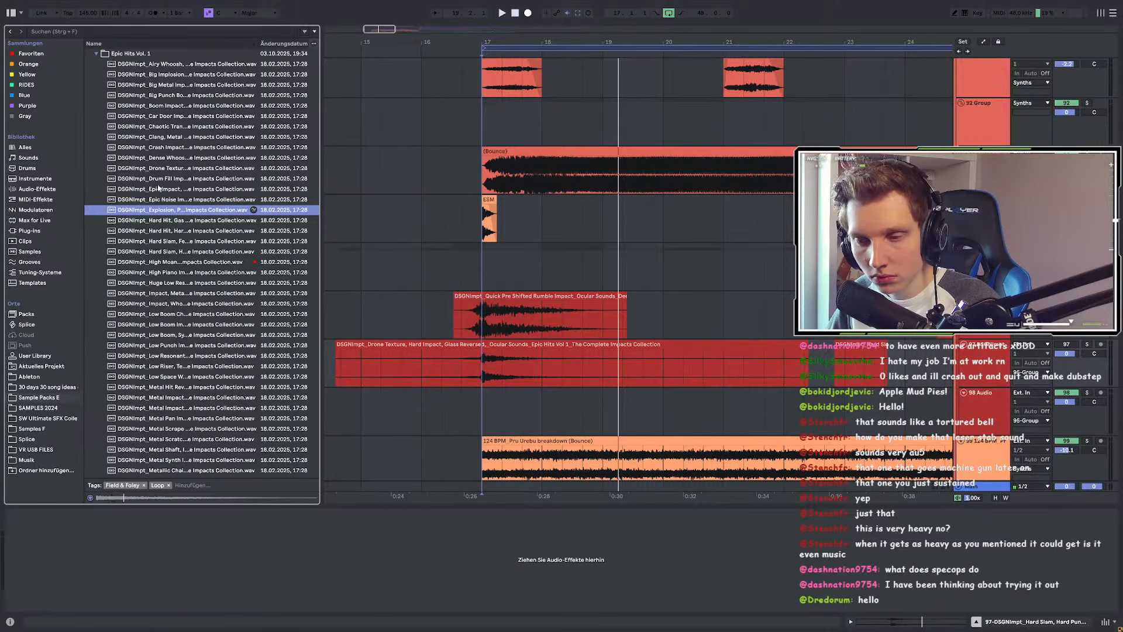
key(Up)
key(Up)
key(Up)
click(155, 160)
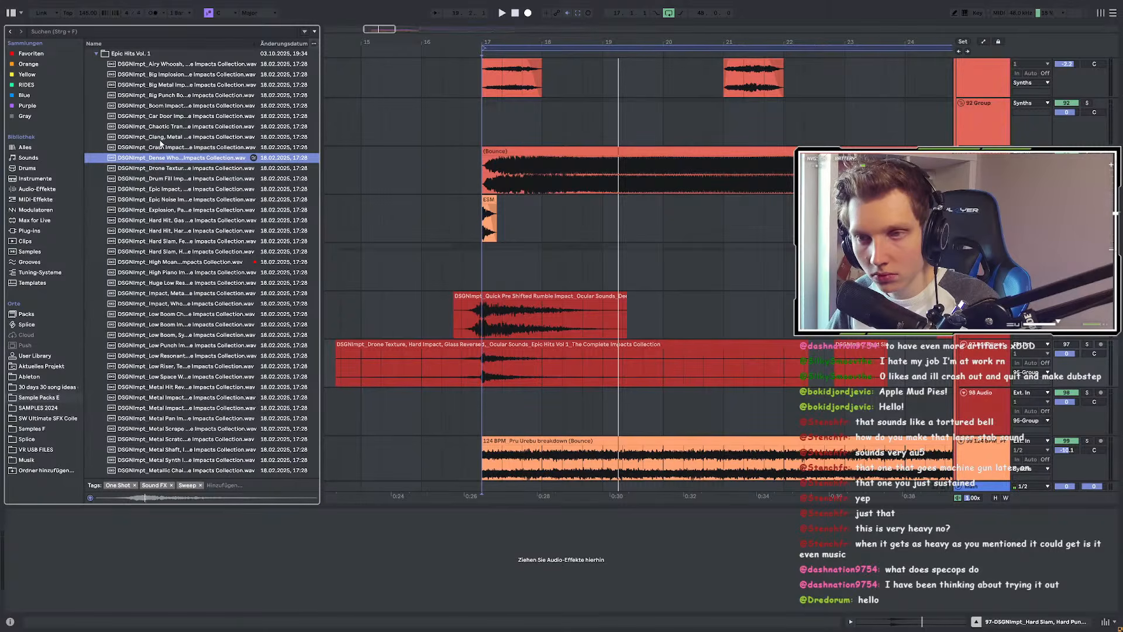
click(163, 147)
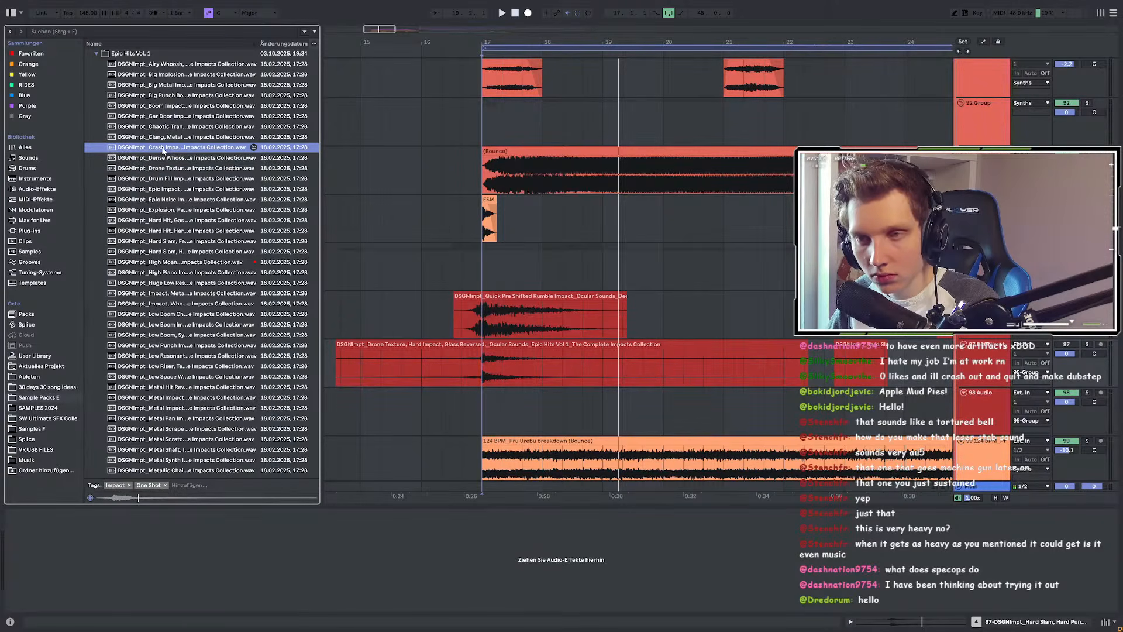
click(162, 137)
click(163, 148)
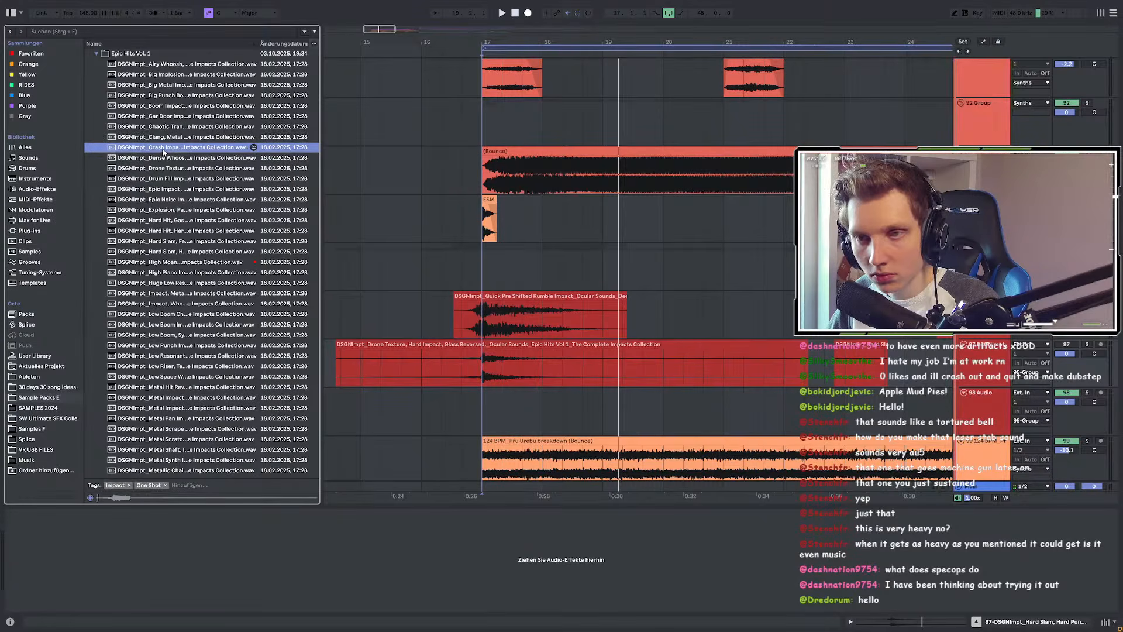
Step: Add the Crash Impact sample on a new track and shift the clip to start before bar 17
drag(152, 149, 537, 396)
scroll(484, 419, up, 5)
scroll(526, 407, up, 5)
click(510, 393)
click(527, 393)
scroll(537, 396, up, 5)
scroll(468, 395, up, 4)
drag(424, 396, 488, 396)
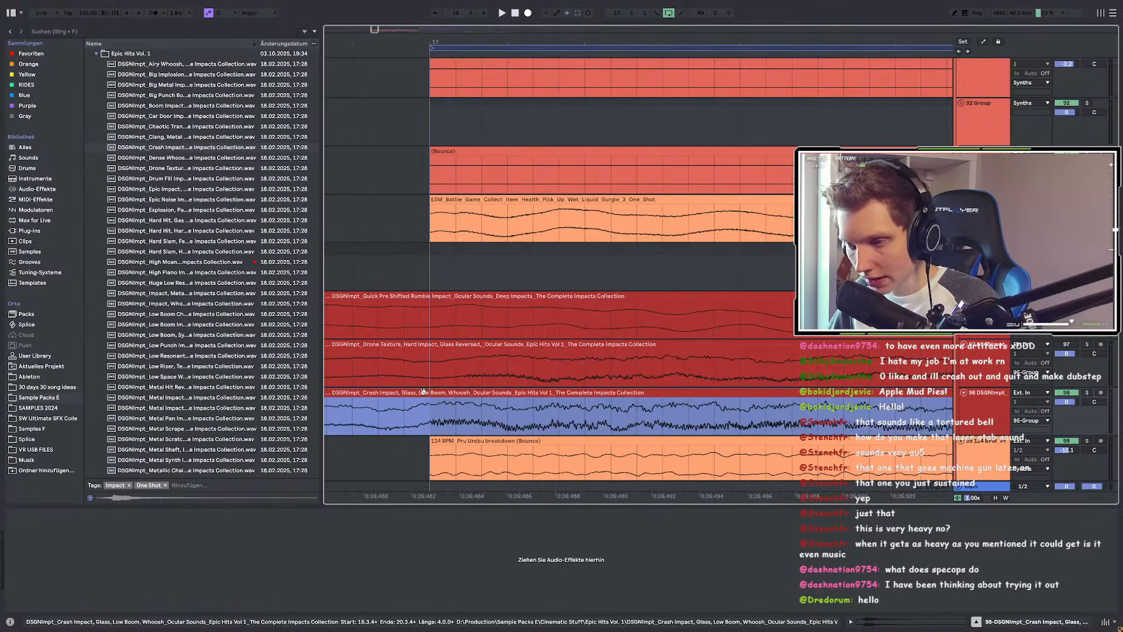
scroll(487, 398, down, 10)
Step: Play from 15.3.3 and bar 17, soloing track 97 and then the Crash Impact track
click(407, 408)
key(space)
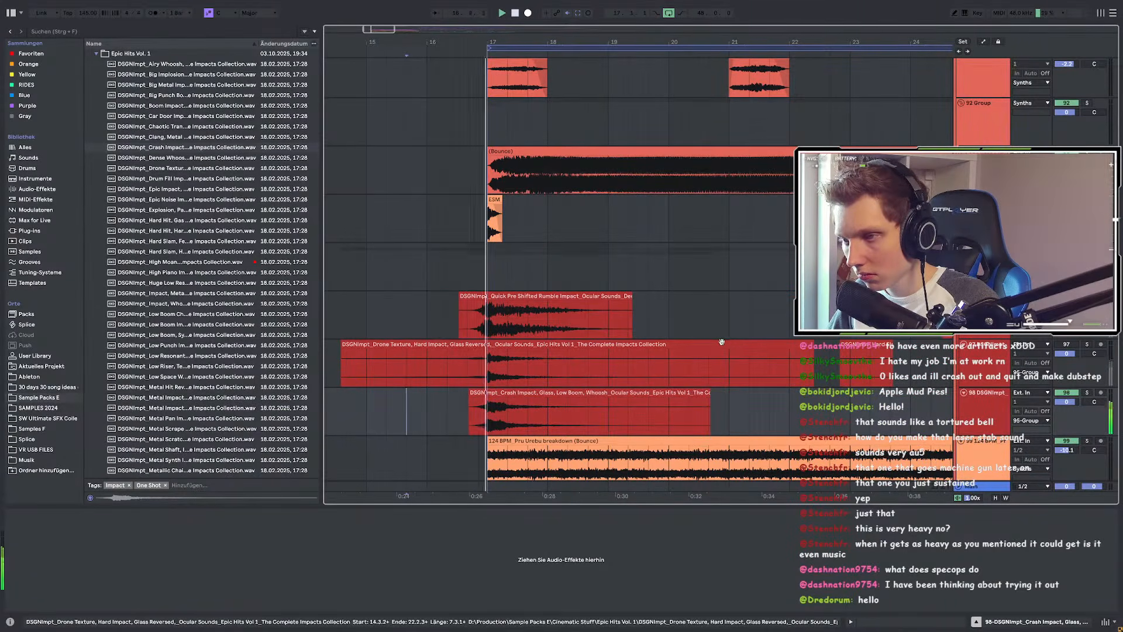
scroll(487, 421, up, 5)
click(486, 419)
key(space)
key(space)
key(space)
key(space)
click(1068, 344)
key(space)
key(space)
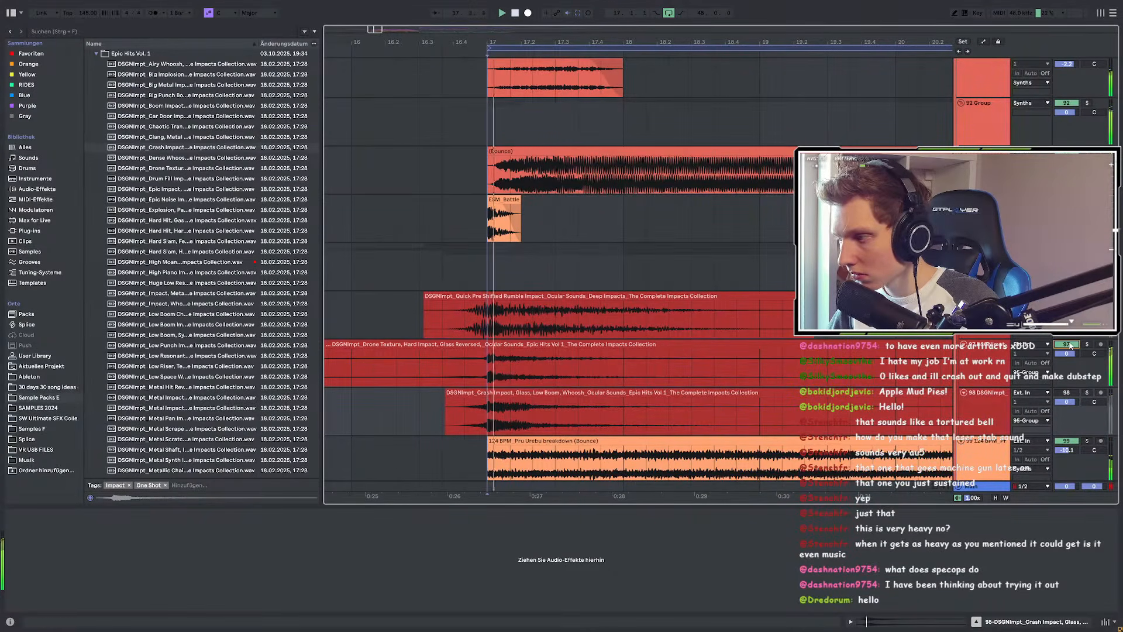
key(space)
key(space)
click(1087, 344)
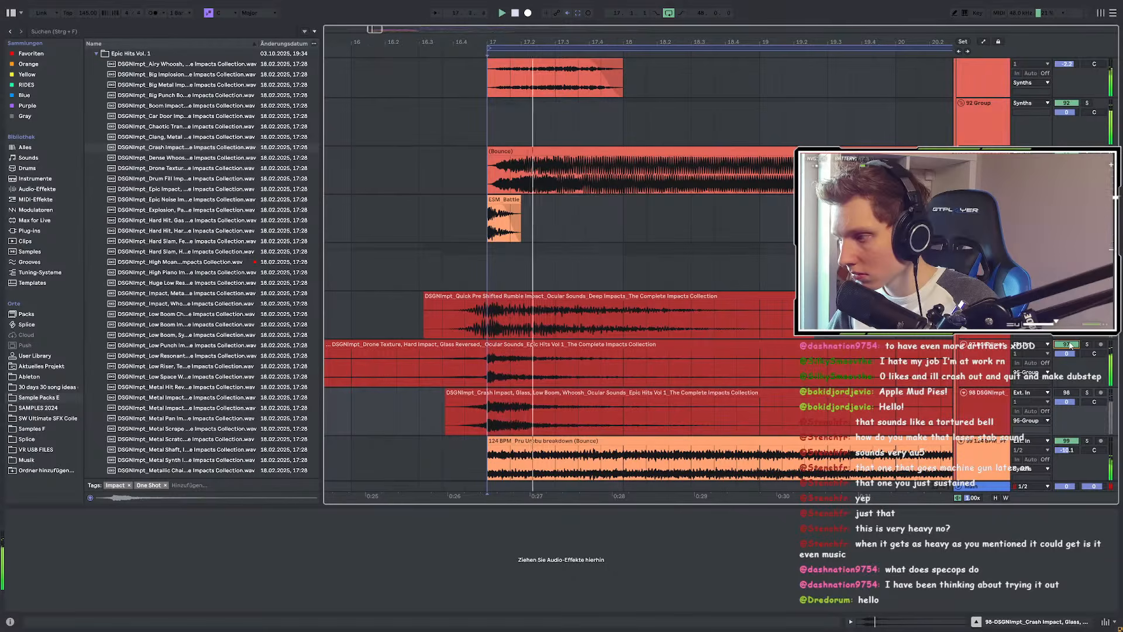
key(space)
key(space)
click(1086, 392)
key(space)
key(space)
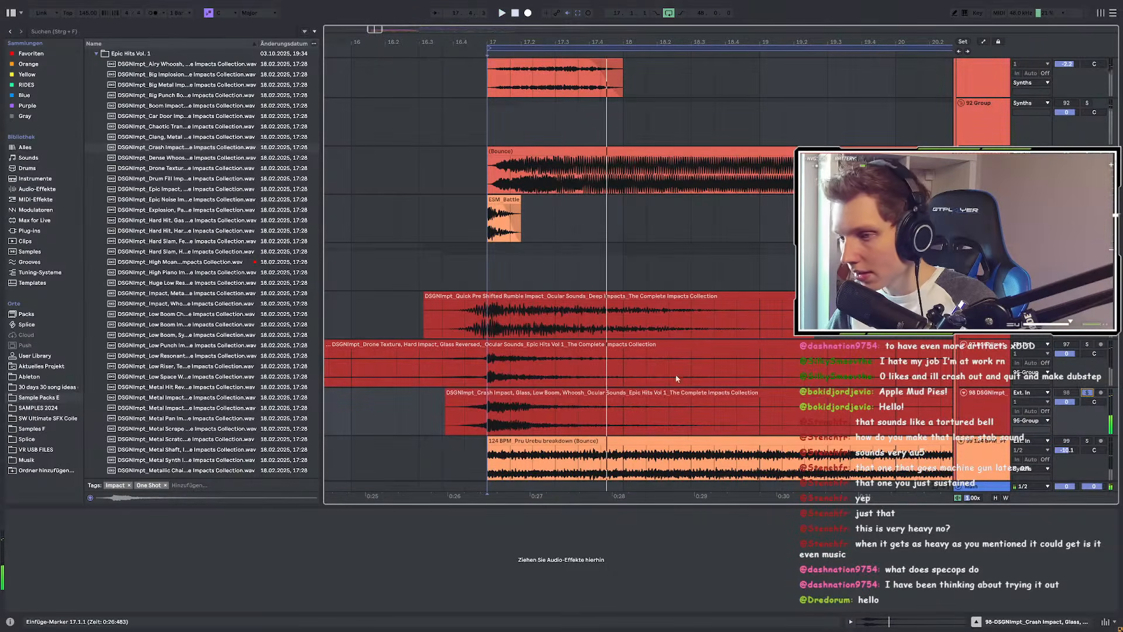
click(497, 393)
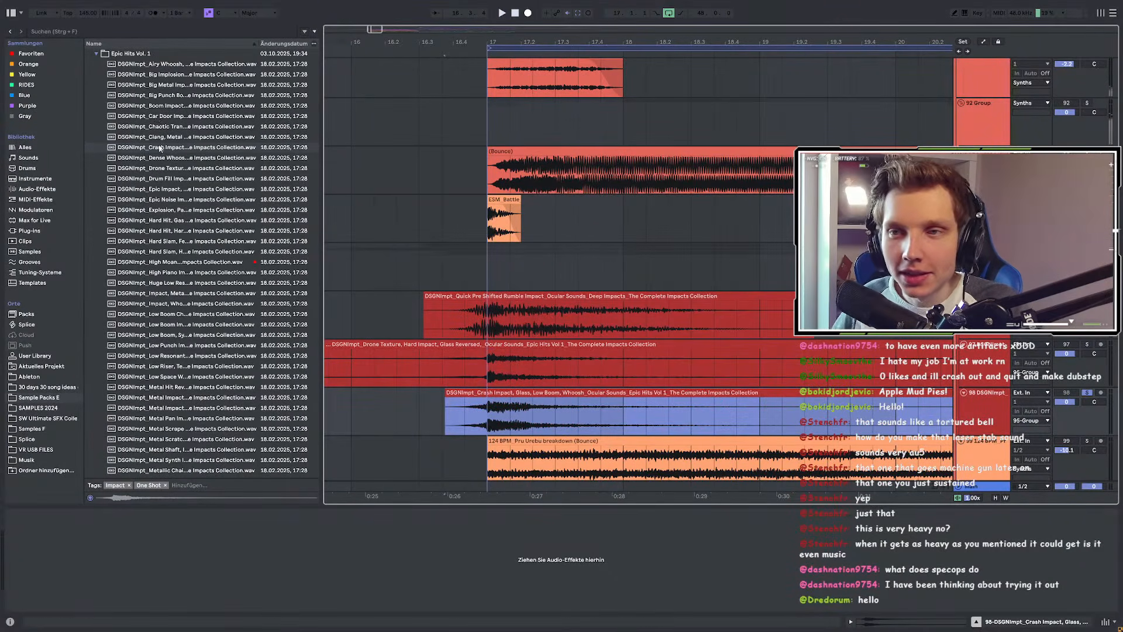
scroll(103, 133, up, 3)
Step: Collapse Epic Hits Vol. 1, open Eerie Drones and preview a metallic atmosphere drone
click(97, 142)
click(97, 153)
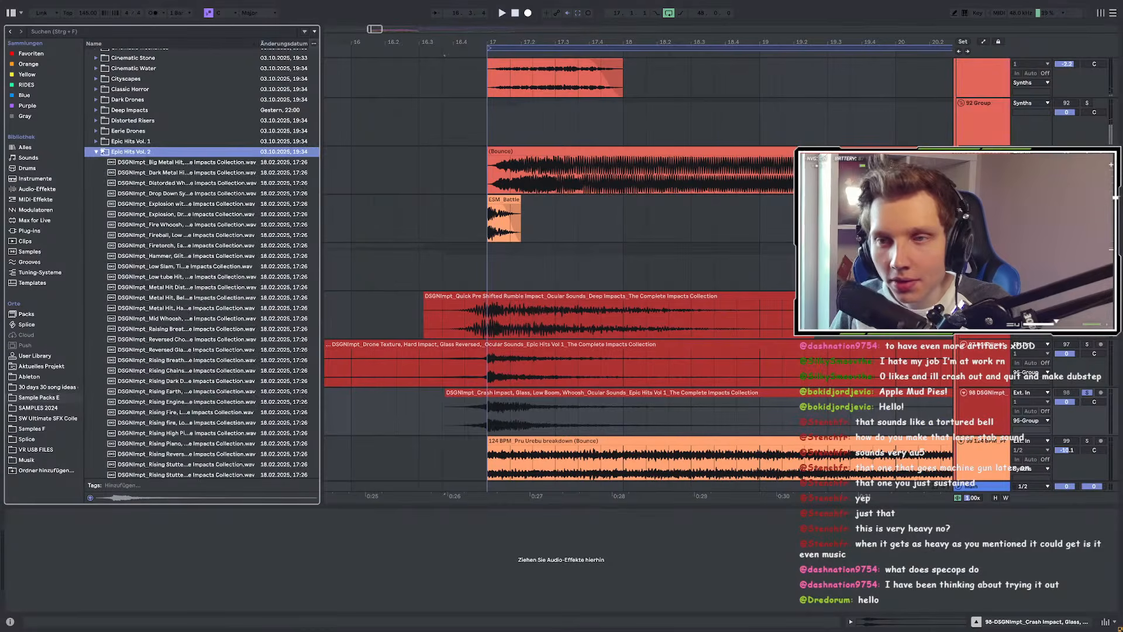
click(97, 131)
key(Down)
key(Down)
click(190, 375)
scroll(190, 376, down, 1)
scroll(108, 222, up, 5)
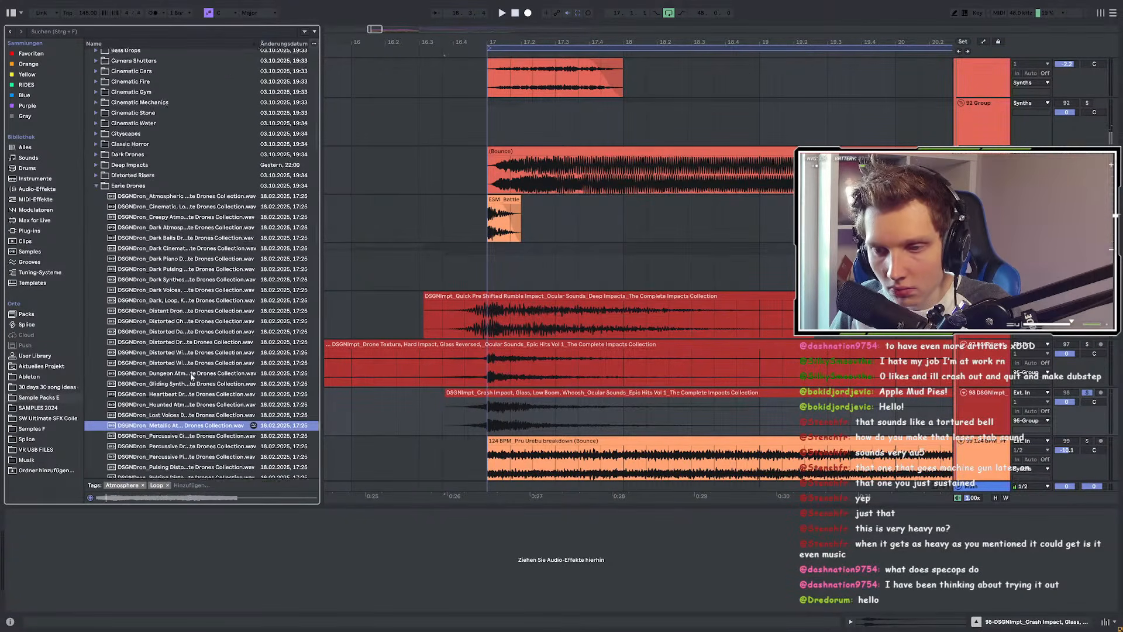
Step: In Epic Hits Vol. 2, preview explosion, low slam, rising dark/fire/synth/violin, Taiko Hit and fire foley samples
click(96, 263)
click(96, 283)
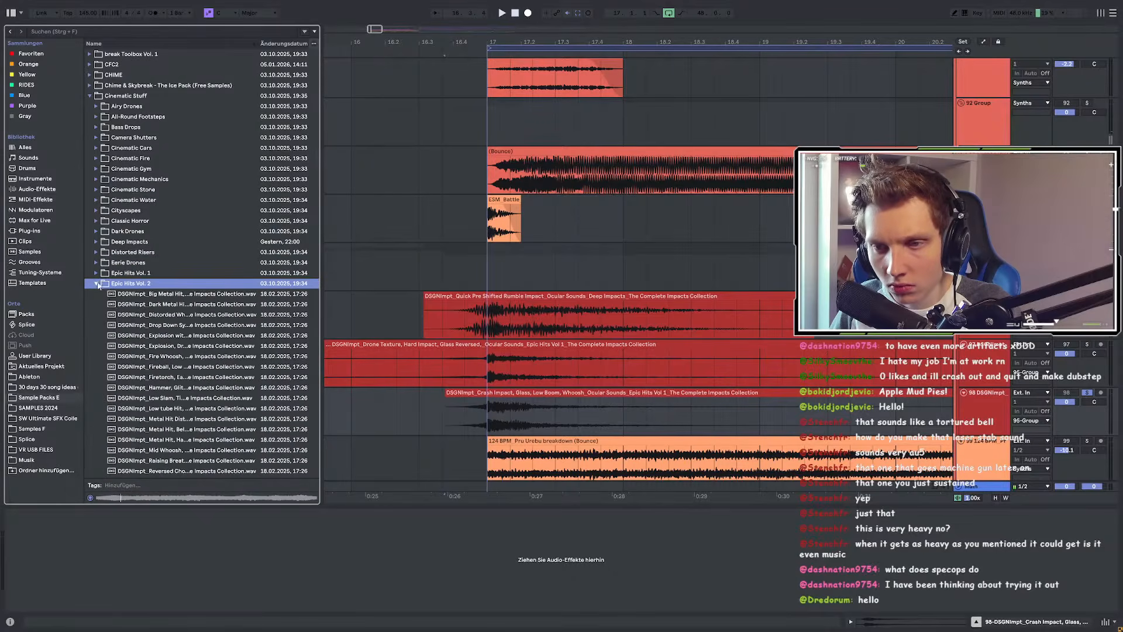
click(155, 345)
scroll(183, 305, down, 3)
click(184, 299)
scroll(184, 301, down, 3)
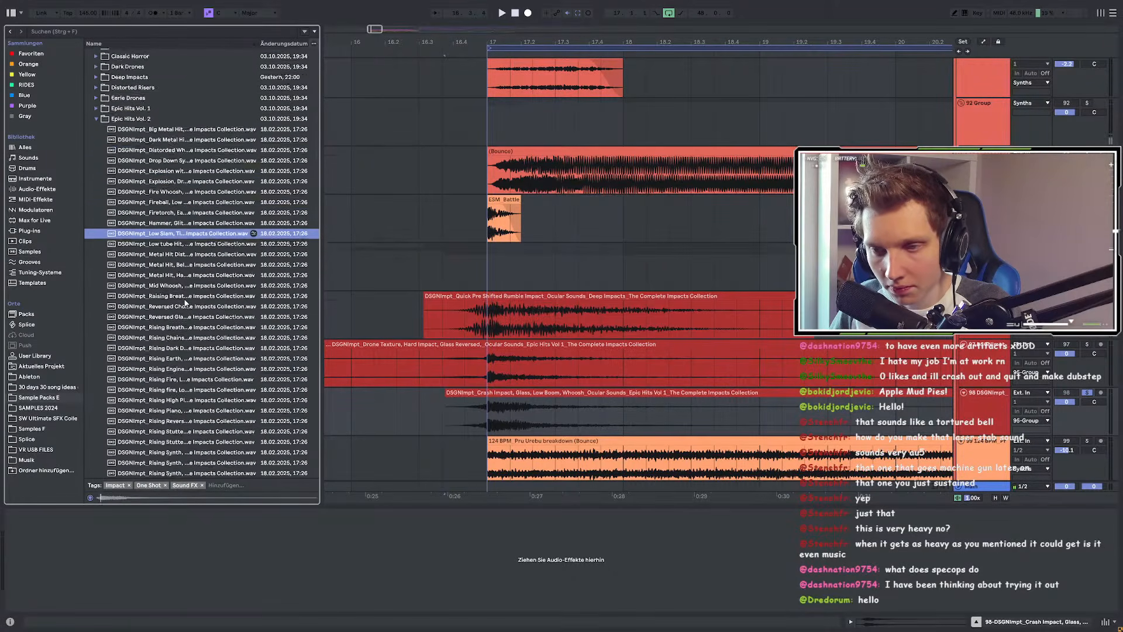
click(185, 326)
scroll(185, 326, down, 2)
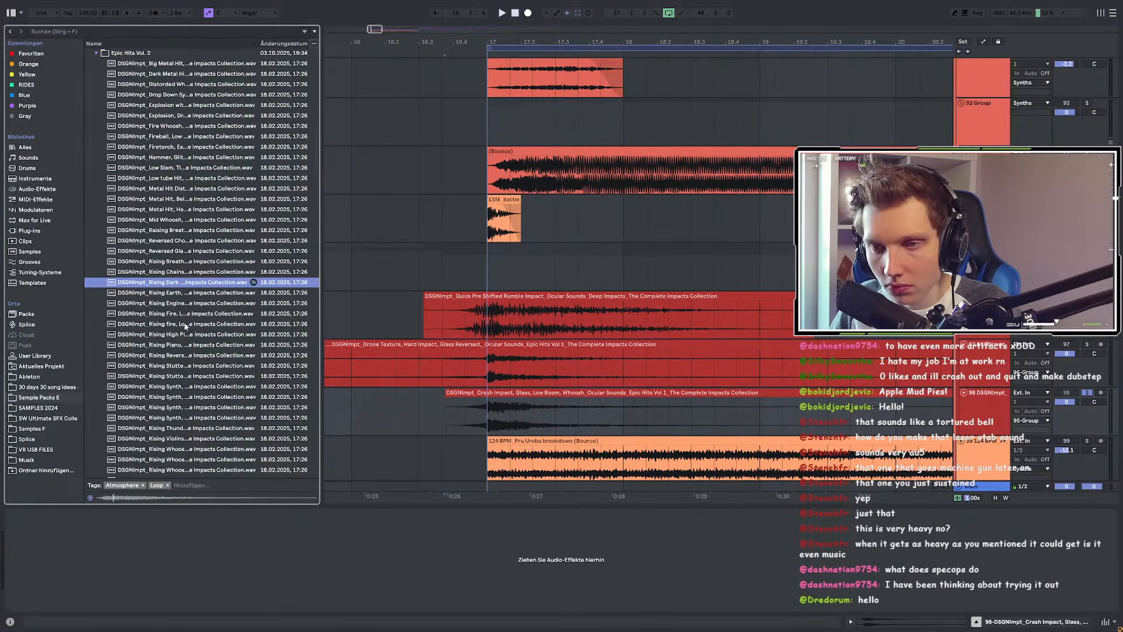
click(184, 325)
scroll(185, 326, down, 3)
click(185, 326)
scroll(184, 326, down, 1)
scroll(185, 326, down, 4)
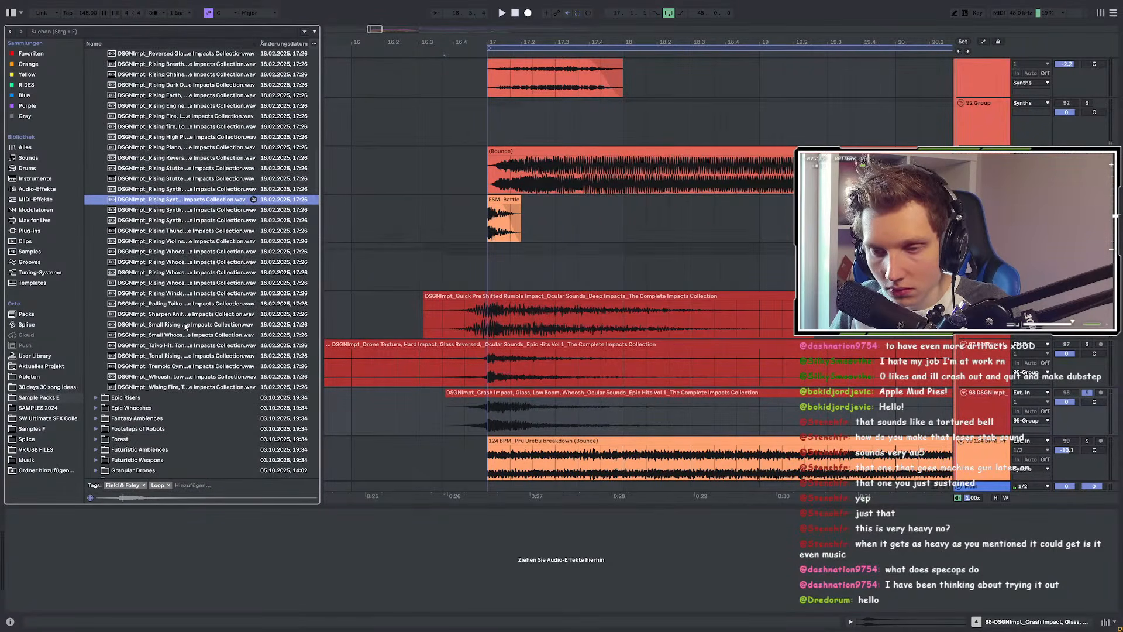
click(178, 246)
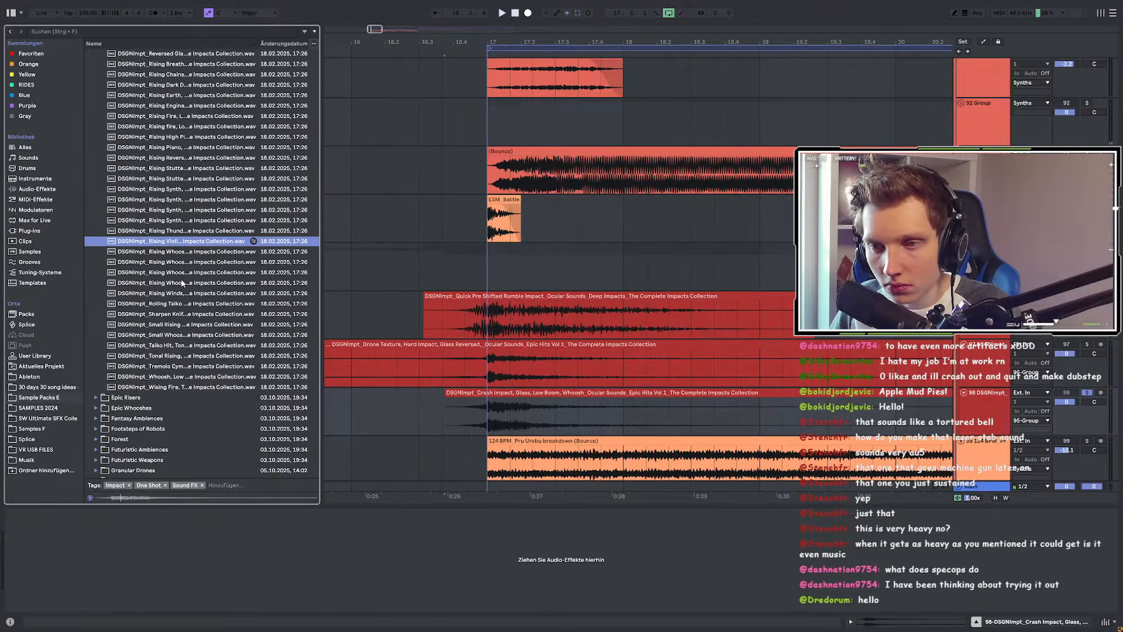
click(177, 346)
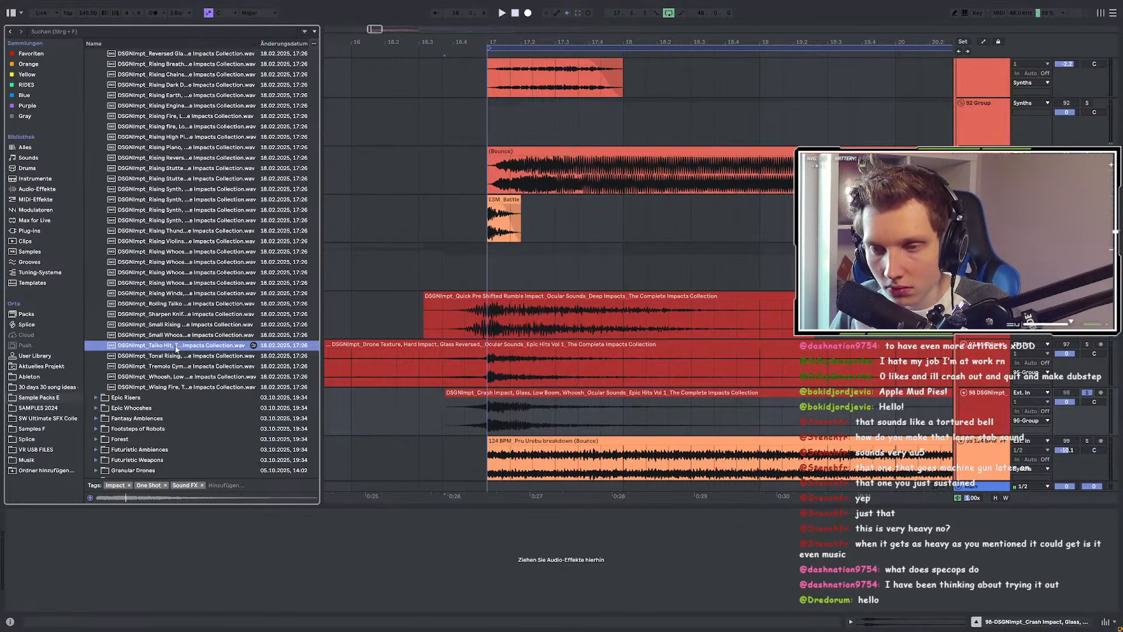
click(172, 386)
Step: Compare the metal hit and low tube hit samples, settling on a metal hit
scroll(171, 353, up, 6)
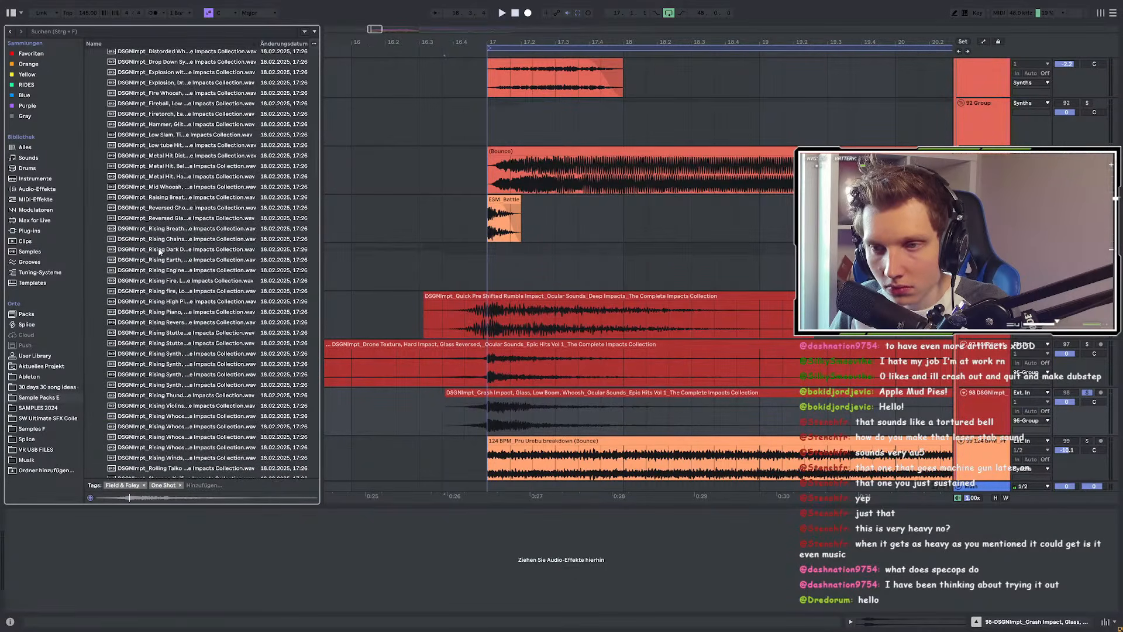
scroll(164, 291, up, 2)
click(160, 221)
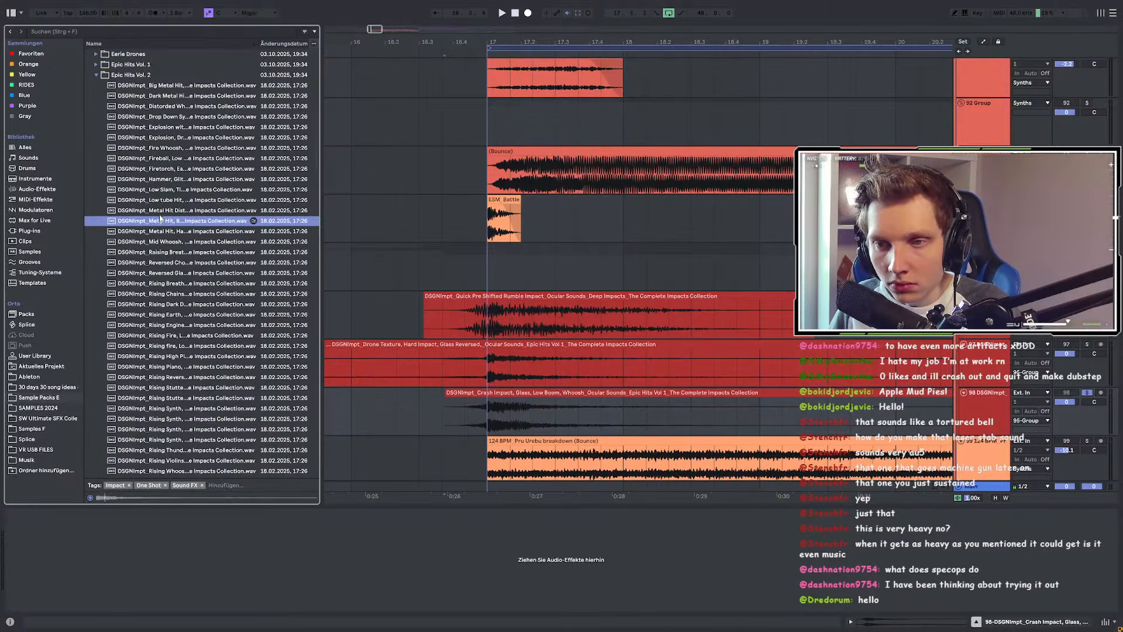
key(Up)
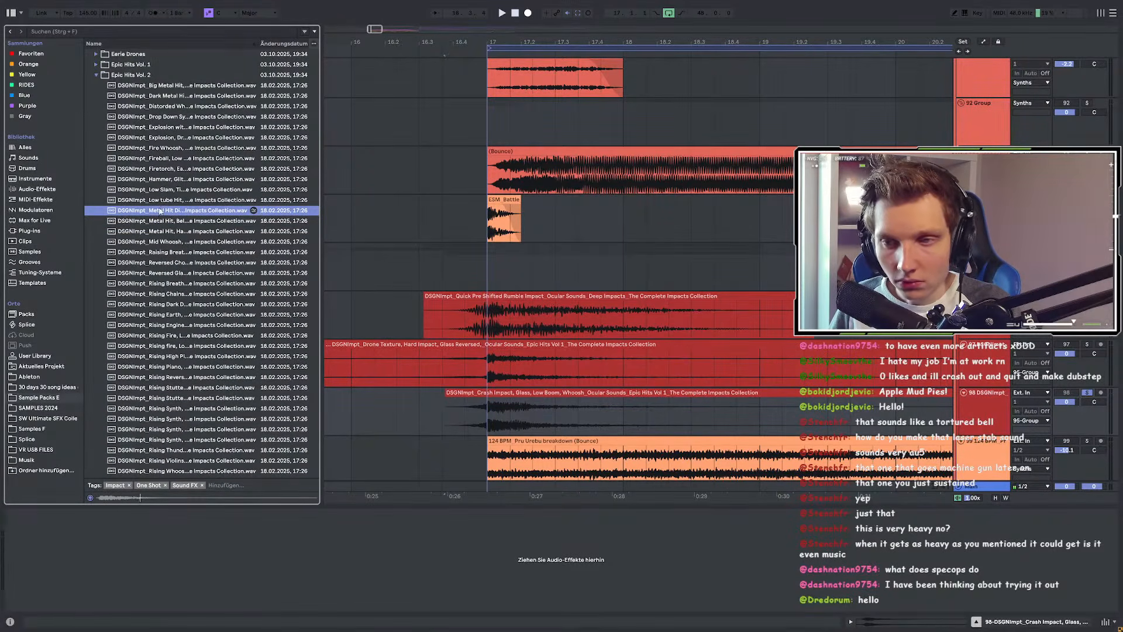
key(Up)
key(Up)
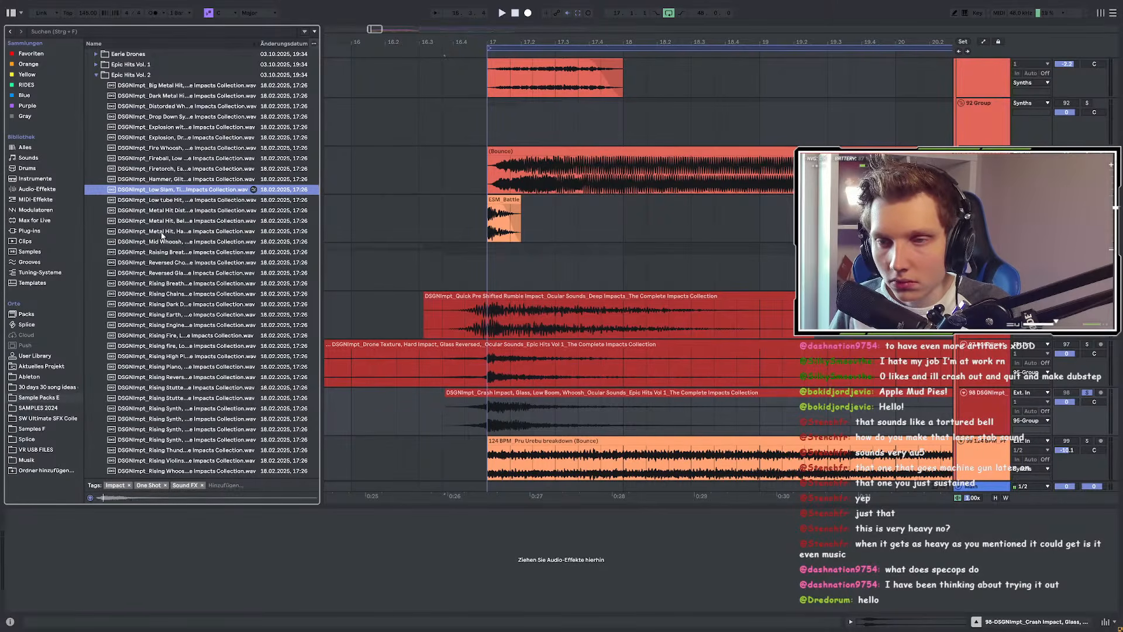
click(160, 232)
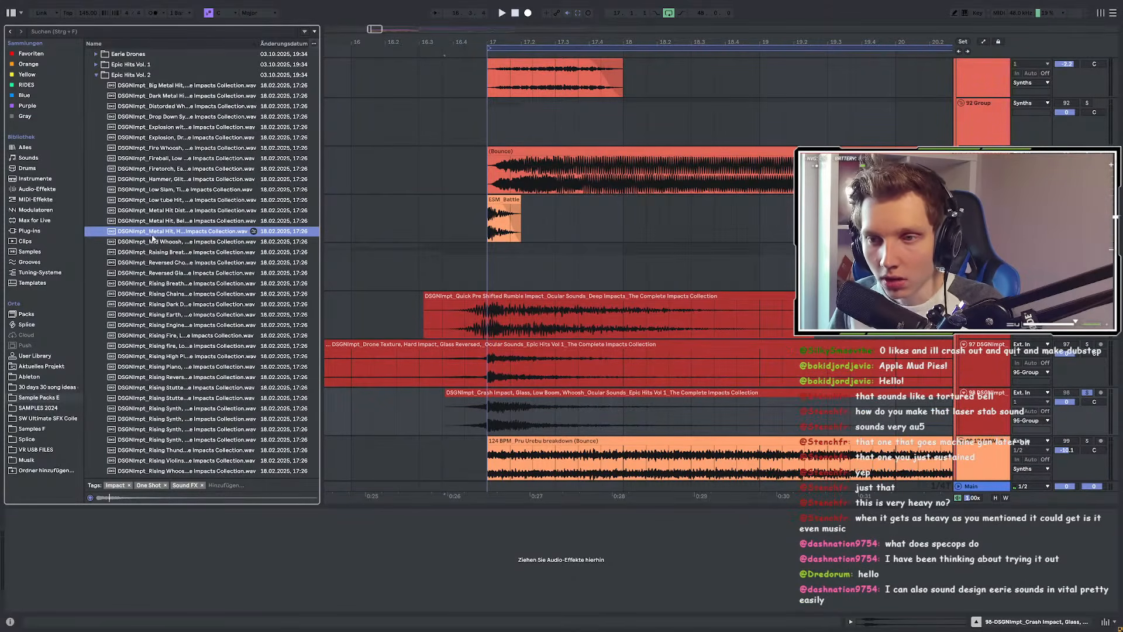
Step: Play the arrangement from 17.1.1 on track 93 to hear the new impacts in context
scroll(703, 301, up, 8)
scroll(525, 316, down, 7)
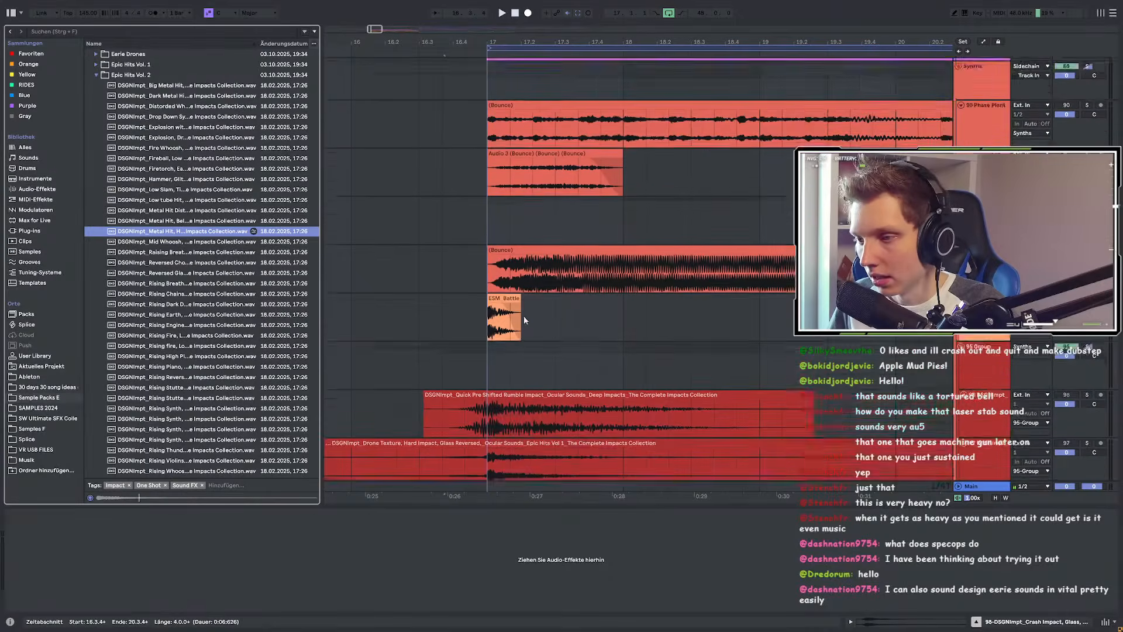
click(490, 211)
key(space)
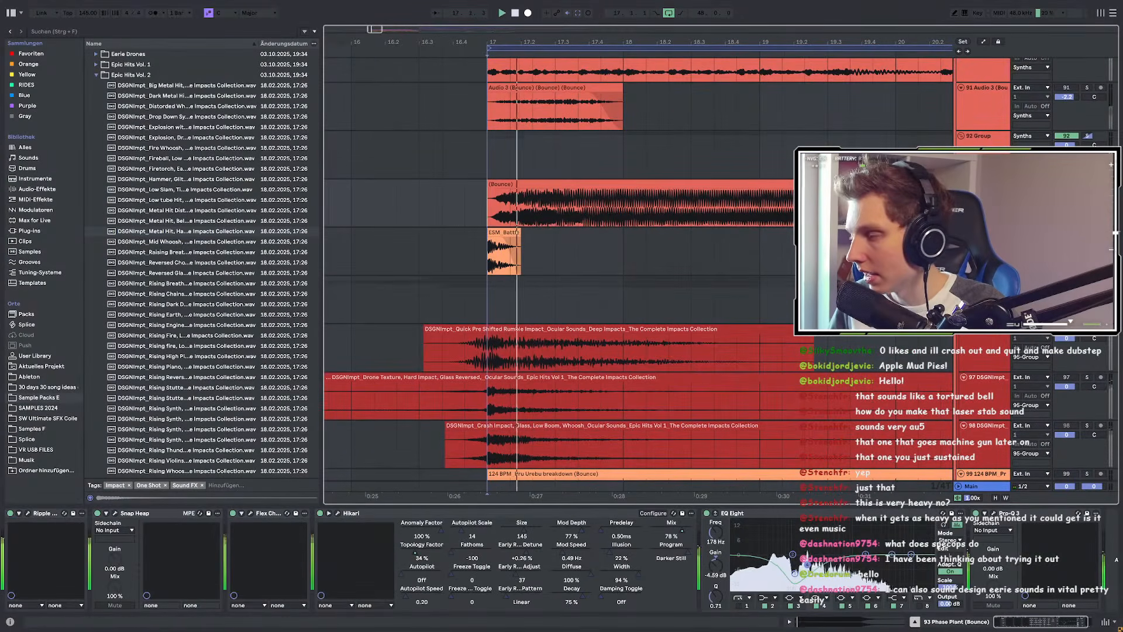
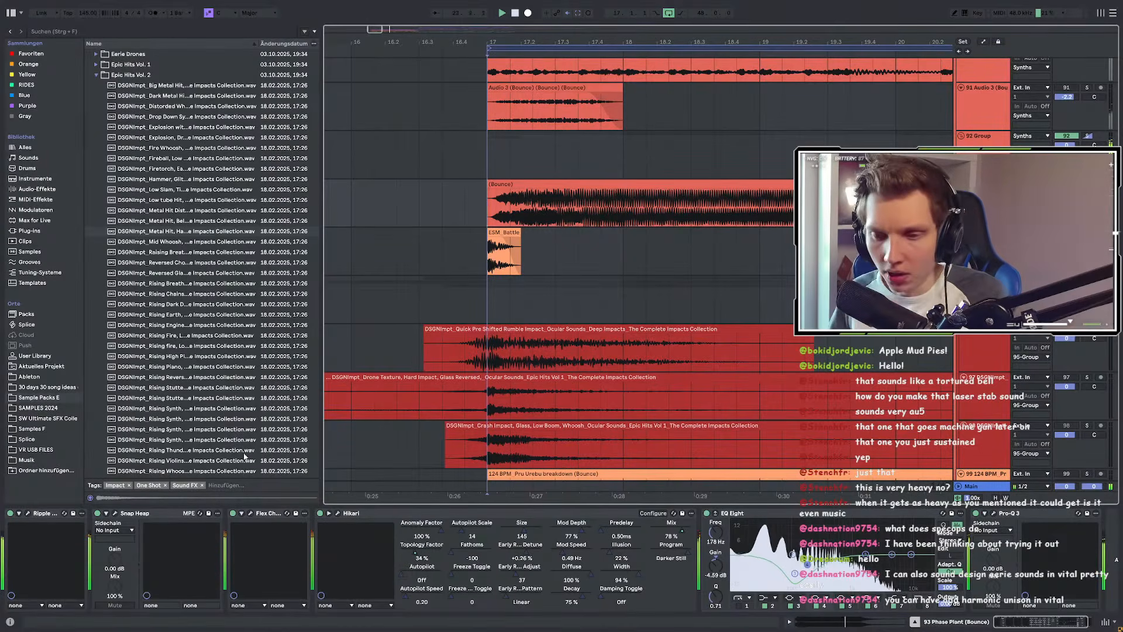
Step: Scroll down the arrangement and select the Crash Impact track
scroll(509, 292, down, 2)
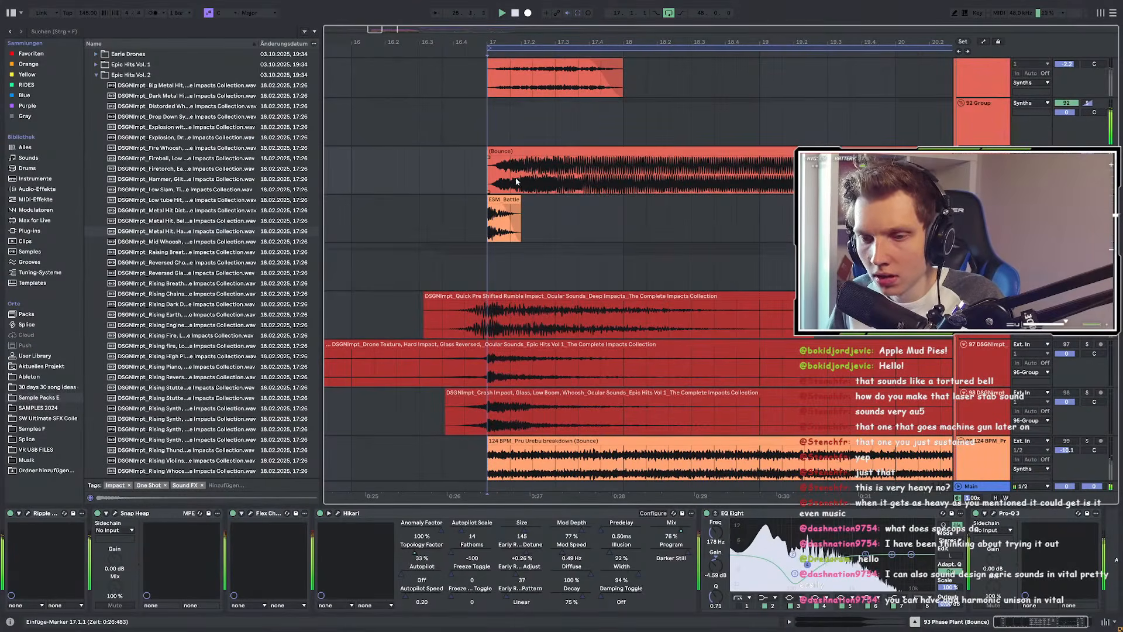
scroll(629, 237, down, 5)
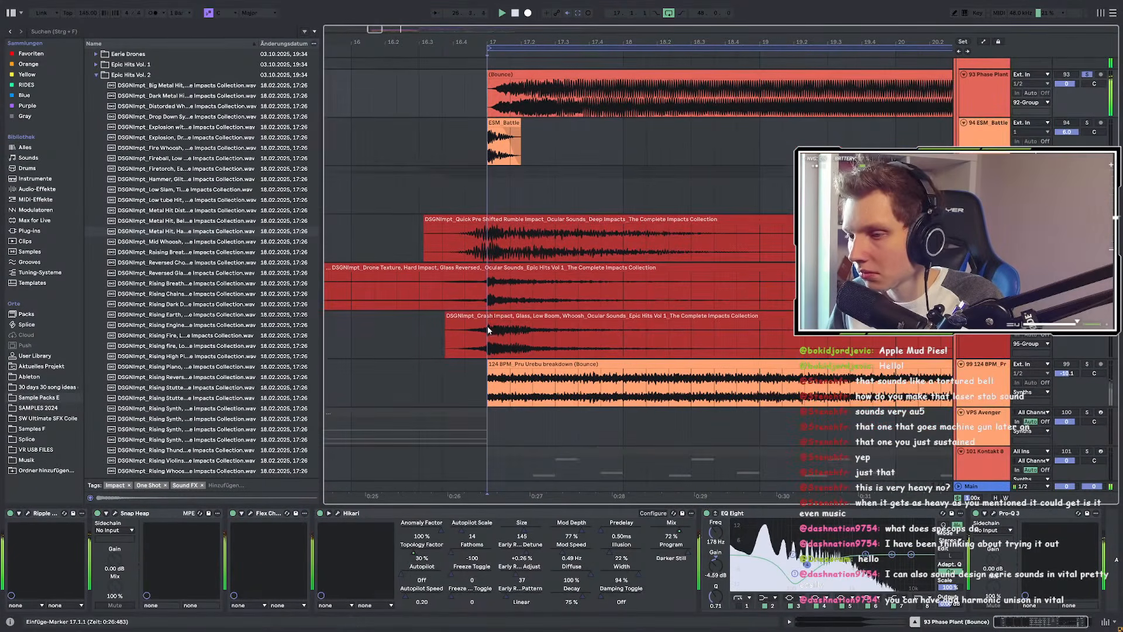
click(486, 325)
Step: Preview the Low Slam impact sample and compare it against playback from bar 17
click(222, 191)
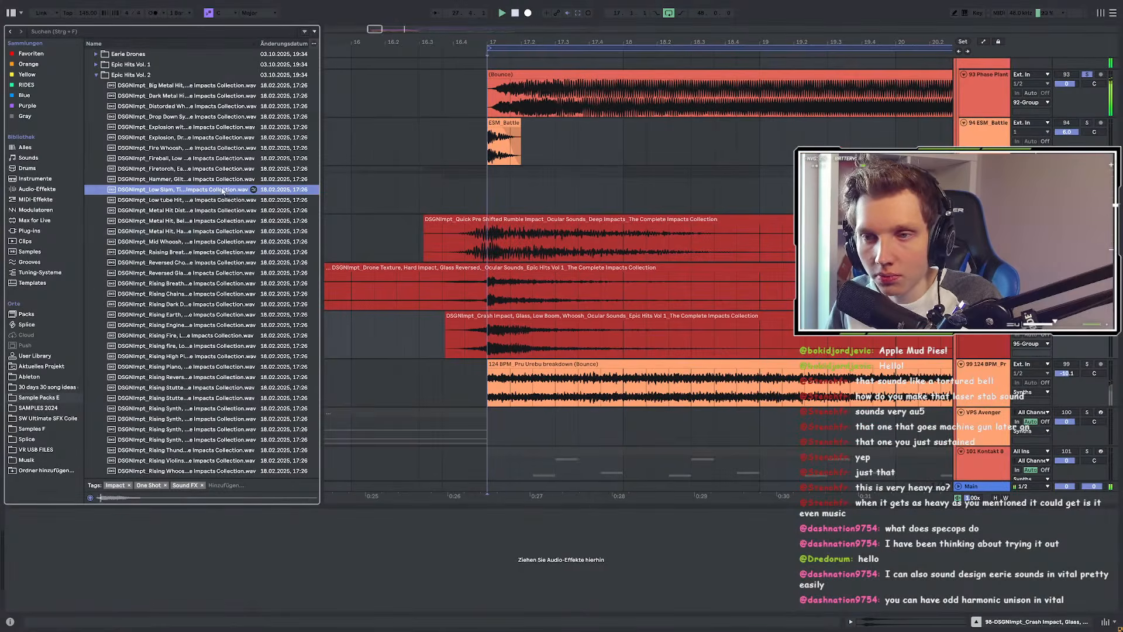
key(space)
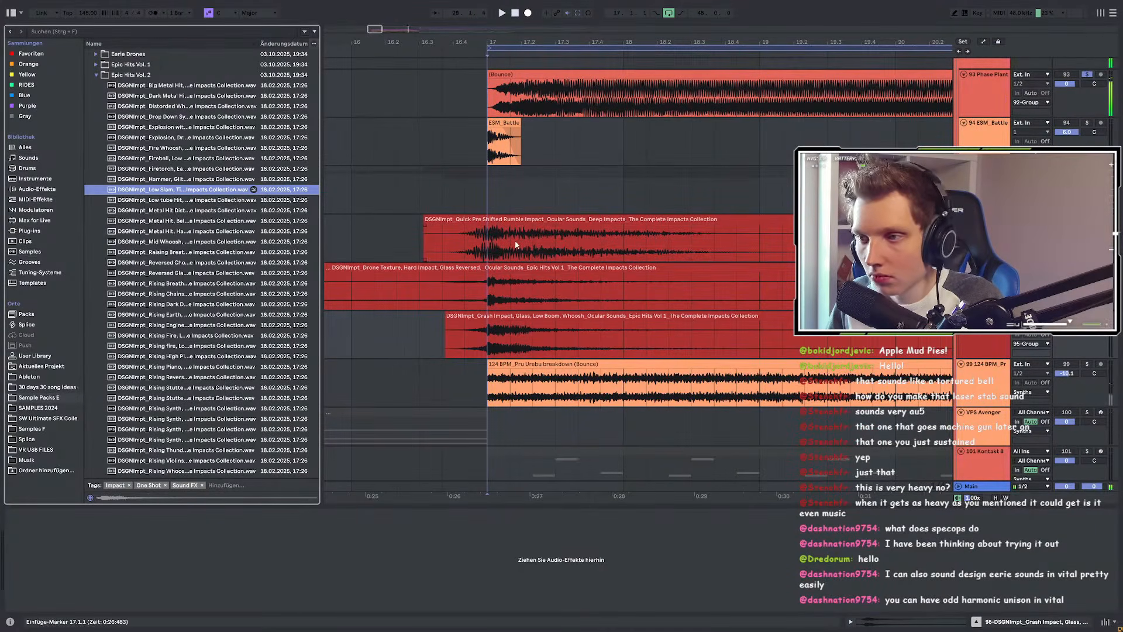
click(479, 175)
key(space)
key(space)
click(196, 193)
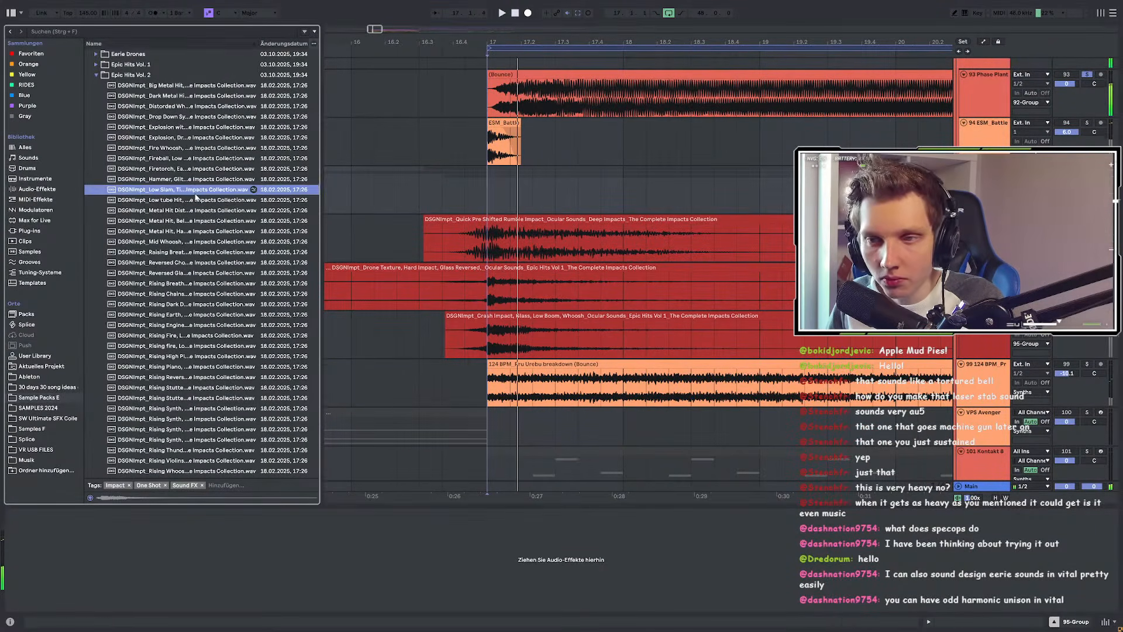
Step: Preview the Metal Hit and rising impact samples, ending on Rising Winds
click(196, 212)
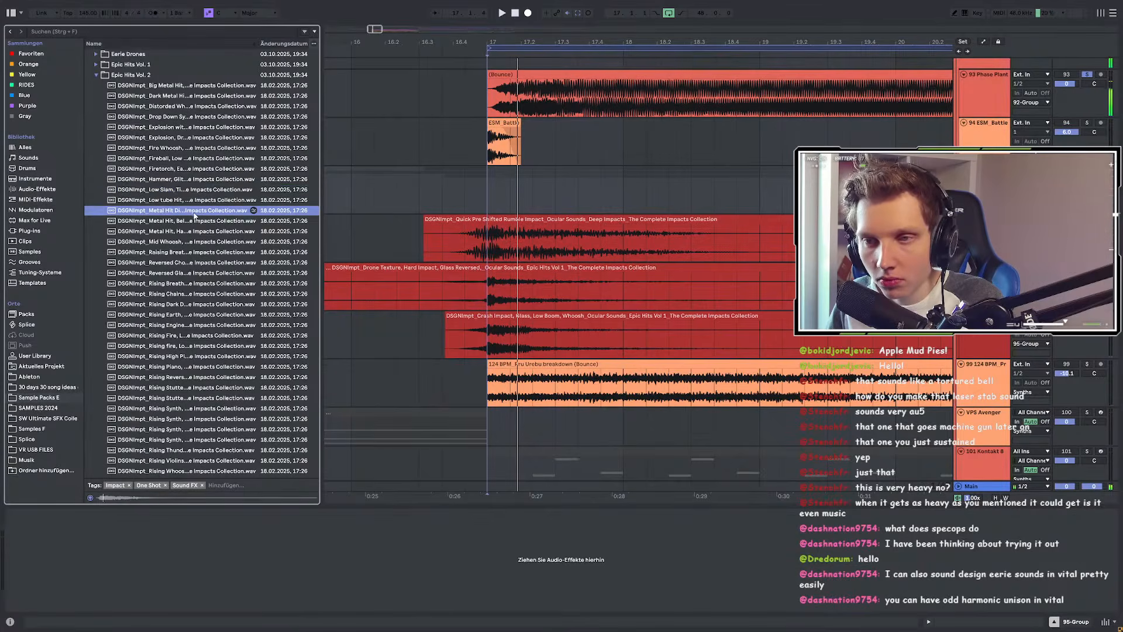
click(190, 231)
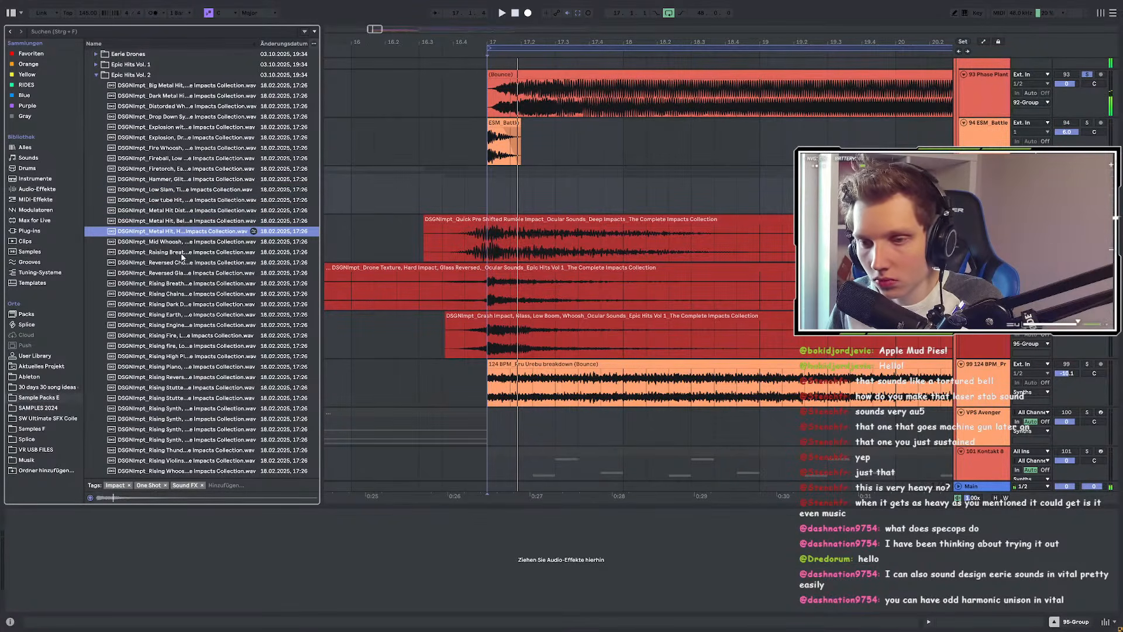
click(171, 316)
scroll(171, 316, down, 7)
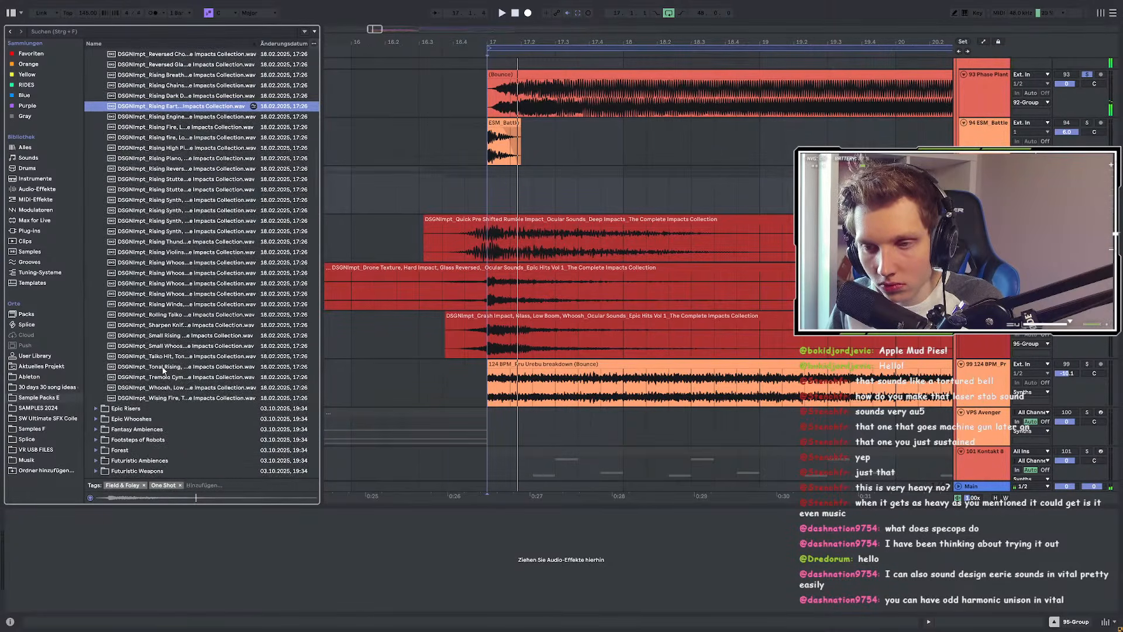
scroll(176, 281, up, 2)
click(179, 152)
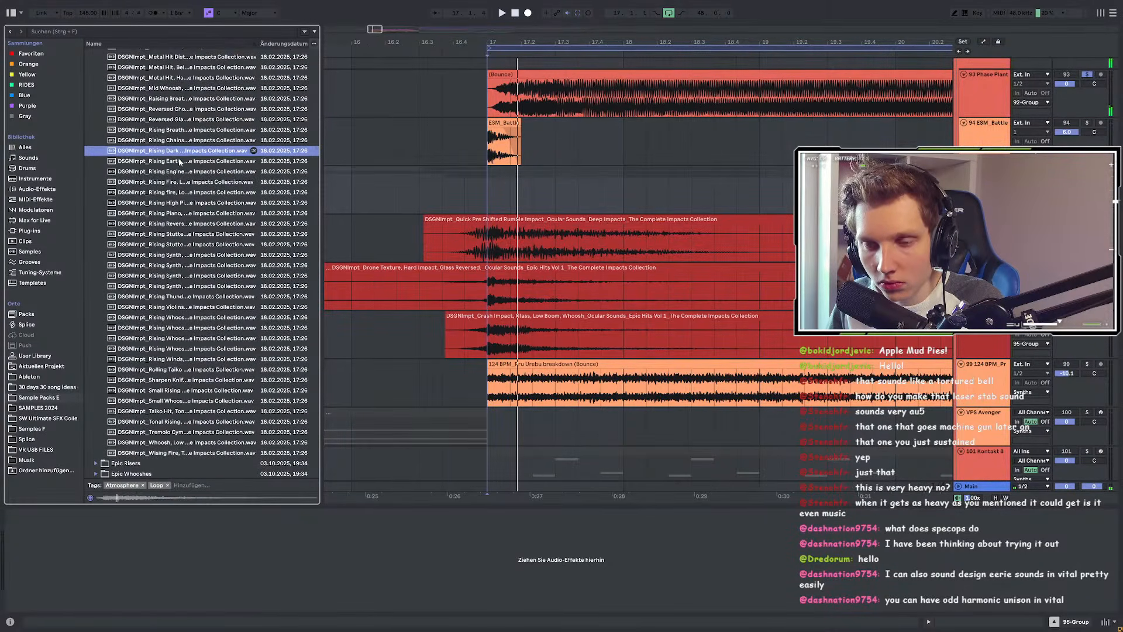
click(173, 359)
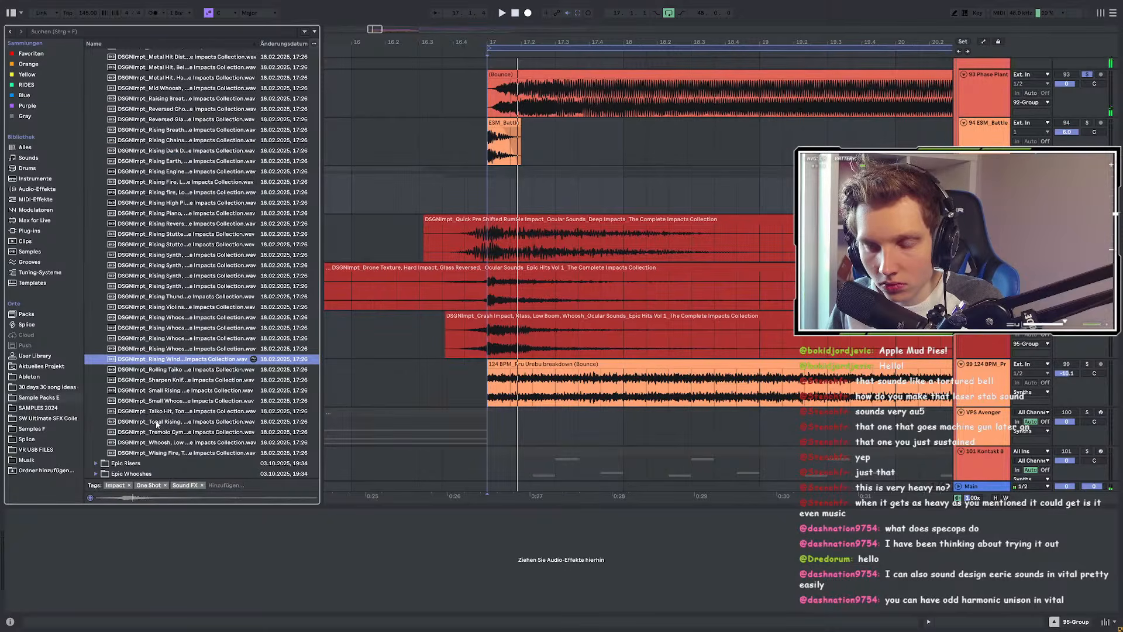
Step: Place Rising Winds on the crash lane just before the Crash Impact clip and audition it
drag(178, 363, 416, 333)
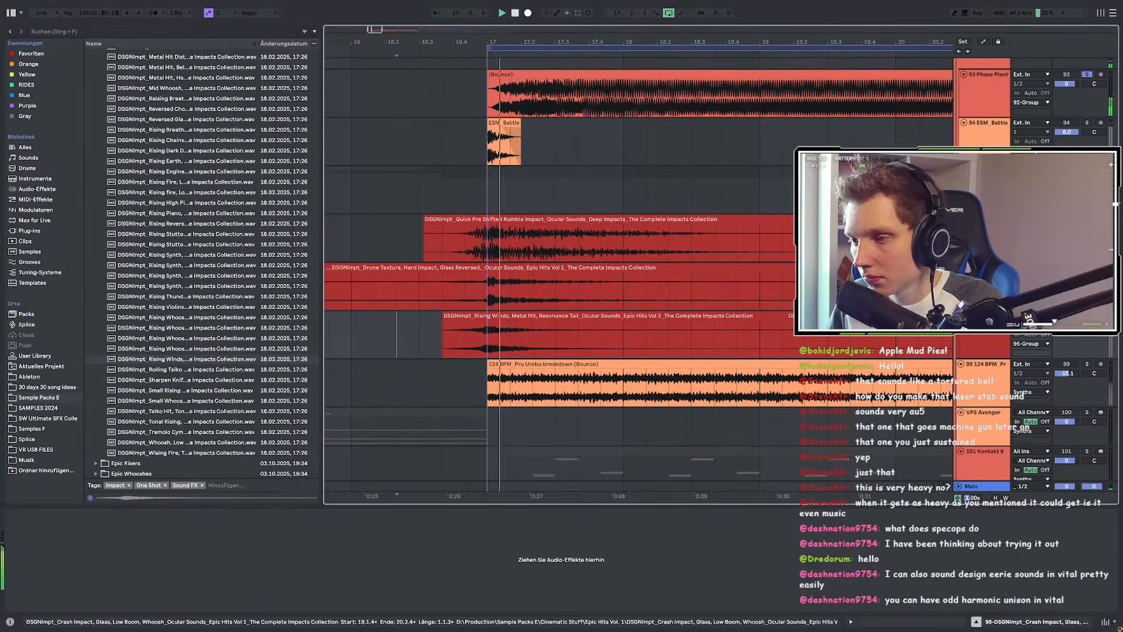
key(space)
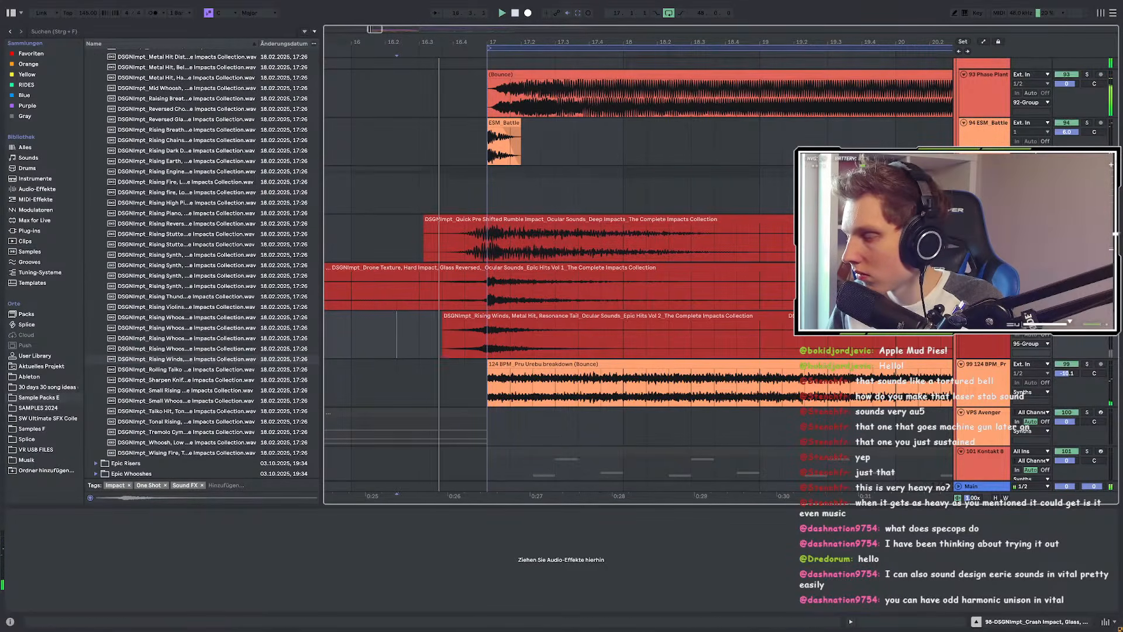
key(space)
key(space)
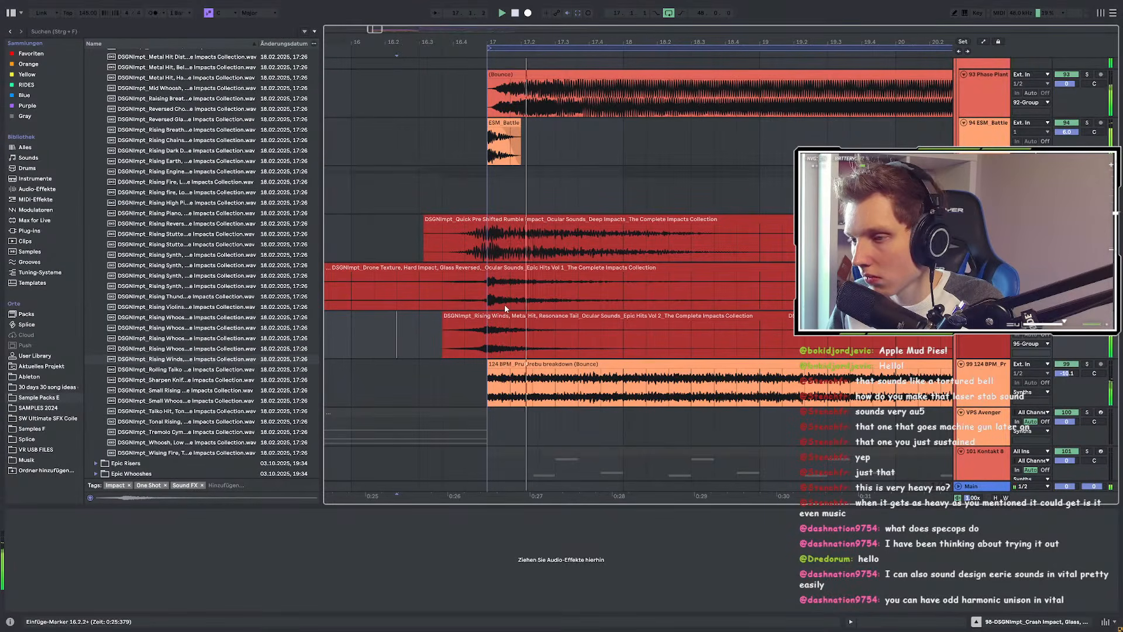
scroll(477, 324, up, 5)
Step: Shift the Rising Winds clip slightly later and audition the riser transition
drag(614, 317, 644, 321)
click(517, 348)
key(space)
scroll(517, 347, down, 5)
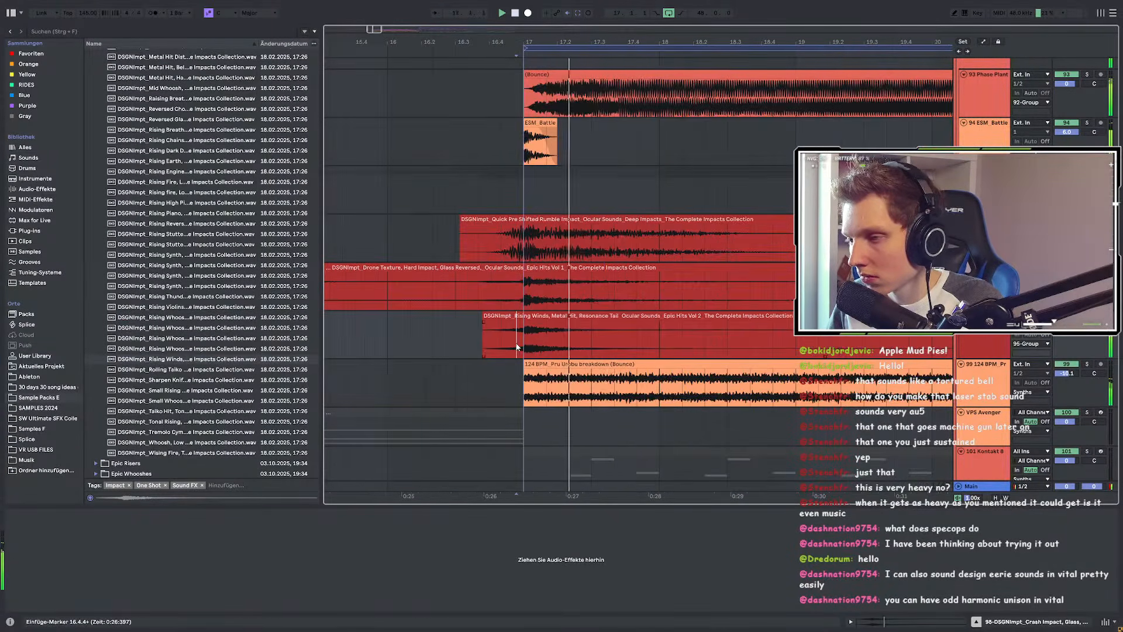
click(489, 316)
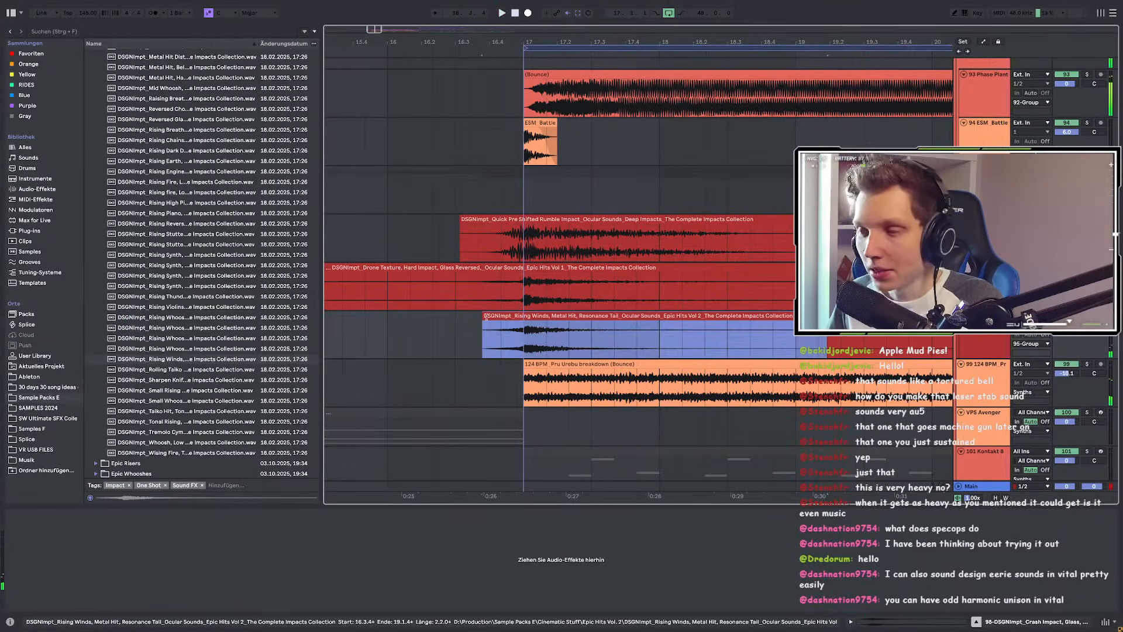
key(space)
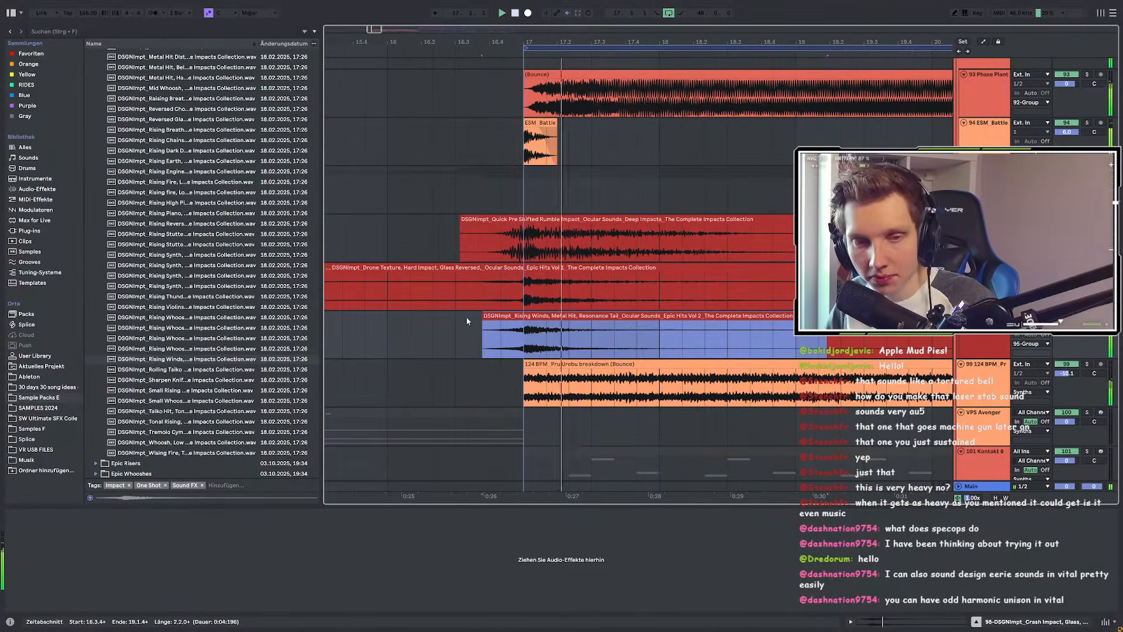
Step: Set the playback start at 16.3.3 and select the Quick Pre Shifted Rumble clip
scroll(459, 317, down, 3)
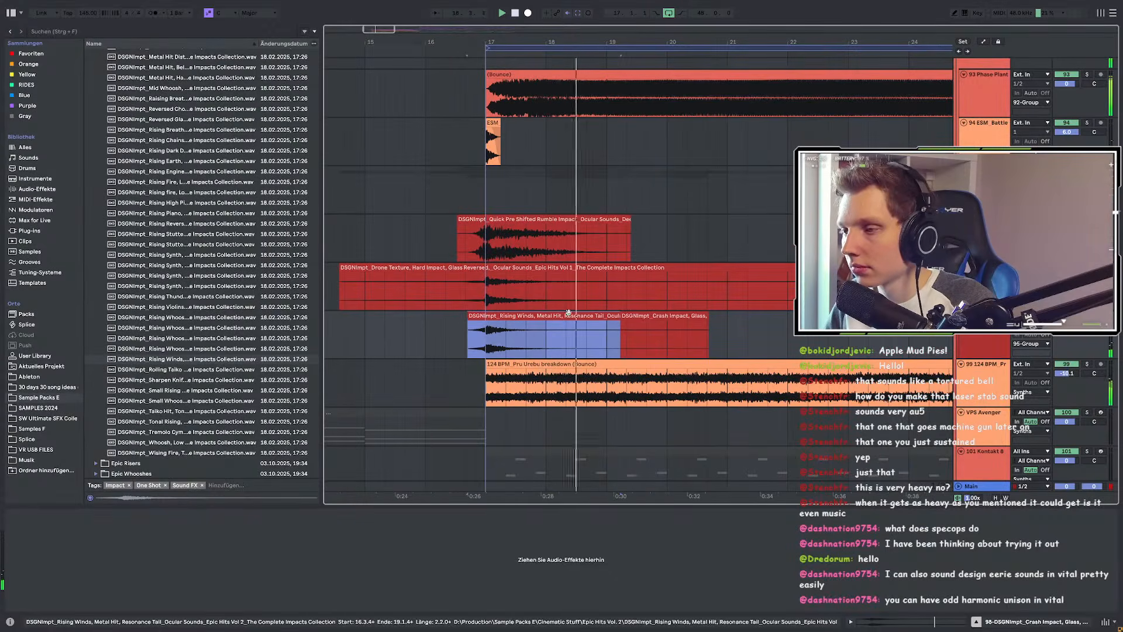
click(671, 317)
key(space)
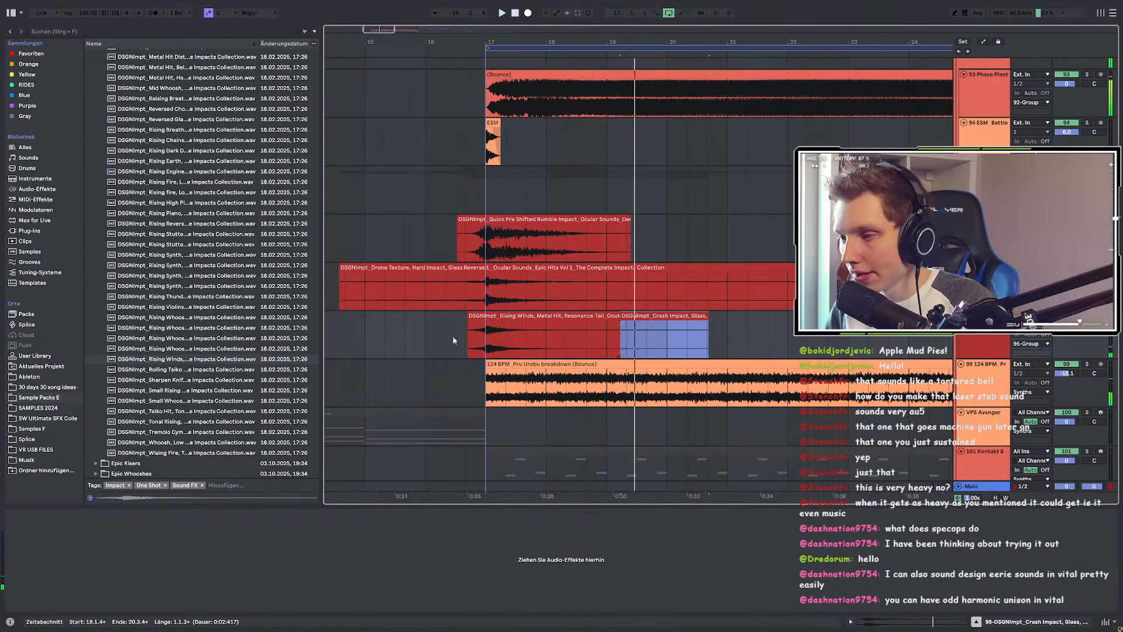
scroll(454, 341, up, 3)
click(533, 316)
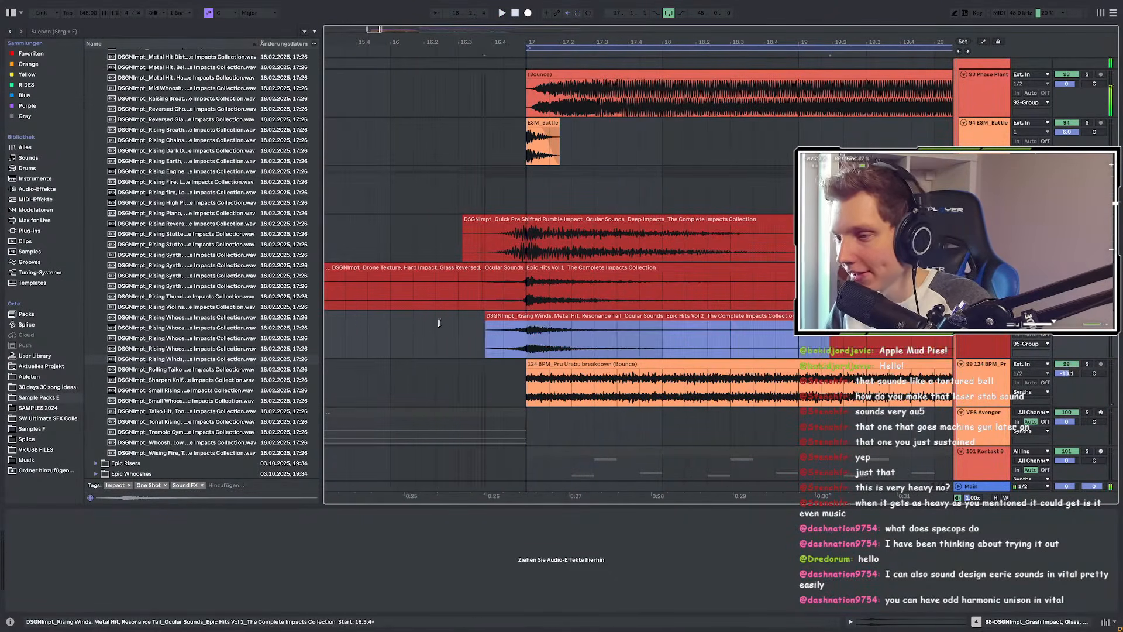
scroll(534, 313, down, 3)
click(515, 286)
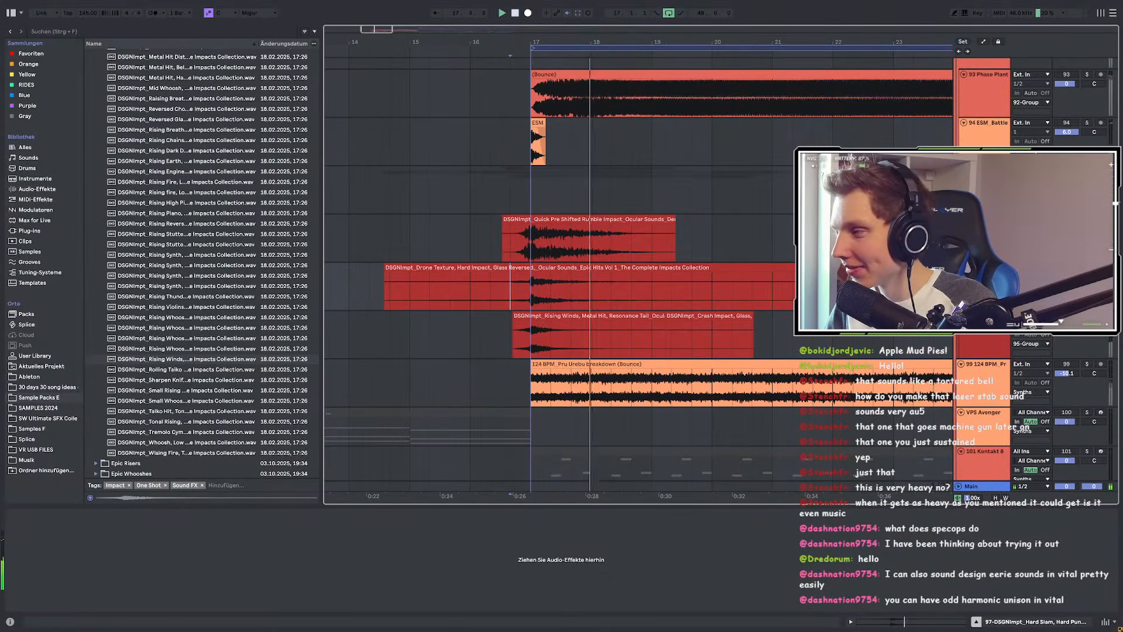
click(506, 241)
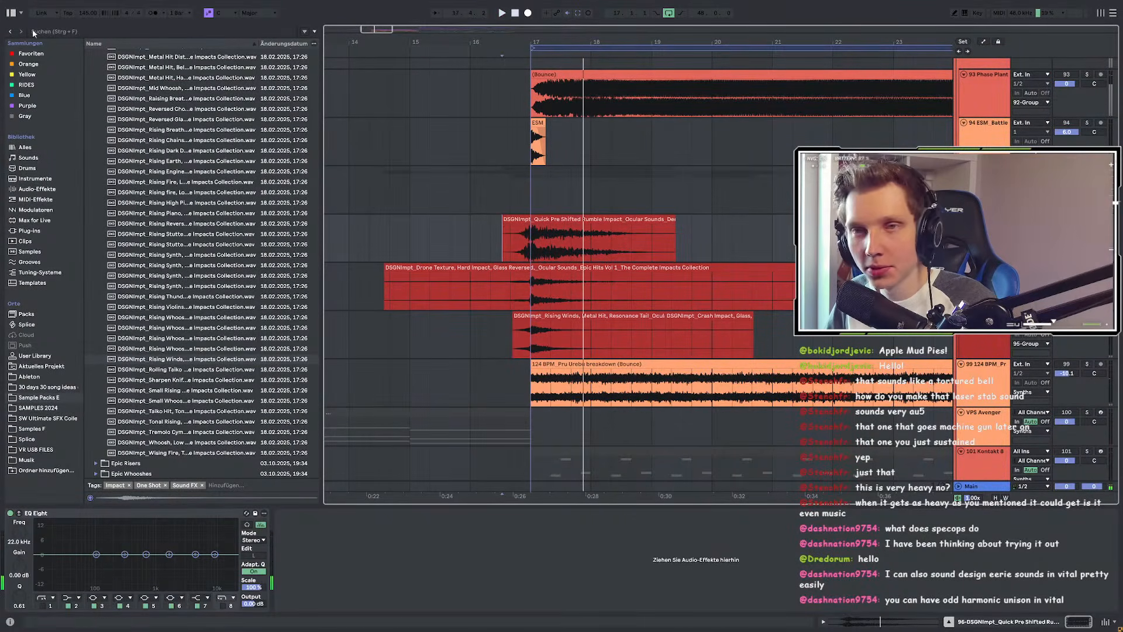
Step: Search 'eq' in the browser and load EQ Eight onto the Crash Impact track
key(space)
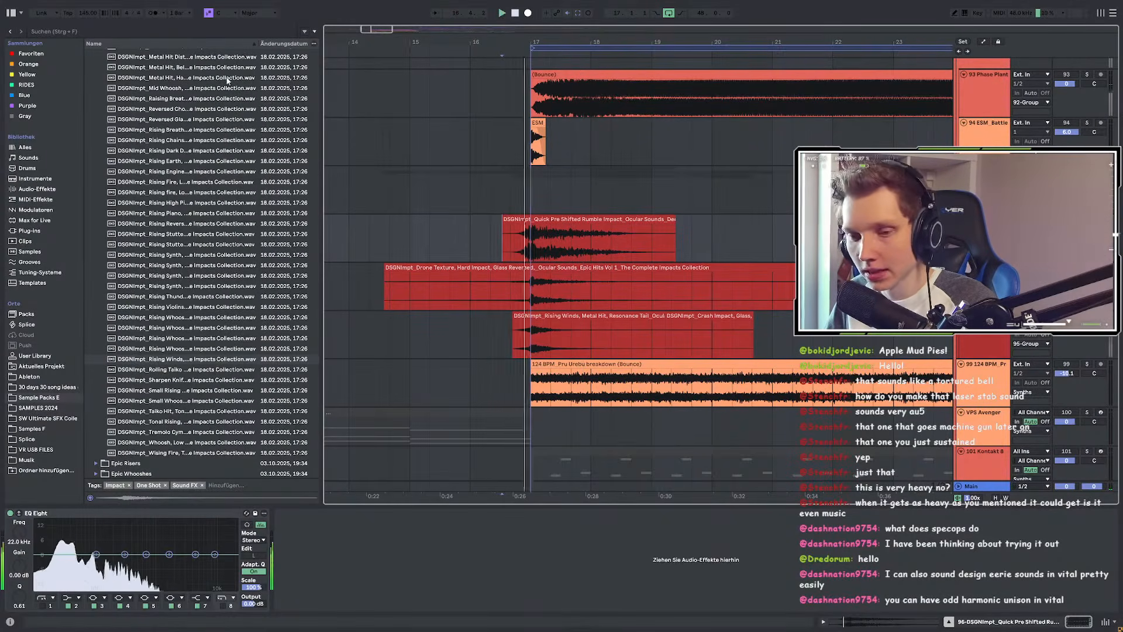
click(54, 32)
text(eq)
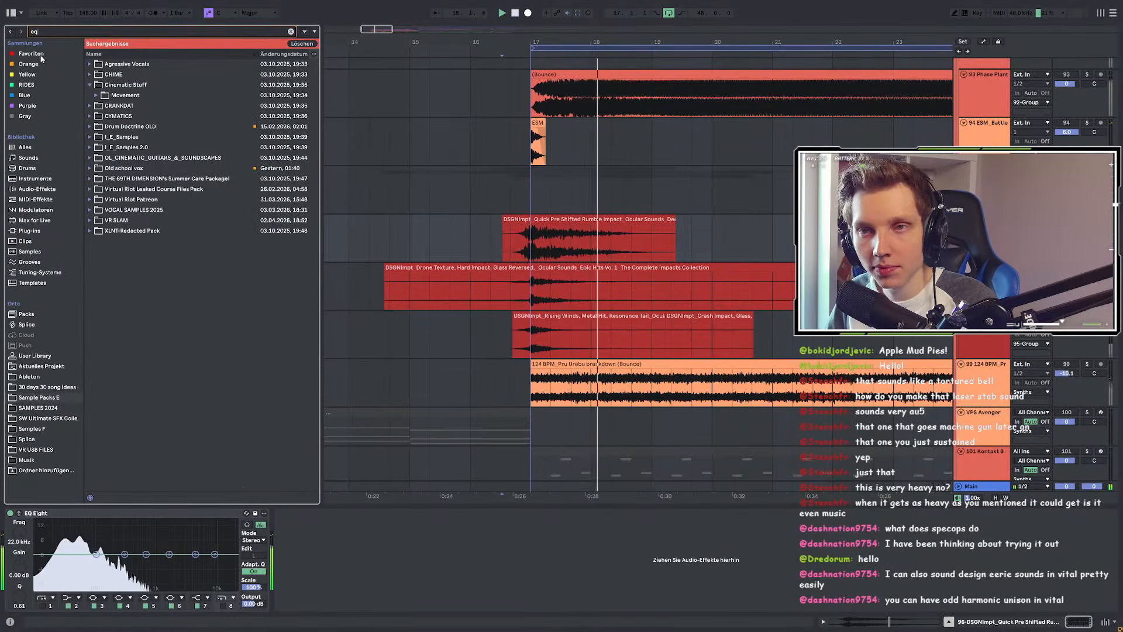
click(986, 317)
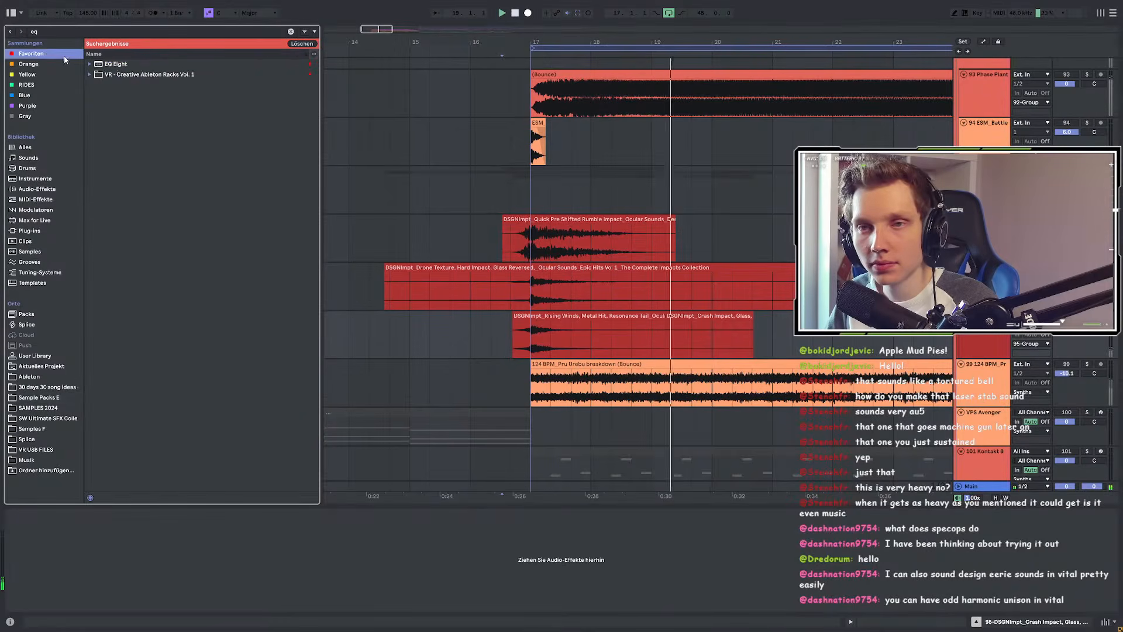
click(120, 64)
double_click(119, 64)
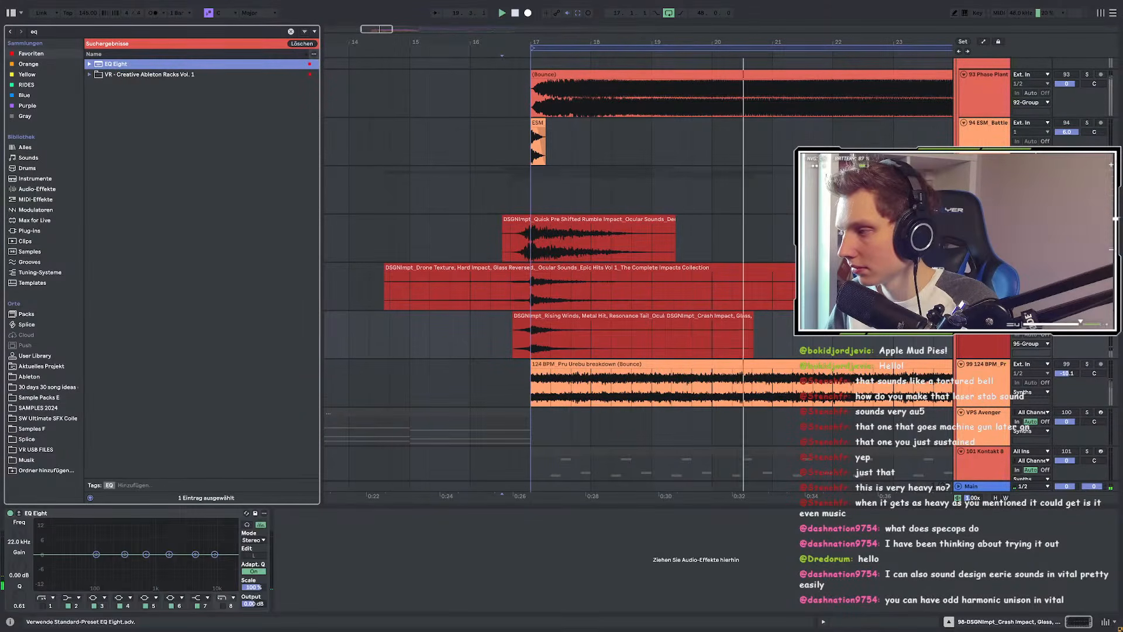
Step: Enable EQ band 1 as a low cut at about 84.3 Hz and audition the filtered crash
click(985, 347)
key(space)
key(space)
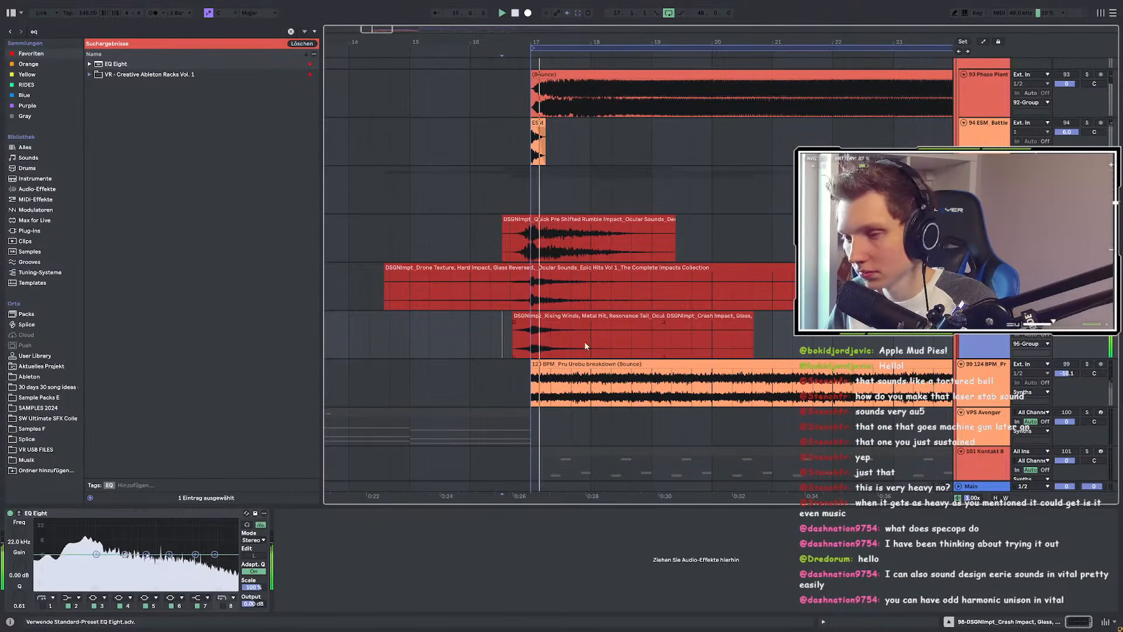
click(41, 606)
key(space)
key(space)
drag(63, 554, 91, 587)
key(space)
key(space)
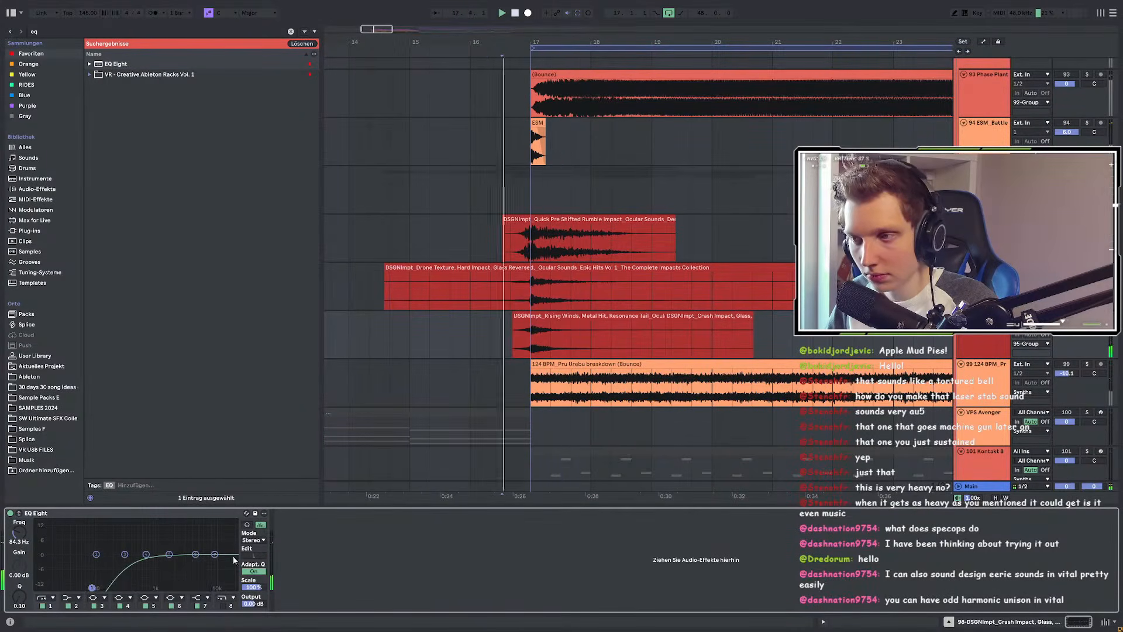
click(985, 186)
key(space)
key(space)
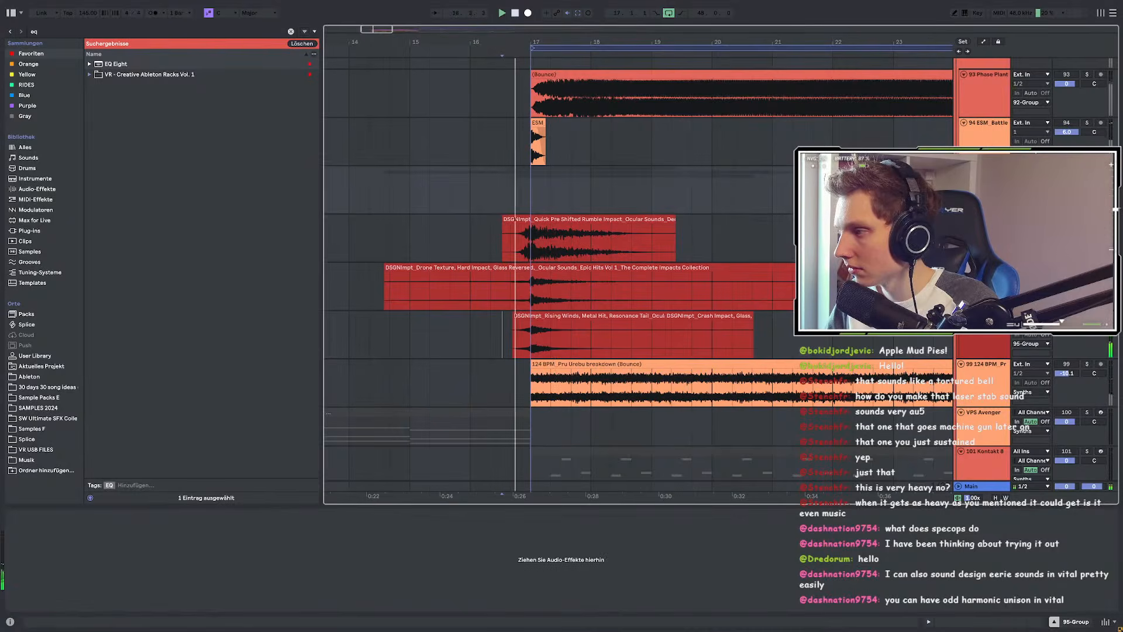
key(space)
key(space)
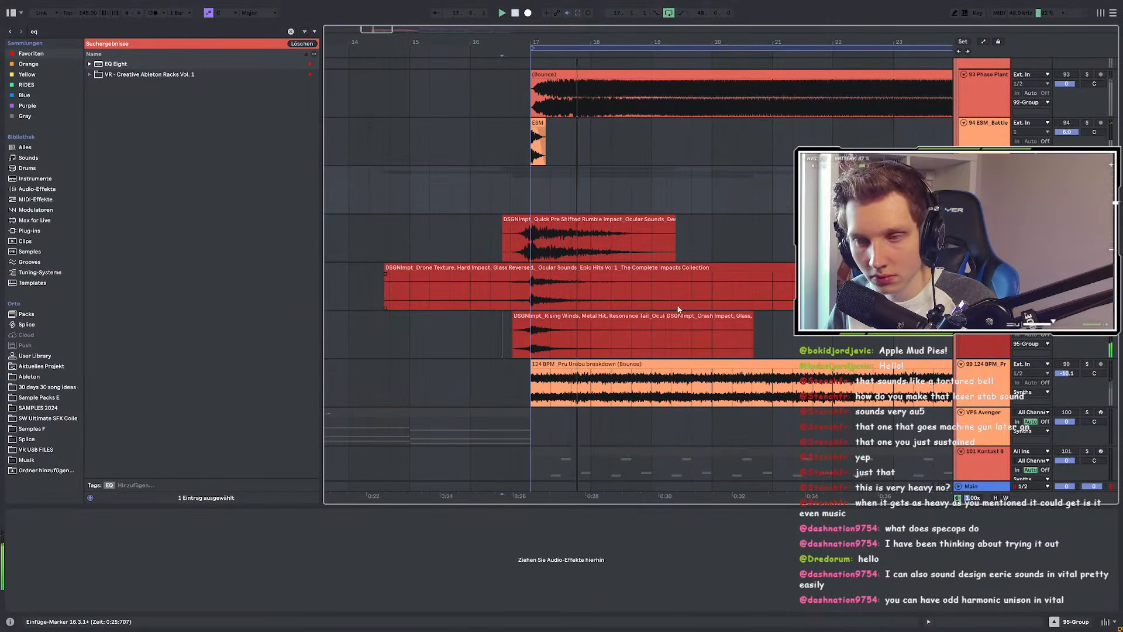
Step: Replay the section, then switch off the impact track's EQ Eight
key(space)
key(space)
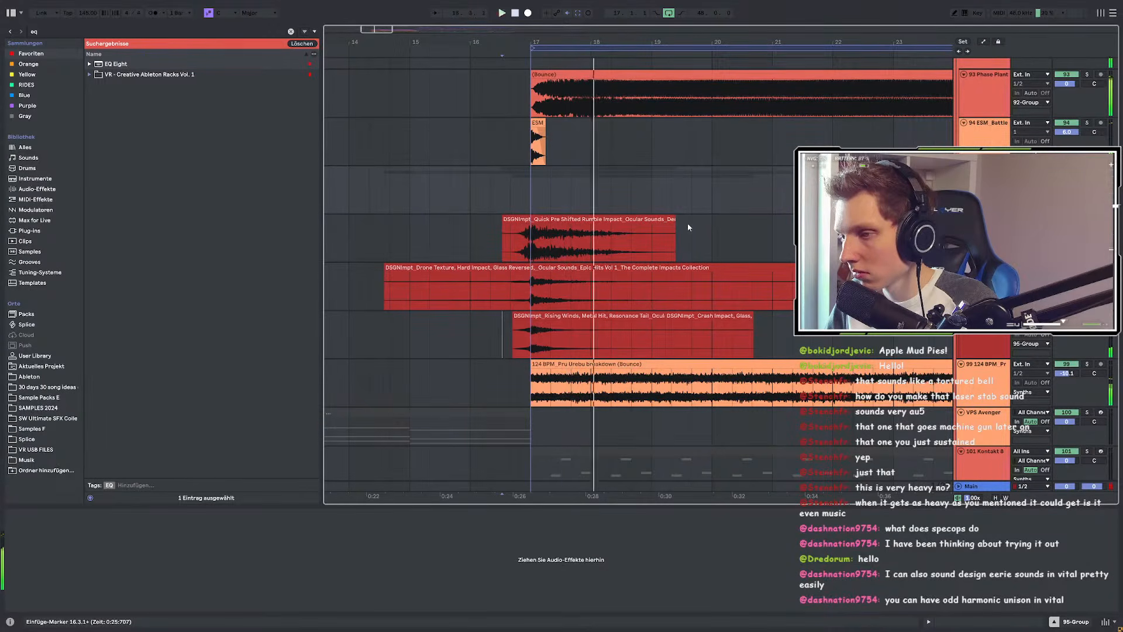
scroll(546, 284, up, 8)
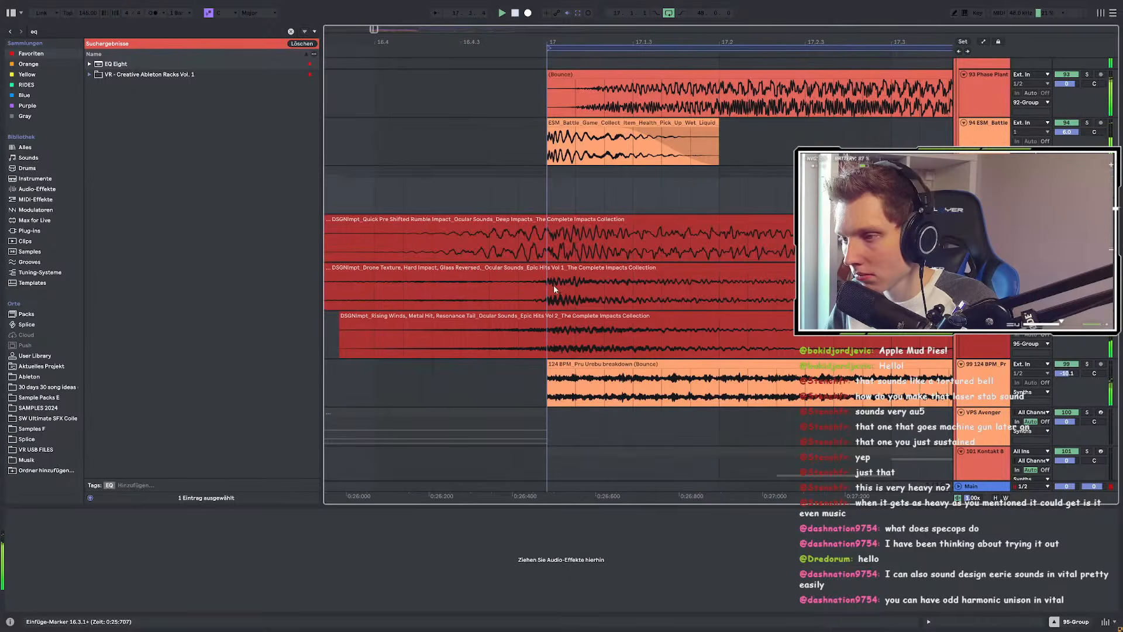
scroll(553, 286, down, 5)
click(1045, 337)
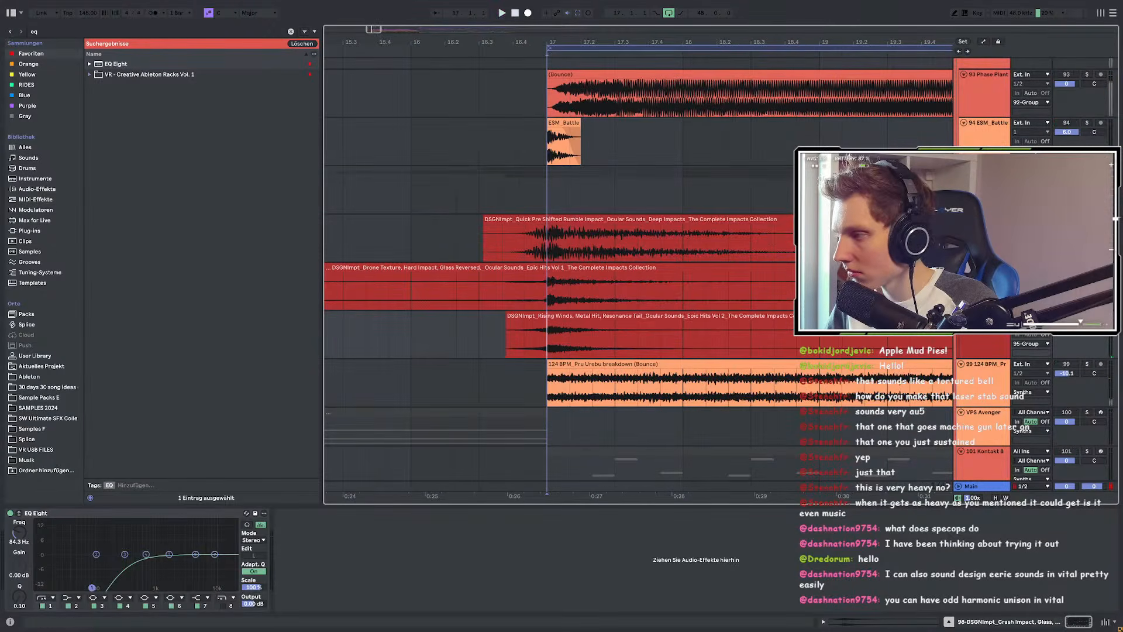
scroll(569, 285, up, 6)
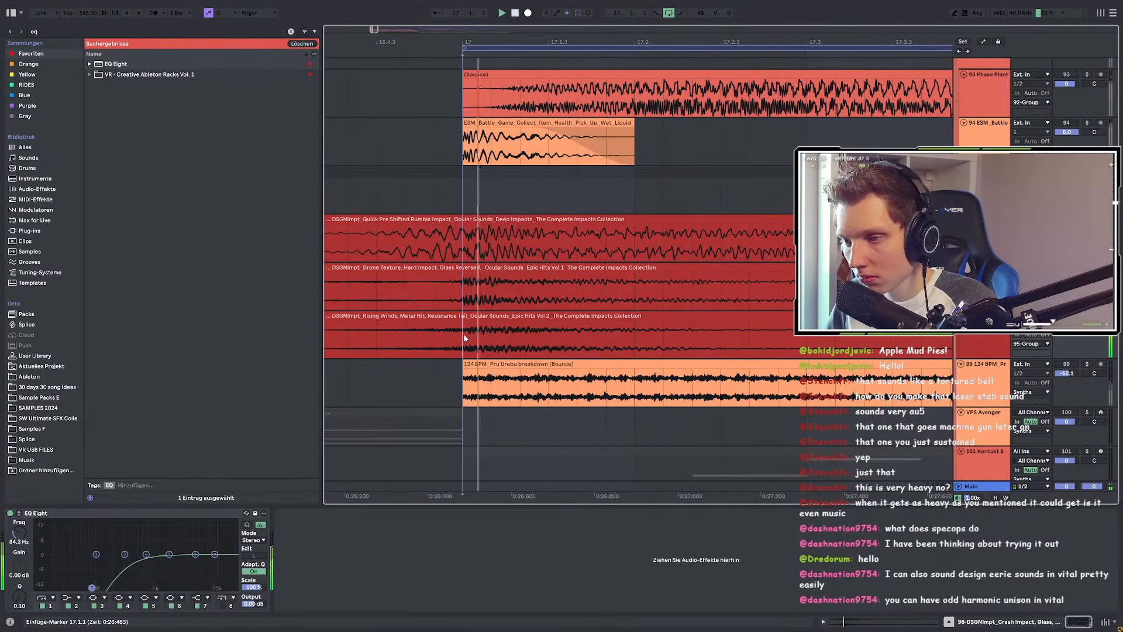
click(10, 513)
Step: Set the playback start at bar 16 and play back with all tracks
scroll(448, 337, up, 3)
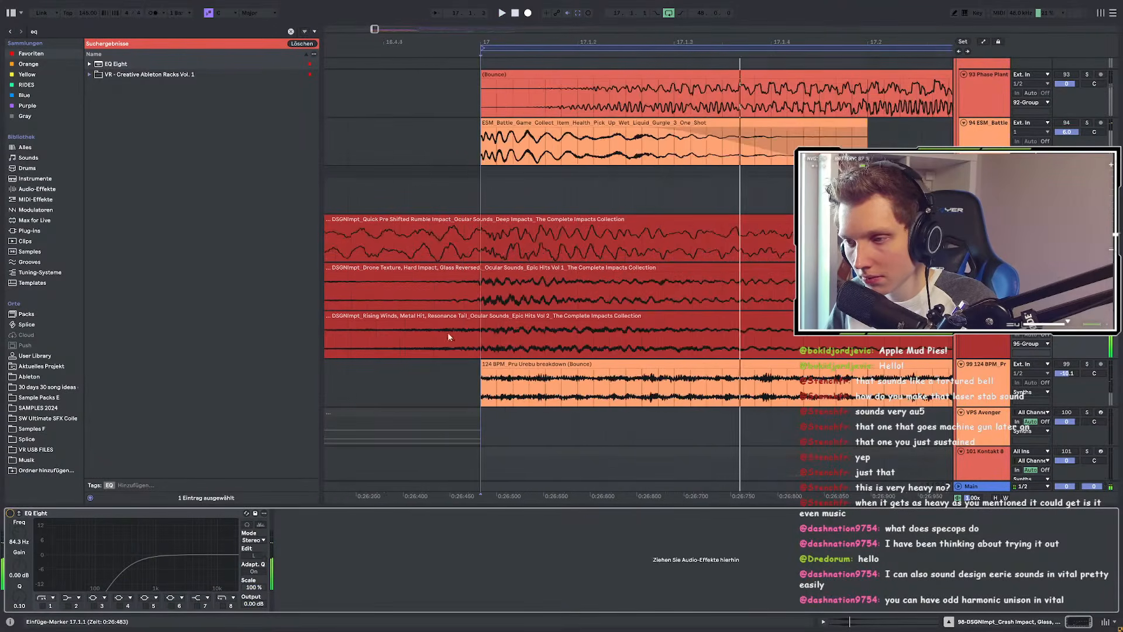
scroll(486, 337, up, 4)
click(506, 347)
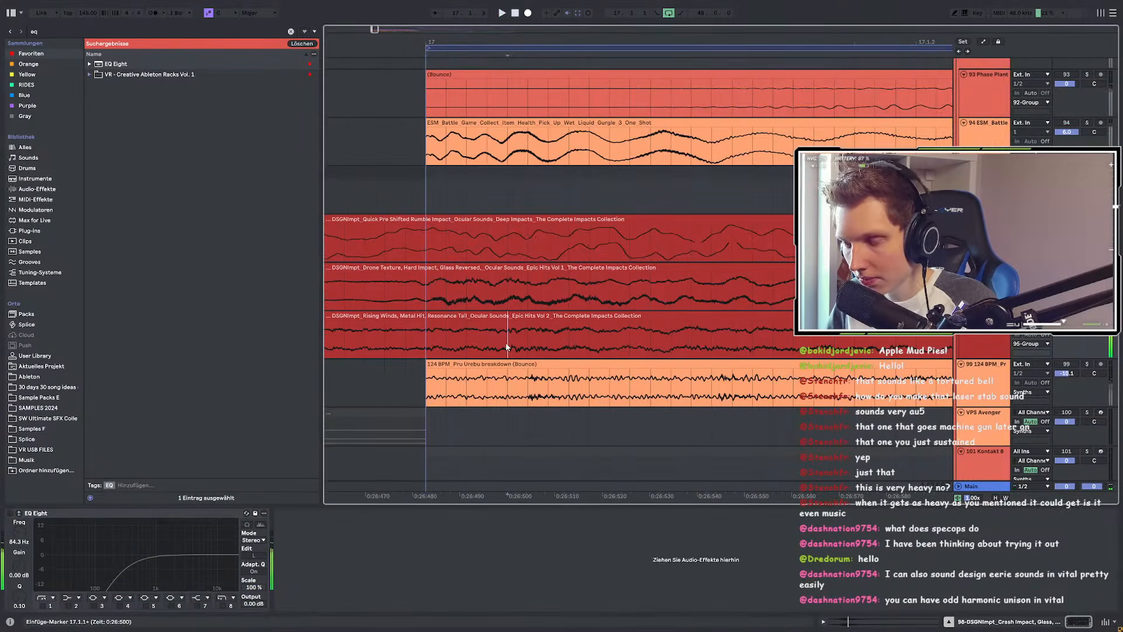
scroll(561, 344, down, 4)
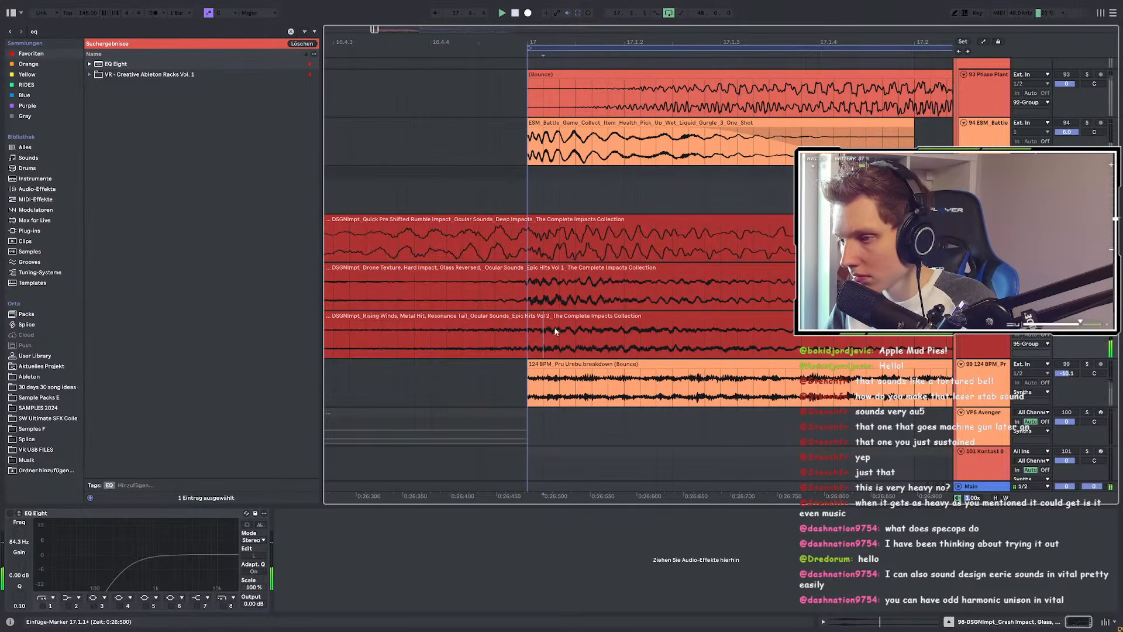
click(530, 335)
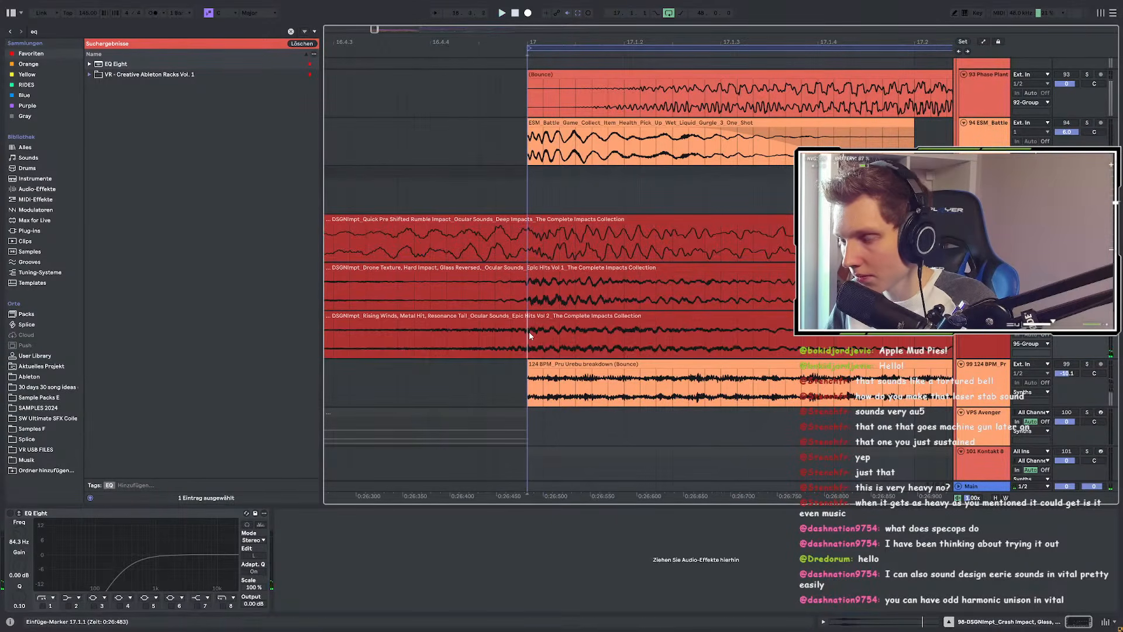
scroll(530, 335, down, 6)
click(506, 341)
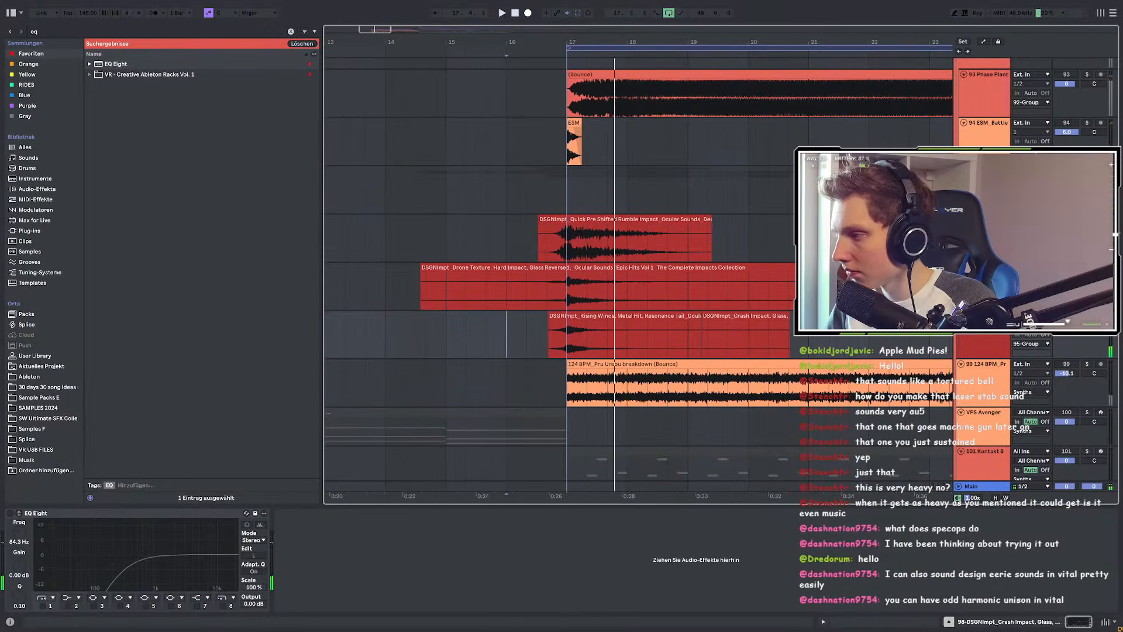
key(space)
key(s)
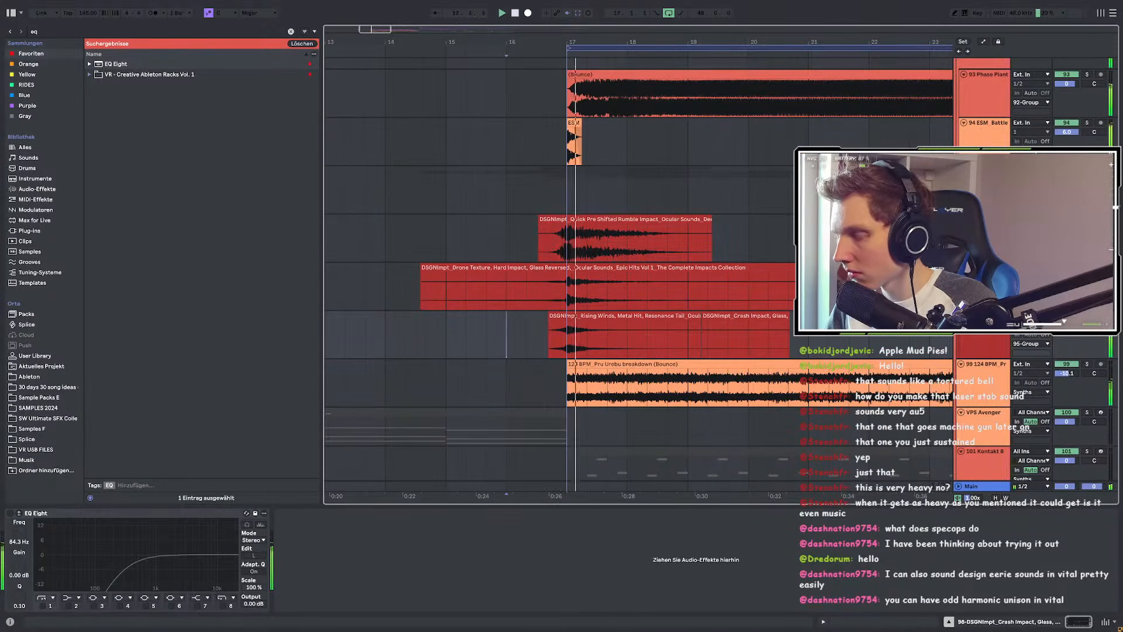
Step: Replay the impact hits from bar 17
key(space)
key(space)
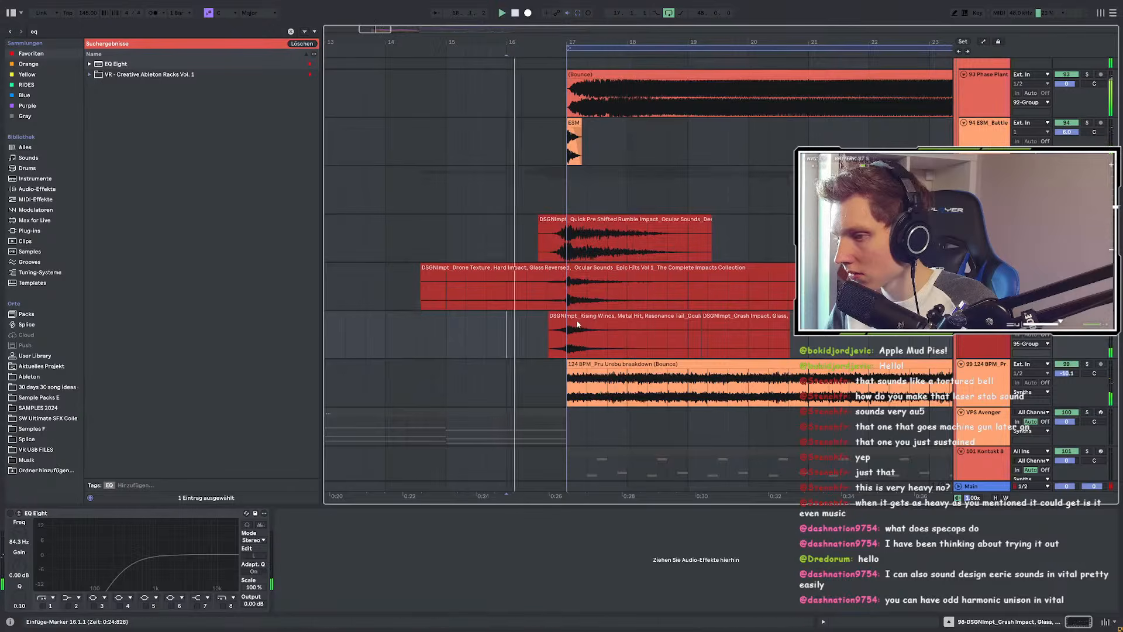
scroll(576, 321, up, 2)
click(552, 259)
key(space)
key(space)
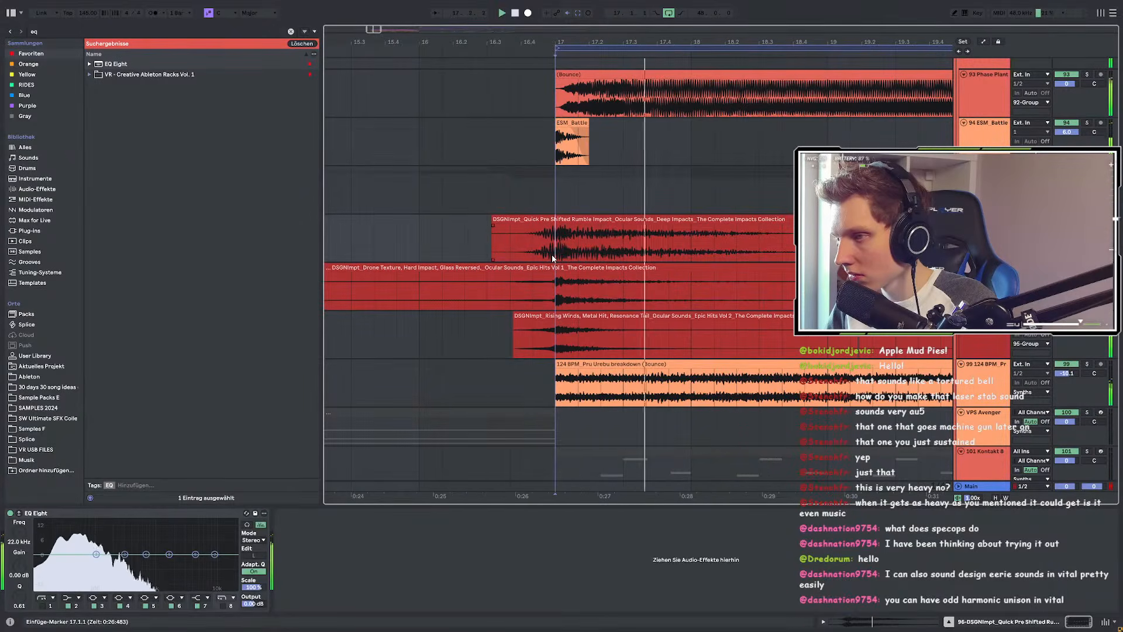
key(space)
key(space)
scroll(553, 258, up, 4)
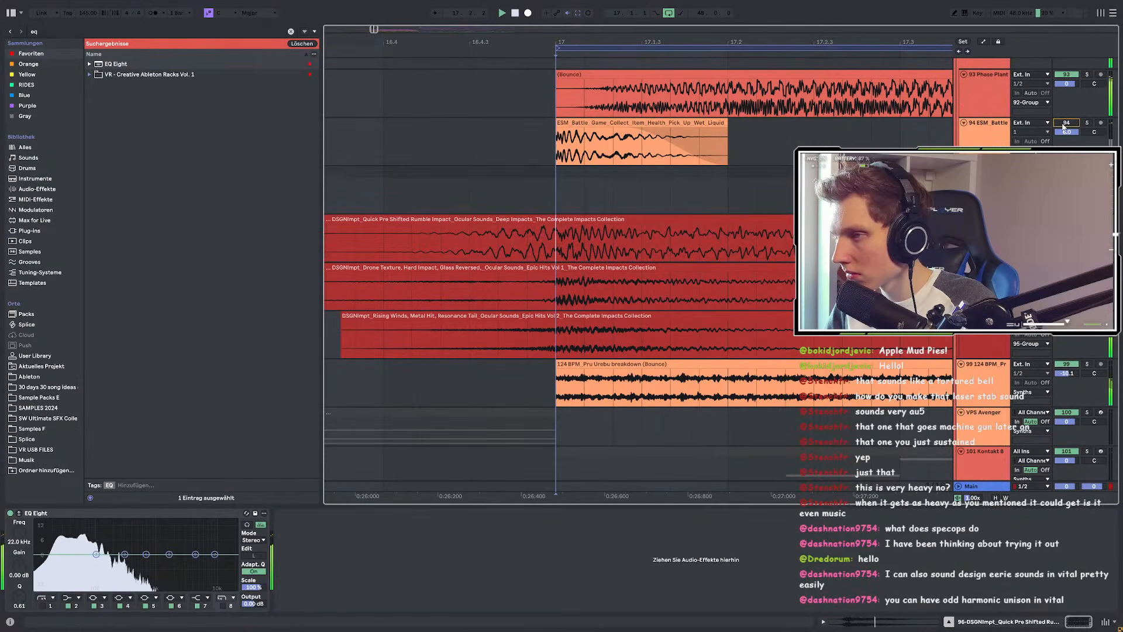
scroll(557, 184, down, 6)
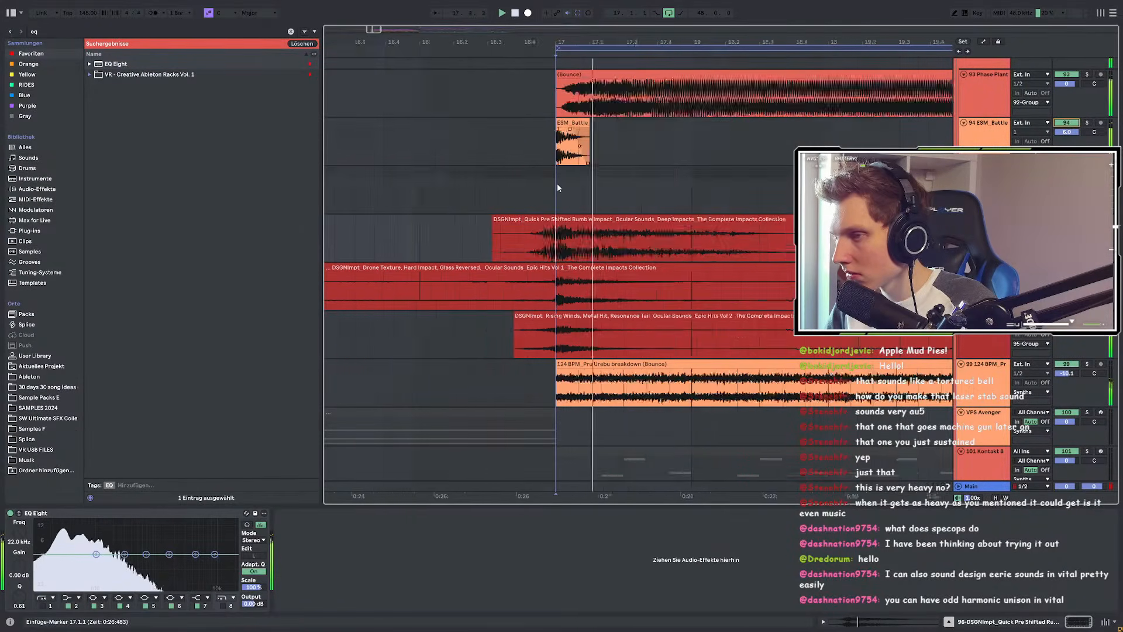
Step: Play from just before the Battle one-shot, then load EQ Eight onto the ESM Battle track
click(521, 147)
key(space)
key(space)
scroll(556, 151, up, 4)
click(980, 143)
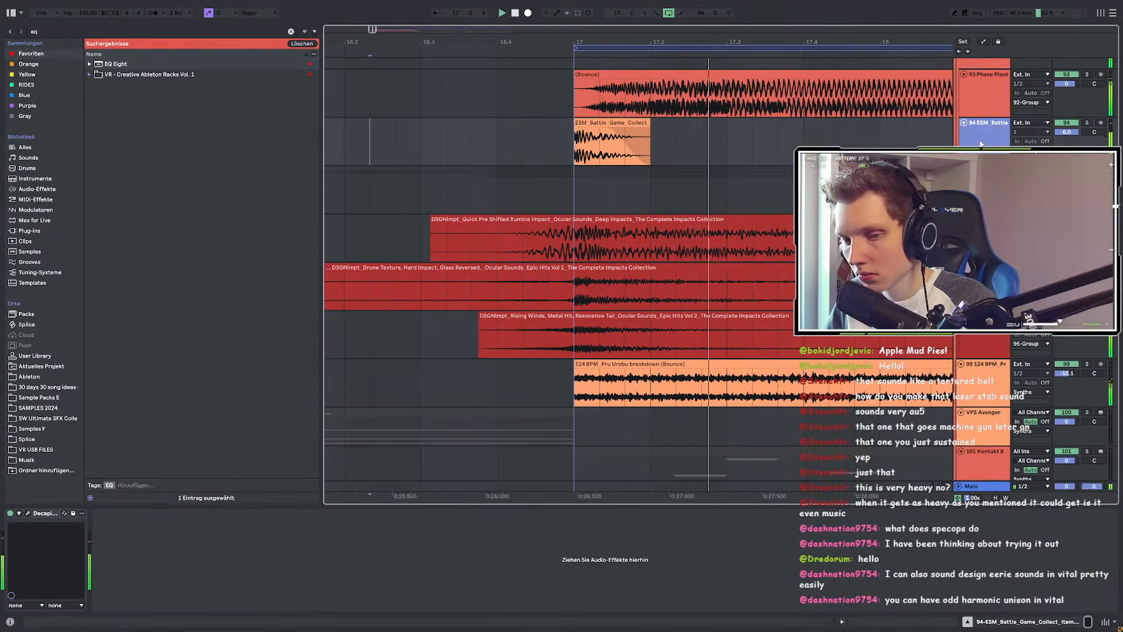
key(space)
double_click(122, 63)
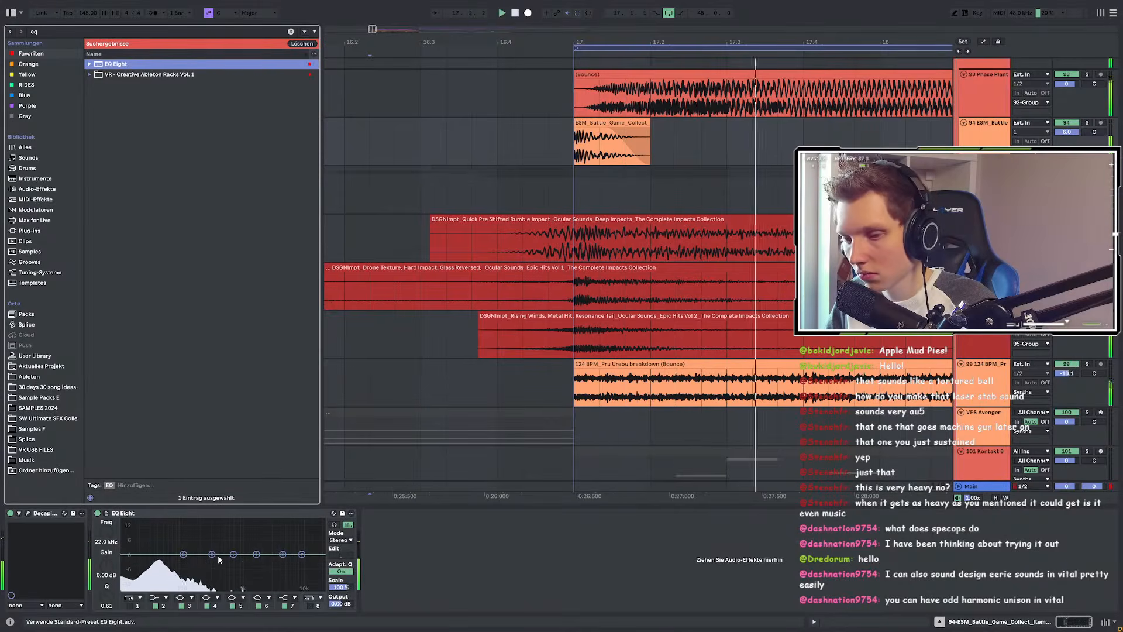
Step: Pull the EQ bands down into a wide low cut of about -11 dB near 61 Hz
drag(213, 554, 149, 573)
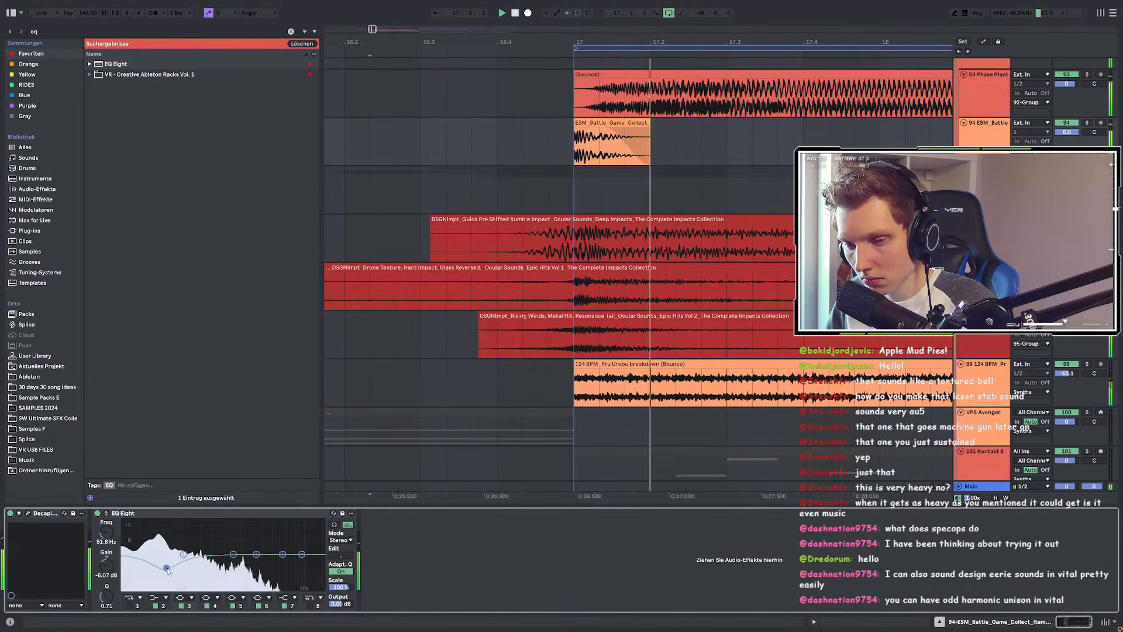
mouse_move(154, 587)
mouse_down()
mouse_move(216, 578)
mouse_move(170, 584)
mouse_up()
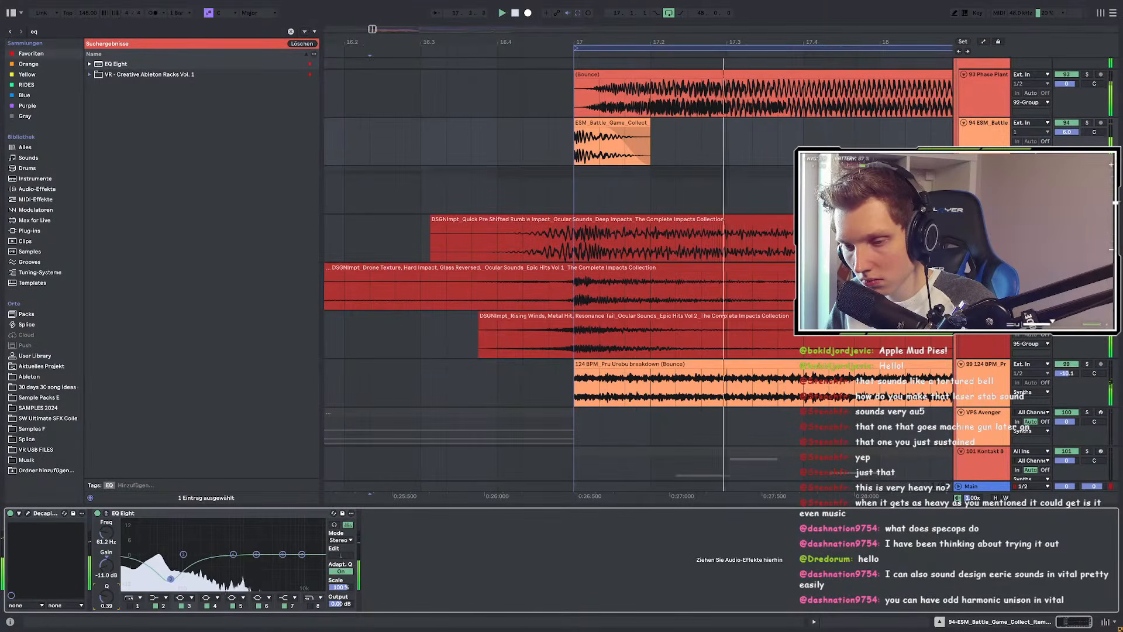
scroll(513, 233, down, 5)
scroll(512, 232, down, 3)
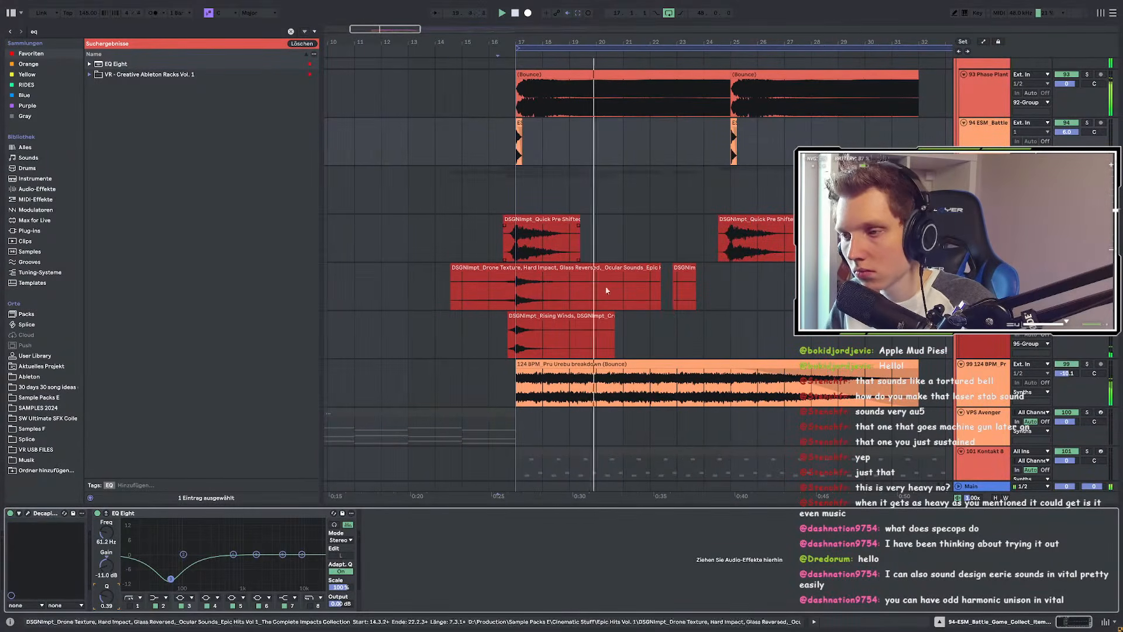
drag(509, 338, 575, 338)
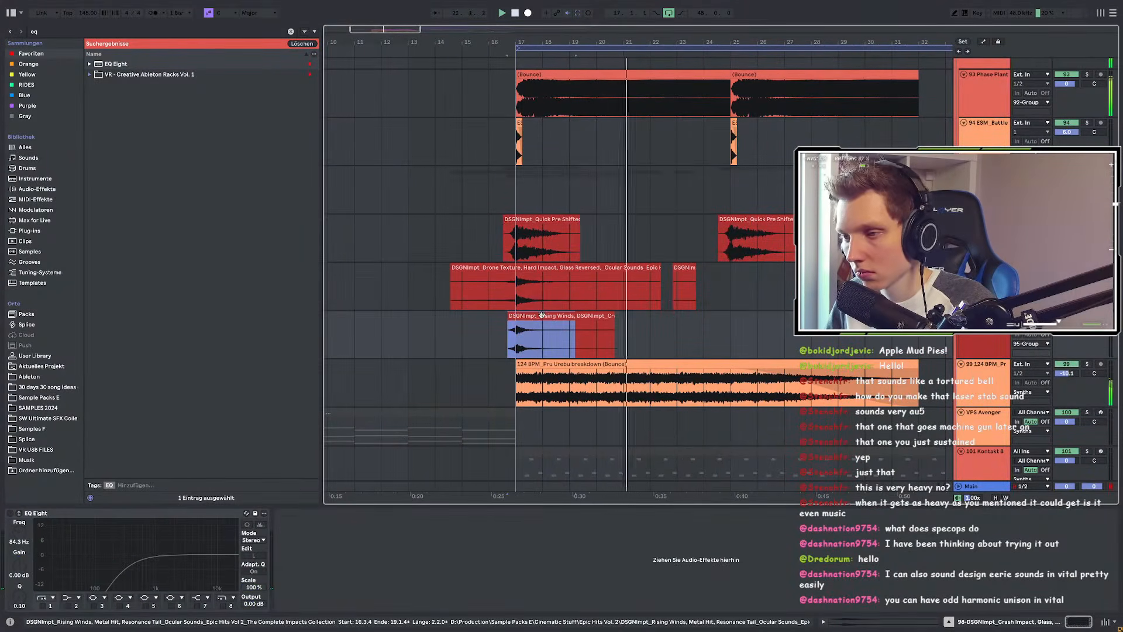
drag(553, 316, 756, 325)
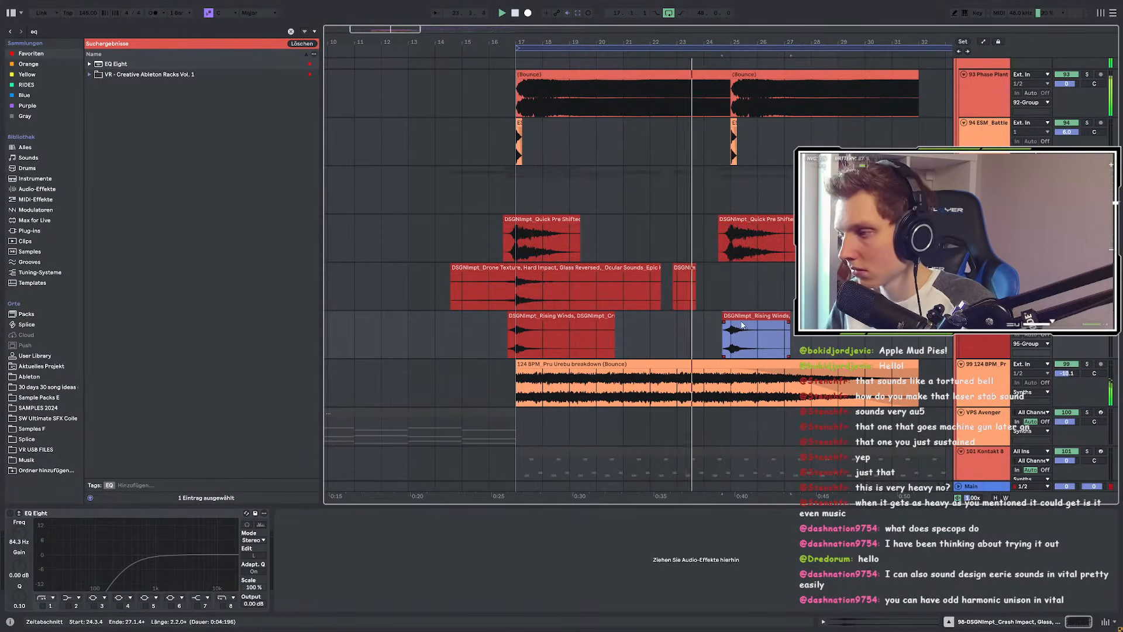
scroll(568, 297, down, 2)
scroll(590, 305, up, 4)
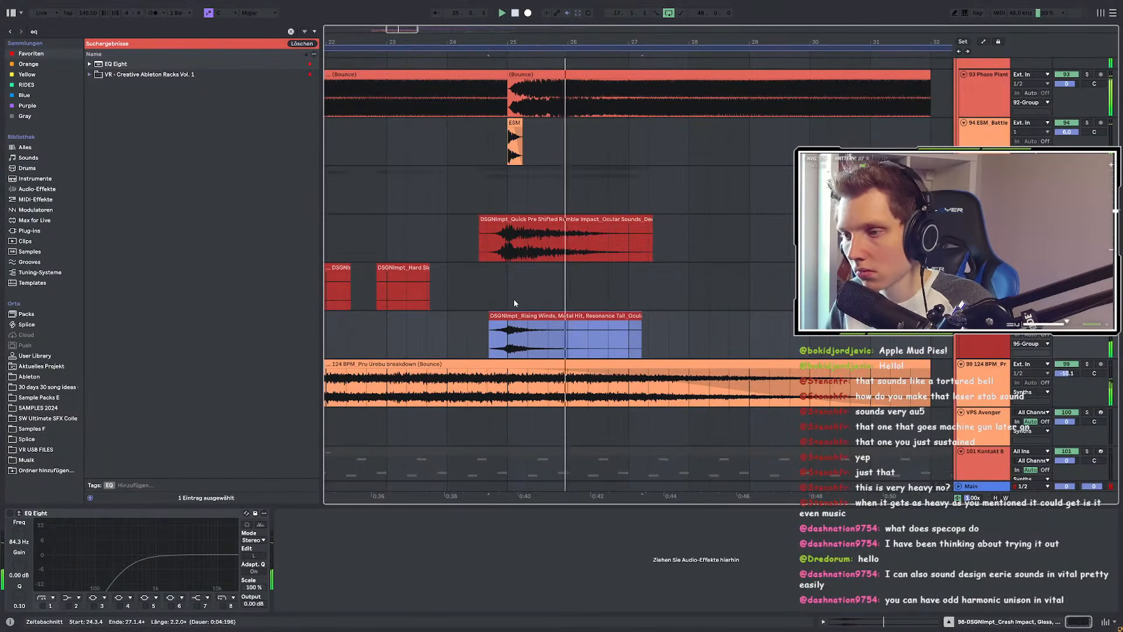
scroll(568, 325, down, 2)
click(531, 323)
click(531, 315)
key(Delete)
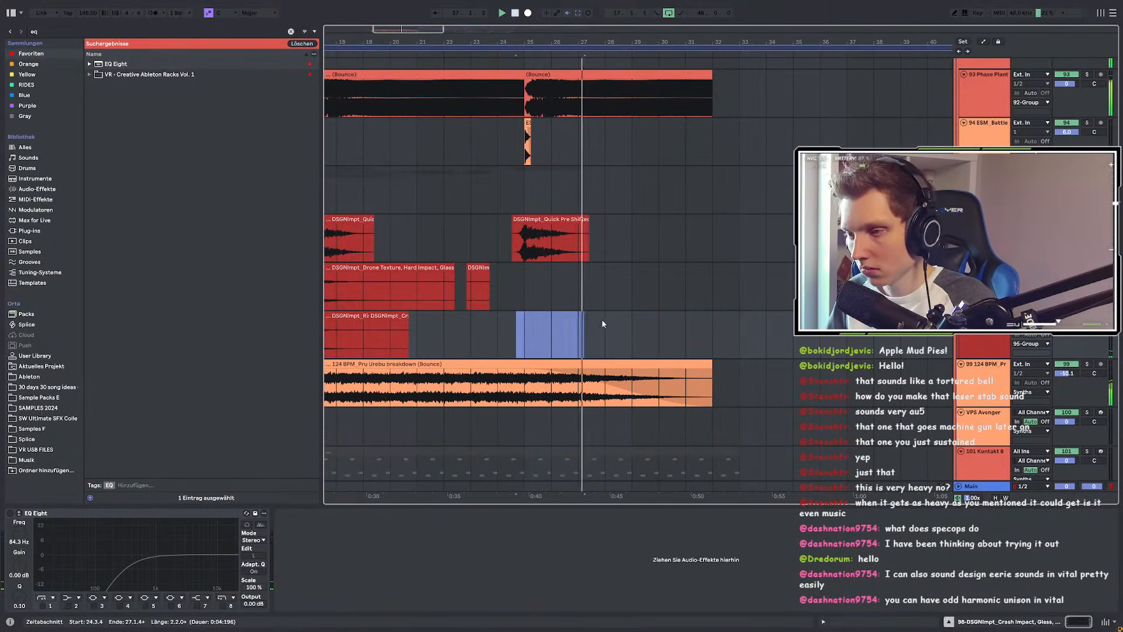
click(502, 322)
key(space)
key(space)
scroll(488, 313, up, 2)
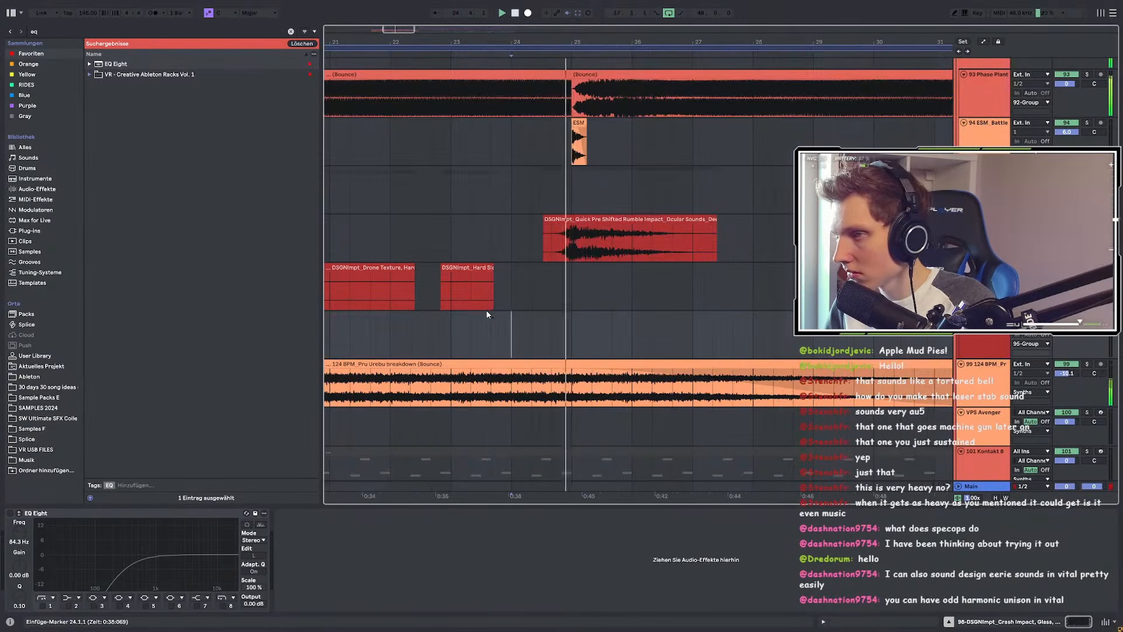
scroll(585, 265, down, 5)
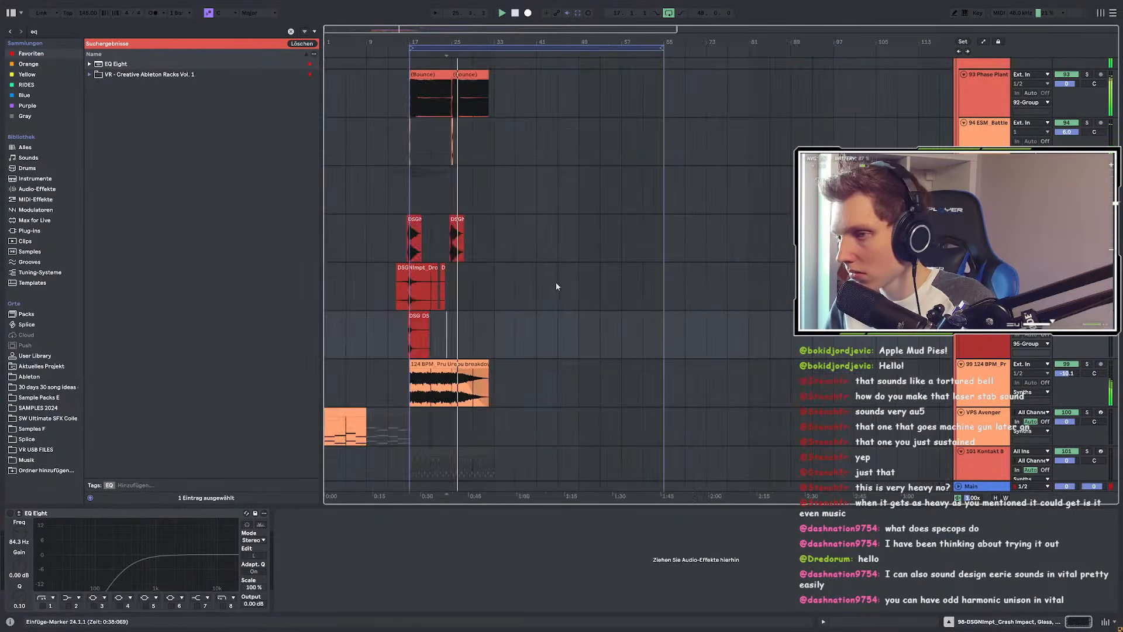
scroll(400, 304, up, 5)
key(space)
key(space)
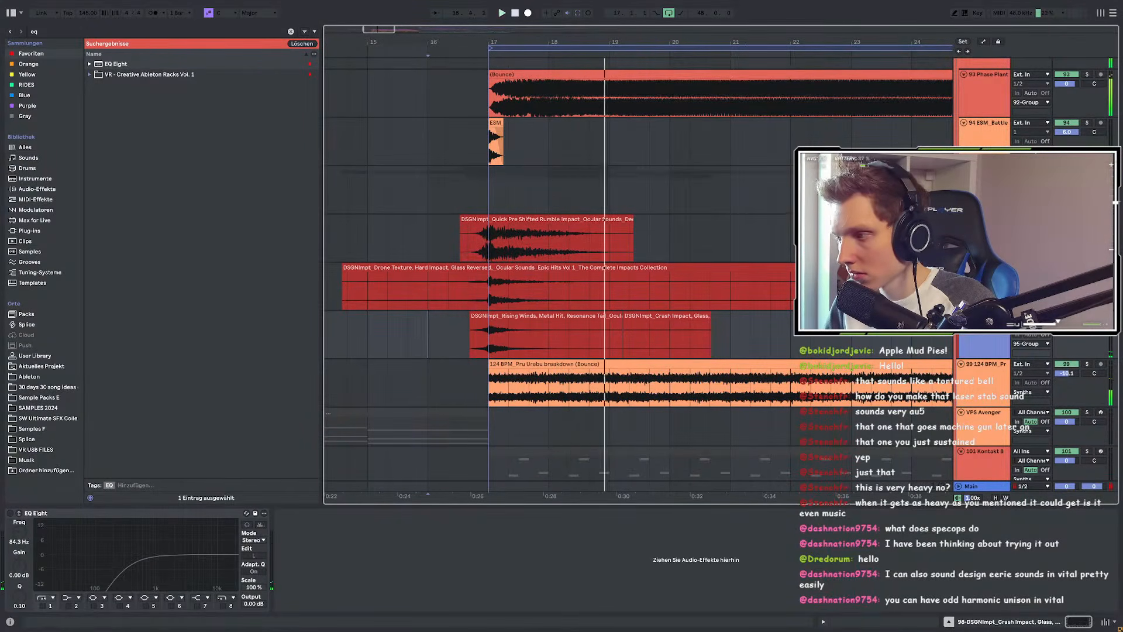
Step: Re-enable the impact track's EQ Eight and compare playback with track 94 toggled off and on
key(space)
key(space)
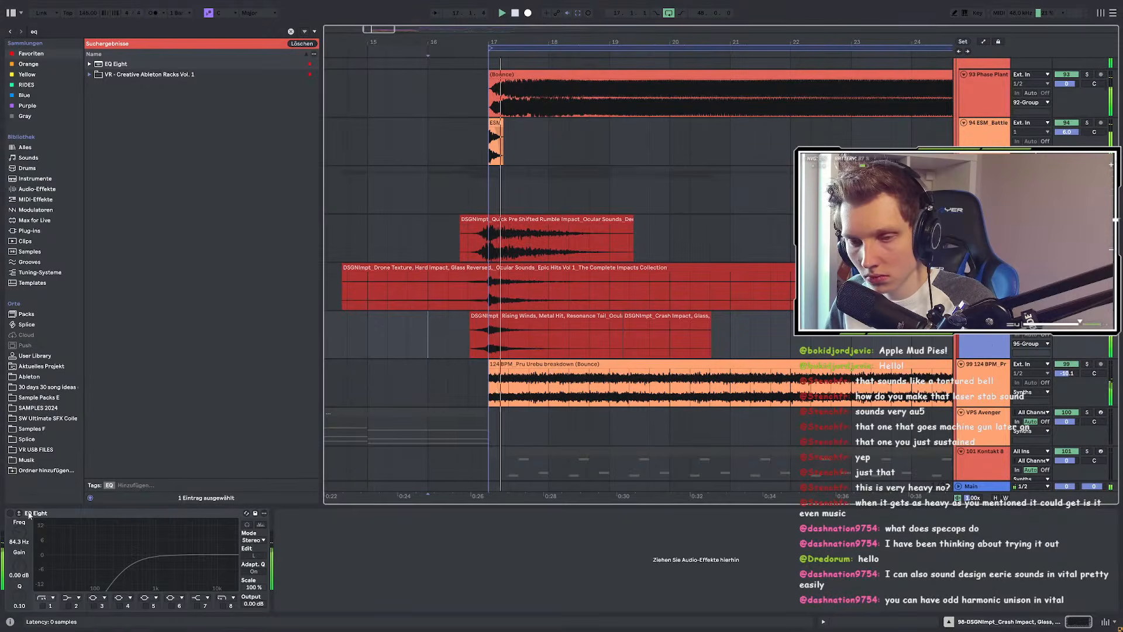
click(10, 513)
key(space)
key(space)
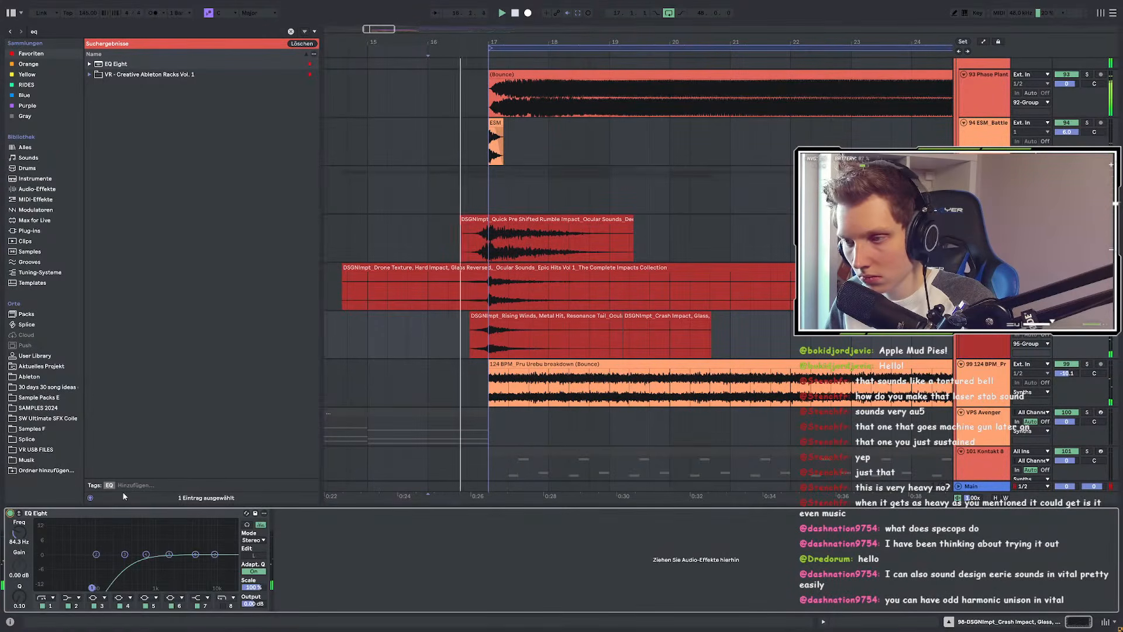
key(space)
key(space)
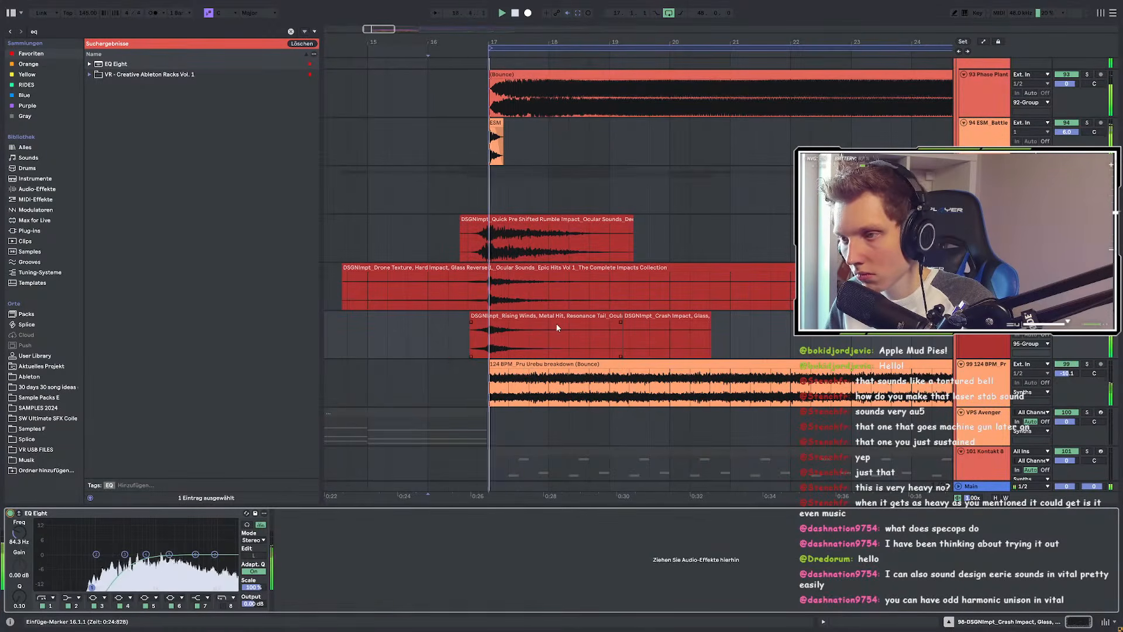
click(490, 337)
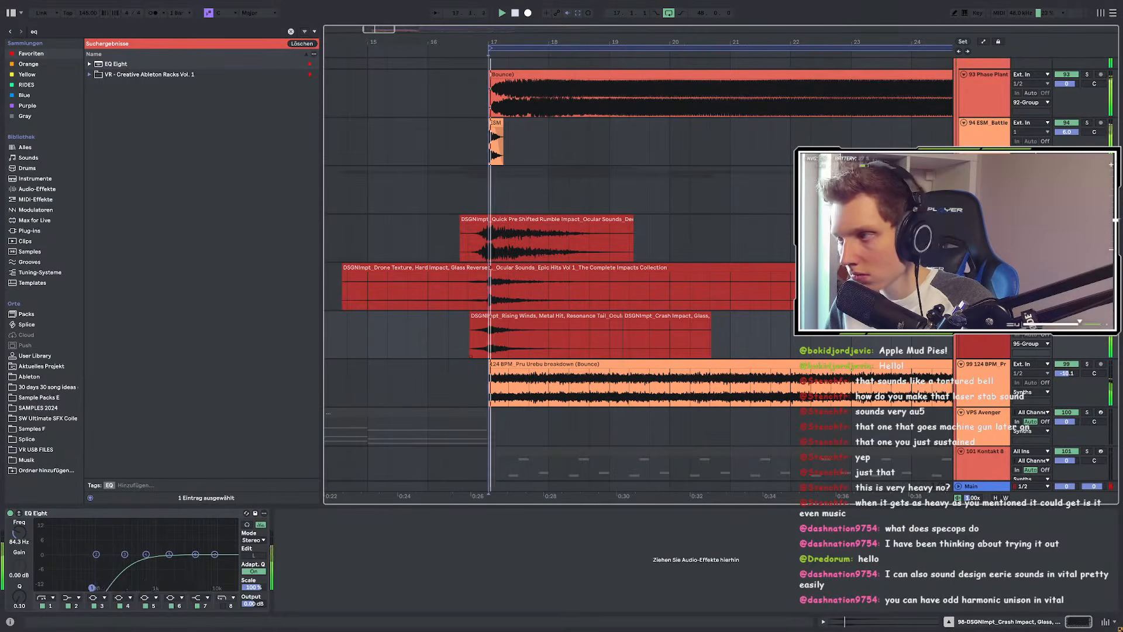
click(1075, 126)
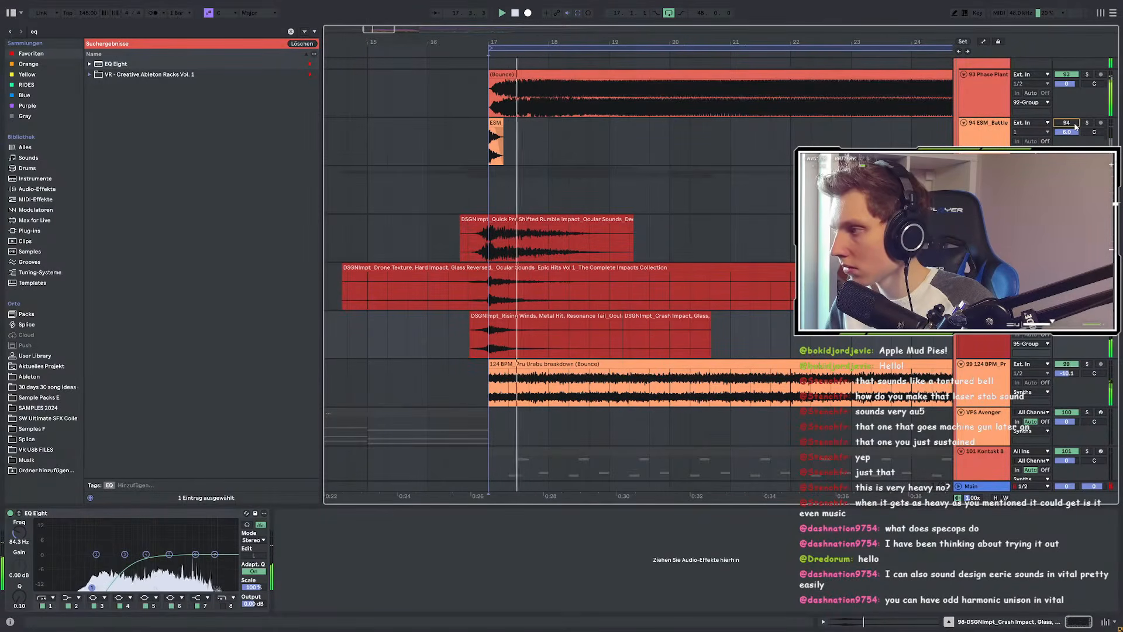
click(1075, 124)
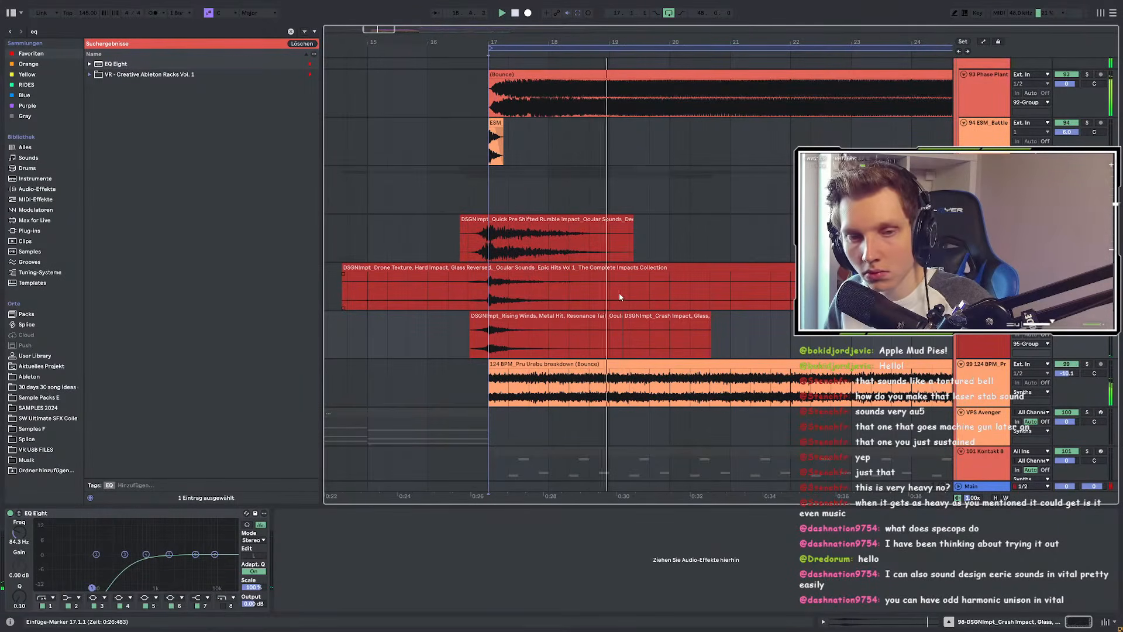
Step: Copy the bar 15–19 impact and bounce clips over to bar 23
click(614, 317)
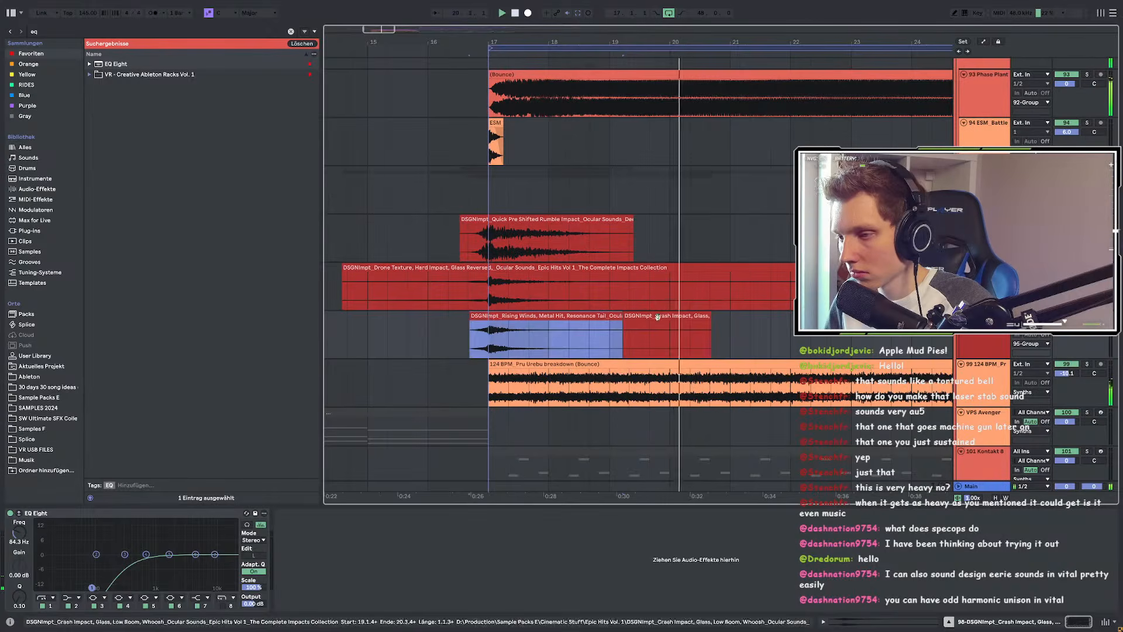
scroll(465, 327, down, 3)
drag(468, 330, 728, 317)
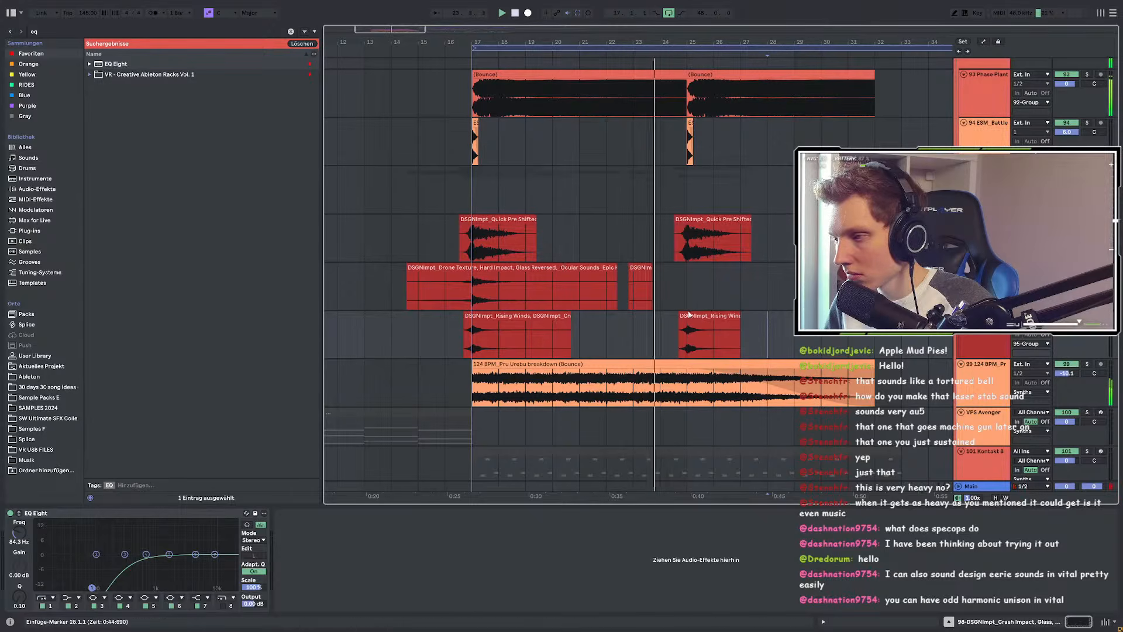
scroll(601, 310, up, 5)
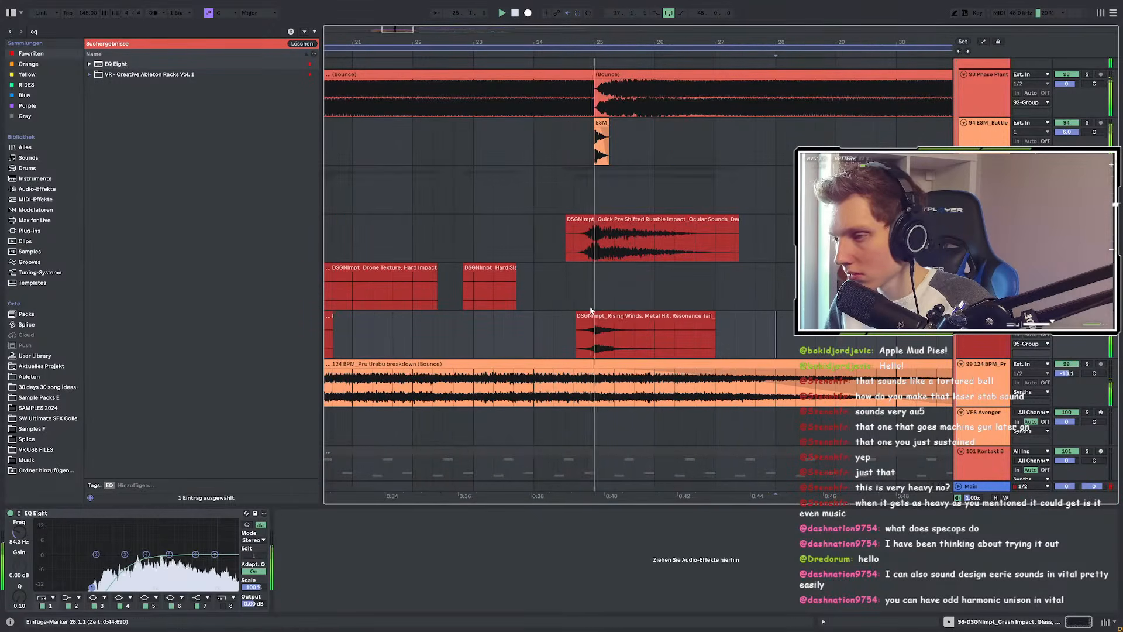
scroll(591, 311, down, 5)
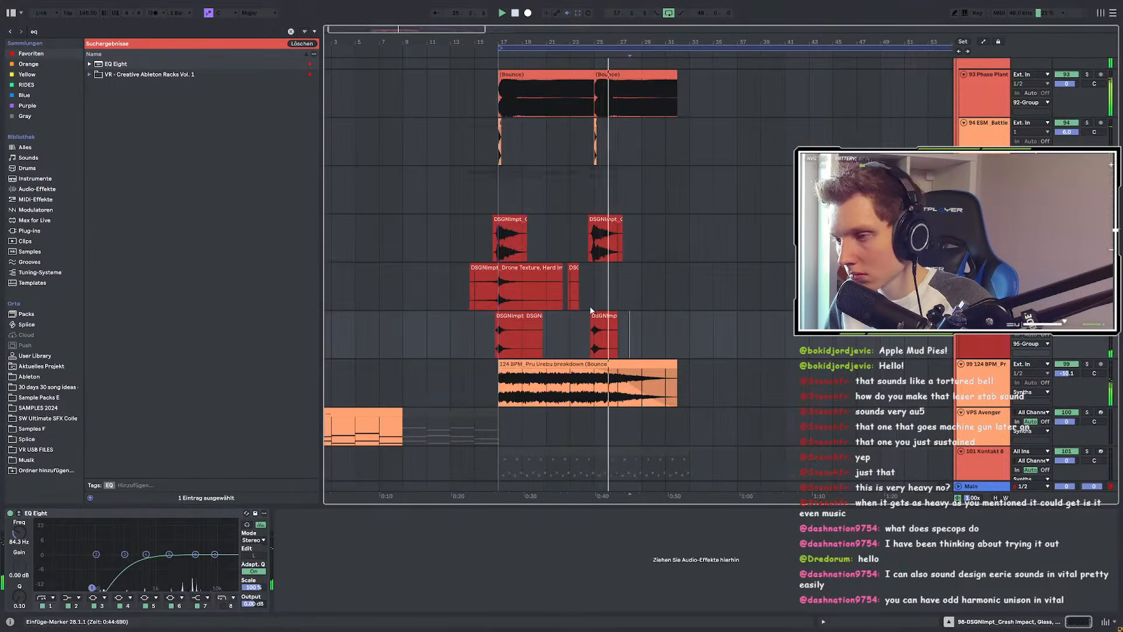
scroll(585, 319, up, 5)
click(612, 333)
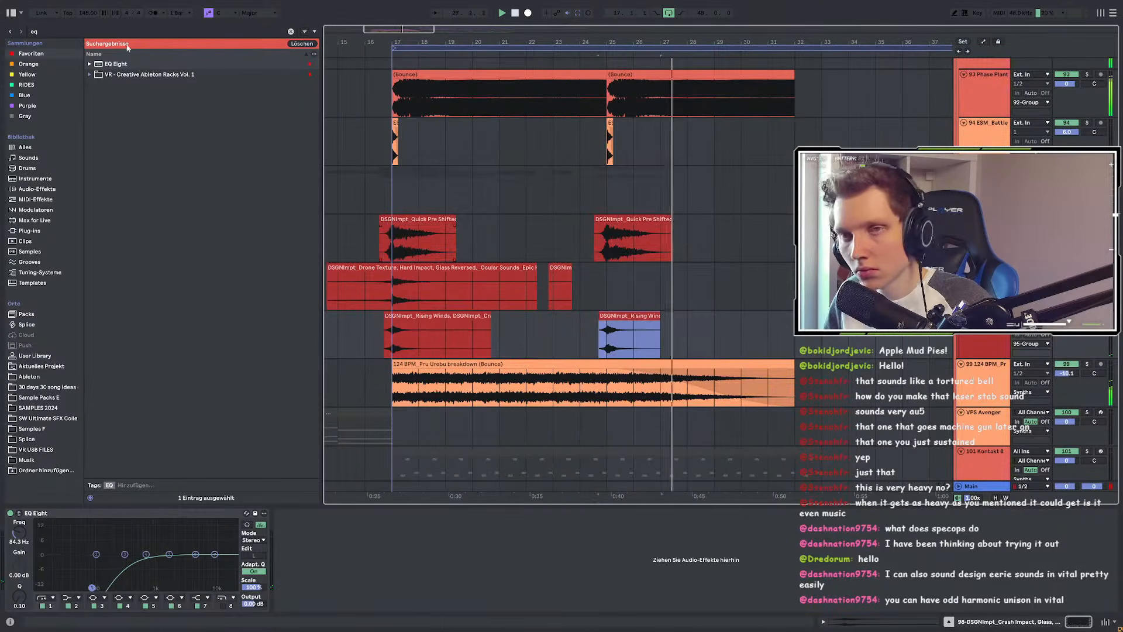
Step: Add EQ Eight to the Rising Winds track with a -6 dB dip near 297 Hz
click(106, 64)
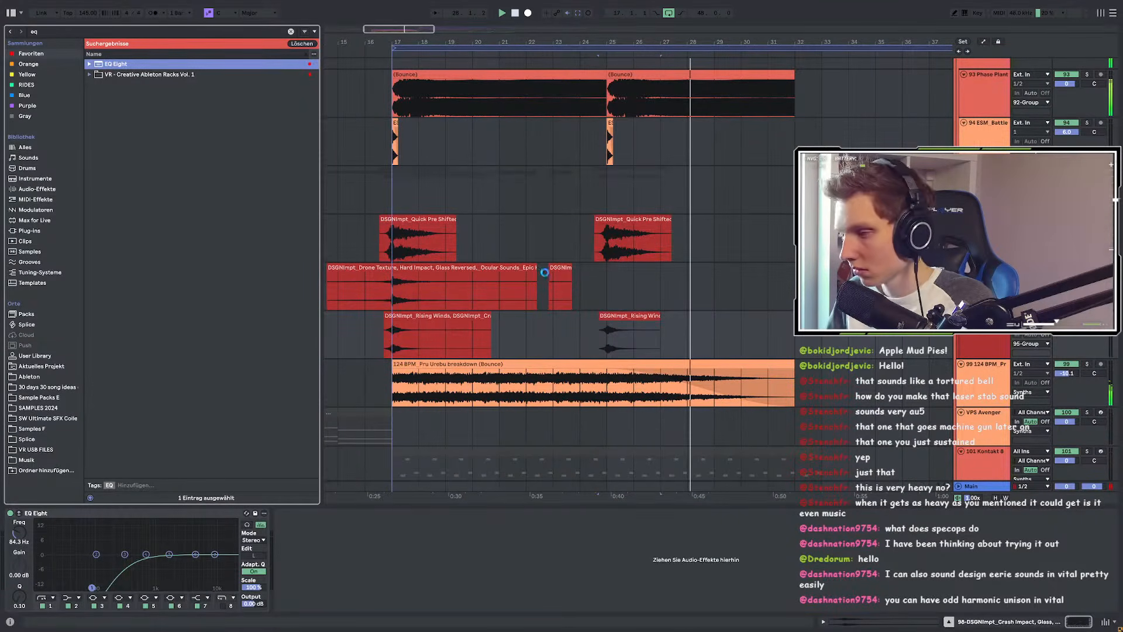
drag(405, 355, 407, 351)
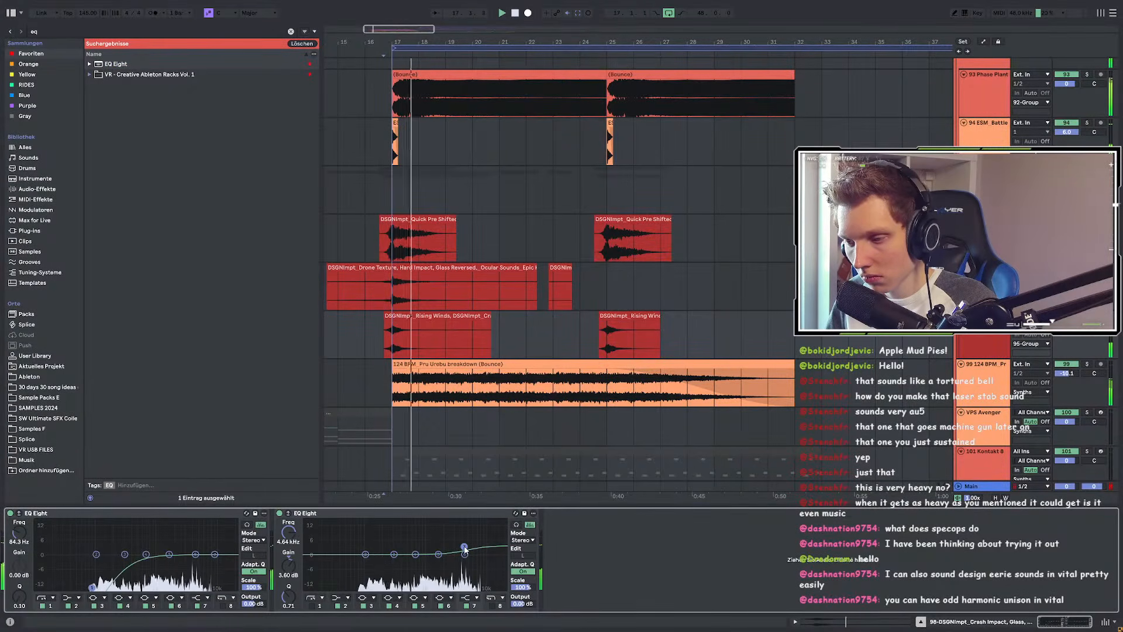
drag(439, 554, 390, 567)
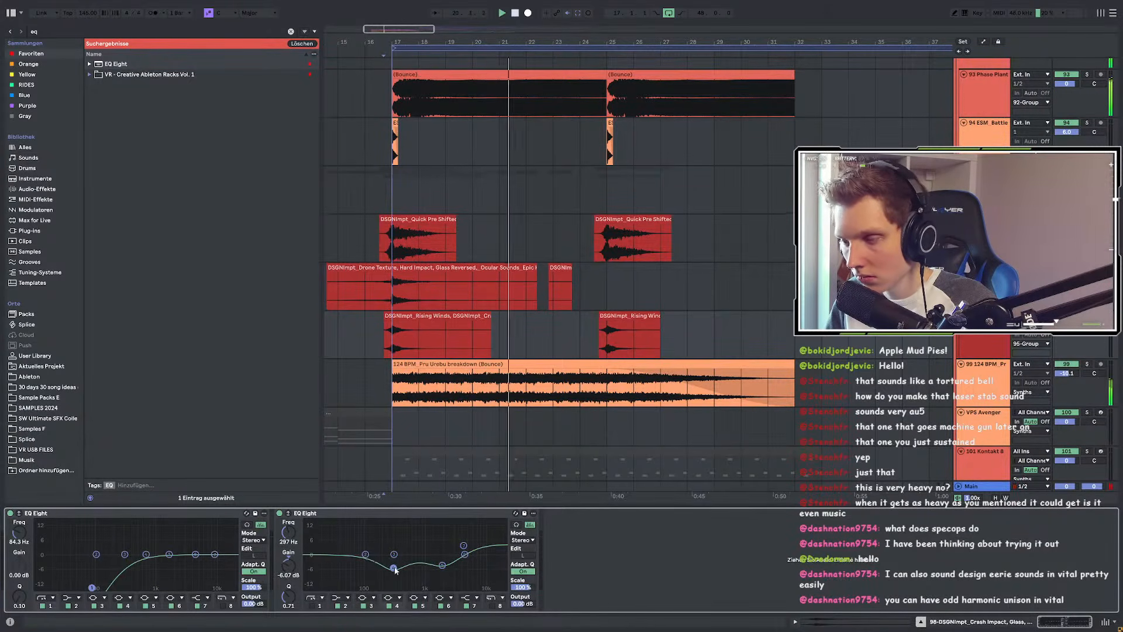
Step: Select and remove the short Hard Slam drone fragment at bar 23, then set the start near bar 24
click(556, 268)
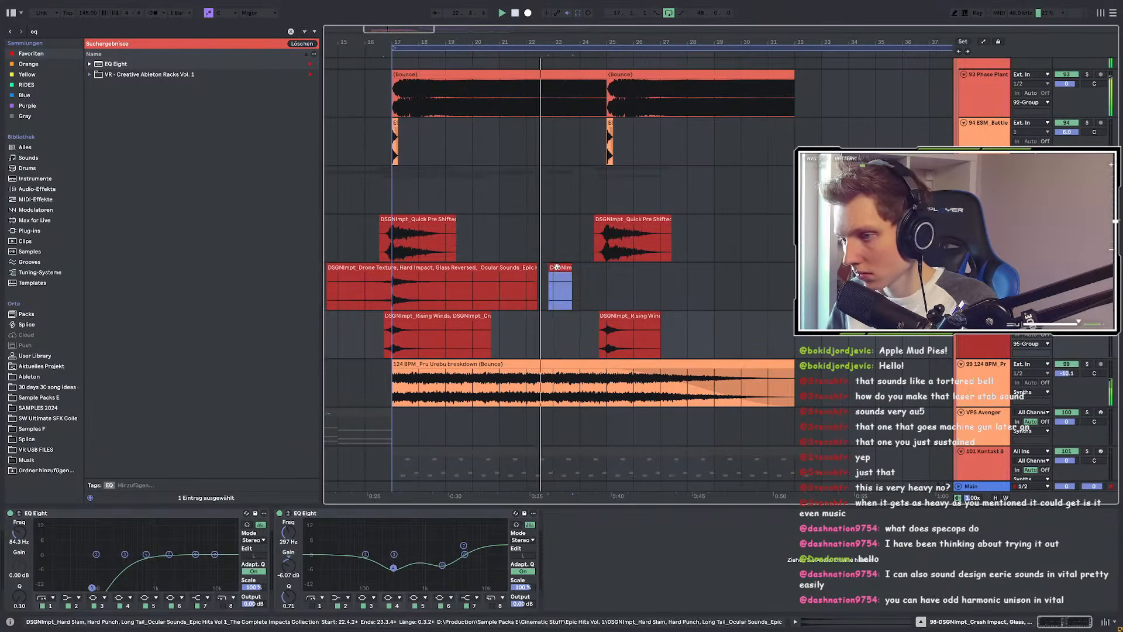
click(557, 269)
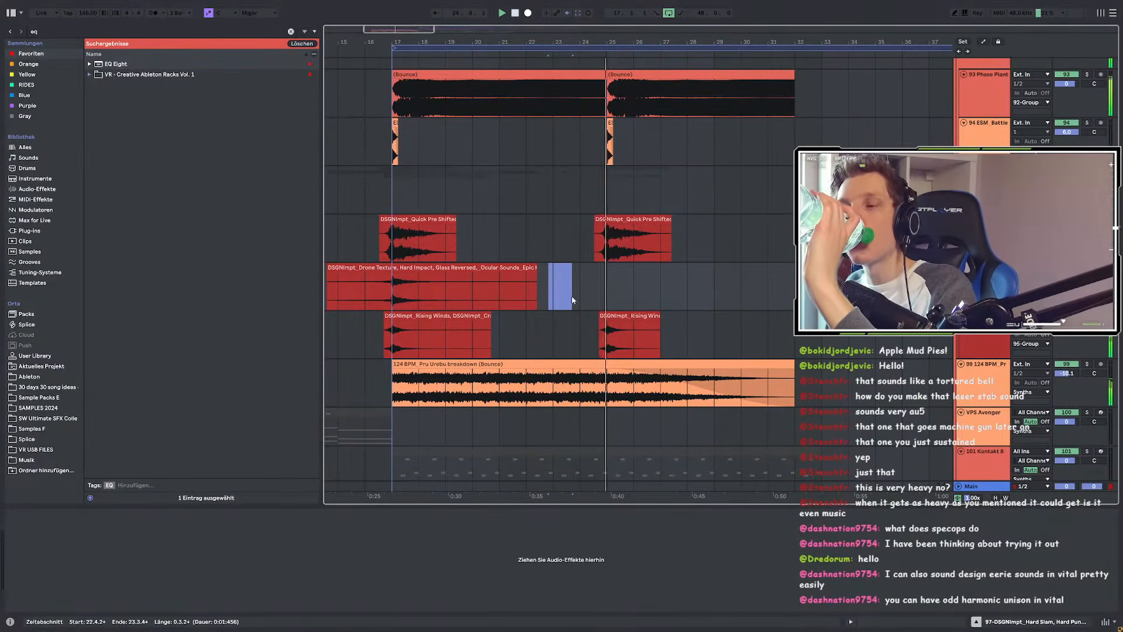
click(602, 332)
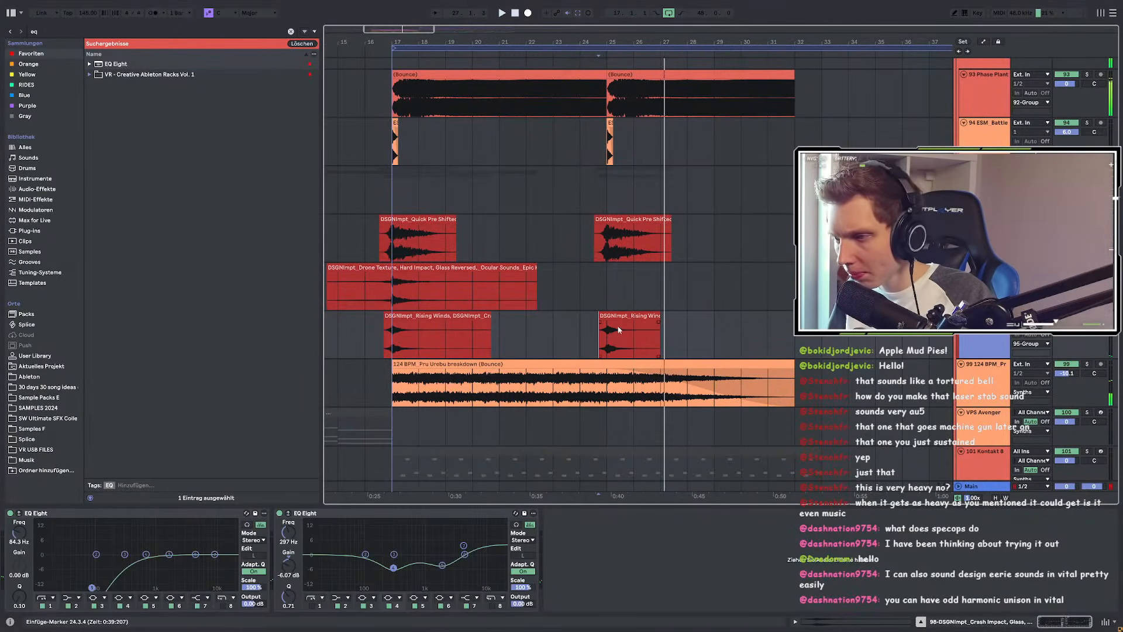
Step: Set the playback start just before bar 17 and play the Rising Winds passage
drag(712, 335, 572, 336)
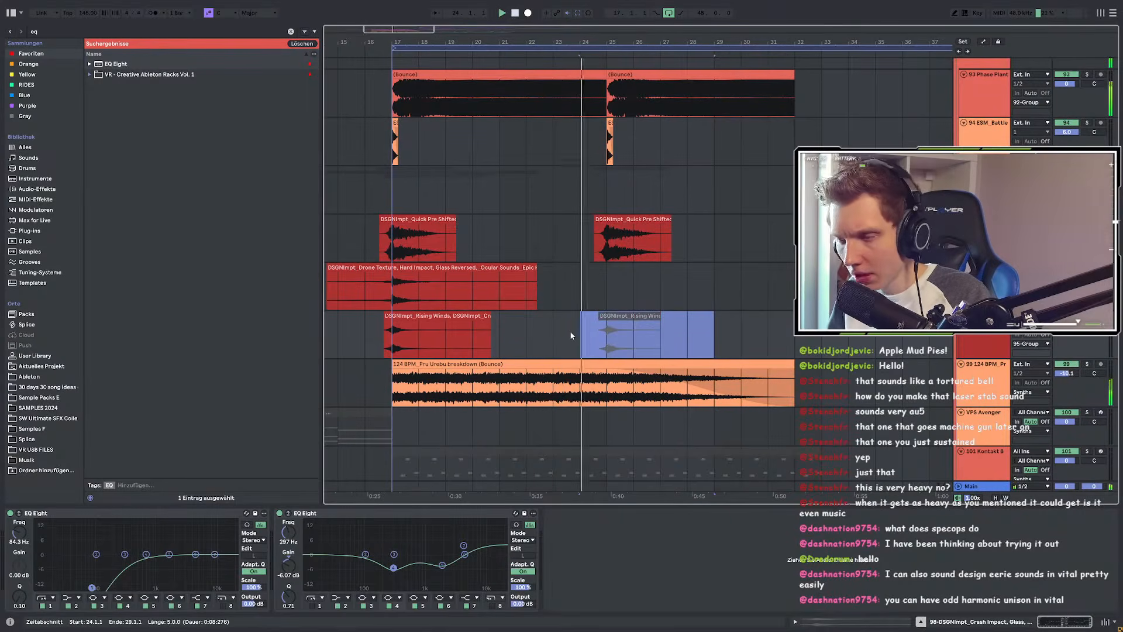
scroll(570, 333, down, 3)
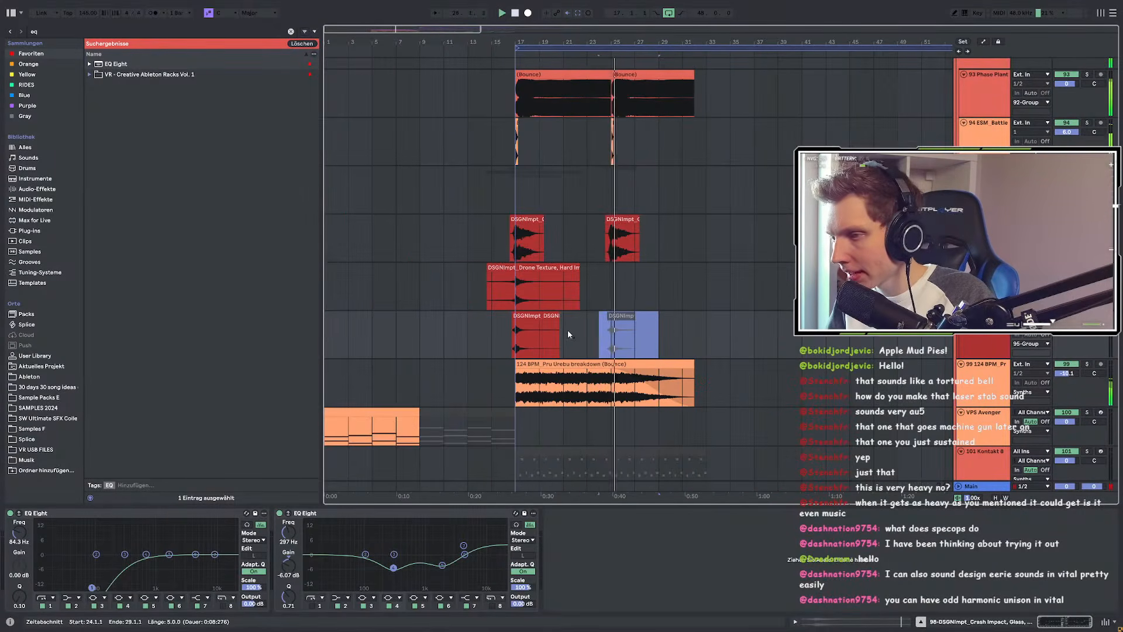
scroll(517, 331, up, 3)
click(517, 331)
click(500, 331)
key(space)
key(space)
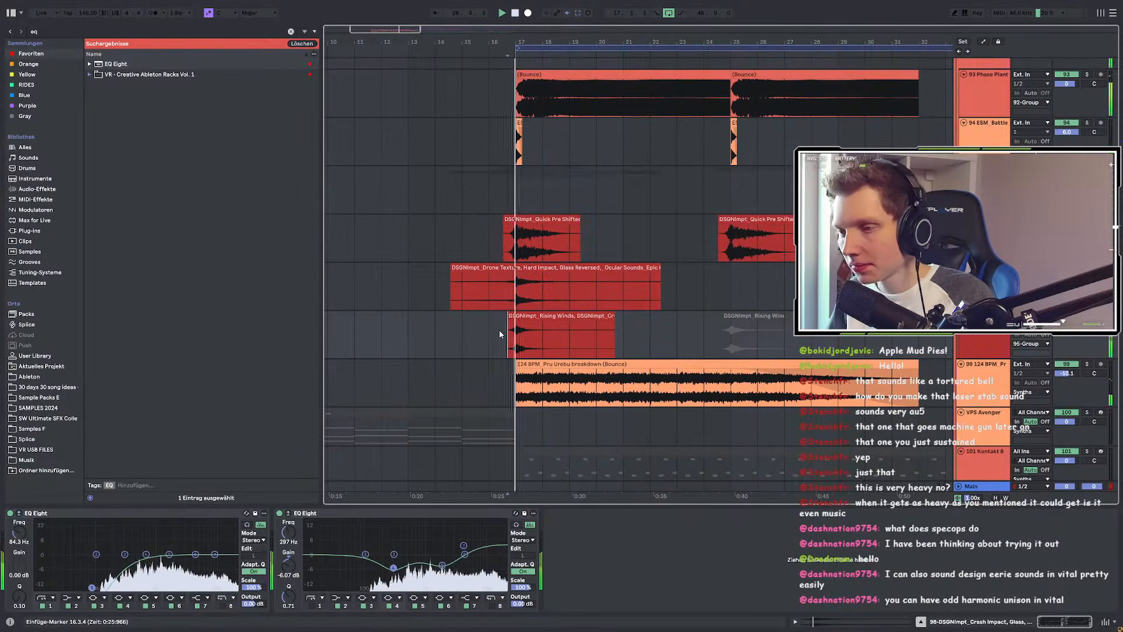
Step: Turn the Rising Winds EQ's top band into a low-pass near 8.25 kHz
shift+click(576, 336)
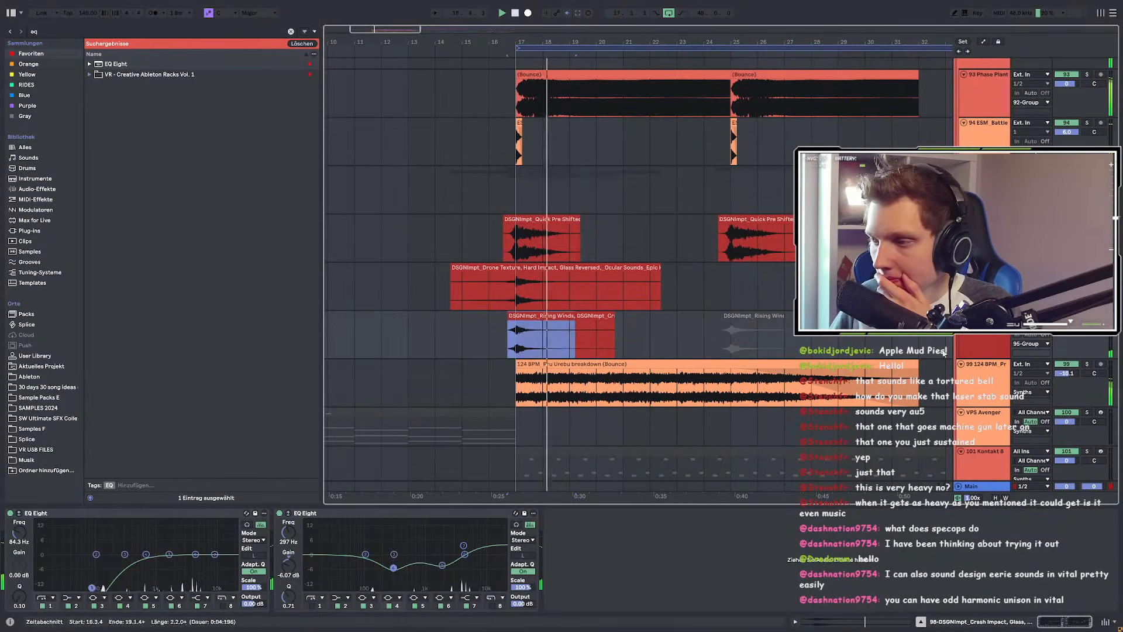
click(973, 348)
key(space)
key(space)
click(223, 606)
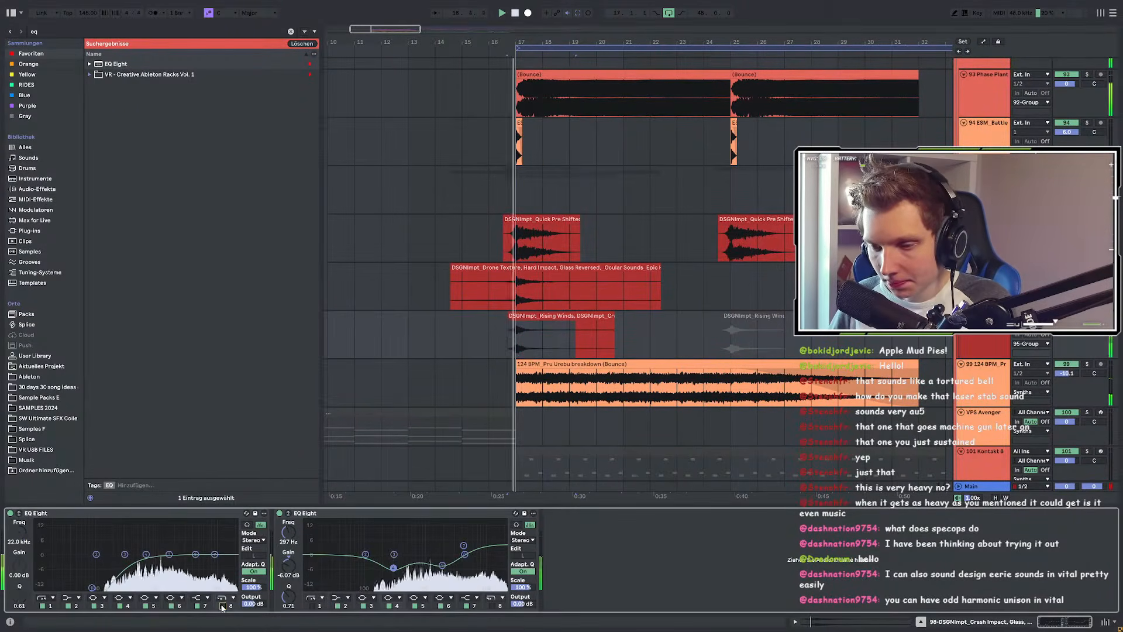
drag(236, 553, 210, 590)
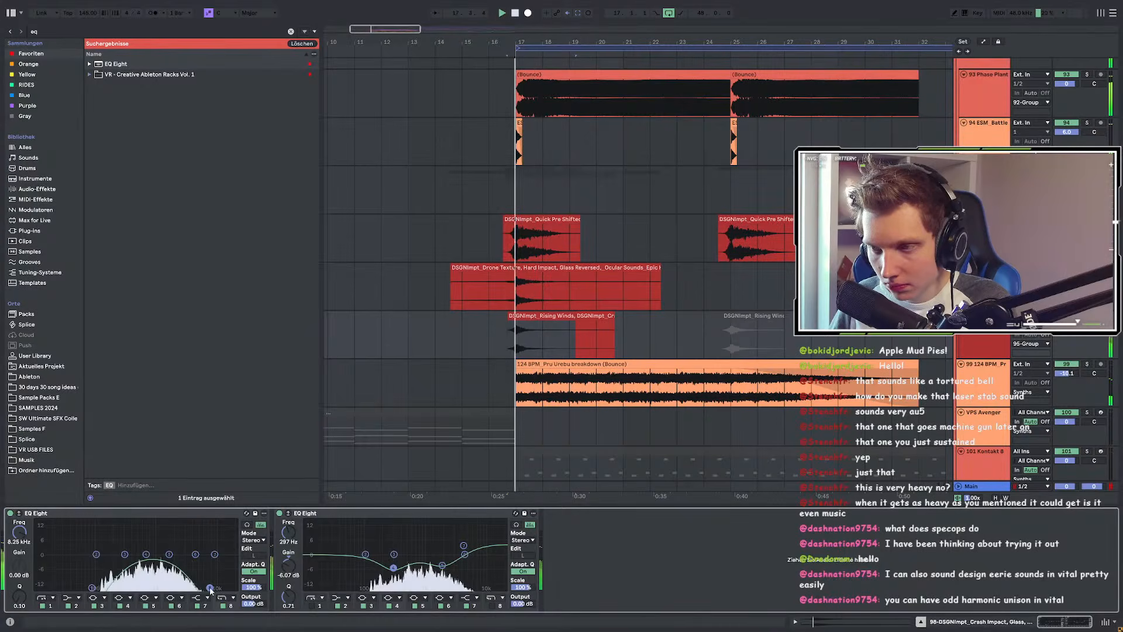
Step: Replay from bar 16 and raise the low-pass cutoff to about 8.99 kHz
click(490, 343)
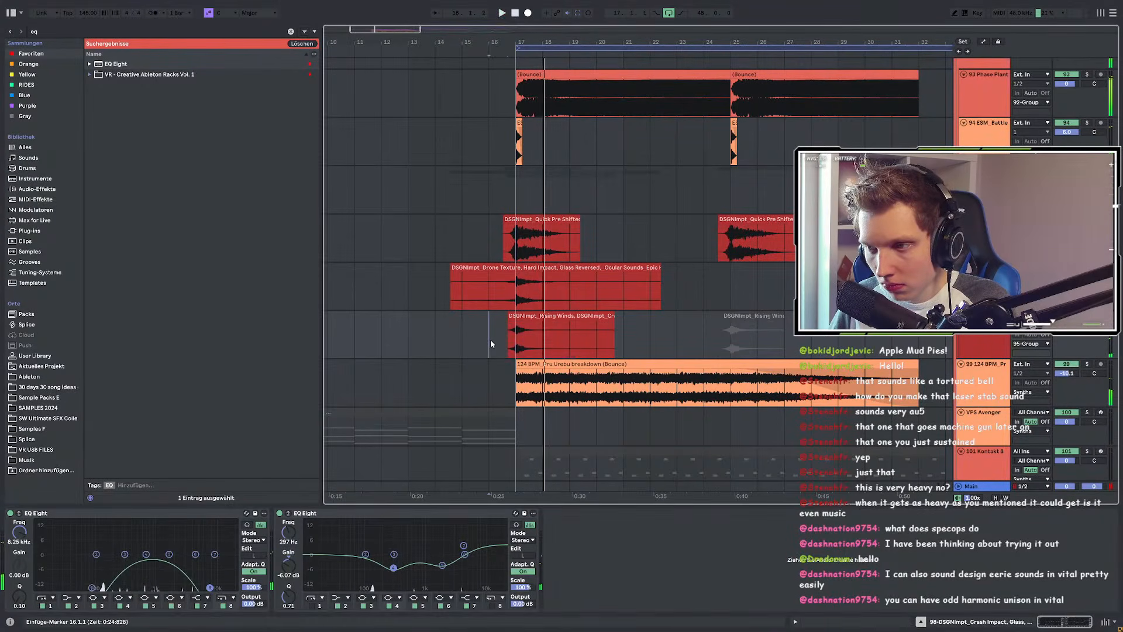
key(space)
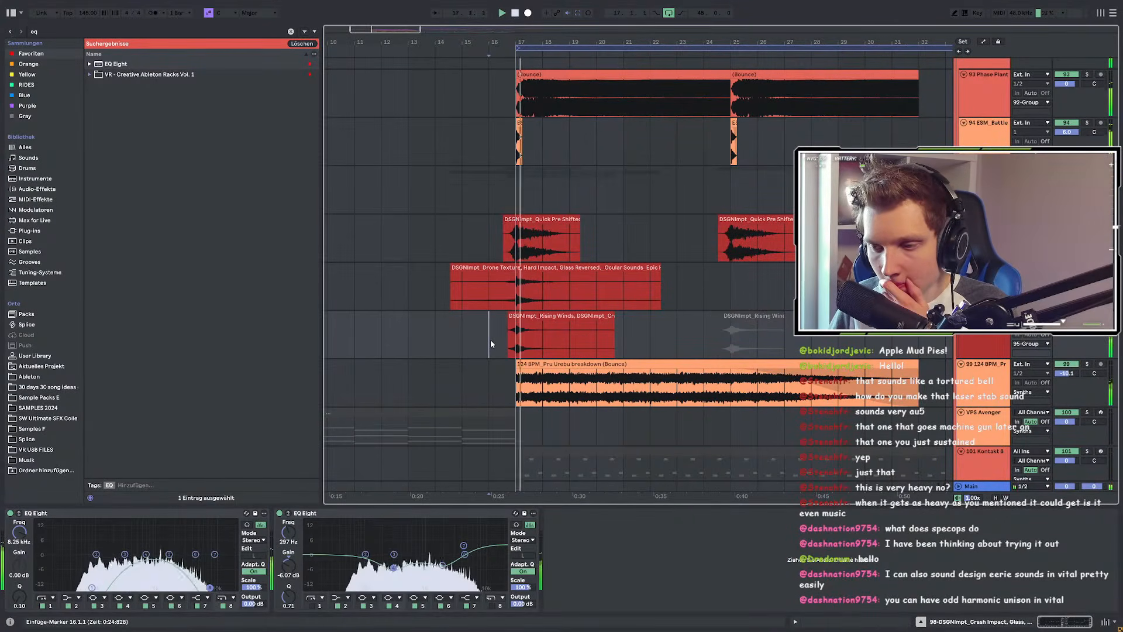
key(space)
key(space)
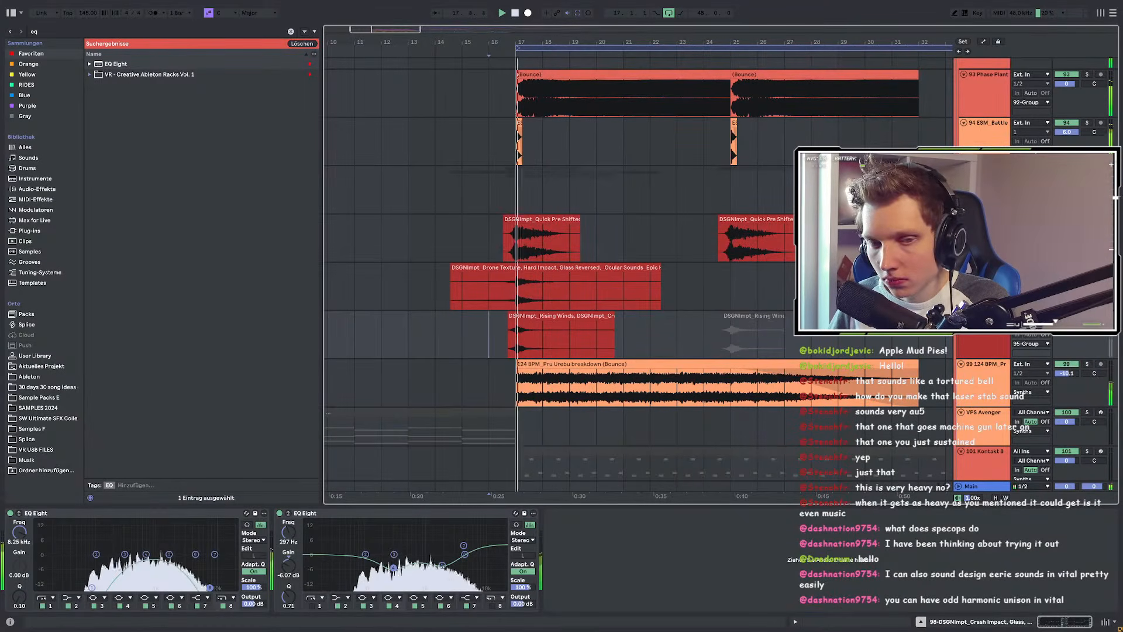
key(space)
key(space)
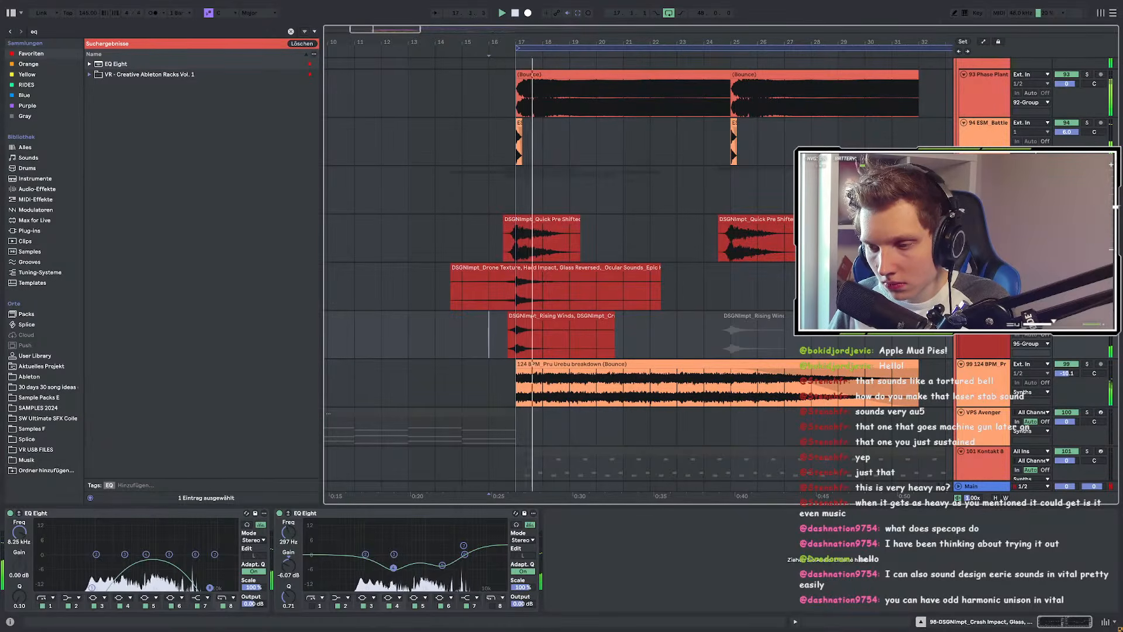
drag(210, 587, 212, 587)
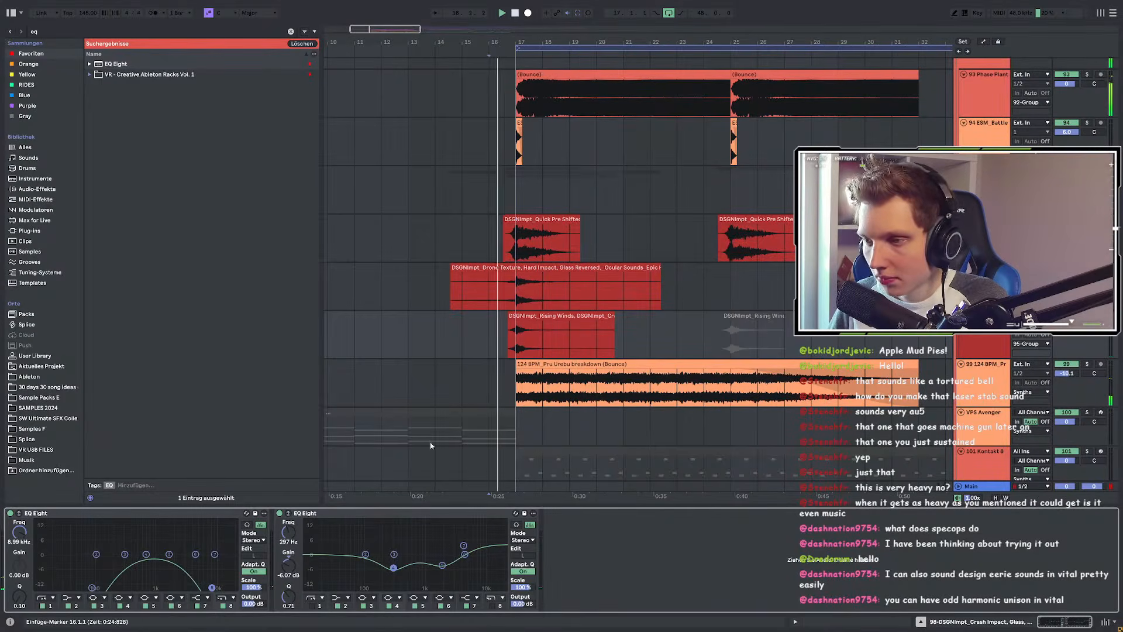
Step: Compare the two Rising Winds clips from bar 24, then set the insert marker at bar 16
click(542, 322)
click(761, 314)
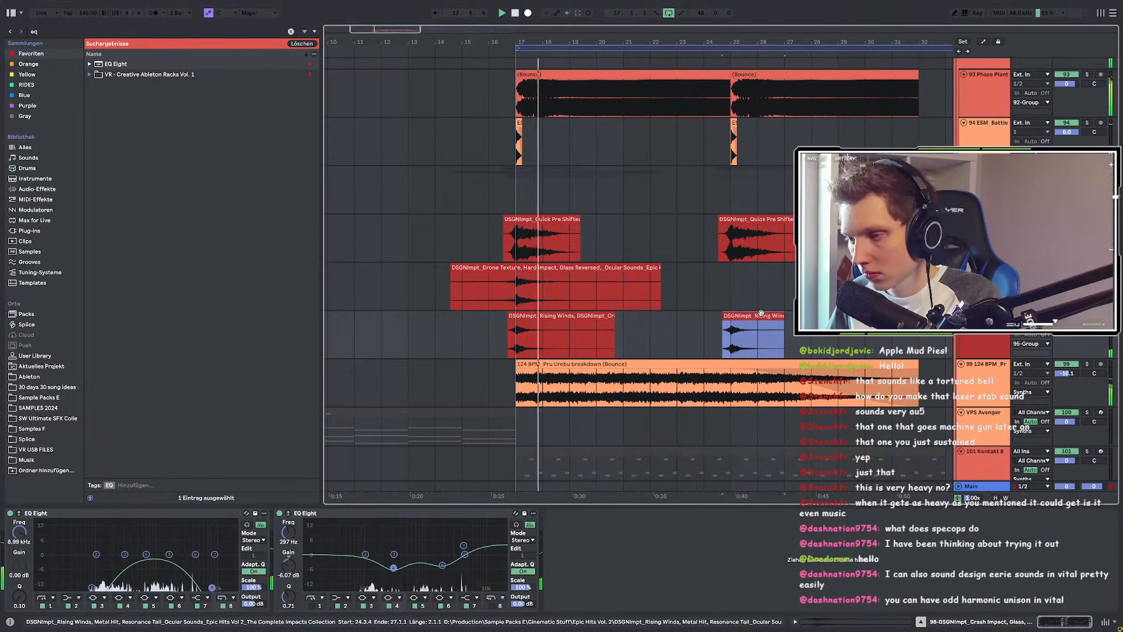
click(697, 323)
scroll(765, 329, up, 3)
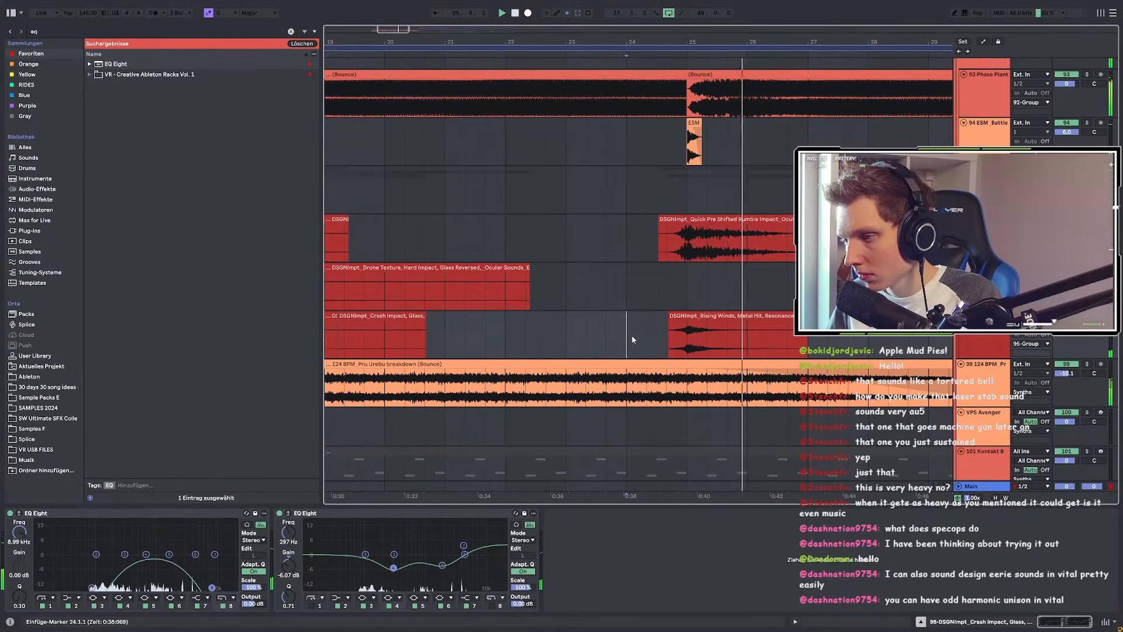
scroll(631, 335, down, 5)
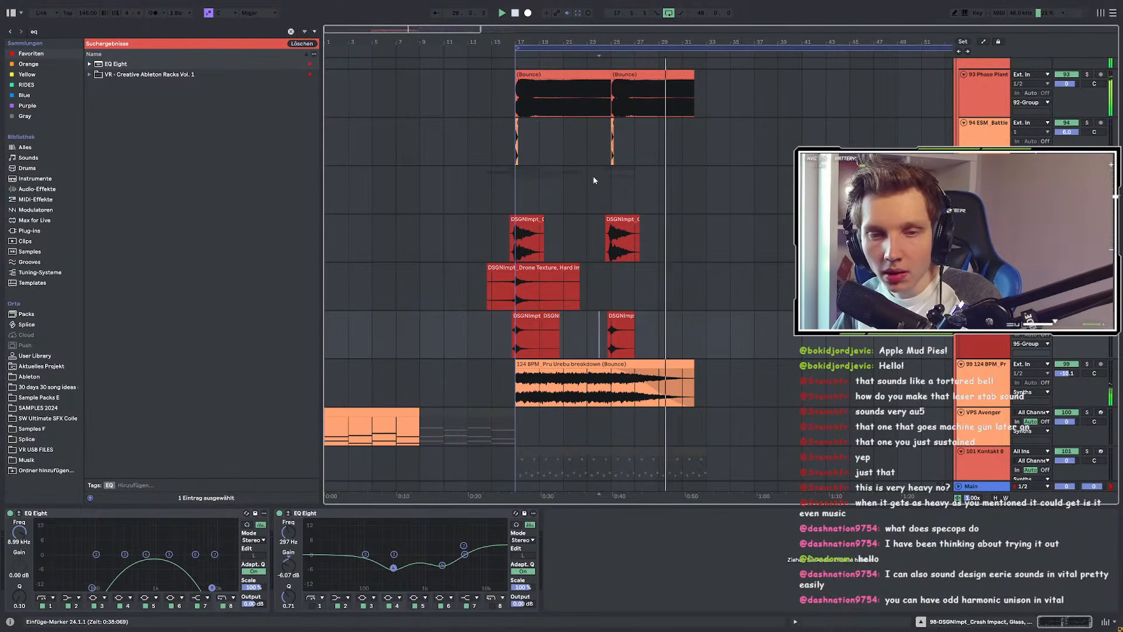
scroll(581, 234, up, 3)
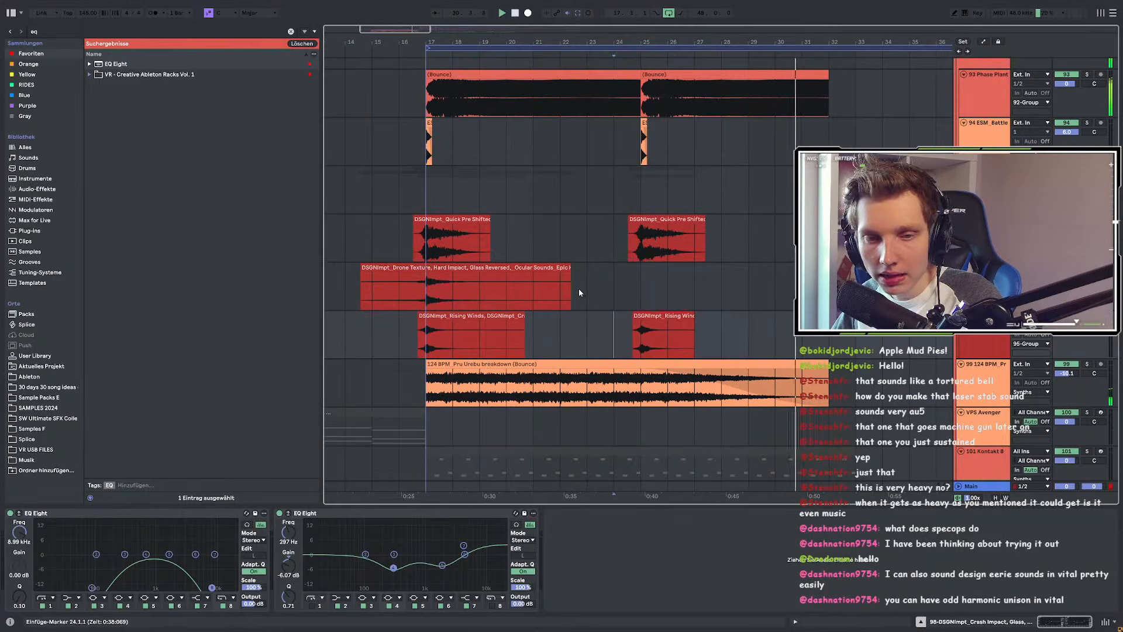
key(space)
click(409, 179)
scroll(419, 228, up, 6)
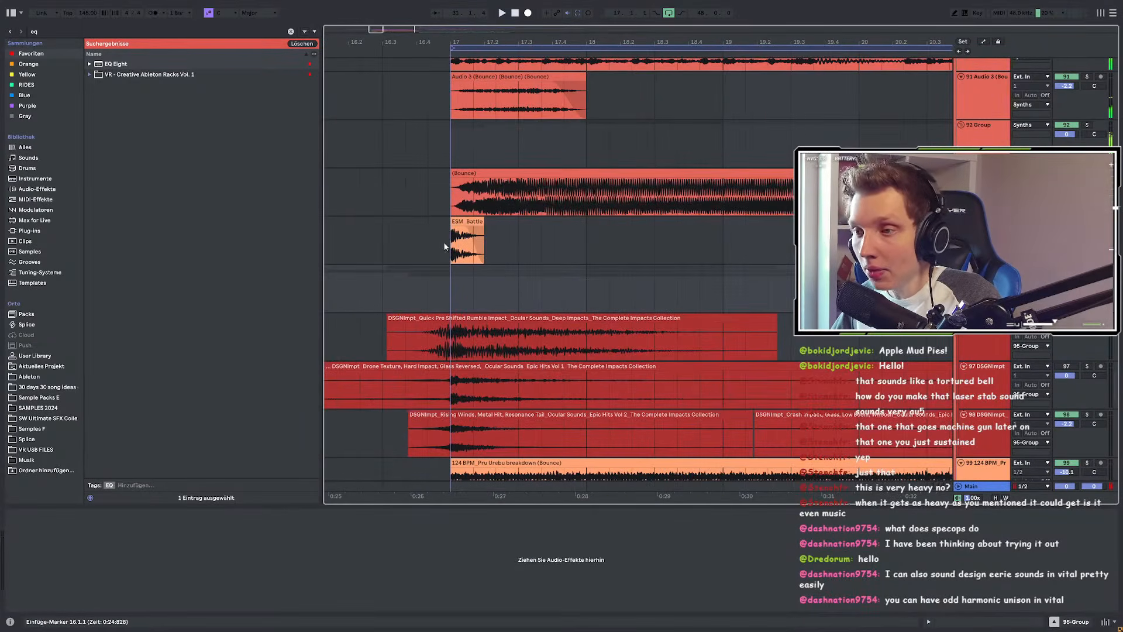
Step: Select ESM_Battle and audition the impact layers from bar 17 with the 95 Group soloed
click(446, 246)
key(space)
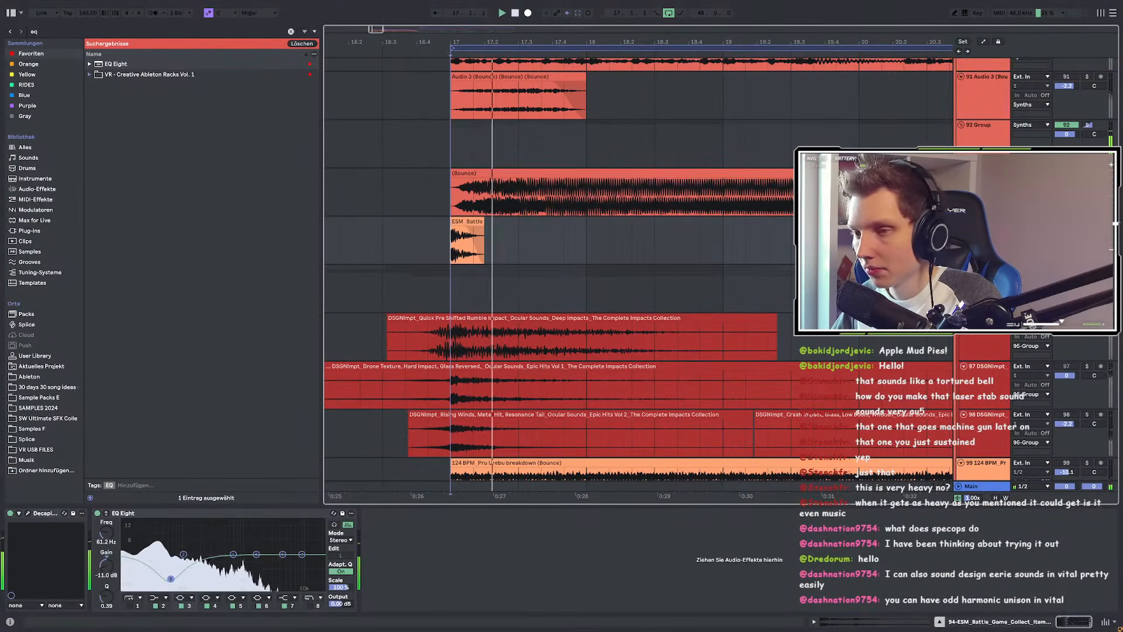
key(space)
key(space)
key(space)
key(space)
key(space)
scroll(473, 236, up, 3)
key(space)
scroll(431, 234, down, 3)
scroll(431, 234, down, 4)
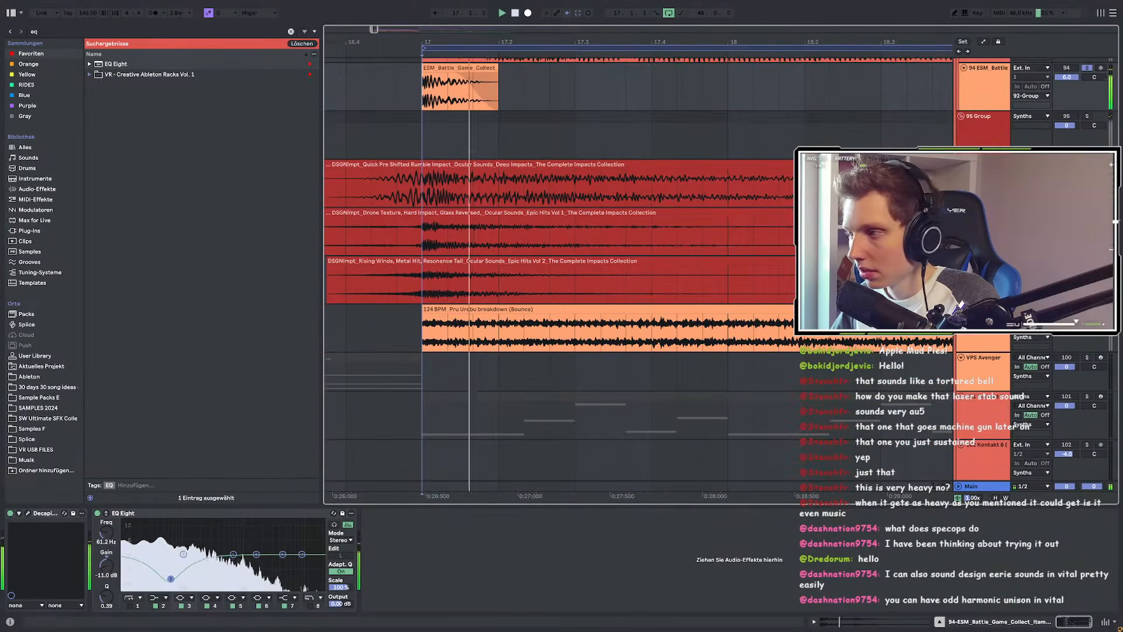
click(1088, 116)
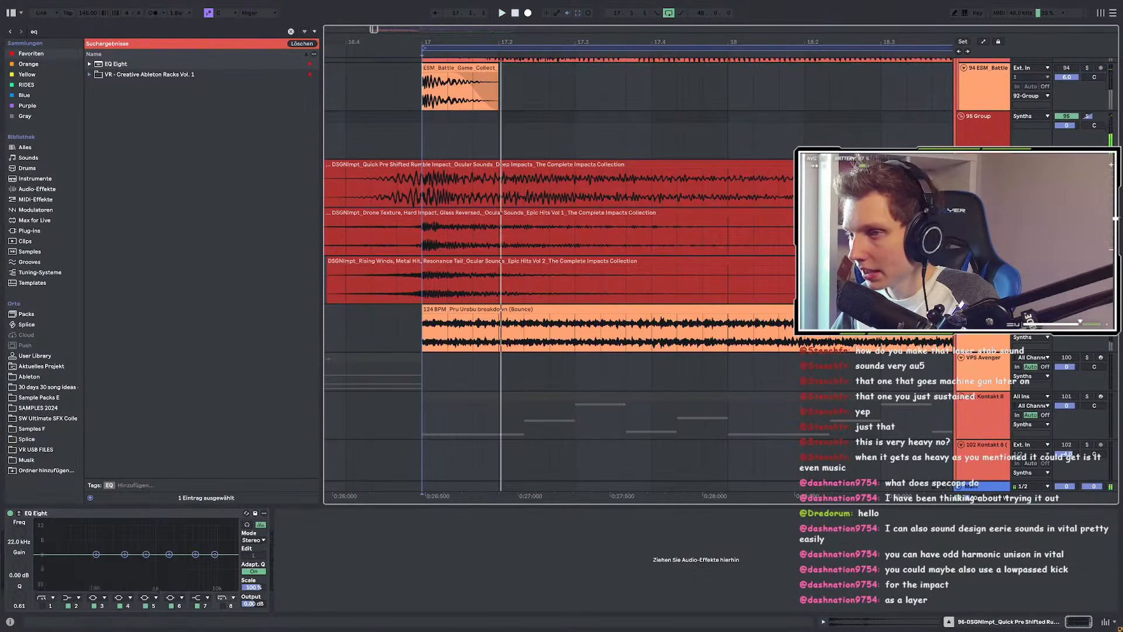
click(1087, 68)
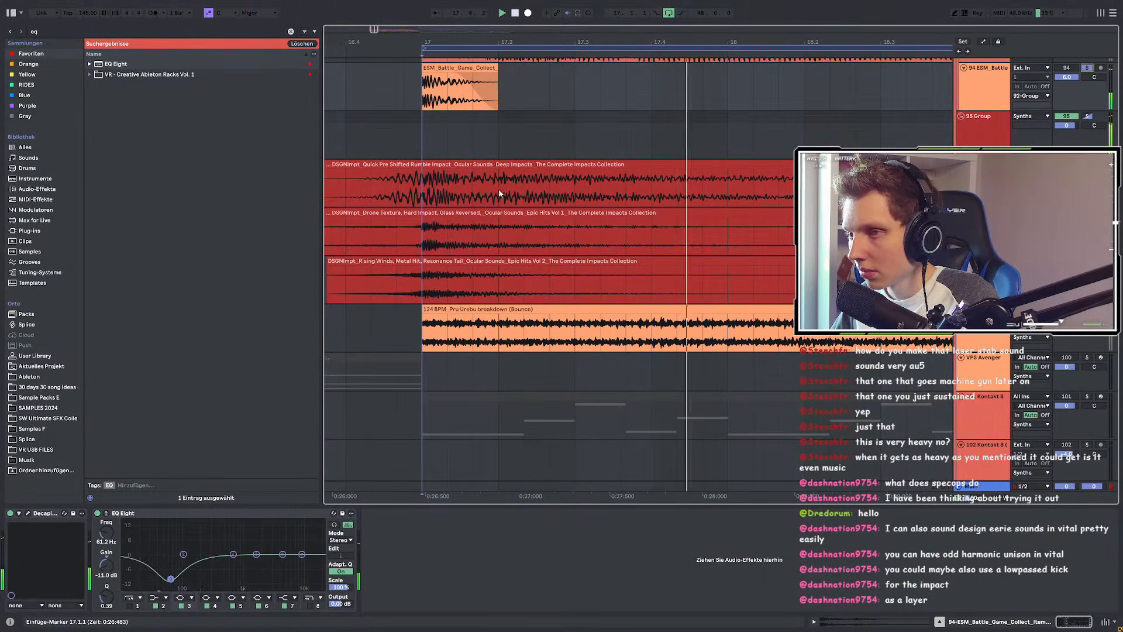
scroll(420, 144, up, 2)
key(space)
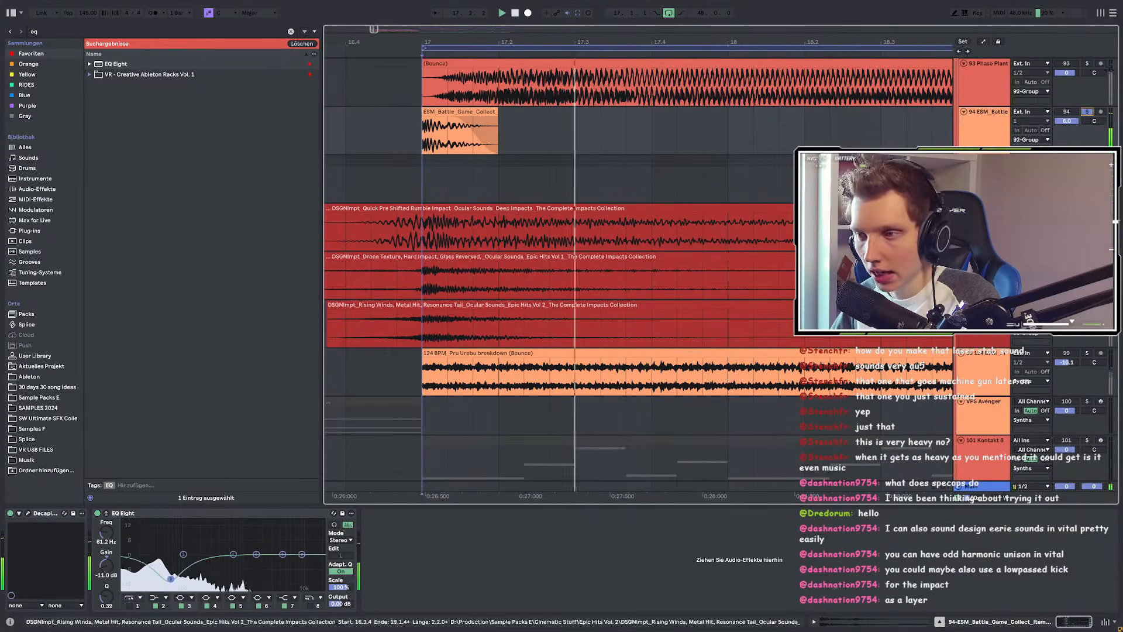
Step: Show track 98's two EQ Eights, then the 92 Group's EQ Eight and Auto Filter chain
click(421, 326)
key(space)
key(space)
key(space)
key(space)
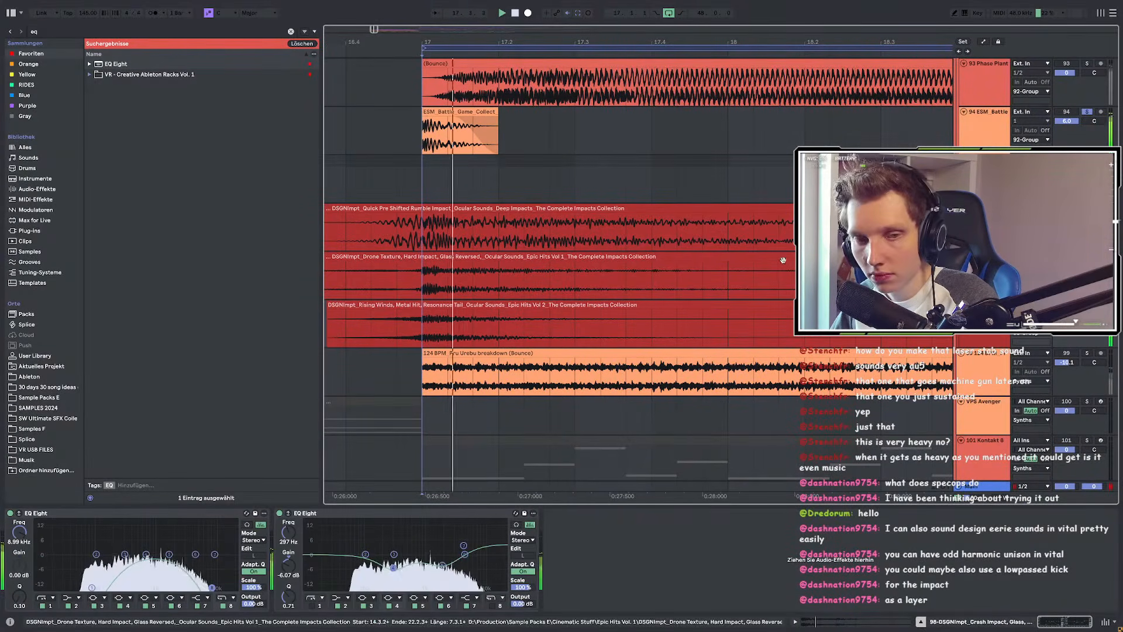
scroll(418, 234, down, 5)
scroll(882, 125, up, 3)
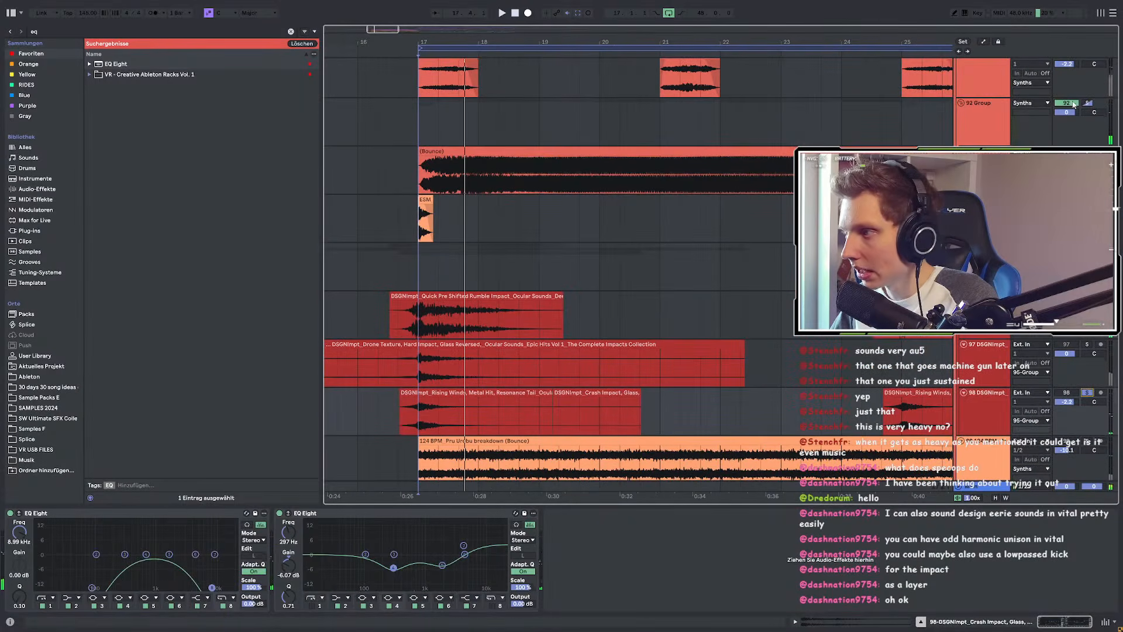
click(1072, 106)
key(space)
key(space)
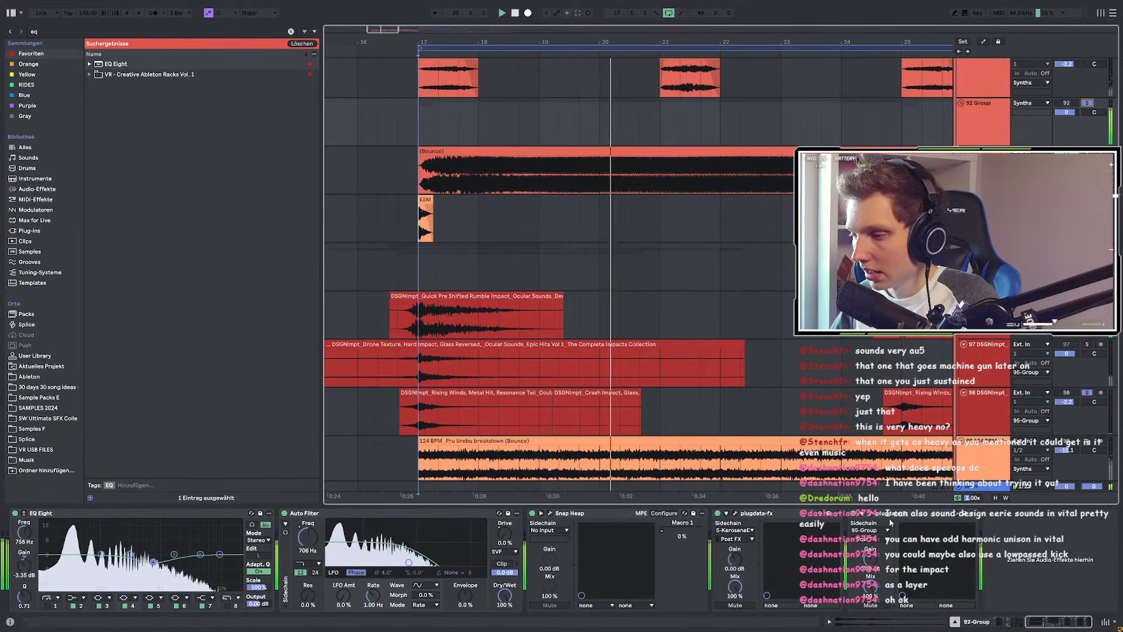
Step: Raise the N-SILK Silk amount from 42% to 55% while replaying from bar 17
click(871, 513)
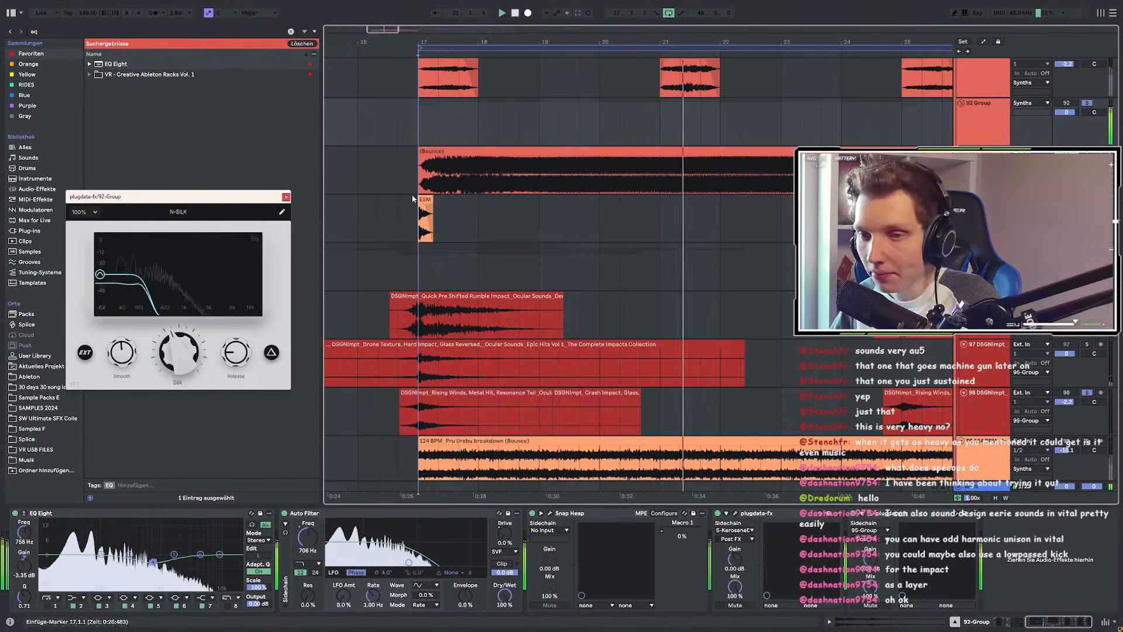
scroll(583, 273, down, 5)
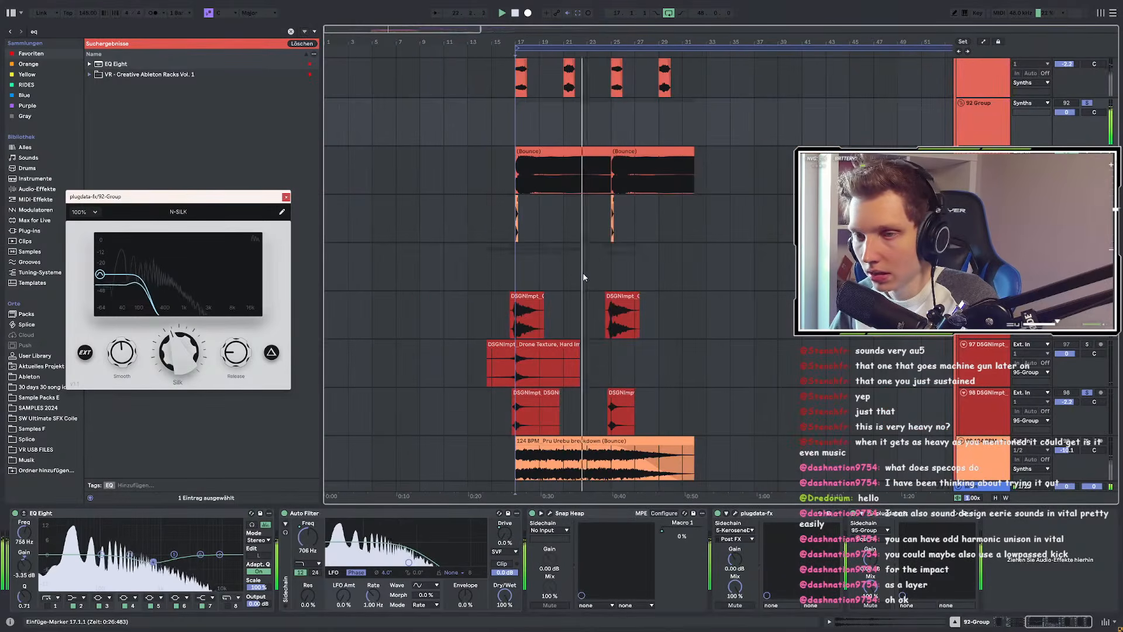
click(983, 111)
key(space)
key(space)
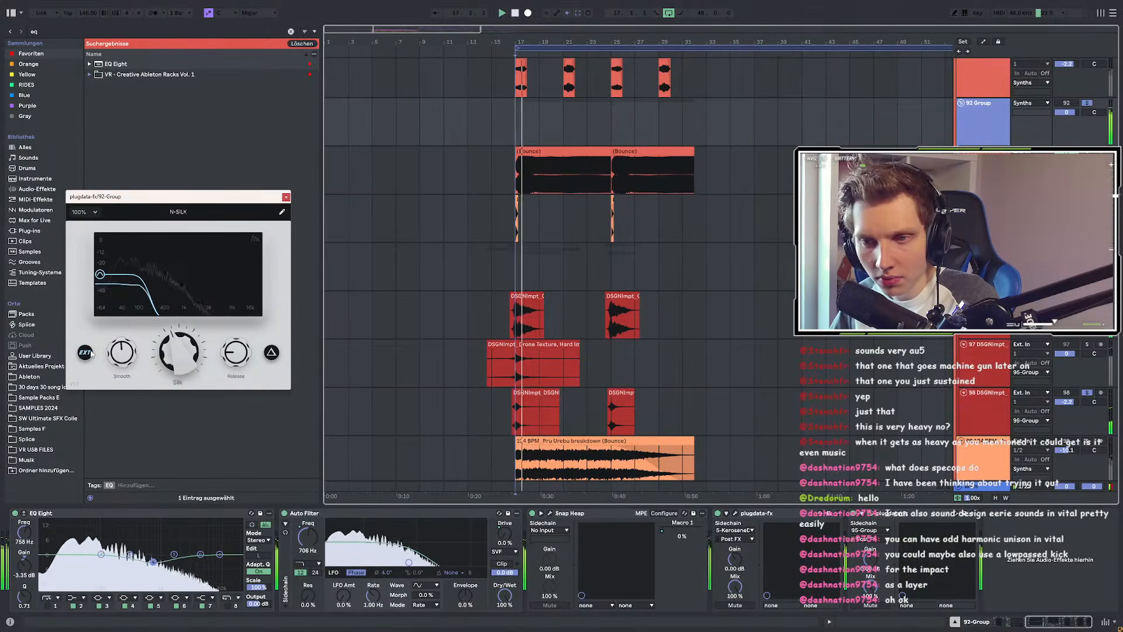
key(space)
key(space)
drag(170, 348, 188, 337)
key(space)
key(space)
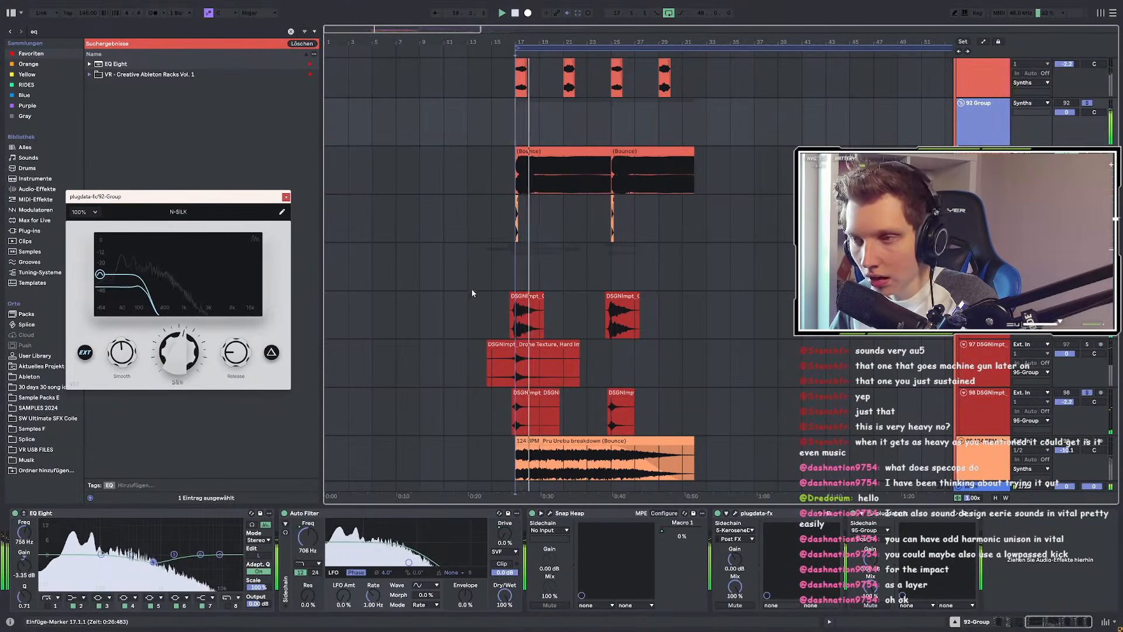
Step: Close the duplicate N-SILK window, toggle the 92 Group's solo, and select the 95-Group track
scroll(484, 278, up, 3)
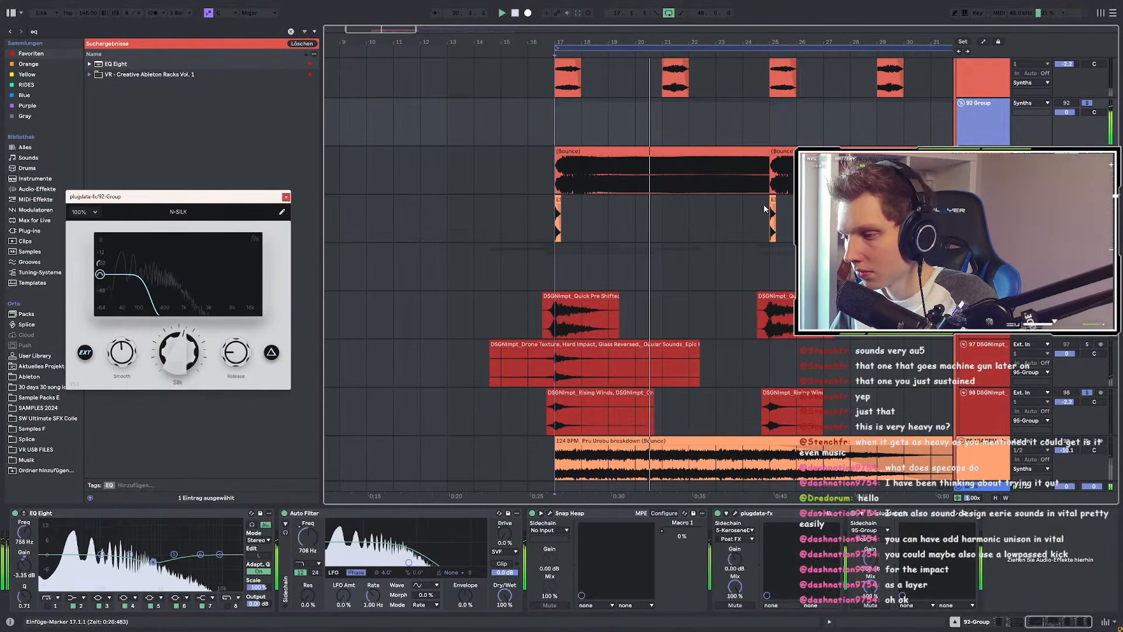
click(735, 513)
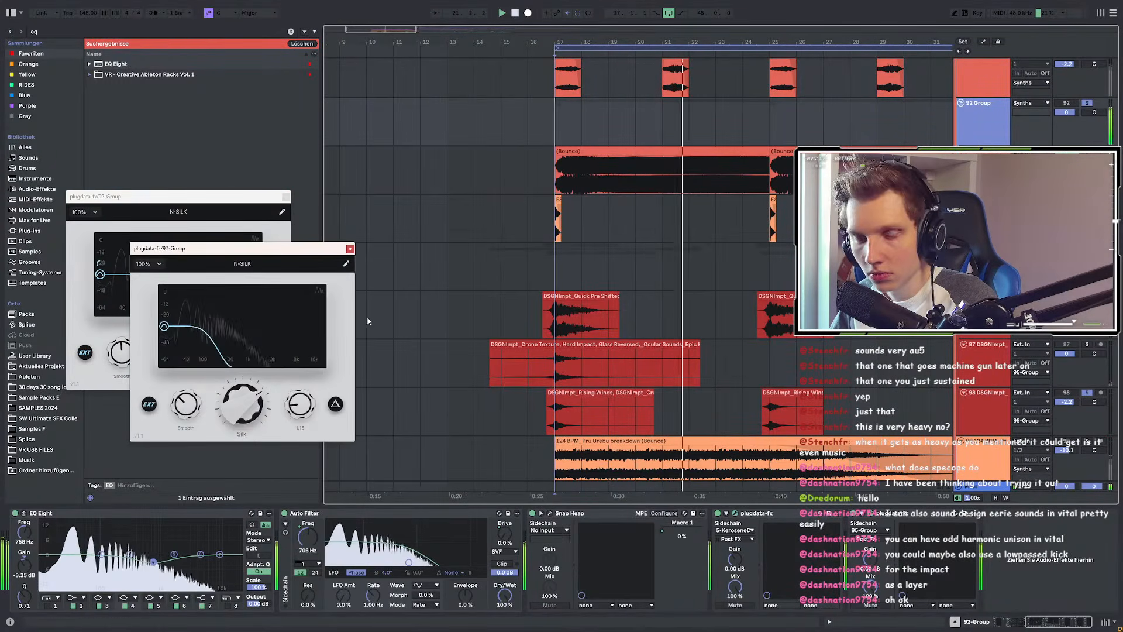
click(350, 250)
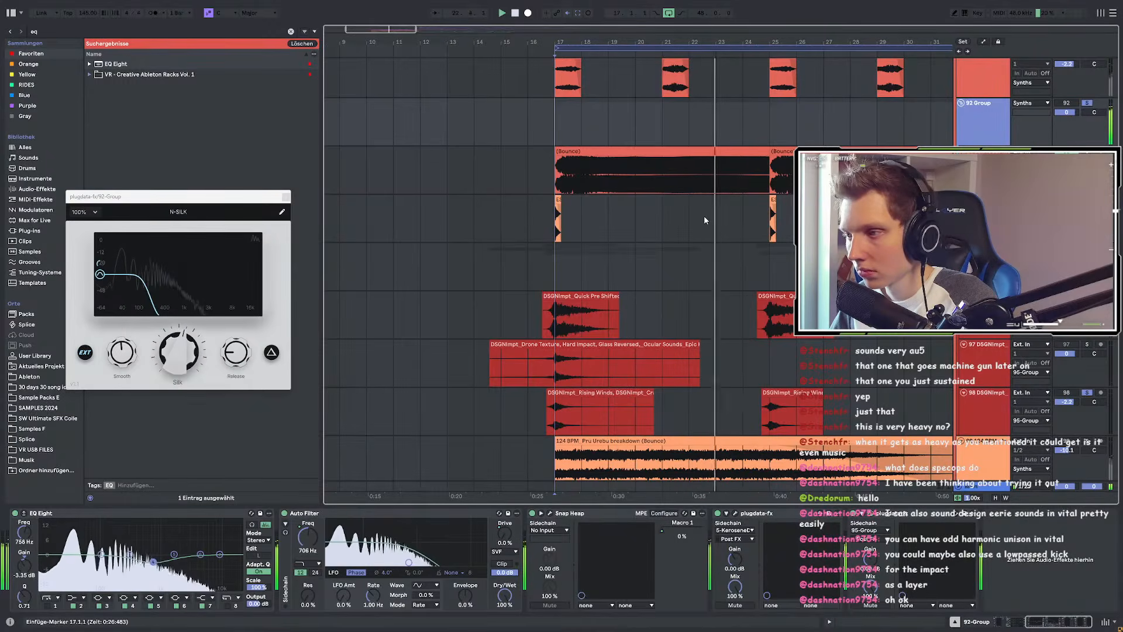
scroll(839, 225, down, 1)
scroll(840, 226, up, 2)
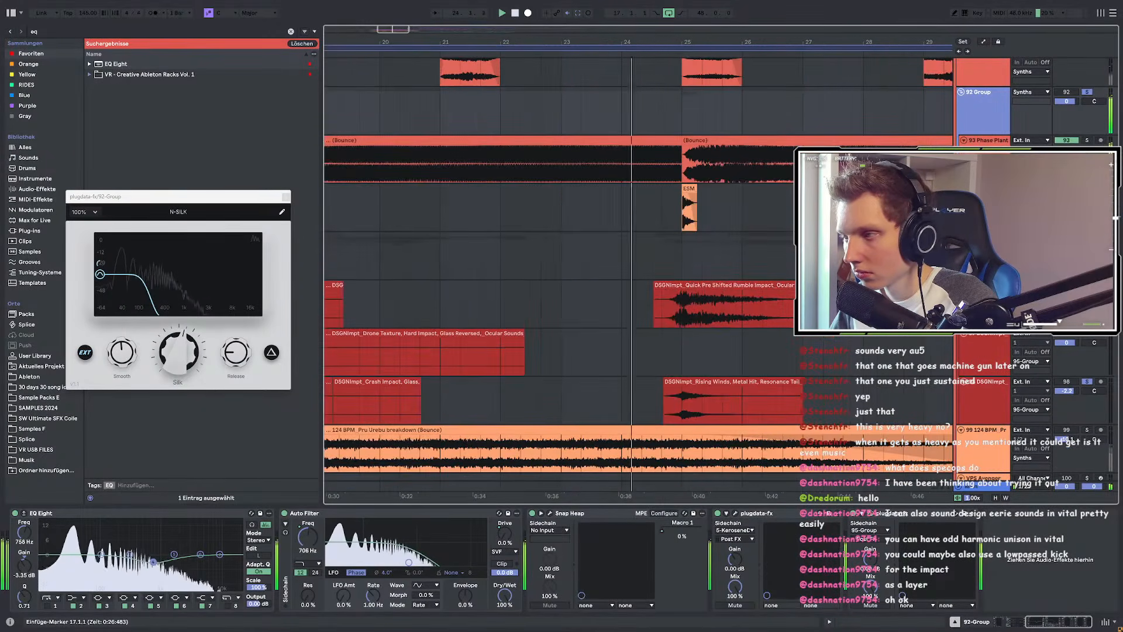
scroll(522, 212, down, 2)
scroll(581, 209, up, 2)
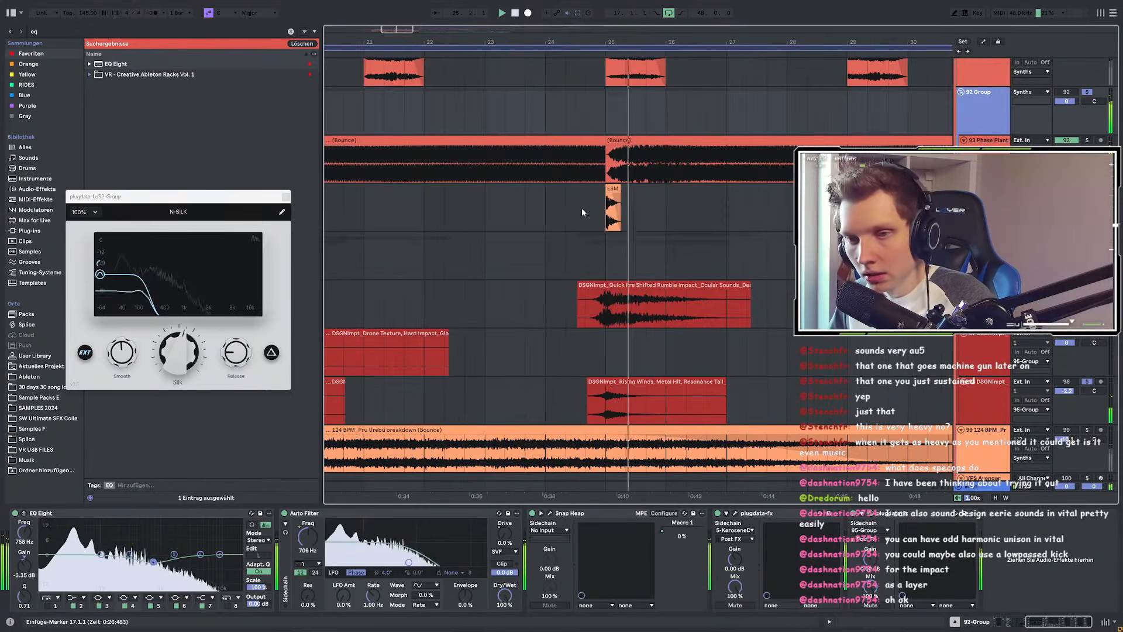
scroll(657, 221, down, 2)
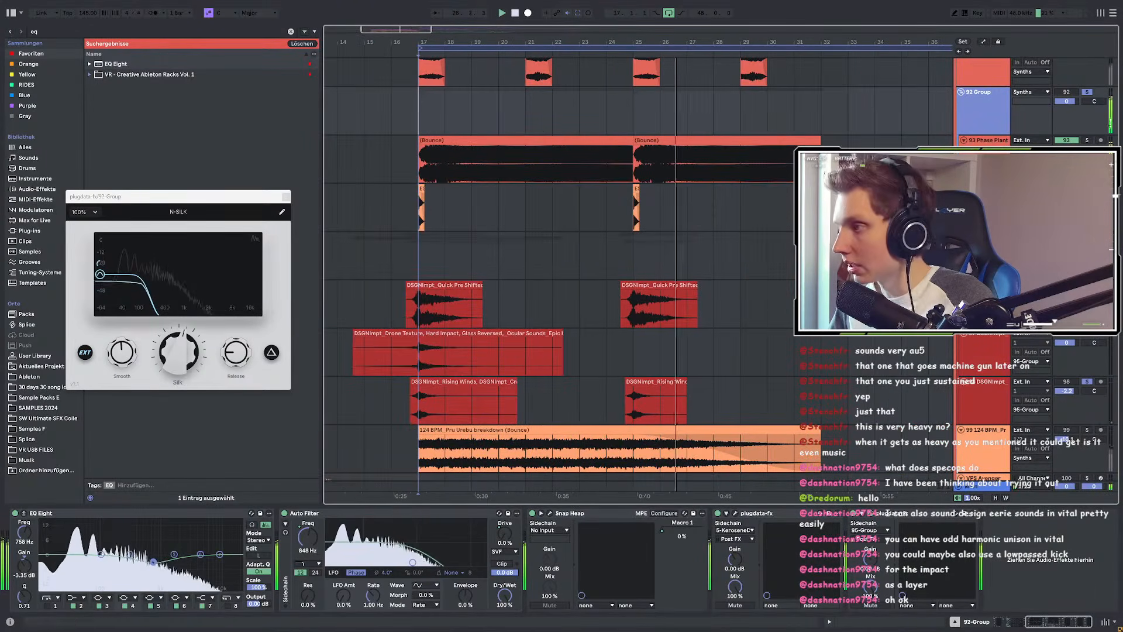
click(1086, 93)
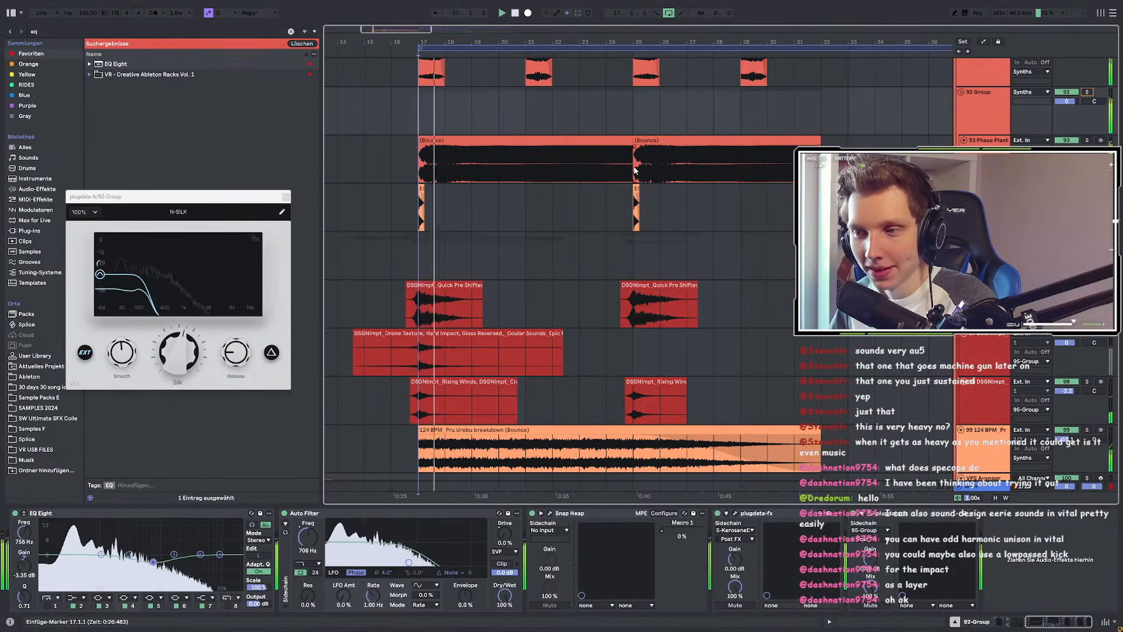
click(392, 256)
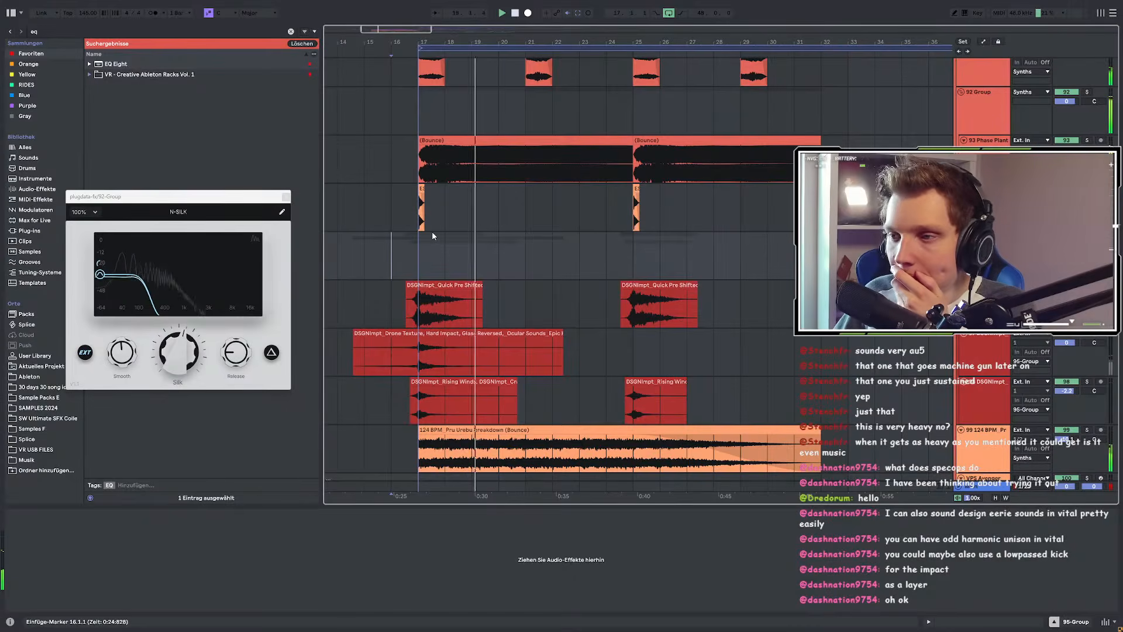
Step: Show track 10 Kontakt 8 (Bounce)'s EQ Eight, Snap Heap and EQ Eight chain
scroll(432, 231, down, 10)
scroll(433, 236, down, 1)
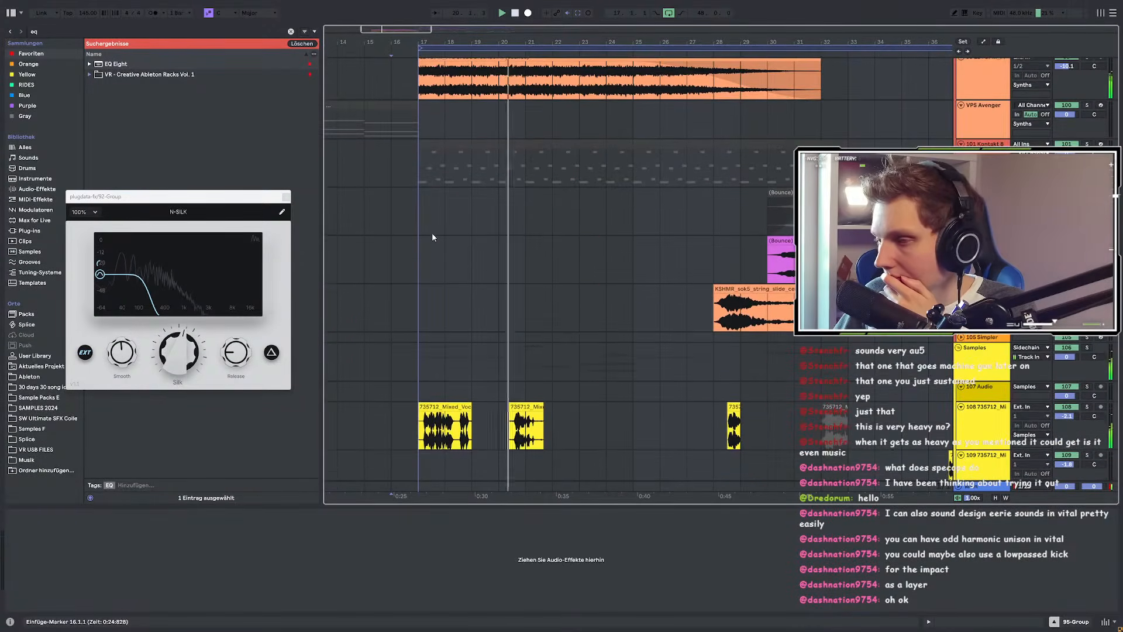
scroll(454, 237, down, 5)
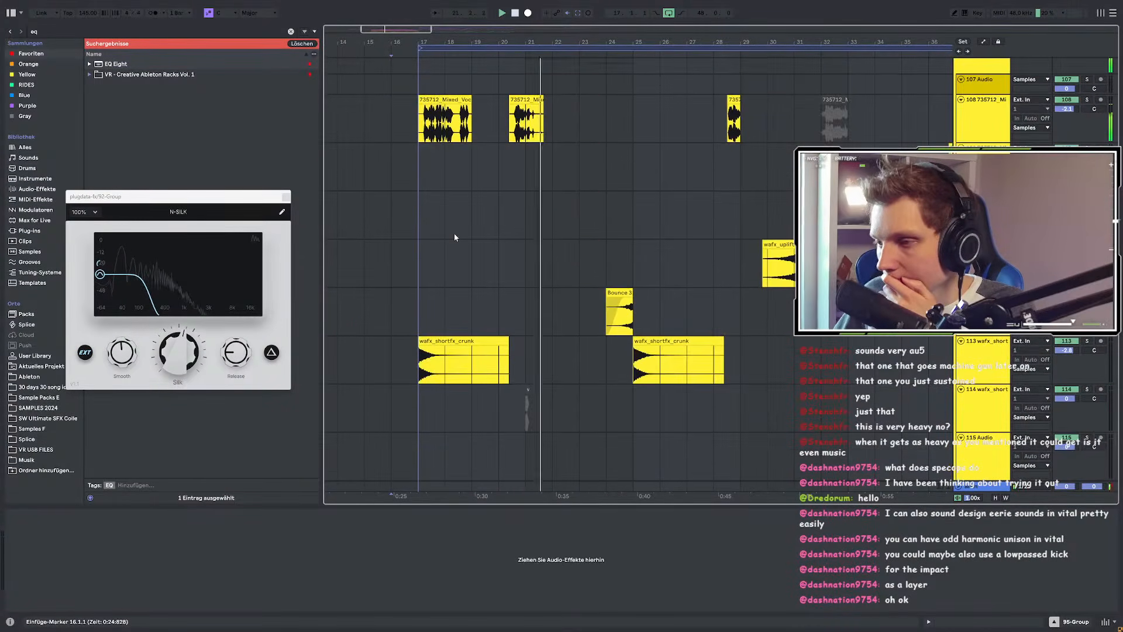
scroll(455, 237, down, 5)
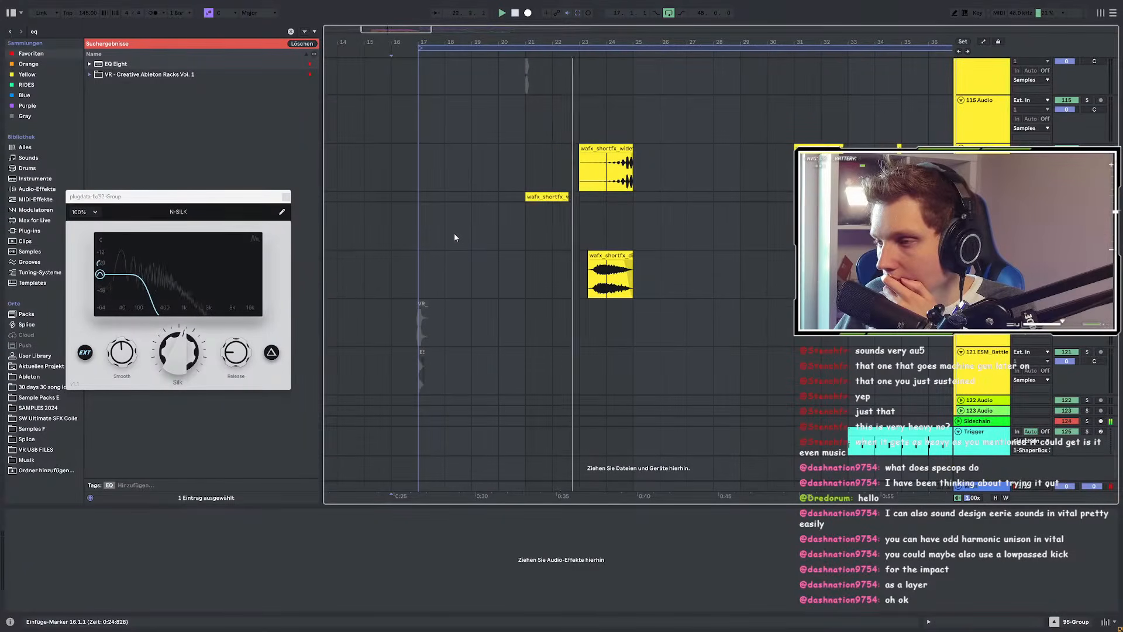
scroll(504, 320, down, 5)
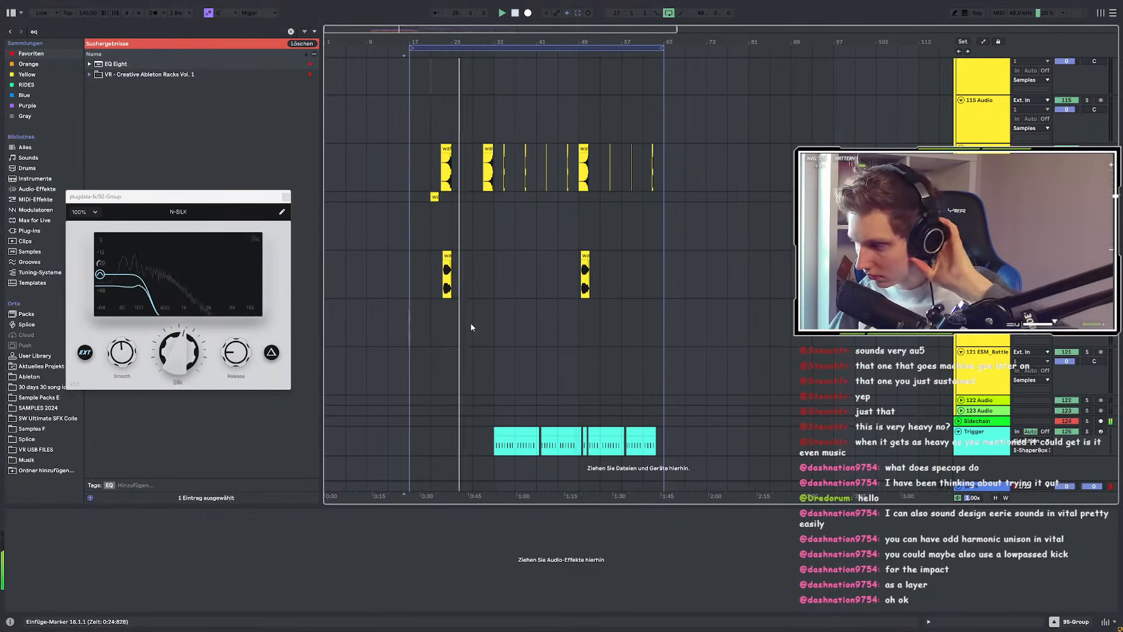
scroll(470, 327, up, 5)
scroll(475, 326, up, 10)
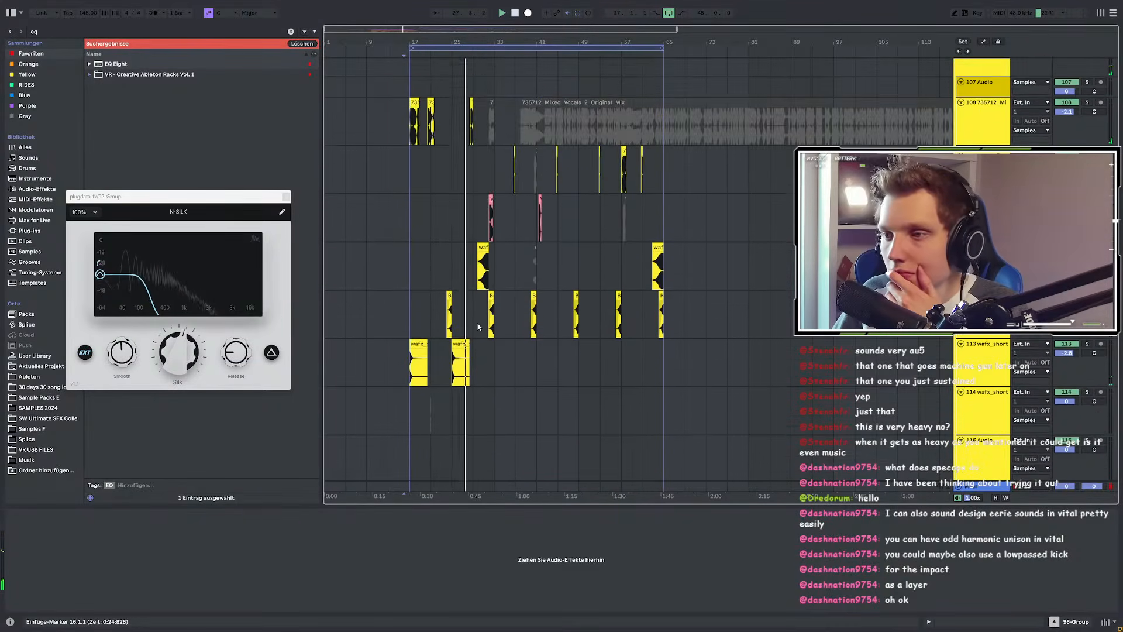
scroll(477, 326, up, 15)
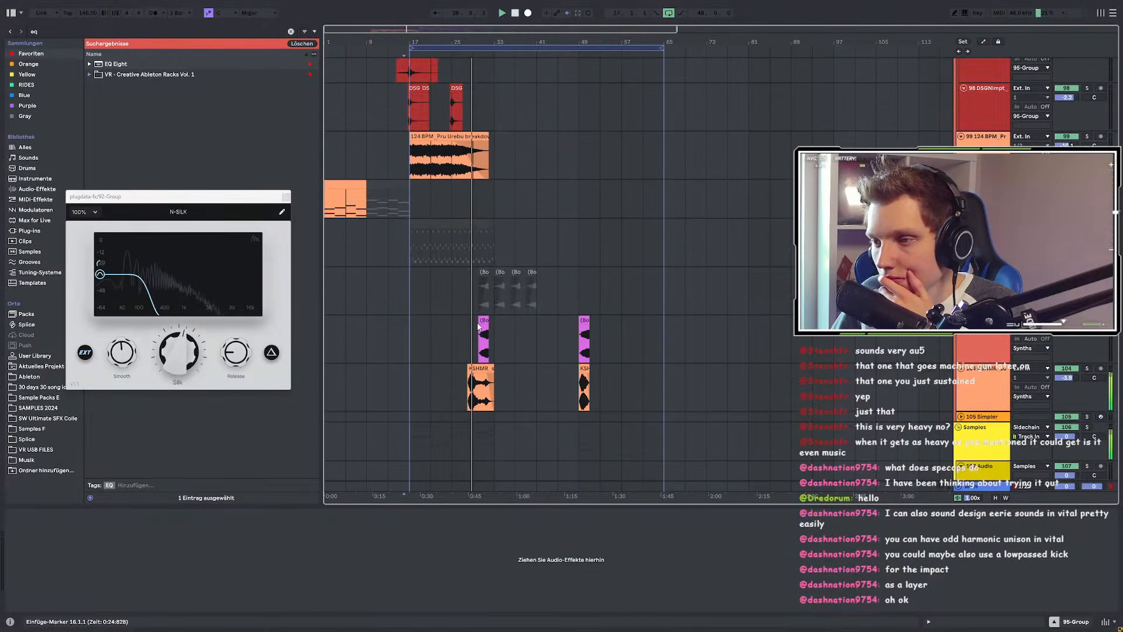
scroll(477, 327, up, 15)
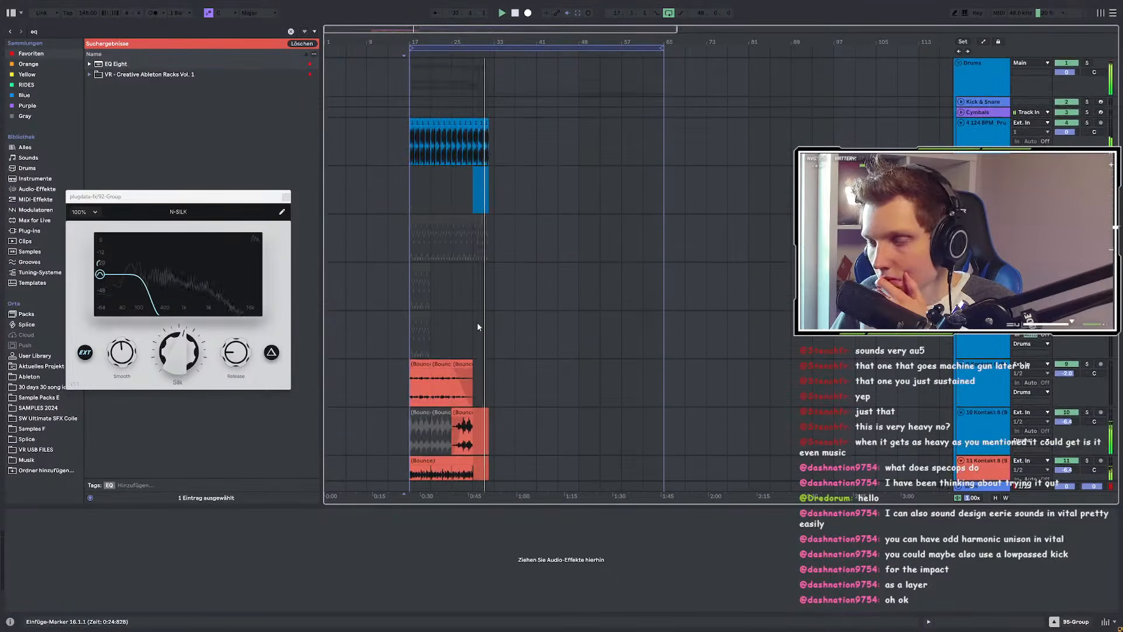
scroll(472, 241, up, 5)
scroll(479, 269, down, 4)
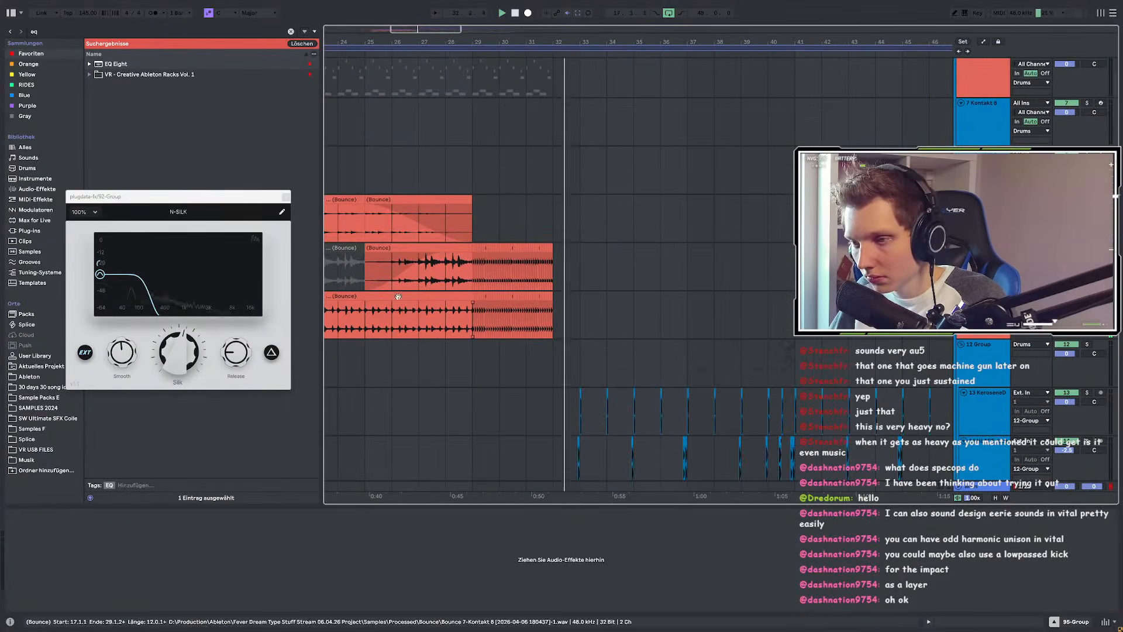
click(982, 248)
scroll(586, 333, down, 4)
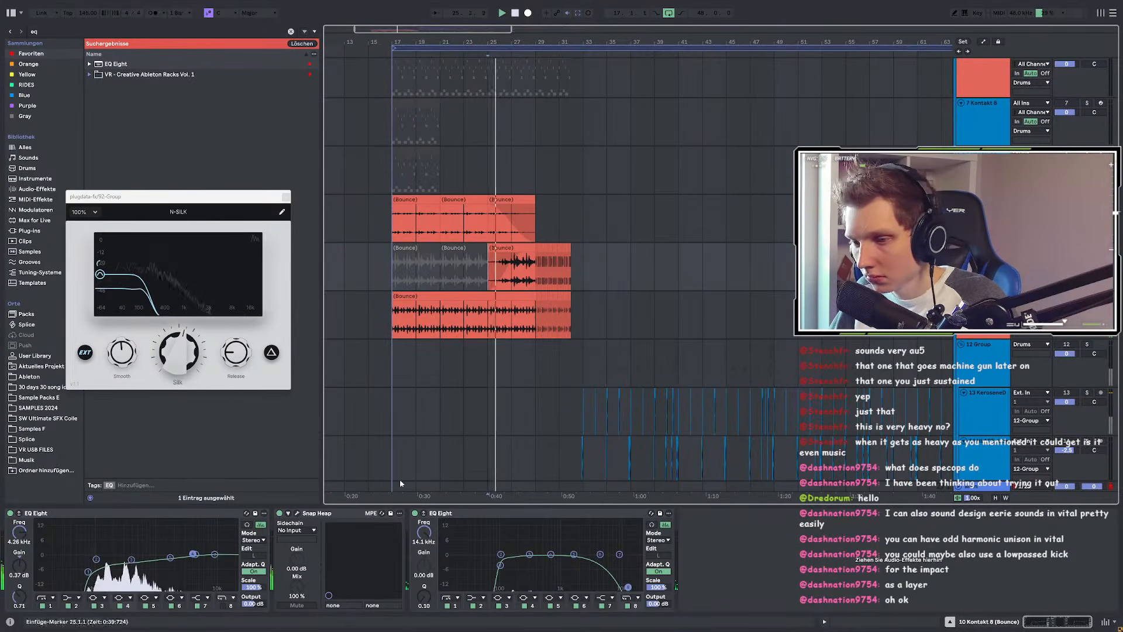
Step: Inspect the Snap Heap plugin window, then stop playback
click(297, 514)
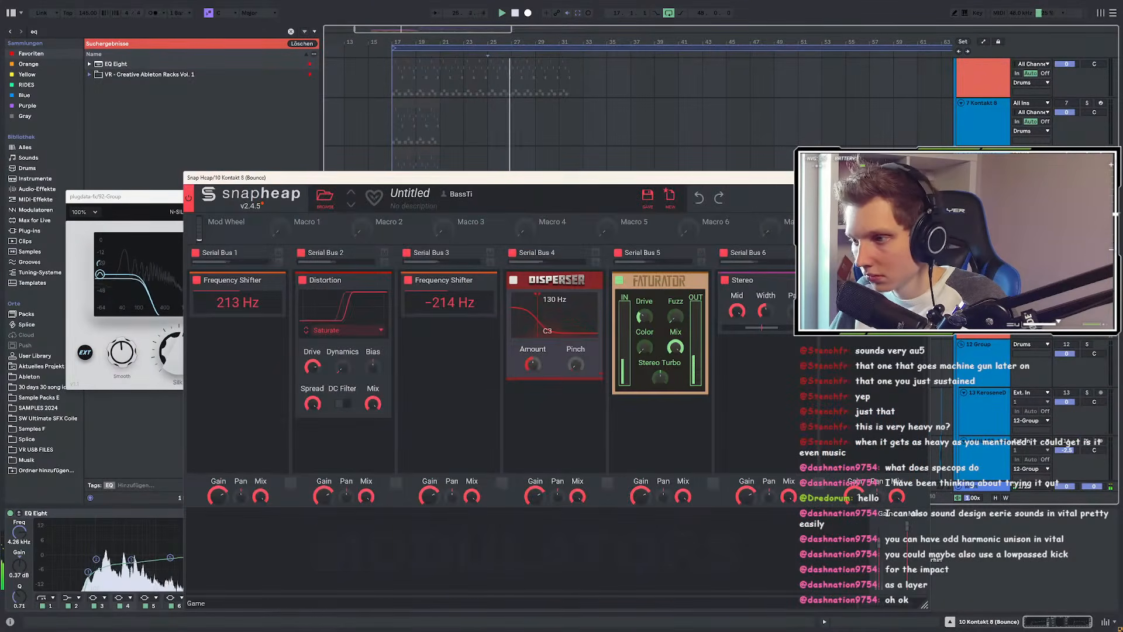
drag(806, 183, 682, 316)
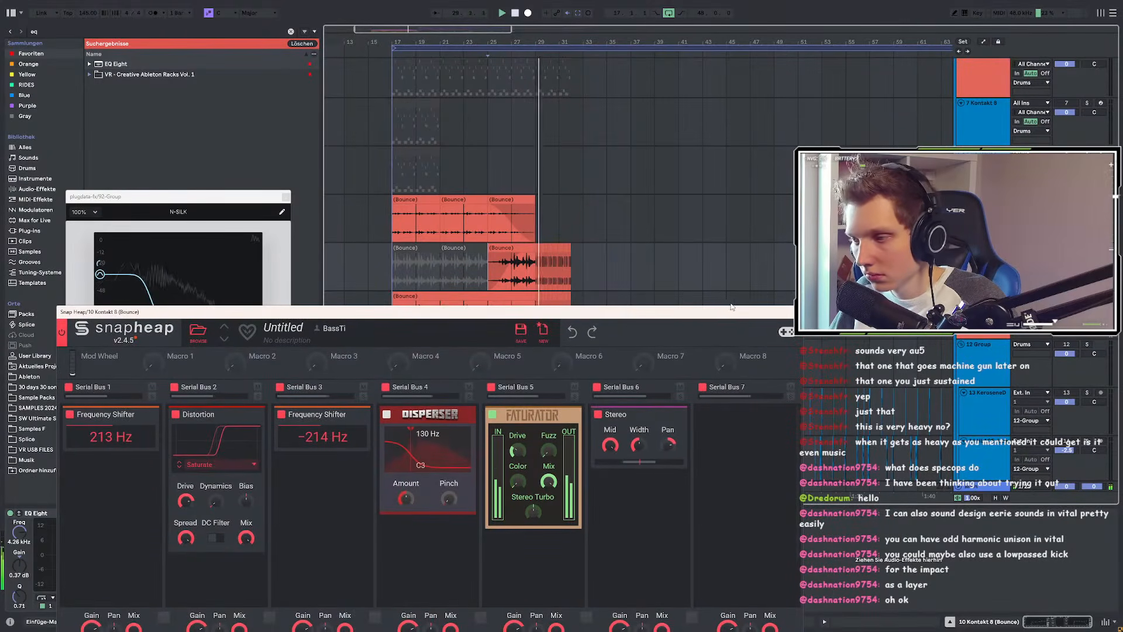
click(797, 312)
key(space)
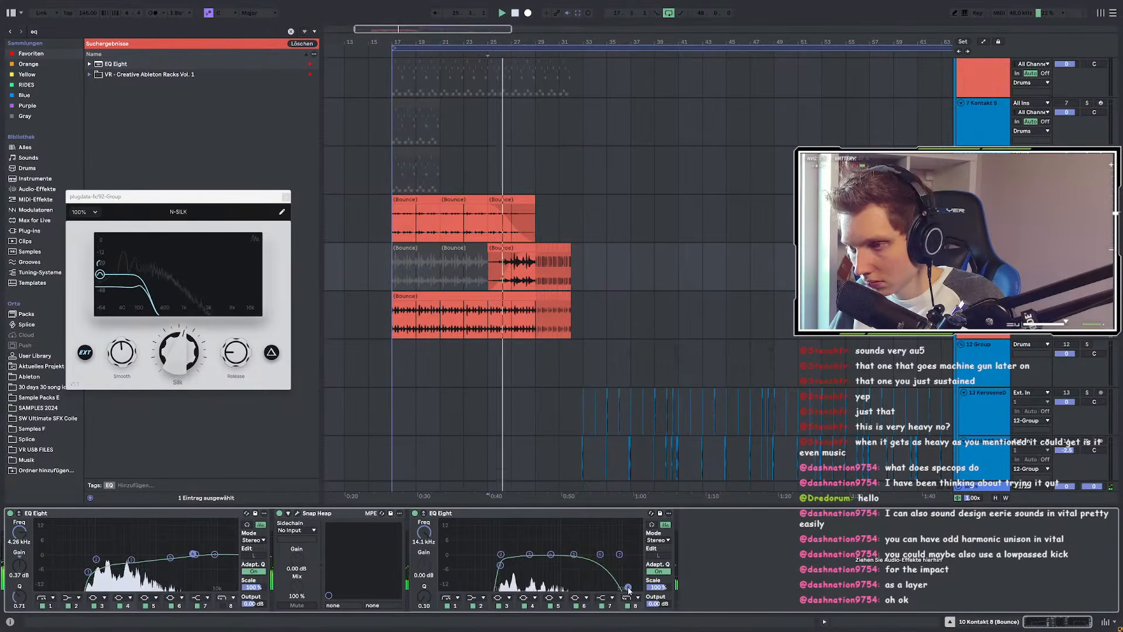
Step: Automate track 10's second EQ Eight frequency, ramping from 97.9 Hz up to 245 Hz
key(a)
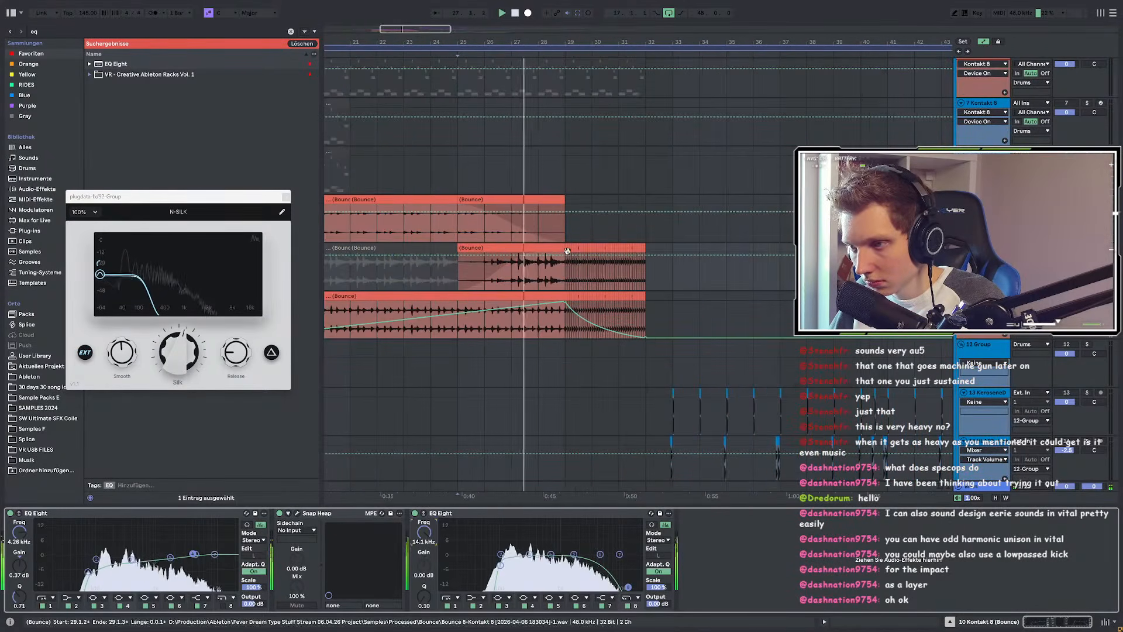
scroll(513, 275, up, 5)
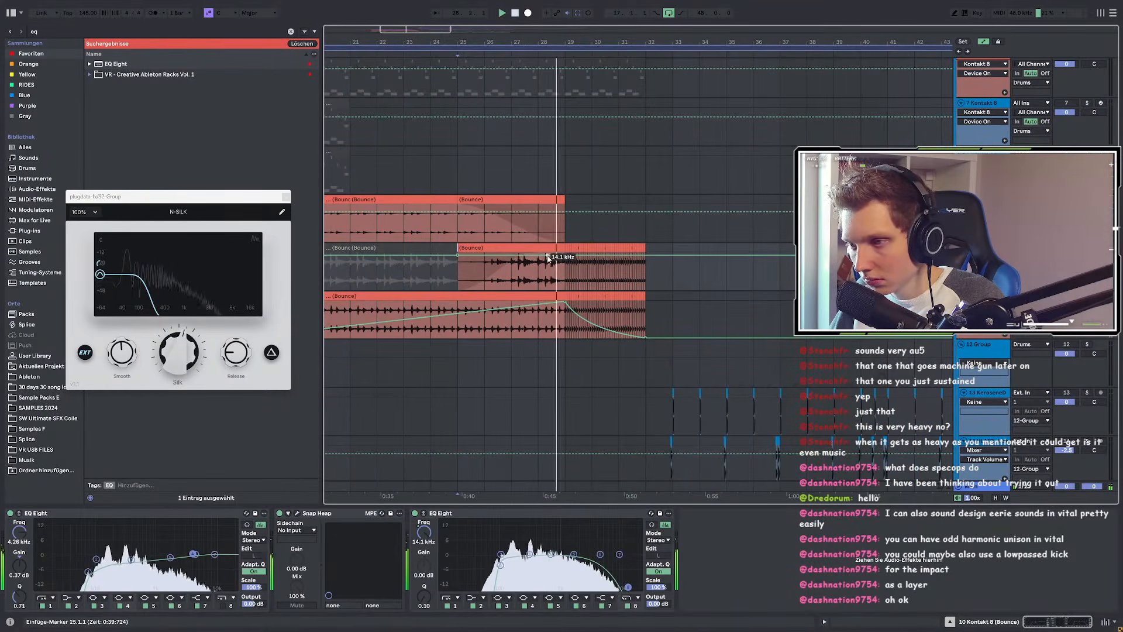
drag(460, 259, 457, 262)
key(space)
key(space)
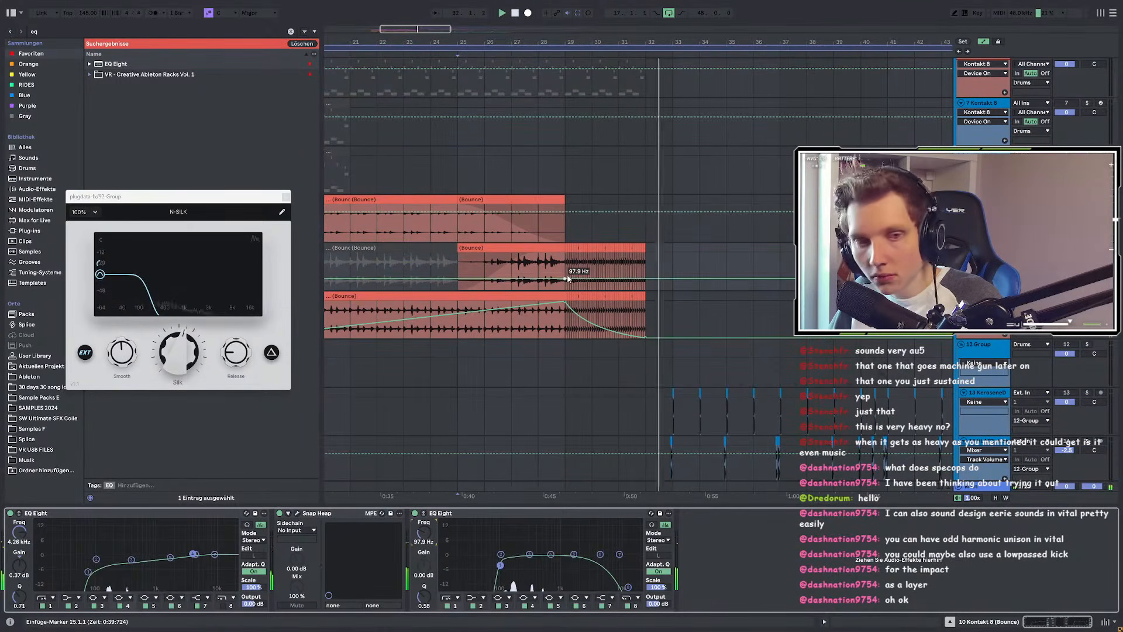
click(567, 279)
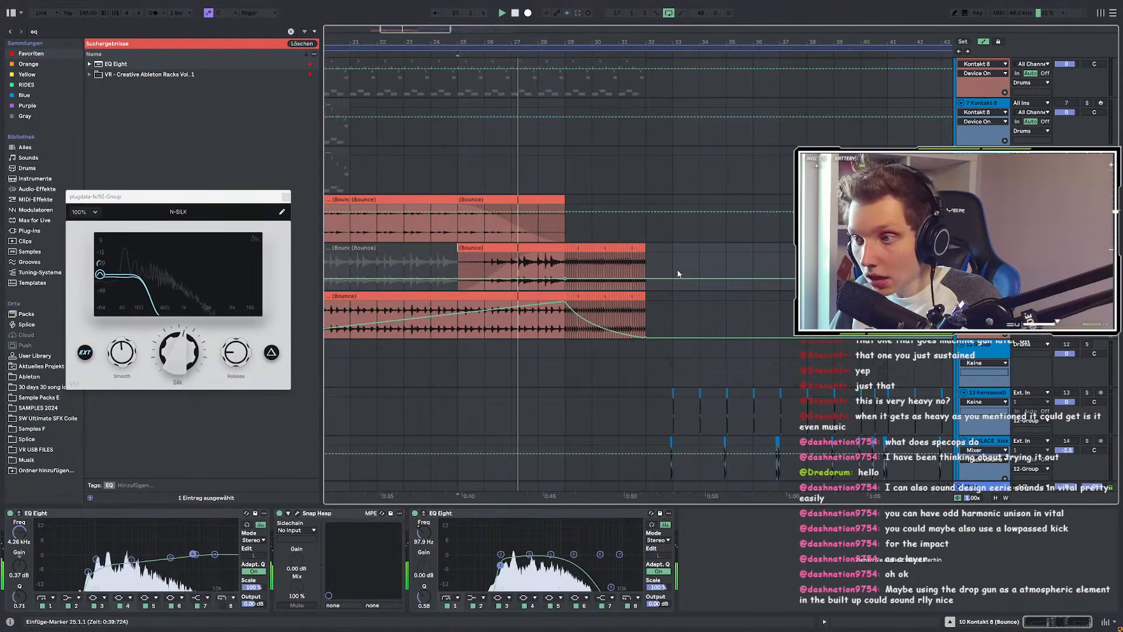
scroll(617, 279, up, 2)
drag(680, 283, 679, 275)
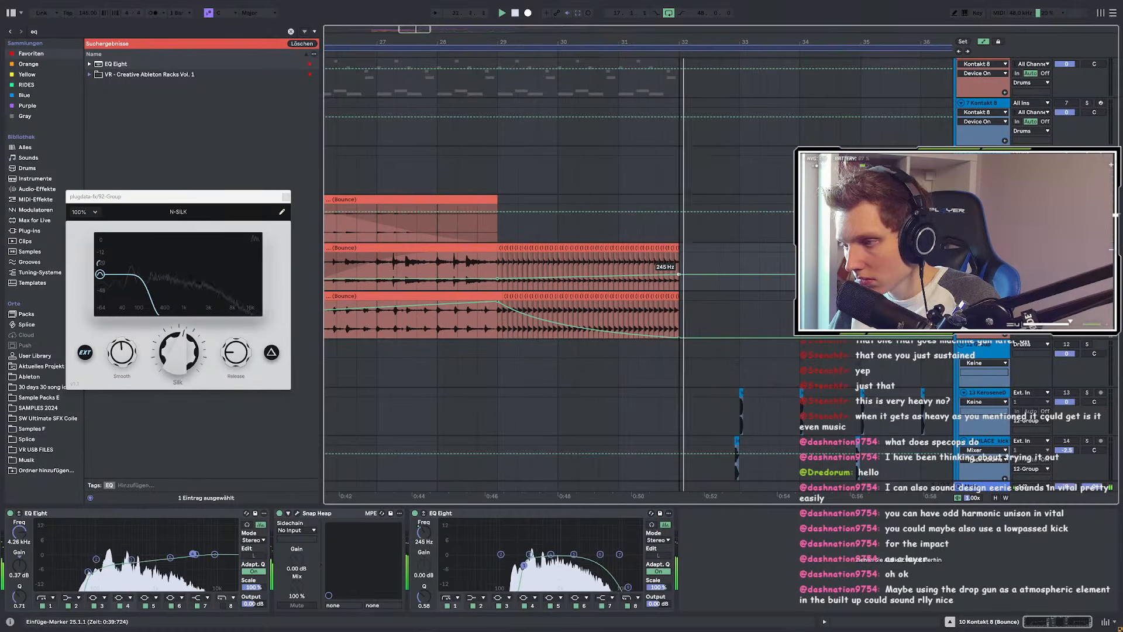
scroll(678, 280, down, 5)
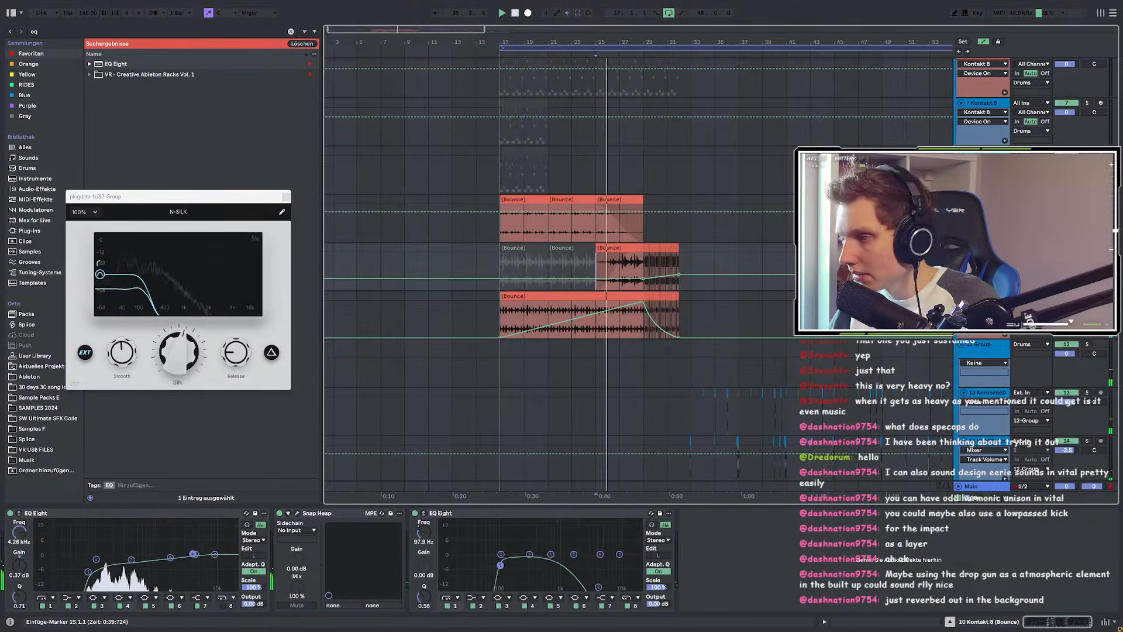
scroll(673, 279, down, 3)
scroll(673, 278, up, 1)
scroll(660, 235, up, 3)
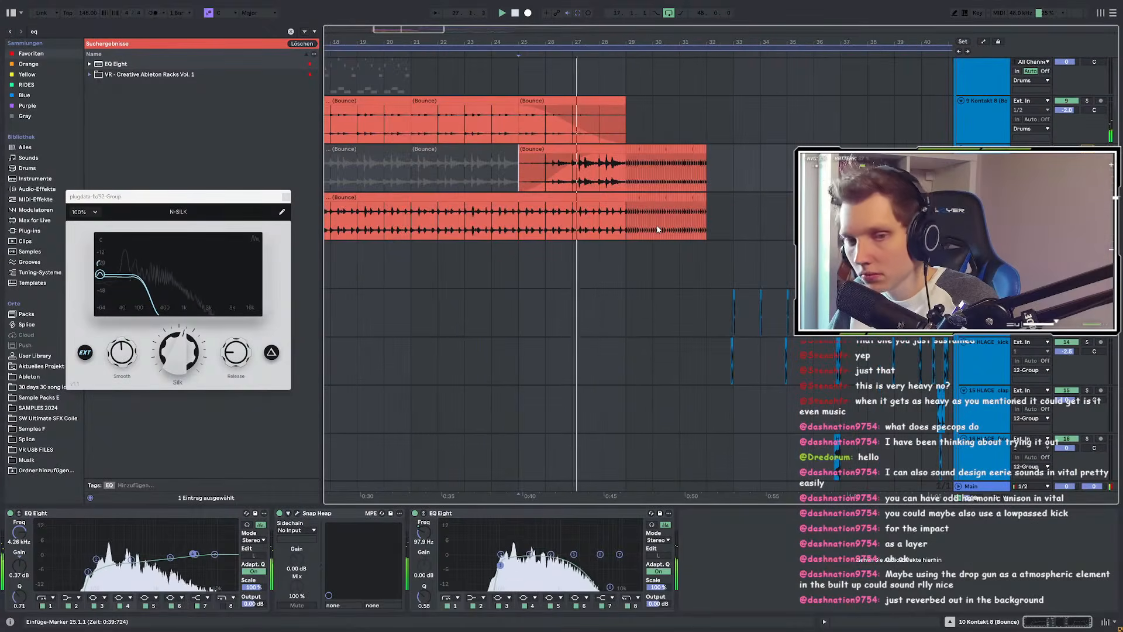
scroll(658, 230, up, 1)
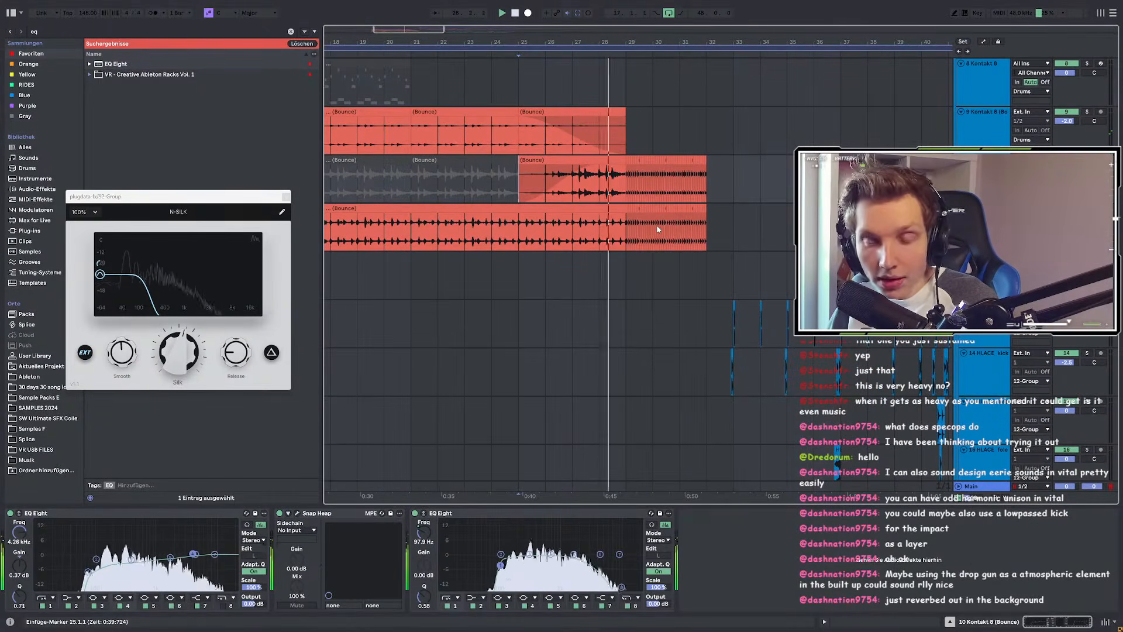
scroll(636, 239, up, 2)
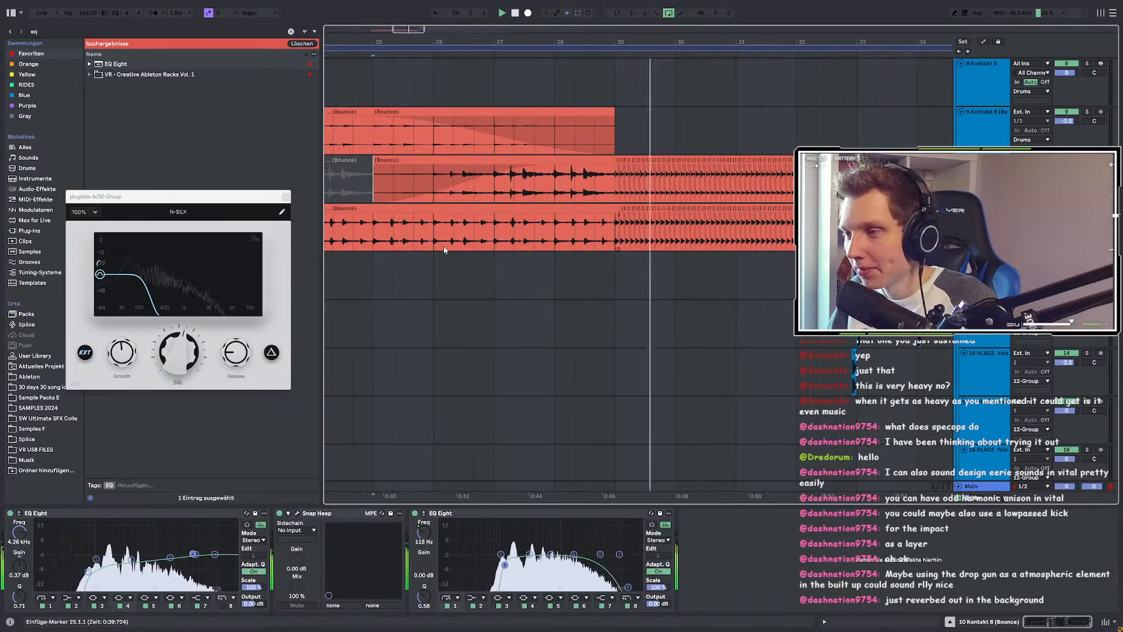
scroll(446, 250, down, 2)
Step: Ramp track 11's volume up with automation points at bars 29 and 32
click(983, 209)
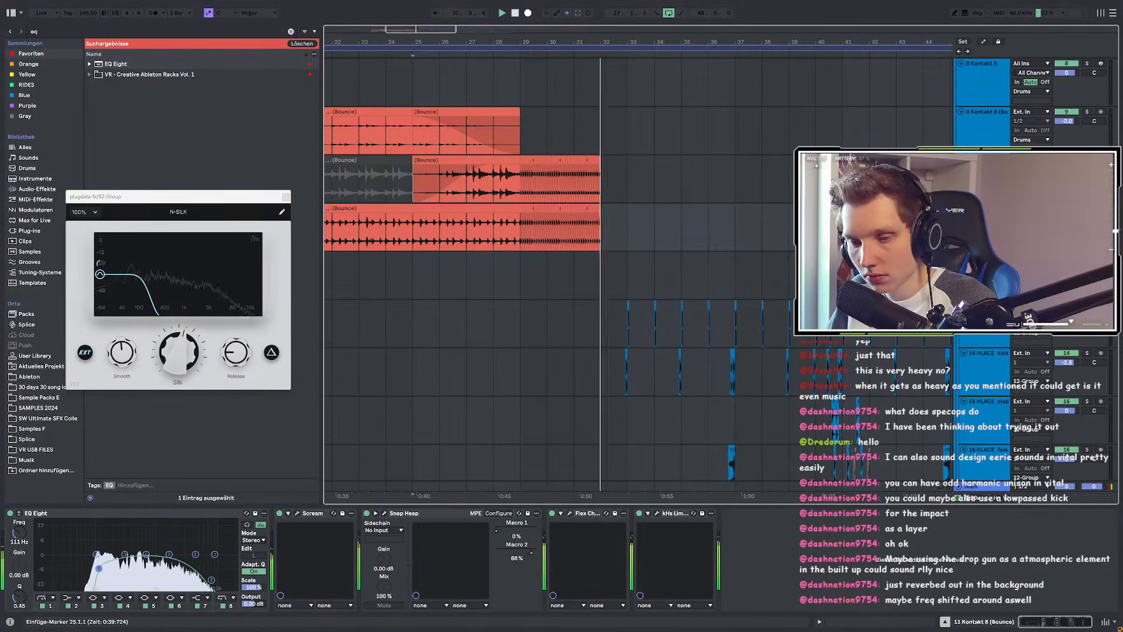
key(space)
key(space)
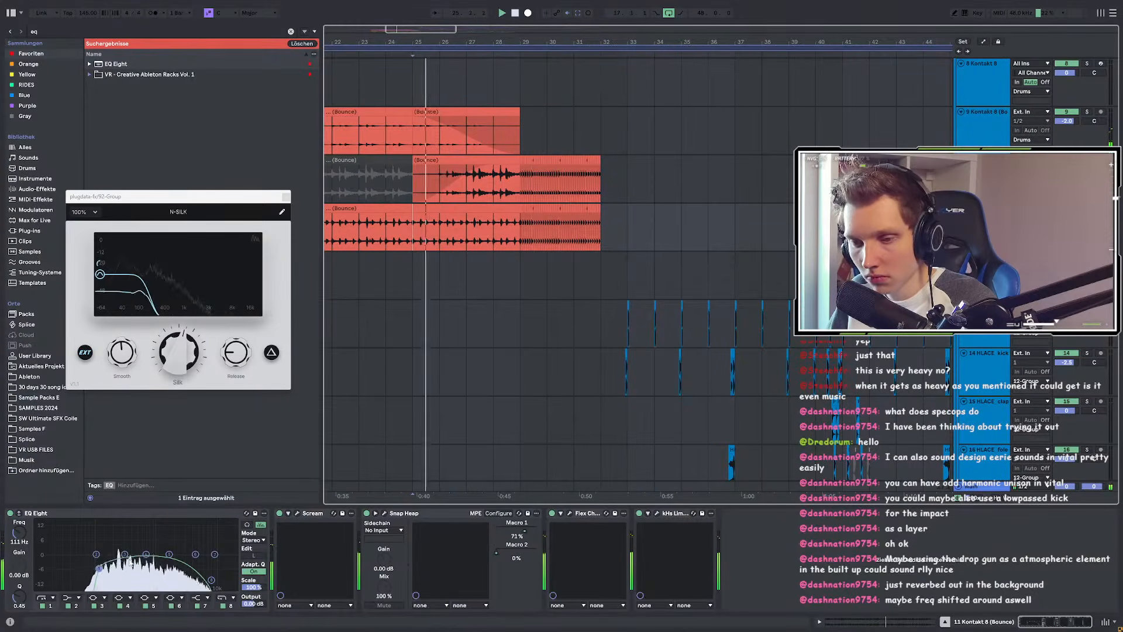
key(a)
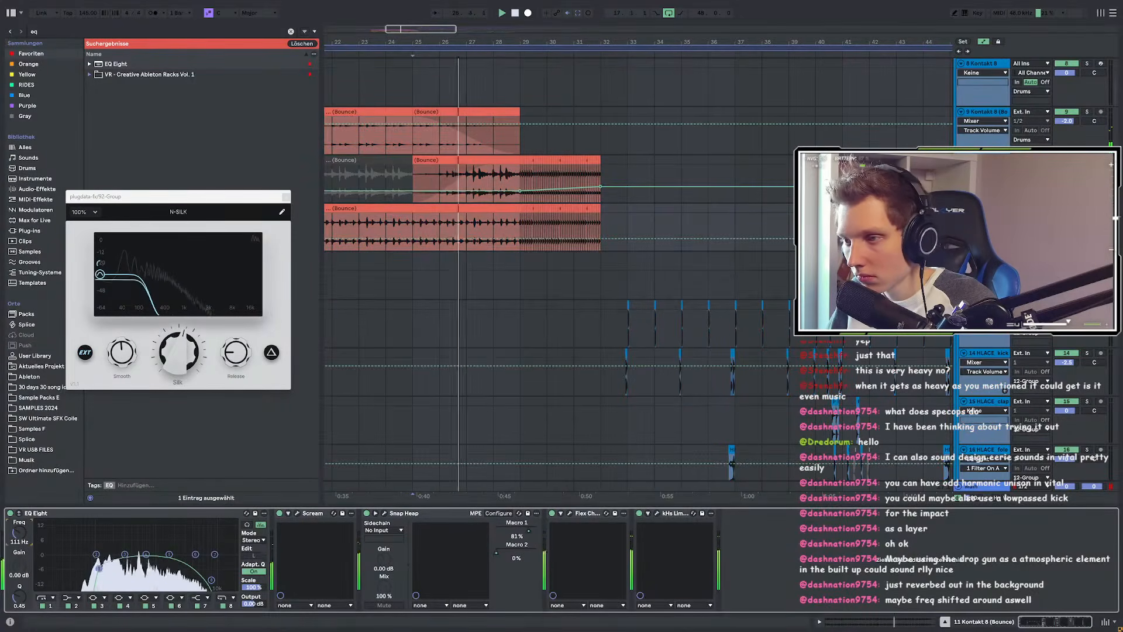
scroll(528, 259, up, 3)
click(511, 239)
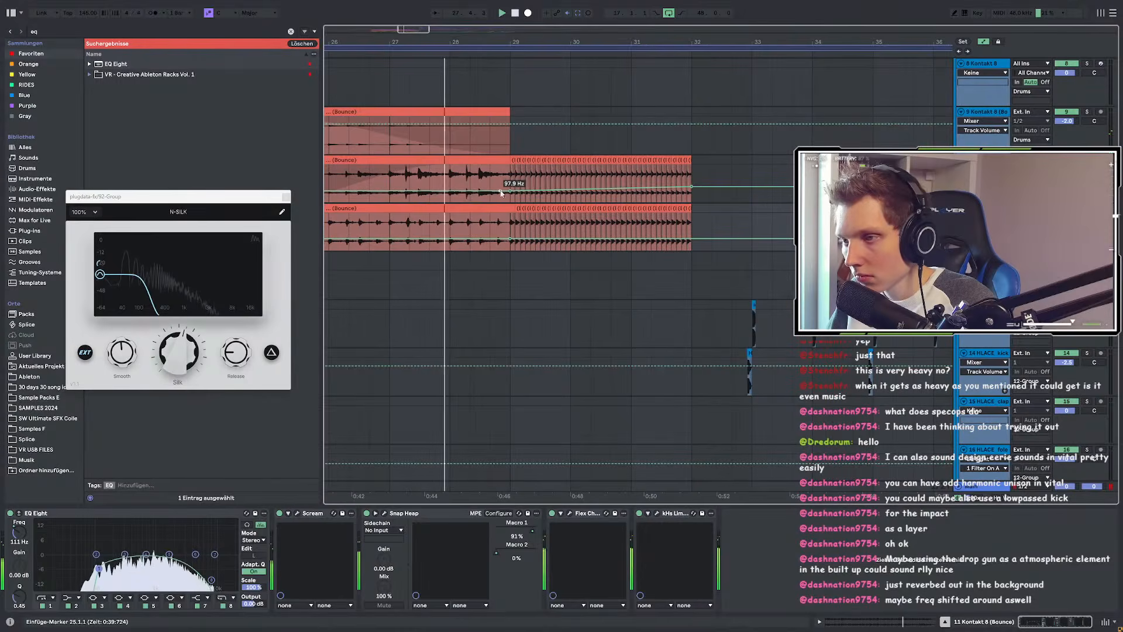
drag(691, 239, 692, 235)
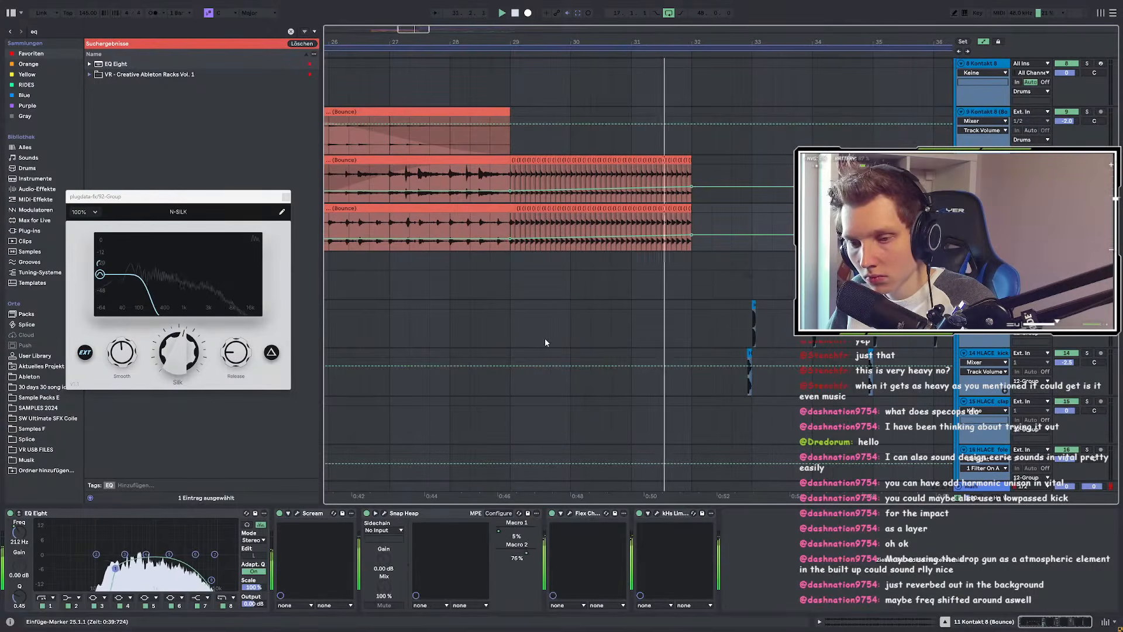
ctrl+scroll(621, 346, down, 5)
scroll(621, 346, down, 5)
Step: Audition from bars 27, 29, 31 and 25, then show the Main track's Utility and EQ Eight
scroll(703, 351, down, 5)
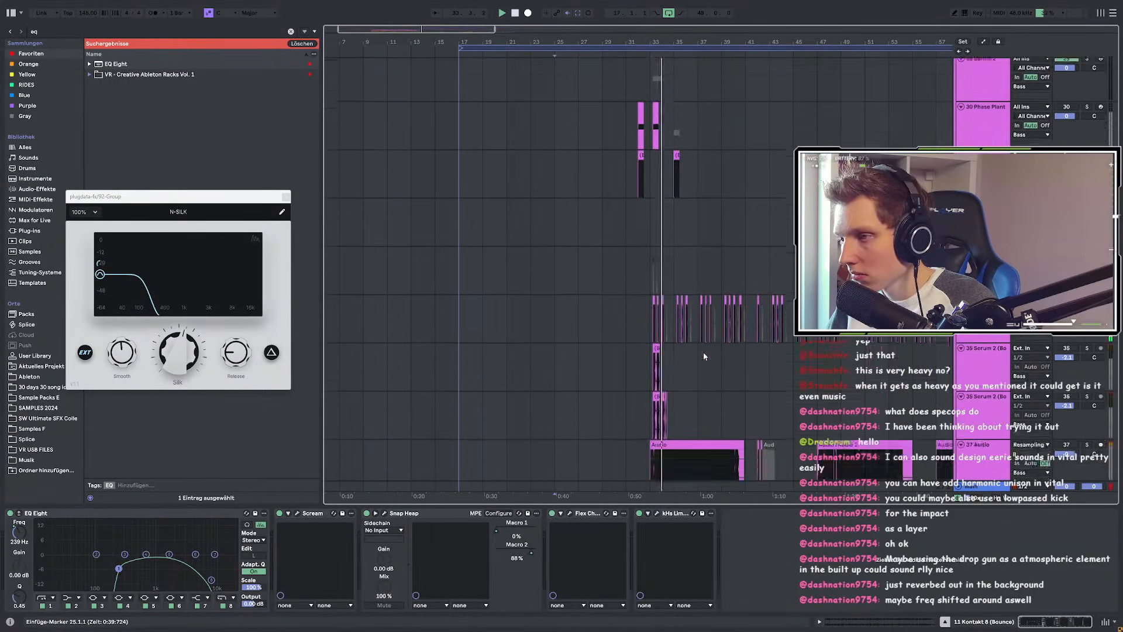
click(579, 261)
click(602, 263)
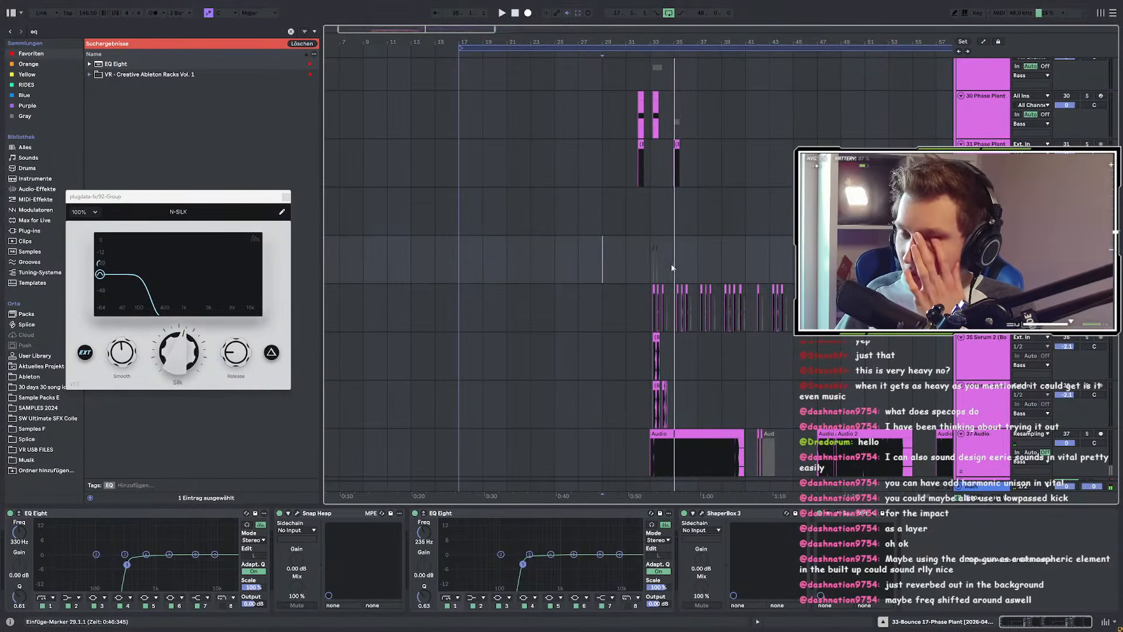
click(615, 257)
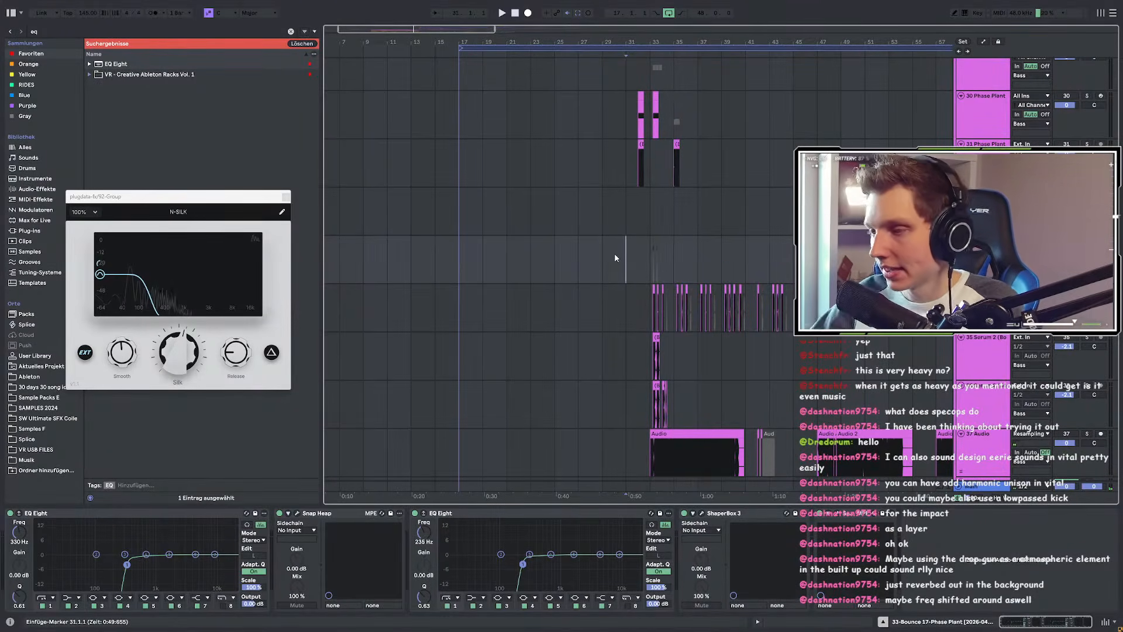
click(546, 258)
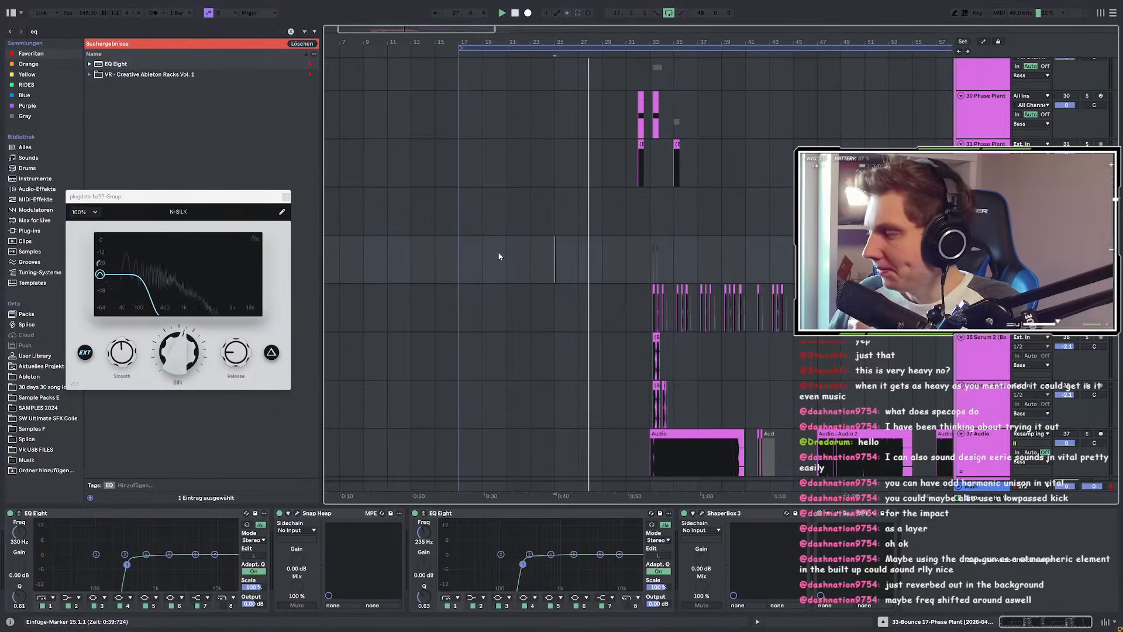
scroll(712, 285, down, 10)
scroll(701, 330, down, 10)
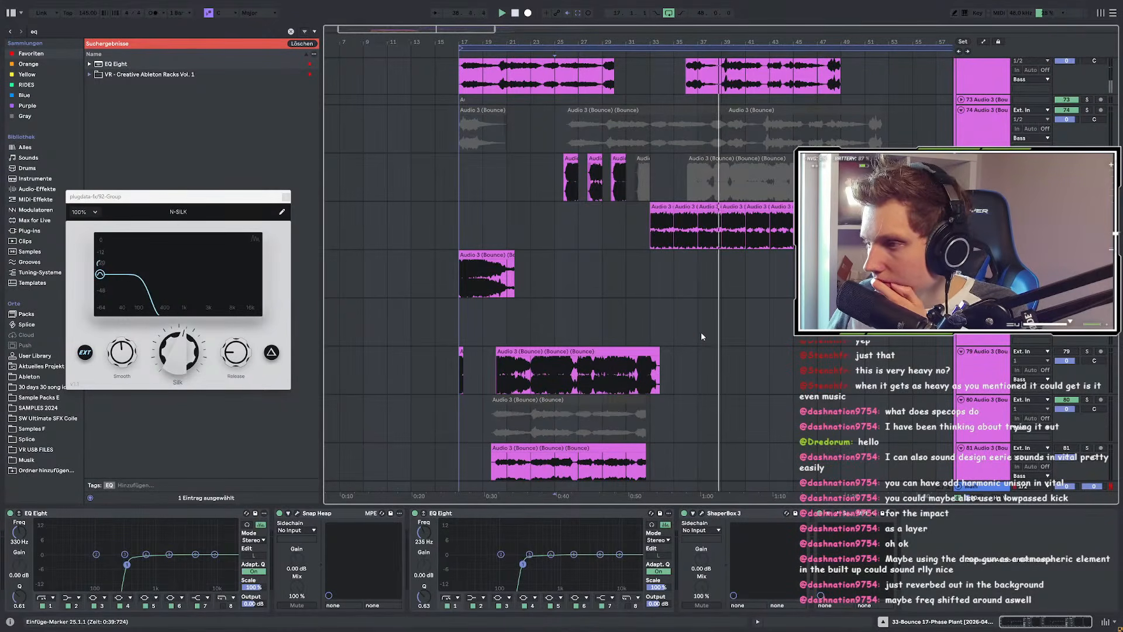
click(976, 487)
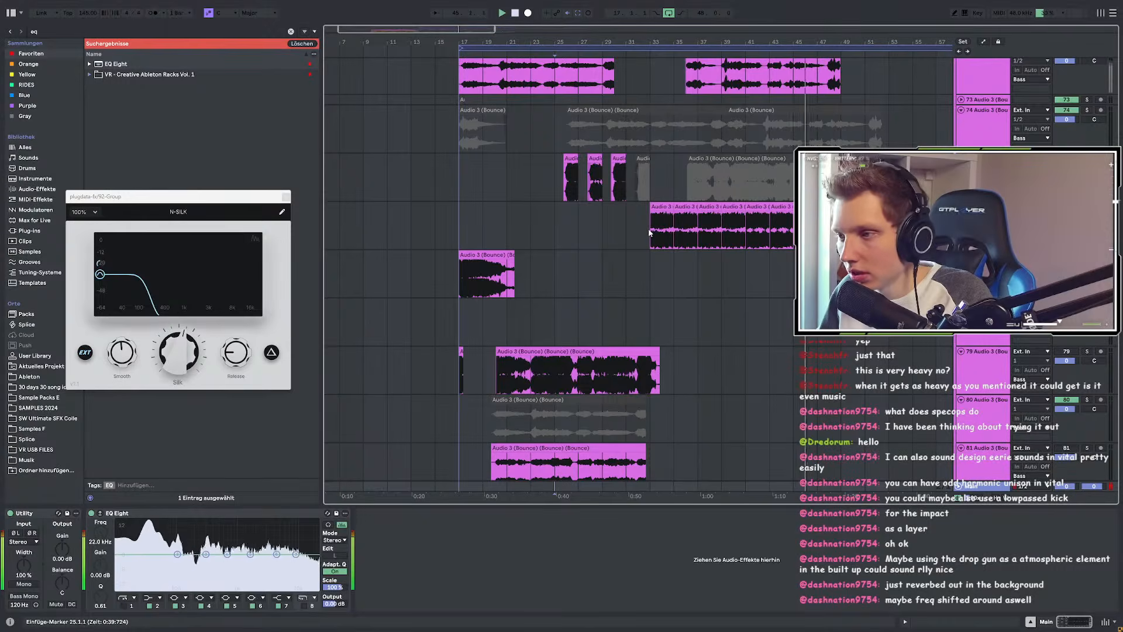
scroll(648, 244, up, 5)
click(589, 240)
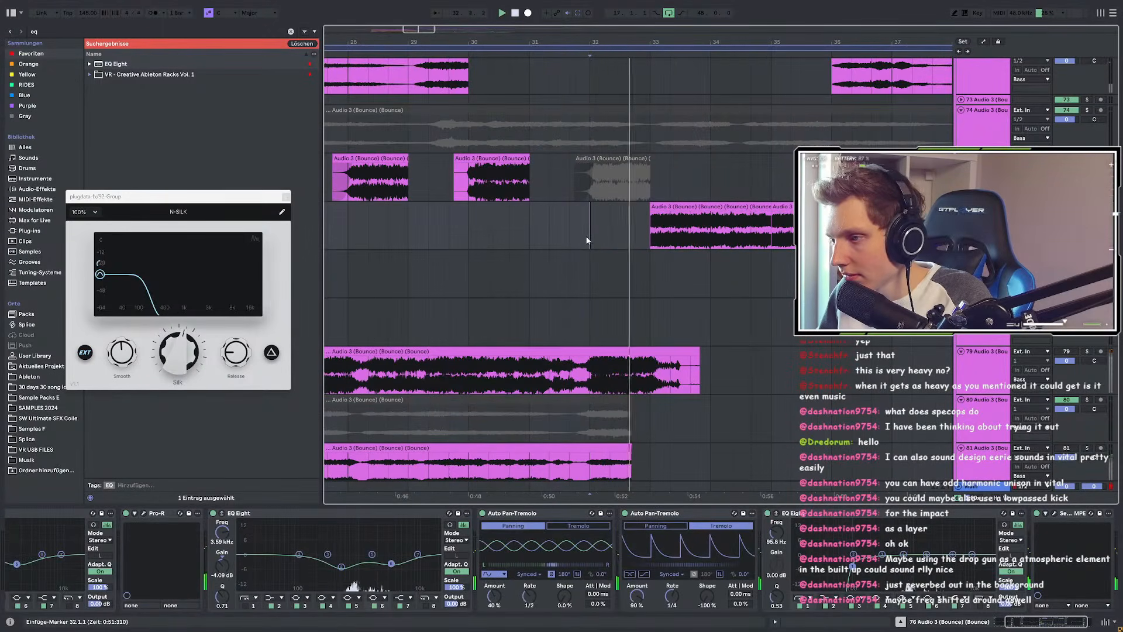
click(529, 240)
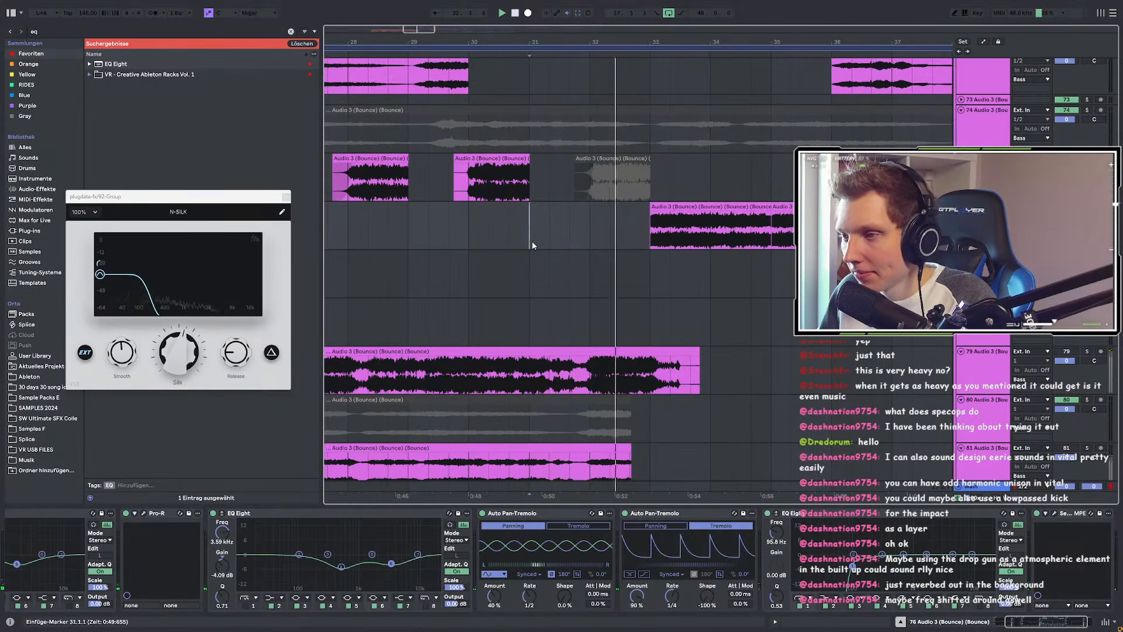
click(599, 244)
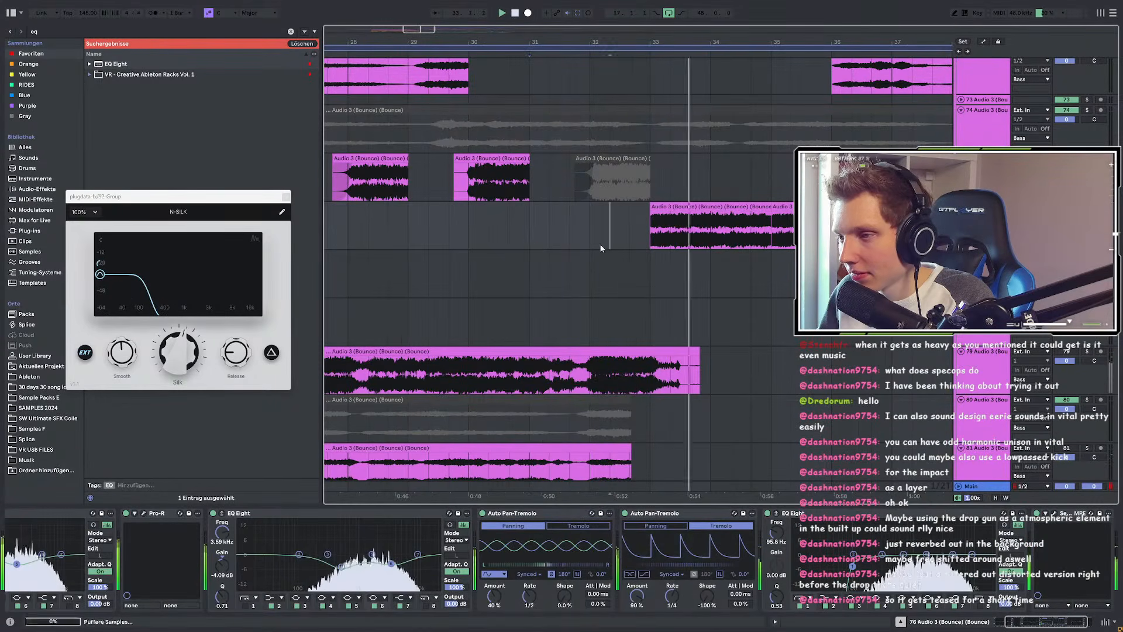
key(minus)
key(space)
scroll(511, 248, up, 3)
scroll(519, 280, down, 6)
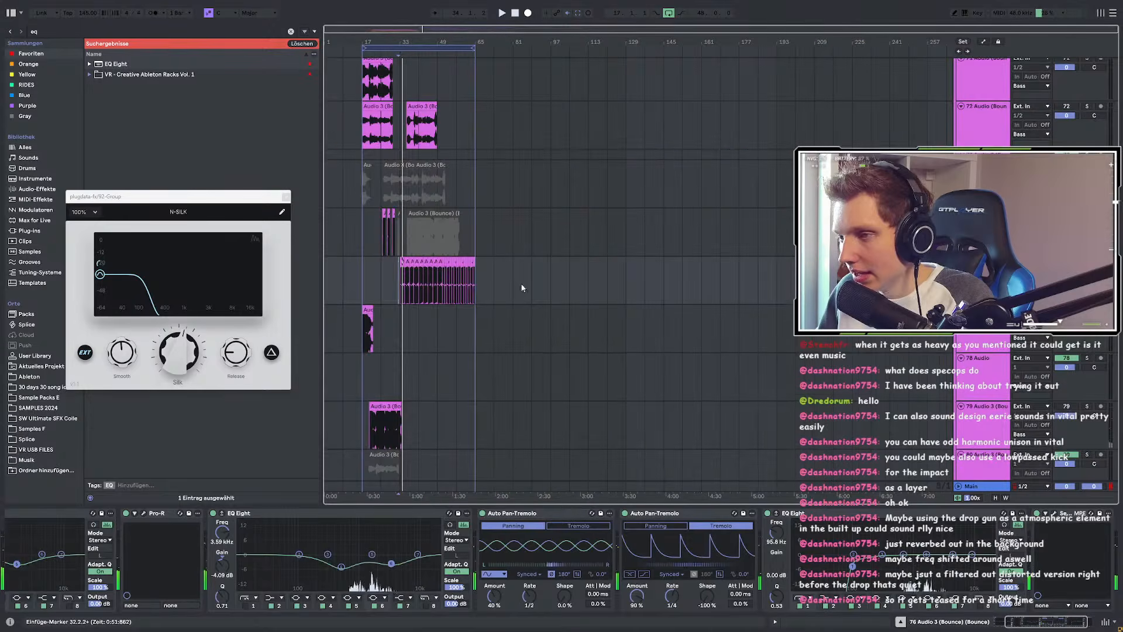
scroll(326, 284, up, 2)
scroll(437, 294, up, 2)
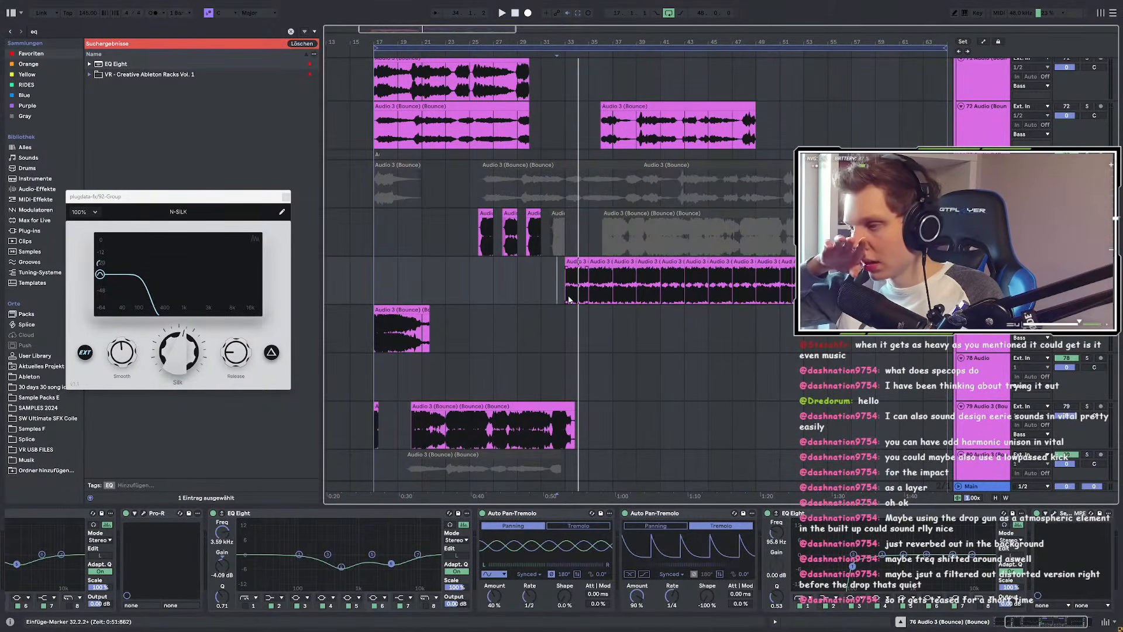
scroll(543, 298, up, 2)
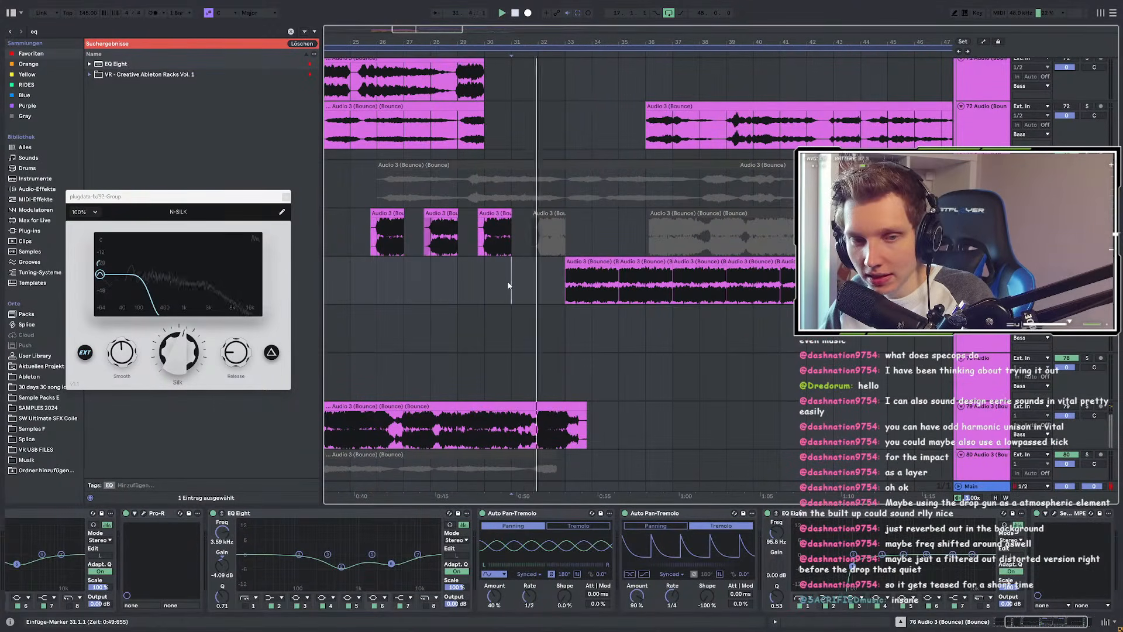
scroll(528, 291, down, 4)
scroll(486, 293, up, 2)
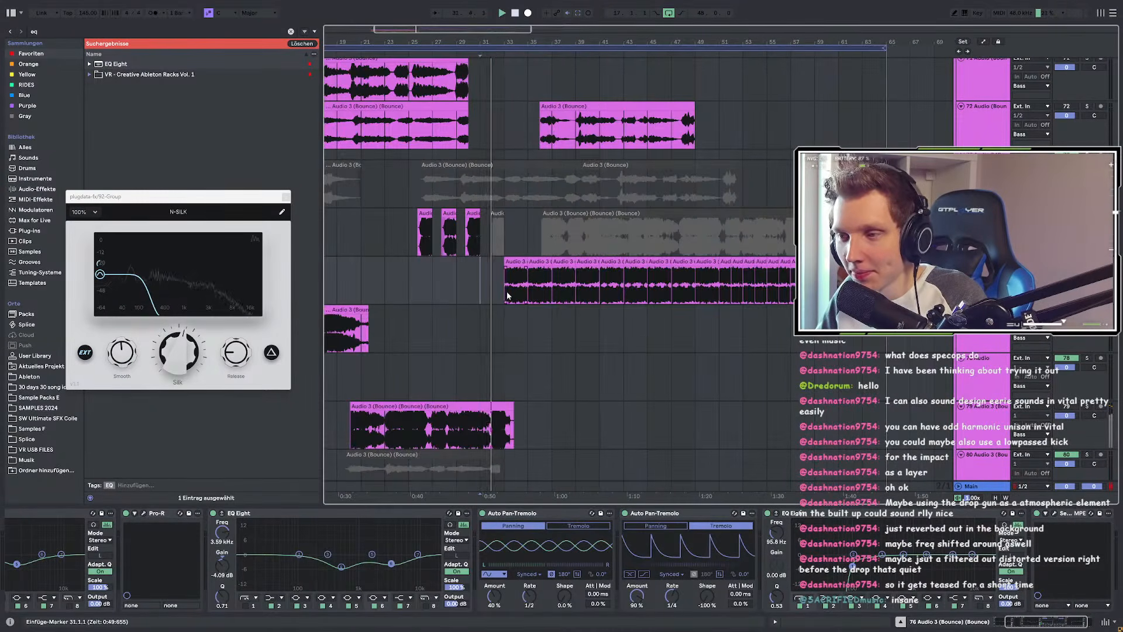
scroll(507, 296, up, 2)
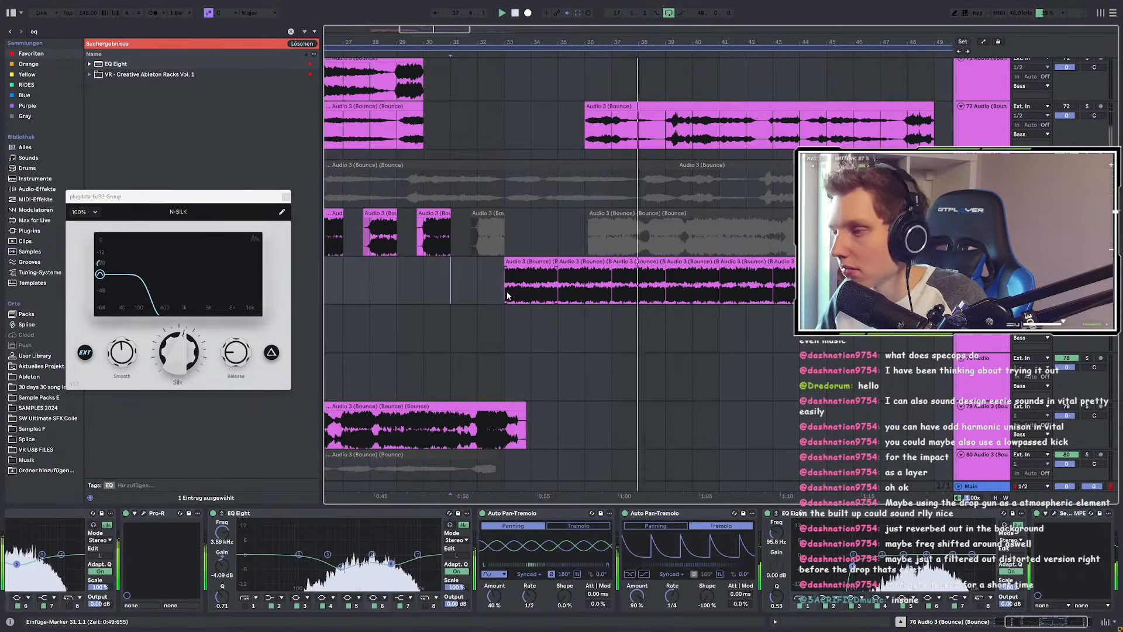
scroll(508, 295, down, 3)
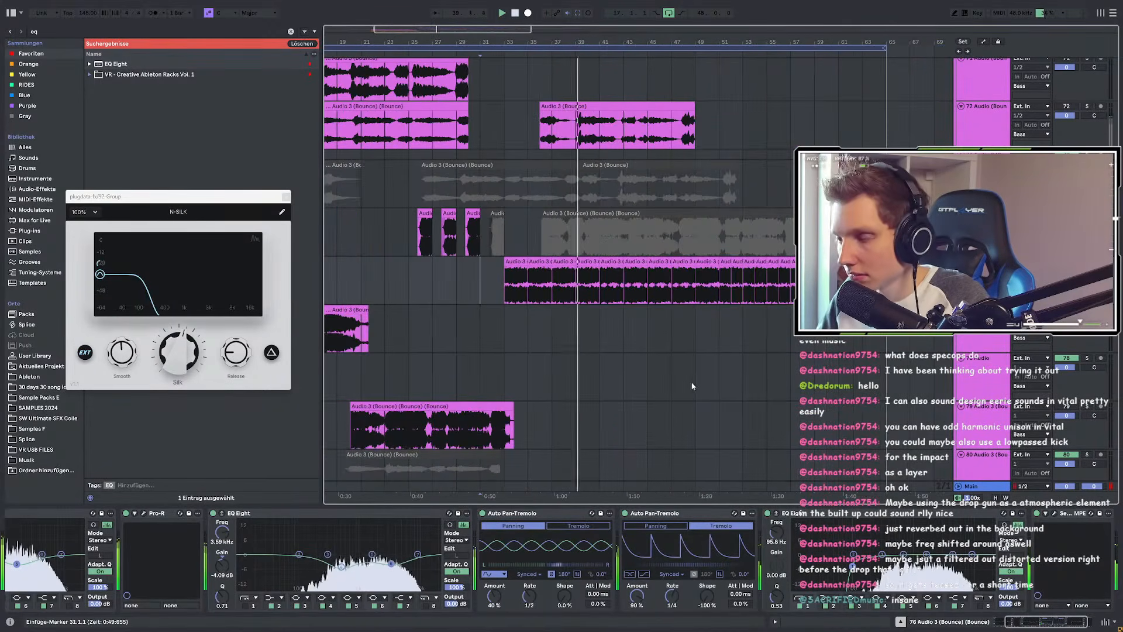
scroll(696, 390, up, 1)
scroll(697, 391, up, 15)
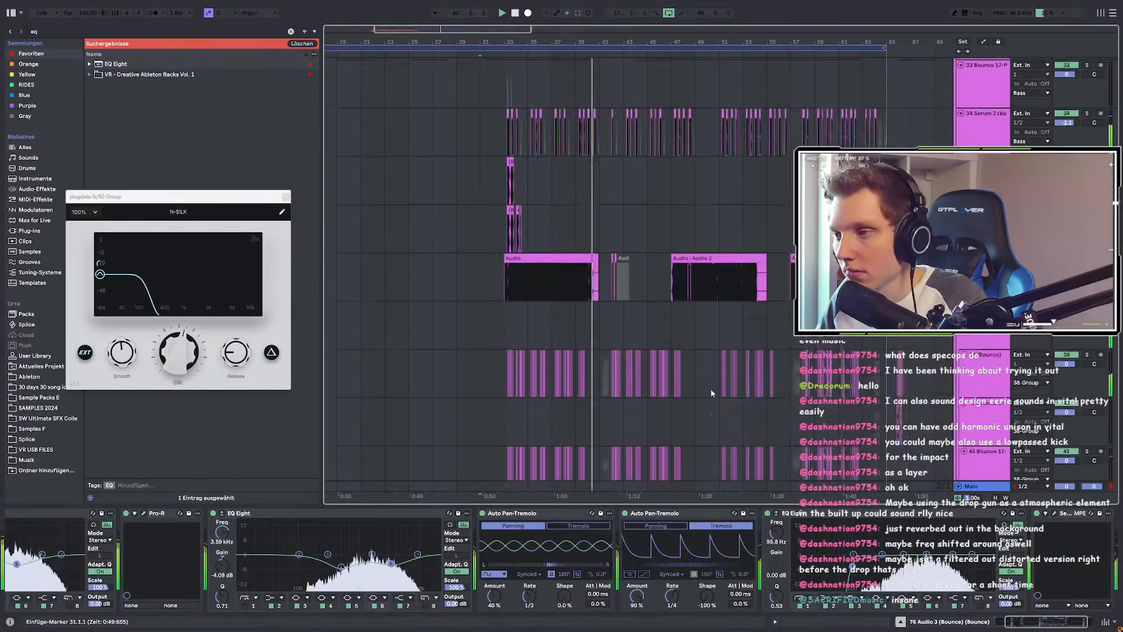
Step: Show the 51-Audio lane's two Auto Filters (278 Hz, 7.06 kHz) and close the N-SILK window
scroll(712, 393, up, 5)
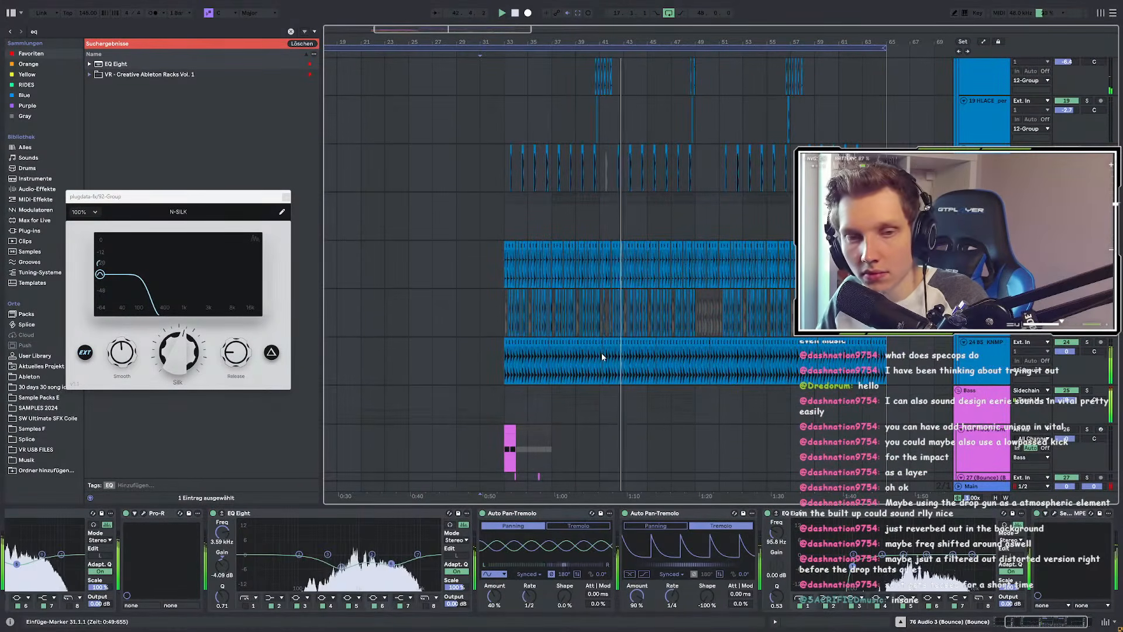
scroll(595, 354, down, 9)
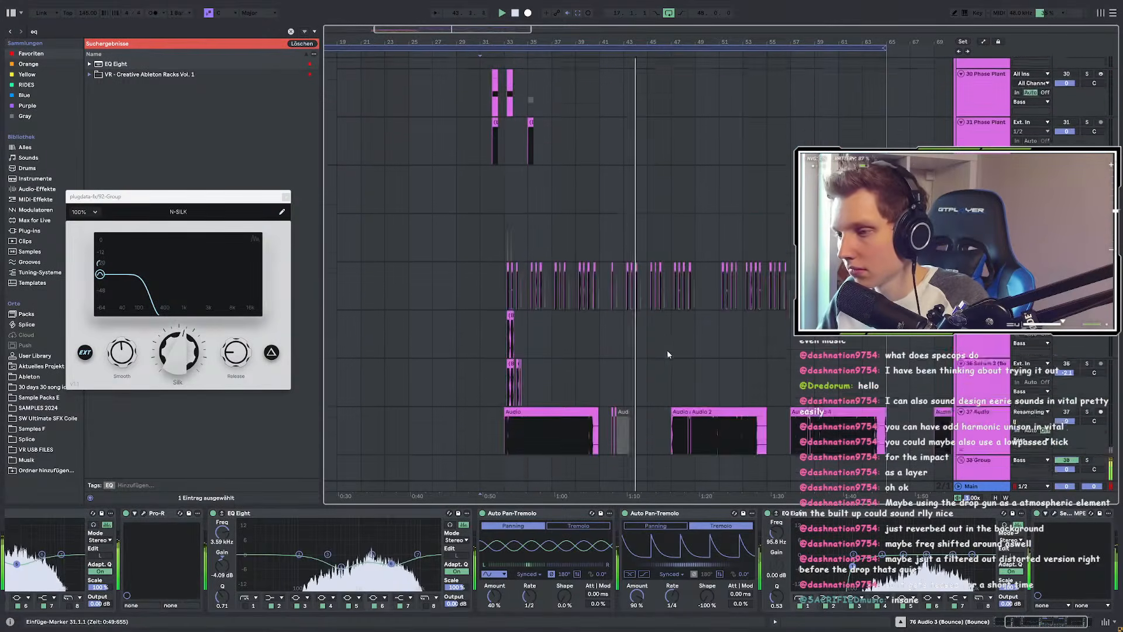
scroll(670, 365, up, 3)
scroll(664, 368, down, 5)
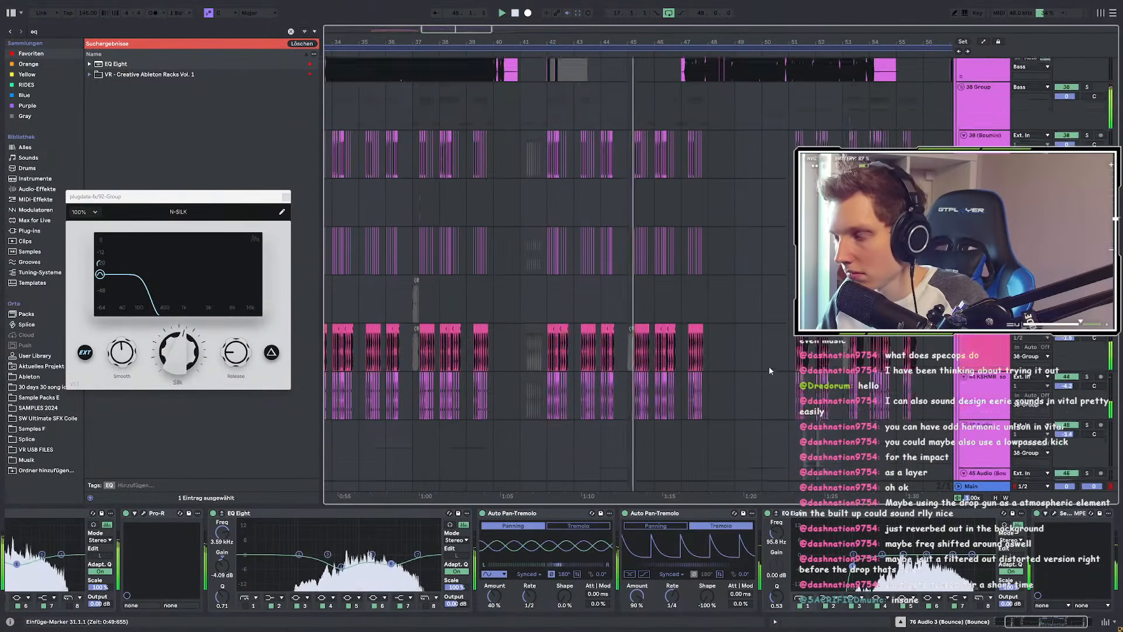
scroll(727, 366, up, 3)
scroll(727, 366, up, 2)
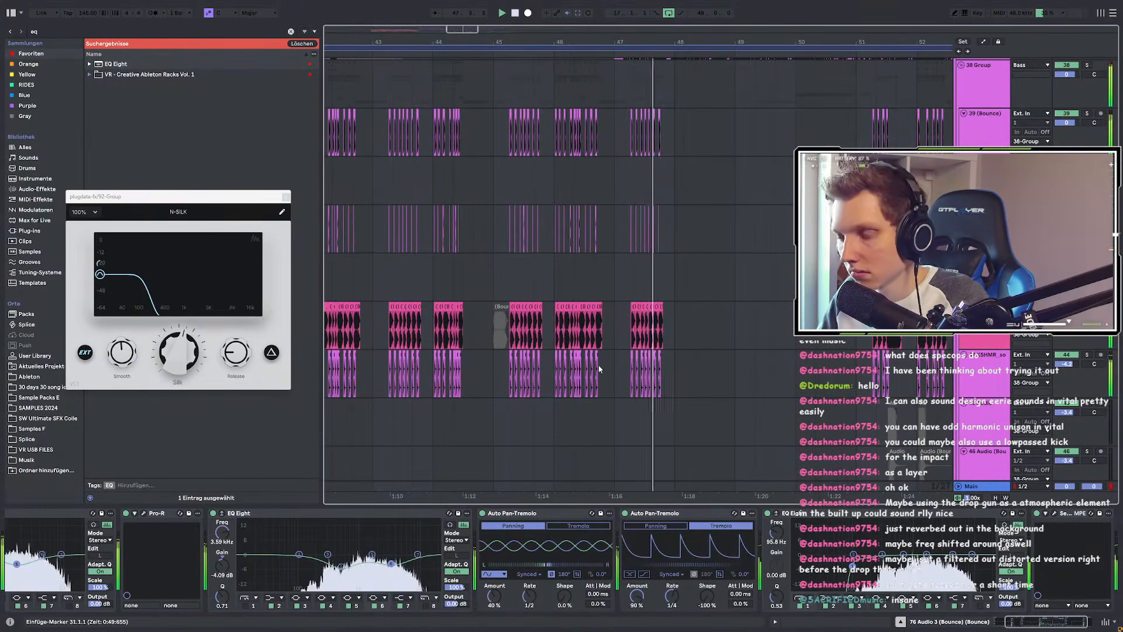
scroll(555, 346, down, 5)
scroll(632, 351, down, 4)
scroll(613, 358, up, 3)
scroll(613, 358, up, 4)
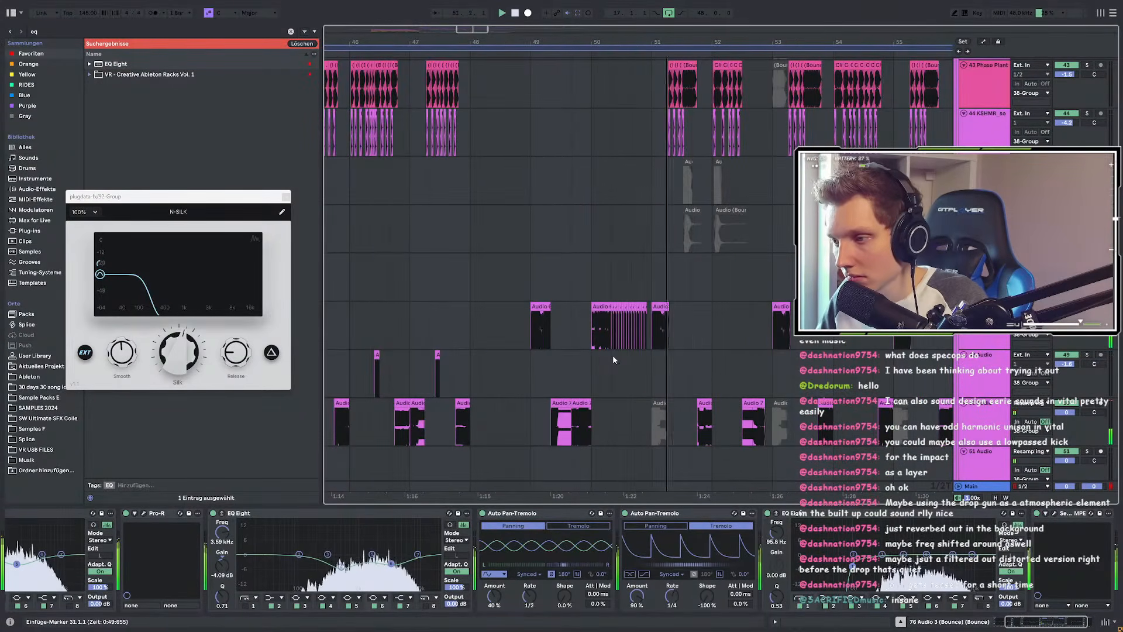
scroll(487, 363, down, 6)
scroll(512, 360, up, 5)
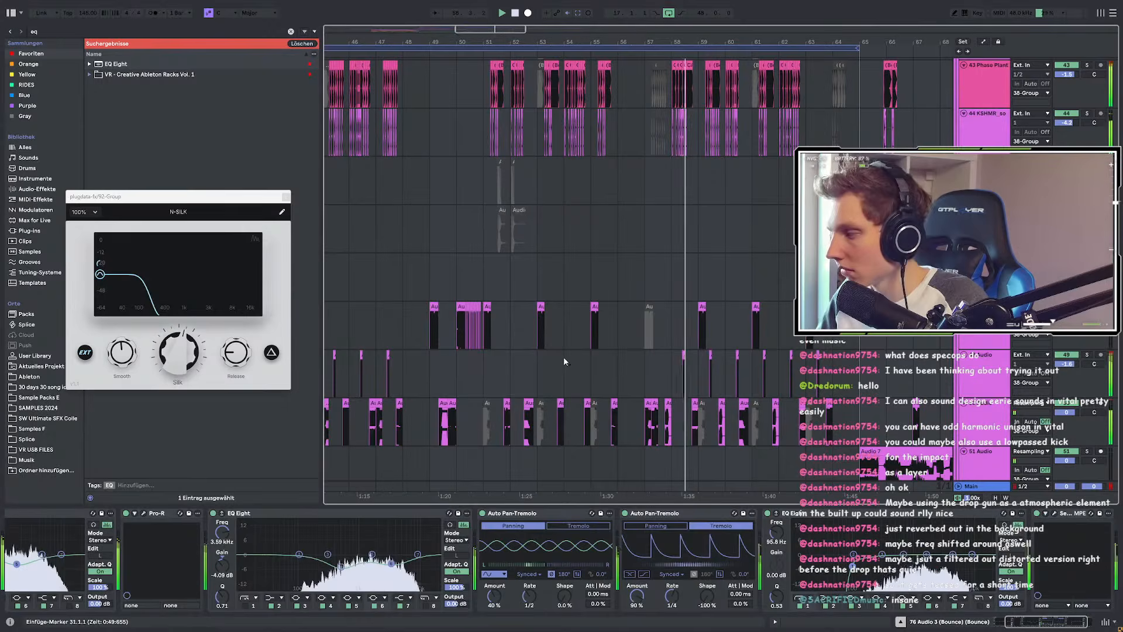
scroll(563, 358, down, 3)
scroll(663, 357, up, 3)
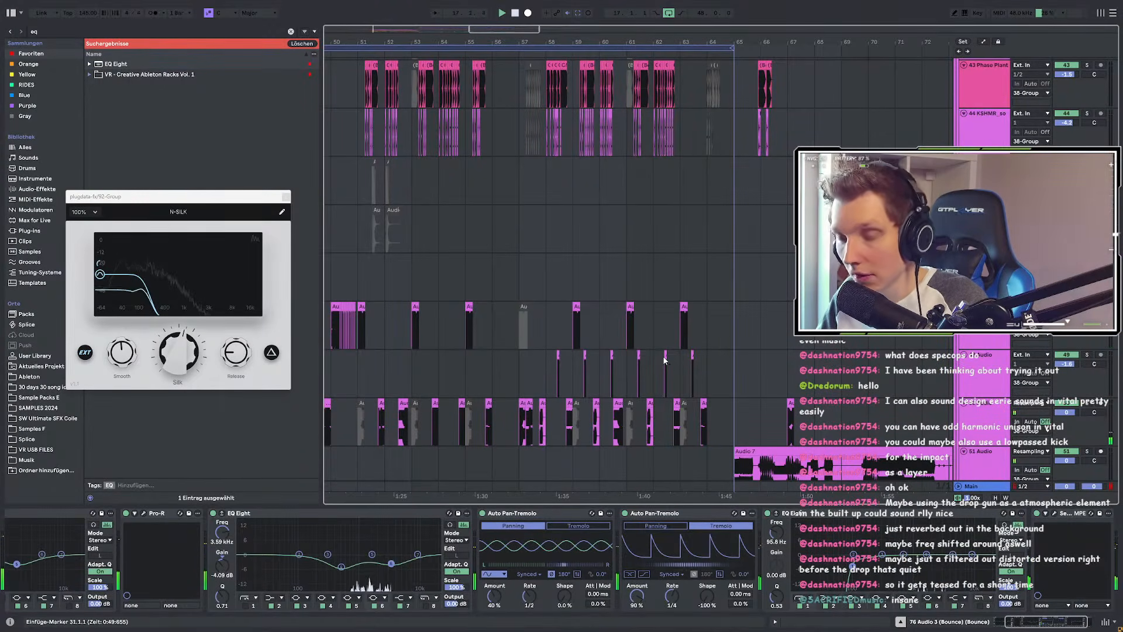
scroll(664, 360, down, 6)
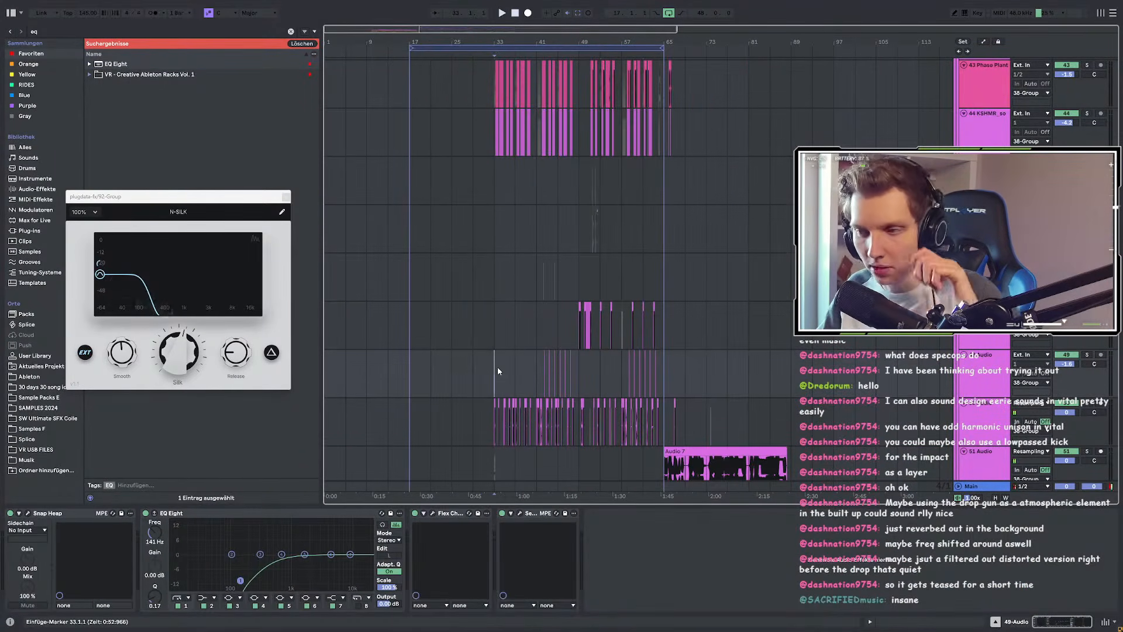
scroll(498, 367, down, 3)
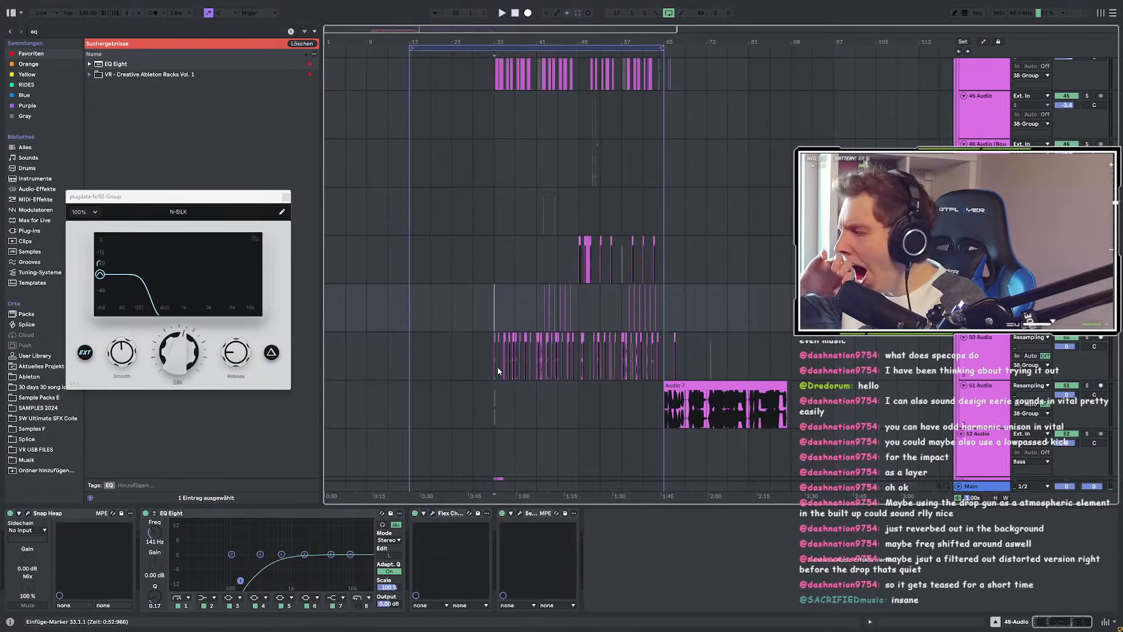
scroll(500, 310, up, 3)
scroll(500, 311, down, 2)
click(501, 314)
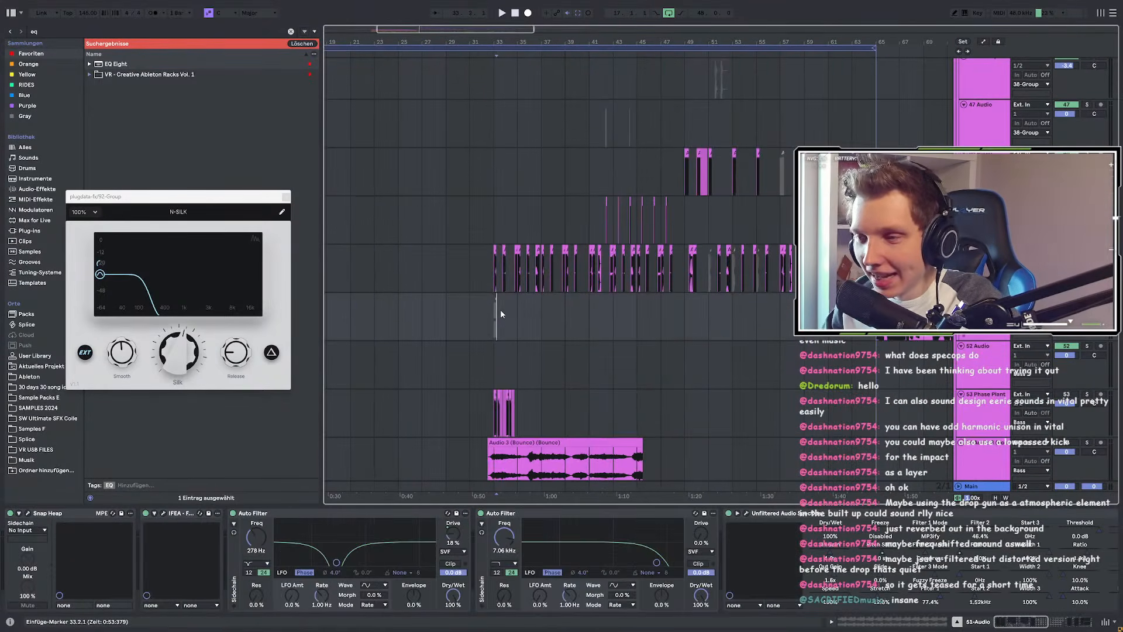
click(286, 197)
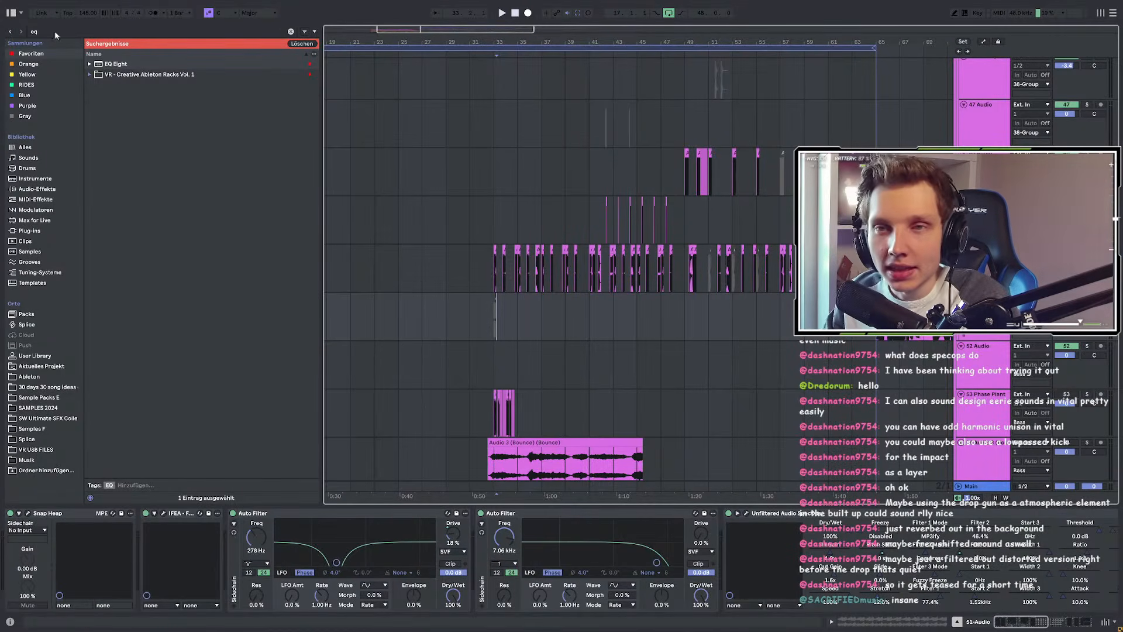
Step: Replace the 'eq' browser search with a search for 'old'
click(31, 32)
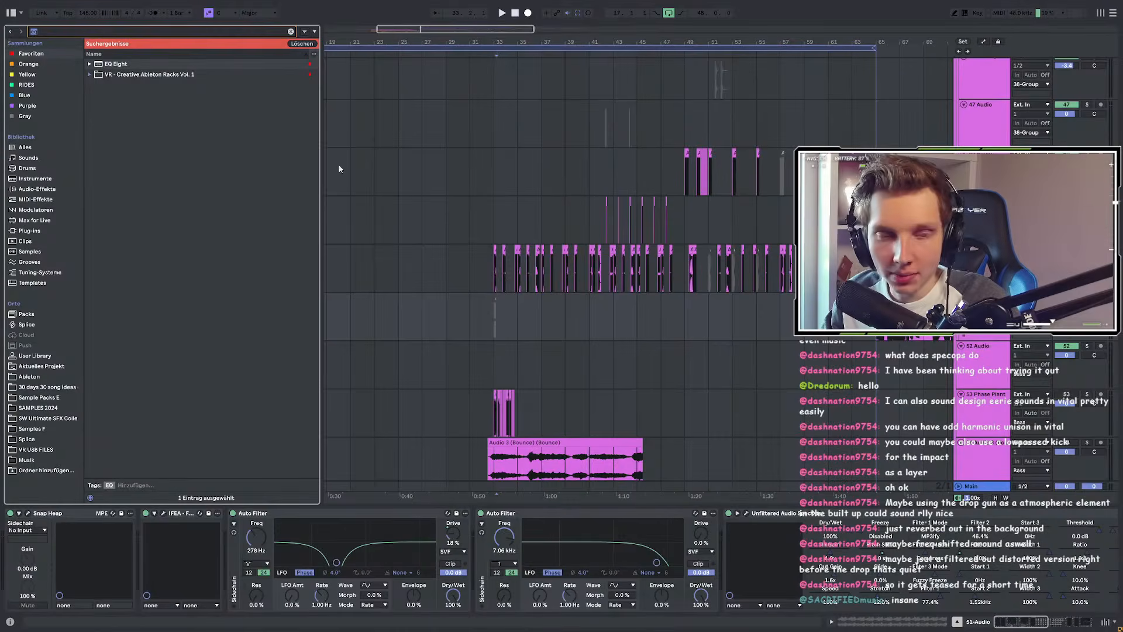
key(BackSpace)
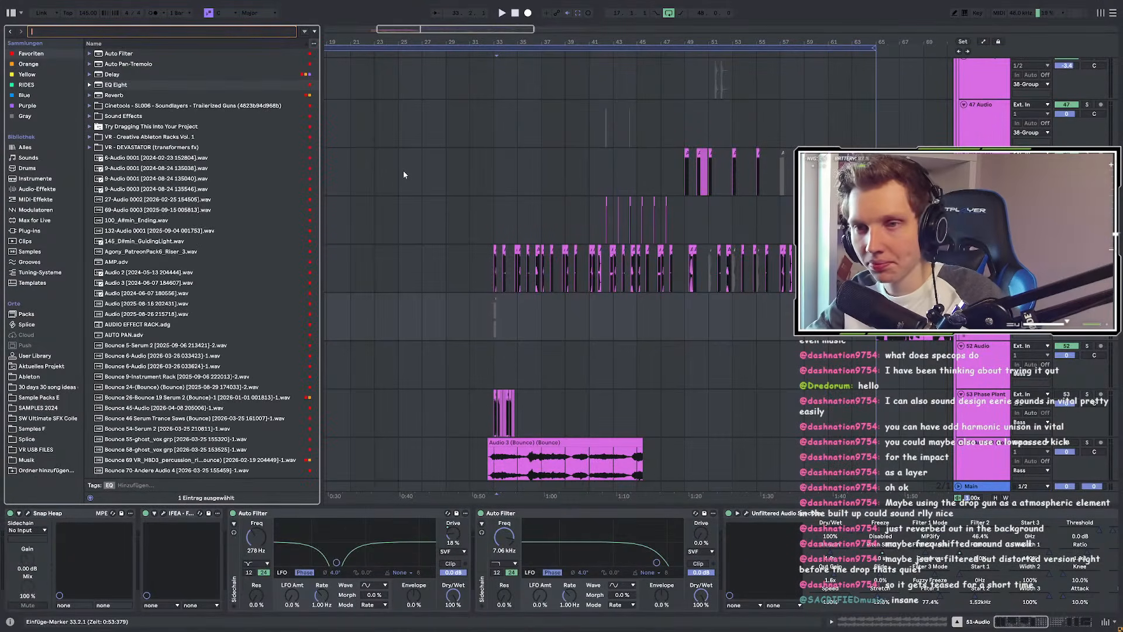
text(old)
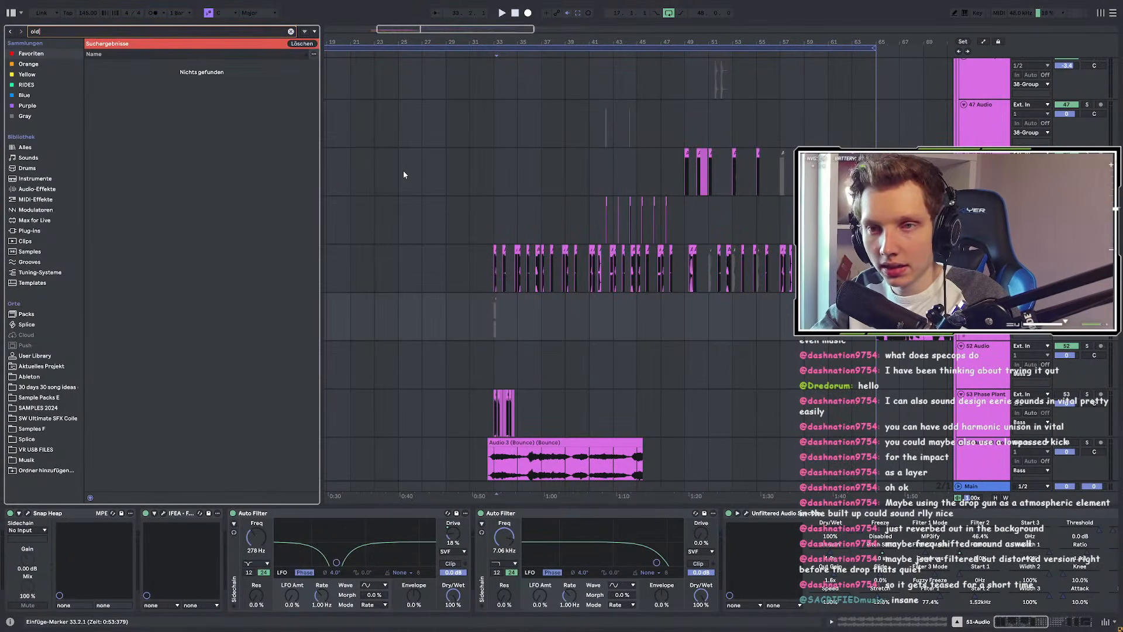
key(BackSpace)
key(BackSpace)
key(BackSpace)
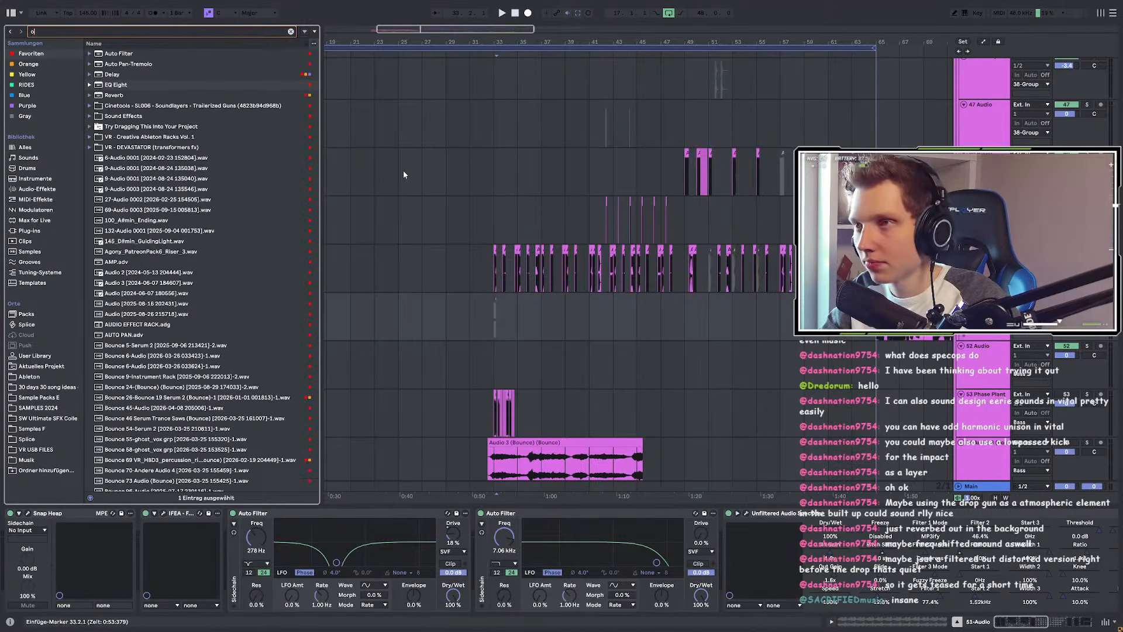
text(ld)
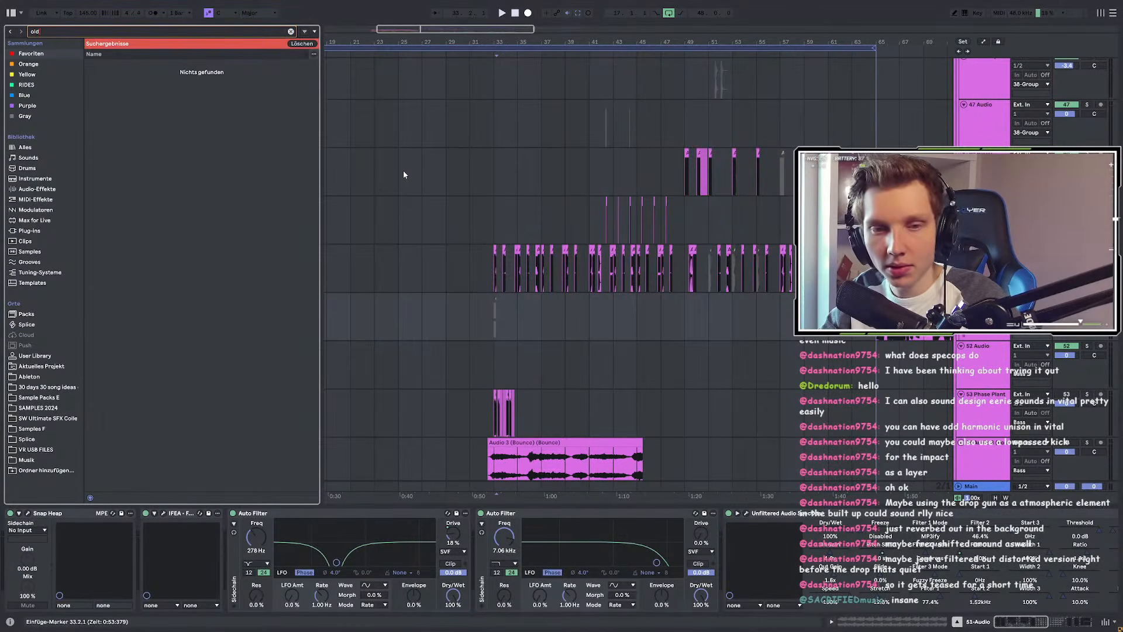
Step: Expand the Old school vox folder in Sample Packs E and preview its first sample
click(38, 232)
click(39, 397)
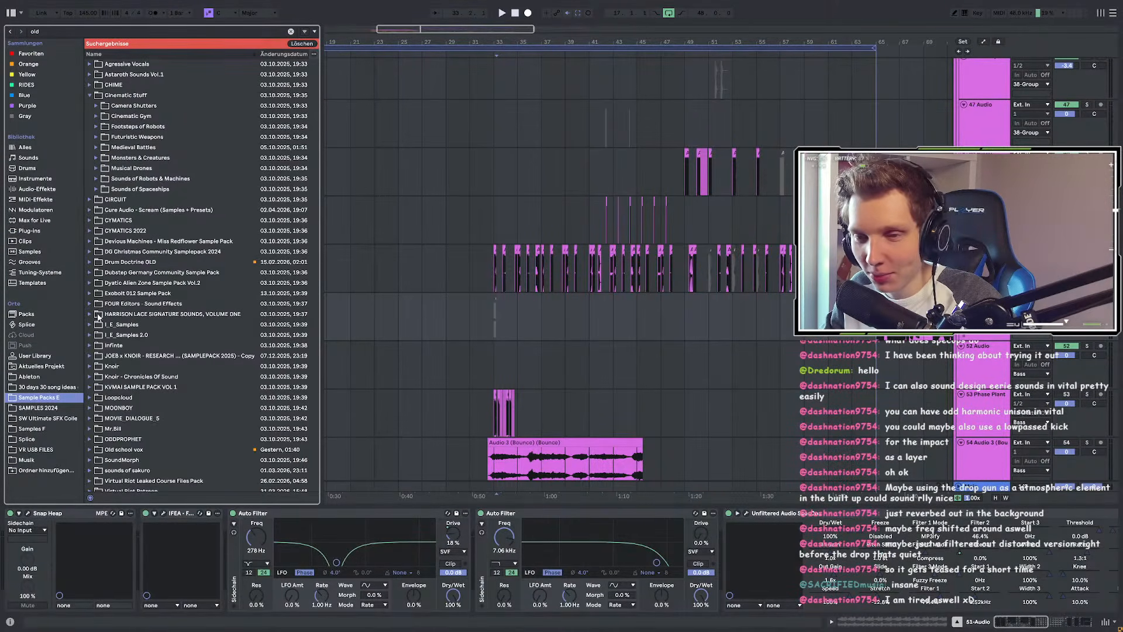
click(90, 449)
scroll(161, 313, down, 5)
click(150, 189)
Step: Preview 5 4 3 2 1 #3 and AAAAAAA #4, #8, #15, #16, #17, ending on #16
scroll(151, 229, down, 6)
scroll(151, 232, down, 6)
click(178, 355)
scroll(176, 351, down, 9)
scroll(164, 263, down, 9)
click(153, 196)
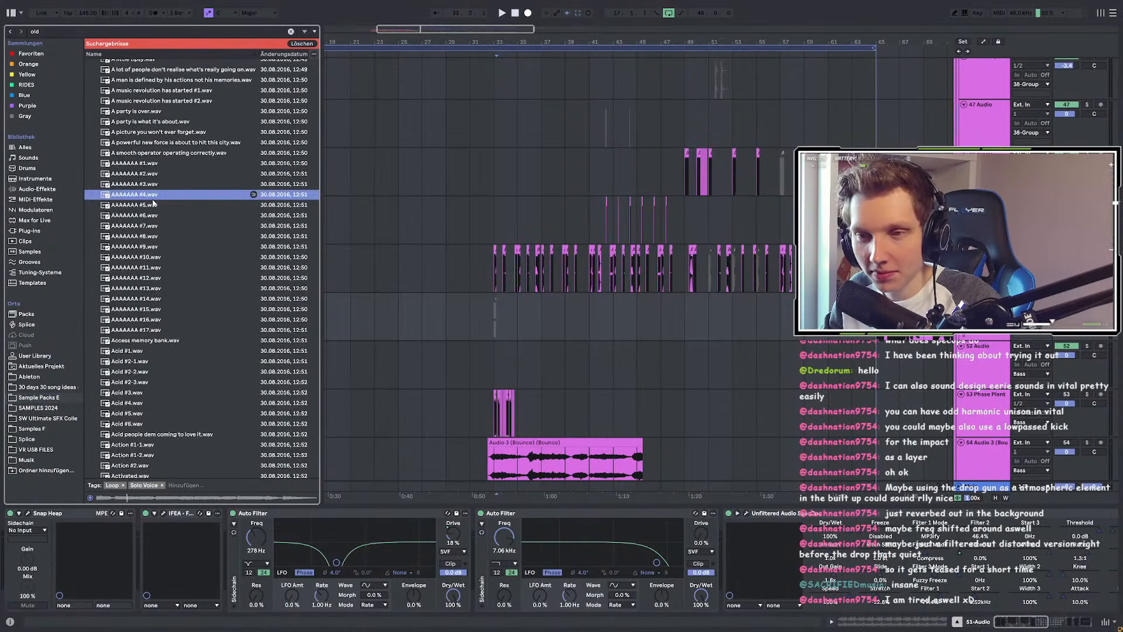
click(152, 240)
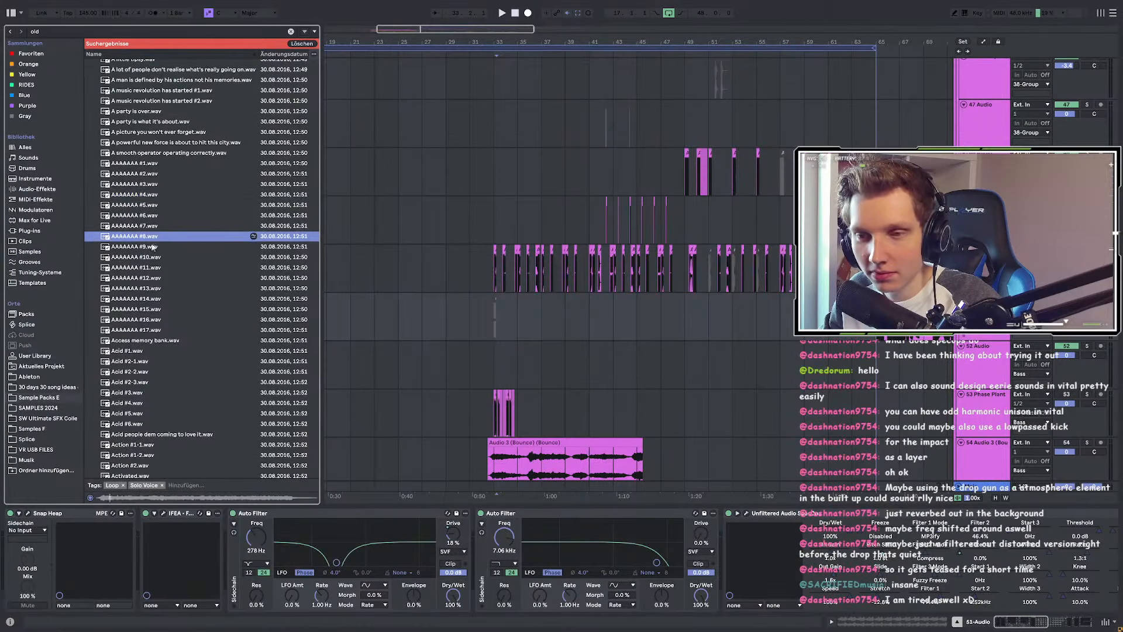
click(154, 309)
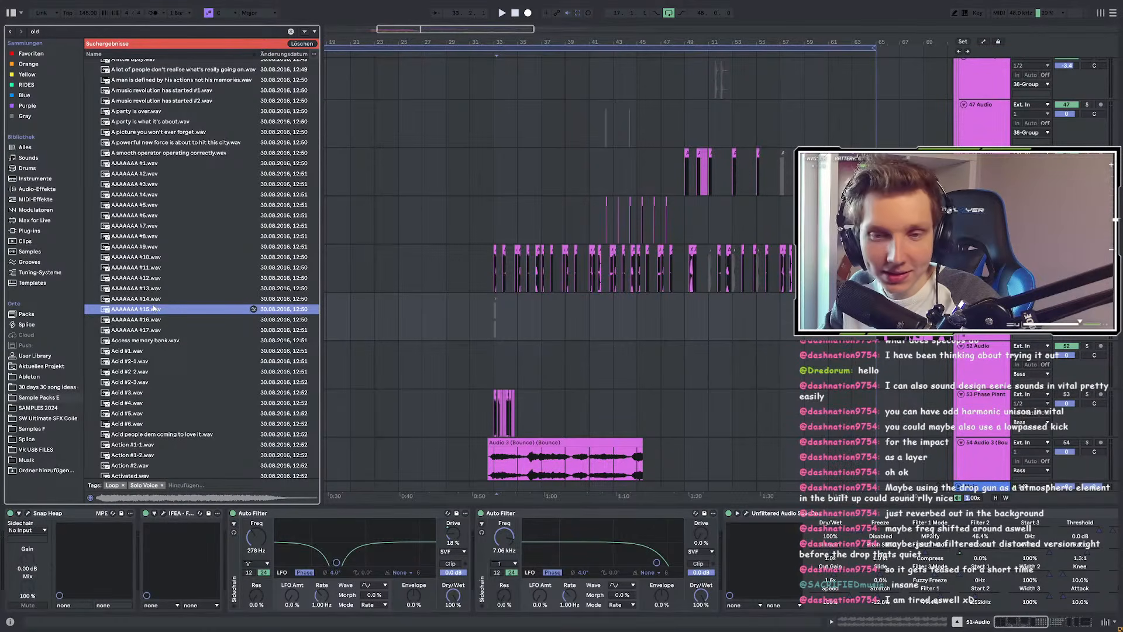
scroll(150, 322, up, 1)
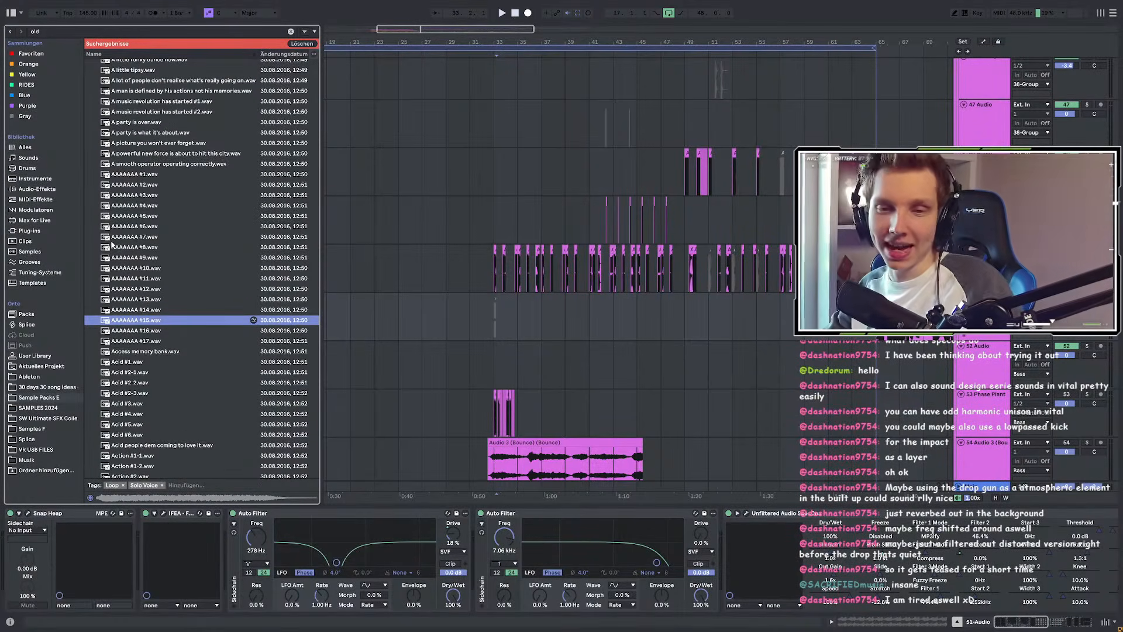
click(154, 330)
scroll(154, 334, down, 7)
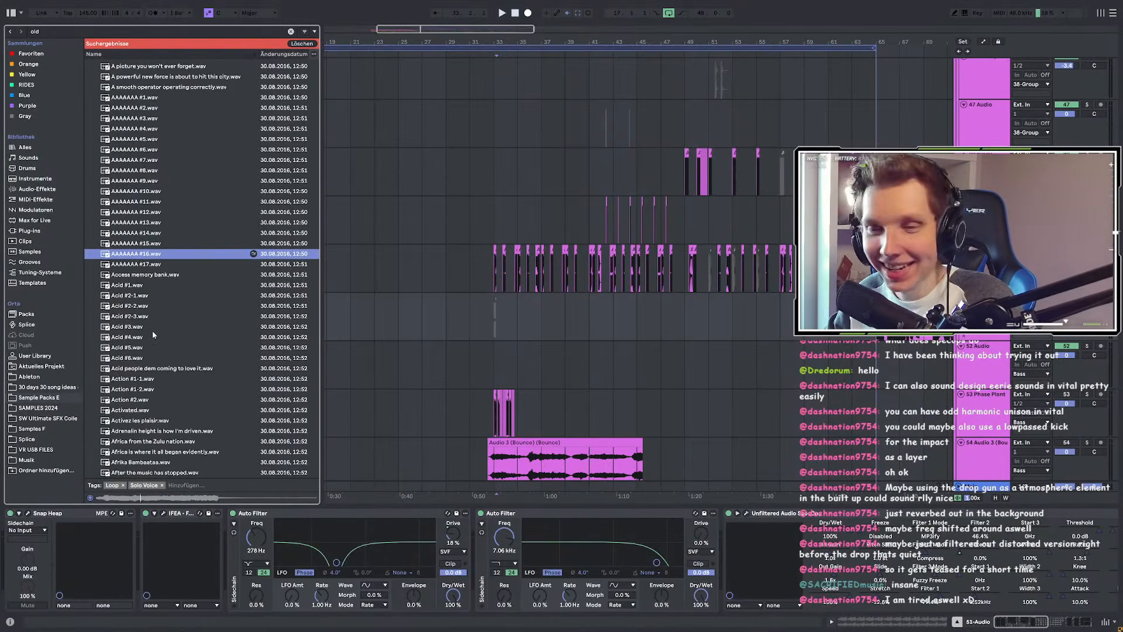
scroll(147, 298, down, 5)
click(142, 213)
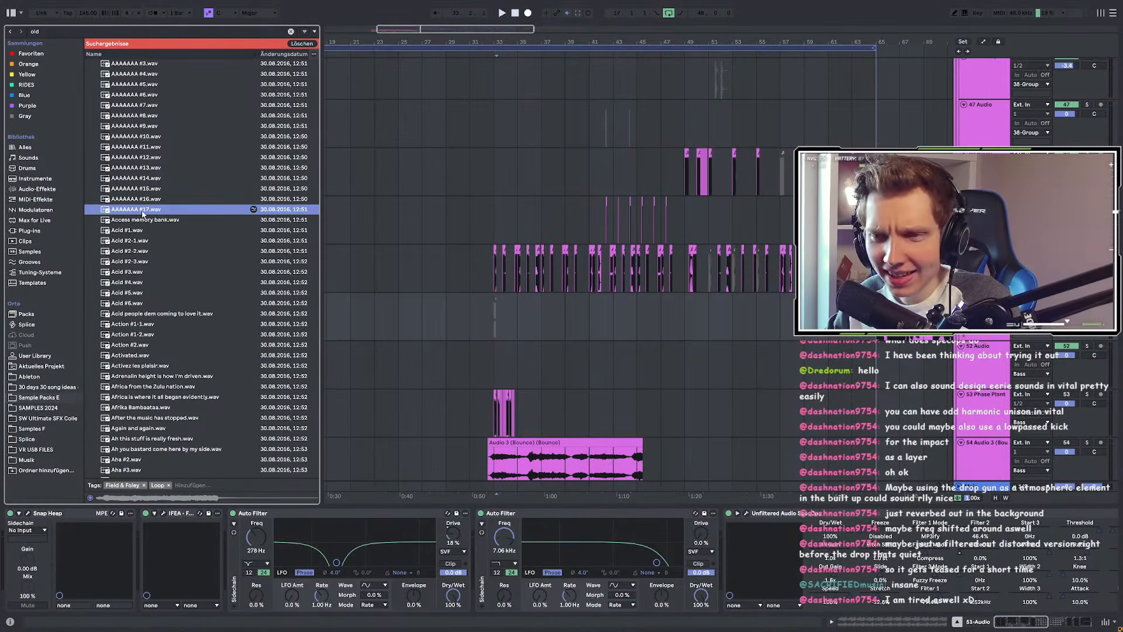
click(138, 203)
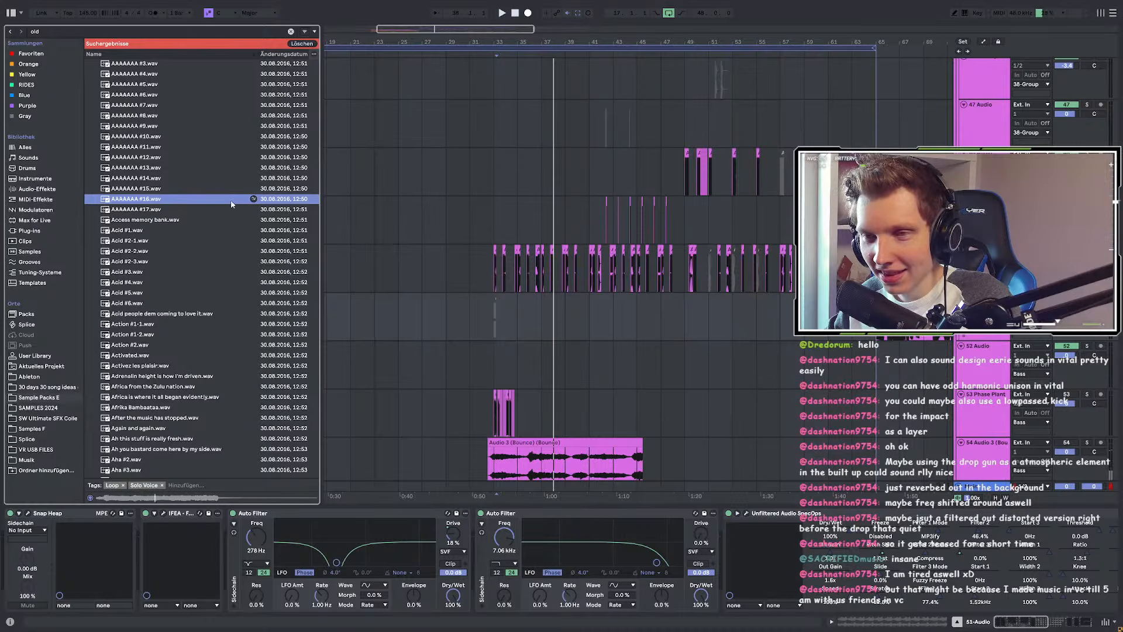
Step: Favourite AAAAAAA #16.wav, then preview Acid #2-2, Activated and Activez les plaisir
right_click(196, 203)
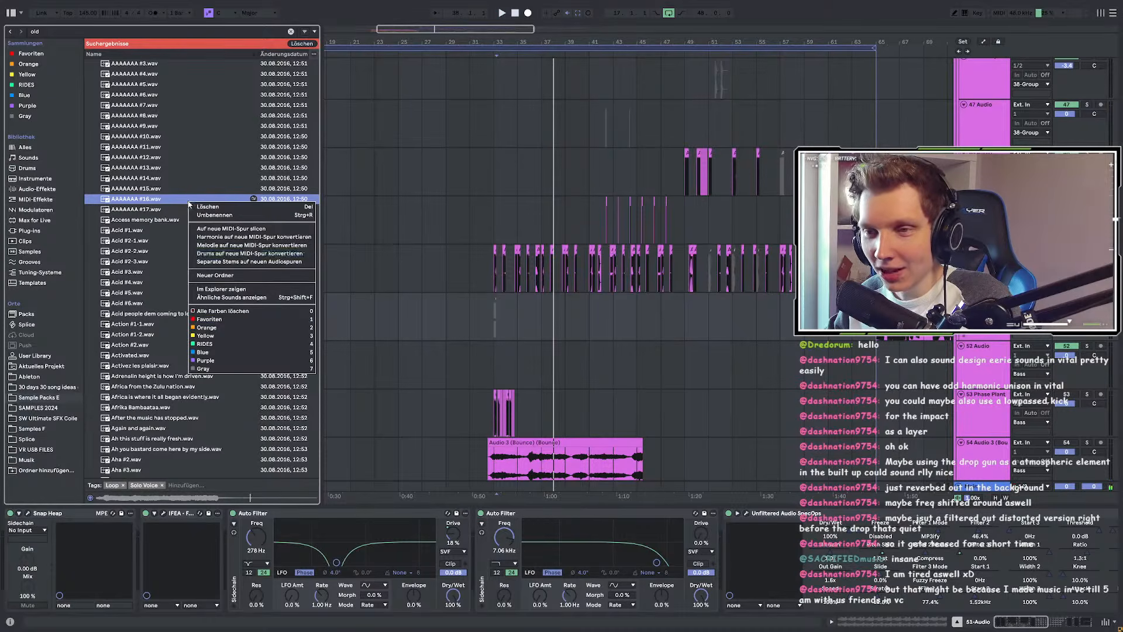
click(224, 320)
click(131, 251)
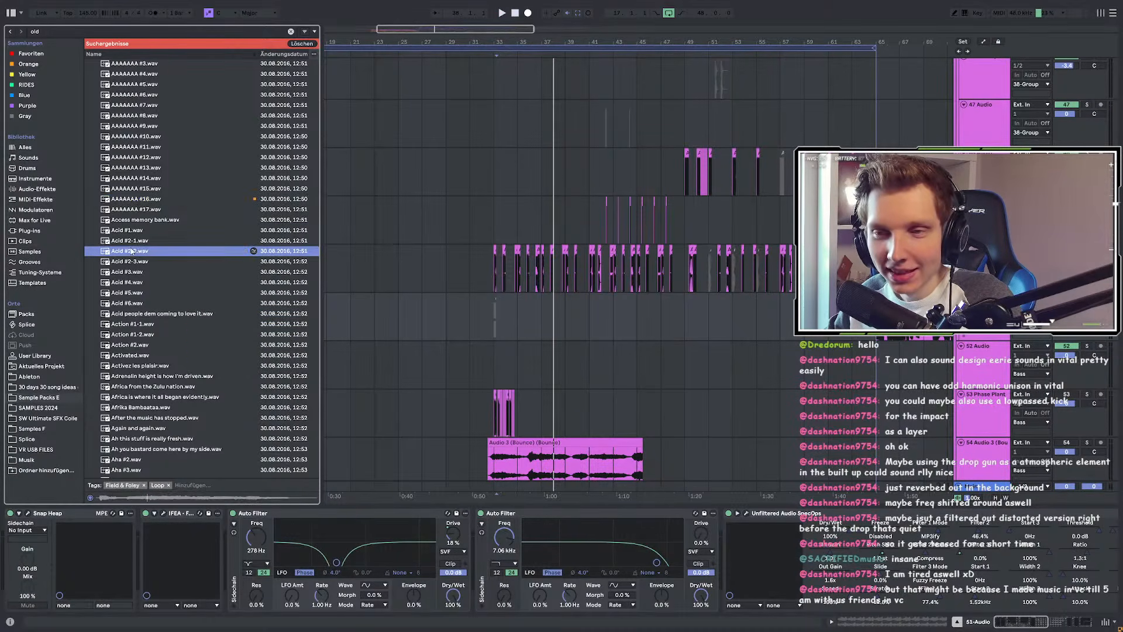
click(131, 356)
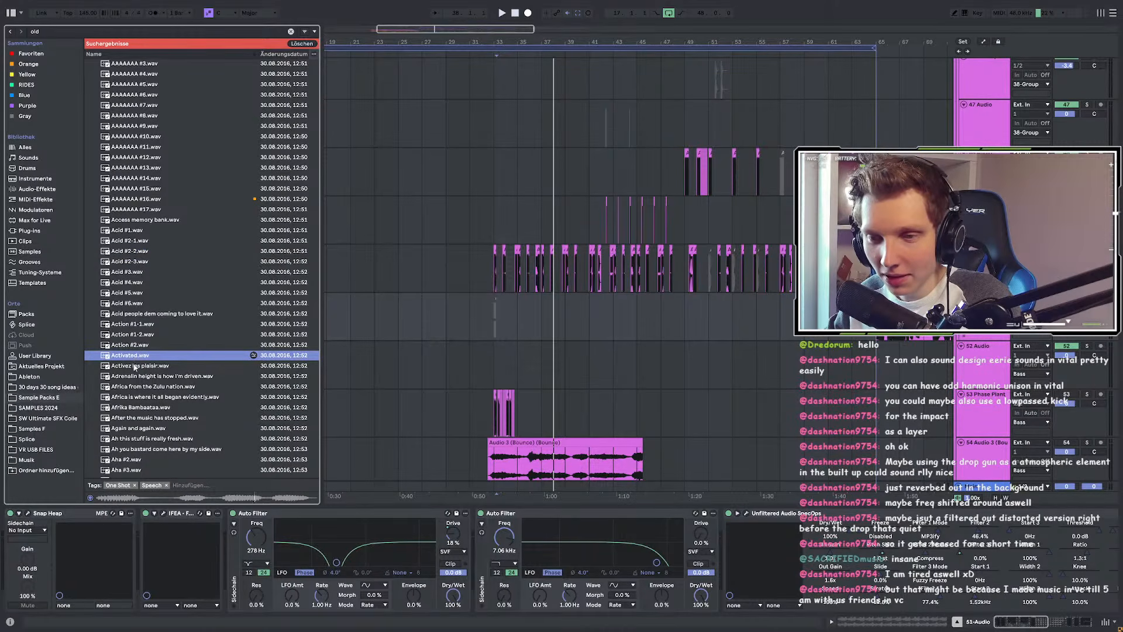
click(135, 366)
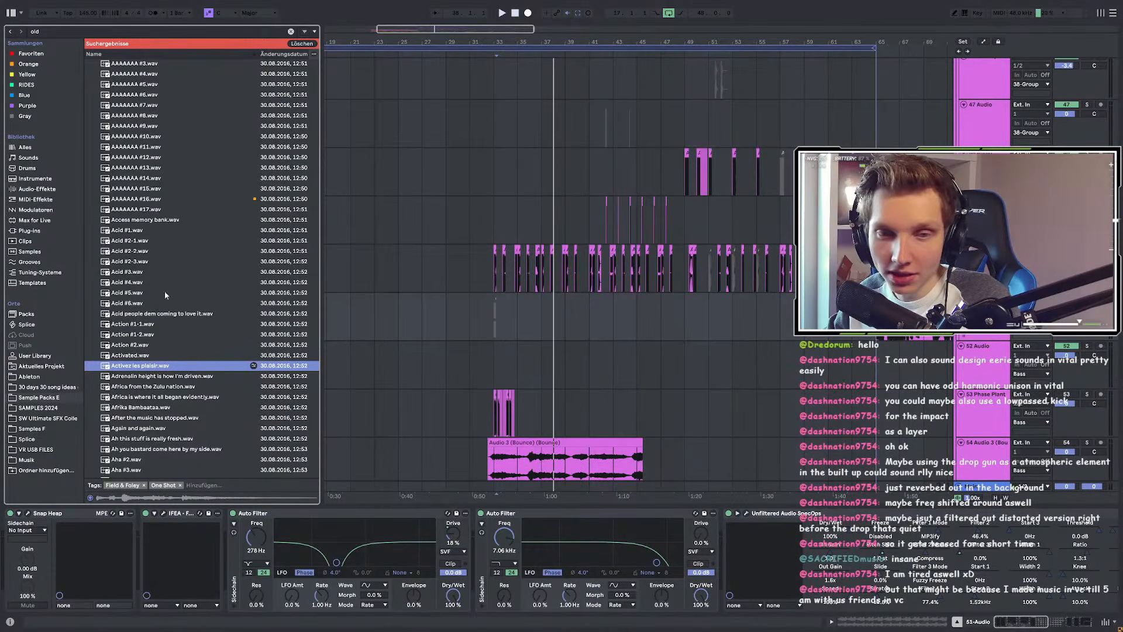
click(133, 356)
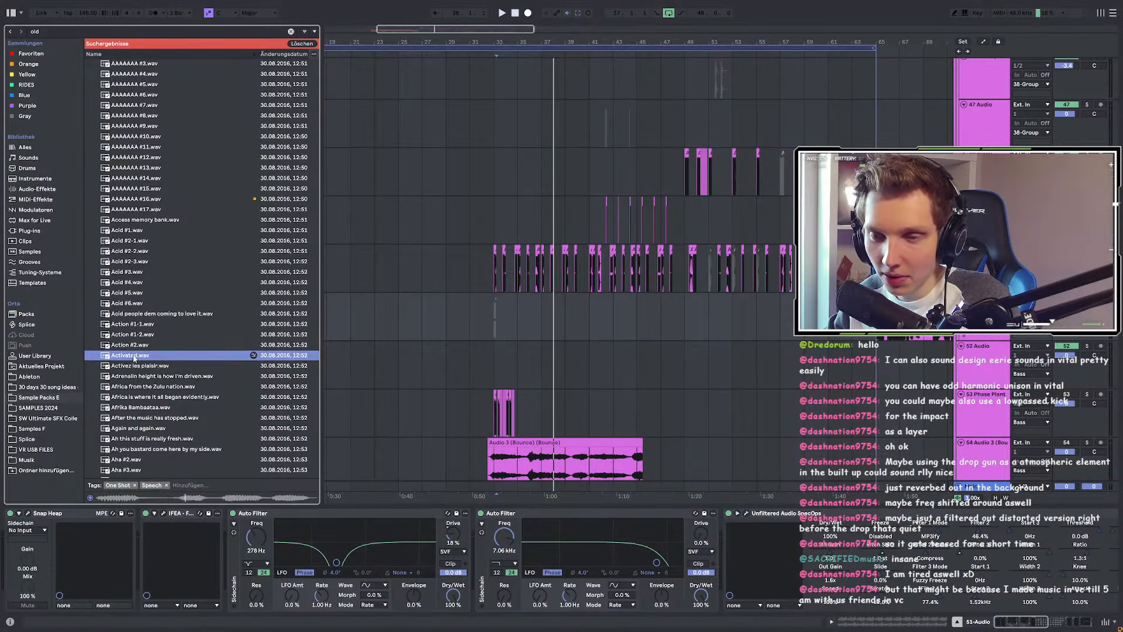
click(160, 367)
click(135, 356)
Step: Preview the speech samples from 'After the music has stopped' through 'All systems activated'
click(165, 419)
scroll(164, 422, down, 3)
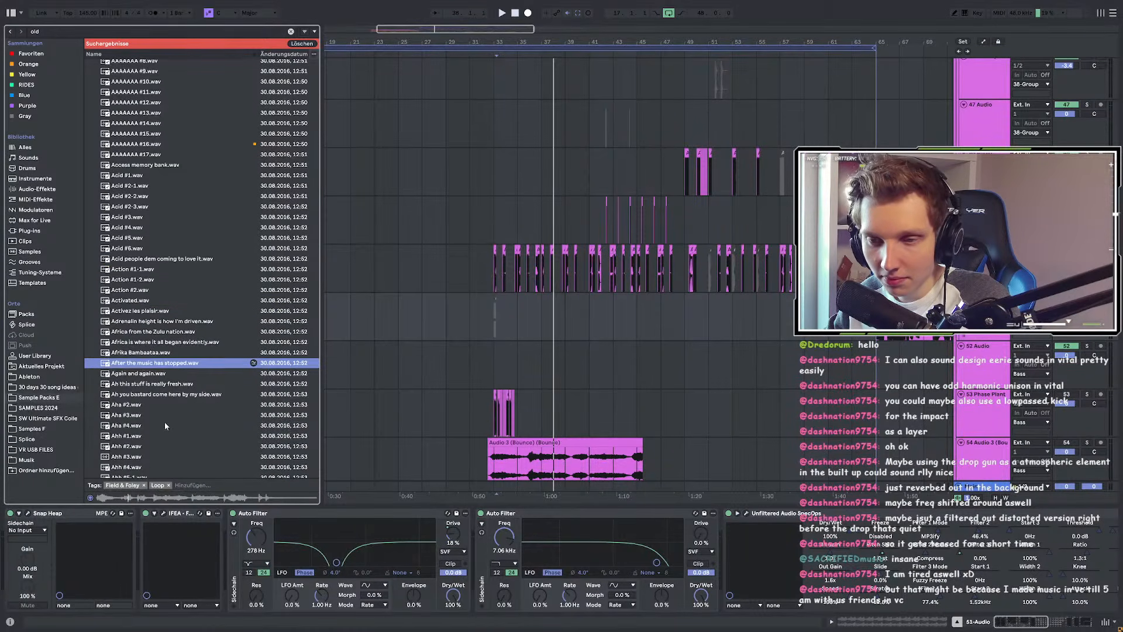
click(151, 374)
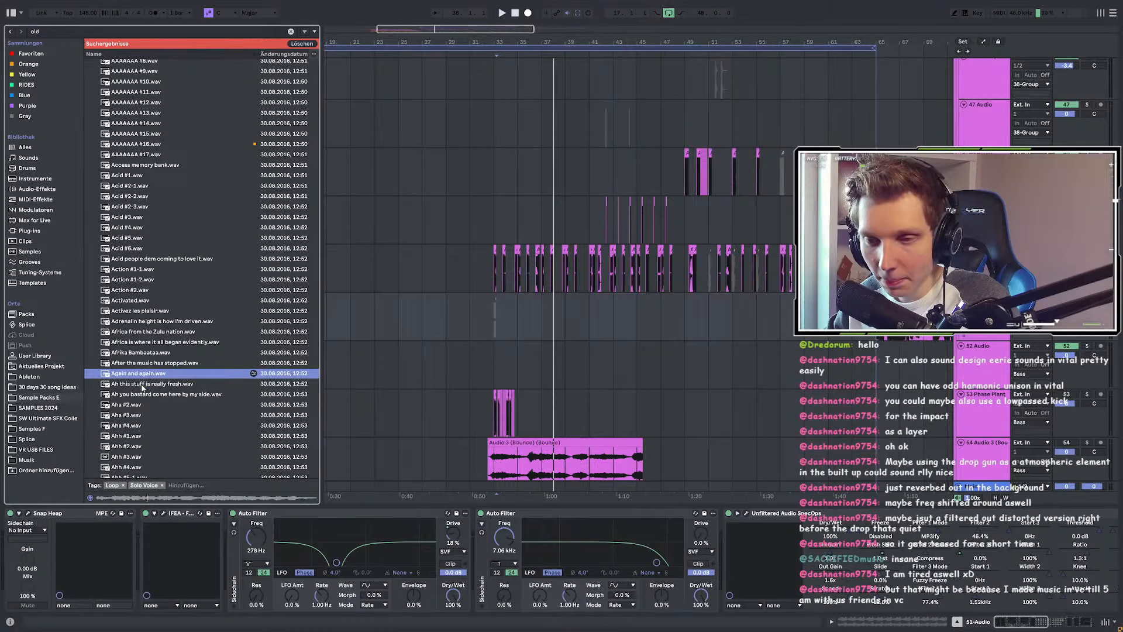
click(142, 386)
scroll(142, 386, down, 3)
click(130, 351)
scroll(129, 350, down, 4)
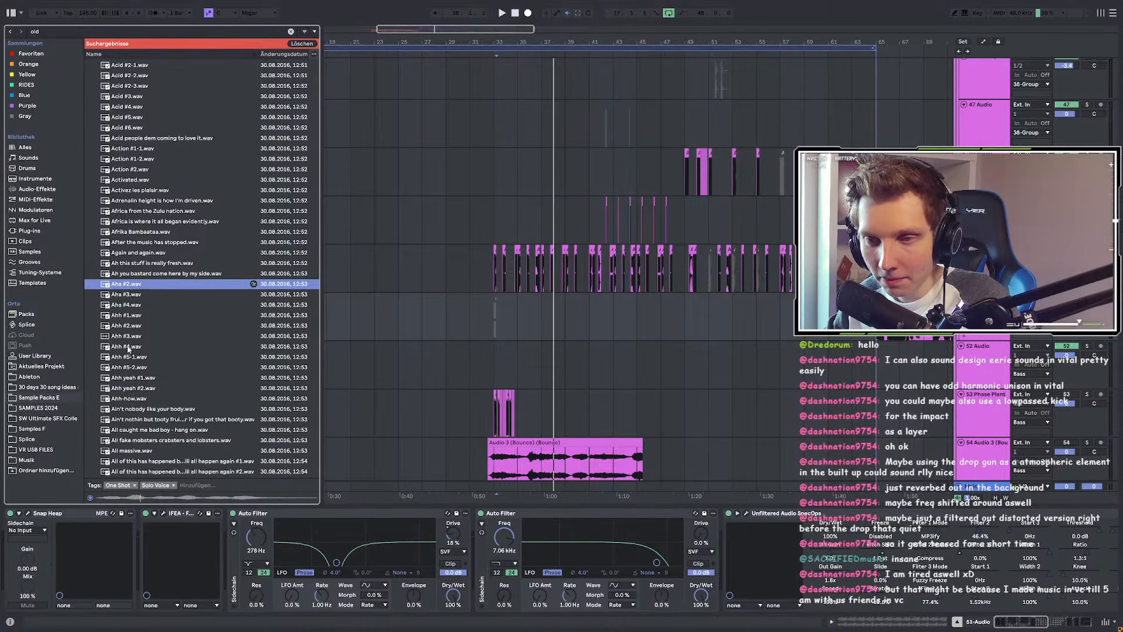
click(126, 305)
click(136, 356)
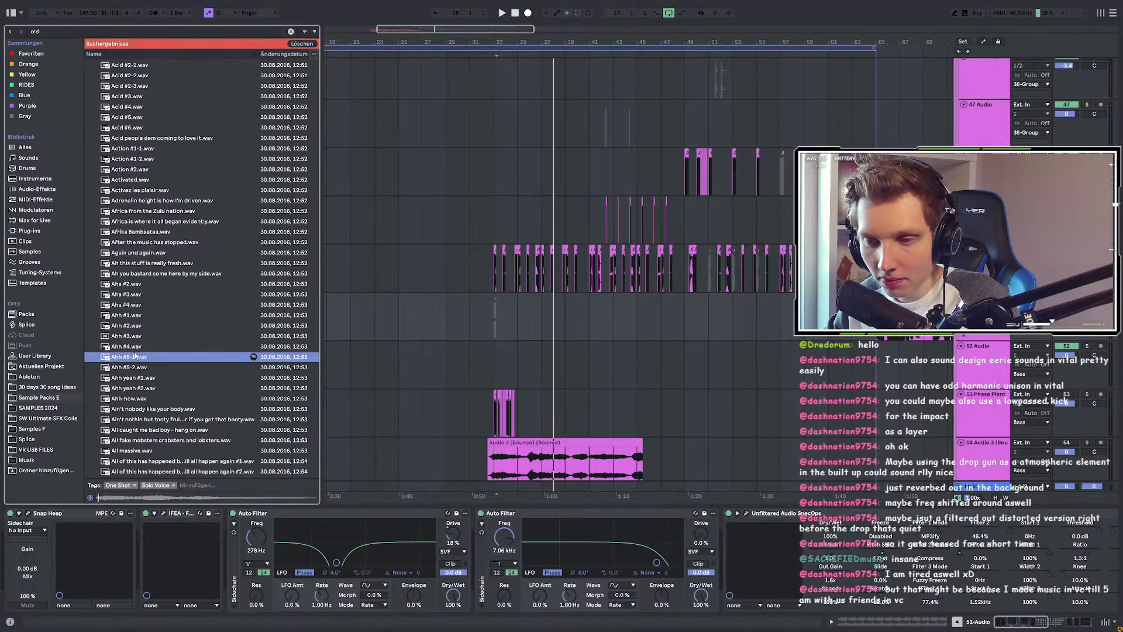
click(135, 379)
scroll(137, 374, down, 3)
click(136, 385)
scroll(134, 381, down, 3)
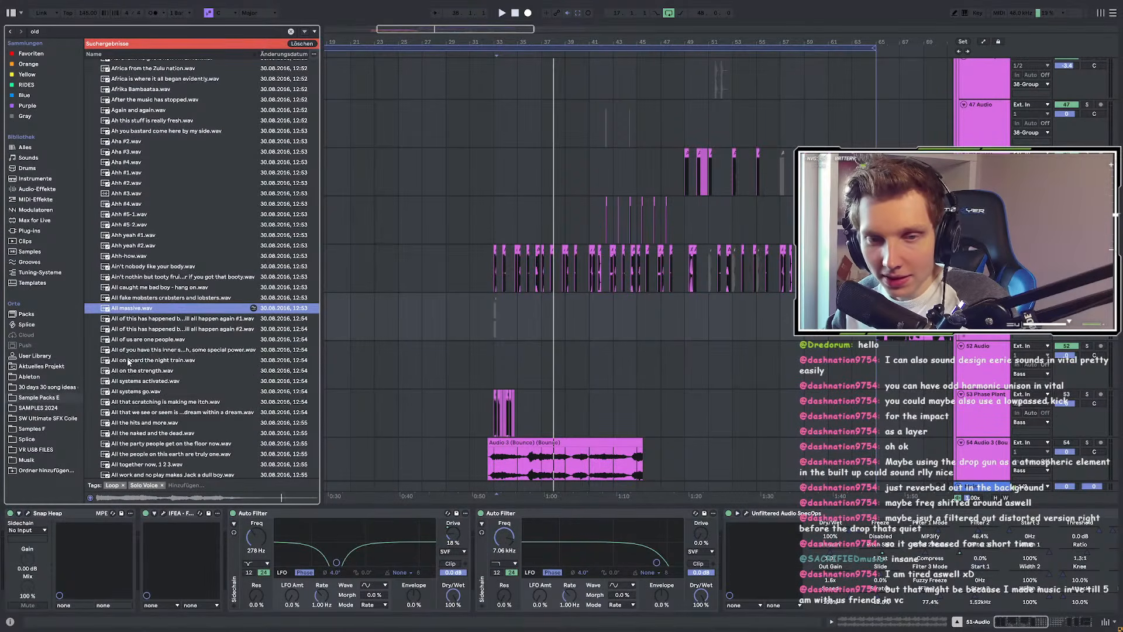
scroll(128, 372, down, 2)
click(127, 349)
scroll(128, 355, down, 3)
Step: Preview the Alright, Amos 9-13 #1, most-unusual-place and 'An oldie but a goody' samples
click(127, 400)
scroll(127, 400, down, 6)
click(134, 296)
scroll(134, 300, down, 3)
click(141, 248)
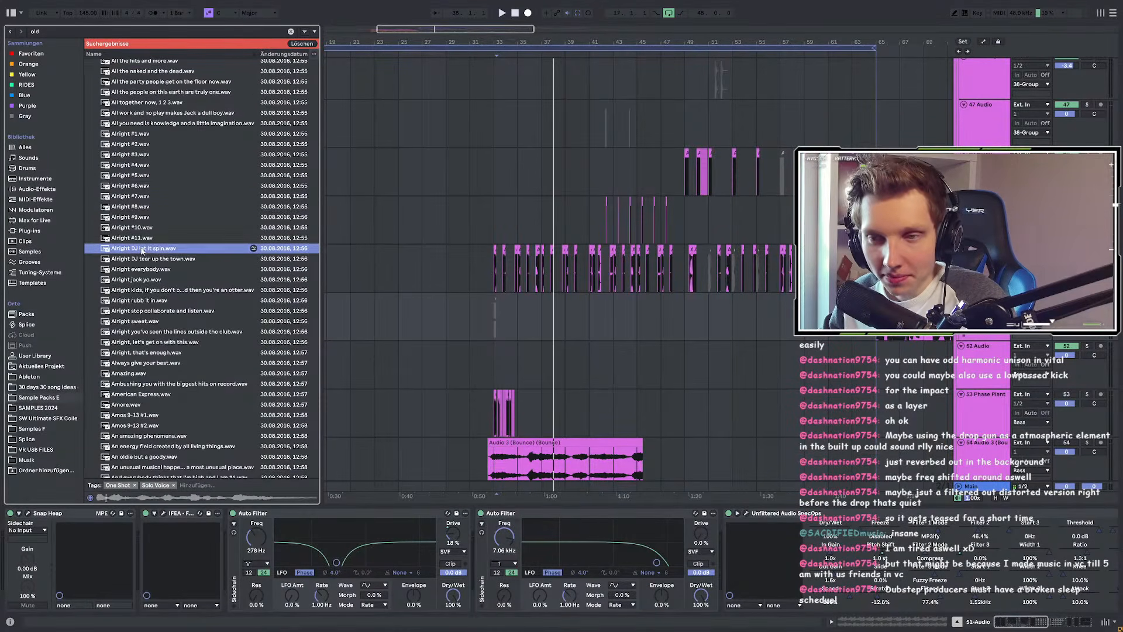
scroll(140, 248, down, 3)
click(141, 245)
scroll(141, 248, down, 3)
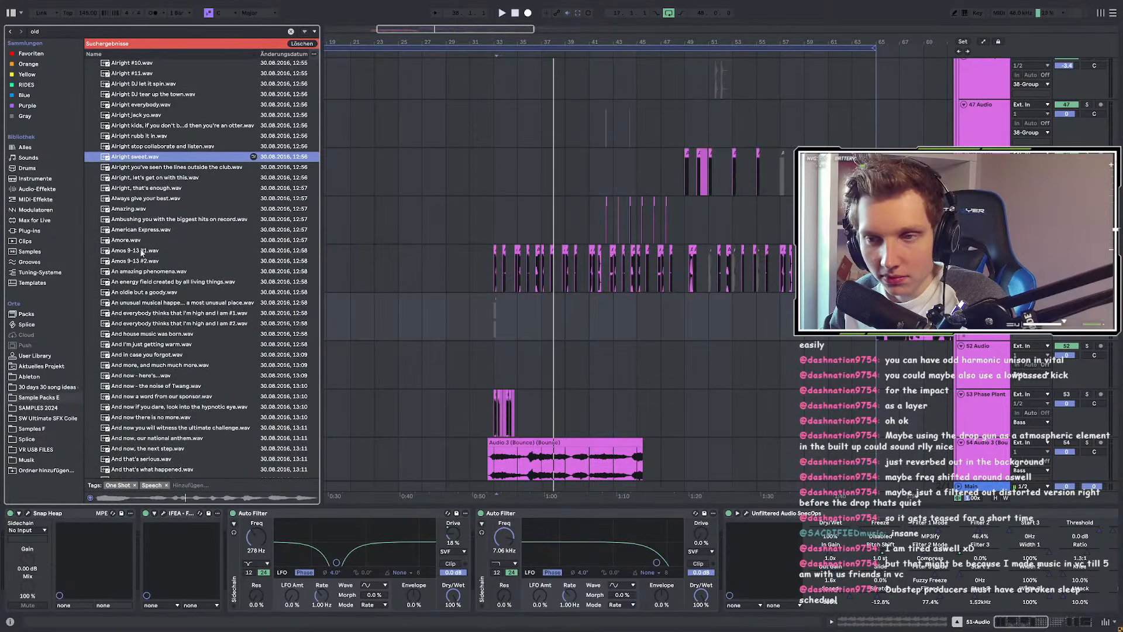
click(141, 251)
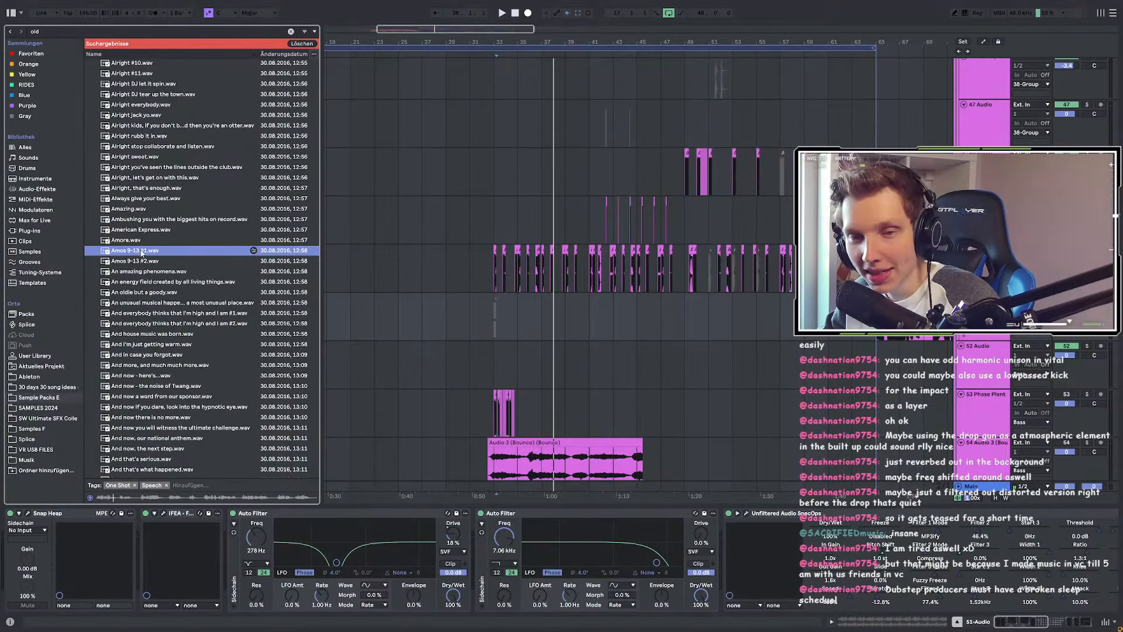
click(141, 301)
scroll(142, 298, down, 3)
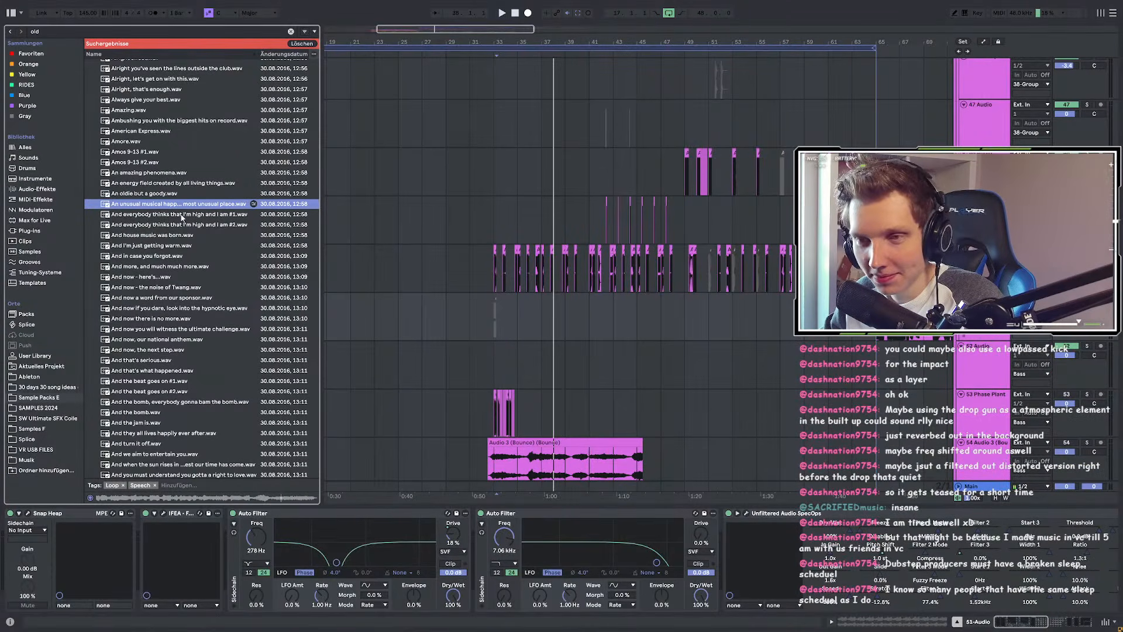
click(175, 194)
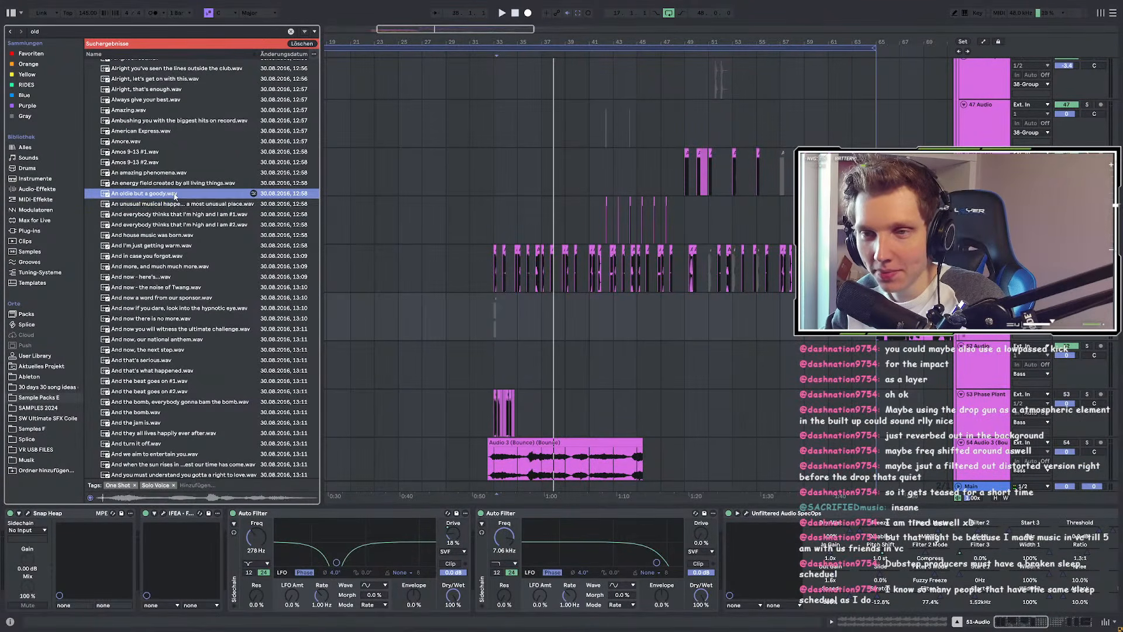
click(179, 205)
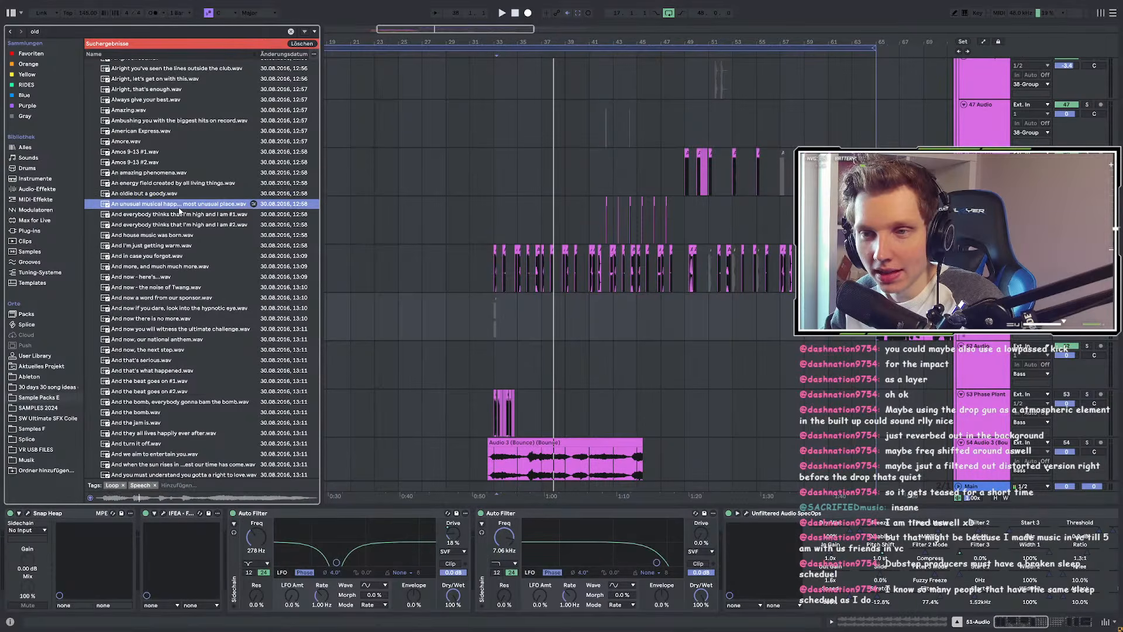
Step: Favourite the most-unusual-place sample and preview the first 'And…' samples, like 'And house music was born'
right_click(179, 210)
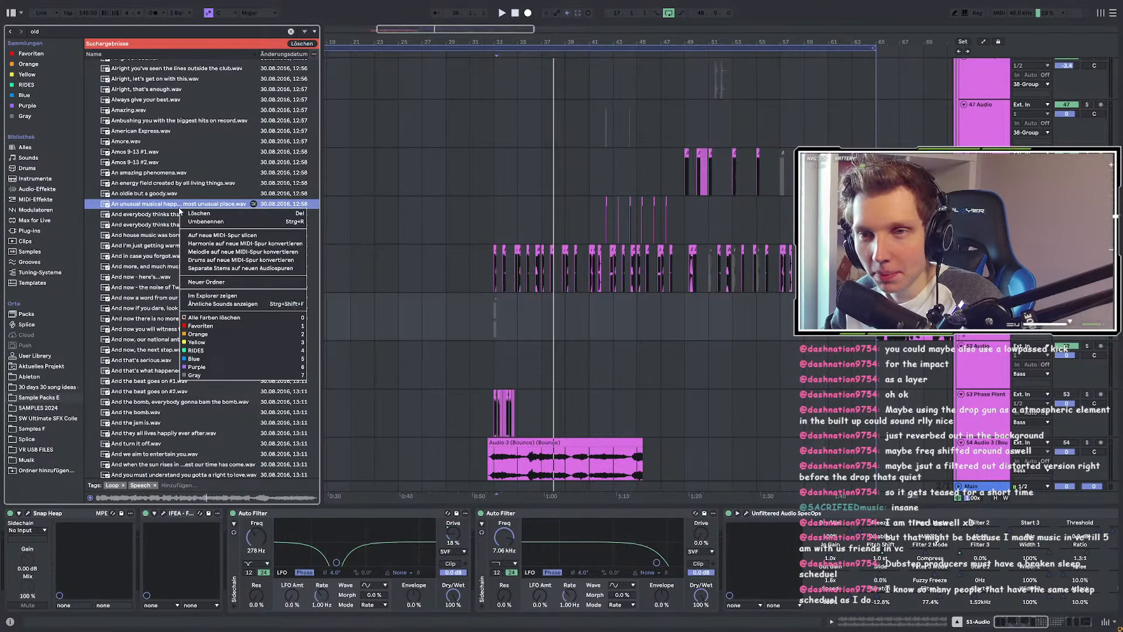
click(199, 337)
click(167, 218)
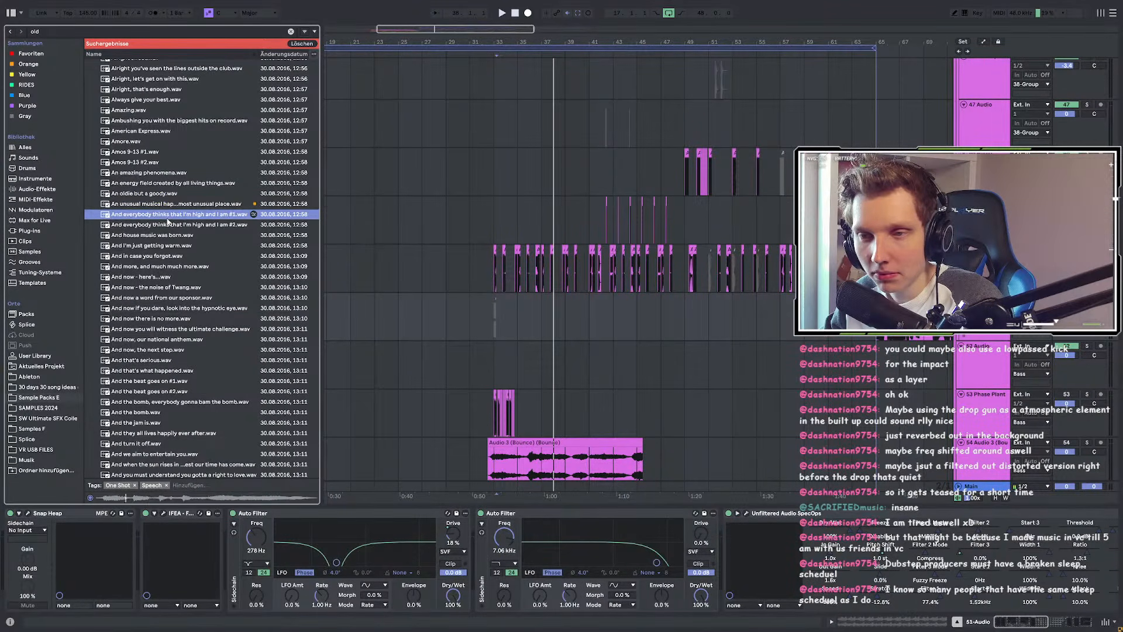
click(170, 235)
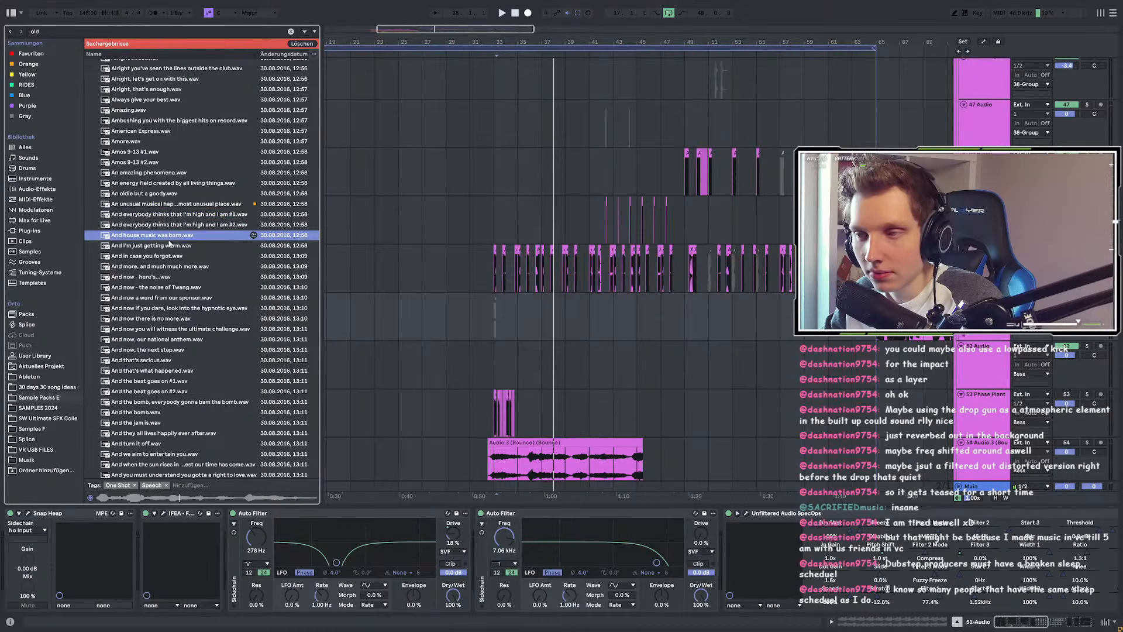
click(172, 255)
click(171, 270)
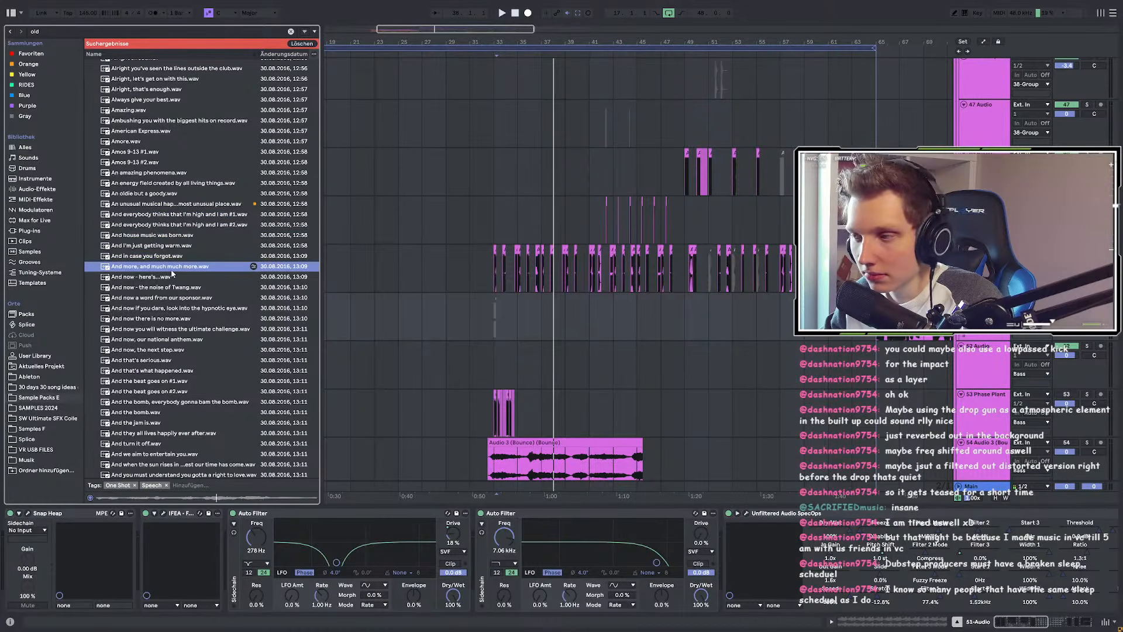
click(141, 308)
Step: Preview 'And the bomb', 'And turn it off' and 'And you must understand' samples
scroll(144, 318, down, 3)
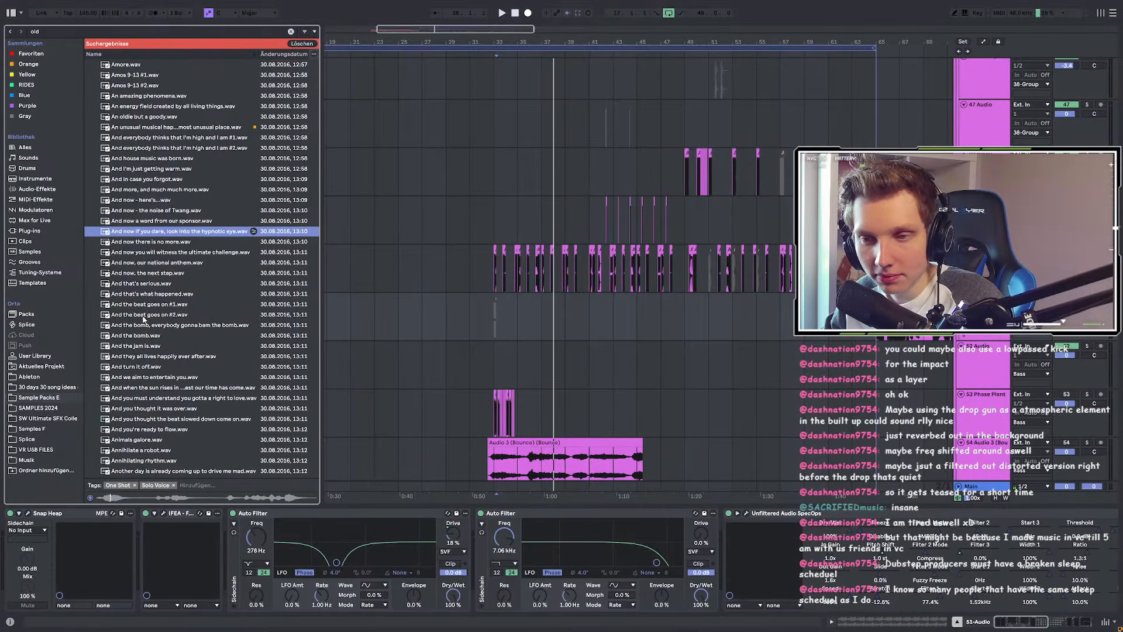
click(132, 338)
scroll(131, 339, down, 2)
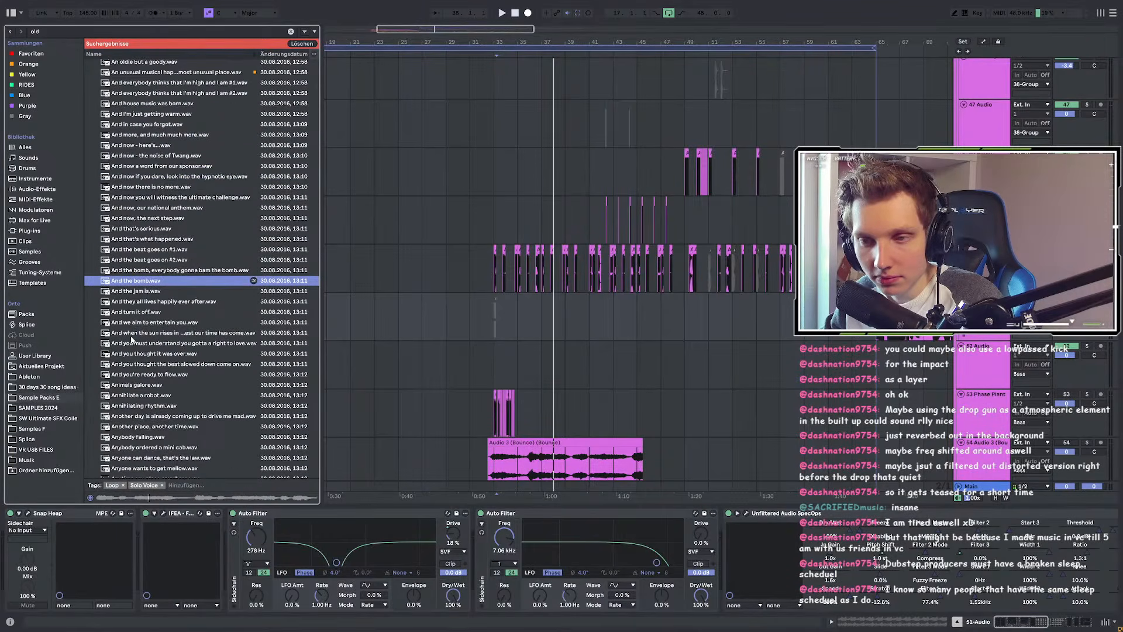
click(149, 270)
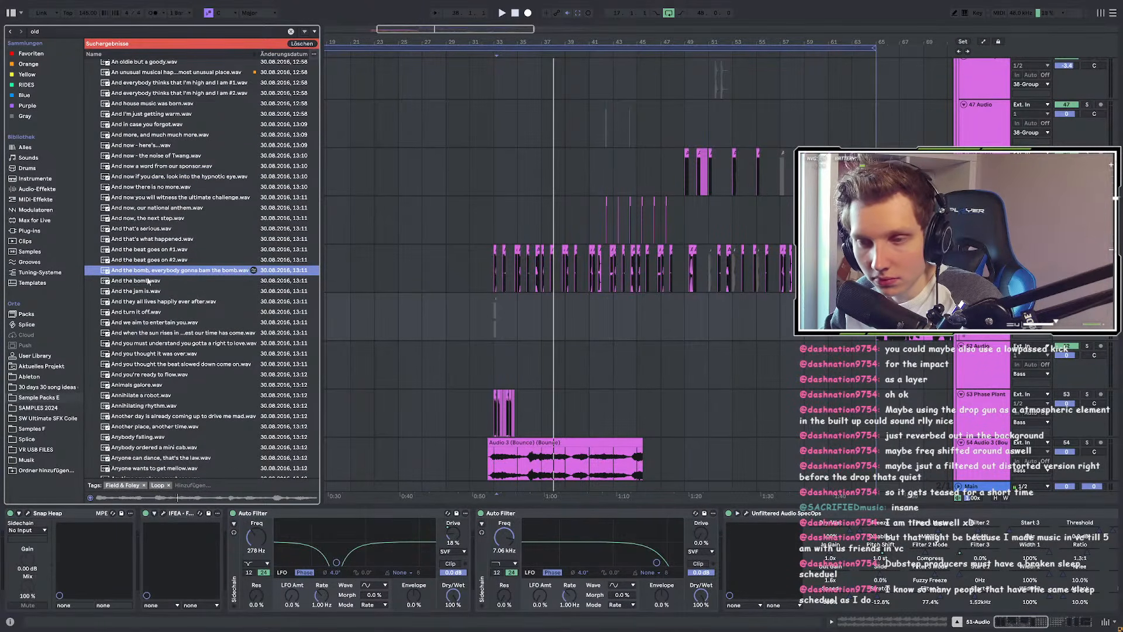
click(148, 312)
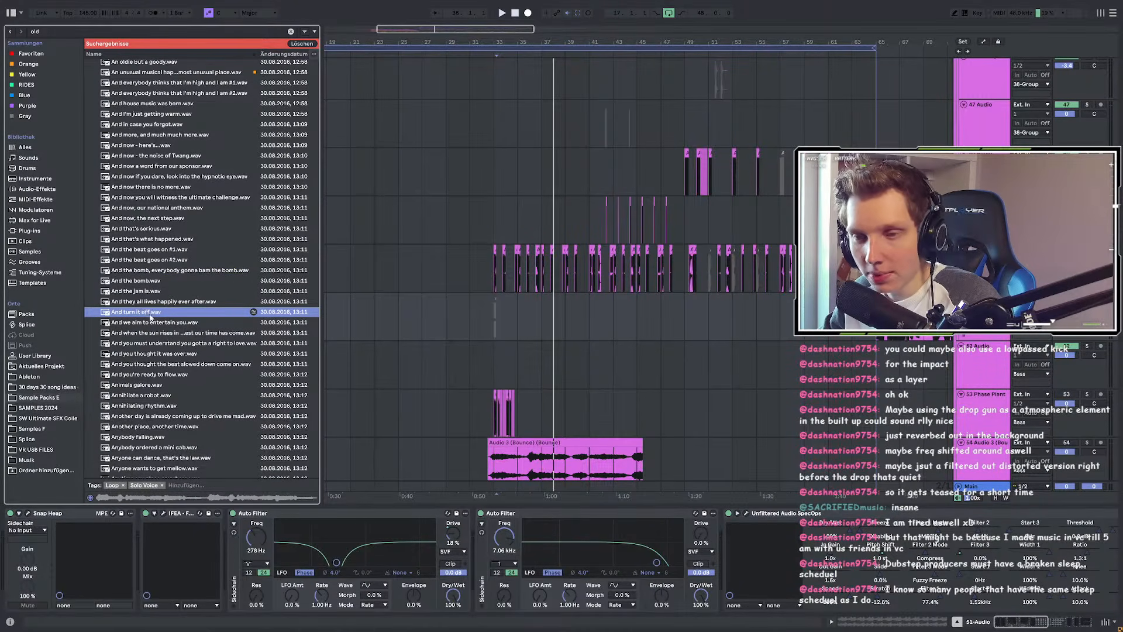
key(Down)
key(Down)
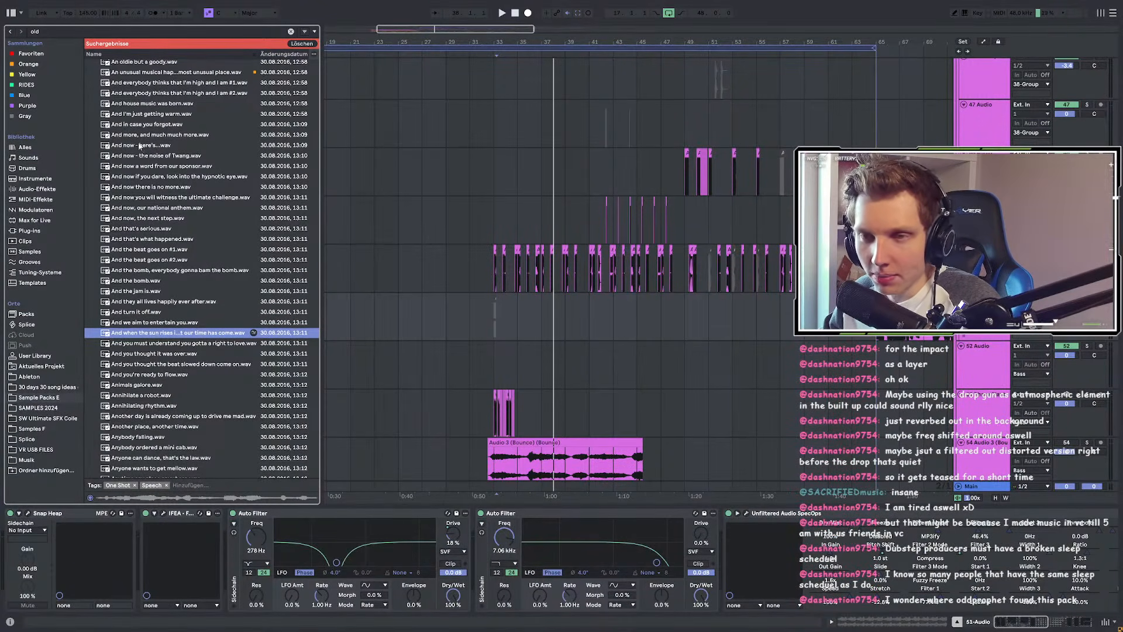
click(135, 343)
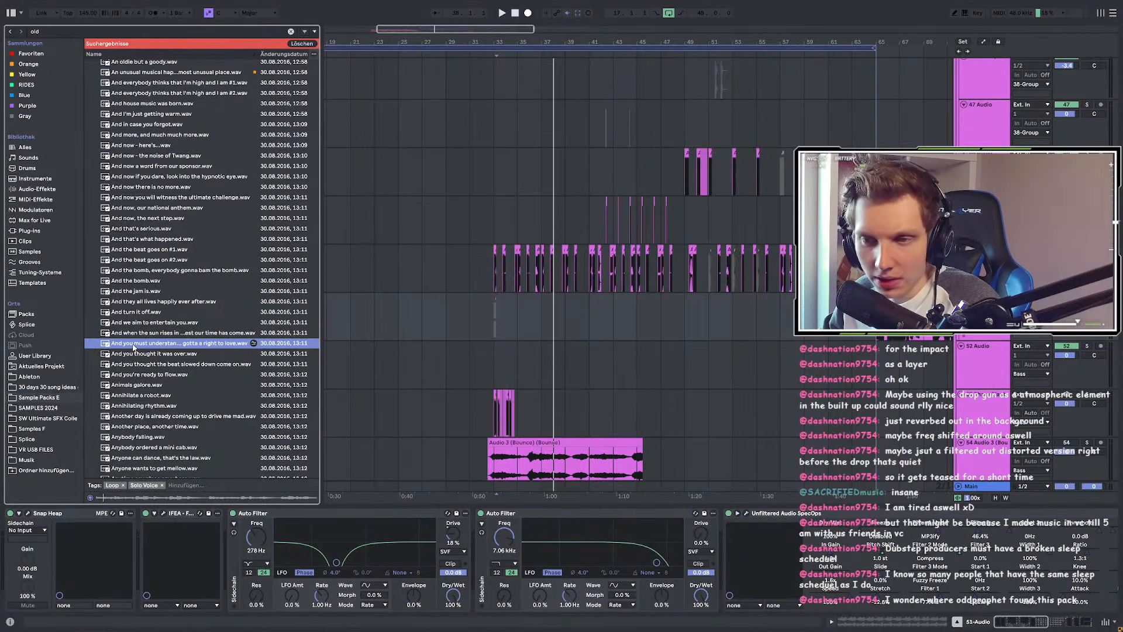
key(Down)
key(Down)
key(Down)
Step: Preview Animals galore, Annihilate a robot, Another day, Anyone can dance and Aoh wah-how
scroll(138, 358, down, 1)
scroll(138, 351, down, 5)
click(126, 323)
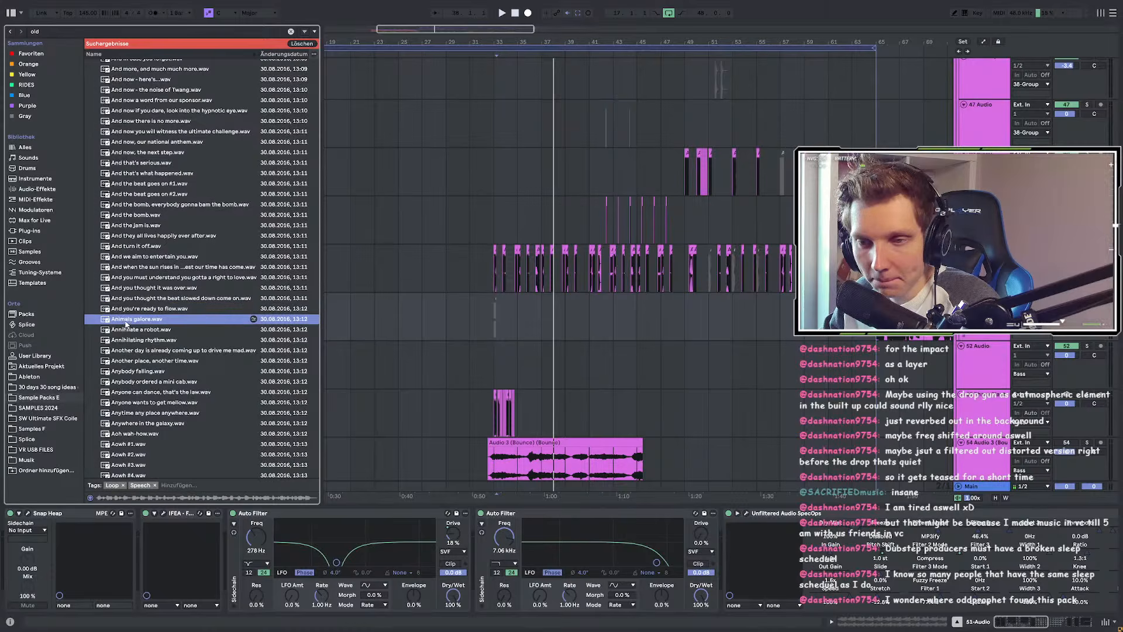
click(127, 331)
click(136, 349)
click(140, 393)
scroll(140, 394, down, 6)
click(138, 371)
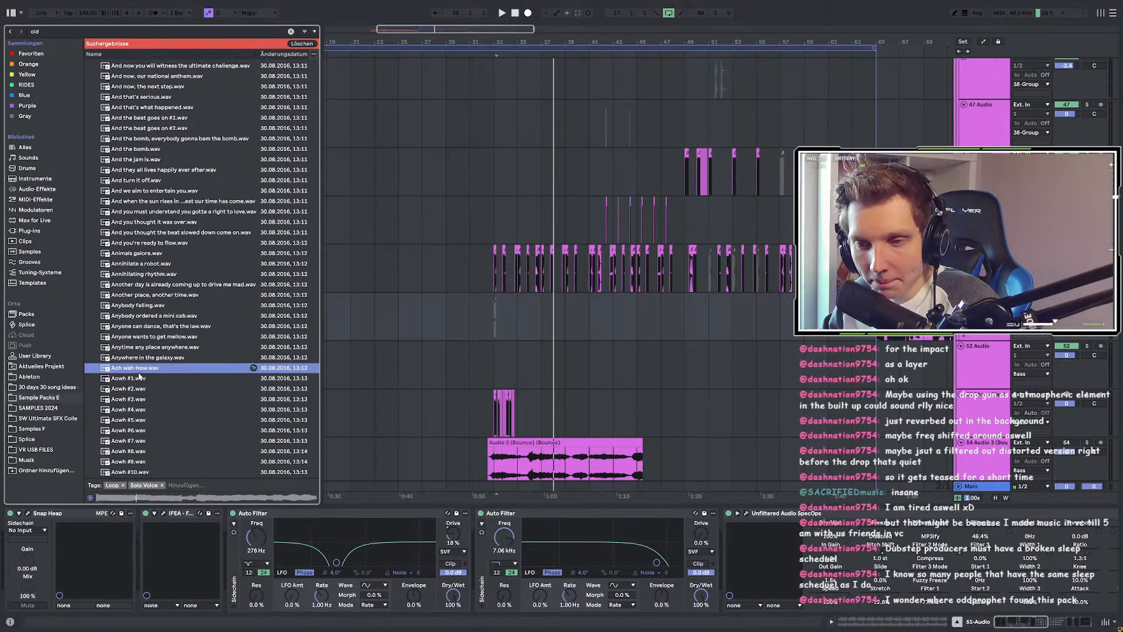
scroll(138, 362, down, 7)
Step: Audition Aowh #3, #11, #19, #24, #30, #34 and 'Are you looking for trouble'
click(134, 332)
scroll(134, 335, down, 9)
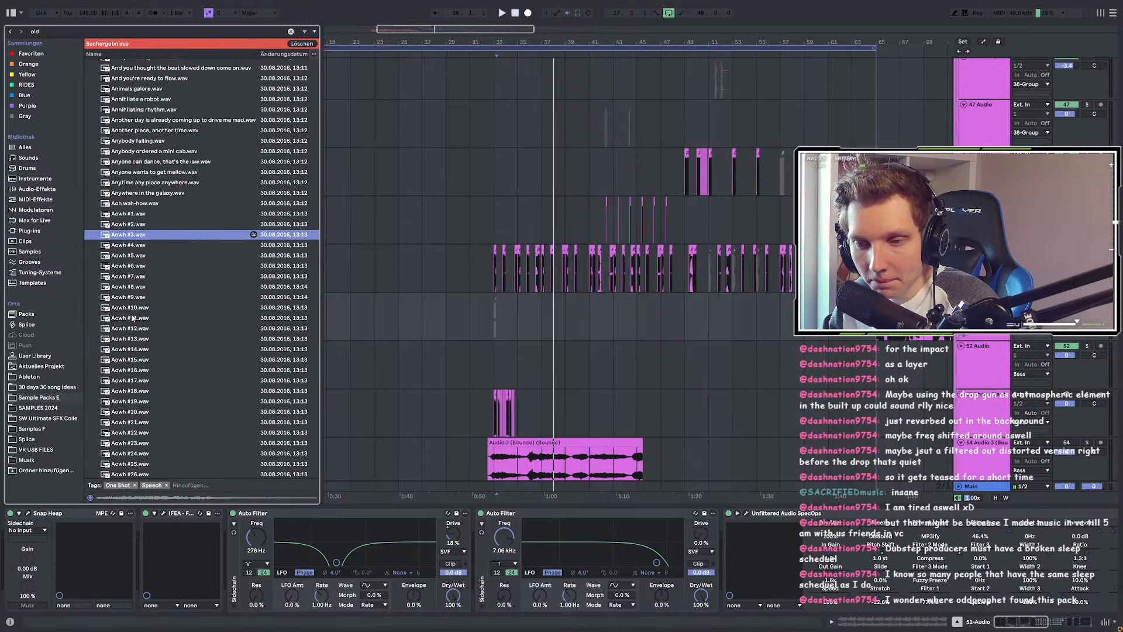
click(132, 319)
scroll(132, 320, down, 7)
click(133, 323)
scroll(132, 323, down, 5)
click(132, 323)
scroll(132, 323, down, 7)
click(131, 318)
scroll(130, 316, down, 6)
click(128, 296)
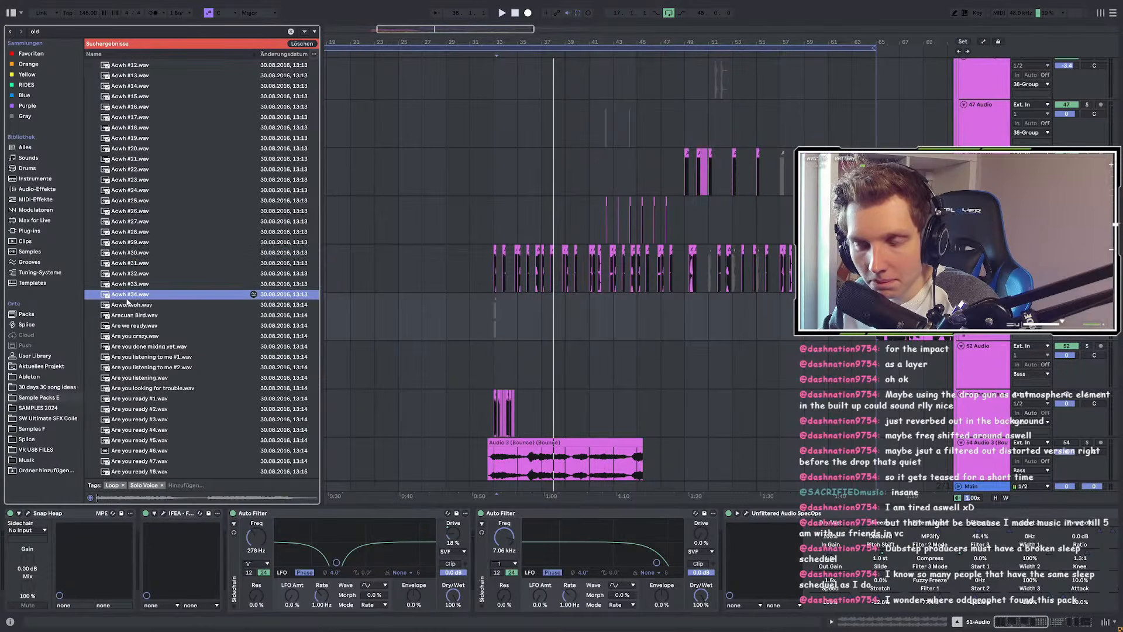
scroll(127, 301, down, 7)
click(132, 327)
scroll(132, 327, down, 7)
Step: Audition the Are you ready, Atari, Atchooo and Away vocal samples in the browser
scroll(132, 328, down, 4)
click(133, 225)
scroll(135, 240, down, 14)
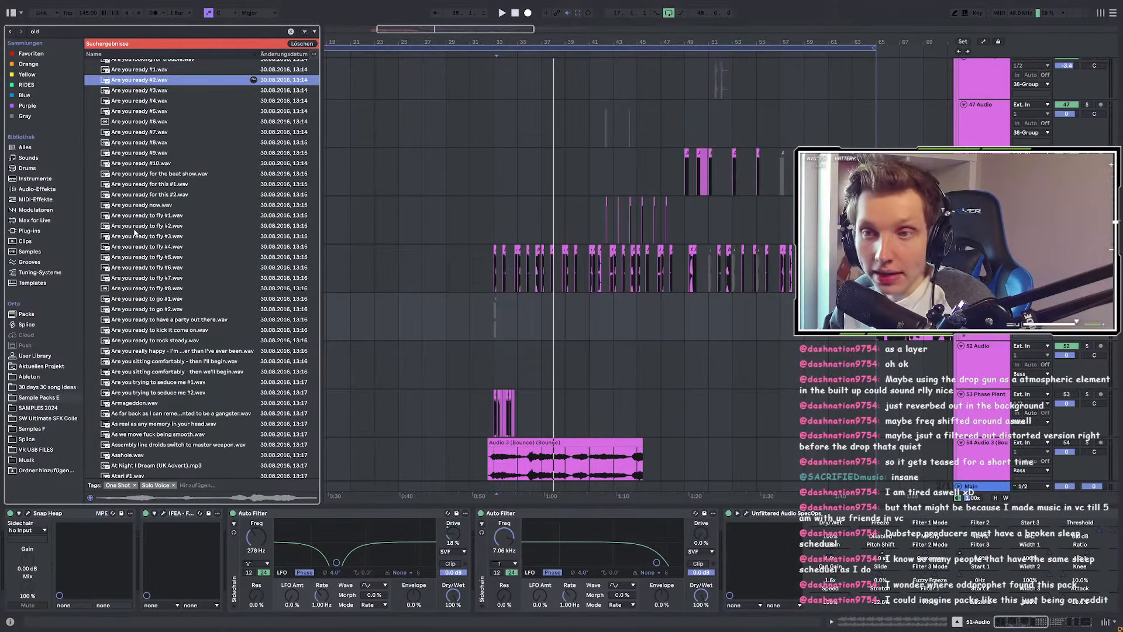
click(135, 185)
scroll(154, 161, up, 4)
click(145, 158)
click(123, 302)
scroll(121, 296, down, 6)
click(121, 287)
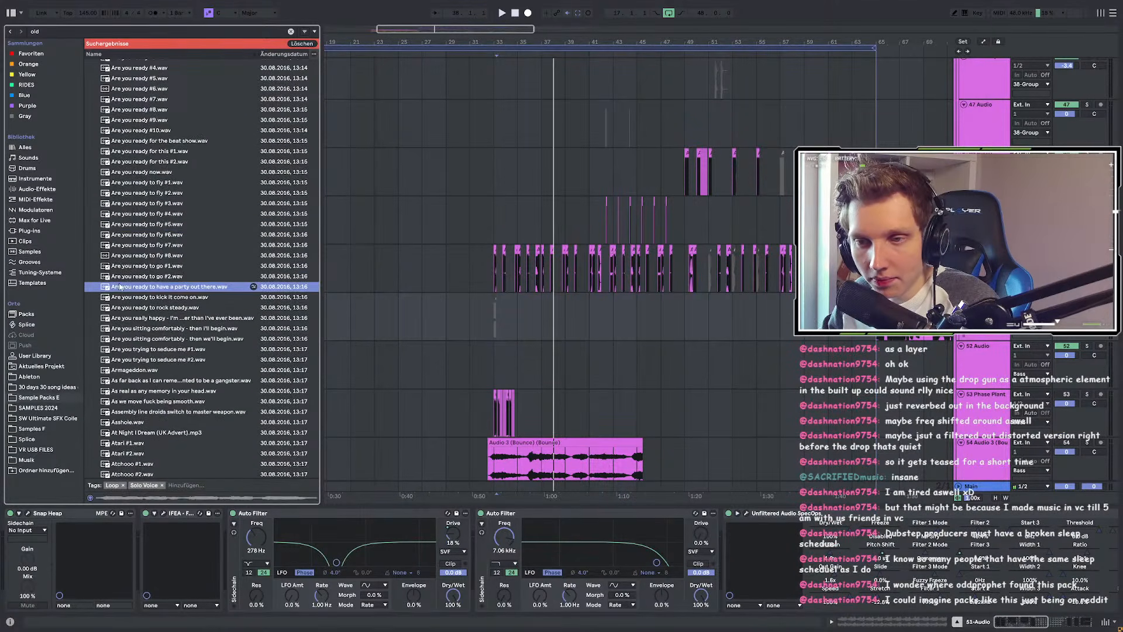
scroll(157, 336, down, 3)
click(156, 316)
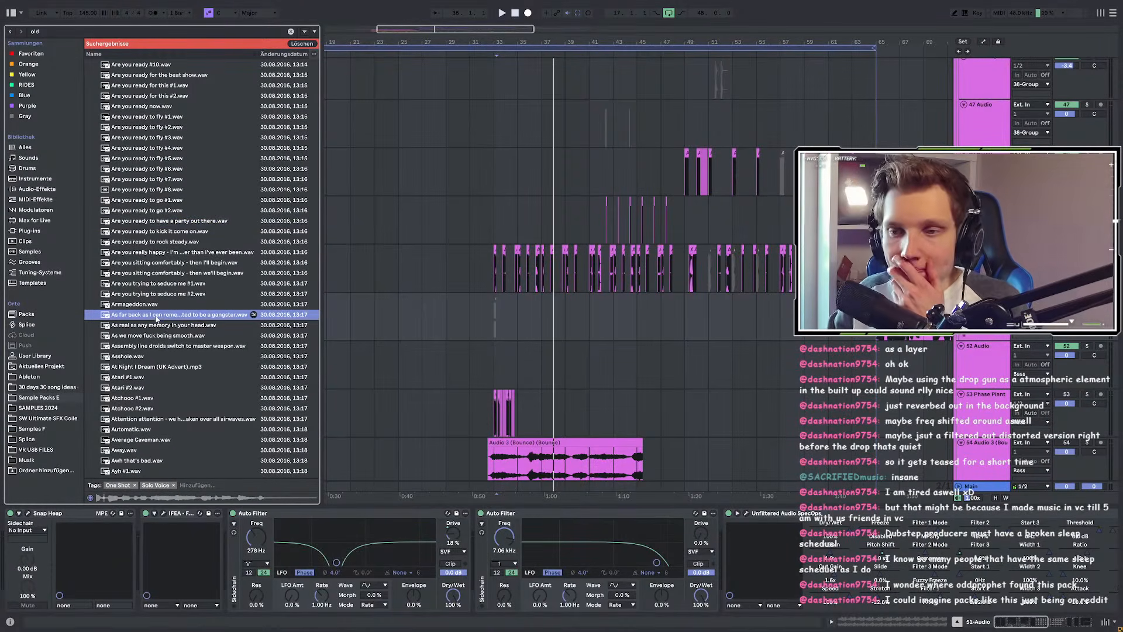
click(140, 356)
click(147, 377)
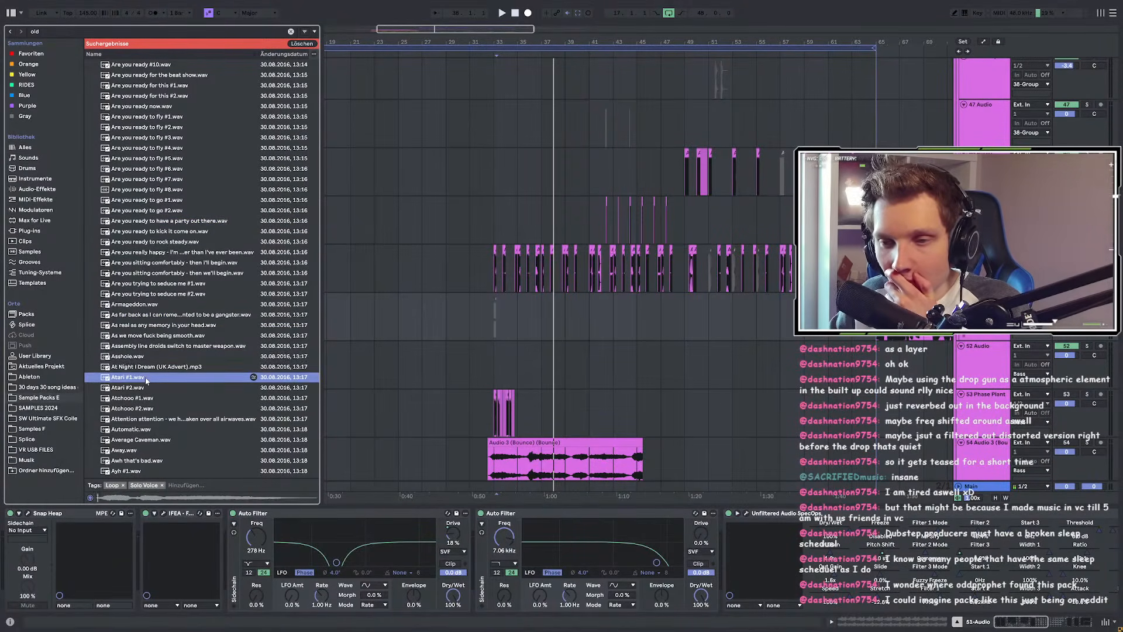
click(140, 389)
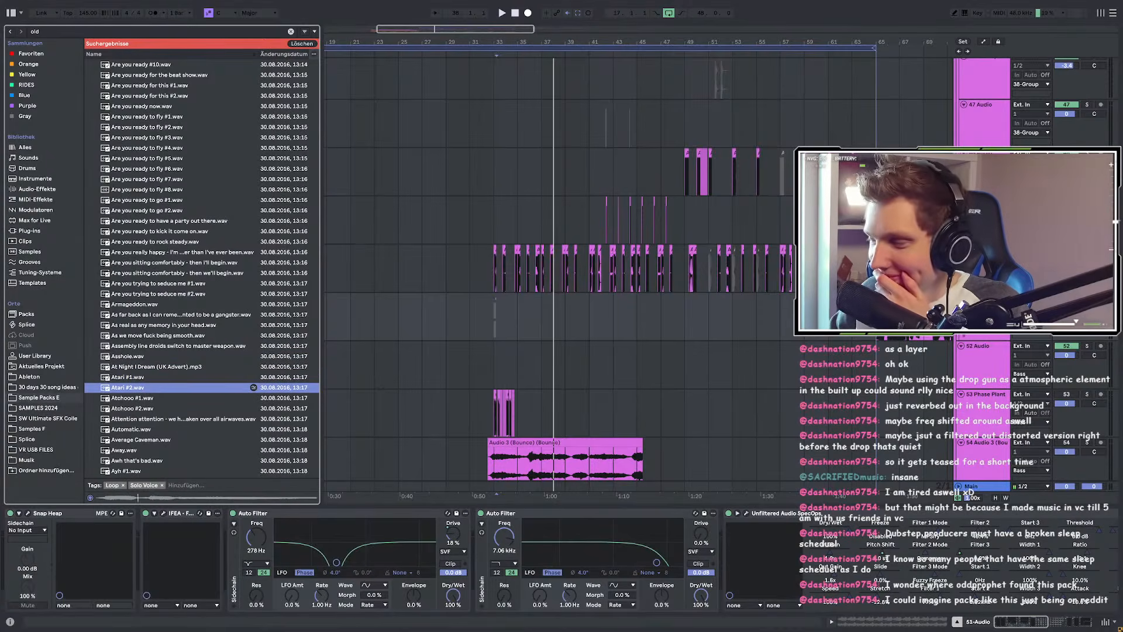
click(122, 397)
scroll(121, 403, down, 2)
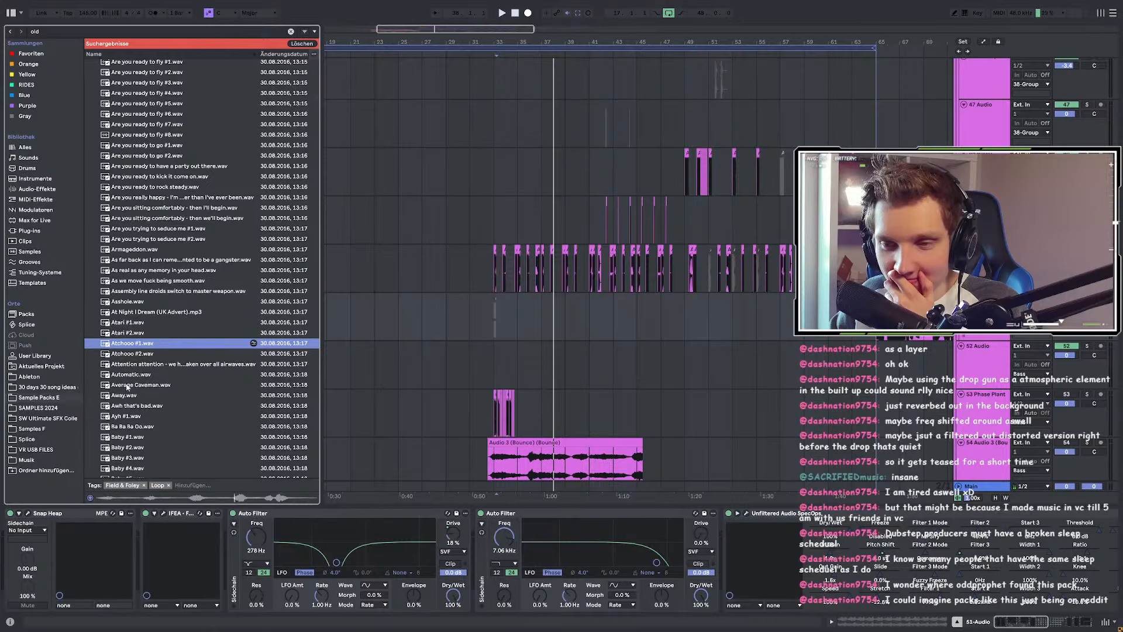
click(126, 355)
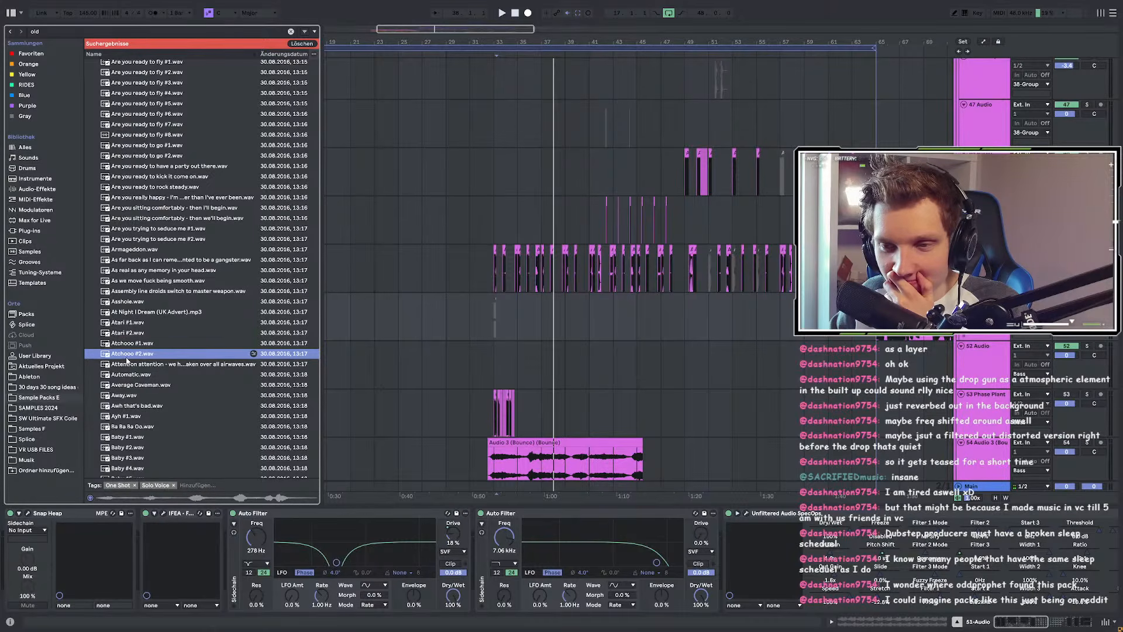
click(140, 396)
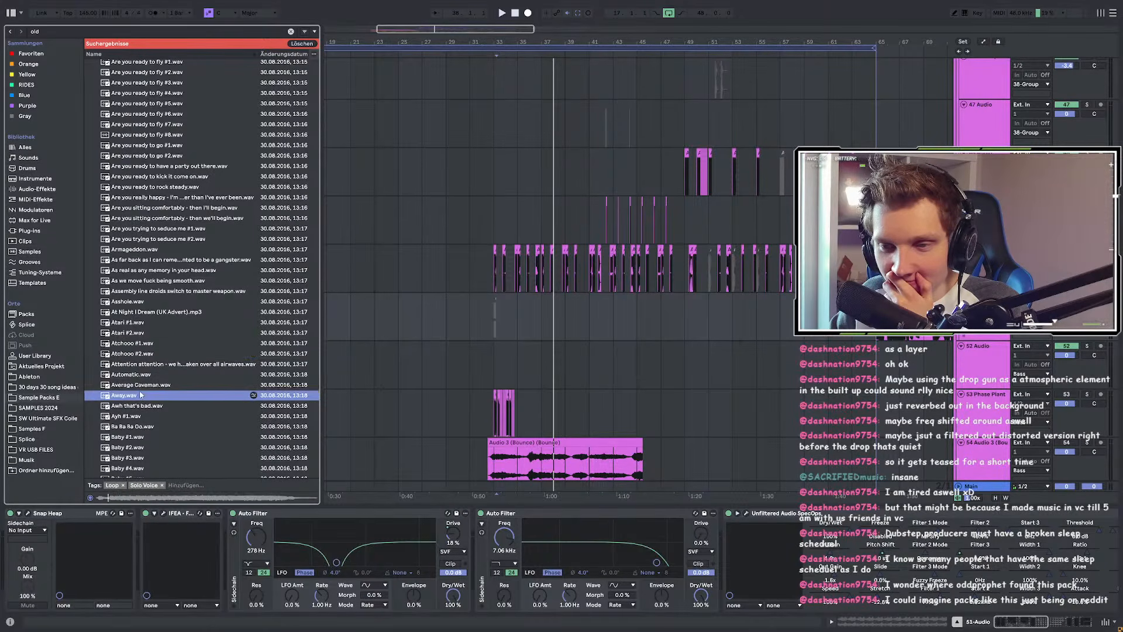
Step: Audition the Babylon, Bass, Beatbox, Because, Bobby & Betty and Boing vocal samples
scroll(149, 393, down, 3)
click(157, 391)
scroll(158, 383, down, 4)
click(159, 376)
scroll(160, 375, down, 5)
scroll(159, 374, down, 1)
click(160, 374)
scroll(159, 375, down, 5)
click(160, 368)
scroll(160, 368, down, 5)
click(159, 355)
scroll(160, 353, down, 5)
scroll(159, 353, up, 5)
click(144, 281)
scroll(144, 282, down, 7)
click(144, 284)
scroll(144, 286, down, 10)
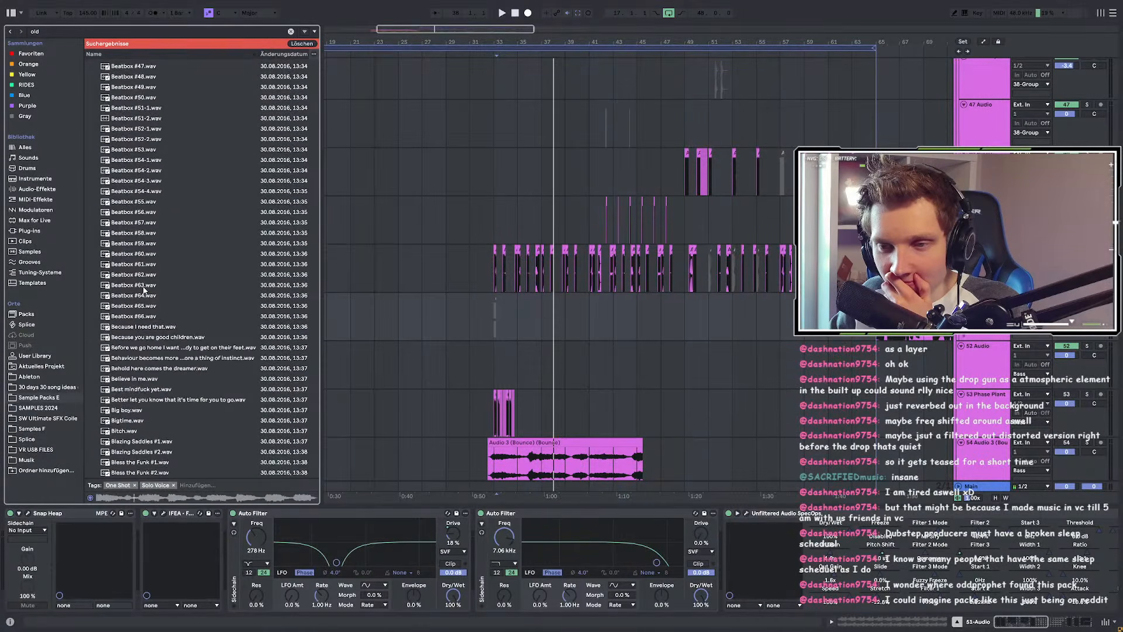
click(159, 338)
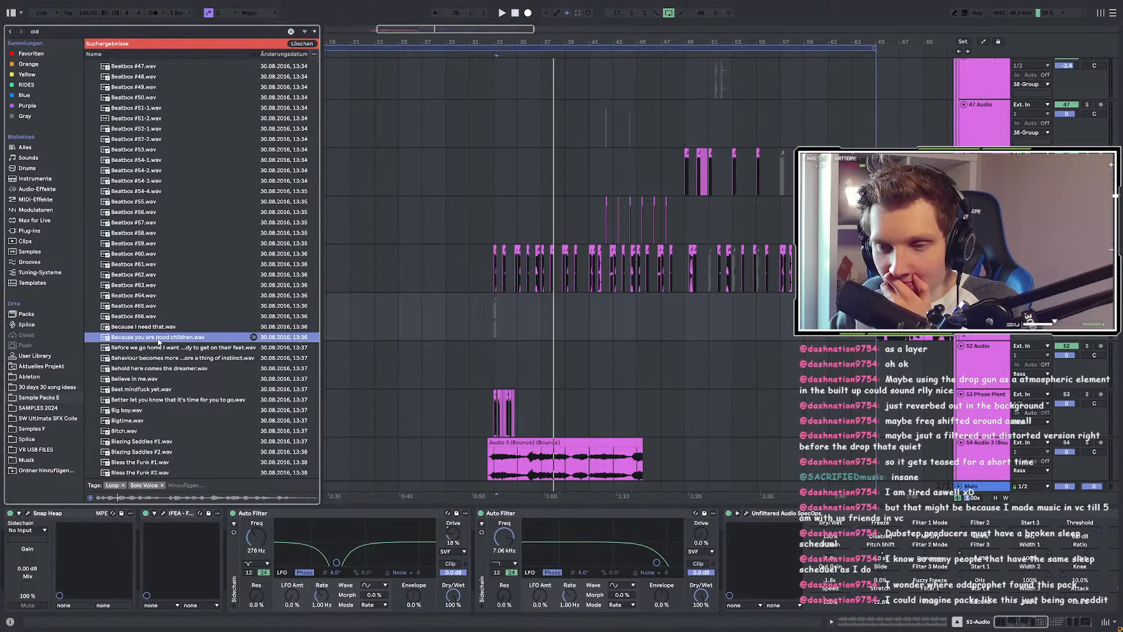
scroll(141, 389, down, 5)
click(140, 331)
scroll(141, 331, down, 5)
click(143, 327)
scroll(145, 335, down, 10)
click(146, 334)
scroll(145, 334, down, 8)
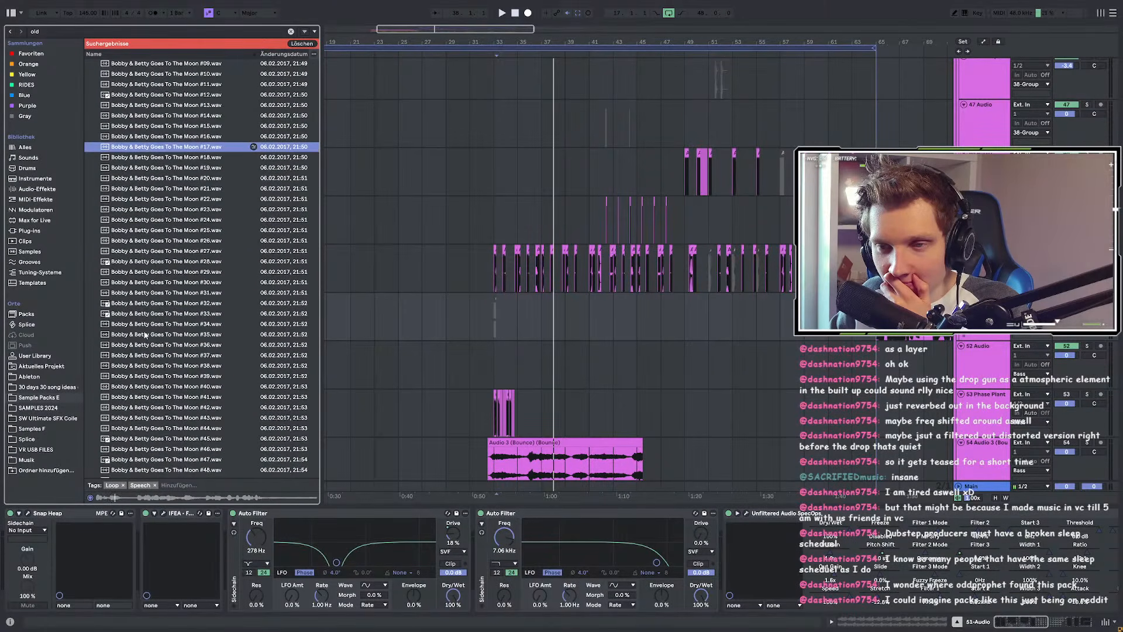
click(145, 336)
scroll(147, 336, down, 10)
click(158, 370)
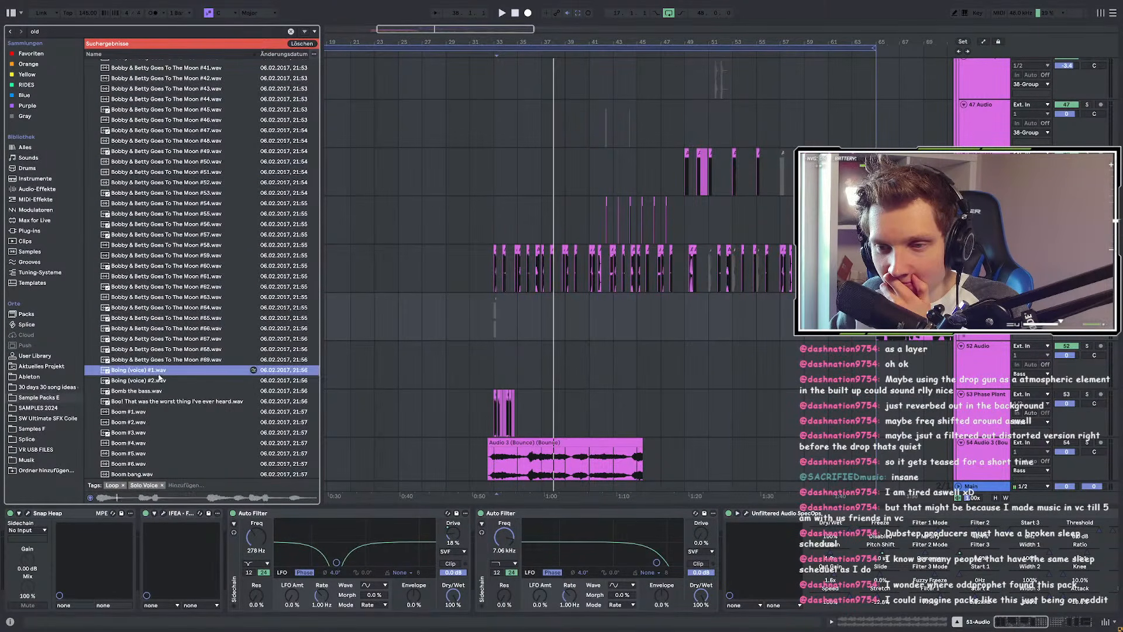
scroll(162, 327, up, 10)
click(163, 310)
Step: Preview Boom, Break it down #1–#3 and Break #1/#2, then set the insert point at bar 45
scroll(158, 327, down, 5)
click(148, 352)
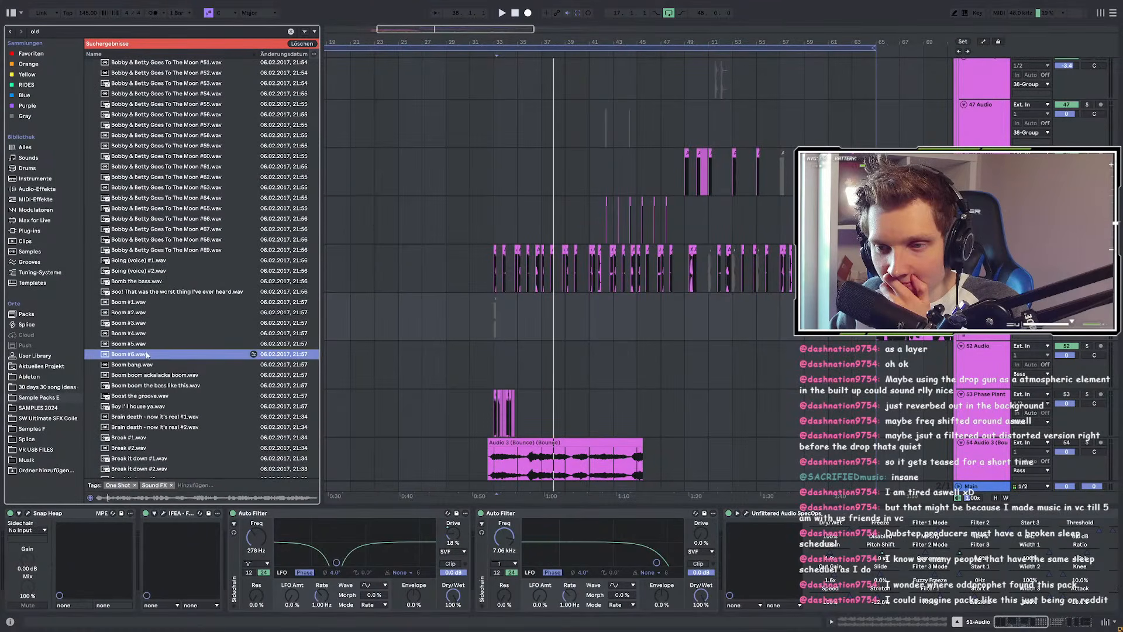
scroll(147, 351, down, 10)
click(146, 349)
scroll(146, 349, down, 5)
scroll(146, 316, up, 4)
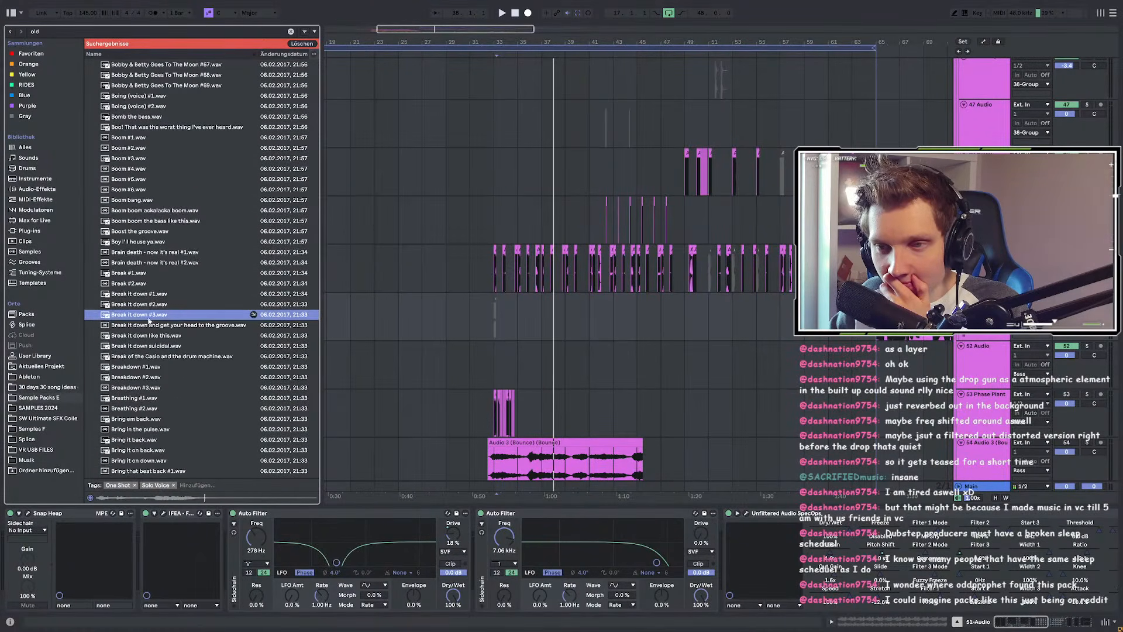
click(145, 295)
click(139, 304)
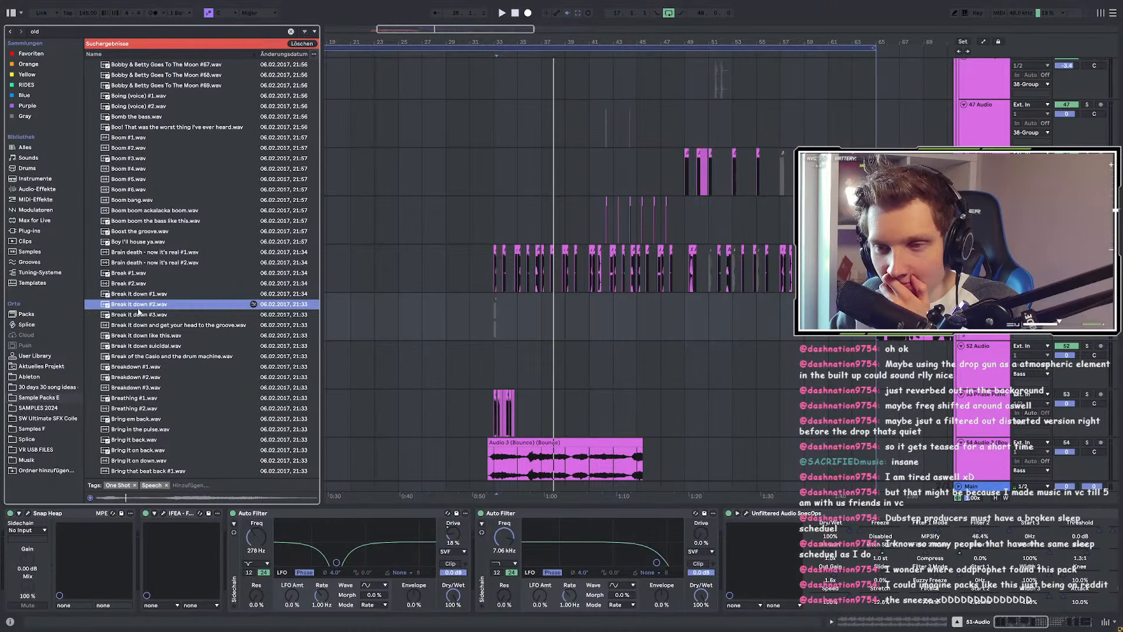
click(141, 274)
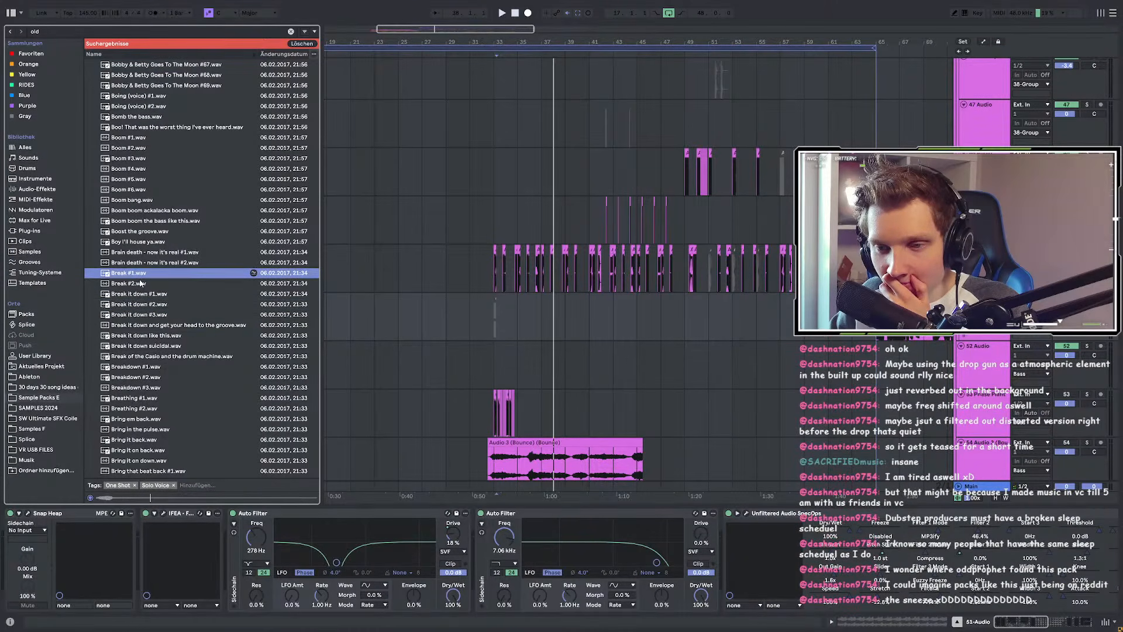
click(140, 283)
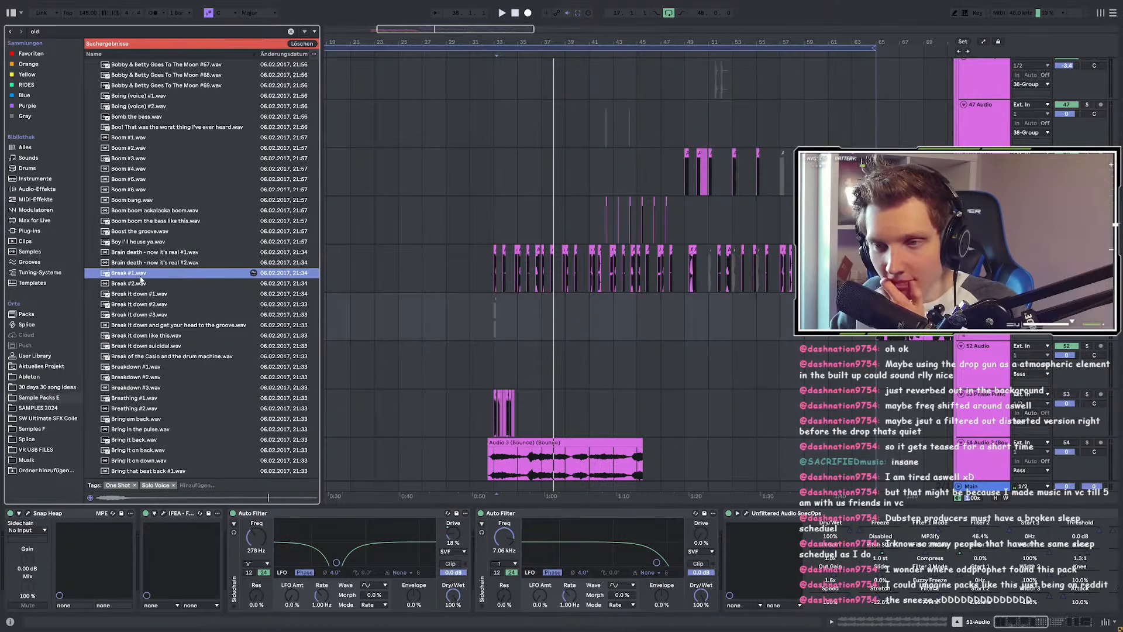
click(630, 300)
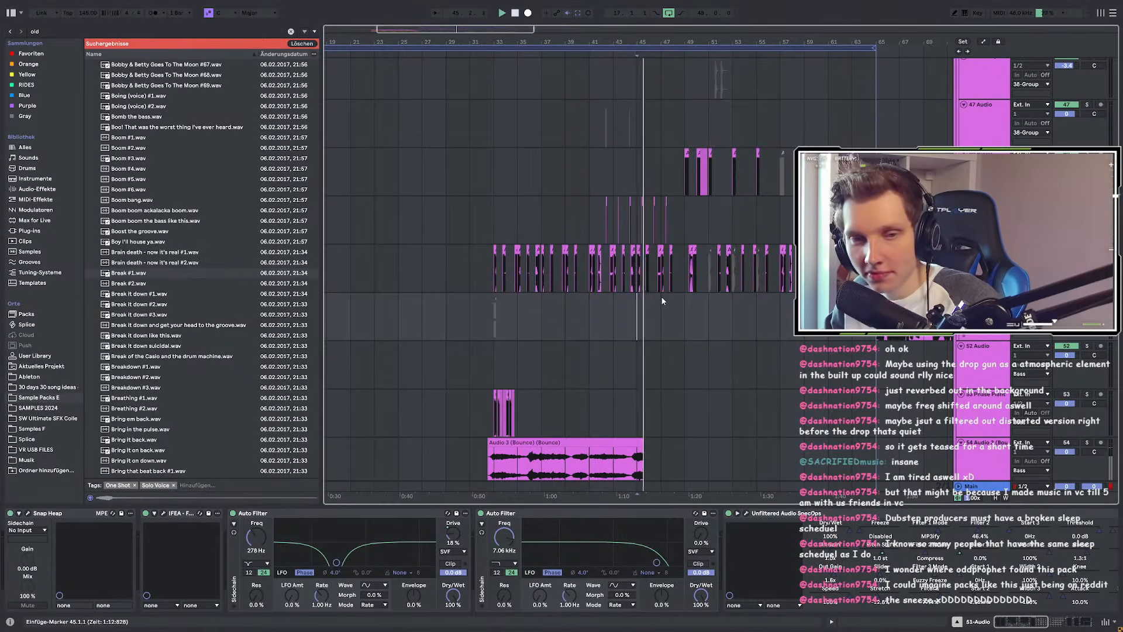
Step: Play back from bar 45 and audition Break #1.wav again
key(space)
key(space)
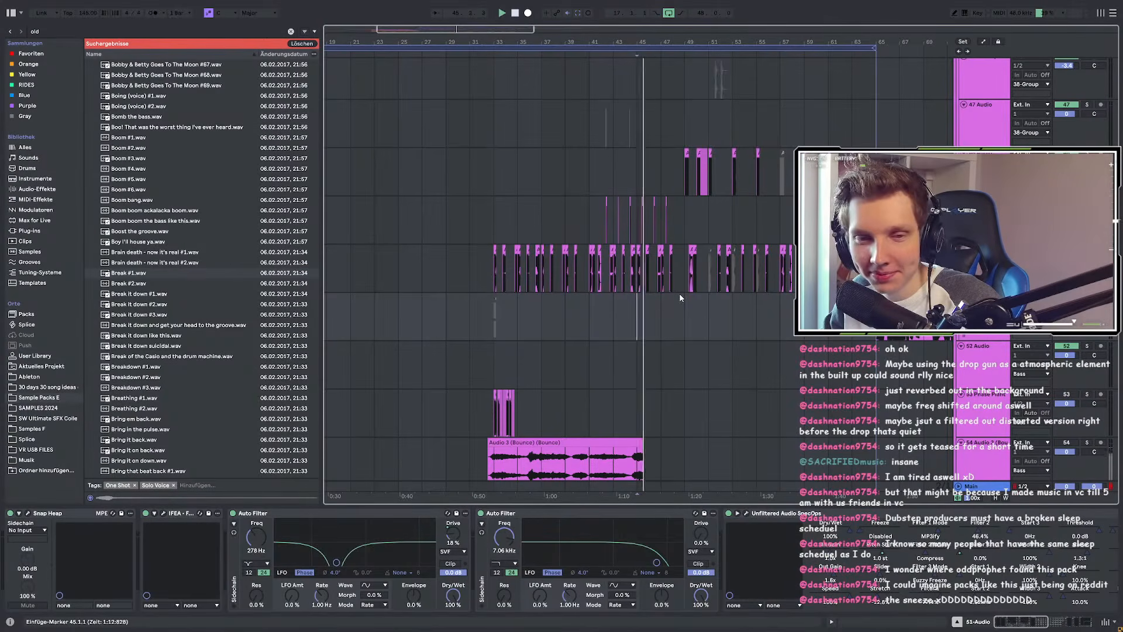
scroll(729, 279, up, 1)
scroll(716, 287, up, 6)
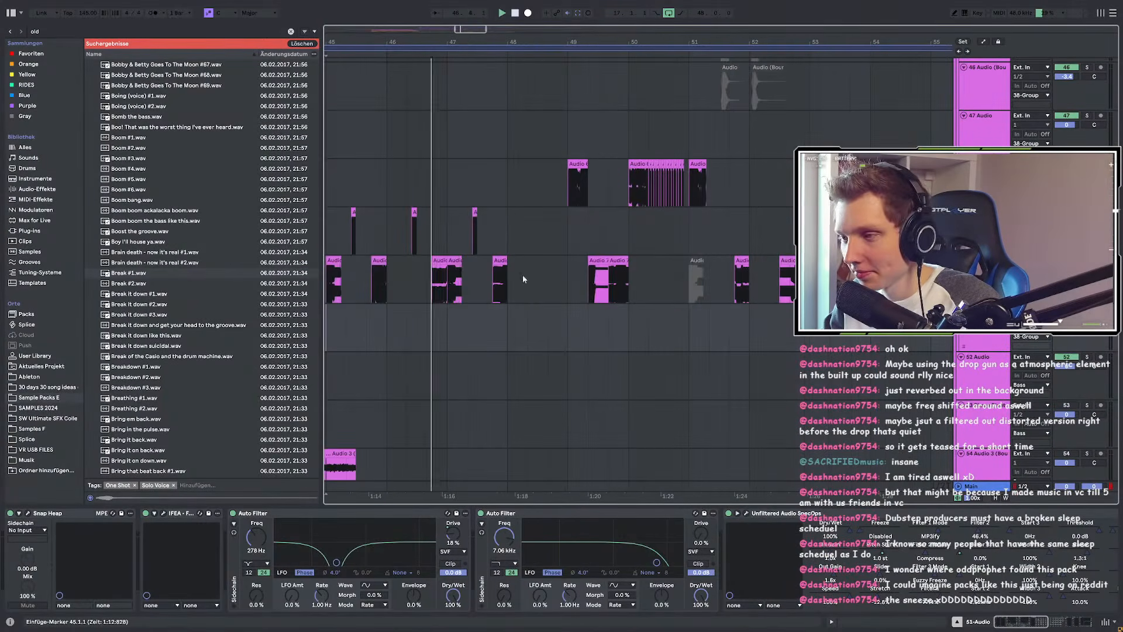
click(139, 275)
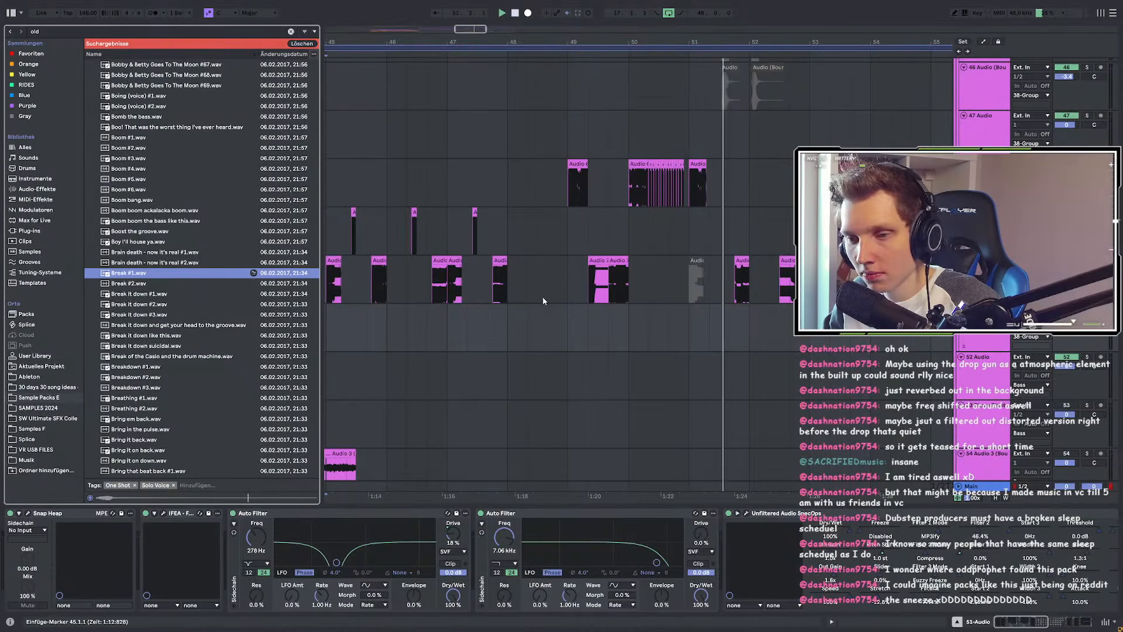
Step: Move the insert point to bar 50, preview Break #1 once more, and scroll to the Vocals tracks
click(629, 319)
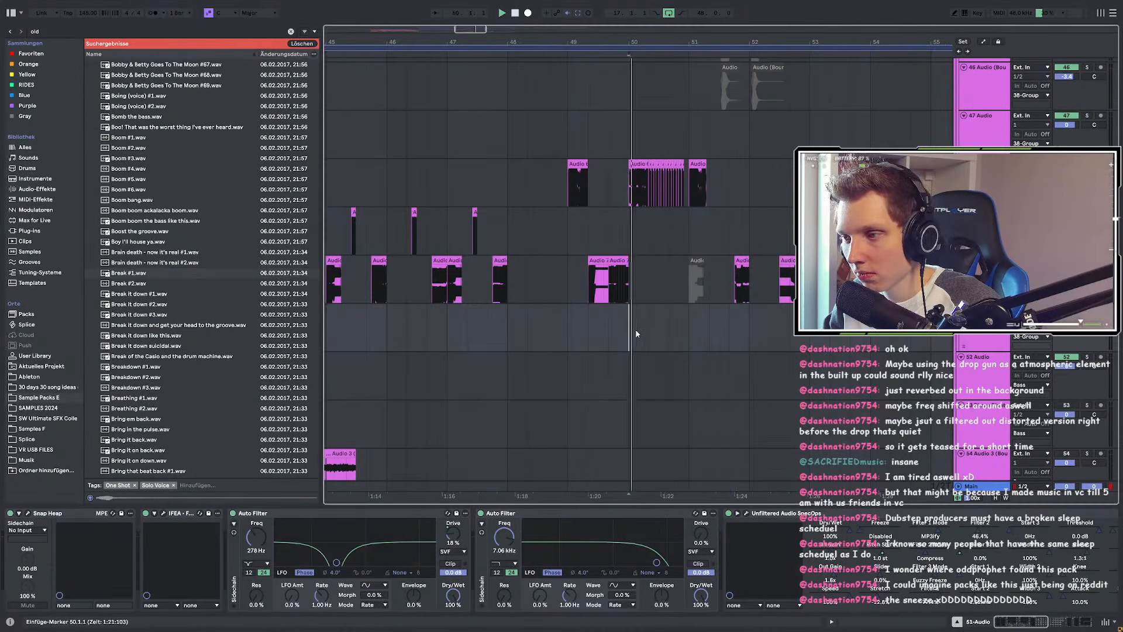
click(130, 275)
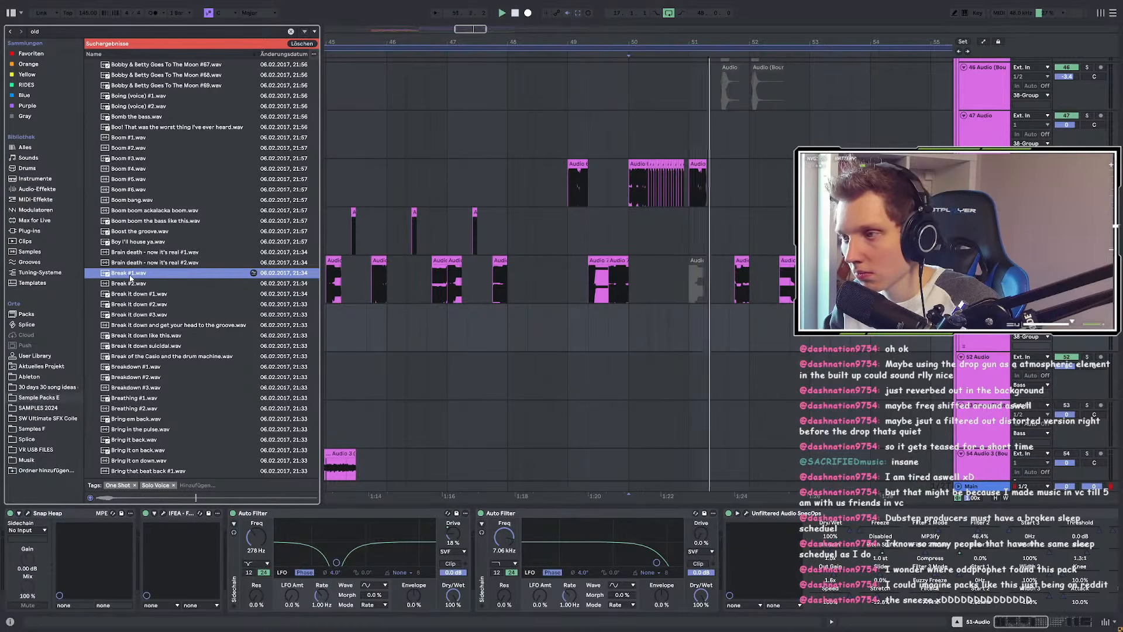
scroll(724, 289, down, 10)
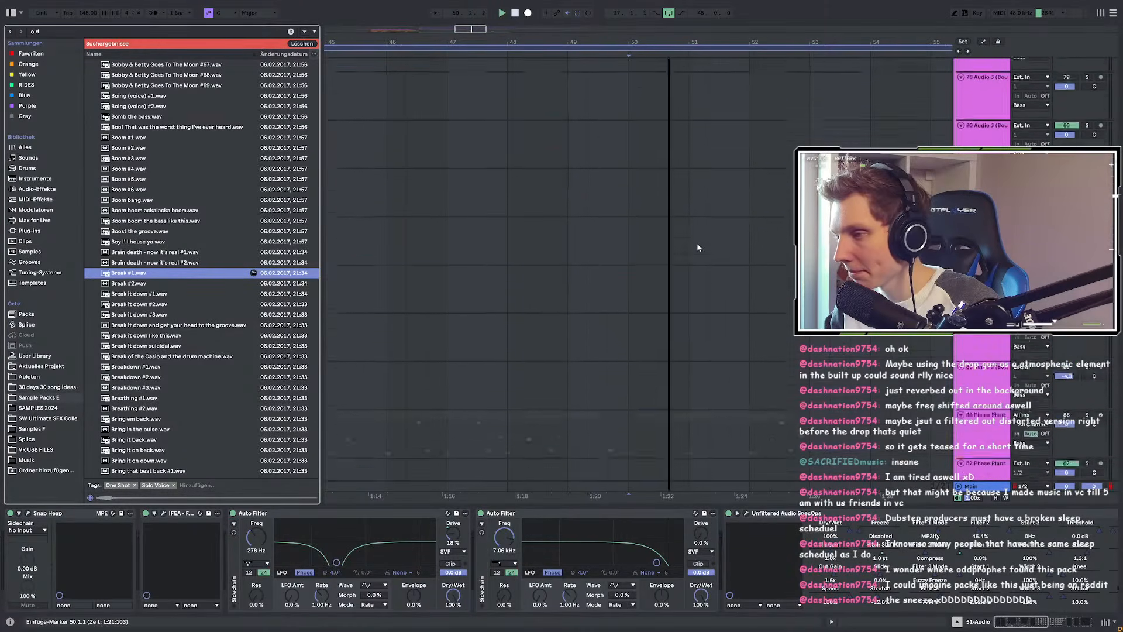
scroll(698, 243, down, 8)
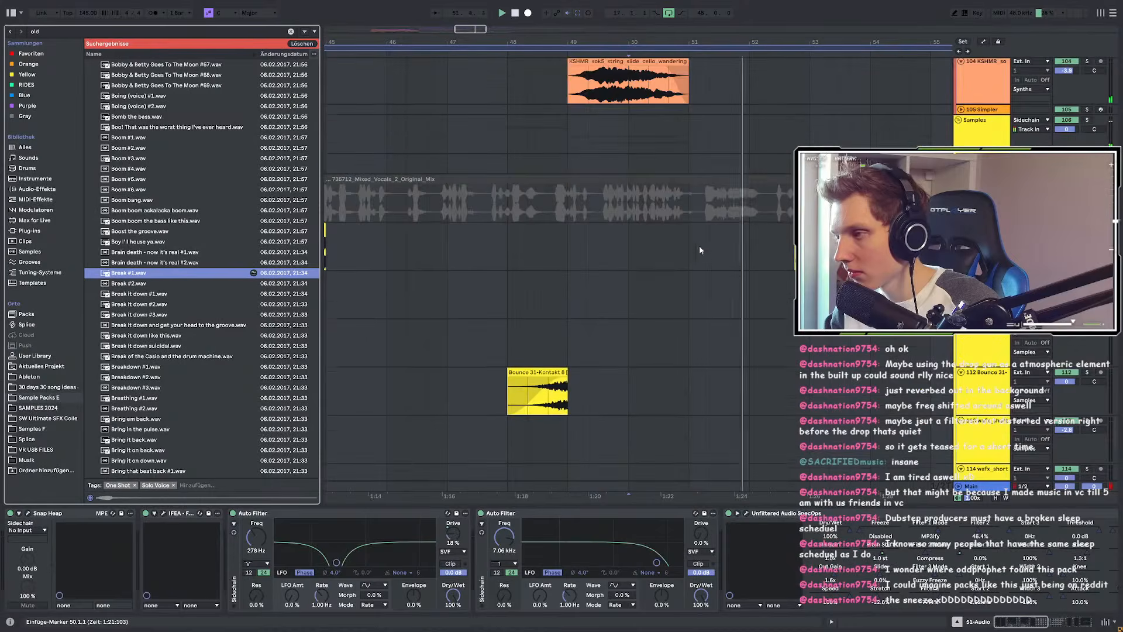
scroll(638, 254, down, 5)
Step: Put Break #1 on a new audio track below Vocals, positioned around bar 50.3
click(635, 288)
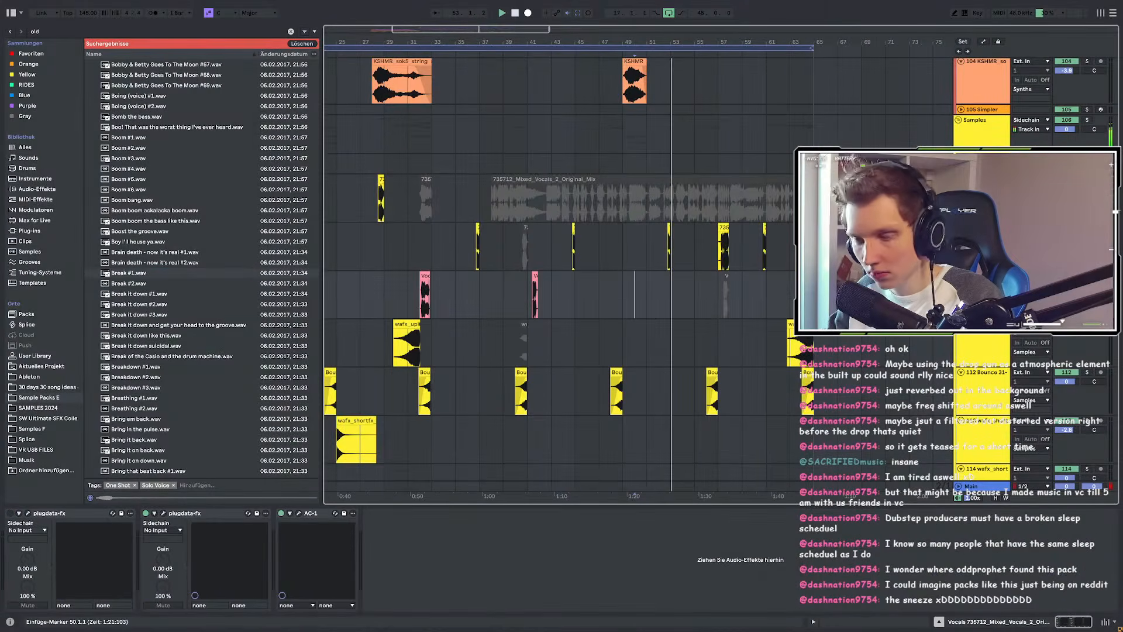
key(ctrl+t)
drag(138, 274, 633, 342)
scroll(648, 346, up, 5)
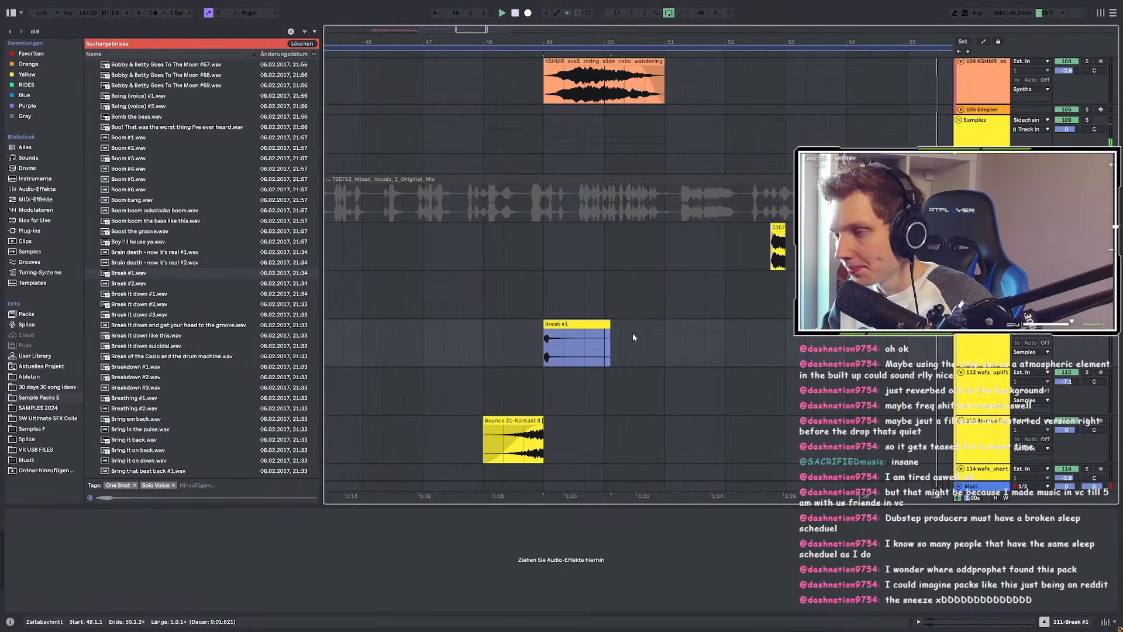
drag(551, 339, 650, 339)
Step: Trim the Break #1 clip so it ends at bar 51 and play it back
scroll(649, 337, up, 3)
scroll(655, 338, up, 3)
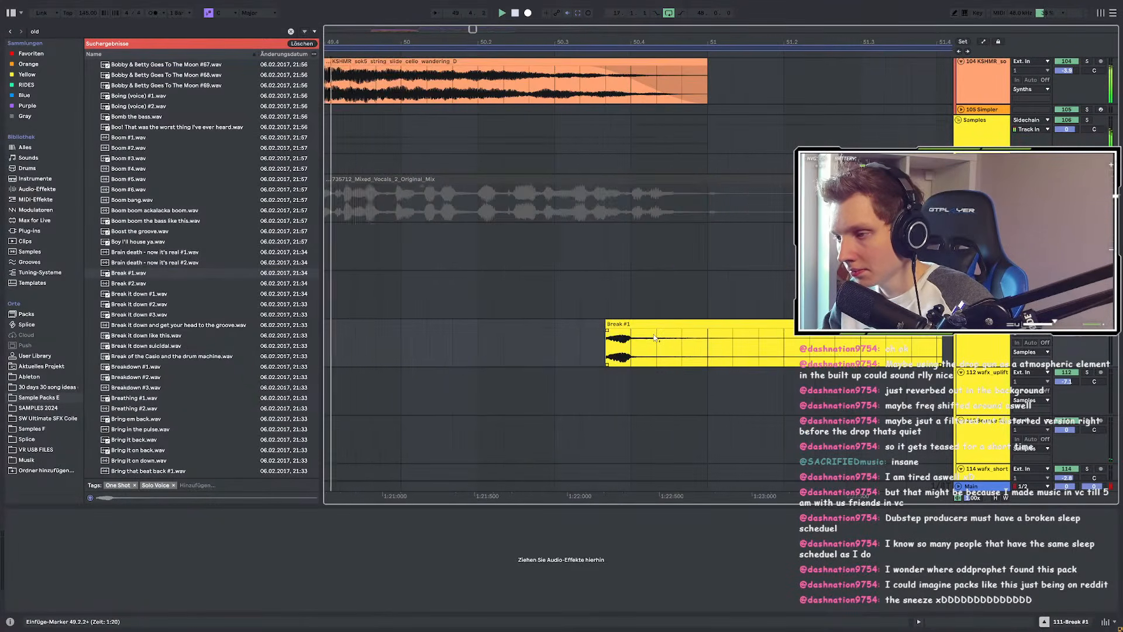
mouse_move(842, 345)
mouse_down()
mouse_move(678, 334)
mouse_move(708, 331)
mouse_up()
mouse_move(624, 324)
mouse_down()
mouse_move(701, 325)
mouse_move(610, 329)
mouse_up()
scroll(574, 334, down, 5)
click(461, 336)
key(space)
scroll(579, 335, up, 3)
Step: Raise the Break #1 clip's gain in Clip View
double_click(609, 324)
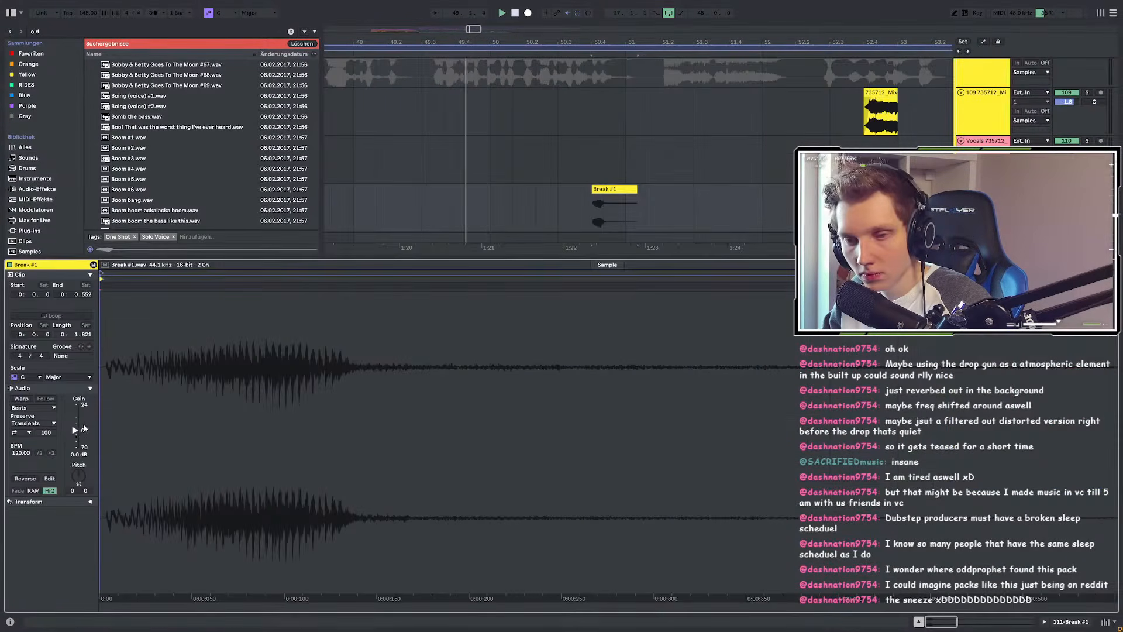
drag(75, 430, 75, 422)
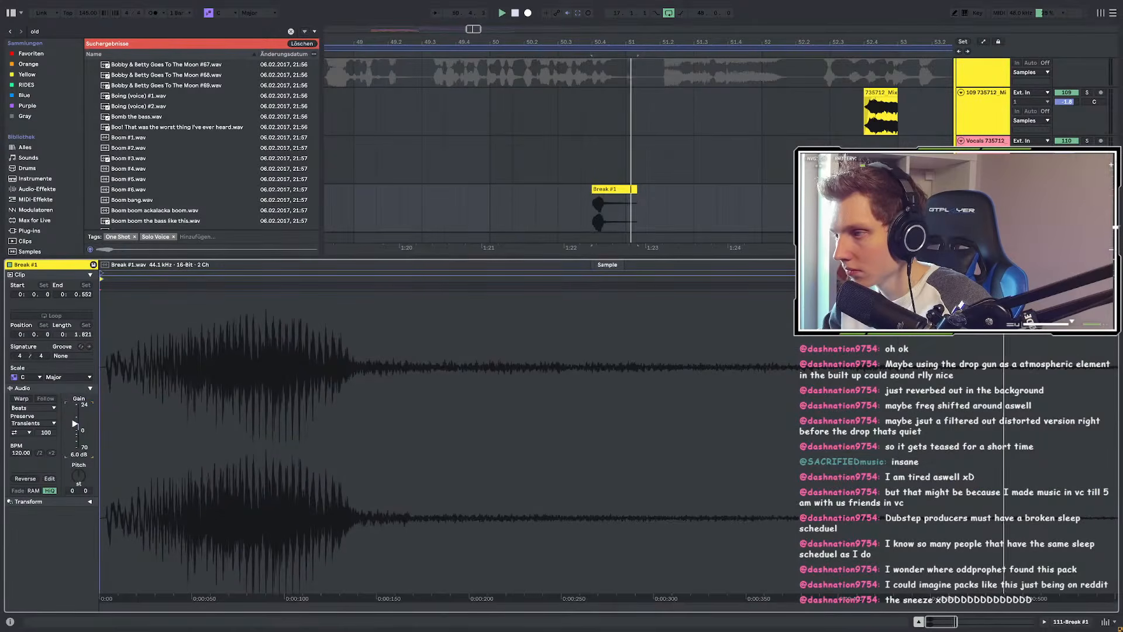
click(402, 199)
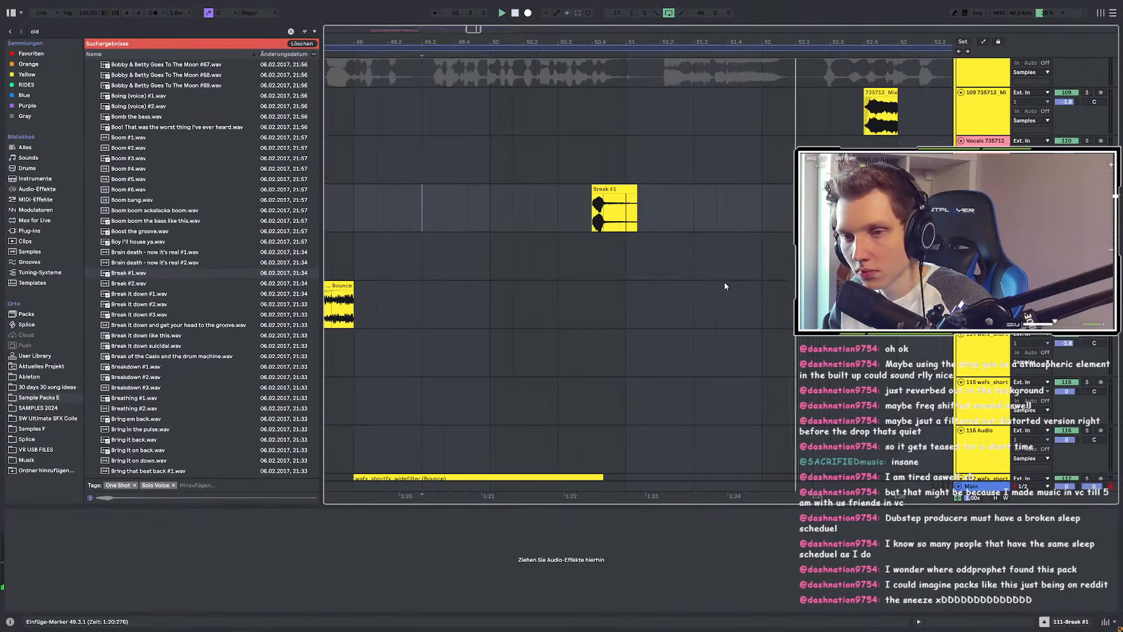
scroll(719, 272, down, 3)
scroll(577, 295, up, 3)
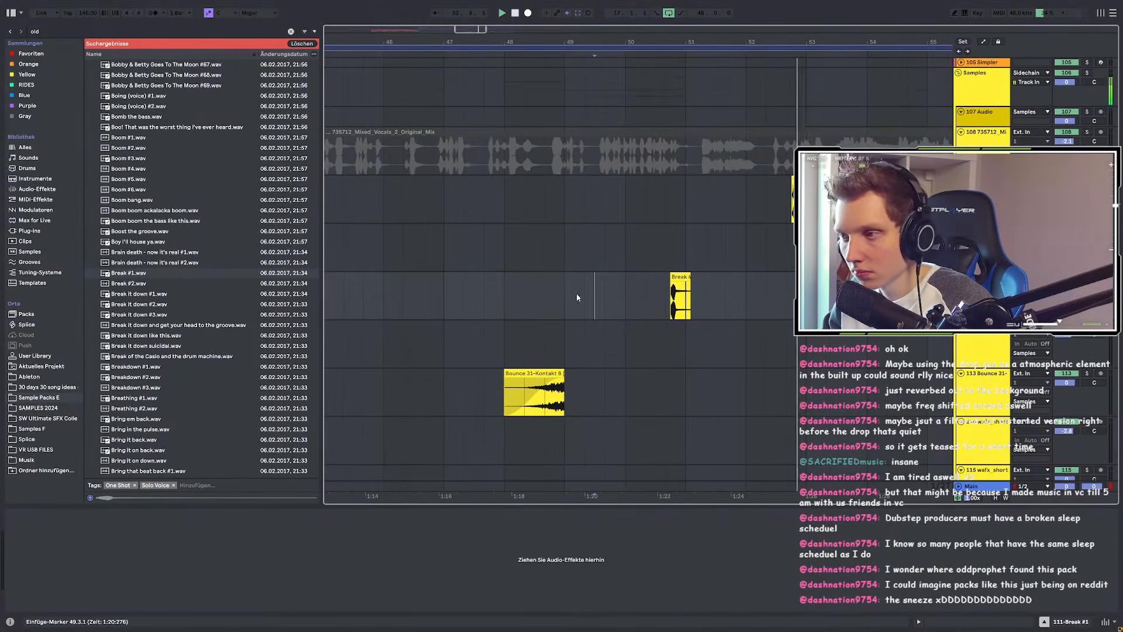
scroll(691, 284, up, 3)
Step: Fade out the tail of the Break #1 clip
click(692, 283)
scroll(681, 288, up, 2)
drag(679, 289, 653, 289)
scroll(792, 277, down, 3)
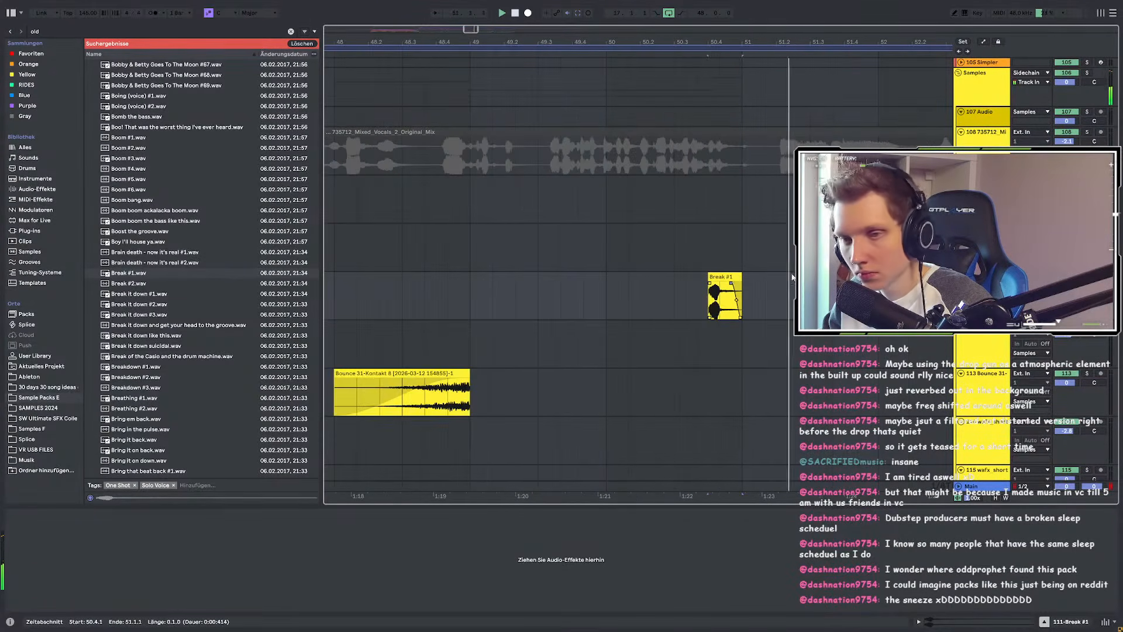
click(148, 303)
Step: Audition Breakdown #1, Breakdown #2, Breathing #1 and Breathing #2 samples
key(Down)
key(Down)
key(Down)
key(Down)
key(Down)
key(Down)
key(Down)
key(Down)
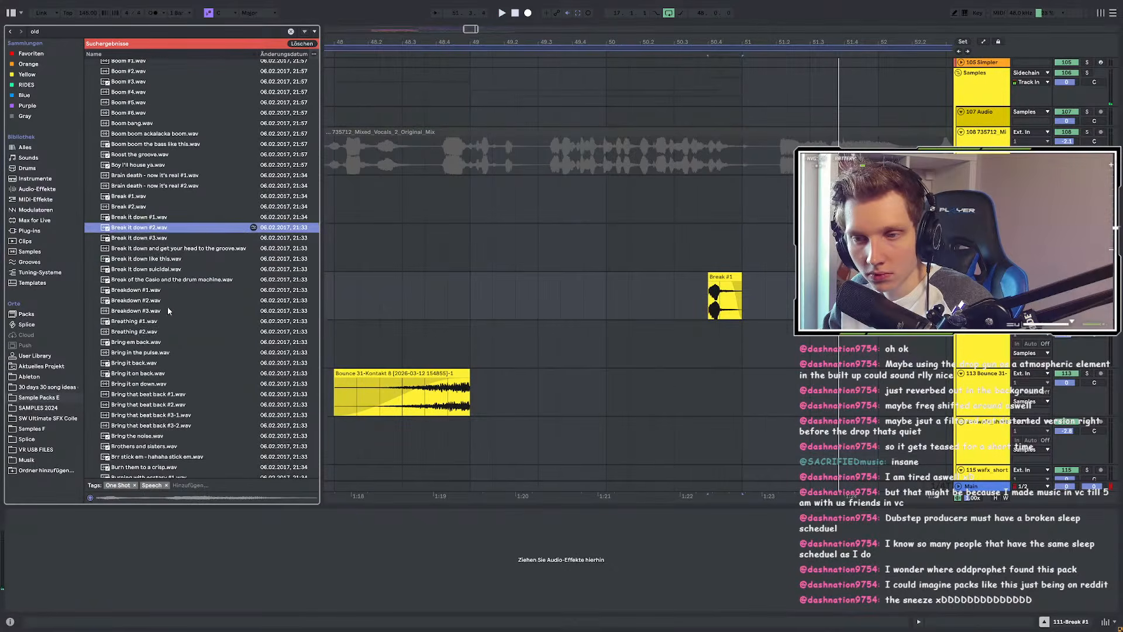
click(154, 150)
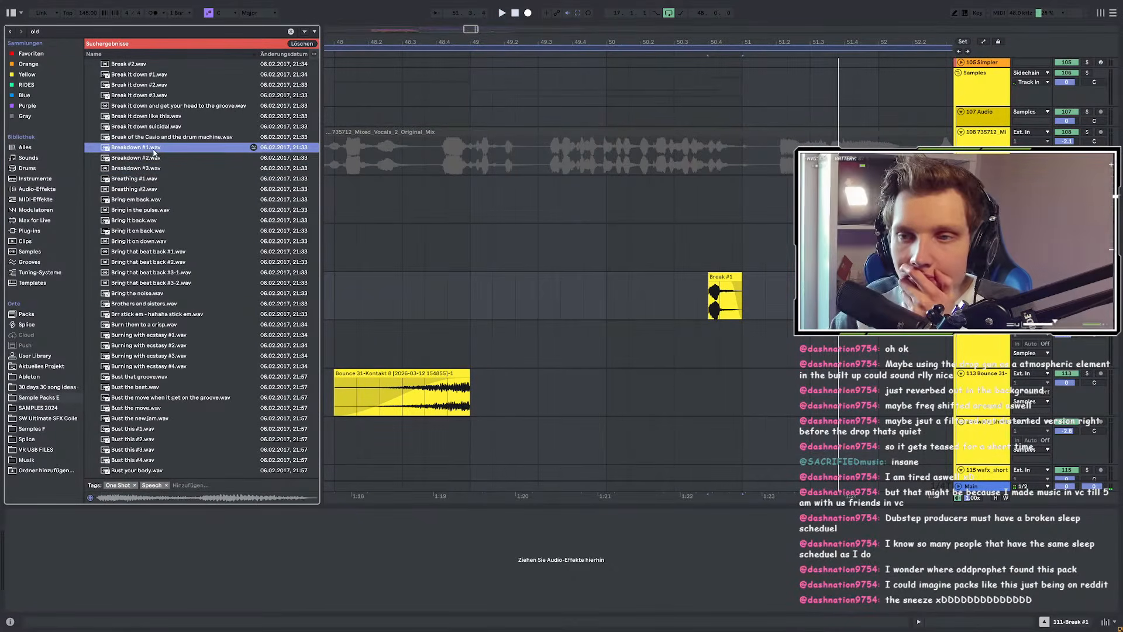
click(155, 158)
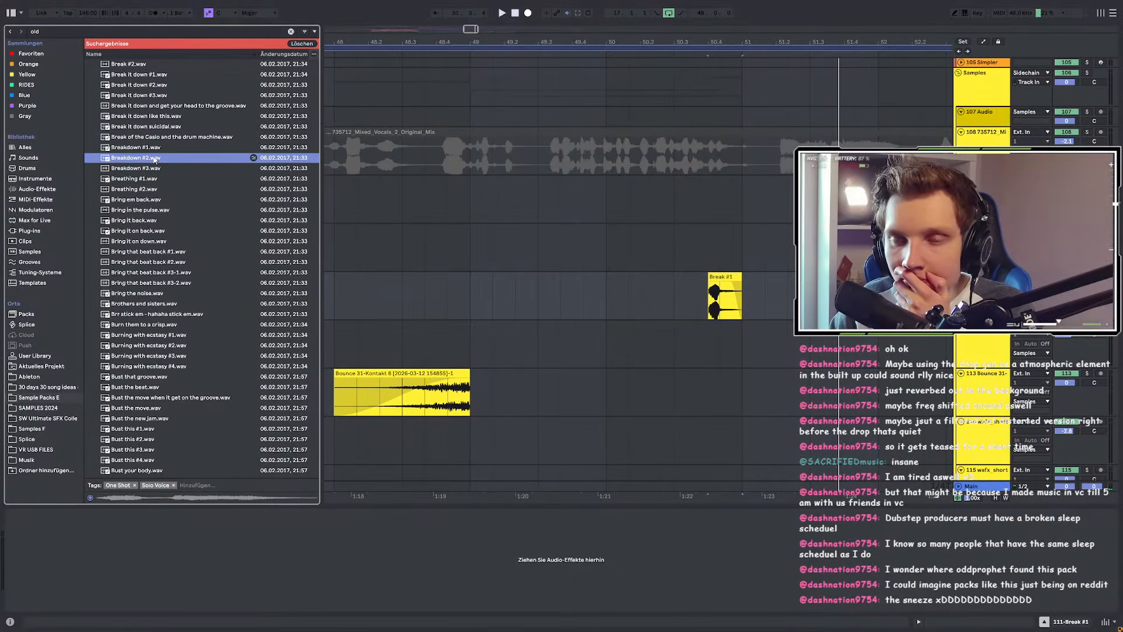
click(143, 178)
click(143, 152)
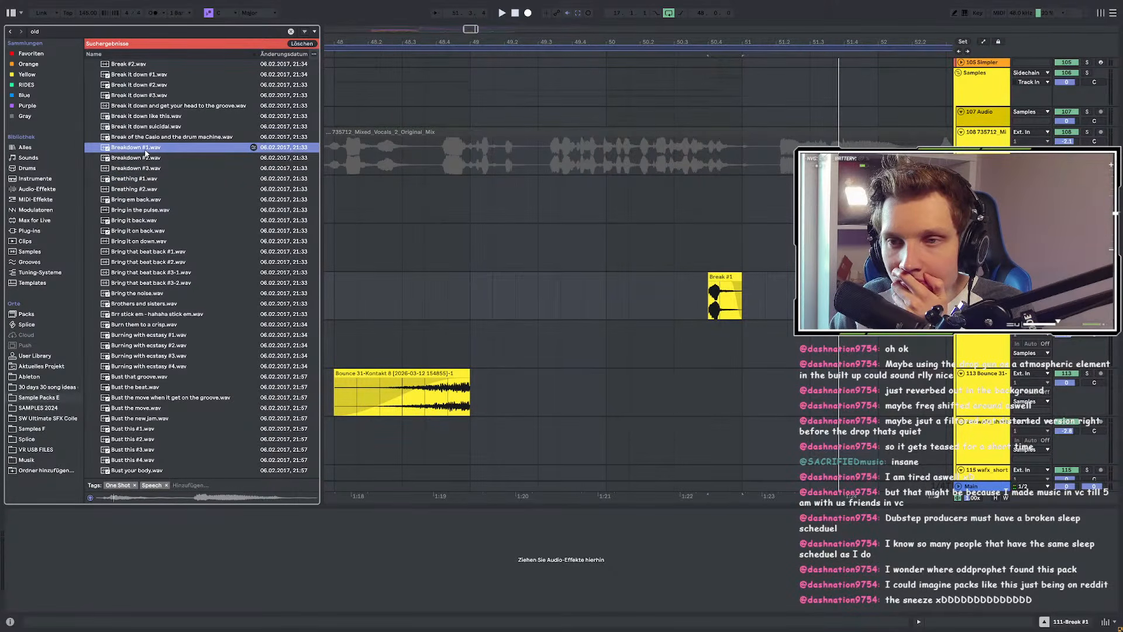
click(134, 190)
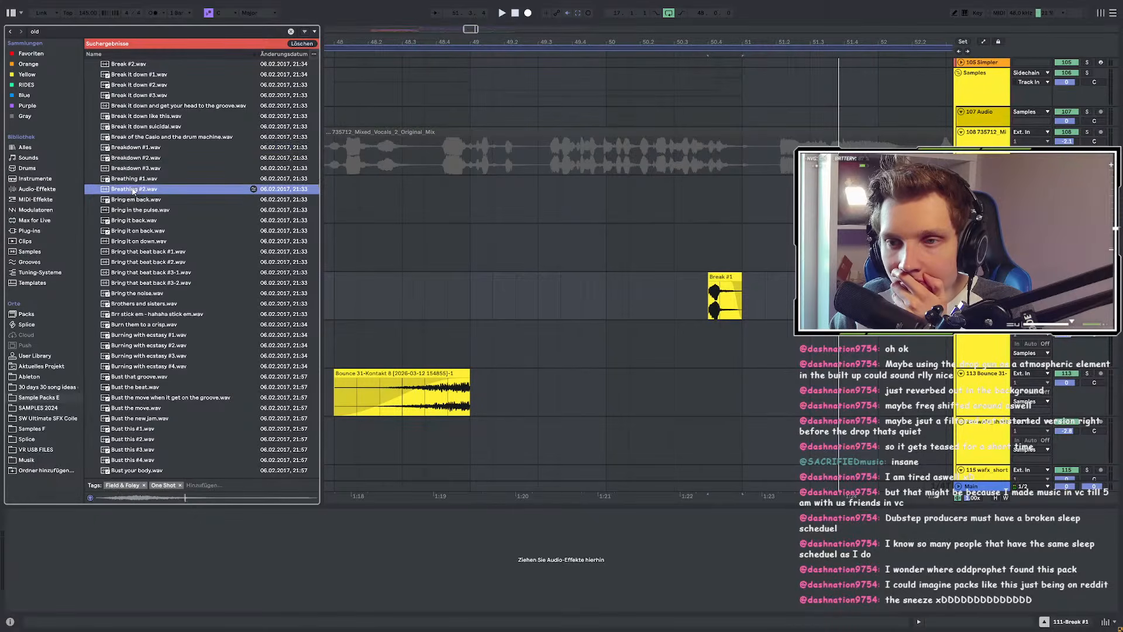
click(138, 180)
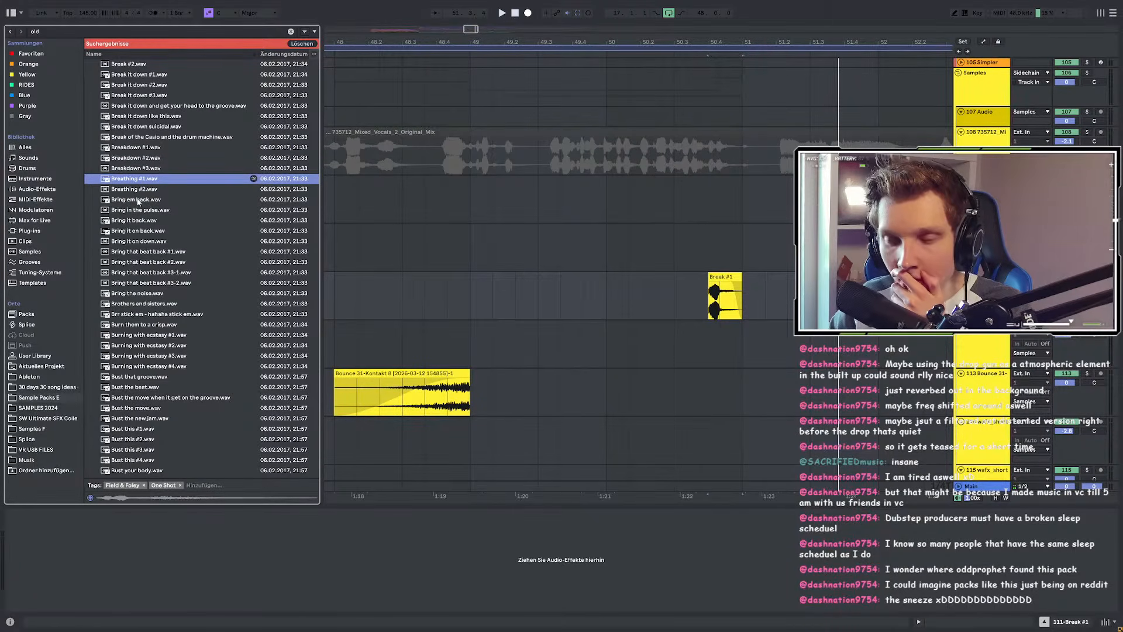
Step: Zoom to bars 17–65 and drop Breathing #1.wav on a new track near bar 21
scroll(744, 323, down, 10)
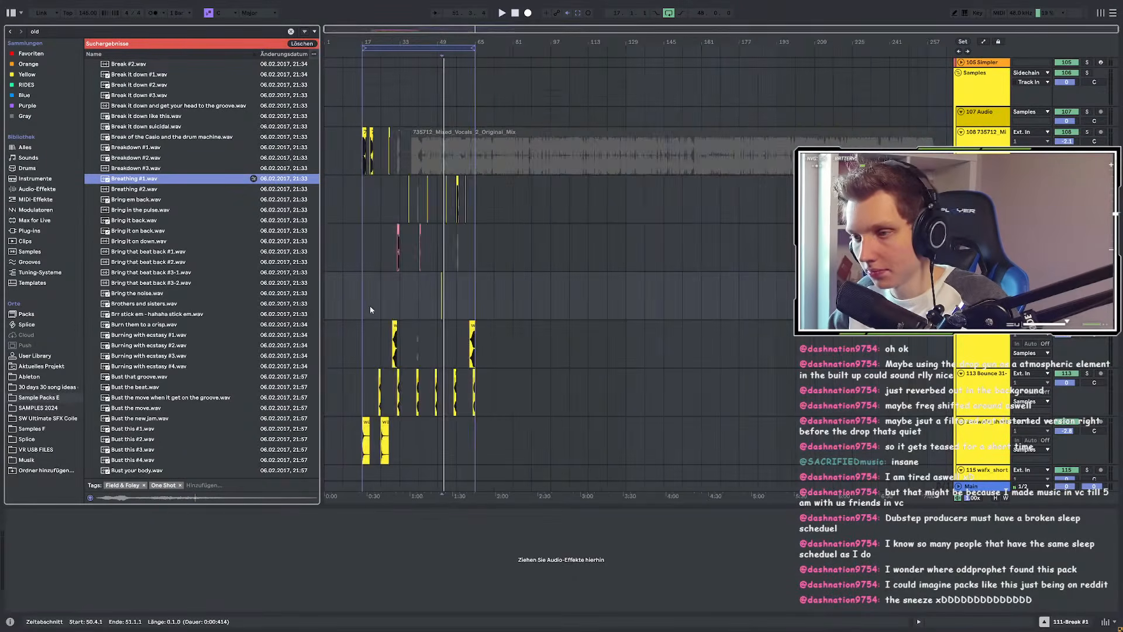
key(z)
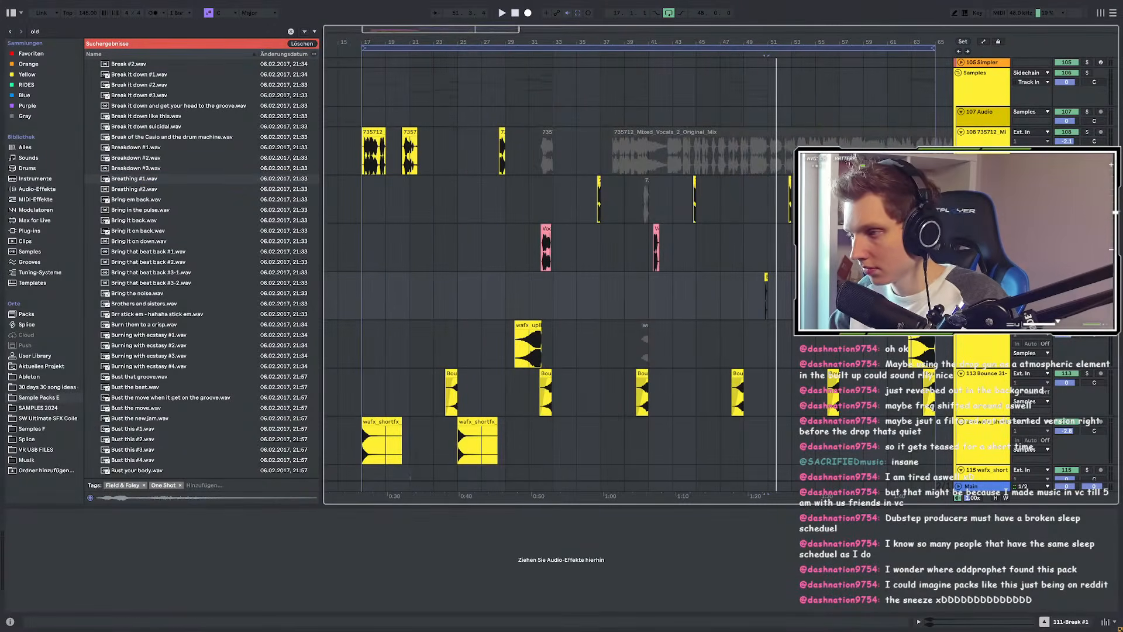
drag(143, 179, 410, 335)
scroll(373, 342, up, 3)
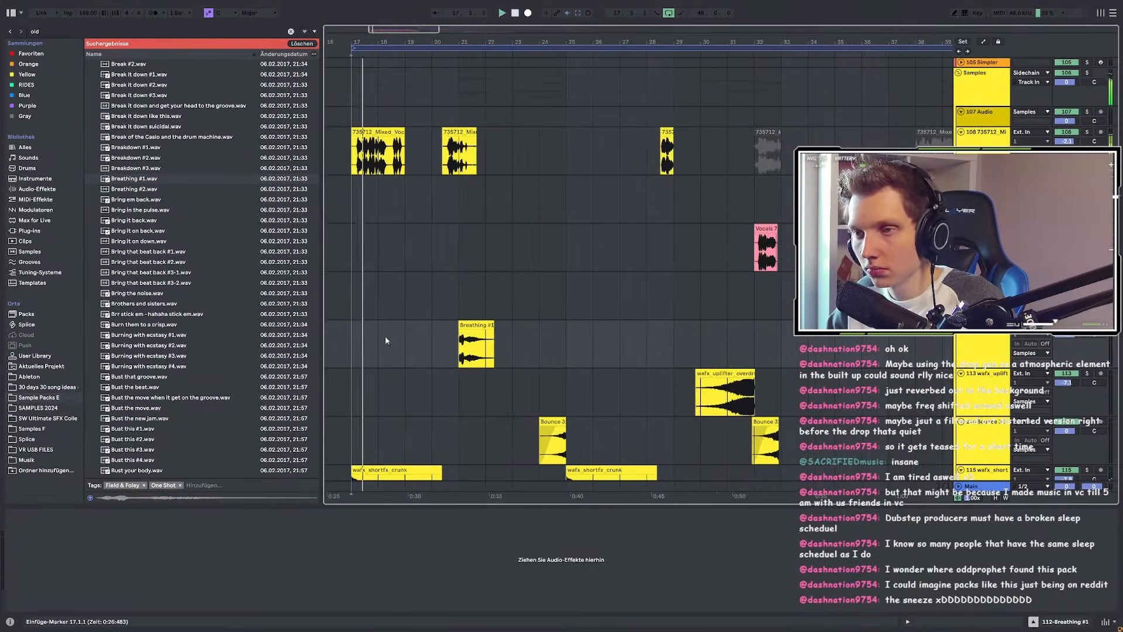
Step: Add EQ Eight to the Breathing track with its low-cut band raised to about 64 Hz
click(36, 32)
text(eq)
click(107, 64)
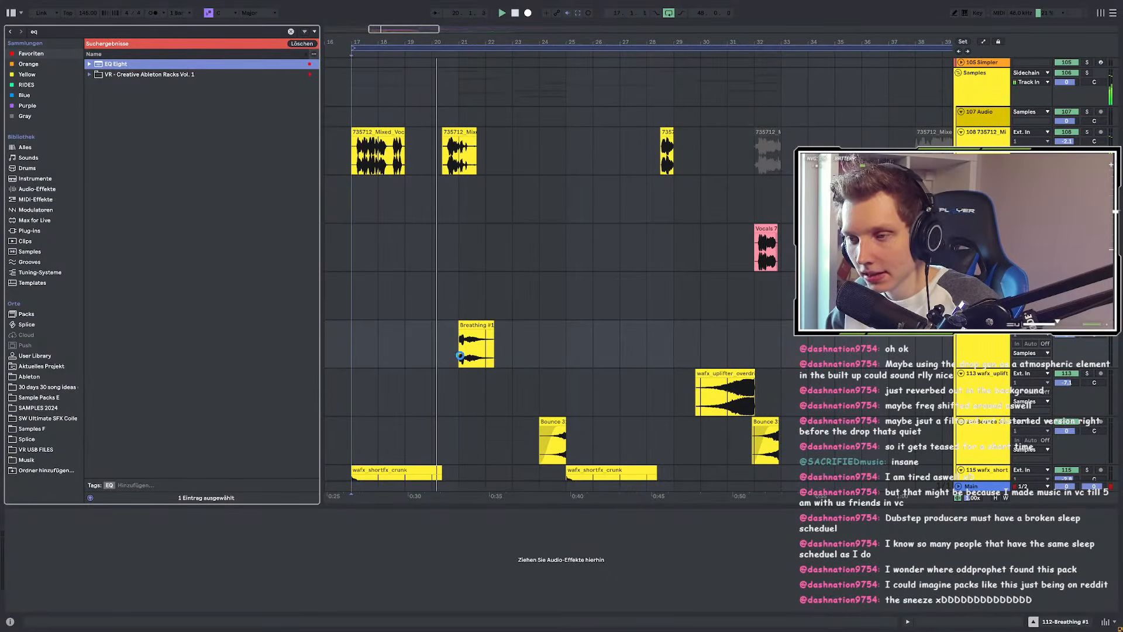
drag(460, 355, 461, 356)
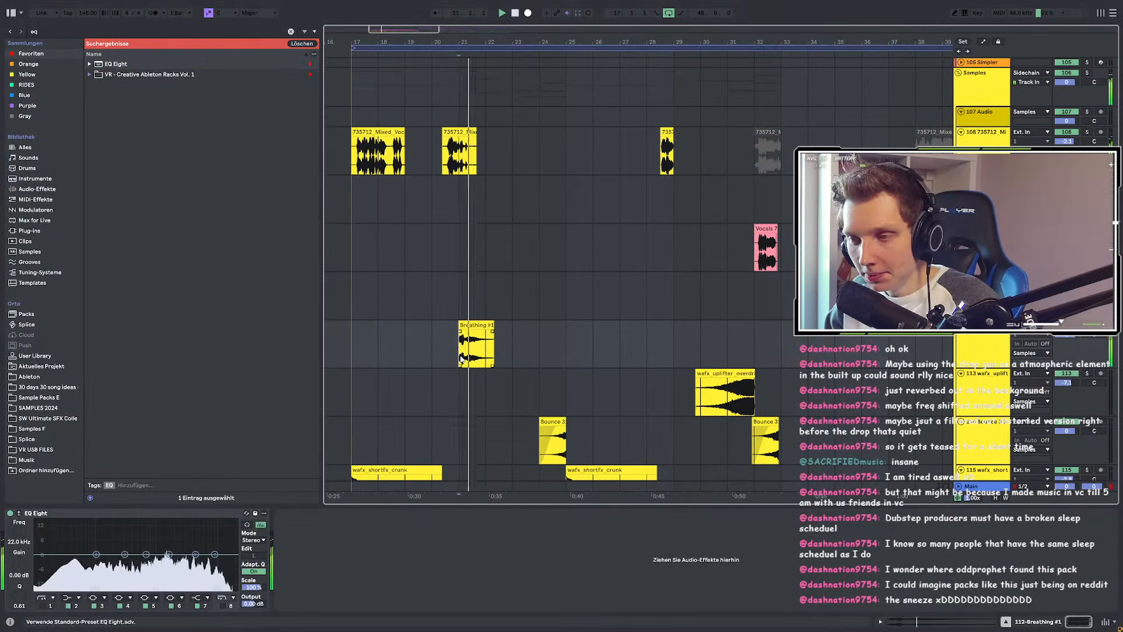
click(41, 609)
click(43, 606)
drag(63, 554, 85, 585)
Step: Move the Breathing #1 clip to bar 23 and play it back
drag(482, 320, 533, 330)
scroll(527, 333, up, 4)
scroll(535, 340, down, 2)
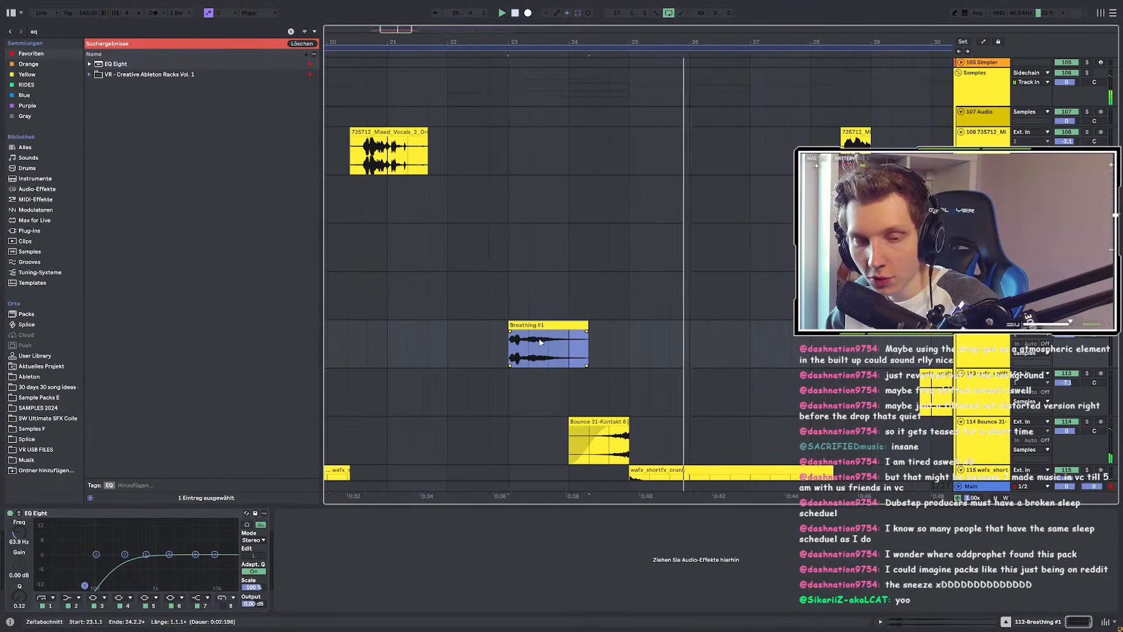
click(44, 31)
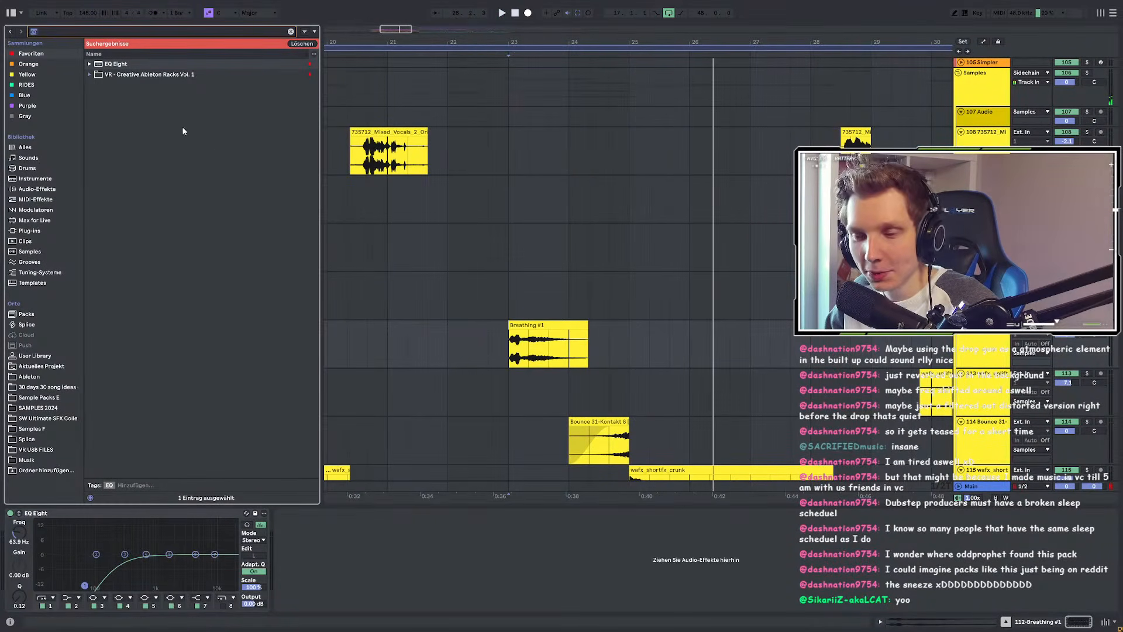
click(554, 324)
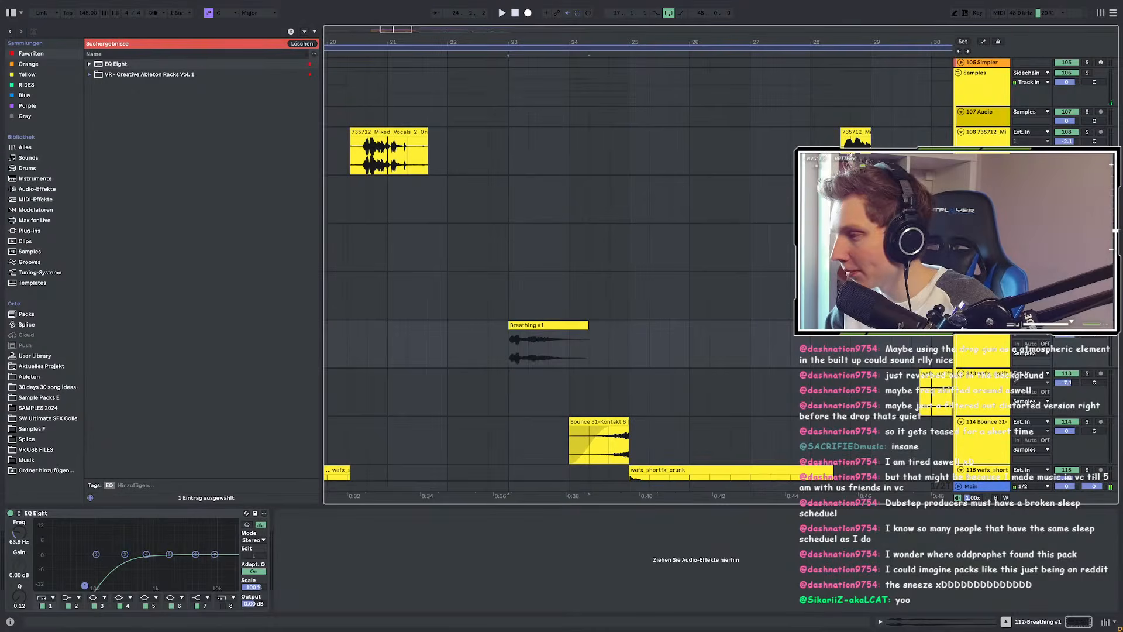
key(space)
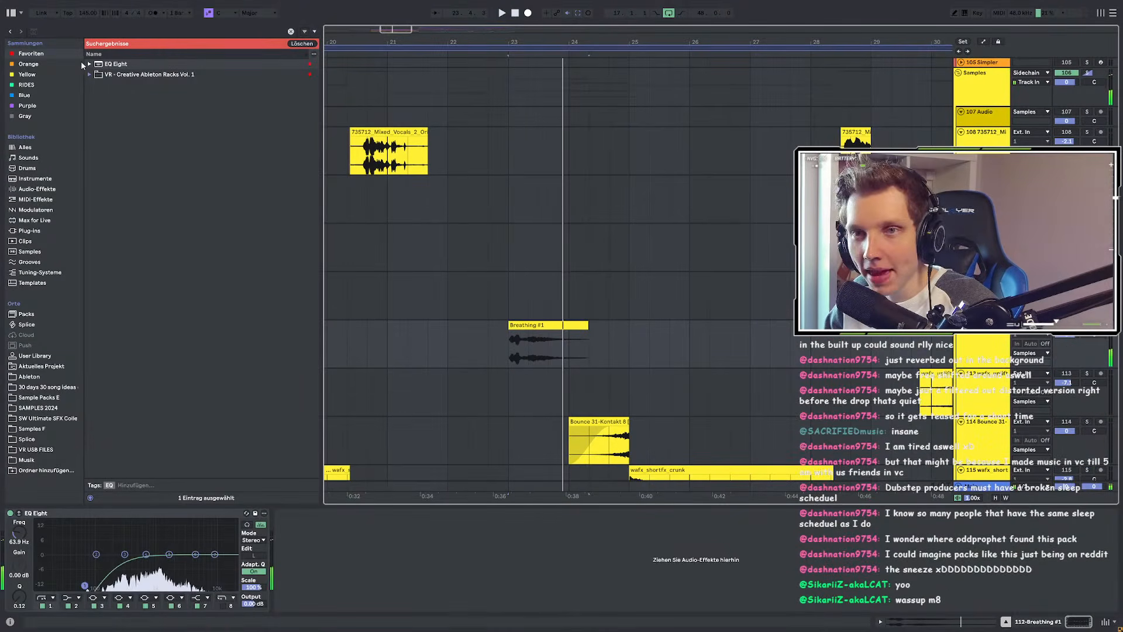
click(31, 31)
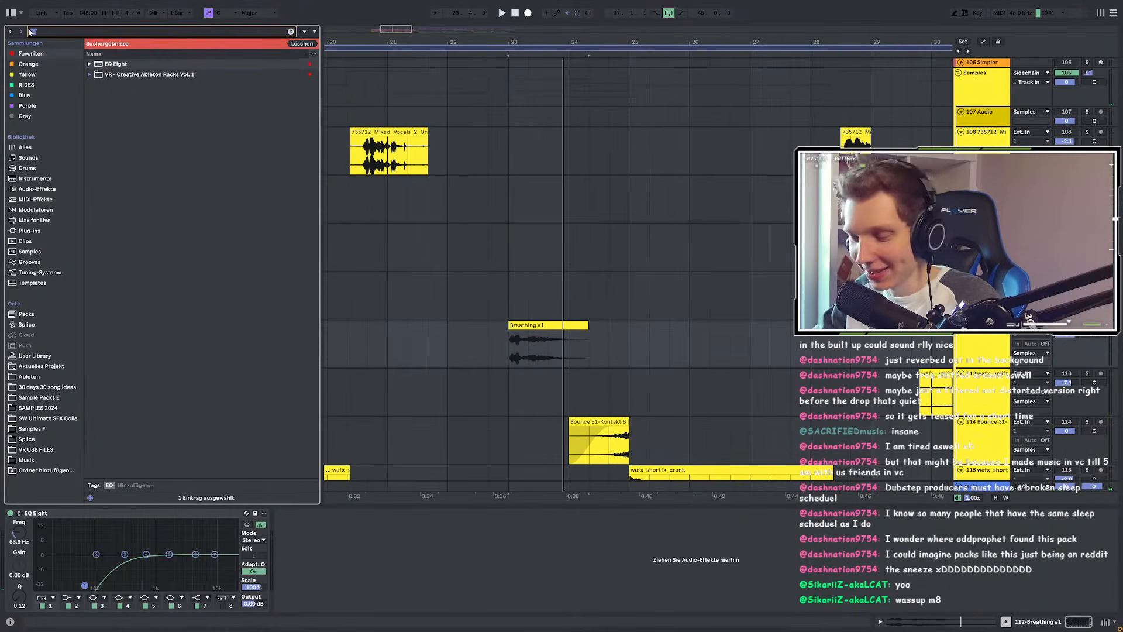
Step: Load FabFilter Pro-R onto the Breathing track and browse its Medium reverb presets
text(pro)
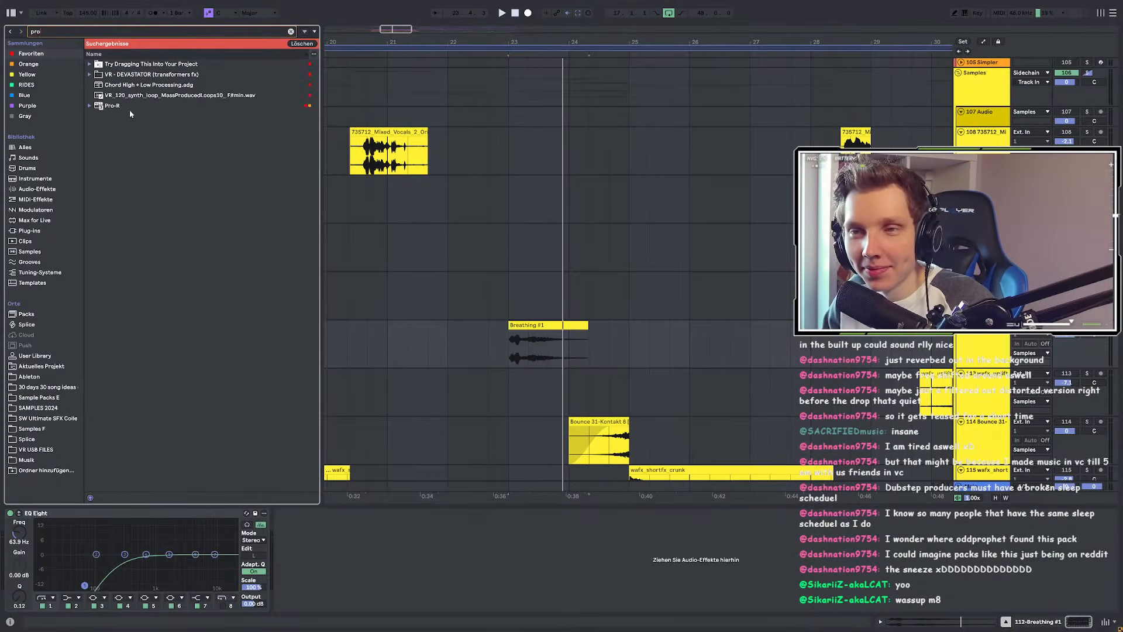
click(127, 108)
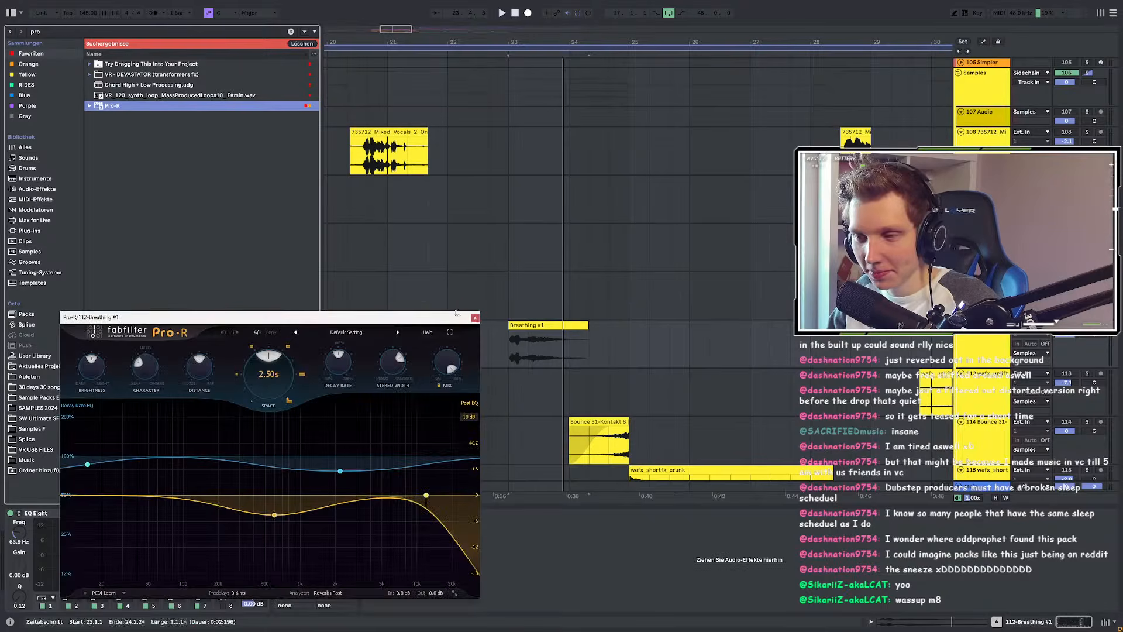
click(345, 333)
mouse_move(328, 362)
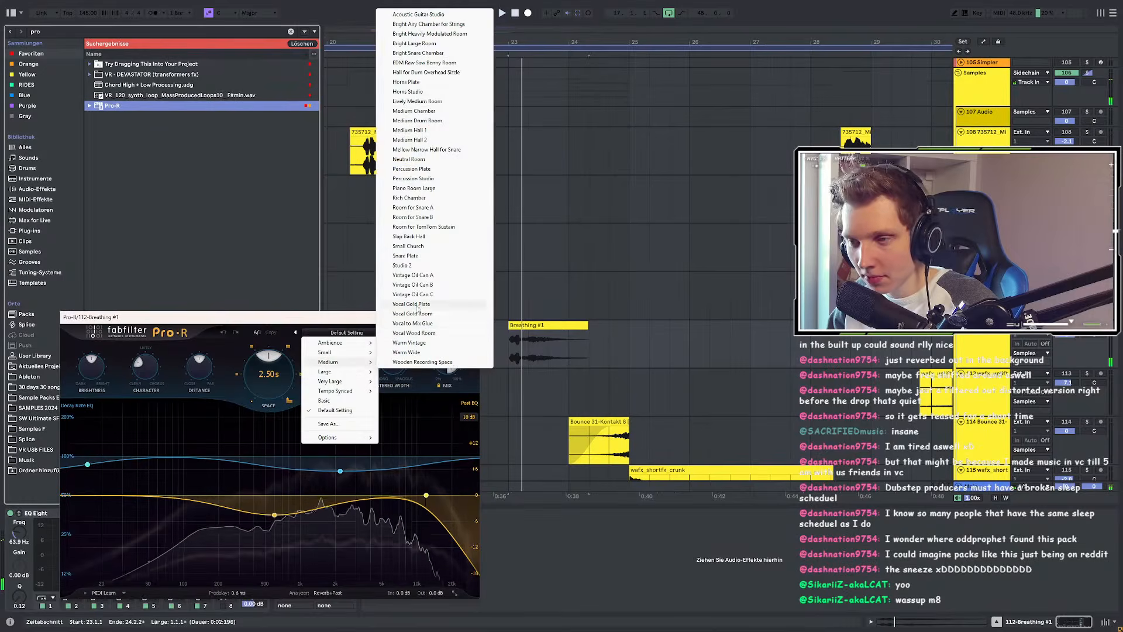
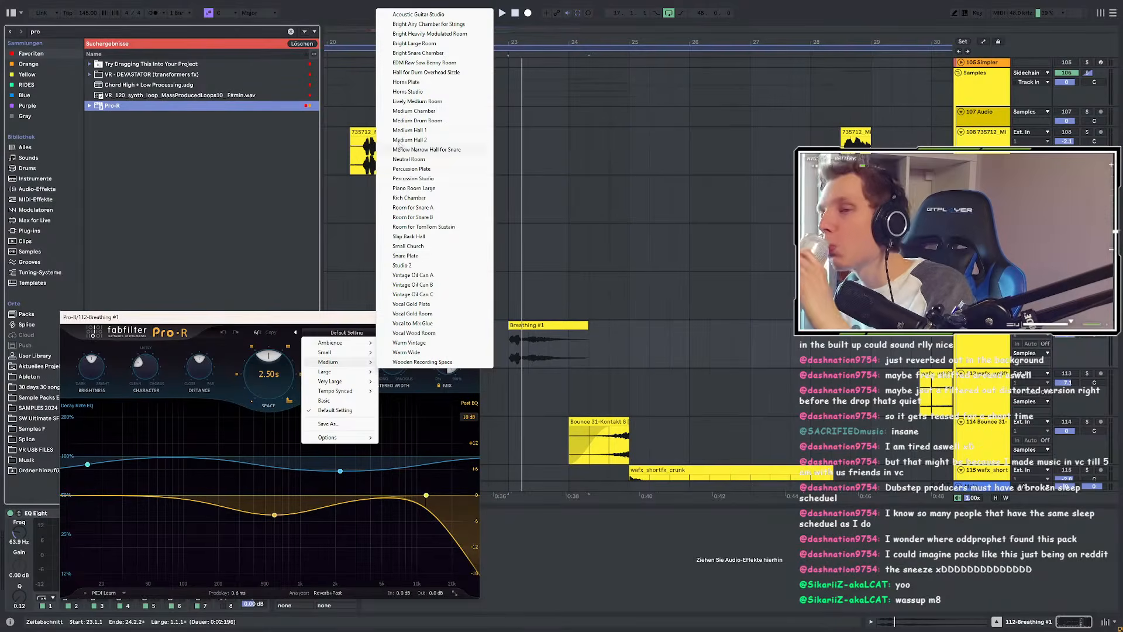
Step: Try the Horns Plate preset in Pro-R, then load the Gold Plate preset
click(405, 82)
click(362, 335)
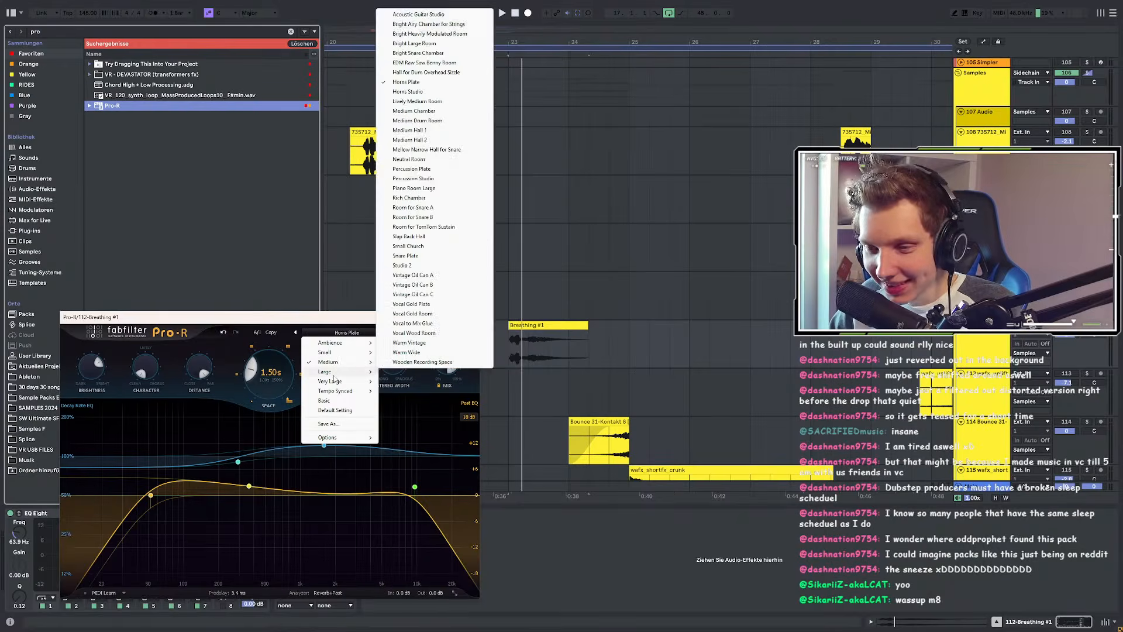
click(412, 472)
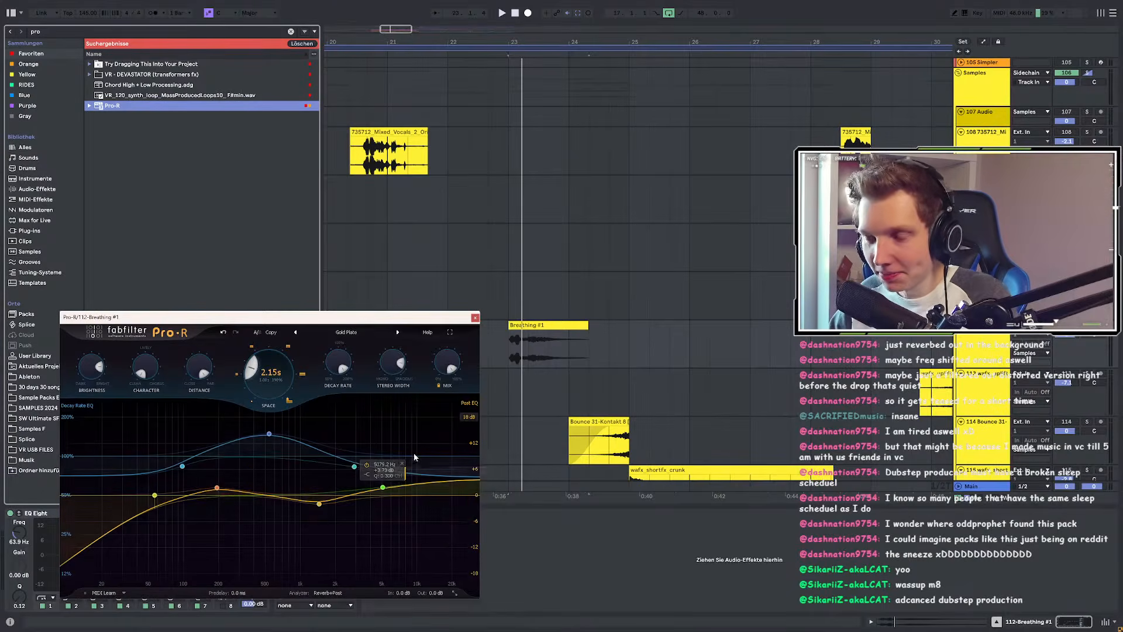
Step: Lower the decay-rate curve, raise the low cut to 144 Hz, and set reverb mix near 40%
drag(272, 438, 273, 464)
drag(154, 496, 248, 518)
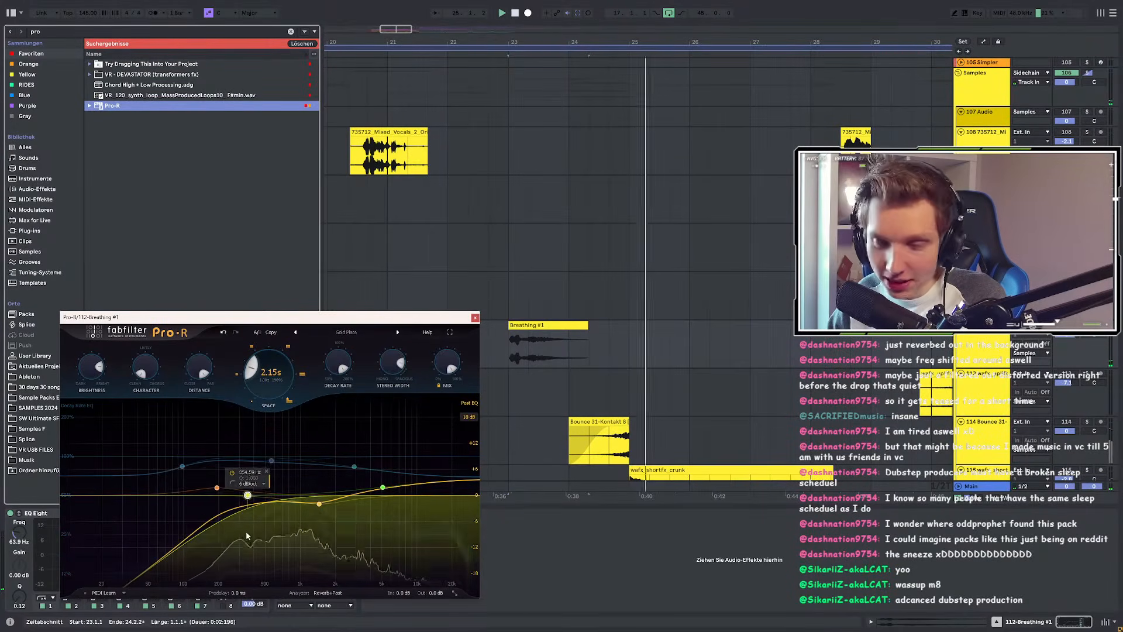
drag(435, 417, 439, 349)
key(space)
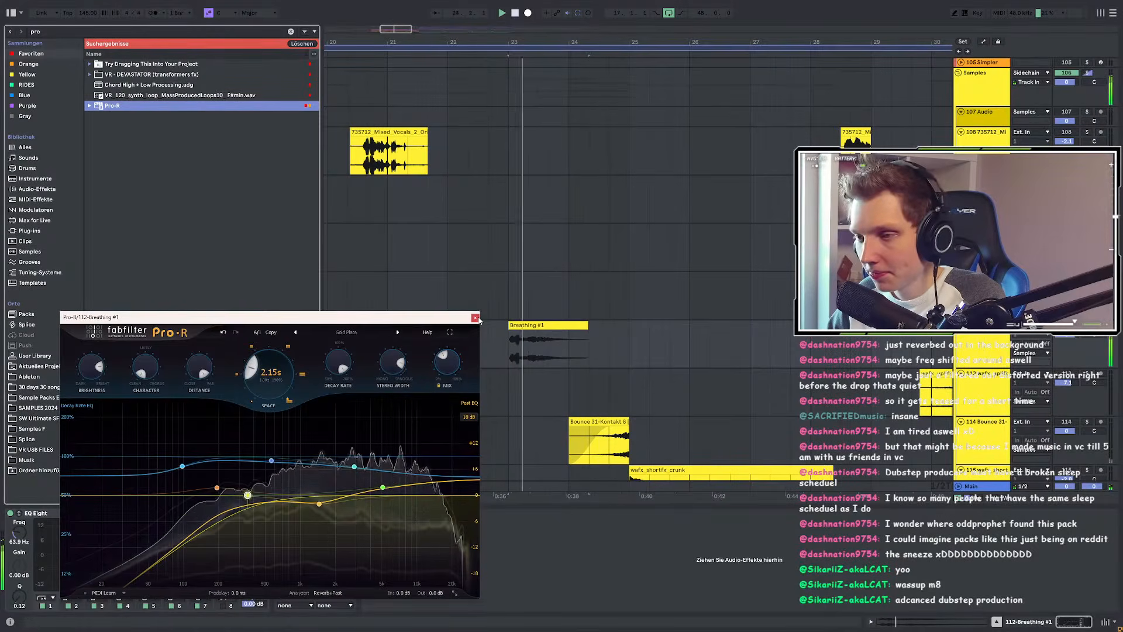
click(475, 317)
key(ctrl+f)
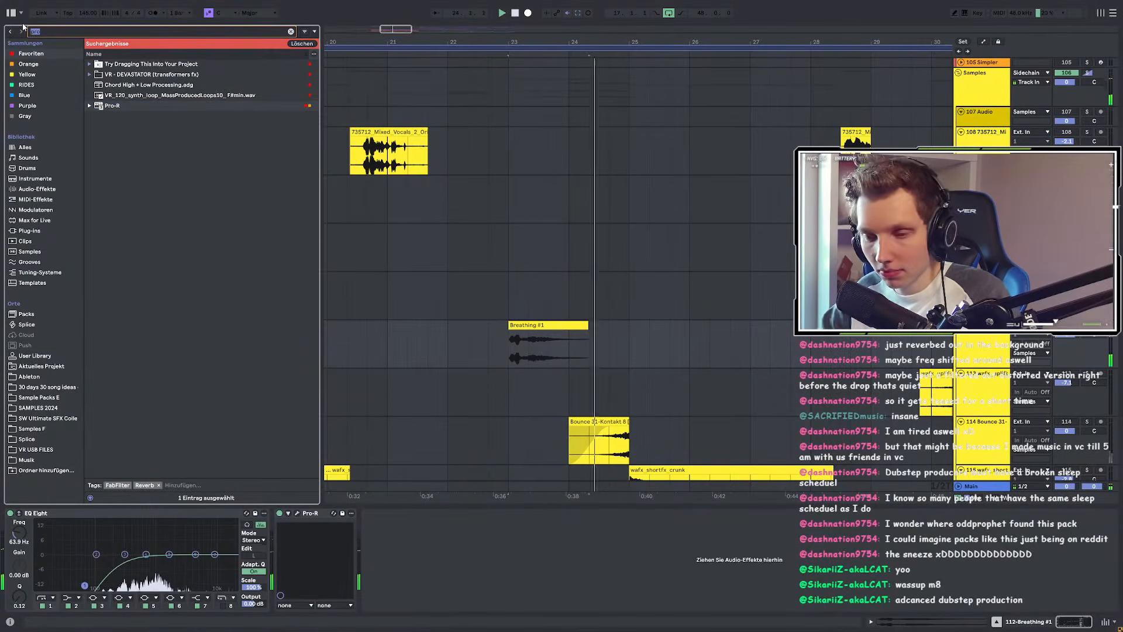
Step: Find kHs Dual Delay among plug-ins via 'dual' and insert it before Pro-R
text(dual)
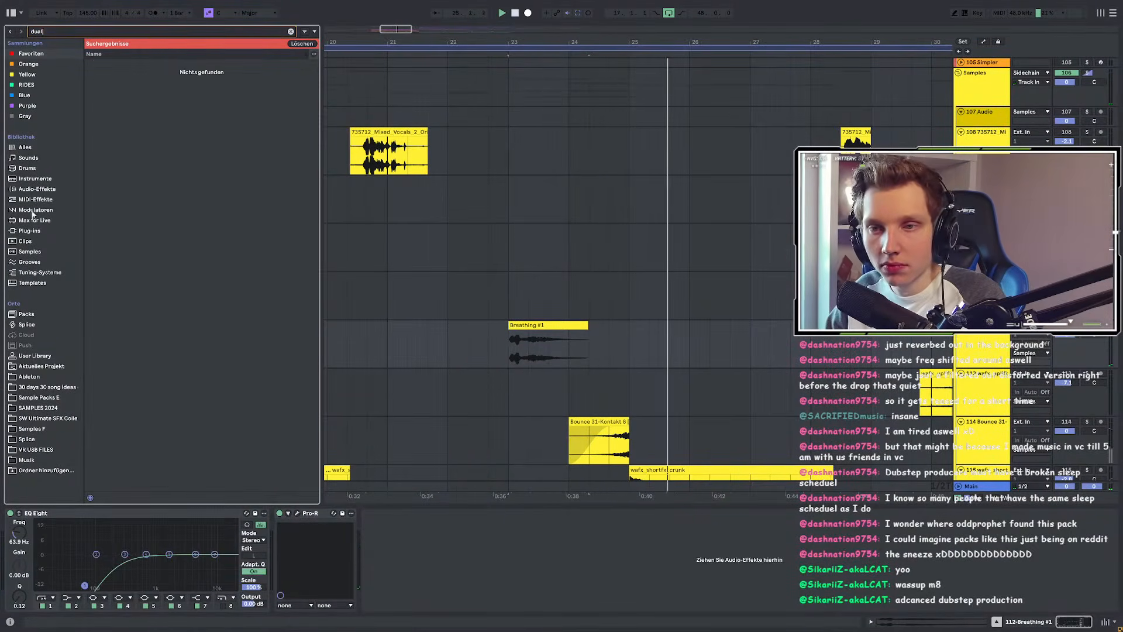
click(36, 230)
drag(125, 161, 296, 560)
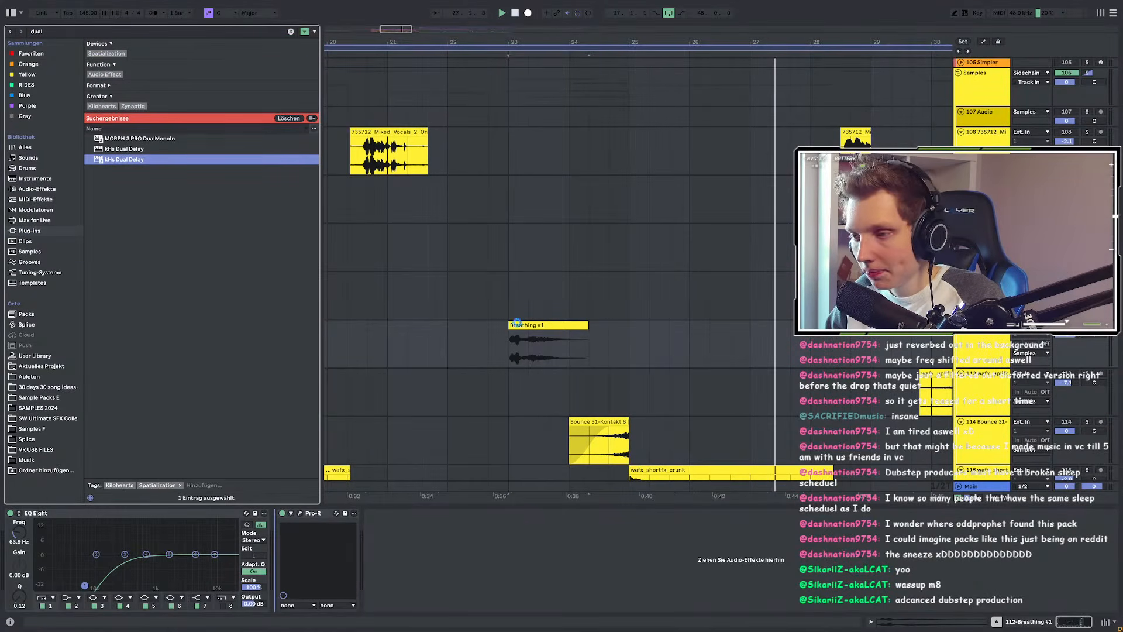
key(space)
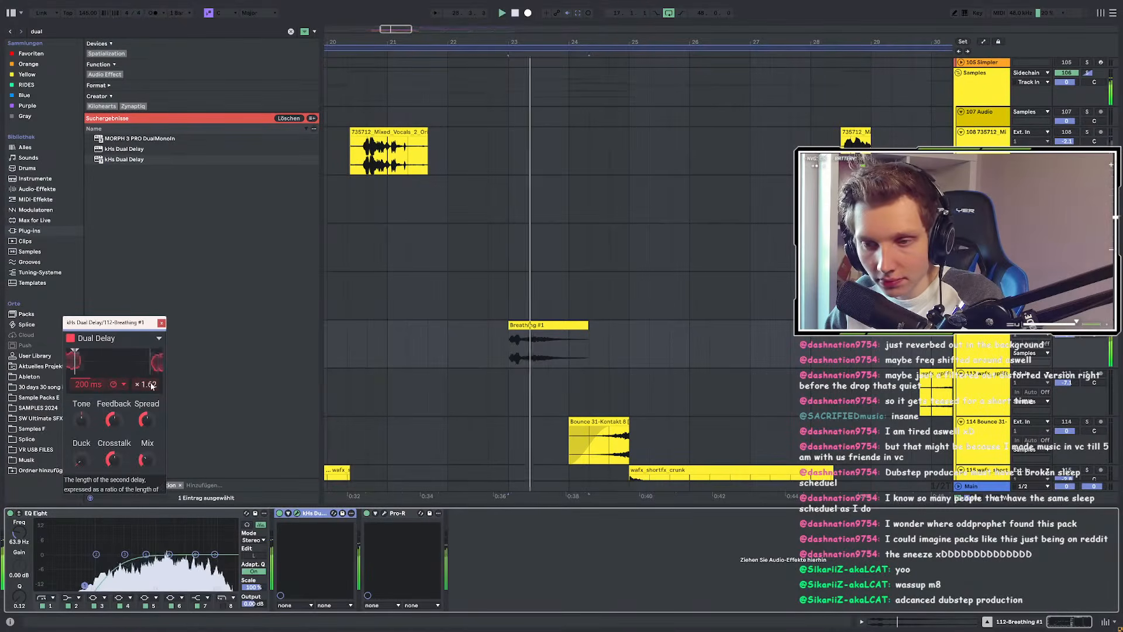
Step: Sync the Dual Delay time to note values and set it to 16/16
click(114, 385)
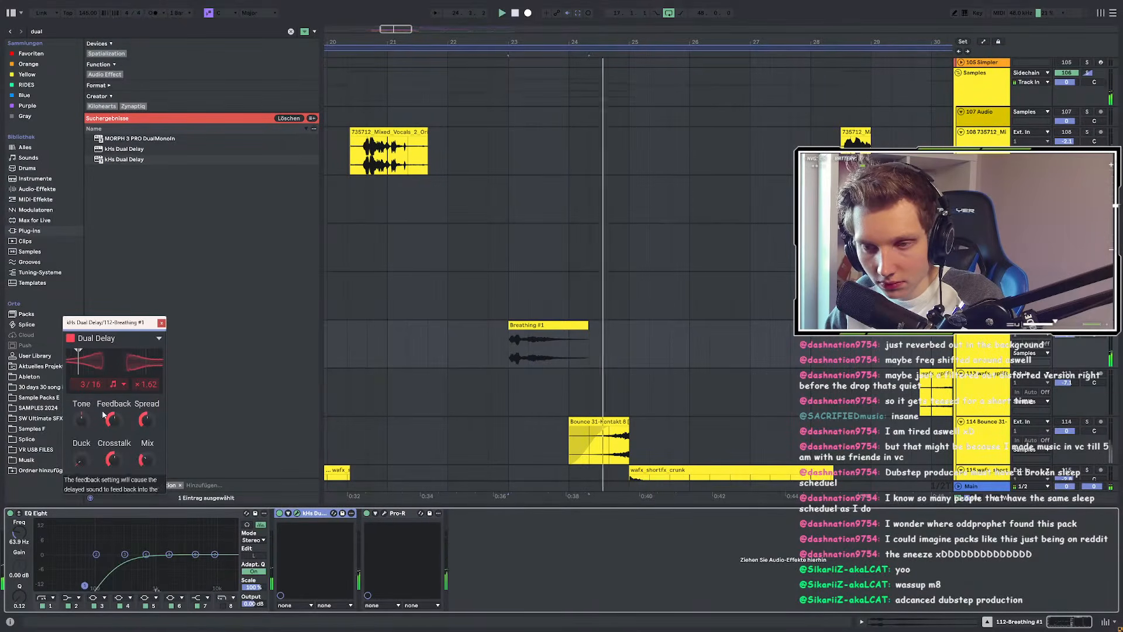
mouse_move(83, 384)
mouse_down()
mouse_move(83, 372)
mouse_move(87, 388)
mouse_up()
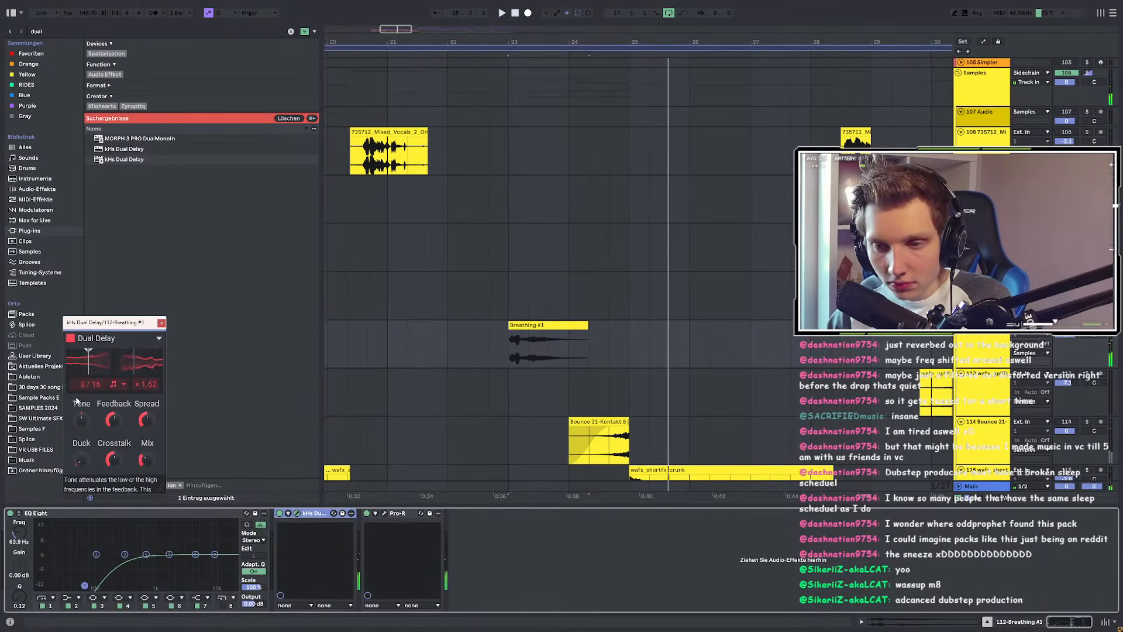
drag(81, 384, 81, 393)
key(space)
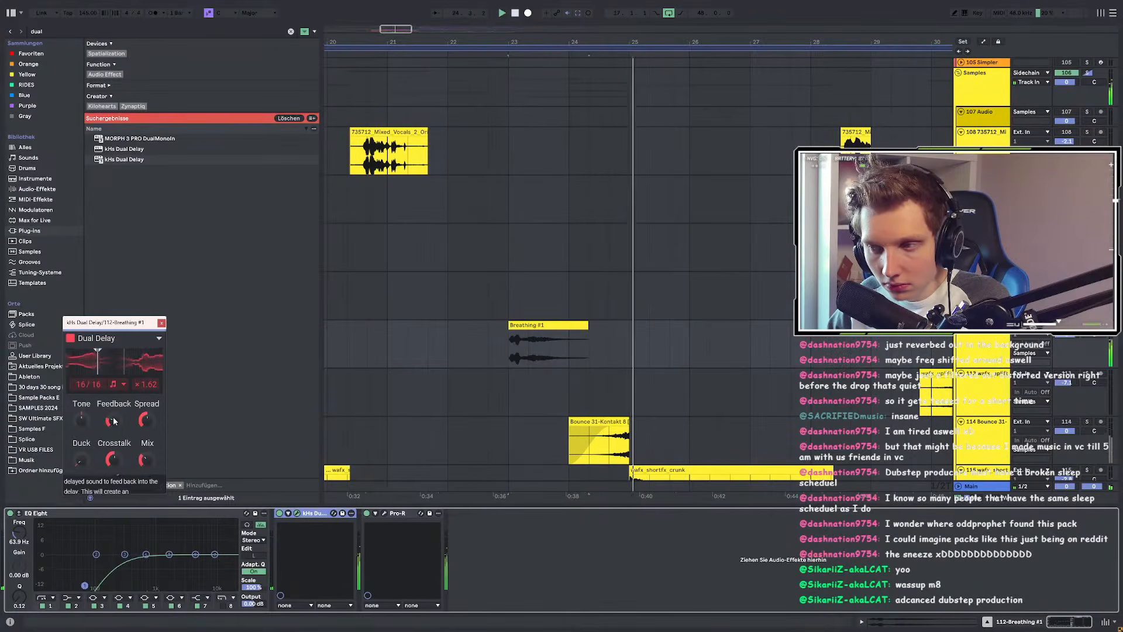
click(518, 346)
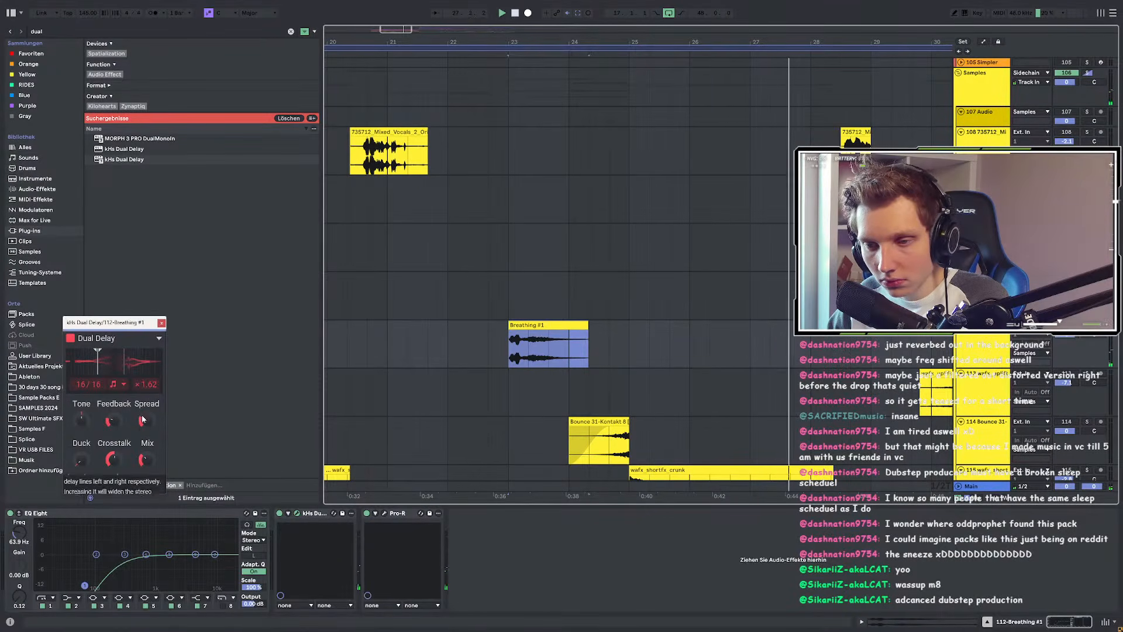
Step: Automate Dual Delay mix from 0% up to 39% at bar 24, back to 0% near bar 26
key(a)
drag(152, 460, 151, 481)
key(space)
drag(485, 366, 488, 371)
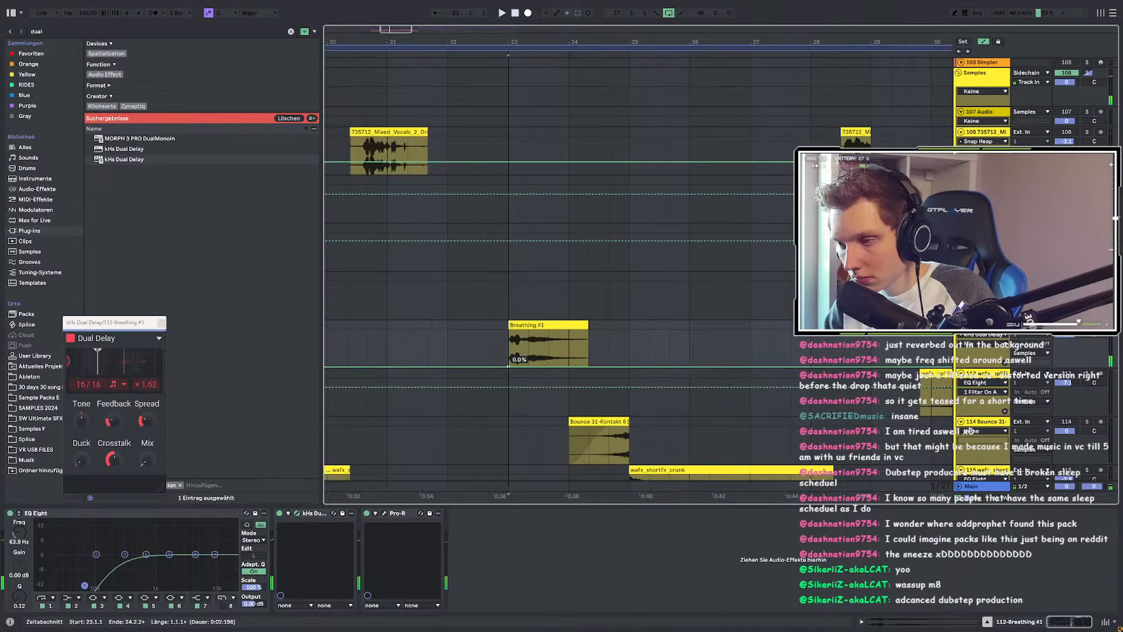
drag(570, 367, 569, 353)
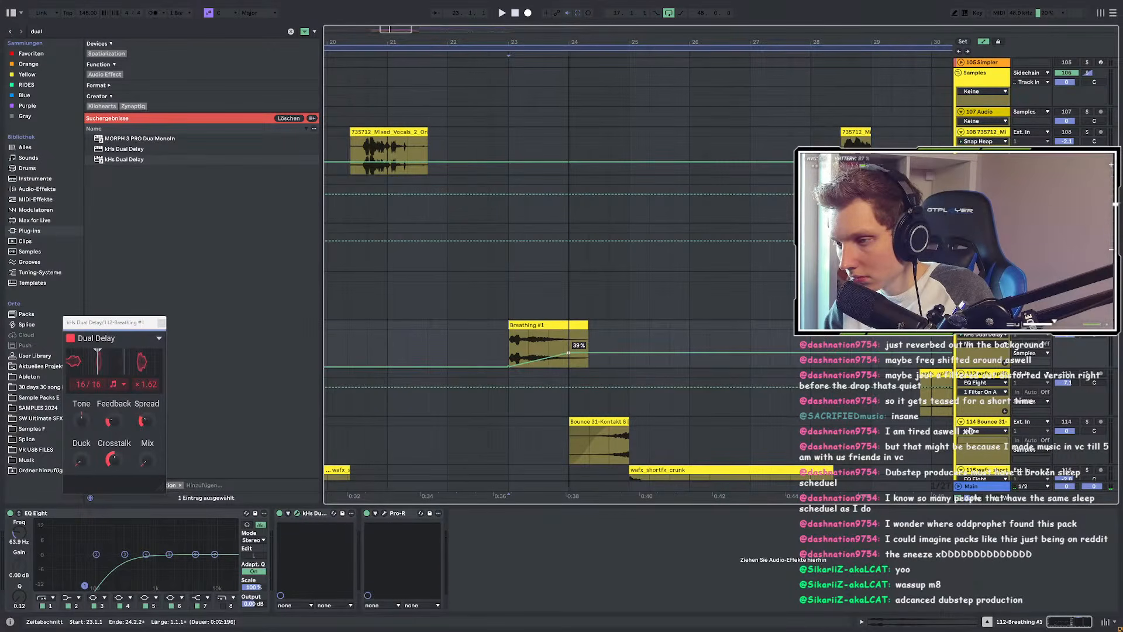
key(space)
drag(685, 354, 689, 367)
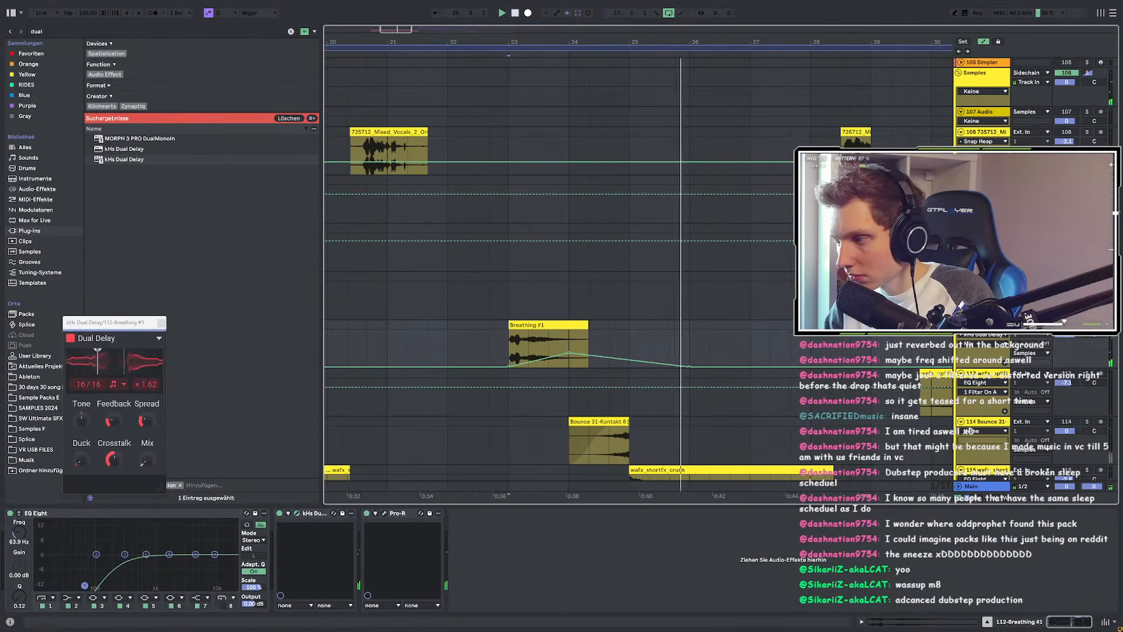
Step: Hide automation, replay from an earlier start point, and shorten the delay time to 7/16
click(429, 331)
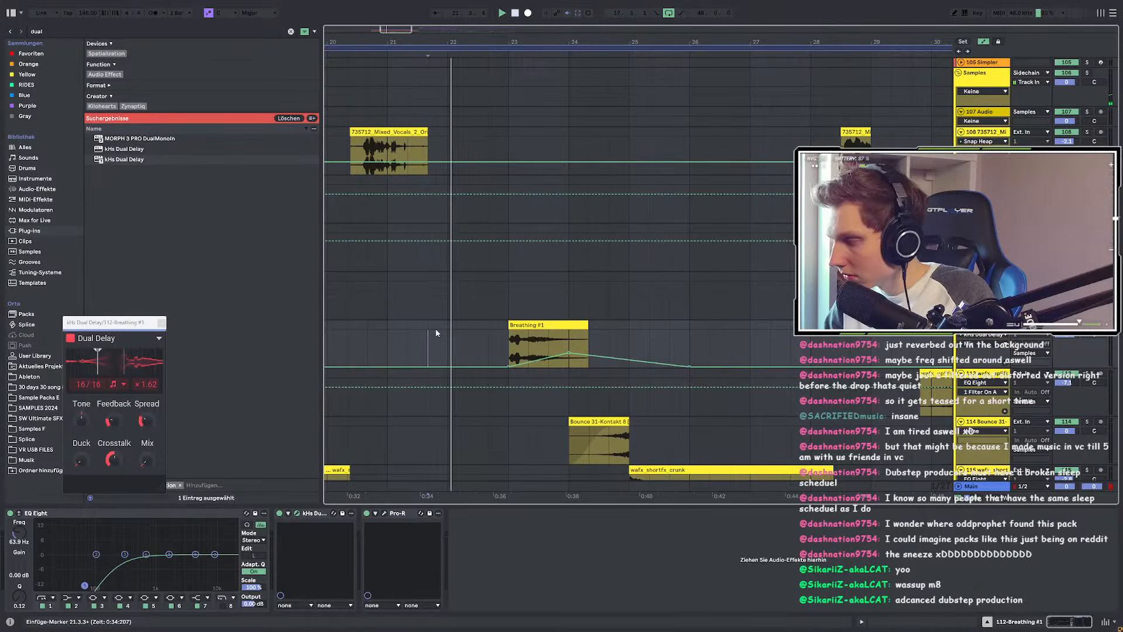
scroll(439, 330, down, 3)
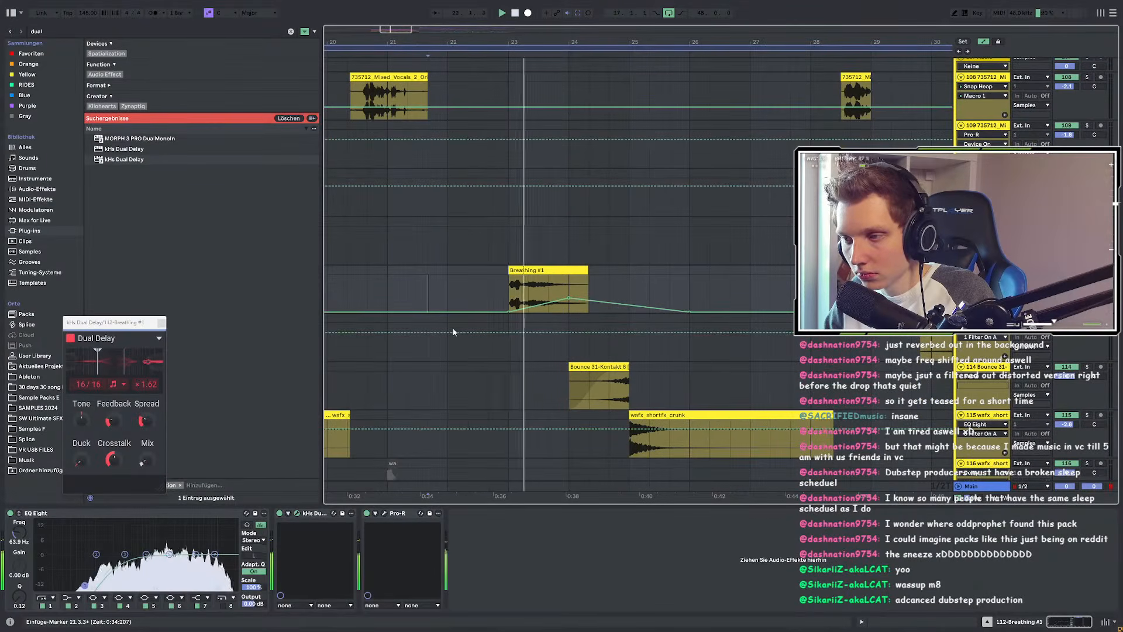
key(a)
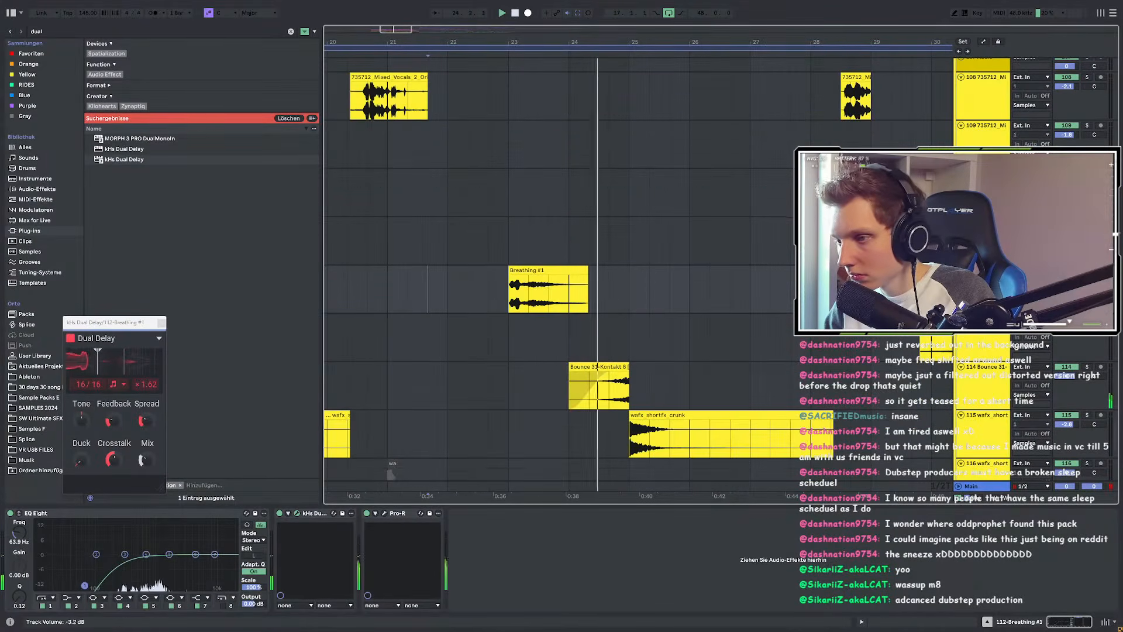
click(408, 296)
key(space)
key(space)
drag(82, 384, 82, 416)
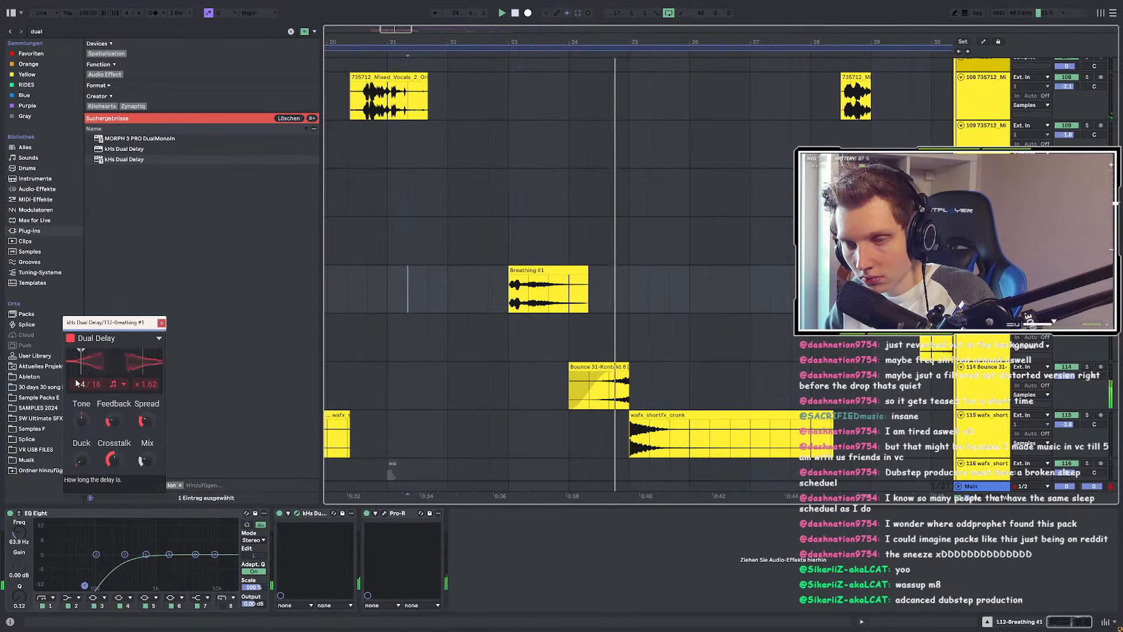
Step: Bypass the Dual Delay, nudge Breathing #1 slightly later, and lower the delay mix
click(279, 513)
key(space)
key(space)
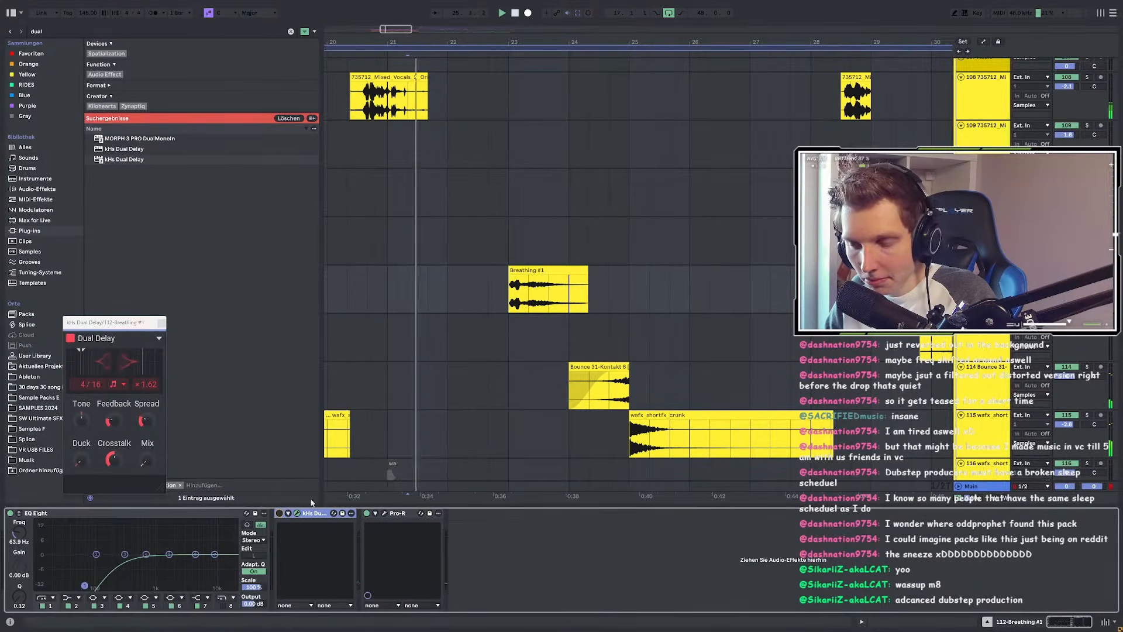
drag(544, 280, 564, 280)
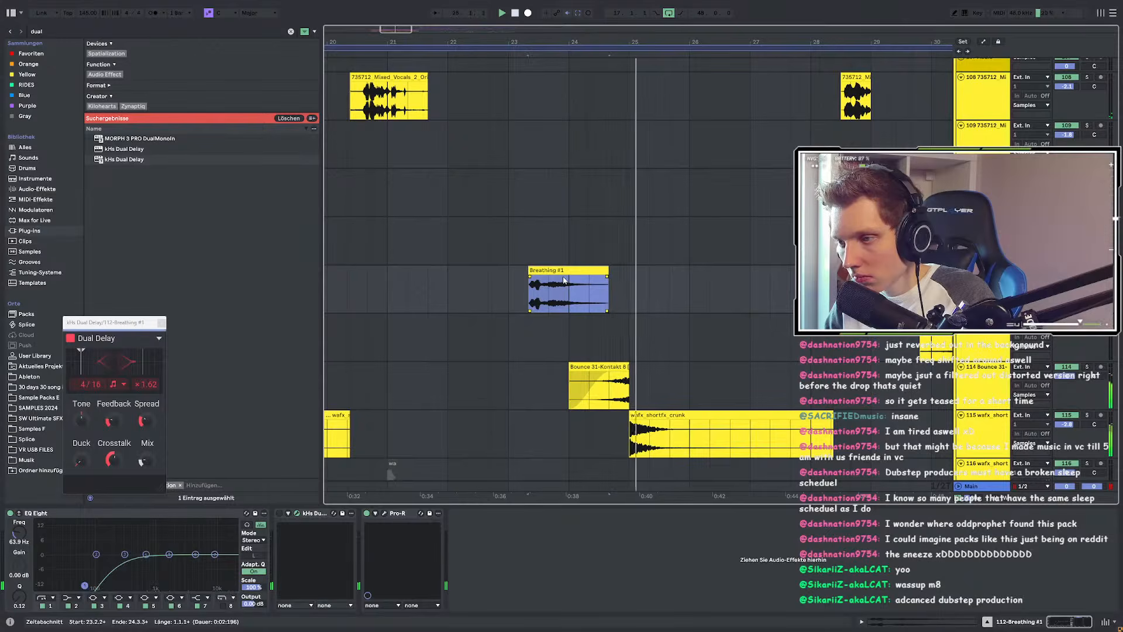
scroll(533, 286, up, 3)
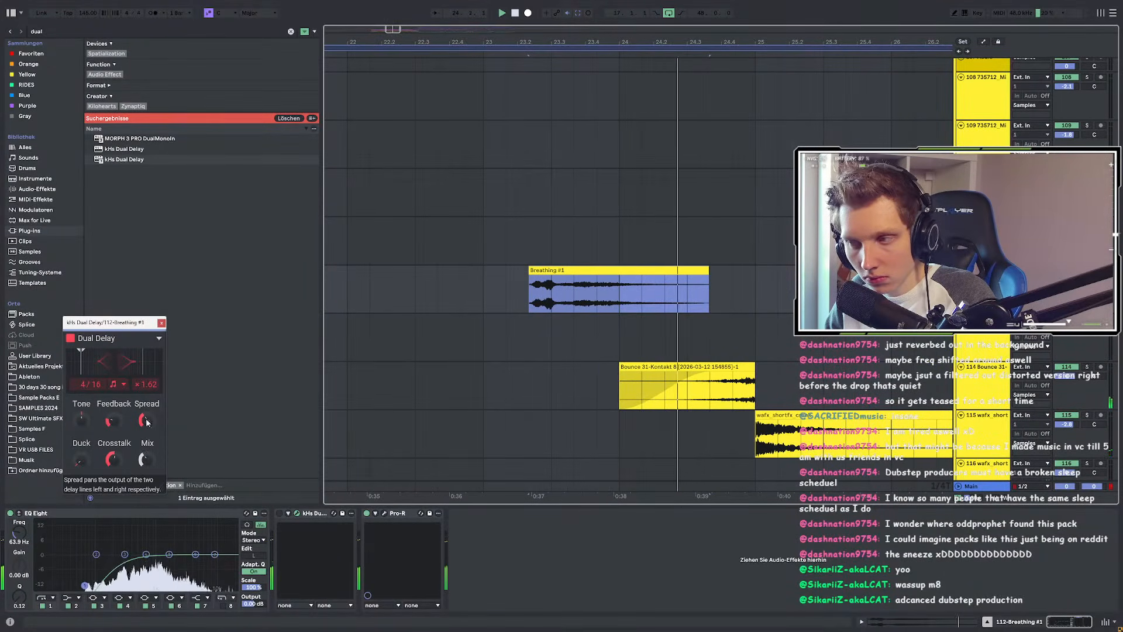
drag(146, 460, 146, 469)
click(383, 535)
key(space)
key(space)
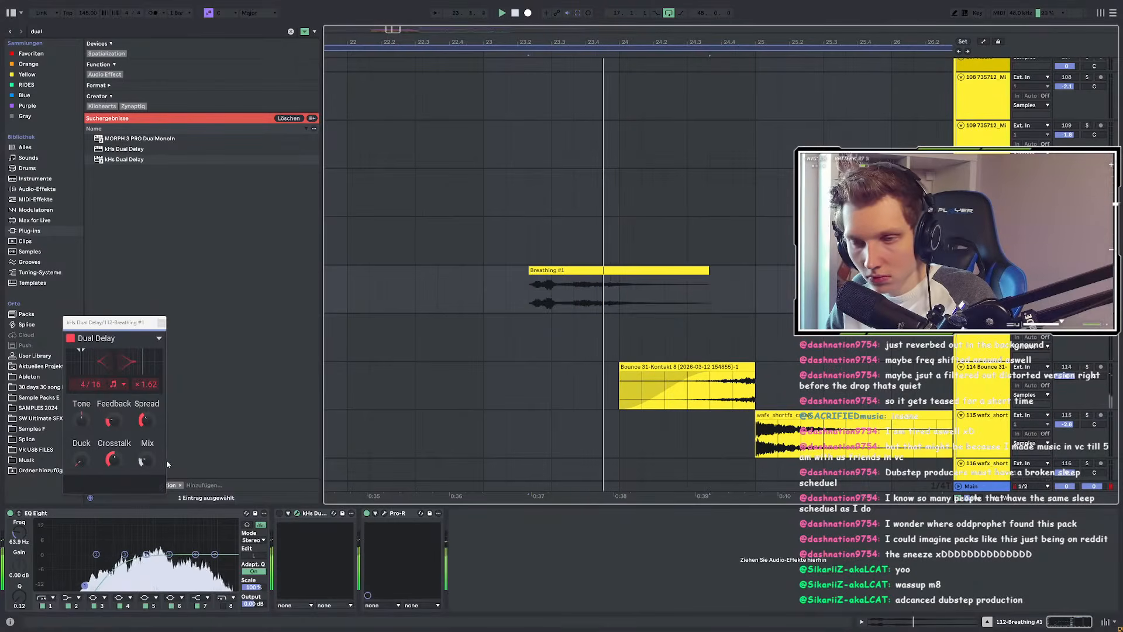
Step: Reshape the mix automation: peak at 50% moved earlier, starting breakpoint pulled to 0%
key(a)
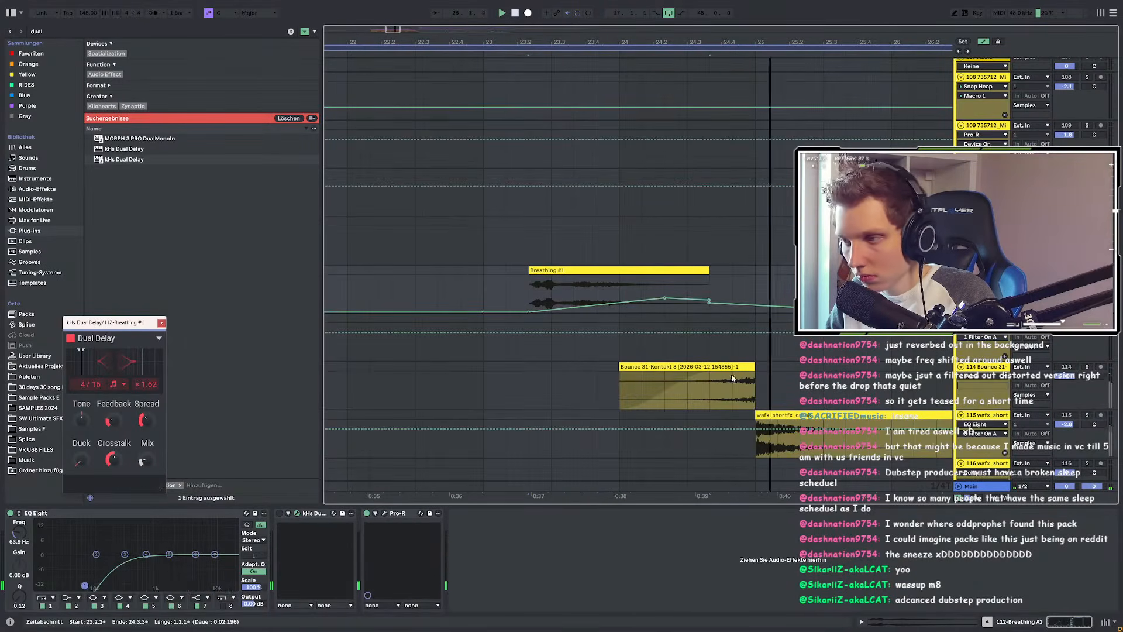
click(707, 304)
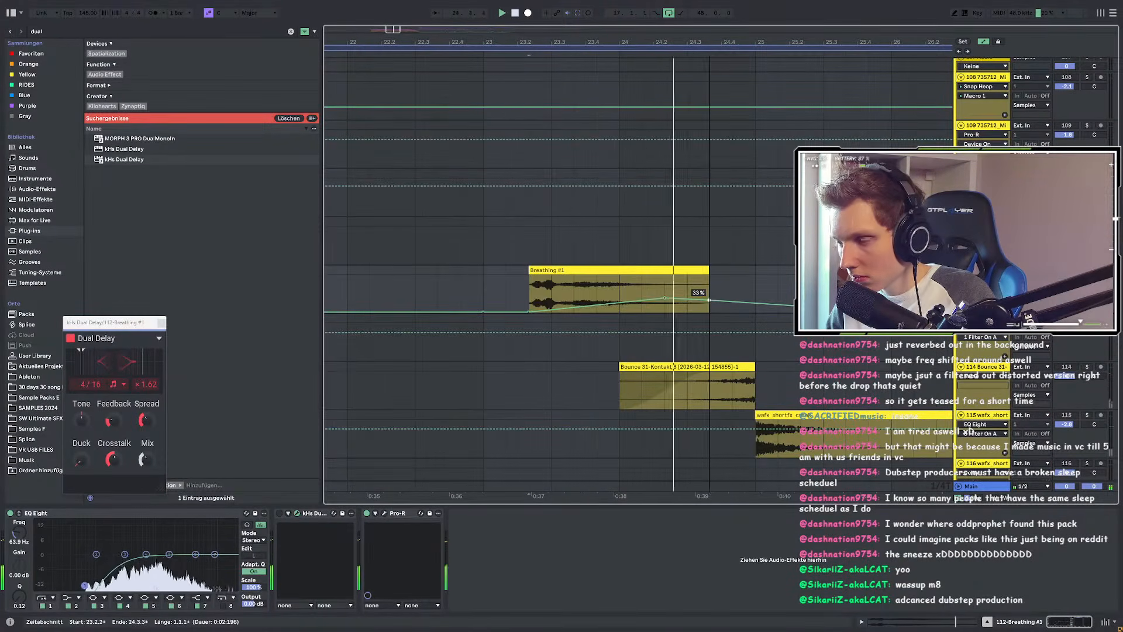
scroll(664, 299, down, 2)
click(685, 301)
key(space)
key(space)
mouse_move(700, 301)
mouse_down()
mouse_move(705, 293)
mouse_move(664, 289)
mouse_up()
key(space)
key(space)
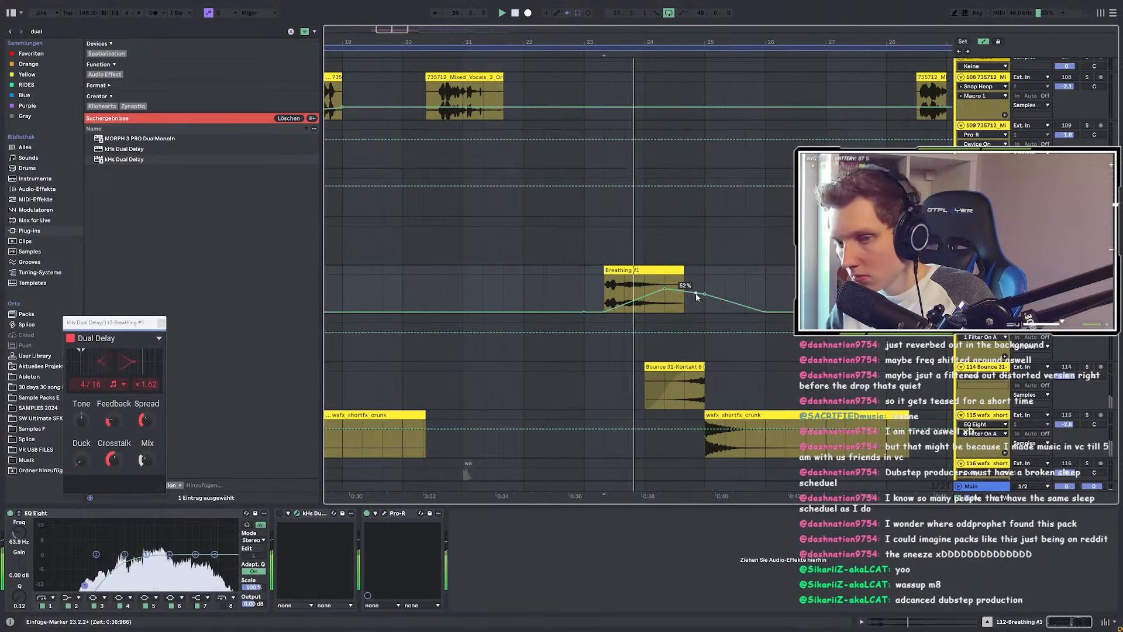
drag(665, 289, 624, 293)
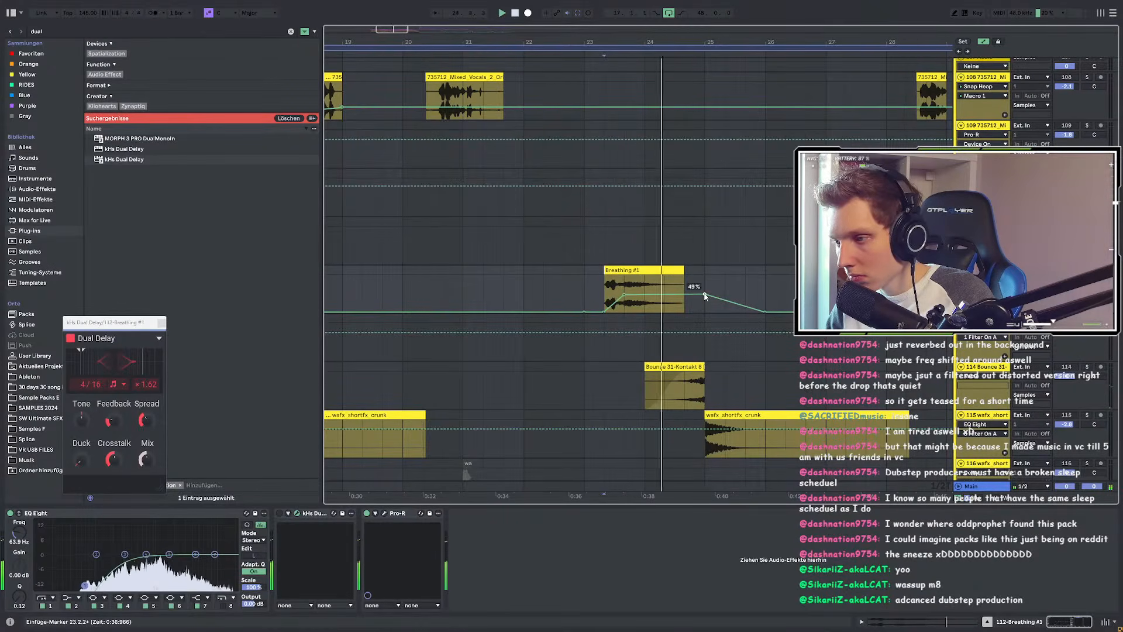
click(546, 293)
drag(609, 314, 585, 313)
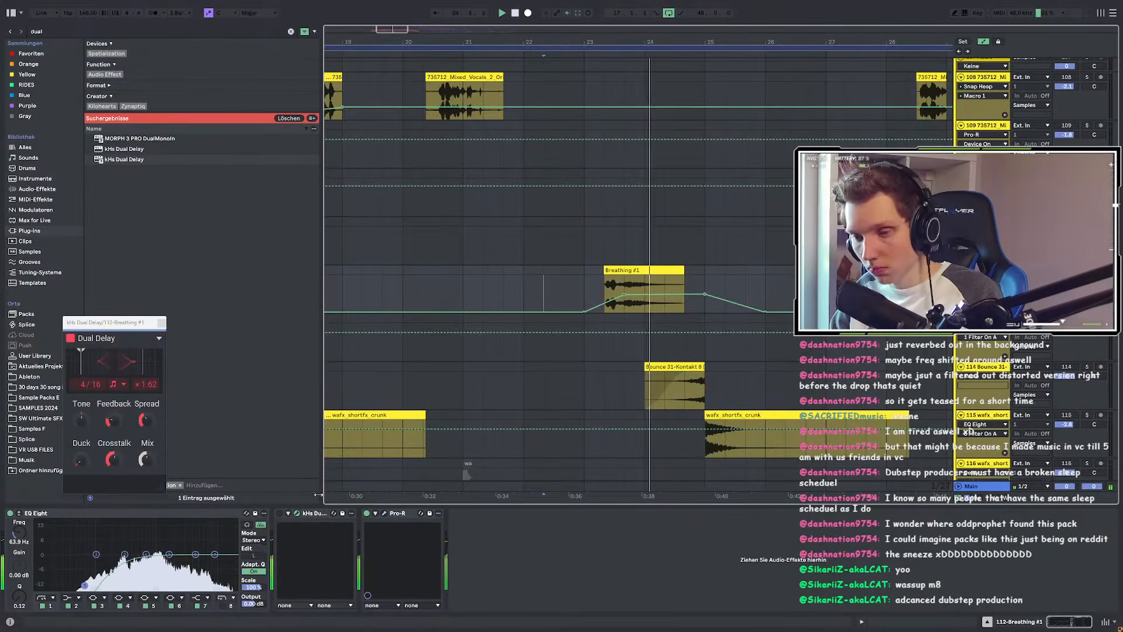
key(space)
Step: Re-enable the Dual Delay, move the mix peak later at 48%, and drop the tail to 26%
click(280, 513)
key(space)
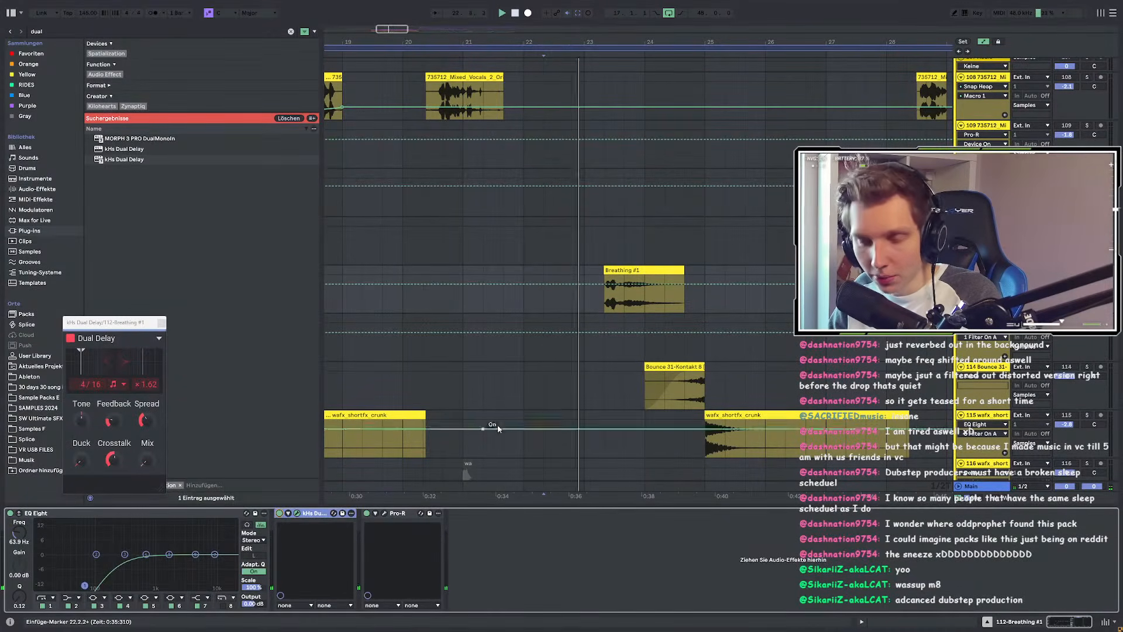
click(289, 513)
right_click(415, 580)
click(457, 483)
drag(624, 294, 682, 297)
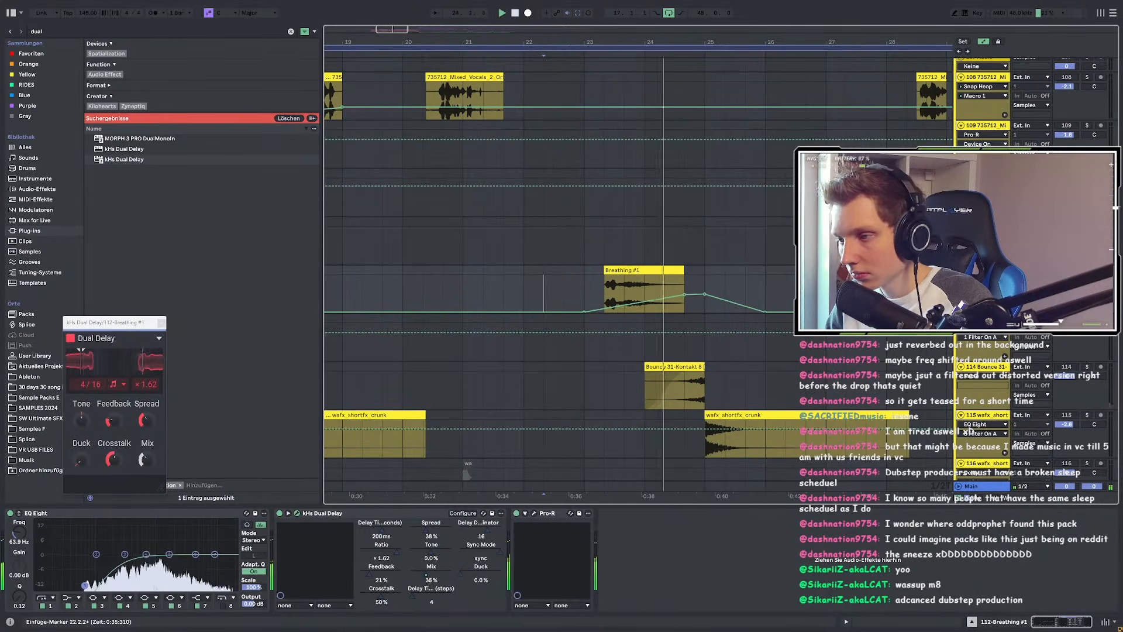
key(s)
key(space)
key(space)
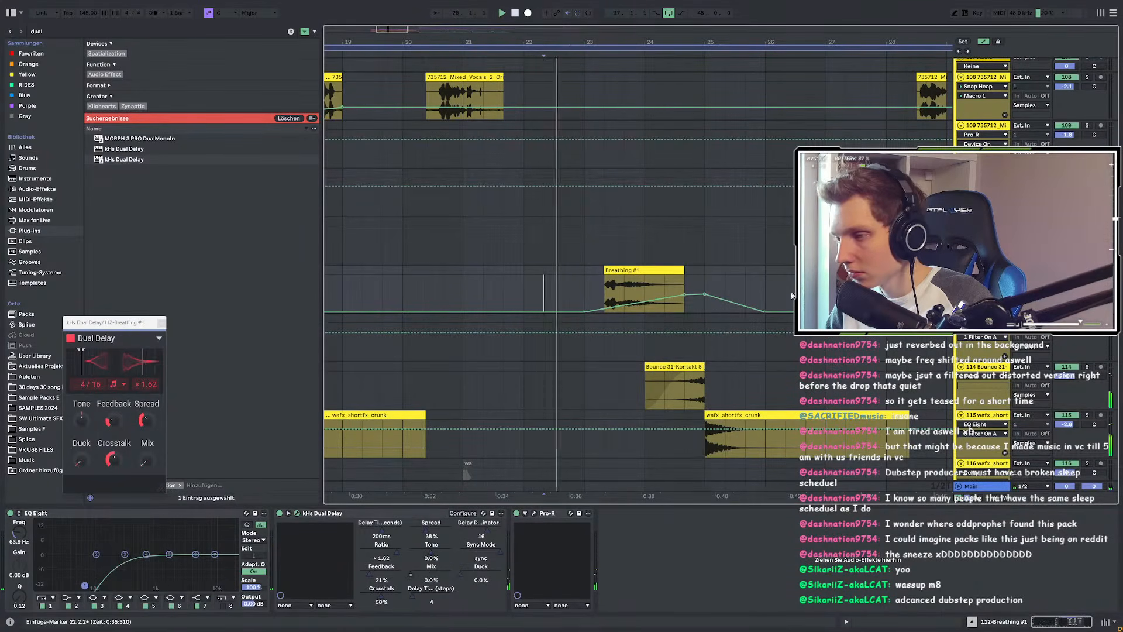
drag(695, 301, 694, 309)
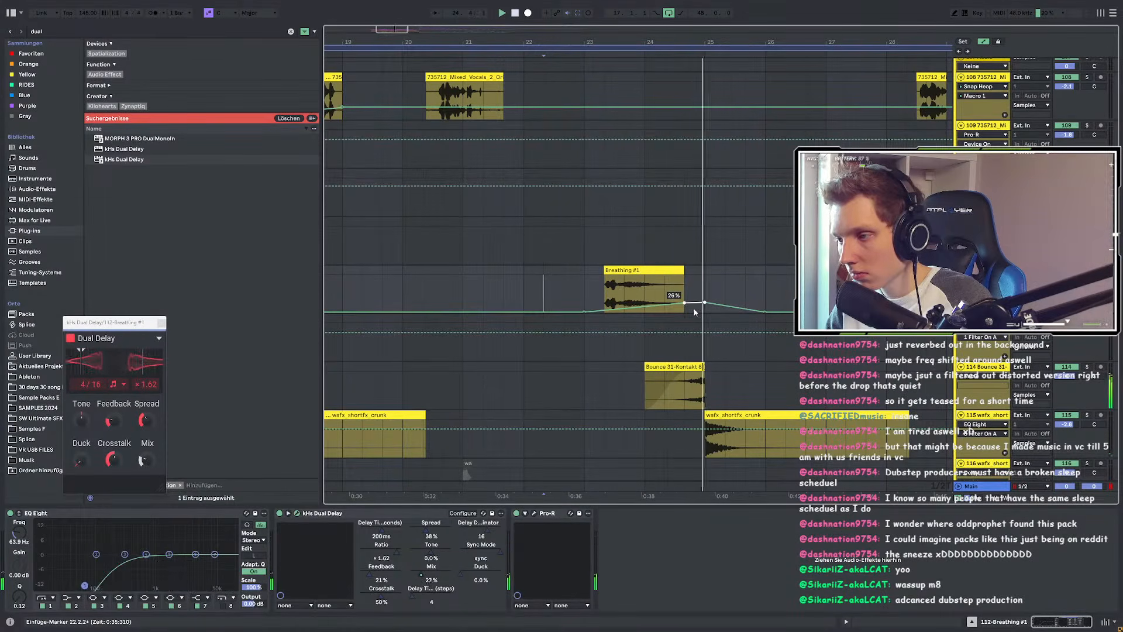
key(a)
click(523, 291)
Step: Load Auto Filter onto the Breathing track and lower its cutoff to 981 Hz
key(ctrl+f)
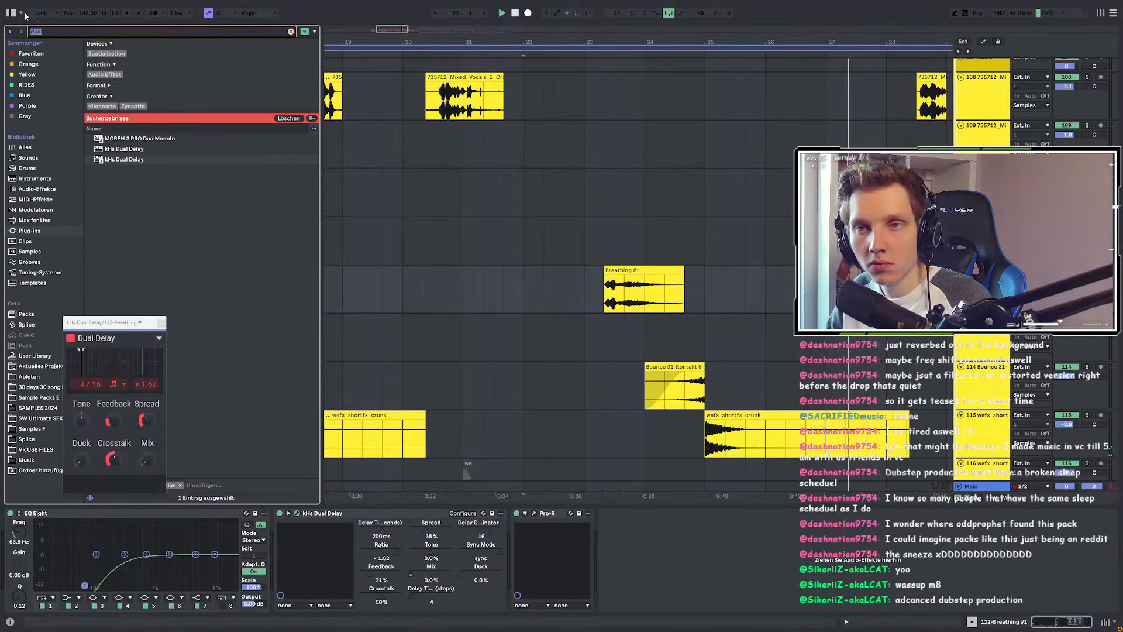
text(auto)
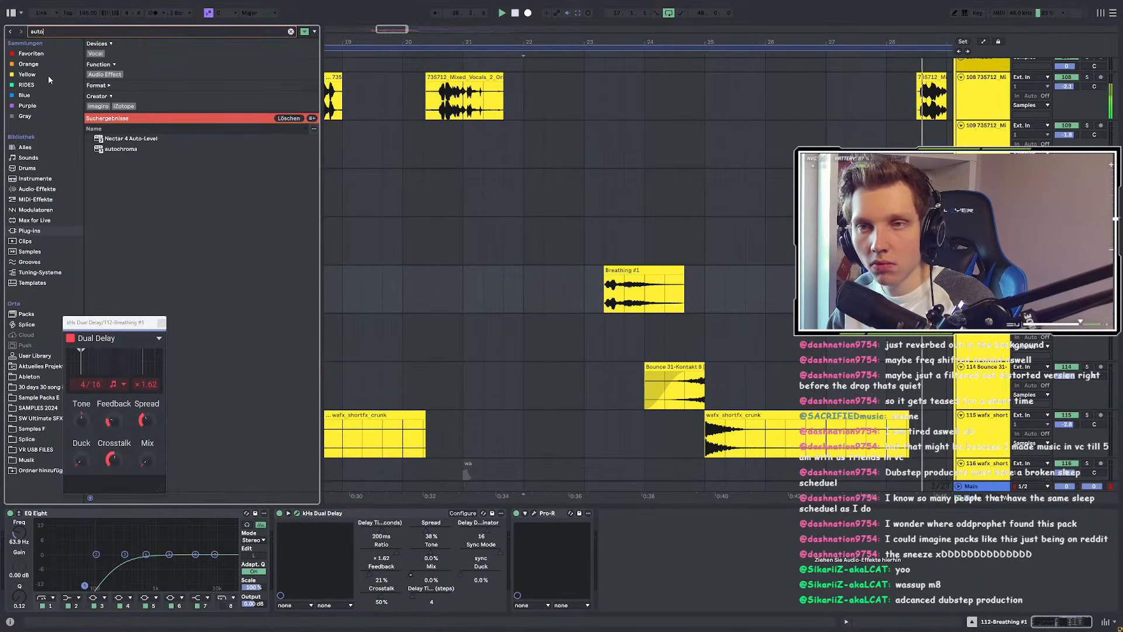
click(125, 64)
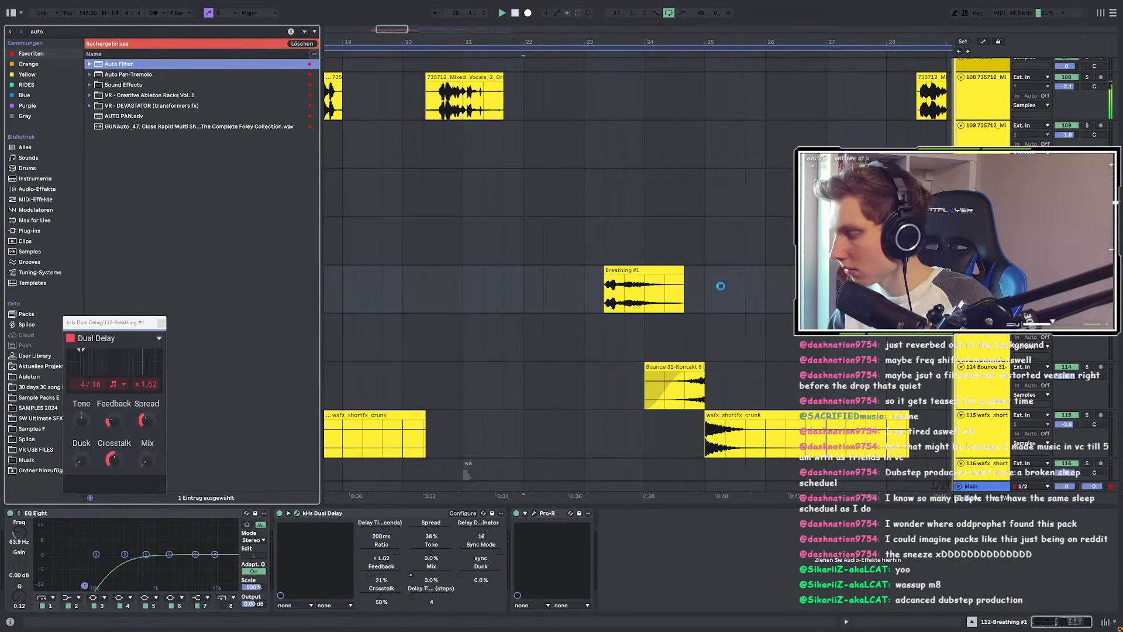
click(631, 296)
key(space)
key(space)
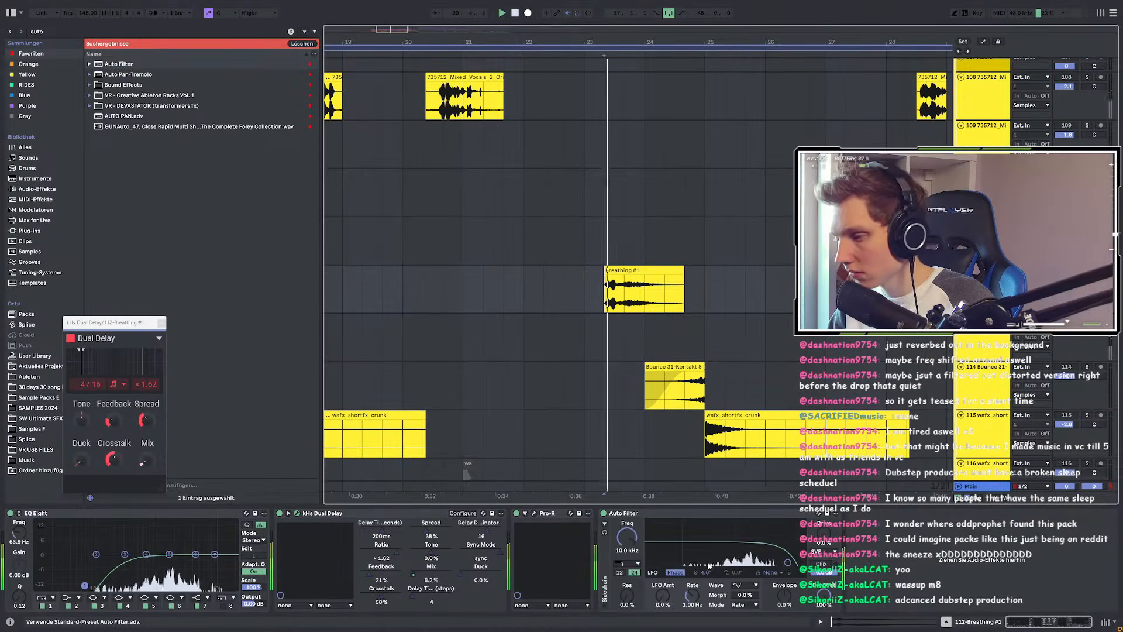
drag(632, 538, 635, 548)
key(space)
key(space)
Step: Rebalance Dual Delay mix and cut EQ Eight band 3 around 400 Hz, lowering an upper band
drag(146, 460, 146, 473)
key(space)
key(space)
drag(125, 554, 88, 587)
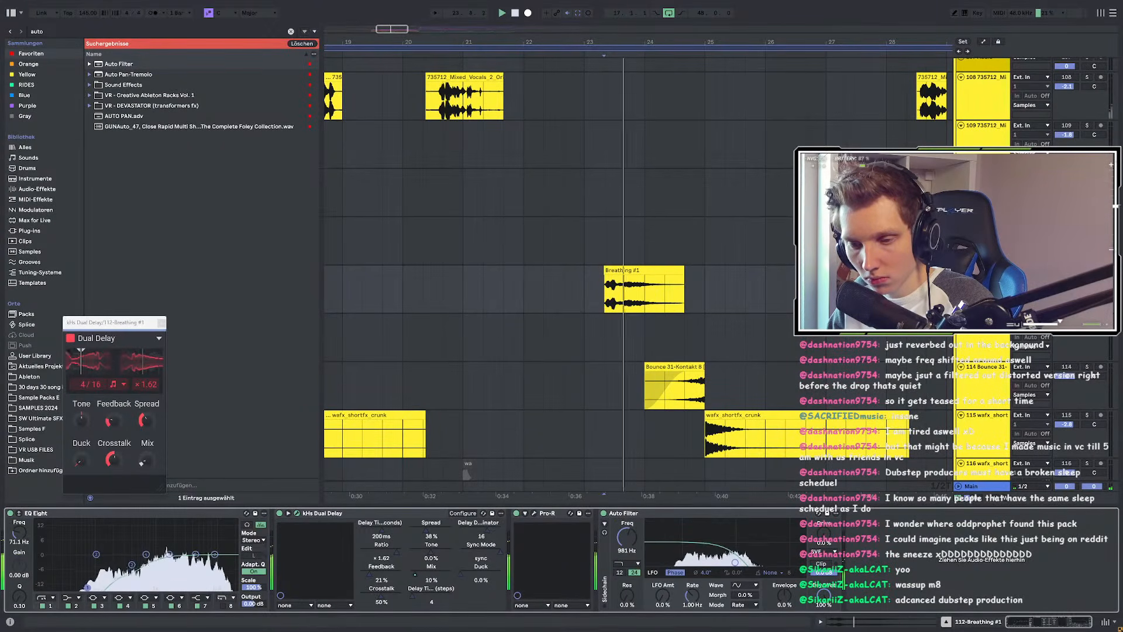
drag(413, 575, 420, 575)
drag(196, 553, 197, 566)
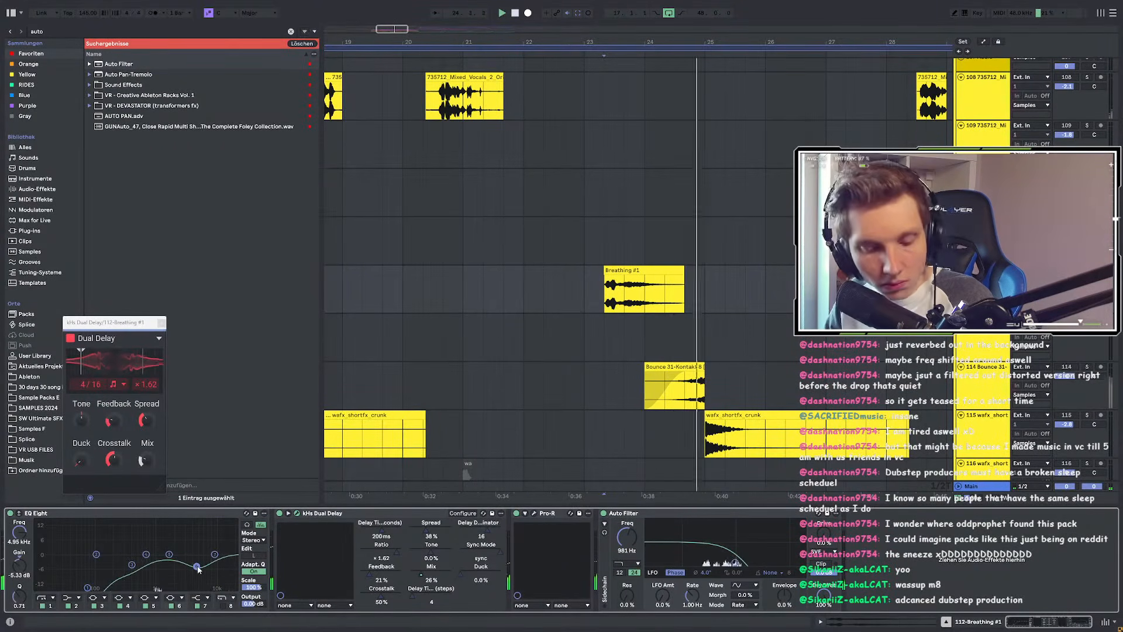
key(space)
key(space)
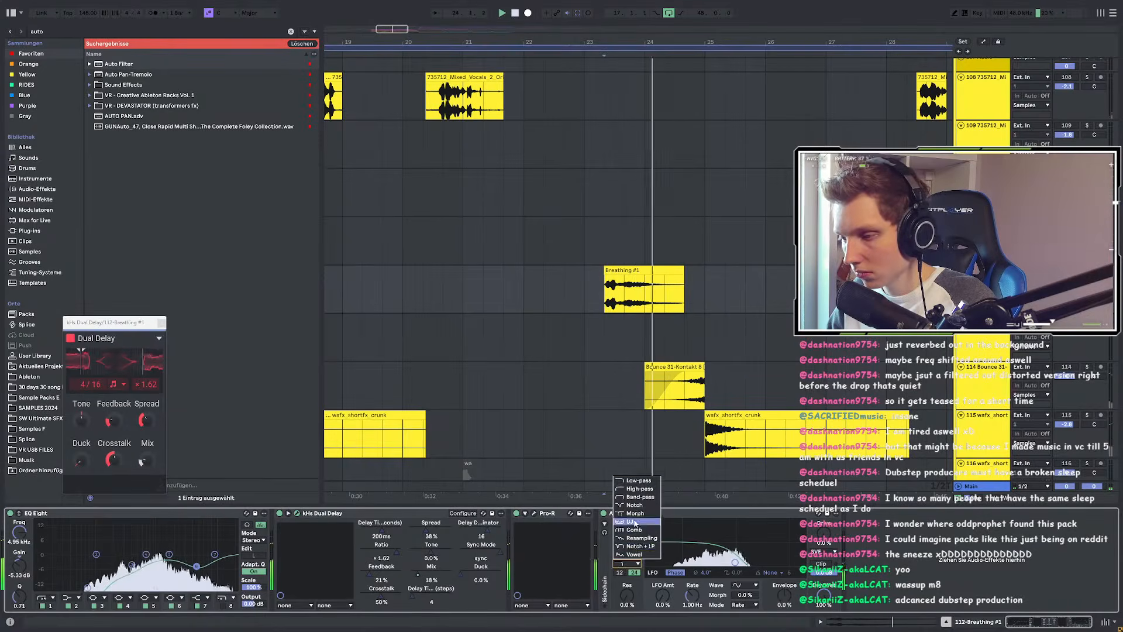
Step: Automate Auto Filter Control with breakpoints at bar 25 and bar 23 at -16%
key(a)
click(630, 538)
click(705, 293)
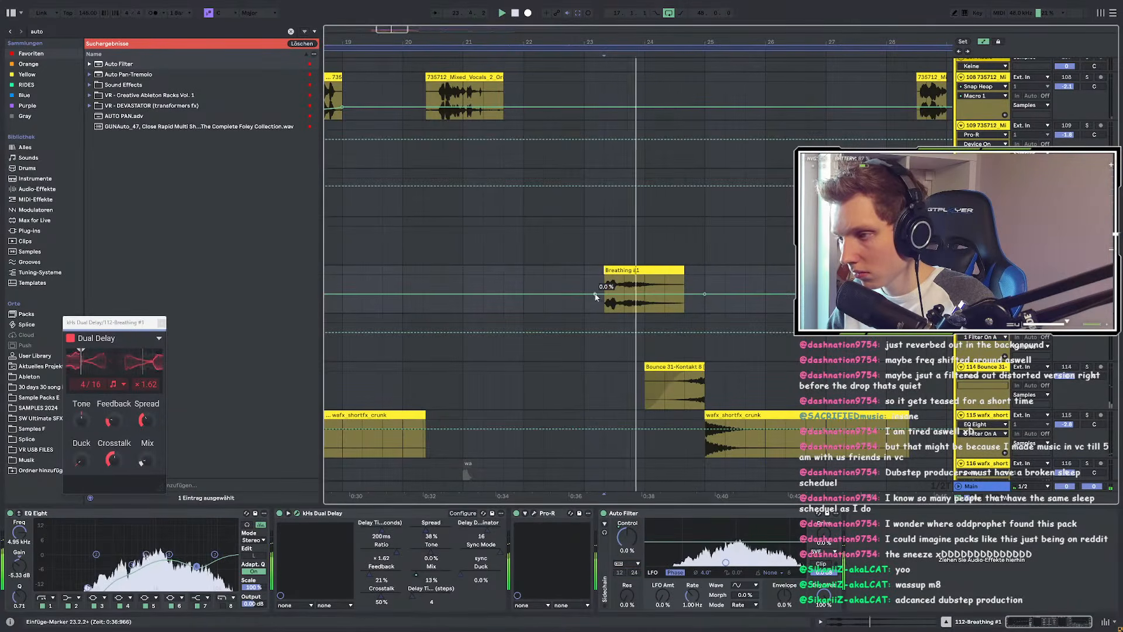
drag(584, 294, 583, 302)
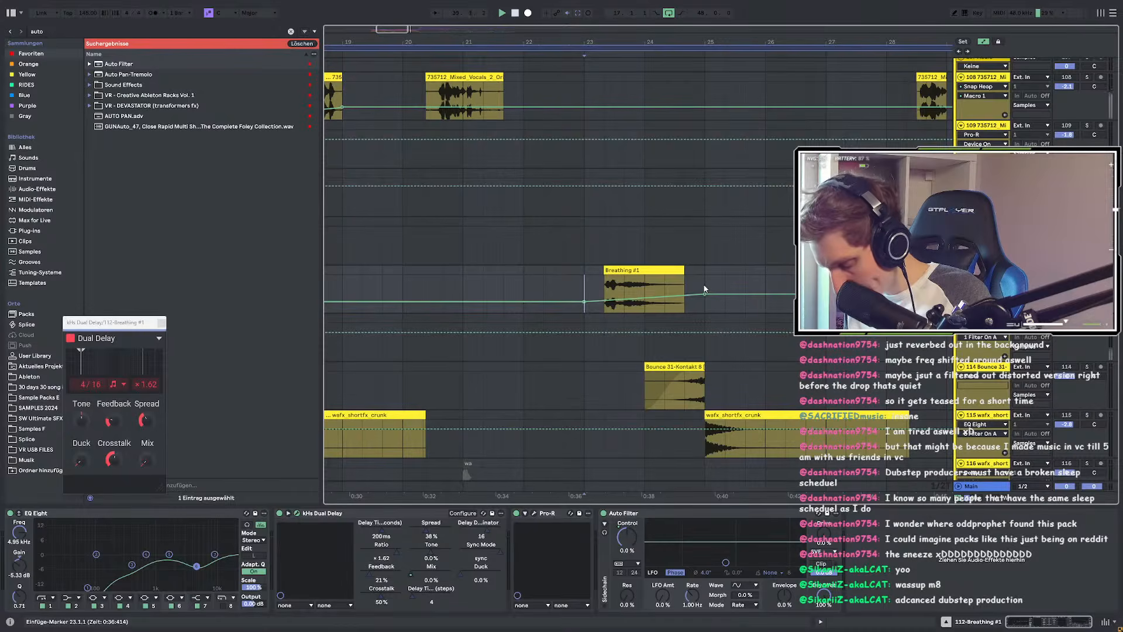
key(space)
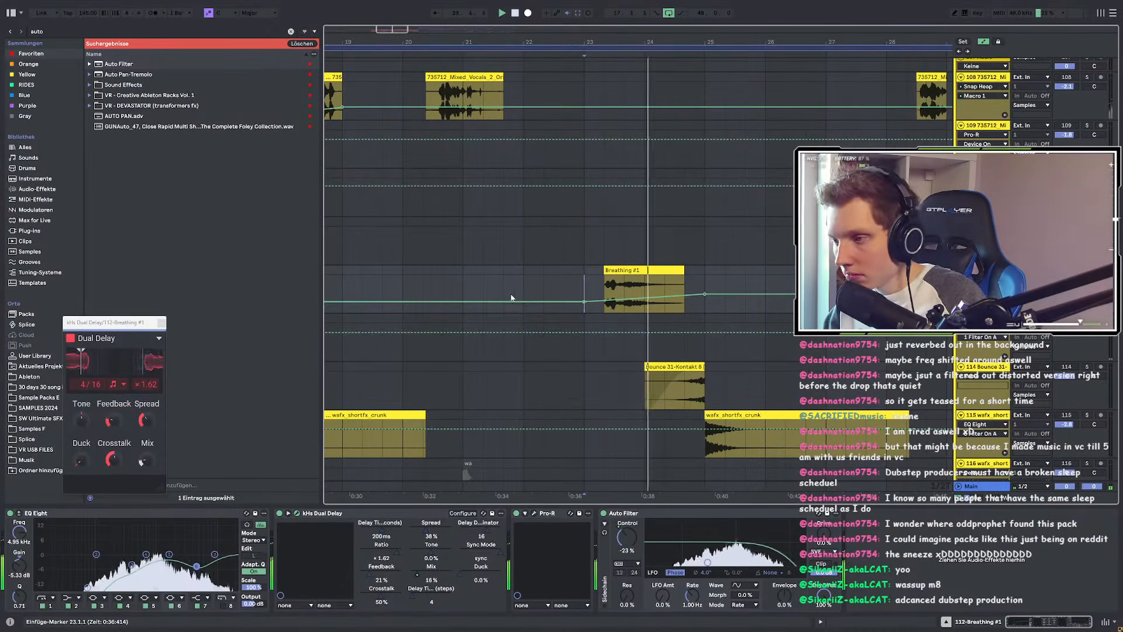
key(space)
key(space)
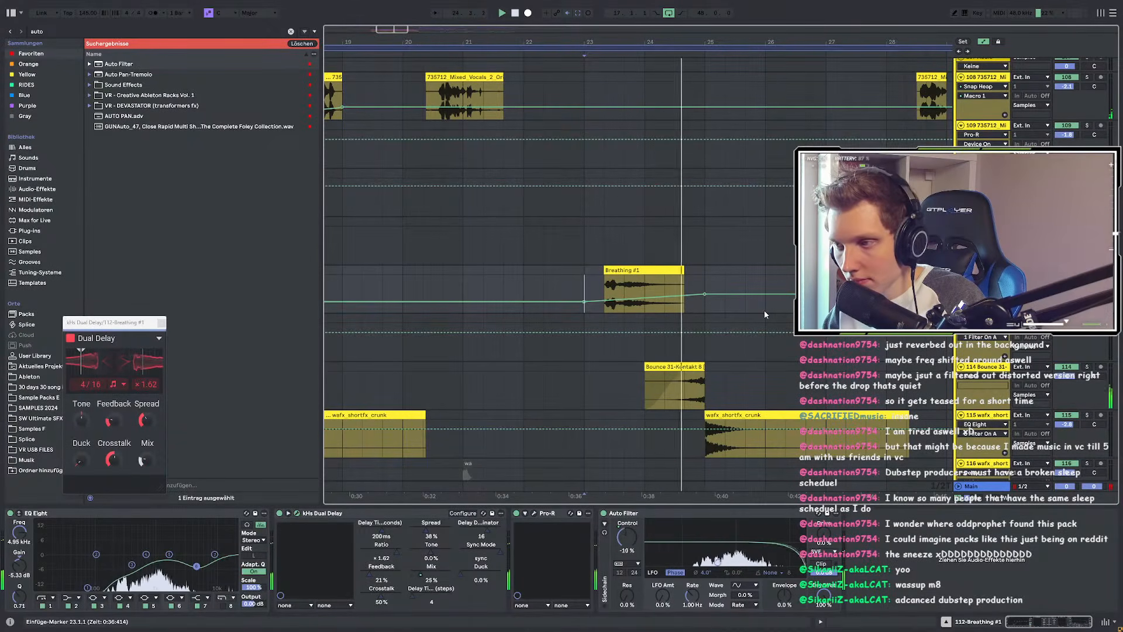
Step: Nudge the Breathing track volume, curve the Control ramp, and raise its end breakpoint to 11%
key(space)
key(space)
drag(1066, 280, 1066, 274)
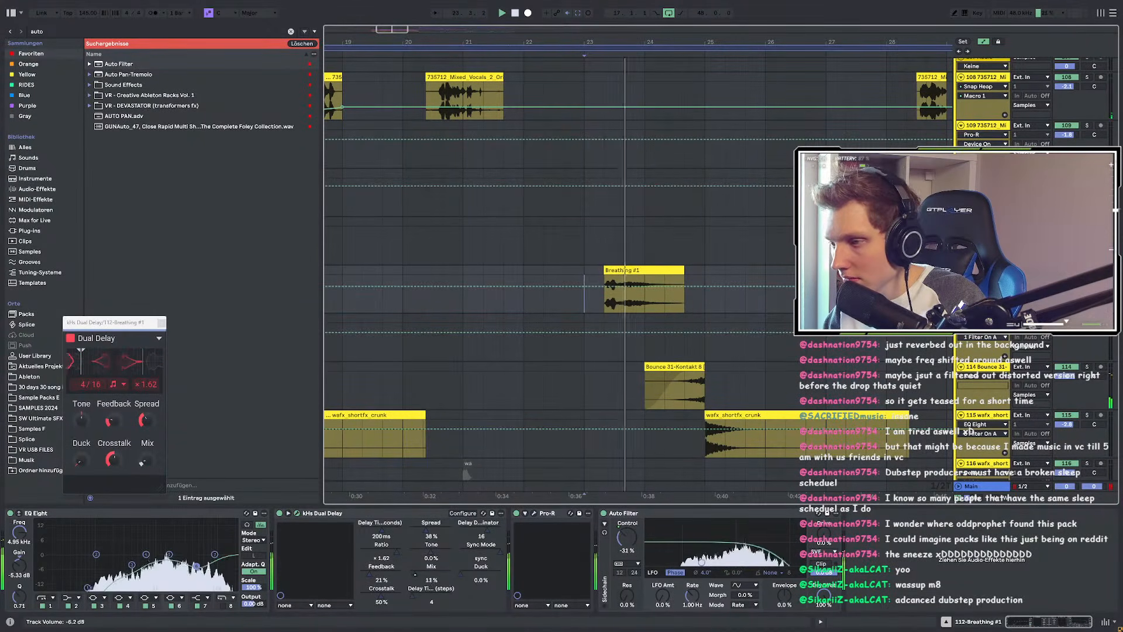
key(space)
key(space)
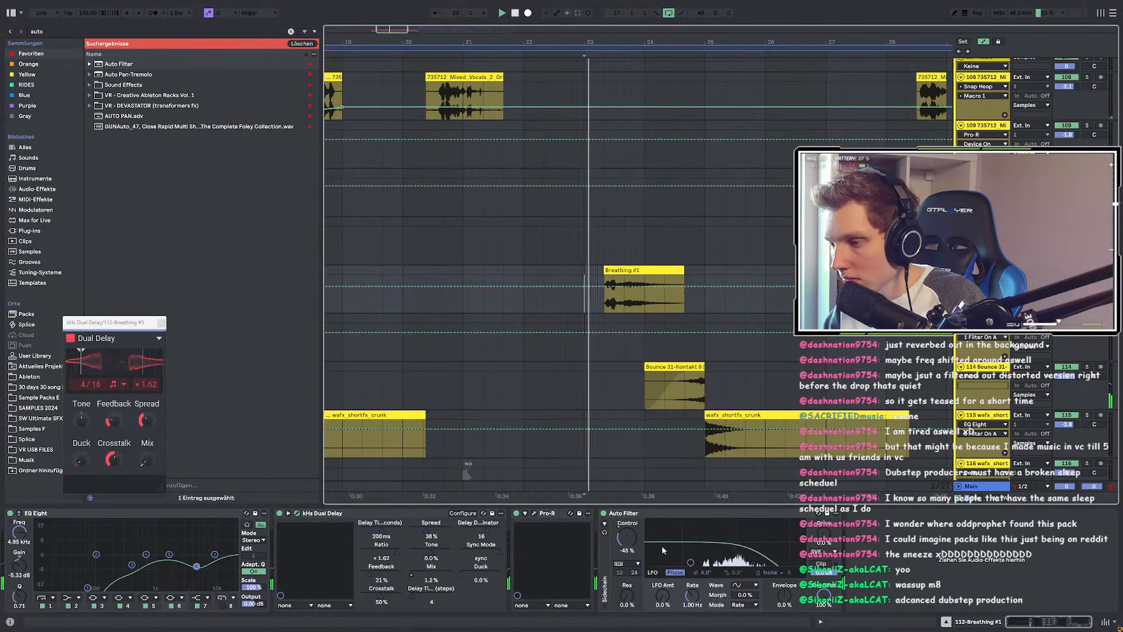
right_click(627, 537)
click(687, 307)
drag(678, 297, 679, 290)
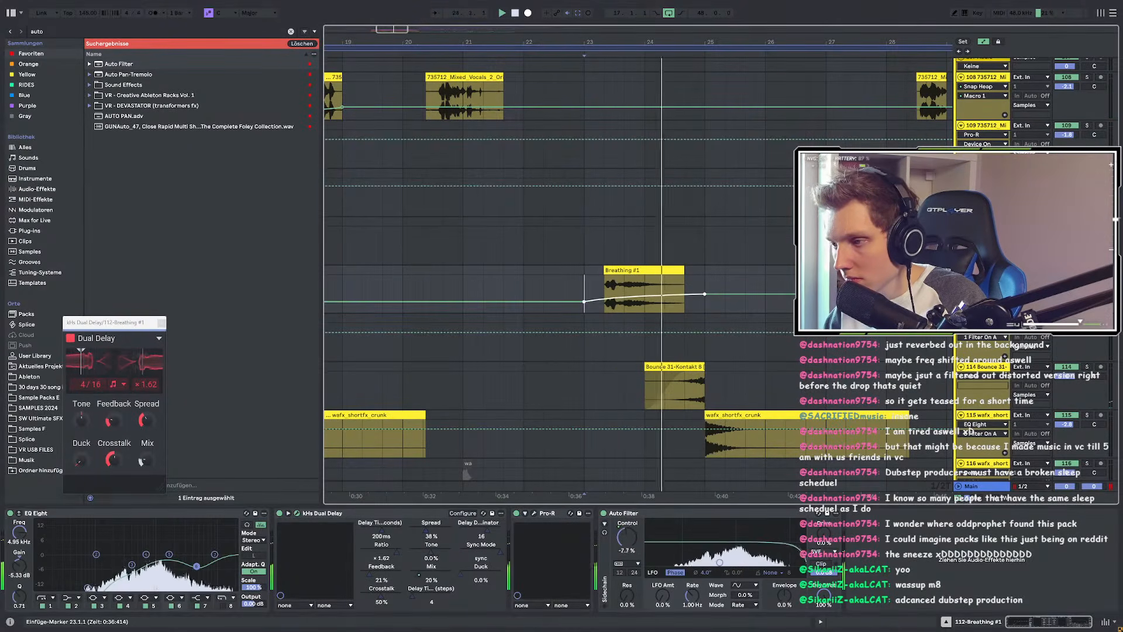
click(483, 285)
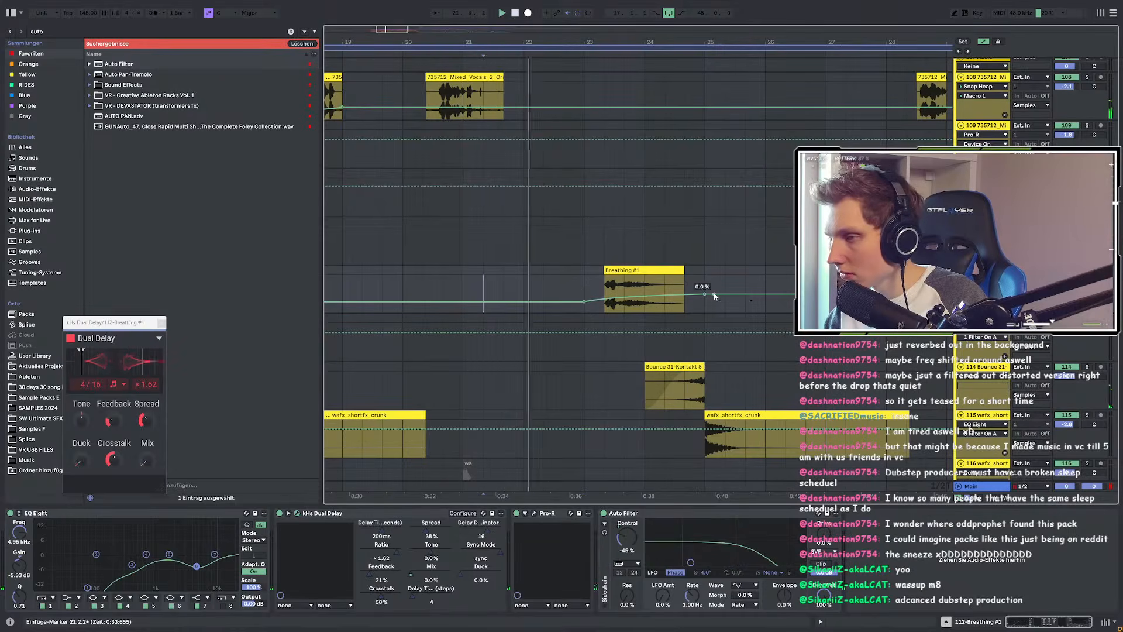
drag(705, 294, 706, 292)
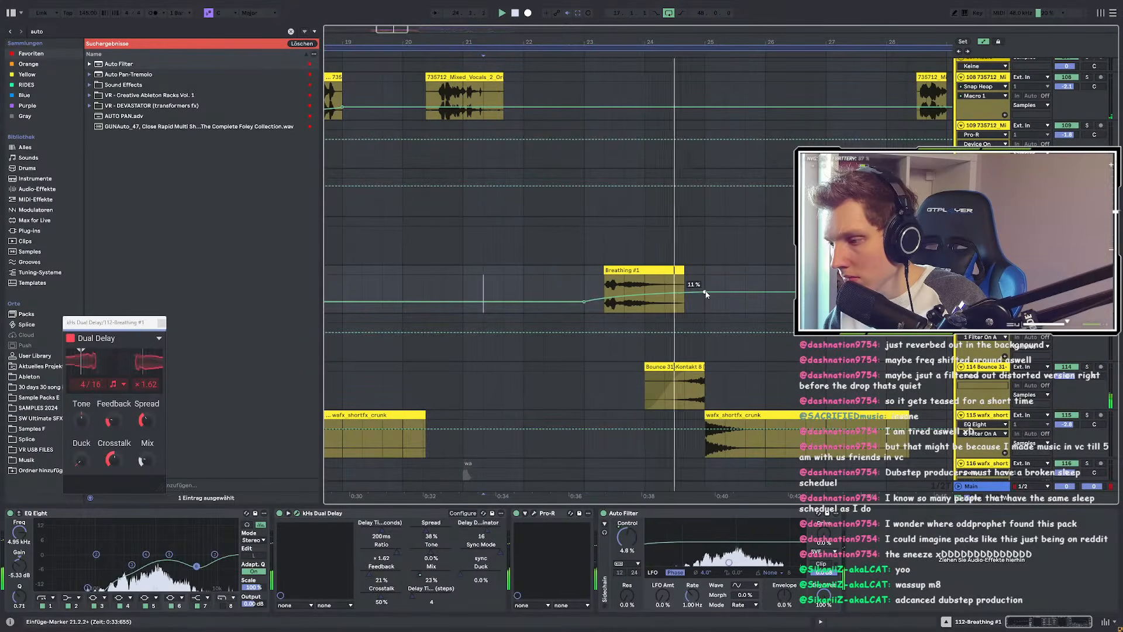
Step: Shift Breathing #1 slightly later and play back from bar 22.2.2
key(a)
scroll(630, 274, up, 5)
drag(618, 271, 632, 276)
scroll(632, 275, down, 5)
click(544, 285)
key(space)
key(space)
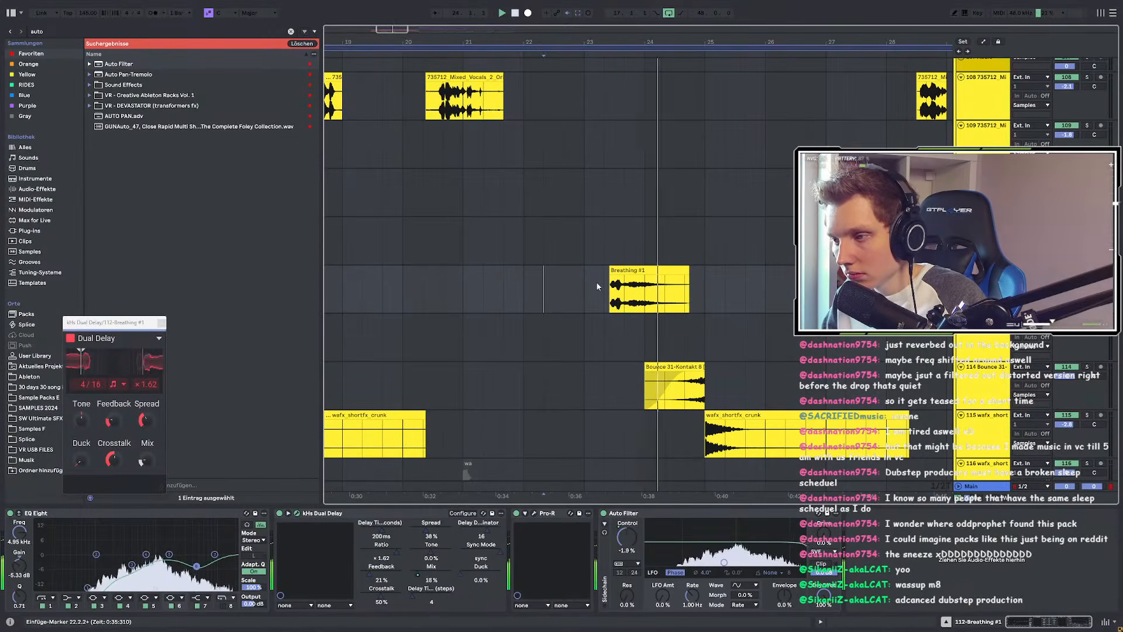
Step: Move Breathing #1 to bar 23.3 and play from bar 22.3.1
scroll(619, 301, up, 5)
scroll(618, 300, down, 5)
drag(618, 272, 629, 272)
click(480, 290)
key(space)
key(space)
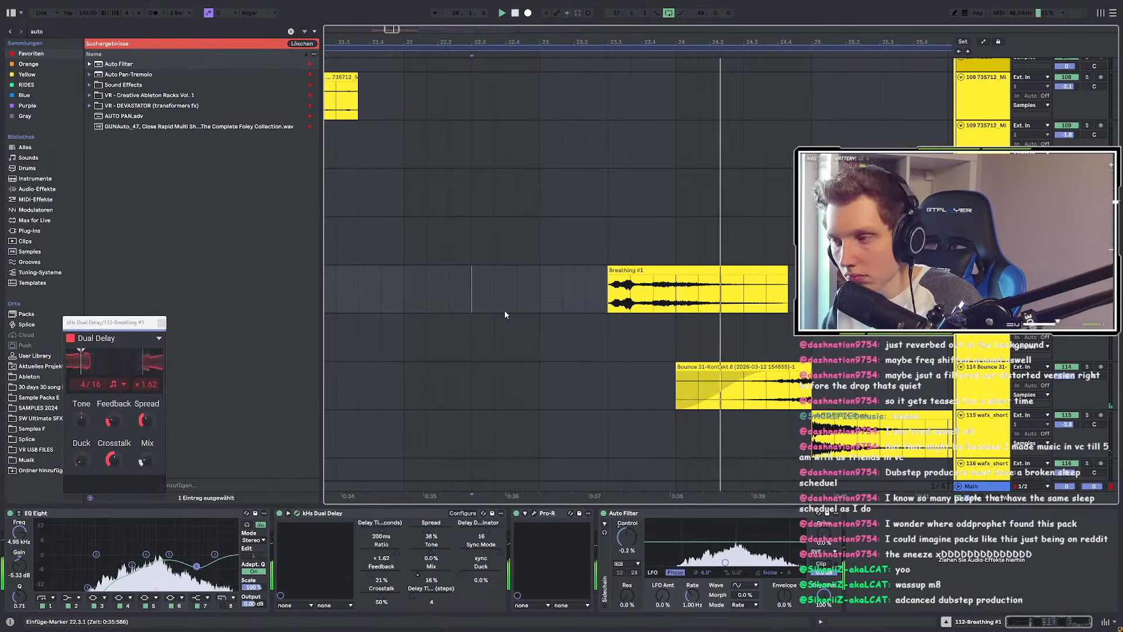
Step: Review the wider arrangement, unfolding track 119 along the way
scroll(515, 316, down, 6)
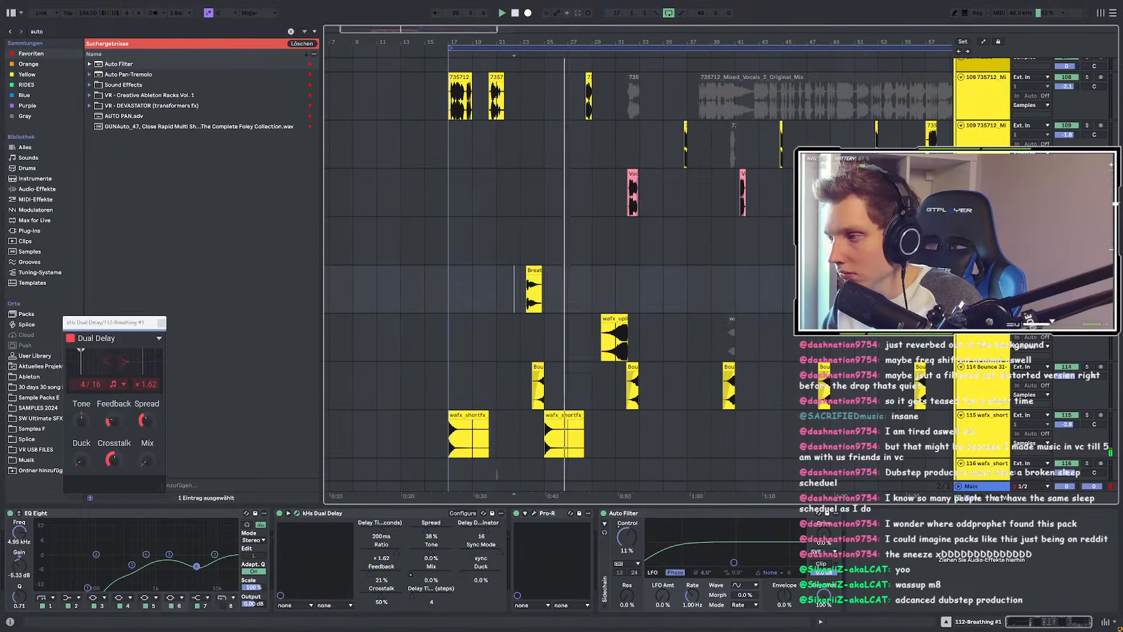
key(a)
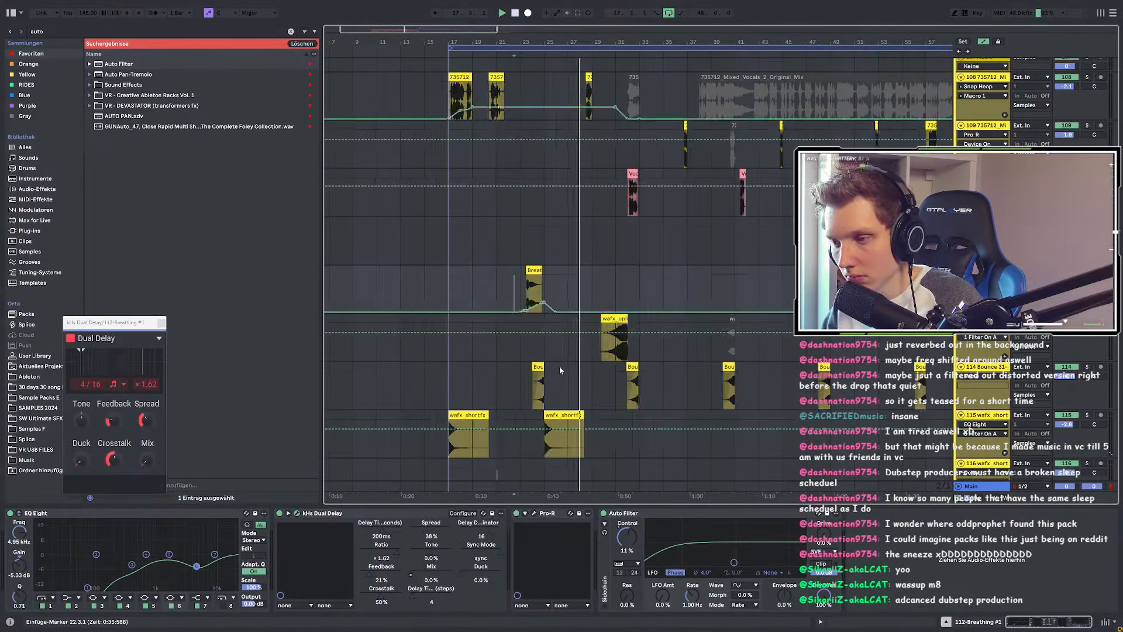
scroll(524, 321, up, 6)
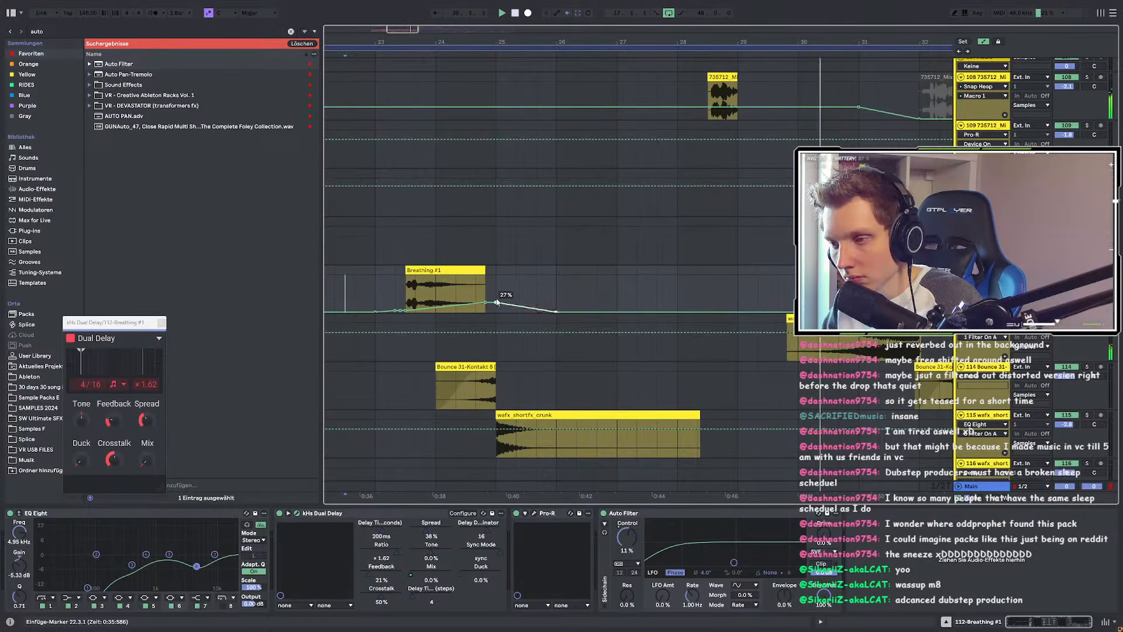
scroll(506, 315, down, 6)
scroll(507, 316, up, 3)
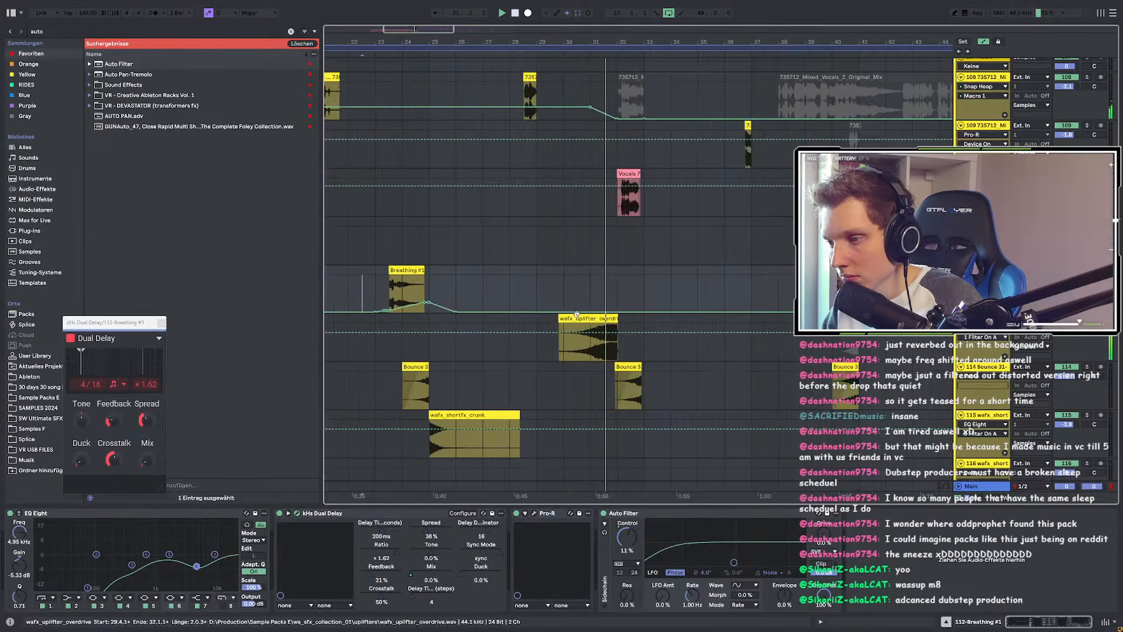
key(a)
scroll(571, 310, up, 3)
scroll(573, 312, down, 5)
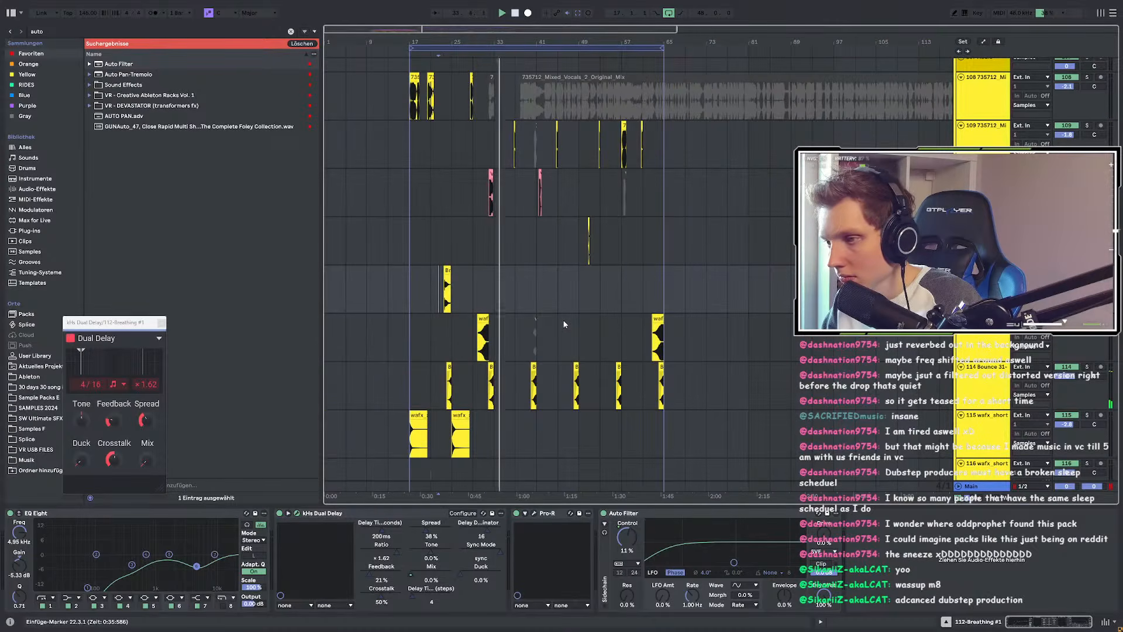
scroll(564, 323, up, 5)
scroll(584, 257, up, 5)
scroll(562, 296, down, 8)
scroll(410, 340, up, 4)
scroll(608, 356, down, 1)
scroll(672, 350, down, 2)
scroll(656, 344, down, 4)
scroll(436, 336, up, 4)
scroll(489, 348, down, 3)
scroll(503, 346, down, 3)
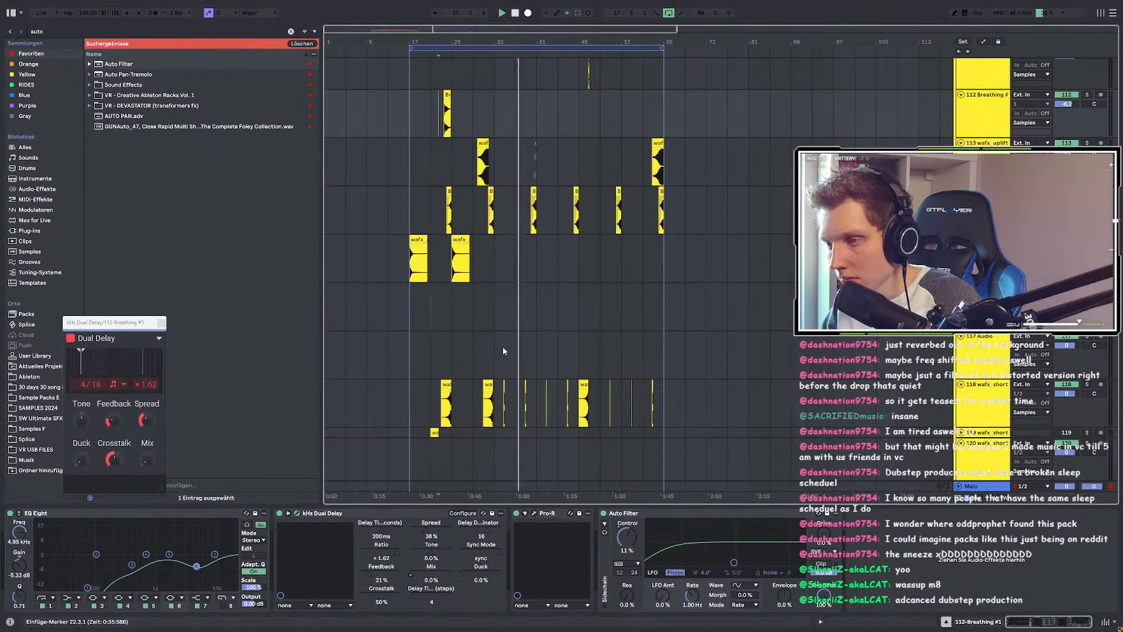
click(961, 433)
scroll(585, 404, down, 2)
scroll(422, 365, up, 4)
scroll(490, 366, down, 4)
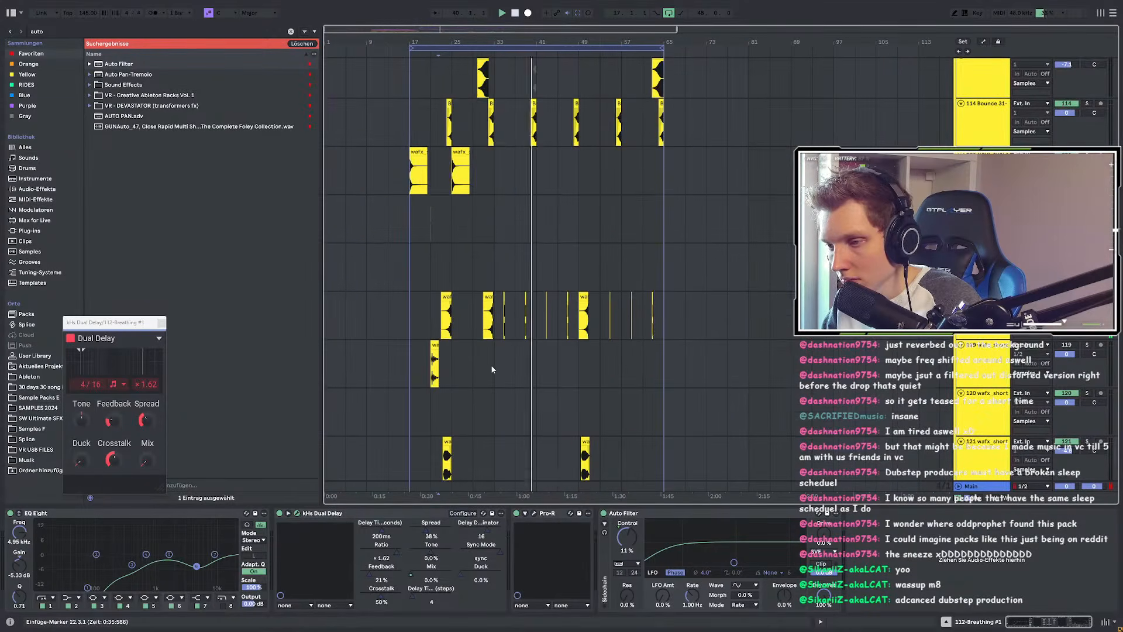
scroll(489, 367, down, 2)
scroll(581, 369, up, 4)
scroll(576, 370, down, 4)
scroll(457, 421, up, 5)
scroll(468, 410, up, 3)
scroll(542, 345, up, 4)
Step: Move the wafx_sweep_basic clip to bar 50.1.3 so it leads into Break #1
click(542, 344)
scroll(542, 341, down, 4)
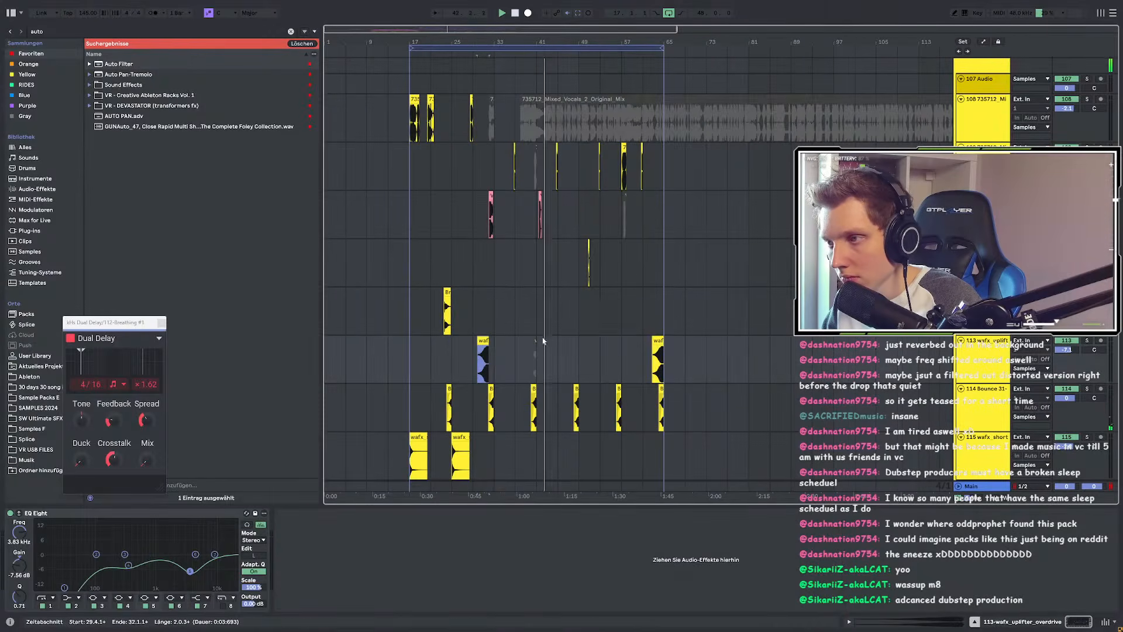
scroll(543, 286, up, 3)
scroll(711, 285, up, 2)
scroll(714, 299, down, 5)
scroll(665, 412, up, 3)
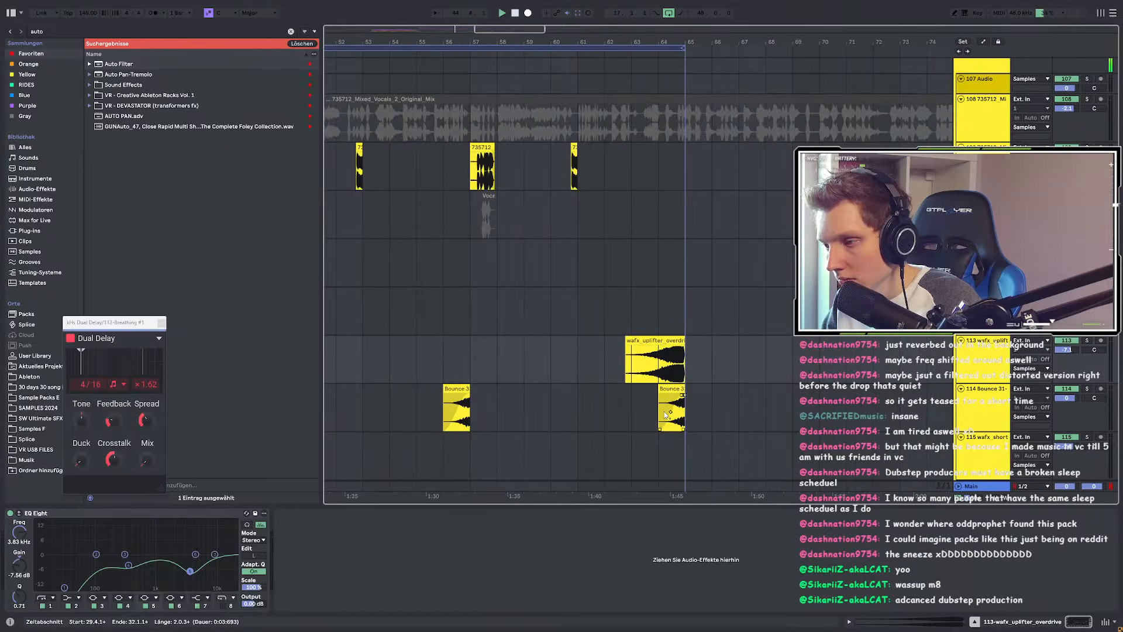
scroll(664, 412, up, 4)
scroll(664, 411, down, 10)
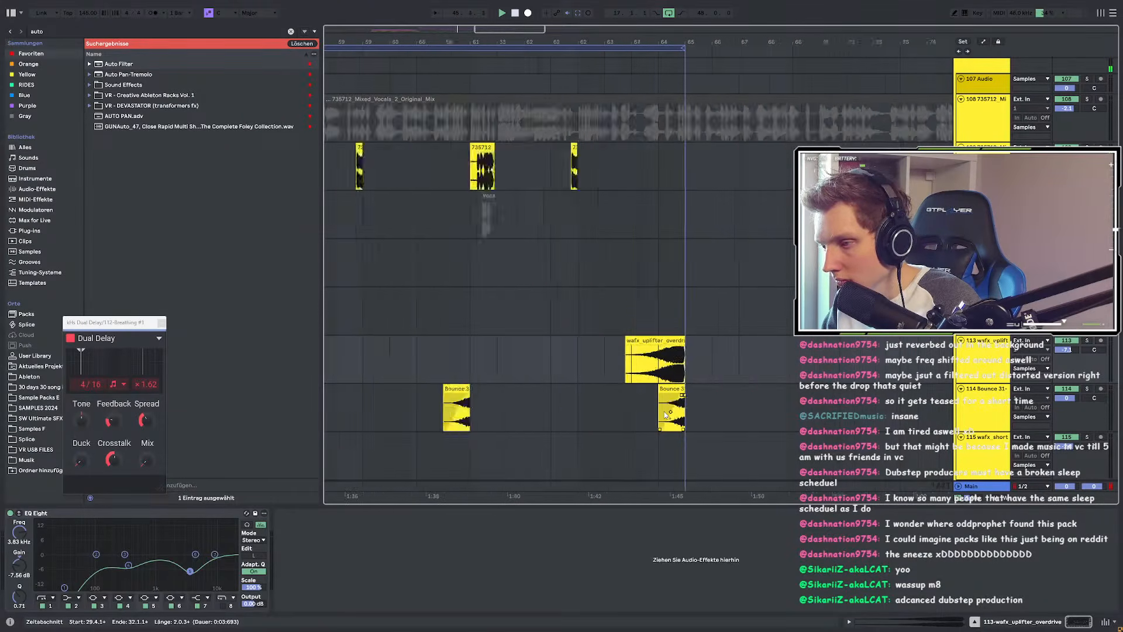
scroll(496, 363, up, 8)
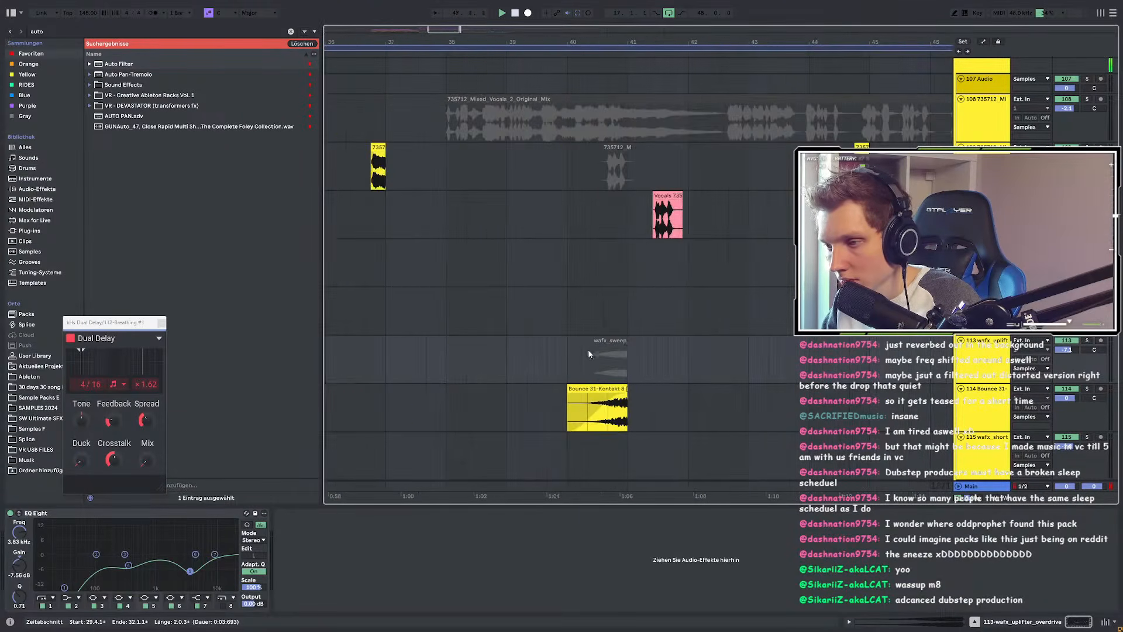
scroll(609, 345, down, 5)
mouse_move(612, 341)
mouse_down()
mouse_move(739, 343)
mouse_move(613, 344)
mouse_up()
scroll(742, 348, up, 6)
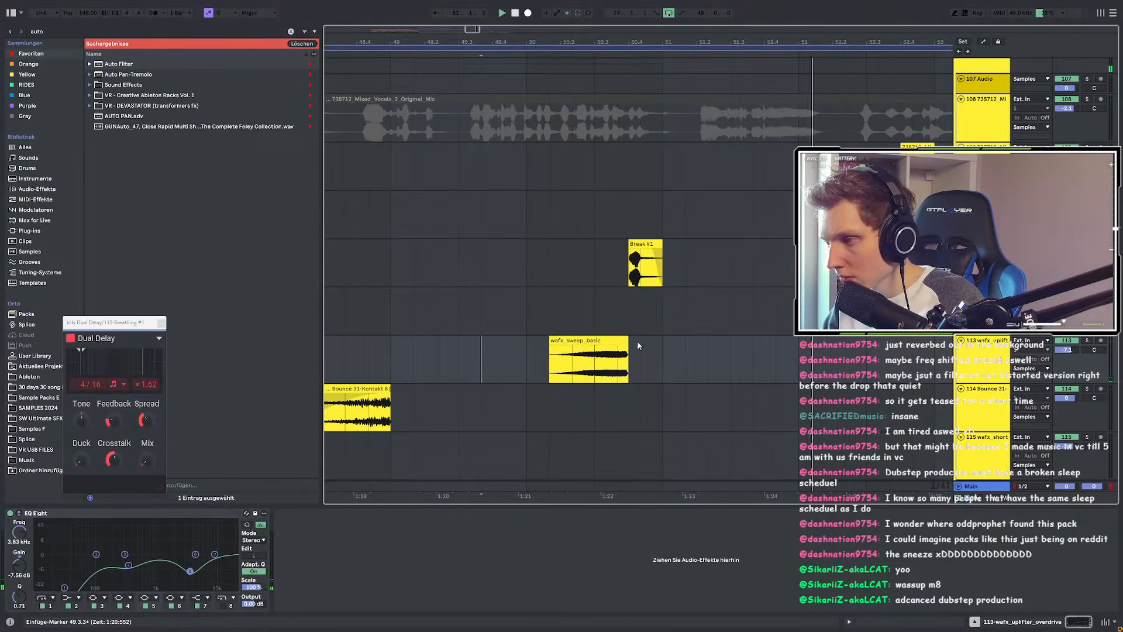
Step: Select the wafx_sweep_basic clip to show its waveform, closing the floating Dual Delay window
double_click(620, 346)
click(161, 323)
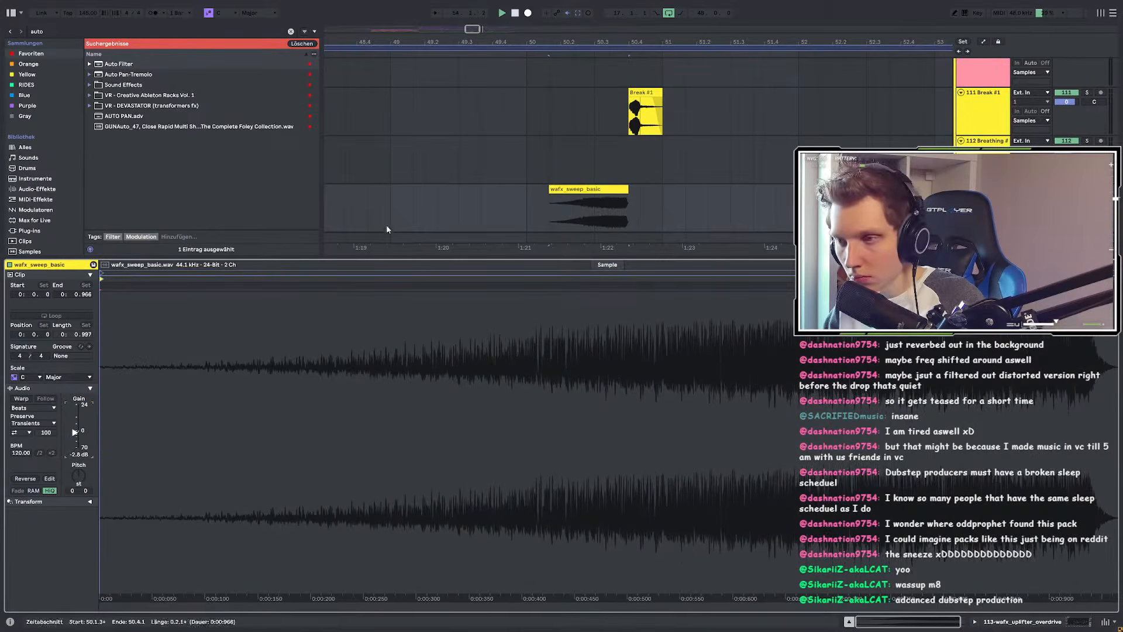
click(392, 206)
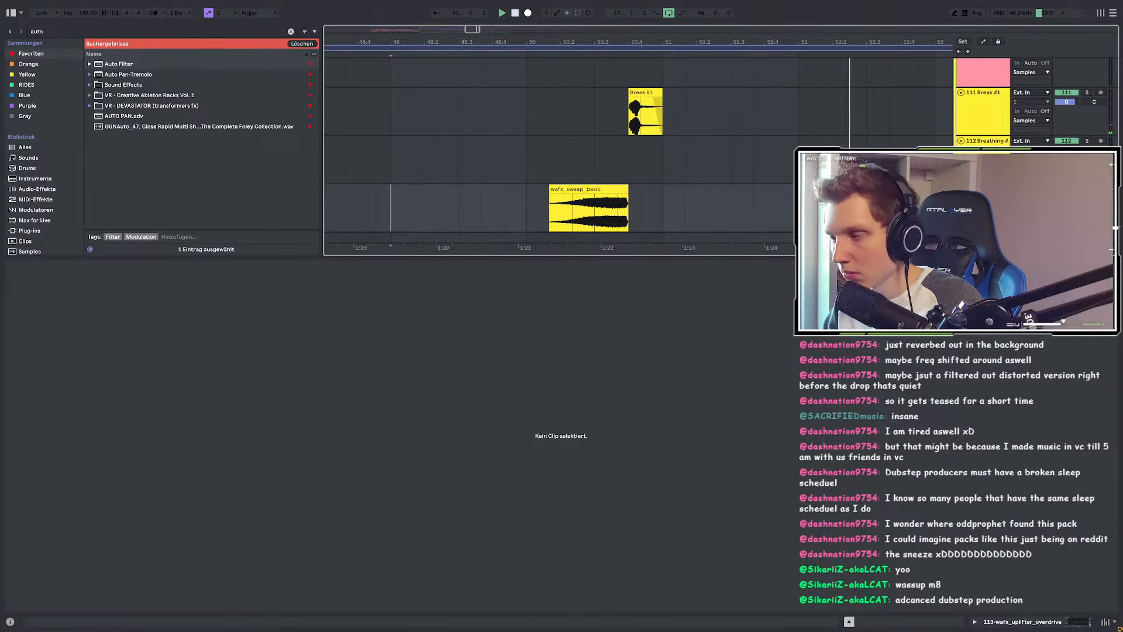
click(580, 189)
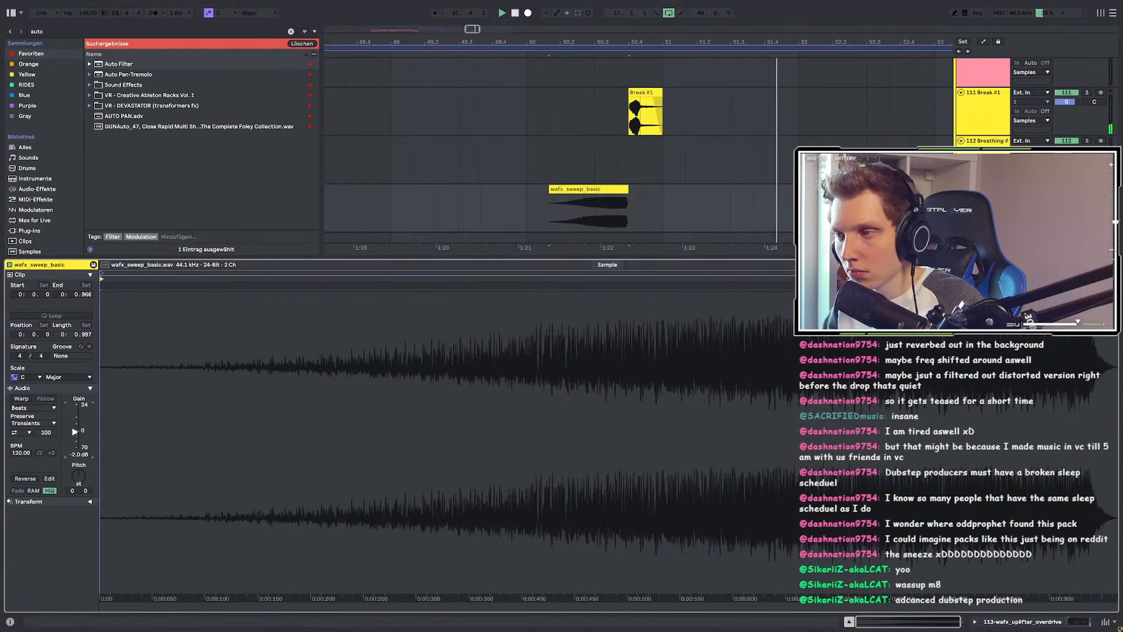
Step: Show the track's EQ Eight device chain and bring up the Breathing #1 clip's context menu
key(shift+Tab)
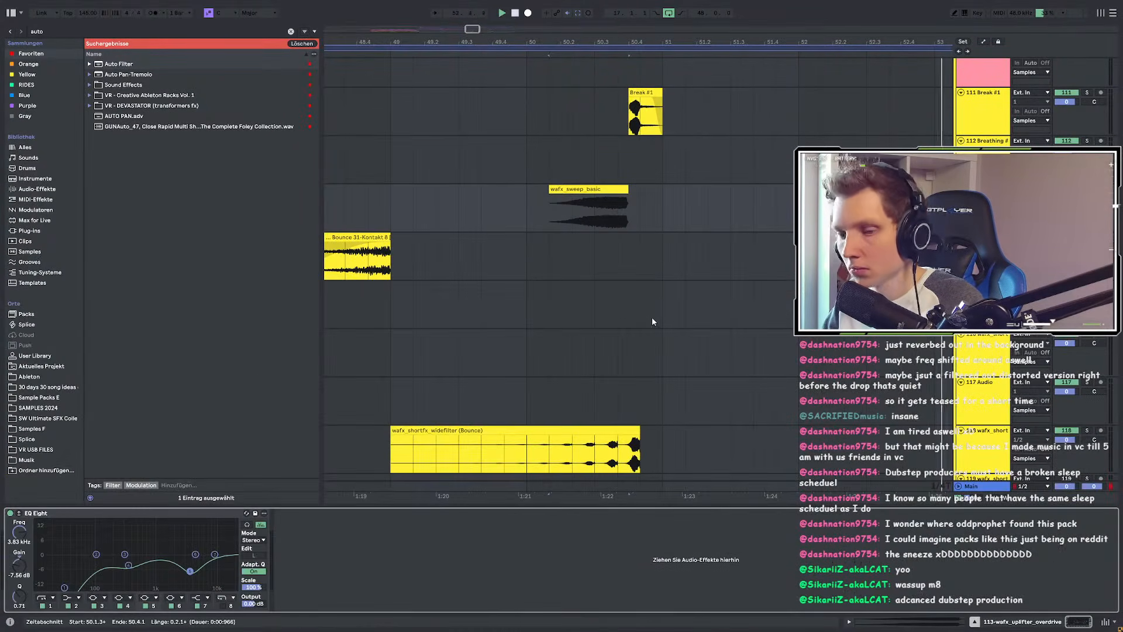
scroll(649, 319, down, 1)
scroll(648, 328, down, 1)
scroll(613, 243, down, 4)
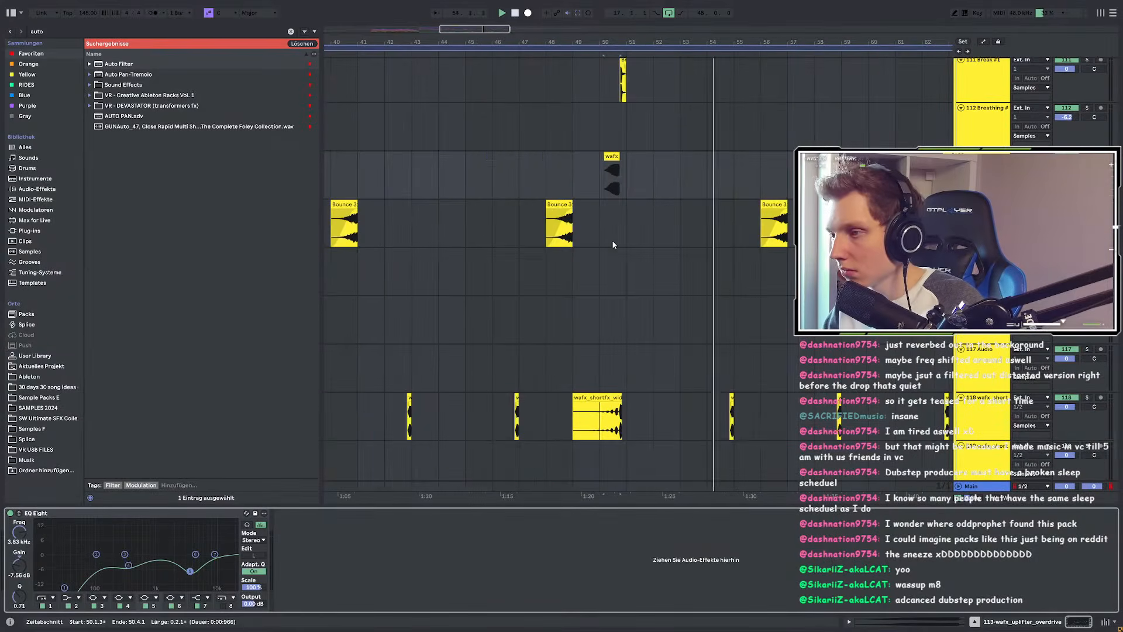
scroll(744, 307, down, 4)
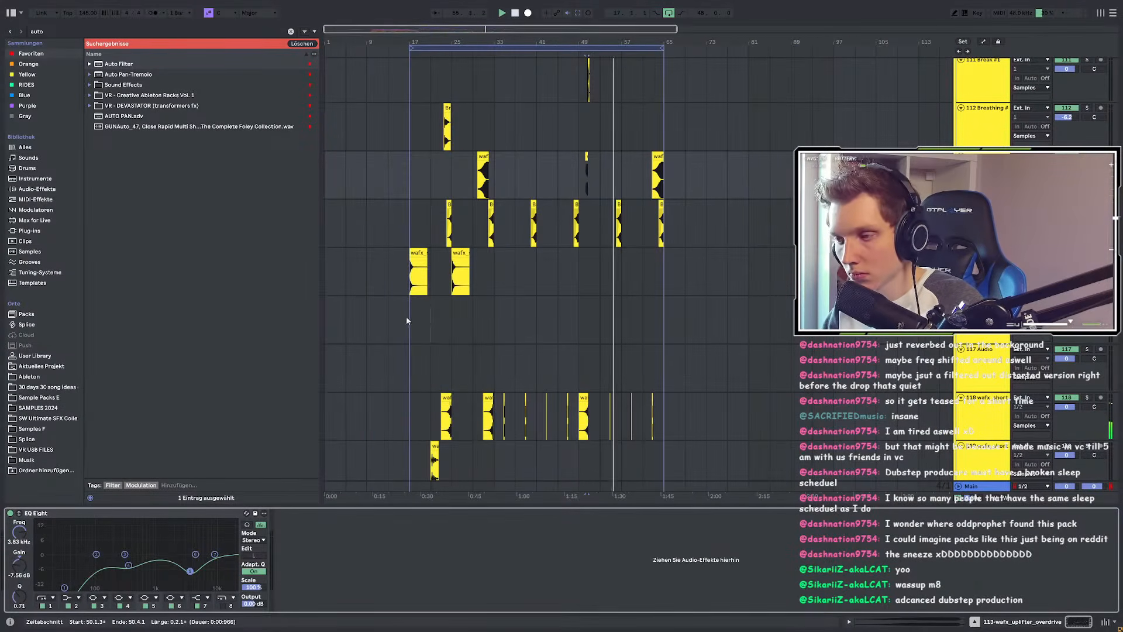
scroll(414, 319, up, 4)
scroll(413, 315, up, 3)
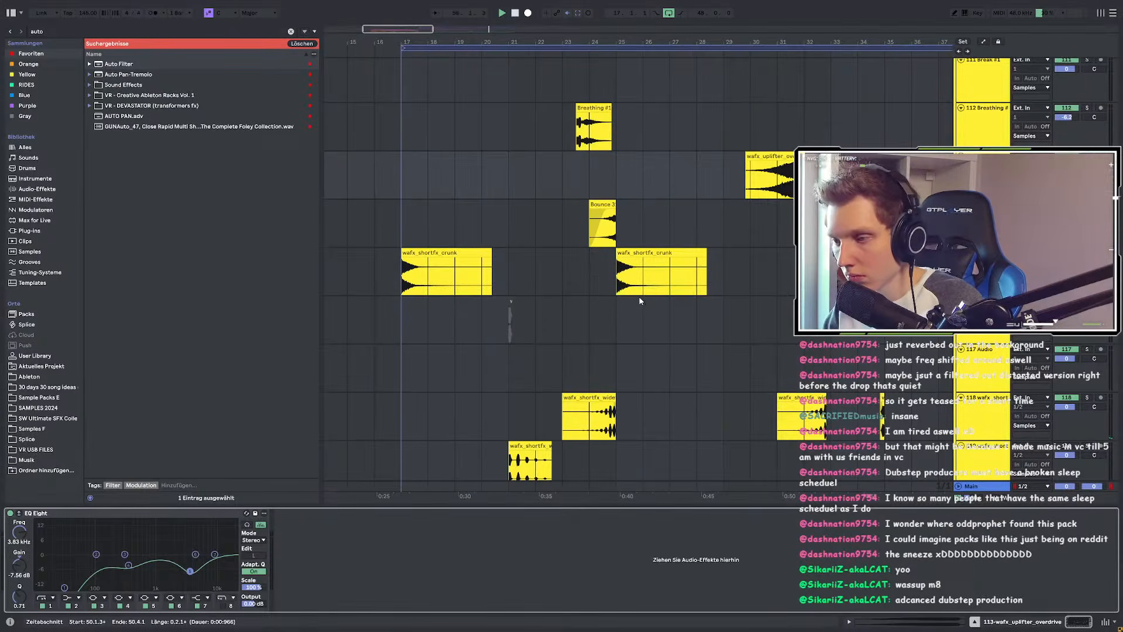
scroll(638, 296, up, 2)
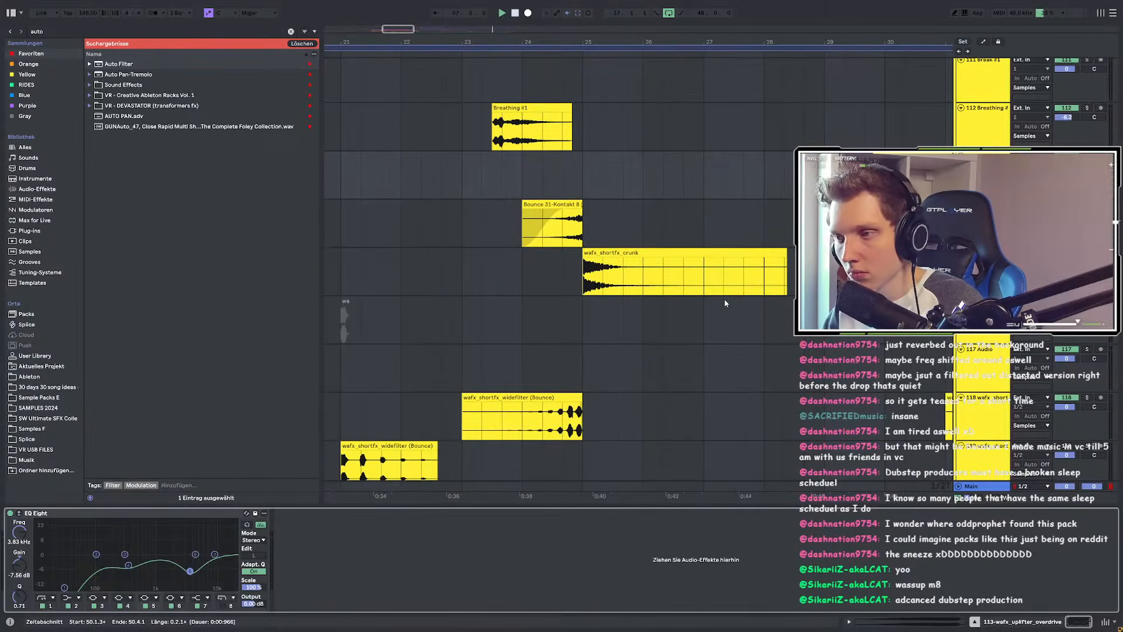
scroll(725, 301, down, 4)
scroll(706, 350, up, 3)
scroll(705, 349, up, 3)
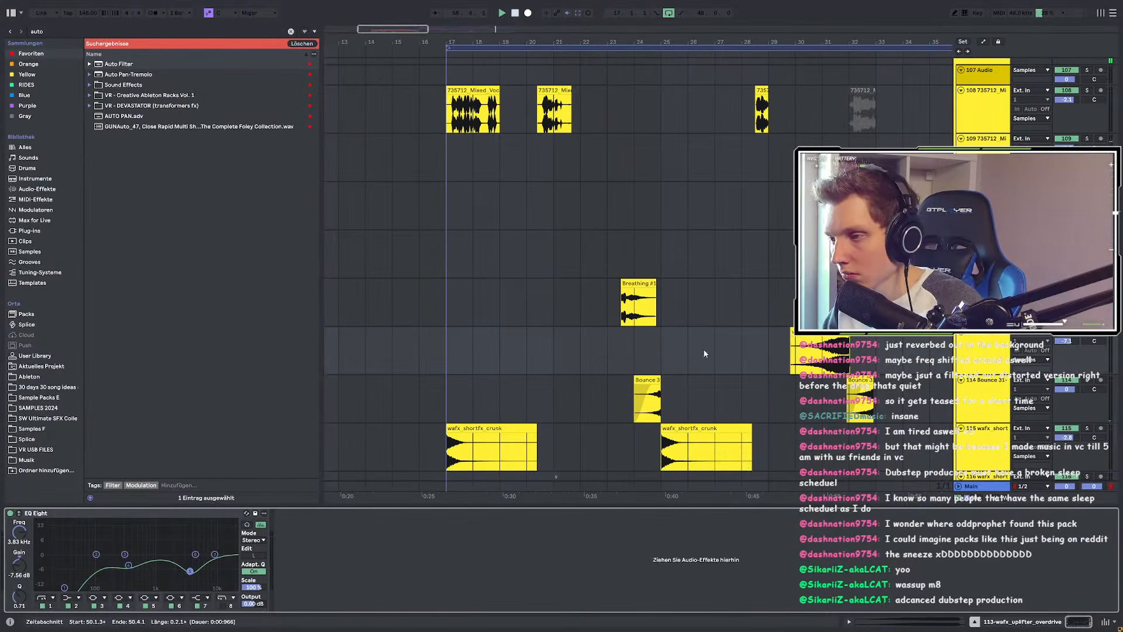
right_click(645, 283)
Step: Reveal Breathing #1.wav in the browser and widen the browser so full file names show
click(674, 410)
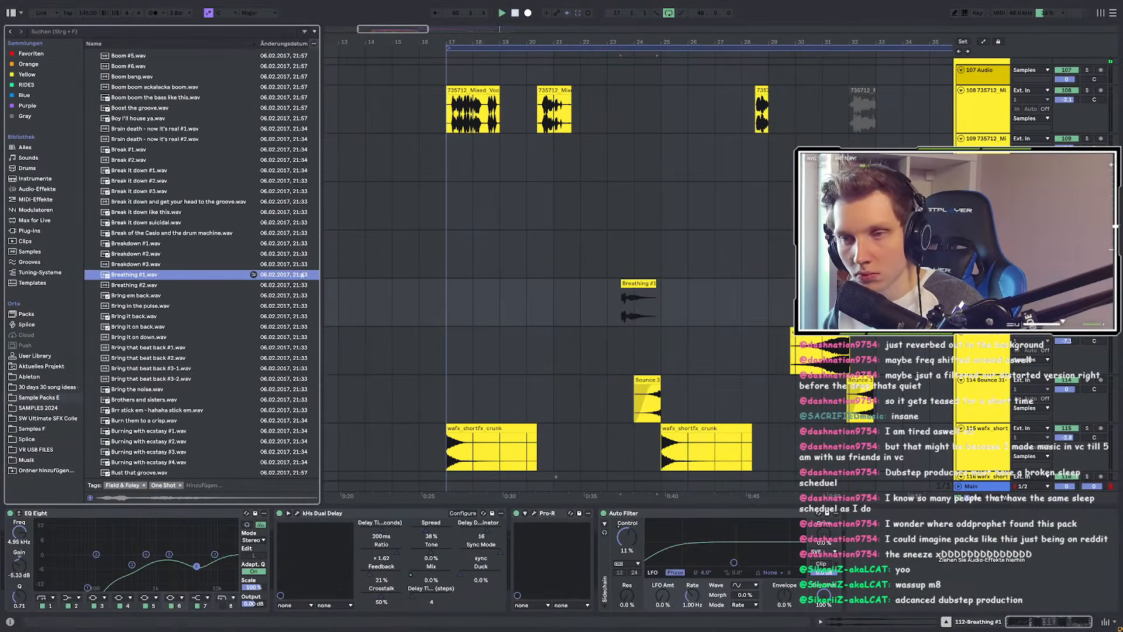
drag(322, 267, 388, 268)
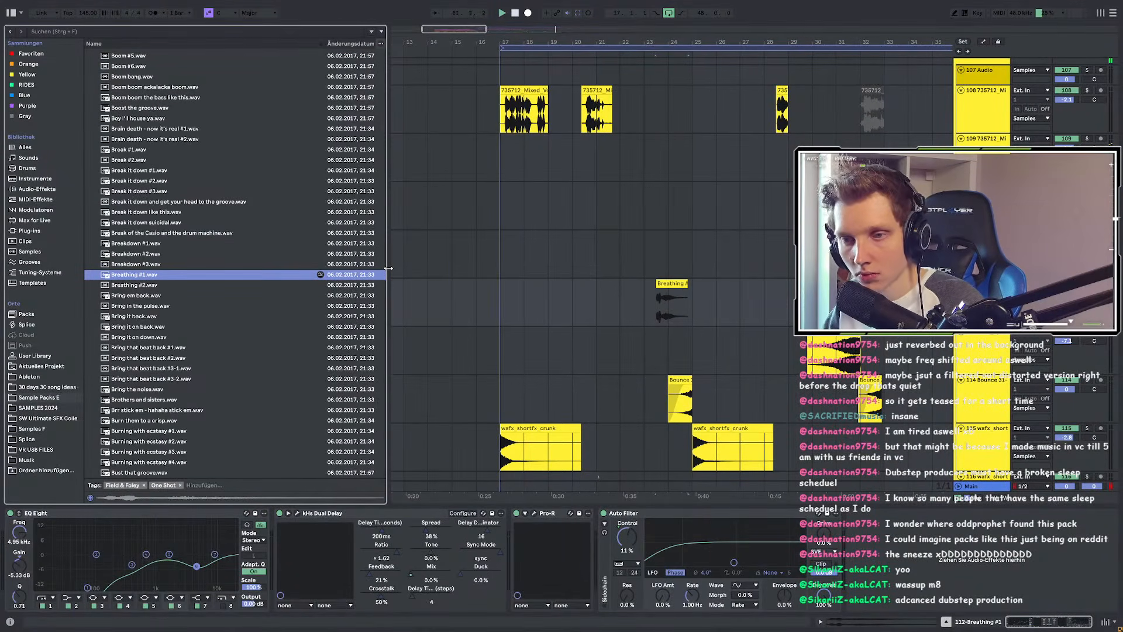
click(130, 285)
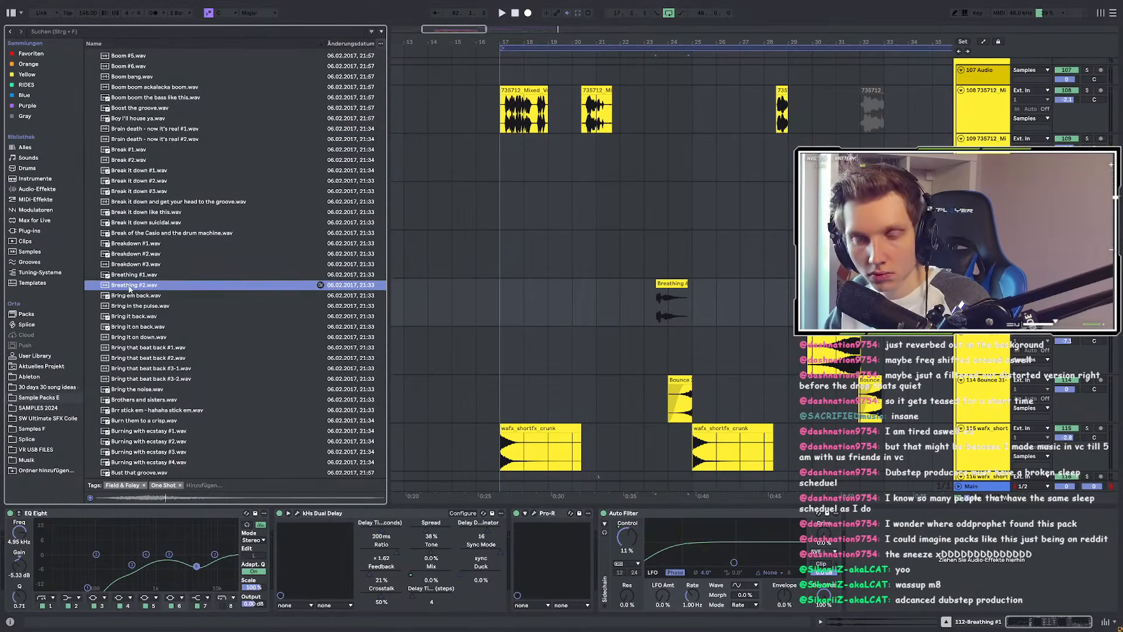
Step: Audition the samples from Bring in the pulse through Burning with ecstasy #2
scroll(153, 280, down, 3)
key(Down)
key(Down)
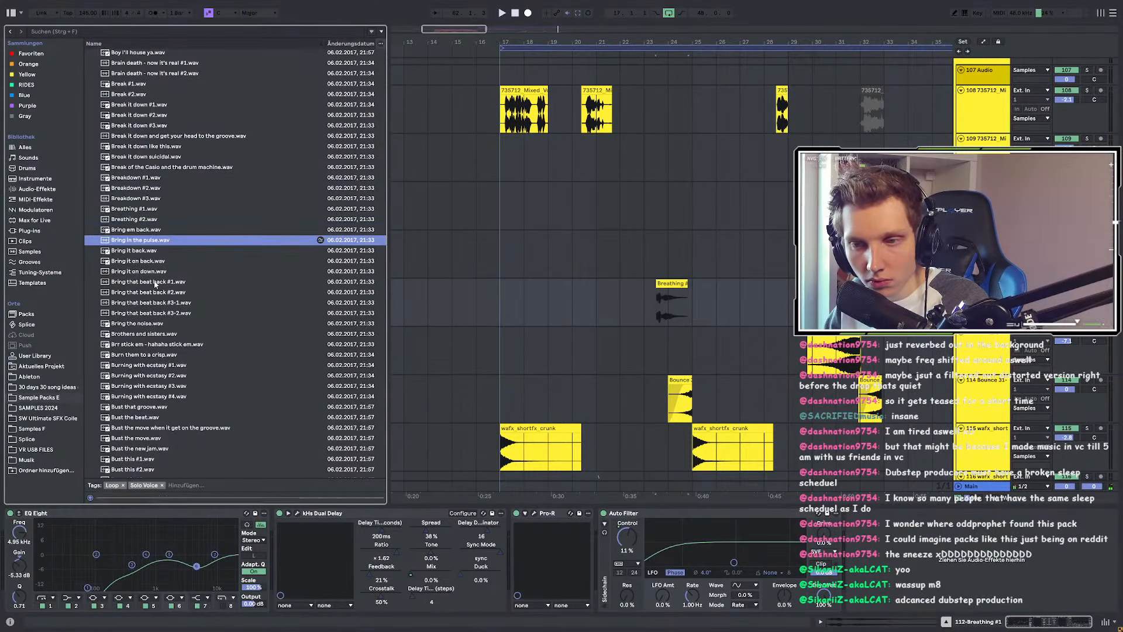
key(Down)
key(Down)
key(Down)
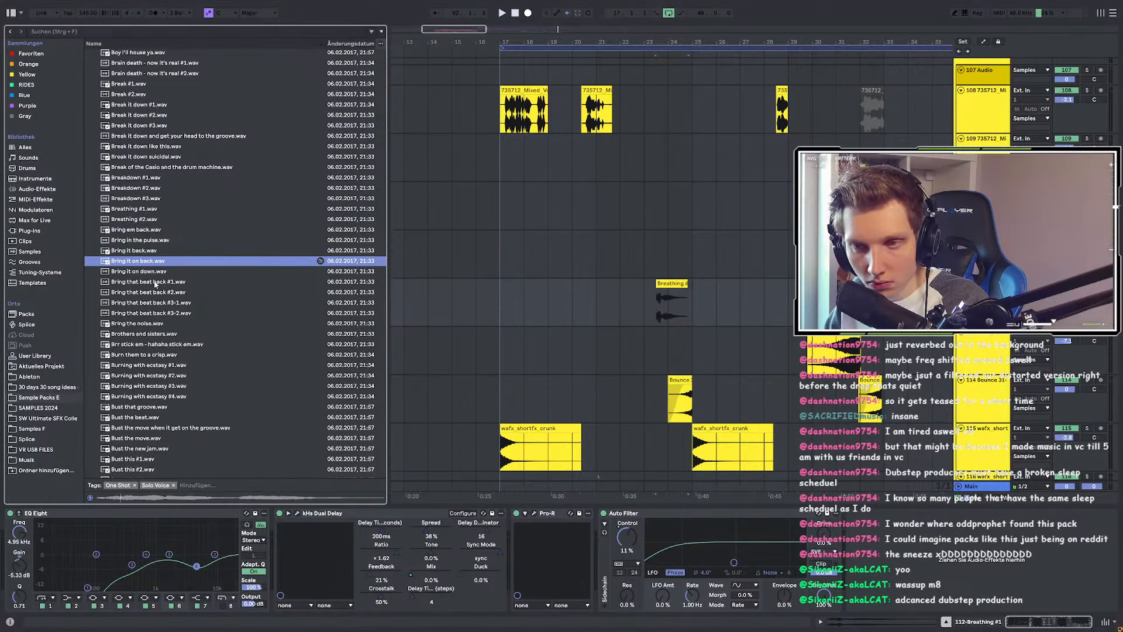
scroll(155, 284, down, 10)
scroll(156, 286, up, 6)
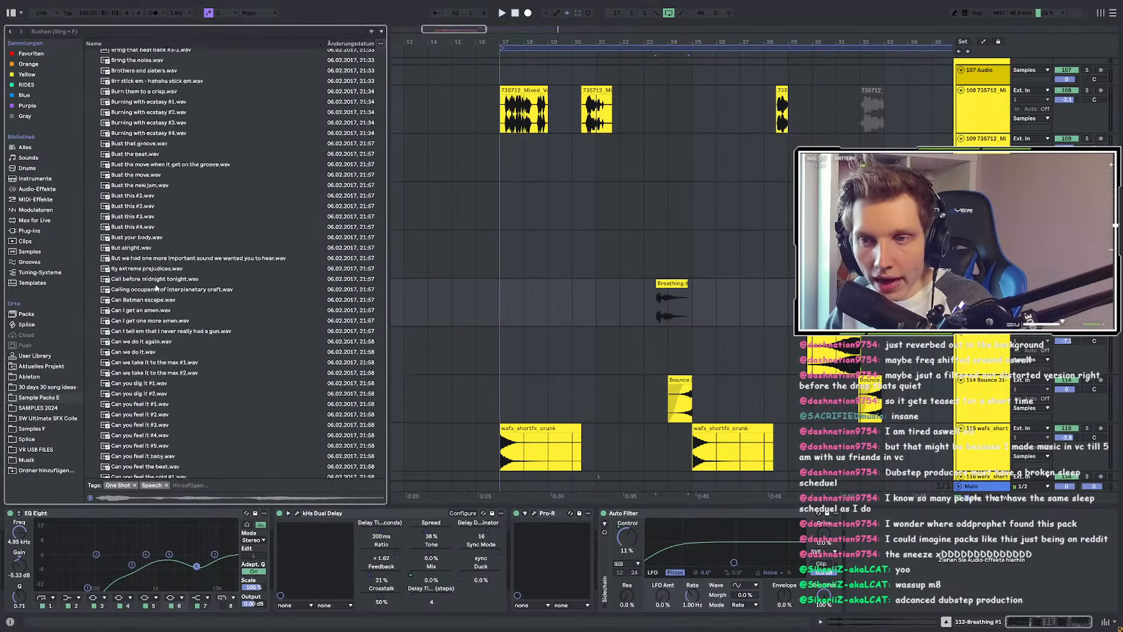
key(Down)
key(Down)
key(Down)
key(Down)
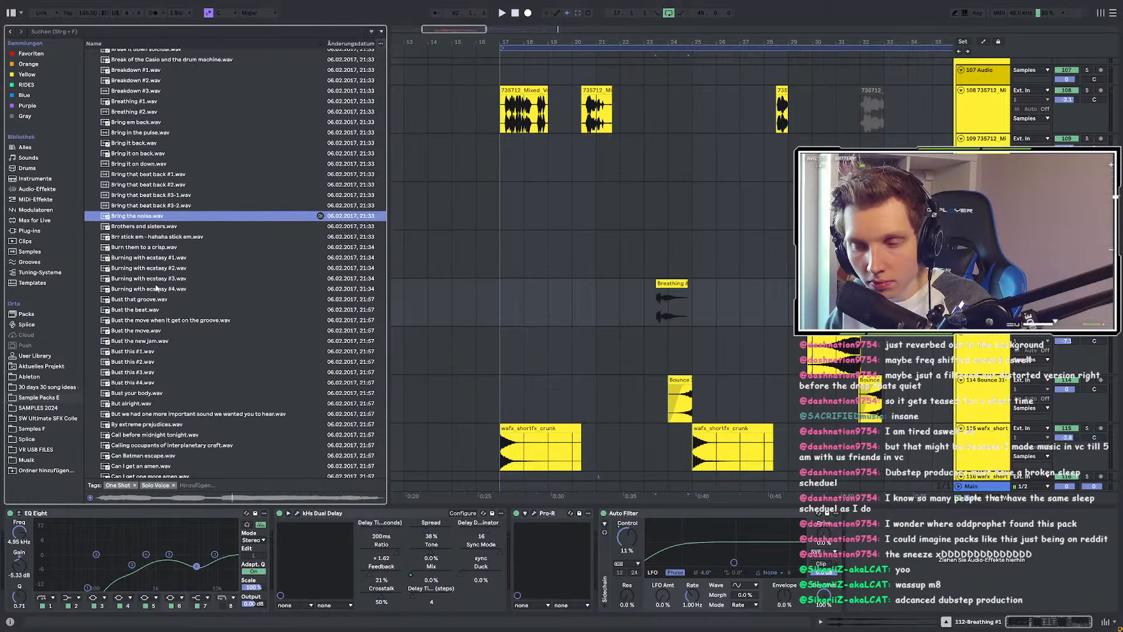
key(Down)
key(Down)
key(Down)
key(Down)
key(Down)
key(Down)
key(Down)
key(Down)
key(Down)
key(Down)
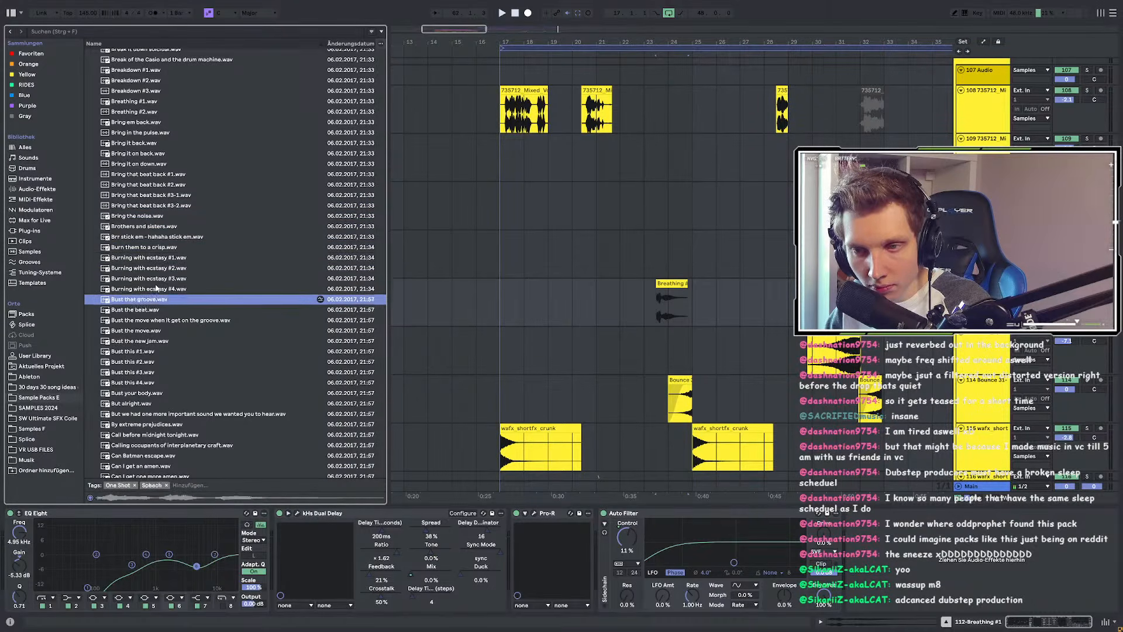
key(Up)
key(Up)
key(Up)
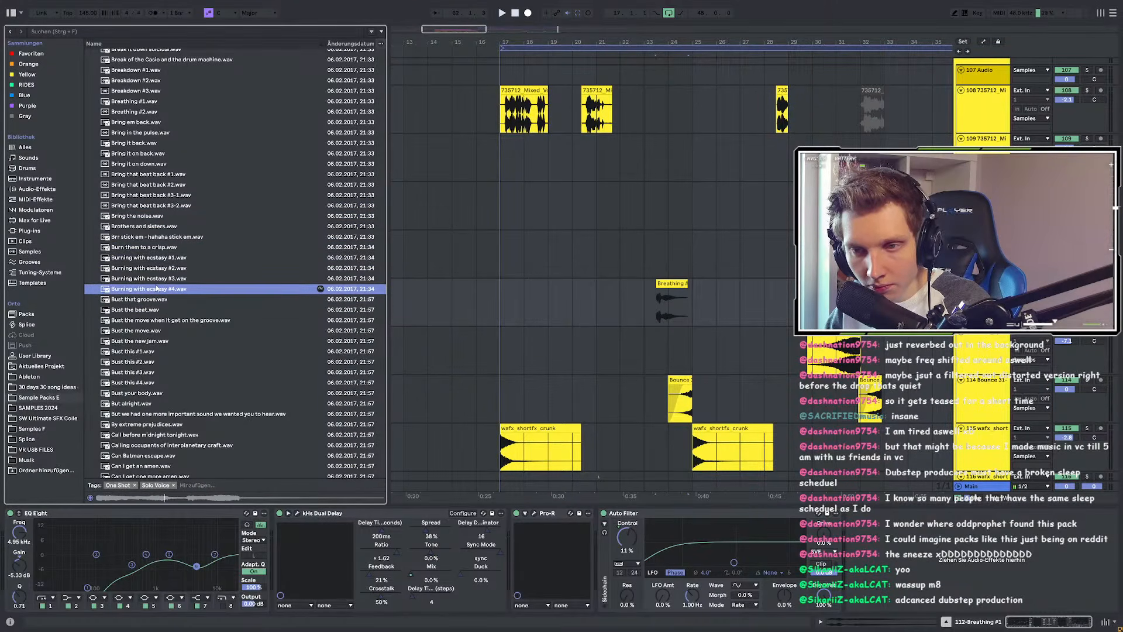
key(Up)
key(Up)
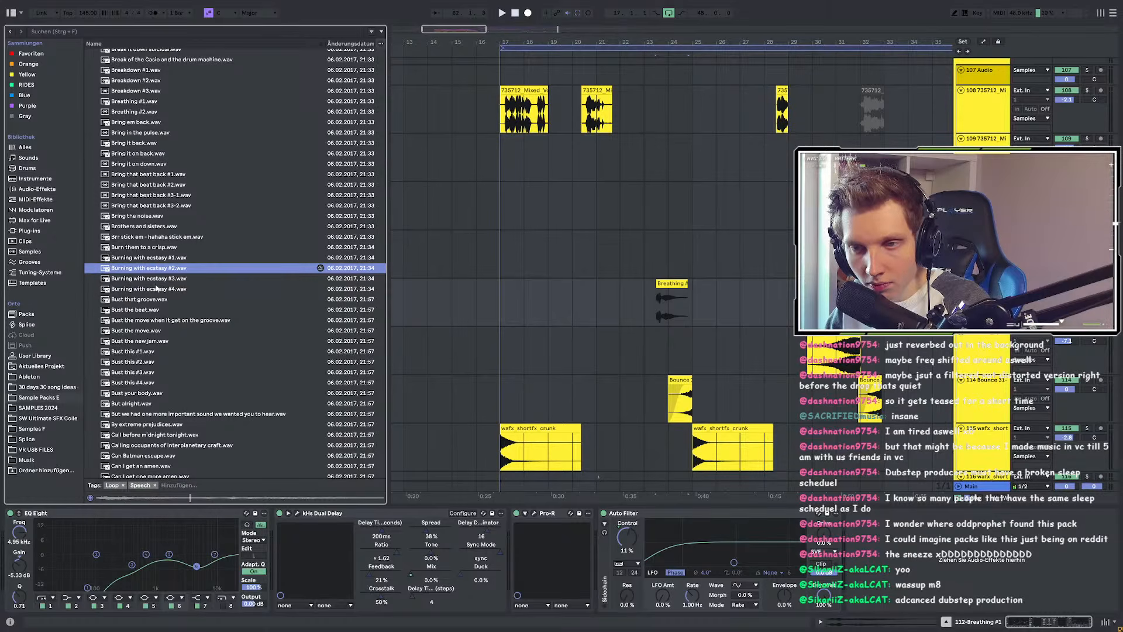
key(Up)
key(Up)
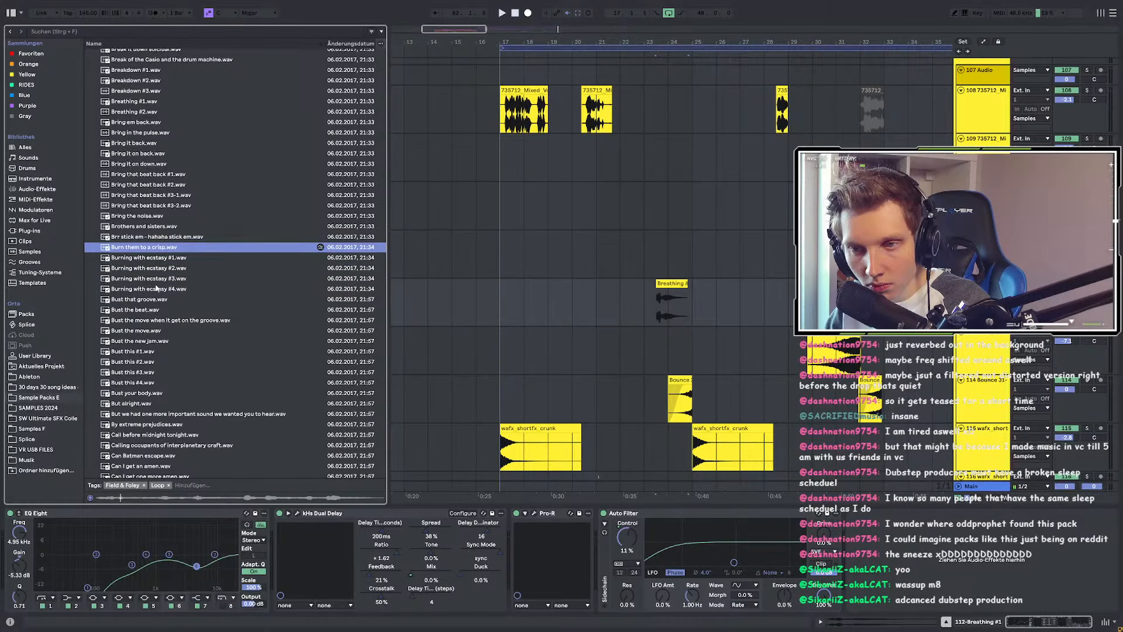
Step: Audition Bust the beat, Bust the new jam and Bust this #1–#4
click(144, 310)
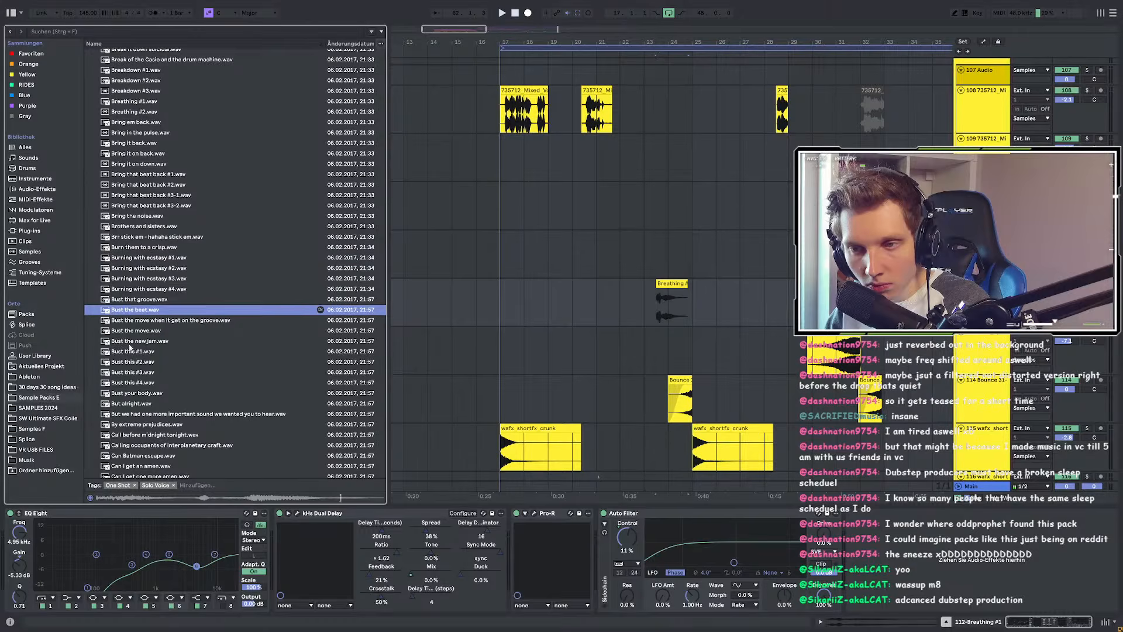
key(Down)
key(Down)
key(Down)
key(Down)
key(Up)
key(Down)
key(Down)
key(Down)
key(Down)
scroll(308, 459, down, 2)
key(Down)
key(Up)
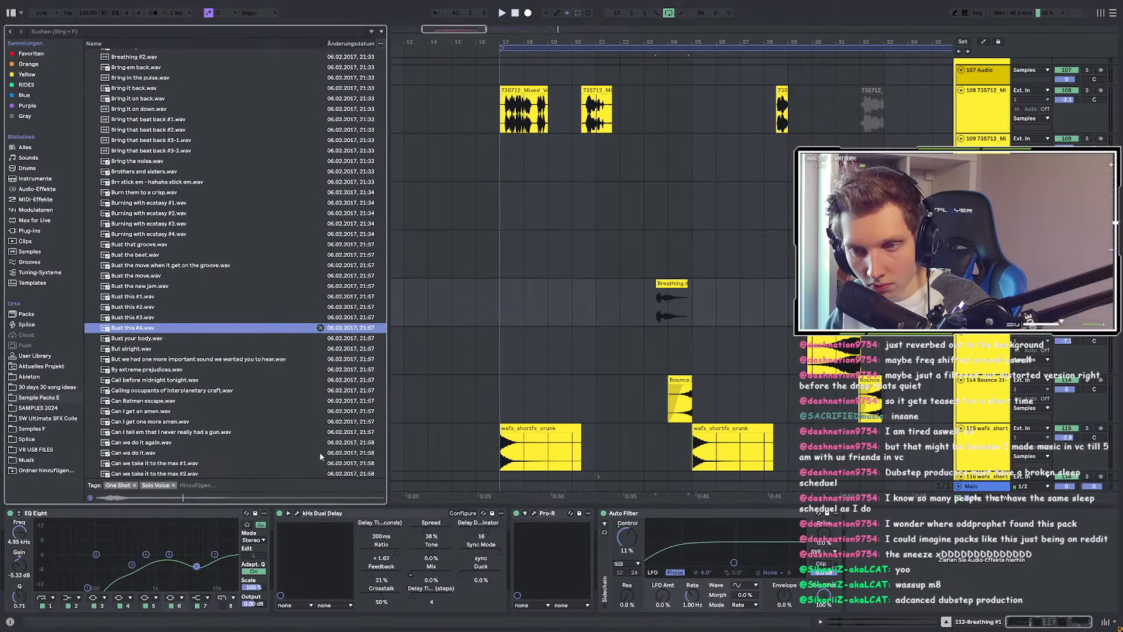
key(Up)
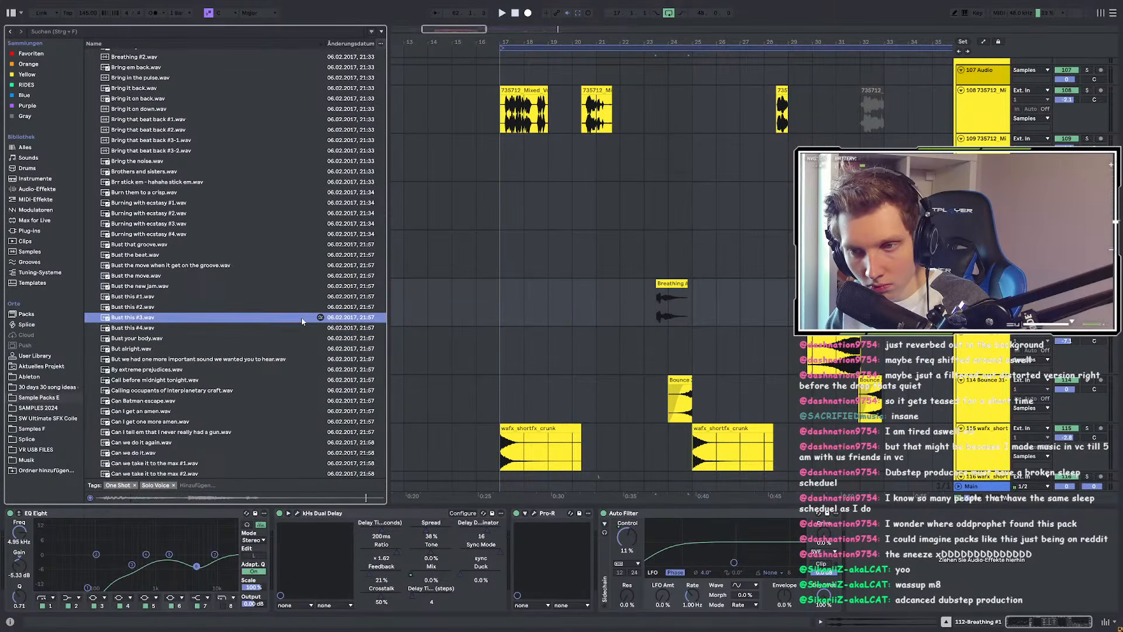
key(Up)
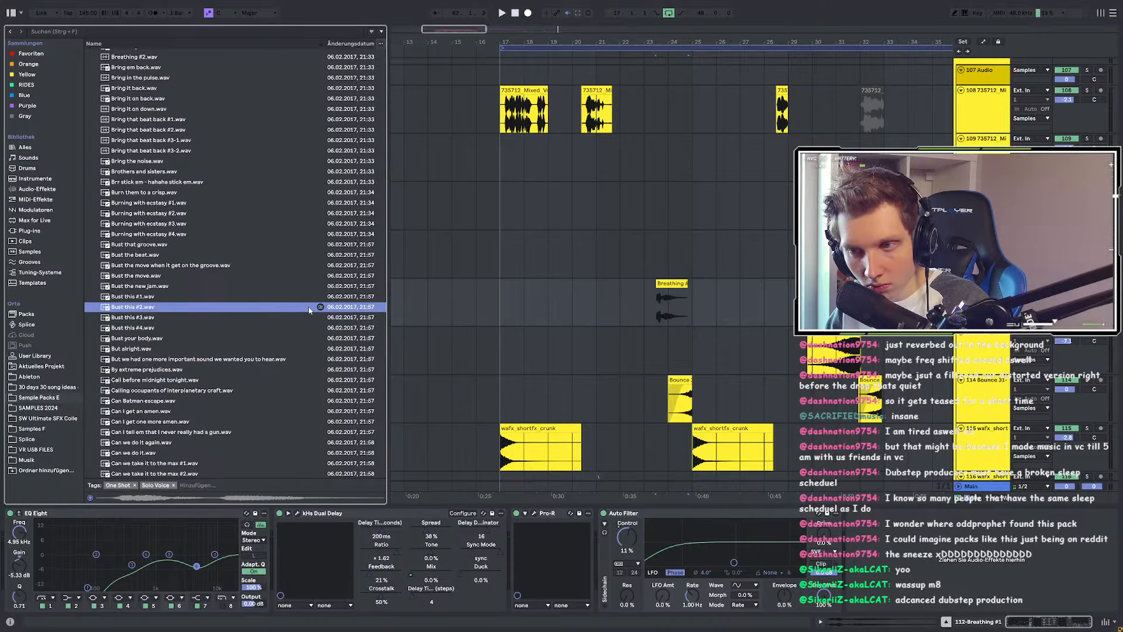
Step: Tag Bust this #2.wav with the Orange colour label
right_click(310, 308)
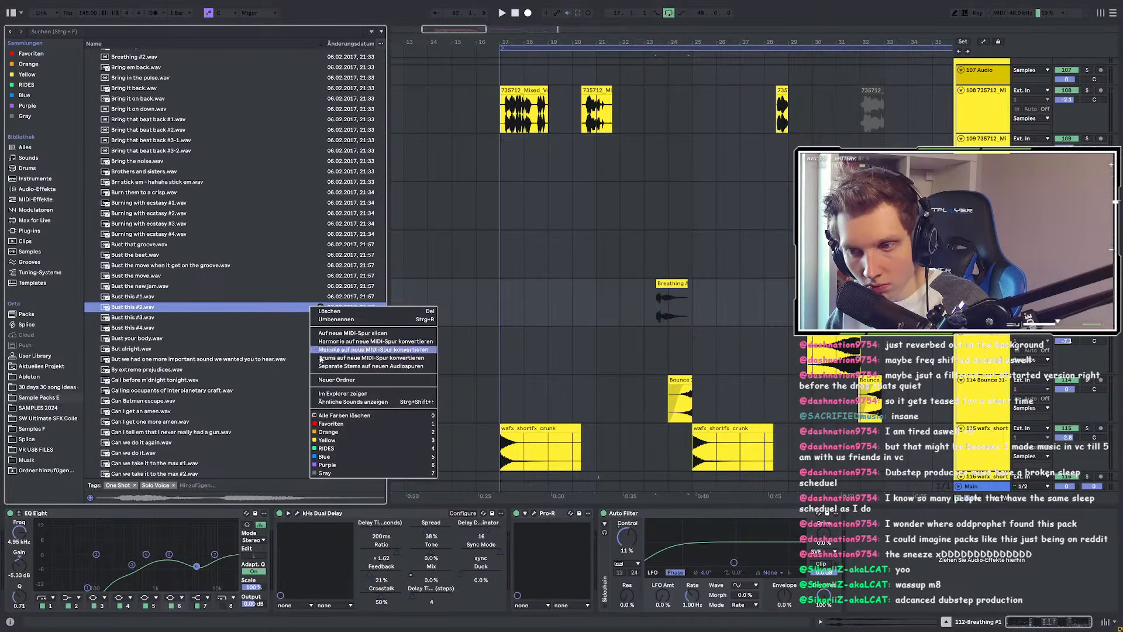
click(329, 433)
key(Down)
key(Down)
key(Down)
key(Down)
key(Down)
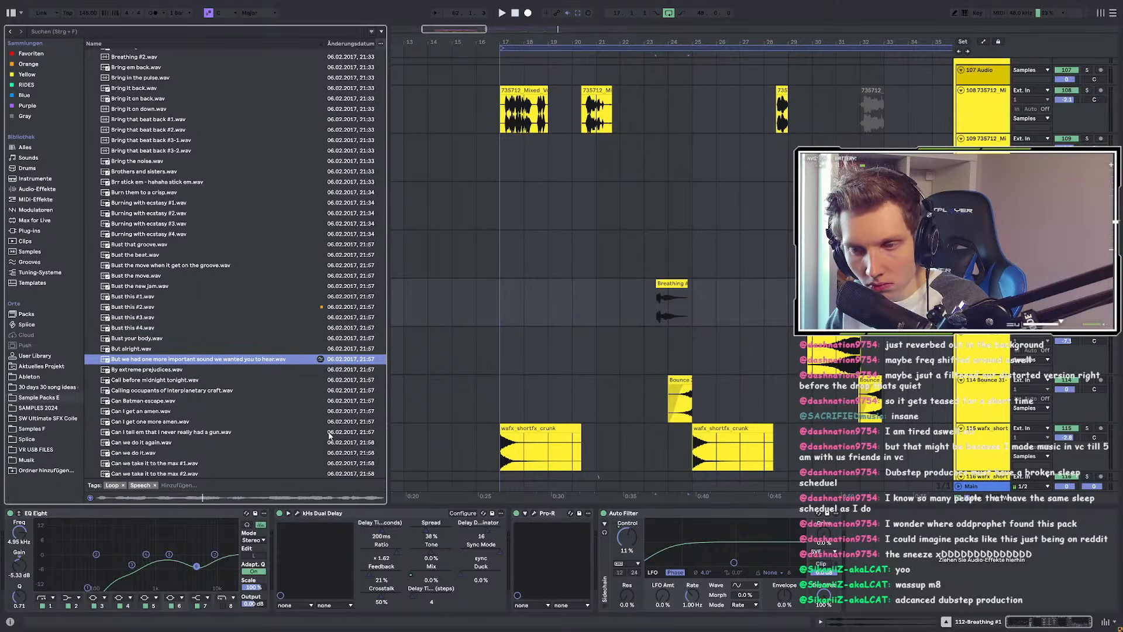
Step: Tag 'But we had one more important sound we wanted you to hear.wav' Orange, then audition By extreme prejudices.wav
key(Down)
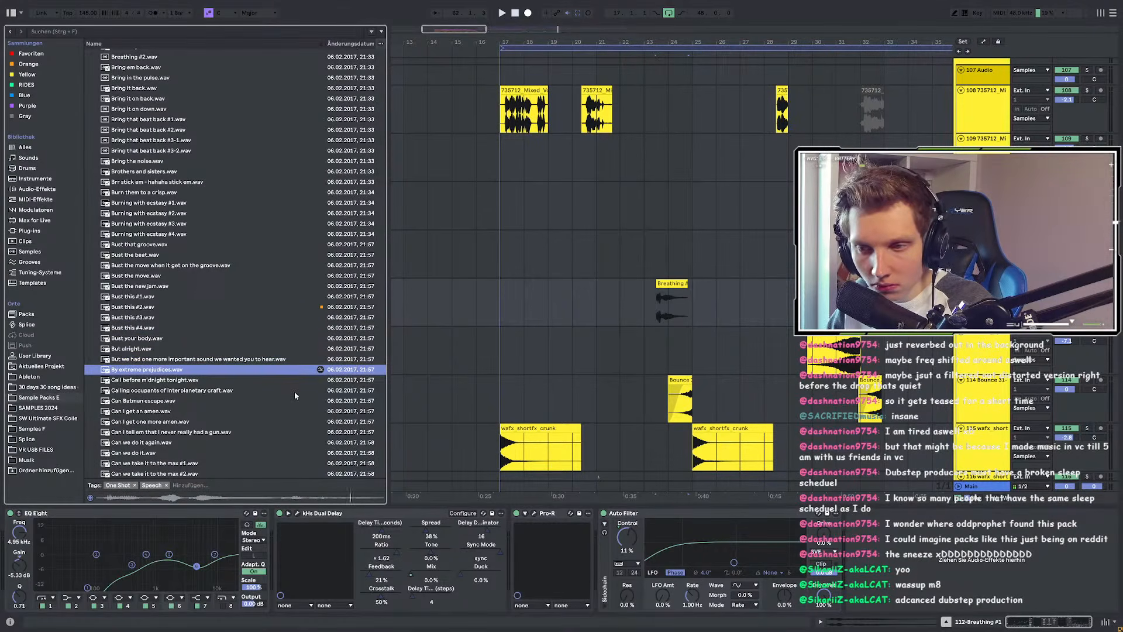
key(Up)
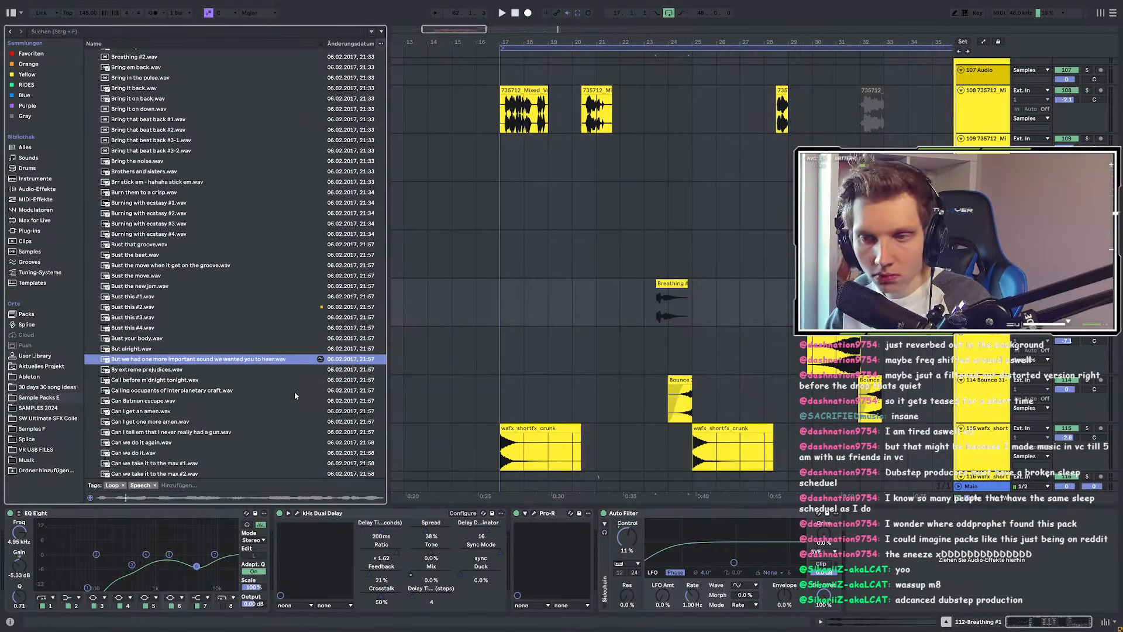
right_click(288, 359)
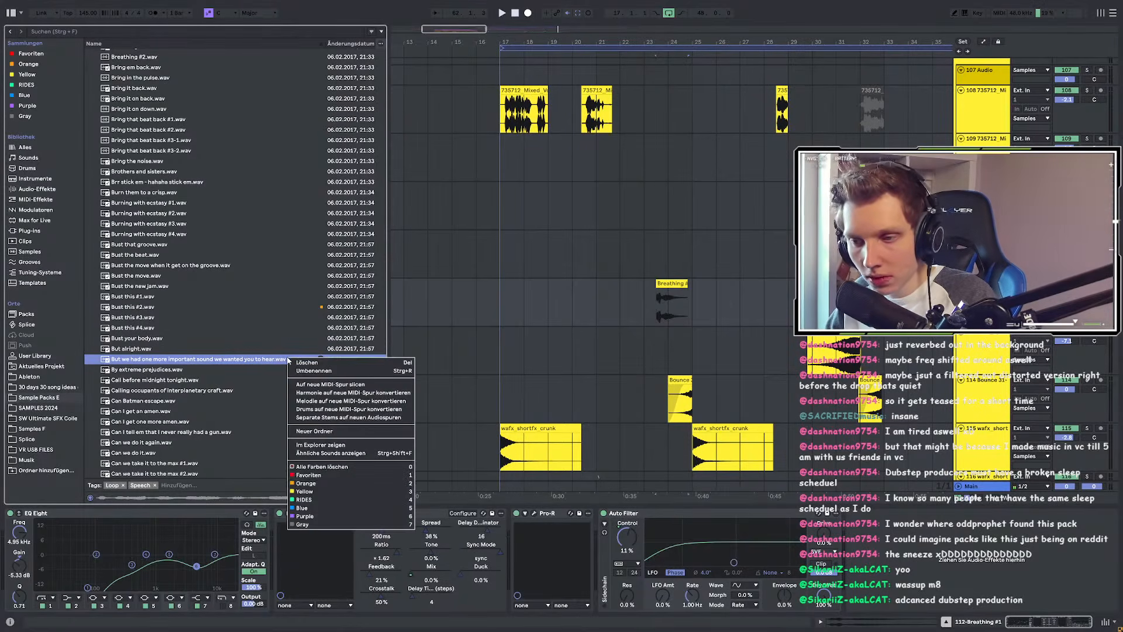
click(315, 490)
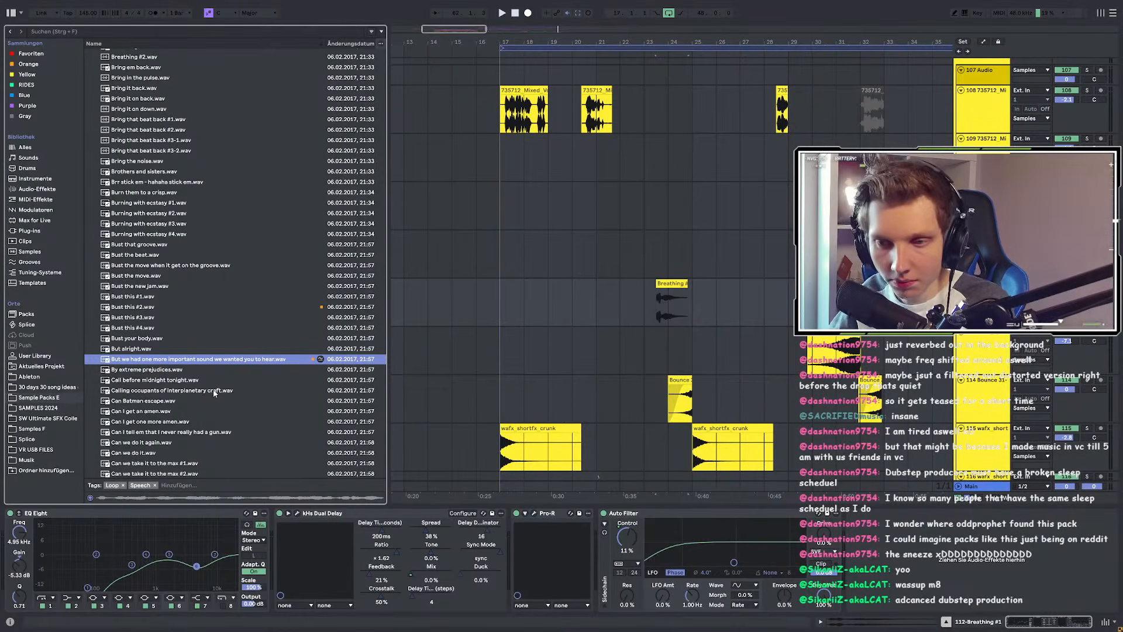
click(211, 372)
key(Down)
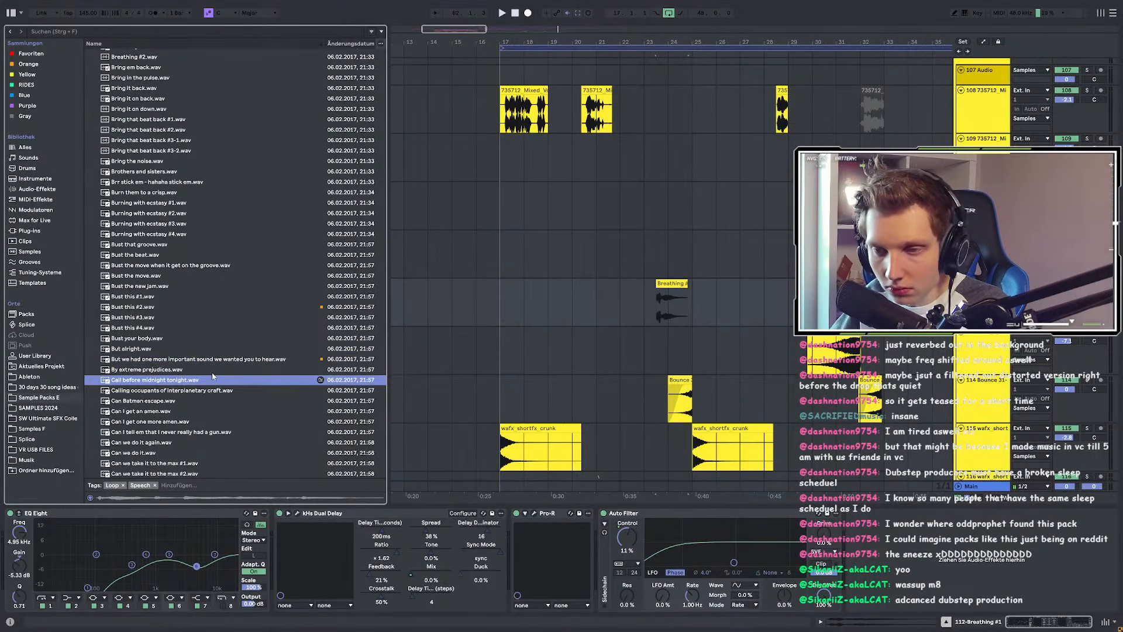
key(Down)
scroll(216, 396, down, 6)
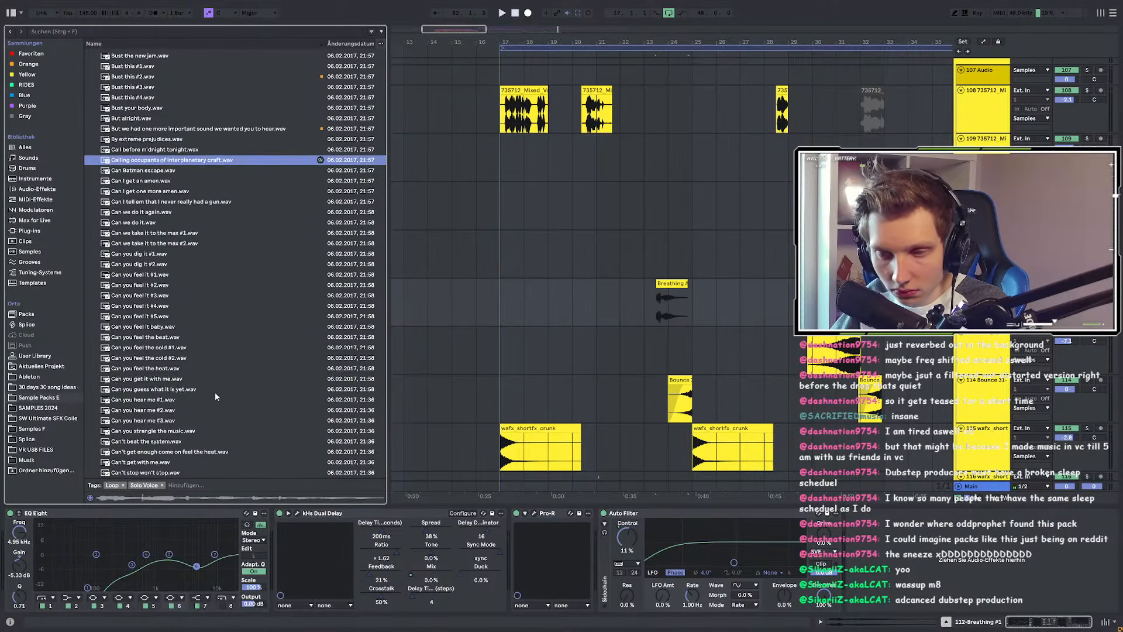
key(Down)
key(Down)
key(Down)
key(Down)
key(Down)
key(Down)
key(Down)
key(Down)
key(Down)
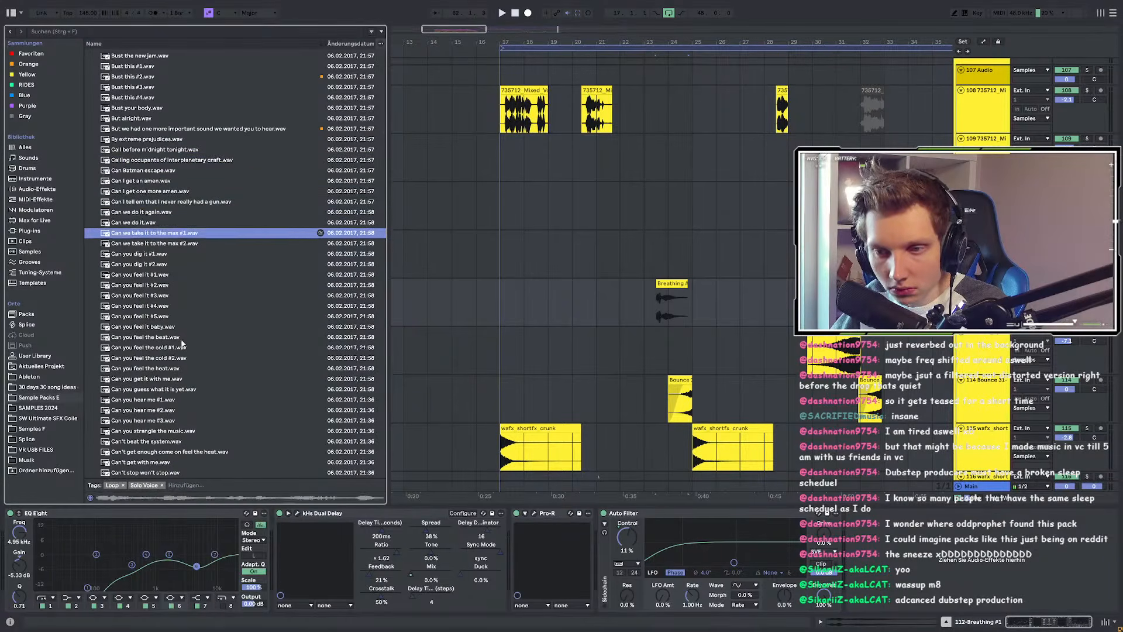
scroll(184, 348, down, 3)
key(Down)
key(Down)
scroll(190, 356, down, 20)
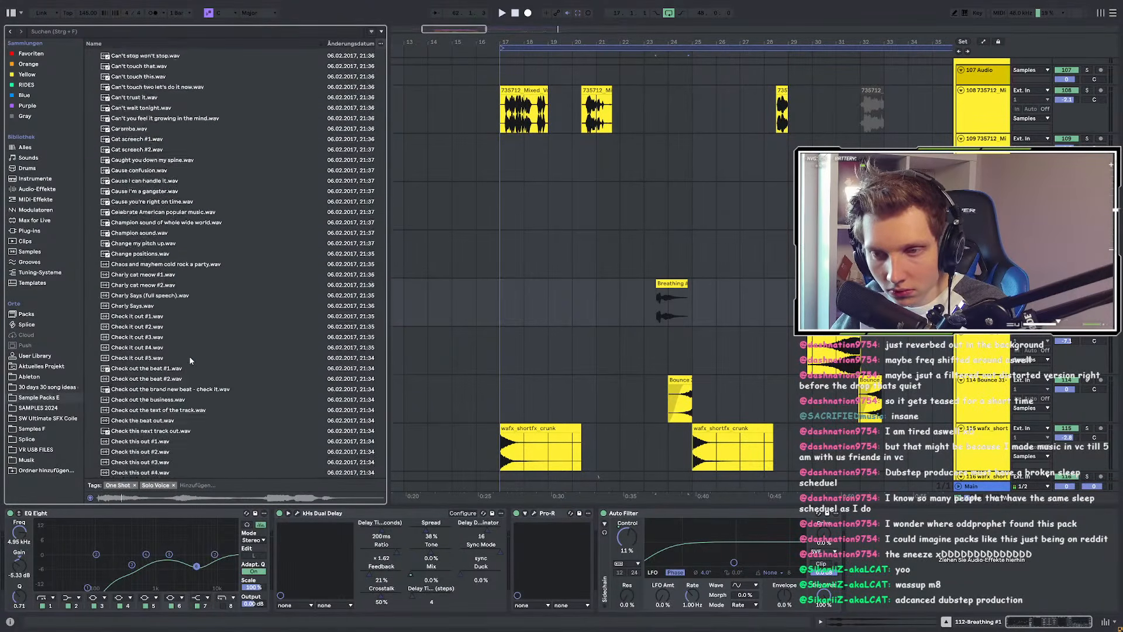
scroll(194, 375, down, 15)
scroll(191, 388, down, 3)
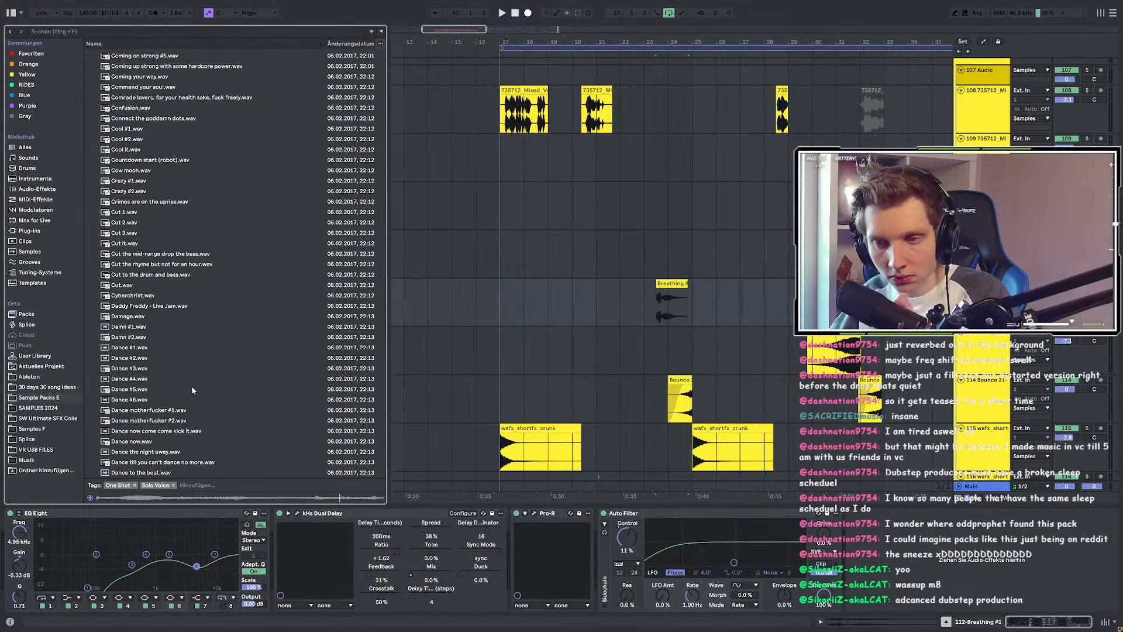
click(153, 331)
click(146, 338)
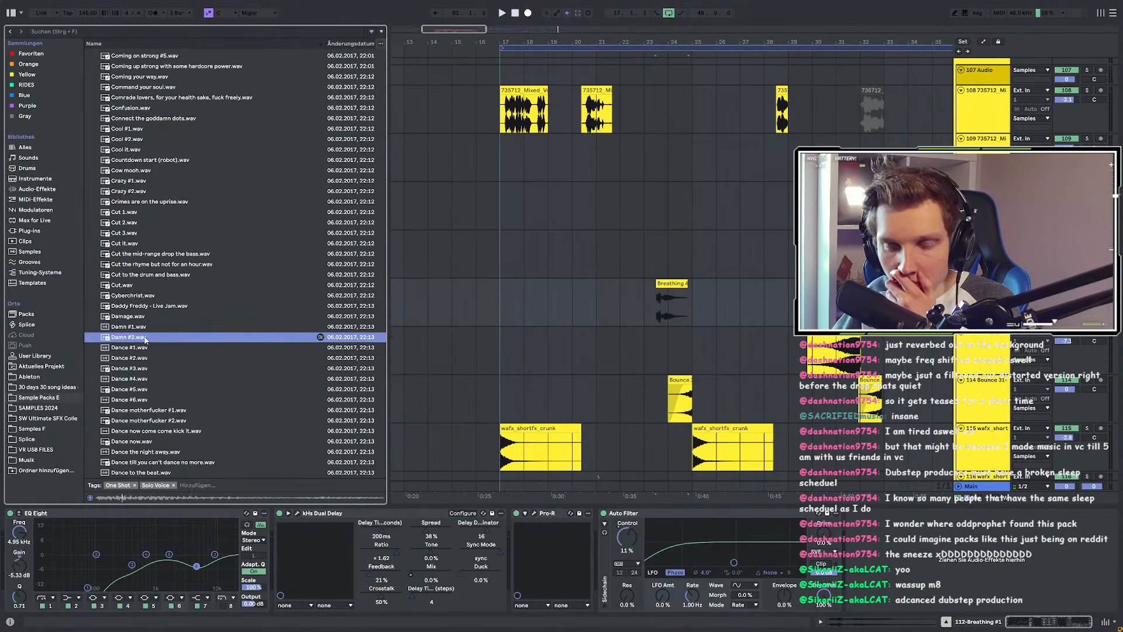
click(126, 285)
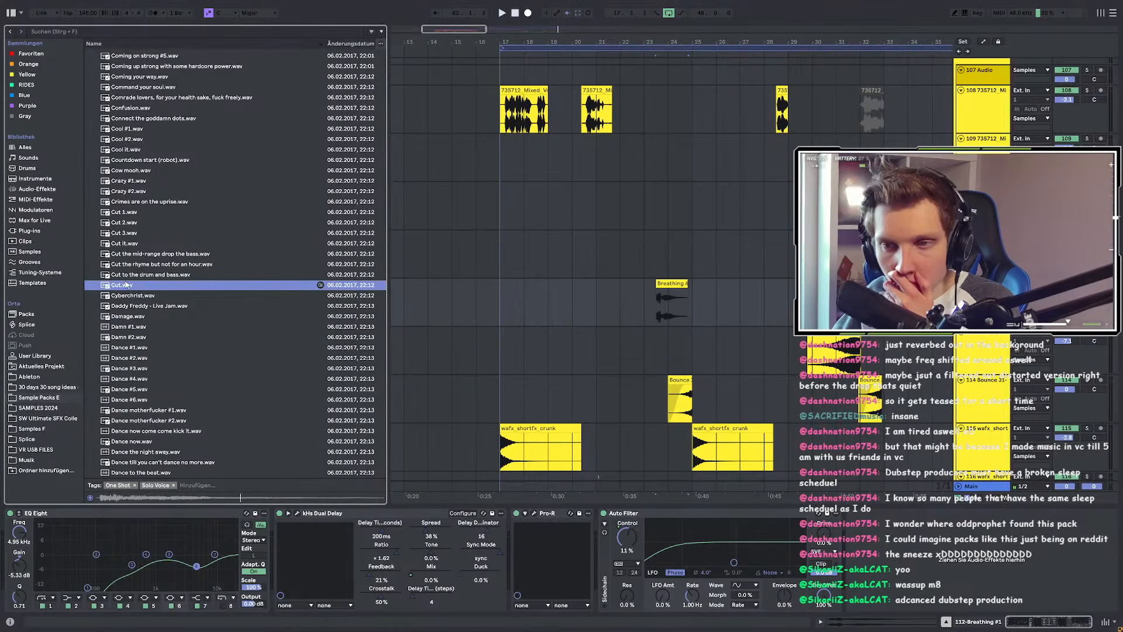
click(129, 213)
click(131, 223)
click(130, 233)
click(142, 118)
click(133, 139)
click(133, 129)
click(133, 149)
scroll(179, 404, down, 20)
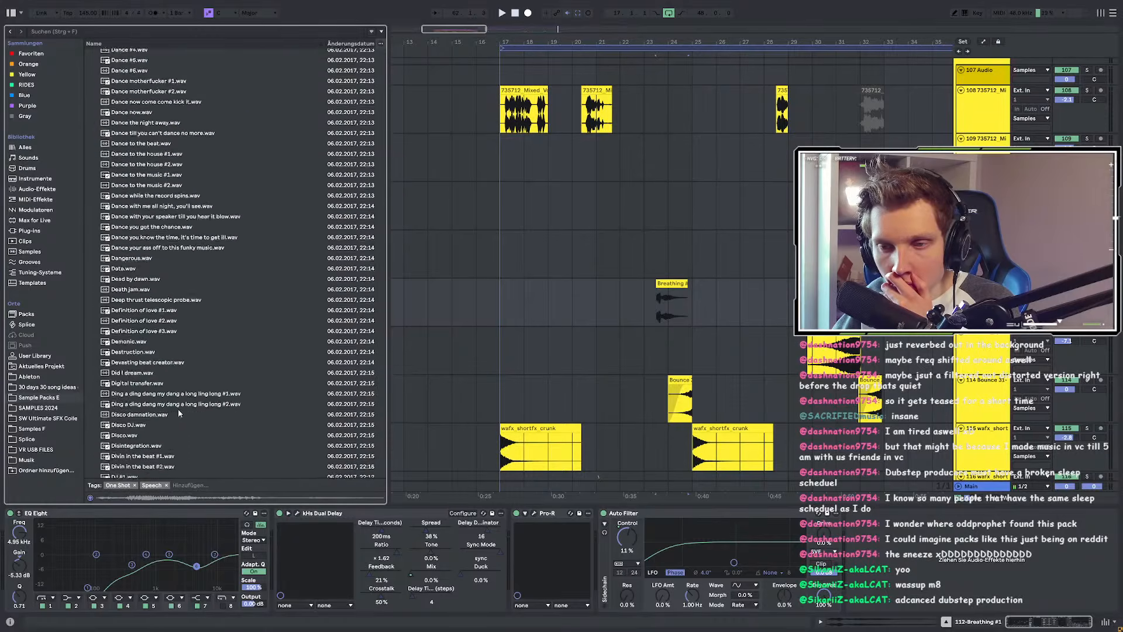
scroll(179, 404, down, 20)
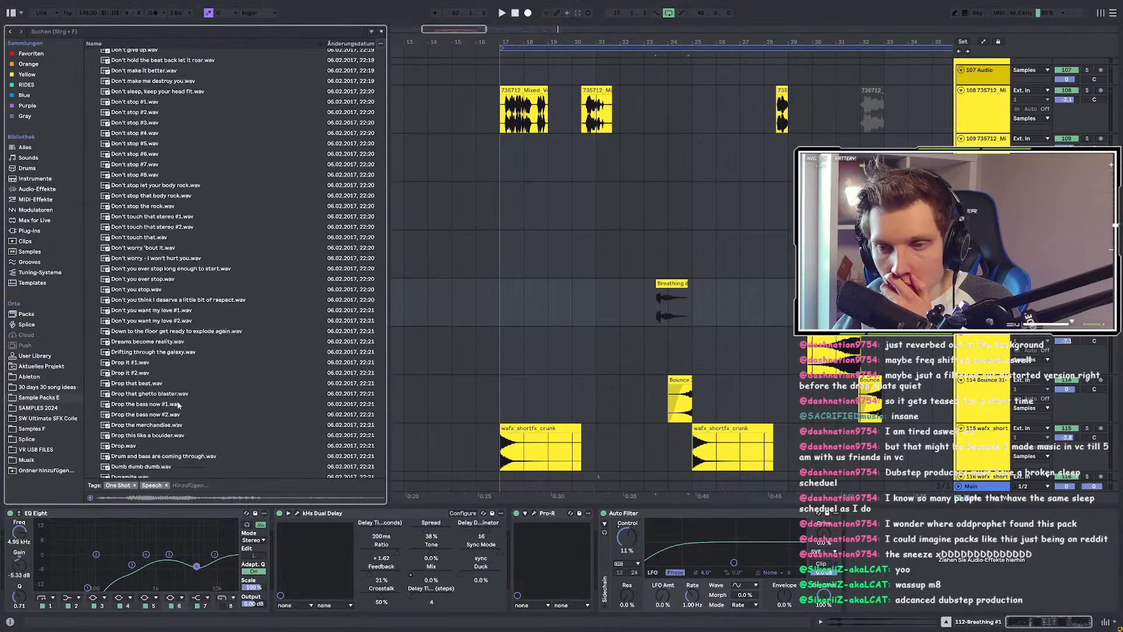
scroll(179, 412, down, 8)
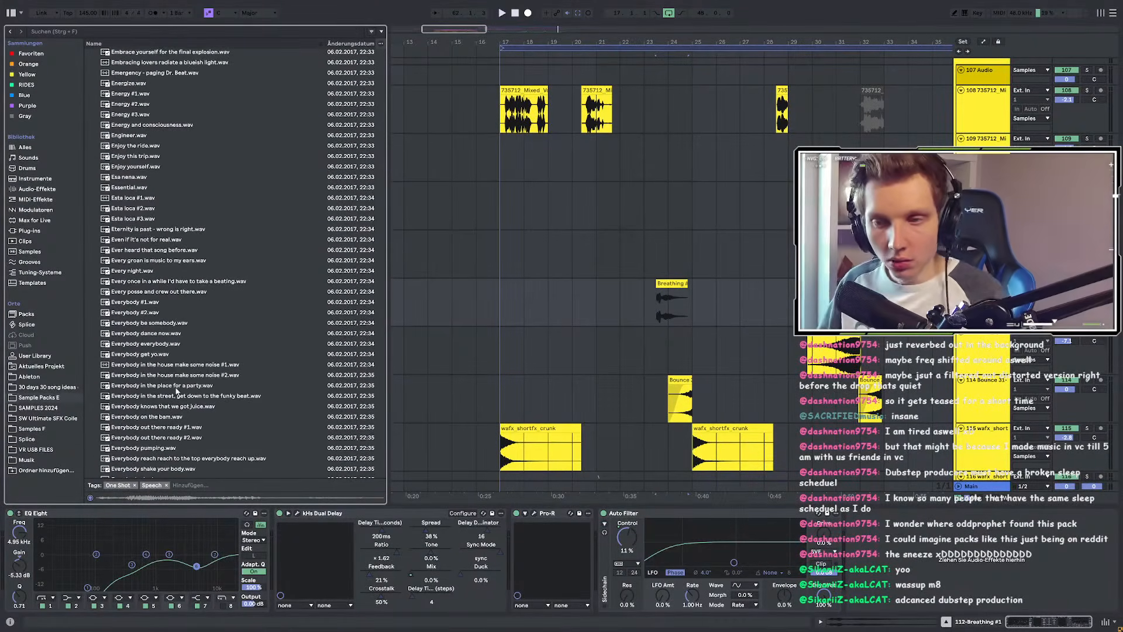
scroll(141, 206, down, 1)
scroll(158, 288, down, 20)
scroll(158, 288, down, 20)
click(124, 184)
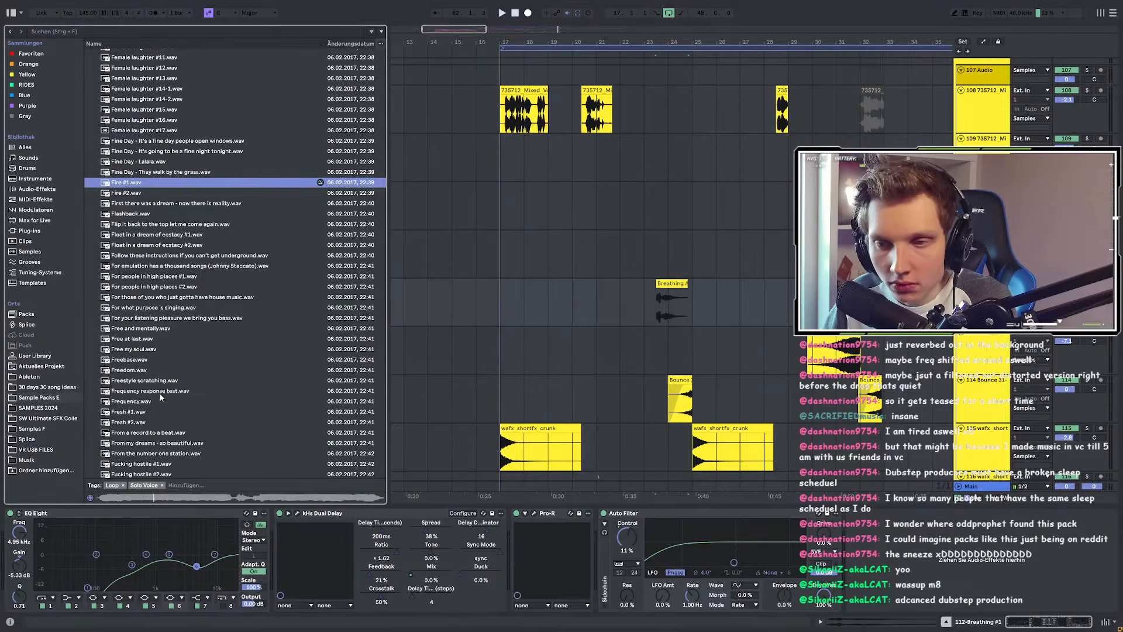
click(140, 350)
scroll(135, 304, down, 8)
click(124, 251)
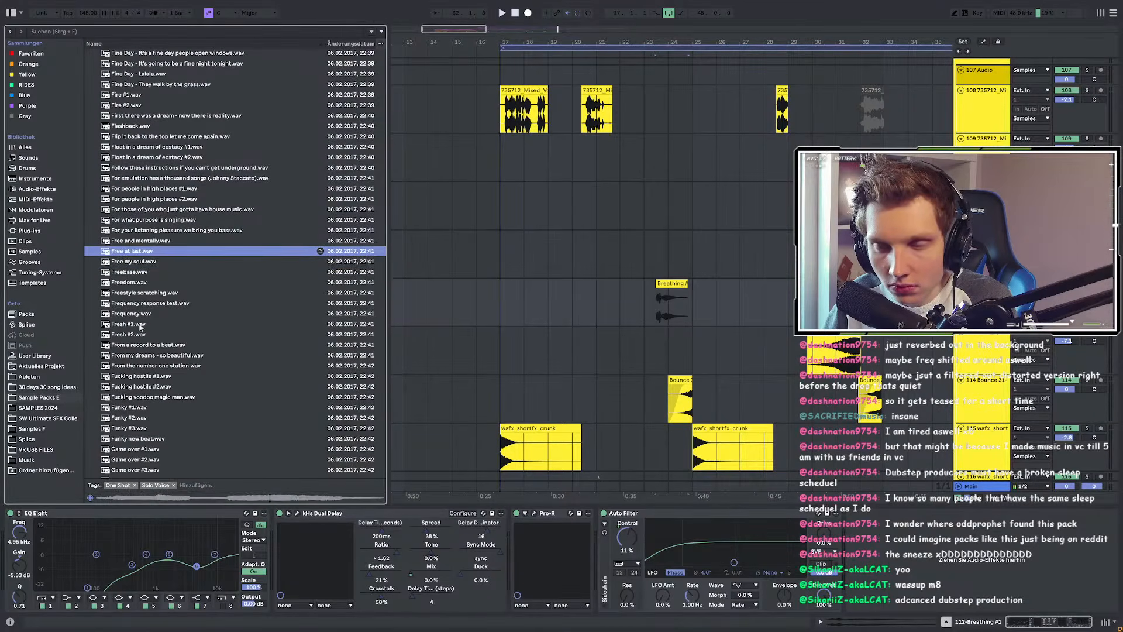
scroll(138, 320, down, 16)
click(124, 254)
scroll(146, 321, down, 20)
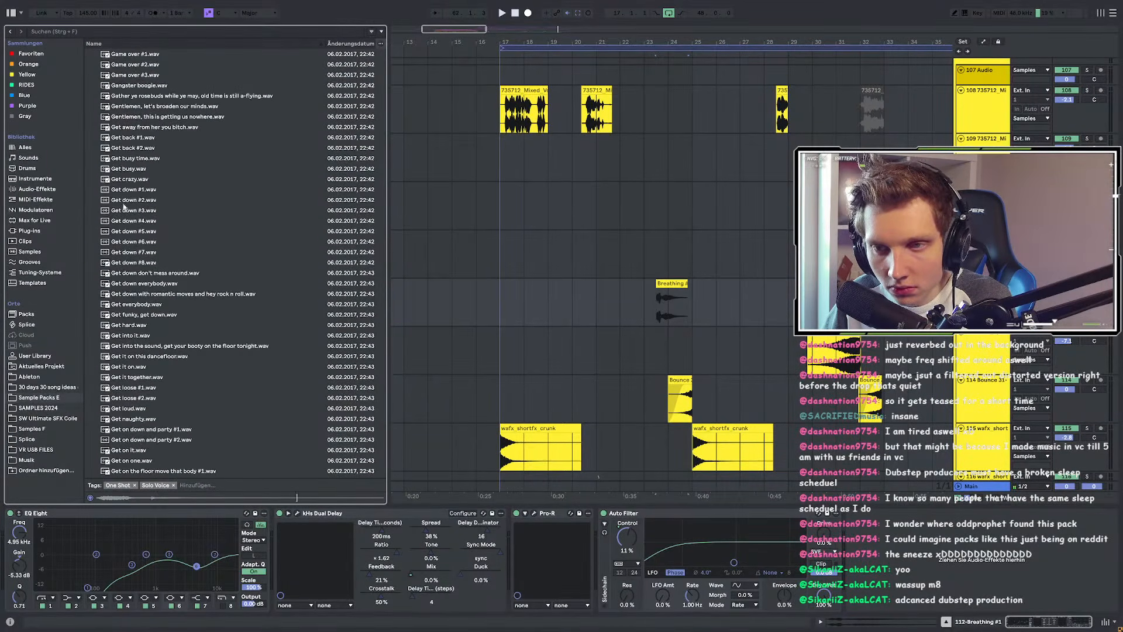
click(124, 180)
click(125, 170)
scroll(153, 293, down, 18)
scroll(168, 304, down, 10)
scroll(152, 293, down, 10)
click(124, 280)
click(124, 250)
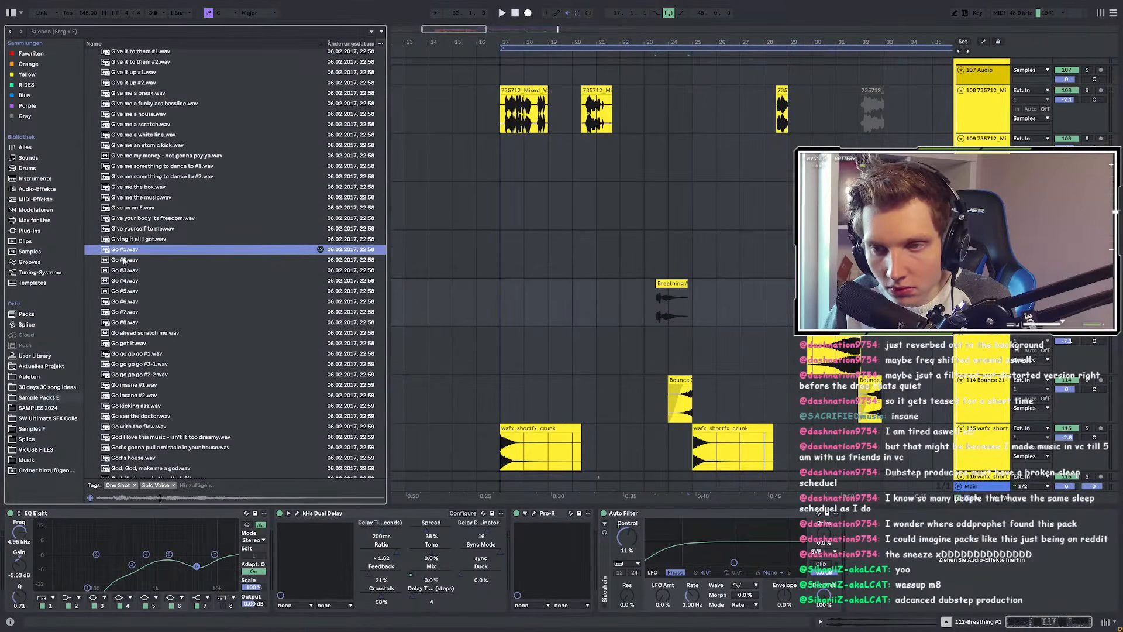
click(124, 260)
click(125, 270)
click(124, 290)
click(125, 312)
click(126, 323)
scroll(127, 319, down, 2)
click(127, 289)
click(127, 300)
click(129, 310)
click(130, 321)
scroll(140, 287, down, 5)
click(136, 220)
click(138, 240)
click(141, 303)
scroll(141, 307, down, 7)
scroll(141, 305, down, 8)
click(141, 306)
scroll(141, 306, down, 3)
scroll(140, 301, up, 2)
click(133, 264)
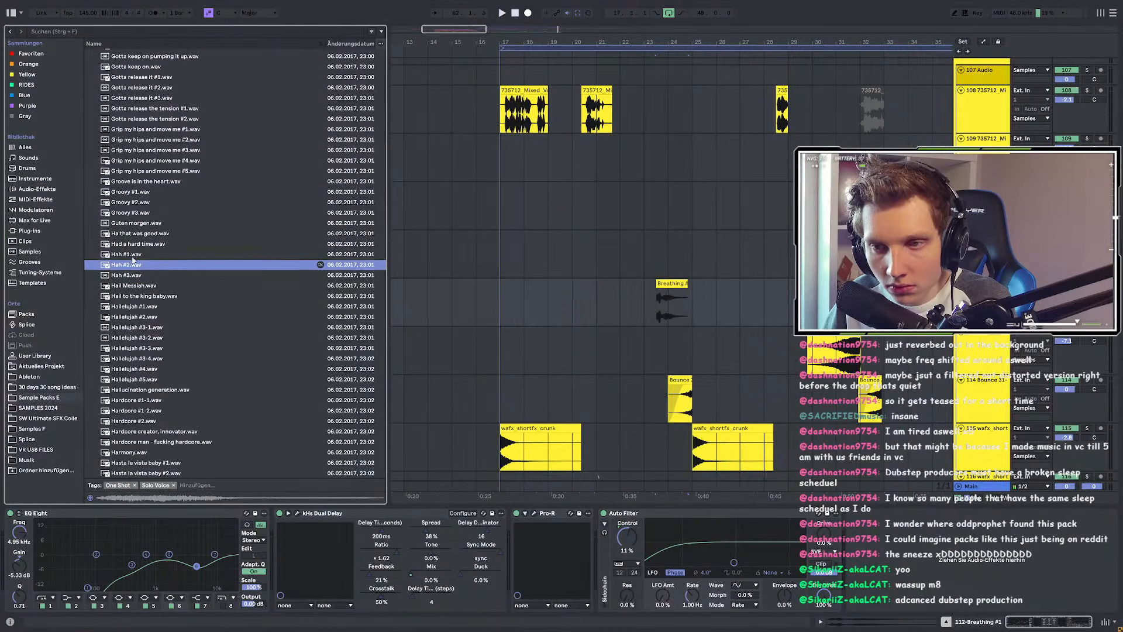
click(133, 255)
click(132, 275)
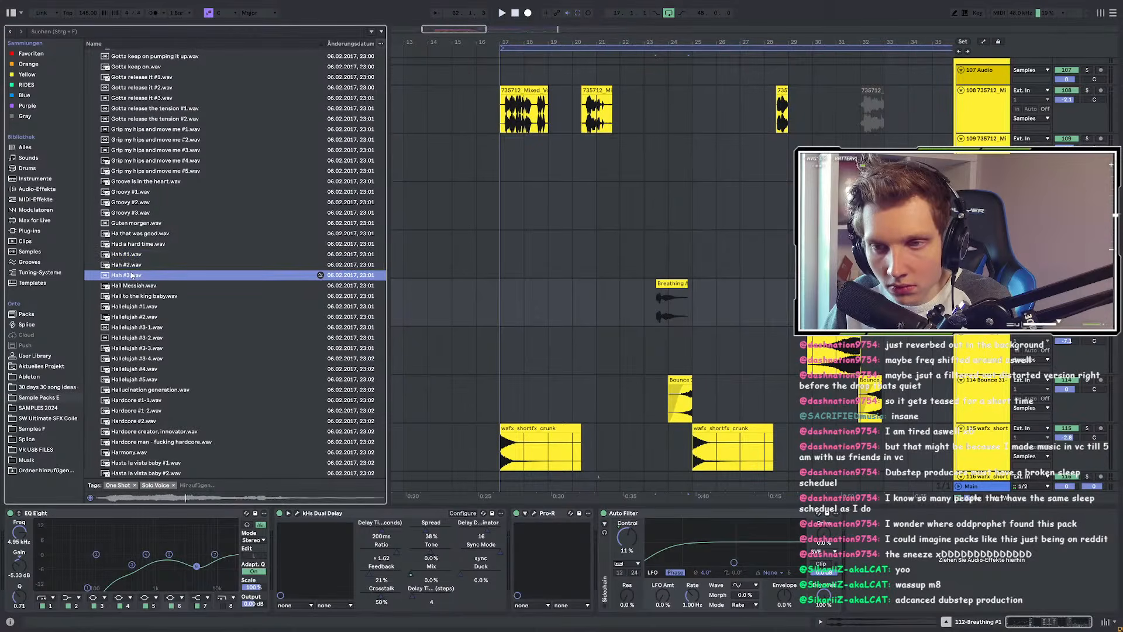
scroll(131, 278, down, 4)
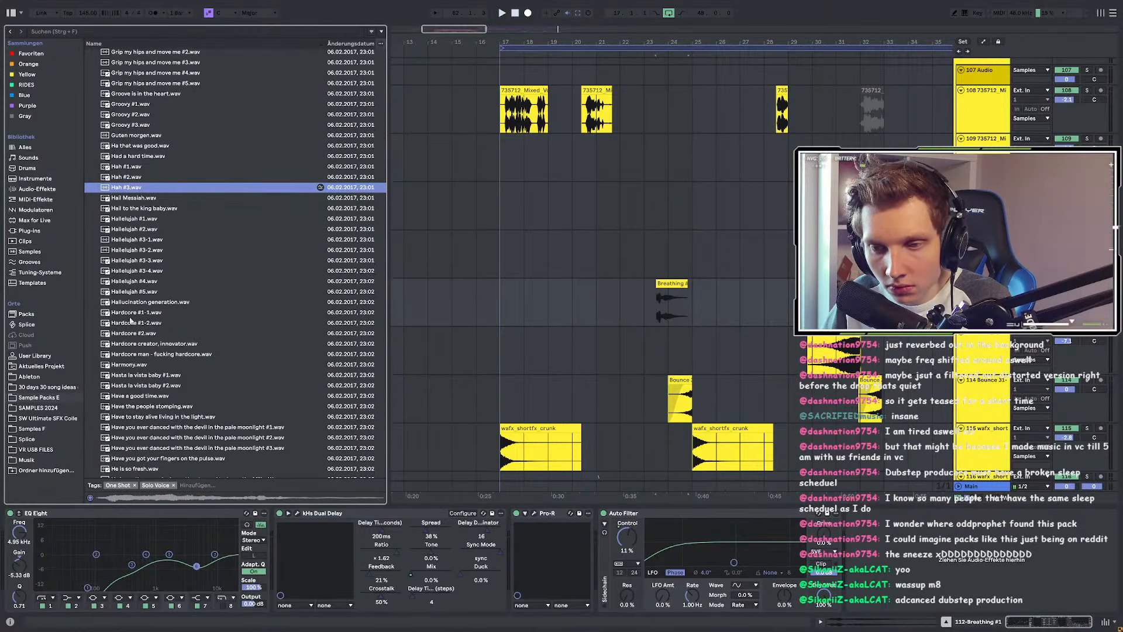
click(133, 364)
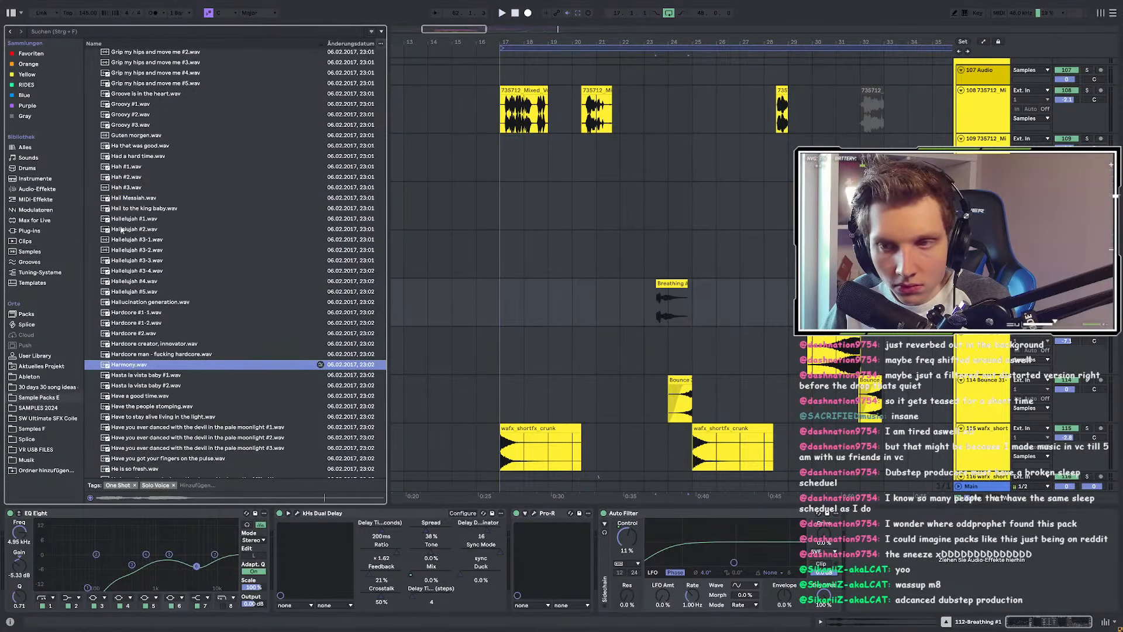
click(124, 188)
click(763, 289)
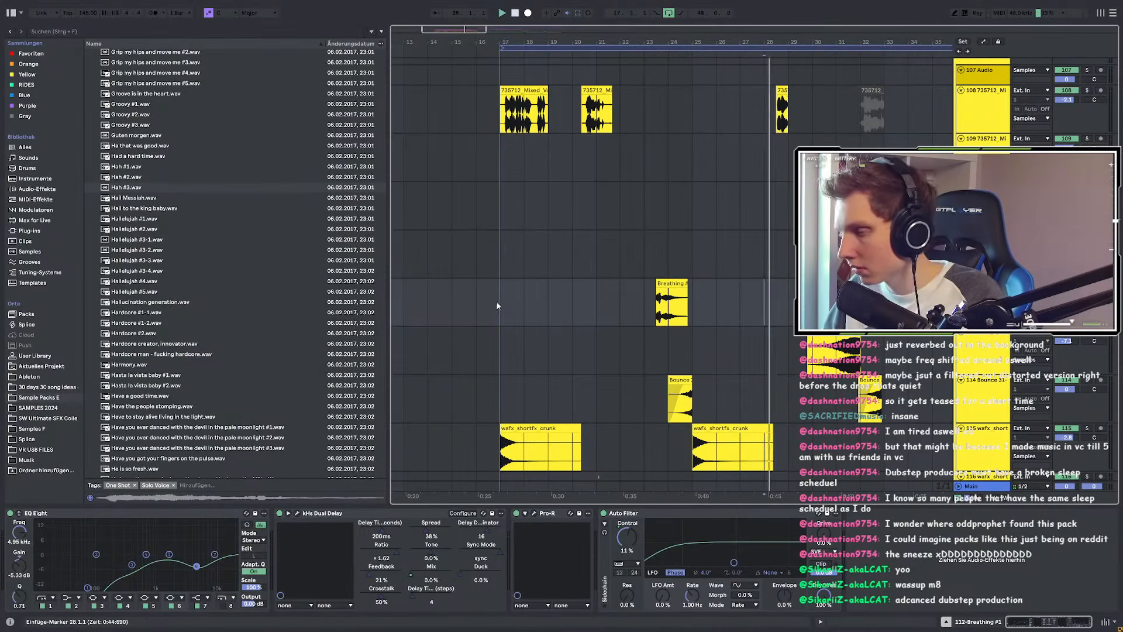
Step: Zoom out to bars 21–65, play from bar 32, and audition the Hah, Hardcore and Hallelujah samples
key(minus)
key(minus)
click(561, 280)
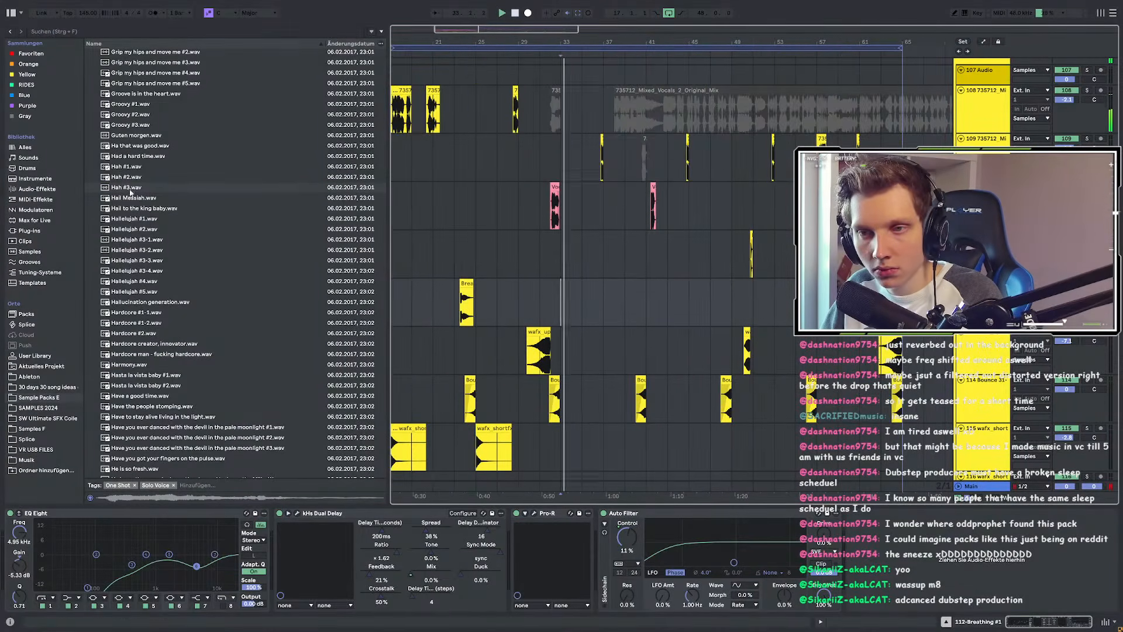
click(122, 188)
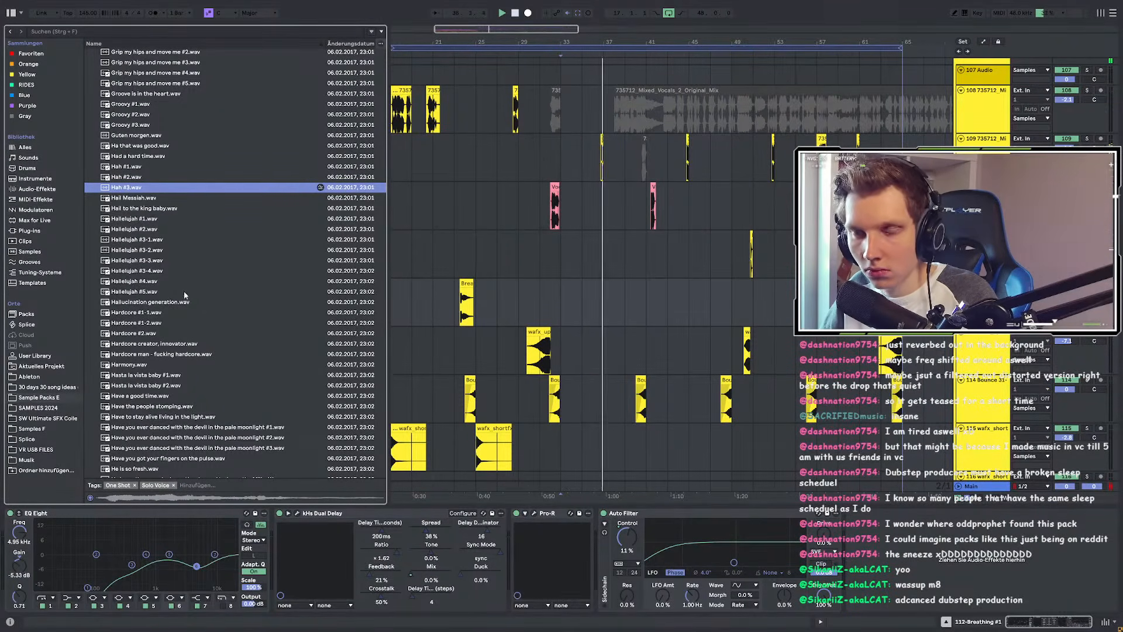
click(140, 313)
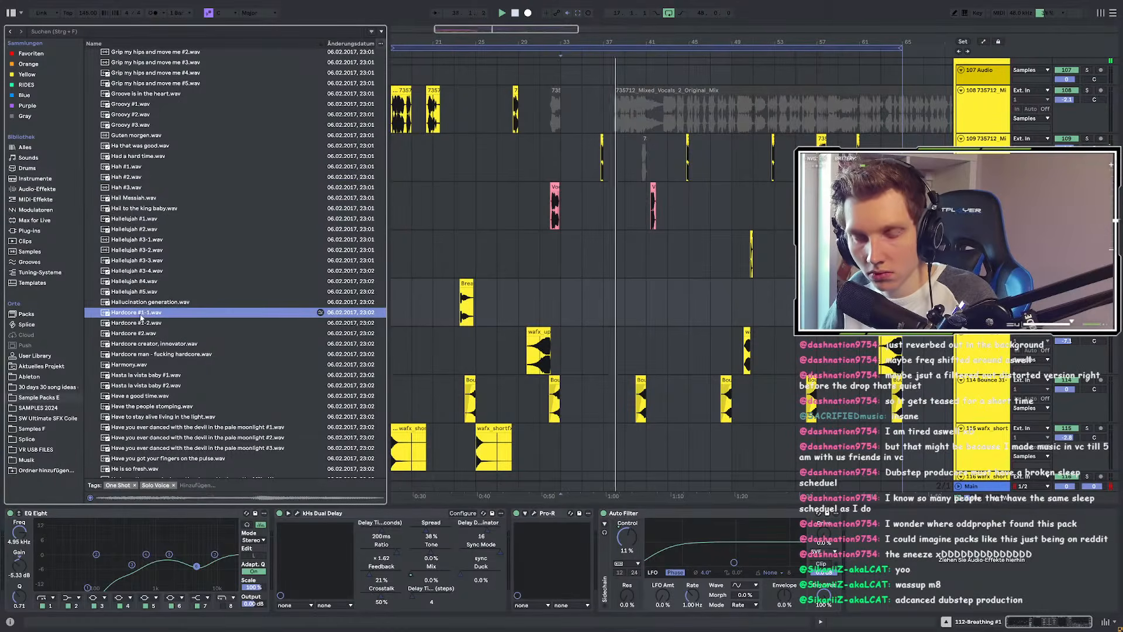
key(Down)
key(Down)
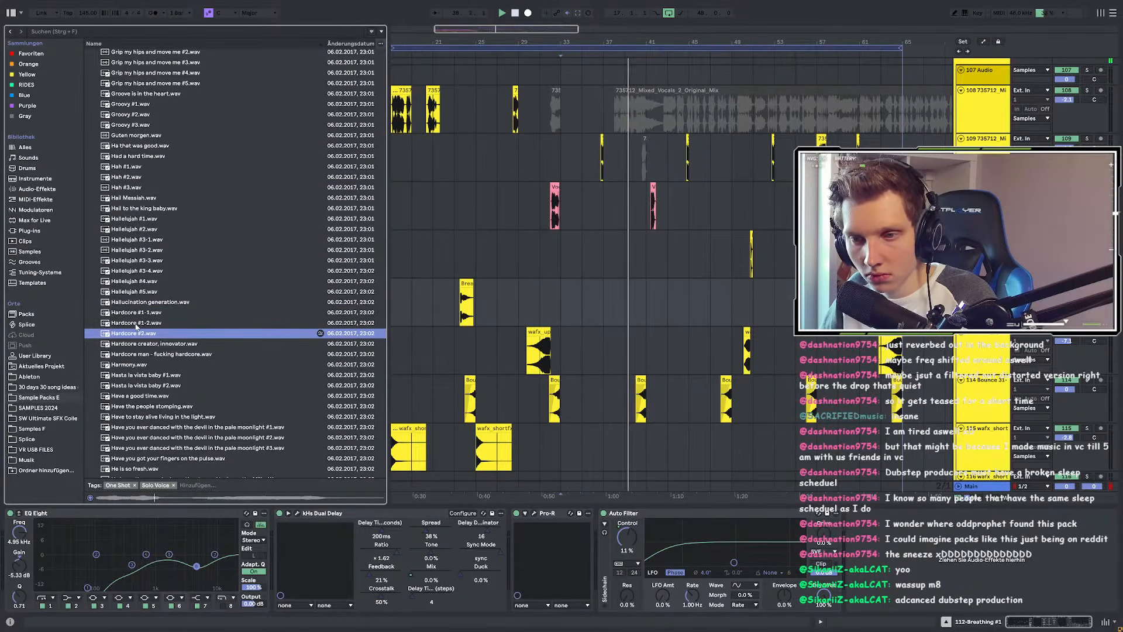
click(136, 323)
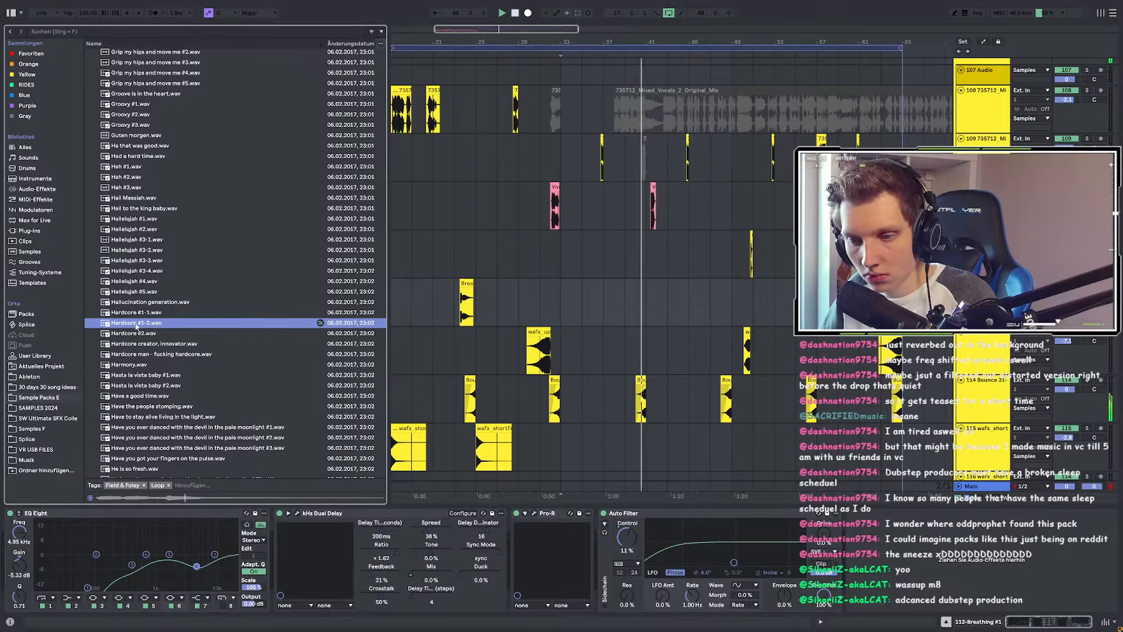
click(130, 293)
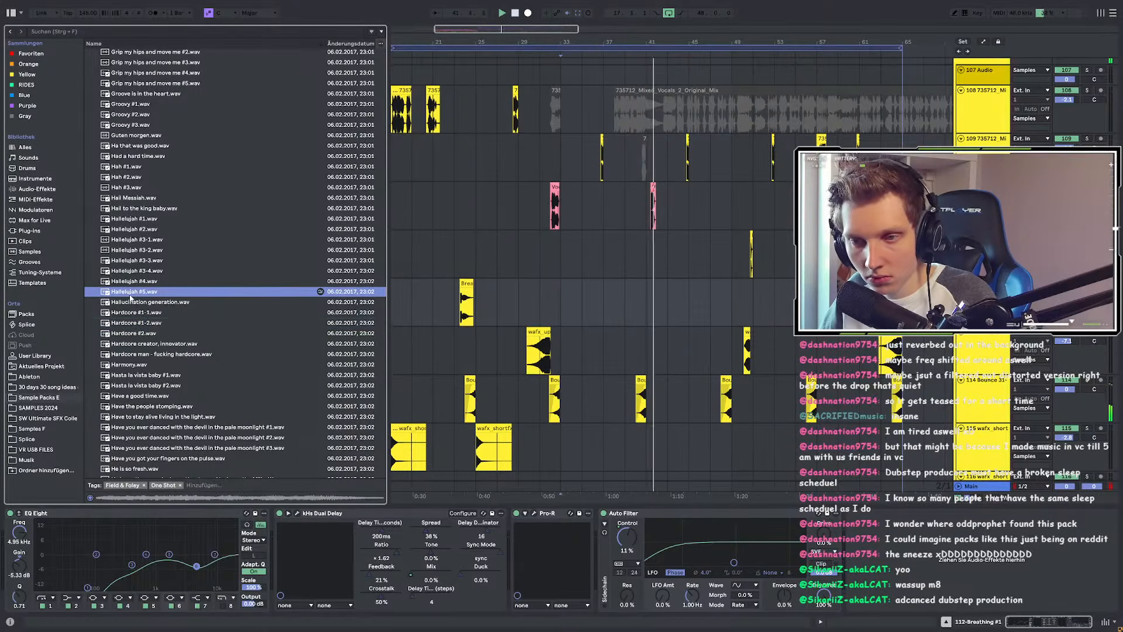
scroll(132, 356, down, 1)
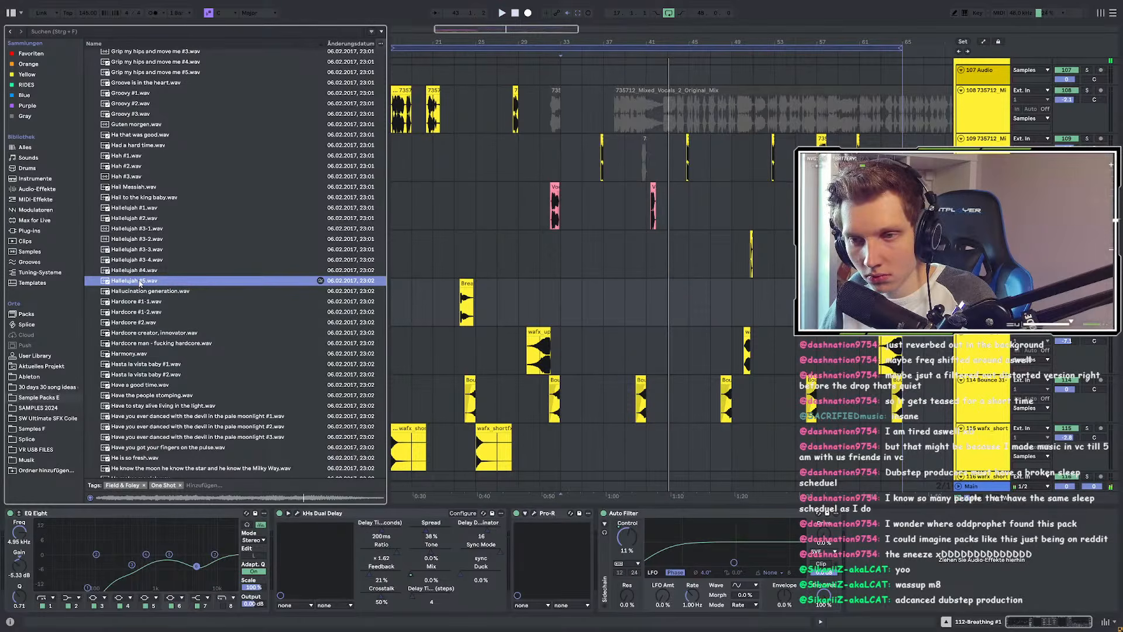
Step: Restart playback from bar 33 and audition Hasta la vista baby #1 through Here it is #3
key(space)
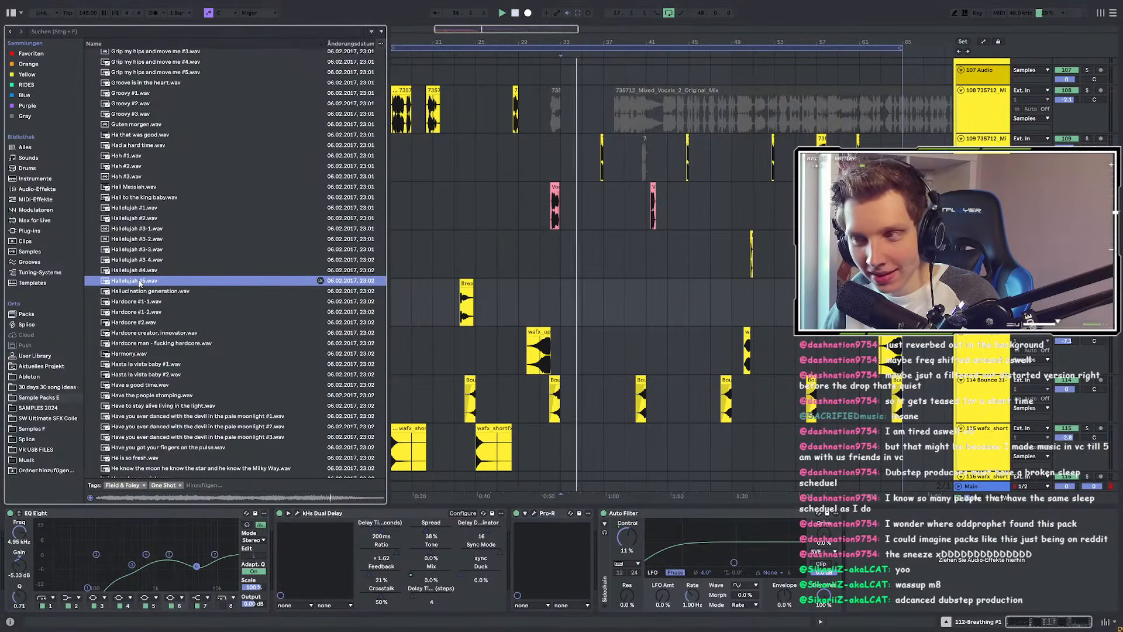
scroll(140, 297, down, 5)
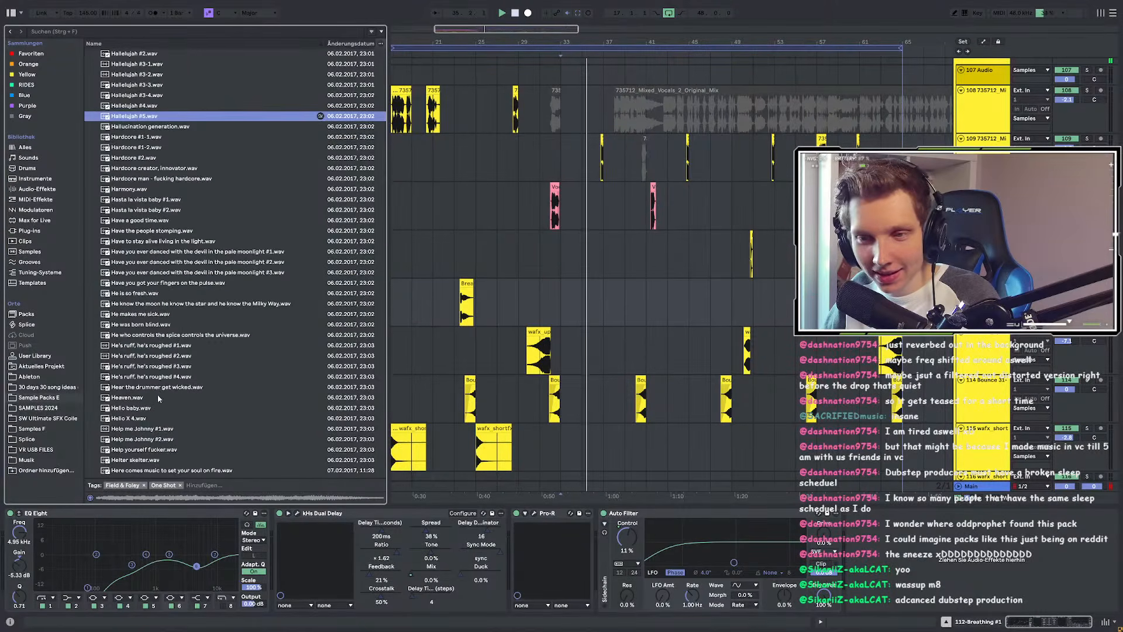
click(138, 200)
scroll(141, 217, down, 2)
click(140, 237)
click(127, 332)
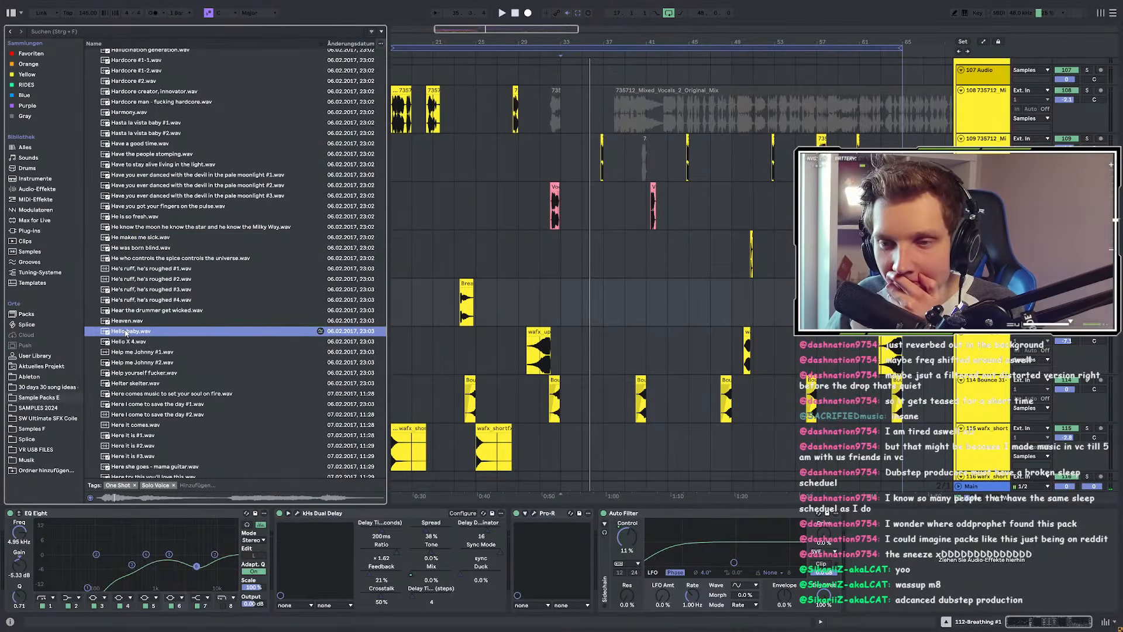
click(124, 352)
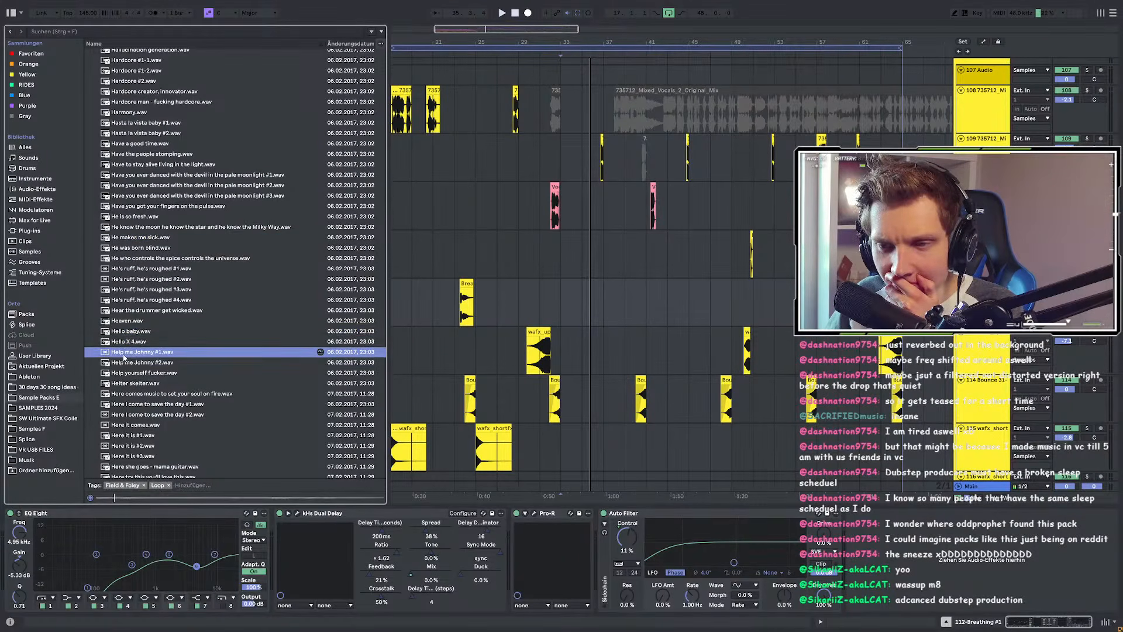
scroll(124, 358, down, 2)
click(126, 403)
scroll(125, 404, down, 9)
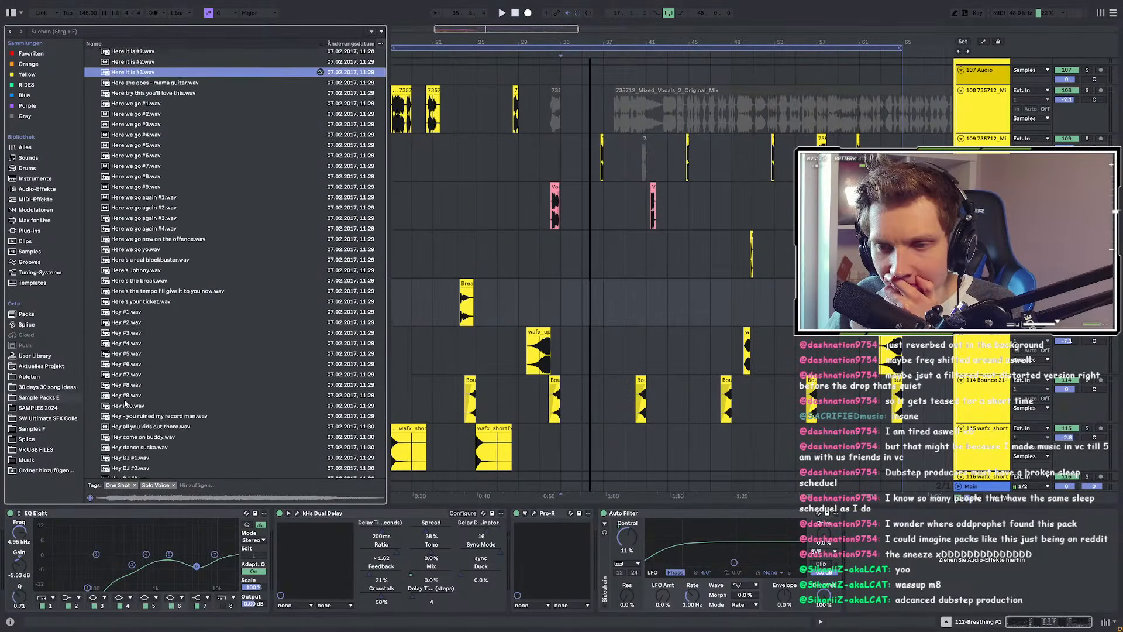
scroll(125, 403, down, 1)
Step: Audition the Hey #1 through Hey #10 samples
click(125, 331)
click(127, 269)
click(127, 279)
click(126, 297)
key(Down)
key(Down)
key(Down)
key(Down)
key(Down)
key(Down)
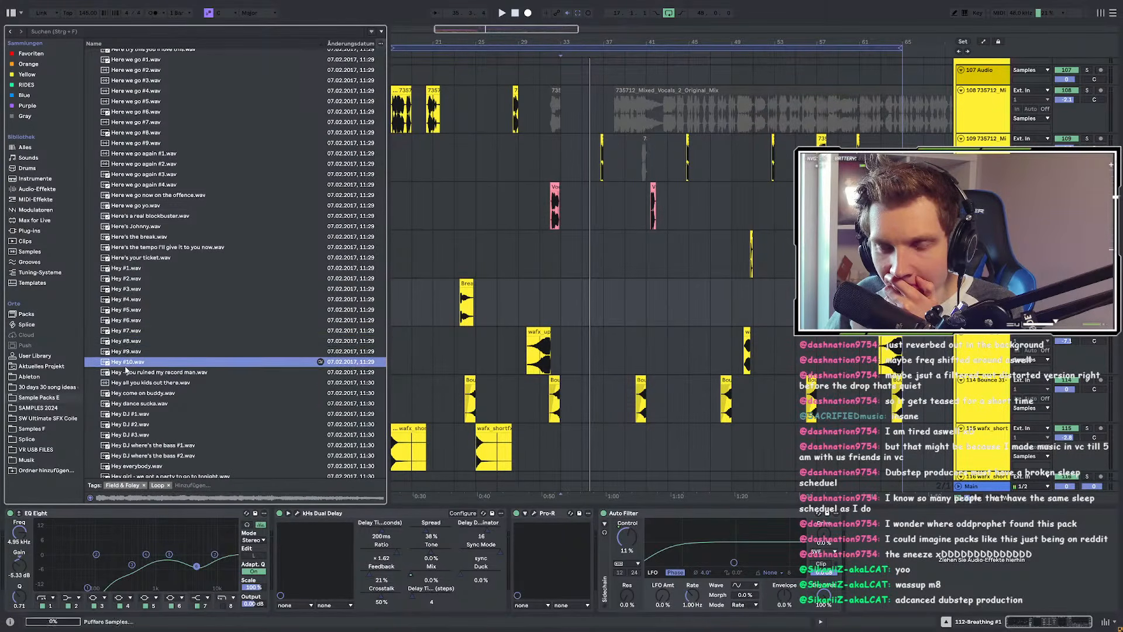
scroll(125, 370, down, 5)
Step: Audition Hey DJ where's the bass #1, Hit it #2, Hit me, Hold up and Hot hot samples
click(131, 271)
scroll(130, 271, down, 7)
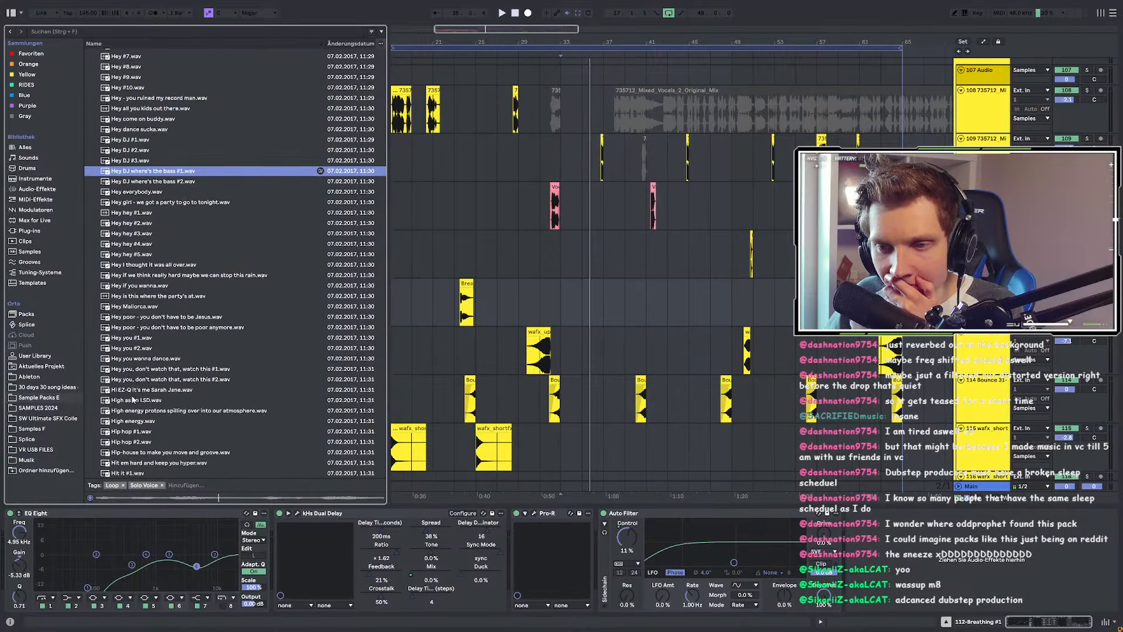
click(137, 343)
scroll(137, 348, down, 3)
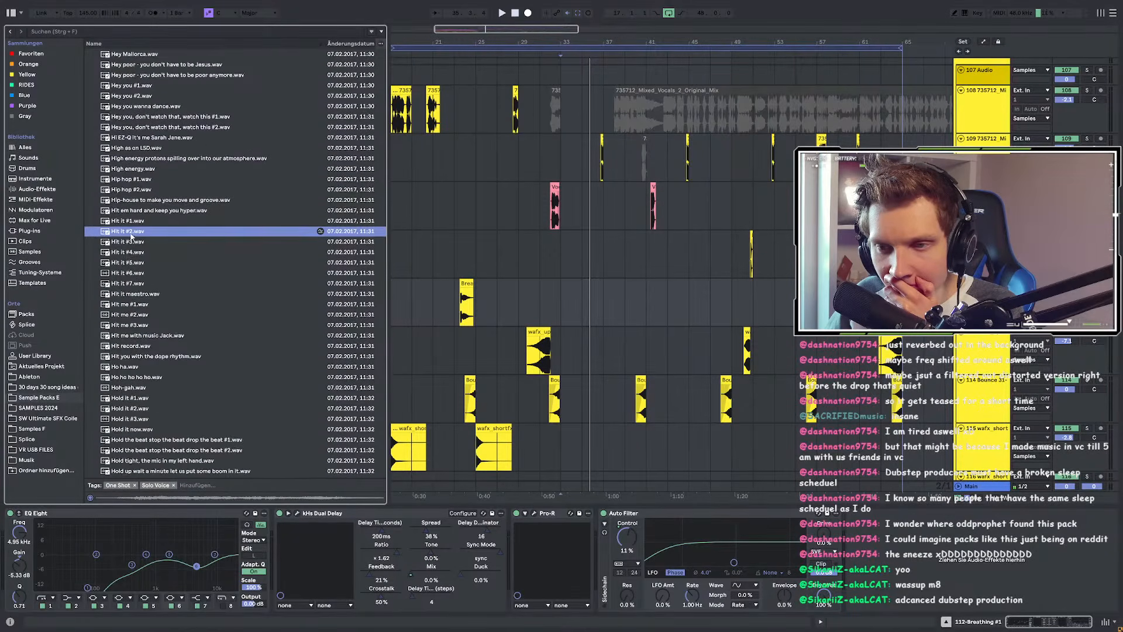
click(127, 305)
click(128, 325)
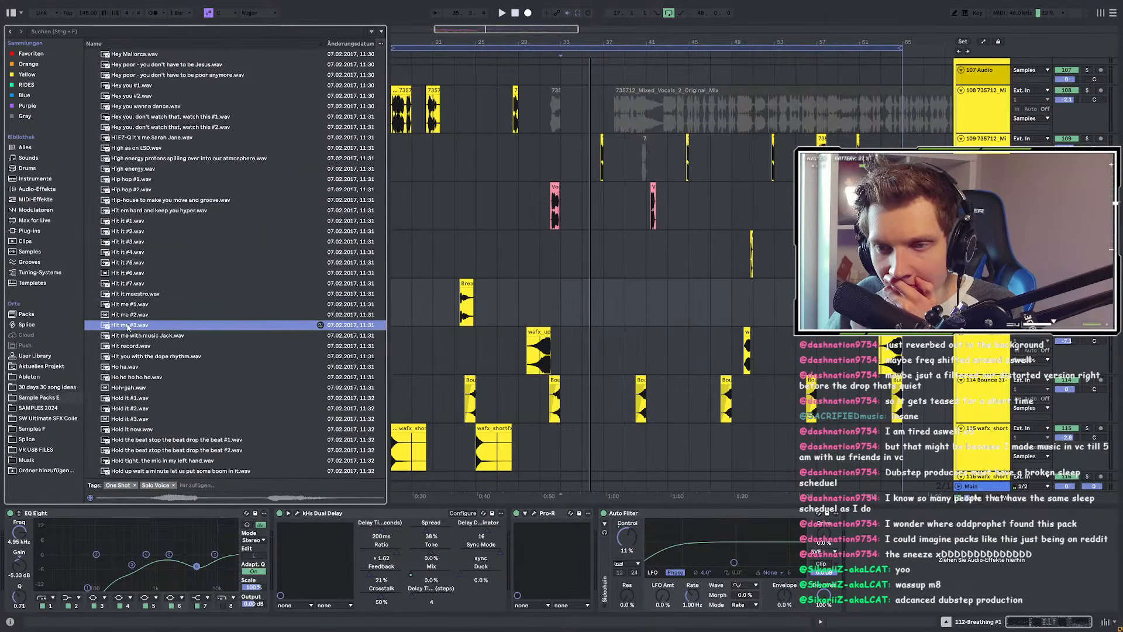
scroll(128, 323, down, 3)
click(129, 325)
scroll(130, 333, down, 2)
click(130, 335)
scroll(132, 348, down, 10)
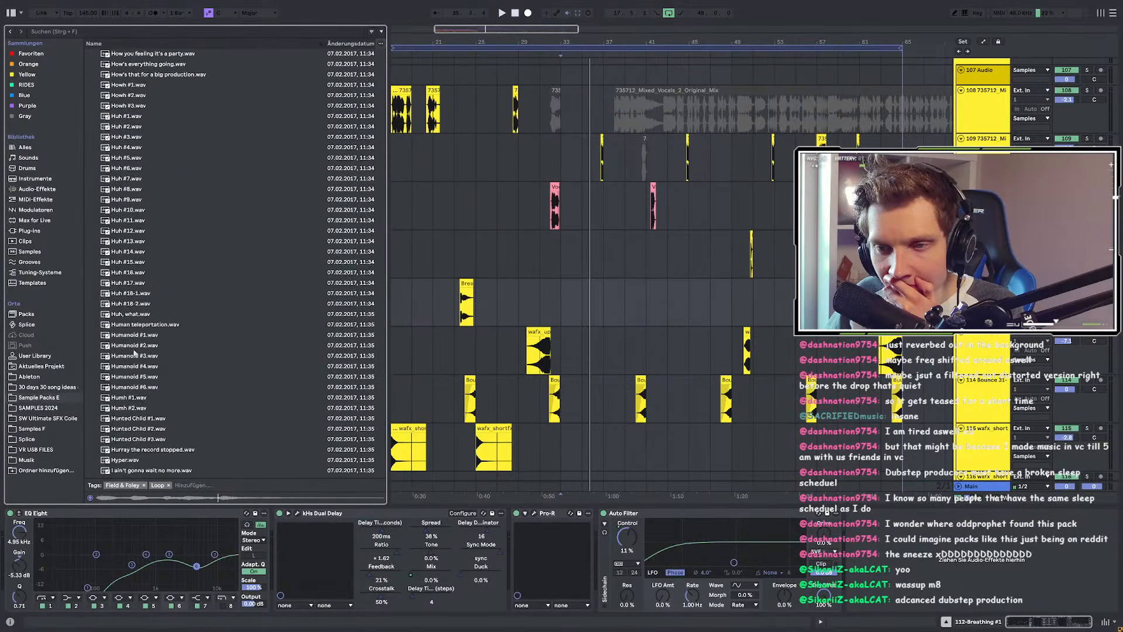
Step: Preview Huh #1 through Huh #13, set the insert point at bar 33, and select Huh #12.wav
click(127, 191)
click(127, 116)
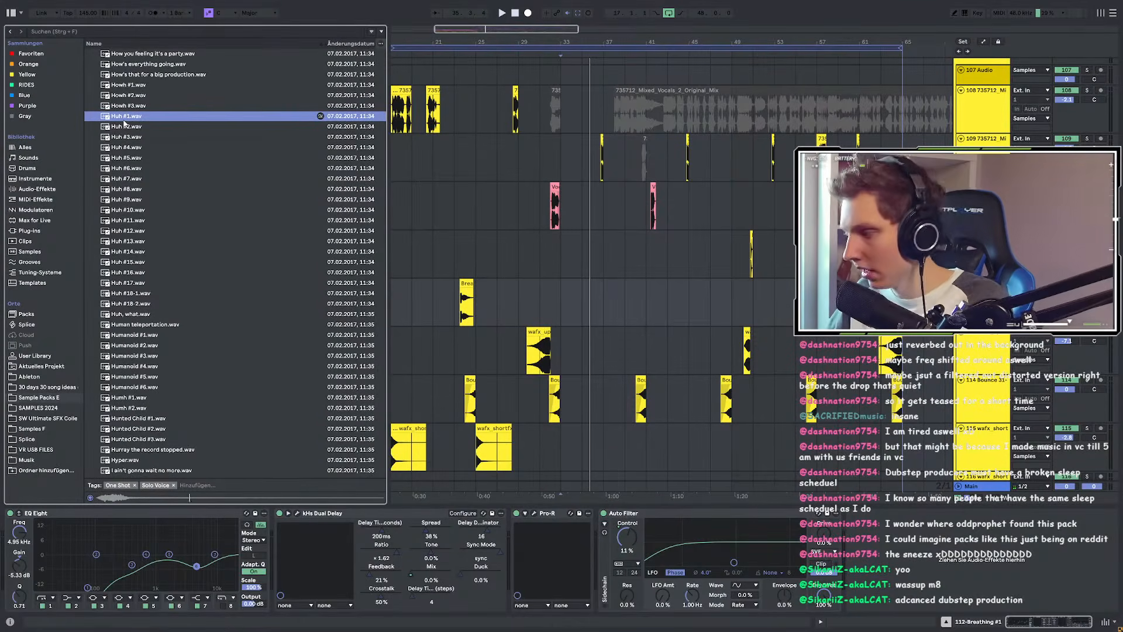
click(124, 123)
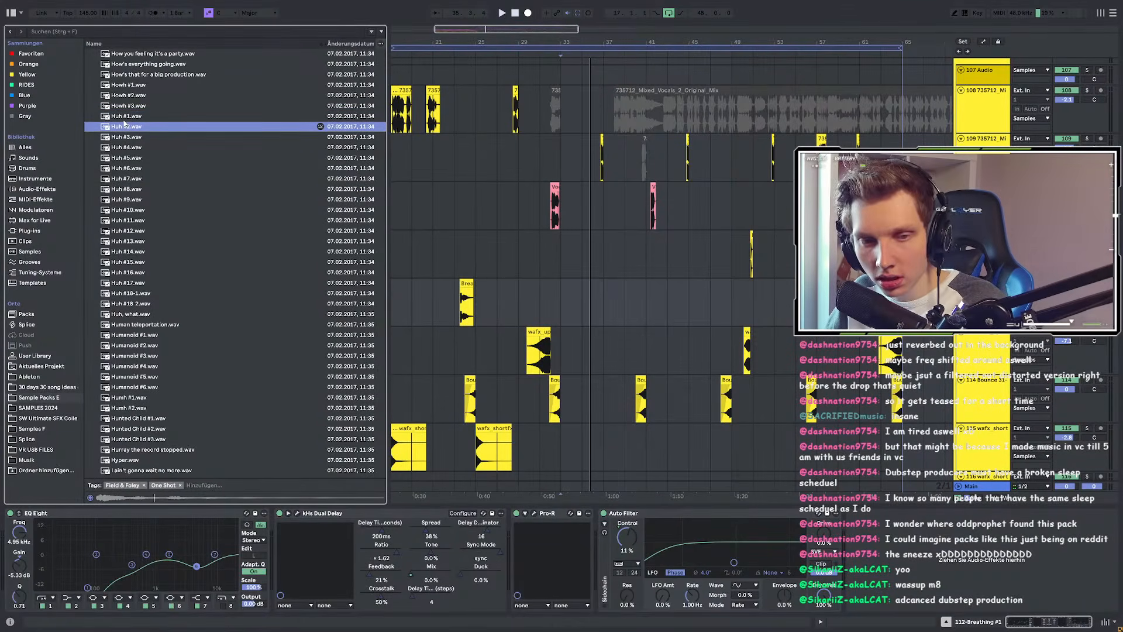
key(Down)
key(Down)
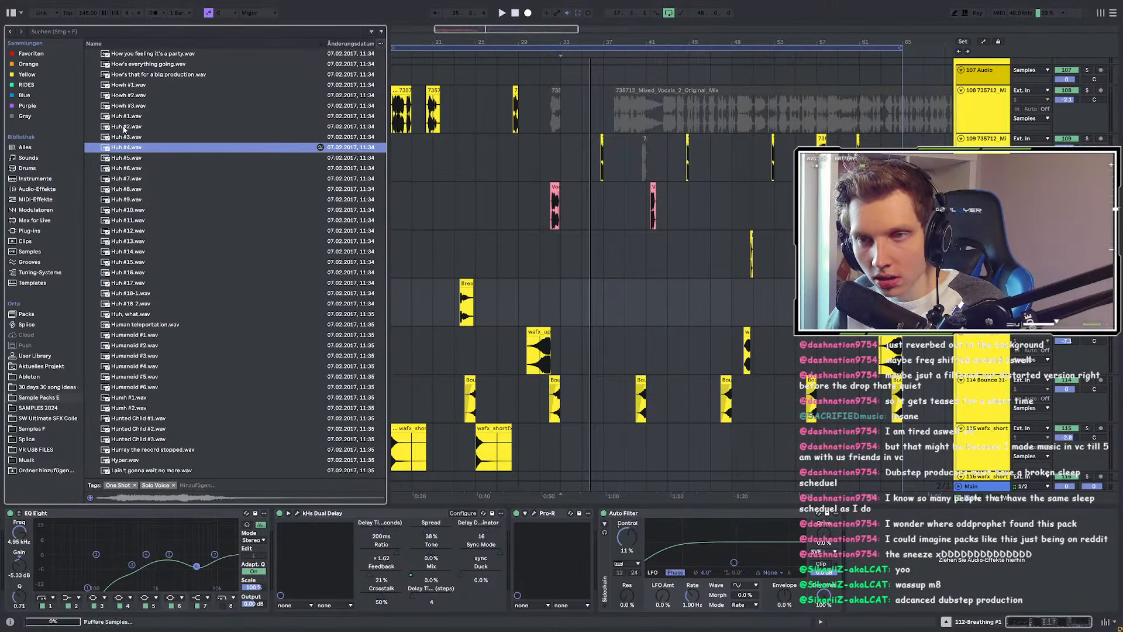
key(Down)
key(Down)
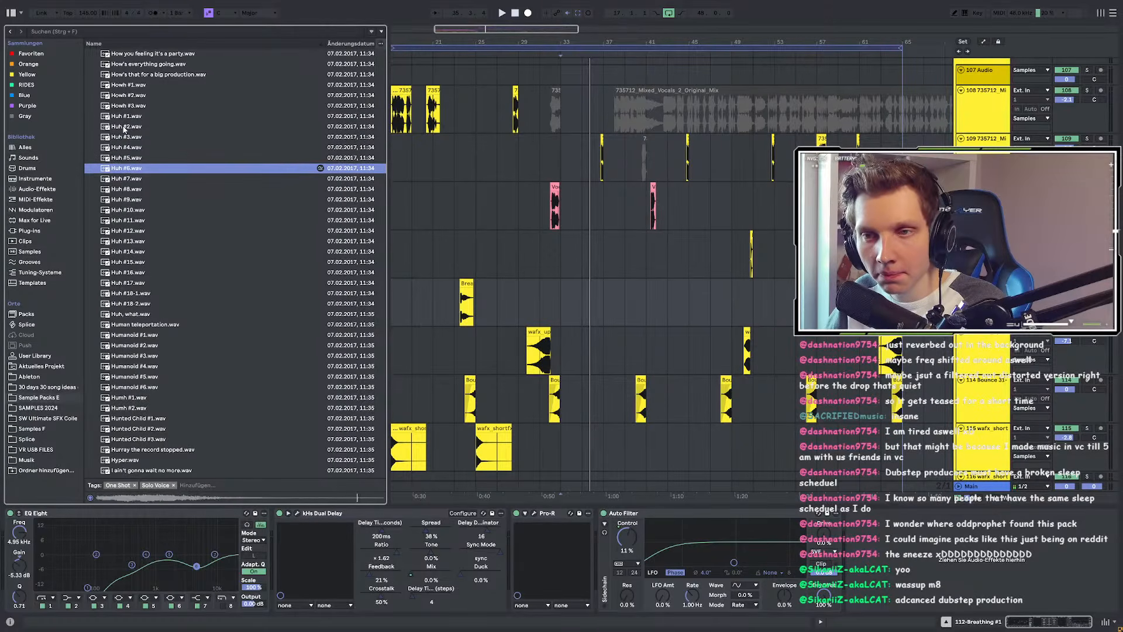
key(Down)
key(Down)
key(Down)
key(Down)
key(Down)
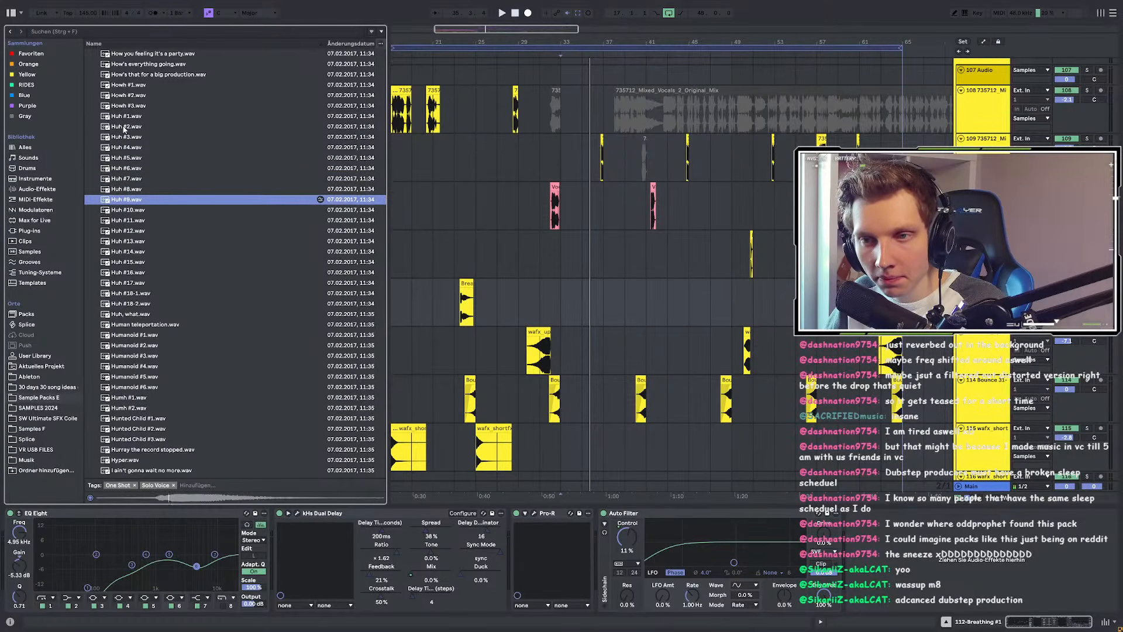
key(Down)
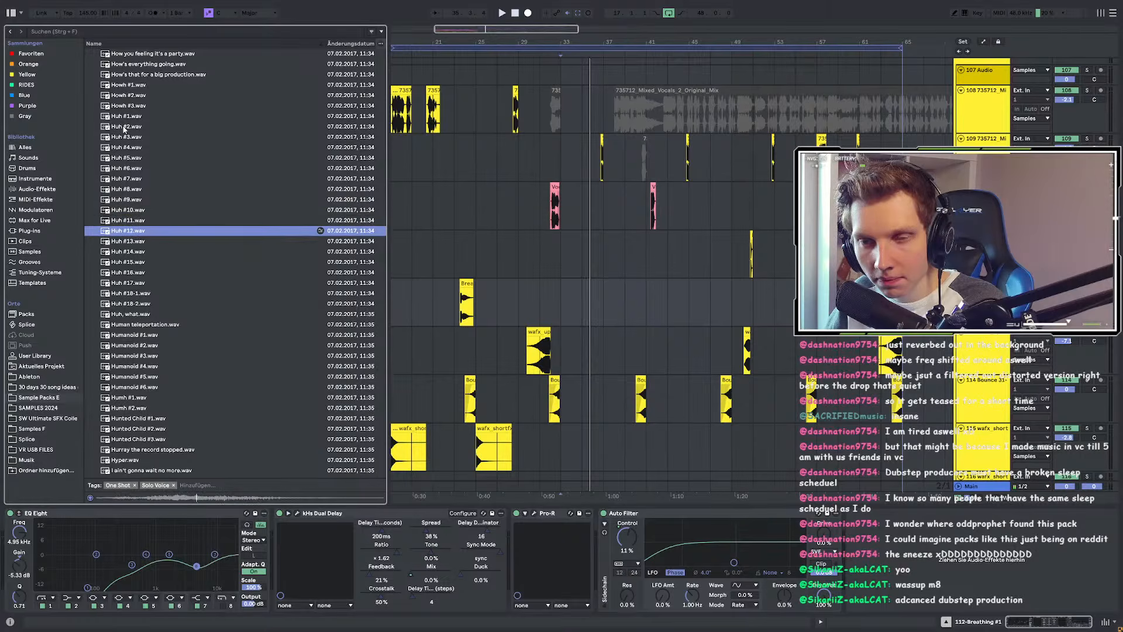
key(Down)
key(Down)
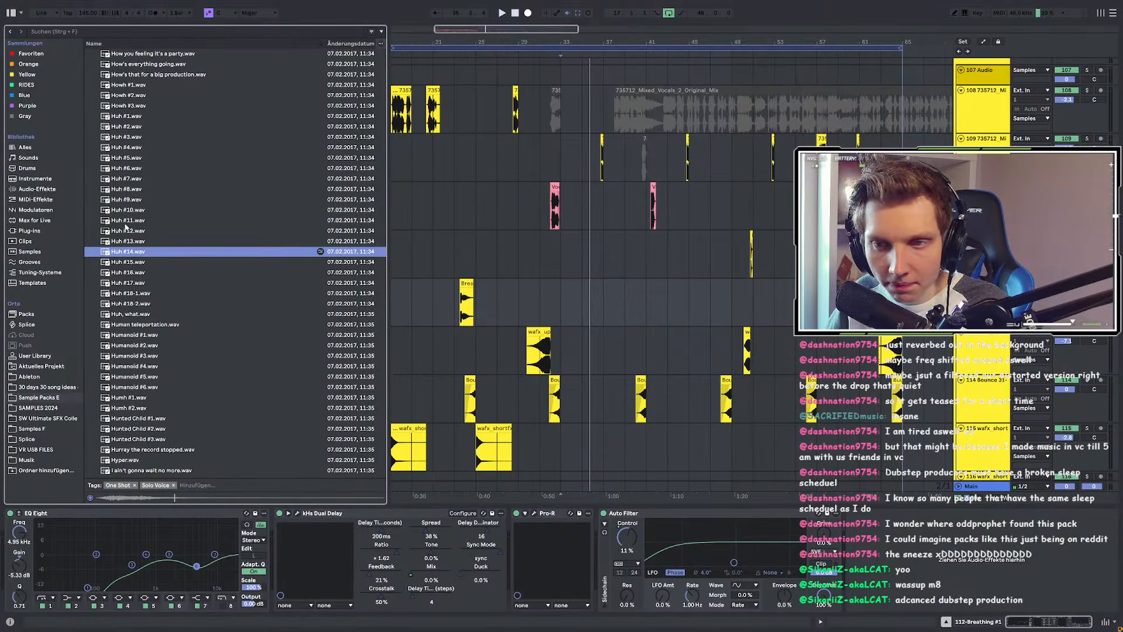
click(124, 244)
click(556, 291)
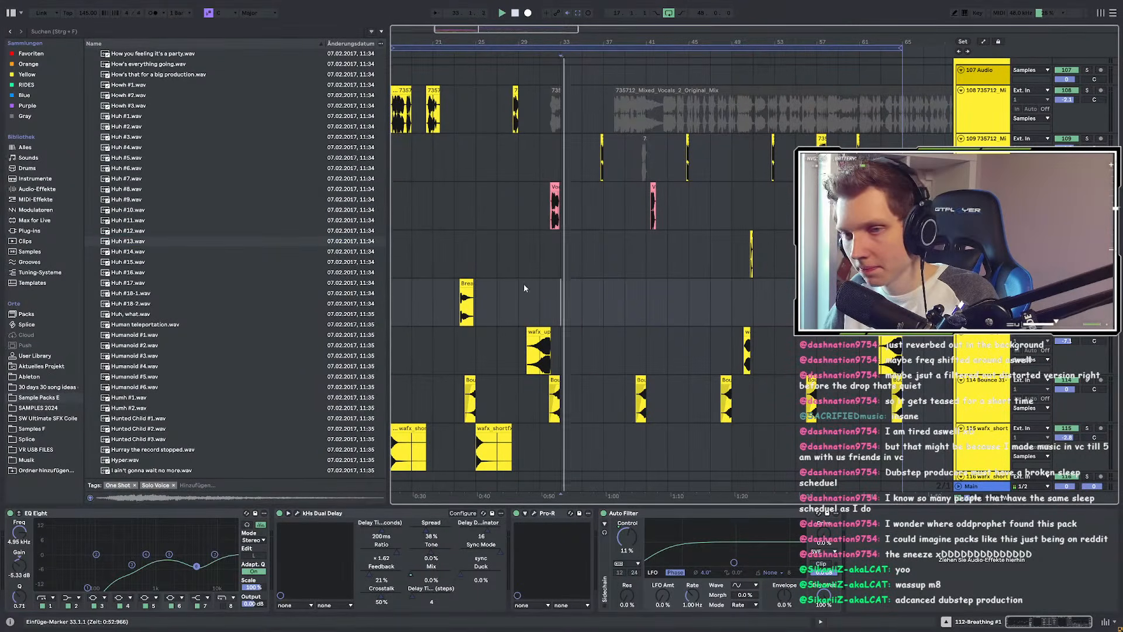
click(118, 235)
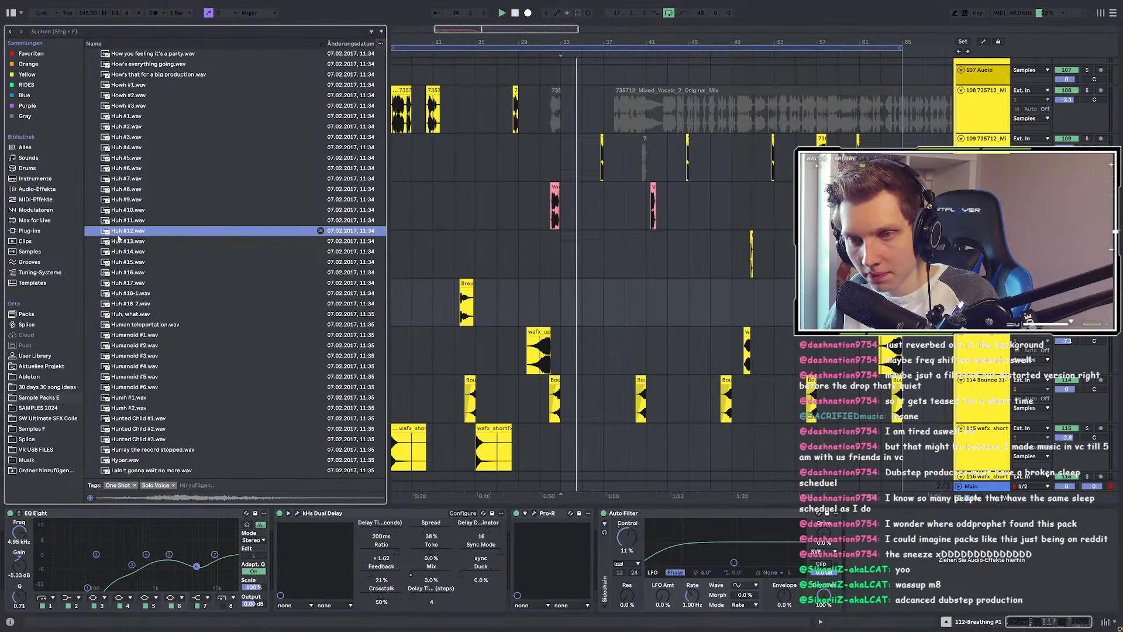
Step: Drop Huh #12.wav onto the empty track at bar 33 and play from just before it
scroll(565, 293, up, 3)
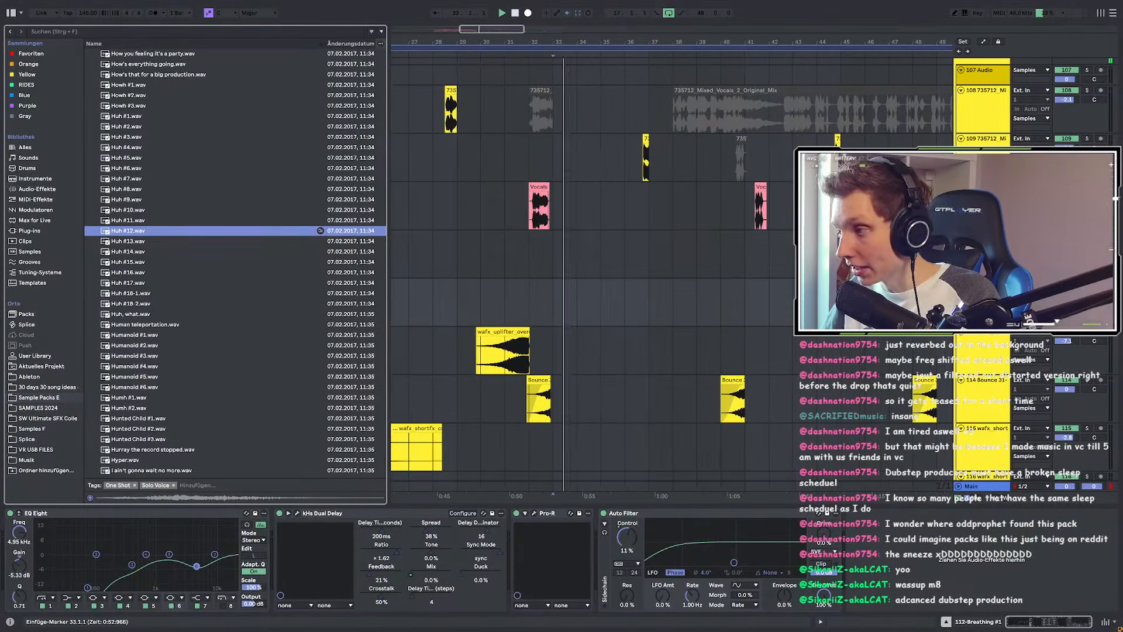
click(555, 258)
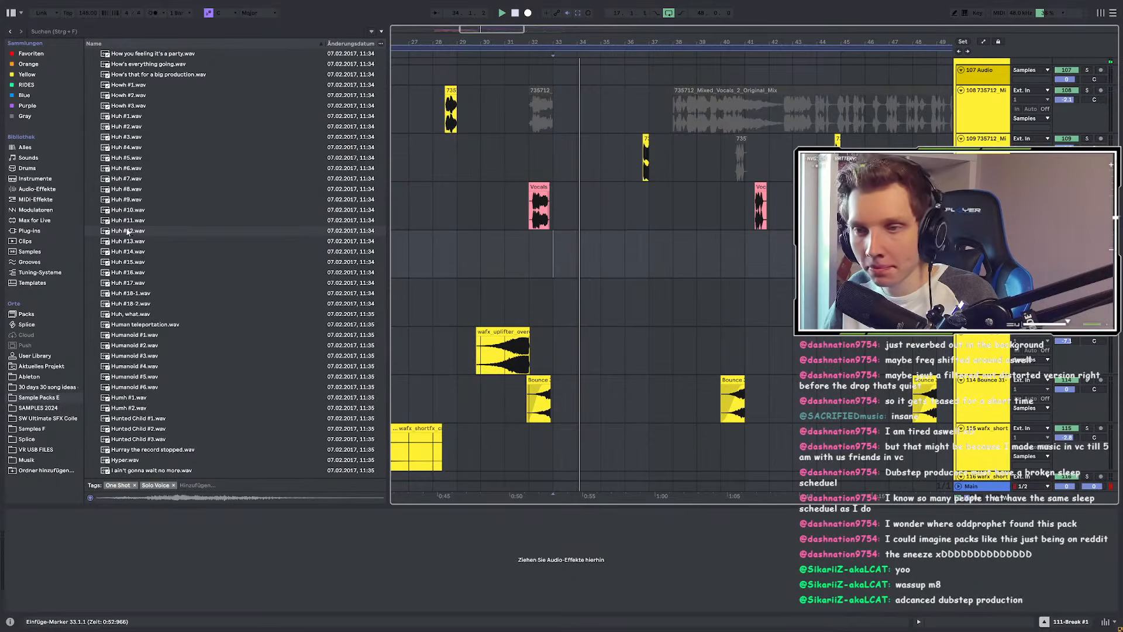
drag(128, 232, 565, 297)
scroll(565, 298, up, 3)
click(436, 286)
key(space)
Step: Shift the Huh #12 clip later to 35.3.1, replaying from bar 32 to check its timing
drag(481, 285, 541, 287)
click(439, 291)
key(space)
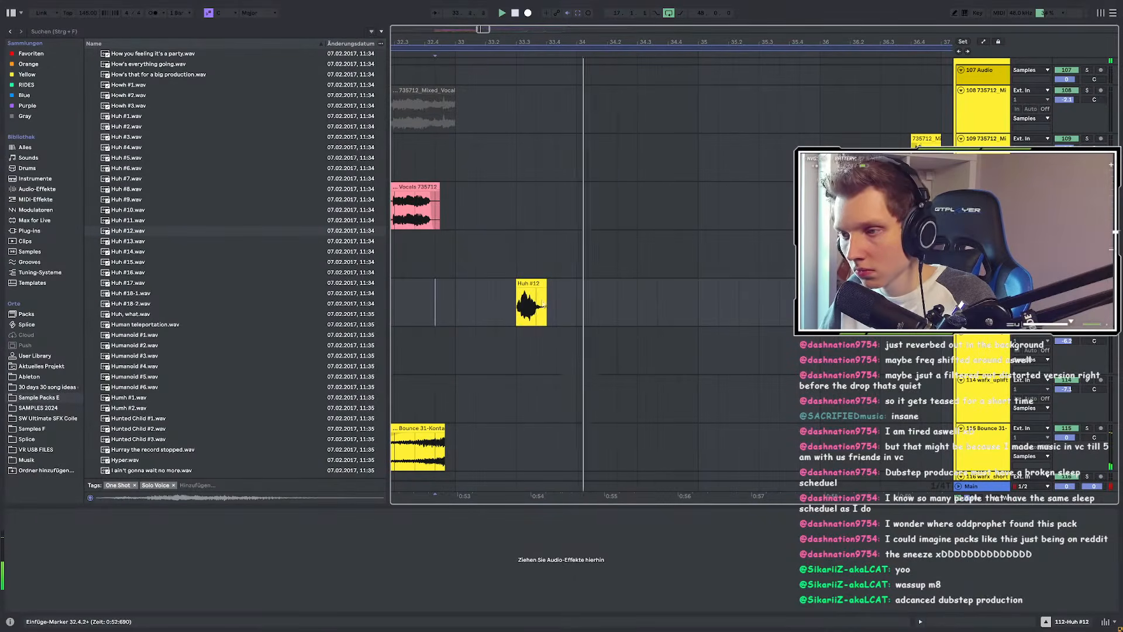
scroll(497, 282, down, 3)
click(475, 286)
mouse_move(518, 284)
mouse_down()
mouse_move(670, 286)
mouse_move(640, 291)
mouse_up()
scroll(670, 292, up, 2)
scroll(664, 288, down, 4)
click(550, 292)
key(space)
key(space)
Step: Replay the arrangement from bar 33 to hear the Huh #12 placement
scroll(638, 301, up, 2)
scroll(638, 291, up, 2)
scroll(633, 289, down, 3)
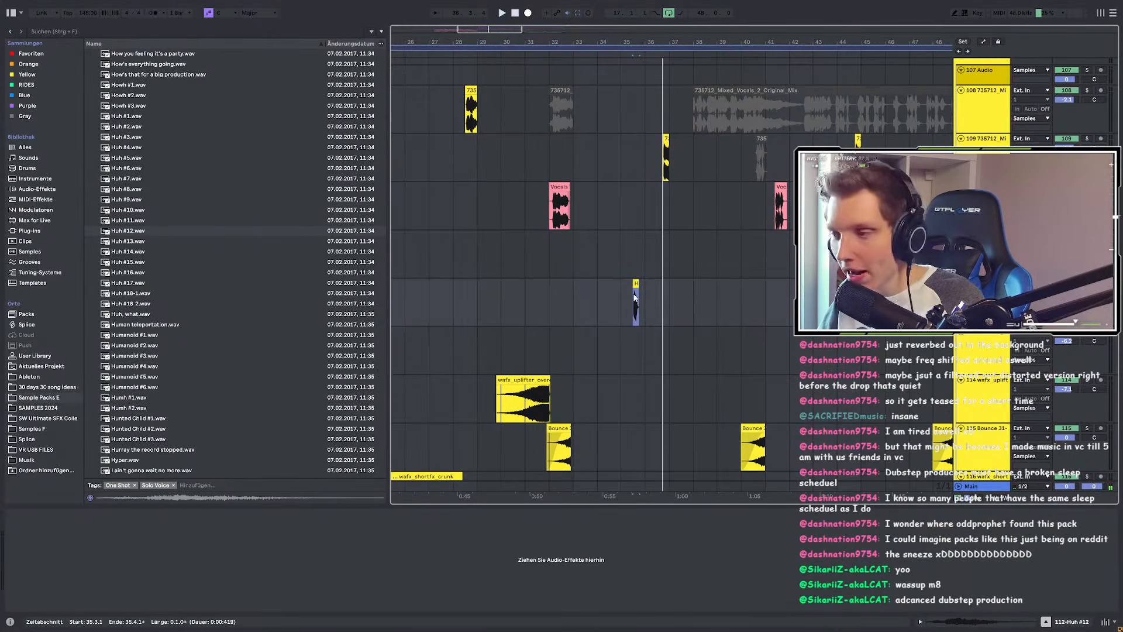
scroll(641, 298, up, 3)
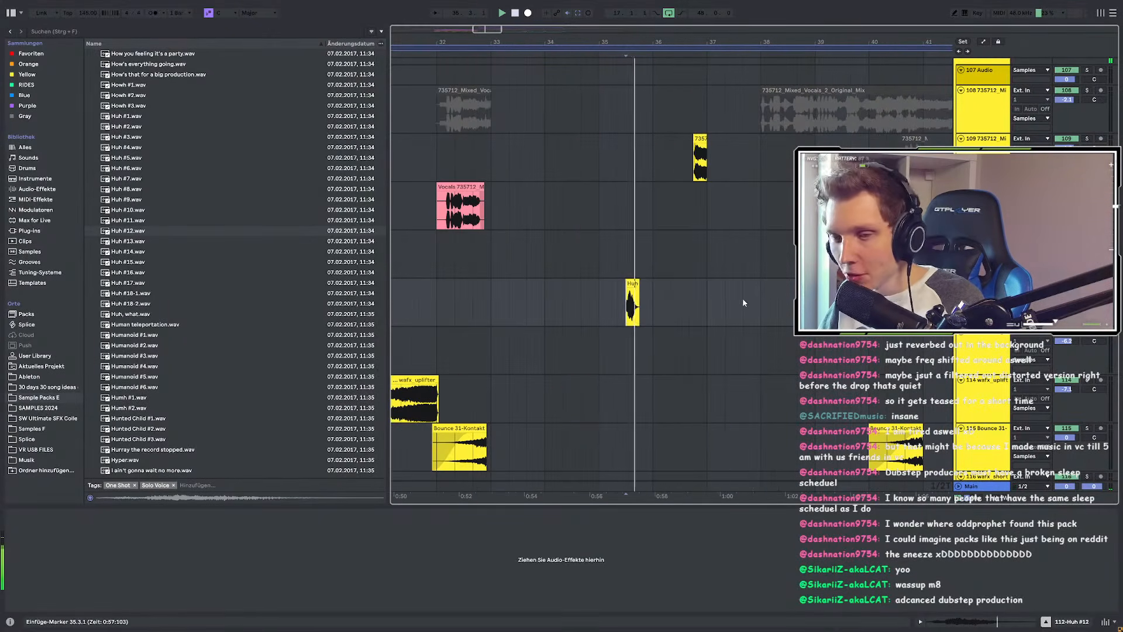
scroll(593, 293, down, 3)
click(547, 293)
key(space)
key(space)
scroll(603, 295, up, 3)
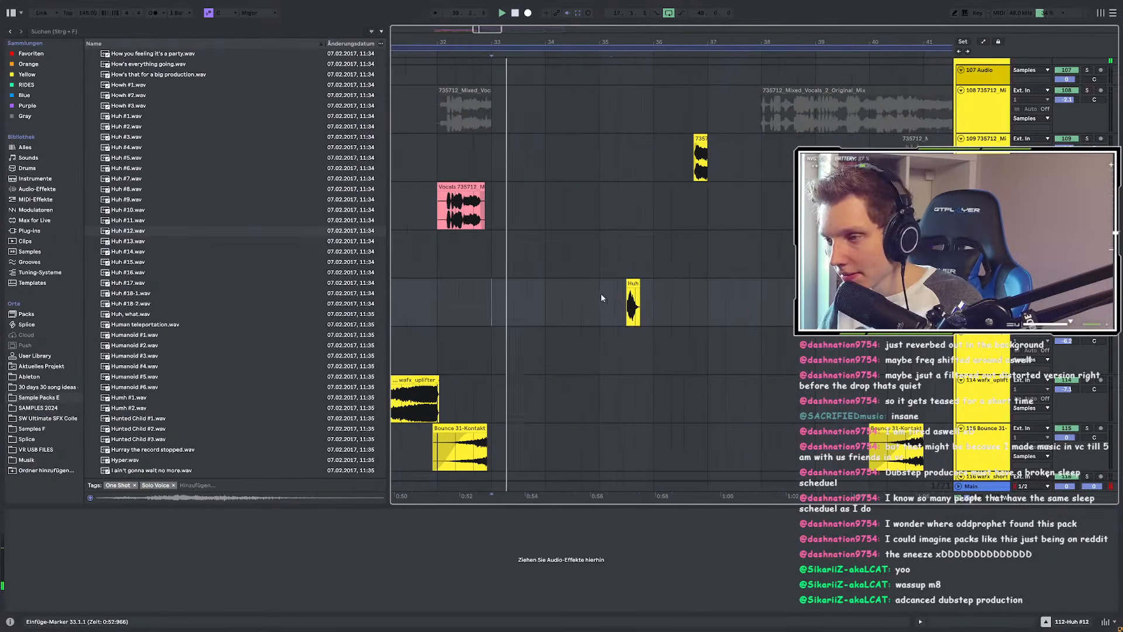
scroll(567, 290, down, 3)
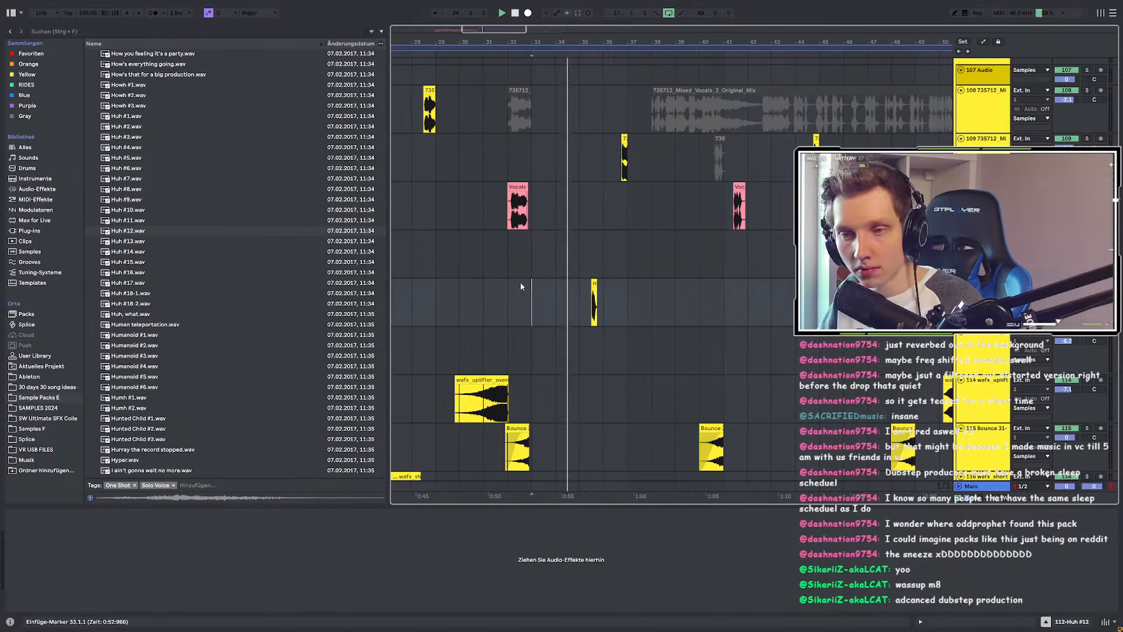
Step: Duplicate bars 33–37 on the Huh track into bars 37–41
drag(539, 286, 625, 286)
key(ctrl+d)
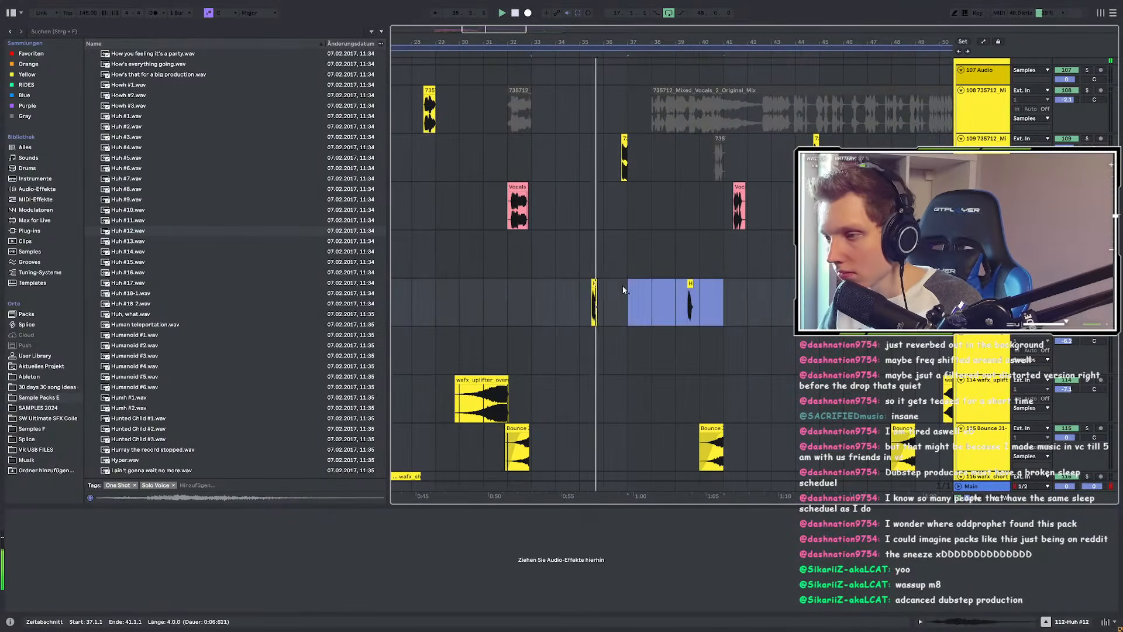
scroll(598, 286, up, 3)
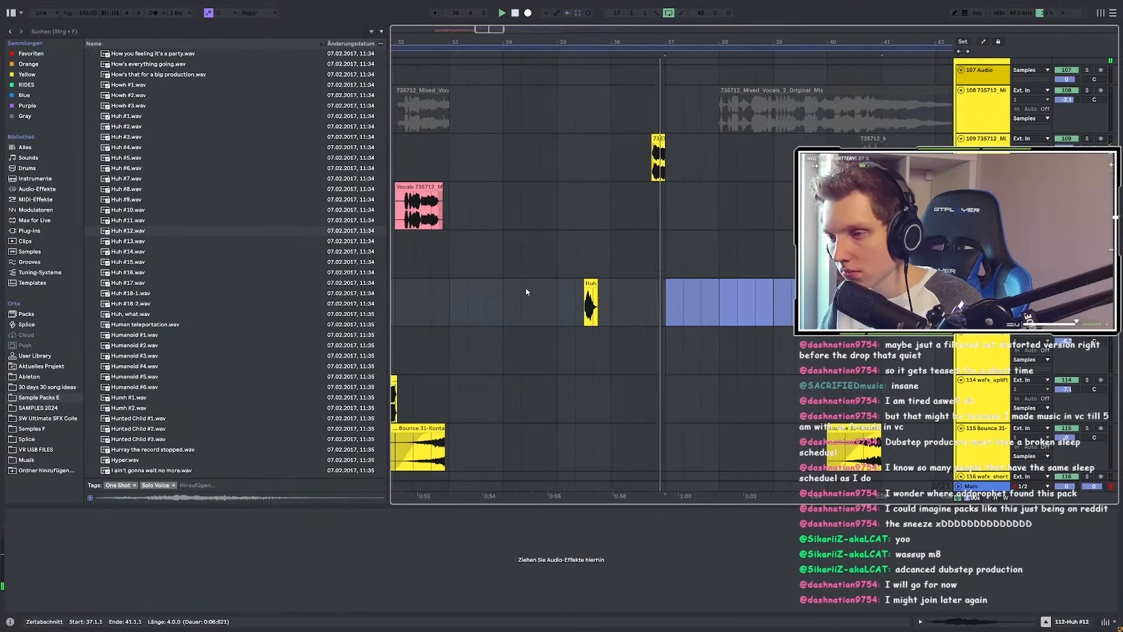
scroll(526, 287, down, 3)
Step: Select bars 33–42 on the Huh track and shift its clips to start at bars 35 and 39
drag(496, 290, 663, 287)
scroll(563, 286, up, 3)
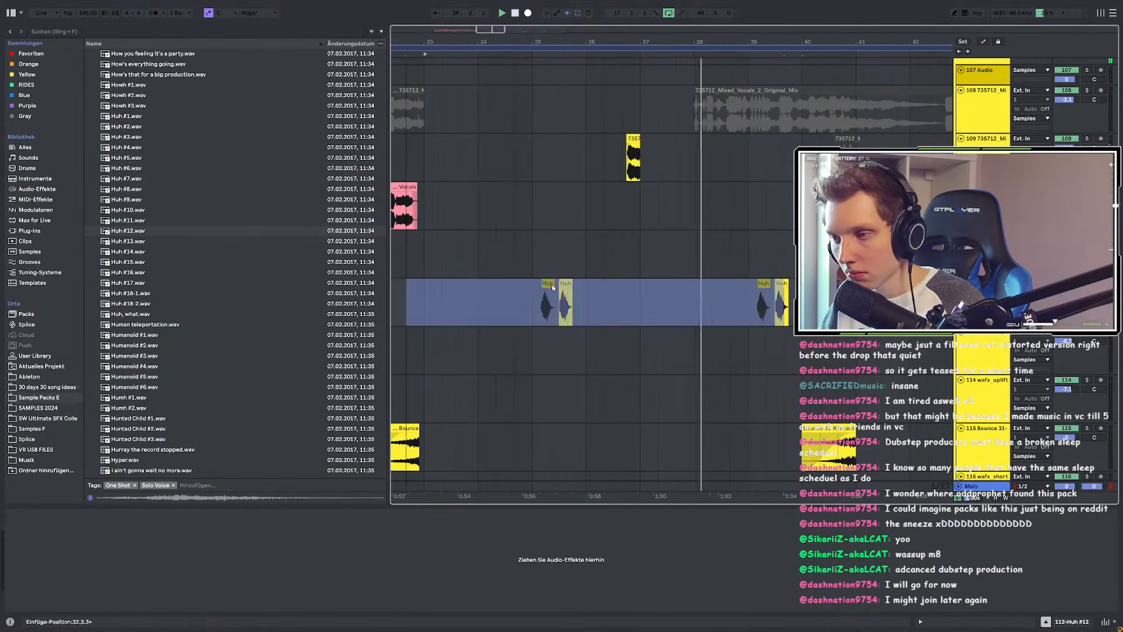
scroll(547, 288, down, 5)
scroll(510, 291, up, 3)
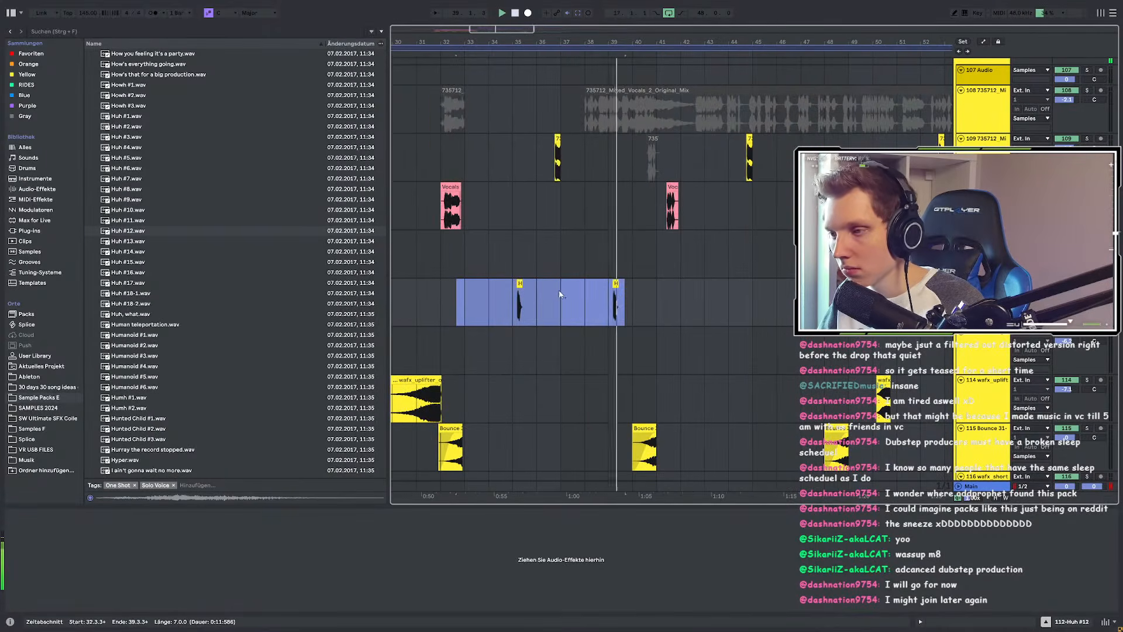
drag(470, 290, 679, 289)
scroll(481, 290, up, 3)
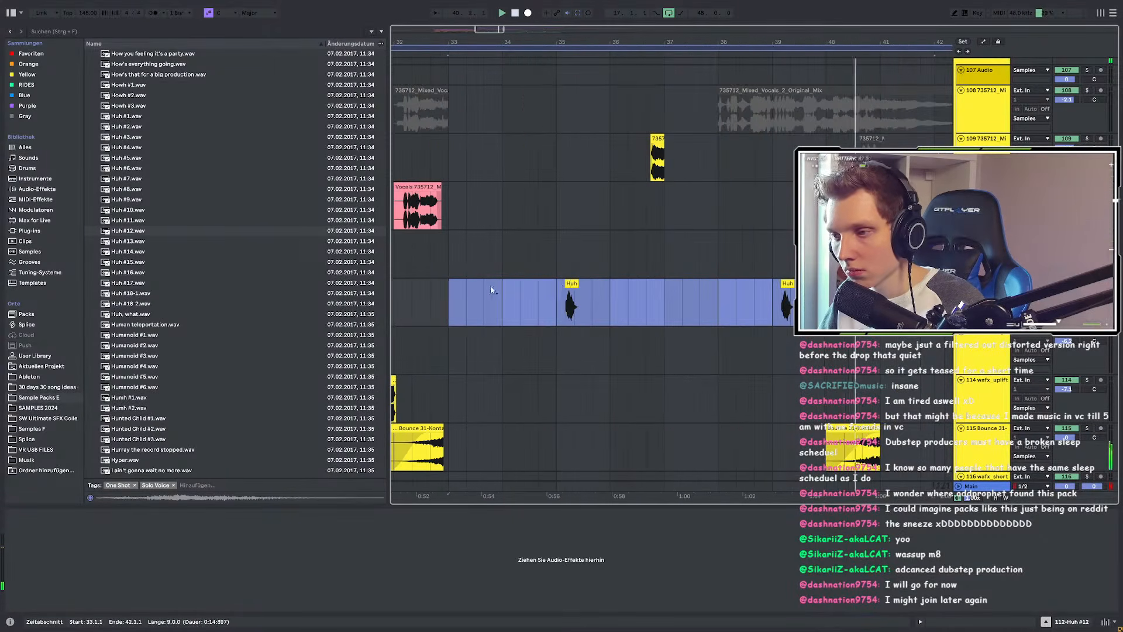
scroll(575, 283, up, 3)
drag(574, 283, 556, 284)
scroll(556, 285, down, 5)
Step: Play the Huh hits back from bar 33 and mark a short range around the clip
click(497, 292)
key(space)
key(space)
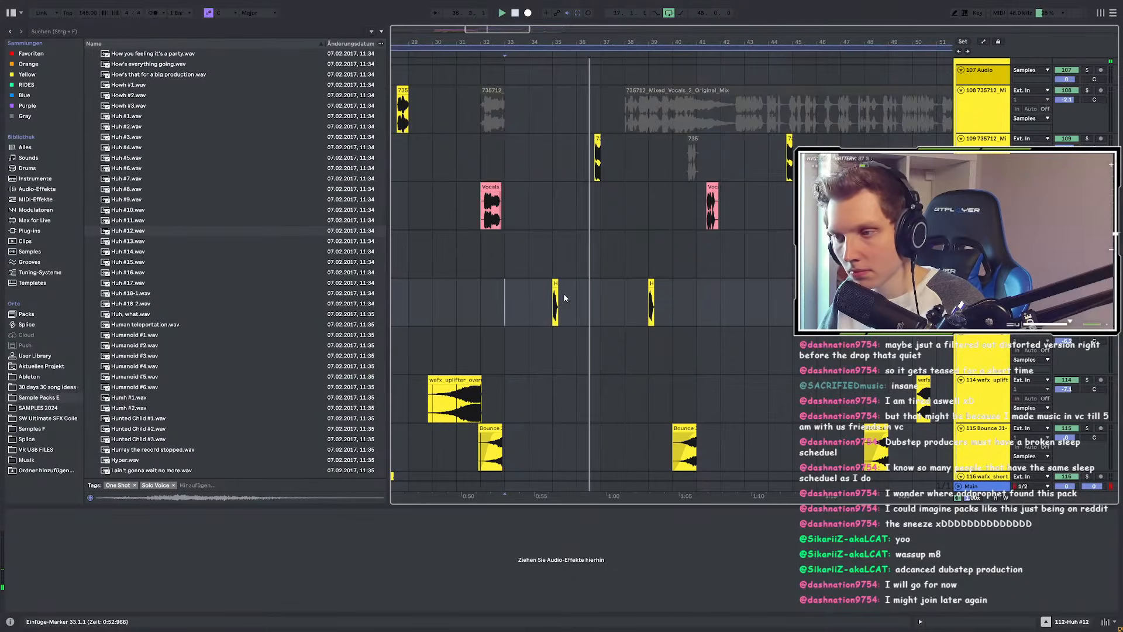
scroll(555, 295, up, 3)
scroll(553, 297, up, 5)
drag(574, 300, 506, 299)
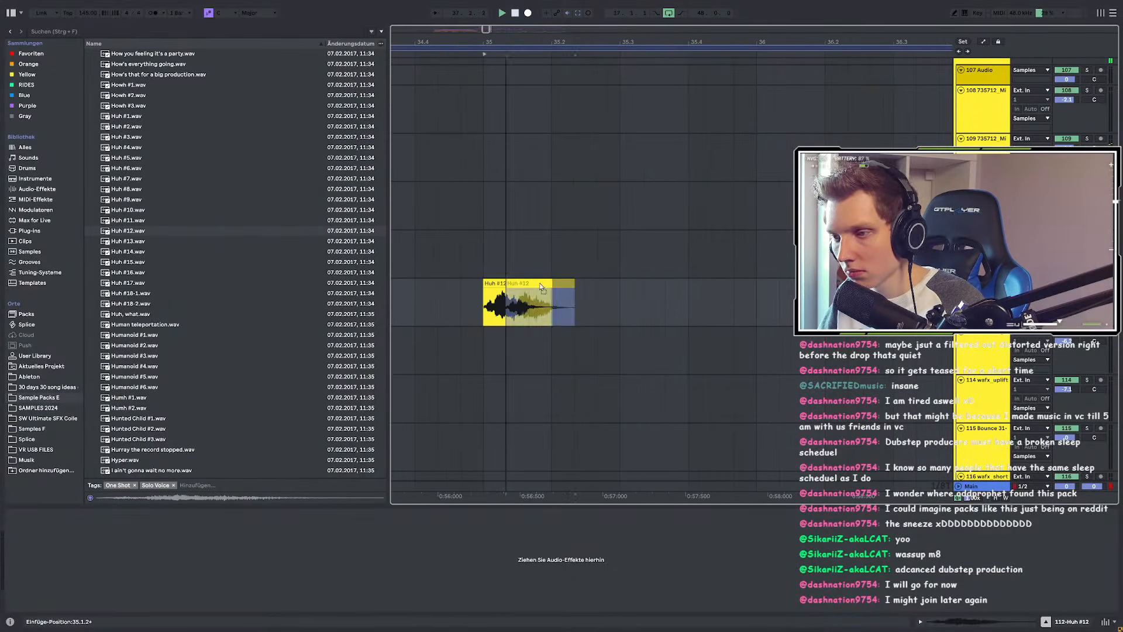
scroll(538, 295, down, 9)
click(505, 286)
Step: Fine-tune the Huh #12 clip so it starts at 35.2.2
scroll(504, 286, up, 3)
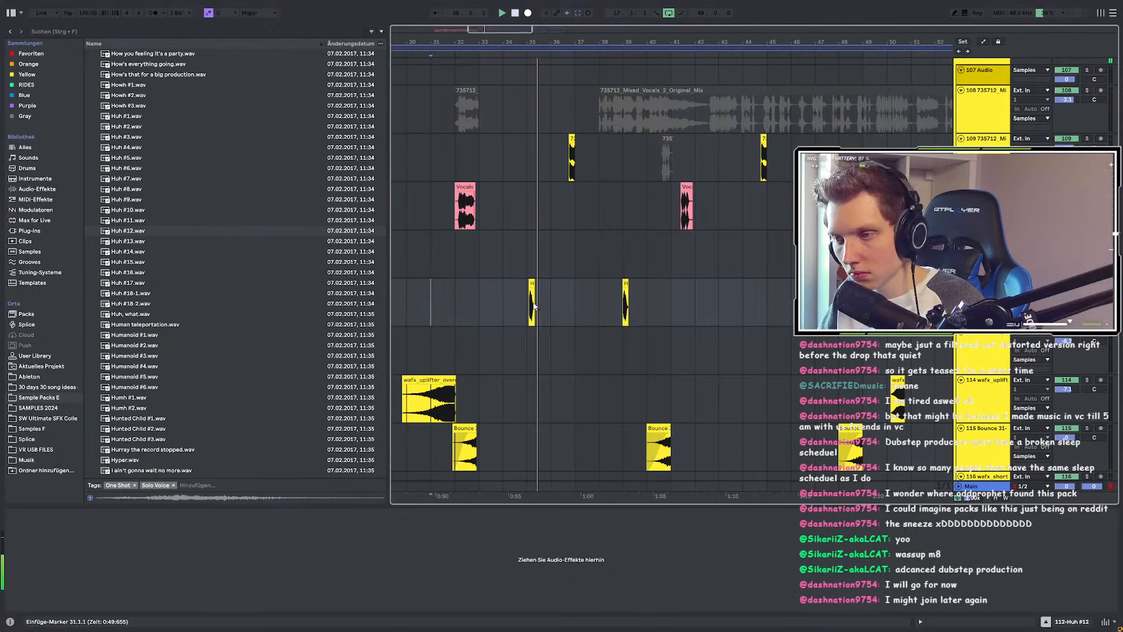
scroll(534, 306, up, 5)
drag(518, 283, 540, 286)
click(478, 291)
click(527, 298)
scroll(538, 299, up, 3)
scroll(527, 297, down, 8)
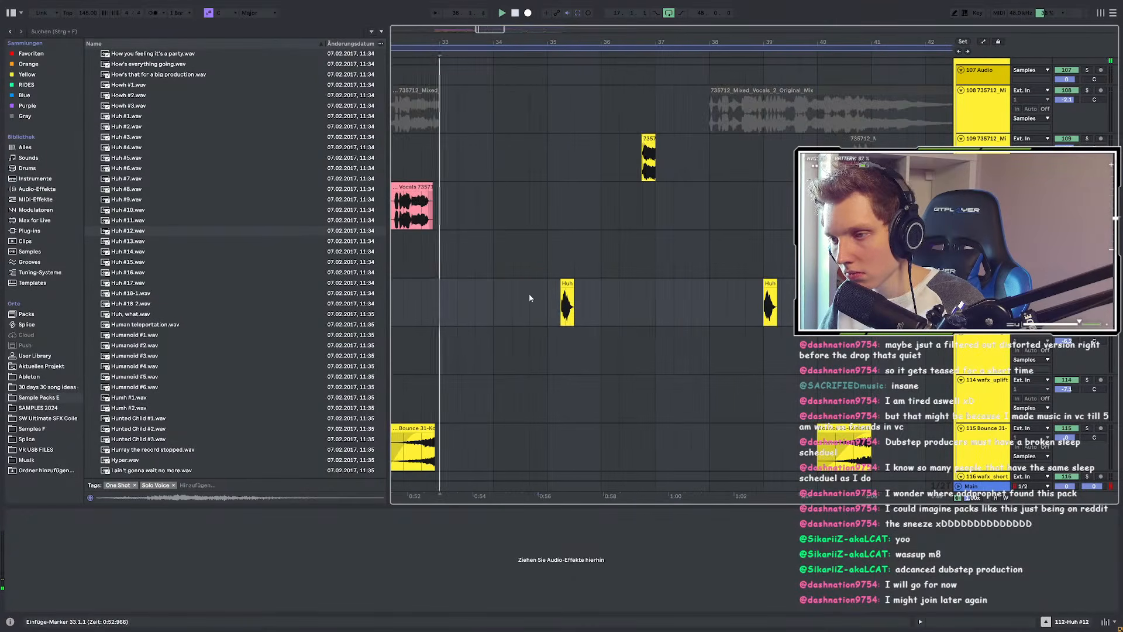
scroll(570, 295, up, 8)
drag(515, 284, 560, 292)
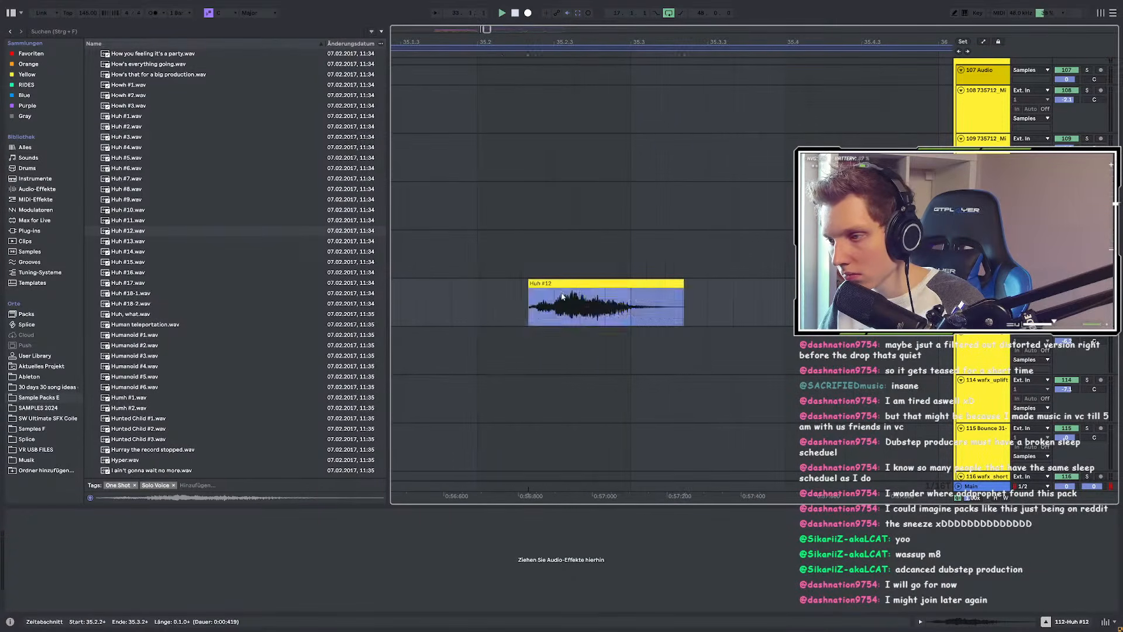
scroll(560, 297, down, 6)
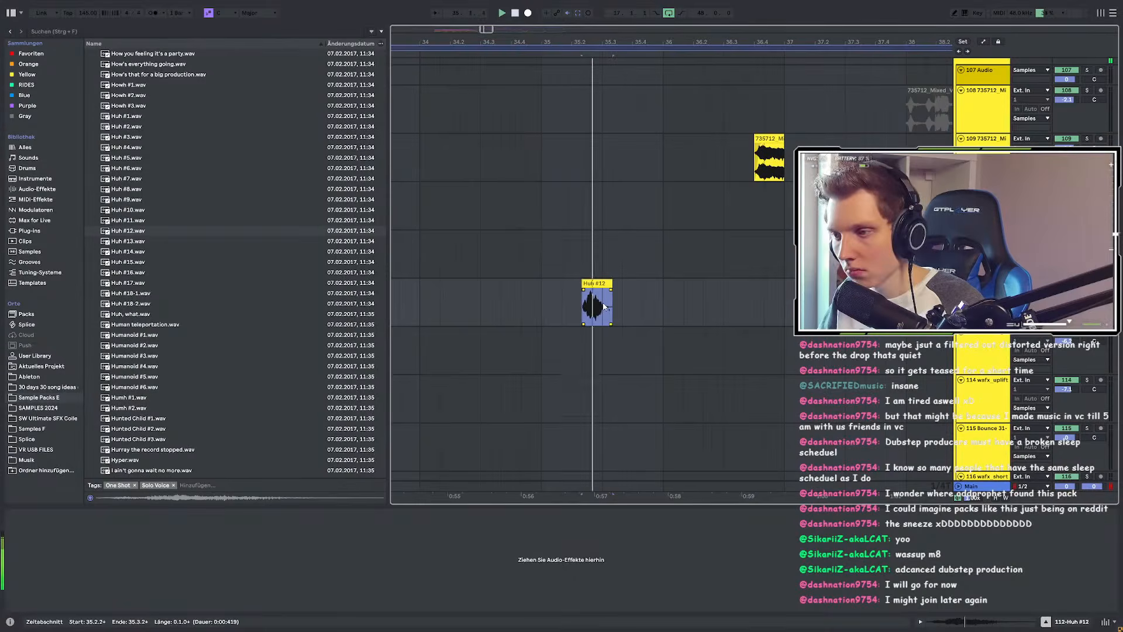
scroll(583, 295, up, 4)
click(570, 287)
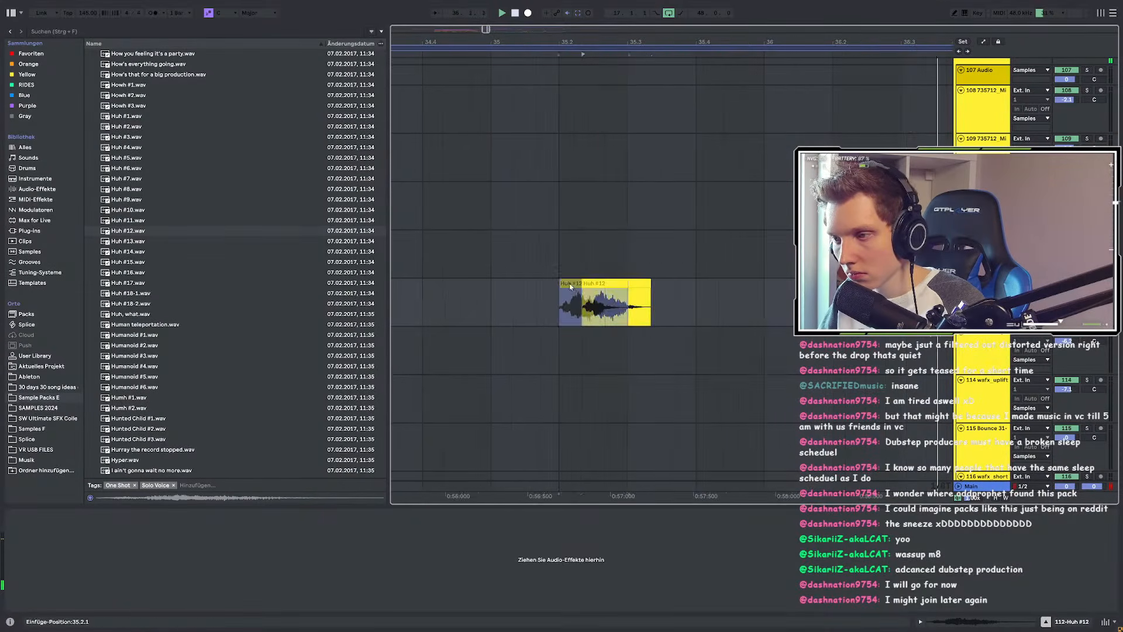
scroll(570, 286, down, 8)
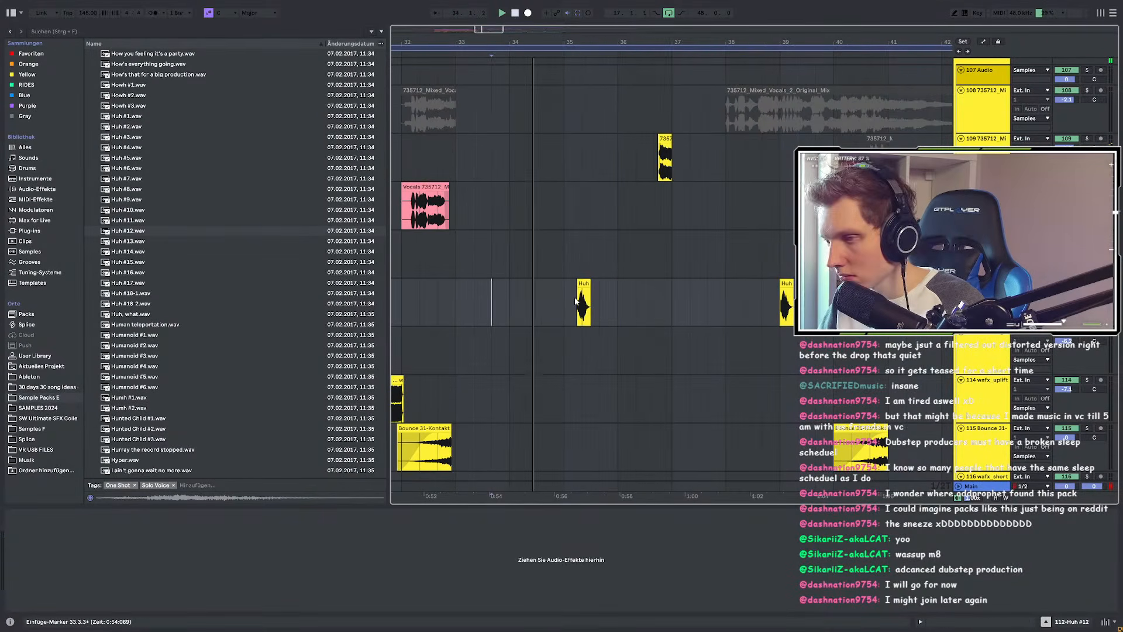
scroll(575, 301, up, 5)
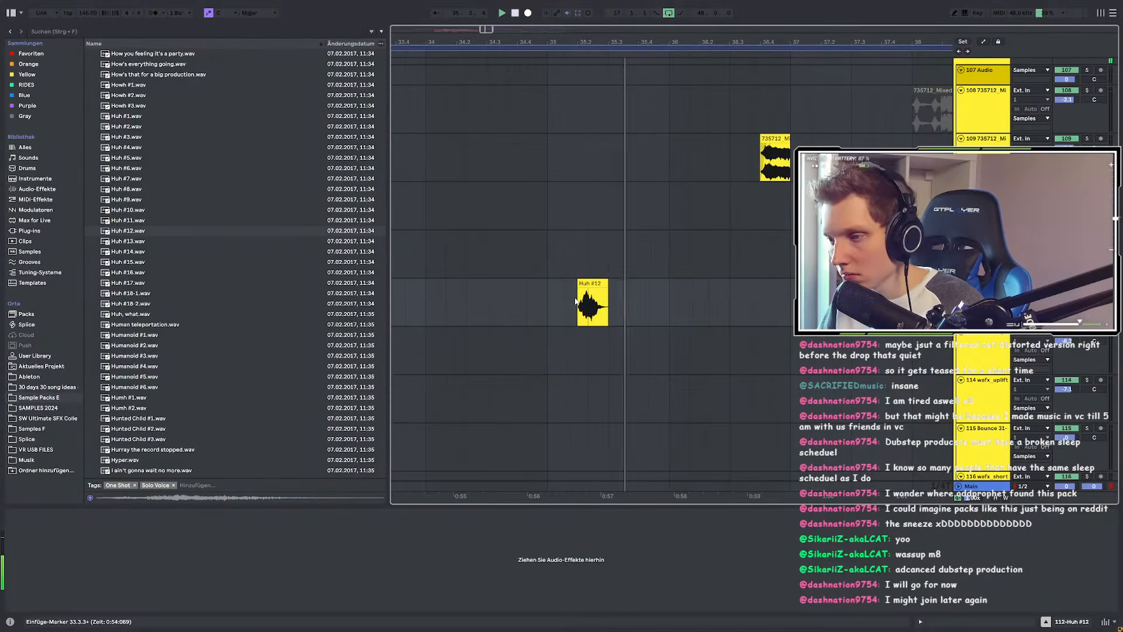
scroll(574, 302, down, 7)
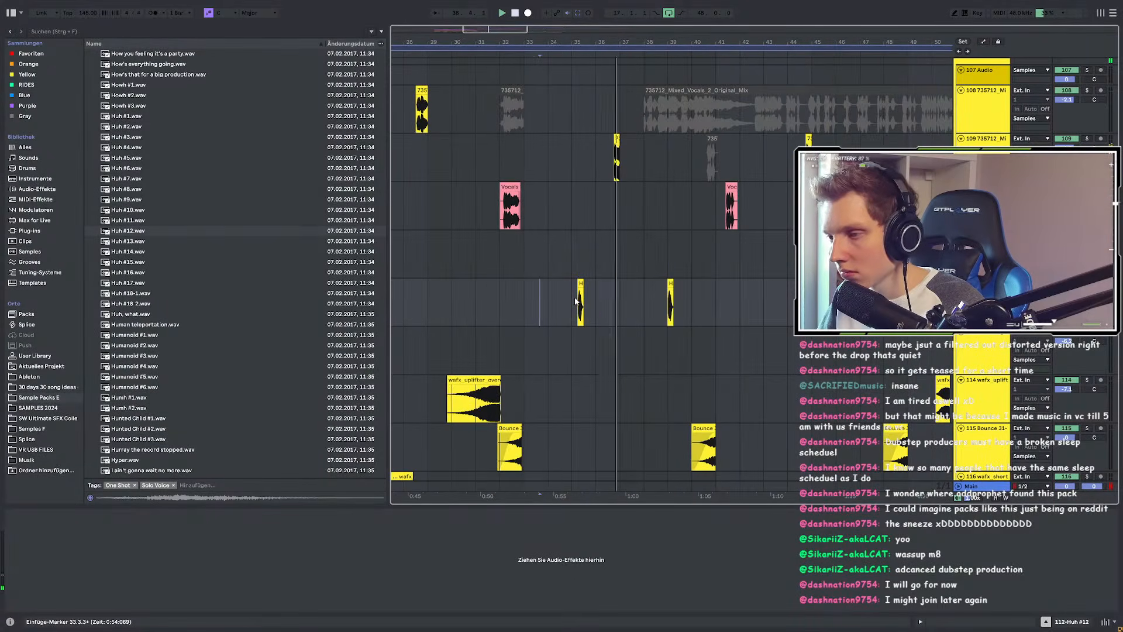
Step: Undo the extra clip, then duplicate bars 33–37 on the Huh track into bars 37–41
key(ctrl+z)
drag(527, 296, 620, 295)
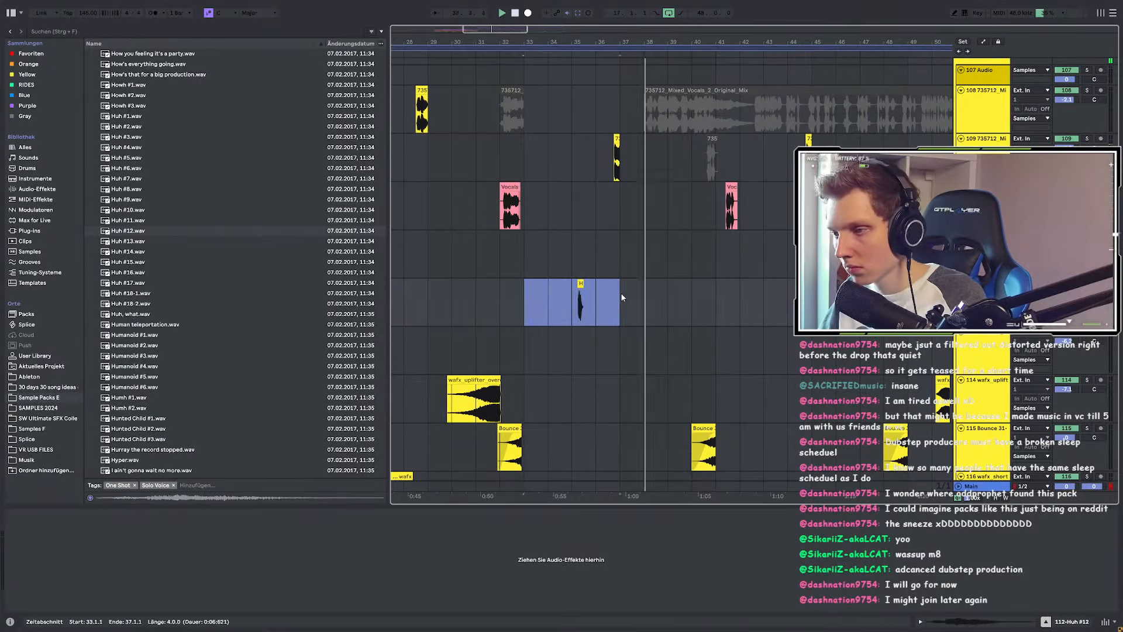
key(ctrl+d)
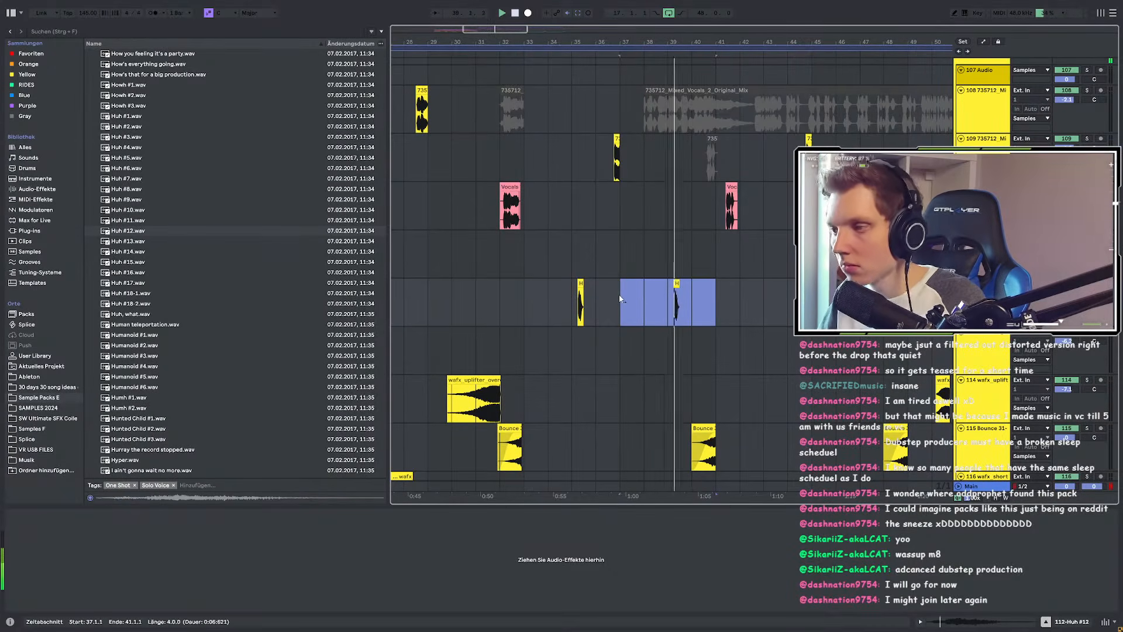
scroll(622, 300, down, 1)
scroll(646, 301, up, 3)
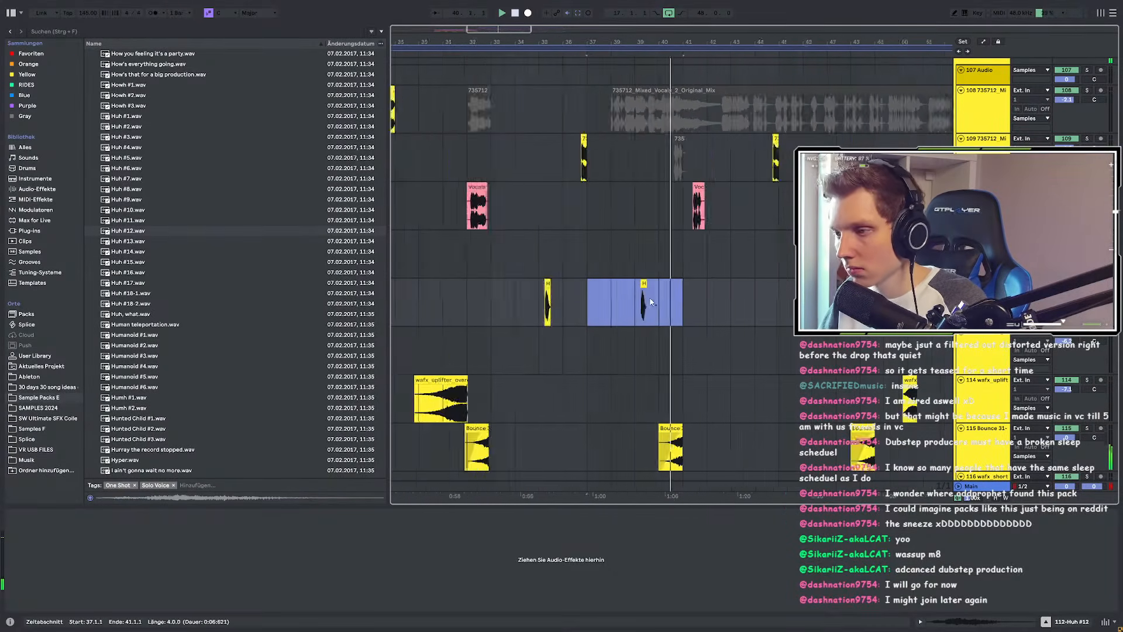
scroll(544, 281, down, 3)
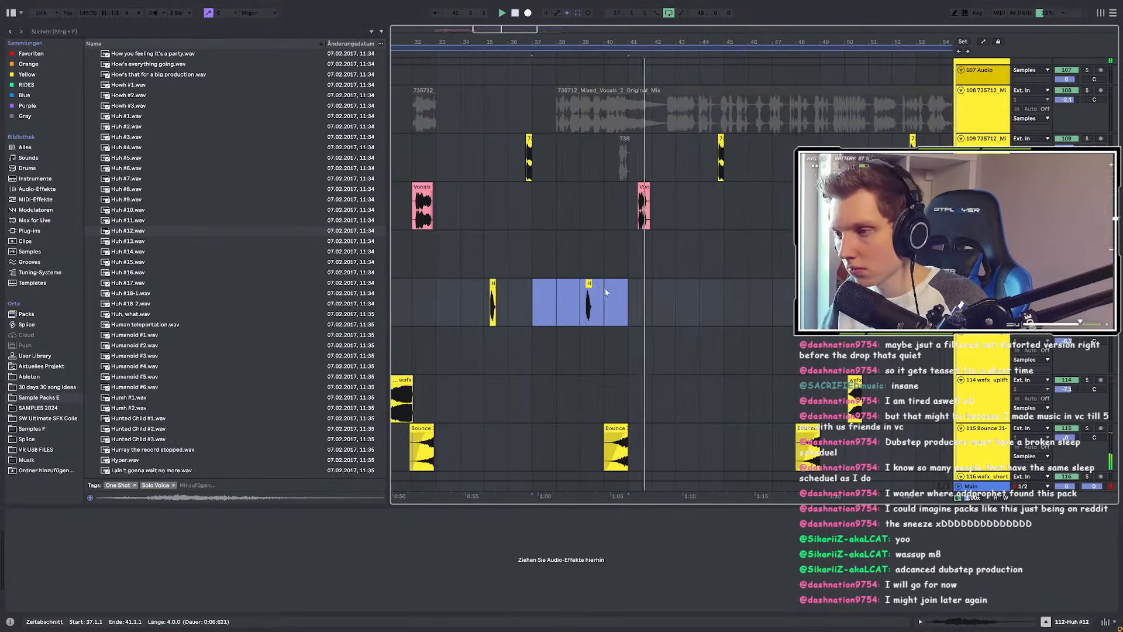
Step: Delete the stray Huh clip at bar 39 and duplicate bars 33–41 into bars 41–49
key(Delete)
drag(439, 297, 628, 296)
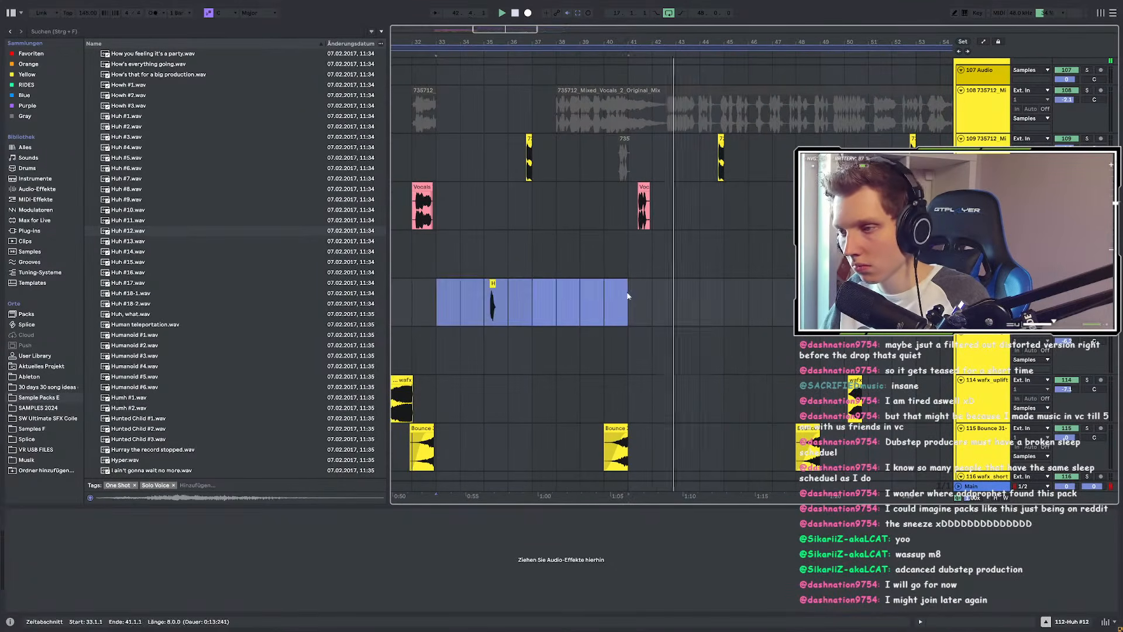
key(ctrl+d)
scroll(643, 300, down, 5)
scroll(596, 304, up, 4)
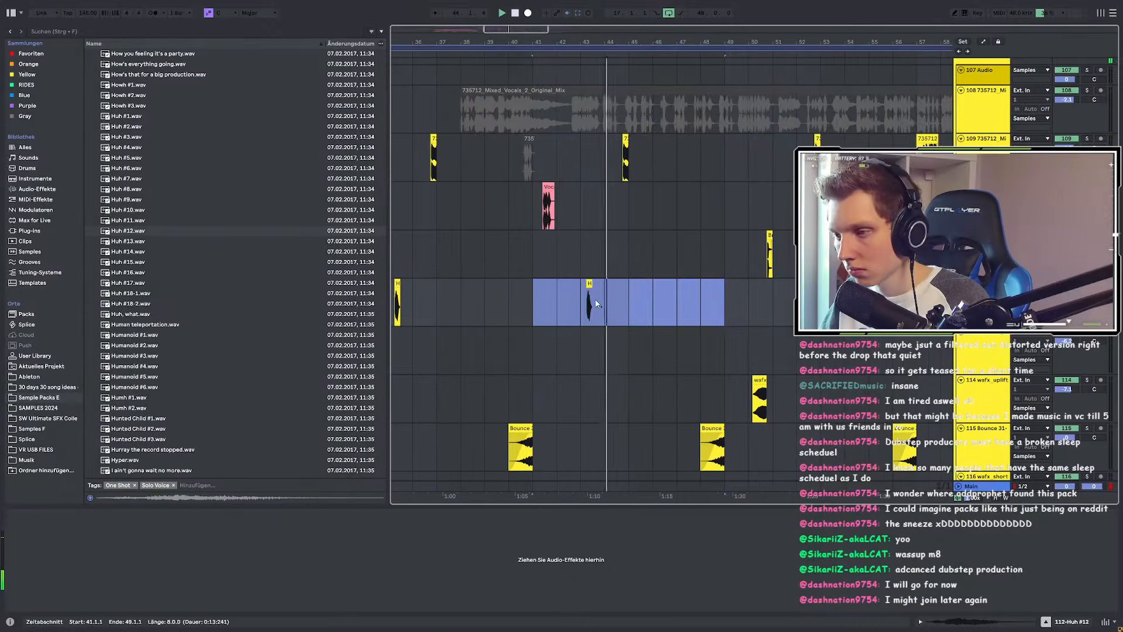
scroll(603, 305, down, 2)
Step: Duplicate bars 33–49 of the Huh track into bars 49–65, then preview Huh #13
drag(1067, 293, 1067, 300)
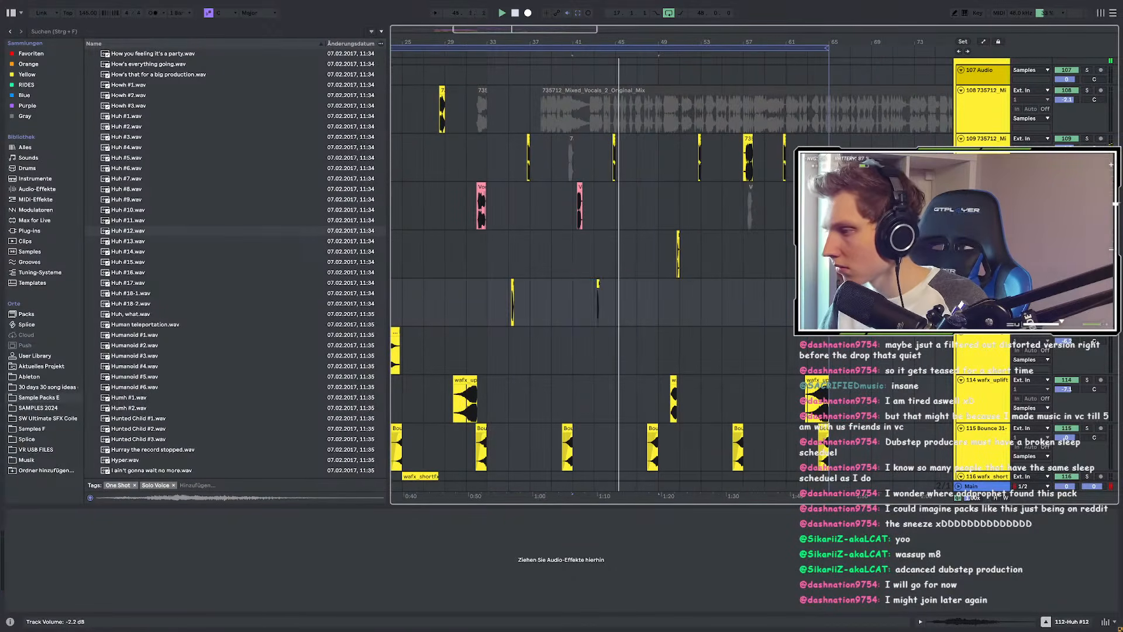
drag(488, 293, 656, 296)
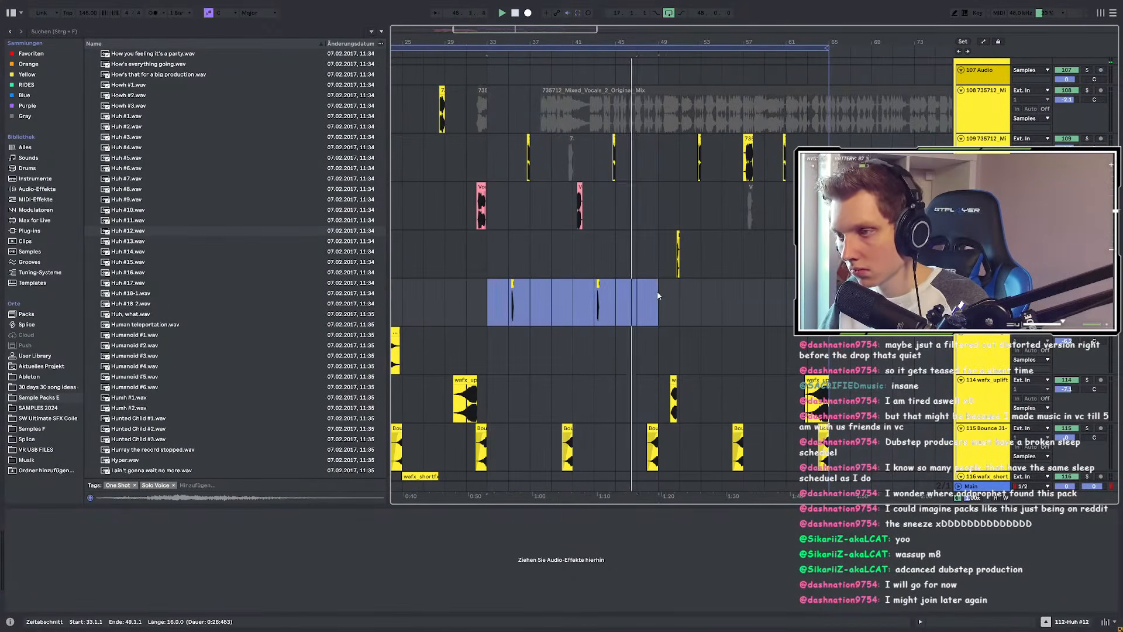
key(ctrl+d)
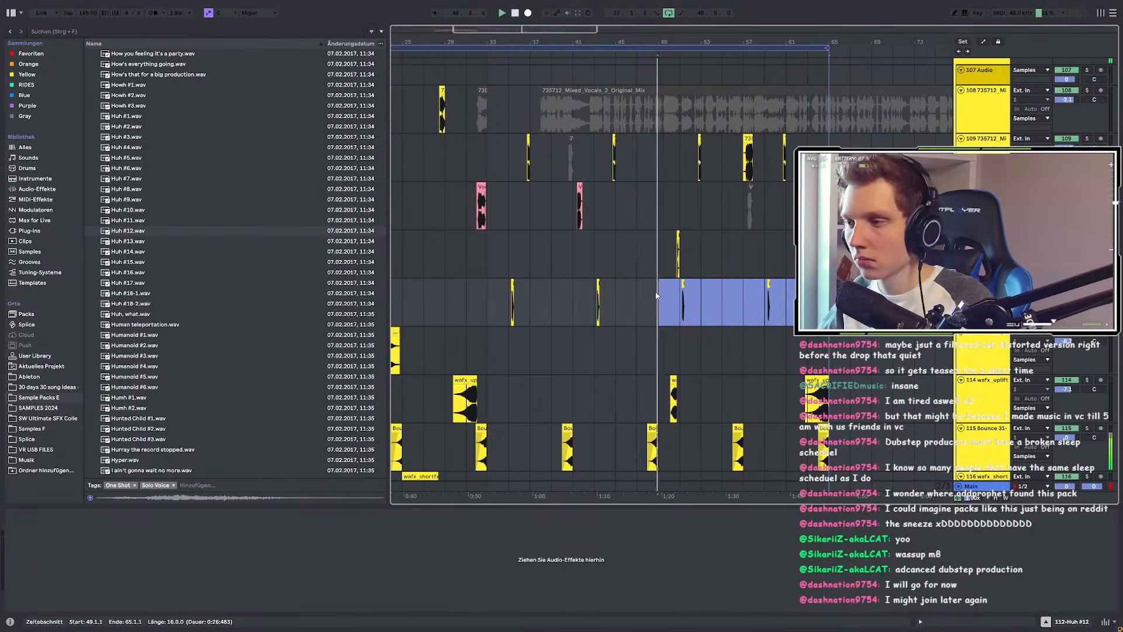
scroll(671, 289, up, 4)
scroll(754, 290, up, 2)
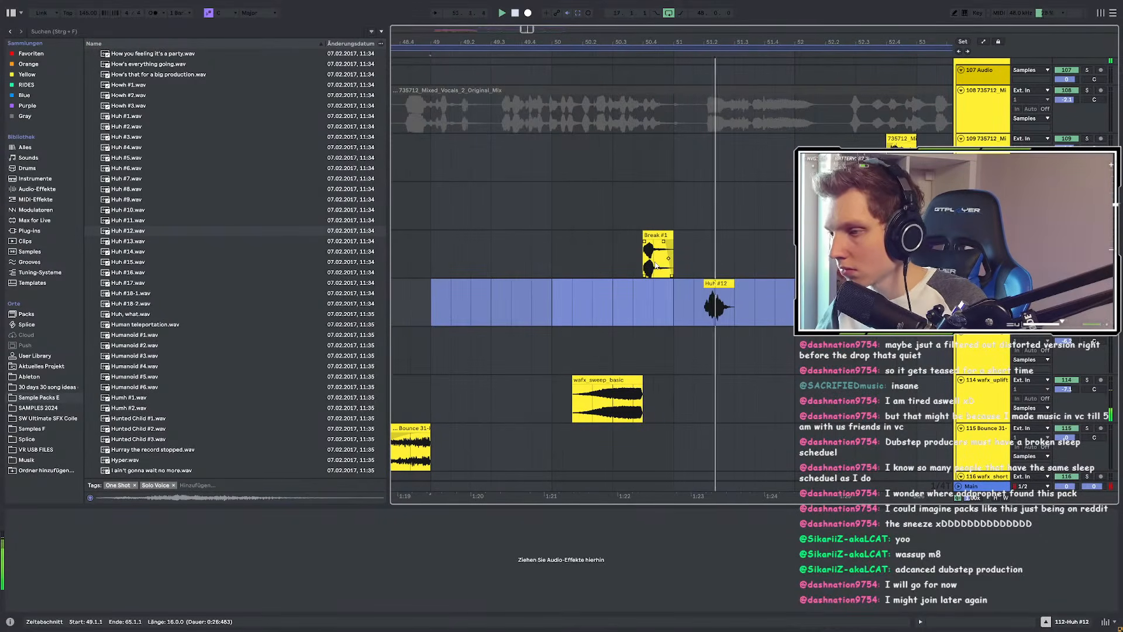
scroll(655, 269, down, 5)
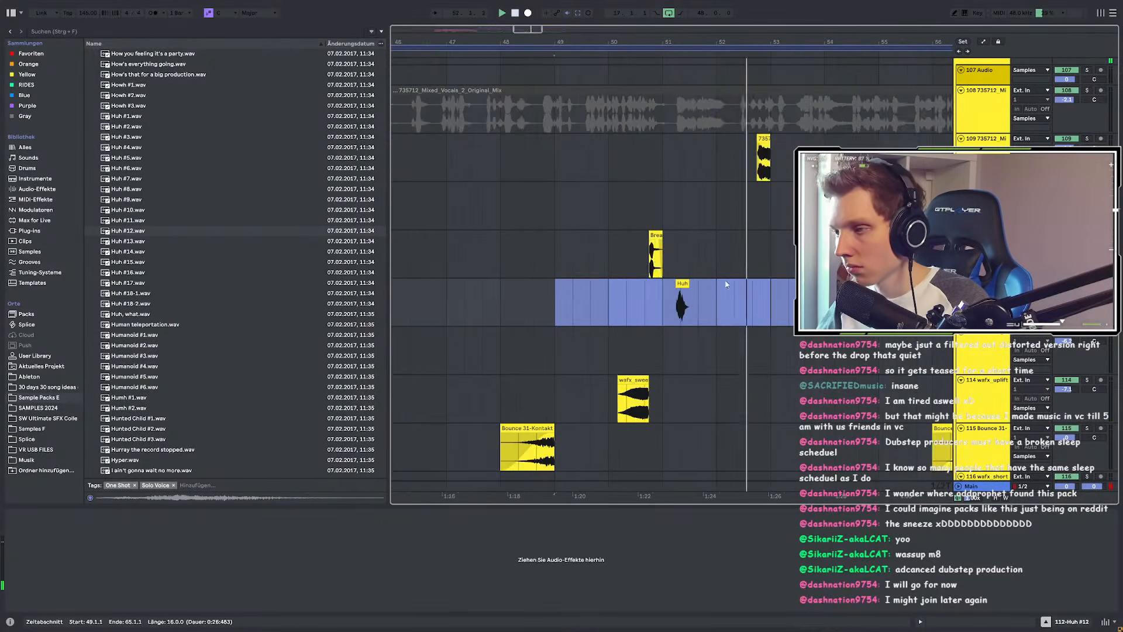
click(646, 294)
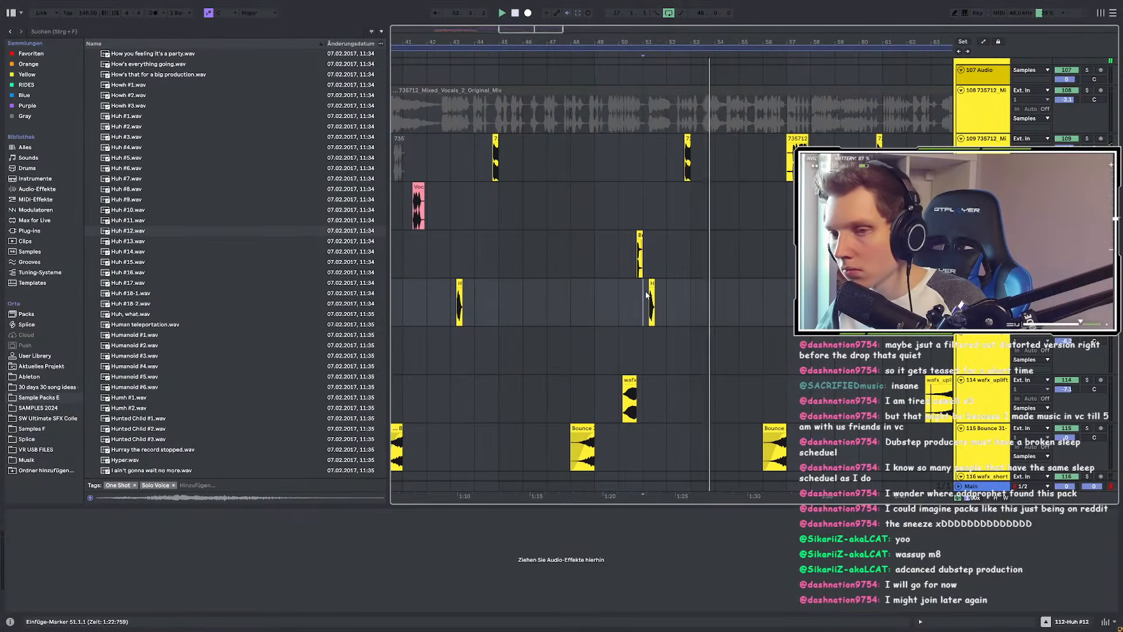
click(137, 242)
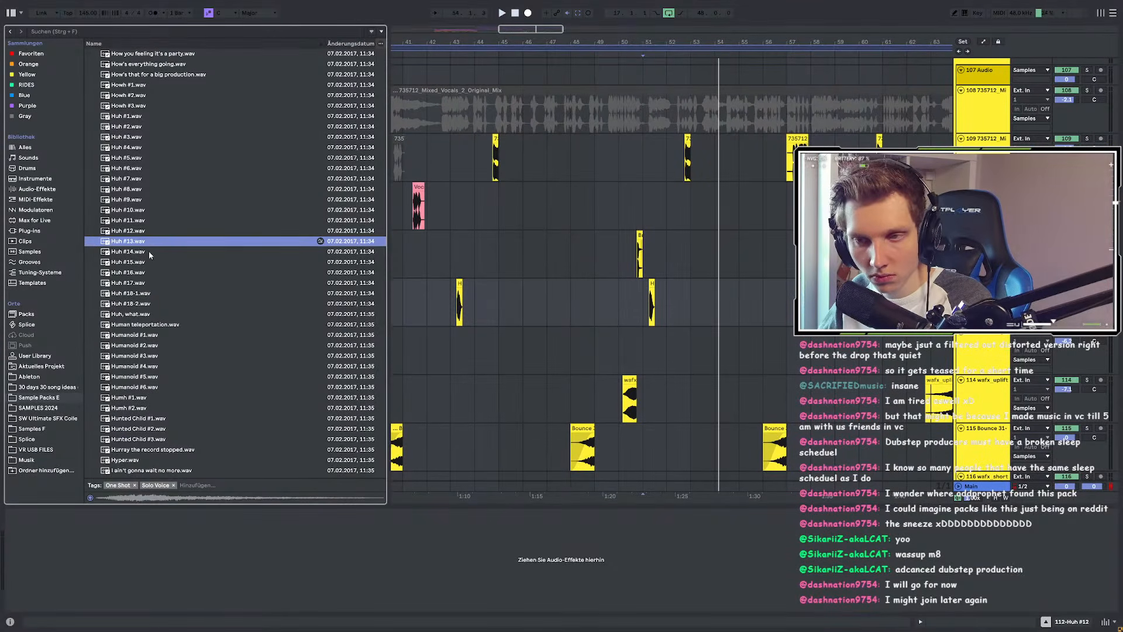
Step: Preview the Huh #14 through Huh #18 and Human teleportation samples
click(148, 251)
click(151, 257)
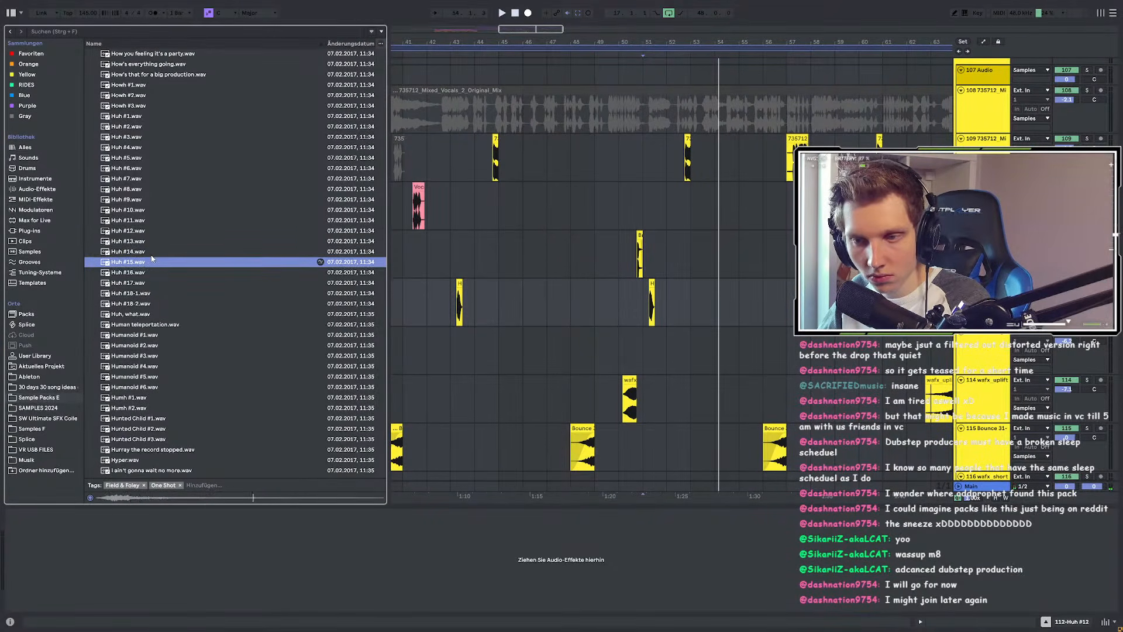
key(Down)
key(Down)
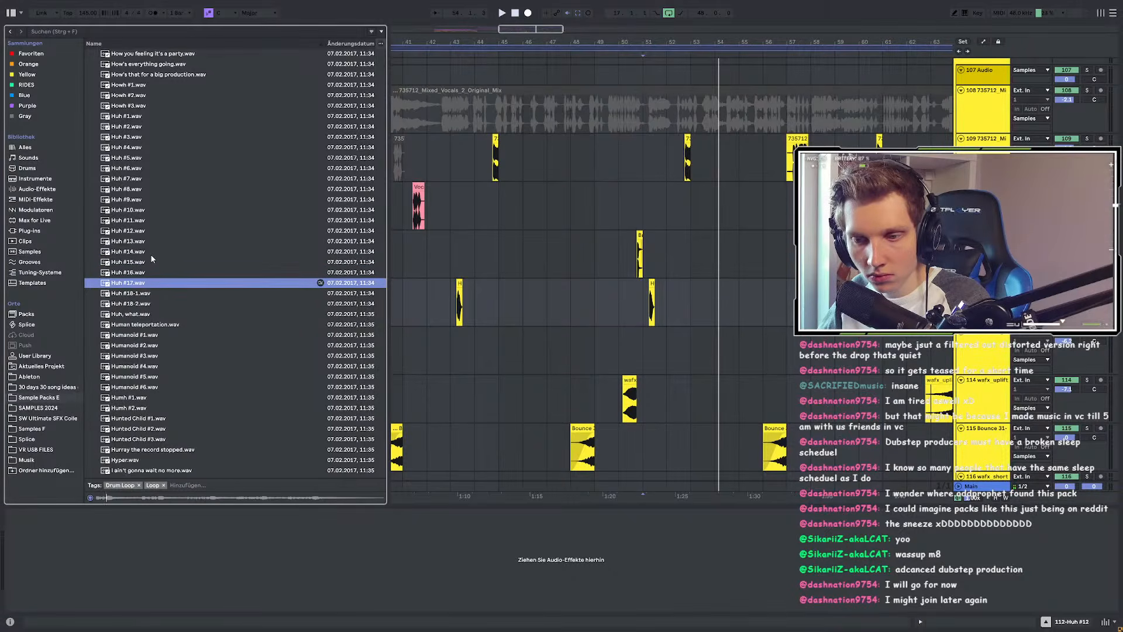
key(Down)
key(Down)
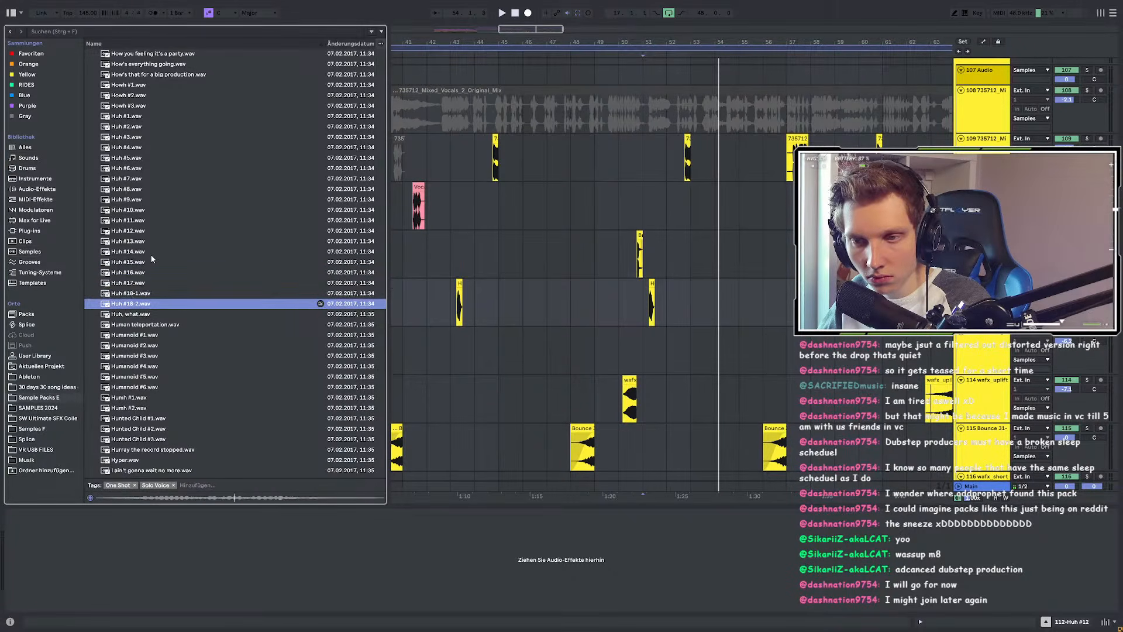
scroll(150, 254, down, 6)
key(Down)
Step: Audition the Humh #1, Humanoid and Humh #2 samples
key(Down)
click(131, 223)
key(Down)
key(Down)
scroll(141, 258, down, 4)
click(120, 113)
scroll(170, 318, down, 17)
scroll(171, 318, down, 20)
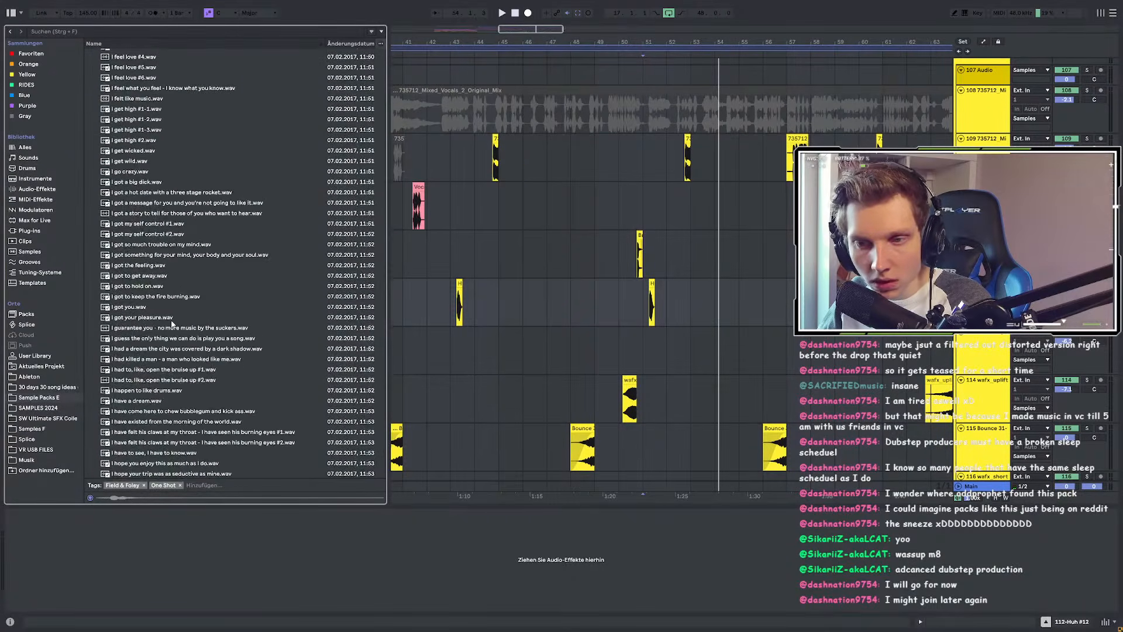
scroll(177, 339, down, 20)
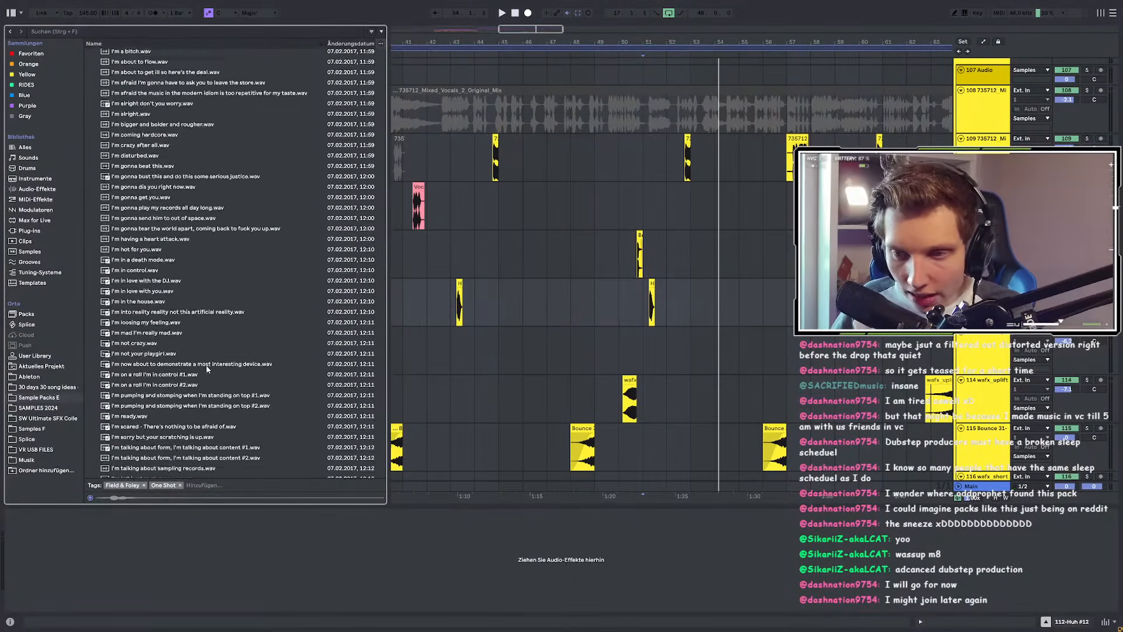
scroll(226, 316, down, 20)
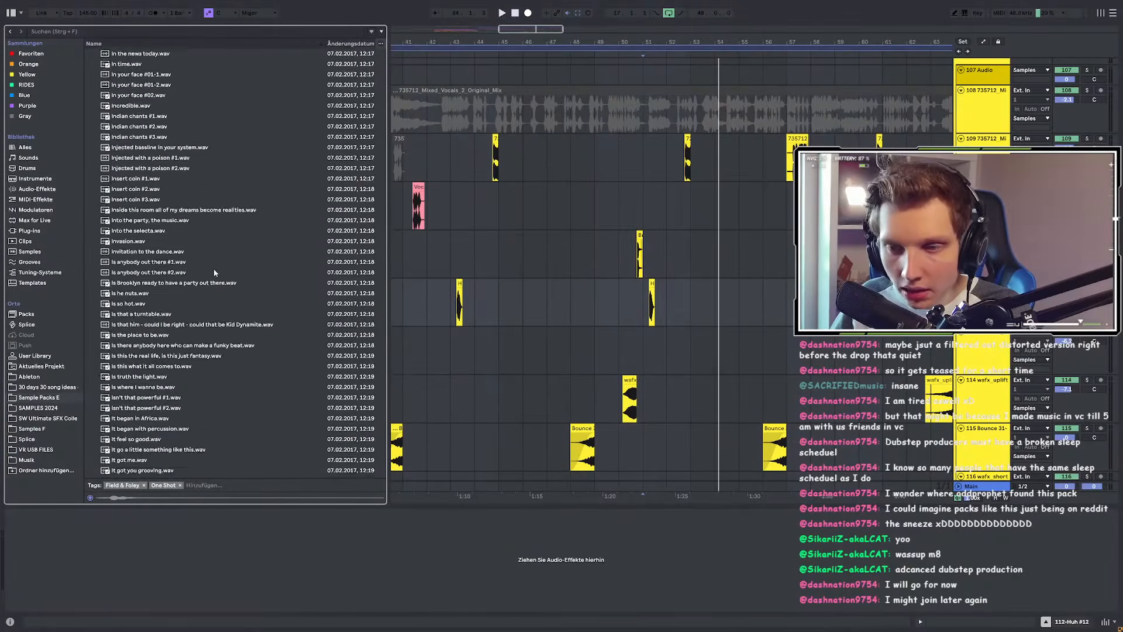
scroll(223, 337, down, 20)
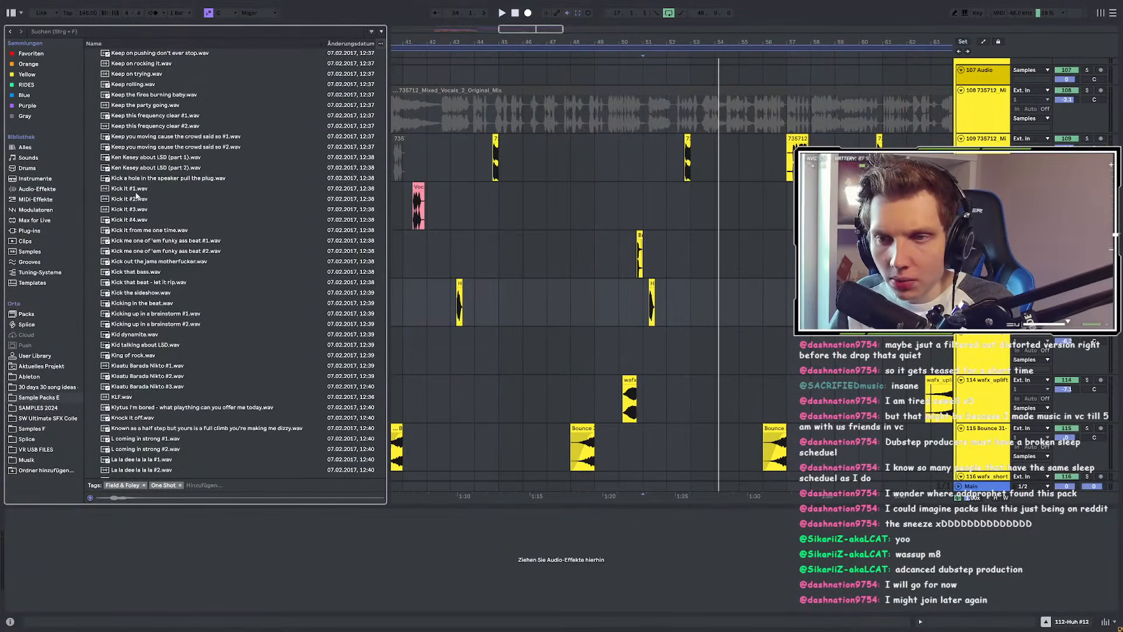
Step: Audition the Kick it #1–#4, KLF and Let's go #1-1 samples
click(138, 190)
key(Down)
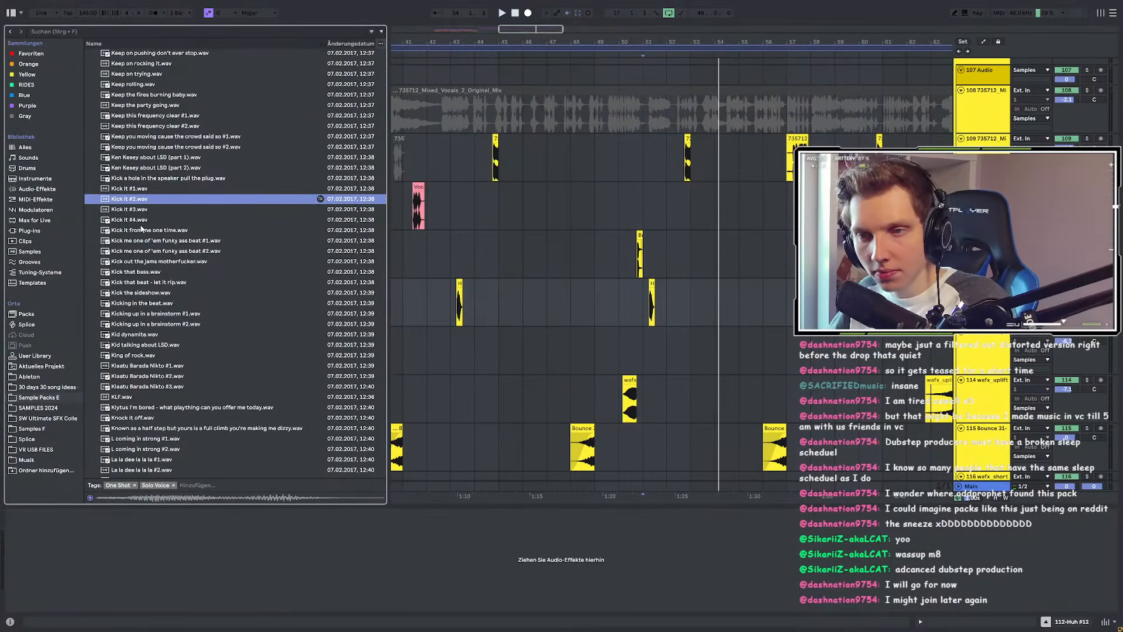
key(Down)
key(Down)
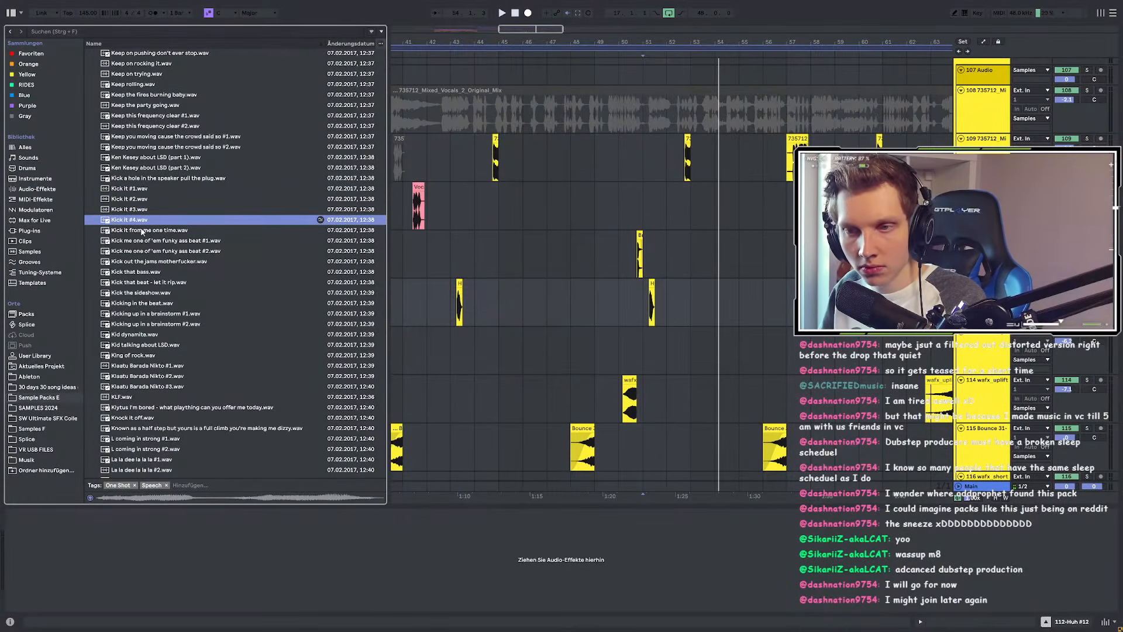
key(Down)
click(119, 397)
scroll(119, 401, down, 4)
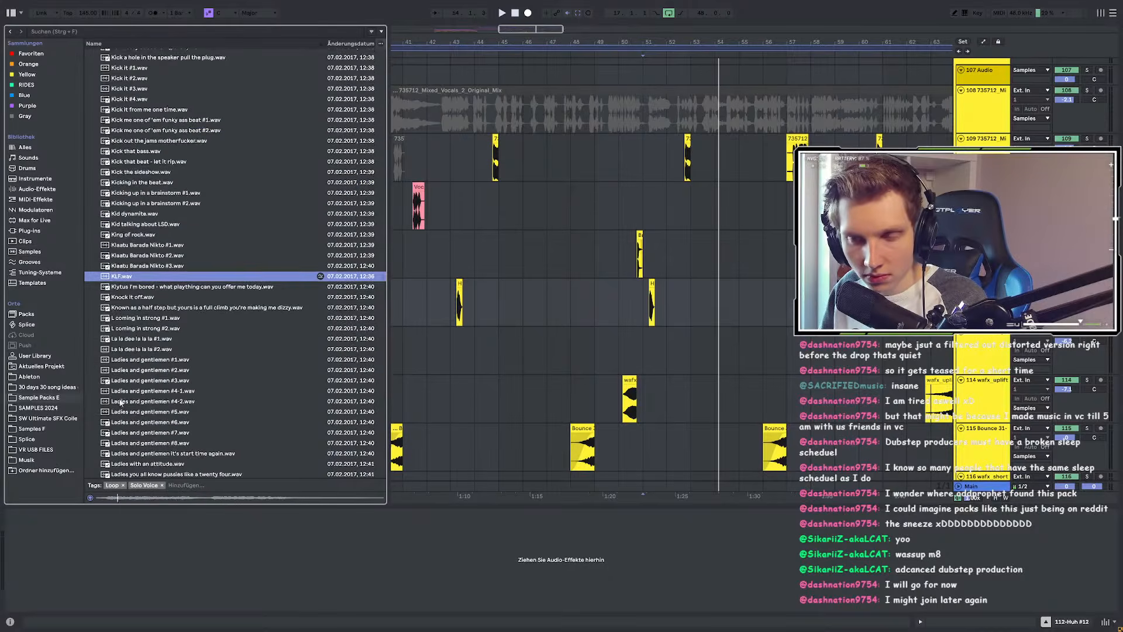
scroll(122, 394, down, 5)
scroll(143, 235, down, 6)
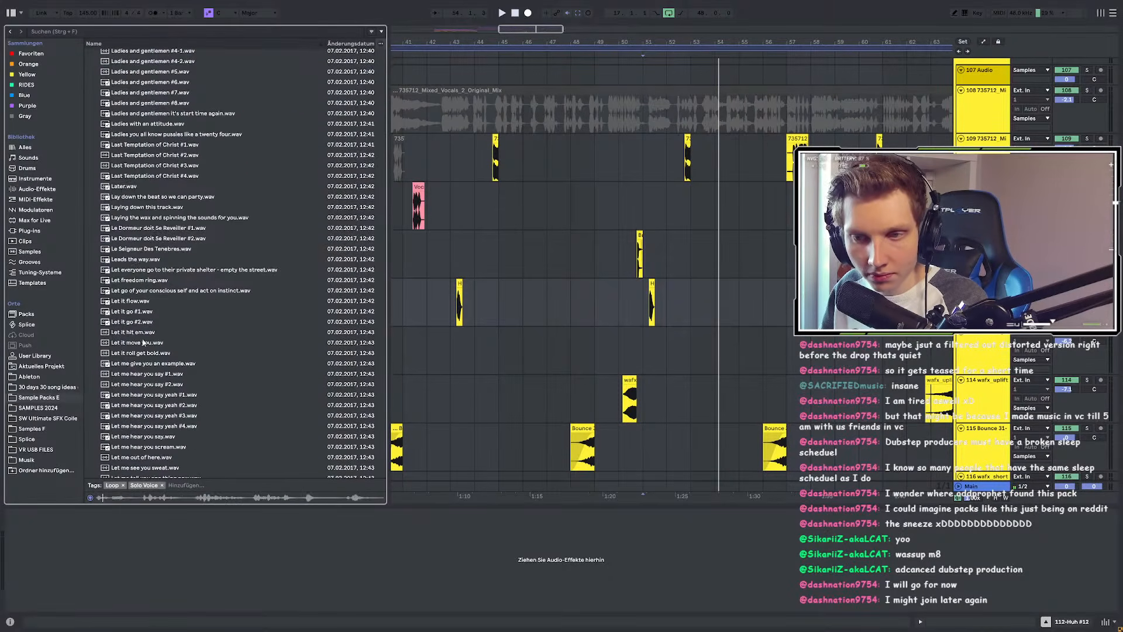
scroll(128, 193, down, 18)
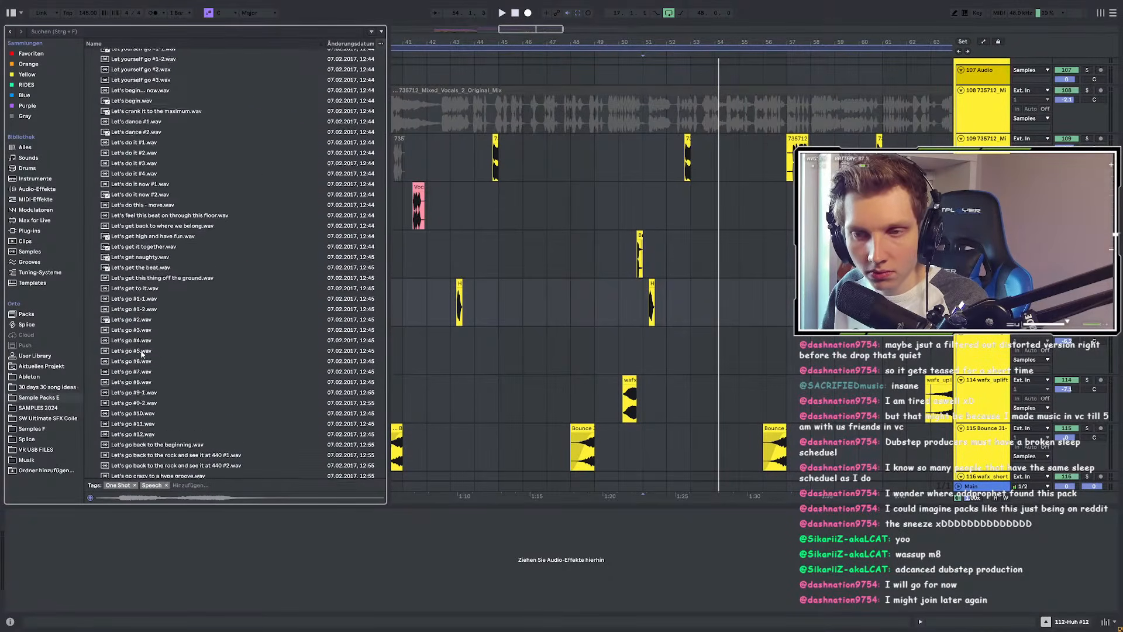
click(140, 287)
Step: Audition the Let's go #1-2 through #12 samples
scroll(150, 319, down, 8)
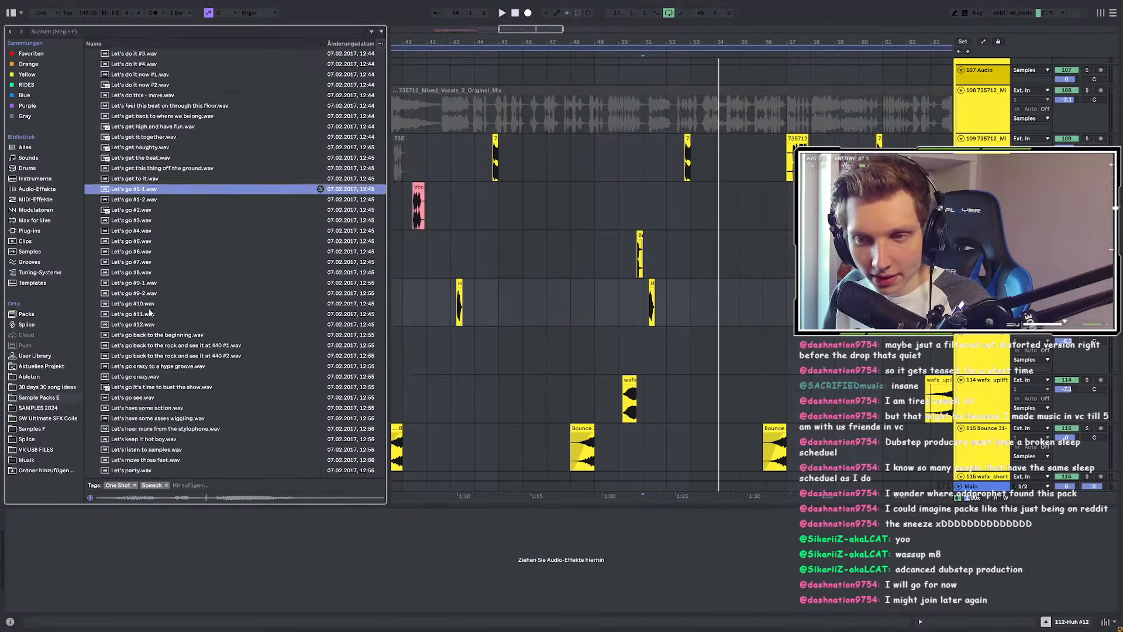
scroll(153, 346, up, 5)
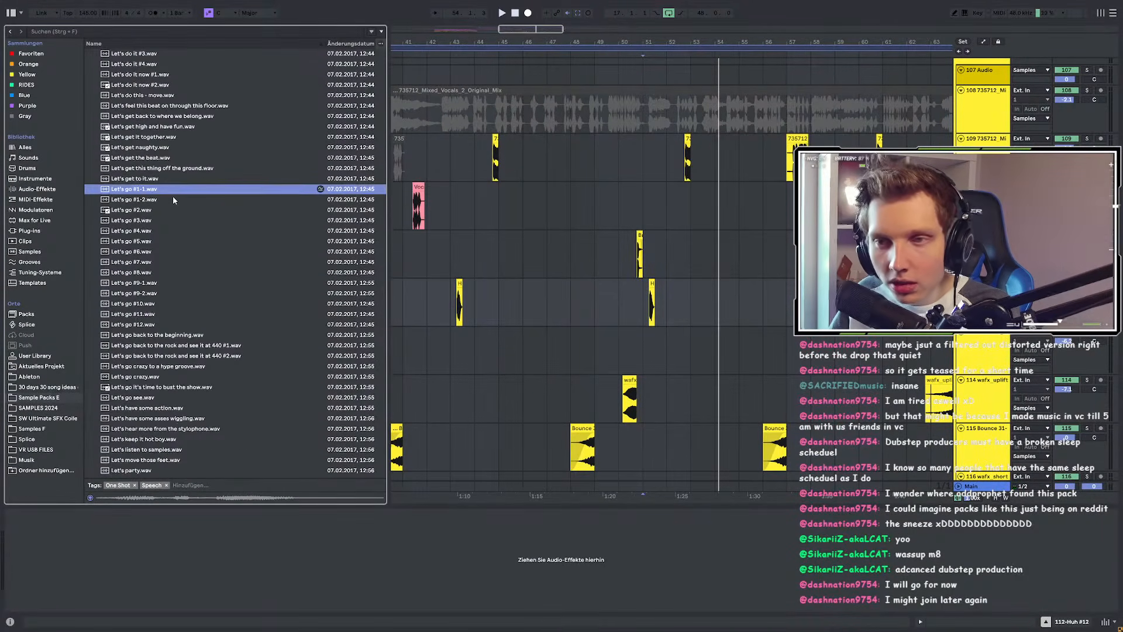
click(173, 200)
key(Down)
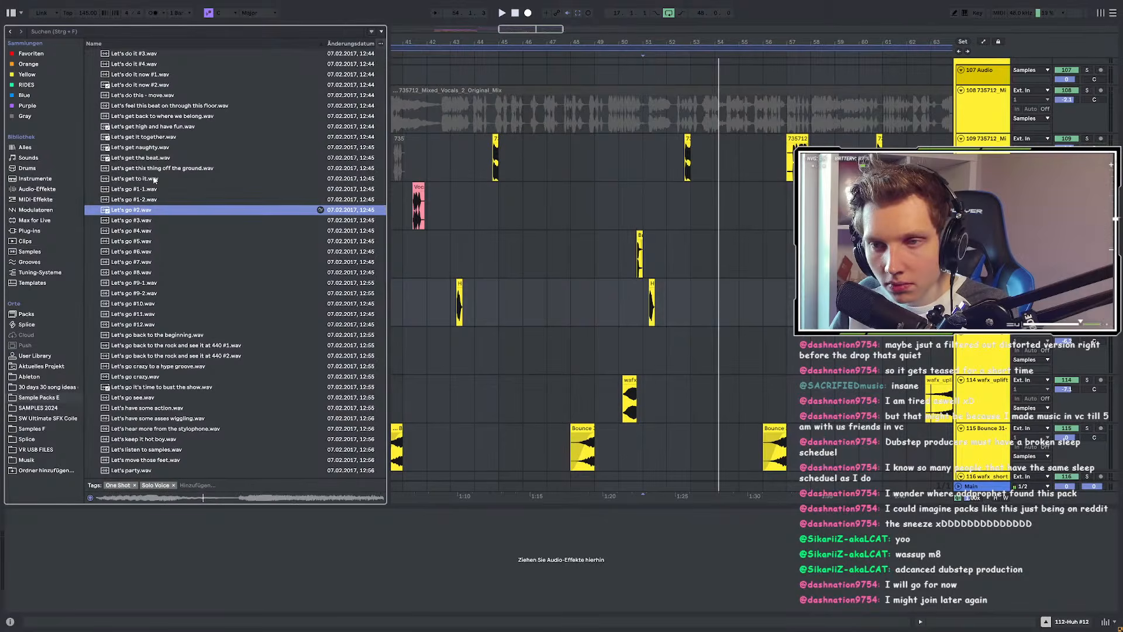
key(Down)
key(Down)
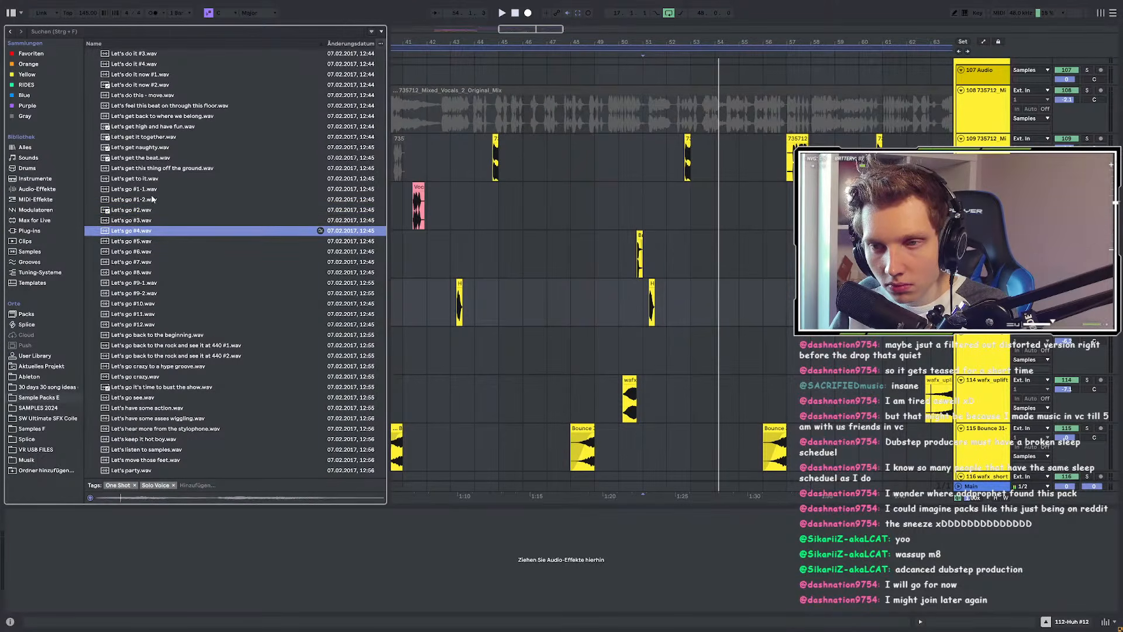
key(Down)
key(Down)
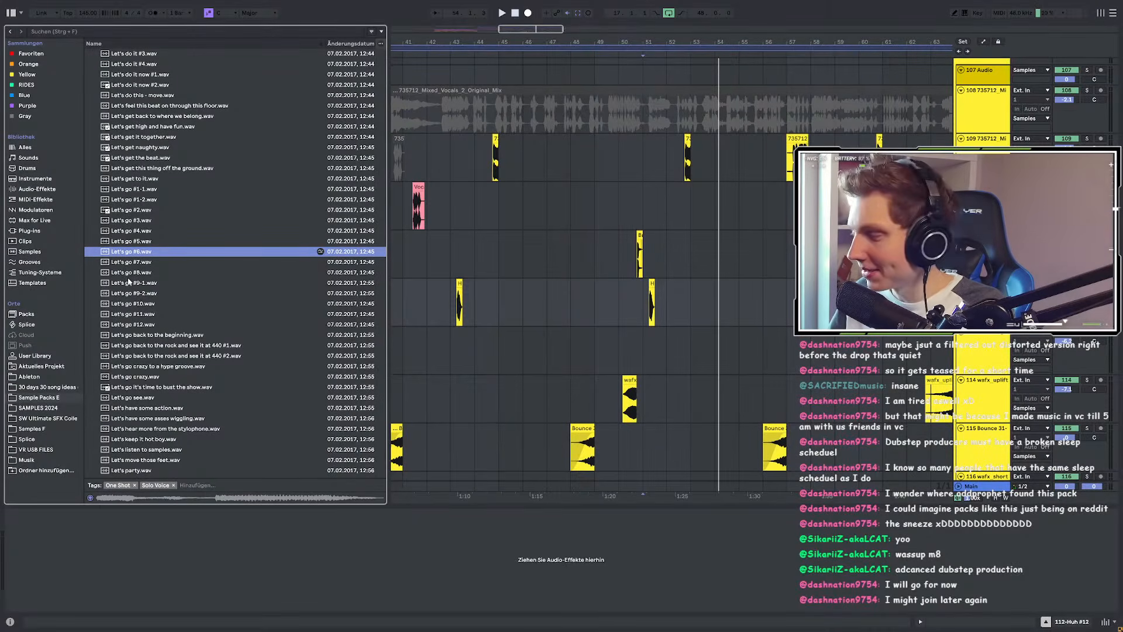
key(Down)
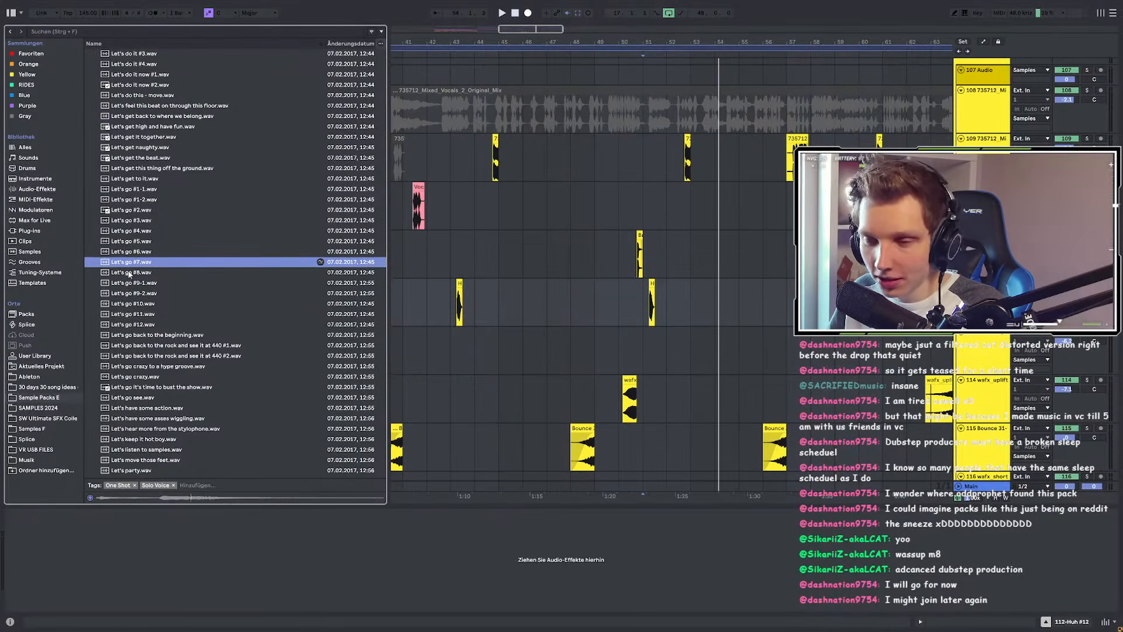
key(Down)
key(Down)
key(Down)
key(Down)
key(Down)
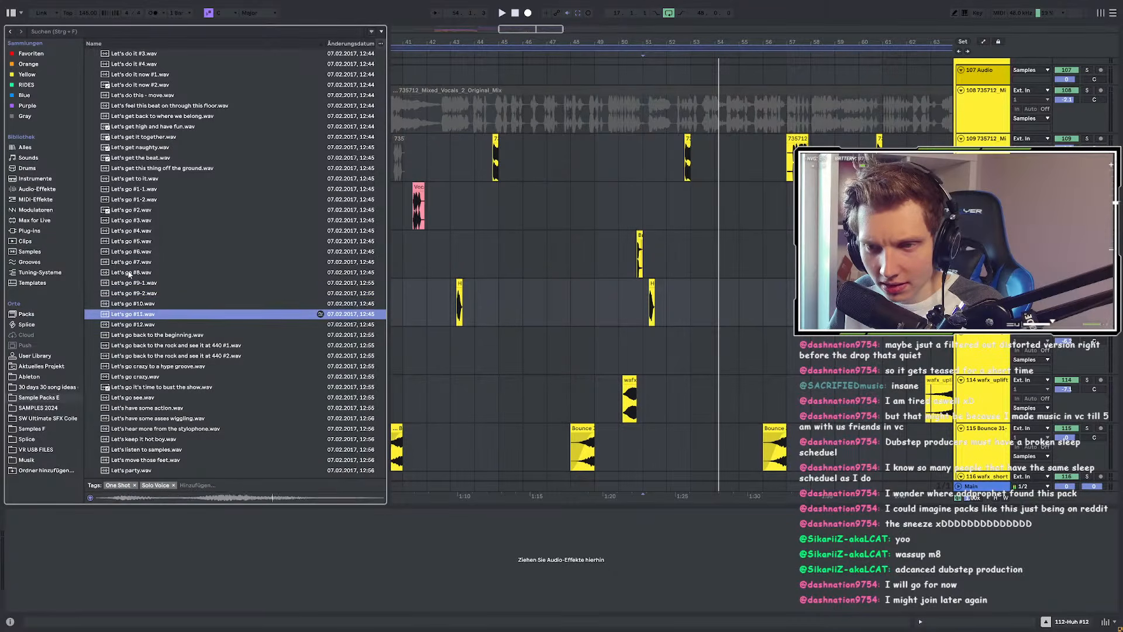
key(Down)
key(Down)
Step: Preview Let's remix it and the Like this #1 and #2 samples
scroll(130, 280, down, 4)
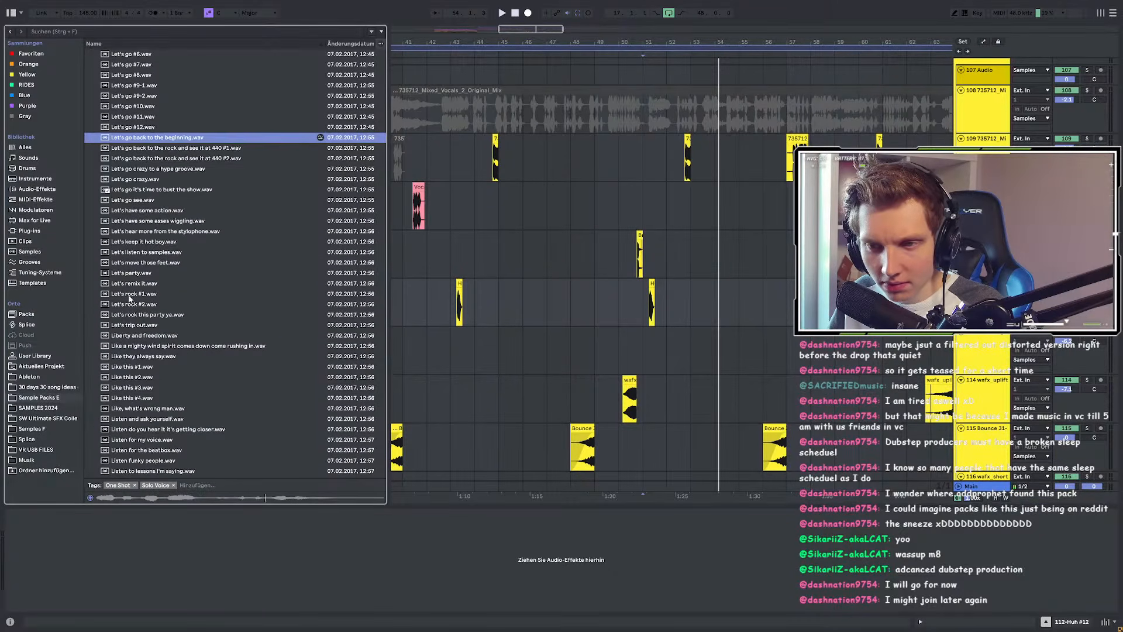
click(130, 284)
key(Down)
key(Down)
key(Down)
key(Down)
key(Down)
key(Down)
key(Down)
key(Down)
scroll(147, 398, down, 2)
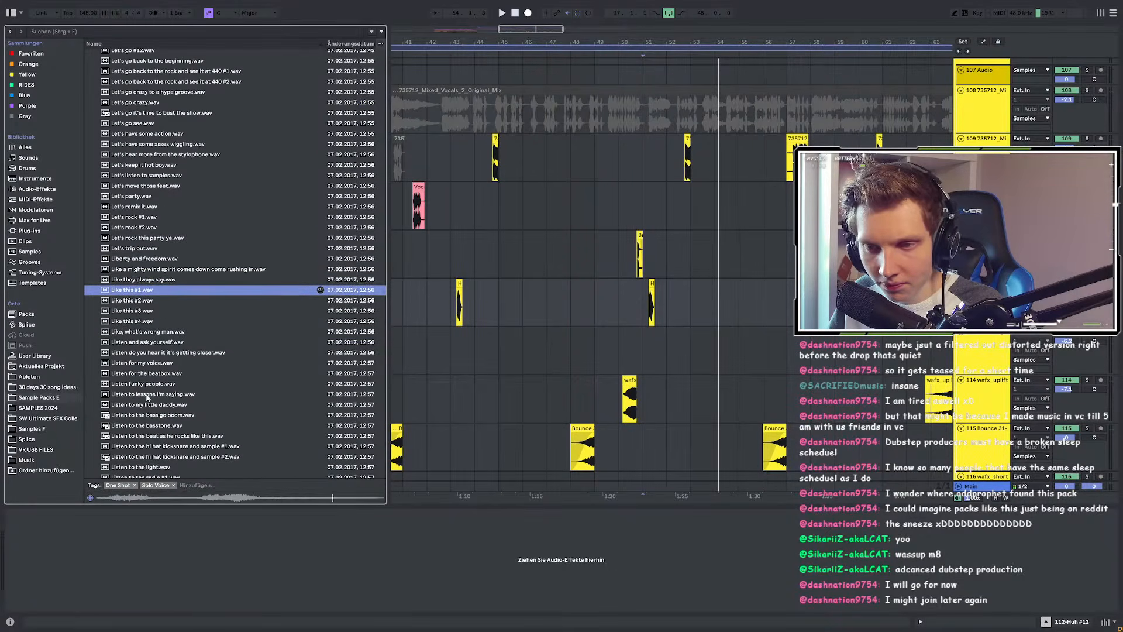
key(Down)
key(Down)
key(Down)
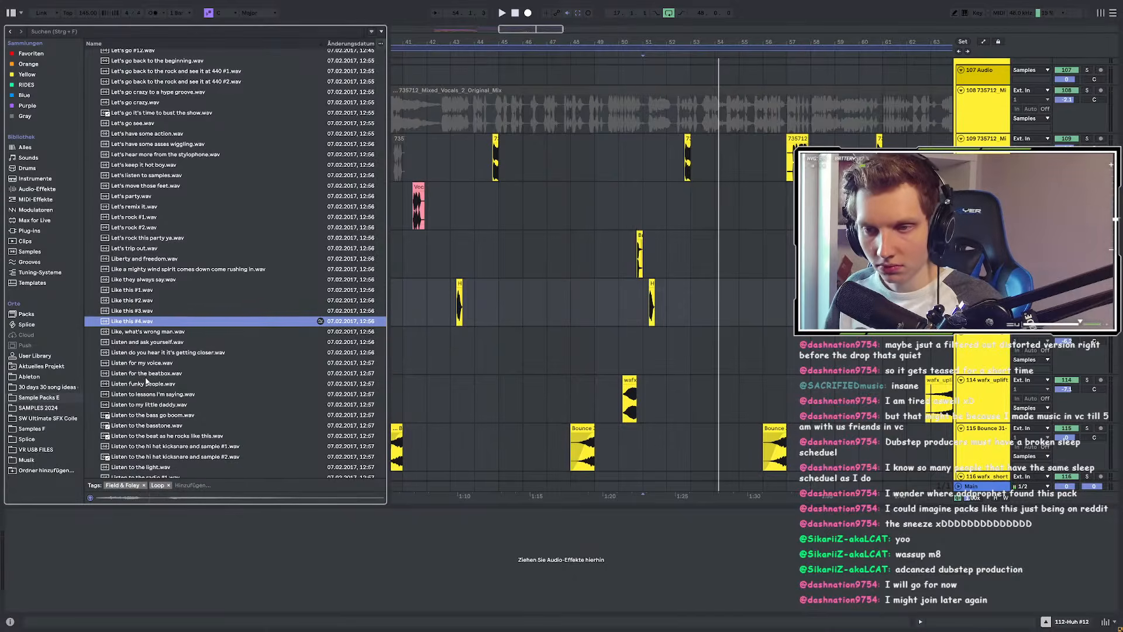
key(Down)
click(140, 291)
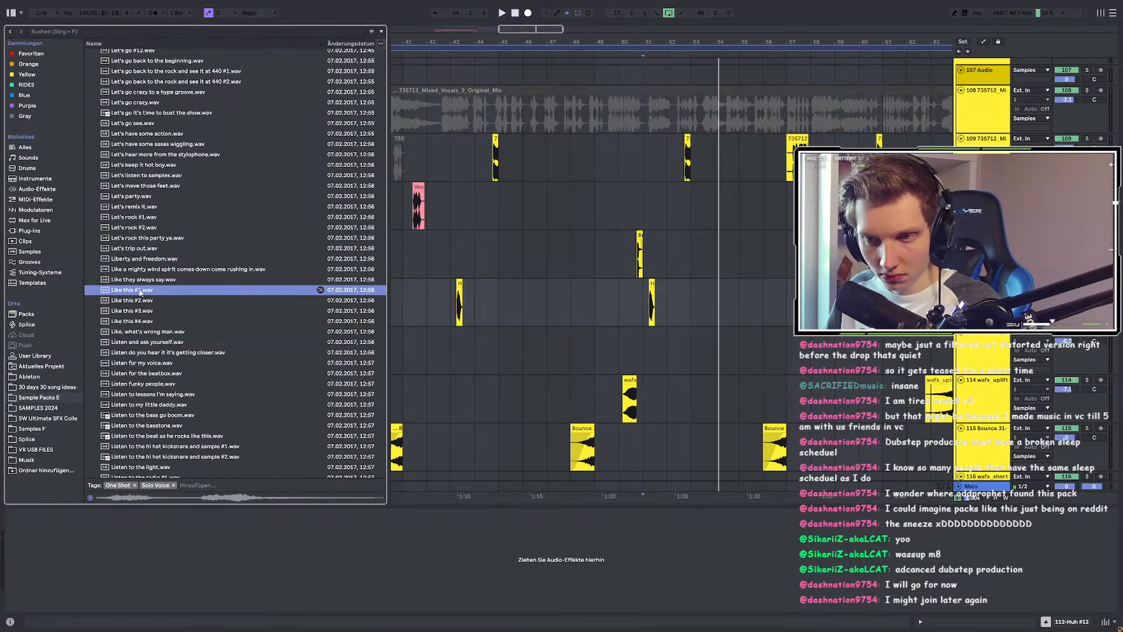
Step: Audition the Listen to clips, Listen.wav, Long sigh, Love #1 and Love #2
click(109, 396)
scroll(128, 304, down, 9)
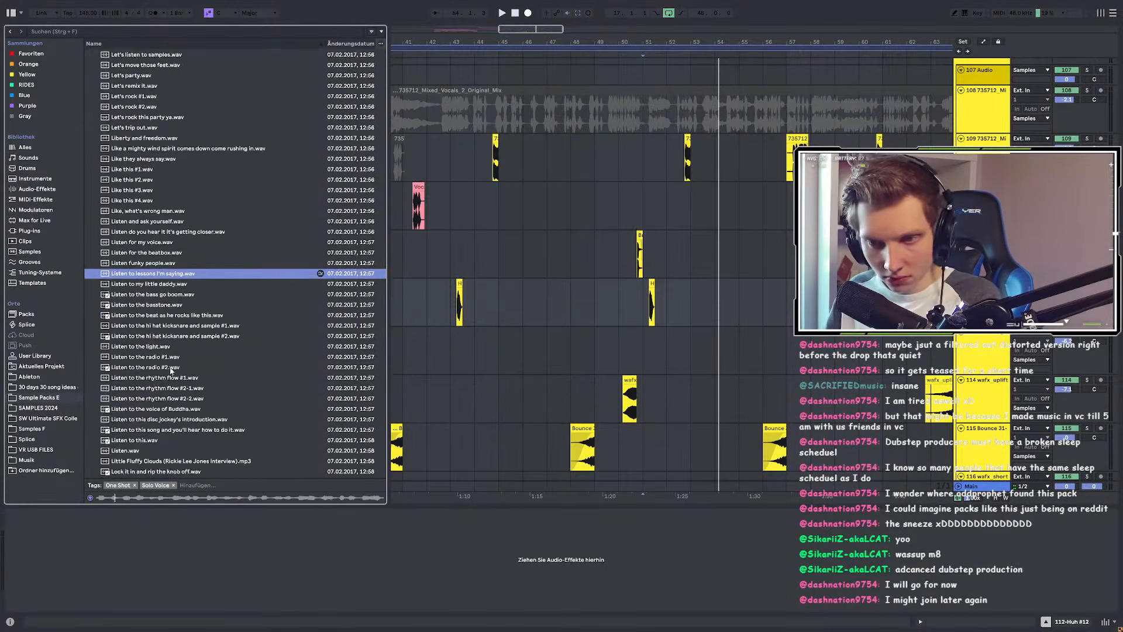
key(Down)
key(Down)
key(Down)
key(Down)
click(124, 296)
scroll(122, 302, down, 3)
key(Down)
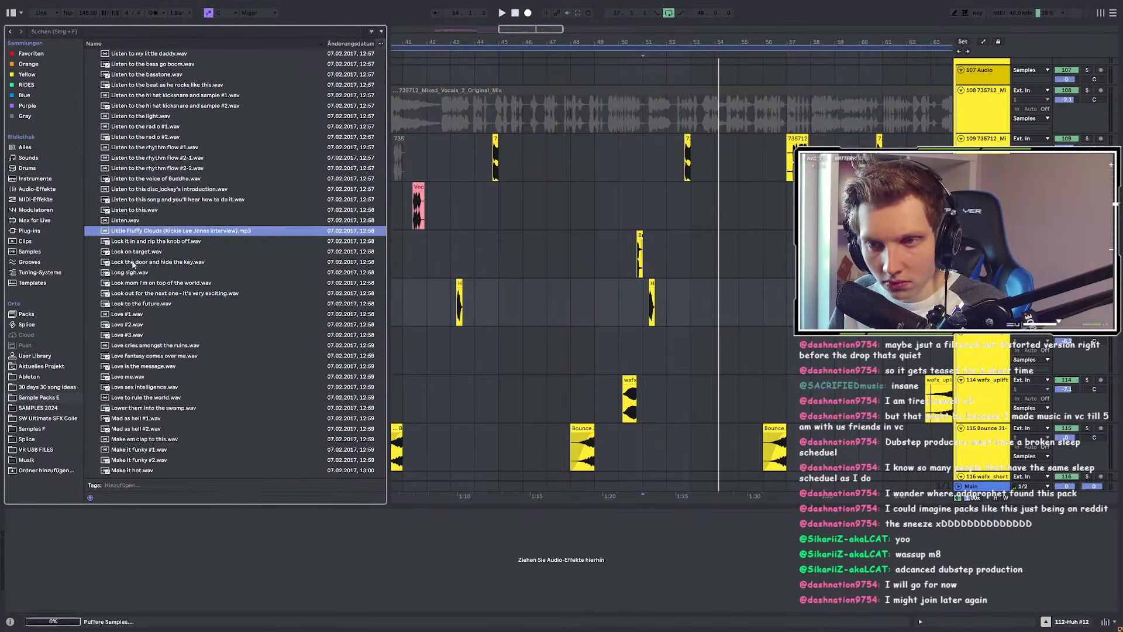
click(133, 273)
click(128, 314)
click(127, 325)
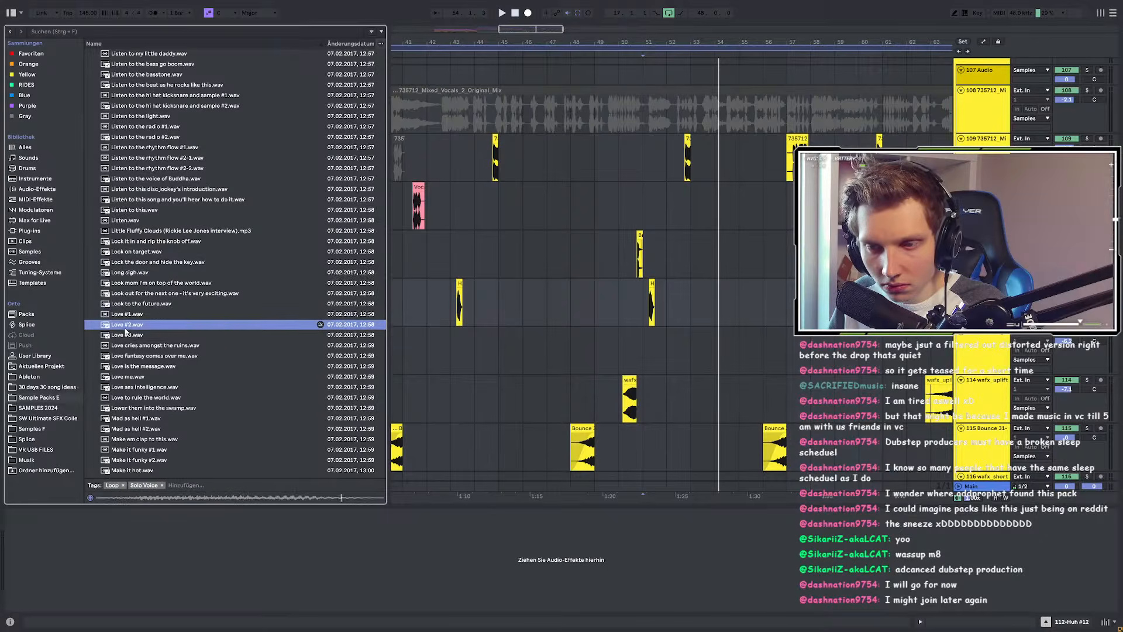
Step: Preview Male laughter #12, #8 and #6, then the Malfunction sample
scroll(120, 350, down, 8)
click(139, 409)
scroll(139, 412, down, 5)
scroll(140, 412, down, 1)
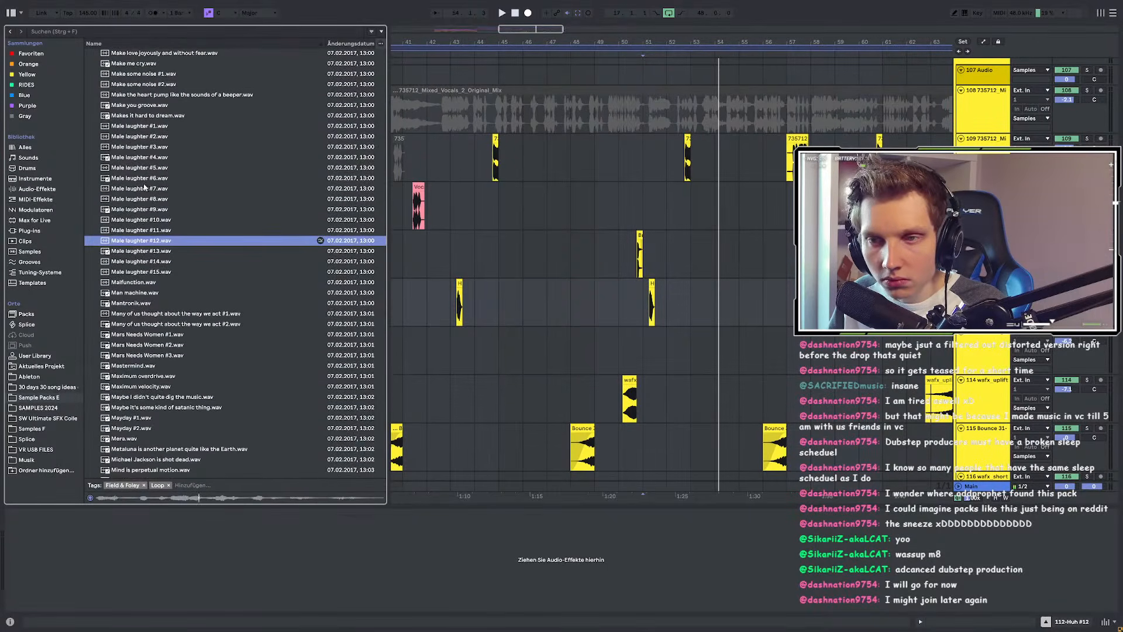
click(147, 199)
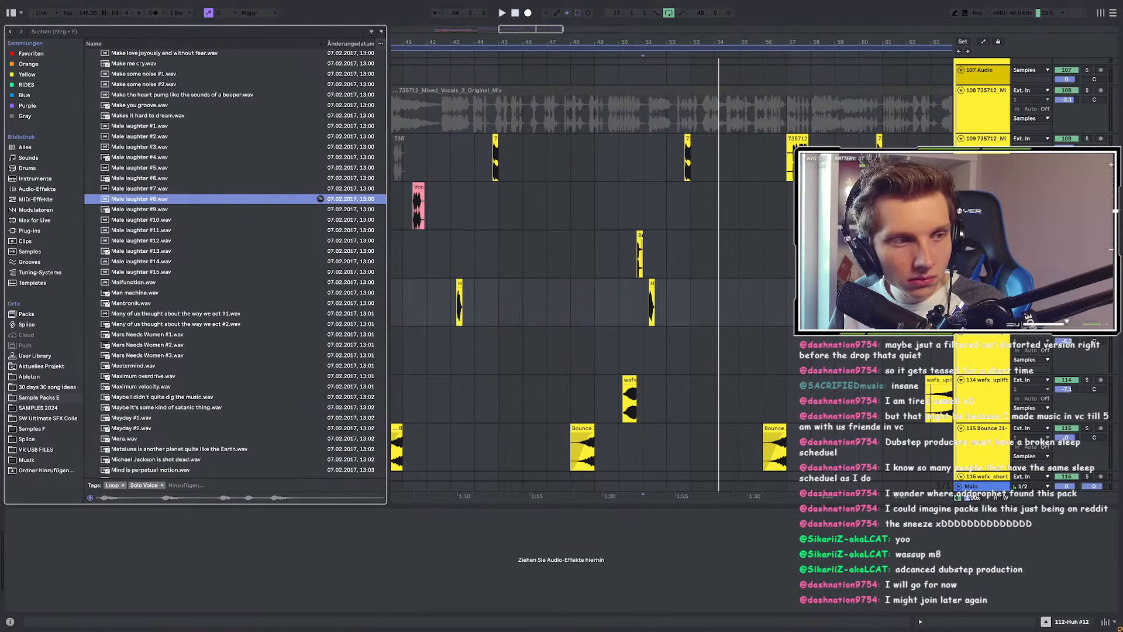
click(201, 179)
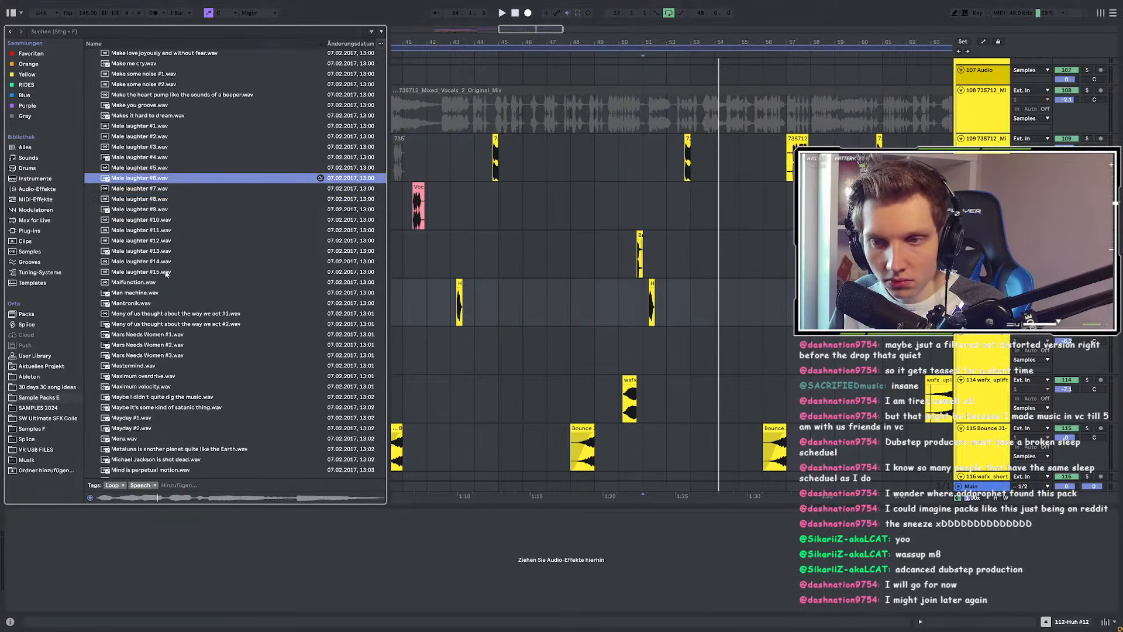
click(150, 285)
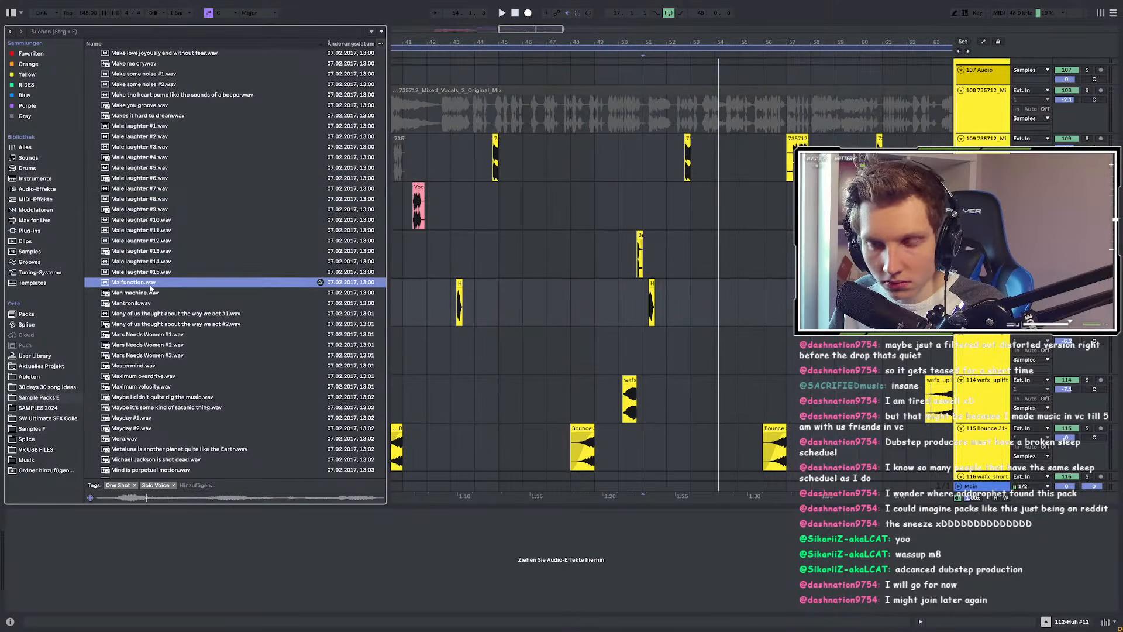
Step: Preview the M and N vocal samples, from Mars Needs Women #1 through Noise and No
click(141, 336)
scroll(140, 348, down, 5)
click(123, 297)
scroll(123, 301, down, 3)
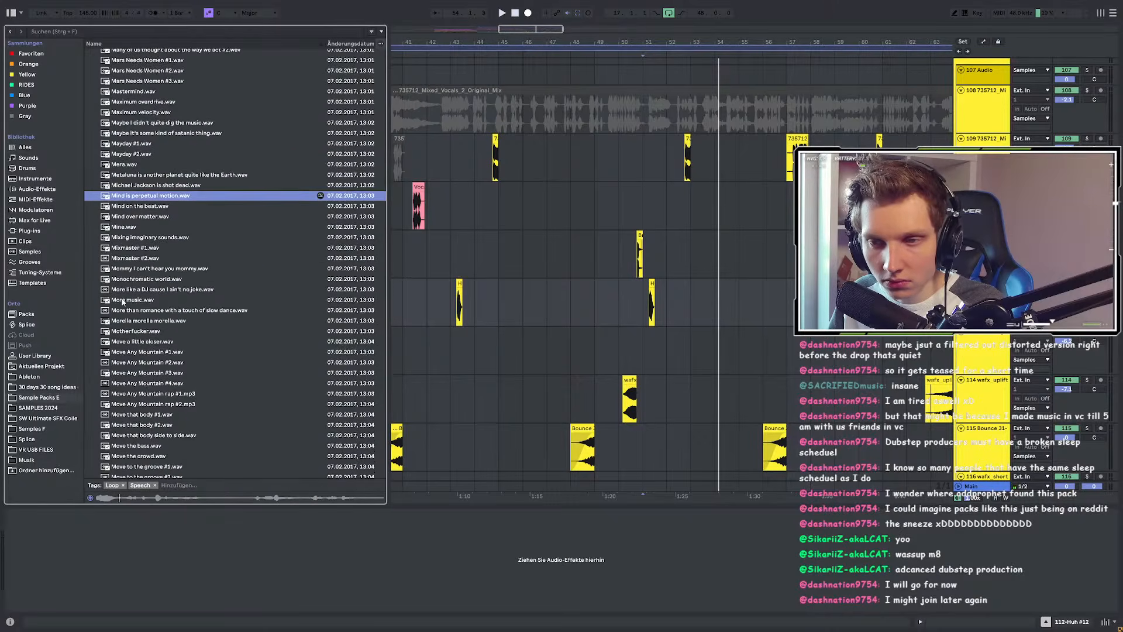
click(130, 227)
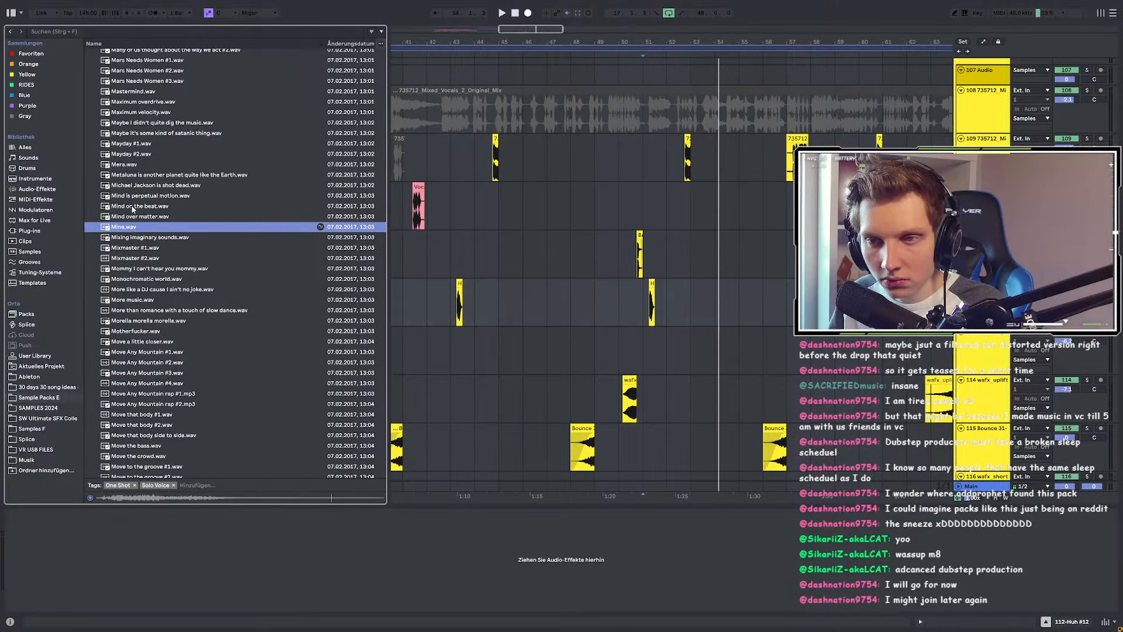
scroll(132, 234, down, 2)
click(127, 339)
scroll(127, 335, down, 5)
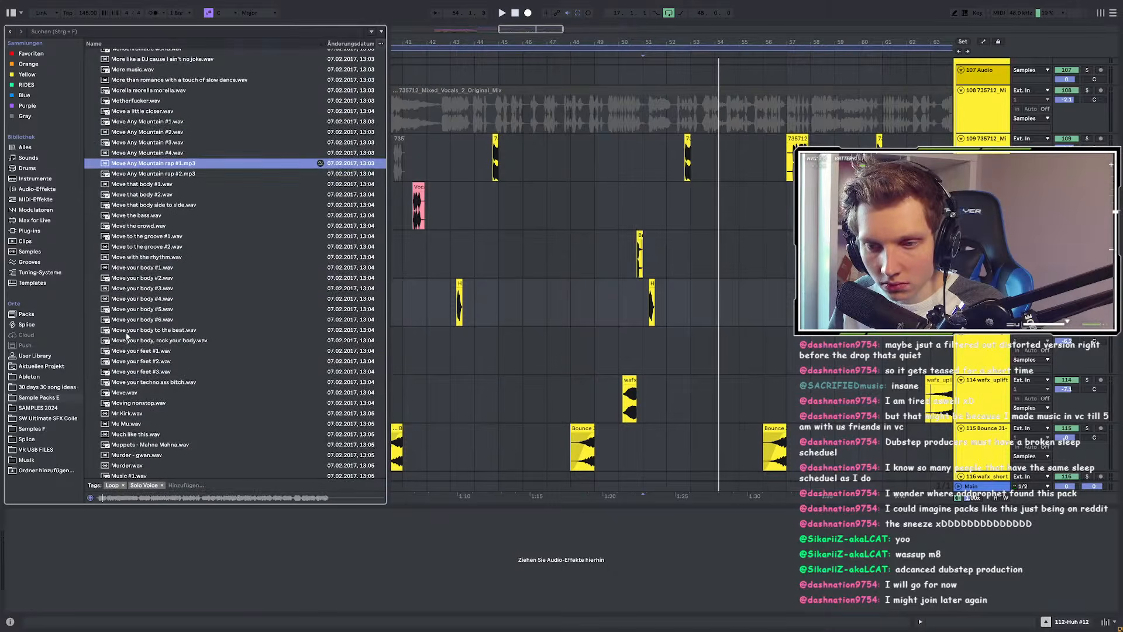
scroll(126, 421, down, 9)
click(127, 411)
scroll(127, 411, down, 5)
scroll(127, 411, down, 3)
click(127, 411)
scroll(127, 411, down, 4)
scroll(127, 412, down, 3)
click(127, 411)
scroll(127, 411, down, 4)
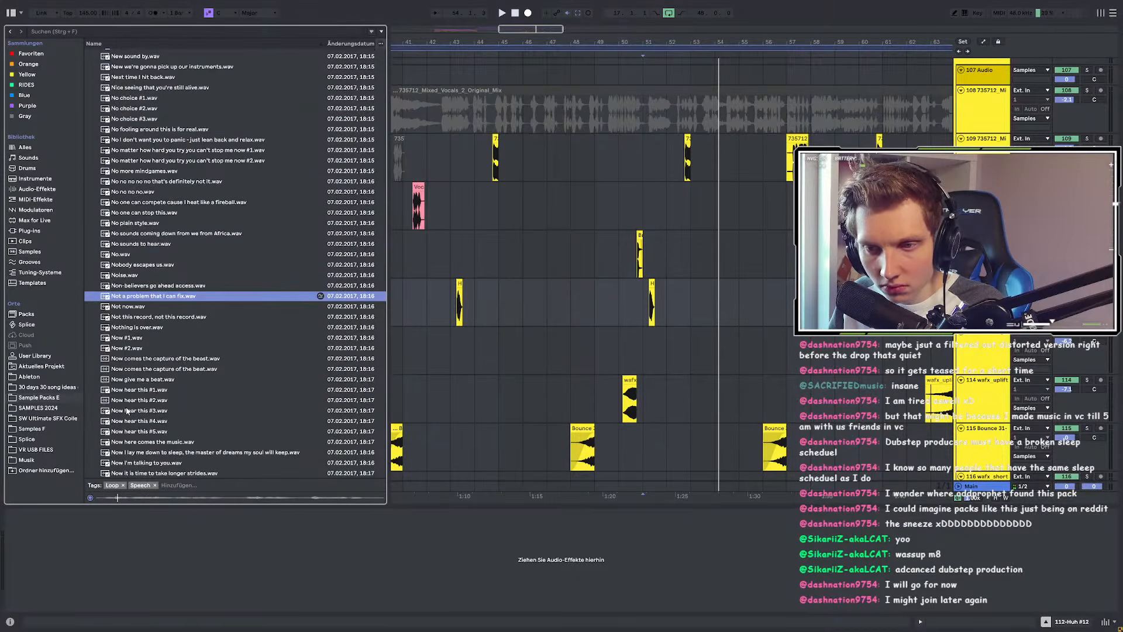
click(124, 276)
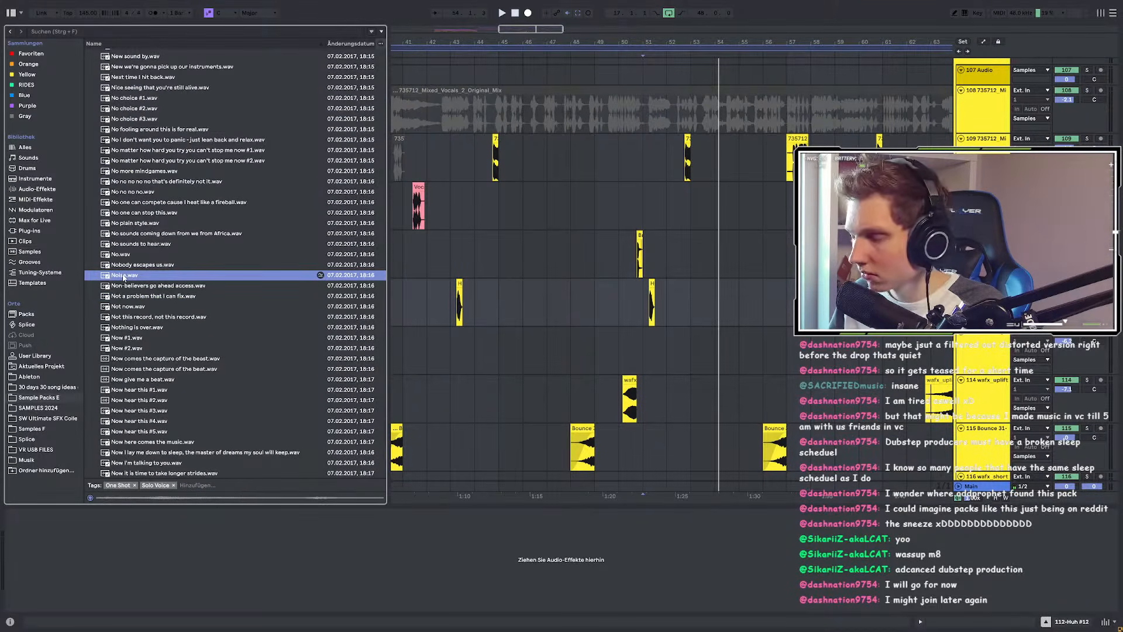
scroll(123, 277, up, 1)
click(123, 300)
scroll(124, 383, down, 5)
scroll(123, 383, down, 3)
Step: Audition the Oh samples, from Oh #1 through Oh no #8 and Oh yes #1
click(123, 384)
scroll(123, 383, down, 3)
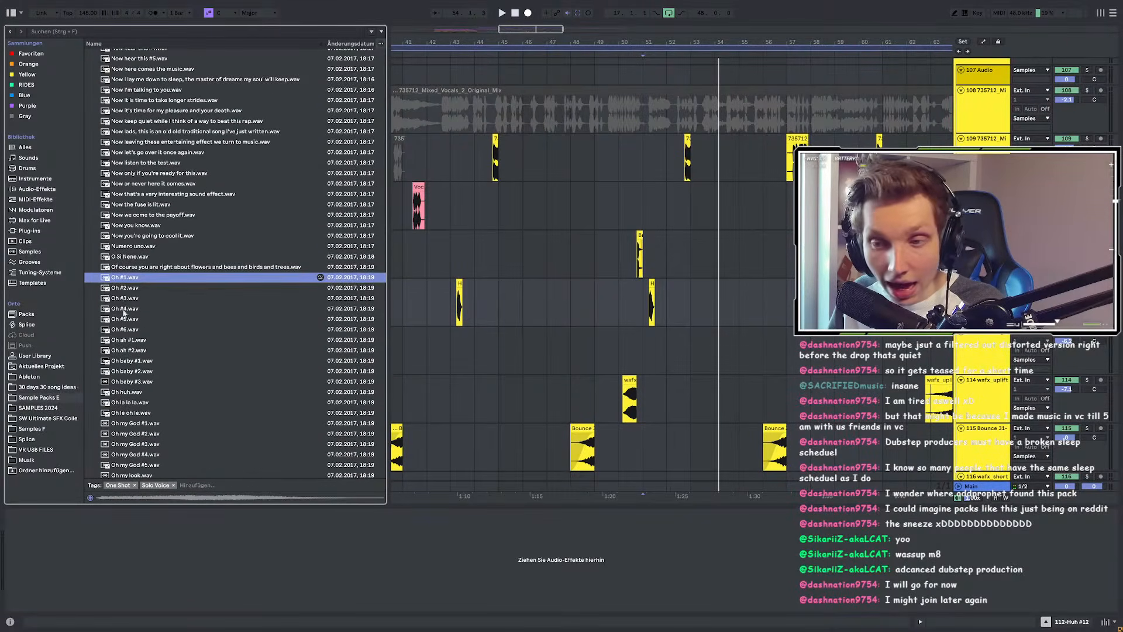
click(121, 289)
key(Down)
key(Down)
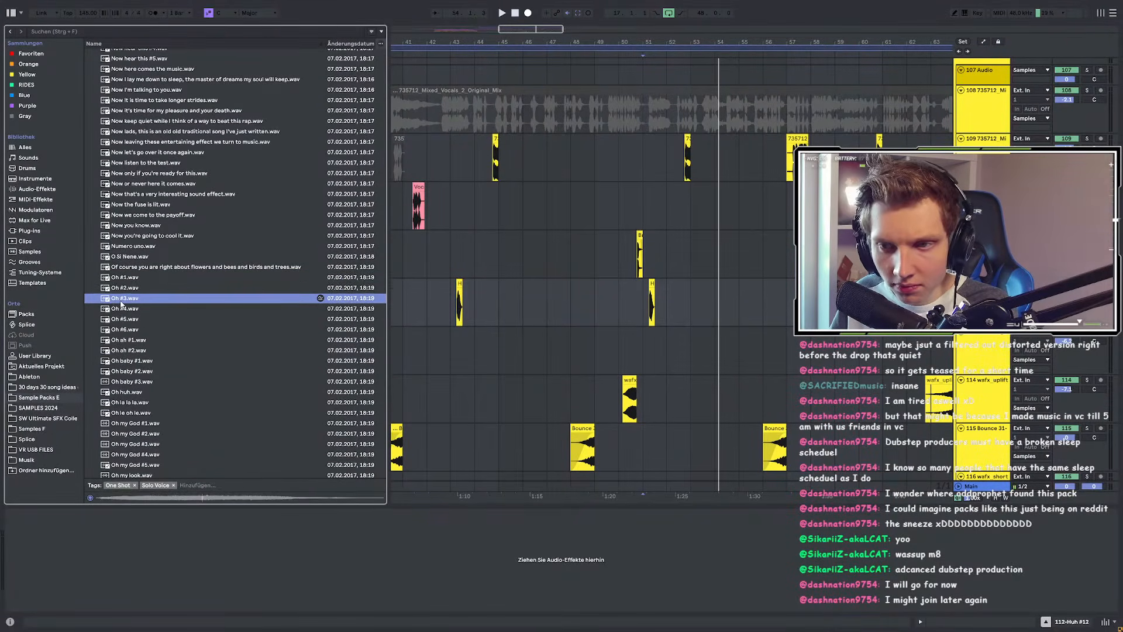
key(Down)
key(Down)
key(Down)
key(Down)
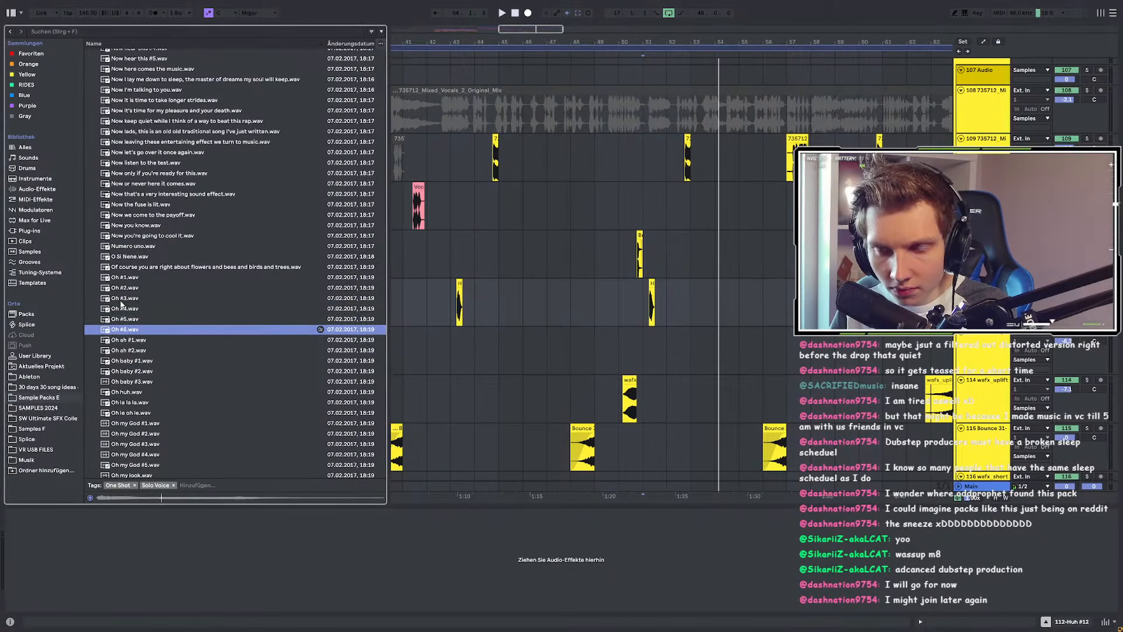
key(Down)
key(Down)
key(Down)
key(Down)
key(Down)
key(Down)
key(Down)
key(Down)
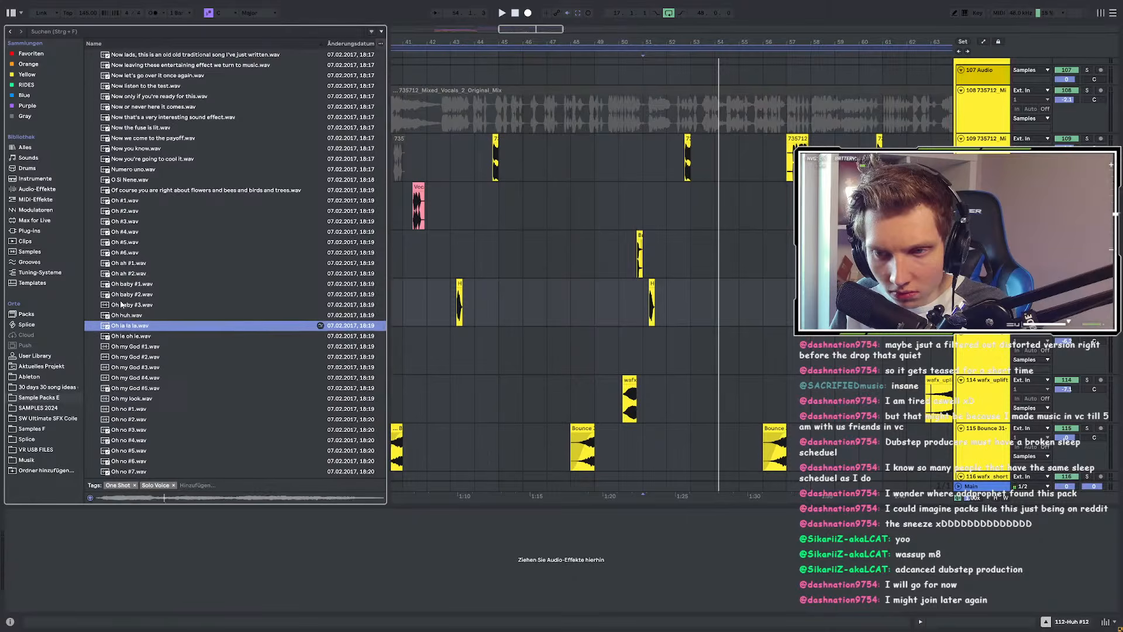
key(Down)
key(Down)
key(Down)
key(Down)
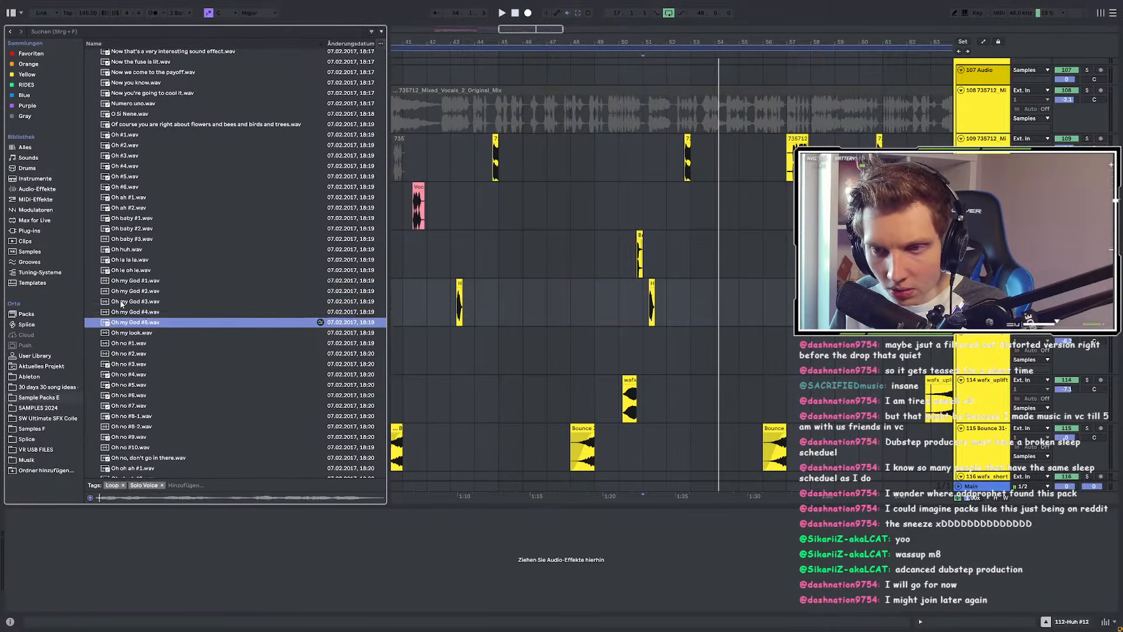
key(Down)
key(Down)
key(Down)
key(Down)
key(Down)
key(Down)
key(Down)
key(Down)
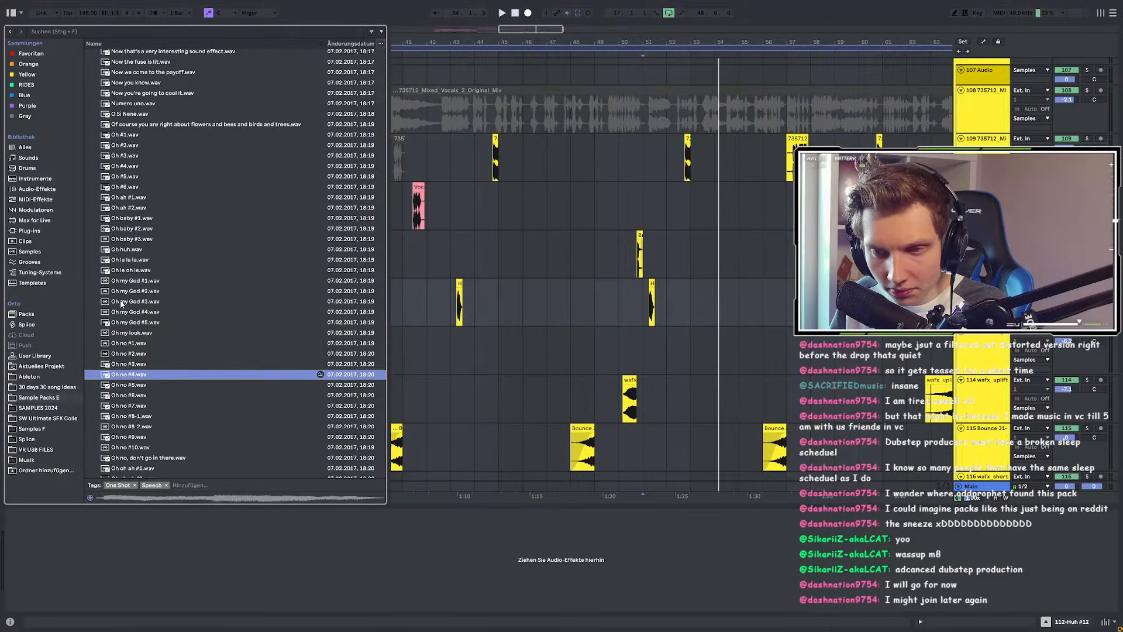
key(Down)
key(Down)
key(Down)
key(Up)
key(Up)
key(Up)
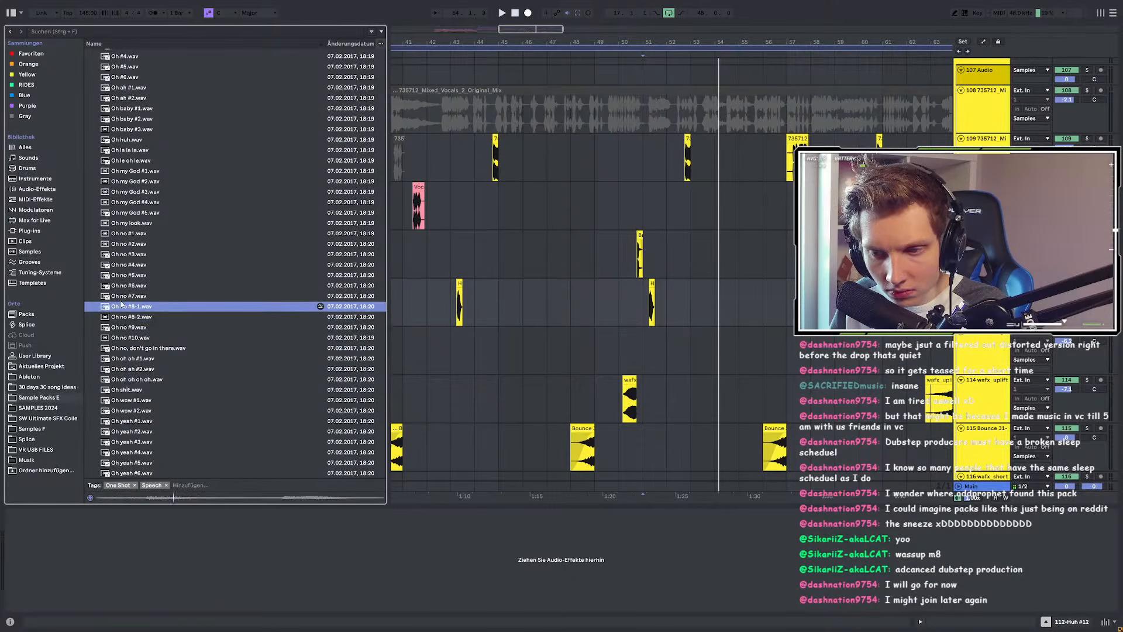
key(Up)
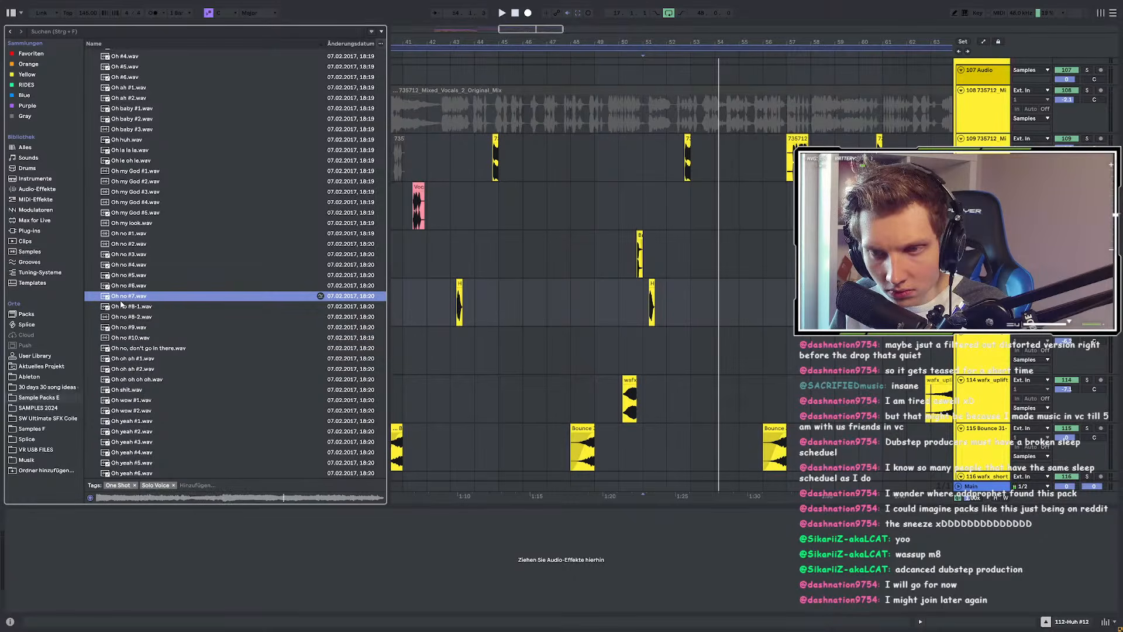
key(Up)
scroll(121, 304, down, 5)
click(124, 347)
scroll(124, 347, down, 1)
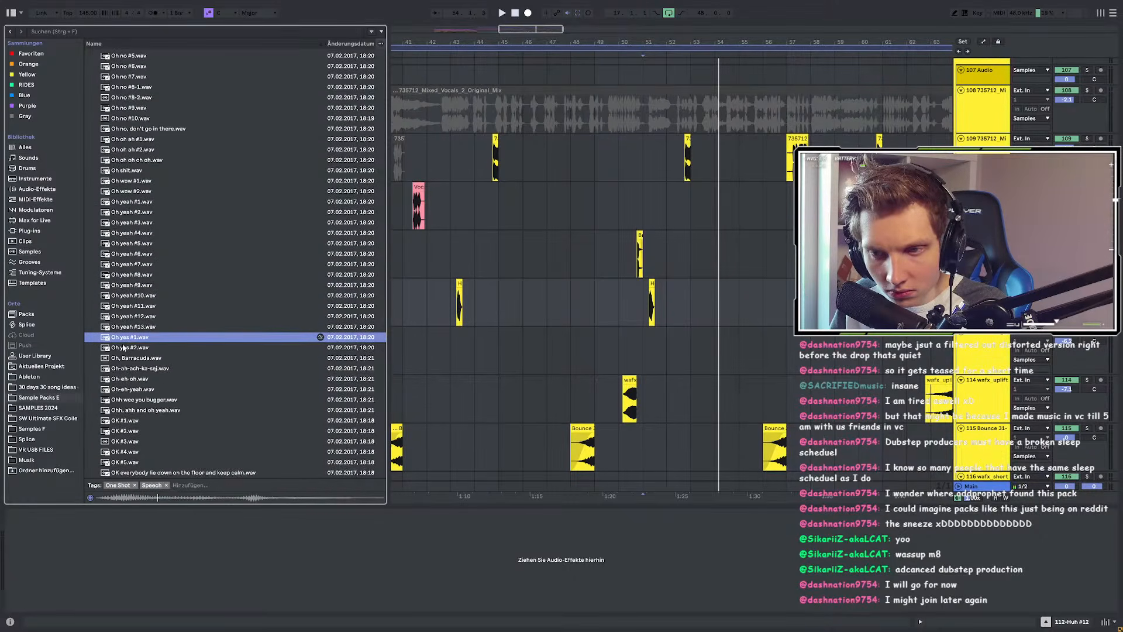
scroll(124, 347, down, 2)
key(Up)
key(Up)
key(Up)
key(Up)
Step: Preview OK you got it, Our crew, Party #1 and Play #1-2, continuing down to the Scream files
scroll(121, 362, down, 5)
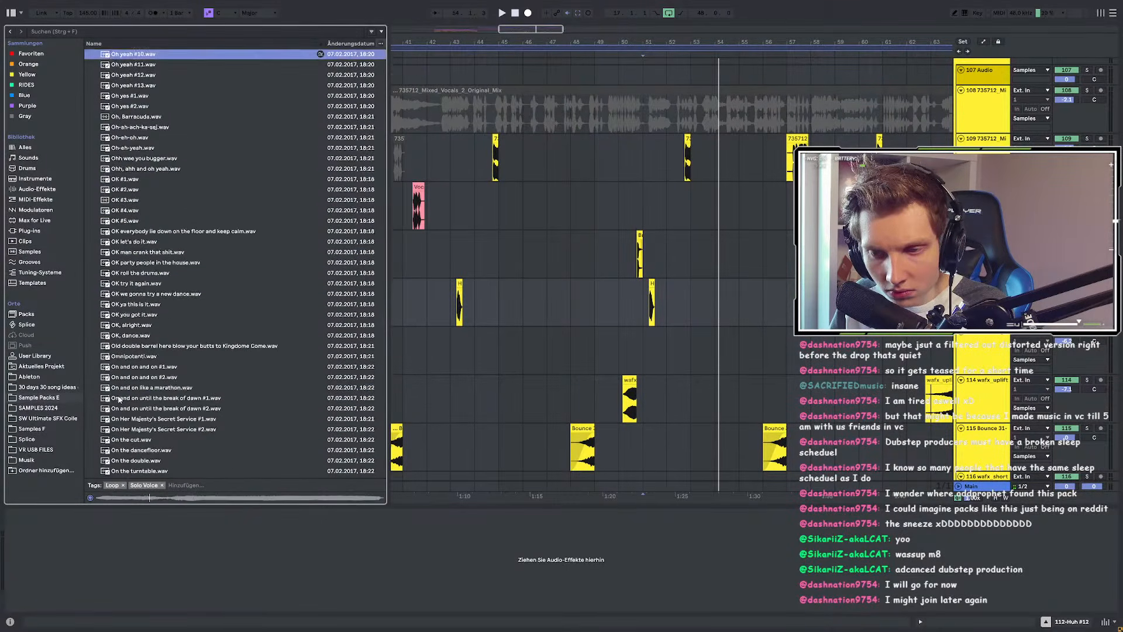
click(125, 282)
scroll(127, 284, down, 15)
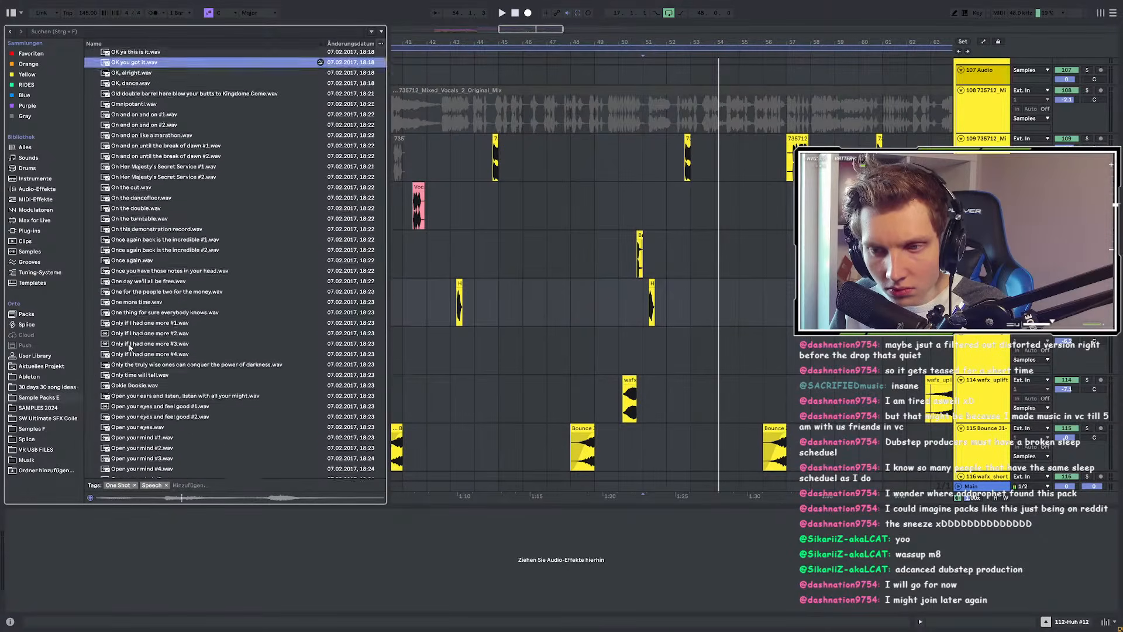
click(130, 280)
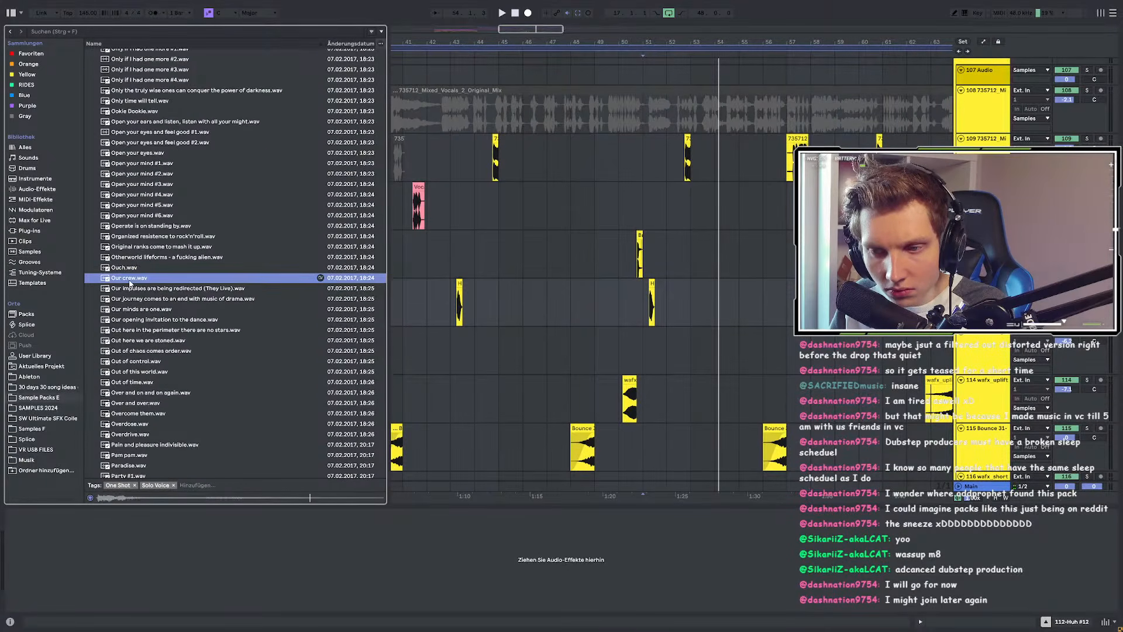
scroll(130, 305, down, 2)
click(129, 410)
scroll(130, 386, down, 7)
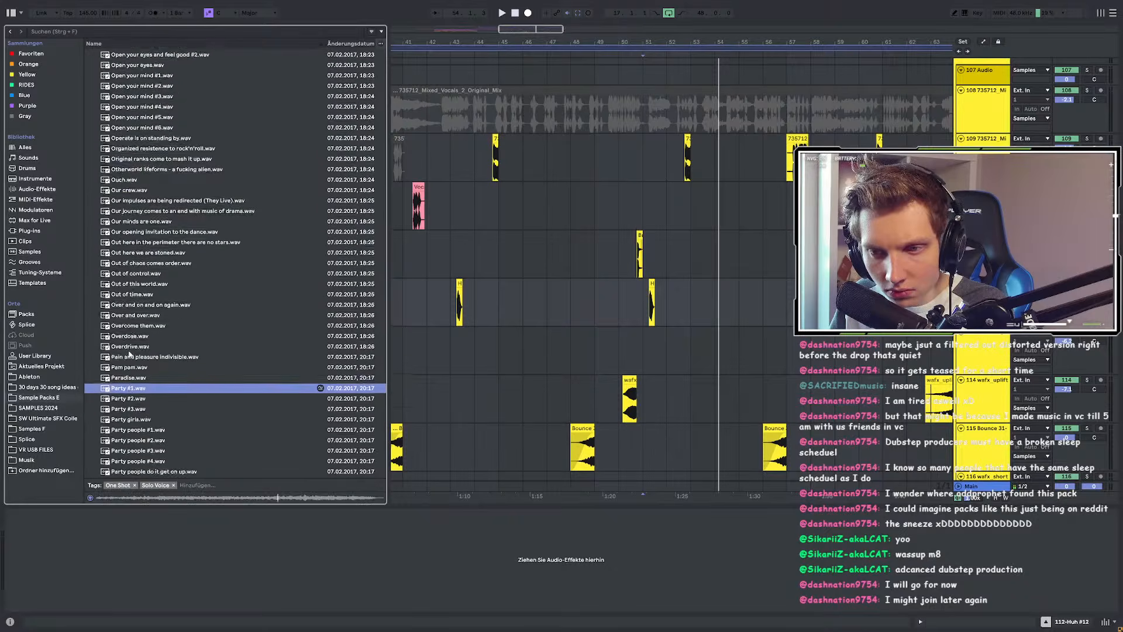
click(129, 336)
scroll(130, 339, down, 5)
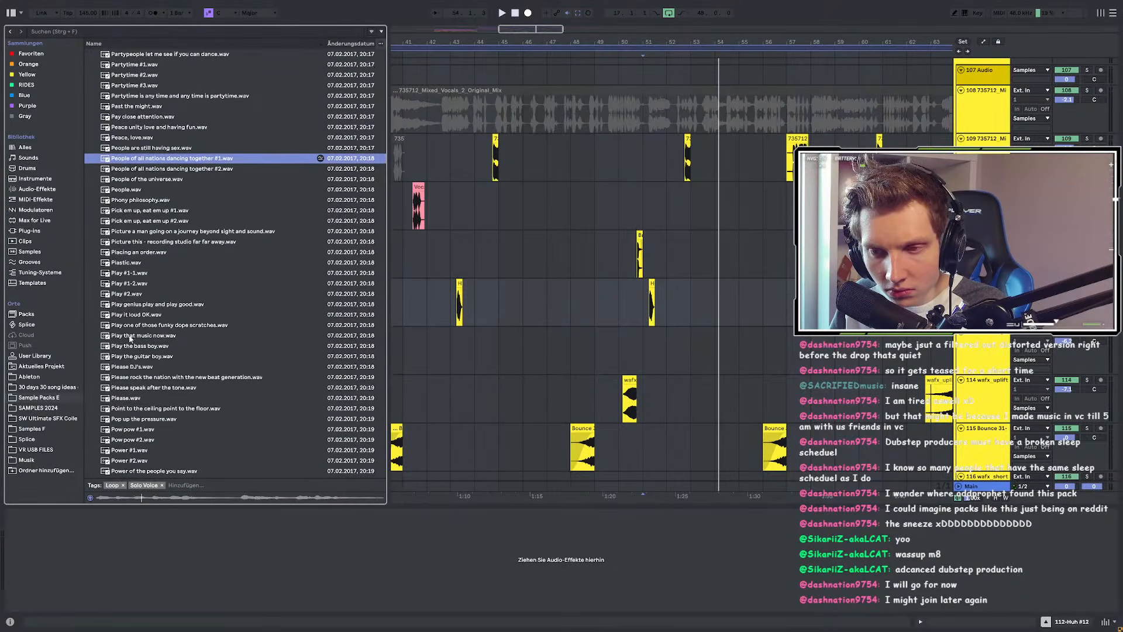
click(126, 284)
scroll(130, 316, down, 15)
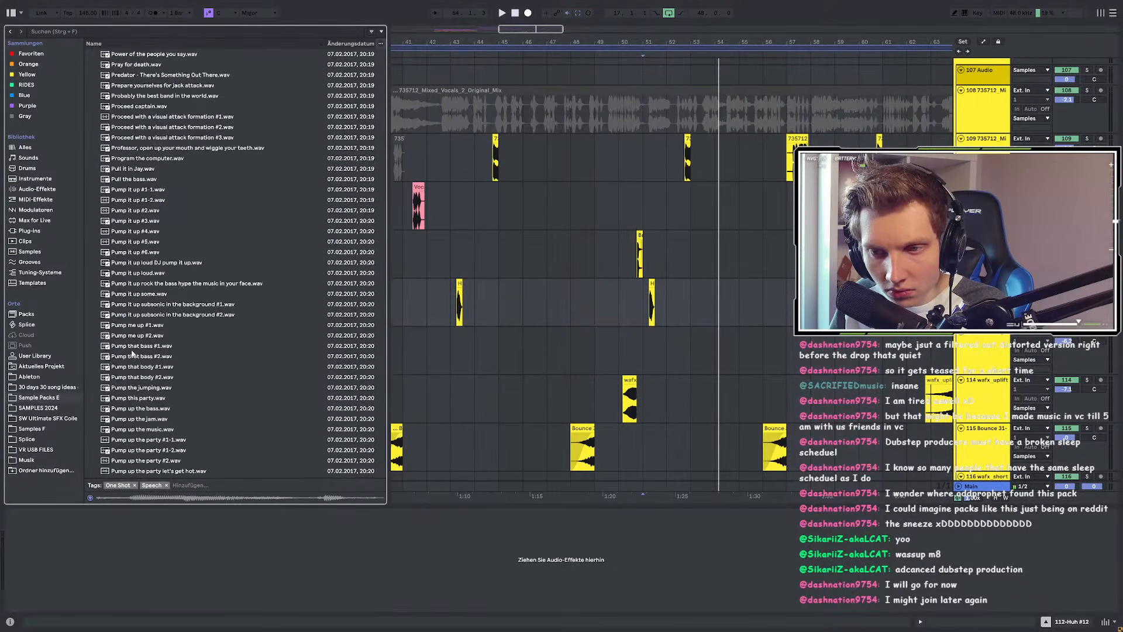
scroll(132, 349, down, 20)
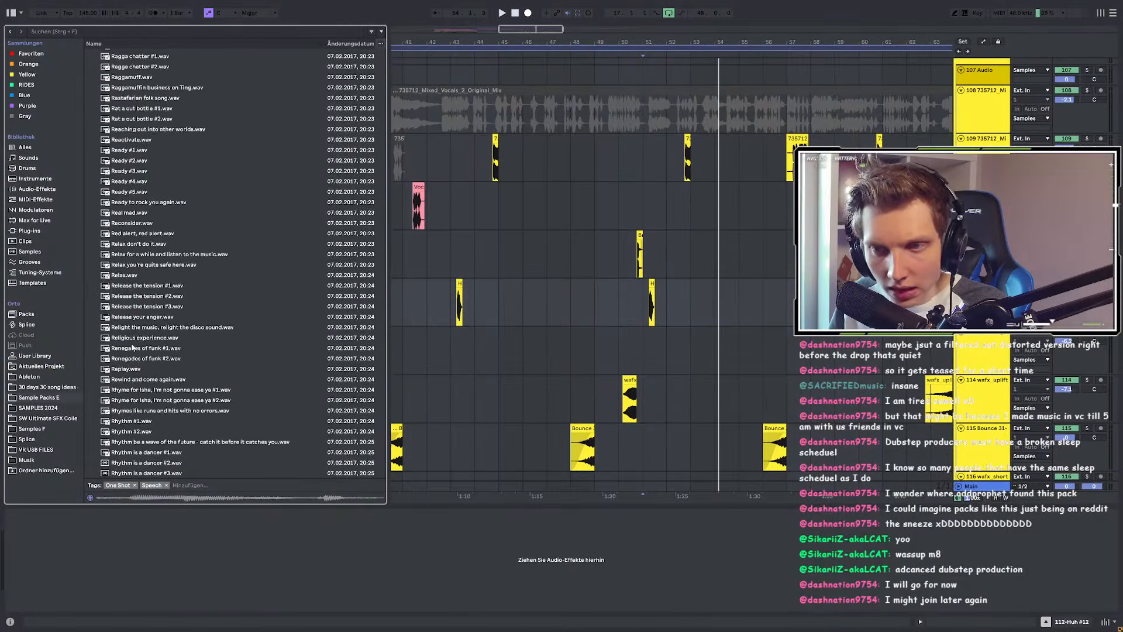
scroll(132, 347, down, 20)
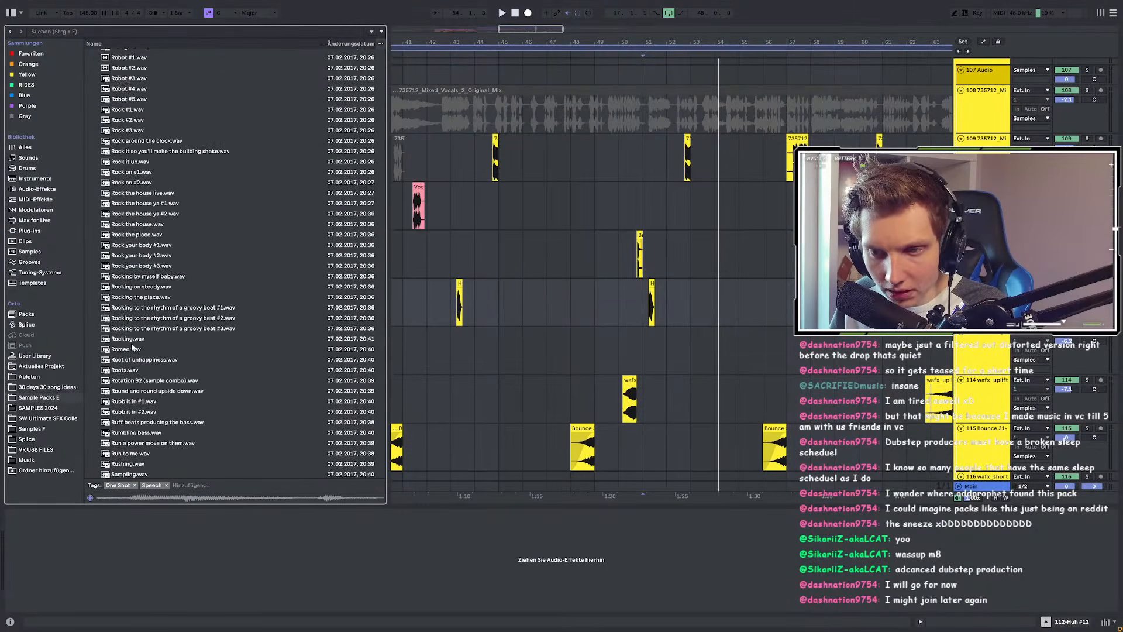
scroll(132, 348, down, 10)
Step: Preview Scream #3, then step through Scream #1 to Scream #18
click(131, 288)
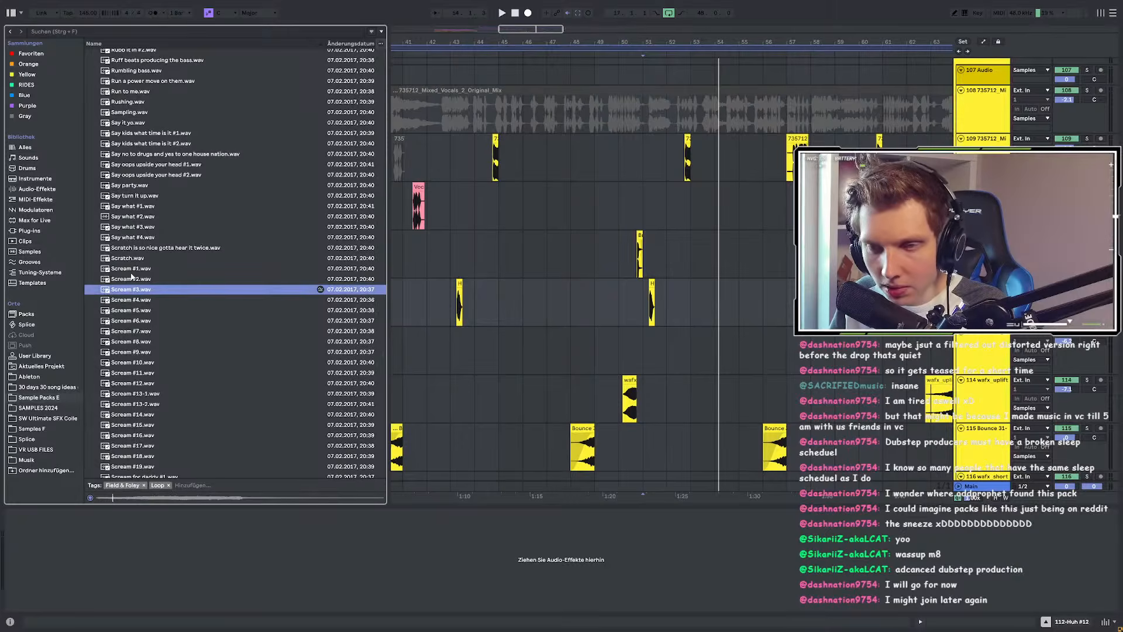
click(131, 272)
click(131, 280)
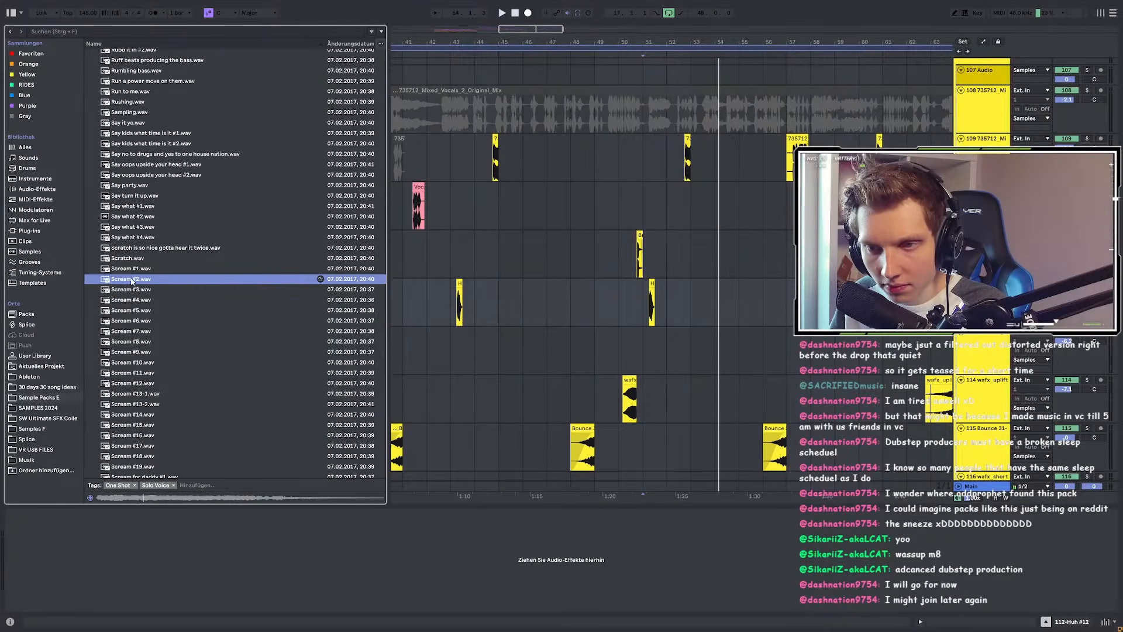
click(130, 309)
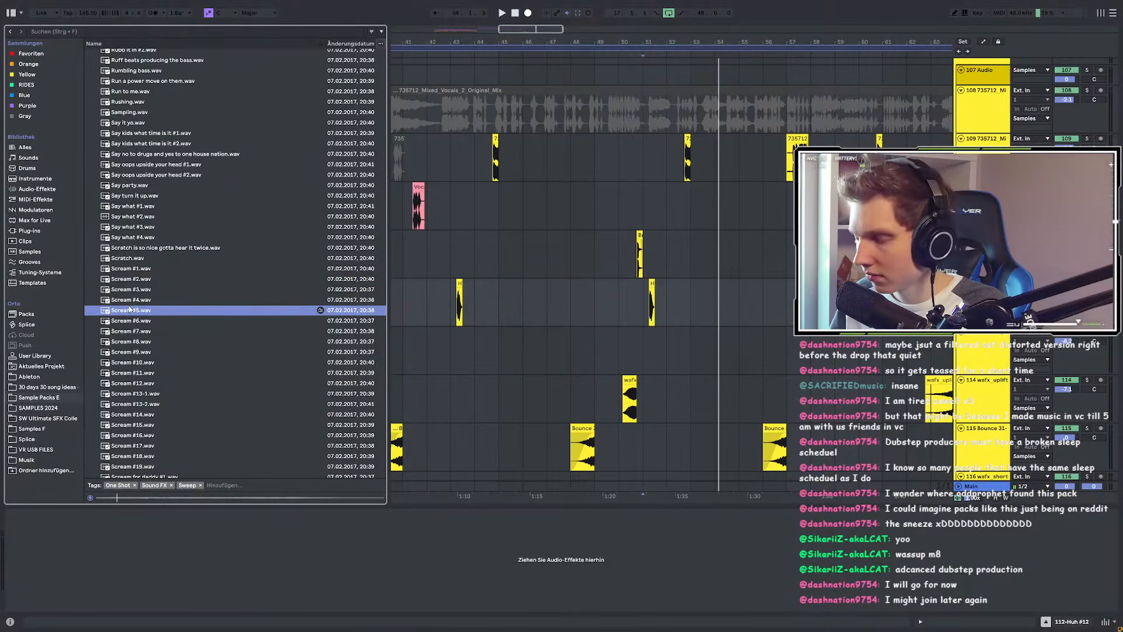
key(Down)
key(Down)
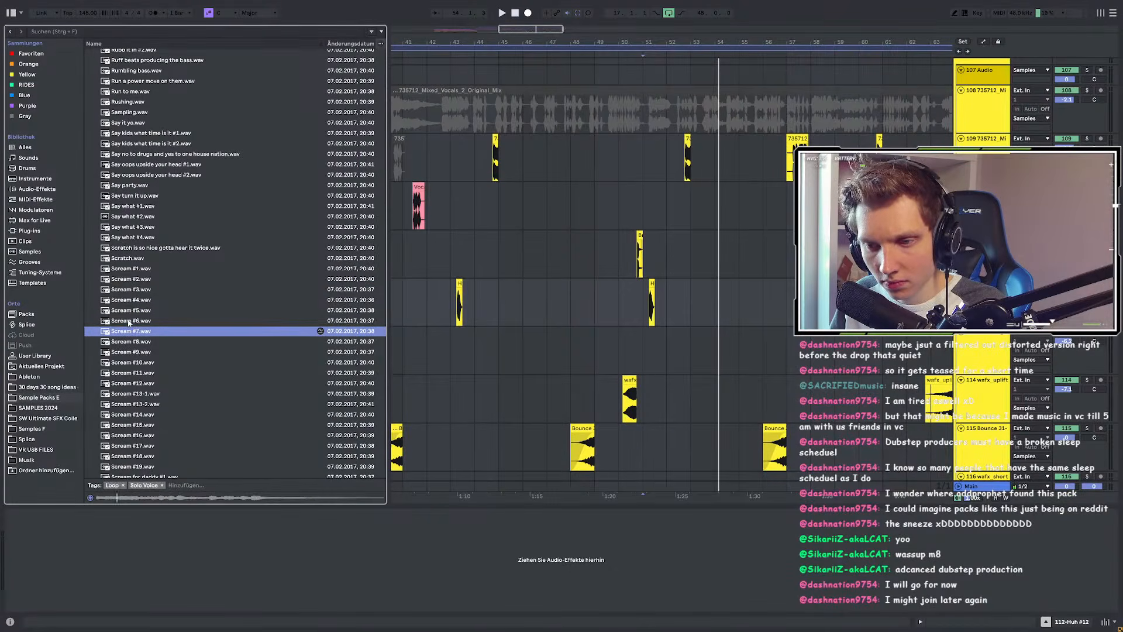
key(Down)
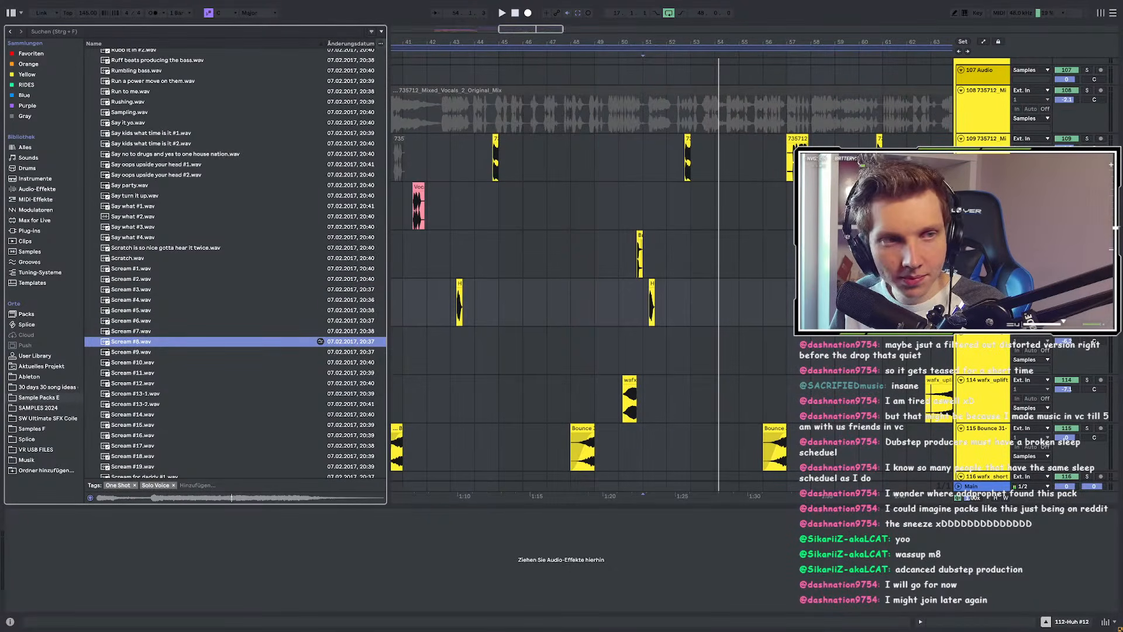
key(Down)
key(Down)
scroll(131, 381, down, 3)
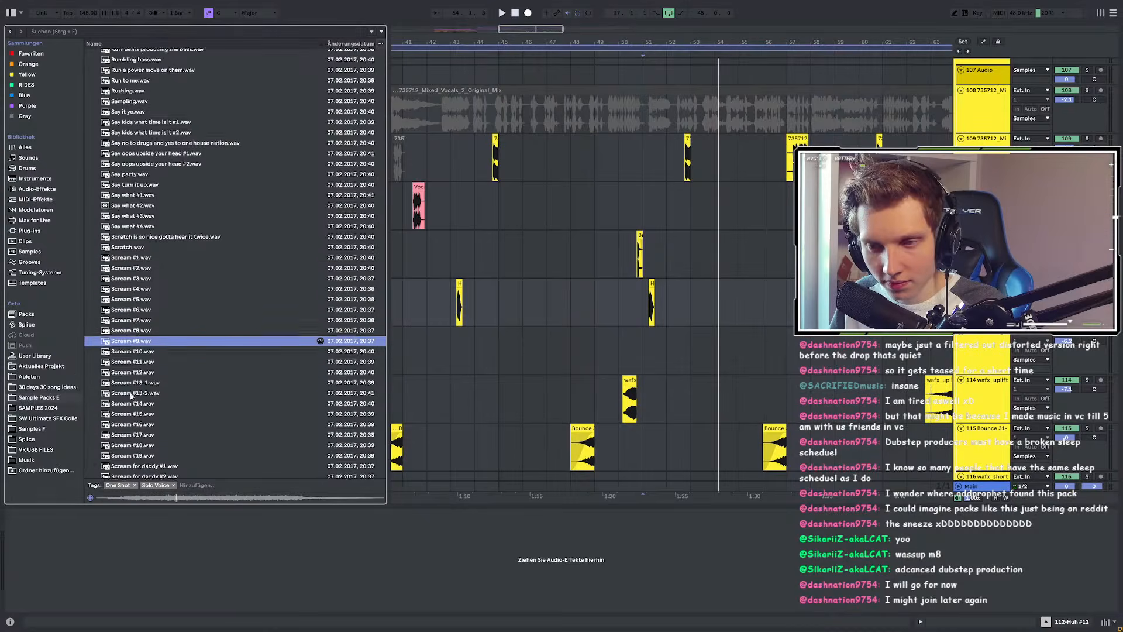
key(Down)
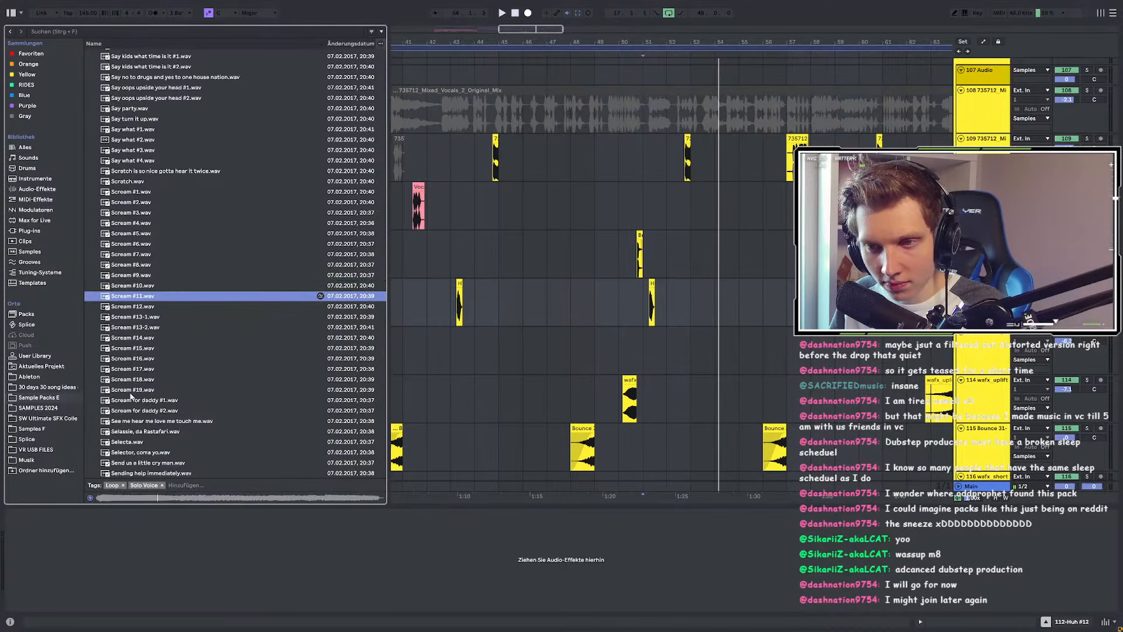
key(Down)
key(Down)
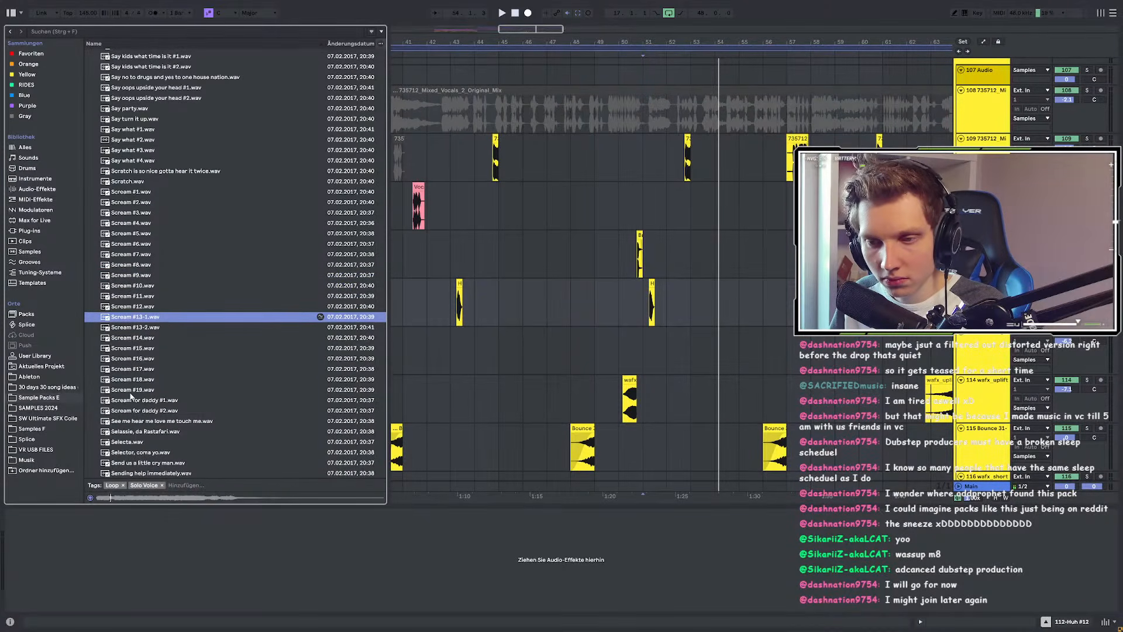
key(Down)
key(Down)
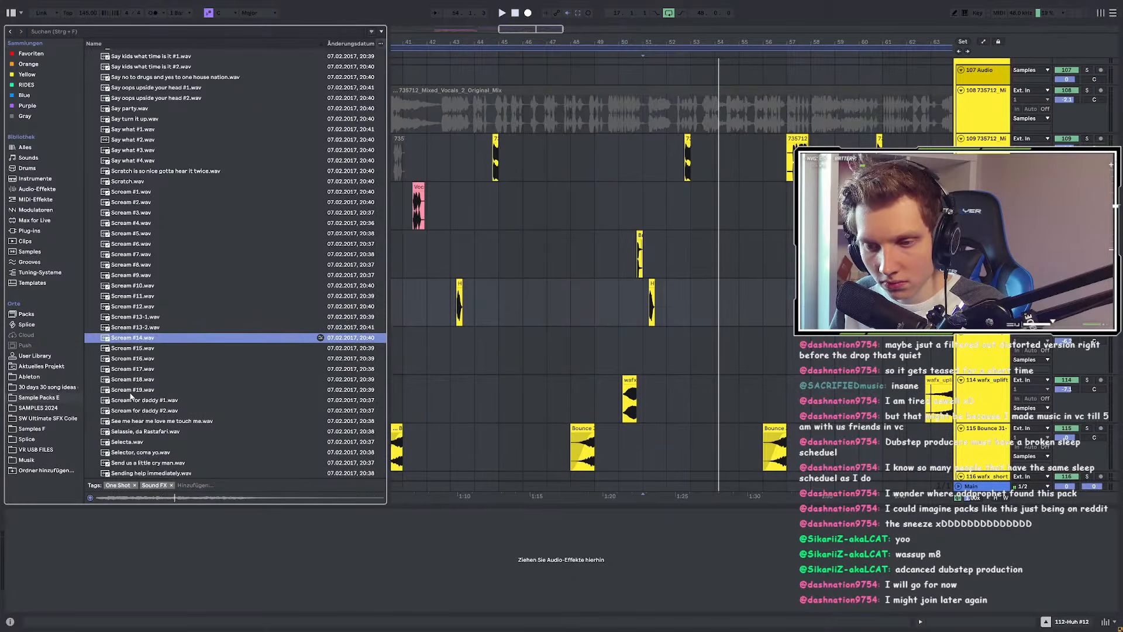
key(Down)
key(Down)
key(Down)
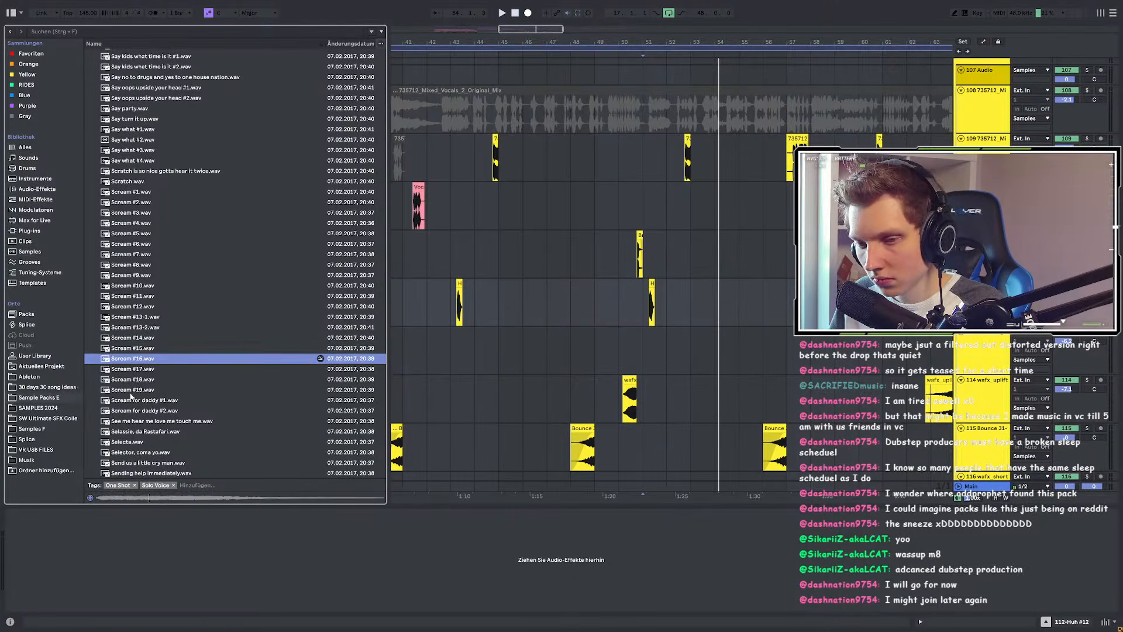
key(Down)
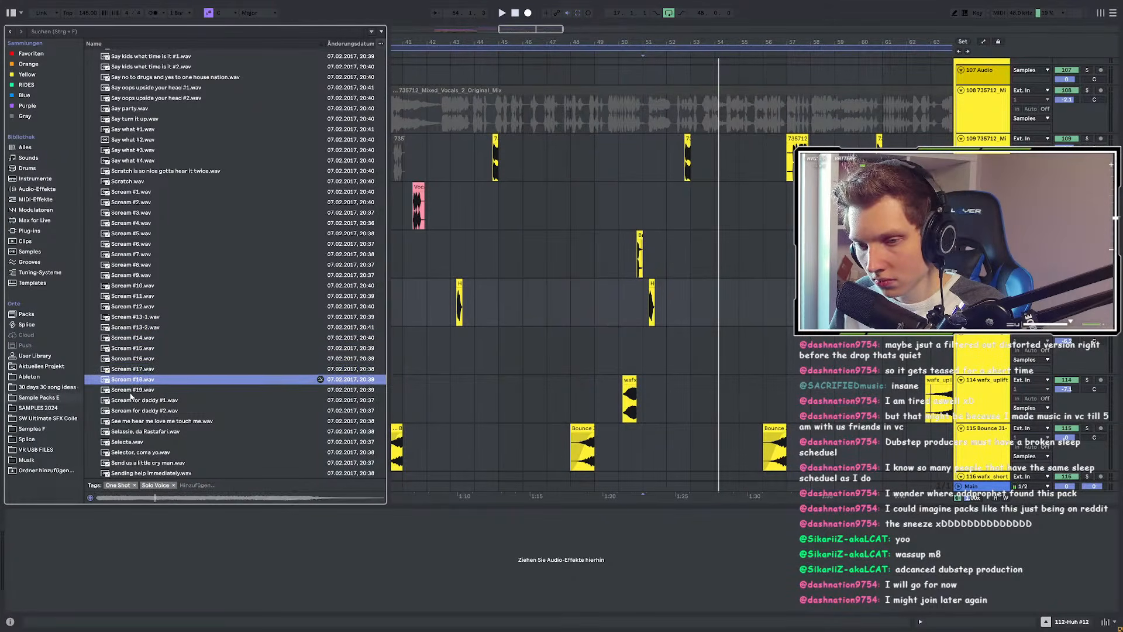
key(Down)
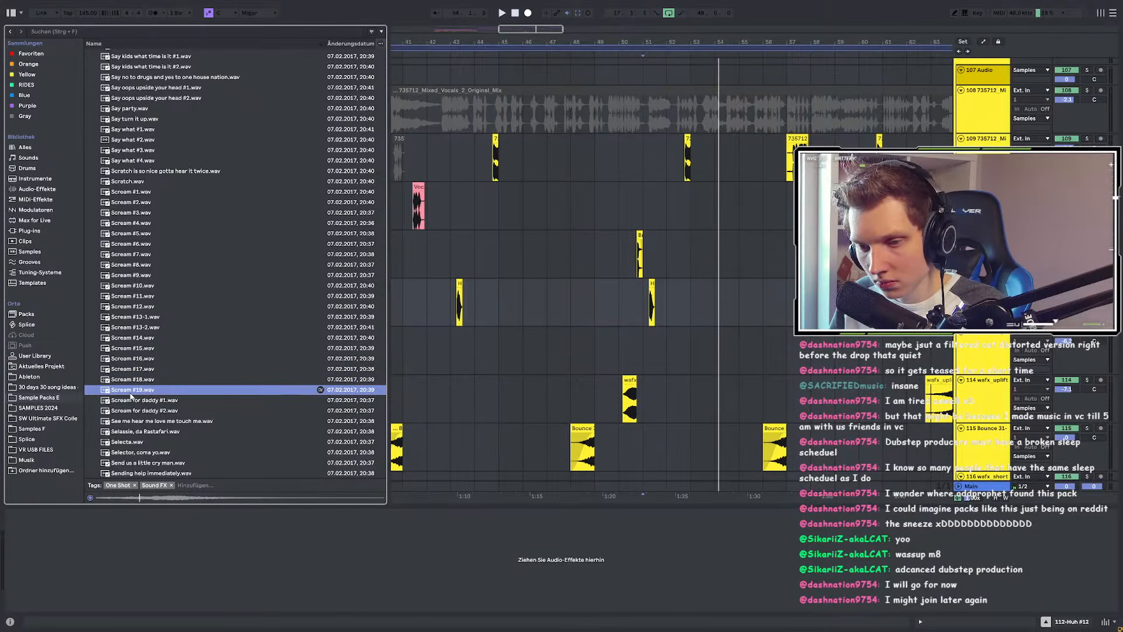
Step: Compare Scream #3 against Scream #7 and return to Scream #3
click(134, 214)
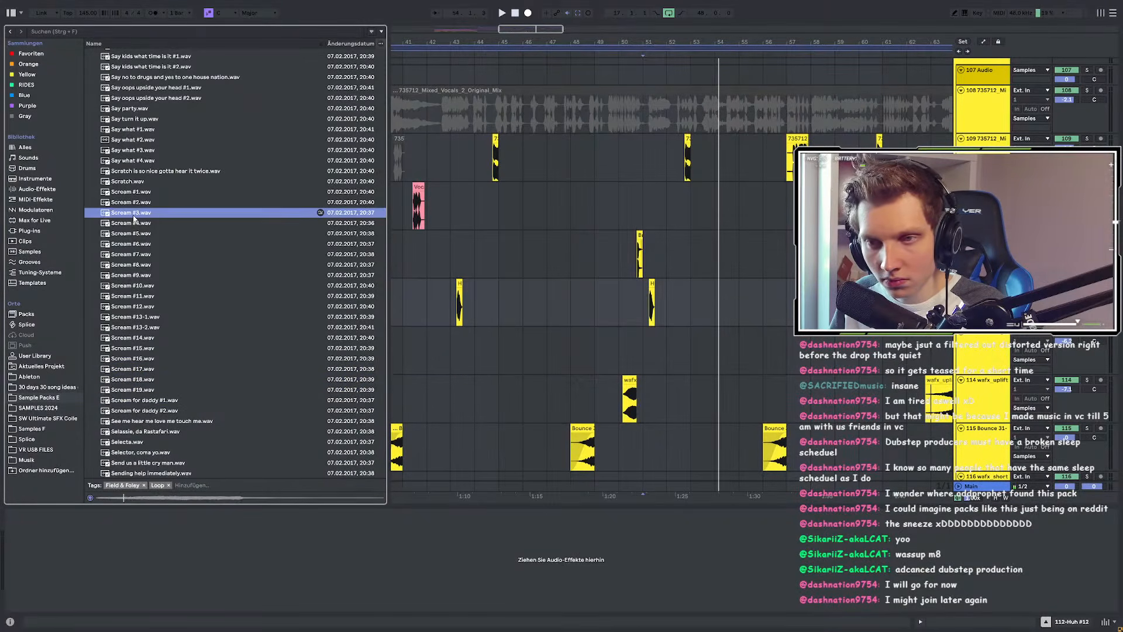
click(135, 254)
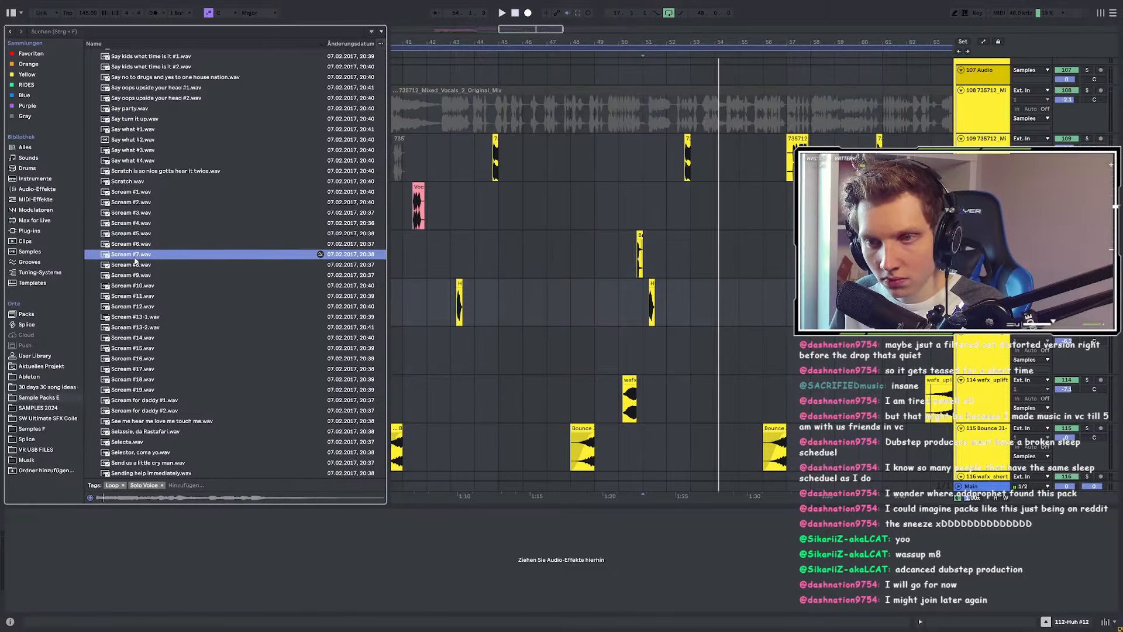
click(138, 214)
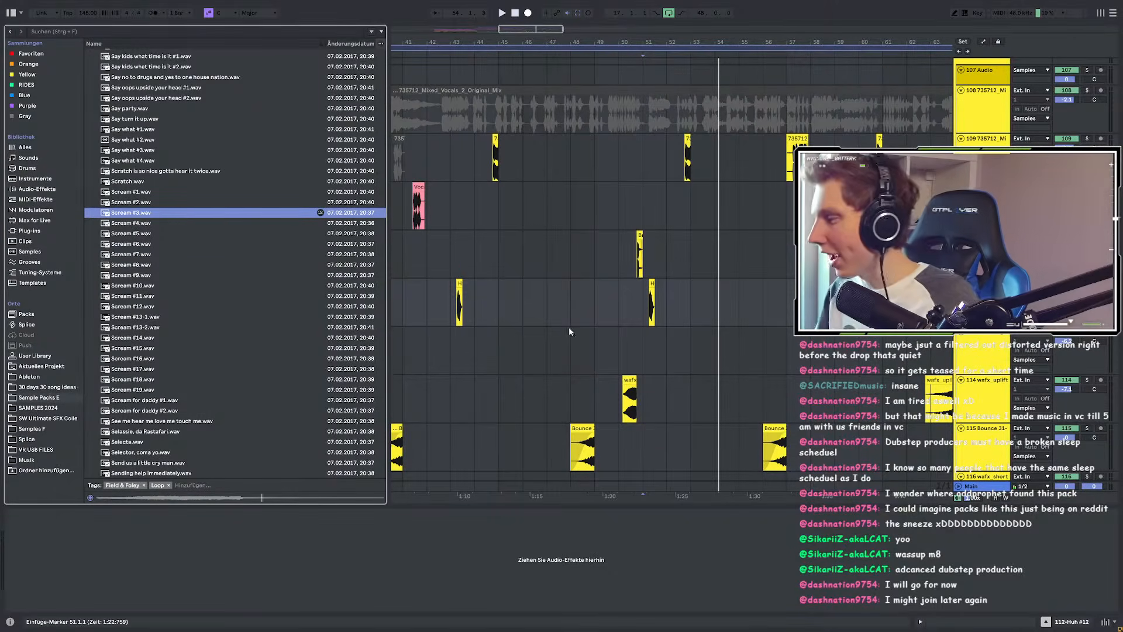
scroll(455, 333, down, 3)
Step: Set playback to start at bar 49 and drop Scream #3 there as a new clip
click(536, 319)
key(space)
click(515, 313)
key(space)
key(space)
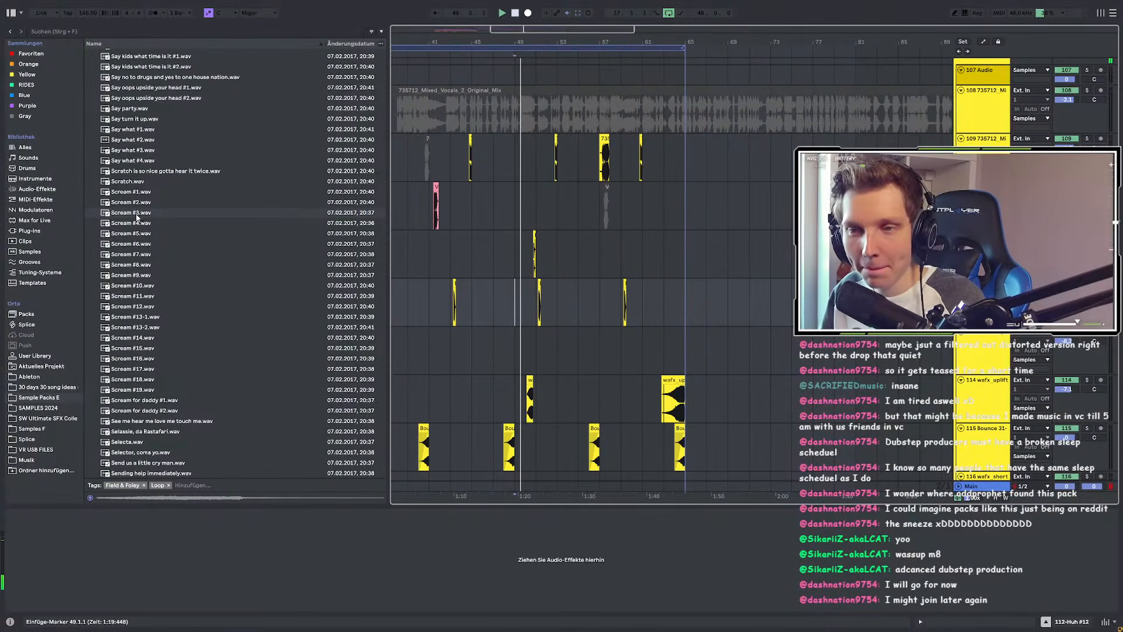
mouse_move(132, 213)
mouse_down()
mouse_move(516, 326)
mouse_move(632, 334)
mouse_move(596, 341)
mouse_up()
scroll(518, 325, up, 5)
key(space)
key(space)
scroll(544, 330, up, 3)
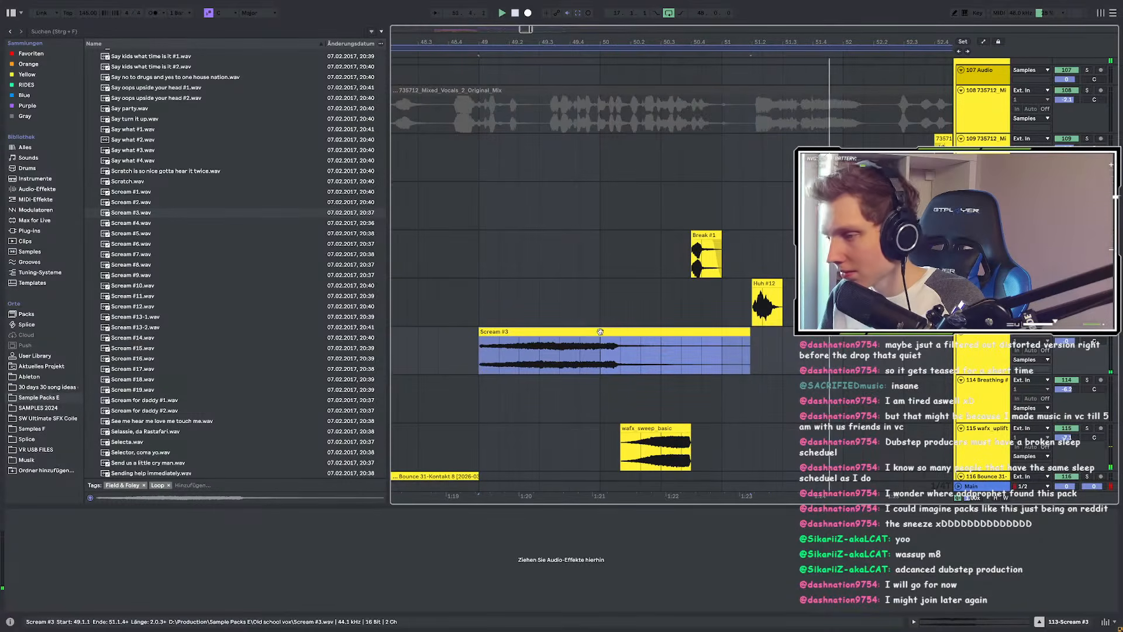
Step: Warp the scream clip in Complex mode, trim its end to about 50.3.3, and solo the track
double_click(579, 333)
click(21, 398)
click(34, 407)
click(51, 463)
drag(743, 189, 828, 188)
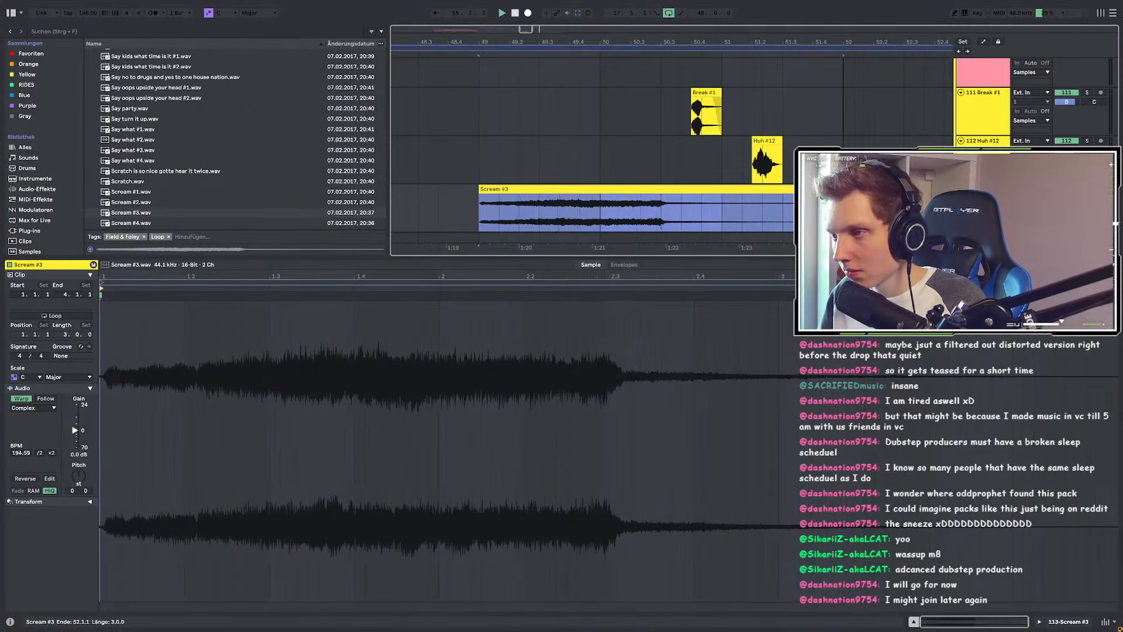
click(845, 210)
drag(843, 189, 681, 188)
click(1087, 189)
key(space)
key(space)
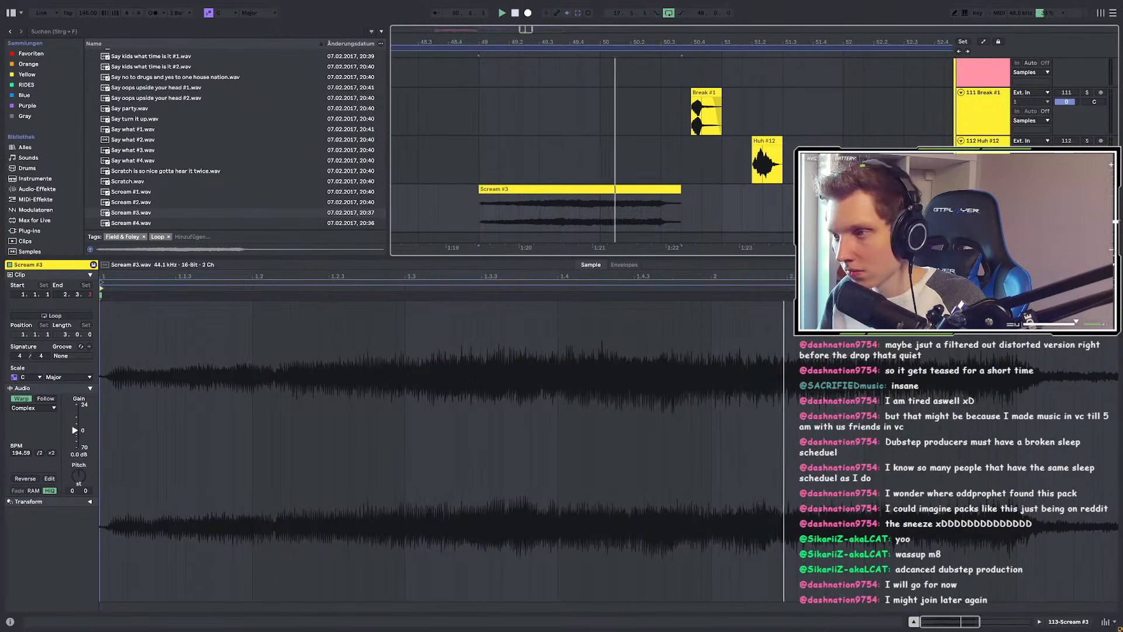
key(shift+Tab)
Step: Load EQ Eight on the scream, rolling off lows below about 96 Hz and cutting 5 dB at 4.45 kHz
key(space)
click(53, 31)
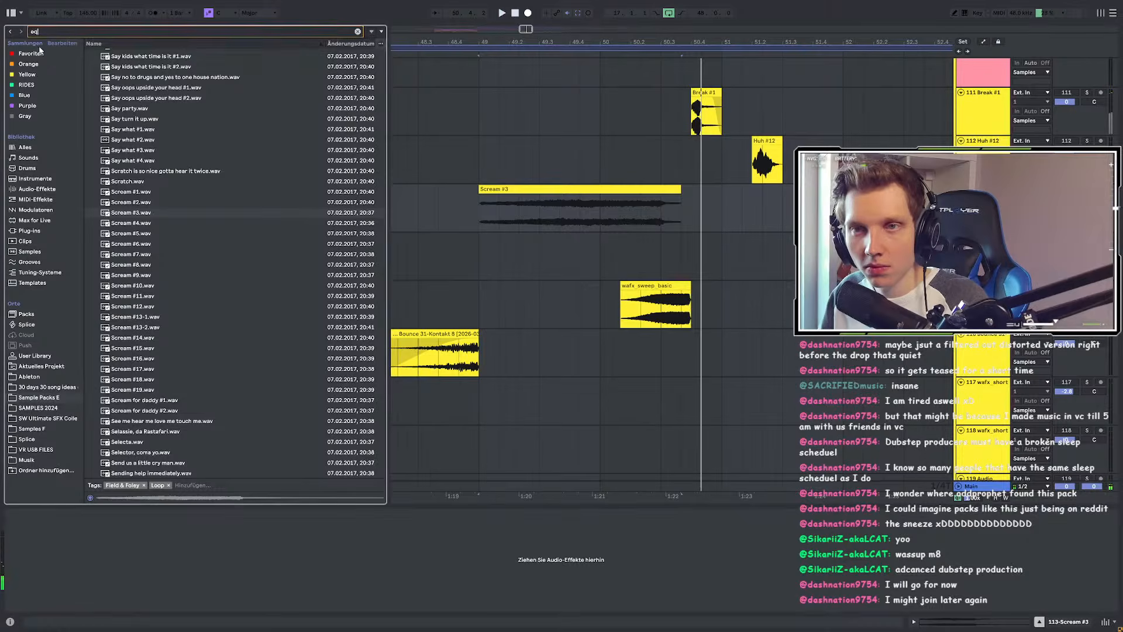
click(95, 64)
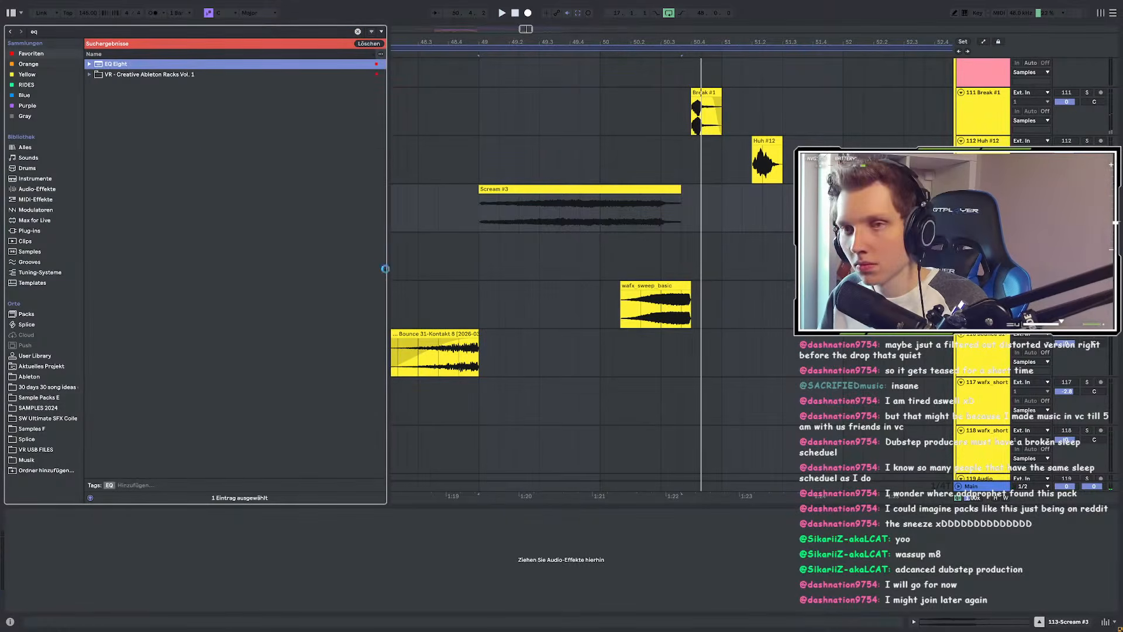
key(Return)
key(space)
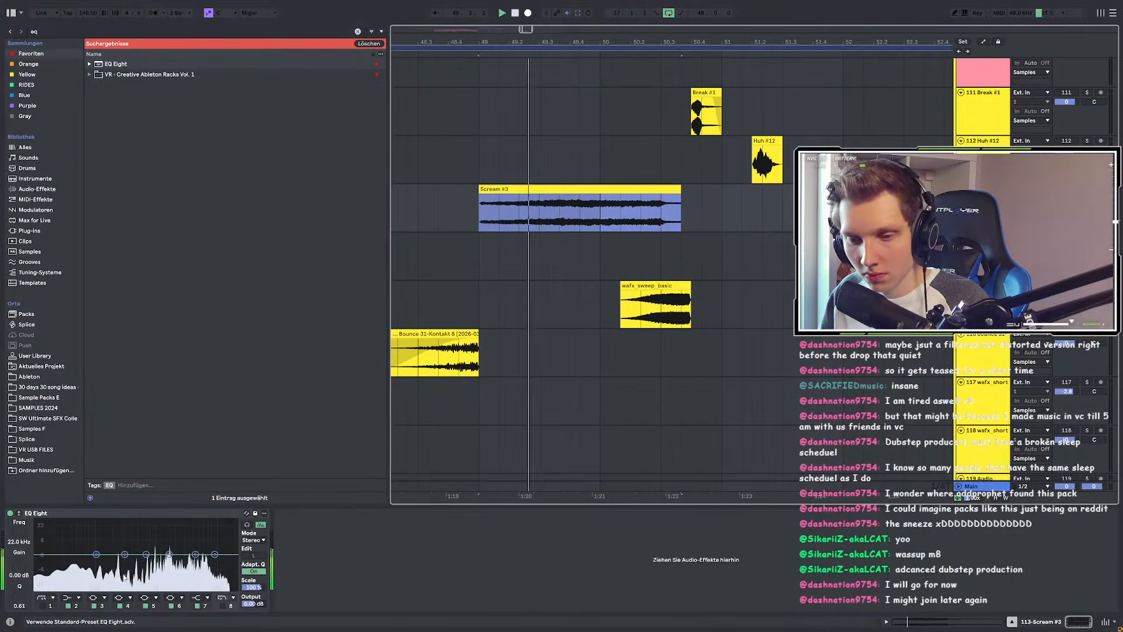
drag(66, 563, 96, 589)
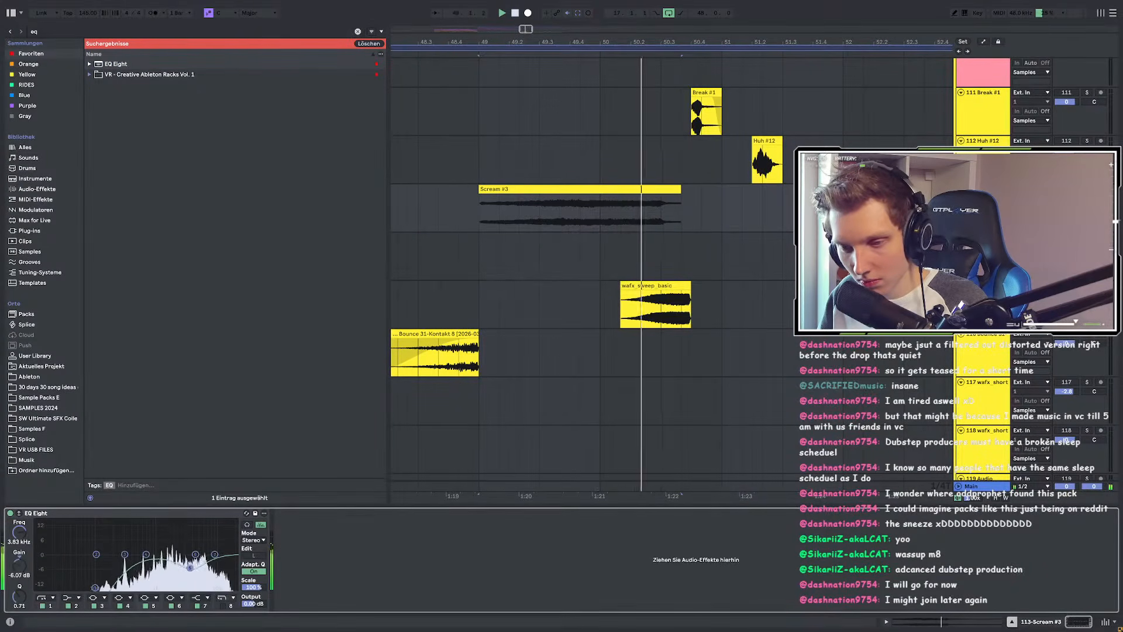
drag(169, 555, 202, 564)
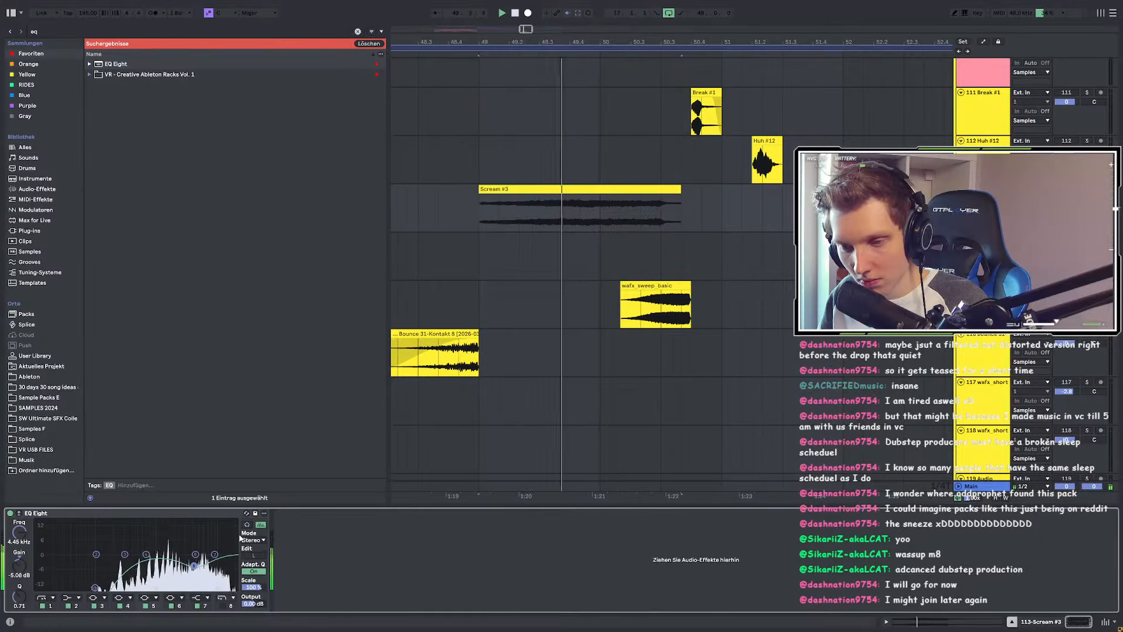
Step: Load Snap Heap and fill bus 2 with a -482 Hz Frequency Shifter followed by Chorus
click(45, 32)
text(sna)
click(120, 127)
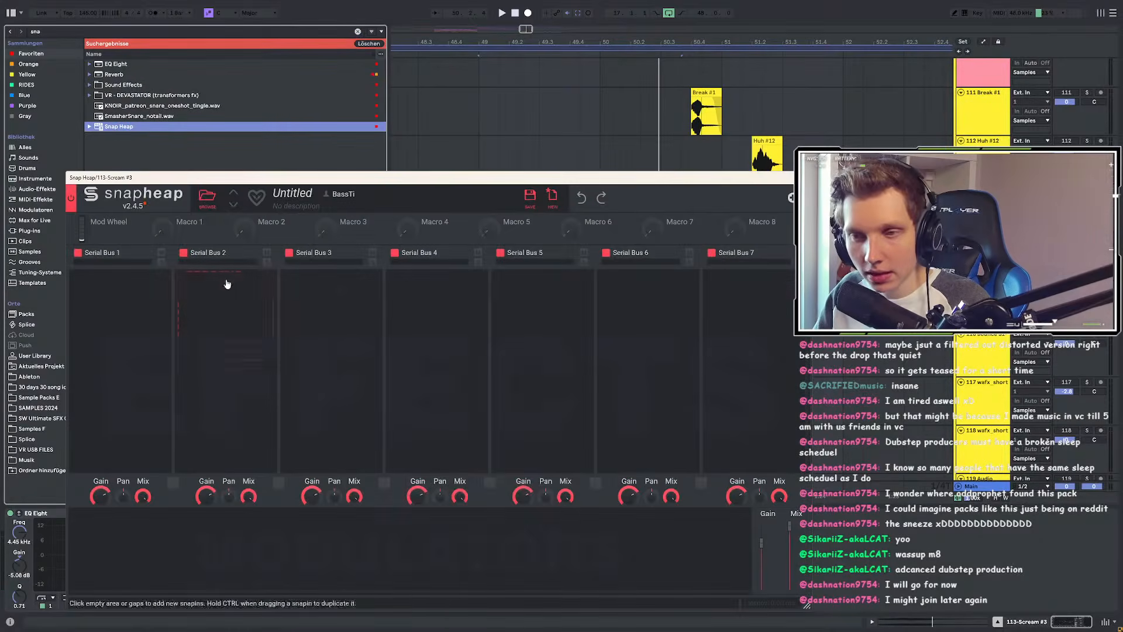
click(225, 283)
click(342, 344)
drag(232, 301, 232, 308)
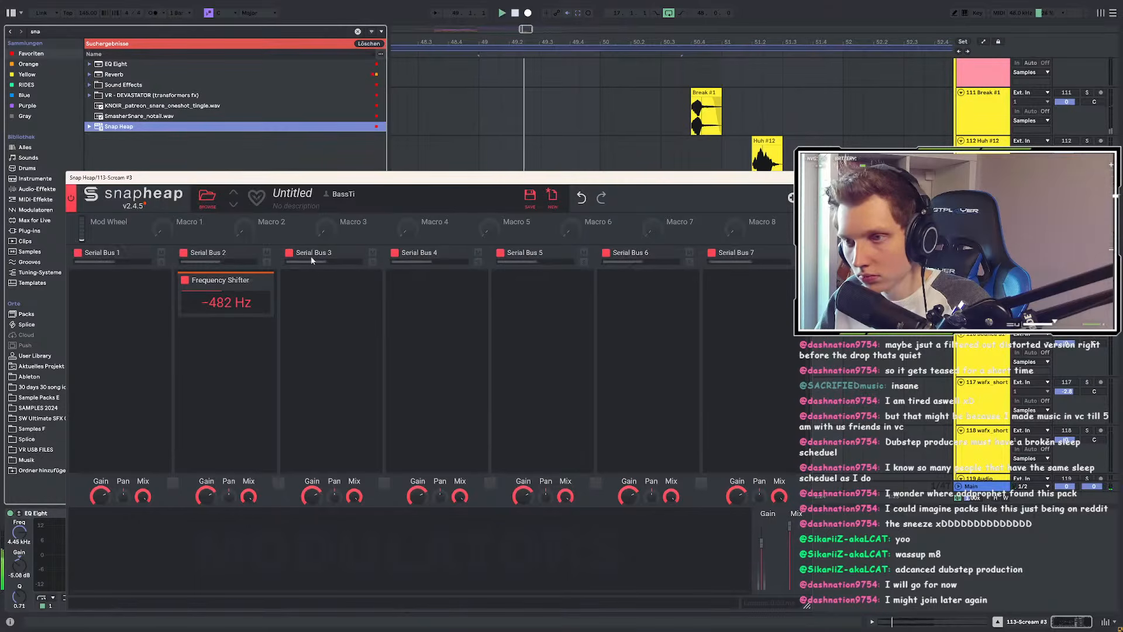
click(205, 344)
click(232, 422)
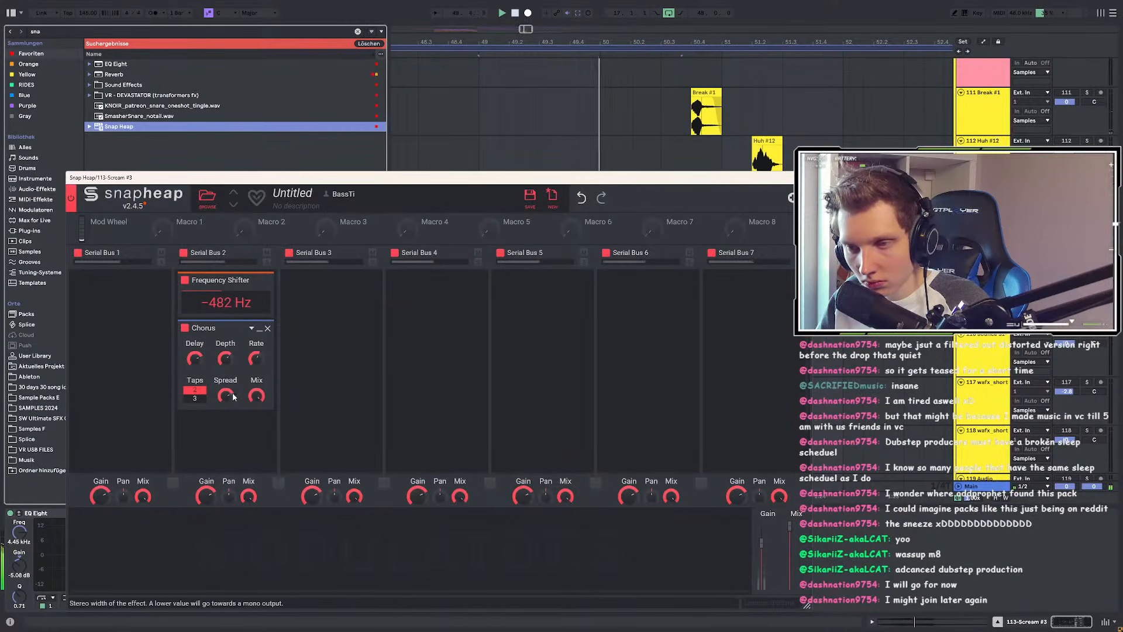
Step: Add a Convolver with the Disperse 20 impulse response and move it into bus 1
click(338, 300)
click(600, 343)
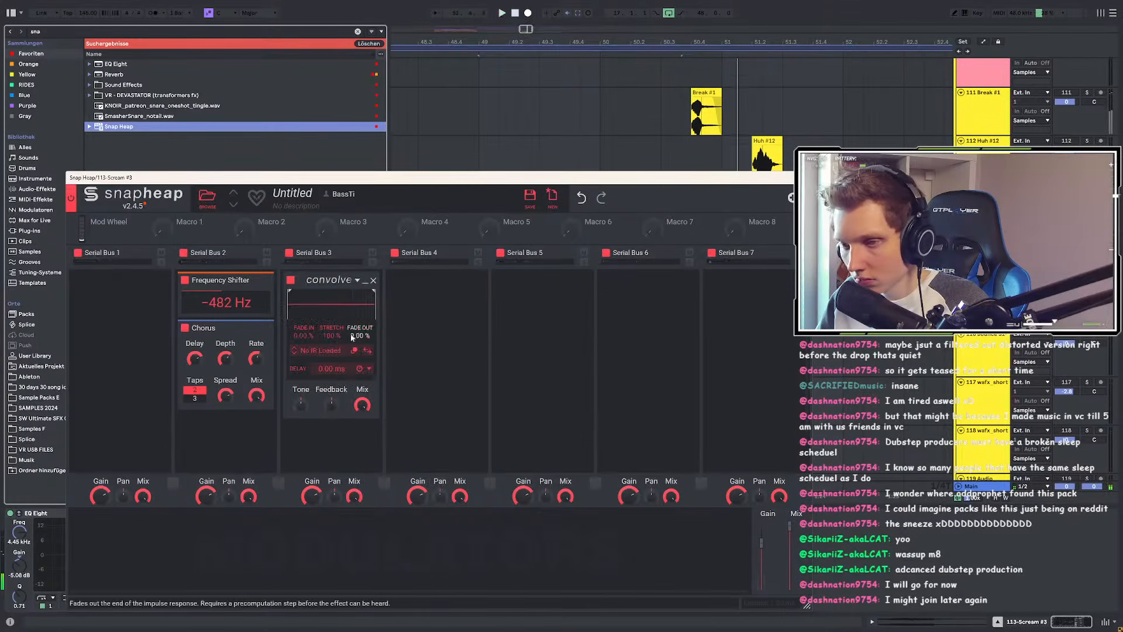
click(313, 351)
double_click(523, 421)
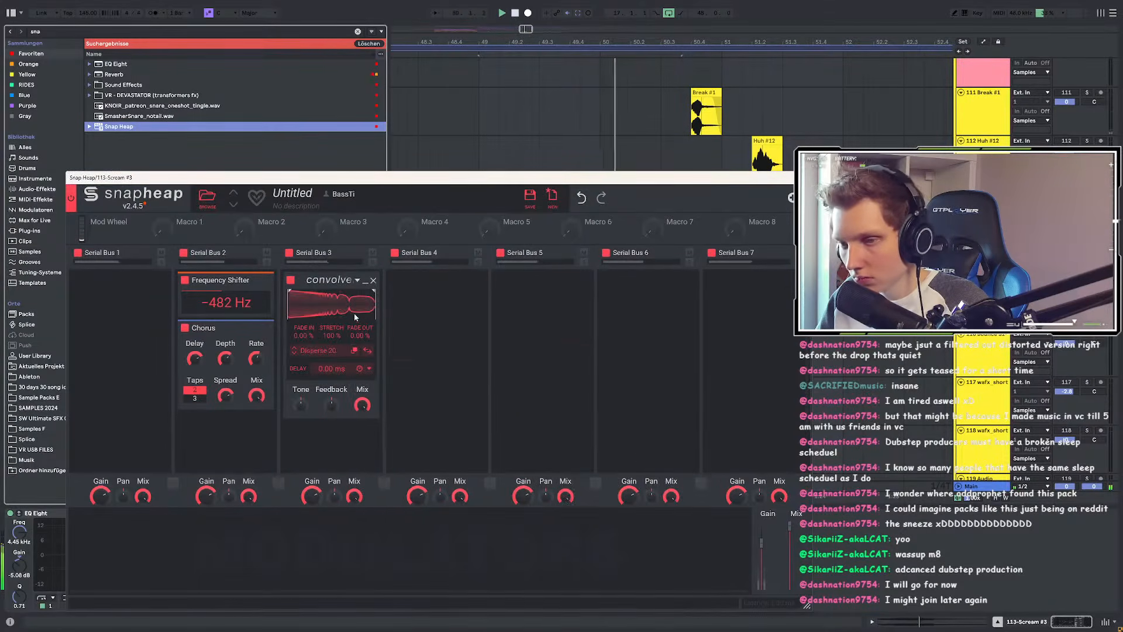
drag(326, 279, 150, 302)
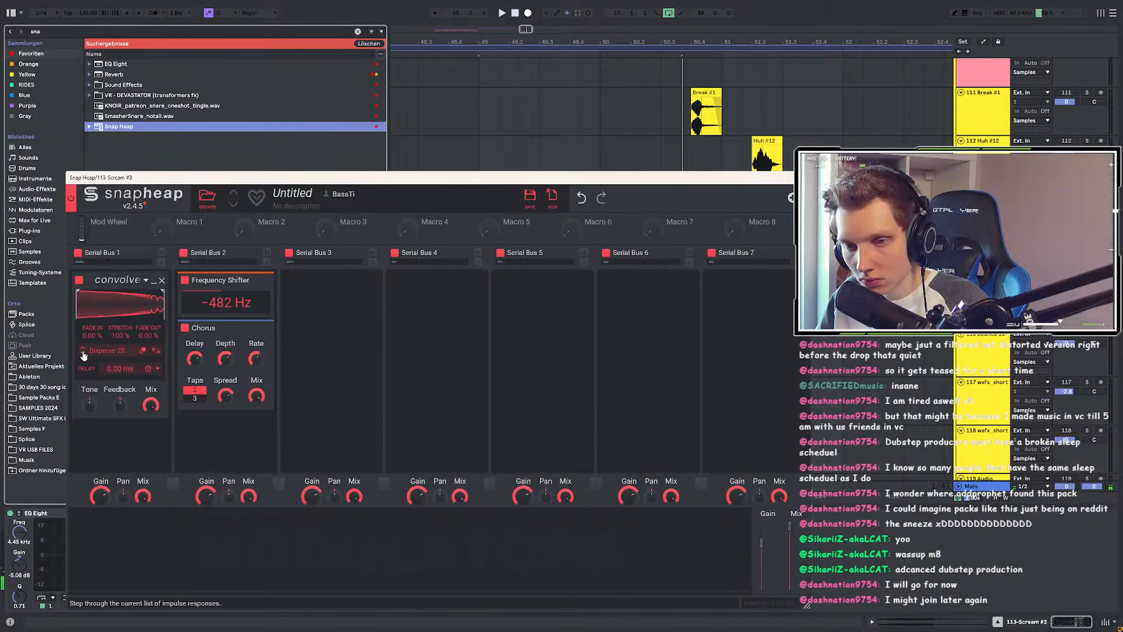
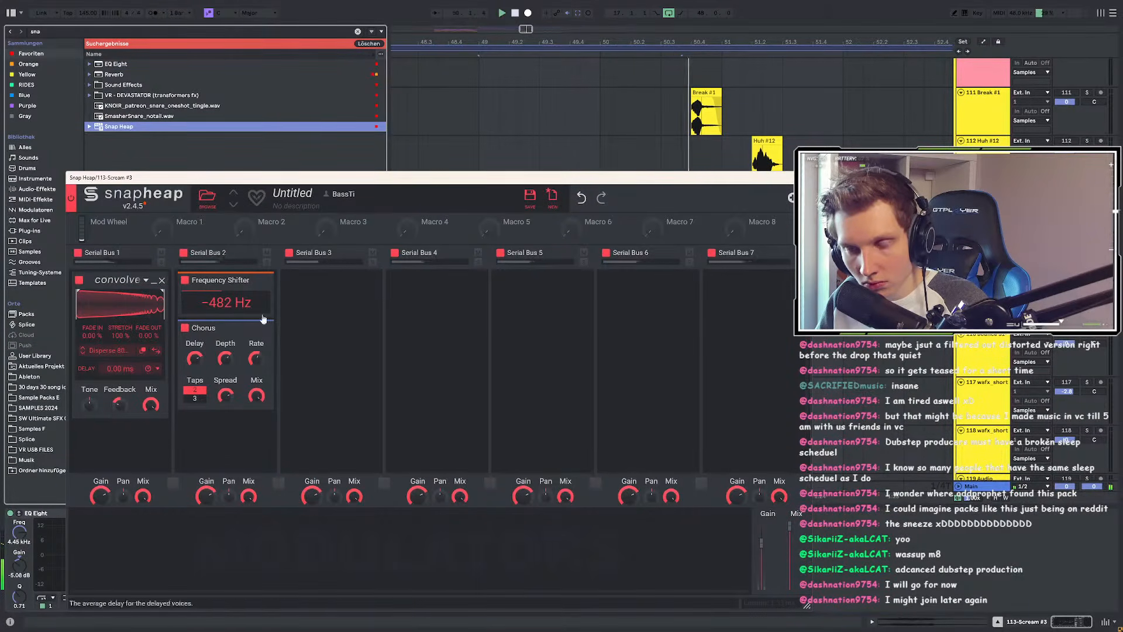
Step: Add a Filter to Serial Bus 3, set to high-pass with a lower Q
click(347, 310)
click(388, 506)
key(space)
key(space)
click(319, 341)
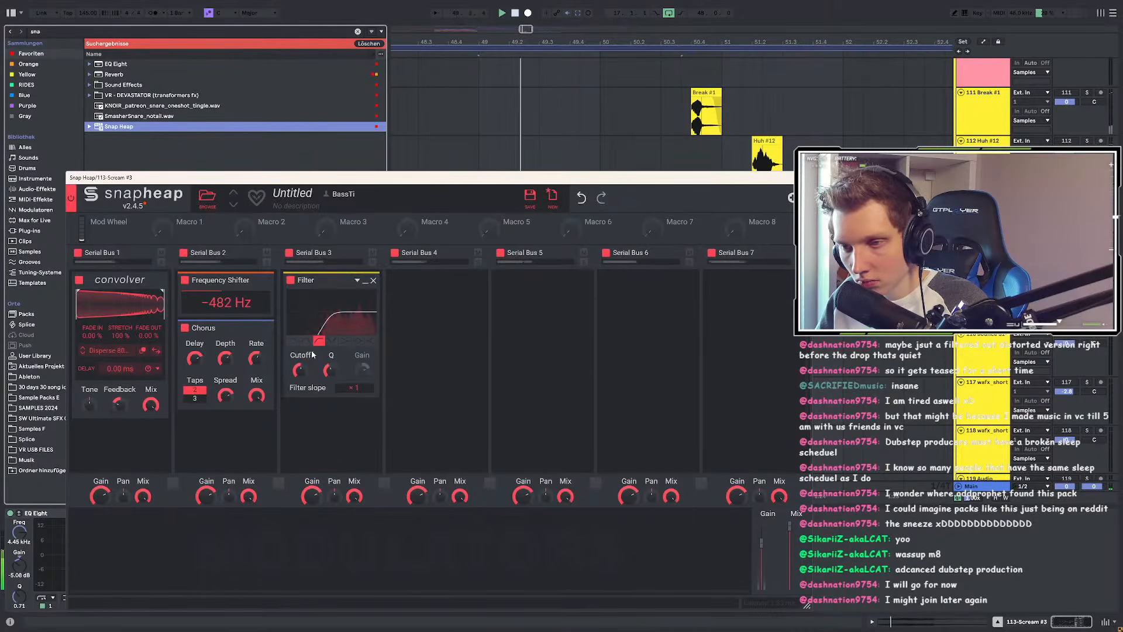
drag(329, 370, 329, 378)
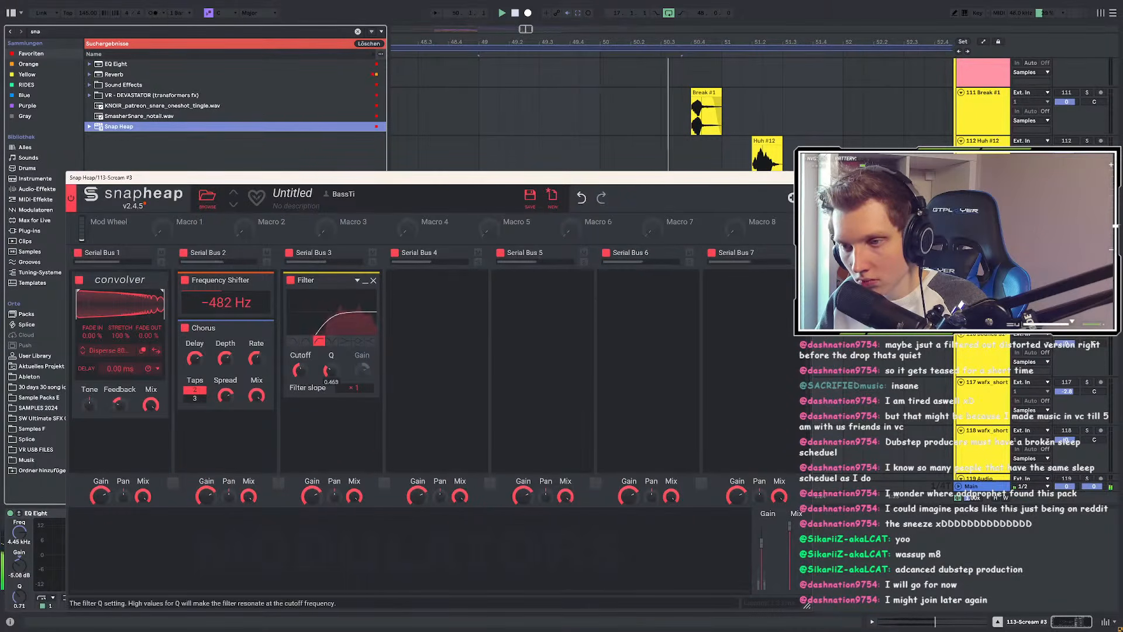
Step: Add a Formant Filter and move it above the Convolver in Serial Bus 1
click(450, 297)
click(552, 348)
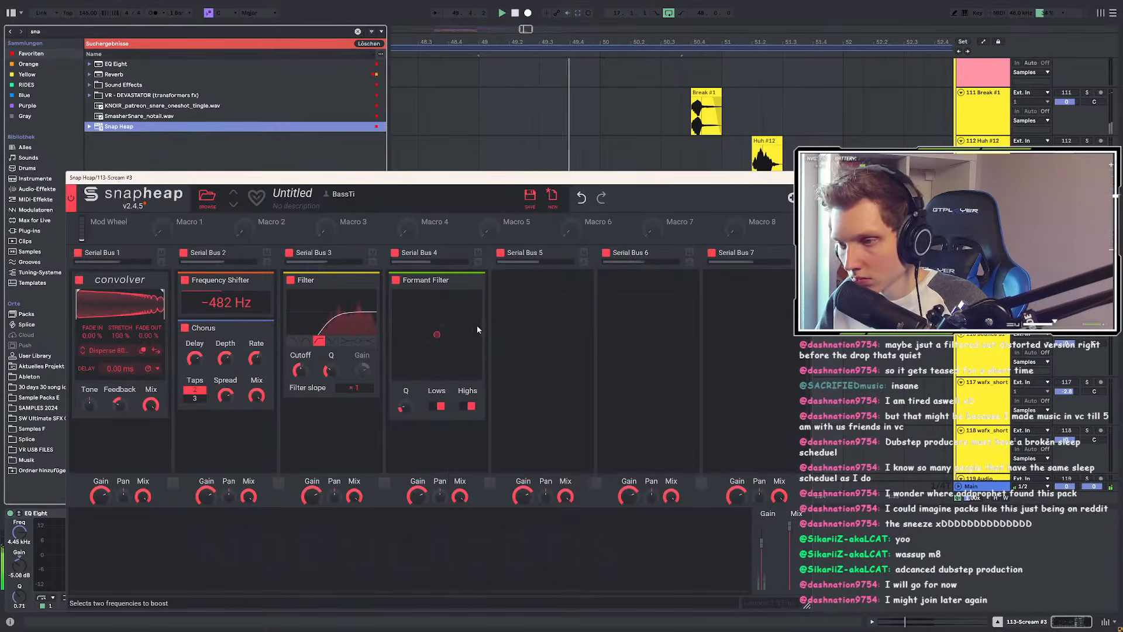
drag(453, 277, 166, 288)
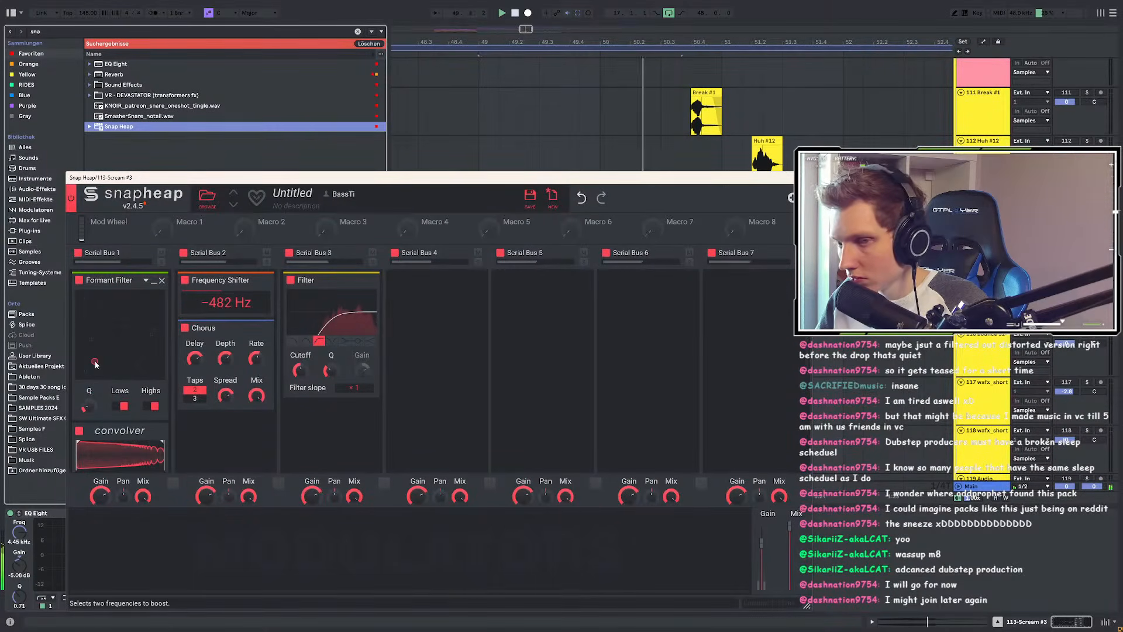
Step: Add a Frequency Shifter to Serial Bus 4 and modulate its frequency with Macro 1
click(433, 304)
click(547, 376)
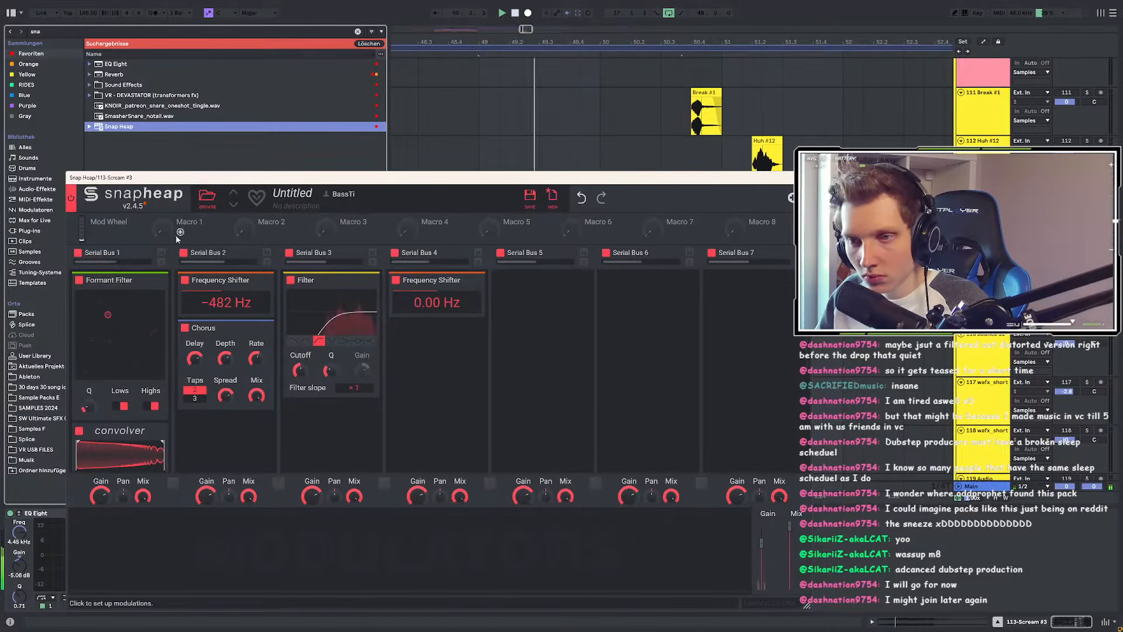
drag(163, 227, 412, 284)
Step: Draw a rising Macro 1 automation ramp up to 81% across Scream #3
drag(441, 185, 468, 395)
key(a)
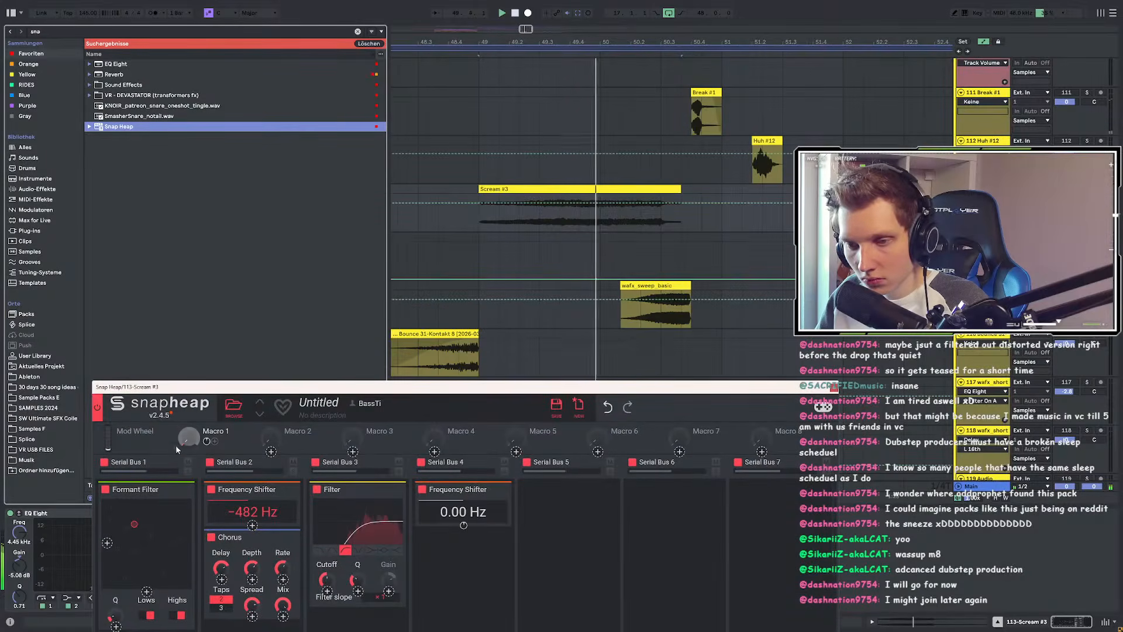
click(188, 436)
key(space)
key(space)
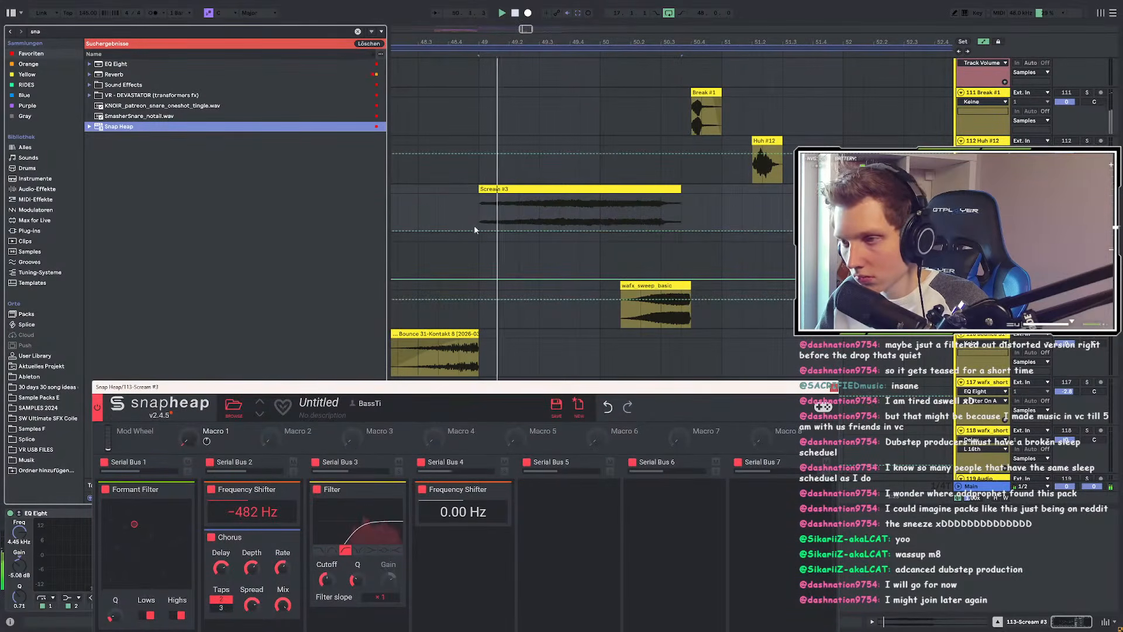
click(481, 230)
mouse_move(481, 230)
mouse_down()
mouse_move(480, 201)
mouse_move(479, 231)
mouse_up()
drag(660, 230, 661, 215)
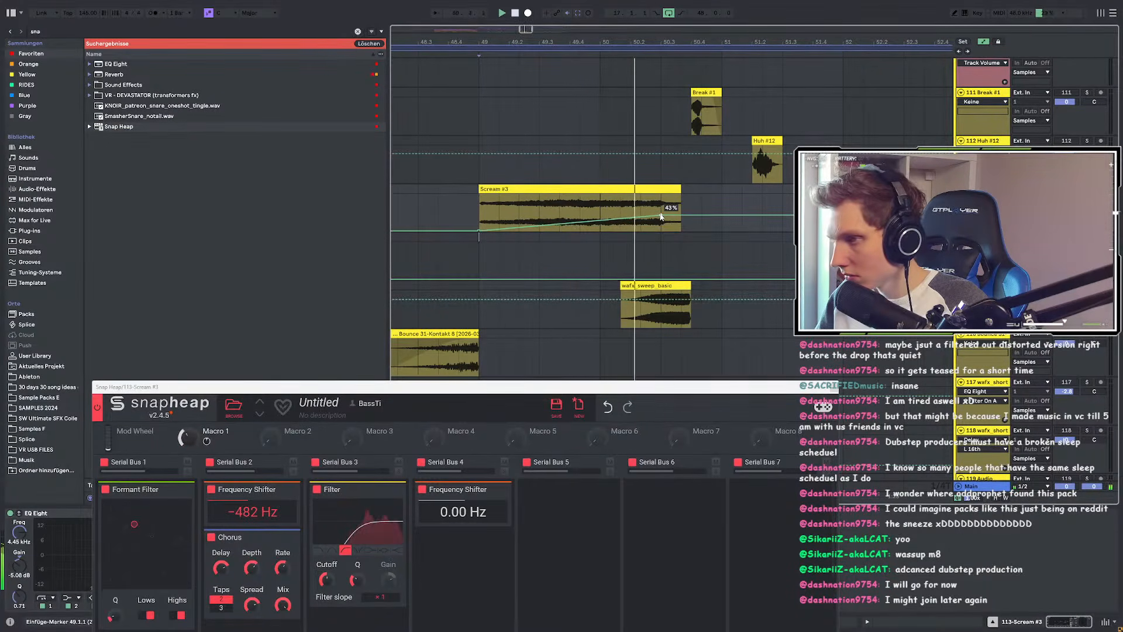
drag(662, 218, 660, 202)
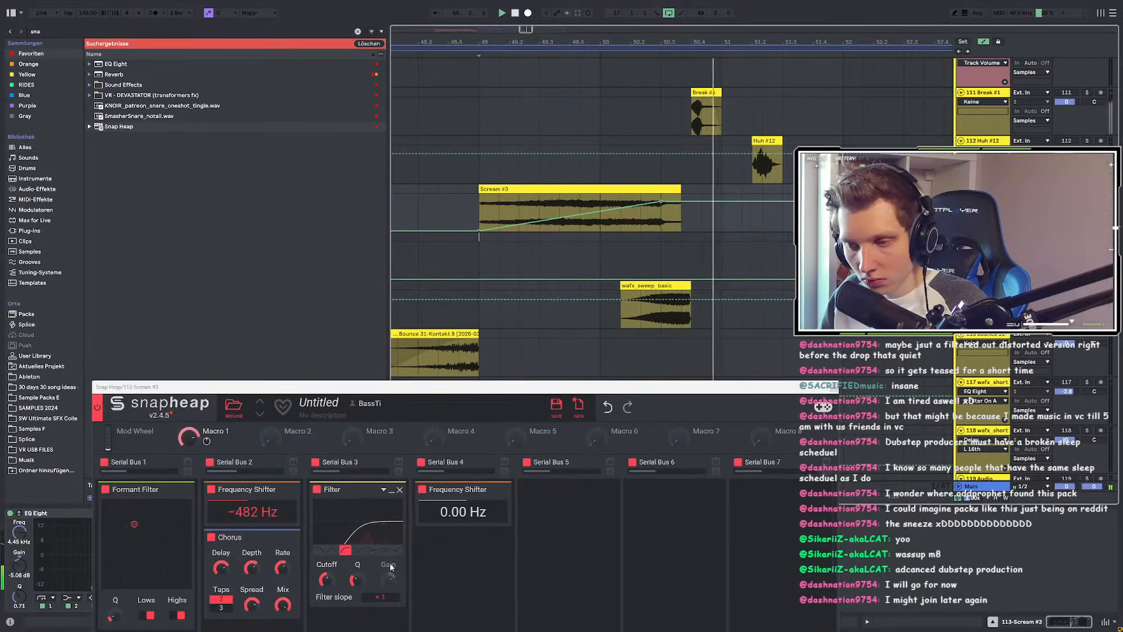
Step: Copy the Filter into Serial Bus 5 and map Macro 1 to its cutoff
drag(354, 490, 564, 506)
double_click(247, 430)
drag(214, 441, 537, 595)
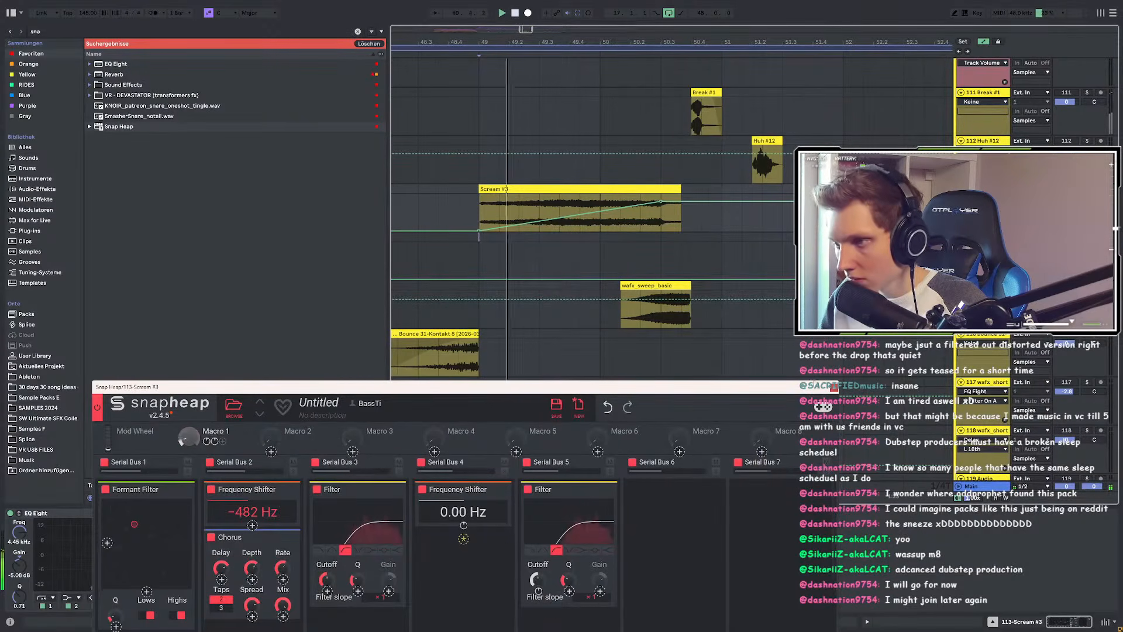
Step: Lengthen Scream #3 and move the 81% automation breakpoint to bar 50.4
key(a)
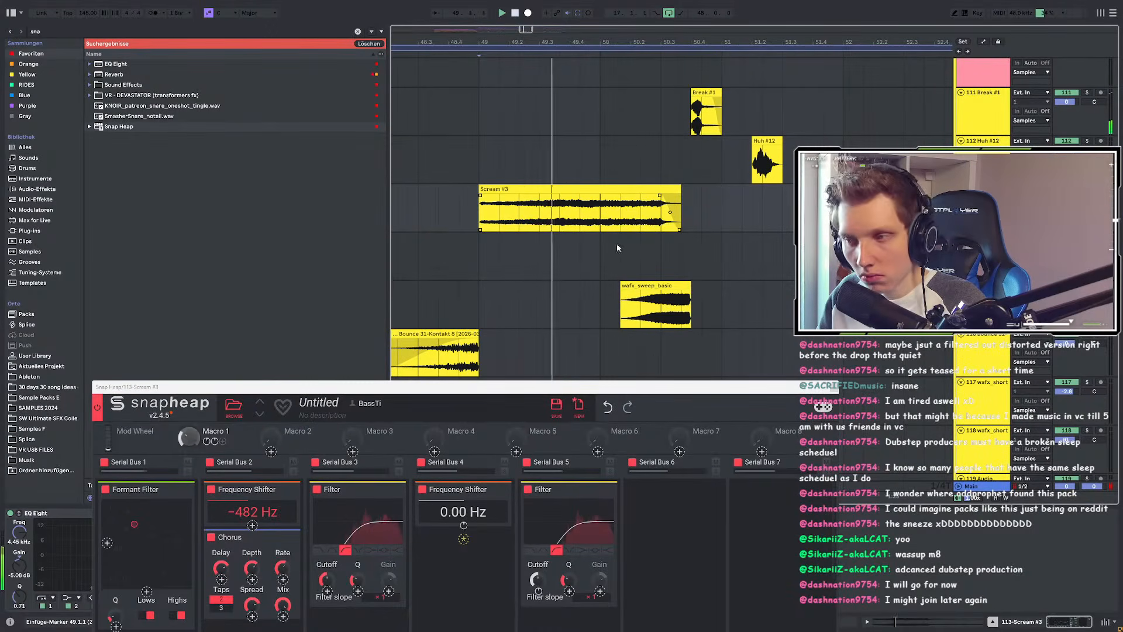
scroll(732, 261, down, 2)
scroll(736, 264, up, 2)
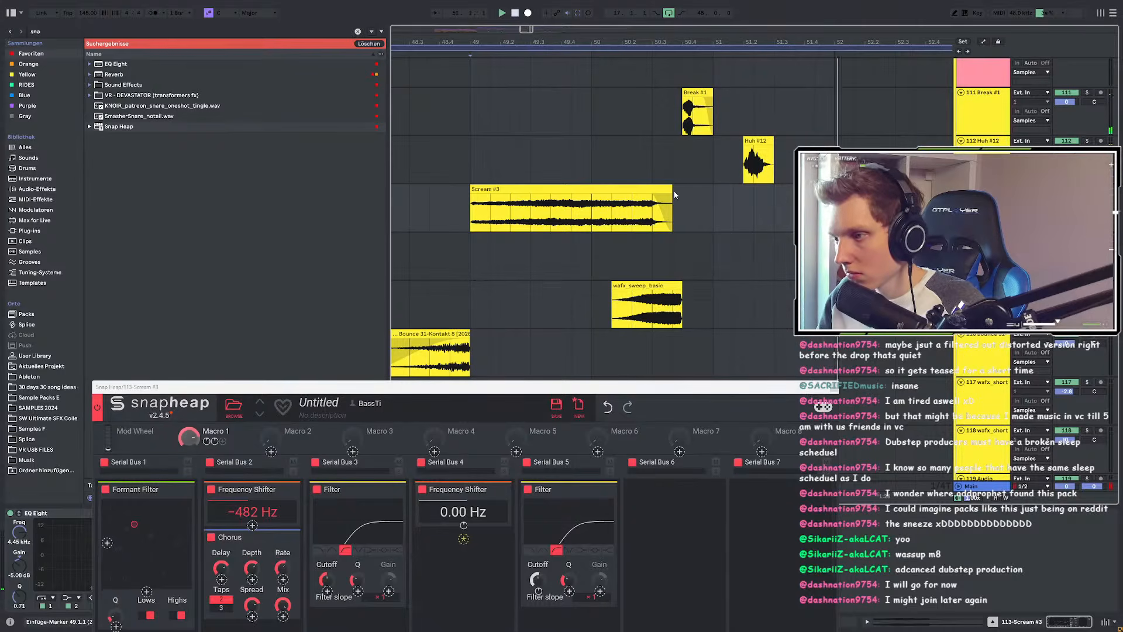
scroll(675, 194, up, 2)
drag(673, 193, 740, 194)
scroll(734, 199, down, 3)
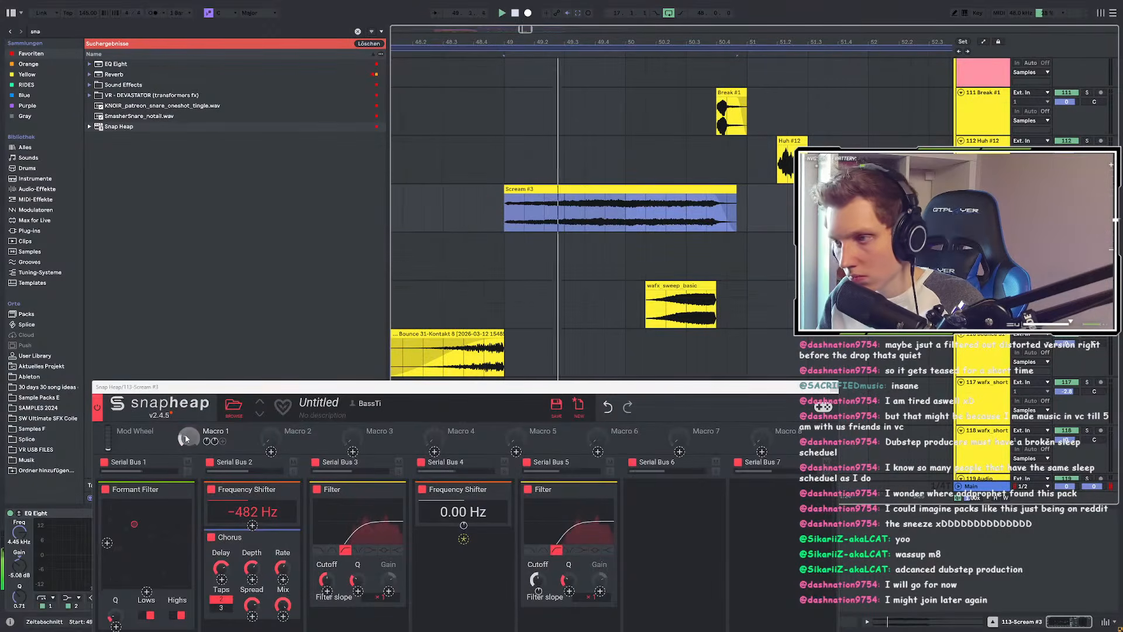
key(a)
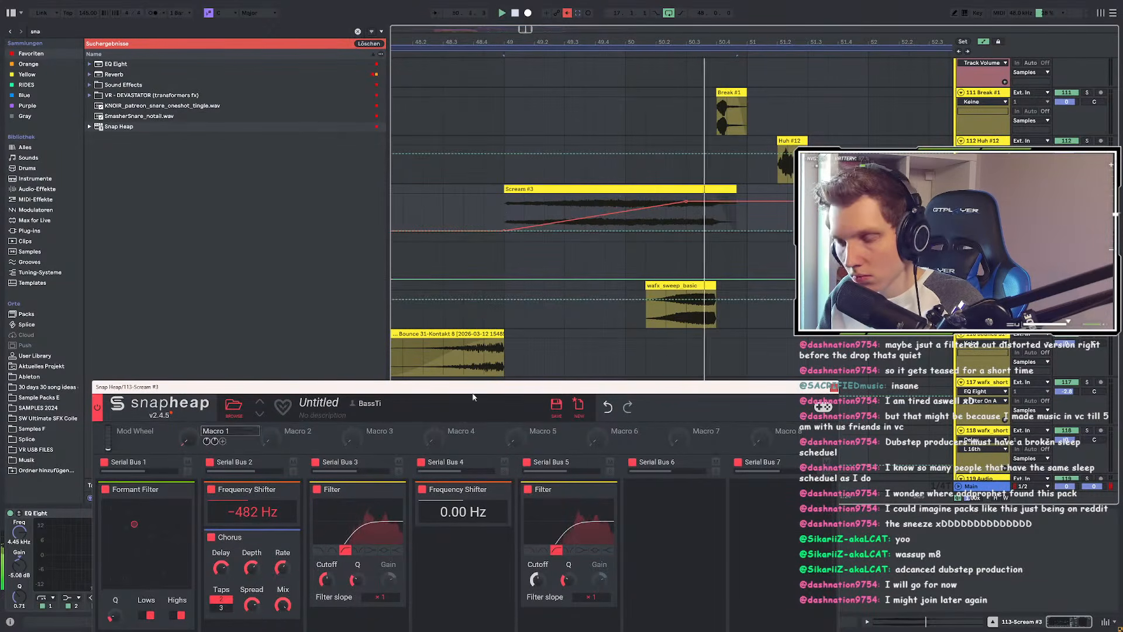
drag(686, 201, 849, 213)
Step: Trim Scream #3 at bar 50.4, add a fade-out, and replay from bar 49
scroll(707, 201, up, 4)
scroll(757, 202, down, 2)
key(a)
click(773, 205)
key(Delete)
drag(755, 196, 740, 195)
scroll(752, 202, down, 5)
click(740, 188)
key(space)
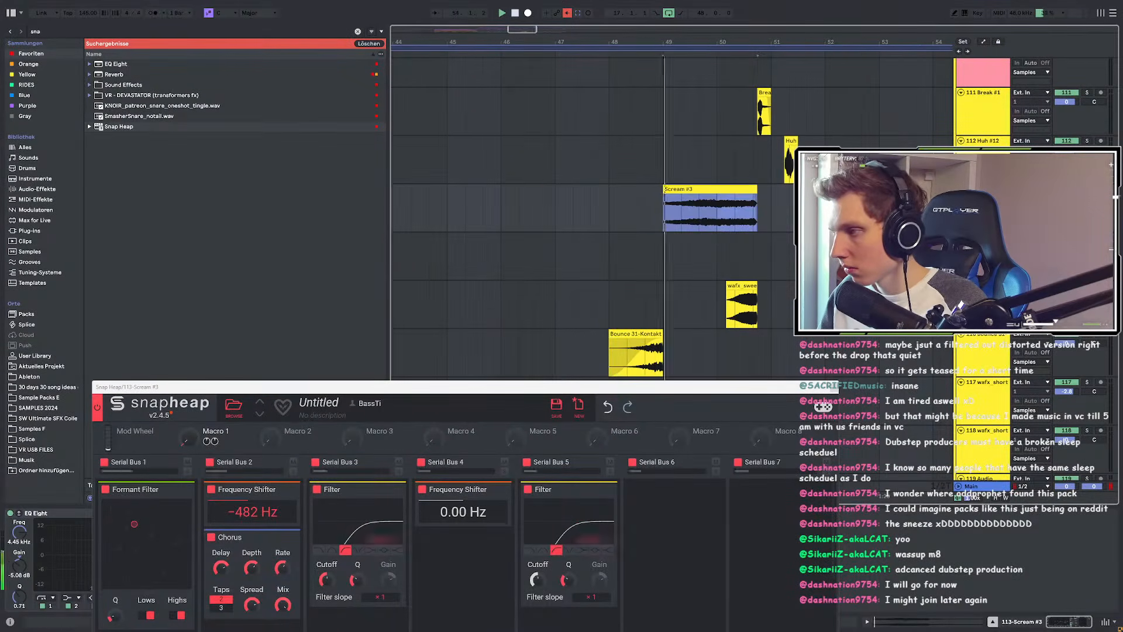
click(835, 386)
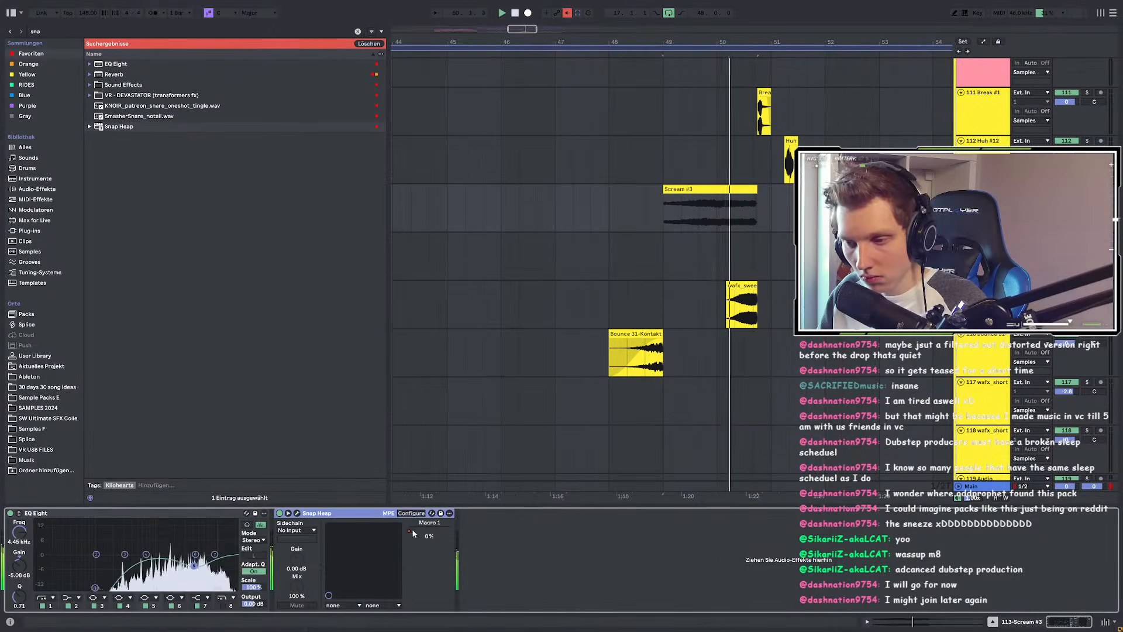
Step: Re-enable Macro 1's automation and set playback to start just before Scream #3
right_click(412, 531)
click(477, 455)
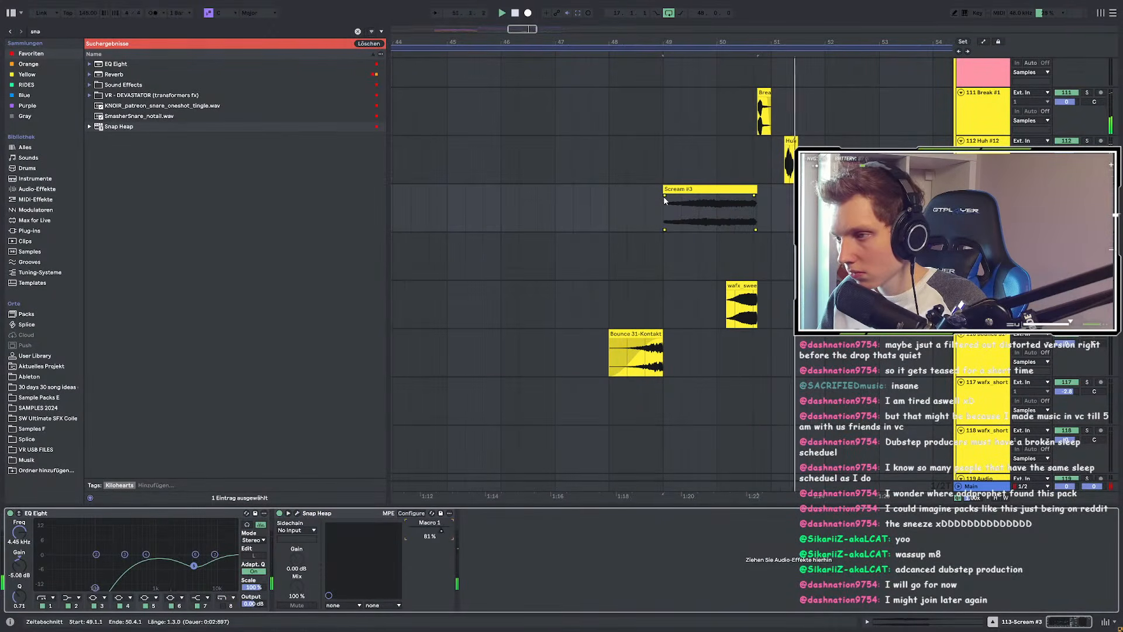
click(645, 205)
Step: Reveal a small clip's sample file in the browser's vocal sample list
key(ctrl+f)
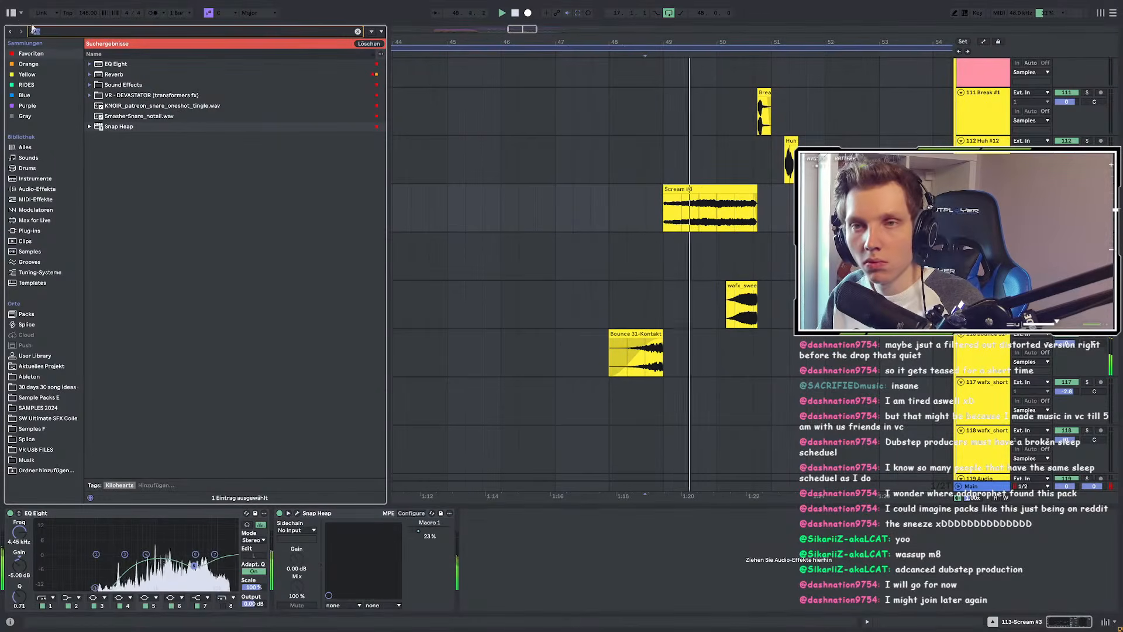
scroll(734, 231, up, 5)
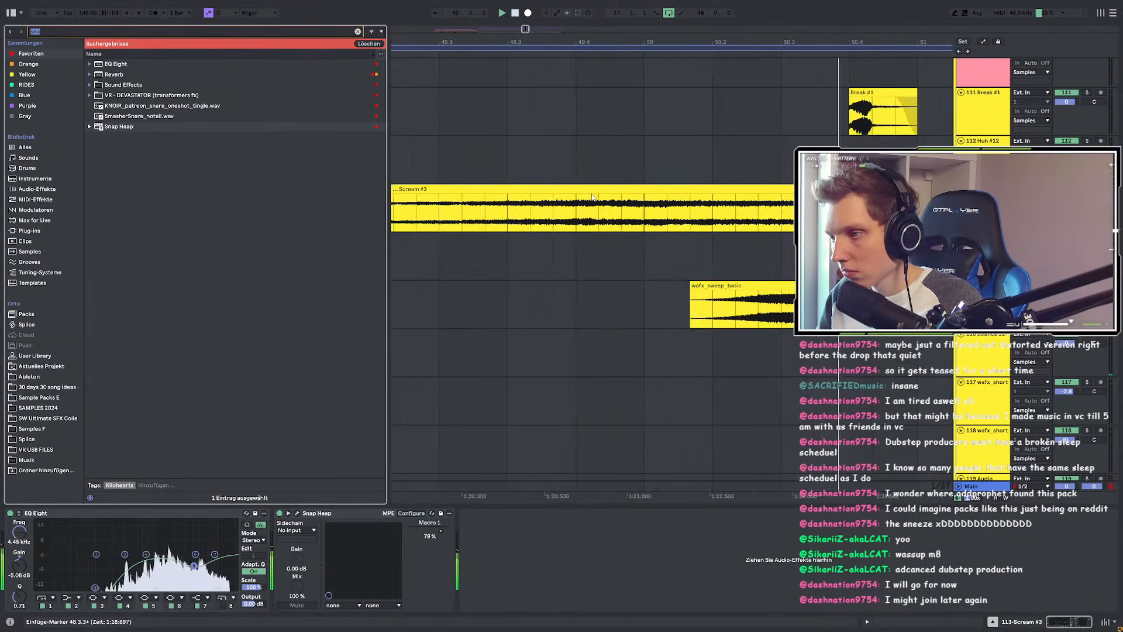
scroll(748, 234, down, 5)
scroll(585, 222, down, 10)
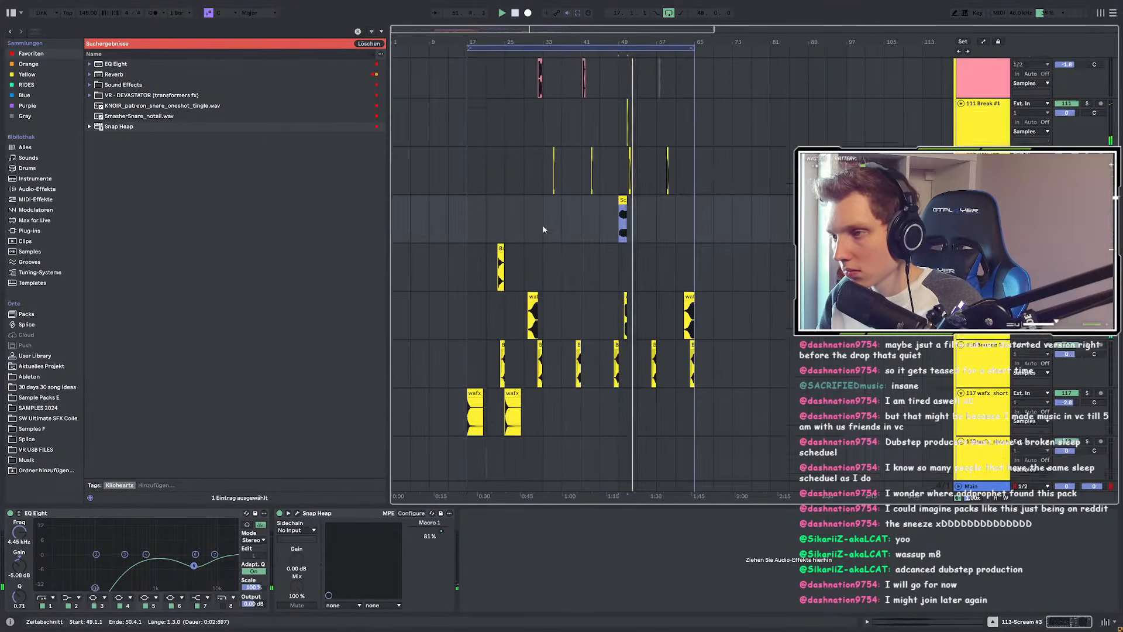
right_click(623, 271)
click(661, 386)
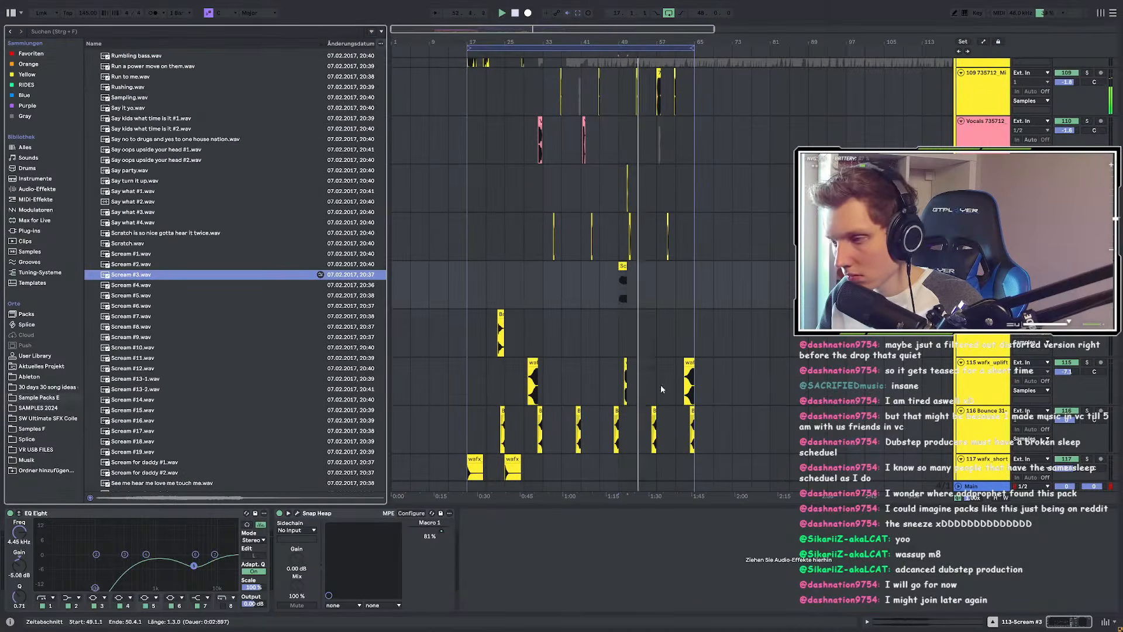
scroll(400, 374, down, 3)
scroll(187, 362, down, 8)
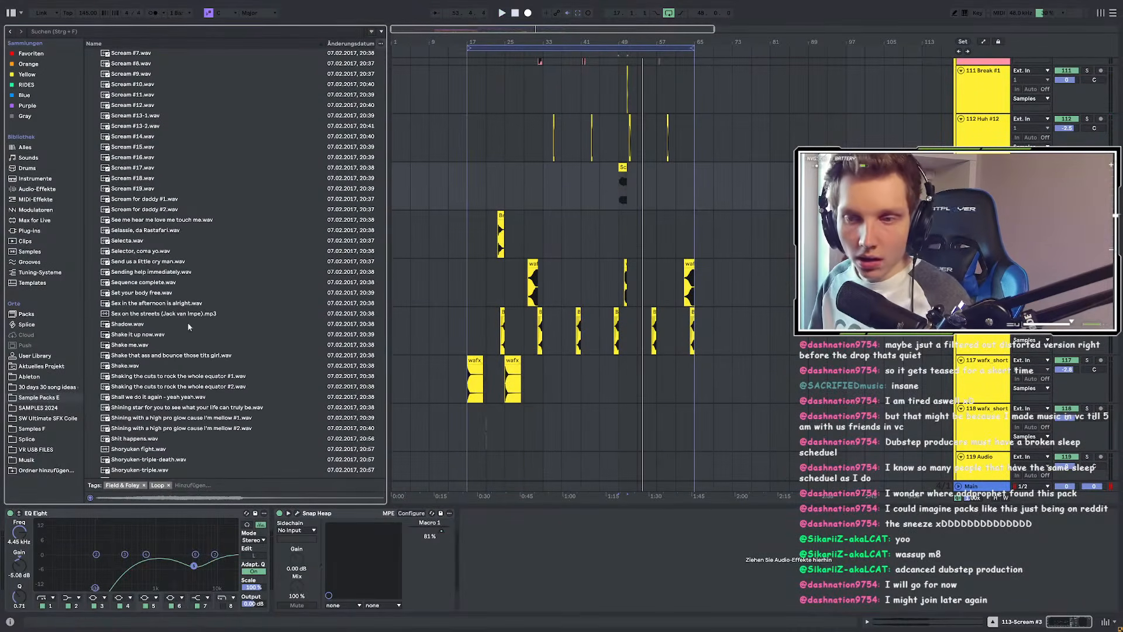
scroll(209, 320, down, 2)
Step: Preview vocal samples from Shadow.wav through Uhh #19.wav
click(135, 269)
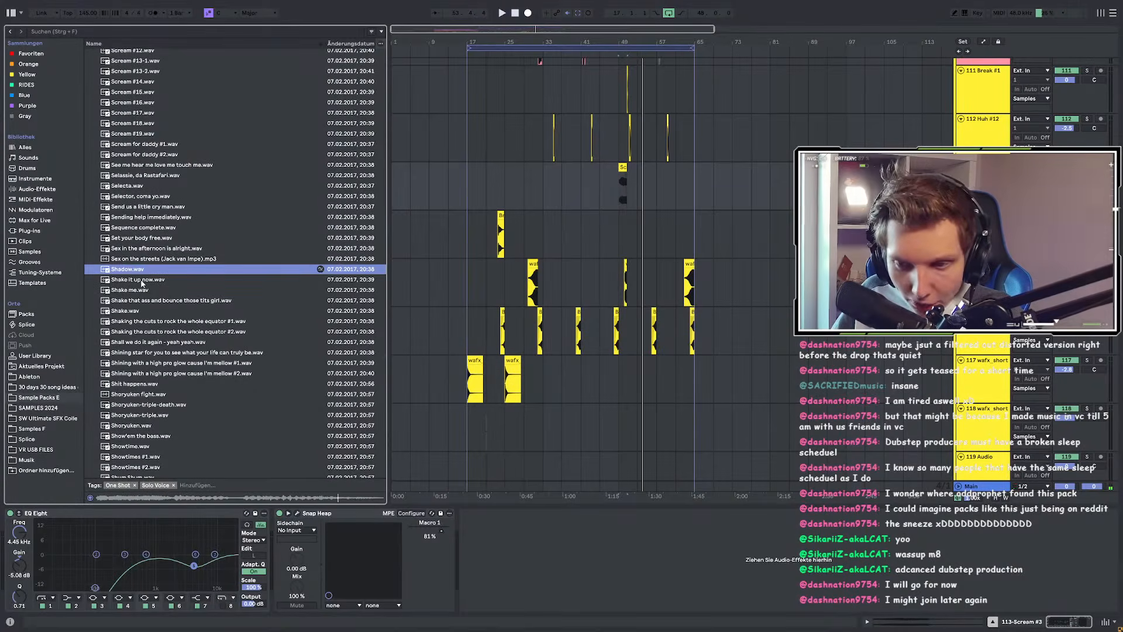
click(141, 281)
scroll(143, 309, down, 4)
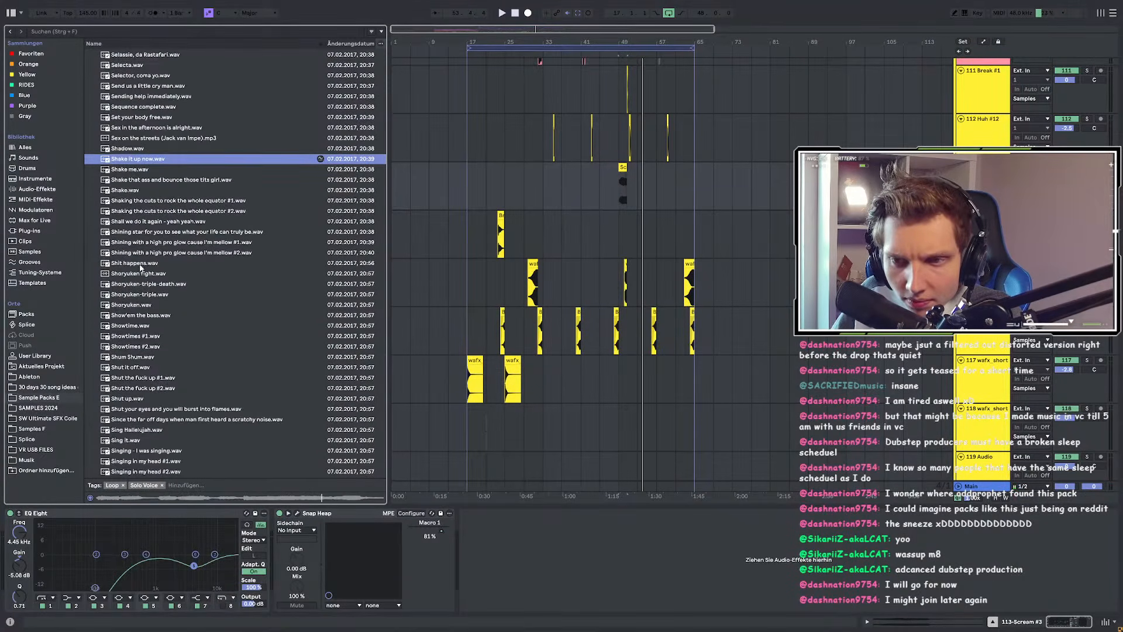
scroll(141, 267, down, 15)
scroll(151, 336, down, 13)
click(140, 190)
scroll(155, 252, down, 16)
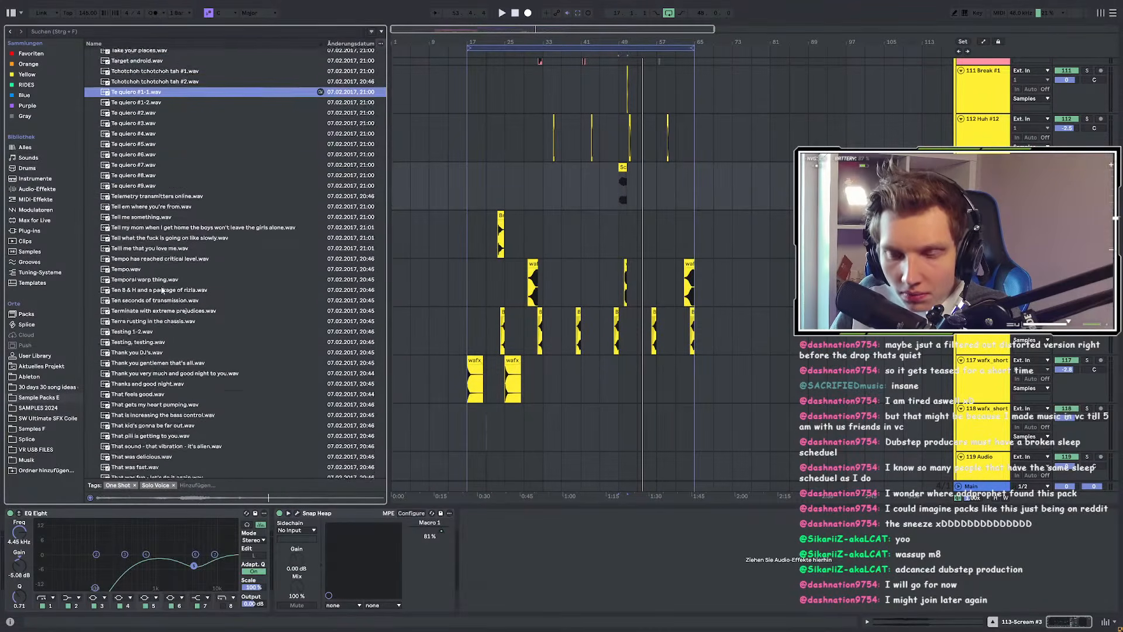
scroll(155, 366, down, 20)
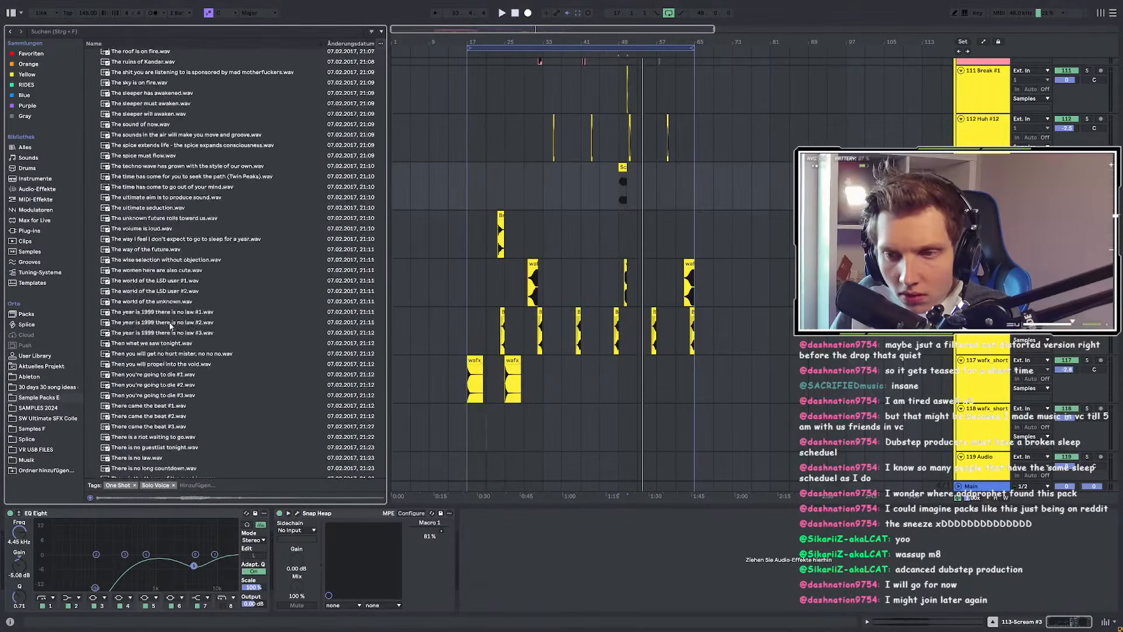
scroll(176, 312, down, 10)
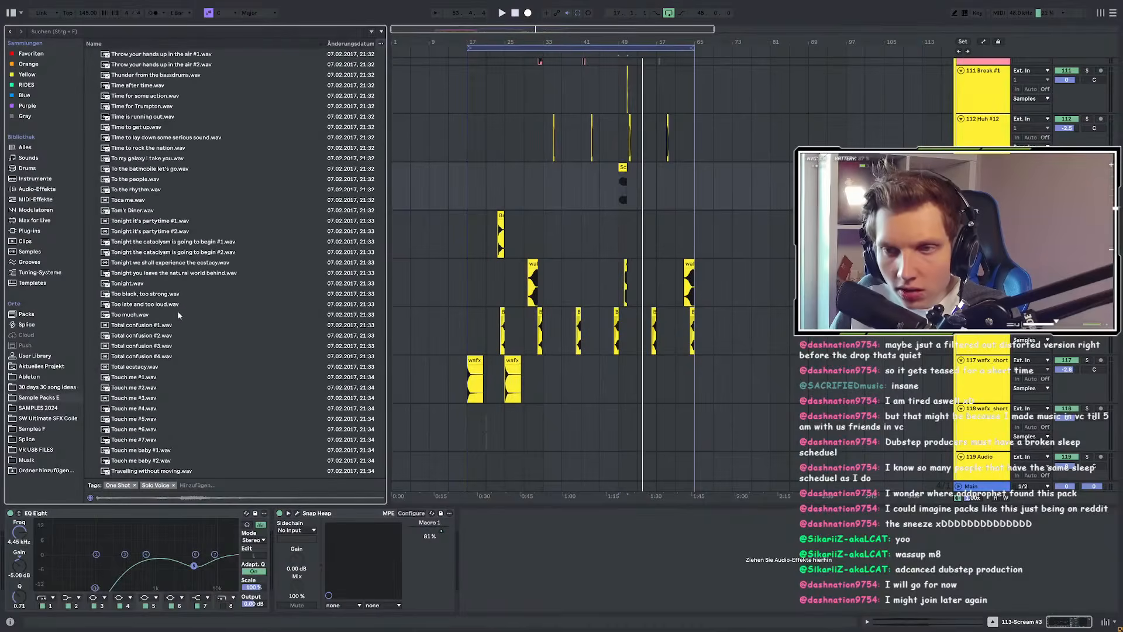
click(140, 199)
scroll(148, 374, down, 6)
click(147, 224)
scroll(167, 281, down, 13)
click(175, 362)
scroll(172, 361, down, 8)
scroll(172, 366, down, 7)
click(120, 131)
scroll(136, 199, up, 7)
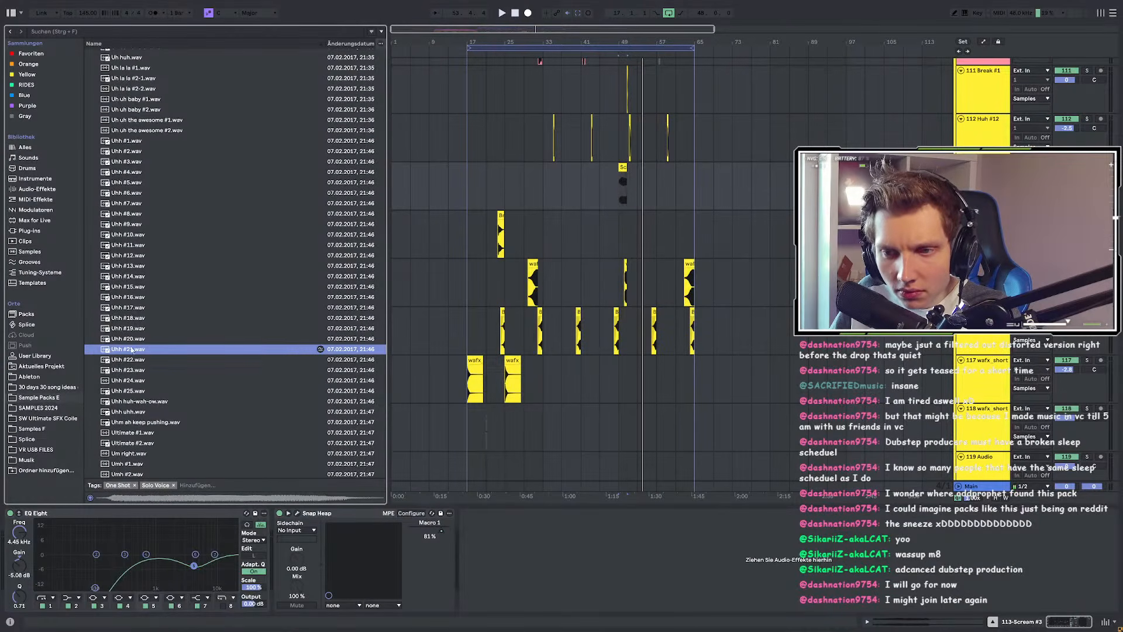
click(127, 319)
click(127, 329)
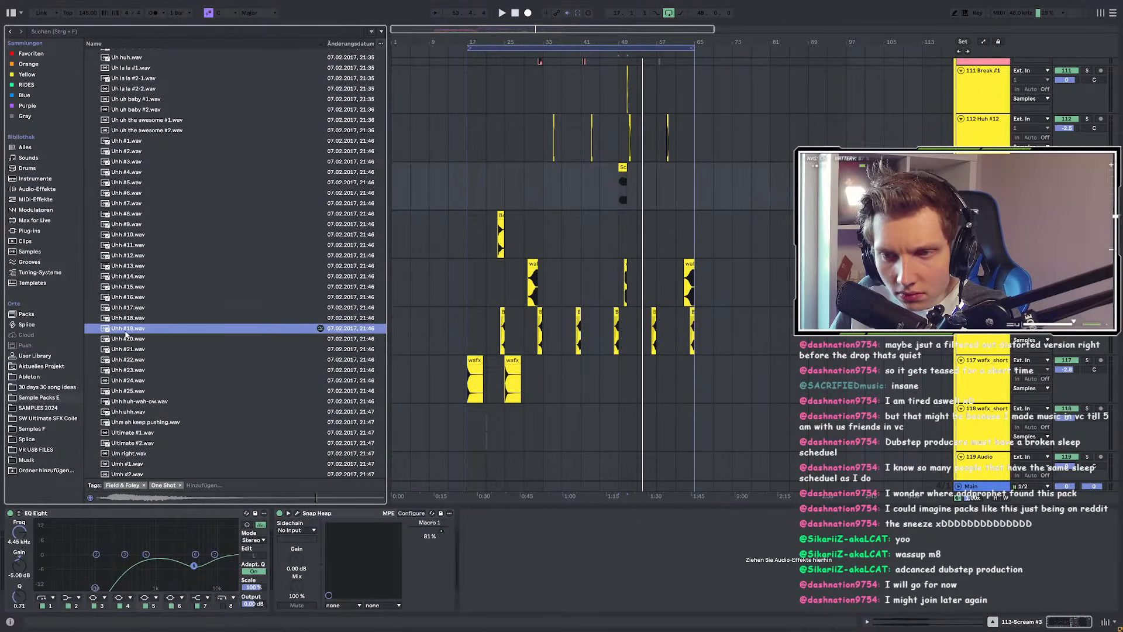
scroll(127, 343, down, 1)
Step: Audition vocal samples from Ultimate #1 through Woah #1-1
click(138, 423)
scroll(140, 428, down, 6)
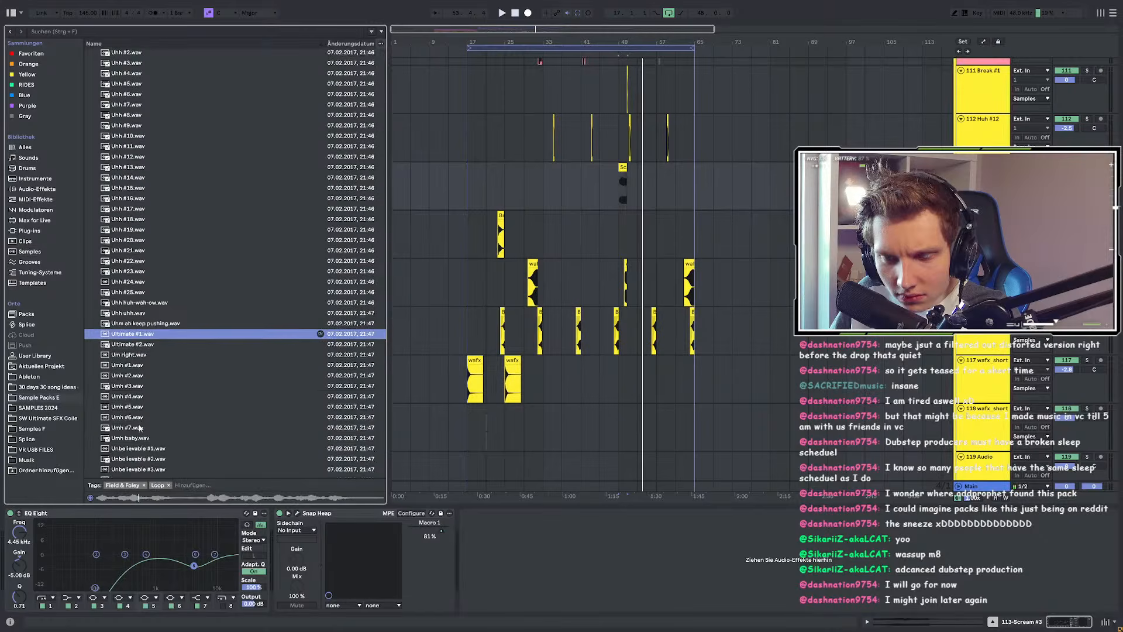
click(138, 414)
scroll(136, 409, down, 7)
click(131, 404)
scroll(131, 408, down, 4)
click(131, 407)
scroll(131, 408, down, 10)
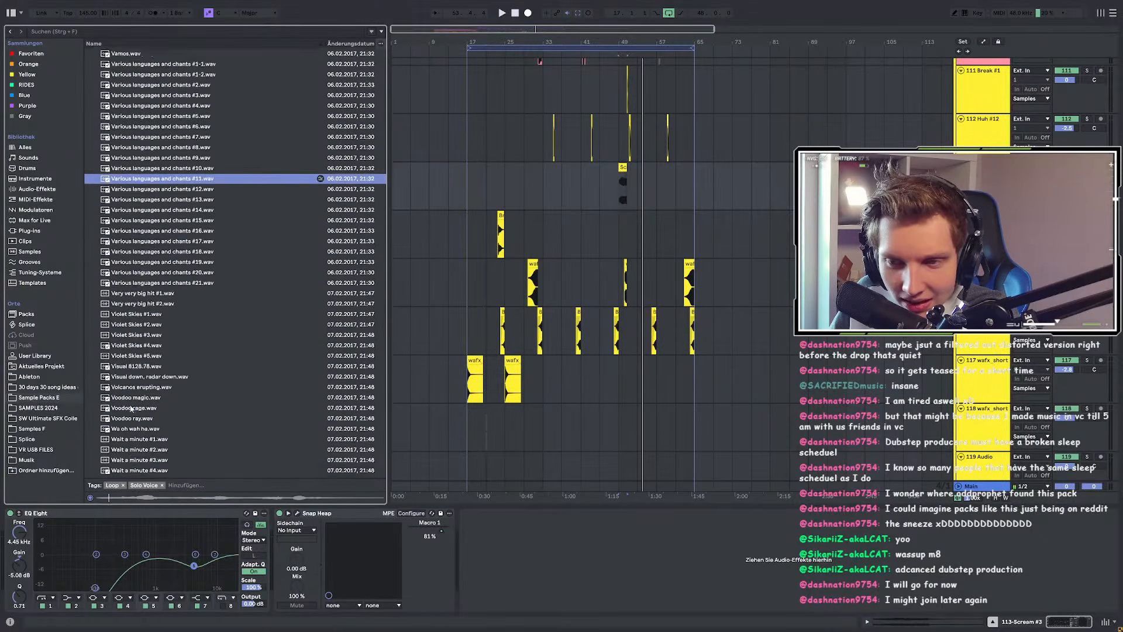
click(130, 305)
click(142, 396)
scroll(129, 320, down, 13)
click(128, 317)
scroll(132, 410, down, 12)
scroll(134, 427, down, 13)
click(144, 325)
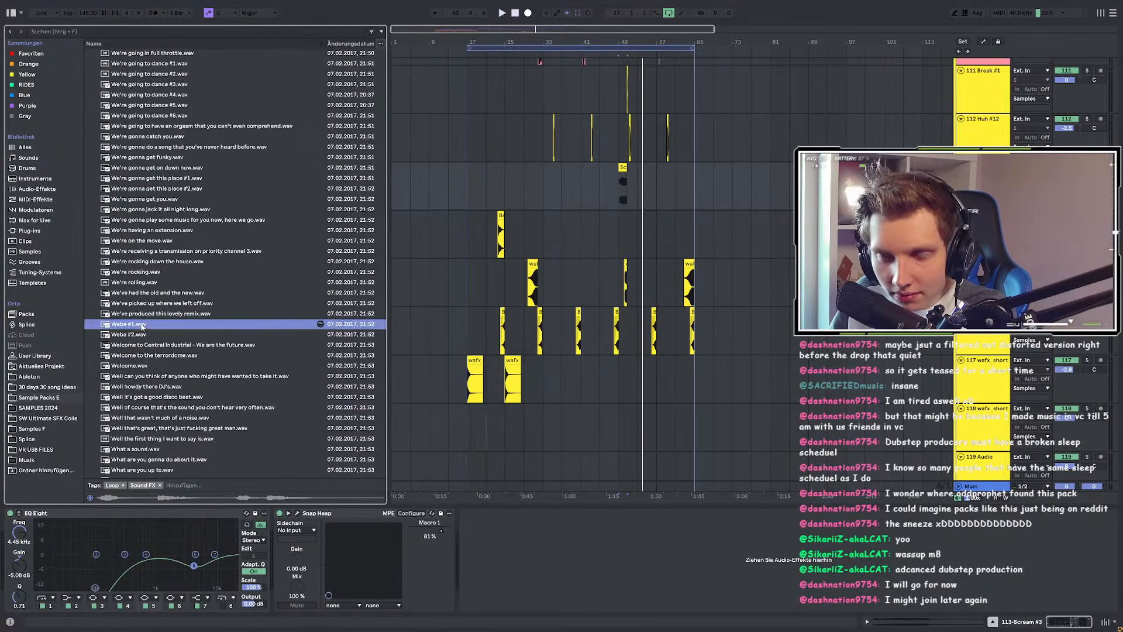
scroll(140, 334, down, 13)
click(139, 223)
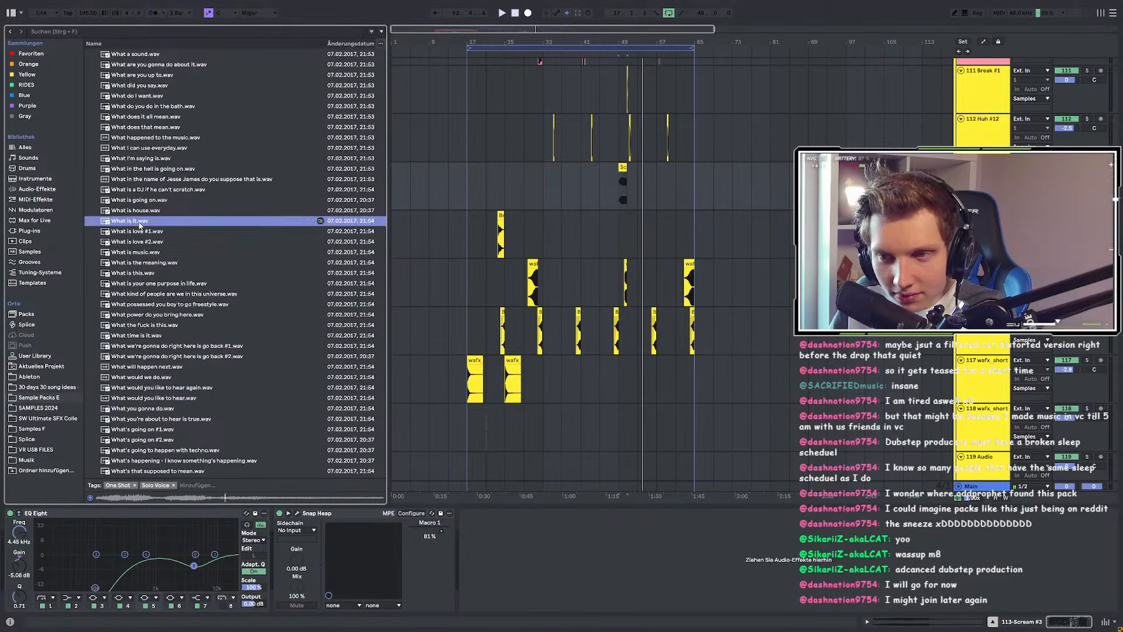
scroll(144, 304, down, 5)
scroll(145, 401, down, 6)
click(146, 402)
scroll(146, 402, down, 4)
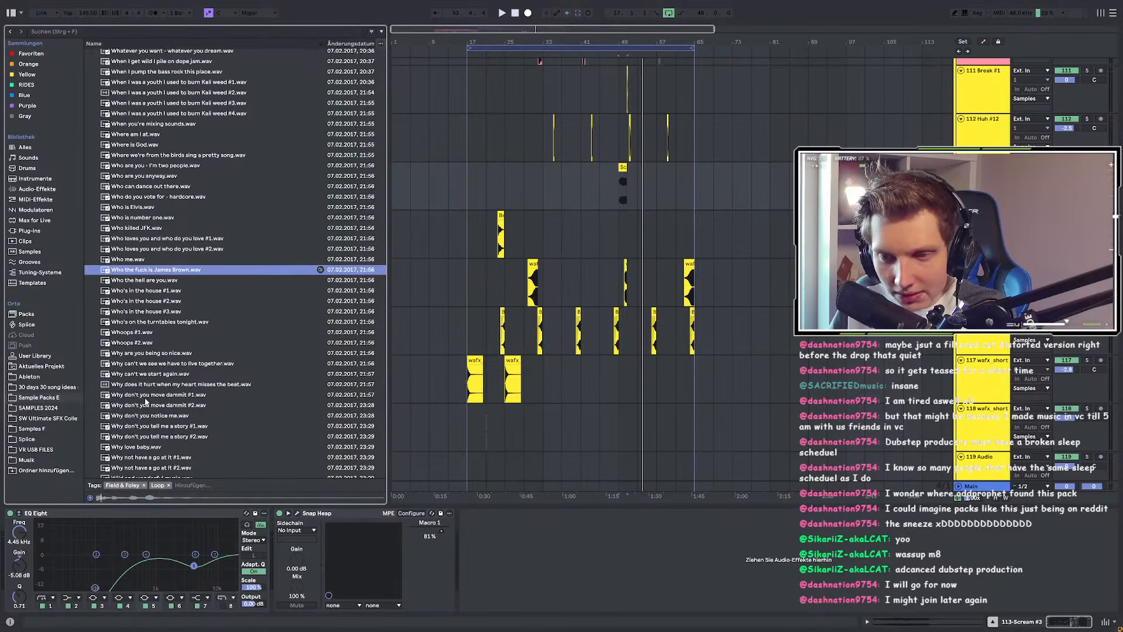
scroll(142, 334, down, 12)
click(133, 252)
click(131, 243)
Step: Step through the Woah samples down to Word up #1 and Wow #1–#3
key(Down)
key(Down)
key(Down)
key(Down)
key(Down)
key(Down)
key(Down)
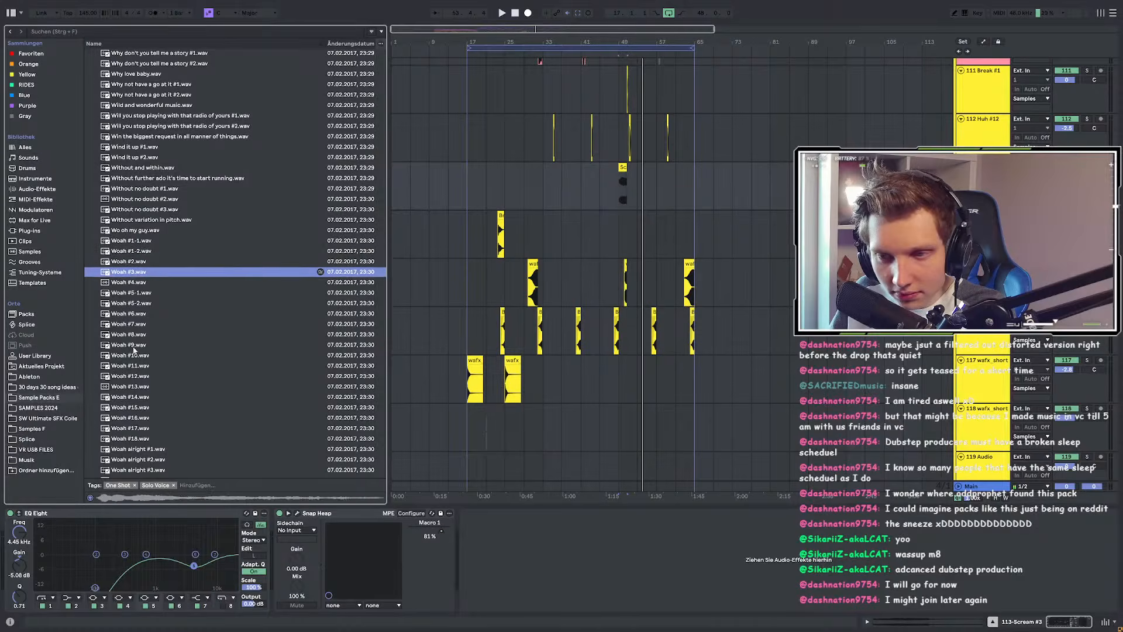
key(Down)
key(Down)
key(Down)
key(Down)
key(Down)
key(Down)
key(Down)
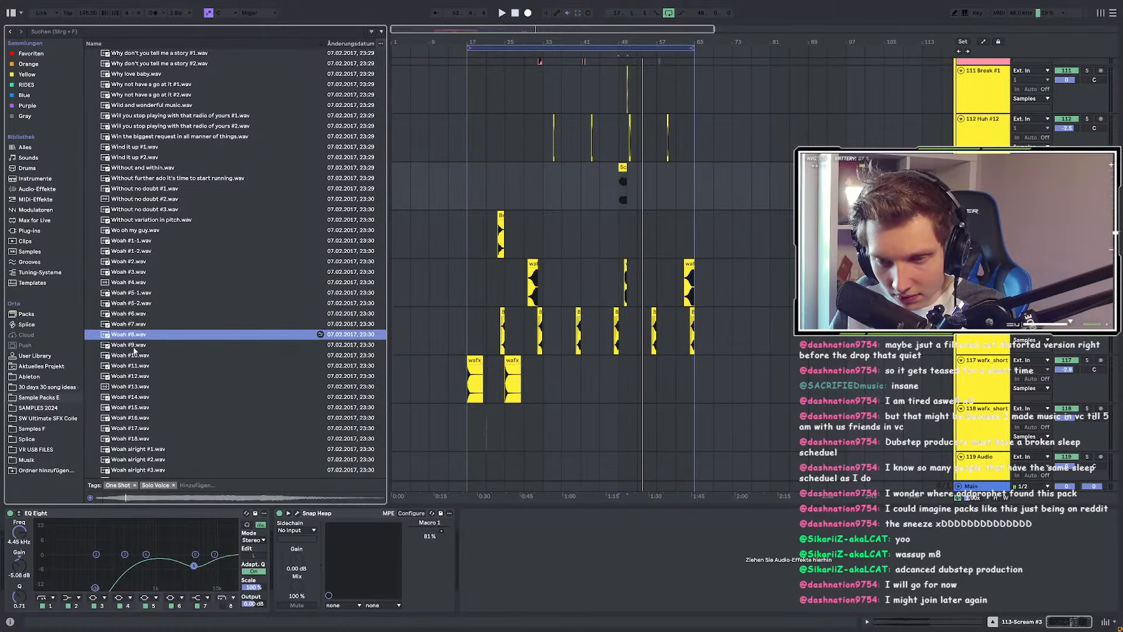
scroll(134, 350, down, 3)
key(Down)
key(Down)
key(Down)
key(Down)
key(Down)
key(Down)
key(Down)
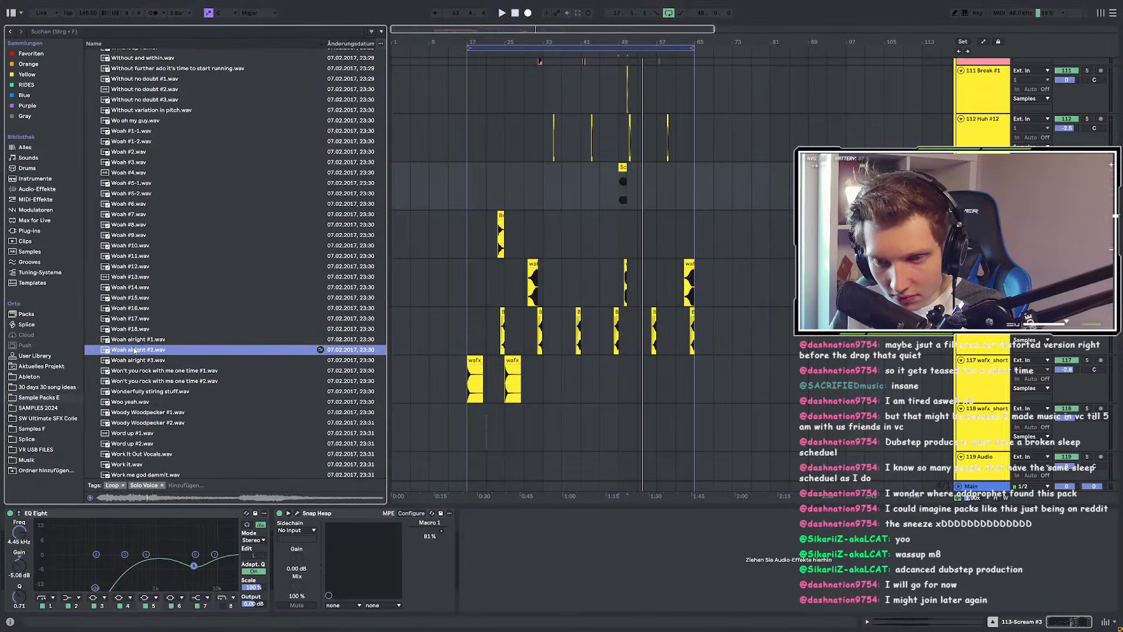
key(Down)
key(Down)
key(Down)
key(Down)
key(Down)
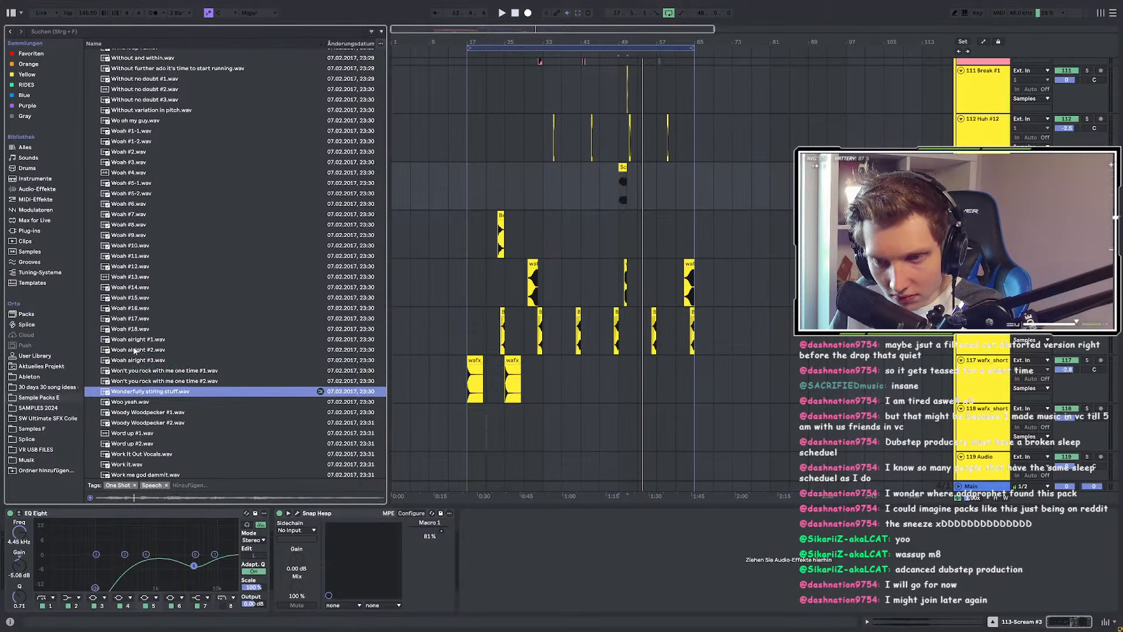
key(Down)
key(Down)
key(Down)
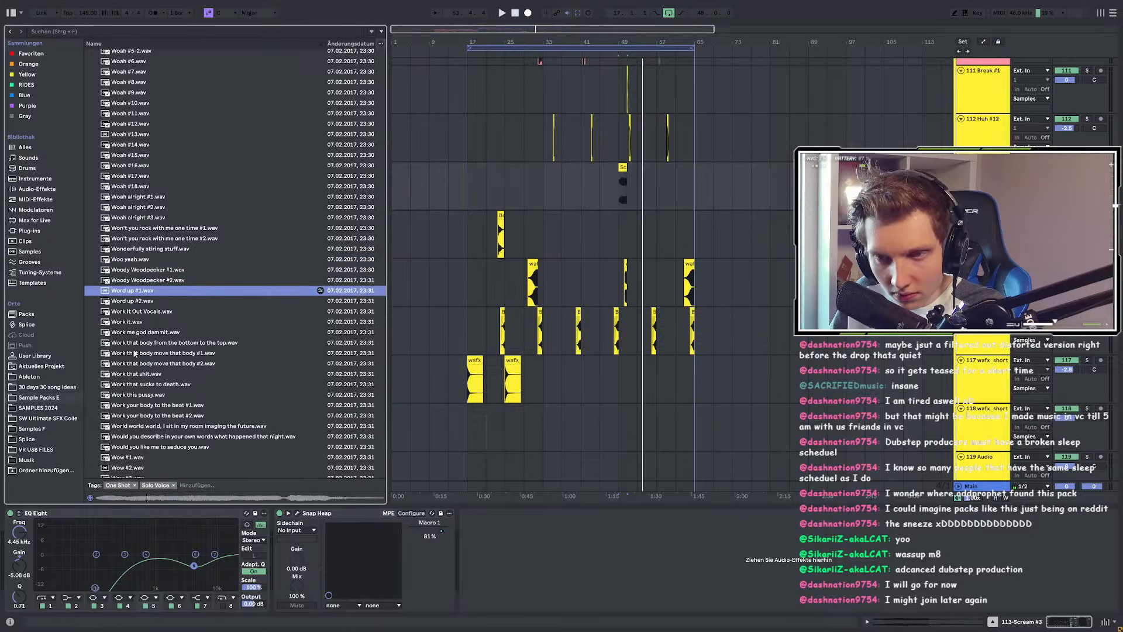
scroll(134, 354, down, 5)
key(Down)
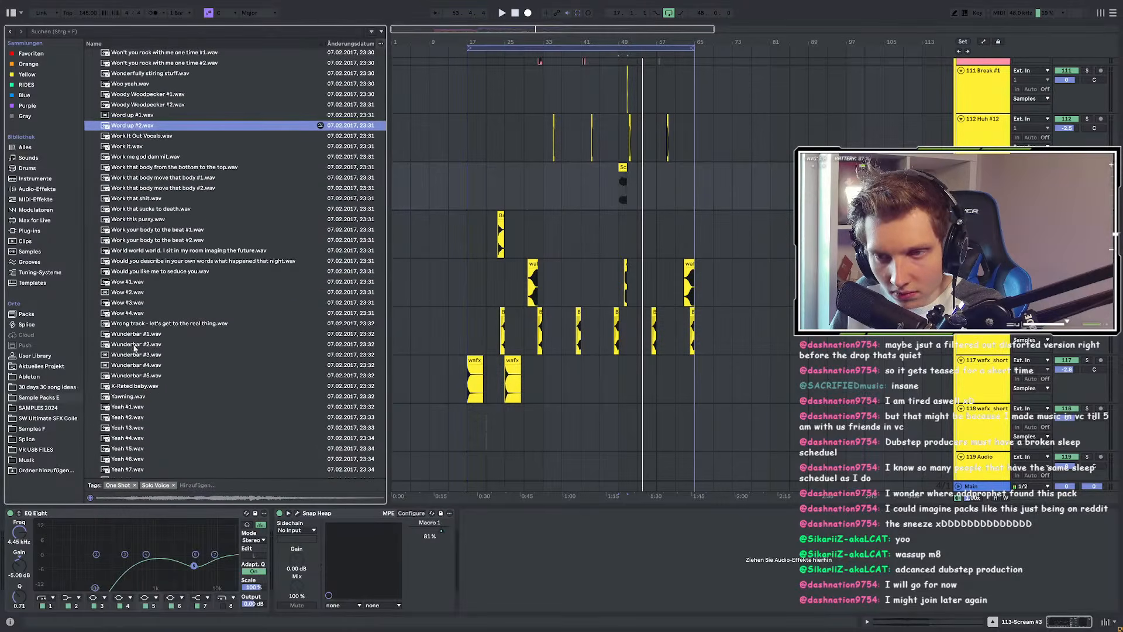
click(129, 281)
click(129, 294)
click(130, 303)
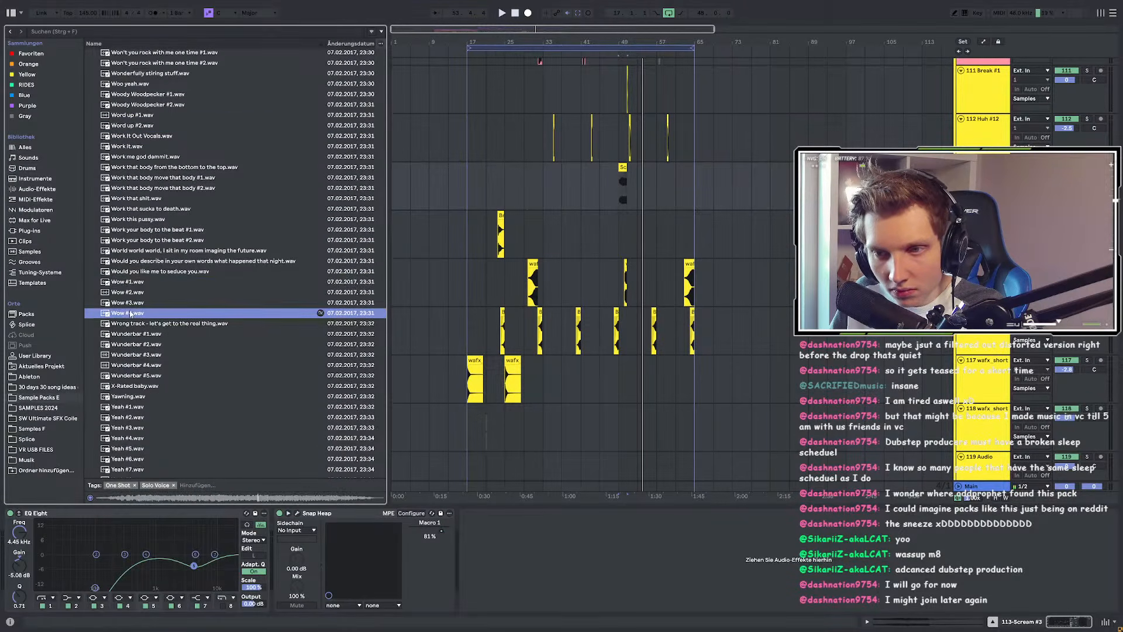
Step: Compare the Yeah samples and choose Yeah #13.wav
key(Down)
key(Down)
key(Down)
key(Down)
key(Down)
key(Down)
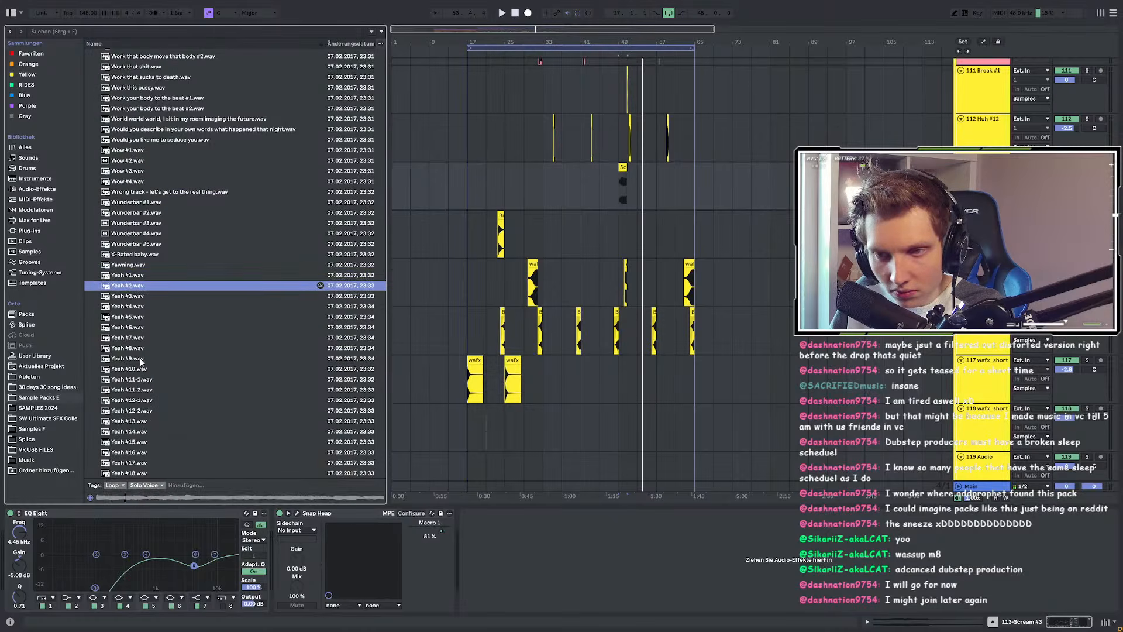
scroll(141, 363, down, 4)
scroll(141, 368, down, 5)
key(Down)
key(Down)
key(Down)
key(Down)
key(Down)
key(Down)
key(Down)
key(Down)
scroll(140, 381, down, 3)
key(Down)
key(Down)
key(Up)
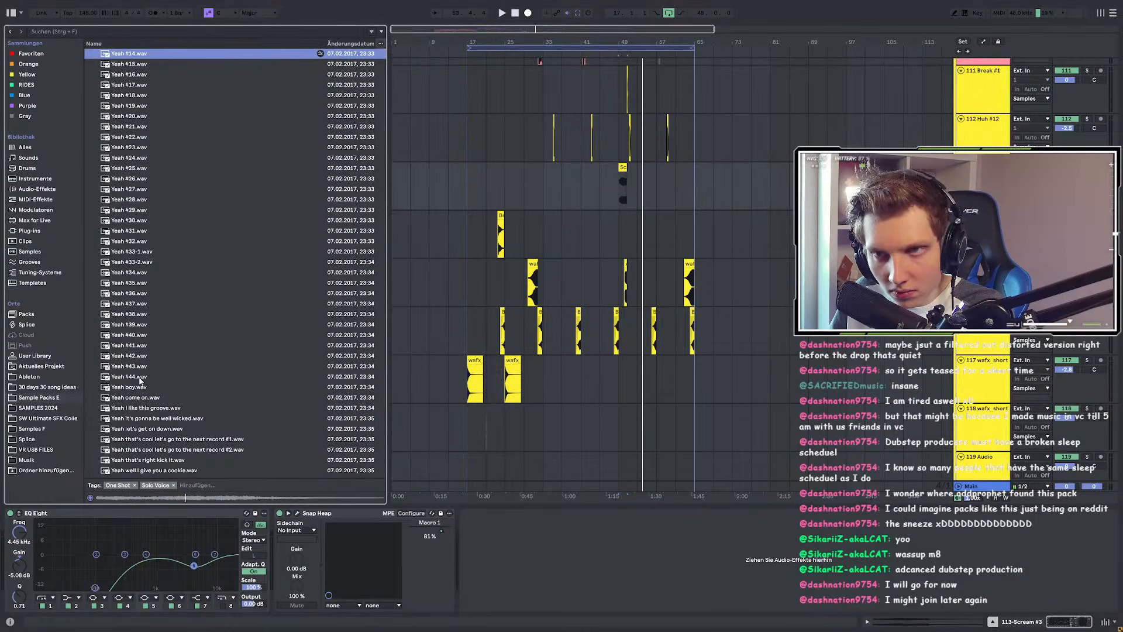
scroll(140, 381, up, 4)
key(Up)
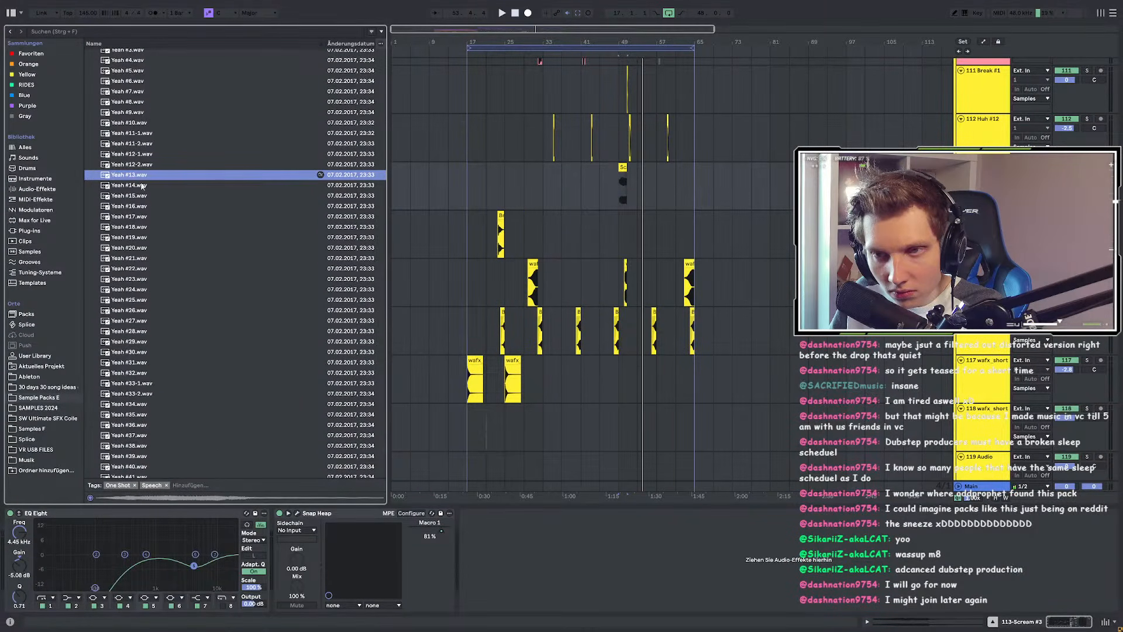
key(Up)
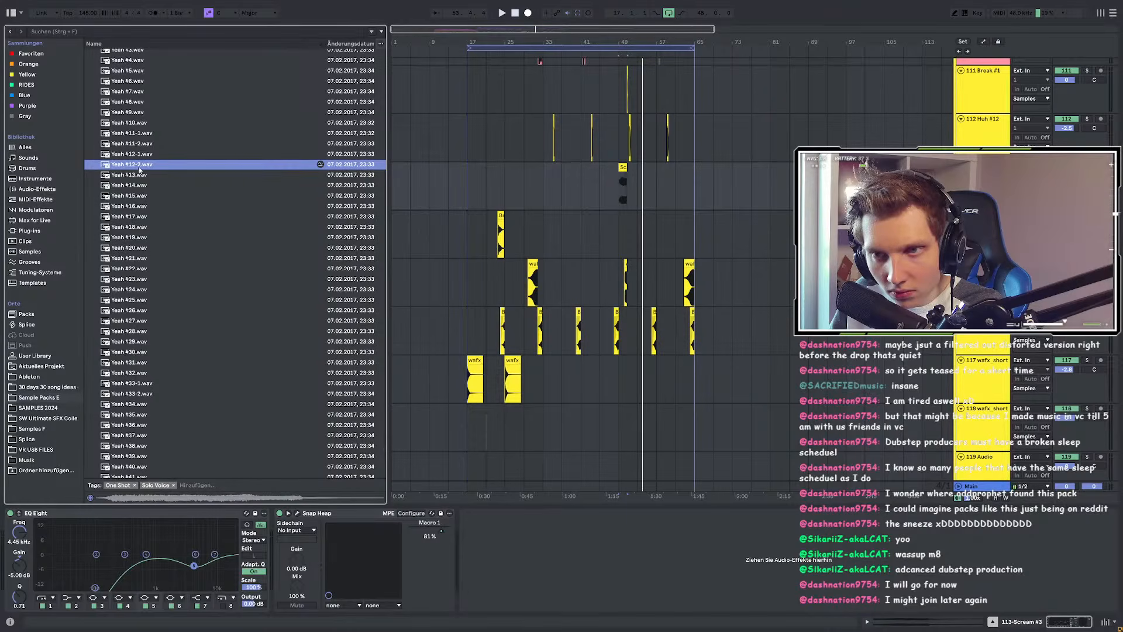
click(140, 174)
Step: Play the arrangement from bar 48
scroll(732, 272, up, 5)
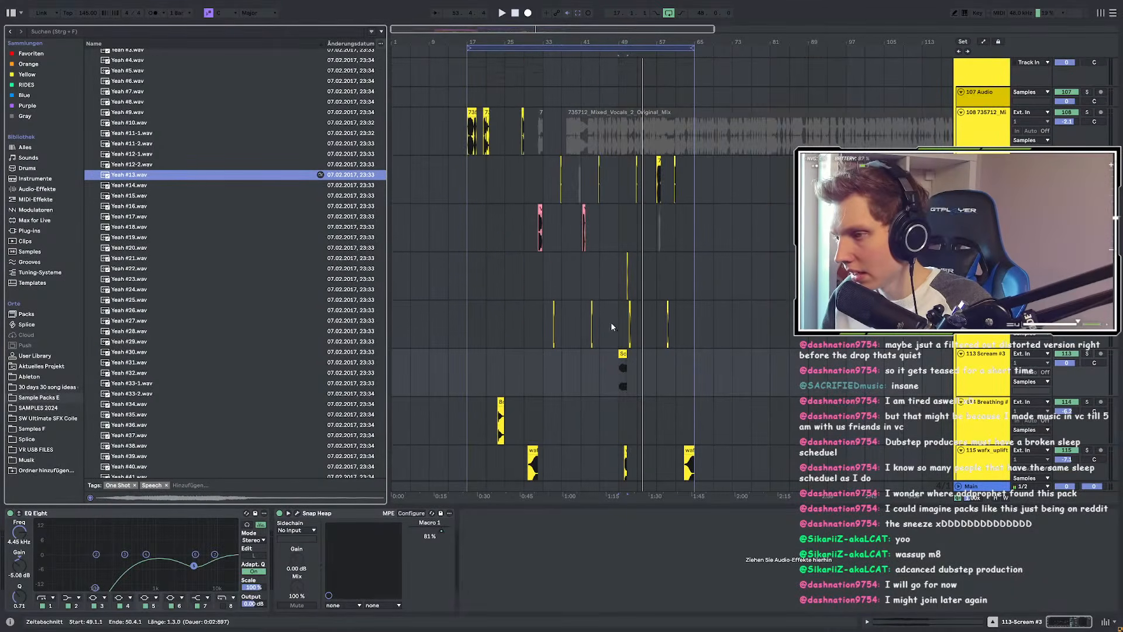
scroll(615, 326, up, 5)
click(633, 278)
key(space)
scroll(718, 277, up, 5)
scroll(633, 292, down, 2)
scroll(632, 292, down, 3)
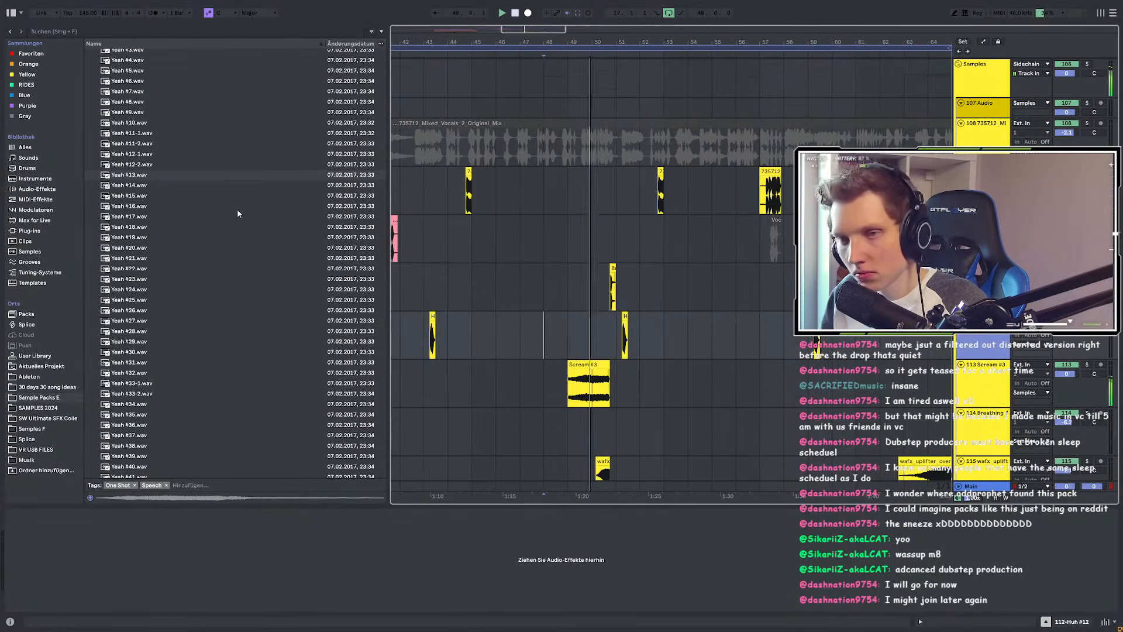
Step: Place Yeah #13.wav on the Huh track at bar 52.2, right after Huh #12
drag(193, 174, 665, 326)
scroll(665, 326, up, 5)
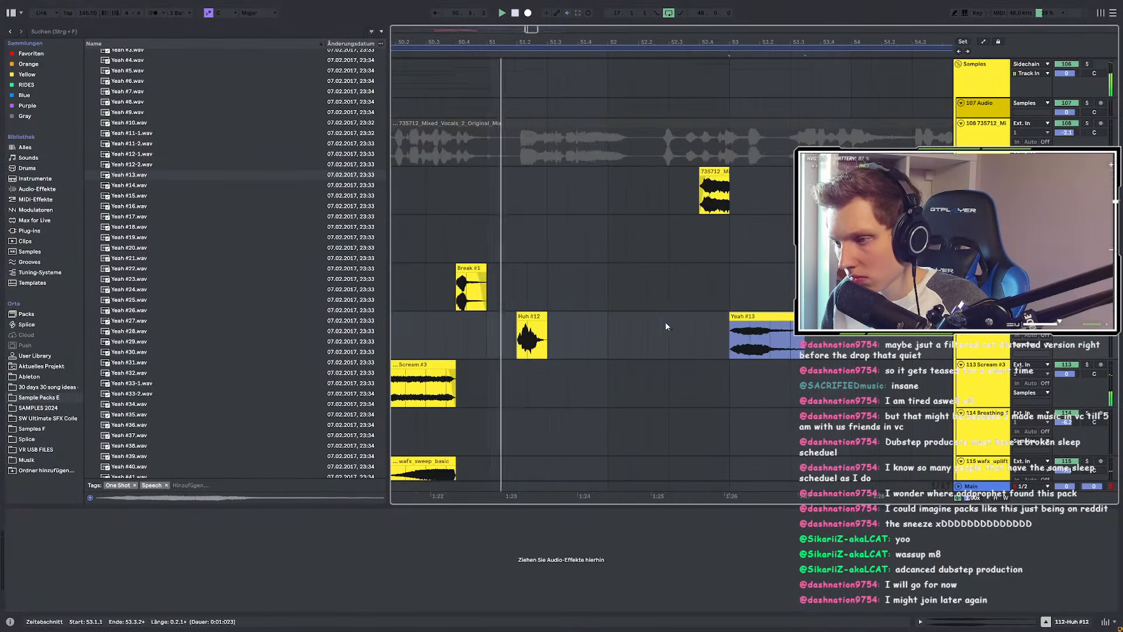
drag(749, 318, 668, 317)
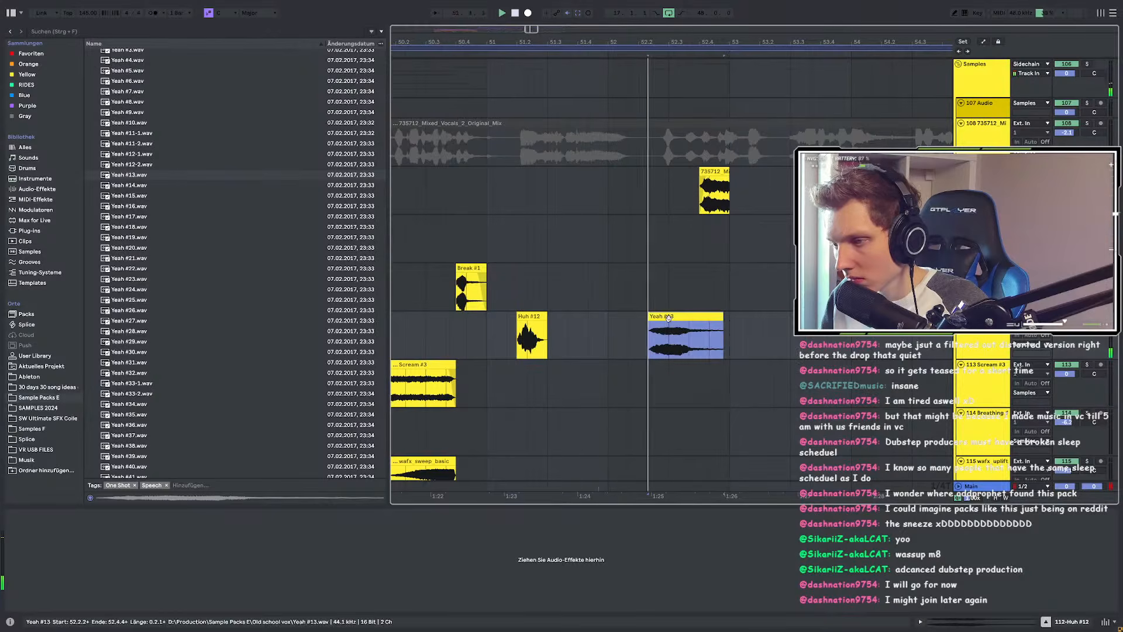
Step: Warp the Yeah #13 clip in Complex Pro at 92 BPM and transpose it far lower
double_click(696, 317)
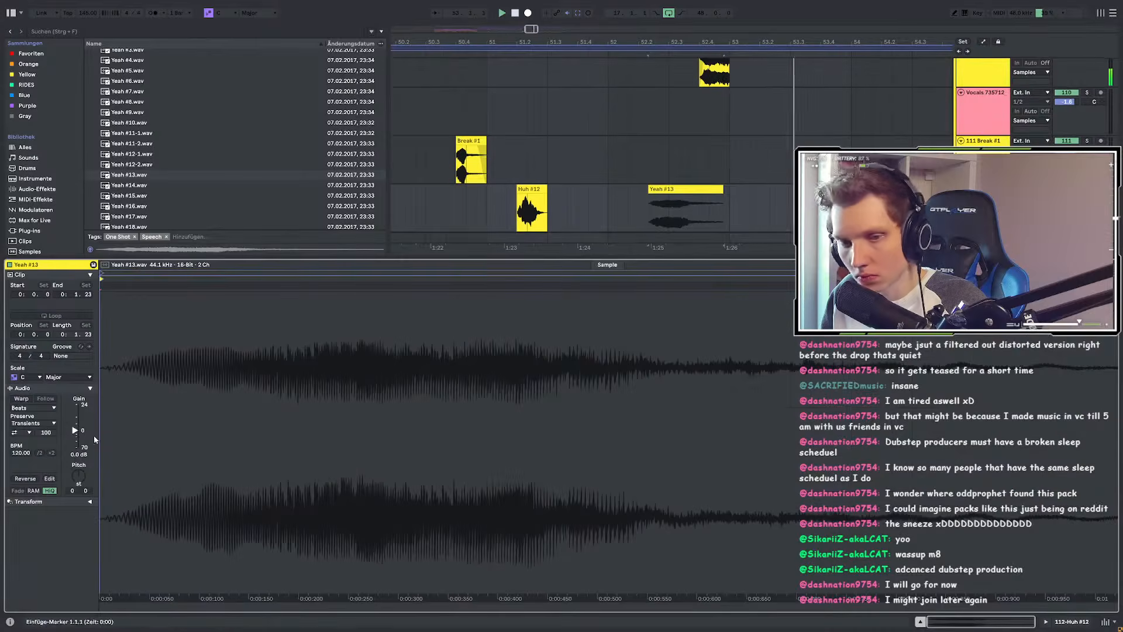
click(22, 400)
click(23, 409)
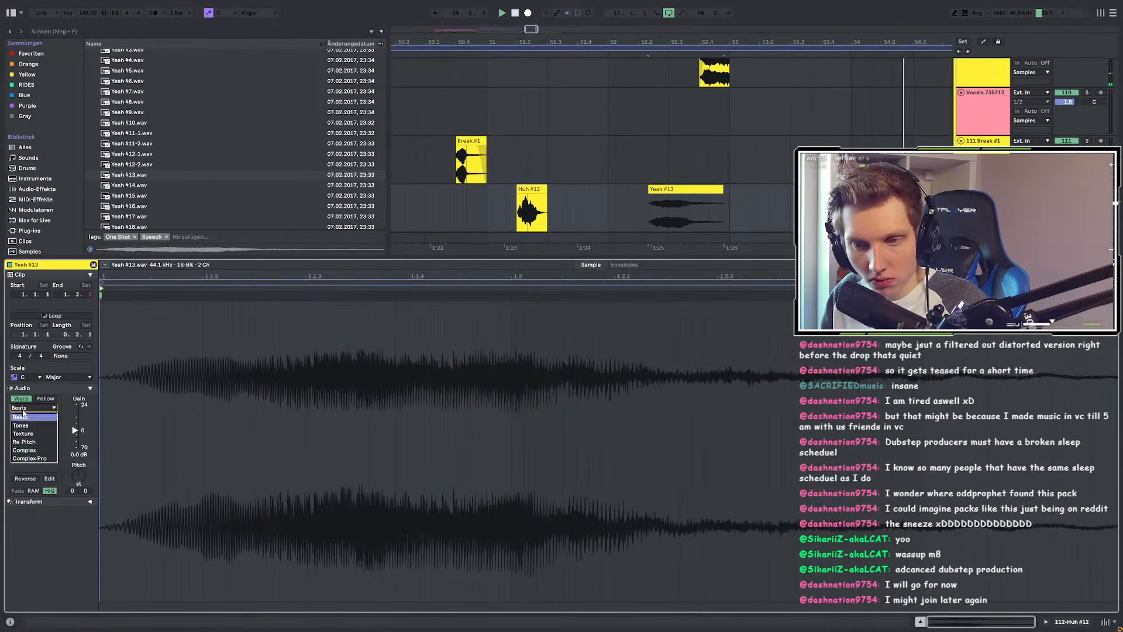
click(37, 460)
drag(21, 453, 84, 479)
key(ctrl+z)
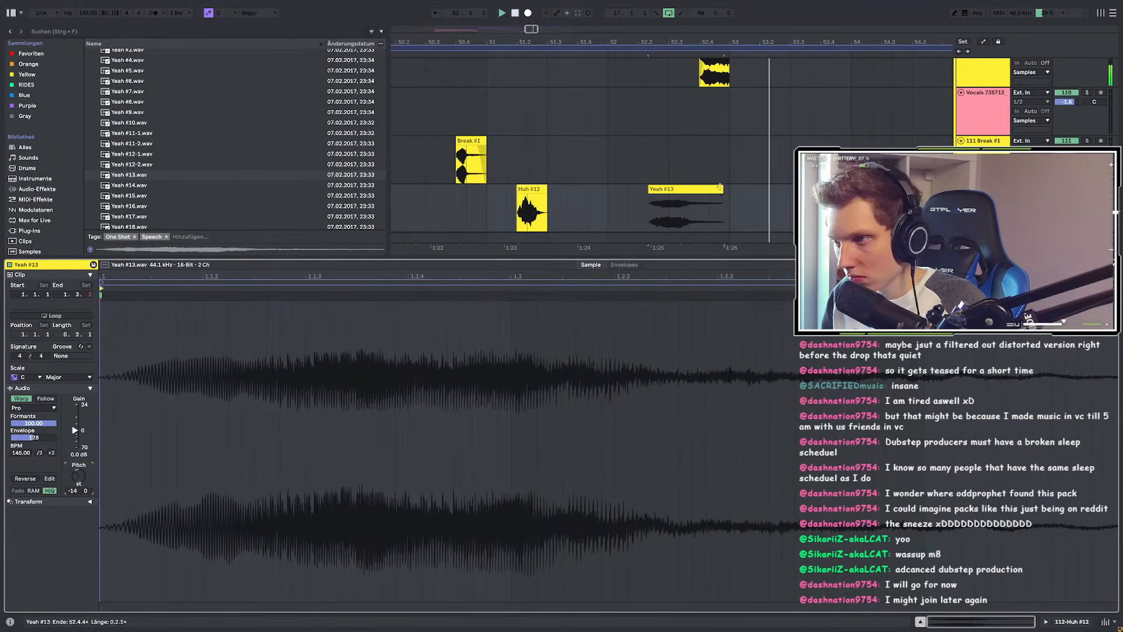
drag(721, 188, 680, 183)
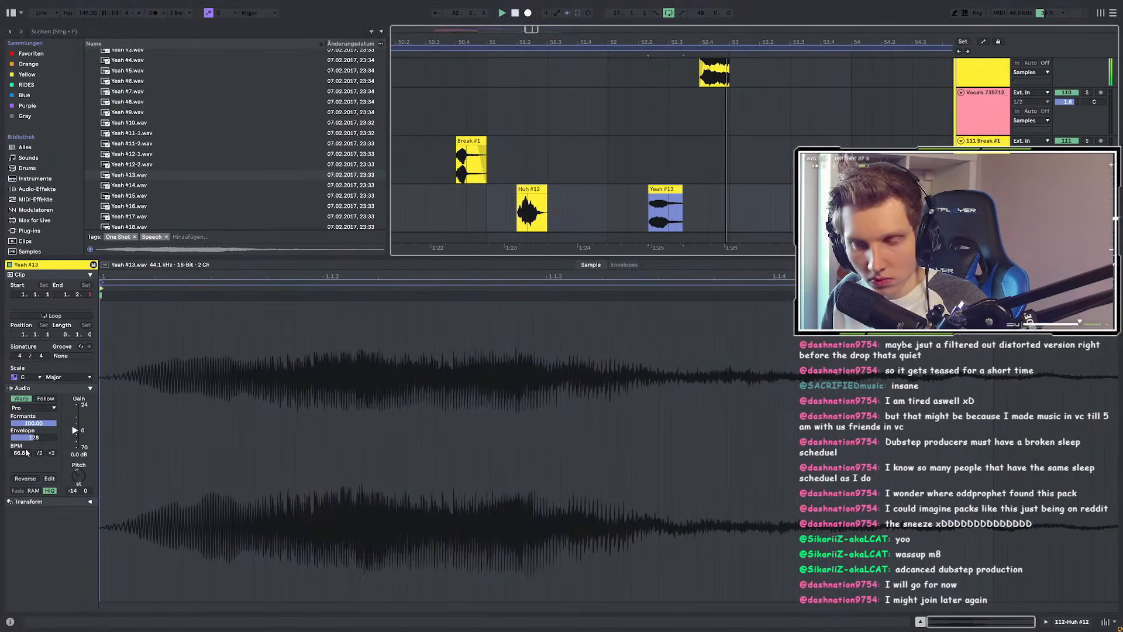
drag(25, 453, 25, 438)
drag(77, 475, 78, 486)
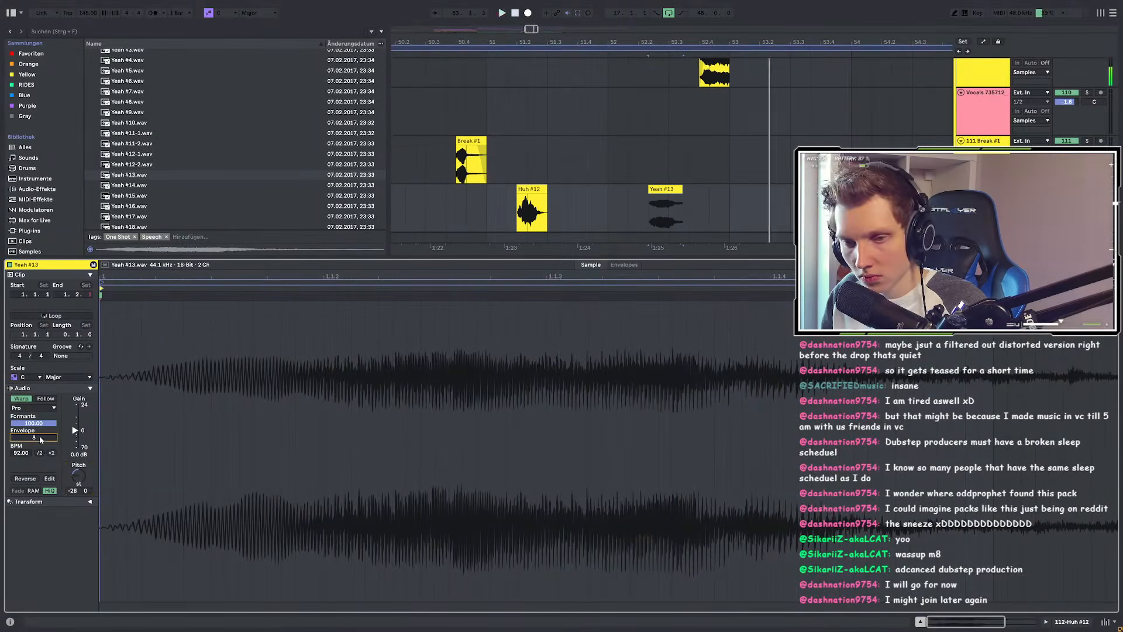
Step: Solo the Huh track and raise the Complex Pro Envelope amount while auditioning the chop
key(space)
key(space)
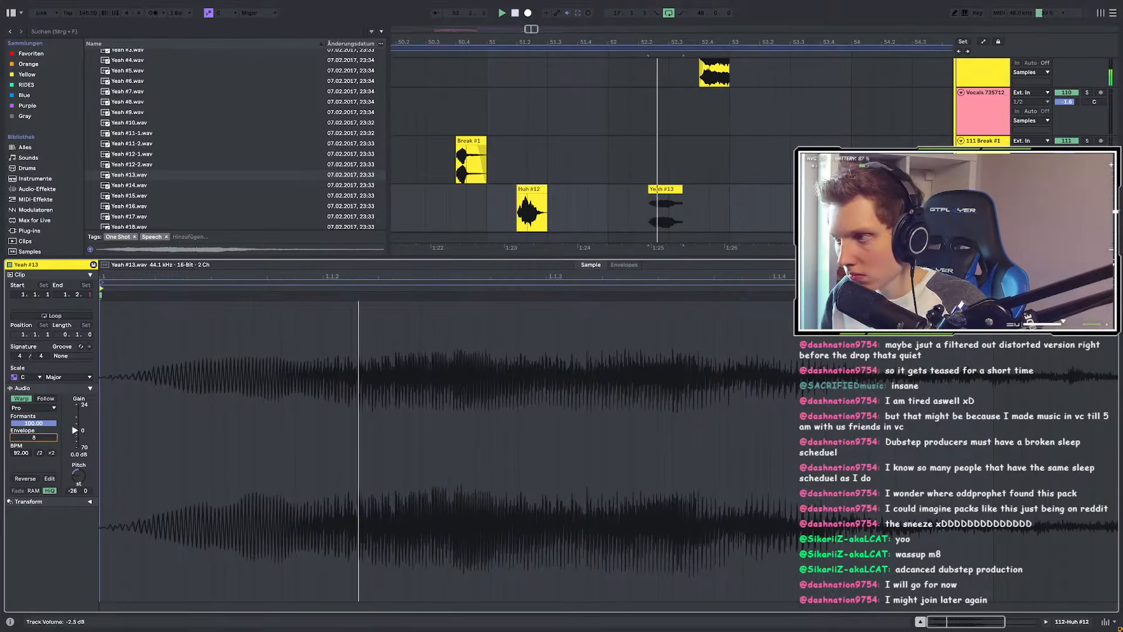
click(1087, 189)
key(space)
key(space)
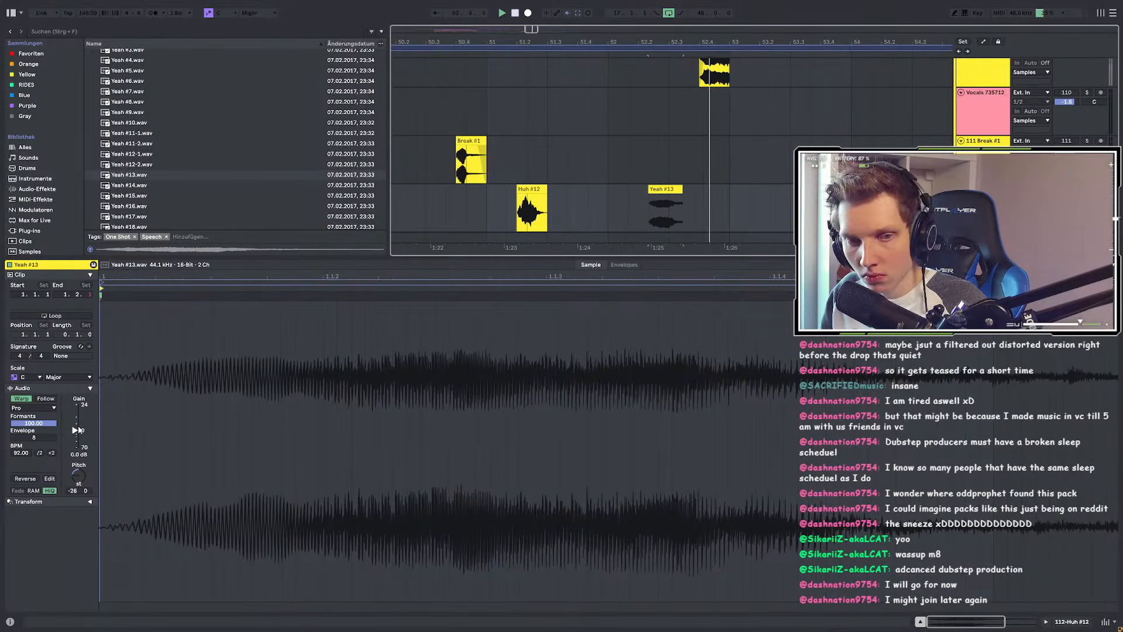
drag(21, 440, 33, 459)
key(space)
key(space)
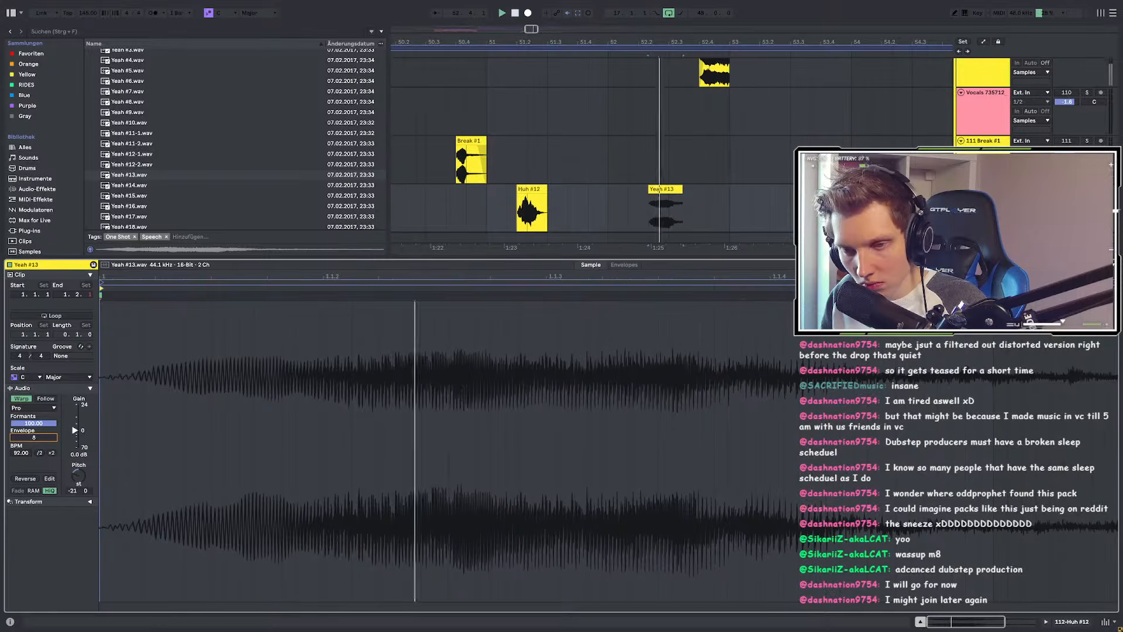
key(space)
key(shift+Tab)
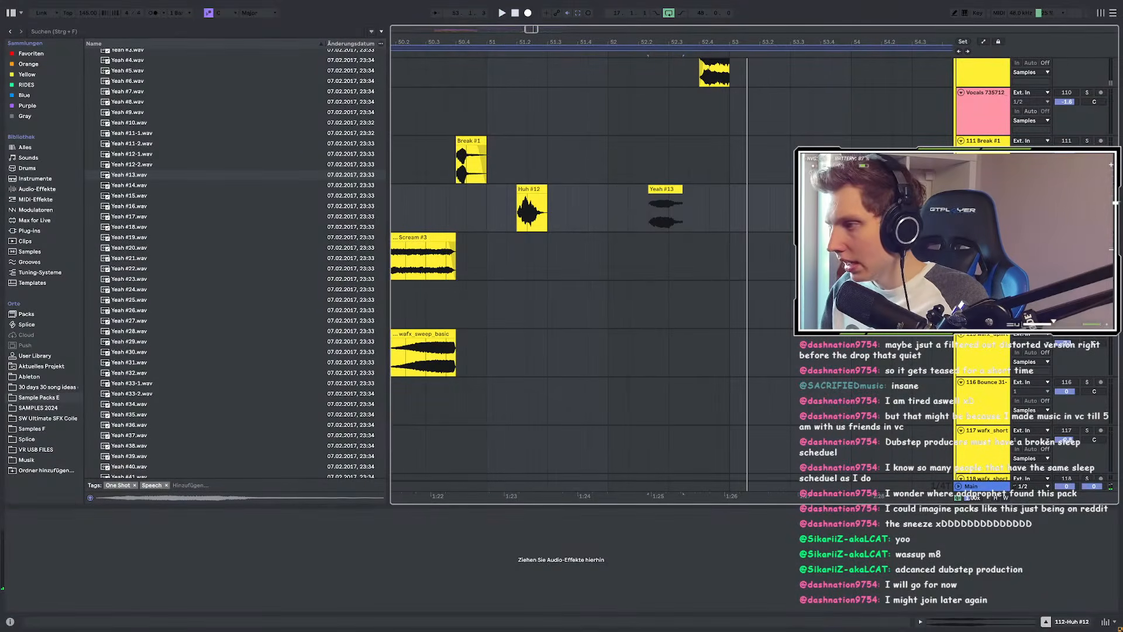
Step: Move the Yeah #13 chop onto a new empty audio track
key(ctrl+t)
click(665, 189)
scroll(780, 248, down, 3)
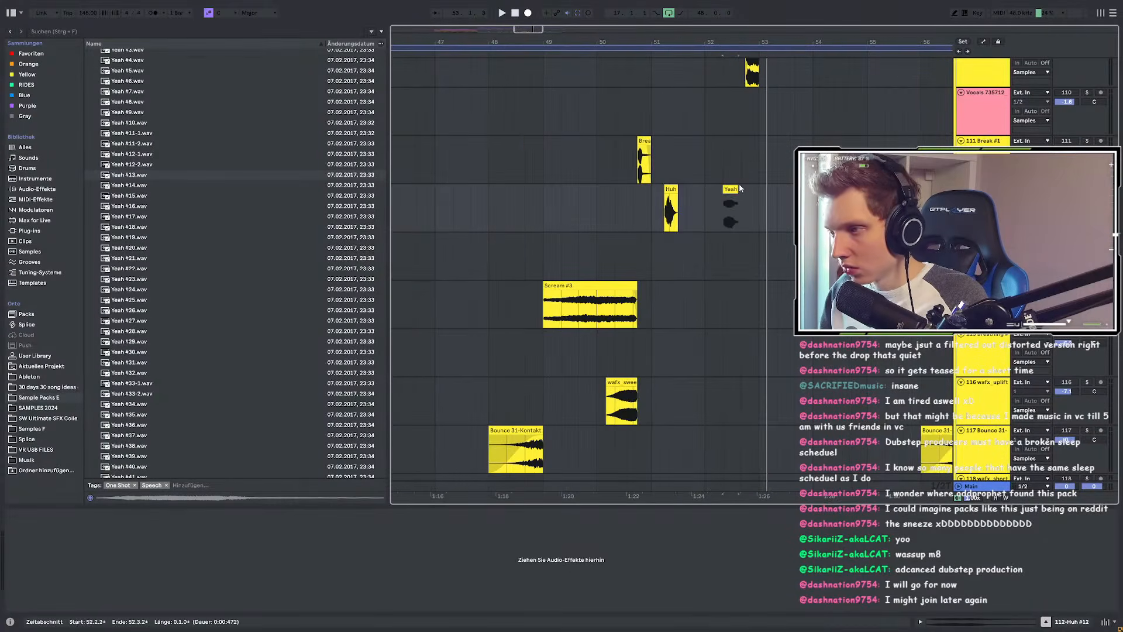
scroll(741, 189, up, 3)
drag(723, 189, 723, 237)
click(519, 244)
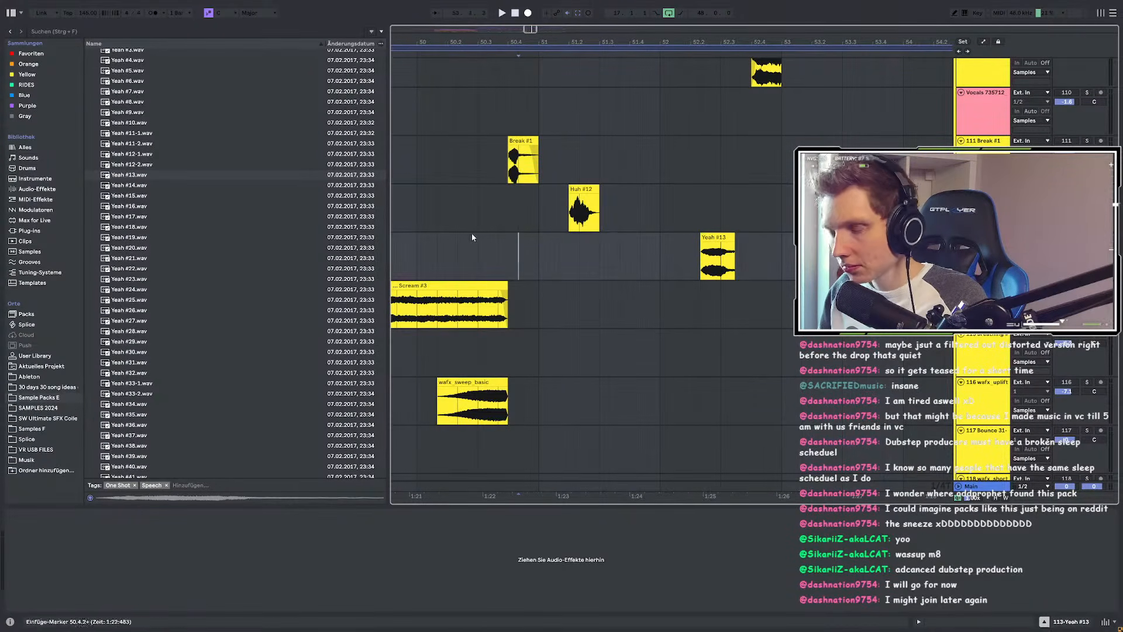
Step: Load EQ Eight from an 'eq' search onto the Yeah #13 track and audition the chop
key(ctrl+f)
text(eq)
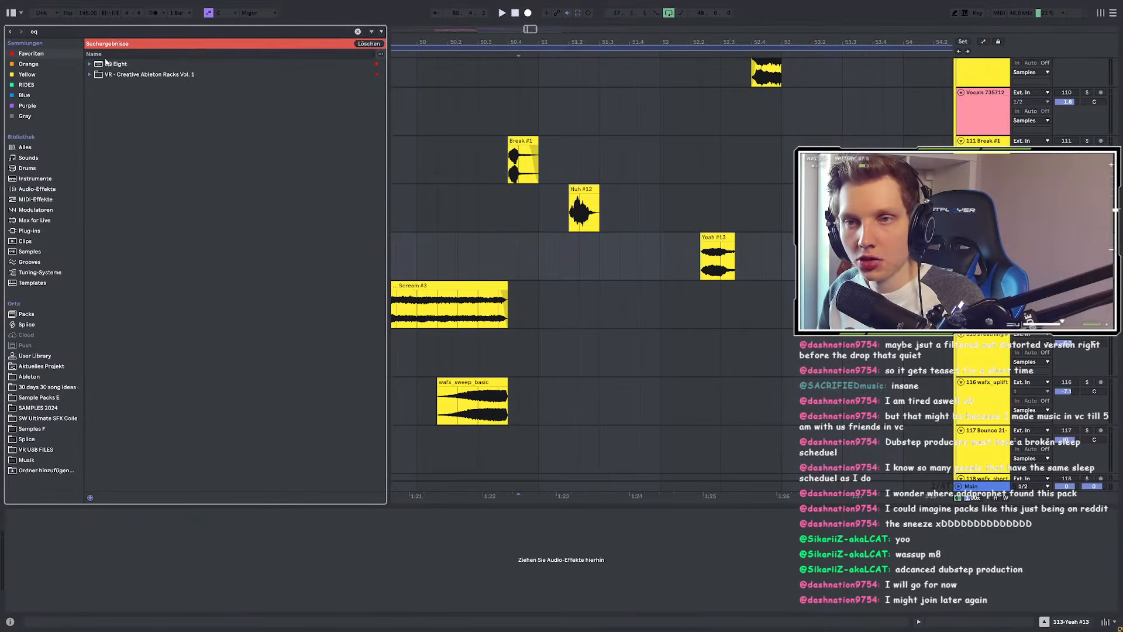
click(102, 64)
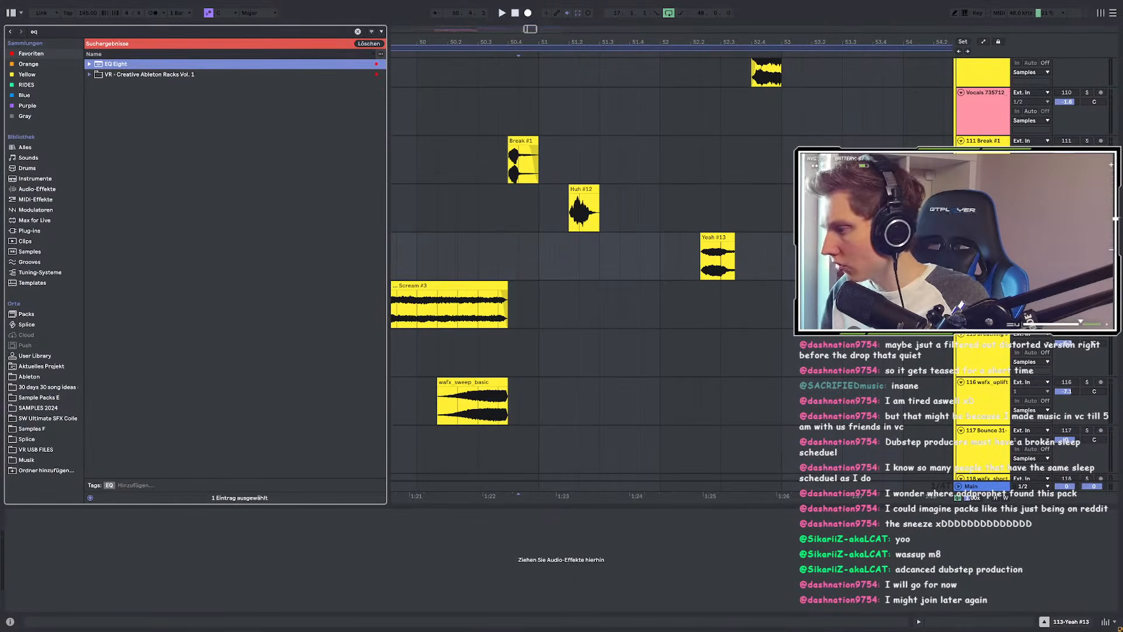
key(Return)
click(709, 264)
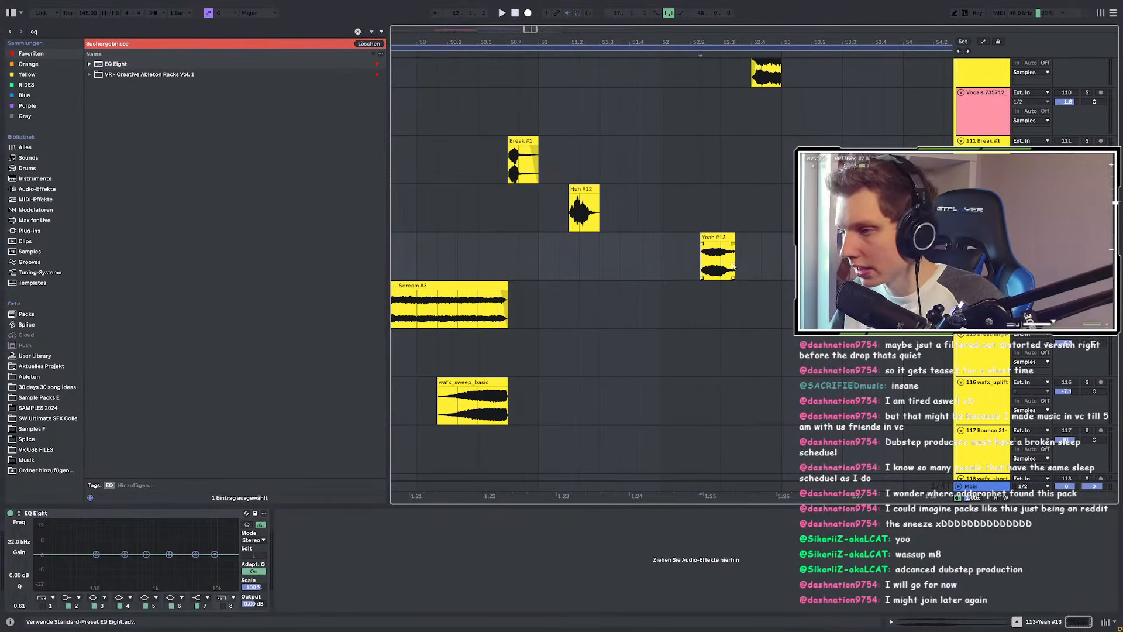
key(space)
Step: Enable a gentle low cut near 36.7 Hz and dip 5.74 kHz by 8.8 dB
key(space)
click(42, 606)
key(space)
drag(64, 565, 70, 589)
key(space)
key(space)
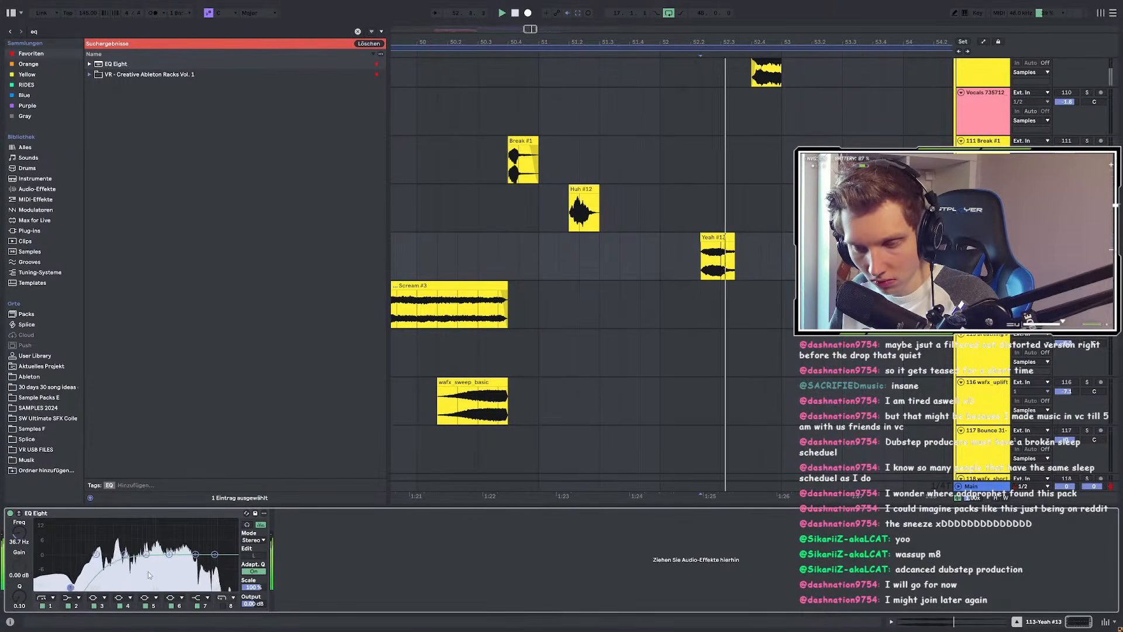
key(space)
key(space)
mouse_move(169, 555)
mouse_down()
mouse_move(144, 575)
mouse_move(191, 572)
mouse_move(215, 555)
mouse_move(200, 573)
mouse_up()
key(space)
key(space)
key(space)
key(space)
key(space)
key(space)
key(space)
key(space)
key(space)
key(space)
click(459, 254)
key(space)
key(space)
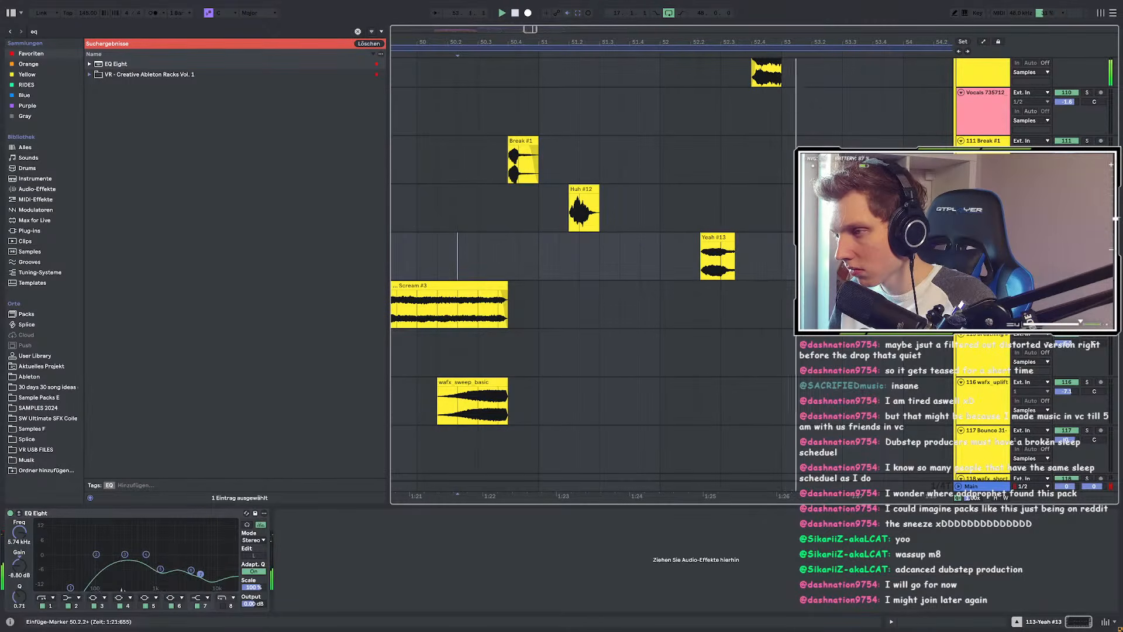
Step: Try the Yeah #13 chop at 52.2.1 and around 52.2.3, auditioning from bar 50
key(space)
click(519, 244)
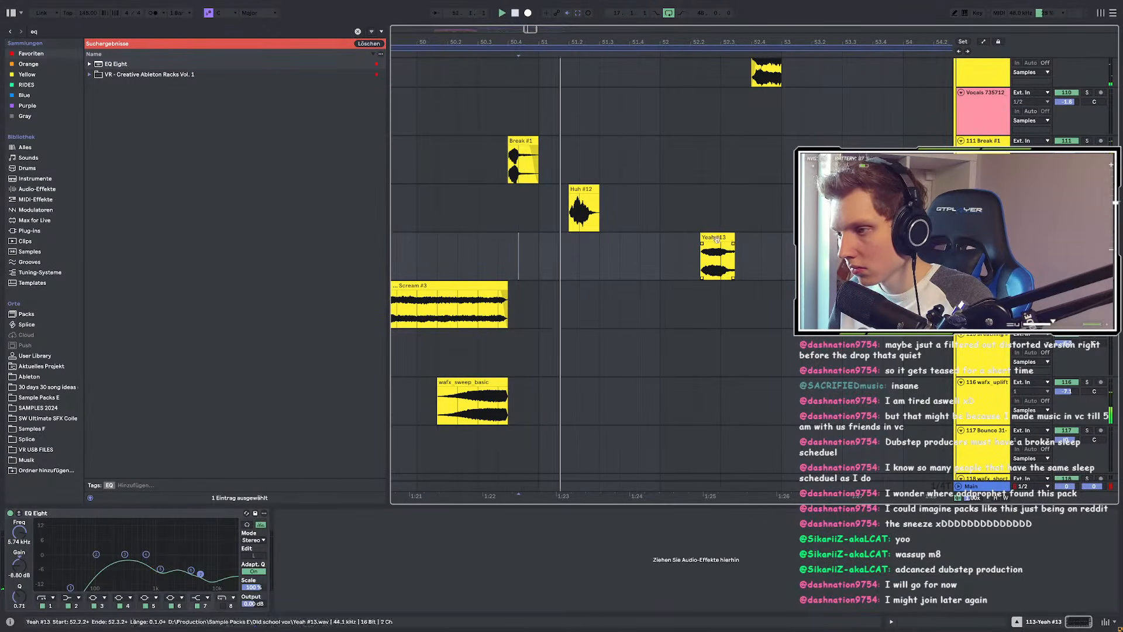
scroll(700, 243, up, 3)
drag(735, 238, 712, 238)
scroll(719, 245, down, 5)
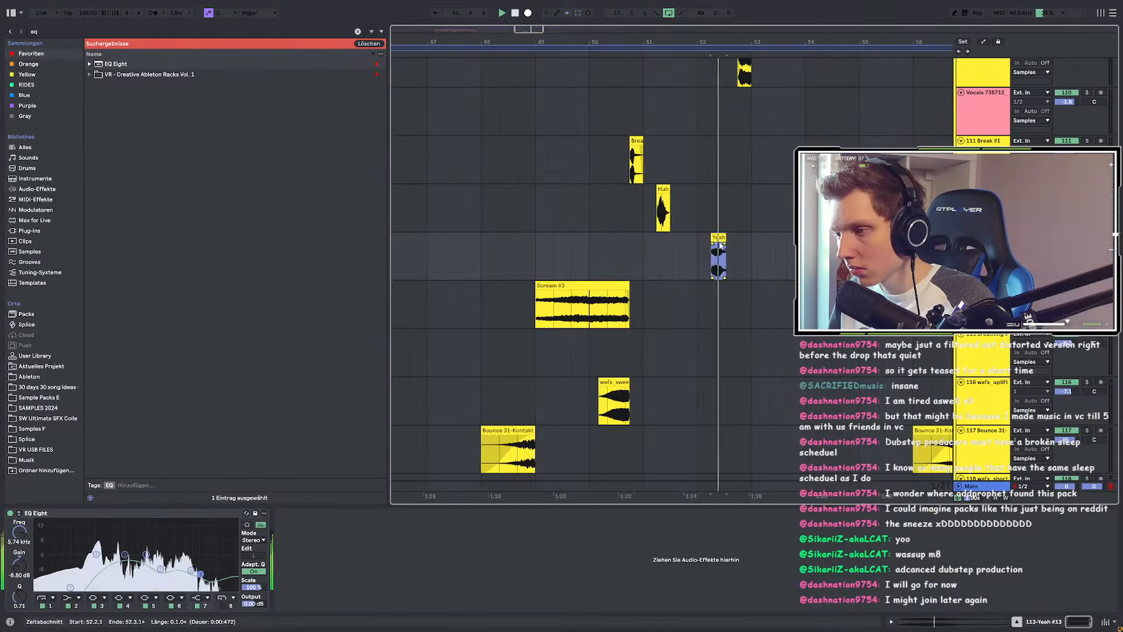
scroll(719, 248, up, 5)
scroll(718, 249, down, 5)
click(514, 254)
key(space)
key(space)
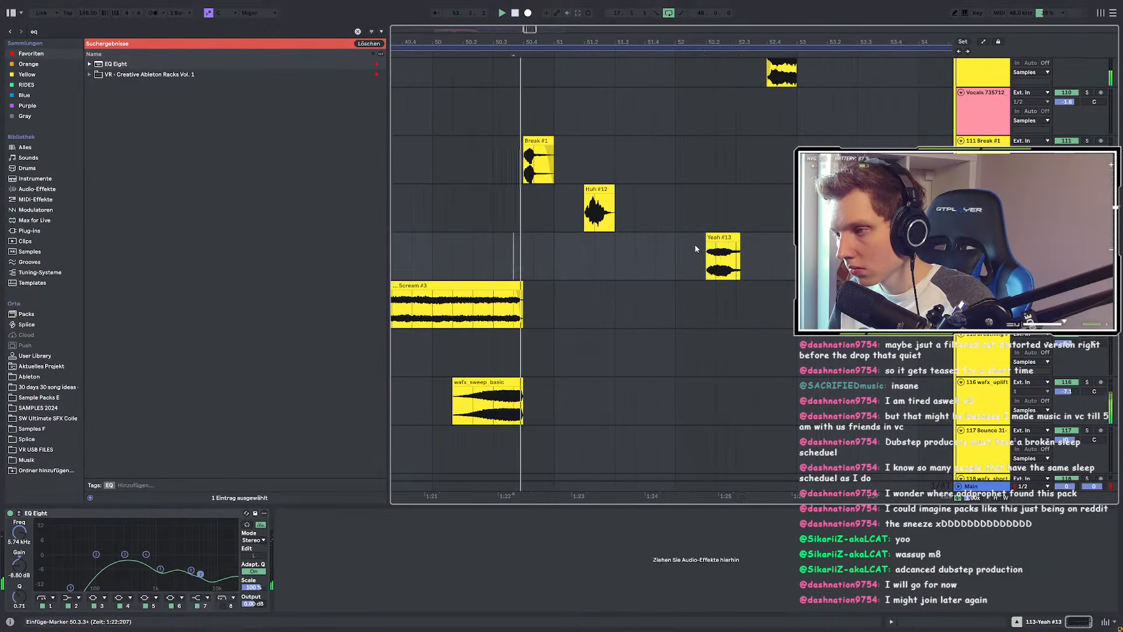
scroll(697, 248, up, 5)
drag(754, 241, 803, 240)
scroll(832, 245, down, 4)
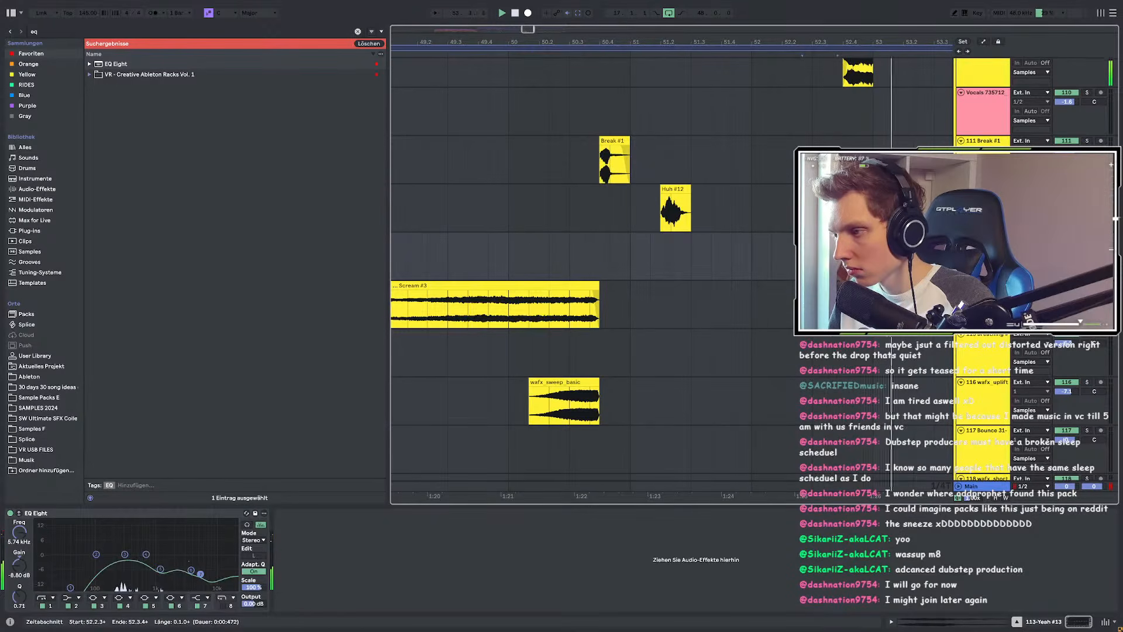
scroll(841, 245, up, 4)
scroll(760, 251, down, 4)
click(508, 245)
key(space)
key(space)
Step: Test the chop at 52.1.1 and 52.1.3, then settle its start at 52.2.1
mouse_move(780, 240)
mouse_down()
mouse_move(729, 243)
mouse_move(739, 248)
mouse_up()
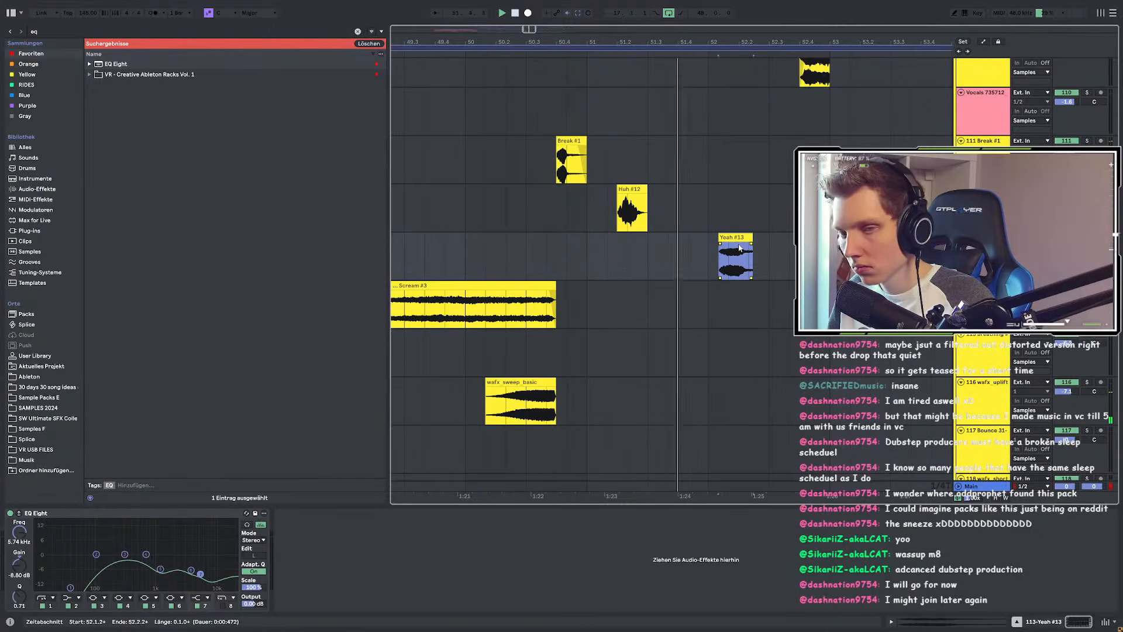
click(462, 248)
key(space)
key(space)
scroll(718, 250, up, 3)
drag(754, 238, 800, 238)
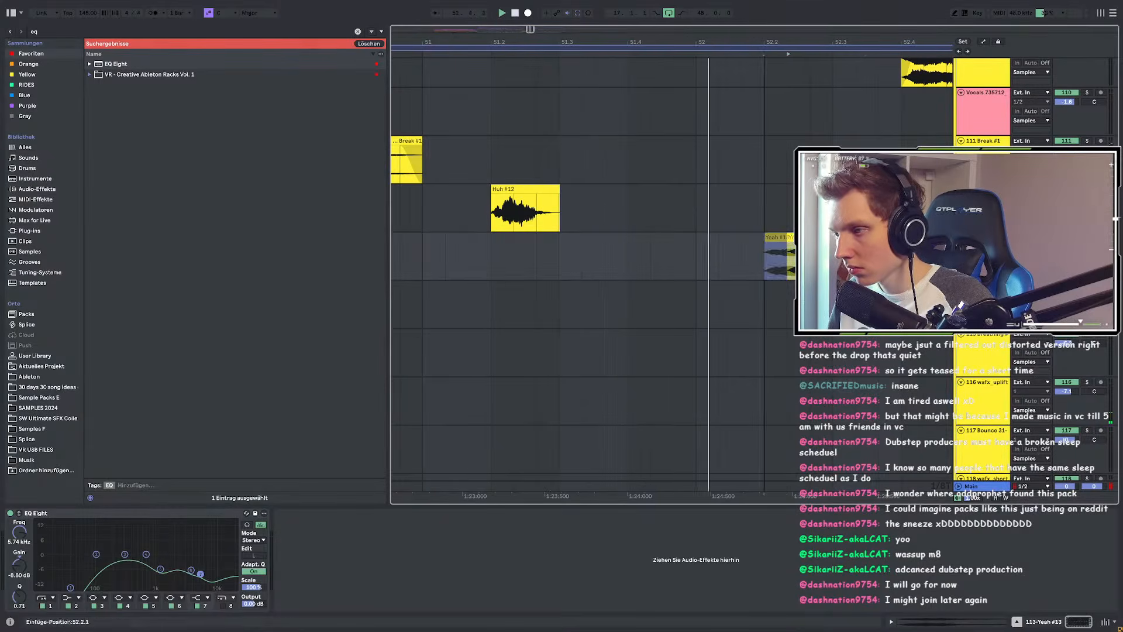
drag(800, 239, 778, 238)
click(629, 249)
key(space)
key(space)
key(space)
key(space)
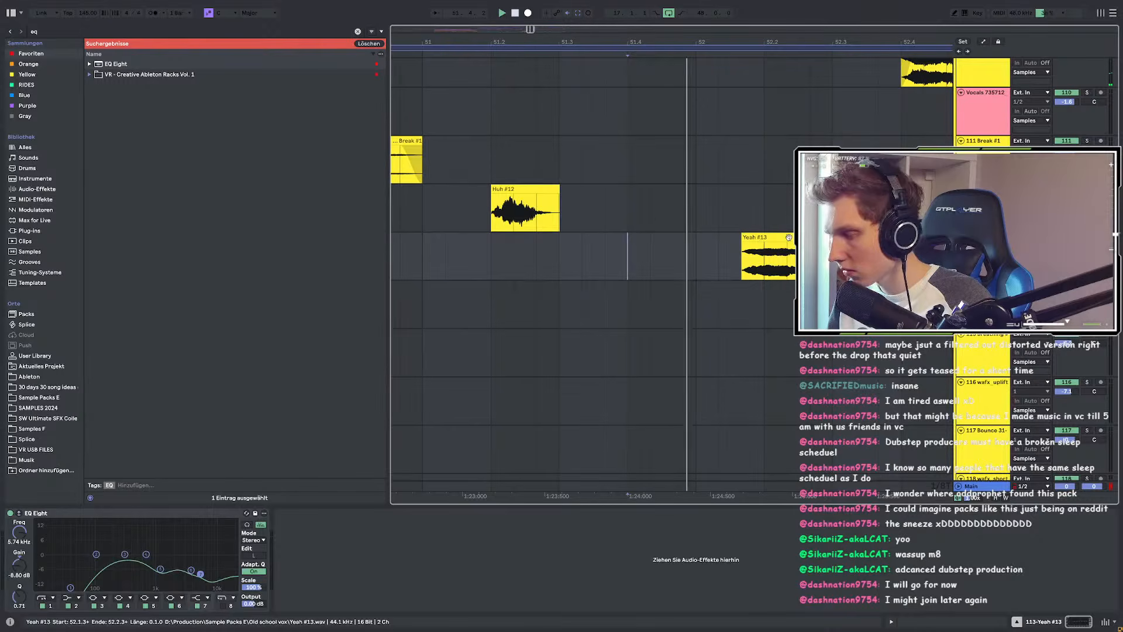
key(space)
drag(778, 238, 801, 238)
Step: Reopen the Yeah #13 clip settings and raise its warp Envelope, auditioning from 51.3.2
key(space)
key(space)
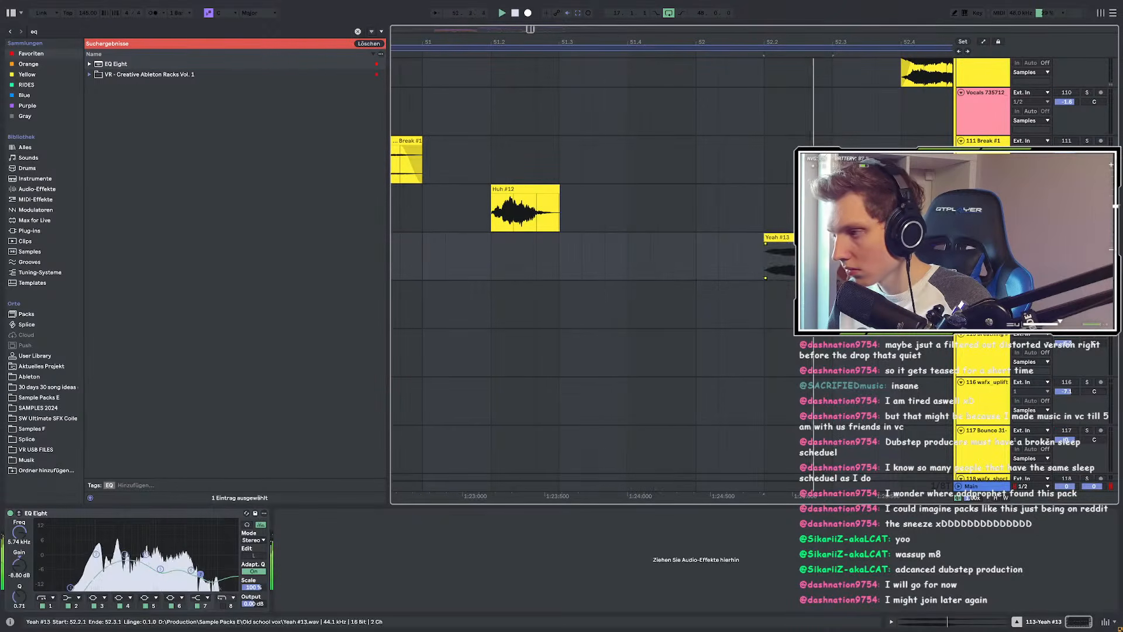
double_click(801, 238)
key(space)
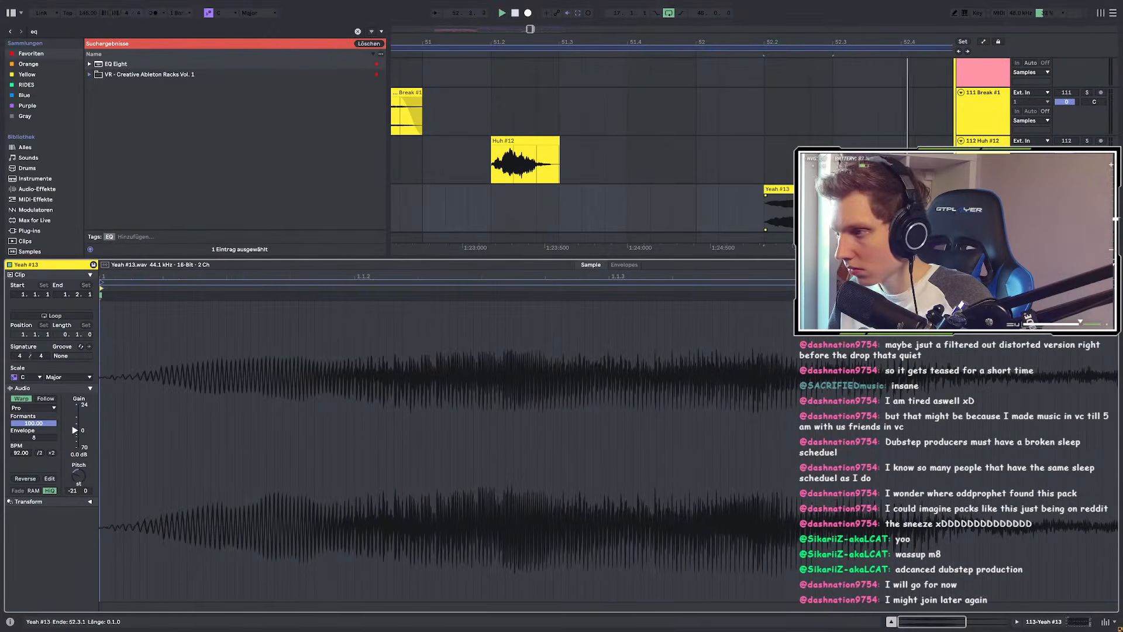
click(831, 190)
click(600, 211)
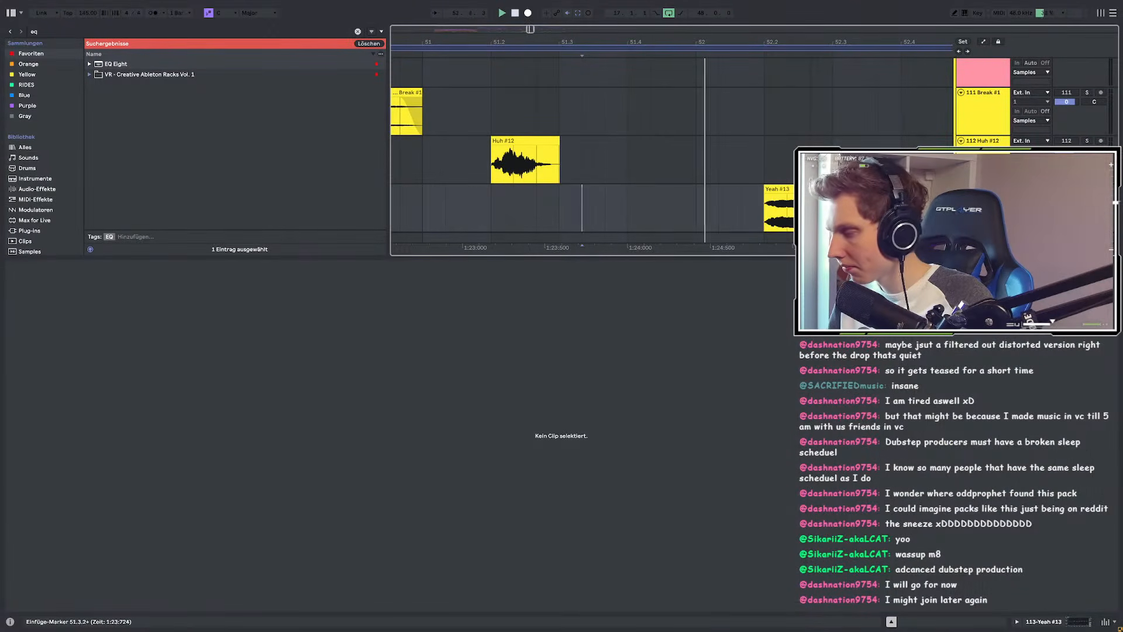
click(810, 197)
key(space)
key(space)
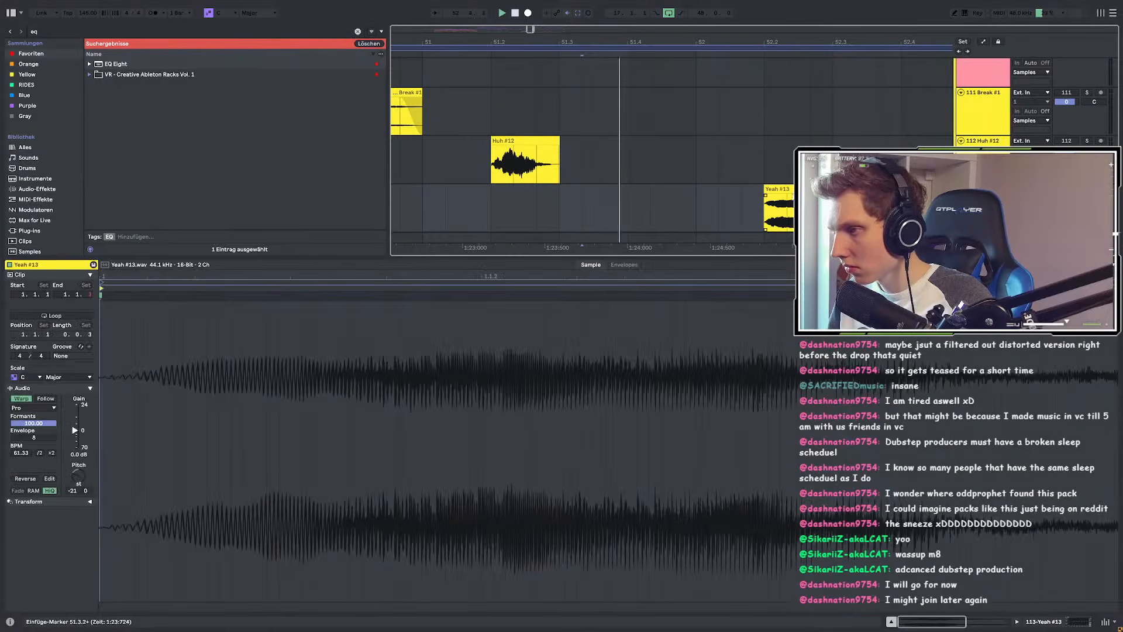
drag(41, 438, 41, 386)
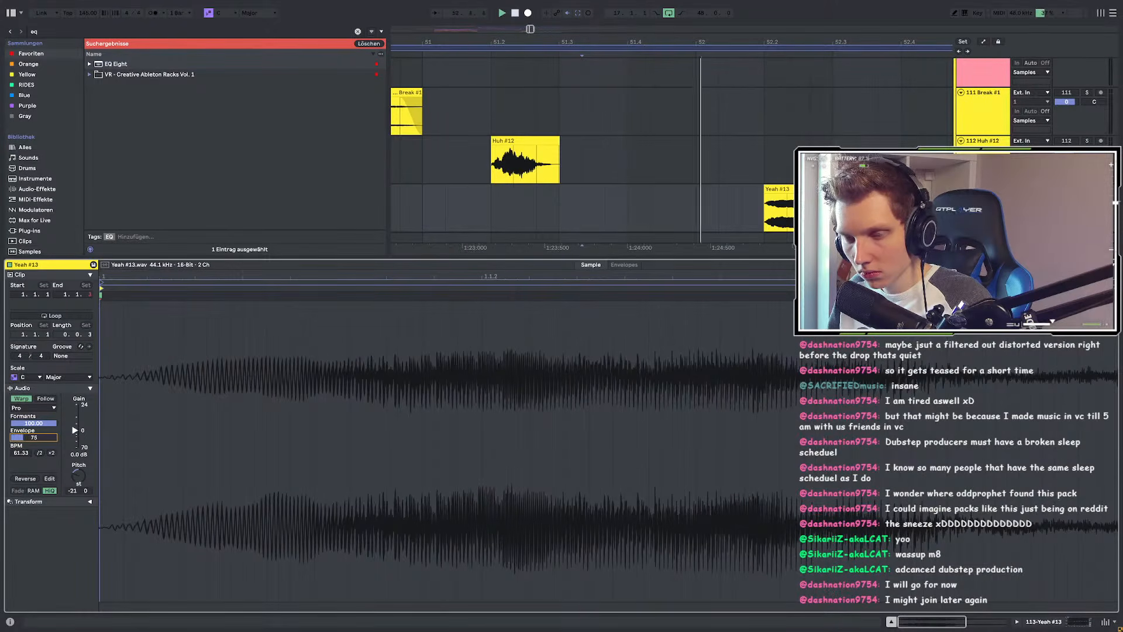
Step: Bring the Complex Pro Envelope on Yeah #13 down from 256 to about 31
click(585, 208)
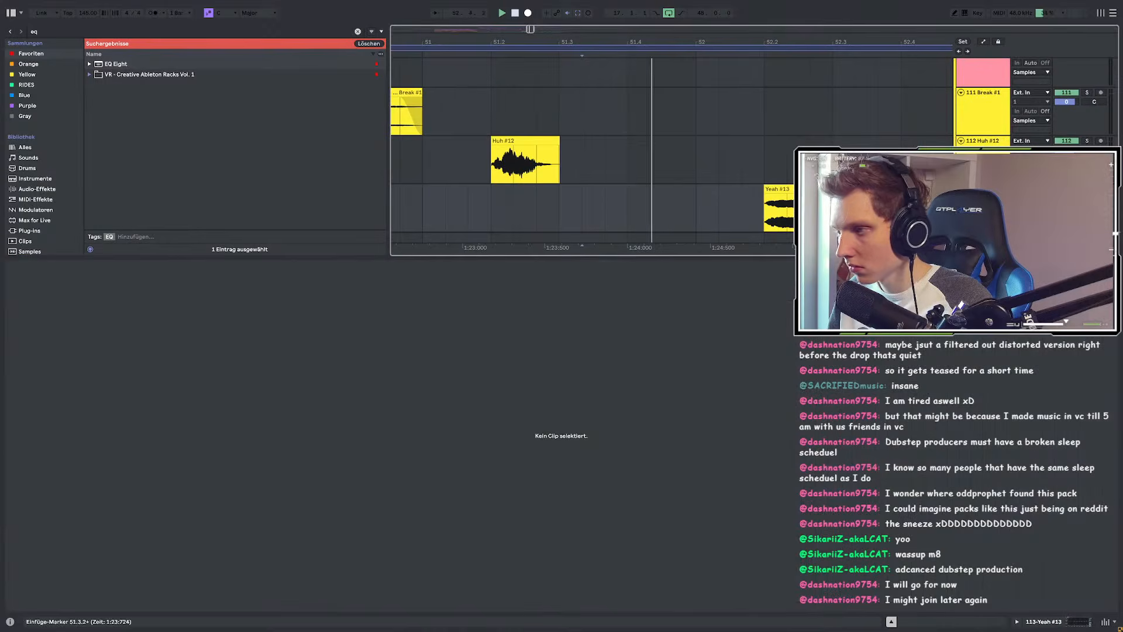
click(787, 190)
drag(28, 434, 28, 443)
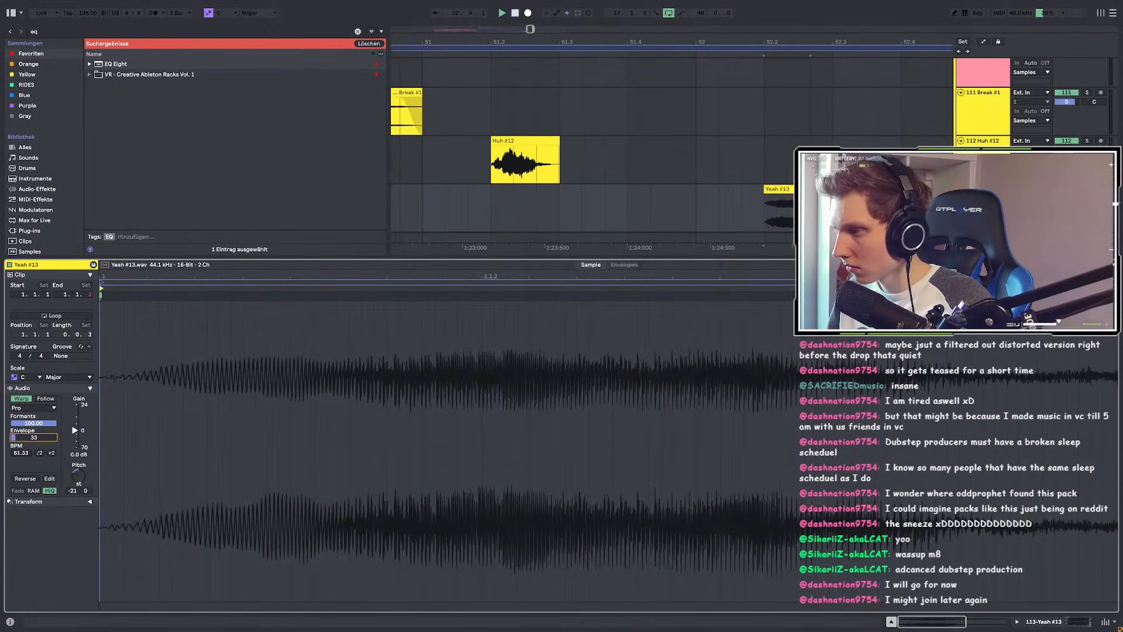
scroll(619, 167, down, 3)
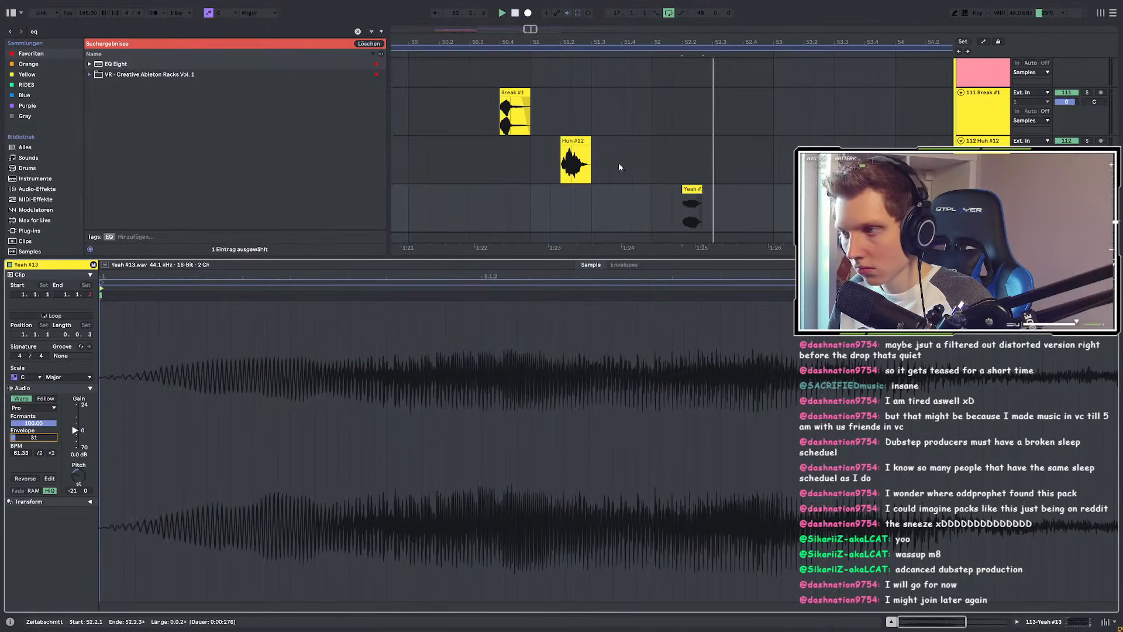
click(510, 195)
key(shift+Tab)
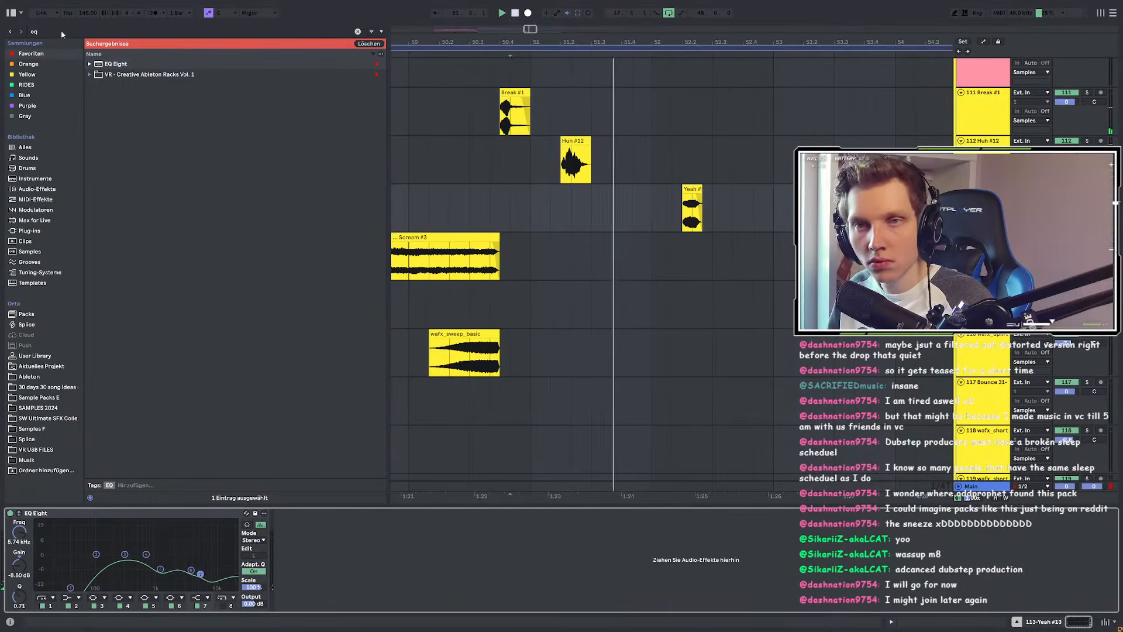
drag(61, 31, 30, 31)
Step: Load Snap Heap onto the Yeah #13 chop with a Frequency Shifter on Serial Bus 4 at -804 Hz
text(sna)
drag(121, 127, 61, 528)
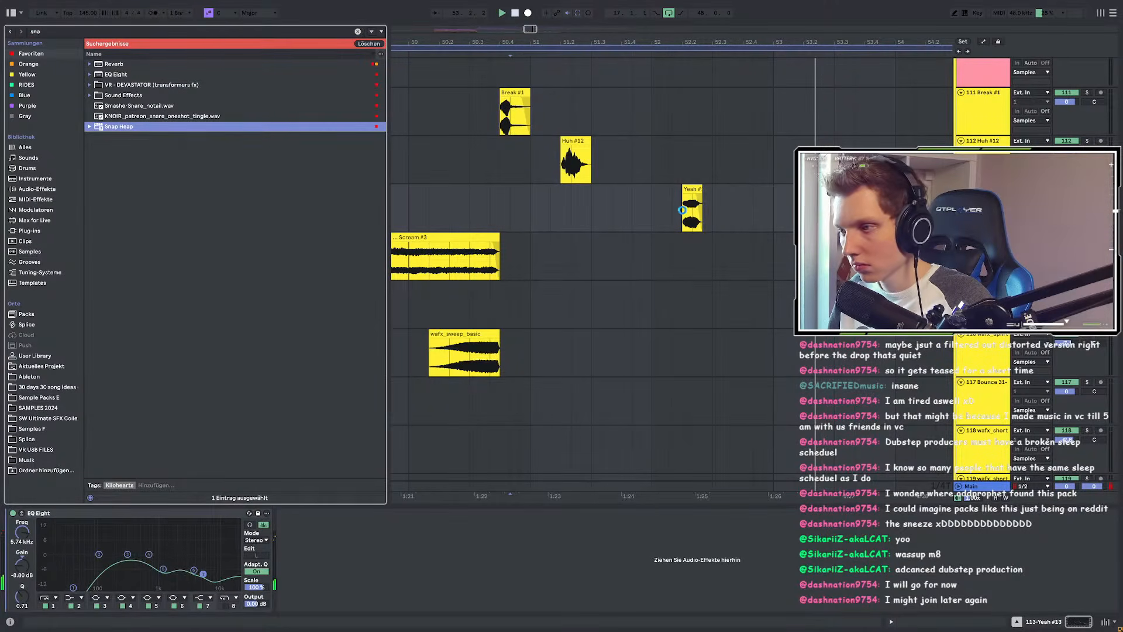
drag(682, 209, 682, 211)
click(462, 310)
click(581, 379)
drag(460, 299, 458, 302)
drag(614, 183, 627, 264)
Step: Add a 103 Hz Comb Filter to Serial Bus 5 with MINUS polarity
click(585, 372)
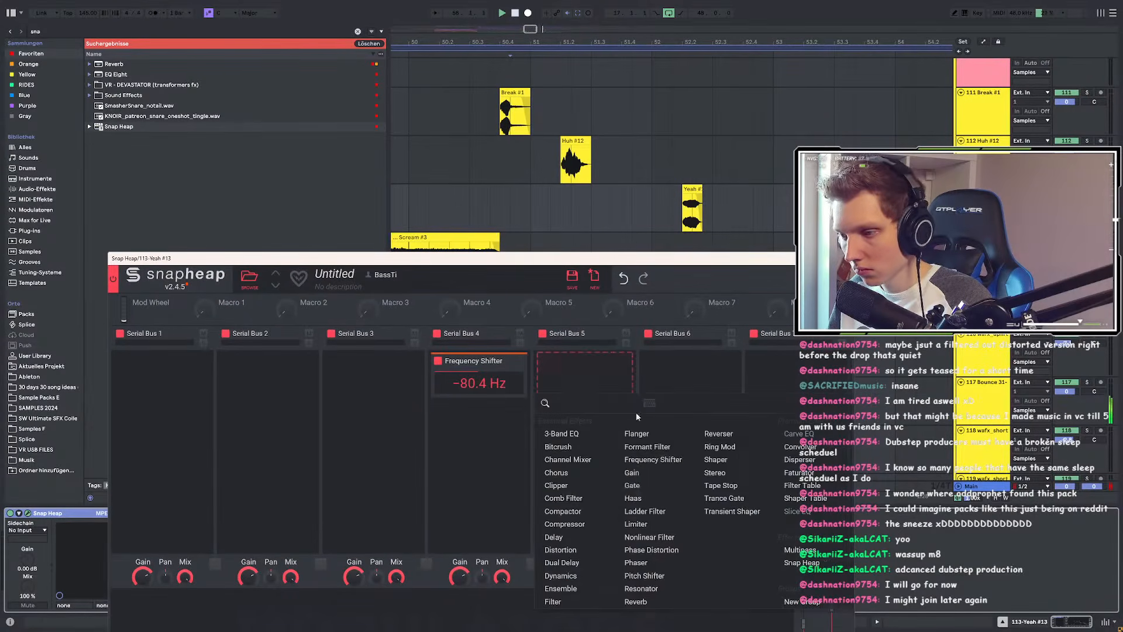
click(573, 498)
click(553, 425)
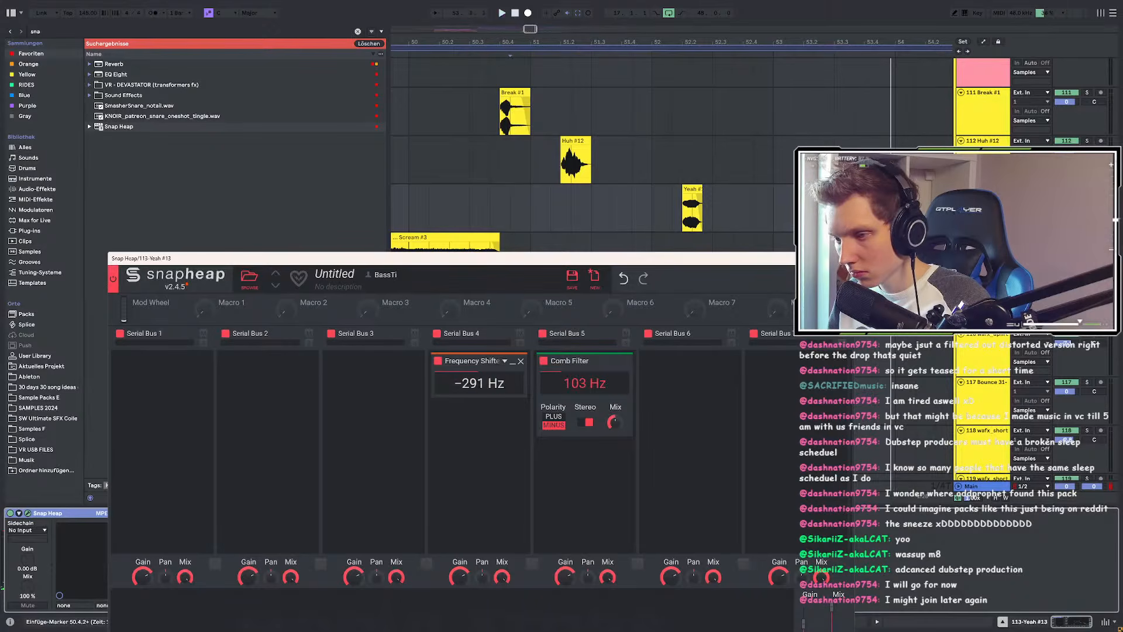
drag(503, 266, 519, 236)
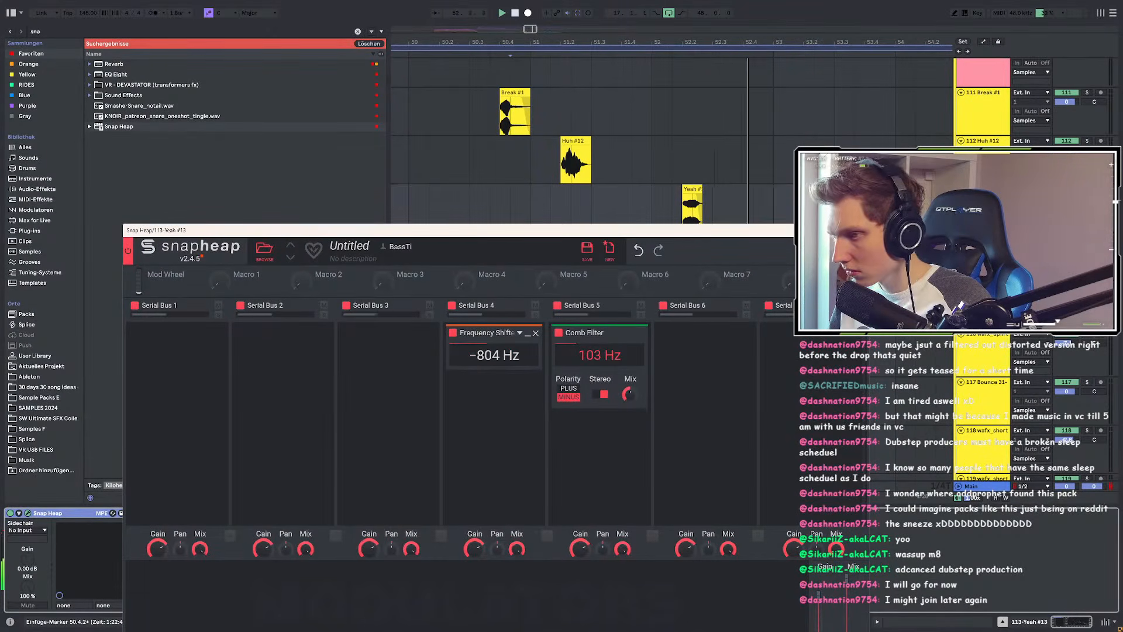
click(685, 209)
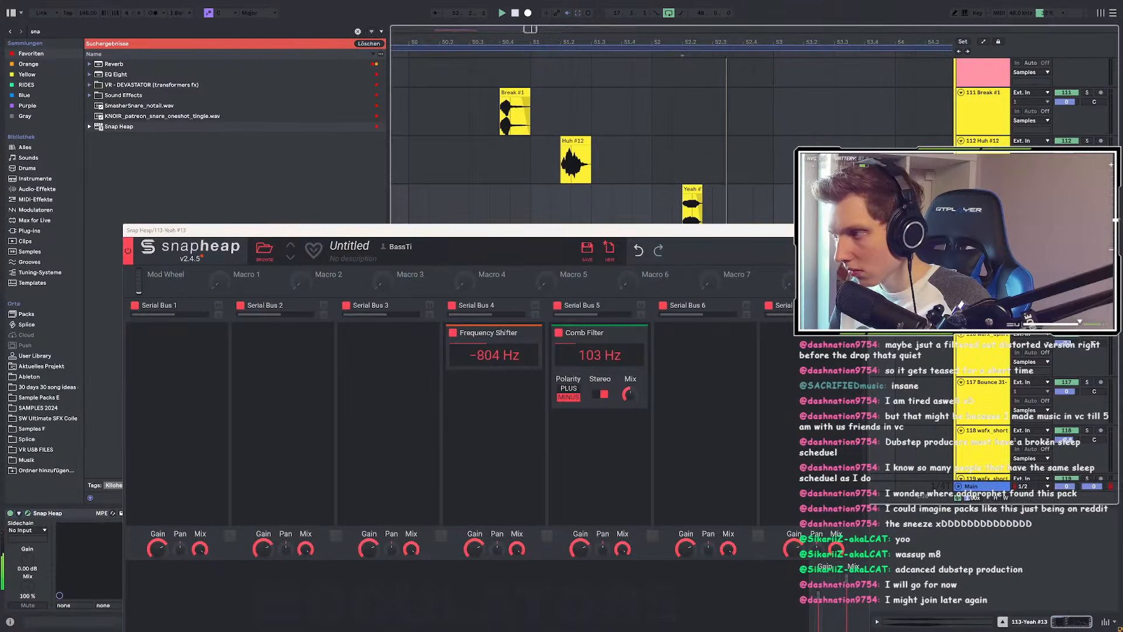
key(space)
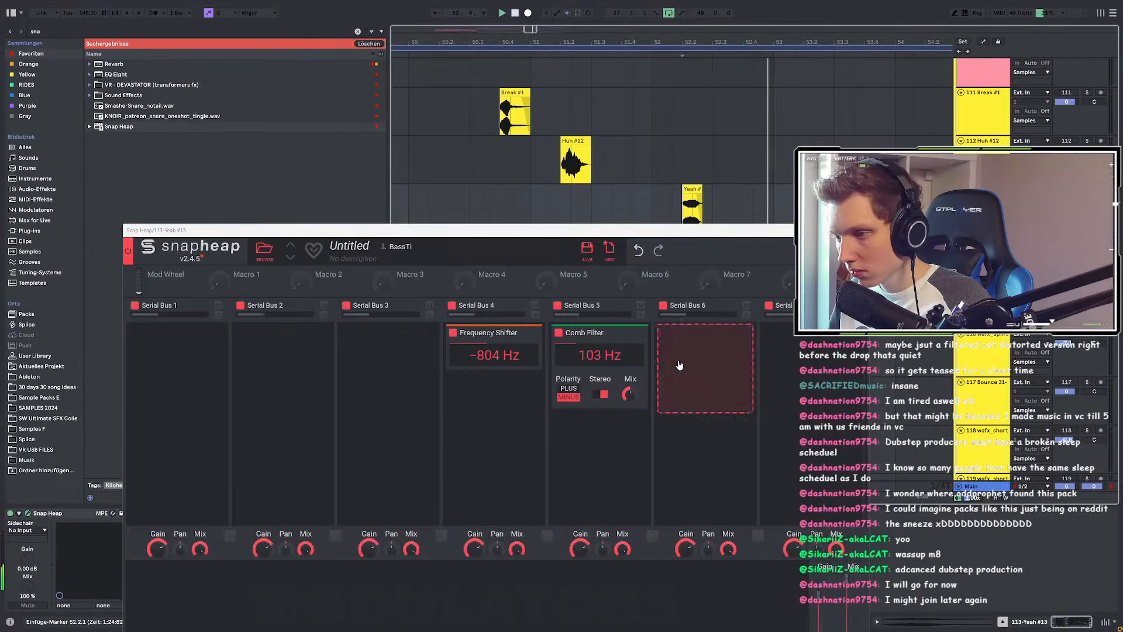
Step: Add a Disperser below the Frequency Shifter, then add and remove a Delay in Serial Bus 4
click(485, 411)
click(709, 471)
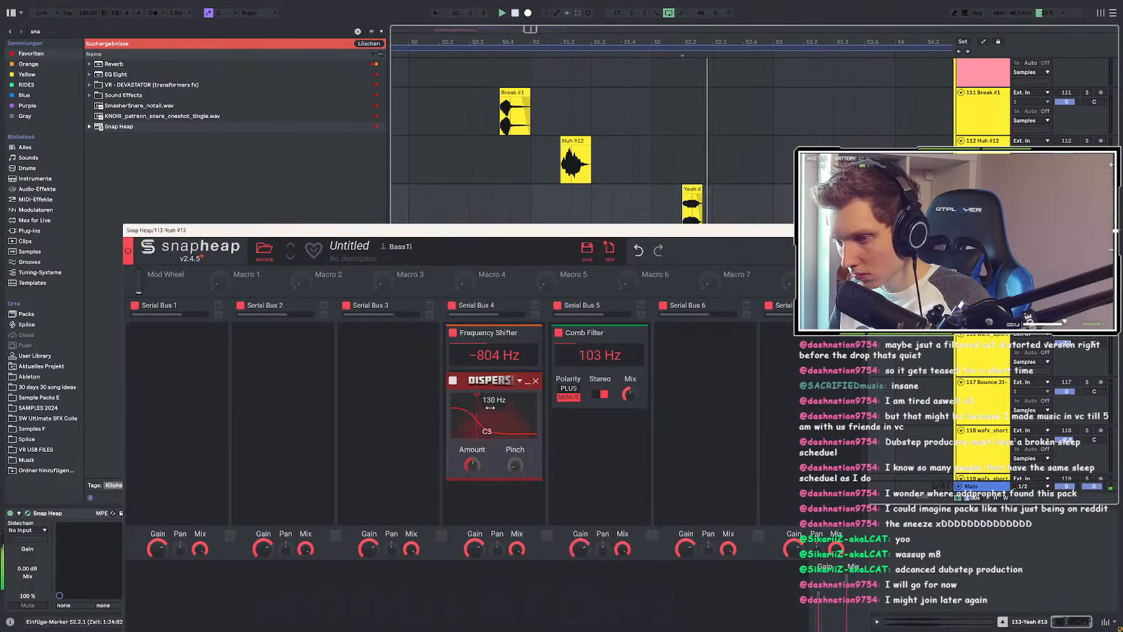
scroll(494, 416, down, 2)
click(486, 444)
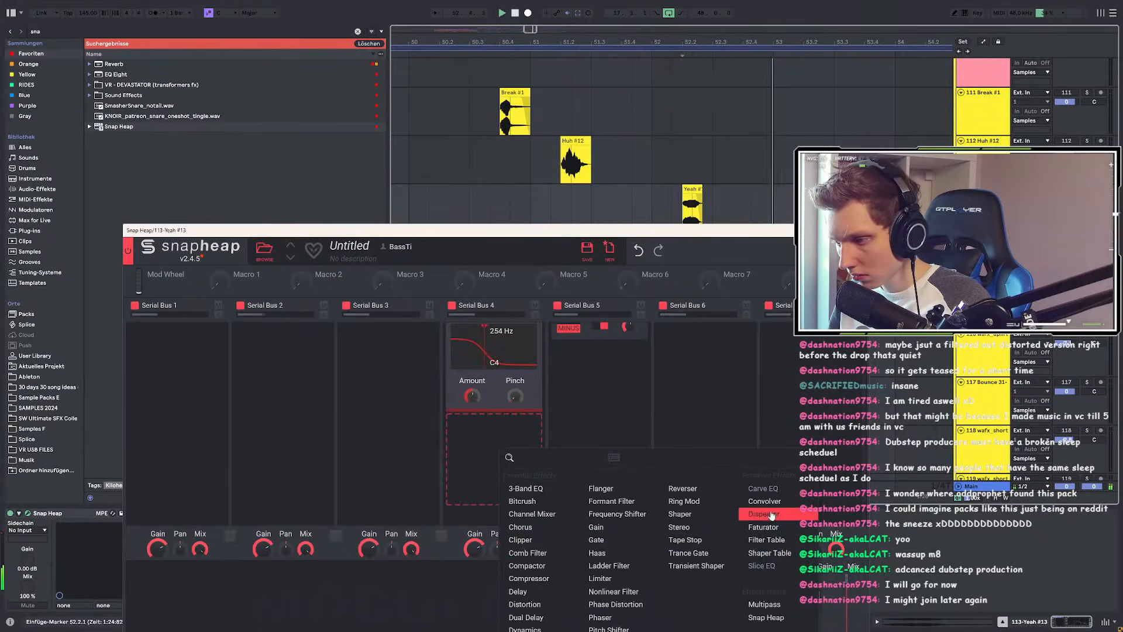
click(541, 591)
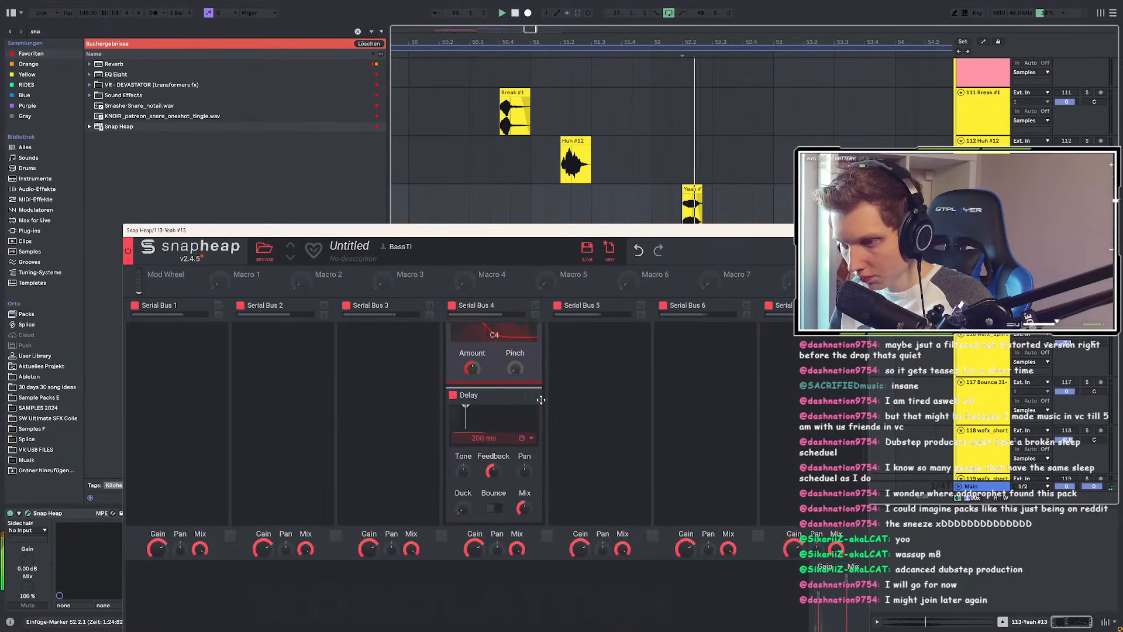
click(537, 395)
Step: Add a Foldback Distortion to Serial Bus 4 with Bias centred and Dynamics raised, then close Snap Heap
click(486, 433)
click(519, 588)
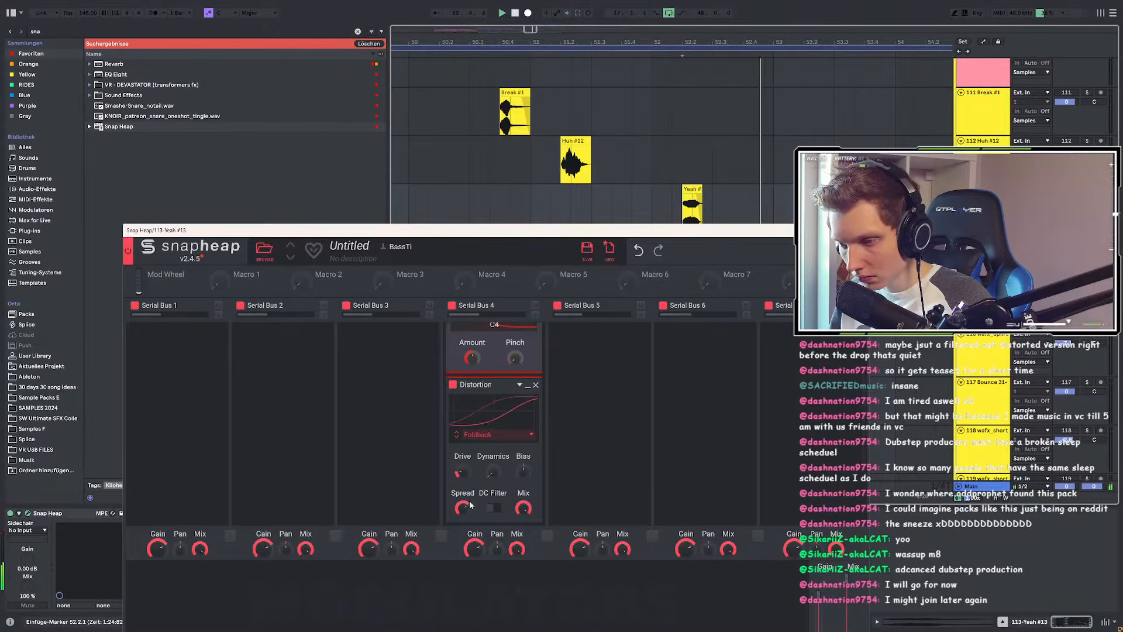
drag(536, 464, 535, 447)
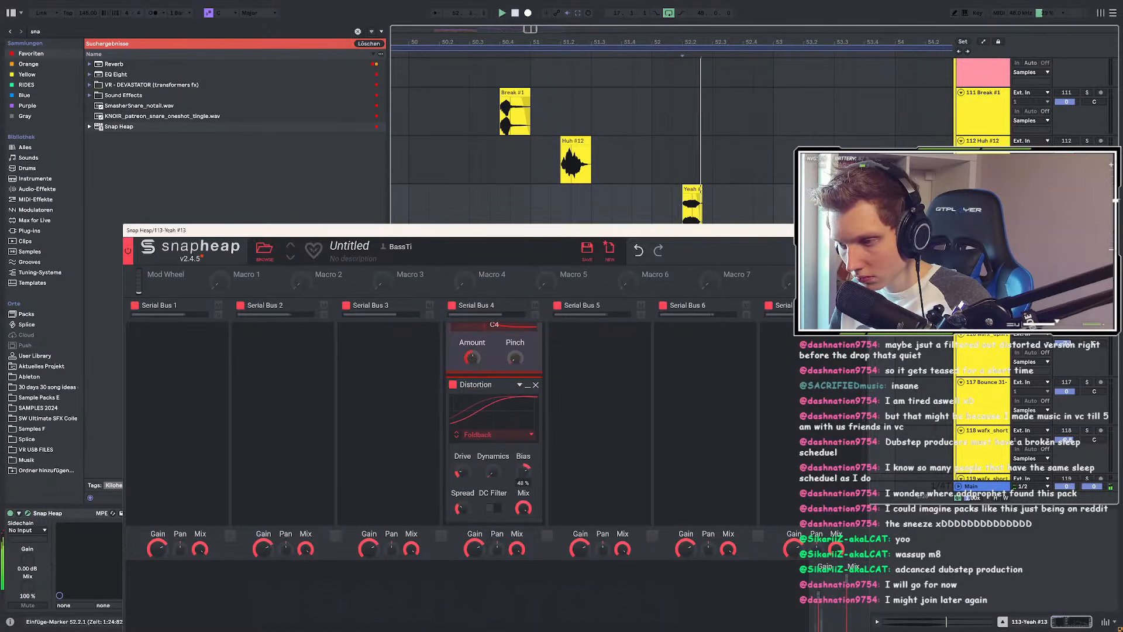
key(space)
double_click(522, 475)
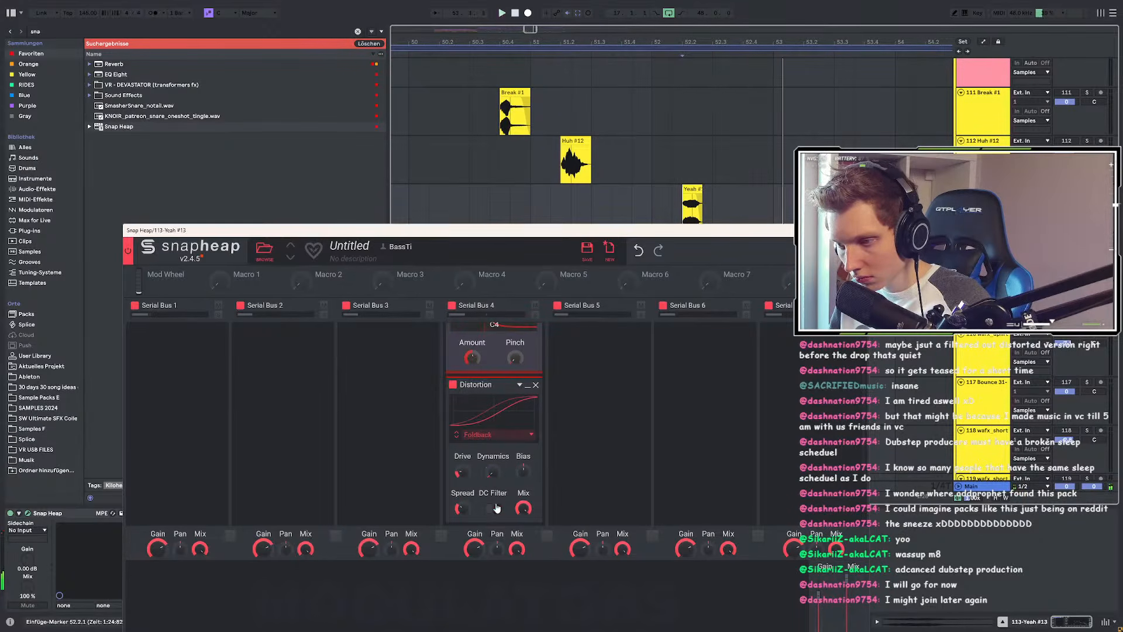
drag(498, 481, 500, 465)
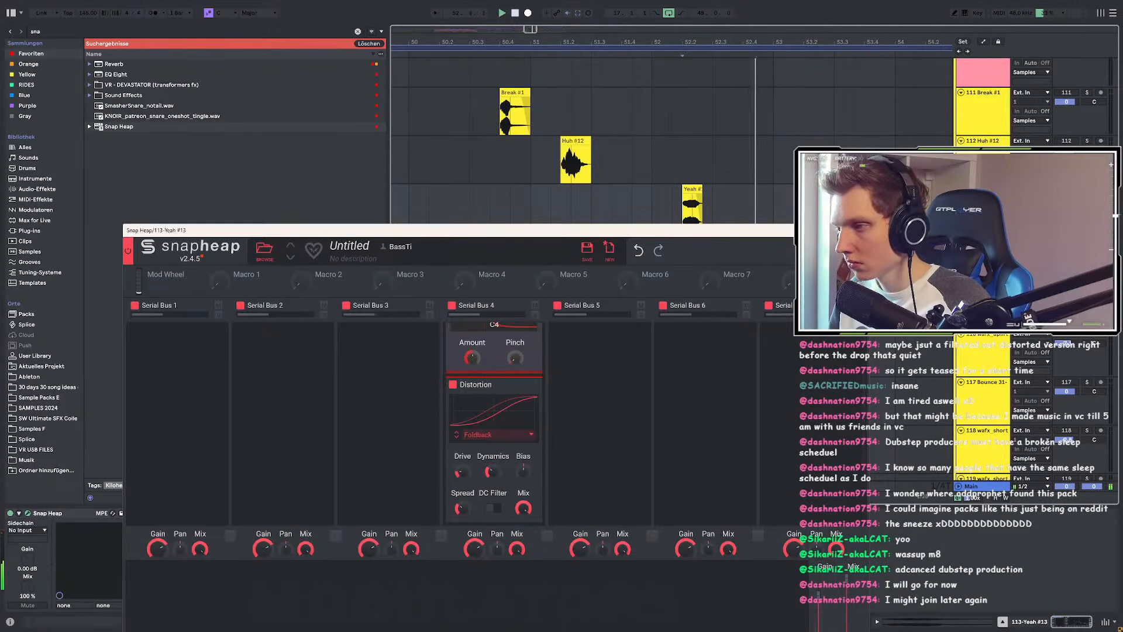
click(861, 230)
key(space)
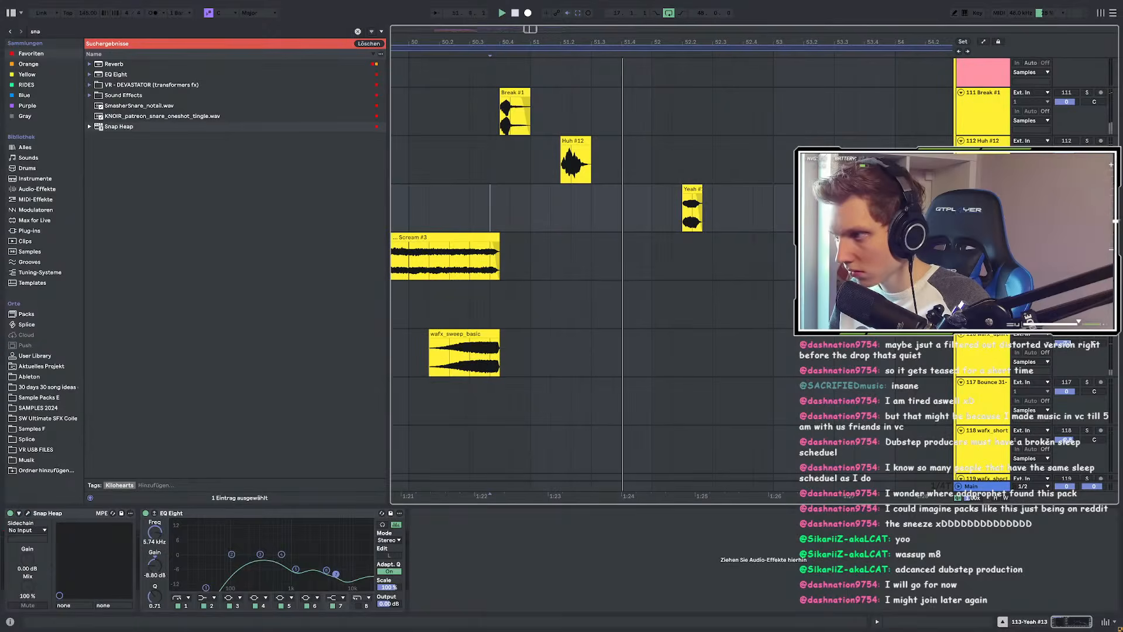
Step: Duplicate bars 51–53 of the Yeah chop track twice to fill bars 53–57
click(208, 587)
scroll(573, 226, down, 5)
click(447, 207)
drag(558, 199, 660, 198)
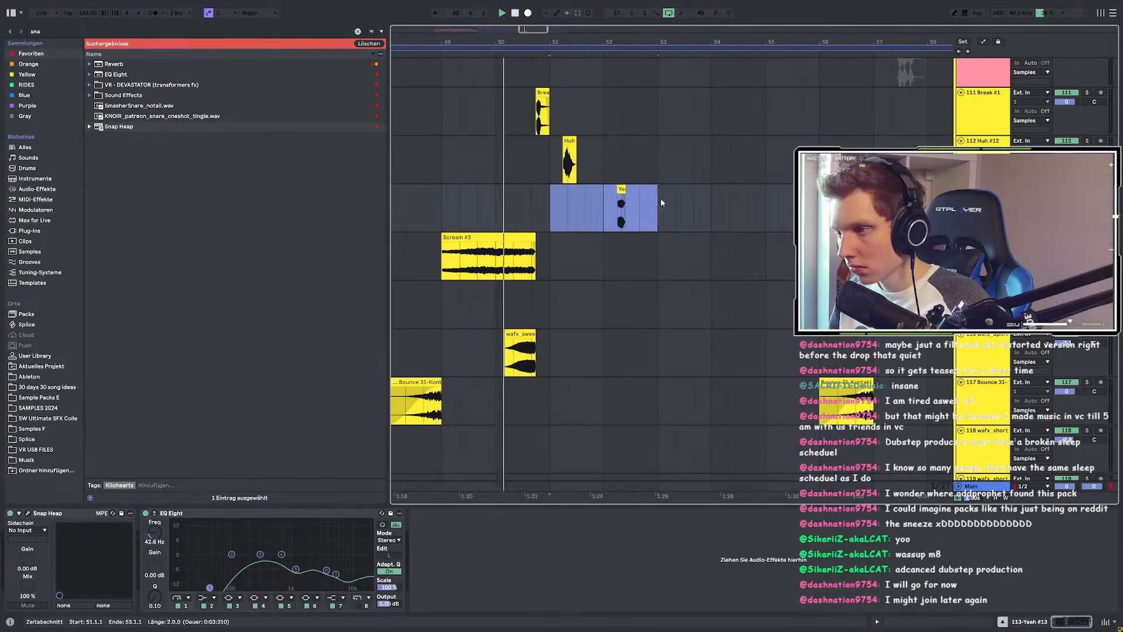
key(ctrl+d)
scroll(704, 216, down, 3)
key(ctrl+d)
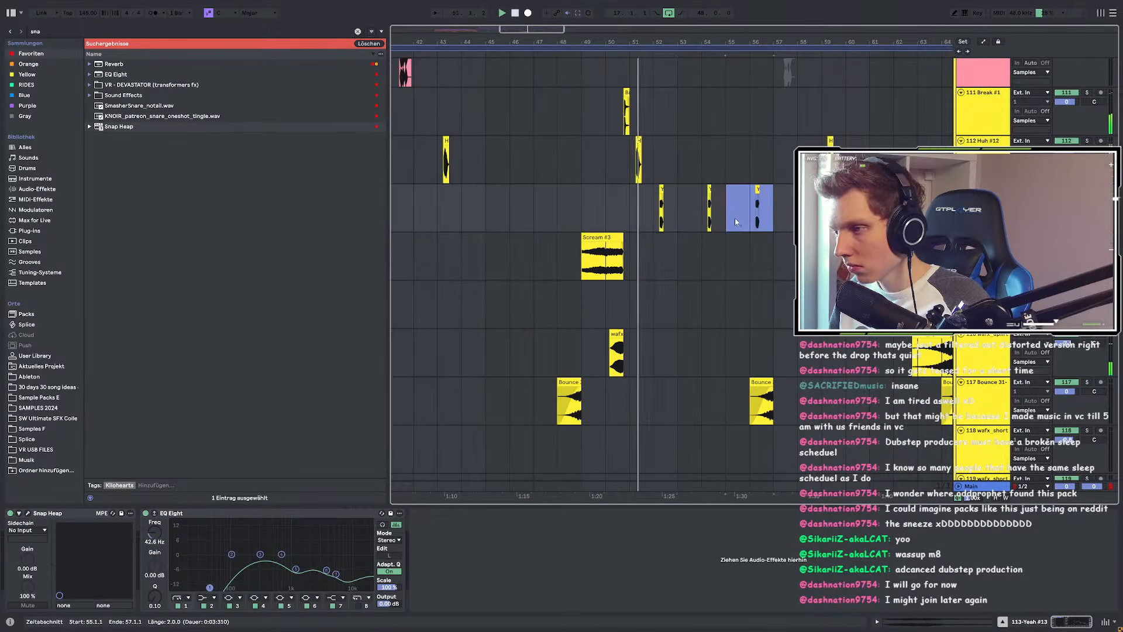
scroll(735, 217, up, 3)
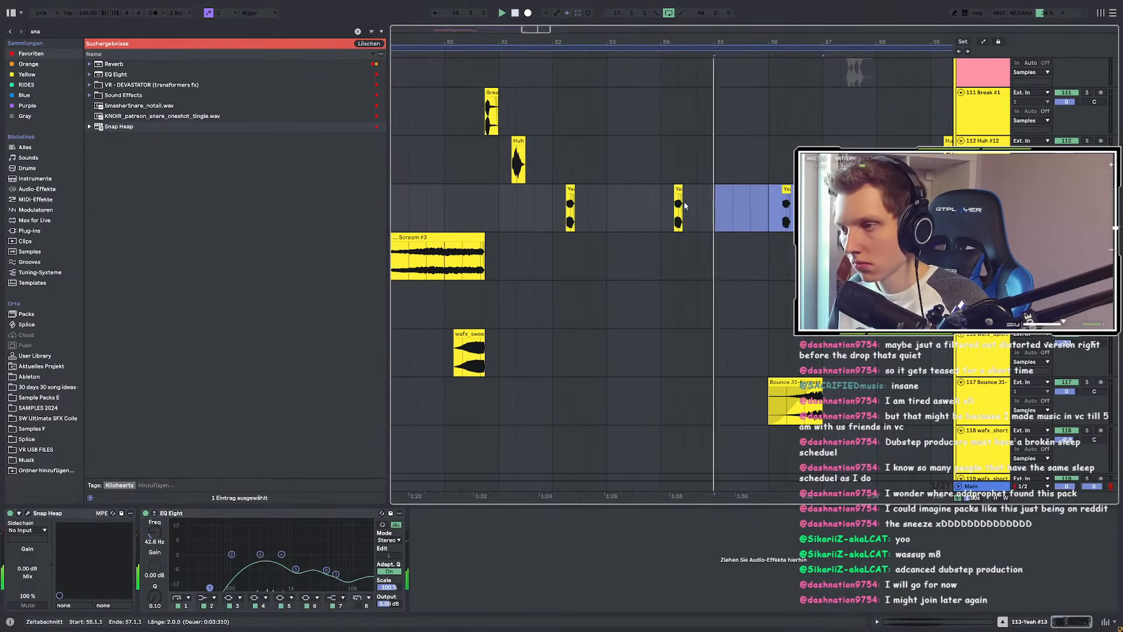
Step: Delete the extra chops at bar 54 and bars 56–59, then duplicate bars 49–57 into bars 57–65
drag(687, 204, 719, 191)
key(Delete)
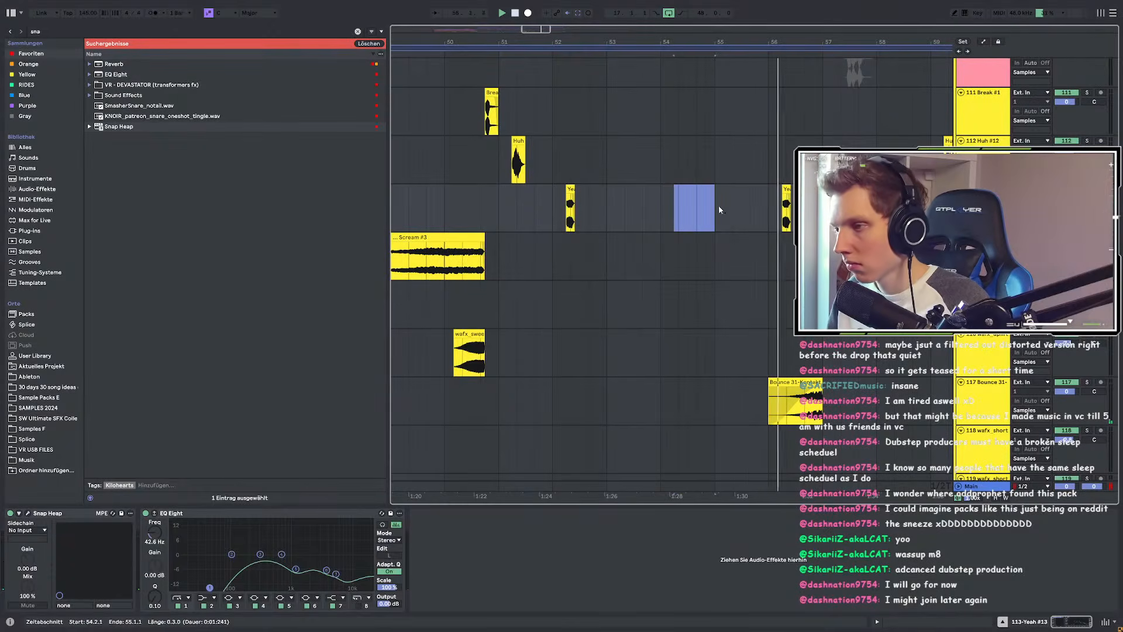
scroll(639, 187, down, 3)
drag(651, 202, 727, 204)
key(Delete)
drag(499, 198, 589, 206)
shift+click(682, 204)
key(ctrl+d)
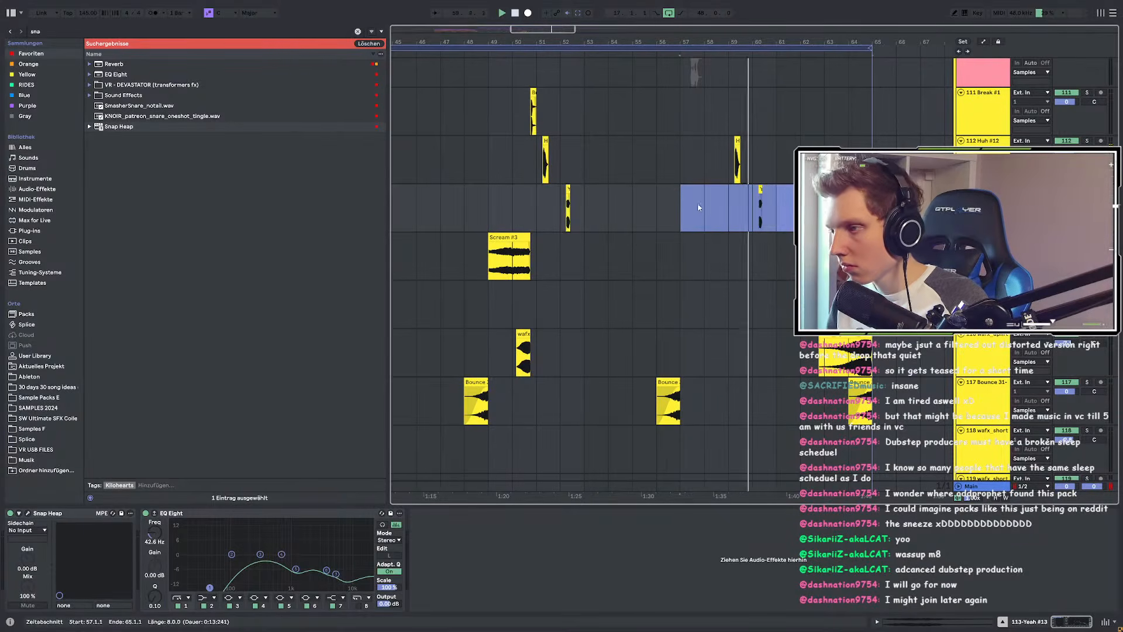
Step: Trim the wafx_uplifter_overdrive clip so it starts at bar 63
scroll(719, 202, up, 1)
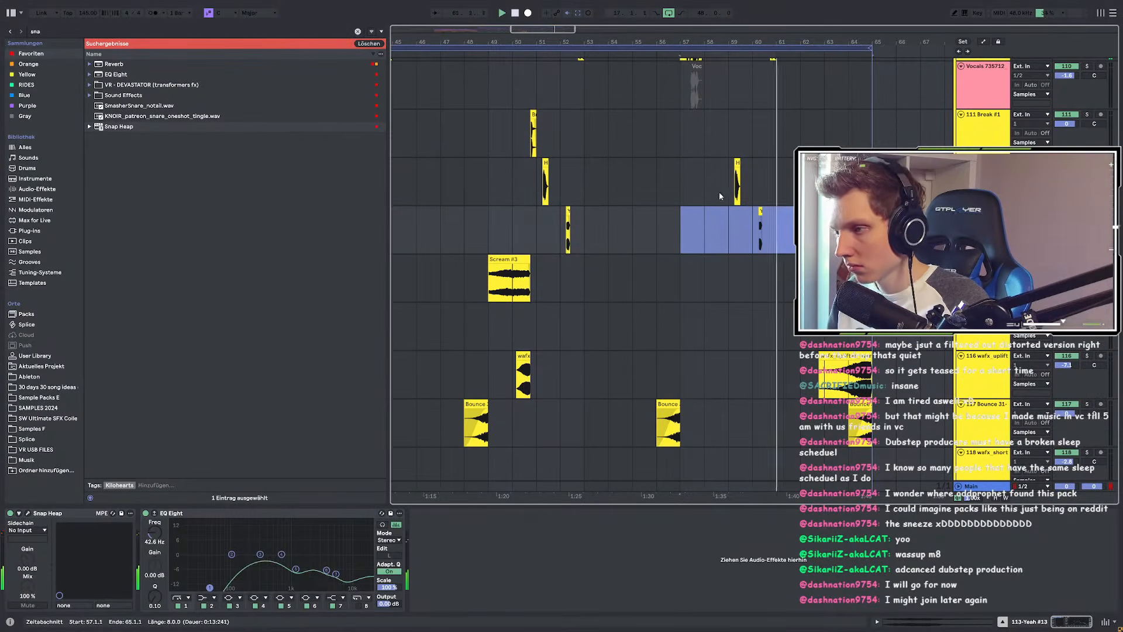
scroll(631, 192, down, 2)
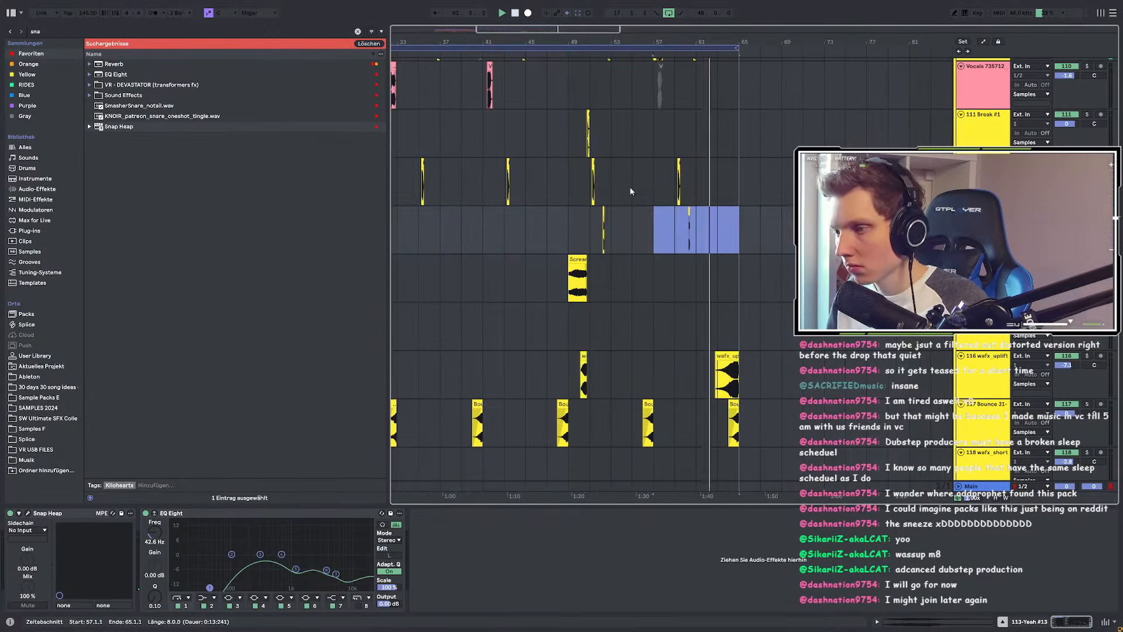
scroll(722, 202, up, 4)
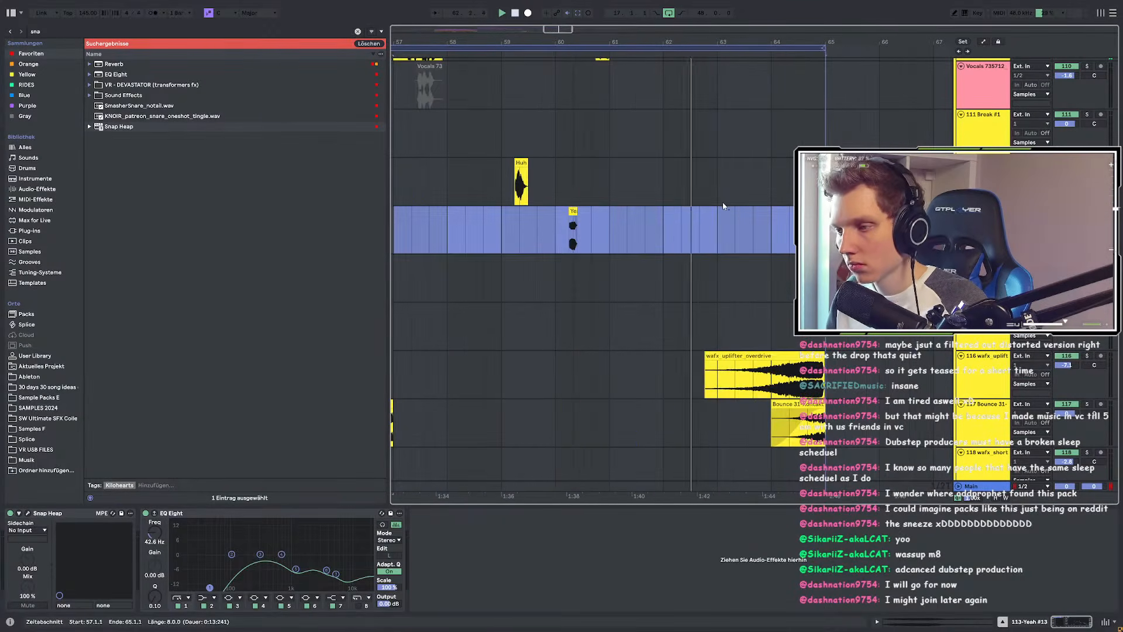
click(707, 363)
drag(706, 356, 768, 363)
scroll(681, 362, down, 5)
Step: Draw a fade-in on the wafx_uplifter_overdrive clip
scroll(537, 366, up, 6)
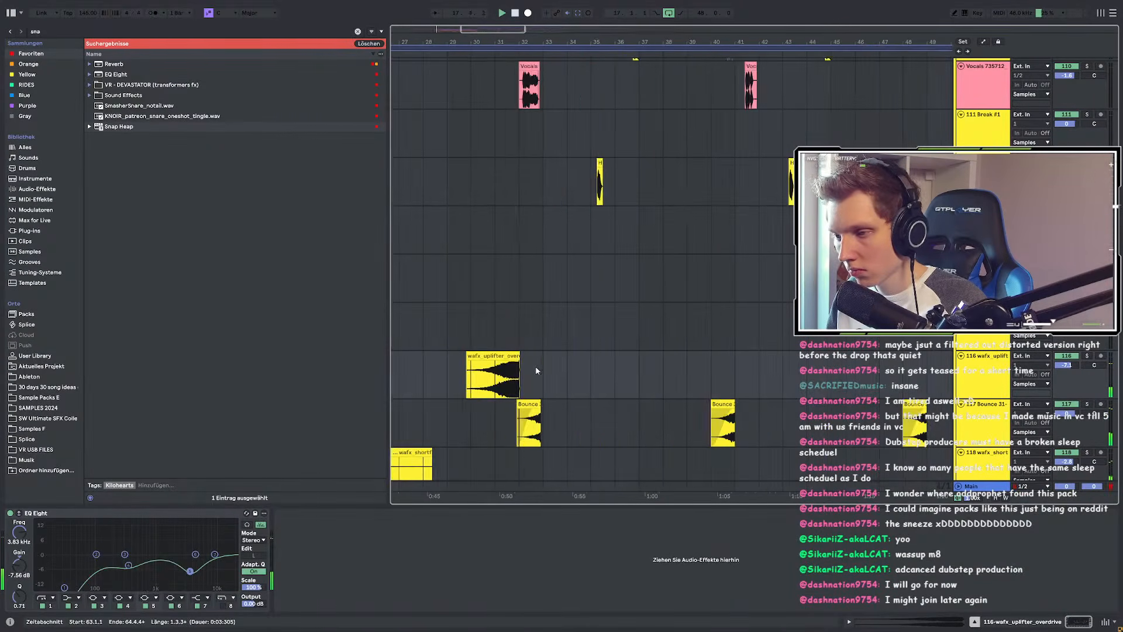
click(537, 366)
drag(477, 363, 508, 363)
scroll(522, 359, down, 5)
Step: Select the arrangement range from bar 33 up to the Huh #12 clip
click(571, 159)
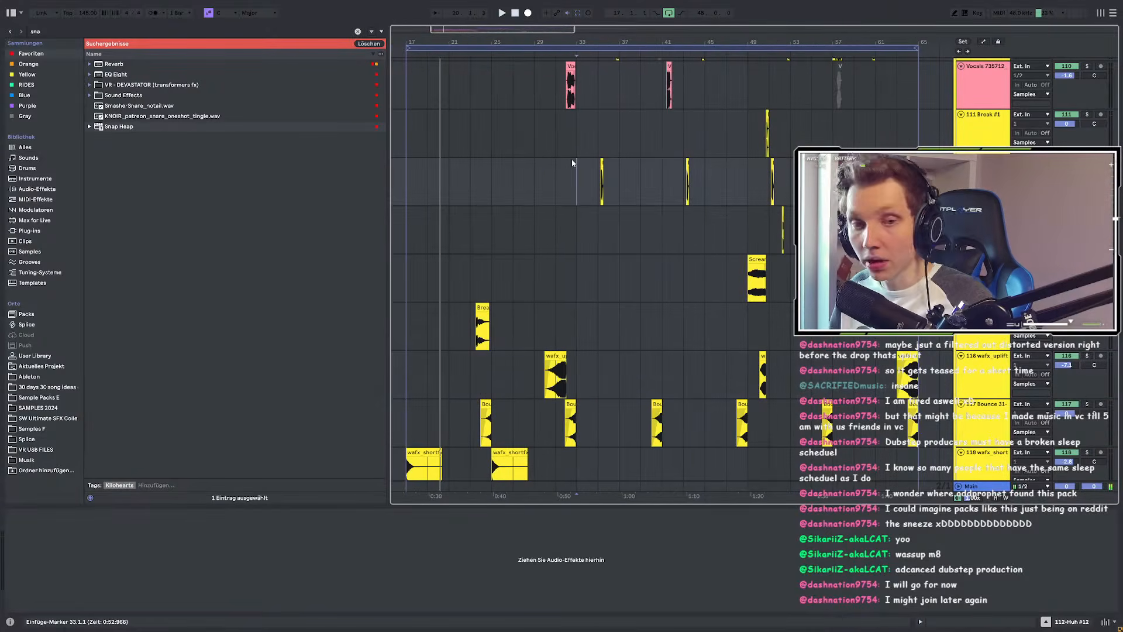
scroll(521, 185, up, 10)
scroll(514, 188, down, 15)
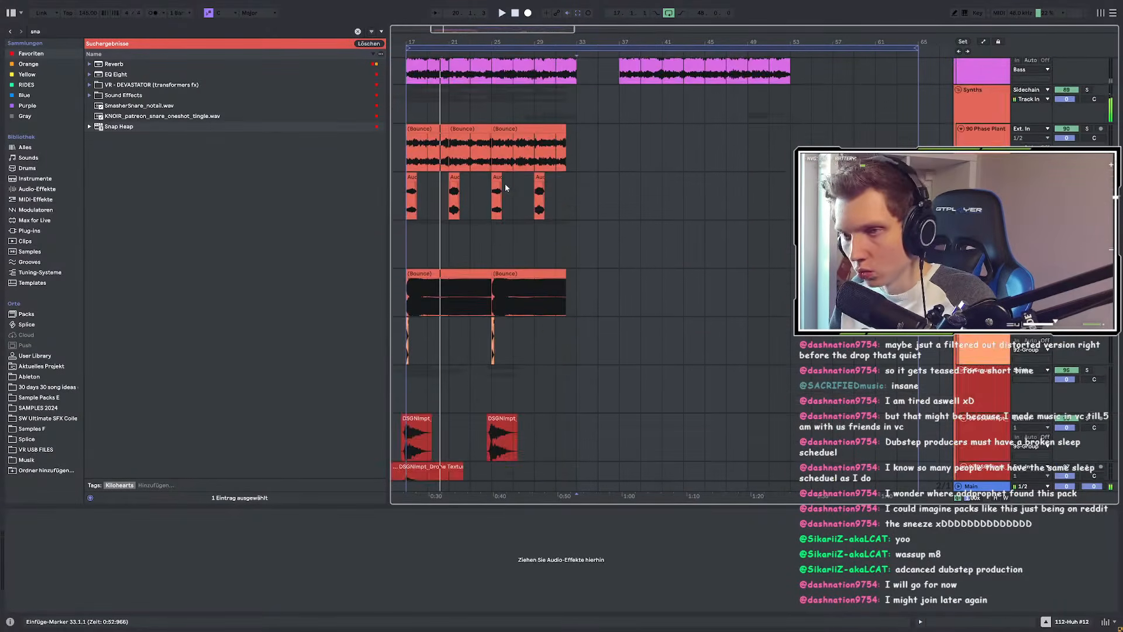
scroll(766, 209, up, 10)
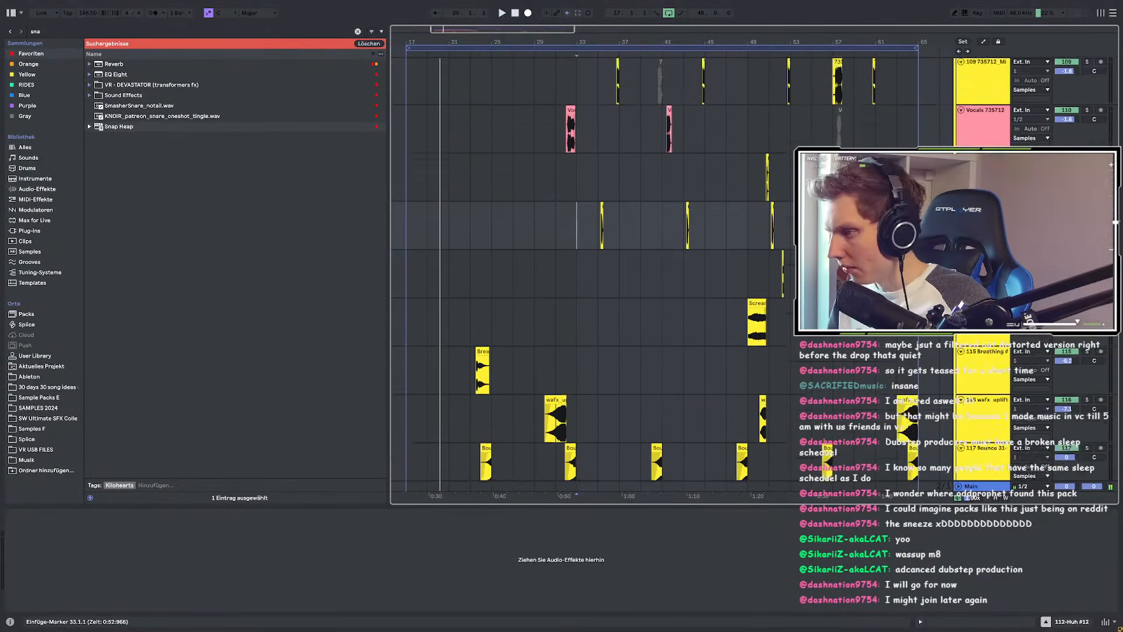
shift+click(782, 205)
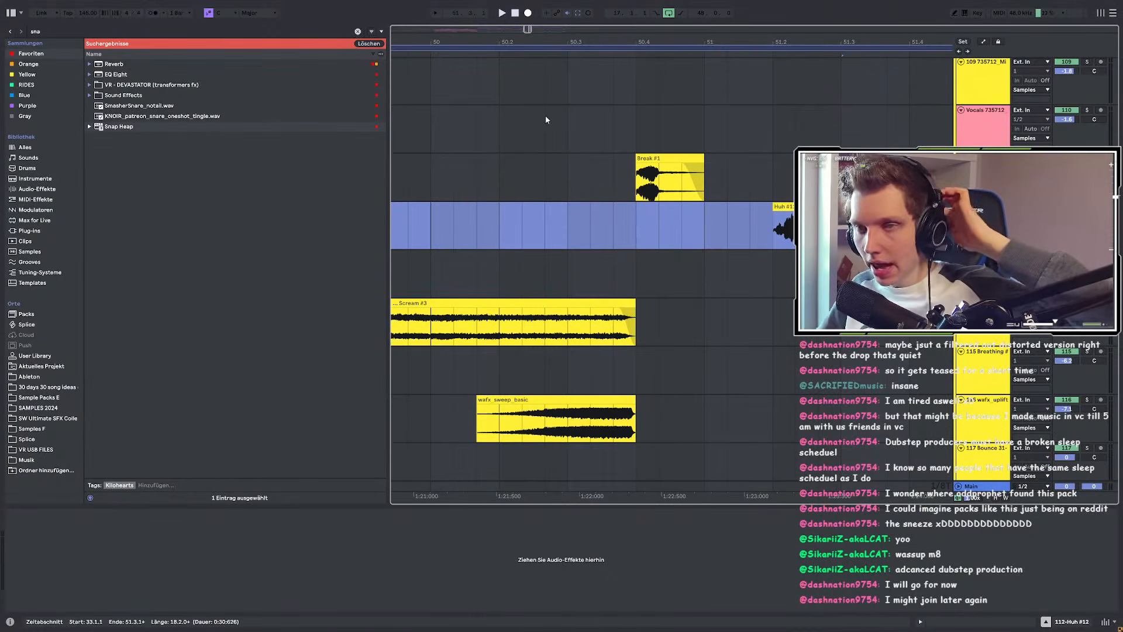
Step: Scroll up to the pink bass tracks at the top of the arrangement
scroll(591, 180, up, 12)
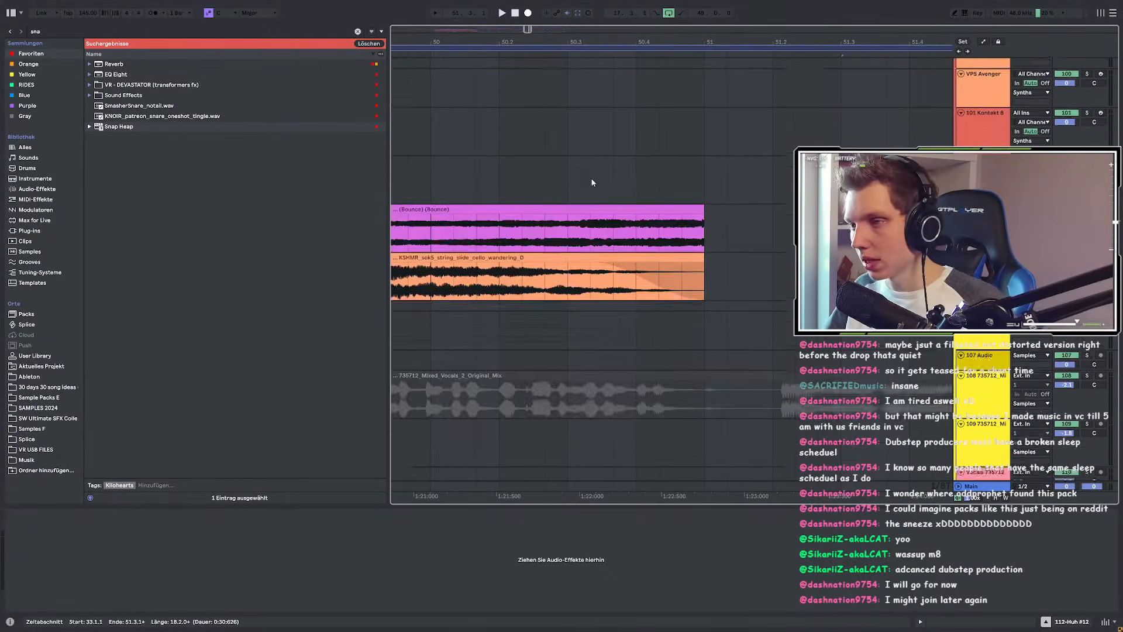
scroll(593, 212, down, 7)
scroll(602, 222, up, 5)
scroll(598, 234, down, 5)
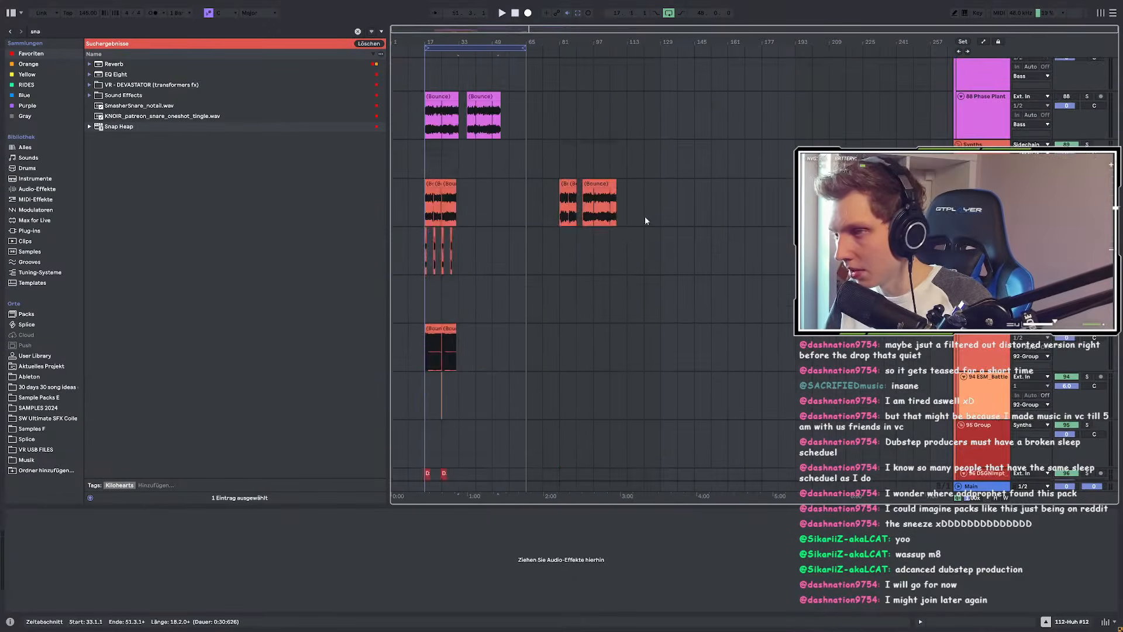
scroll(476, 213, up, 8)
scroll(440, 215, up, 5)
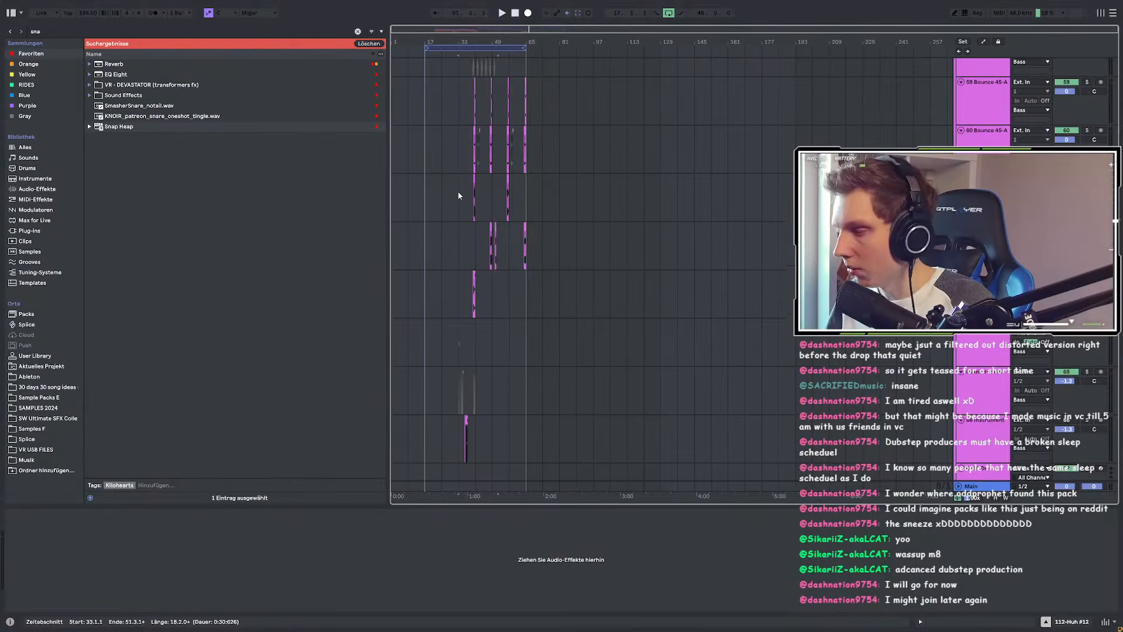
scroll(457, 196, up, 4)
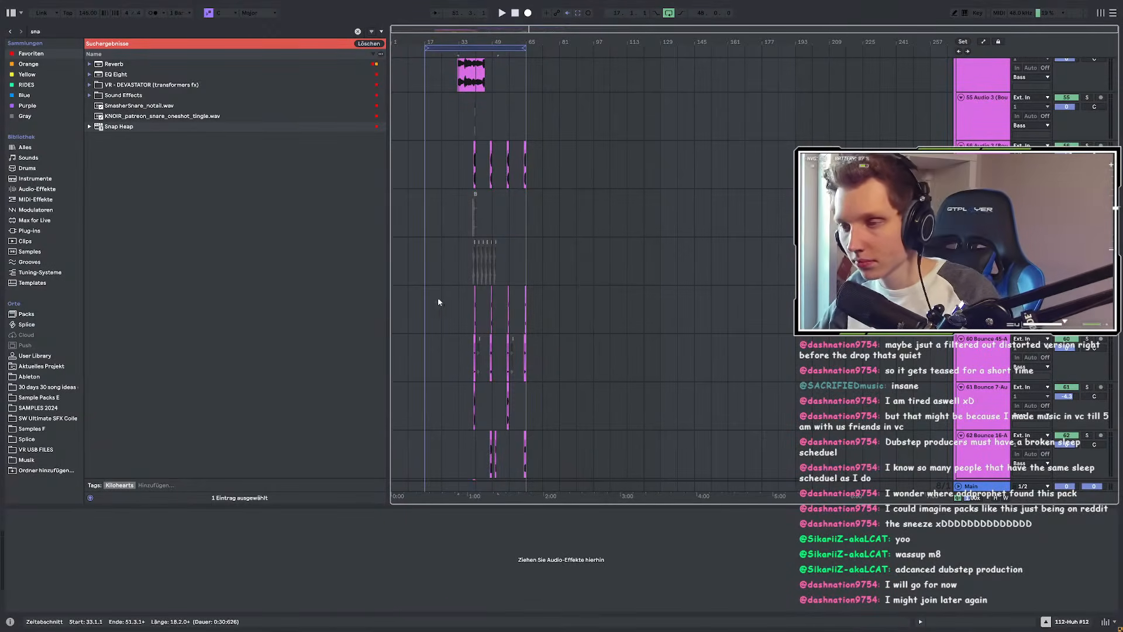
Step: Clear the snare search and open the Purple sample collection
scroll(439, 302, up, 3)
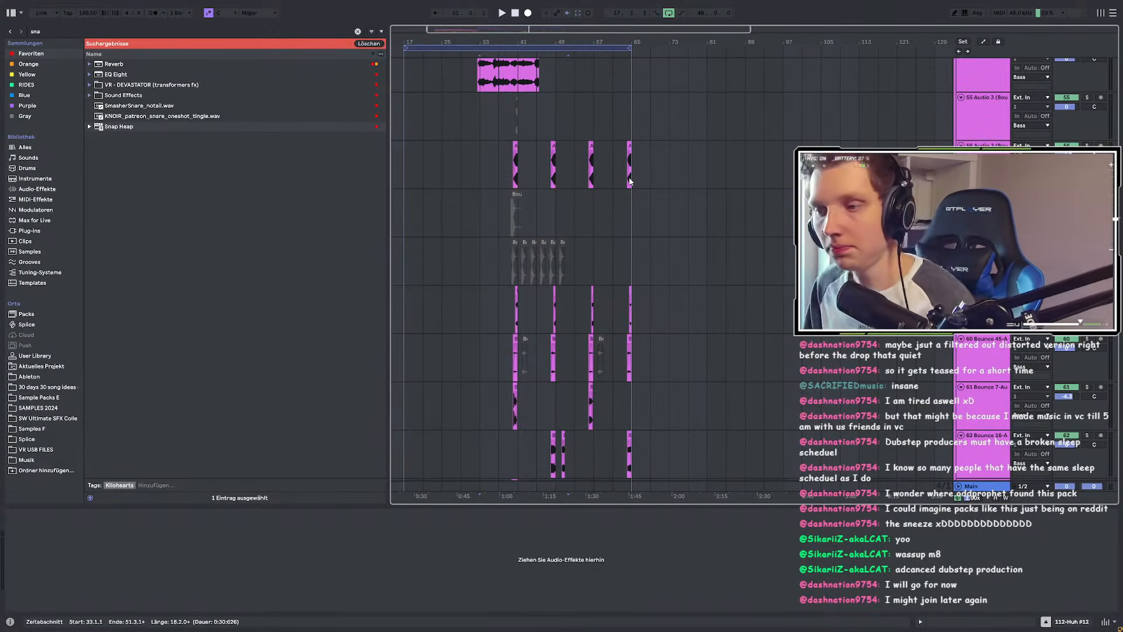
scroll(535, 195, down, 5)
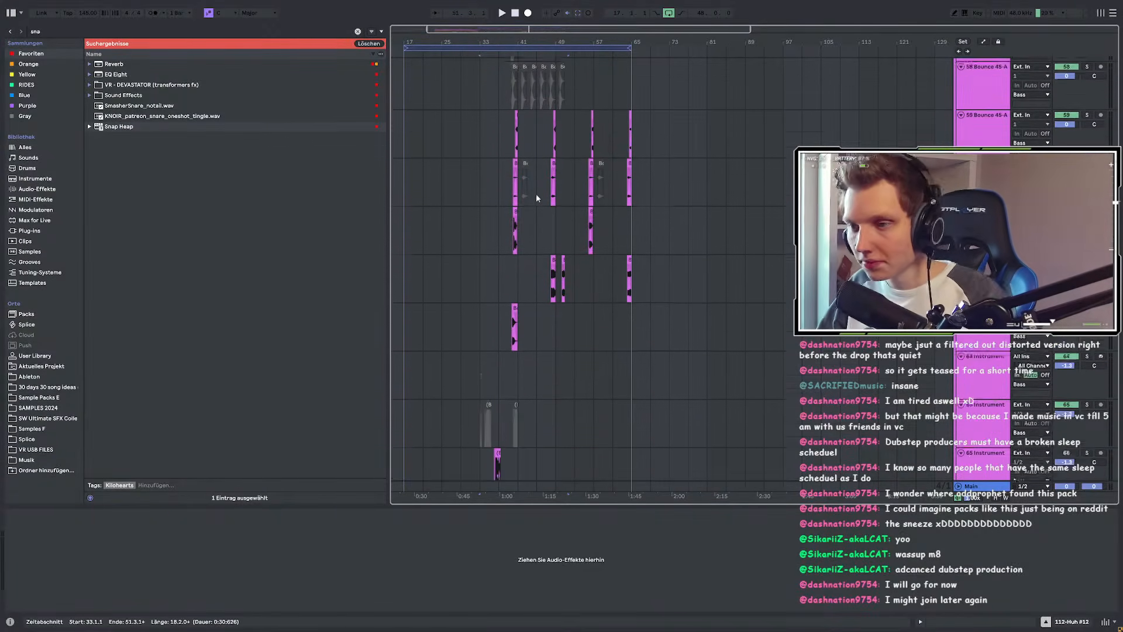
click(358, 32)
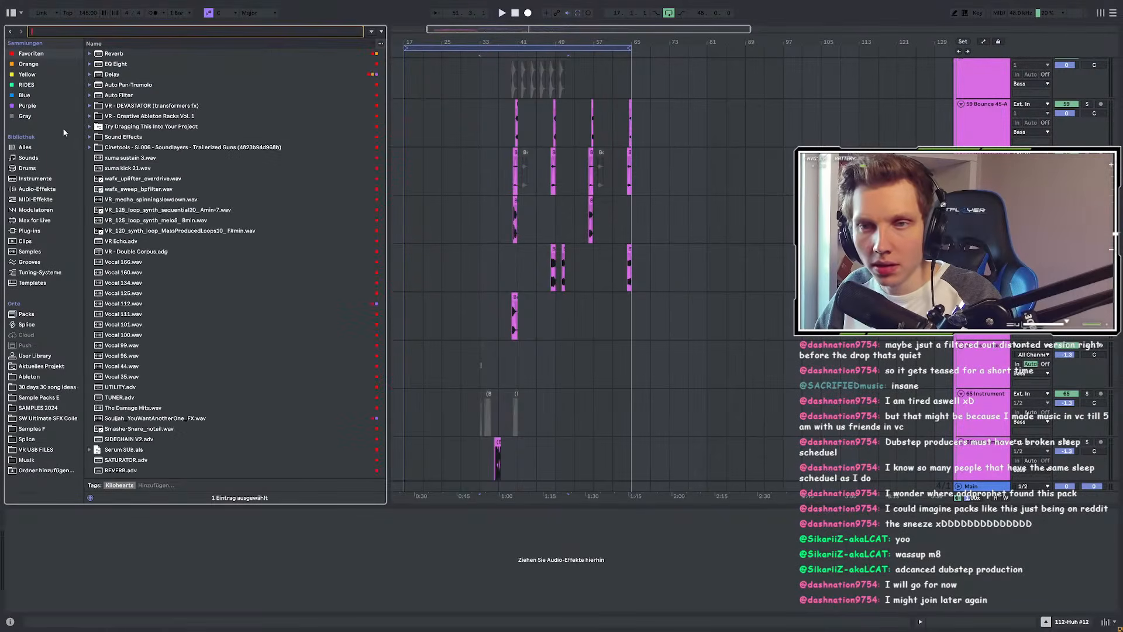
click(27, 106)
Step: Audition the vocal chops Vocal 18, 66, 74 and 81 in turn
scroll(252, 159, down, 3)
scroll(165, 104, down, 2)
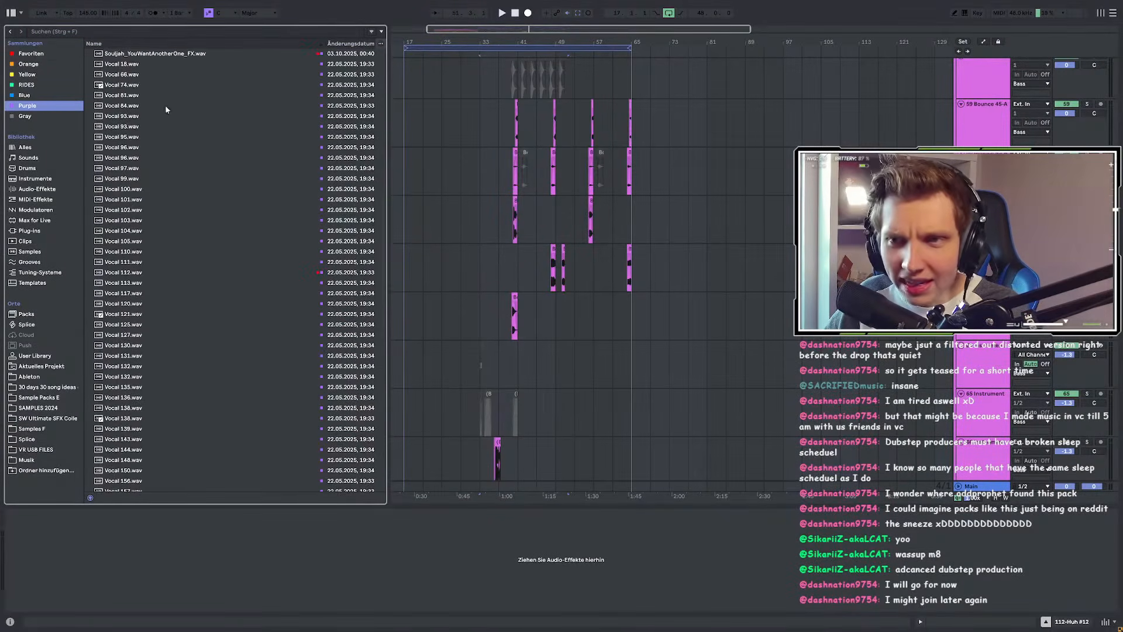
click(139, 130)
key(Down)
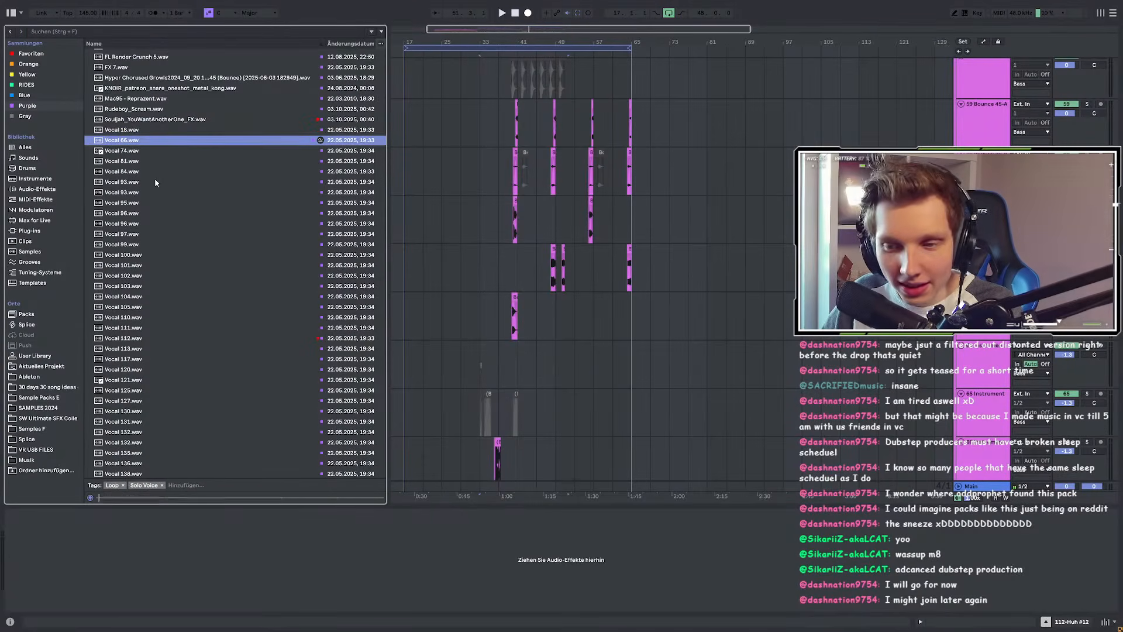
key(Down)
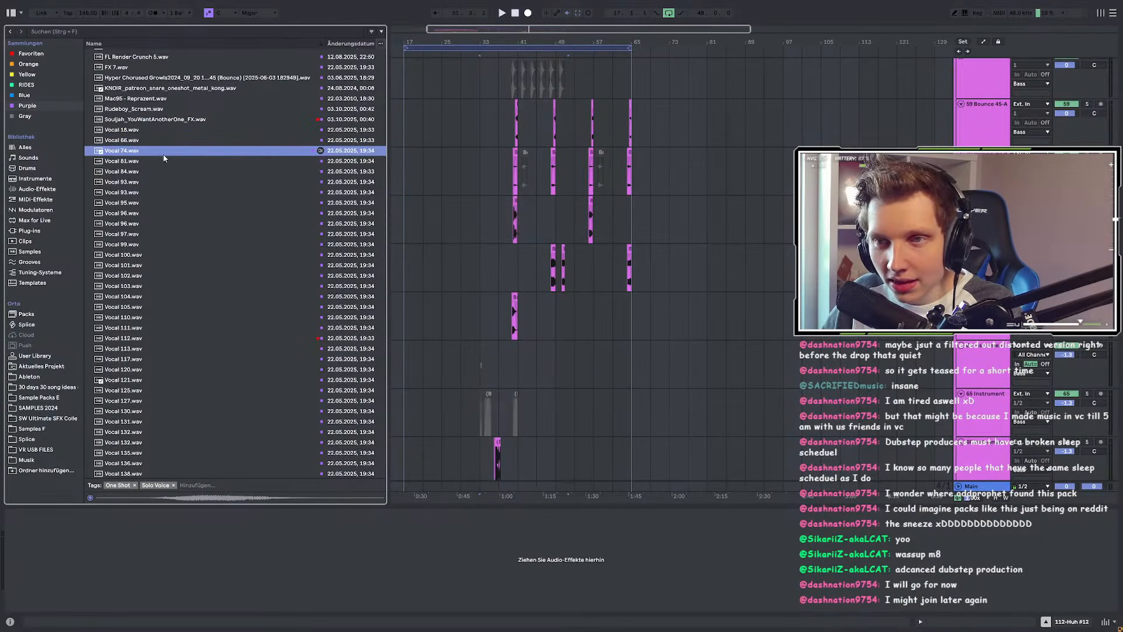
scroll(155, 182, up, 2)
key(Down)
key(Down)
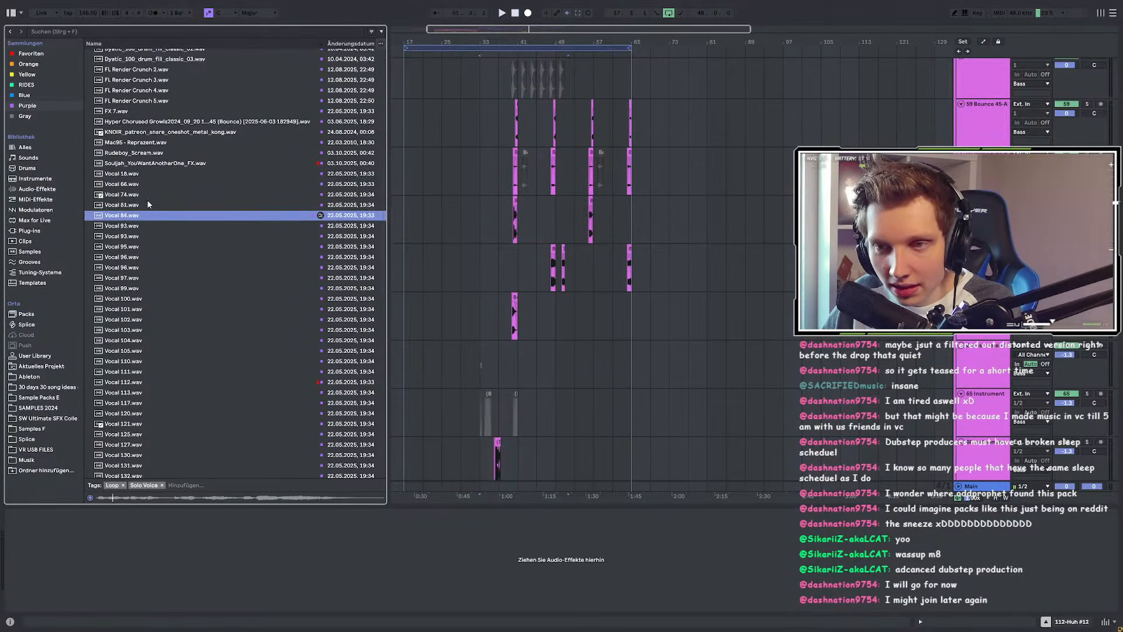
Step: Go back to previewing Vocal 74.wav and set playback start at bar 47
click(137, 205)
click(136, 196)
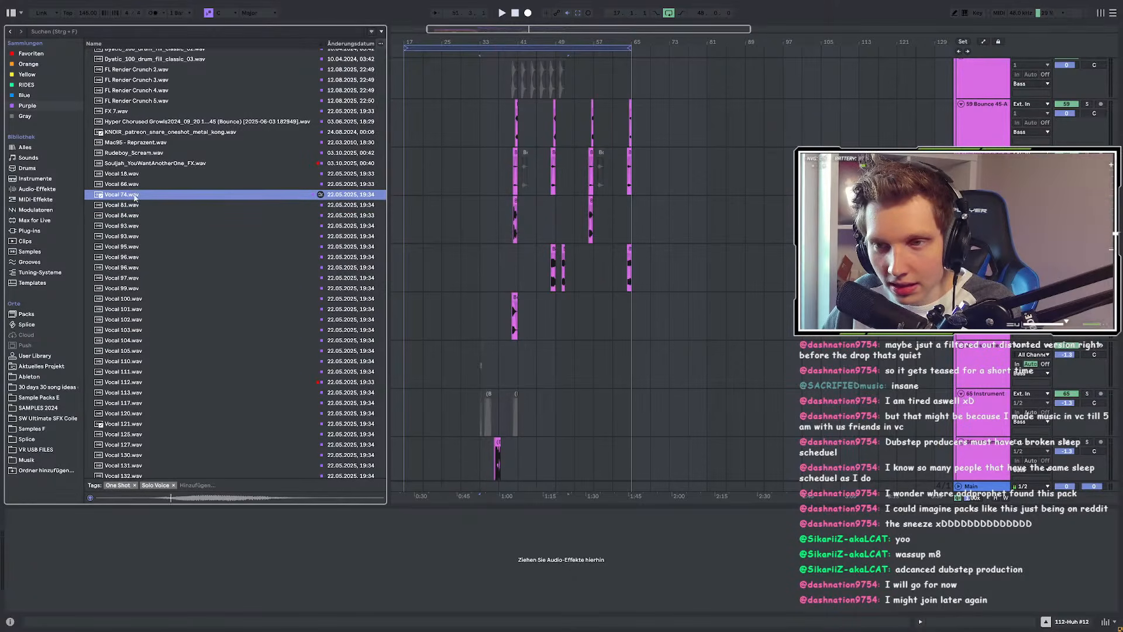
scroll(535, 247, up, 5)
click(590, 261)
Step: Add a new audio track below Huh #12 and drop Vocal 74.wav on it at bar 54
key(space)
scroll(591, 261, down, 3)
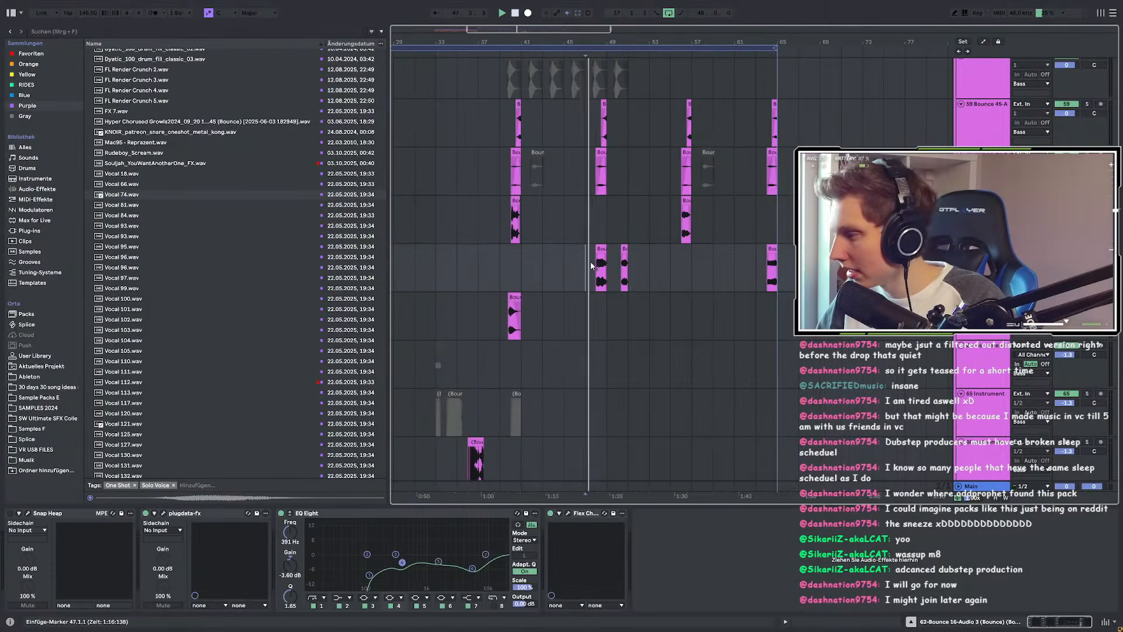
scroll(596, 257, down, 6)
scroll(599, 259, down, 15)
scroll(622, 242, up, 1)
scroll(644, 298, up, 3)
scroll(606, 295, up, 3)
scroll(605, 294, down, 2)
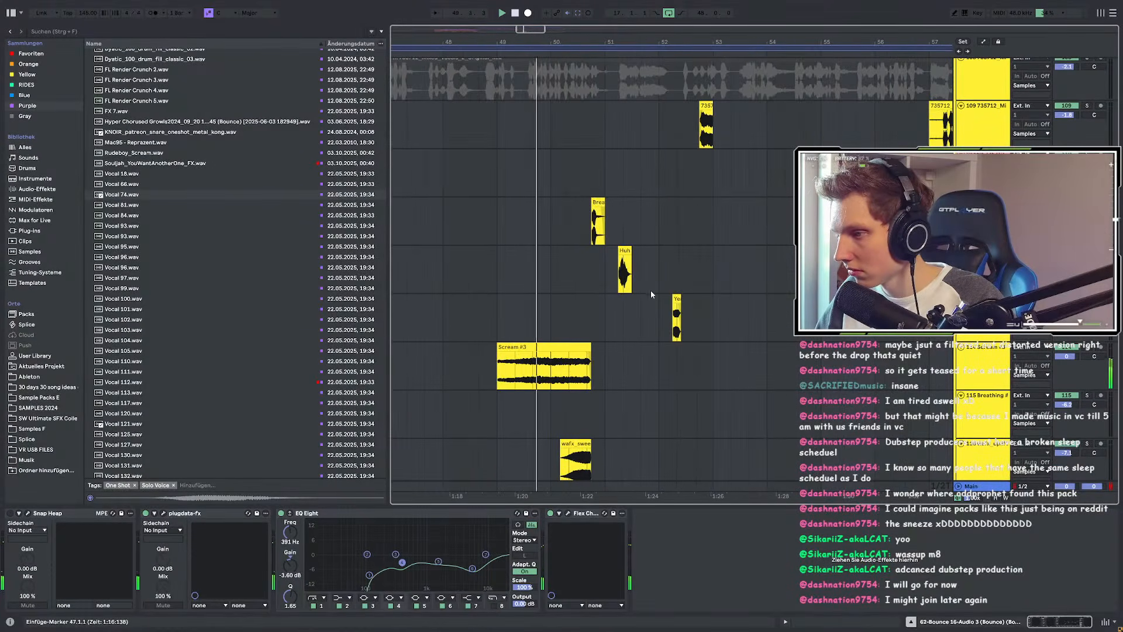
scroll(606, 295, down, 2)
click(535, 269)
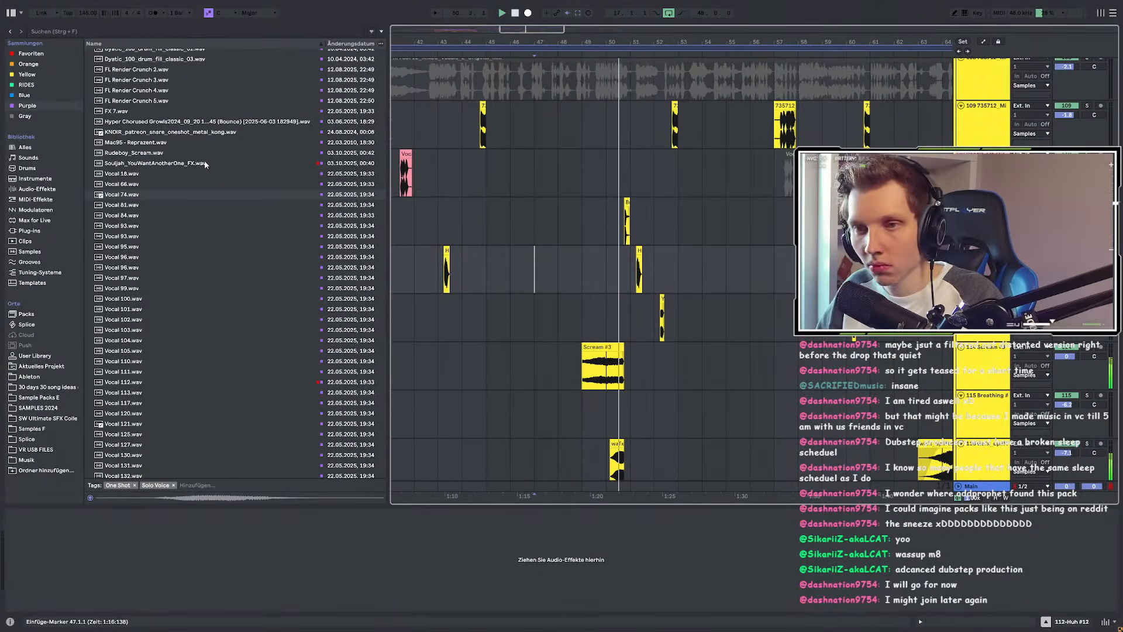
key(ctrl+t)
mouse_move(128, 195)
mouse_down()
mouse_move(700, 328)
mouse_move(619, 301)
mouse_up()
Step: Audition from bar 50 while moving the Vocal 74 clip to 52.3.3, then to 54.2.2
scroll(694, 321, up, 4)
scroll(609, 315, down, 2)
click(475, 302)
key(space)
scroll(604, 300, up, 4)
drag(736, 300, 648, 297)
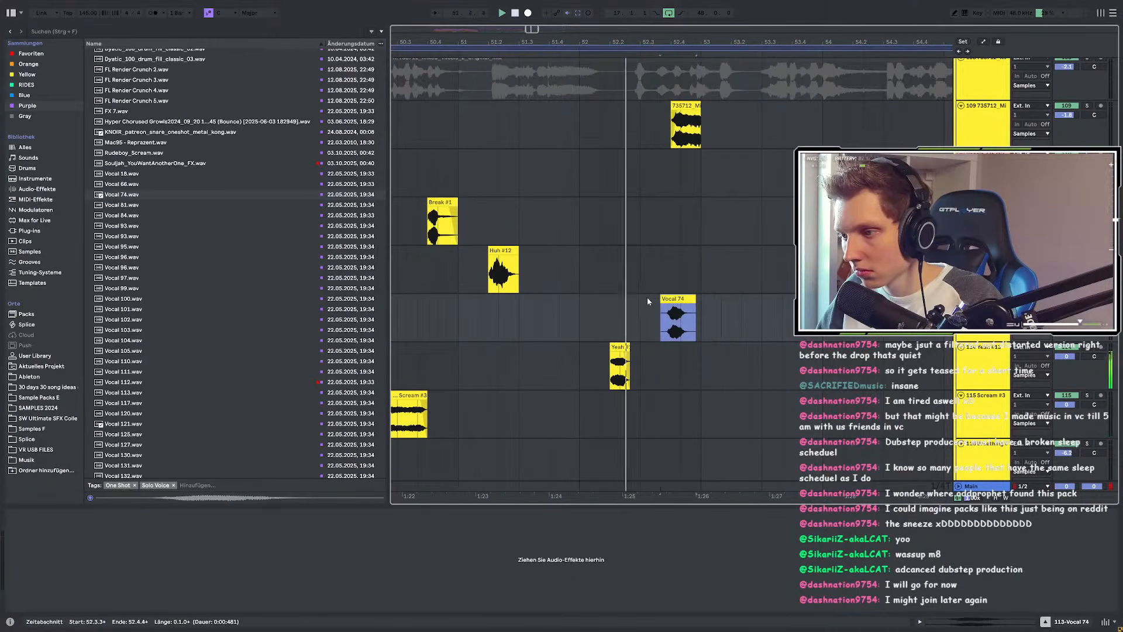
scroll(532, 300, down, 3)
click(493, 307)
key(space)
key(space)
mouse_move(614, 299)
mouse_down()
mouse_move(706, 304)
mouse_move(604, 306)
mouse_up()
scroll(678, 307, up, 3)
scroll(657, 304, down, 3)
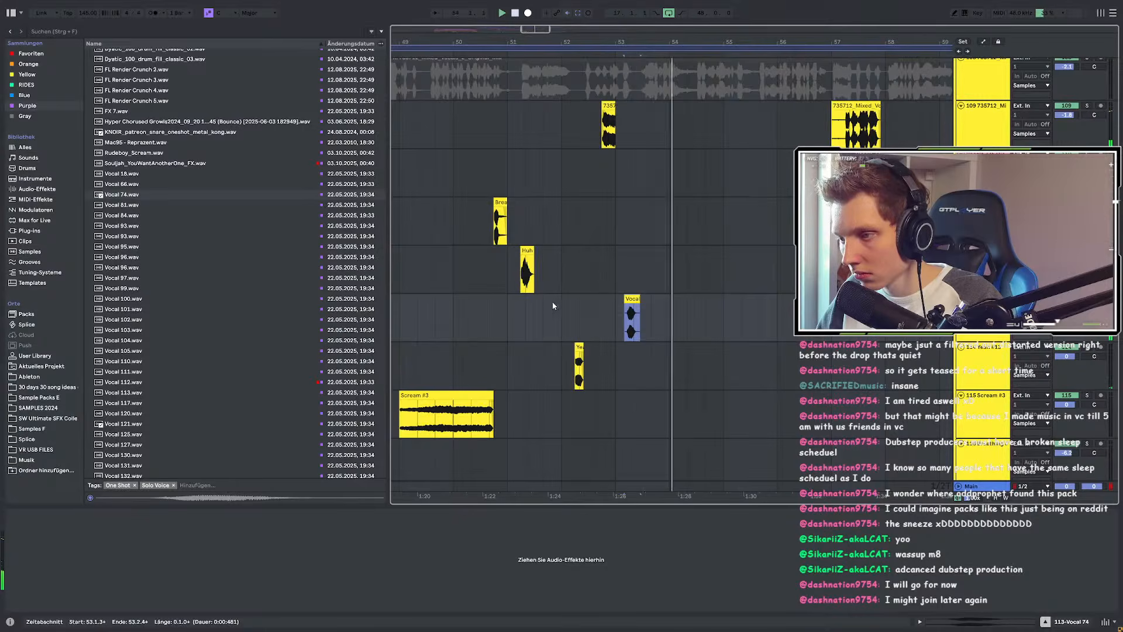
click(522, 306)
key(space)
key(space)
Step: Replay from 51.2.1 and shift the Vocal 74 clip to 53.2.1
click(524, 271)
key(space)
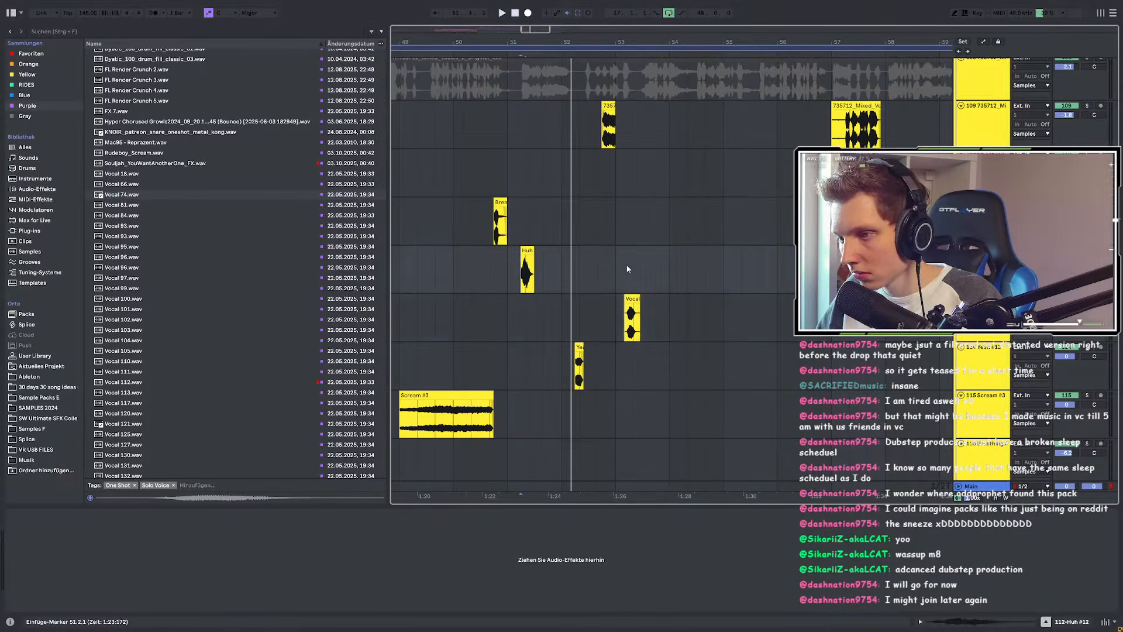
key(space)
click(620, 316)
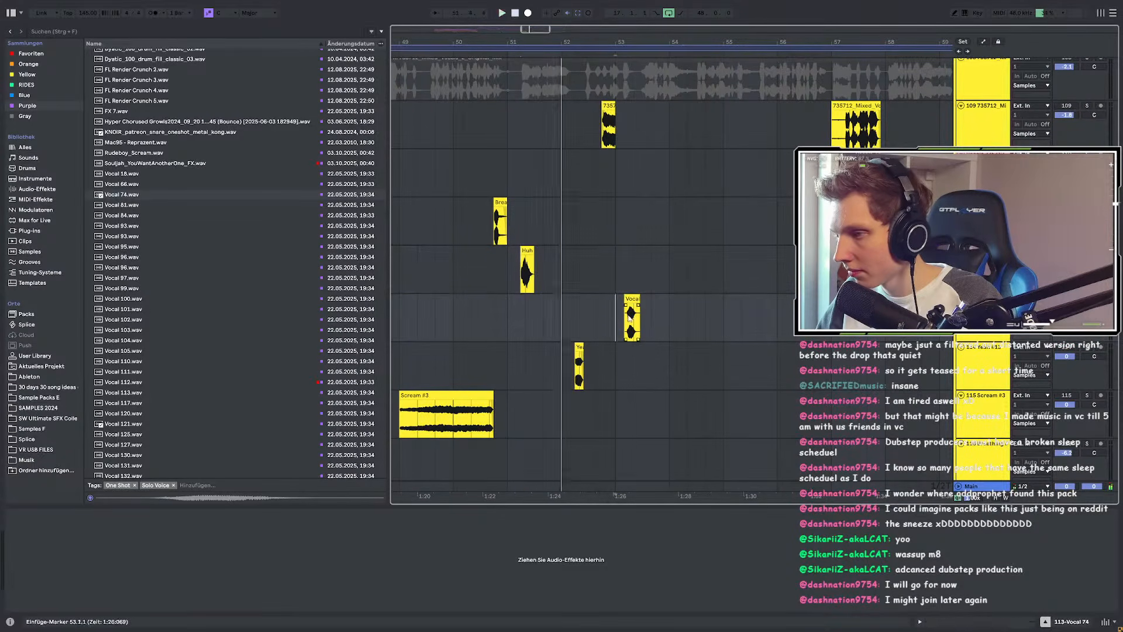
scroll(624, 317, up, 5)
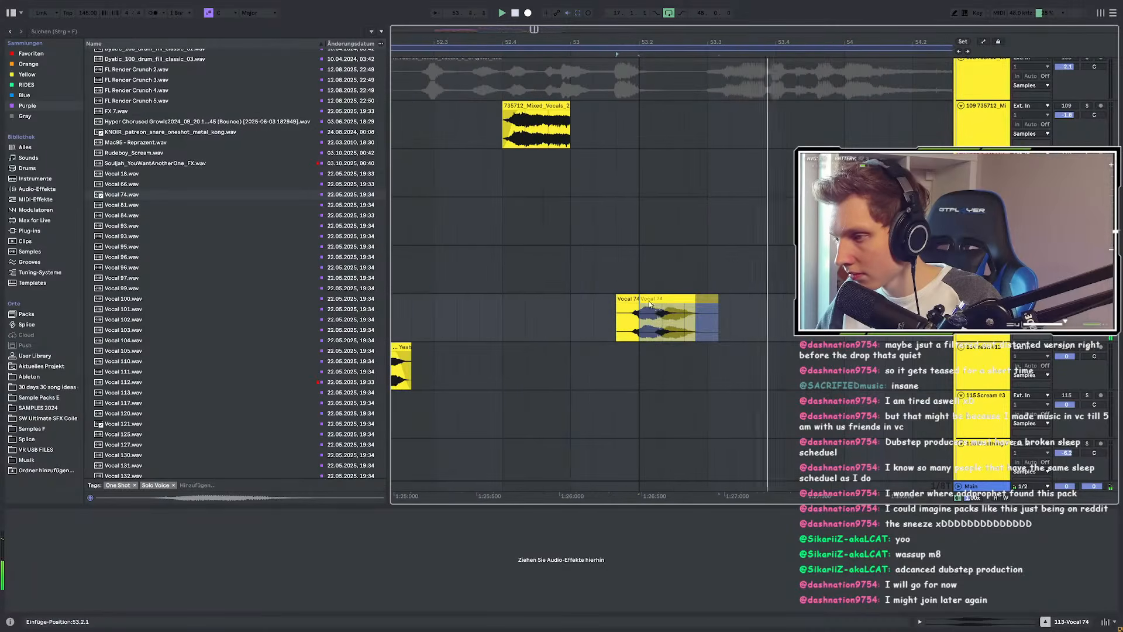
drag(647, 304, 672, 305)
scroll(677, 307, down, 2)
key(space)
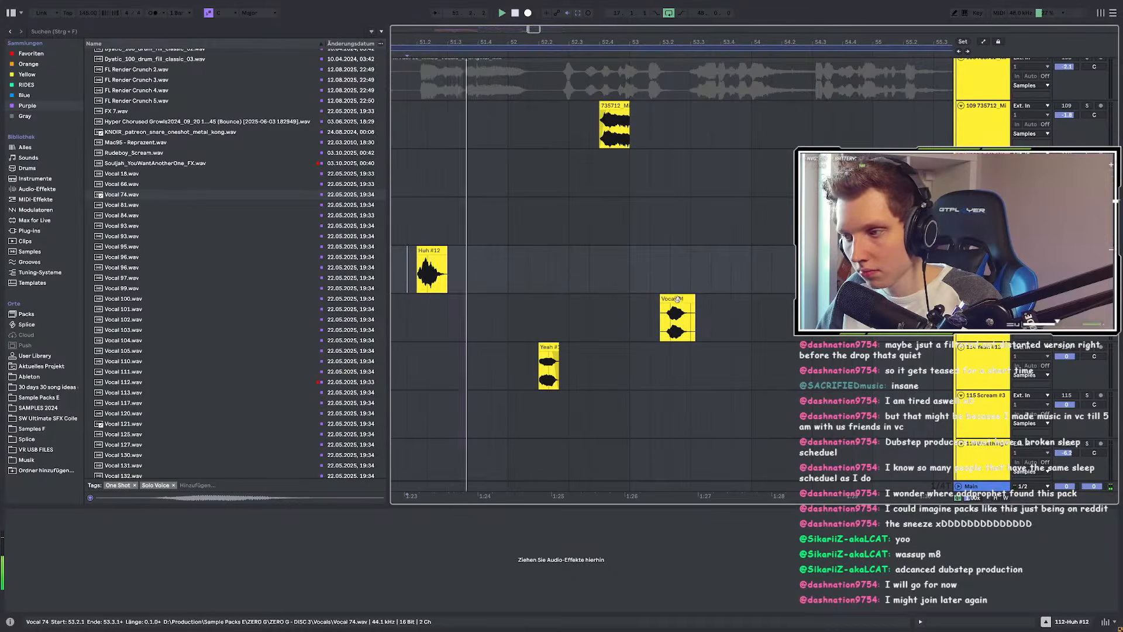
Step: Select the Vocal 74 clip and nudge it slightly earlier
click(666, 302)
scroll(664, 302, up, 5)
drag(662, 301, 637, 303)
scroll(671, 308, down, 3)
scroll(671, 308, down, 3)
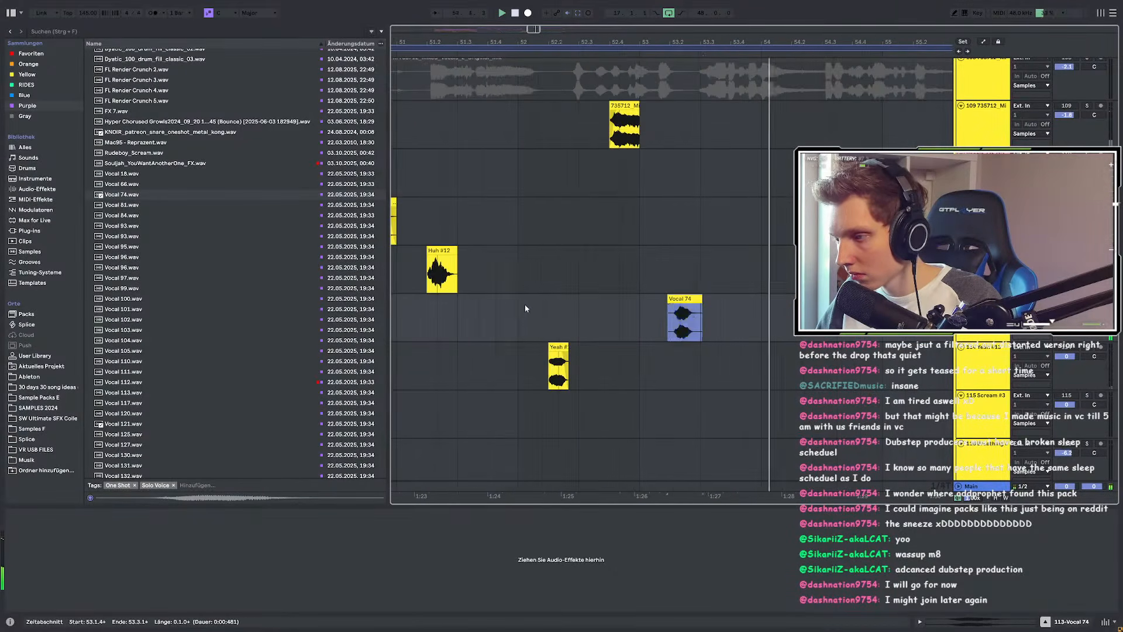
click(531, 304)
scroll(714, 305, down, 3)
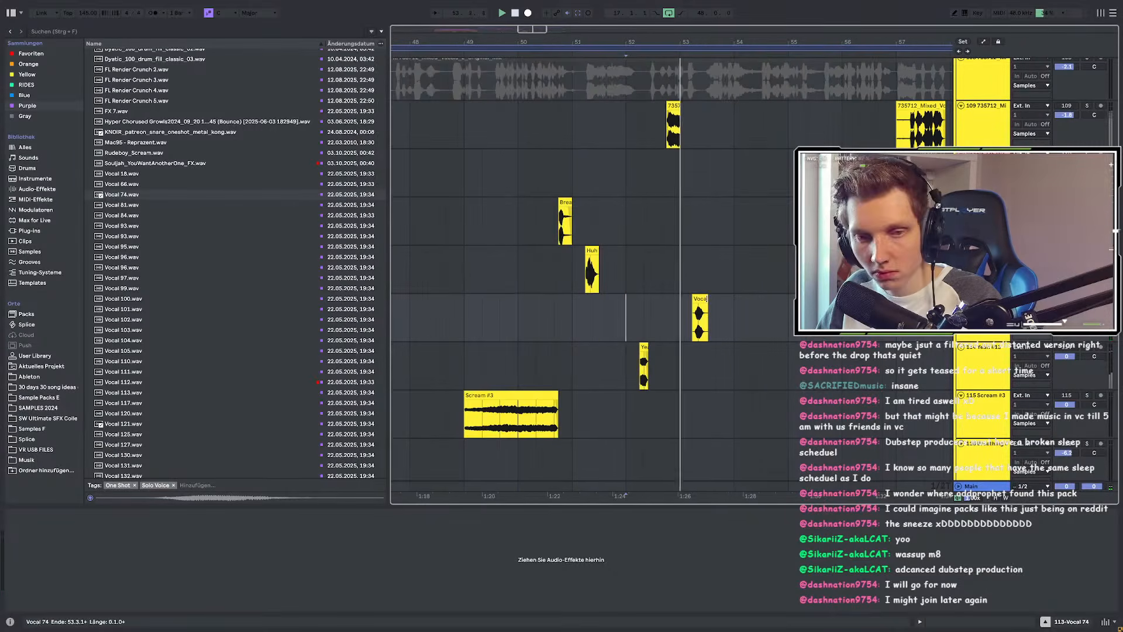
Step: Audition from 52.3.3 and 52.1.3, fine-tuning the Vocal 74 clip earlier then slightly later
double_click(627, 280)
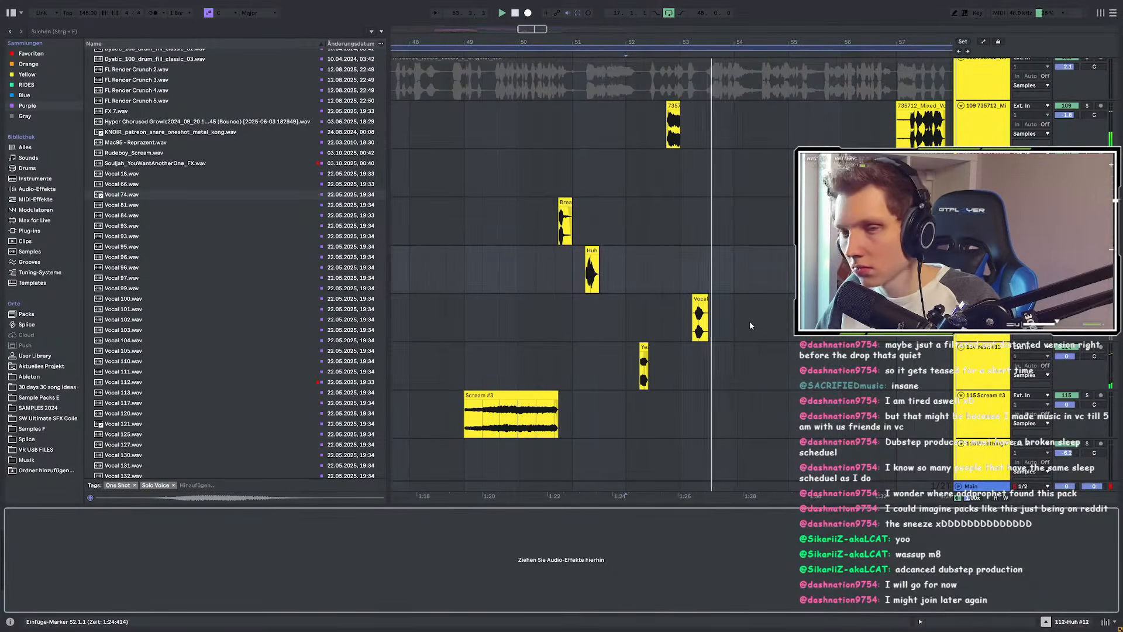
click(662, 318)
key(space)
key(space)
scroll(707, 317, up, 5)
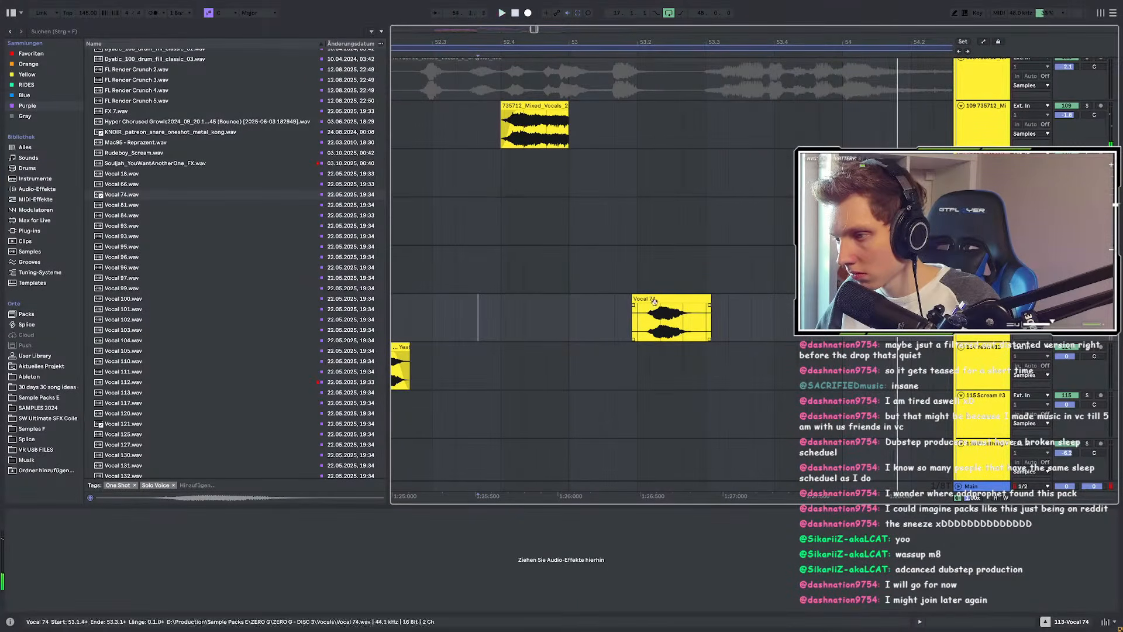
scroll(664, 310, up, 3)
click(677, 302)
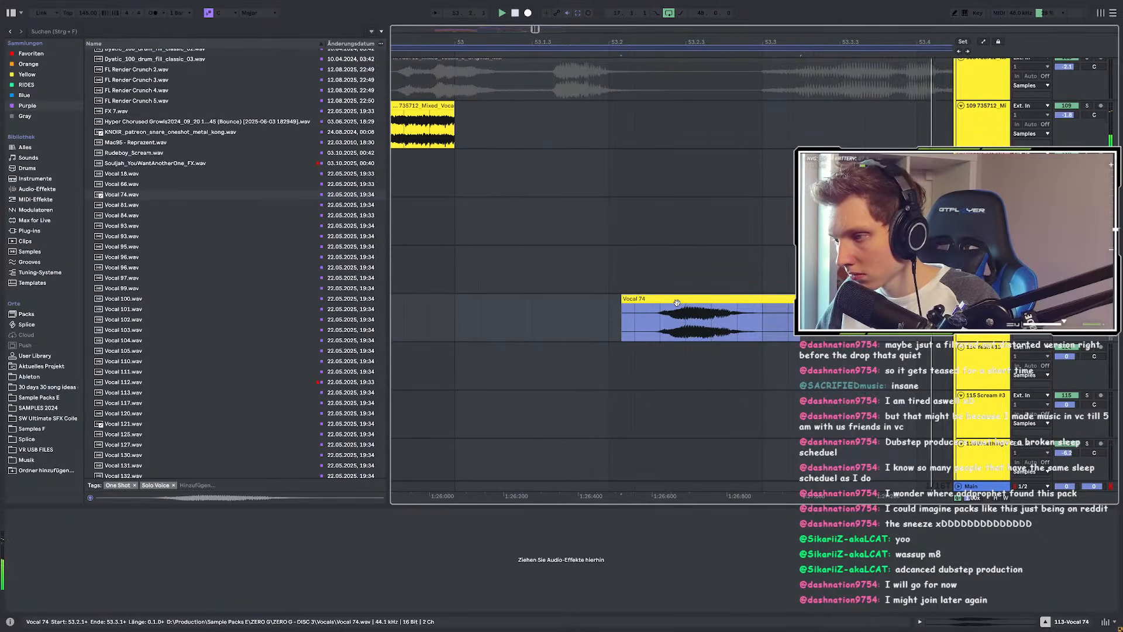
scroll(696, 309, down, 6)
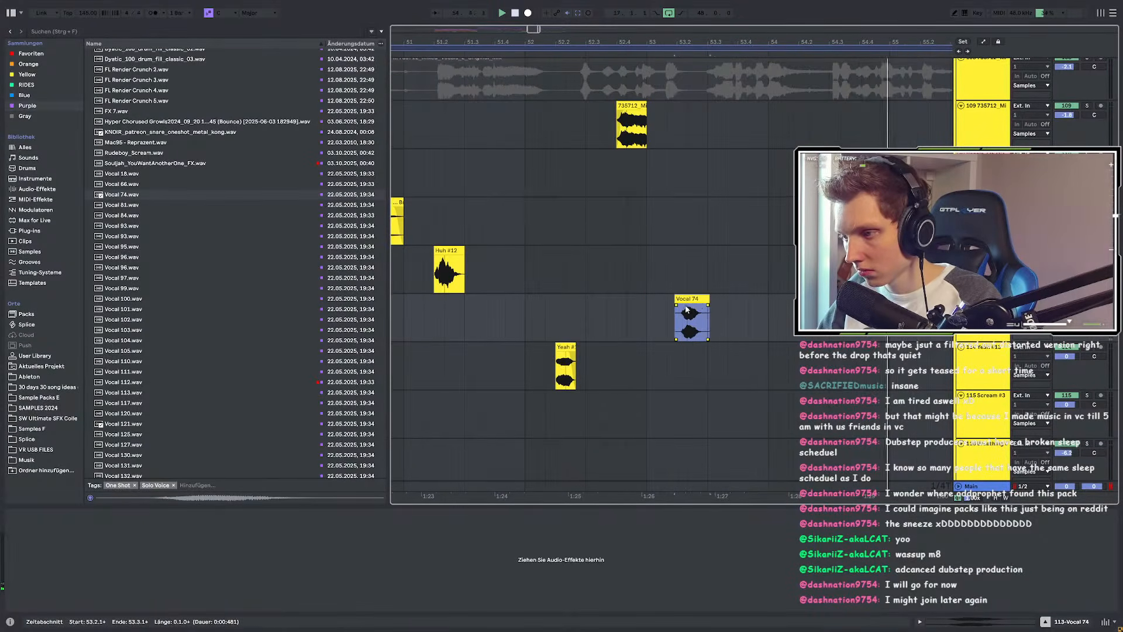
scroll(685, 306, up, 6)
drag(668, 299, 643, 299)
scroll(635, 301, down, 6)
click(507, 306)
key(space)
key(space)
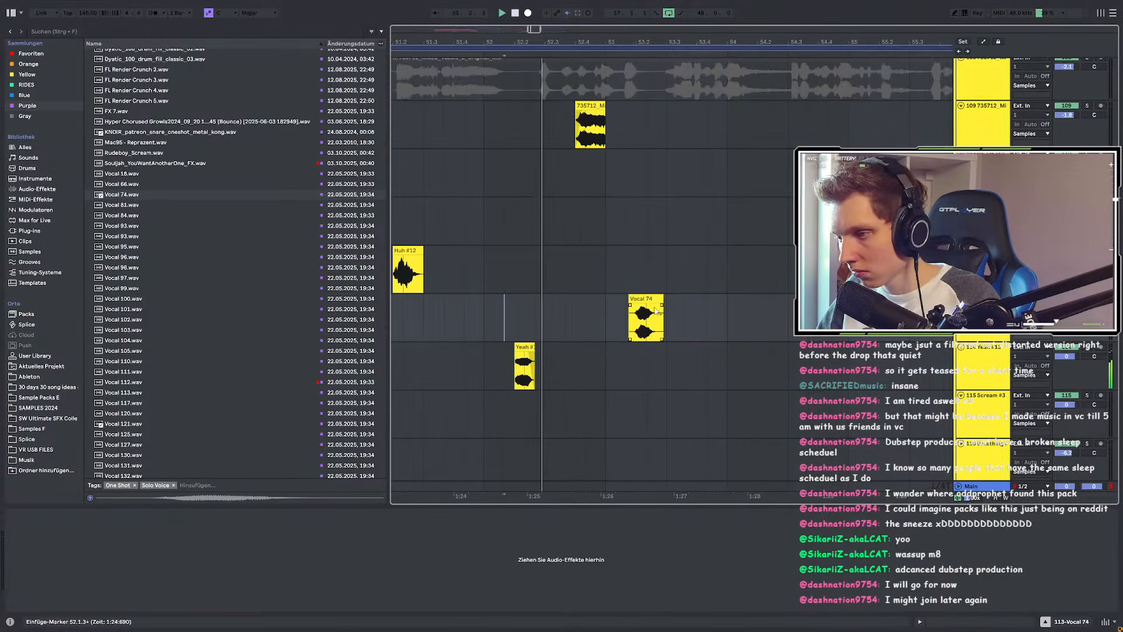
drag(656, 310, 661, 310)
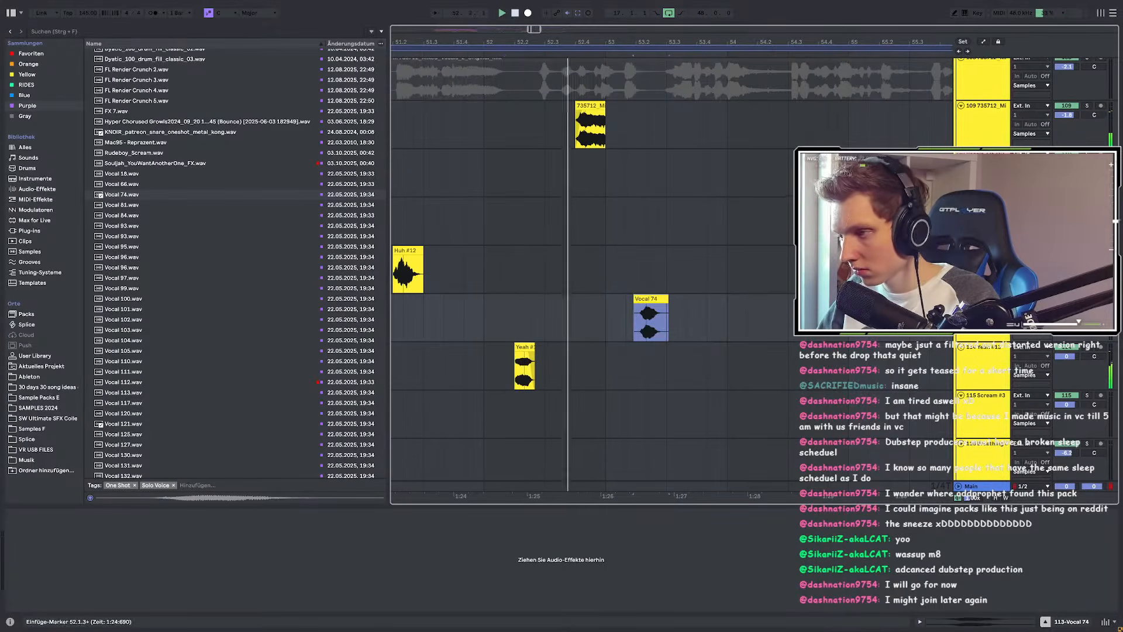
Step: Mark a one-beat range ending at 53.3.1, open the Vocal 74 clip, and lower its pitch 4 semitones
drag(644, 107, 678, 107)
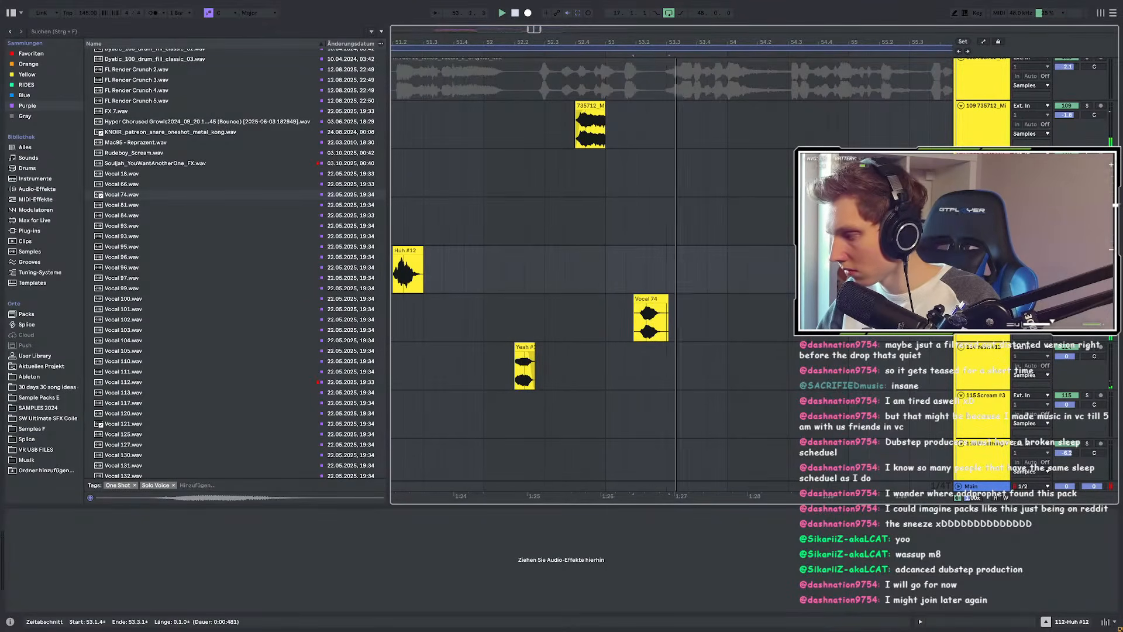
scroll(598, 266, down, 5)
click(593, 266)
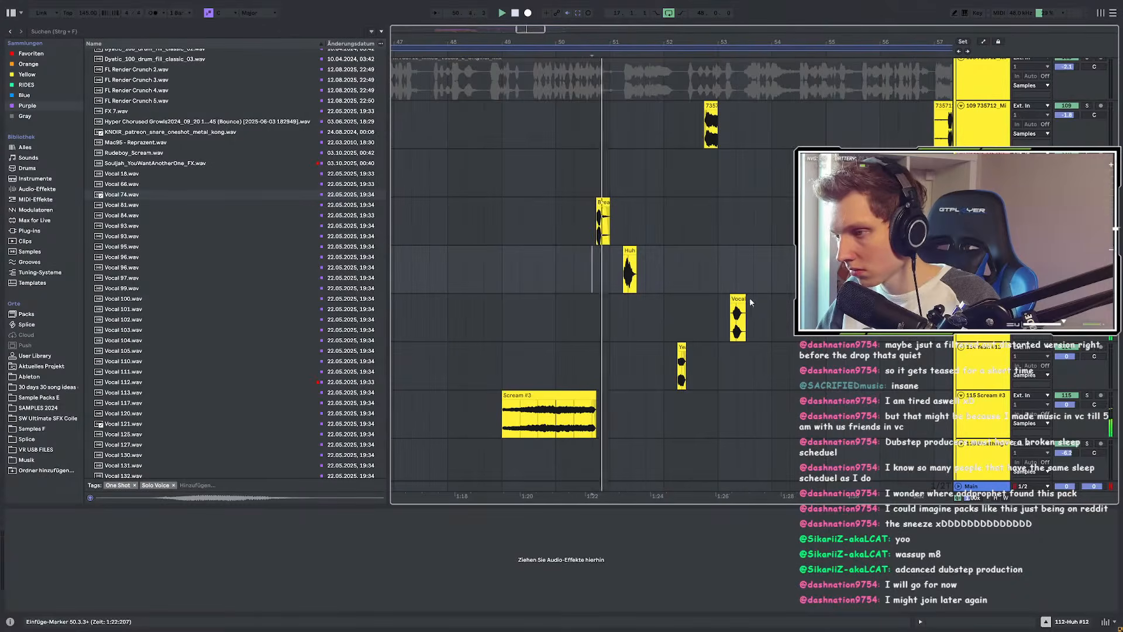
double_click(738, 303)
drag(78, 473, 78, 478)
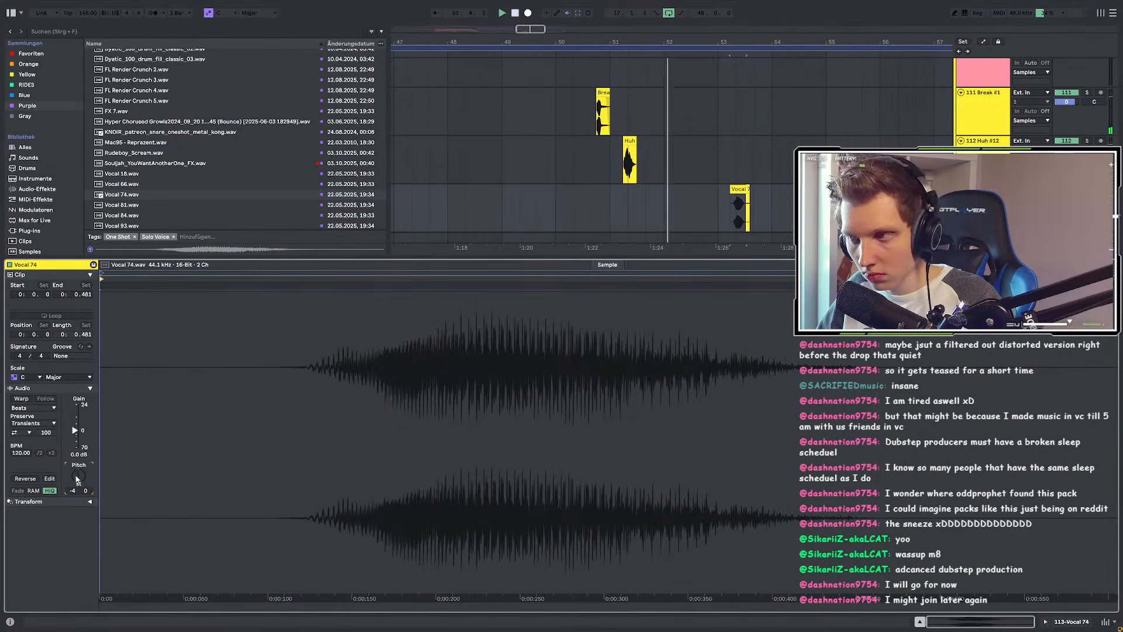
Step: Turn on Complex Pro warping for Vocal 74 and transpose it down to -6 semitones
double_click(77, 478)
click(20, 408)
click(20, 400)
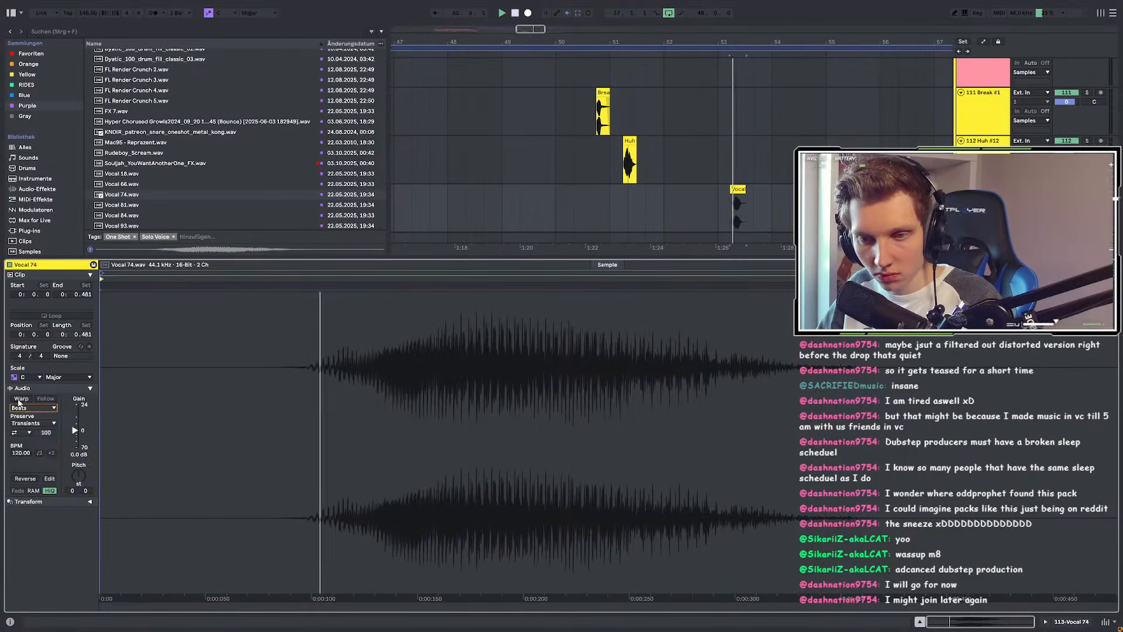
click(21, 398)
click(24, 408)
click(46, 460)
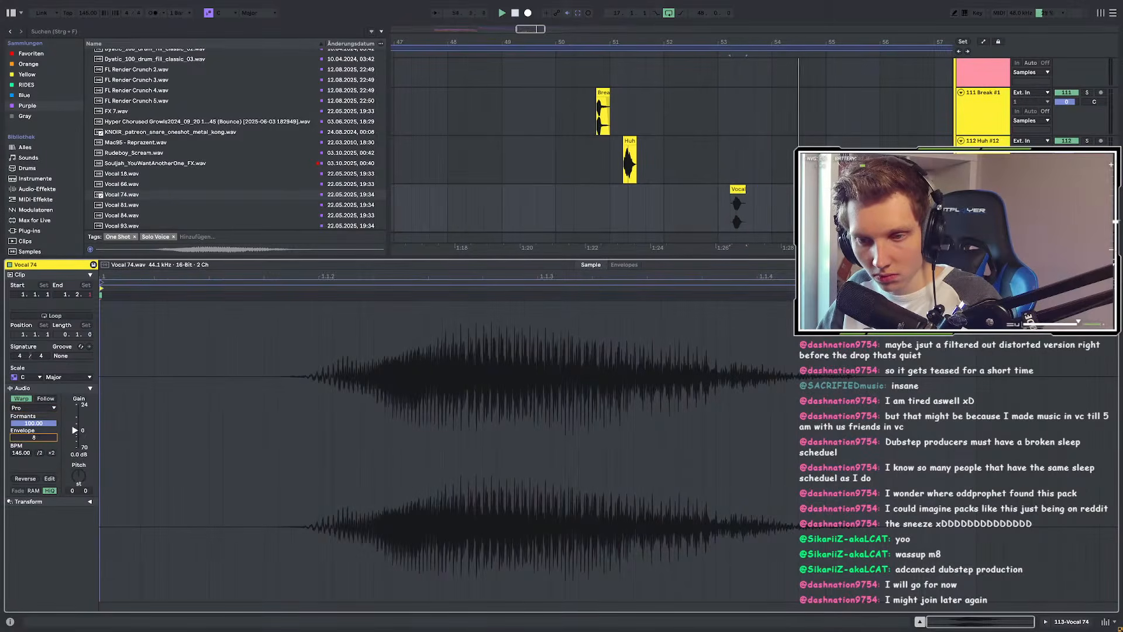
drag(80, 474, 80, 477)
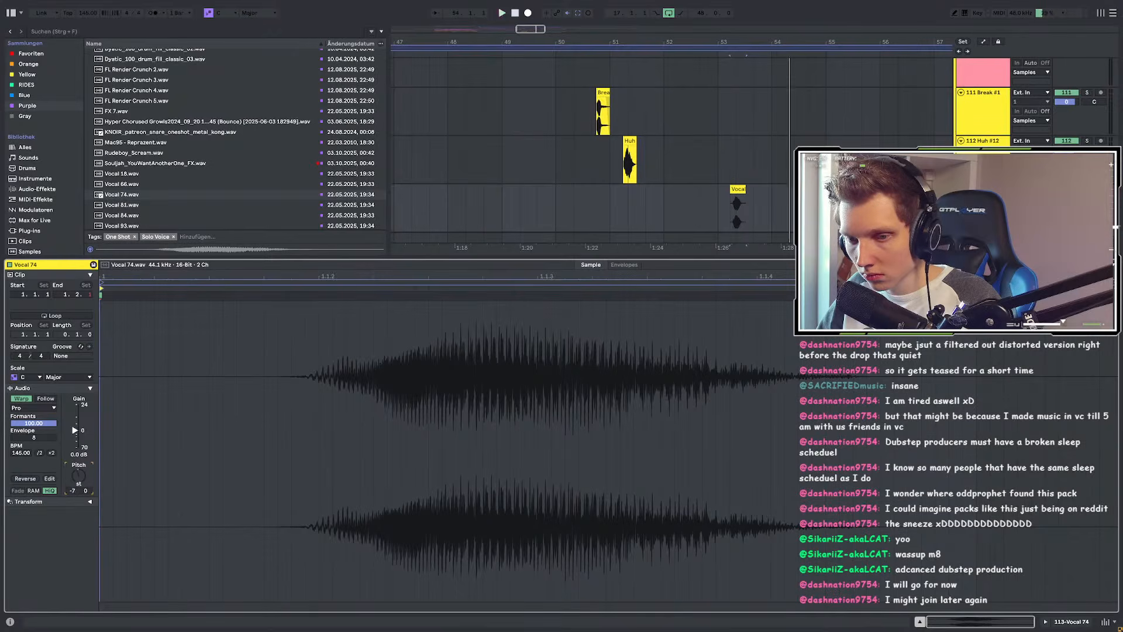
drag(79, 475, 79, 473)
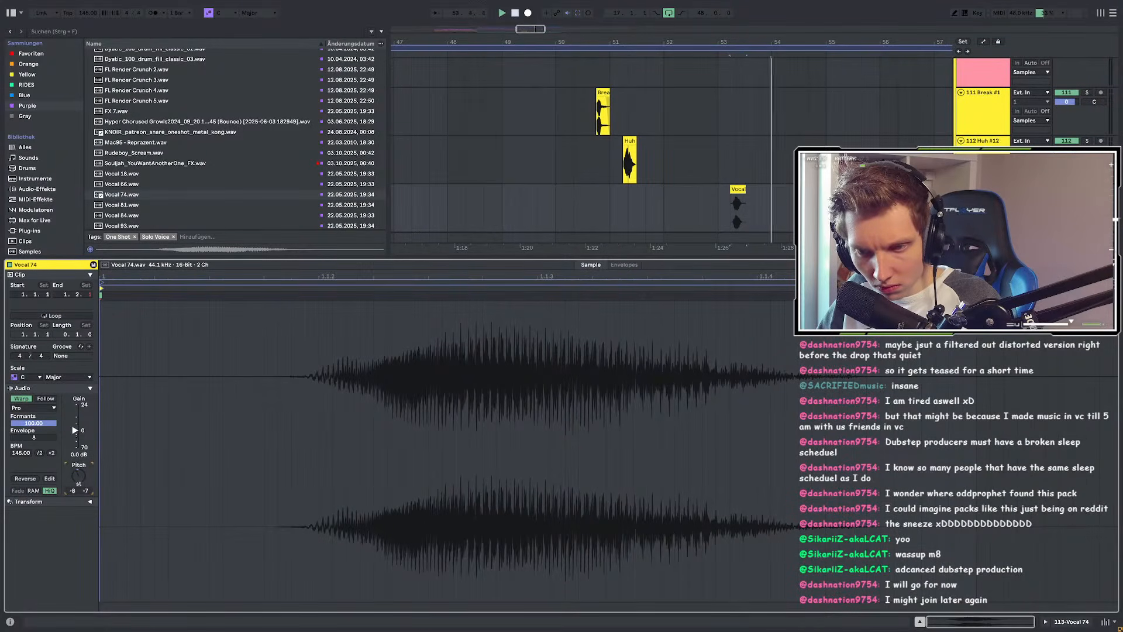
Step: Lower the Vocal 74 track volume to -3.6 dB while auditioning from 50.3.3
key(space)
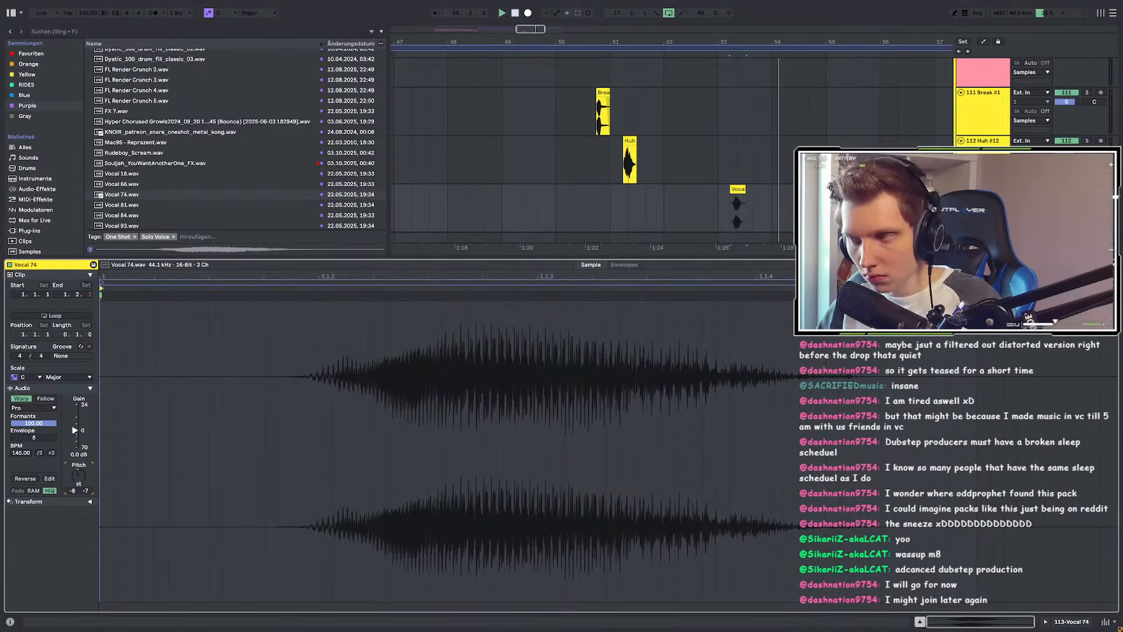
mouse_move(1066, 199)
mouse_down()
mouse_move(1067, 219)
mouse_move(1066, 209)
mouse_up()
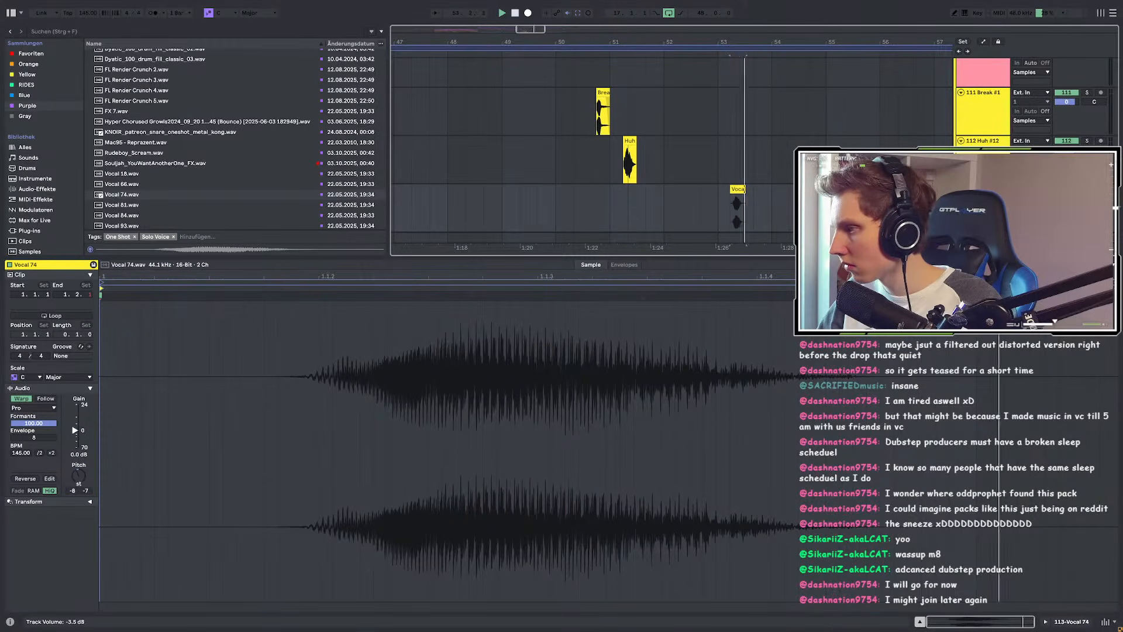
click(589, 151)
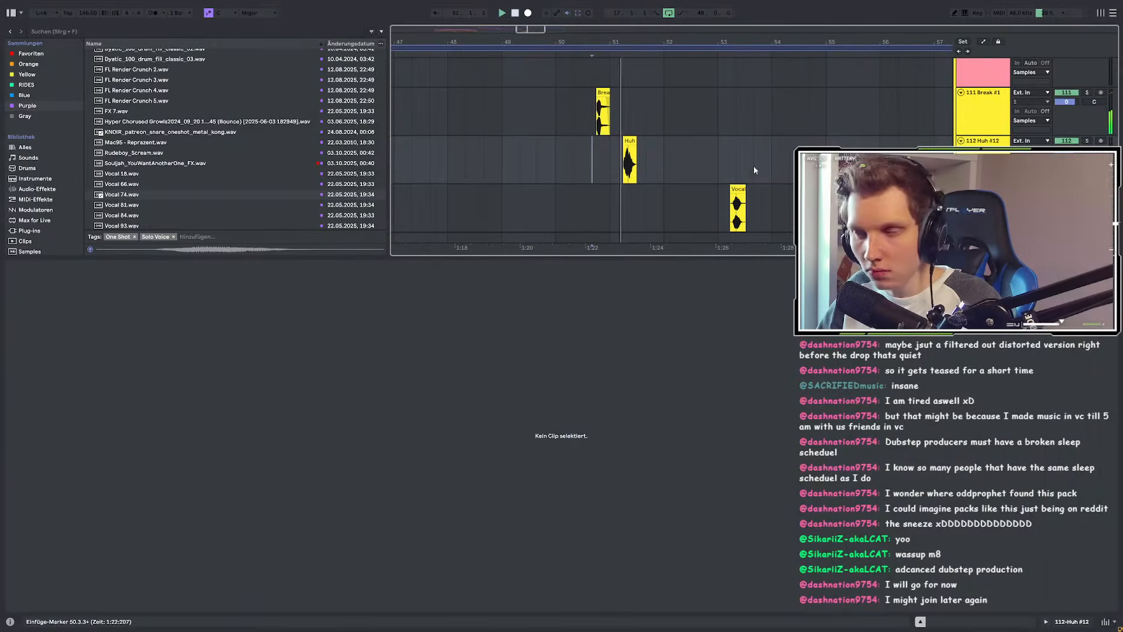
double_click(983, 189)
scroll(673, 269, up, 3)
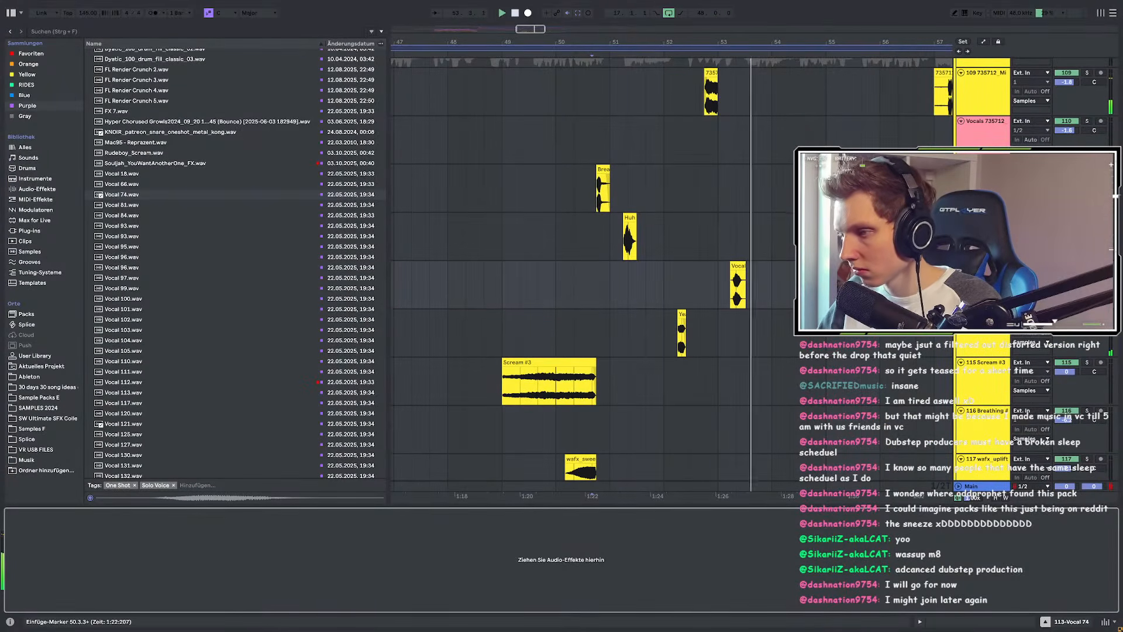
key(space)
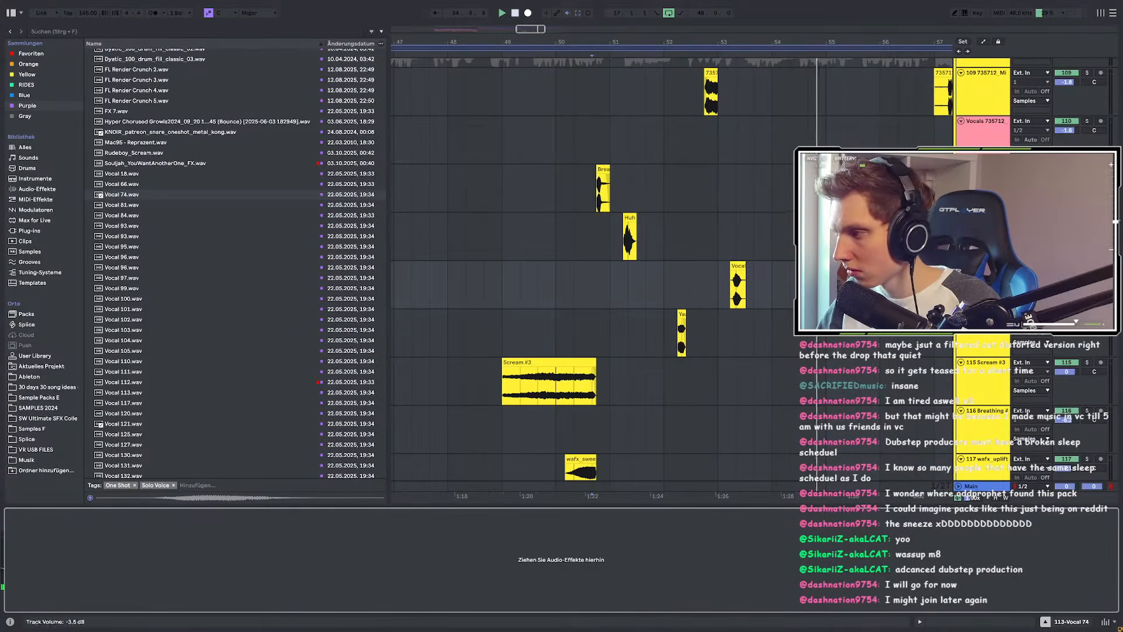
key(space)
Step: Reset the Vocal 74 clip's transpose to 0 st and go back to the arrangement
double_click(737, 265)
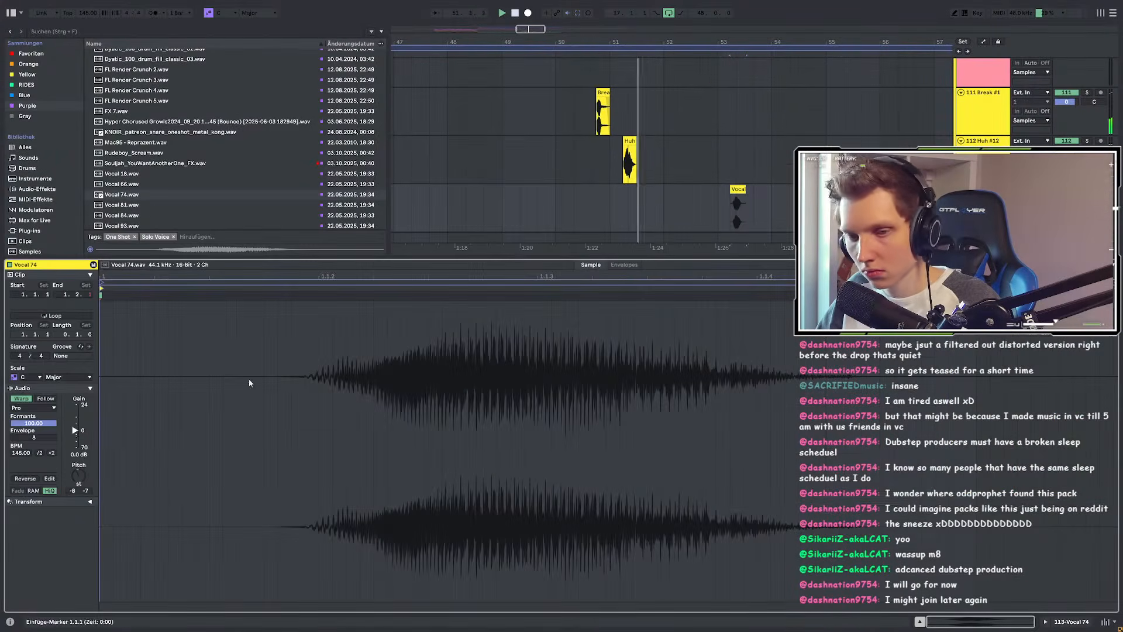
double_click(76, 479)
drag(1066, 199, 1067, 209)
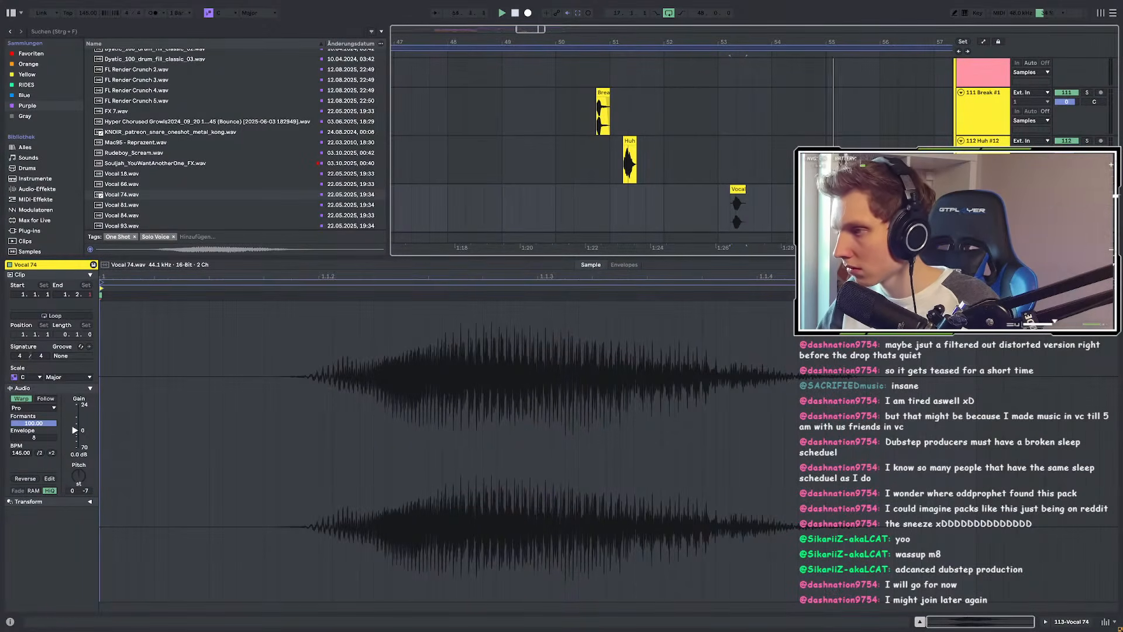
click(621, 247)
drag(615, 234, 715, 235)
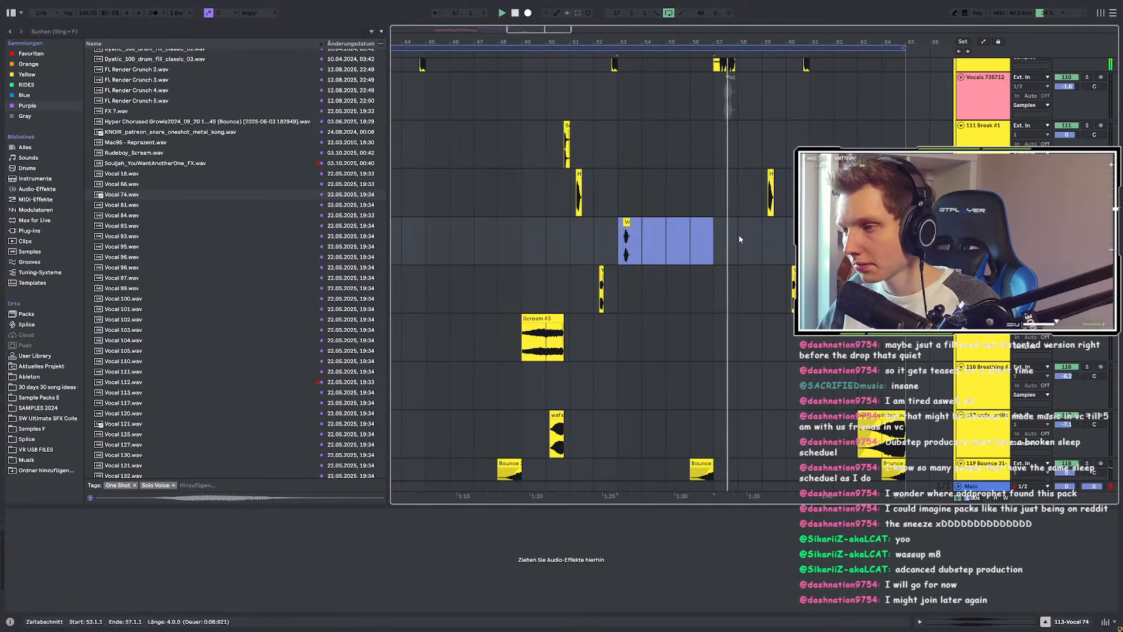
shift+click(760, 235)
key(ctrl+d)
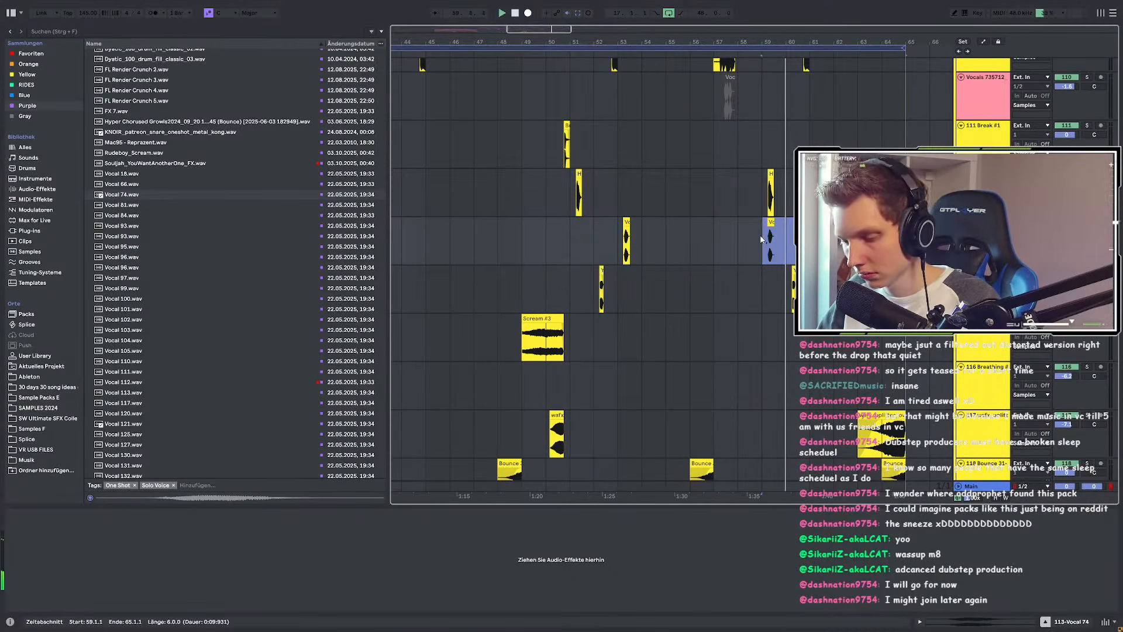
key(ctrl+z)
shift+click(809, 238)
key(ctrl+d)
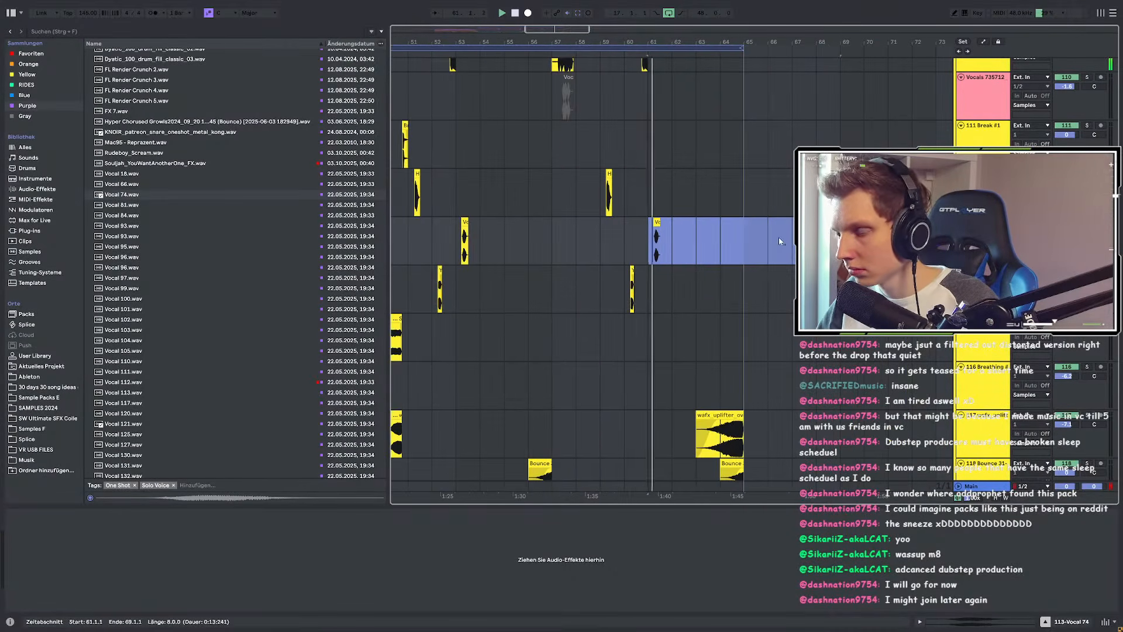
scroll(778, 237, down, 3)
scroll(670, 237, up, 3)
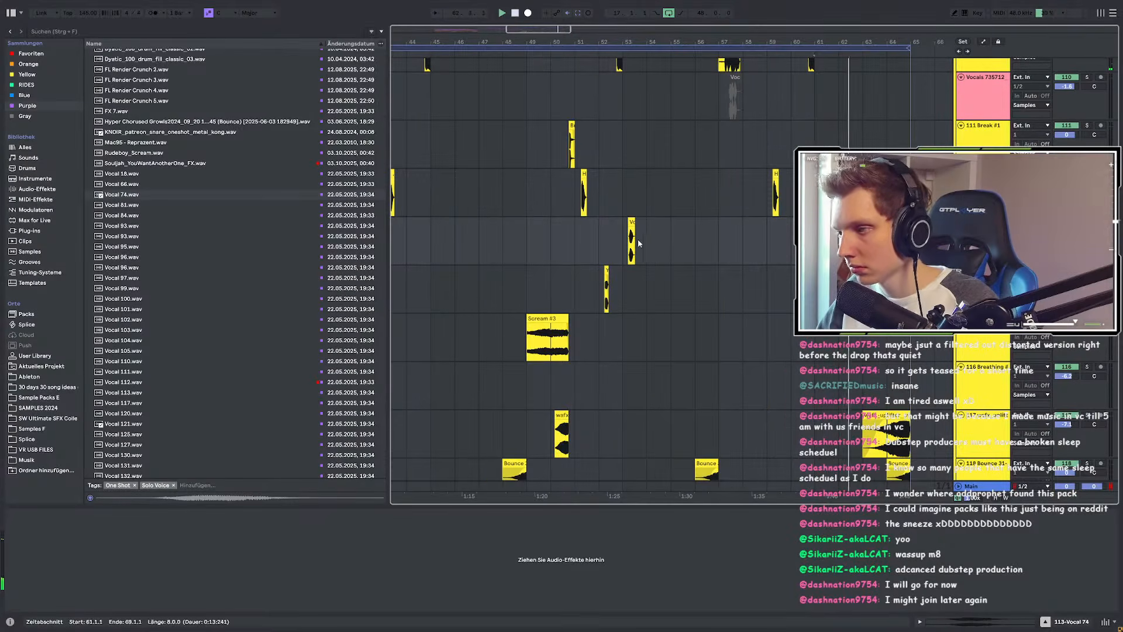
click(622, 234)
key(space)
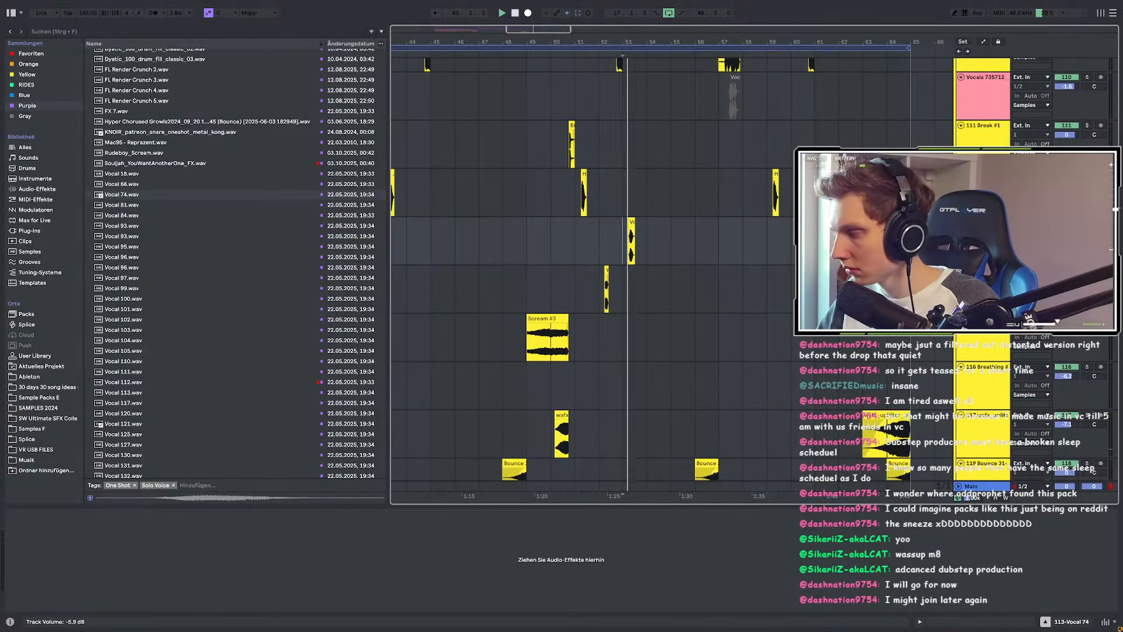
click(163, 206)
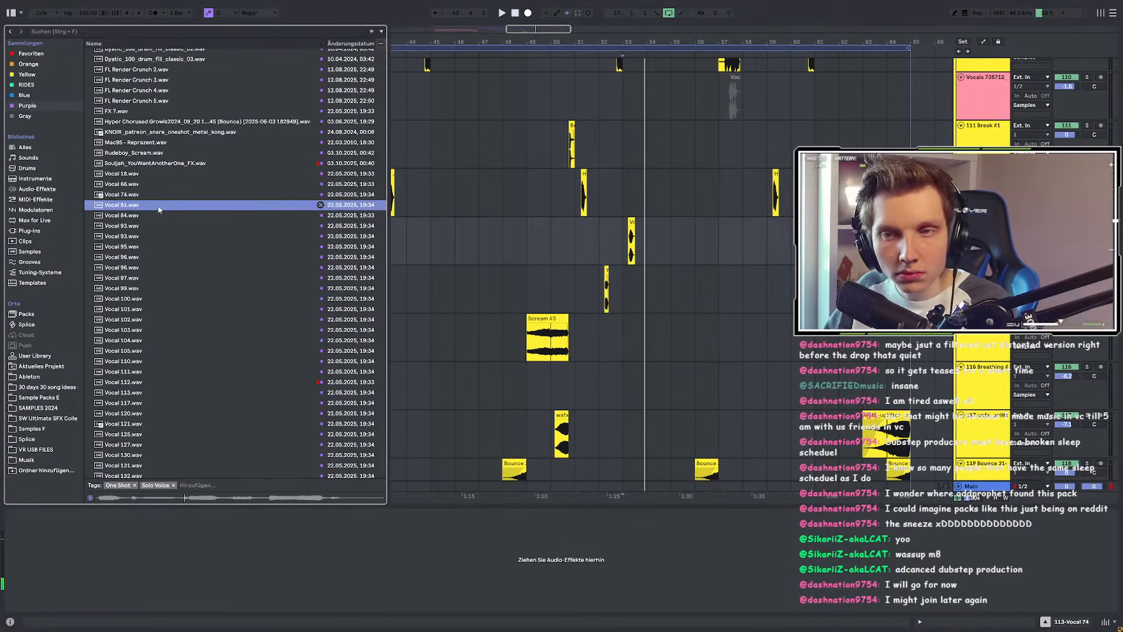
key(Down)
key(Down)
key(Down)
key(Down)
key(Down)
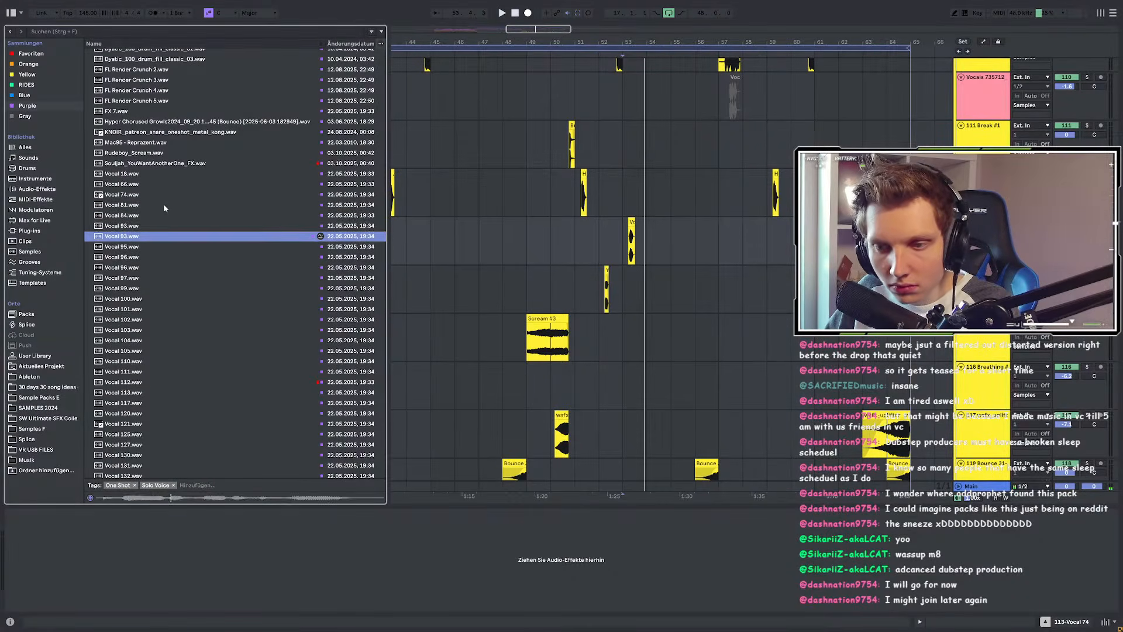
key(Down)
key(Down)
key(Down)
key(Down)
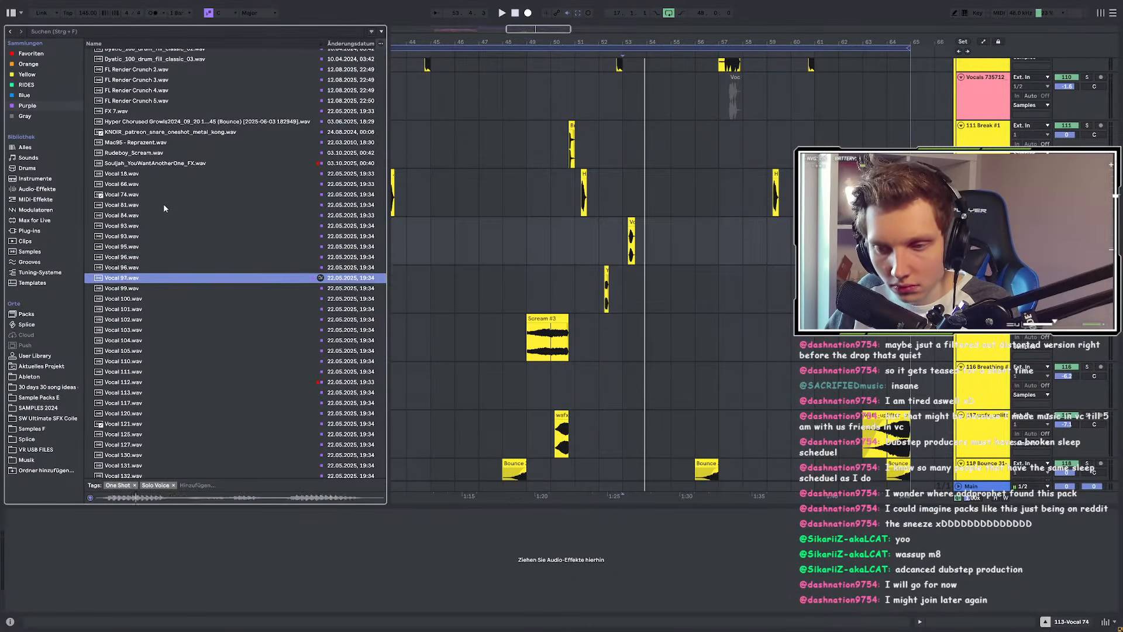
key(Down)
key(Down)
key(Down)
key(Down)
key(Down)
key(Down)
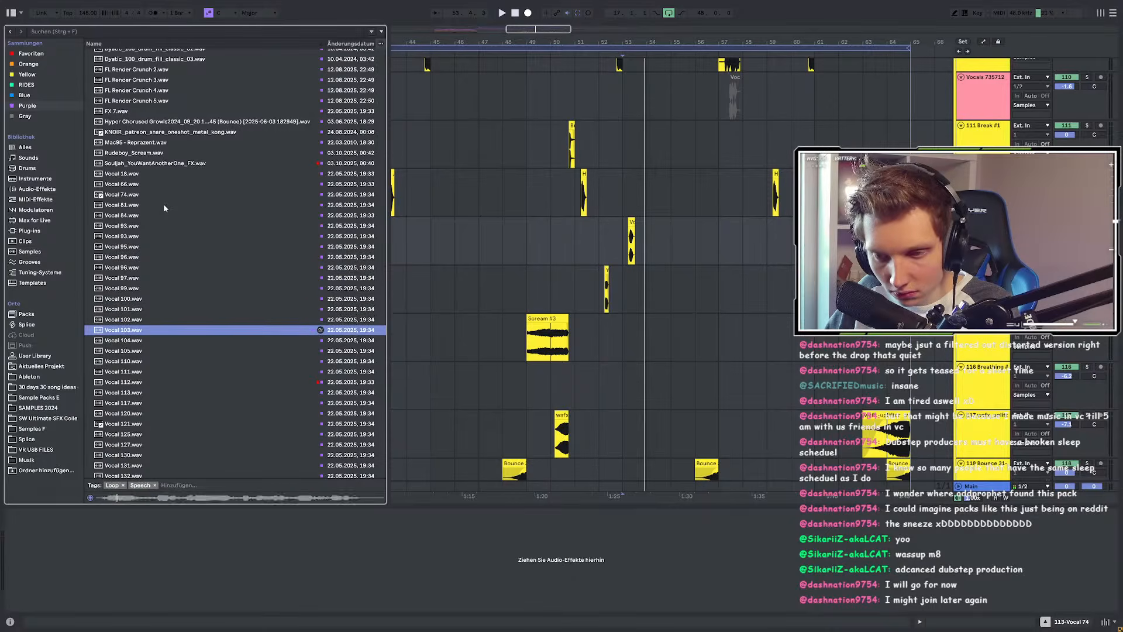
key(Down)
key(Down)
key(Down)
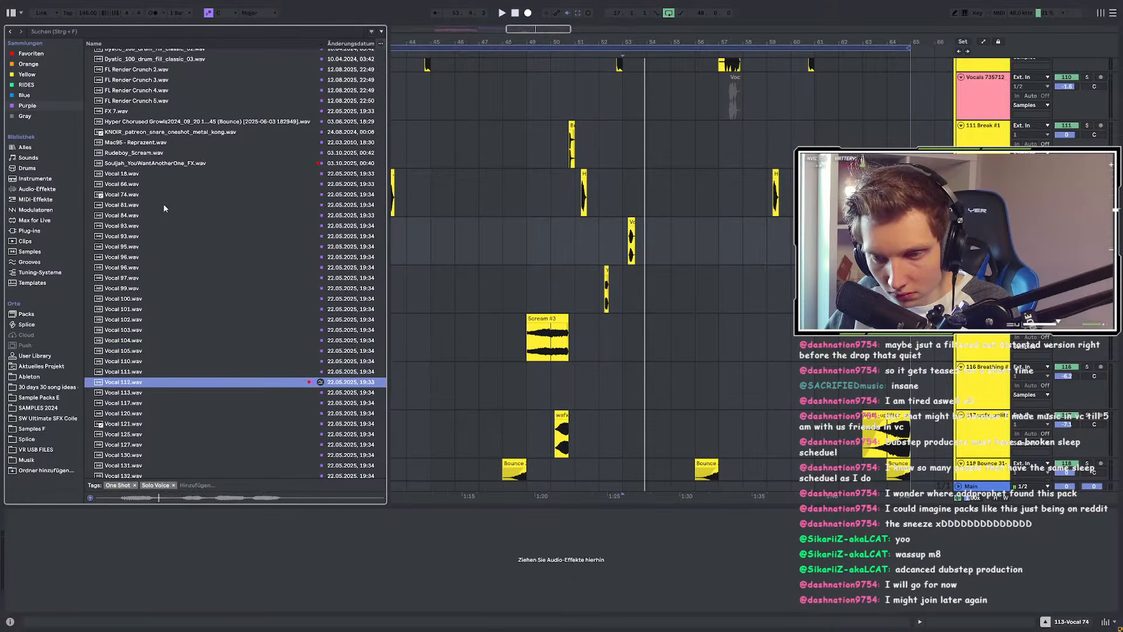
key(Up)
key(Up)
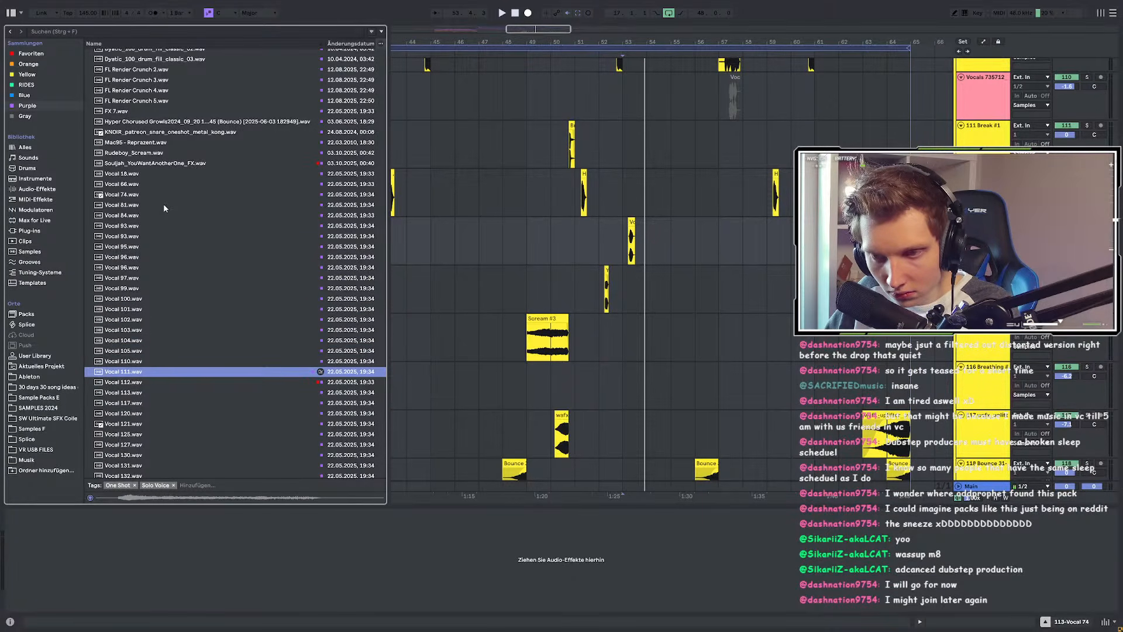
key(Up)
key(Up)
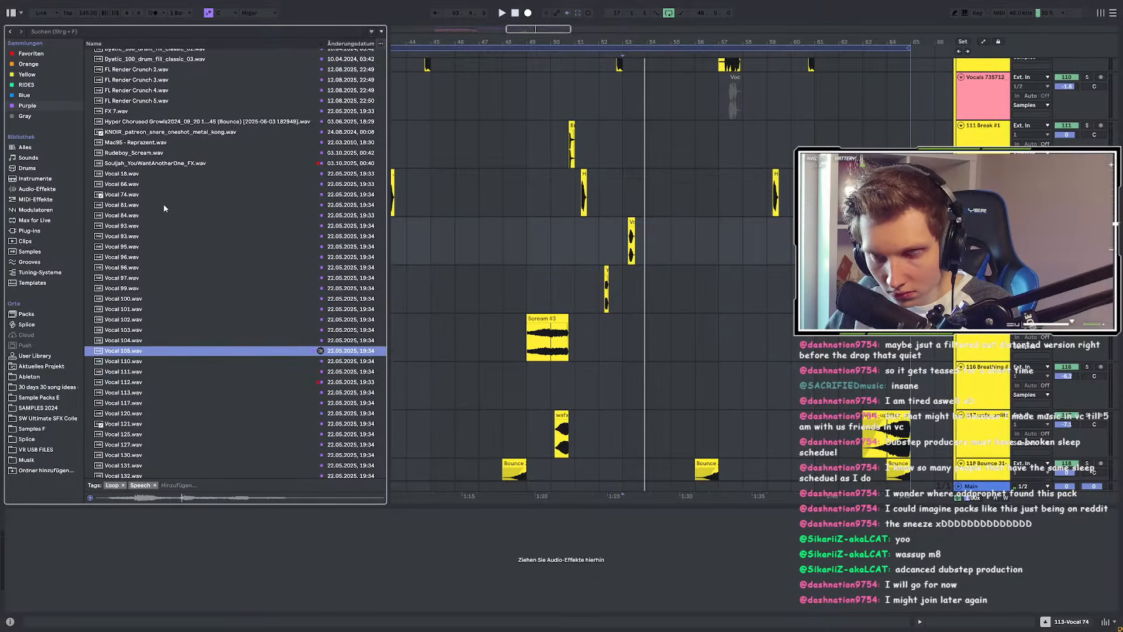
key(Down)
key(Down)
key(Down)
key(Down)
key(Down)
key(Down)
key(Down)
key(Down)
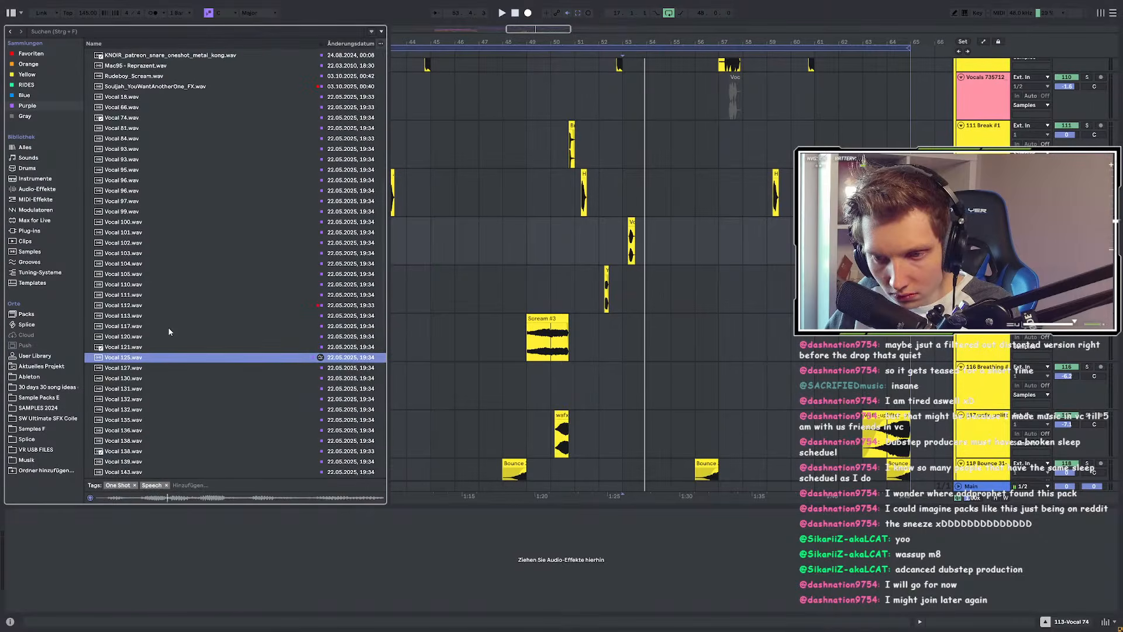
key(Down)
key(Down)
click(142, 359)
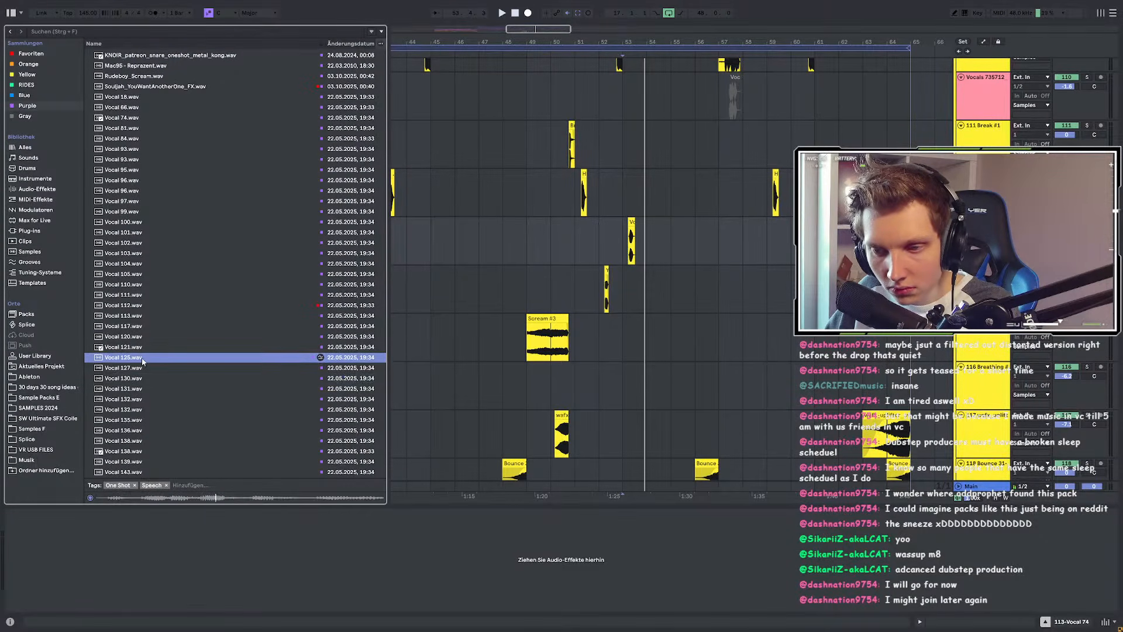
click(142, 348)
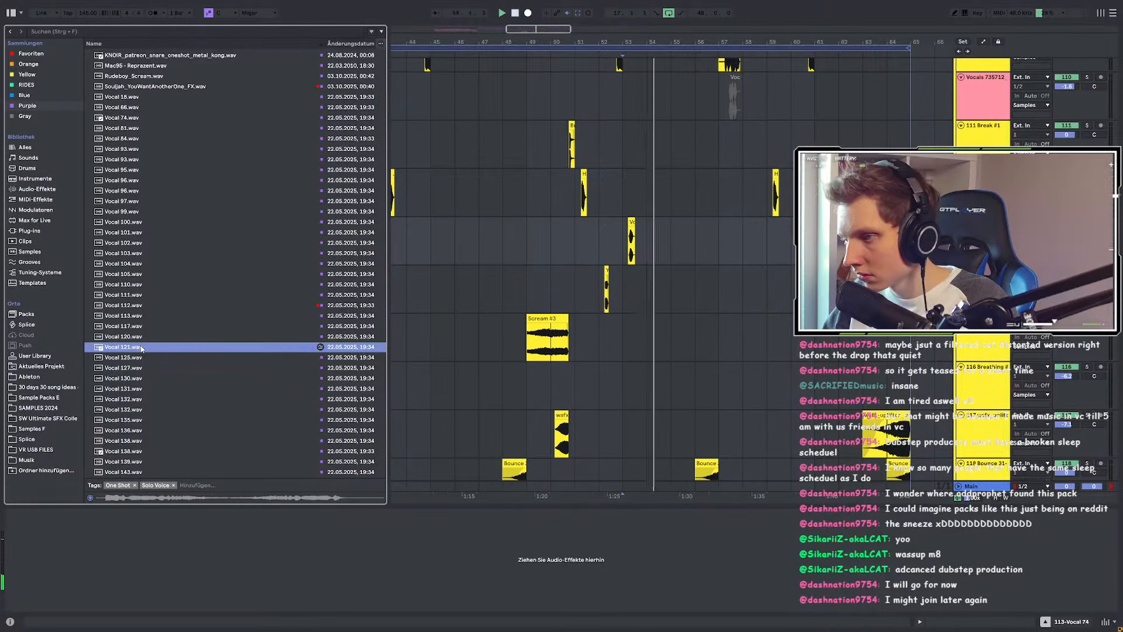
click(137, 357)
key(Down)
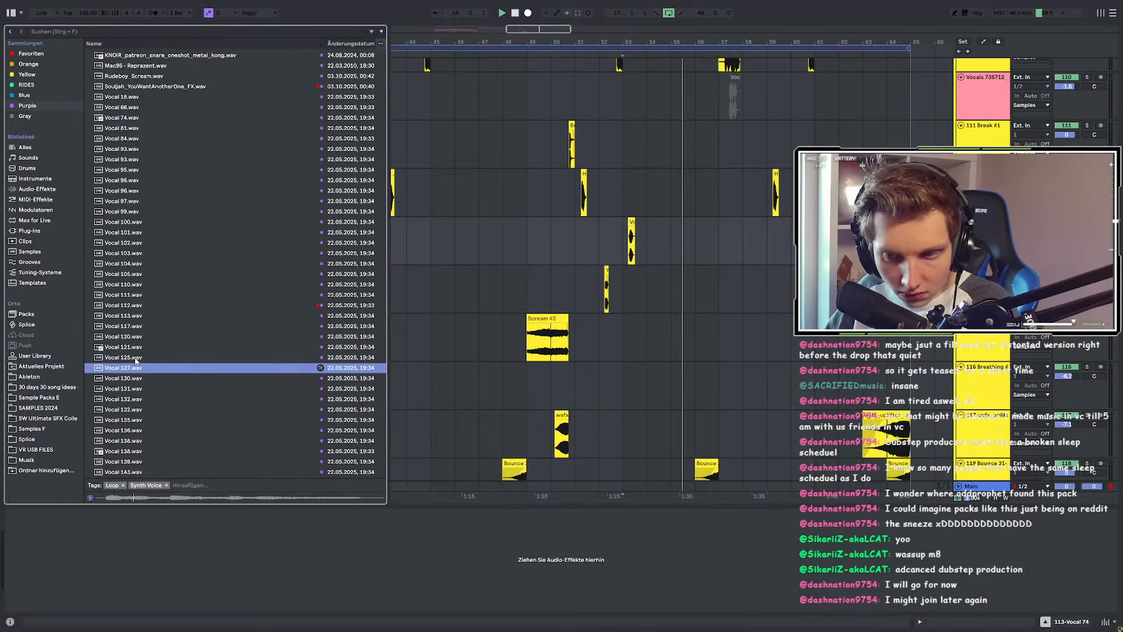
key(Down)
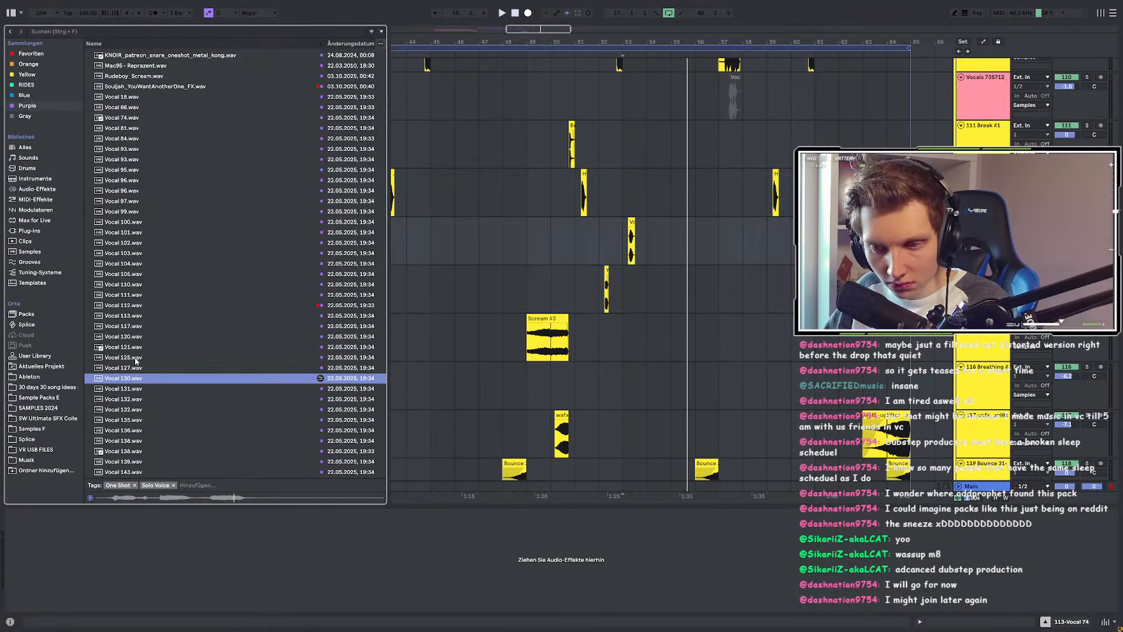
key(Down)
key(Down)
key(Down)
key(Down)
key(Down)
key(Down)
key(Down)
key(Down)
key(Down)
key(Down)
key(Up)
key(Up)
Step: Pick Vocal 138 in the sample list and play the section around bar 52
click(597, 251)
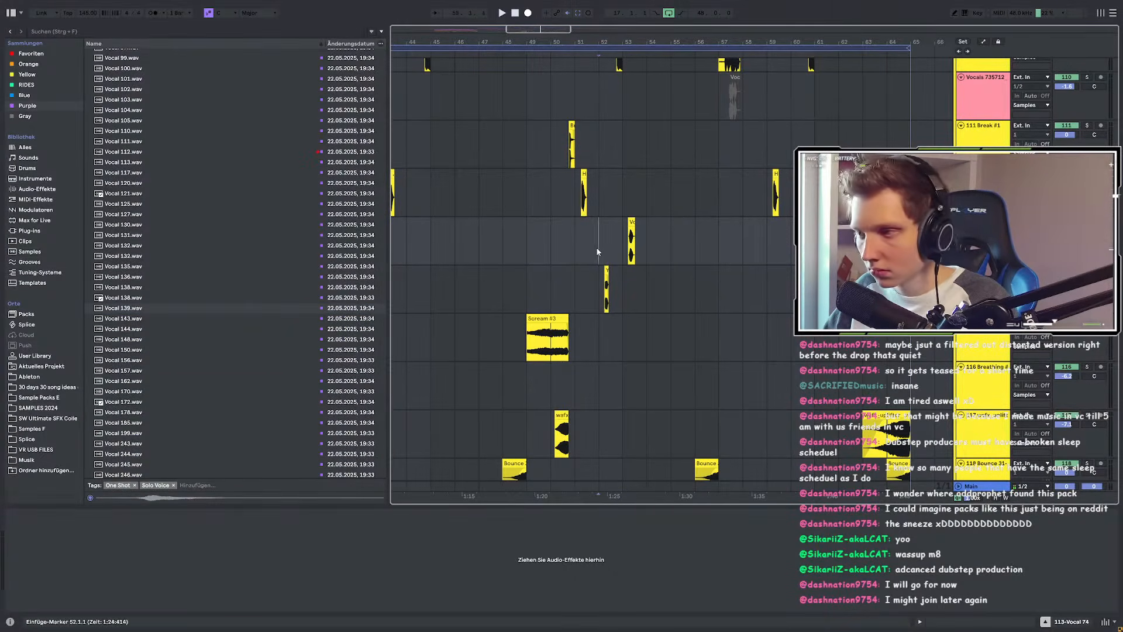
click(154, 298)
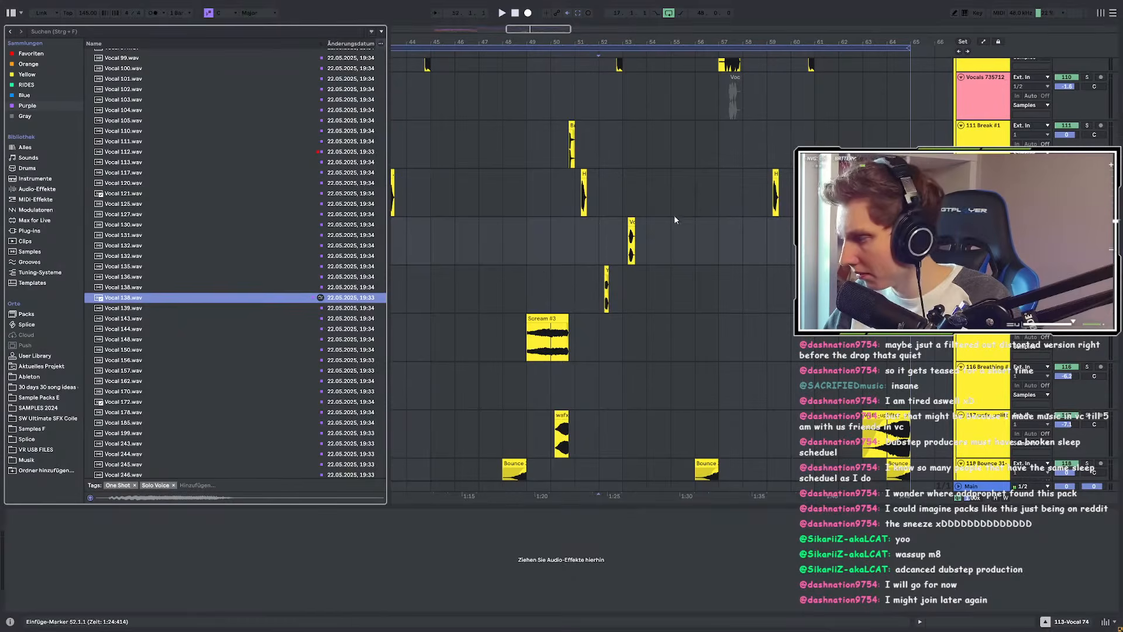
click(595, 213)
key(space)
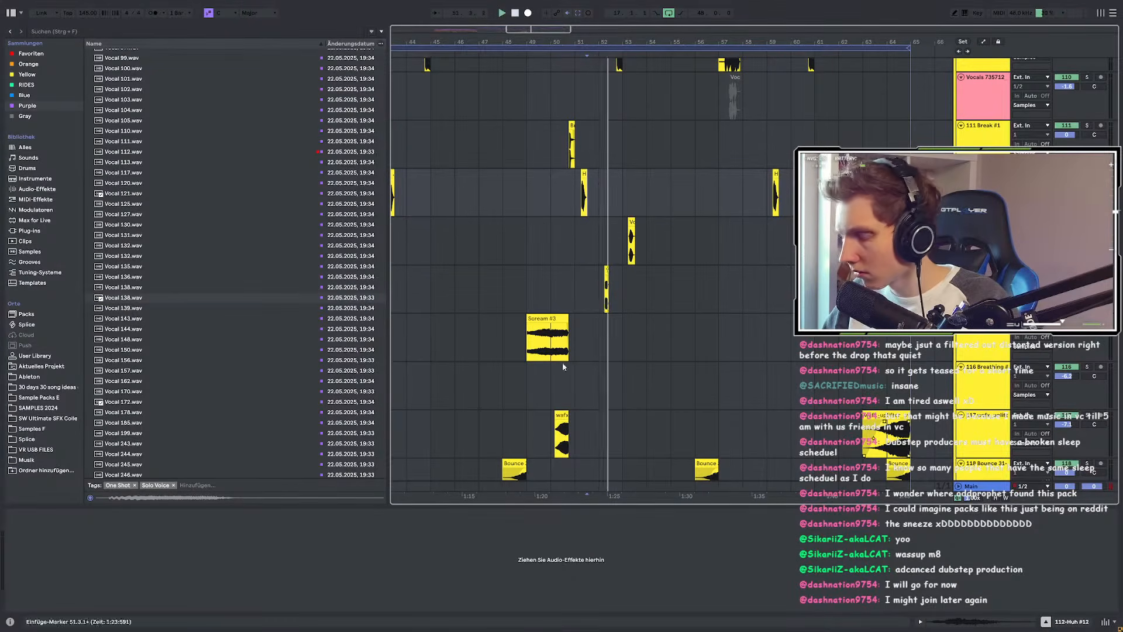
click(150, 300)
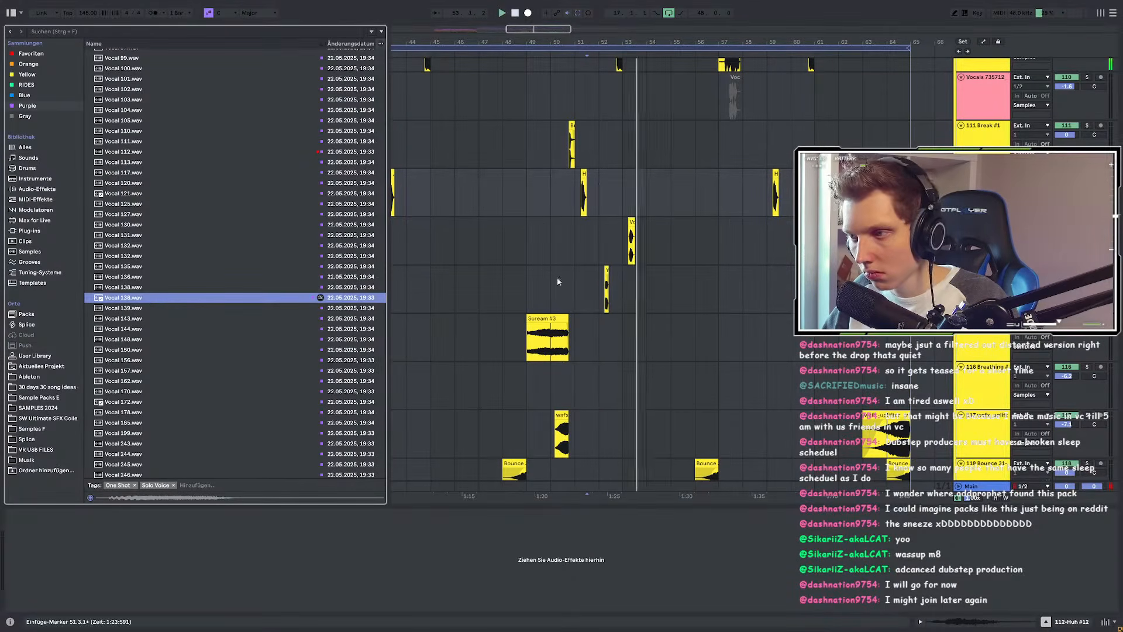
Step: Insert a new audio track below track 113 and drop Vocal 138 on it near bar 56
click(588, 241)
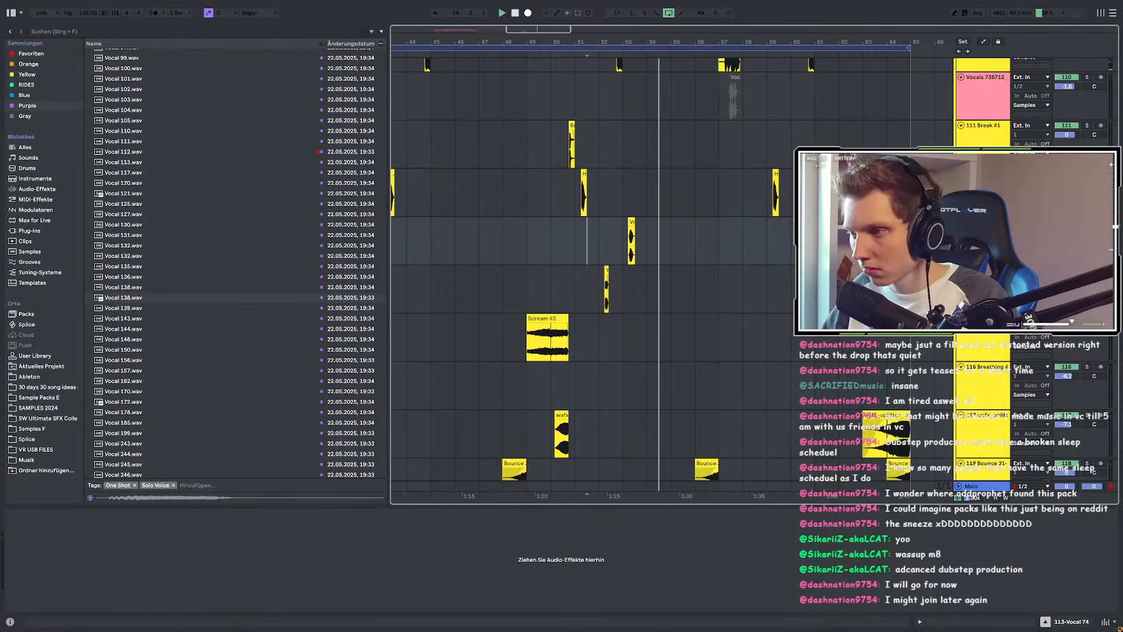
key(ctrl+t)
drag(158, 299, 690, 304)
scroll(715, 297, up, 5)
Step: Move the Vocal 138 clip one beat later to 55.1.3 and play back the vocal chops
click(838, 293)
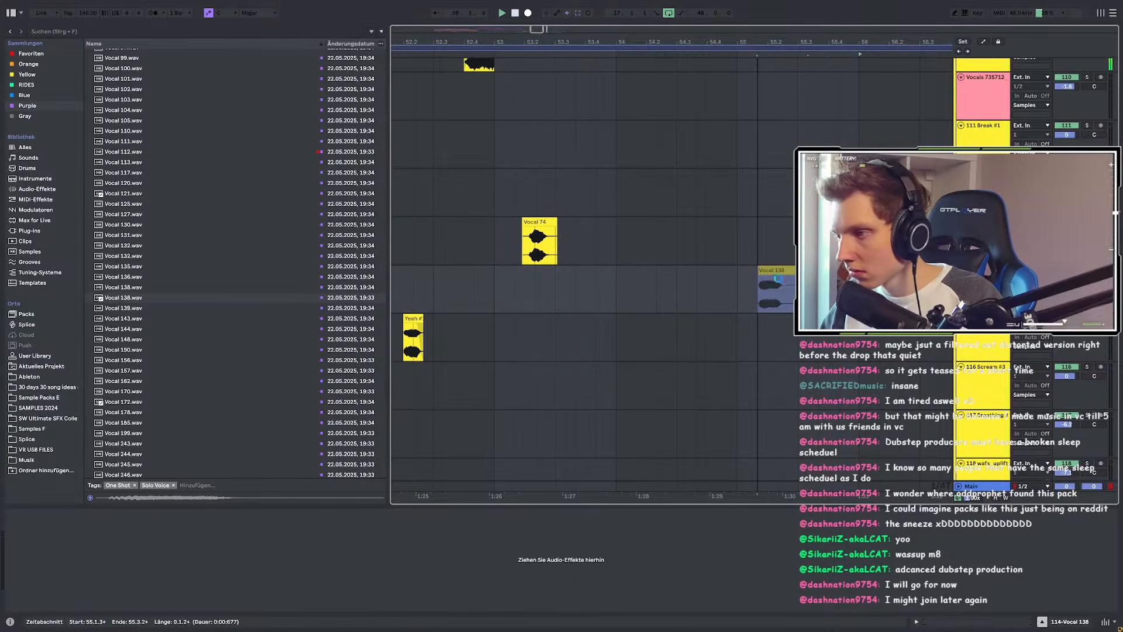
scroll(784, 279, up, 3)
drag(760, 270, 828, 270)
scroll(688, 287, down, 4)
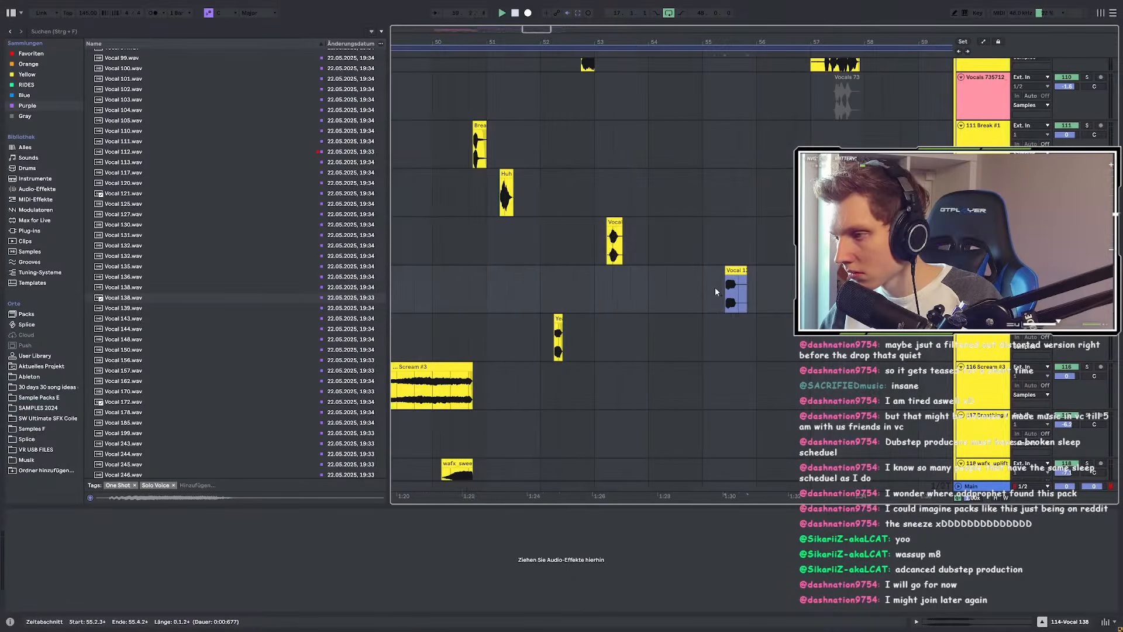
click(455, 234)
key(space)
scroll(731, 272, up, 5)
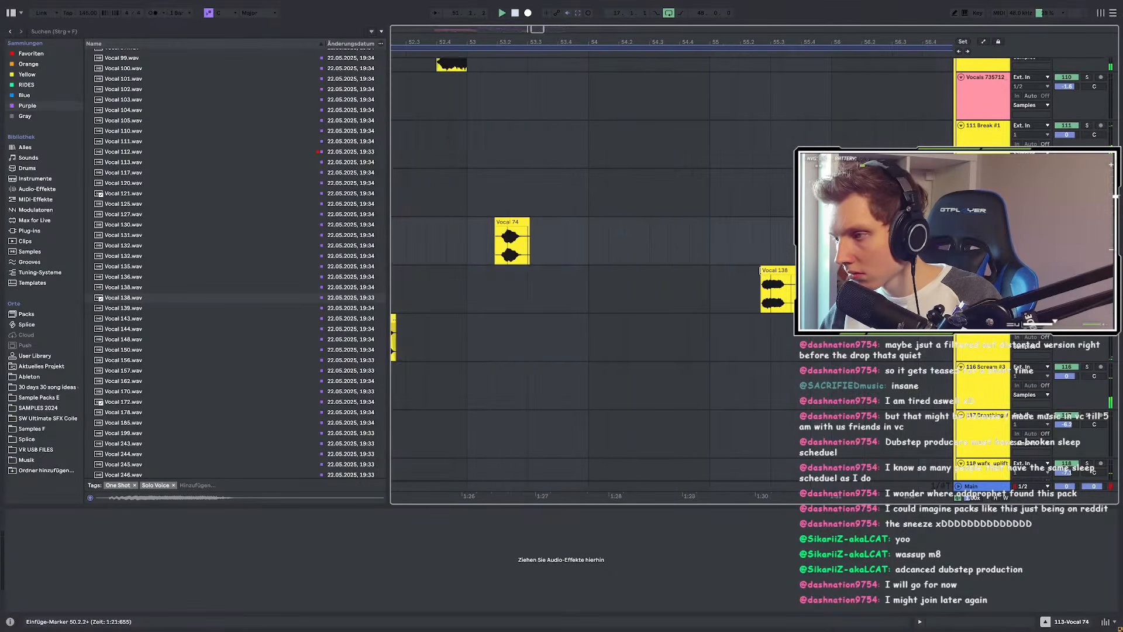
click(732, 269)
scroll(710, 272, down, 5)
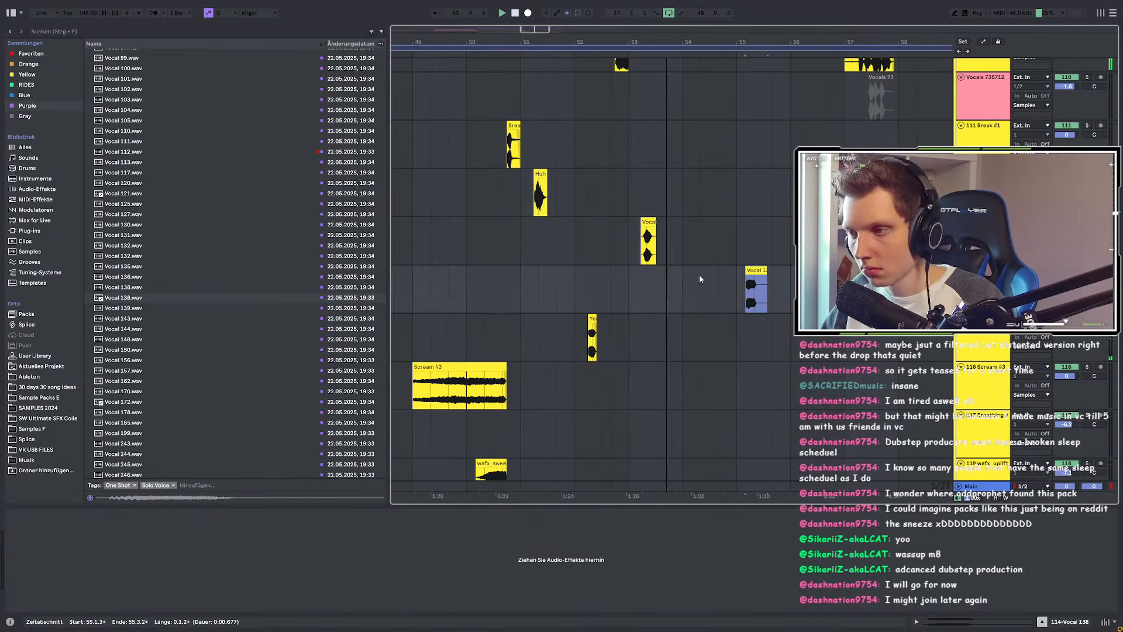
scroll(777, 292, up, 3)
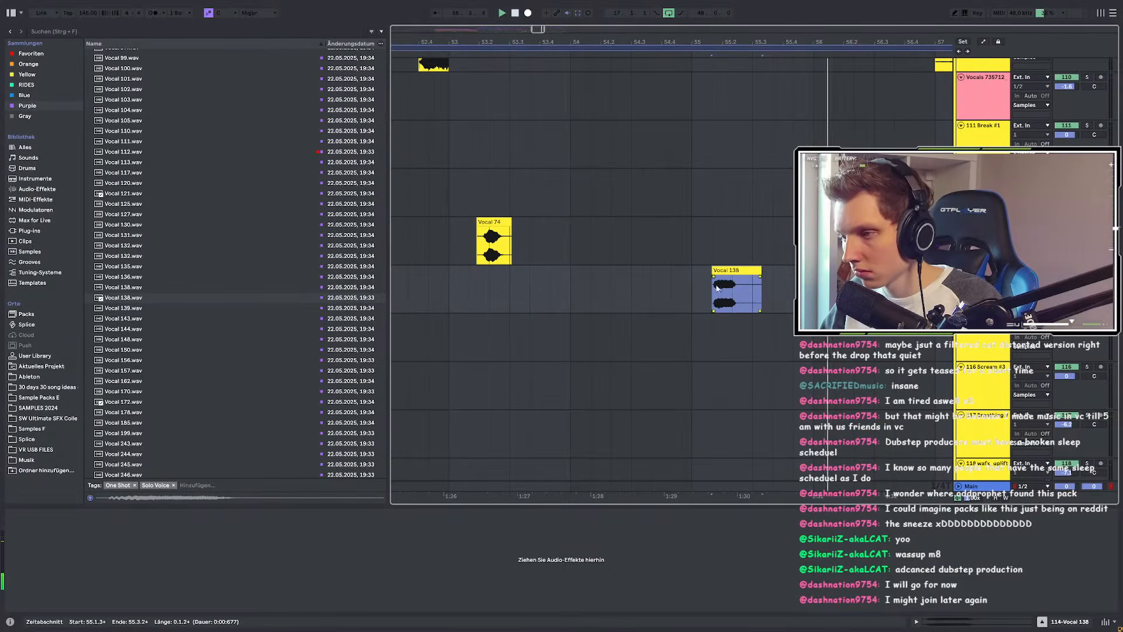
Step: Nudge the Vocal 138 chop slightly later and trim its end shorter, auditioning from just before it
click(447, 280)
scroll(742, 285, up, 5)
drag(668, 270, 739, 271)
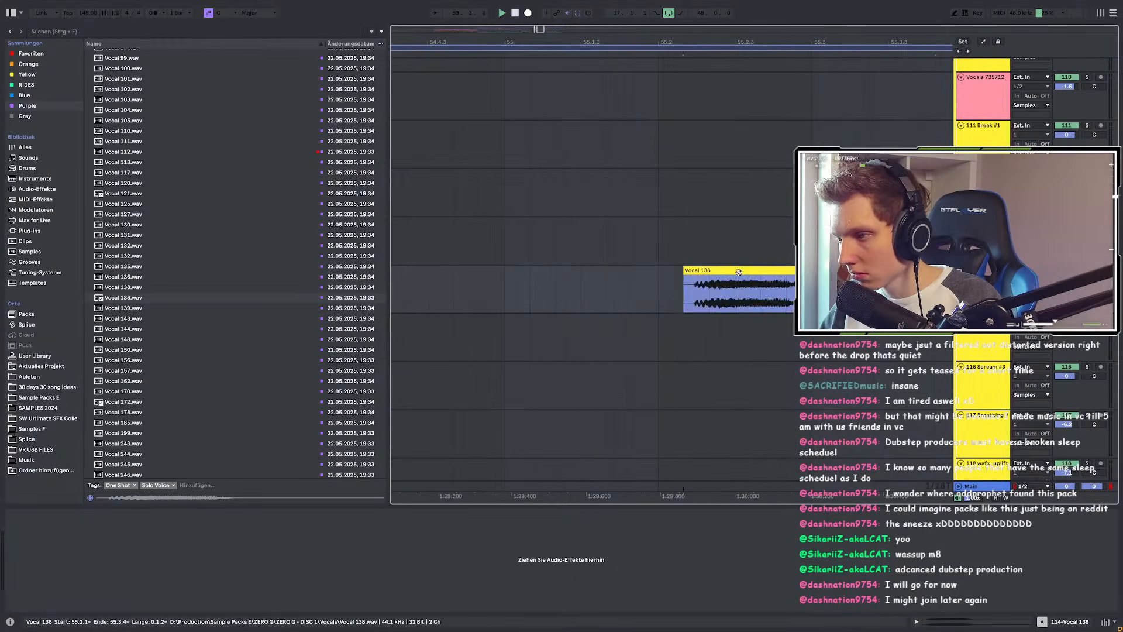
scroll(738, 272, down, 5)
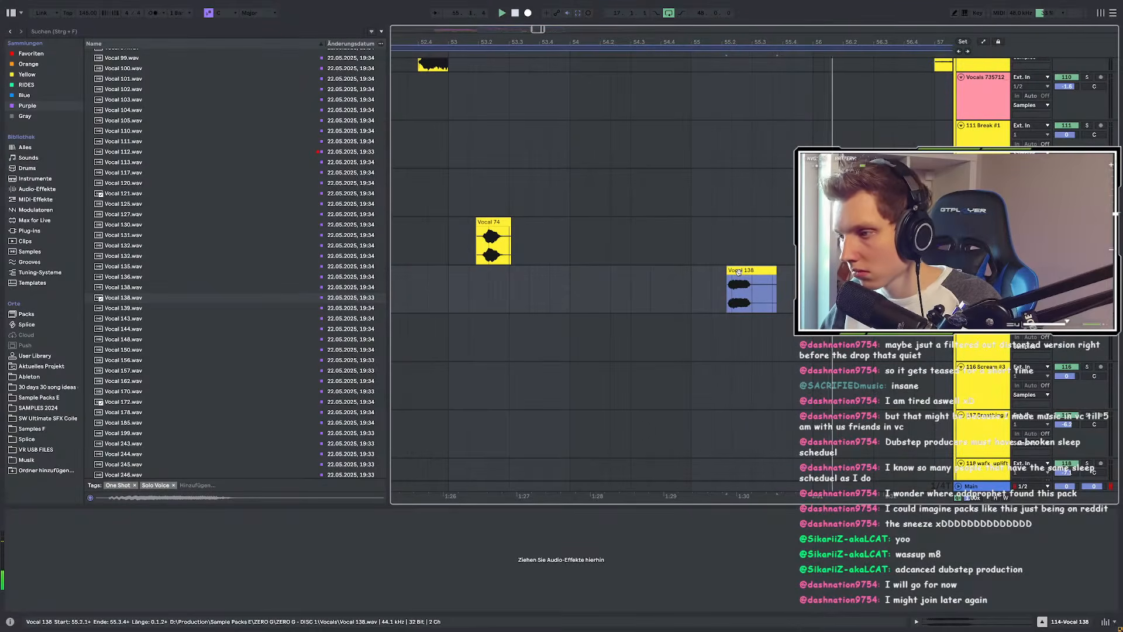
scroll(738, 271, up, 3)
scroll(728, 279, down, 3)
click(620, 290)
mouse_move(789, 271)
mouse_down()
mouse_move(749, 279)
mouse_move(683, 271)
mouse_up()
scroll(765, 281, up, 3)
click(570, 283)
Step: Fine-tune the Vocal 138 position later, then earlier, auditioning from 54.1.1 so it ends at 55.2.4
scroll(741, 277, up, 5)
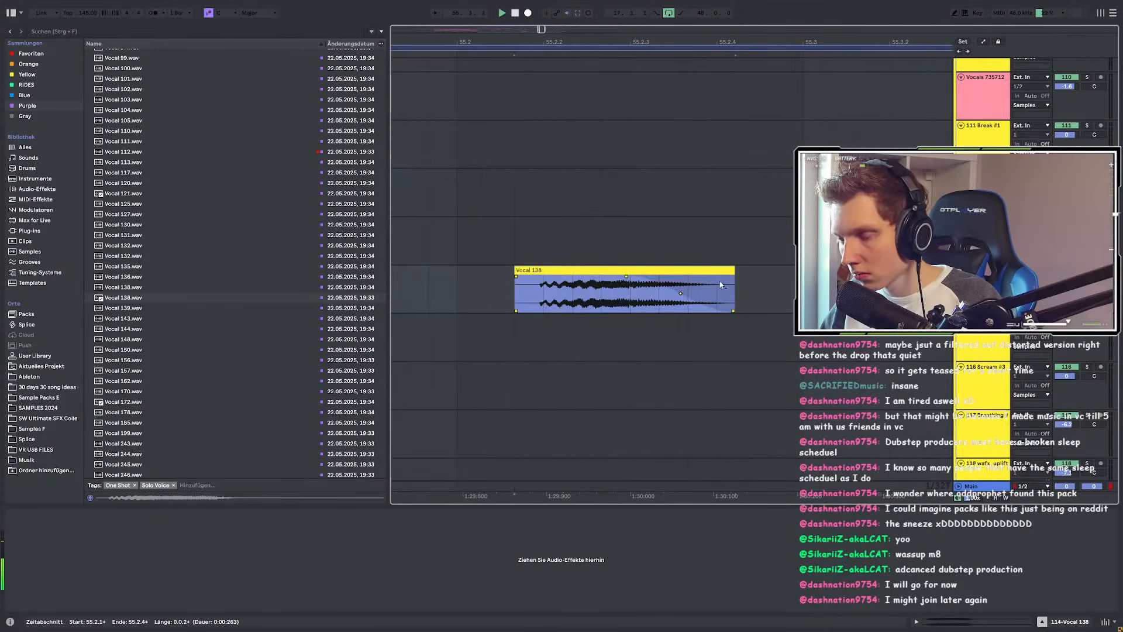
scroll(721, 285, down, 5)
click(564, 285)
key(space)
key(space)
scroll(743, 276, up, 5)
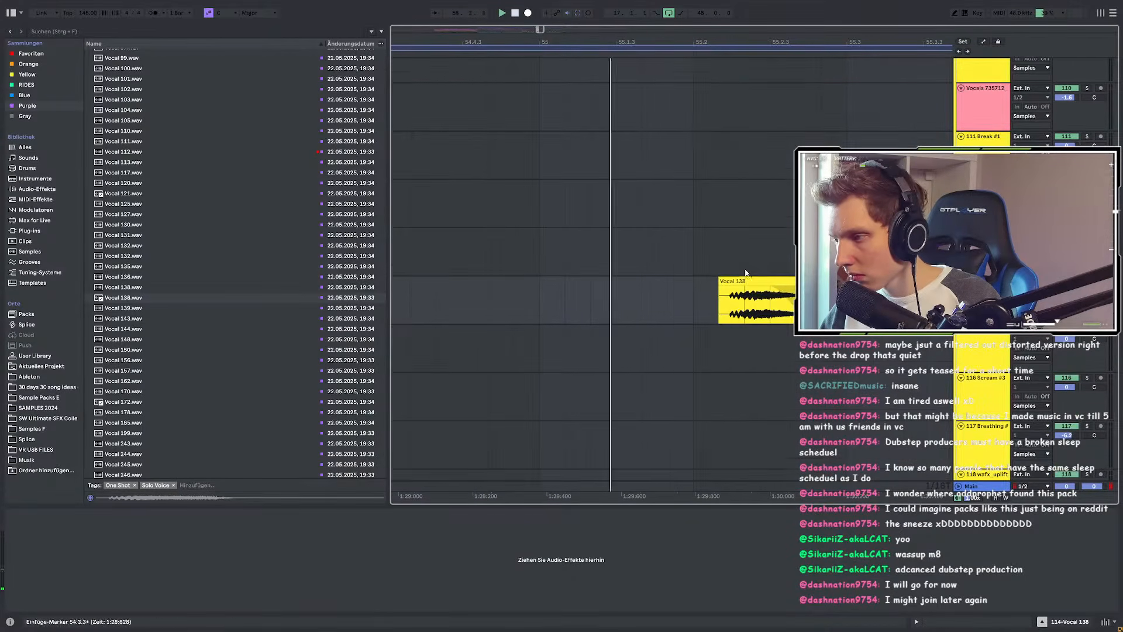
scroll(732, 280, up, 2)
drag(732, 280, 765, 279)
scroll(667, 284, down, 5)
click(455, 289)
scroll(712, 298, up, 3)
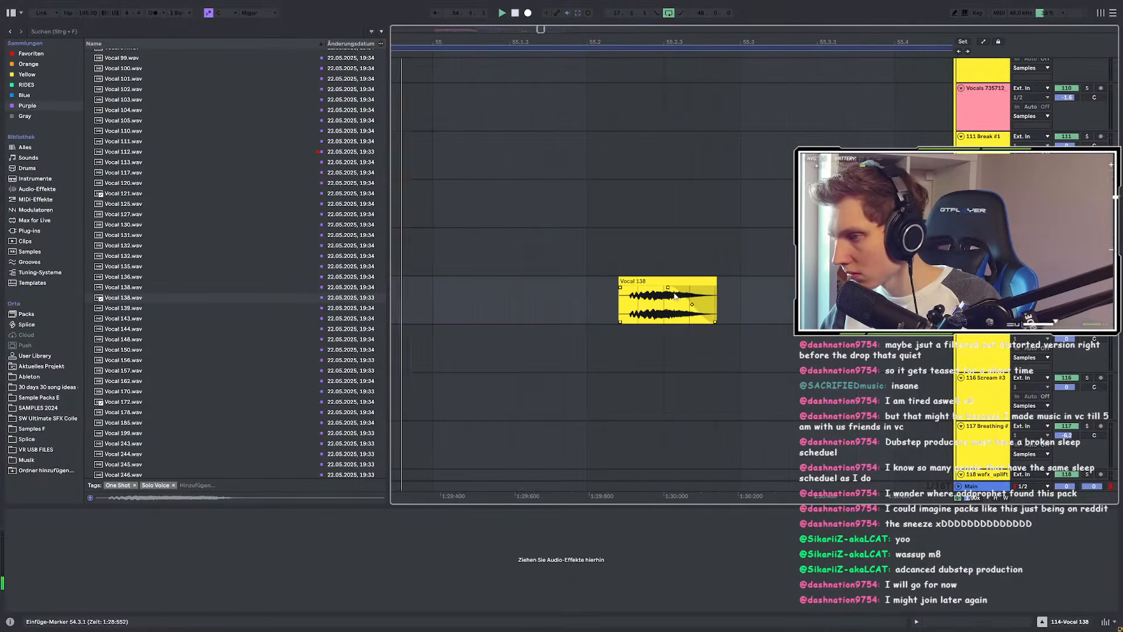
scroll(690, 355, down, 4)
click(496, 297)
key(space)
key(space)
scroll(673, 303, up, 4)
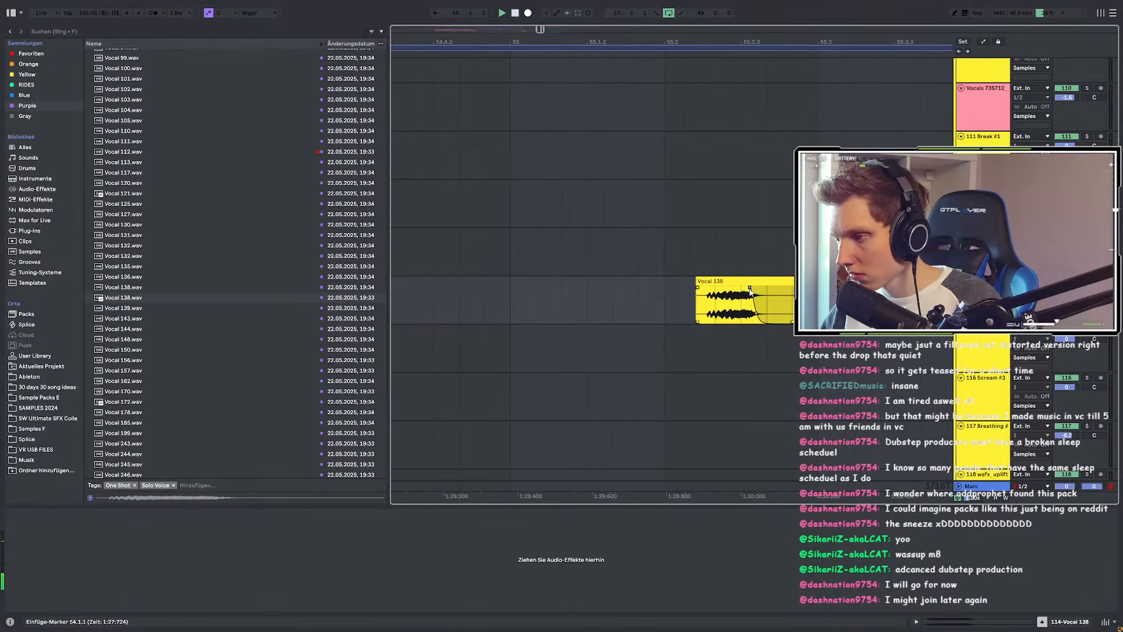
scroll(708, 284, up, 4)
drag(712, 283, 613, 283)
scroll(736, 304, down, 4)
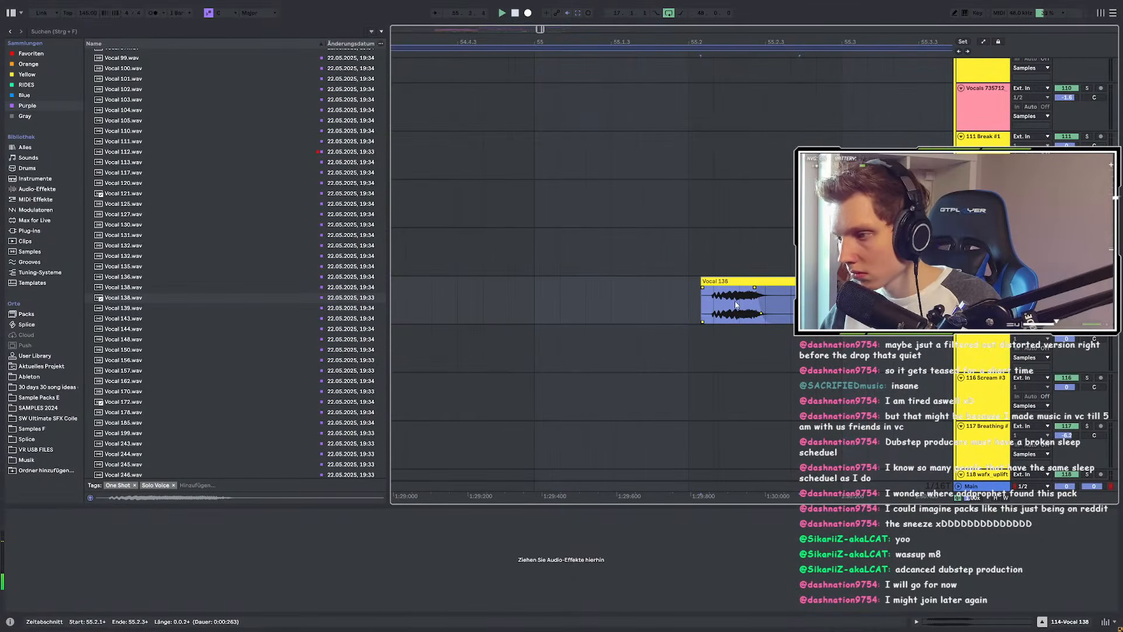
scroll(736, 304, down, 2)
scroll(766, 283, up, 3)
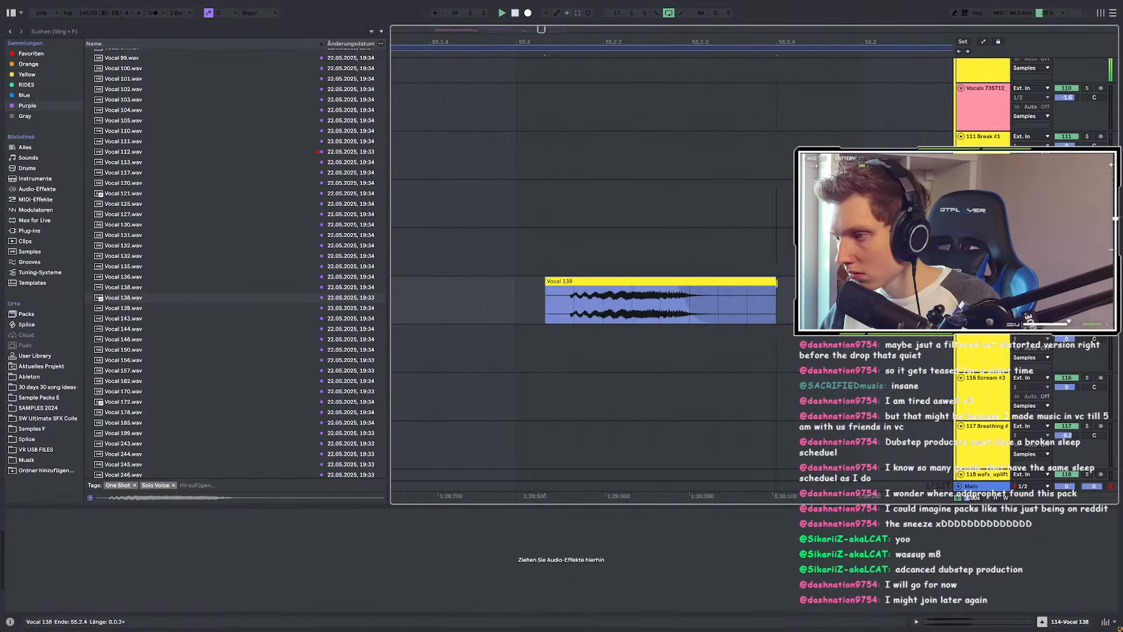
scroll(759, 295, down, 8)
Step: Duplicate the bars 49–57 time range into bars 57–65, then preview Vocal 139.wav
drag(598, 292, 736, 293)
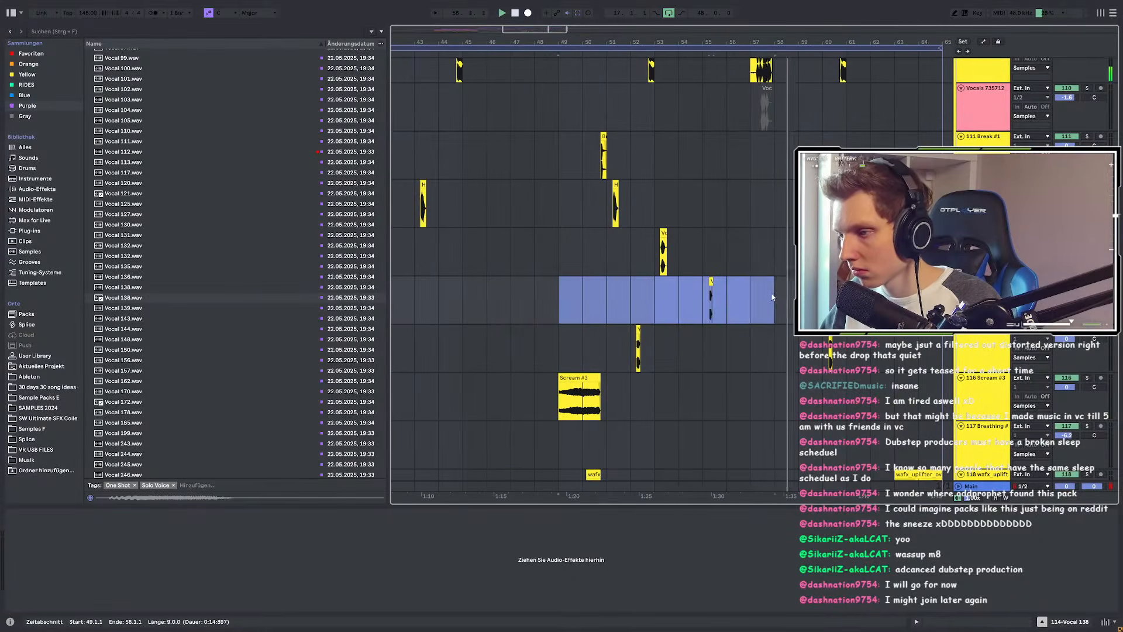
key(ctrl+d)
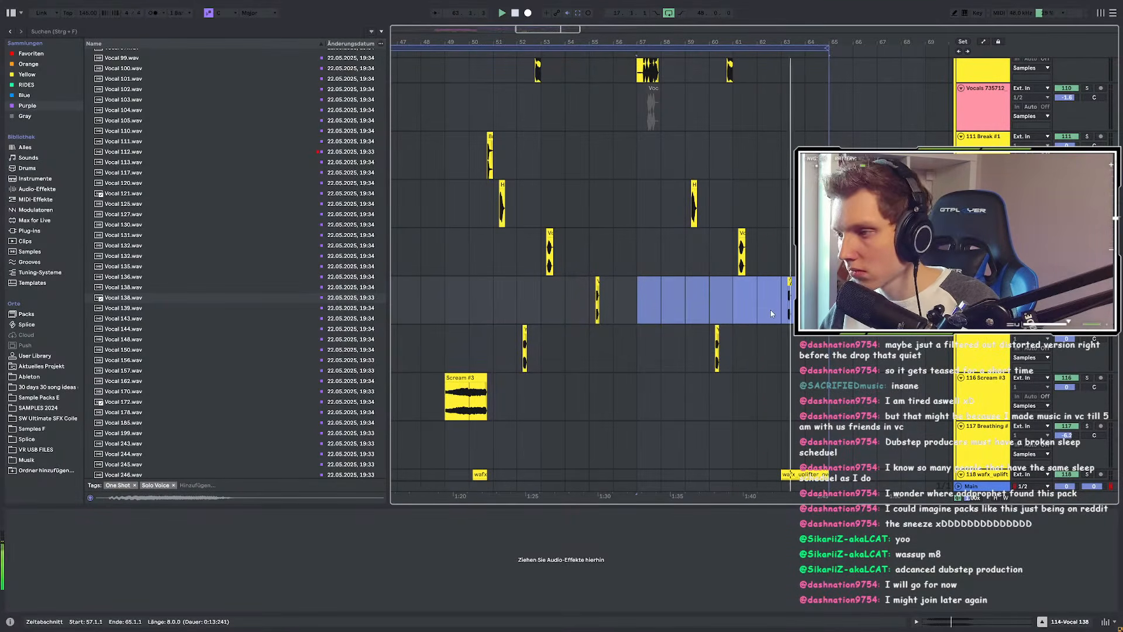
click(722, 299)
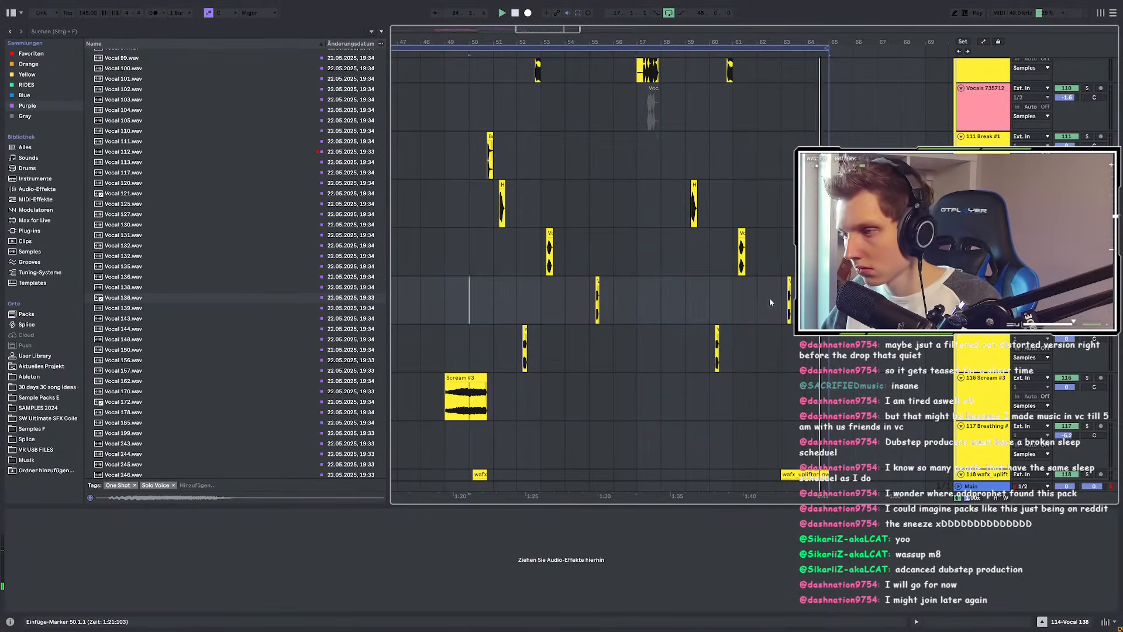
click(440, 290)
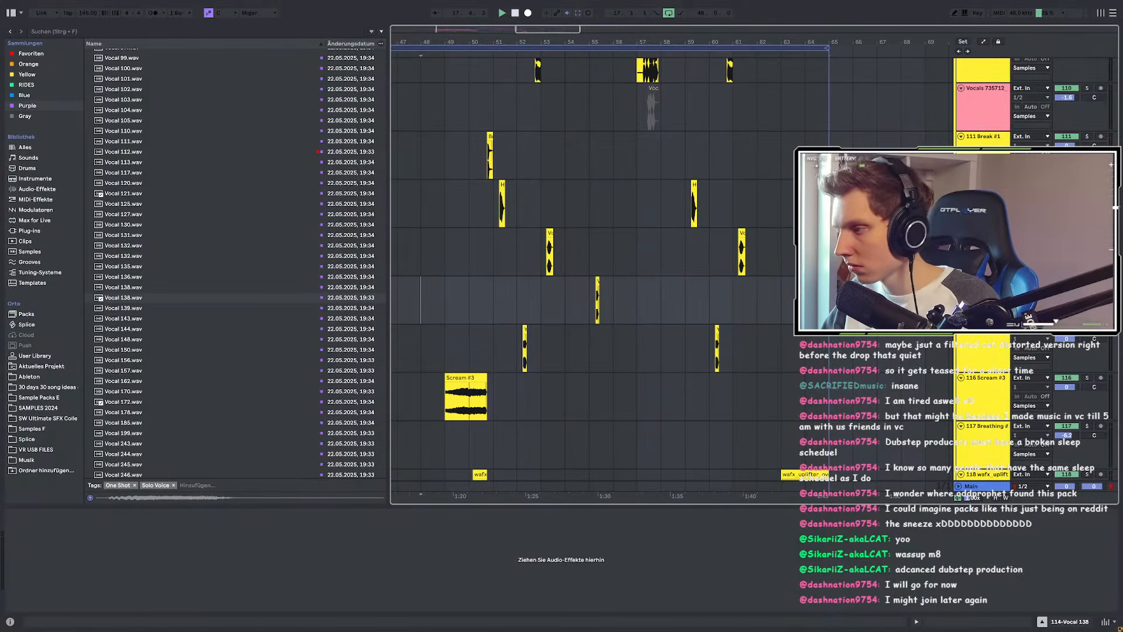
click(227, 307)
key(space)
Step: Preview vocal samples including Vocal 243, 199, 178, 172 and 245
scroll(146, 290, down, 3)
key(Down)
key(Down)
key(Down)
key(Down)
key(Down)
key(Down)
key(Down)
key(Down)
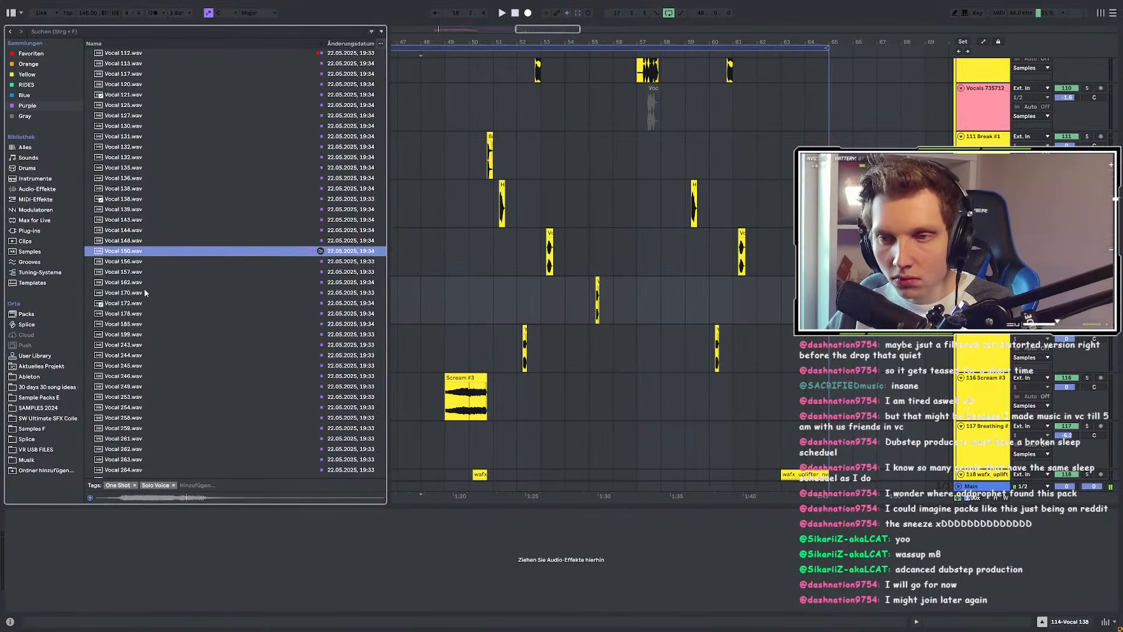
key(Down)
key(Down)
key(Down)
key(Down)
key(Down)
key(Down)
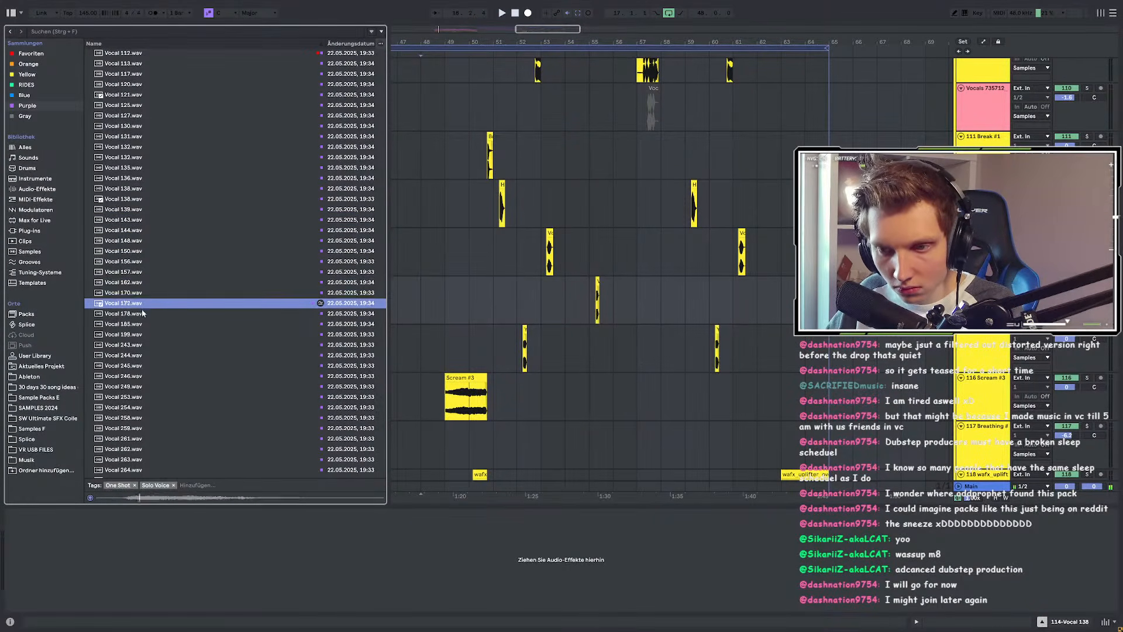
key(Up)
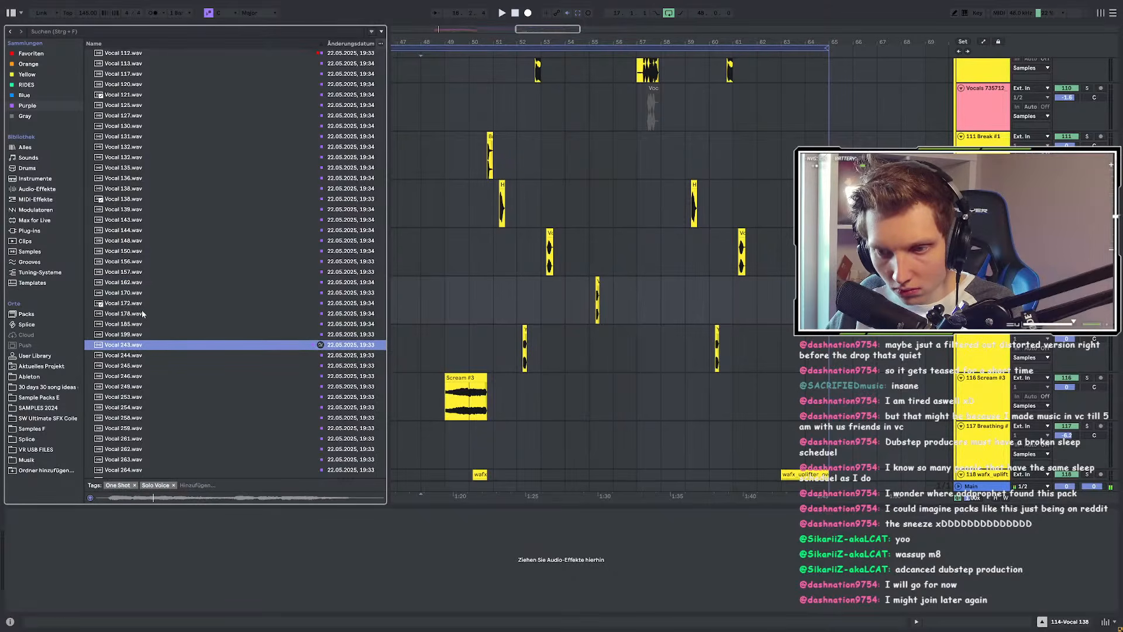
key(Up)
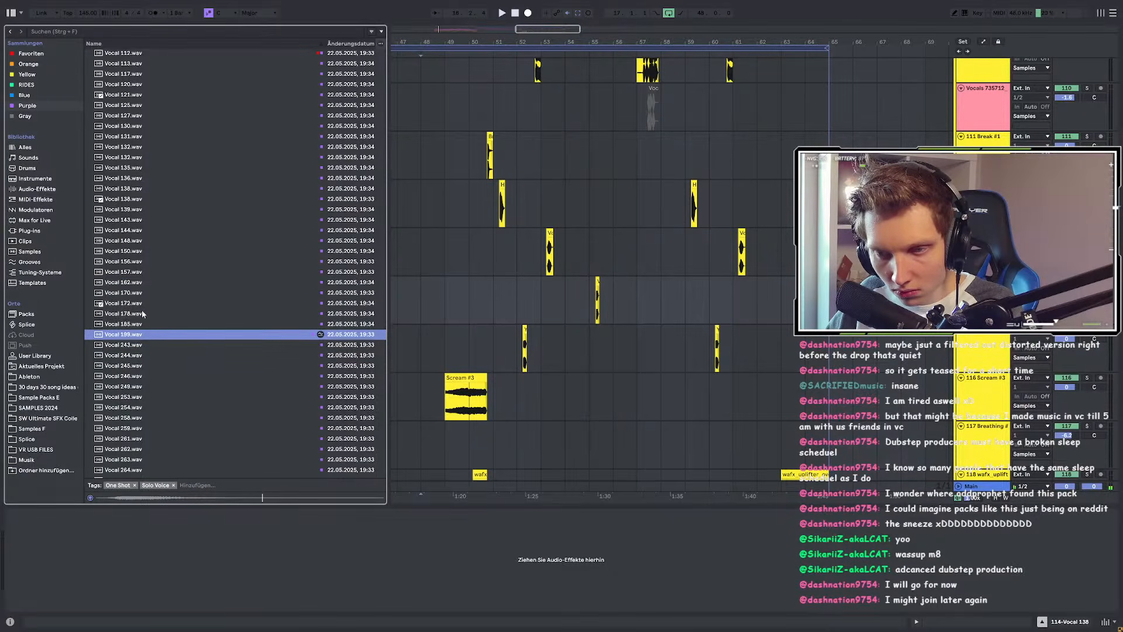
click(136, 313)
click(136, 304)
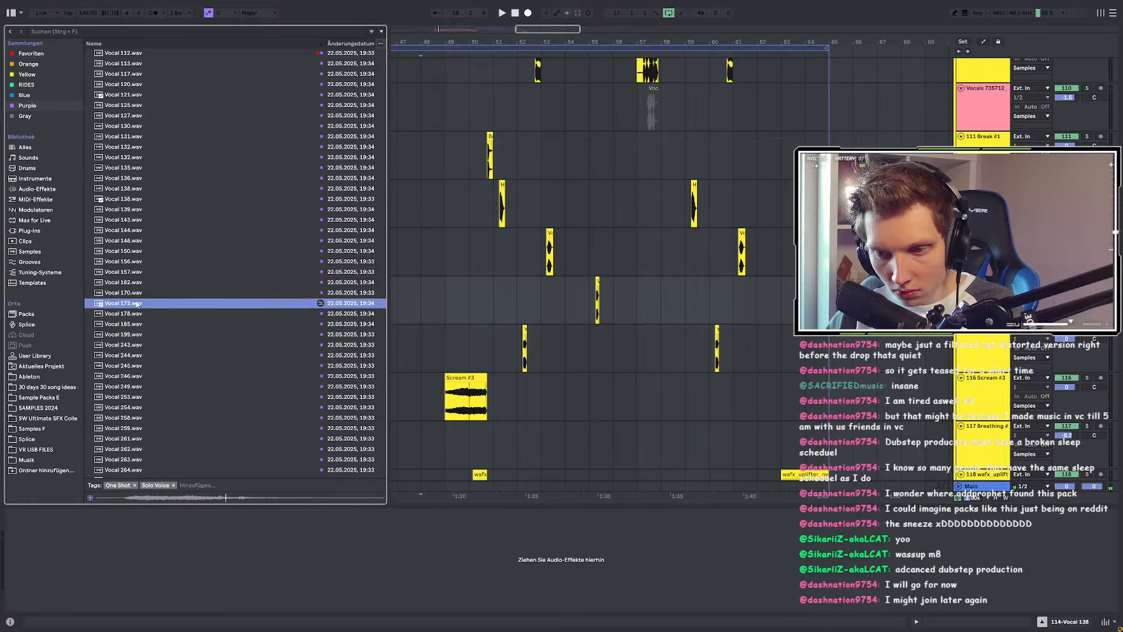
click(139, 366)
Step: Step through Vocal 246 down to Vocal 302, then return the list to the top
key(Down)
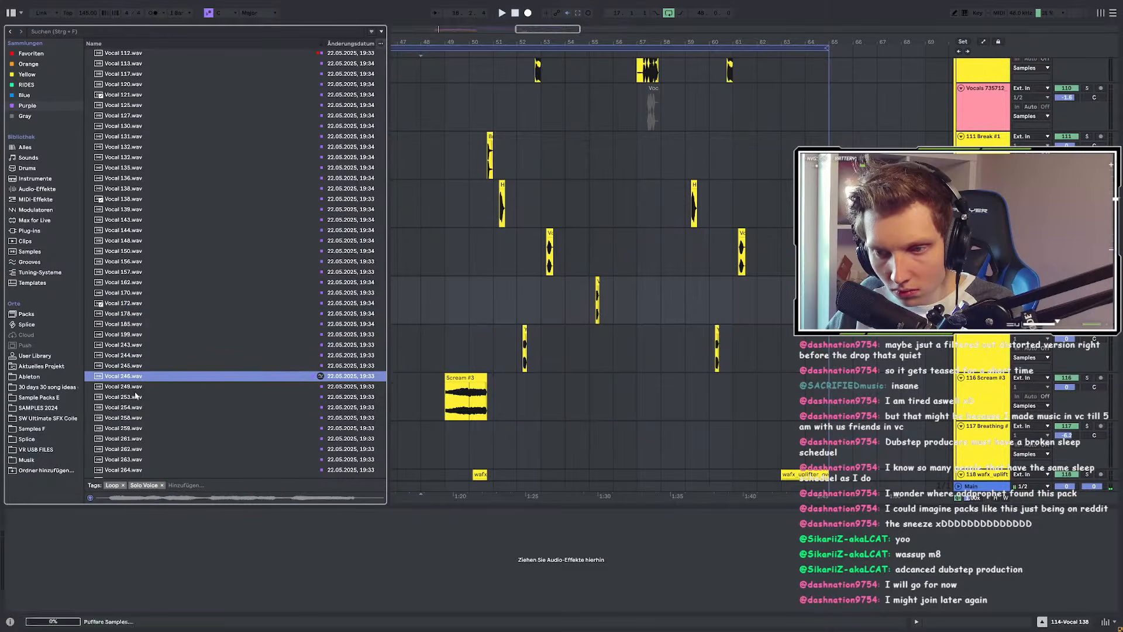
key(Down)
key(Down)
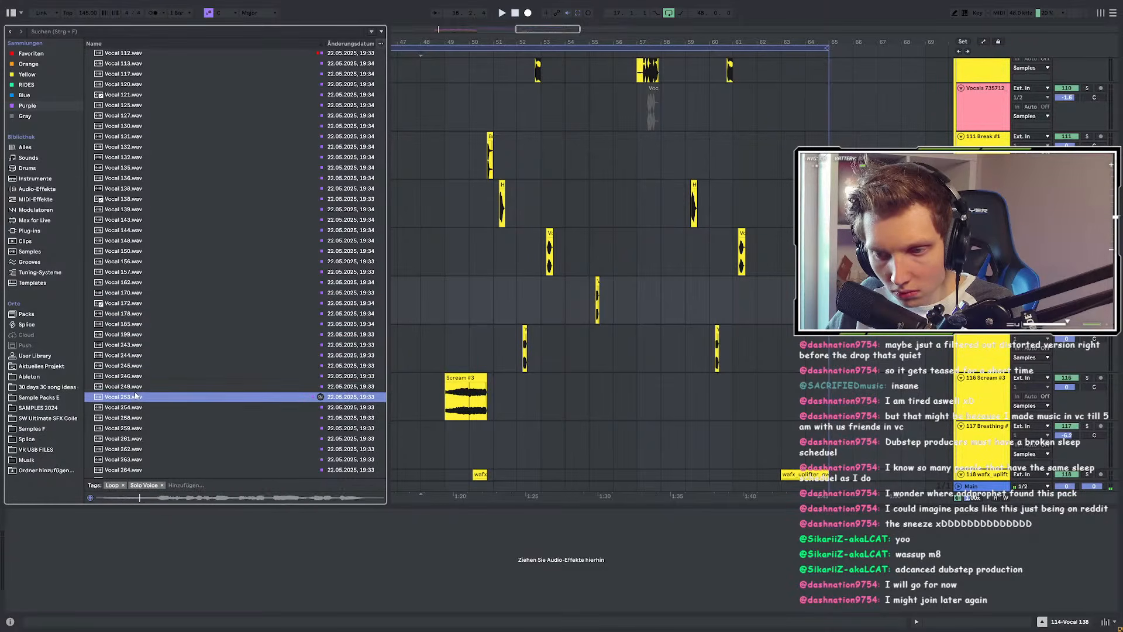
key(Down)
key(Down)
key(Down)
key(Down)
key(Down)
key(Down)
key(Down)
scroll(141, 380, down, 5)
key(Down)
key(Down)
key(Down)
key(Down)
key(Down)
key(Down)
key(Down)
key(Down)
key(Down)
key(Down)
key(Down)
key(Down)
key(Down)
key(Down)
key(Down)
key(Down)
key(Down)
key(Down)
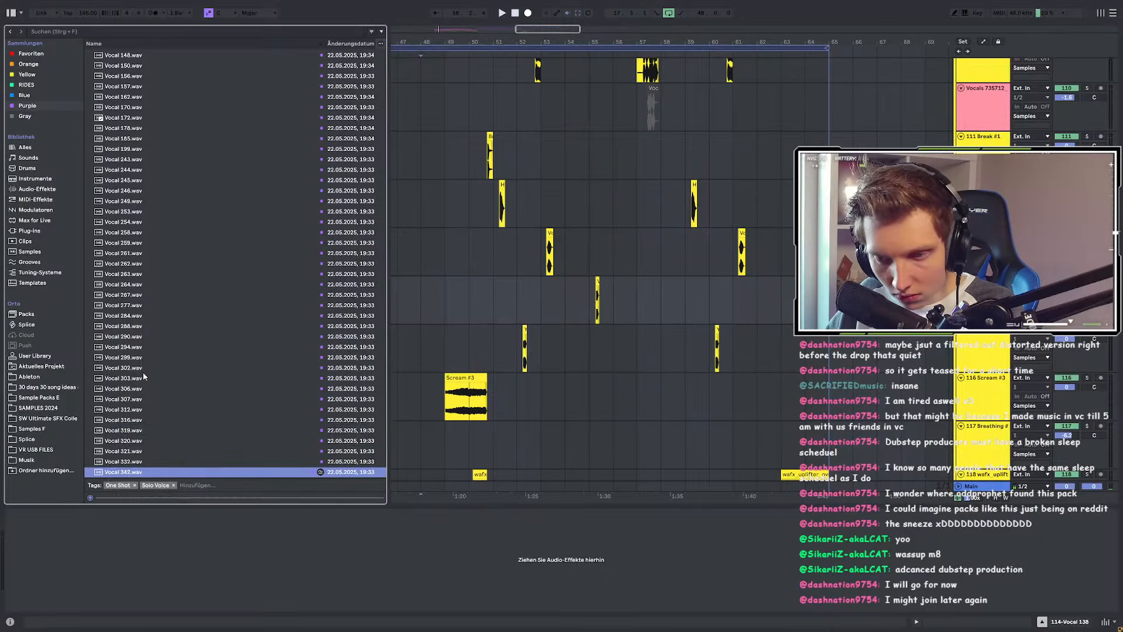
scroll(731, 323, up, 2)
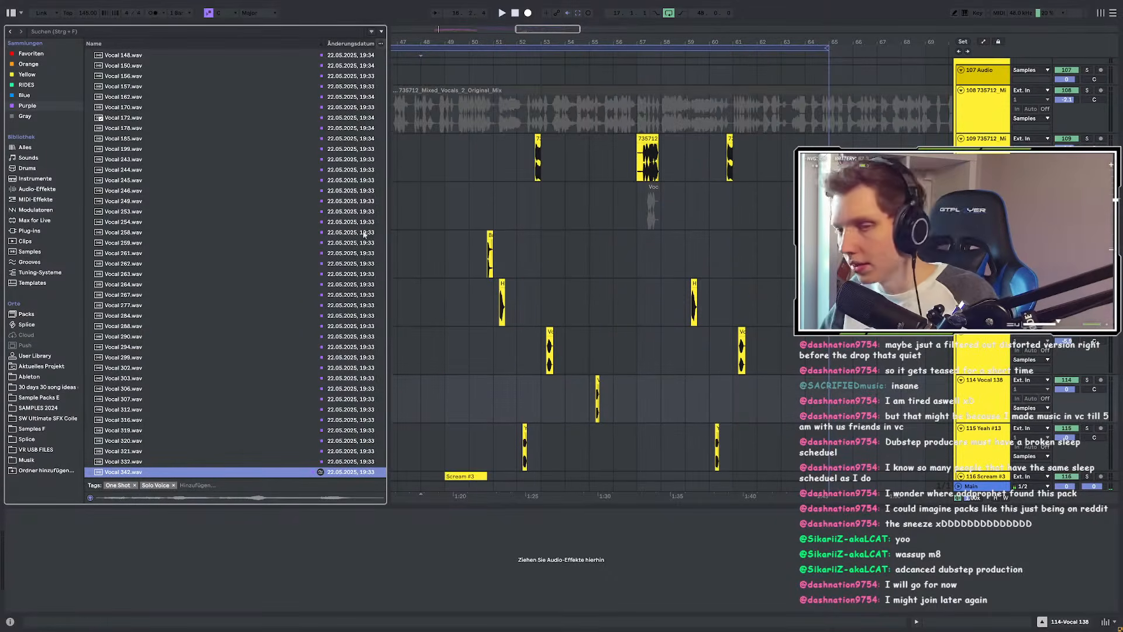
scroll(193, 153, up, 15)
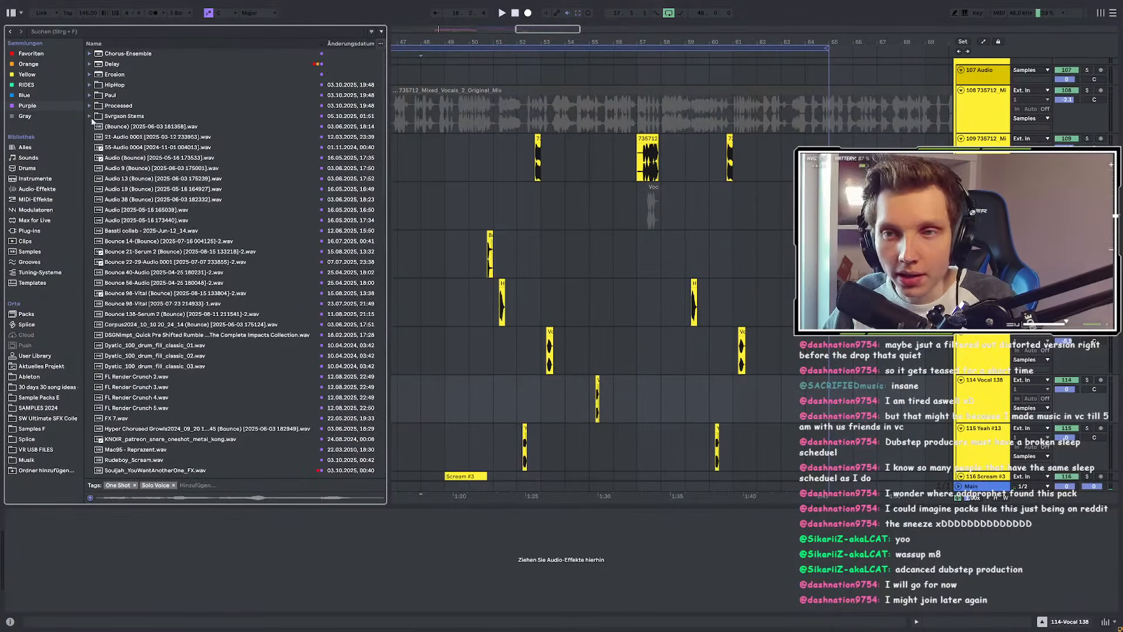
Step: Open the Favoriten collection and play the arrangement from bar 51 to check the chops
click(31, 53)
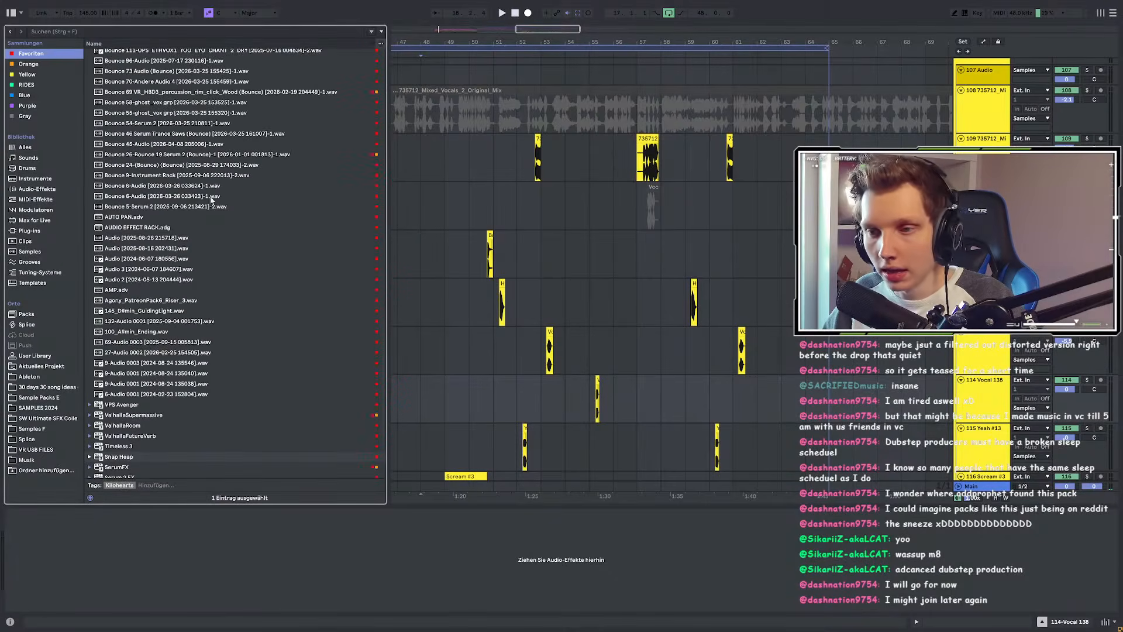
scroll(218, 191, down, 3)
scroll(490, 354, down, 3)
click(491, 354)
key(space)
key(space)
scroll(464, 255, up, 2)
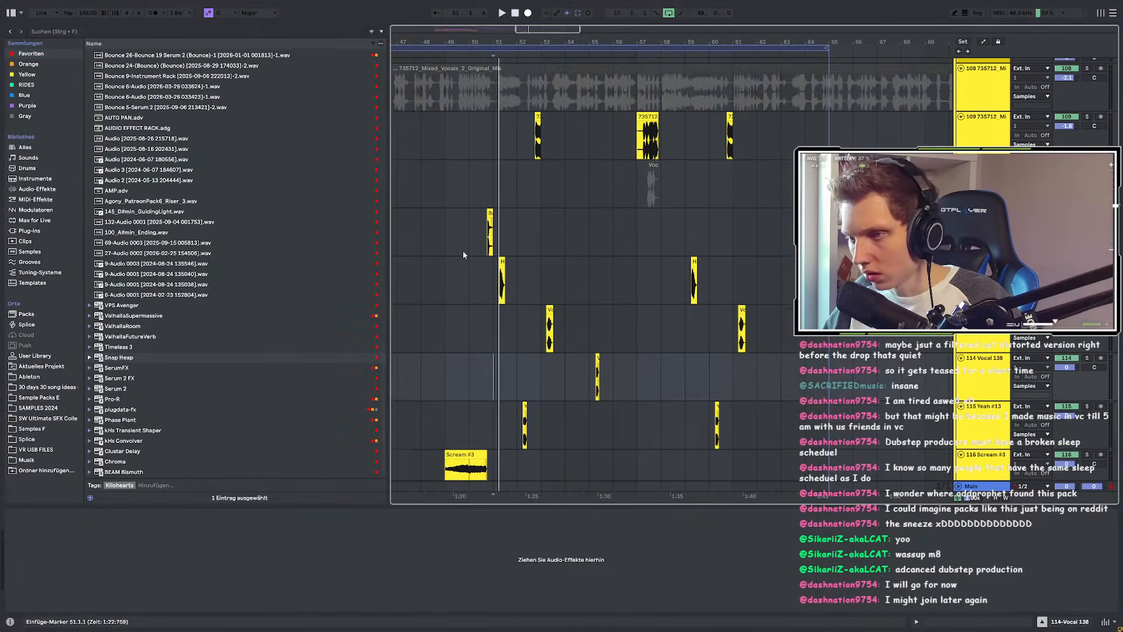
scroll(463, 254, up, 3)
click(535, 275)
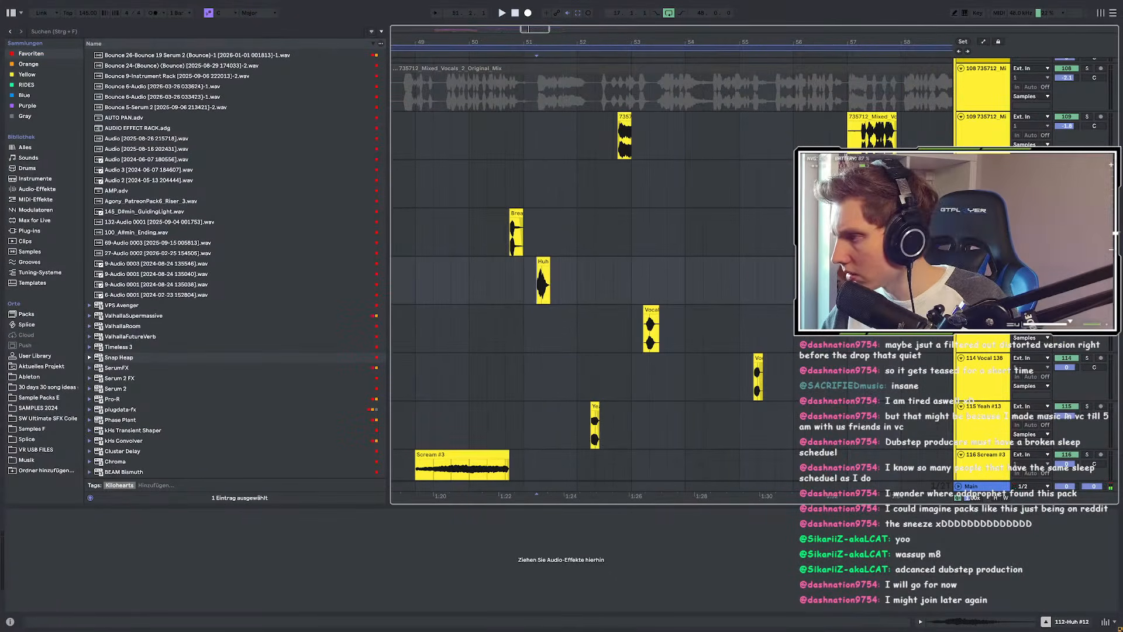
key(space)
Step: Group the Break #1, Vocal 74 and chop tracks down to Yeah #13 into a new group
click(984, 310)
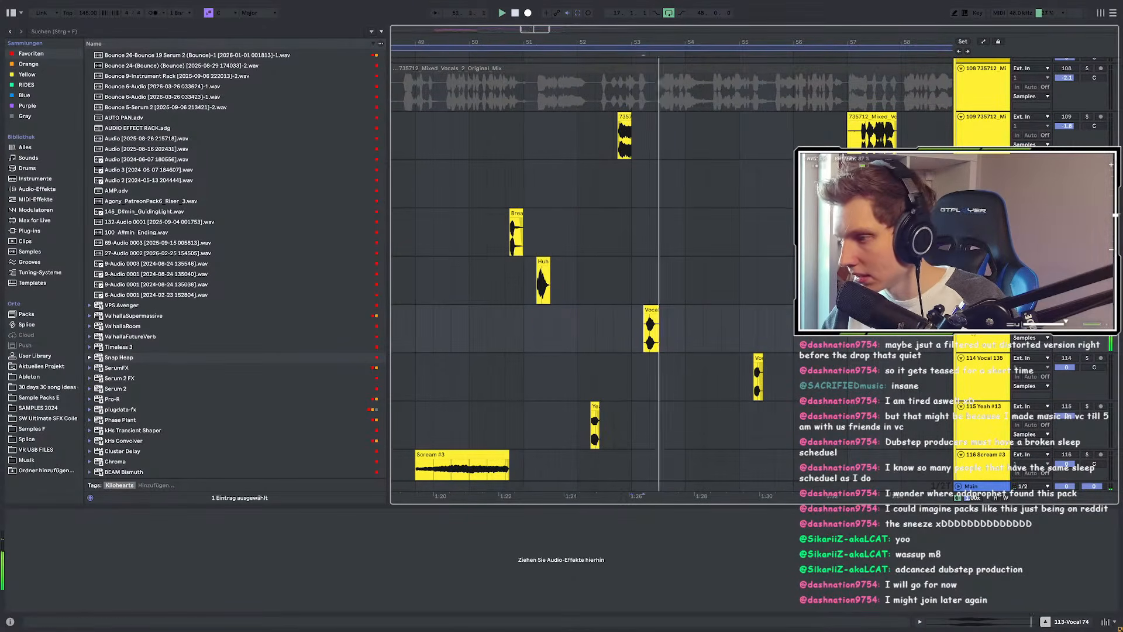
click(516, 235)
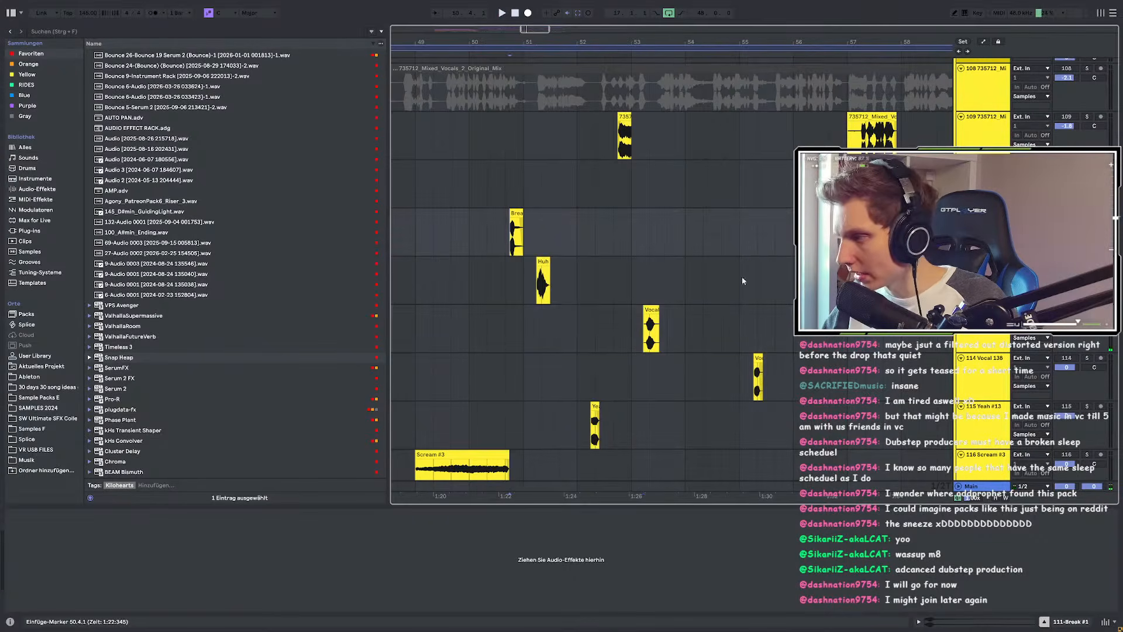
scroll(544, 266, down, 3)
scroll(544, 266, down, 1)
ctrl+click(978, 239)
ctrl+click(978, 286)
ctrl+click(977, 331)
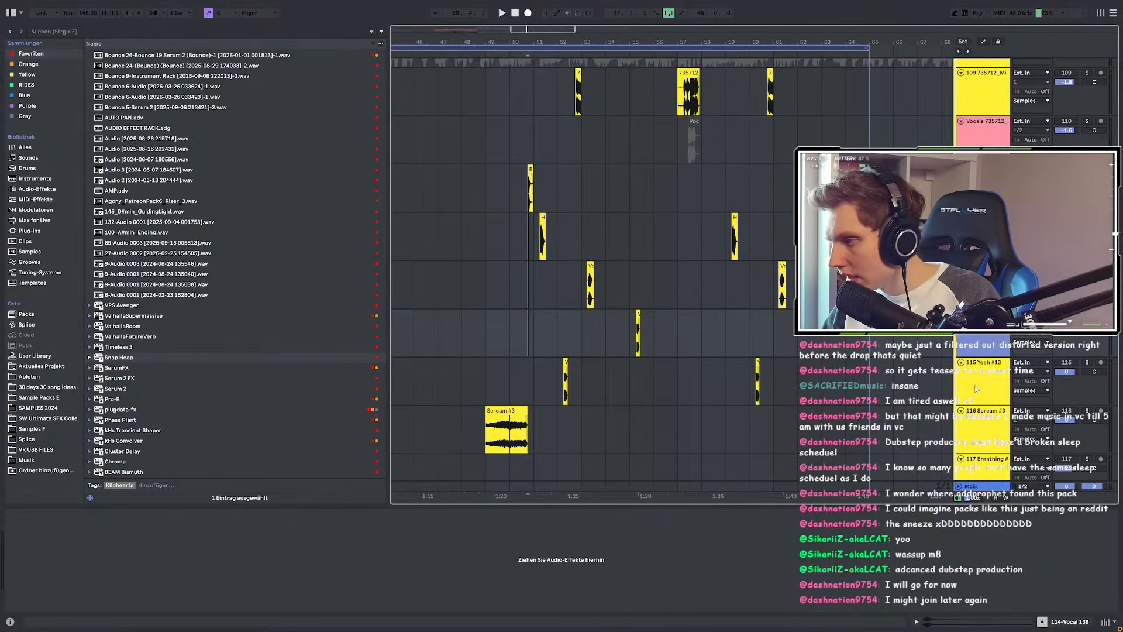
click(976, 389)
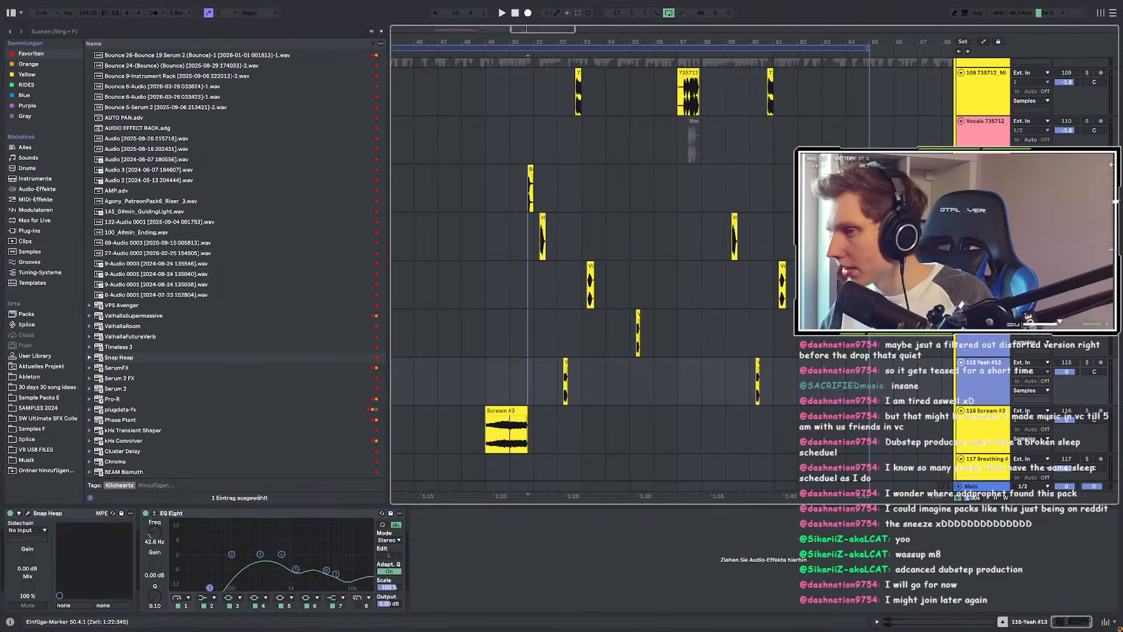
key(ctrl+g)
Step: Select the new 111-Group track and focus the browser search field
scroll(602, 198, down, 6)
scroll(531, 255, up, 10)
scroll(593, 283, down, 8)
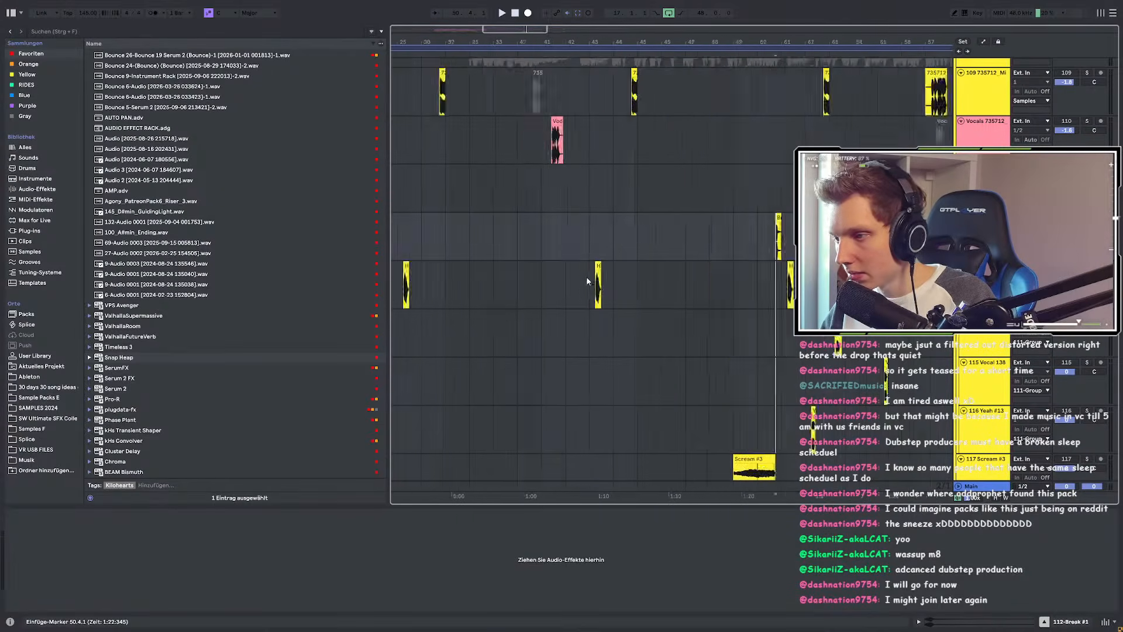
click(985, 169)
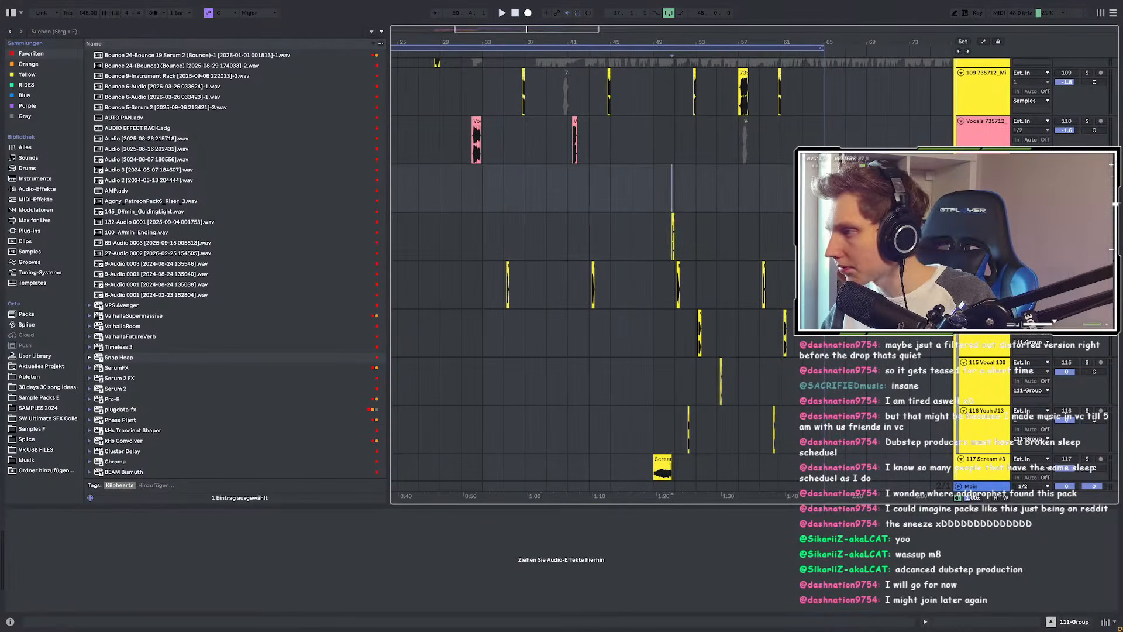
scroll(757, 203, up, 3)
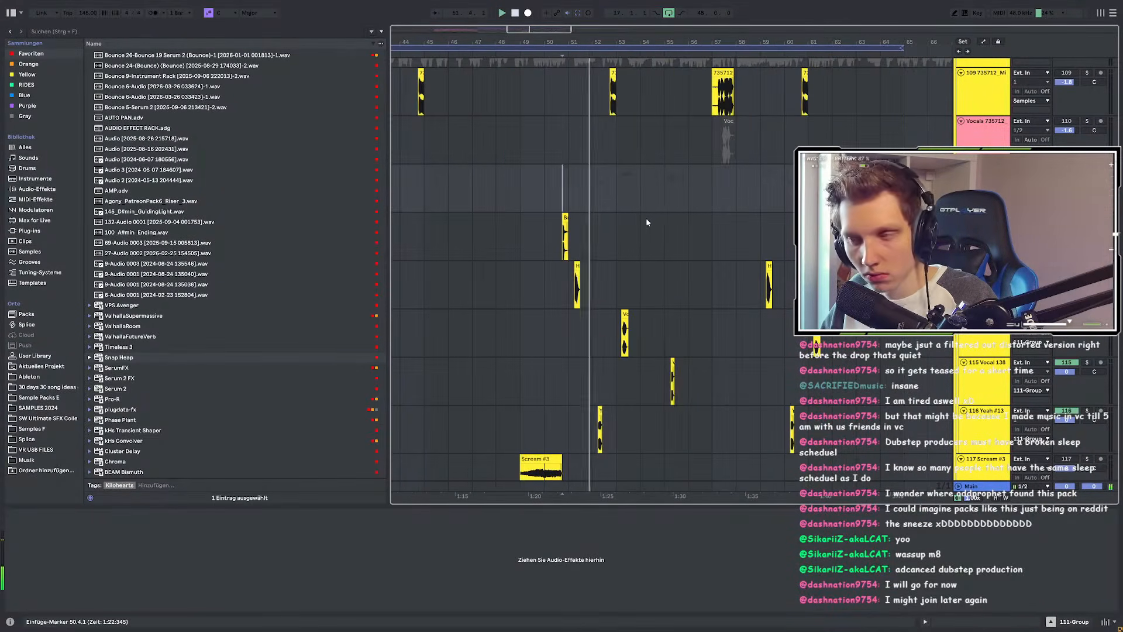
key(ctrl+f)
Step: Load EQ Eight onto 111-Group and switch on its band 1 low cut
text(eq)
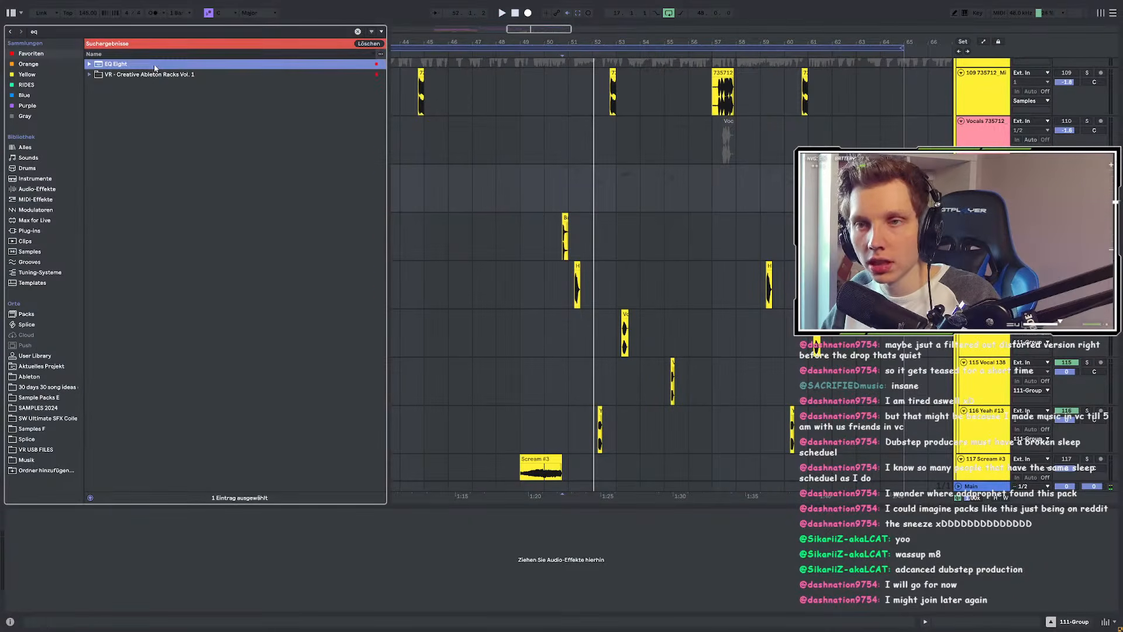
key(Return)
scroll(559, 234, up, 5)
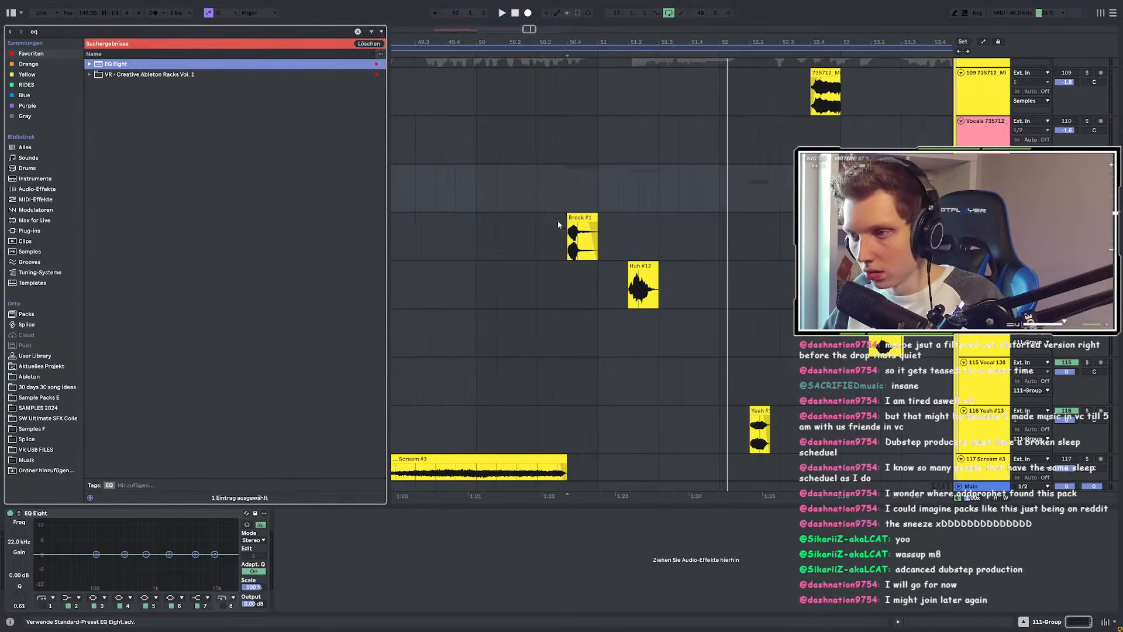
click(557, 198)
key(space)
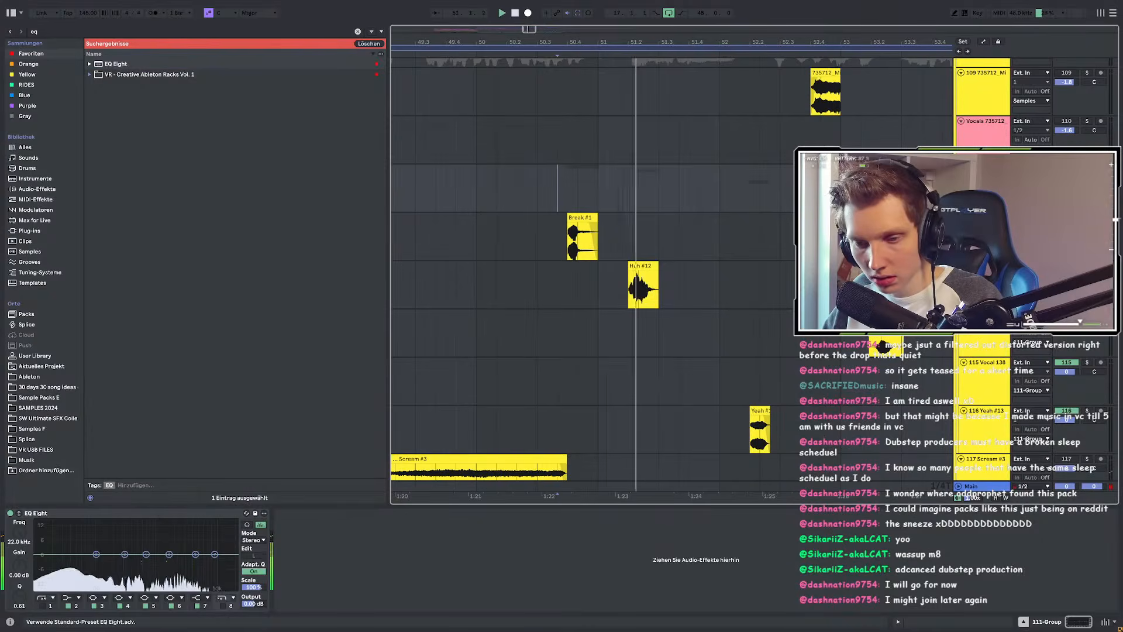
click(42, 605)
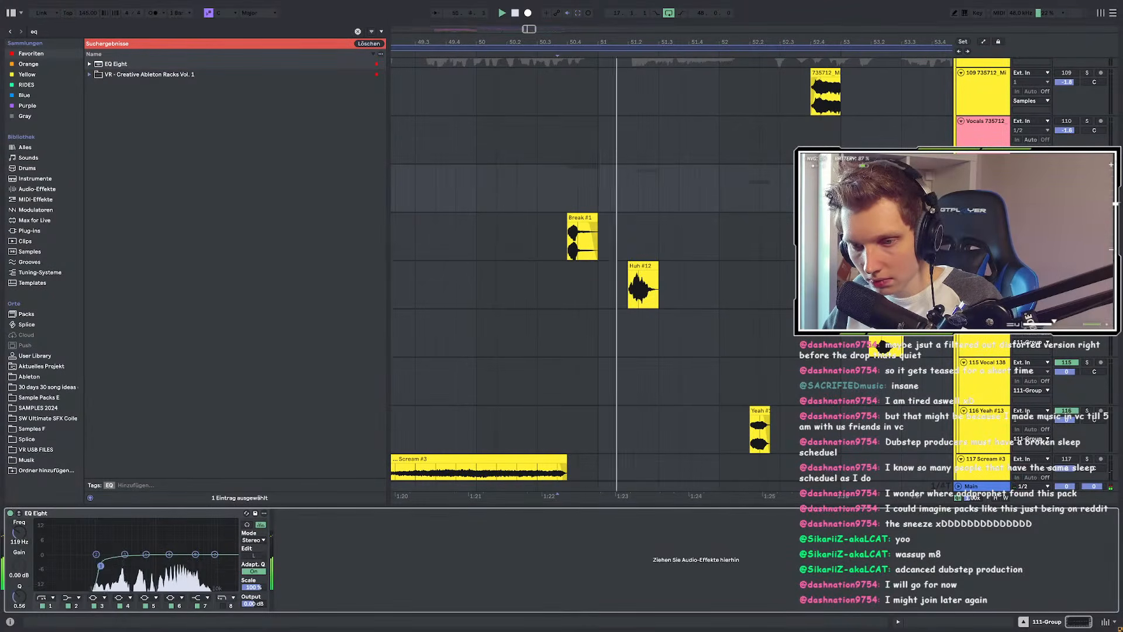
Step: Delete the tail of the Break #1 clip and draw a fade-out at its end
click(558, 234)
scroll(585, 240, up, 5)
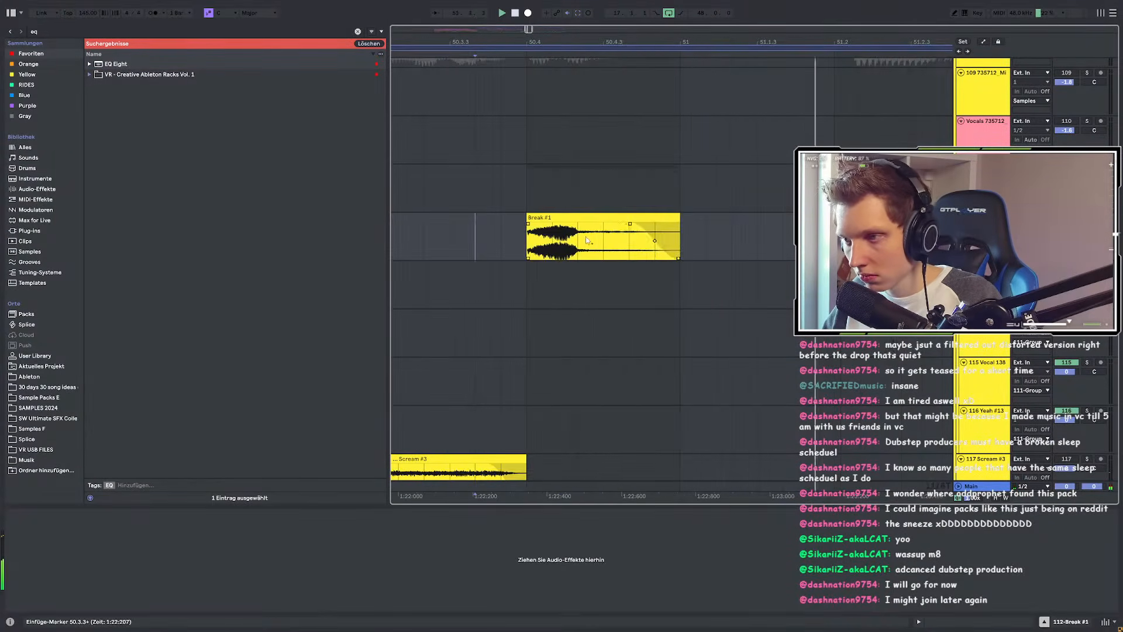
mouse_move(578, 281)
mouse_down()
mouse_move(649, 250)
mouse_move(748, 248)
mouse_up()
click(596, 217)
key(Delete)
click(450, 250)
key(space)
drag(601, 216, 576, 224)
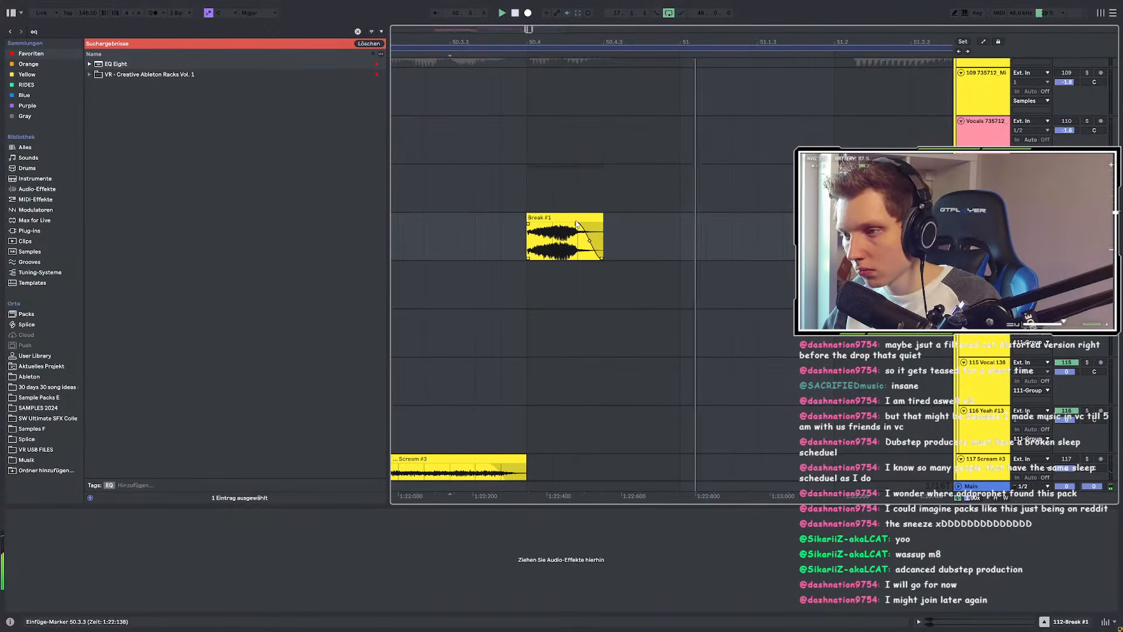
scroll(729, 238, down, 5)
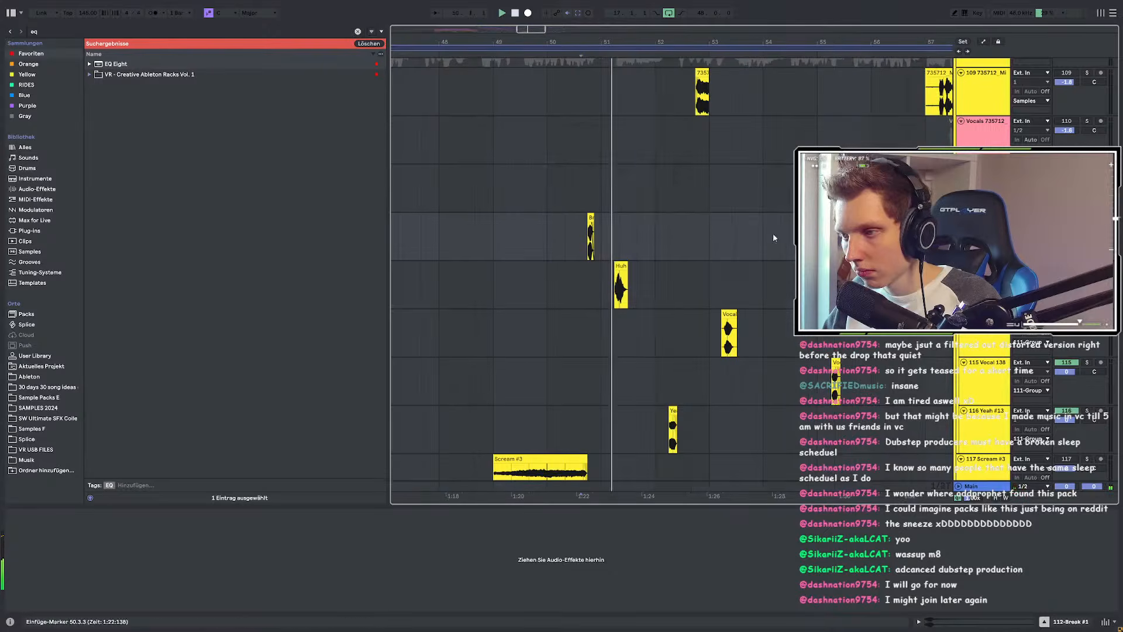
Step: Search the browser for 'plu' and pick plugdata-fx from the results
key(ctrl+f)
text(plug)
click(131, 65)
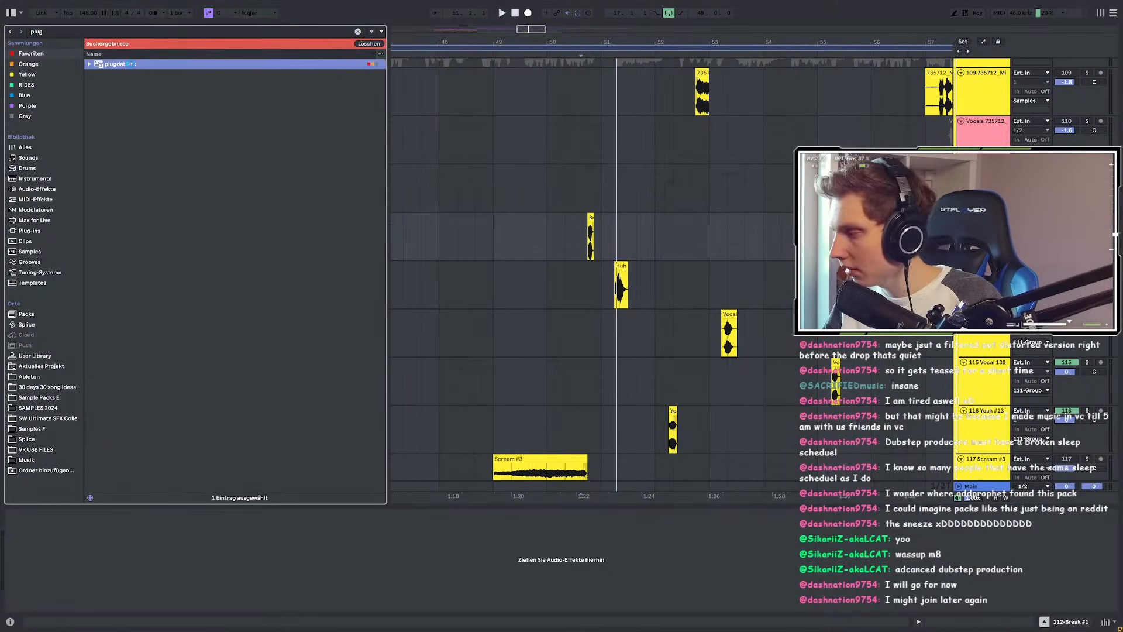
Step: Open the N-SILK patch in plugdata-fx and move its filter peak higher in frequency
scroll(275, 374, down, 1)
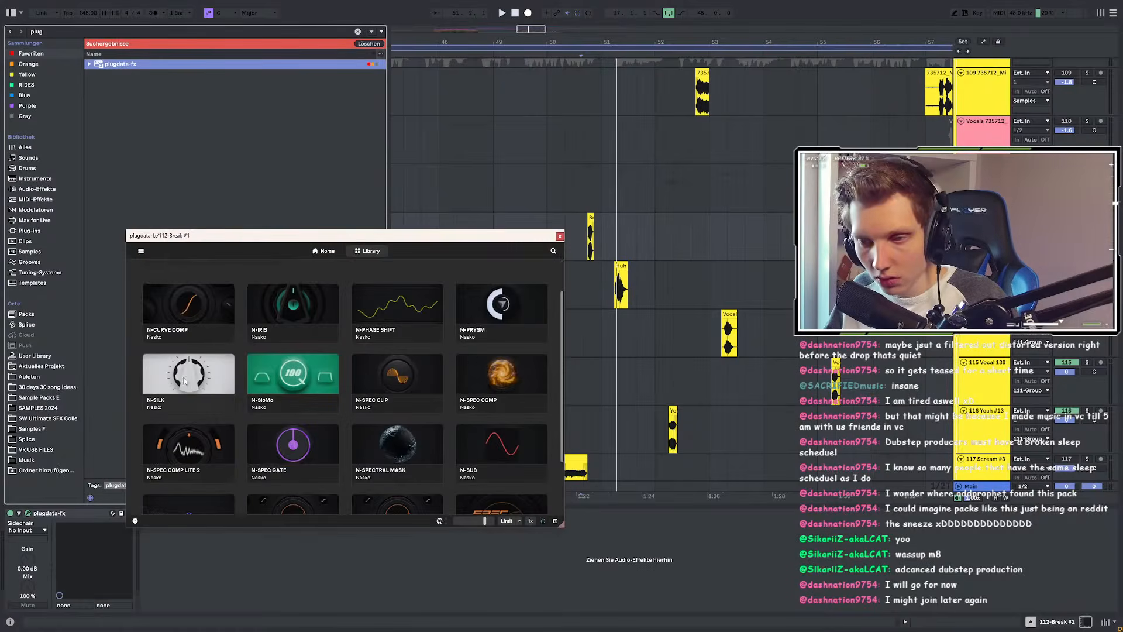
click(211, 374)
key(space)
key(space)
key(space)
mouse_move(238, 314)
mouse_down()
mouse_move(278, 326)
mouse_move(279, 355)
mouse_move(275, 276)
mouse_up()
key(space)
key(space)
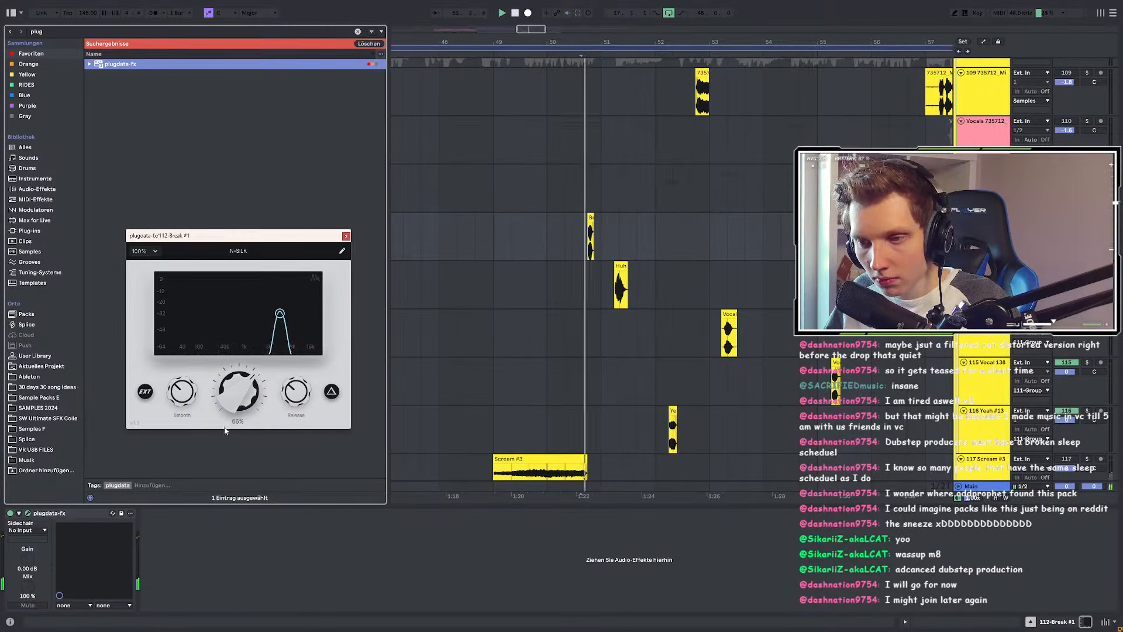
drag(287, 301, 290, 289)
key(space)
key(space)
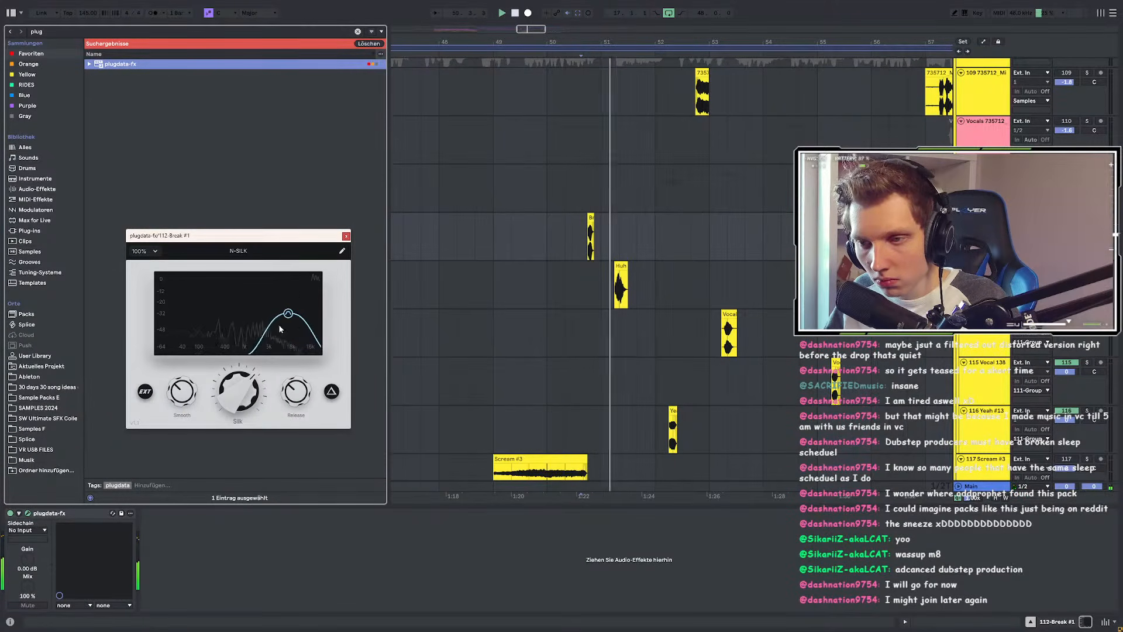
key(space)
key(space)
Step: Lower N-SILK Release to 1.1 and raise Smooth to 100%, auditioning Break #1 from bar 49
mouse_move(288, 389)
mouse_down()
mouse_move(282, 408)
mouse_move(251, 387)
mouse_up()
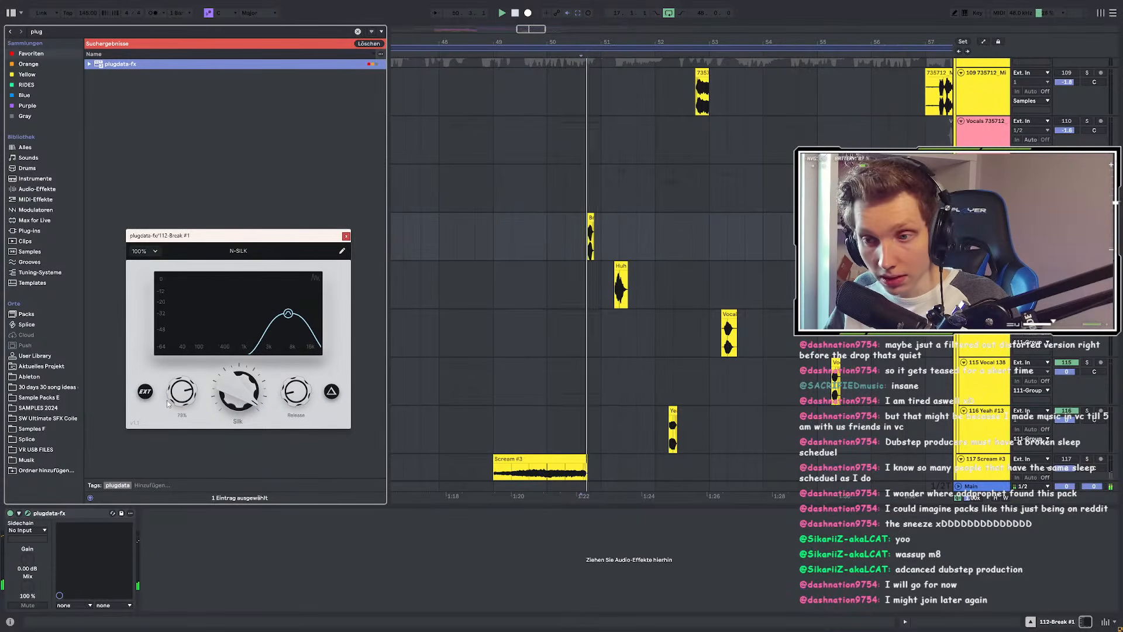
key(space)
drag(168, 401, 216, 391)
key(space)
key(space)
key(space)
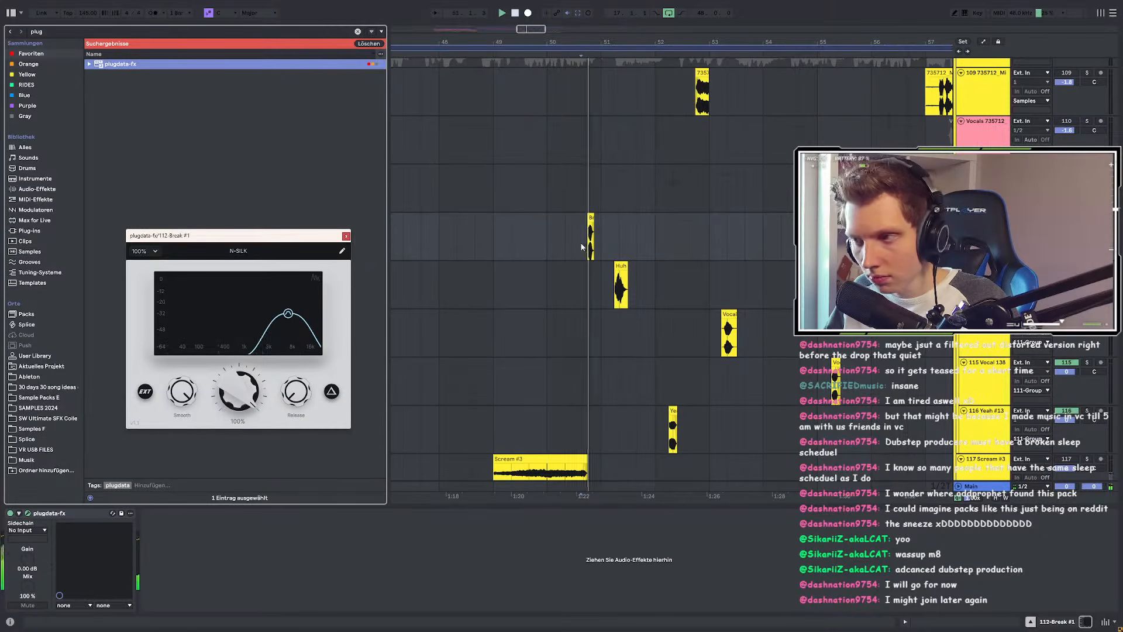
click(494, 234)
key(space)
key(space)
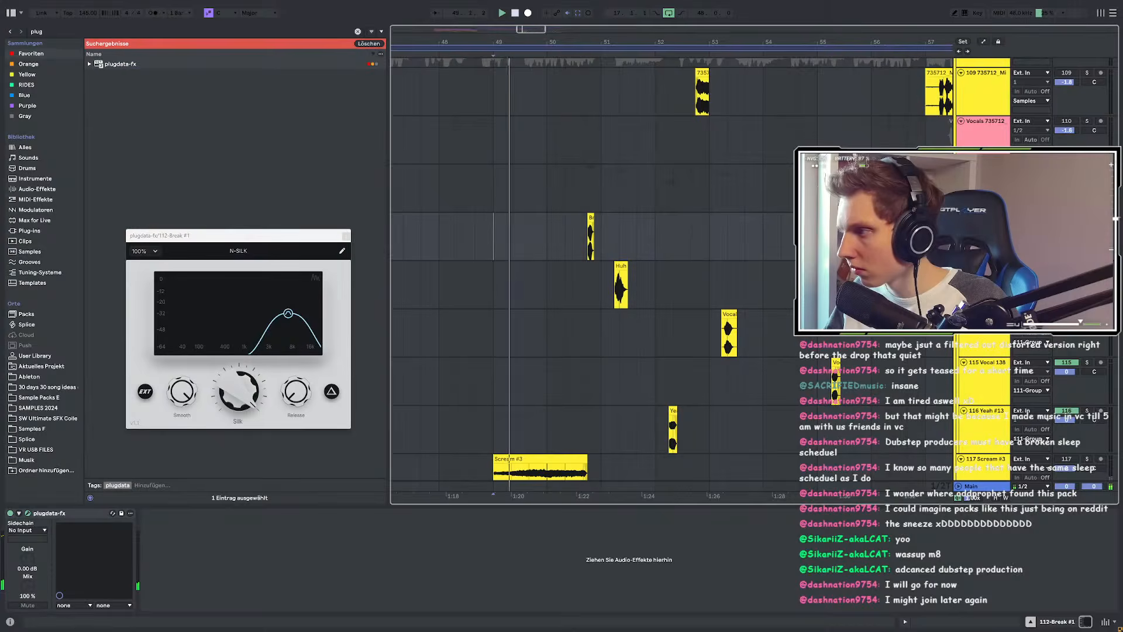
scroll(563, 262, up, 1)
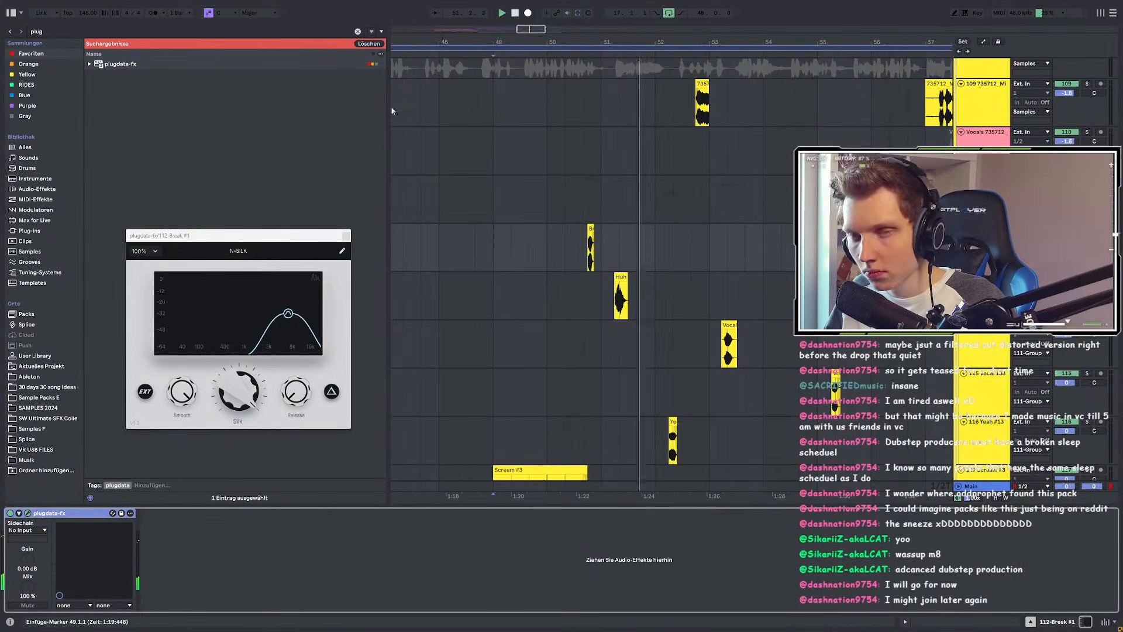
click(58, 30)
Step: Load EQ Eight onto Break #1 and raise the group EQ's low cut to 150 Hz
text(eq)
click(130, 66)
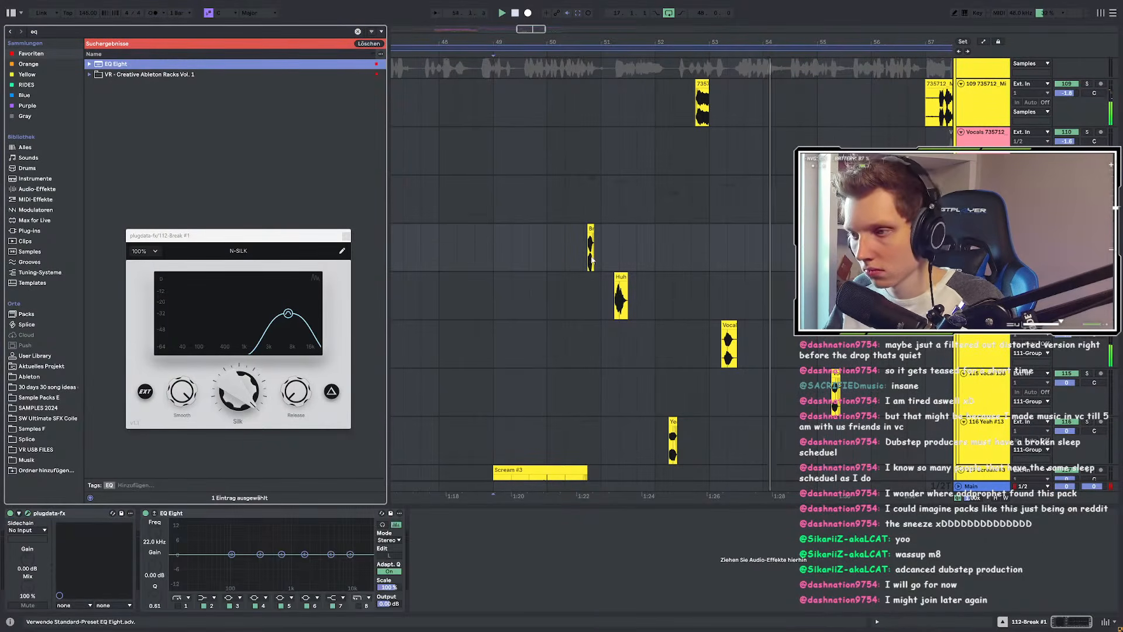
click(985, 181)
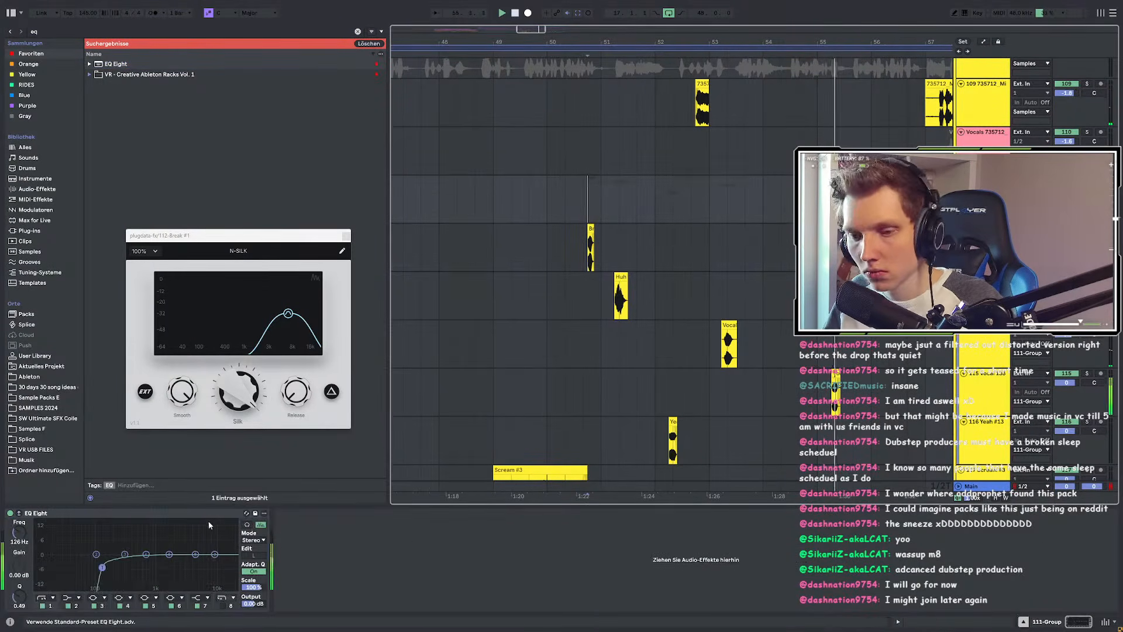
drag(102, 567, 107, 564)
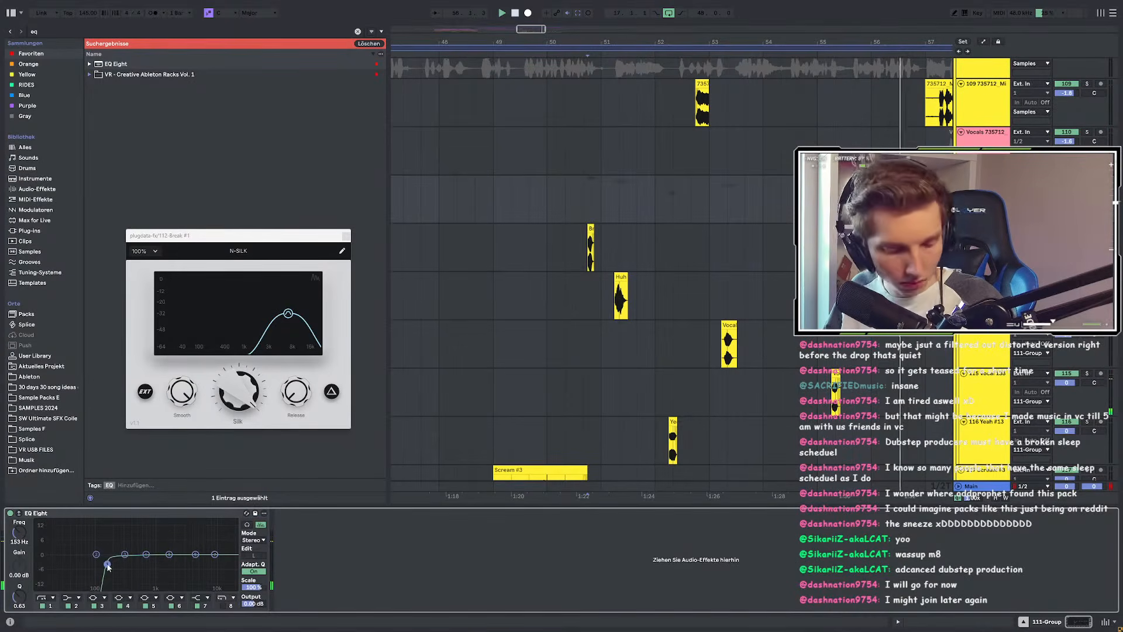
Step: Enable the low cut on Break #1's EQ Eight and shape its curve while auditioning
click(591, 246)
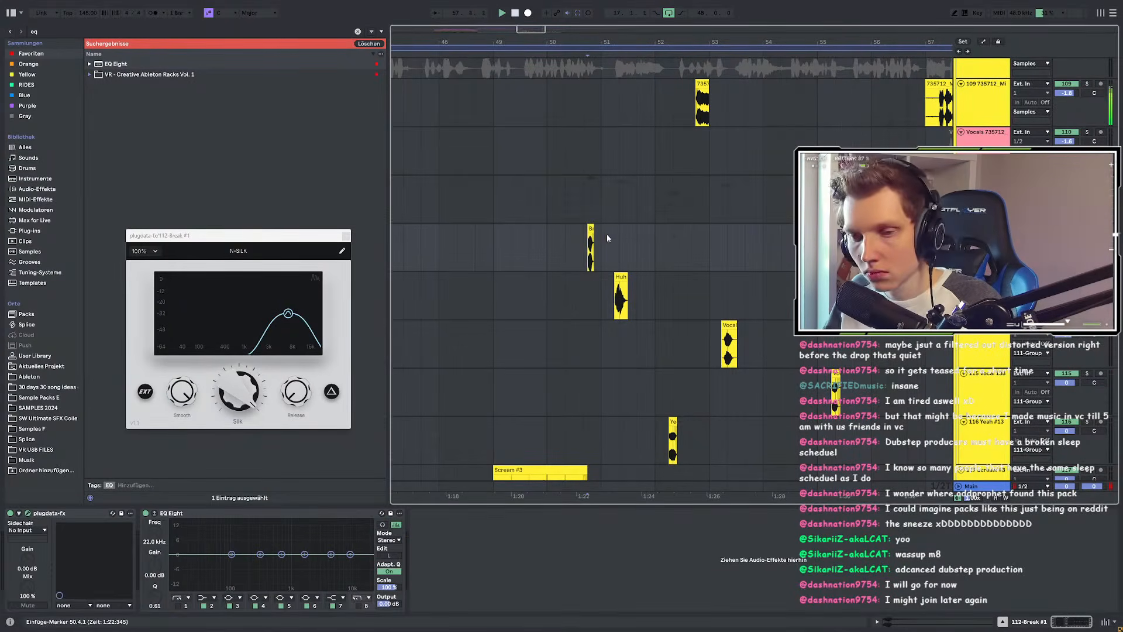
key(space)
key(space)
key(space)
click(178, 606)
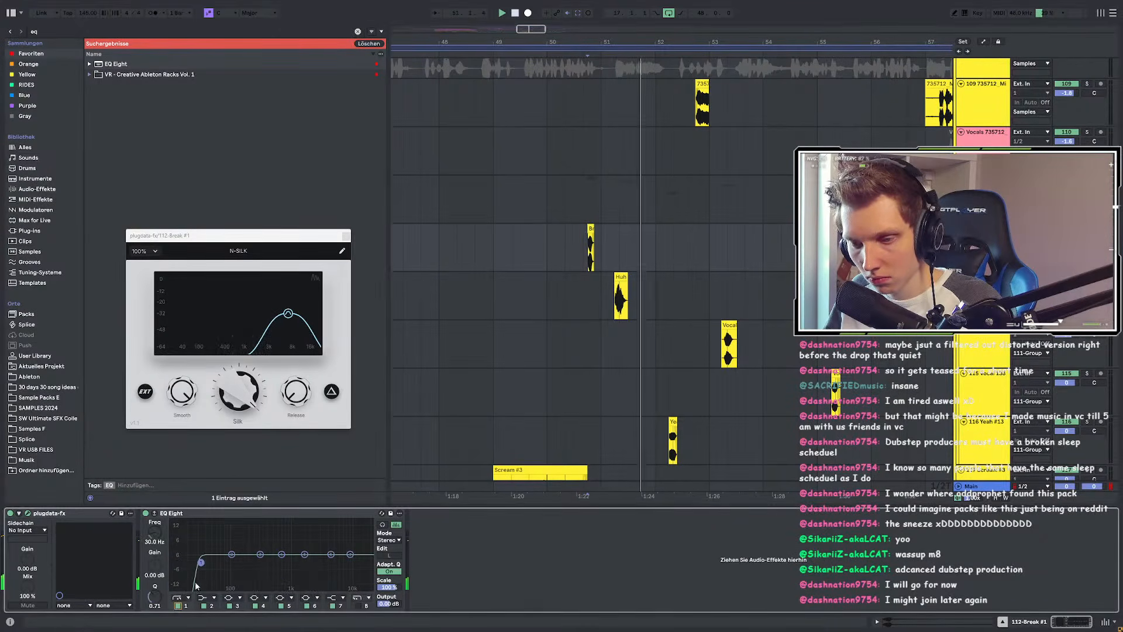
key(space)
key(space)
drag(200, 562, 279, 546)
key(space)
key(space)
key(space)
key(space)
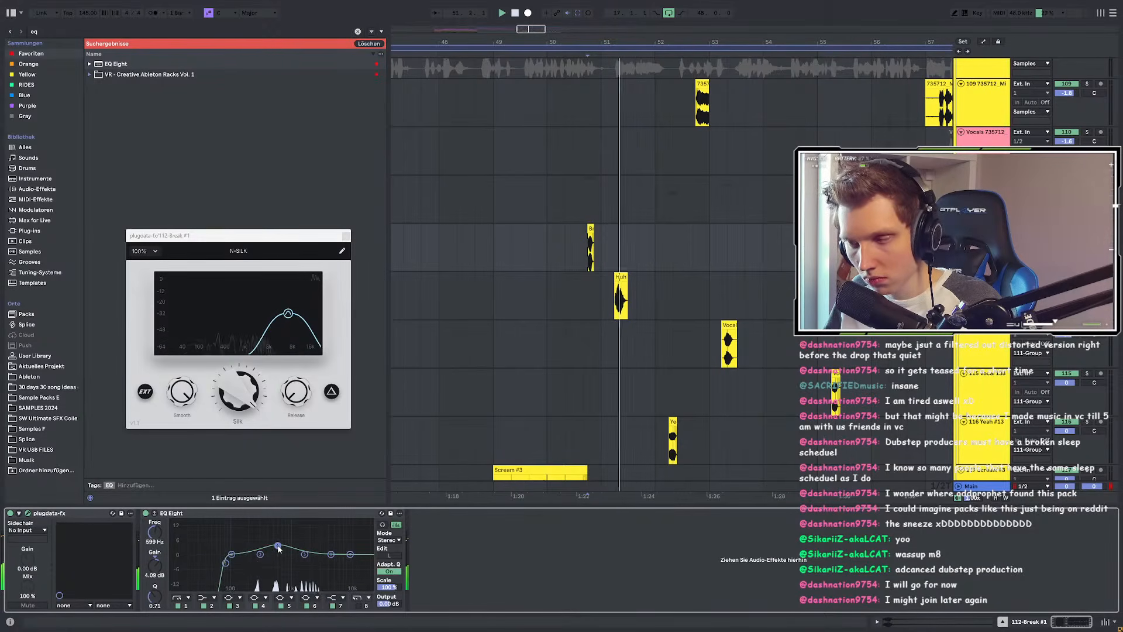
Step: Close N-SILK and search Plug-ins for 'flex' to find Flex Chorus
click(346, 237)
key(ctrl+f)
text(flex)
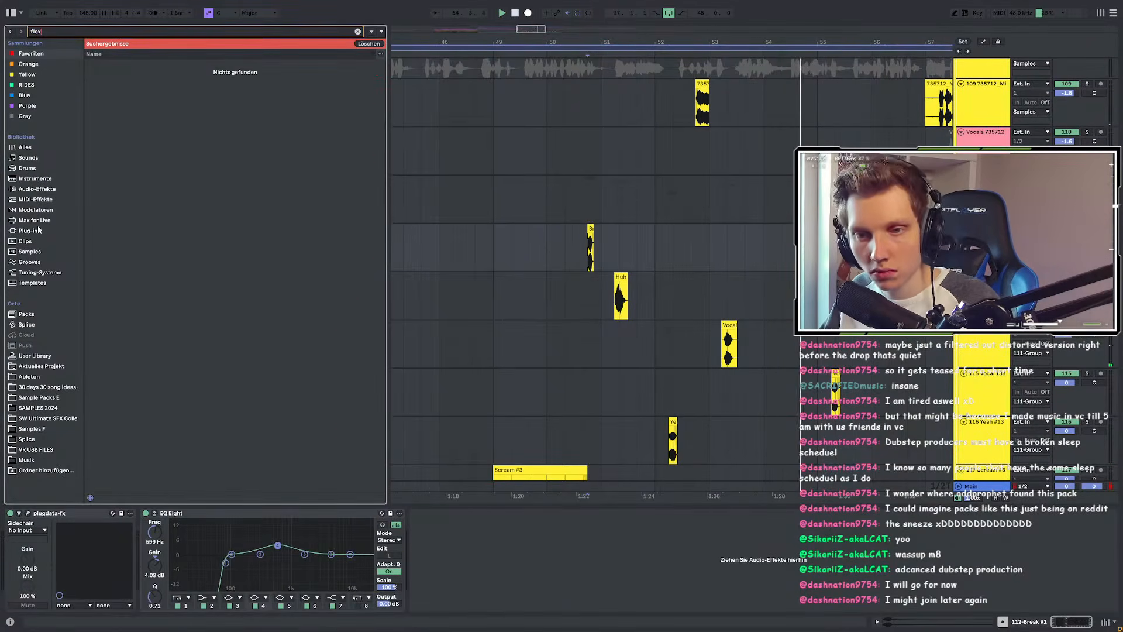
click(37, 229)
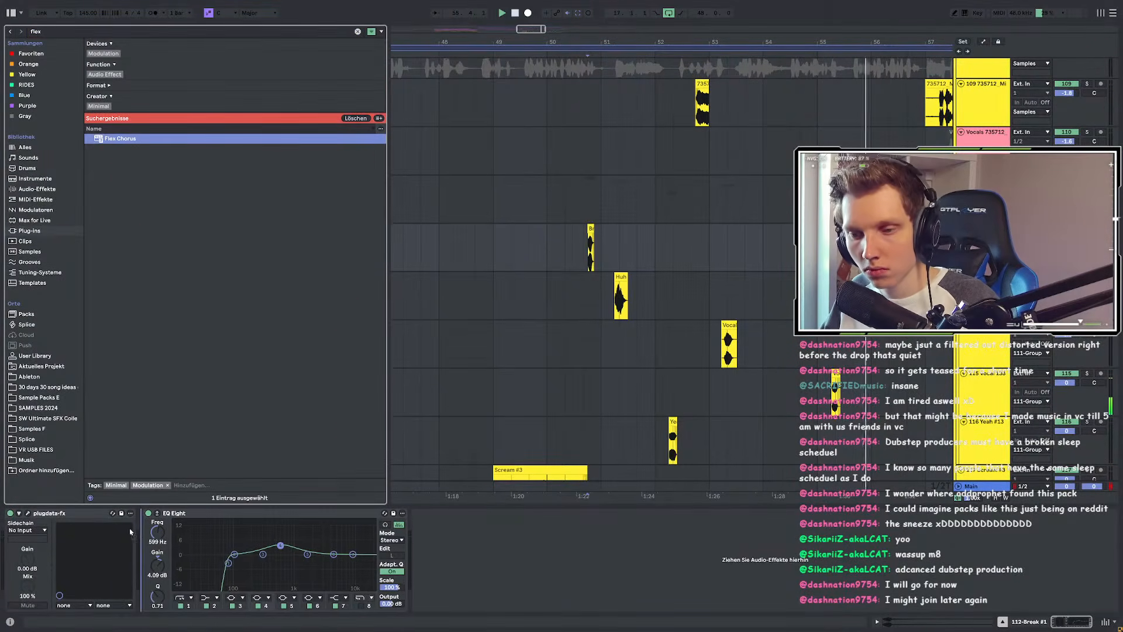
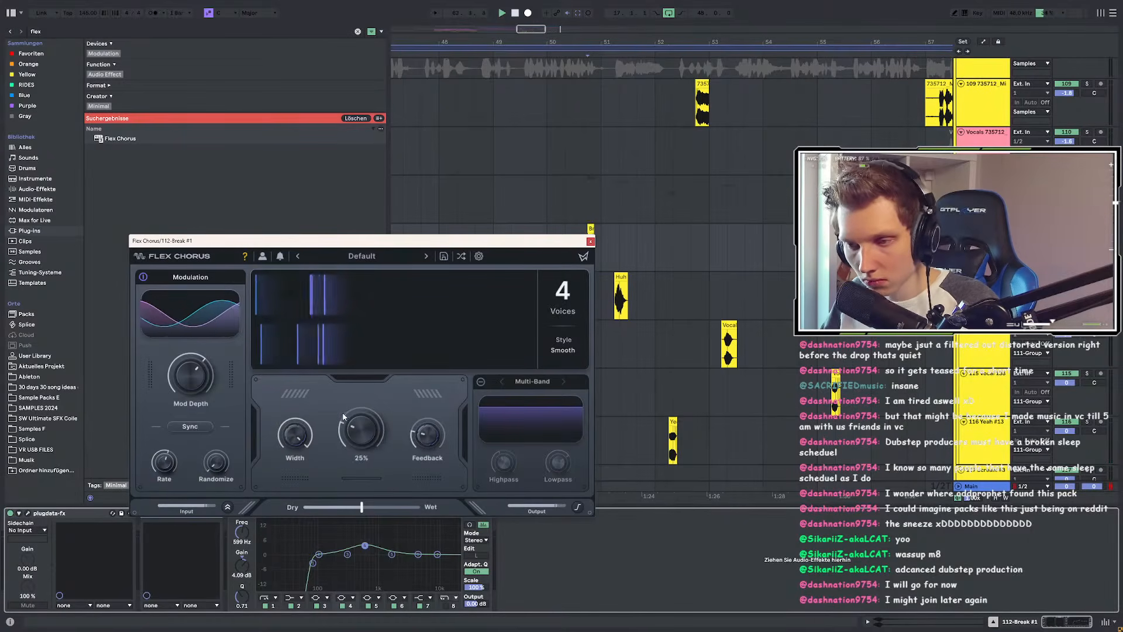
Step: Audition the break from bar 50, lowering Flex Chorus's wet mix and raising feedback to 82%
scroll(725, 234, down, 3)
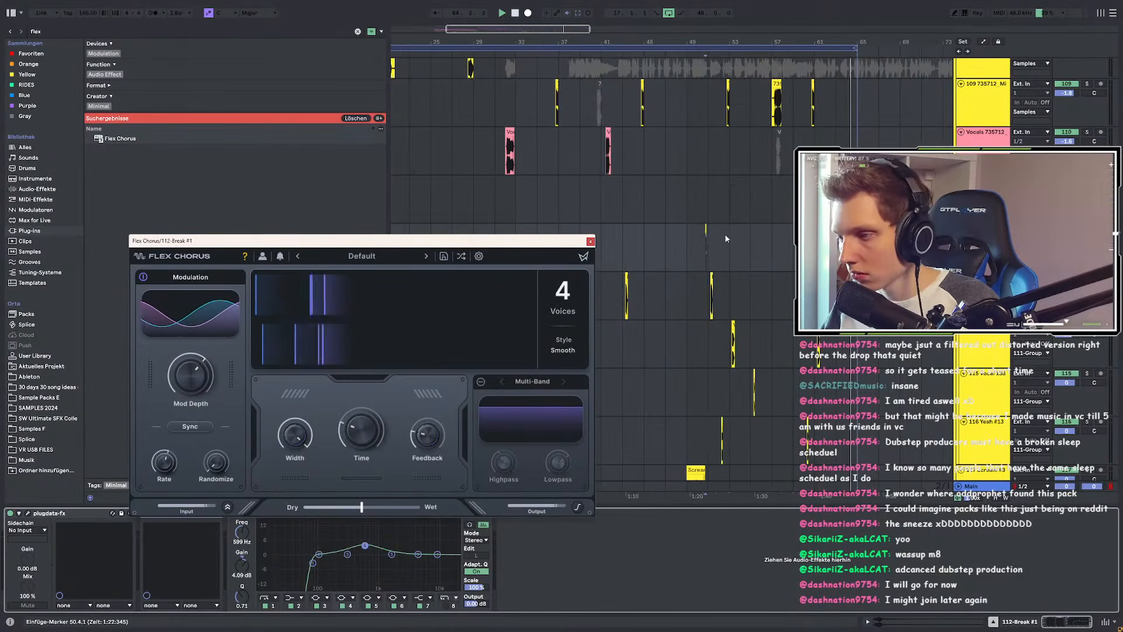
click(1087, 180)
key(space)
key(space)
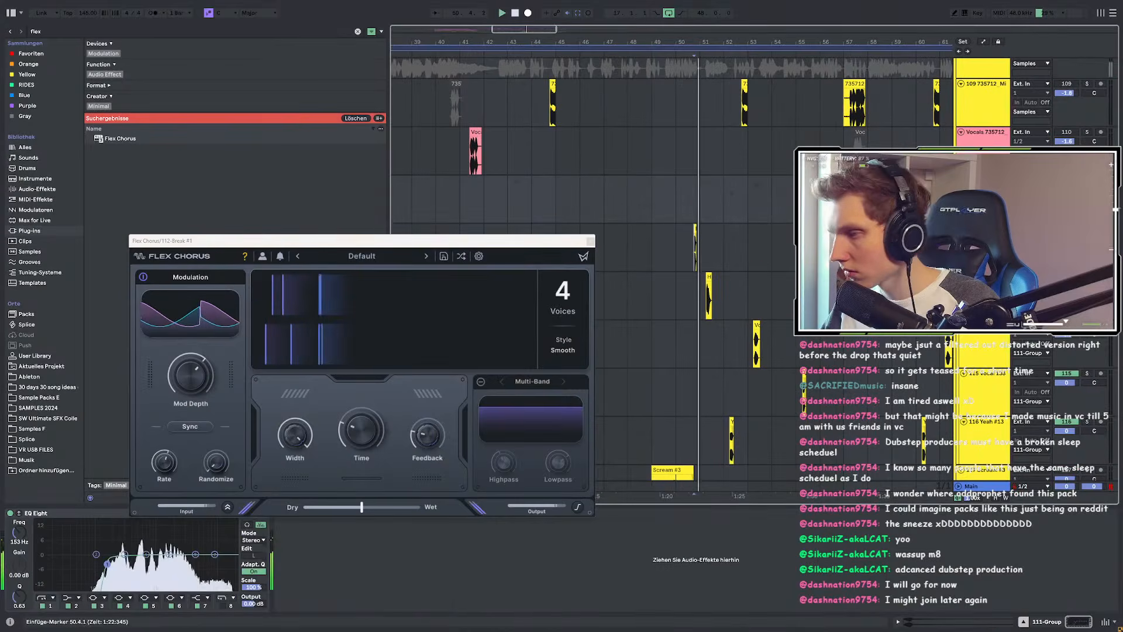
scroll(715, 237, up, 3)
drag(361, 507, 318, 508)
key(space)
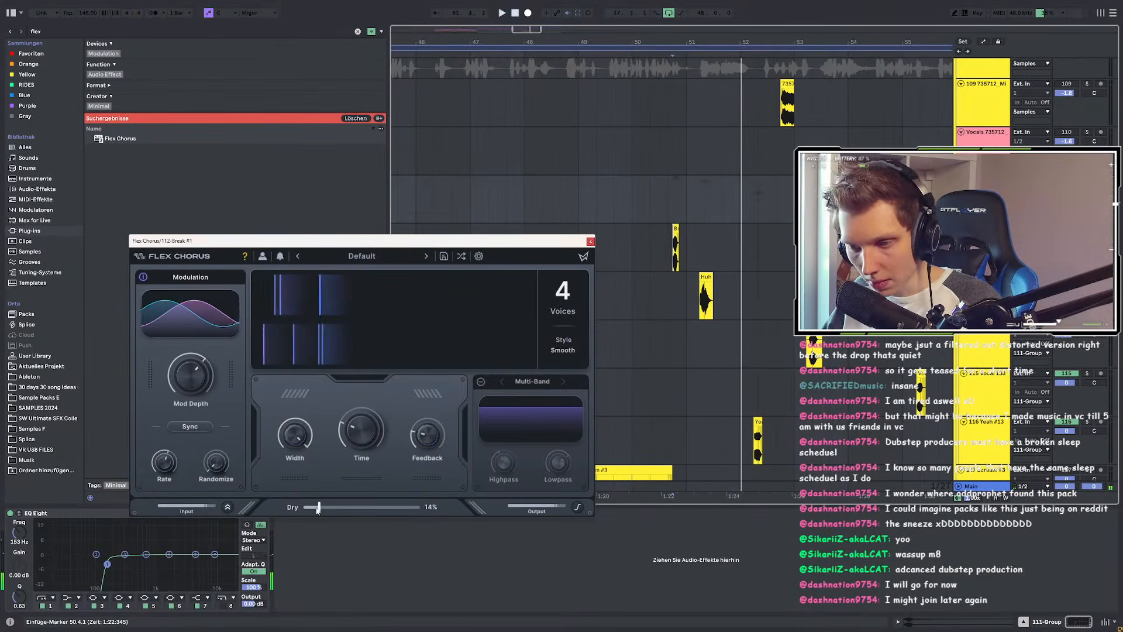
key(space)
drag(429, 433, 443, 375)
key(space)
key(space)
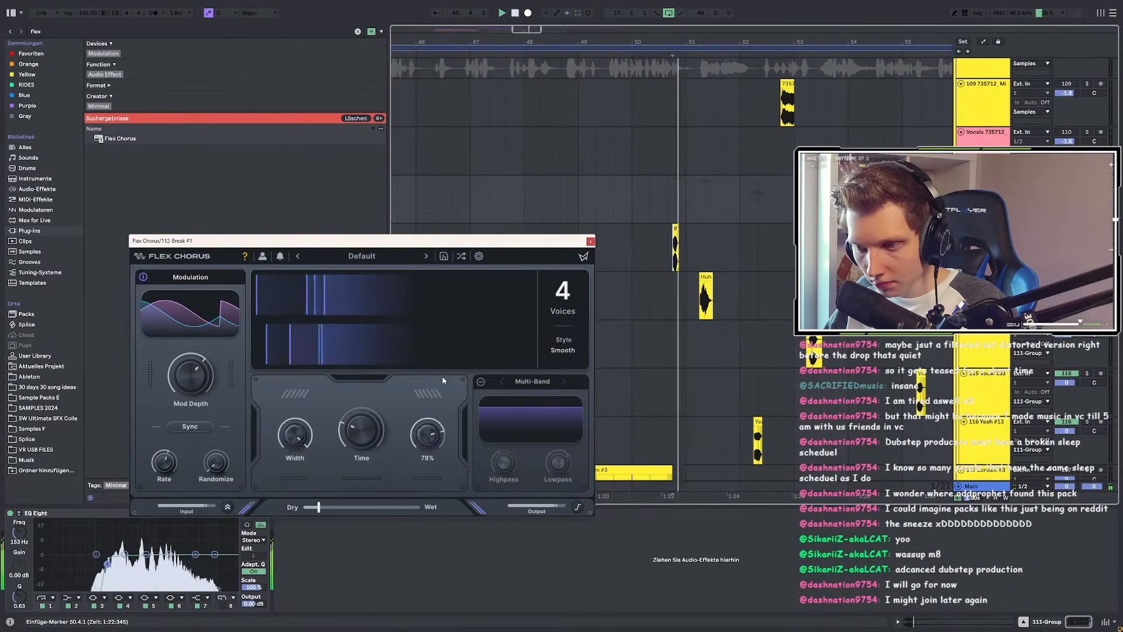
Step: Bring chorus feedback back to about halfway, set Style to Glass, rebalance wet mix, lower Time
drag(429, 434, 427, 484)
click(553, 352)
key(space)
key(space)
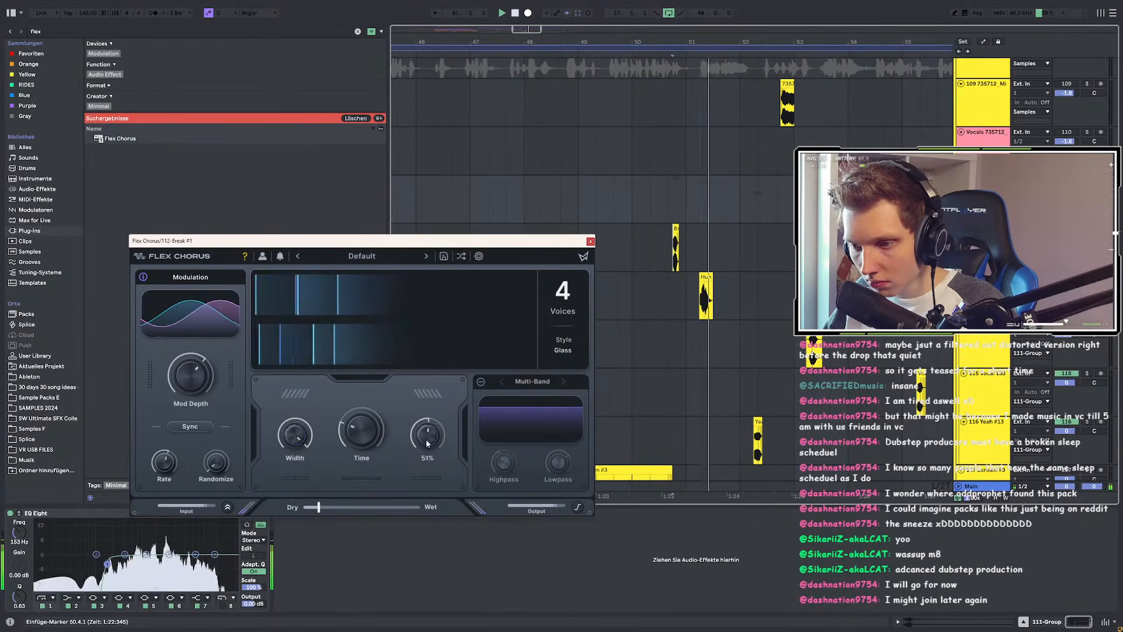
drag(324, 507, 391, 505)
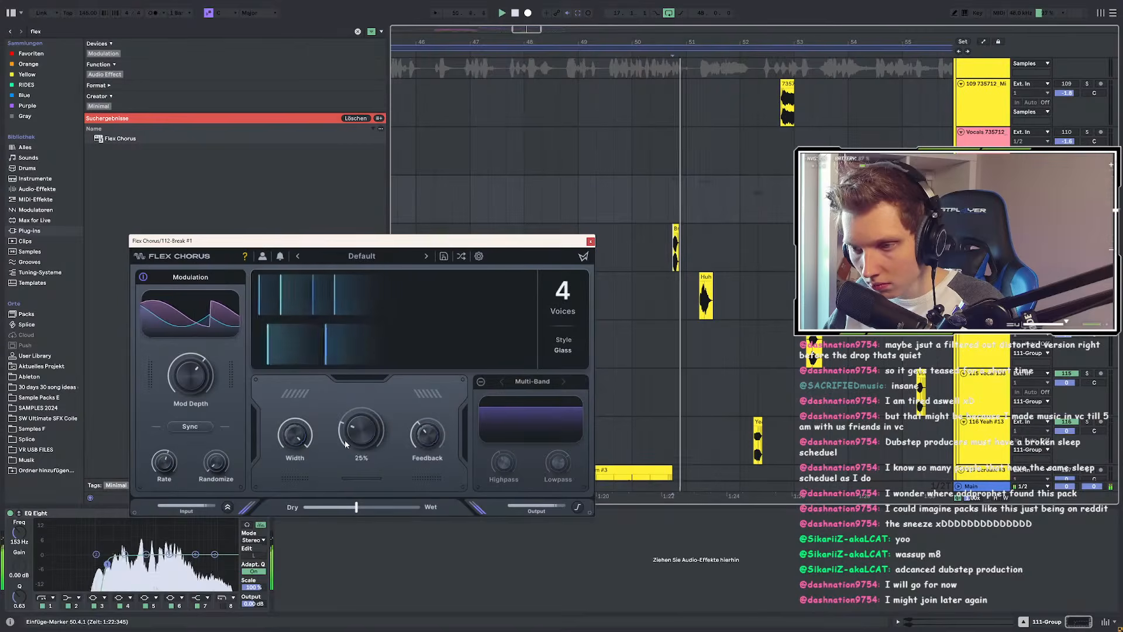
drag(347, 418, 338, 445)
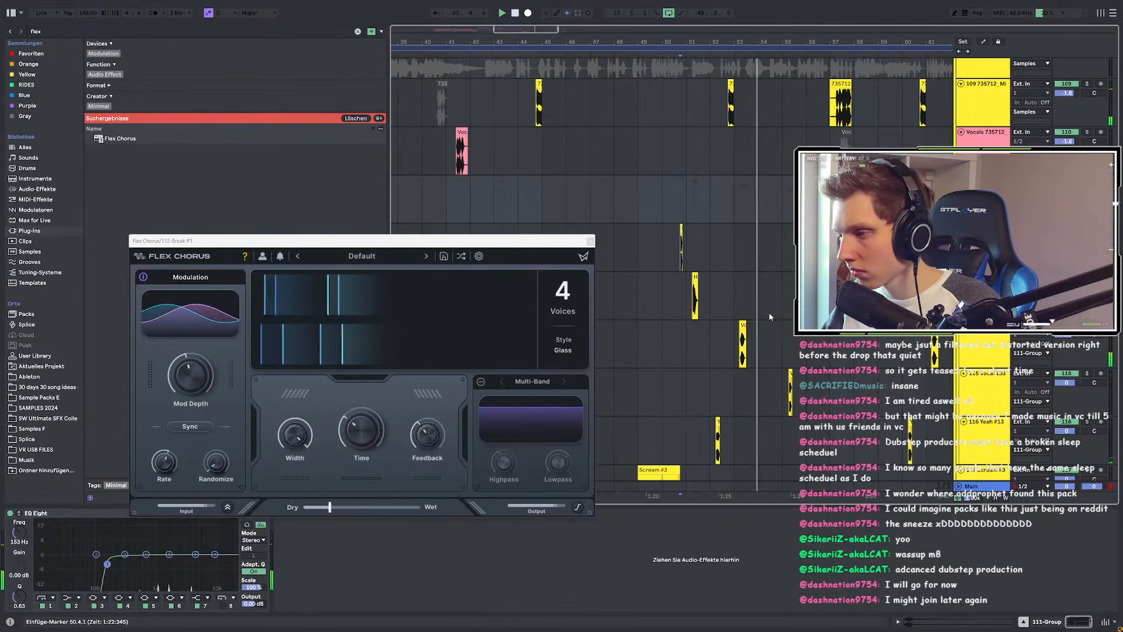
scroll(661, 315, down, 3)
scroll(739, 298, down, 2)
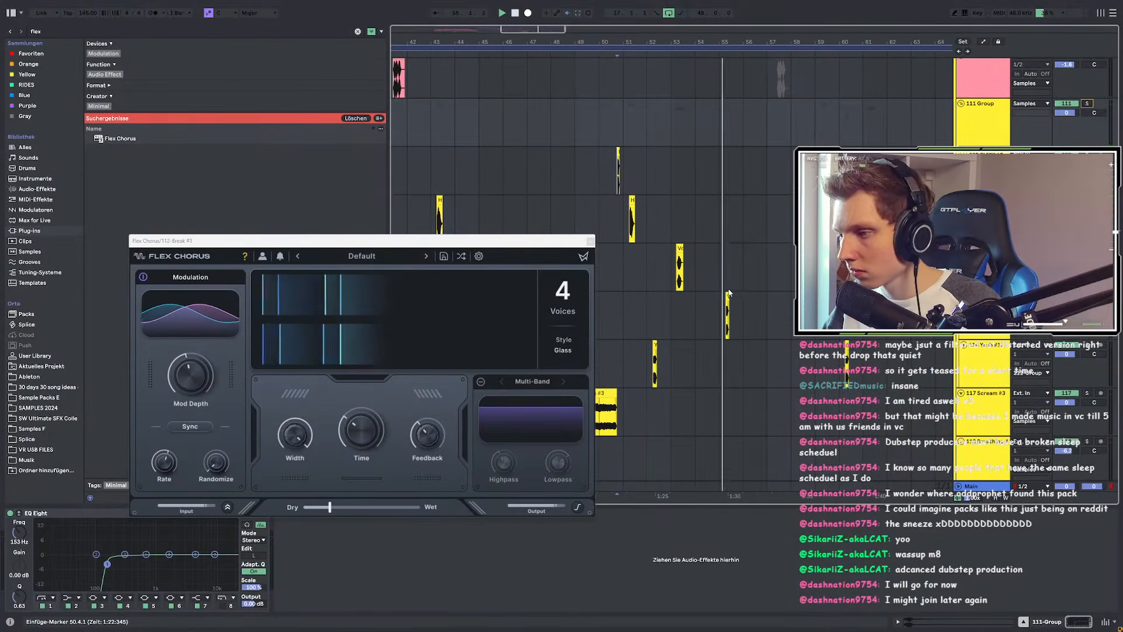
Step: Close Flex Chorus, deactivate the vocal clip at bars 55–57 and collapse the vocal lane
click(591, 241)
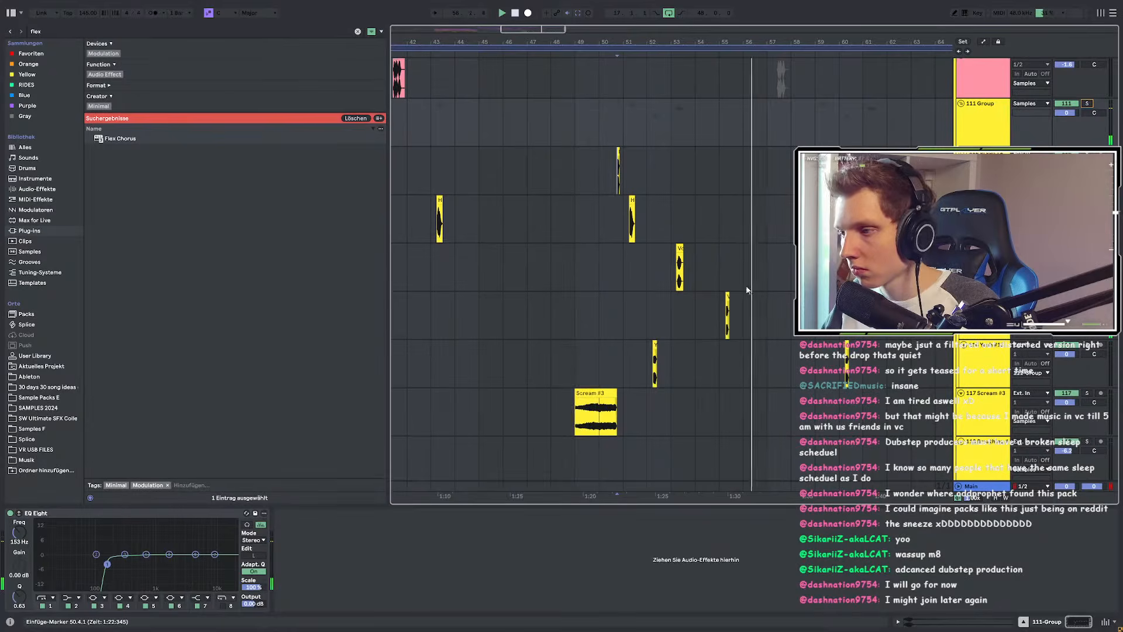
scroll(627, 294, down, 3)
scroll(649, 299, up, 3)
drag(647, 303, 620, 307)
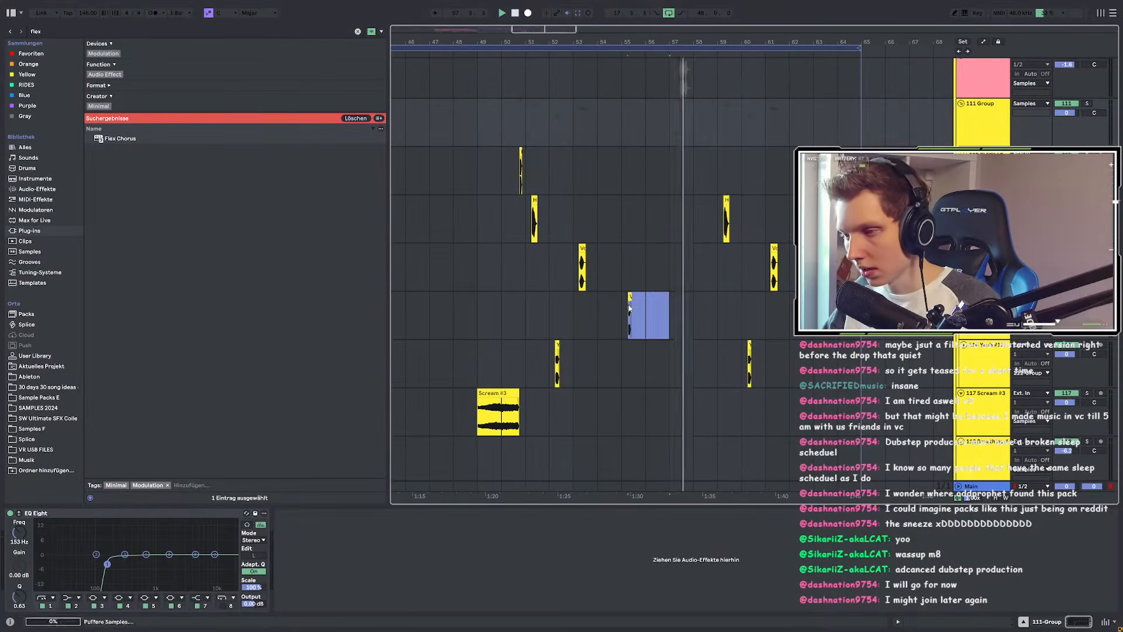
key(0)
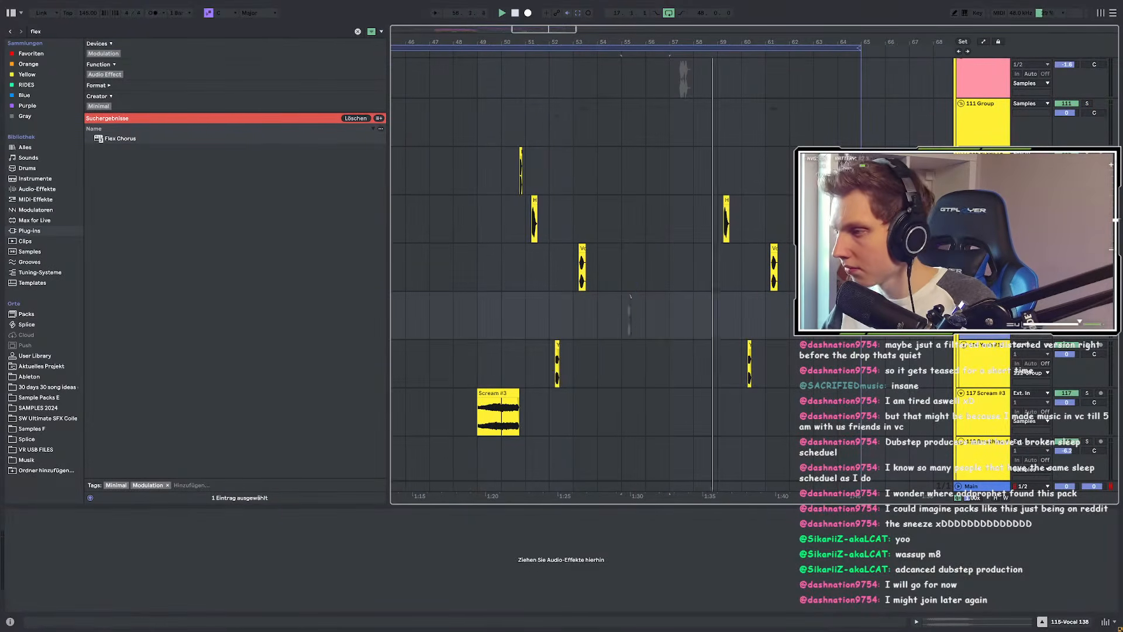
key(u)
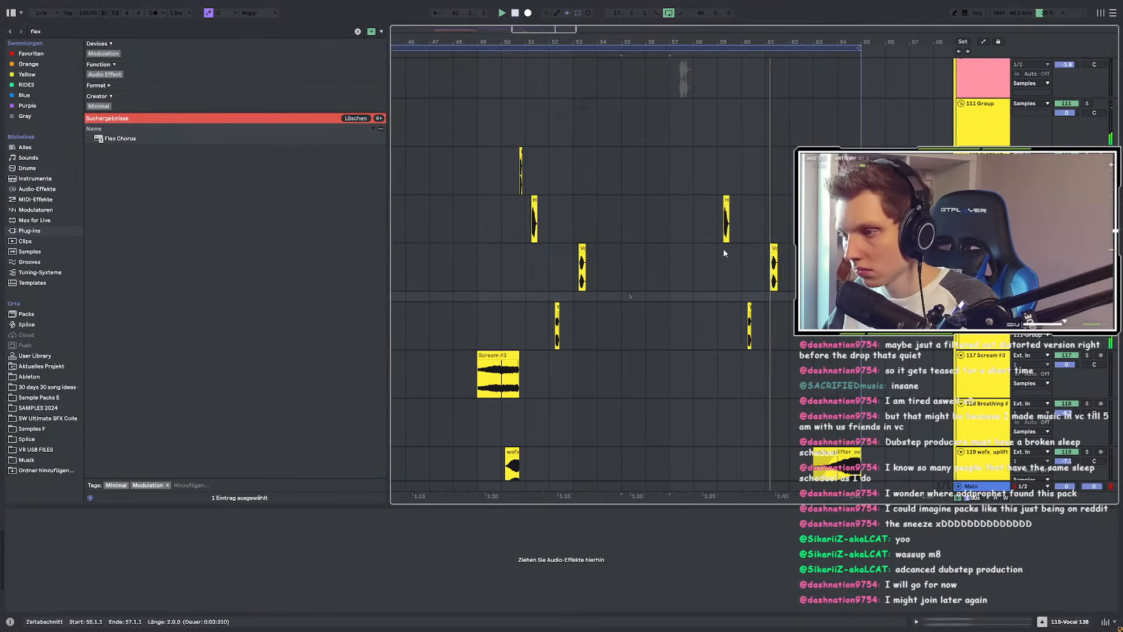
Step: Duplicate the Yeah track's bars 33–37 into bars 37–41 with Ctrl+D
scroll(790, 302, down, 4)
drag(654, 315, 488, 316)
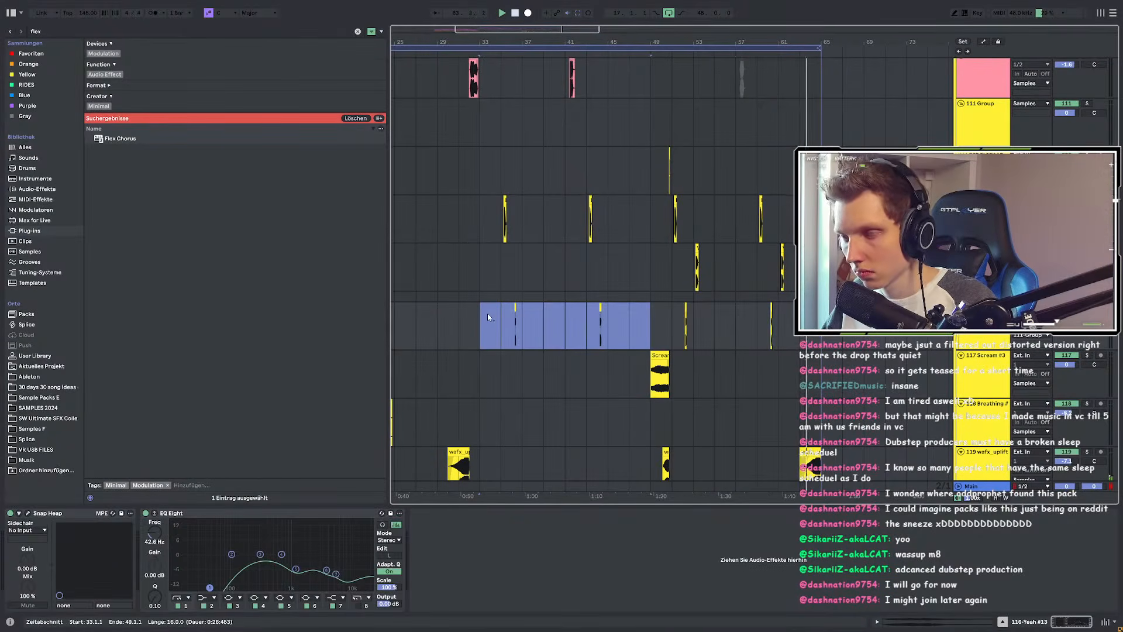
click(485, 313)
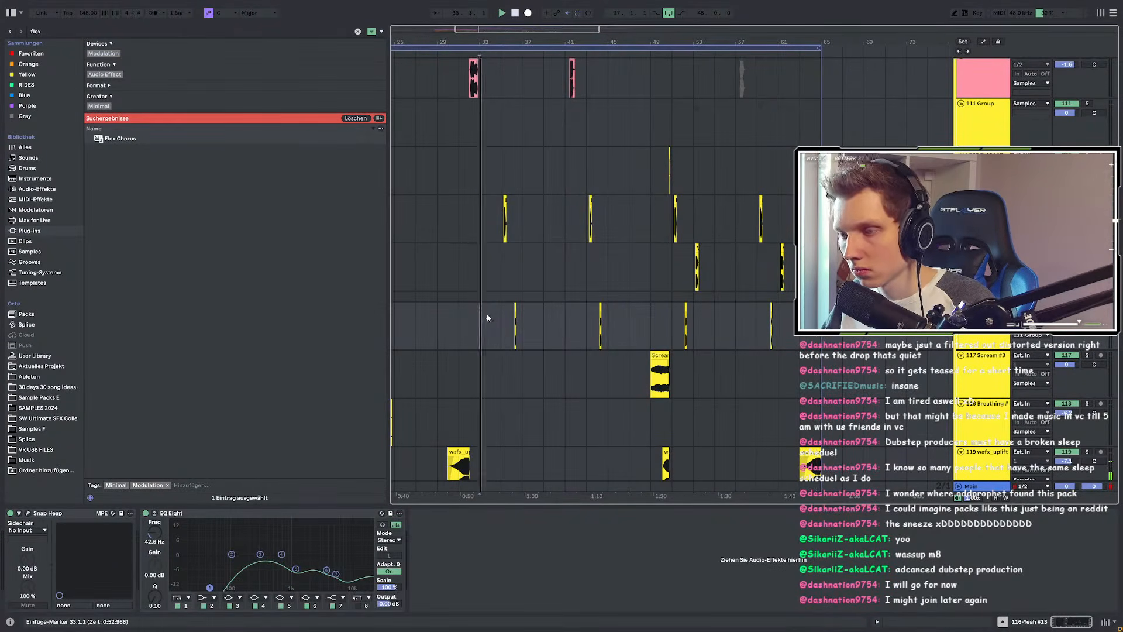
scroll(495, 314, up, 4)
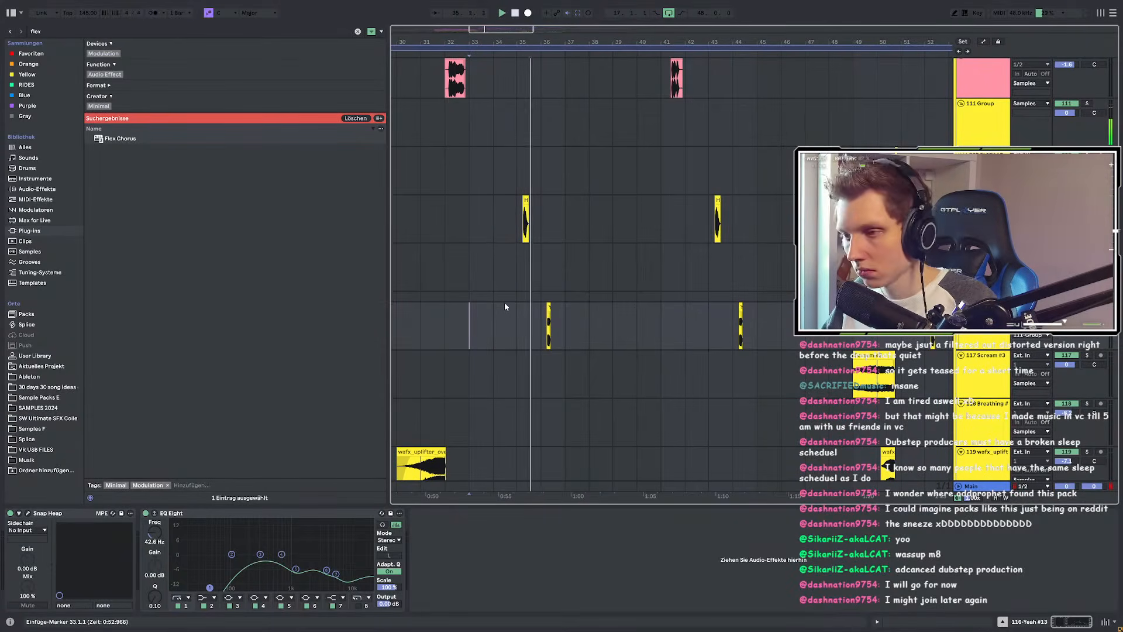
scroll(546, 312, up, 4)
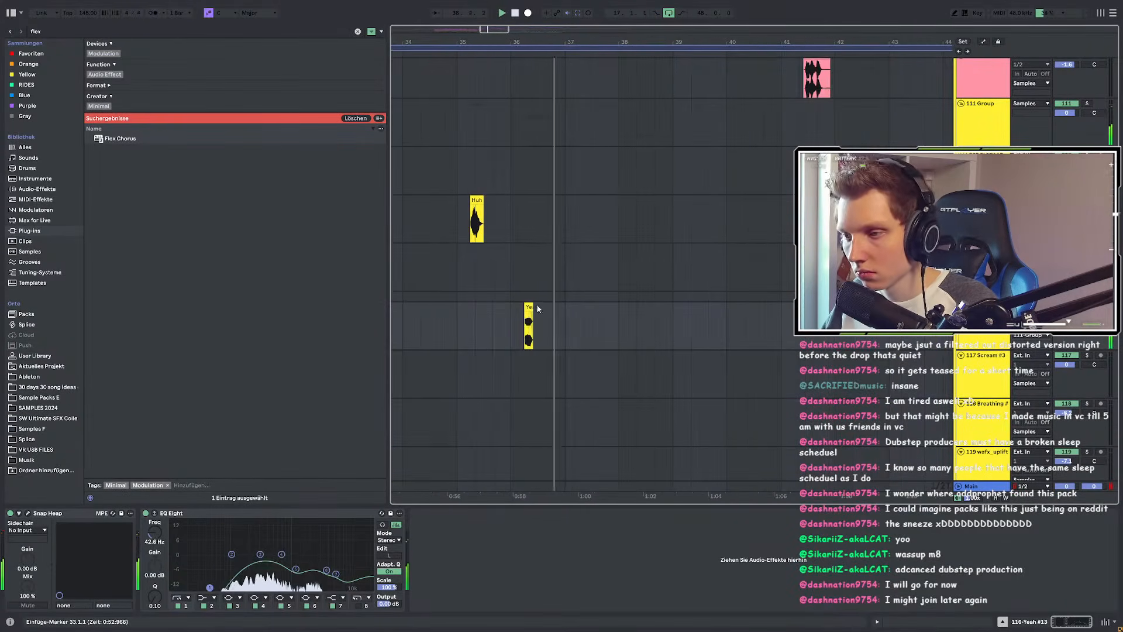
scroll(587, 305, down, 4)
drag(460, 319, 554, 315)
key(ctrl+d)
Step: Delete the extra Yeah clip in bars 39–41 and clear the time selection
scroll(566, 313, down, 4)
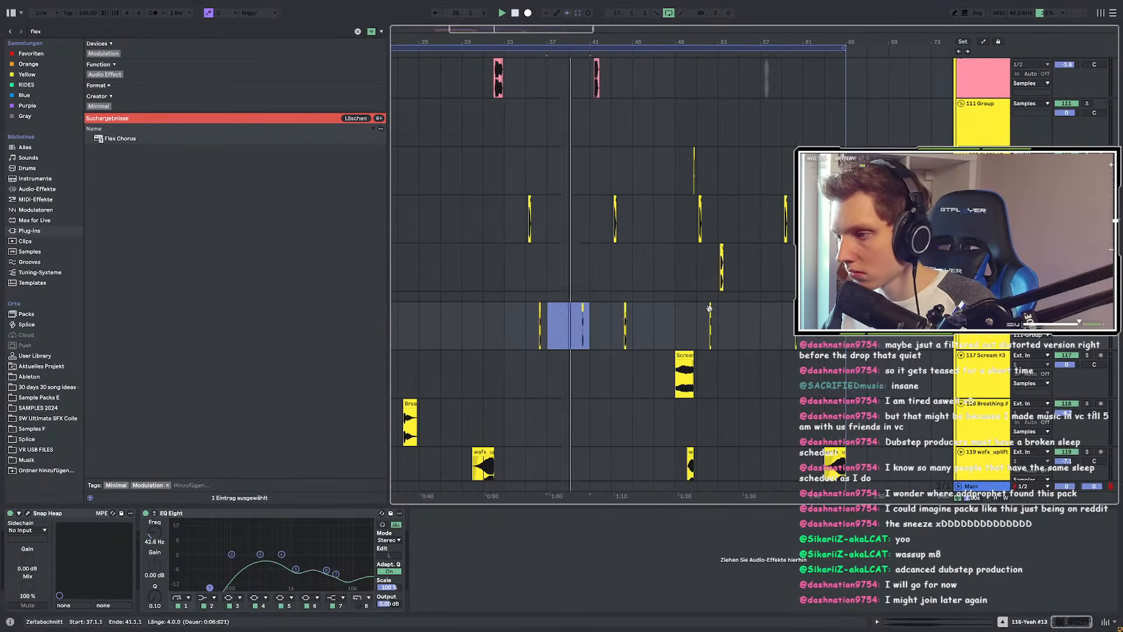
scroll(597, 315, up, 8)
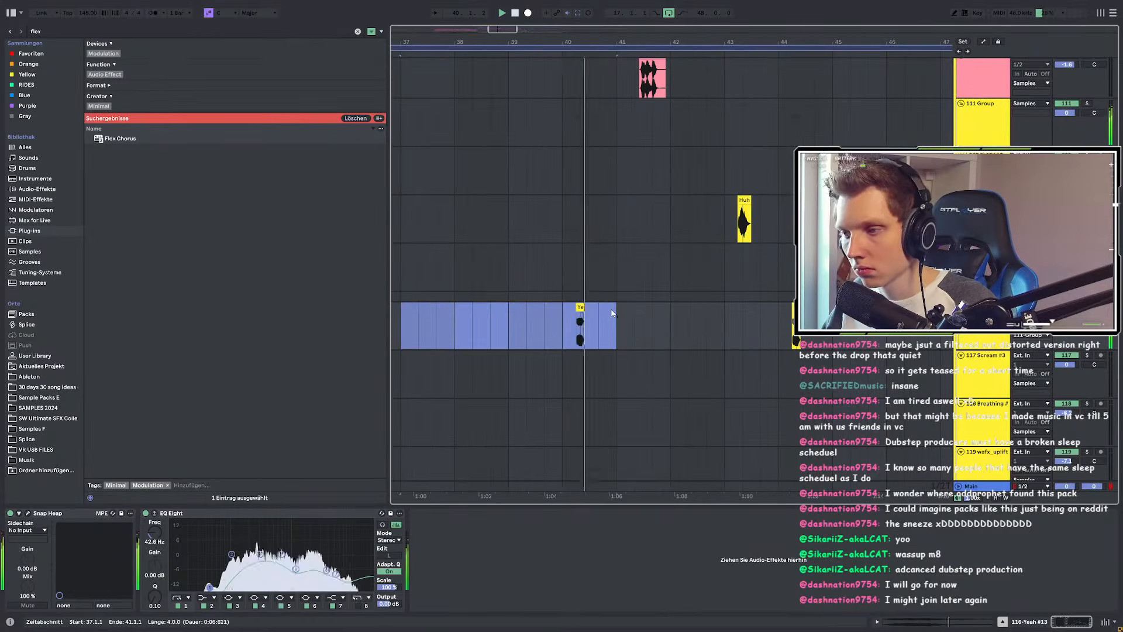
scroll(608, 311, down, 4)
drag(609, 311, 573, 320)
key(Delete)
drag(468, 321, 514, 315)
scroll(514, 315, down, 4)
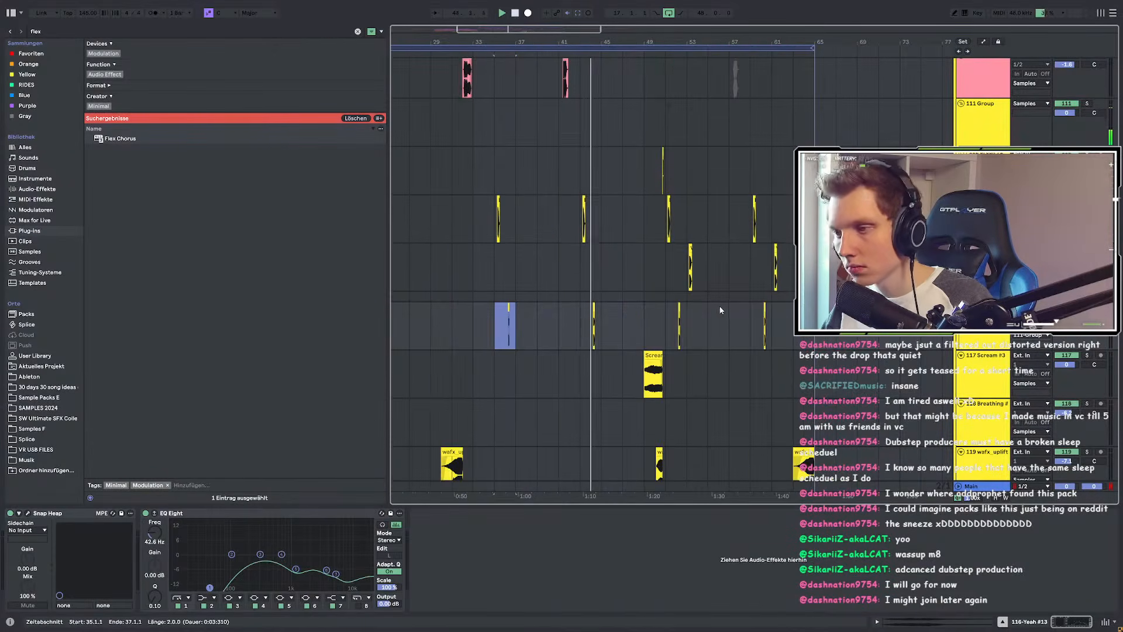
scroll(718, 307, up, 1)
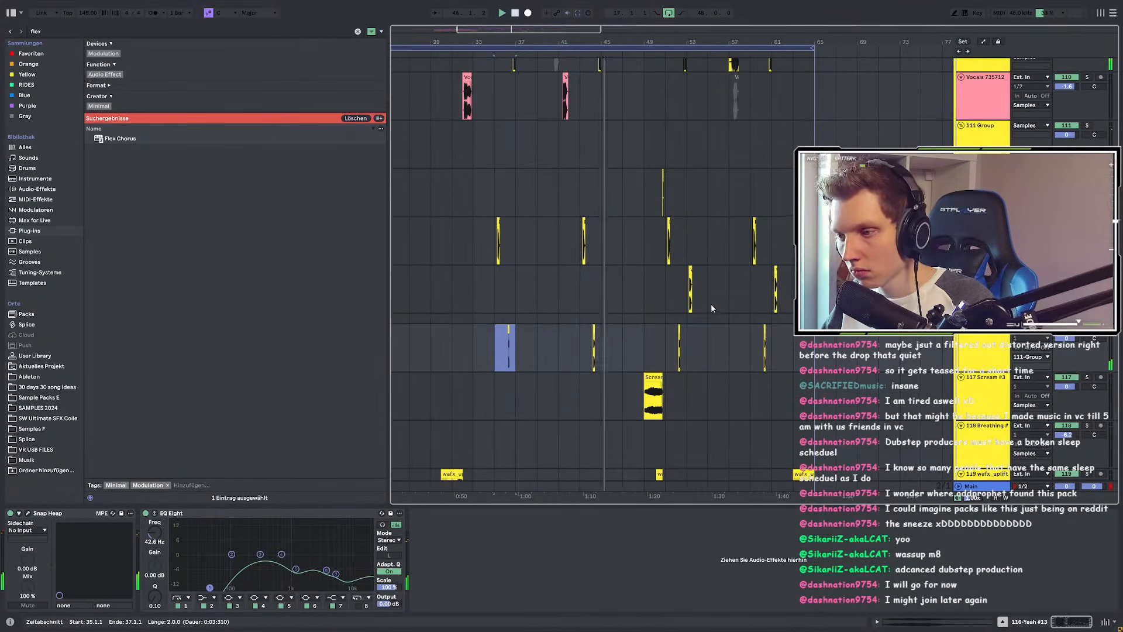
key(Escape)
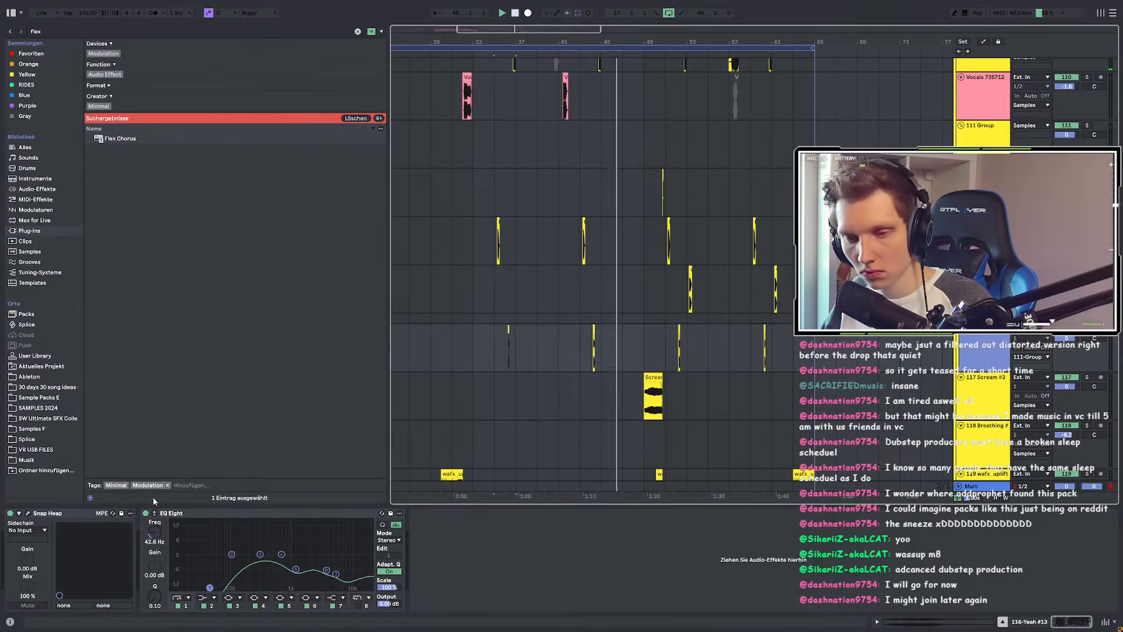
Step: On the Yeah track's Snap Heap, ease the comb filter mix down, move the window lower, then close it
click(27, 514)
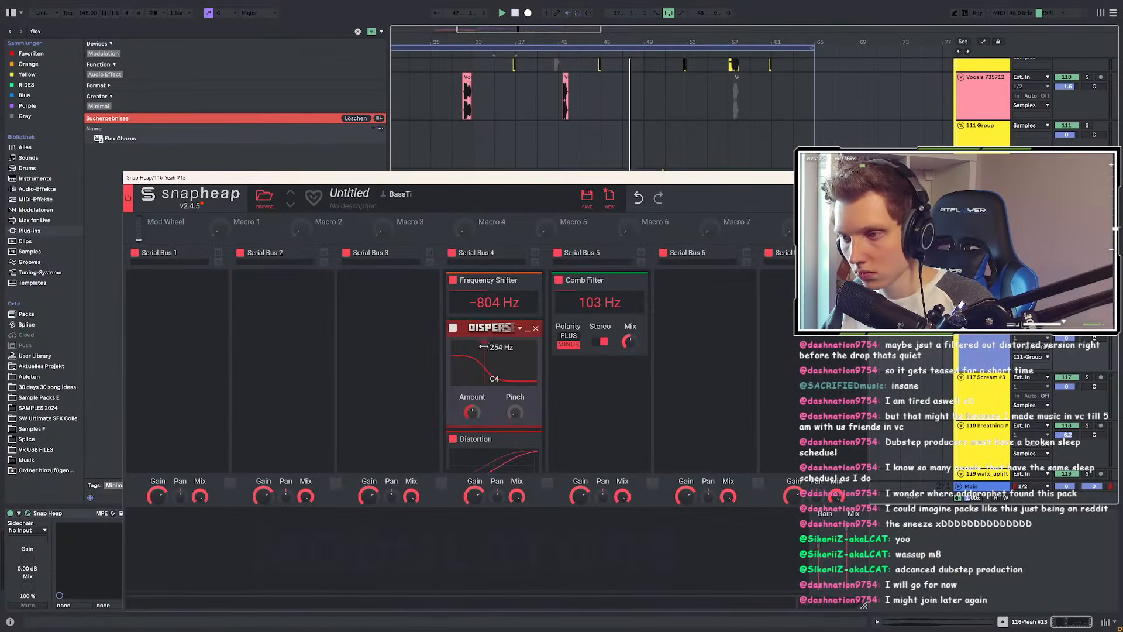
drag(629, 341, 629, 346)
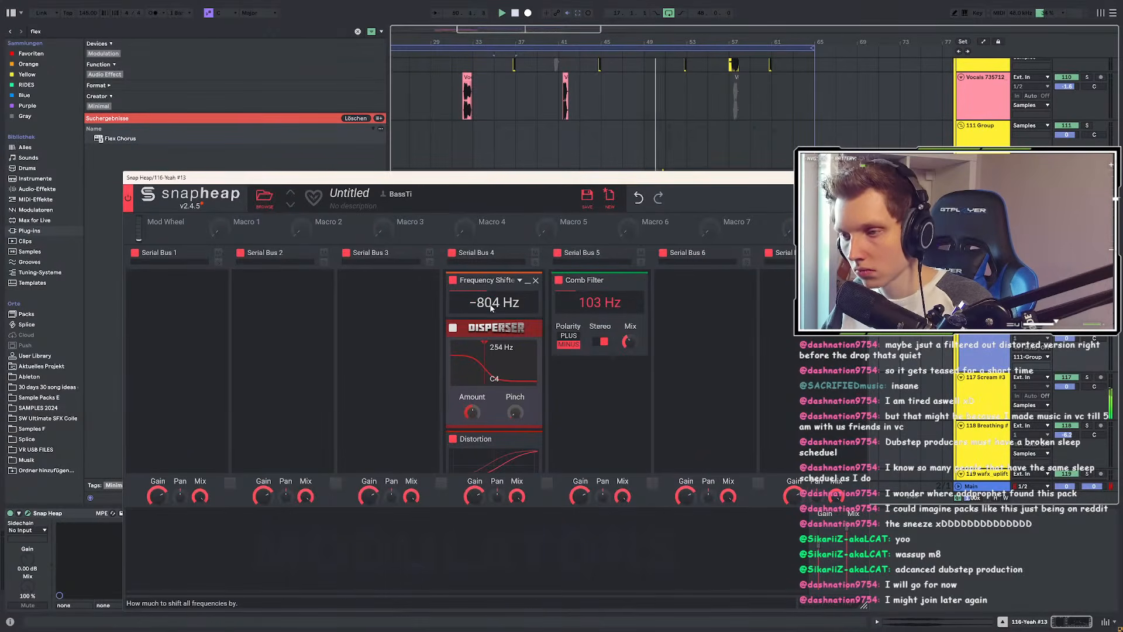
drag(588, 183, 531, 379)
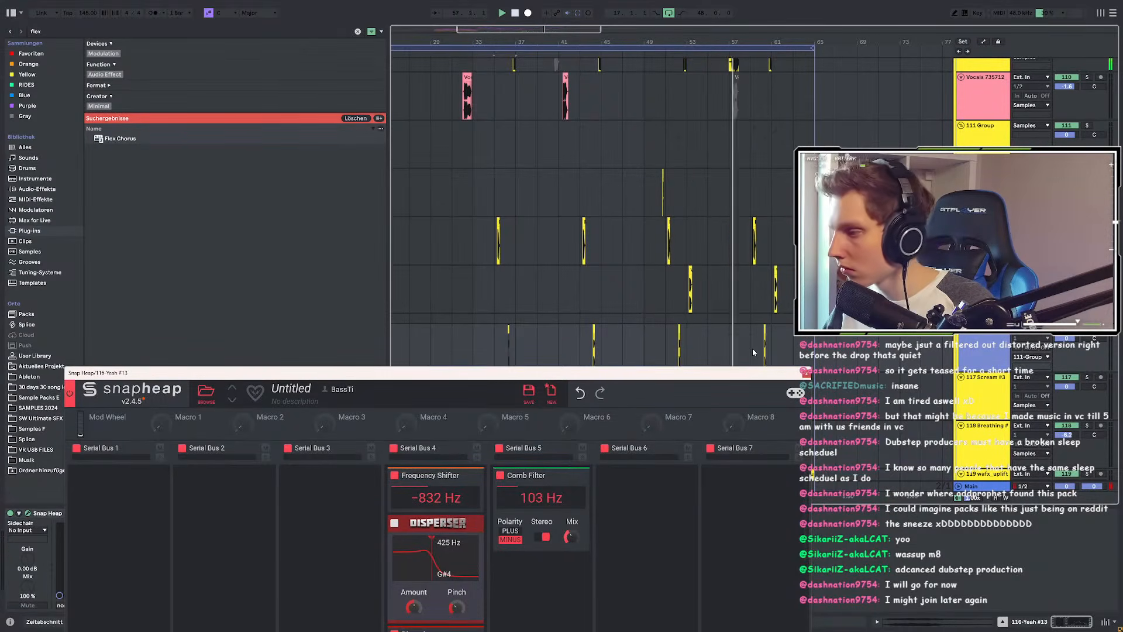
click(807, 372)
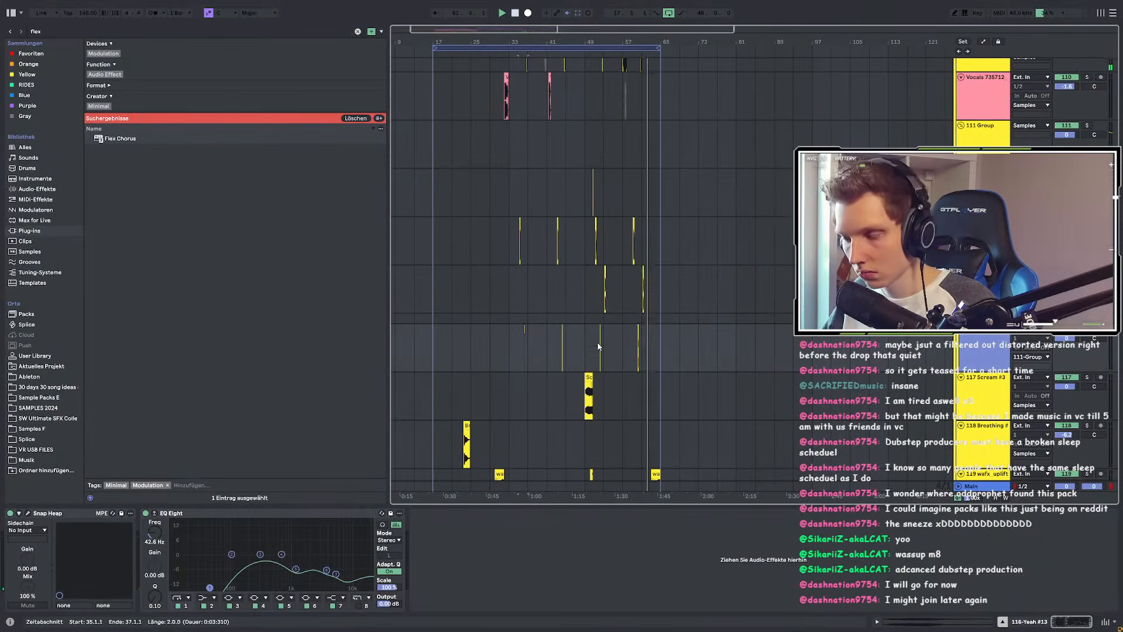
Step: Select a wafx_shortfx_crunk clip to inspect its effects
scroll(598, 346, down, 5)
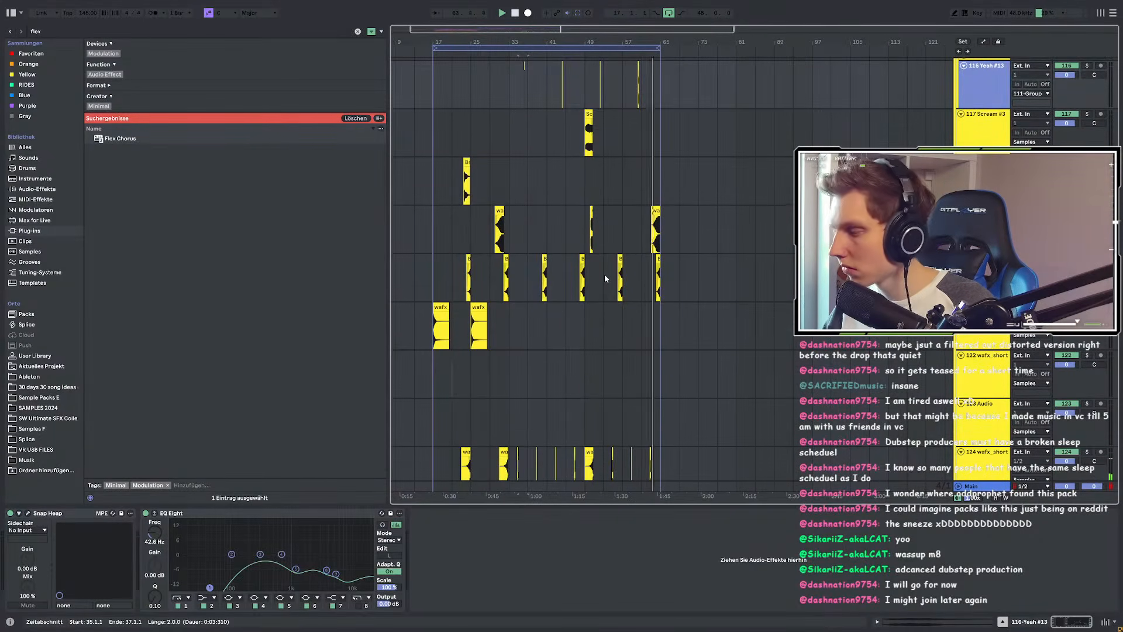
scroll(421, 262, up, 5)
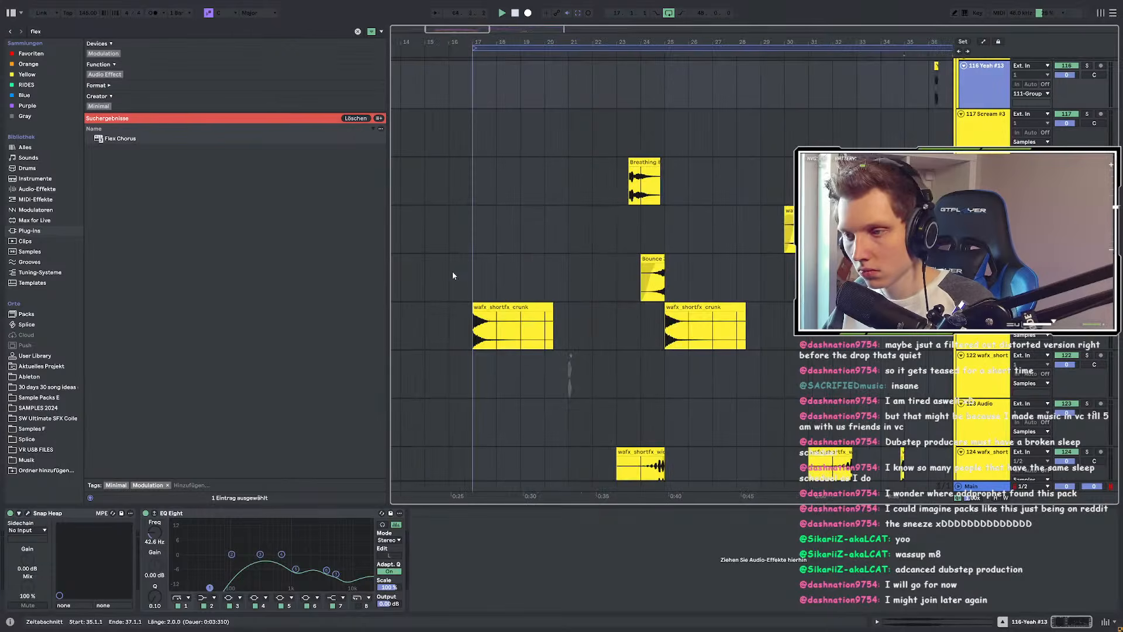
scroll(453, 275, down, 5)
scroll(450, 275, up, 5)
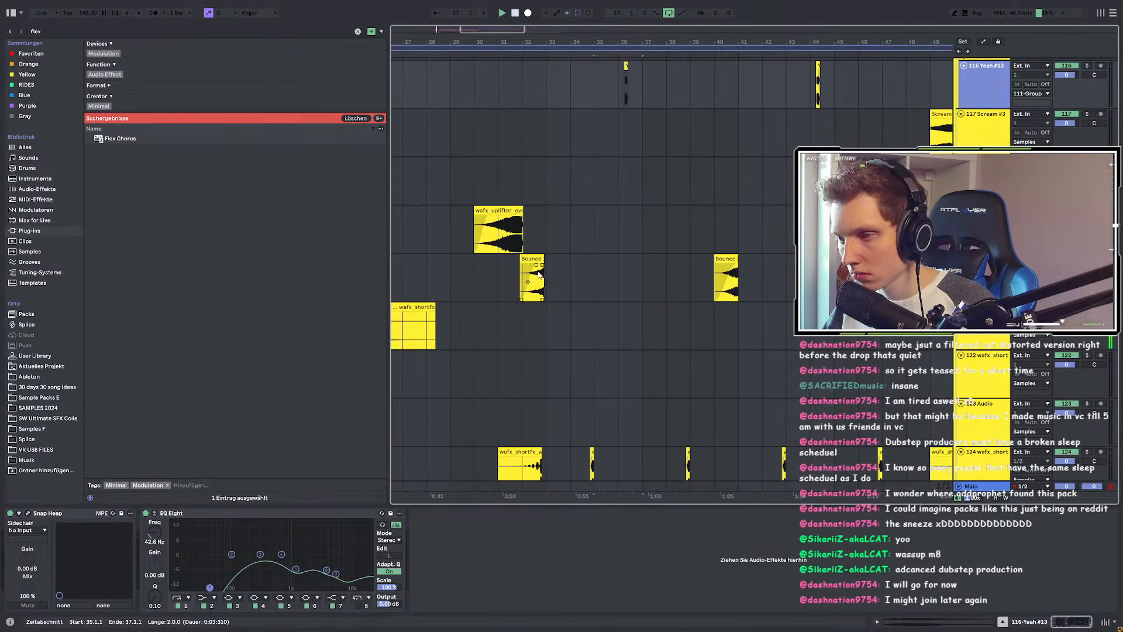
scroll(563, 270, down, 8)
click(421, 331)
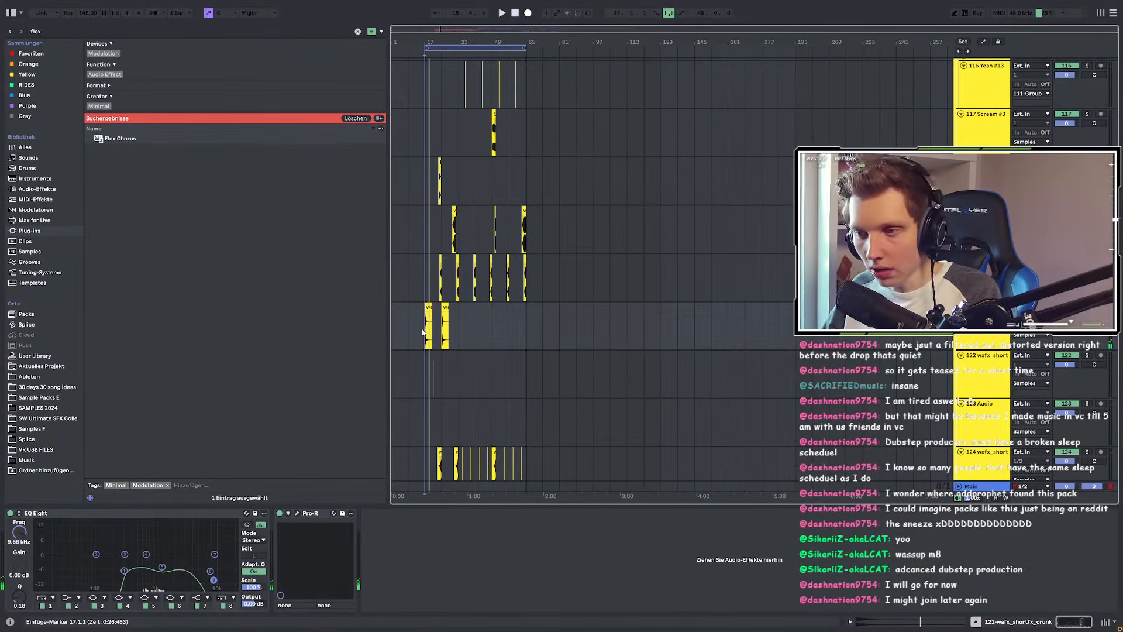
scroll(424, 331, up, 10)
scroll(461, 156, up, 5)
scroll(517, 200, up, 6)
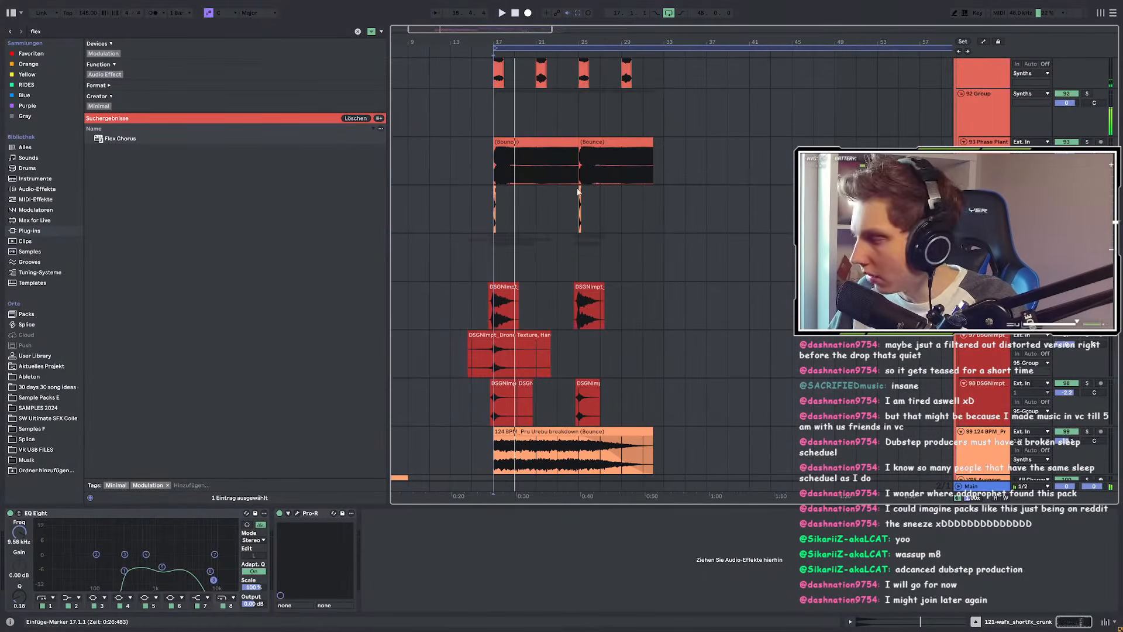
scroll(687, 97, down, 8)
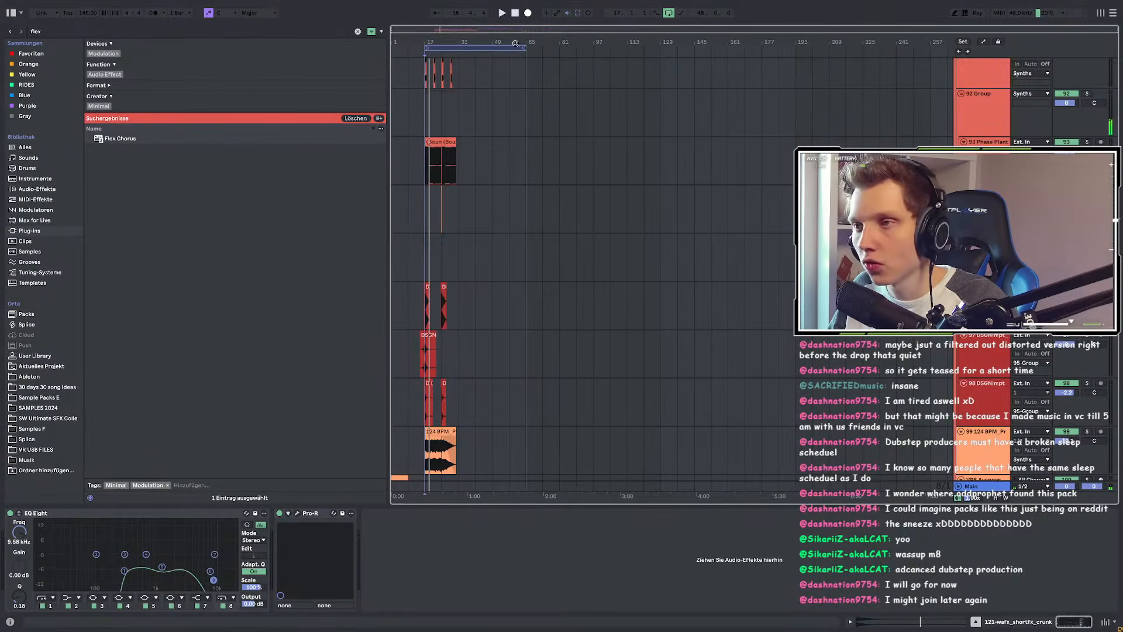
Step: Extend the loop end from bar 61 to bar 81 and audition from around bar 52
drag(522, 45, 558, 55)
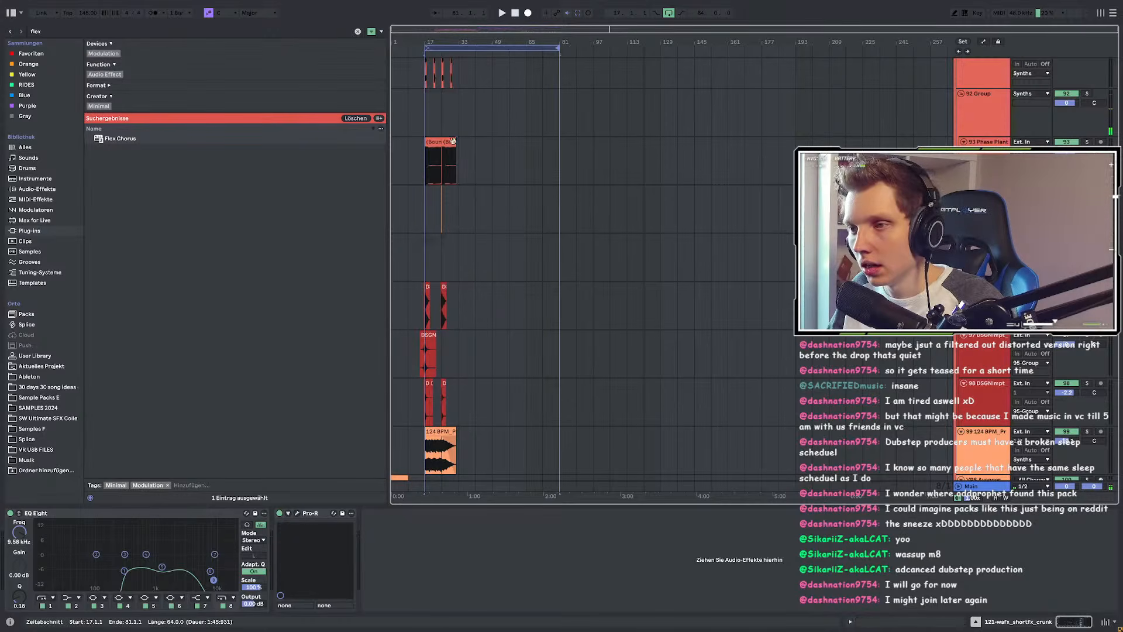
scroll(431, 152, up, 5)
scroll(450, 160, down, 3)
scroll(608, 145, down, 3)
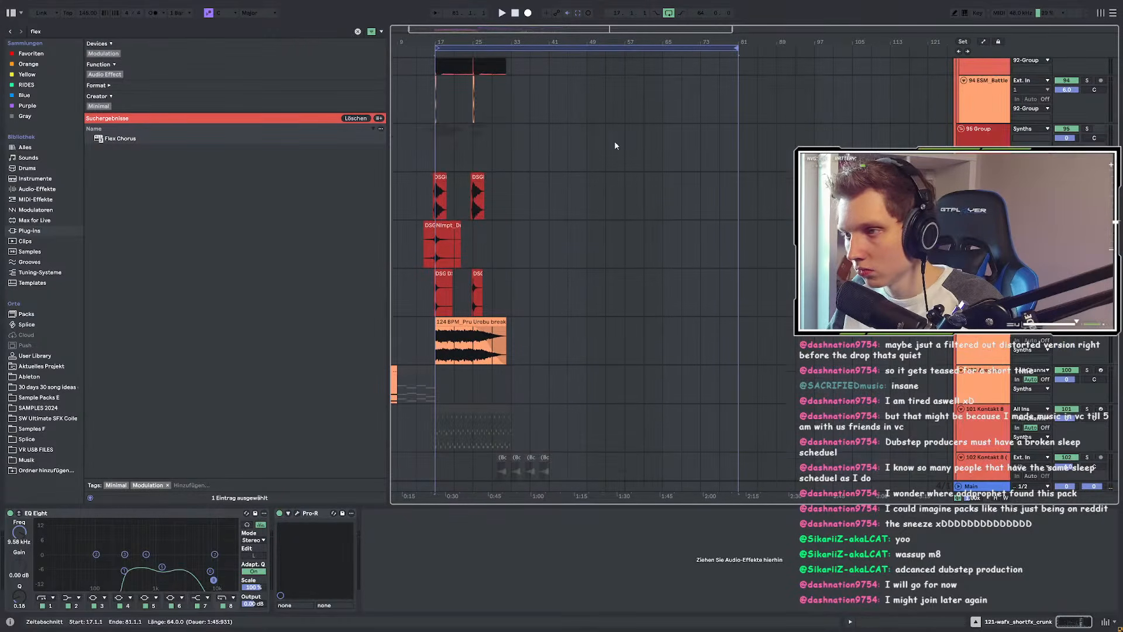
click(612, 146)
key(space)
scroll(498, 302, down, 3)
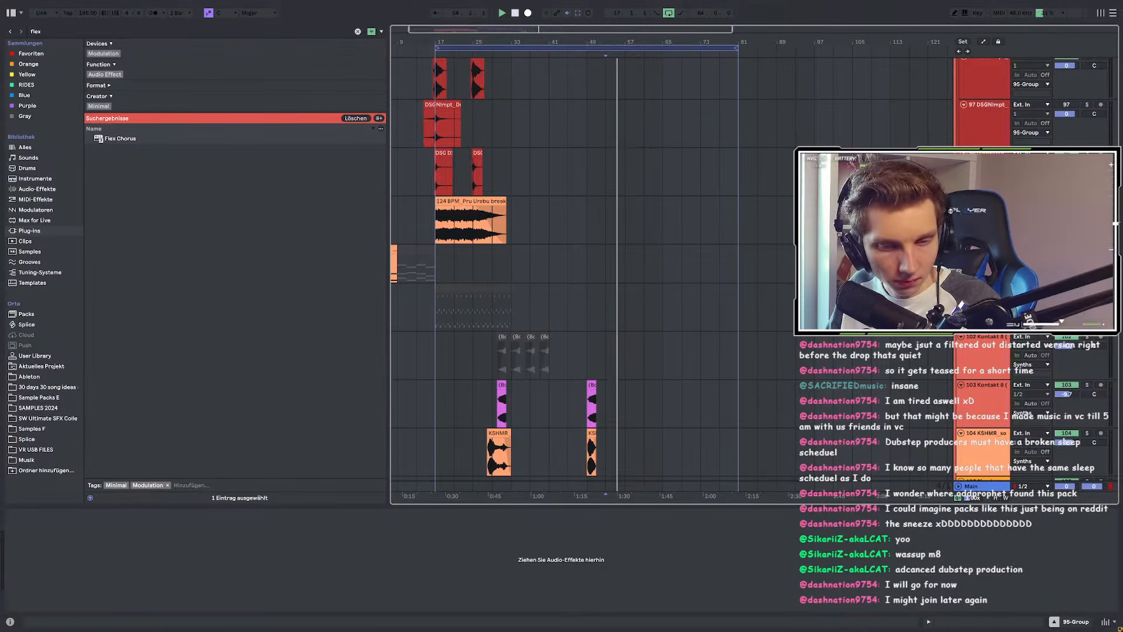
scroll(520, 327, down, 5)
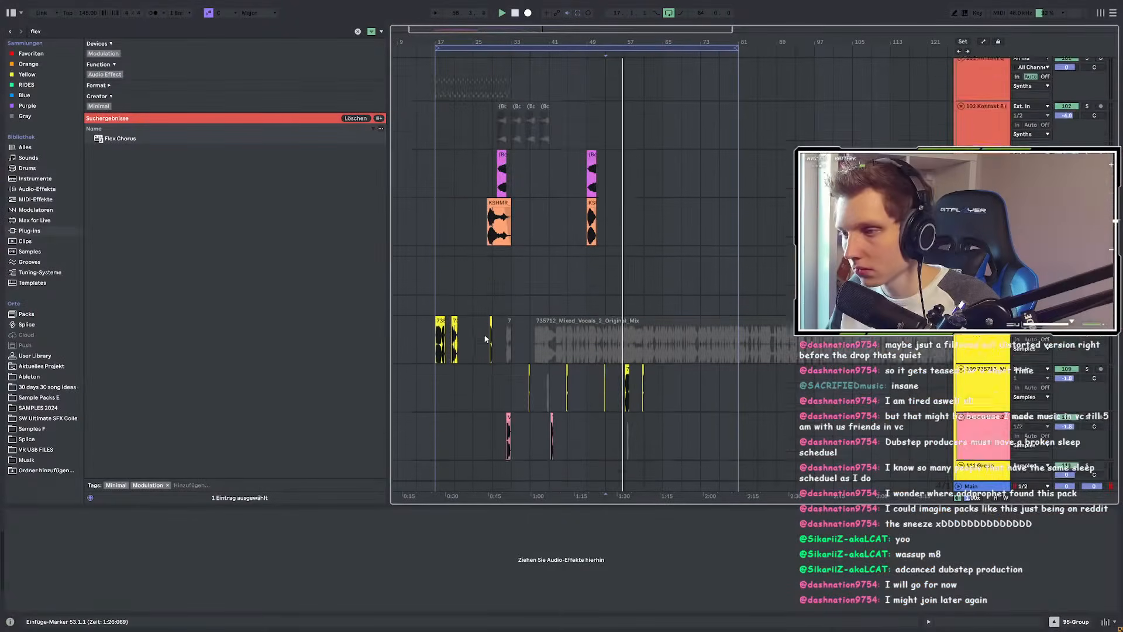
scroll(526, 293, up, 5)
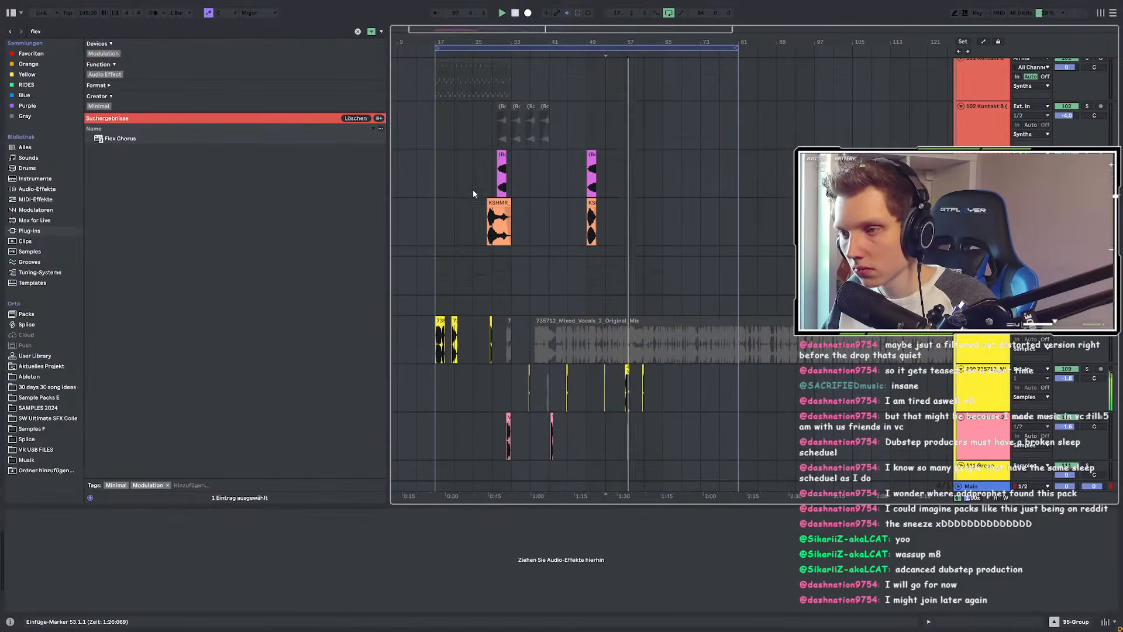
scroll(533, 225, up, 2)
scroll(527, 226, down, 9)
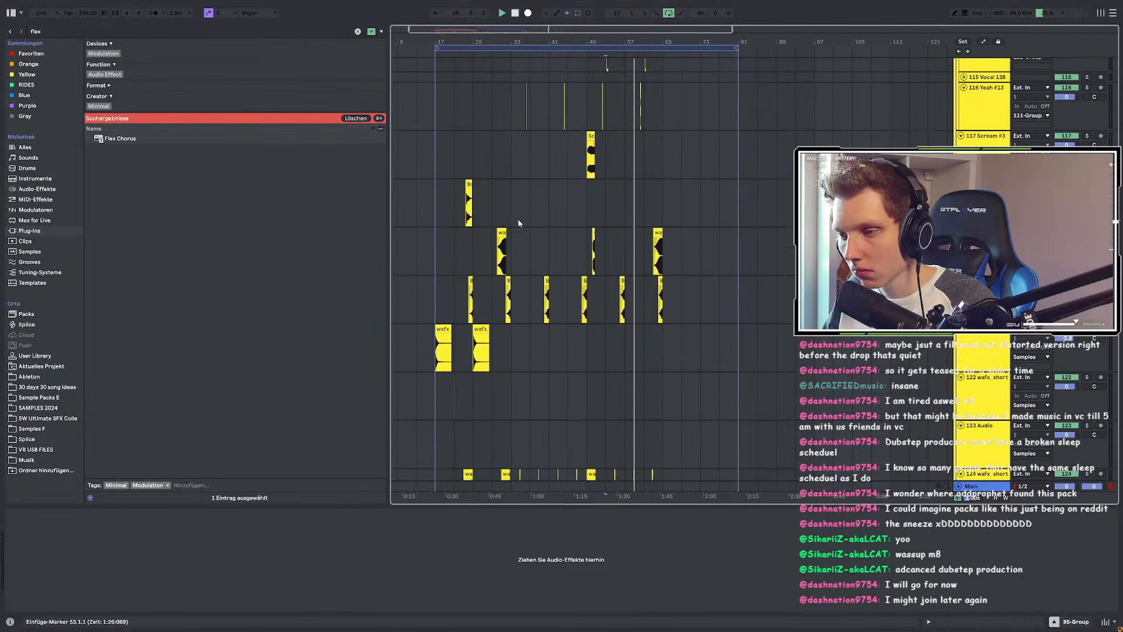
scroll(466, 243, up, 3)
scroll(456, 238, down, 3)
scroll(473, 204, down, 3)
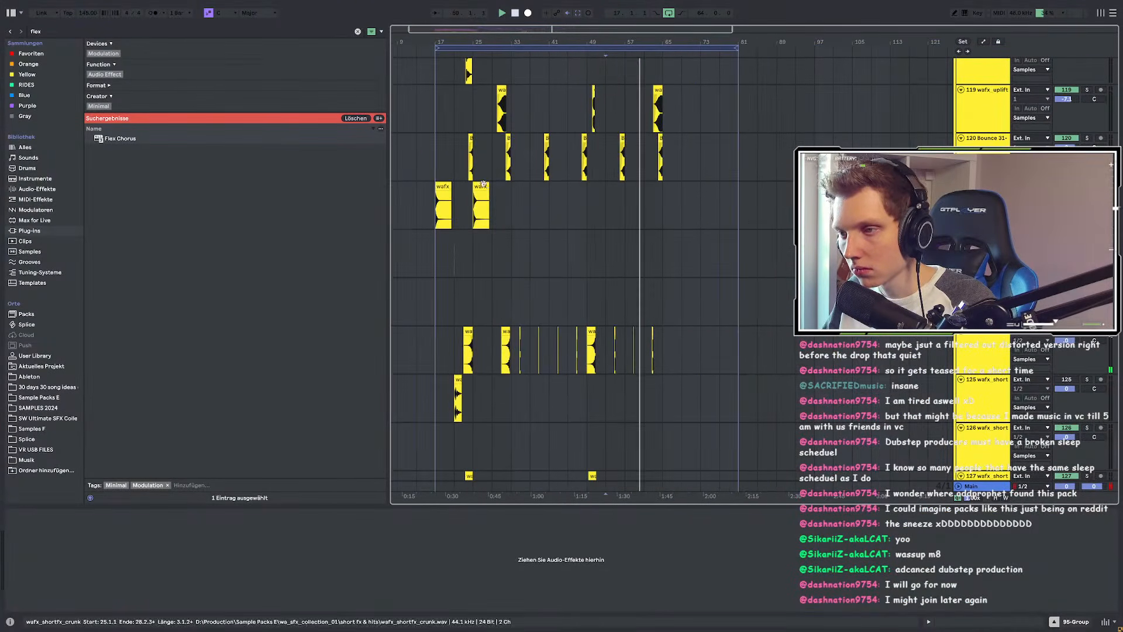
Step: Copy both wafx clips and paste them at bars 65–81
click(480, 187)
click(447, 187)
drag(440, 202, 516, 199)
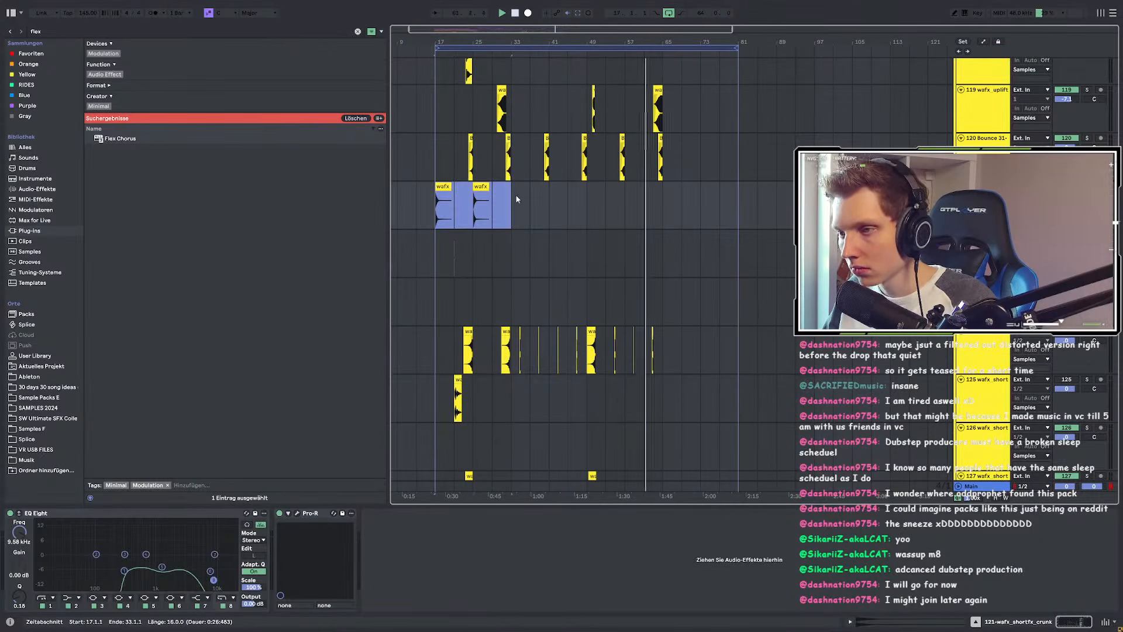
key(ctrl+c)
click(661, 197)
key(ctrl+v)
scroll(591, 219, down, 2)
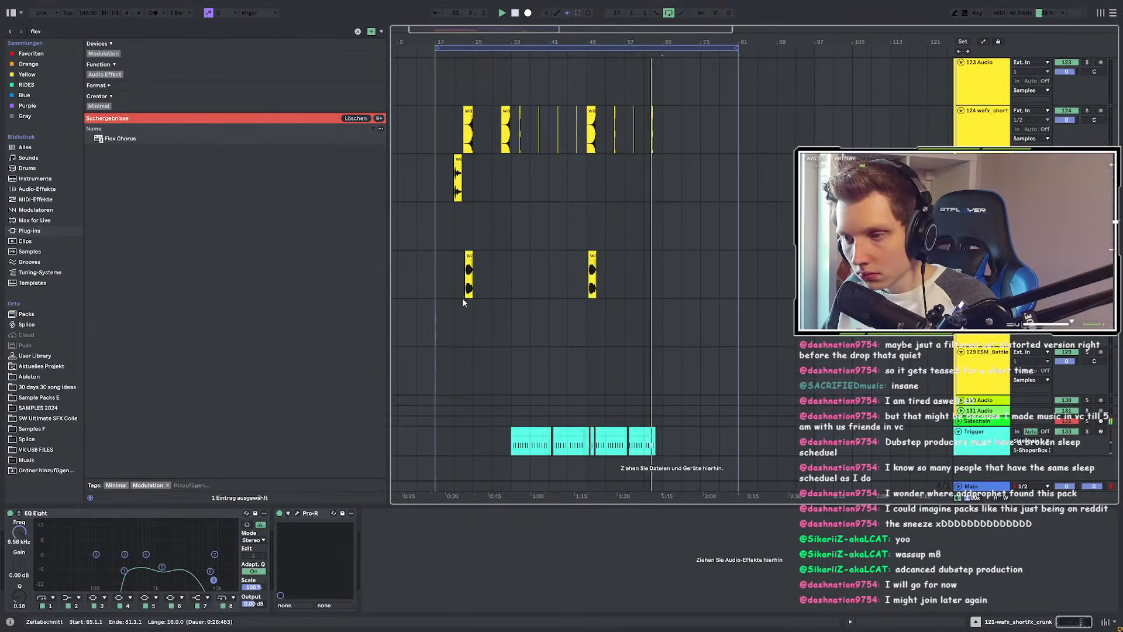
scroll(466, 291, up, 5)
scroll(599, 302, down, 2)
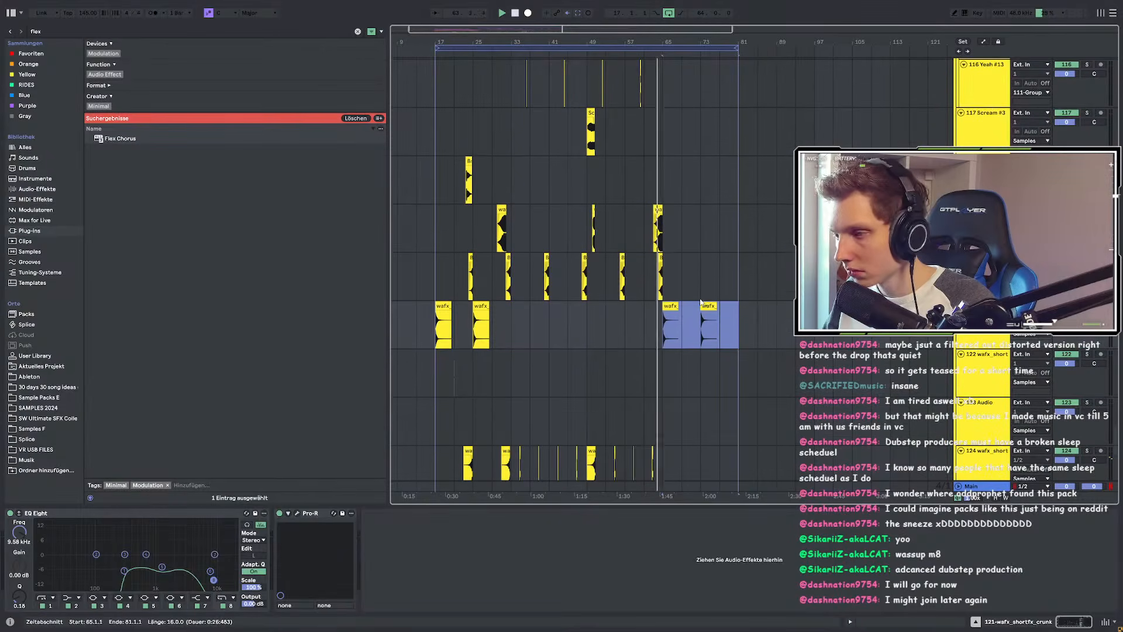
scroll(666, 304, up, 10)
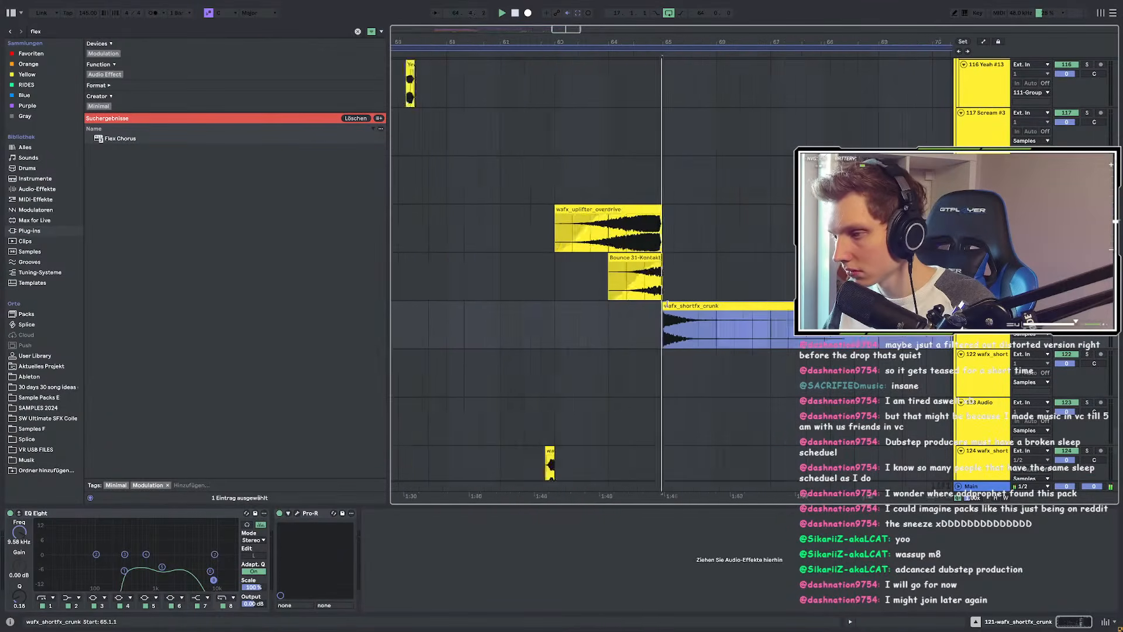
scroll(666, 304, down, 10)
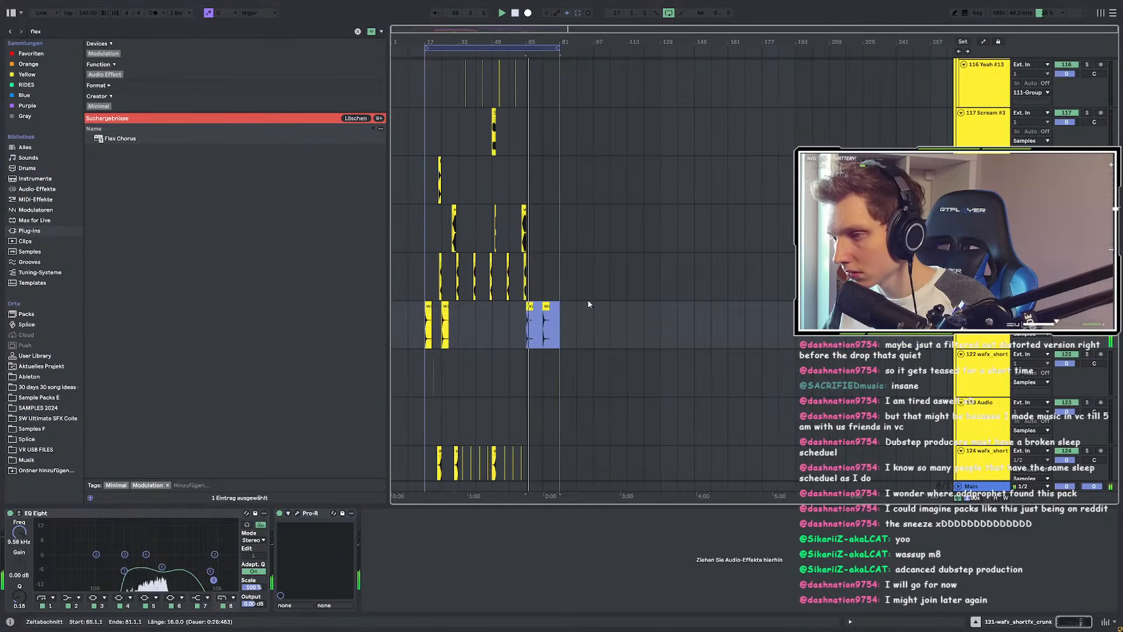
scroll(576, 305, up, 15)
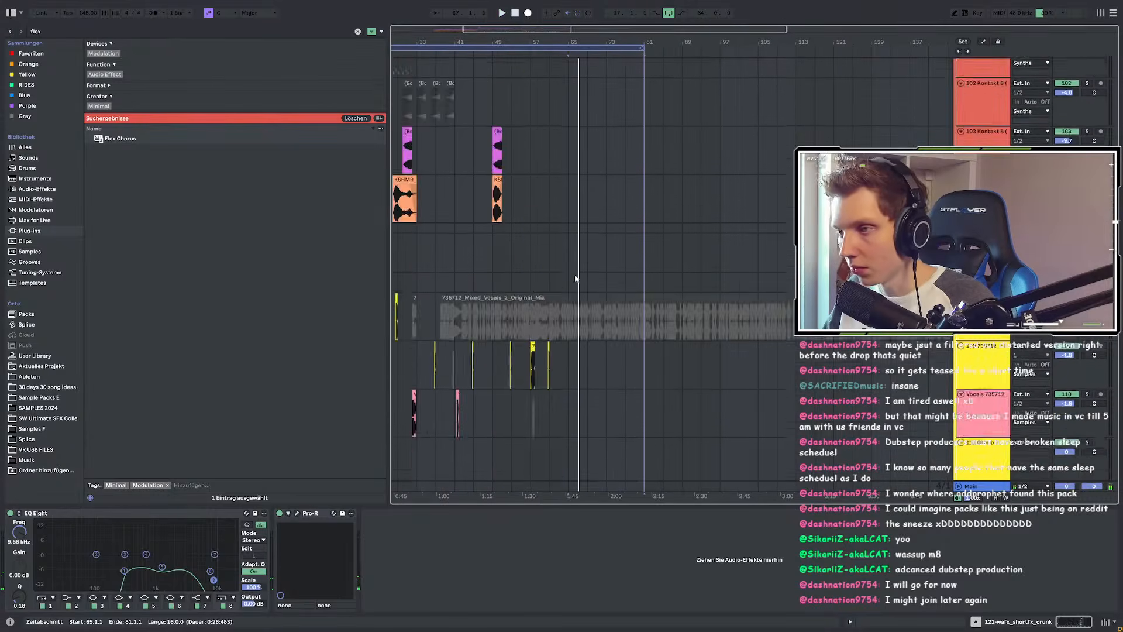
scroll(602, 281, down, 8)
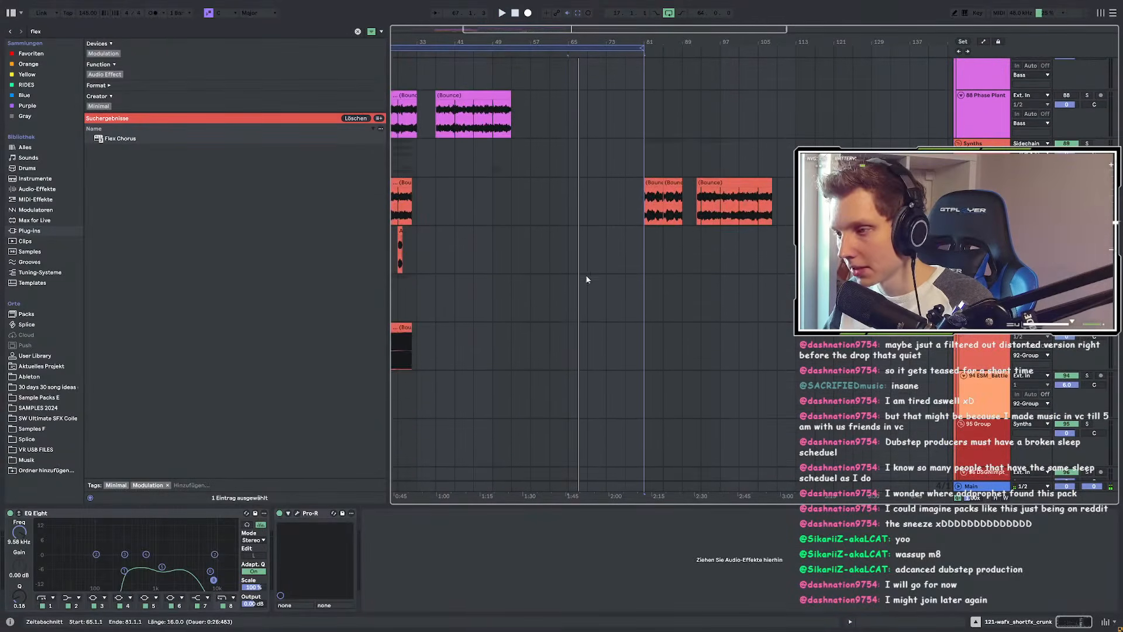
scroll(601, 278, down, 4)
Step: Inspect the Audio 7 and Audio 4 clips, then select bars 69–105 across four tracks
drag(746, 207, 864, 182)
scroll(503, 275, up, 14)
scroll(506, 306, up, 12)
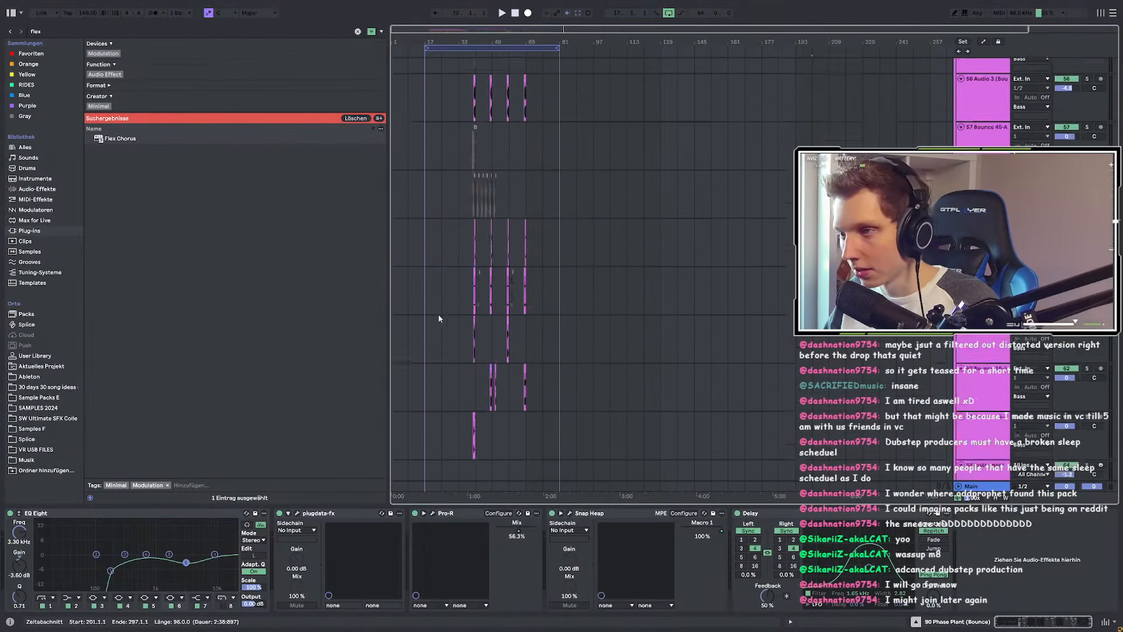
click(545, 256)
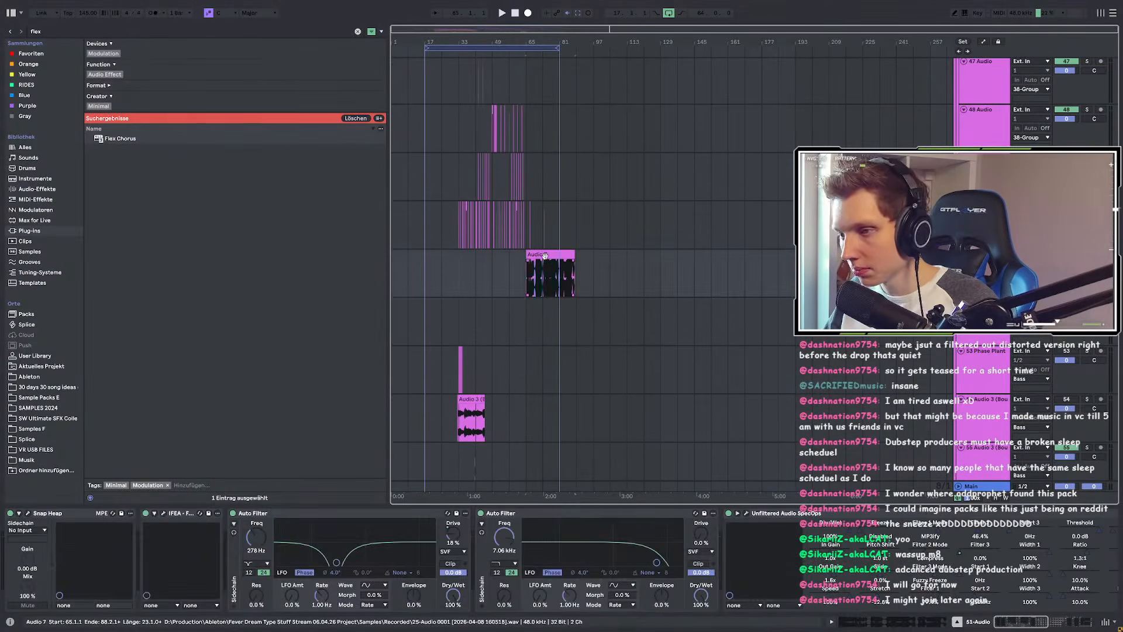
key(z)
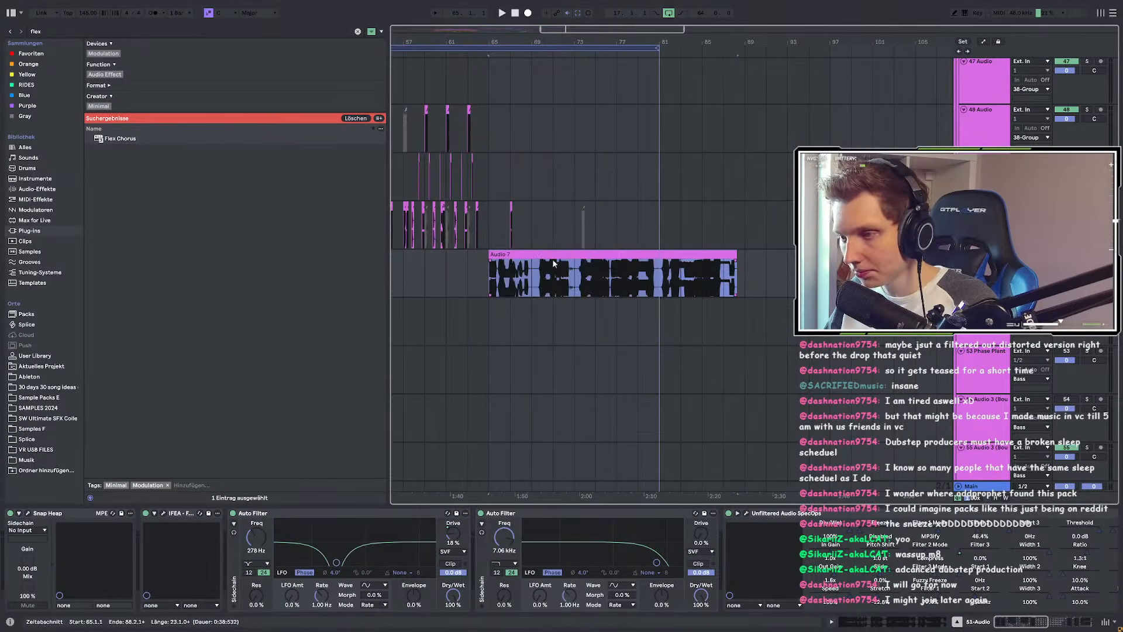
scroll(605, 233, down, 5)
drag(711, 224, 892, 256)
scroll(565, 278, up, 8)
scroll(544, 298, up, 4)
scroll(544, 301, down, 1)
scroll(536, 287, up, 4)
click(495, 193)
key(space)
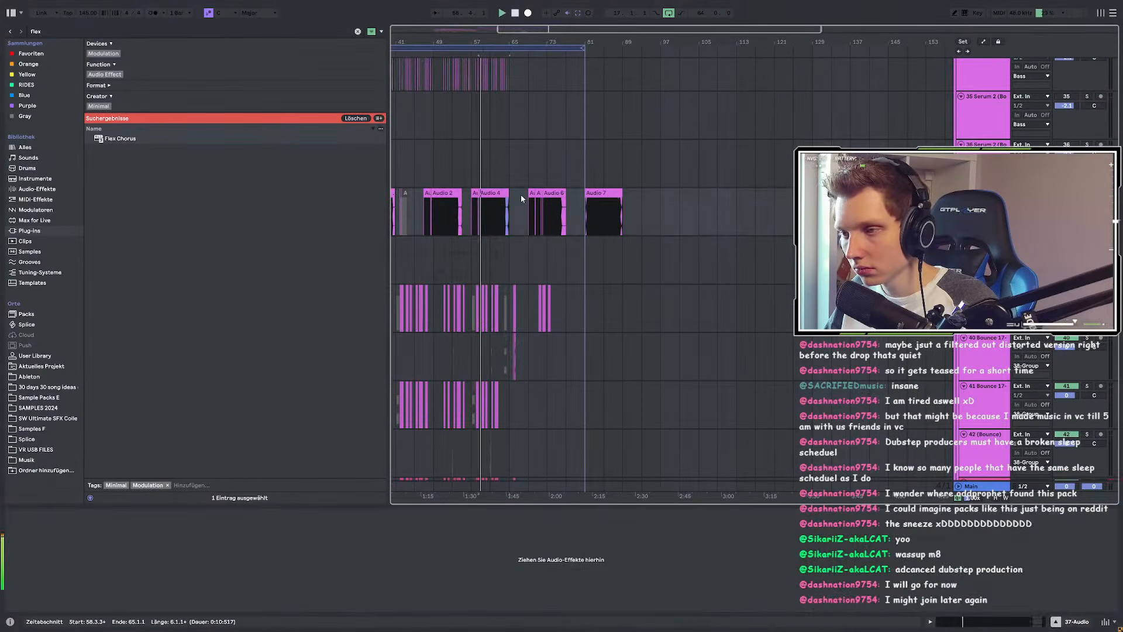
drag(685, 203, 508, 360)
scroll(508, 349, up, 5)
Step: Extend the selection back to bar 65 and shift the selected clips to bar 169, then bar 201
shift+click(508, 264)
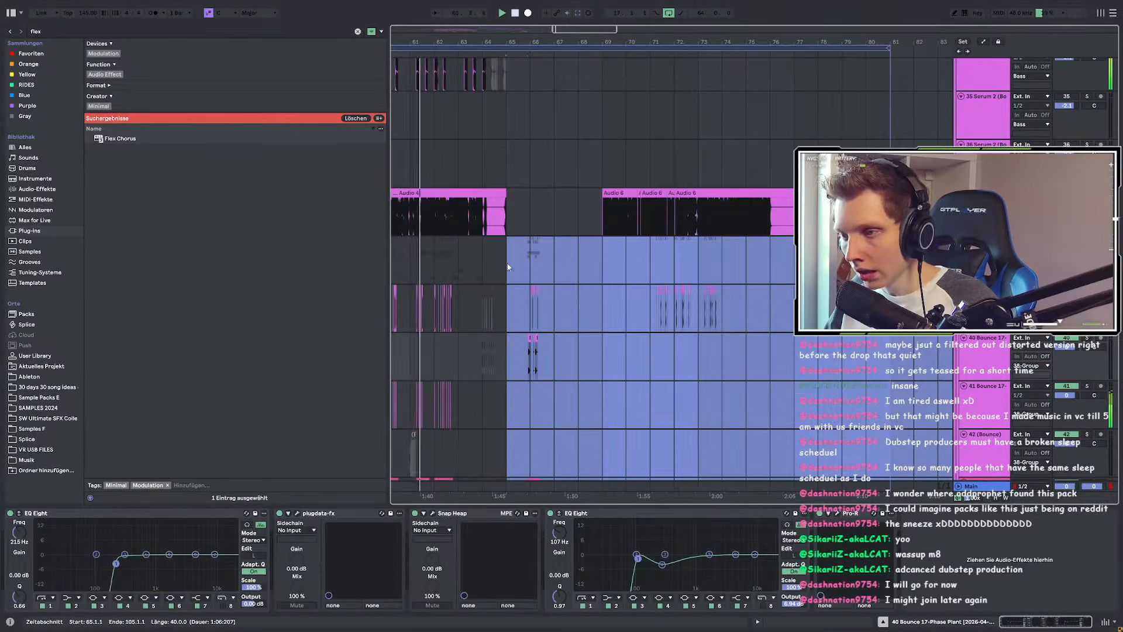
scroll(560, 234, down, 5)
scroll(561, 279, down, 5)
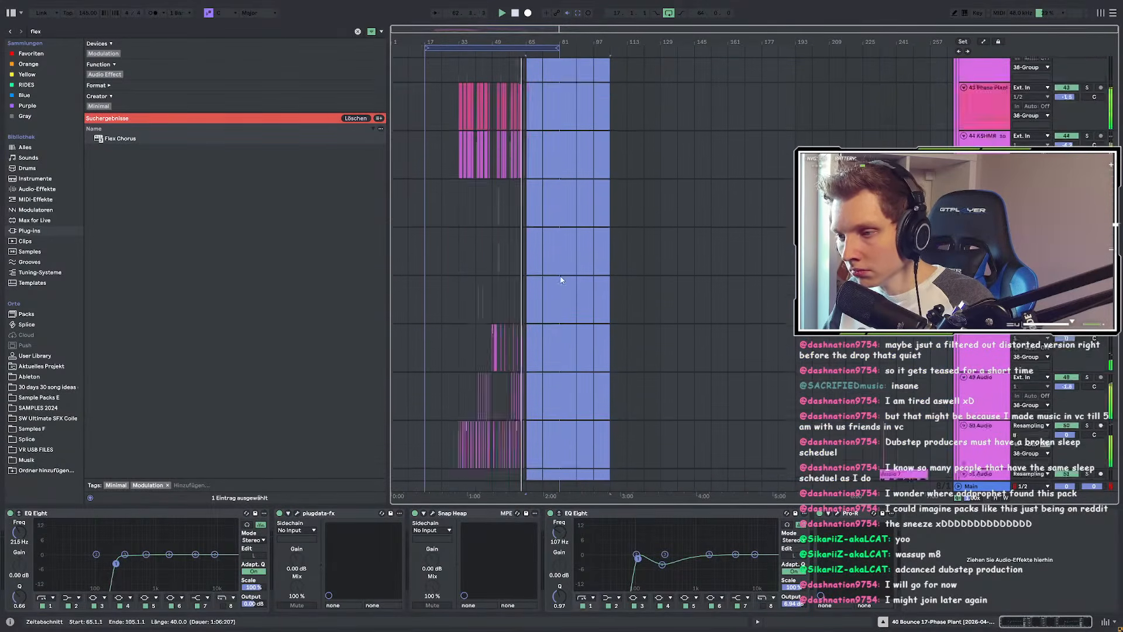
scroll(561, 275, down, 3)
scroll(549, 281, up, 8)
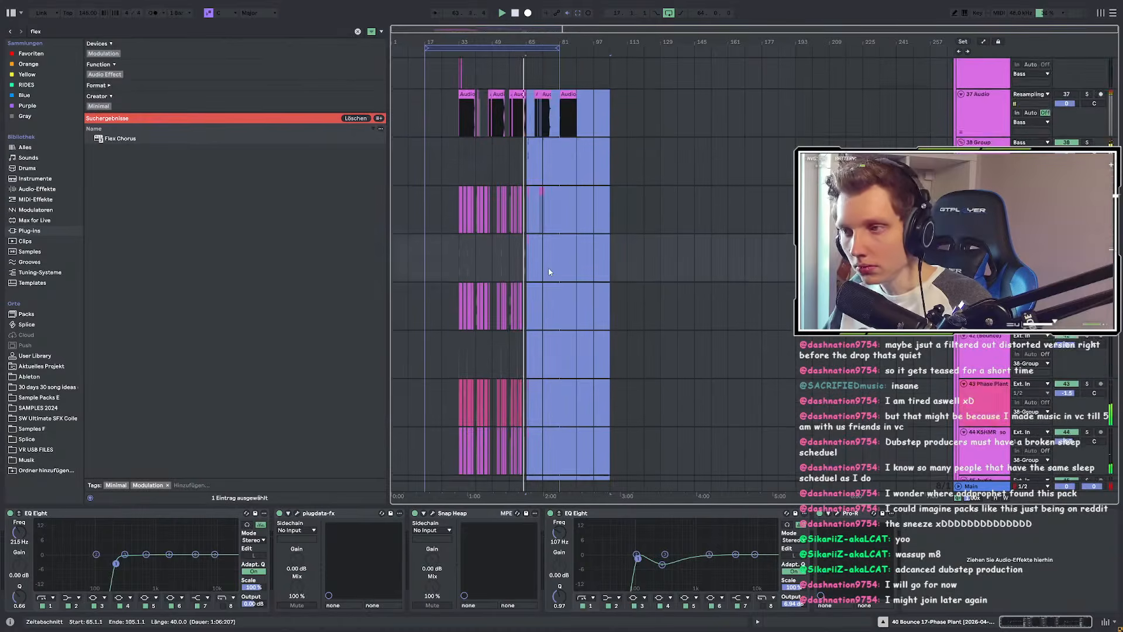
scroll(548, 271, up, 2)
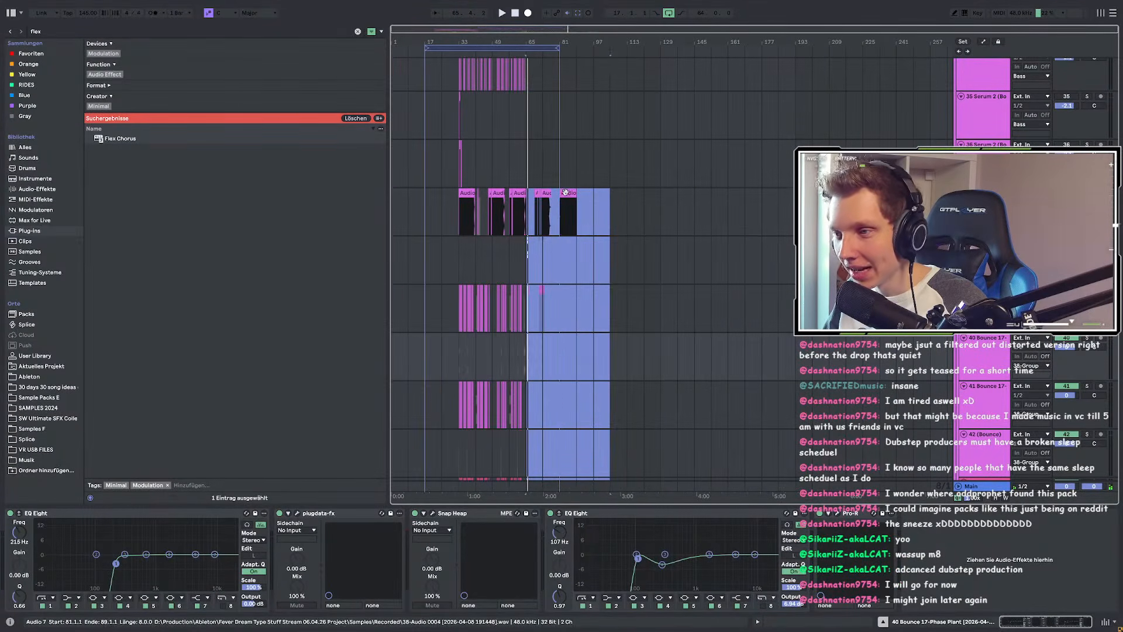
drag(565, 191, 784, 197)
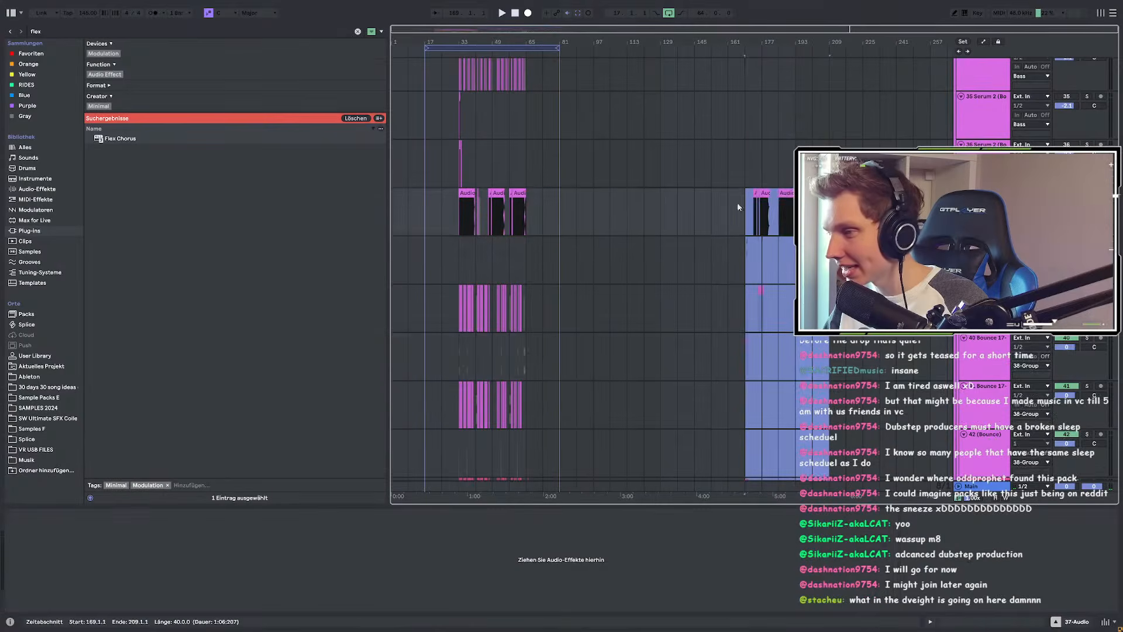
scroll(752, 204, down, 5)
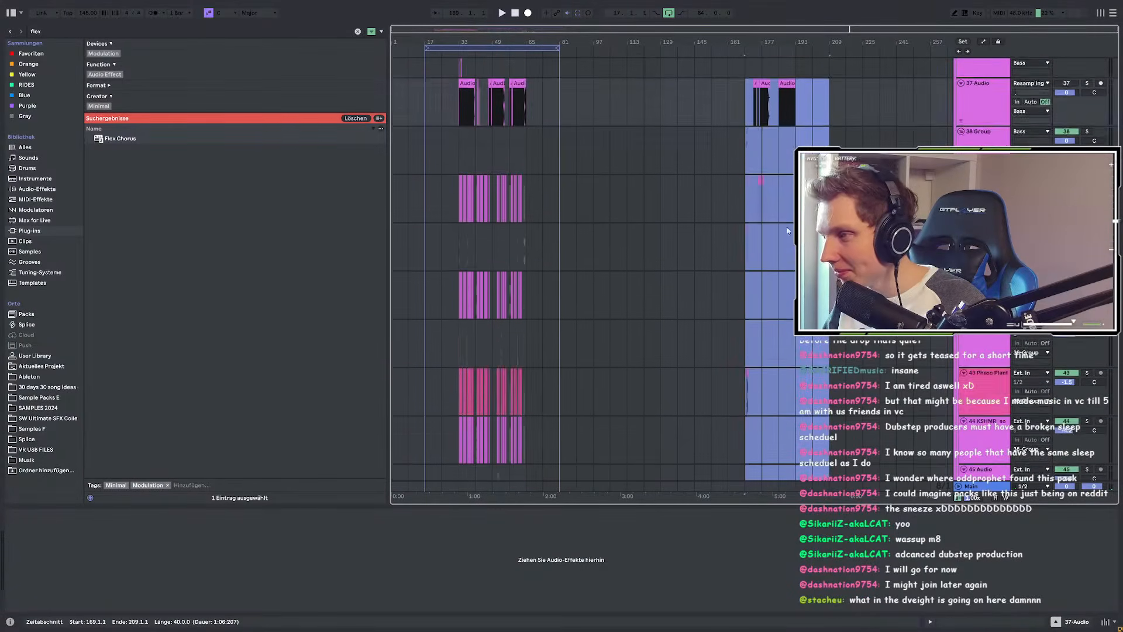
scroll(783, 235, up, 4)
drag(784, 226, 851, 228)
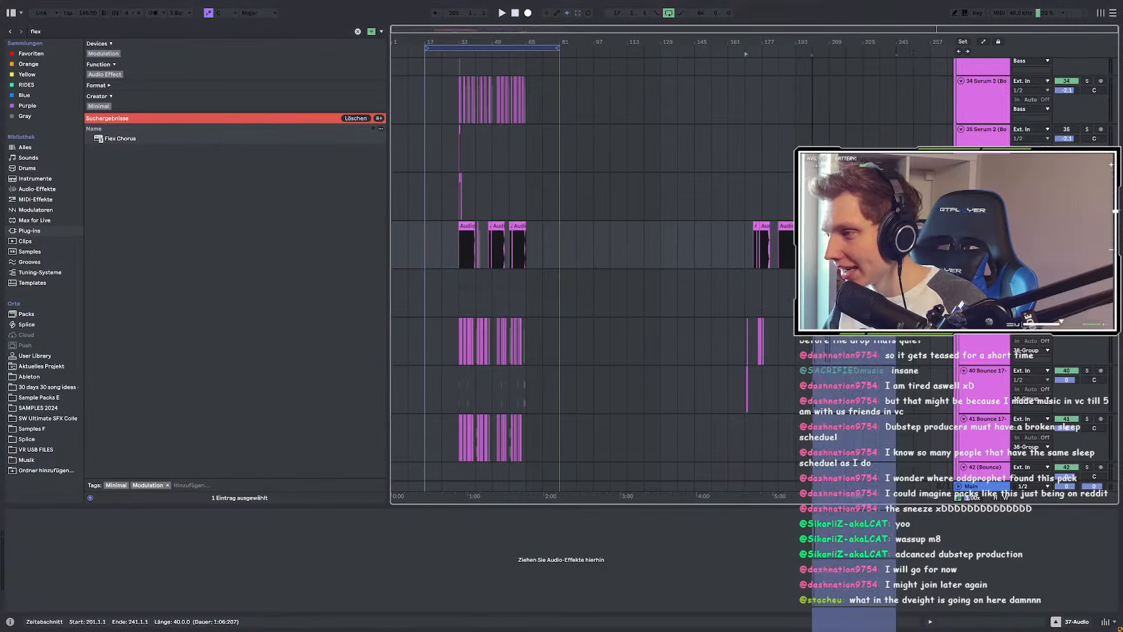
Step: Move the kick track's selected section out to bar 225 and place the insert point at bar 33
scroll(531, 334, down, 2)
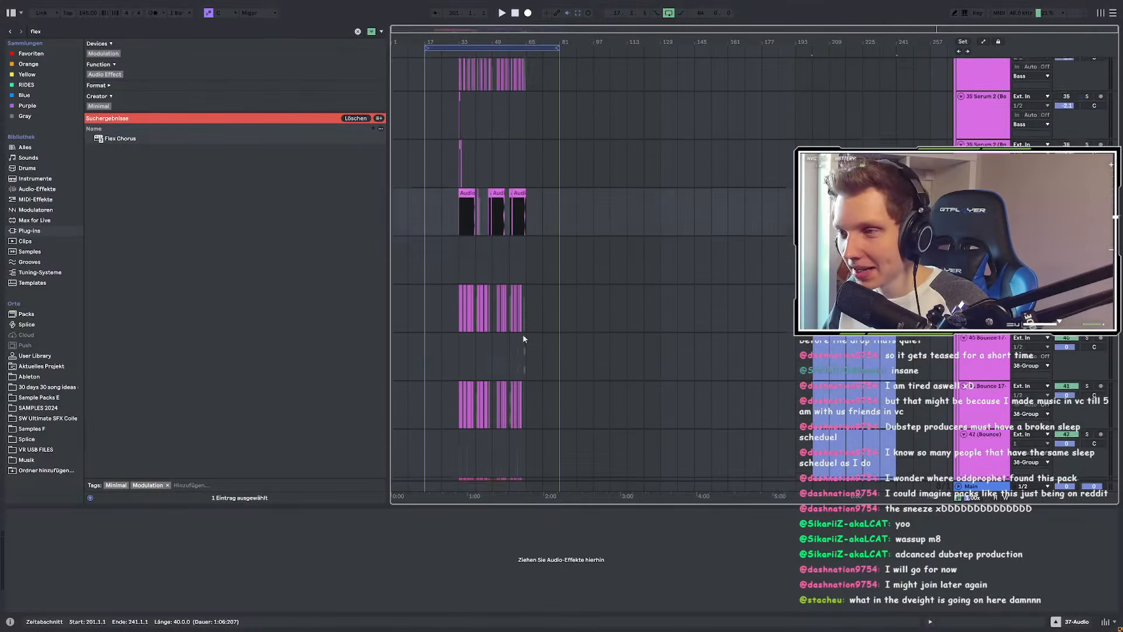
scroll(520, 343, up, 20)
scroll(529, 385, up, 5)
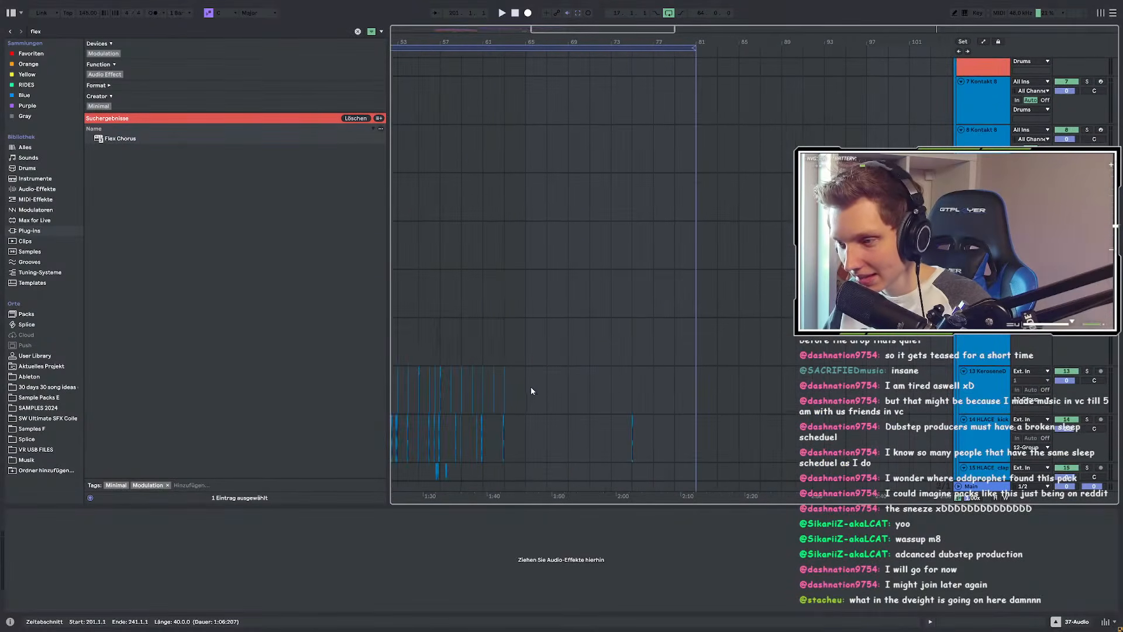
scroll(544, 316, down, 6)
scroll(499, 223, down, 4)
scroll(502, 216, up, 2)
drag(513, 193, 716, 190)
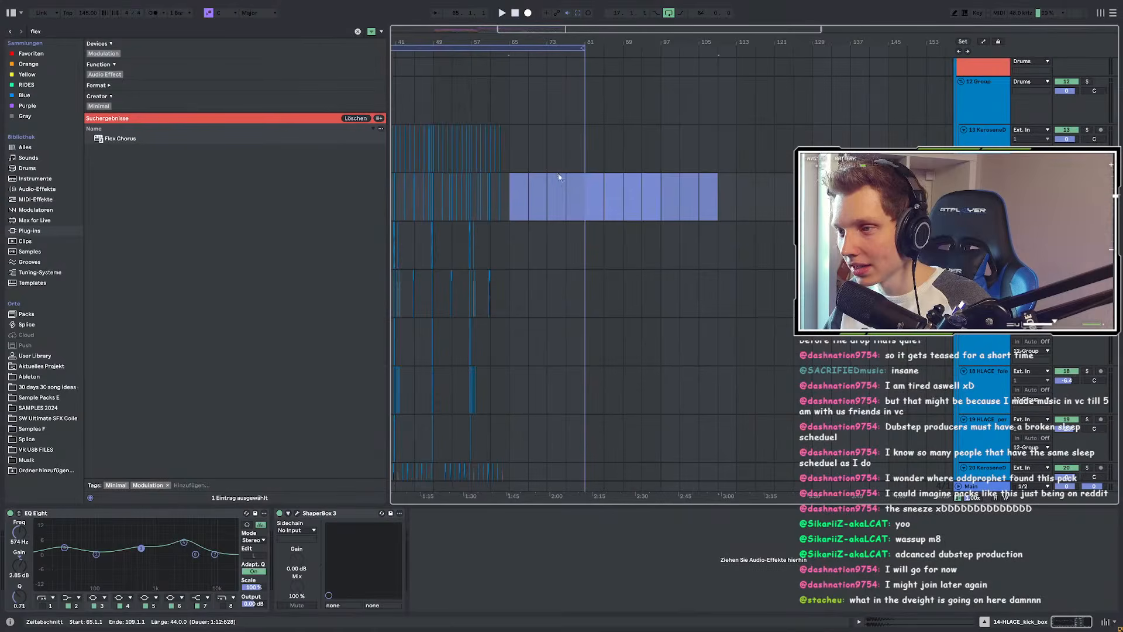
scroll(560, 178, up, 3)
scroll(557, 180, down, 6)
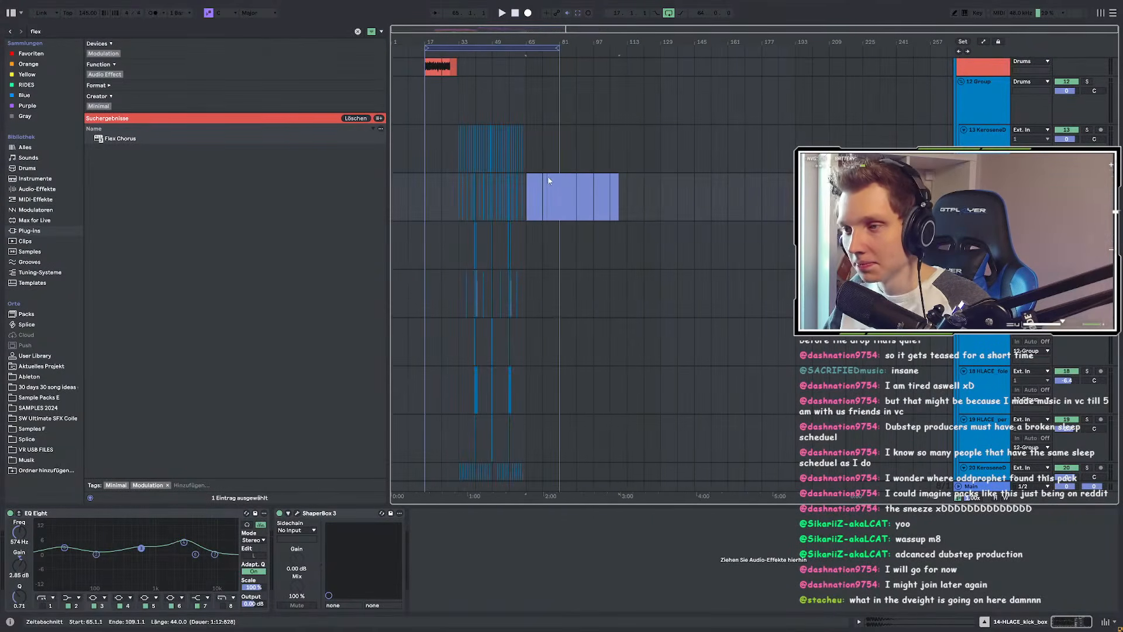
drag(548, 180, 885, 181)
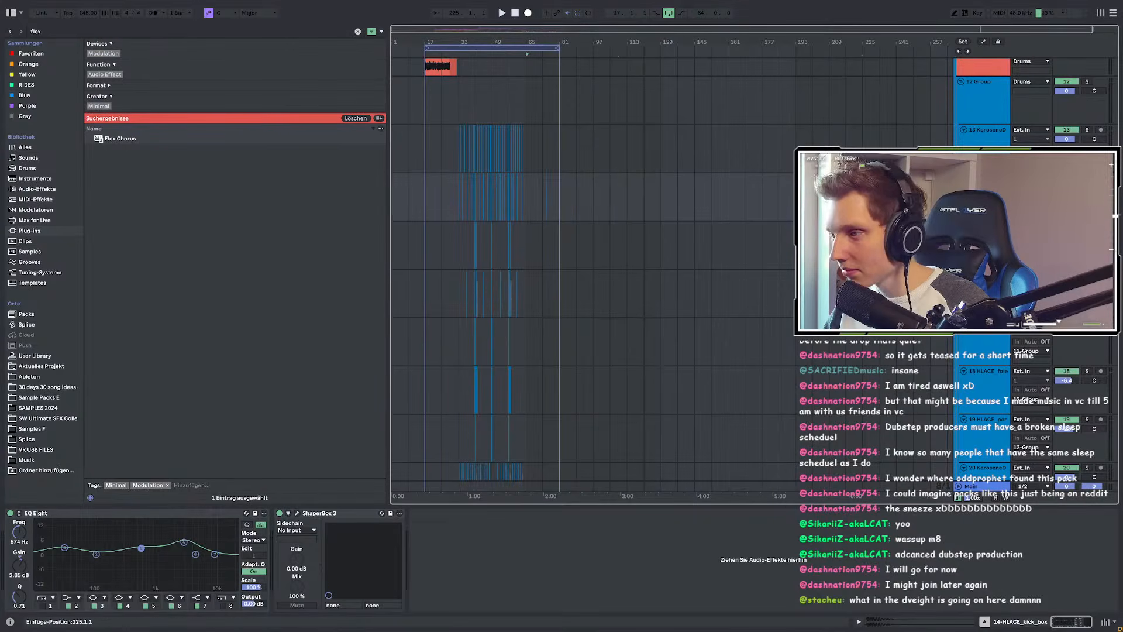
scroll(428, 247, up, 3)
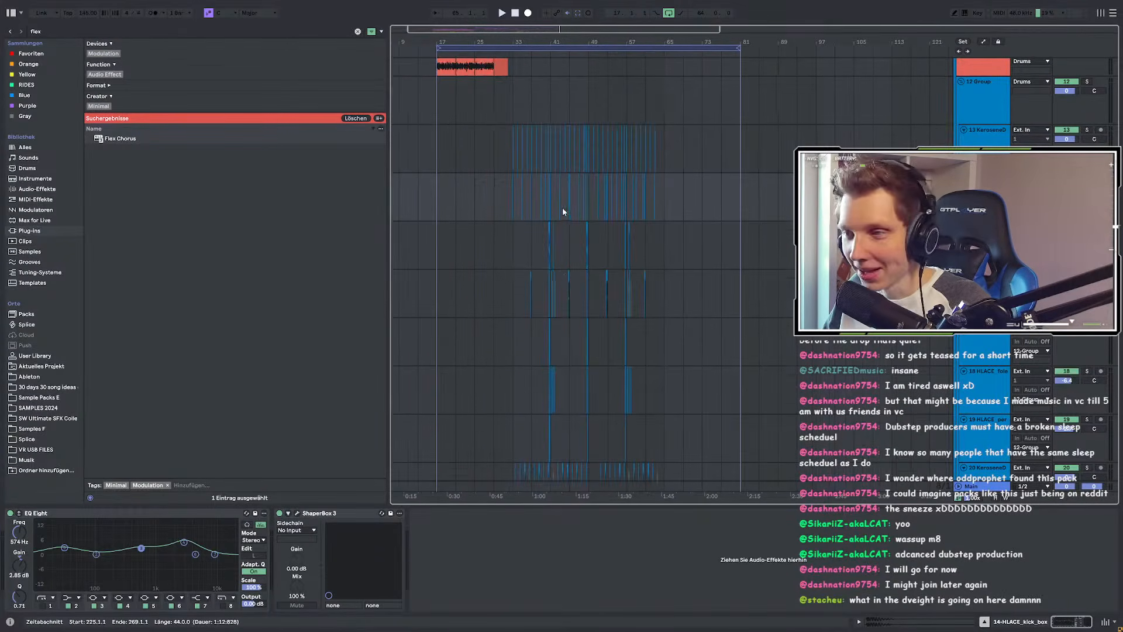
scroll(557, 208, down, 2)
scroll(512, 206, up, 3)
click(517, 140)
Step: Inspect the device chains on bounce track 33, the bass group and the 37-Audio resampling track
scroll(523, 175, down, 6)
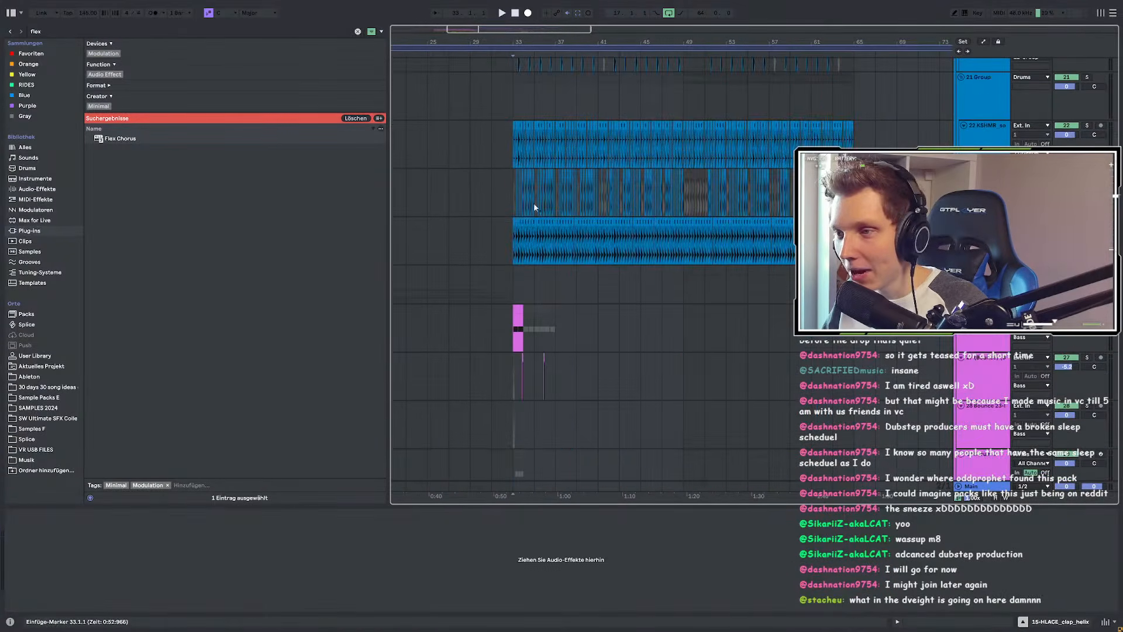
scroll(523, 211, up, 3)
scroll(526, 228, down, 4)
scroll(516, 230, down, 1)
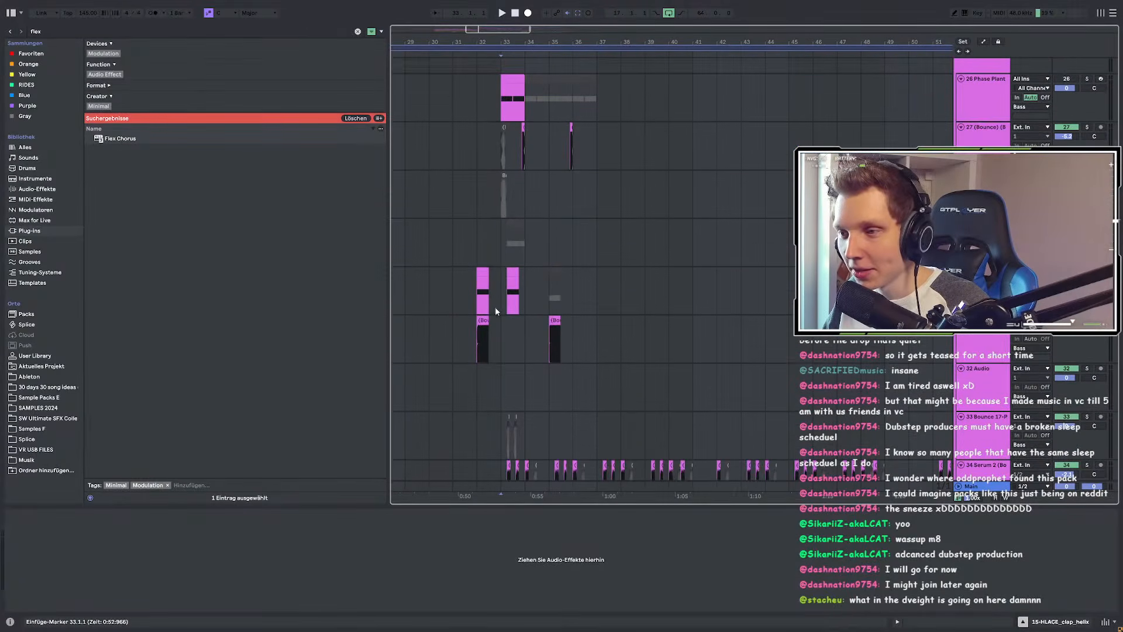
scroll(503, 281, up, 3)
scroll(503, 264, down, 3)
click(498, 279)
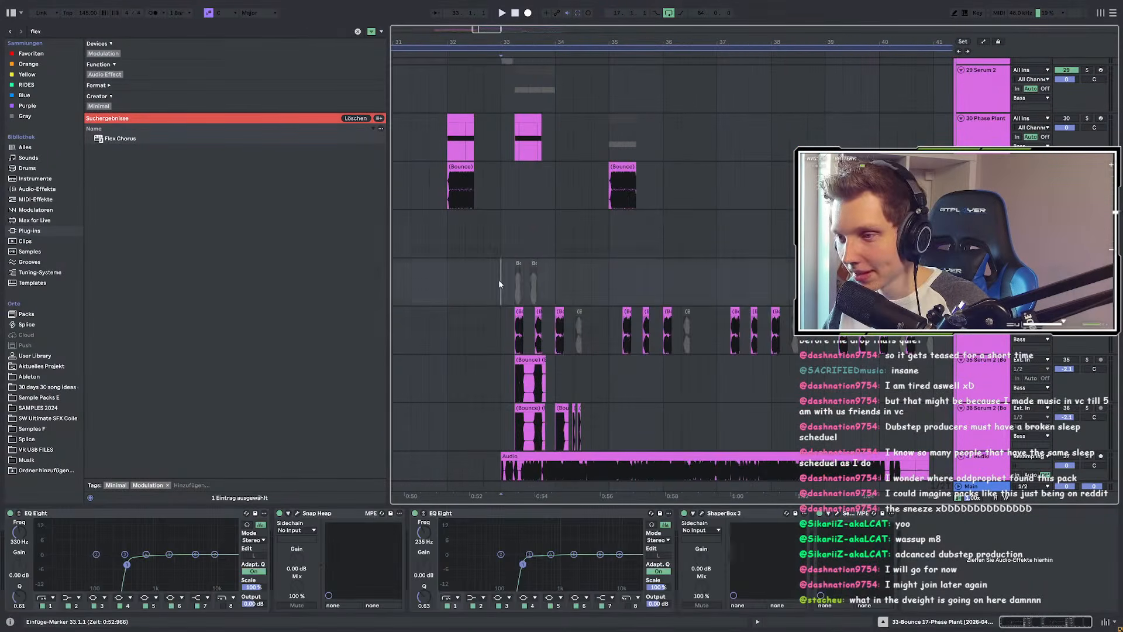
scroll(498, 261, down, 5)
click(514, 227)
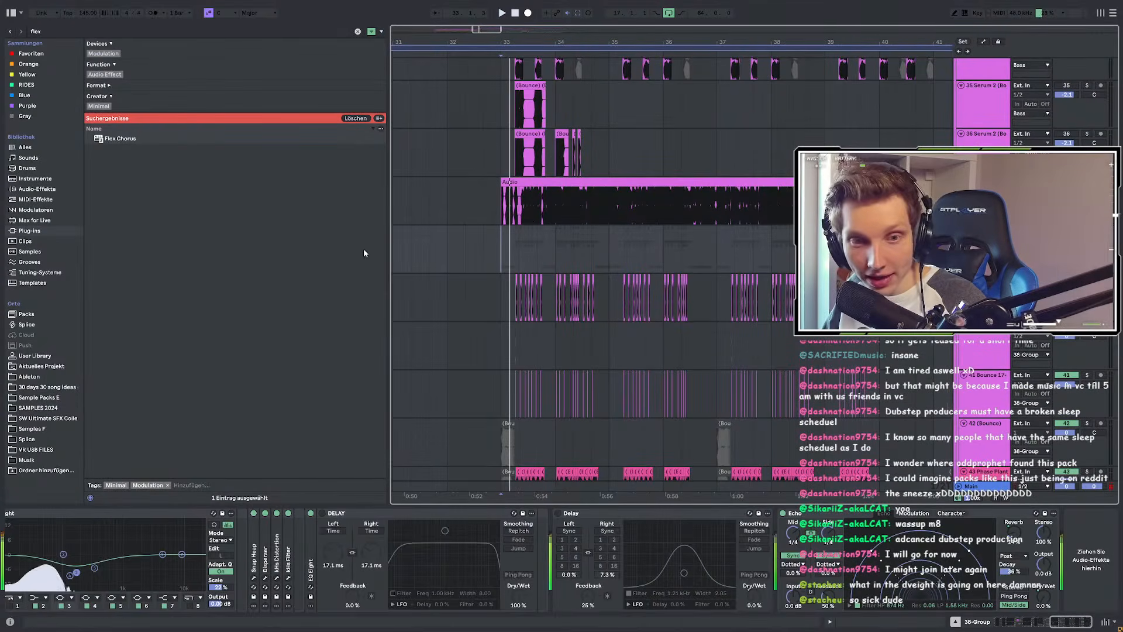
click(442, 220)
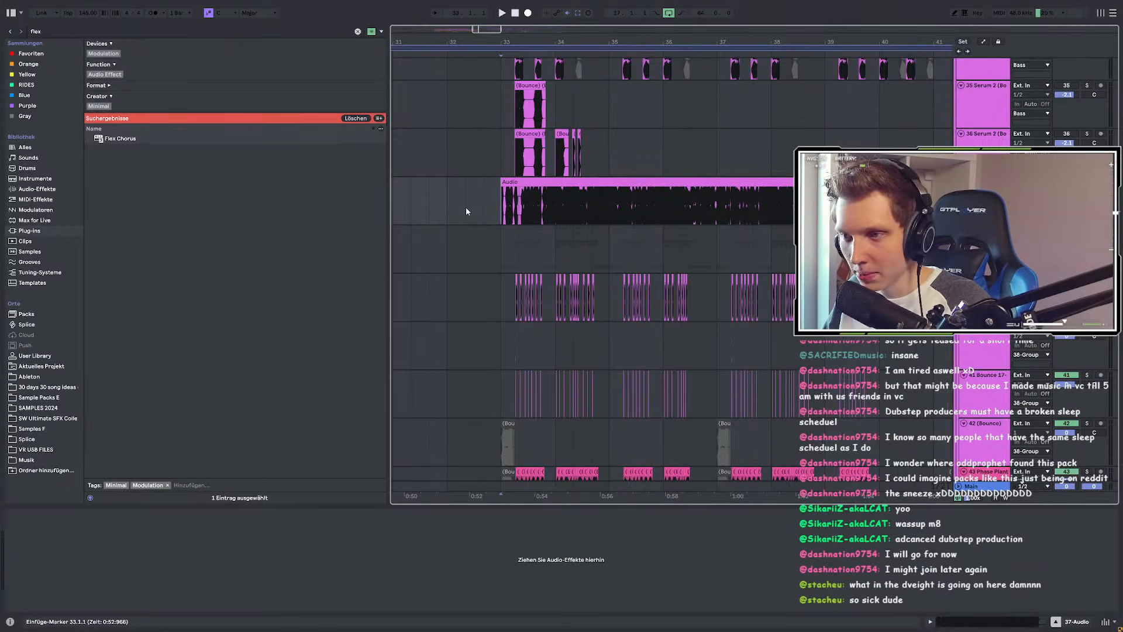
Step: Set the start at the drop, solo the 38-Group bass bus and play from bar 33
scroll(501, 231, down, 5)
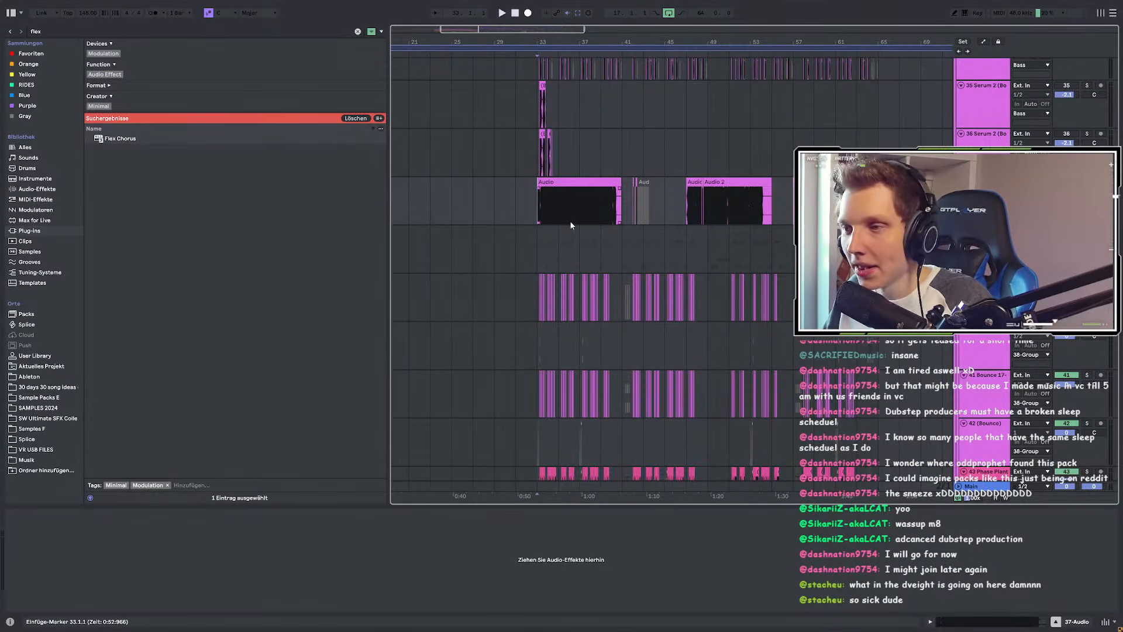
scroll(545, 220, down, 5)
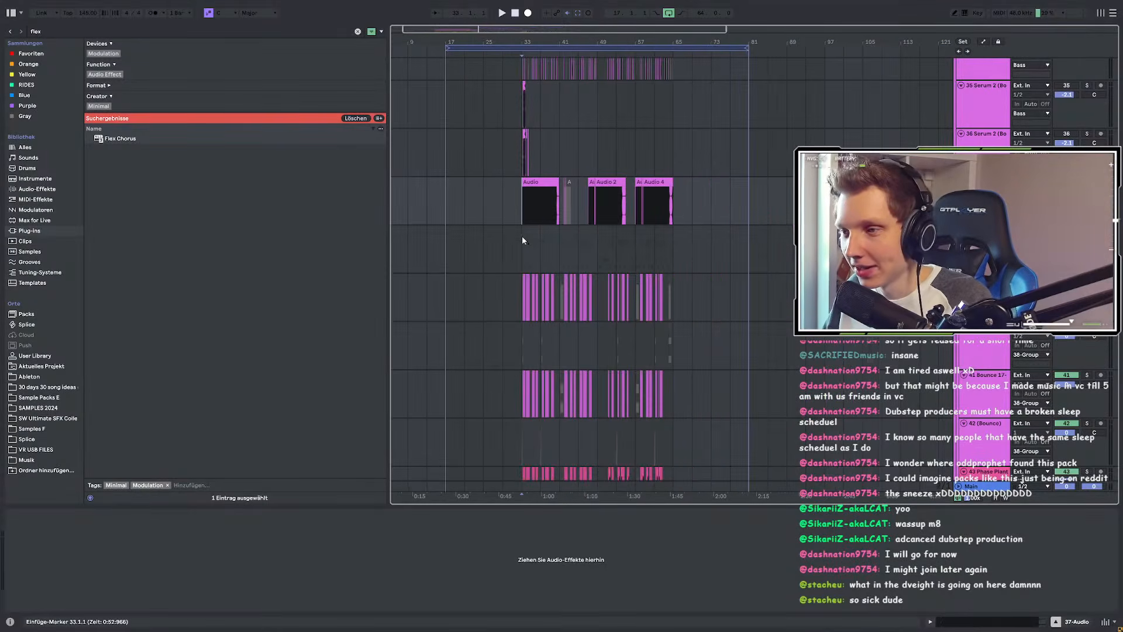
scroll(518, 236, up, 1)
scroll(530, 277, up, 1)
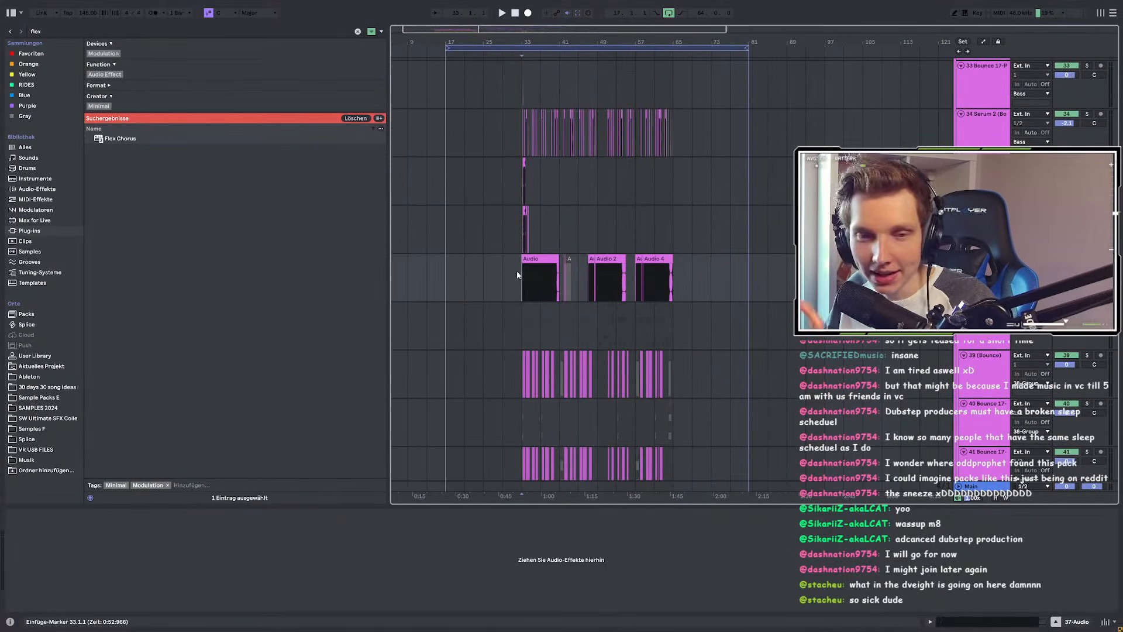
scroll(532, 276, up, 1)
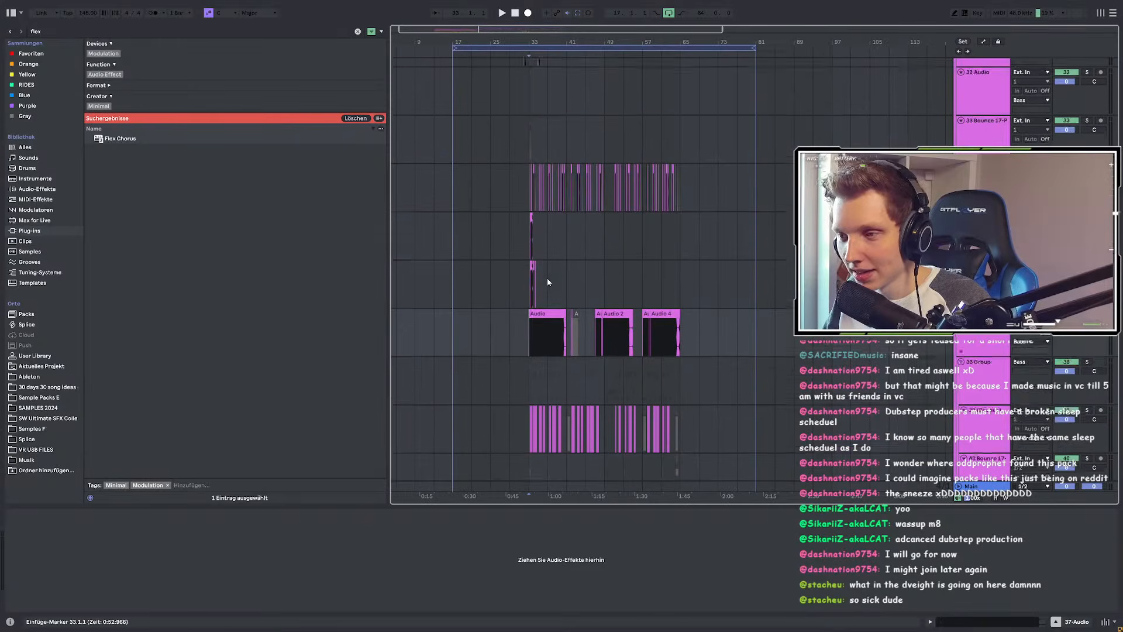
scroll(546, 279, down, 2)
scroll(535, 250, up, 3)
scroll(424, 248, down, 3)
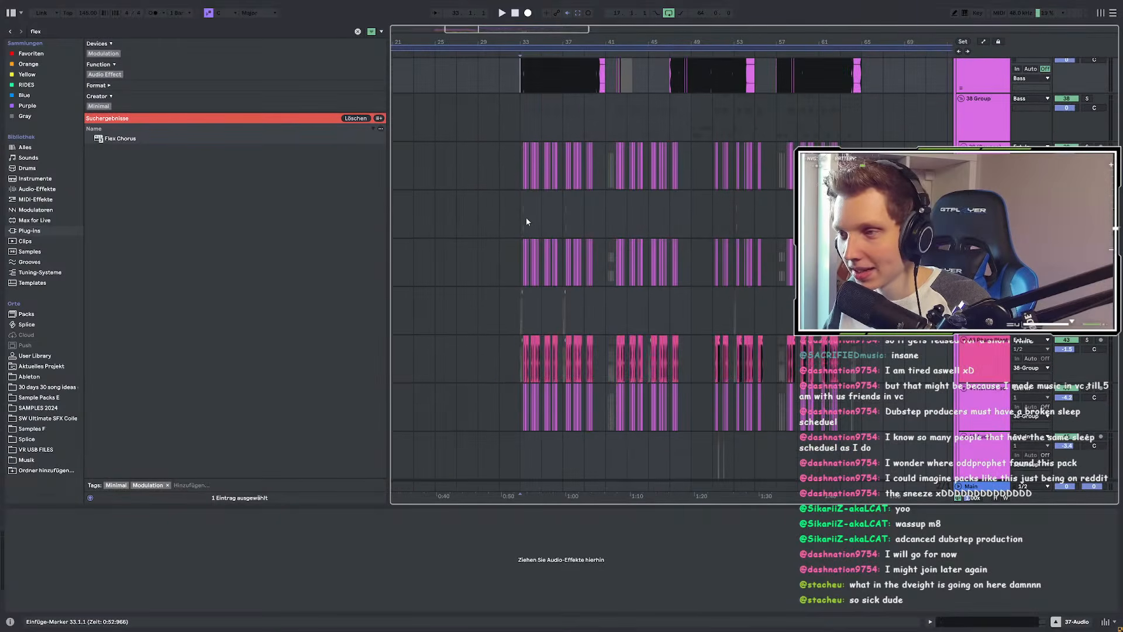
scroll(525, 219, up, 2)
scroll(503, 245, up, 3)
click(466, 250)
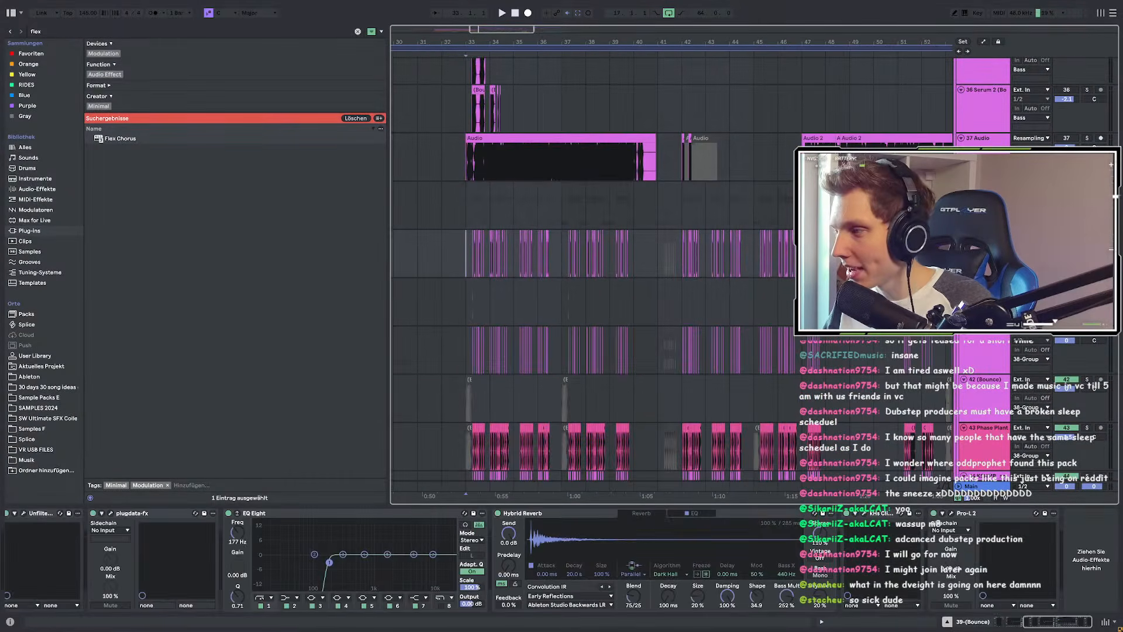
click(1087, 186)
key(space)
Step: Check the 41 Bounce track's effects and select the first bounce clip on track 90
scroll(459, 253, down, 2)
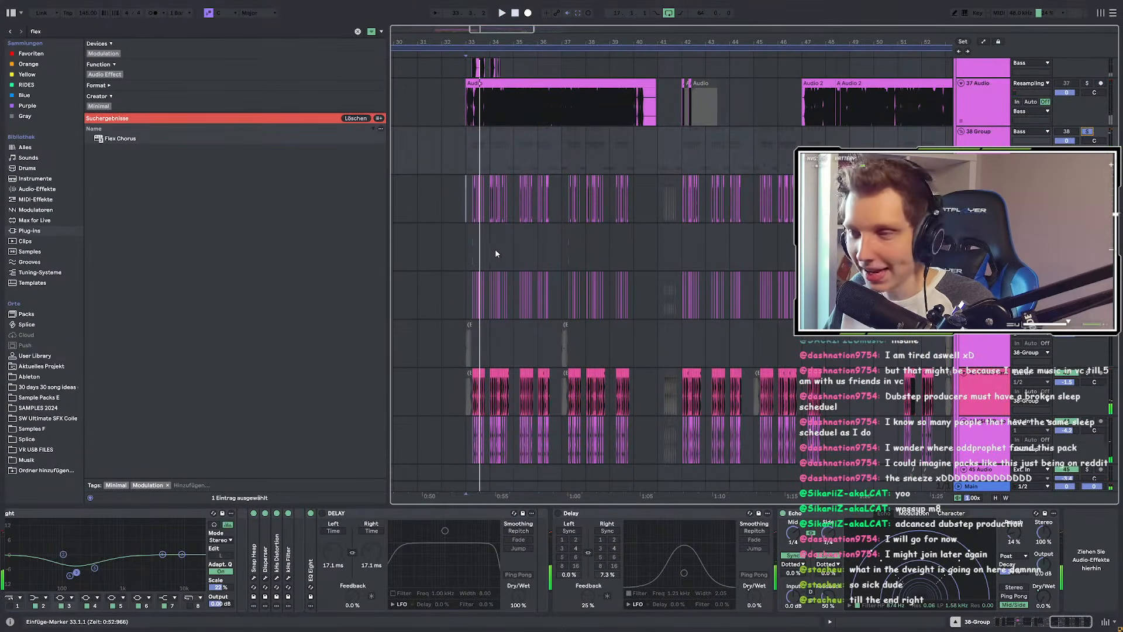
scroll(494, 254, down, 1)
scroll(493, 253, down, 2)
scroll(557, 181, up, 3)
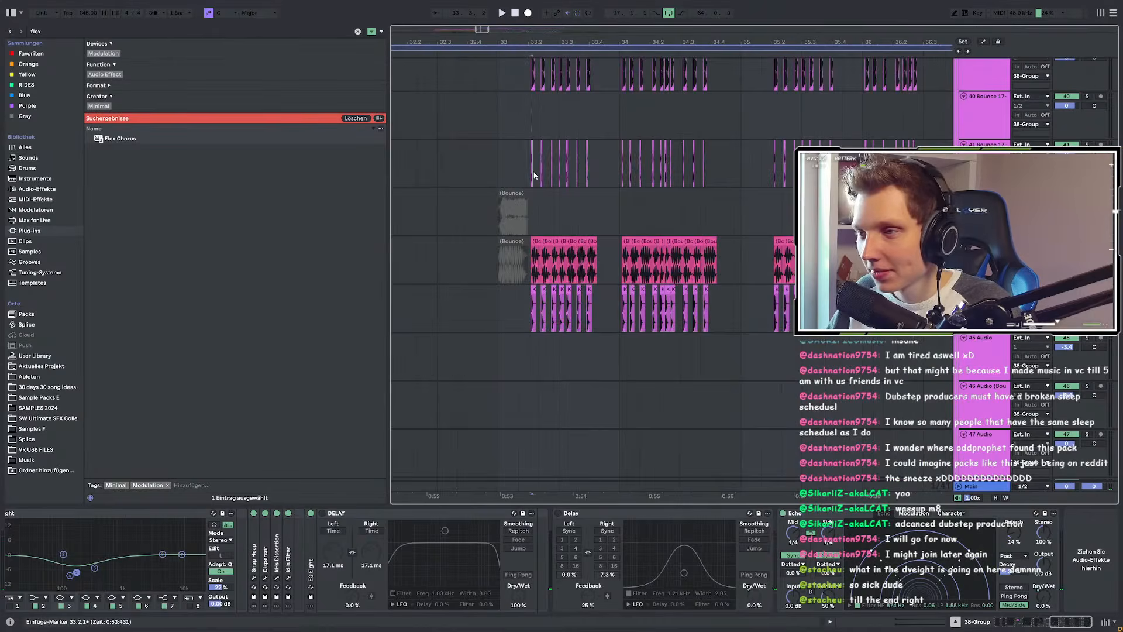
click(534, 176)
scroll(532, 173, up, 3)
scroll(459, 233, down, 5)
scroll(619, 234, down, 6)
scroll(591, 246, down, 5)
scroll(460, 255, down, 5)
scroll(456, 257, up, 3)
scroll(469, 283, down, 5)
scroll(476, 269, up, 2)
click(465, 236)
scroll(585, 263, down, 1)
Step: Select impact track 98 and solo the Synths group tracks 89–96
scroll(585, 263, down, 5)
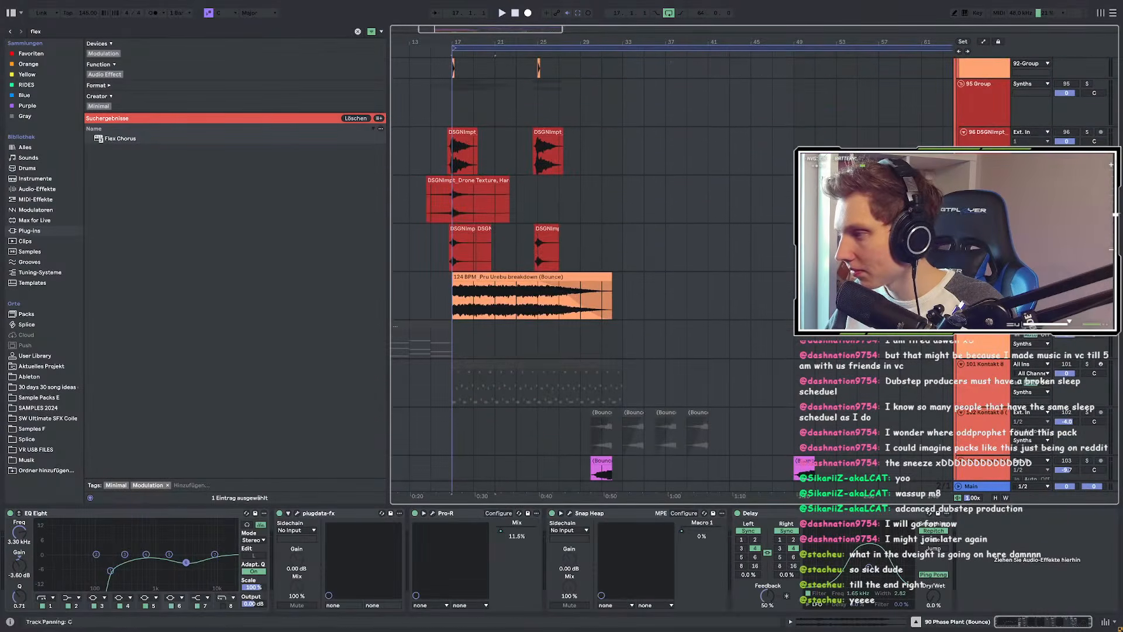
shift+click(988, 229)
key(s)
scroll(734, 289, up, 5)
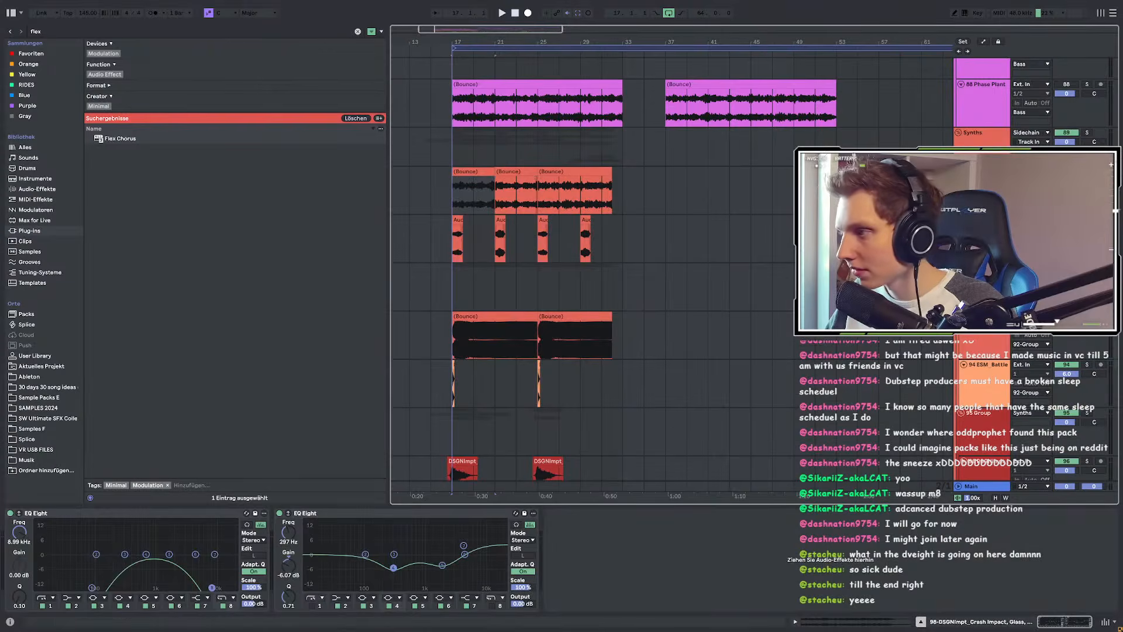
click(1085, 134)
scroll(433, 209, up, 3)
scroll(515, 207, down, 3)
scroll(516, 207, up, 3)
Step: Paste a copy of the 124 BPM Pru Urebu breakdown clip at bar 65
click(527, 178)
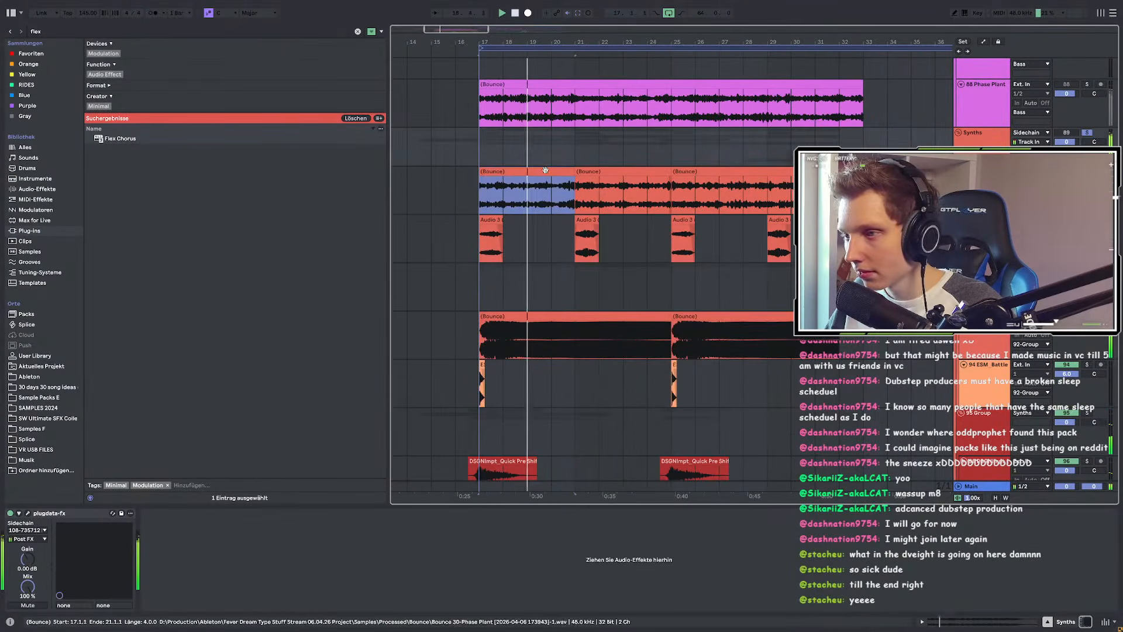
scroll(498, 186, down, 3)
scroll(487, 198, up, 1)
scroll(515, 223, down, 3)
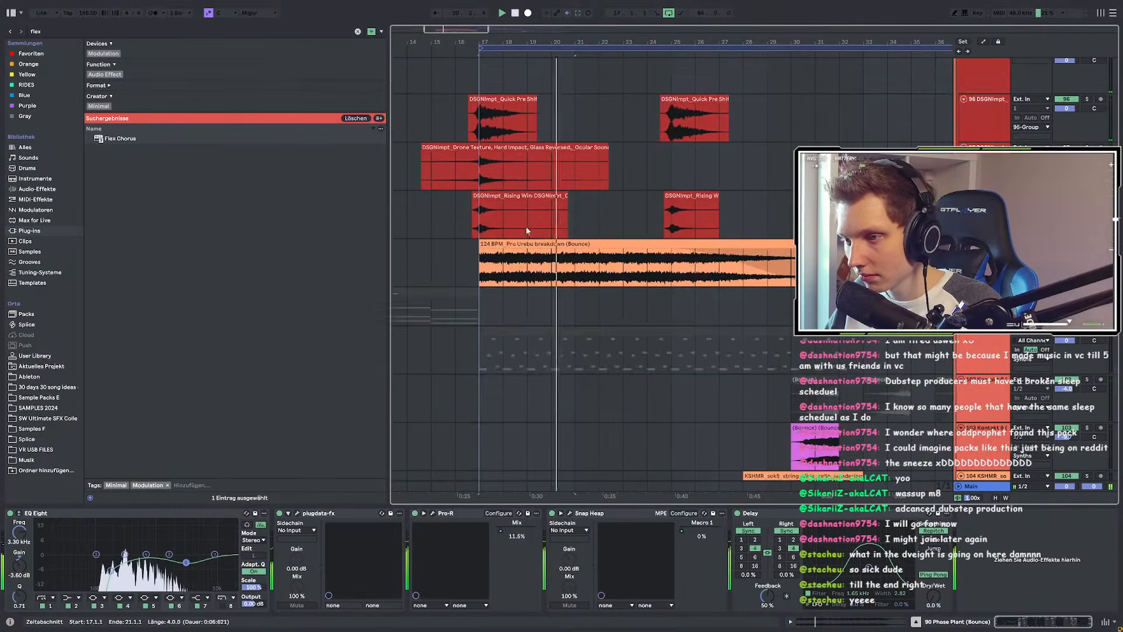
scroll(497, 237, down, 5)
click(504, 245)
scroll(694, 257, down, 4)
scroll(694, 257, up, 4)
click(679, 179)
key(ctrl+v)
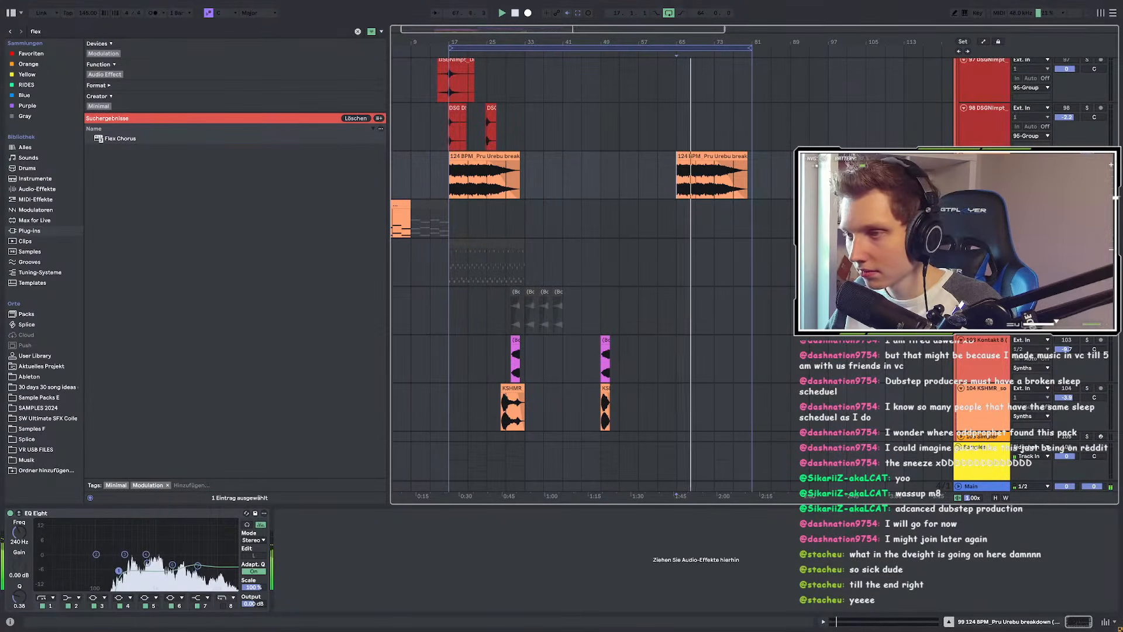
Step: Copy the three DSGNImpt impact clips, paste them near bar 63 and shift them to bar 61
scroll(452, 227, up, 3)
scroll(452, 226, up, 3)
click(453, 196)
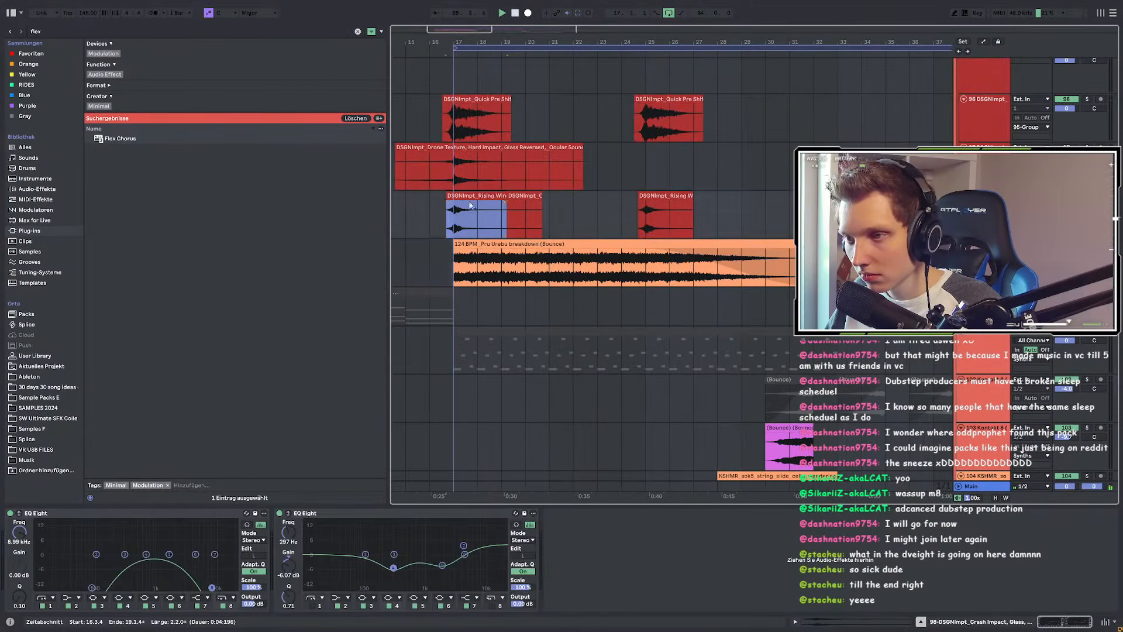
scroll(454, 204, up, 2)
scroll(454, 205, down, 3)
scroll(454, 208, up, 2)
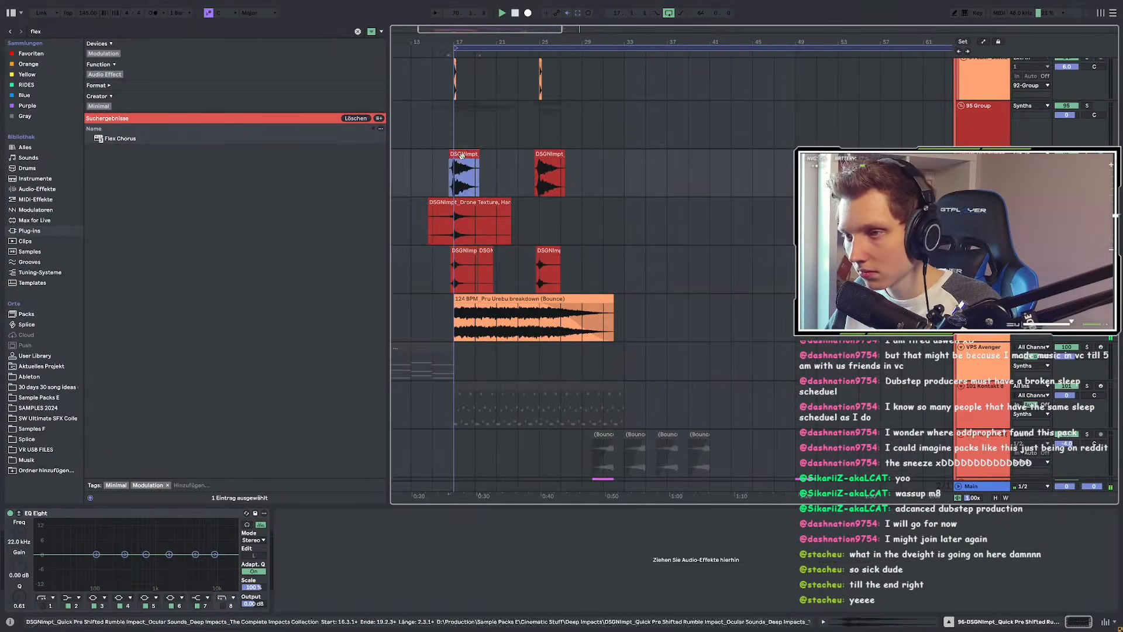
drag(421, 171, 653, 283)
key(ctrl+c)
scroll(654, 283, down, 3)
scroll(727, 208, up, 3)
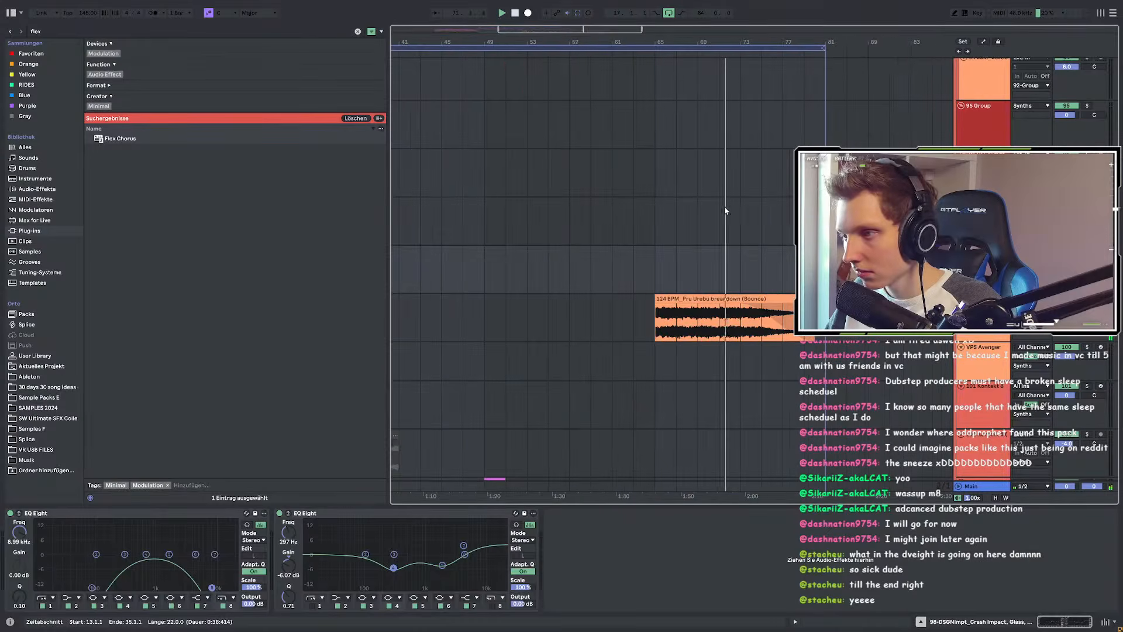
click(633, 175)
key(ctrl+v)
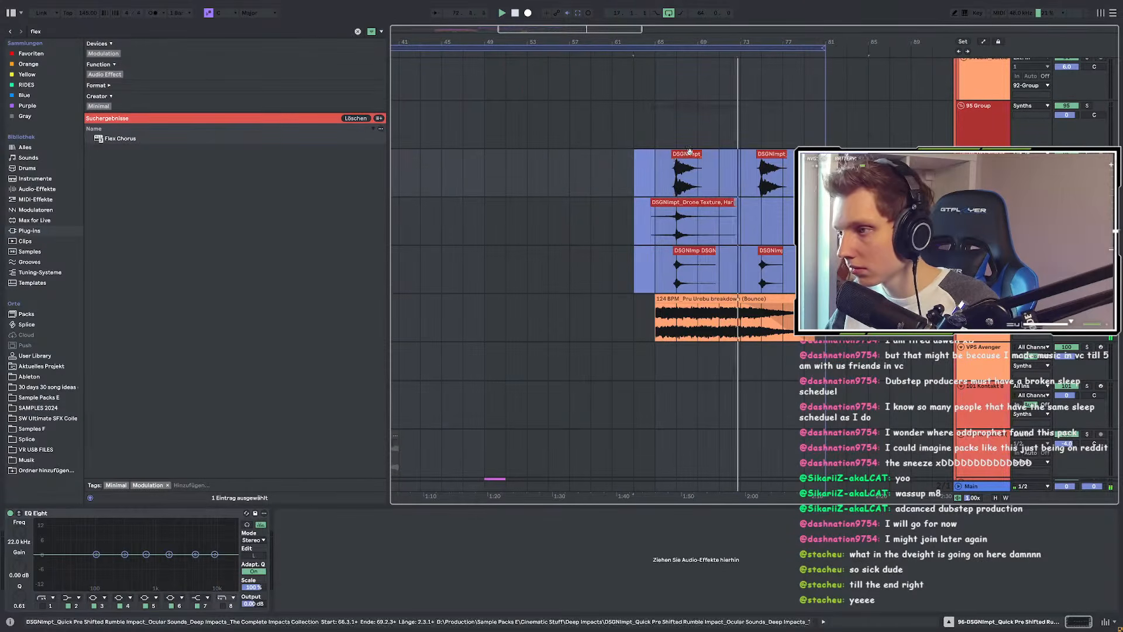
drag(679, 192, 670, 168)
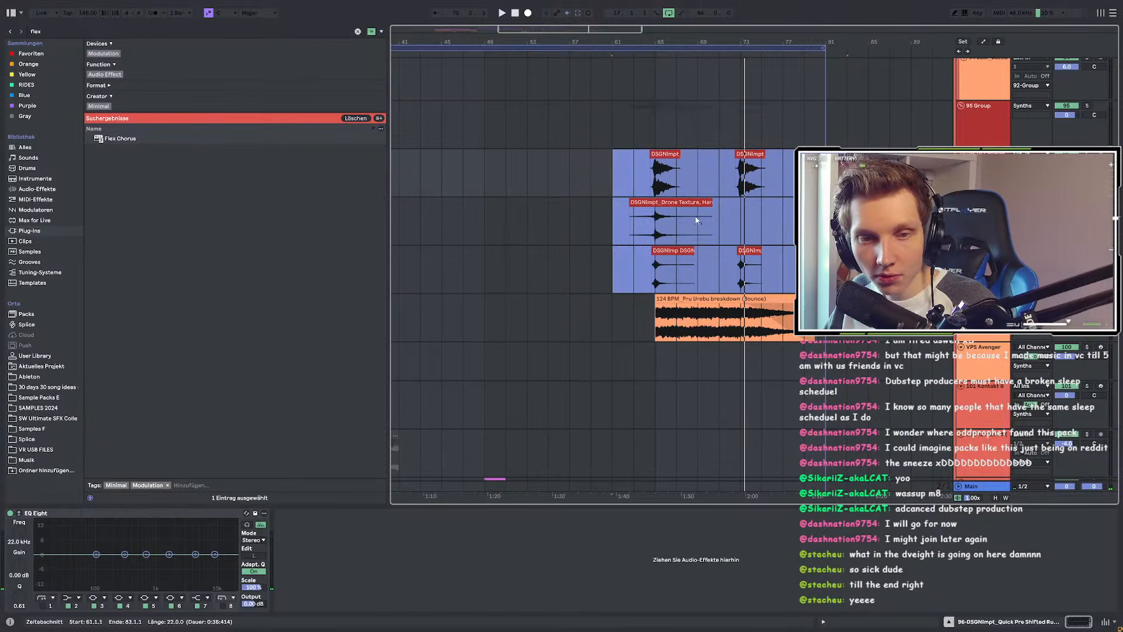
scroll(696, 219, down, 3)
scroll(701, 239, down, 3)
scroll(454, 257, up, 5)
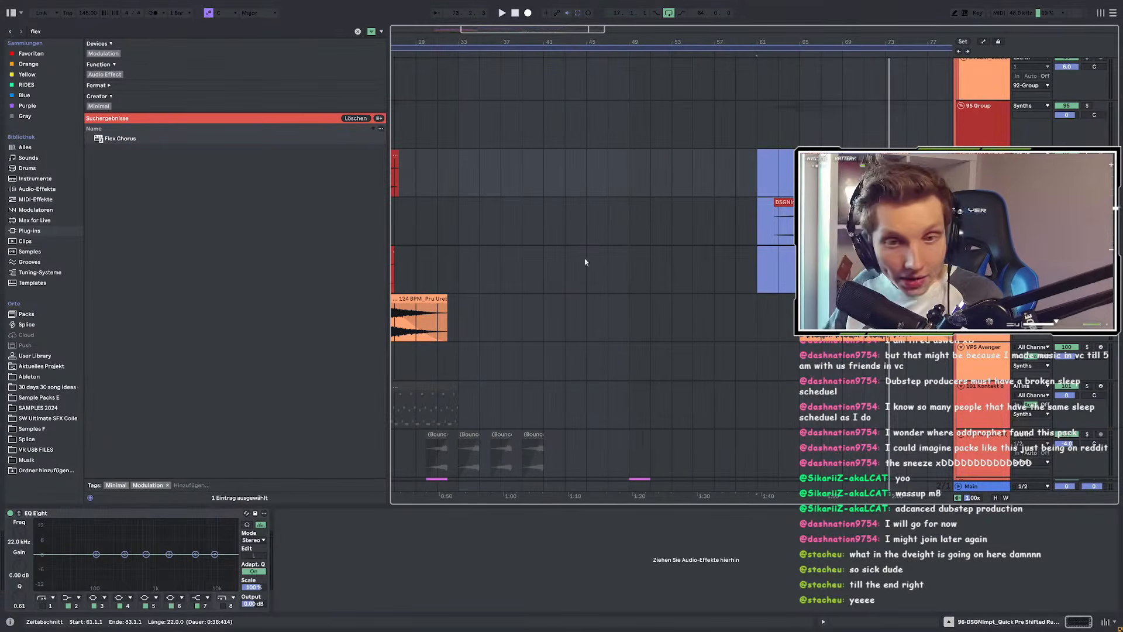
Step: Select the 38-Group track and start playback from bar 33 on the Audio 3 (Bounce) track
scroll(592, 262, down, 3)
scroll(464, 231, up, 1)
scroll(427, 234, up, 5)
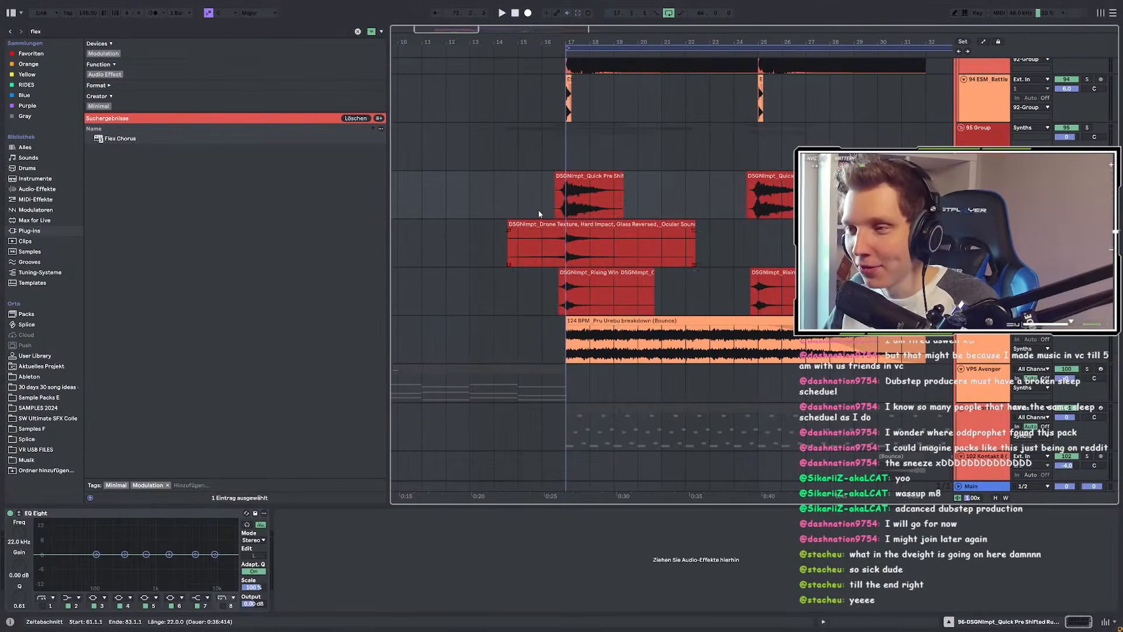
scroll(562, 217, down, 3)
scroll(609, 233, up, 4)
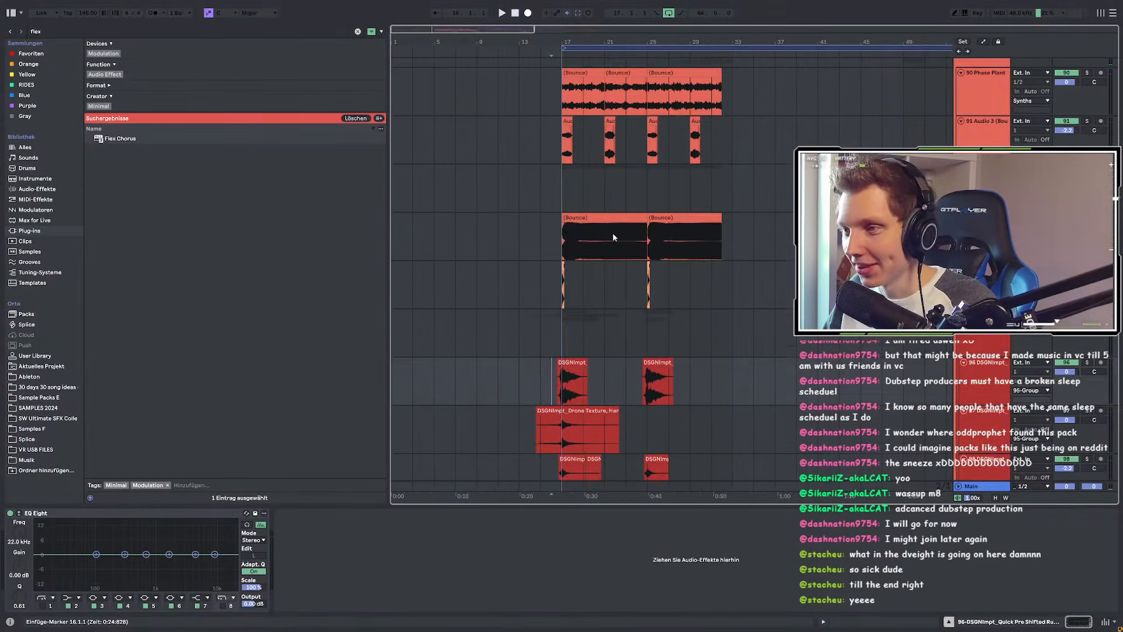
scroll(579, 245, up, 4)
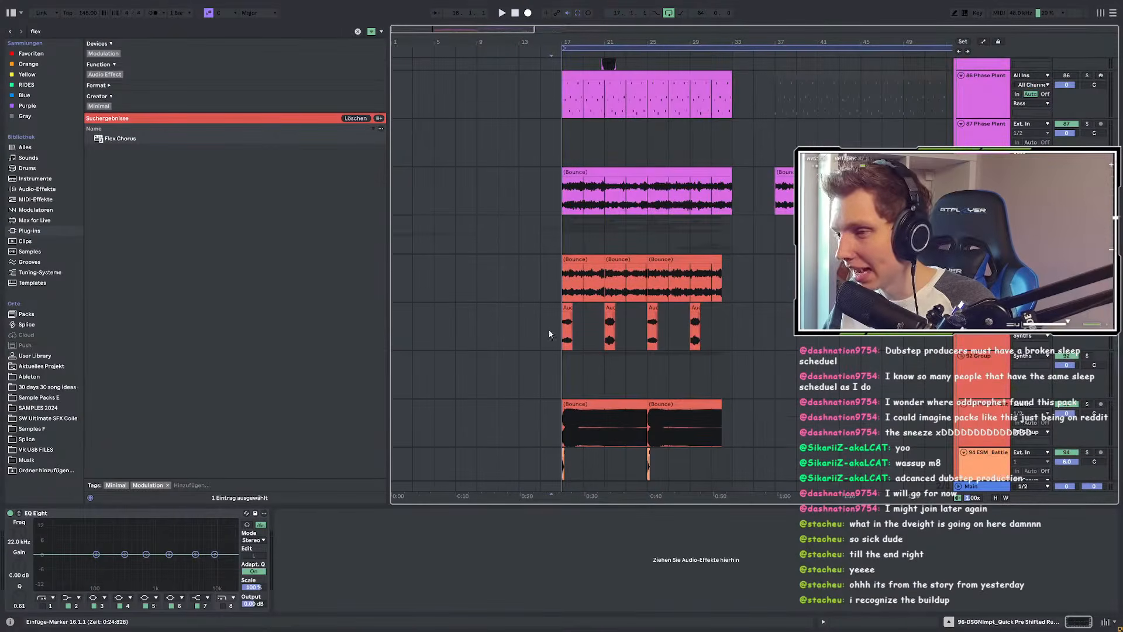
scroll(430, 319, down, 3)
scroll(489, 309, up, 2)
scroll(539, 292, up, 3)
scroll(553, 288, down, 3)
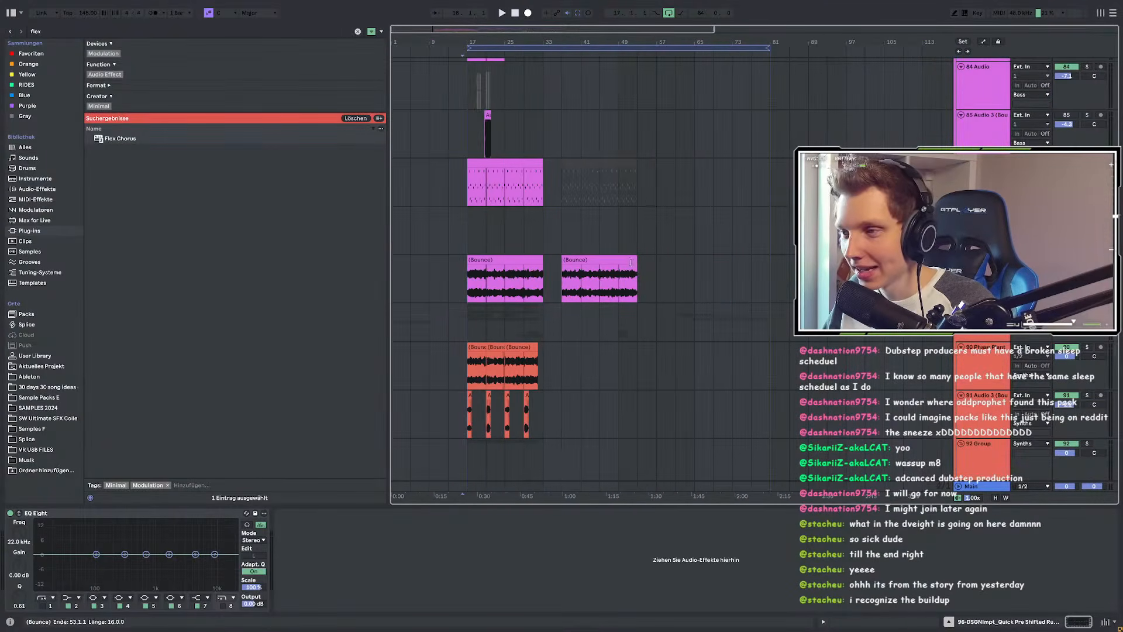
scroll(567, 275, up, 2)
click(555, 216)
scroll(668, 262, up, 15)
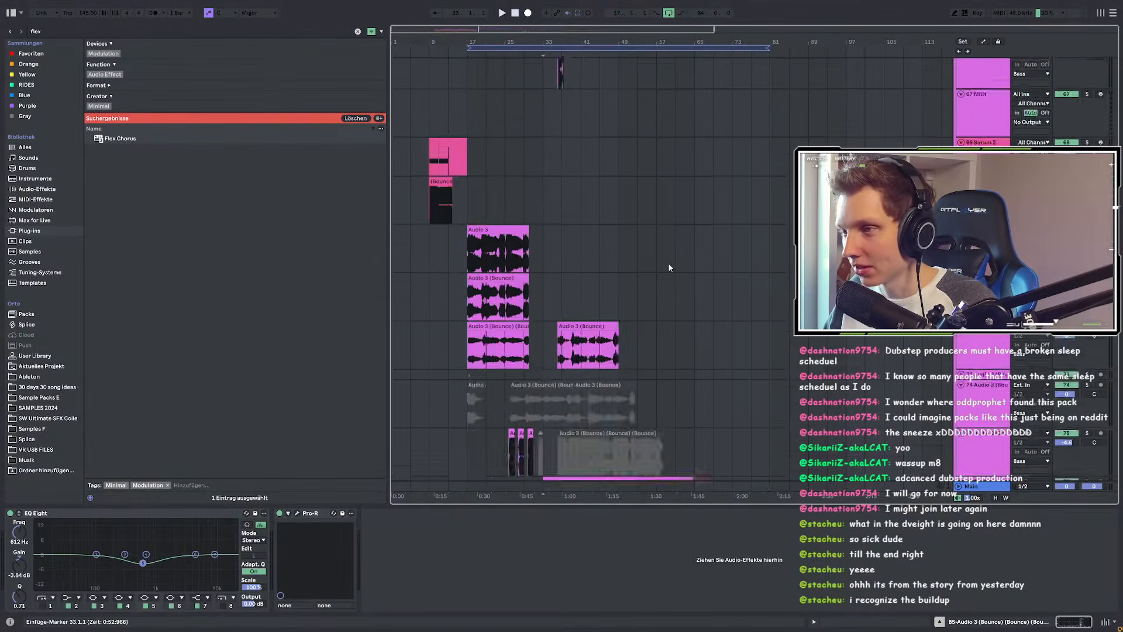
scroll(544, 234, up, 5)
scroll(543, 228, down, 2)
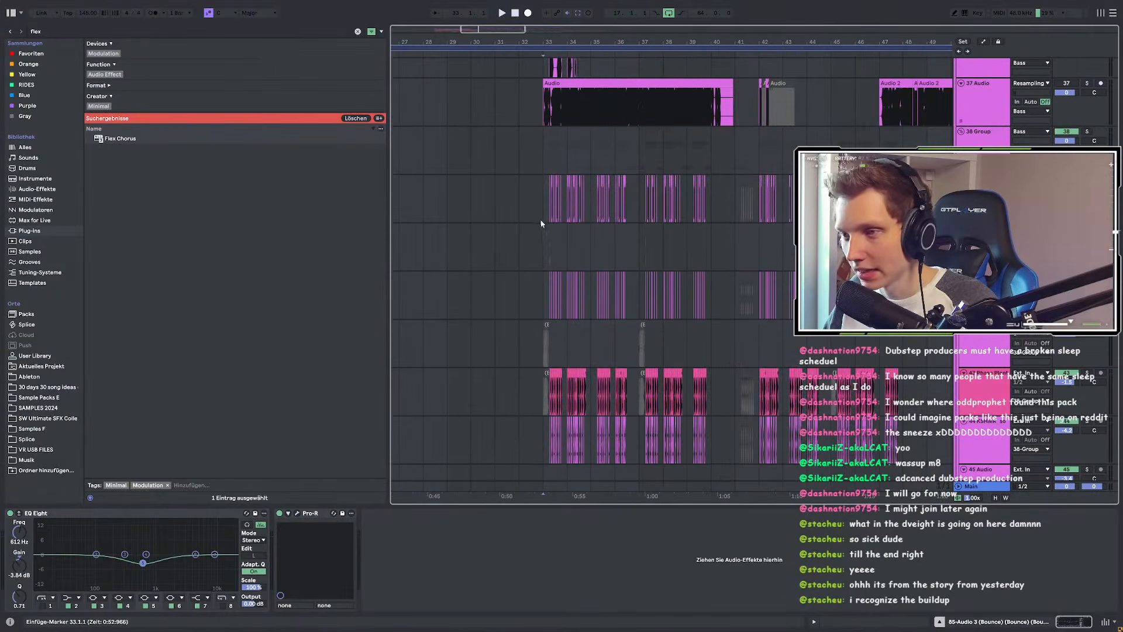
click(531, 170)
key(space)
Step: Restart playback from bar 30 and scroll down through the resampled bass tracks
click(475, 159)
scroll(571, 191, down, 3)
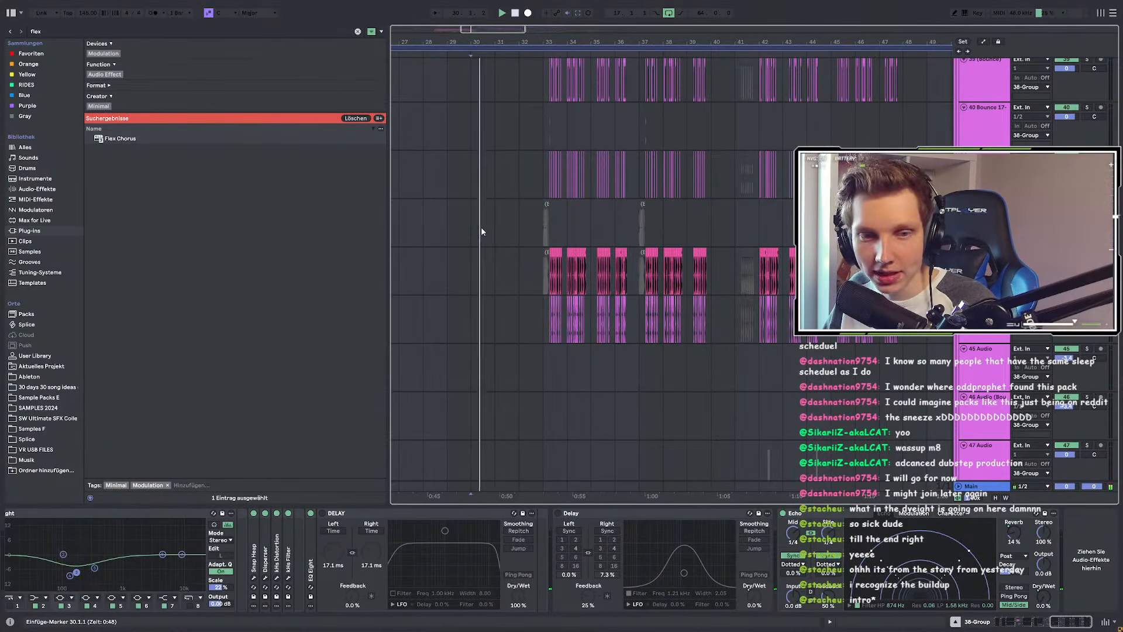
scroll(679, 240, down, 1)
scroll(661, 243, down, 5)
scroll(648, 135, down, 10)
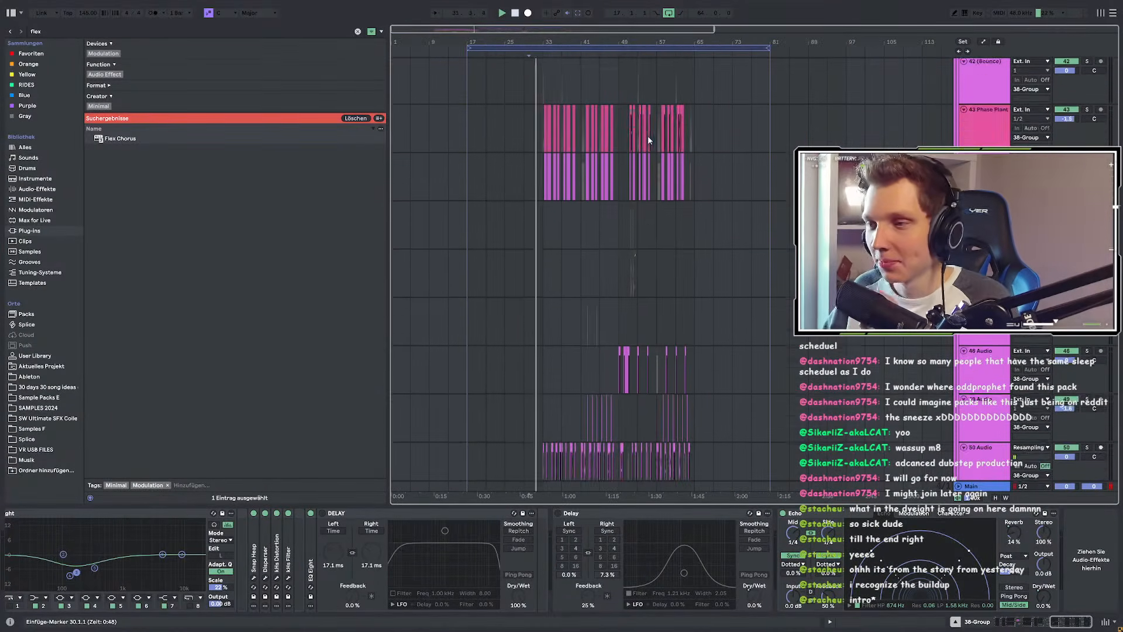
scroll(572, 189, down, 8)
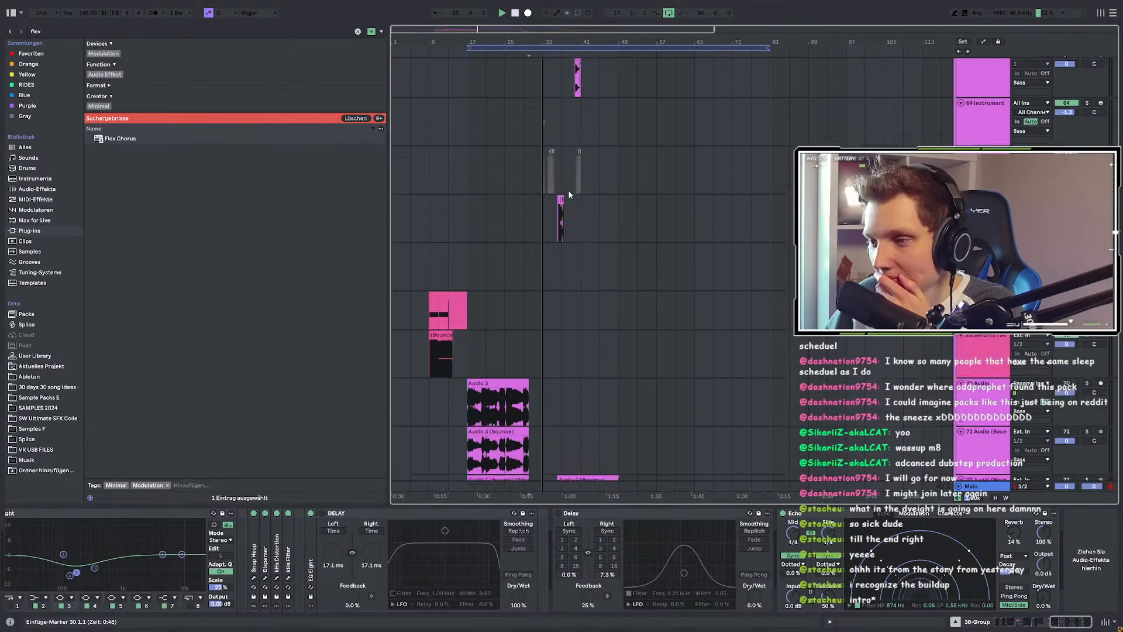
scroll(569, 194, down, 6)
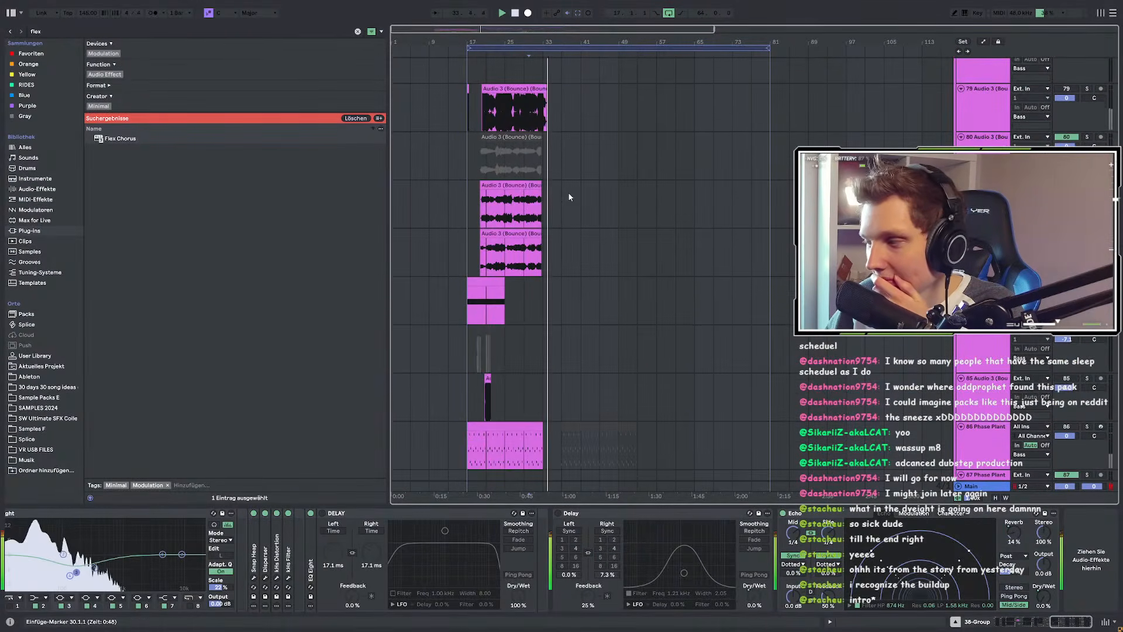
scroll(569, 196, down, 4)
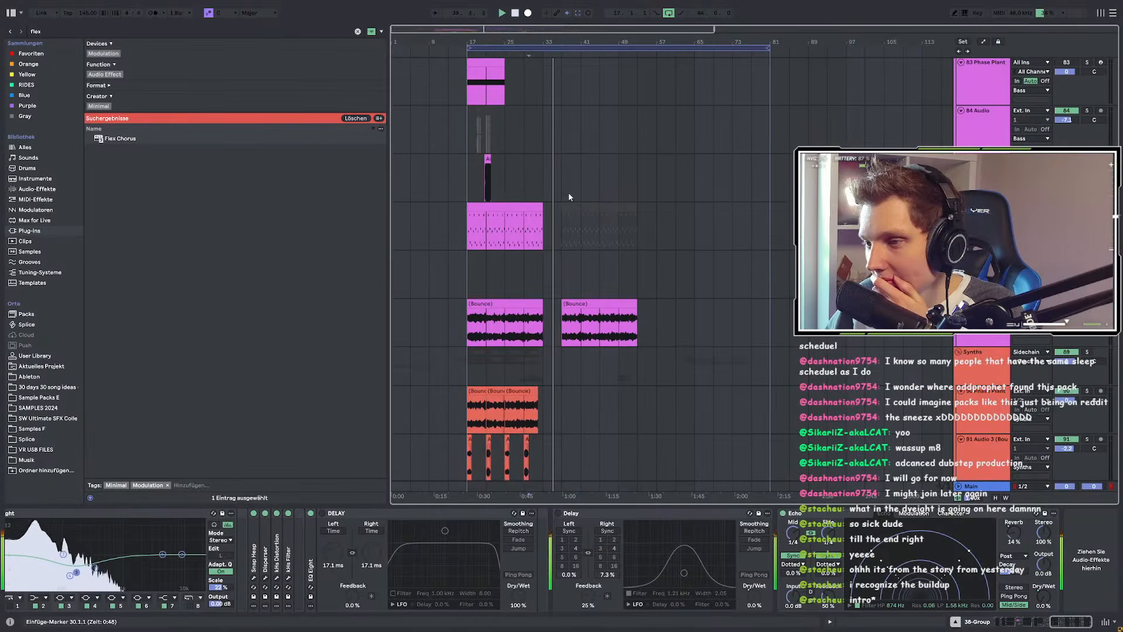
scroll(569, 196, down, 3)
scroll(569, 197, down, 10)
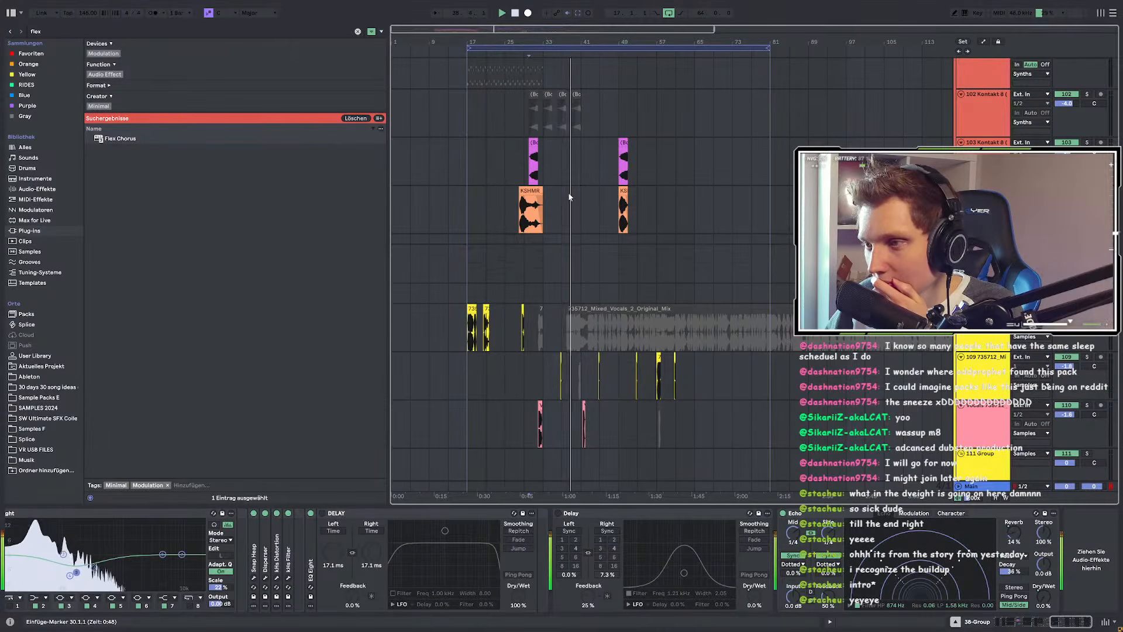
scroll(570, 199, down, 8)
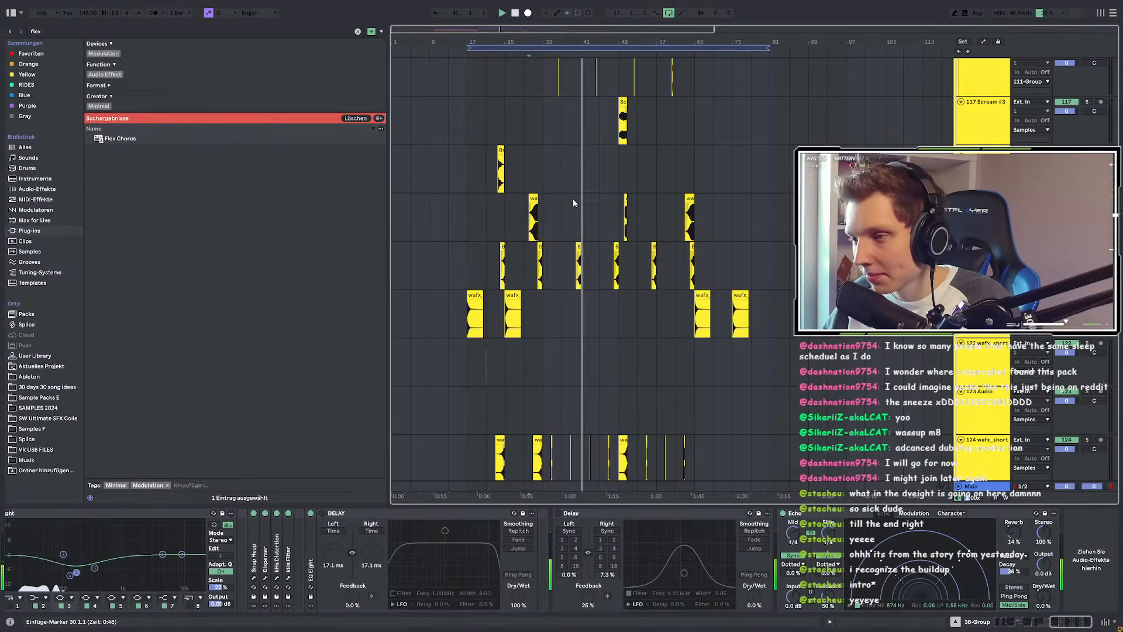
scroll(574, 200, up, 3)
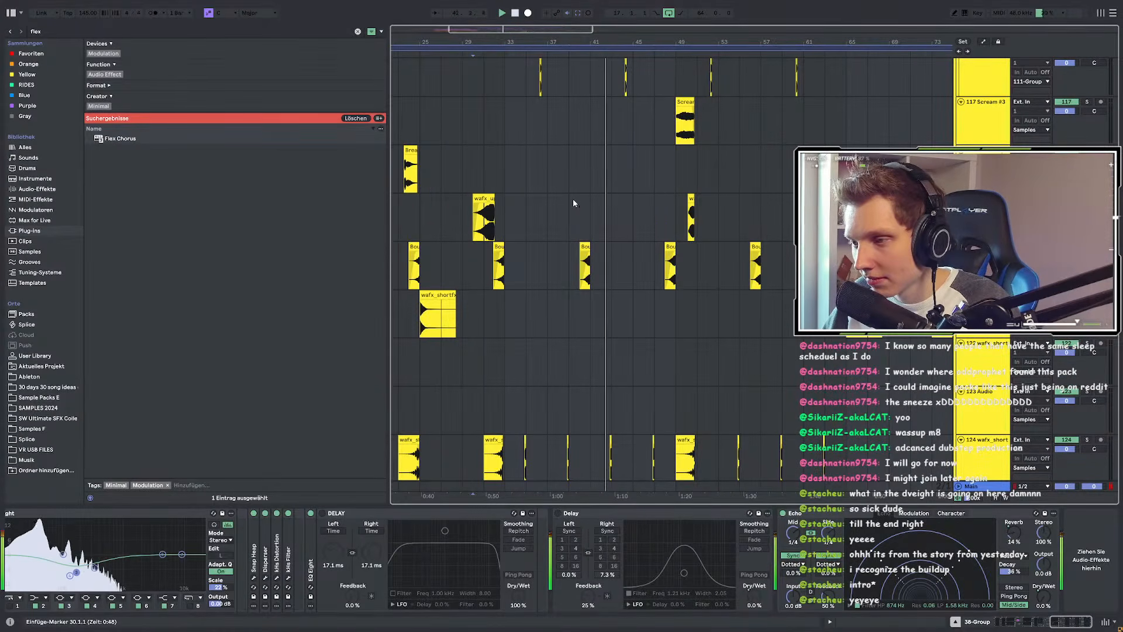
scroll(573, 202, down, 4)
scroll(450, 244, up, 4)
scroll(567, 241, down, 2)
scroll(611, 370, up, 8)
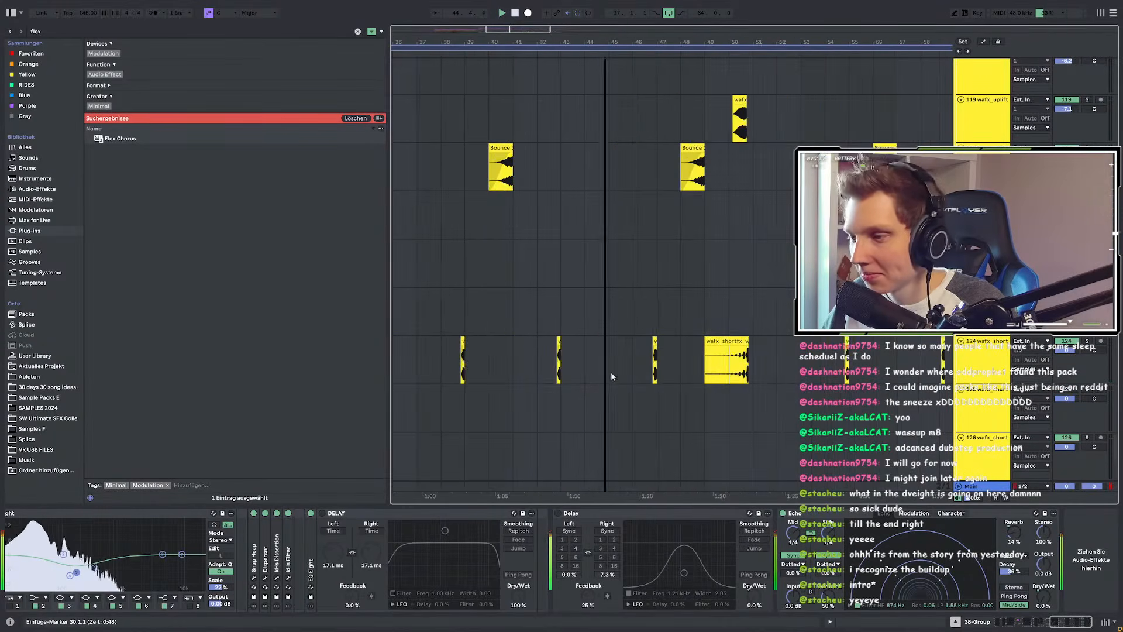
scroll(563, 366, down, 8)
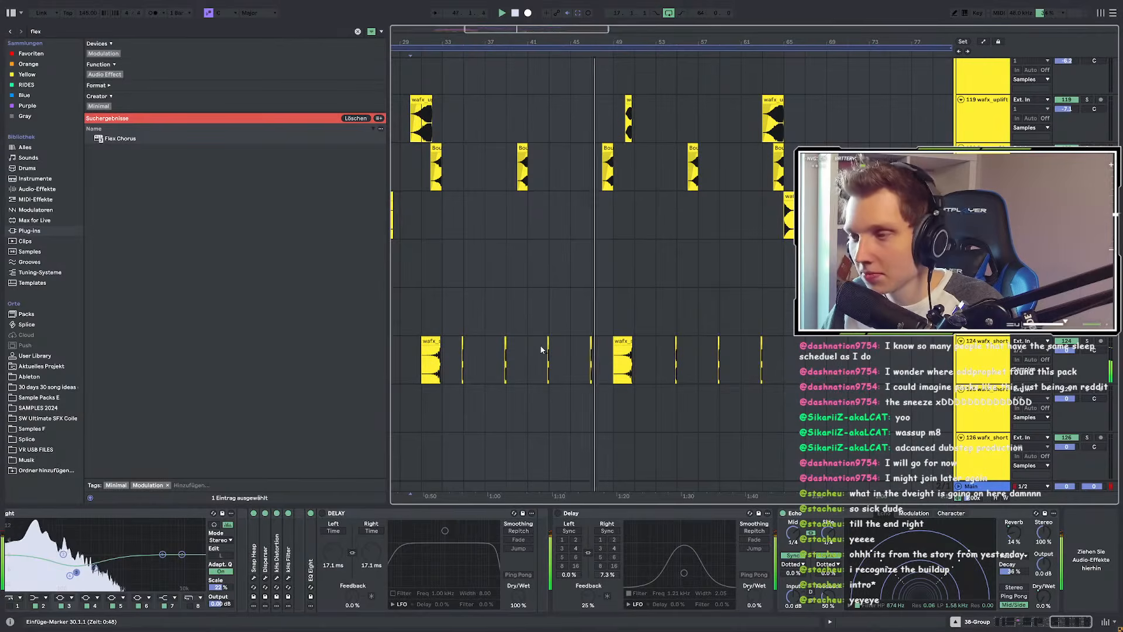
scroll(541, 350, down, 3)
scroll(541, 351, up, 6)
scroll(562, 251, up, 5)
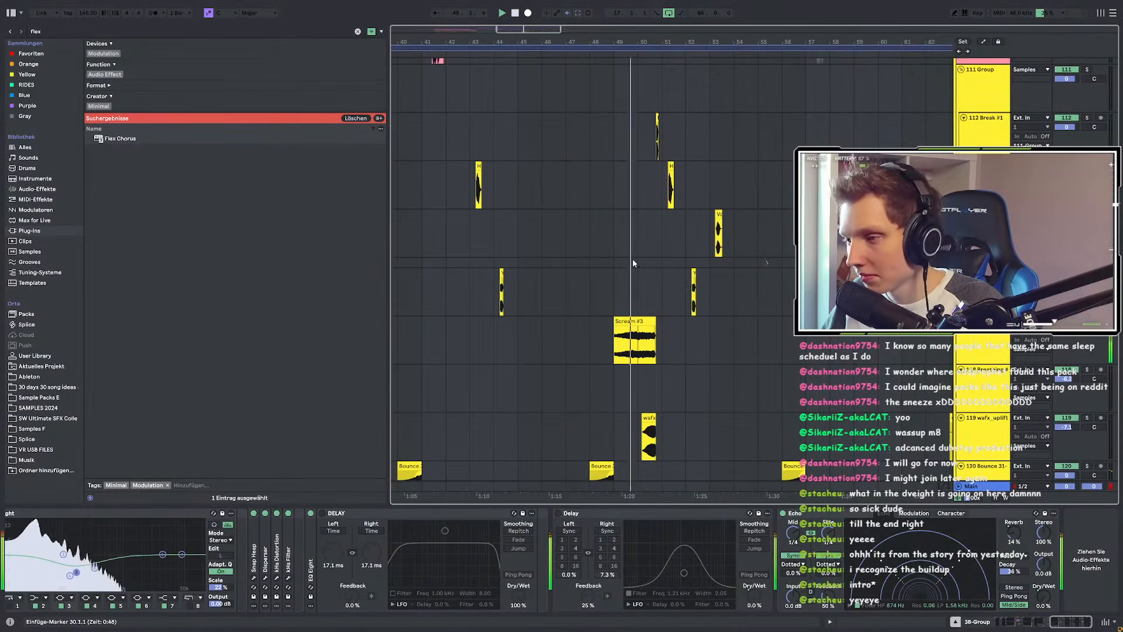
scroll(675, 271, up, 3)
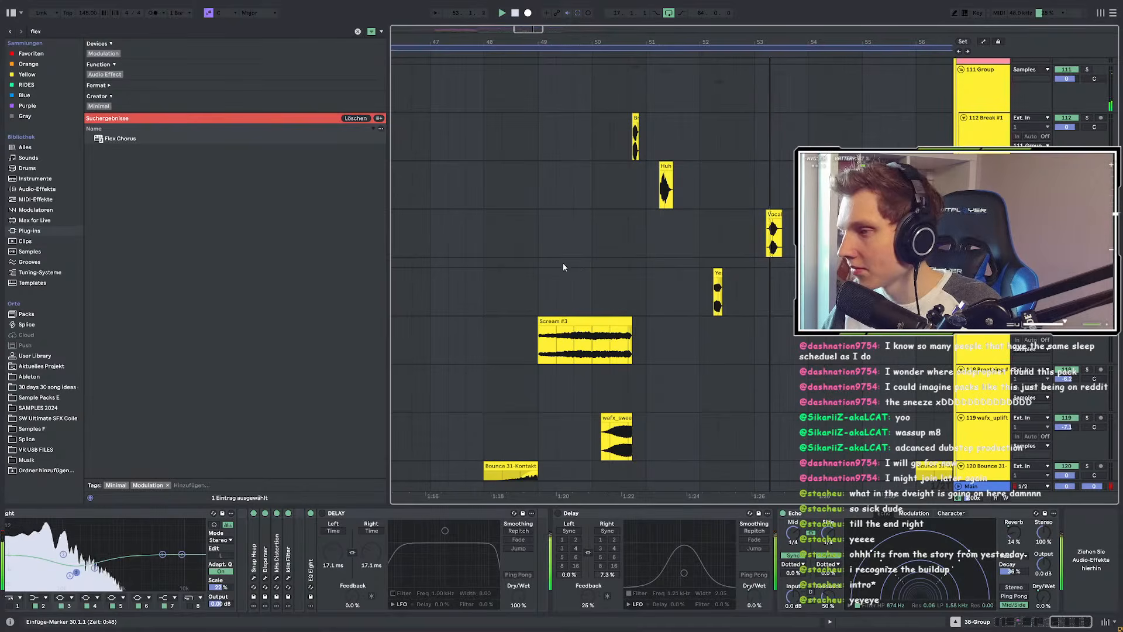
scroll(538, 260, down, 3)
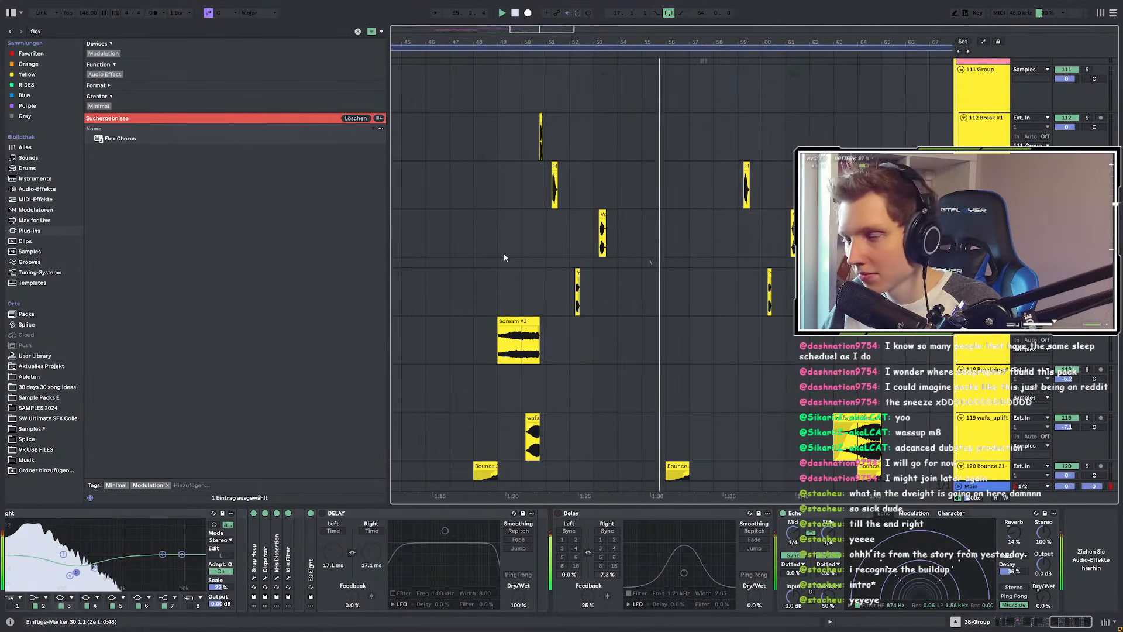
click(550, 233)
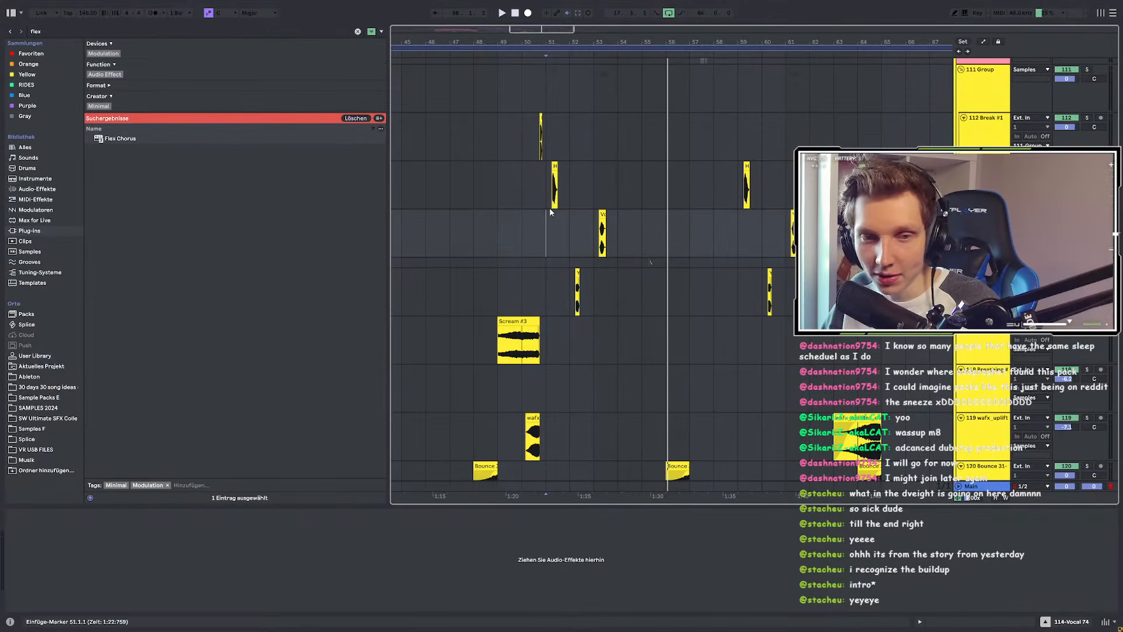
scroll(622, 222, down, 3)
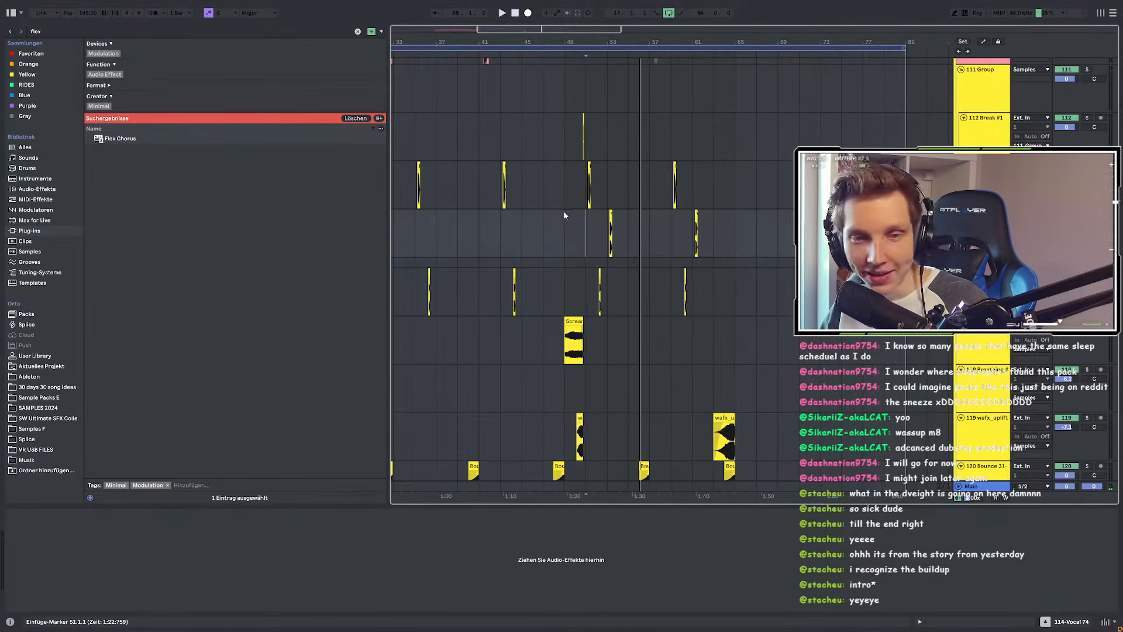
scroll(522, 248, up, 5)
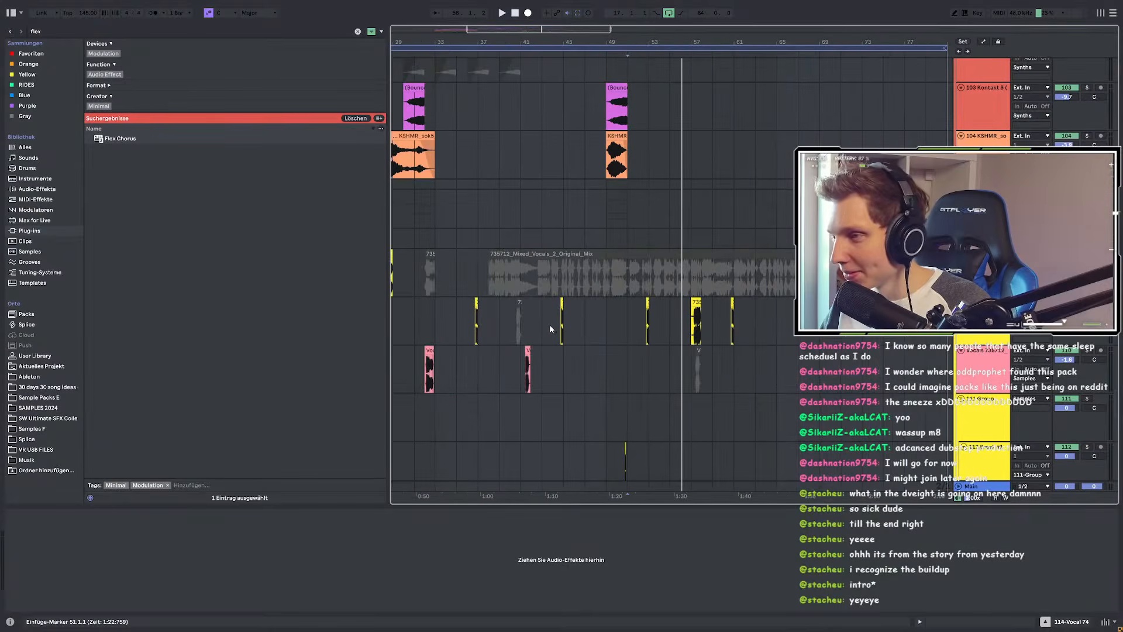
scroll(544, 325, down, 3)
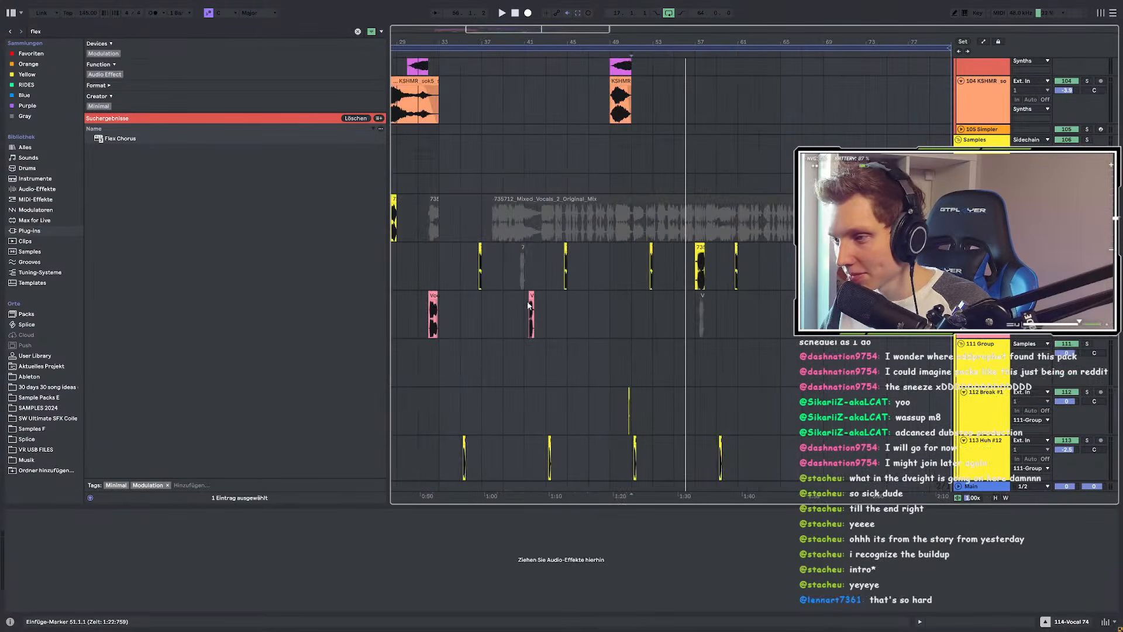
scroll(524, 312, up, 1)
Step: Set a play start on the vocal track and begin playback
scroll(524, 312, up, 3)
click(524, 313)
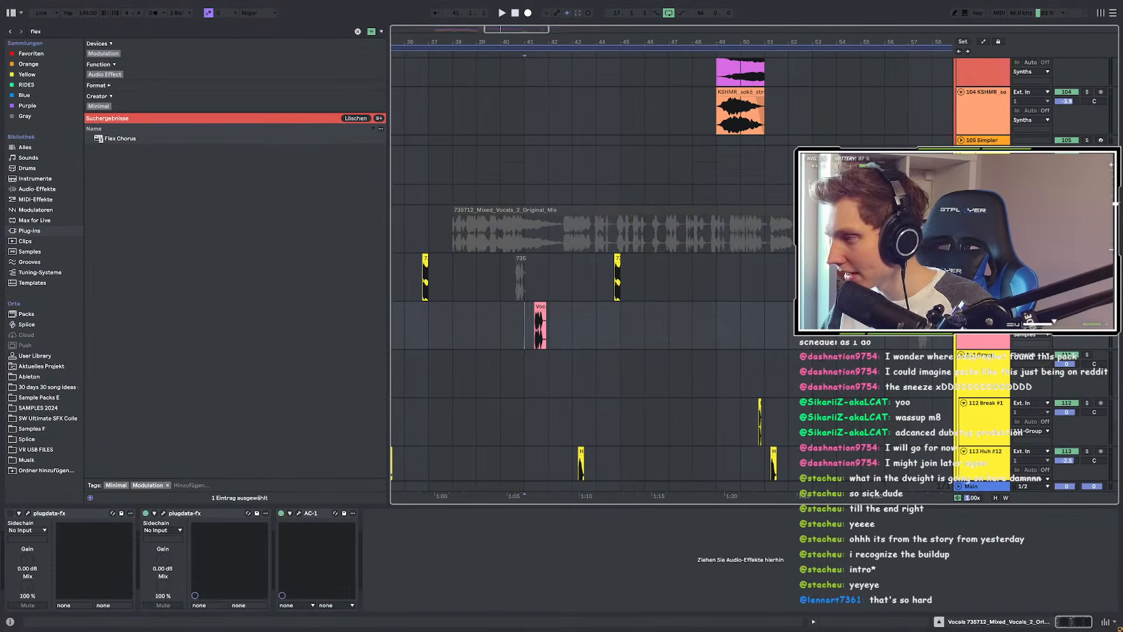
key(space)
scroll(585, 286, left, 5)
scroll(579, 323, down, 4)
scroll(724, 299, down, 8)
scroll(747, 295, up, 6)
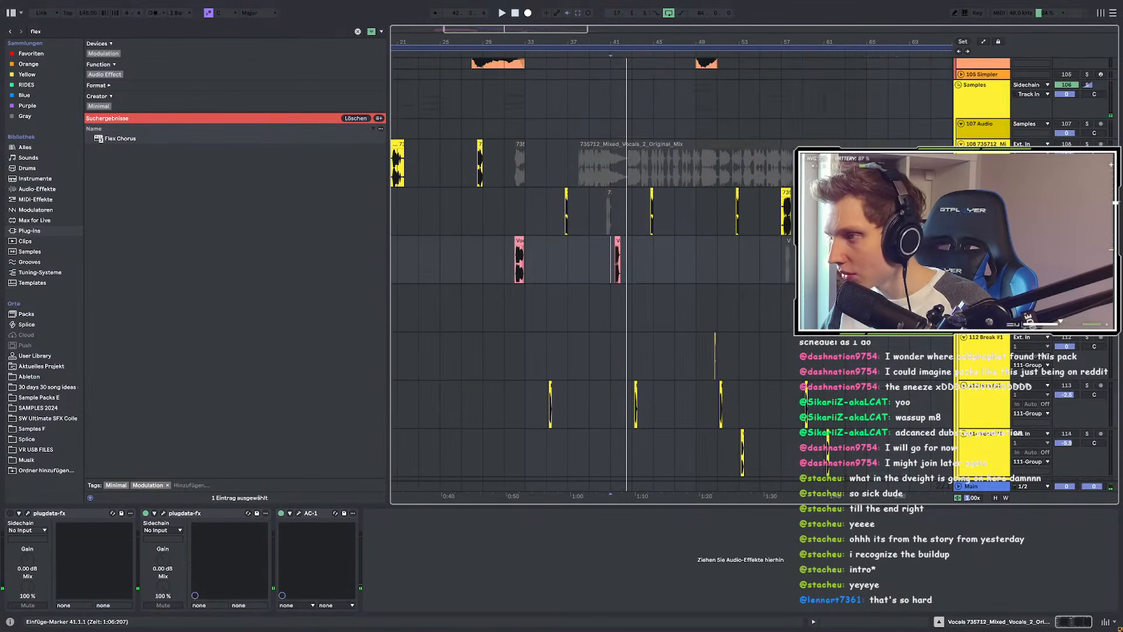
scroll(785, 223, up, 5)
Step: Play the vocal chop from 57.2.2 on track 109, reset the start to 57.1.1, then stop playback
click(757, 217)
key(space)
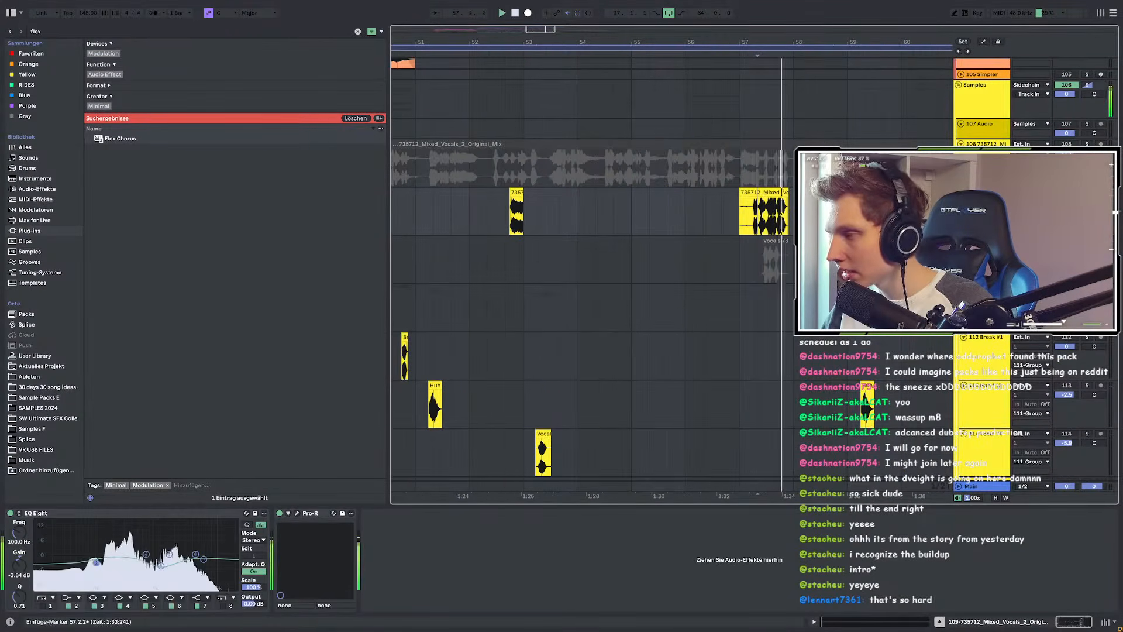
scroll(719, 213, up, 5)
click(686, 215)
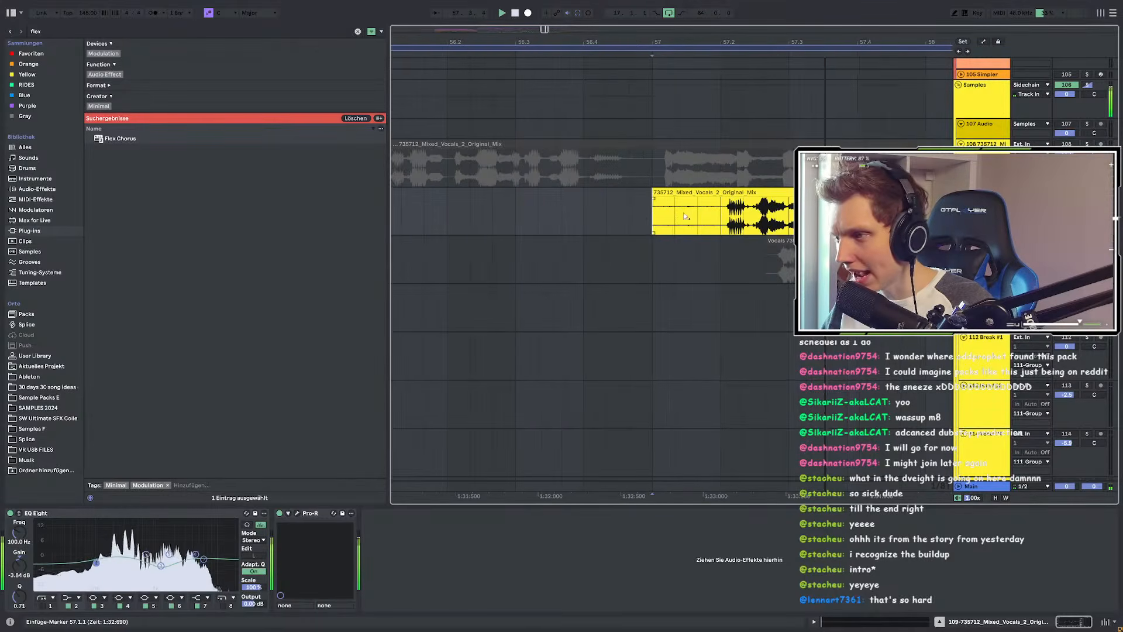
scroll(686, 216, down, 5)
scroll(689, 218, up, 5)
scroll(711, 221, down, 5)
key(space)
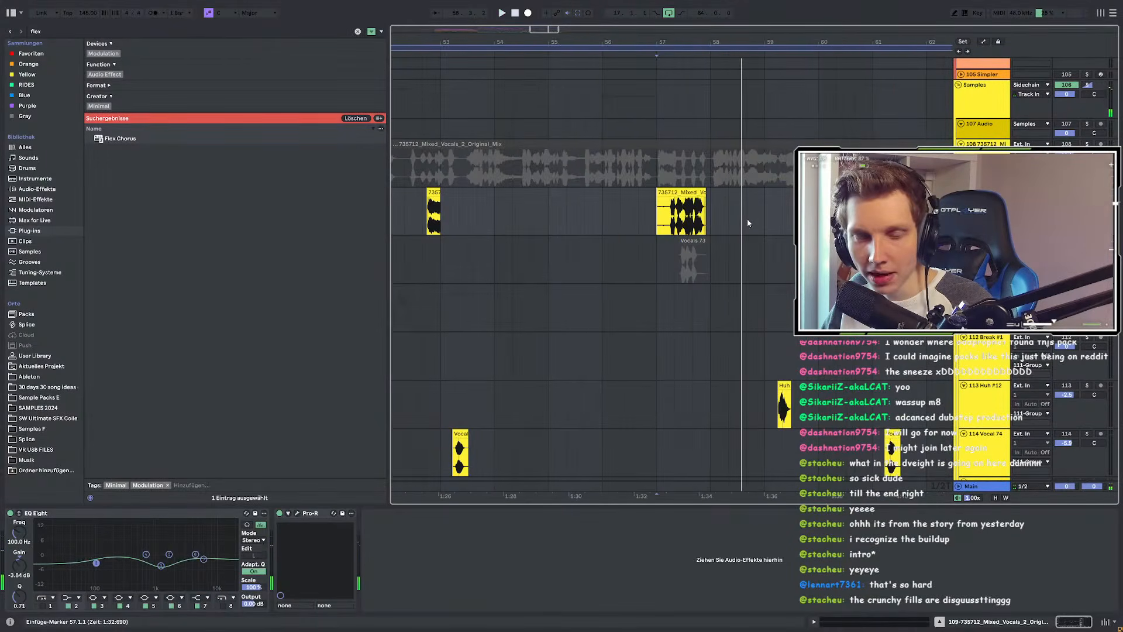
scroll(748, 223, down, 5)
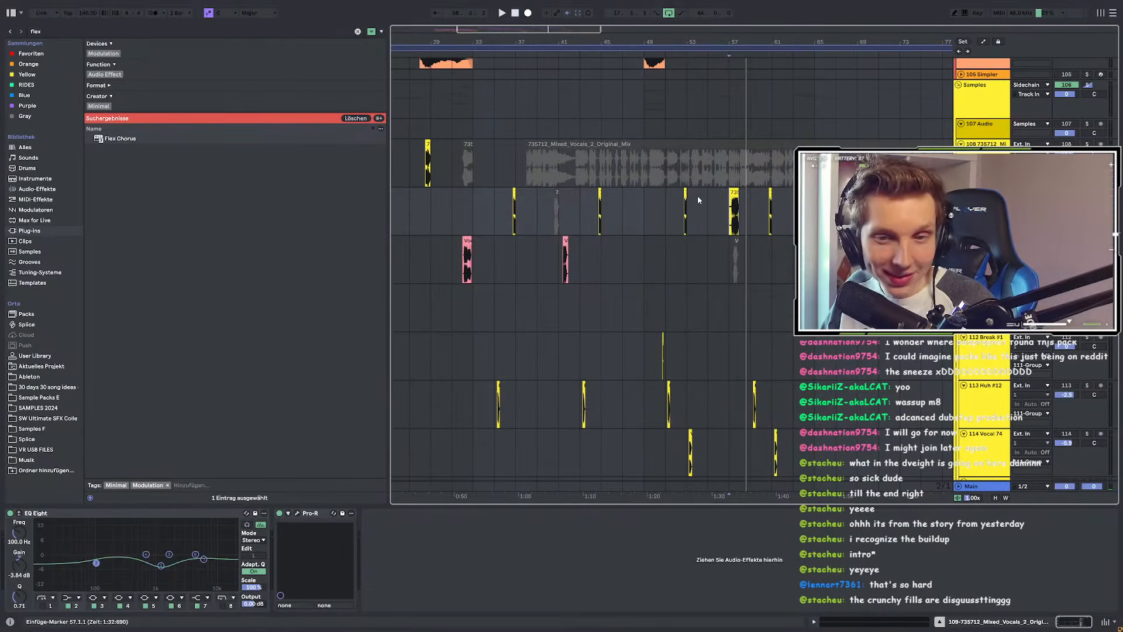
scroll(684, 201, up, 5)
scroll(703, 234, down, 2)
scroll(667, 234, up, 10)
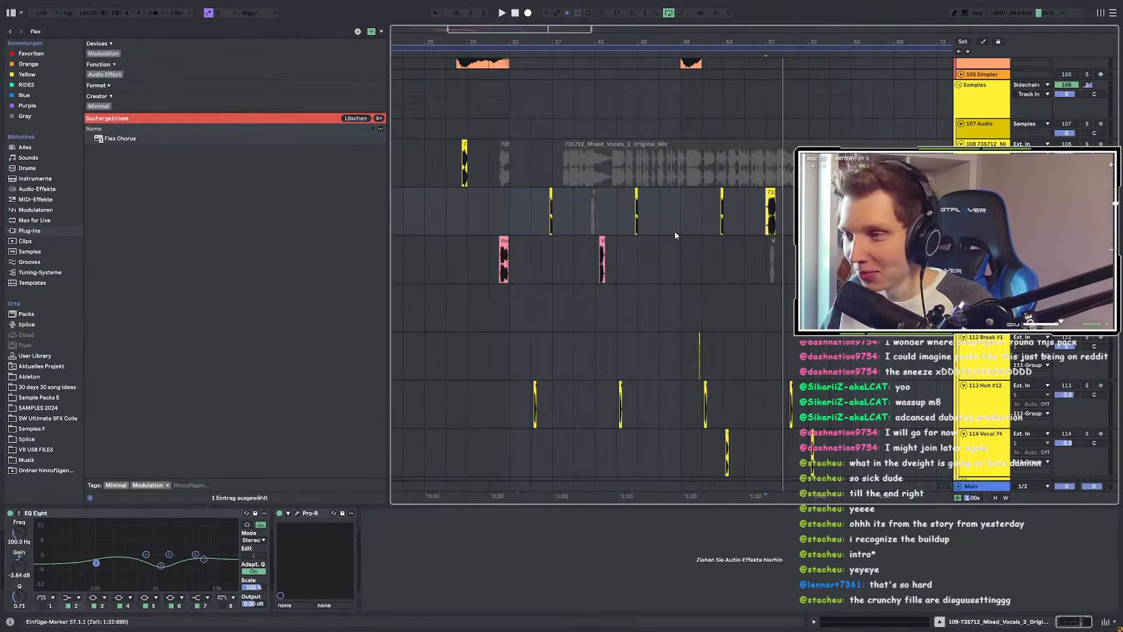
scroll(634, 237, down, 3)
scroll(632, 245, up, 15)
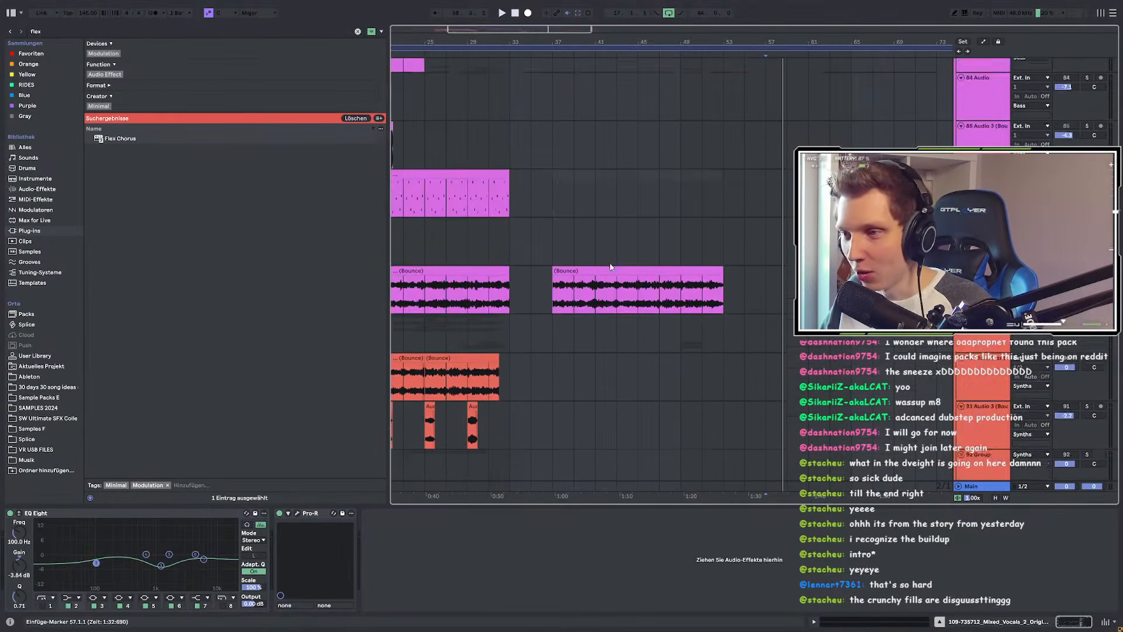
scroll(612, 261, down, 3)
scroll(623, 266, up, 5)
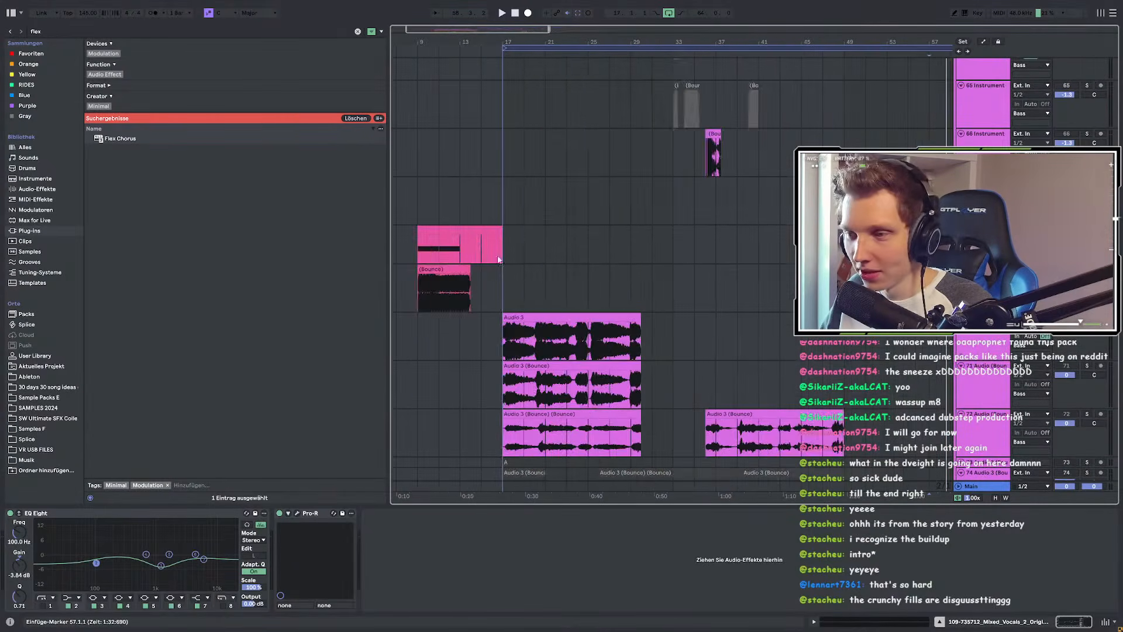
scroll(643, 257, up, 5)
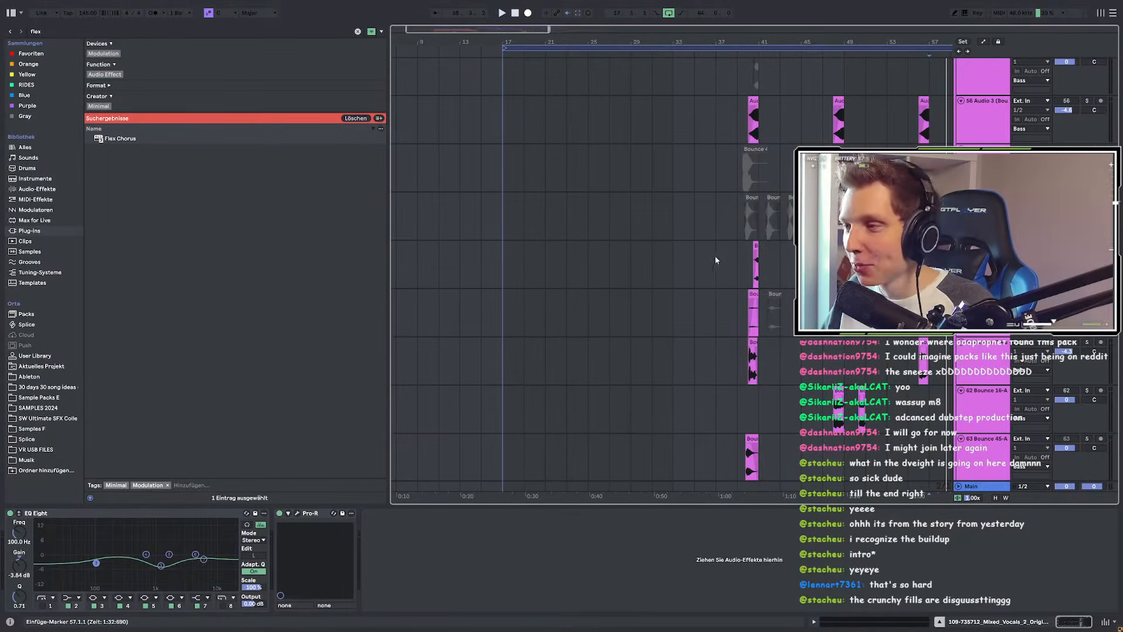
scroll(644, 257, up, 6)
scroll(636, 259, up, 2)
scroll(467, 241, down, 2)
Step: Audition the bounced clips on tracks 59, 76 and 88 around bars 37–54
click(454, 287)
scroll(591, 264, down, 5)
ctrl+scroll(561, 268, down, 4)
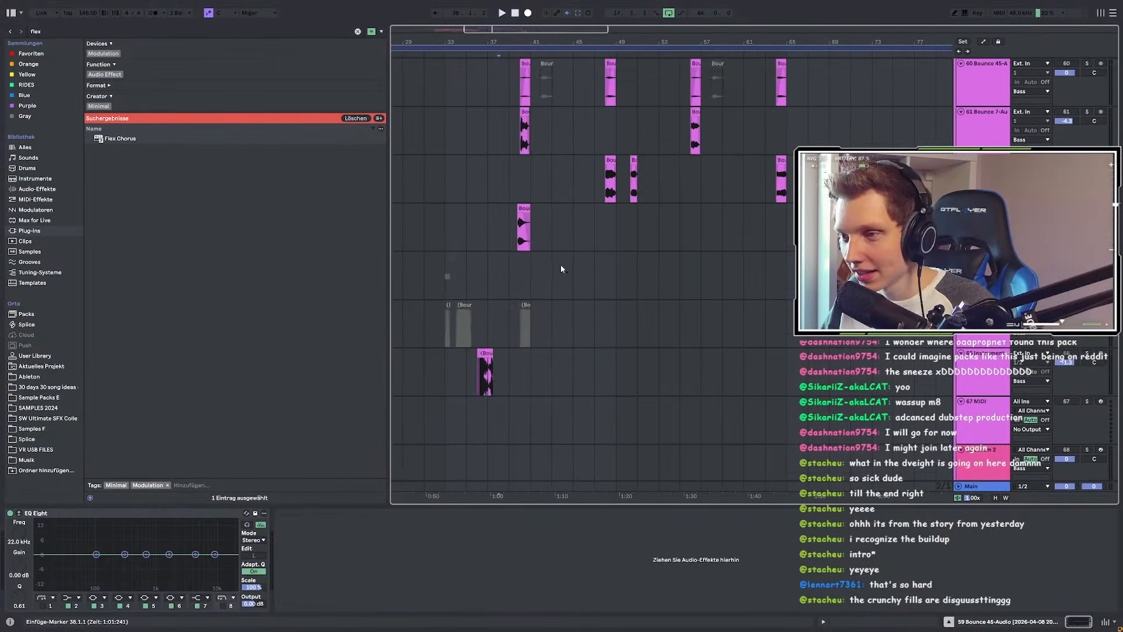
scroll(451, 248, down, 12)
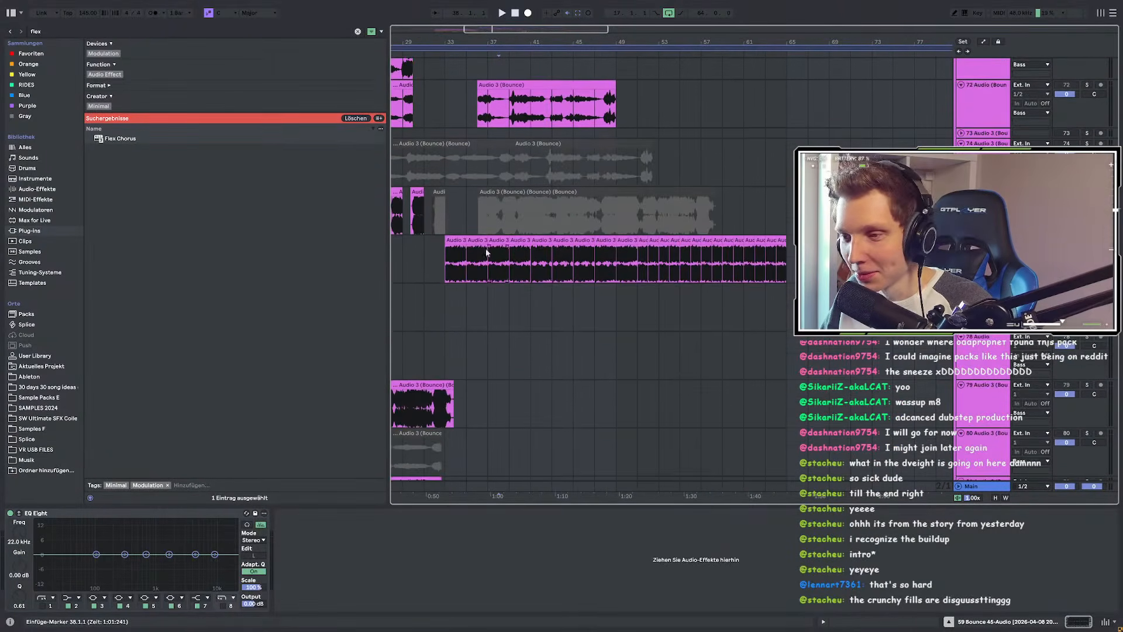
click(461, 268)
key(space)
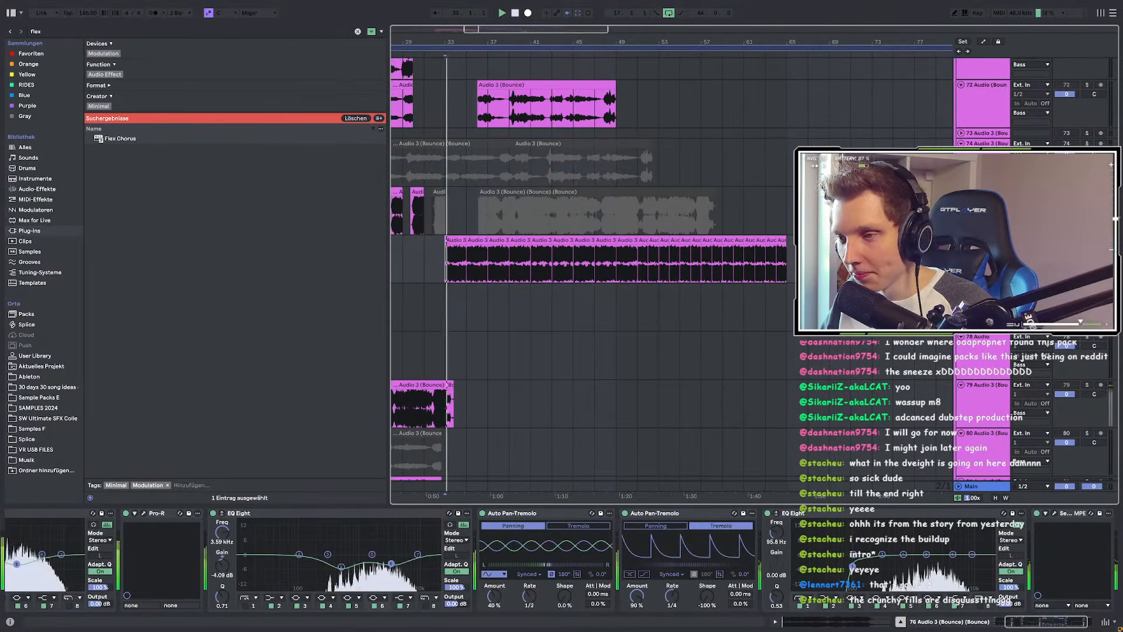
scroll(460, 250, up, 1)
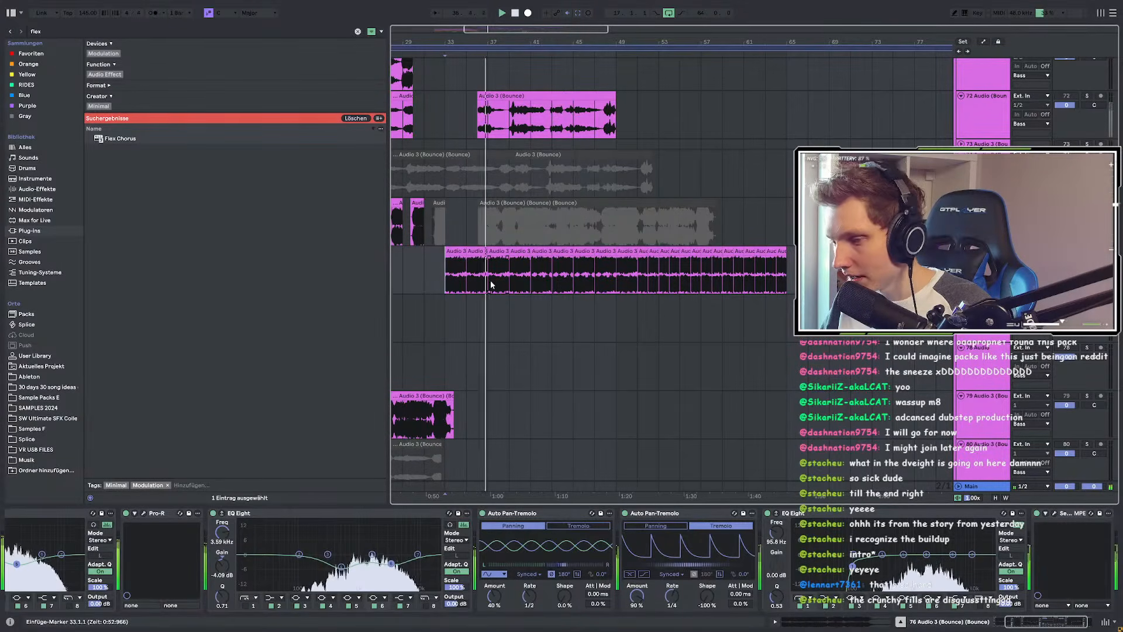
scroll(651, 269, up, 5)
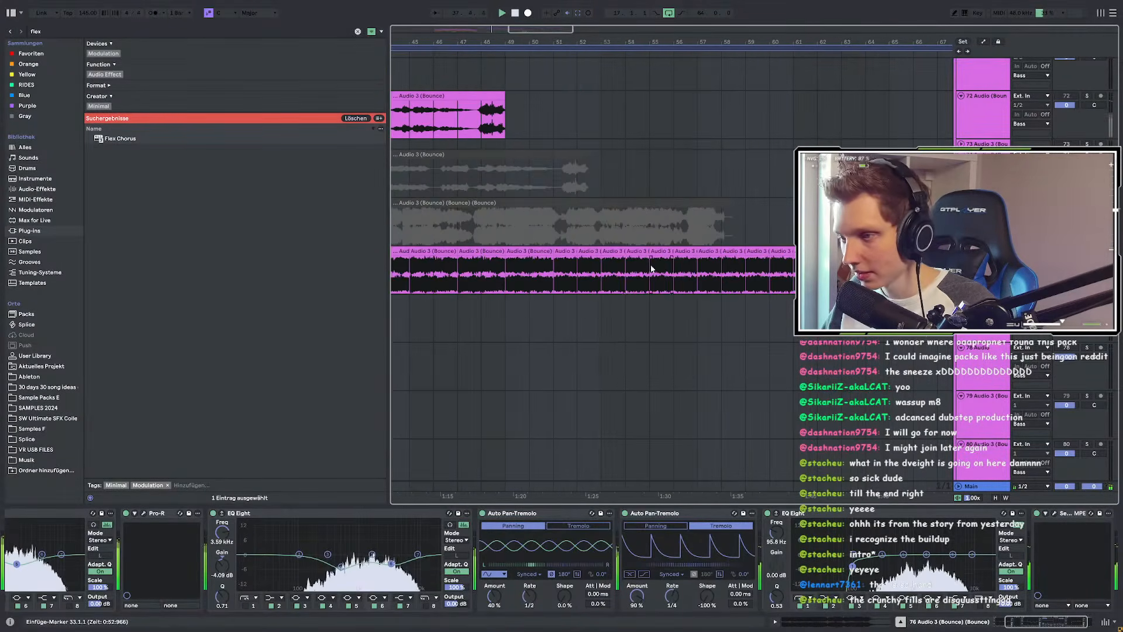
click(632, 253)
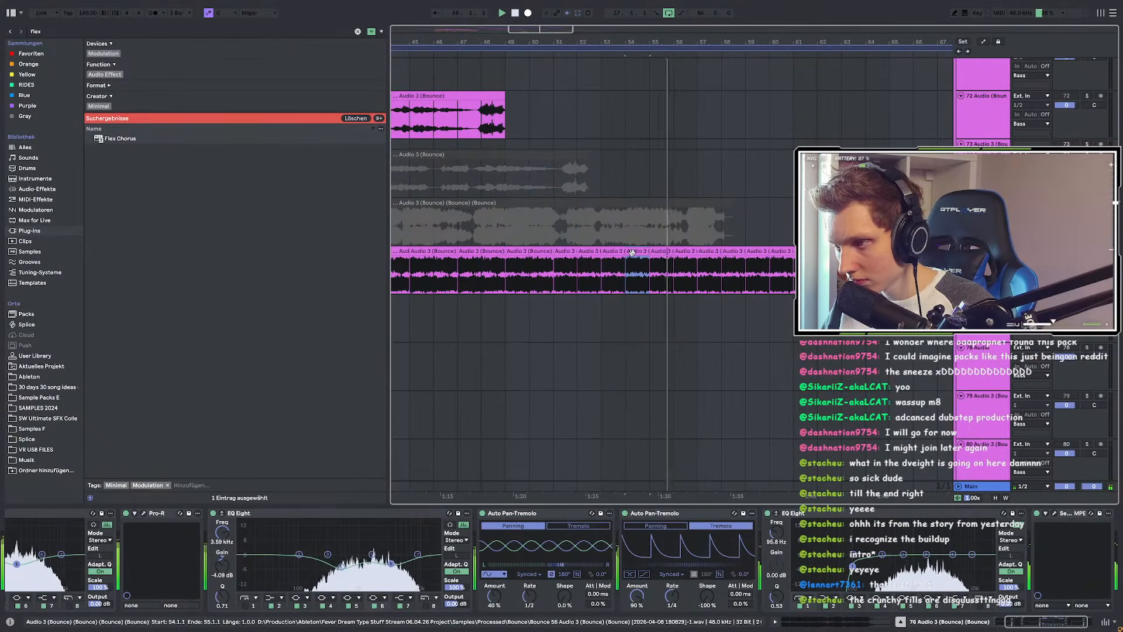
scroll(711, 277, up, 5)
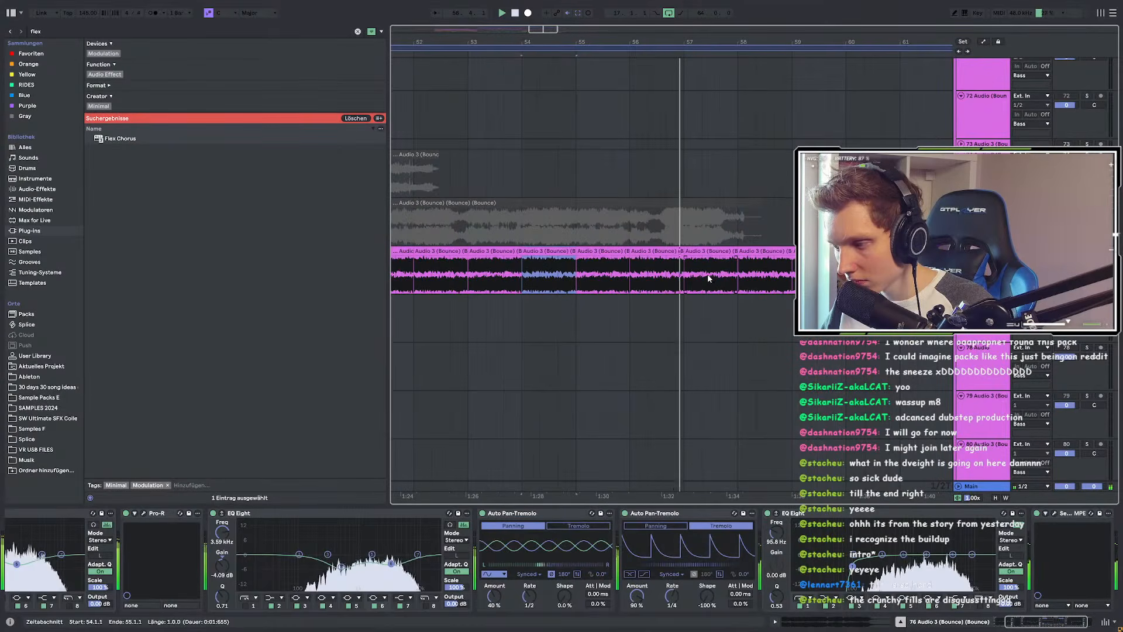
scroll(707, 279, down, 10)
scroll(483, 254, down, 10)
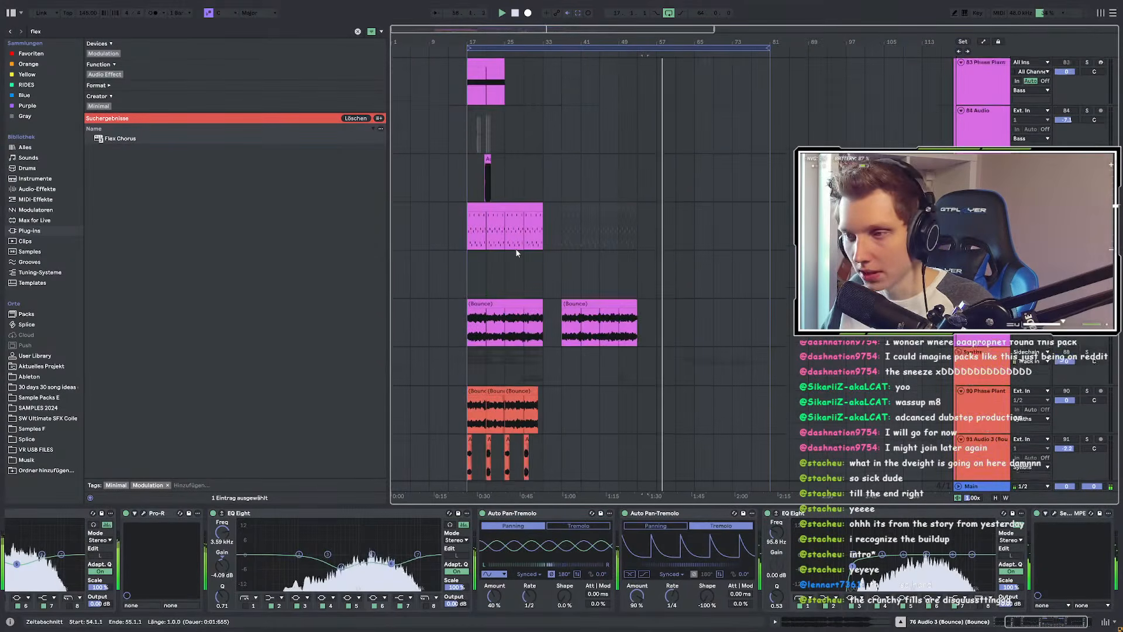
click(557, 310)
key(space)
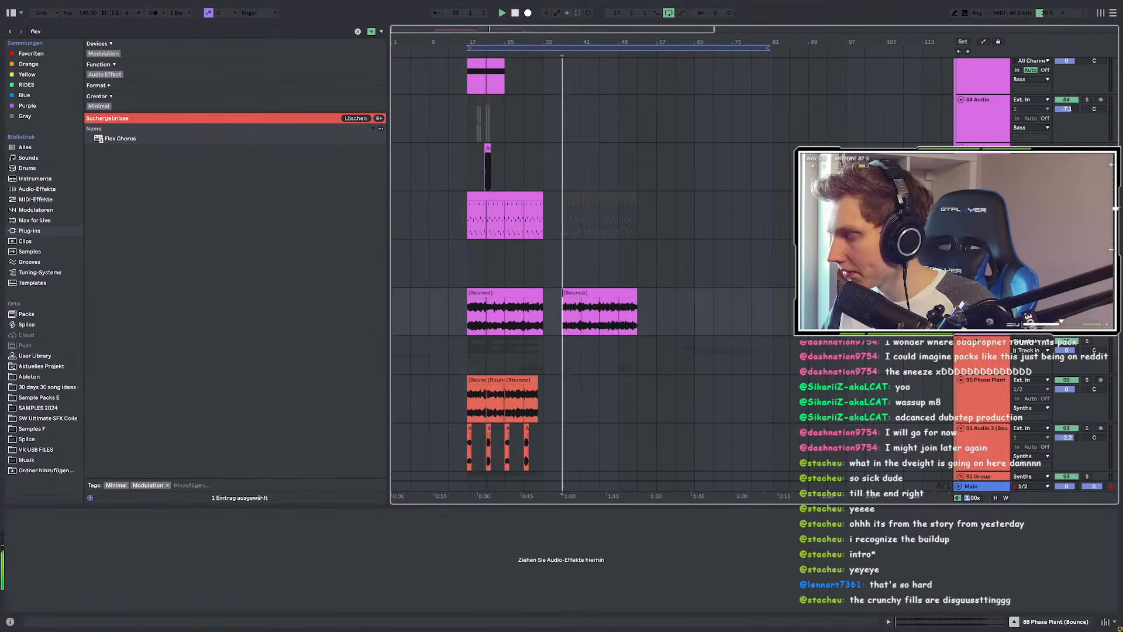
scroll(554, 266, down, 3)
scroll(504, 291, down, 4)
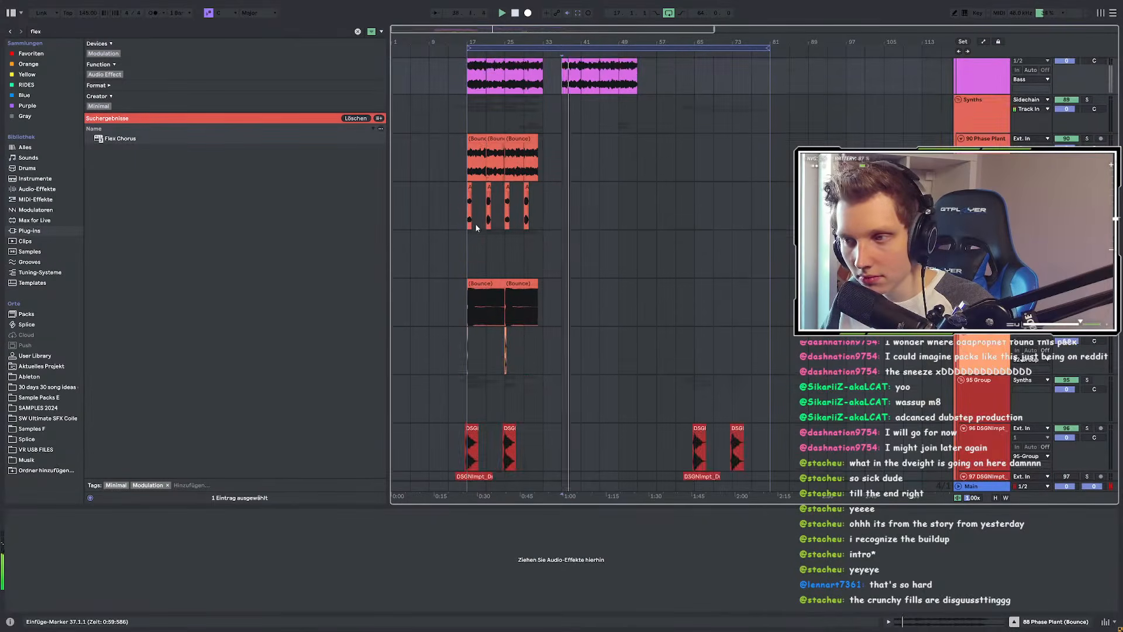
scroll(473, 225, up, 4)
Step: Copy the bars 17–33 bounce clips so they repeat at bars 65–81
click(458, 212)
scroll(503, 214, down, 2)
scroll(520, 225, down, 1)
scroll(496, 260, up, 2)
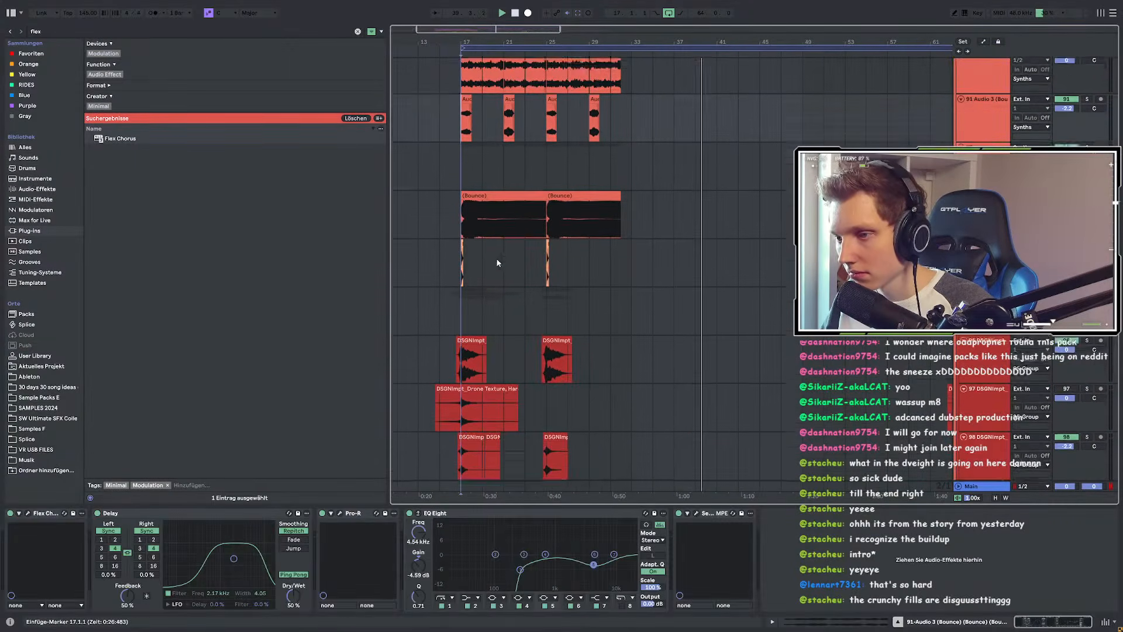
drag(621, 297, 504, 304)
drag(630, 269, 453, 298)
scroll(453, 295, down, 3)
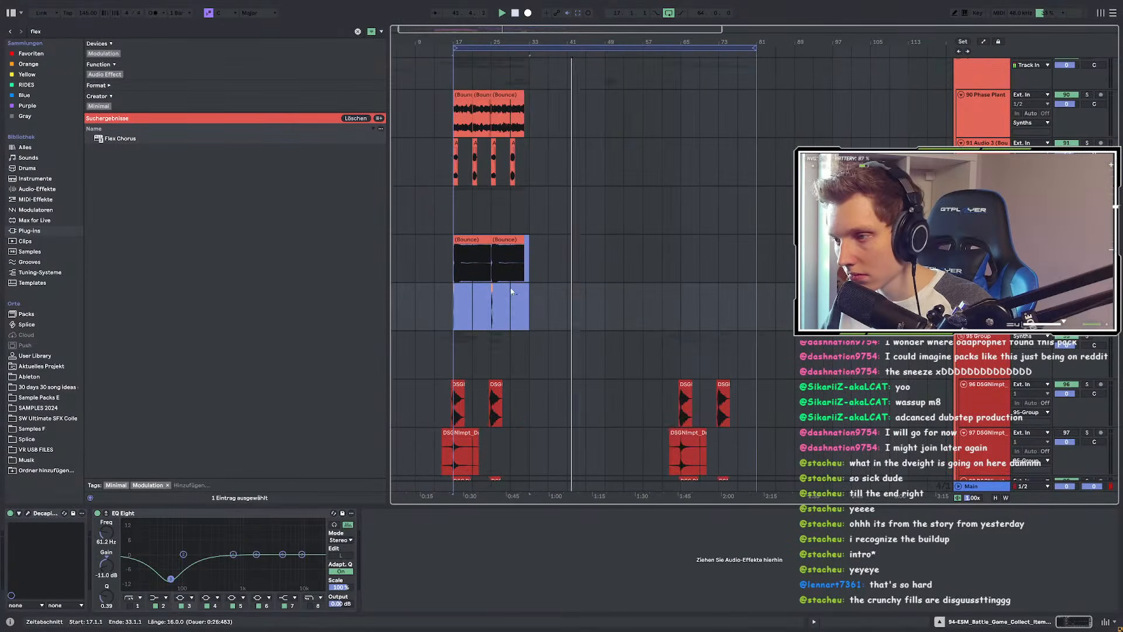
scroll(663, 286, down, 1)
click(683, 210)
key(ctrl+v)
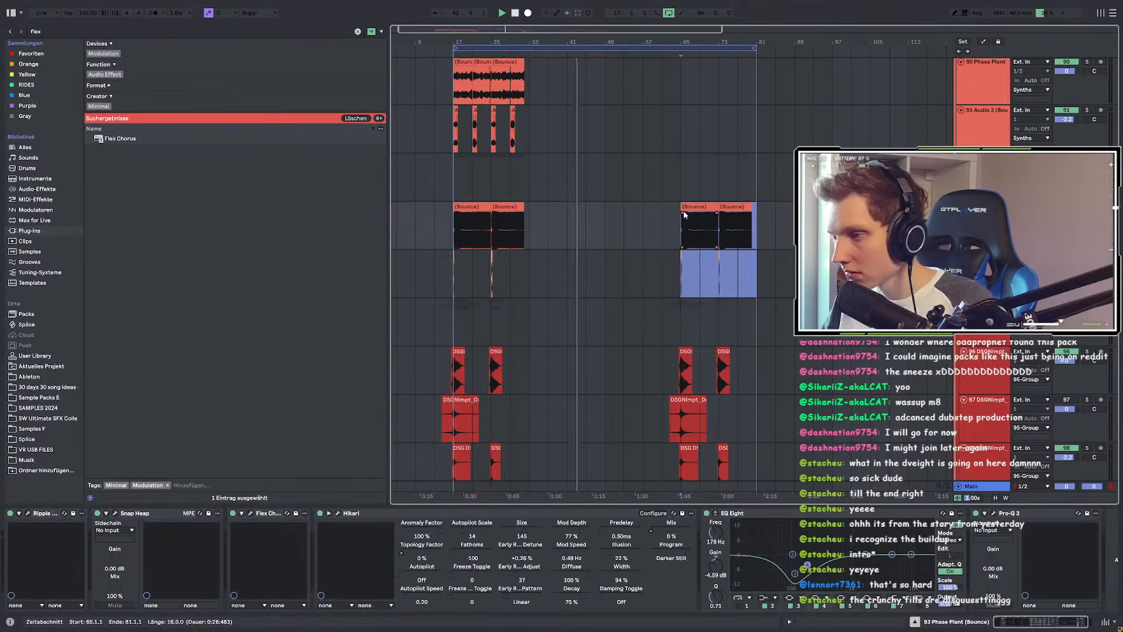
Step: Solo bounced bass track 91 and play it from bar 17
scroll(735, 241, down, 1)
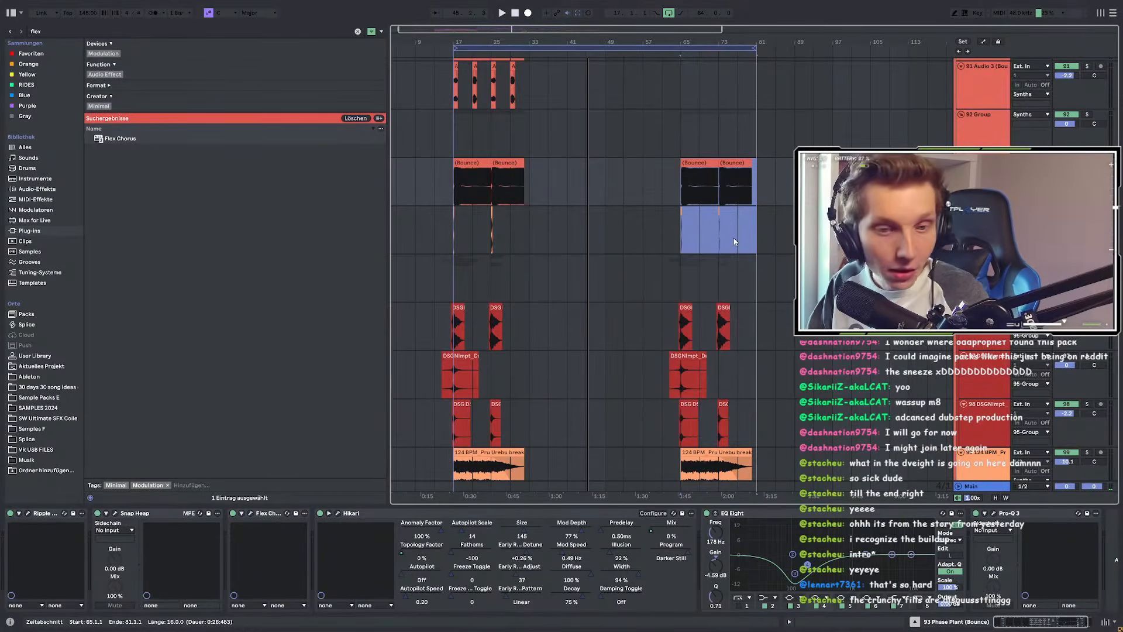
scroll(441, 219, up, 10)
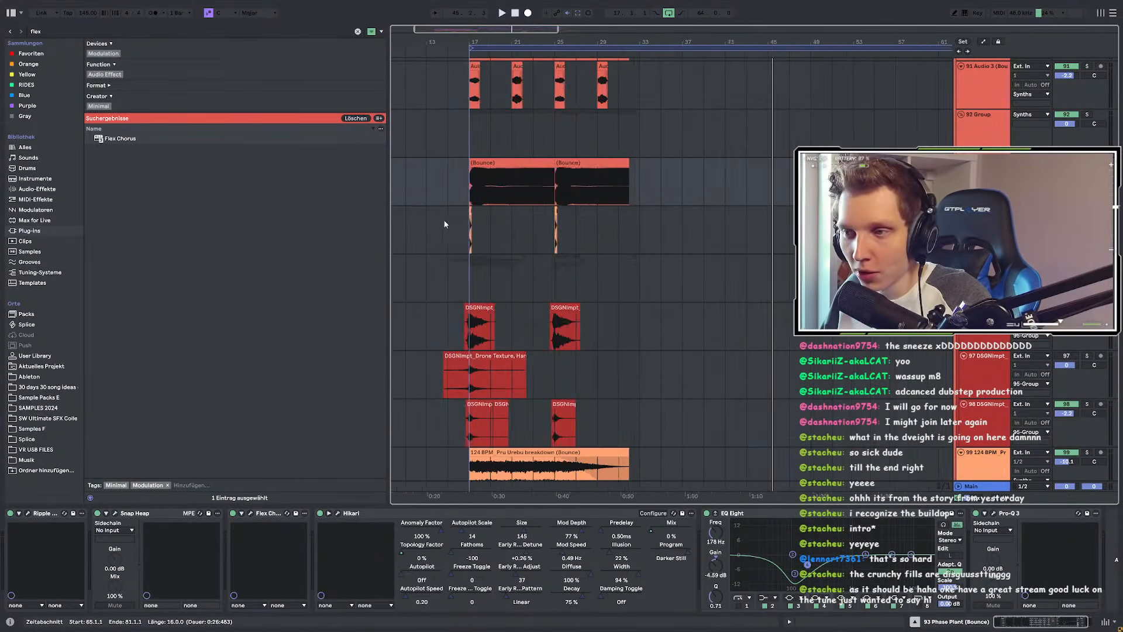
click(493, 230)
scroll(607, 241, down, 5)
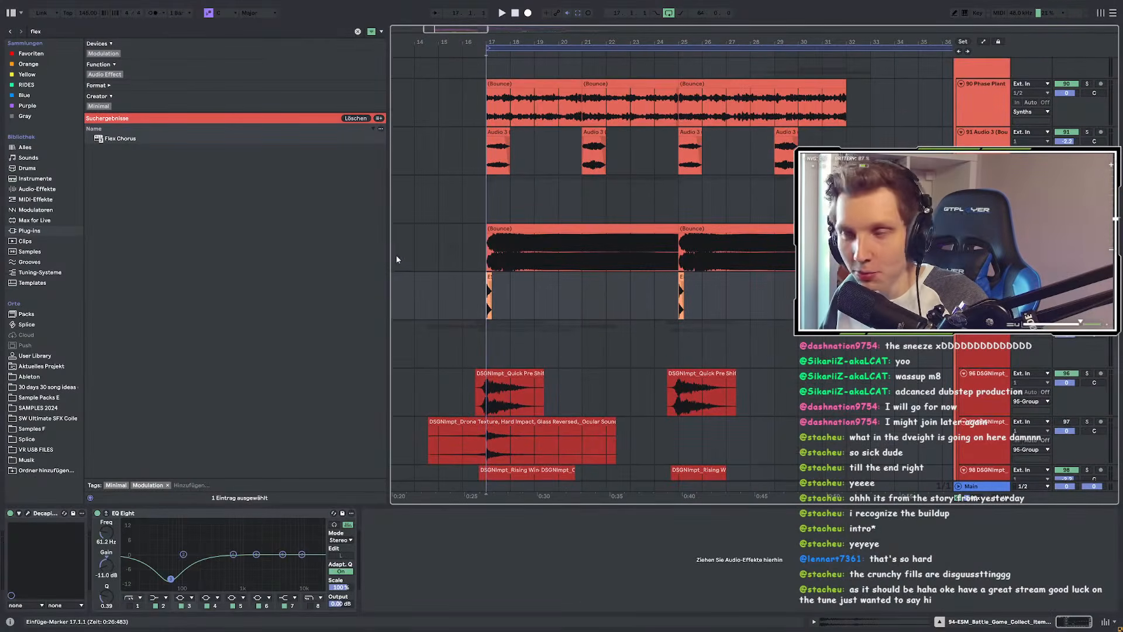
scroll(433, 258, up, 8)
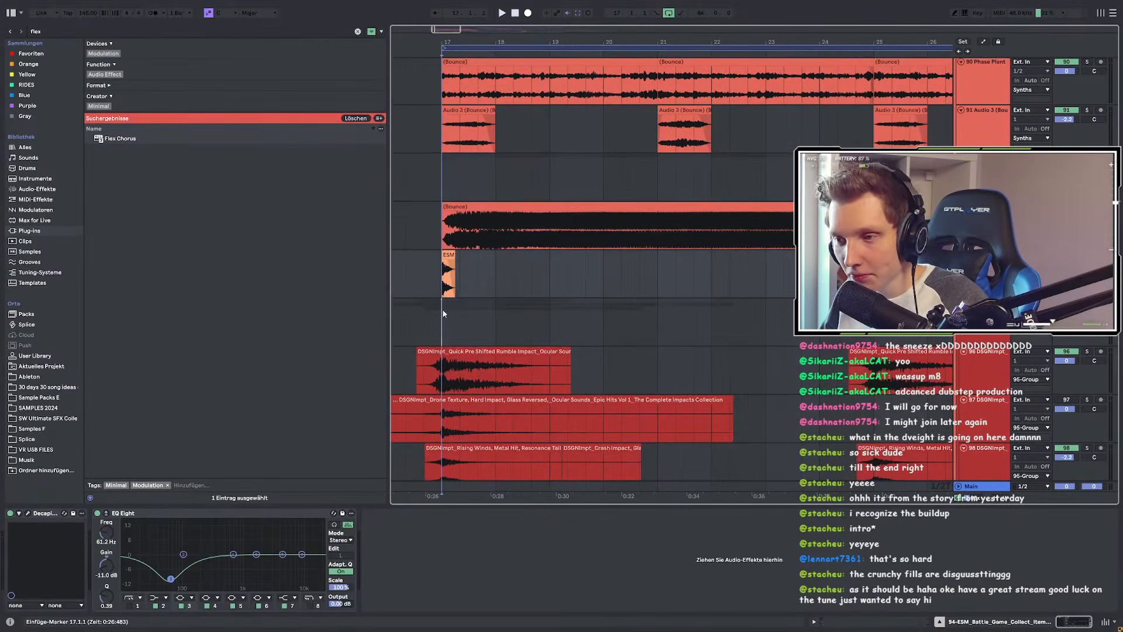
scroll(432, 293, down, 10)
scroll(444, 295, up, 4)
drag(512, 273, 429, 291)
scroll(429, 290, up, 9)
scroll(429, 291, down, 6)
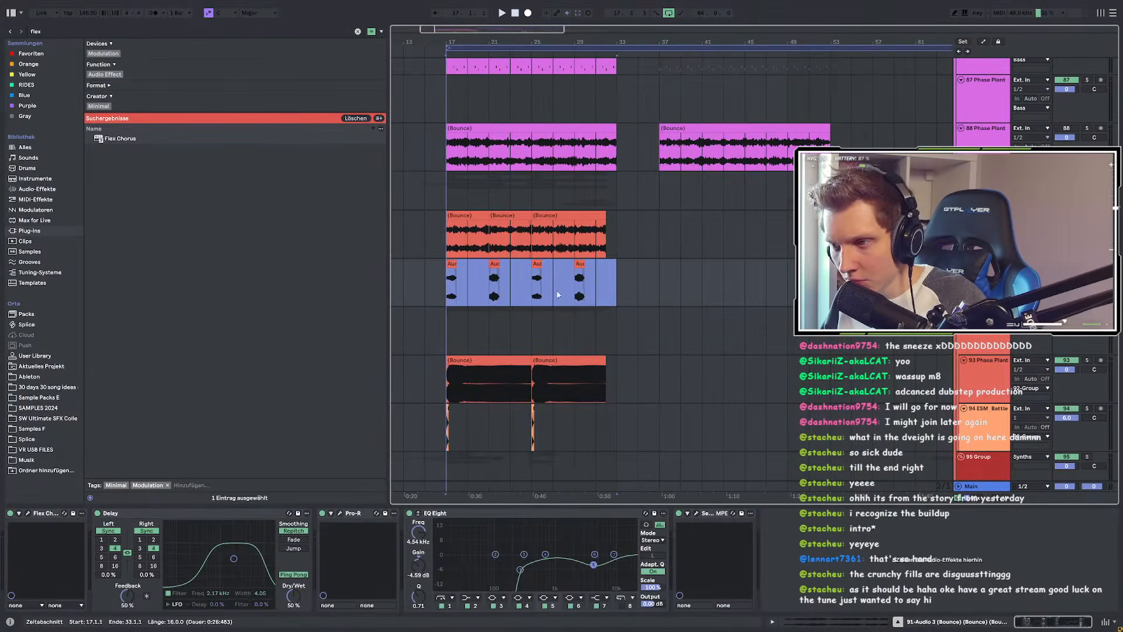
click(1087, 263)
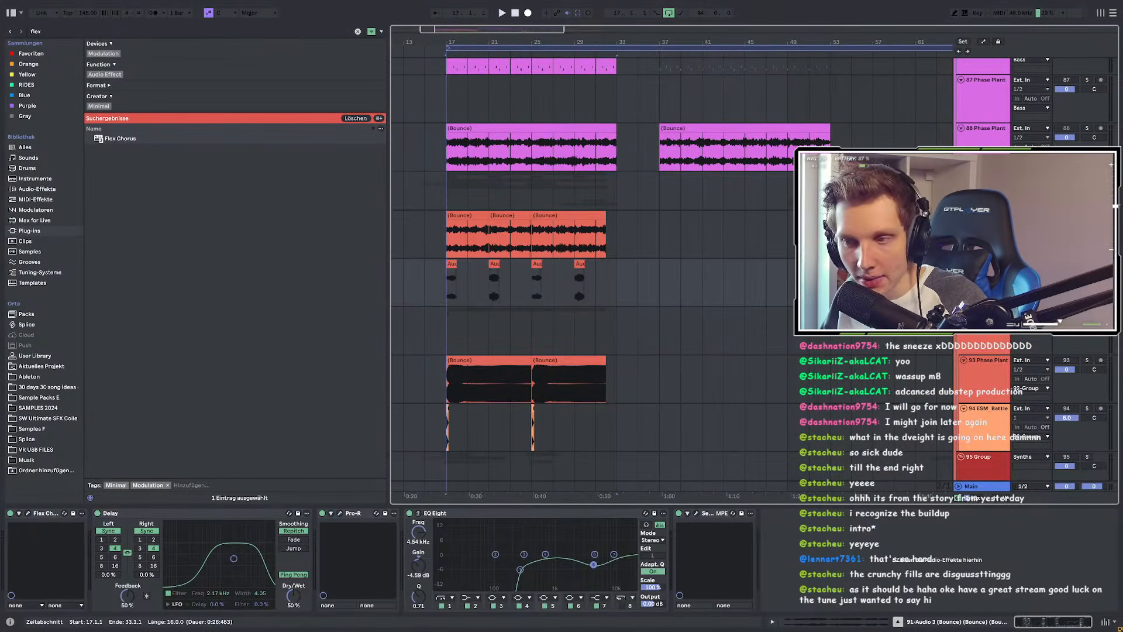
key(space)
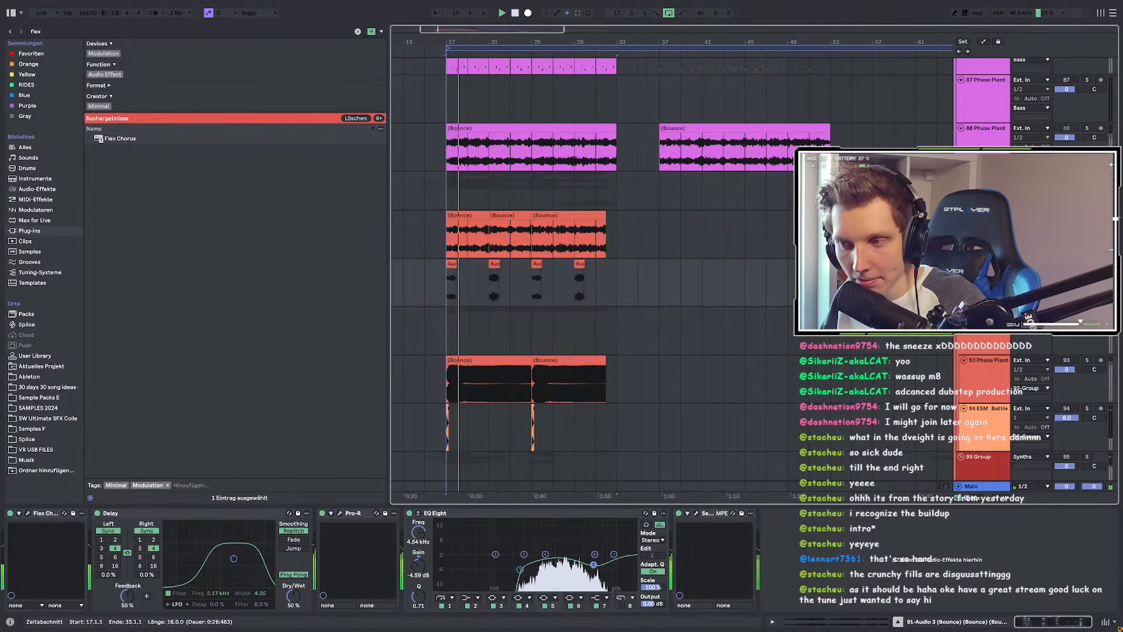
scroll(620, 310, down, 4)
Step: Play the drop from bar 49 on track 50
scroll(643, 351, up, 6)
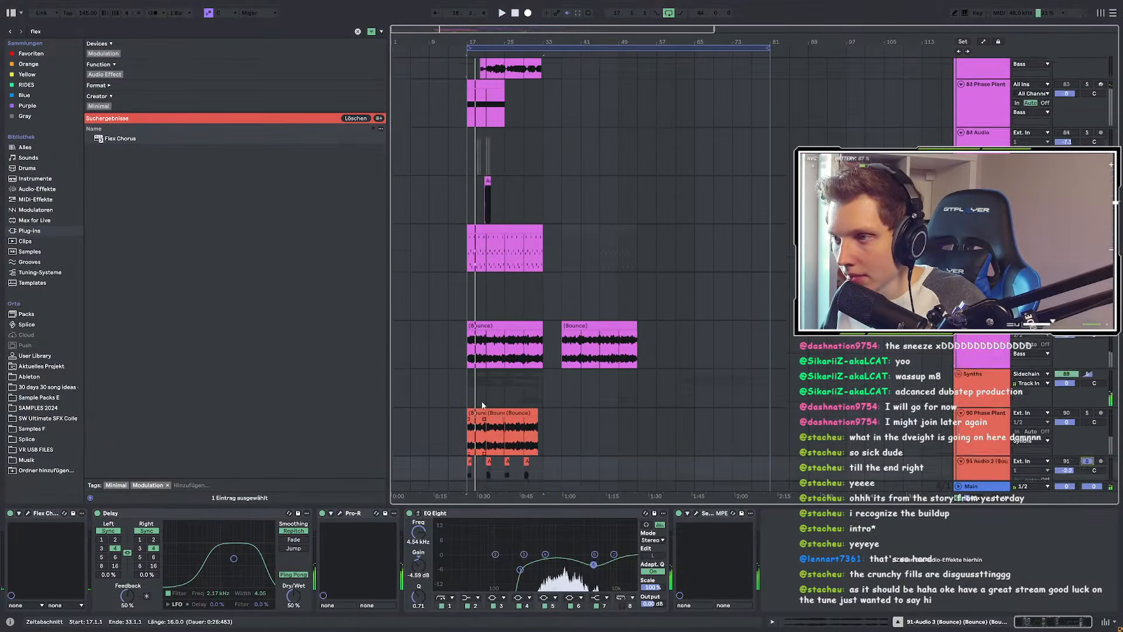
scroll(654, 368, up, 15)
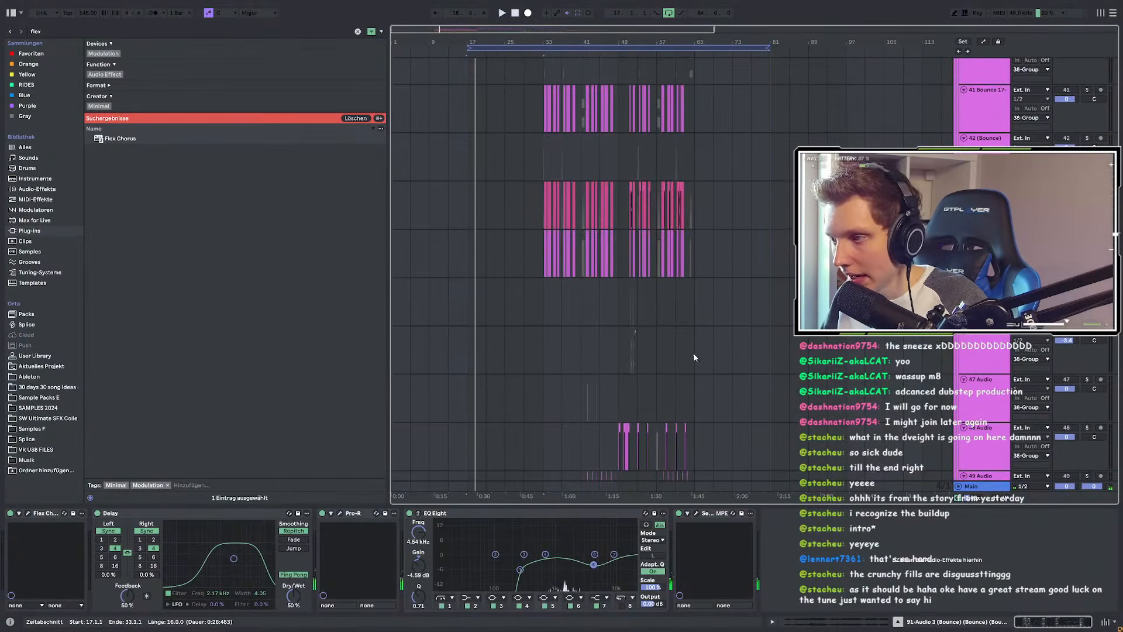
scroll(694, 356, up, 5)
scroll(621, 343, down, 5)
scroll(532, 310, left, 5)
scroll(532, 310, up, 5)
click(592, 300)
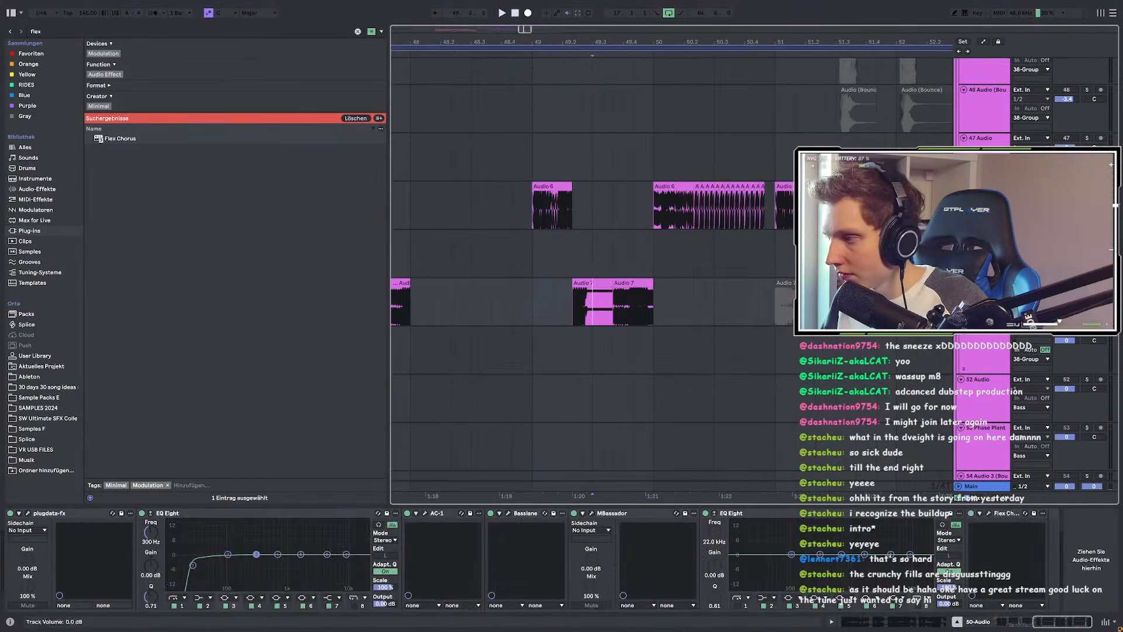
key(space)
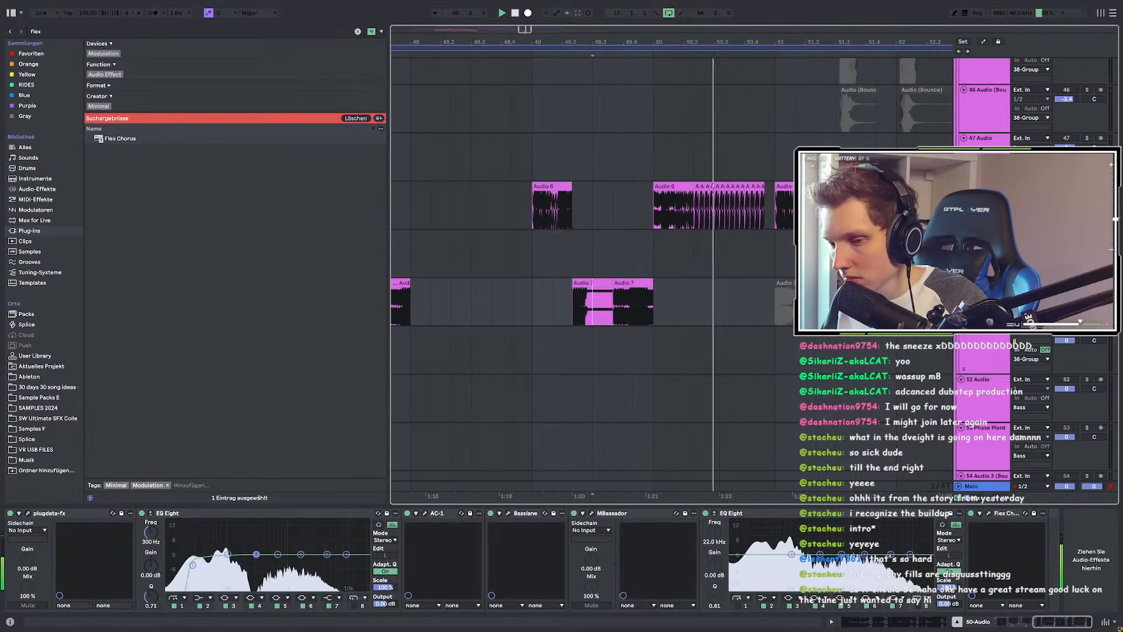
Step: Select the long chopped clip spanning bars 33–65 and the 37-Audio track
scroll(494, 322, down, 3)
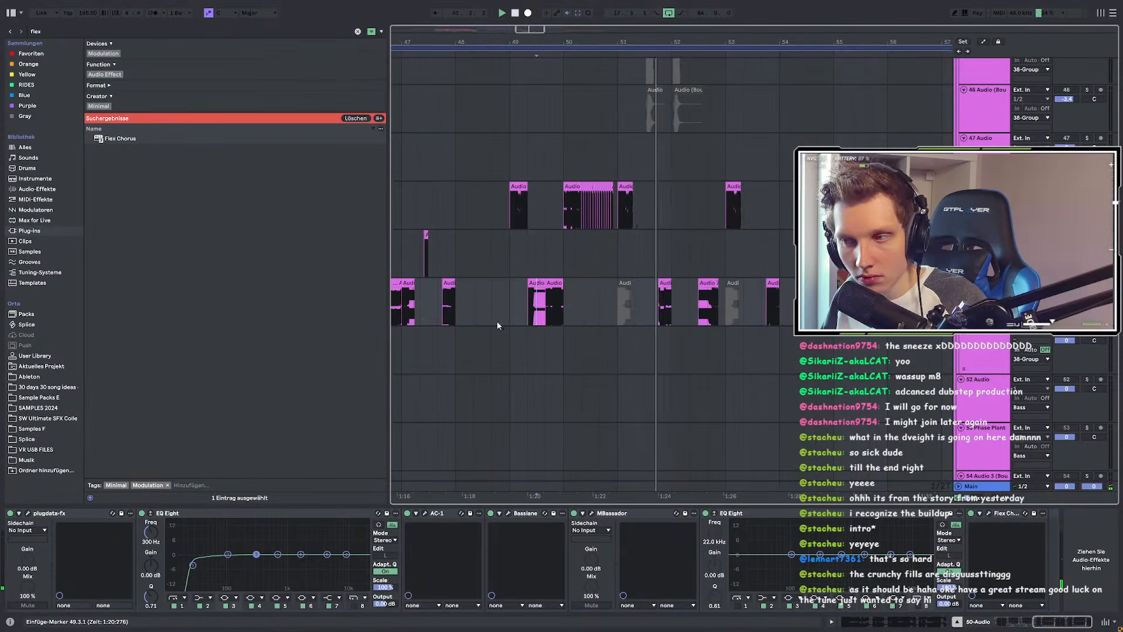
scroll(497, 321, down, 3)
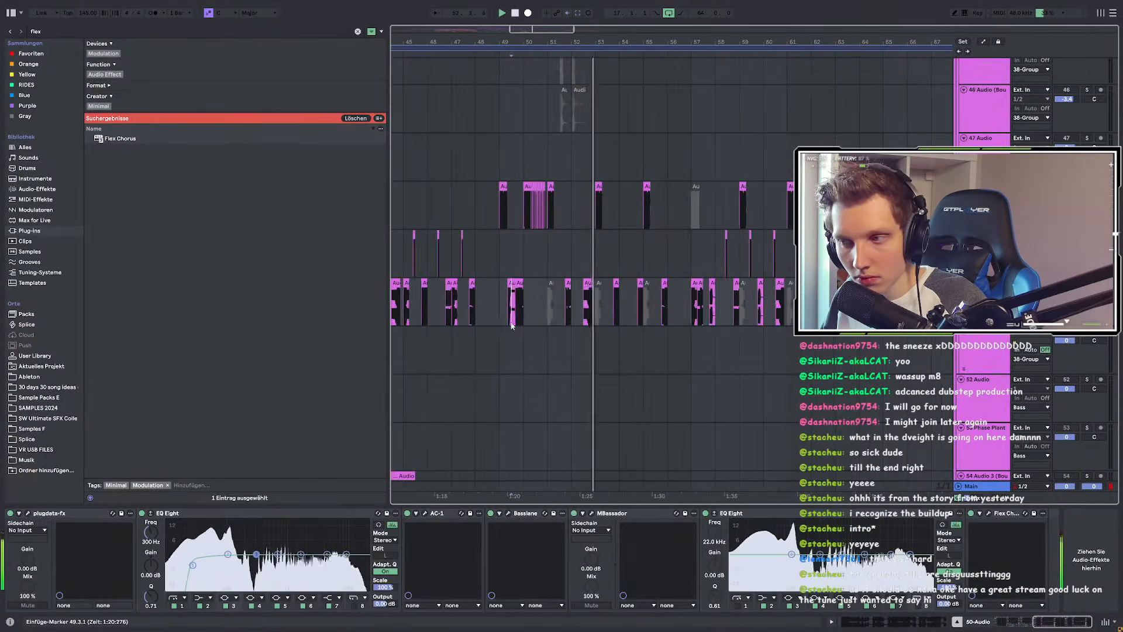
scroll(505, 321, down, 3)
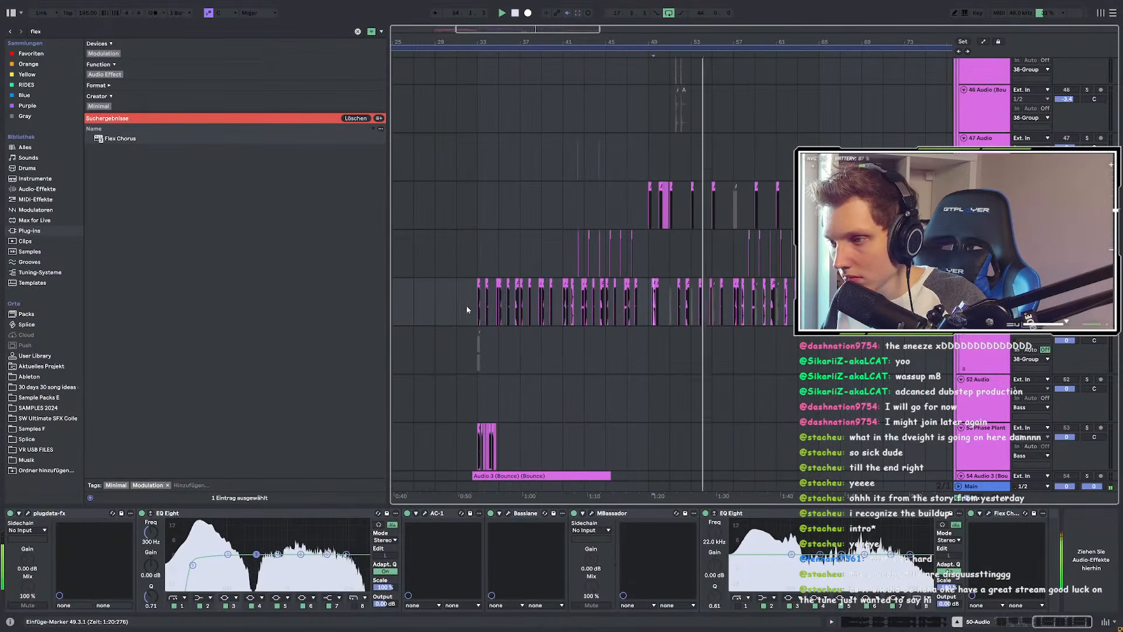
click(477, 310)
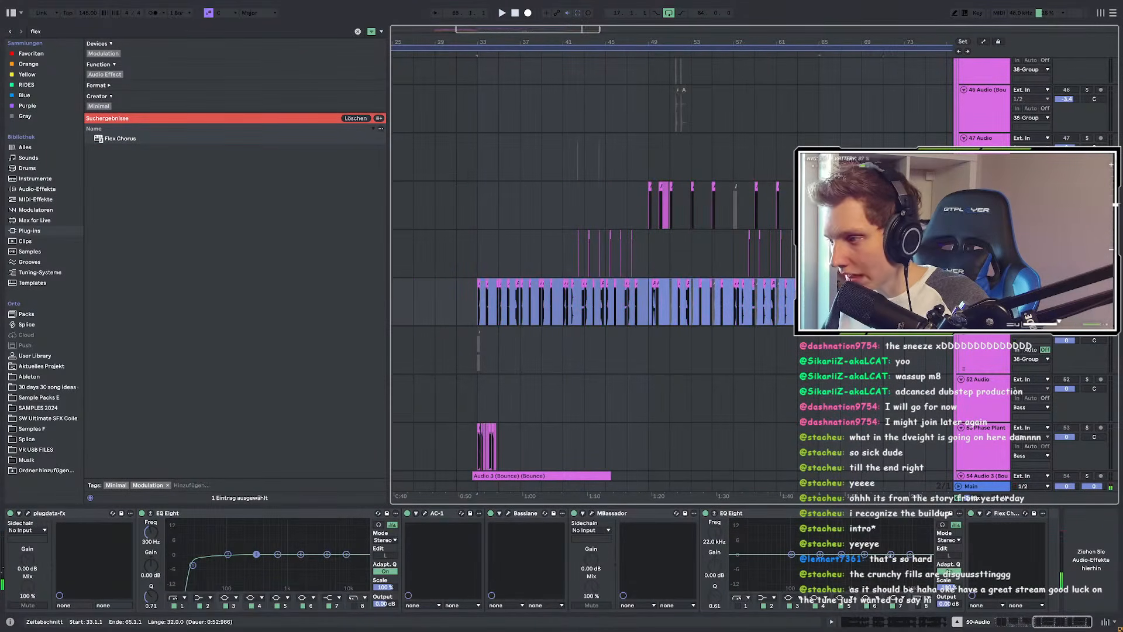
scroll(559, 306, down, 4)
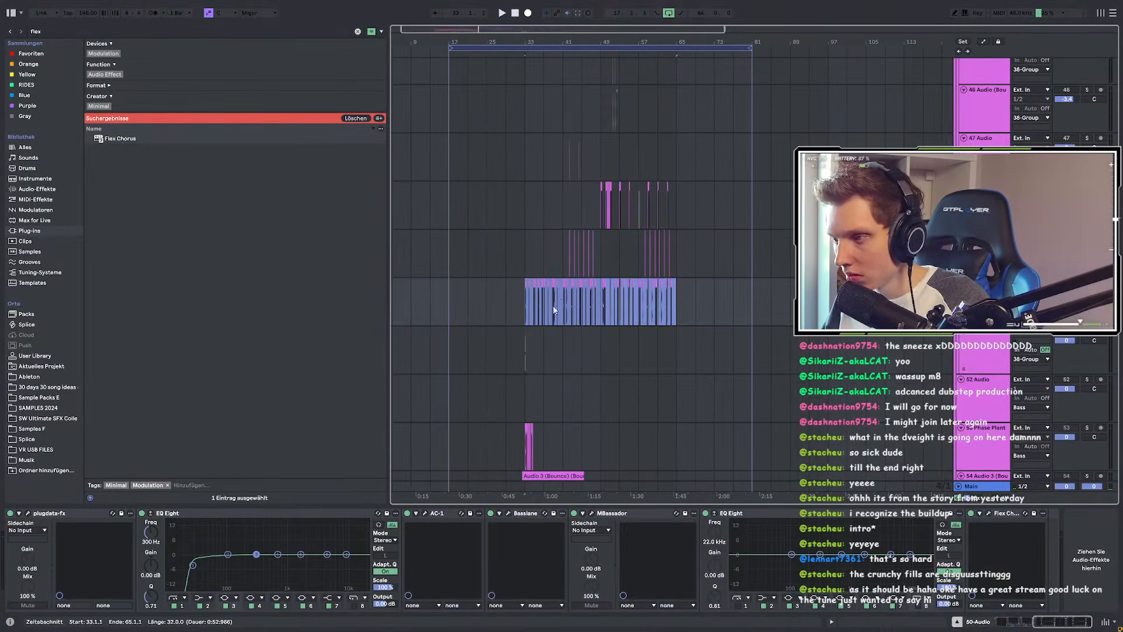
scroll(555, 313, up, 13)
scroll(759, 344, down, 2)
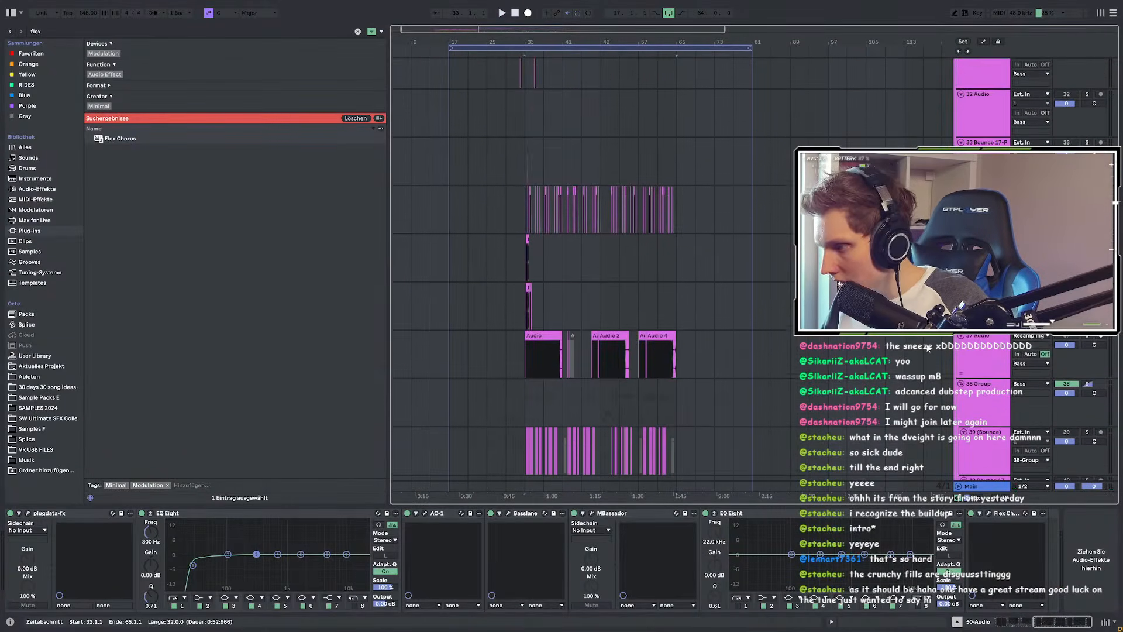
click(985, 353)
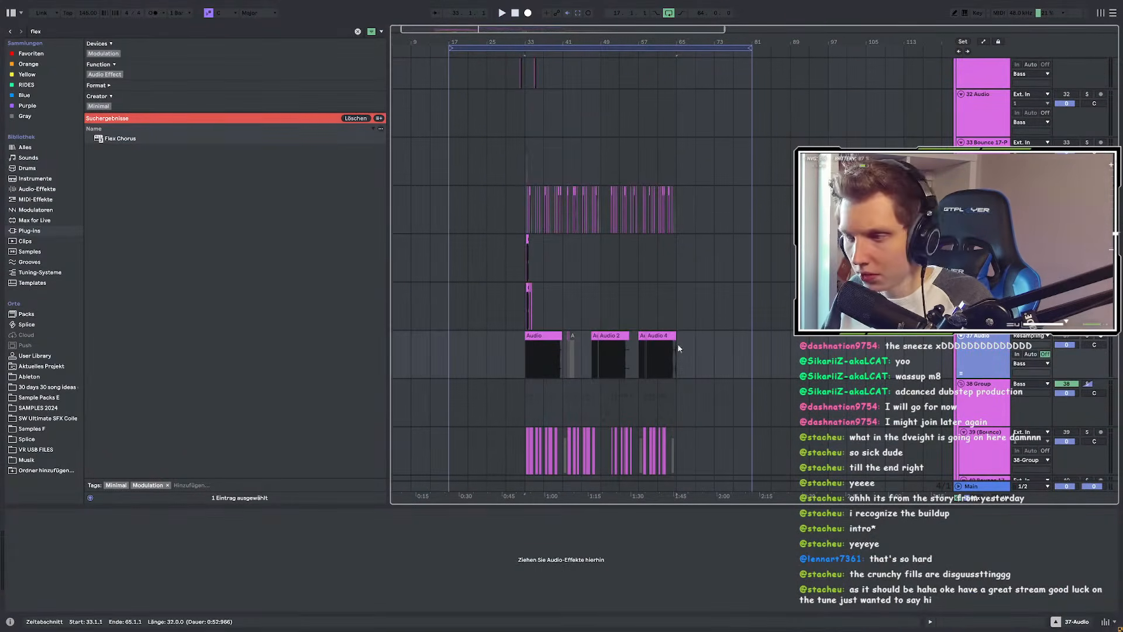
Step: Insert a new audio track with its input set to Resampling
key(ctrl+t)
click(1028, 384)
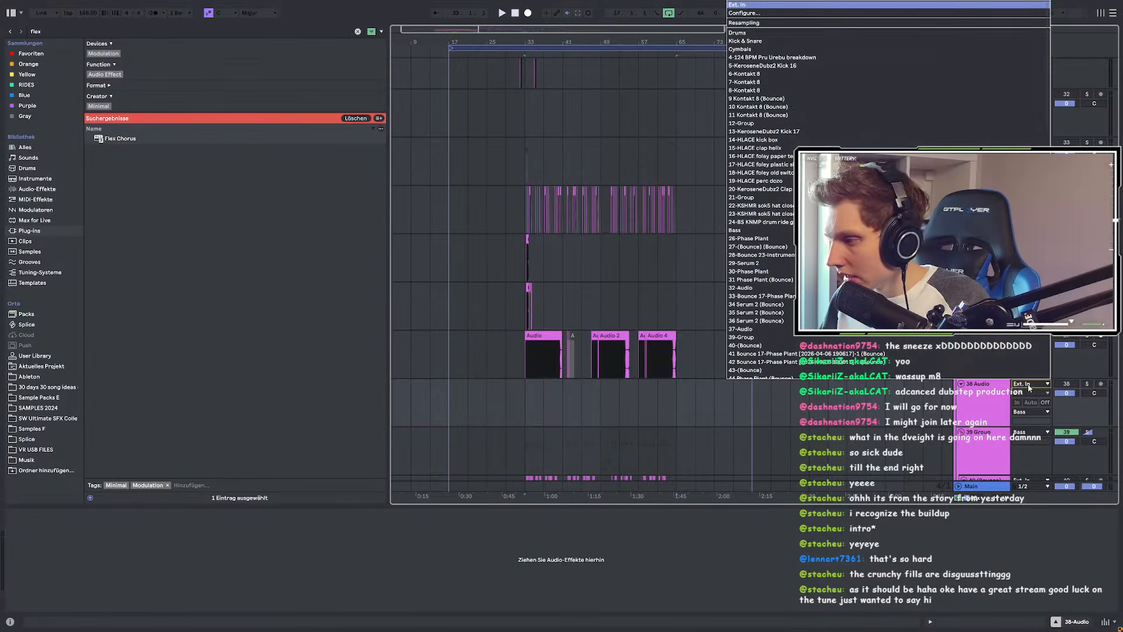
click(745, 27)
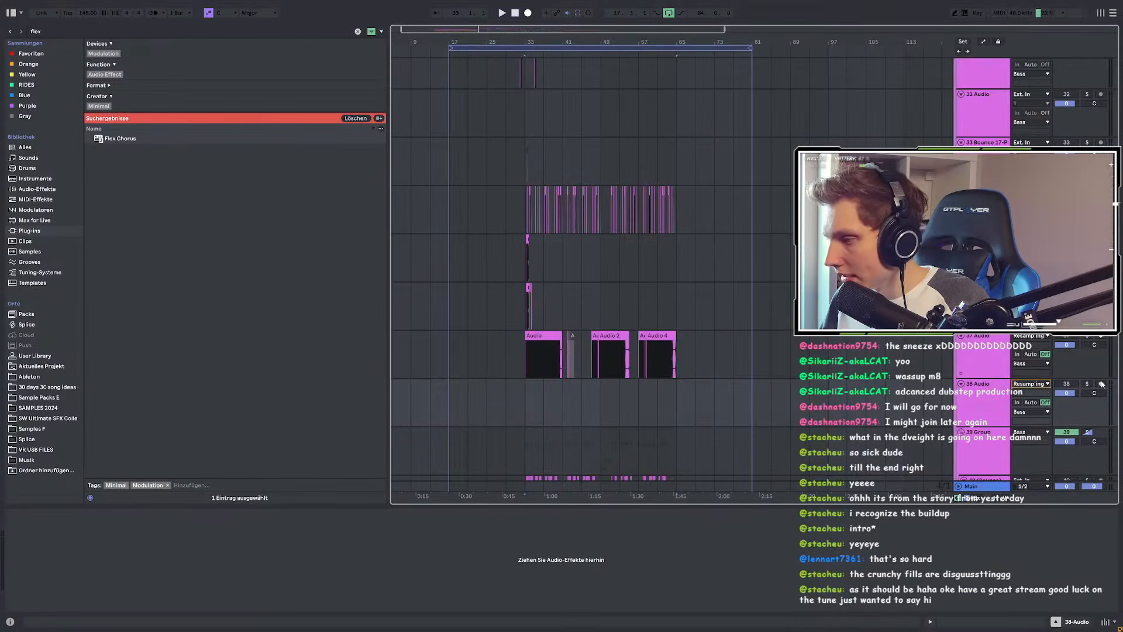
Step: Record a resampled pass of bars 33–65 onto the new track
scroll(557, 196, down, 3)
drag(499, 33, 530, 223)
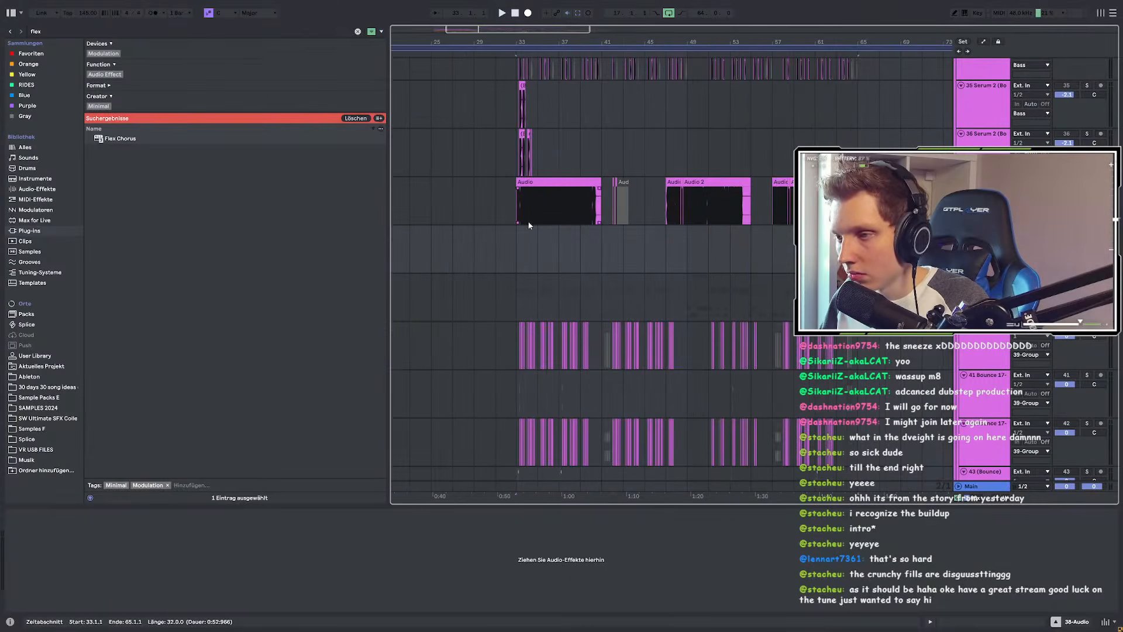
click(519, 244)
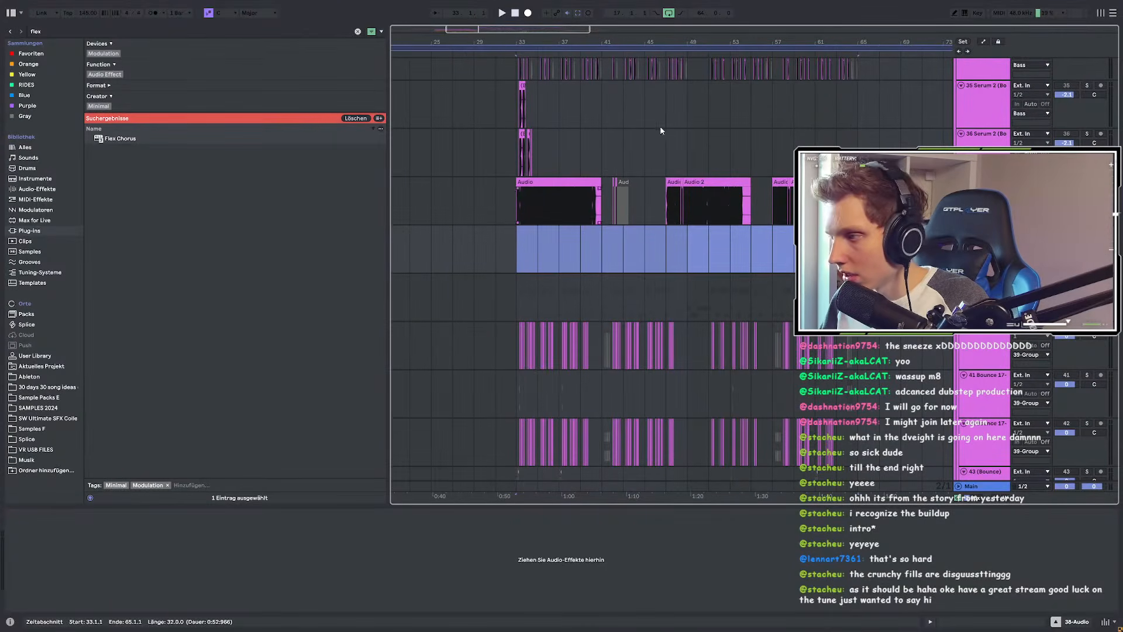
click(526, 13)
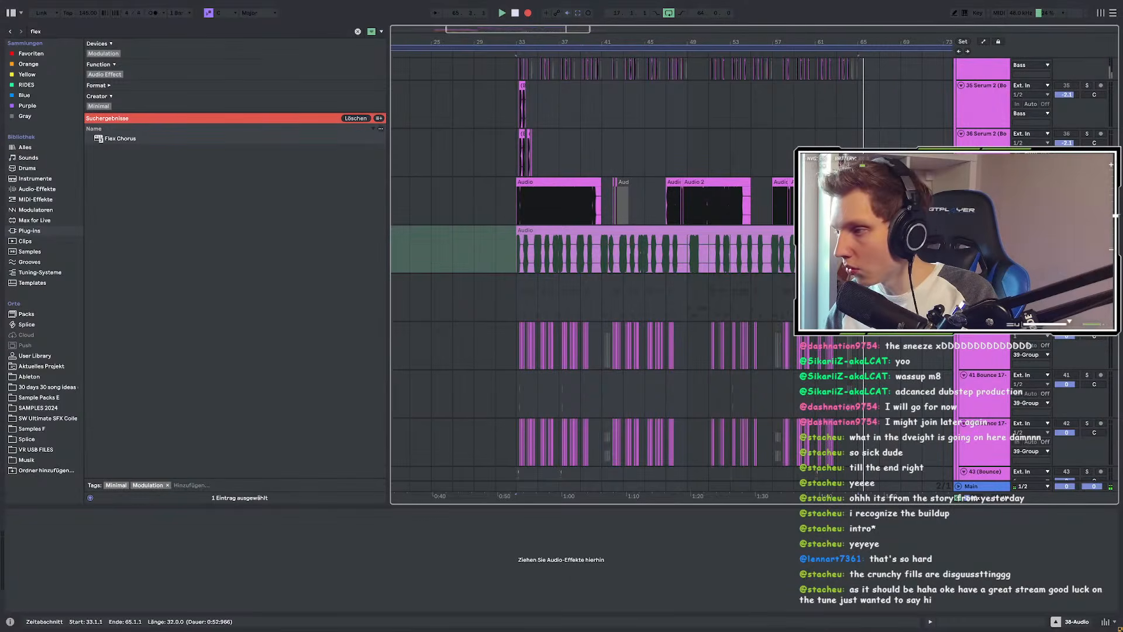
scroll(568, 155, right, 3)
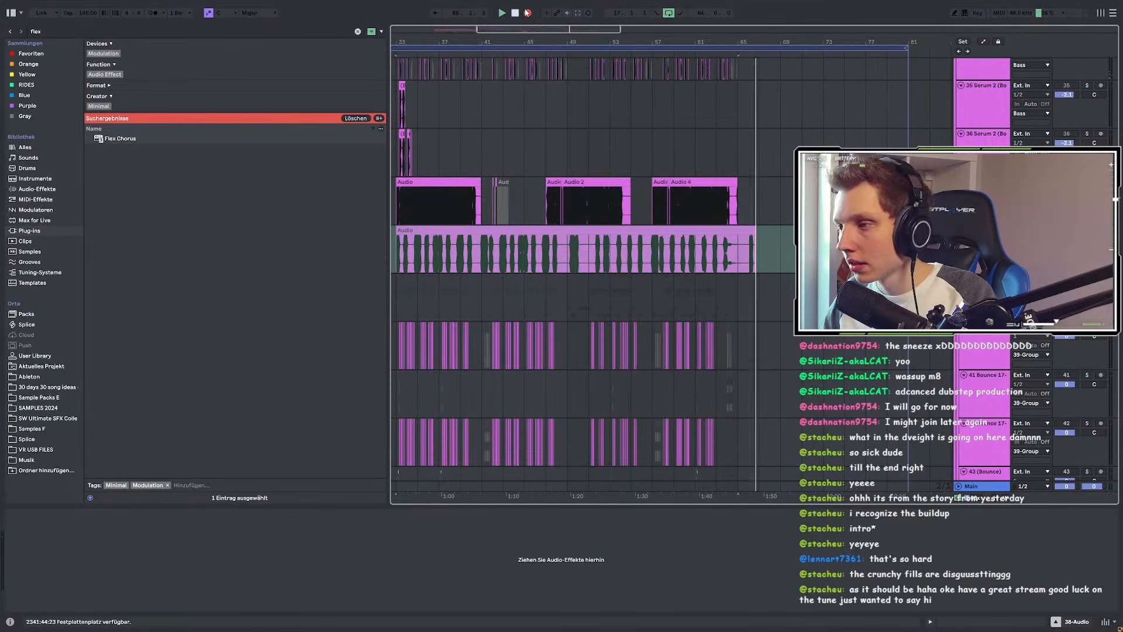
Step: Stop recording at bar 66 and undo to remove the temporary resampling track
key(space)
scroll(773, 227, down, 6)
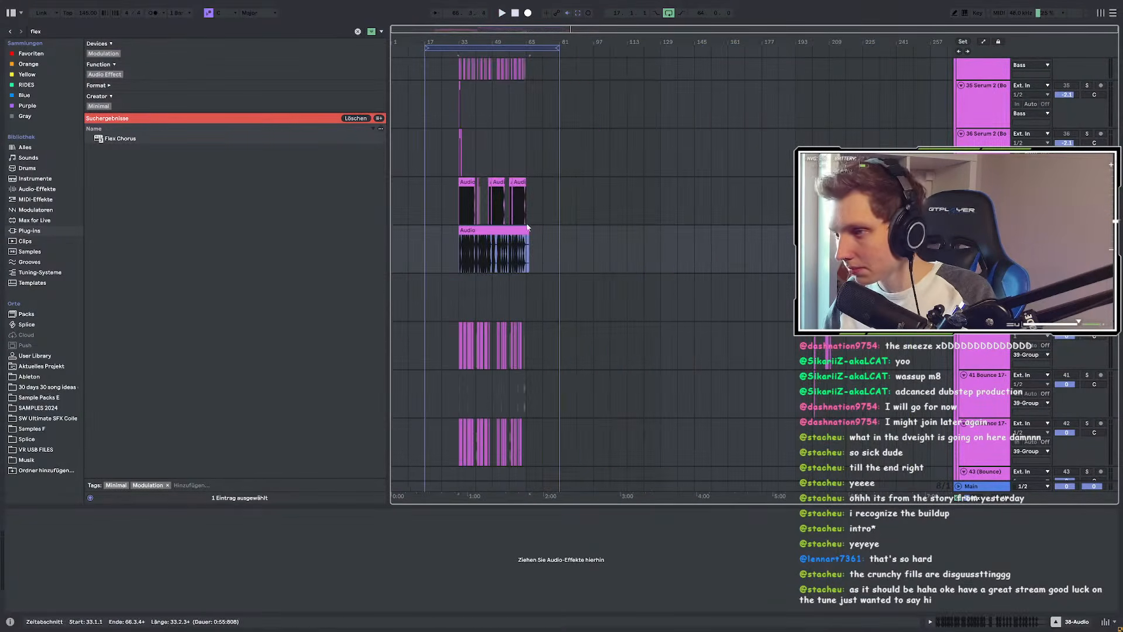
drag(504, 231, 506, 231)
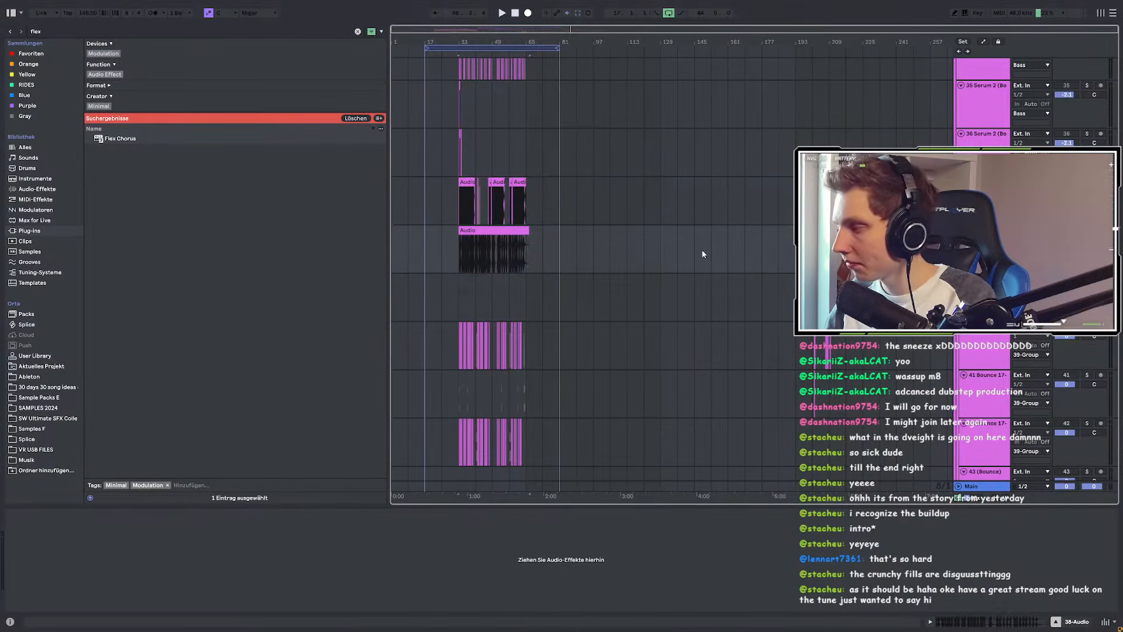
key(ctrl+z)
Step: Switch the 38-Group tracks back on and play the arrangement from bar 33
click(456, 199)
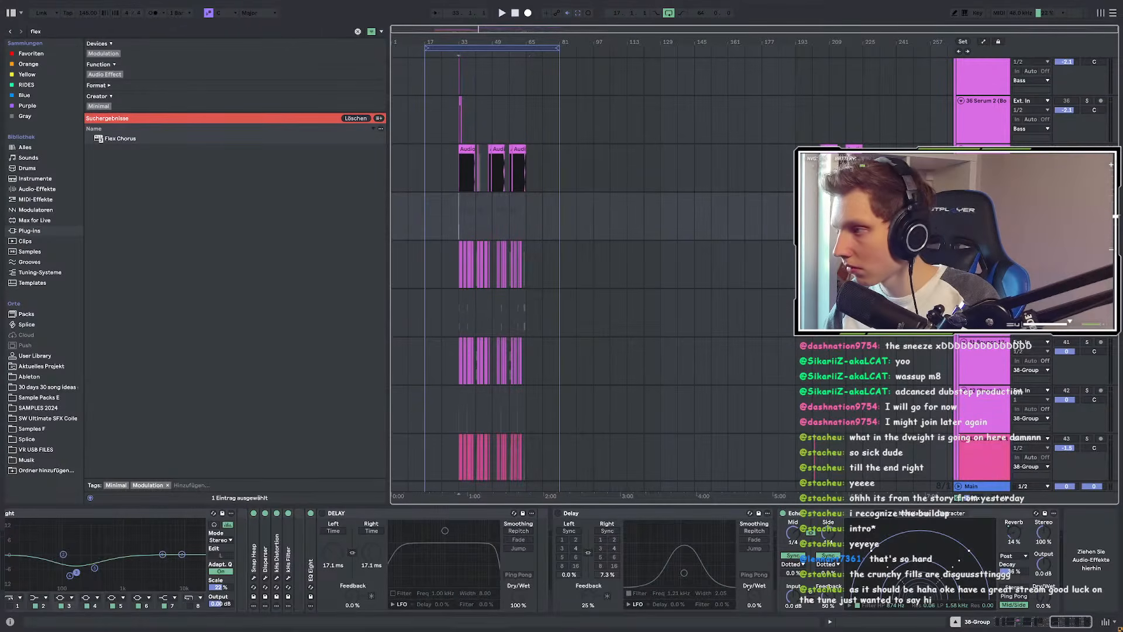
click(1066, 197)
key(space)
scroll(466, 238, up, 4)
scroll(617, 213, down, 6)
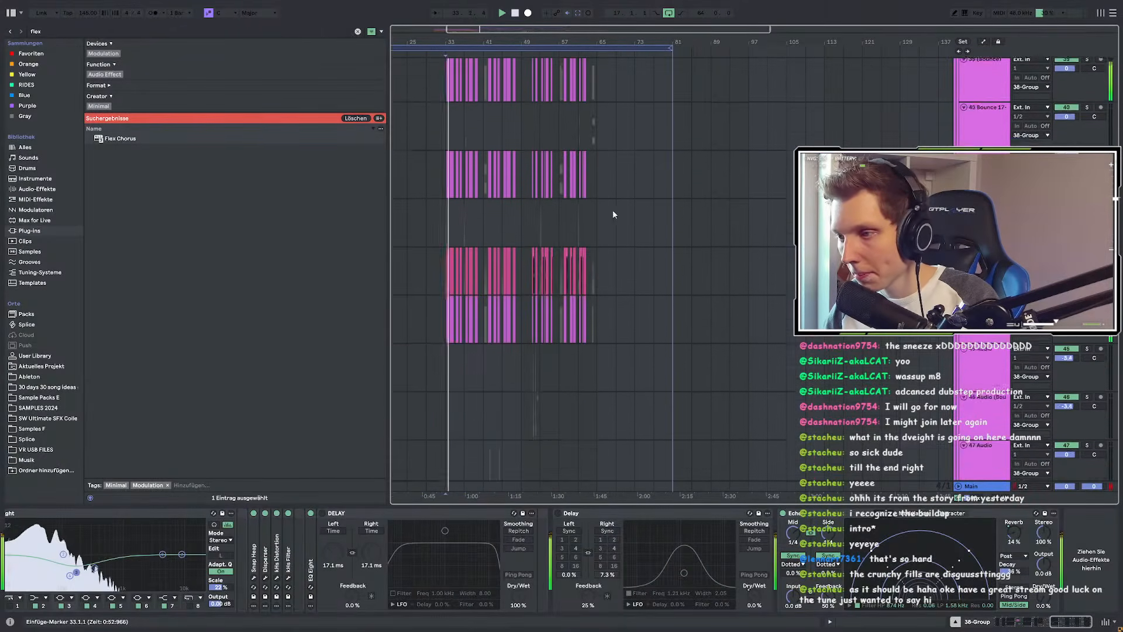
scroll(608, 215, down, 10)
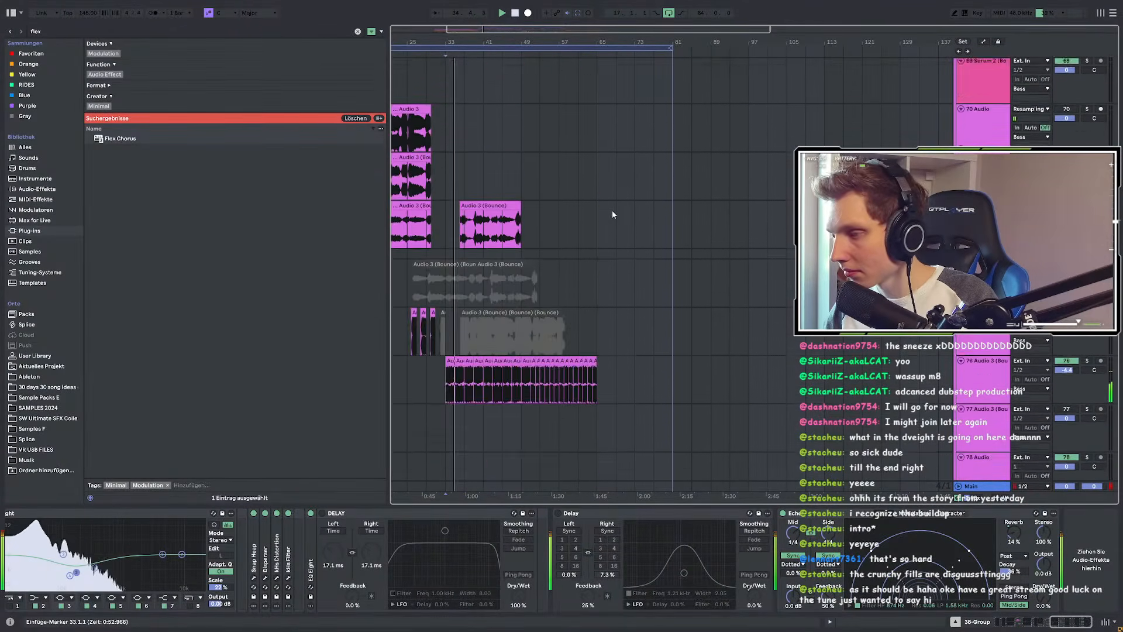
scroll(609, 216, down, 3)
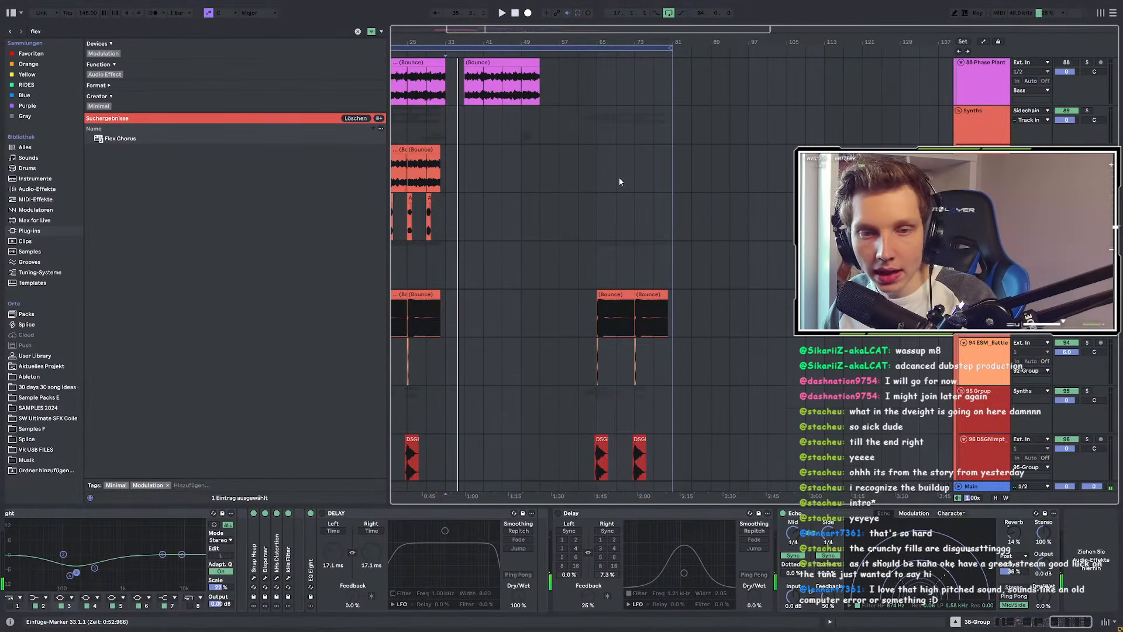
scroll(620, 182, left, 2)
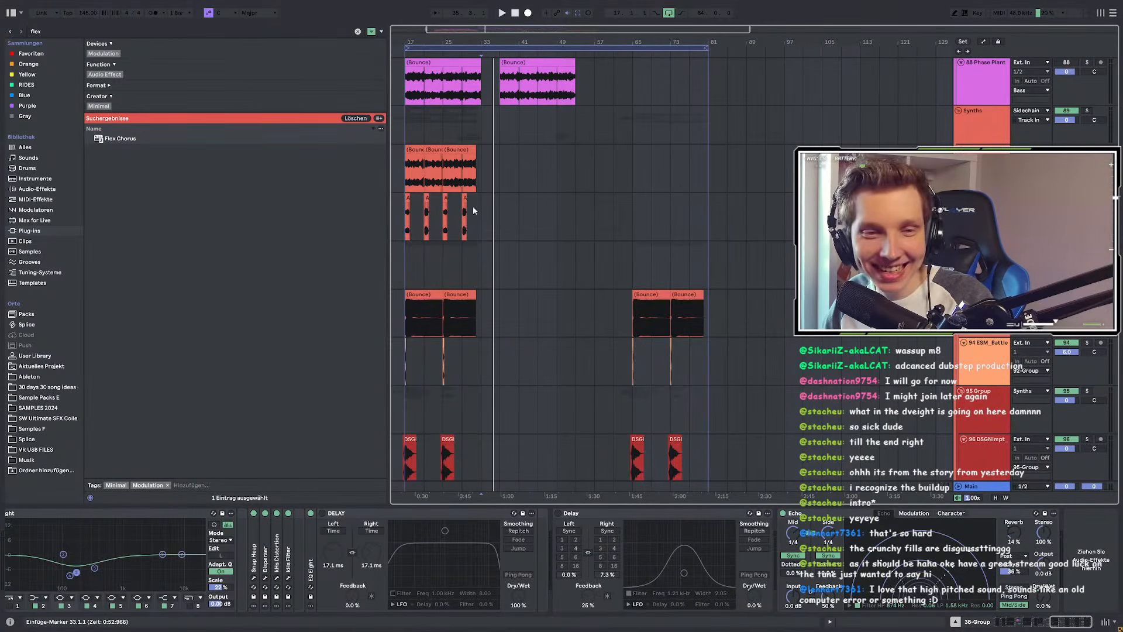
scroll(410, 199, up, 3)
scroll(403, 207, up, 1)
scroll(403, 206, down, 2)
scroll(404, 205, up, 3)
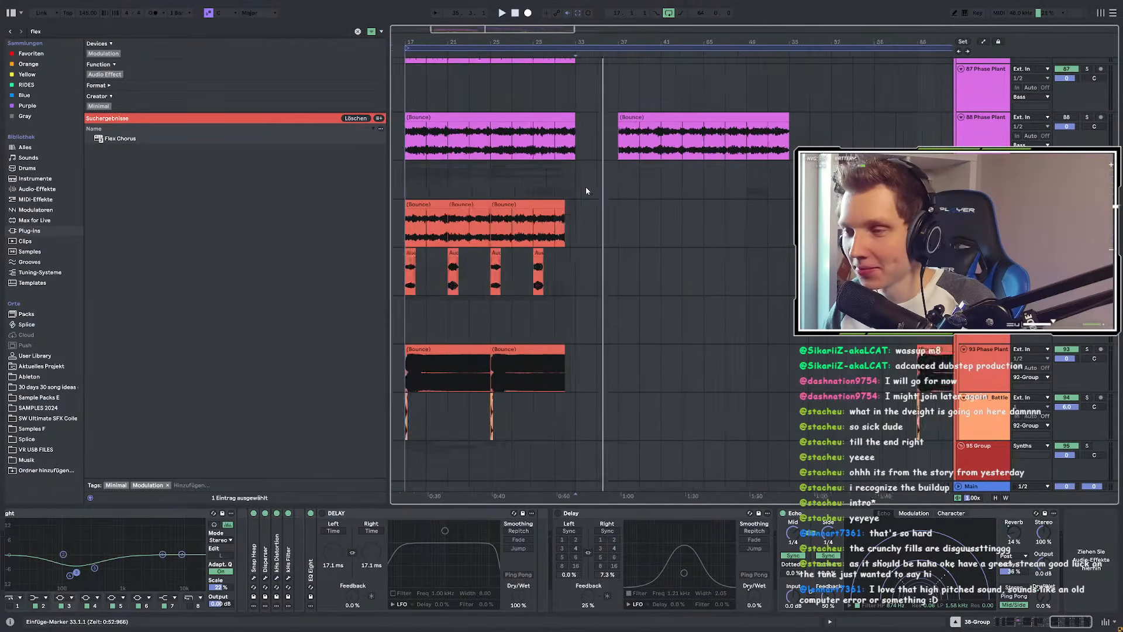
scroll(586, 190, down, 3)
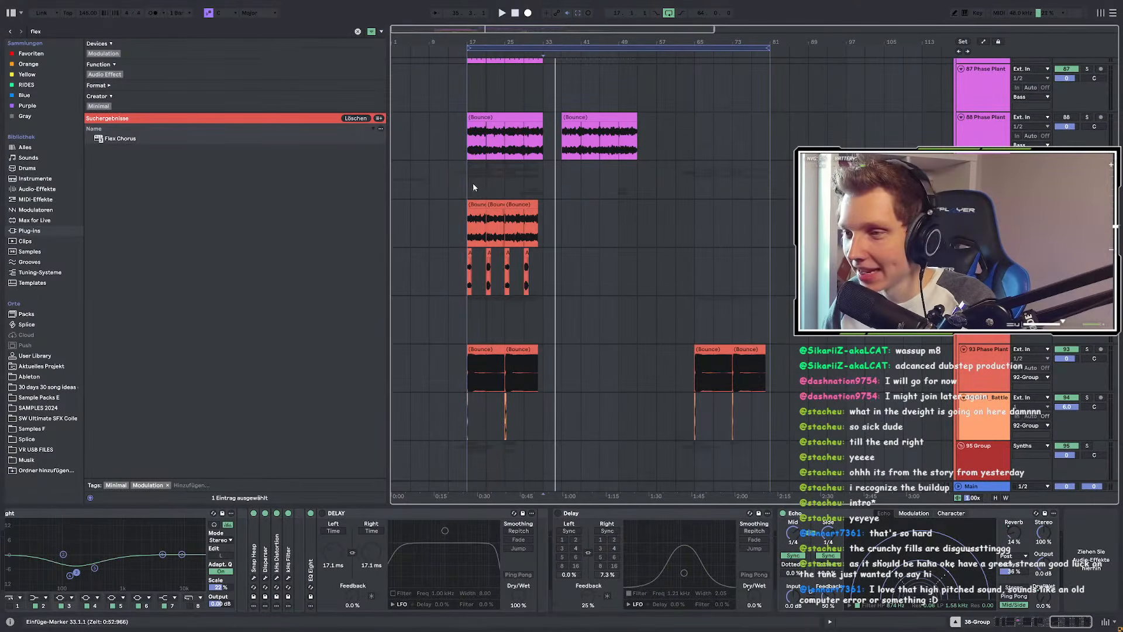
scroll(514, 185, up, 2)
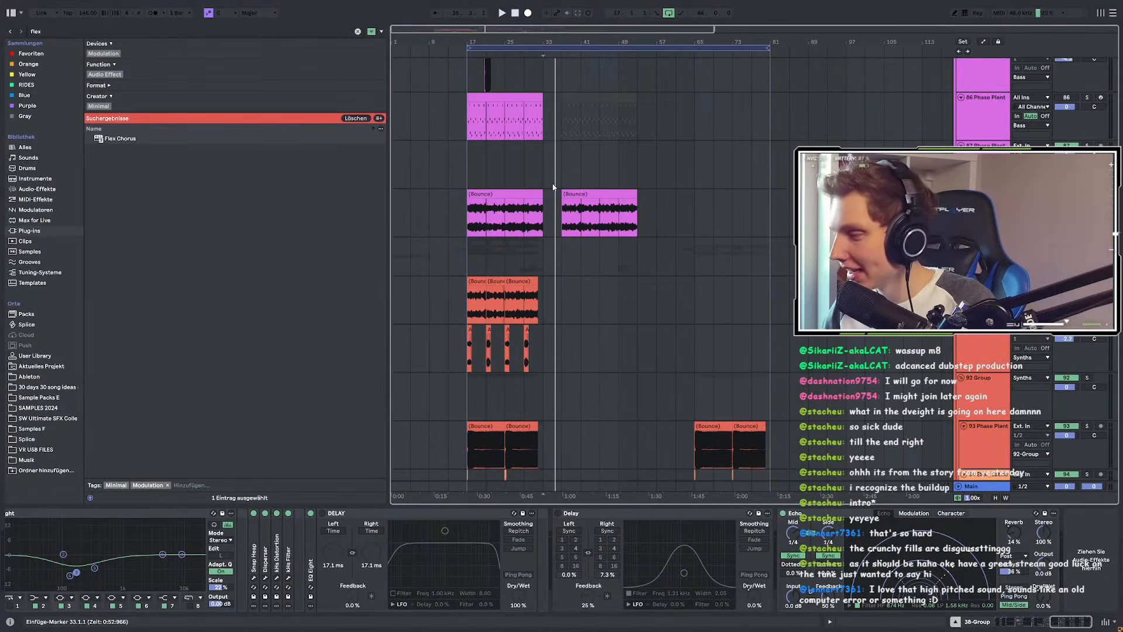
Step: Delete track 88 Phase Plant (Bounce)
click(459, 230)
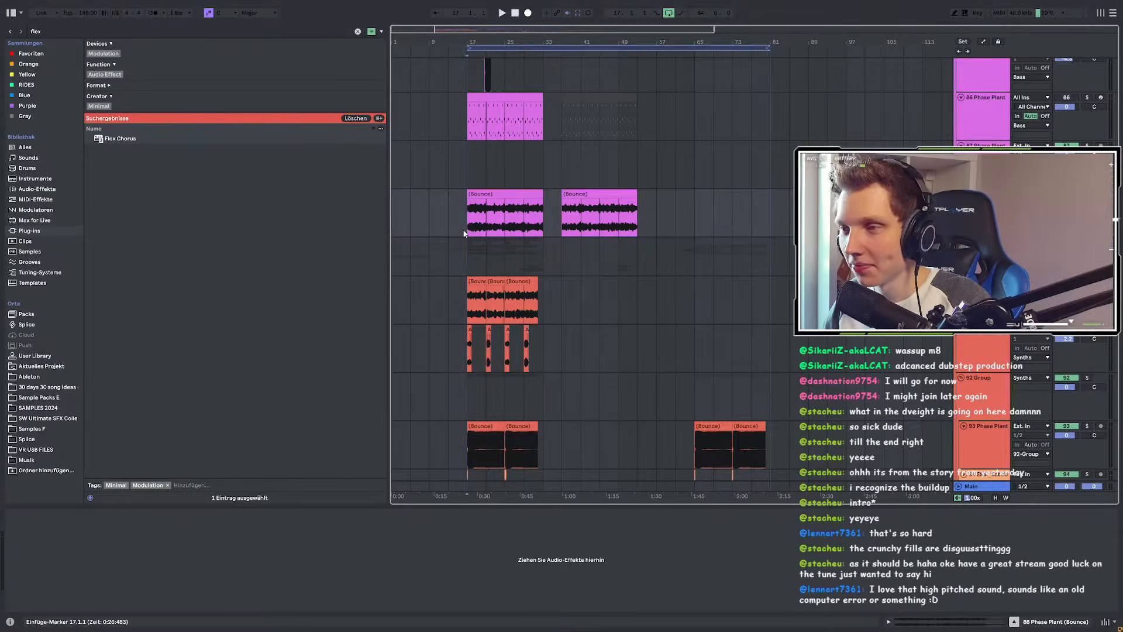
scroll(578, 230, up, 4)
scroll(577, 231, down, 3)
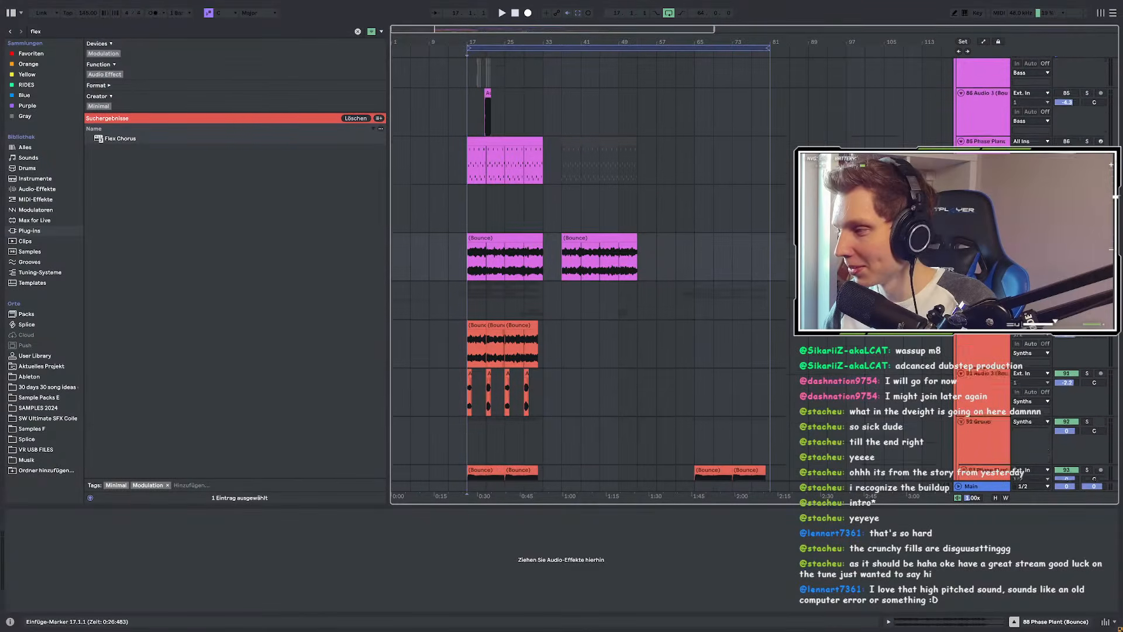
click(985, 304)
click(985, 216)
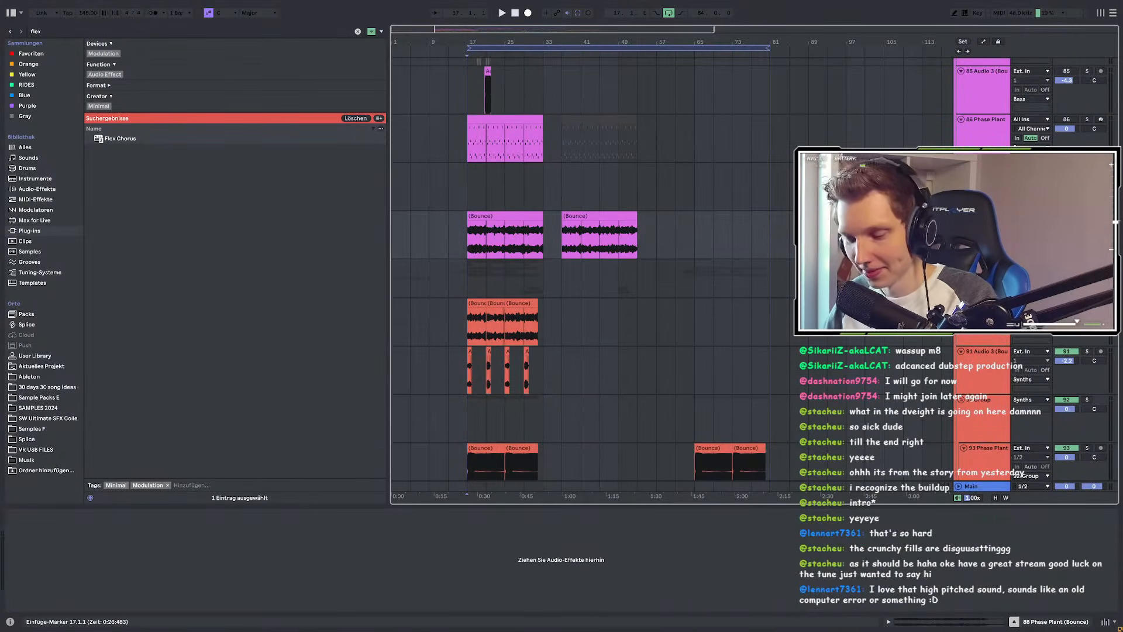
key(Delete)
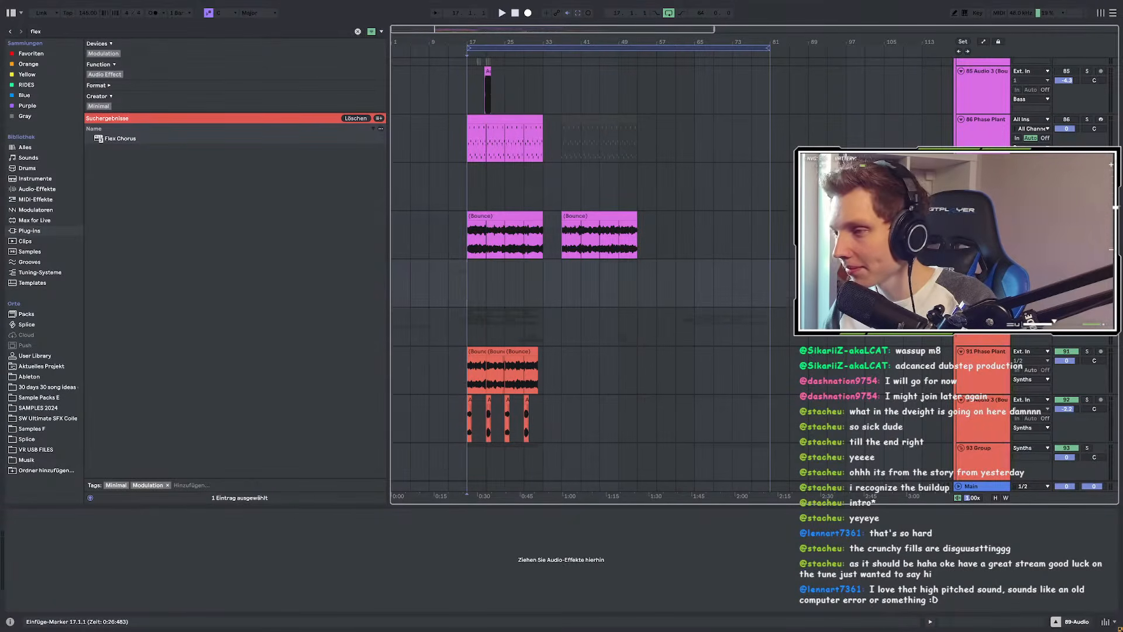
Step: Paste the audio clip at bar 81 on 89-Audio and play it
click(697, 270)
click(774, 284)
key(ctrl+v)
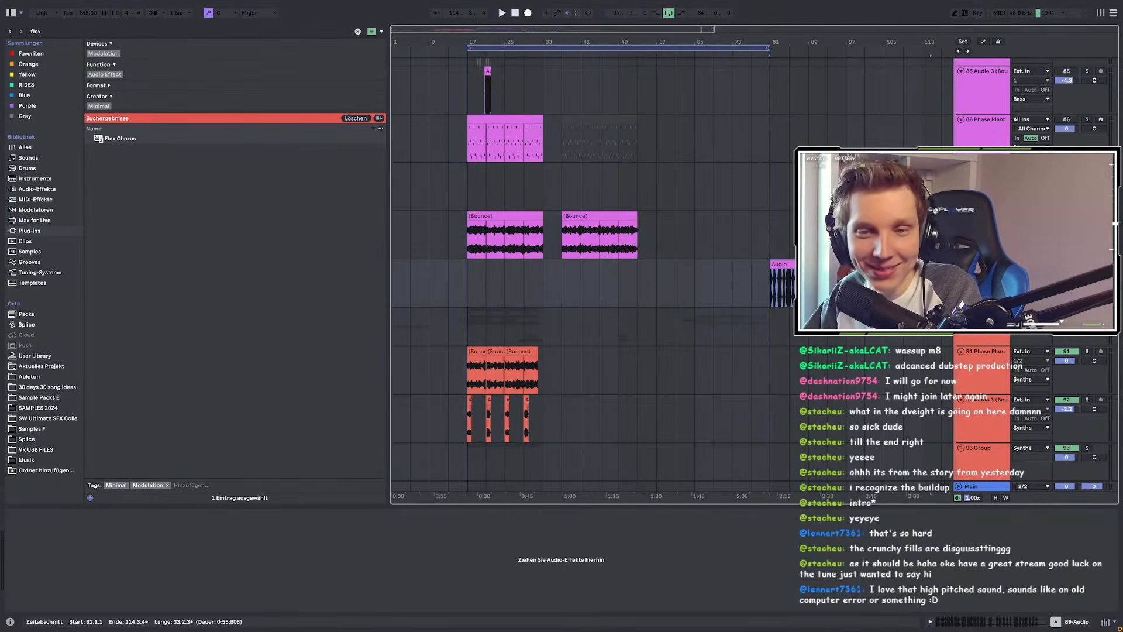
scroll(819, 284, up, 5)
click(663, 285)
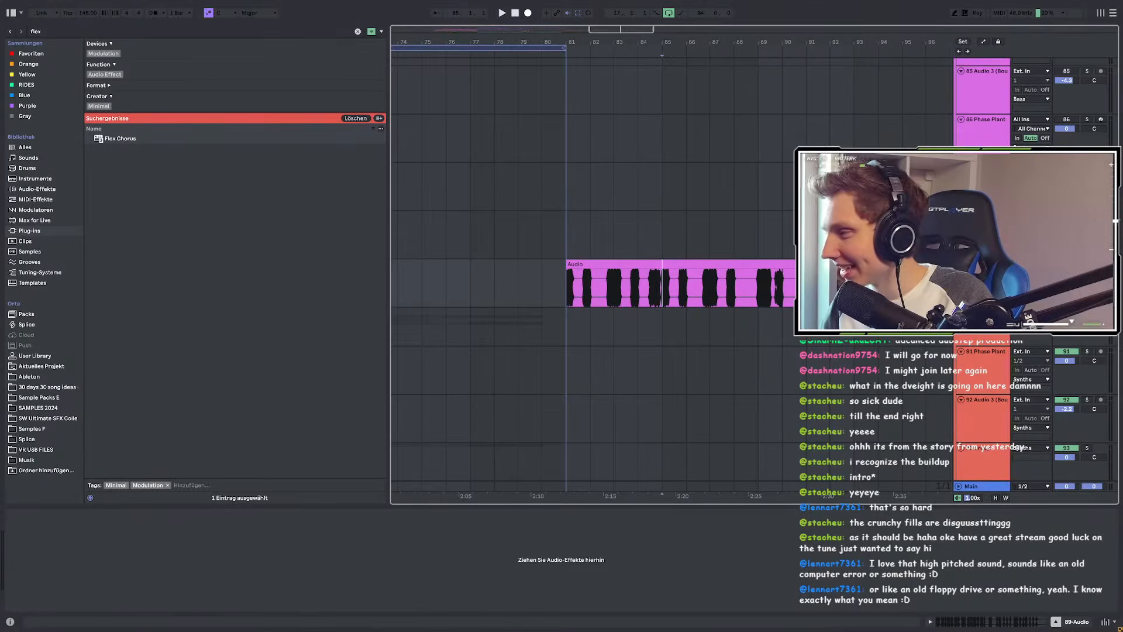
click(565, 285)
key(space)
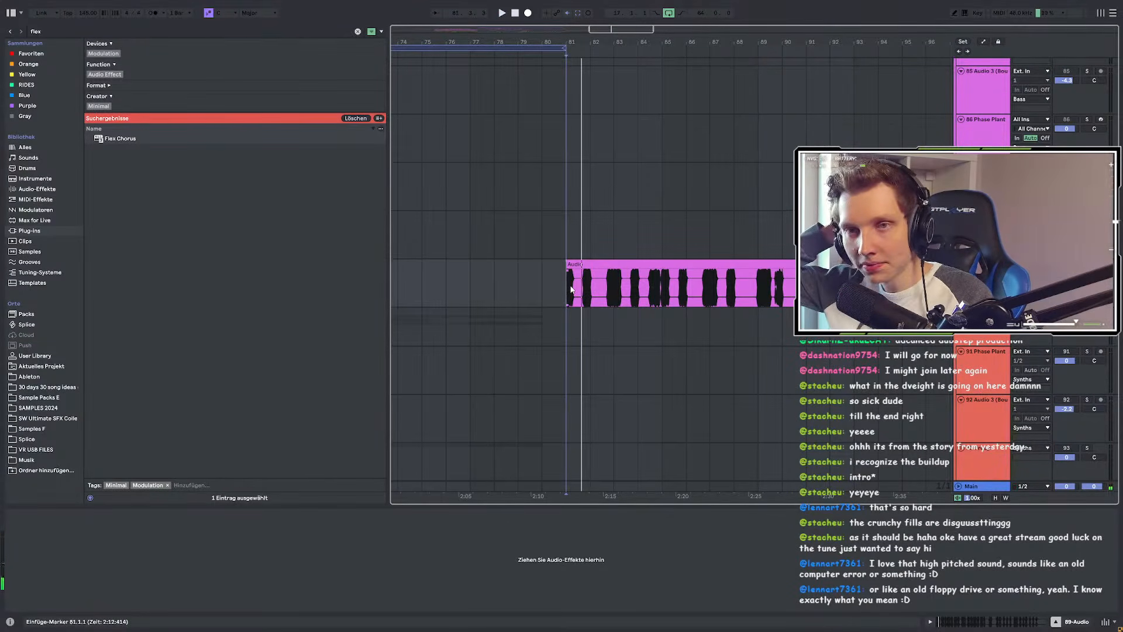
Step: Trim the bar 81 clip down to a short hit ending around 81.3
click(39, 31)
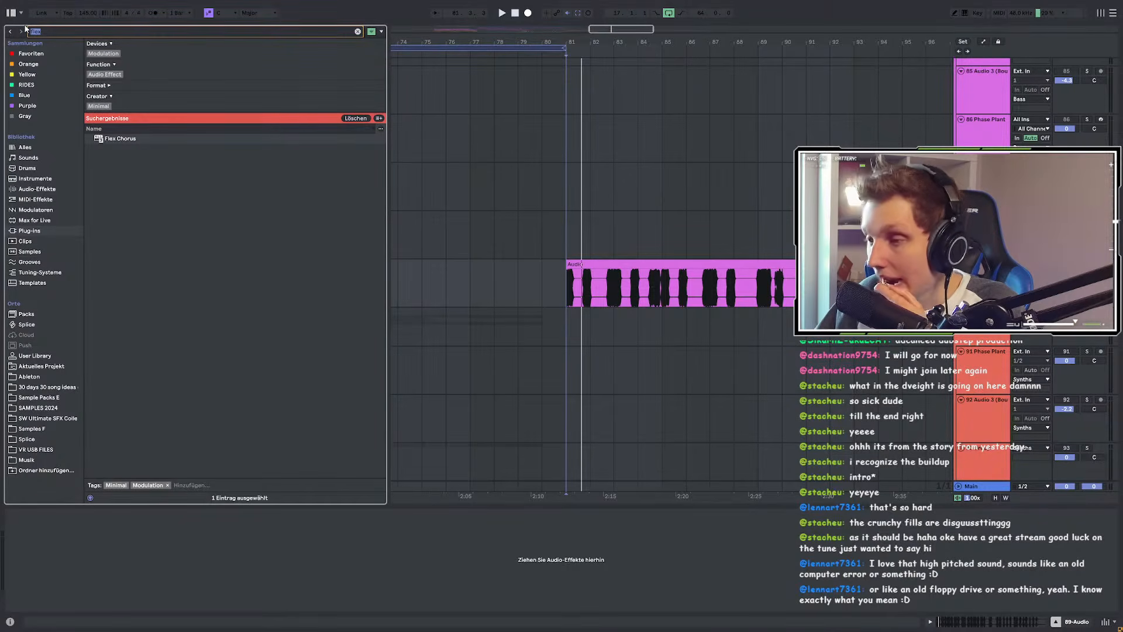
scroll(659, 128, down, 5)
drag(685, 265, 557, 265)
scroll(530, 265, up, 5)
scroll(539, 262, up, 2)
scroll(540, 262, up, 2)
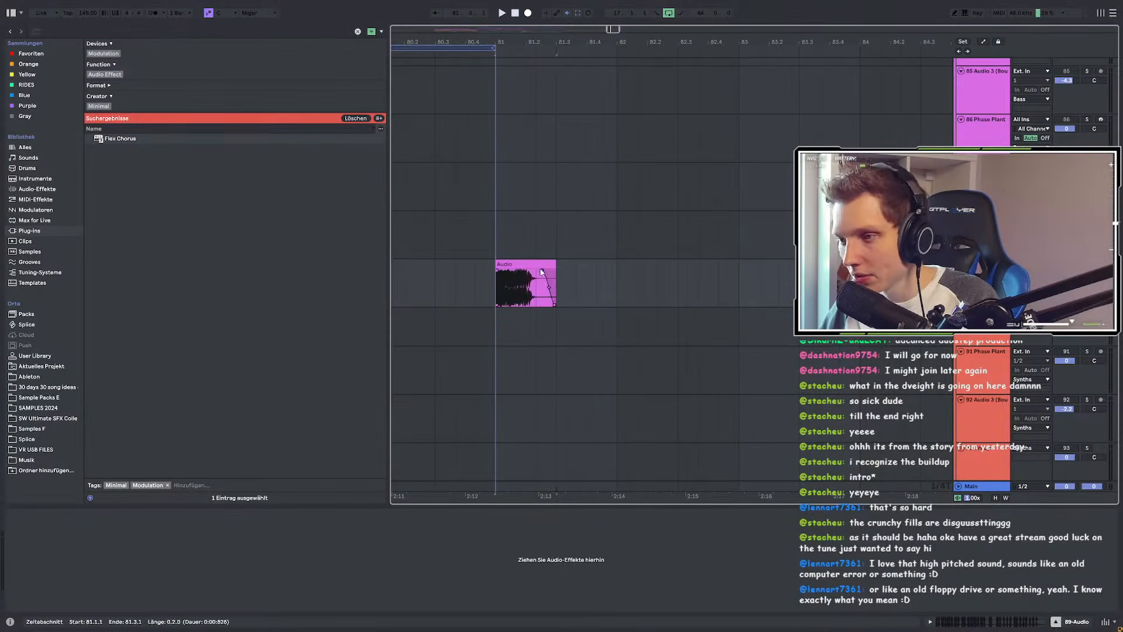
key(ctrl+f)
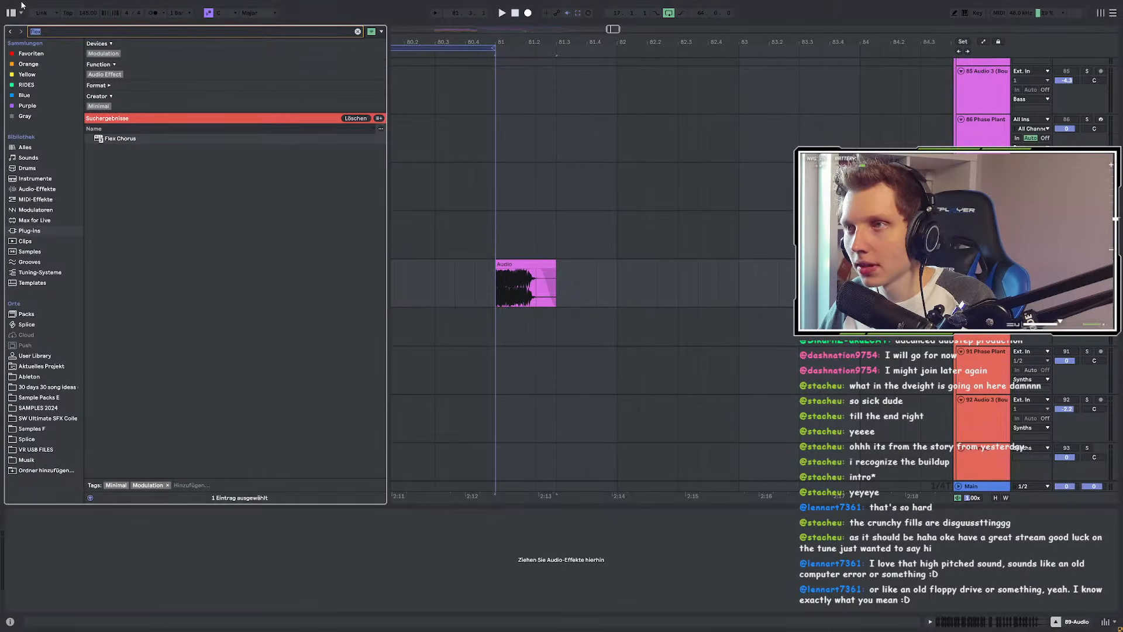
Step: Load the EFX Fragments plugin onto 89-Audio and start playback
text(efx)
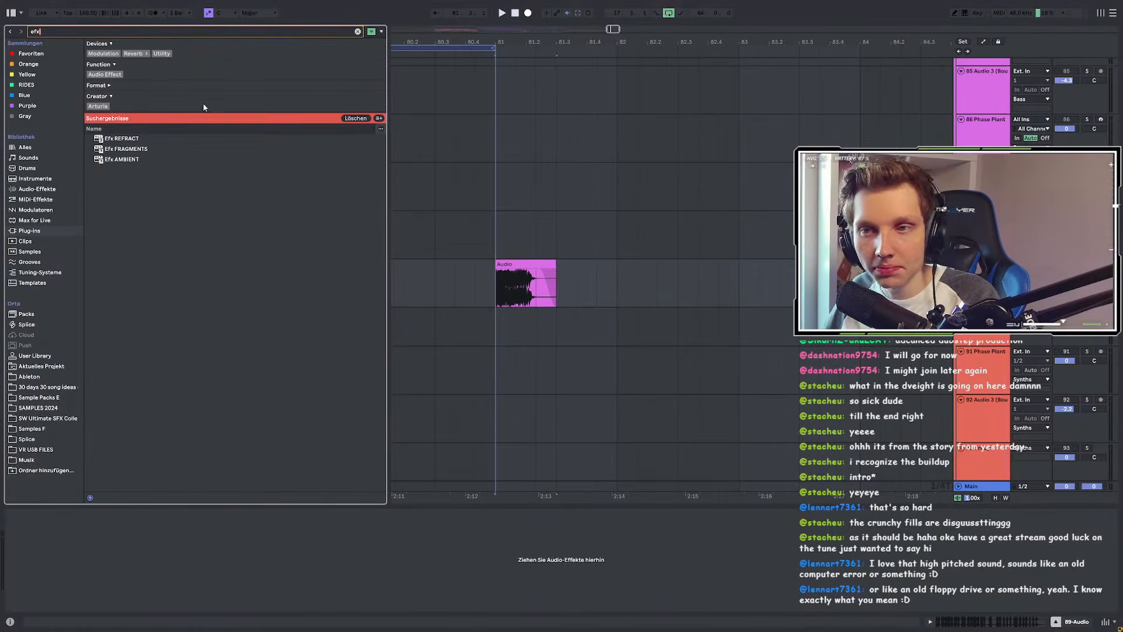
click(141, 151)
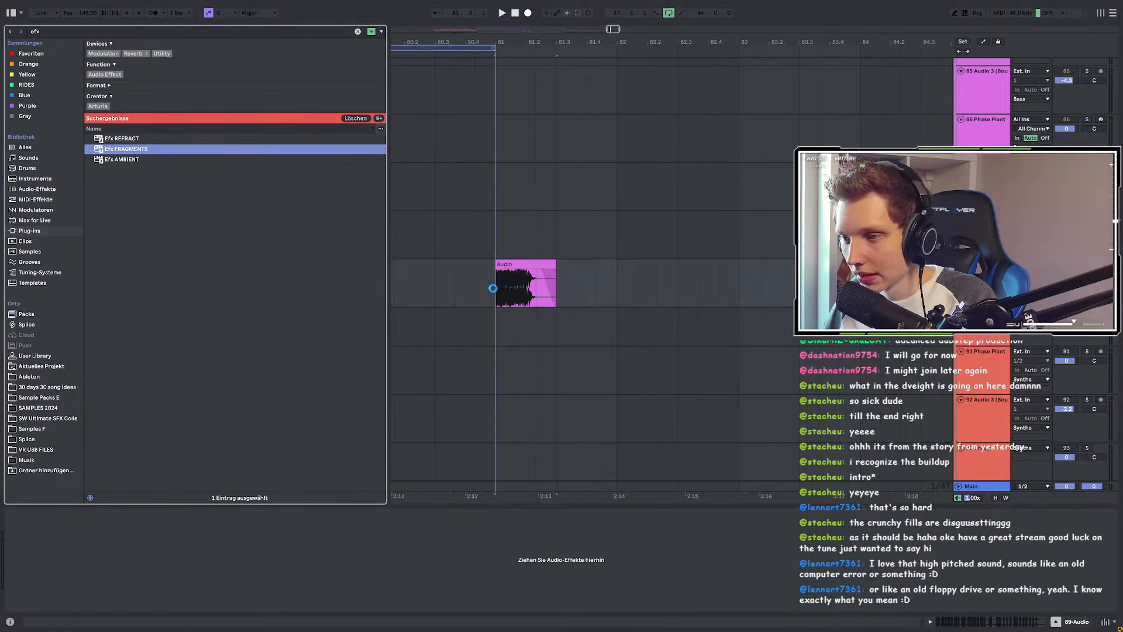
key(Return)
key(space)
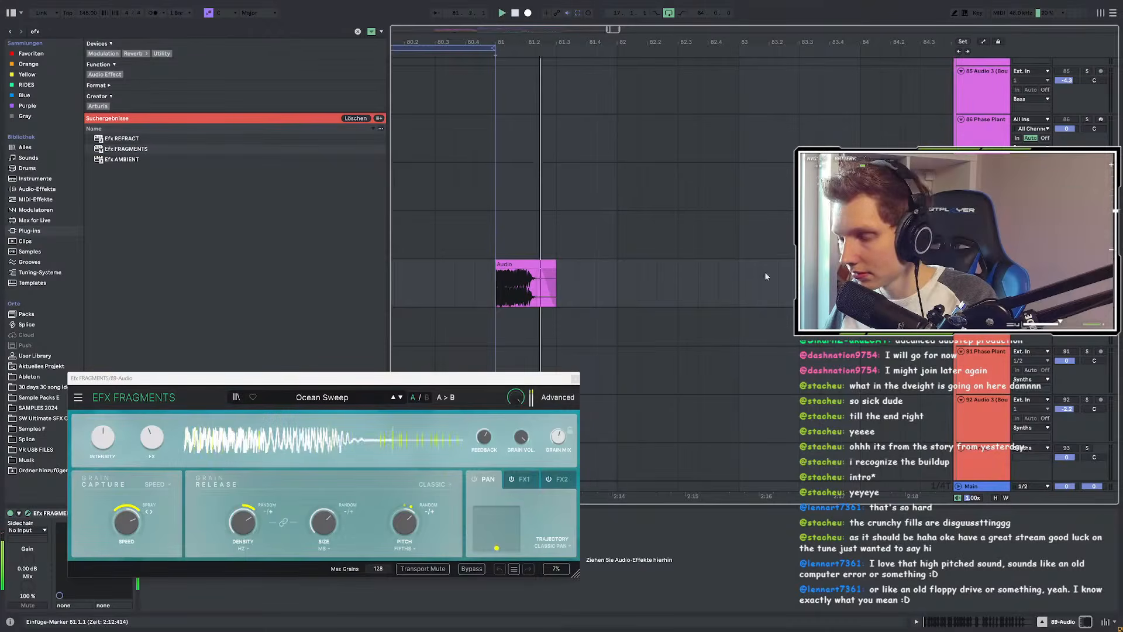
Step: Load the Reverb > Cathedral Ruins preset in EFX Fragments and play it
click(323, 398)
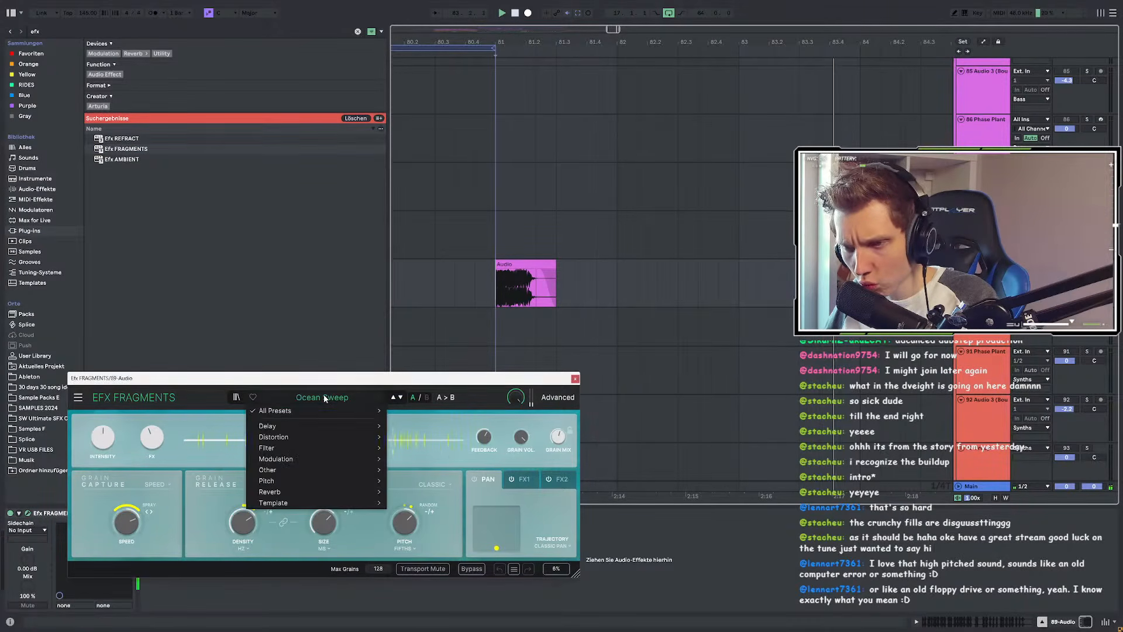
mouse_move(288, 429)
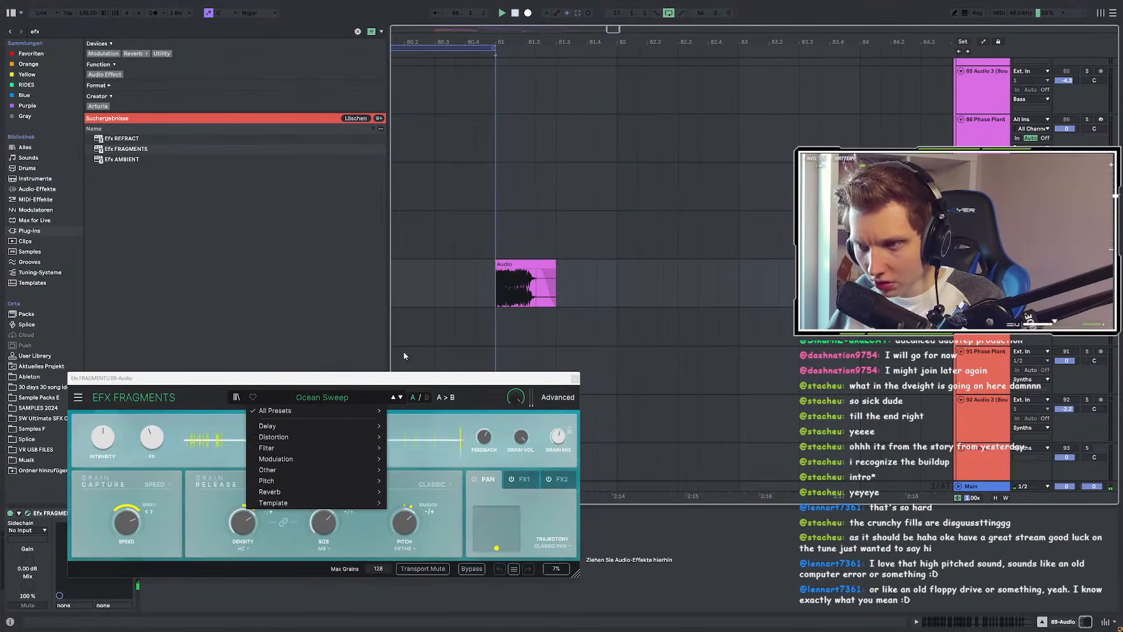
mouse_move(284, 462)
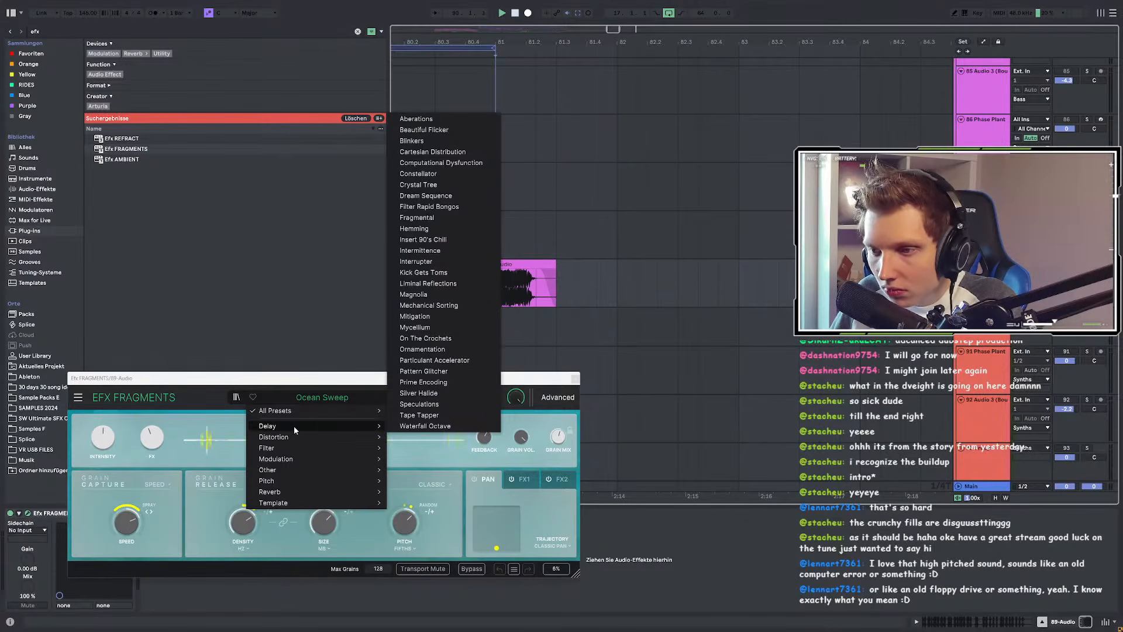
mouse_move(276, 492)
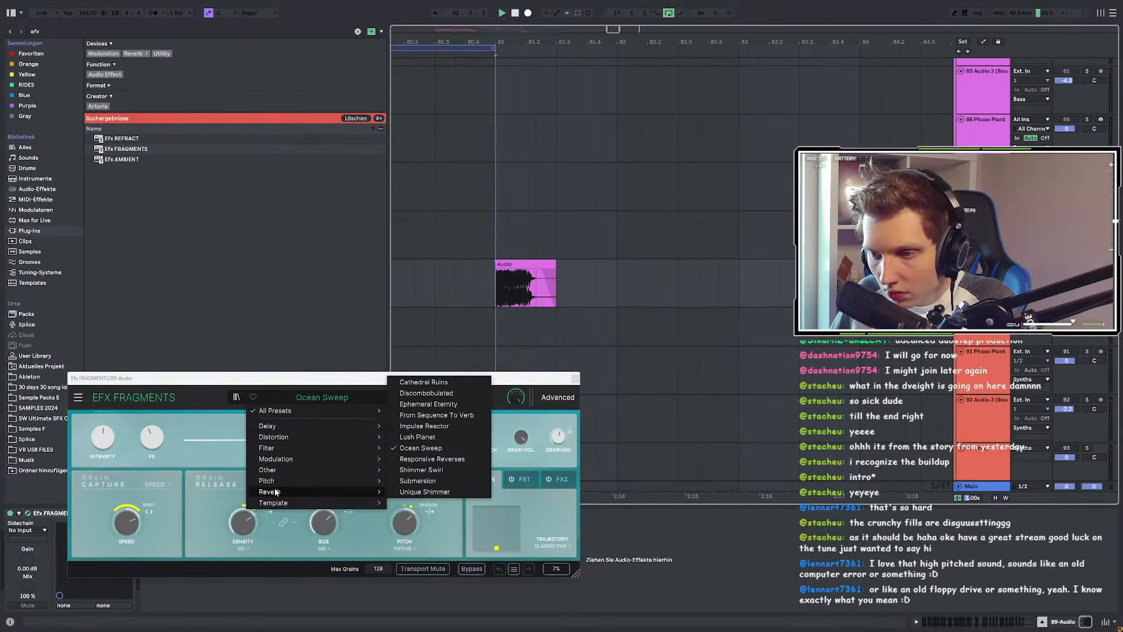
click(439, 383)
key(space)
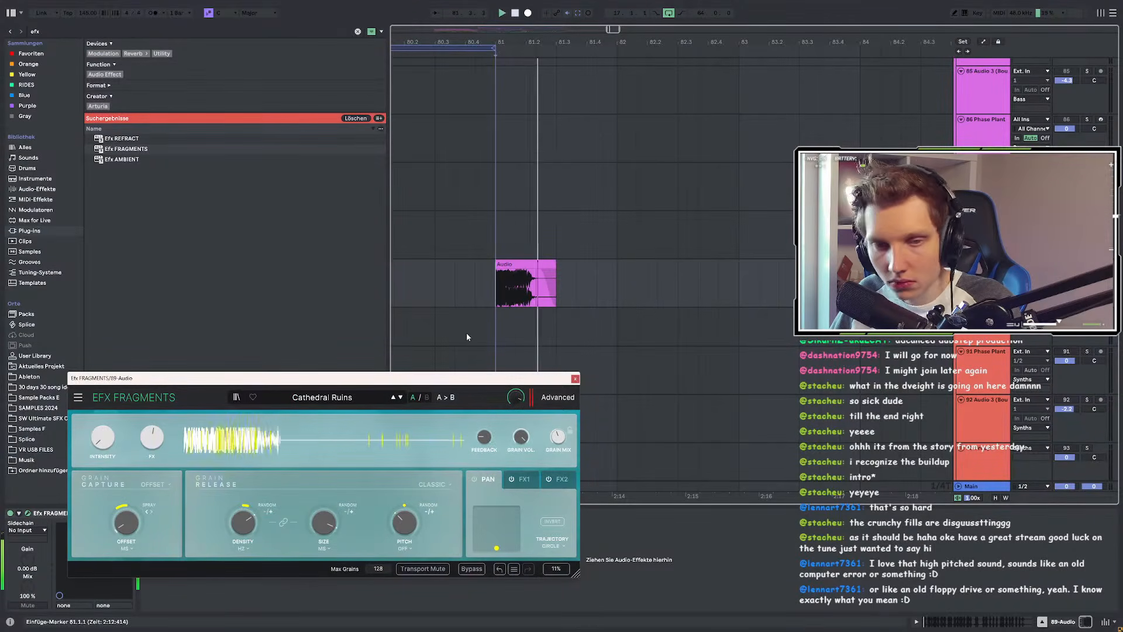
Step: Audition the Discombobulated, Ephemeral Eternity and From Sequence To Verb presets
click(401, 397)
key(space)
key(space)
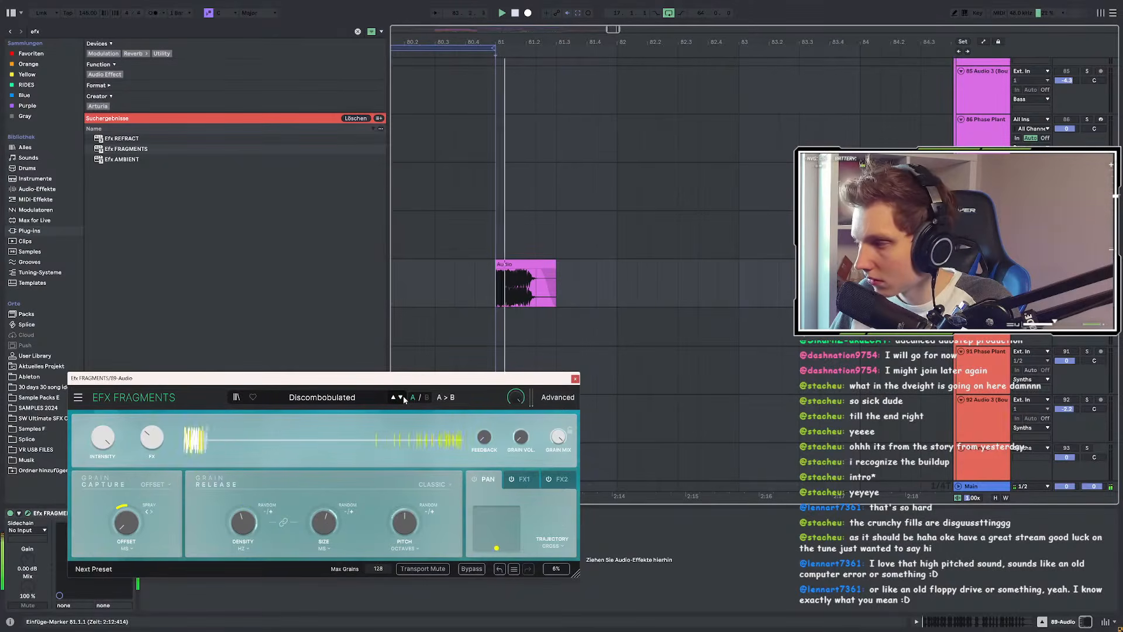
click(401, 397)
key(space)
key(space)
click(401, 397)
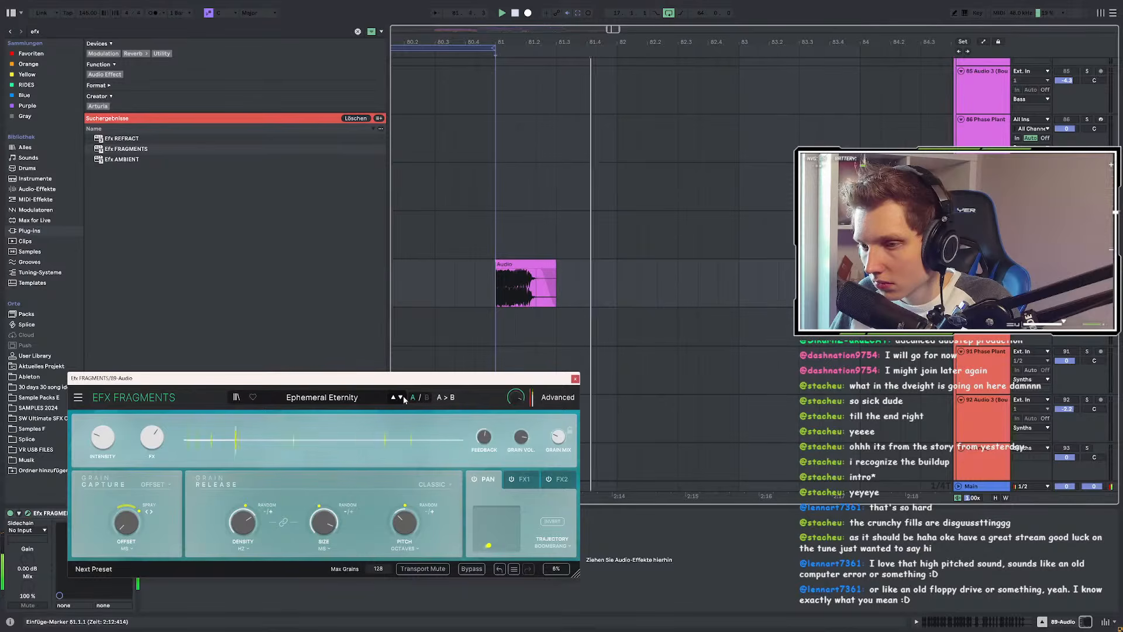
key(space)
key(space)
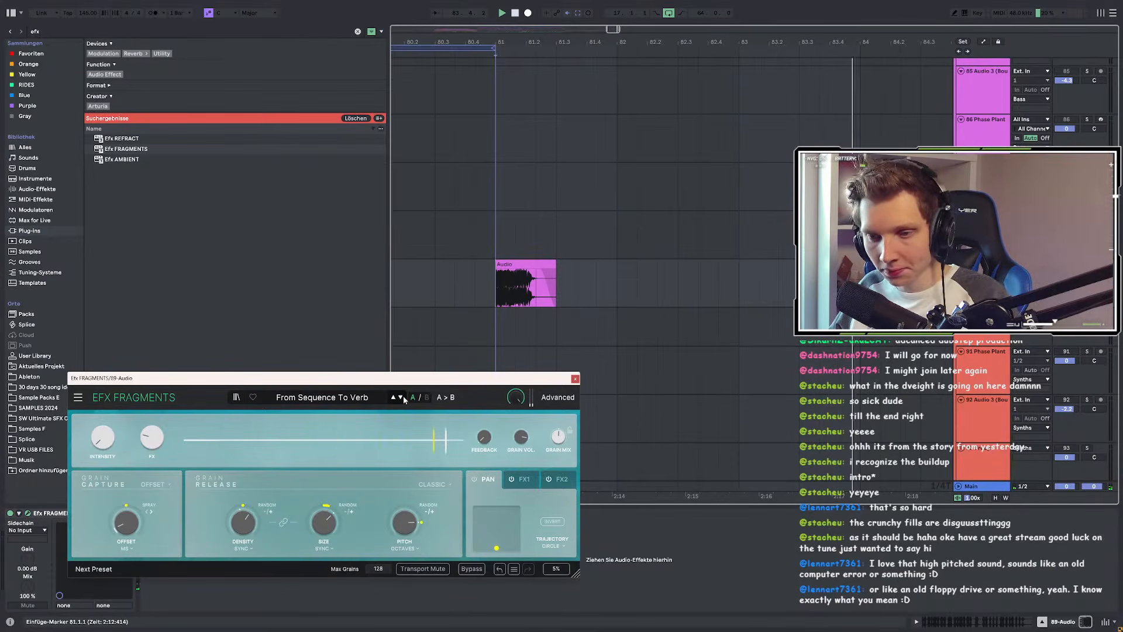
Step: Raise Intensity to 81.2% and FX near maximum, then advance to Responsive Reverses
drag(103, 438, 103, 363)
key(space)
key(space)
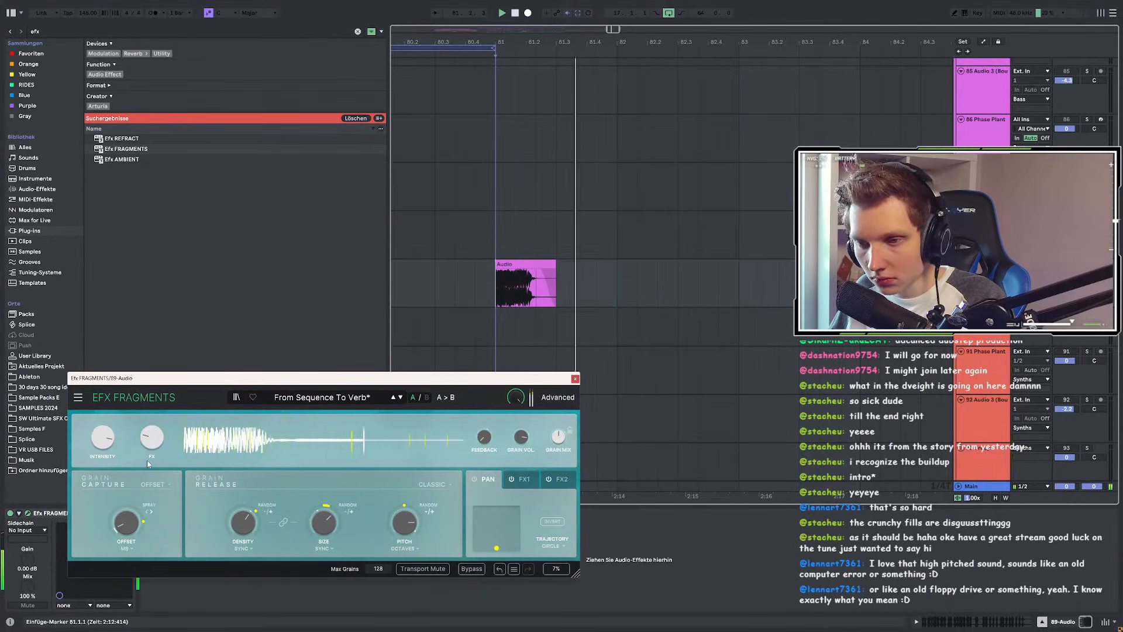
drag(150, 454, 151, 389)
key(space)
key(space)
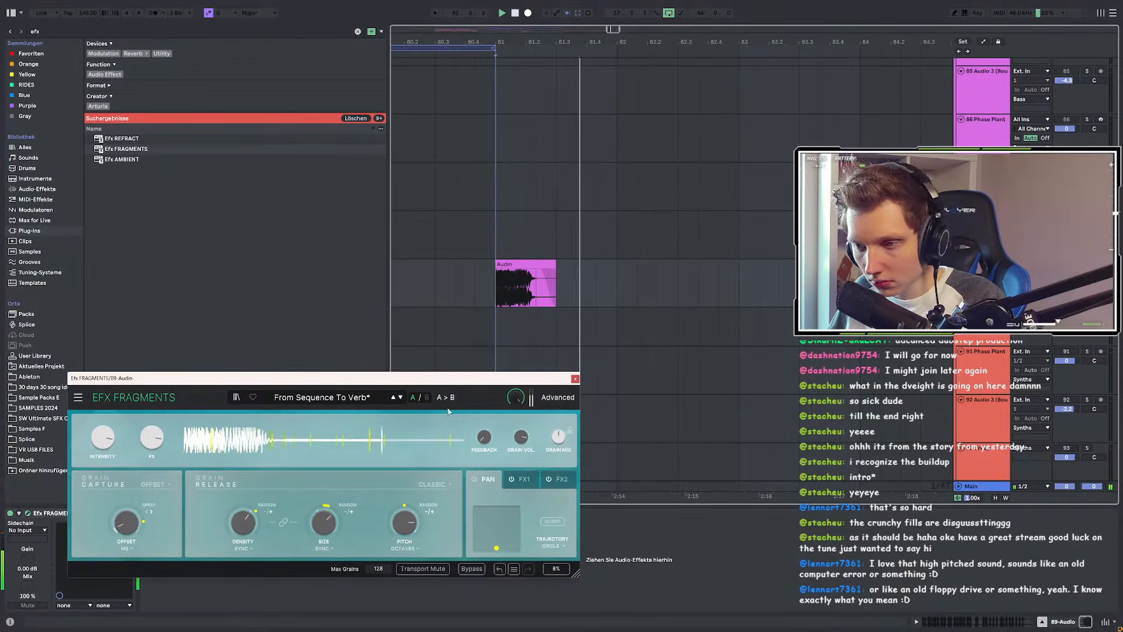
click(401, 397)
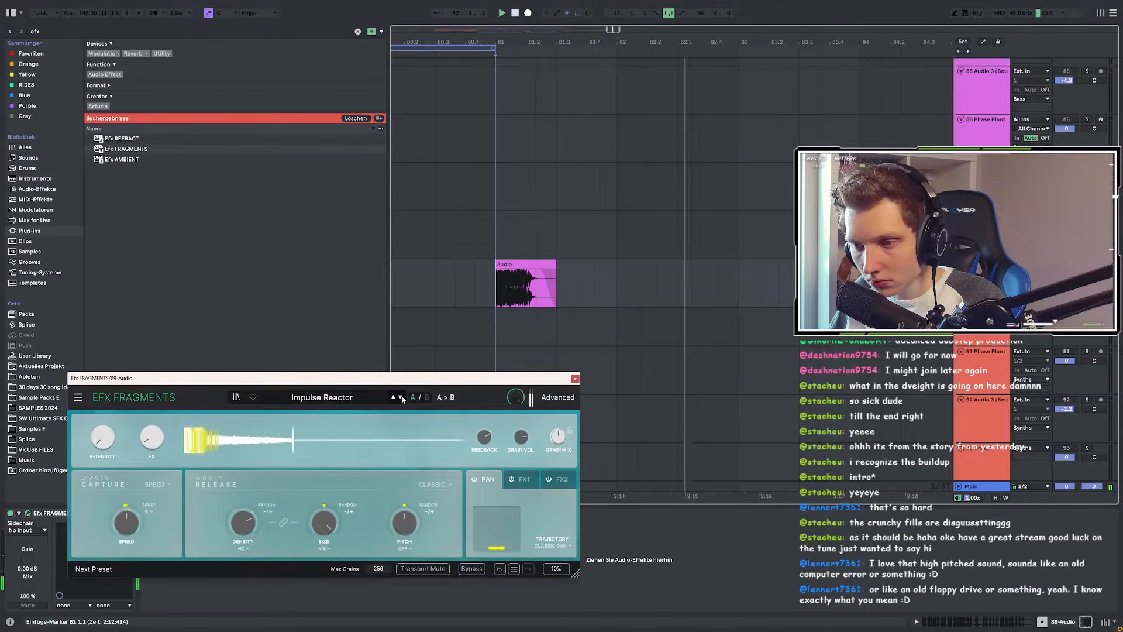
click(401, 397)
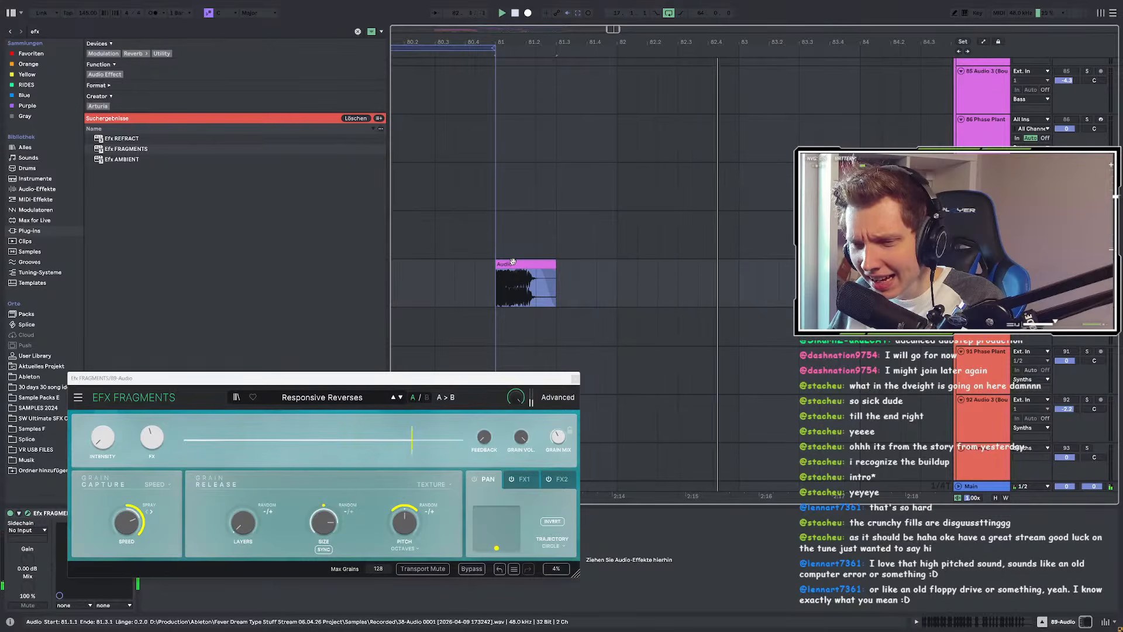
Step: Play the bar 81 clip and bounce its processed audio to a new track
click(496, 299)
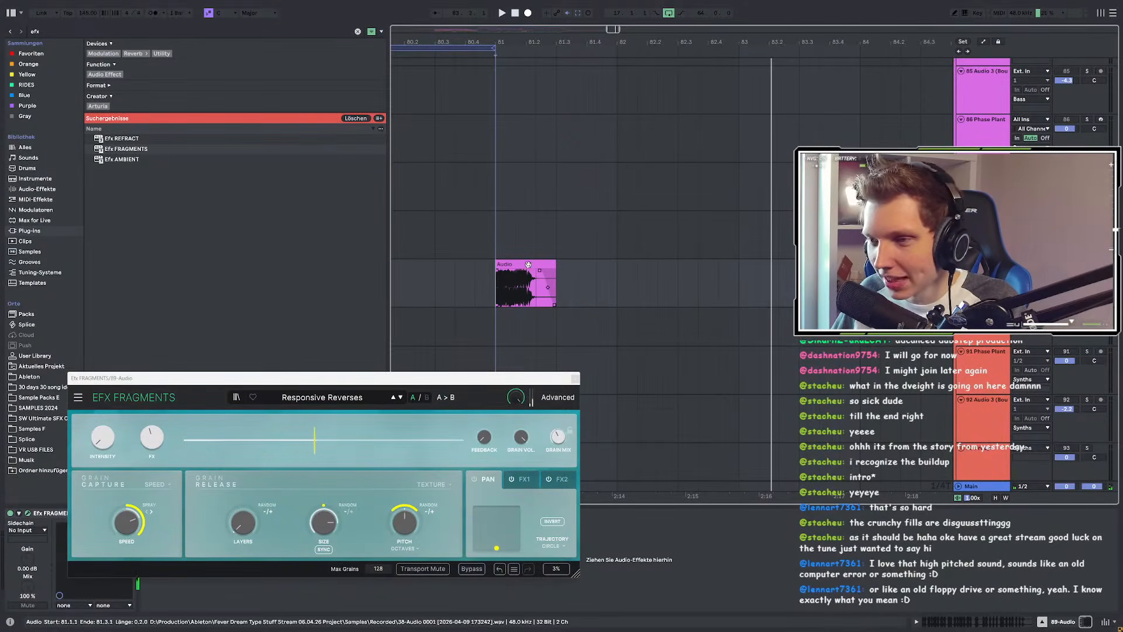
key(space)
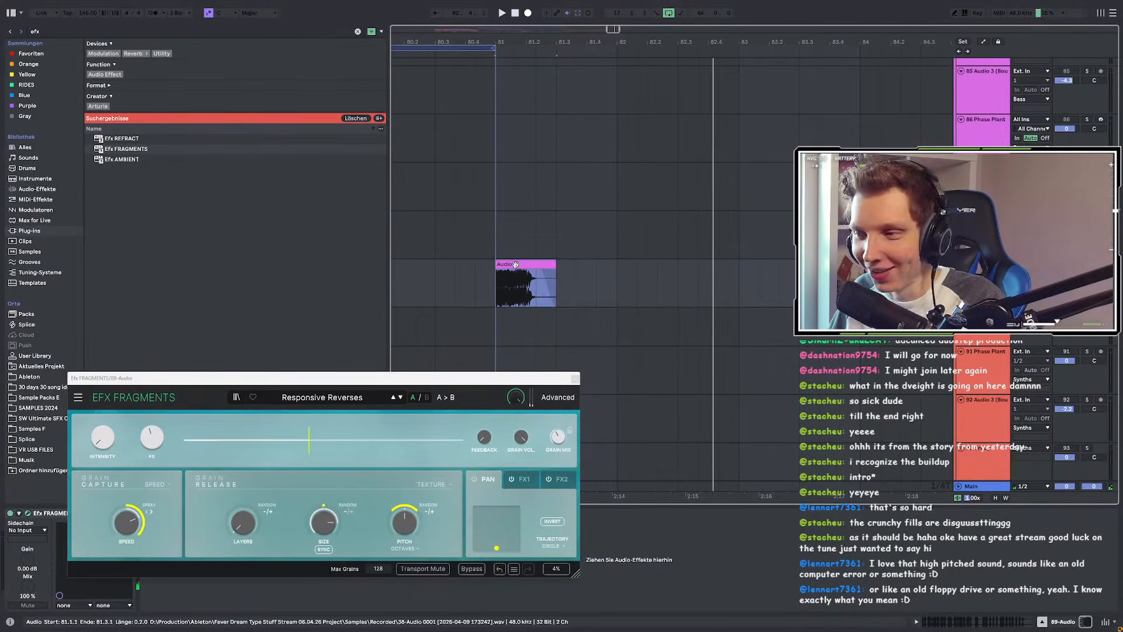
scroll(514, 266, down, 3)
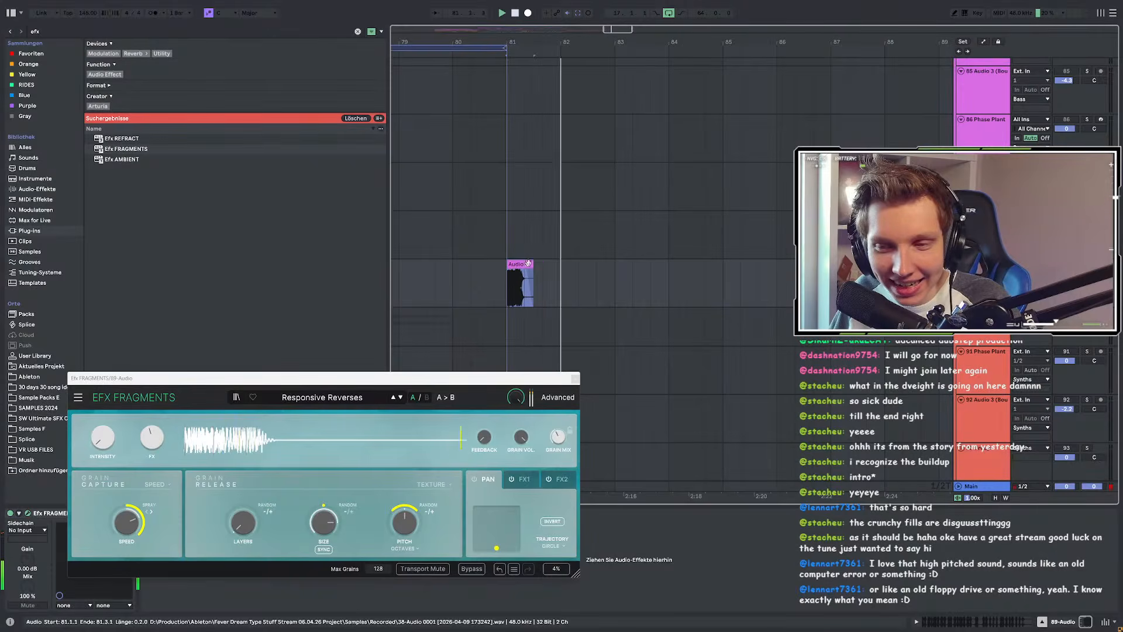
scroll(526, 262, up, 3)
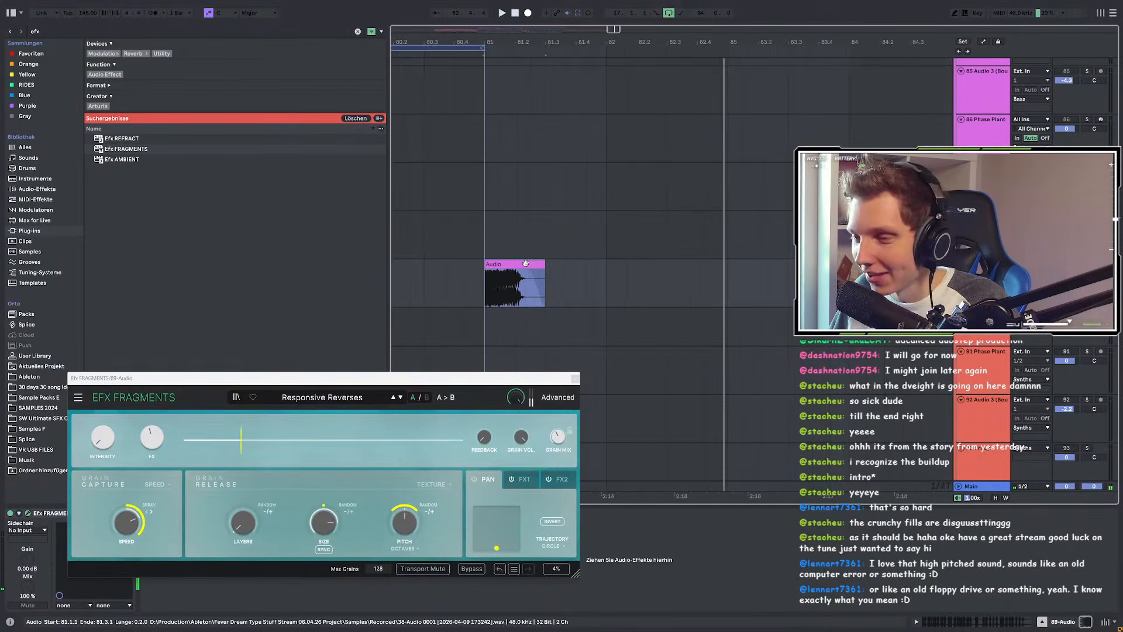
right_click(518, 267)
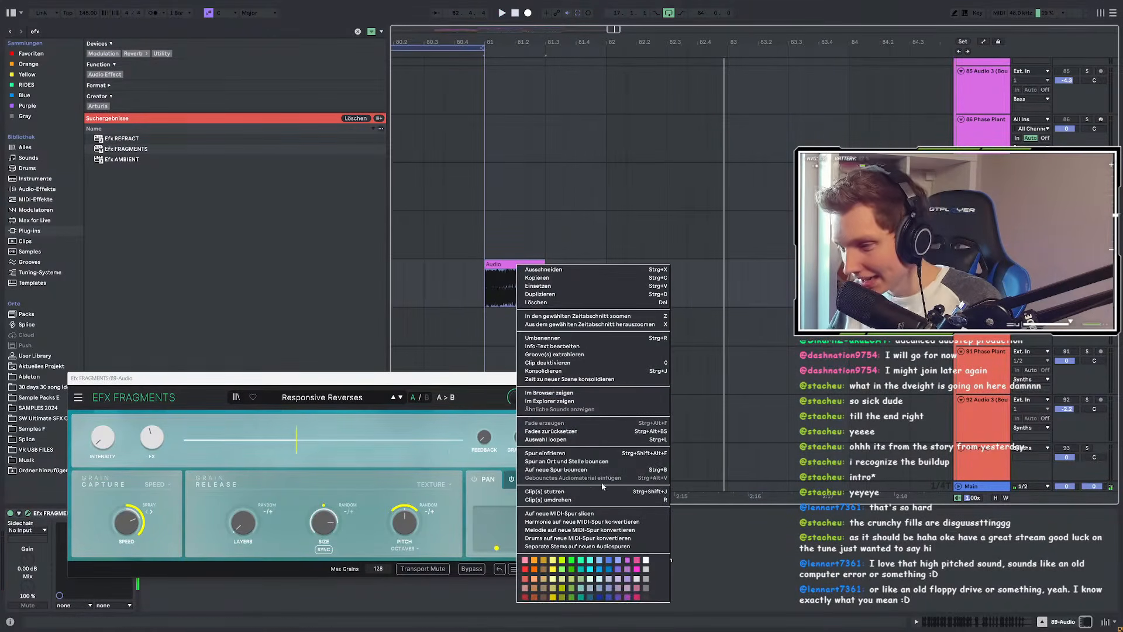
click(579, 470)
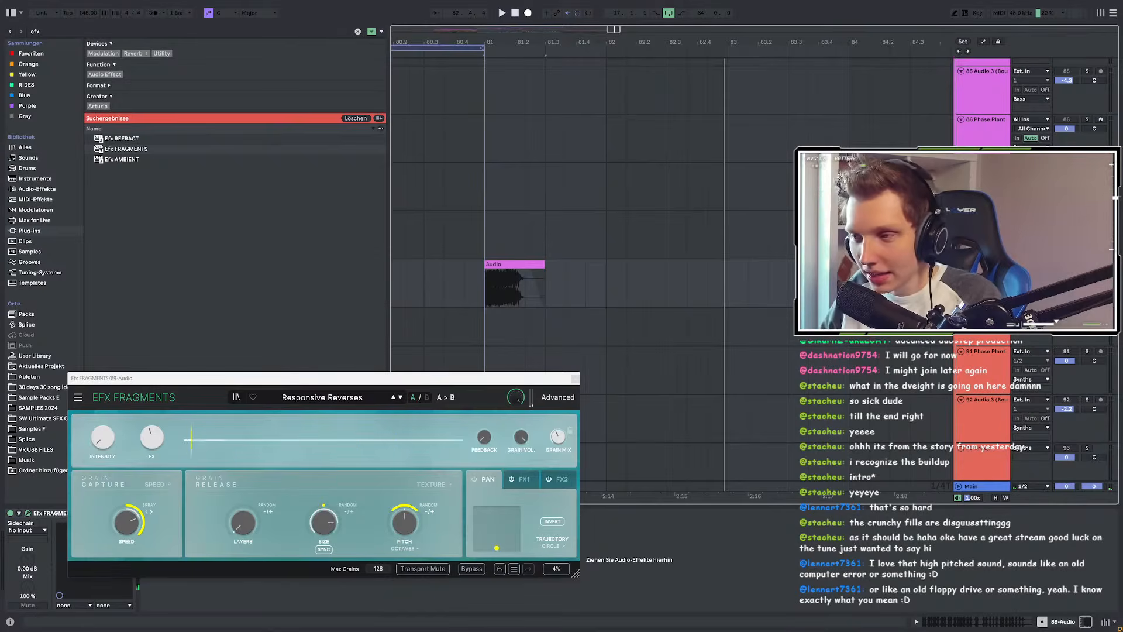
Step: Duplicate the four-bar clip section from bar 81 up to bar 113
key(minus)
drag(454, 286, 611, 286)
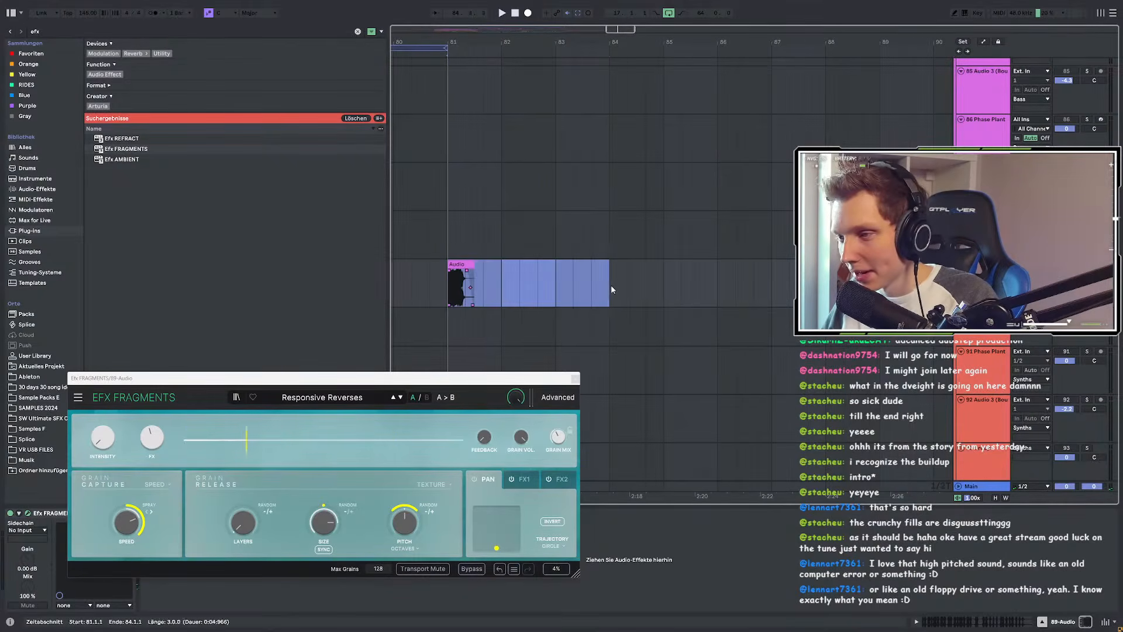
key(minus)
key(ctrl+d)
key(ctrl+d)
key(ctrl+d)
key(ctrl+d)
key(minus)
key(ctrl+d)
key(ctrl+d)
key(ctrl+d)
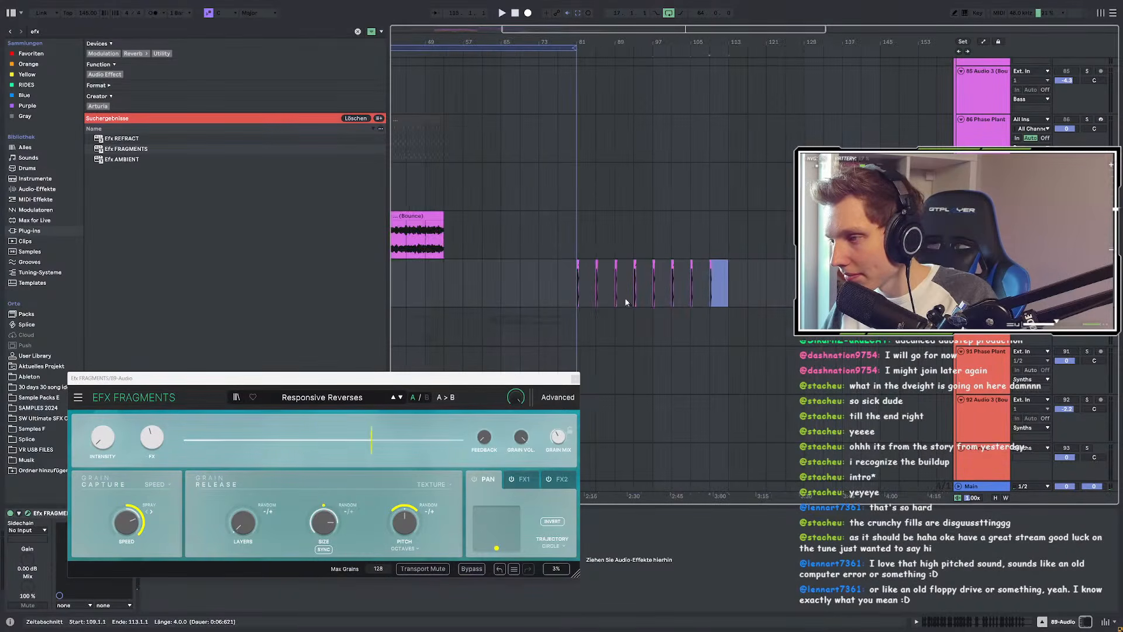
key(plus)
Step: Select all copies from bar 81 to 113 and bounce them to a new track
key(ctrl+a)
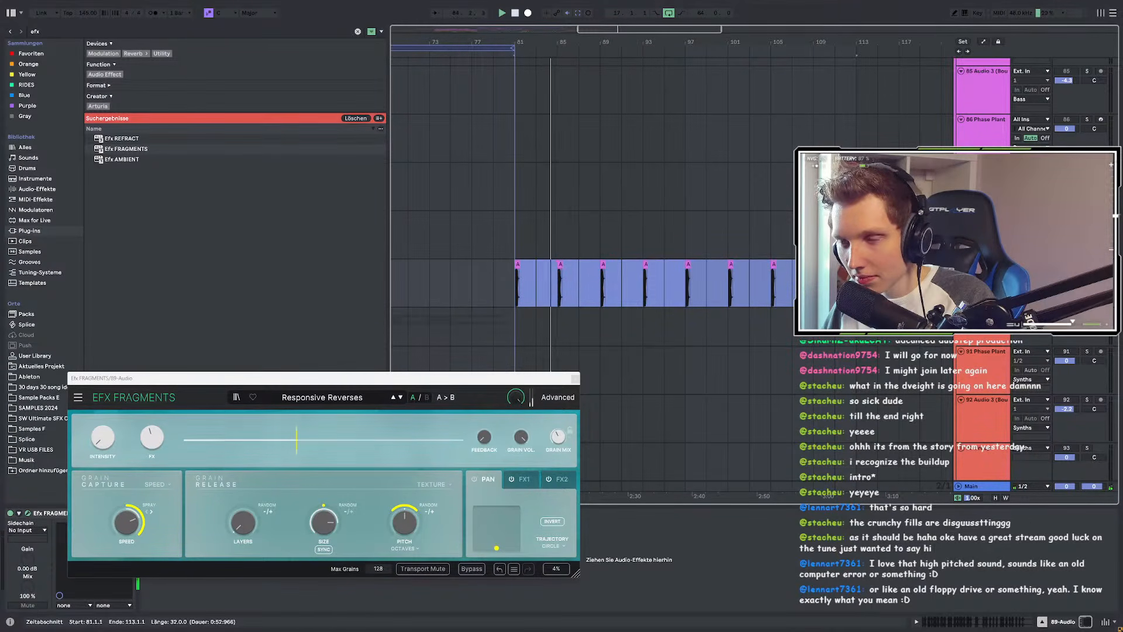
right_click(518, 264)
click(564, 425)
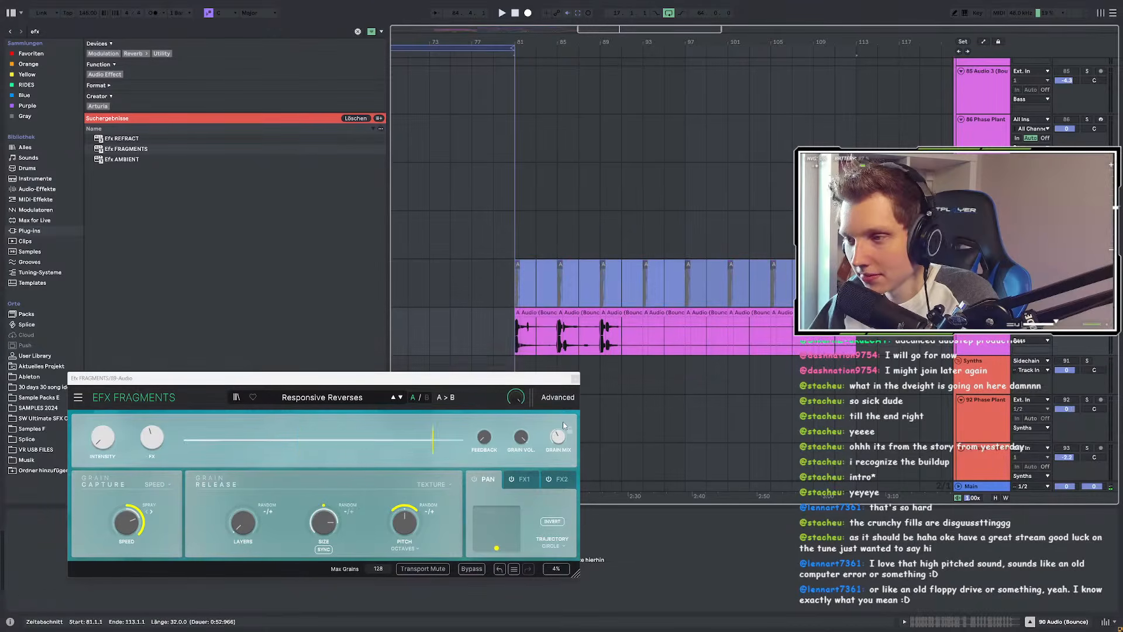
Step: Extend the short bounced clip to about bar 86 and set the insert marker at bar 81
scroll(522, 318, up, 3)
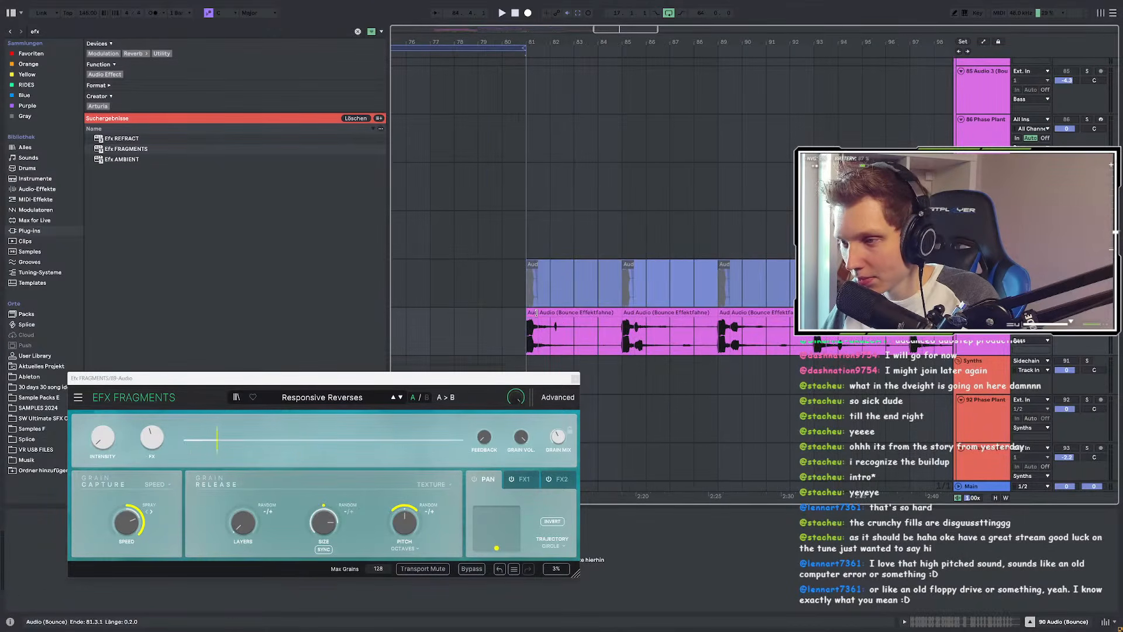
drag(536, 313, 680, 305)
scroll(429, 313, down, 3)
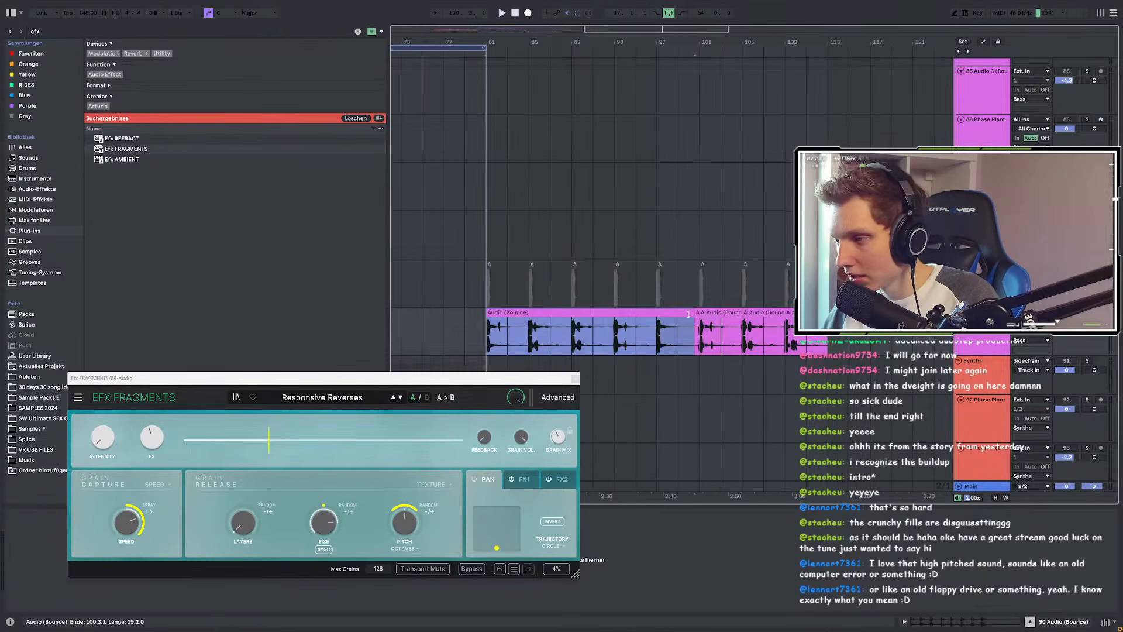
scroll(433, 319, up, 3)
click(546, 339)
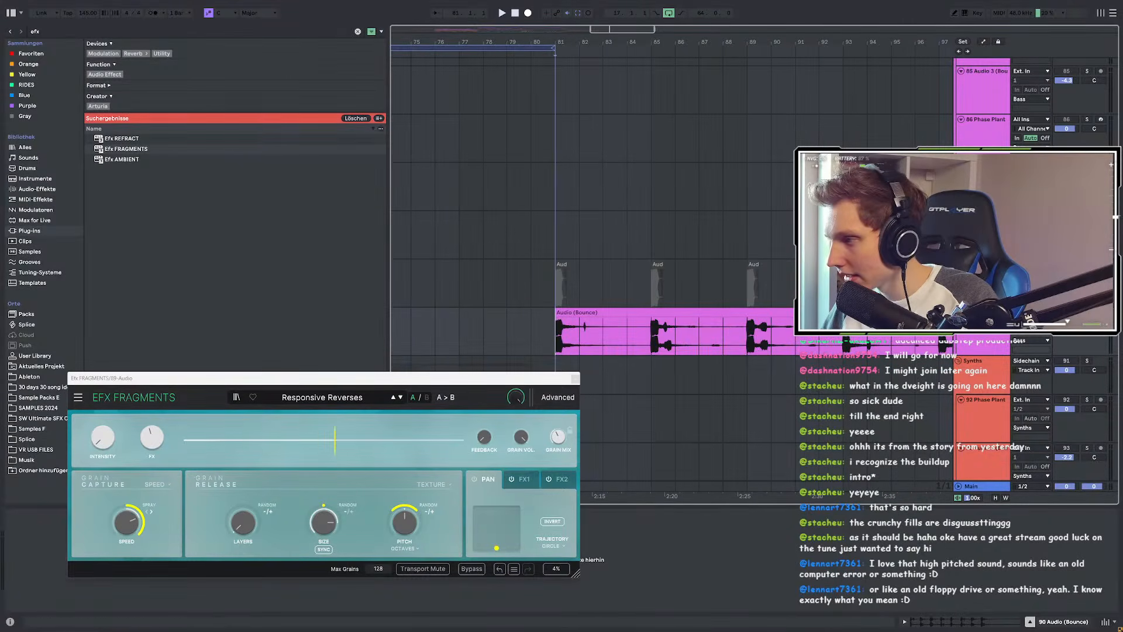
Step: Audition the arrangement from bars 89, 93, 101 and 105
scroll(572, 339, up, 3)
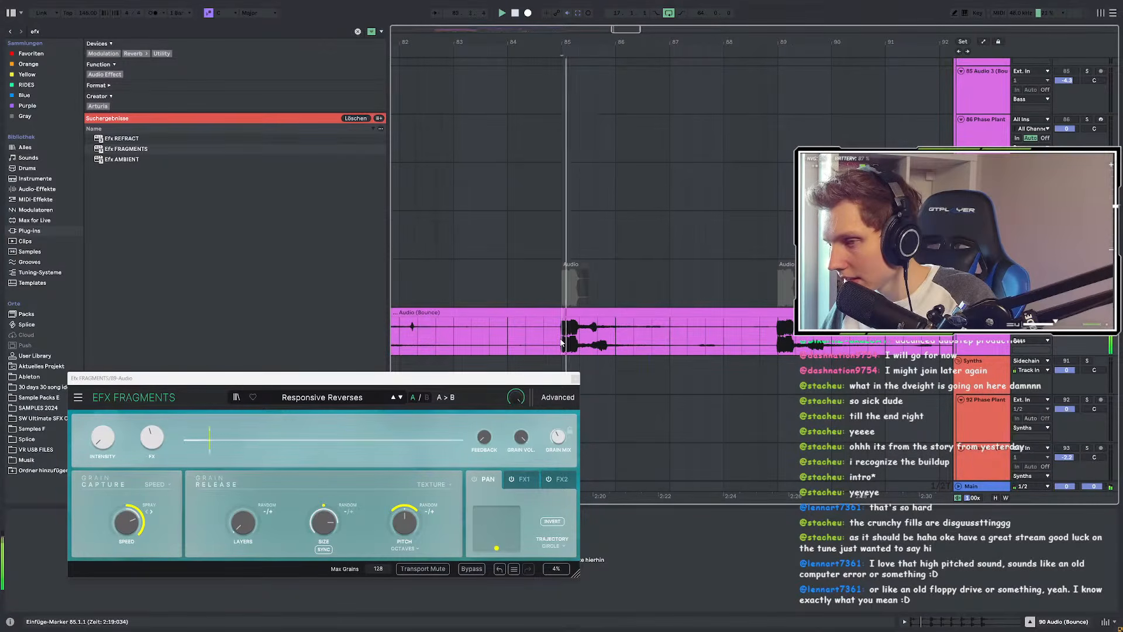
click(585, 337)
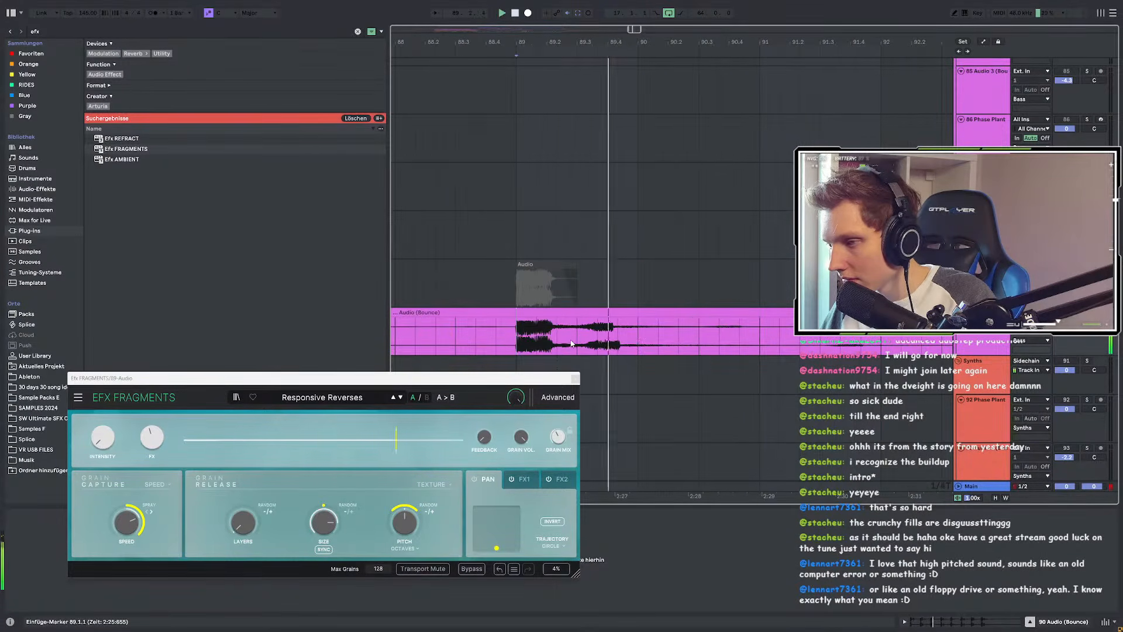
click(760, 340)
key(space)
key(space)
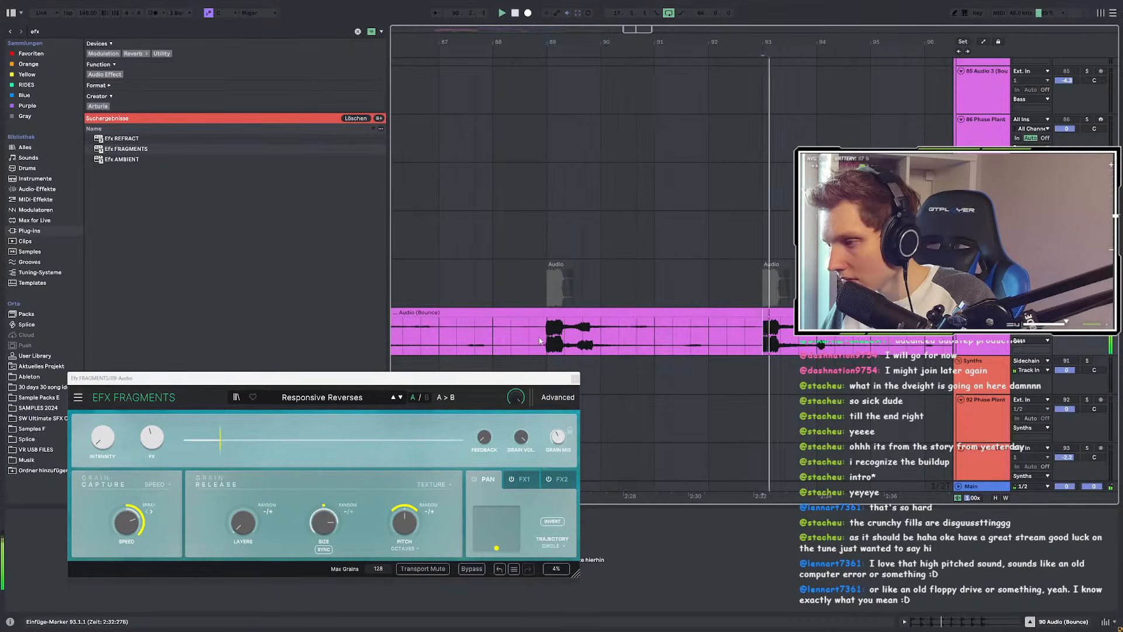
scroll(754, 339, down, 3)
scroll(717, 341, up, 3)
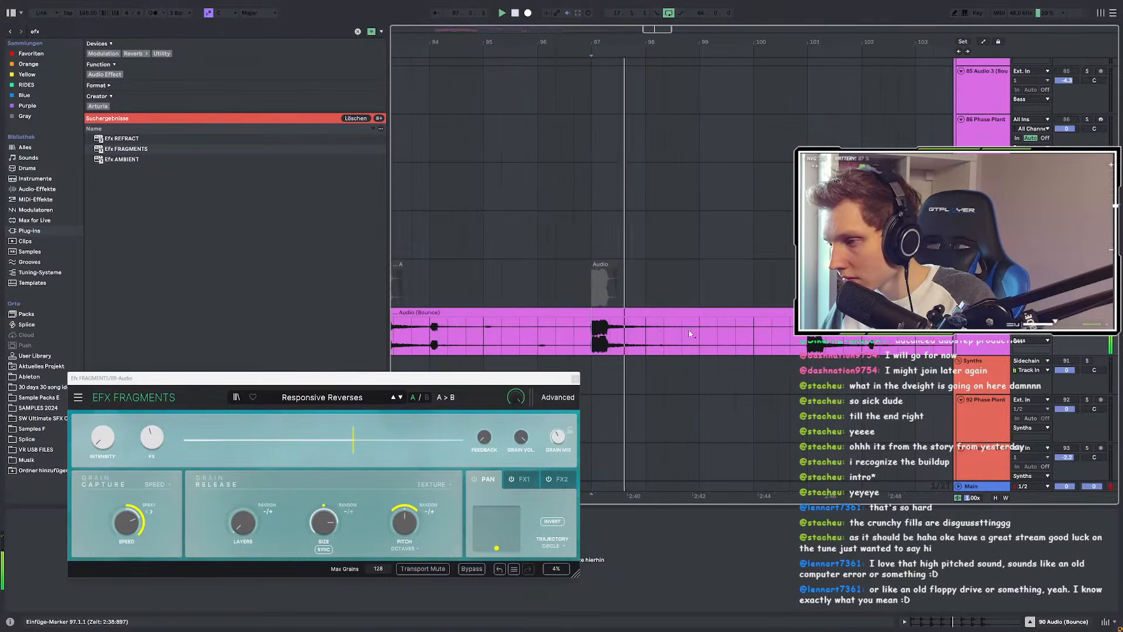
click(654, 333)
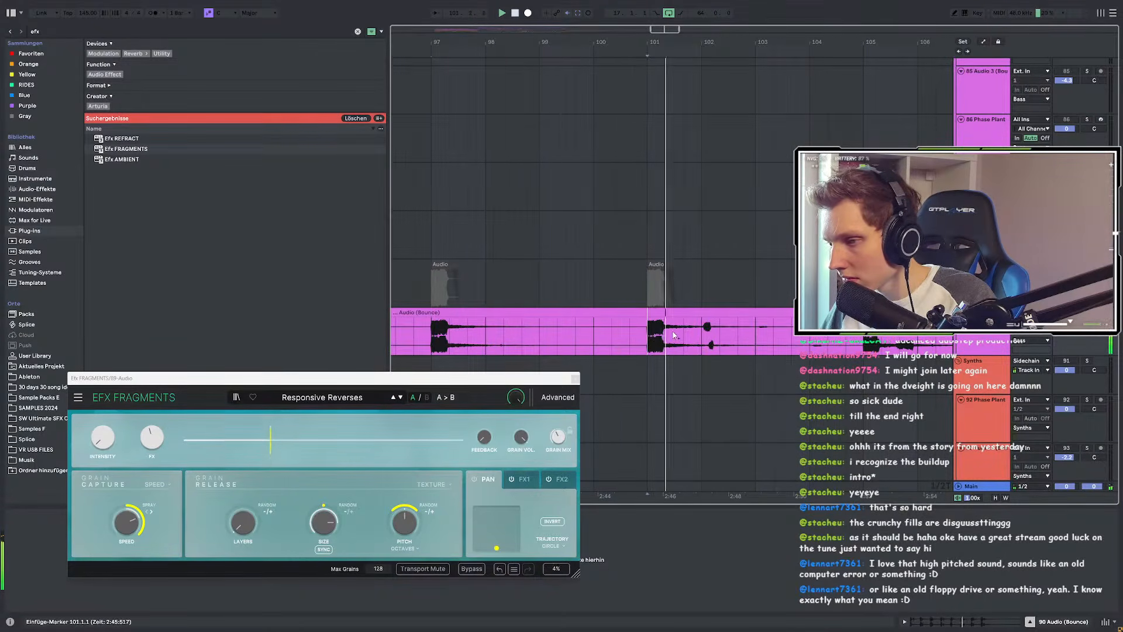
scroll(679, 334, up, 3)
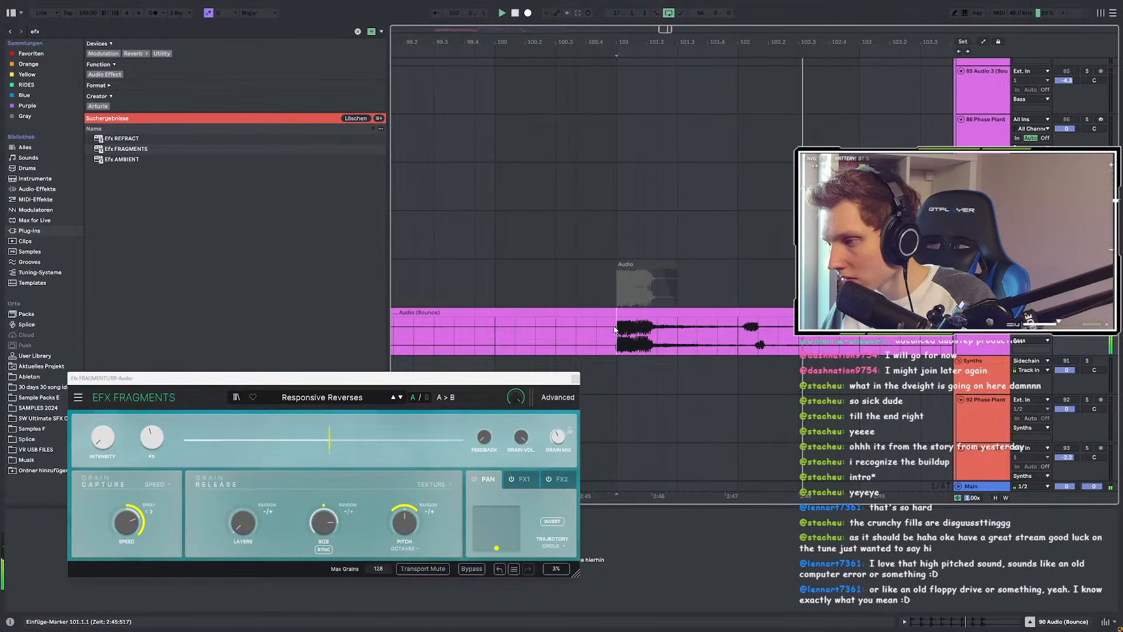
scroll(615, 331, down, 4)
click(679, 334)
scroll(702, 333, up, 3)
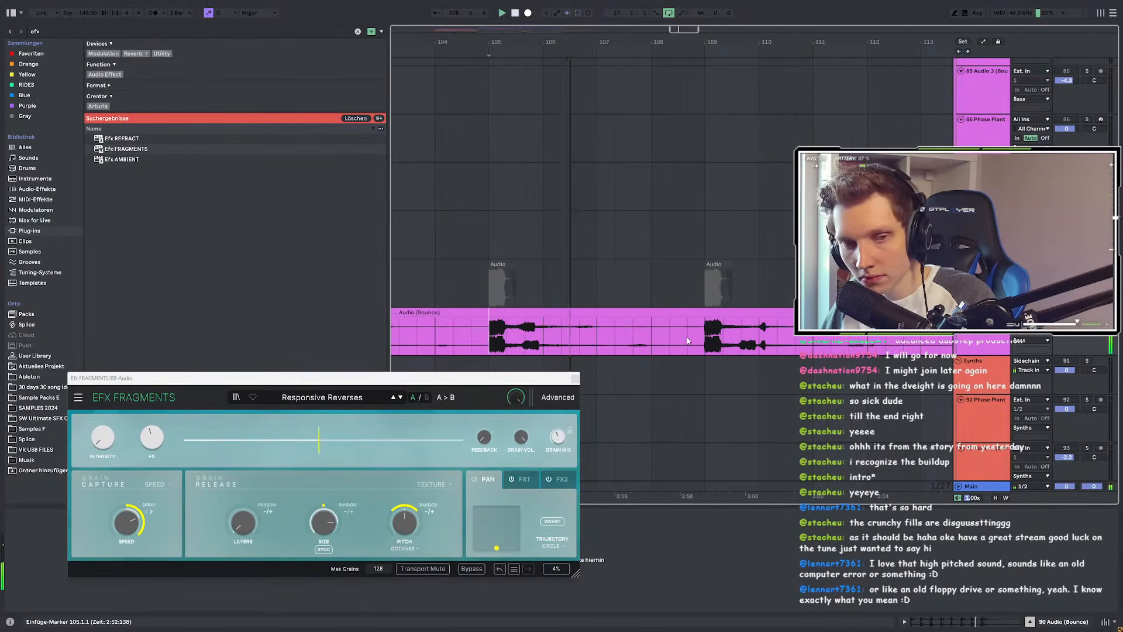
Step: Split the bounced clip at bars 105 and 107, then replay from bar 109
drag(492, 331, 606, 336)
key(ctrl+e)
click(703, 334)
key(space)
key(space)
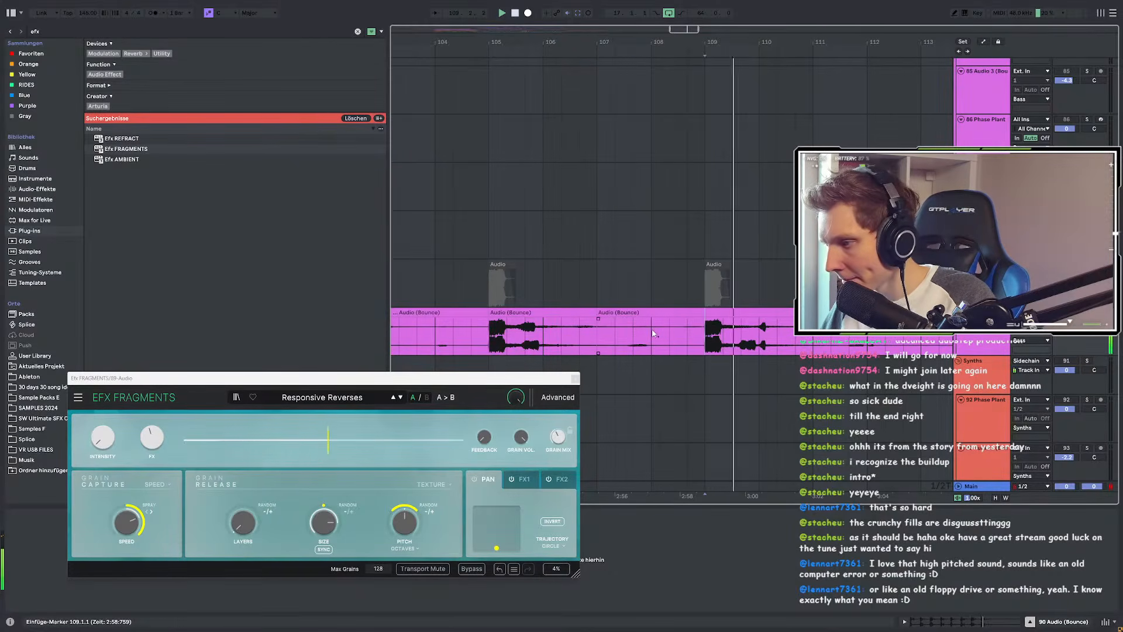
Step: Show the devices for the 105–107 clip and drag that section out of place
scroll(596, 335, down, 3)
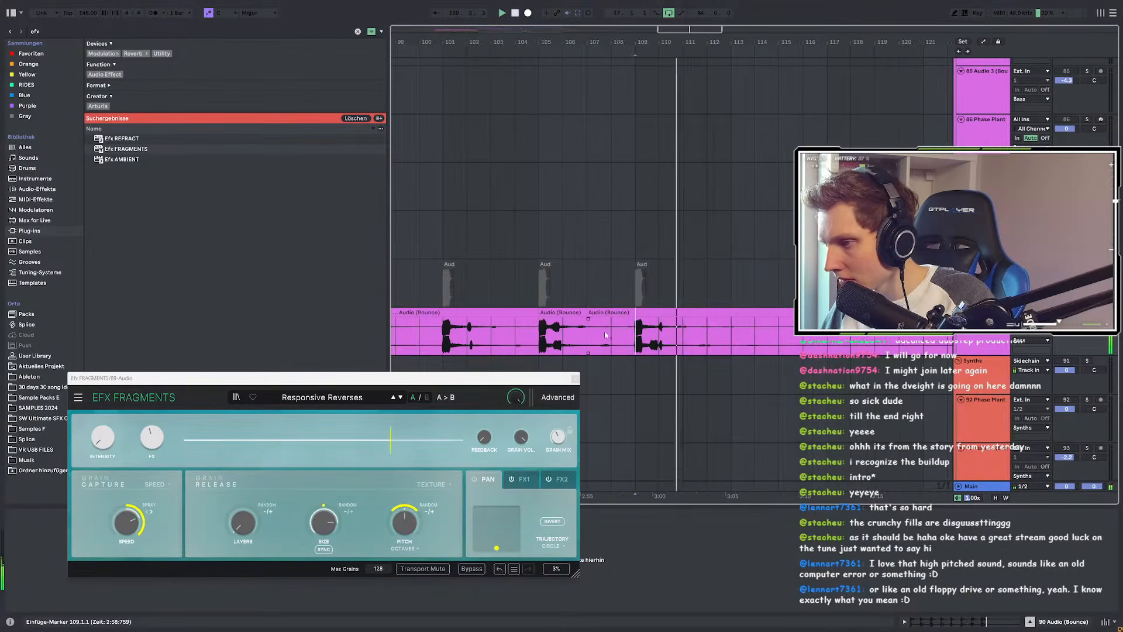
scroll(596, 334, down, 4)
double_click(634, 331)
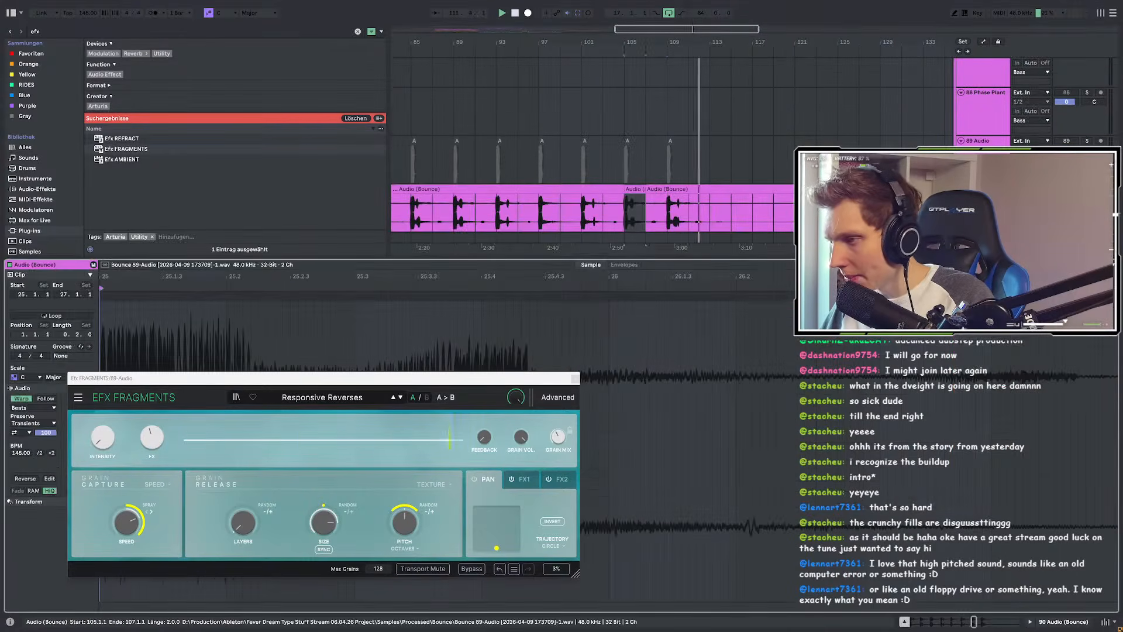
key(shift+Tab)
drag(635, 189, 848, 189)
Step: Delete both Audio (Bounce) clips, then undo to restore them
scroll(852, 193, down, 4)
click(789, 189)
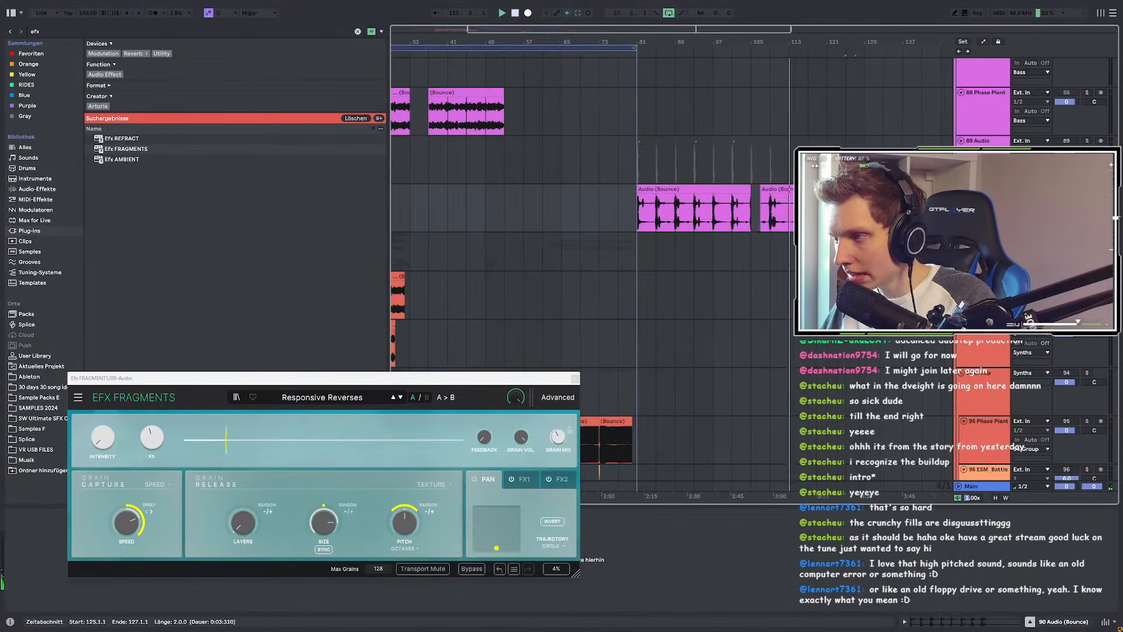
scroll(725, 234, up, 2)
shift+click(694, 243)
key(Delete)
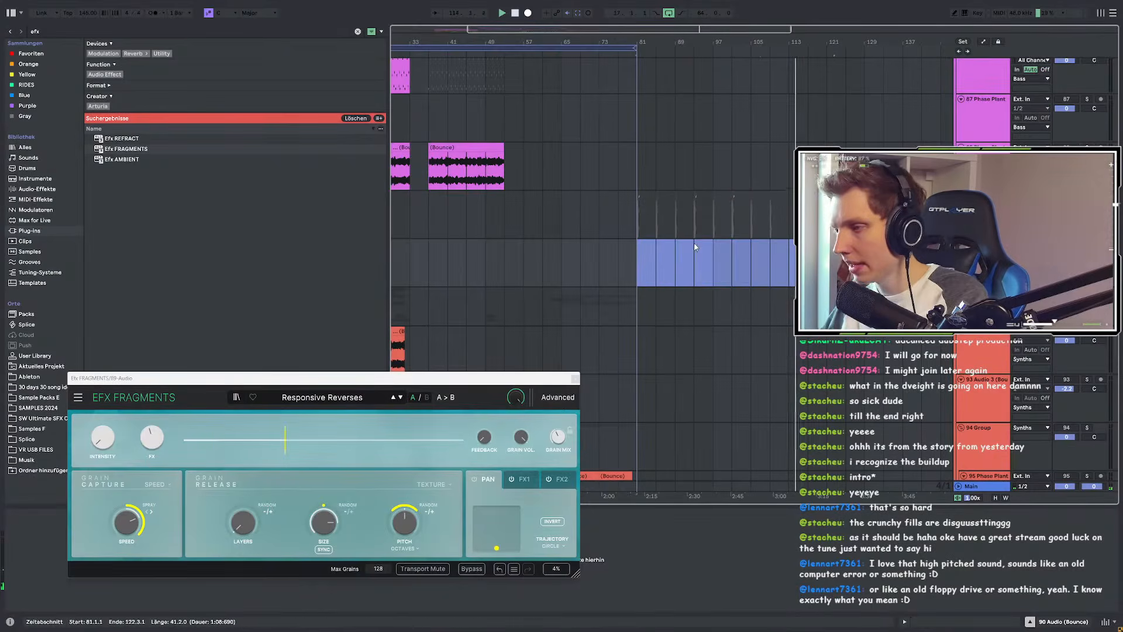
key(ctrl+z)
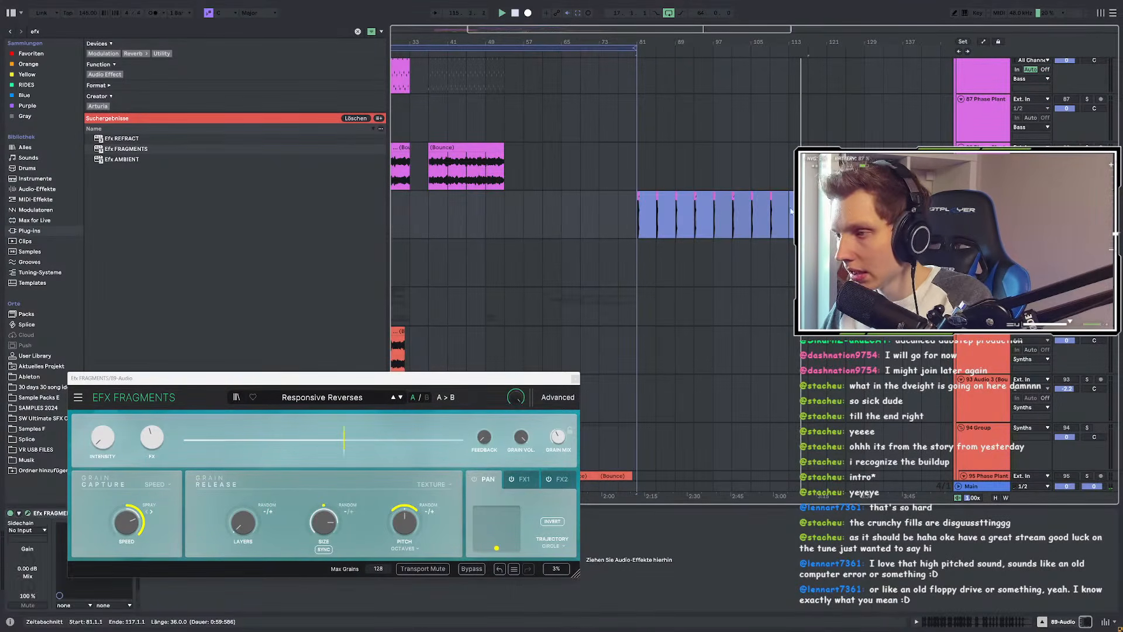
Step: Bounce the blue clip section onto a new audio track, confirming the warning
ctrl+scroll(710, 200, up, 5)
right_click(721, 198)
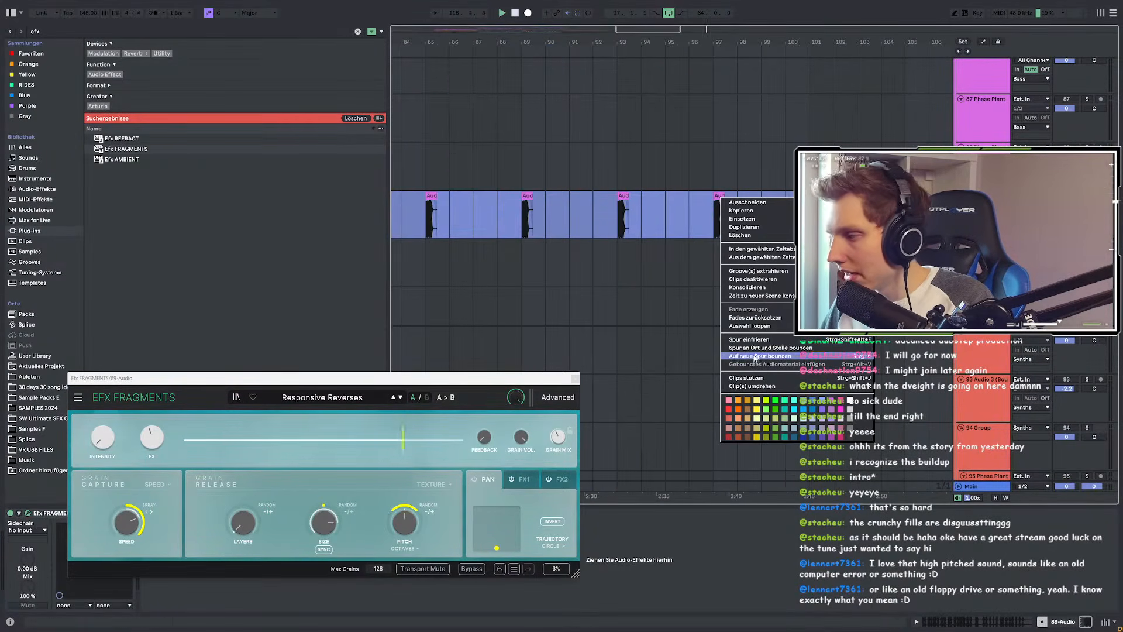
click(754, 355)
click(545, 333)
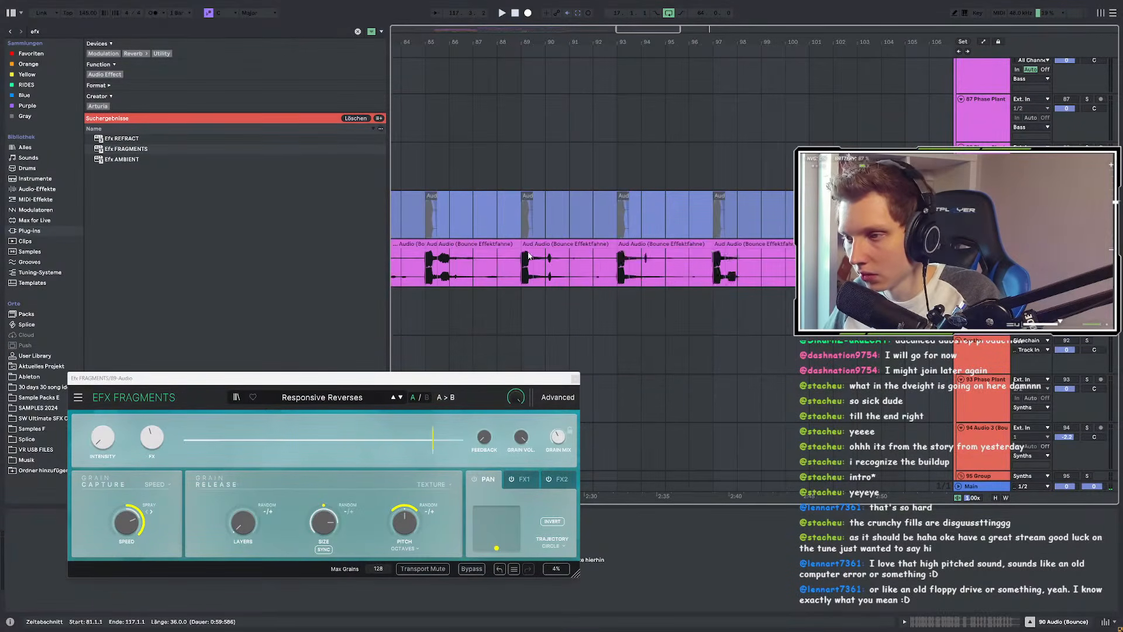
scroll(534, 301, down, 5)
Step: Lengthen the freshly bounced pink clip out to bar 124
scroll(496, 240, up, 4)
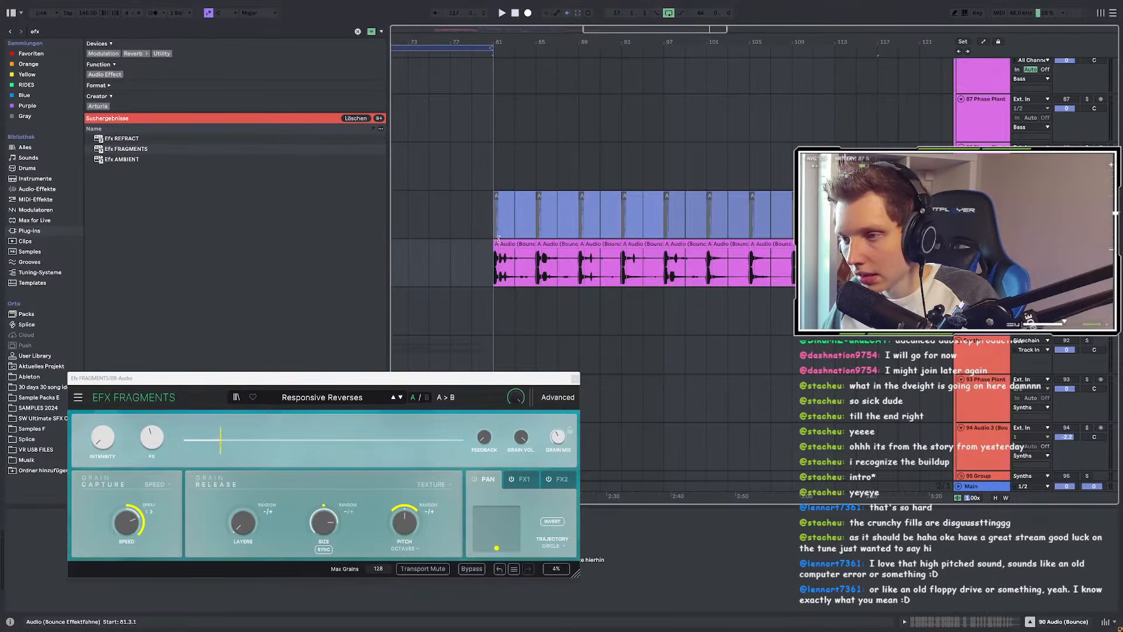
click(497, 241)
scroll(496, 242, up, 3)
drag(619, 247, 950, 246)
scroll(501, 255, down, 3)
scroll(588, 238, down, 3)
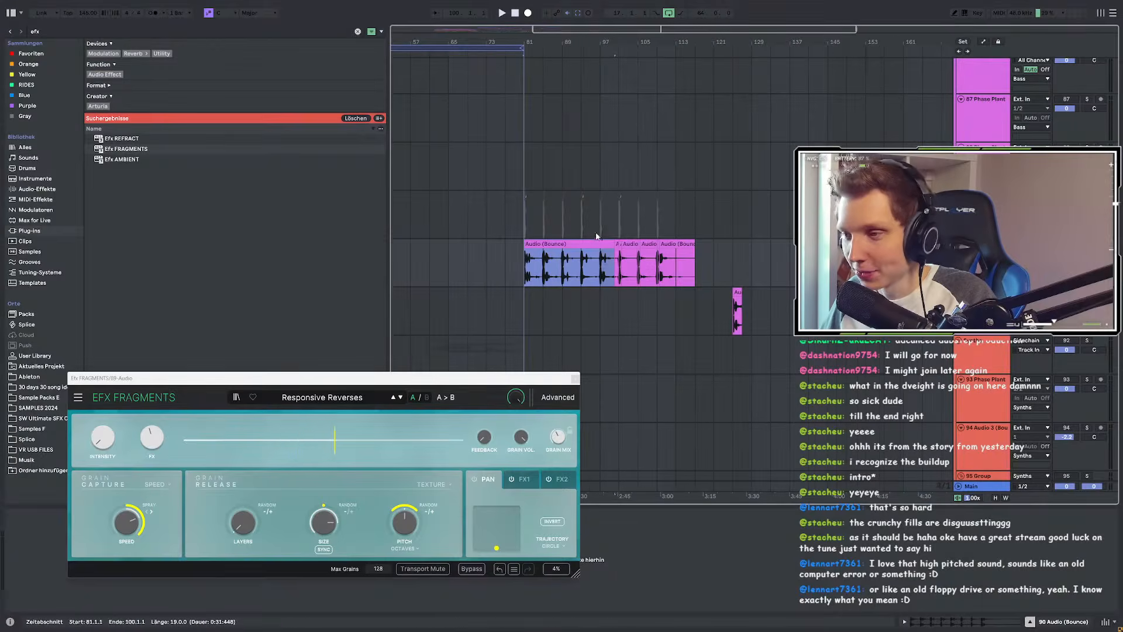
drag(613, 243, 734, 246)
scroll(501, 274, up, 8)
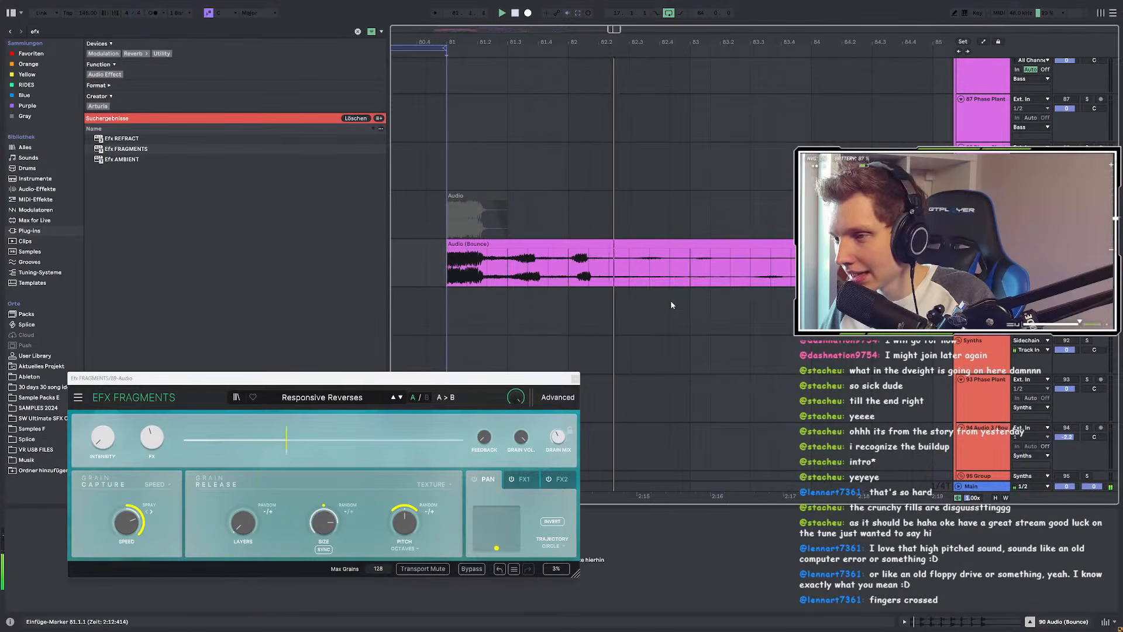
Step: Move the opening bars of the bounced clip down to track 91
drag(442, 266, 656, 276)
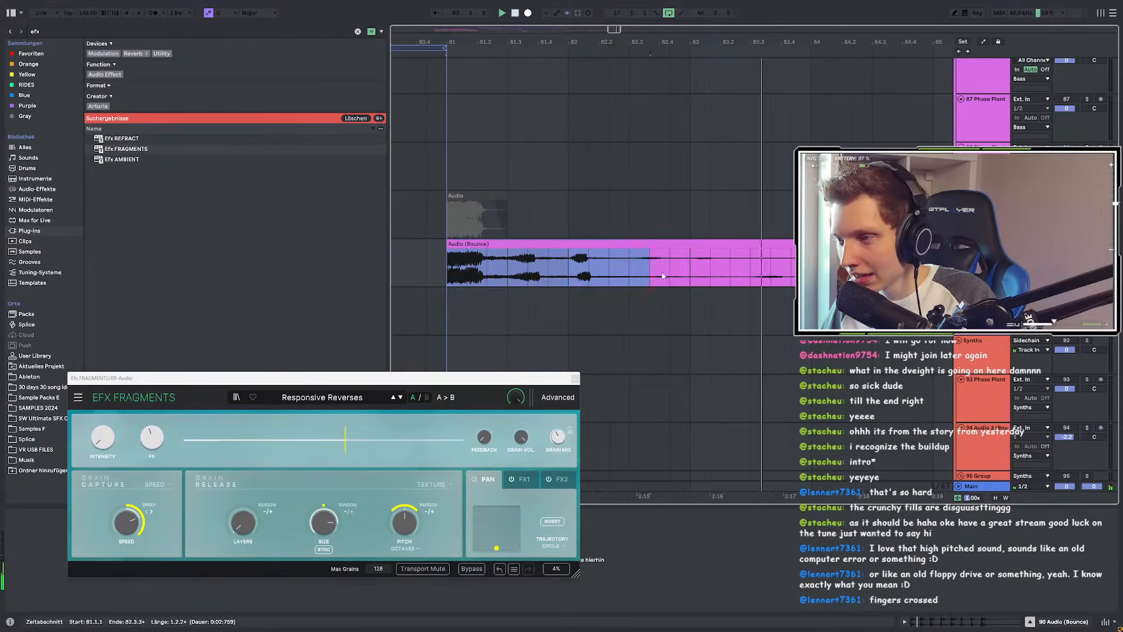
scroll(561, 284, down, 8)
scroll(559, 286, down, 3)
scroll(556, 285, up, 3)
drag(565, 244, 579, 294)
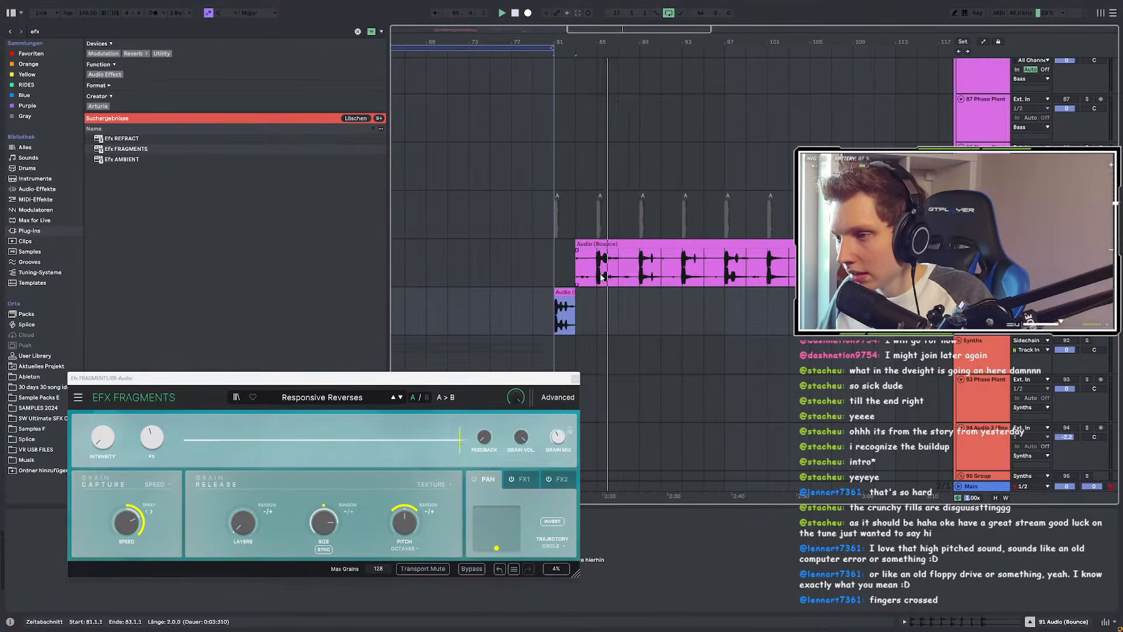
Step: Play from bar 85 and select bars 85 to 86 of the bounced clip
click(602, 276)
scroll(600, 273, up, 5)
scroll(597, 272, up, 3)
drag(597, 272, 822, 292)
scroll(725, 262, down, 3)
scroll(491, 297, down, 3)
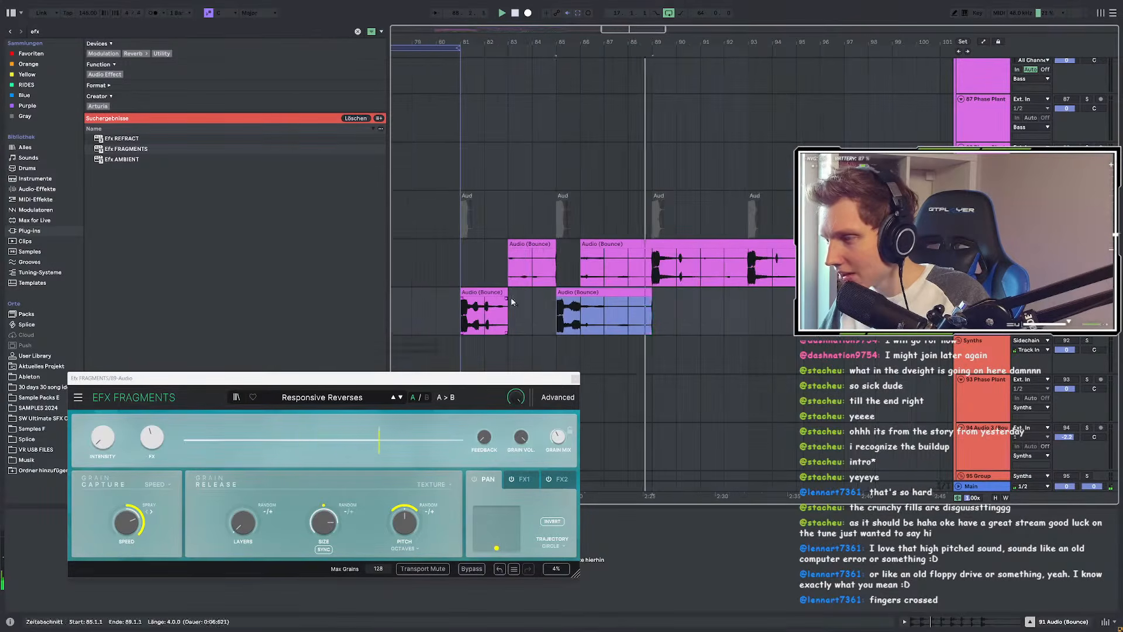
scroll(652, 269, up, 3)
Step: Audition the bounced clip from bars 89, 97 and 101
click(653, 268)
scroll(501, 264, down, 3)
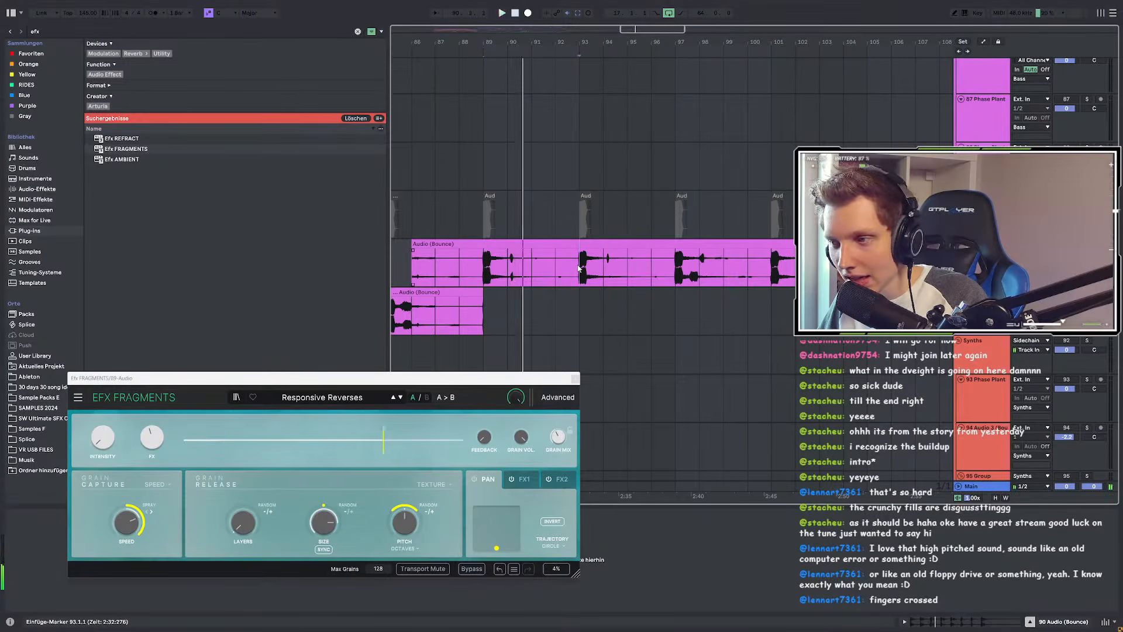
click(705, 268)
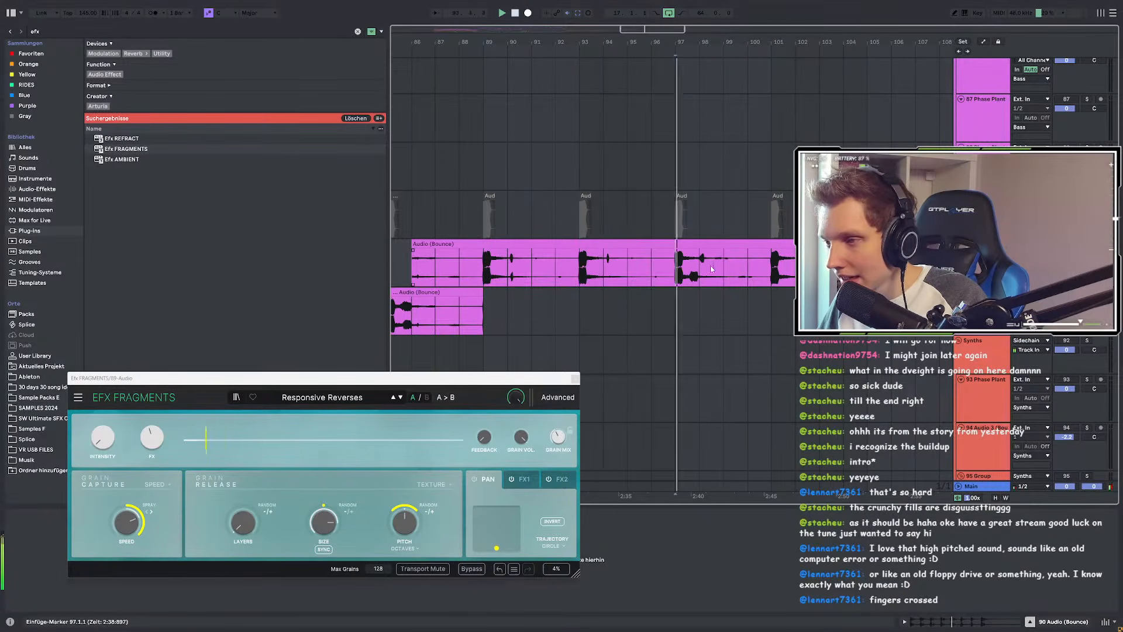
scroll(705, 268, up, 3)
scroll(722, 271, right, 3)
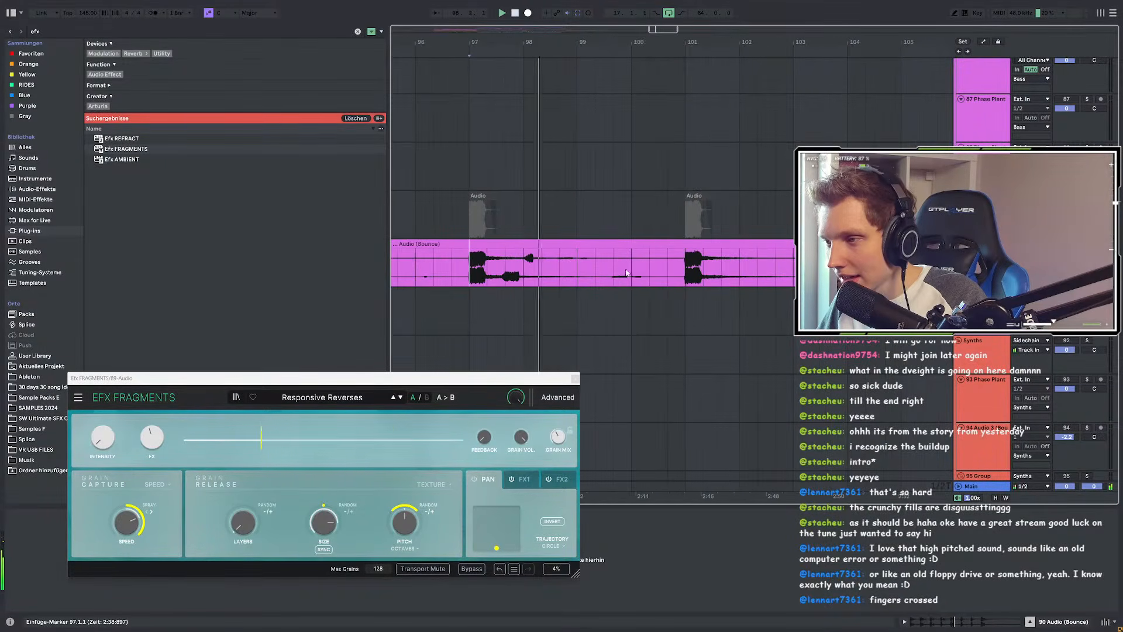
click(680, 267)
scroll(491, 266, up, 3)
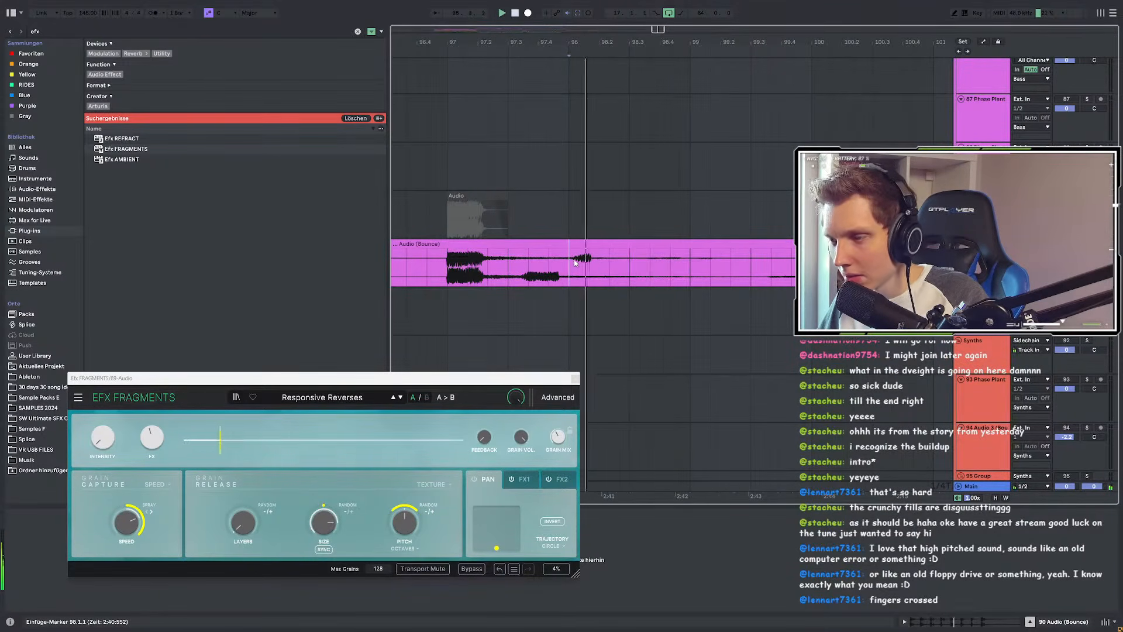
scroll(579, 262, down, 6)
Step: Select bars 97 to 100 of the bounced clip and audition from bars 105 and 109
drag(564, 264, 594, 310)
scroll(569, 271, down, 3)
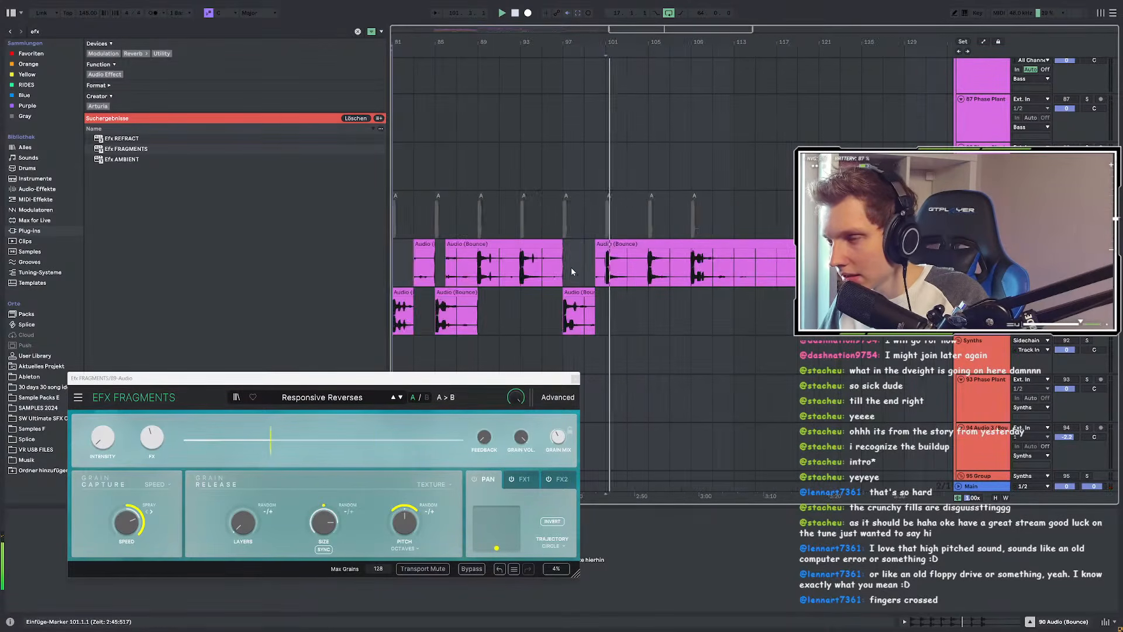
scroll(648, 271, up, 3)
click(649, 271)
key(space)
key(space)
scroll(770, 277, up, 5)
scroll(748, 280, down, 5)
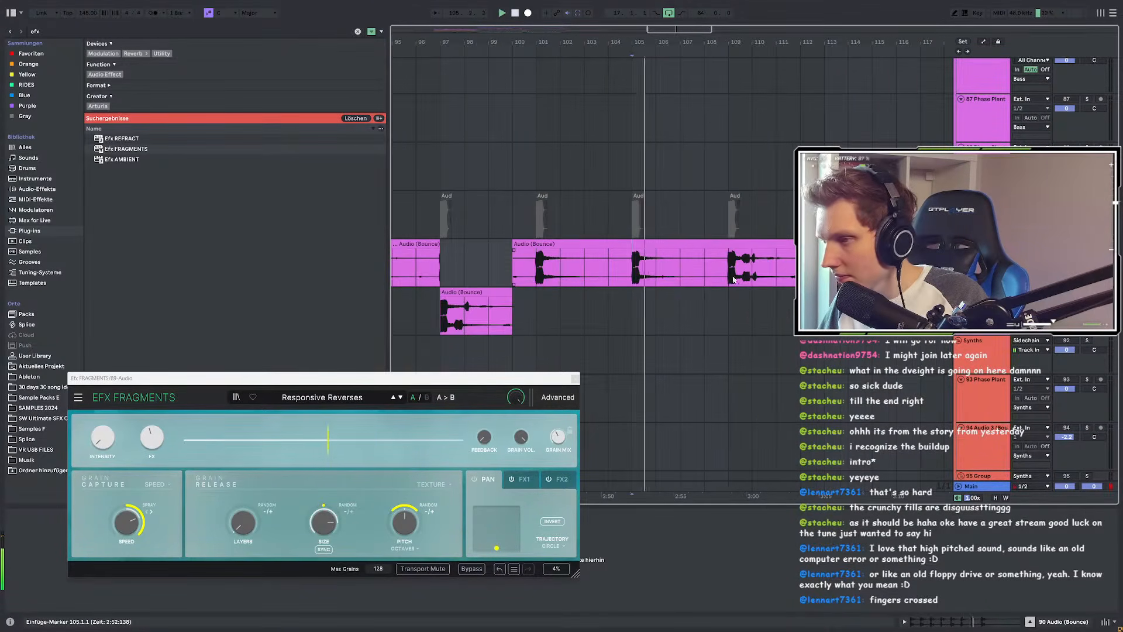
scroll(732, 279, up, 5)
click(730, 277)
key(space)
key(space)
Step: Select bars 77 to 133 on track 90
scroll(670, 282, down, 5)
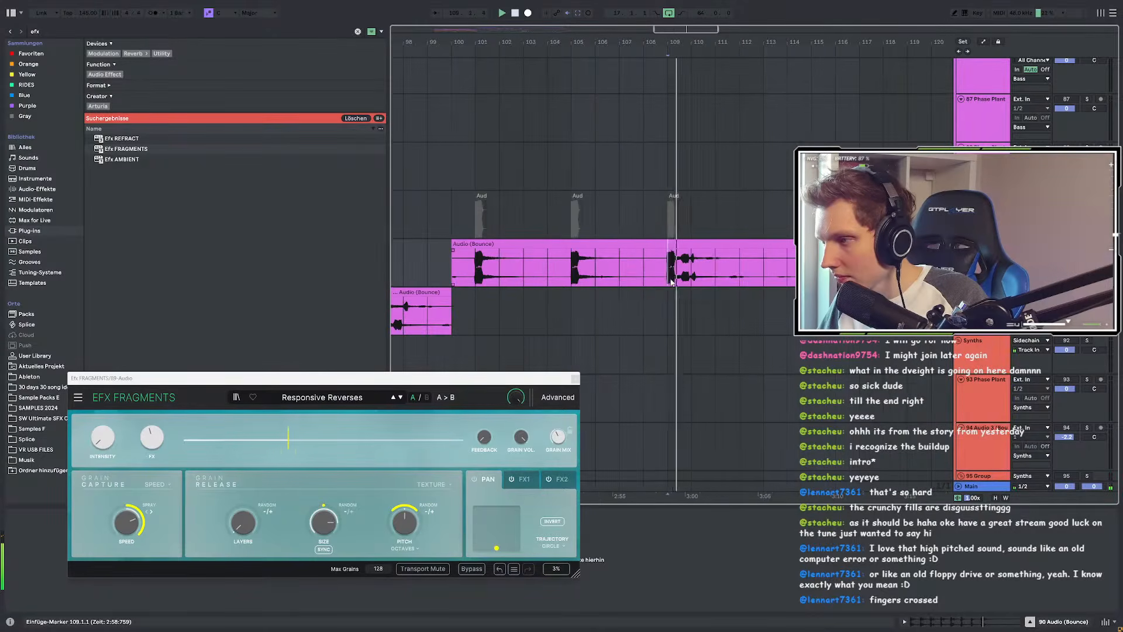
scroll(670, 282, up, 5)
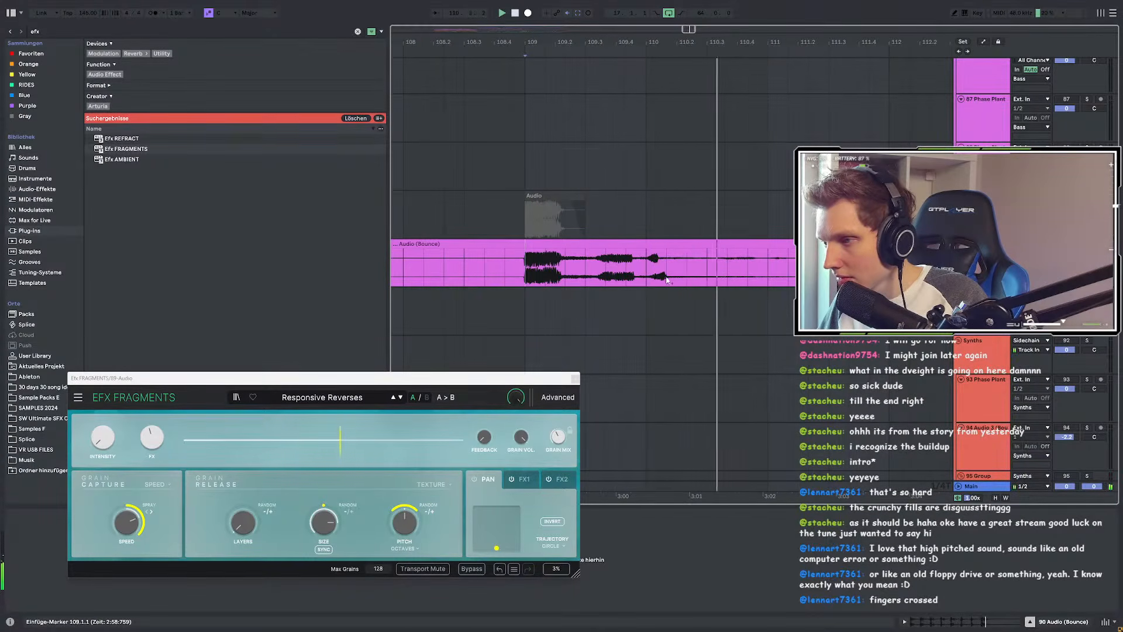
scroll(671, 280, down, 6)
scroll(670, 281, down, 2)
drag(767, 271, 504, 272)
Step: Clear the selected clips, reactivate the greyed-out ones and paste them at bar 129
key(Delete)
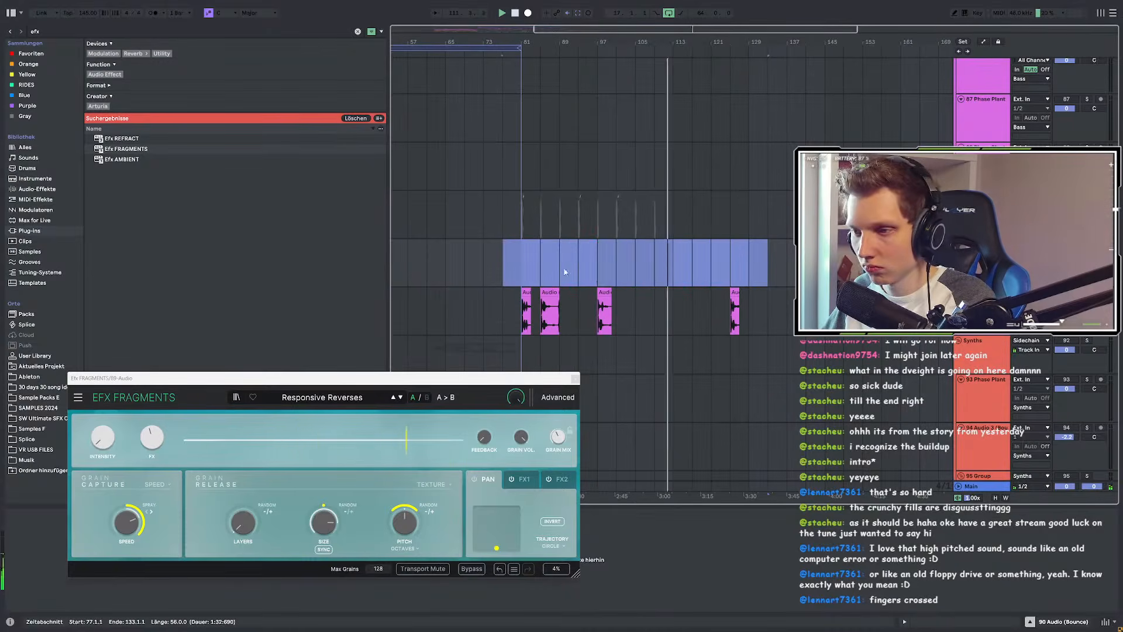
drag(730, 217, 517, 217)
key(0)
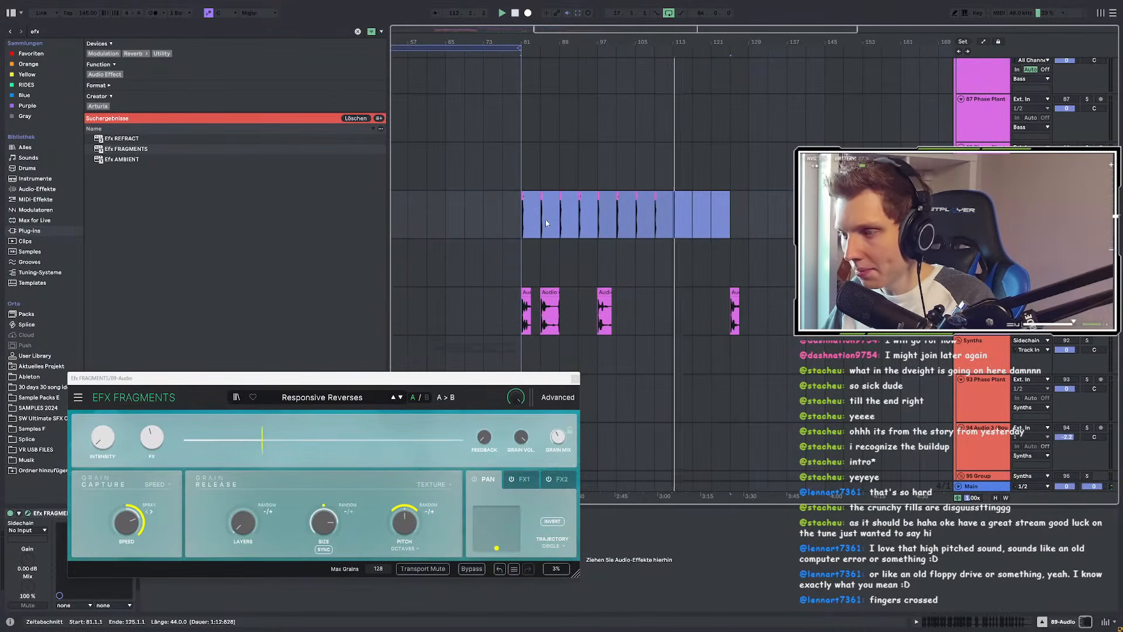
click(755, 218)
key(ctrl+v)
Step: Play back the pasted clips from bar 129 and clear the time selection
scroll(760, 218, up, 4)
scroll(670, 219, up, 4)
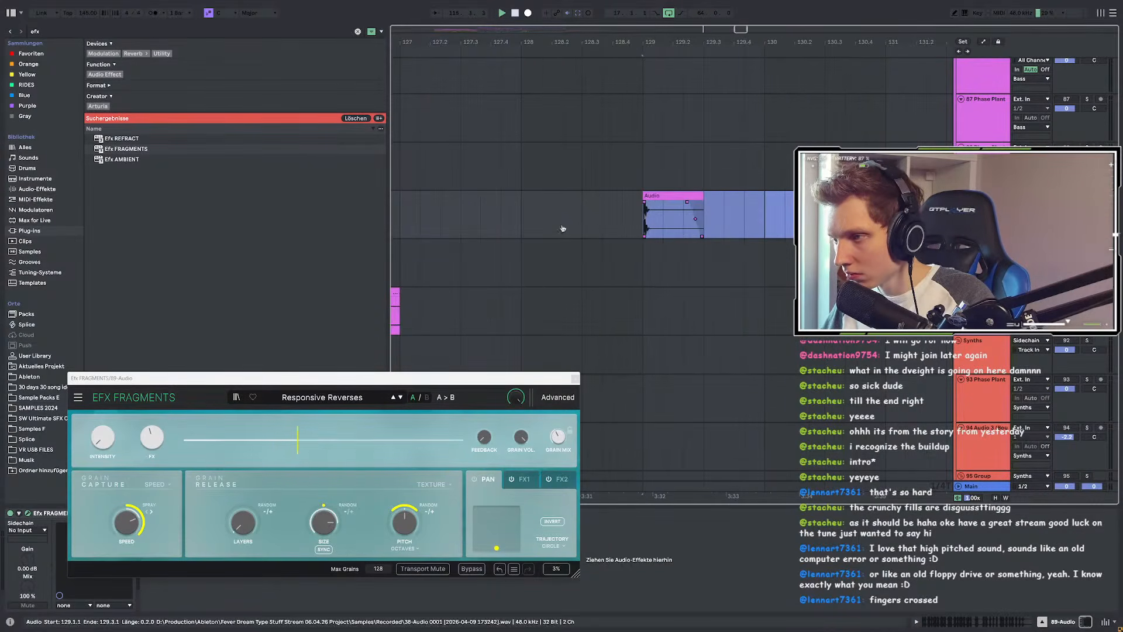
key(space)
key(space)
scroll(590, 226, down, 3)
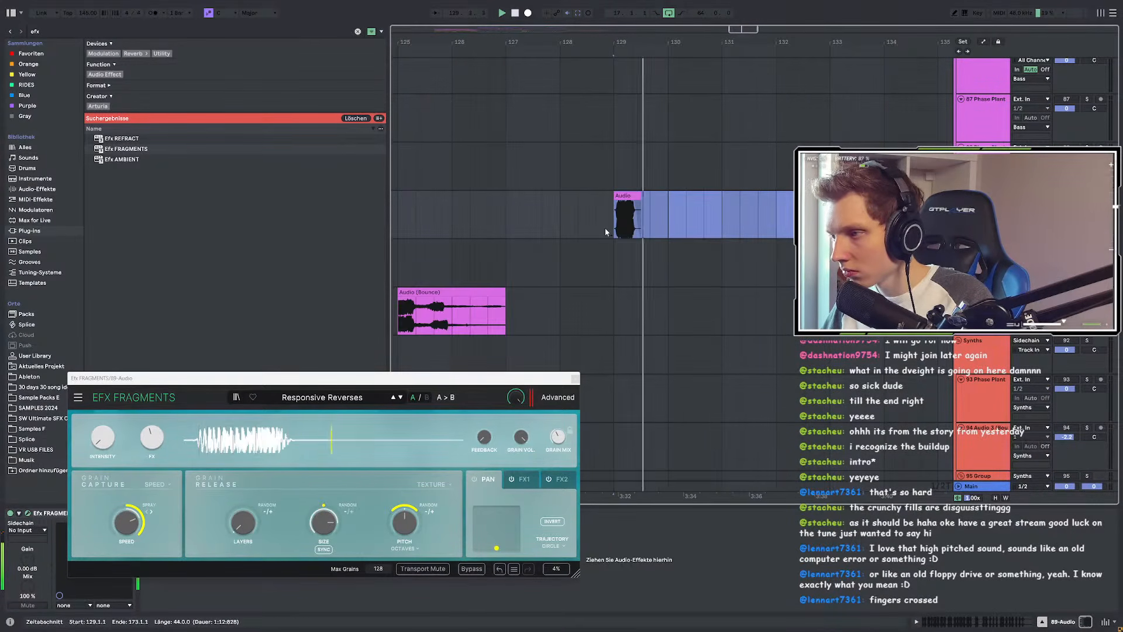
key(space)
click(612, 229)
key(space)
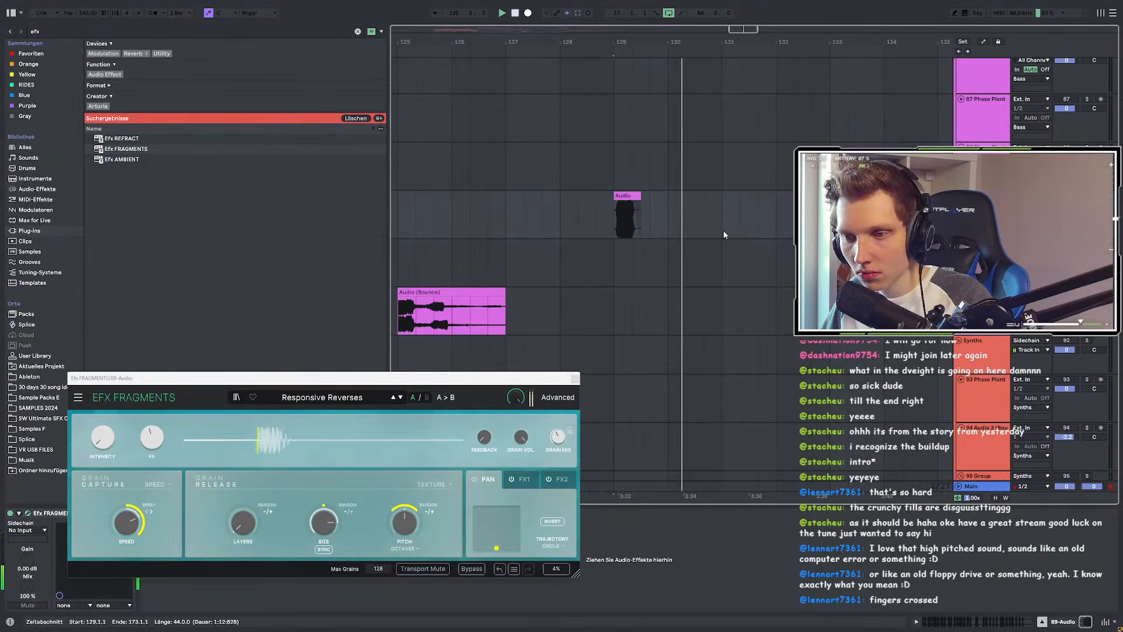
key(space)
Step: Try EFX Fragments Intensity at 88 %, 0 and about 45 %, and lower FX to about 59 %
drag(276, 380, 308, 338)
drag(124, 410, 123, 399)
key(space)
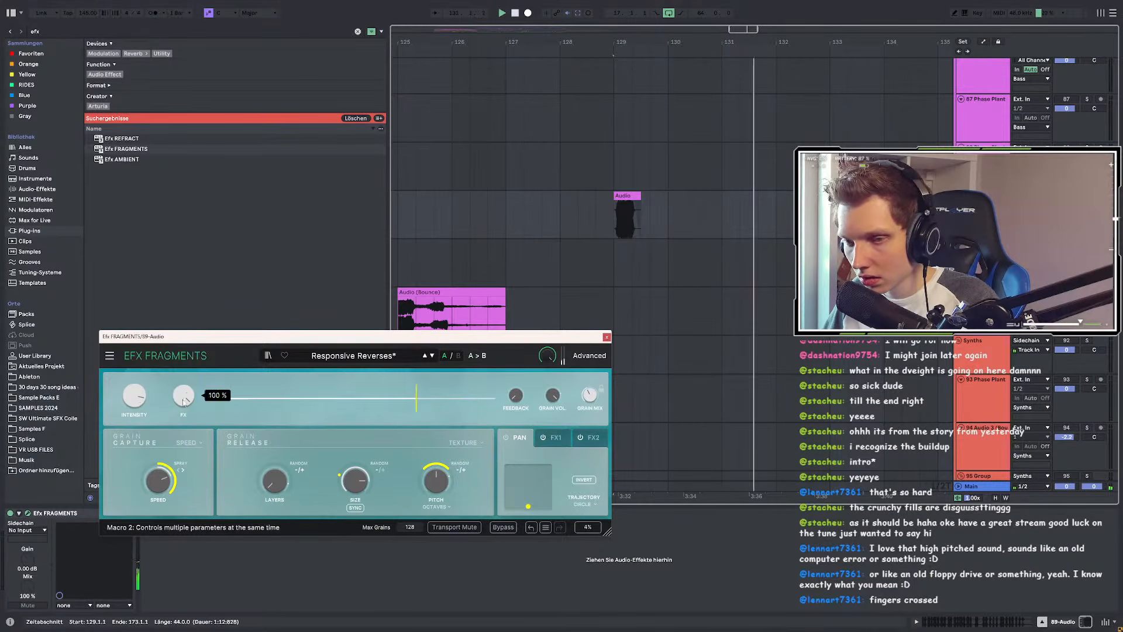
key(space)
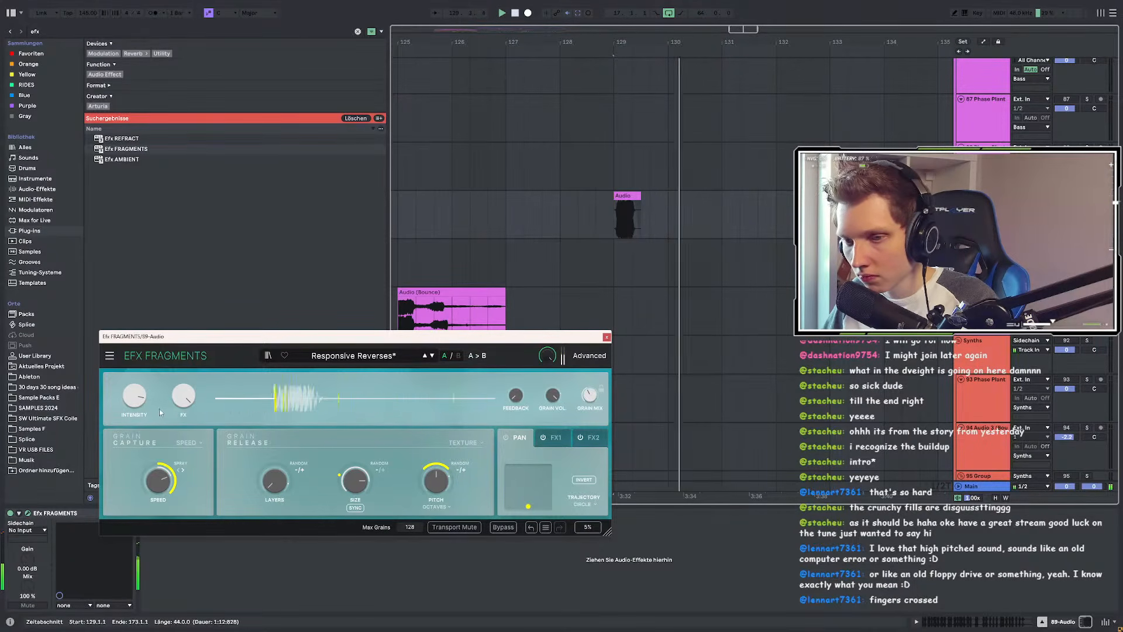
drag(134, 399, 134, 456)
key(space)
key(space)
drag(134, 399, 134, 350)
key(space)
key(space)
drag(184, 398, 183, 445)
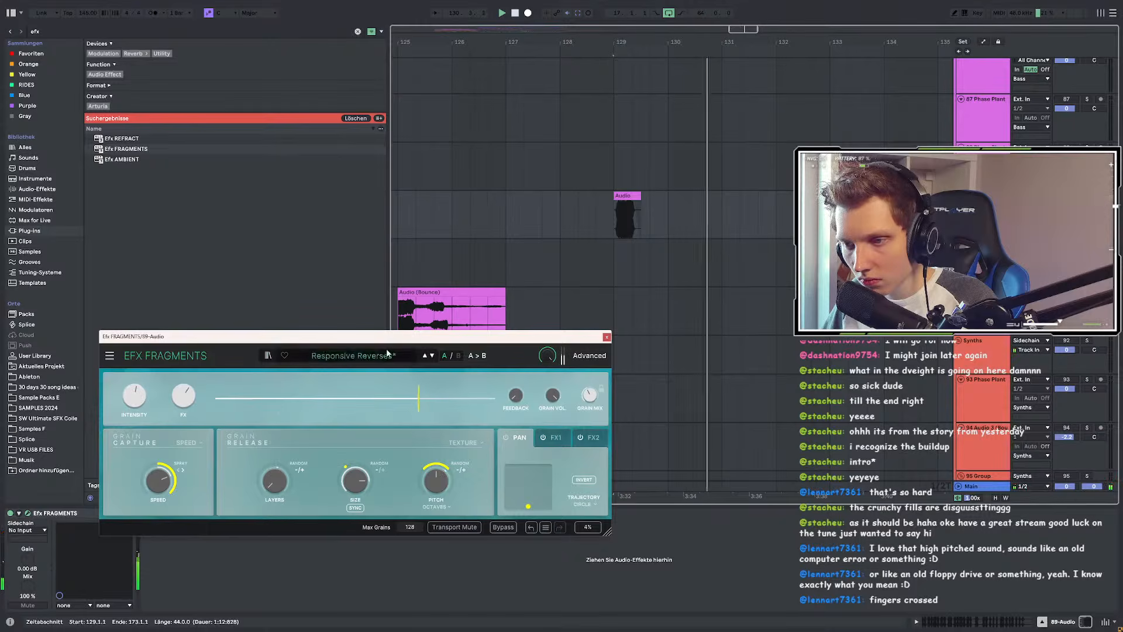
Step: Load the Unique Shimmer preset with Intensity at 100 % and select the short clip at bar 129
click(433, 357)
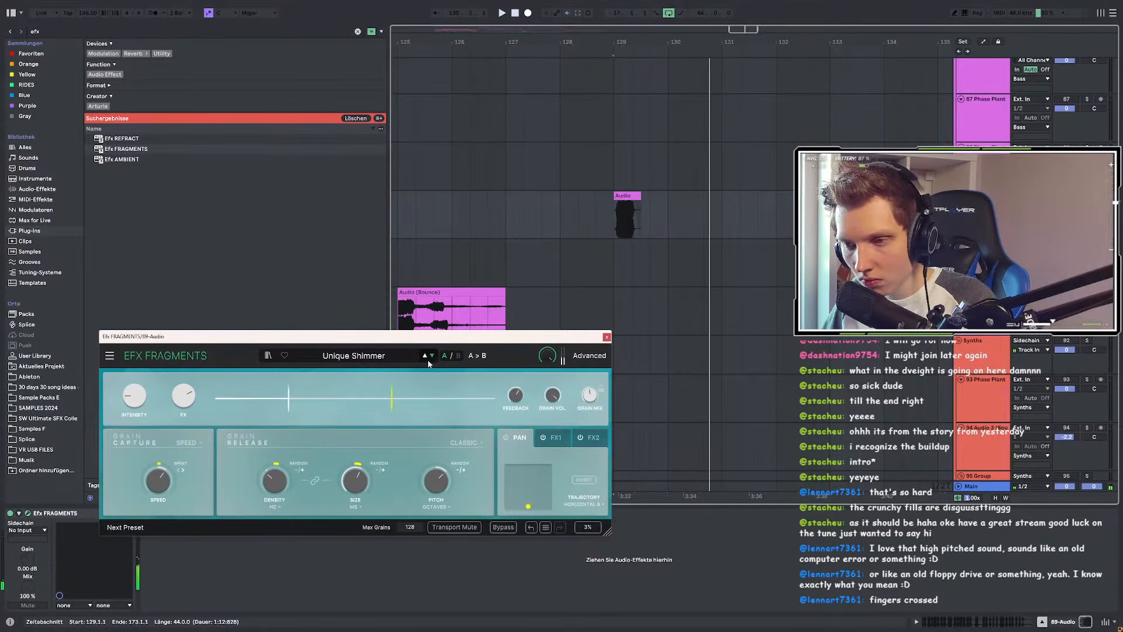
drag(137, 395, 135, 398)
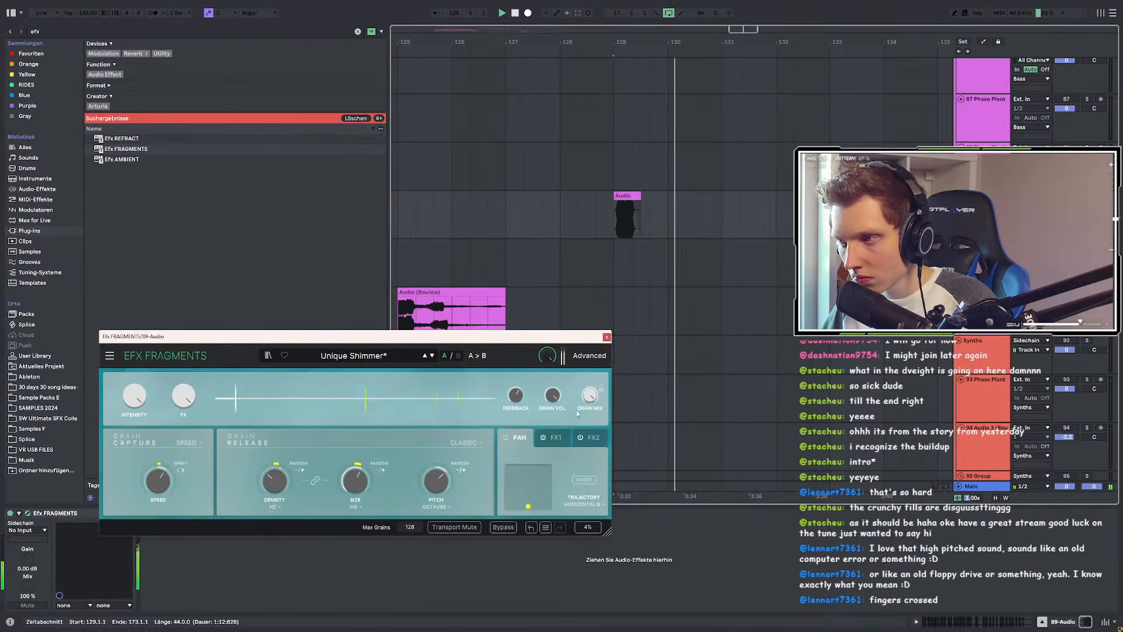
click(626, 197)
Step: Bounce the shimmer-processed clip to a new track and stretch it to end at bar 137
right_click(627, 200)
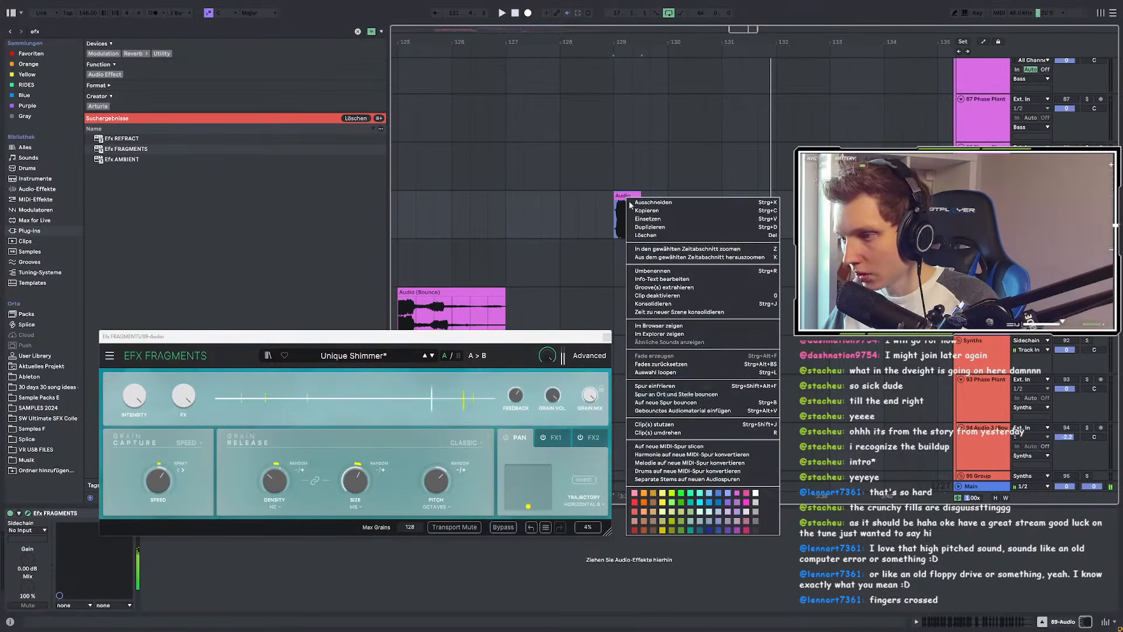
click(668, 403)
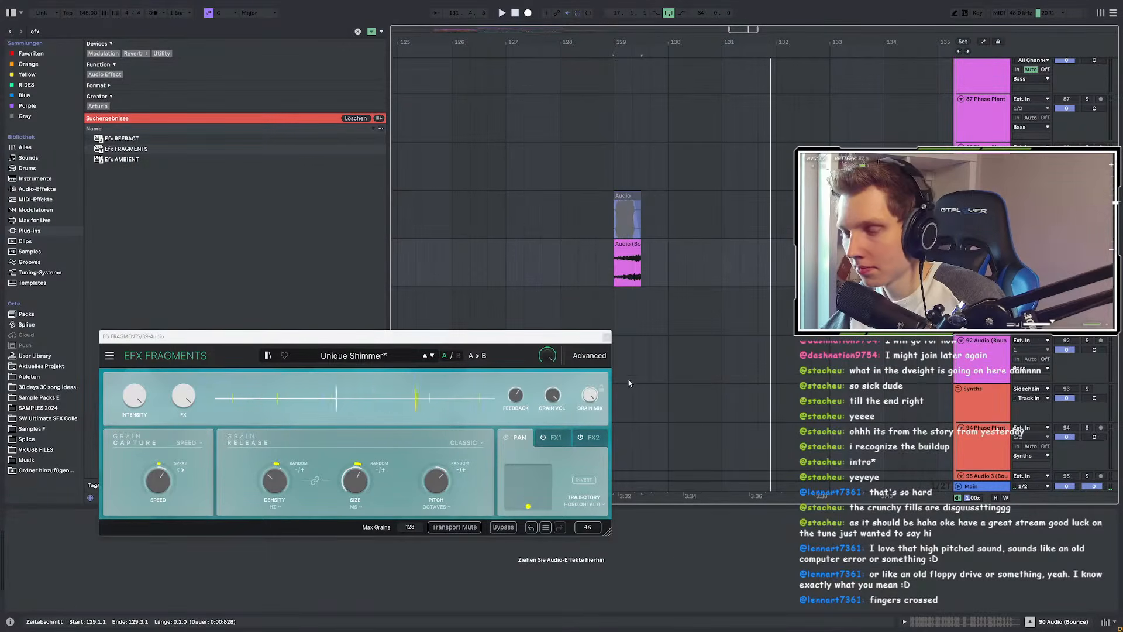
drag(641, 245, 1018, 251)
scroll(462, 262, down, 5)
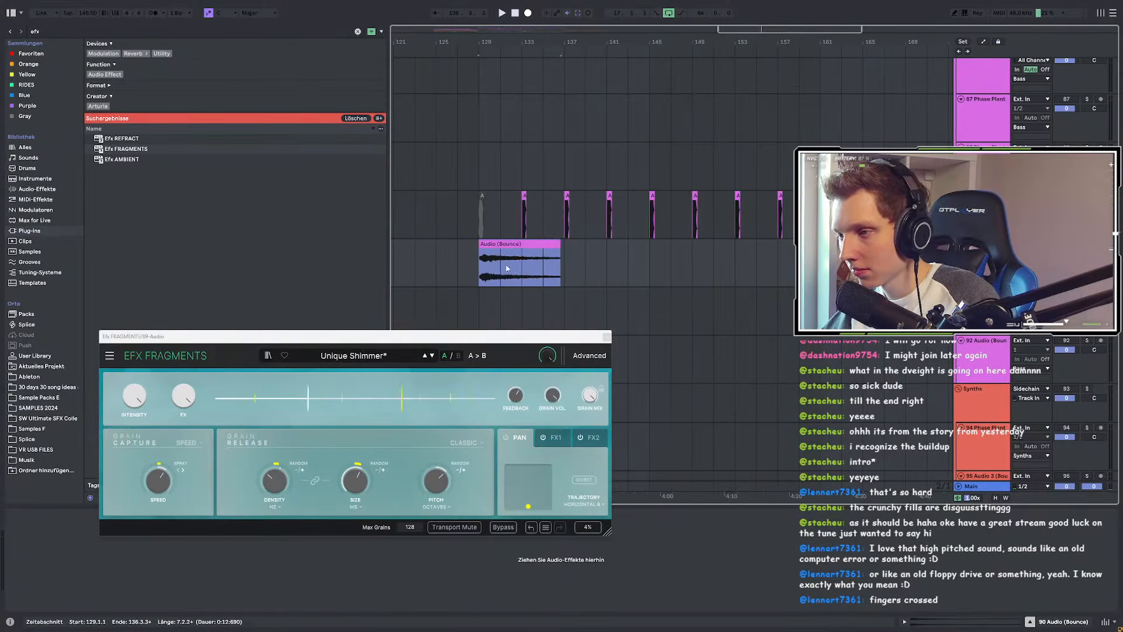
scroll(519, 269, up, 3)
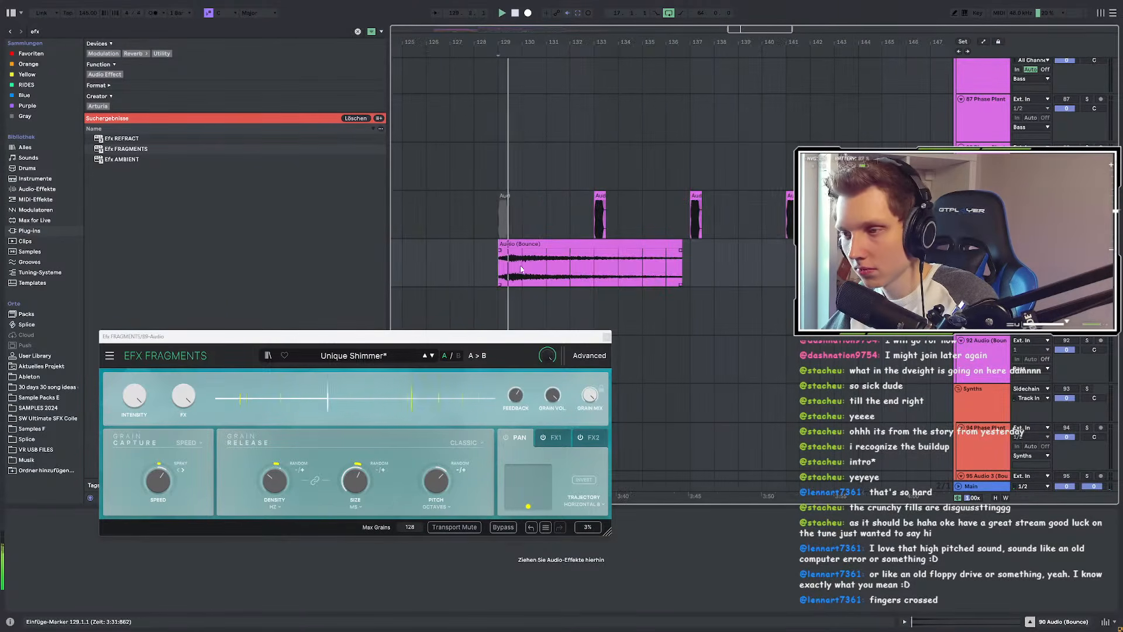
scroll(522, 269, up, 5)
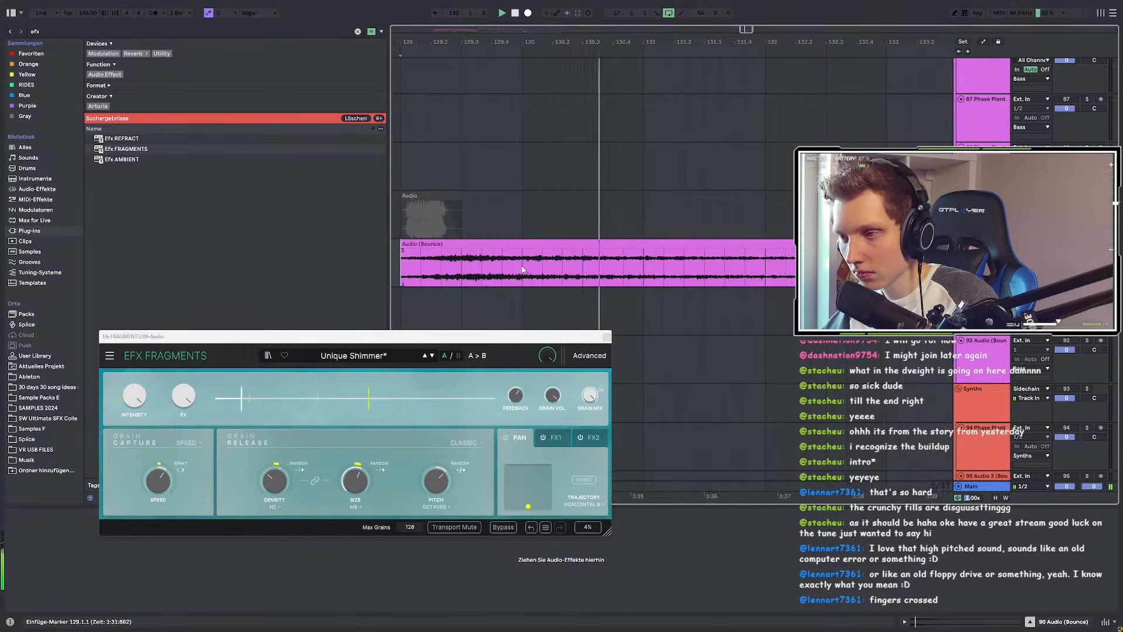
scroll(522, 269, down, 5)
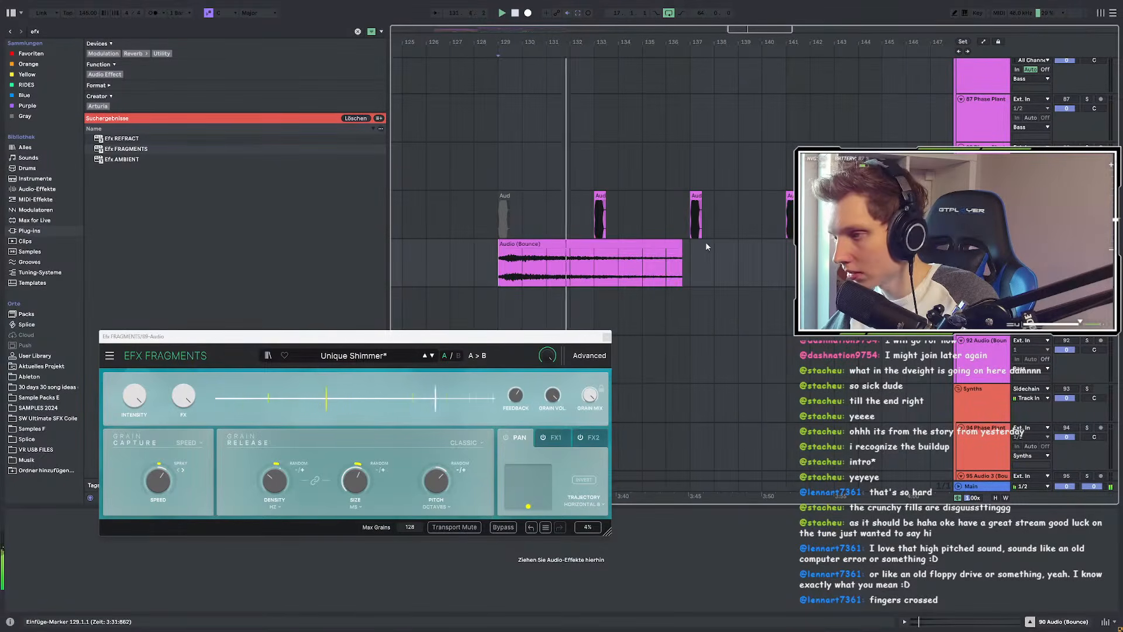
drag(681, 245, 665, 279)
Step: Select the short clip at bar 129 and mark a time range over the repeating clips
click(482, 211)
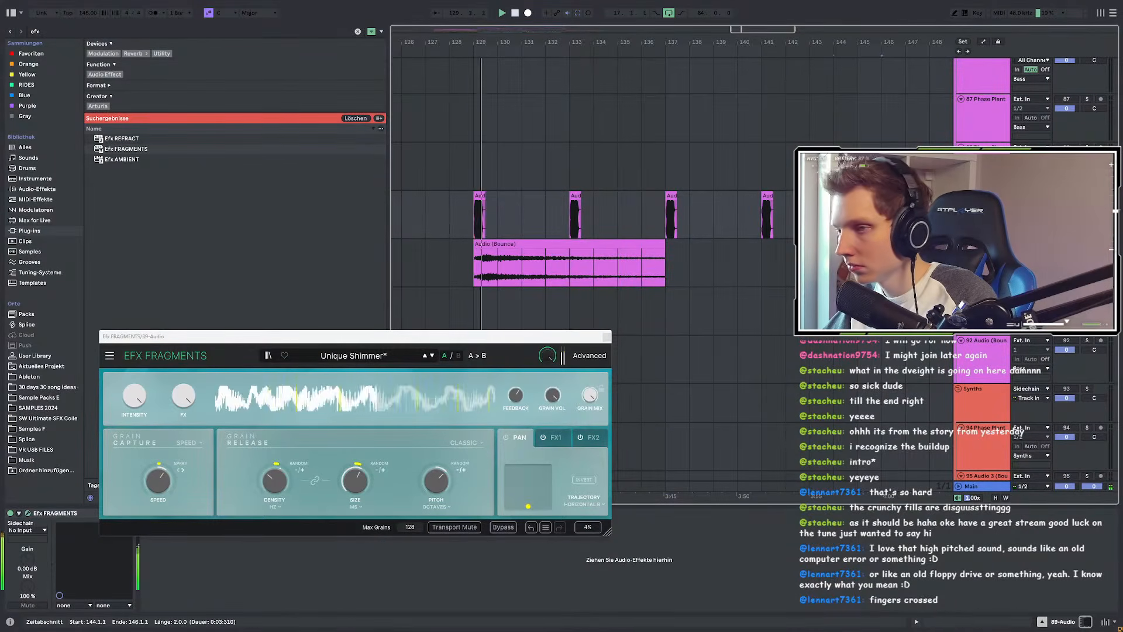
scroll(496, 218, down, 2)
drag(649, 221, 681, 226)
drag(829, 214, 491, 240)
scroll(491, 240, up, 3)
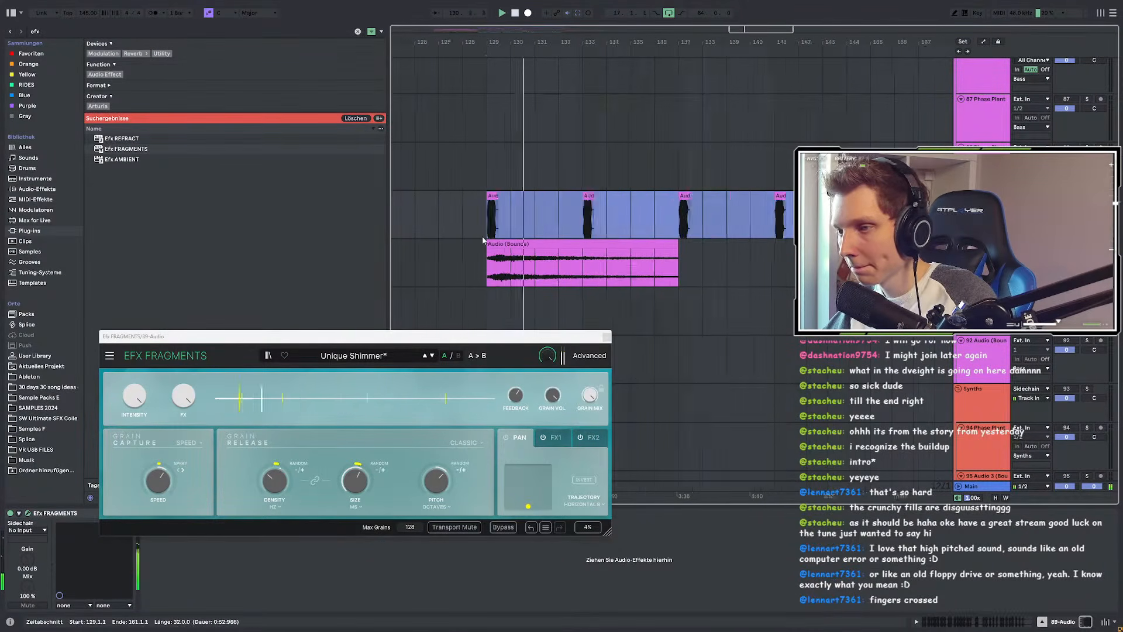
Step: Try the Ocean Sweep, Lush Planet and Shimmer Swirl presets, setting FX to 100 % then 83.2 %
click(432, 357)
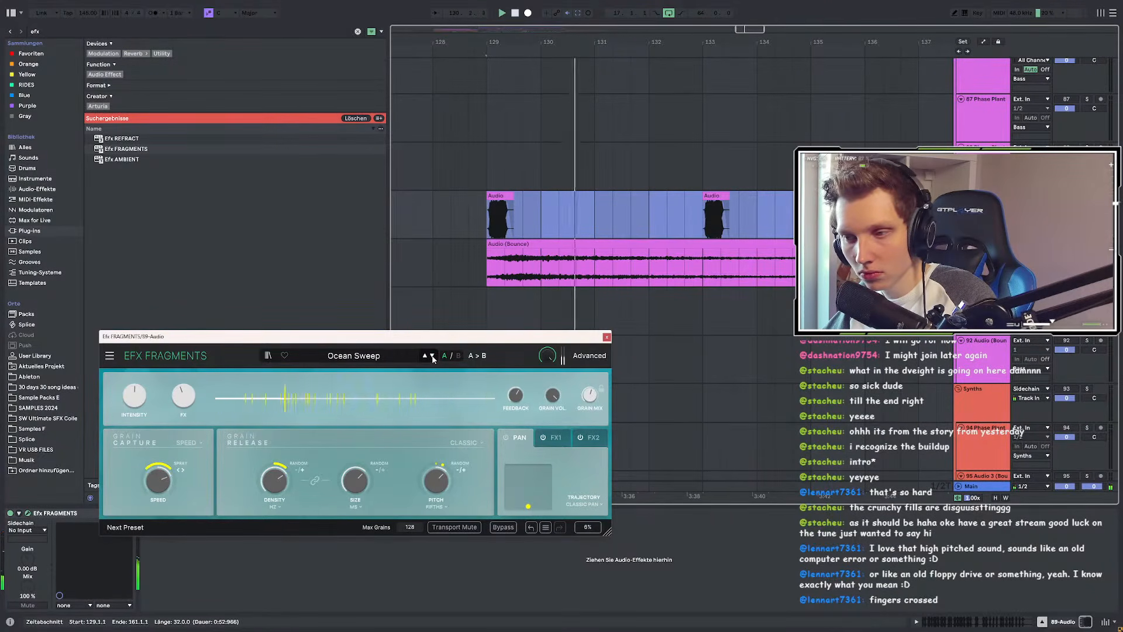
drag(184, 403, 187, 400)
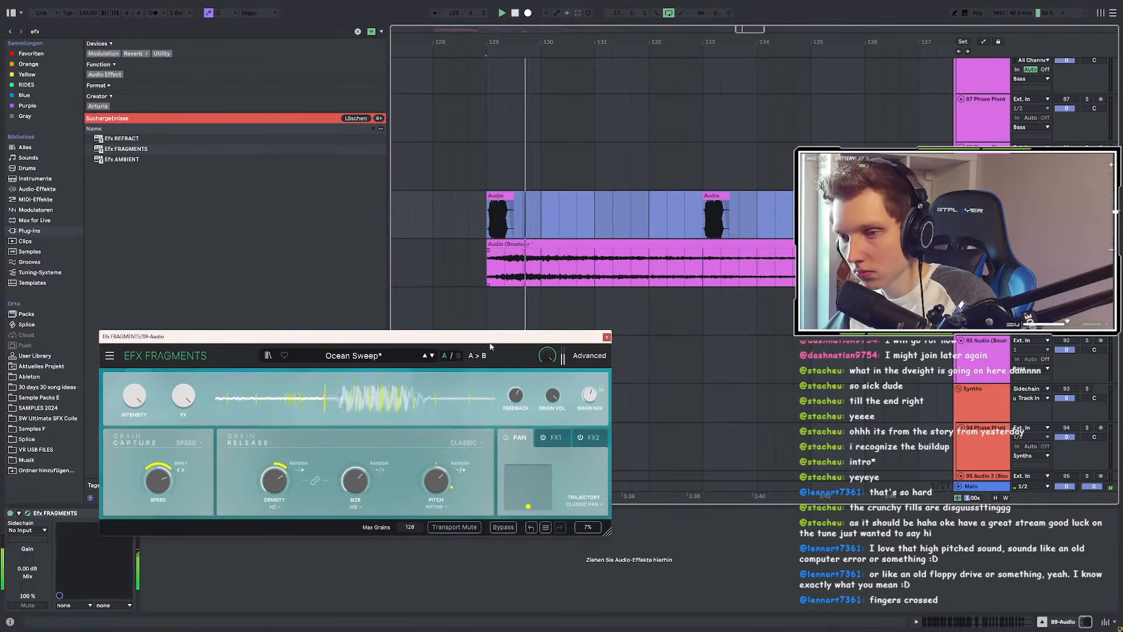
click(432, 356)
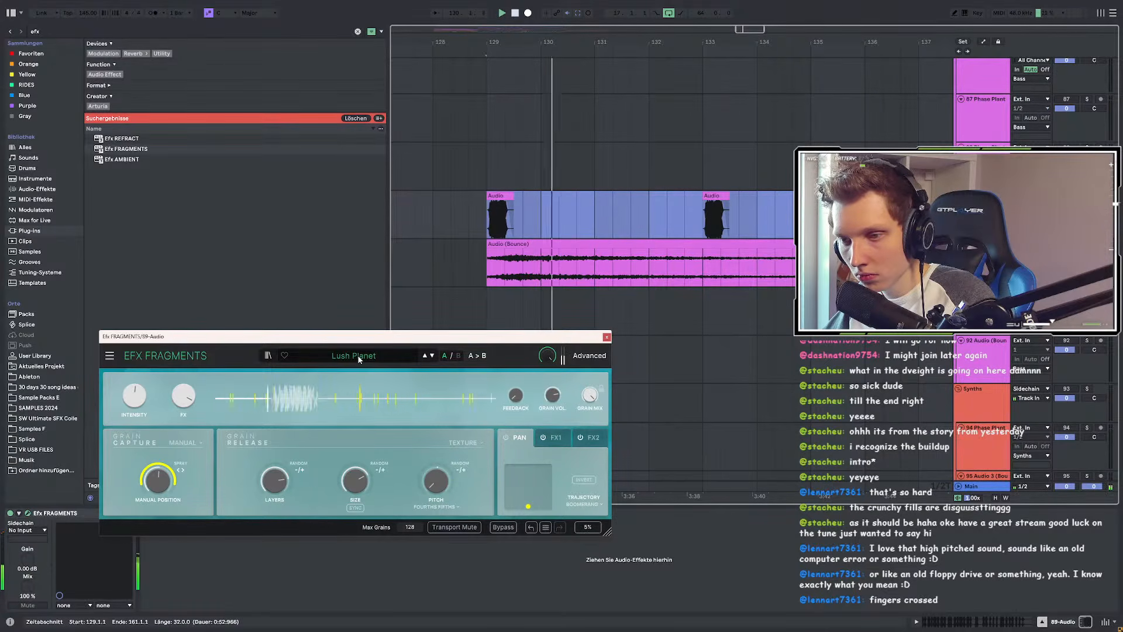
click(432, 355)
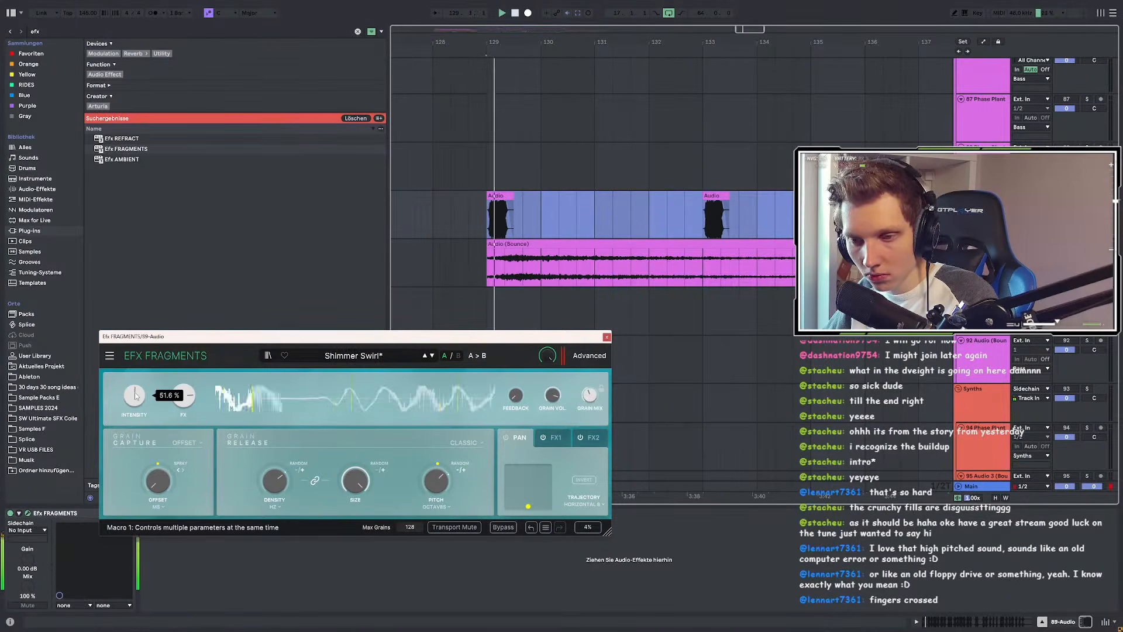
drag(183, 397, 138, 388)
key(space)
key(space)
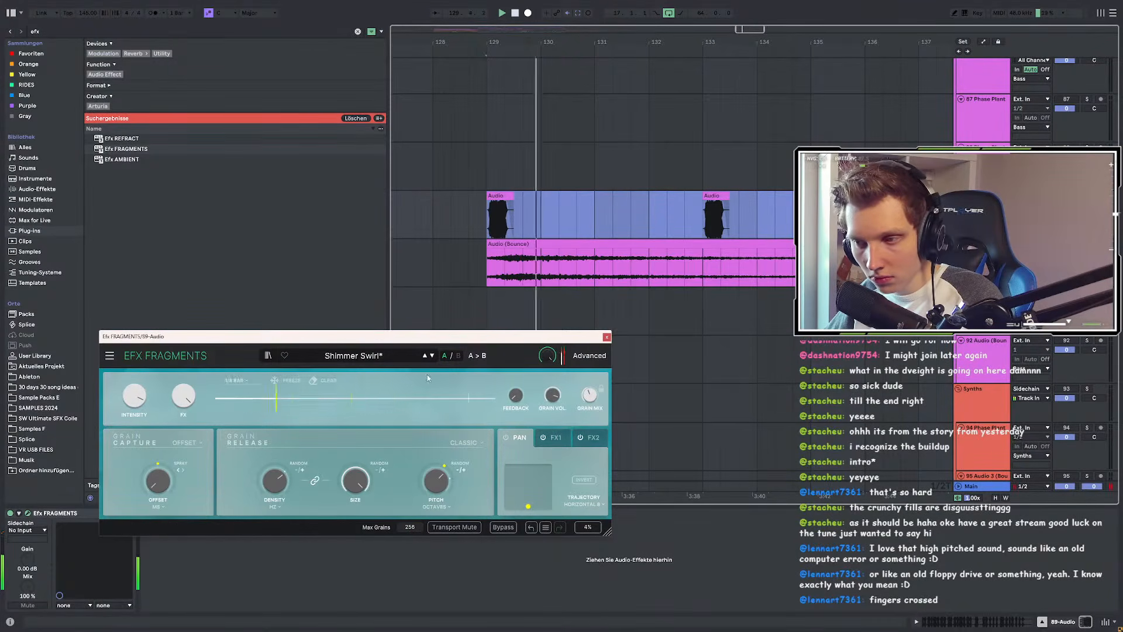
Step: Load Submersion, raising Intensity to 48.4 % and then bringing it back down
click(434, 355)
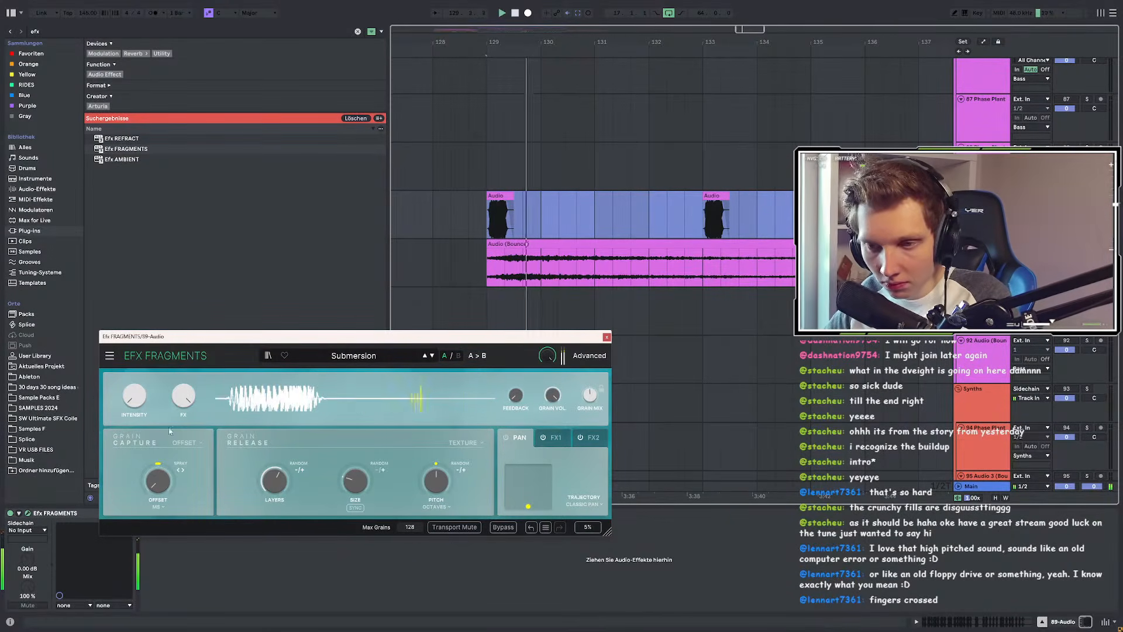
drag(135, 396, 135, 340)
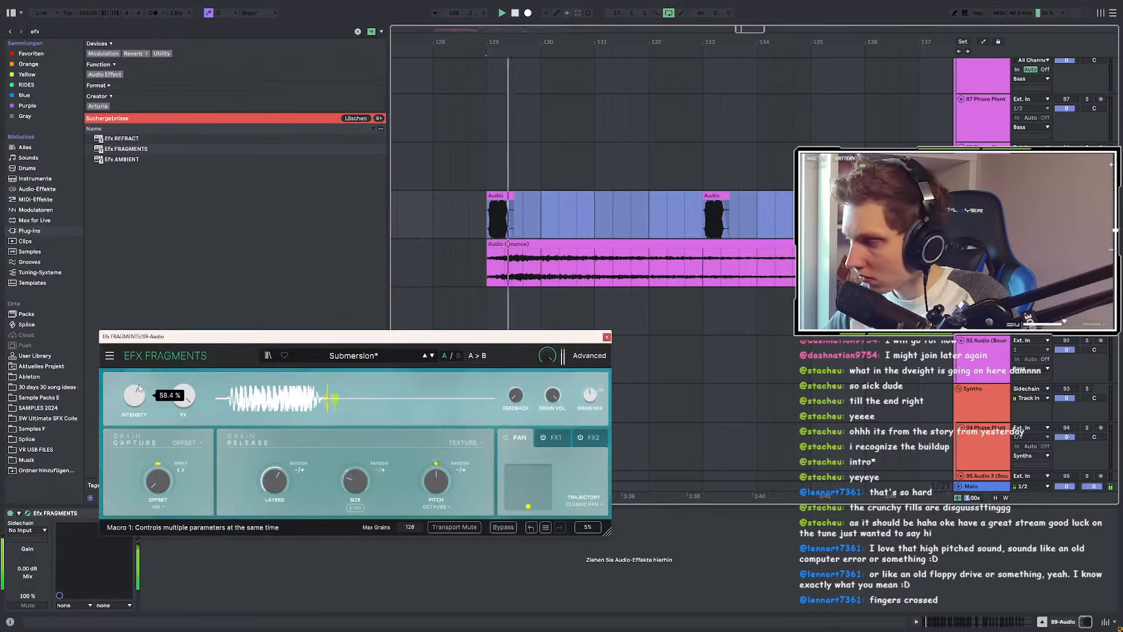
drag(139, 384, 139, 431)
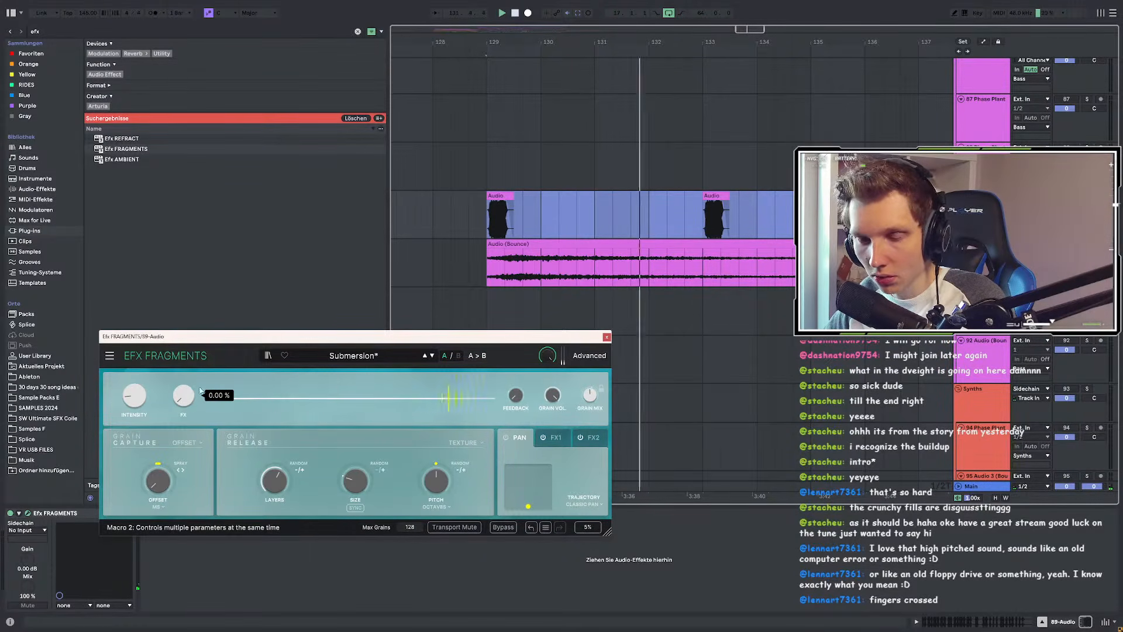
scroll(541, 203, down, 3)
Step: Play from bar 137 and raise the FX macro up from zero
click(563, 200)
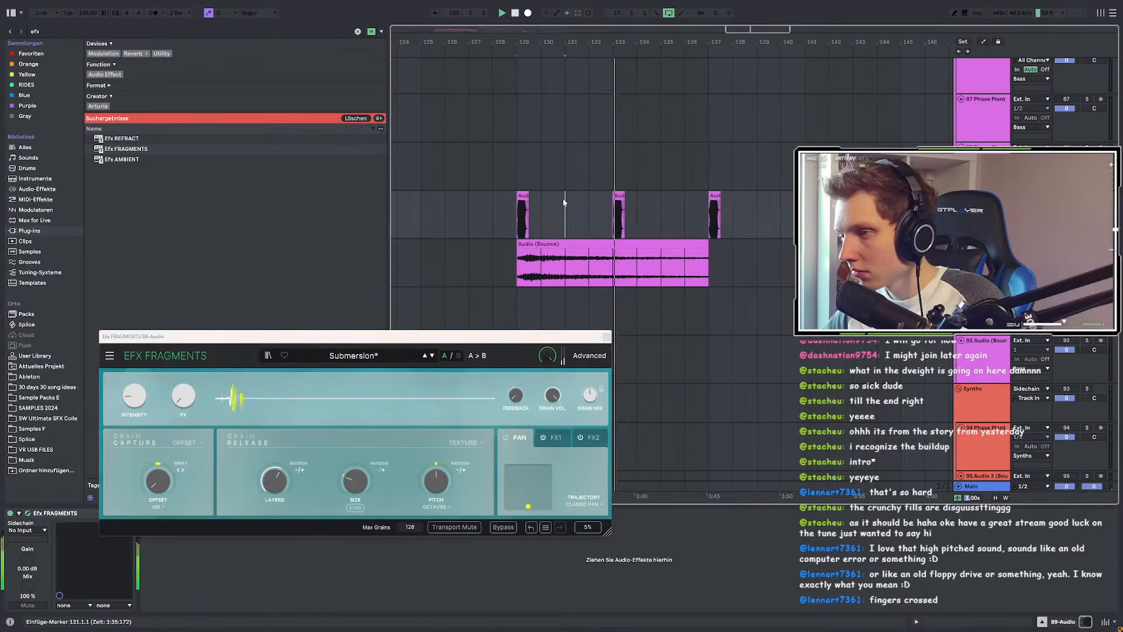
scroll(650, 223, up, 3)
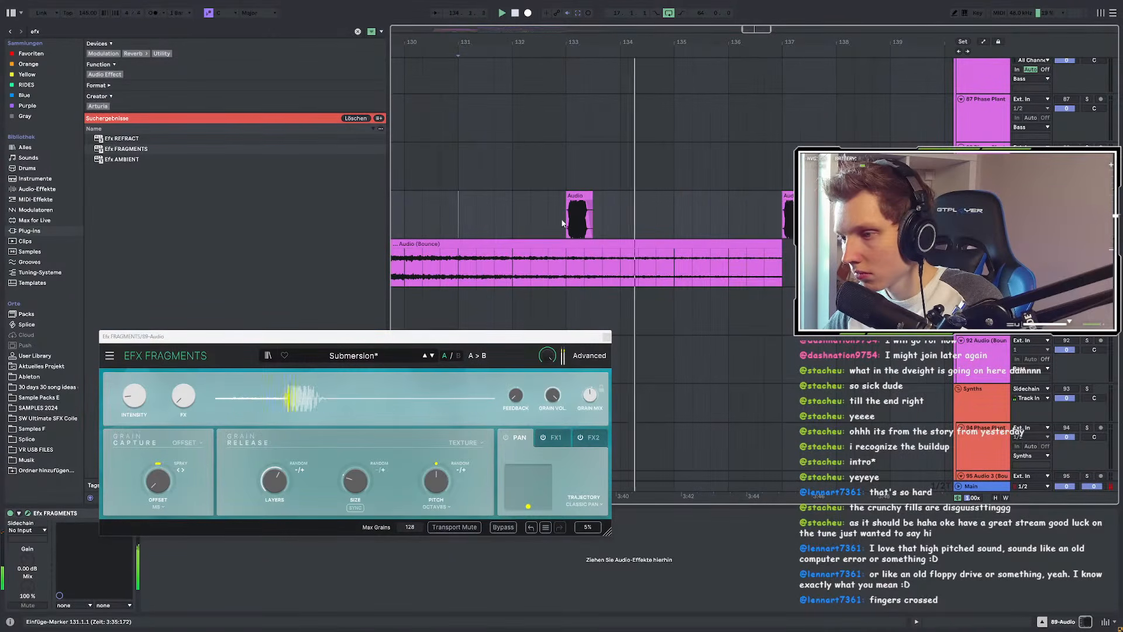
click(785, 221)
key(space)
scroll(604, 213, down, 3)
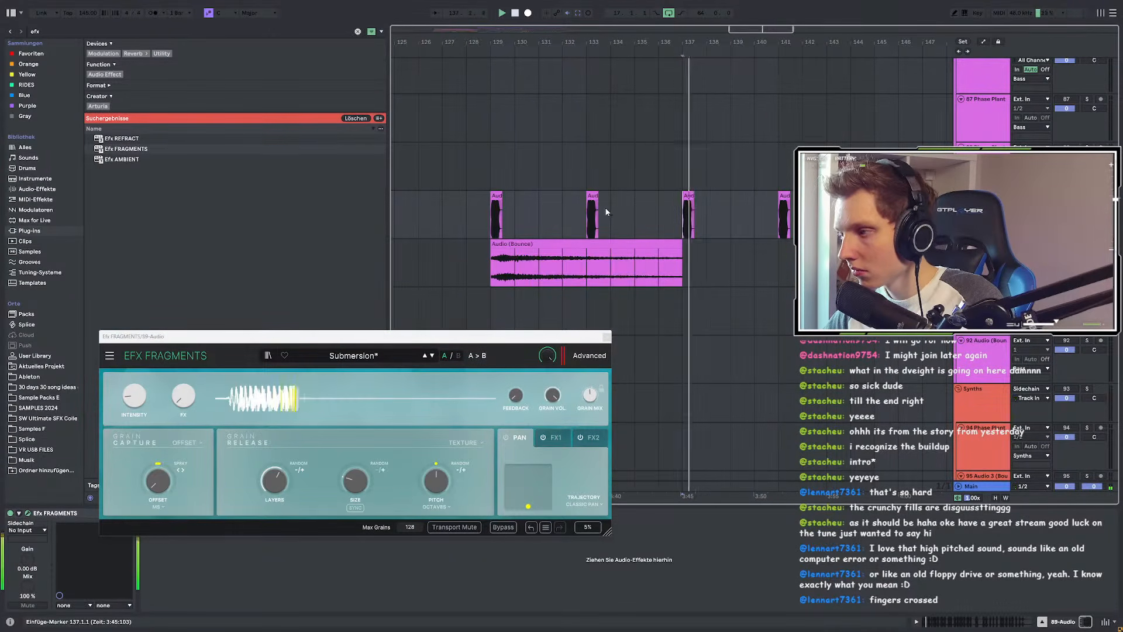
drag(183, 396, 183, 310)
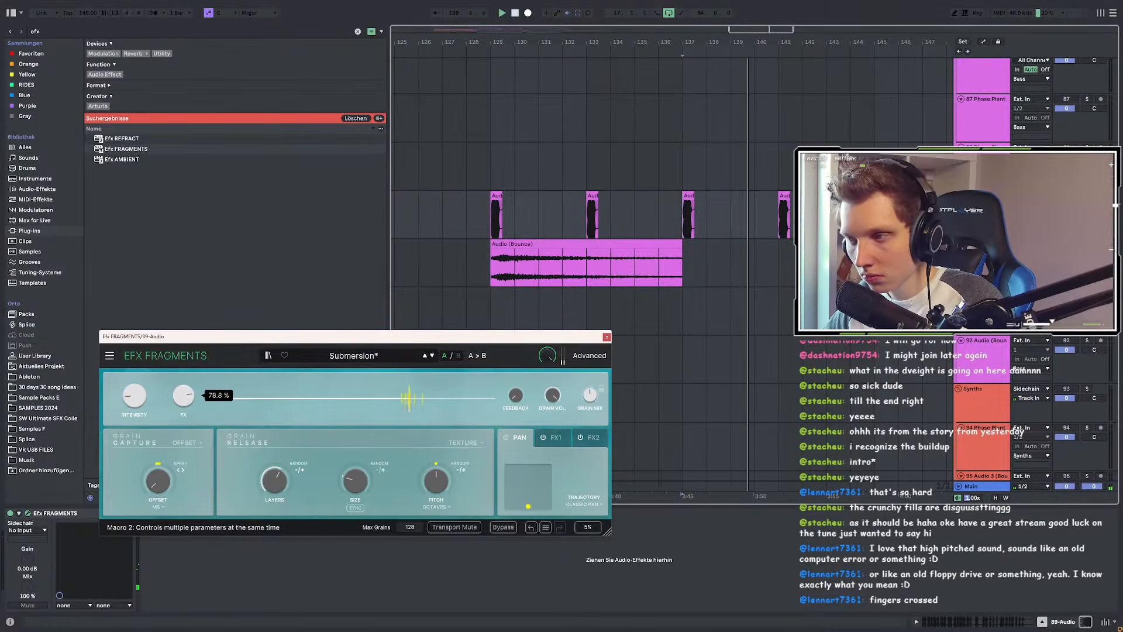
key(space)
key(space)
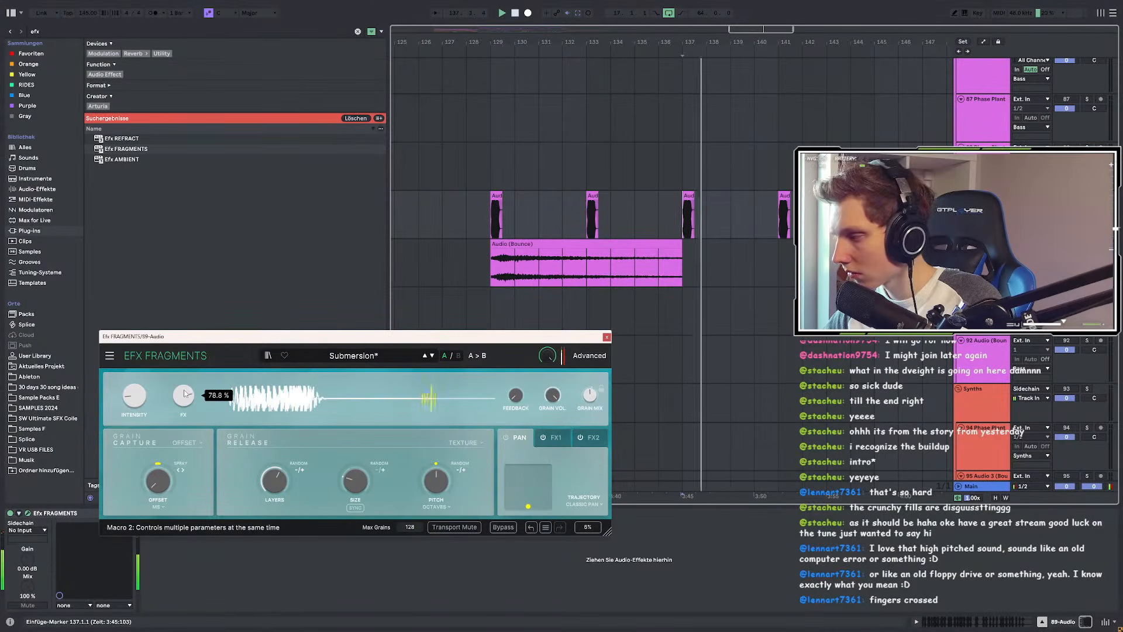
Step: Audition the clips at bars 133 and 129, then stop playback
click(592, 196)
key(space)
click(496, 196)
key(space)
key(space)
click(591, 196)
scroll(589, 215, up, 5)
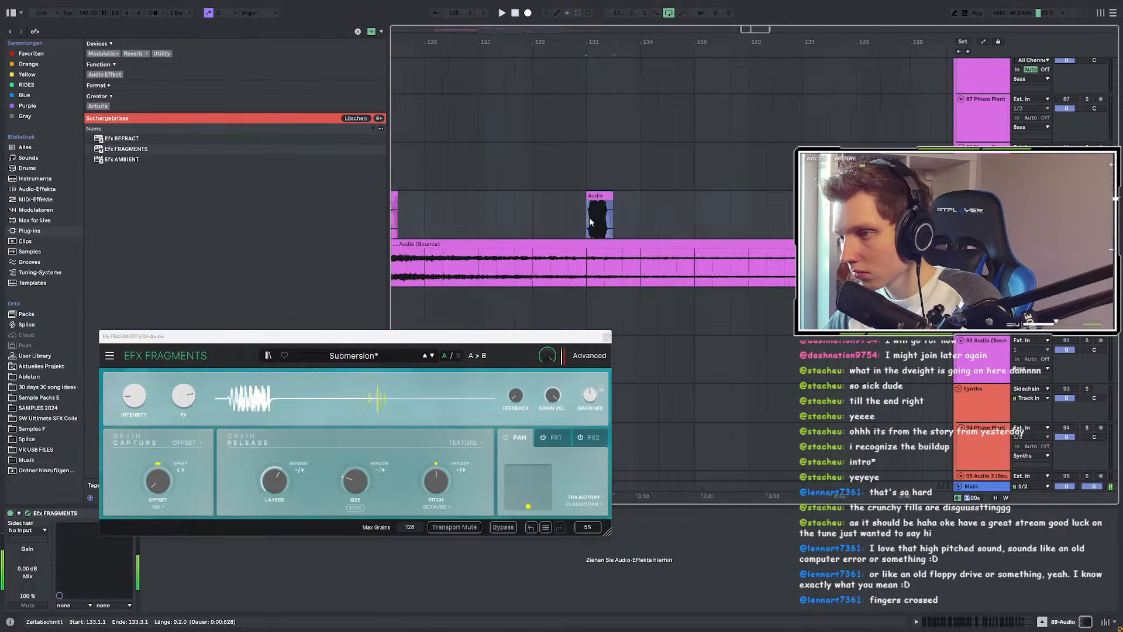
key(space)
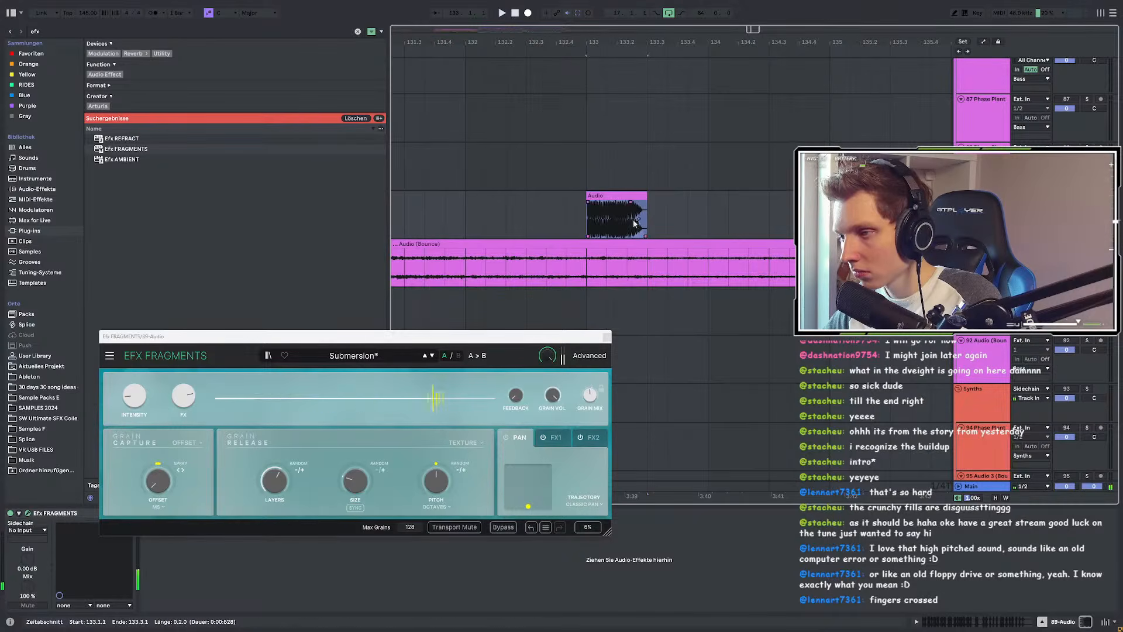
scroll(497, 209, down, 5)
scroll(520, 225, down, 4)
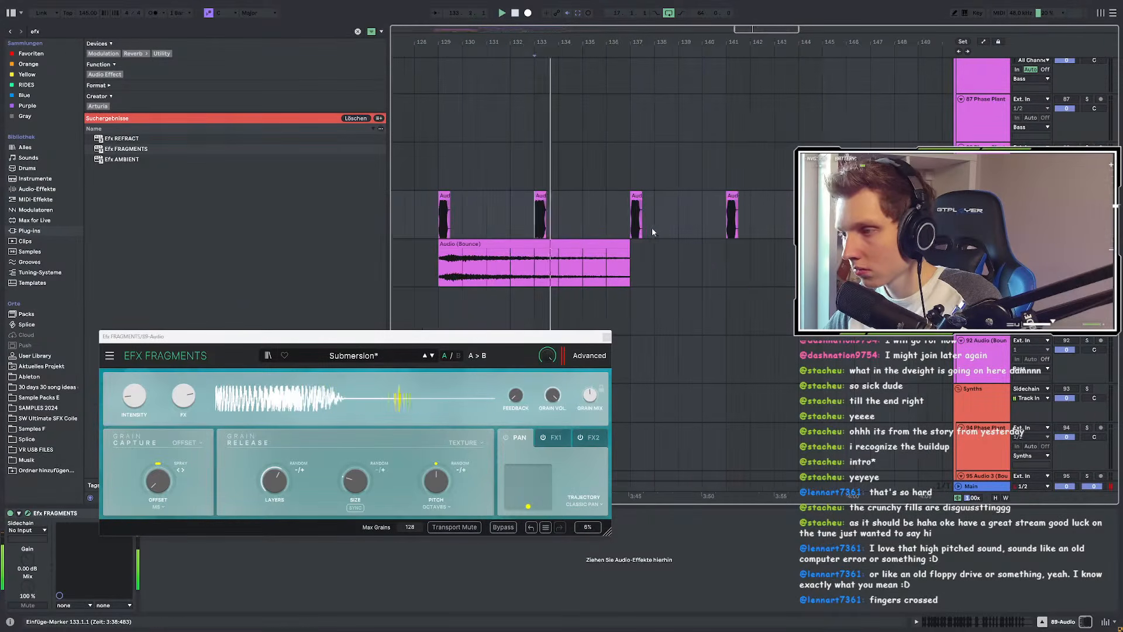
scroll(648, 227, up, 8)
Step: Apply a change to the bar-137 clip, then undo it
click(587, 198)
key(r)
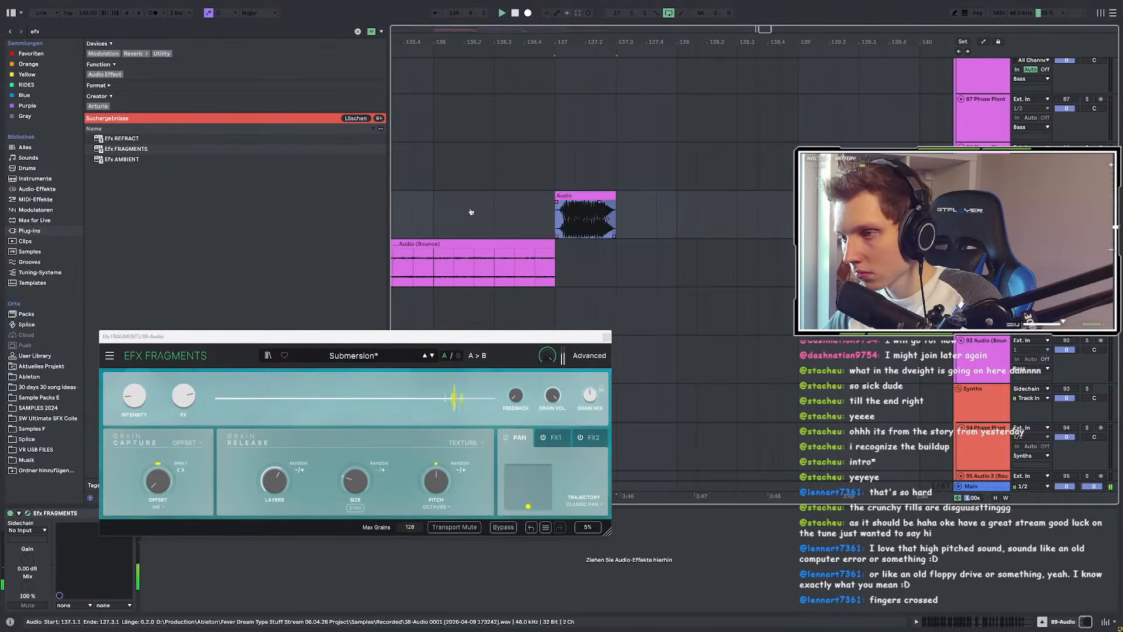
key(ctrl+z)
scroll(448, 209, down, 4)
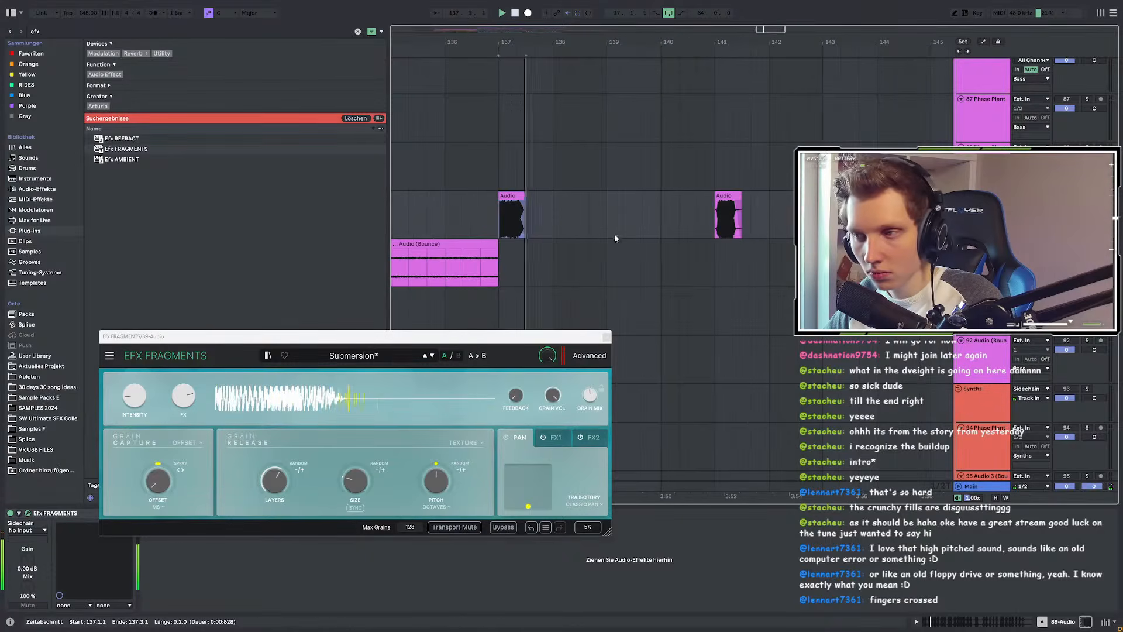
scroll(725, 212, up, 4)
Step: Play from the bar-141 clip, then replay the stretch from bar 137 to 141
click(726, 211)
key(space)
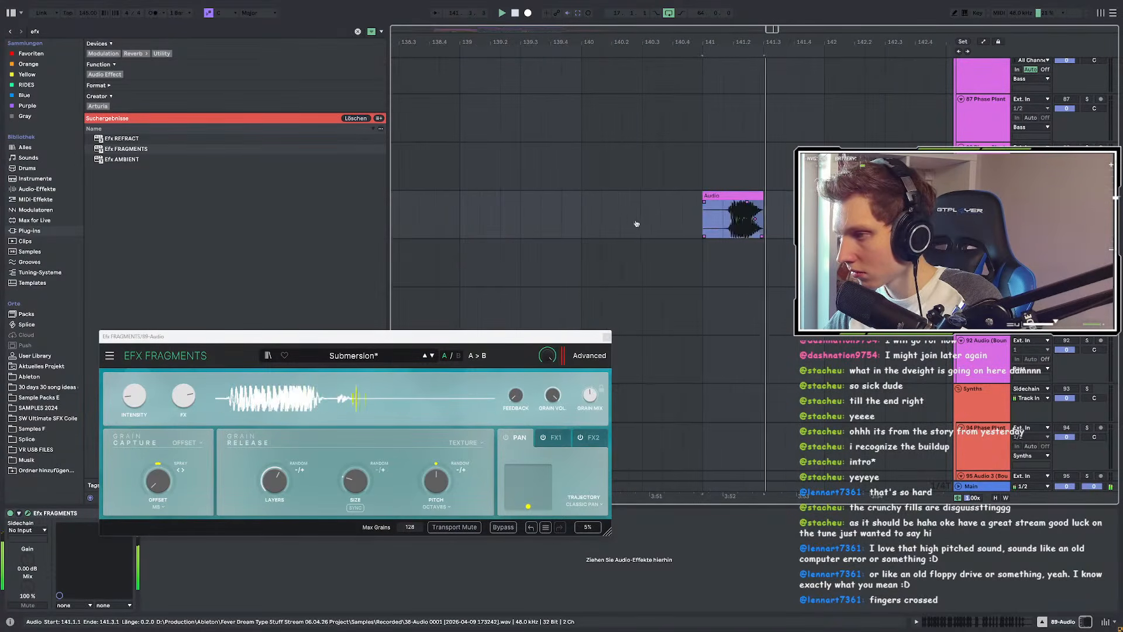
scroll(591, 218, down, 4)
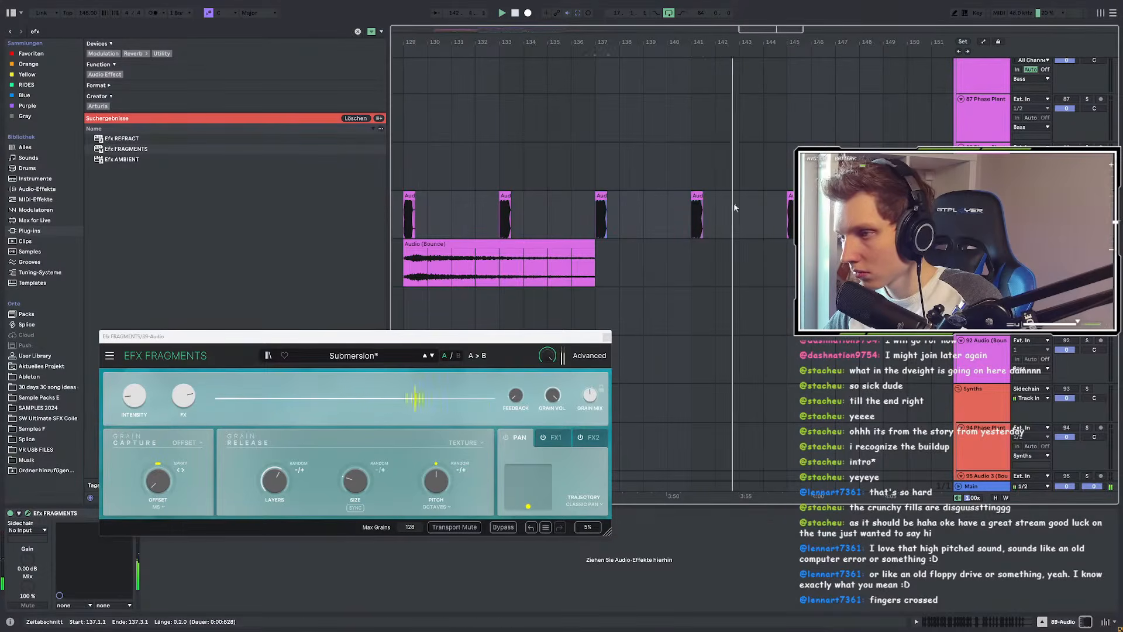
drag(694, 213, 603, 219)
scroll(607, 219, up, 4)
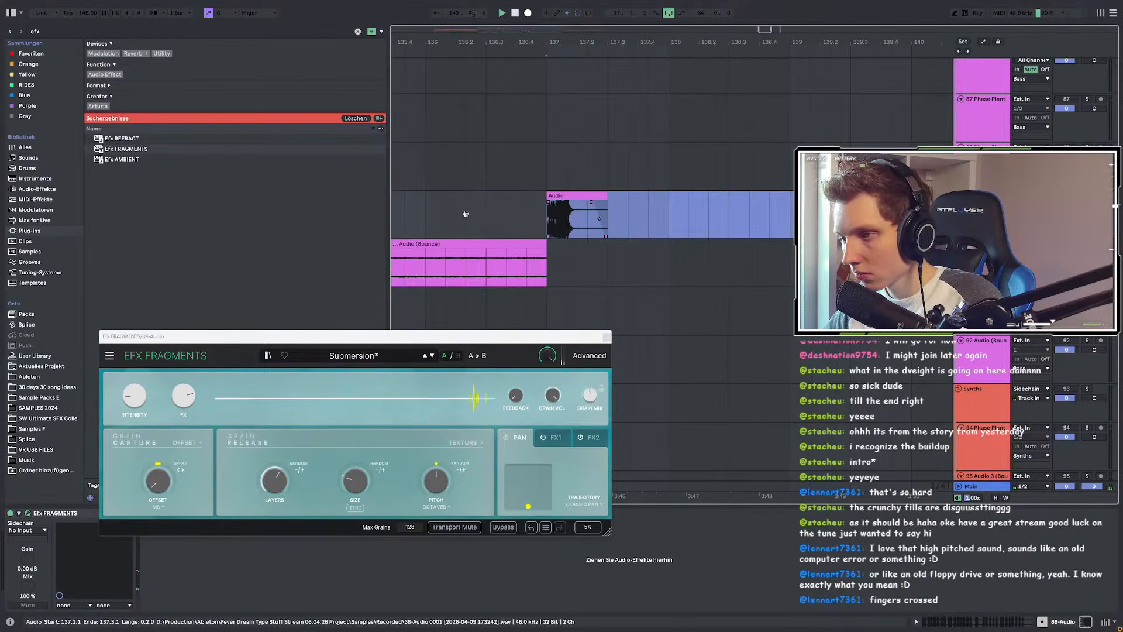
key(space)
key(space)
scroll(533, 218, down, 4)
scroll(548, 222, up, 4)
Step: Slip the audio earlier inside the bar-137 clip and shift the audio inside the bar-145 clip
mouse_move(517, 219)
mouse_down()
mouse_move(448, 214)
mouse_move(510, 221)
mouse_up()
key(space)
key(space)
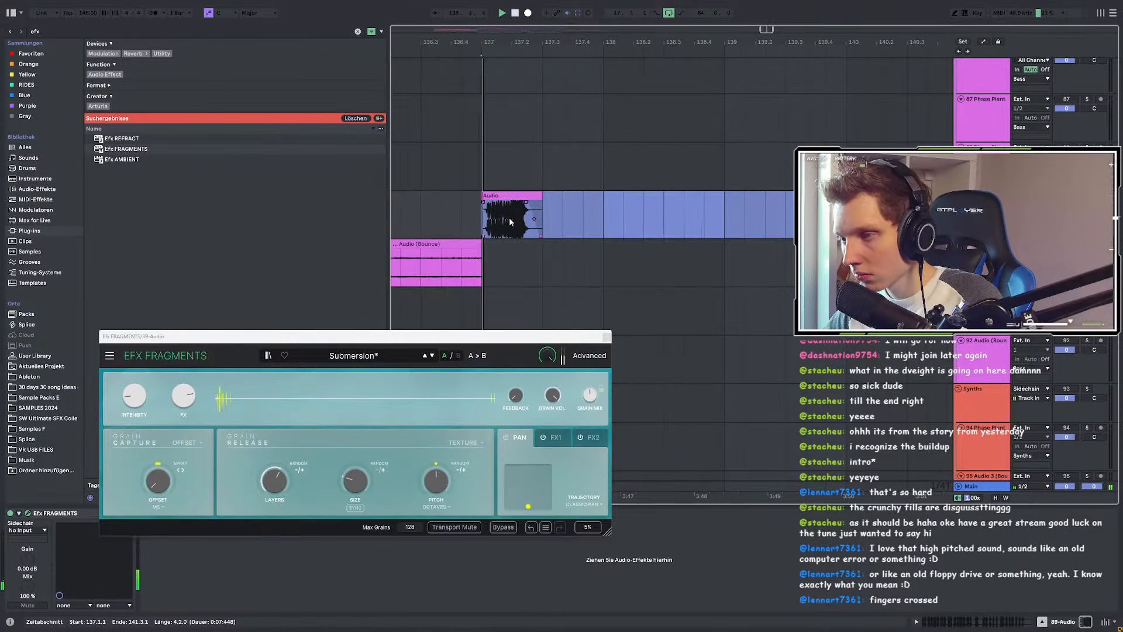
scroll(521, 222, down, 3)
click(731, 228)
scroll(515, 213, up, 5)
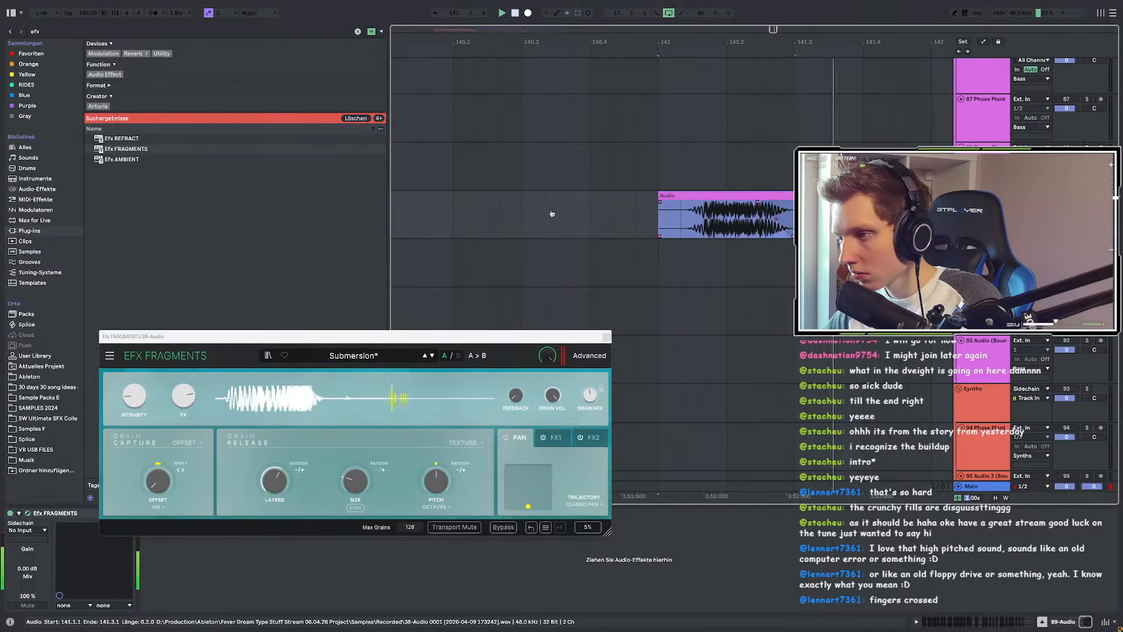
scroll(608, 216, down, 5)
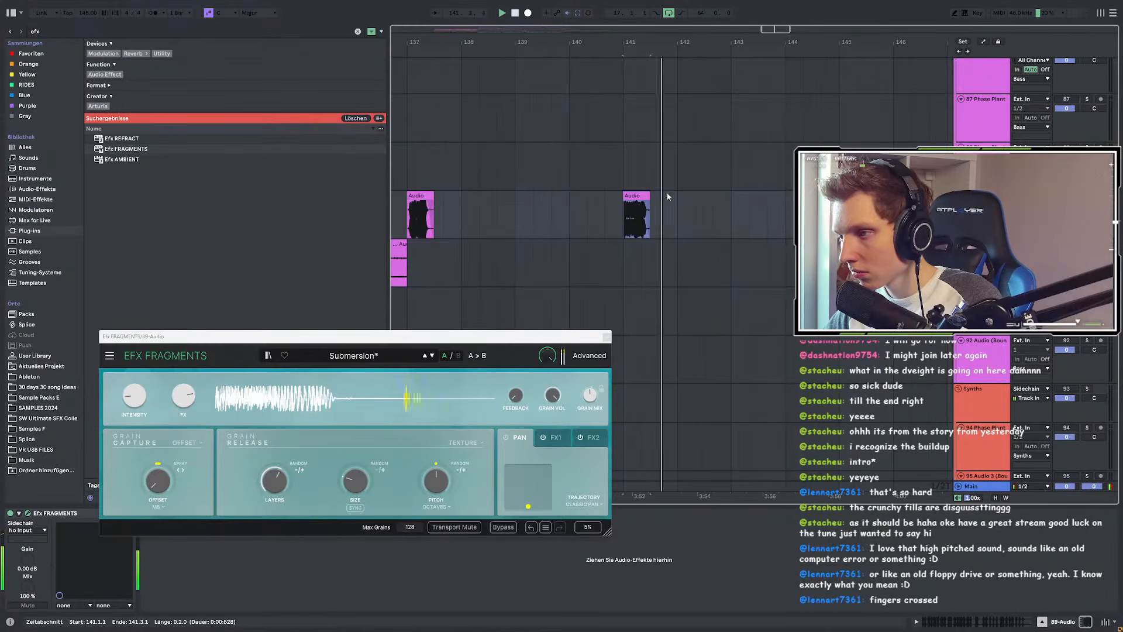
scroll(642, 205, down, 3)
scroll(735, 215, up, 5)
drag(738, 215, 618, 211)
scroll(619, 211, down, 4)
scroll(743, 237, up, 4)
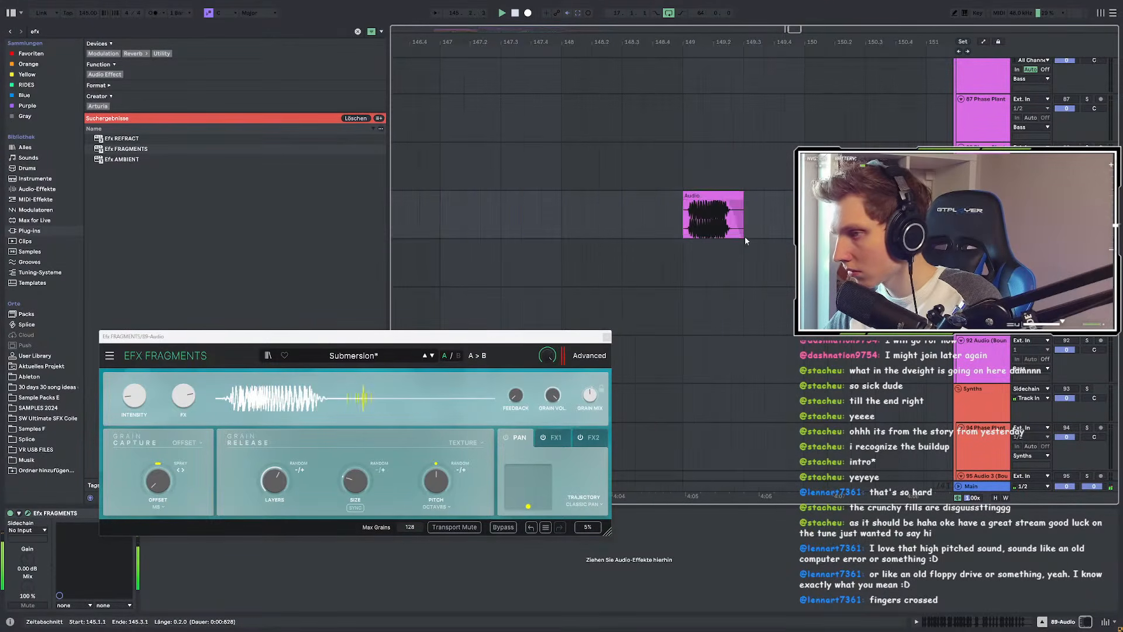
Step: Audition the bar-149 clip, then select all the processed clips across the drop
click(687, 216)
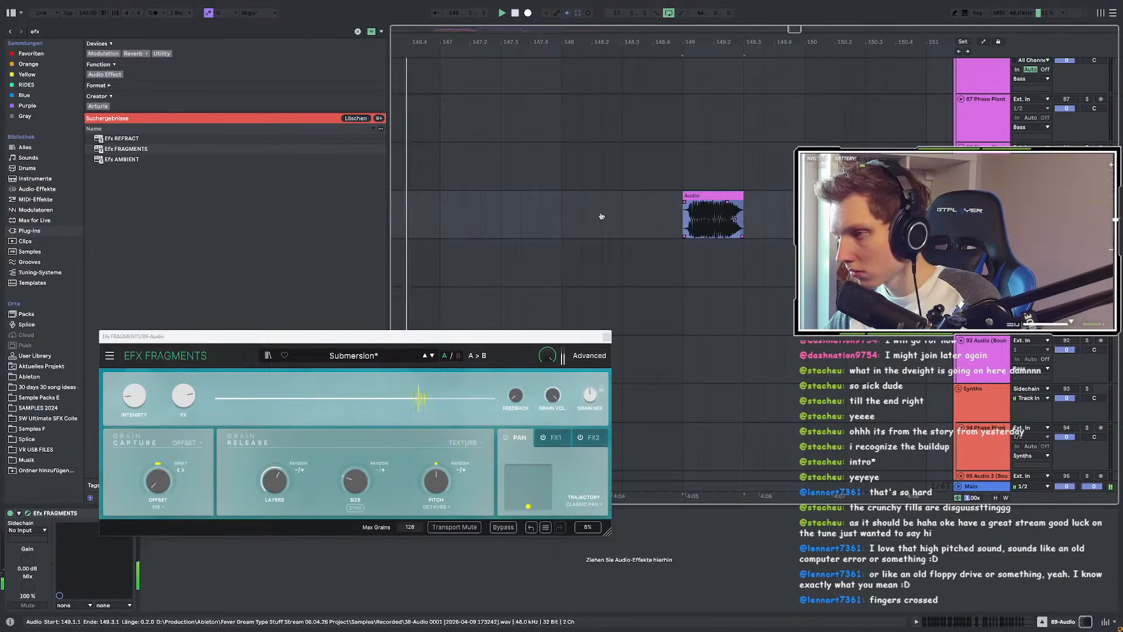
click(687, 220)
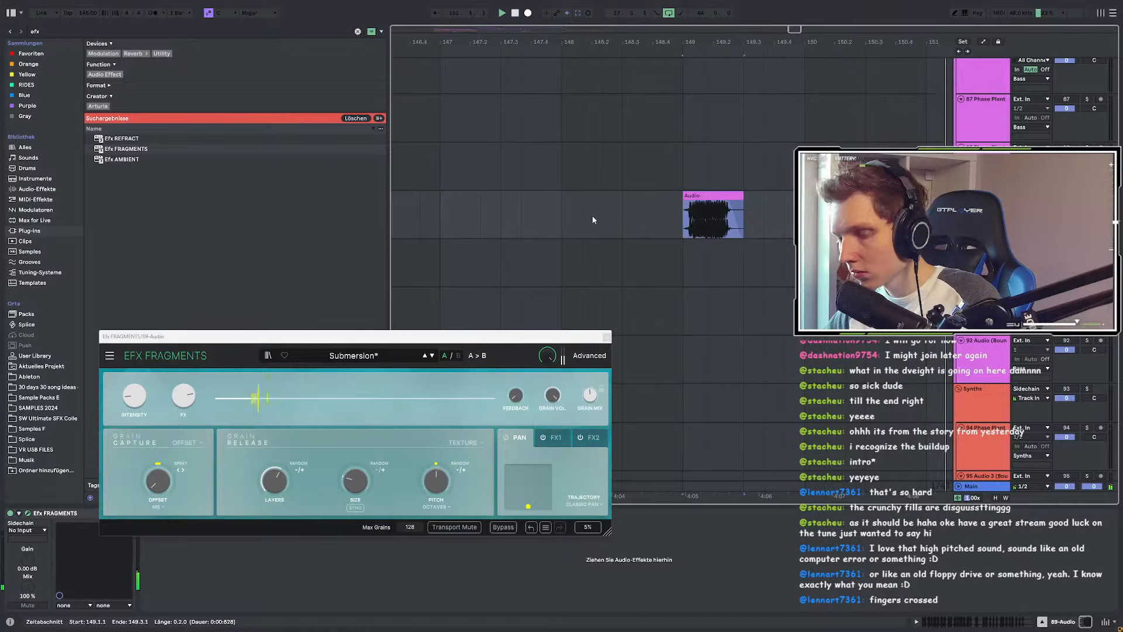
scroll(667, 250, down, 2)
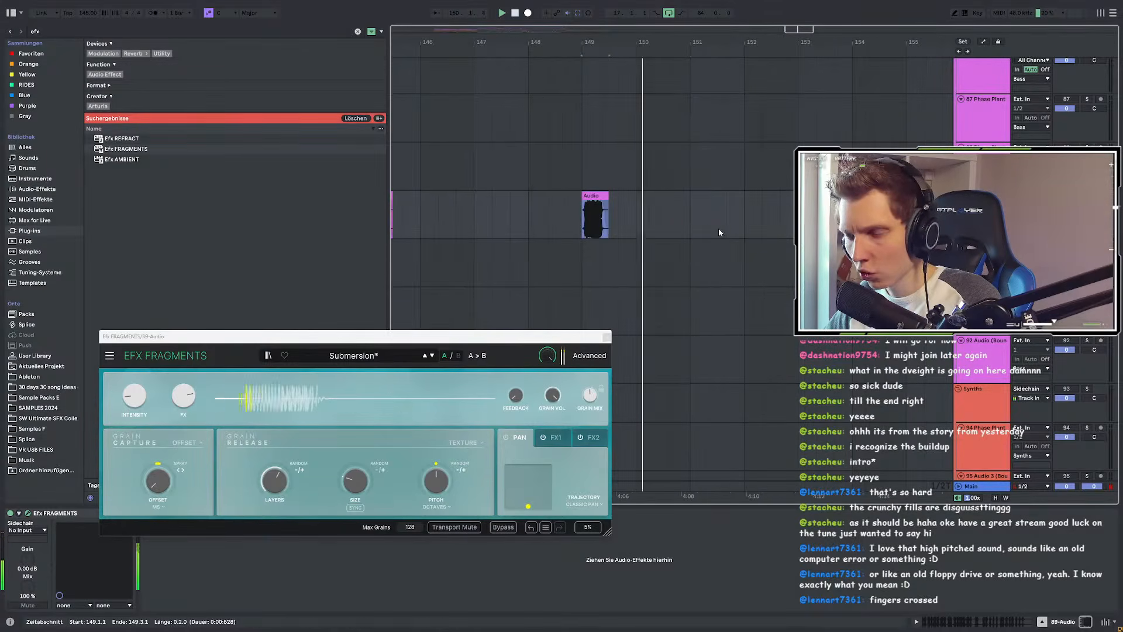
scroll(651, 197, down, 2)
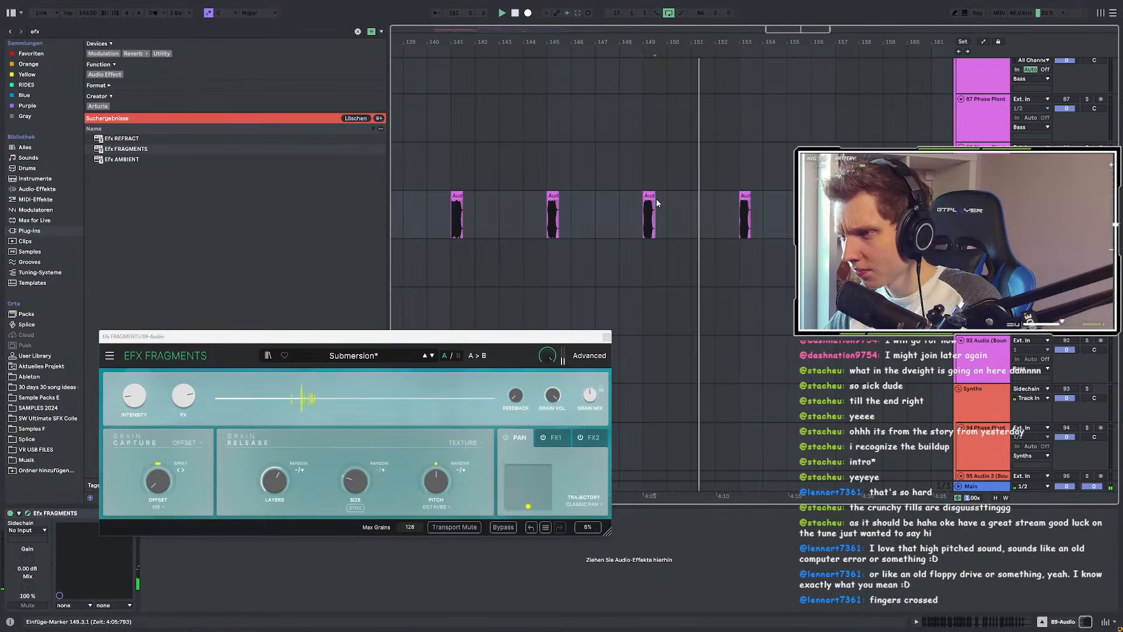
scroll(651, 198, up, 4)
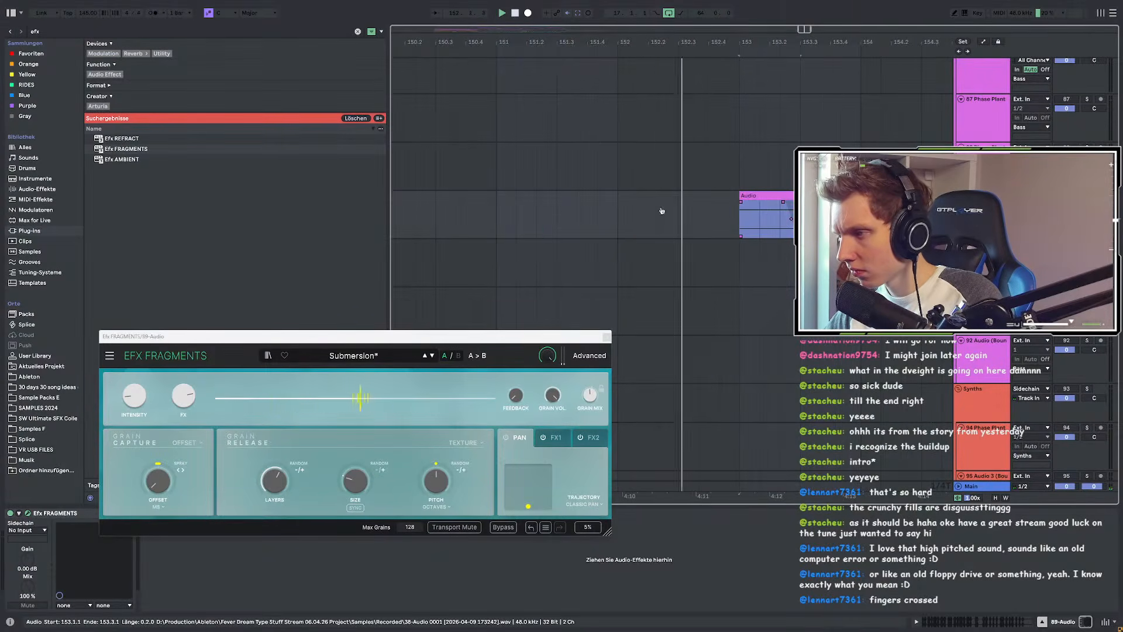
scroll(614, 205, down, 4)
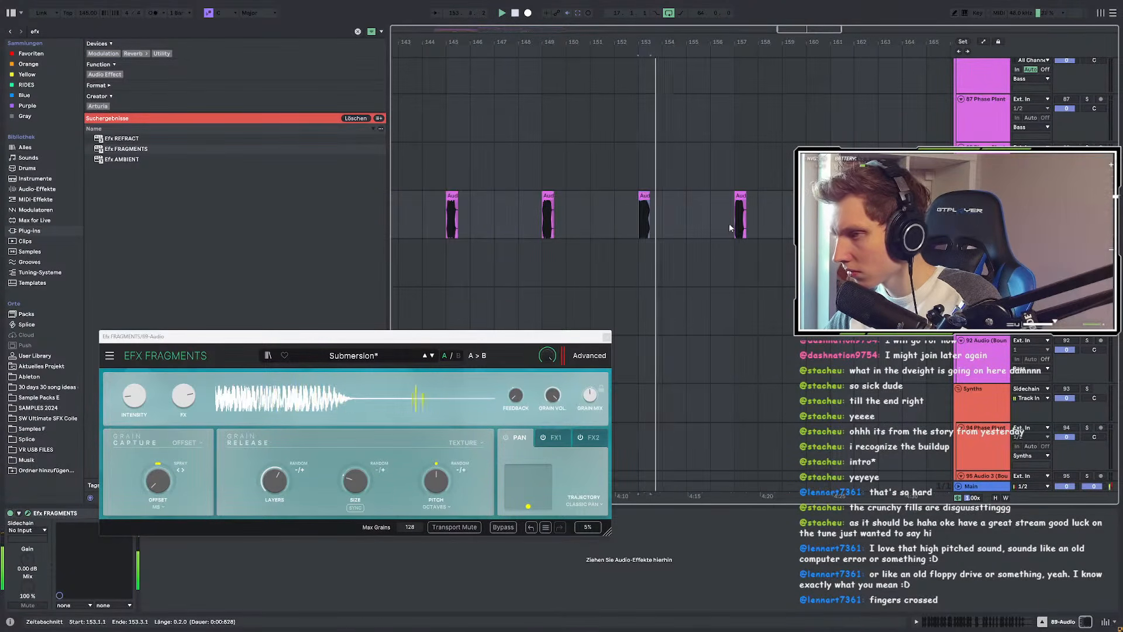
scroll(615, 216, up, 2)
scroll(597, 217, up, 4)
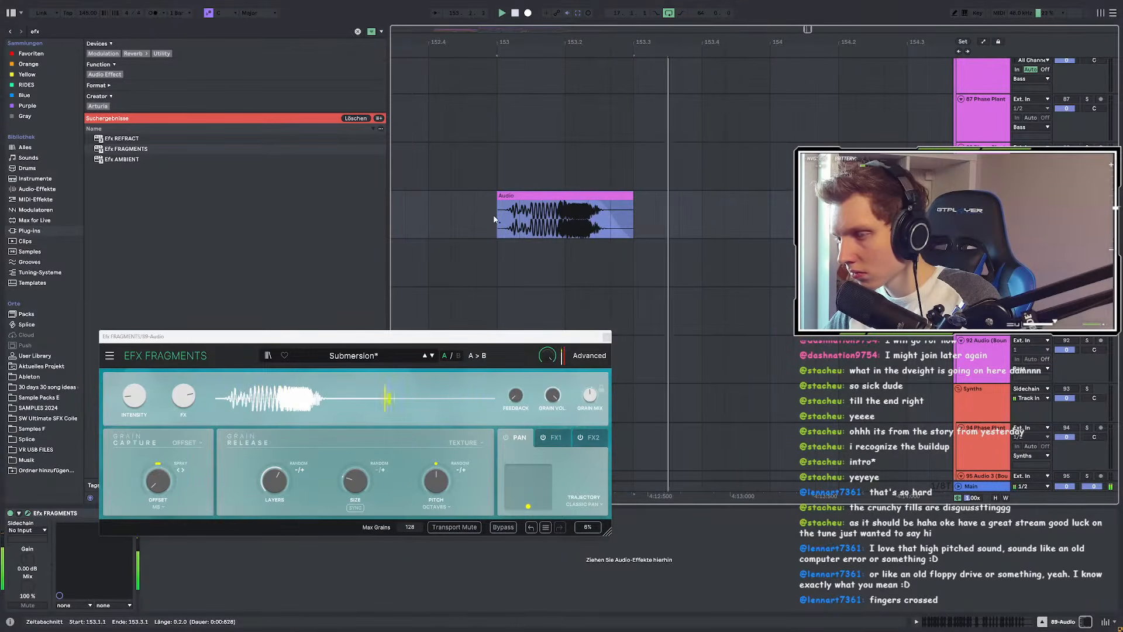
scroll(495, 220, down, 2)
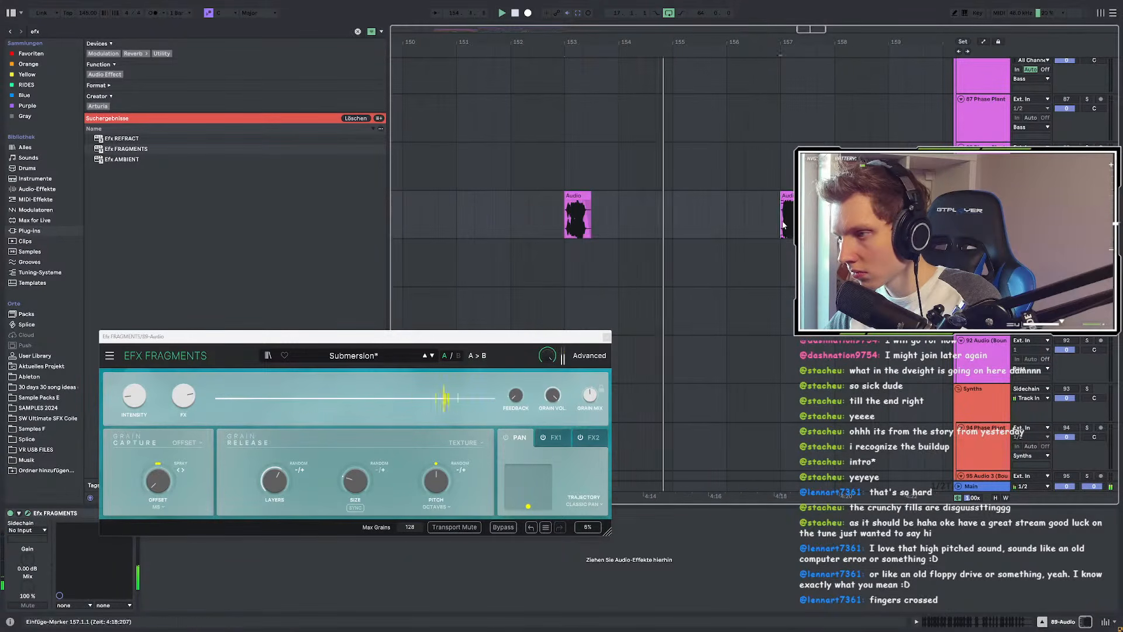
scroll(766, 230, up, 3)
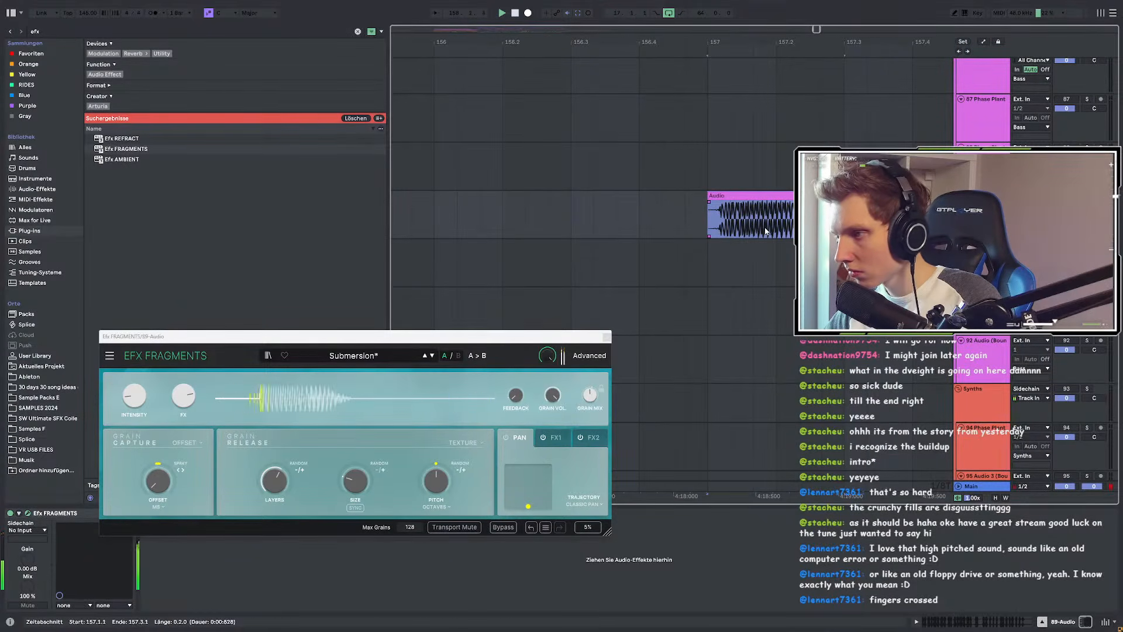
scroll(766, 230, down, 10)
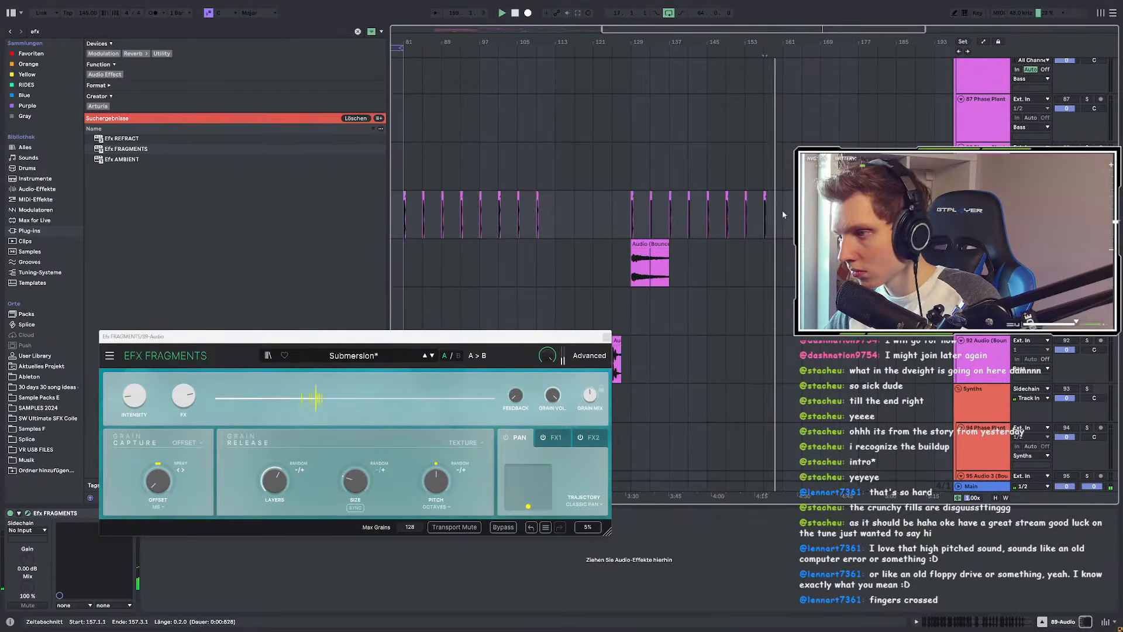
drag(781, 210, 626, 215)
Step: Bounce the selected clips onto a new audio track with 'Auf neue Spur bouncen', accepting the playback stop
scroll(632, 215, up, 4)
right_click(639, 197)
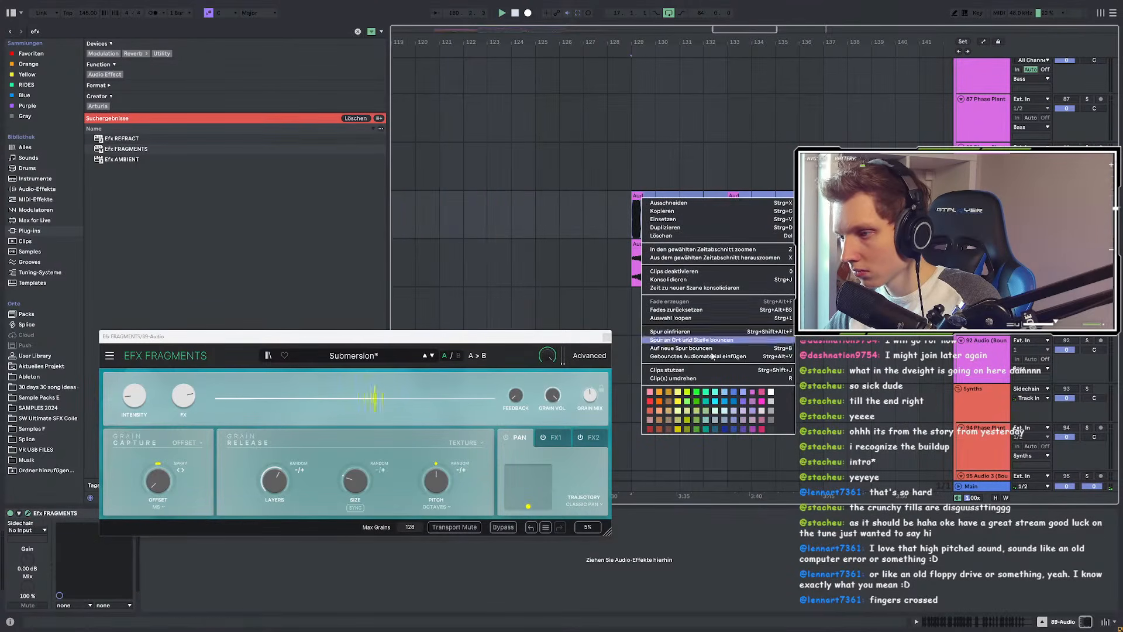
click(703, 347)
click(565, 333)
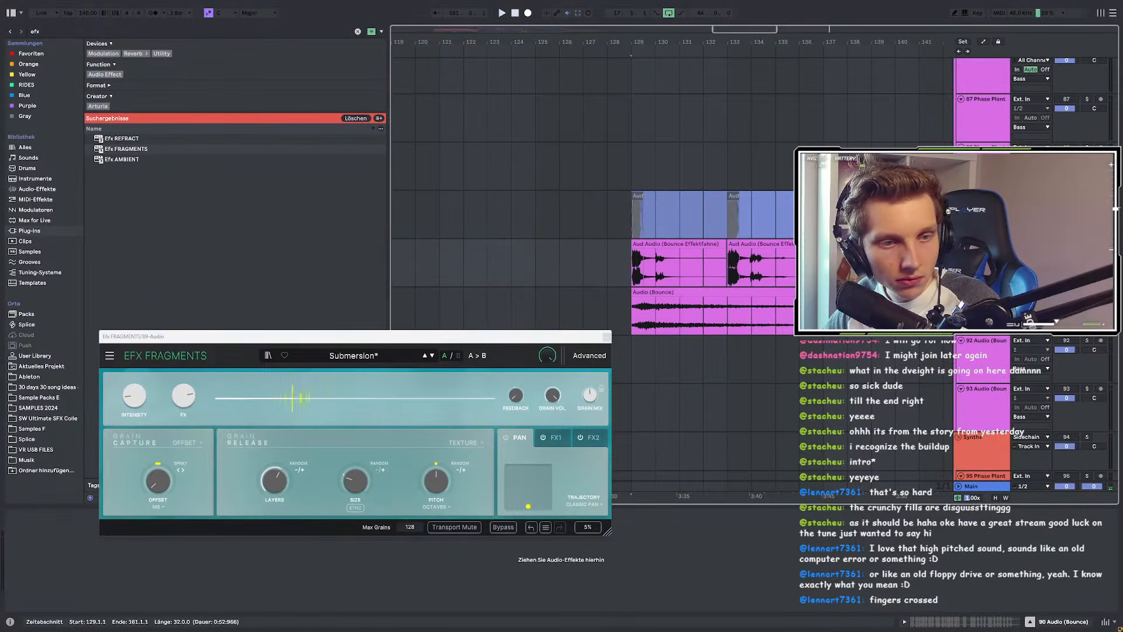
Step: Consolidate all the bounced pieces on the new track into one clip with Ctrl+J
scroll(413, 281, down, 3)
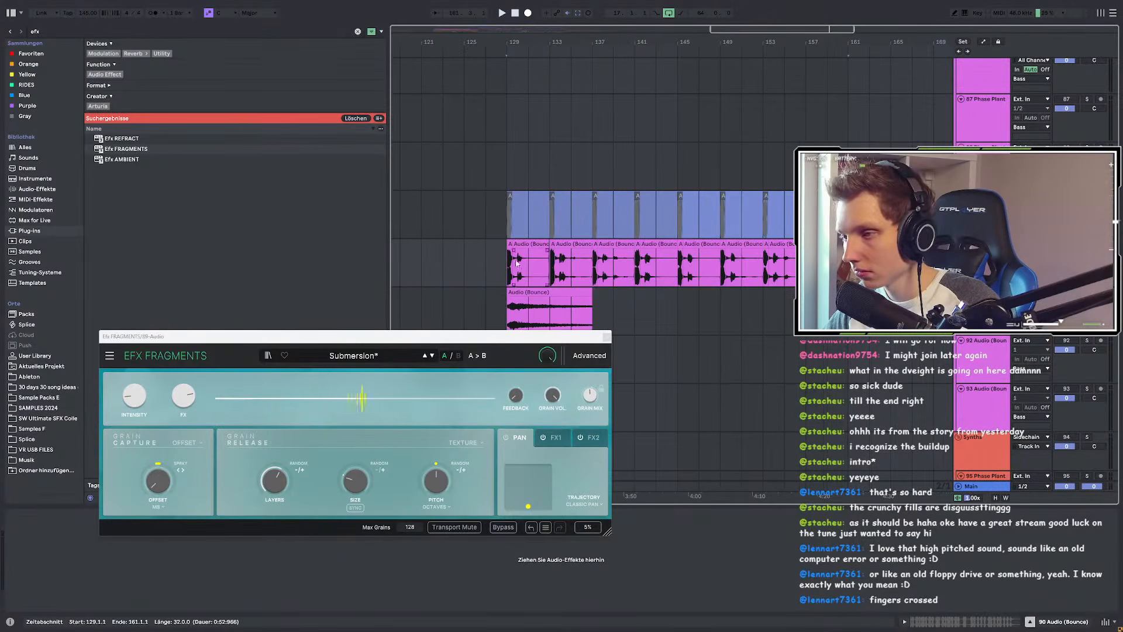
drag(533, 263, 549, 263)
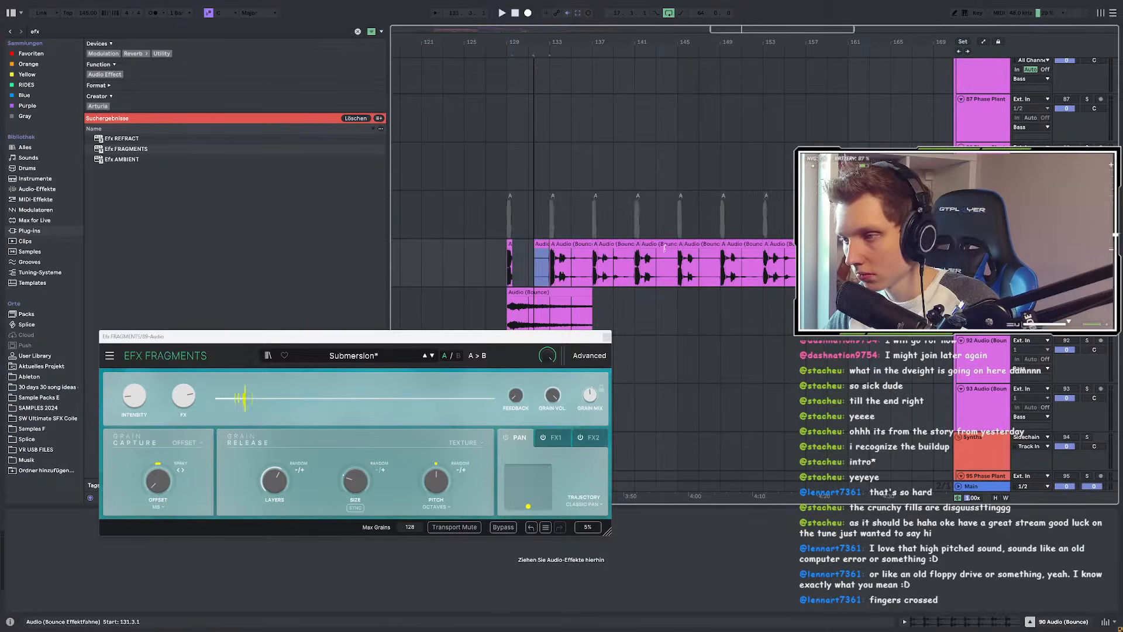
click(516, 244)
scroll(514, 241, up, 3)
key(ctrl+a)
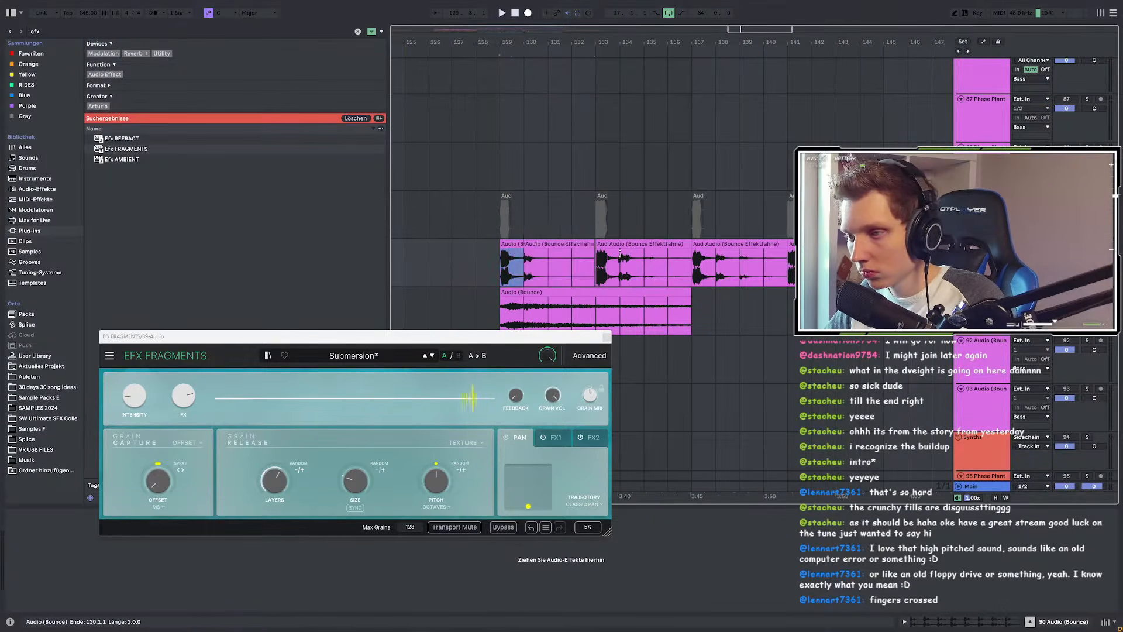
key(ctrl+j)
scroll(635, 258, down, 3)
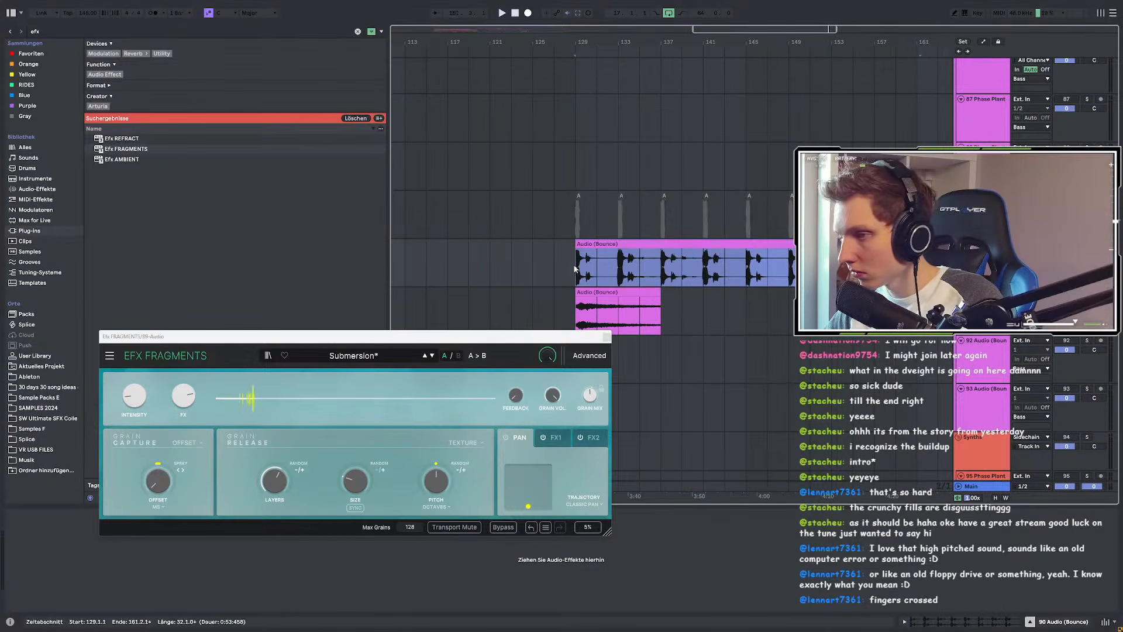
scroll(579, 269, up, 3)
Step: Play the merged clip from bars 130, 134 and 142, then the original clips from bar 129
click(596, 270)
key(space)
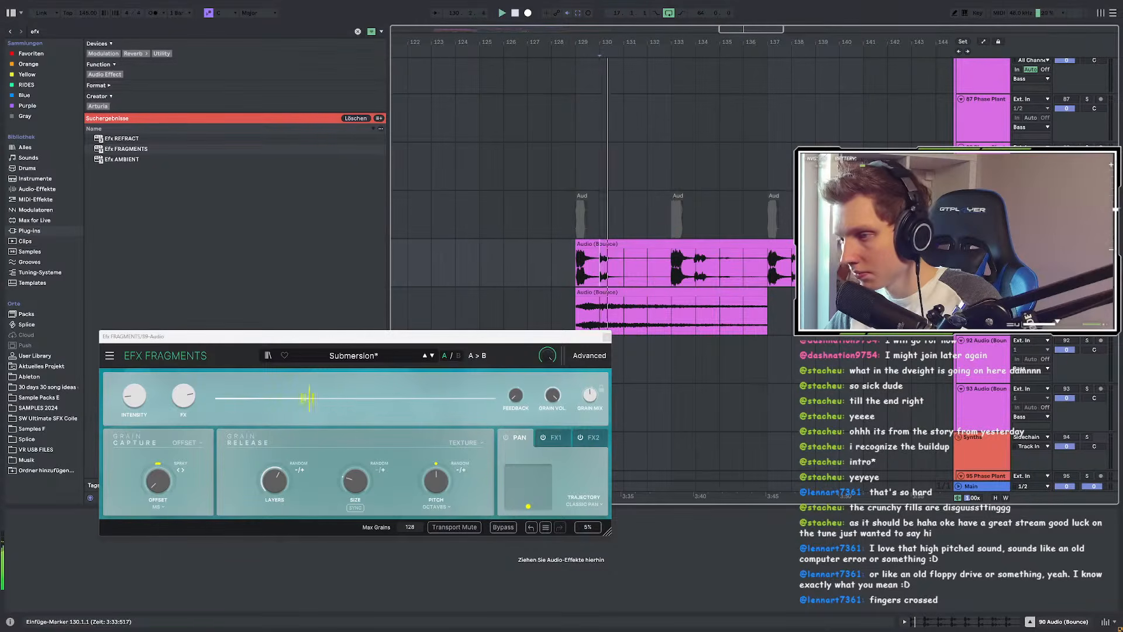
click(721, 263)
scroll(720, 264, up, 3)
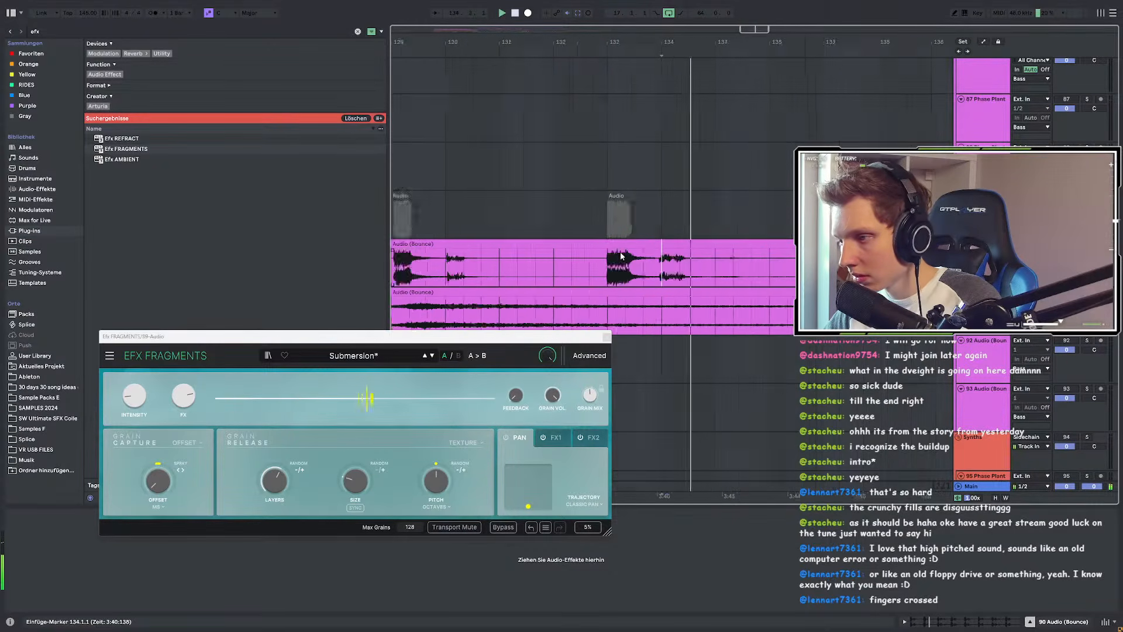
scroll(718, 266, up, 3)
scroll(652, 285, down, 5)
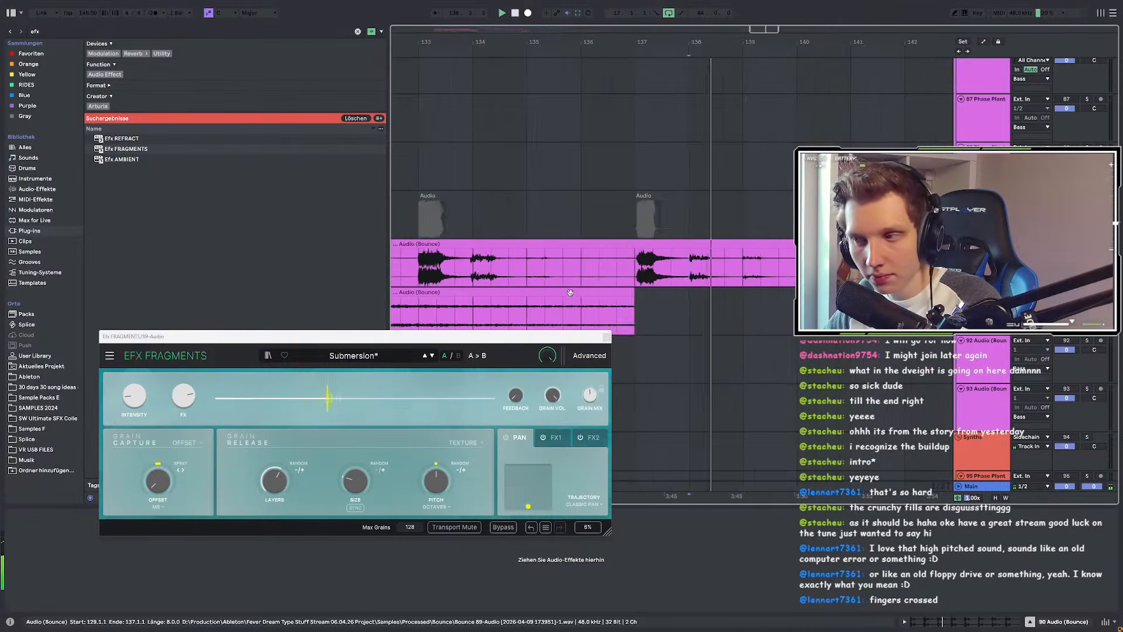
click(712, 262)
scroll(630, 253, down, 10)
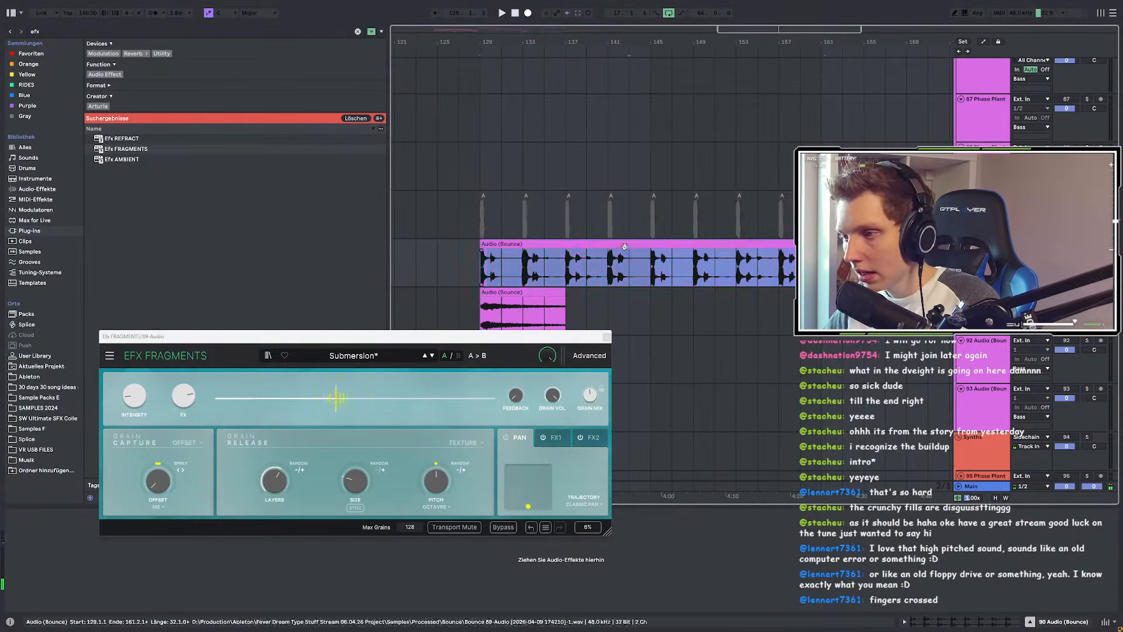
click(483, 220)
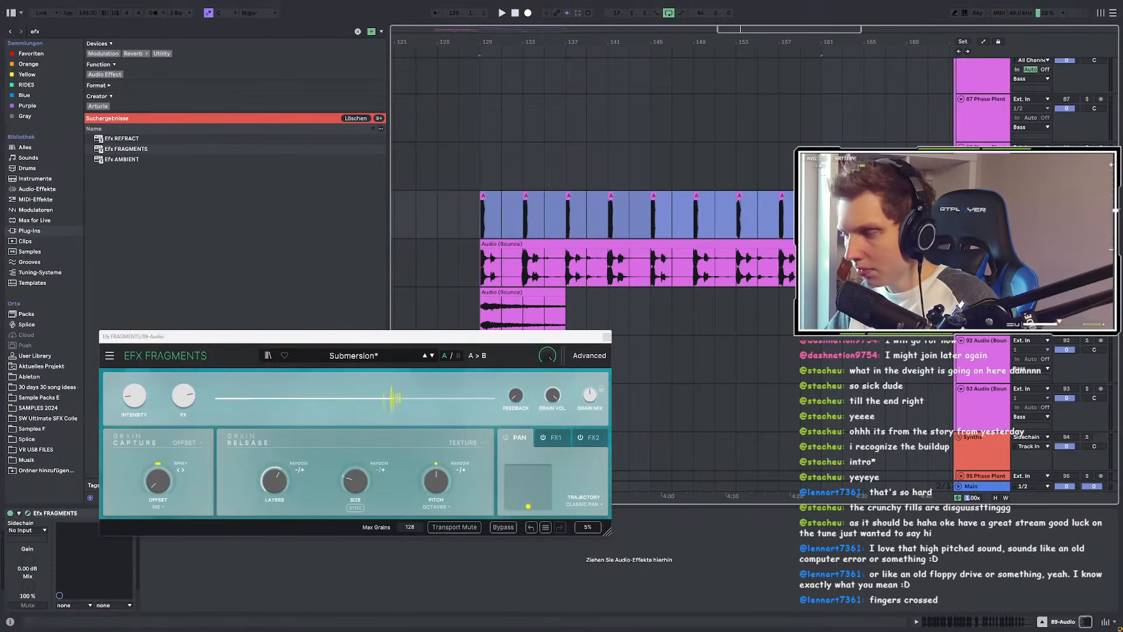
key(space)
Step: Load the Cathedral Ruins preset in EFX Fragments and keep it after checking the preset list
click(434, 356)
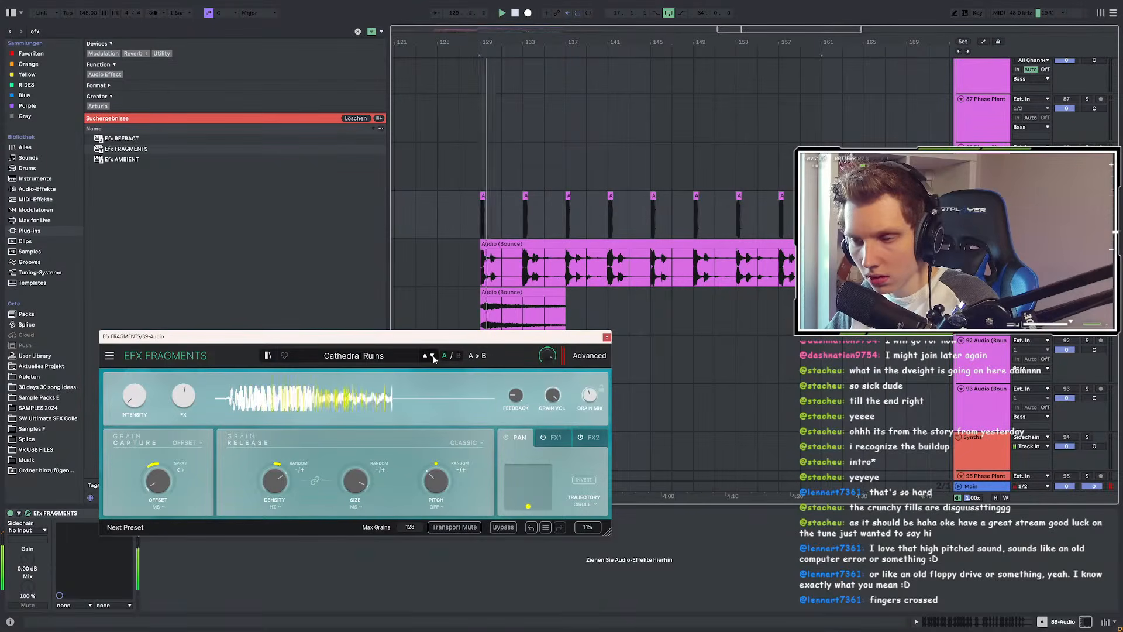
click(354, 356)
mouse_move(314, 452)
click(425, 344)
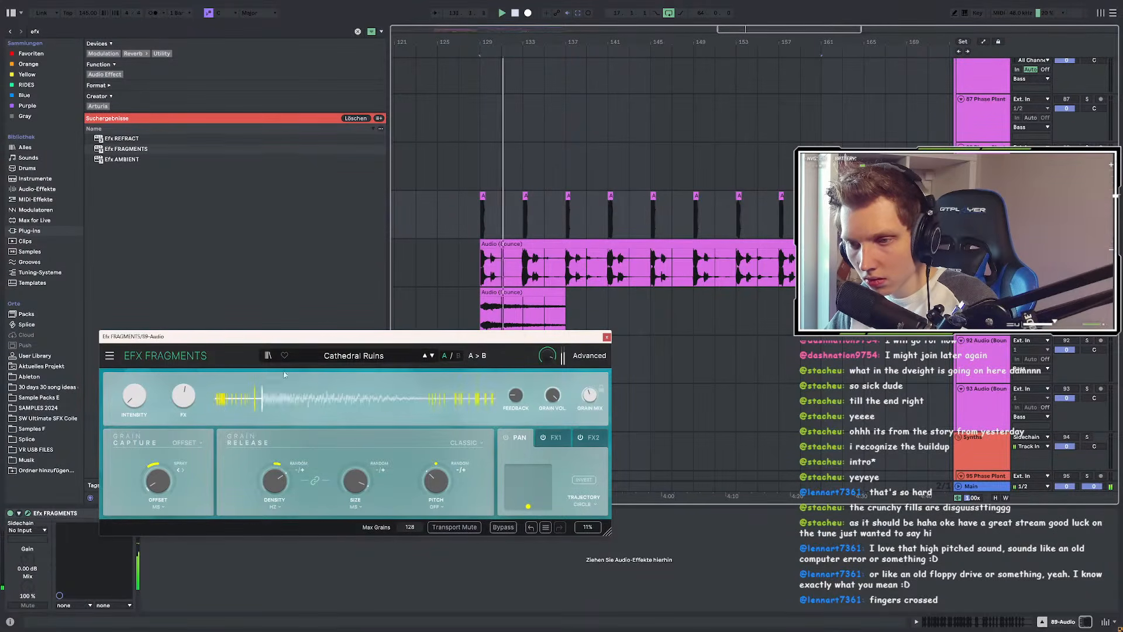
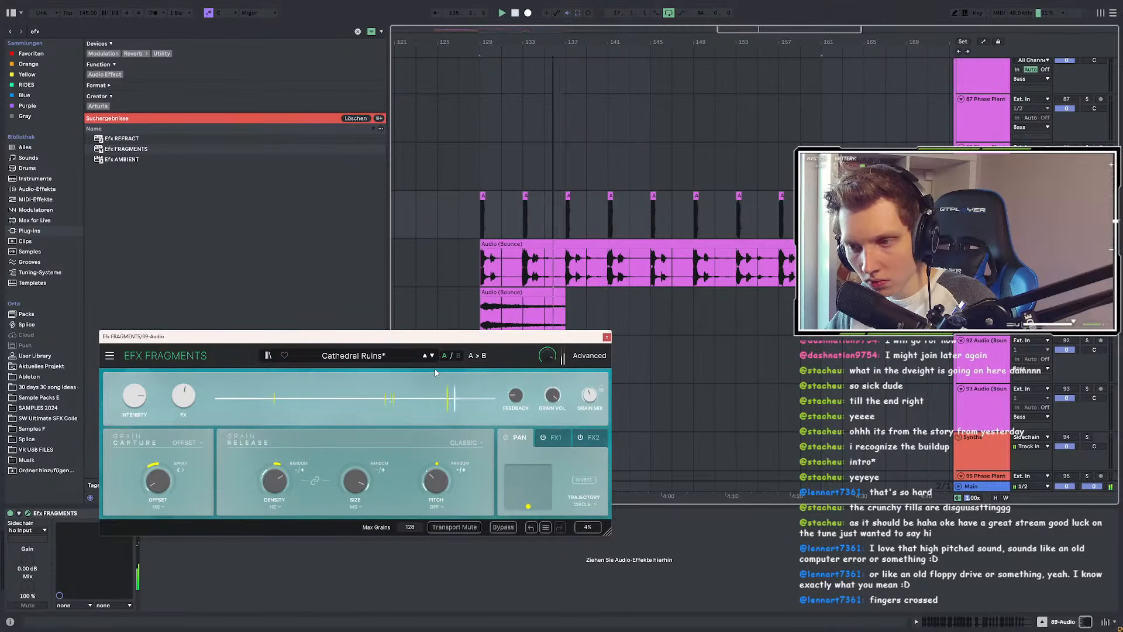
Step: Bounce the granular-effected clips on the top track to a new audio track
click(843, 214)
click(483, 197)
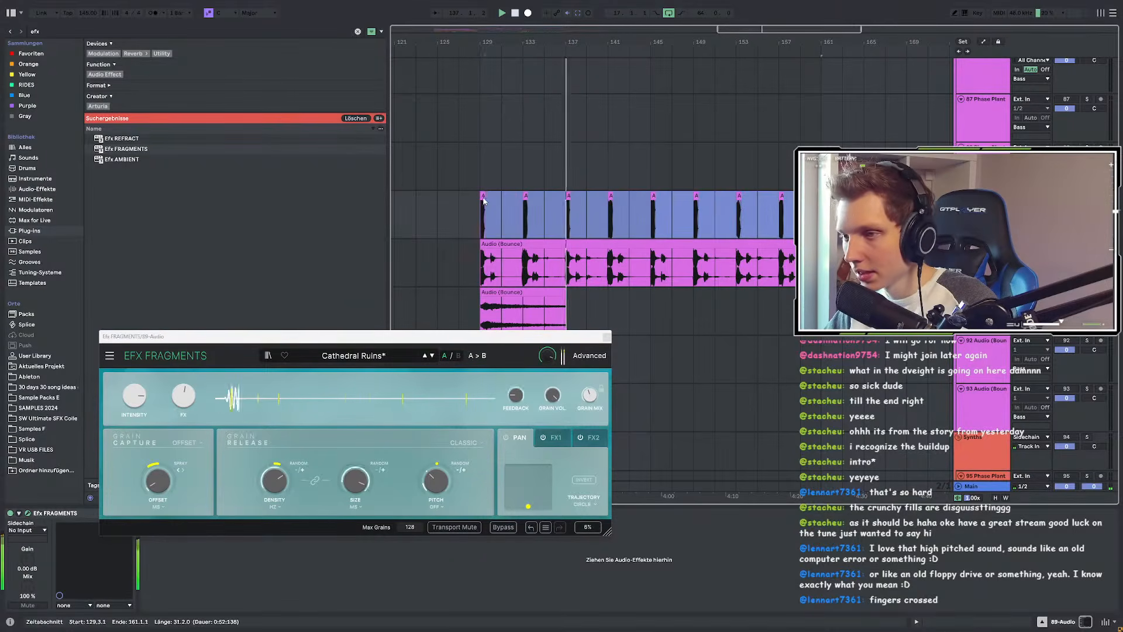
scroll(489, 197, up, 5)
right_click(493, 197)
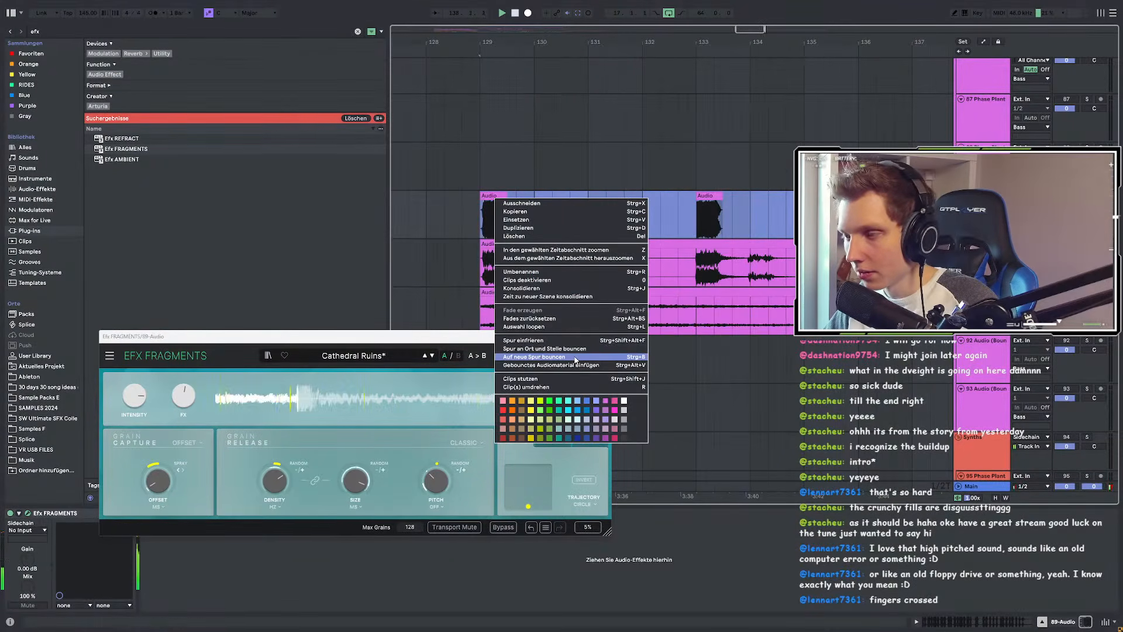
click(585, 299)
click(565, 333)
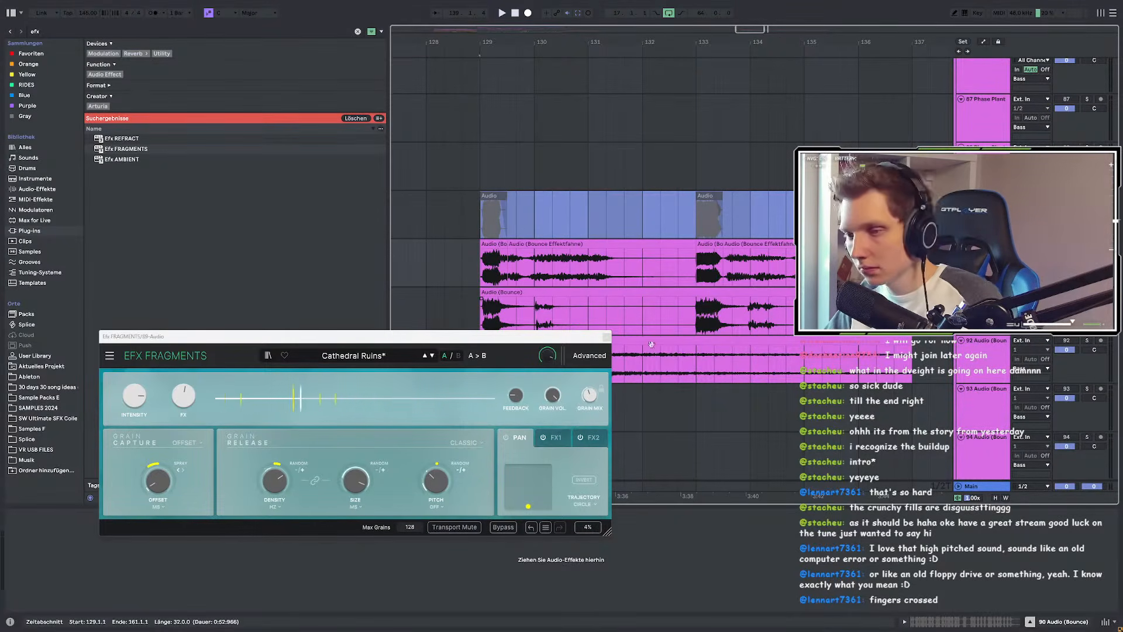
Step: Check the bounced Audio (Bounce) clip, then select bars 129–165 on the effect track
click(488, 244)
scroll(488, 244, down, 3)
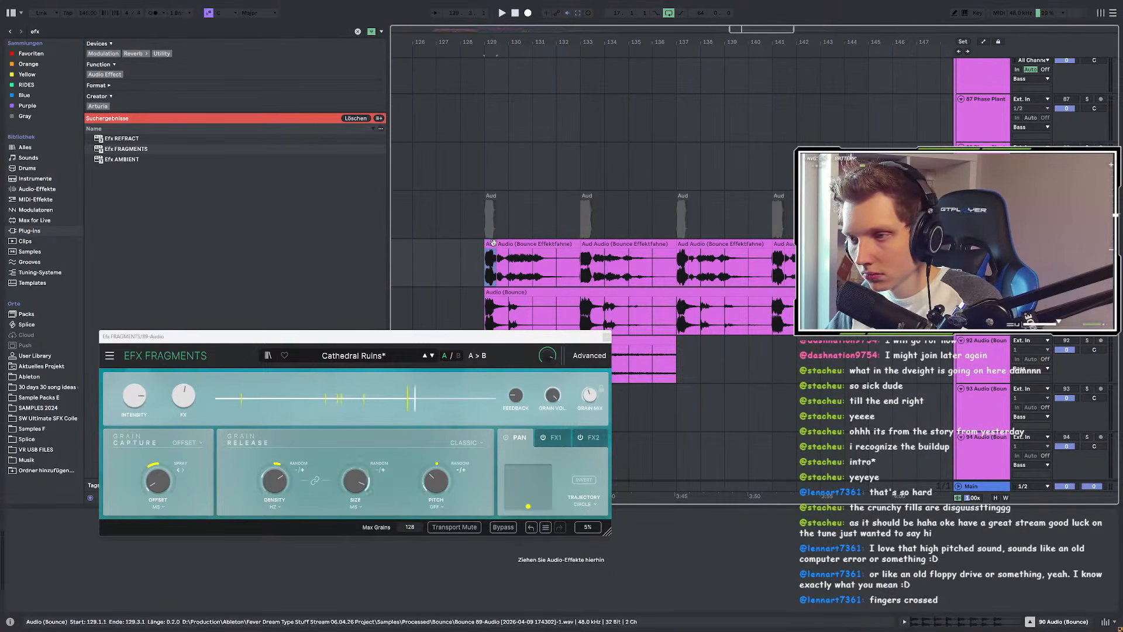
scroll(673, 242, down, 3)
click(673, 242)
scroll(672, 242, down, 3)
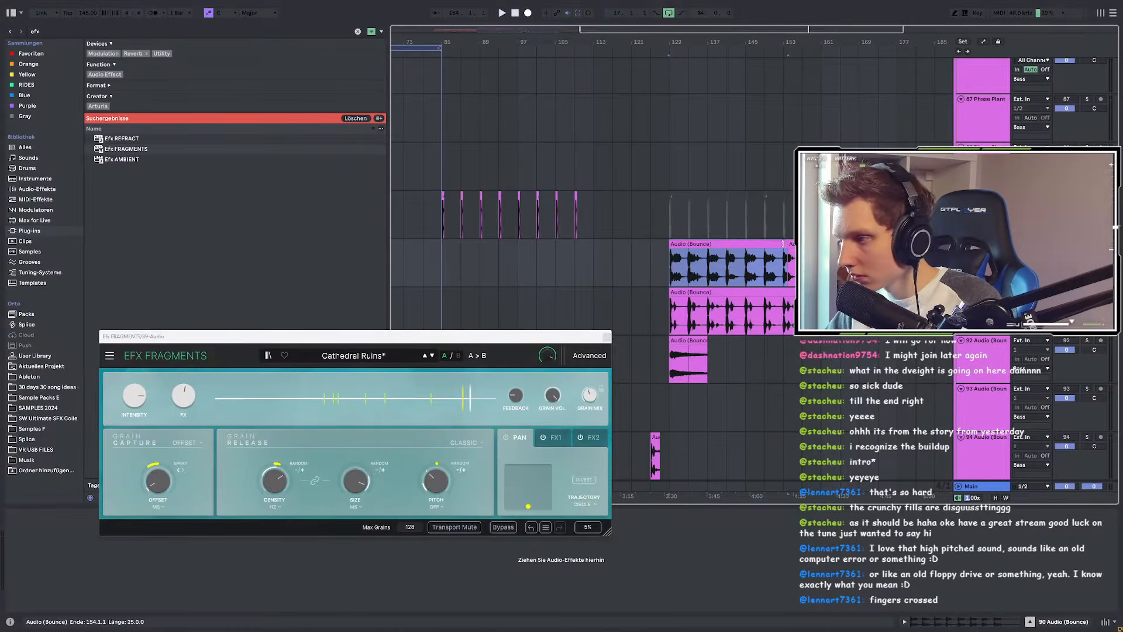
scroll(664, 274, up, 1)
scroll(664, 273, up, 2)
scroll(664, 273, down, 2)
scroll(664, 273, down, 2)
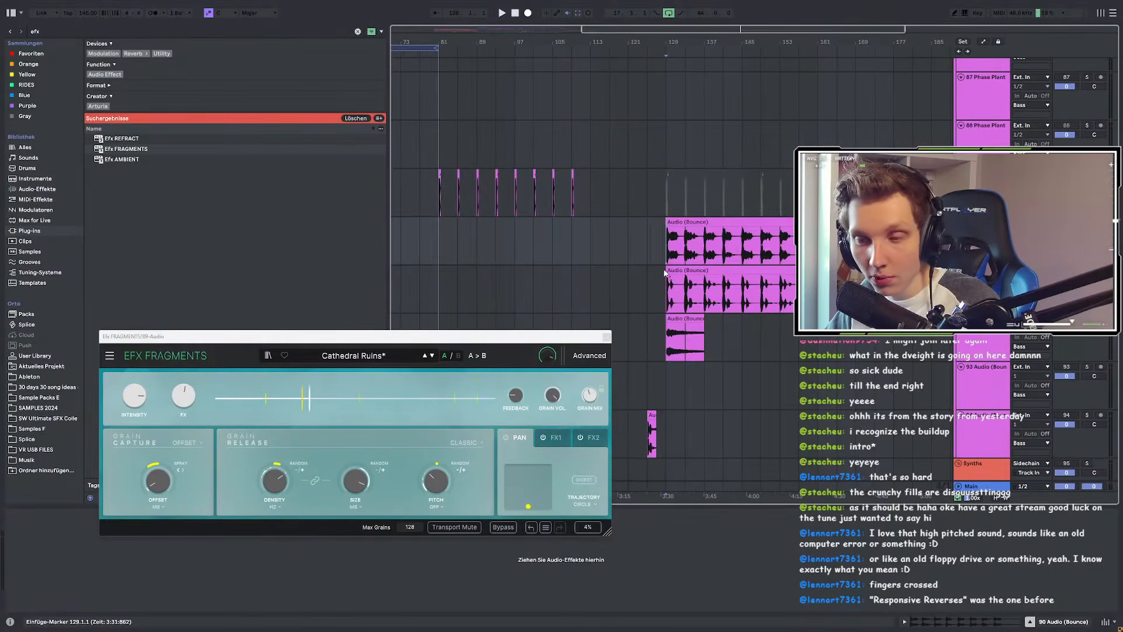
scroll(664, 273, up, 5)
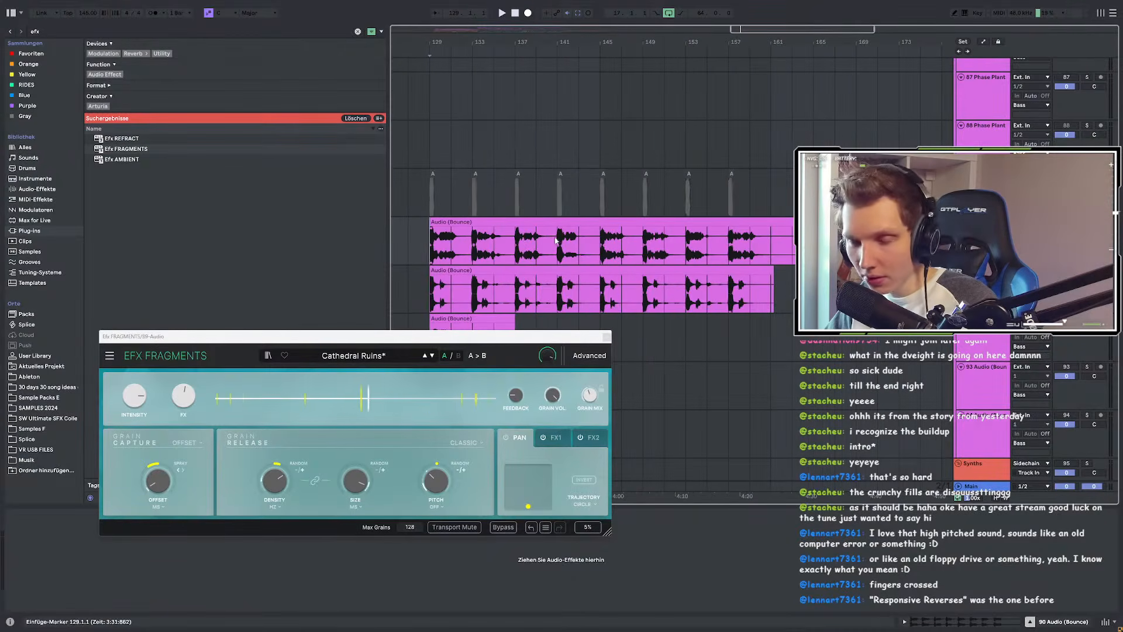
drag(818, 193, 435, 194)
Step: While playing, set EFX Fragments to Responsive Reverses with FX about 47%, 256 max grains, and feedback off
key(space)
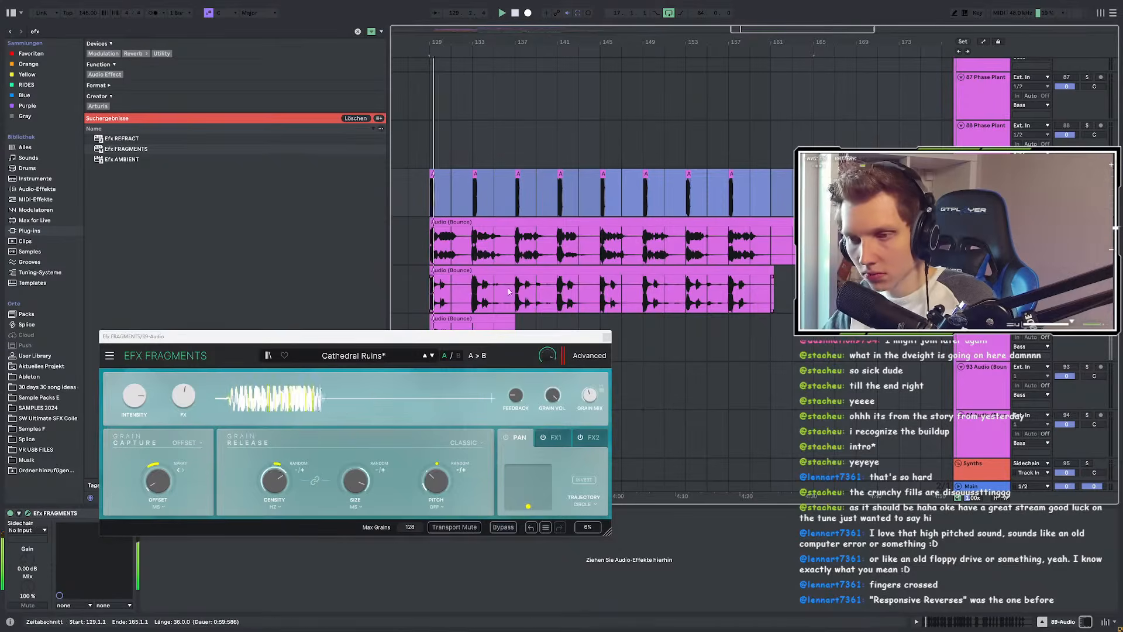
click(425, 355)
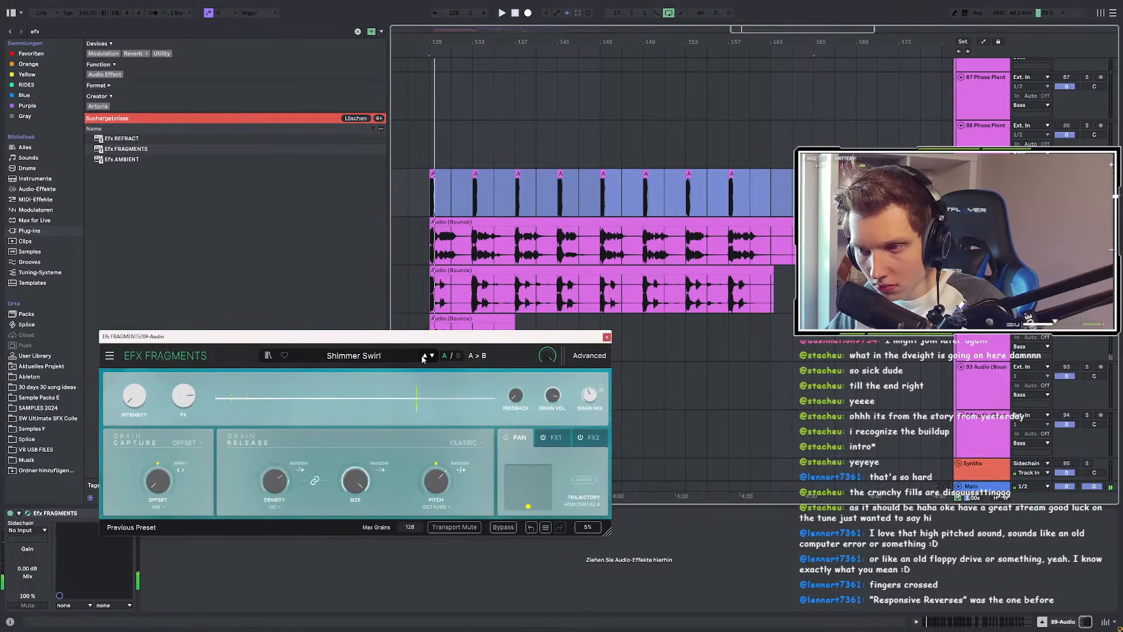
click(424, 355)
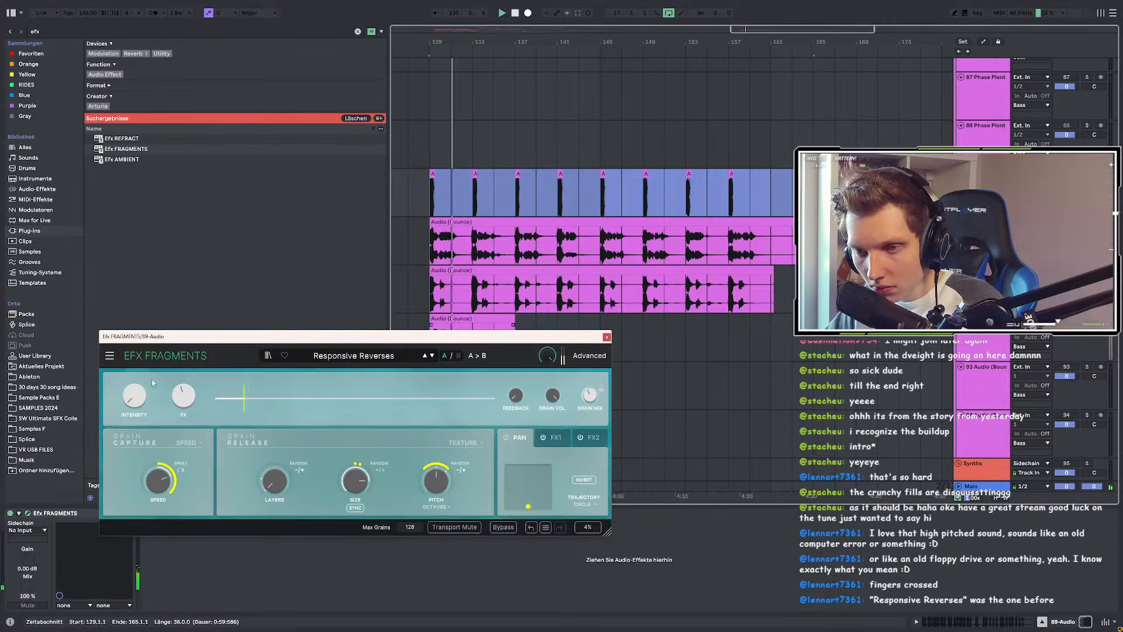
drag(183, 396, 183, 390)
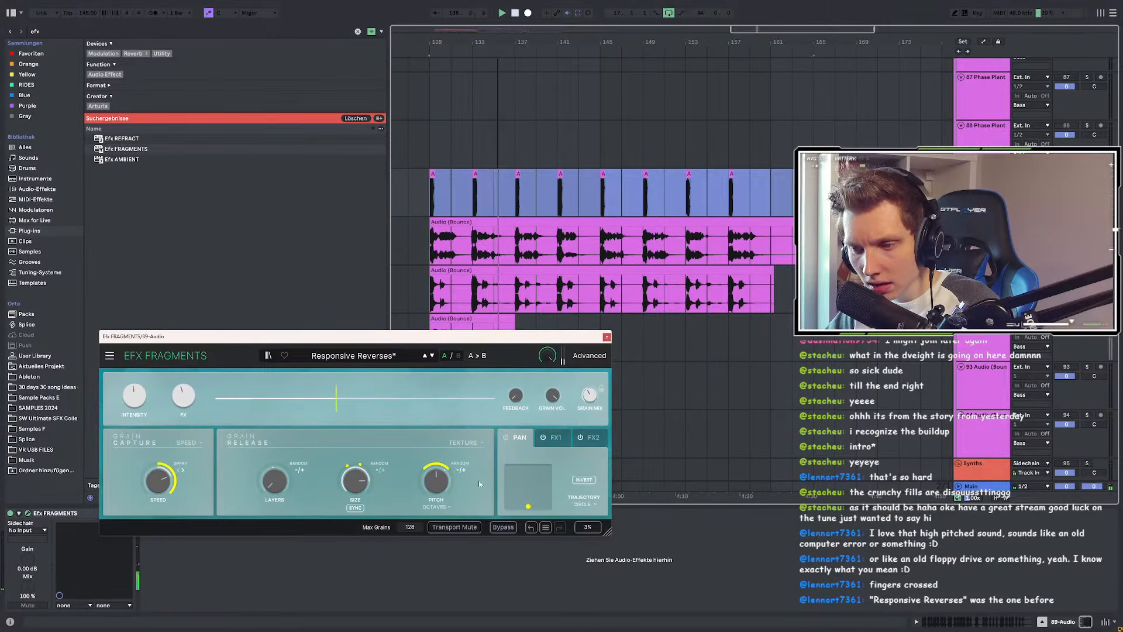
drag(419, 528, 419, 524)
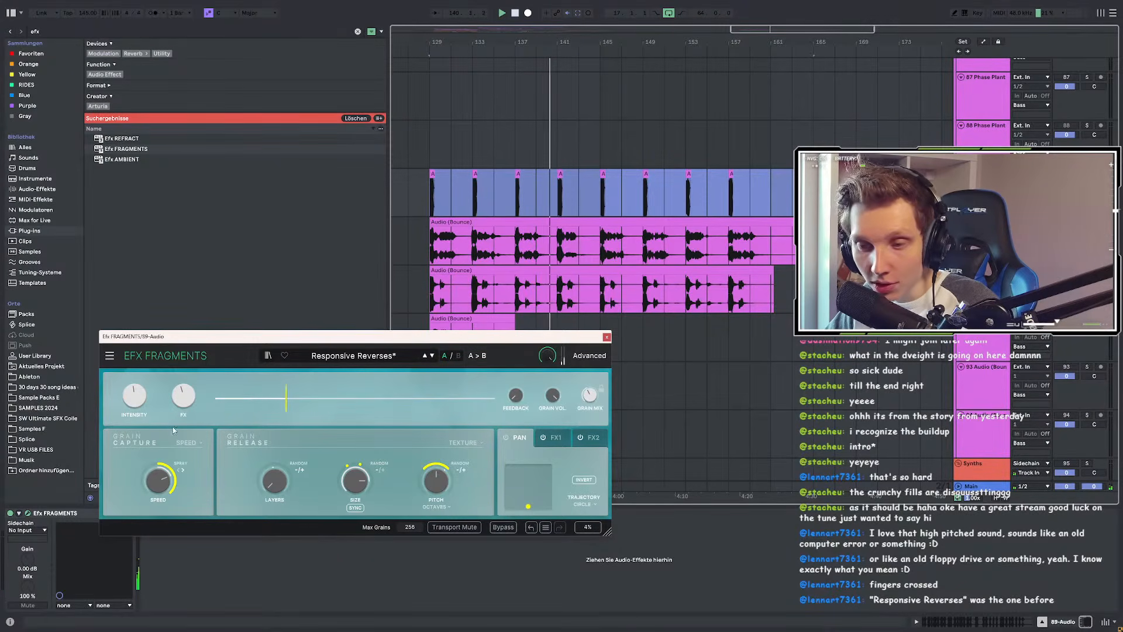
drag(515, 395, 516, 361)
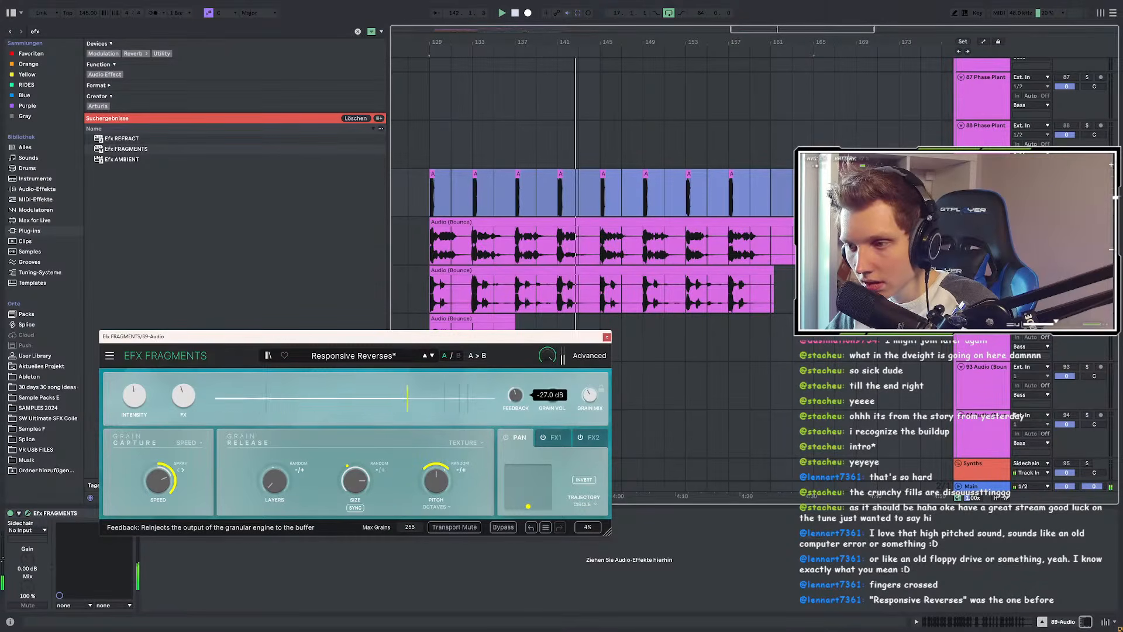
drag(515, 395, 515, 356)
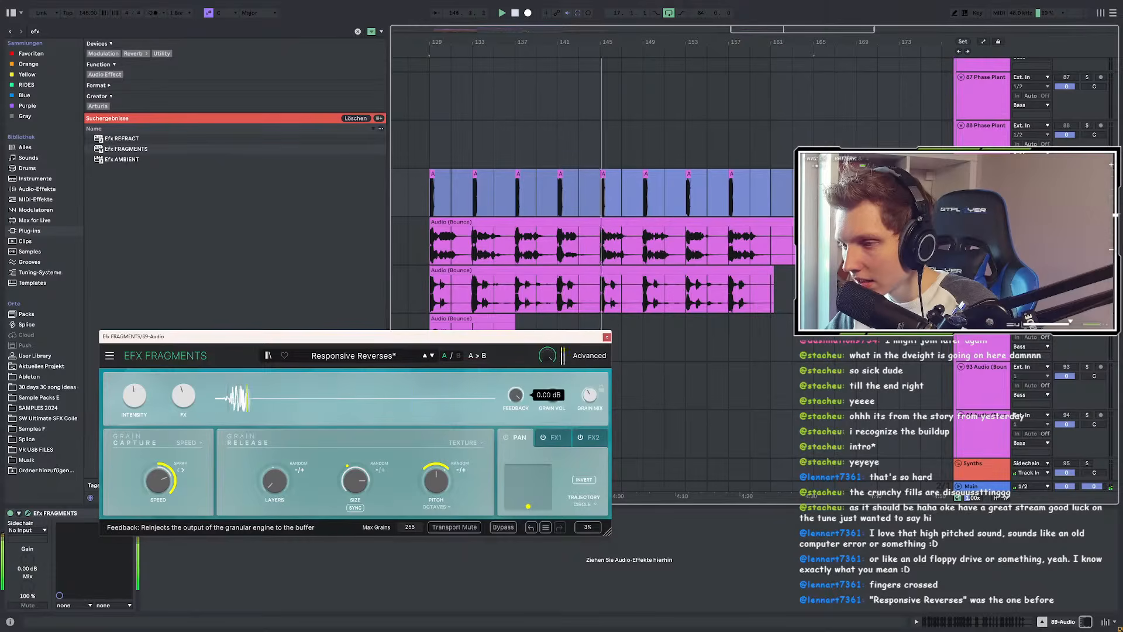
double_click(517, 400)
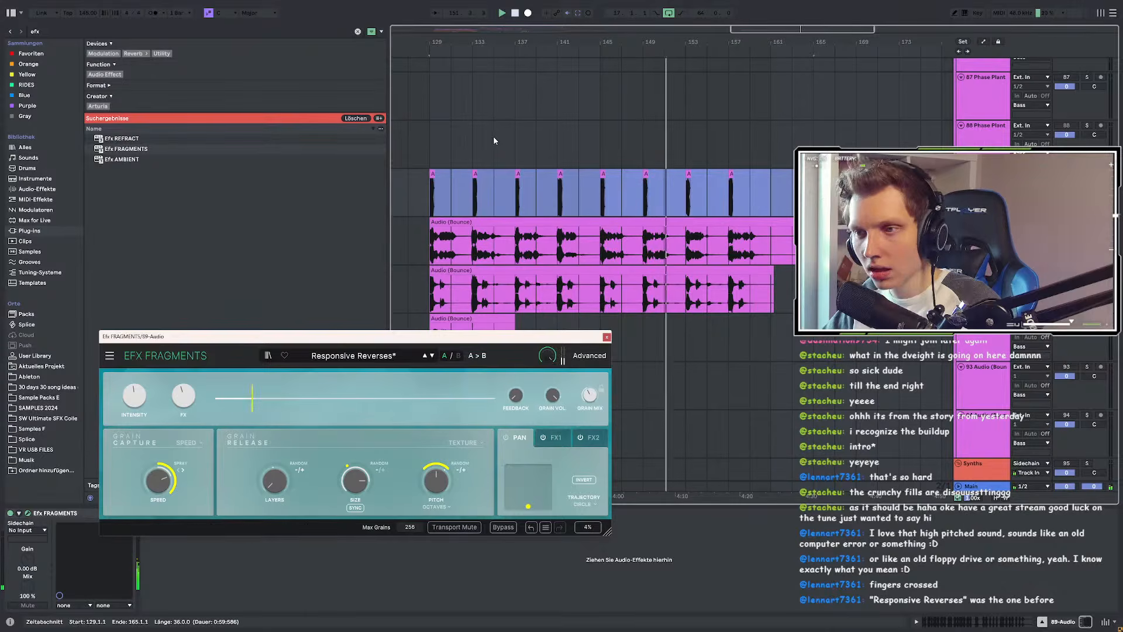
Step: Bounce the eight small effect clips to a new track, 90 Audio (Bounce)
click(469, 177)
click(433, 174)
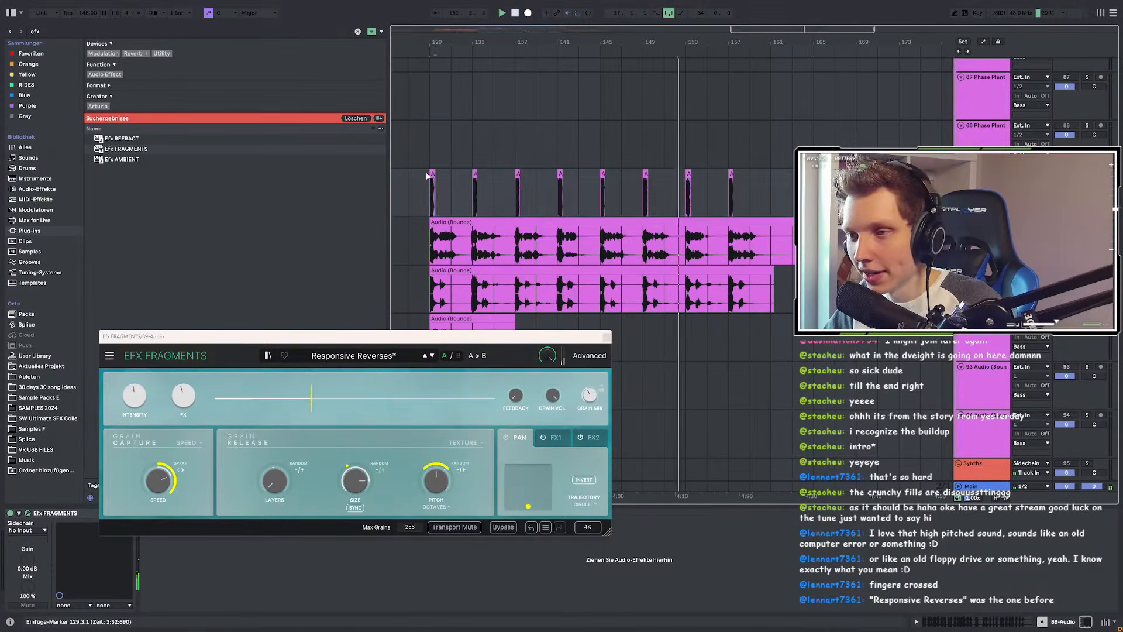
shift+click(731, 174)
right_click(731, 174)
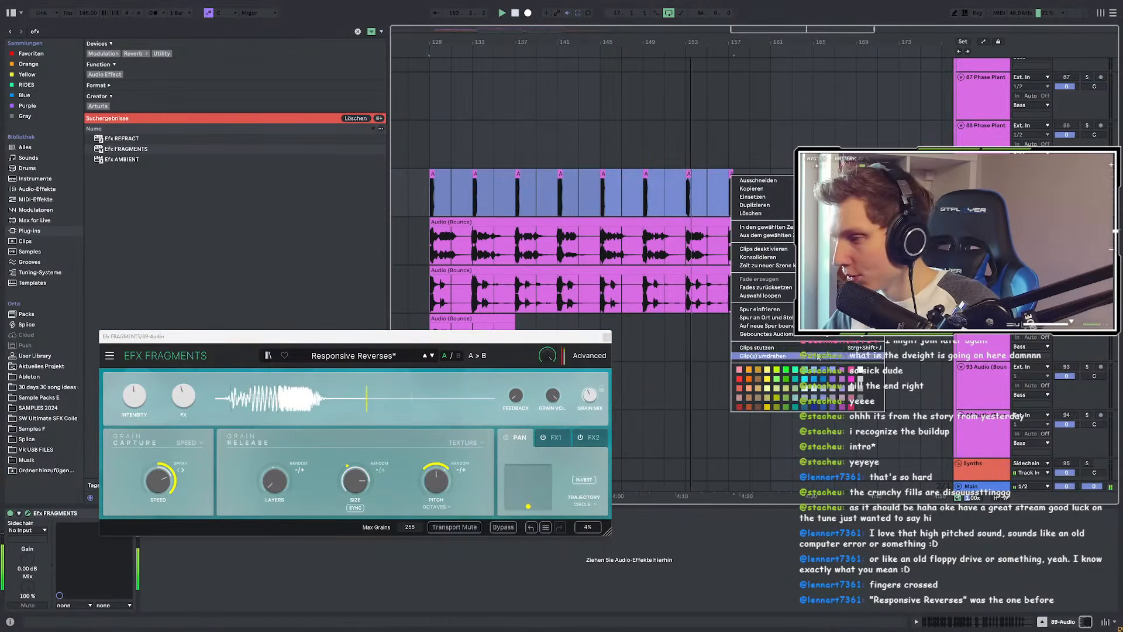
click(766, 326)
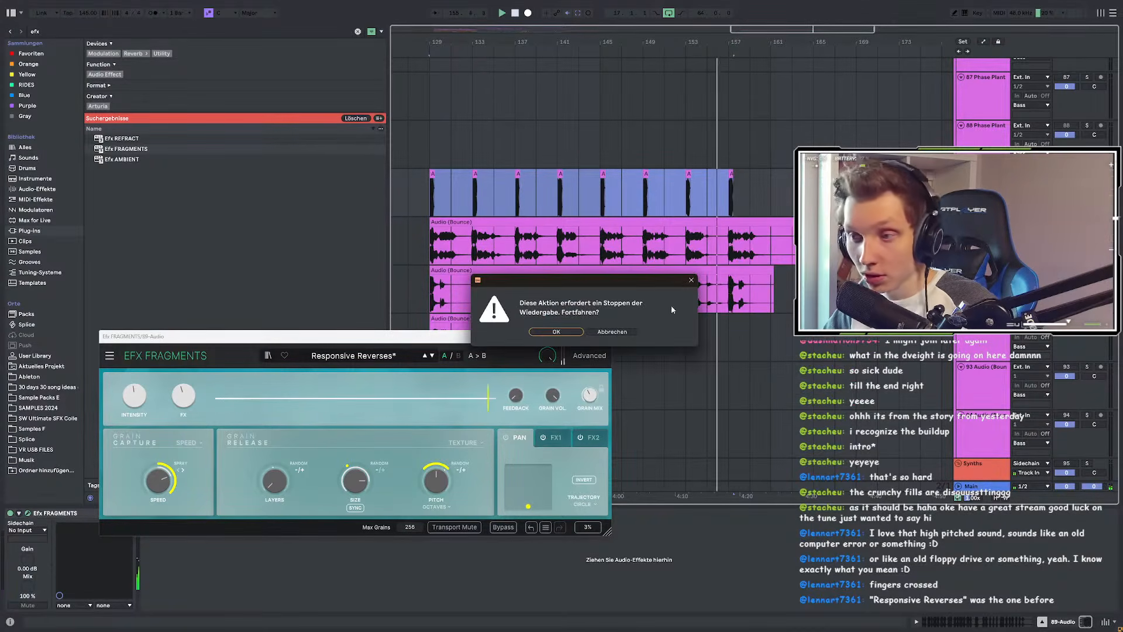
click(546, 333)
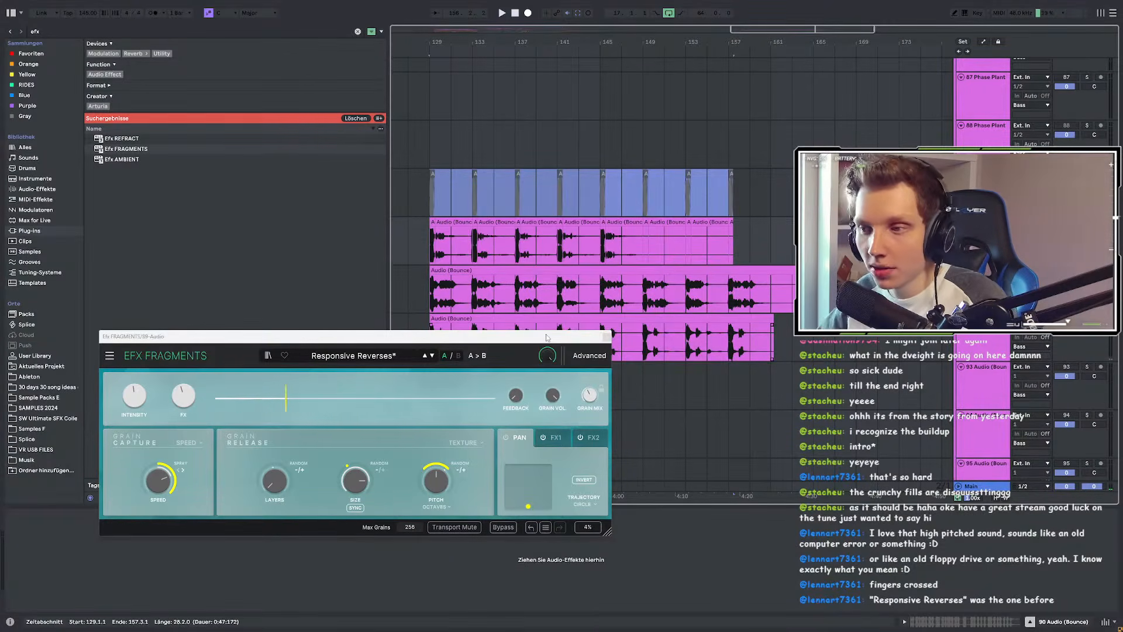
scroll(440, 236, up, 3)
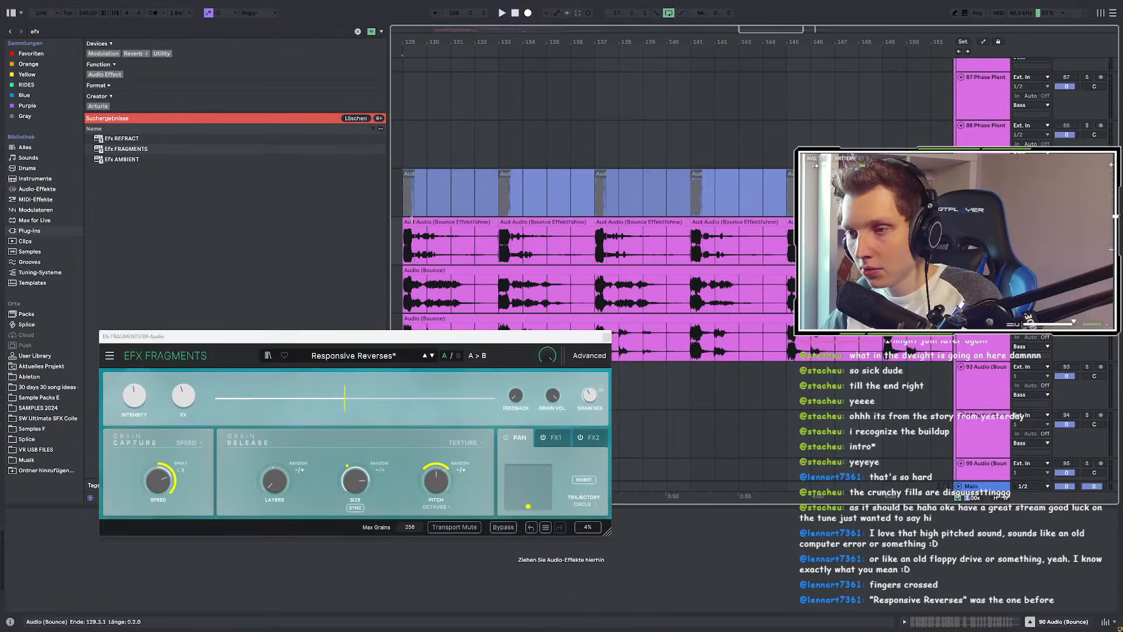
Step: Stretch the first bounced slice to bar 155 and lengthen the bounced clip to bar 170
drag(413, 225, 947, 229)
scroll(626, 232, down, 6)
drag(692, 232, 774, 232)
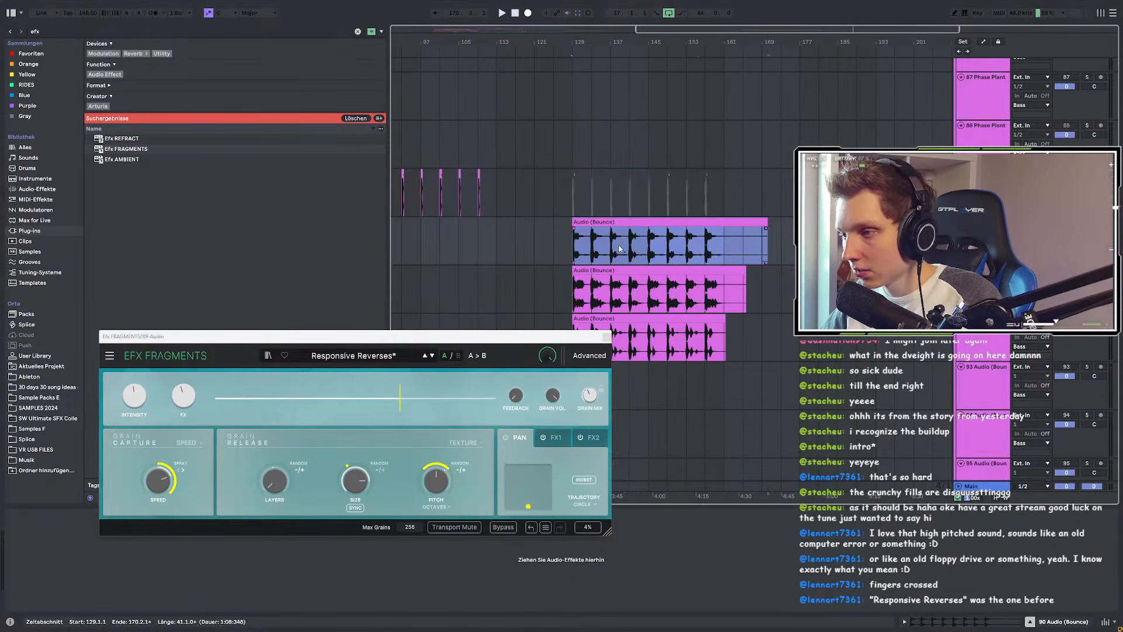
scroll(619, 267, up, 3)
scroll(540, 208, down, 5)
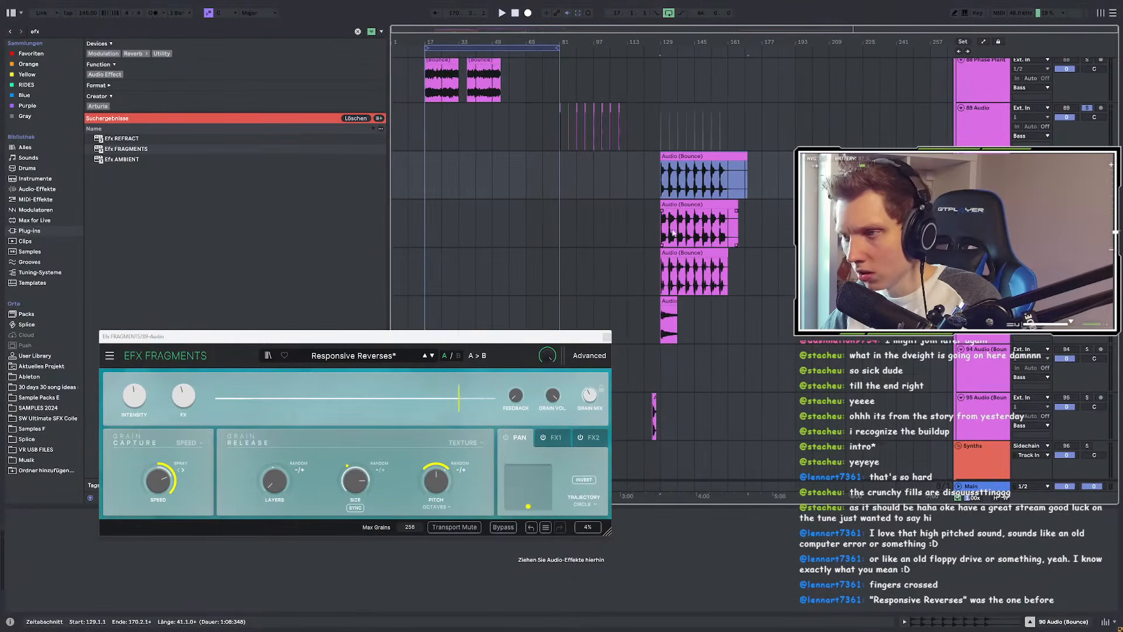
scroll(668, 233, down, 3)
Step: Close the granular effect window and move the bounced clip onto track 93
click(607, 338)
scroll(585, 304, up, 5)
scroll(556, 299, up, 4)
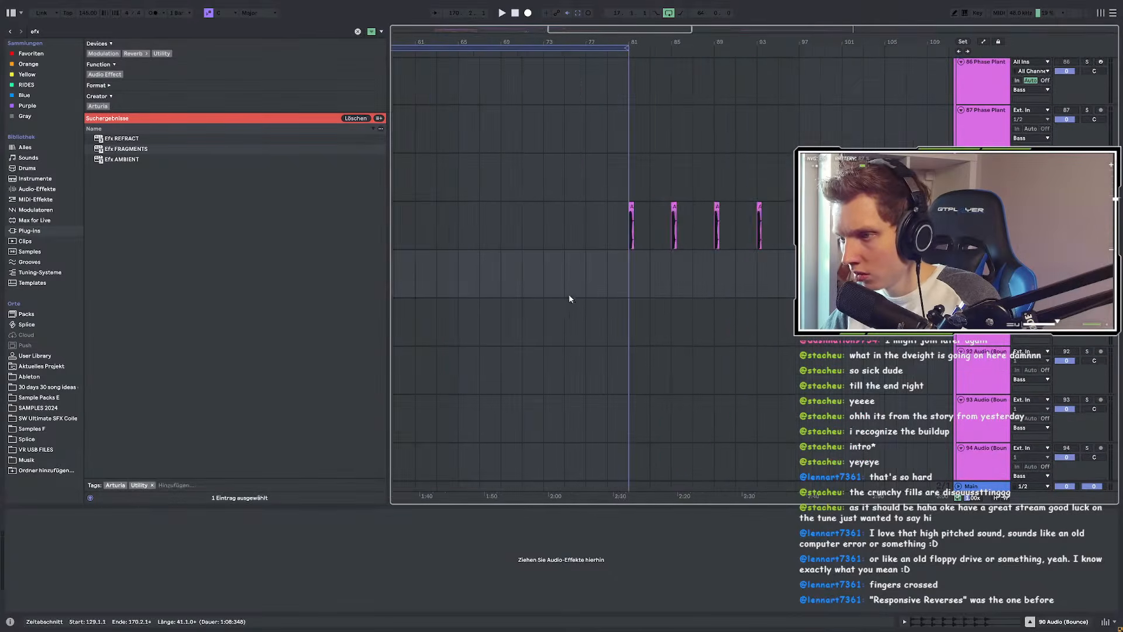
scroll(526, 281, down, 4)
click(542, 233)
drag(661, 269, 747, 271)
scroll(701, 266, down, 2)
drag(662, 234, 828, 382)
drag(676, 212, 878, 212)
click(871, 357)
scroll(772, 329, down, 4)
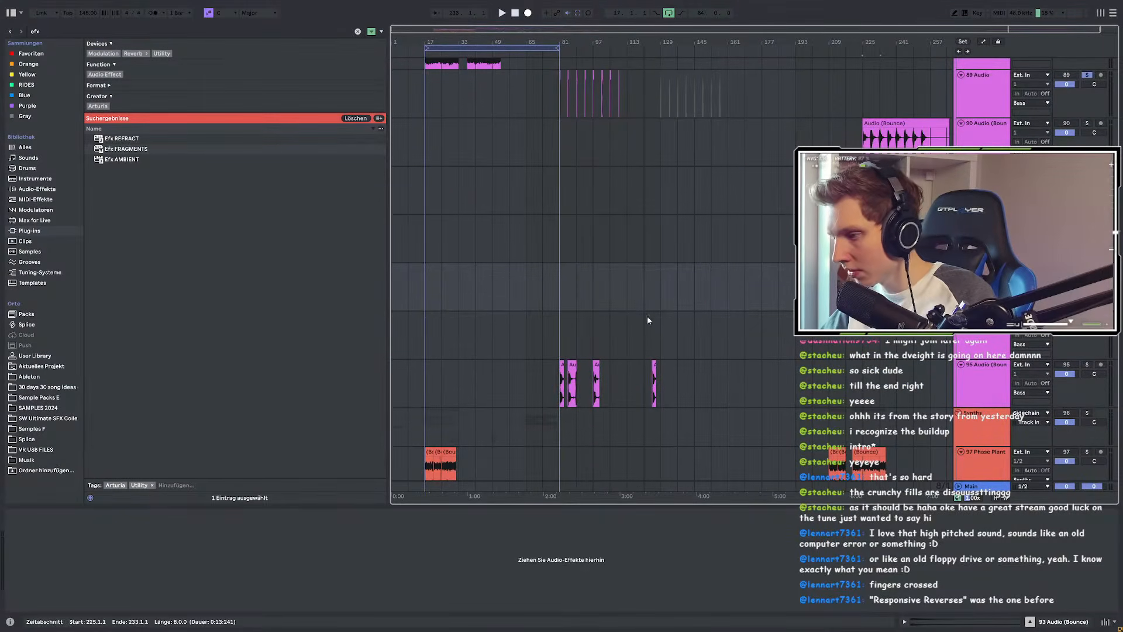
scroll(653, 319, down, 8)
Step: Move the audio track above track 96, paste the Audio (Bounce) clip at bar 81, and search 'eq'
click(634, 262)
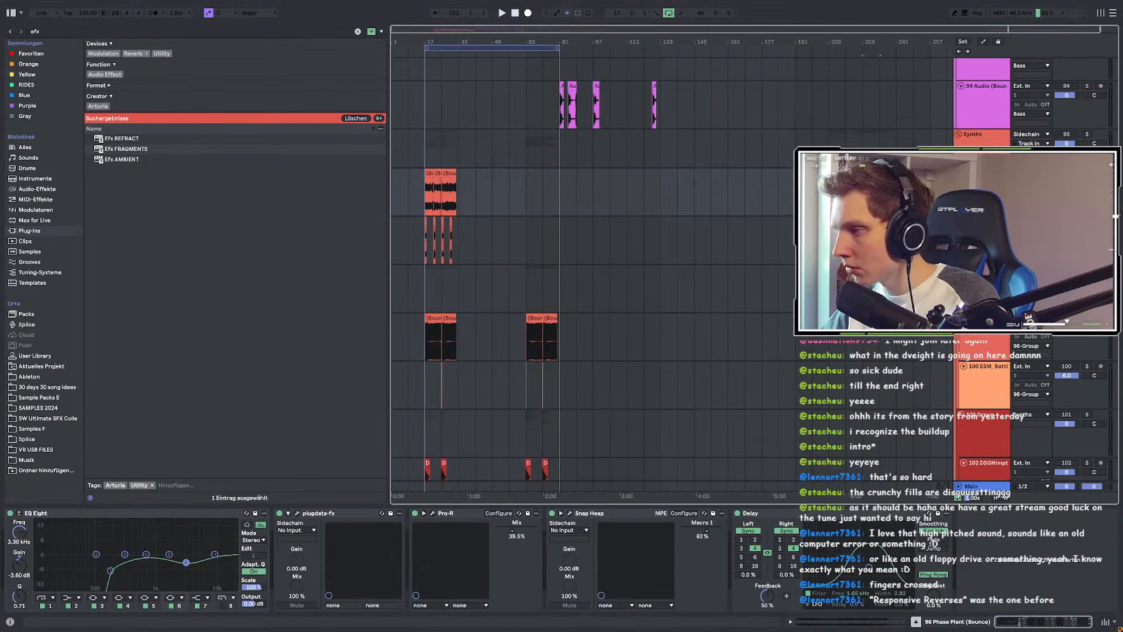
scroll(591, 264, up, 3)
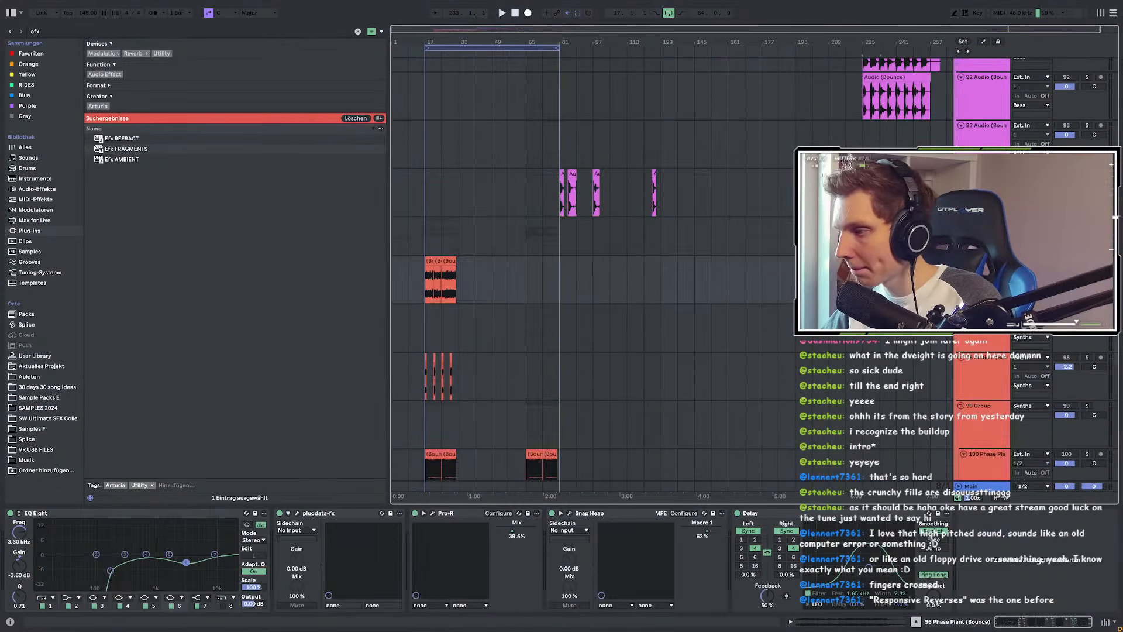
drag(986, 310, 985, 261)
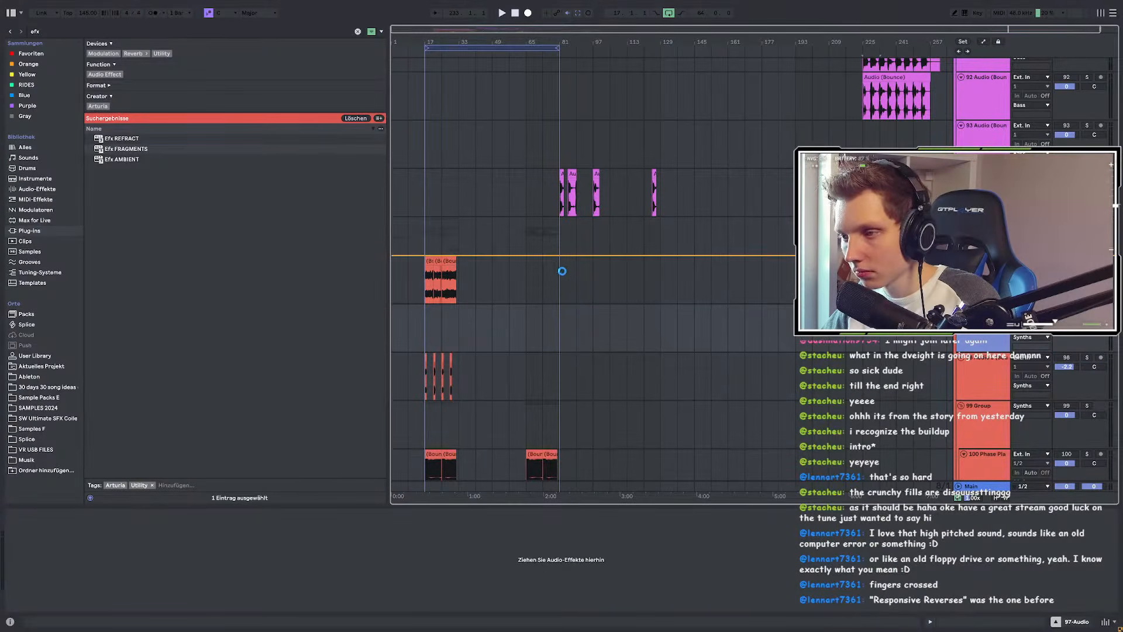
scroll(562, 275, up, 3)
key(ctrl+v)
key(space)
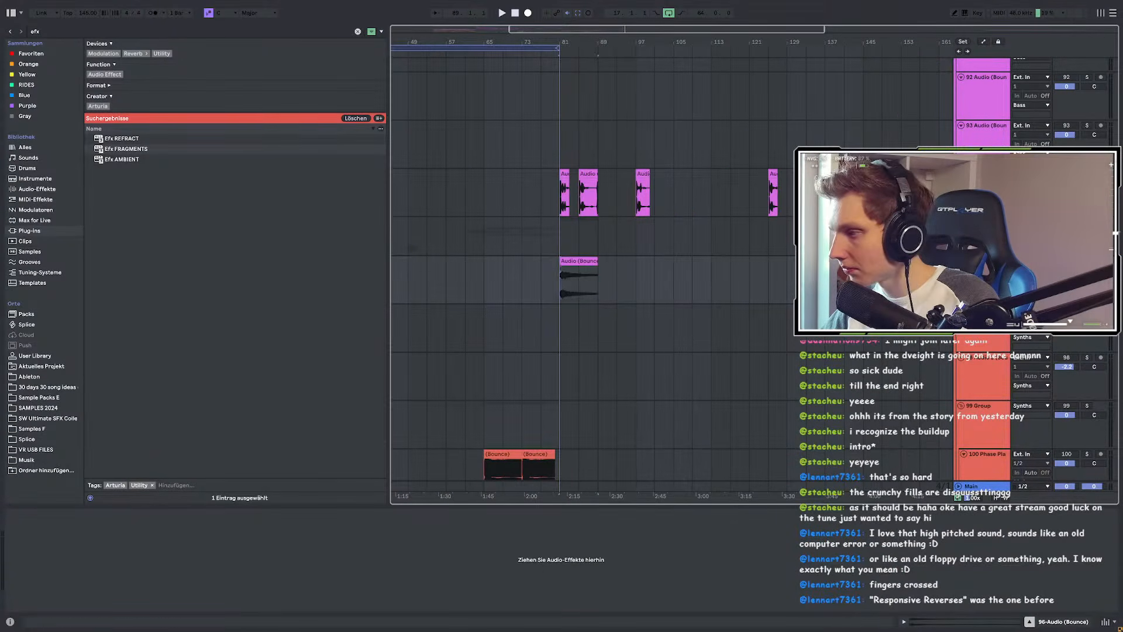
drag(44, 32, 31, 25)
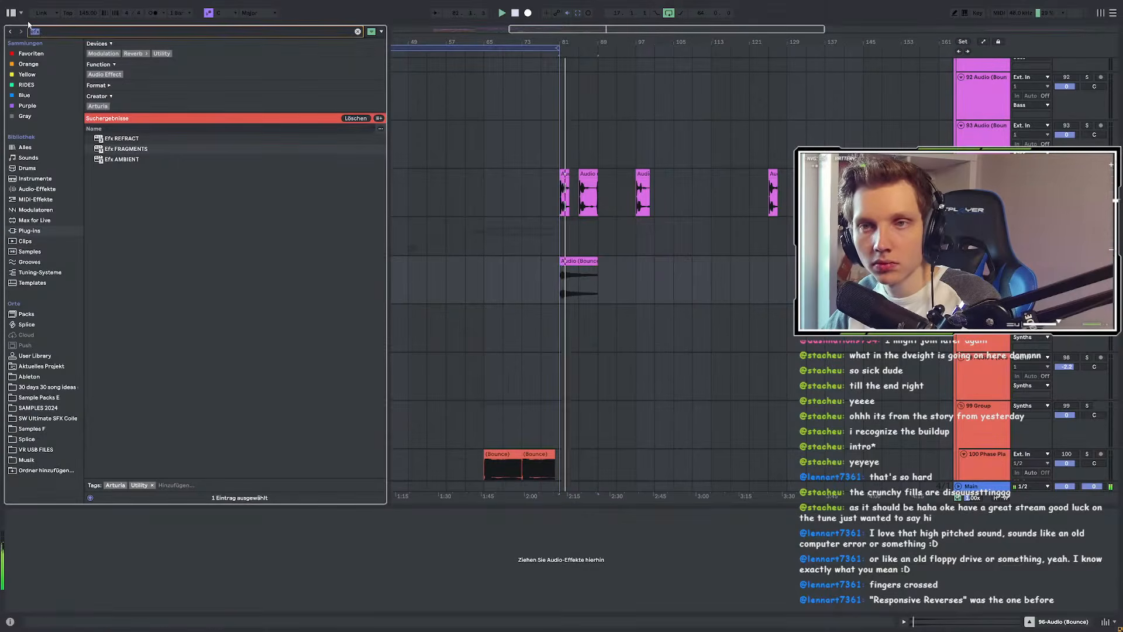
text(eq)
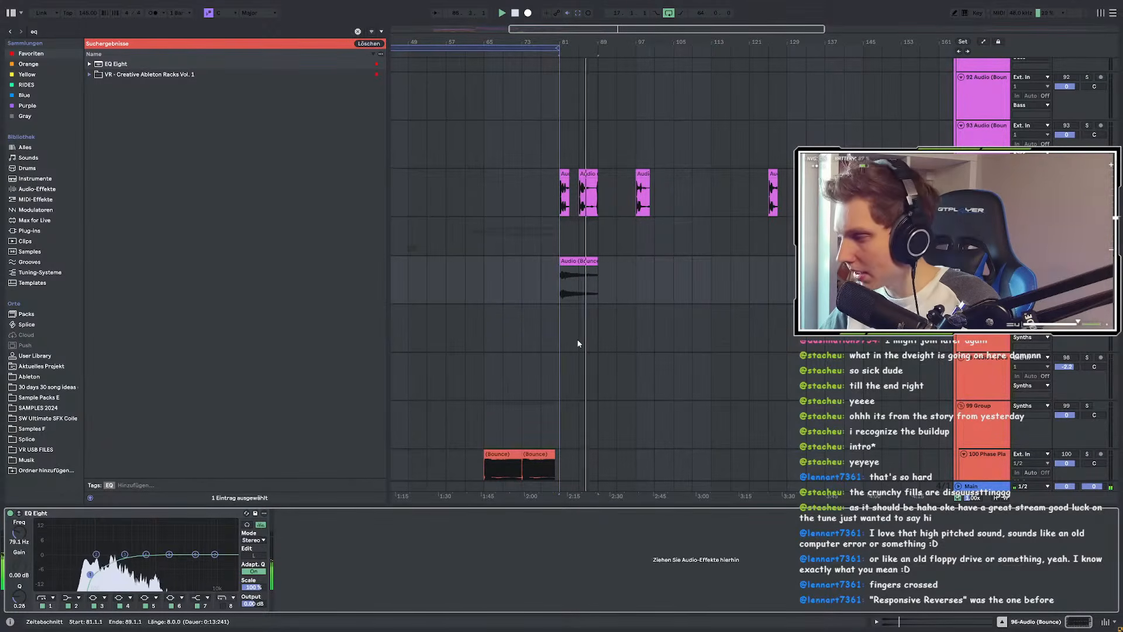
Step: Select a two-bar range from bar 81 on track 96's clip and duplicate it with Ctrl+D
scroll(578, 344, up, 3)
click(561, 381)
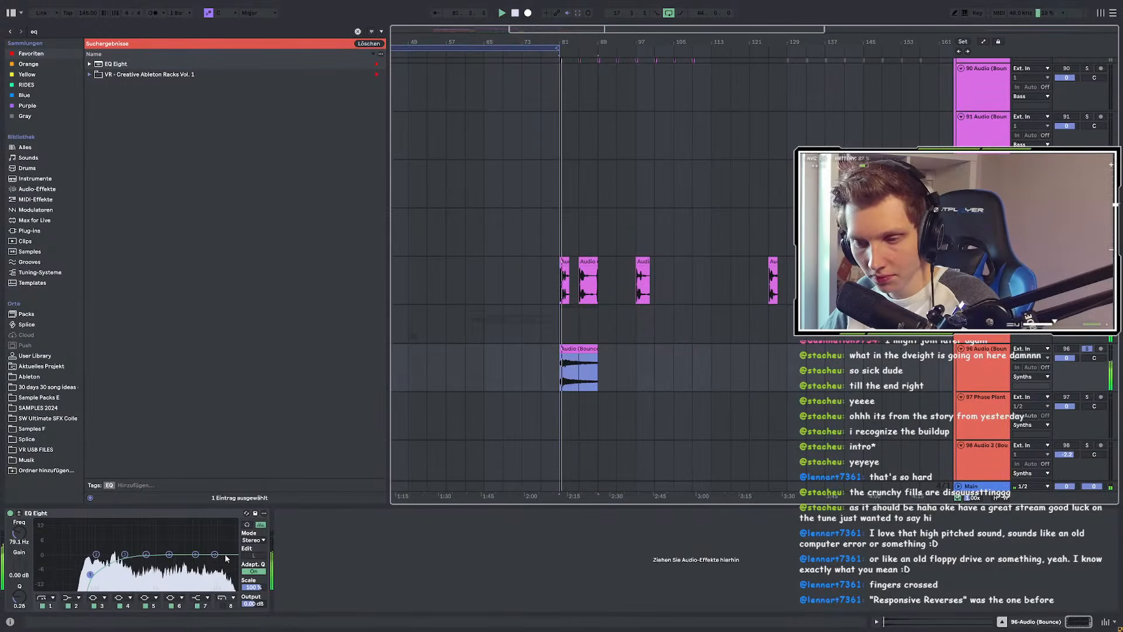
scroll(565, 369, up, 5)
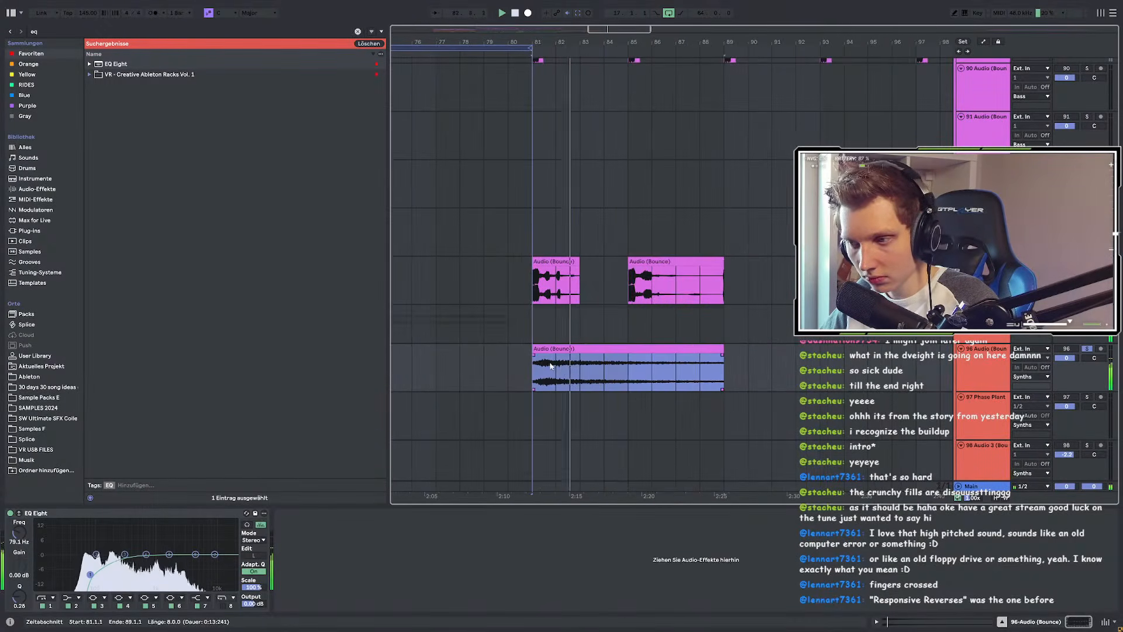
click(536, 372)
mouse_move(536, 372)
mouse_down()
mouse_move(581, 369)
mouse_move(540, 356)
mouse_up()
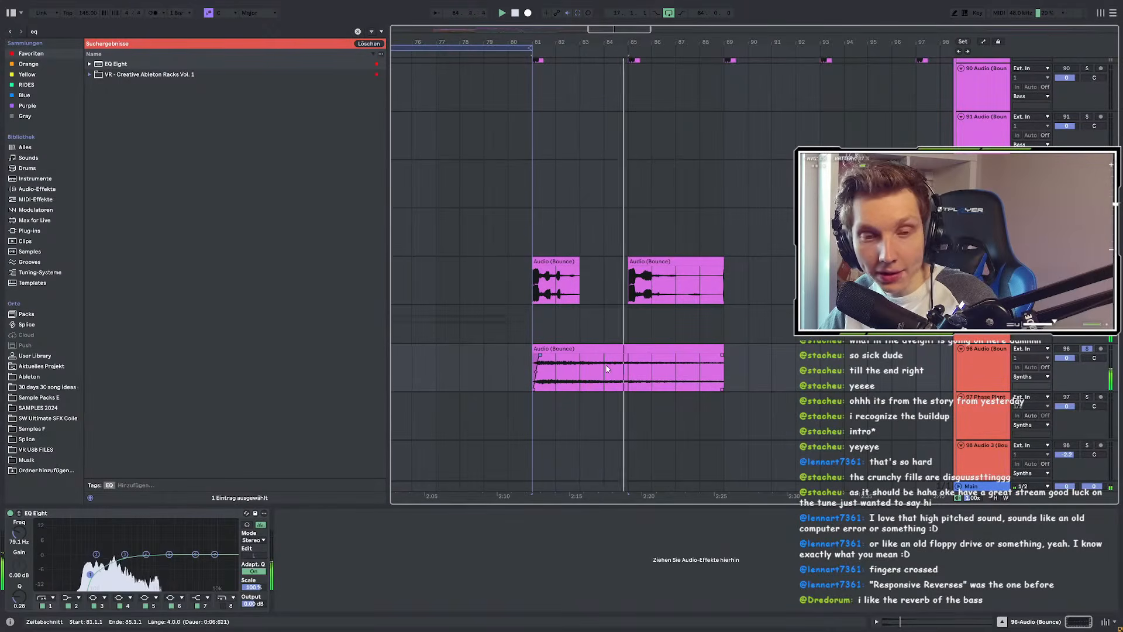
drag(606, 369, 579, 370)
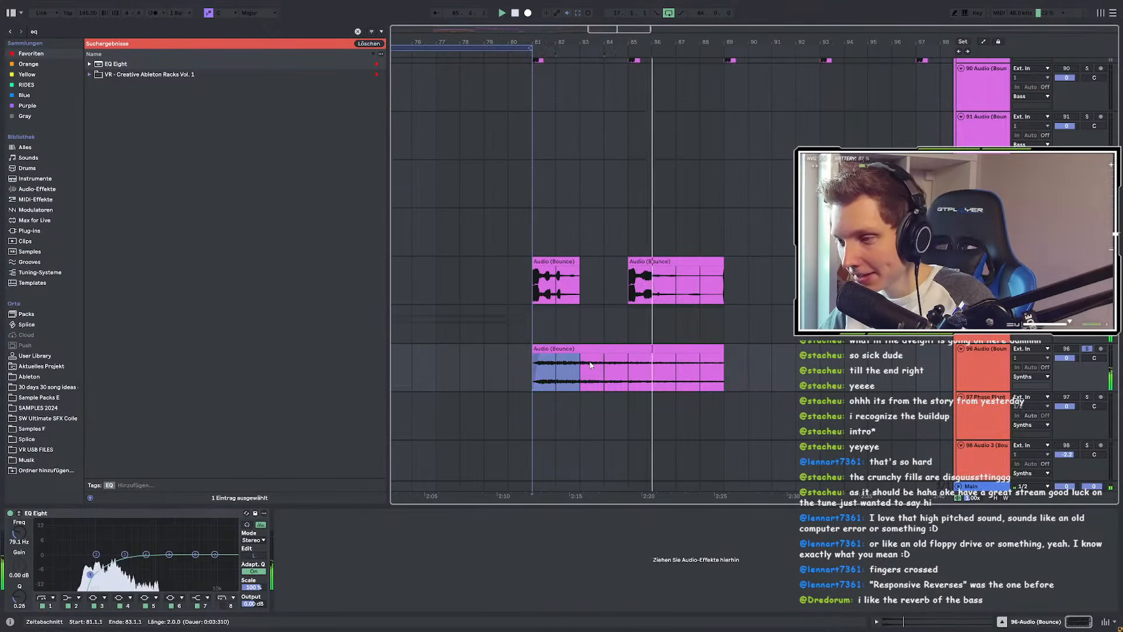
key(ctrl+d)
key(ctrl+d)
click(530, 369)
key(space)
key(space)
Step: Add and widen a crossfade at the bar 83 clip boundary on track 96
scroll(580, 350, up, 5)
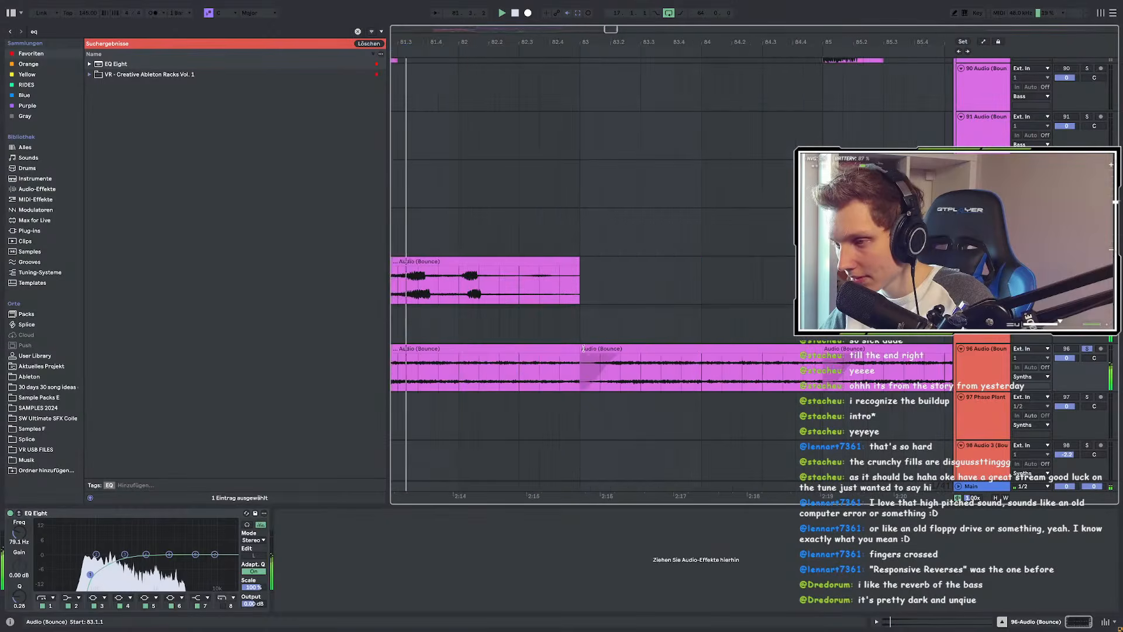
drag(580, 355, 635, 356)
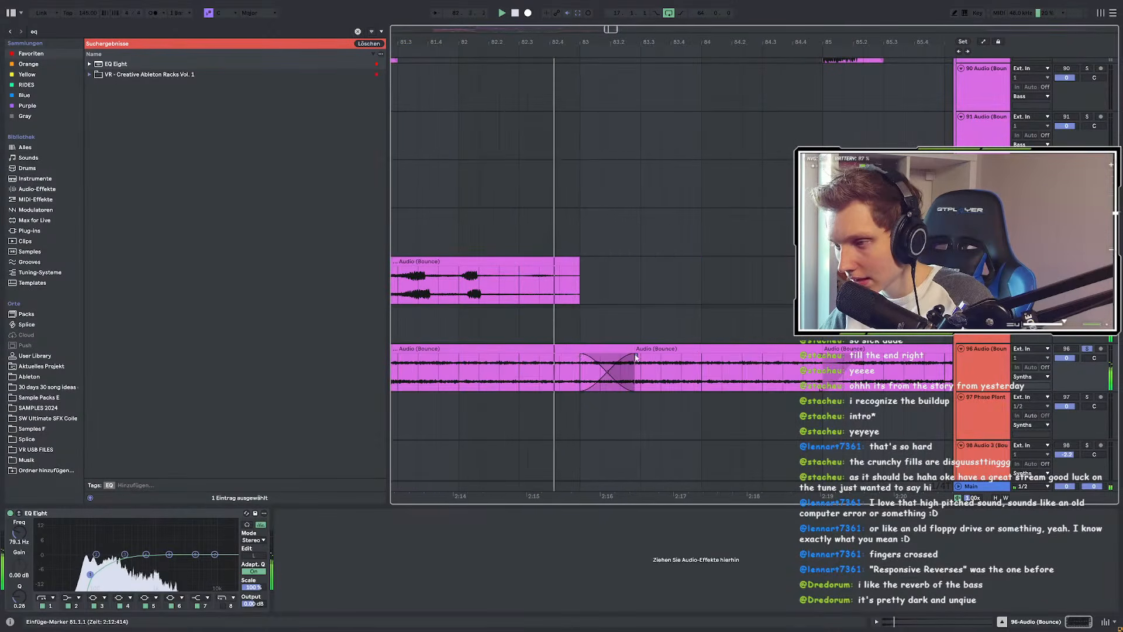
scroll(602, 362, down, 5)
scroll(630, 363, up, 4)
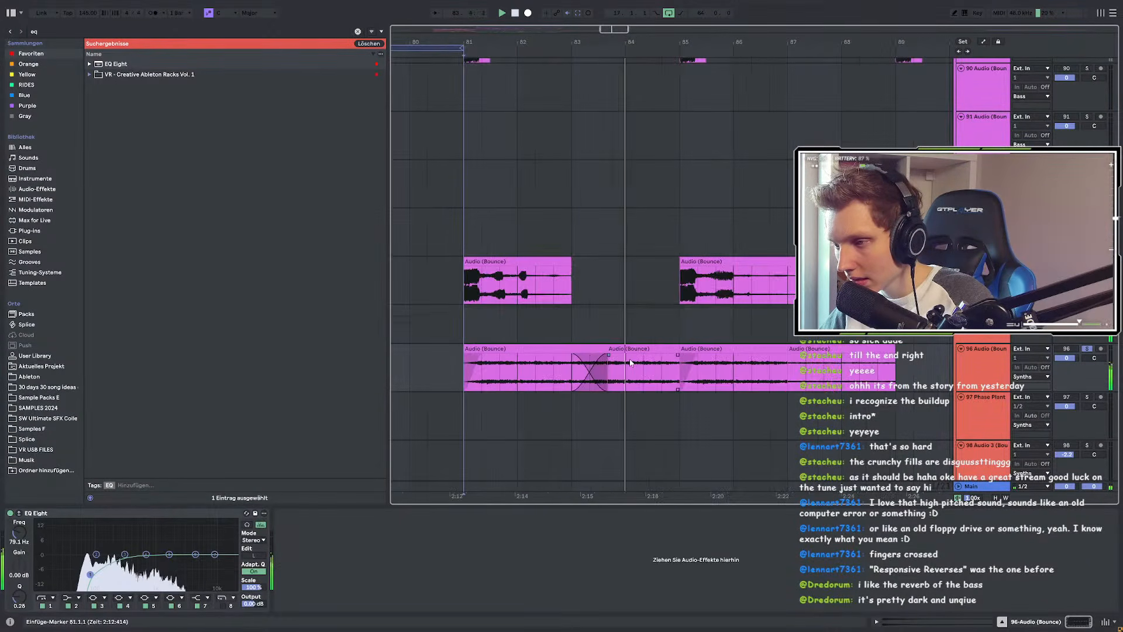
drag(609, 355, 651, 356)
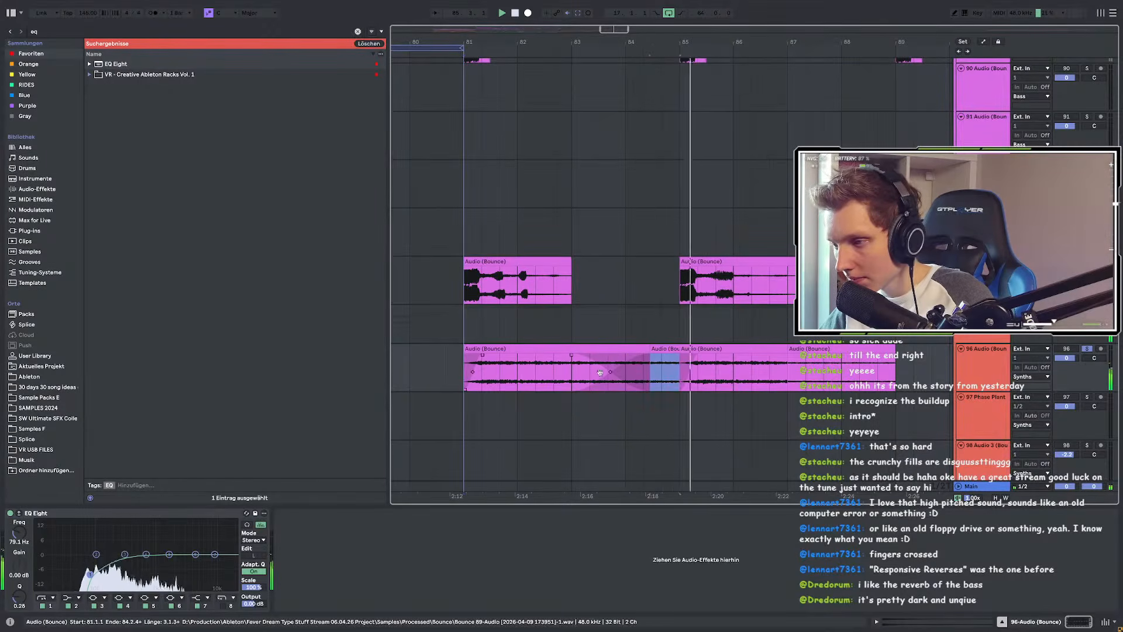
click(465, 372)
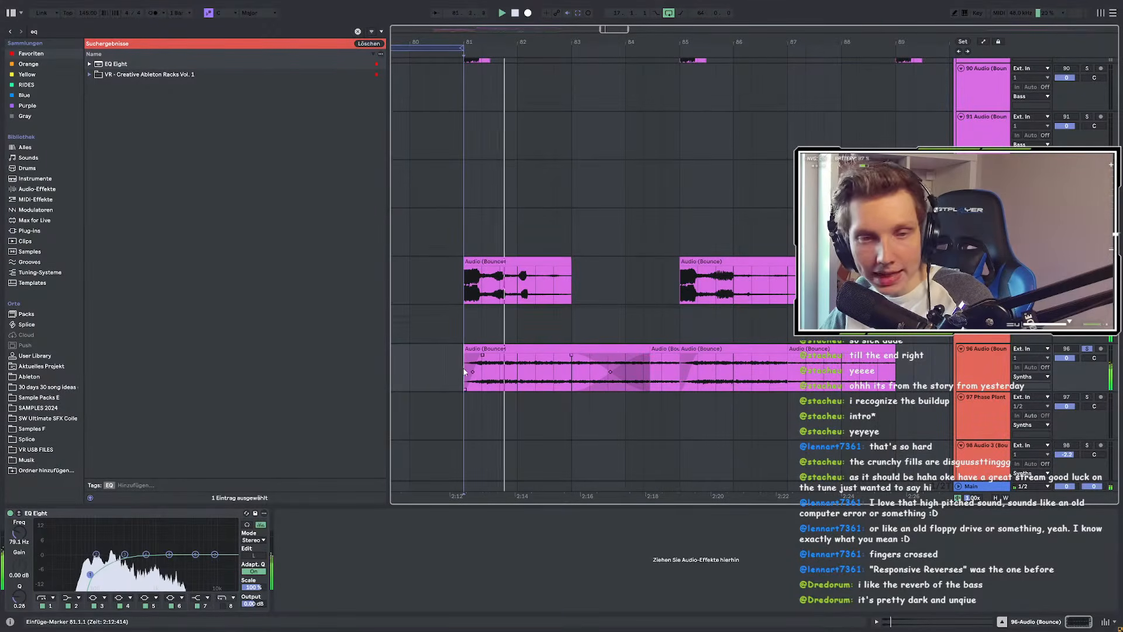
Step: Extend the first clip to bar 85 and delete the leftover clips after it
scroll(542, 351, down, 3)
click(545, 349)
click(596, 350)
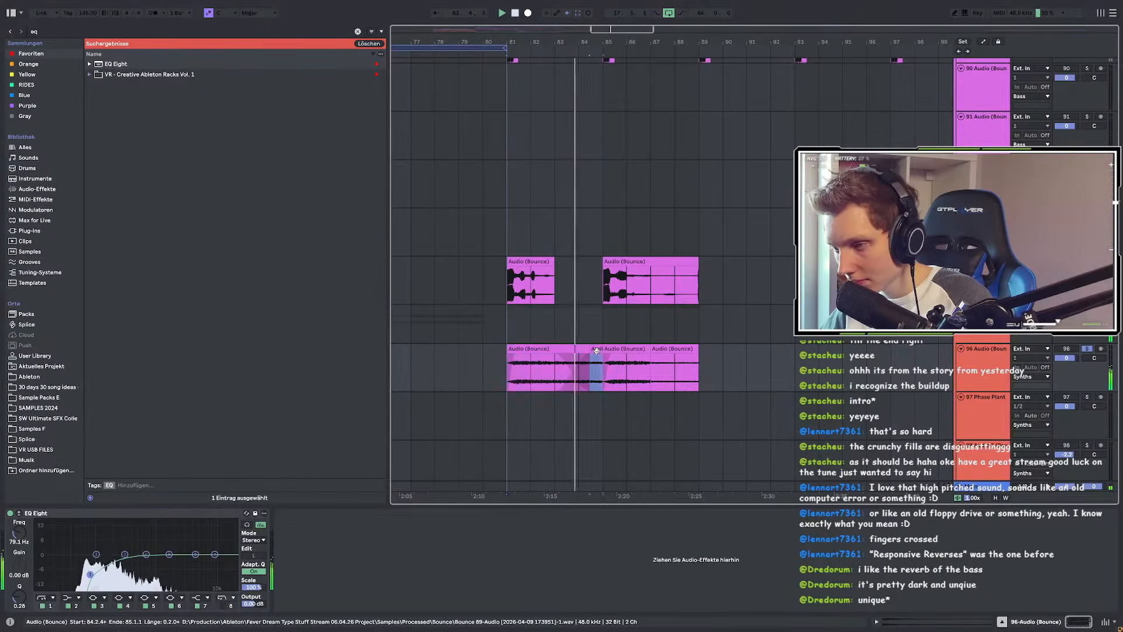
mouse_move(575, 350)
mouse_down()
mouse_move(603, 350)
mouse_move(584, 357)
mouse_up()
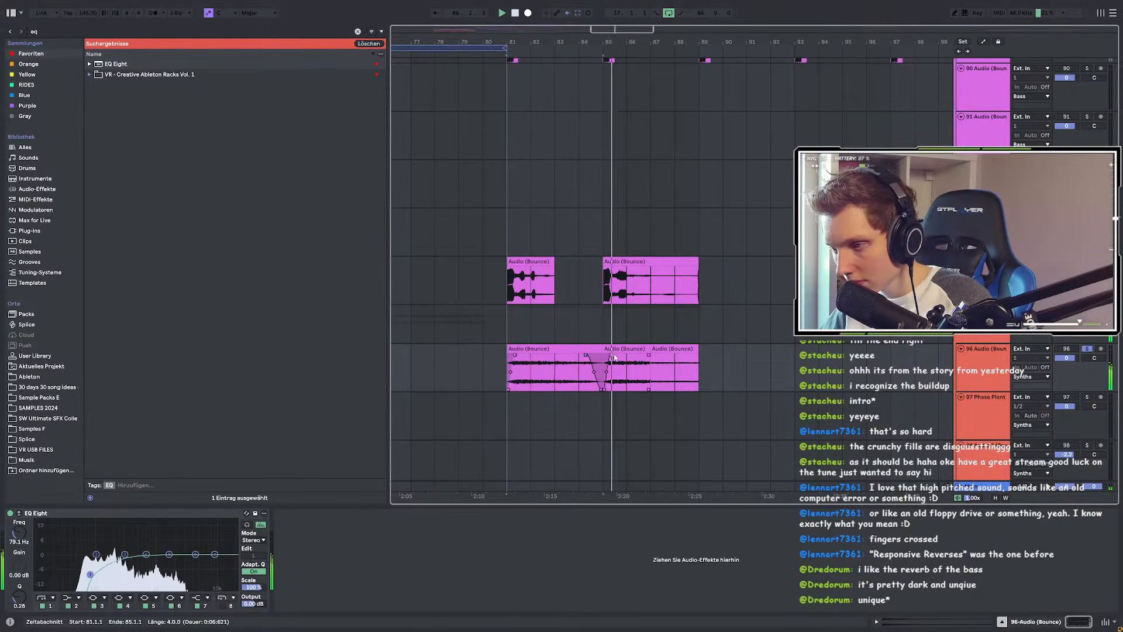
click(620, 349)
key(Delete)
click(667, 349)
key(Delete)
click(585, 351)
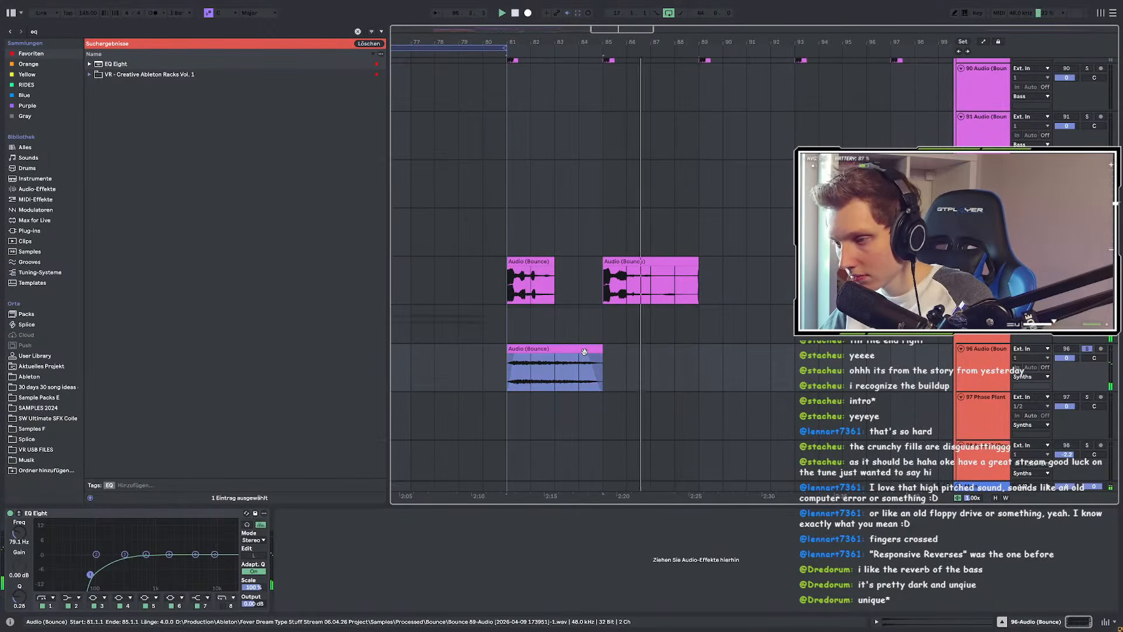
Step: Duplicate the bars 81–85 clip to bar 85 and play the section from bar 81
key(ctrl+d)
click(506, 373)
key(space)
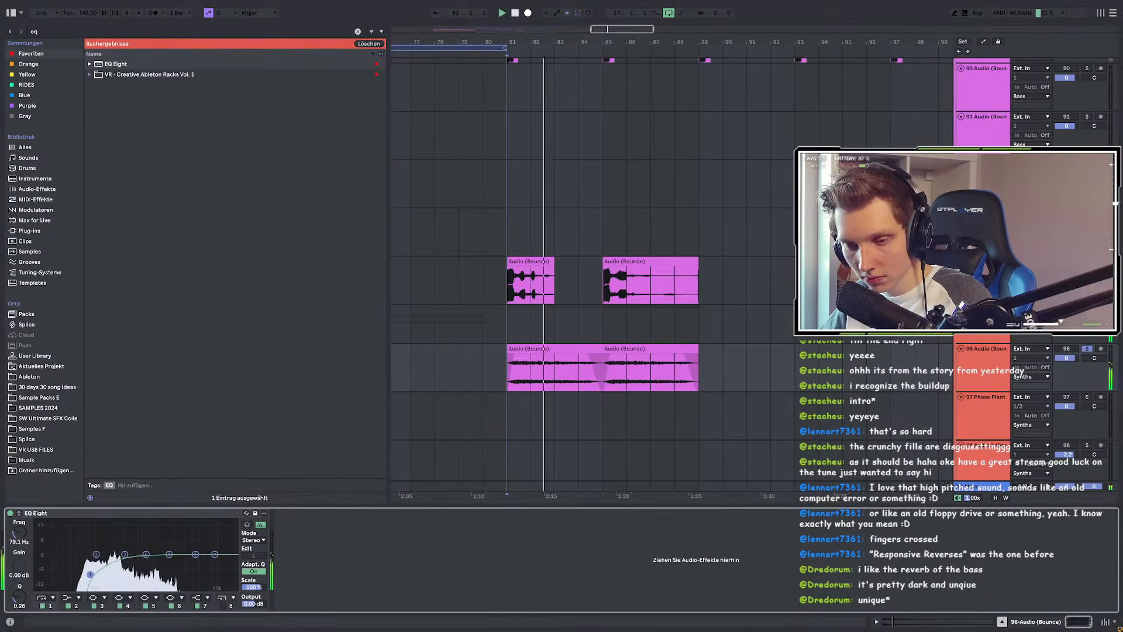
key(ctrl+f)
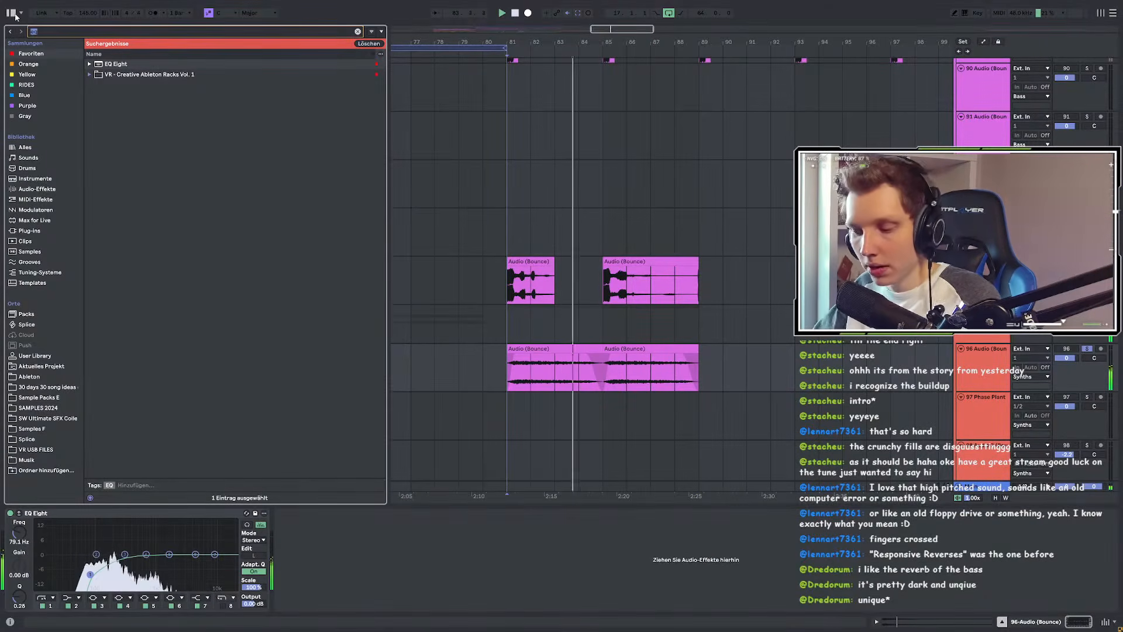
Step: Load Basslane on track 96 via a 'bassl' search and adjust its side harmonics amount while playing
text(bass)
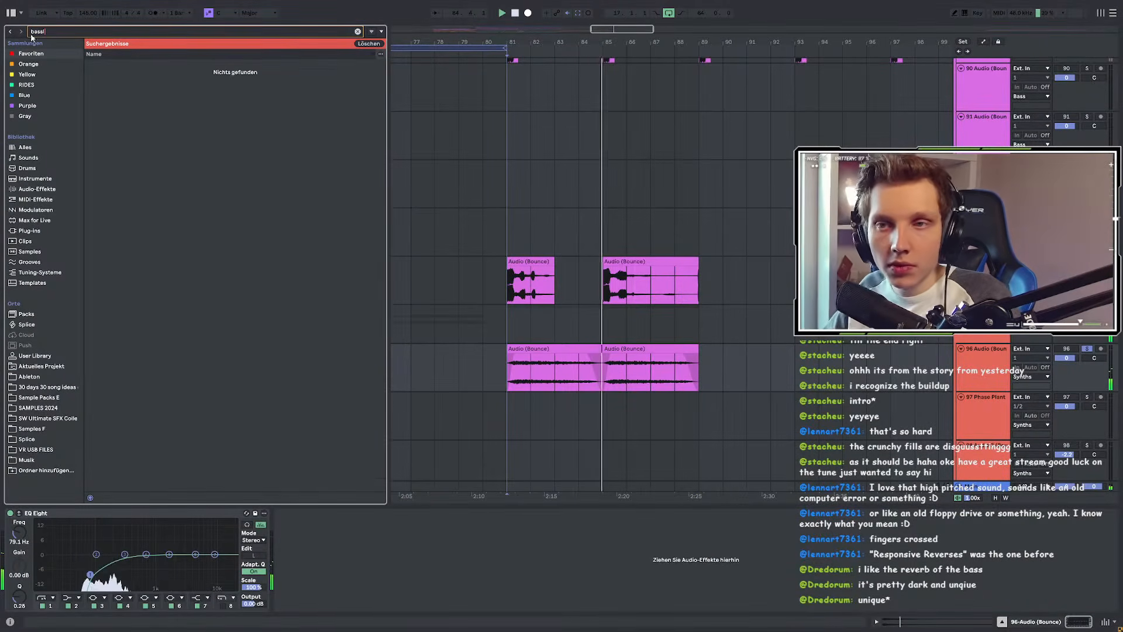
text(l)
double_click(115, 139)
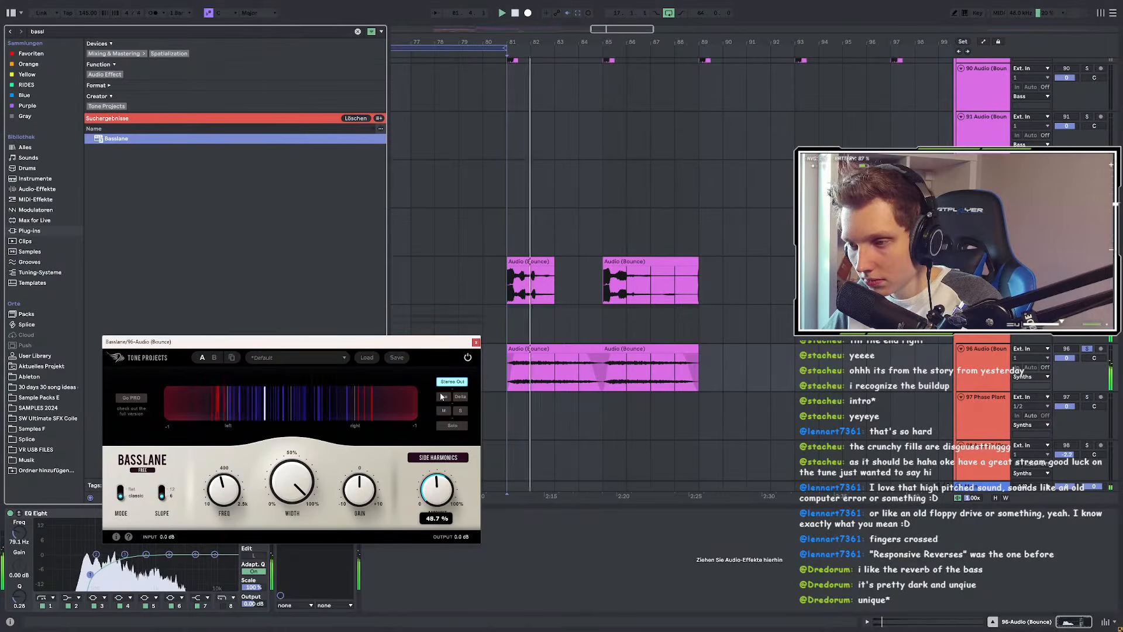
key(space)
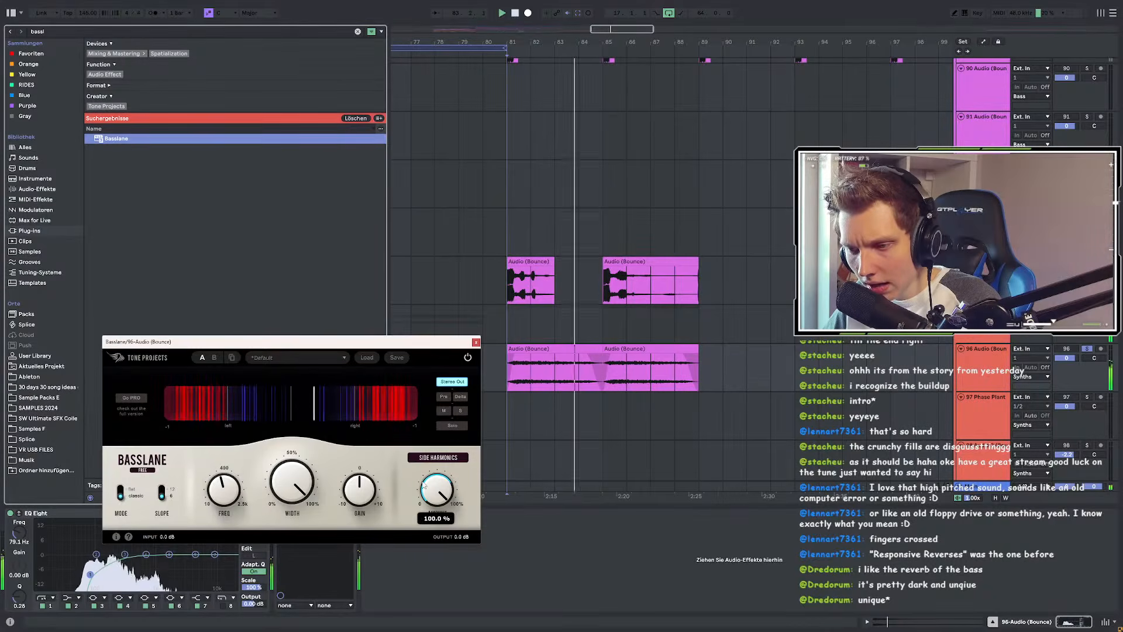
drag(441, 475, 442, 486)
mouse_move(355, 489)
key(space)
key(space)
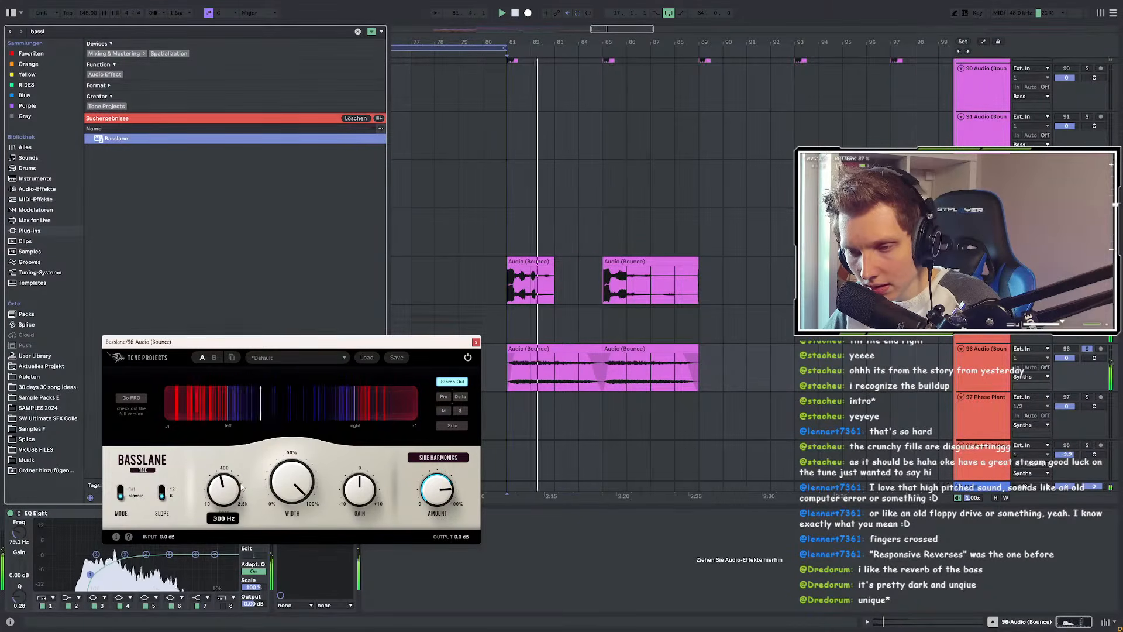
mouse_move(238, 487)
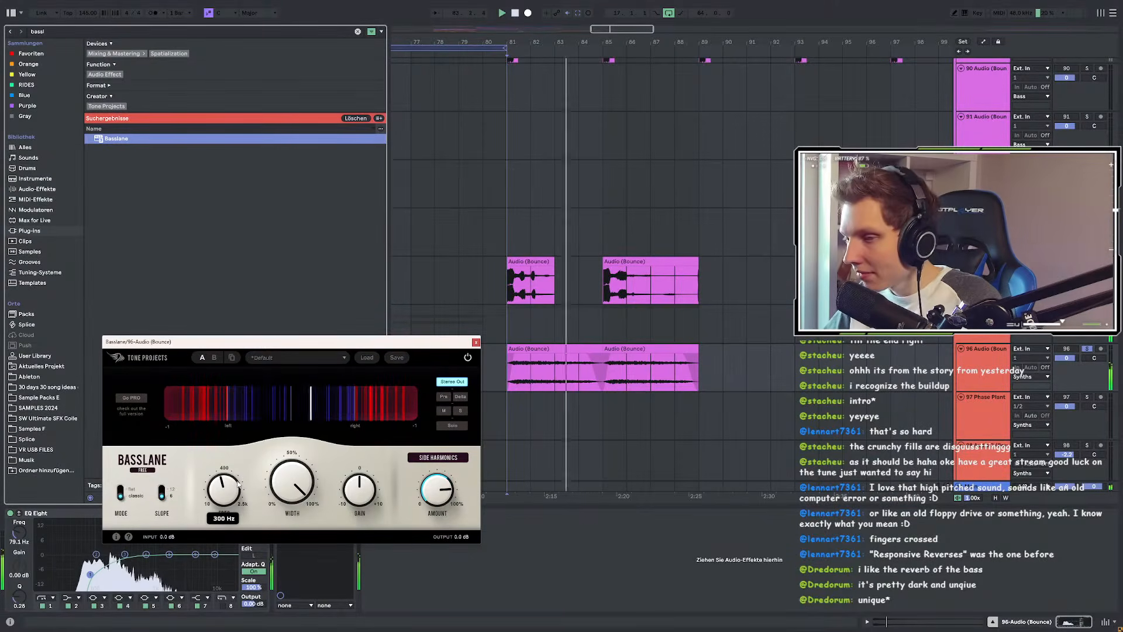
drag(438, 488, 439, 498)
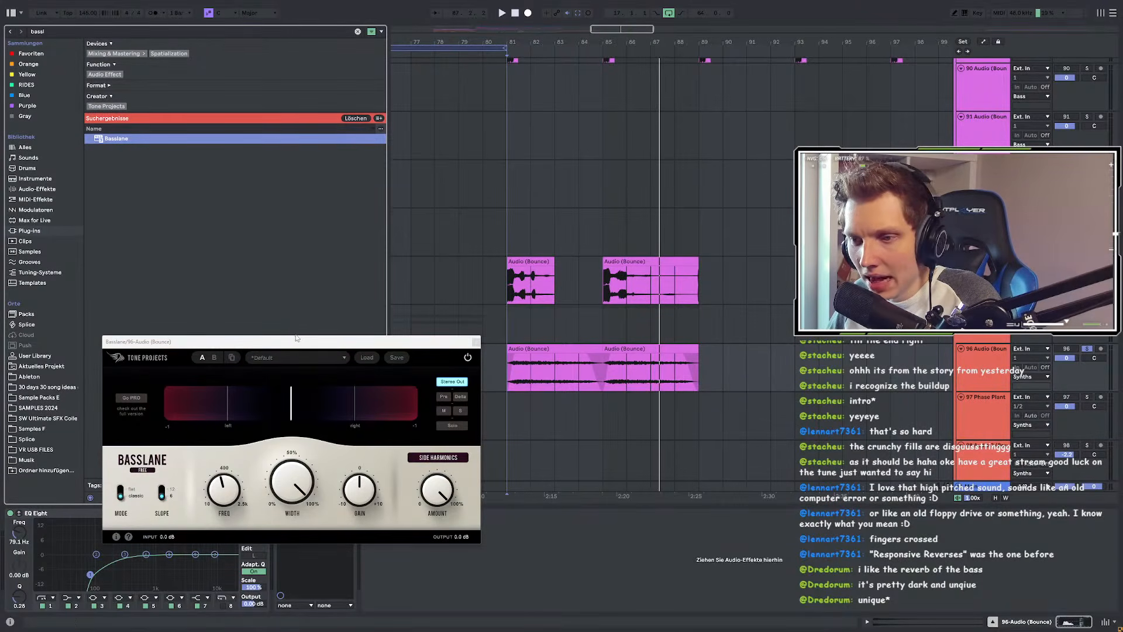
Step: Raise Basslane's frequency to about 832 Hz while playing from bar 81
drag(282, 344, 246, 277)
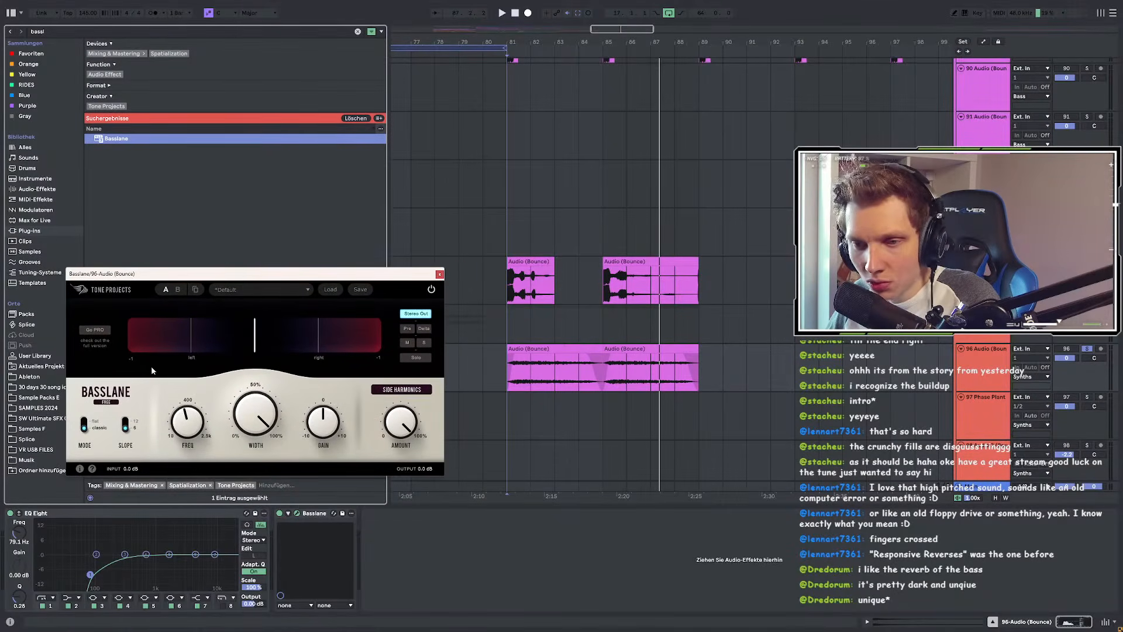
key(space)
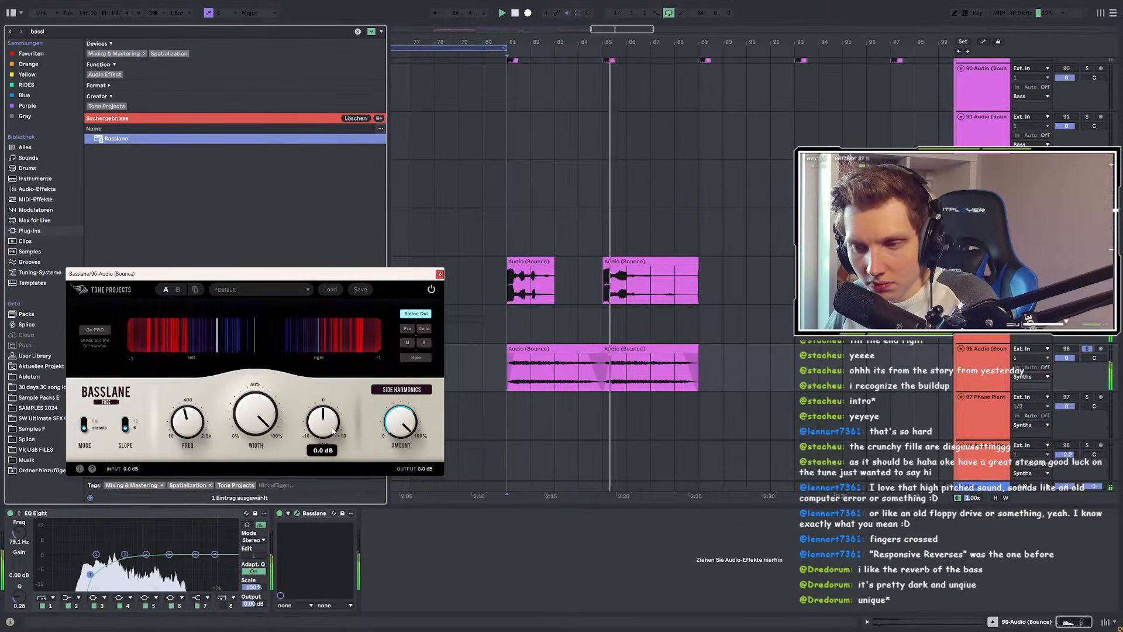
key(space)
key(space)
drag(198, 420, 203, 385)
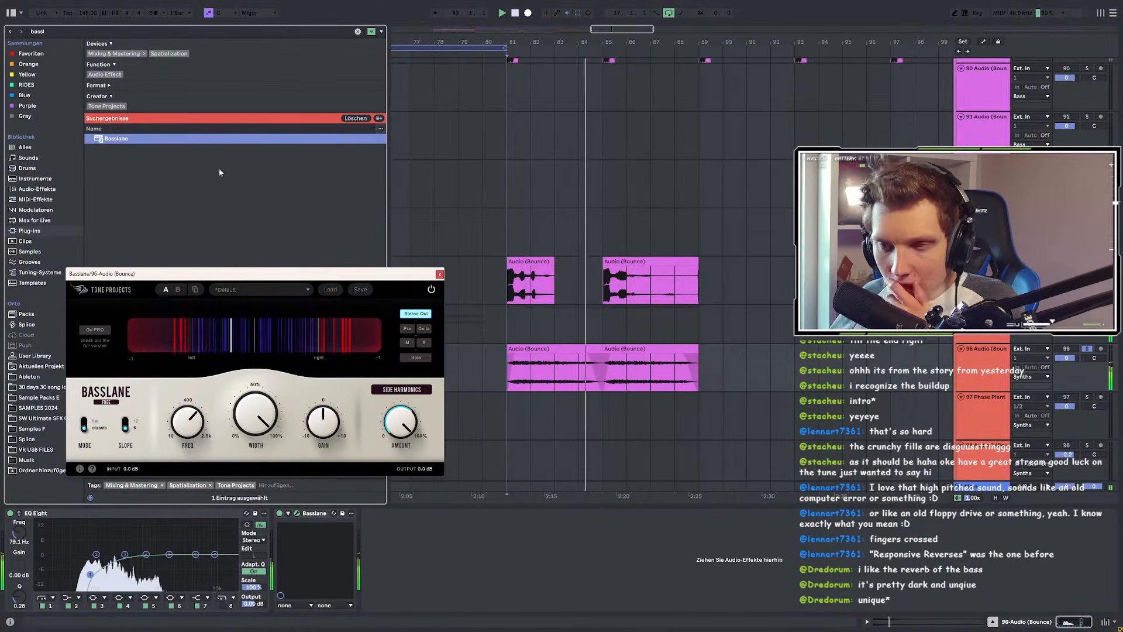
Step: Add a second EQ Eight after Basslane on track 96
double_click(39, 32)
text(eq)
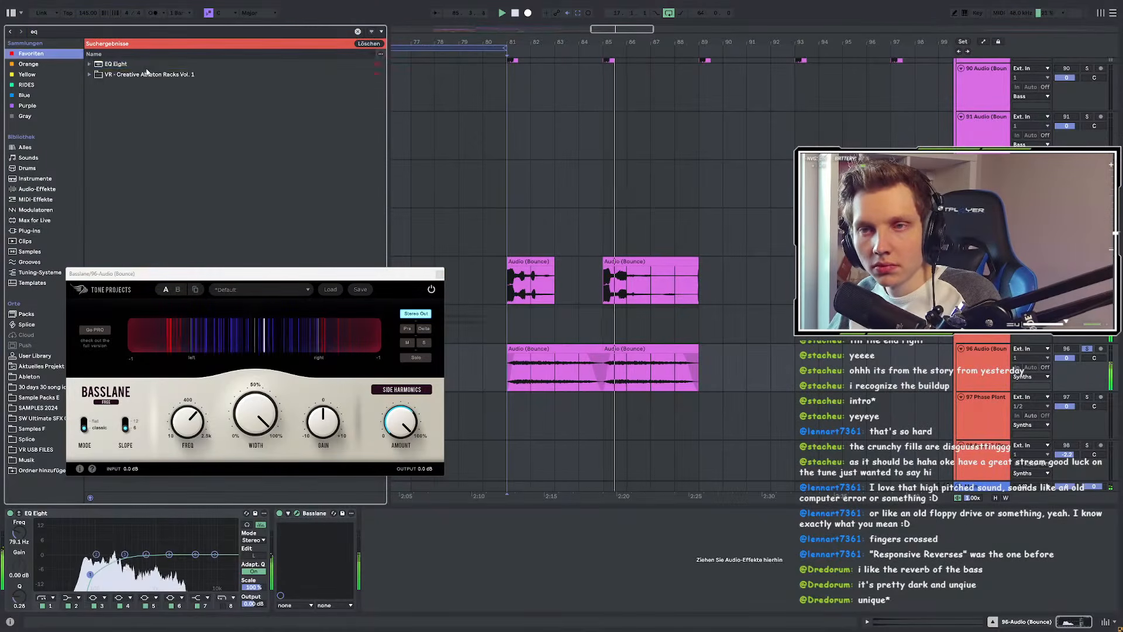
drag(698, 415, 498, 553)
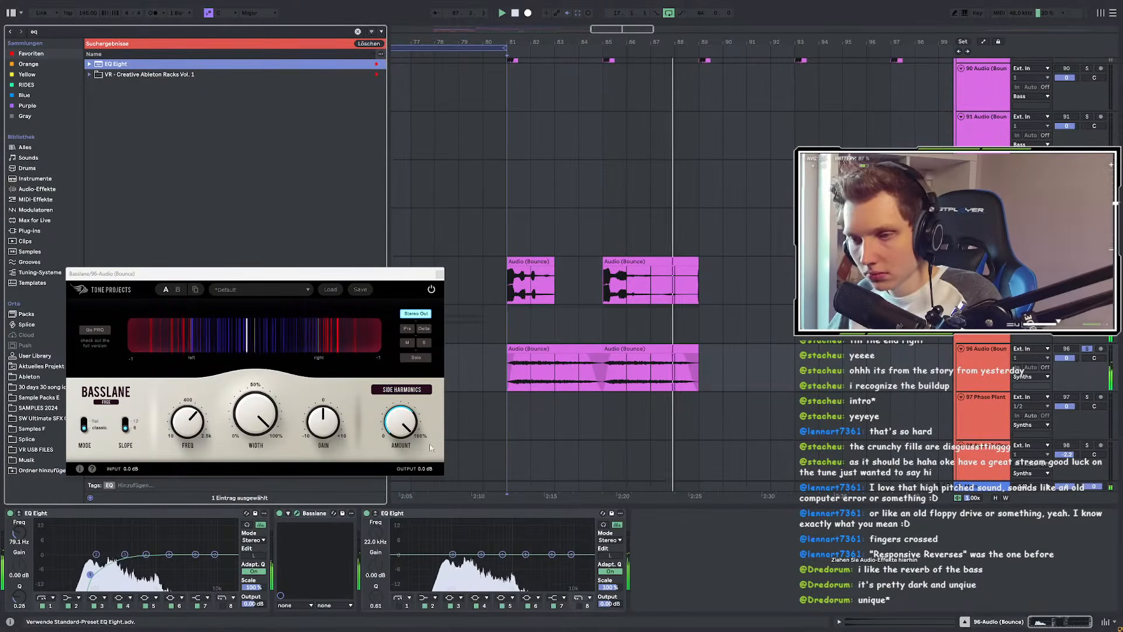
Step: Take track 96 out of solo and restart playback from bar 81
key(space)
click(1087, 349)
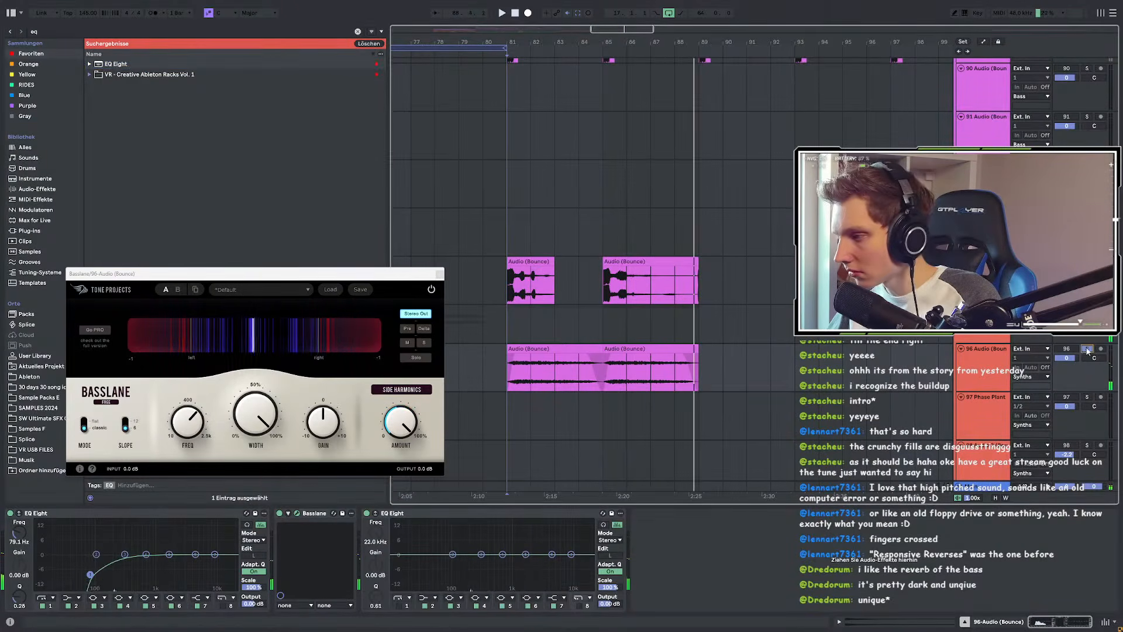
key(space)
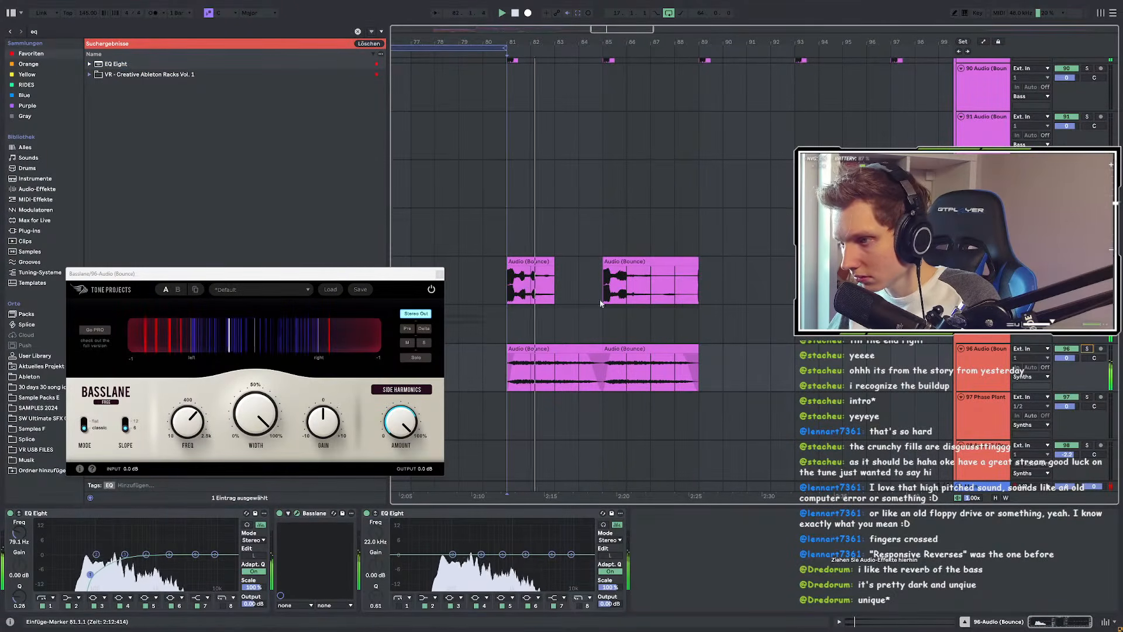
Step: Select the time range from bar 81 on track 94 and play back from bar 81
scroll(653, 320, down, 5)
scroll(754, 285, down, 3)
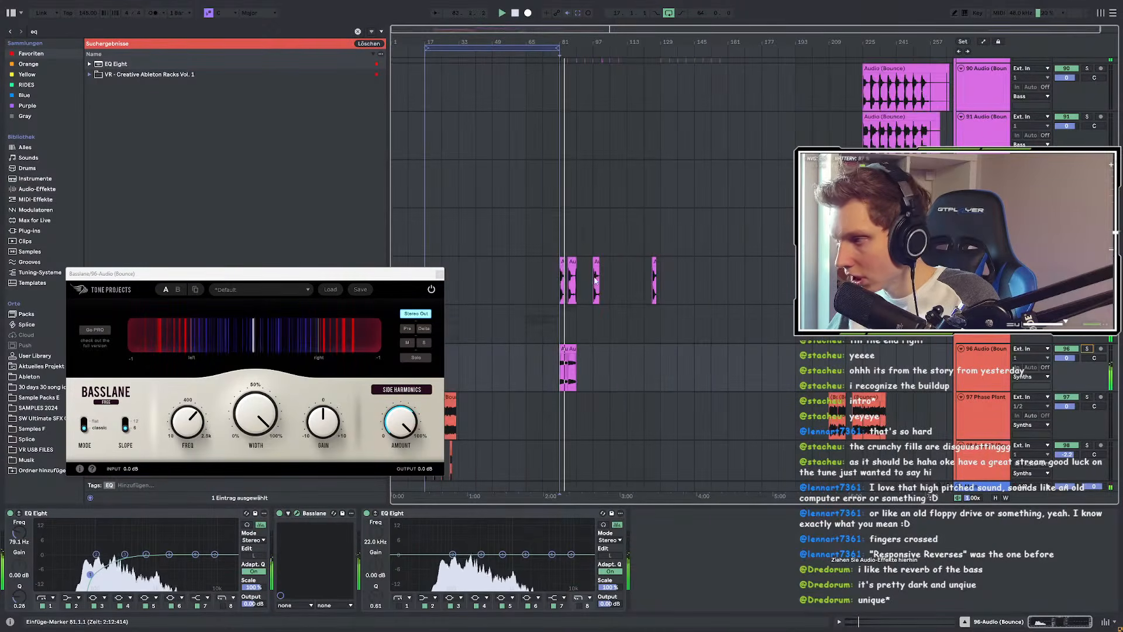
scroll(587, 282, up, 3)
drag(624, 291, 927, 286)
key(0)
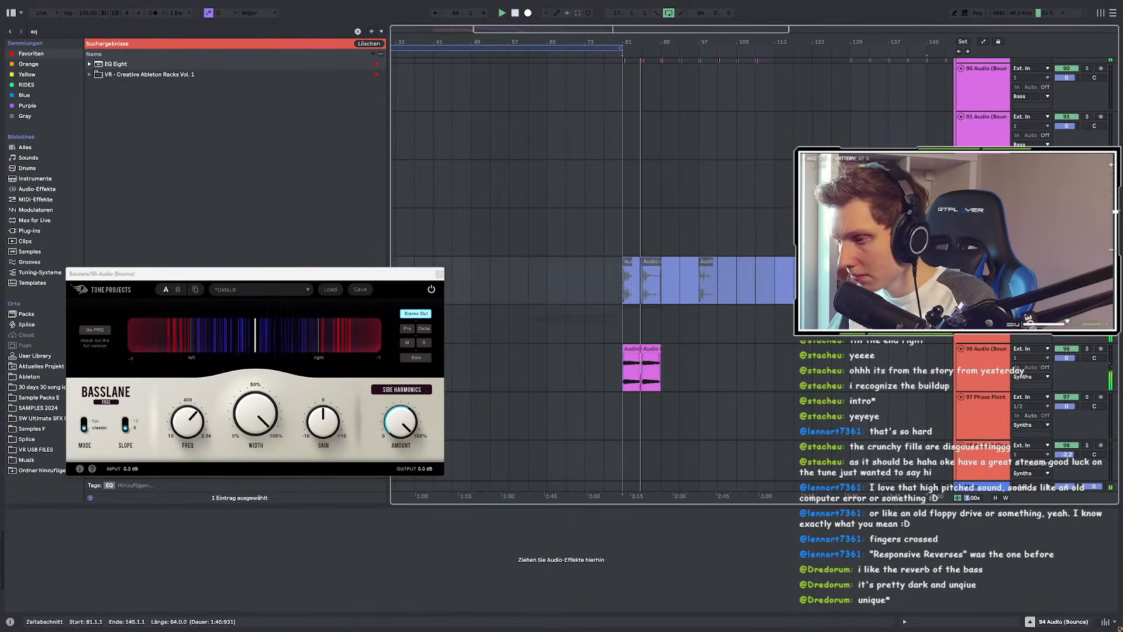
scroll(597, 296, down, 5)
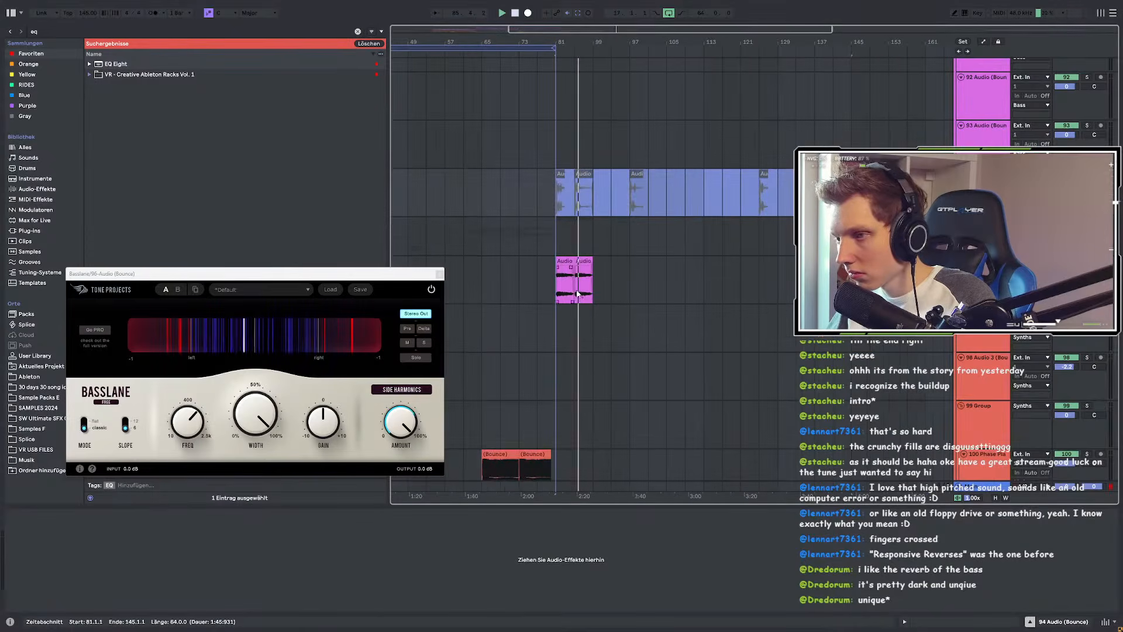
scroll(619, 290, up, 8)
scroll(619, 295, down, 4)
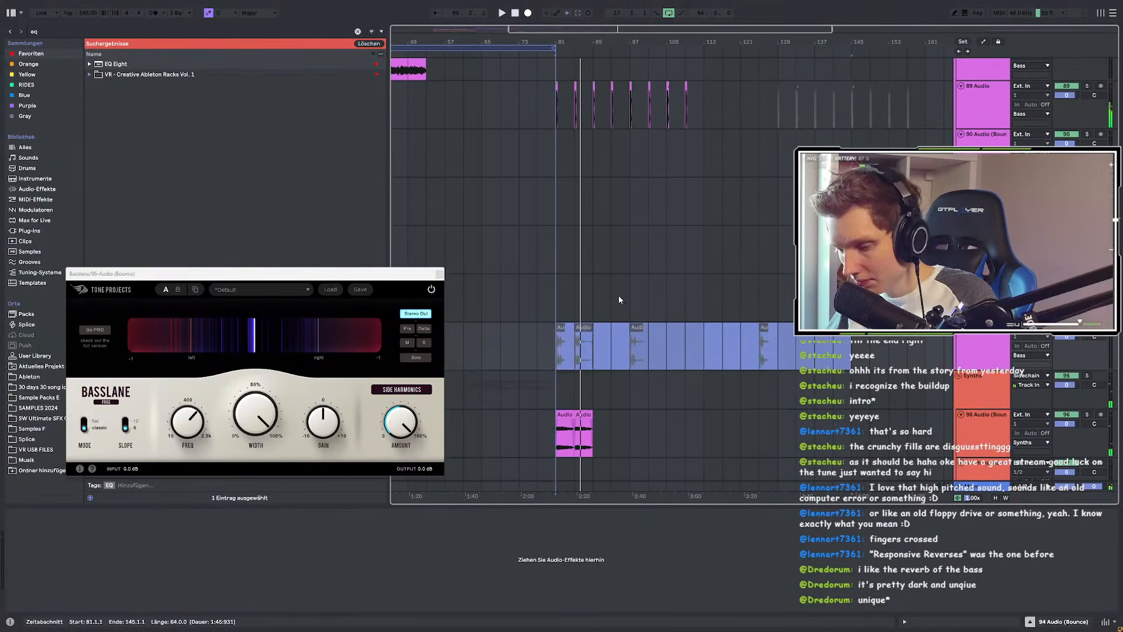
Step: Inspect the clip at bars 85–89 by selecting 85.3.1–86.1.1, then replay from bar 79
scroll(624, 304, up, 3)
drag(705, 170, 537, 176)
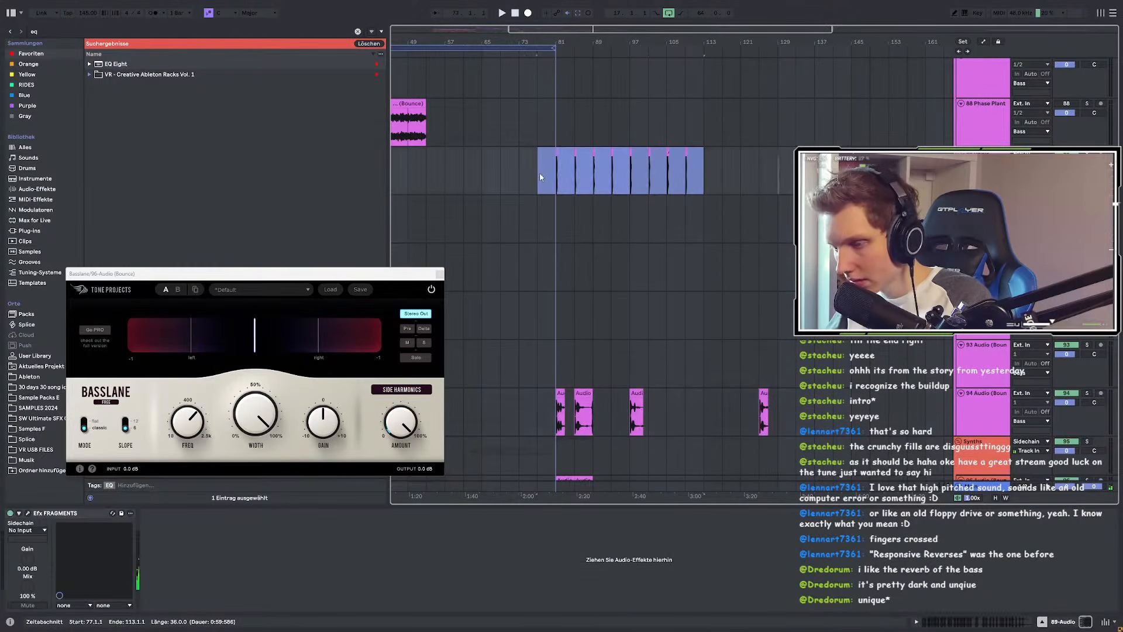
key(0)
scroll(556, 409, down, 1)
click(557, 407)
key(space)
scroll(560, 400, up, 3)
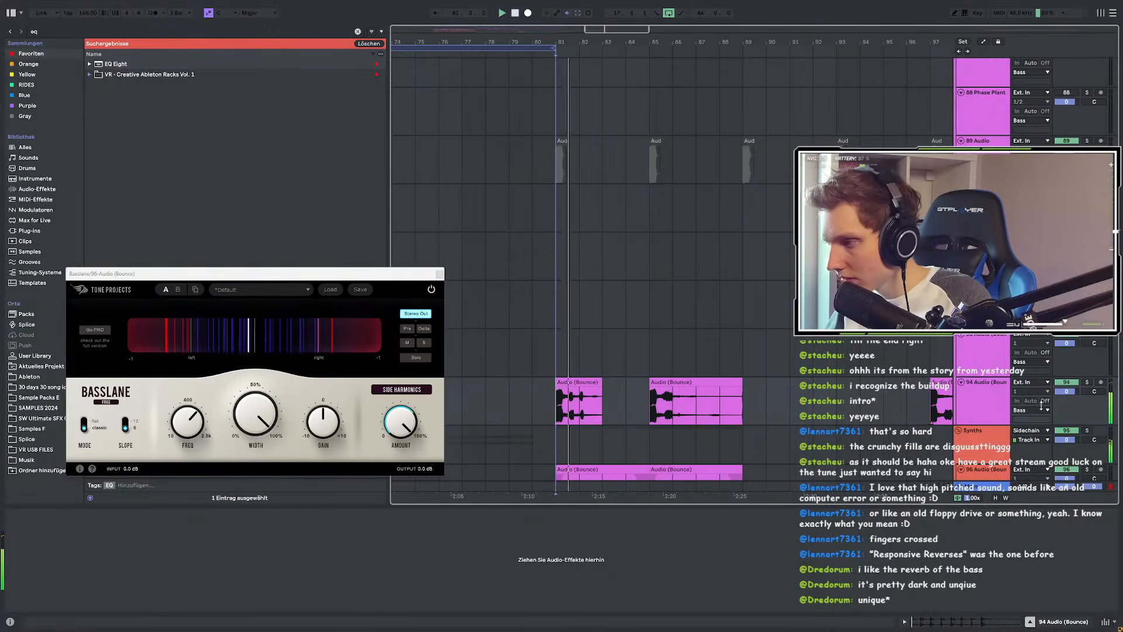
scroll(537, 402, up, 3)
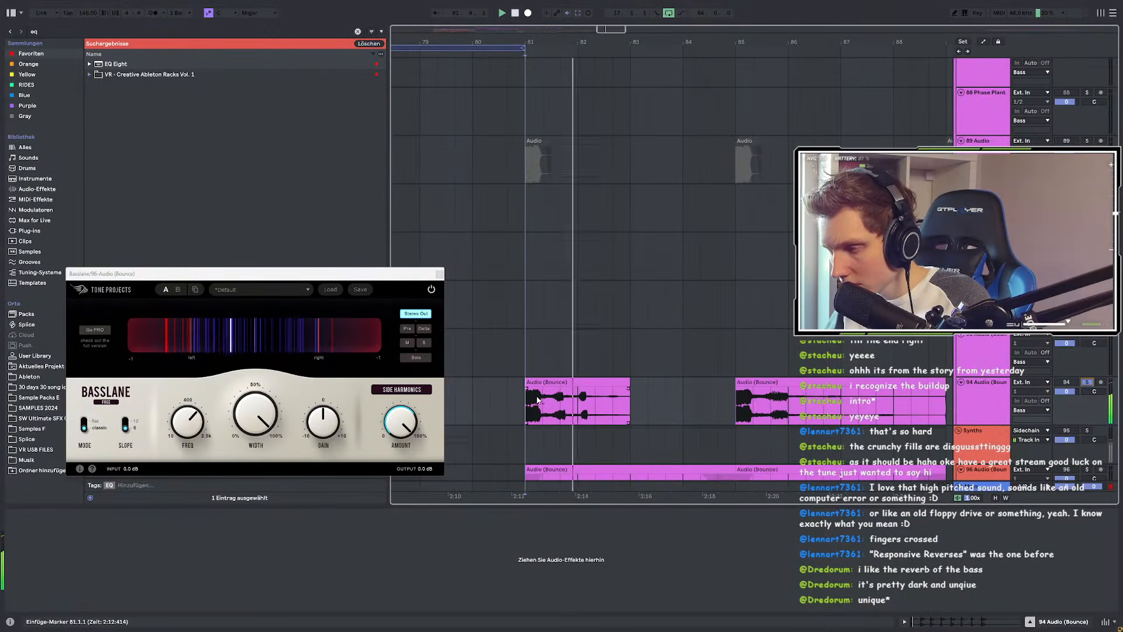
scroll(570, 398, down, 6)
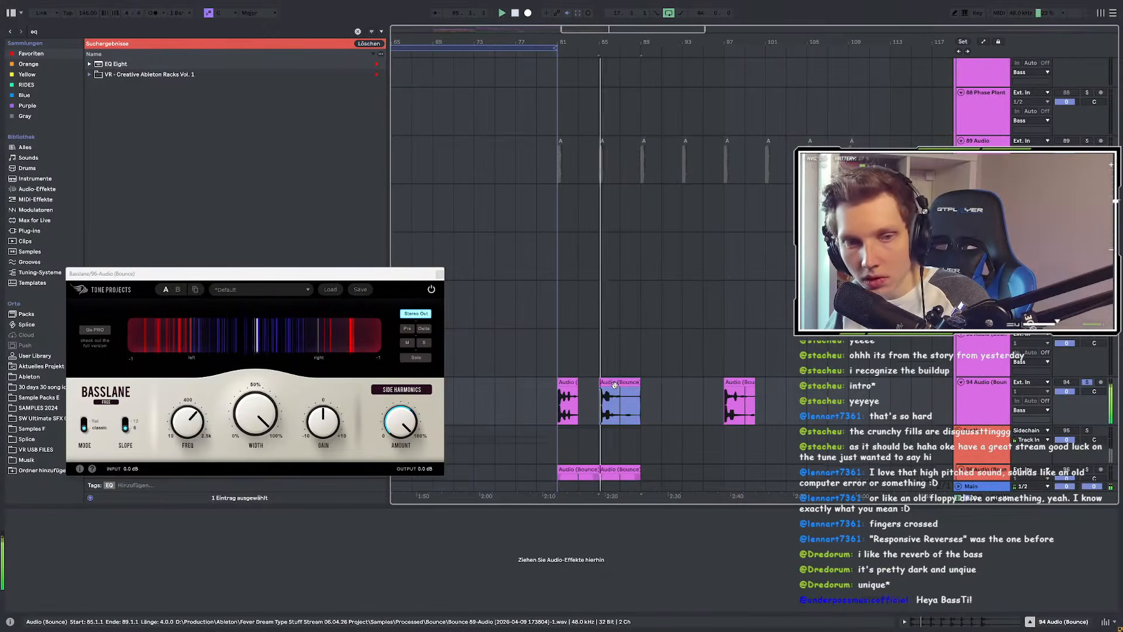
click(614, 386)
scroll(613, 391, up, 6)
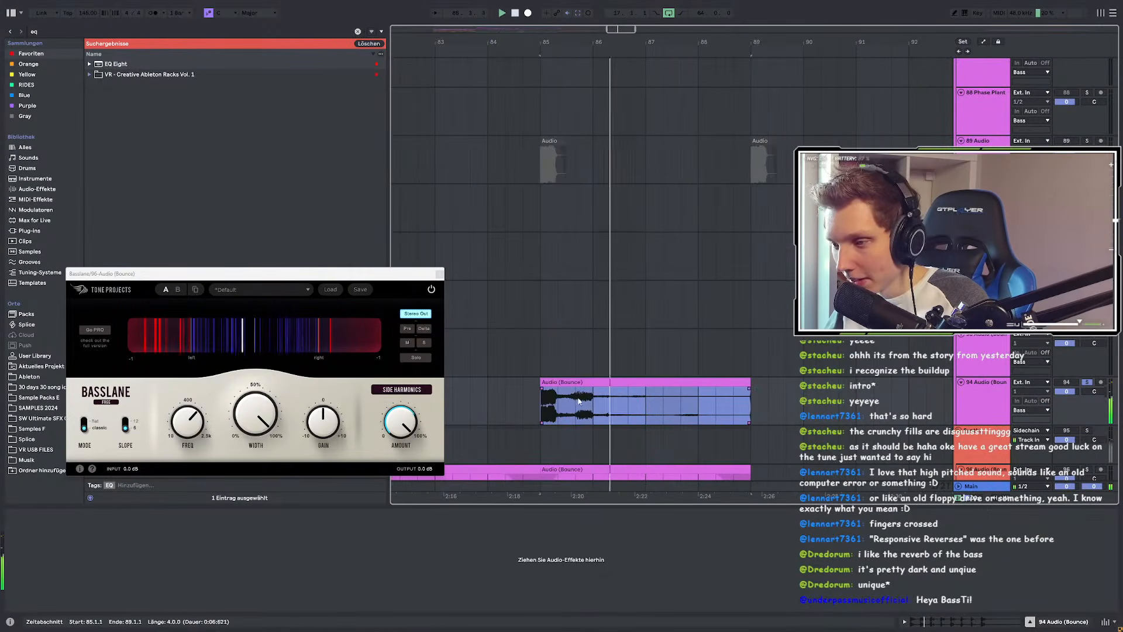
scroll(585, 399, up, 5)
click(566, 401)
drag(566, 400, 704, 400)
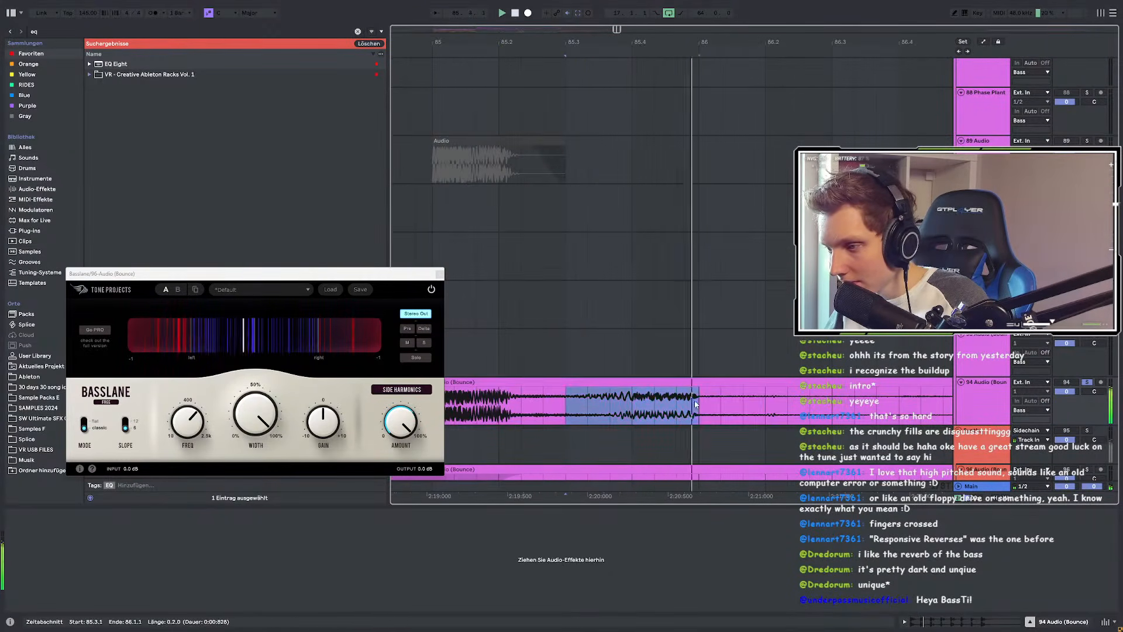
scroll(651, 392, down, 7)
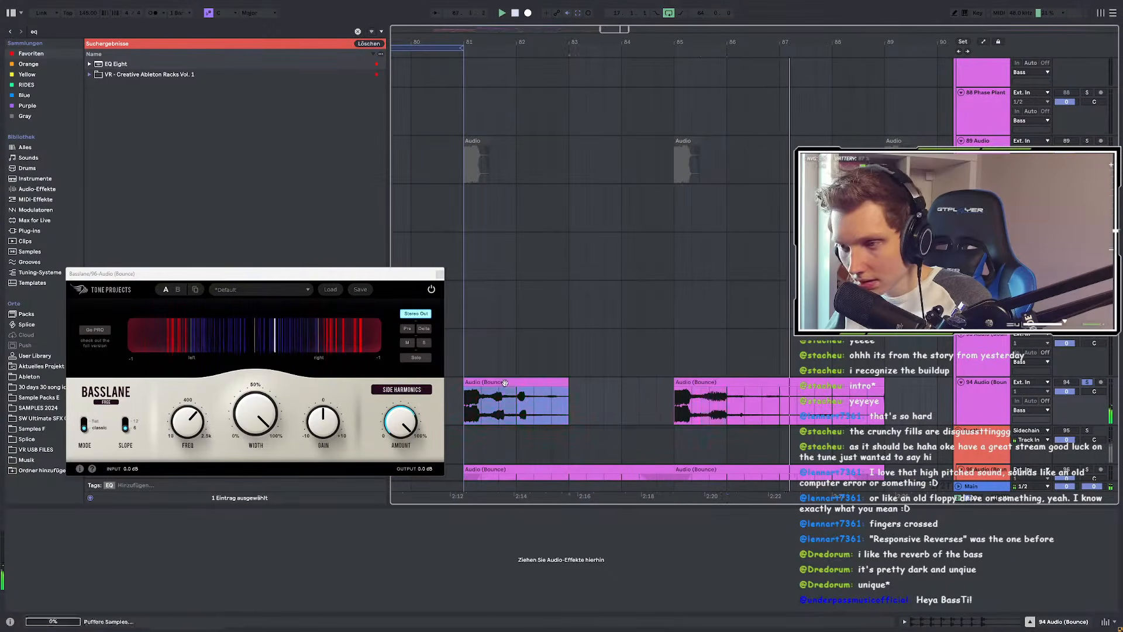
scroll(650, 390, down, 8)
scroll(596, 391, down, 3)
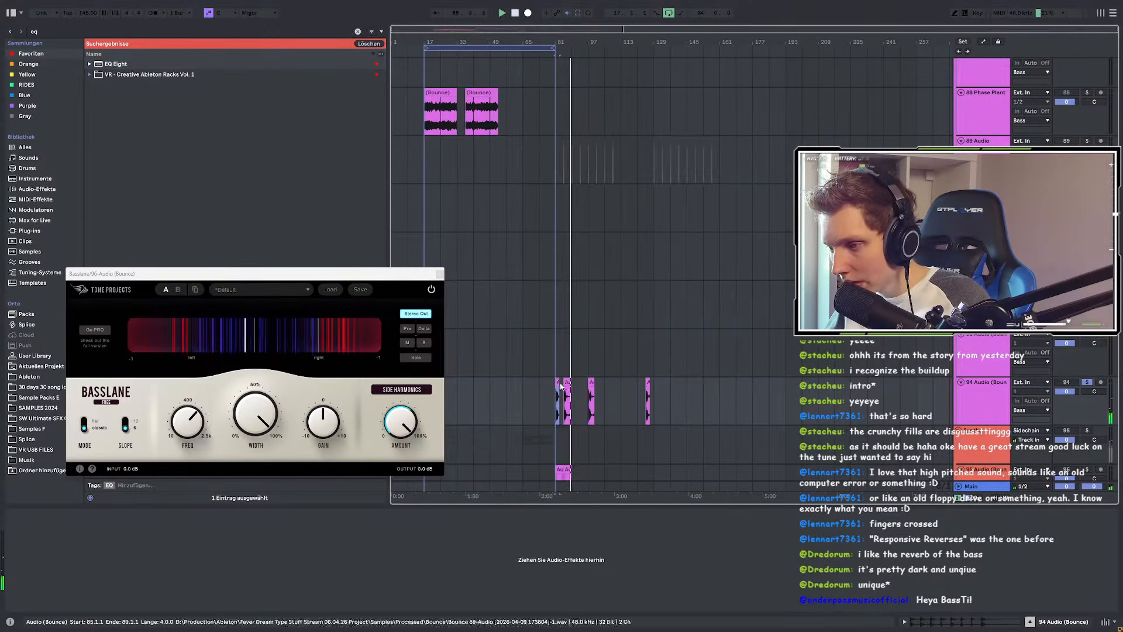
click(805, 399)
scroll(562, 394, up, 5)
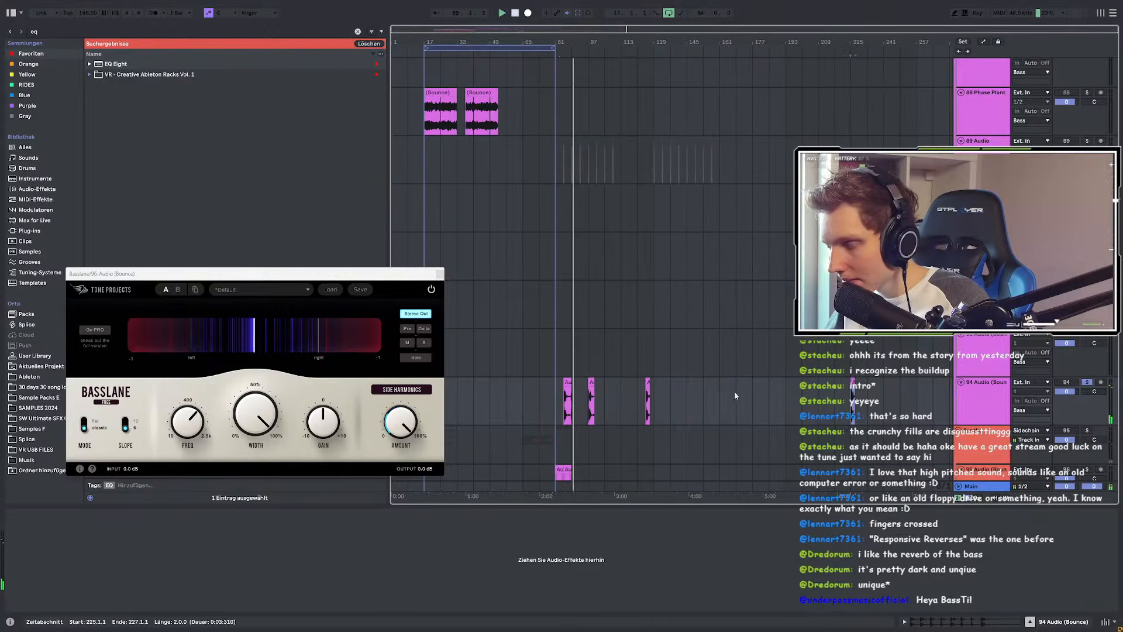
click(507, 395)
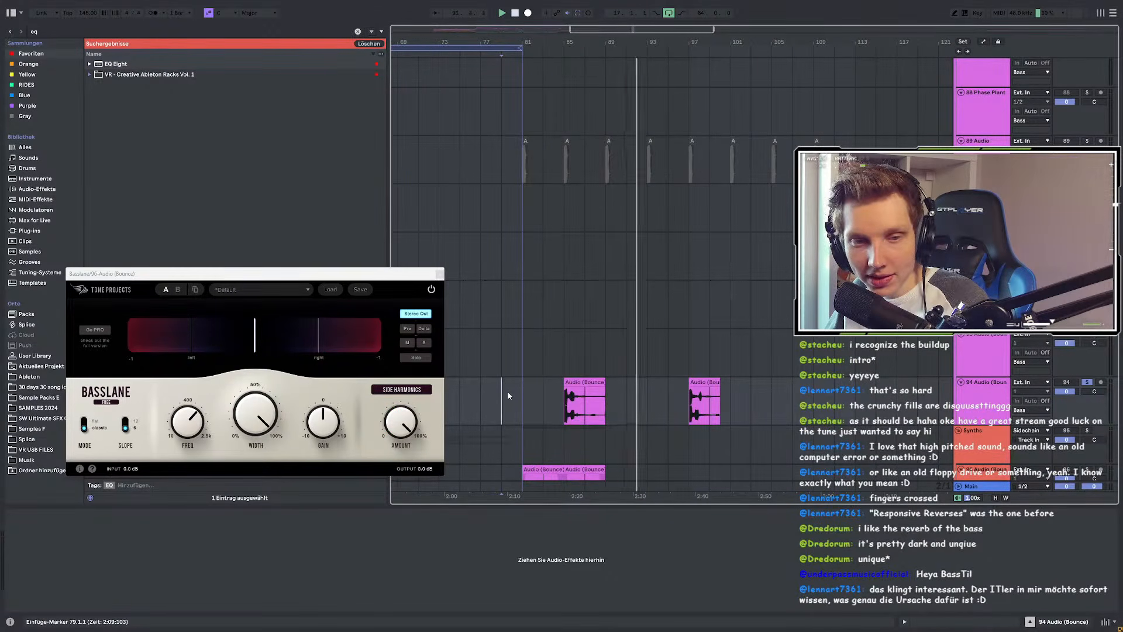
key(space)
key(space)
Step: Move the Audio (Bounce) clip from bar 85 to bar 82 and audition from bar 81
click(595, 383)
scroll(595, 384, up, 4)
scroll(626, 390, down, 2)
mouse_move(626, 390)
mouse_down()
mouse_move(556, 384)
mouse_move(623, 389)
mouse_up()
scroll(533, 393, up, 5)
scroll(606, 415, down, 5)
click(574, 394)
key(space)
scroll(681, 392, up, 3)
scroll(686, 391, down, 4)
click(591, 384)
Step: Move the Audio (Bounce) clip to start near 81.2.2 and shorten it to end at bar 83
scroll(591, 383, up, 3)
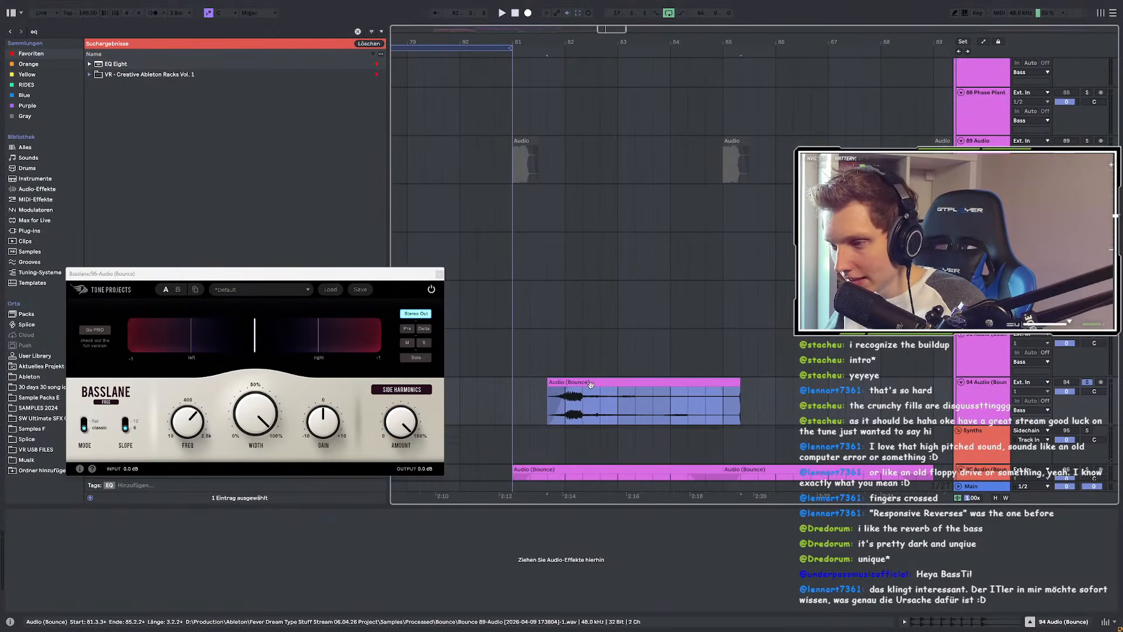
drag(582, 384, 572, 390)
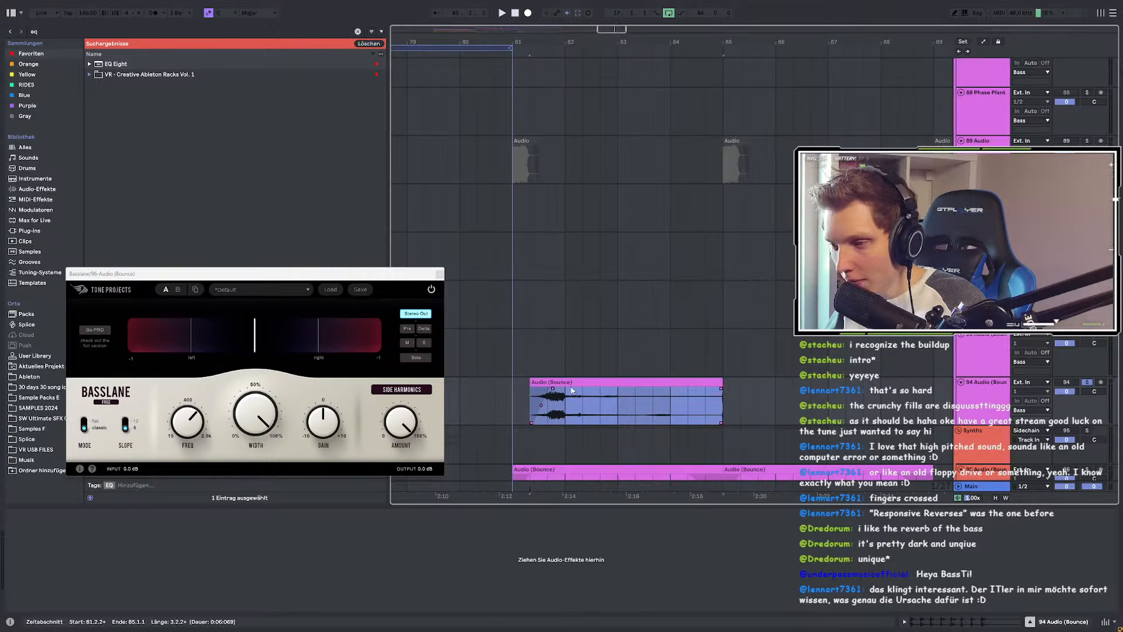
drag(720, 384, 627, 391)
key(space)
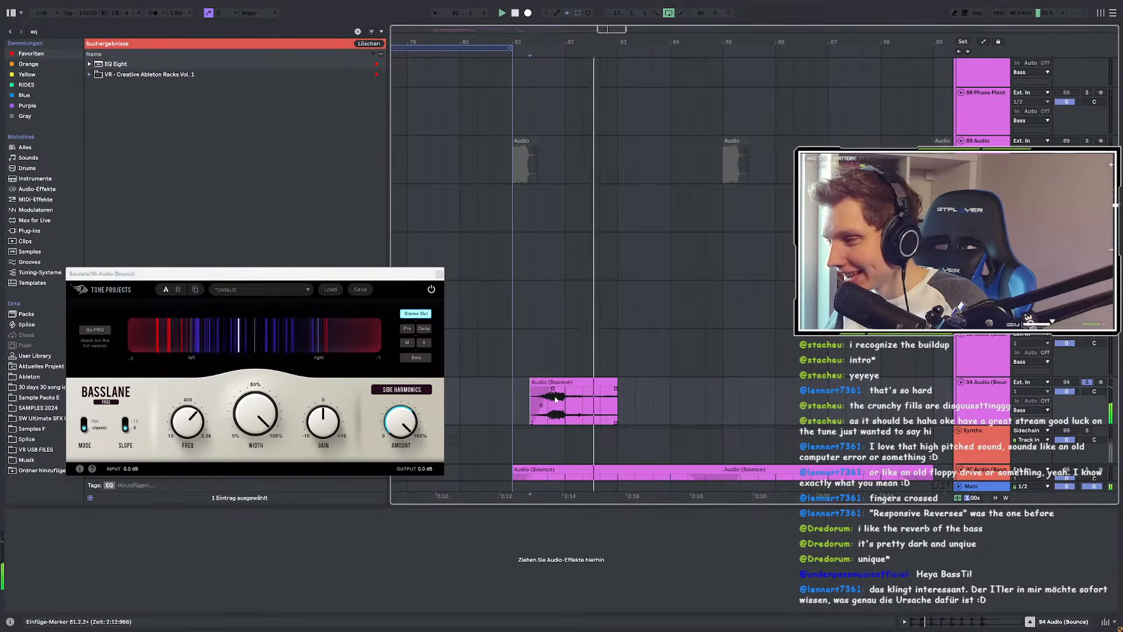
key(space)
Step: Pull the clip's fade-out earlier, audition 81.2.2–82.1.3, and close the Basslane window
key(space)
drag(615, 389, 587, 391)
key(space)
click(531, 404)
key(space)
scroll(555, 404, up, 4)
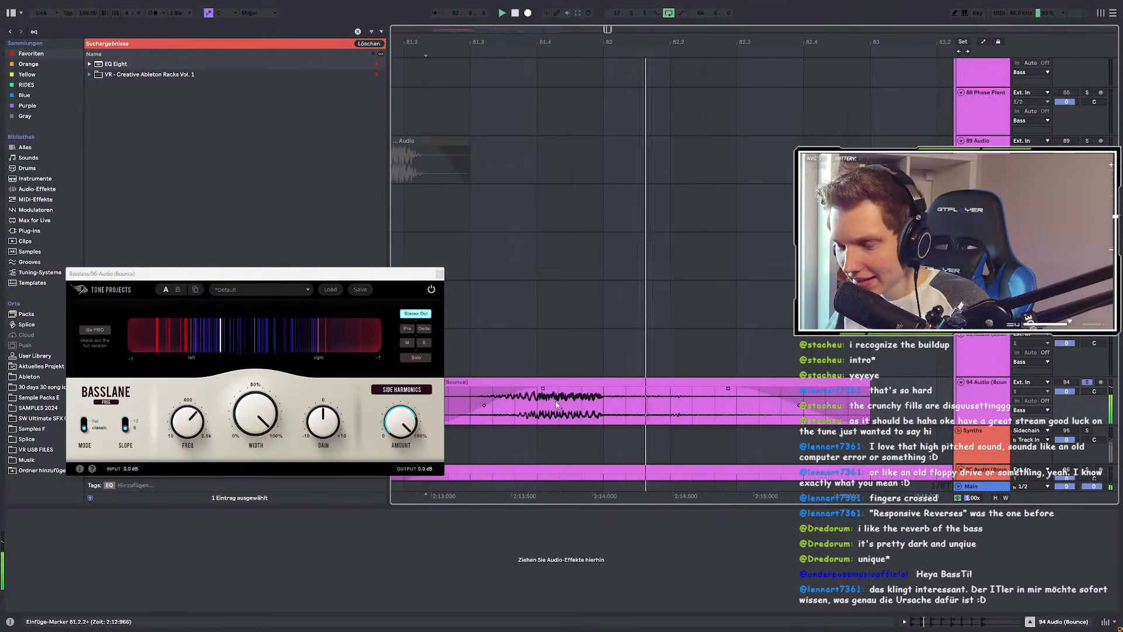
scroll(559, 404, down, 3)
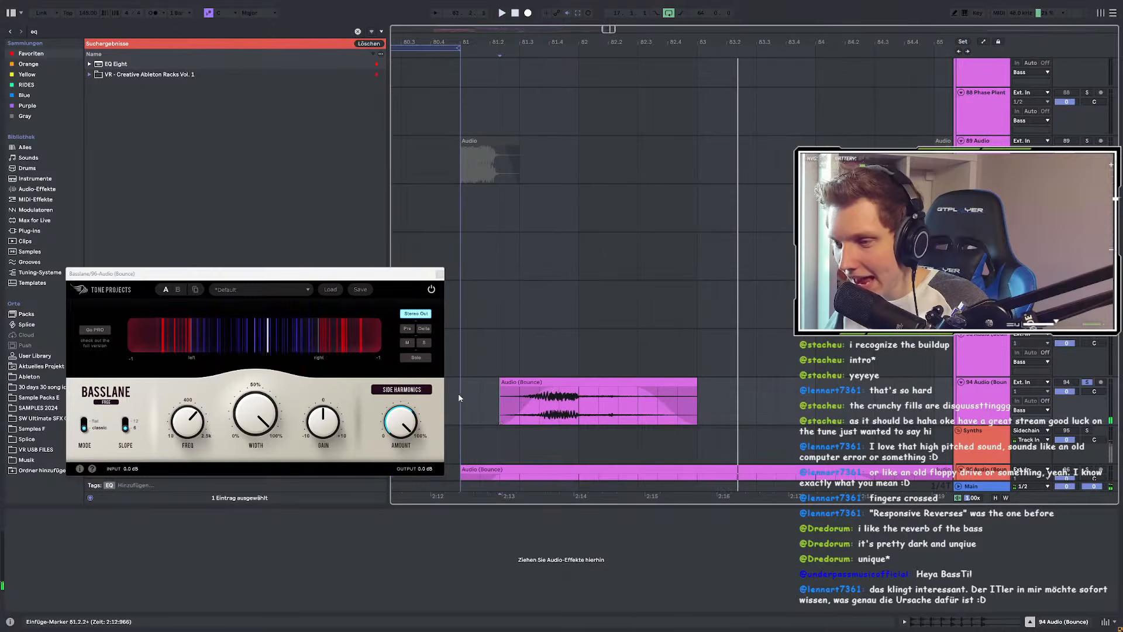
key(space)
drag(502, 401, 595, 403)
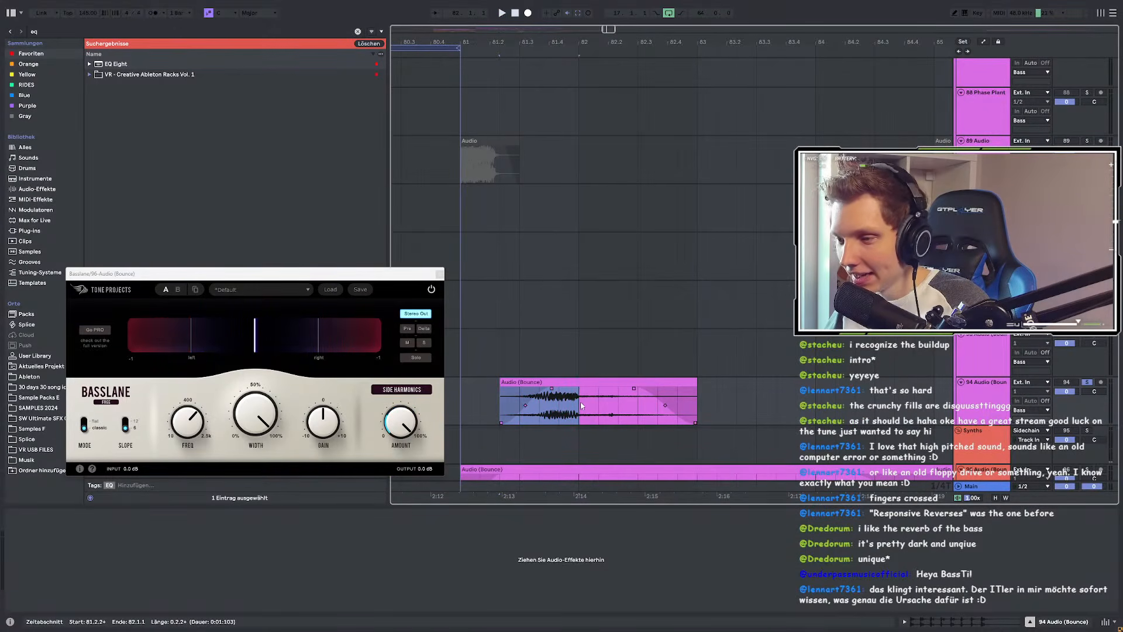
key(space)
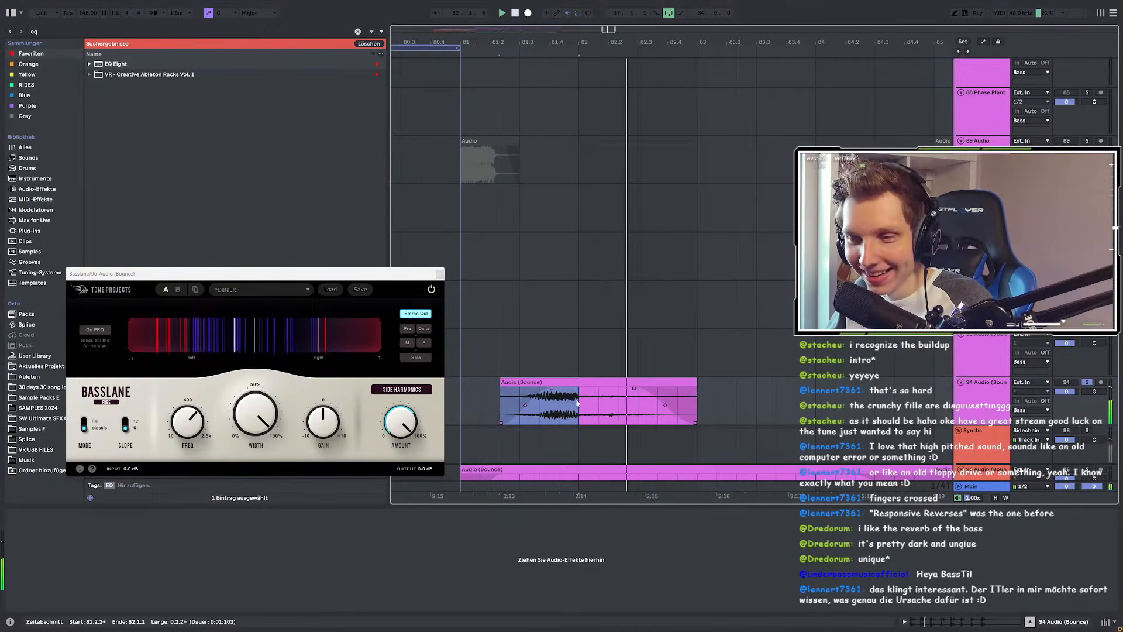
click(439, 273)
scroll(462, 307, down, 3)
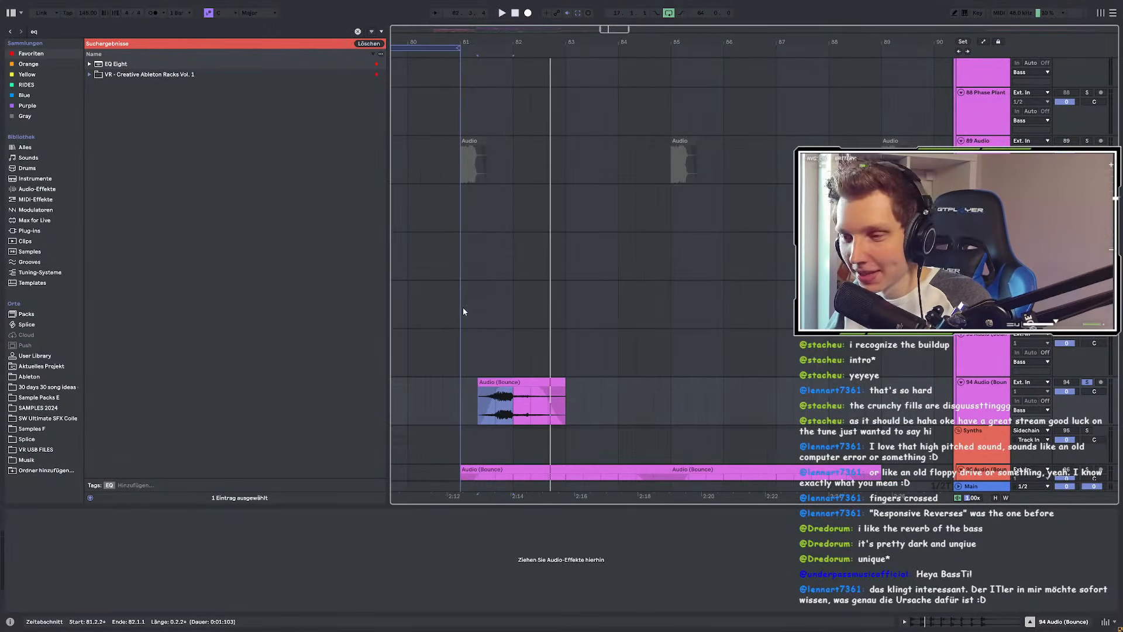
Step: Load the Delay device from a 'delay' search onto track 94 and solo the track
key(shift+Right)
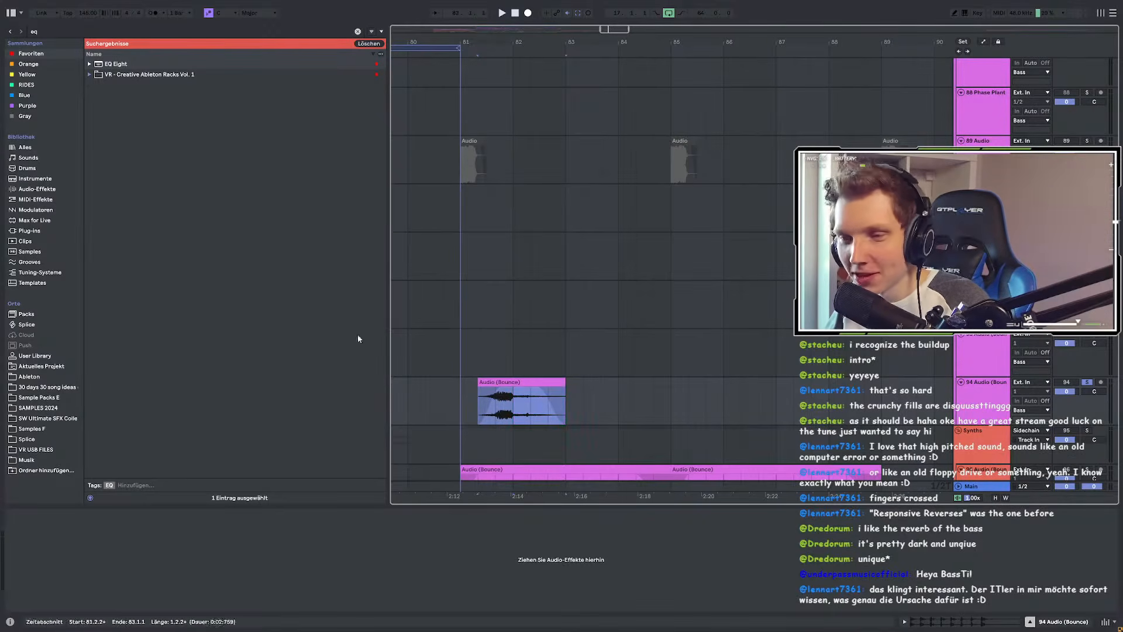
key(ctrl+f)
text(d)
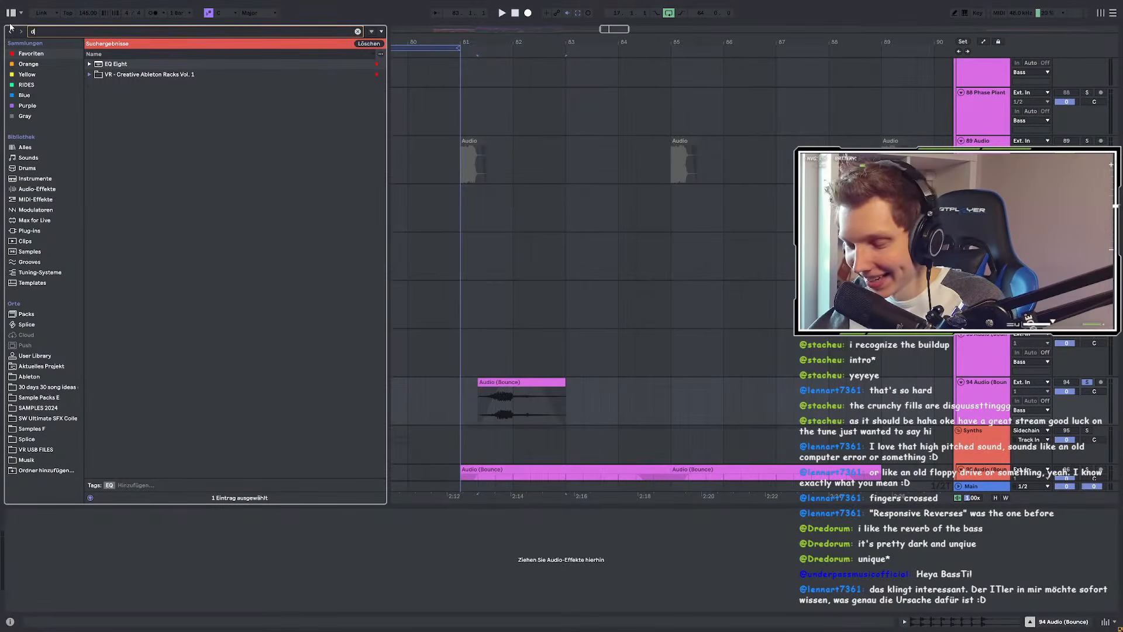
text(elay)
click(134, 65)
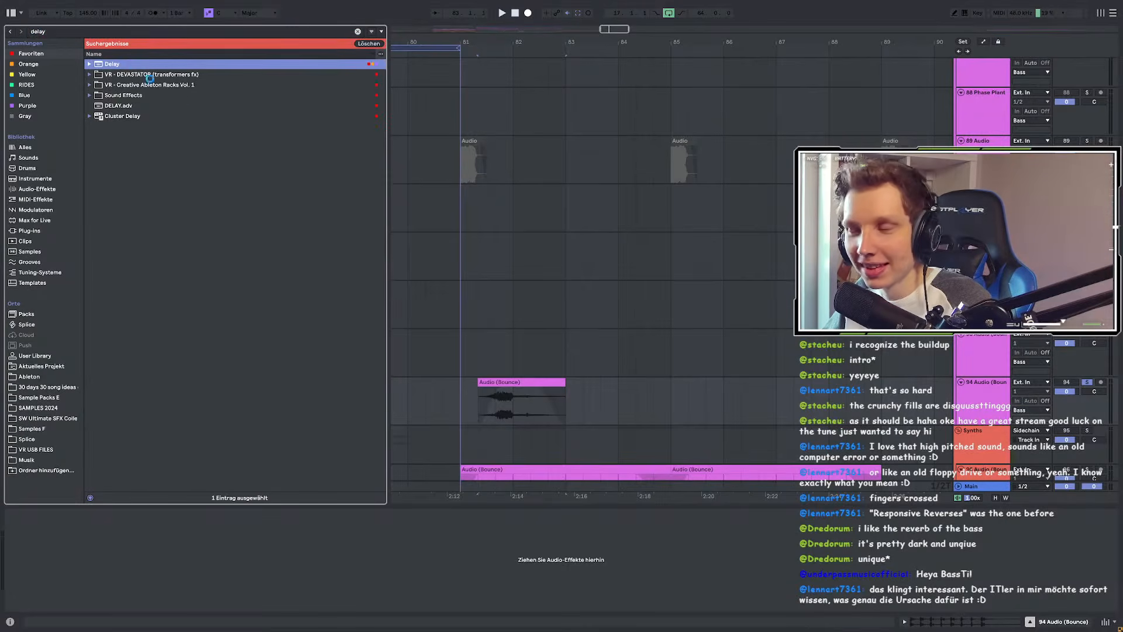
click(510, 383)
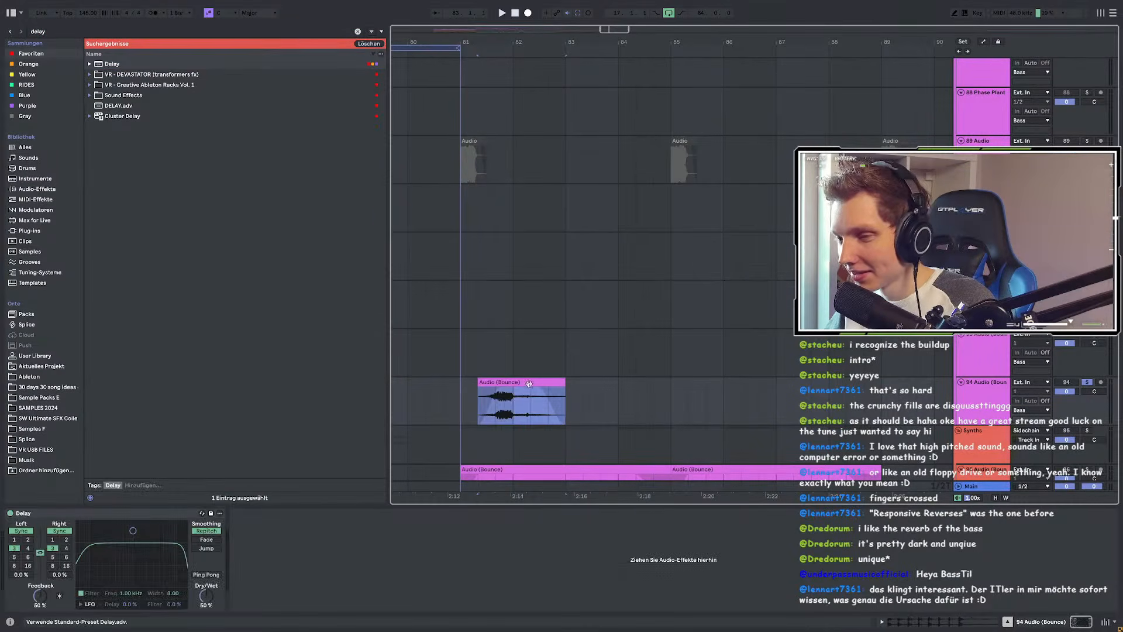
click(1087, 382)
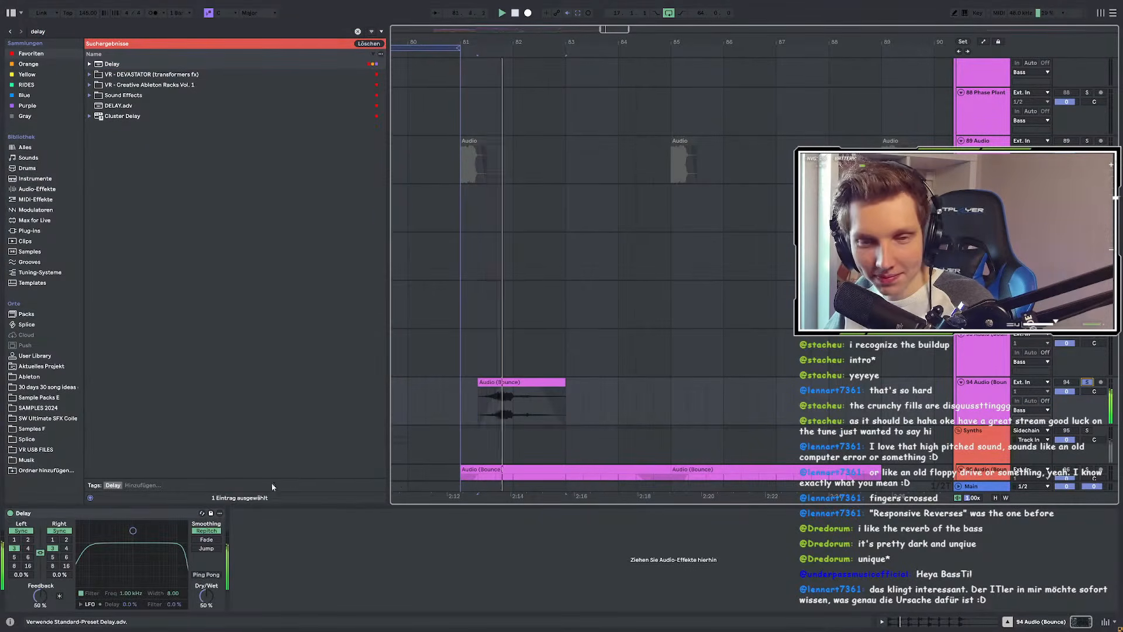
Step: Narrow the Delay filter to a bell at 1.46 kHz and set delay time to 16
drag(133, 531, 134, 567)
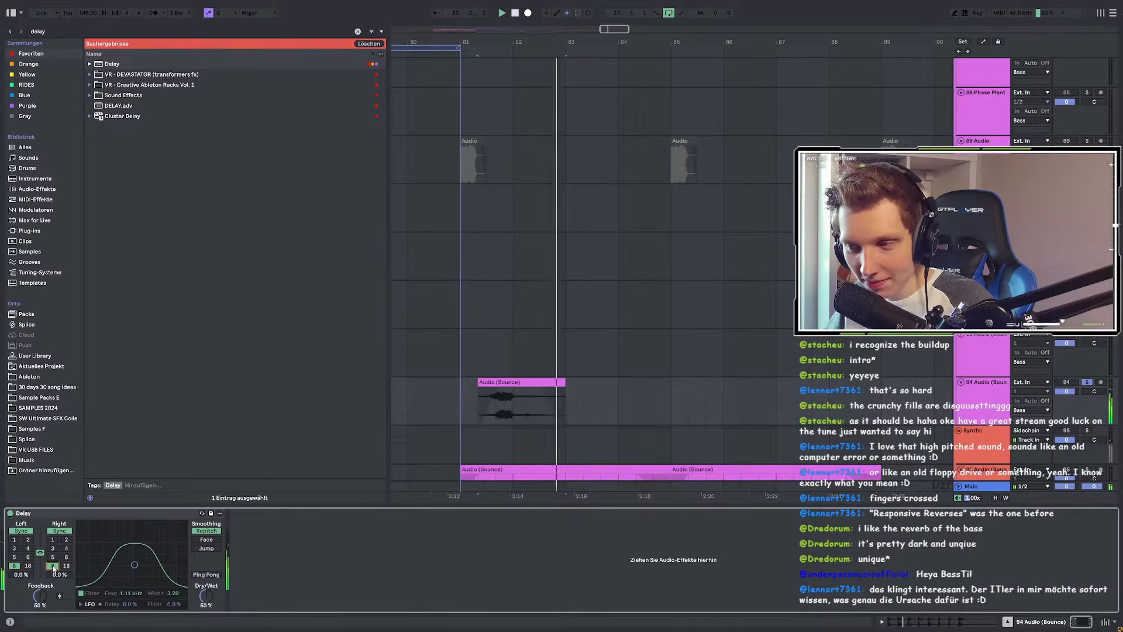
click(66, 566)
drag(134, 565, 139, 569)
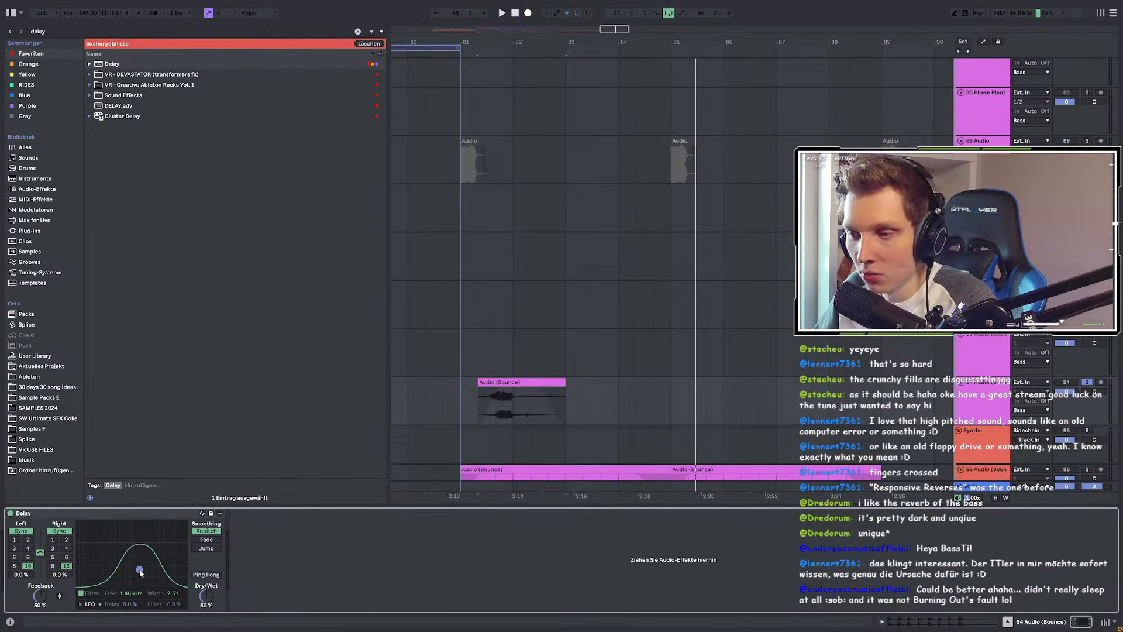
Step: Select roughly 80.1.1–83.2.2 over the Audio (Bounce) clip and play it from bar 81
click(449, 407)
drag(411, 405, 588, 399)
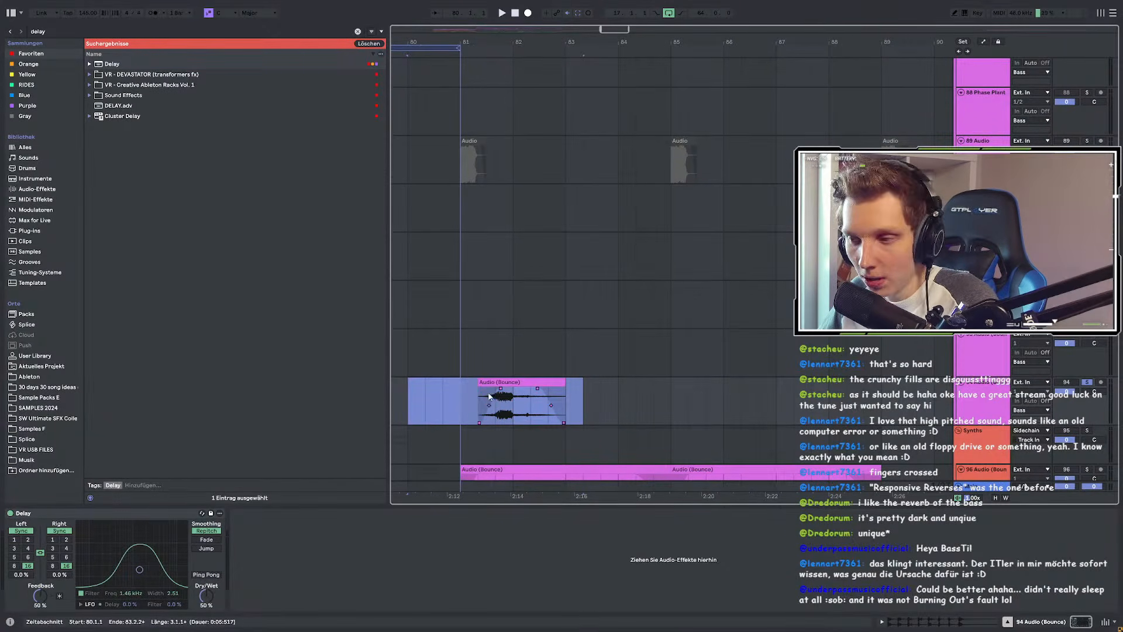
click(442, 396)
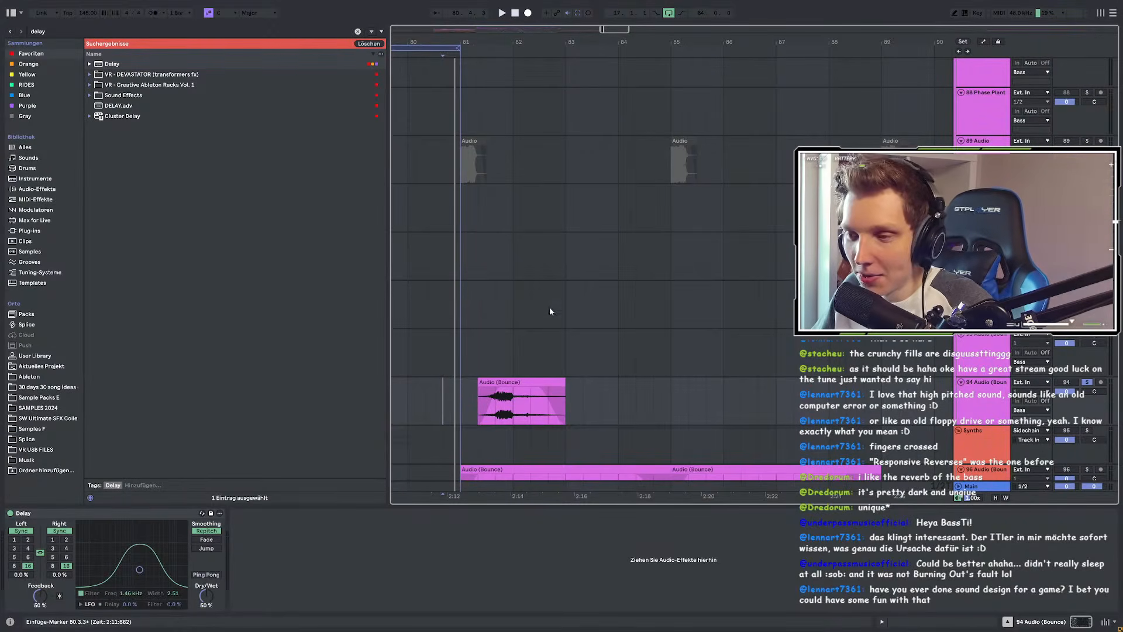
scroll(535, 290, left, 3)
drag(496, 387, 612, 400)
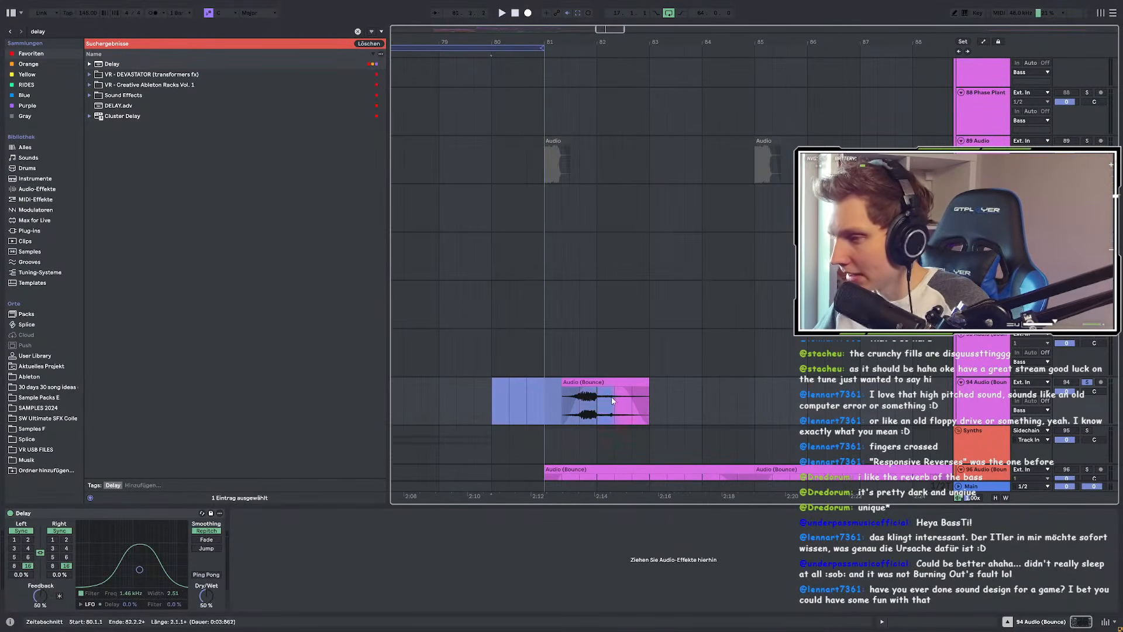
scroll(643, 407, down, 3)
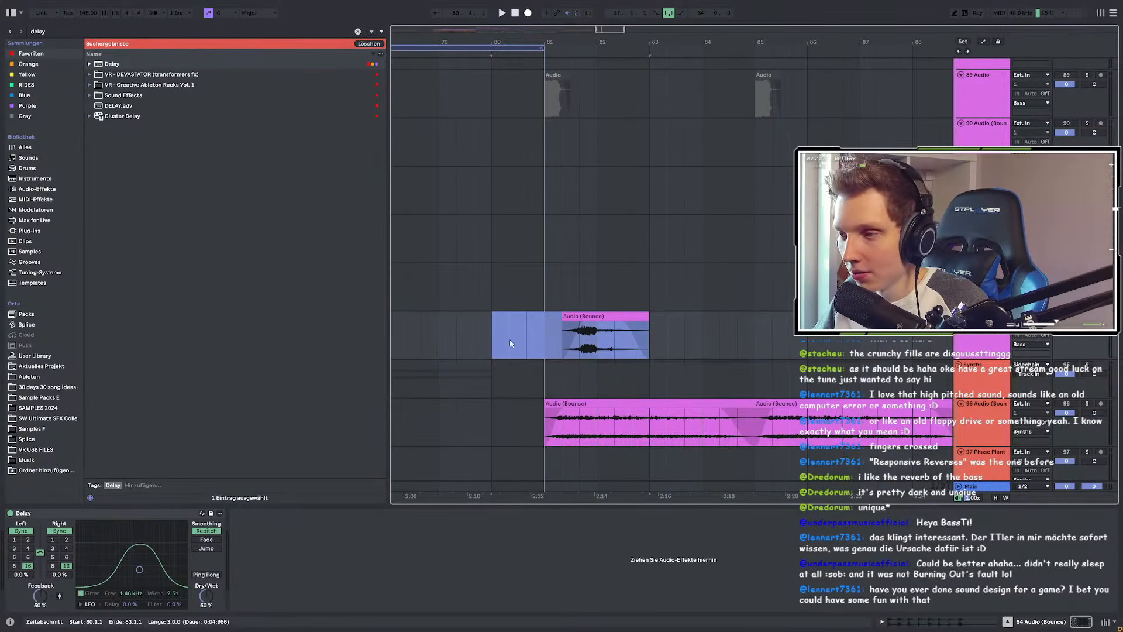
scroll(652, 345, up, 1)
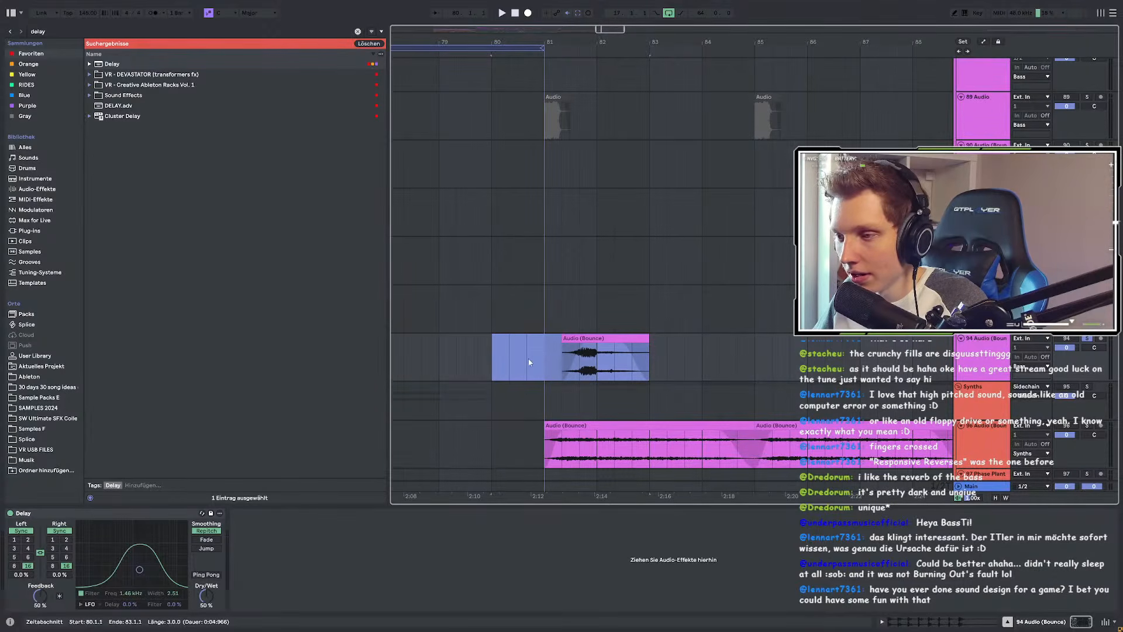
drag(499, 357, 660, 367)
key(space)
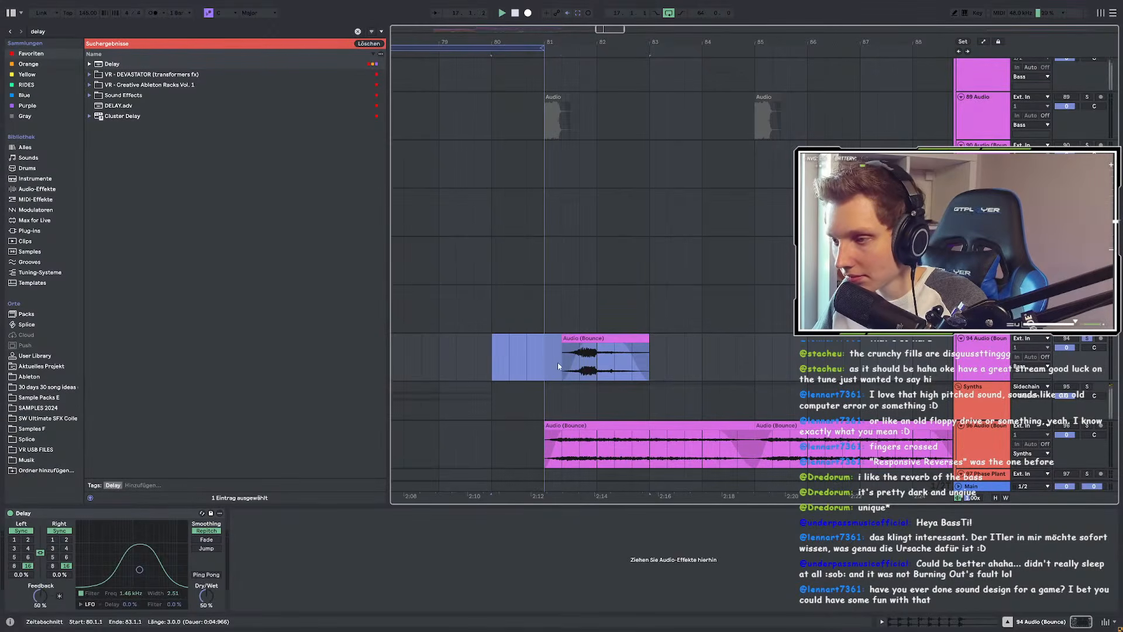
click(557, 362)
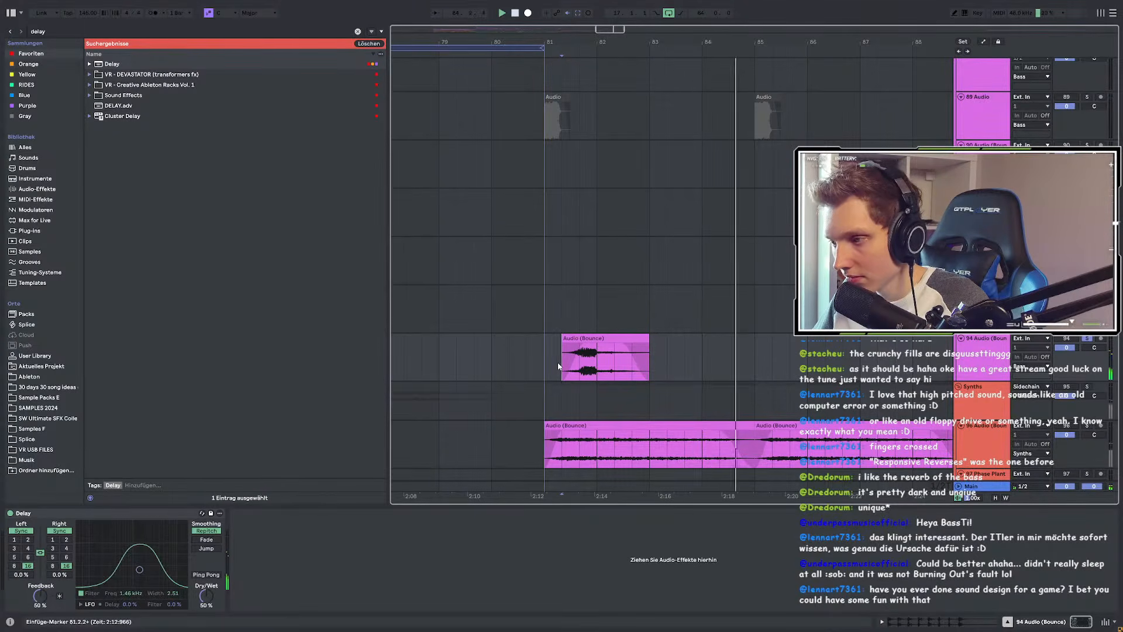
click(549, 357)
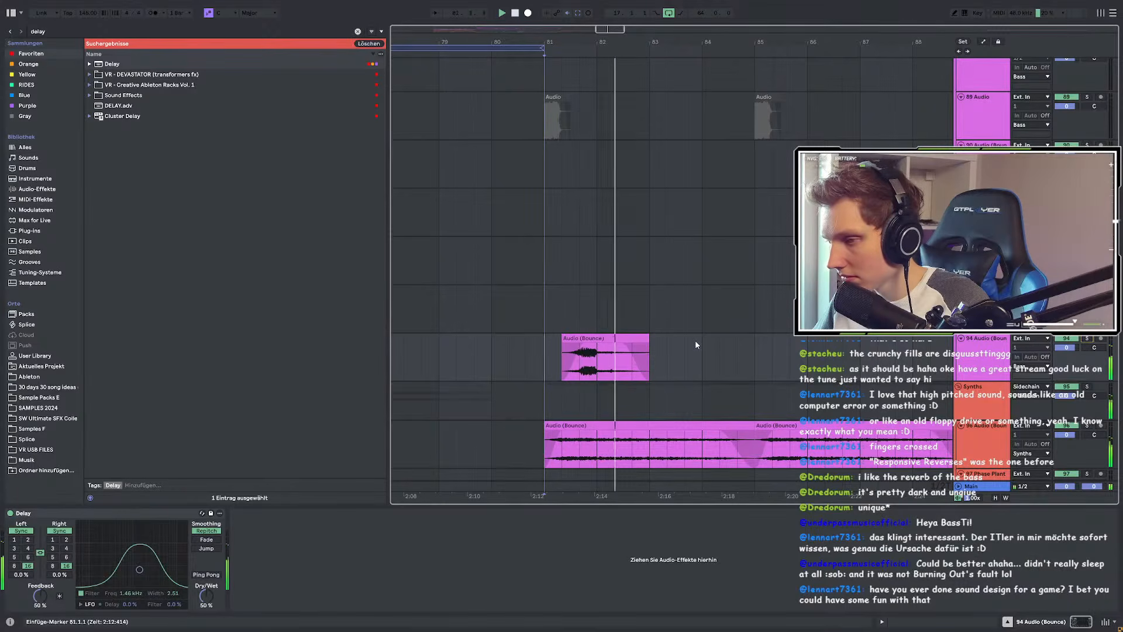
scroll(696, 345, down, 3)
scroll(497, 321, down, 3)
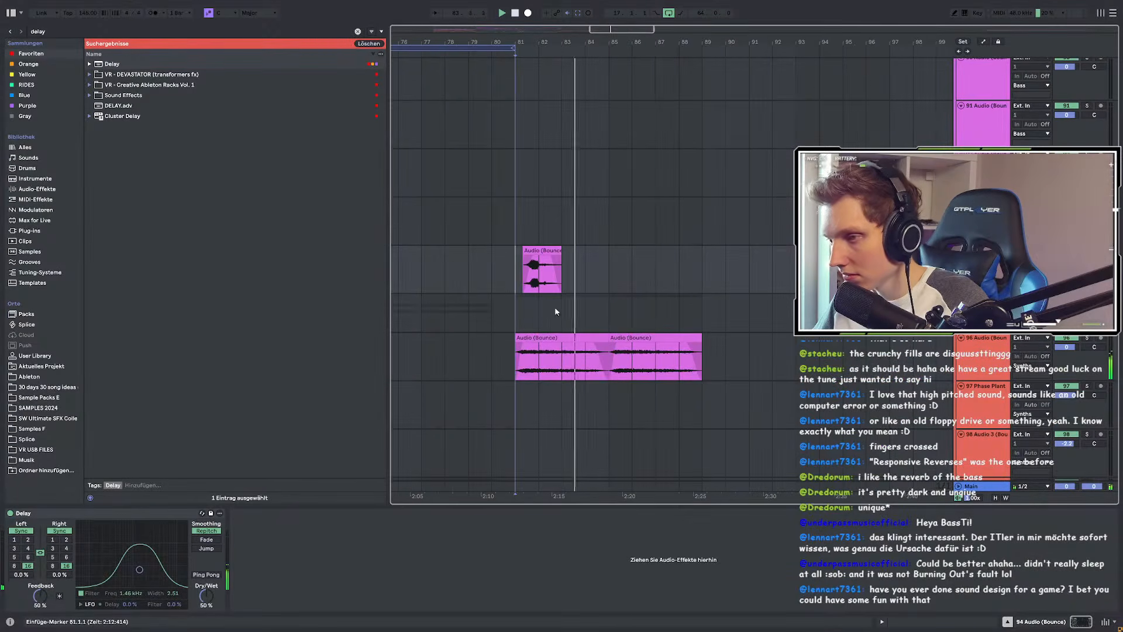
scroll(564, 293, up, 3)
Step: Set the Delay's right-channel offset to 33% and replay the short clip from bar 81
click(518, 250)
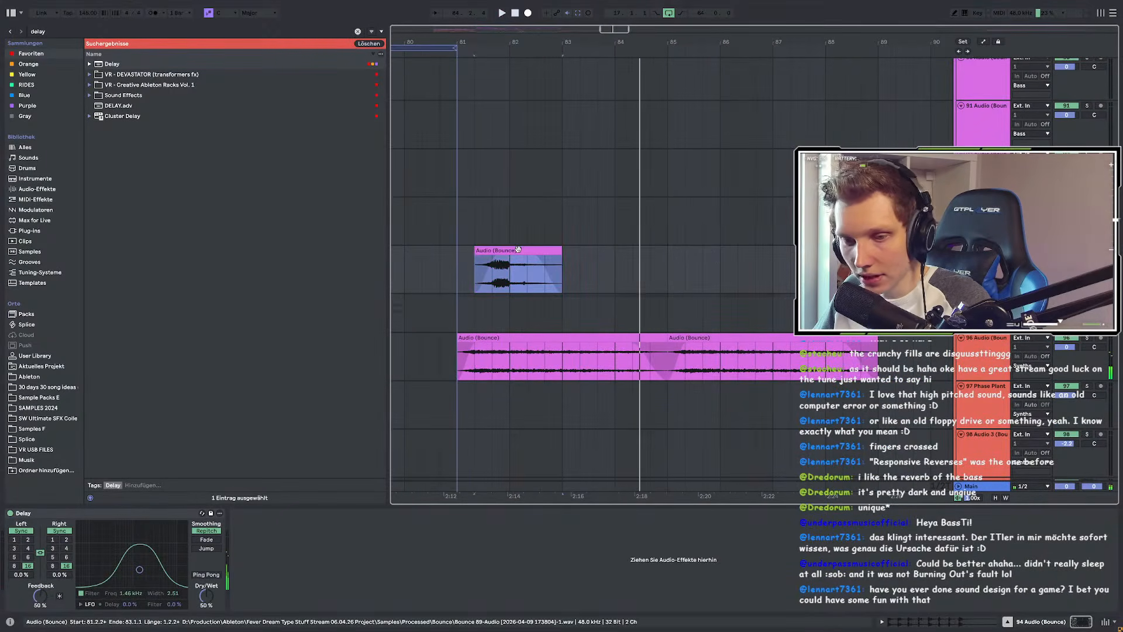
drag(53, 576, 53, 556)
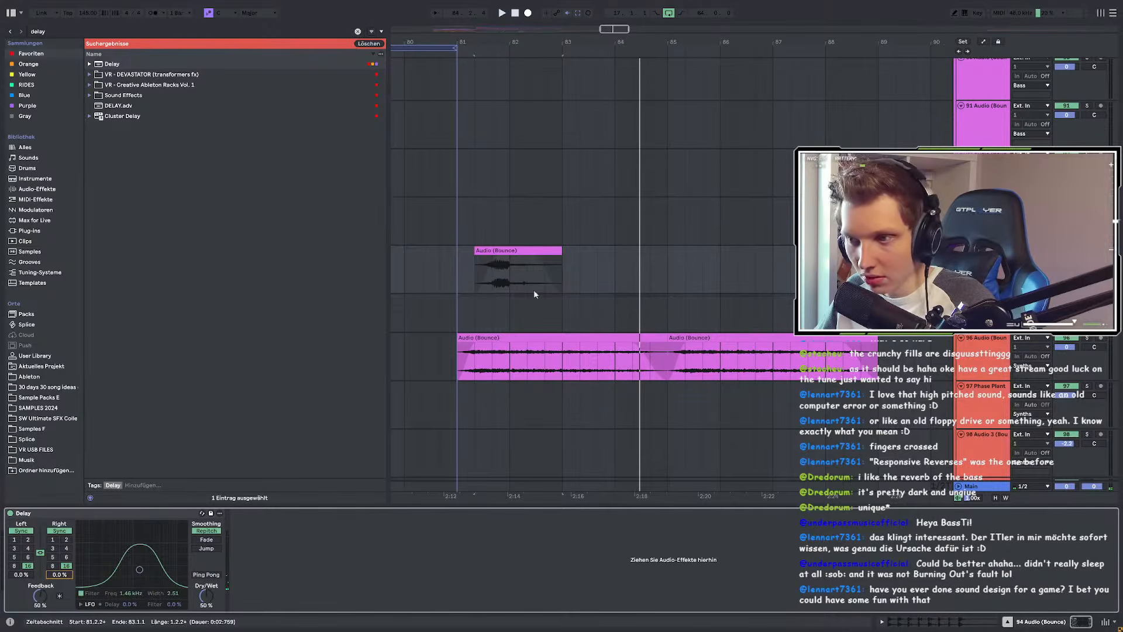
click(529, 265)
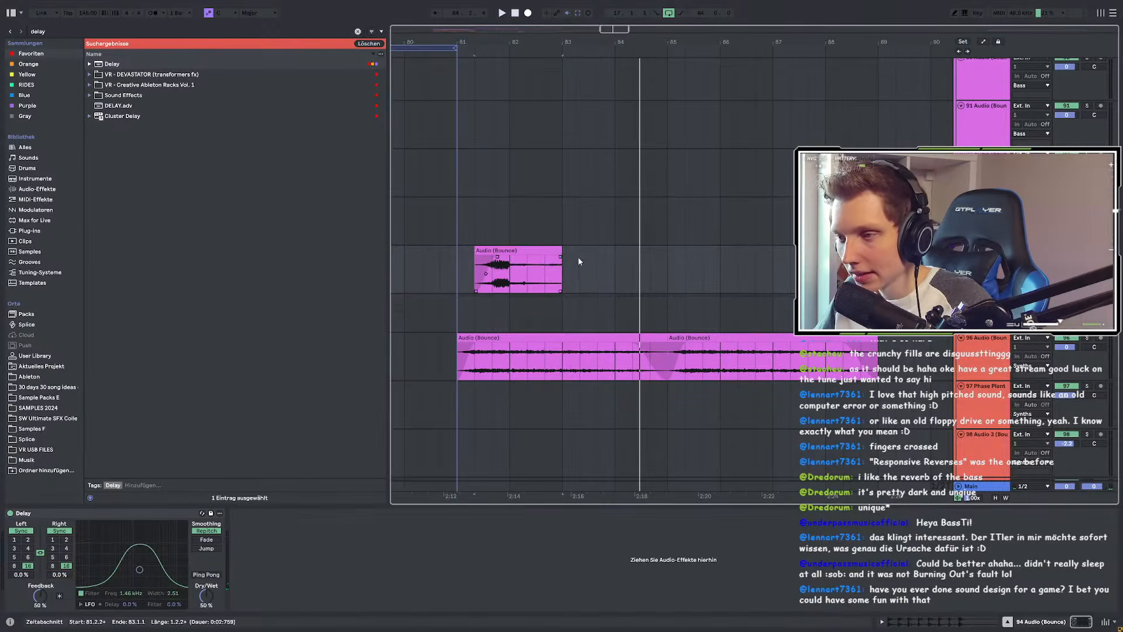
key(space)
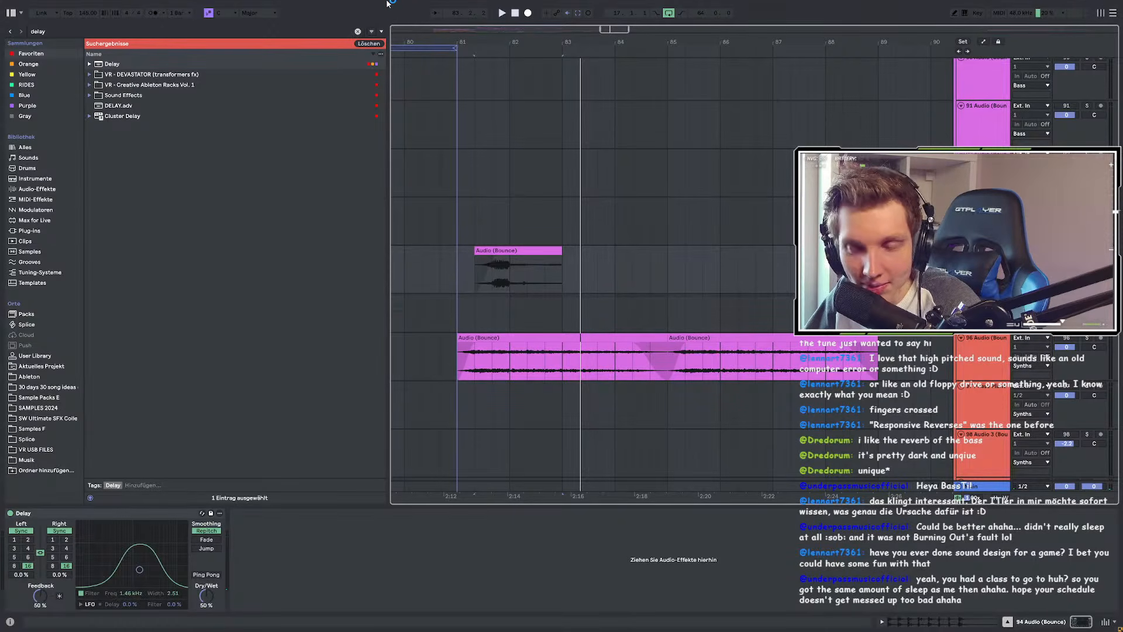
click(458, 285)
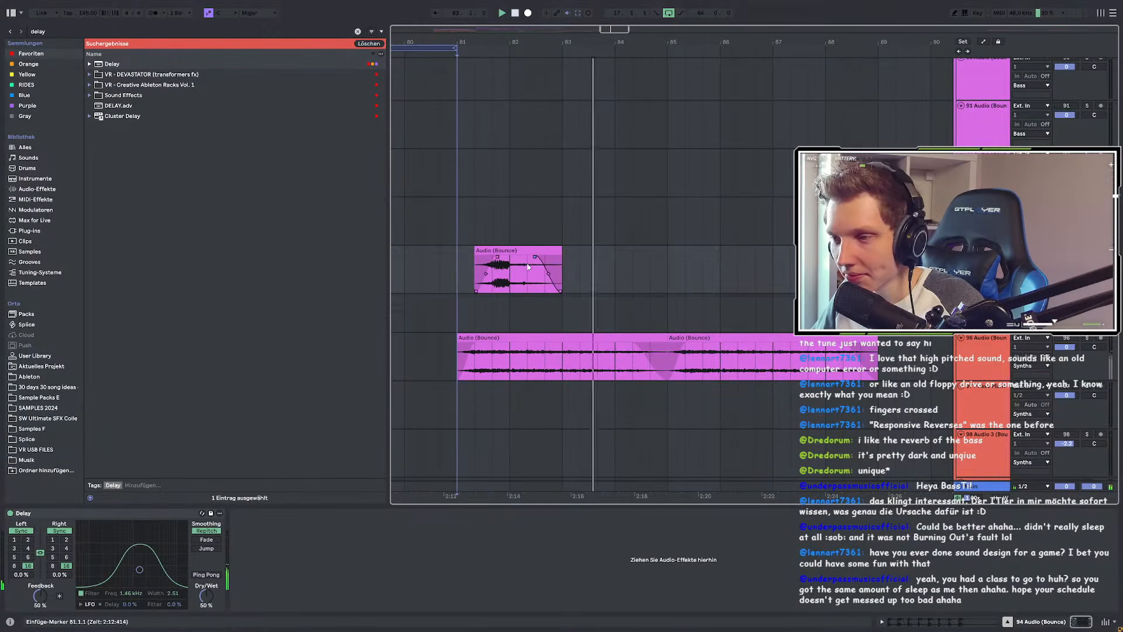
click(59, 32)
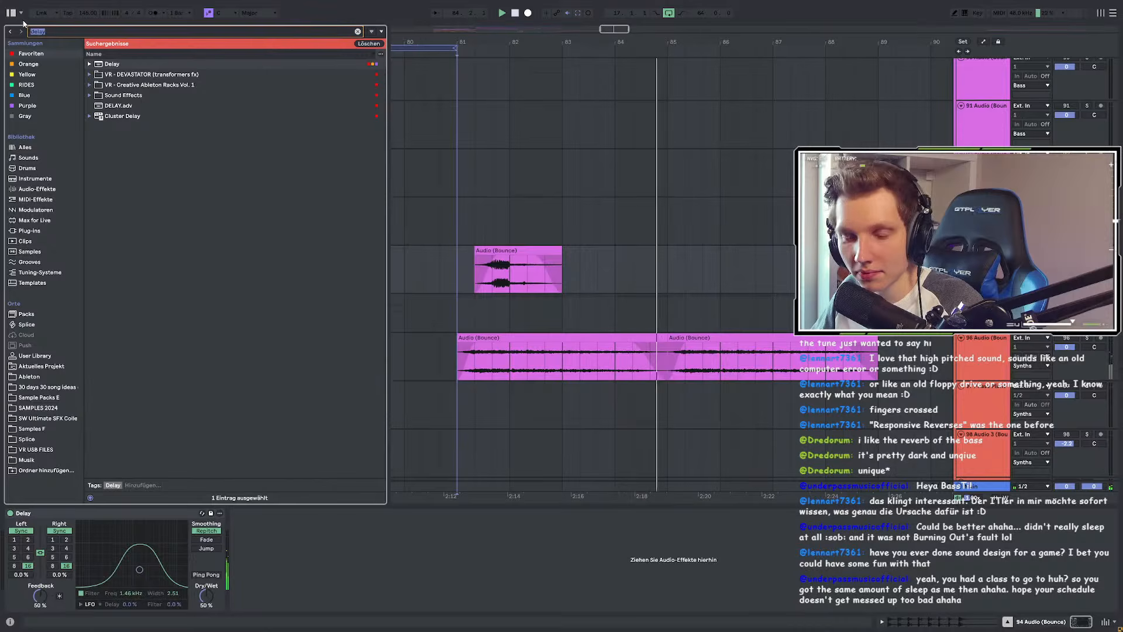
Step: Add EQ Eight with band 1 cutting lows near 132 Hz, and turn the Delay off
key(ctrl+a)
text(eq)
click(144, 65)
double_click(145, 66)
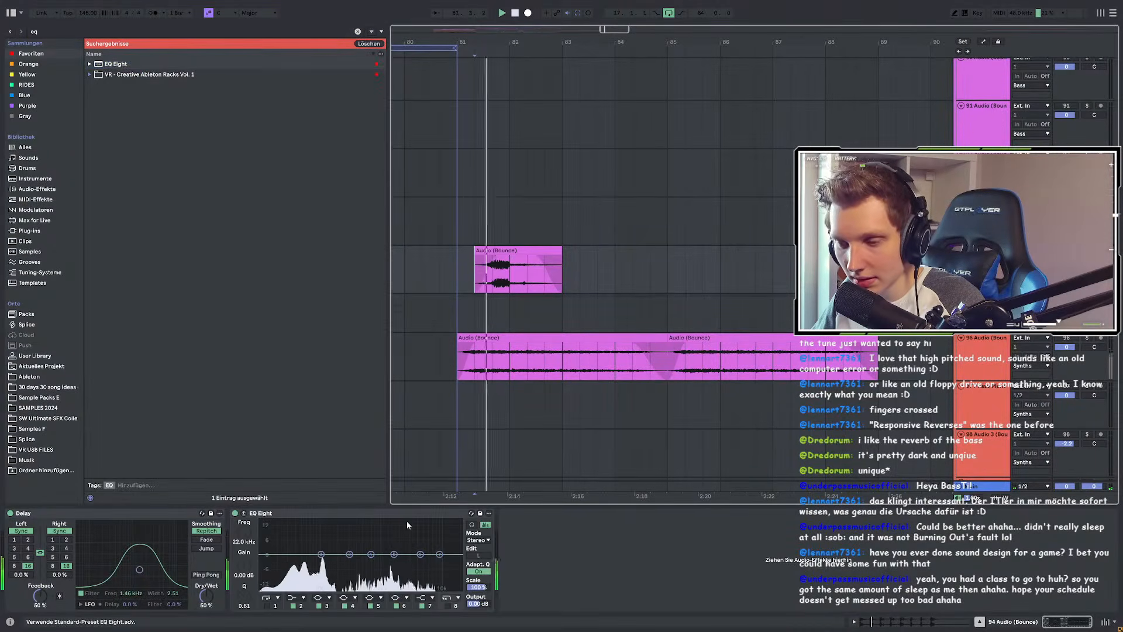
click(267, 605)
drag(260, 564, 328, 570)
key(space)
key(space)
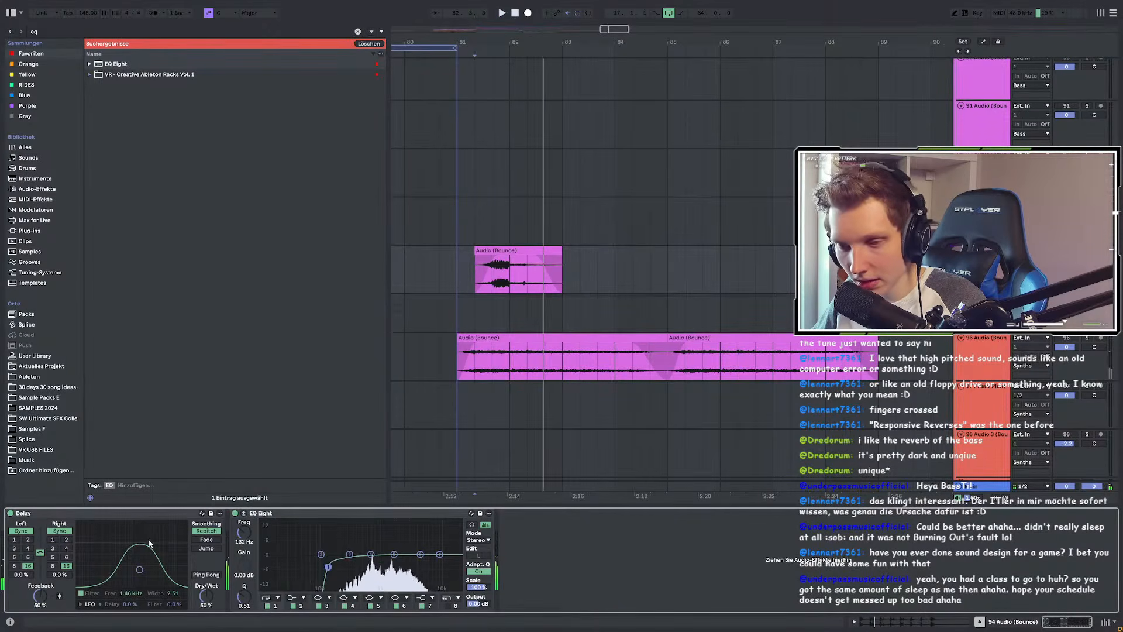
click(9, 513)
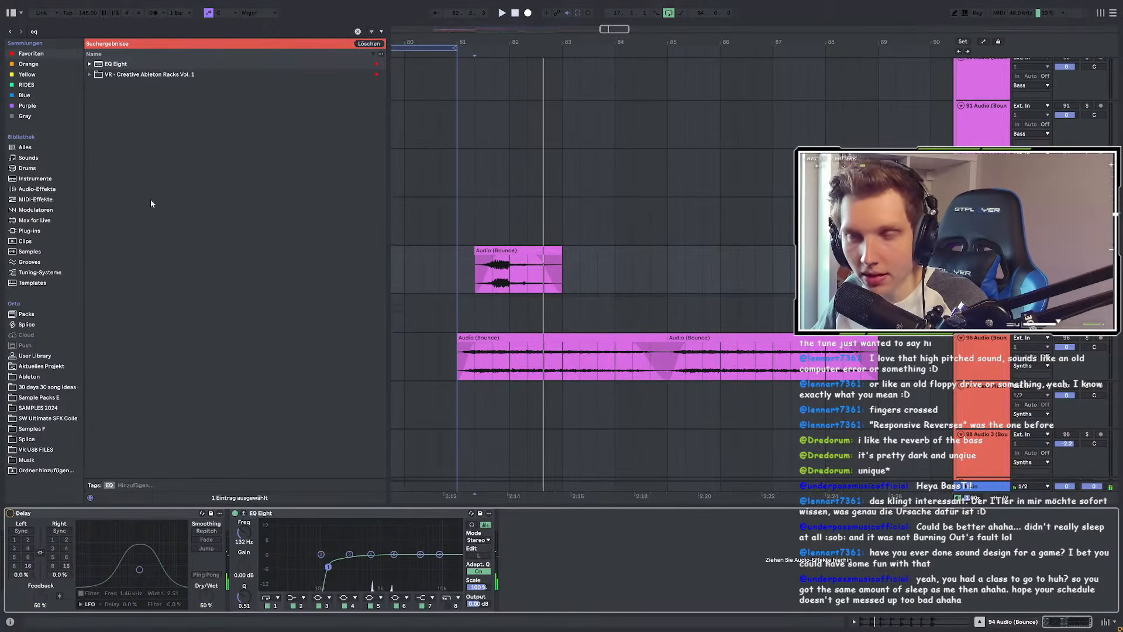
key(ctrl+f)
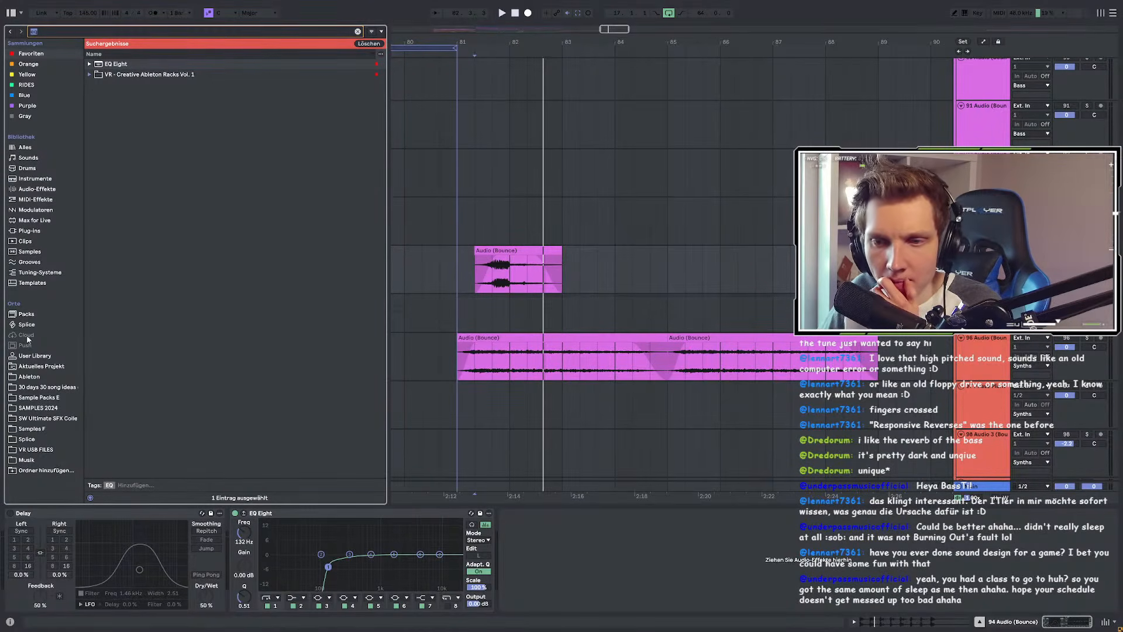
Step: Search 'clust' among audio-effect plug-ins and load Cluster Delay onto the bass track
click(34, 356)
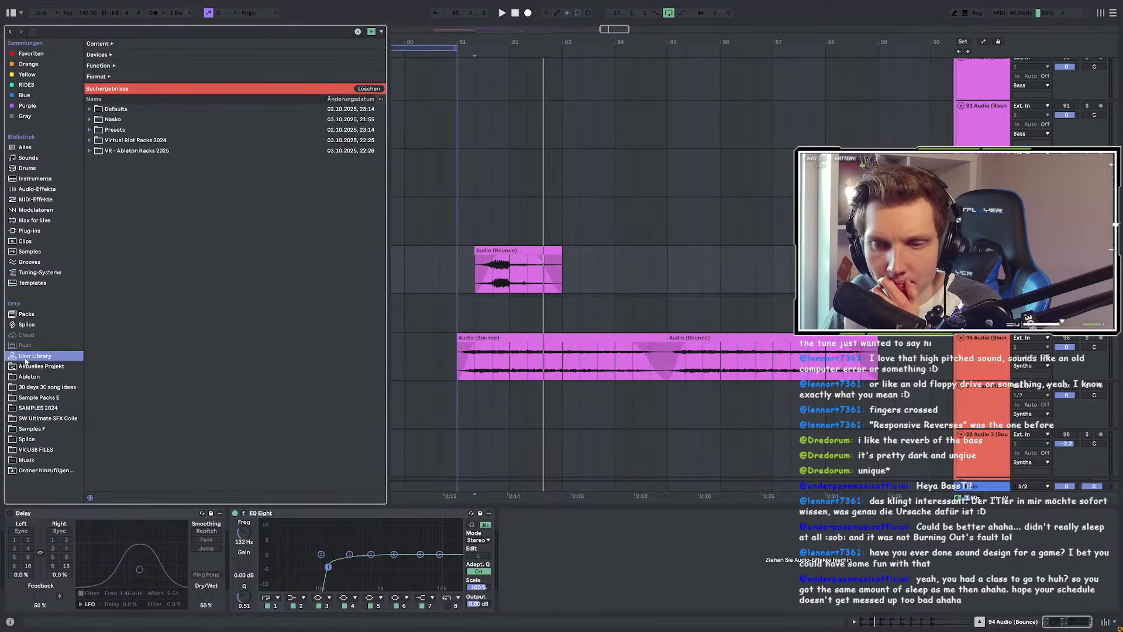
click(60, 30)
text(clust)
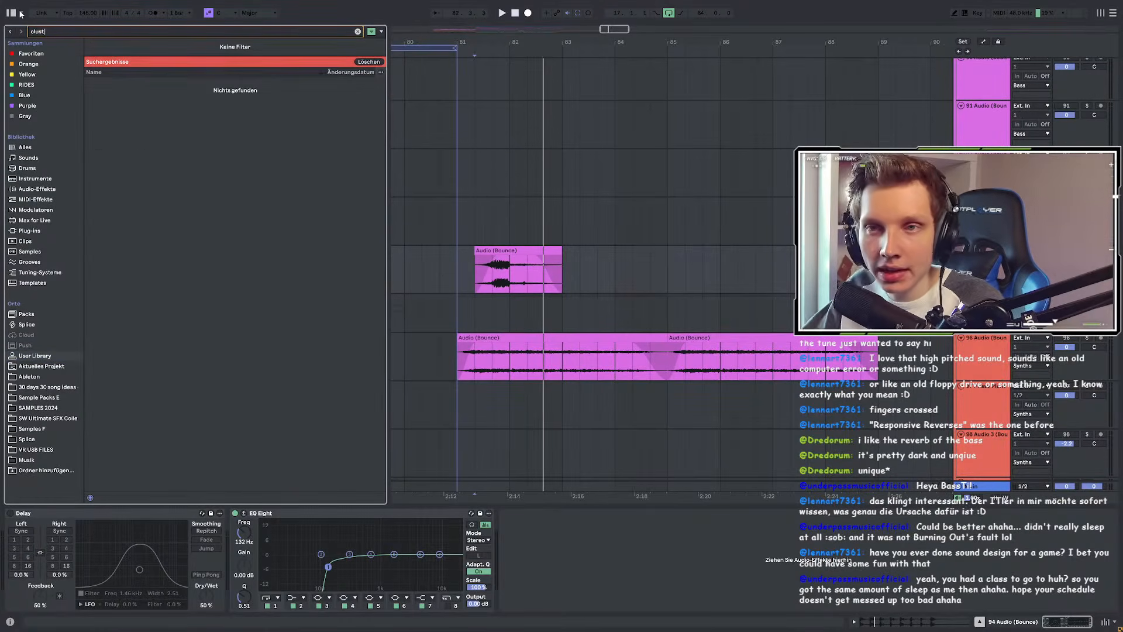
click(59, 189)
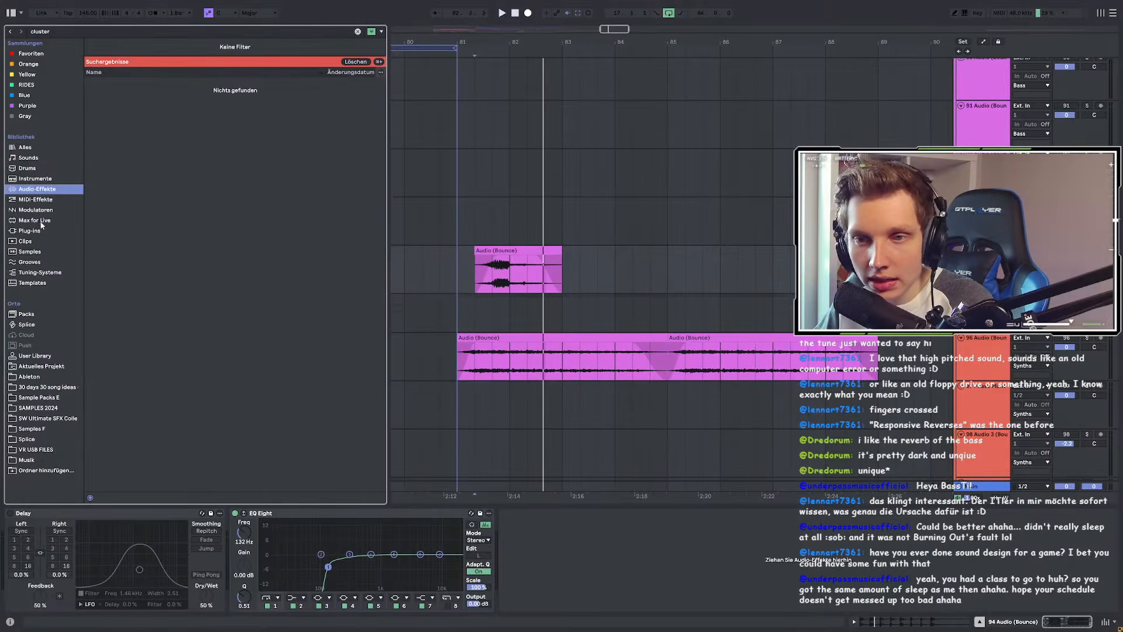
click(32, 232)
click(112, 138)
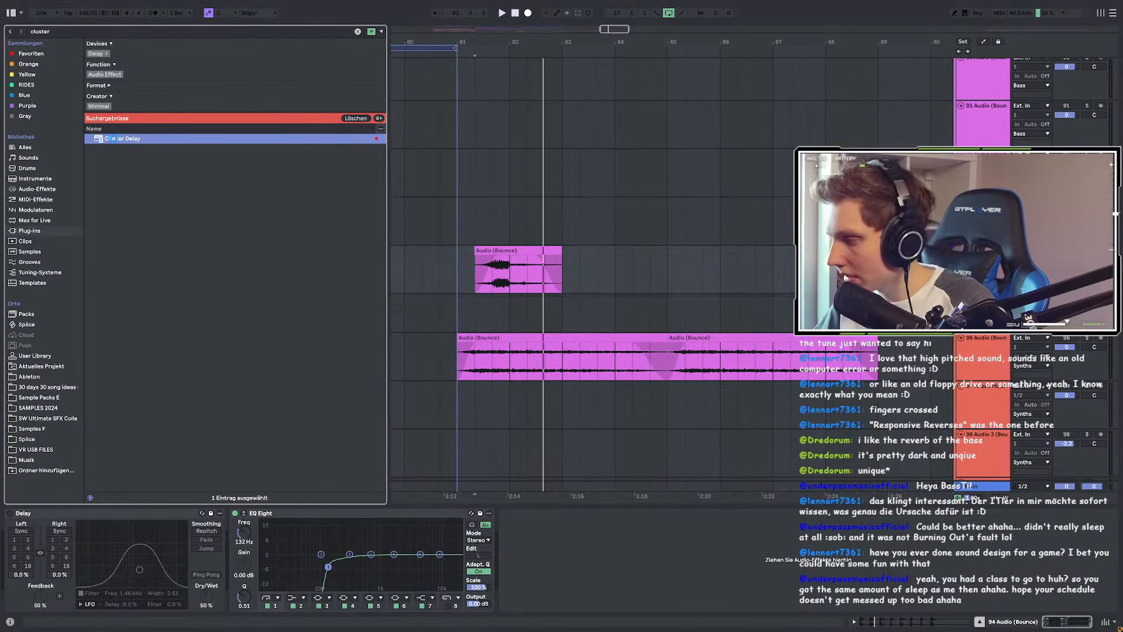
key(Return)
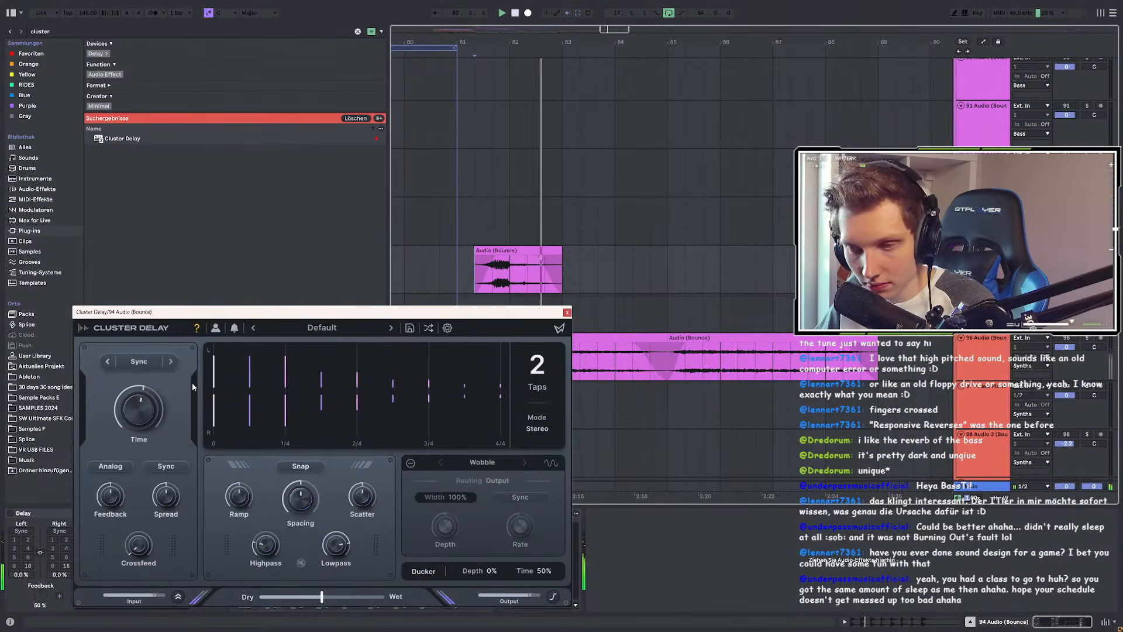
Step: Set Cluster Delay to 8 taps with 1 Bar D time, then reduce taps to 1
mouse_move(142, 415)
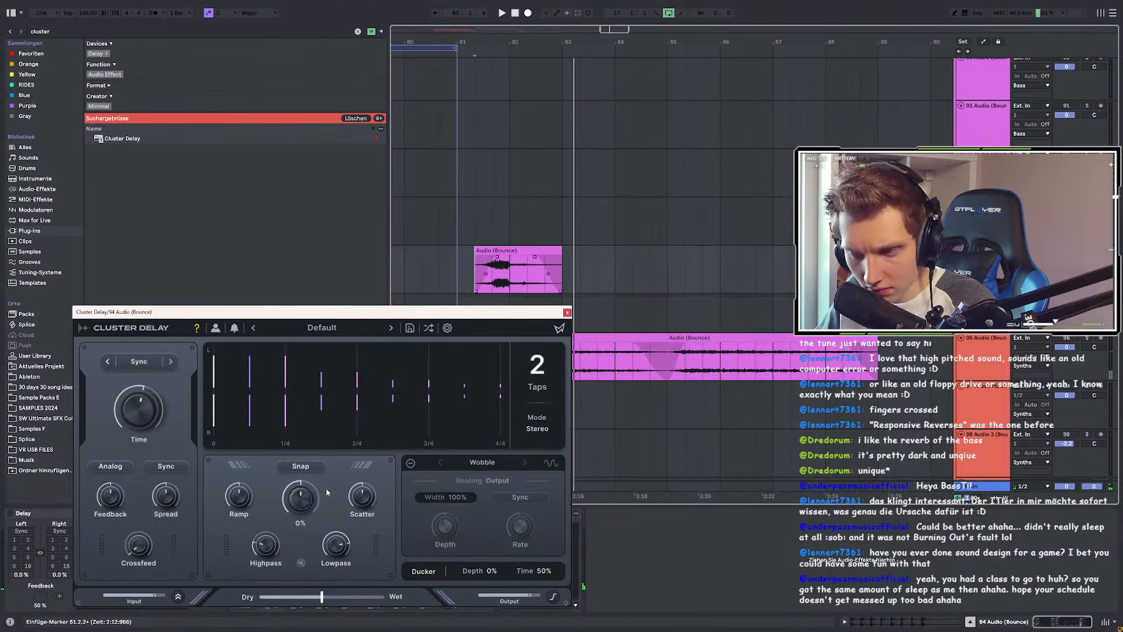
drag(416, 313, 436, 185)
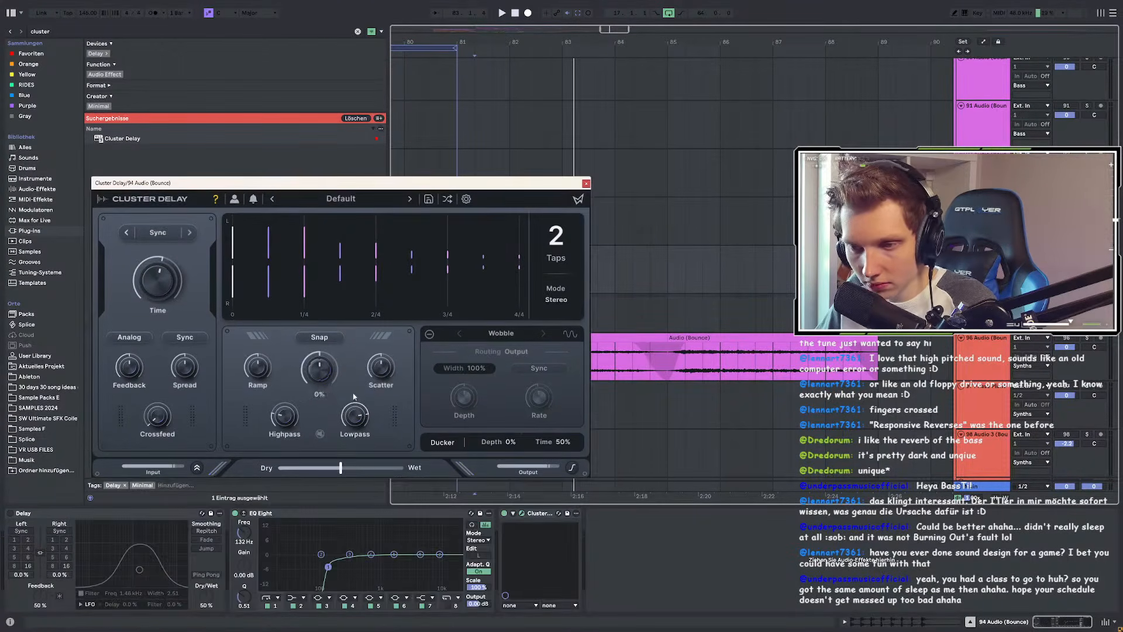
mouse_move(164, 408)
click(552, 238)
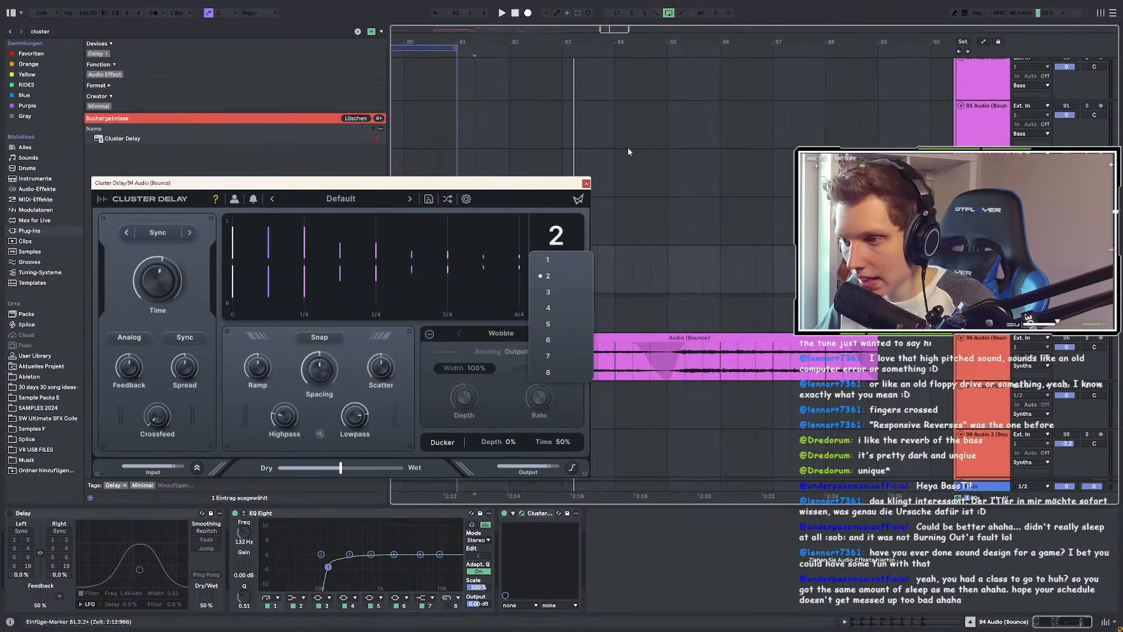
click(560, 372)
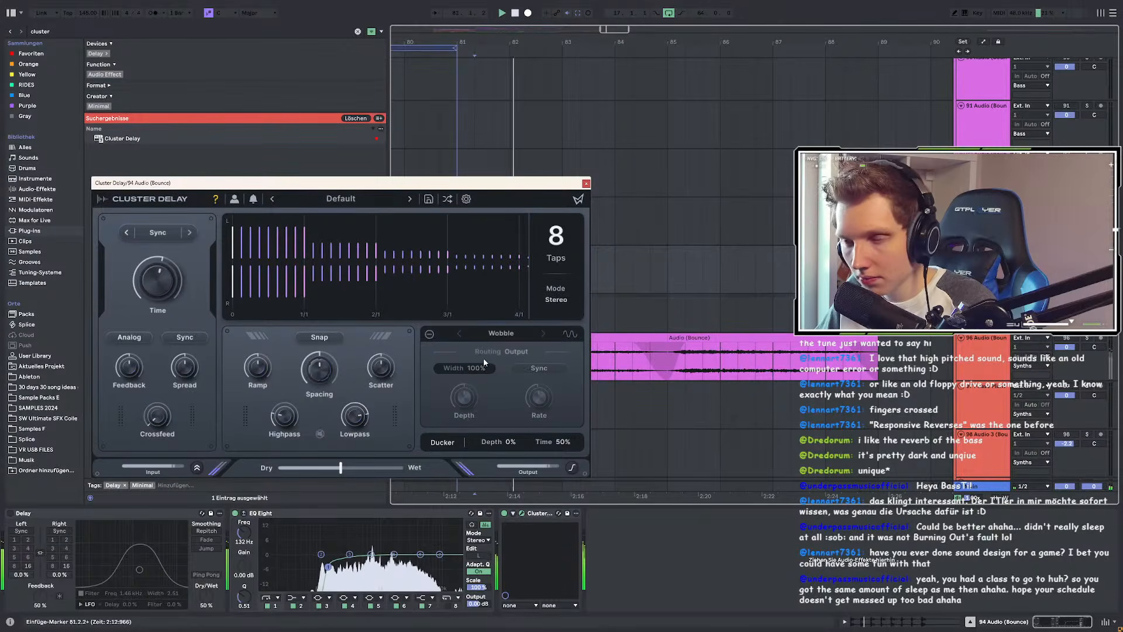
mouse_move(166, 286)
mouse_down()
mouse_move(138, 342)
mouse_move(186, 270)
mouse_move(154, 296)
mouse_up()
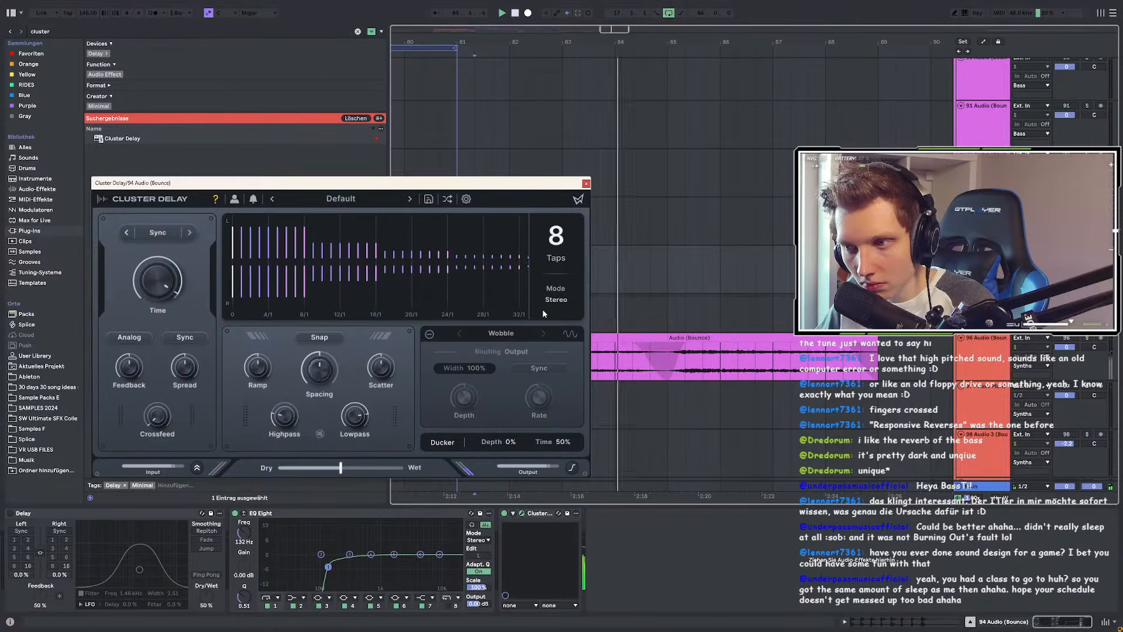
scroll(556, 261, down, 7)
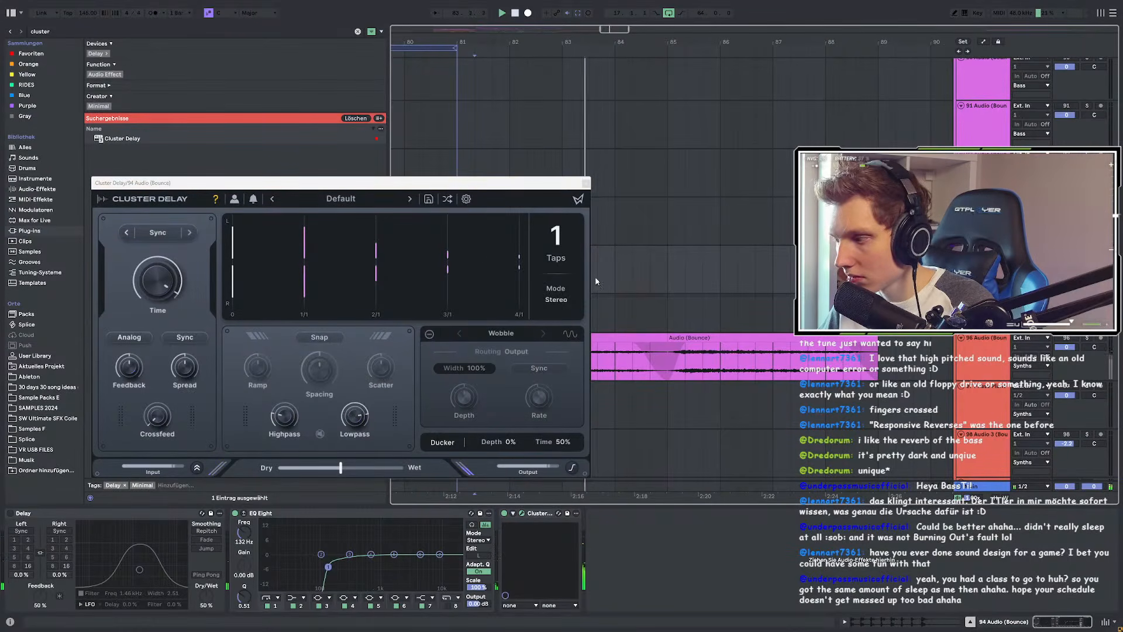
Step: Widen the spread, switch to Analog, set feedback ~31% and ducking 18%, and enable Wobble
click(196, 368)
drag(196, 369, 195, 322)
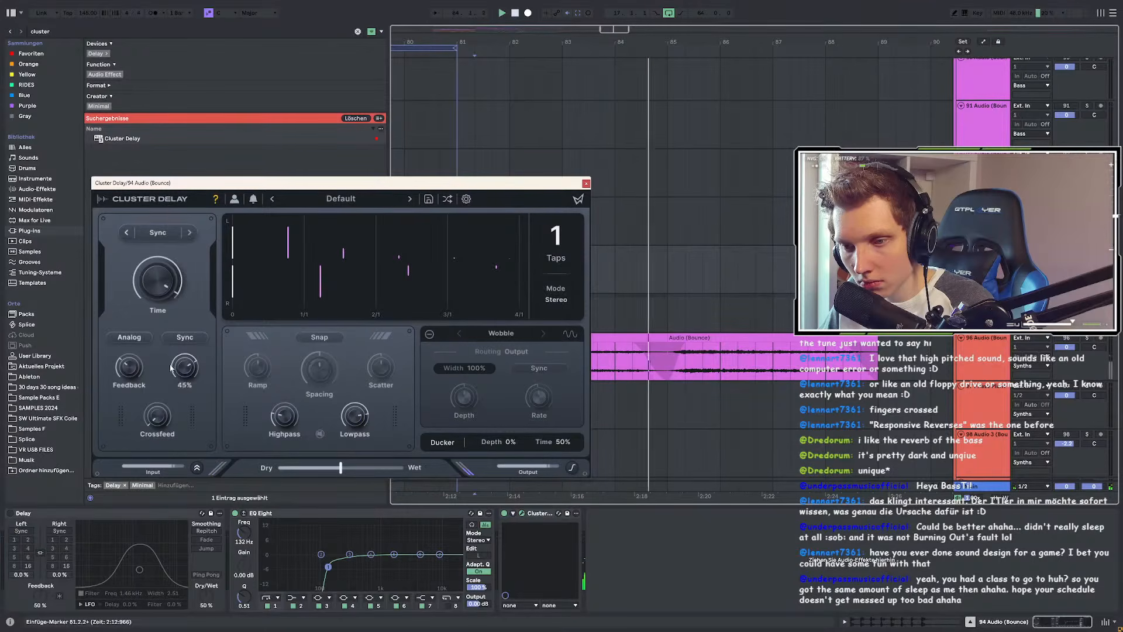
click(130, 339)
key(space)
key(space)
mouse_move(147, 373)
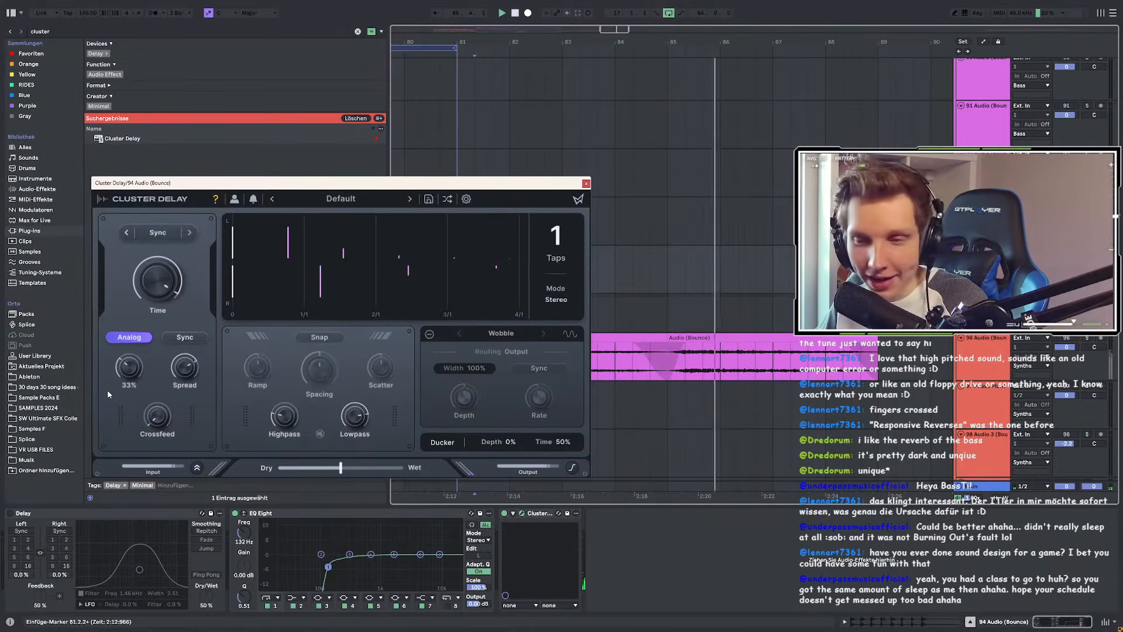
drag(150, 411, 159, 417)
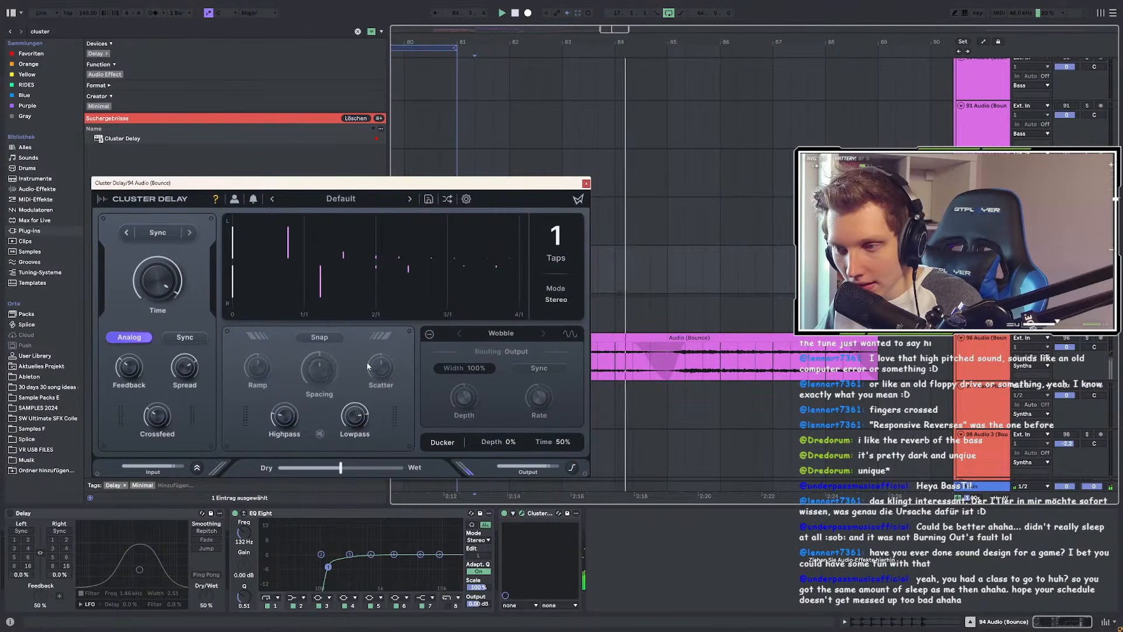
drag(508, 441, 523, 411)
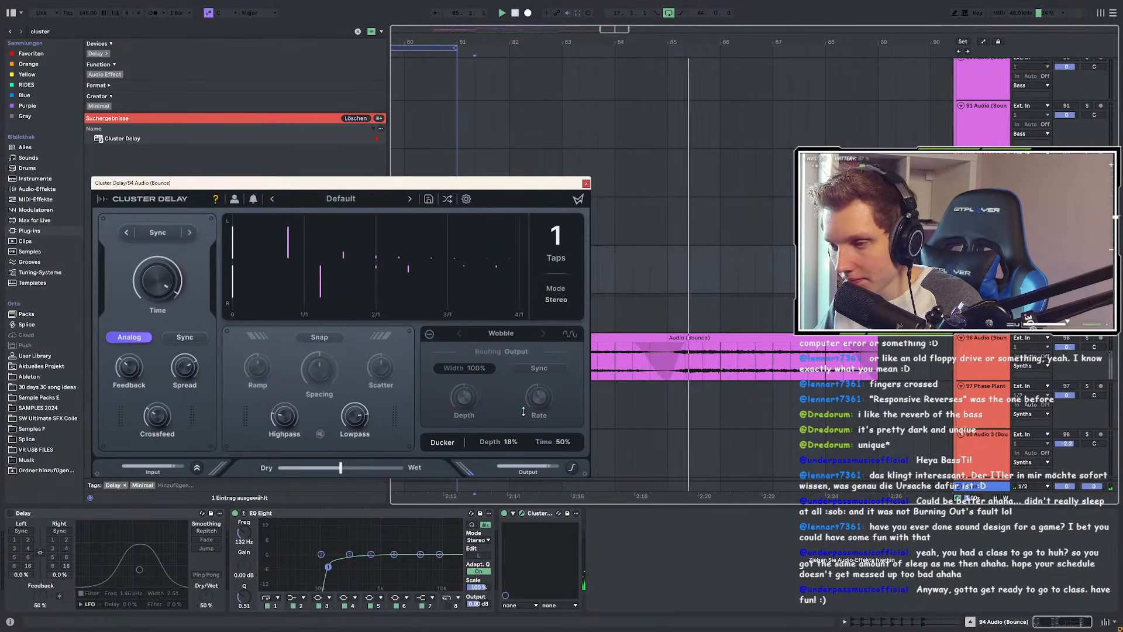
click(430, 333)
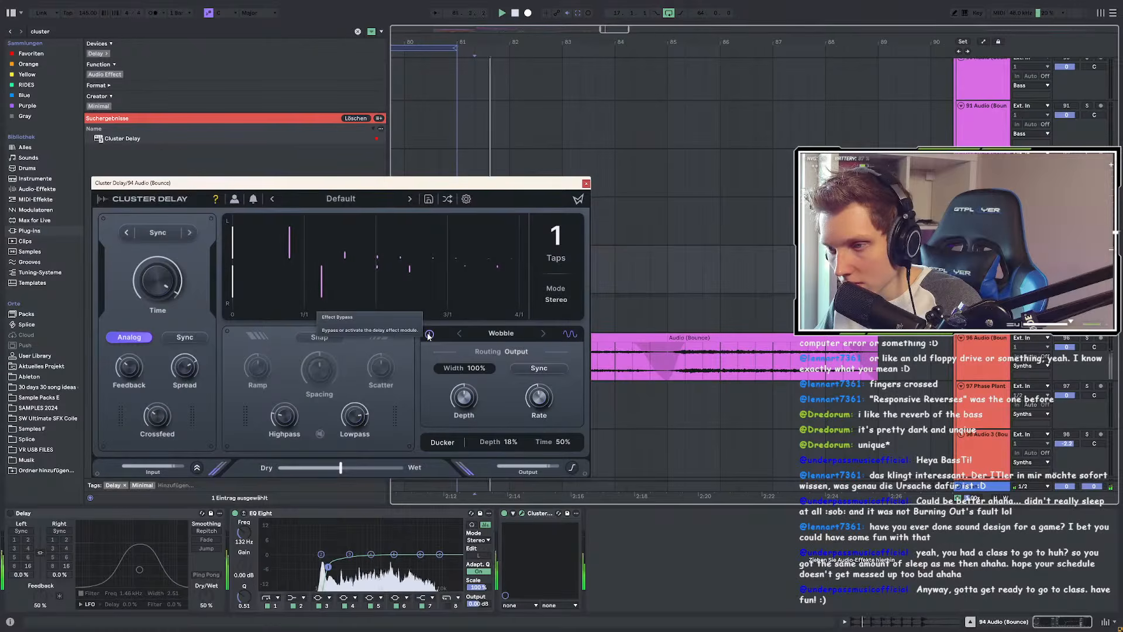
drag(496, 187, 411, 433)
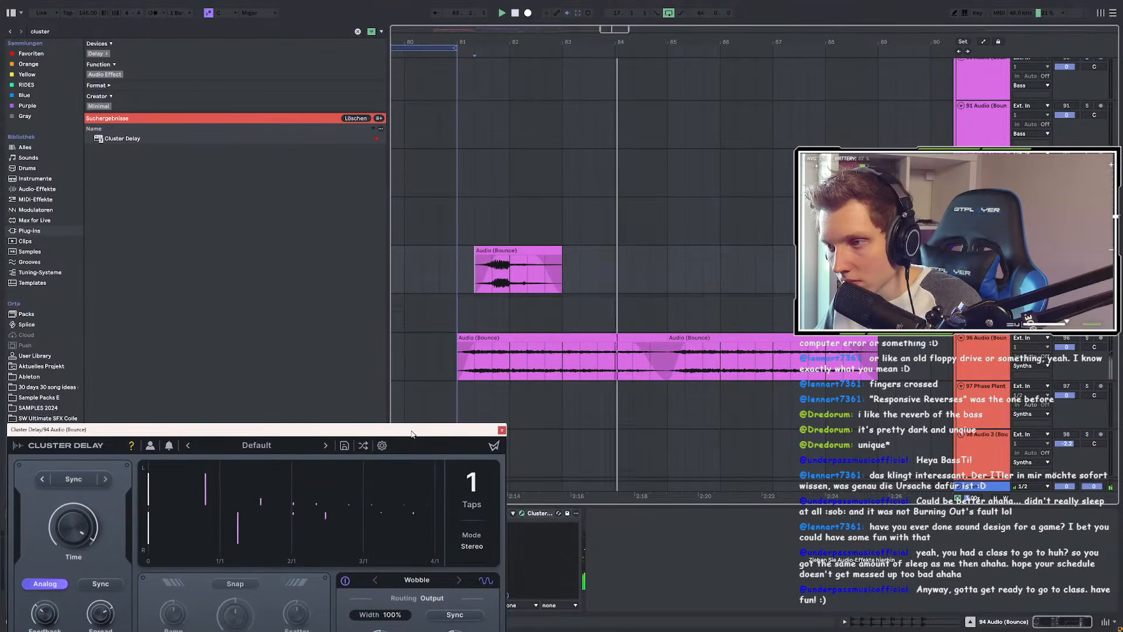
Step: Reposition the Cluster Delay window to show all controls and replay the bass from bar 81
drag(411, 433, 437, 385)
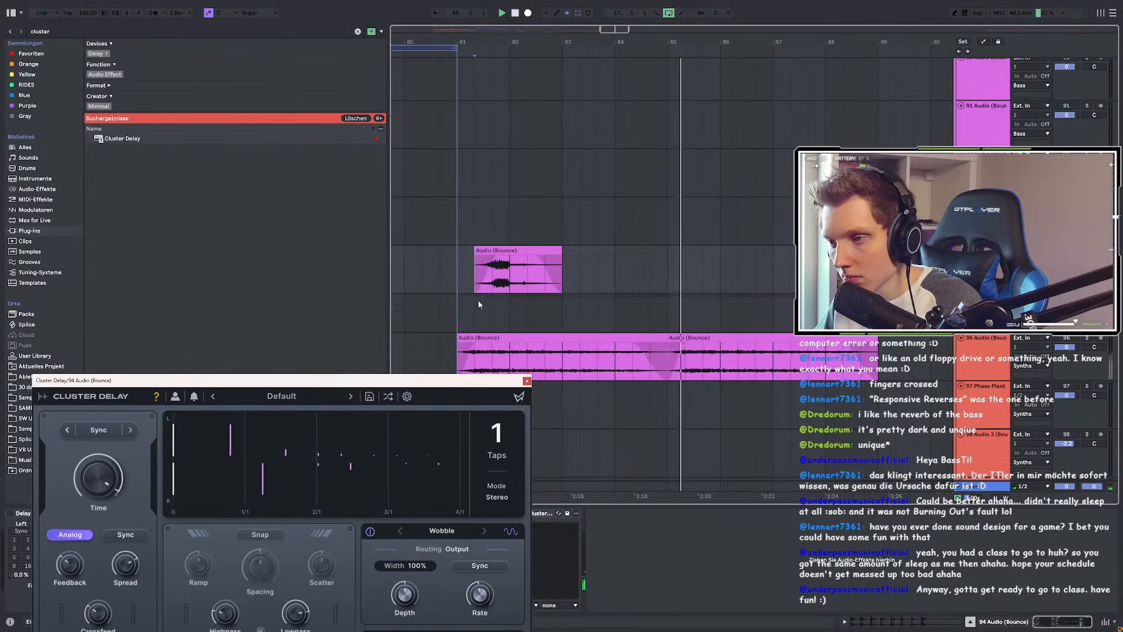
key(s)
key(space)
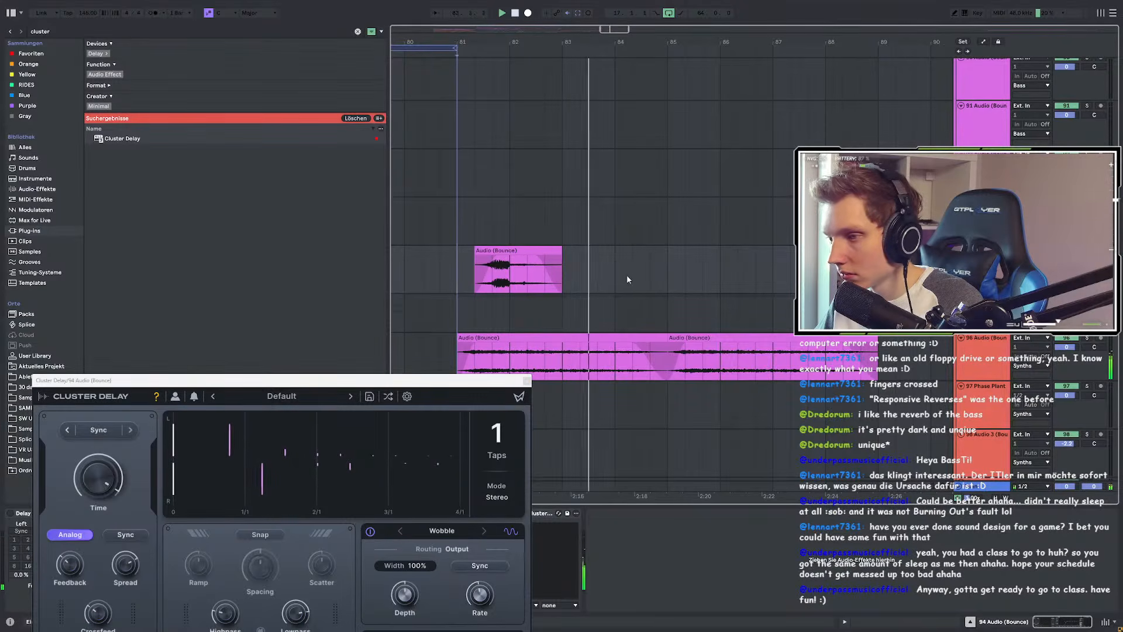
scroll(620, 277, down, 2)
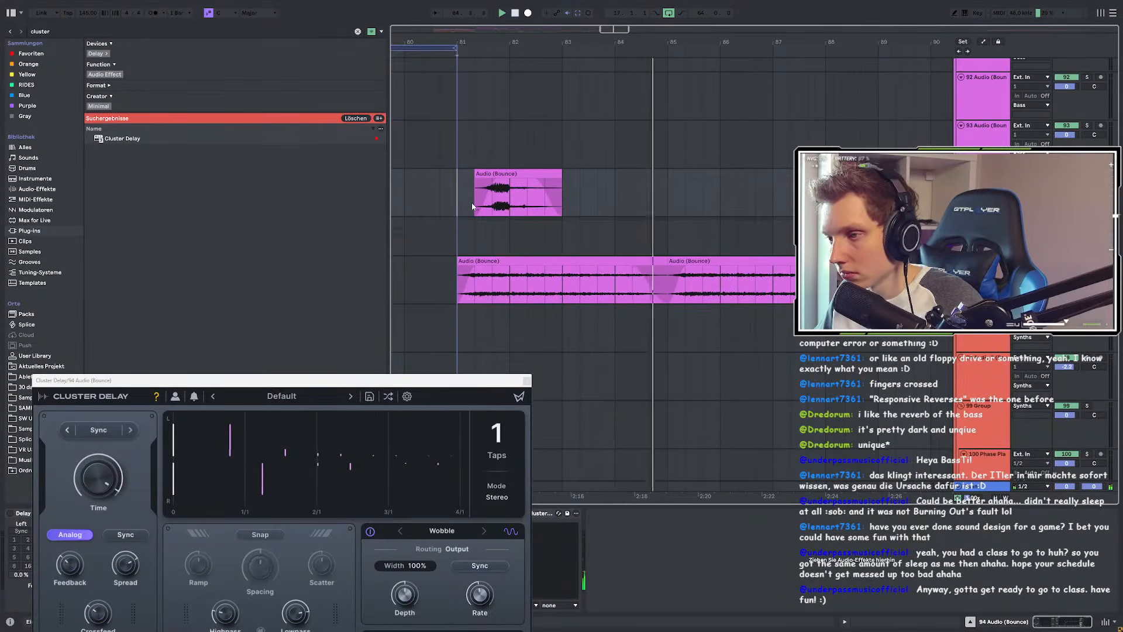
scroll(481, 211, down, 3)
scroll(497, 234, up, 2)
key(space)
key(space)
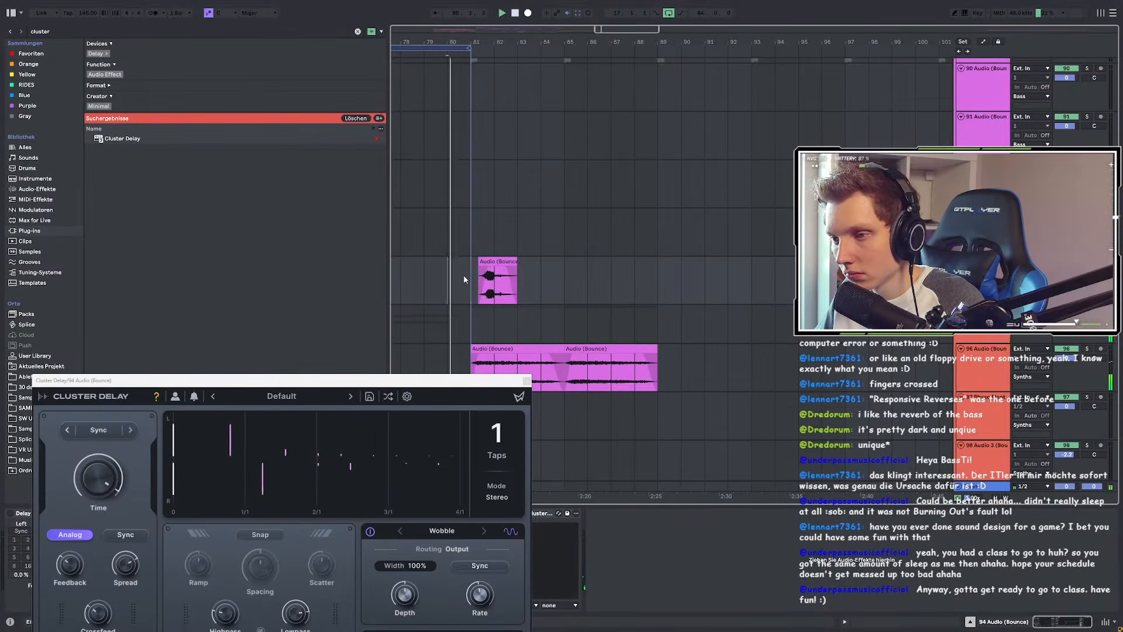
Step: Set the start point at bar 81 on track 96 and play the section
drag(464, 279, 576, 300)
scroll(571, 299, down, 1)
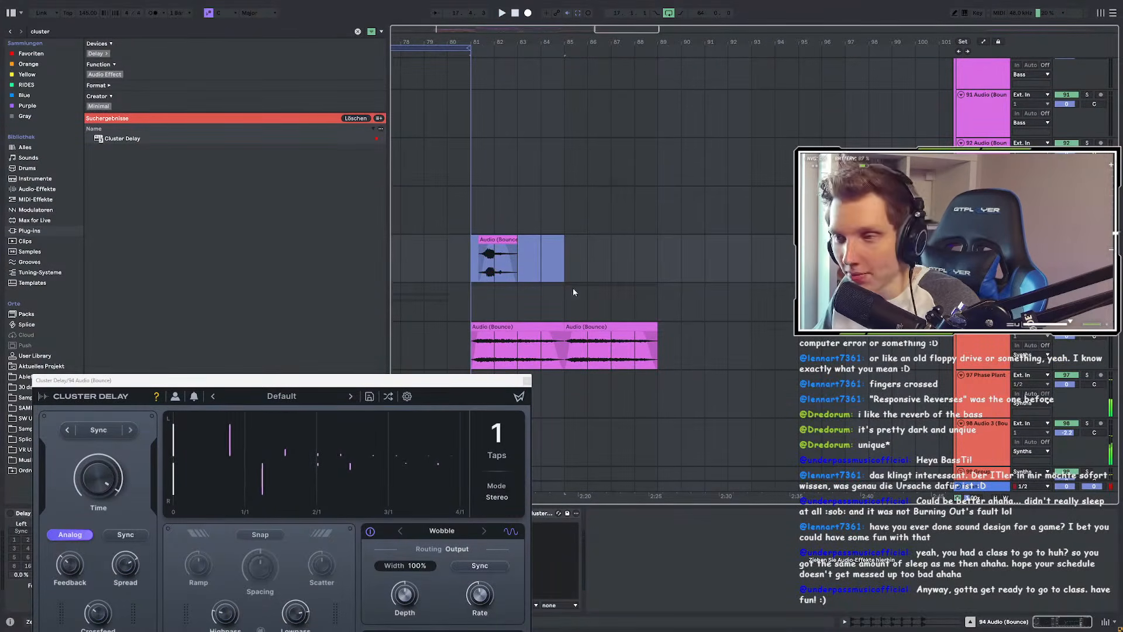
scroll(590, 287, down, 3)
scroll(654, 265, down, 2)
scroll(542, 257, up, 3)
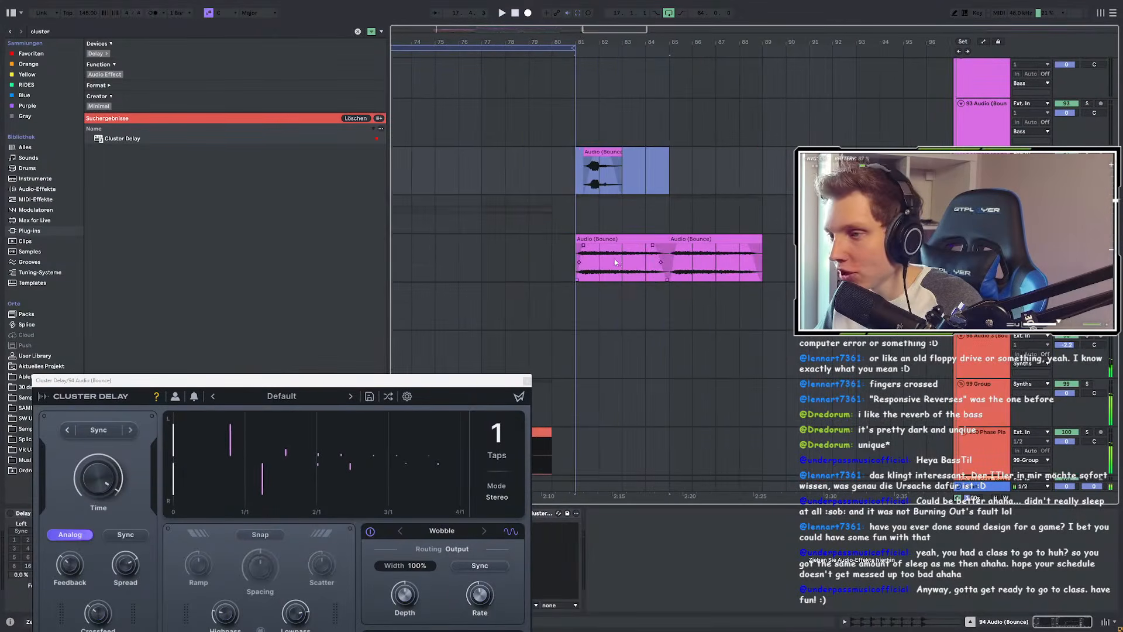
click(576, 261)
key(space)
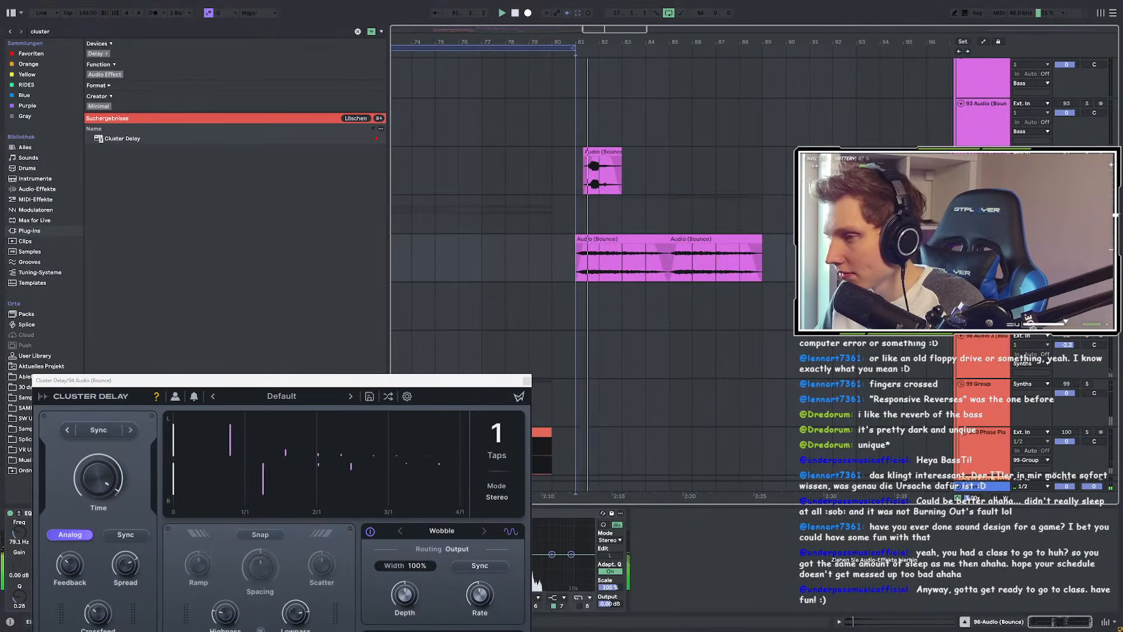
Step: Close Cluster Delay, then switch Basslane on in track 96's chain and close its window
click(527, 381)
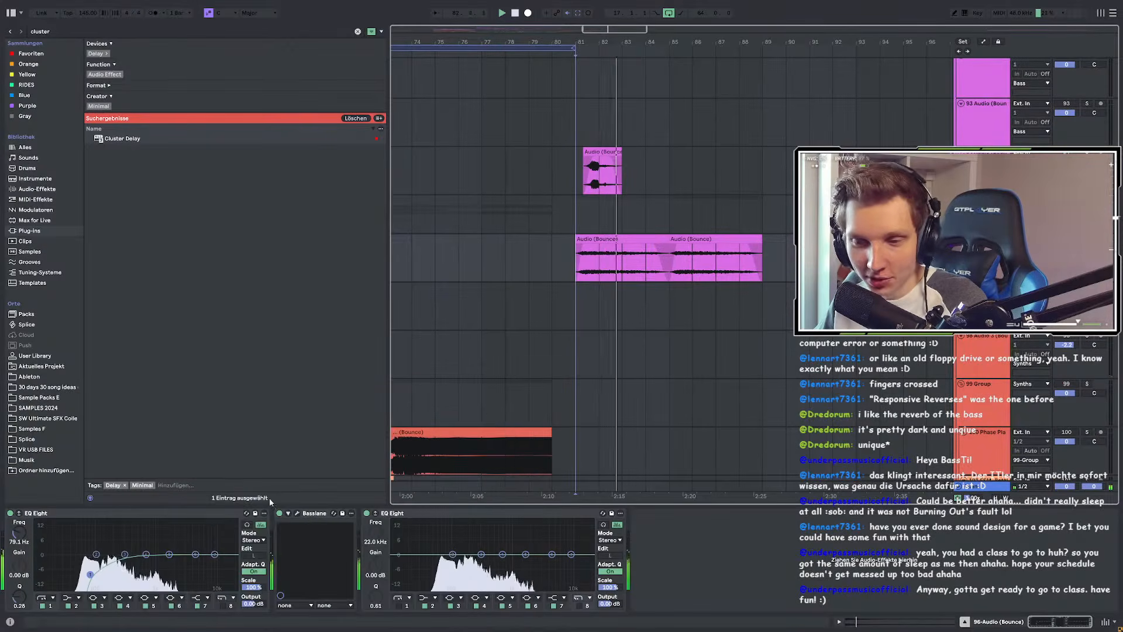
click(297, 513)
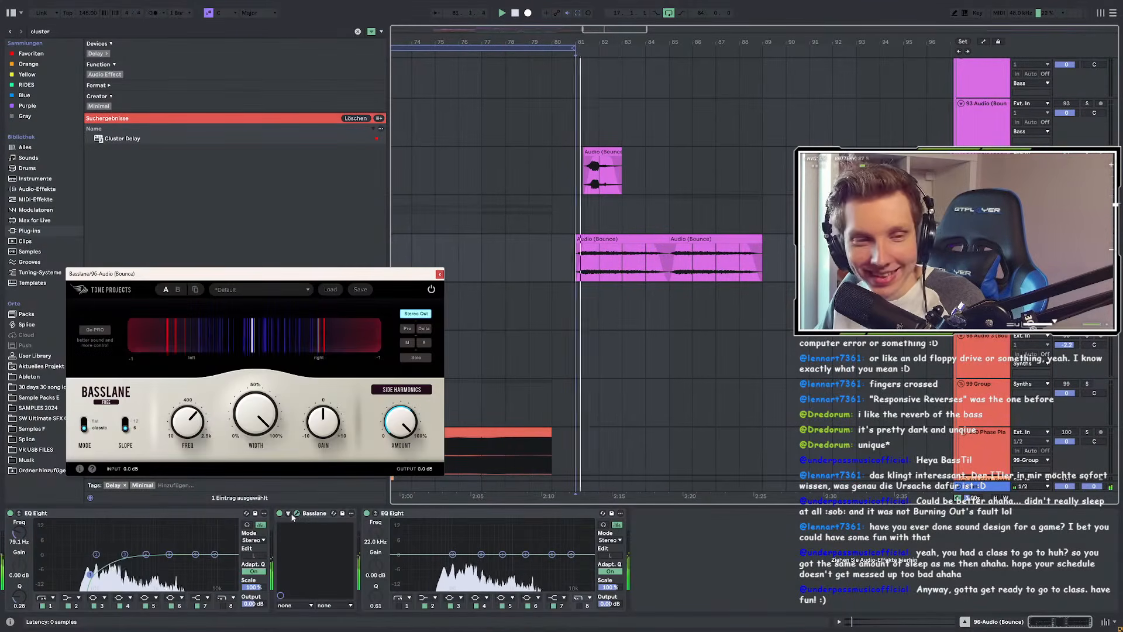
click(279, 513)
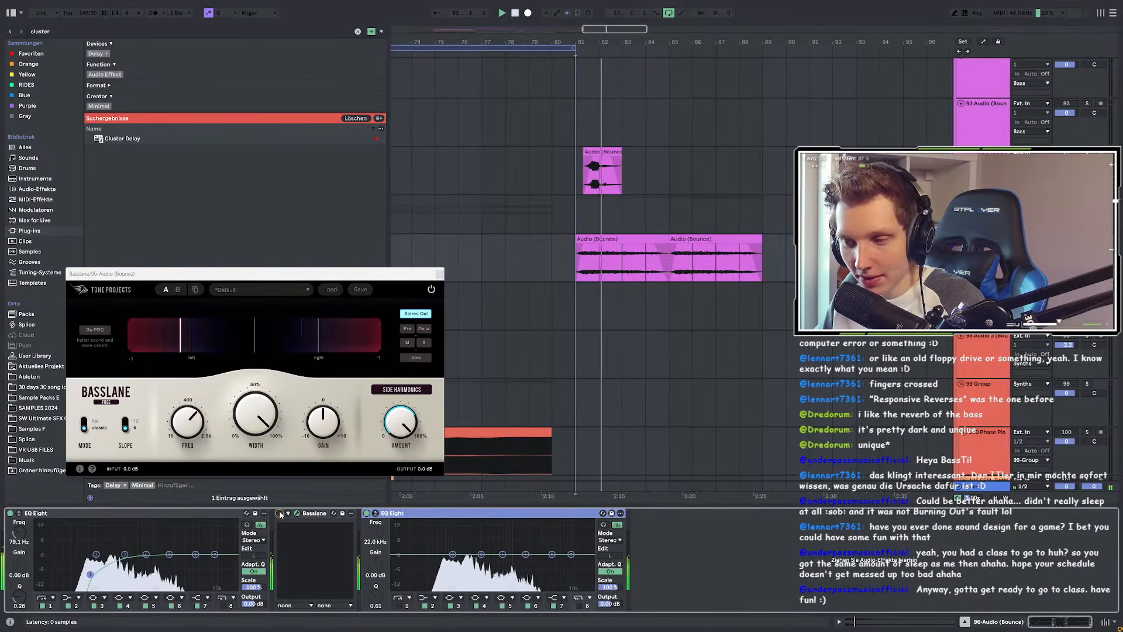
click(280, 513)
click(592, 274)
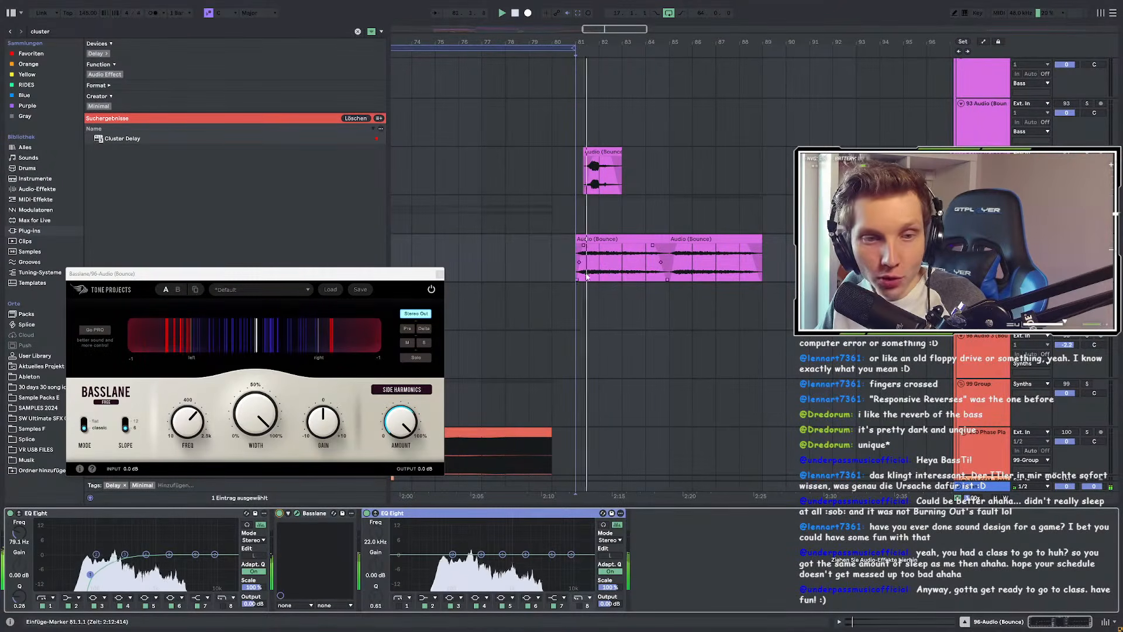
scroll(594, 275, up, 2)
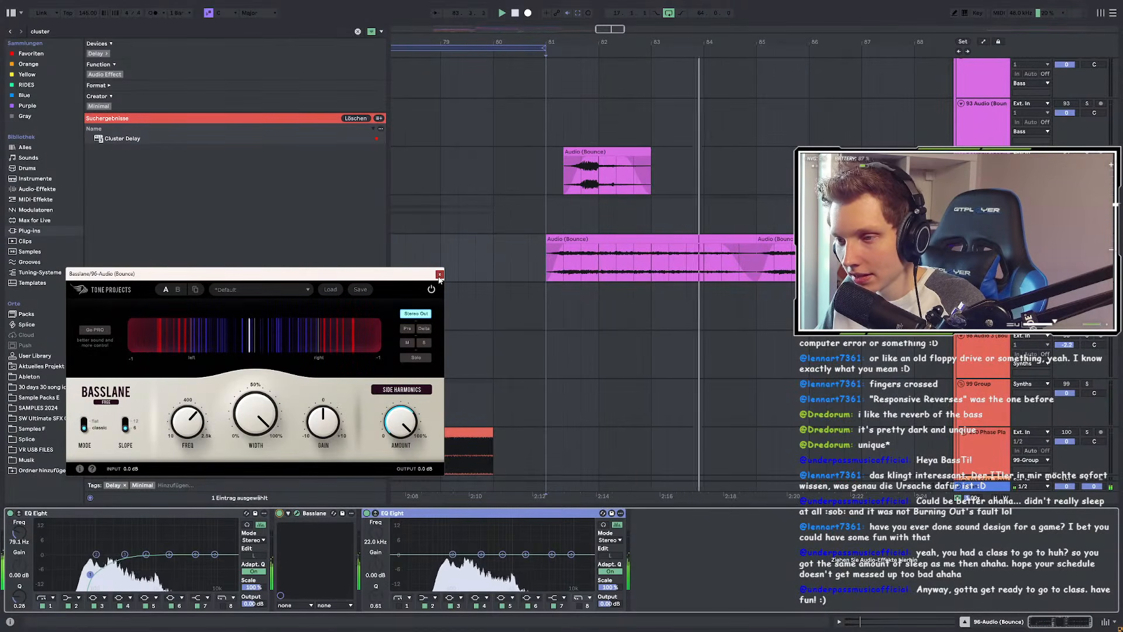
click(439, 274)
Step: Replay from bar 81 and select track 93 to show its empty effect chain
key(space)
key(space)
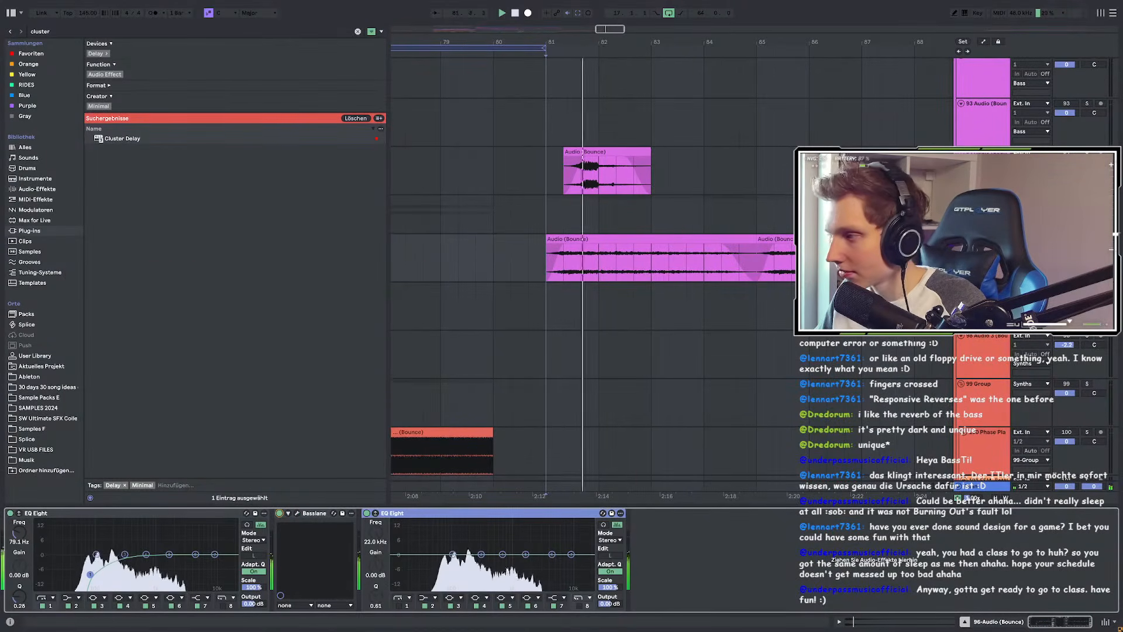
scroll(544, 253, down, 4)
scroll(520, 307, left, 3)
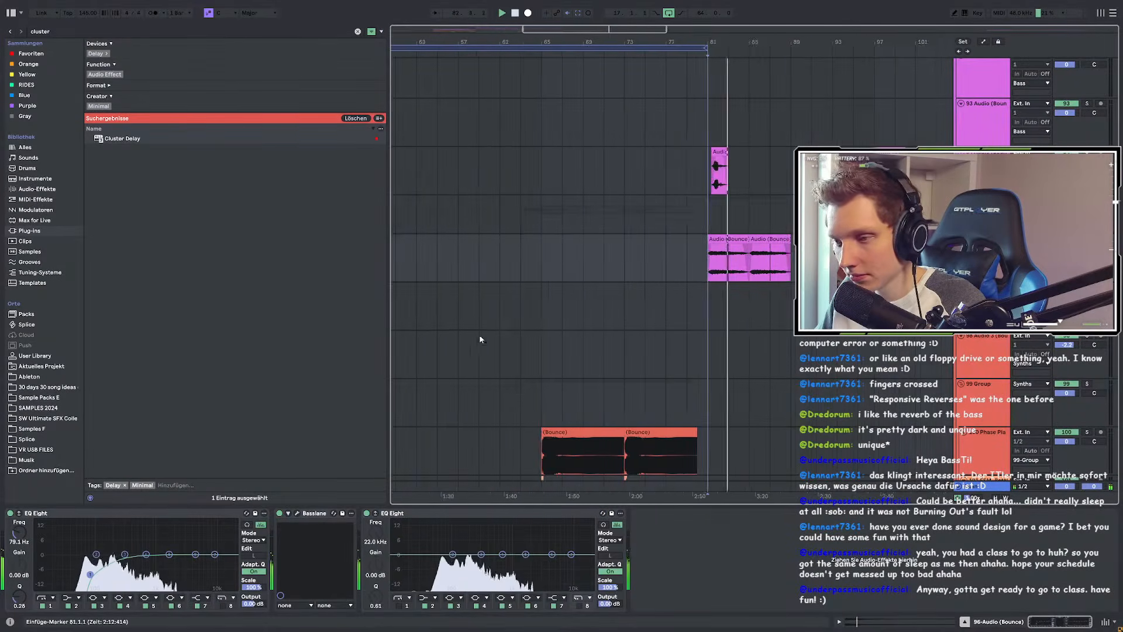
scroll(509, 322, up, 3)
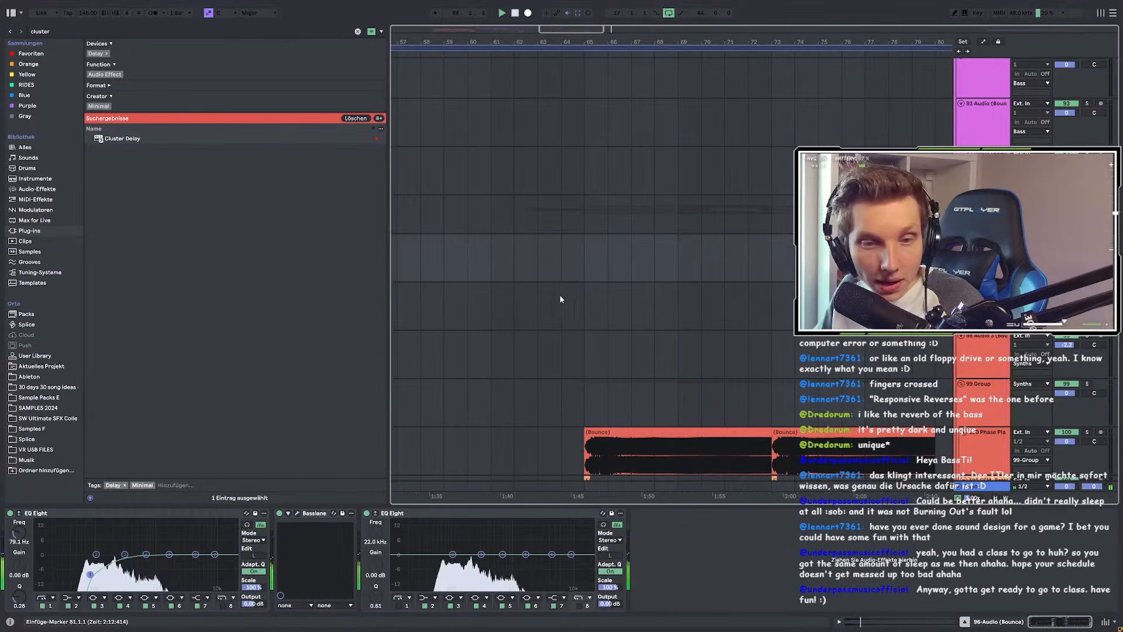
scroll(481, 295, down, 2)
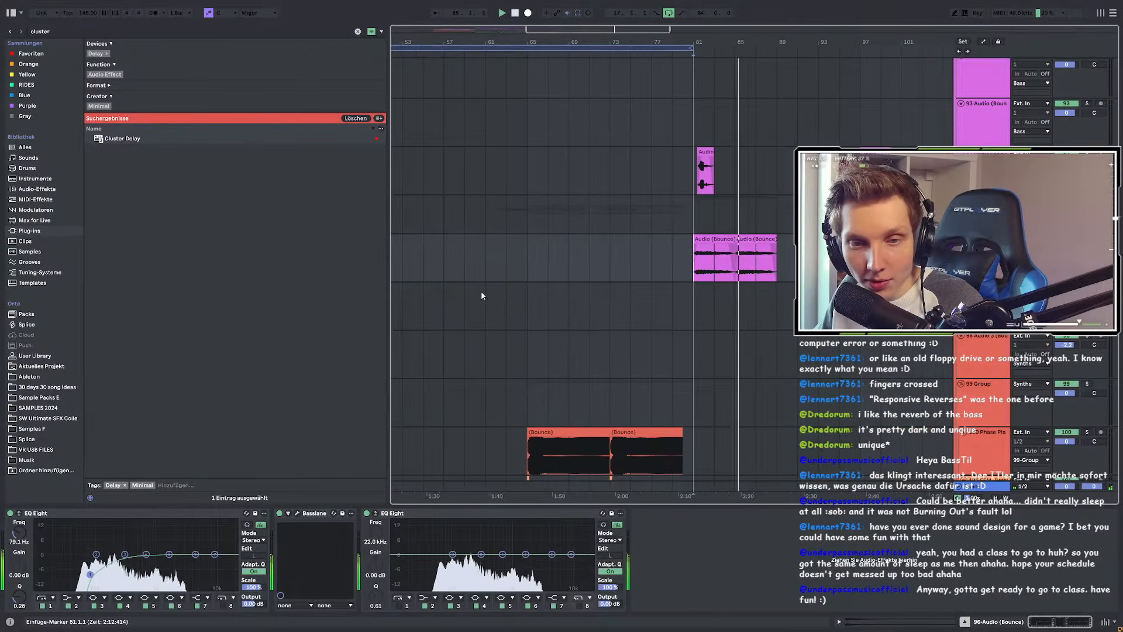
scroll(585, 295, down, 3)
scroll(597, 295, up, 2)
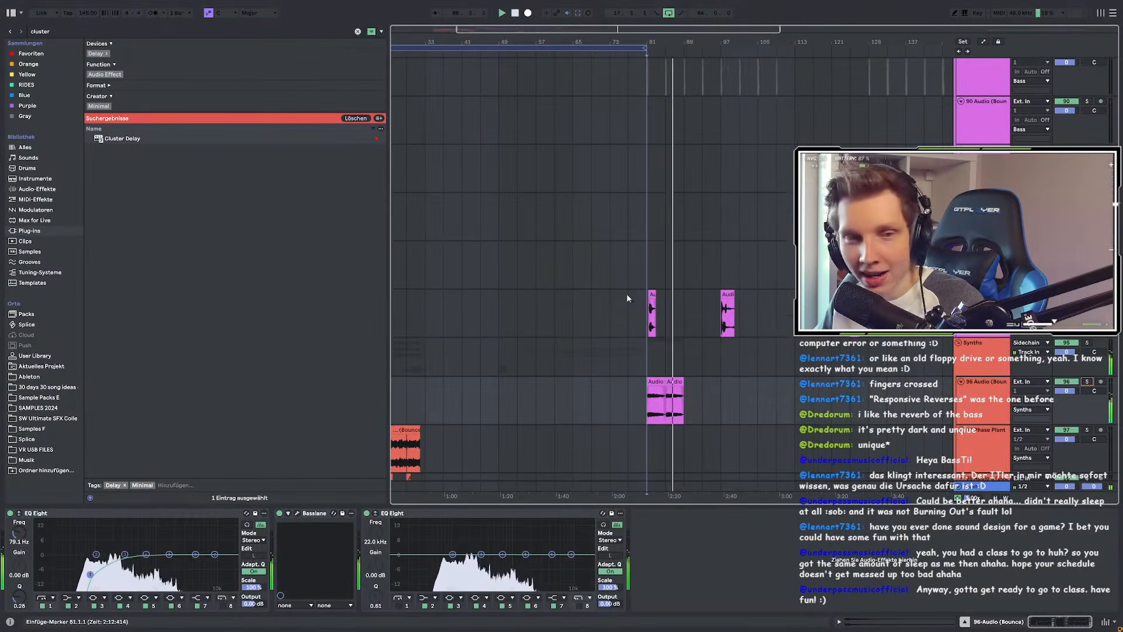
scroll(608, 294, down, 3)
scroll(524, 285, up, 5)
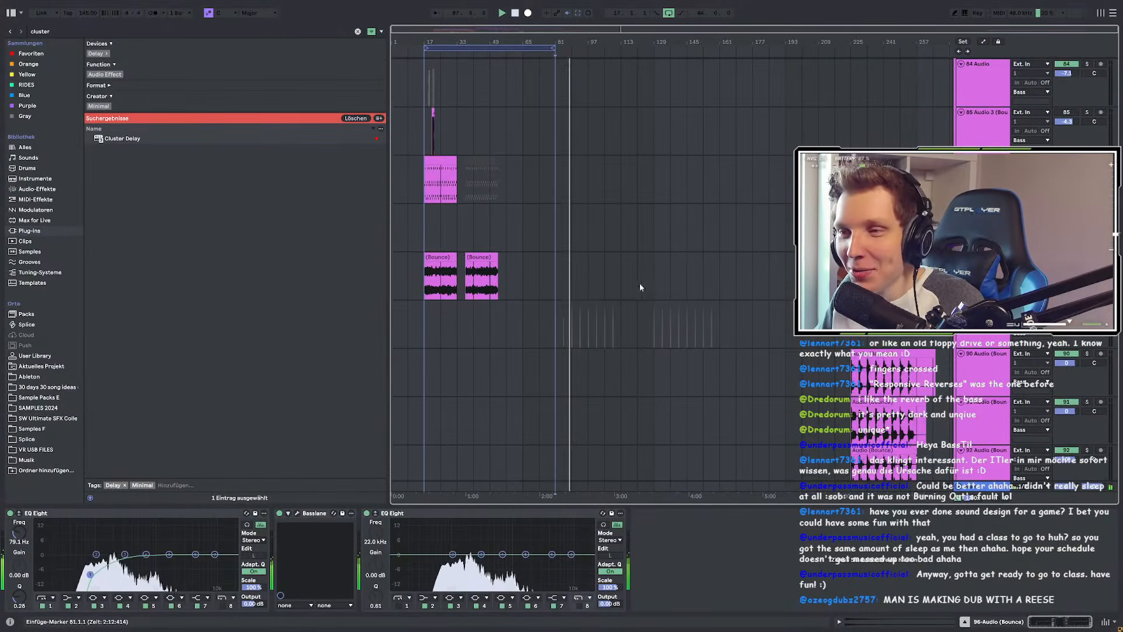
scroll(427, 286, up, 4)
scroll(433, 286, up, 5)
scroll(431, 316, down, 4)
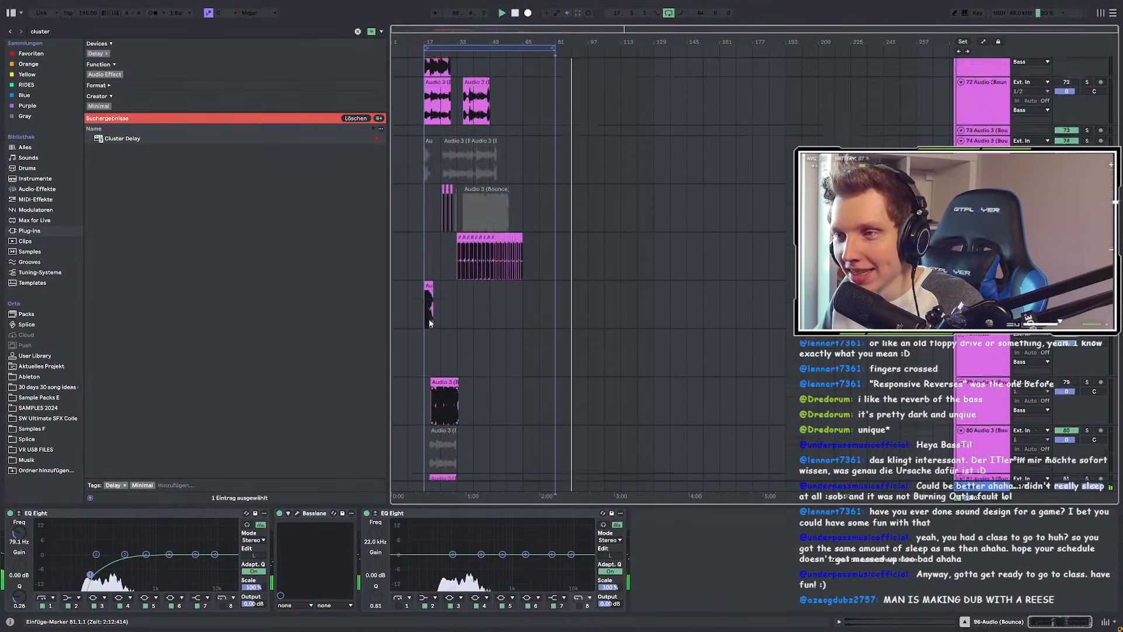
scroll(429, 318, up, 5)
scroll(441, 314, down, 6)
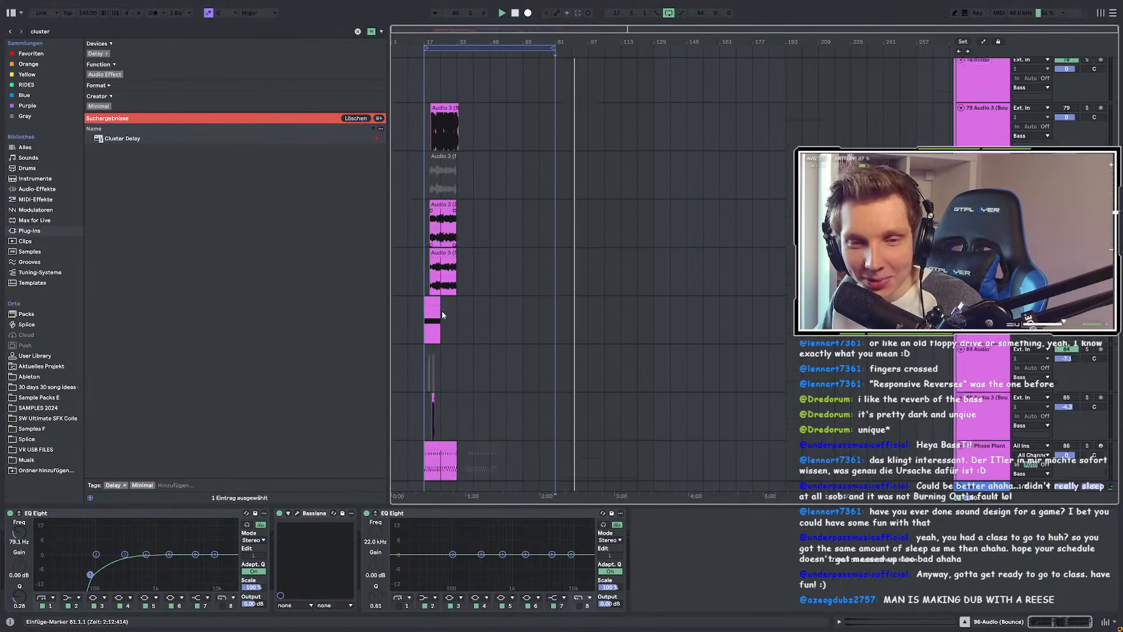
scroll(679, 273, up, 2)
key(space)
click(735, 286)
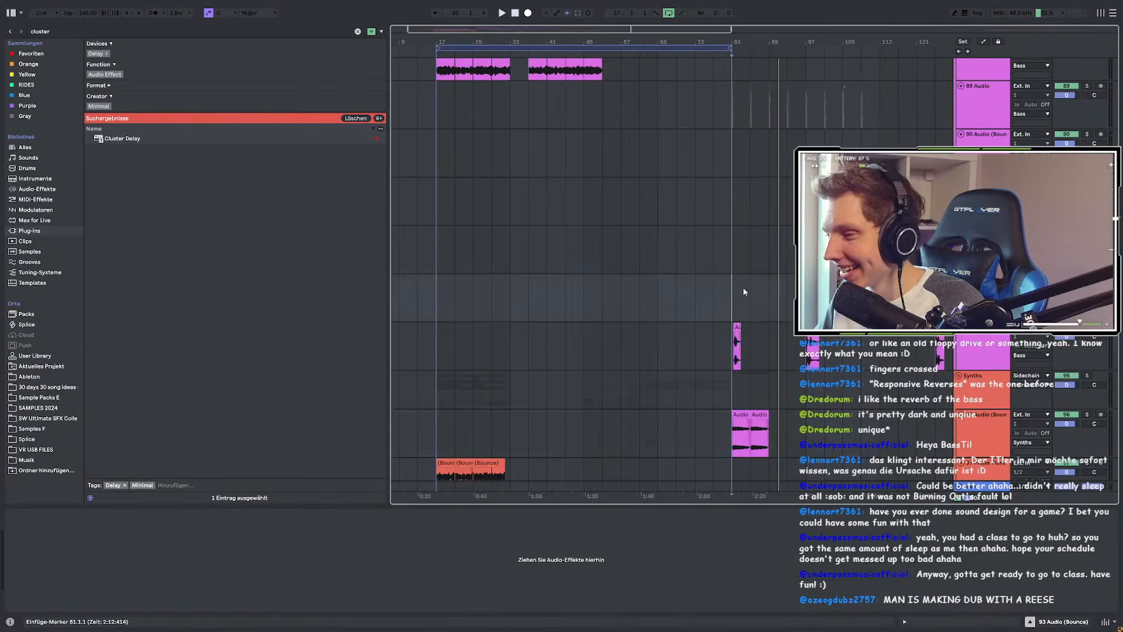
scroll(788, 296, up, 4)
key(space)
scroll(760, 294, down, 3)
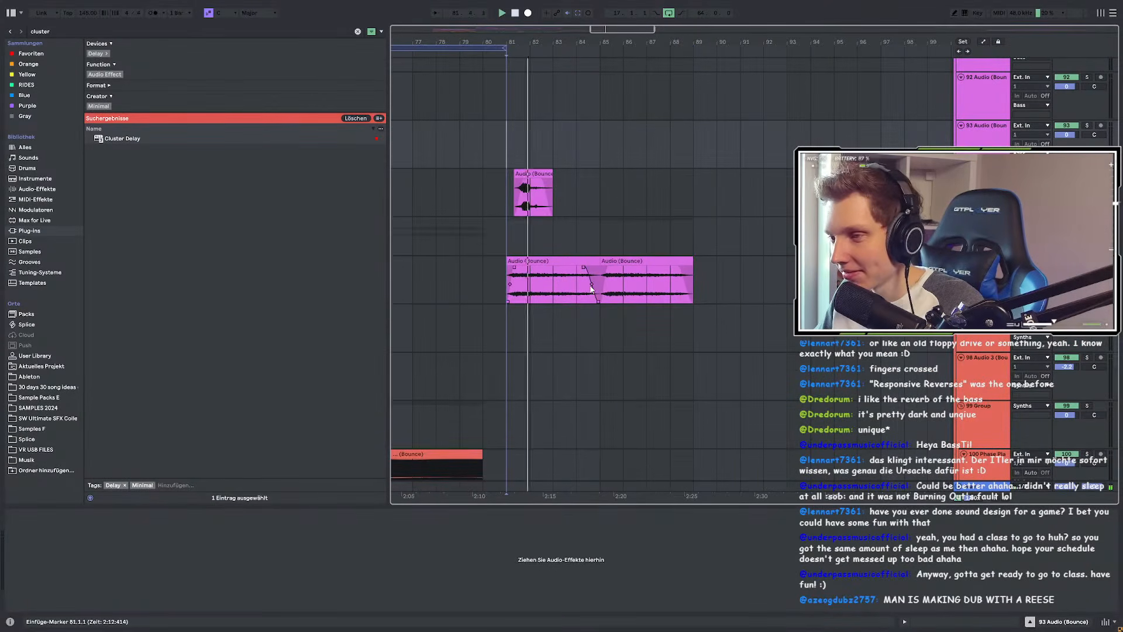
scroll(602, 292, up, 3)
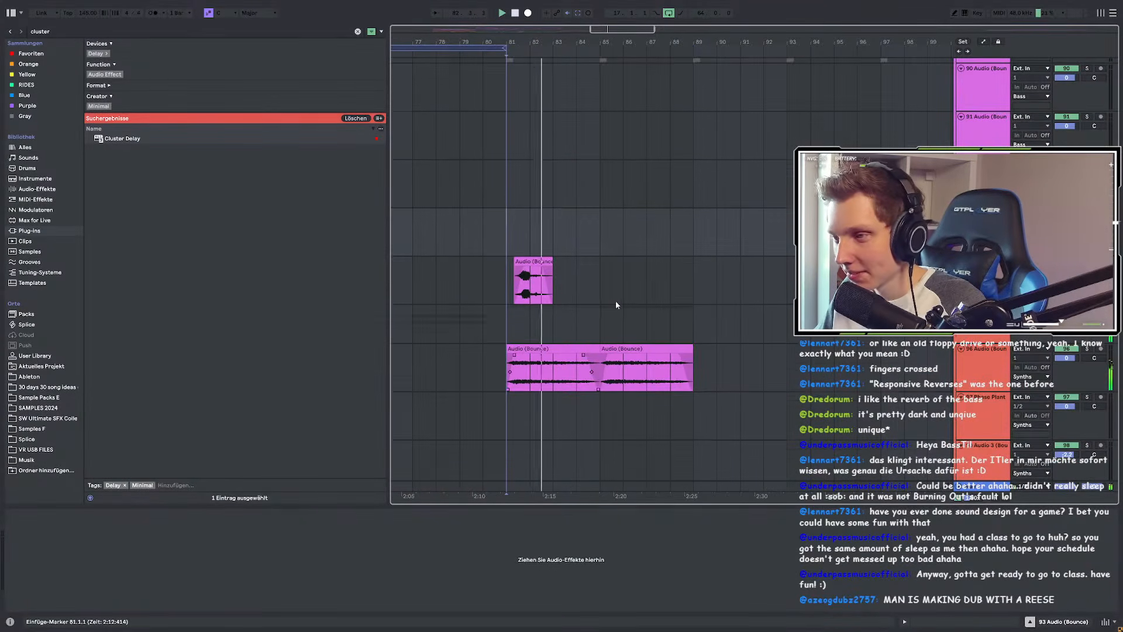
Step: Select the short bass clip, mark bars 81–84, and play from bar 97
click(534, 270)
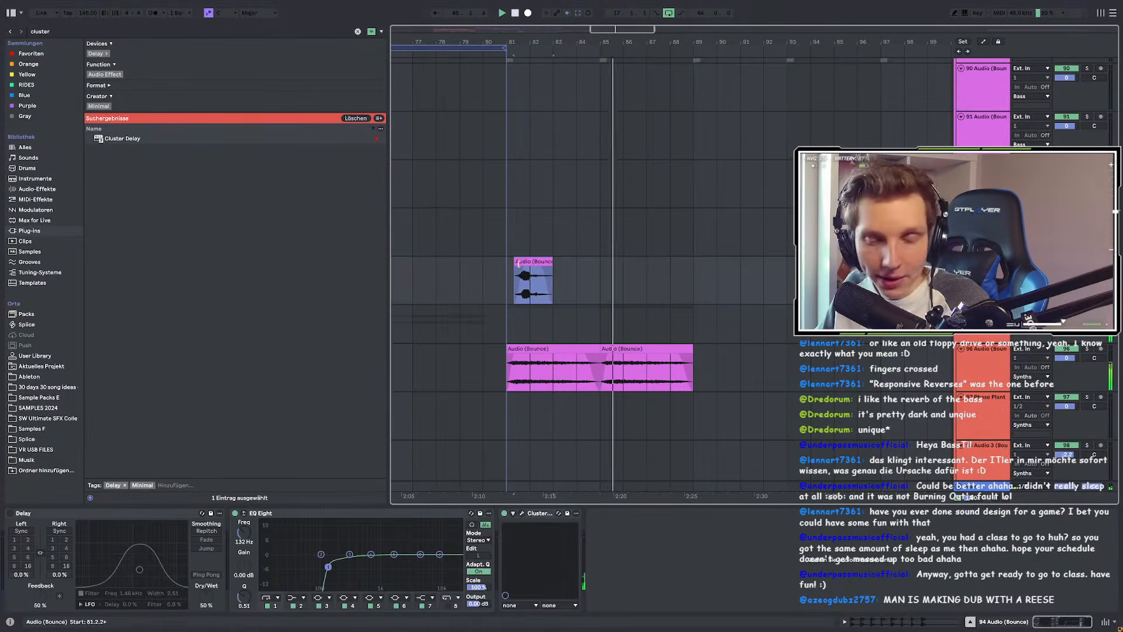
ctrl+scroll(526, 264, up, 3)
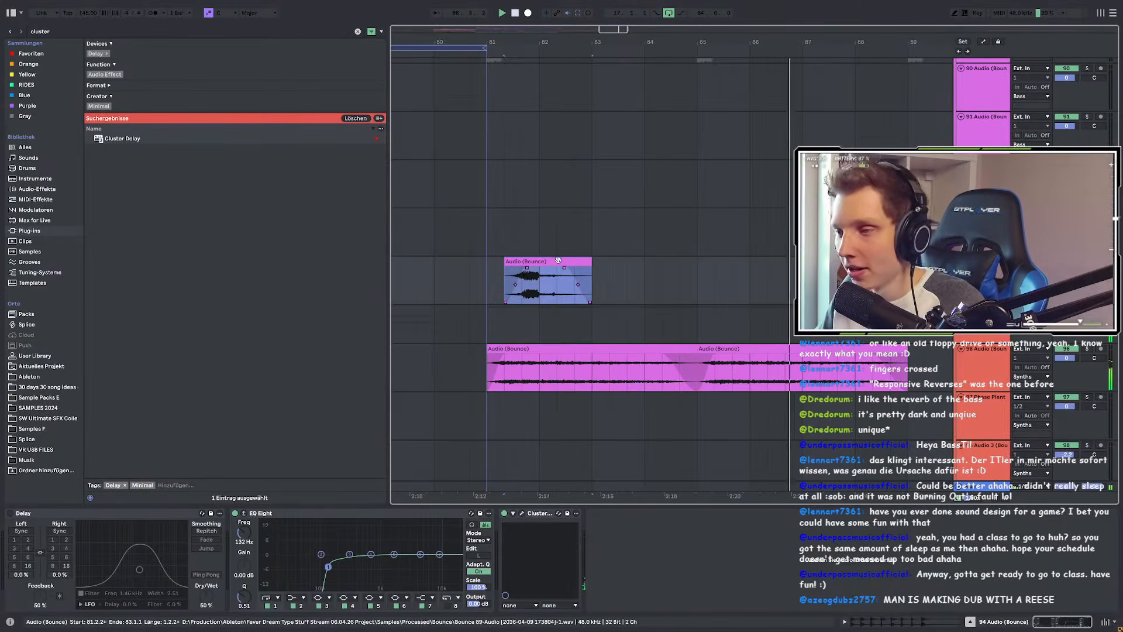
ctrl+scroll(512, 272, down, 3)
drag(515, 274, 559, 275)
ctrl+scroll(560, 275, down, 3)
click(681, 276)
key(space)
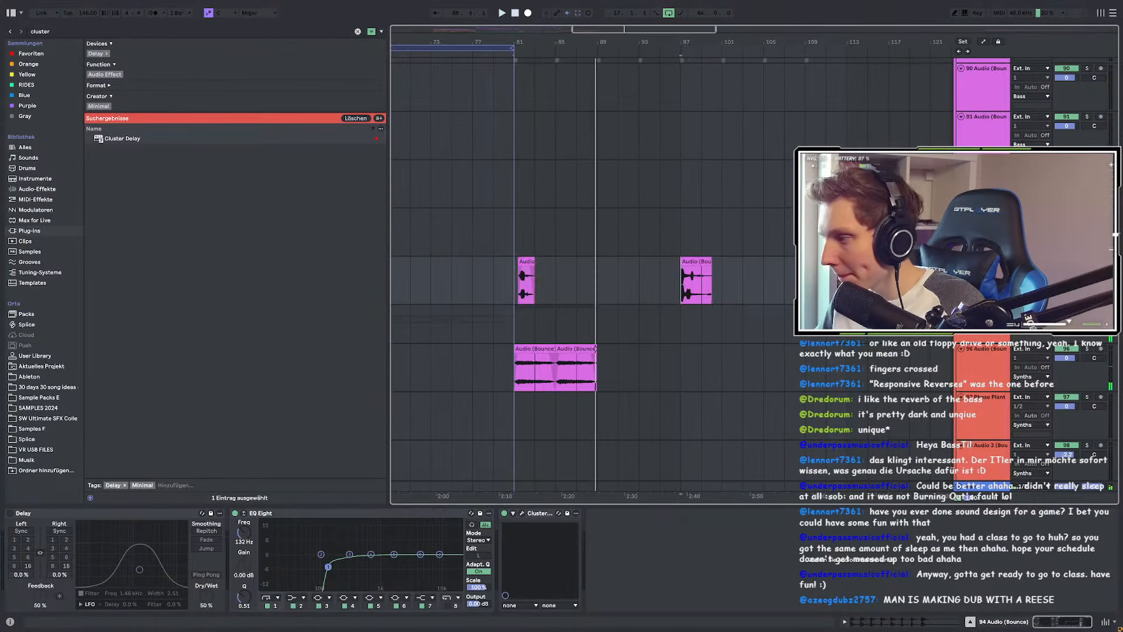
key(space)
ctrl+scroll(713, 275, up, 10)
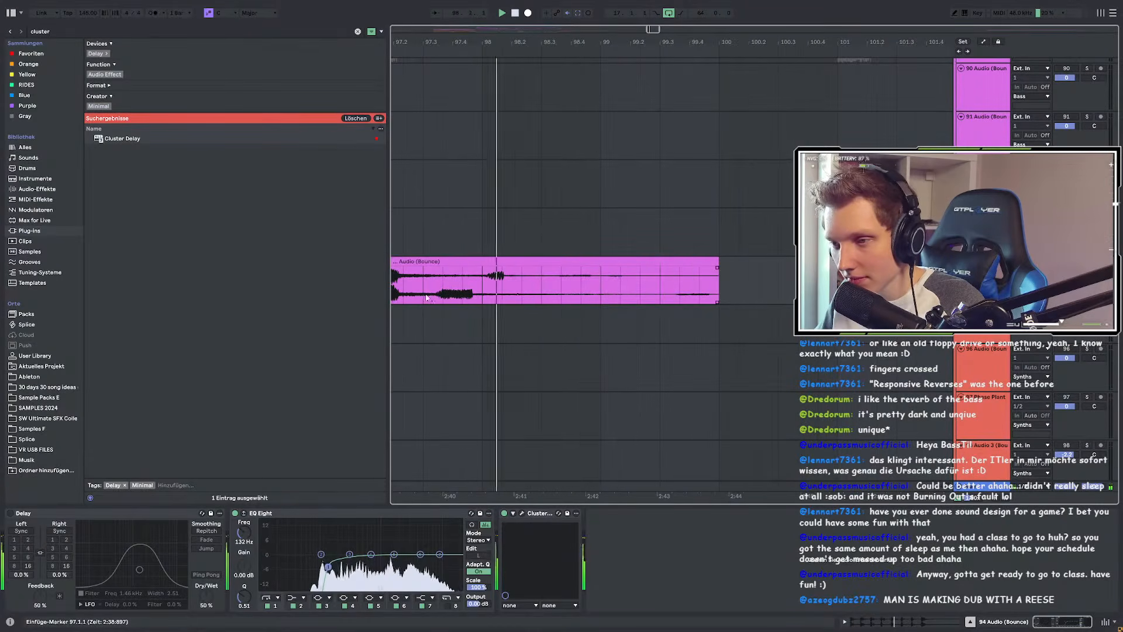
Step: Paste a one-bar slice of the bar-97 clip at bar 85 and play from bar 81
drag(440, 297, 549, 297)
ctrl+scroll(779, 305, down, 10)
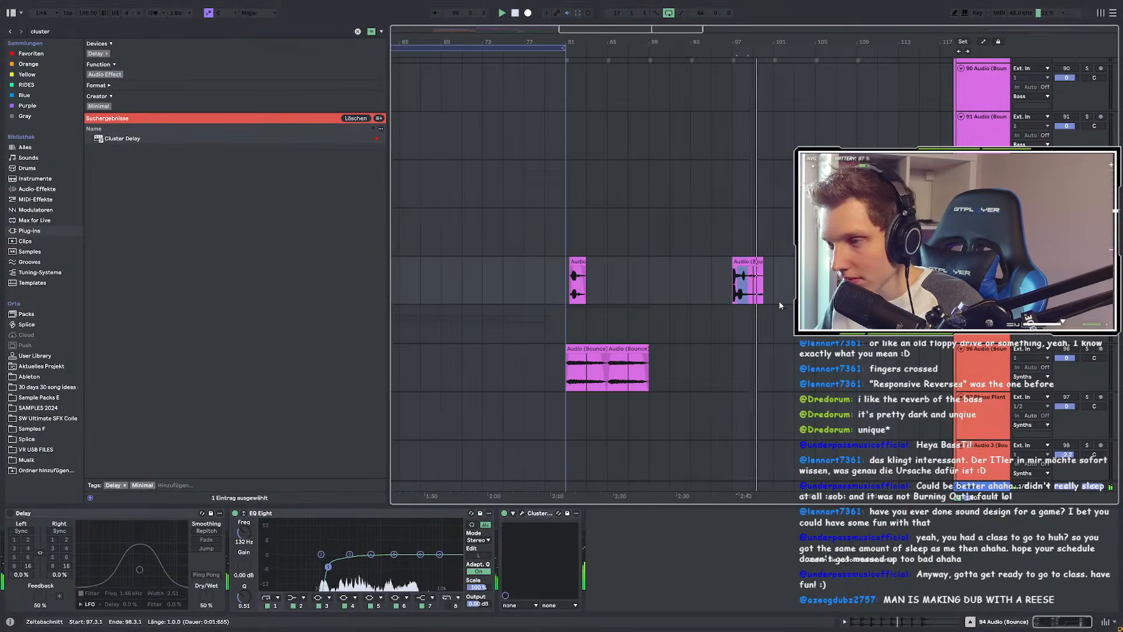
ctrl+scroll(614, 300, up, 8)
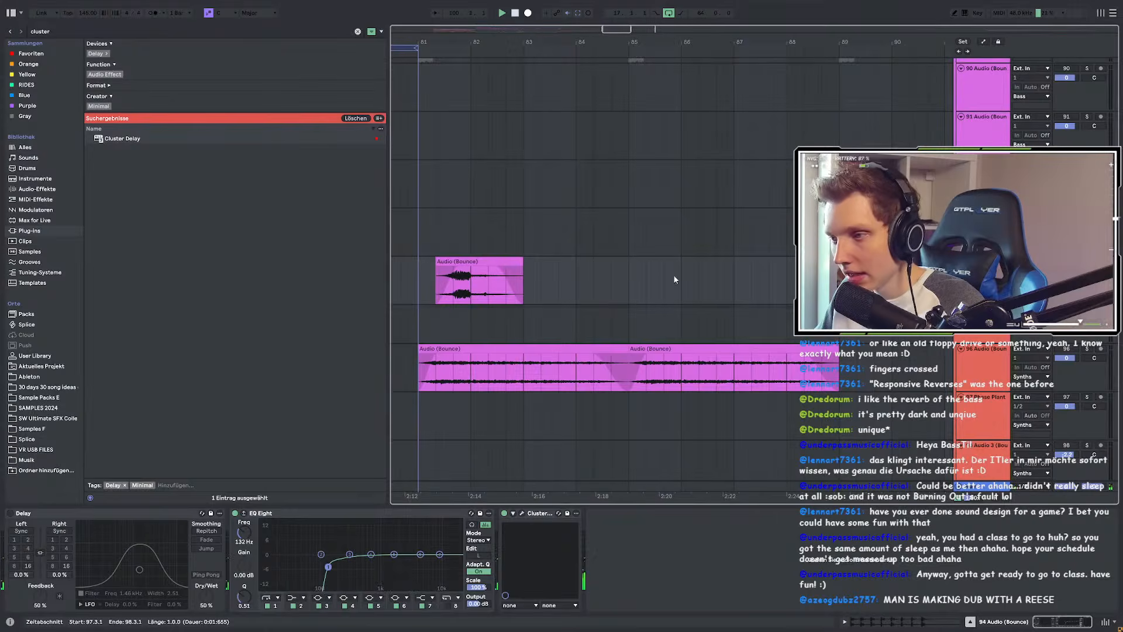
ctrl+scroll(643, 281, down, 4)
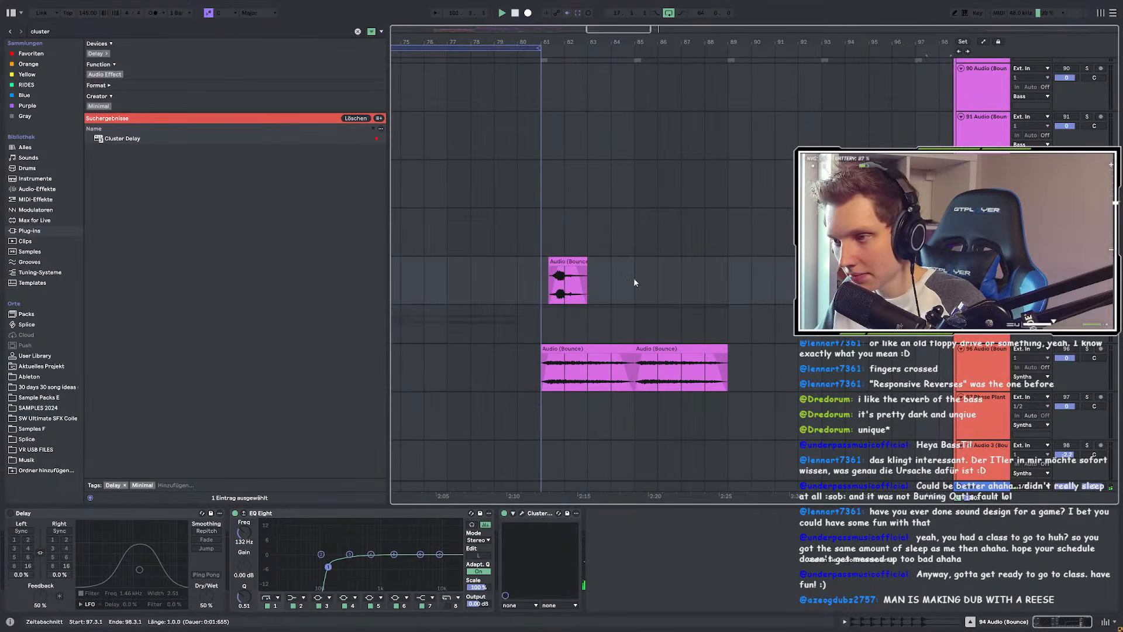
ctrl+scroll(638, 280, up, 4)
click(648, 282)
key(ctrl+v)
click(379, 282)
click(452, 283)
key(space)
click(423, 274)
Step: Add a fade-in and a fade-out to the pasted clip at bar 85
drag(656, 270, 668, 268)
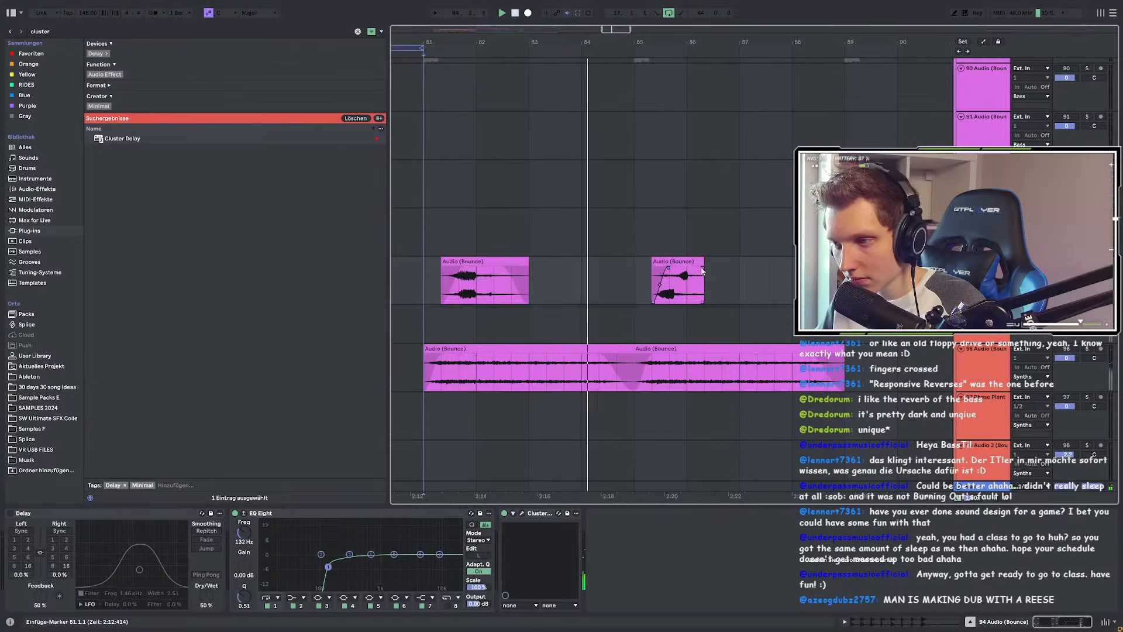
drag(702, 269, 682, 263)
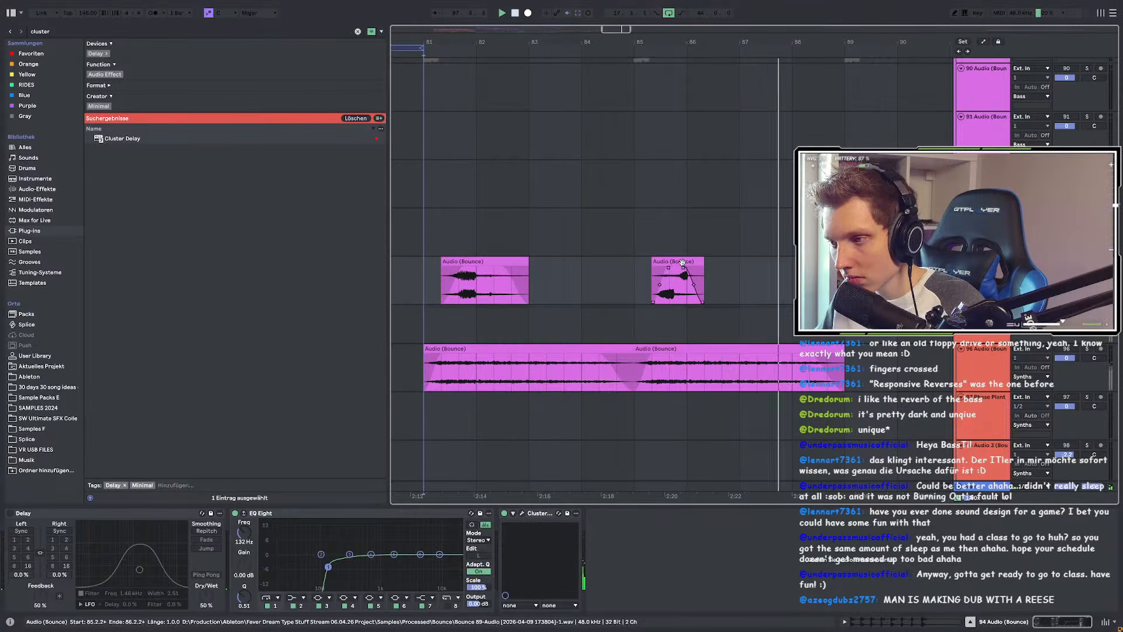
scroll(682, 264, down, 3)
scroll(679, 269, up, 8)
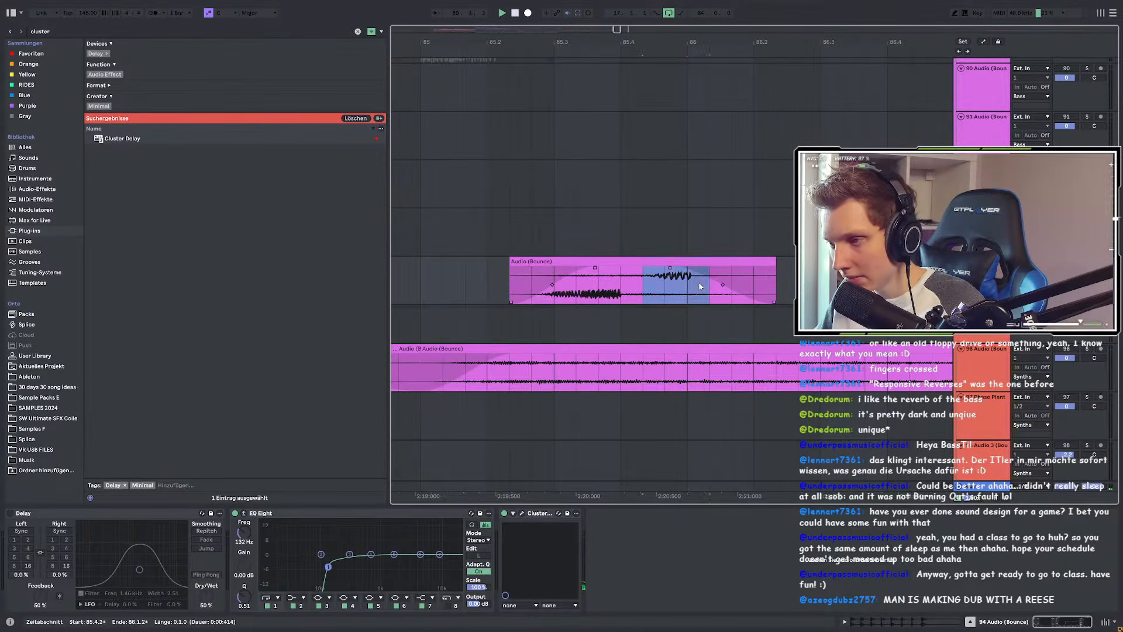
scroll(694, 286, down, 4)
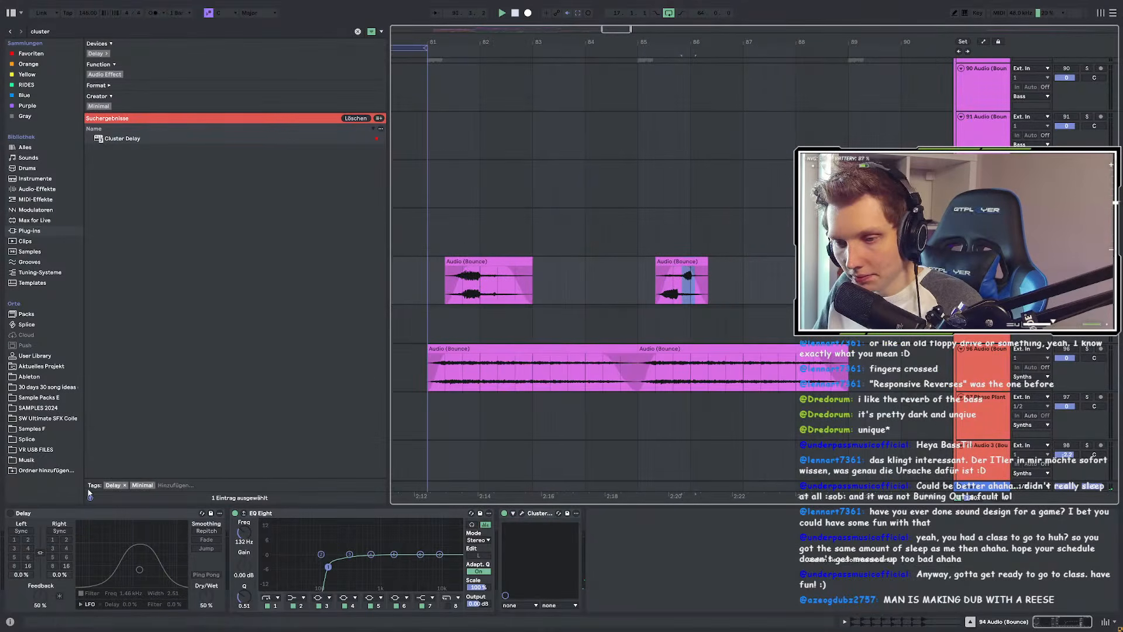
Step: Delete the pasted clip at bar 85 and replay from bar 81
click(682, 281)
key(Delete)
click(431, 274)
key(space)
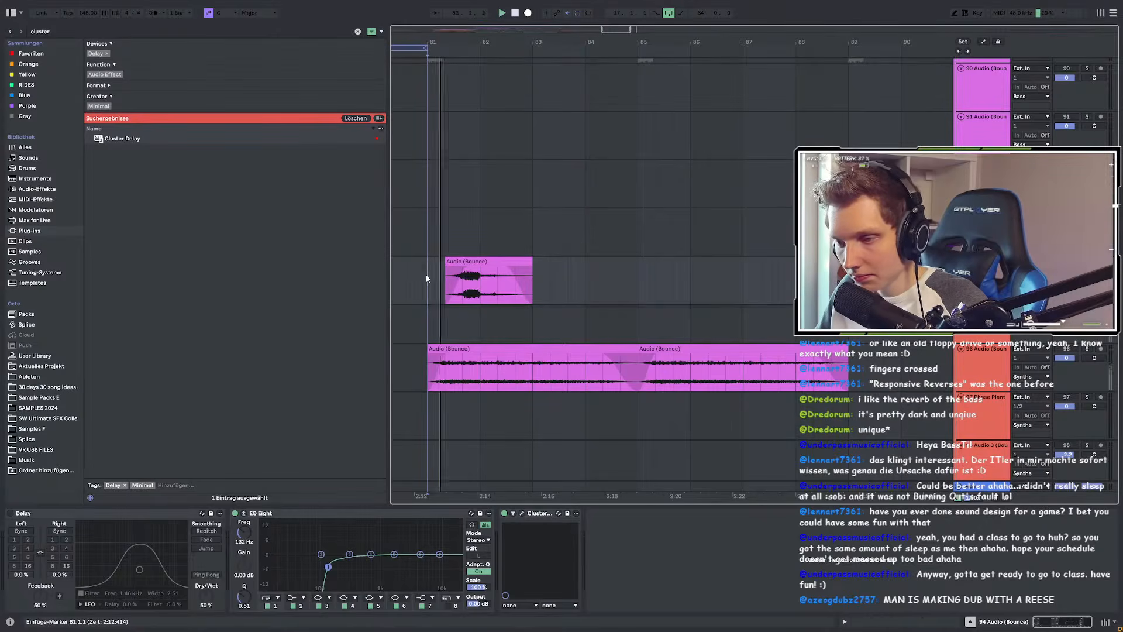
Step: Set Cluster Delay to 2 taps, scatter to -15%, and adjust tap ramp and spacing (about 38%)
click(521, 513)
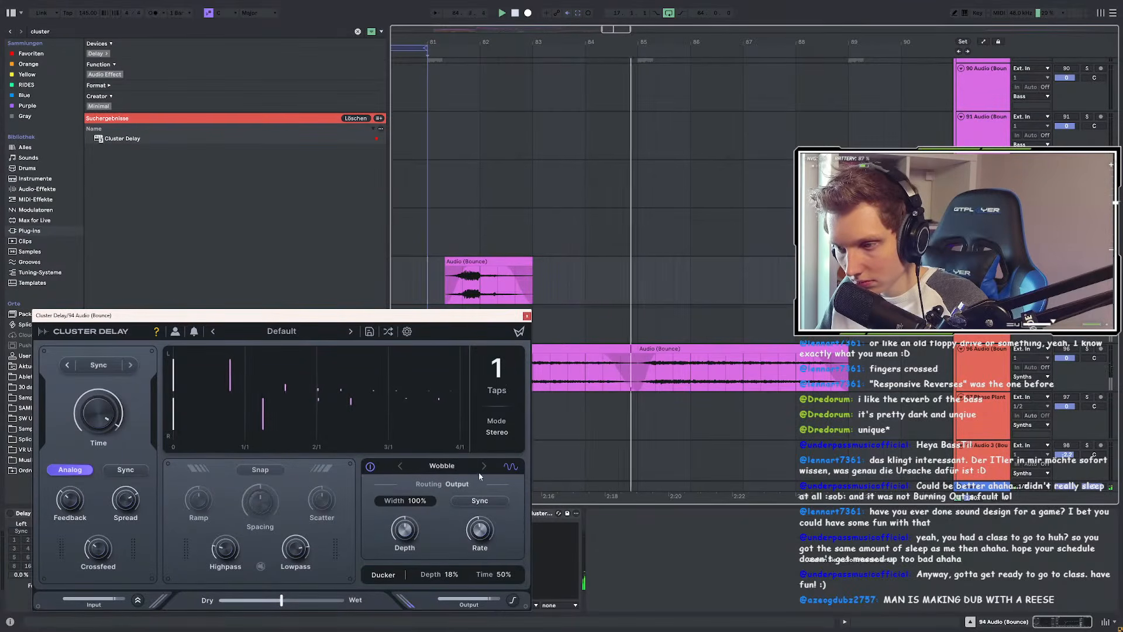
click(496, 374)
click(502, 410)
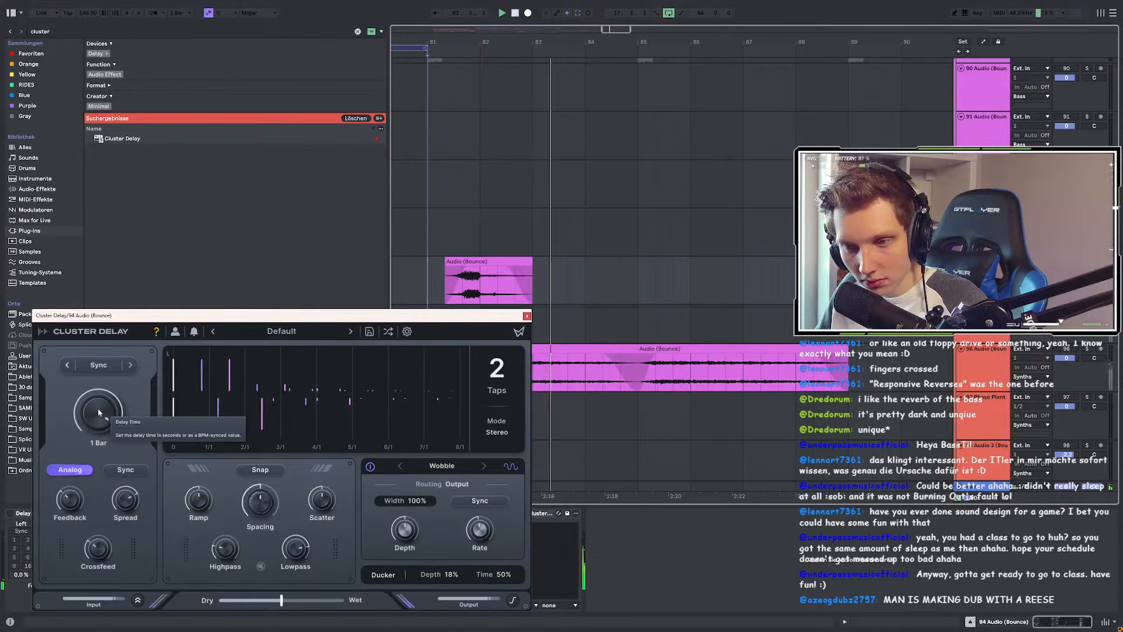
drag(462, 319, 501, 420)
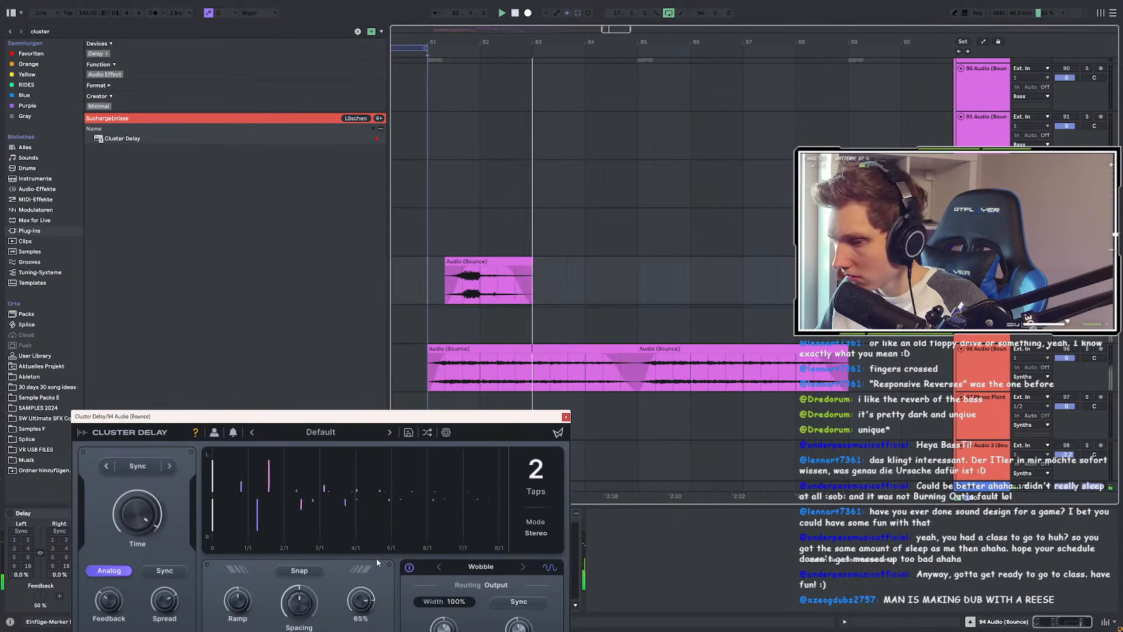
drag(377, 558, 355, 612)
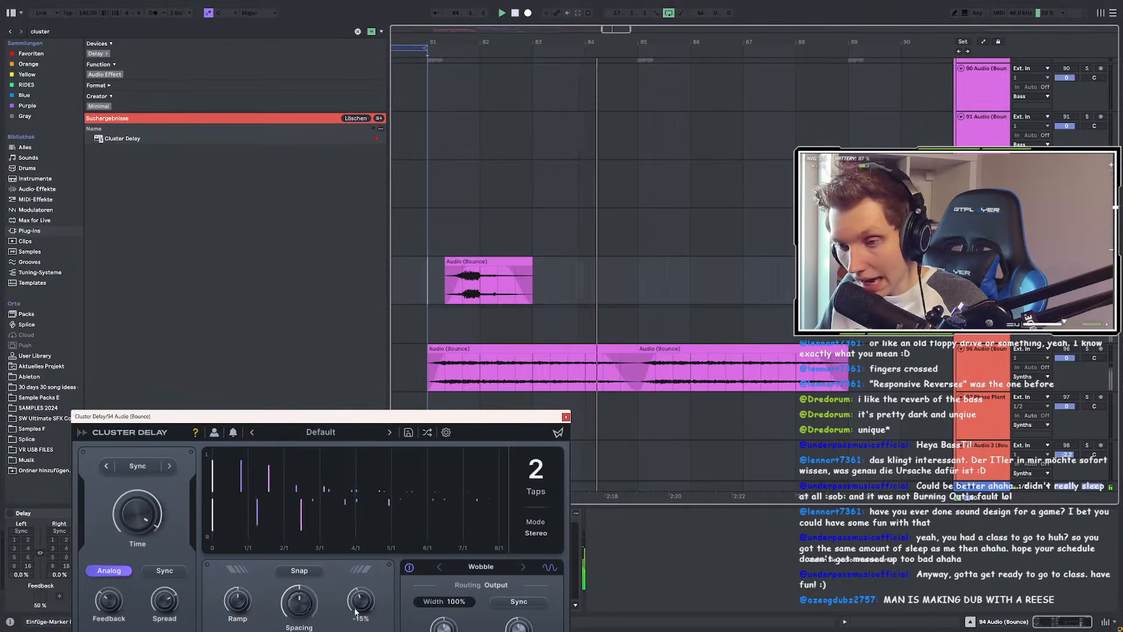
drag(253, 610, 244, 588)
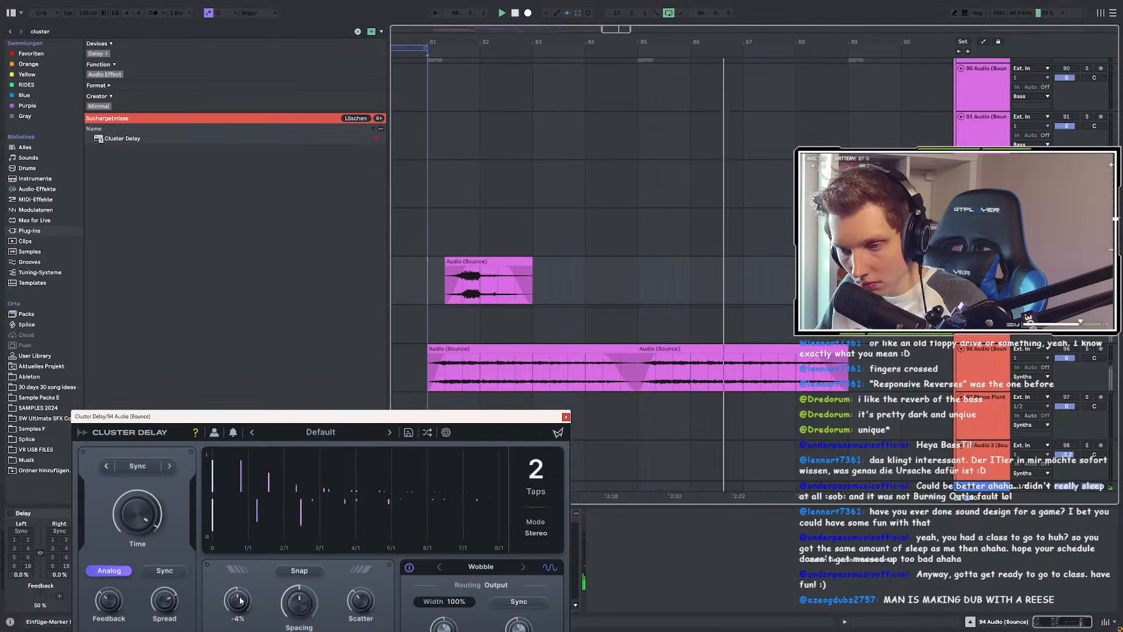
drag(359, 419, 376, 288)
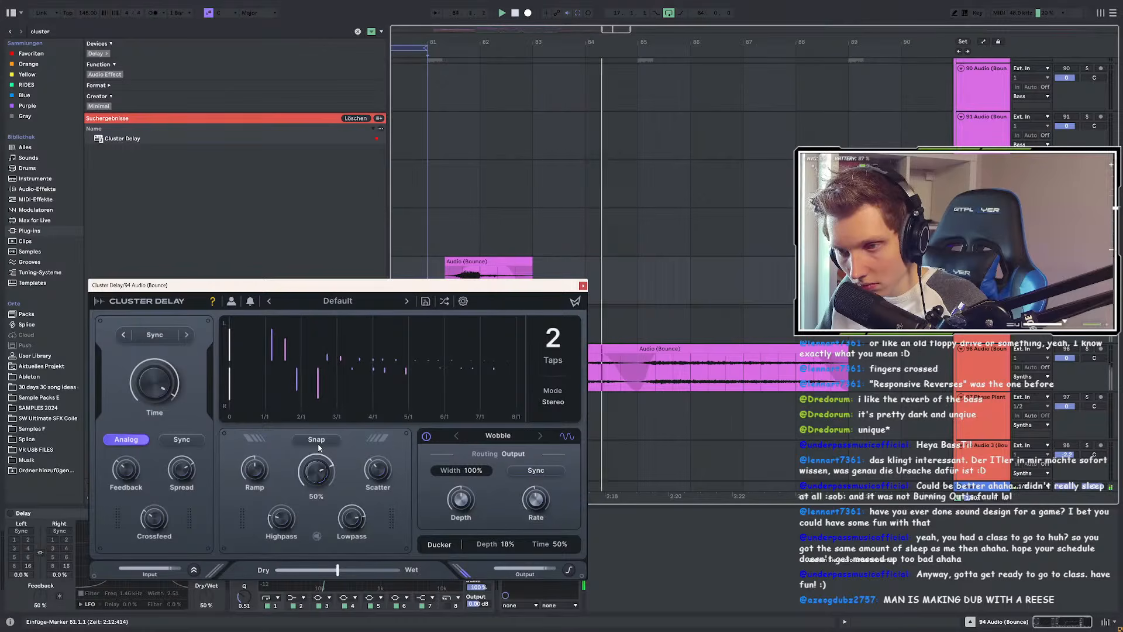
mouse_move(319, 448)
mouse_down()
mouse_move(320, 468)
mouse_move(321, 451)
mouse_up()
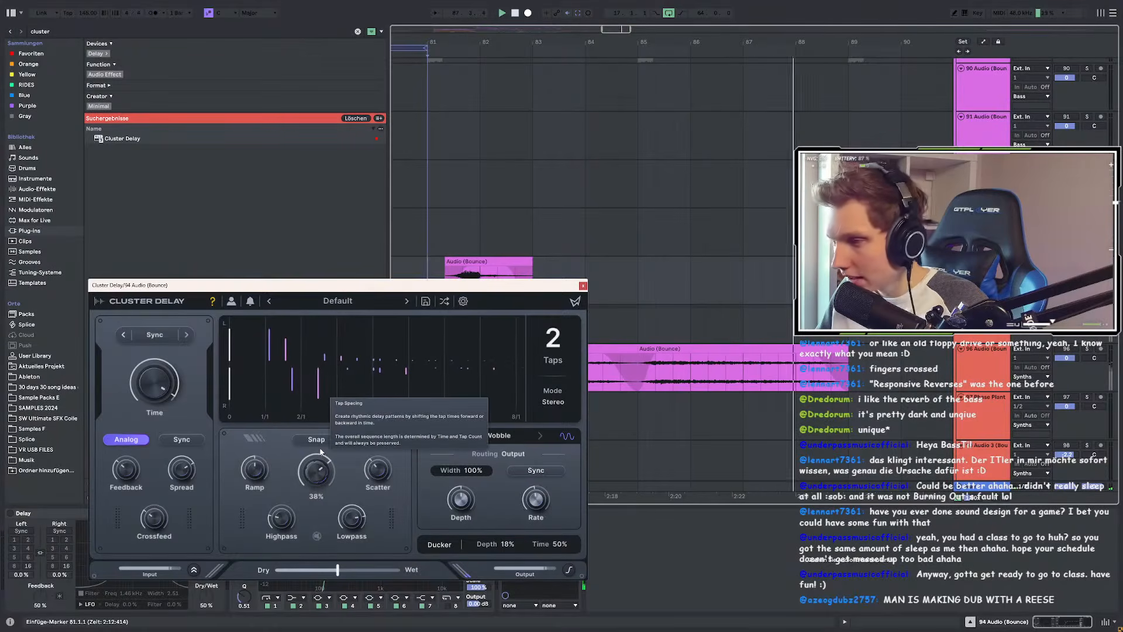
Step: Close Cluster Delay and load Swarm Reverb from a 'swarm' browser search
click(583, 286)
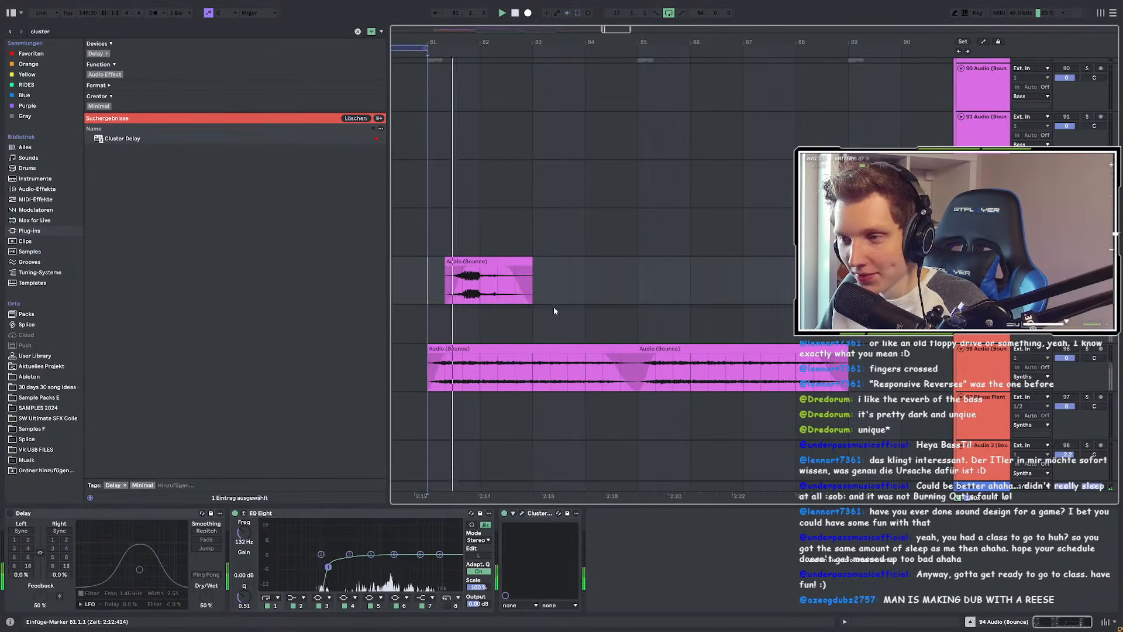
ctrl+scroll(556, 306, down, 3)
click(524, 259)
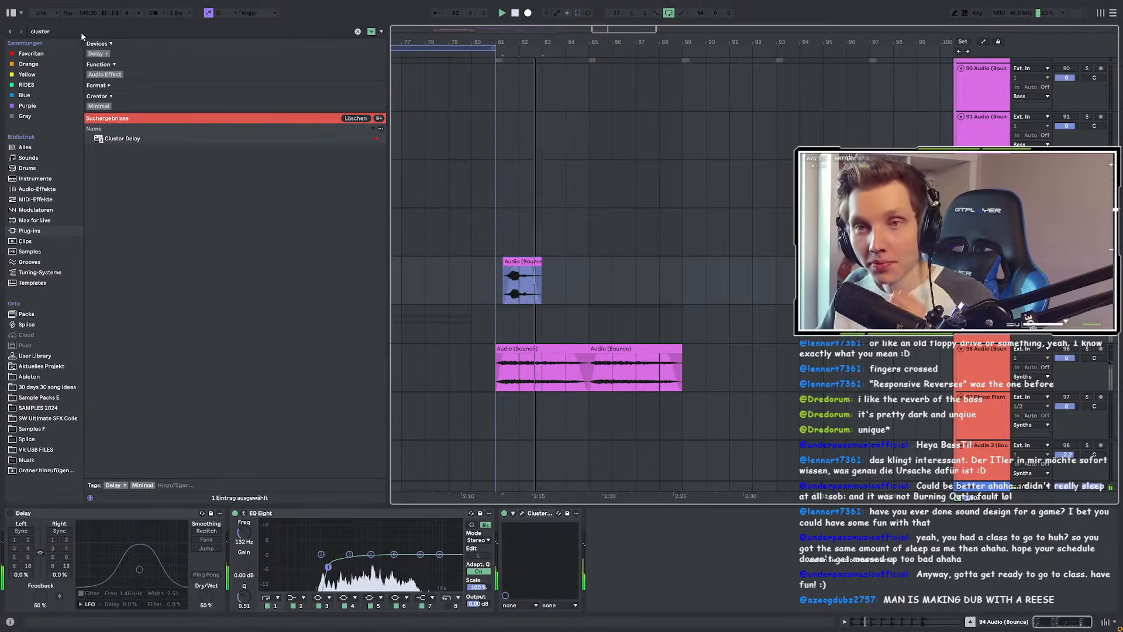
key(ctrl+f)
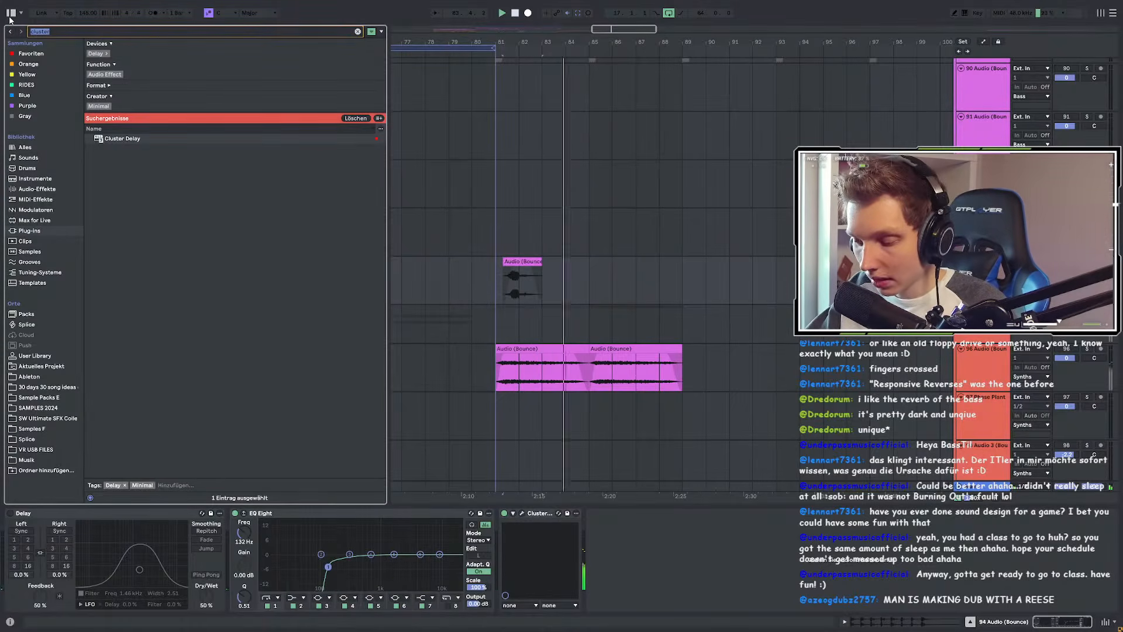
text(swarm)
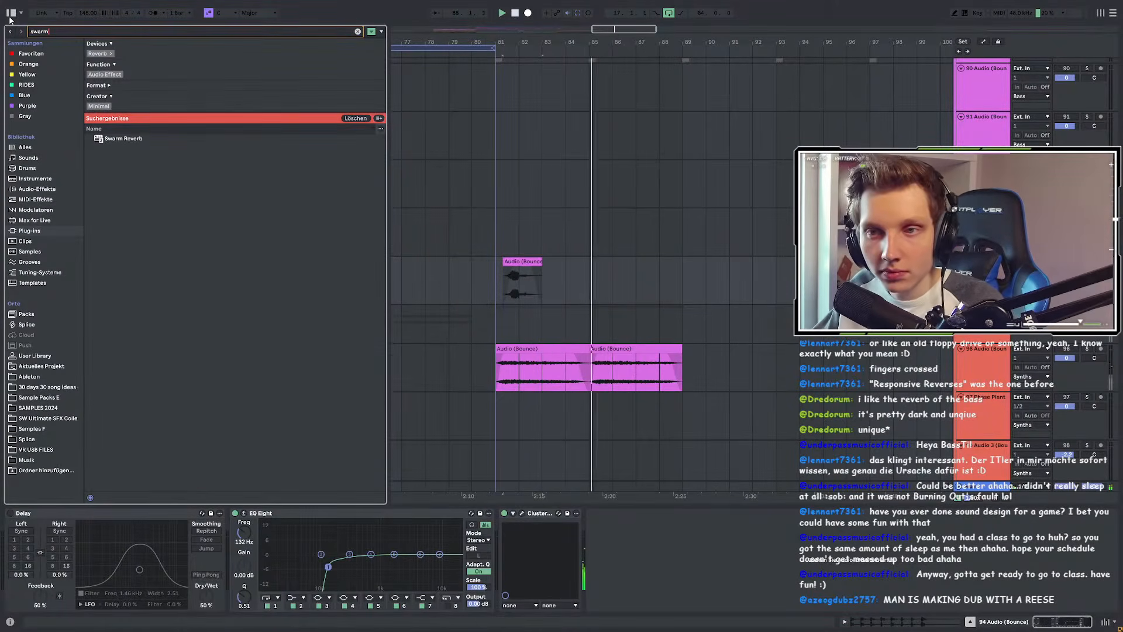
click(128, 138)
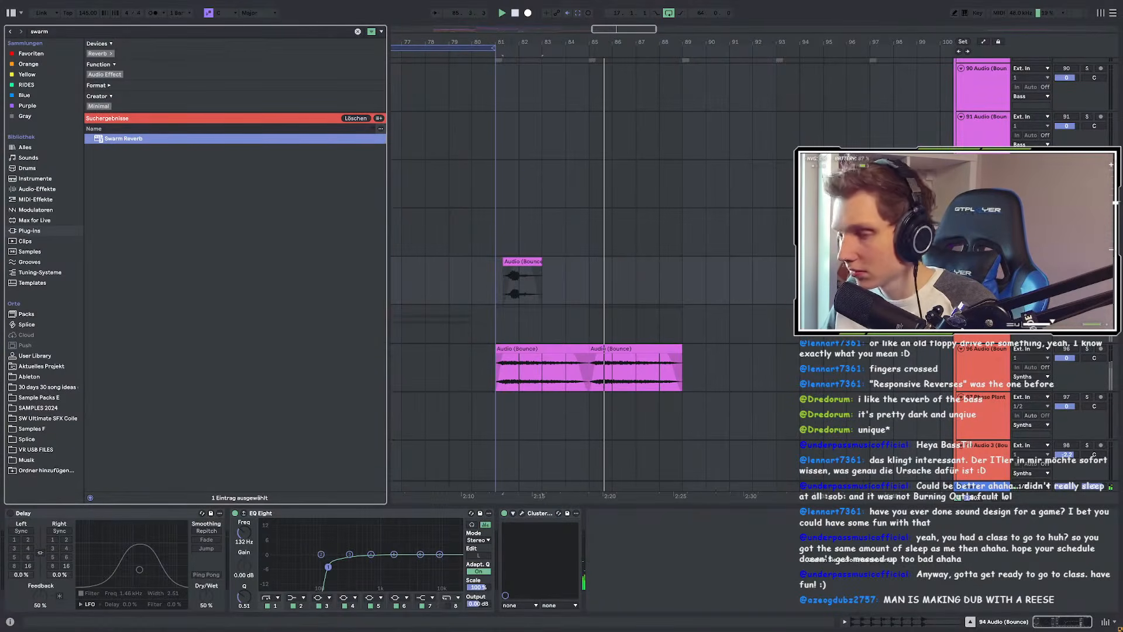
key(Return)
Step: Choose Swarm Reverb's Carry On preset, stepping on from Alaska, and close its window
drag(341, 291, 300, 123)
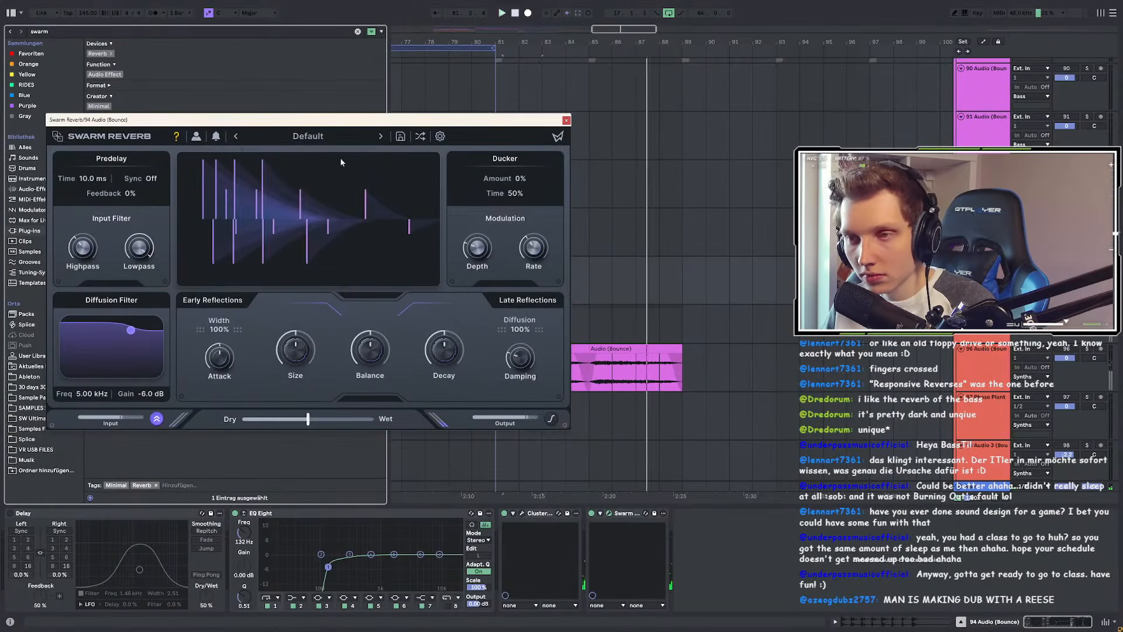
click(300, 137)
mouse_move(327, 155)
click(426, 175)
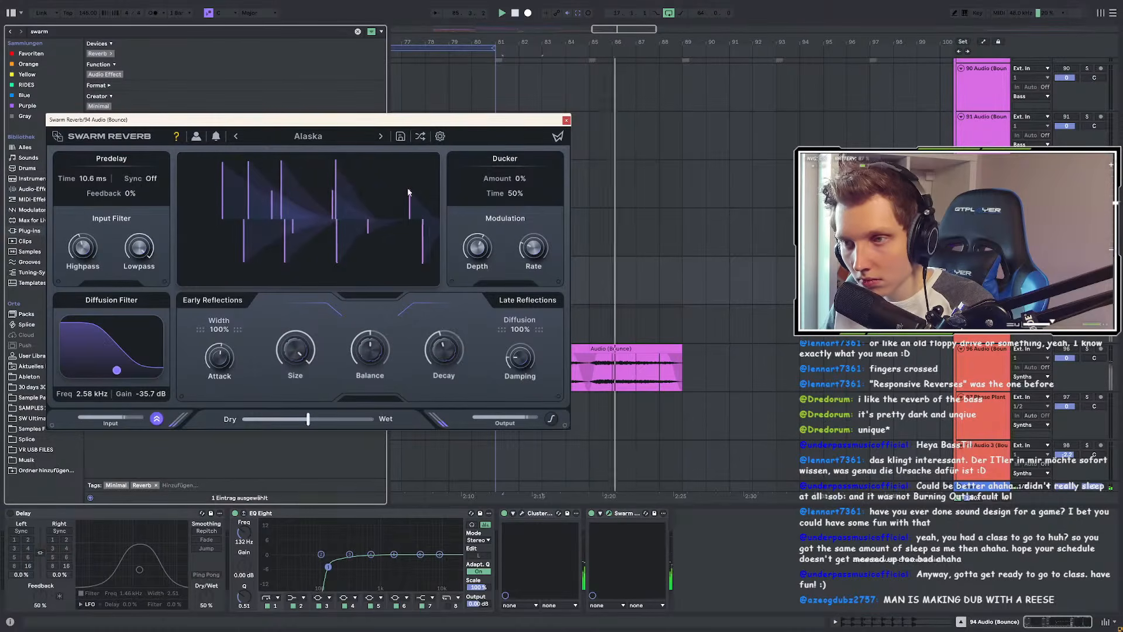
click(381, 136)
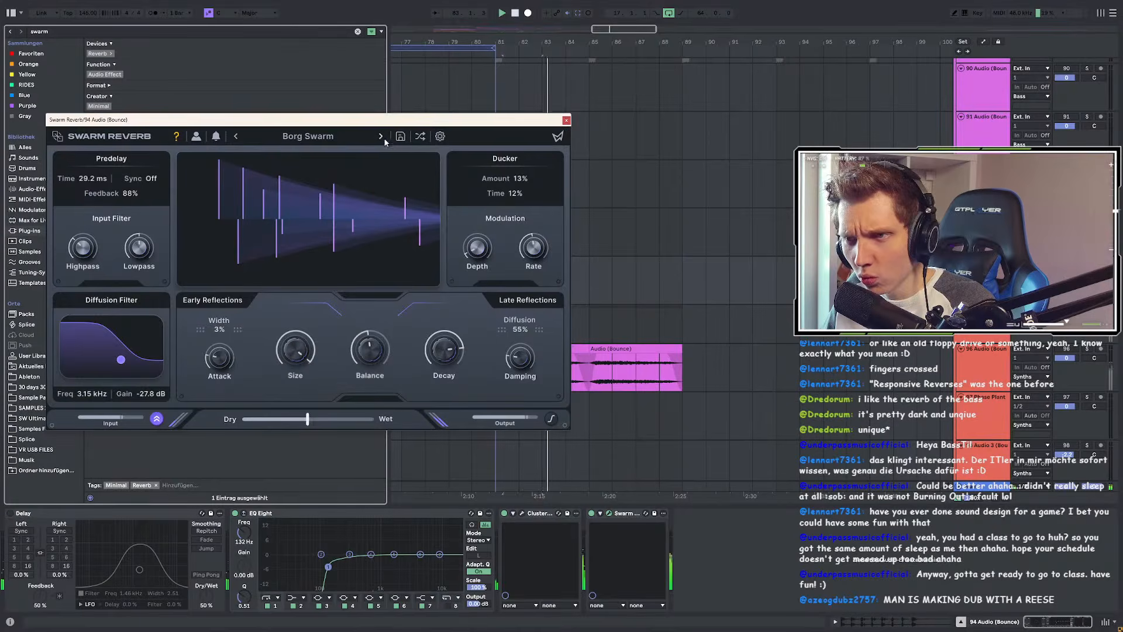
click(380, 137)
mouse_move(314, 353)
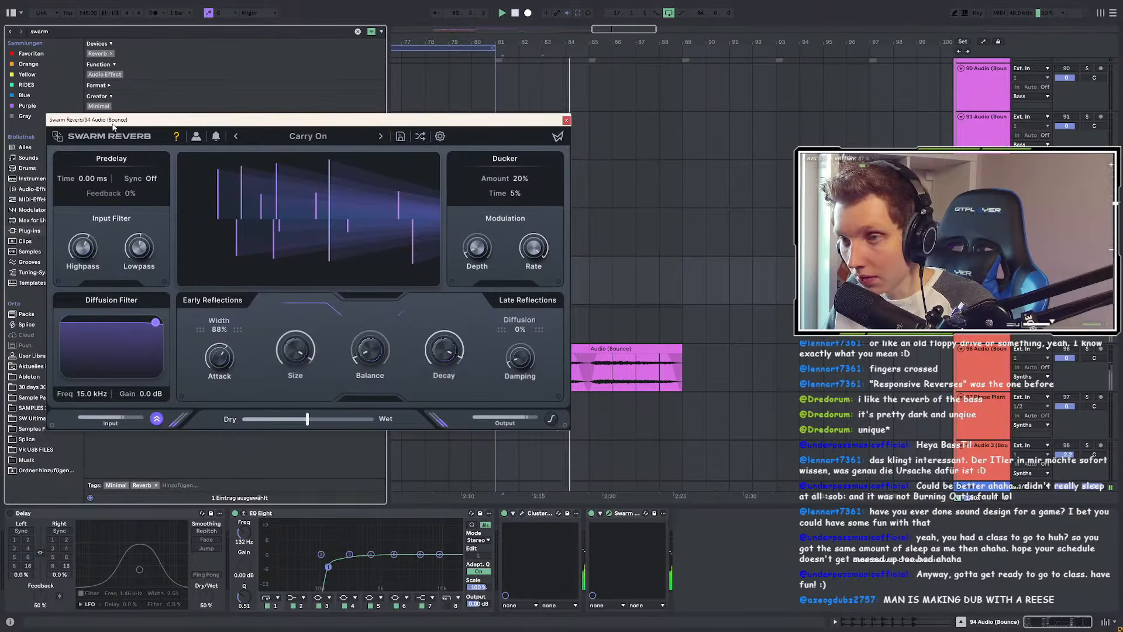
click(566, 120)
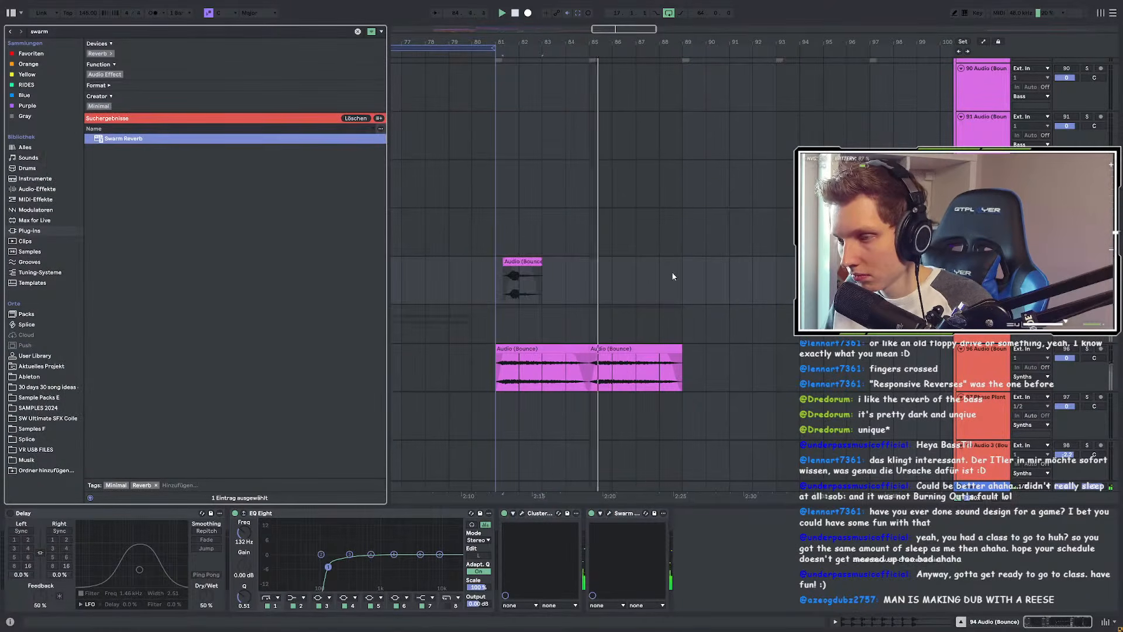
click(472, 280)
Step: Audition the arrangement from bar 80, then from bar 65 on track 99
key(space)
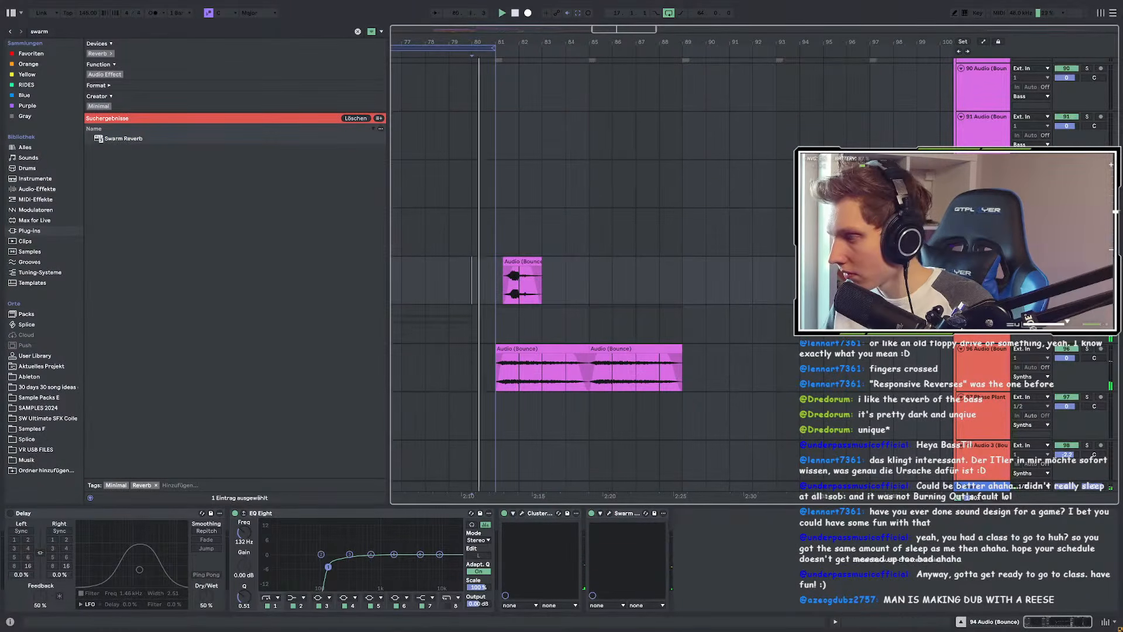
scroll(594, 280, down, 5)
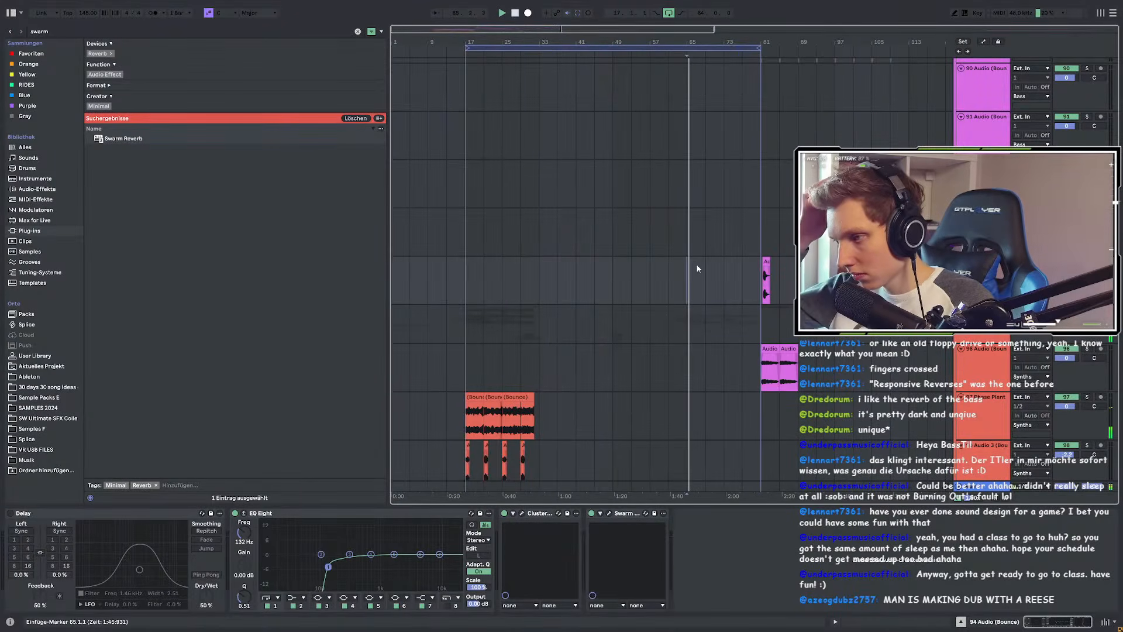
scroll(728, 235, down, 3)
scroll(729, 234, up, 4)
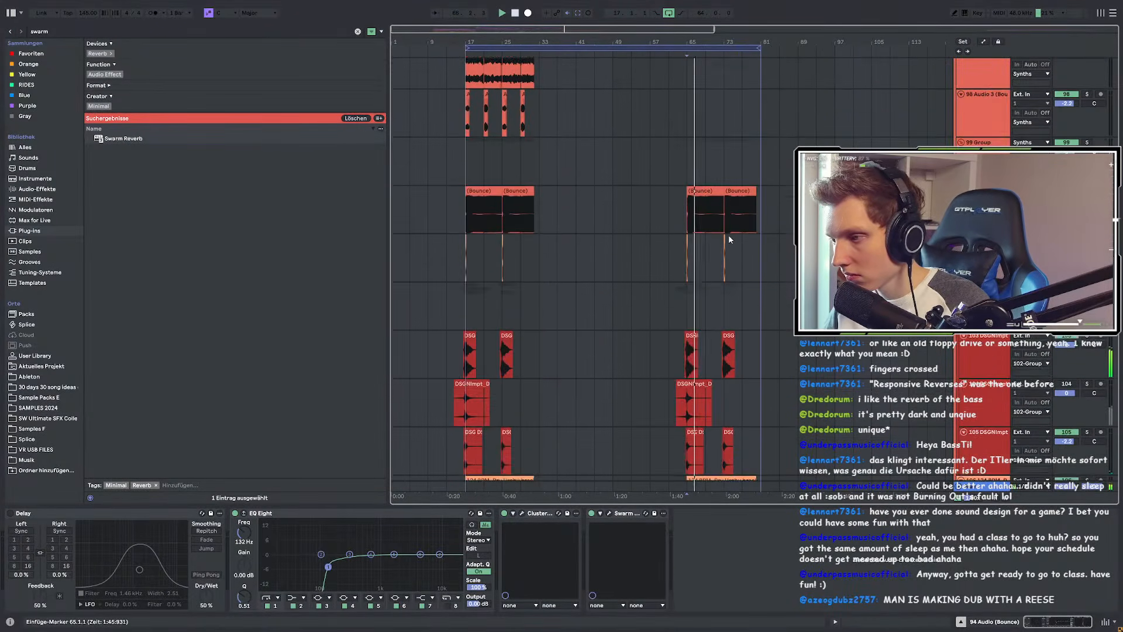
scroll(746, 261, up, 10)
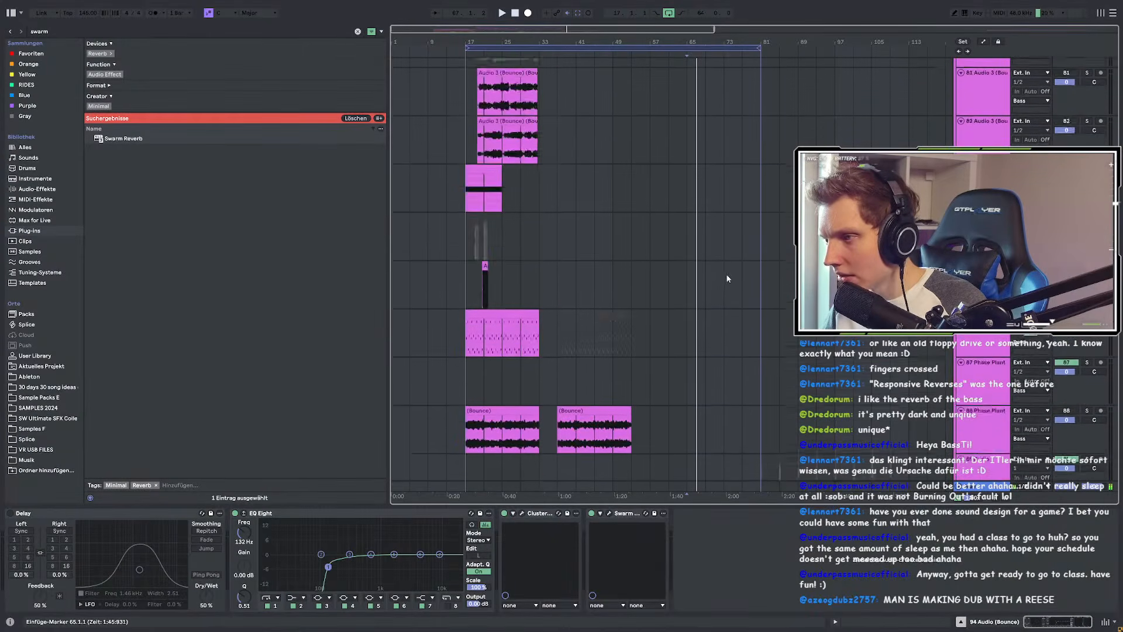
scroll(738, 279, down, 10)
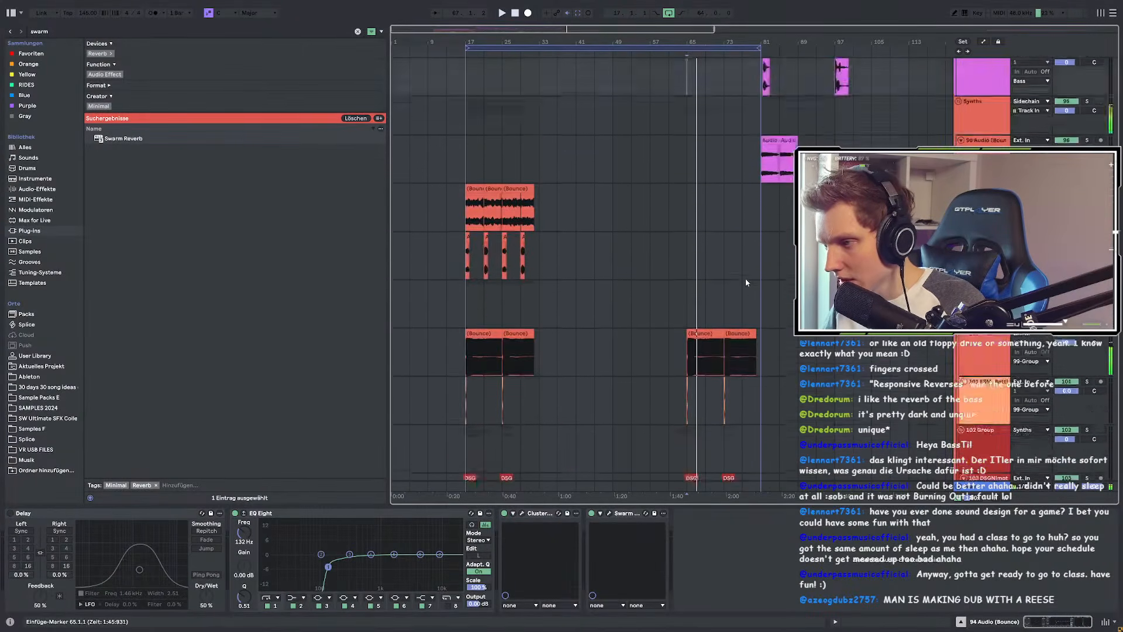
scroll(749, 278, up, 3)
click(608, 194)
scroll(750, 245, down, 3)
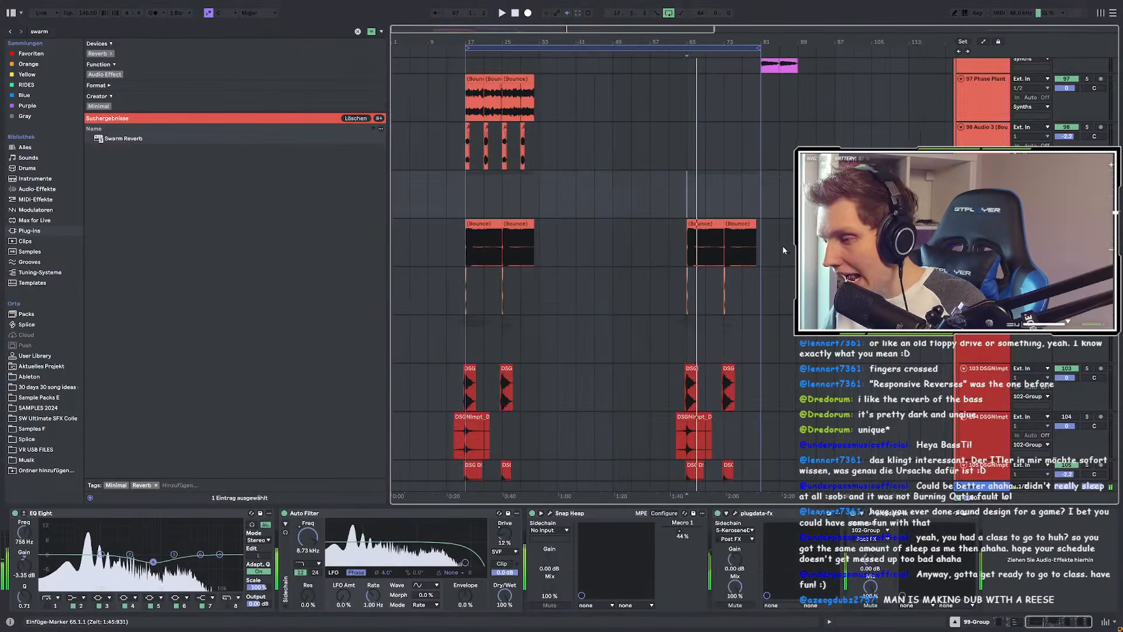
key(space)
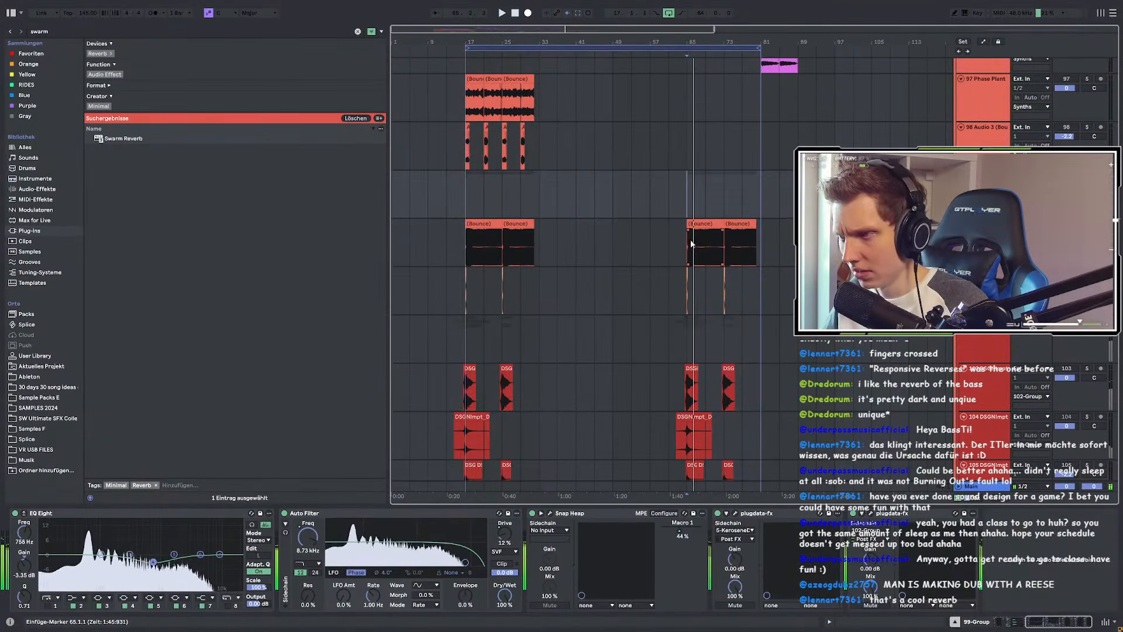
Step: Copy bars 17–37 across three tracks, paste at bar 65, and play
click(464, 196)
drag(463, 196, 612, 301)
key(ctrl+c)
click(680, 194)
key(ctrl+v)
key(space)
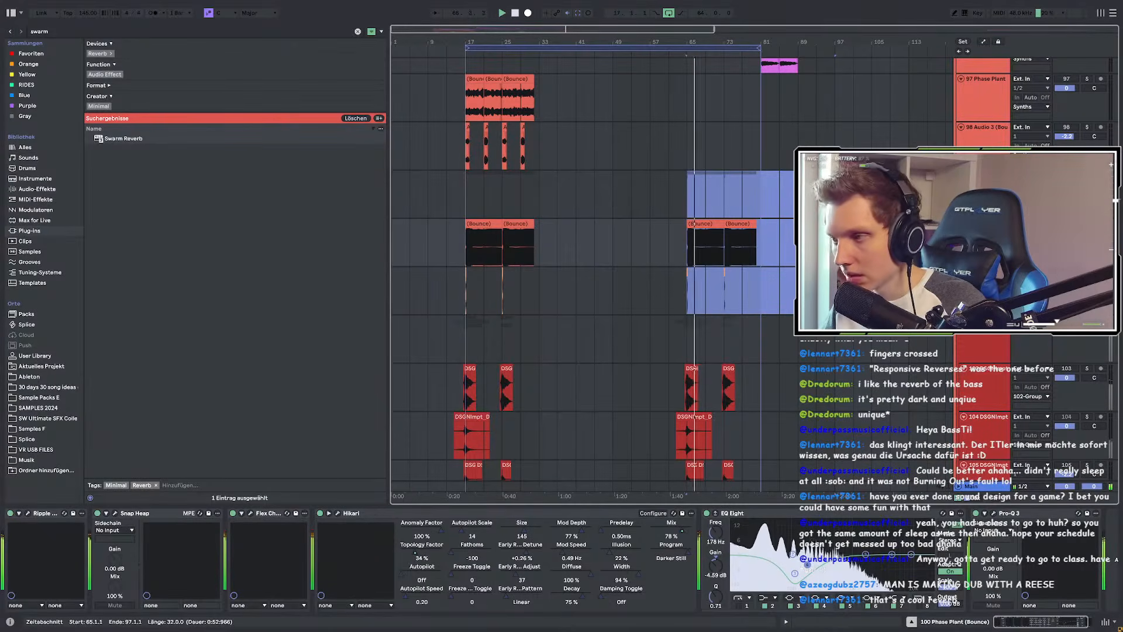
Step: Select the Bounce clip at bar 65 and mark bars 65–81 across two tracks
scroll(709, 233, up, 6)
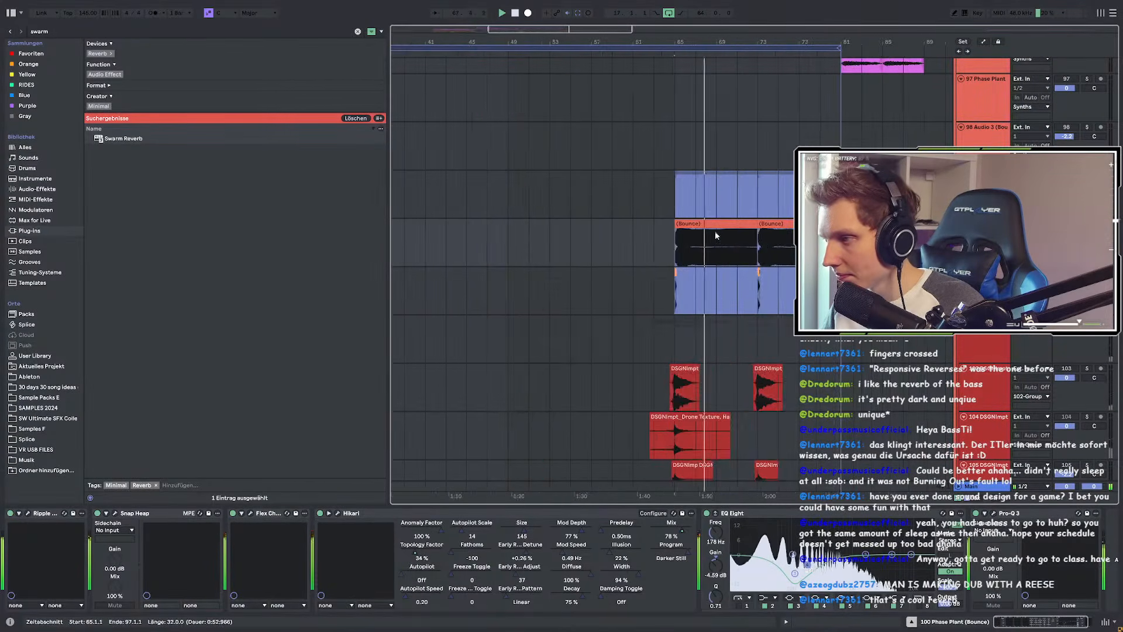
scroll(733, 243, down, 2)
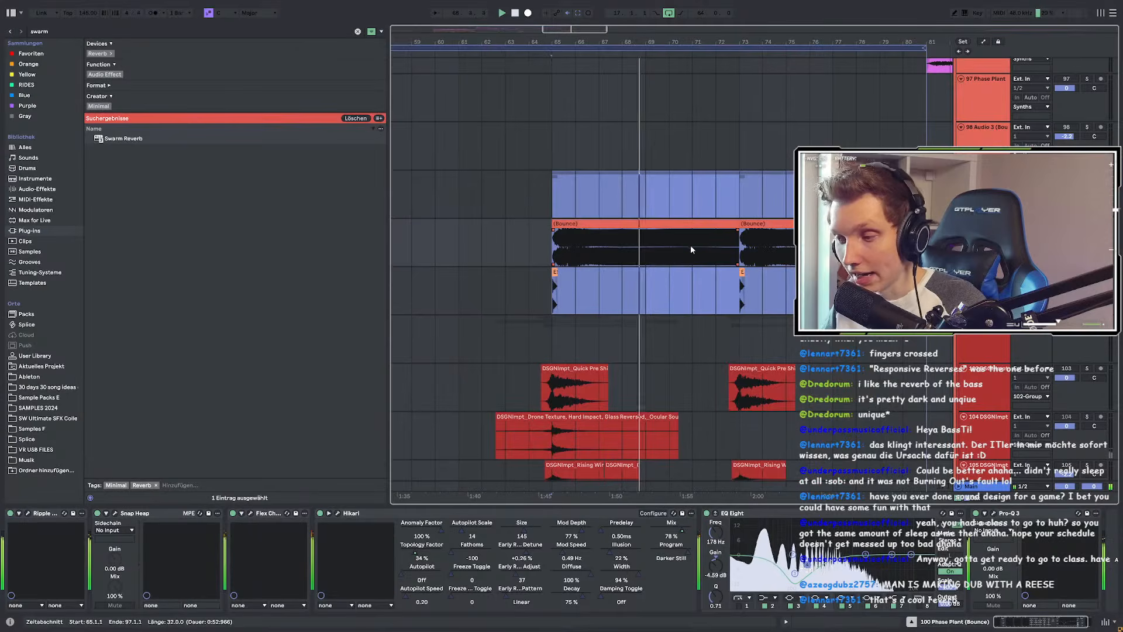
click(653, 224)
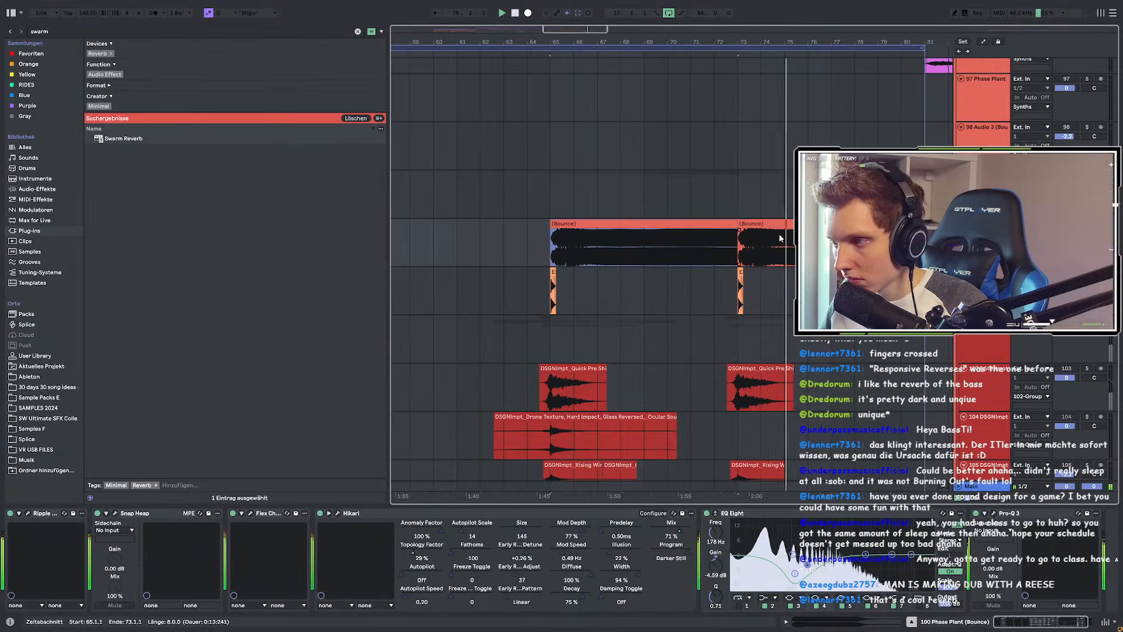
scroll(779, 238, down, 3)
scroll(691, 240, down, 3)
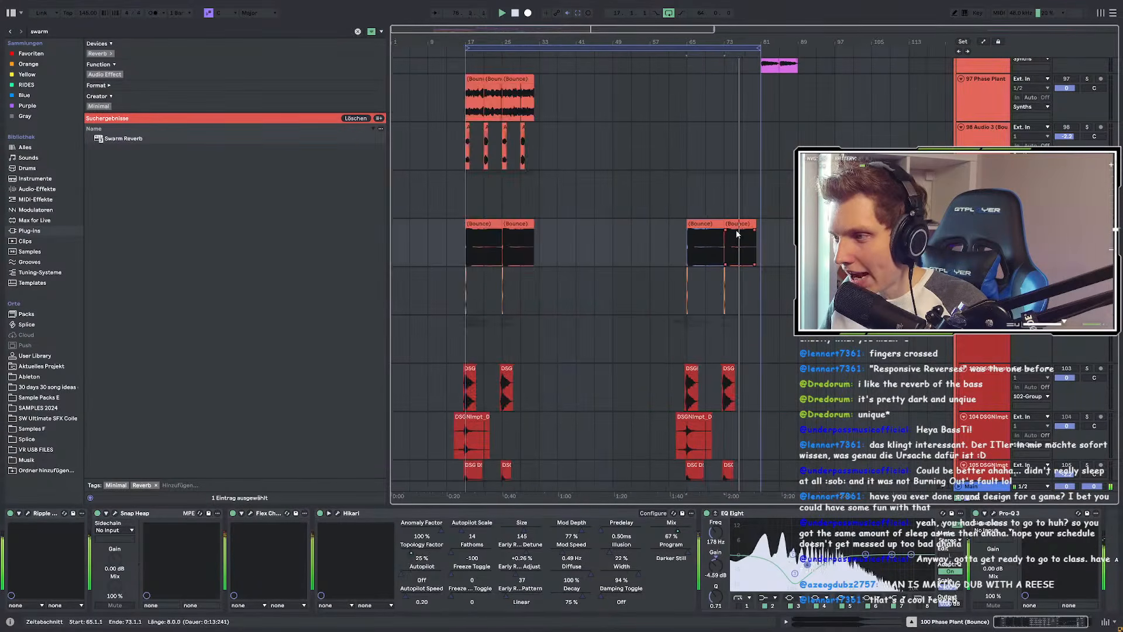
scroll(739, 238, up, 3)
drag(621, 205, 788, 246)
scroll(518, 251, right, 5)
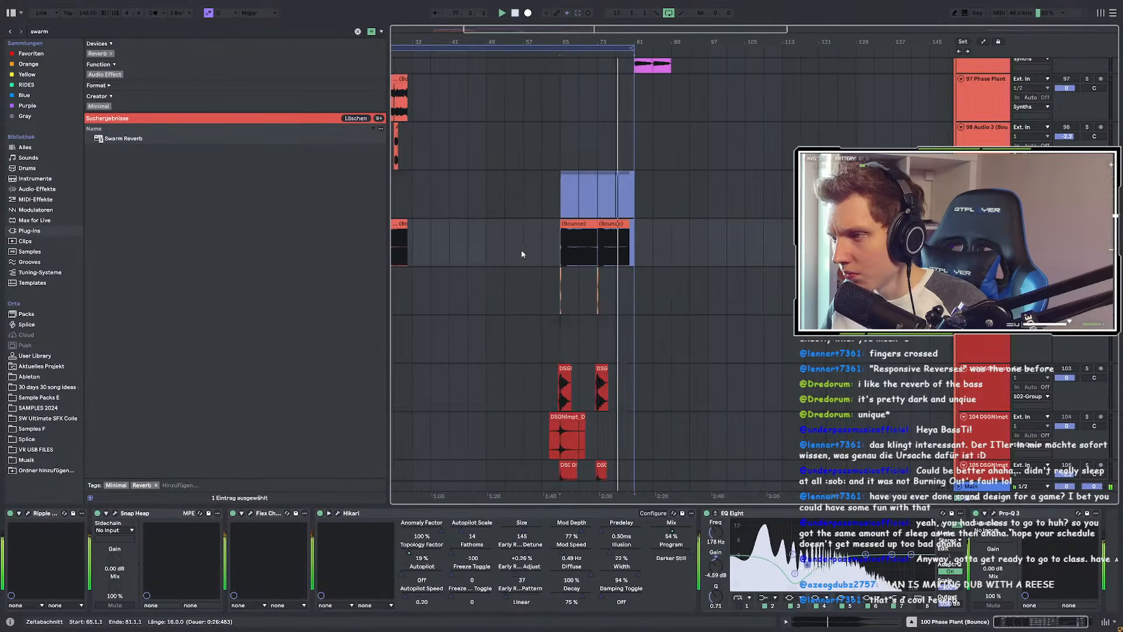
click(470, 201)
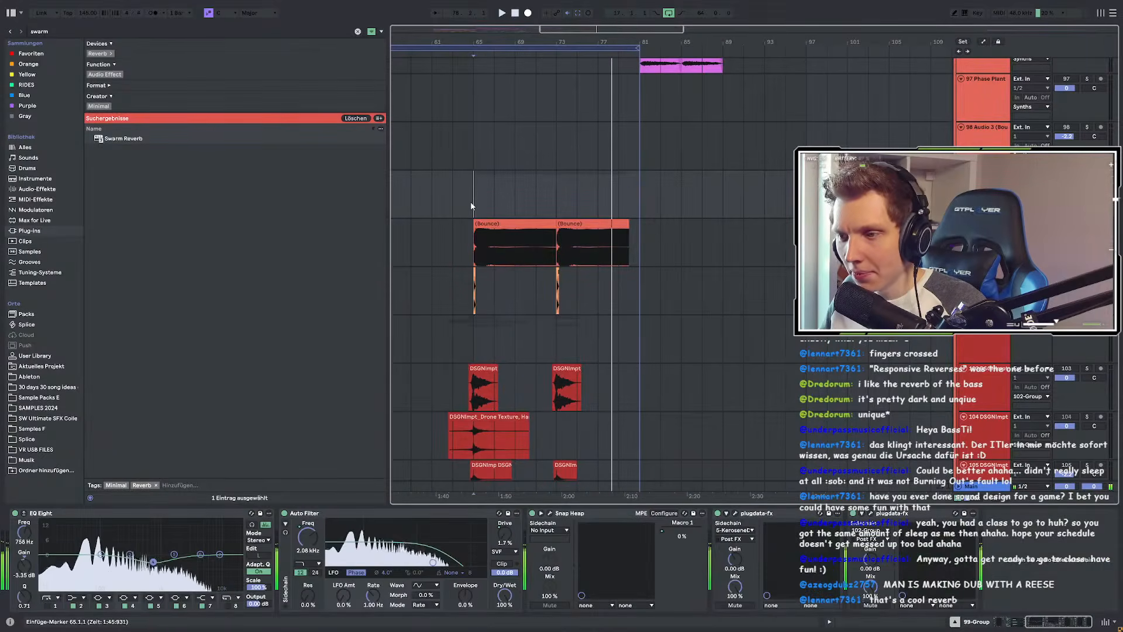
drag(472, 205, 634, 279)
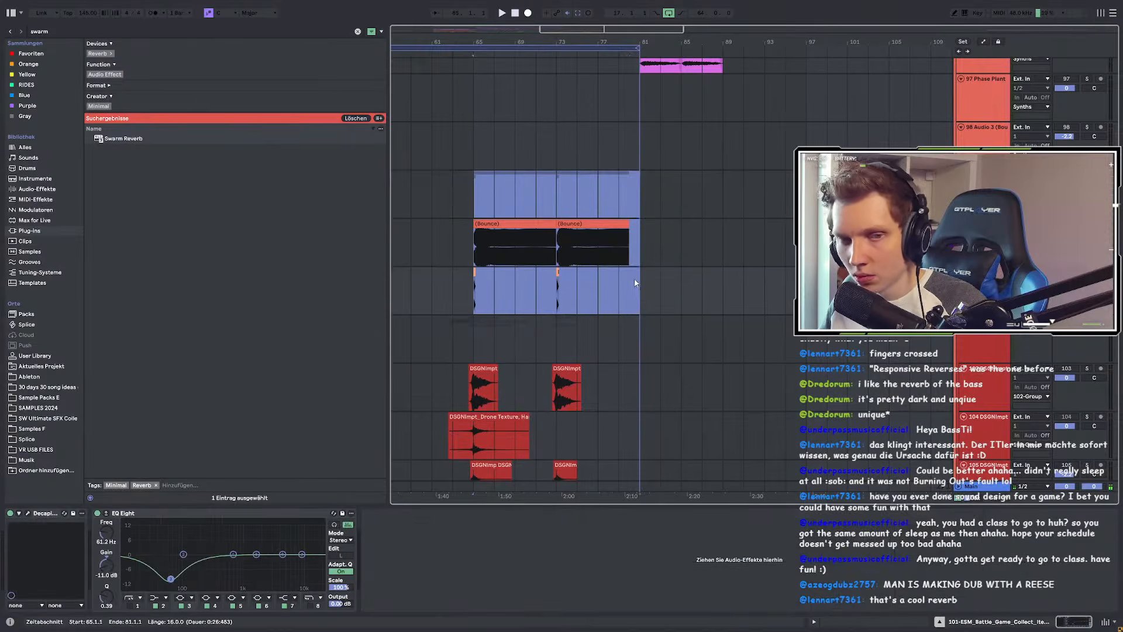
scroll(758, 277, down, 4)
scroll(623, 270, up, 1)
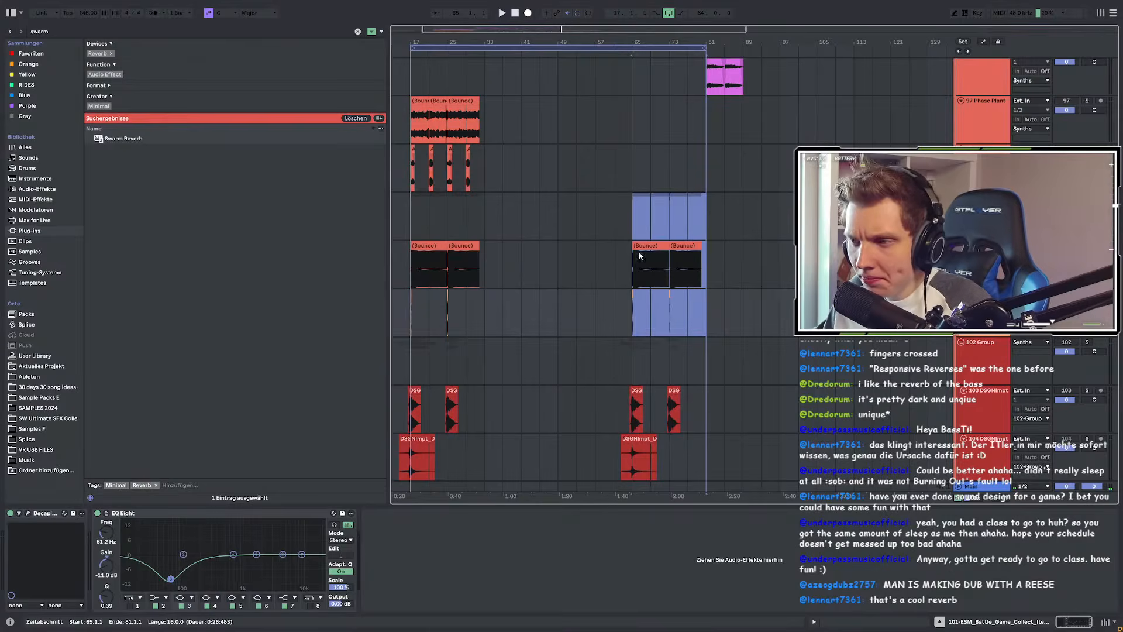
scroll(778, 242, down, 3)
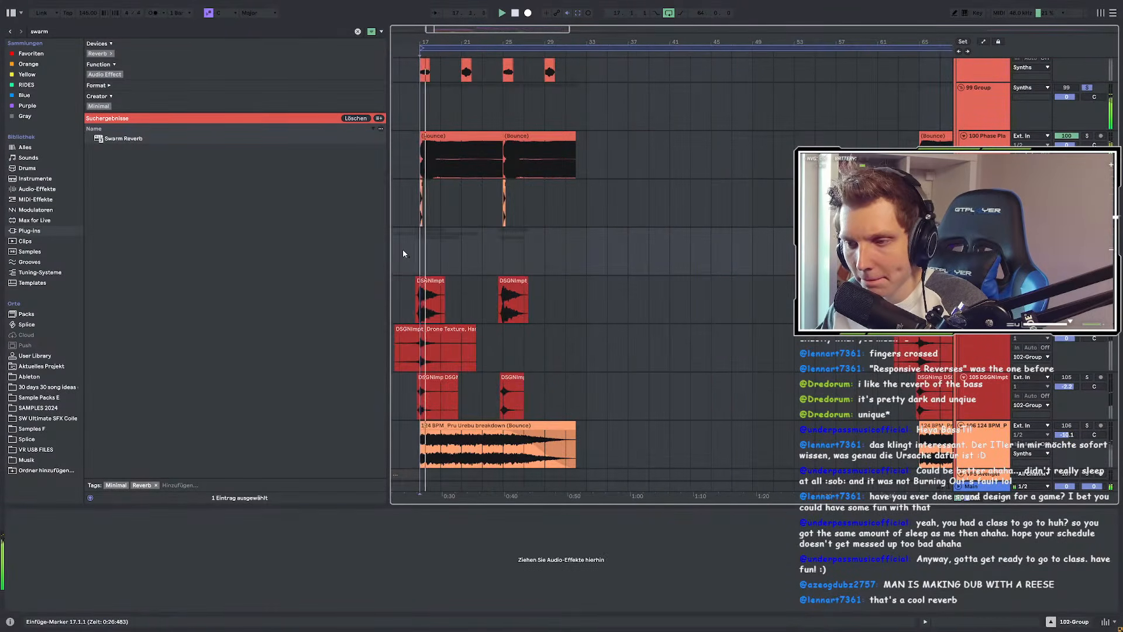
scroll(402, 249, left, 2)
Step: Turn off Solo on the 99 Group
click(1088, 88)
scroll(465, 195, down, 2)
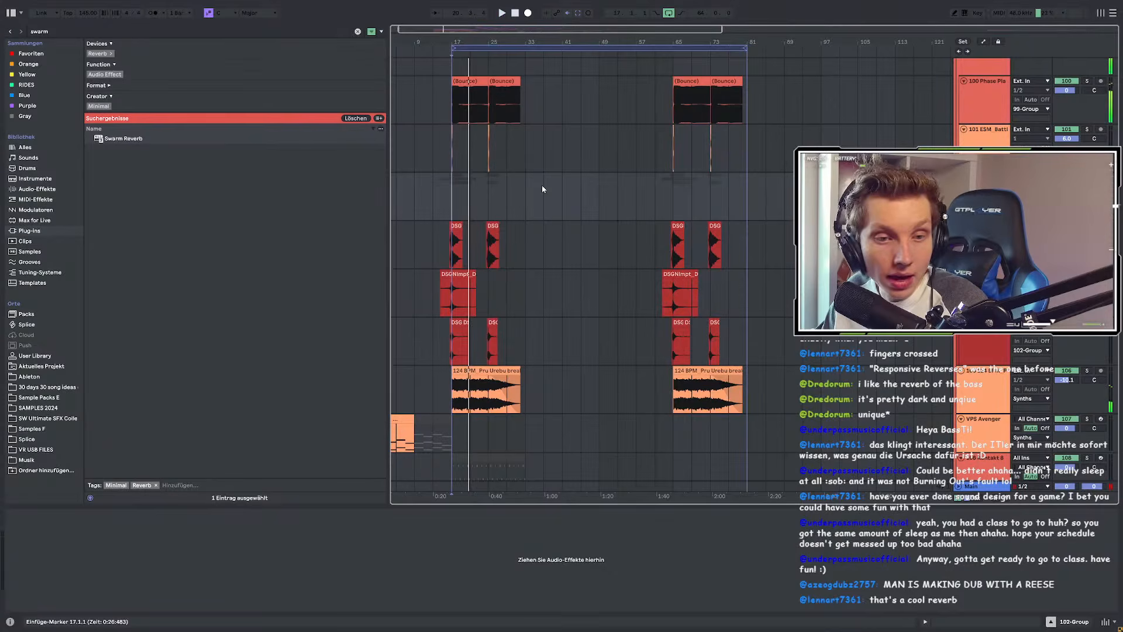
scroll(553, 183, up, 3)
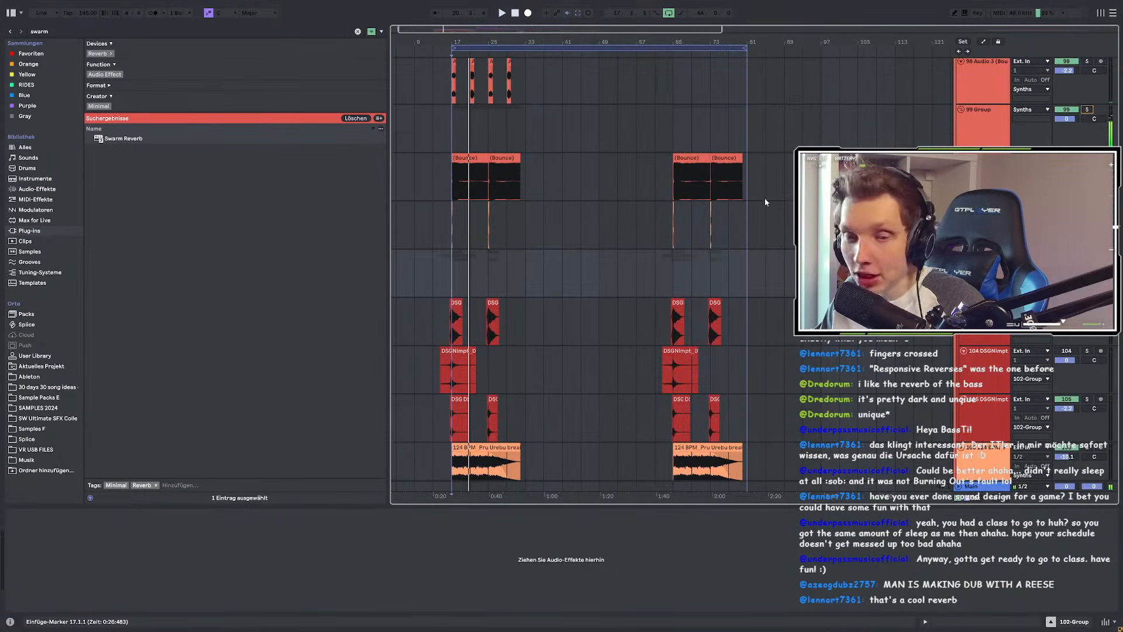
scroll(765, 199, up, 3)
scroll(712, 188, up, 5)
scroll(712, 188, down, 7)
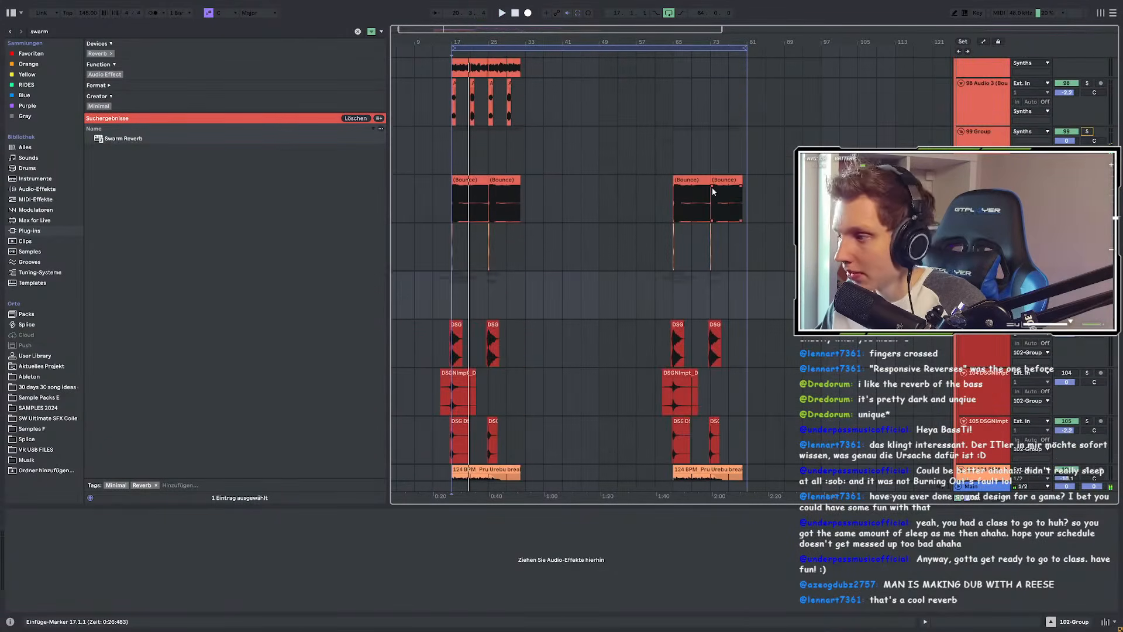
Step: Select the Bounce clip ending at bar 73, then play bars 17–25 on 83-Phase Plant
click(709, 183)
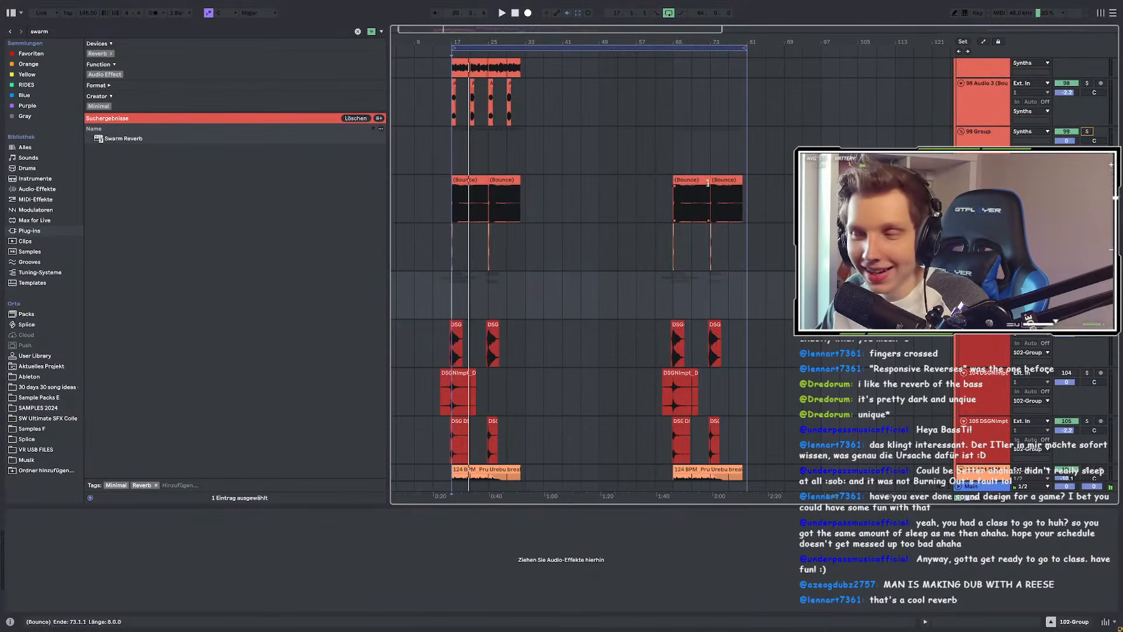
scroll(708, 187, up, 10)
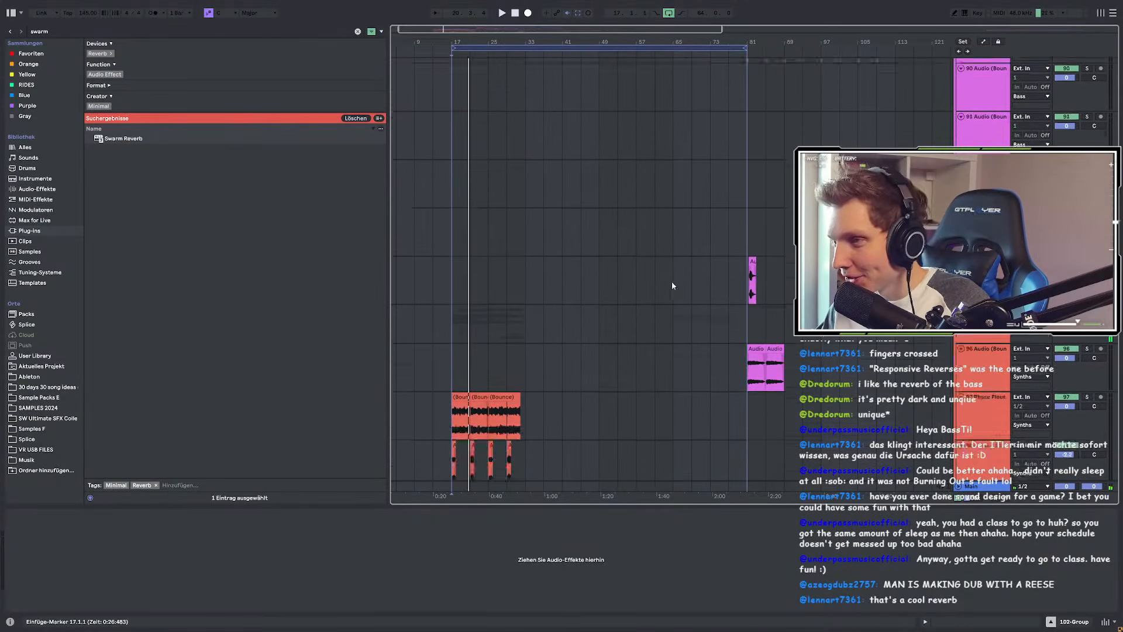
scroll(672, 289, up, 15)
drag(489, 345, 452, 345)
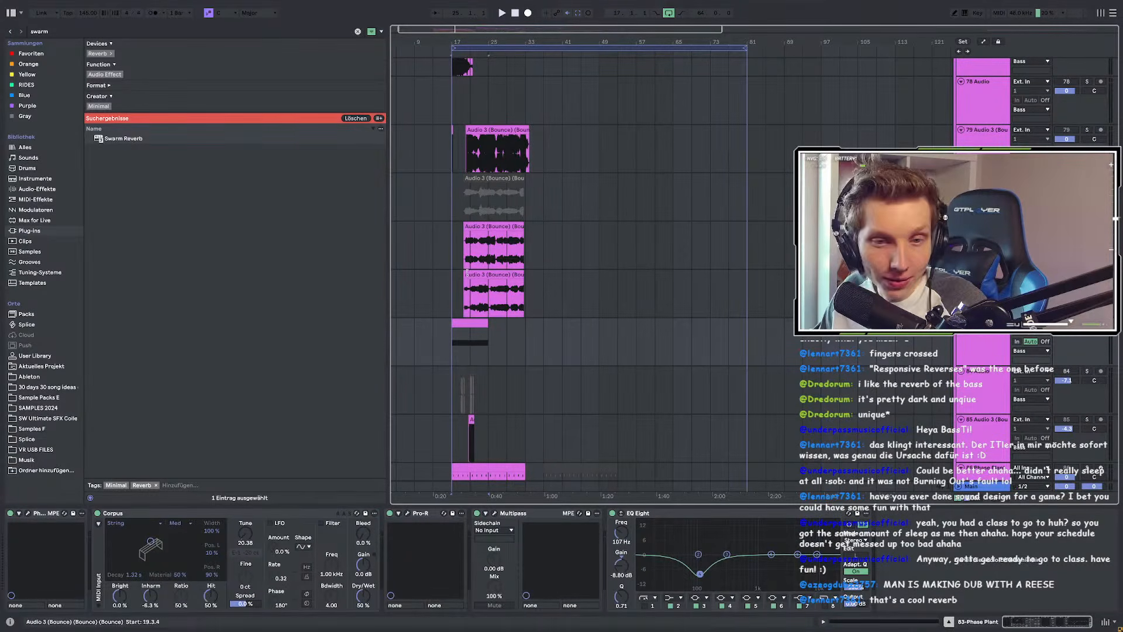
drag(475, 328, 454, 361)
key(space)
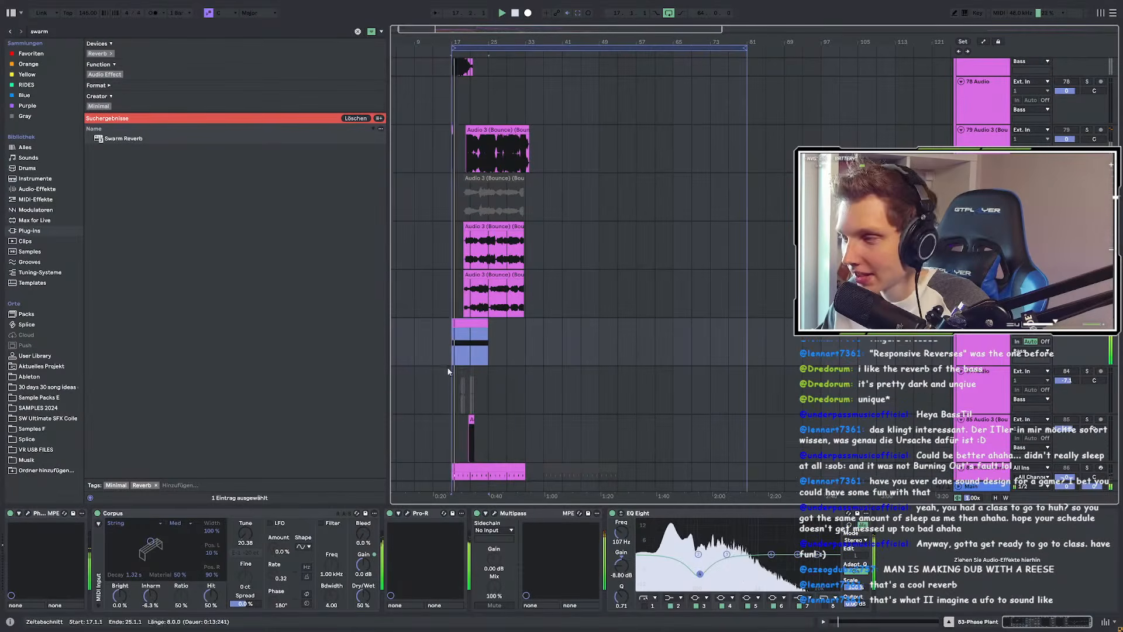
Step: With the Phase Plant window up and the bass playing, bypass the Corpus effect
key(ctrl+alt+p)
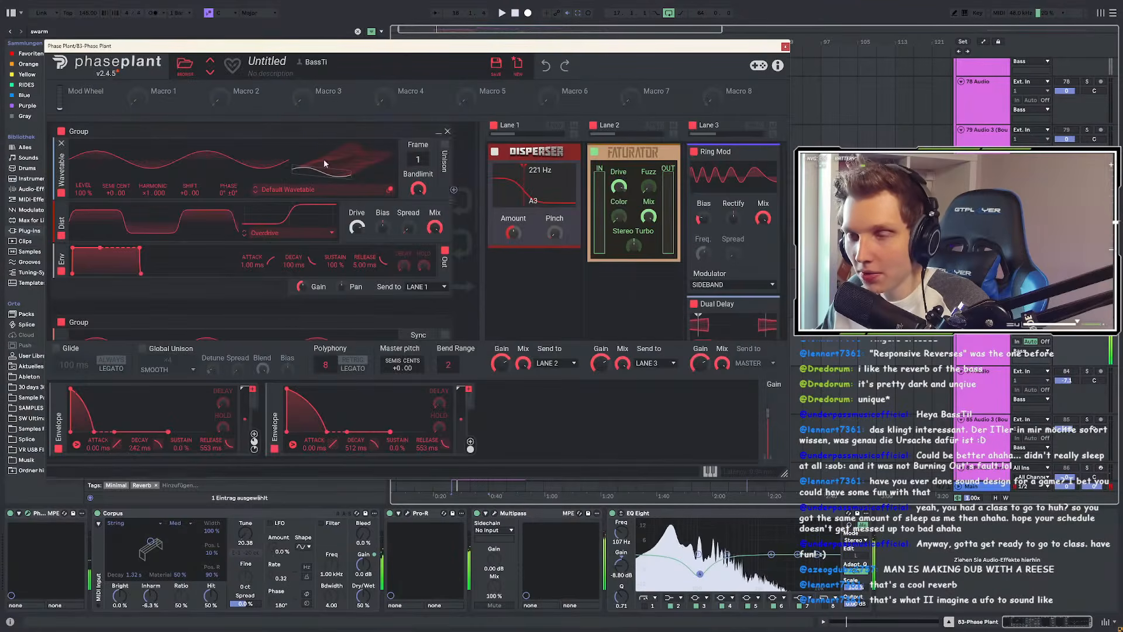
drag(328, 52, 314, 63)
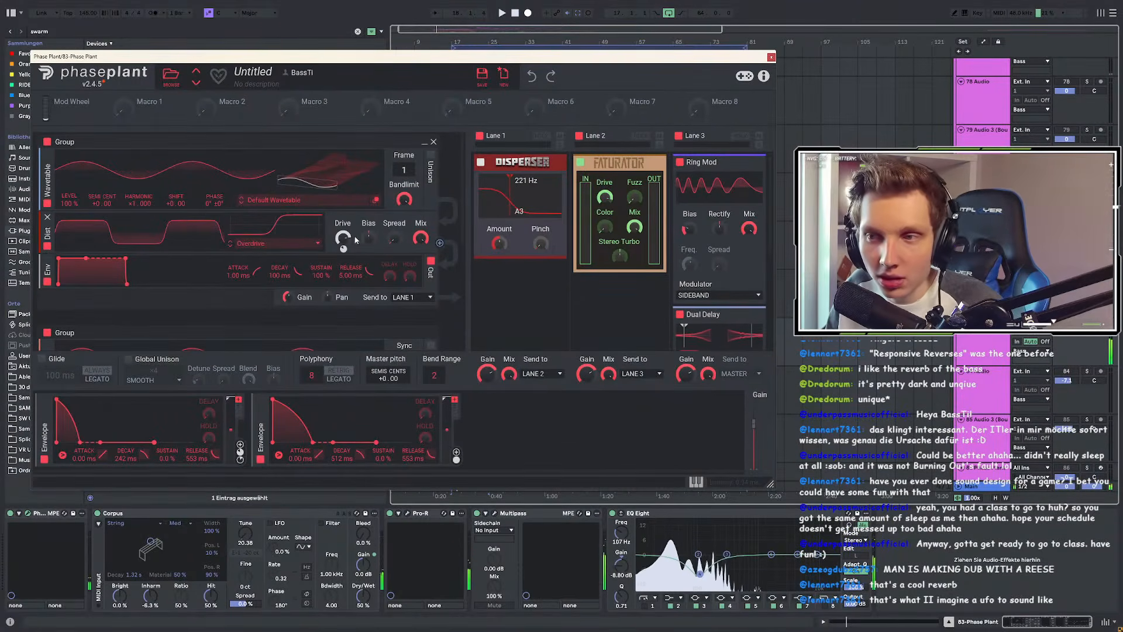
scroll(233, 281, down, 3)
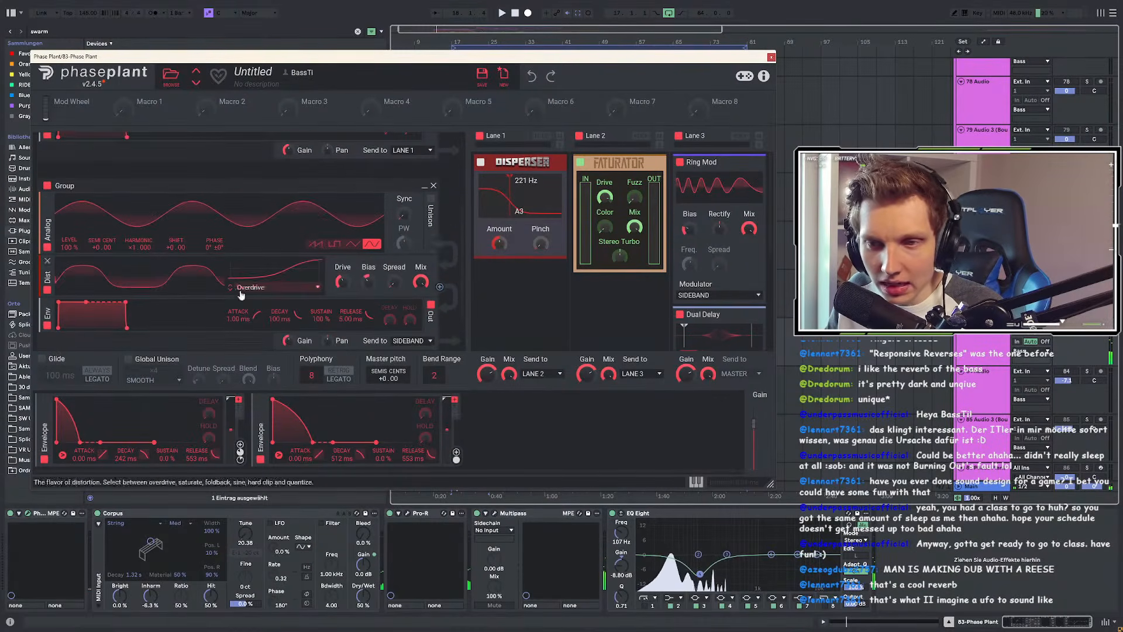
scroll(443, 297, down, 1)
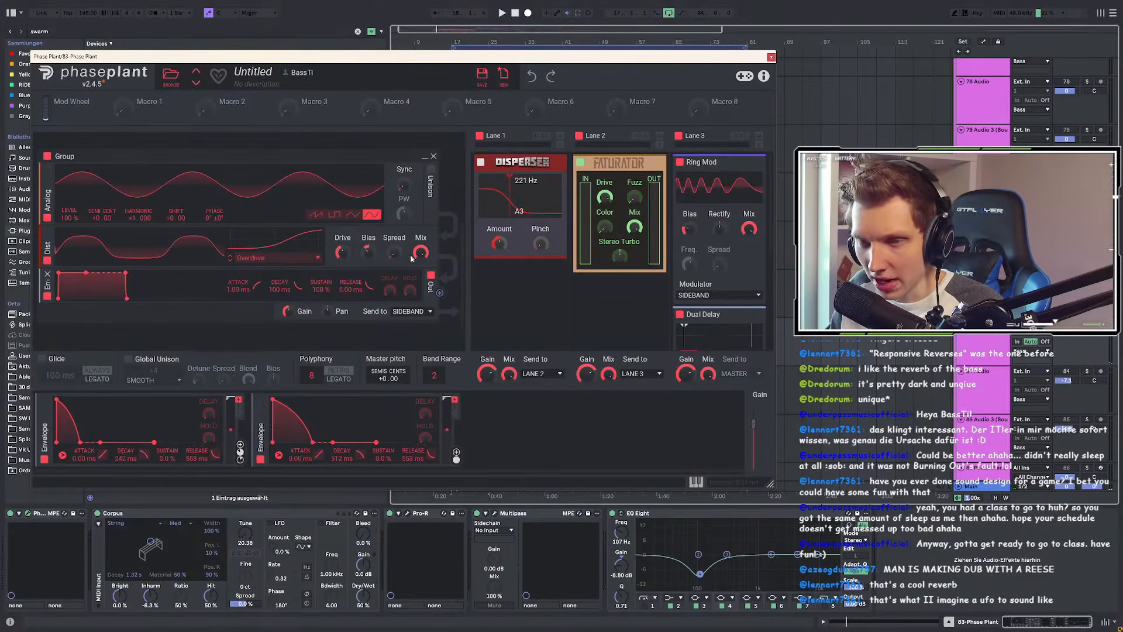
scroll(406, 311, up, 5)
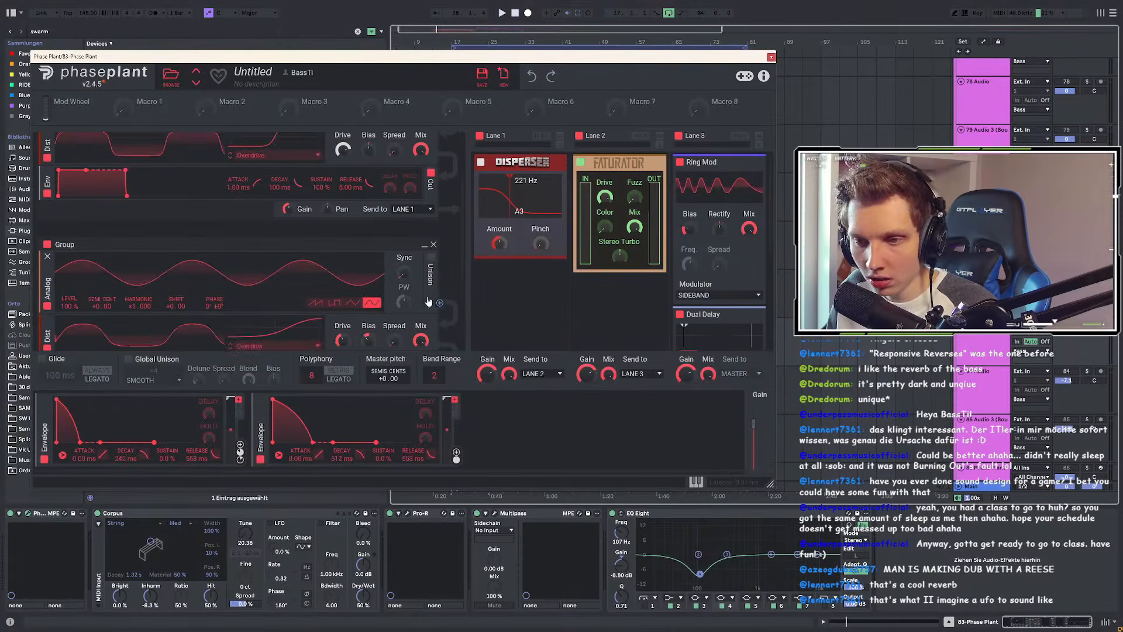
scroll(353, 300, down, 5)
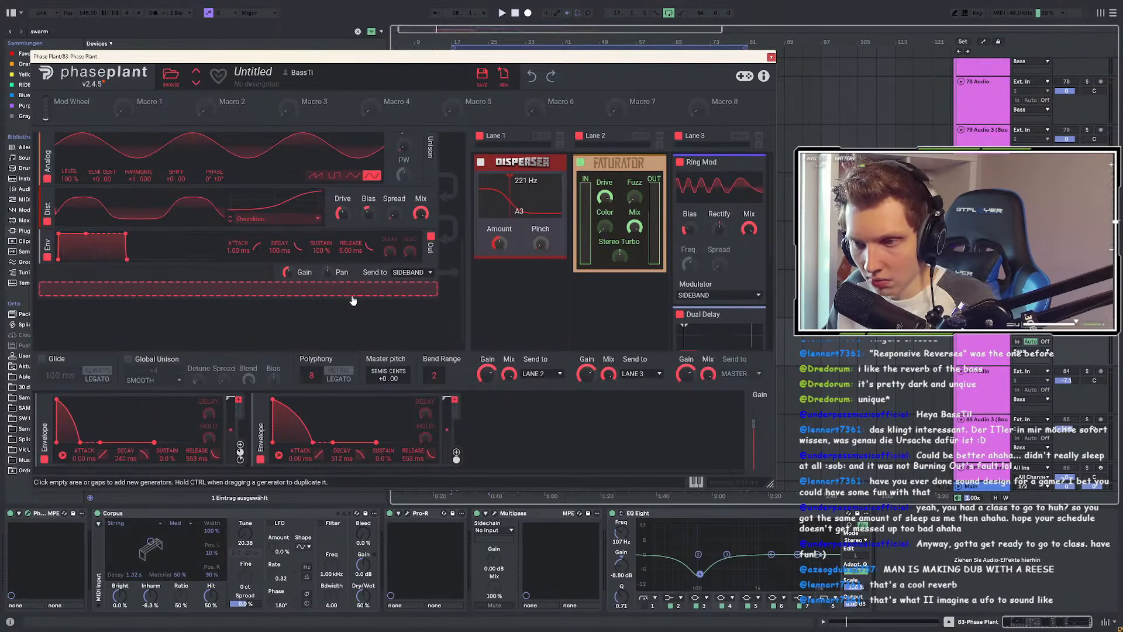
key(space)
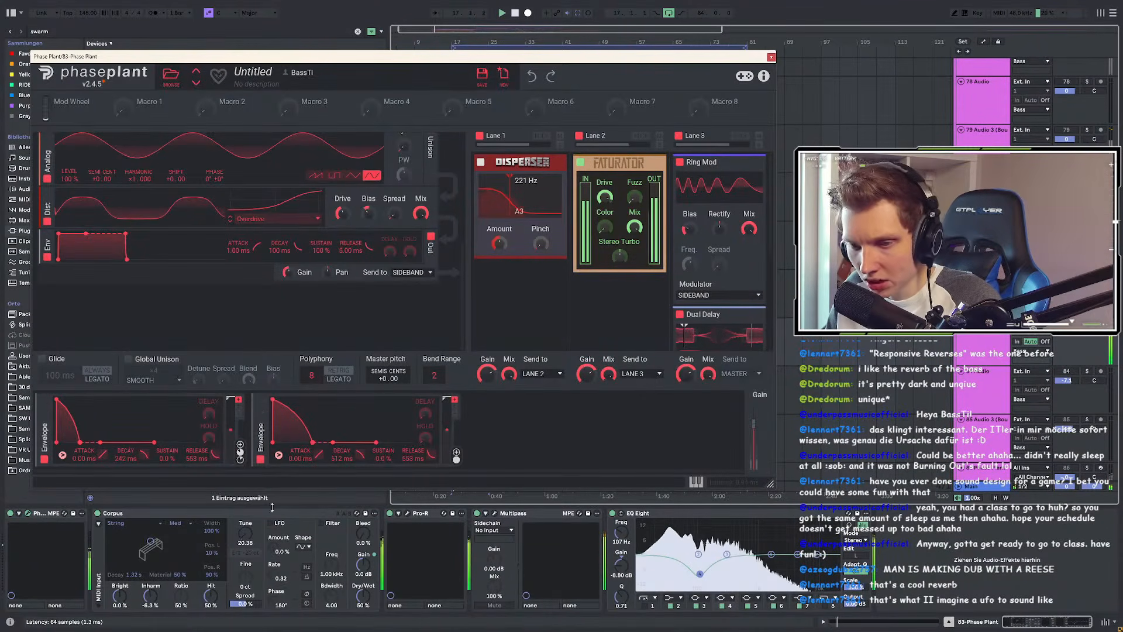
click(132, 515)
click(97, 514)
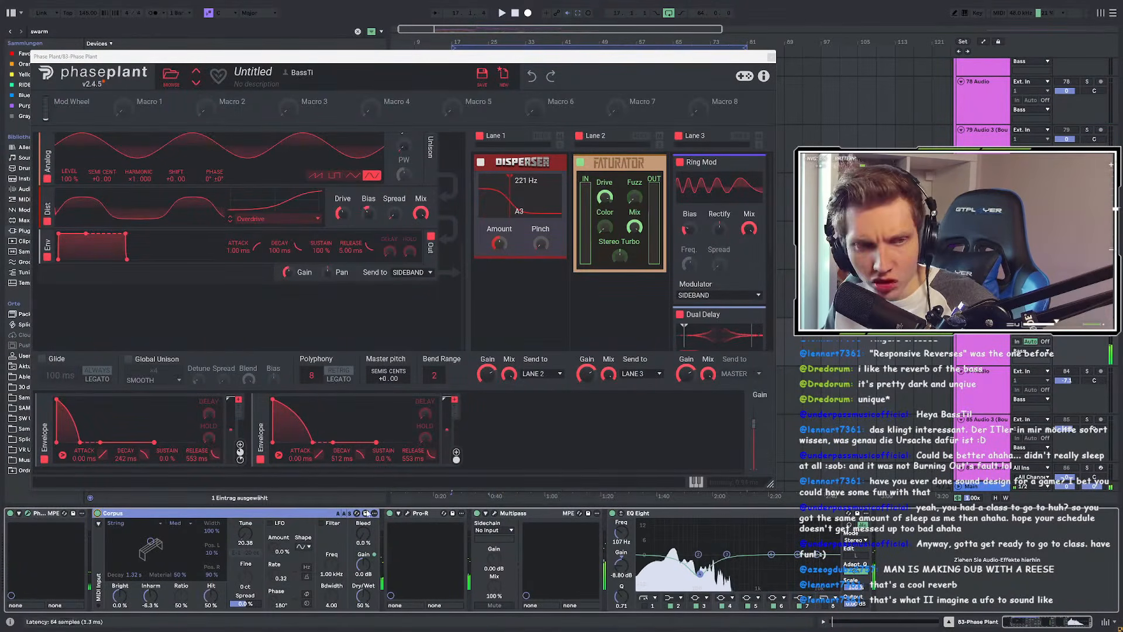
Step: Audition the Pro-R reverb in its editor, then close it
click(399, 513)
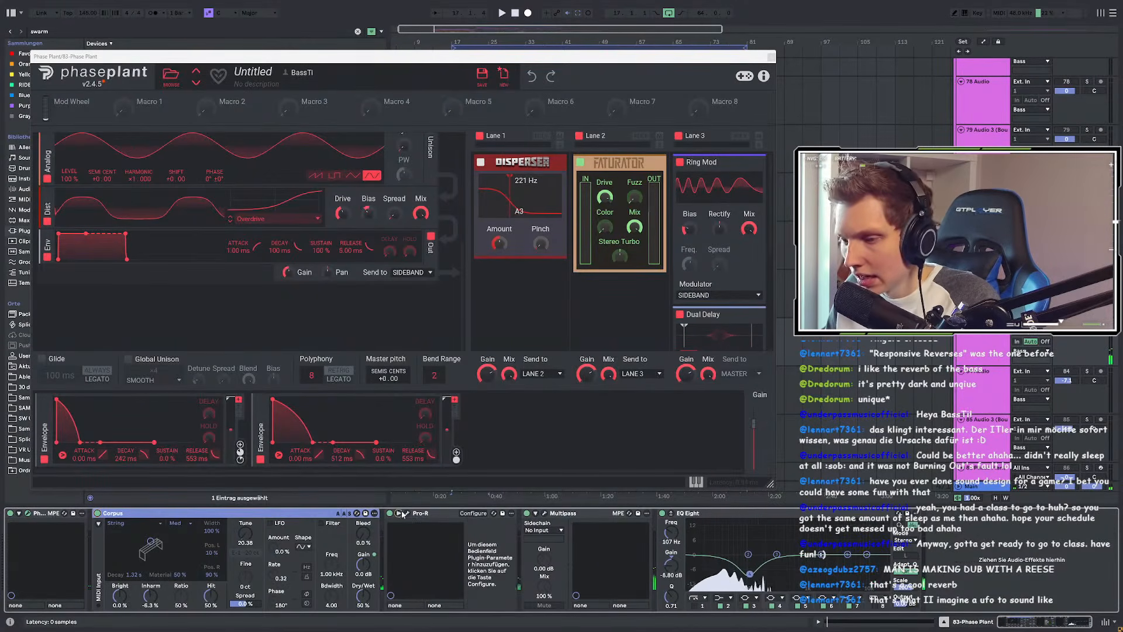
click(408, 513)
key(space)
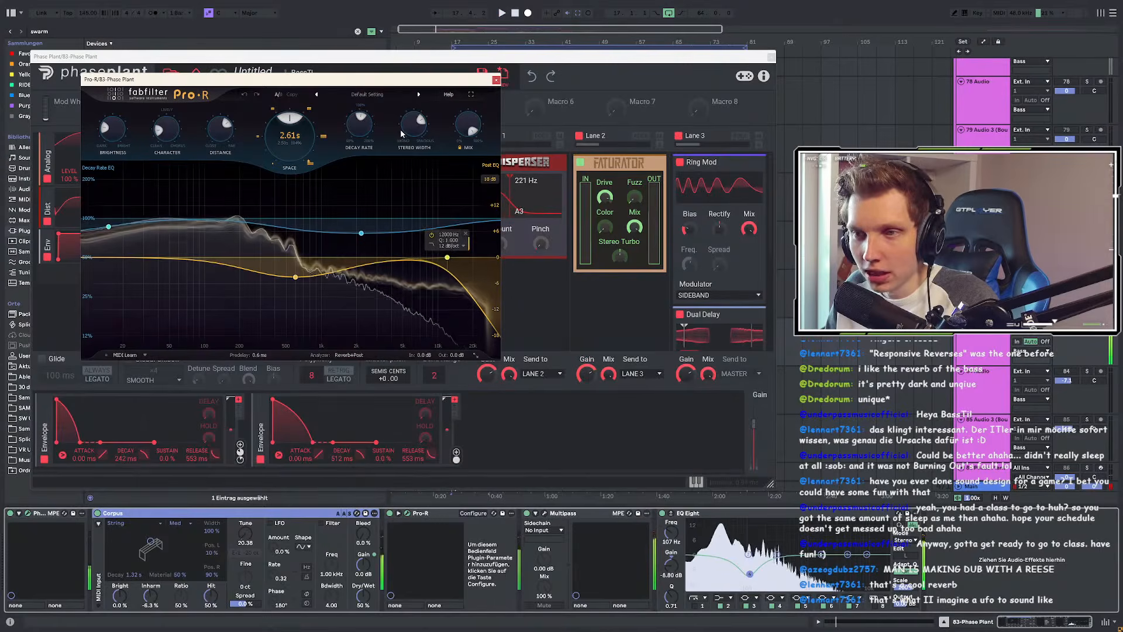
click(496, 80)
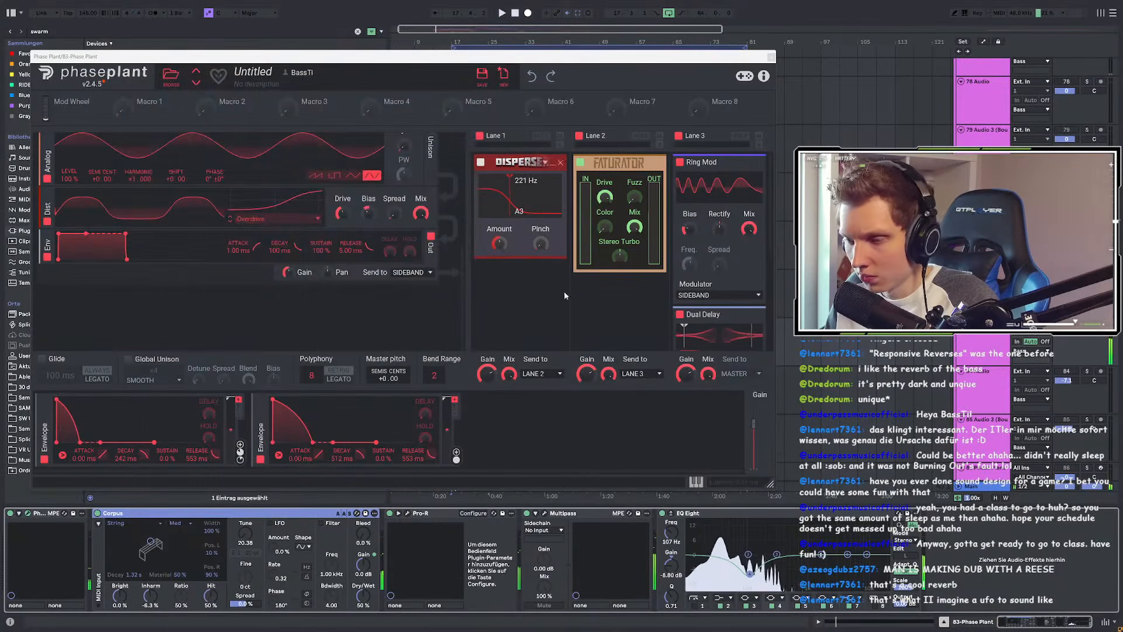
Step: Audition the Multipass effect in its editor during playback, then close it
click(545, 513)
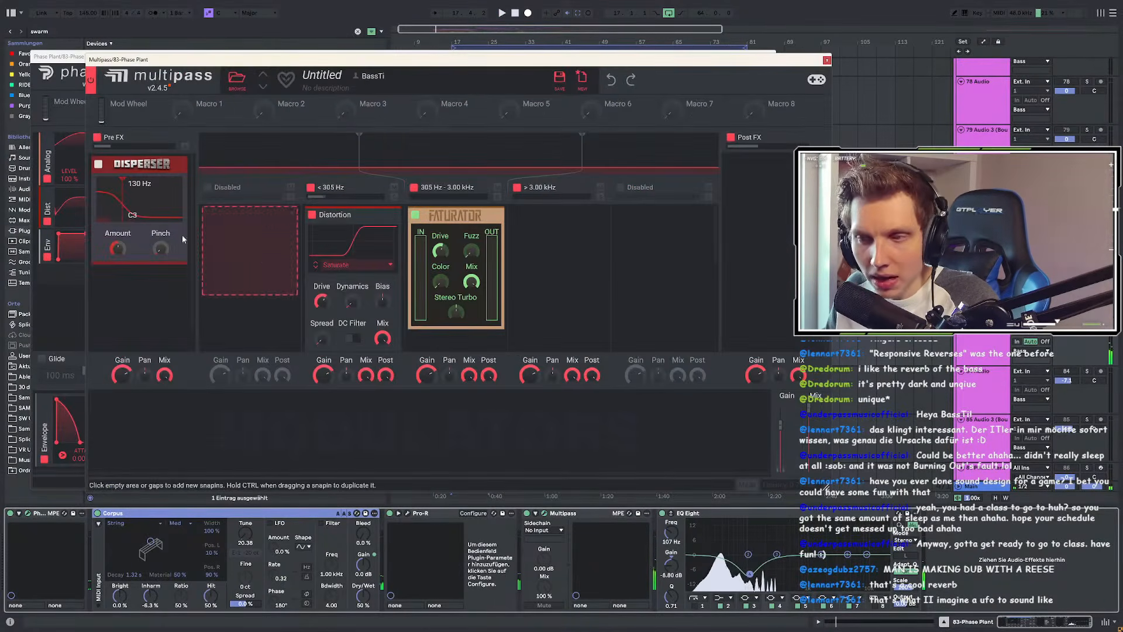
scroll(364, 248, down, 4)
scroll(328, 284, up, 3)
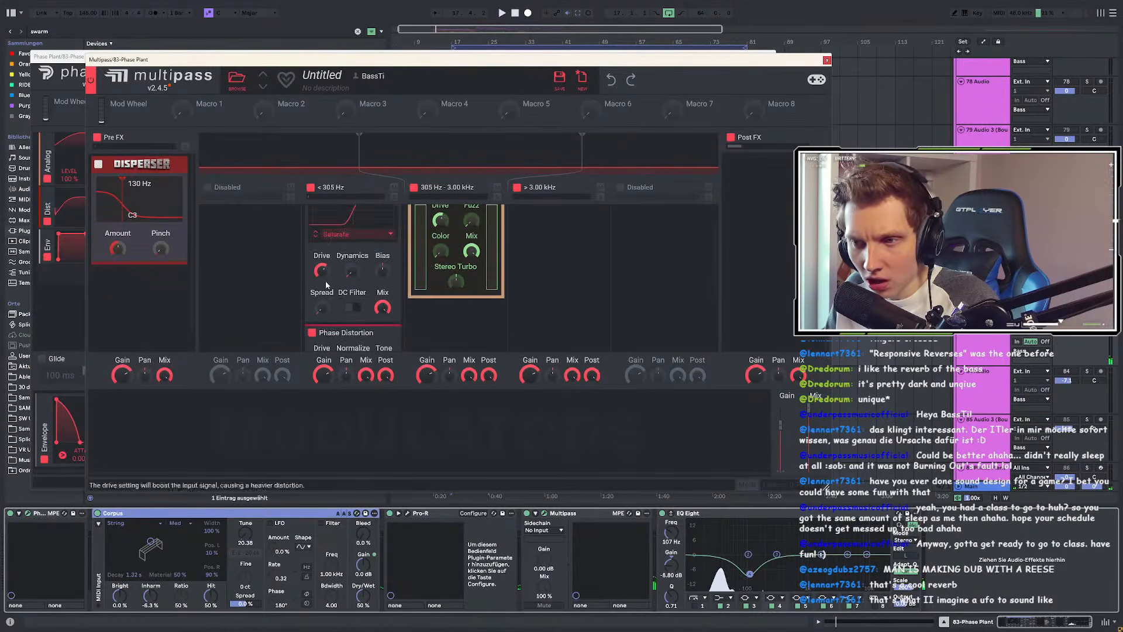
scroll(407, 300, up, 2)
key(space)
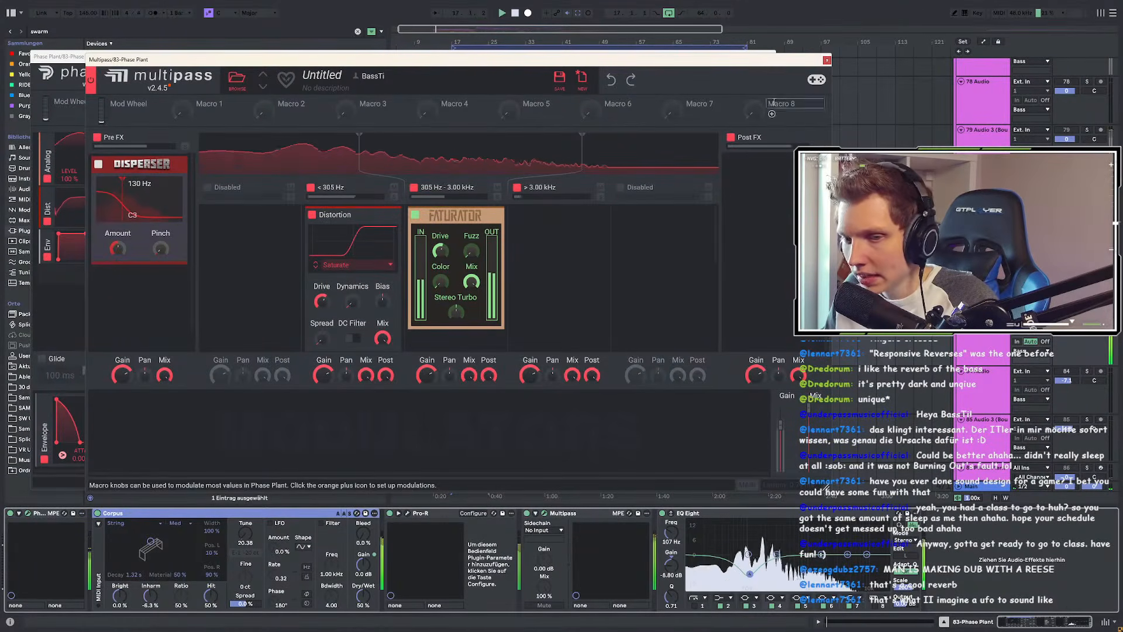
click(826, 60)
Step: Close Phase Plant, select 100 Phase Plant (Bounce) and solo it in group 99 during playback from bar 17
click(772, 57)
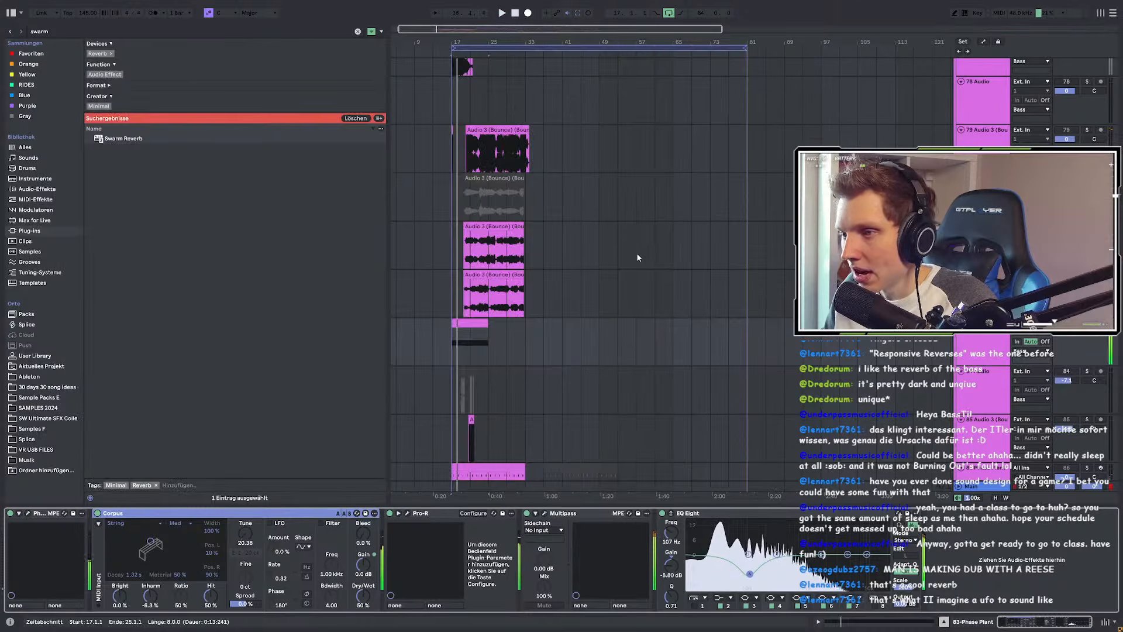
scroll(587, 279, down, 15)
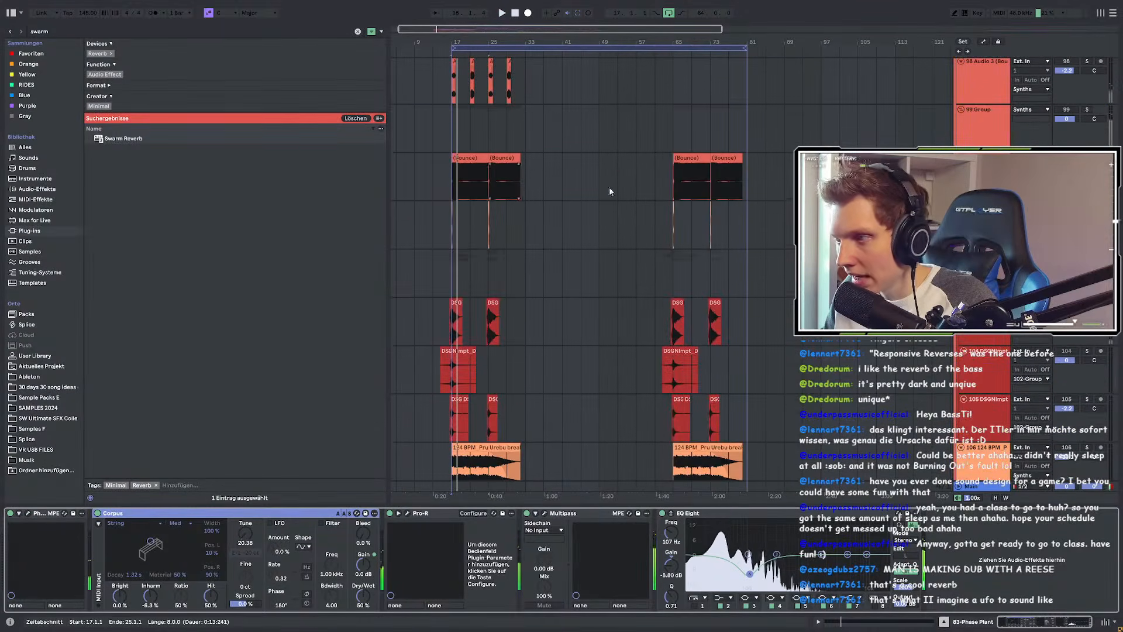
click(547, 188)
click(1087, 205)
click(1086, 158)
key(space)
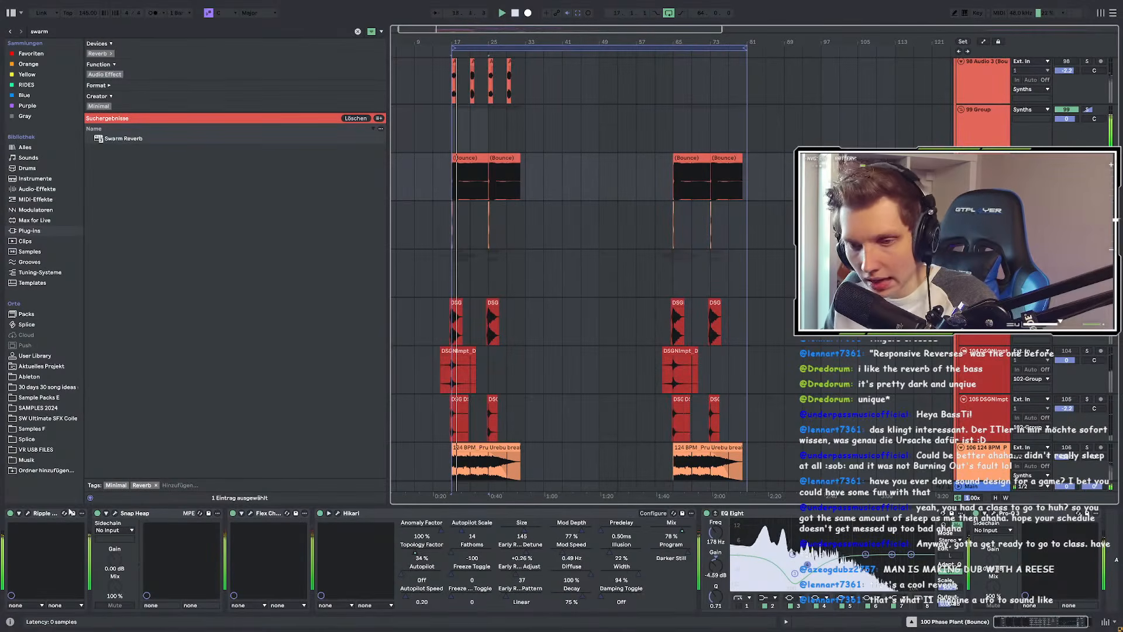
Step: Open the Ripple Phaser, Snap Heap, Flex Chorus, Hikari and Pro-Q 3 editors, closing Snap Heap
click(28, 513)
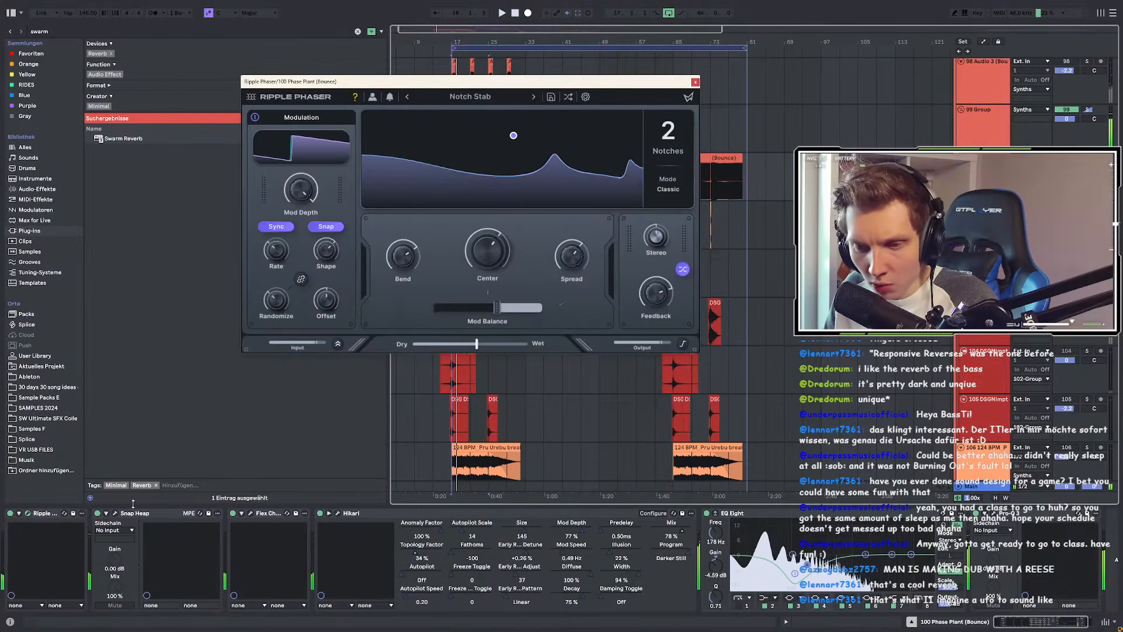
click(116, 515)
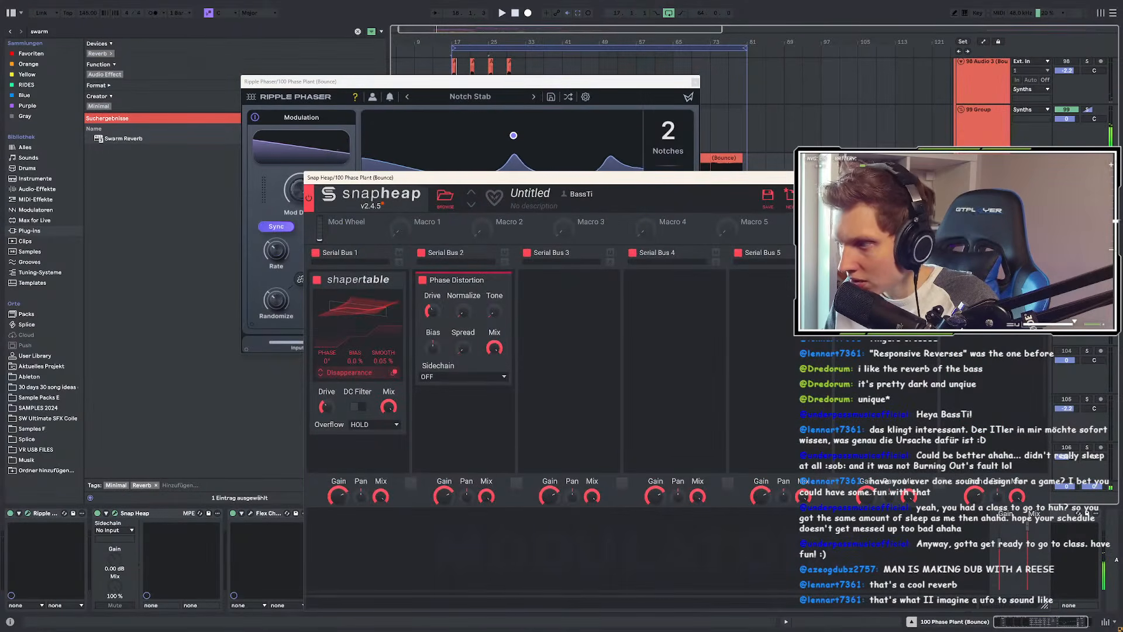
click(1046, 178)
click(250, 513)
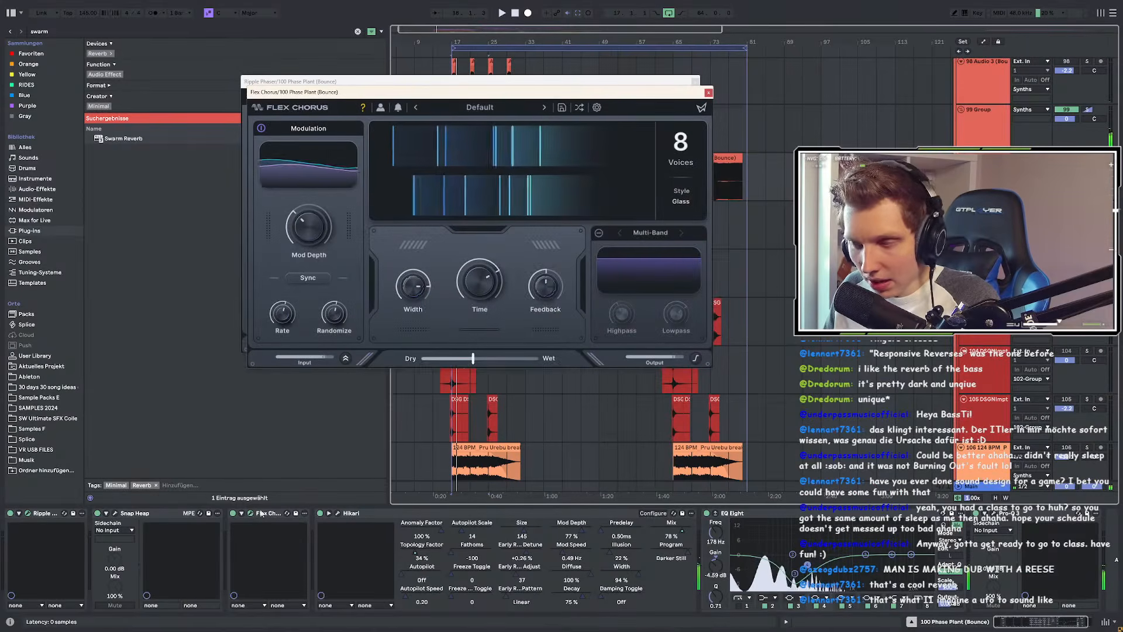
click(338, 513)
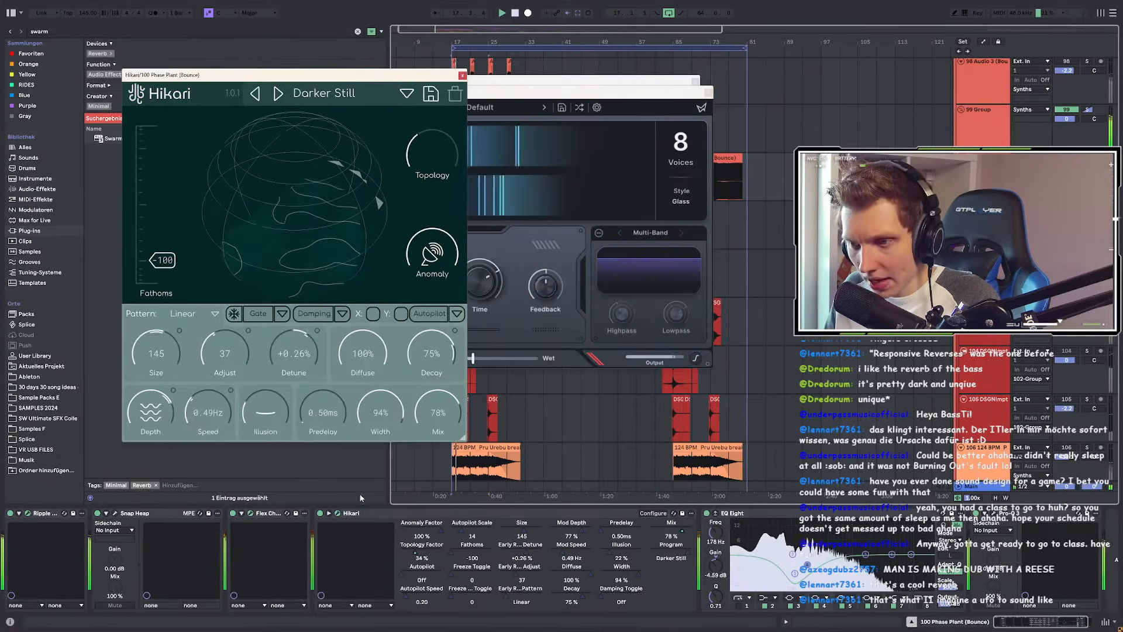
click(776, 576)
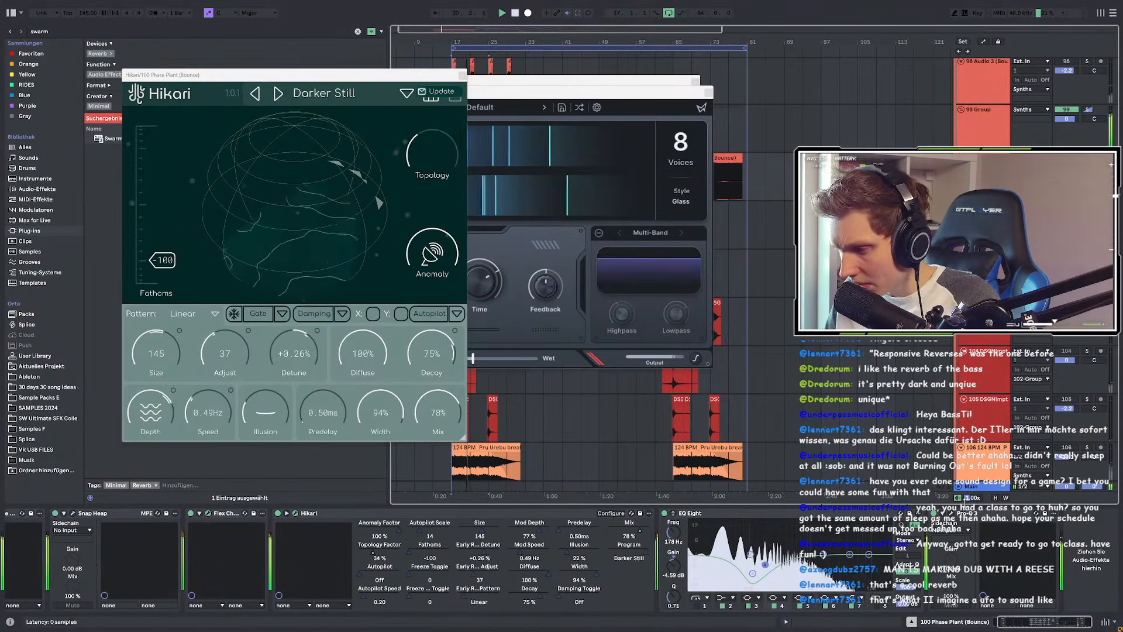
click(951, 513)
Step: Close the Pro-Q 3, Flex Chorus, Ripple Phaser and Hikari windows
mouse_move(297, 198)
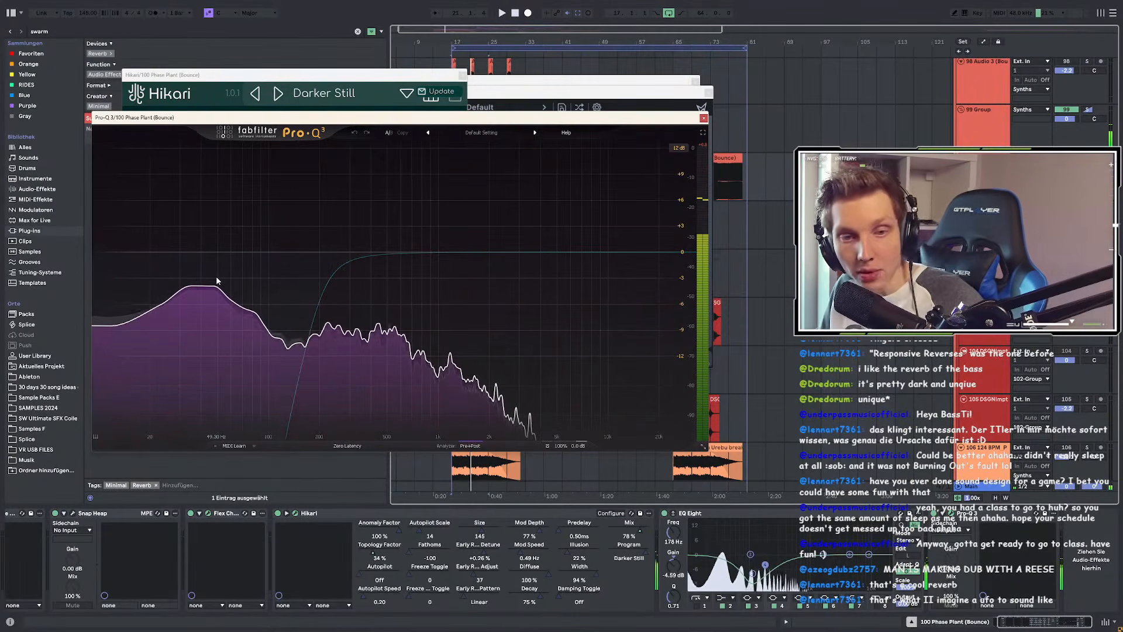
click(703, 118)
click(708, 93)
click(695, 82)
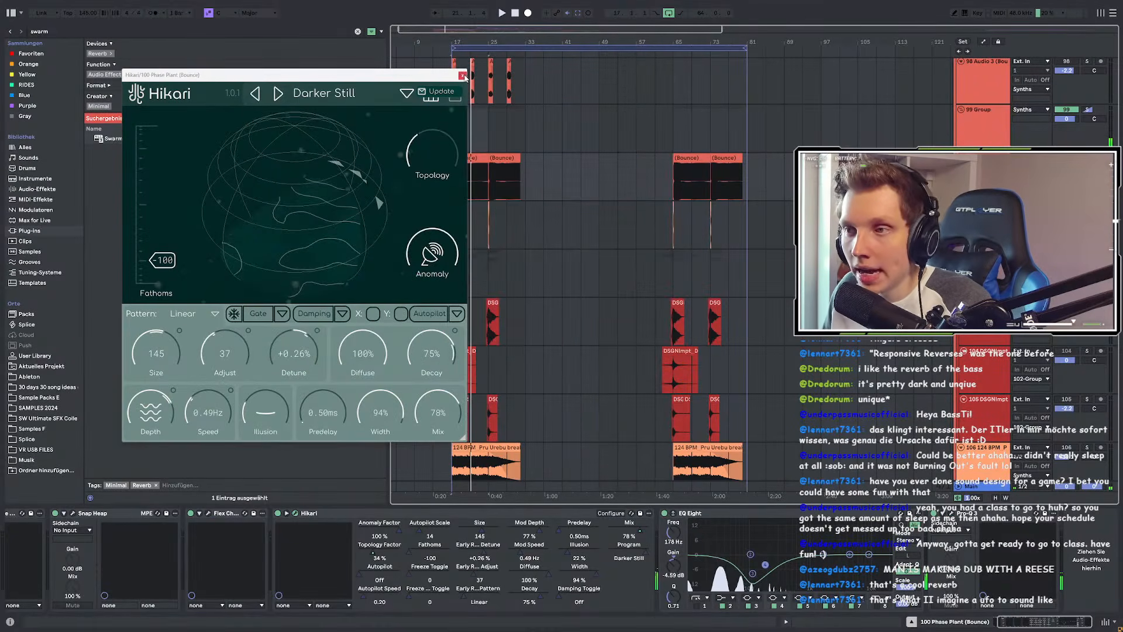
click(462, 75)
scroll(567, 222, down, 3)
Step: Select track 62 and scroll to the pink Audio 3 (Bounce) clips from bar 17
scroll(421, 244, up, 15)
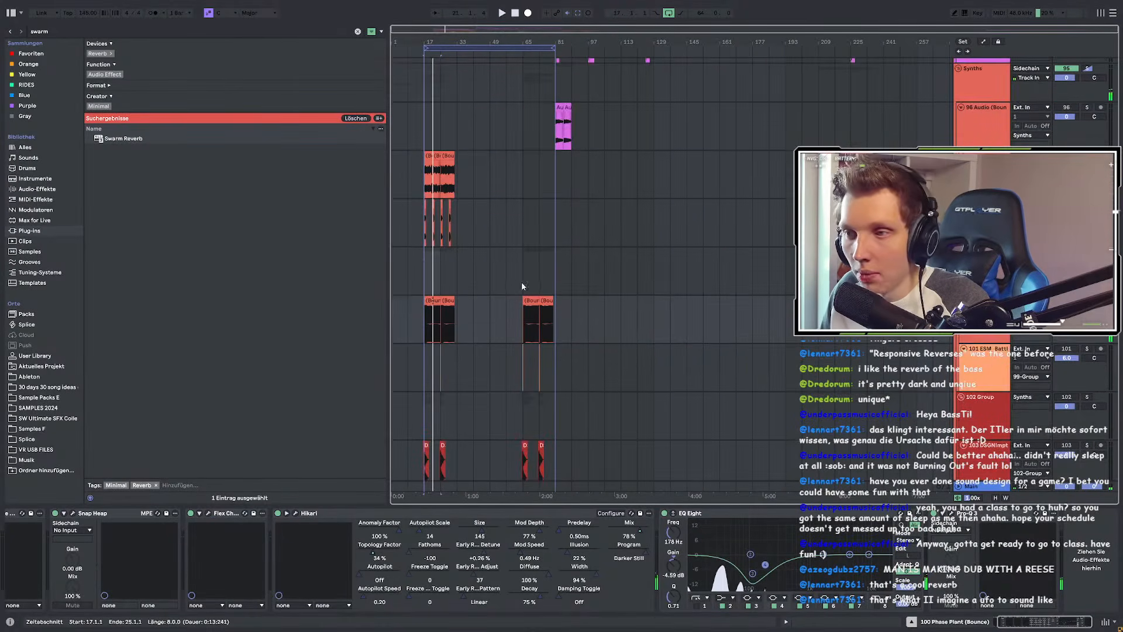
scroll(433, 305, up, 3)
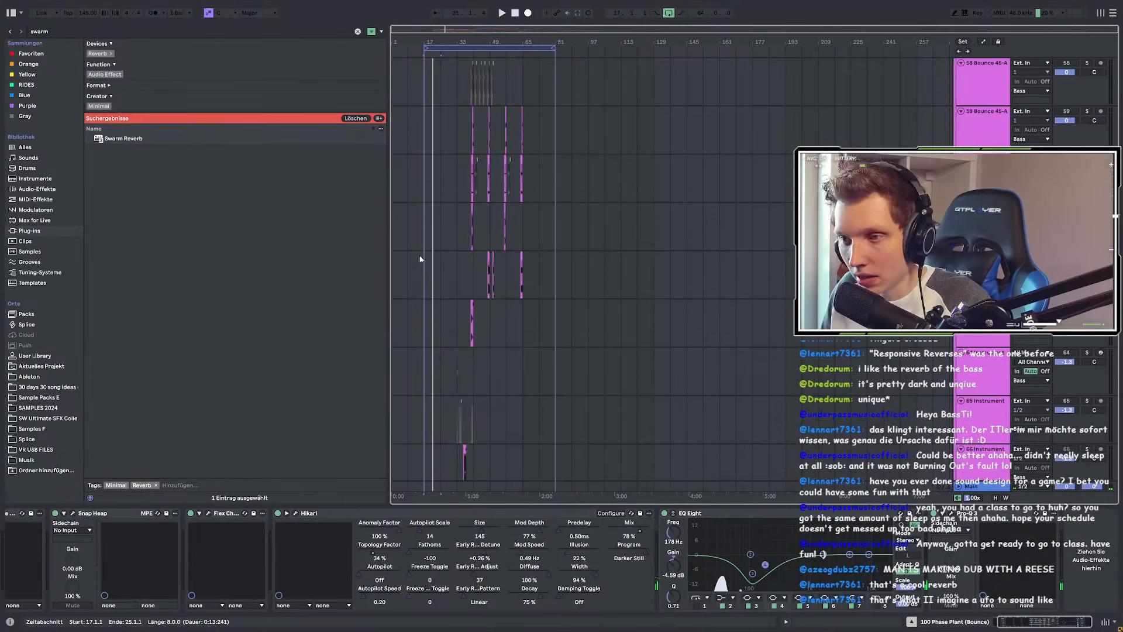
click(420, 258)
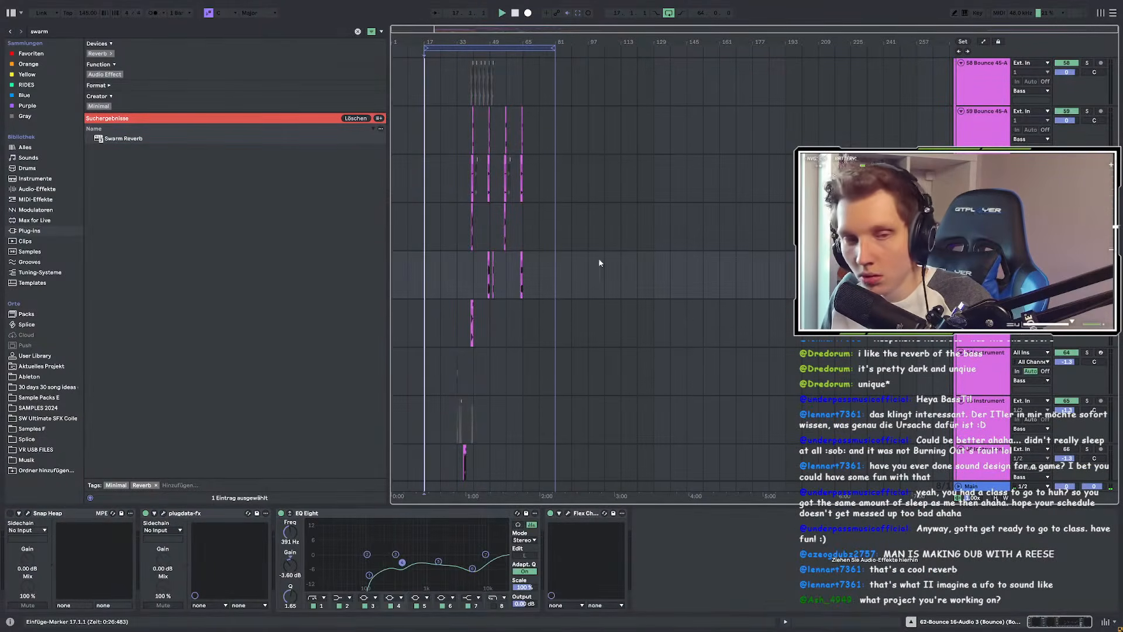
scroll(411, 281, up, 3)
scroll(412, 279, up, 3)
scroll(616, 301, down, 10)
scroll(618, 305, down, 5)
scroll(695, 313, down, 5)
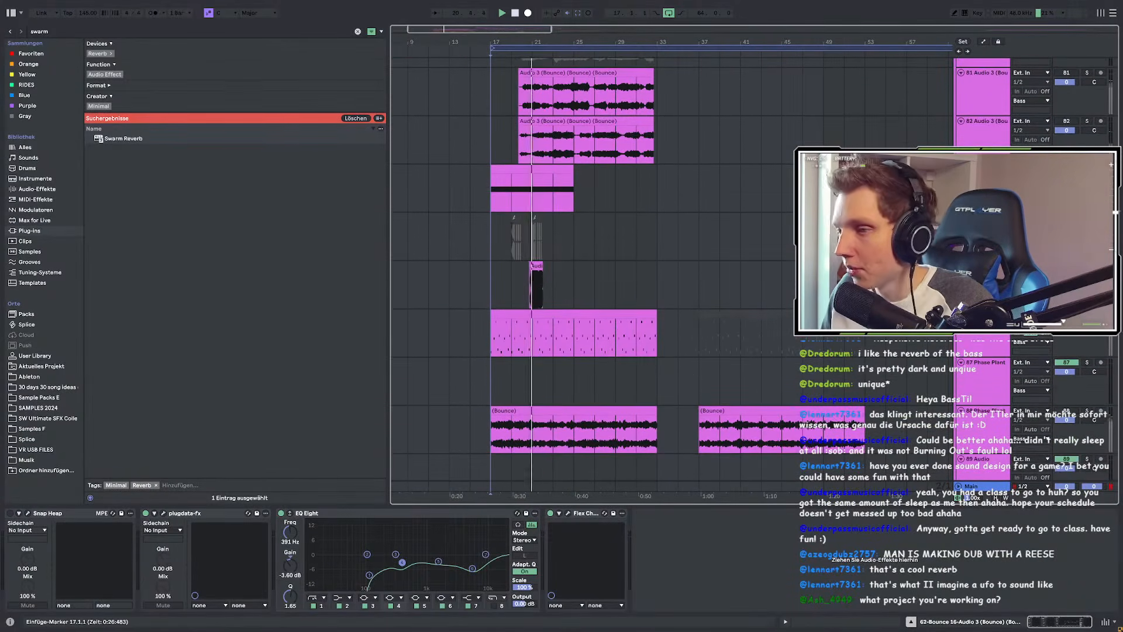
scroll(640, 282, up, 3)
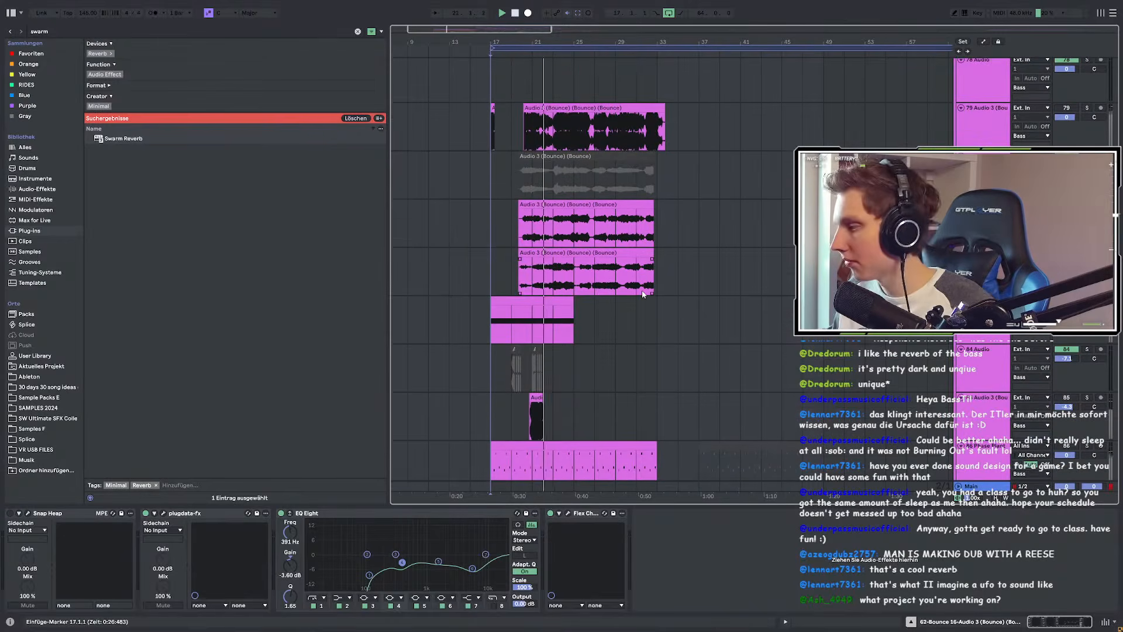
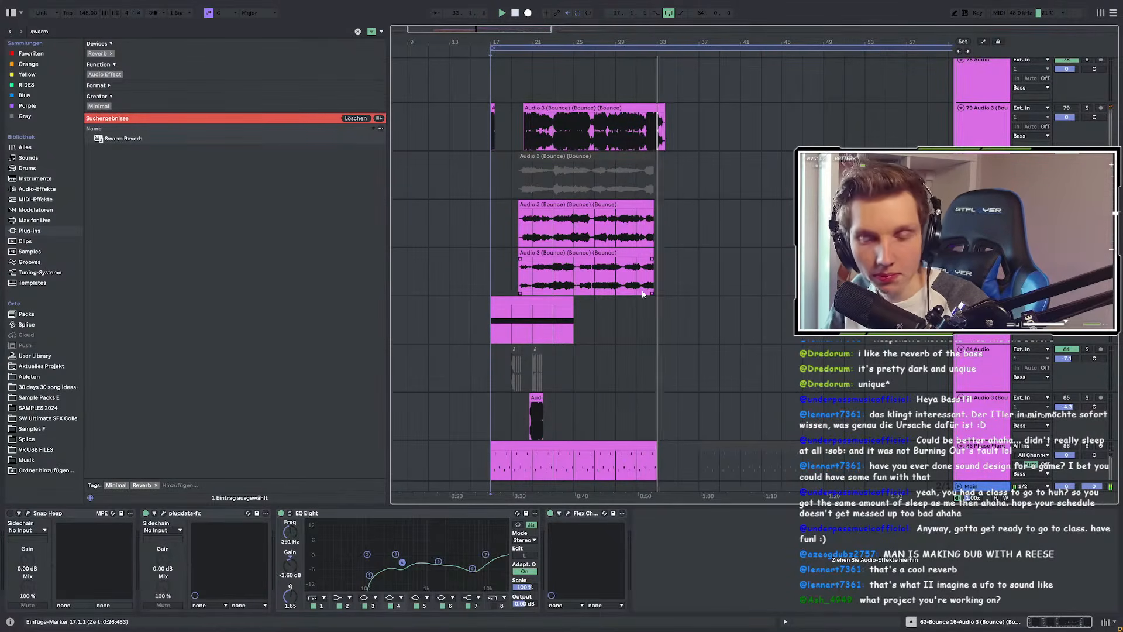
Step: Scroll through the bounced Audio 3 clips and set the start point at bar 65 on an empty track
scroll(734, 285, up, 3)
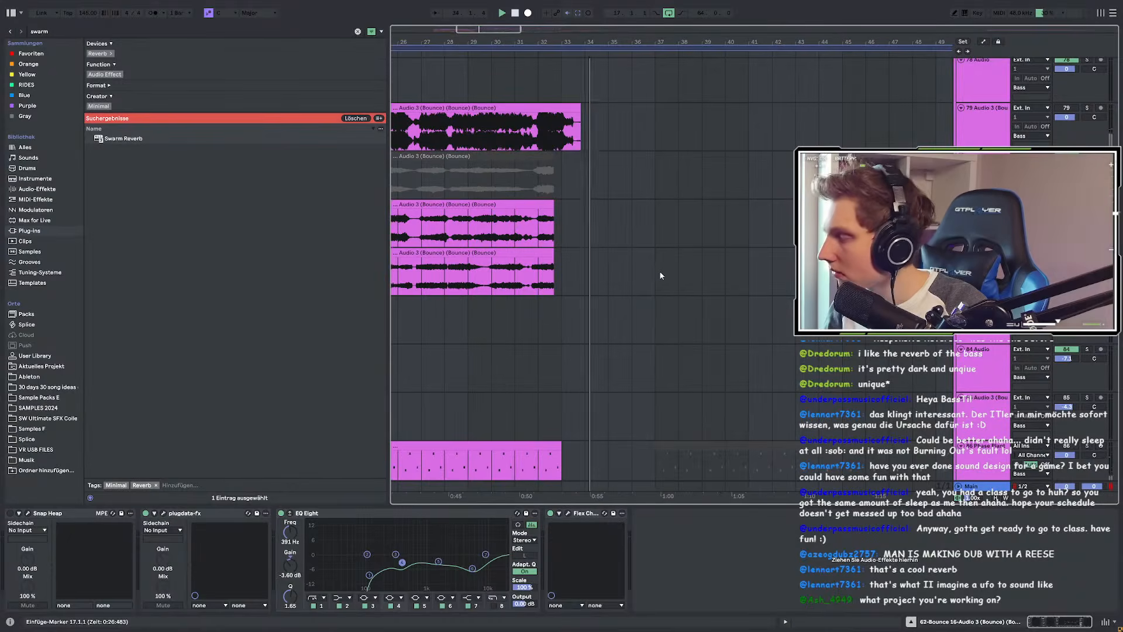
scroll(660, 286, up, 4)
scroll(658, 299, up, 10)
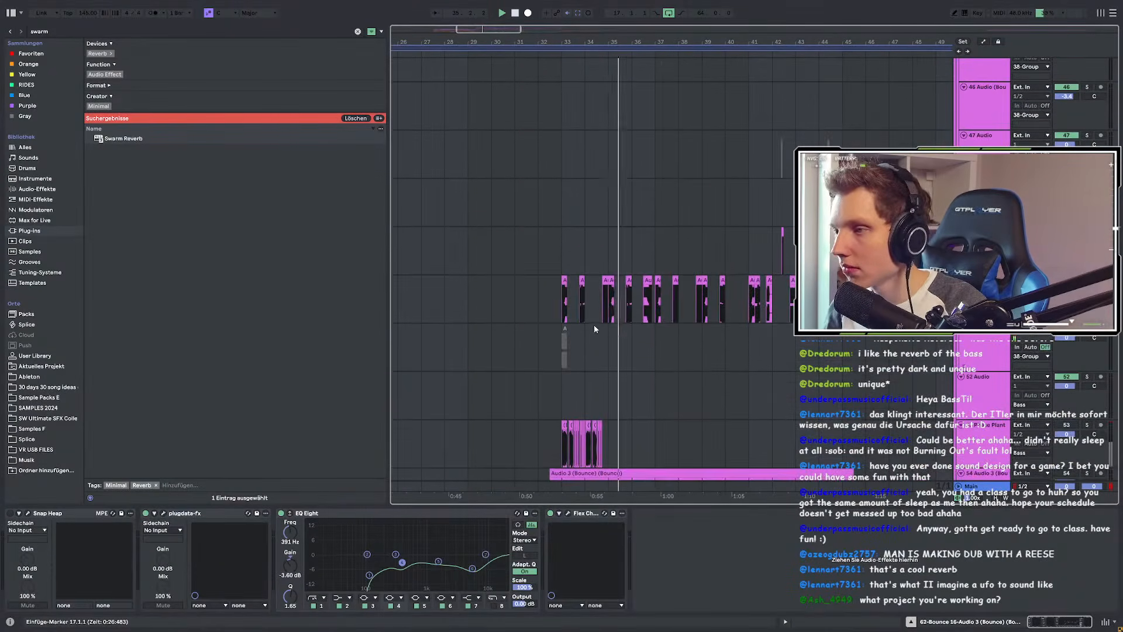
scroll(577, 319, up, 6)
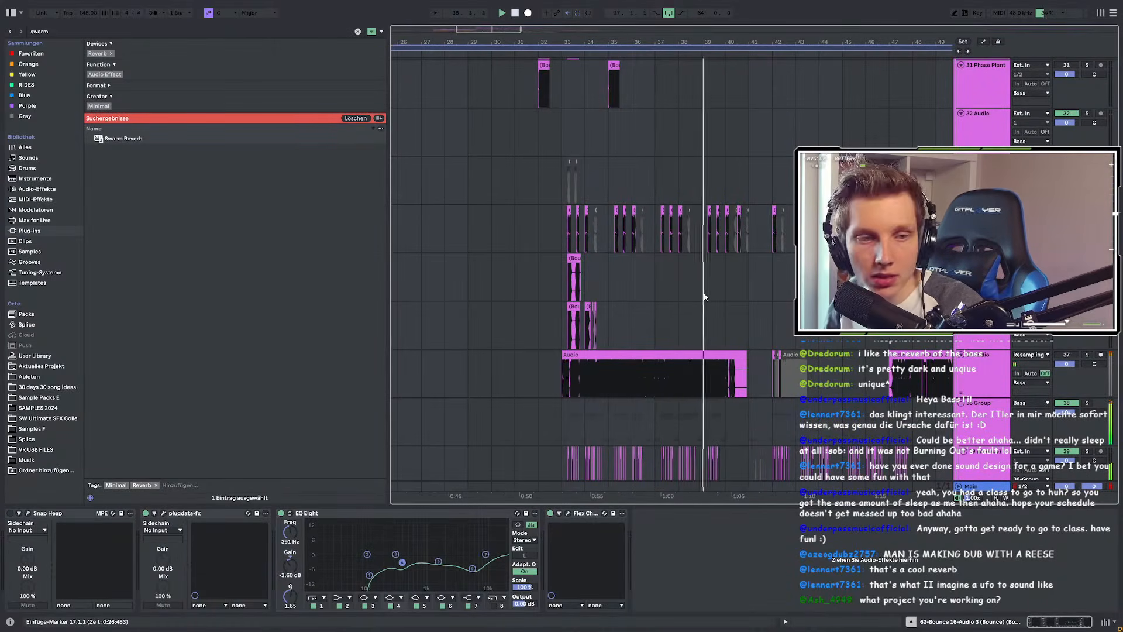
scroll(500, 312, down, 3)
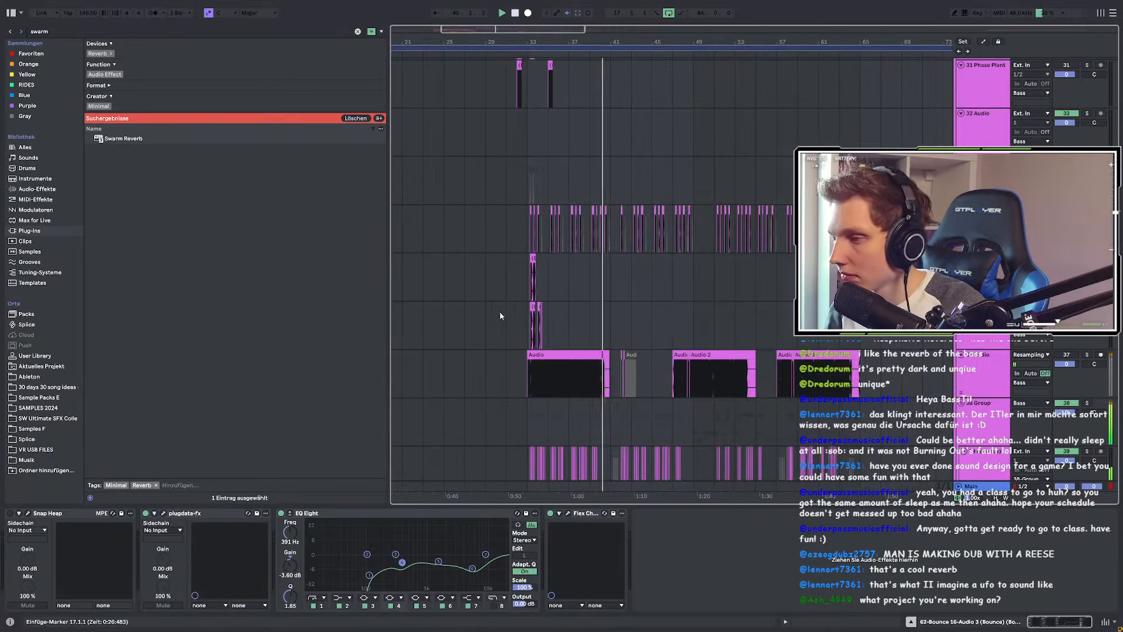
scroll(640, 303, up, 3)
scroll(540, 301, down, 6)
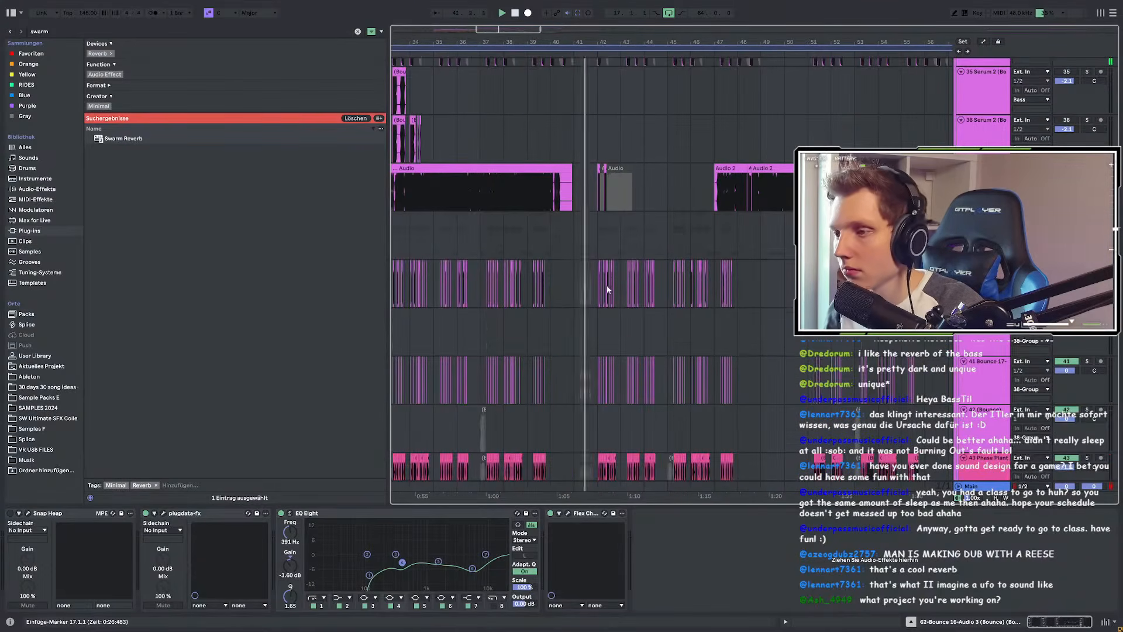
scroll(607, 290, down, 6)
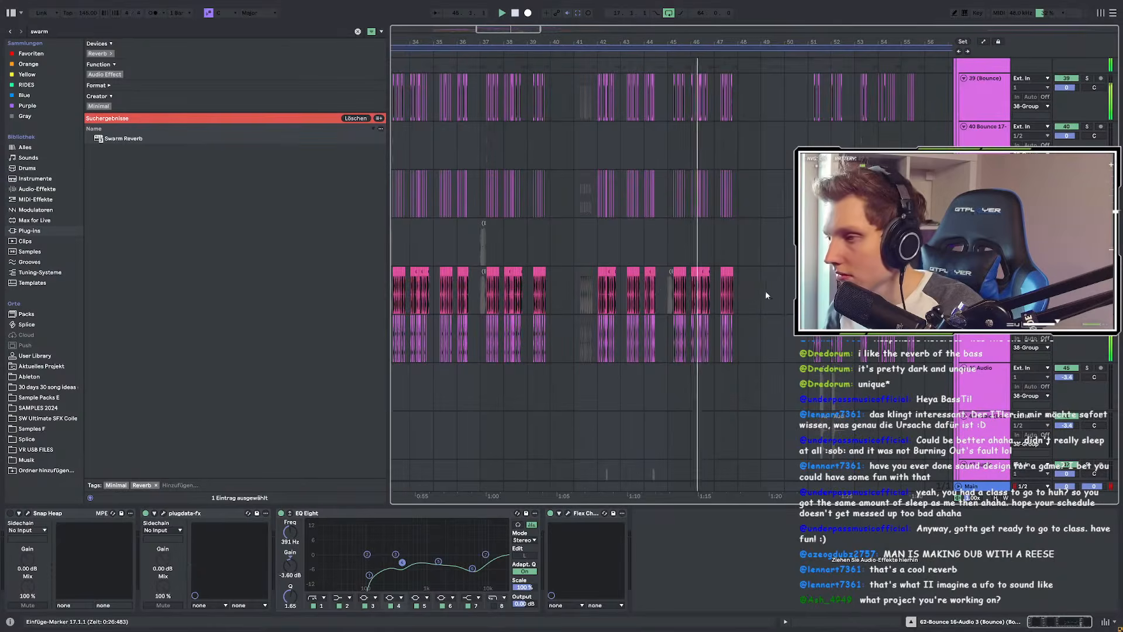
scroll(764, 292, up, 3)
scroll(760, 292, up, 1)
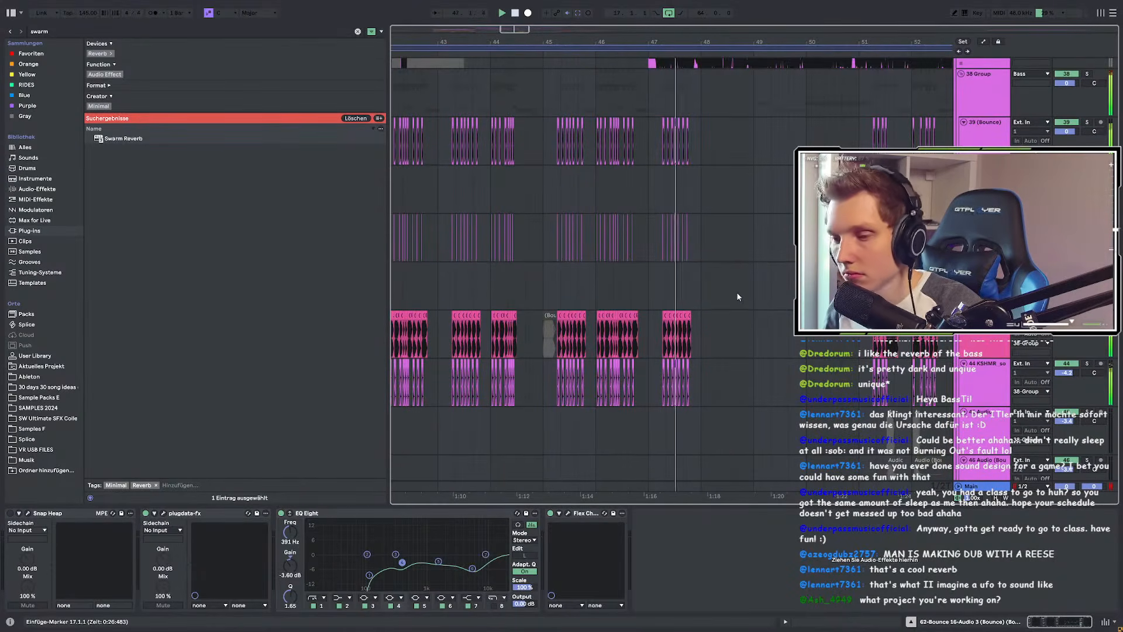
scroll(490, 284, down, 3)
scroll(609, 281, up, 3)
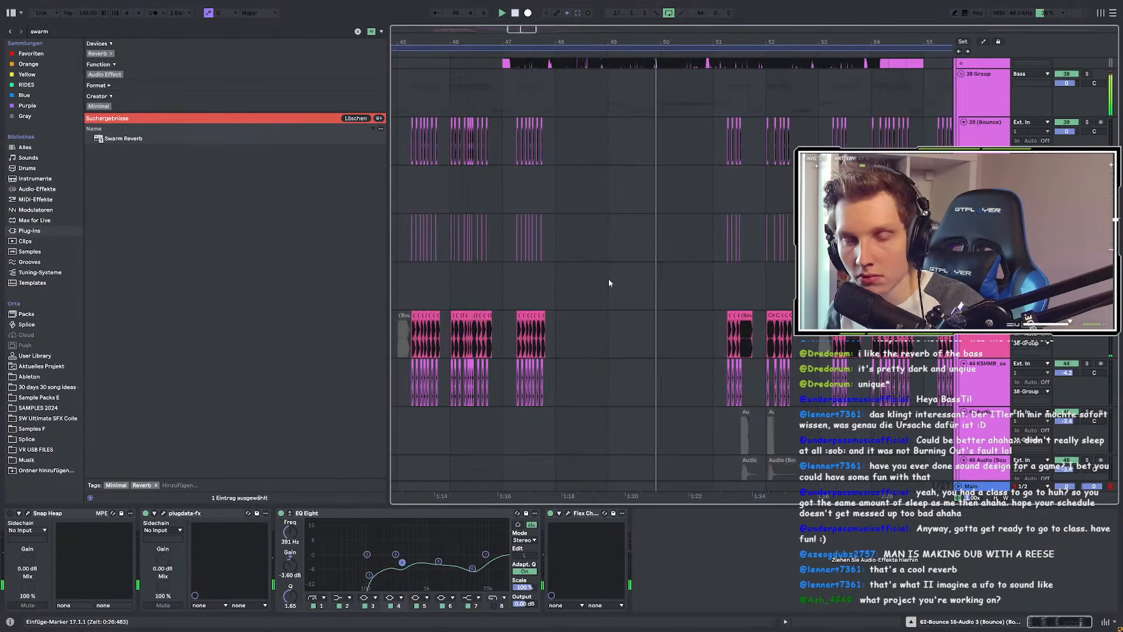
scroll(616, 268, right, 4)
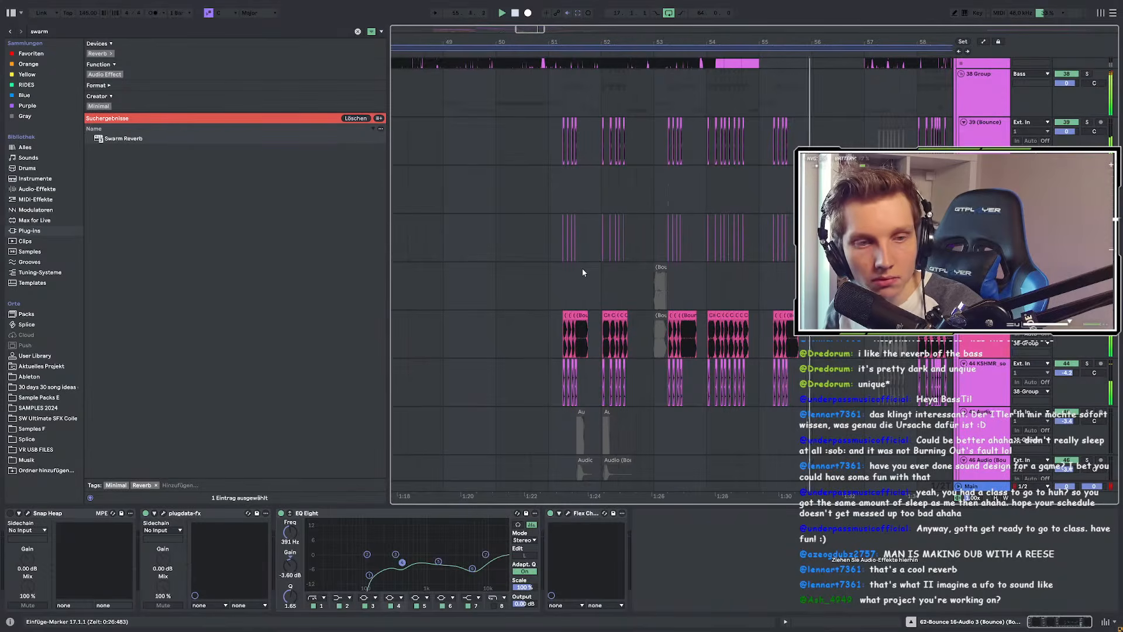
scroll(582, 273, down, 3)
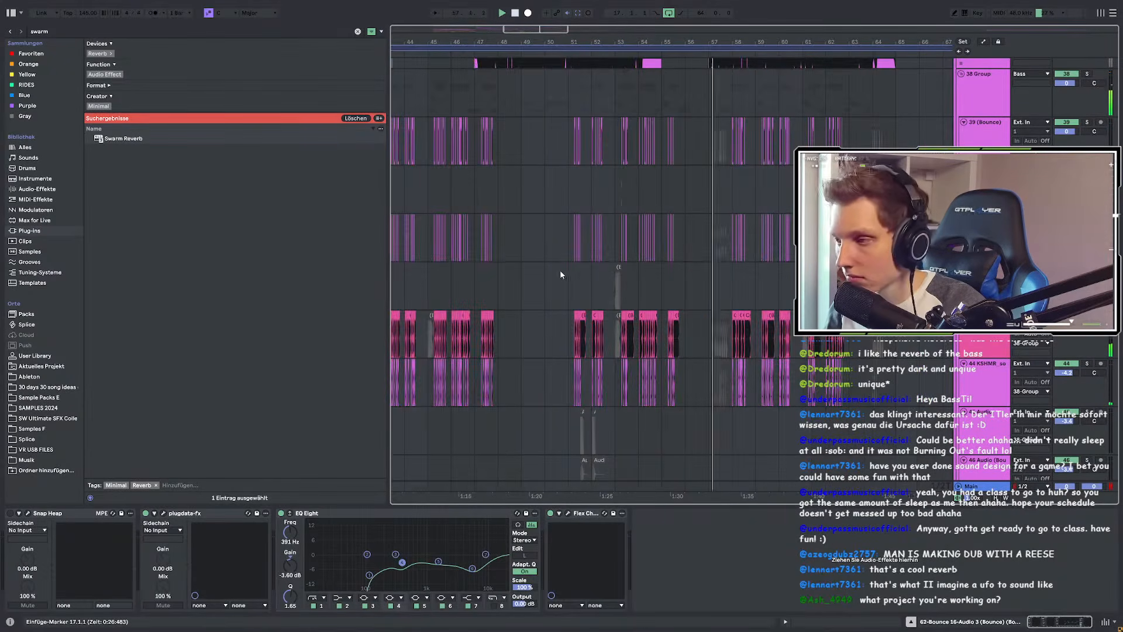
scroll(562, 275, up, 3)
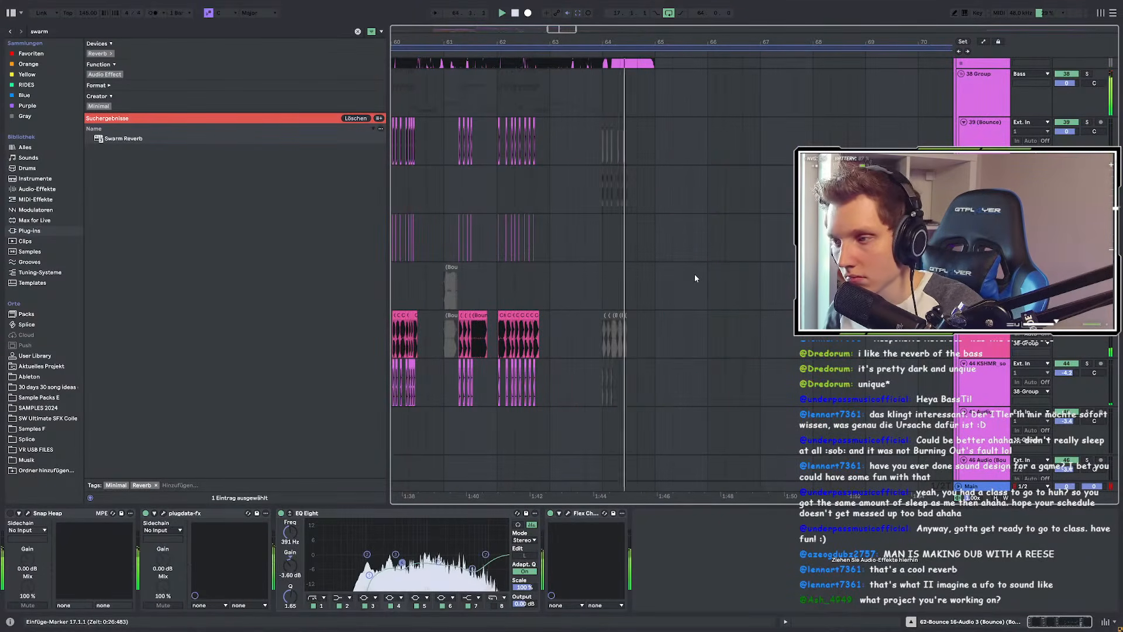
scroll(695, 278, down, 10)
scroll(695, 278, down, 5)
click(648, 253)
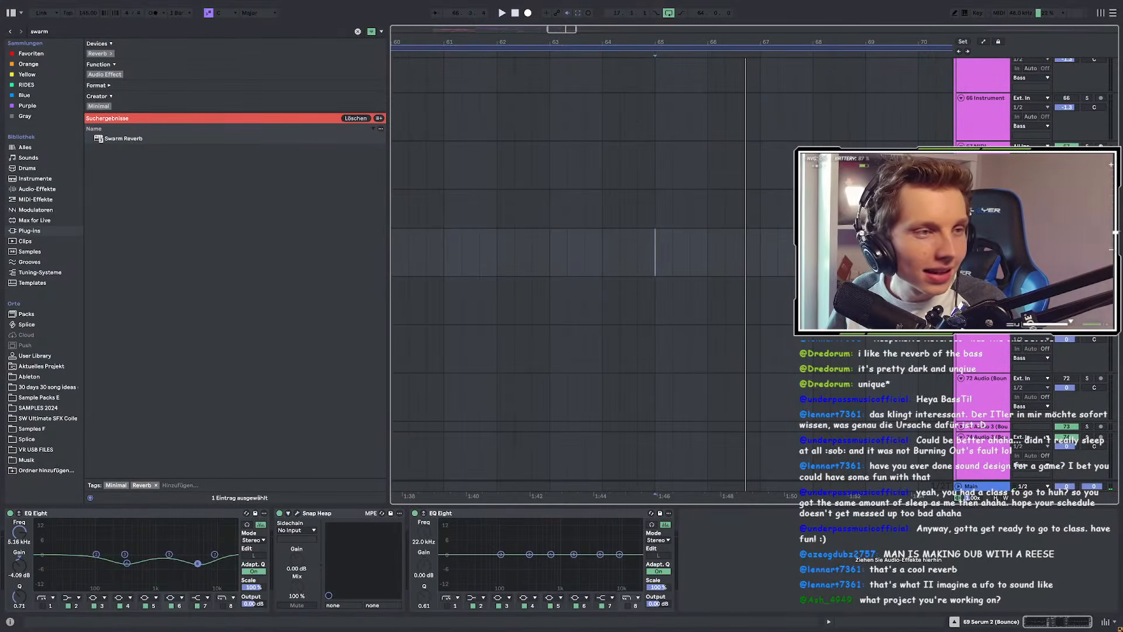
Step: Drag the browser divider left so the arrangement gets wider
key(super+shift+s)
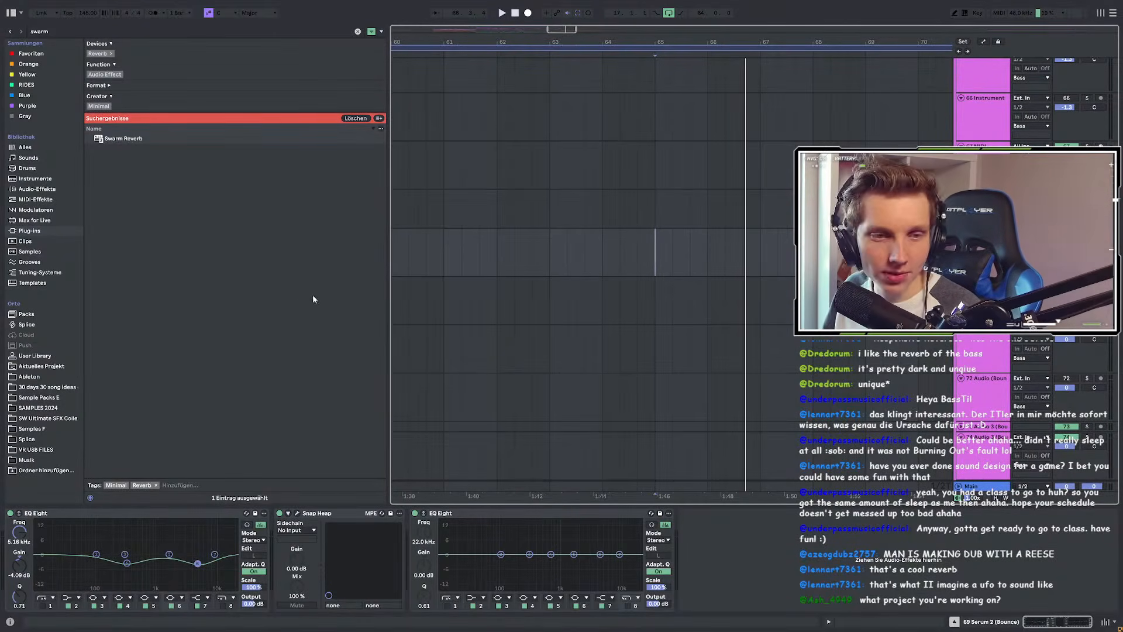
drag(389, 266, 273, 268)
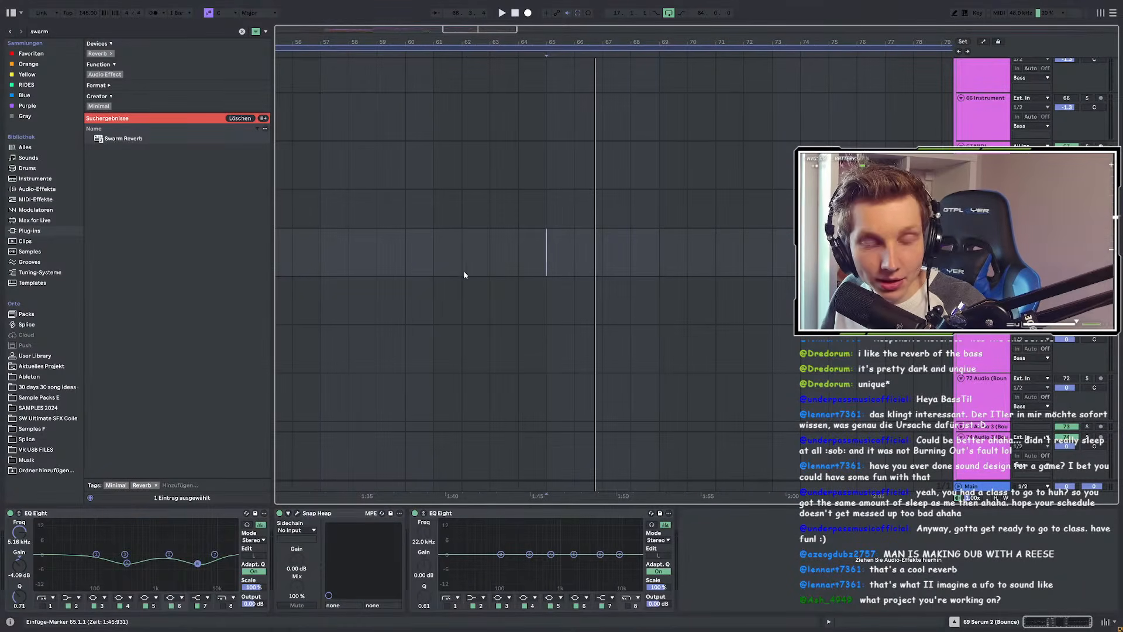
scroll(459, 241, down, 6)
scroll(384, 217, down, 3)
Step: Select track 76, play briefly, then move the start point to bar 61
click(384, 217)
scroll(384, 217, up, 3)
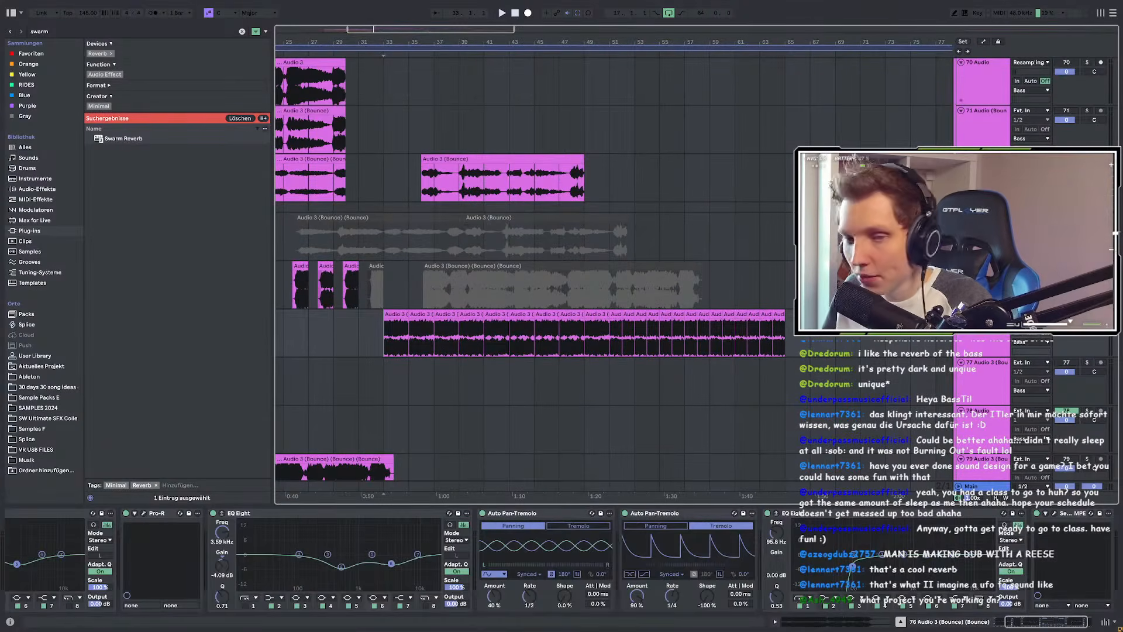
key(space)
scroll(622, 299, down, 3)
scroll(512, 294, down, 3)
scroll(526, 290, down, 9)
key(space)
click(625, 238)
click(605, 230)
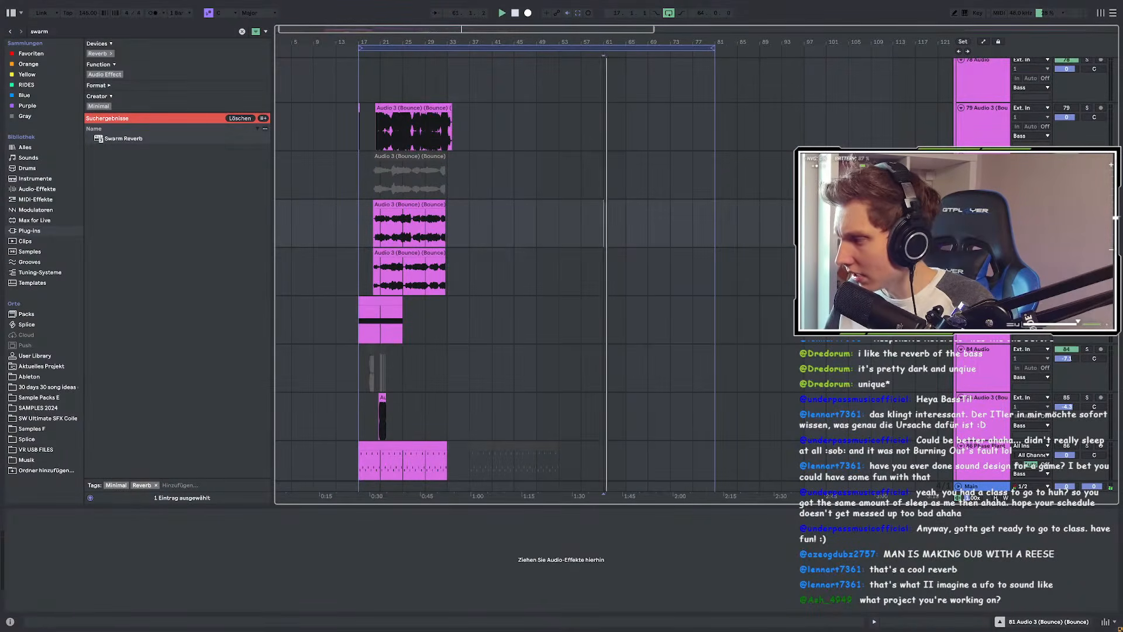
scroll(637, 250, up, 4)
scroll(626, 267, down, 10)
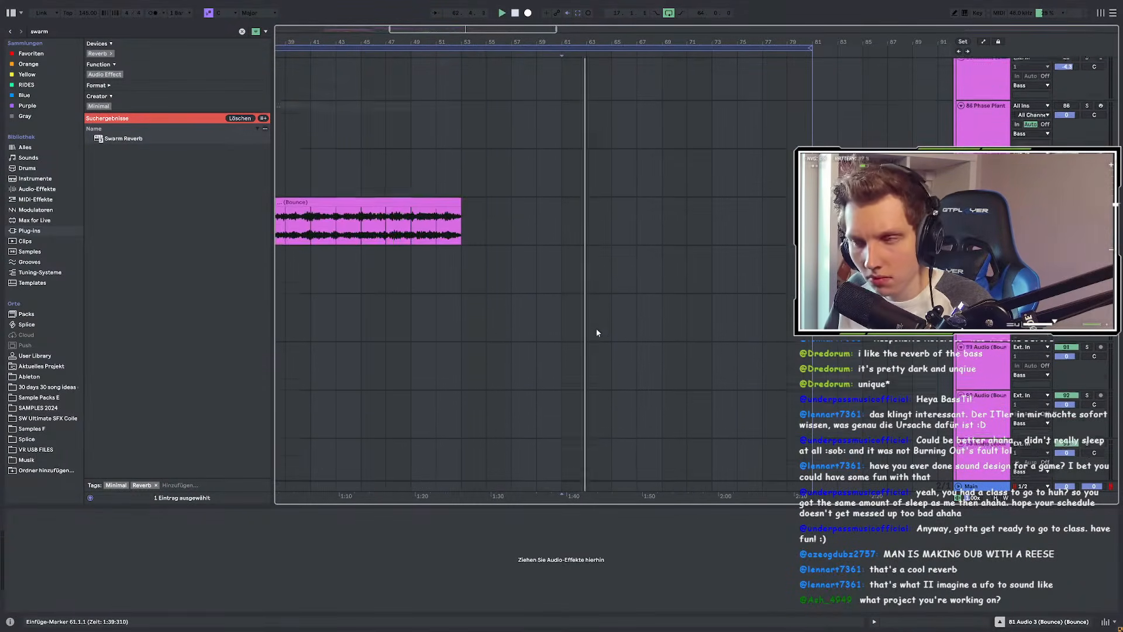
scroll(593, 336, down, 14)
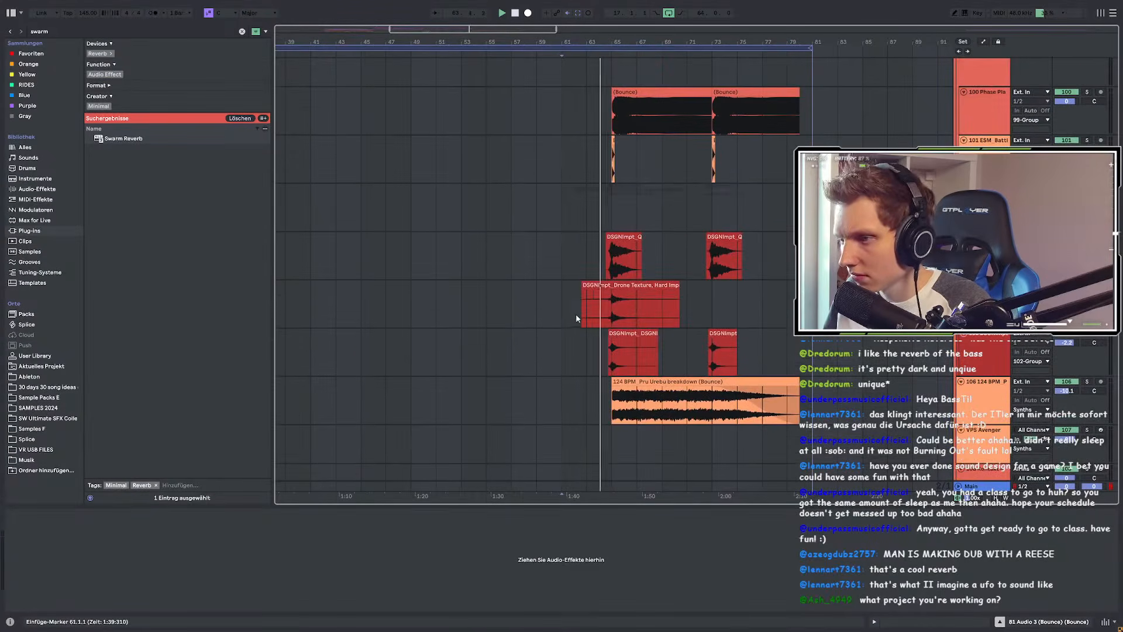
scroll(574, 313, up, 8)
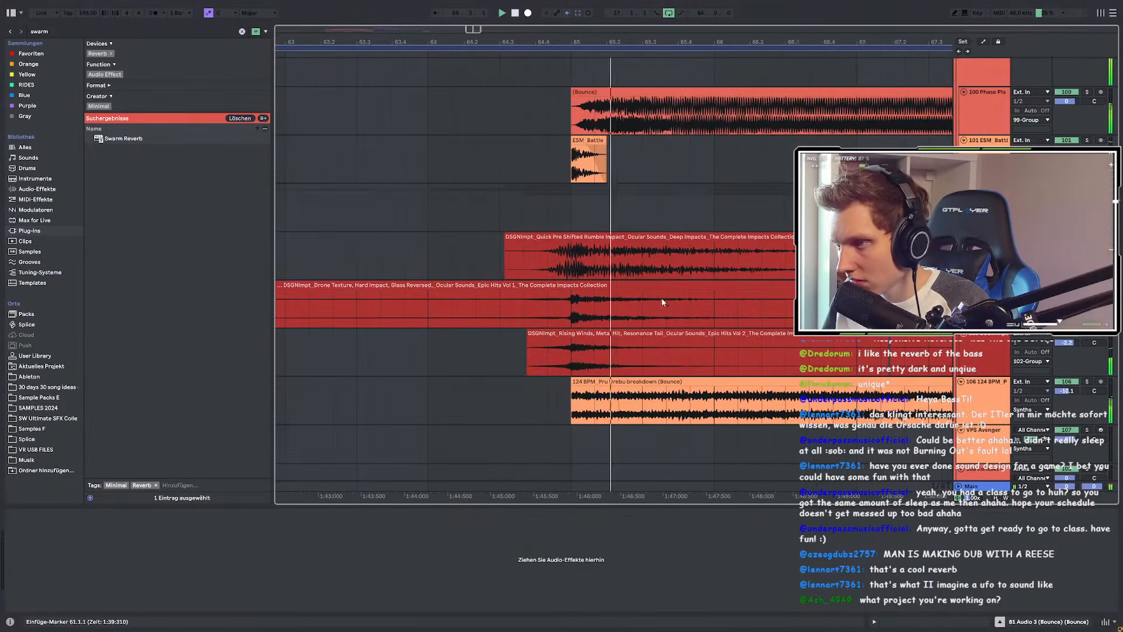
scroll(587, 252, down, 5)
click(533, 201)
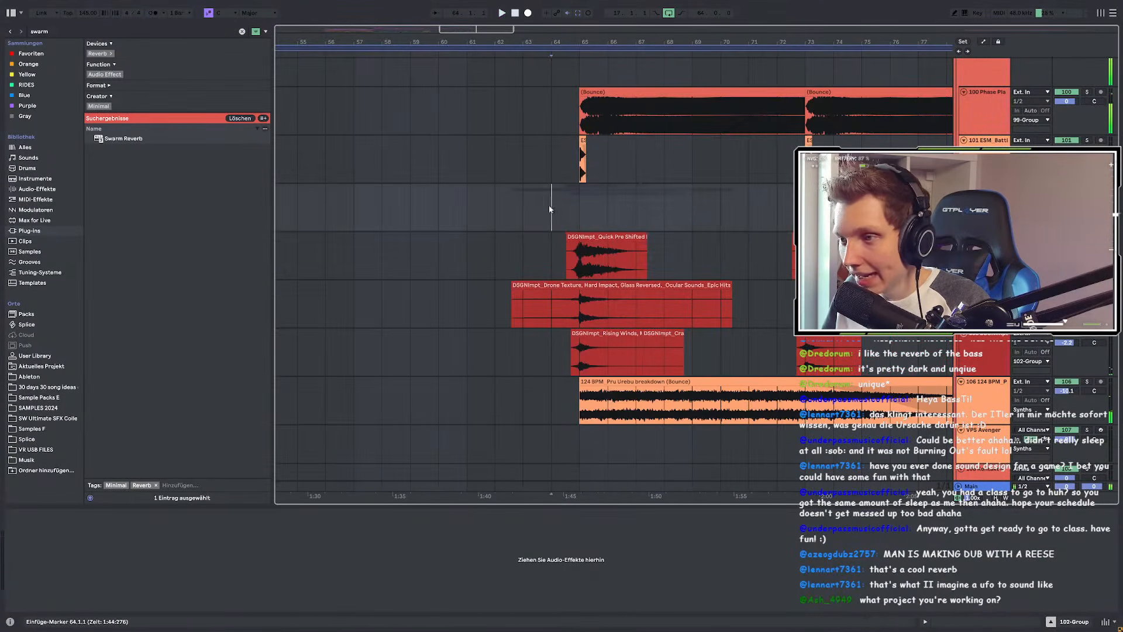
scroll(550, 211, up, 5)
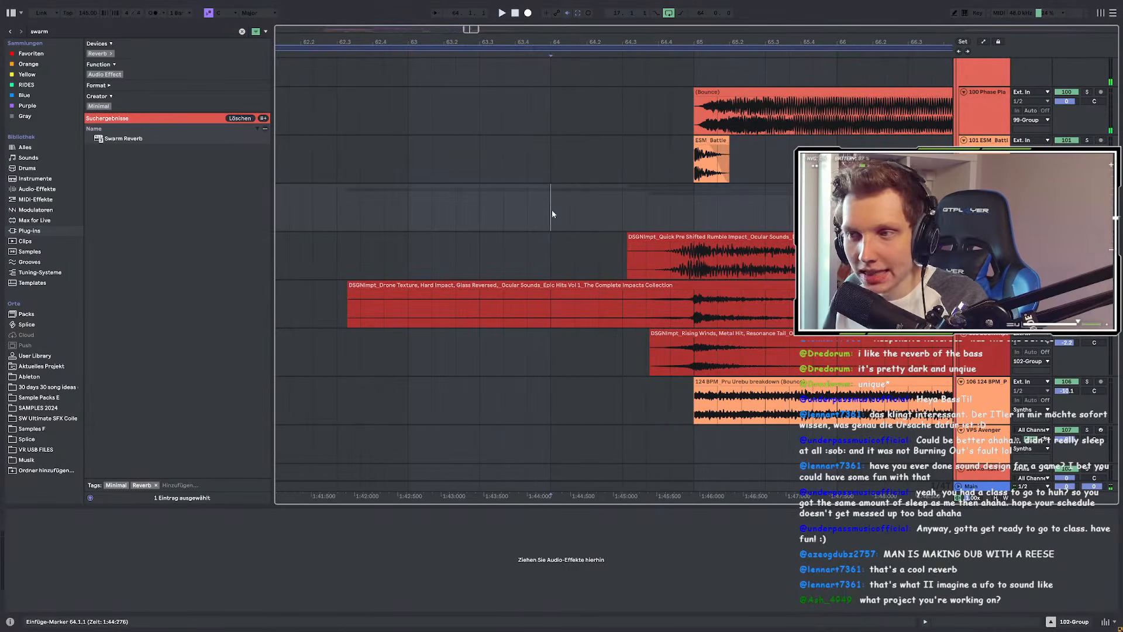
click(414, 202)
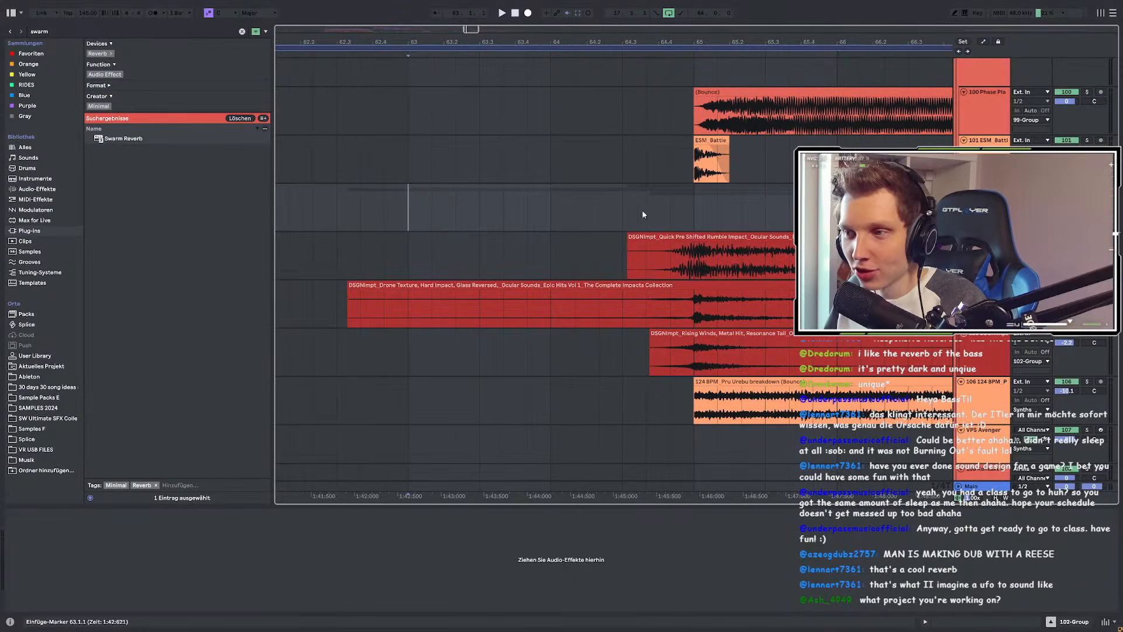
key(space)
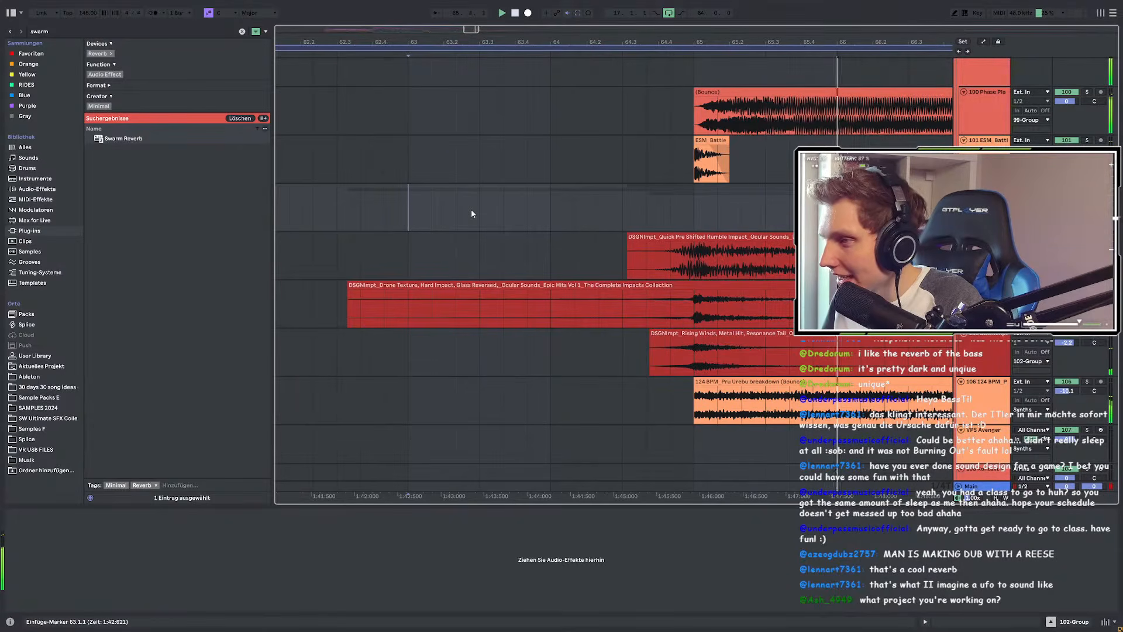
scroll(471, 213, down, 2)
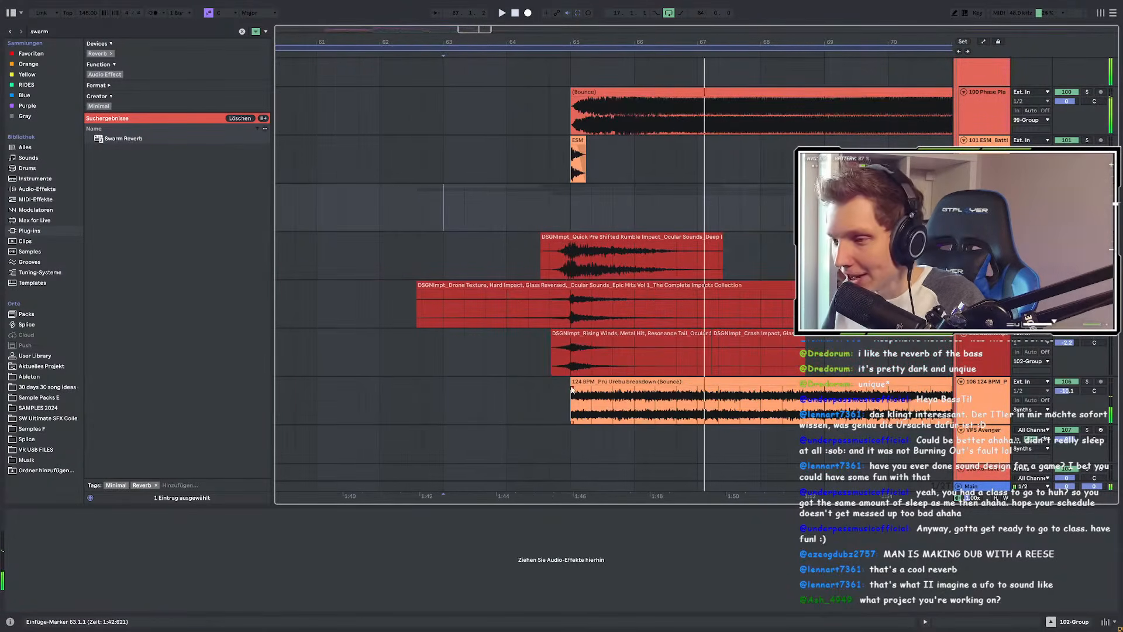
click(662, 381)
click(1087, 381)
key(space)
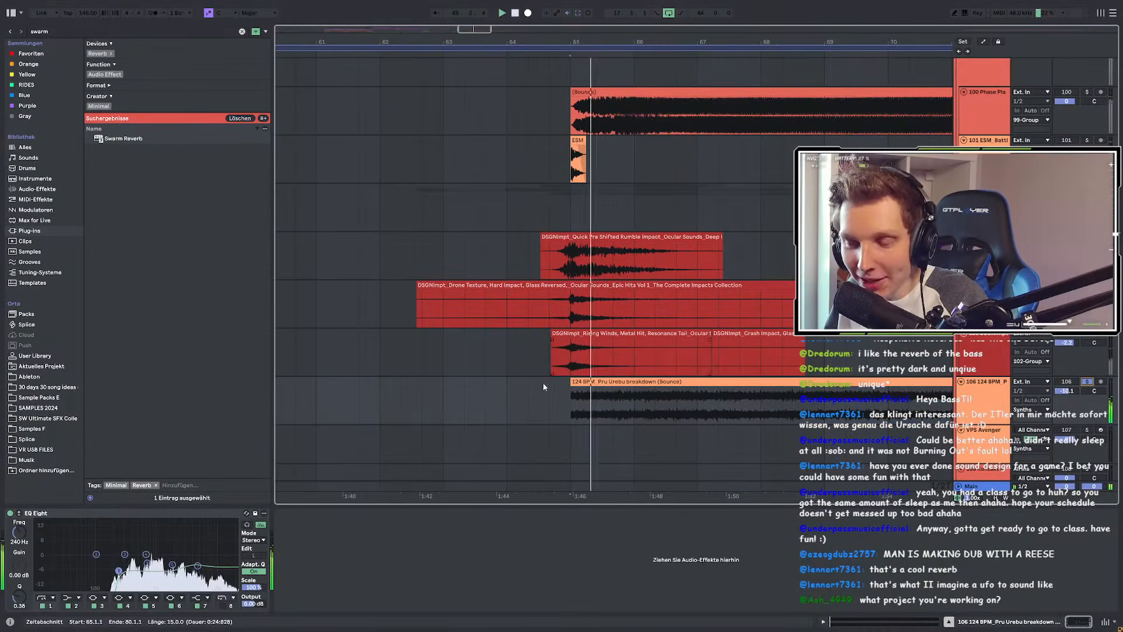
scroll(621, 393, up, 2)
click(514, 381)
scroll(478, 376, down, 4)
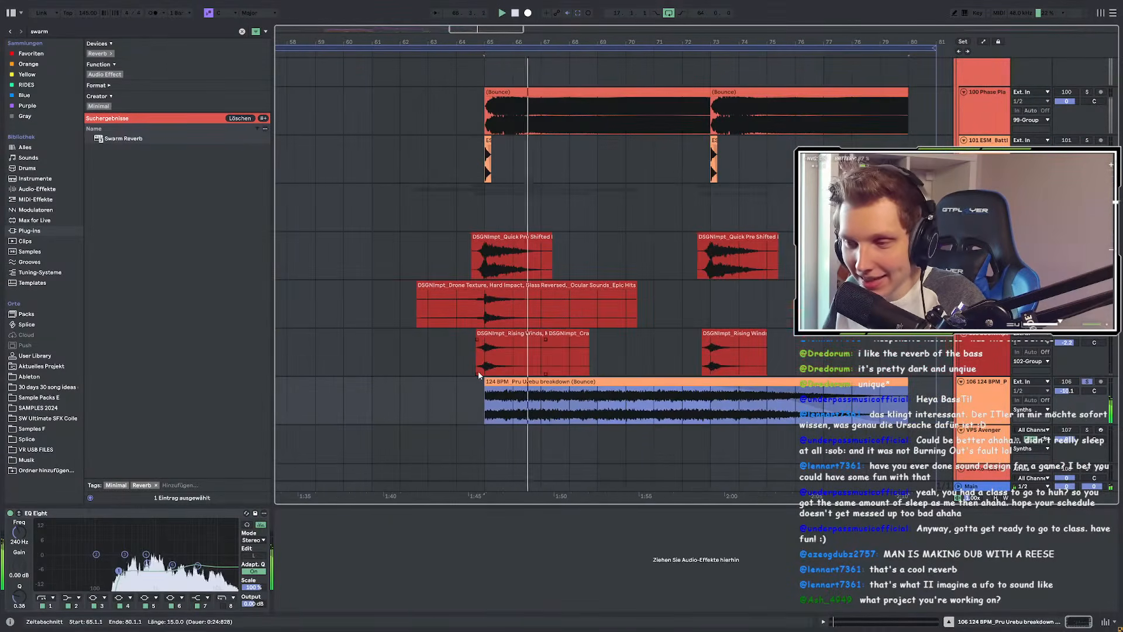
click(1086, 382)
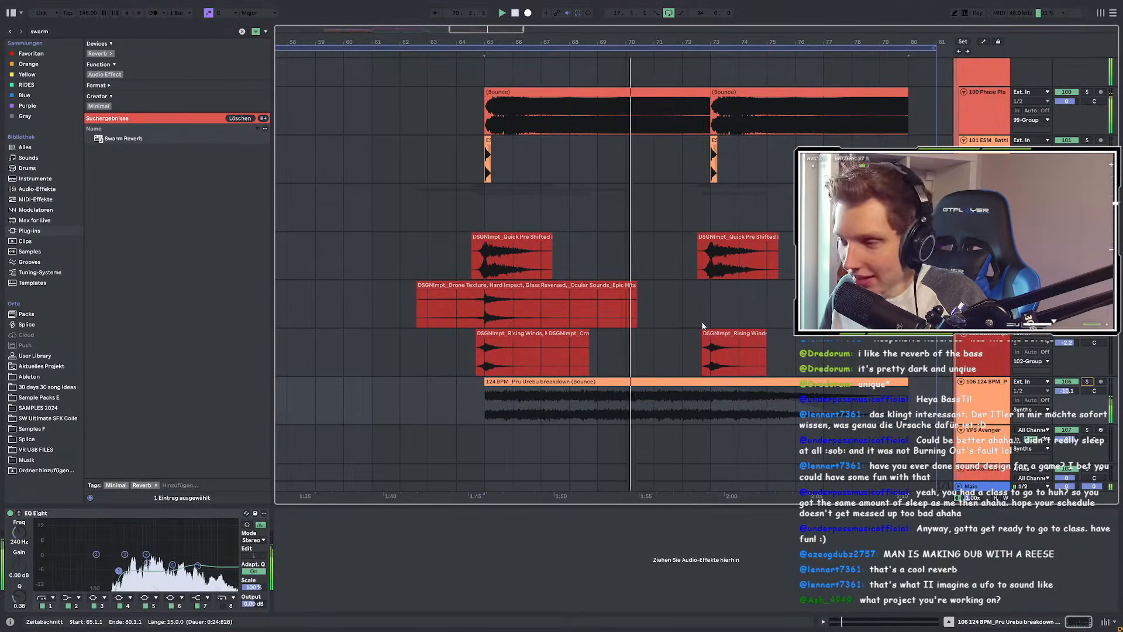
scroll(704, 326, up, 3)
click(461, 190)
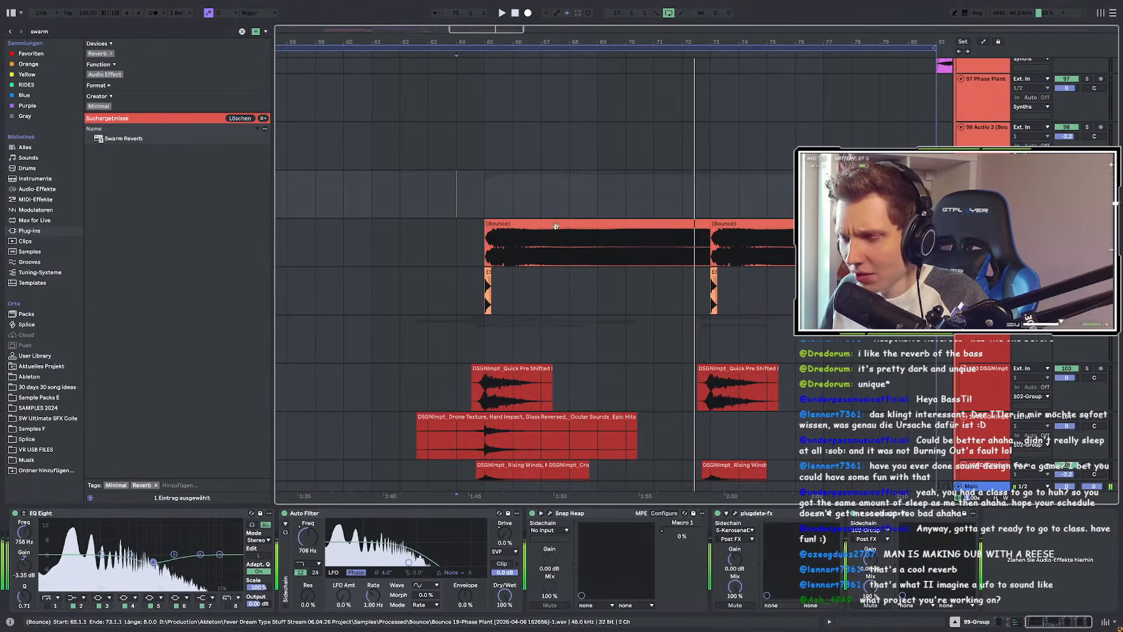
drag(488, 204, 607, 229)
key(space)
click(607, 228)
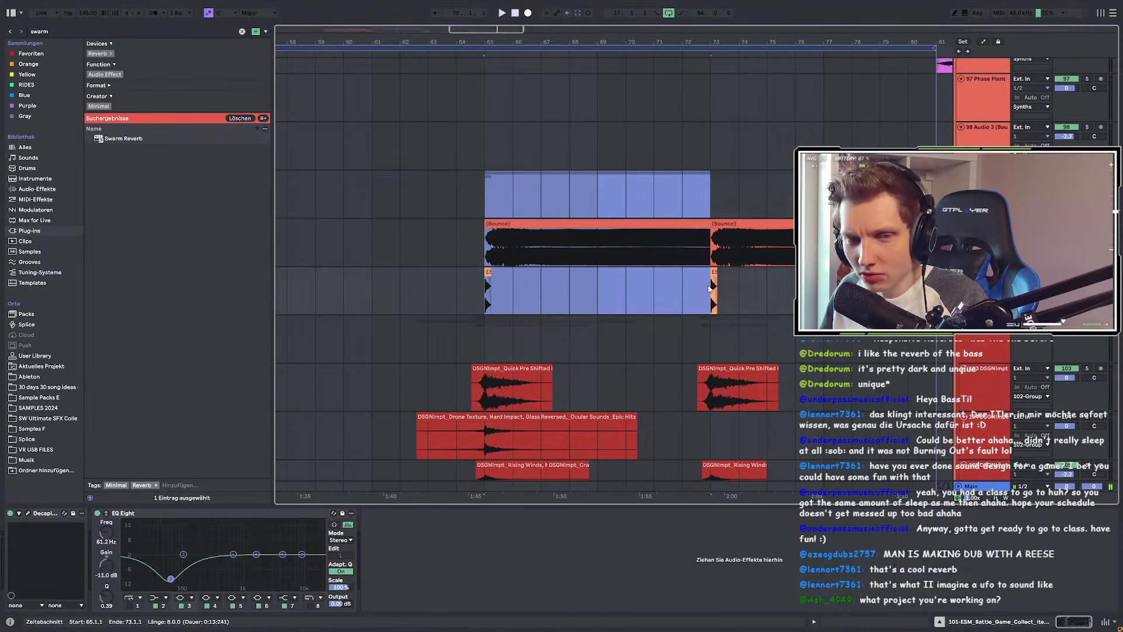
click(489, 202)
key(space)
scroll(496, 231, down, 8)
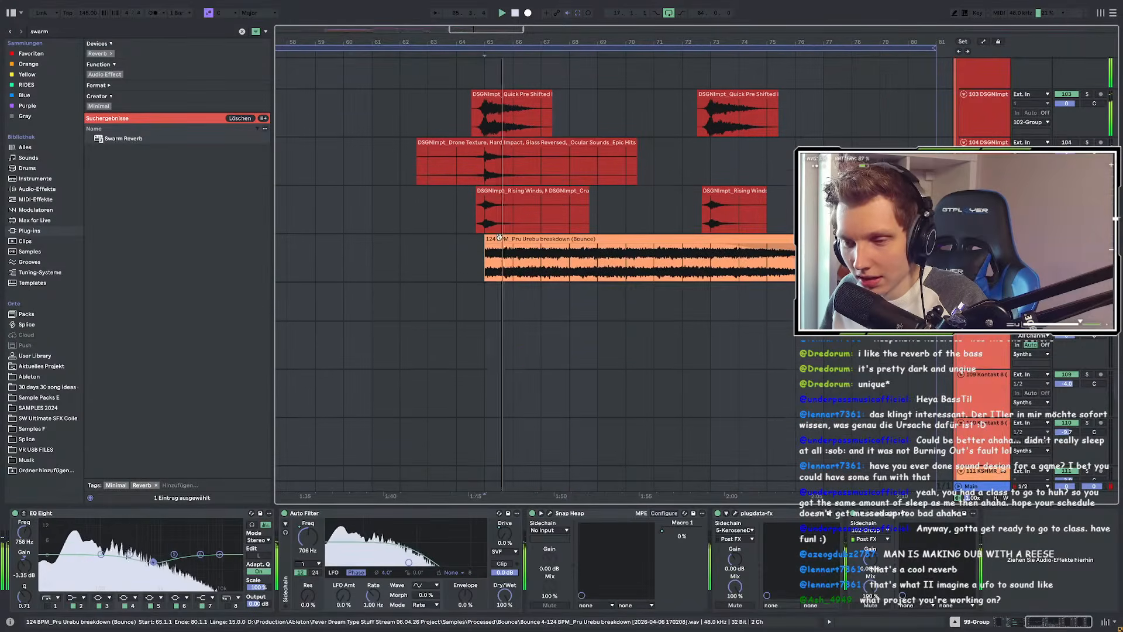
scroll(485, 228, down, 2)
Step: Search 'maul' and open Maul Project > Samples > Processed > Maul Voice Phrases
key(ctrl+f)
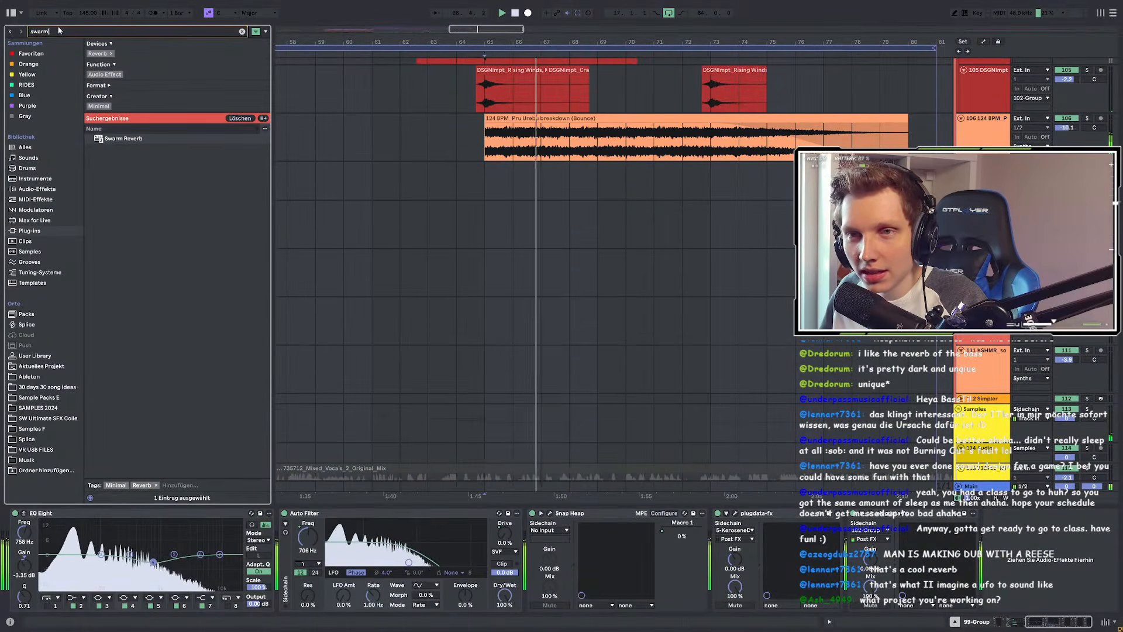
text(ma)
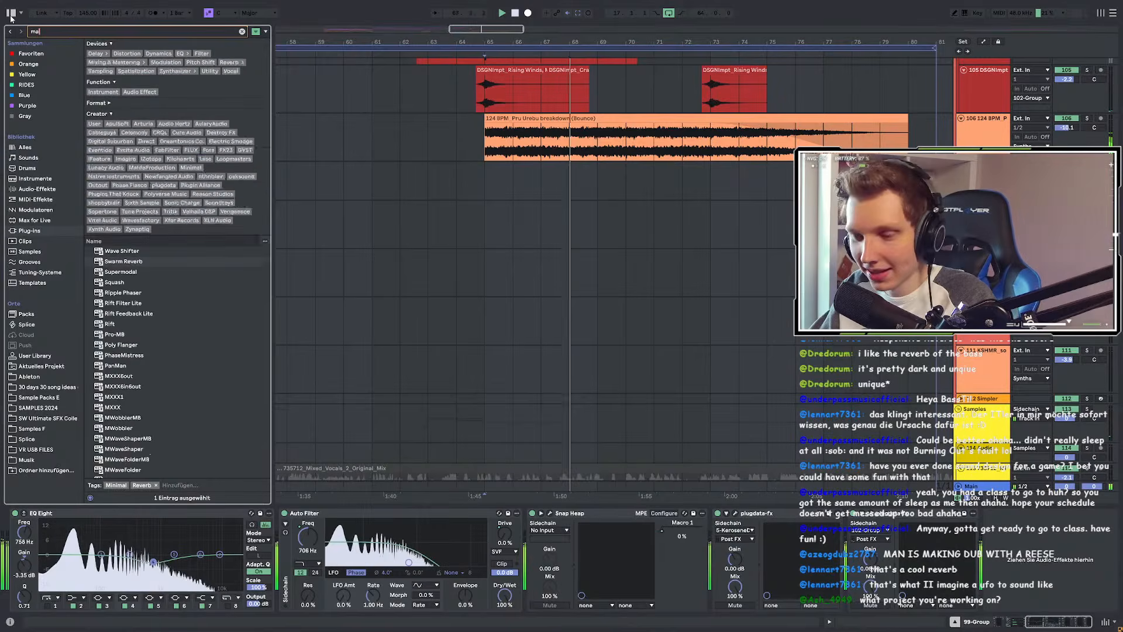
text(ul)
click(33, 376)
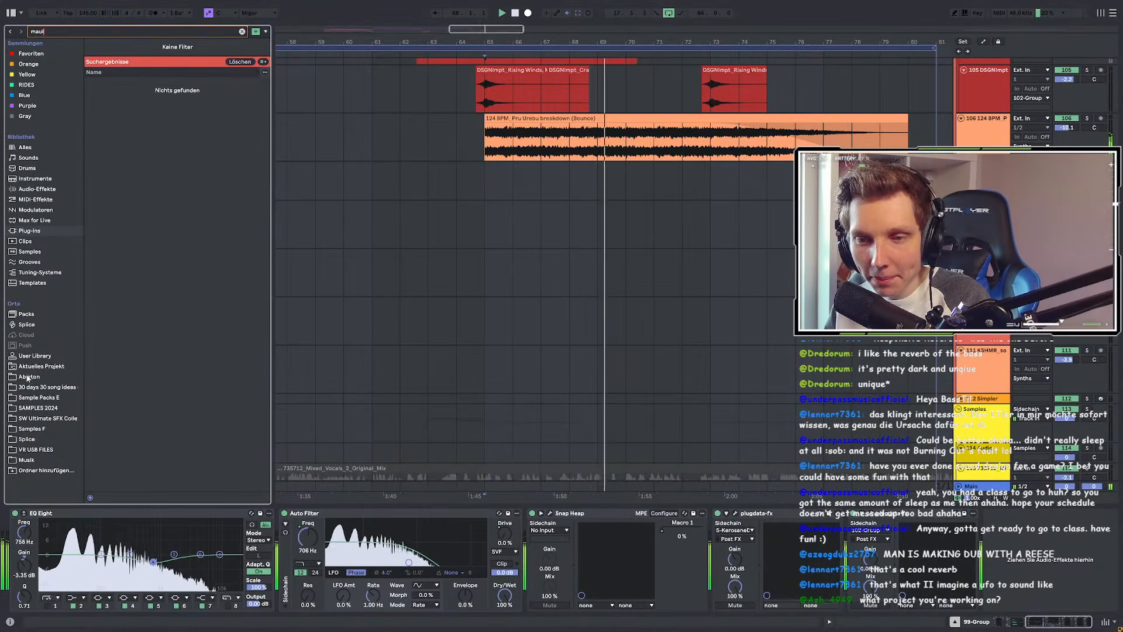
click(88, 64)
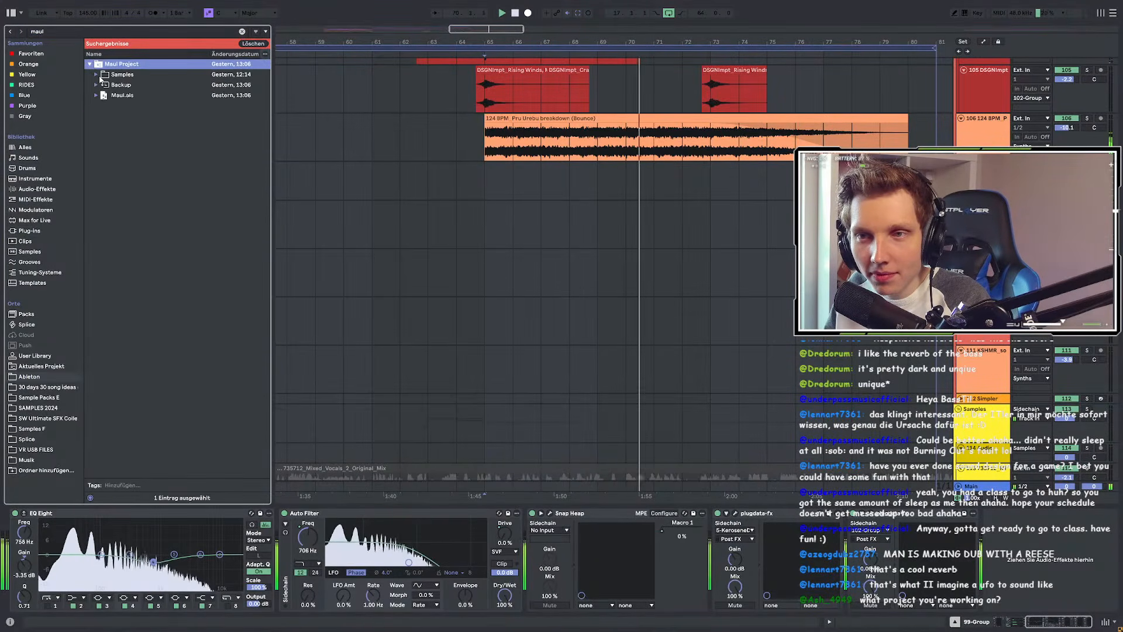
click(97, 75)
click(103, 94)
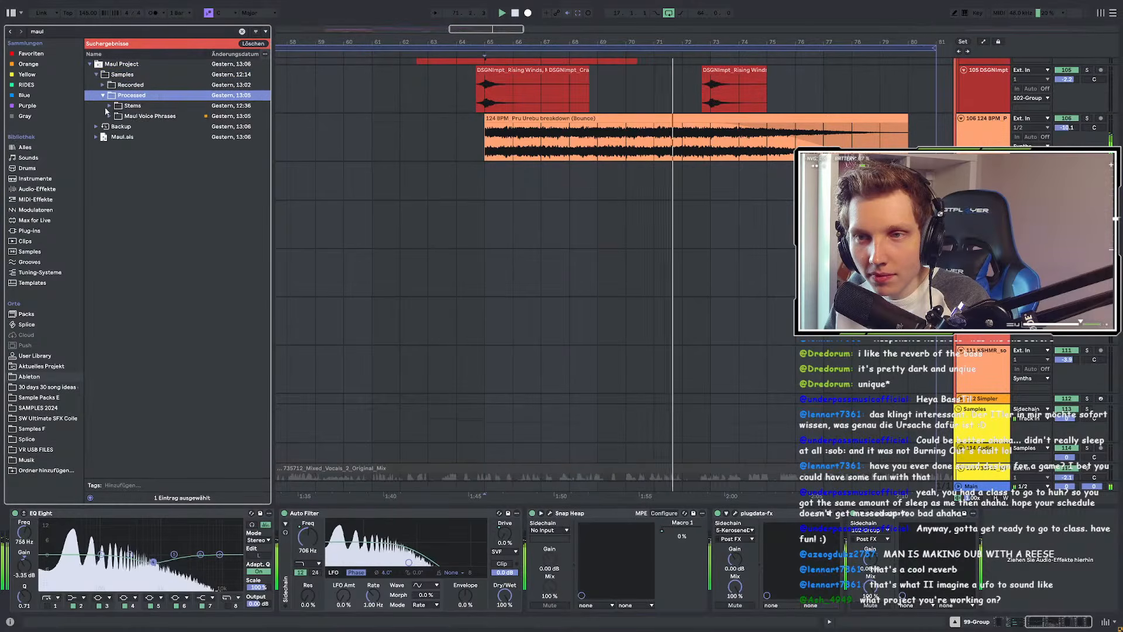
click(111, 117)
Step: Preview the Maul vocal phrase samples, widening the browser to show full file names
click(175, 241)
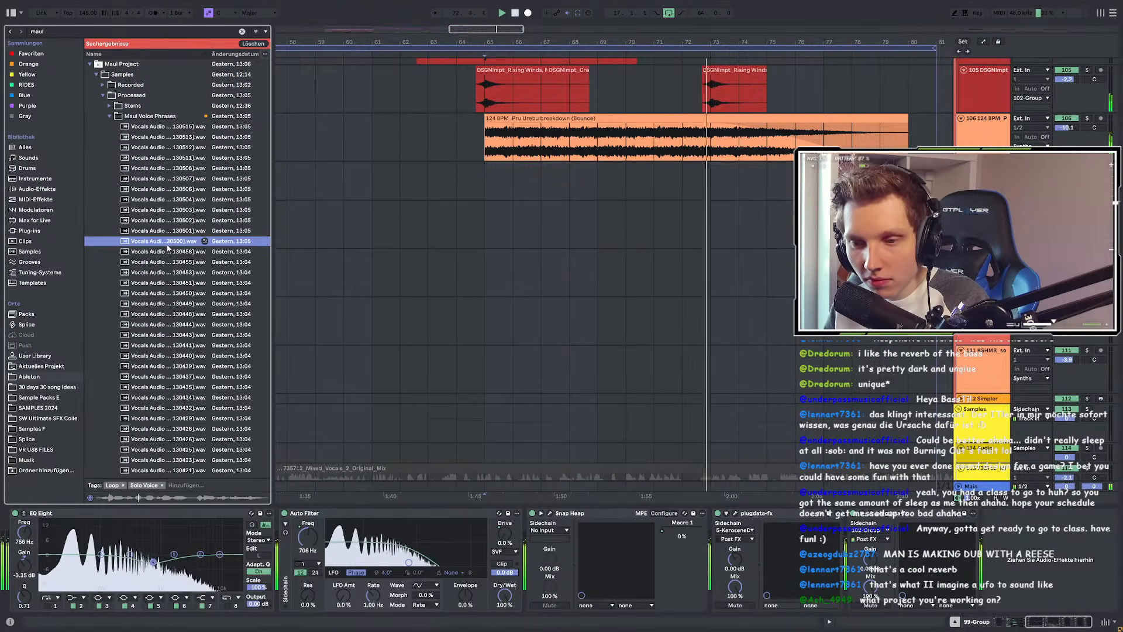
drag(272, 269, 344, 278)
click(214, 324)
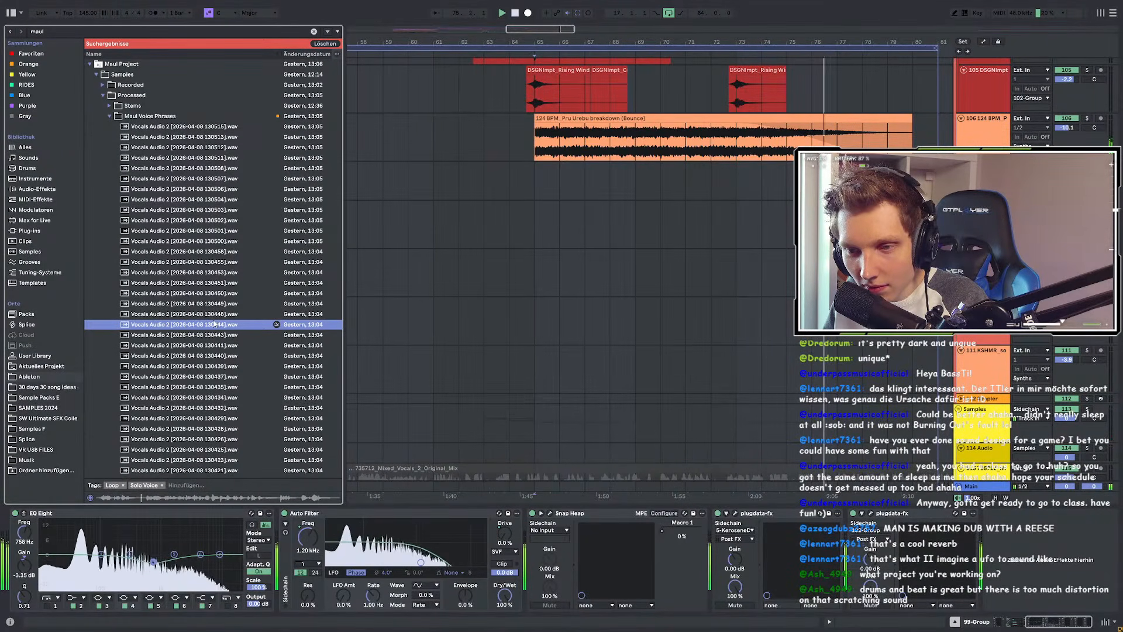
click(630, 119)
scroll(643, 255, up, 5)
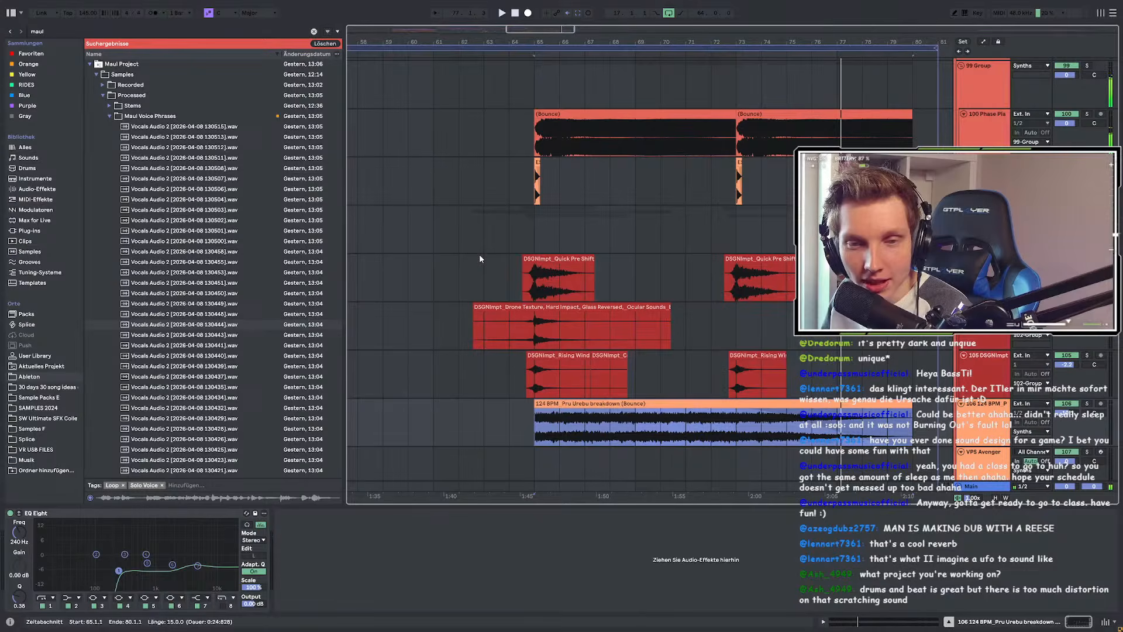
scroll(483, 247, up, 2)
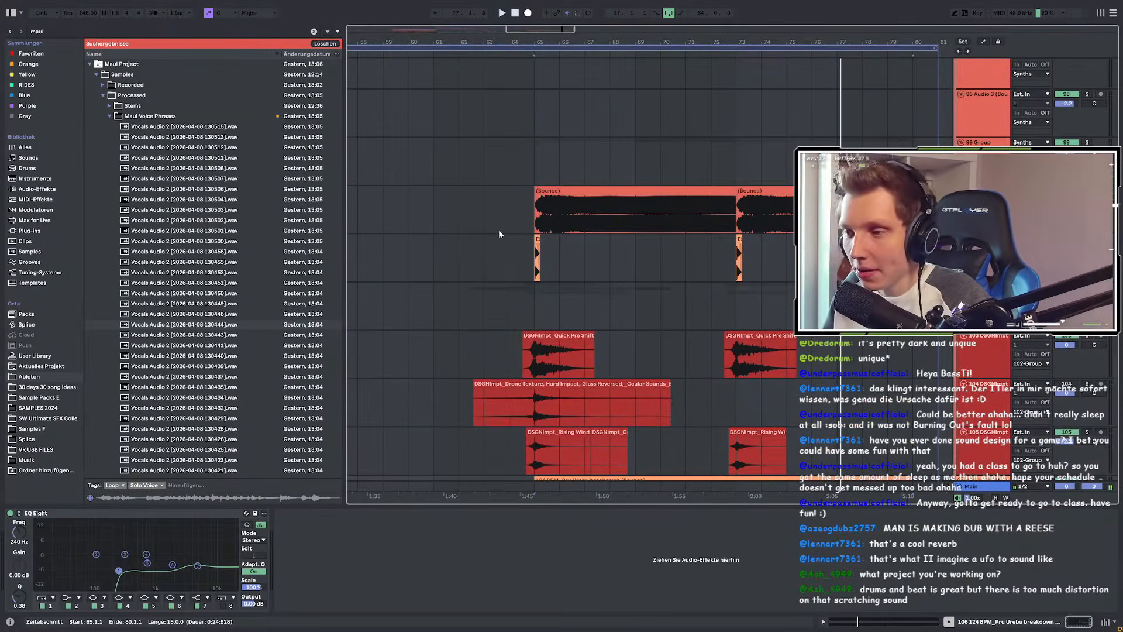
Step: Collapse the Maul Project folder, clear the 'maul' search and set the insert point at bar 65
click(90, 64)
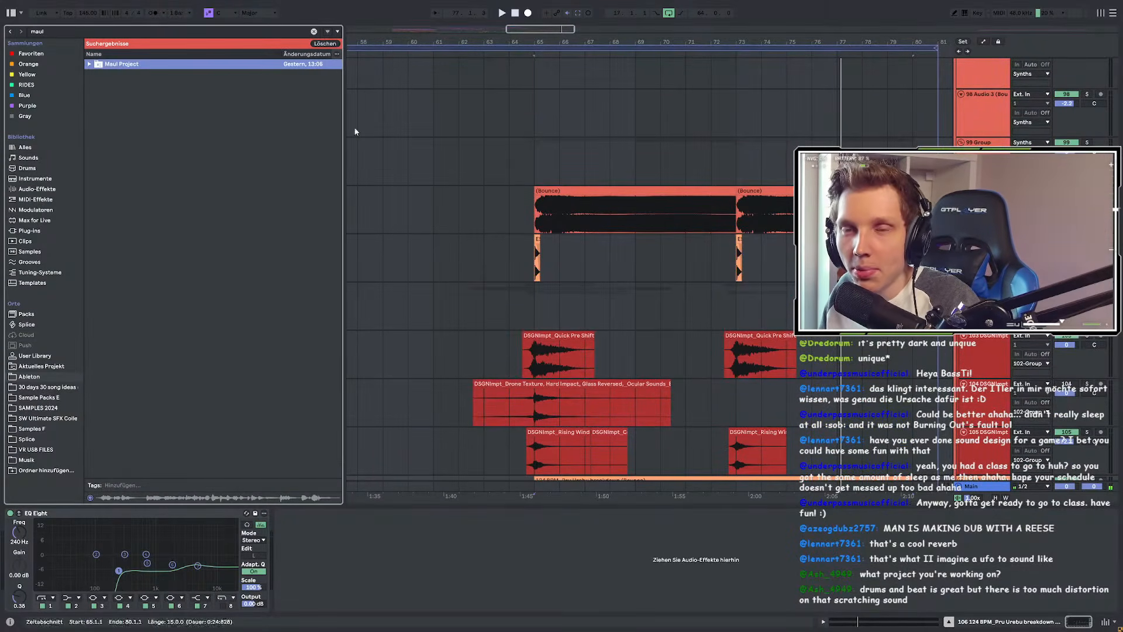
click(314, 31)
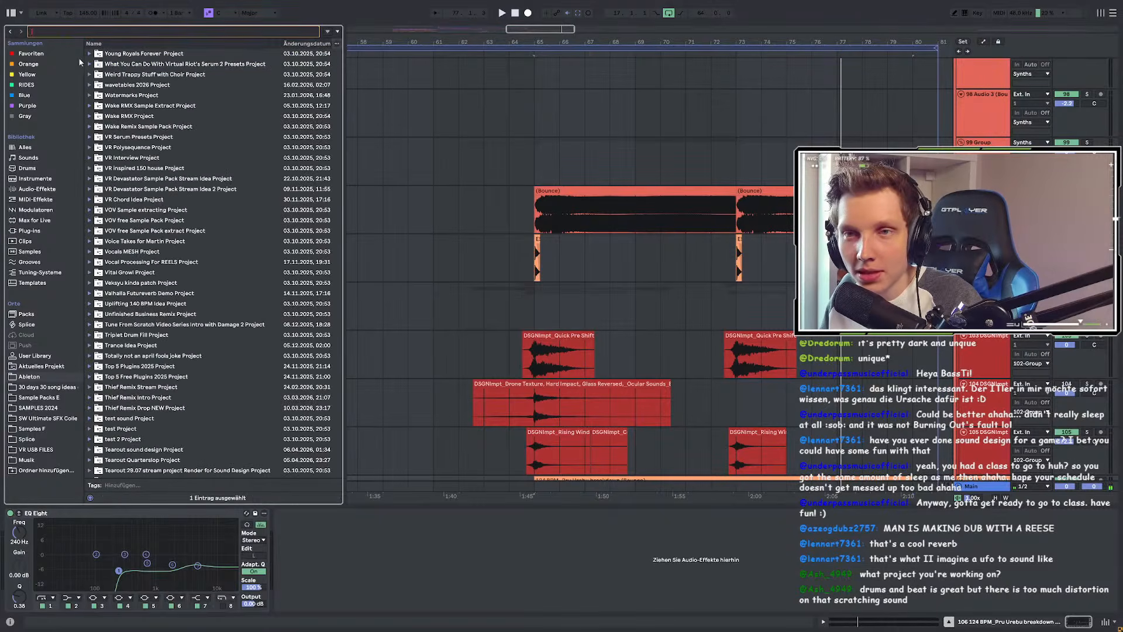
scroll(530, 242, down, 3)
scroll(582, 269, up, 3)
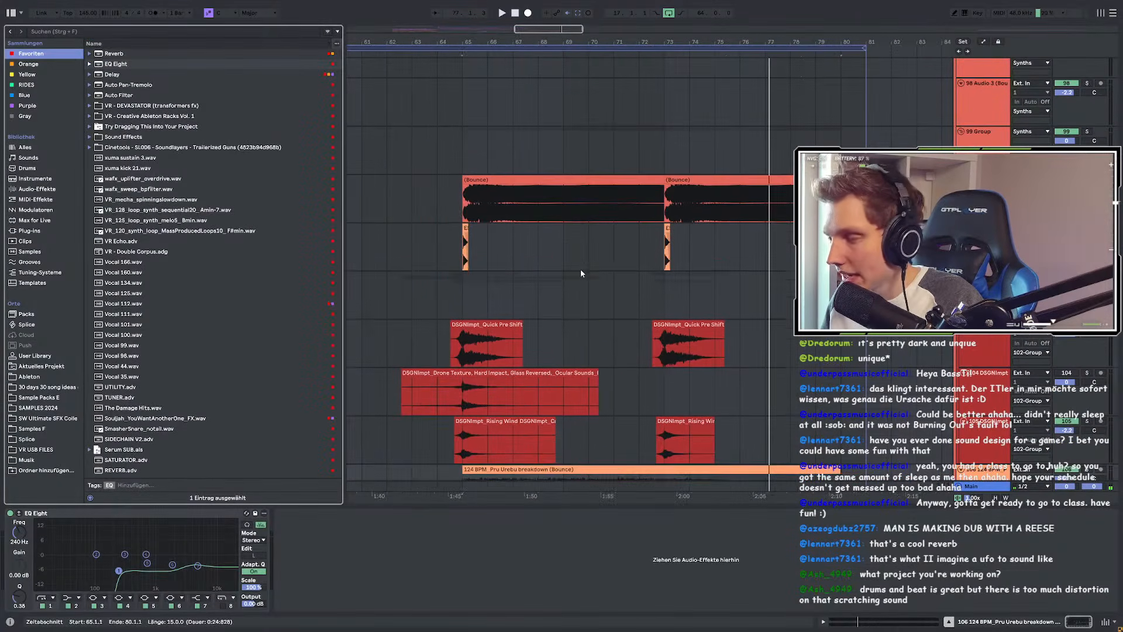
click(470, 296)
scroll(713, 261, down, 3)
Step: Place the insert point on the Bounce lane, then select the 99 Group track and track 94
scroll(445, 288, up, 1)
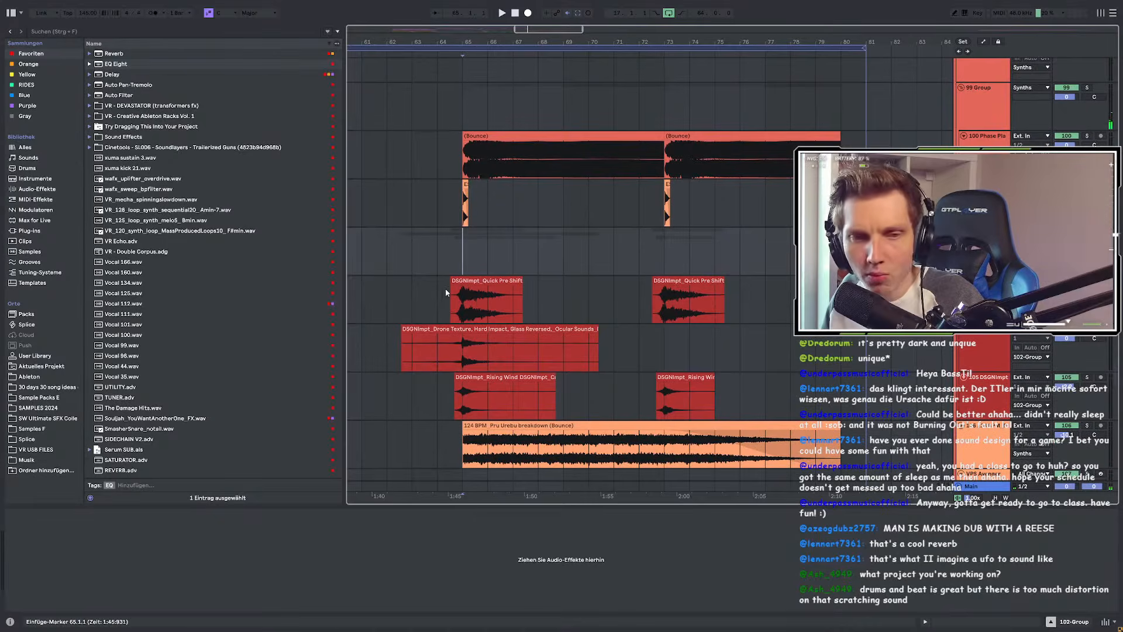
click(444, 166)
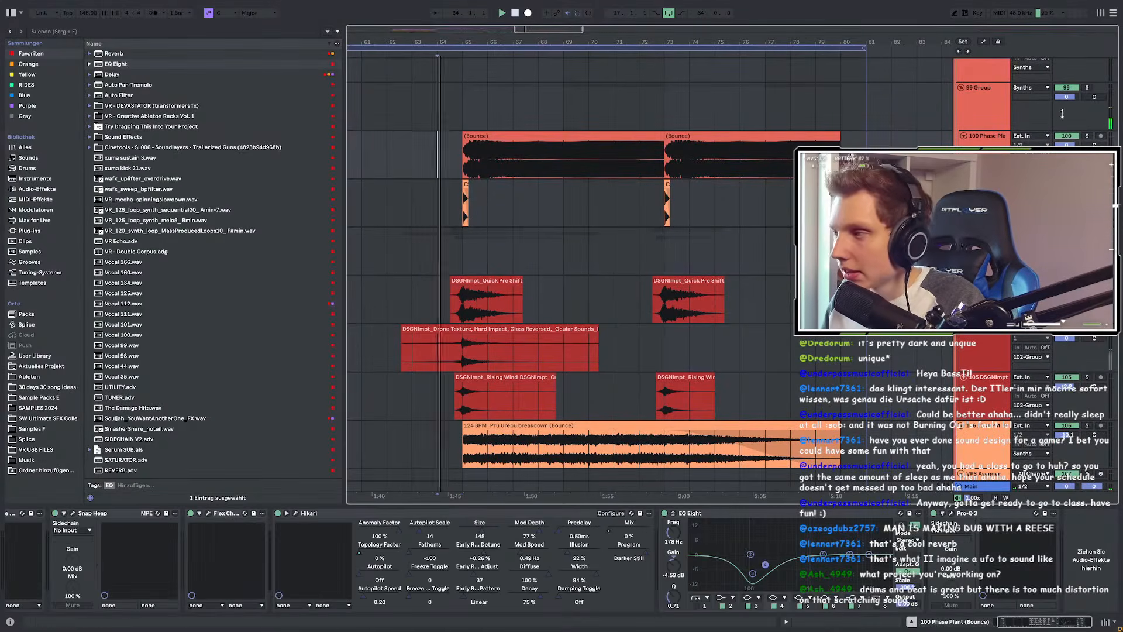
click(1087, 89)
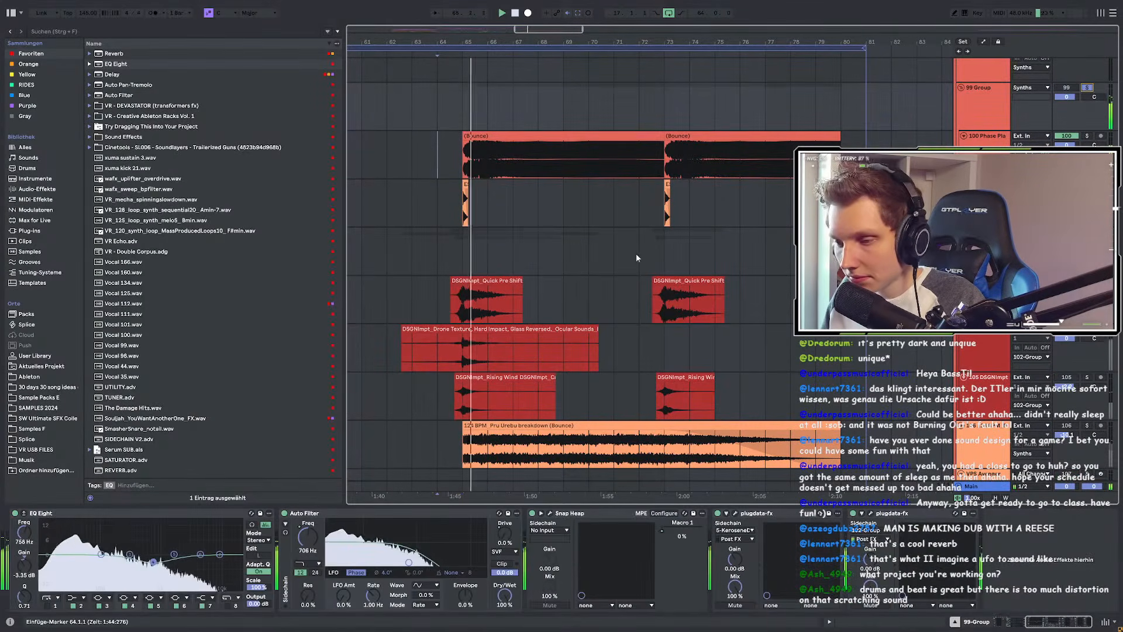
scroll(594, 297, down, 3)
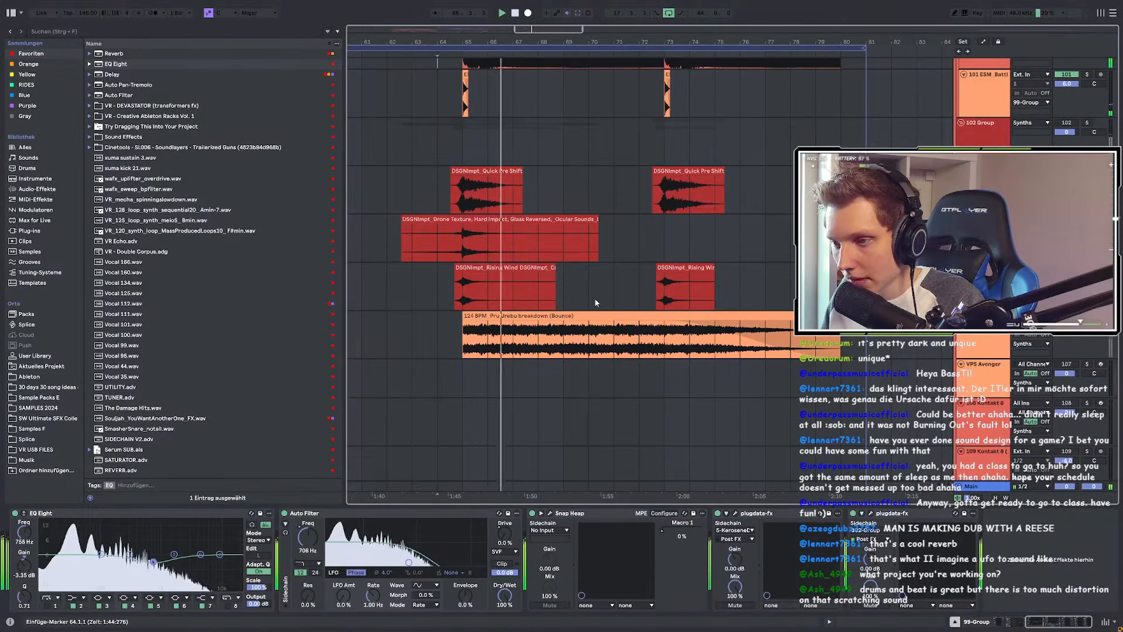
scroll(594, 297, up, 2)
scroll(608, 335, up, 10)
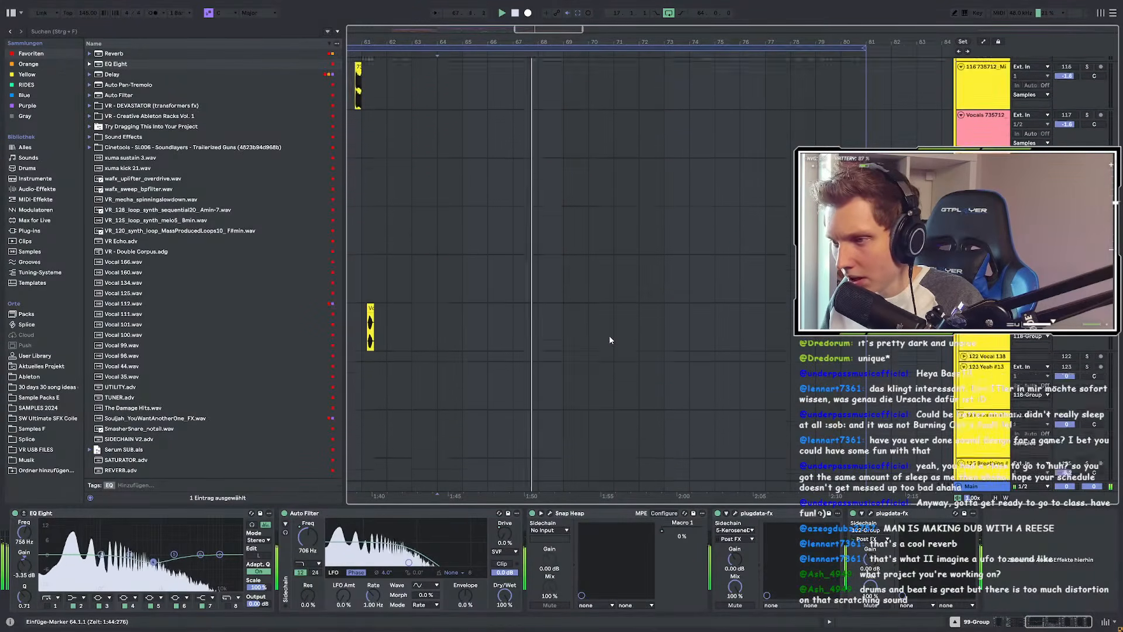
scroll(609, 338, down, 5)
scroll(609, 338, down, 10)
scroll(609, 335, up, 10)
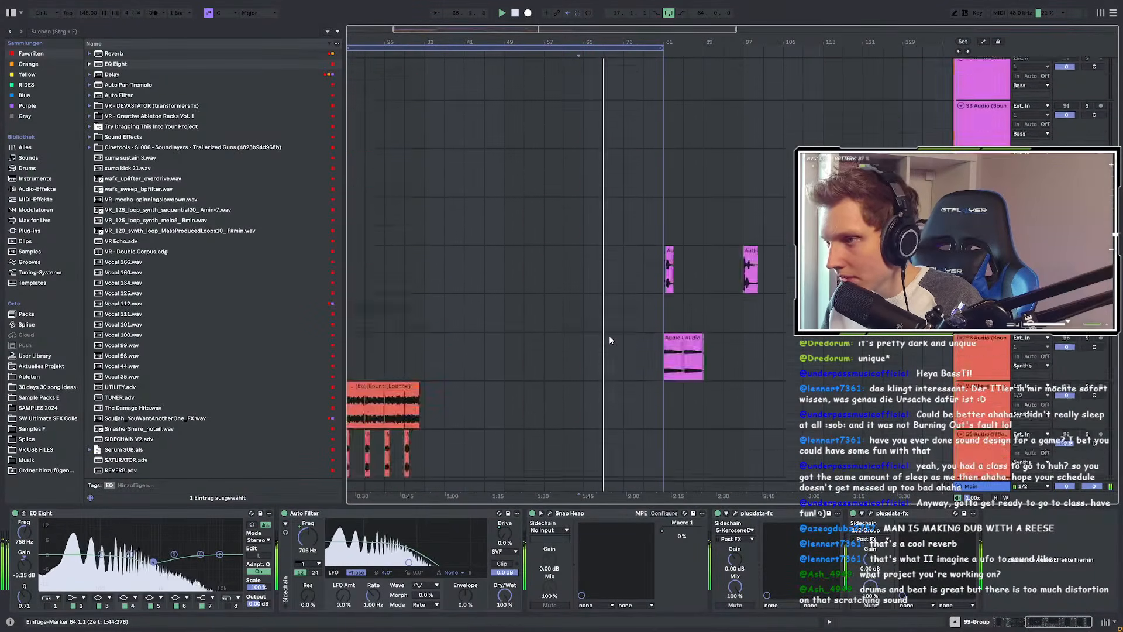
scroll(658, 146, up, 3)
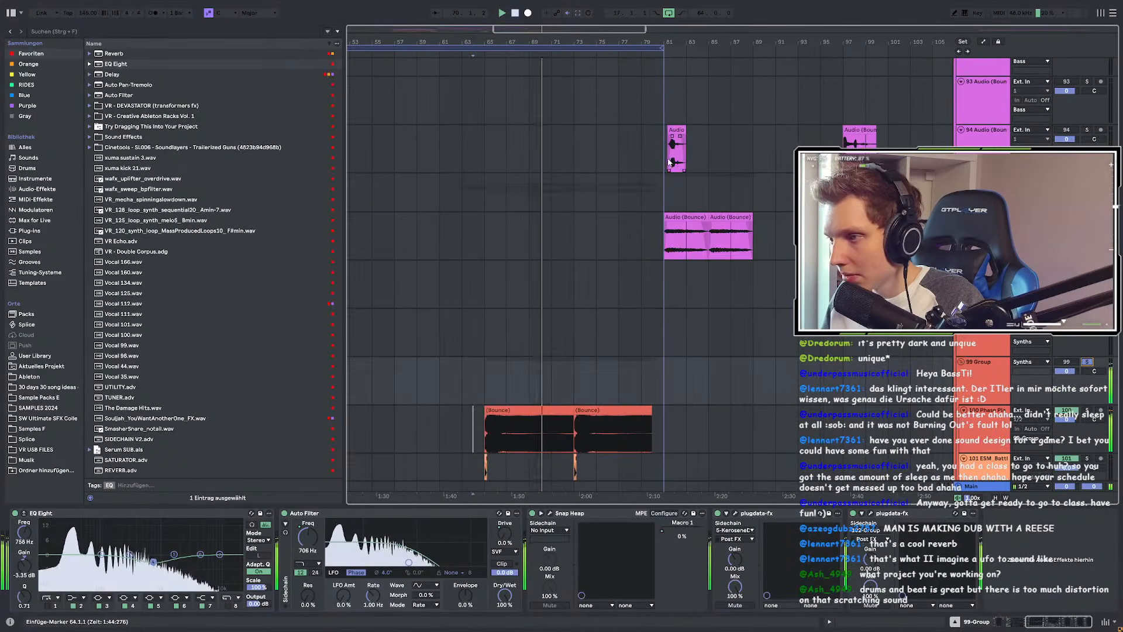
click(1081, 133)
Step: Select bars 81–87 on track 94, paste the clip at bar 65 and unsolo
key(space)
key(space)
drag(666, 148, 730, 155)
scroll(487, 146, up, 3)
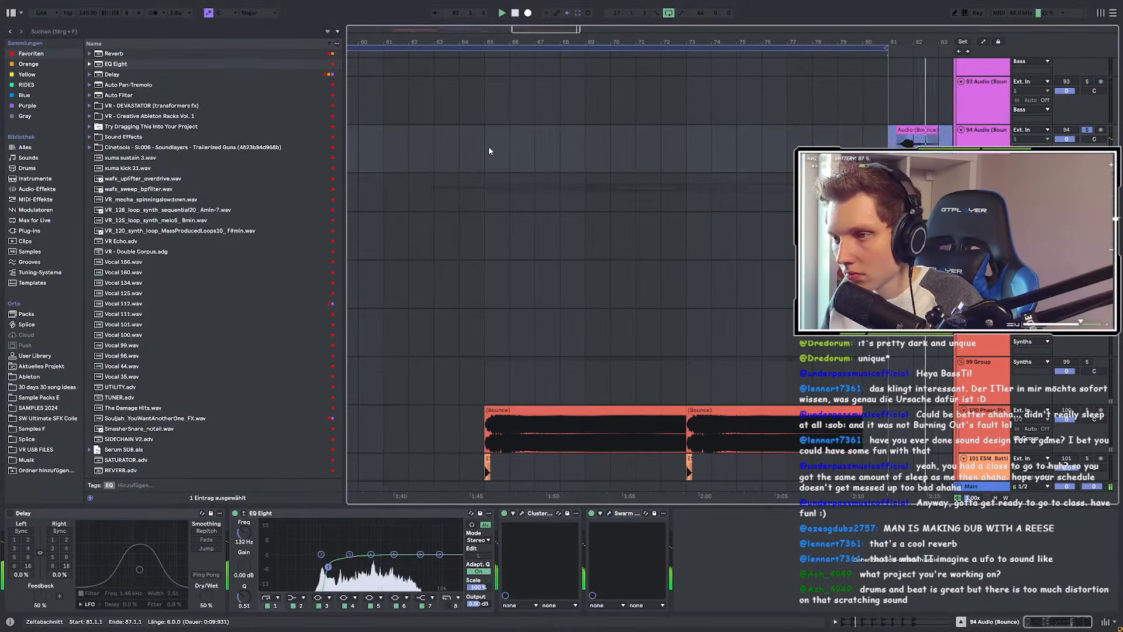
click(489, 147)
key(ctrl+v)
click(1086, 130)
key(space)
key(space)
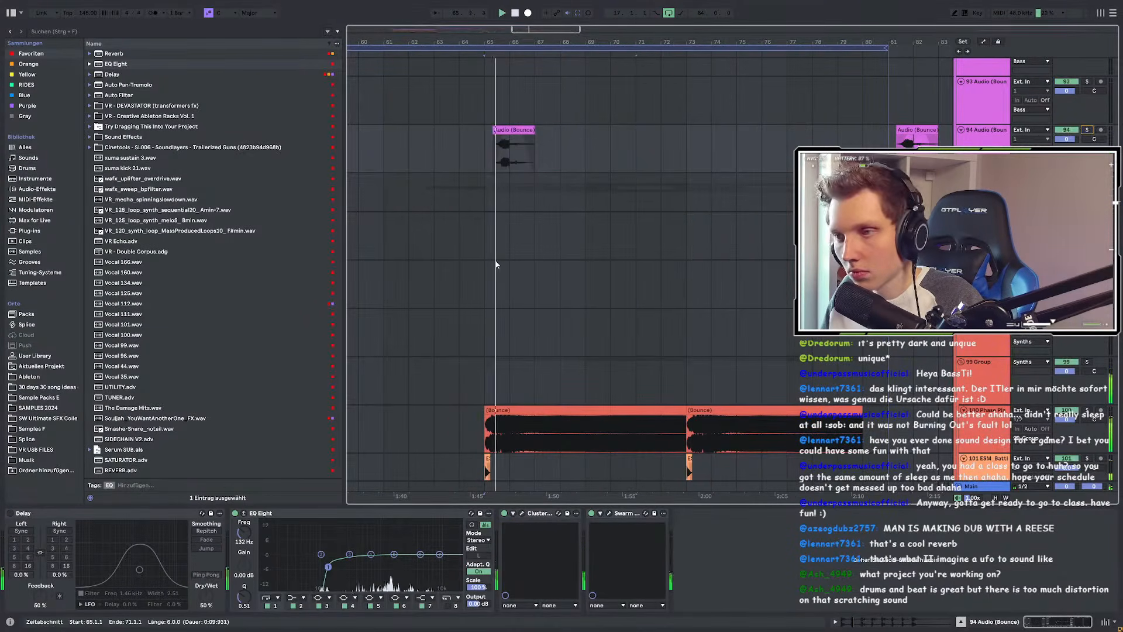
scroll(495, 260, up, 3)
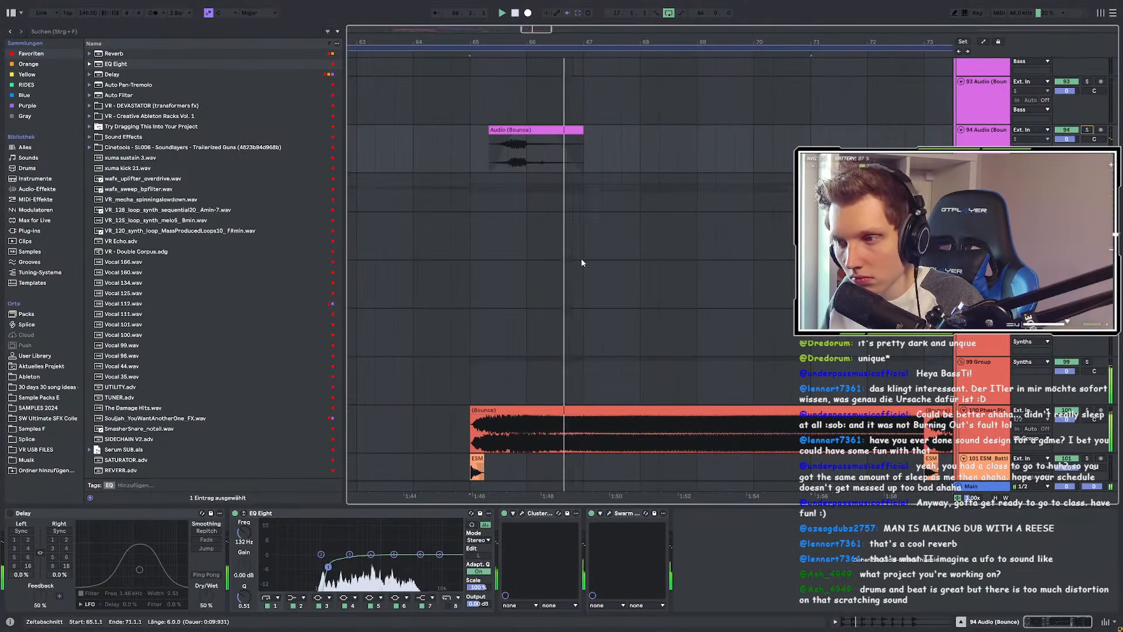
scroll(526, 194, down, 3)
click(446, 144)
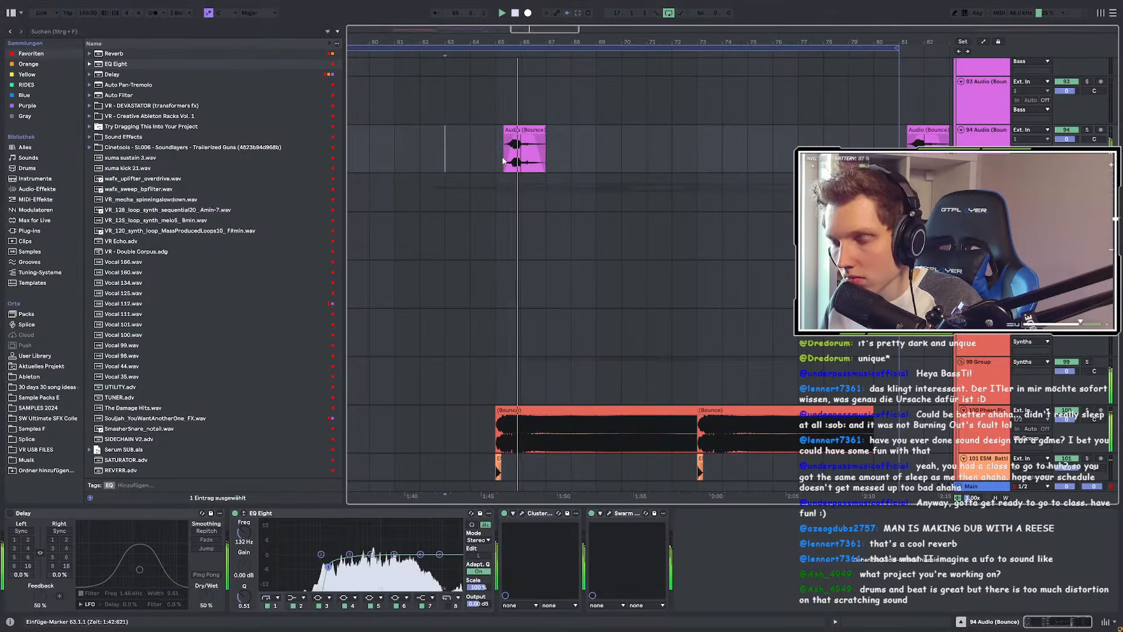
Step: Select bars 65–69 over the pasted clip and open the Cluster Delay plug-in window
drag(503, 161, 602, 159)
scroll(601, 159, down, 3)
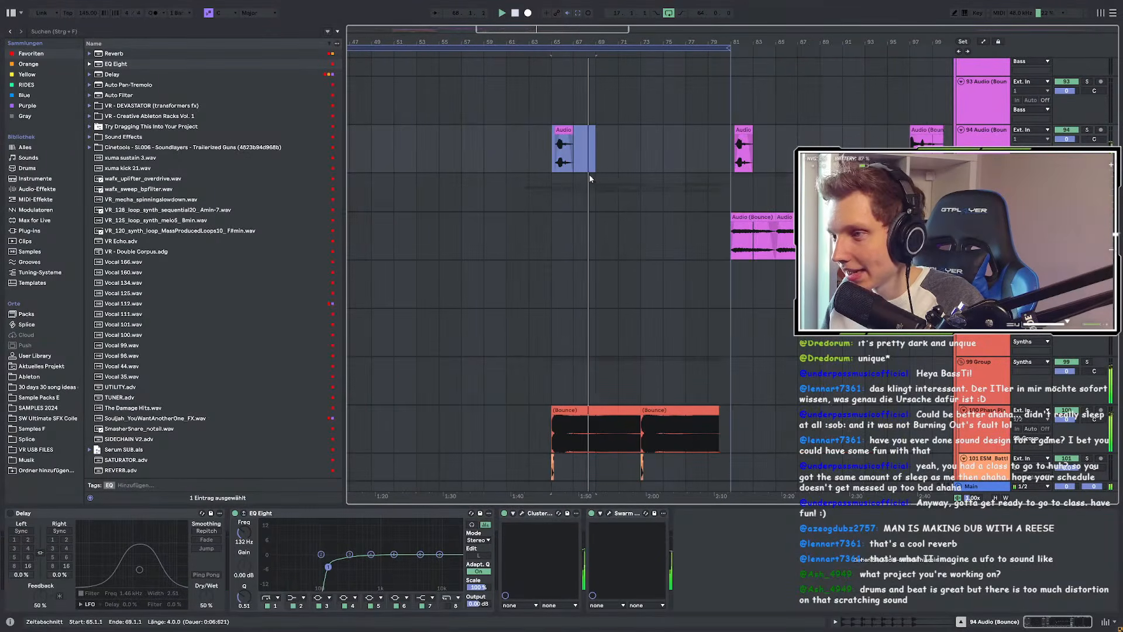
scroll(591, 174, up, 3)
click(523, 514)
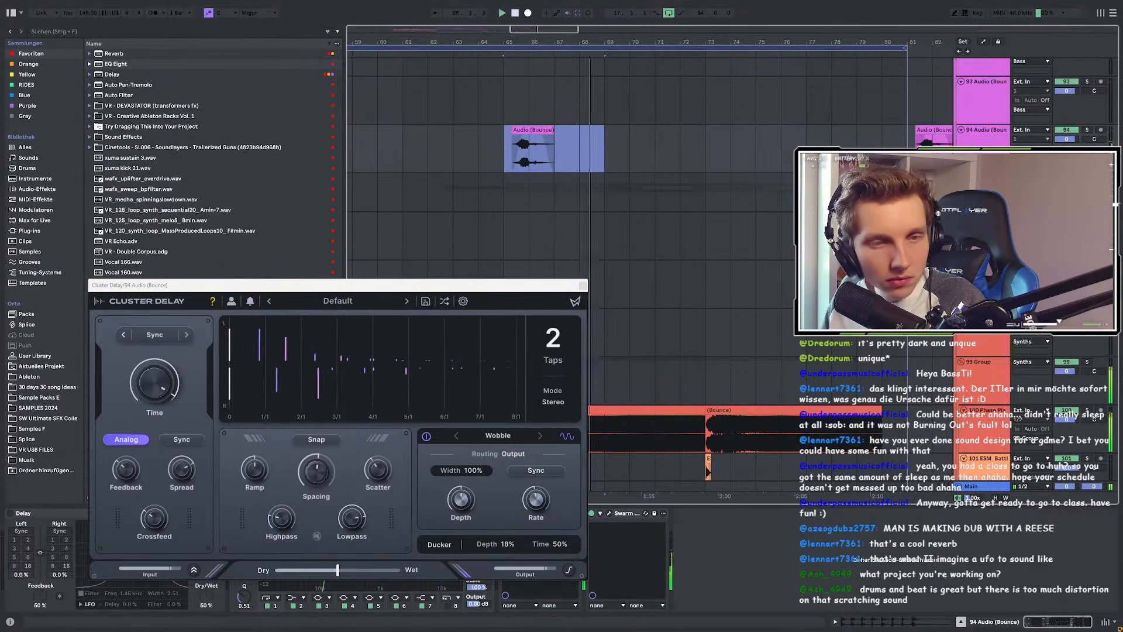
scroll(618, 248, up, 2)
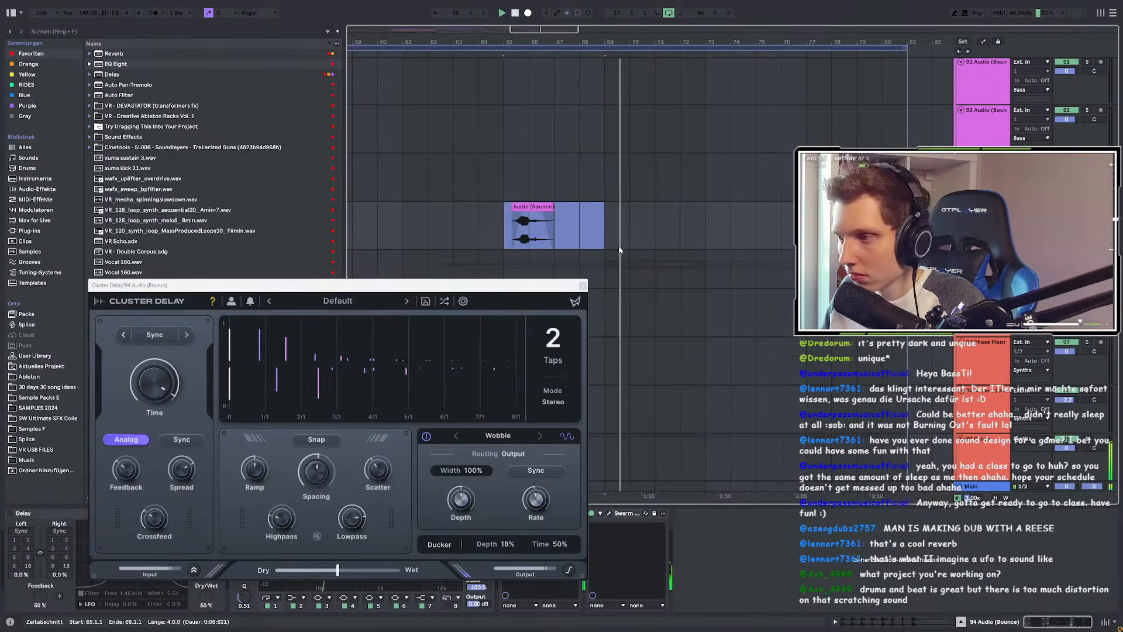
click(582, 286)
key(space)
click(497, 214)
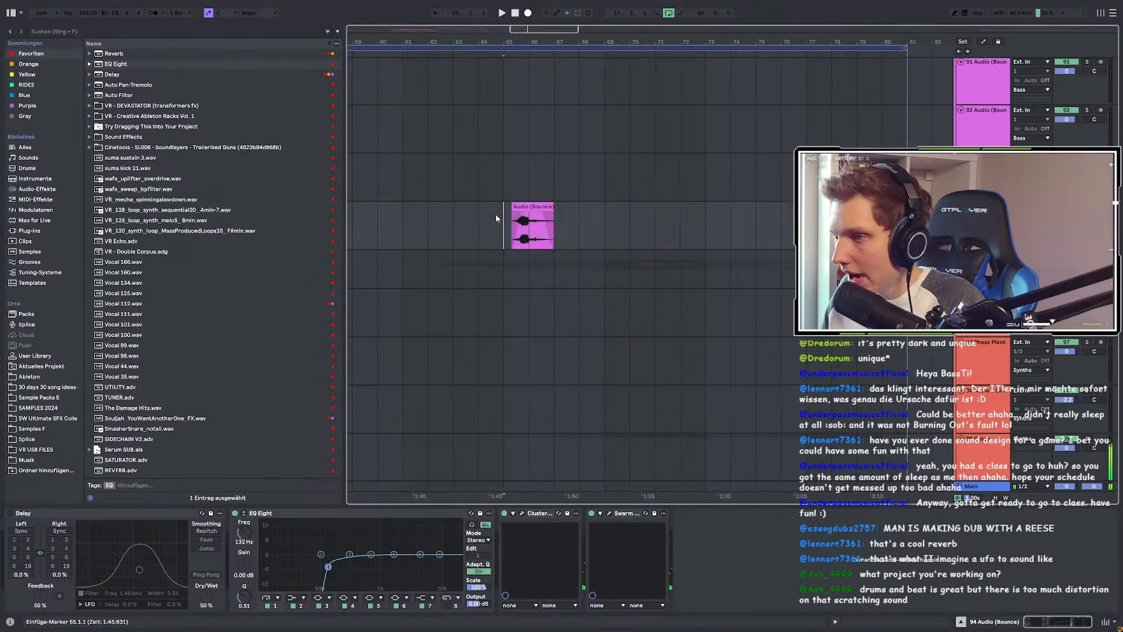
scroll(568, 238, down, 4)
scroll(467, 243, down, 3)
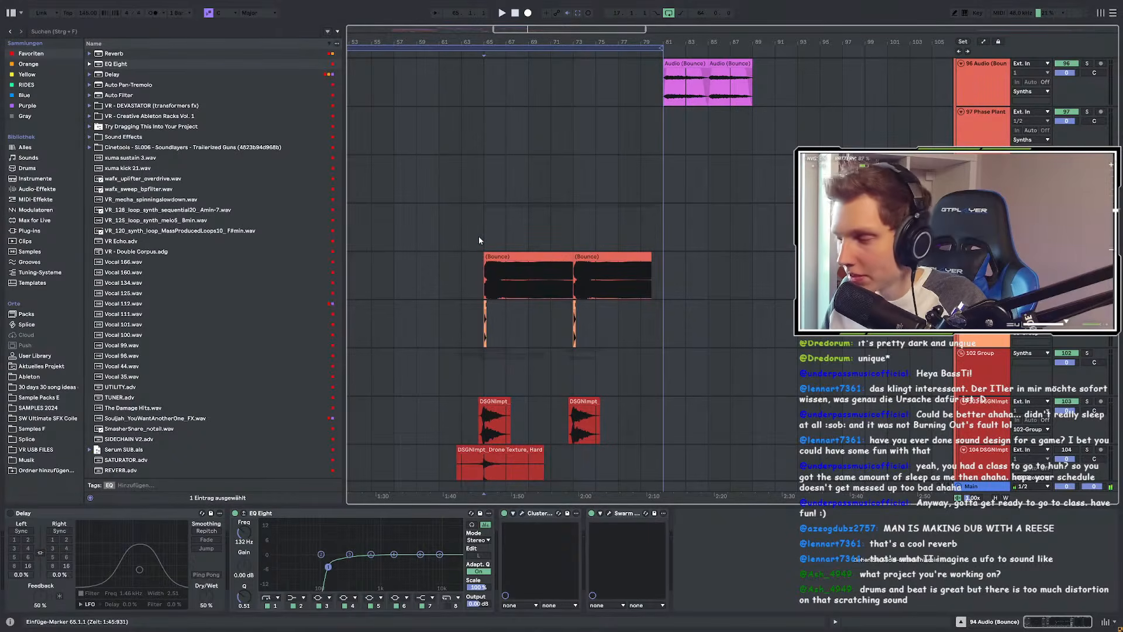
scroll(594, 257, down, 3)
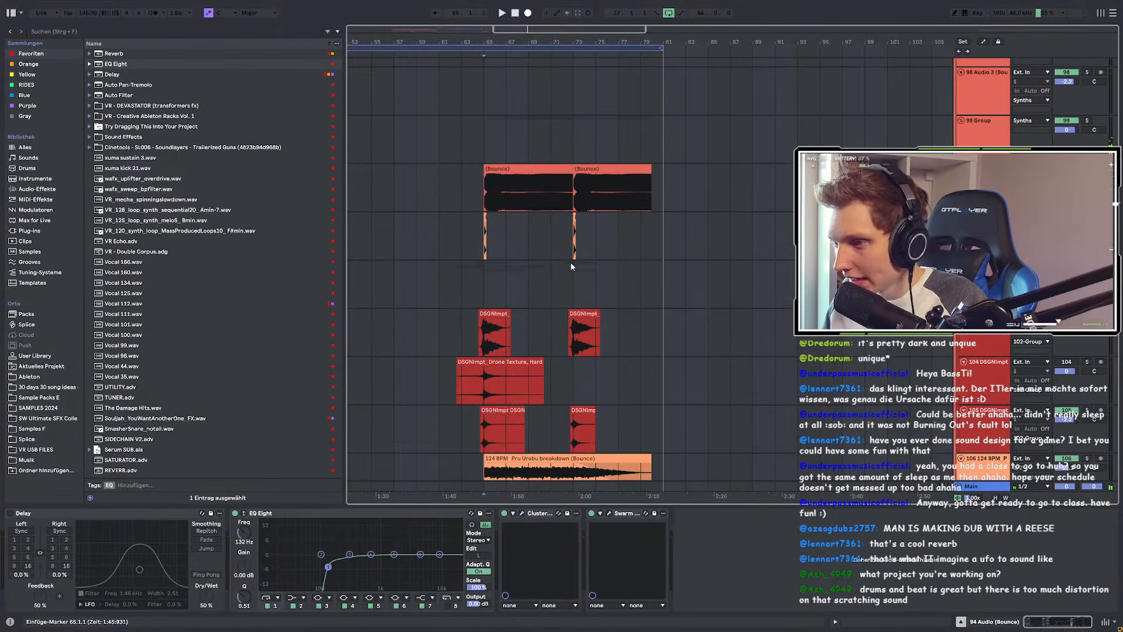
scroll(550, 271, down, 3)
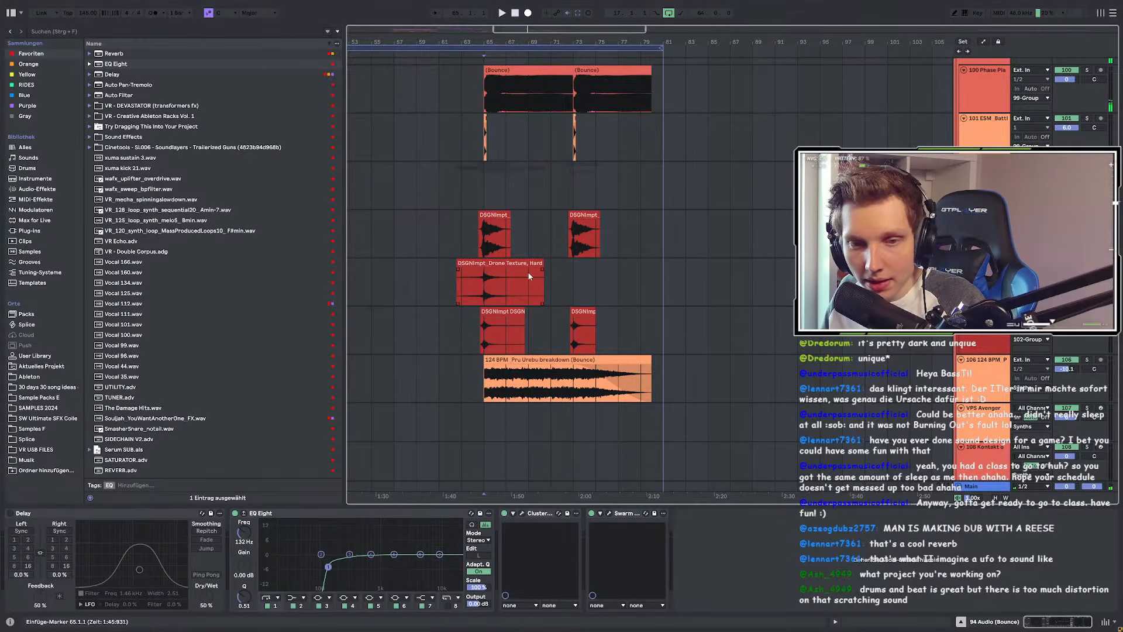
scroll(528, 276, up, 3)
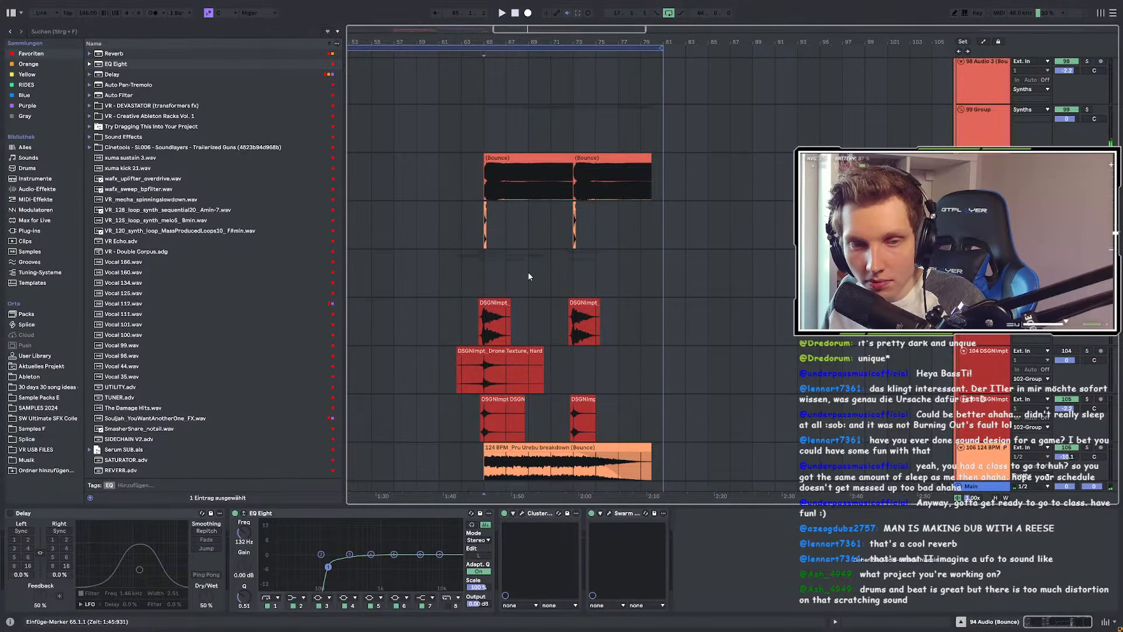
scroll(528, 275, up, 3)
scroll(633, 248, down, 3)
scroll(632, 249, up, 3)
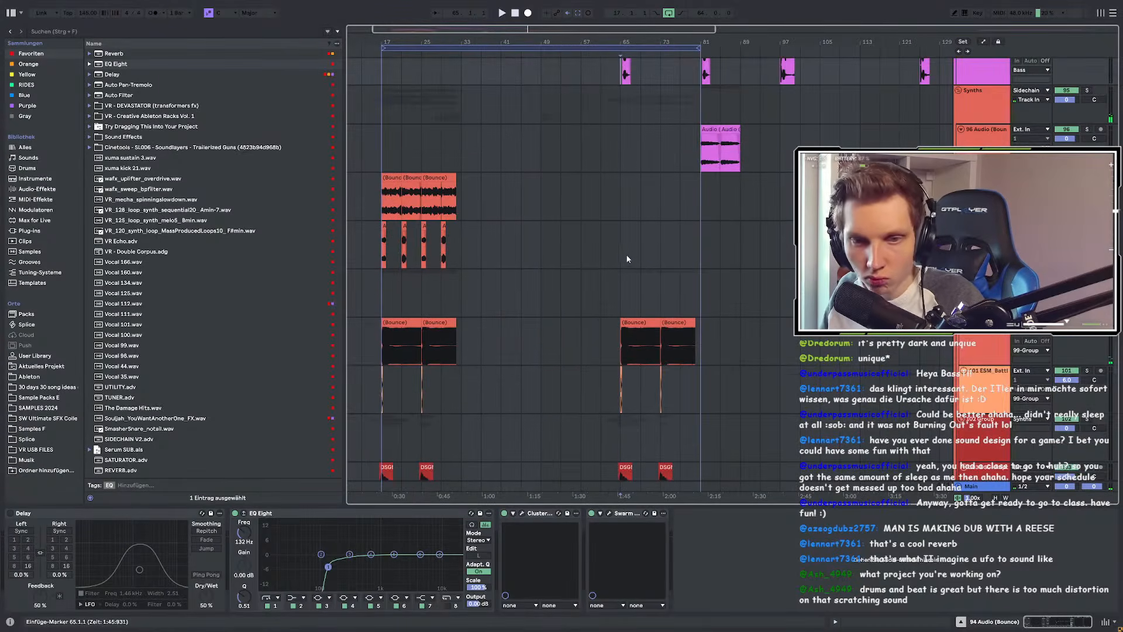
scroll(647, 278, up, 3)
scroll(684, 307, up, 3)
scroll(678, 306, down, 3)
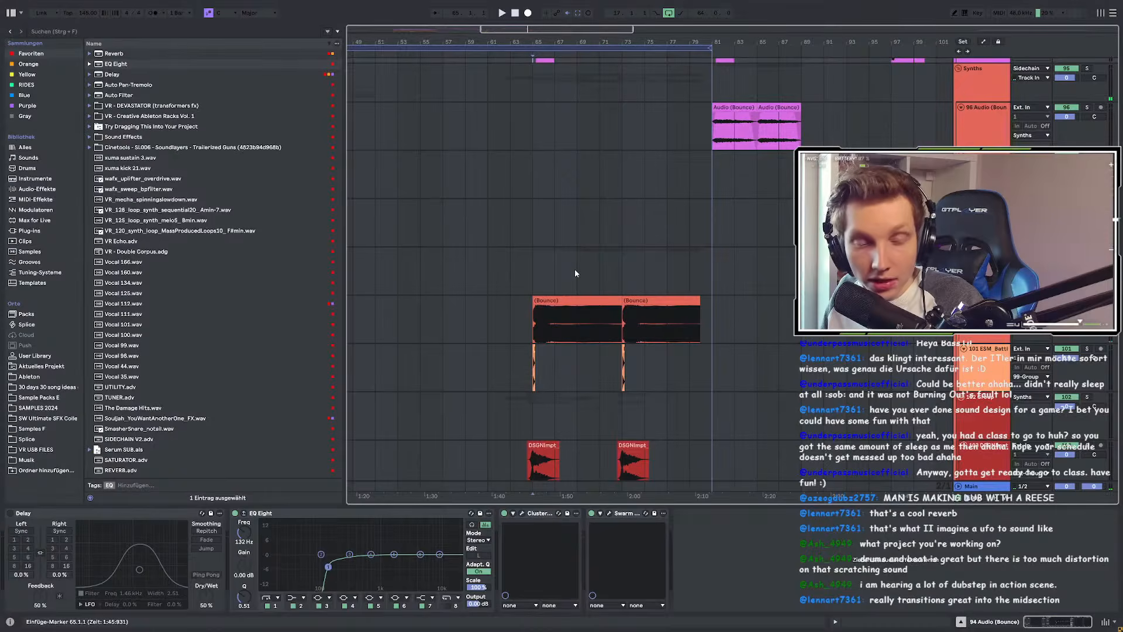
scroll(575, 273, down, 2)
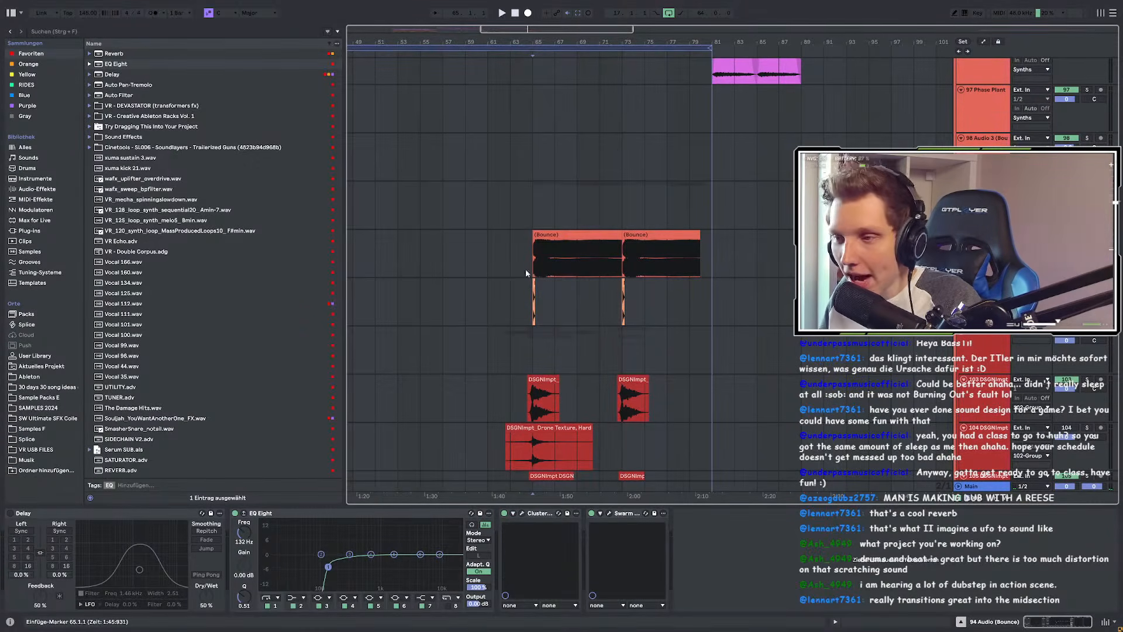
click(445, 254)
scroll(526, 234, down, 1)
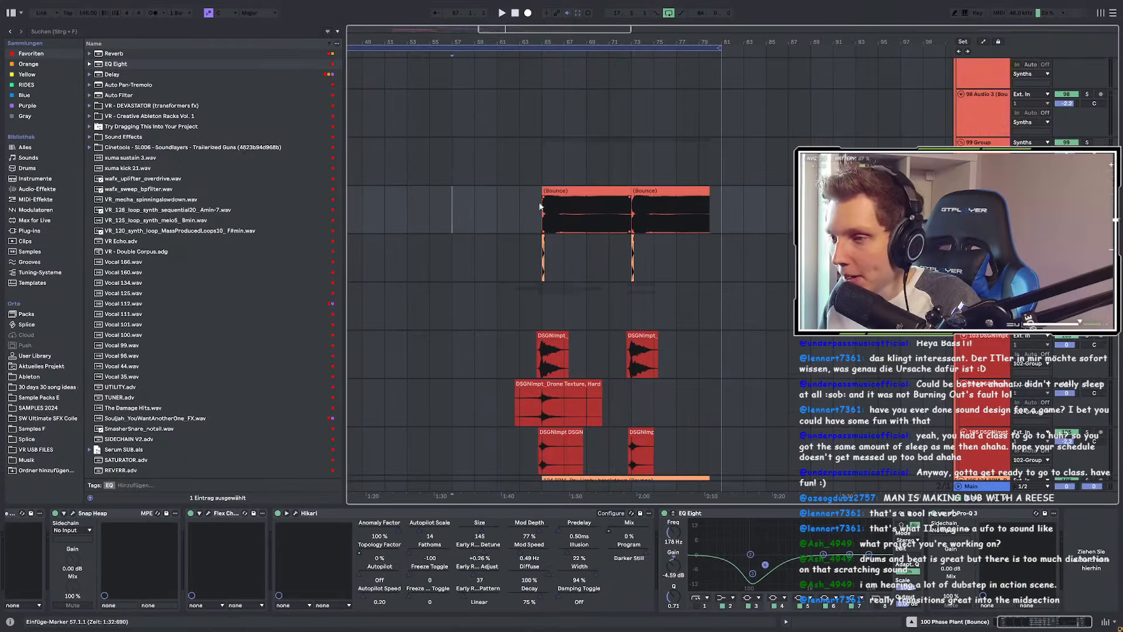
key(space)
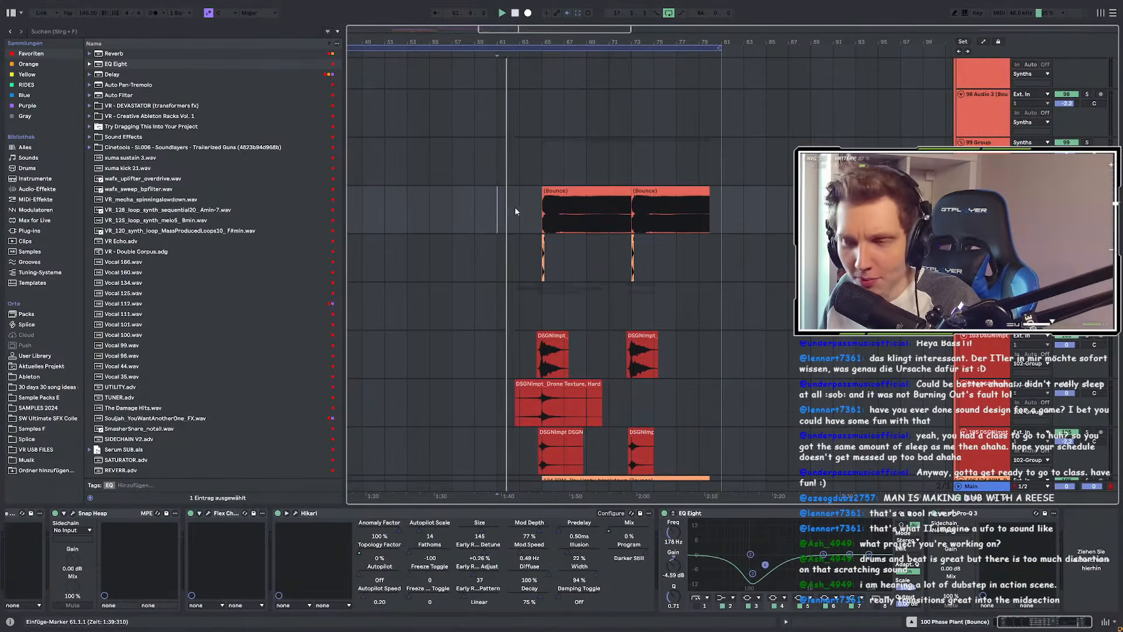
key(space)
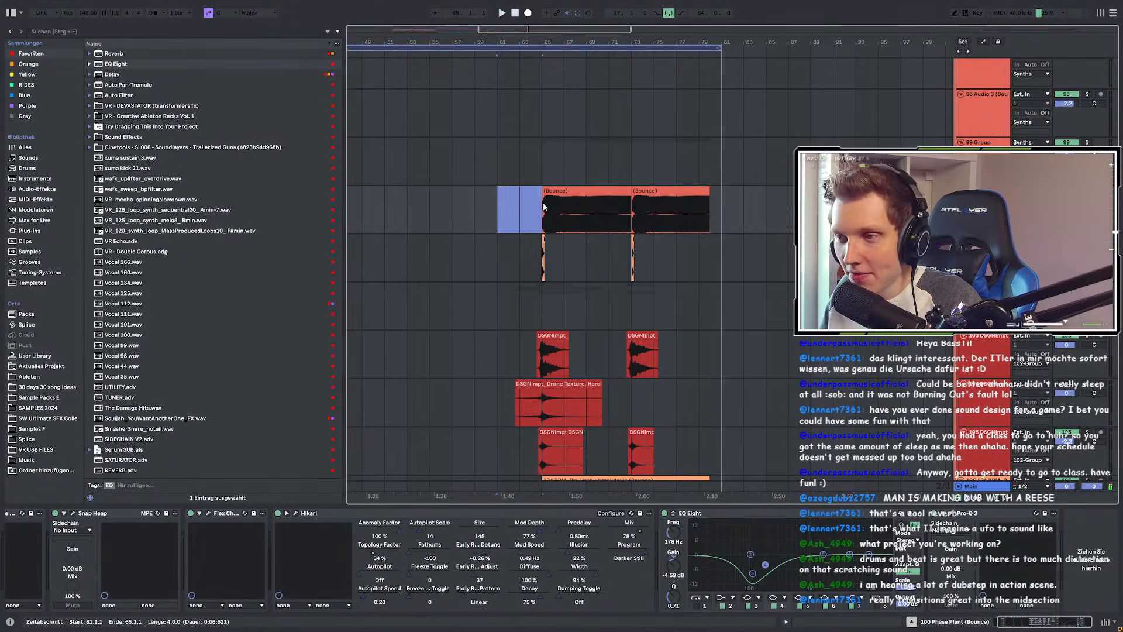
key(space)
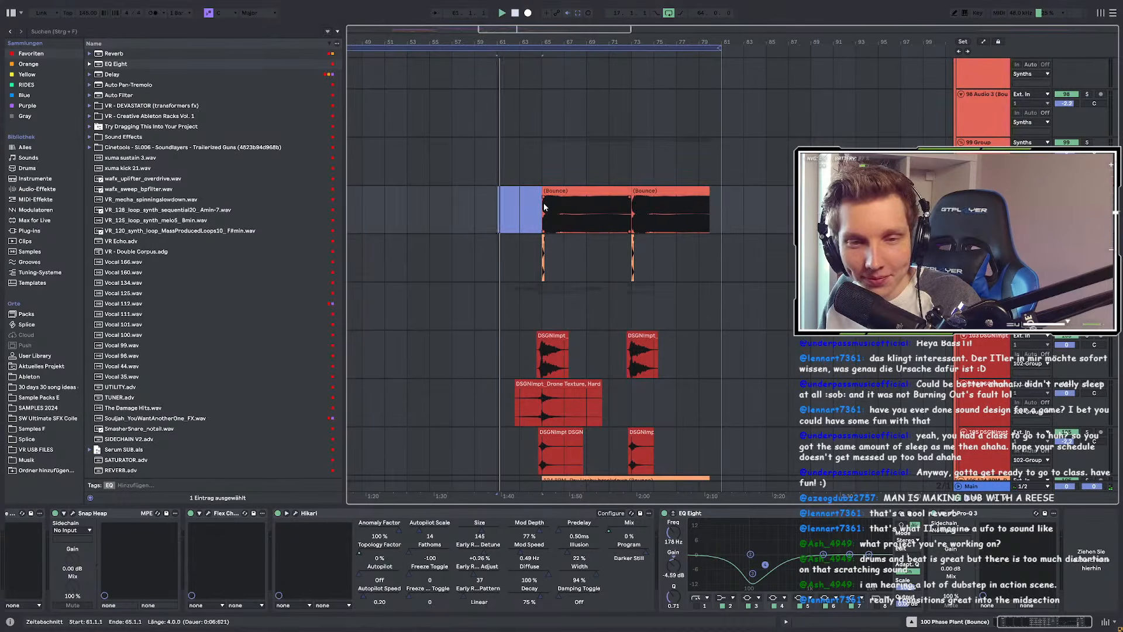
scroll(637, 218, down, 2)
scroll(562, 234, up, 2)
scroll(552, 288, up, 3)
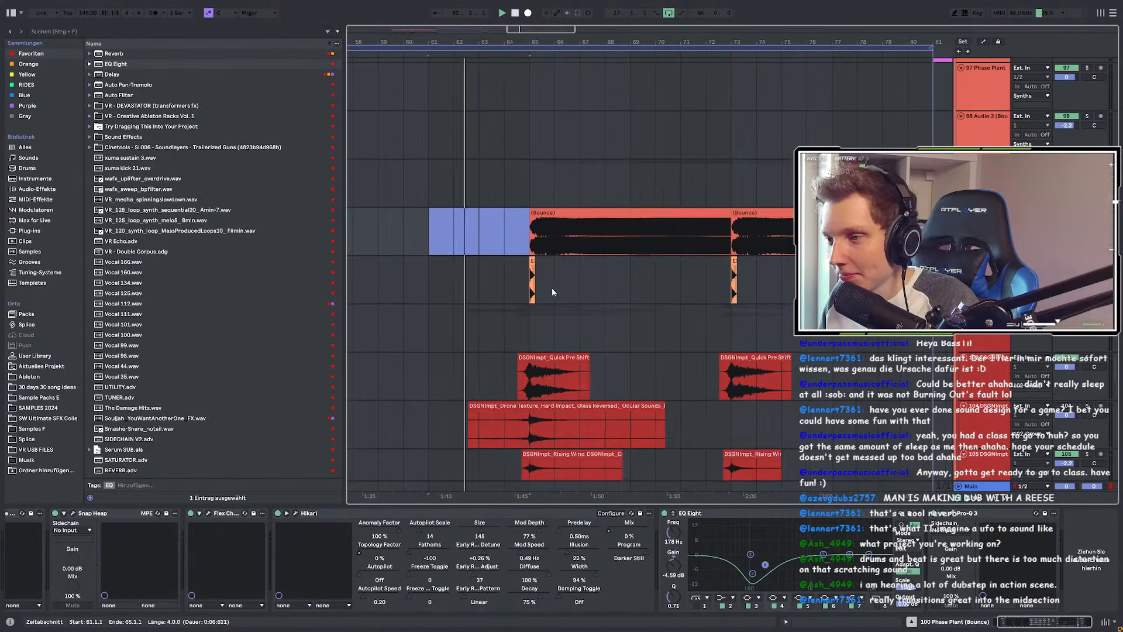
scroll(559, 297, up, 3)
scroll(591, 339, up, 2)
scroll(590, 339, down, 5)
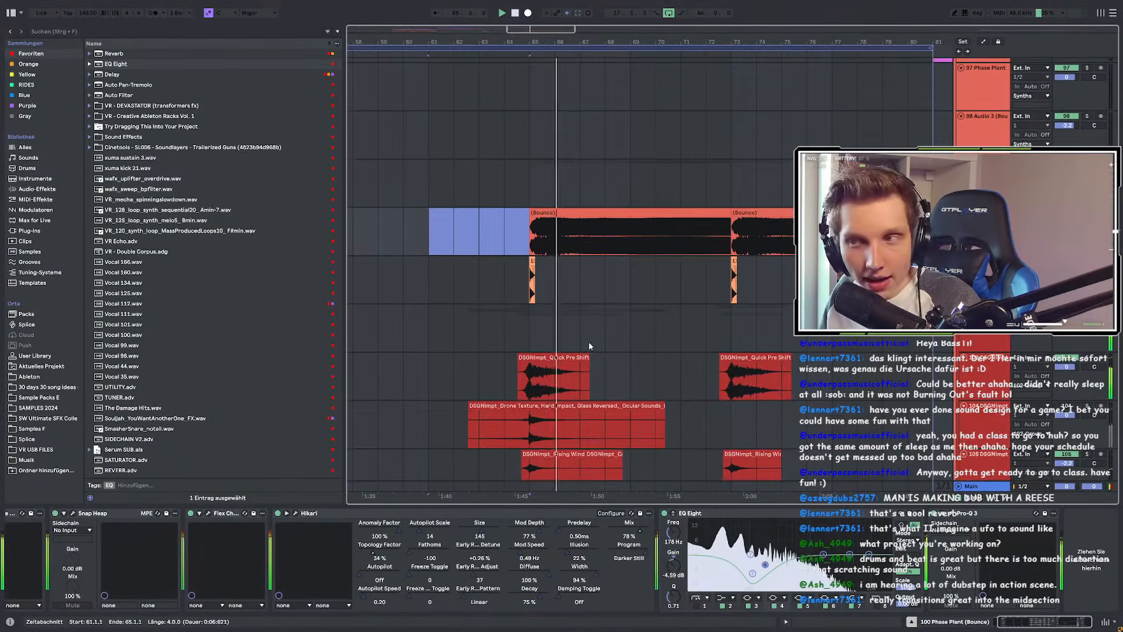
scroll(589, 343, up, 5)
scroll(588, 343, up, 2)
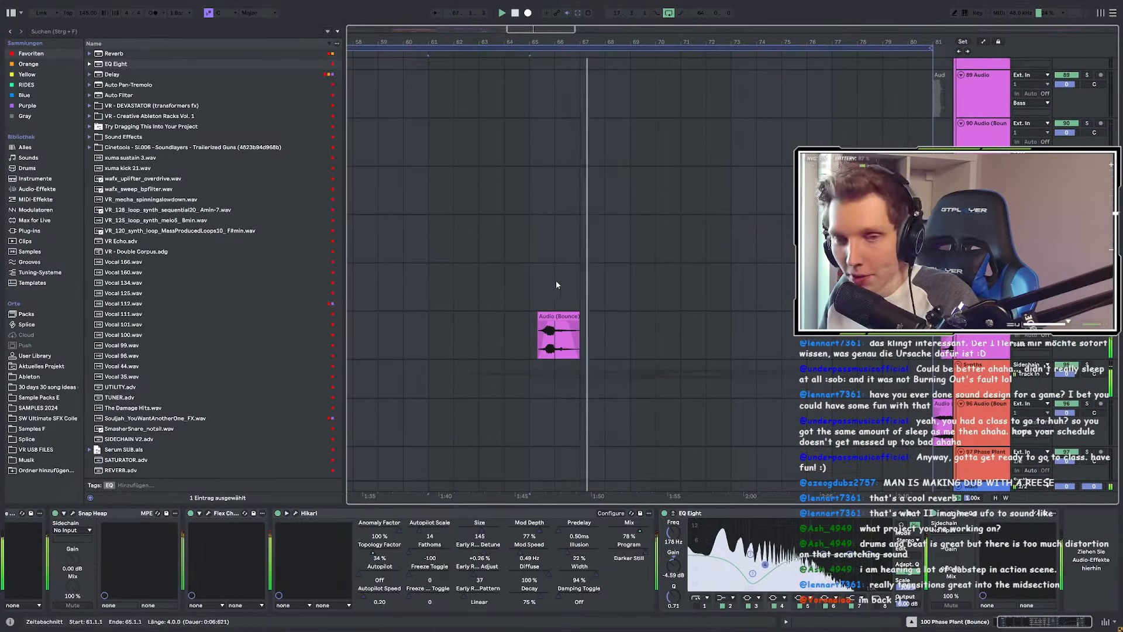
click(523, 329)
scroll(470, 334, right, 2)
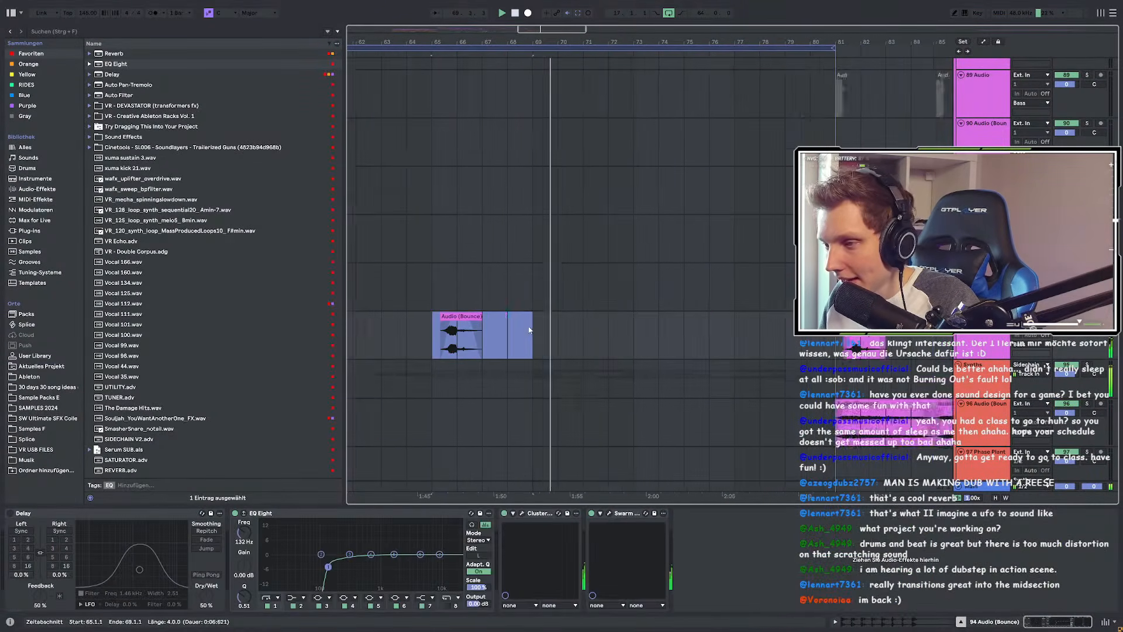
scroll(572, 318, down, 2)
click(537, 241)
drag(537, 242, 629, 246)
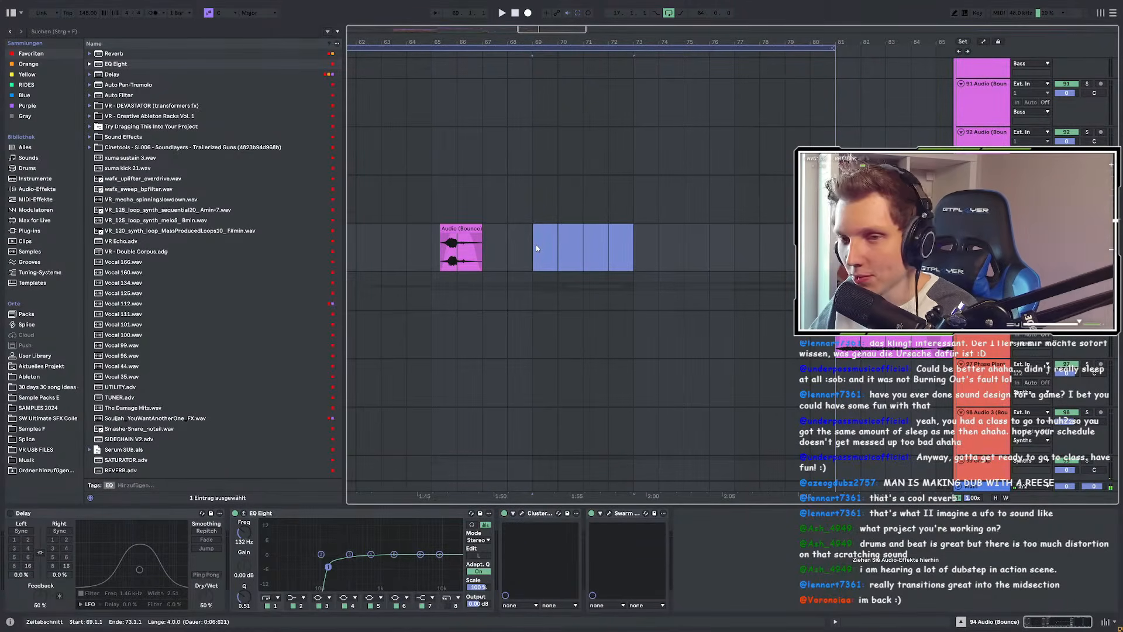
click(424, 225)
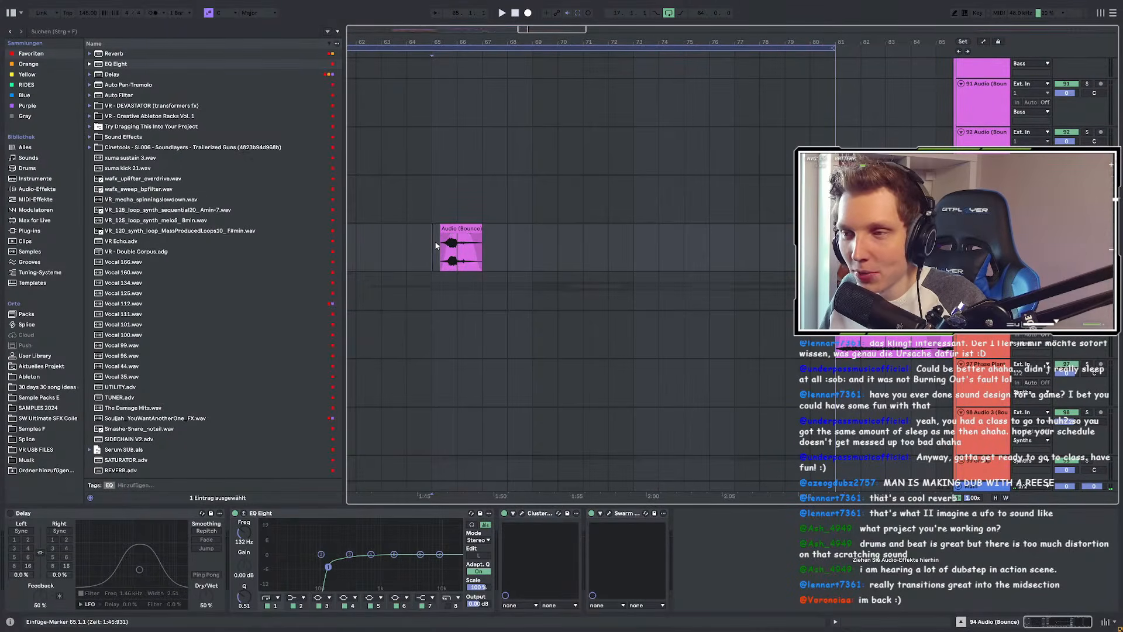
drag(436, 244, 553, 240)
scroll(530, 246, down, 1)
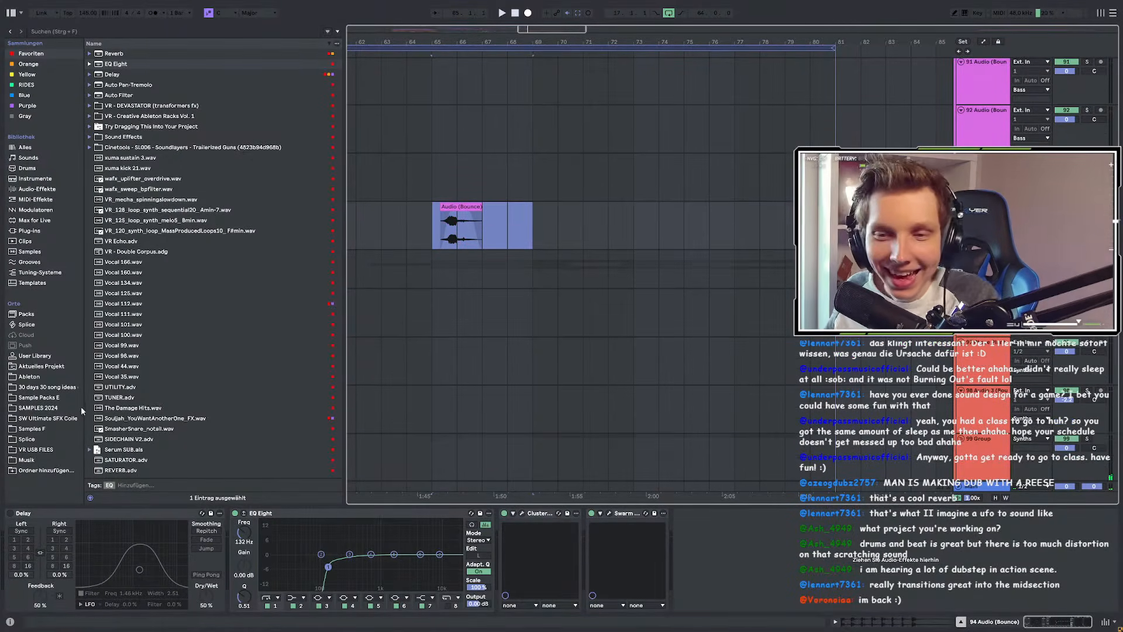
click(433, 248)
key(space)
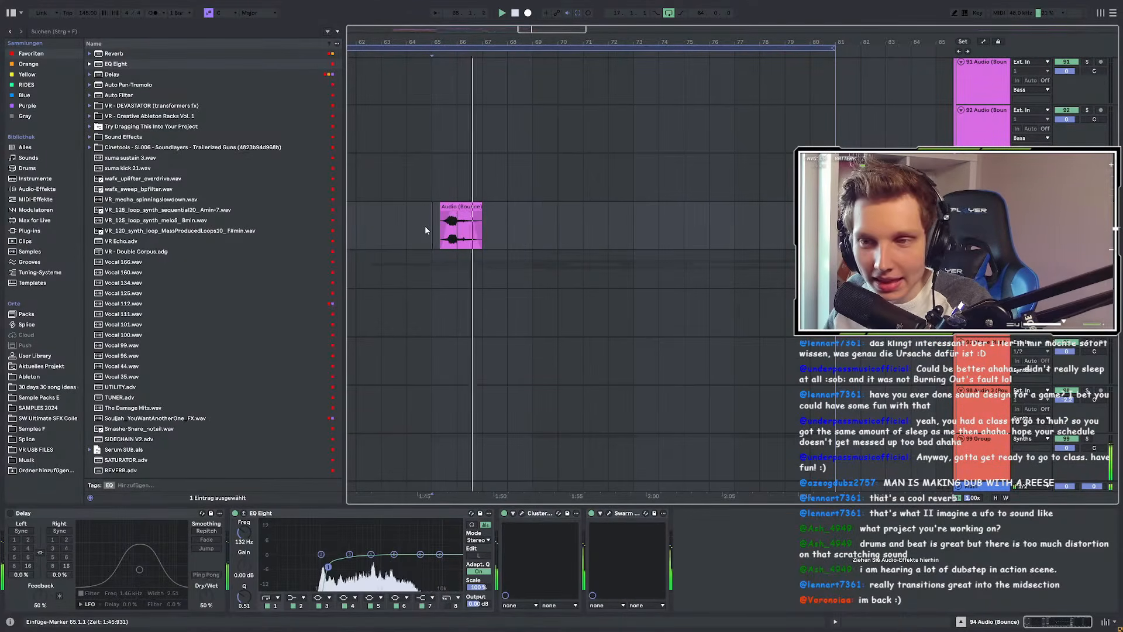
scroll(427, 230, down, 8)
scroll(482, 187, down, 5)
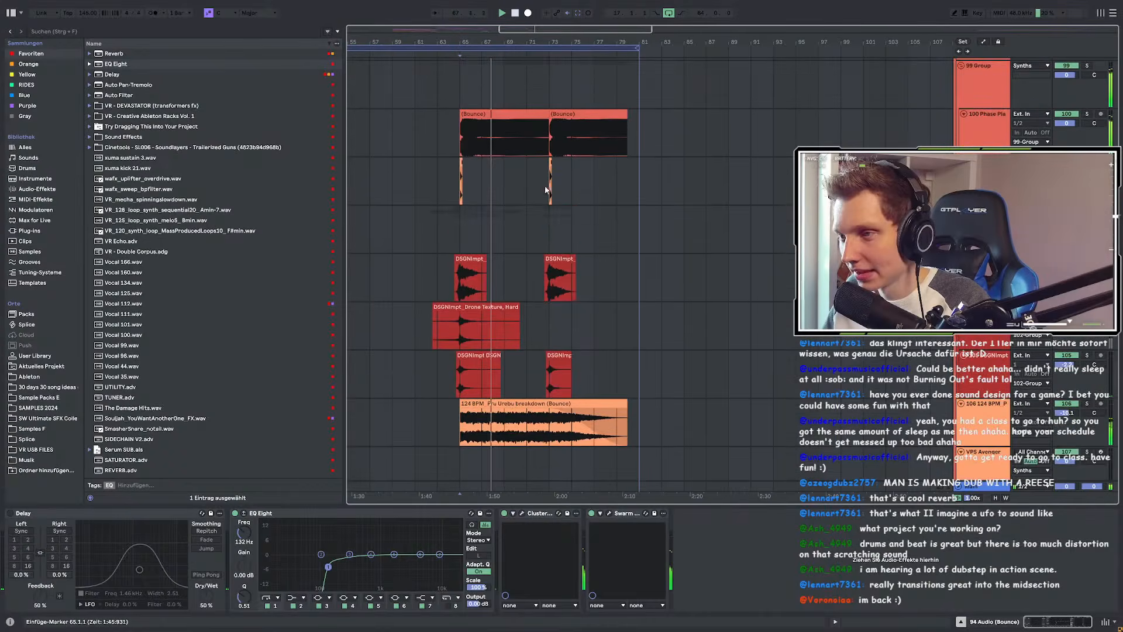
Step: Solo 100 Phase Plant and show Hikari's Topology Factor and Mix automation lanes
click(1075, 120)
click(1087, 113)
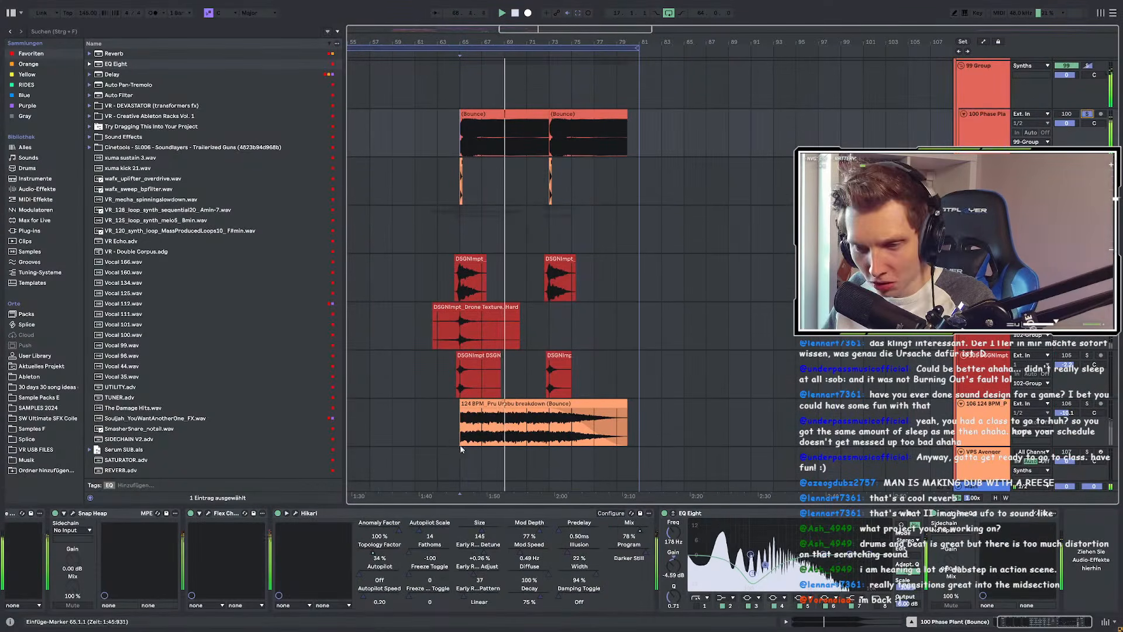
right_click(375, 559)
click(395, 459)
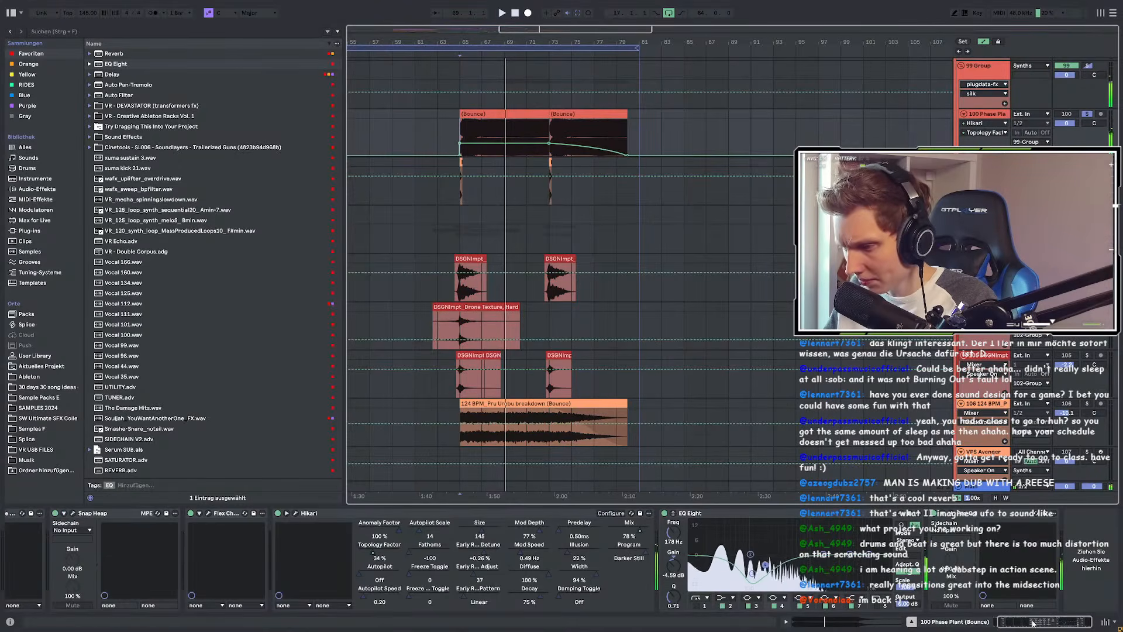
right_click(653, 534)
click(654, 535)
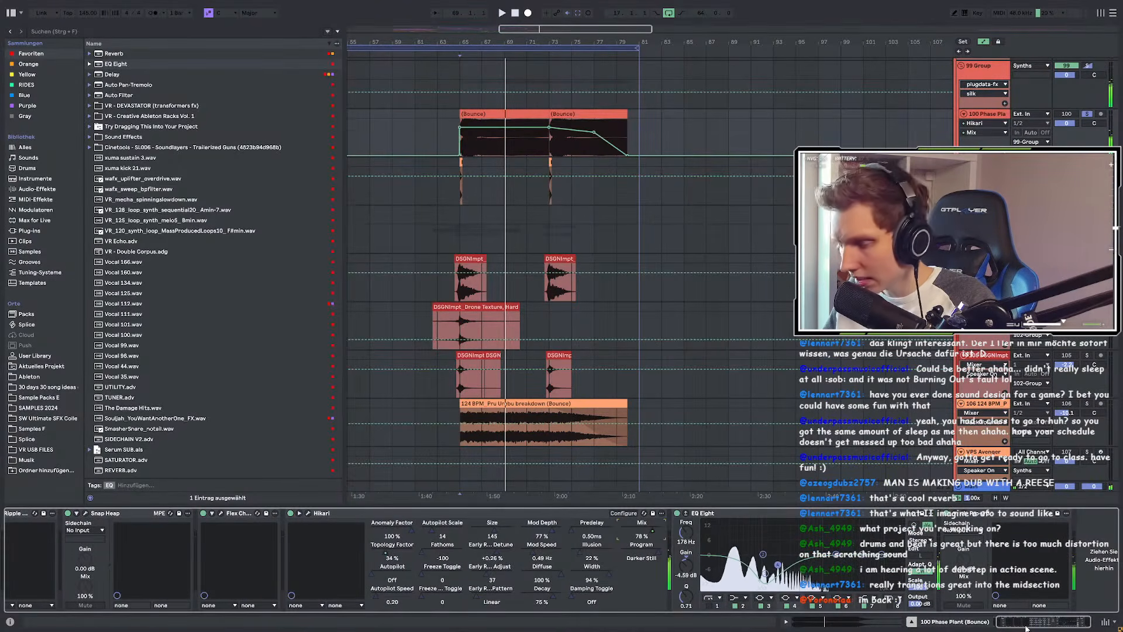
drag(1002, 623, 992, 624)
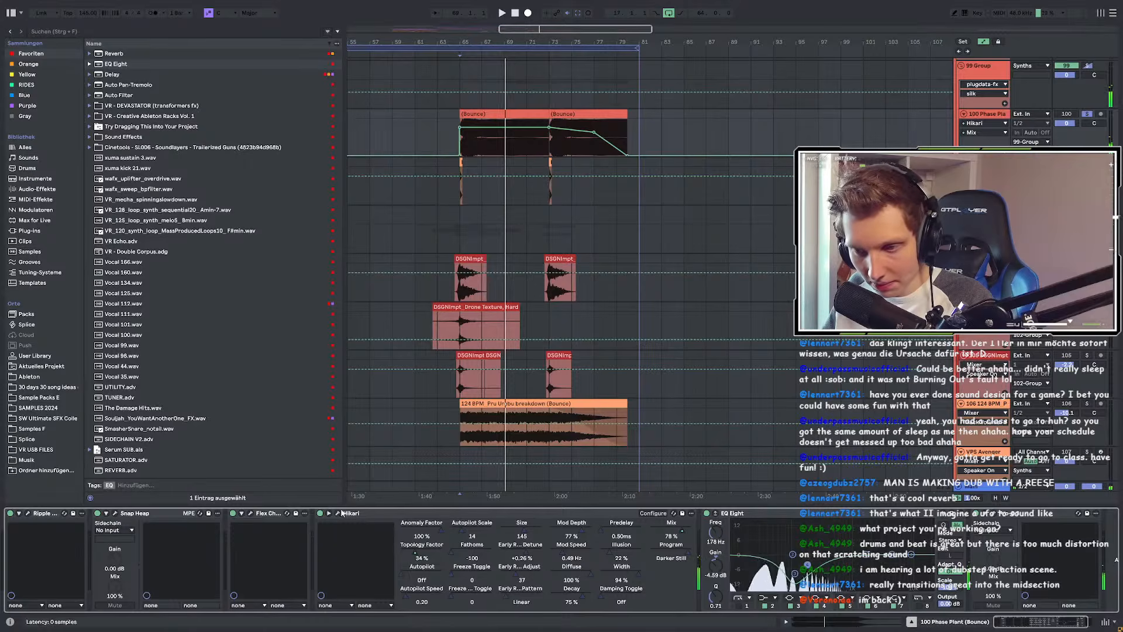
Step: Toggle Flex Chorus off and on, and expand and collapse the Flex Chorus and Ripple Phaser panels
click(234, 513)
click(239, 514)
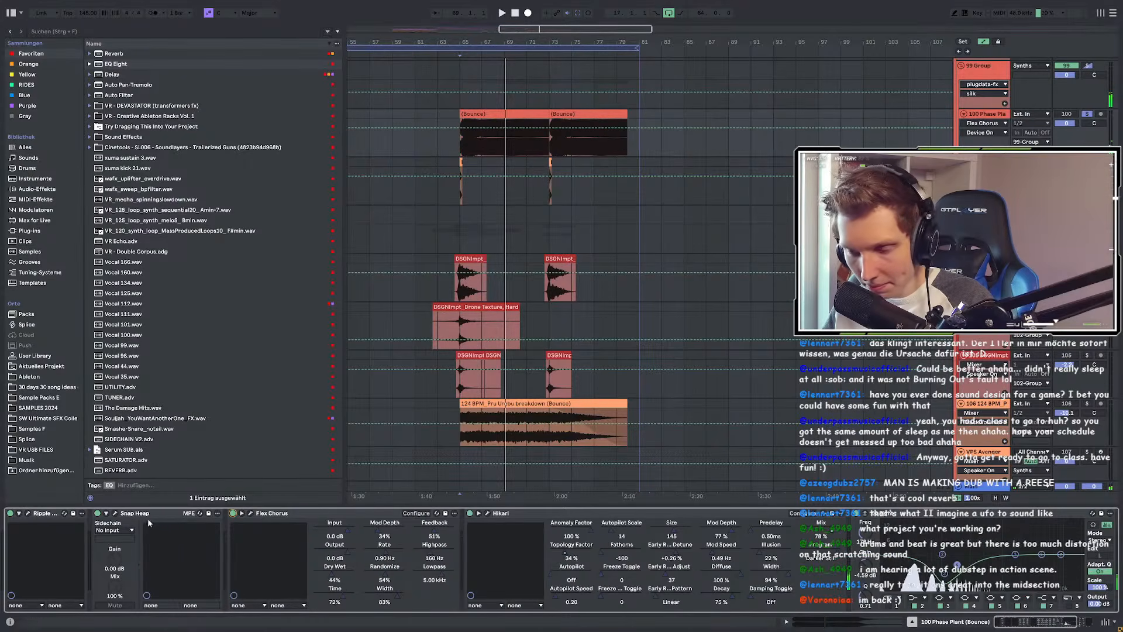
click(106, 513)
click(107, 513)
click(19, 513)
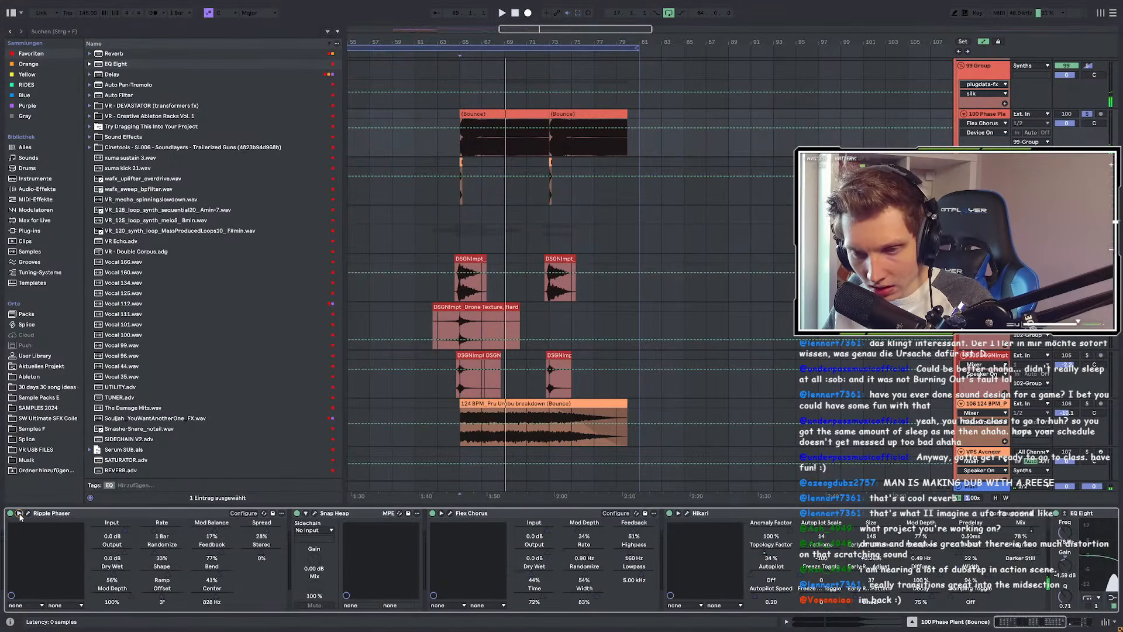
click(18, 513)
scroll(418, 530, right, 5)
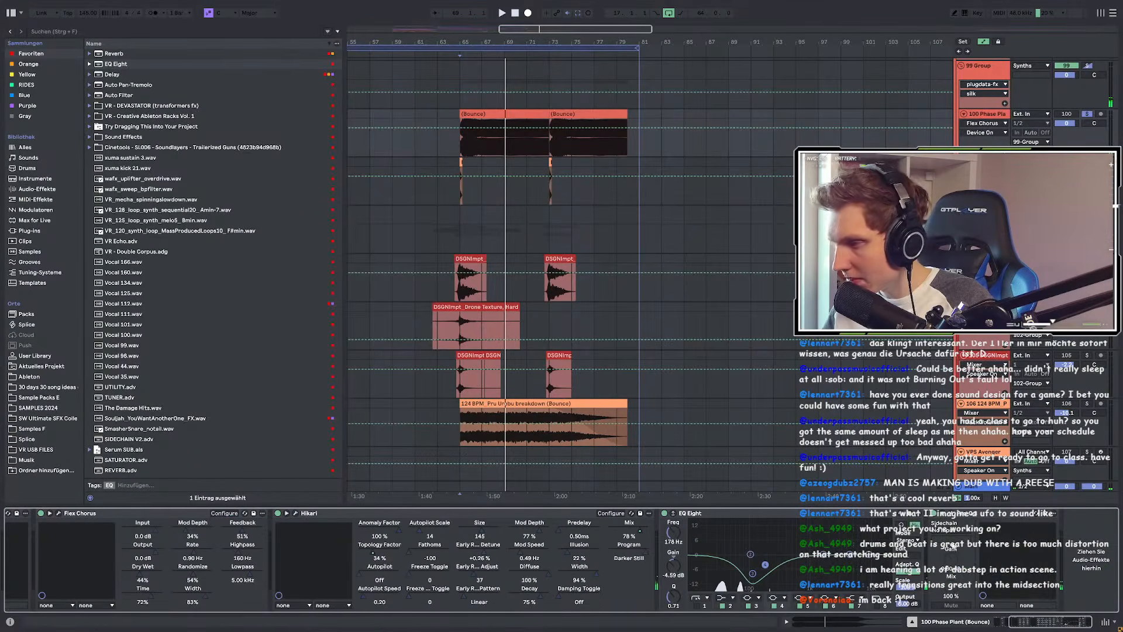
Step: Hide the automation lanes and select bars 73–89 on the Bounce tracks
key(a)
scroll(648, 261, up, 5)
scroll(608, 256, down, 2)
scroll(576, 254, down, 3)
scroll(538, 151, up, 2)
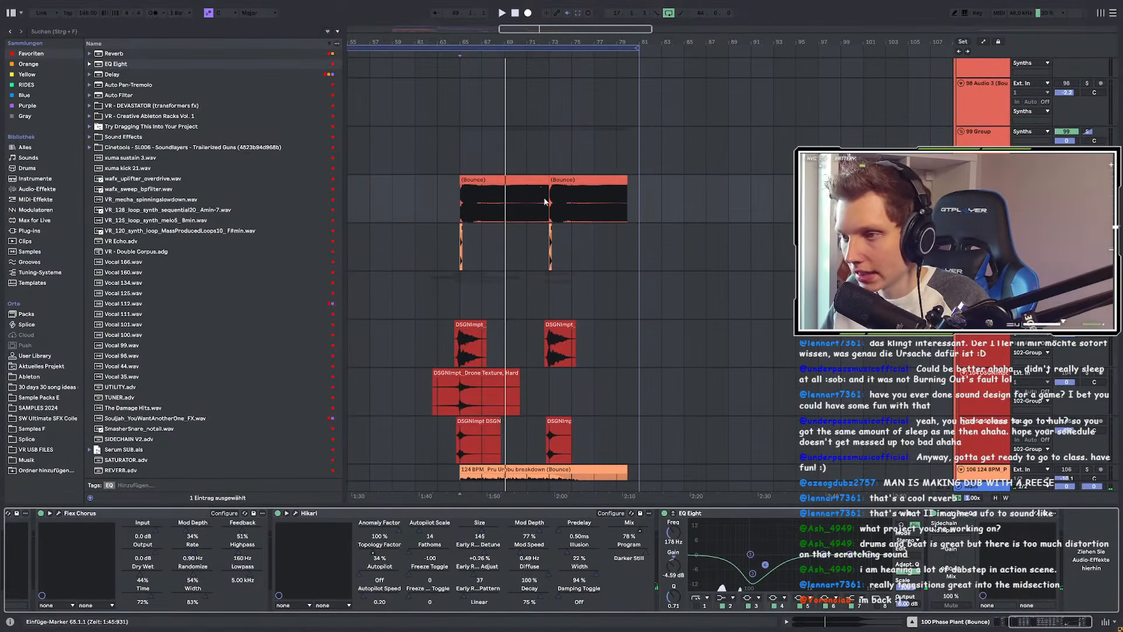
drag(551, 202, 726, 259)
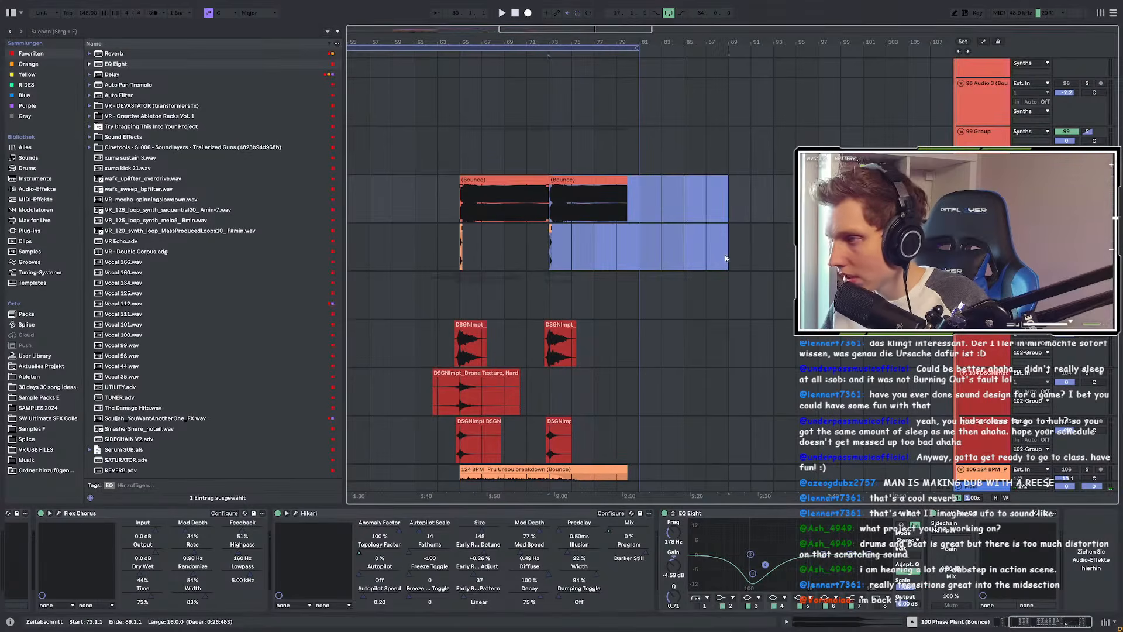
Step: Duplicate bars 73–89, delete the clip at bar 73, and duplicate the 8-bar section from bar 65 into its place
key(ctrl+d)
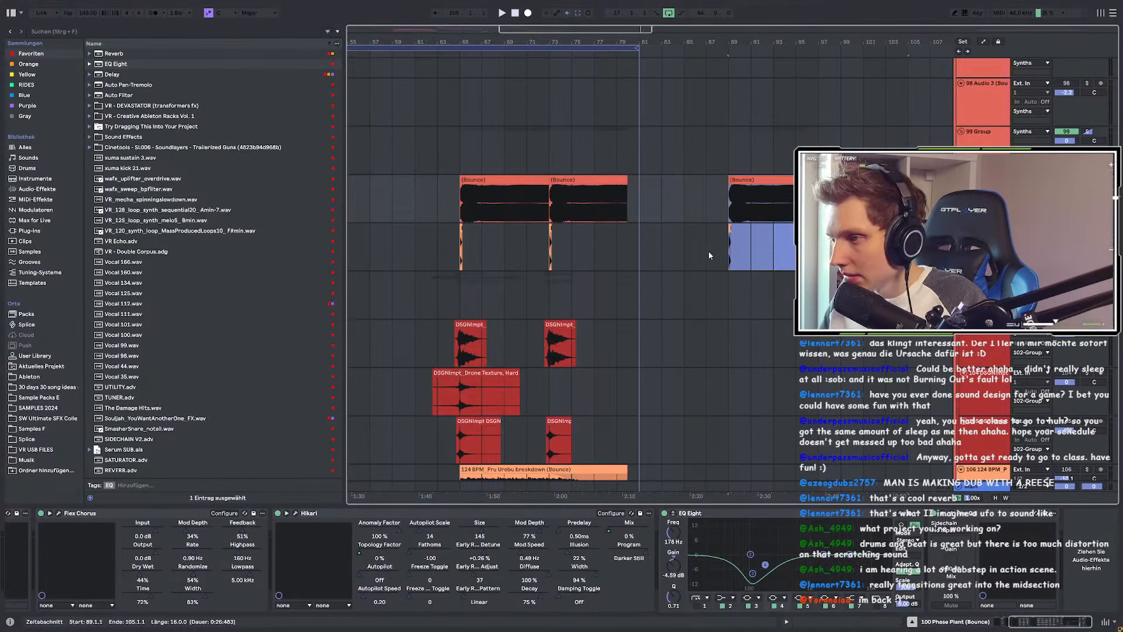
drag(552, 209, 647, 249)
key(Delete)
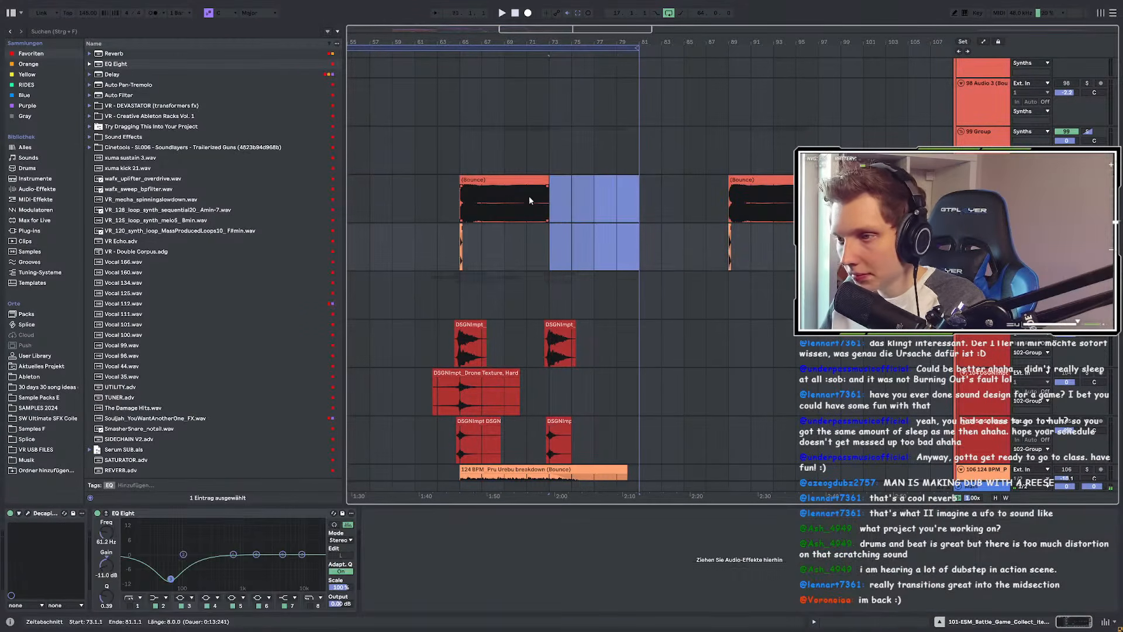
drag(462, 209, 554, 262)
key(ctrl+d)
key(ctrl+d)
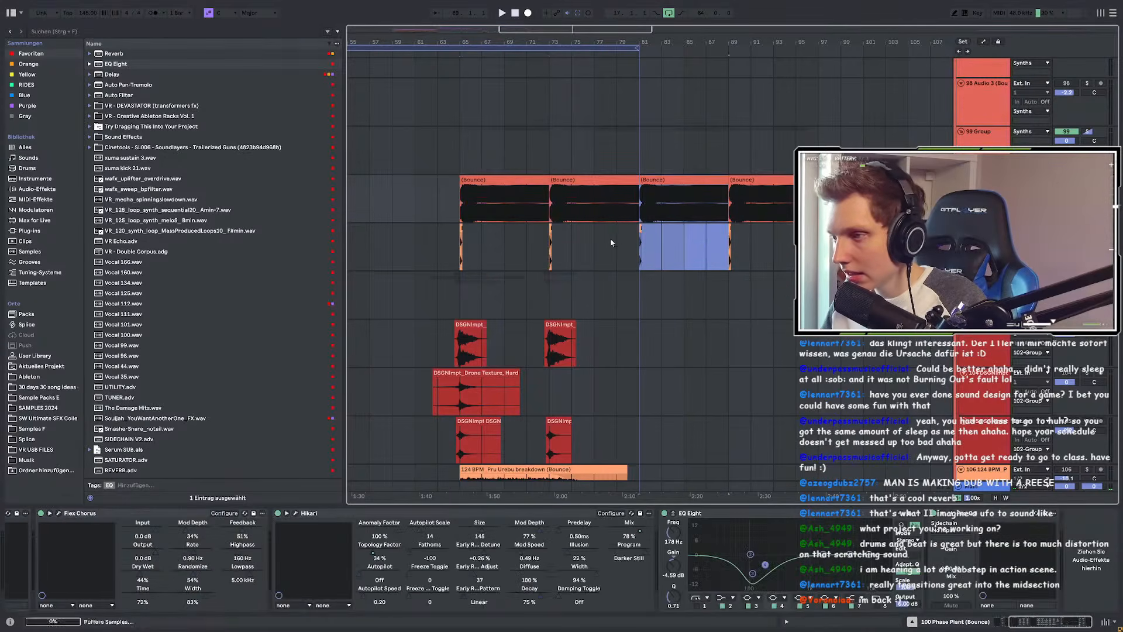
scroll(653, 260, up, 3)
click(539, 295)
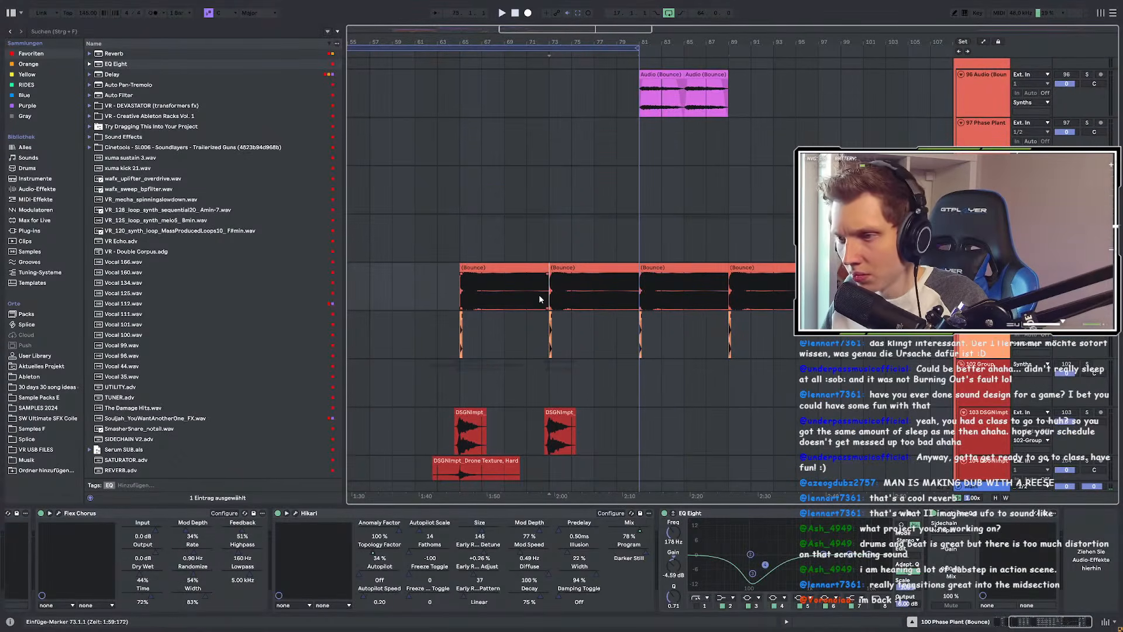
drag(551, 302, 580, 303)
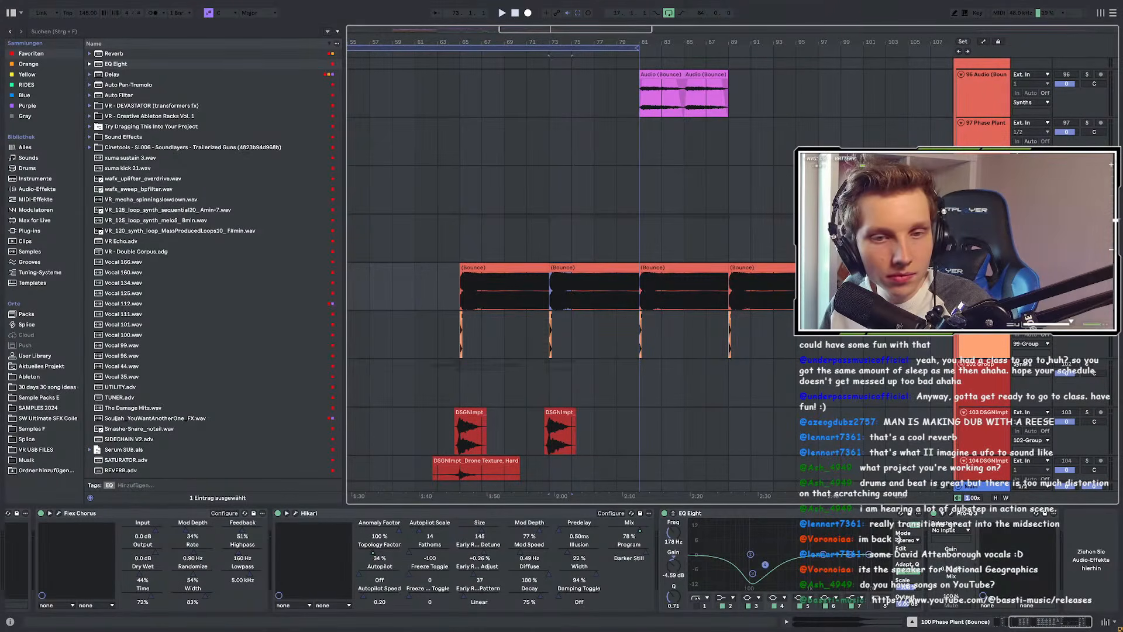
Step: Set playback to start at bar 65, search 'splice' and open the Splice Samples packs folder
click(462, 292)
scroll(465, 291, down, 5)
scroll(465, 290, up, 4)
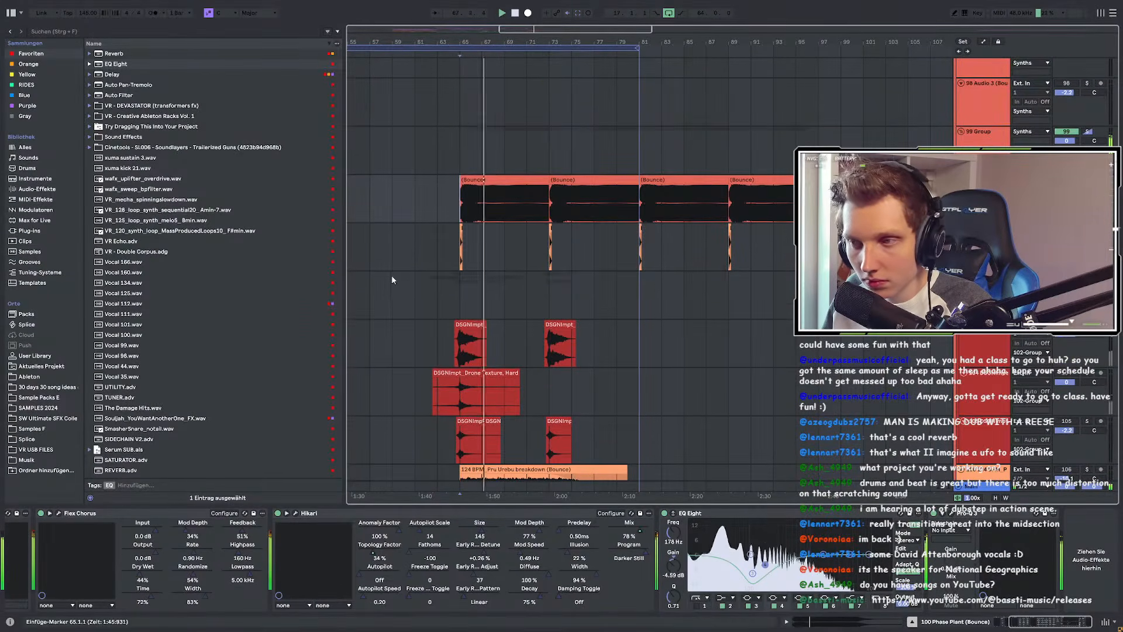
scroll(392, 275, up, 1)
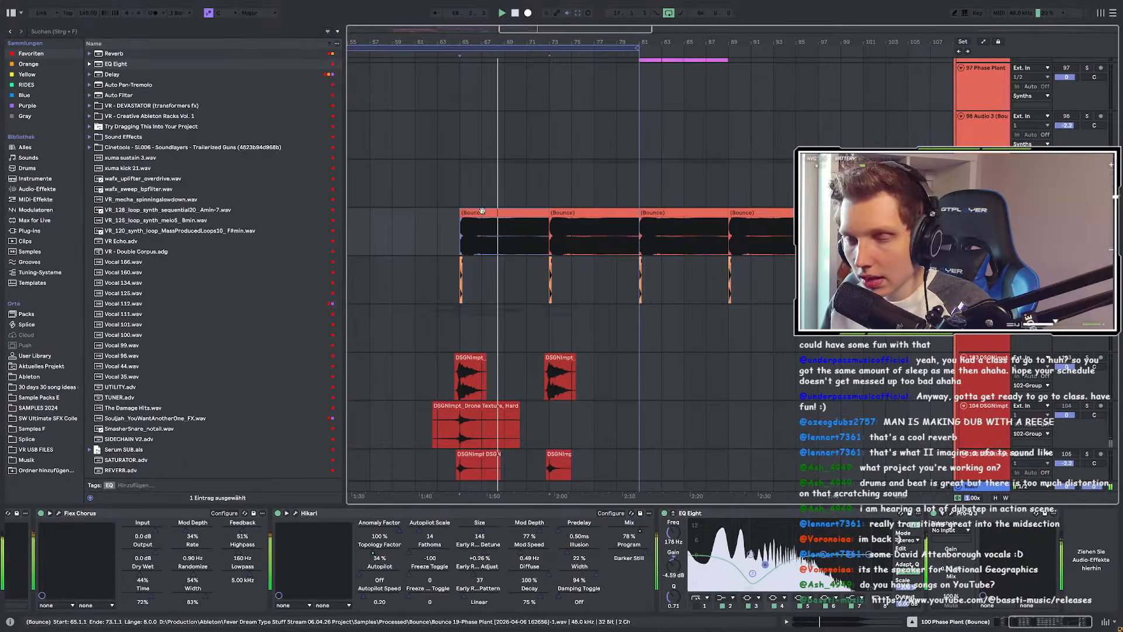
click(71, 33)
text(splice)
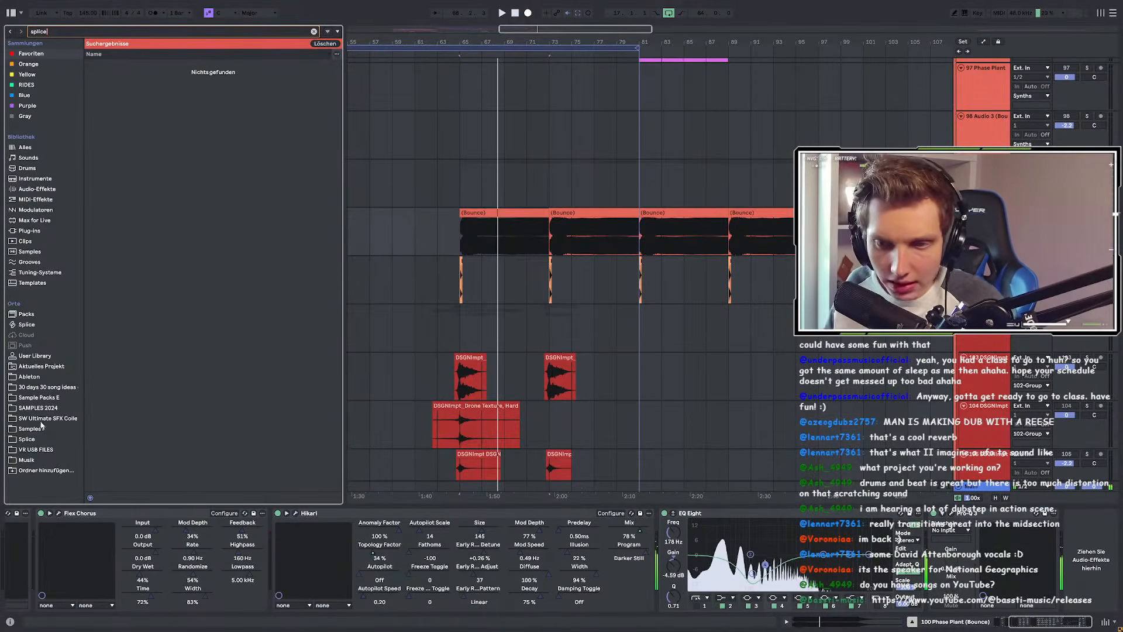
click(33, 440)
click(89, 64)
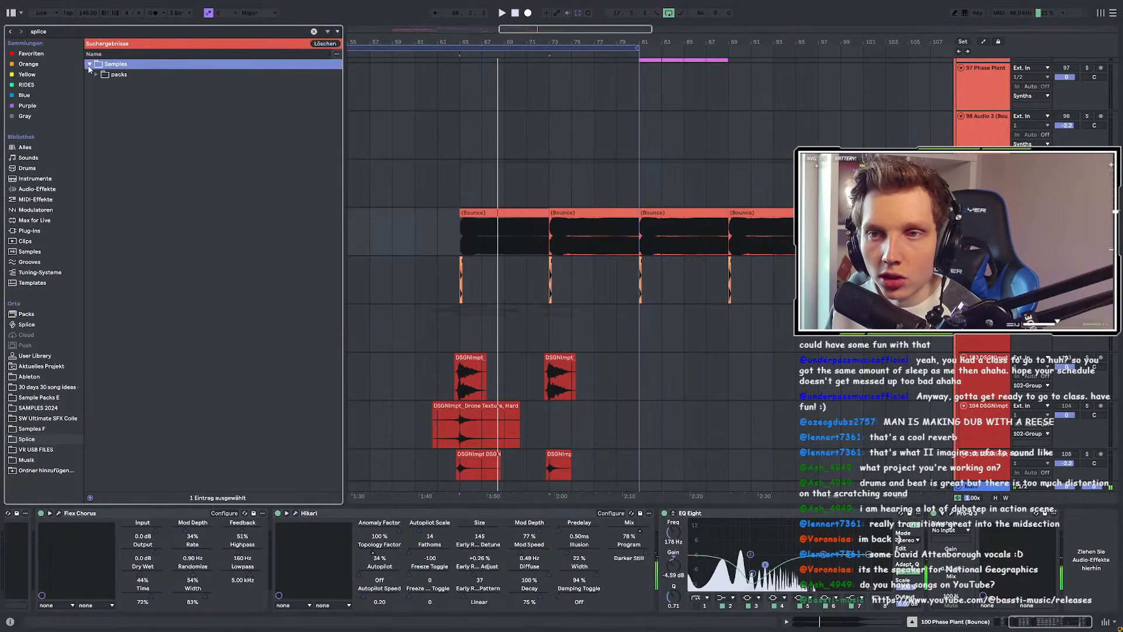
click(96, 74)
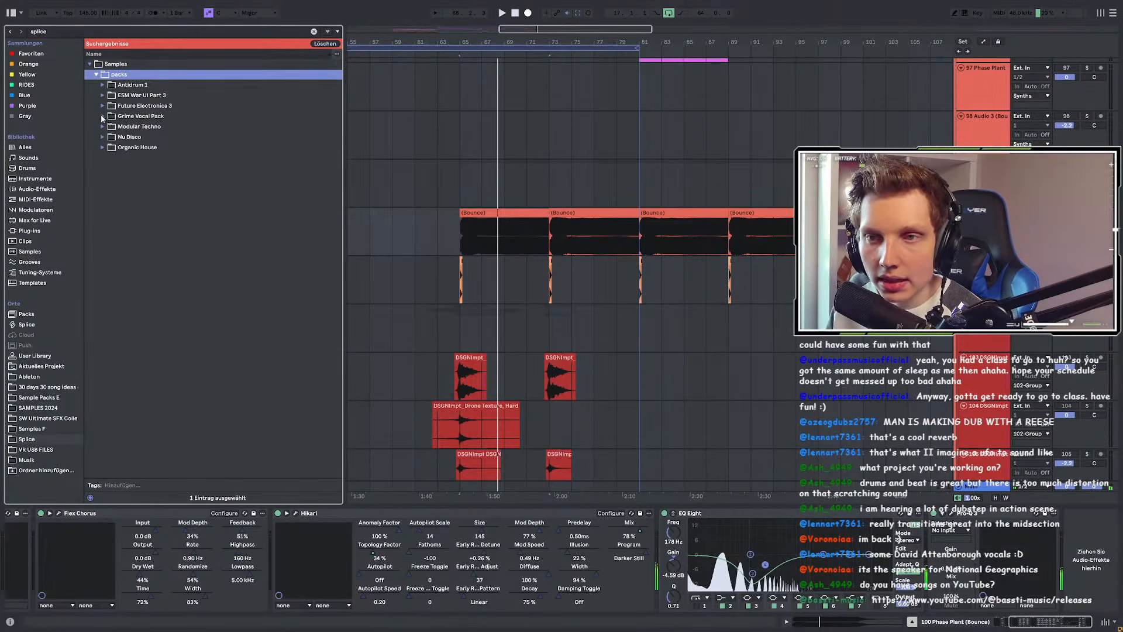
Step: Search 'ksh' and open Sounds of KSHMR Vol 5 - Instruments > One_Shots > Winds > Didgeridoo
click(54, 31)
text(kshm)
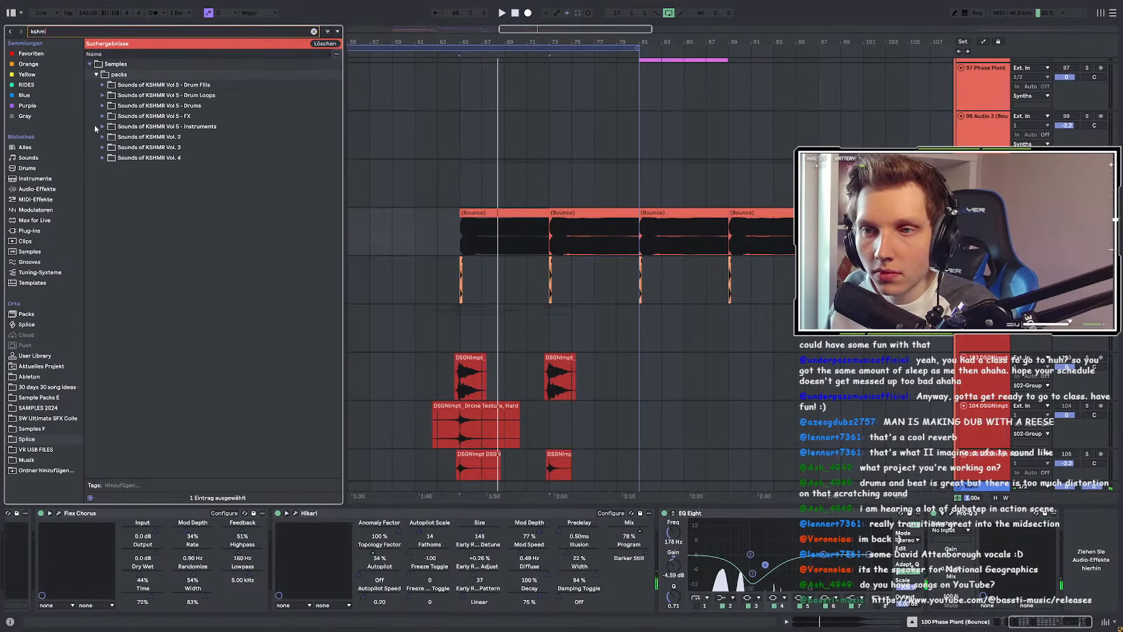
click(102, 126)
click(109, 147)
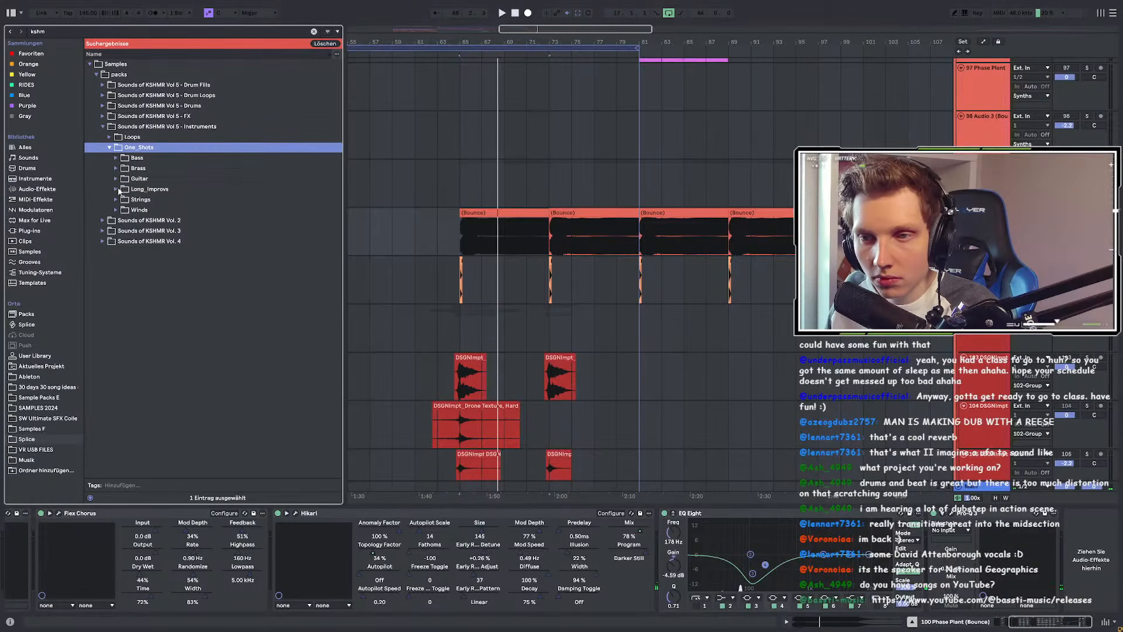
click(117, 210)
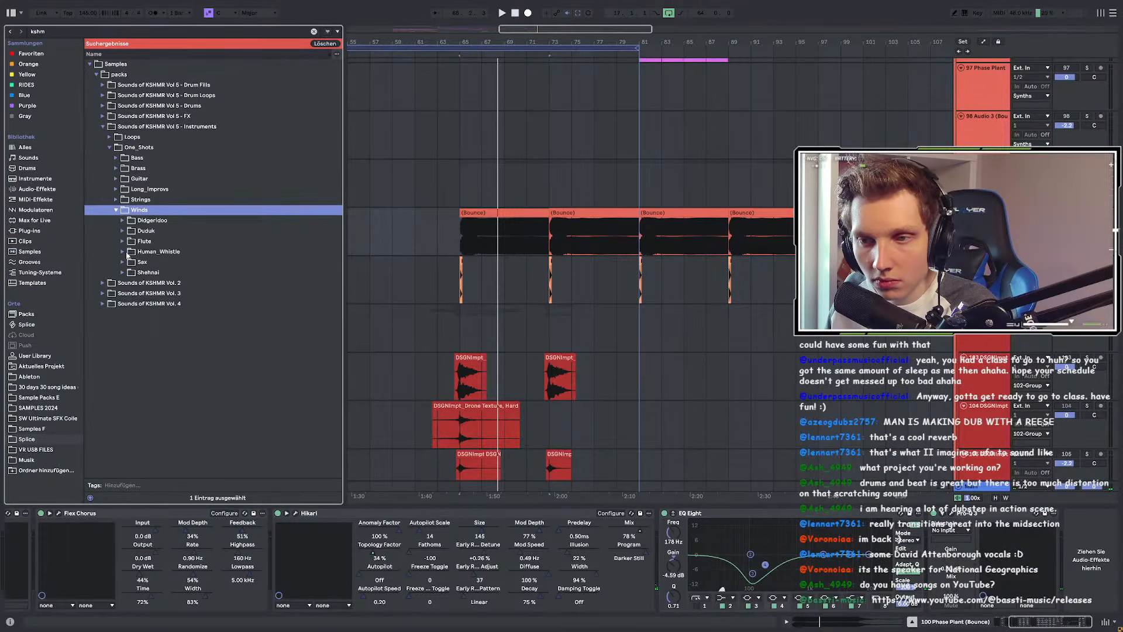
click(123, 252)
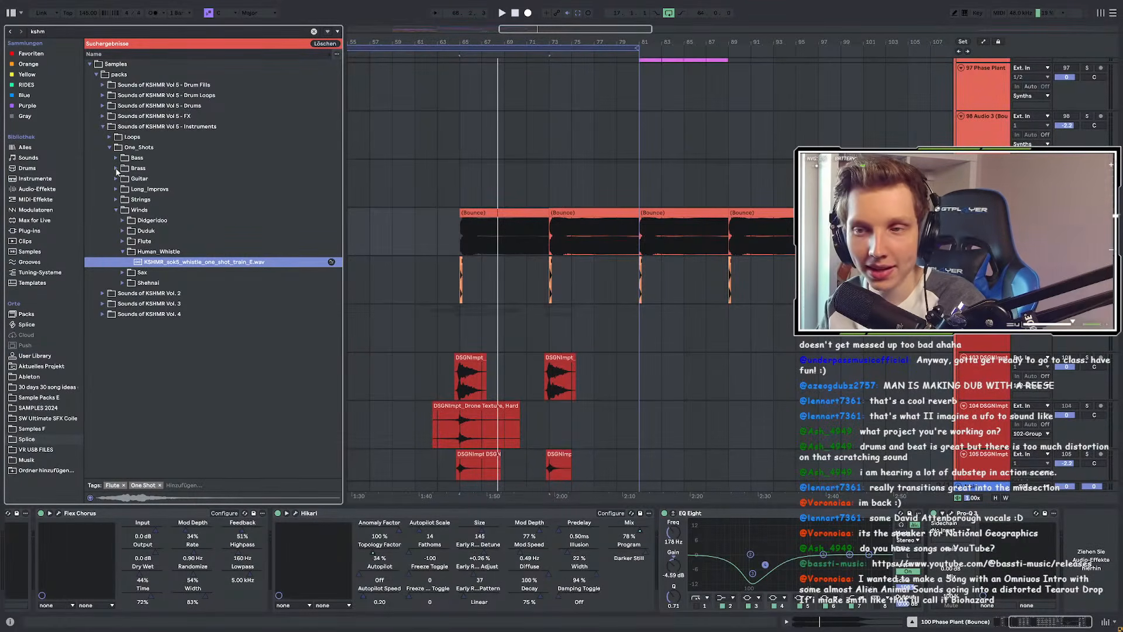
click(131, 220)
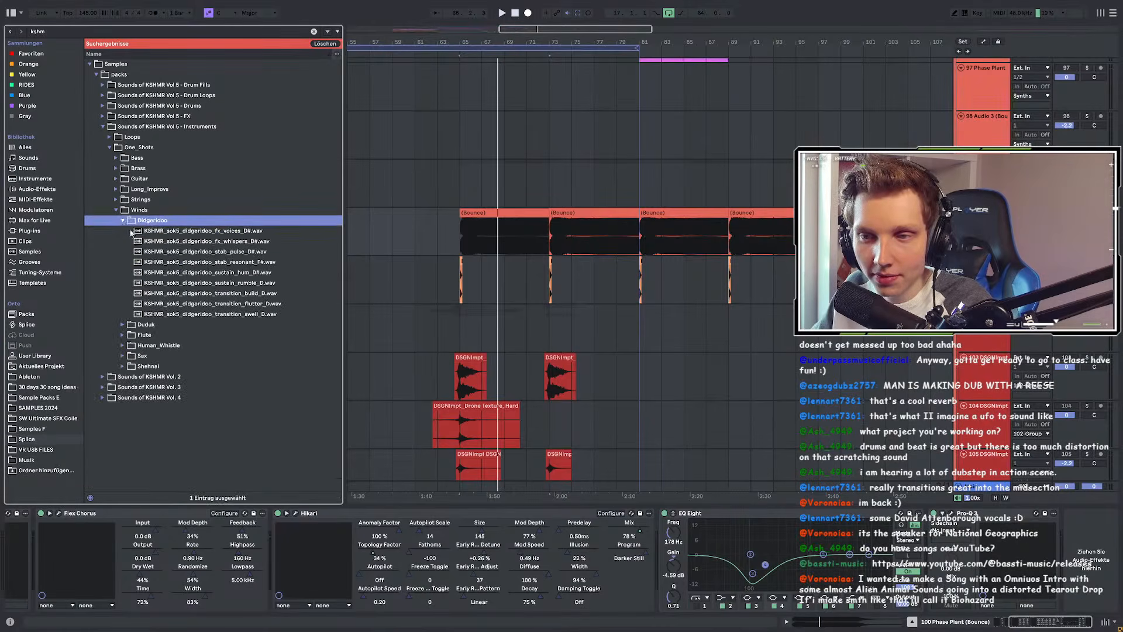
Step: Preview the didgeridoo one-shots, playing the arrangement against the sustain_rumble sample
click(132, 232)
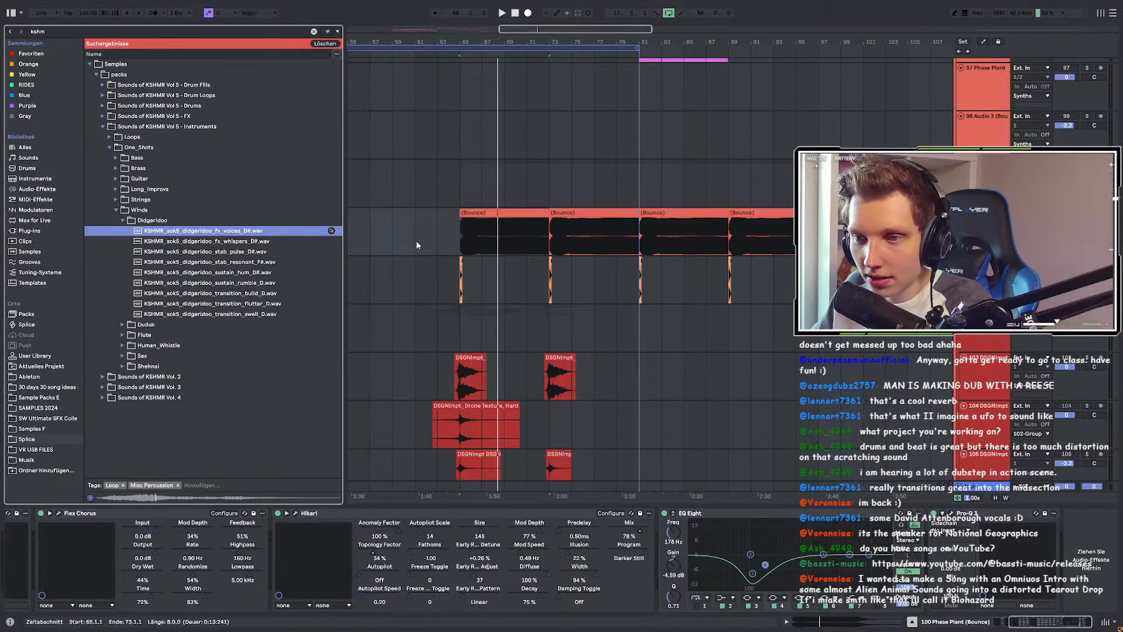
click(256, 284)
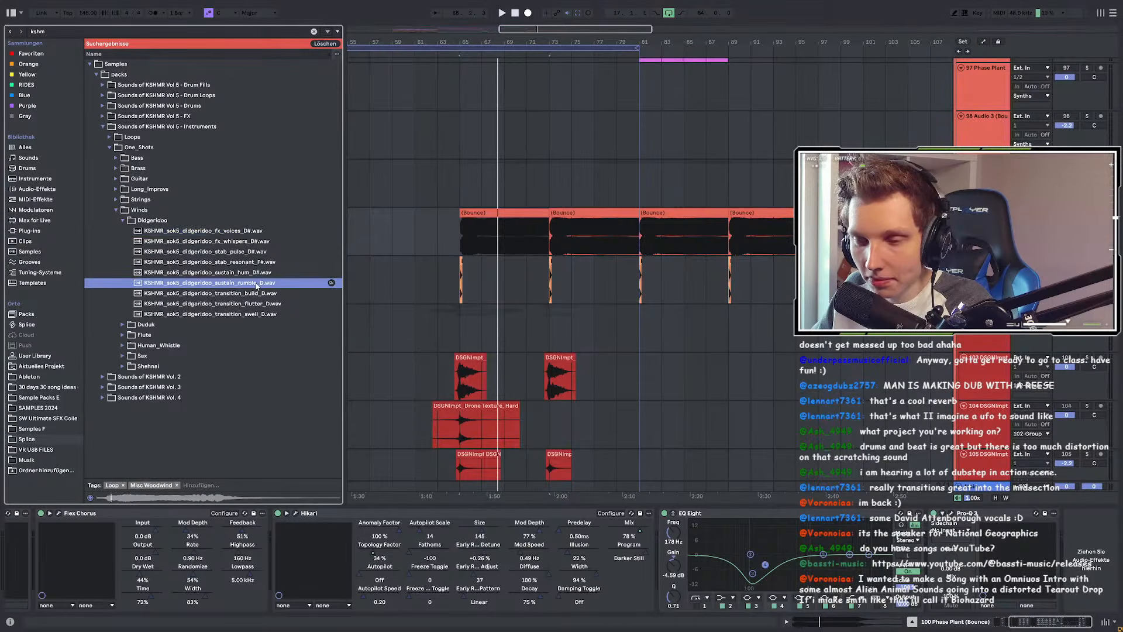
click(454, 235)
key(space)
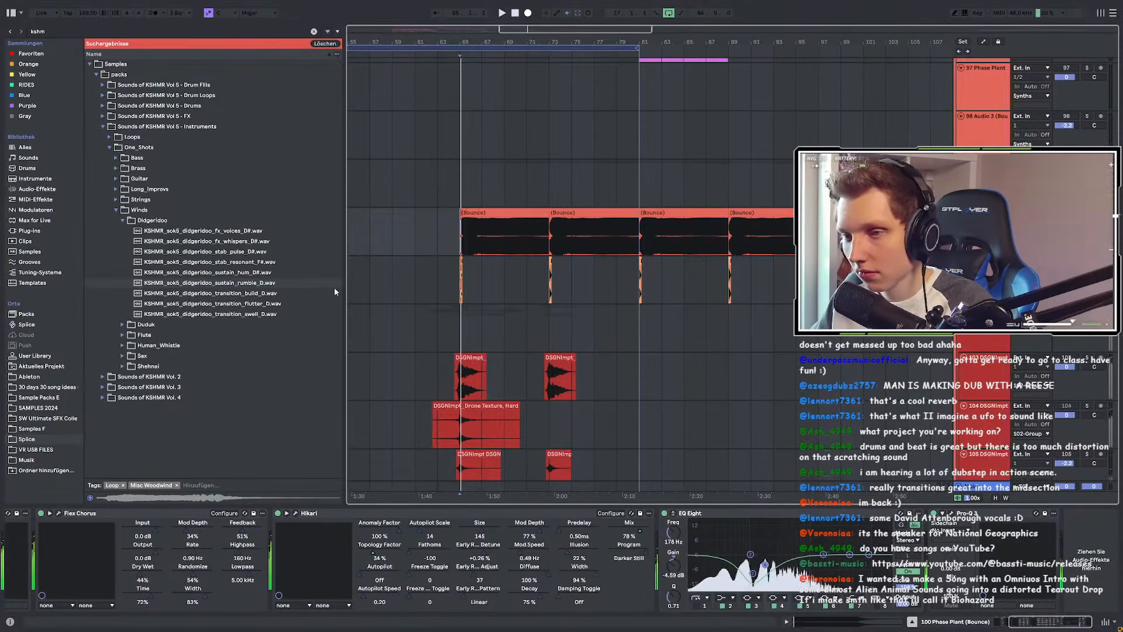
click(247, 286)
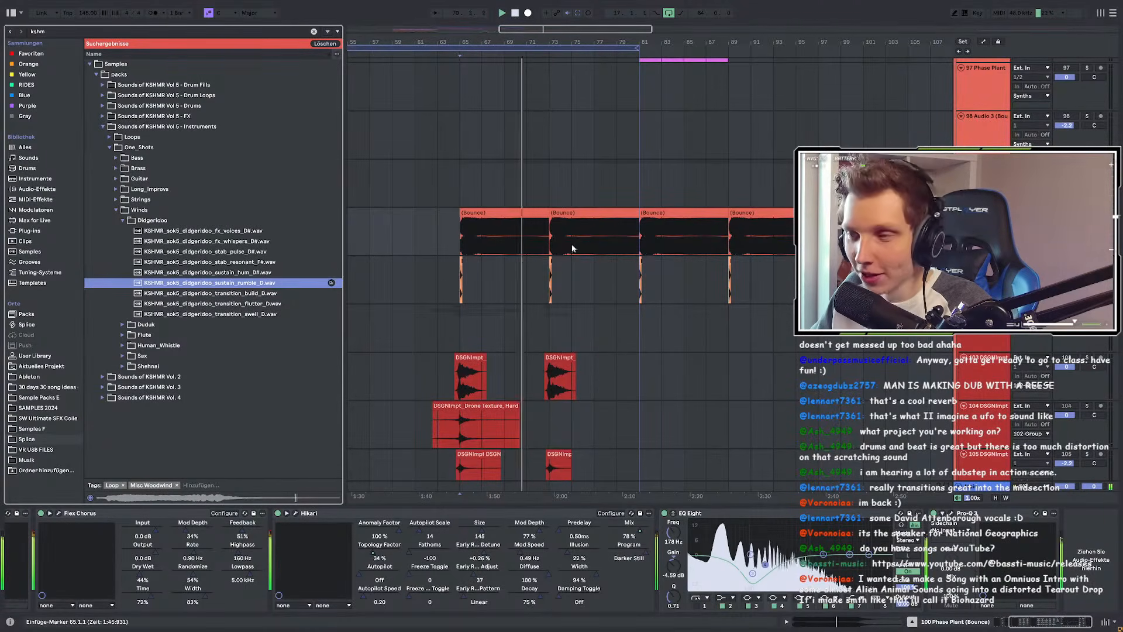
scroll(718, 266, down, 10)
Step: Select the 124 BPM bounce track and preview the transition_build and transition_flutter didgeridoo samples
scroll(742, 291, up, 5)
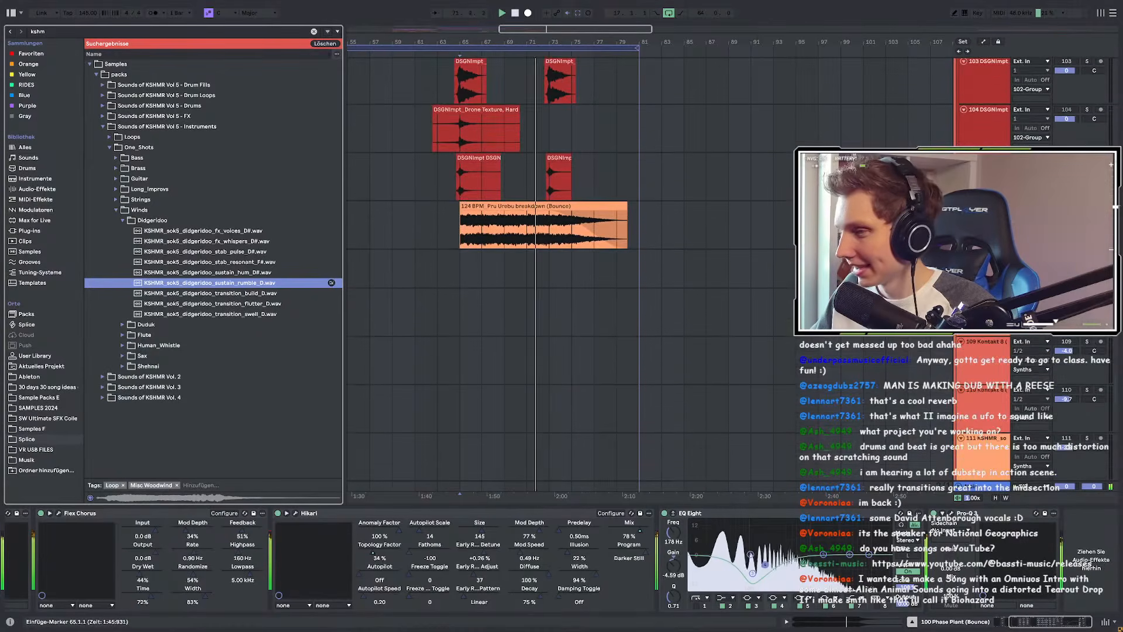
click(985, 284)
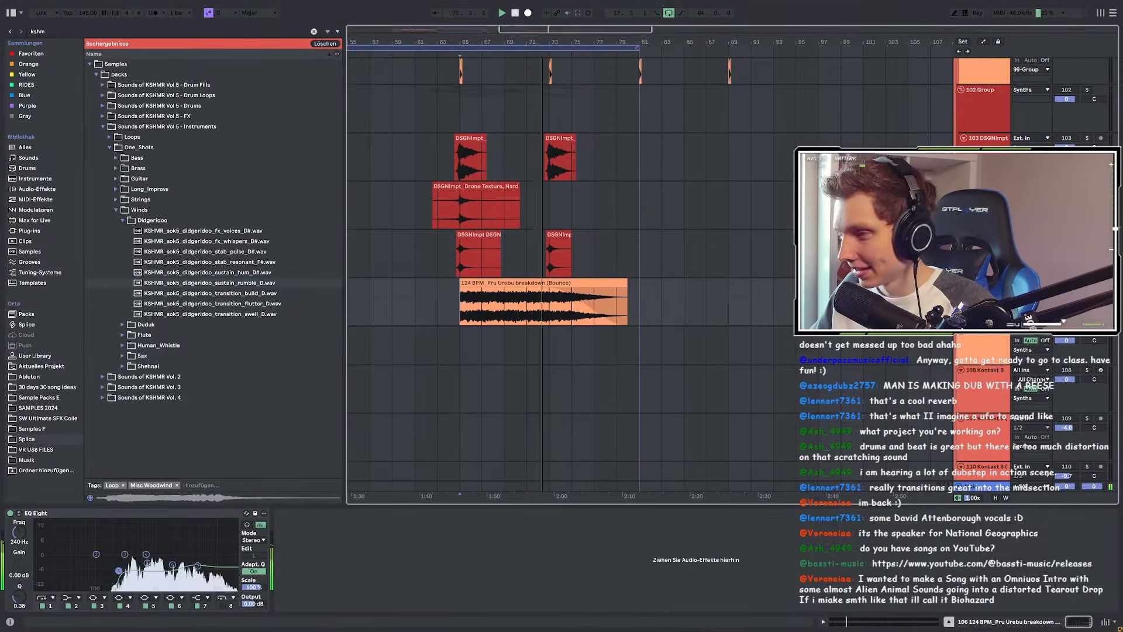
click(246, 294)
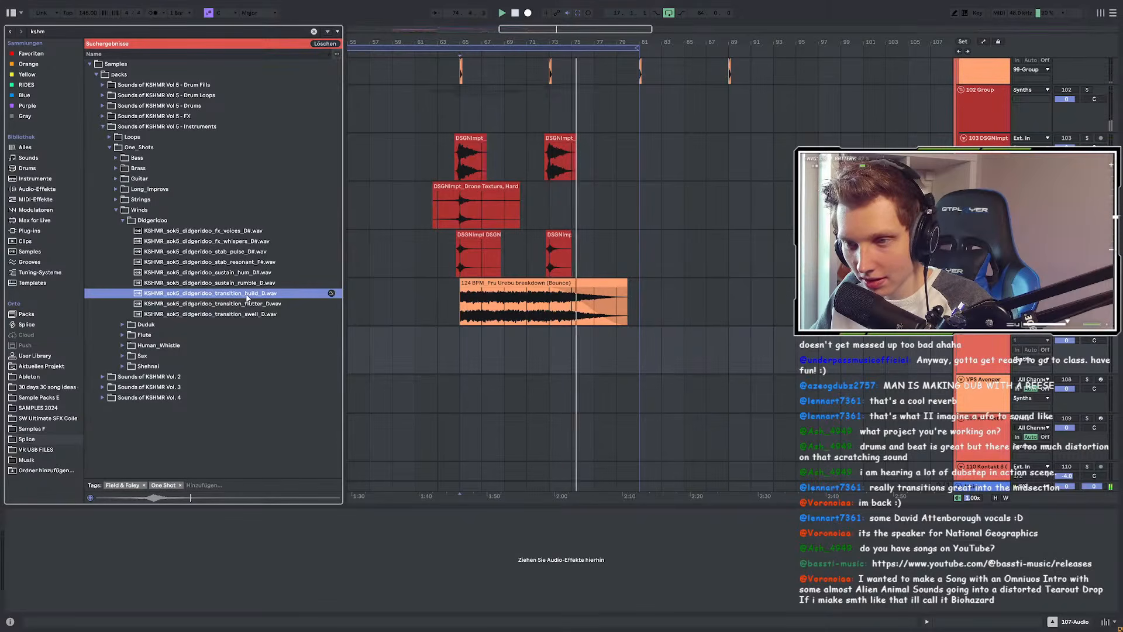
click(247, 304)
scroll(483, 308, up, 5)
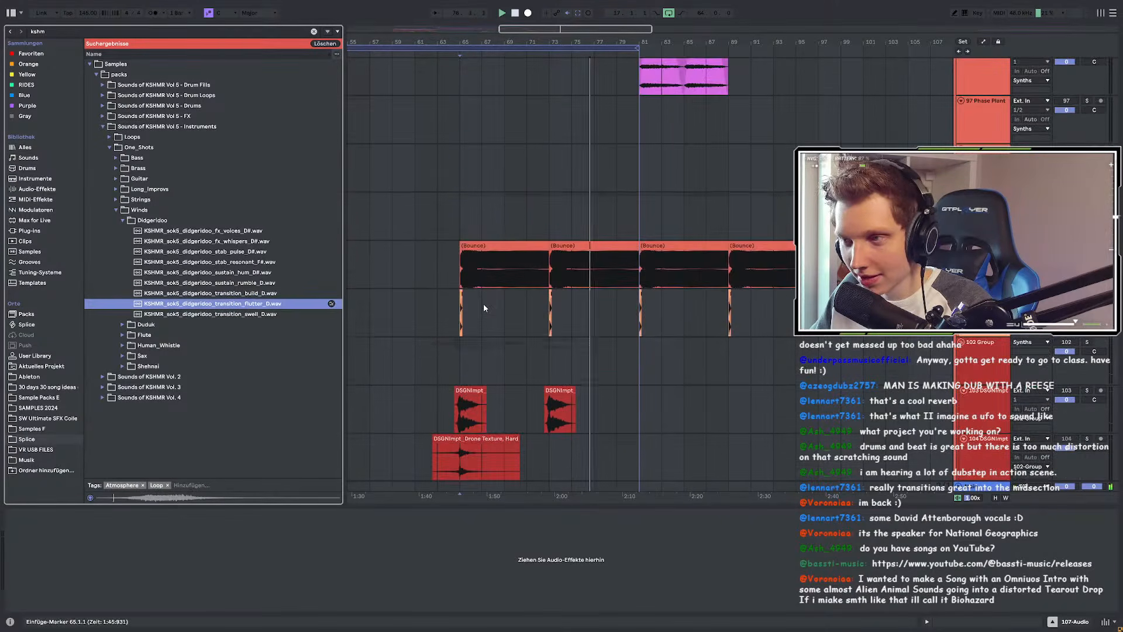
Step: Delete bars 73–81 on the three lanes and duplicate bars 65–73 into their place
click(458, 275)
scroll(569, 193, down, 2)
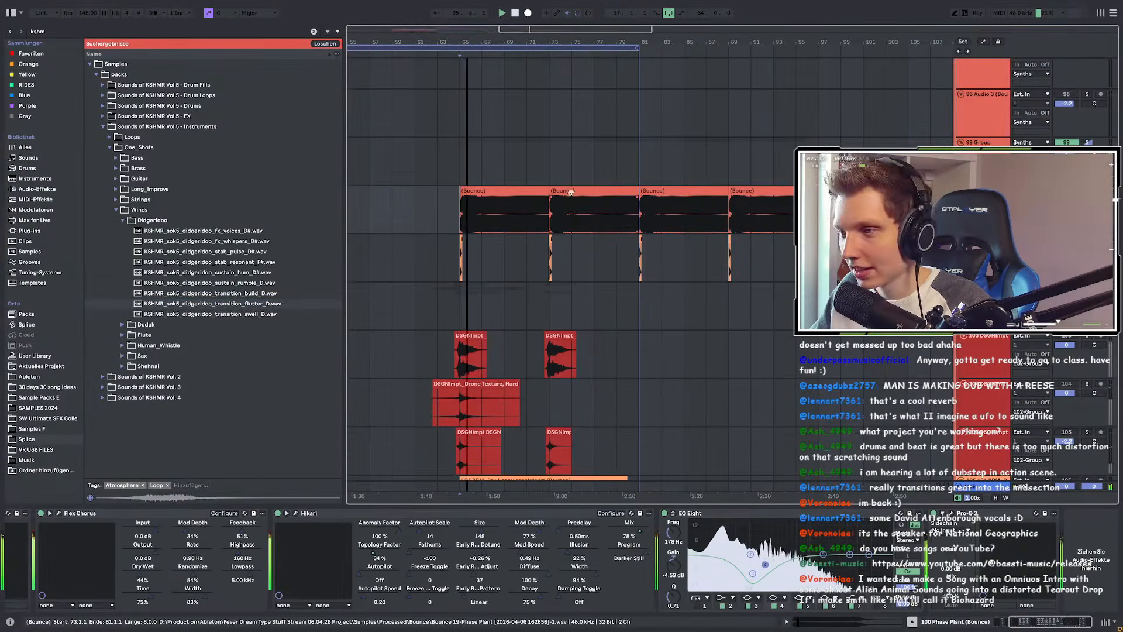
key(Up)
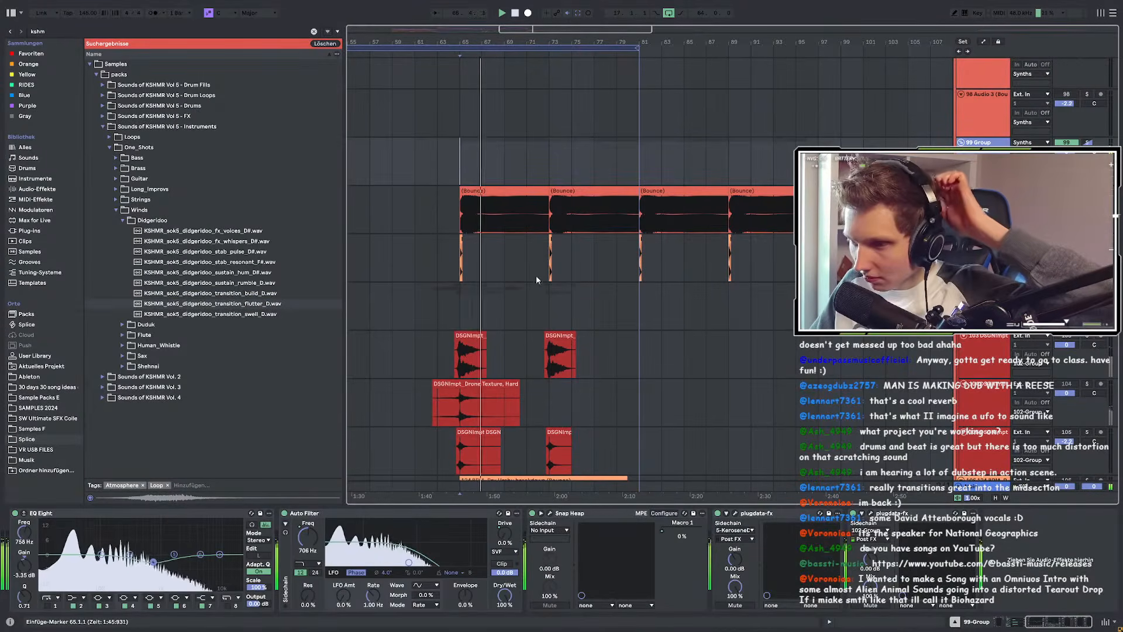
drag(552, 163, 636, 260)
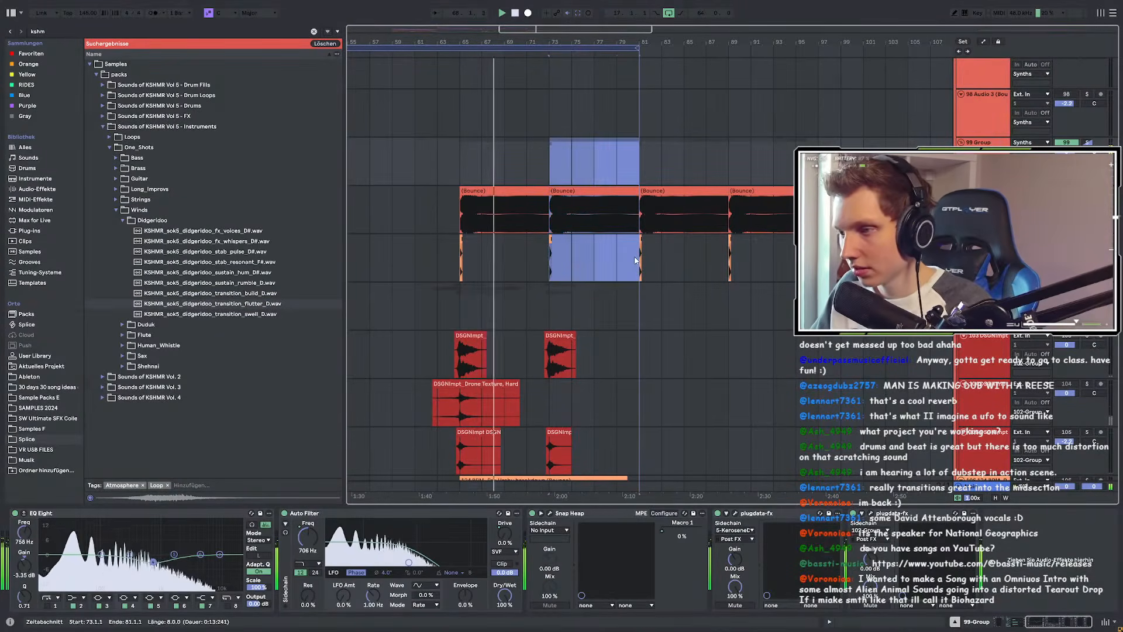
key(Delete)
drag(462, 162, 559, 252)
key(ctrl+d)
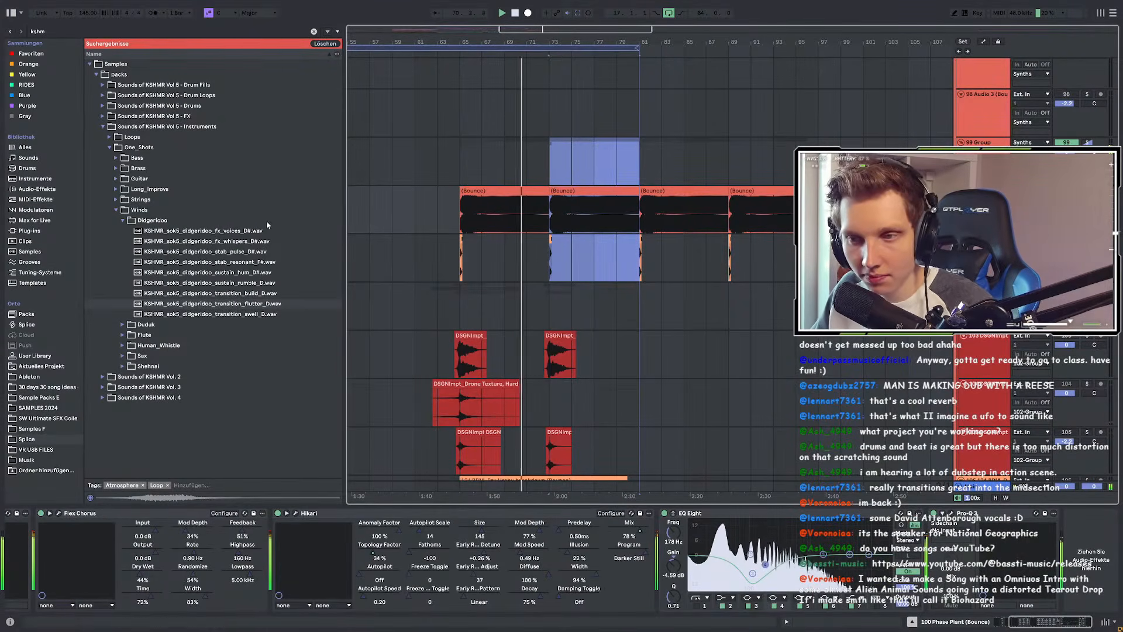
Step: Audition the didgeridoo one-shots in turn, from fx_voices through transition_swell
click(244, 232)
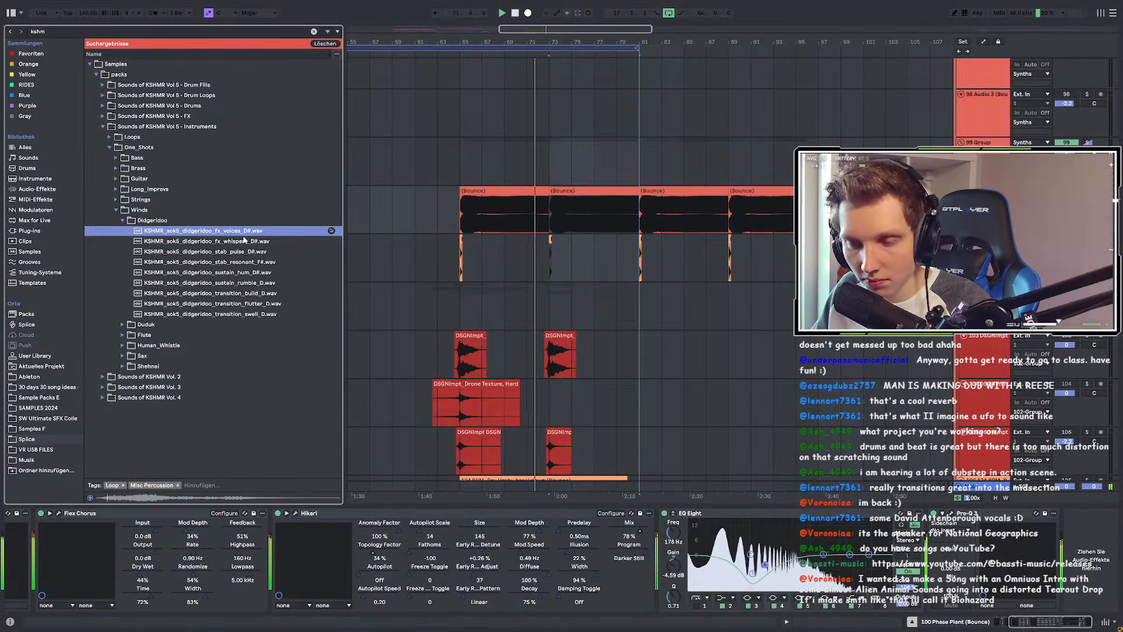
click(245, 241)
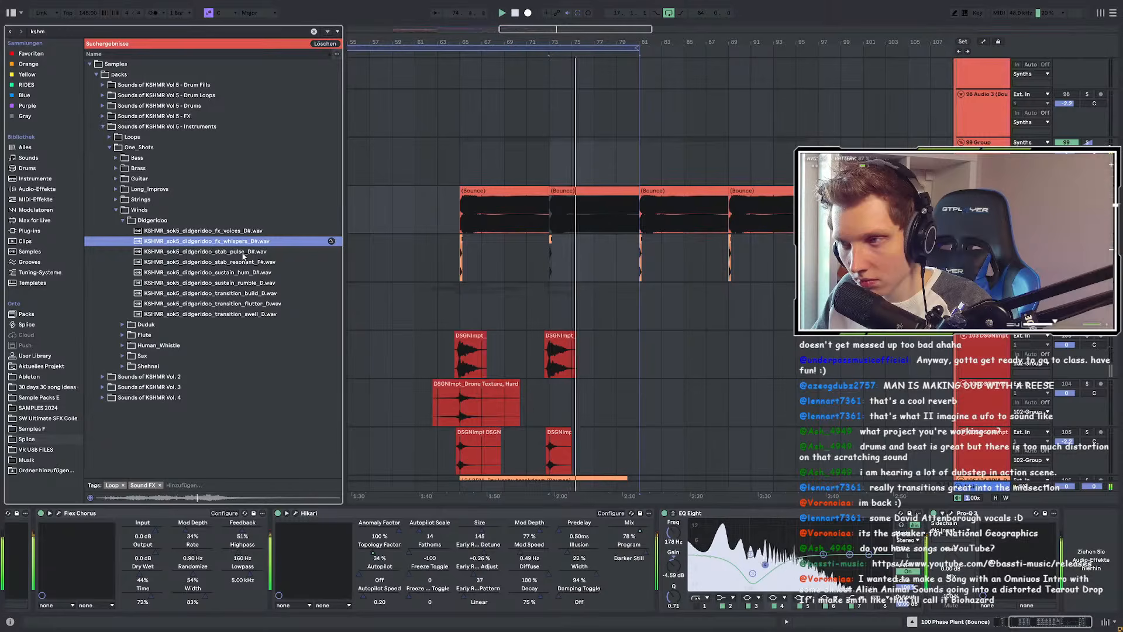
click(243, 254)
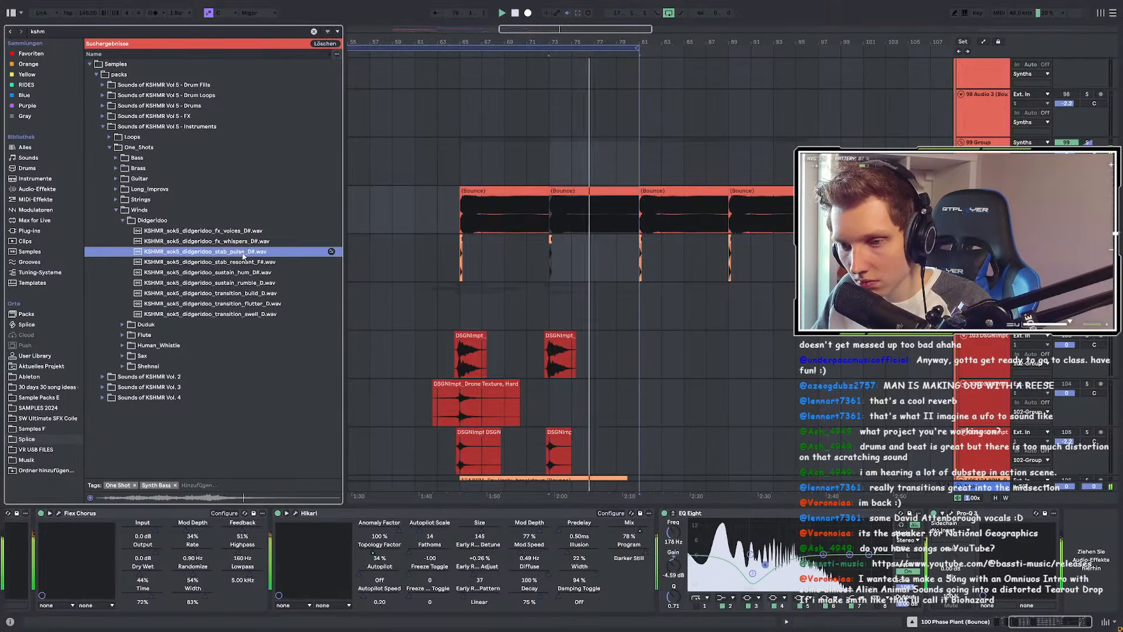
click(242, 262)
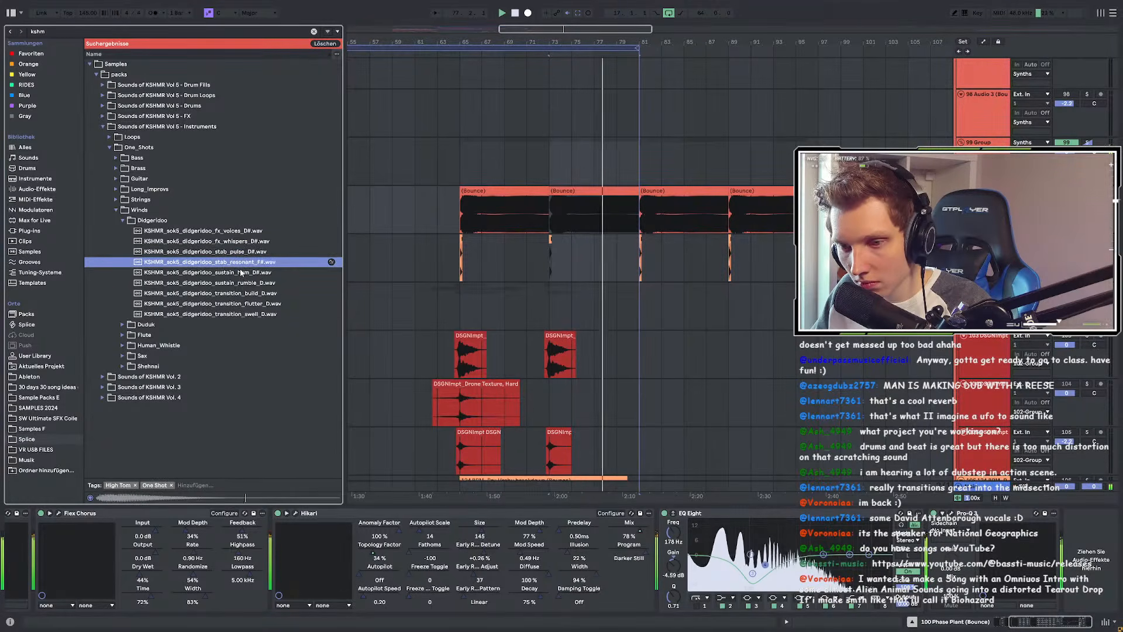
click(241, 272)
click(238, 282)
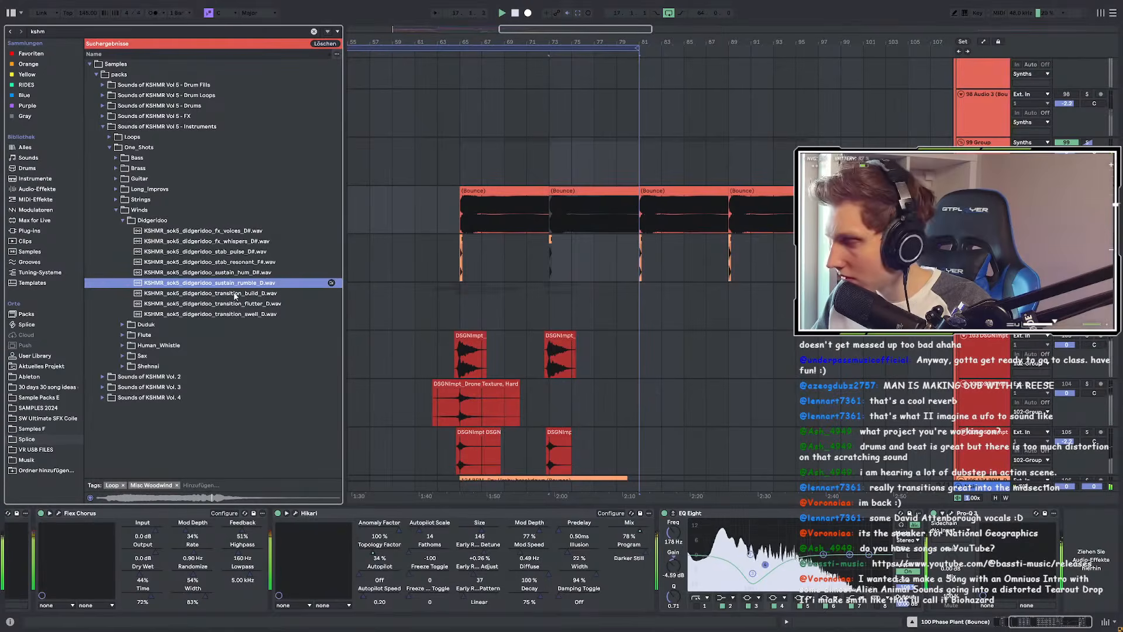
click(234, 294)
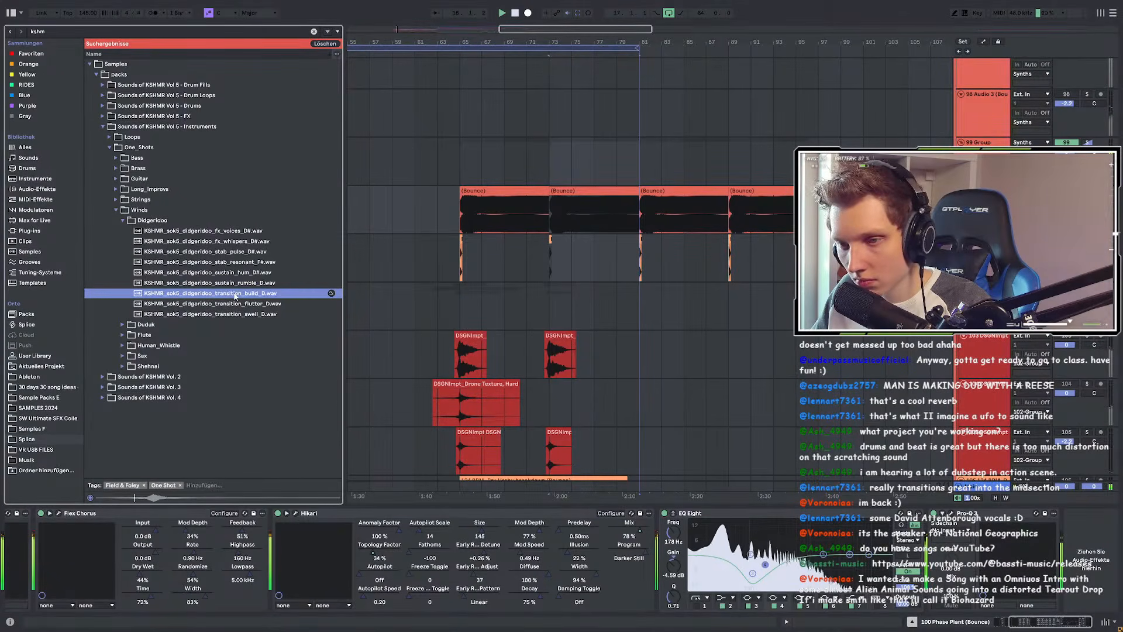
click(229, 304)
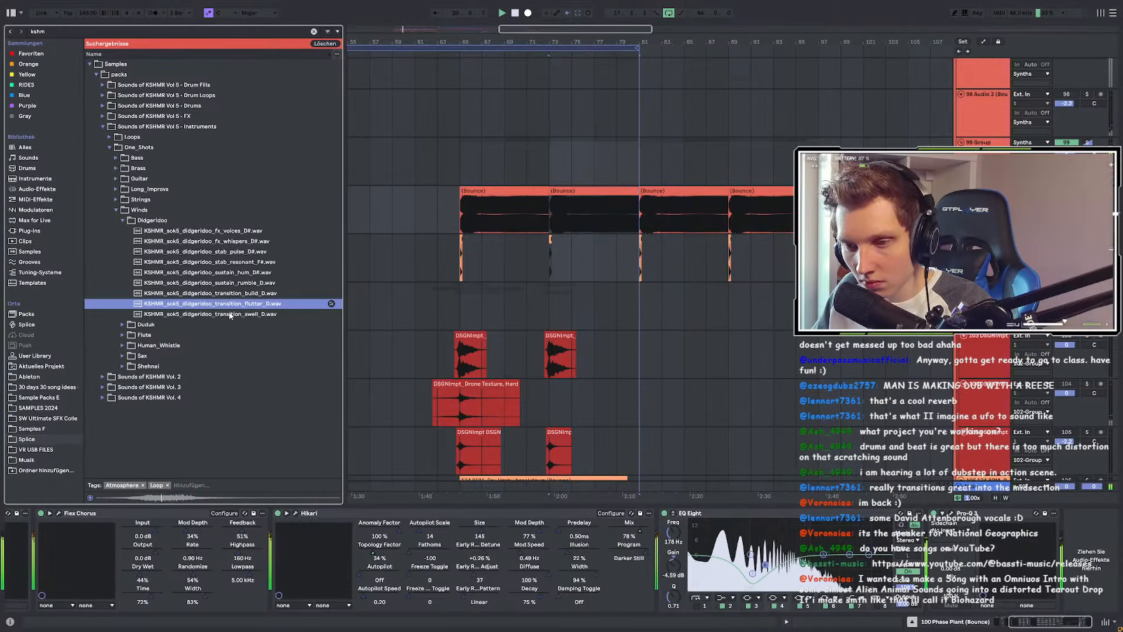
click(229, 314)
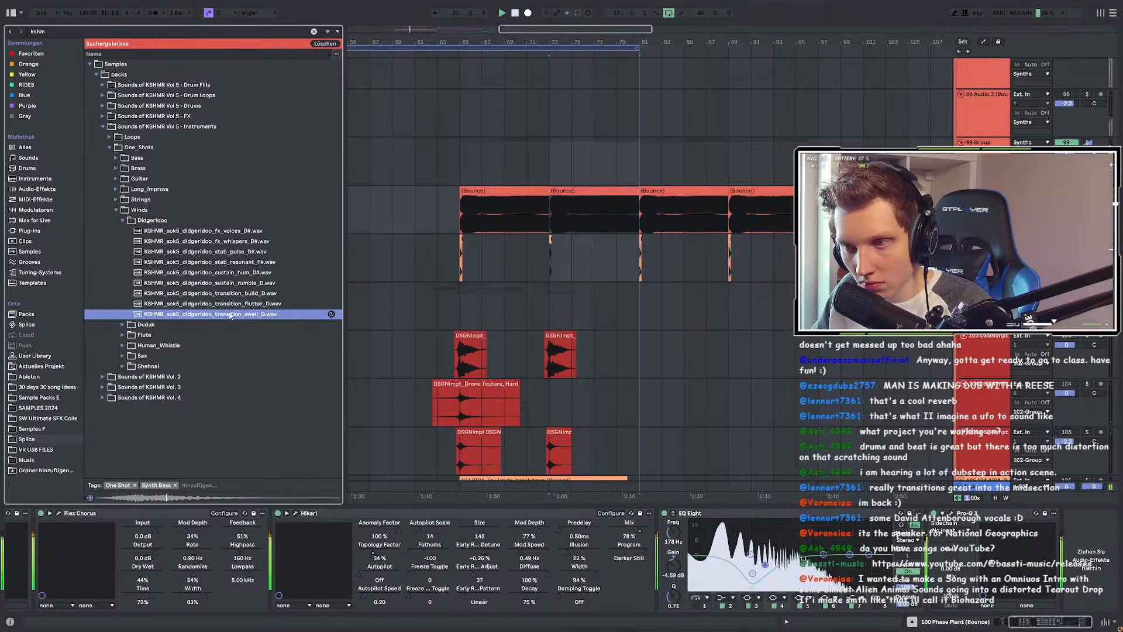
Step: Restart playback from bar 65 and select the empty 107-Audio track
scroll(535, 323, down, 5)
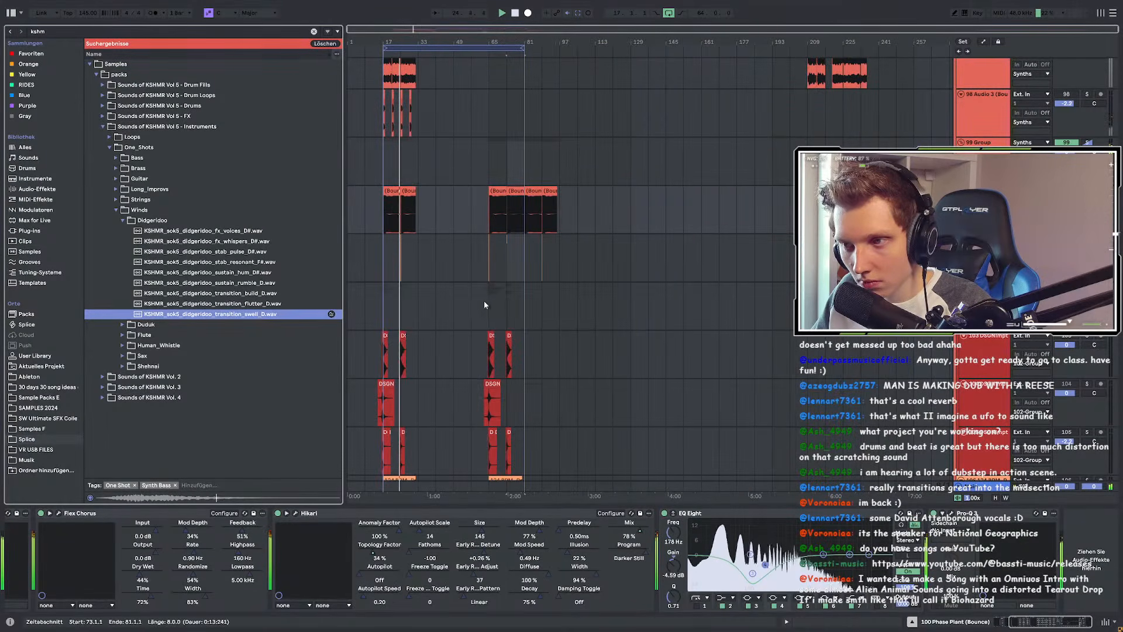
scroll(479, 299, up, 5)
click(524, 222)
key(space)
key(space)
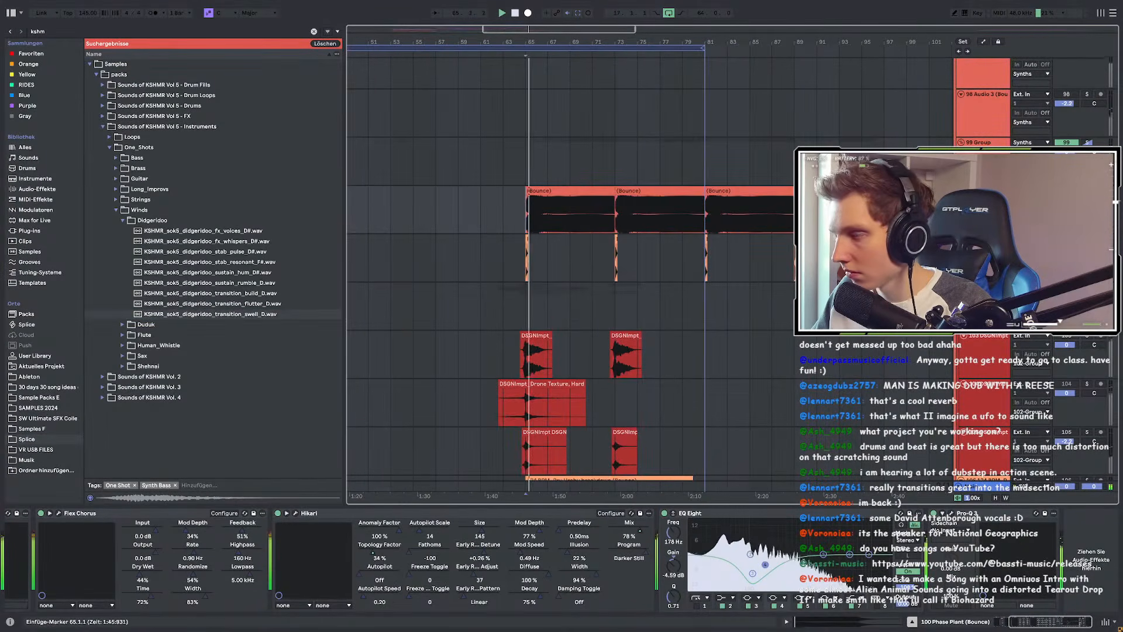
scroll(526, 234, up, 2)
scroll(526, 234, down, 1)
scroll(527, 234, down, 3)
scroll(525, 234, down, 4)
click(525, 237)
scroll(525, 236, up, 1)
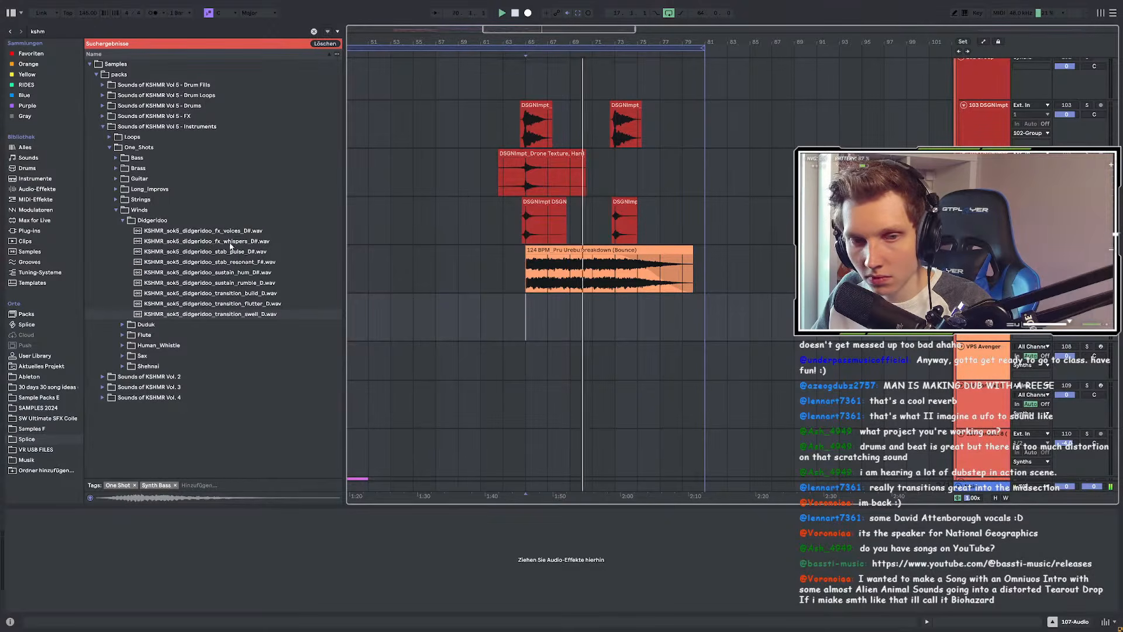
Step: Preview sustain_hum, then place the sustain_rumble didgeridoo sample on the empty audio track
click(231, 262)
click(231, 272)
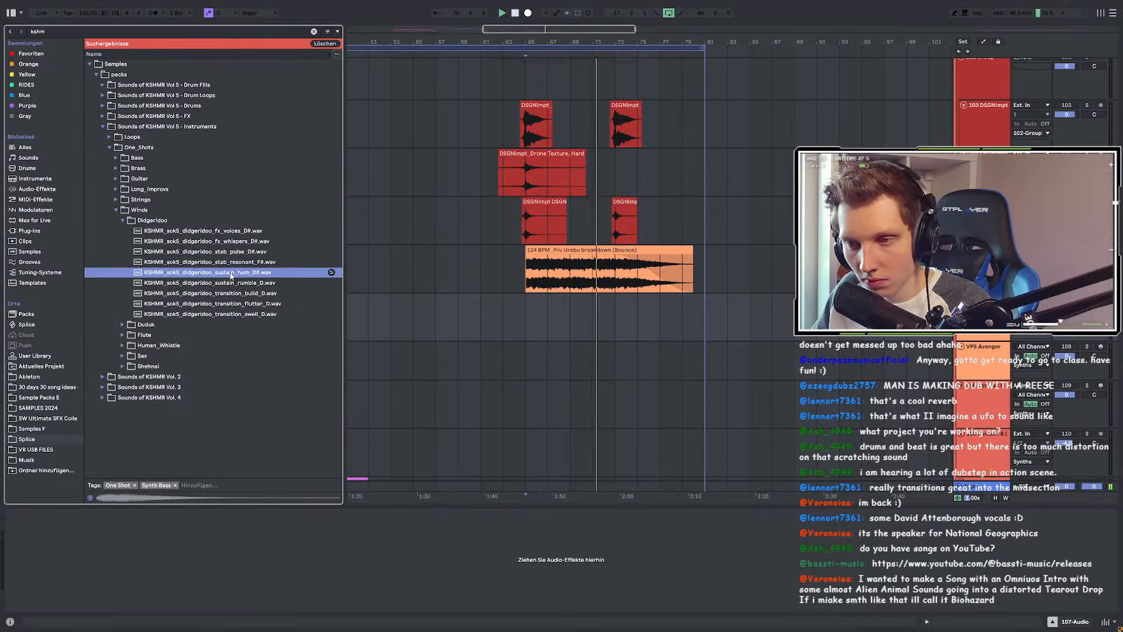
drag(231, 283, 711, 299)
scroll(531, 316, up, 3)
scroll(635, 308, up, 5)
scroll(603, 305, down, 5)
scroll(670, 299, up, 3)
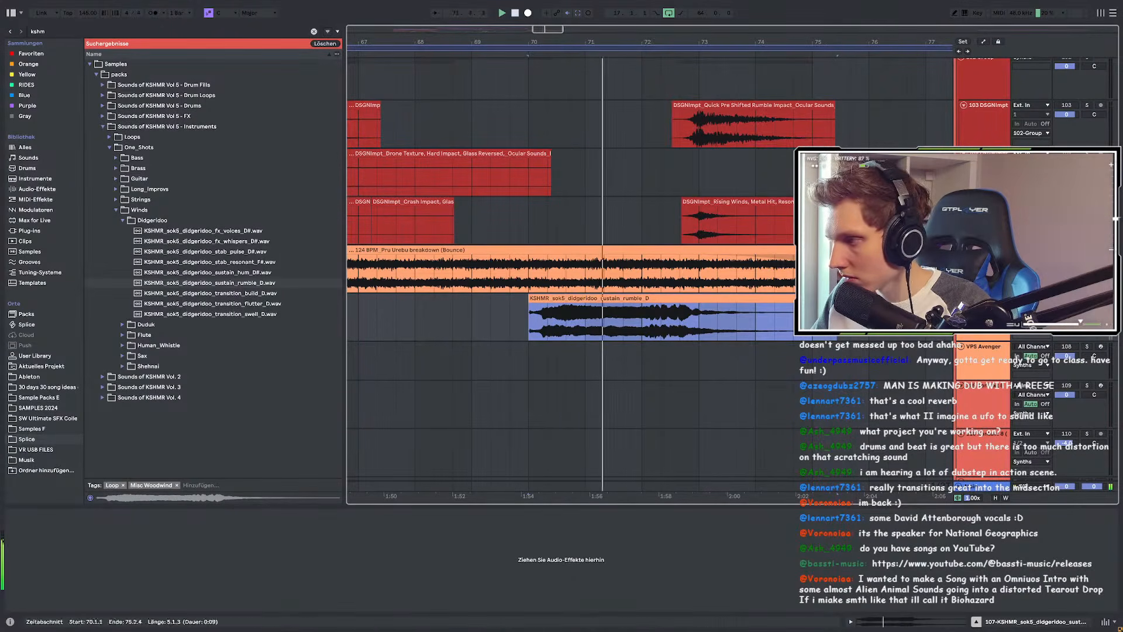
Step: Silence the didgeridoo track, play from bar 70 and fade in the clip's start
click(1066, 298)
key(space)
key(space)
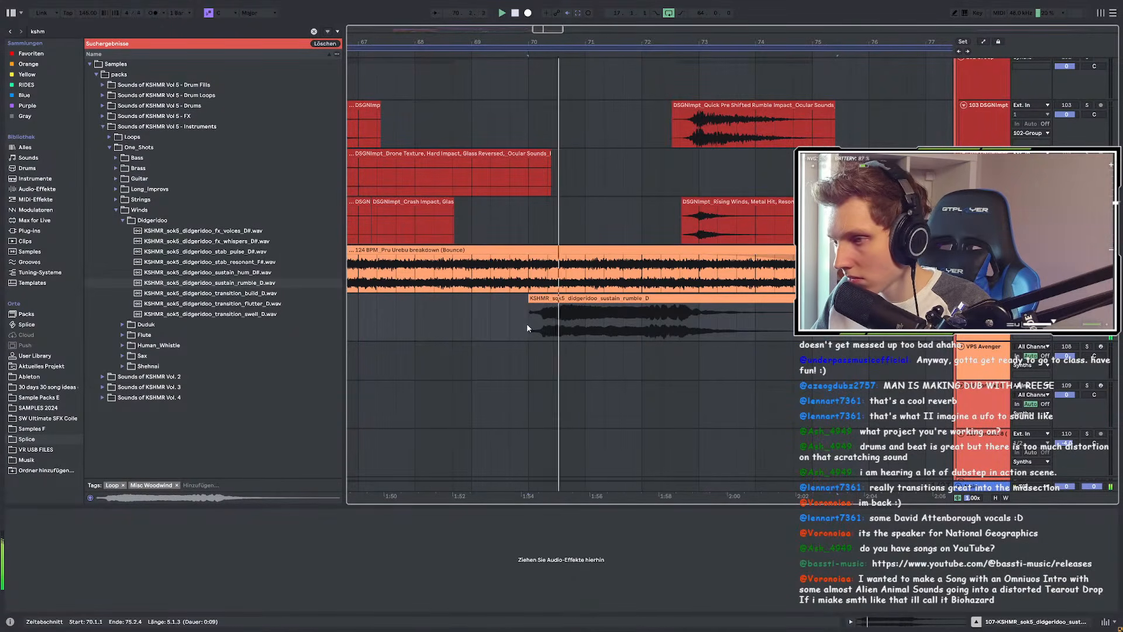
drag(532, 305, 548, 306)
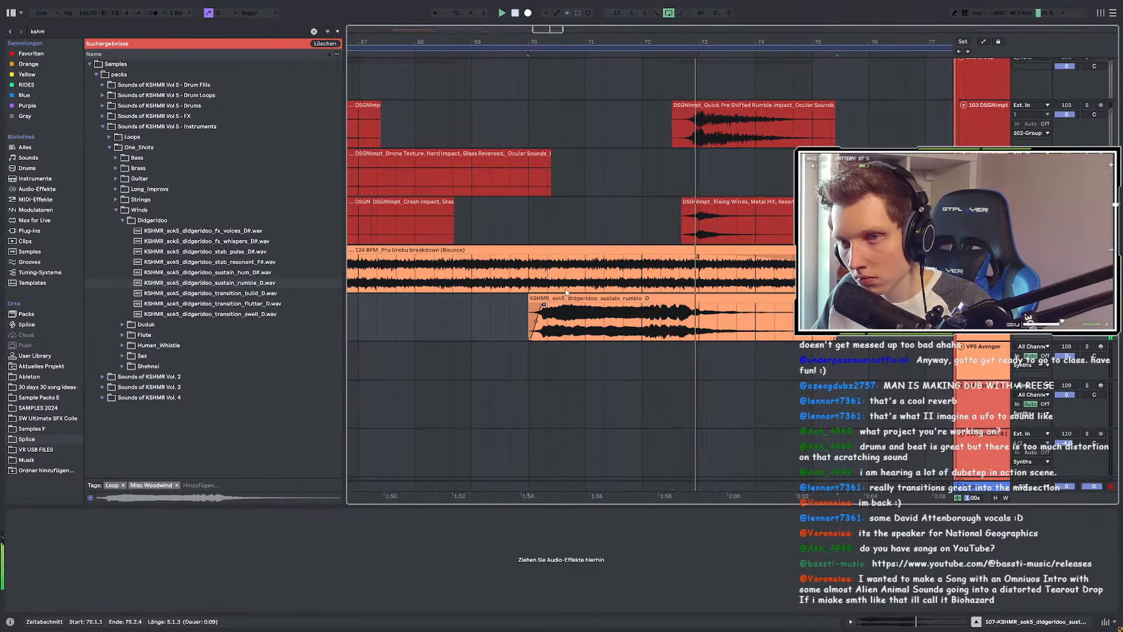
Step: Select the sustain rumble clip and preview the fx_whispers didgeridoo sample
scroll(576, 316, down, 3)
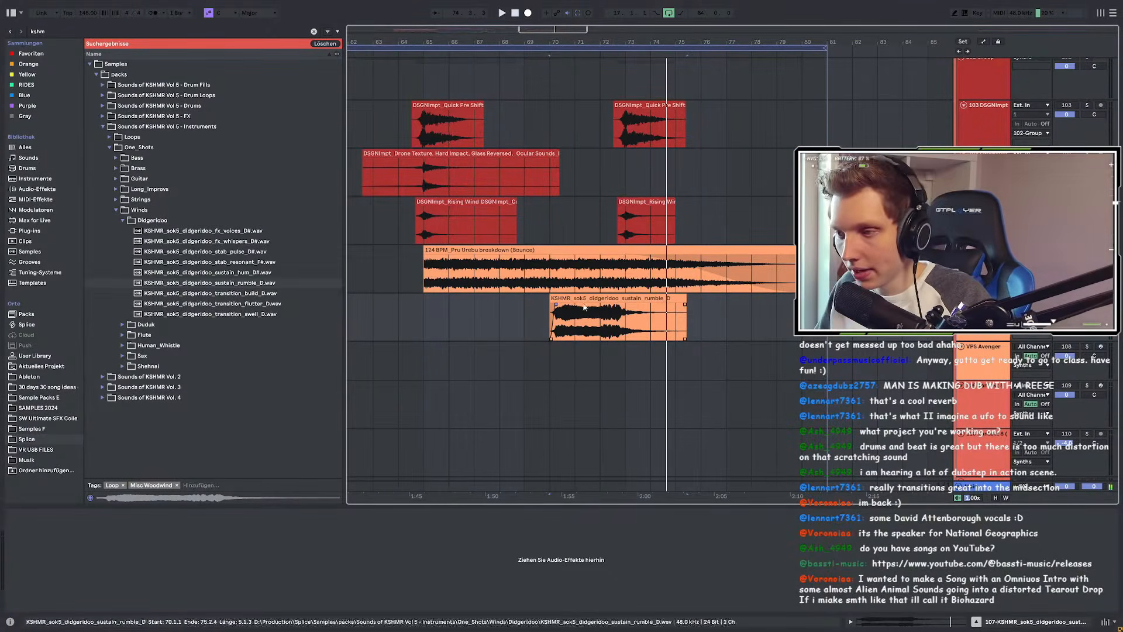
click(614, 298)
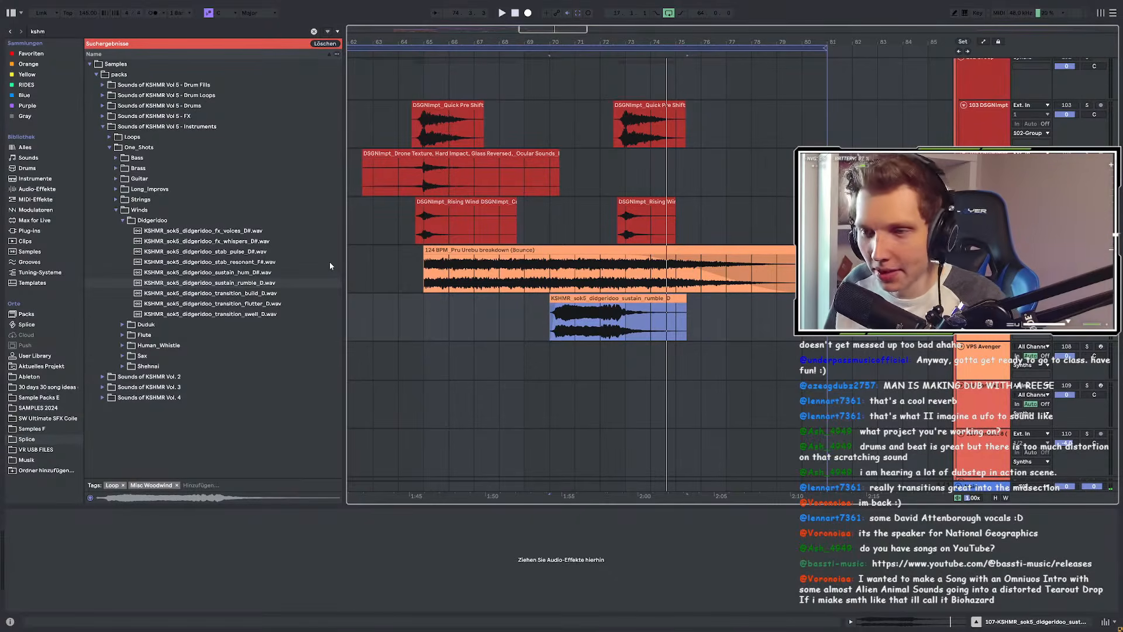
click(232, 245)
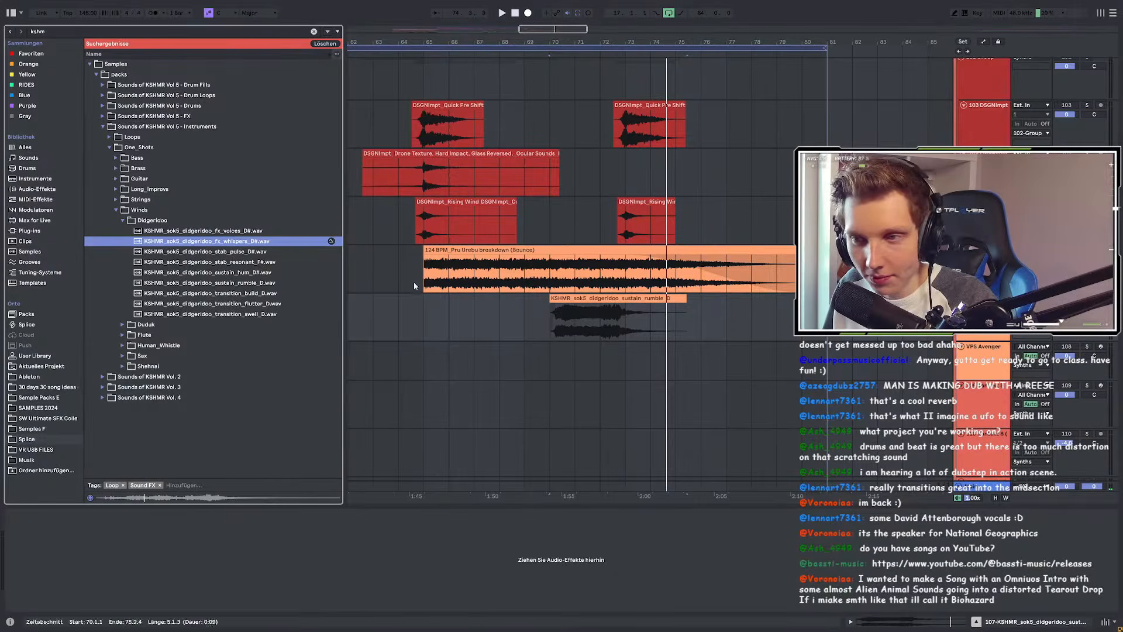
Step: Drop the fx_whispers sample onto a new track and shift the clip to start at bar 66
click(430, 316)
key(space)
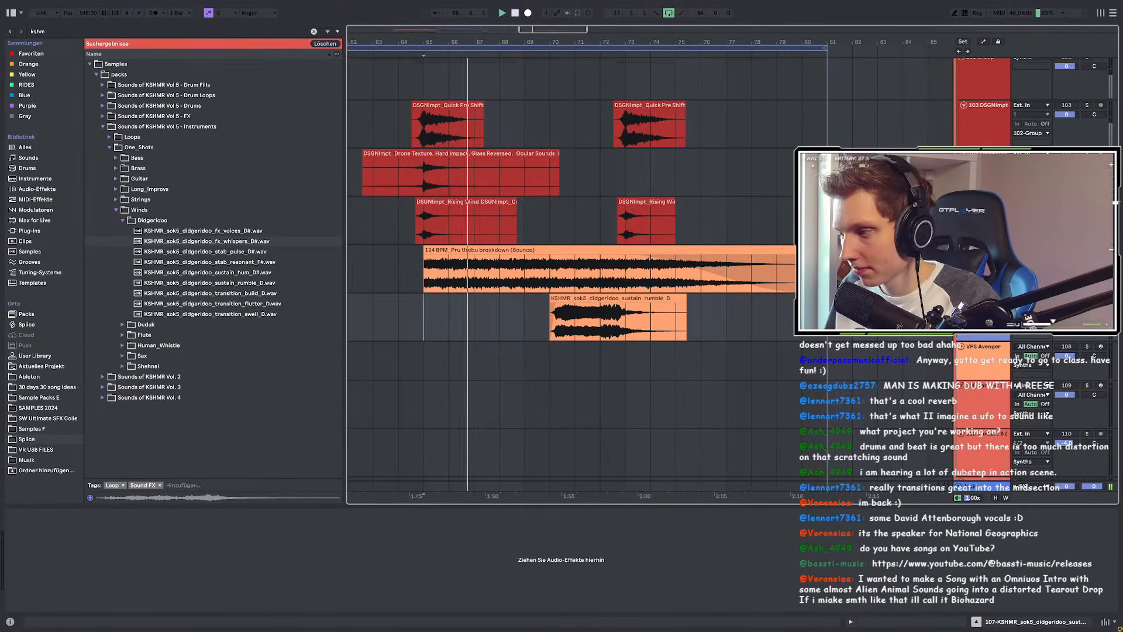
drag(231, 247, 413, 361)
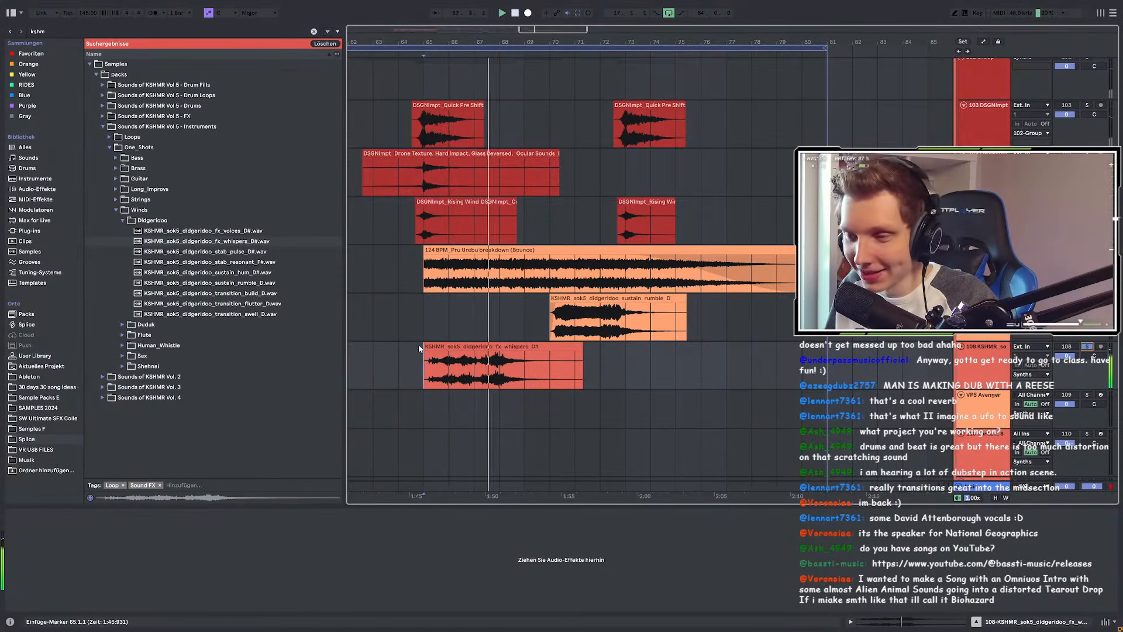
scroll(421, 349, up, 2)
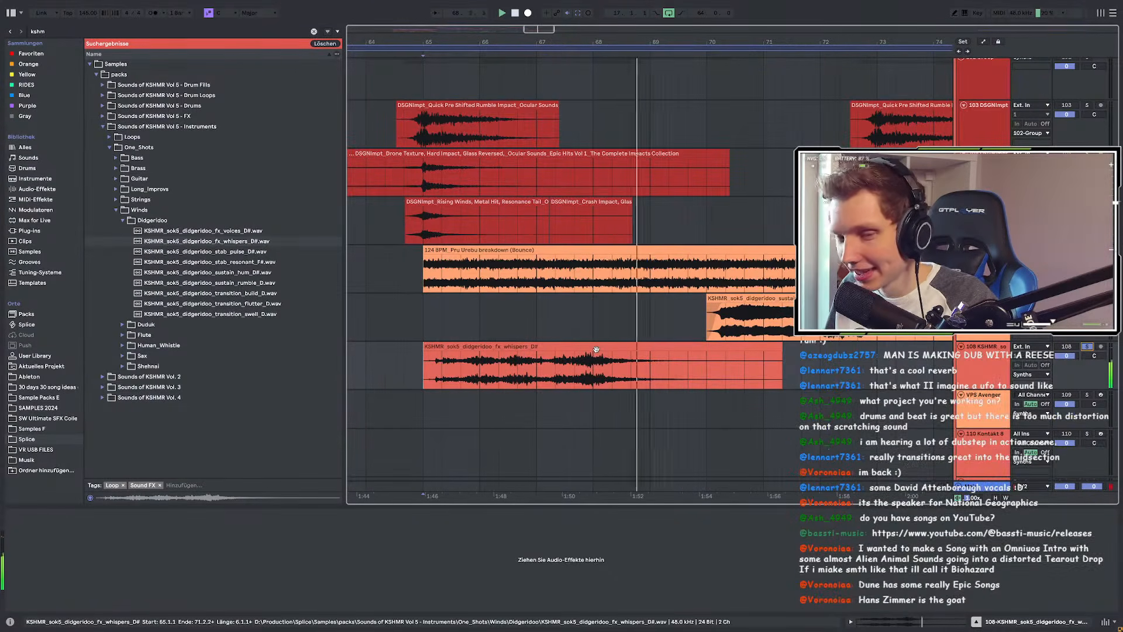
scroll(596, 349, down, 2)
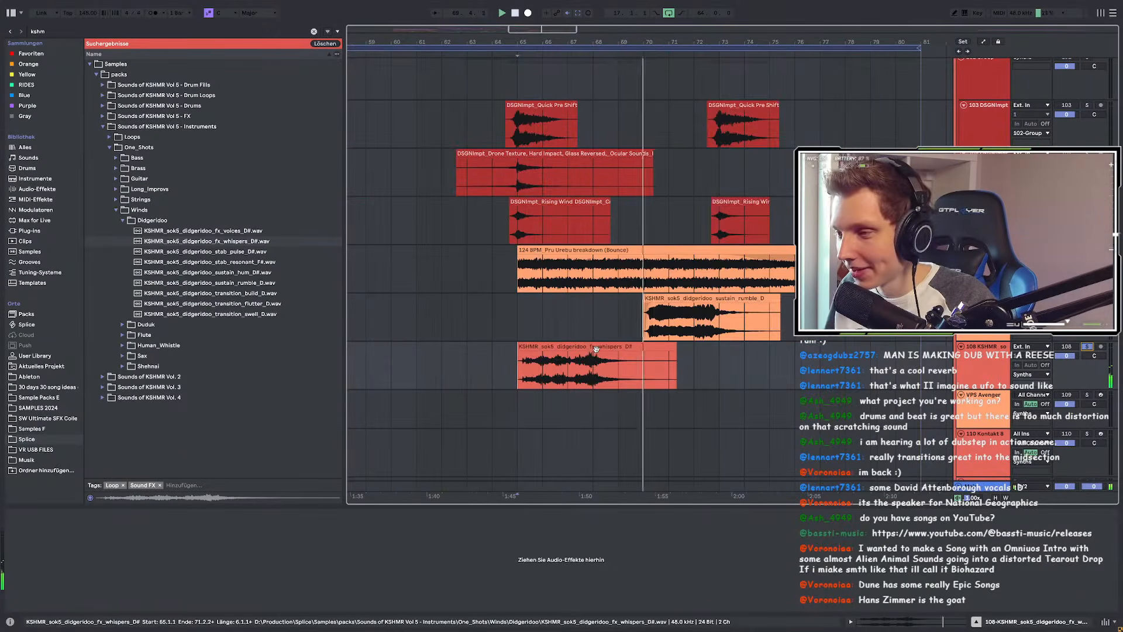
scroll(532, 349, up, 2)
drag(529, 346, 583, 349)
scroll(583, 348, down, 2)
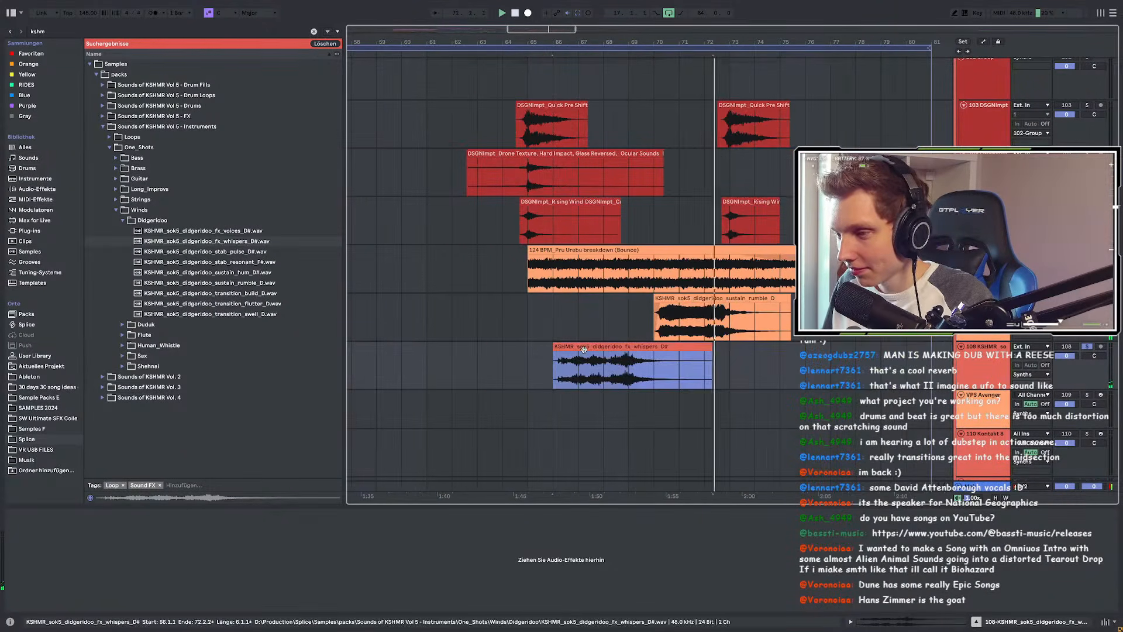
click(547, 328)
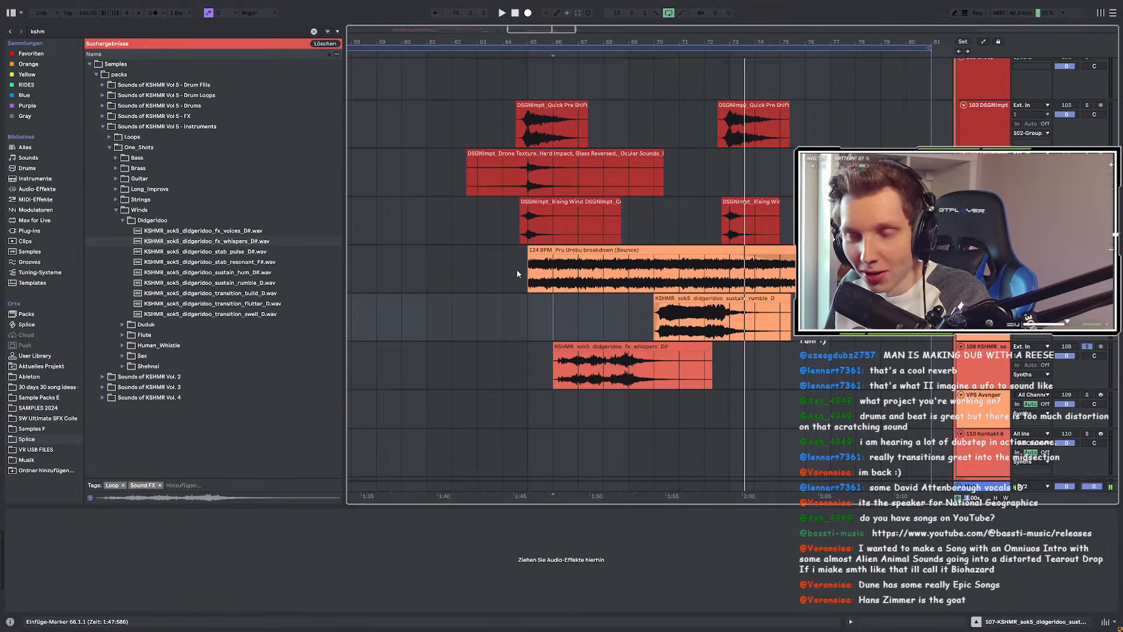
click(58, 32)
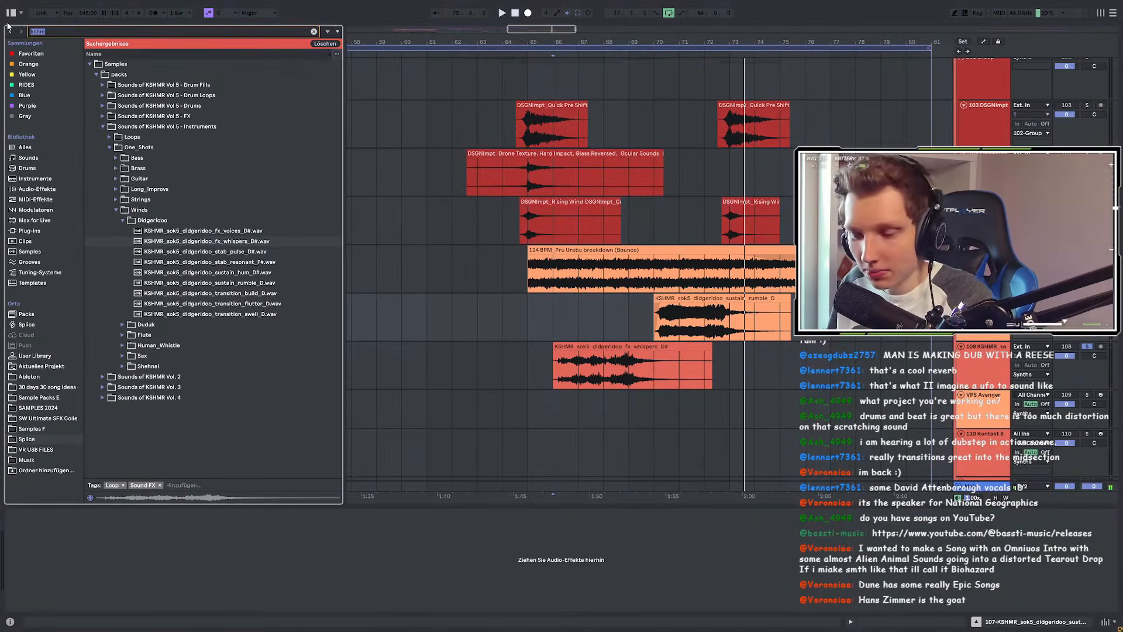
Step: Change the browser search query to 'war'
key(BackSpace)
text(war)
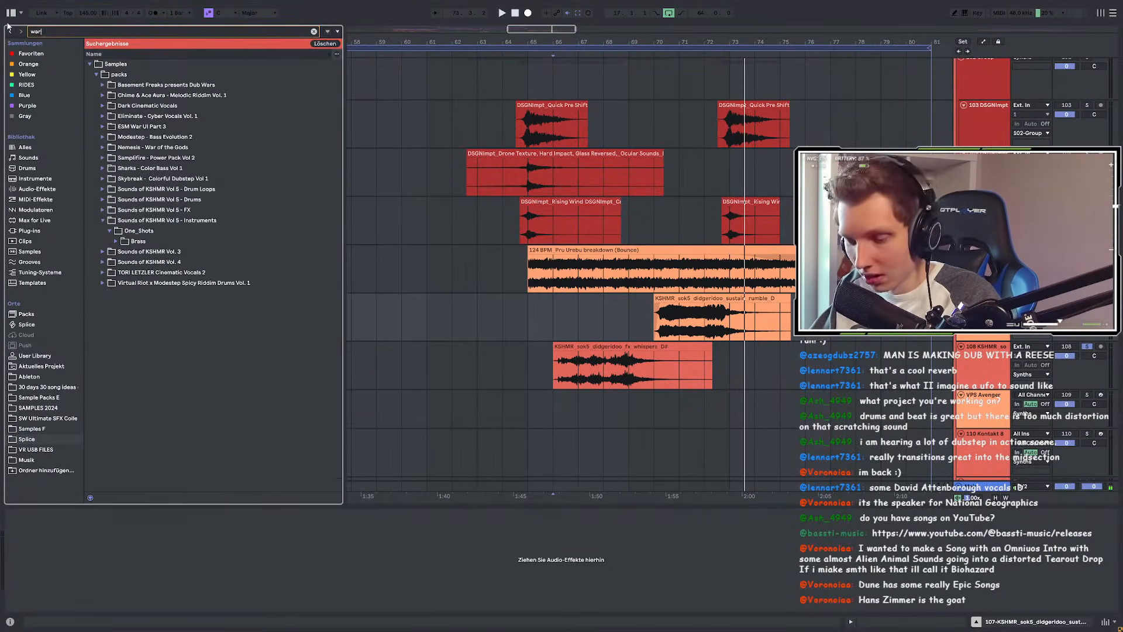
text( voice)
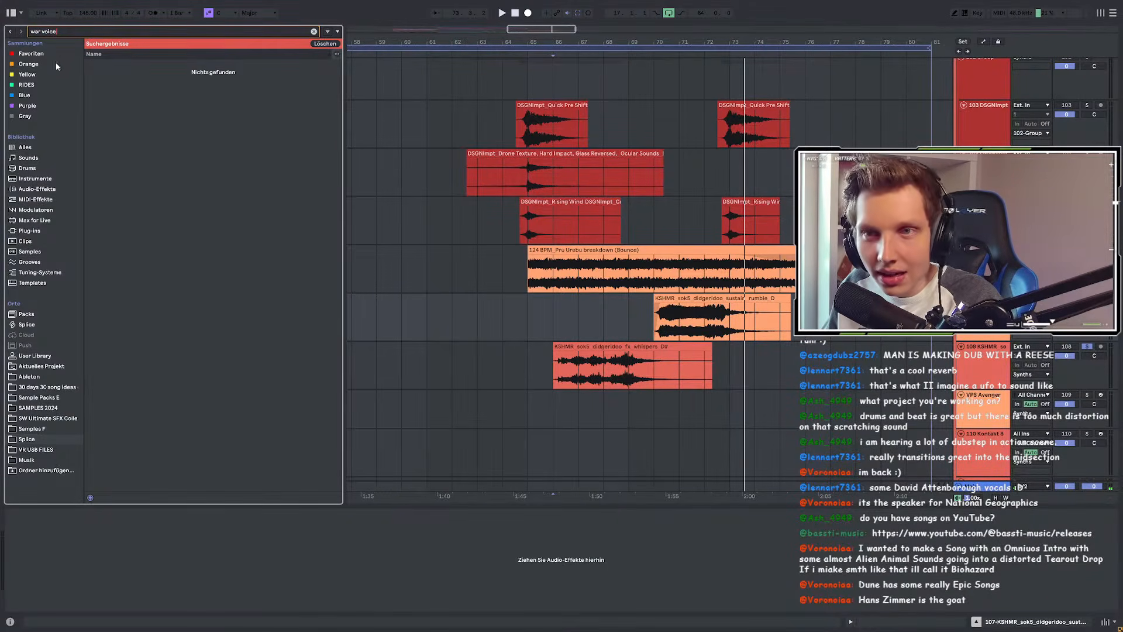
drag(65, 27, 44, 26)
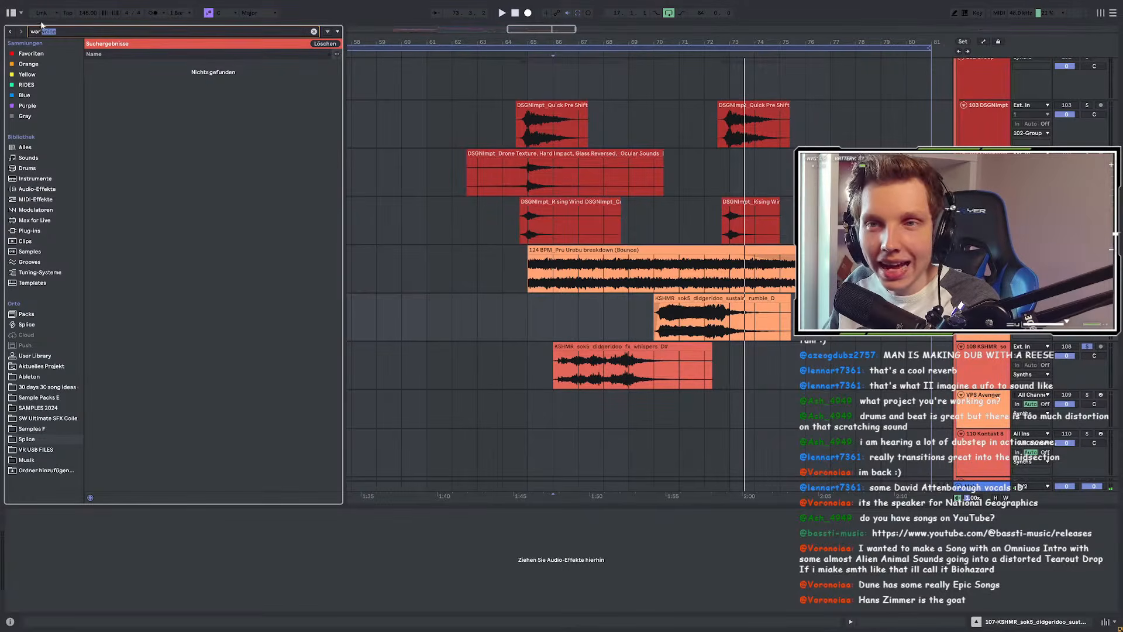
text(voice)
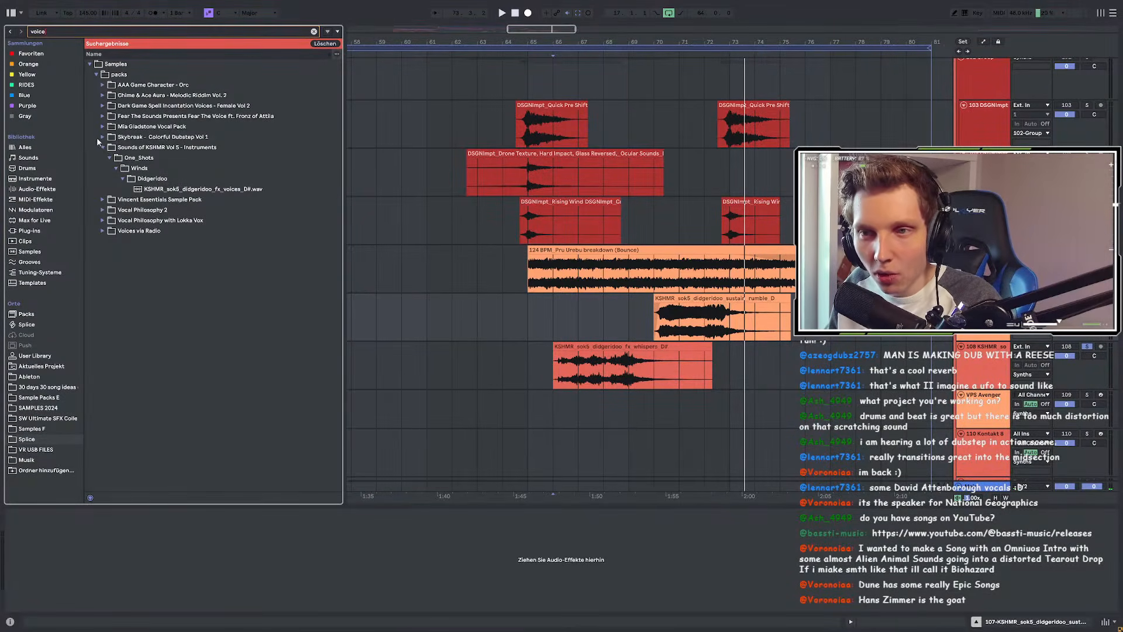
drag(77, 34, 15, 15)
text(war)
Step: Open Dark Cinematic Vocals > oneshots > riser and preview VOX_DCV_riser_dark_warm
click(104, 106)
click(110, 116)
click(115, 126)
click(123, 136)
click(125, 146)
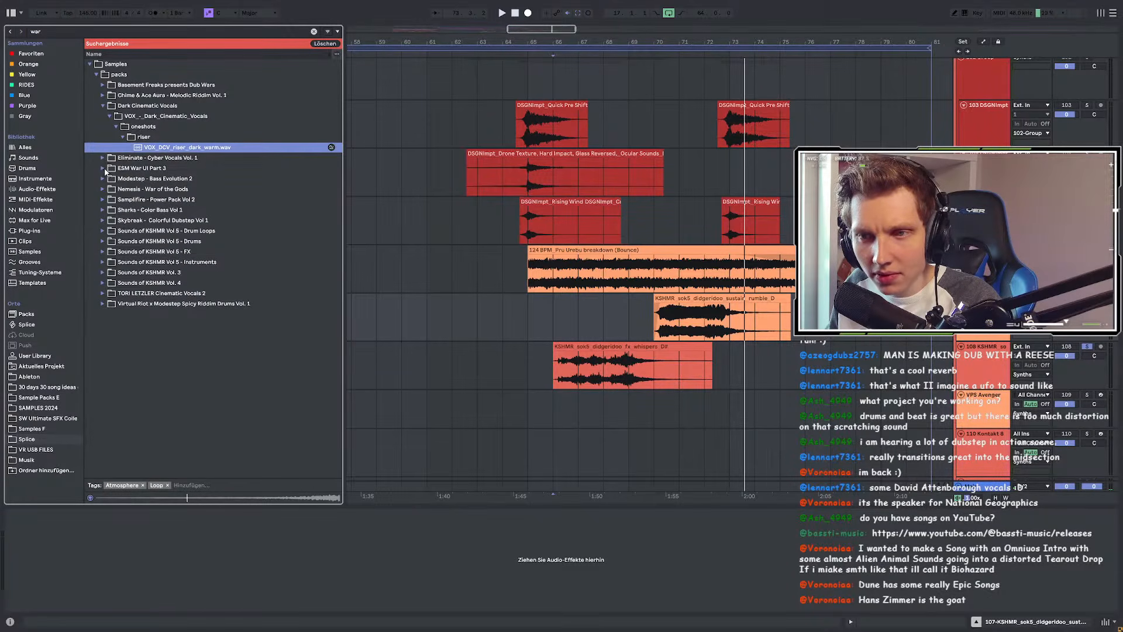
Step: Preview the metal texture sample in the ESM War UI Part 3 Magnet folder
click(103, 168)
click(109, 136)
click(116, 148)
click(126, 159)
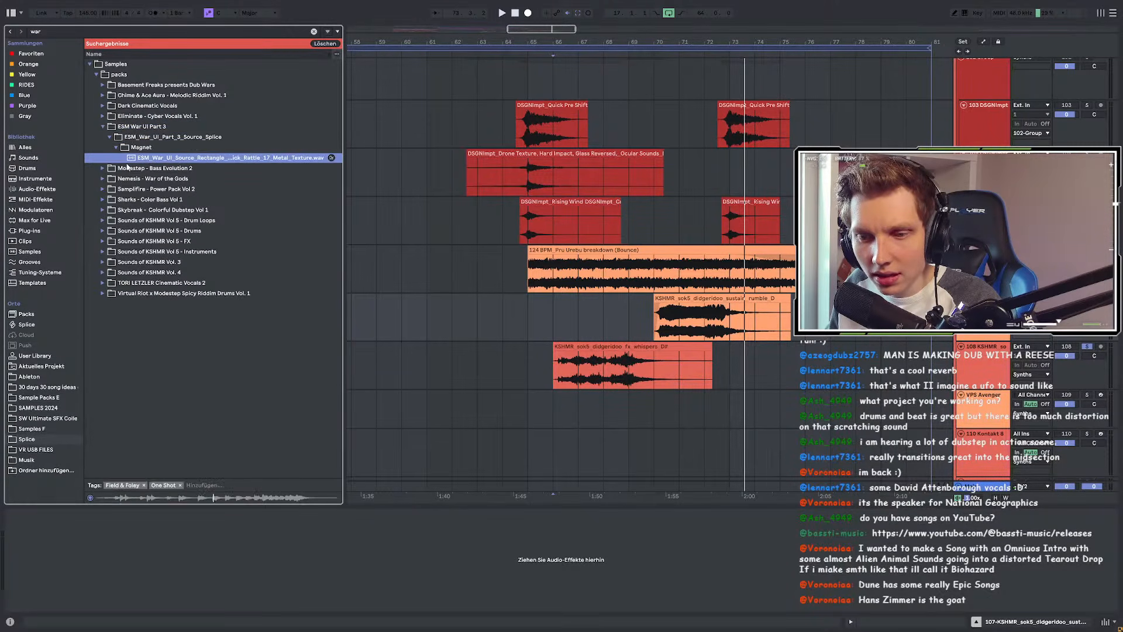
Step: Preview the Modestep MODE_BE2_drums_build_8bar_war_150 build-up sample
click(108, 170)
click(115, 150)
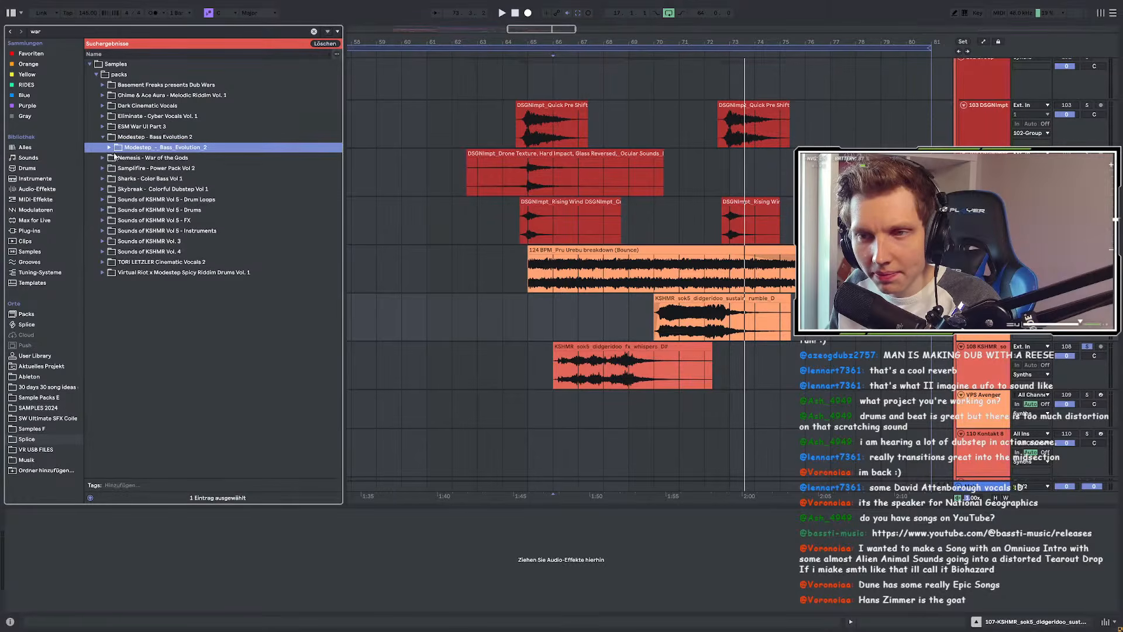
click(109, 148)
click(116, 158)
click(123, 168)
click(127, 179)
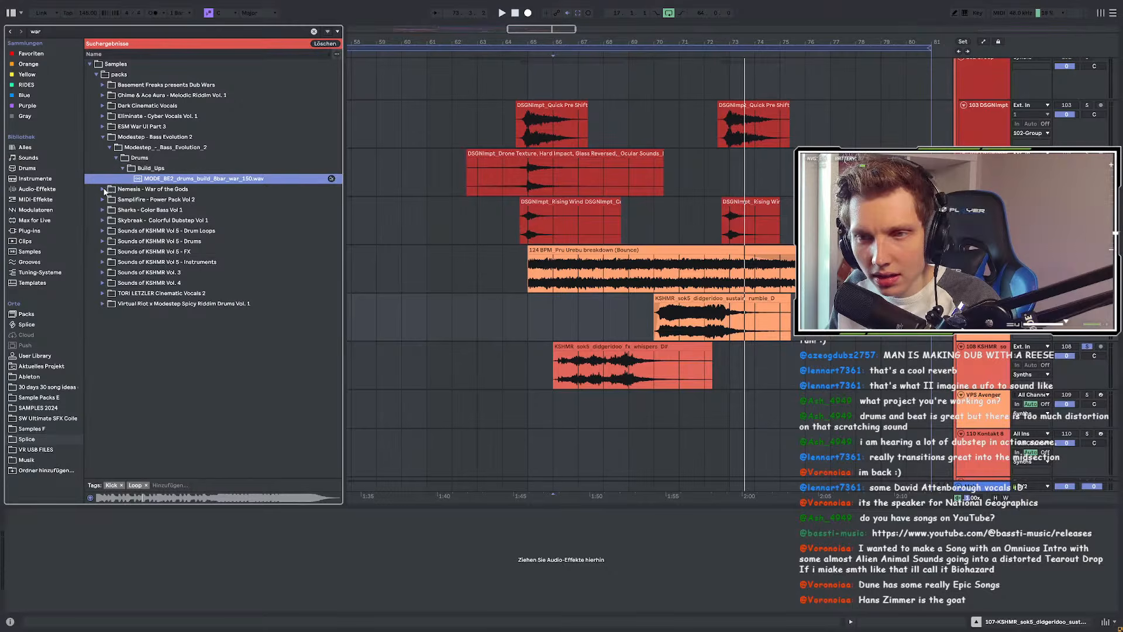
Step: Preview the Nemesis HOSN_FX_Boom_11 and HOSN_FX_Hit_03 samples
click(104, 190)
click(109, 157)
click(116, 168)
click(123, 179)
click(131, 189)
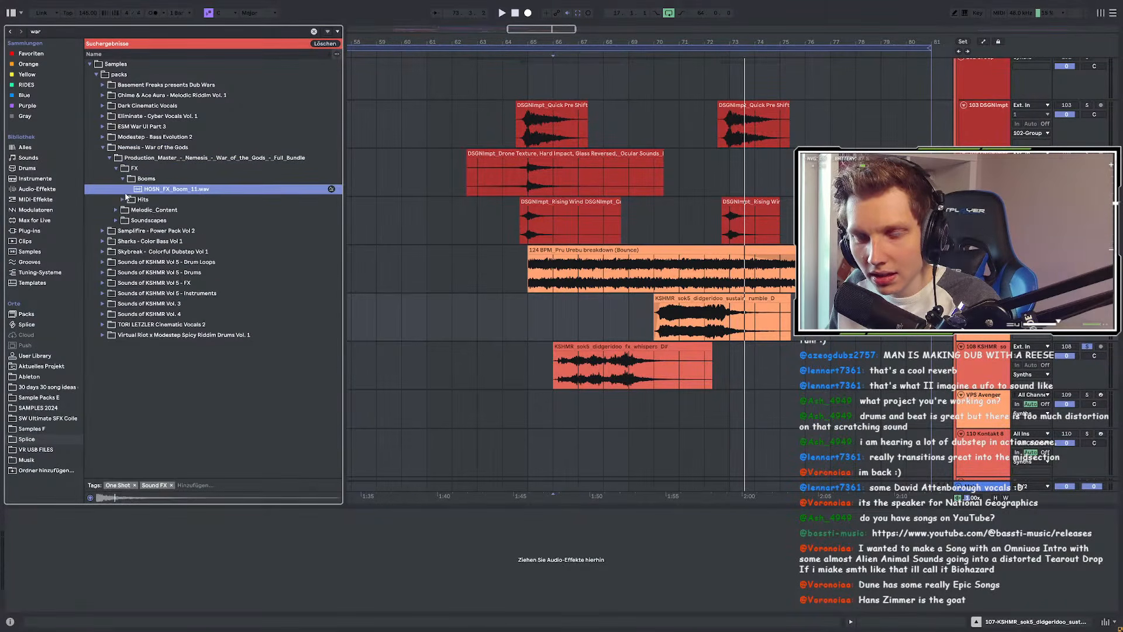
click(122, 199)
click(134, 200)
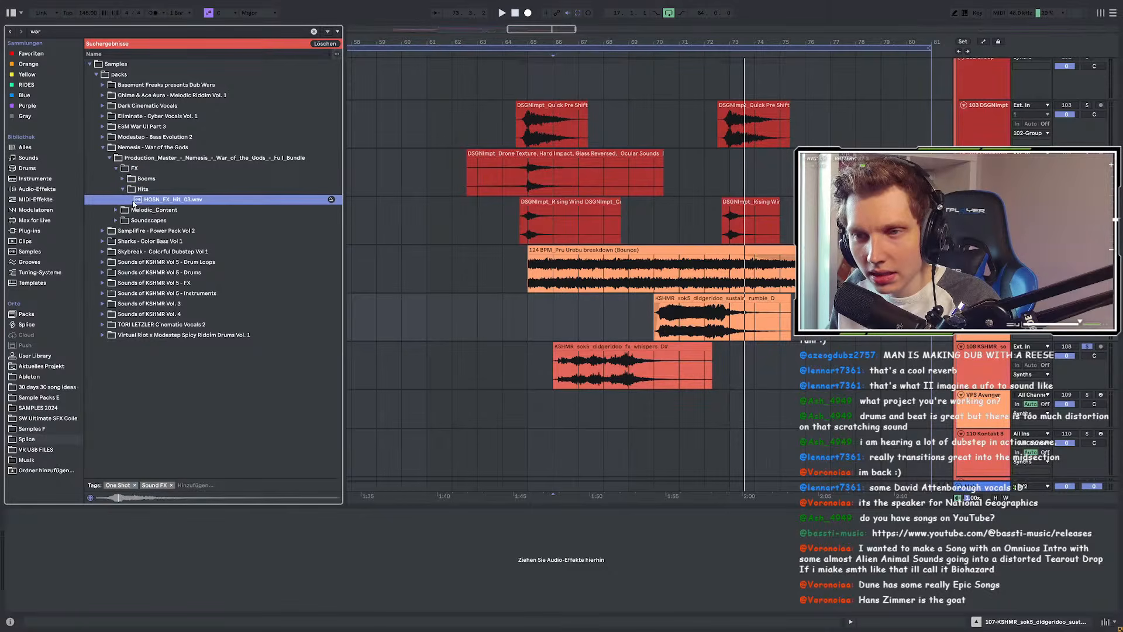
Step: Audition Nemesis choir loop 03, melodic one-shot 21 and string loops 04, 06 and 10
click(121, 211)
click(130, 189)
click(126, 199)
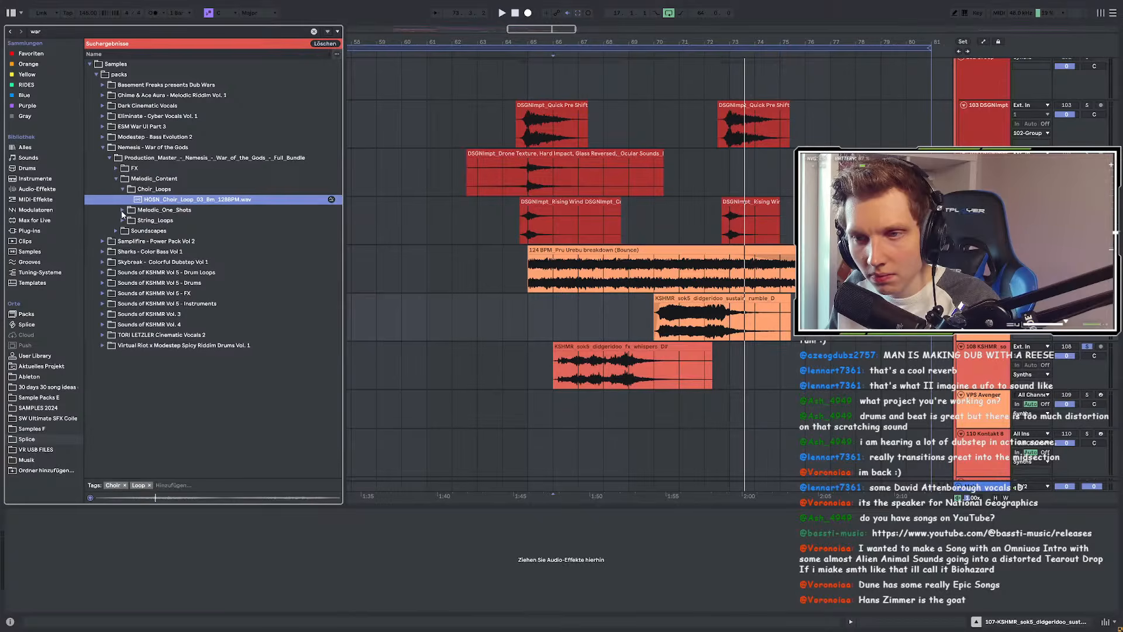
click(121, 210)
click(128, 210)
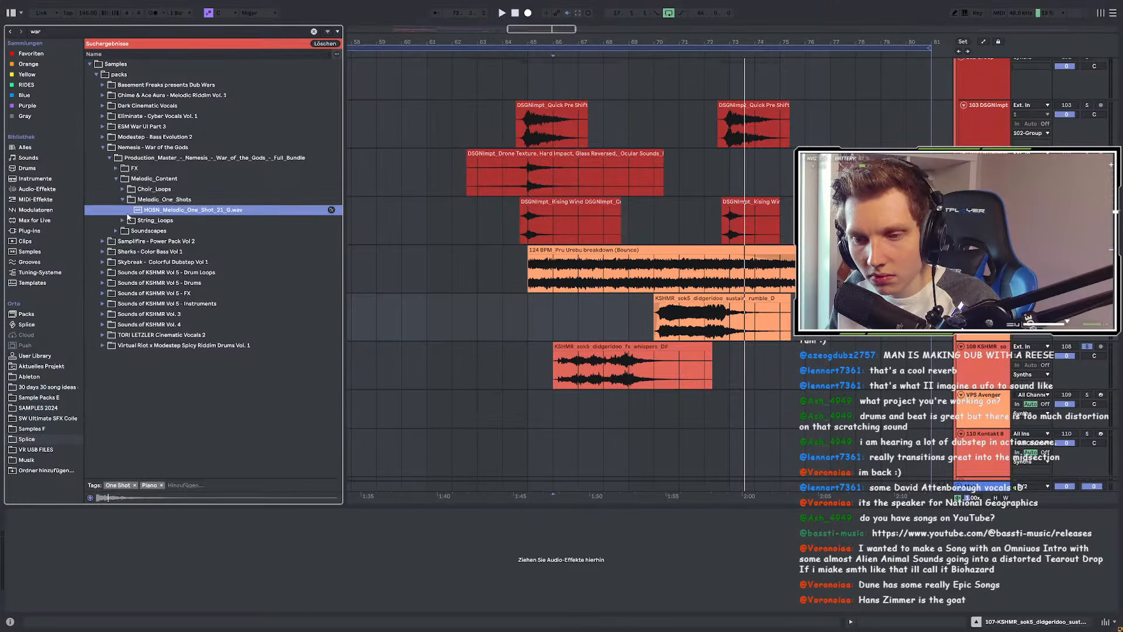
click(122, 220)
click(132, 222)
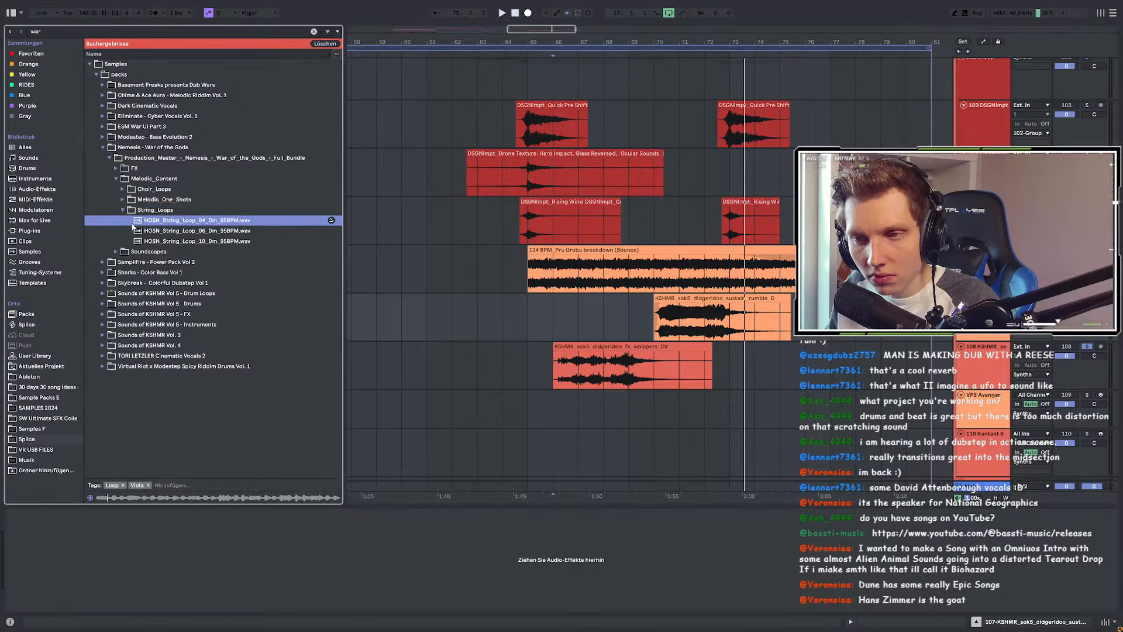
click(134, 230)
click(134, 241)
Step: Audition braam one-shots 07 and 11, then drone soundscapes 23_D and 04_D
click(117, 252)
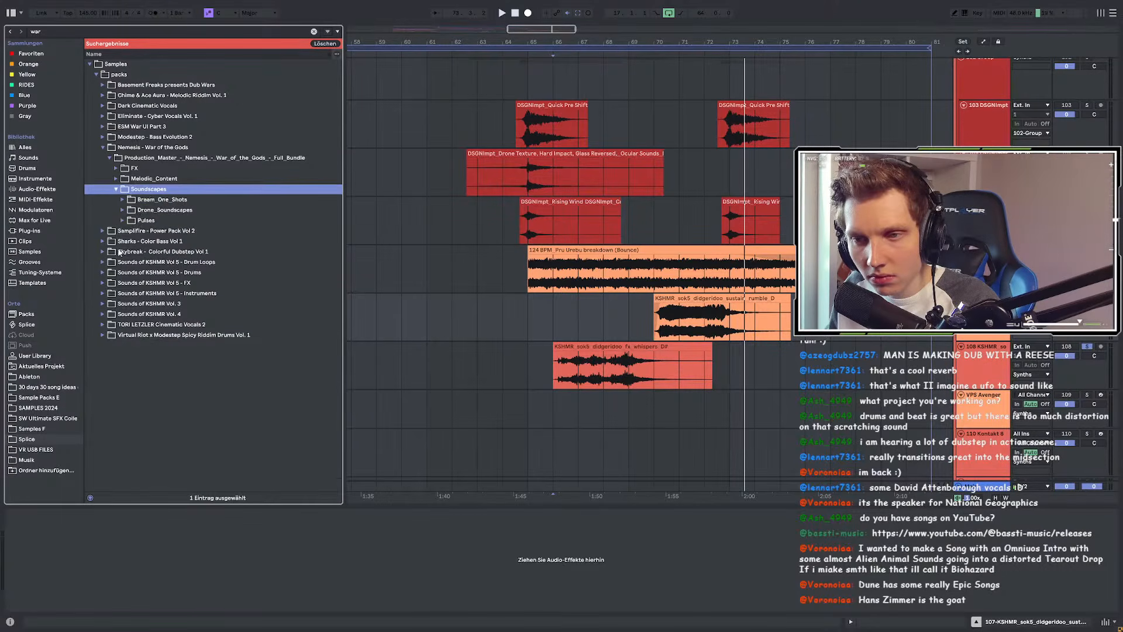
click(133, 202)
click(134, 210)
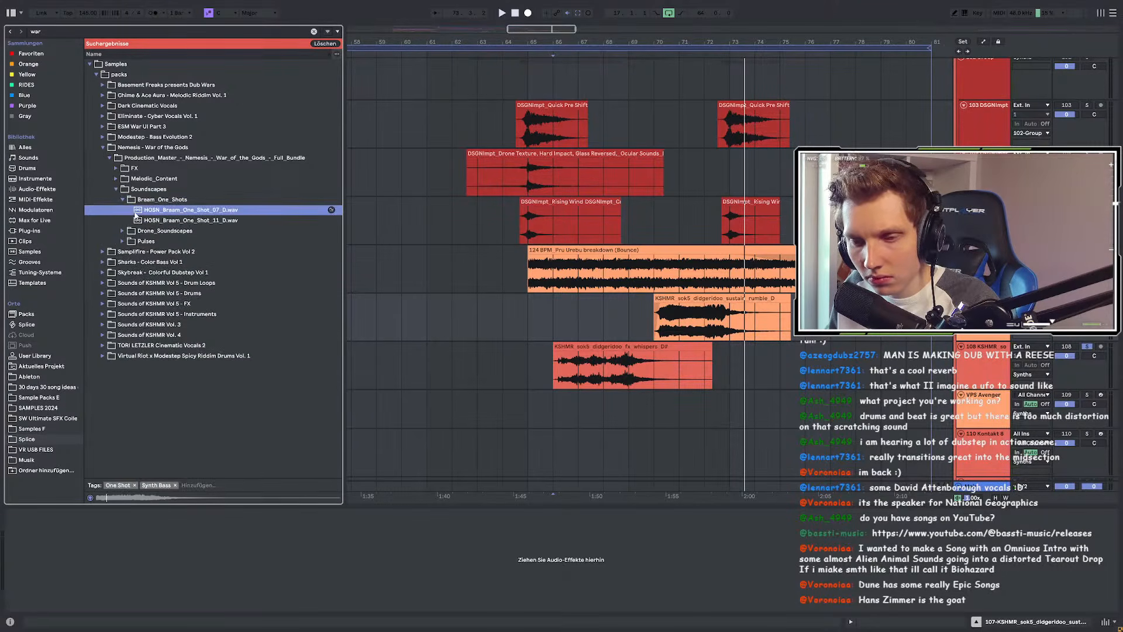
click(145, 221)
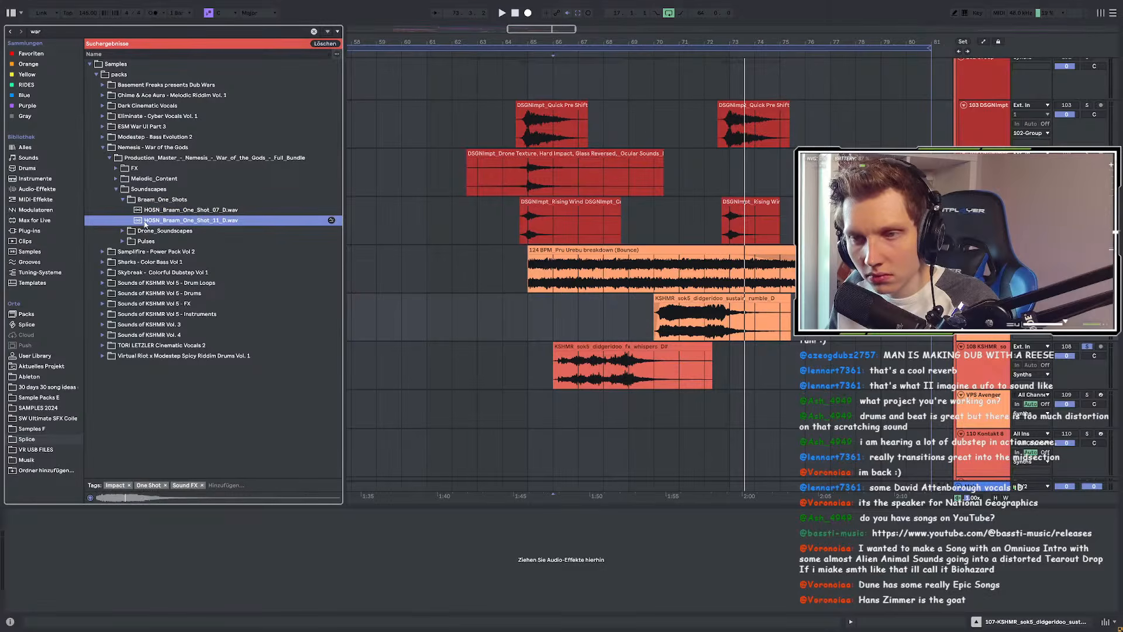
click(135, 231)
click(136, 231)
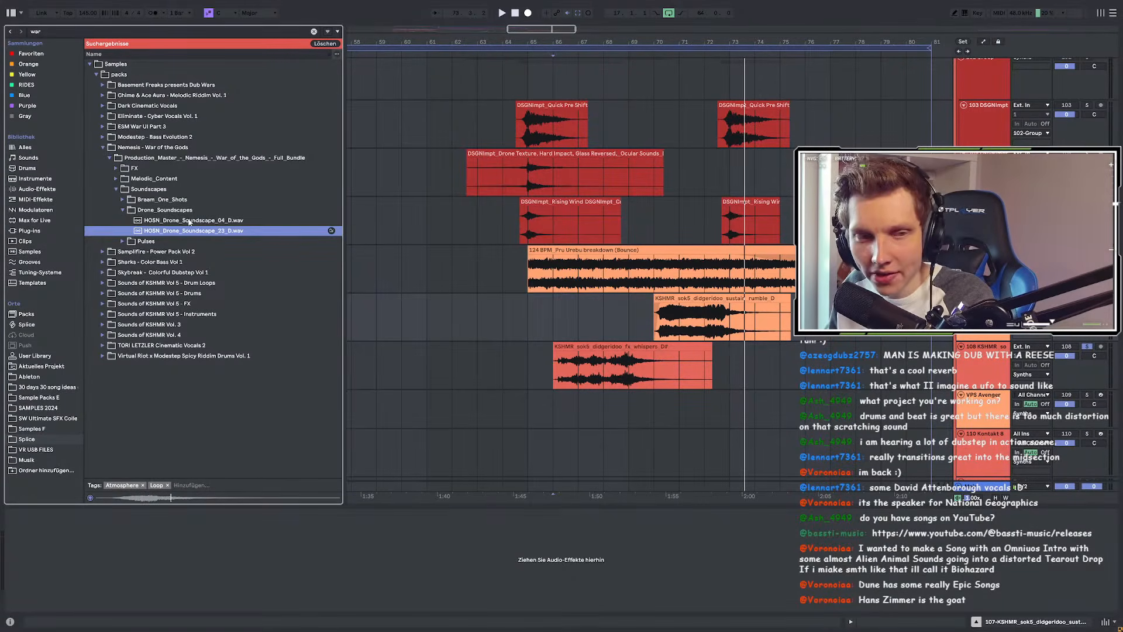
click(188, 221)
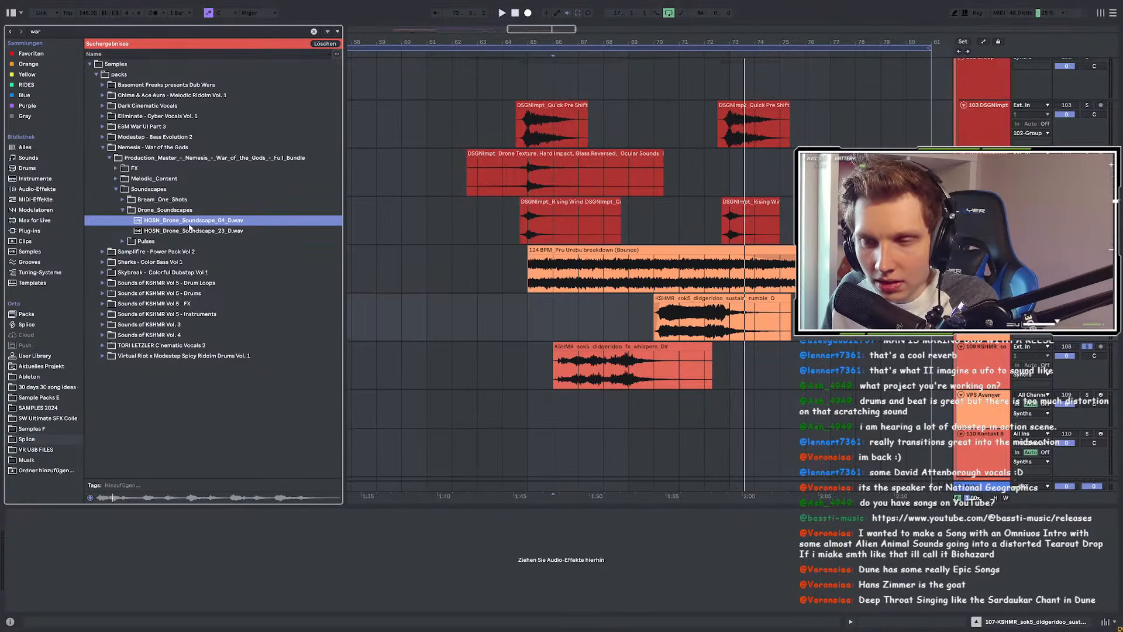
Step: Preview Synth Pulse Loops 21 and 33 (D, 95 BPM) in the Pulses folder
click(124, 241)
click(129, 231)
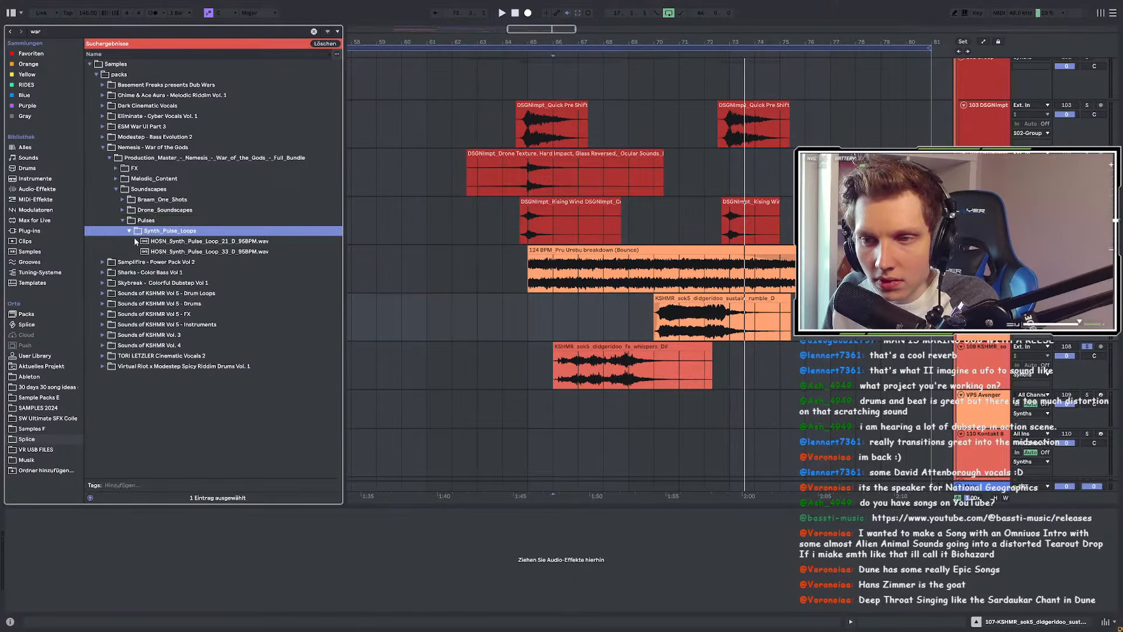
click(137, 242)
click(143, 251)
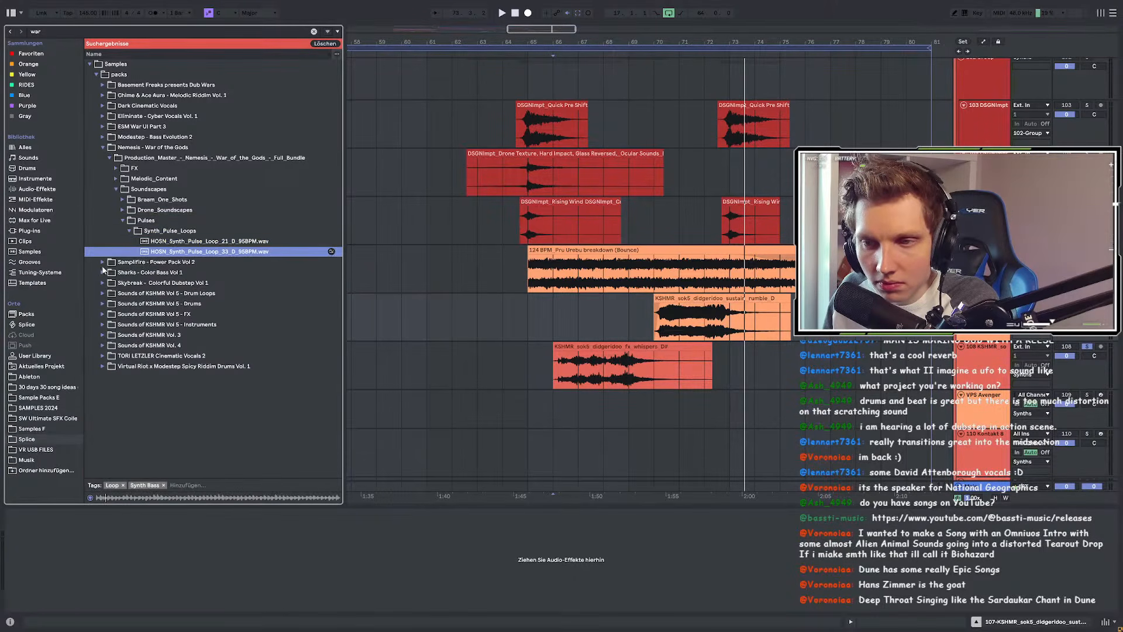
Step: Preview the war drums loop in Samplifire Power Pack Vol 2's analog_drum_loops
click(103, 262)
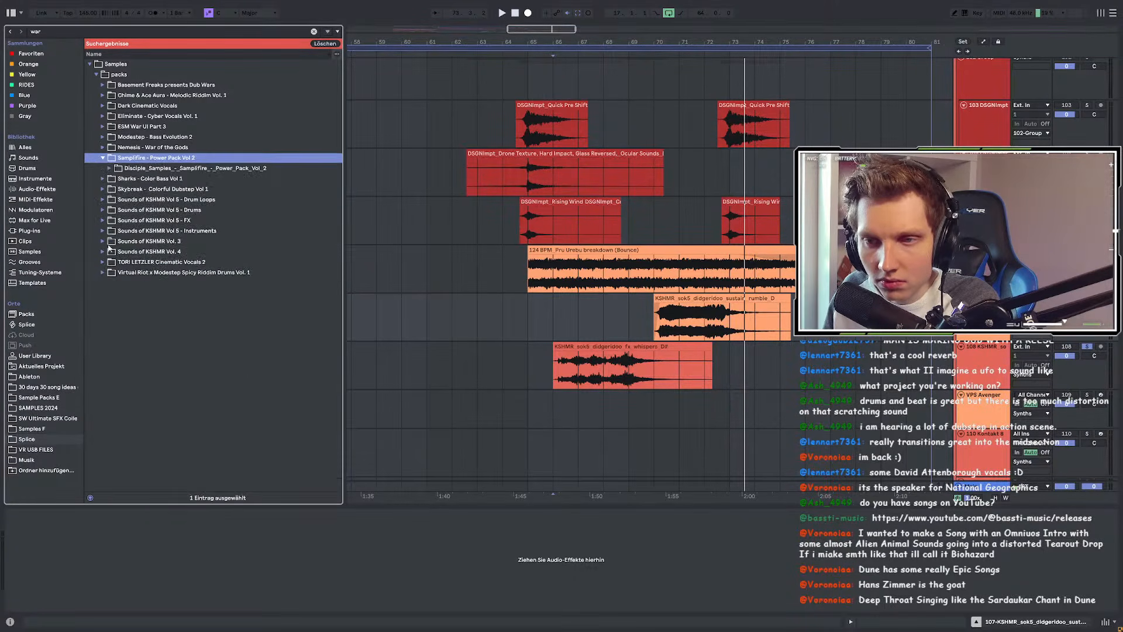
click(110, 169)
click(116, 179)
click(123, 190)
click(128, 200)
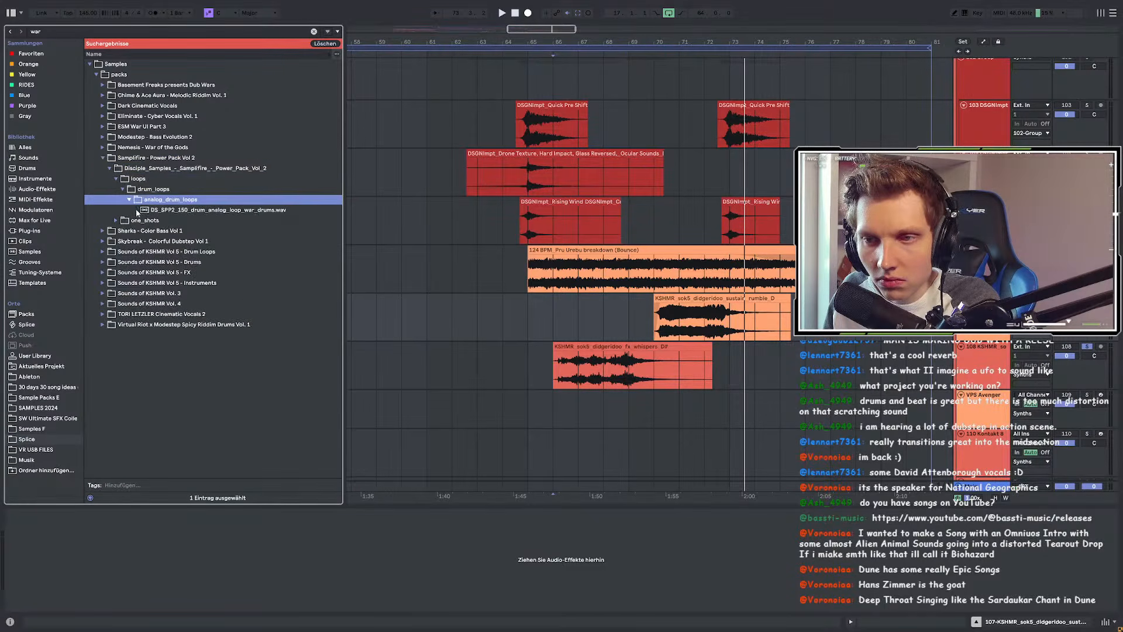
click(140, 209)
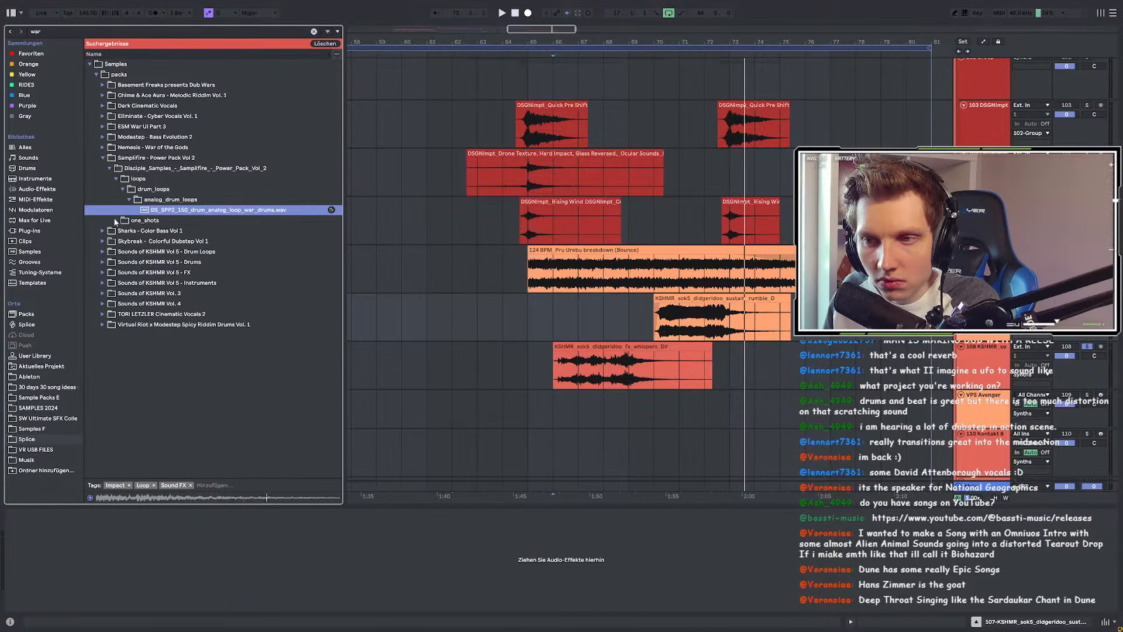
Step: Preview the cold war impact one-shot in the Power Pack's impacts folder
click(115, 220)
click(123, 199)
click(130, 210)
click(143, 220)
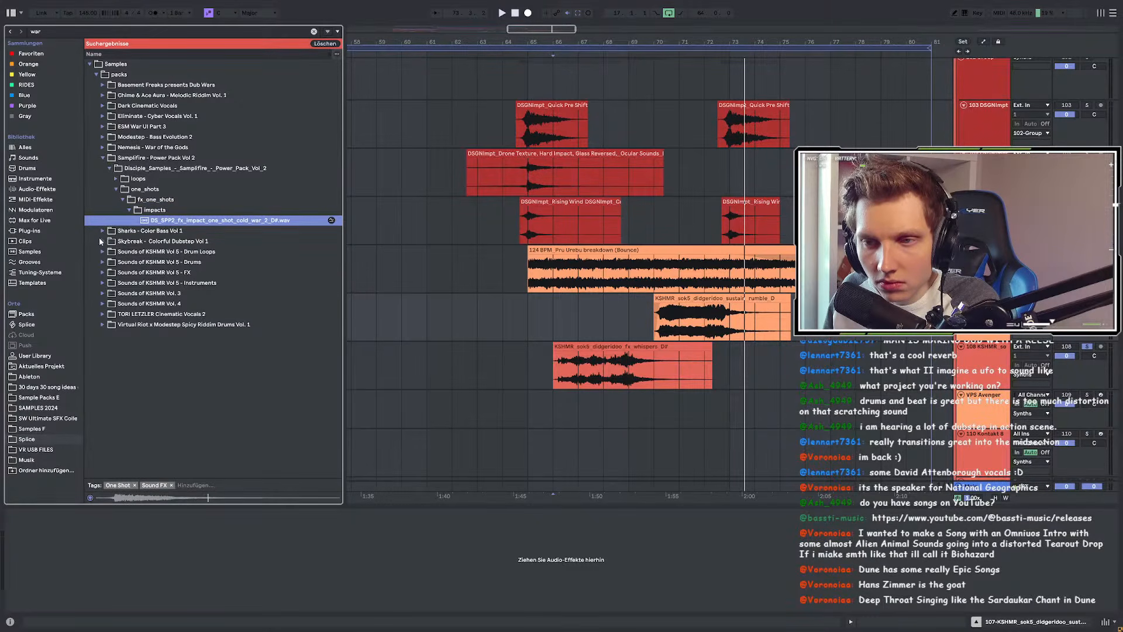
Step: Preview the war horn alarm in KSHMR Vol 5 FX's DHARMA War_Horns folder
click(103, 273)
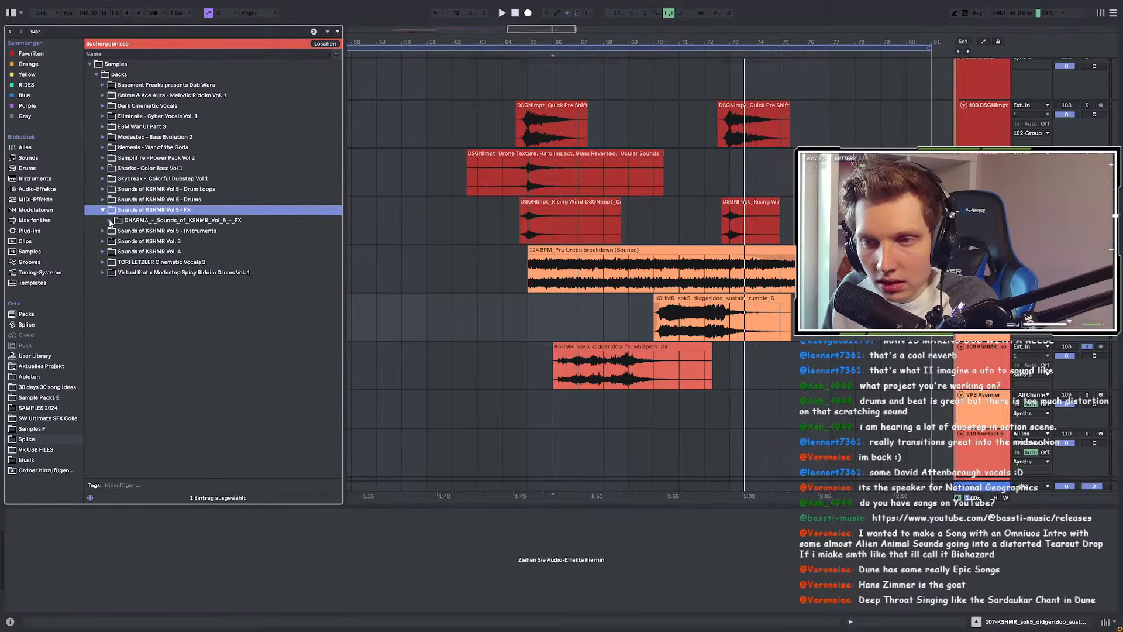
click(110, 220)
click(116, 231)
click(122, 241)
click(129, 252)
click(133, 264)
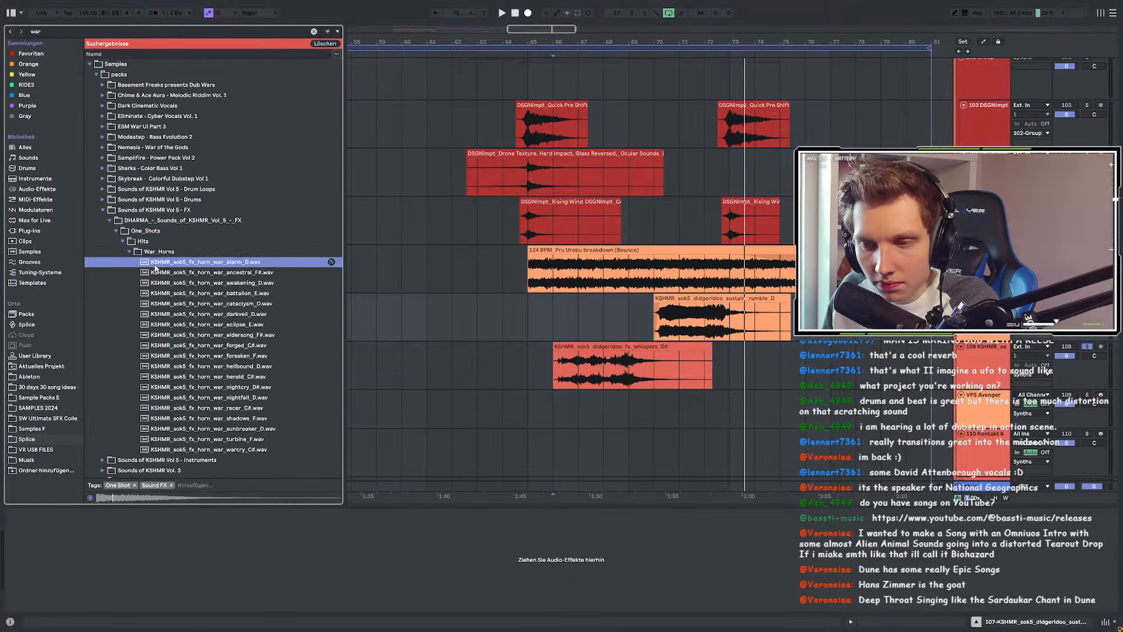
Step: Preview the awakening, cataclysm, darkveil, hellbound, nightfall and sunbreaker war horns
scroll(214, 285, down, 1)
click(249, 255)
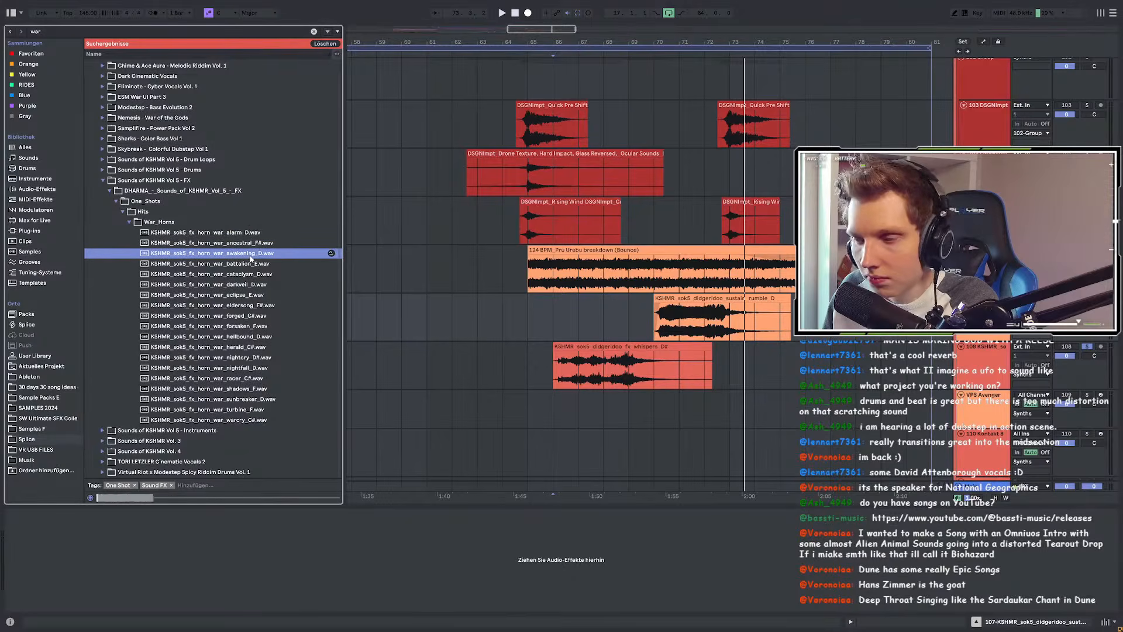
click(247, 273)
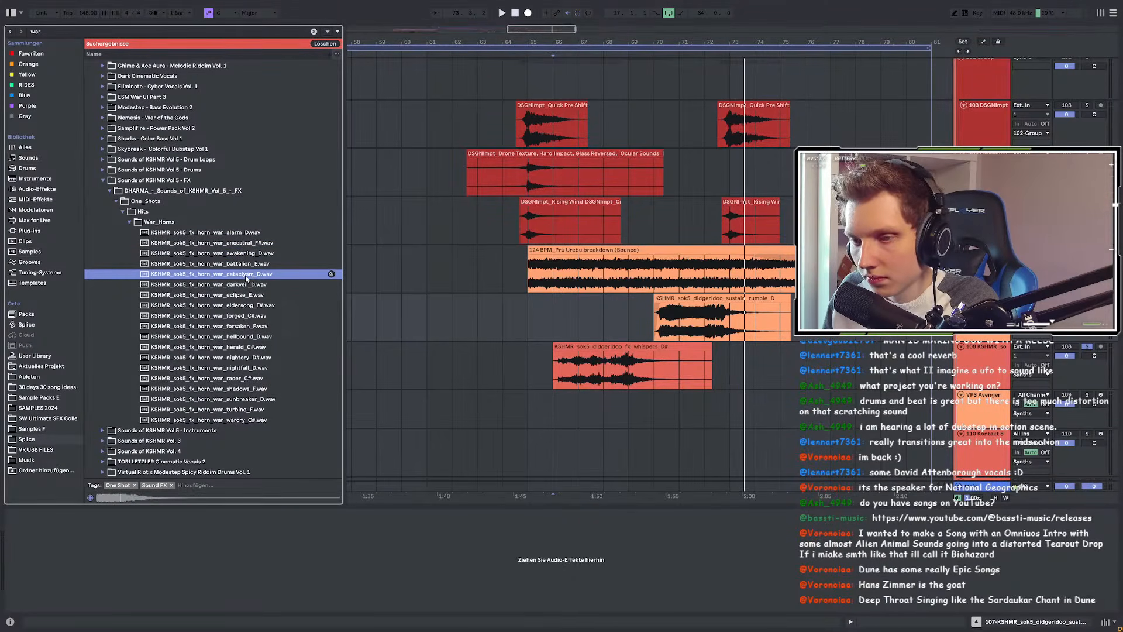
click(256, 285)
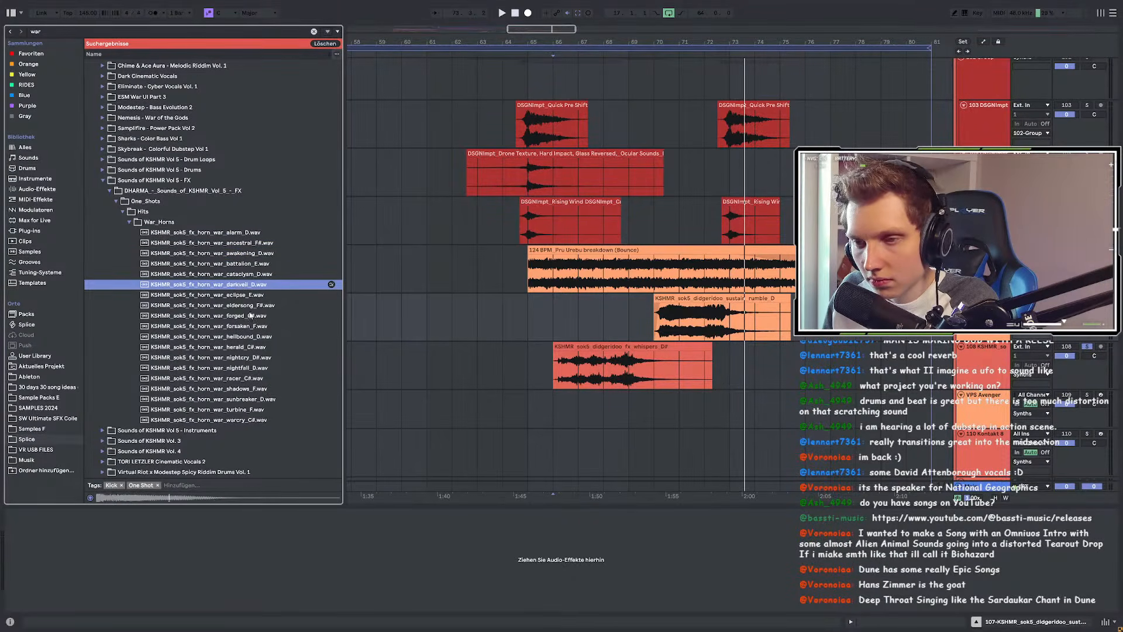
click(243, 337)
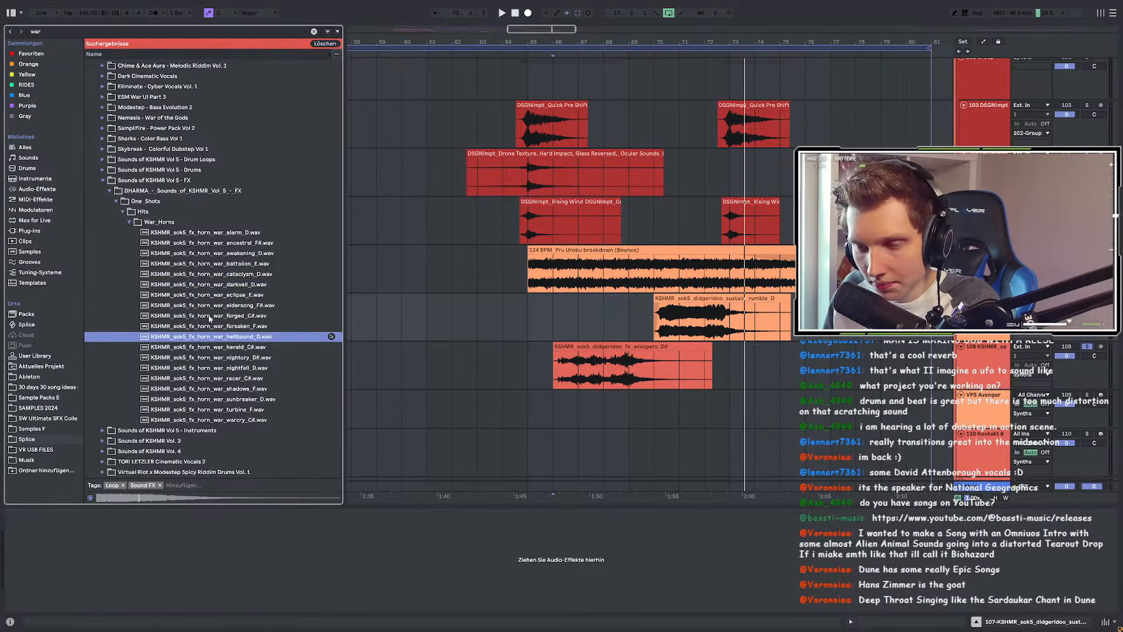
click(246, 369)
click(256, 399)
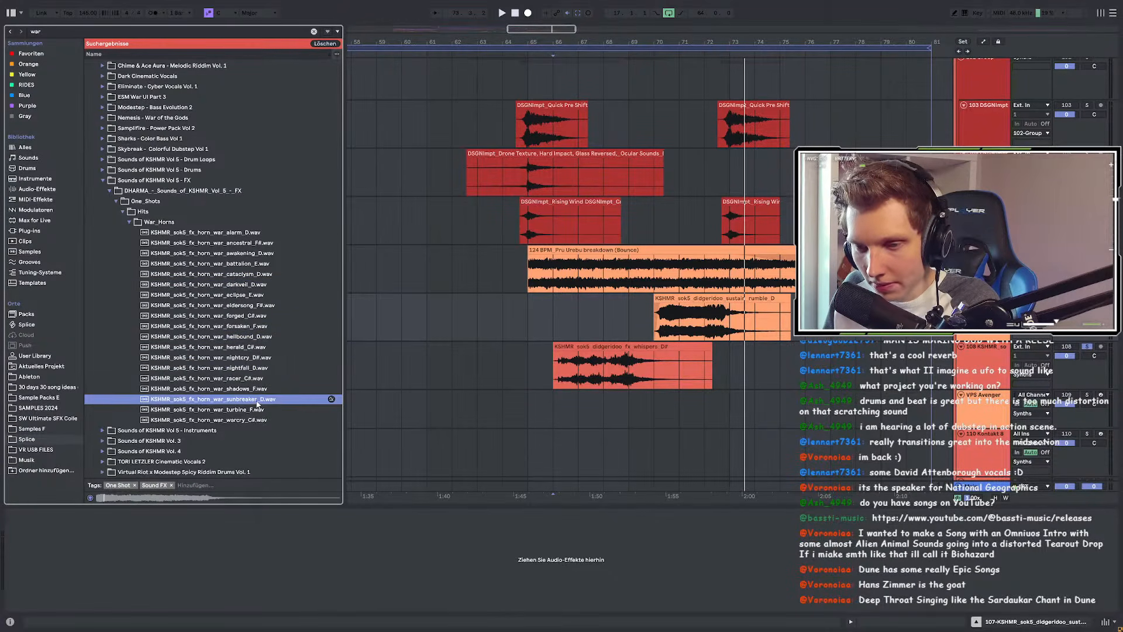
click(129, 221)
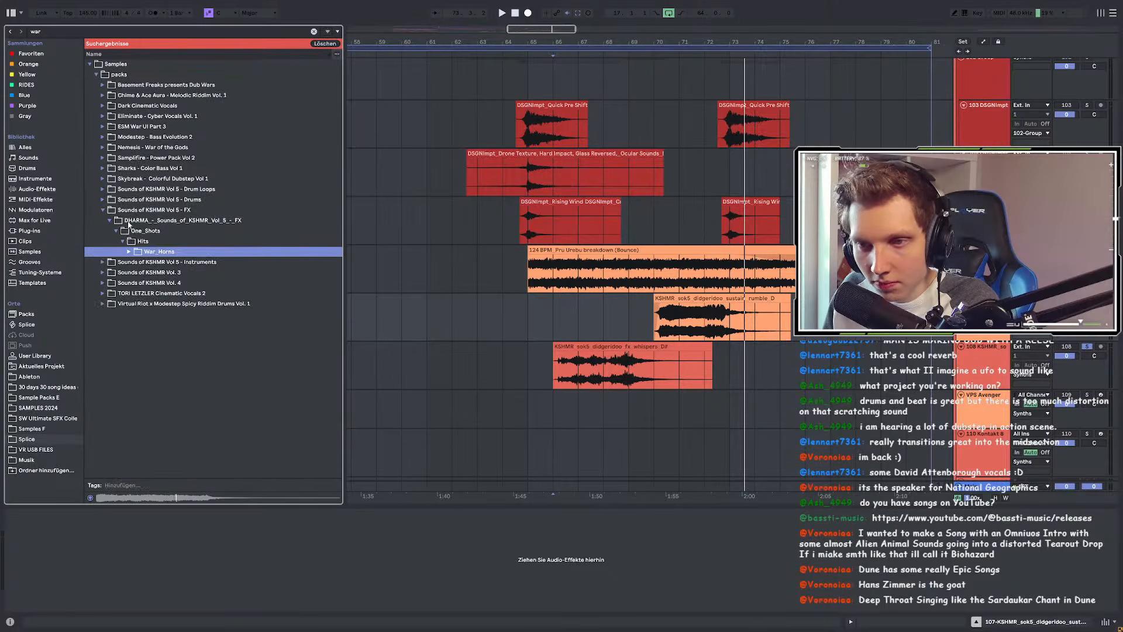
Step: Preview the 'war comes' wet vocal adlib from TORI LETZLER Cinematic Vocals 2
click(103, 293)
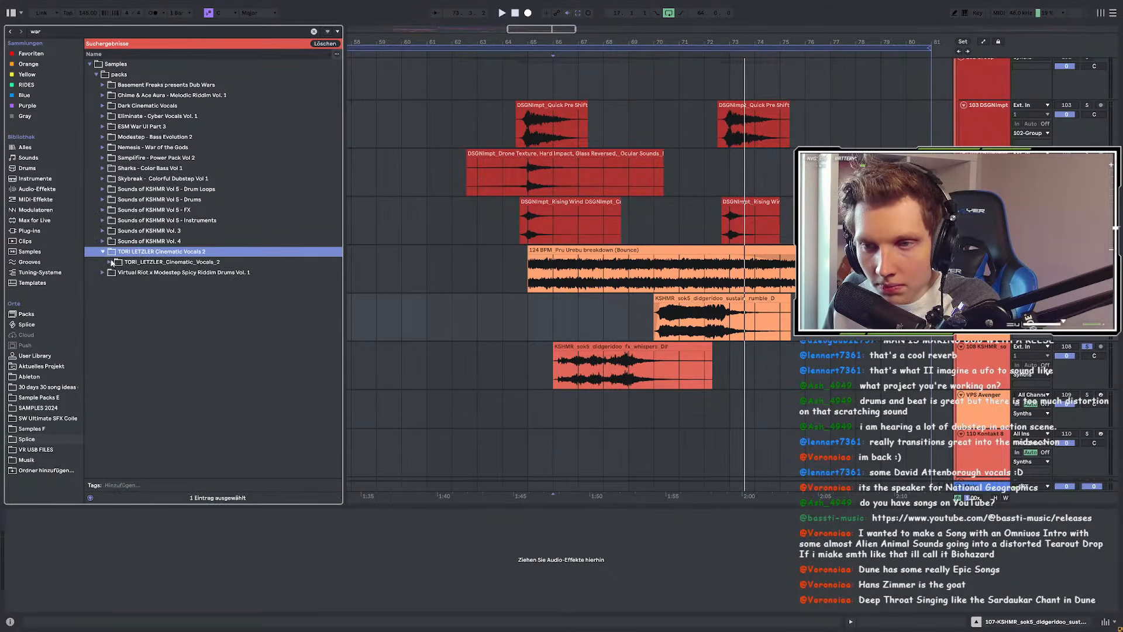
click(110, 262)
click(117, 273)
click(123, 283)
click(128, 293)
click(140, 304)
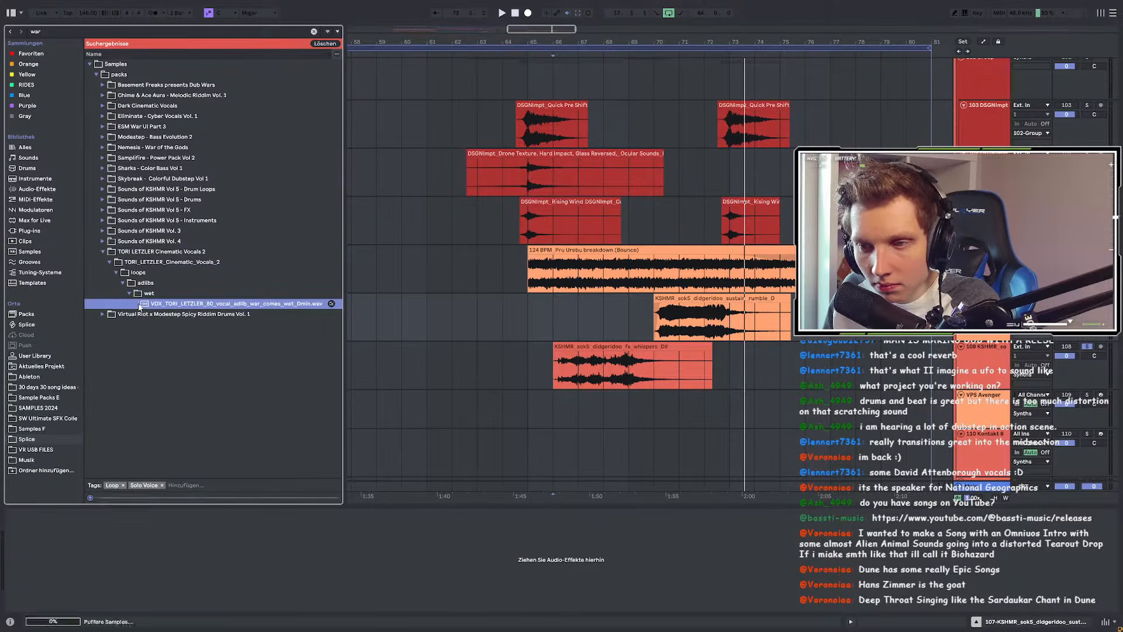
Step: Preview KSHMR Vol. 4 war horns: awakening, deeper, final boss, screamer and thriller
click(103, 241)
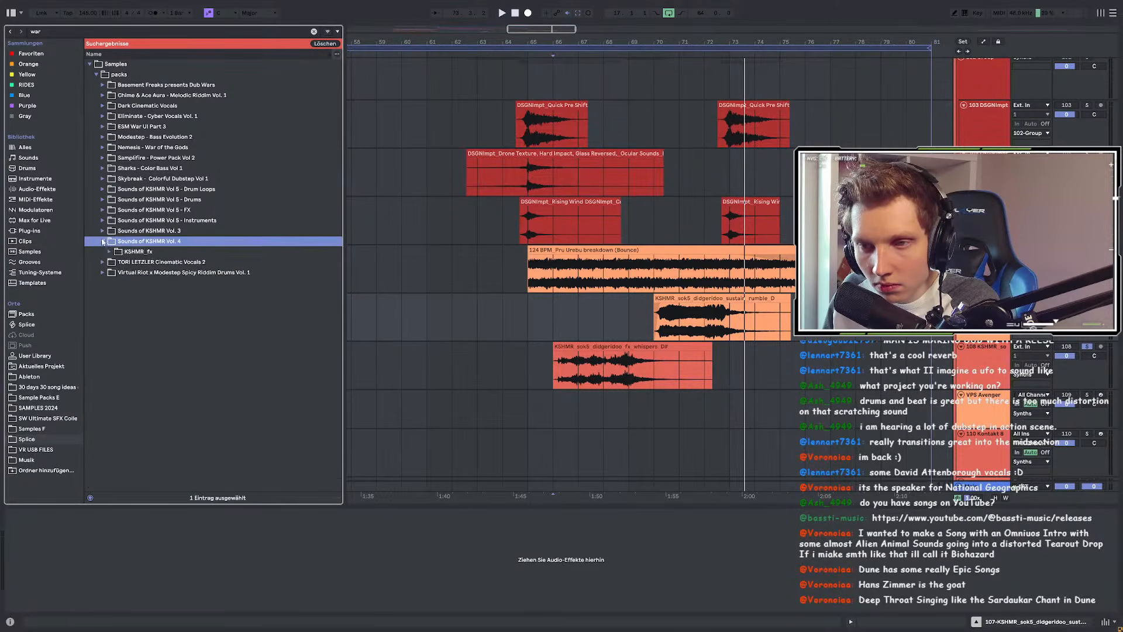
click(110, 251)
click(117, 262)
click(131, 273)
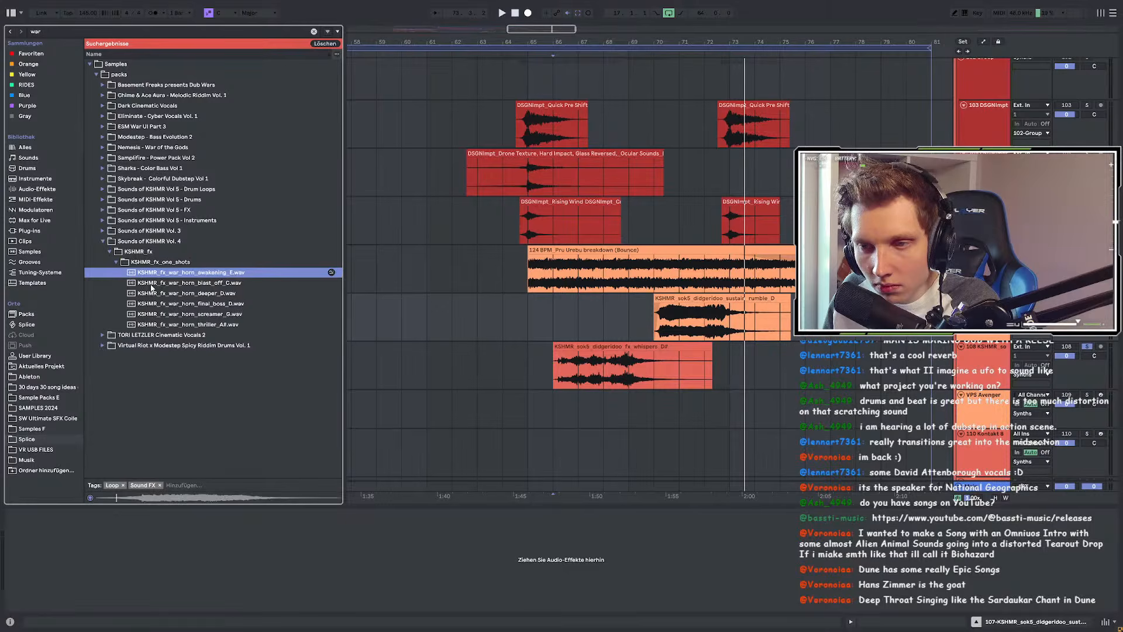
click(103, 241)
click(103, 241)
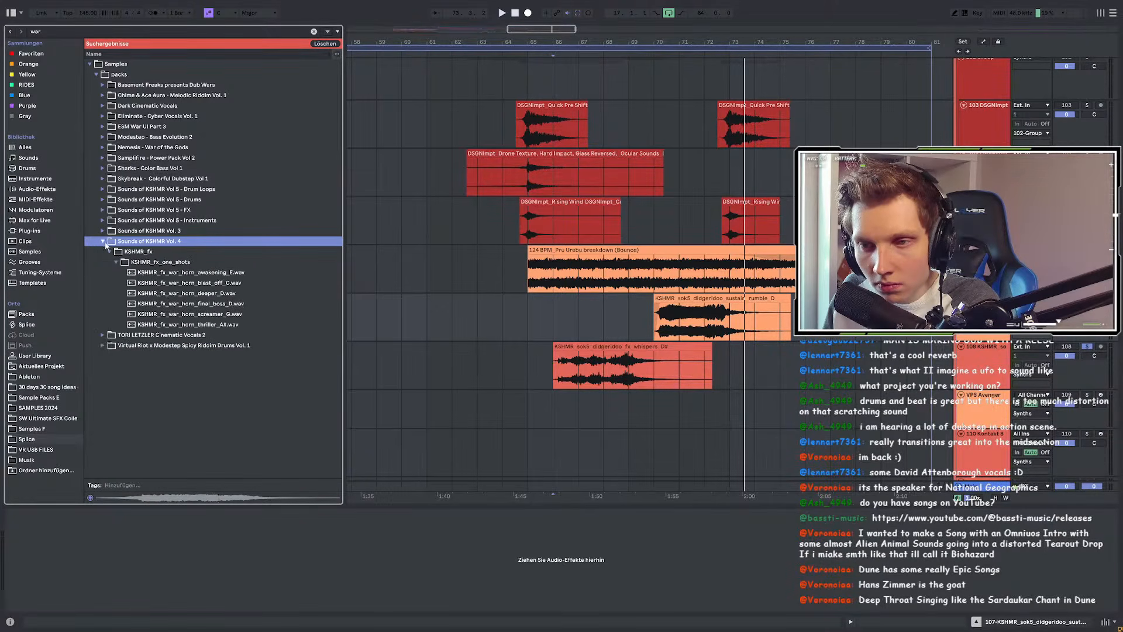
click(172, 294)
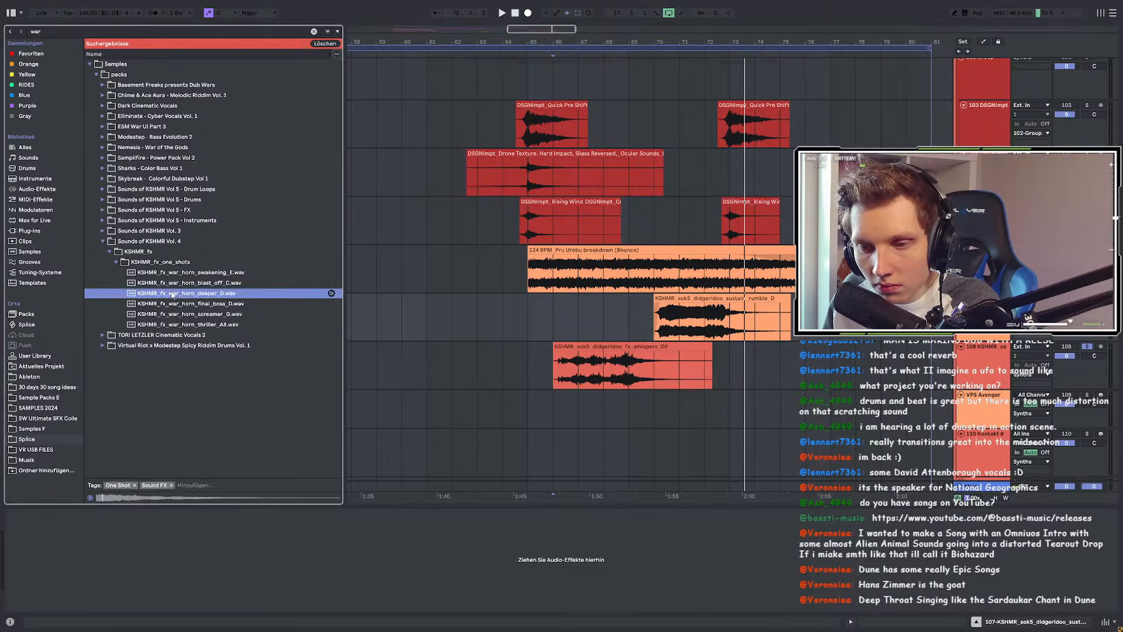
click(173, 303)
click(173, 315)
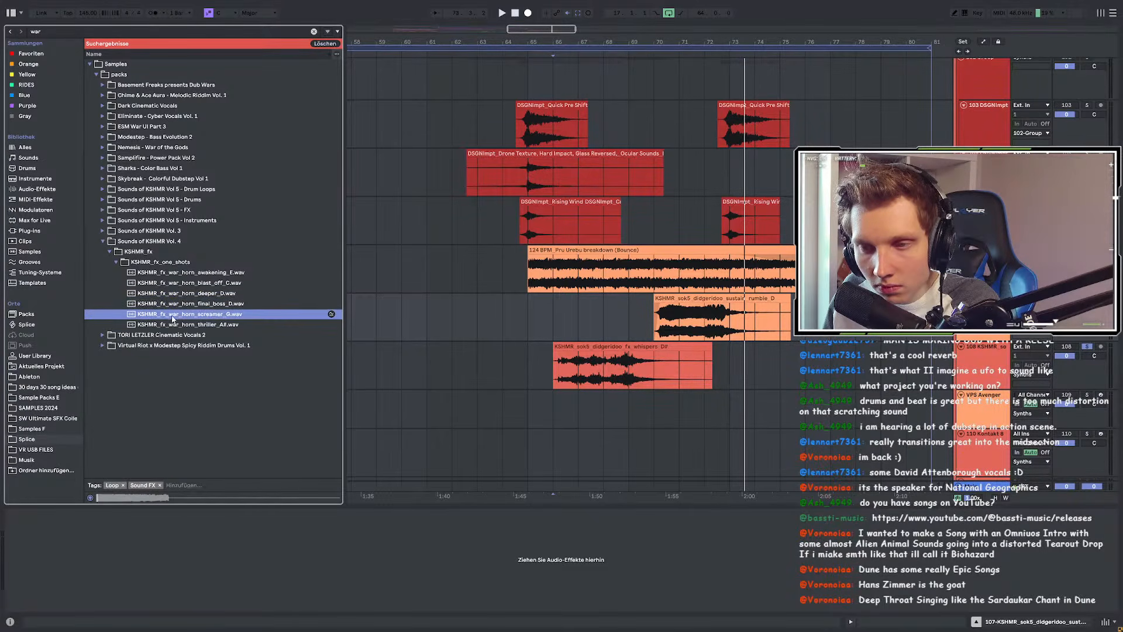
click(171, 326)
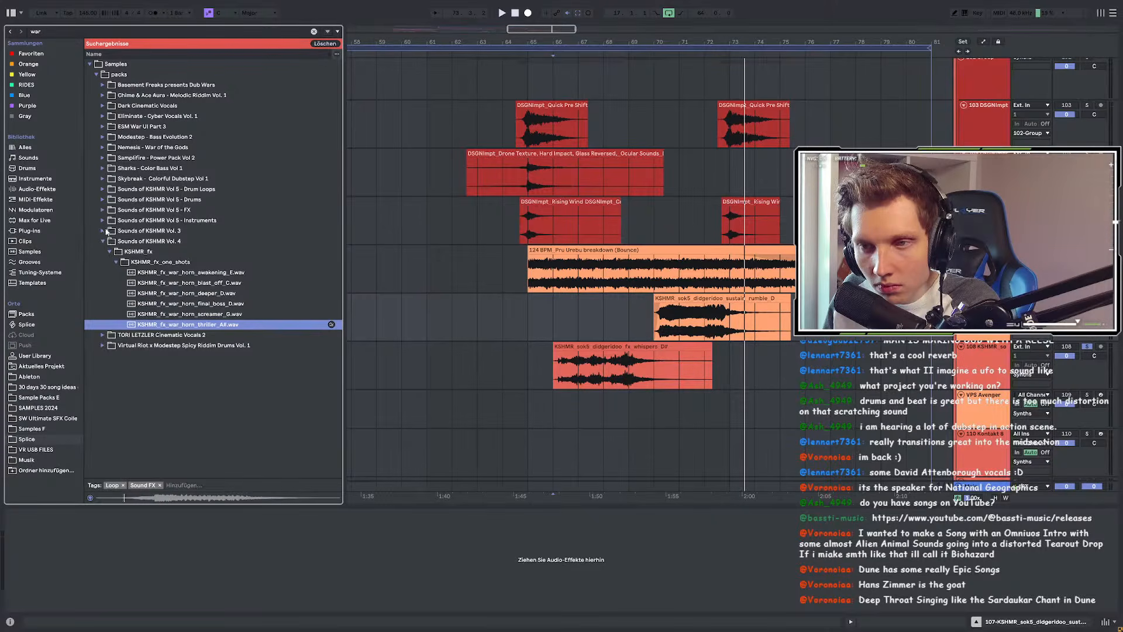
Step: Preview KSHMR Vol. 3 Tribal_Vocals war cries 17, 19, 20 and 16
click(104, 231)
click(110, 242)
click(116, 252)
click(122, 262)
click(129, 273)
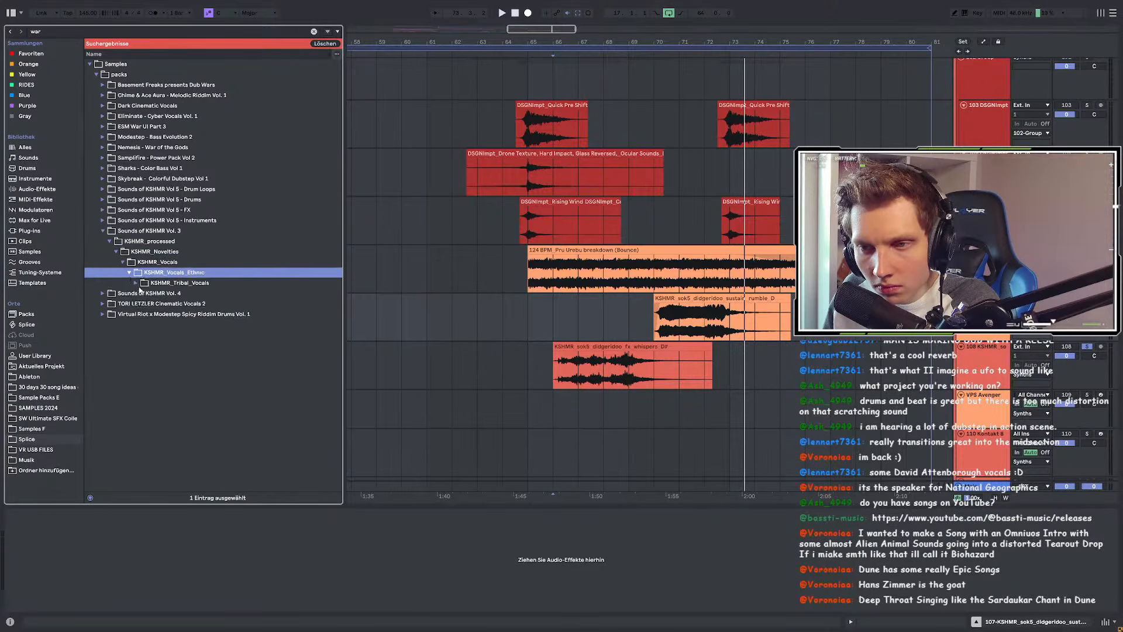
click(135, 283)
click(150, 303)
click(219, 324)
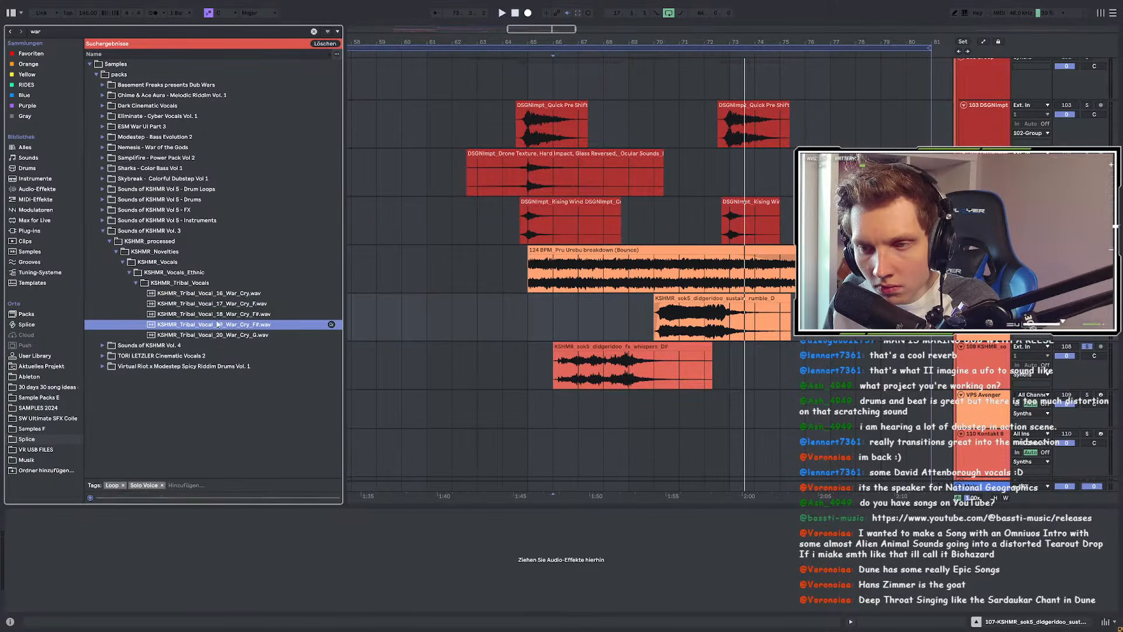
click(223, 335)
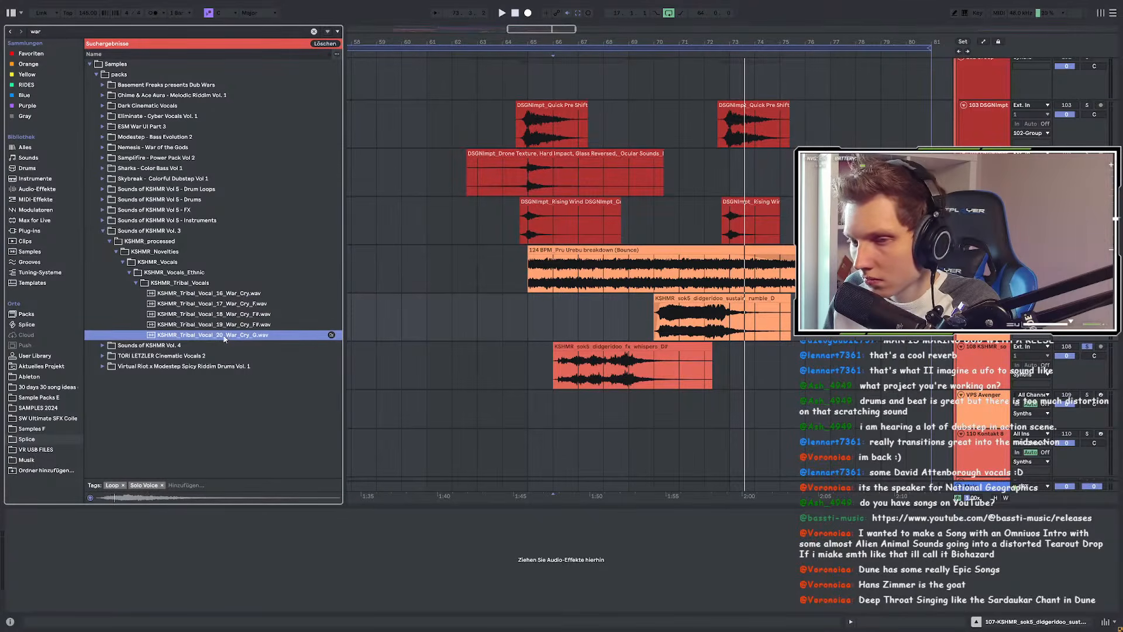
click(233, 294)
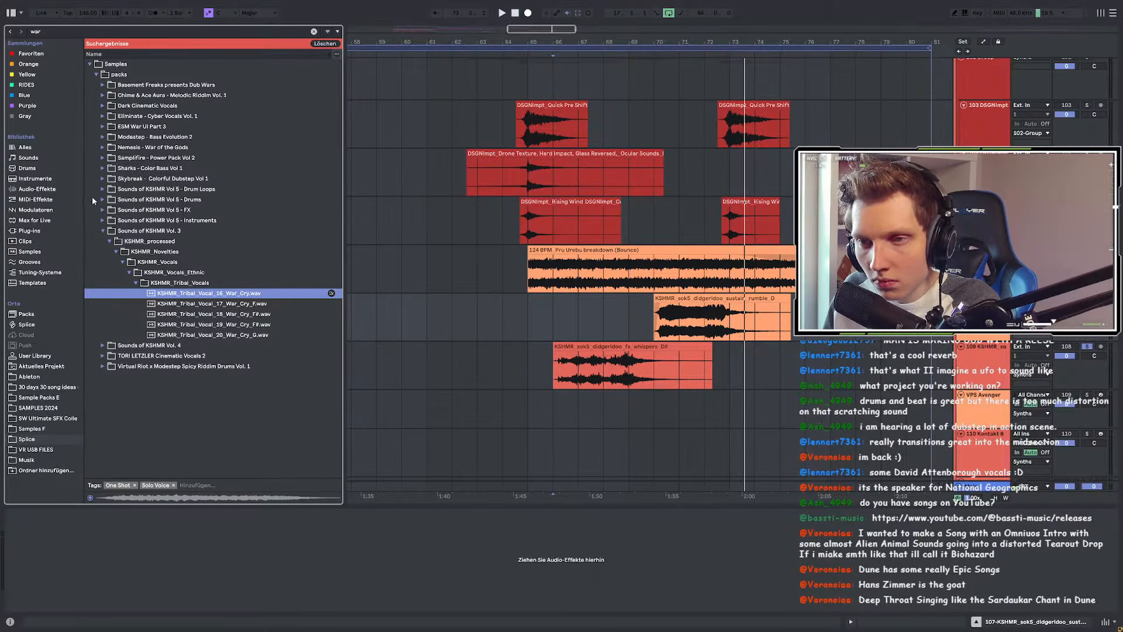
Step: Search for 'chant' in the Sample Packs E location
click(61, 33)
text(chant)
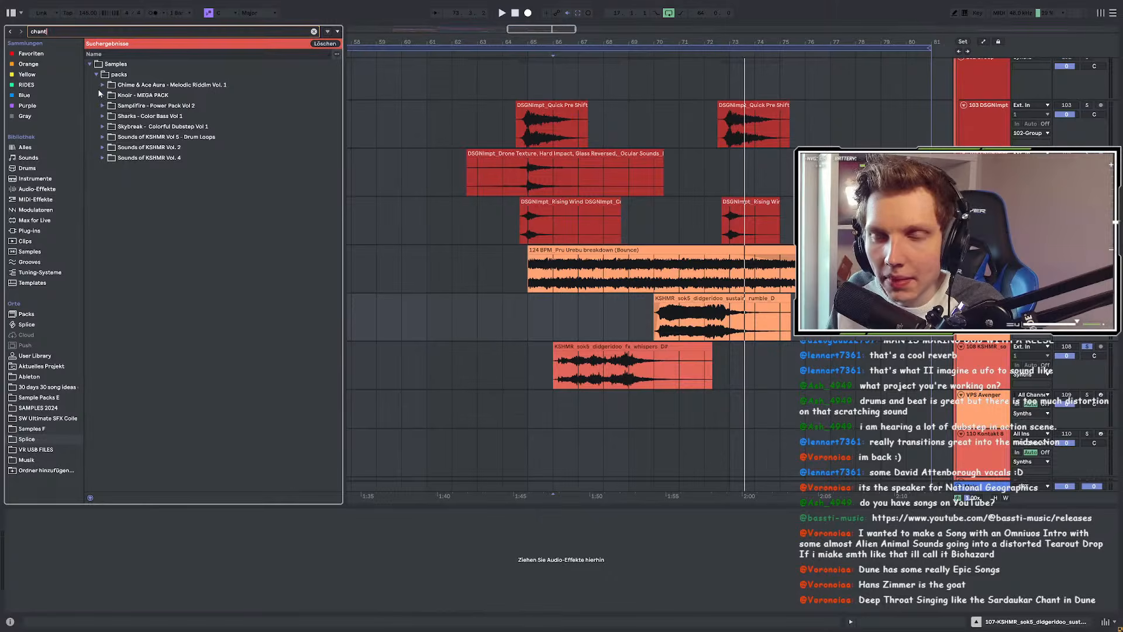
click(41, 397)
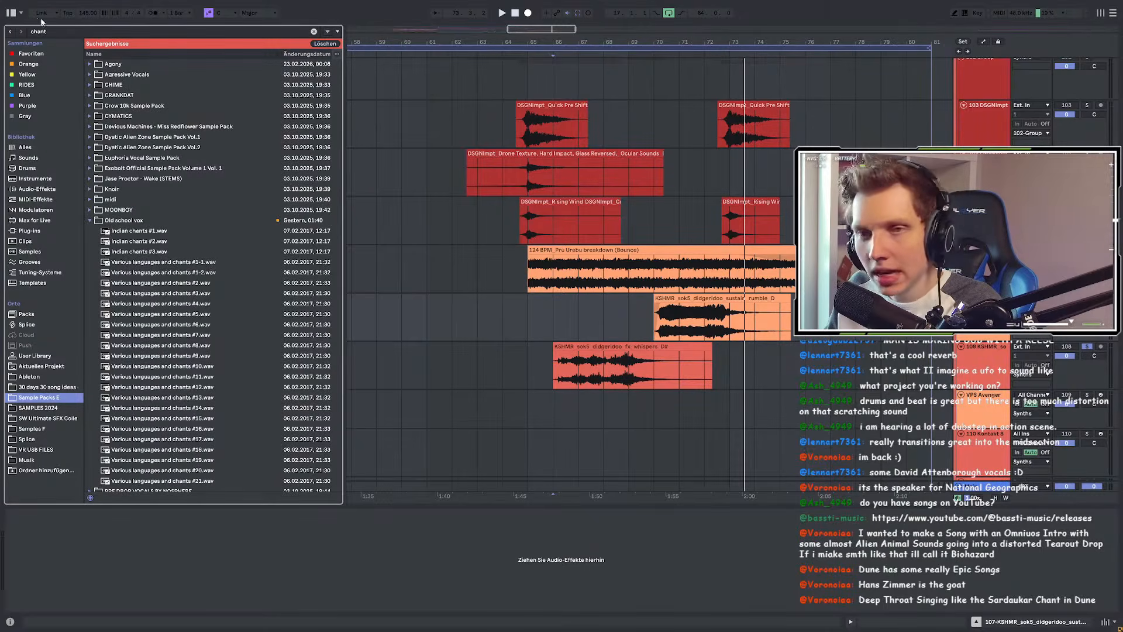
Step: Search 'war voc' and preview the Tribal Warlord scream in XLNT-Redacted Pack's Chants
click(56, 31)
text(war)
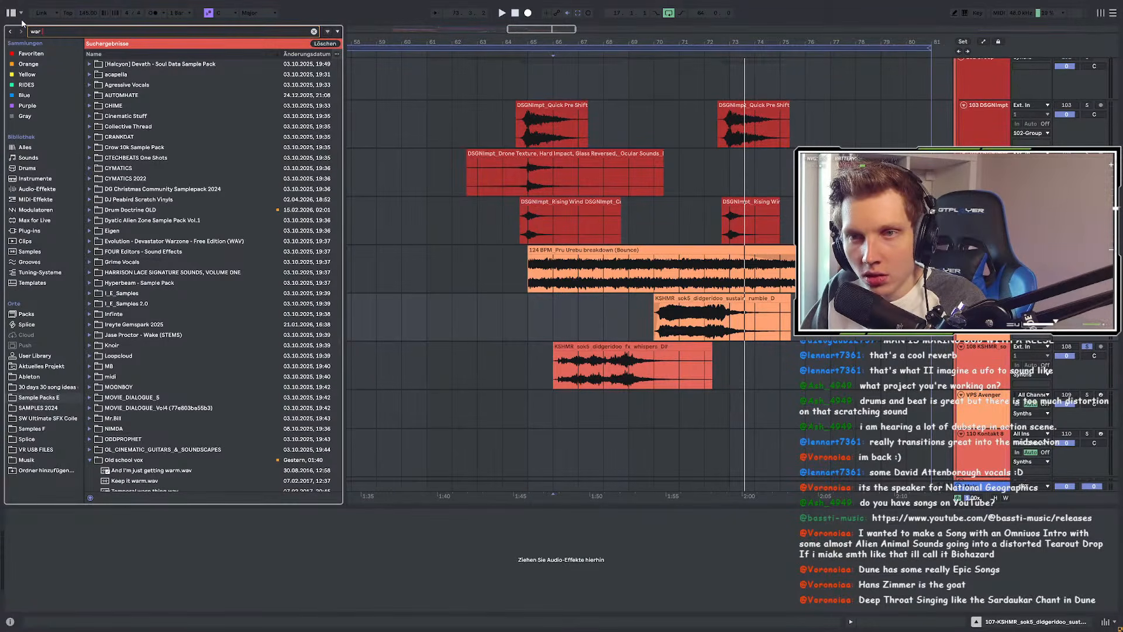
text( vo)
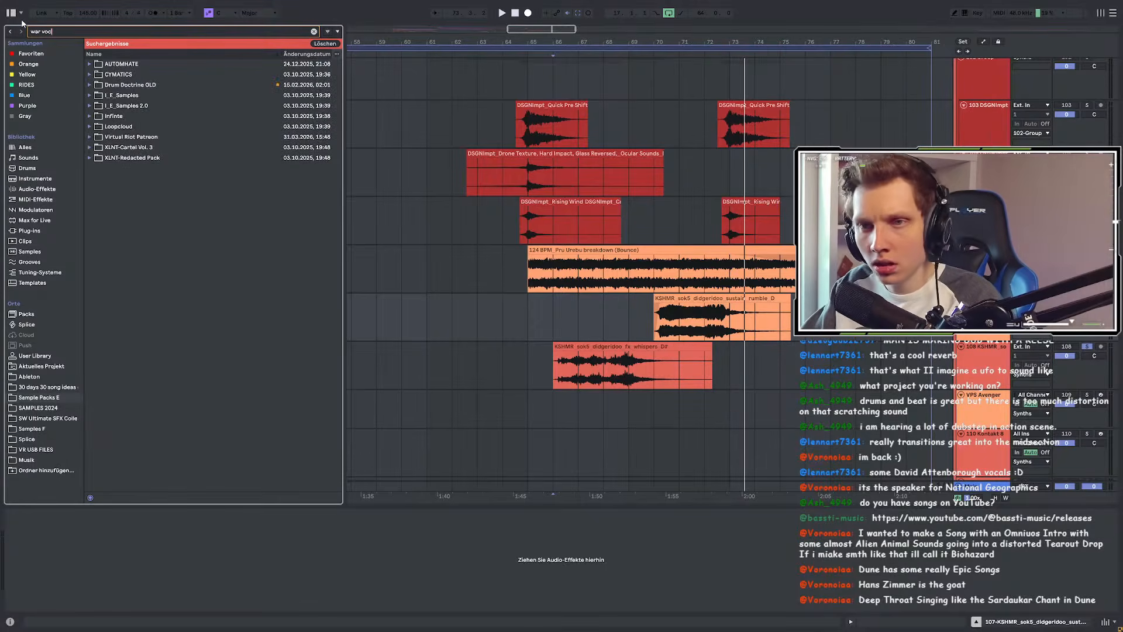
text(c)
click(91, 74)
click(98, 85)
click(103, 95)
click(109, 106)
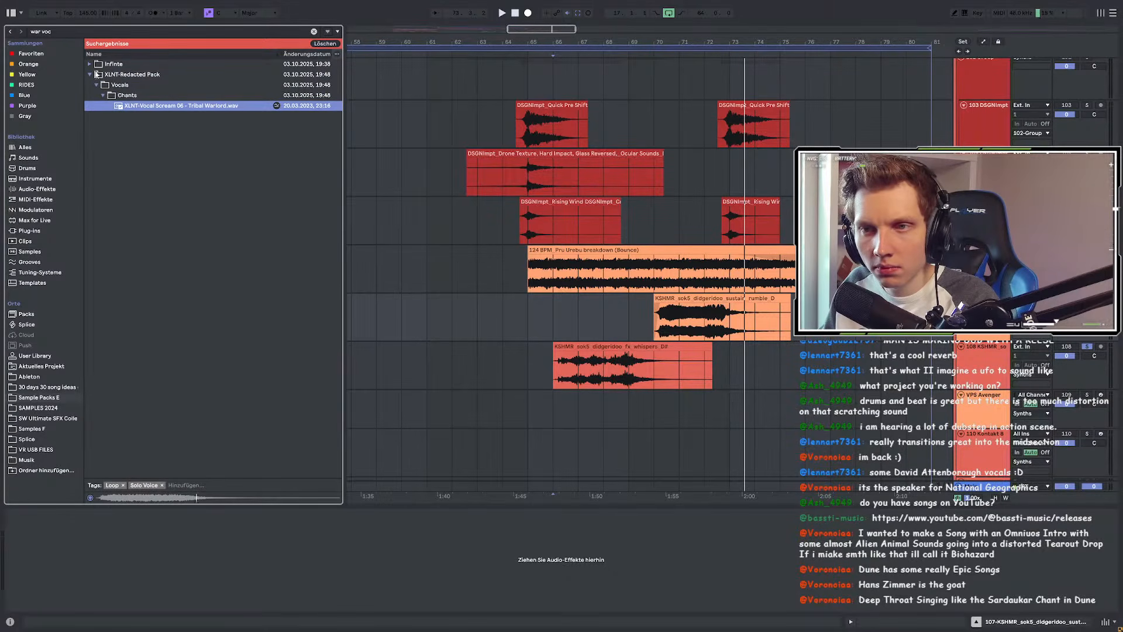
Step: Preview the Cymatics vocal ambience sample in Infinte's Vocal Collection, then clear the search
click(91, 63)
click(97, 74)
click(103, 85)
click(102, 77)
click(104, 84)
click(110, 96)
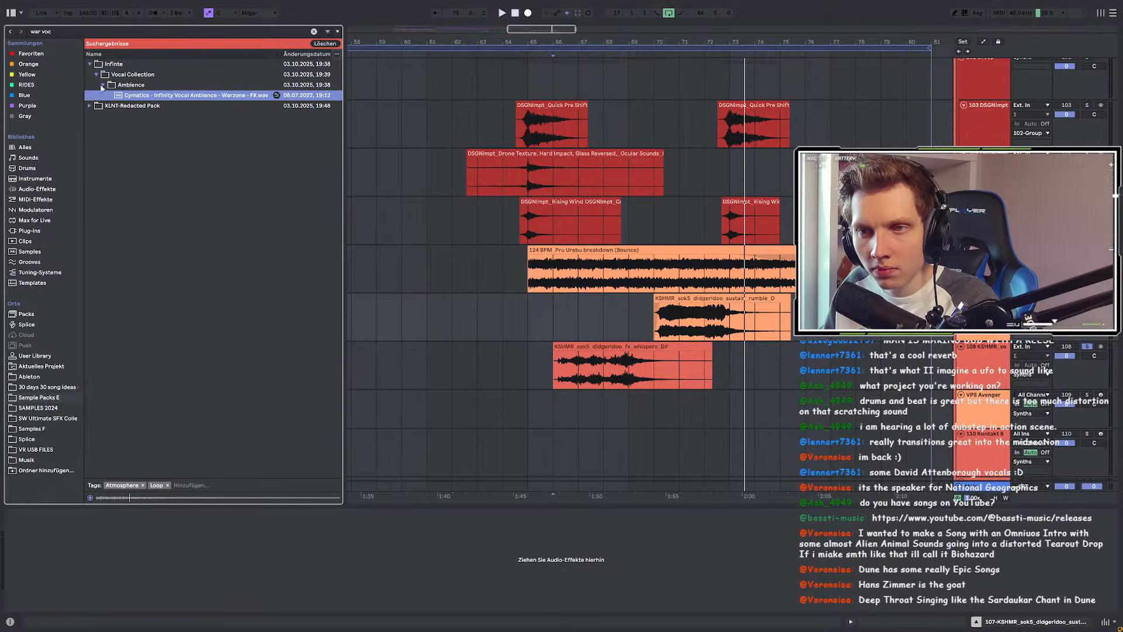
click(89, 63)
click(58, 32)
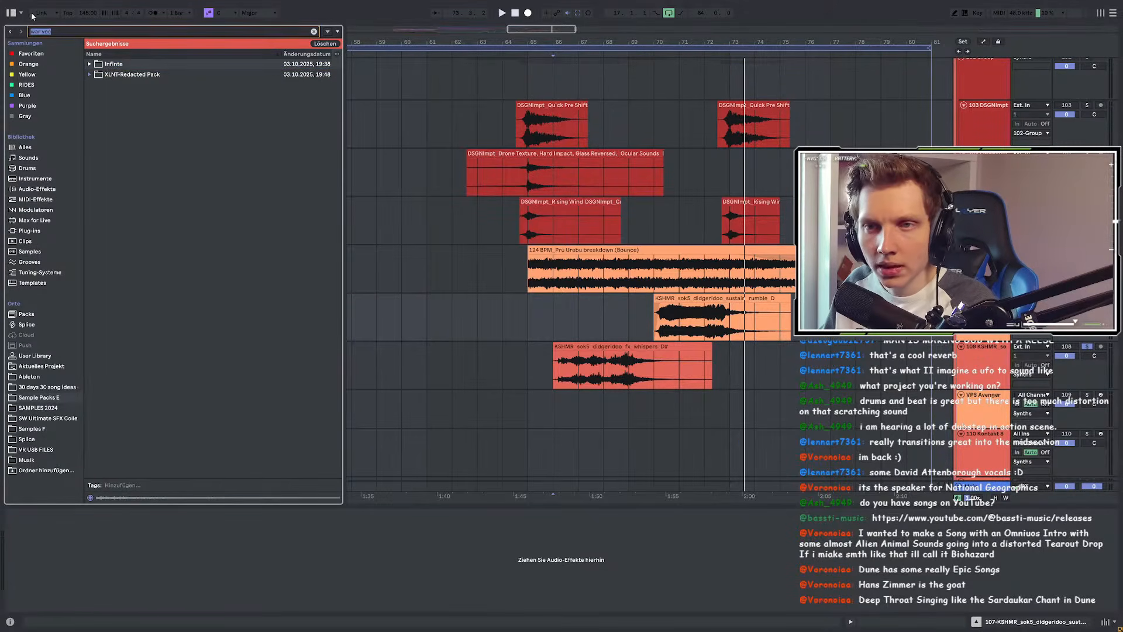
key(BackSpace)
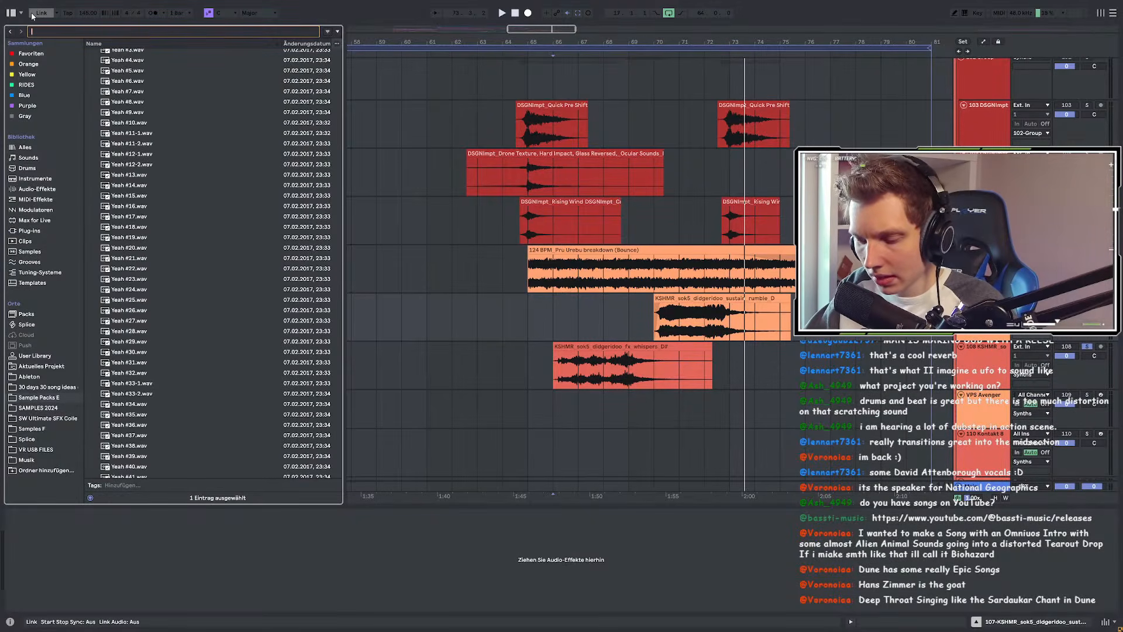
Step: Search 'fight' and preview Fighting Foley Hit, Slide, Smack Ground and Soft Smack
text(fight)
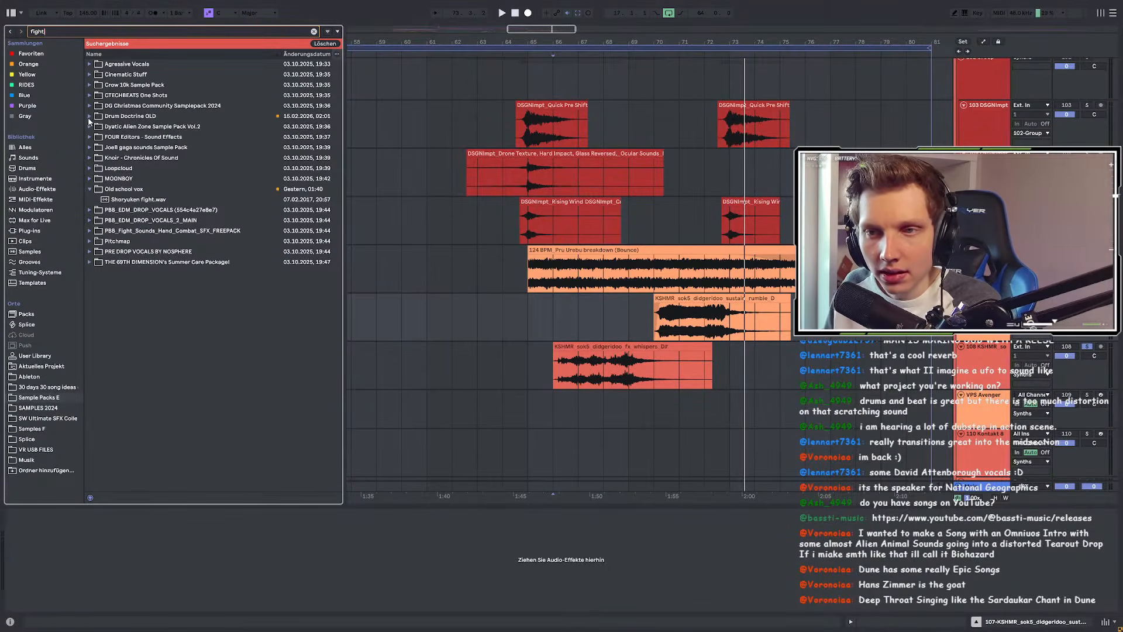
click(90, 137)
click(96, 147)
click(103, 158)
click(109, 168)
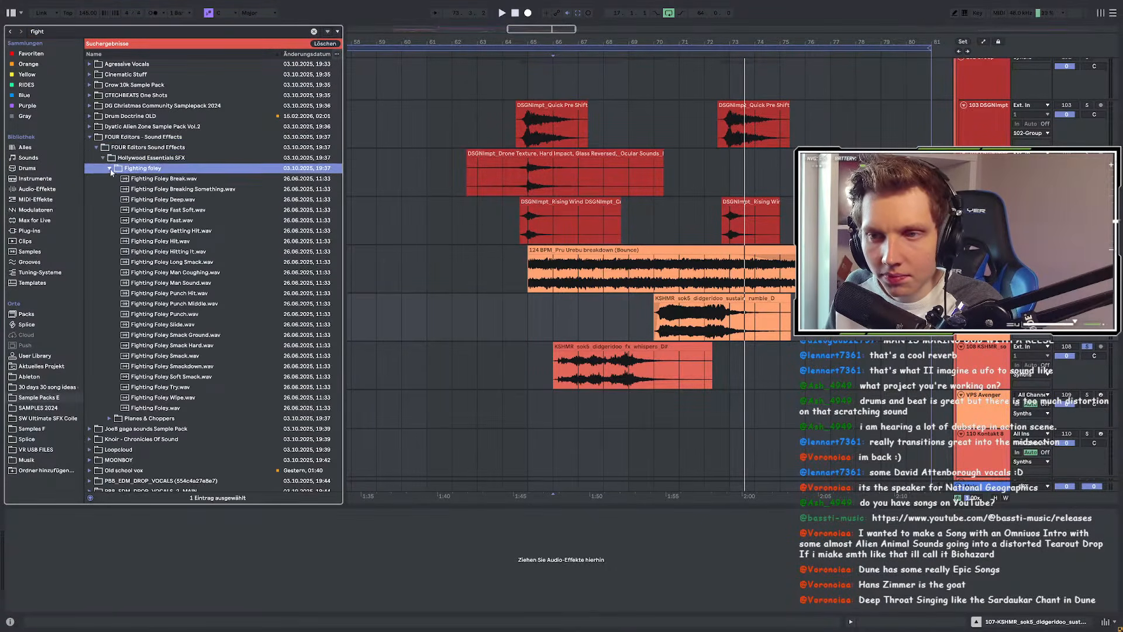
click(131, 240)
scroll(132, 242, down, 2)
click(142, 272)
scroll(144, 272, down, 1)
click(145, 275)
click(155, 317)
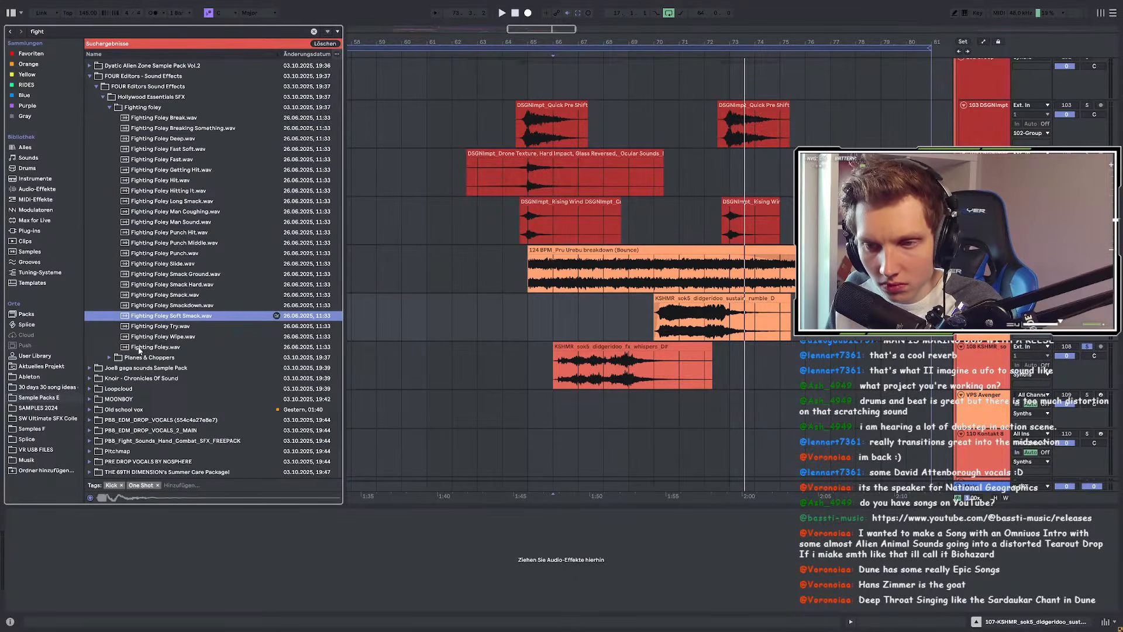
Step: Preview EDV_FIGHT_FOR_SURVIVAL_03, EDV_FIGHT and Shoryuken fight, then limit the search to SAMPLES 2024
click(91, 389)
click(96, 179)
click(103, 189)
click(109, 199)
click(112, 210)
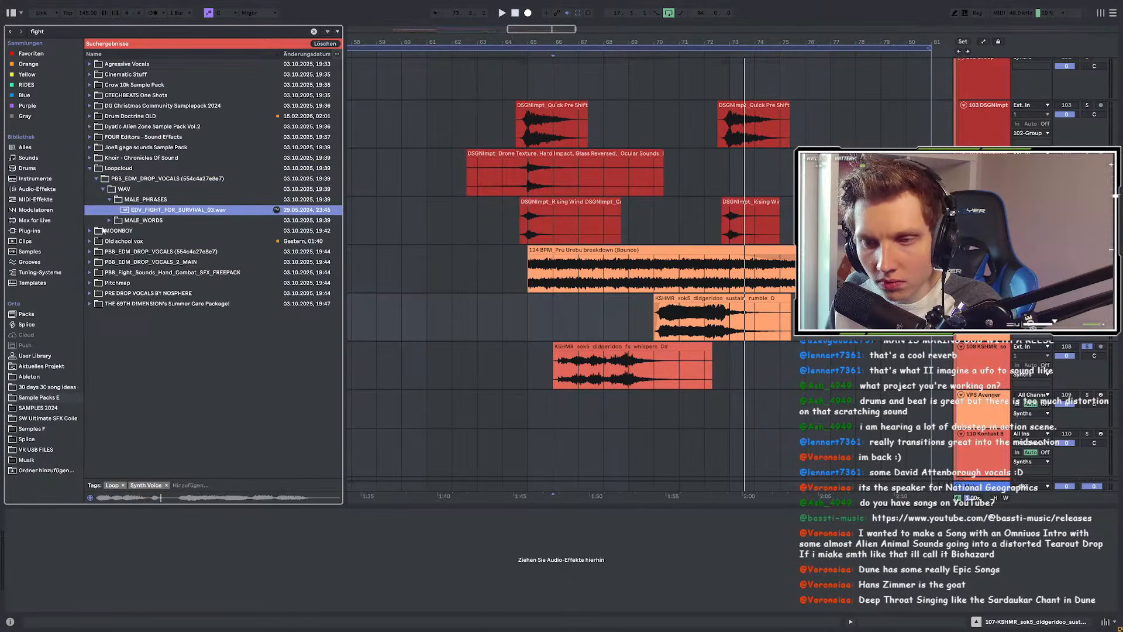
click(110, 220)
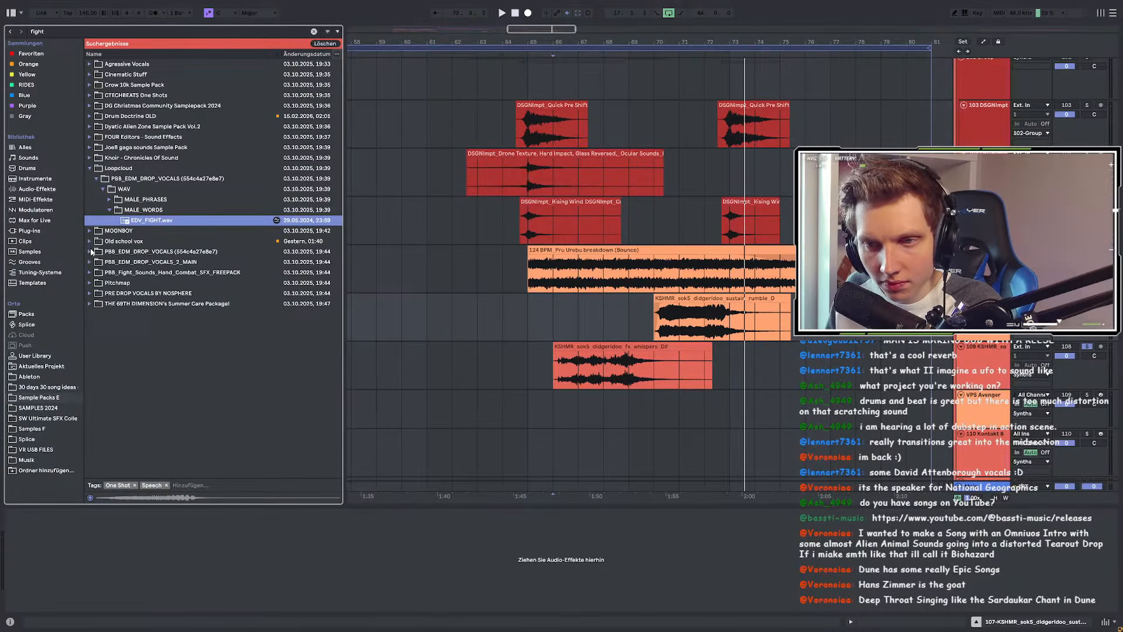
click(89, 241)
click(100, 200)
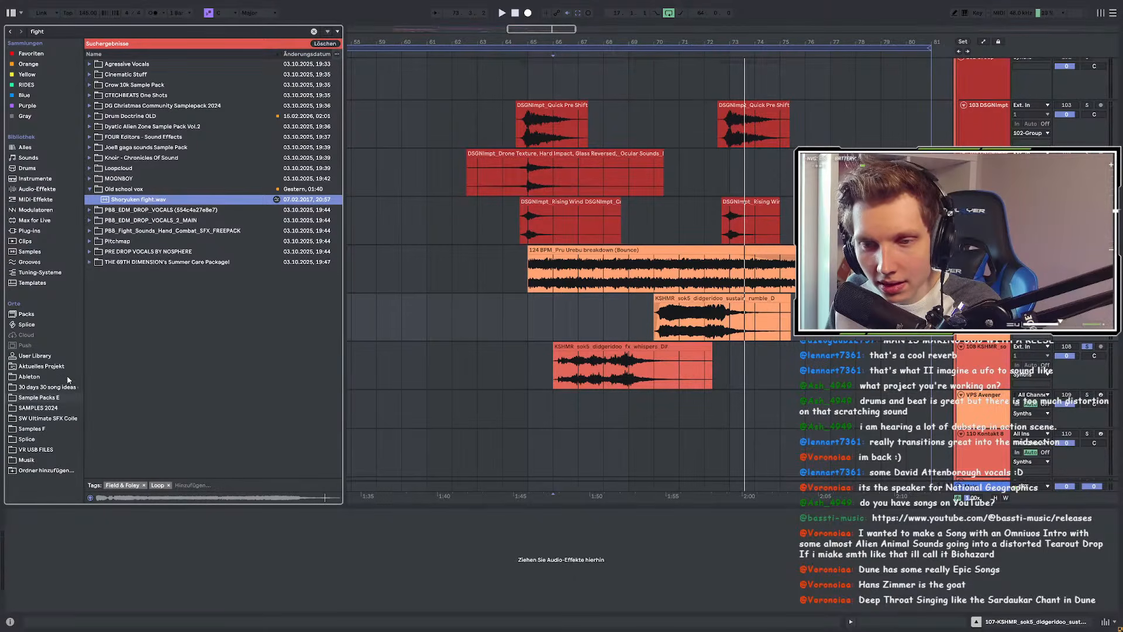
click(43, 408)
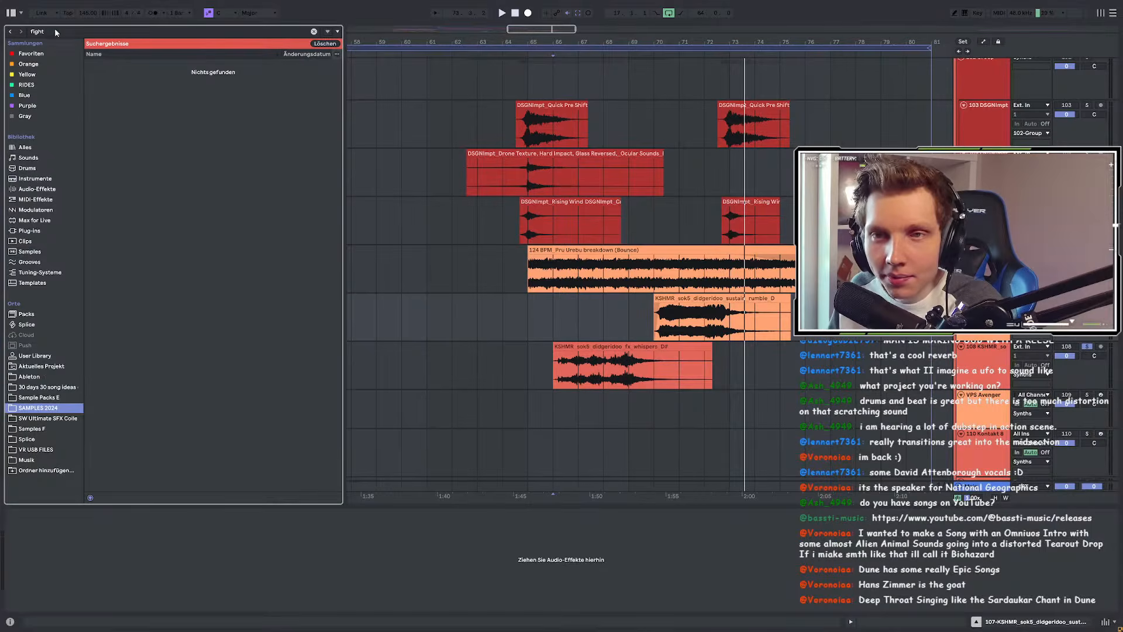
Step: Search 'war' and preview the vox choir adlib samples, including vocal gang warfare
key(ctrl+f)
text(war)
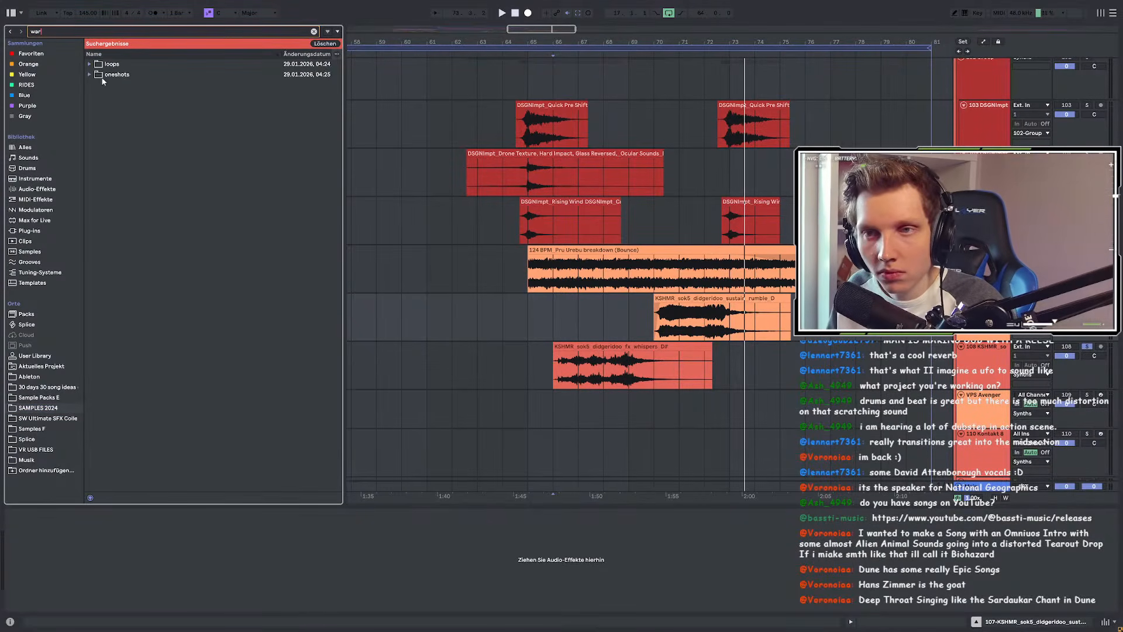
click(90, 65)
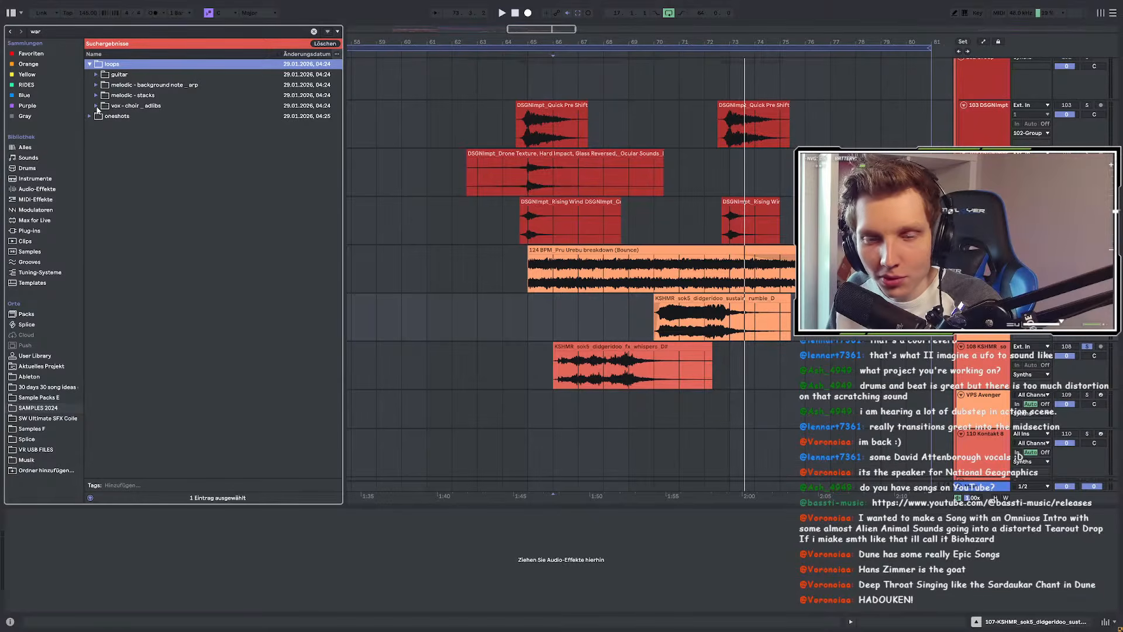
click(96, 117)
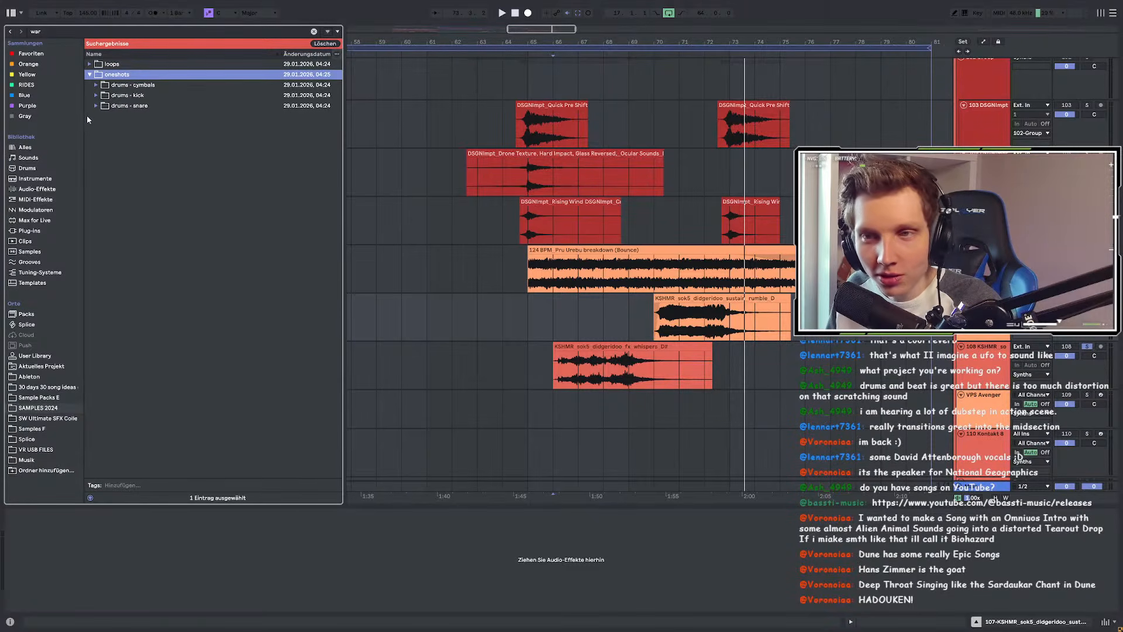
click(89, 74)
click(89, 64)
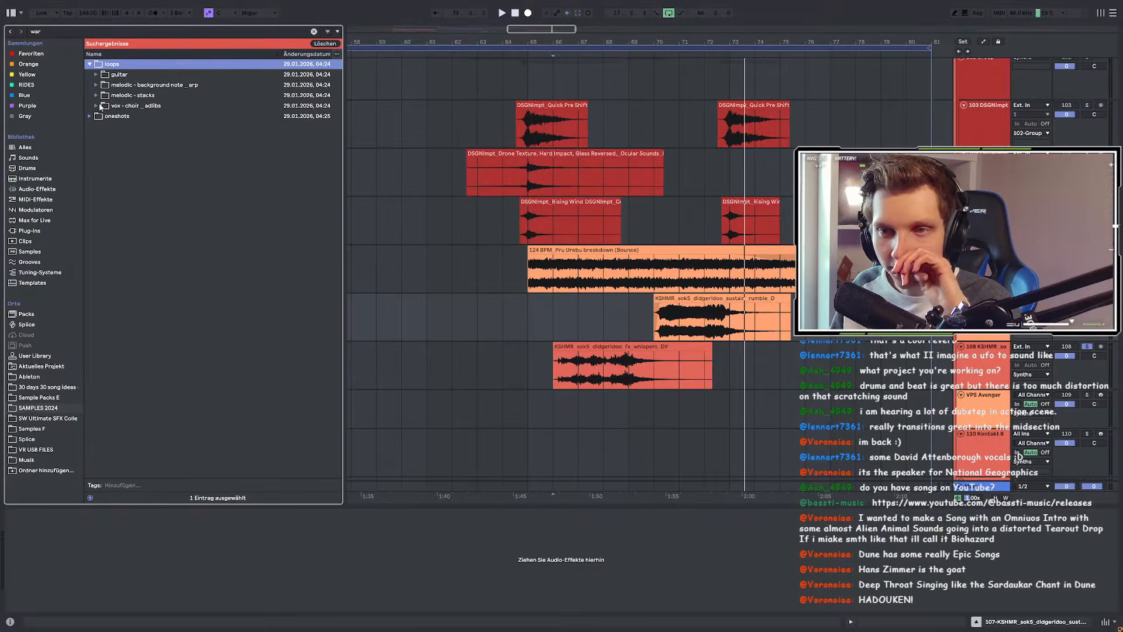
click(103, 107)
click(108, 118)
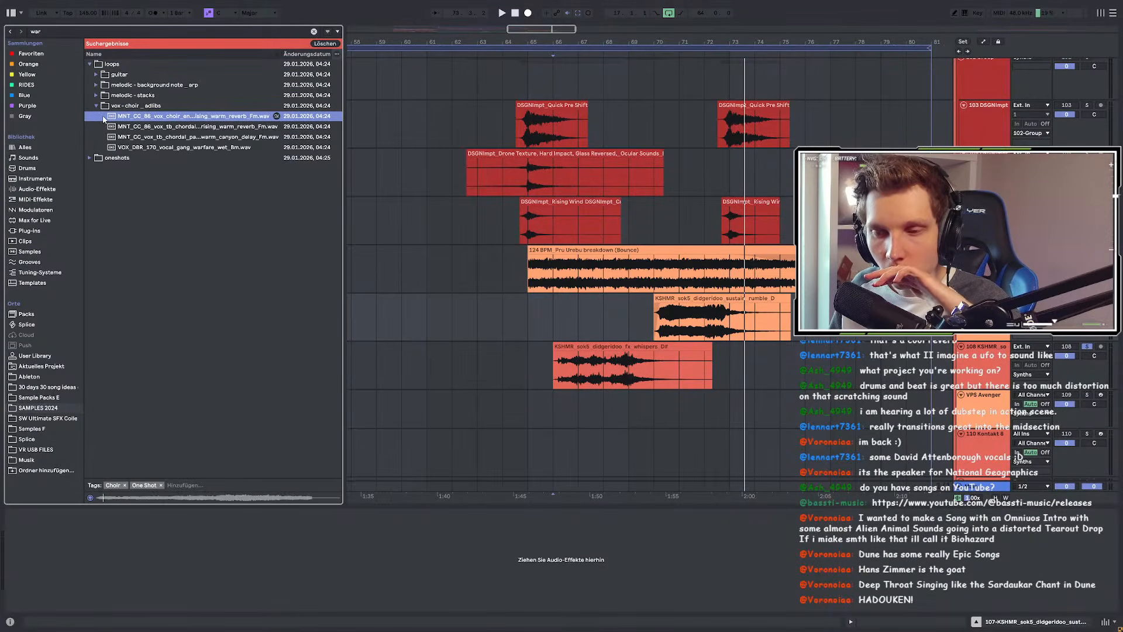
click(114, 128)
click(115, 137)
click(121, 147)
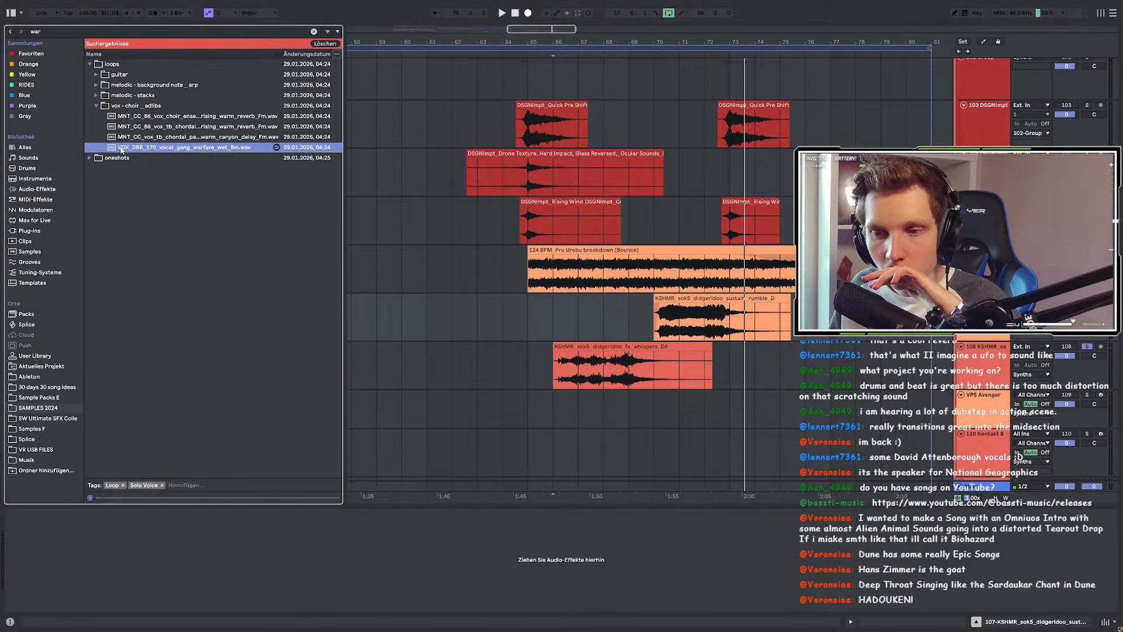
Step: Preview the melodic stacks sample, two background arp samples and the acoustic guitar loop
click(97, 105)
click(97, 95)
key(Down)
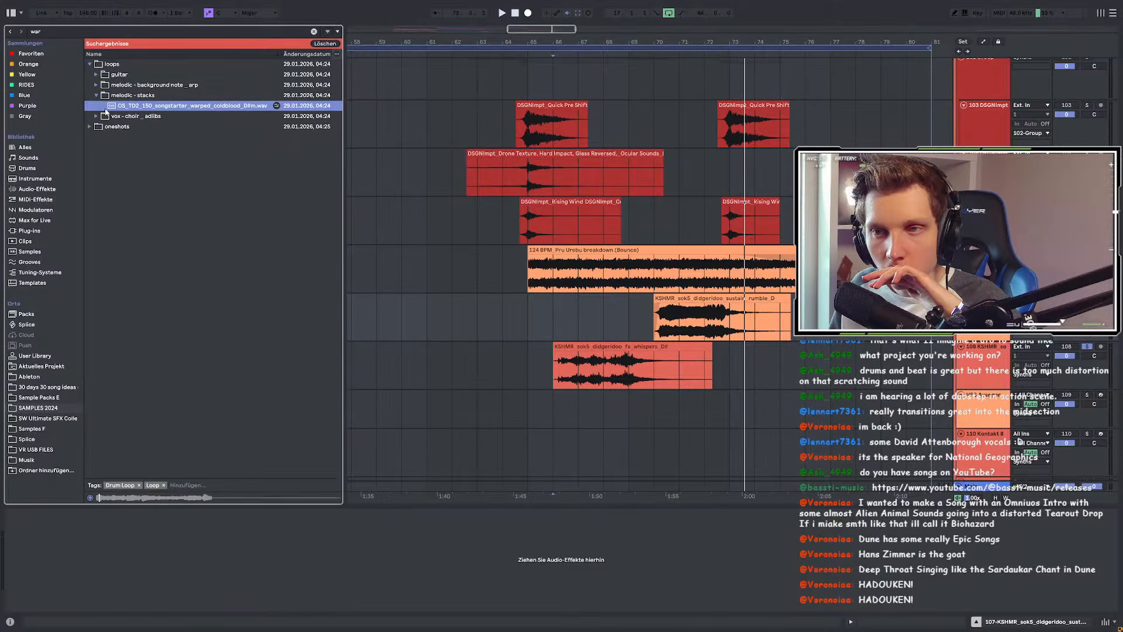
click(98, 86)
click(102, 95)
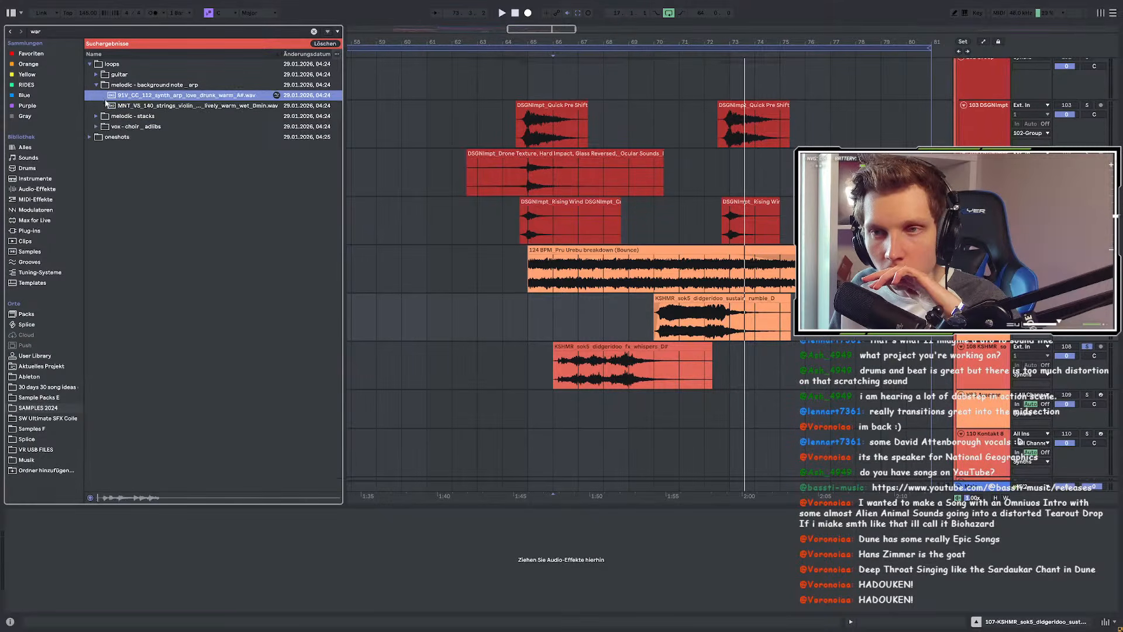
click(103, 103)
click(99, 76)
click(101, 86)
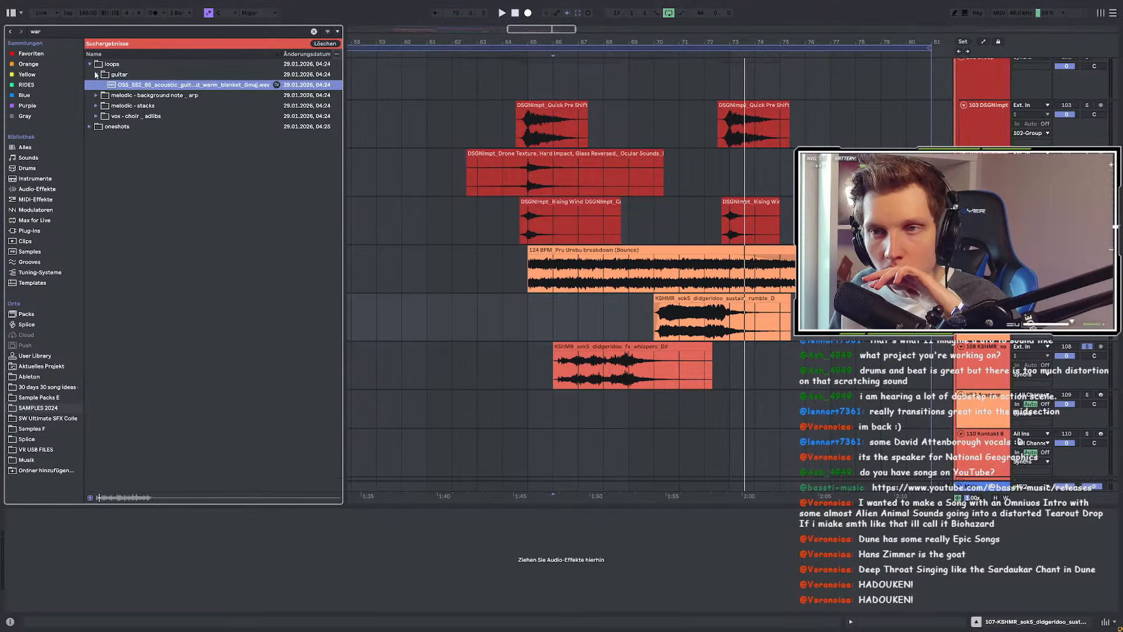
click(98, 65)
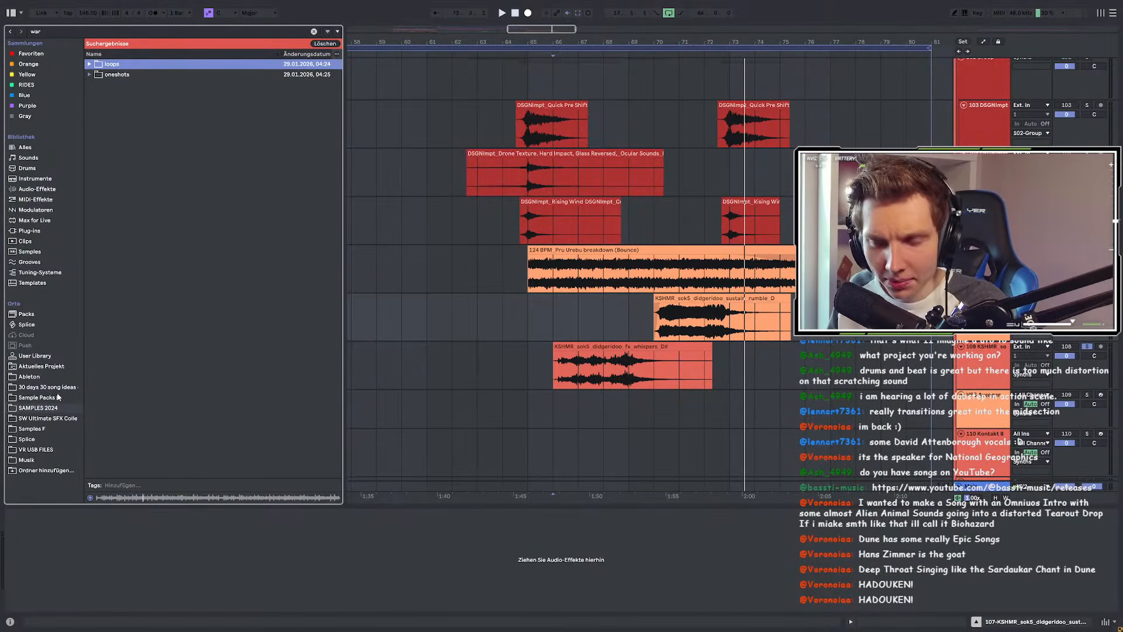
click(54, 31)
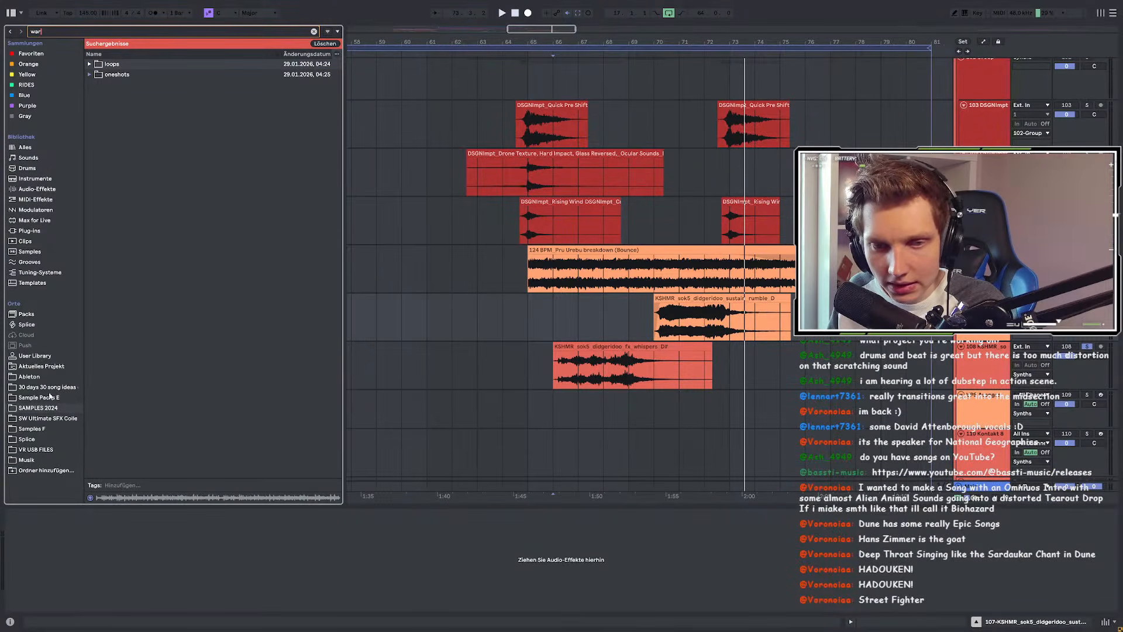
Step: Search 'dune' in the Ableton location and compare DUNE.als with DUNE clean visual.als
click(40, 378)
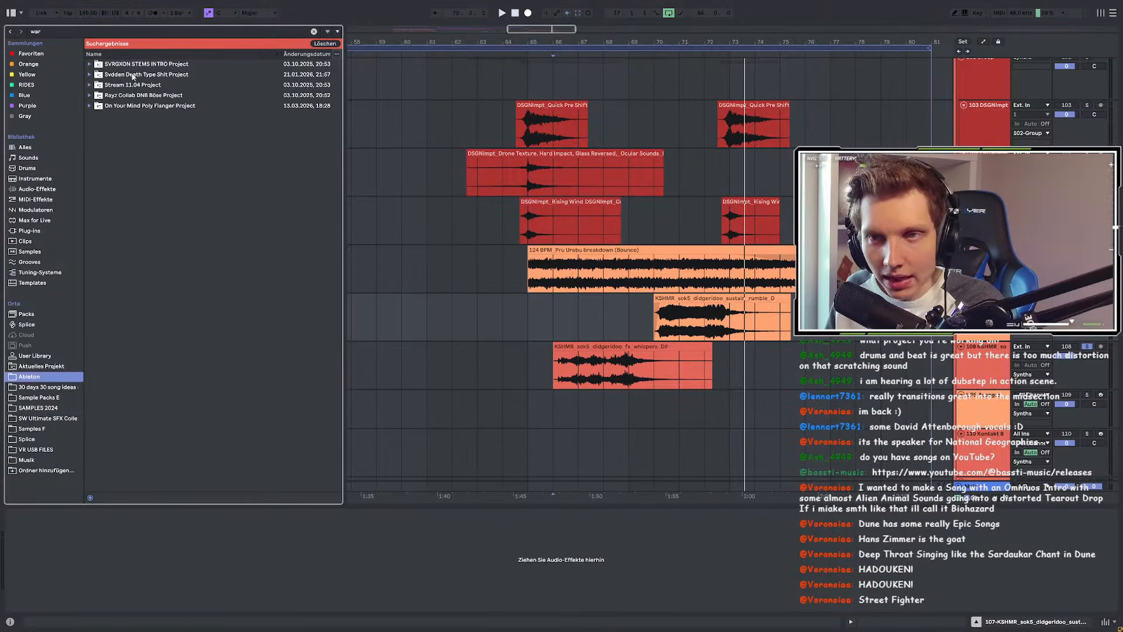
key(ctrl+f)
text(dune)
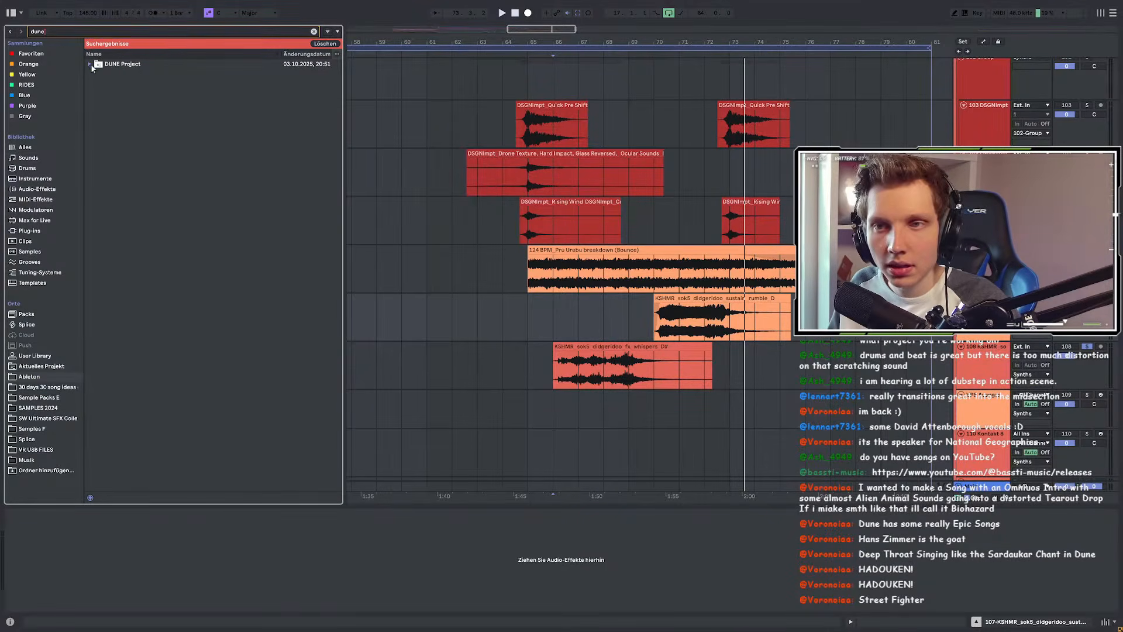
click(90, 65)
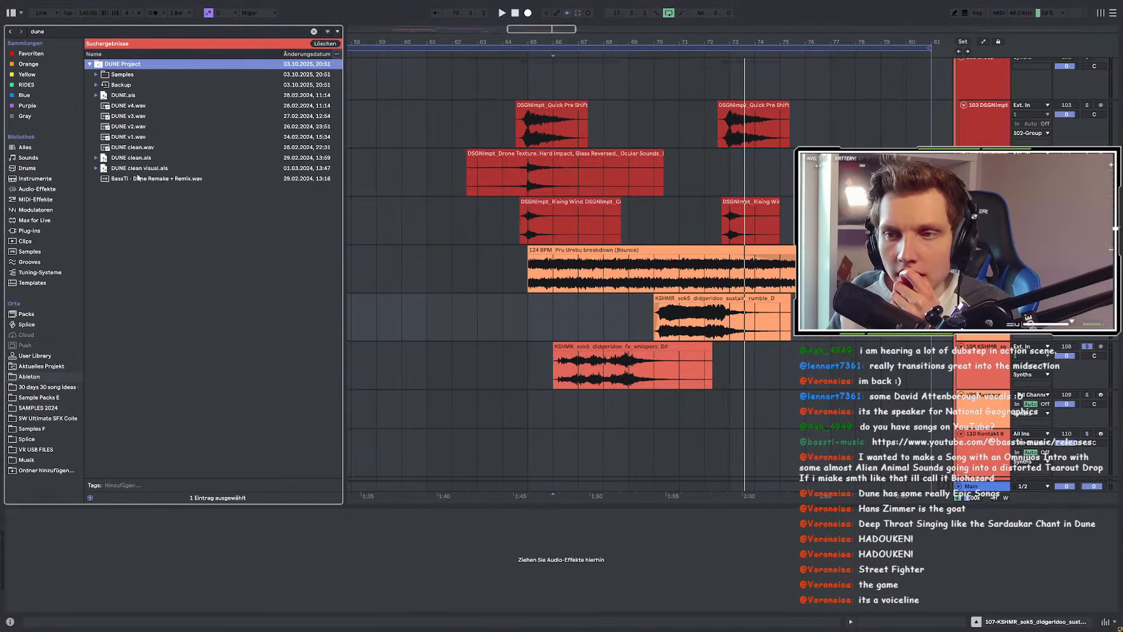
click(124, 96)
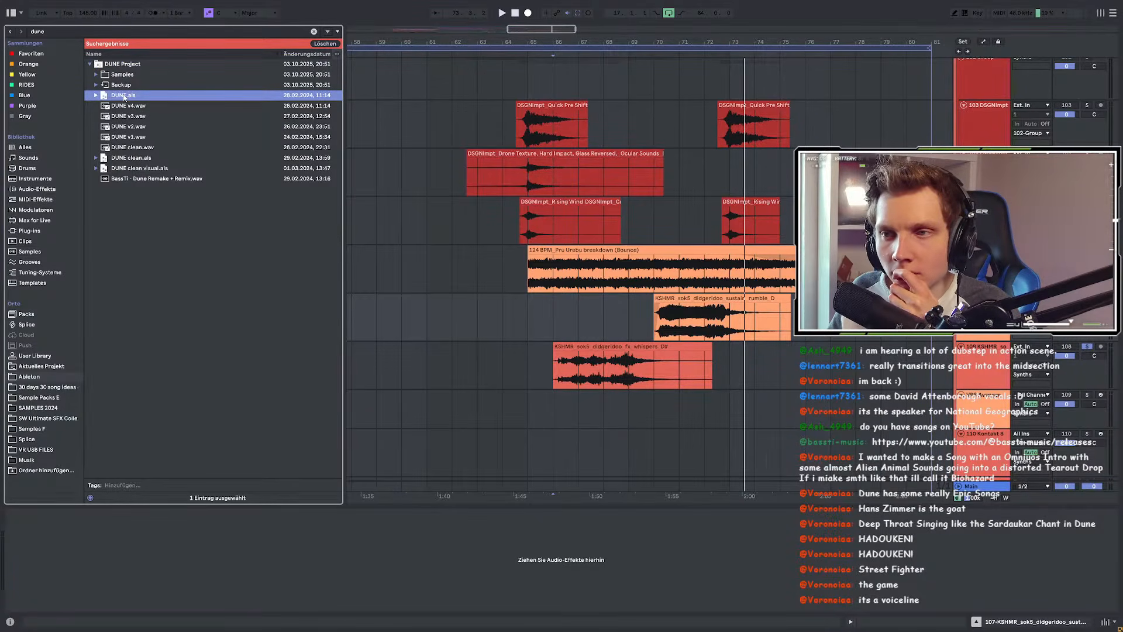
click(133, 169)
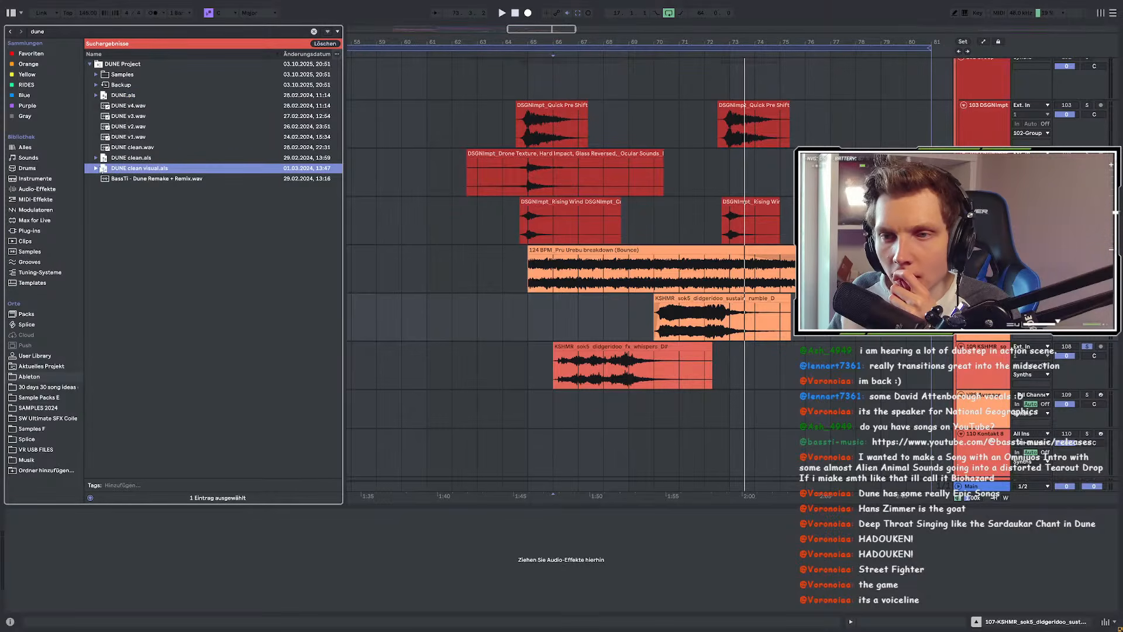
click(101, 96)
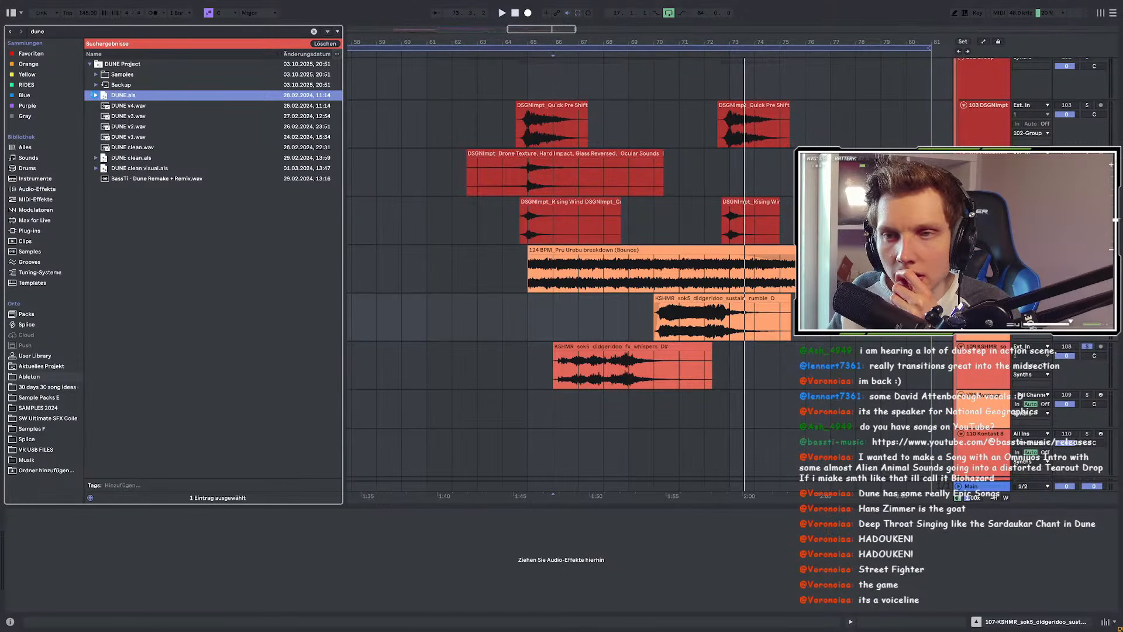
Step: List DUNE.als tracks and samples with a wider browser, then return to Favoriten and clear the search
click(96, 95)
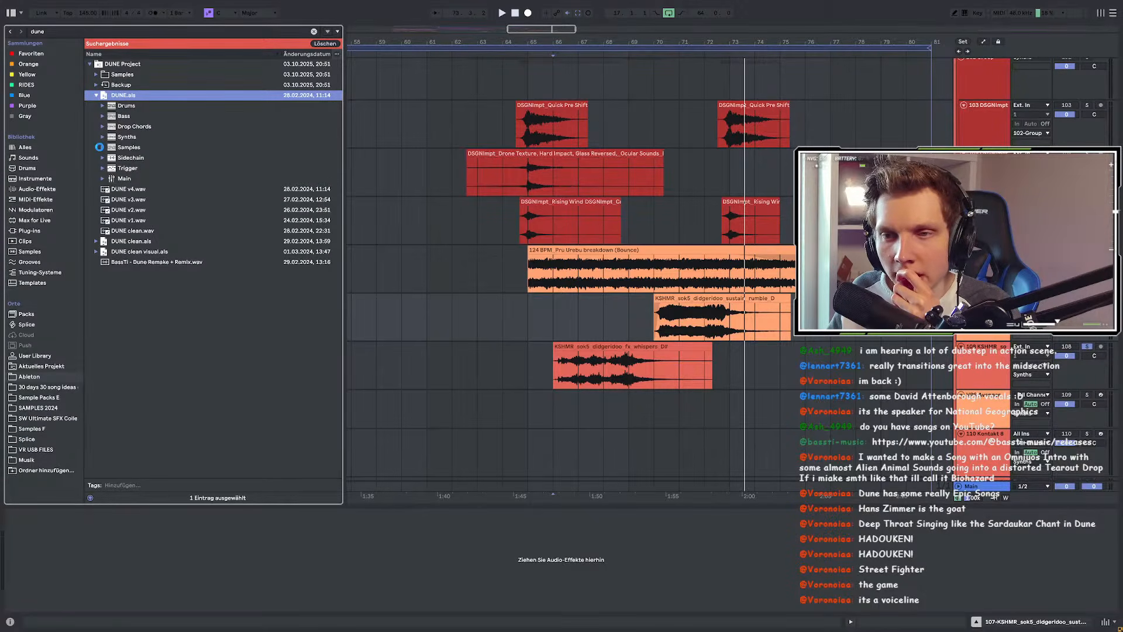
click(100, 147)
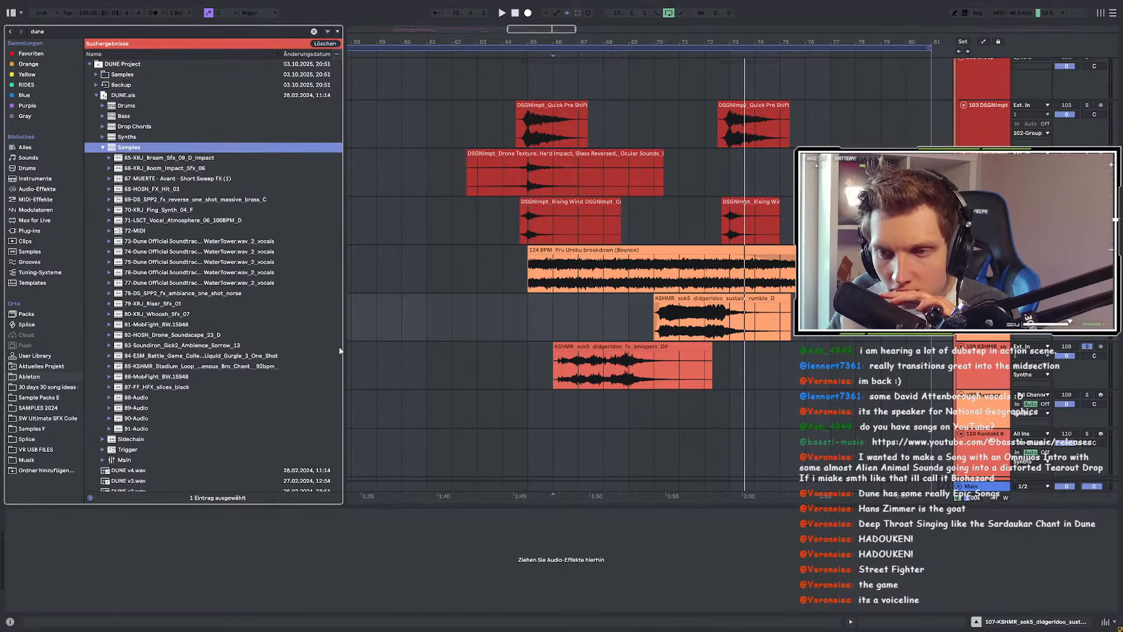
drag(342, 350, 425, 351)
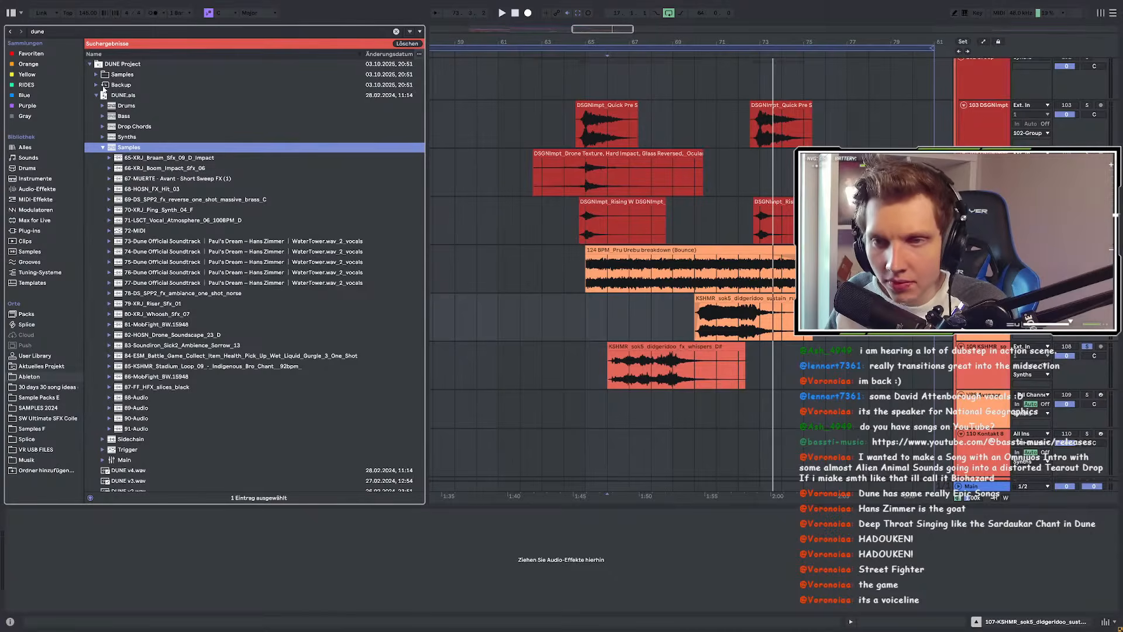
click(31, 53)
click(396, 31)
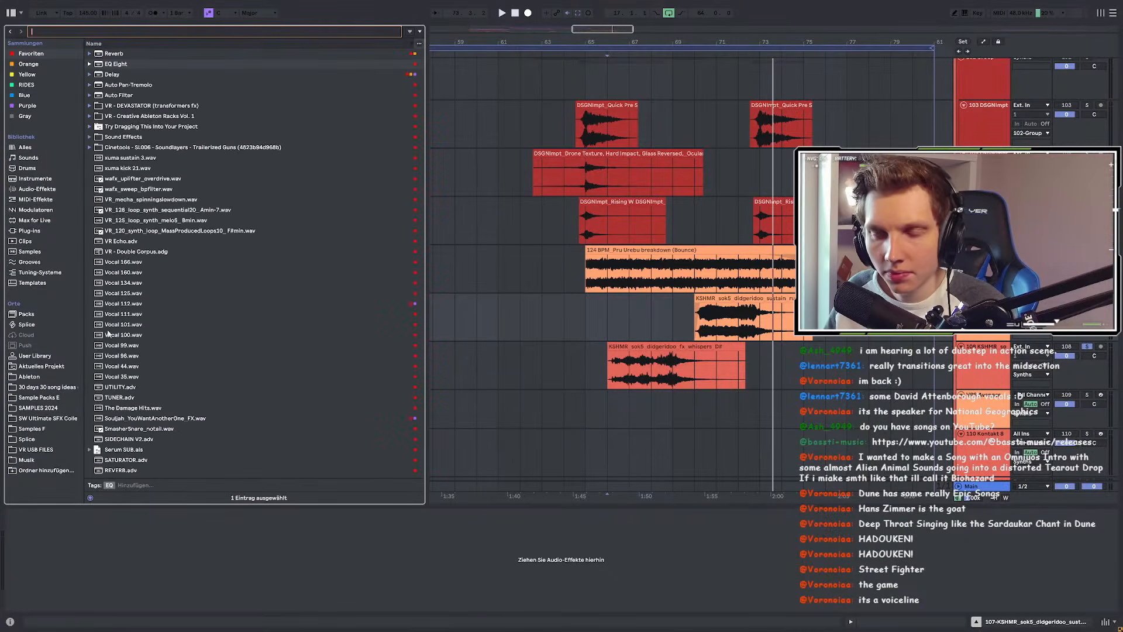
Step: Search Splice for 'mobf' and preview MobFight_BW.15948.wav in the Crowds and Mobs folder
click(26, 438)
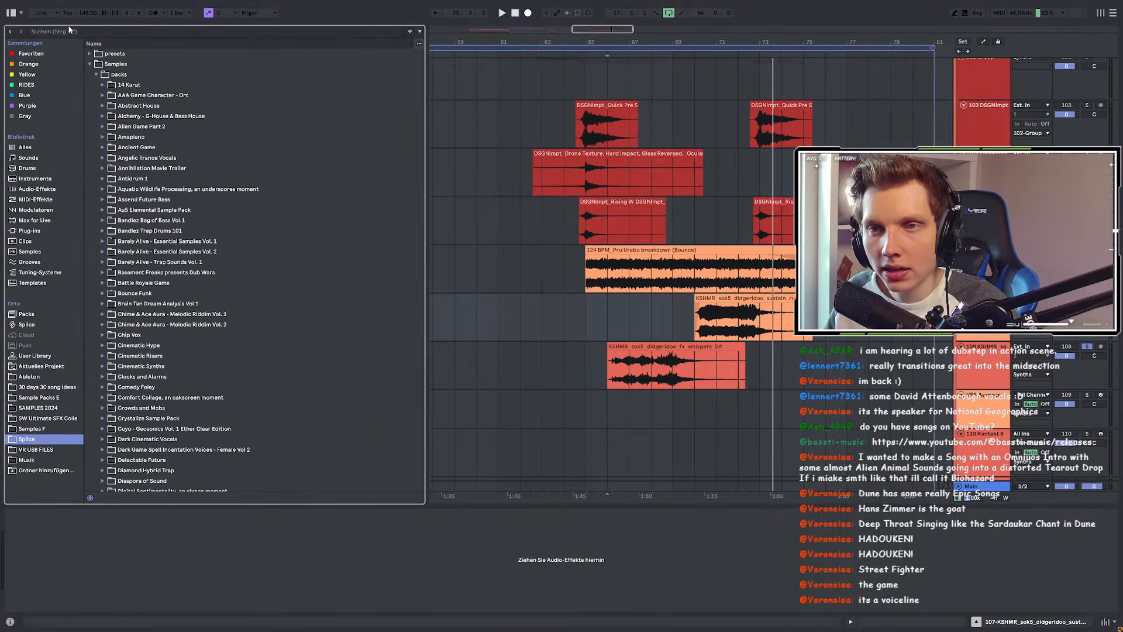
click(70, 30)
text(mo)
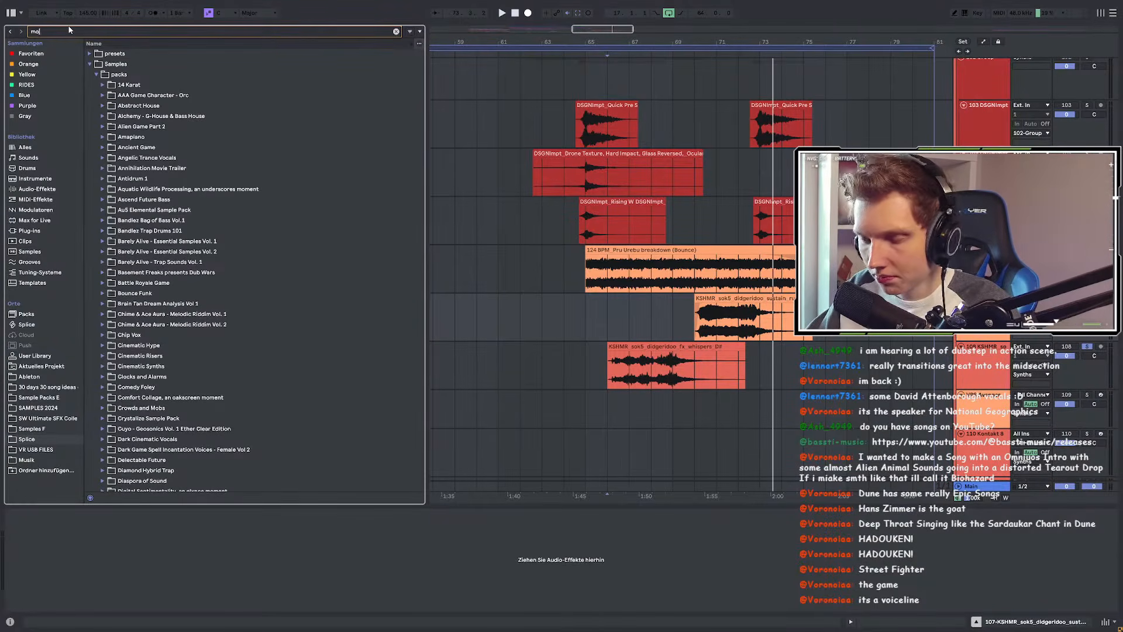
text(bfi)
click(103, 78)
click(103, 86)
click(106, 98)
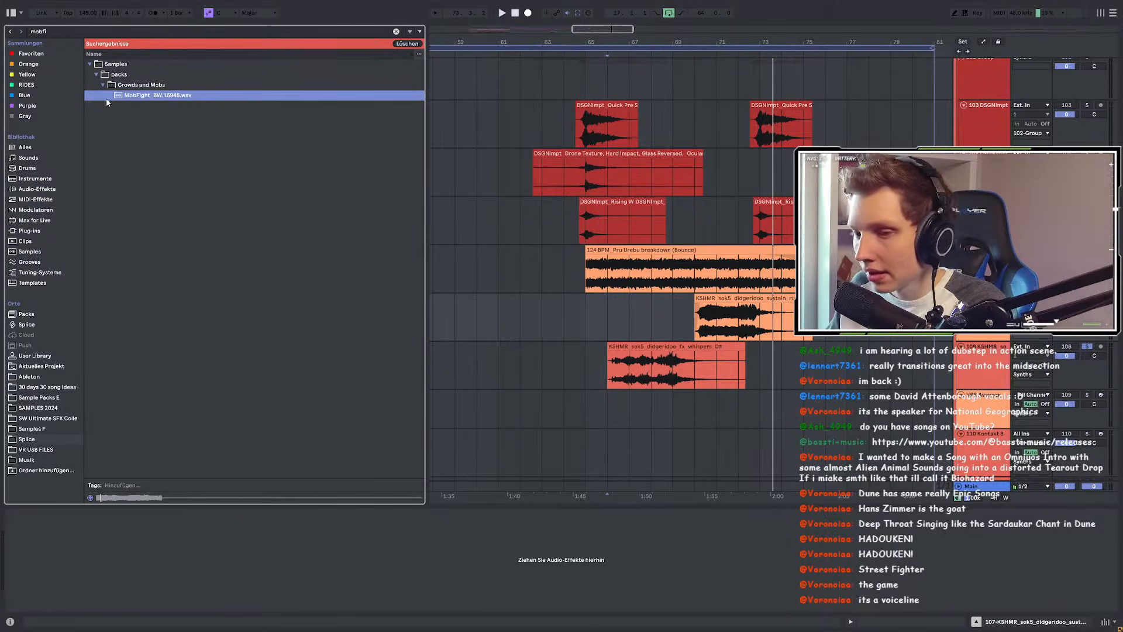
Step: Search for 'battle' and preview the Gurgle one-shot from the Battle Royale Game pack
click(396, 31)
text(bat)
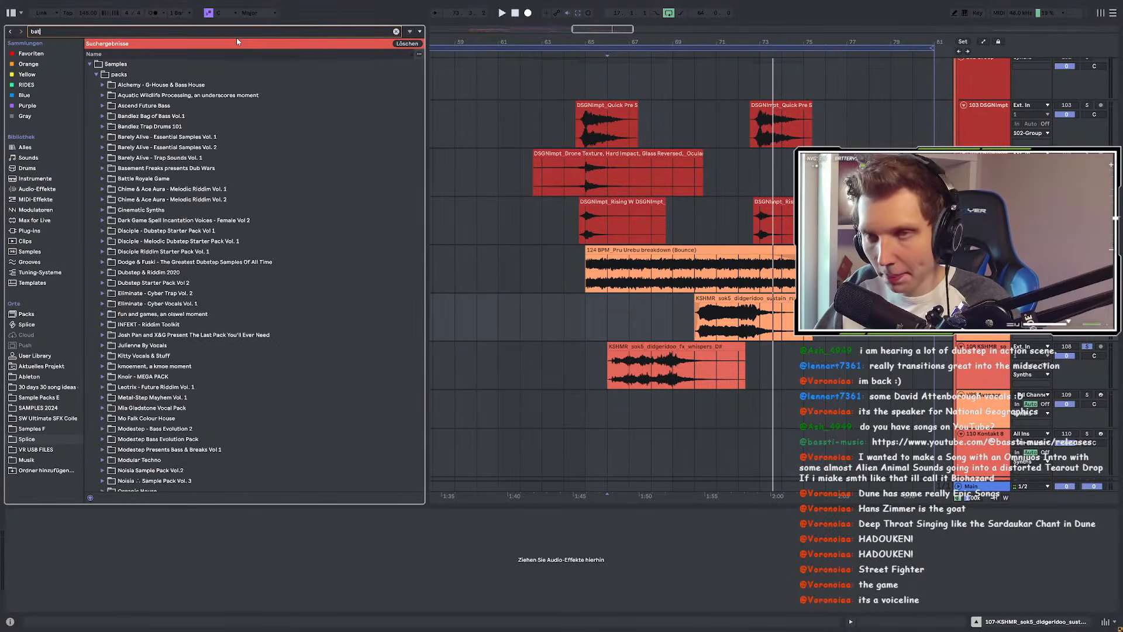
text(tle)
click(102, 96)
click(109, 106)
click(117, 116)
click(121, 127)
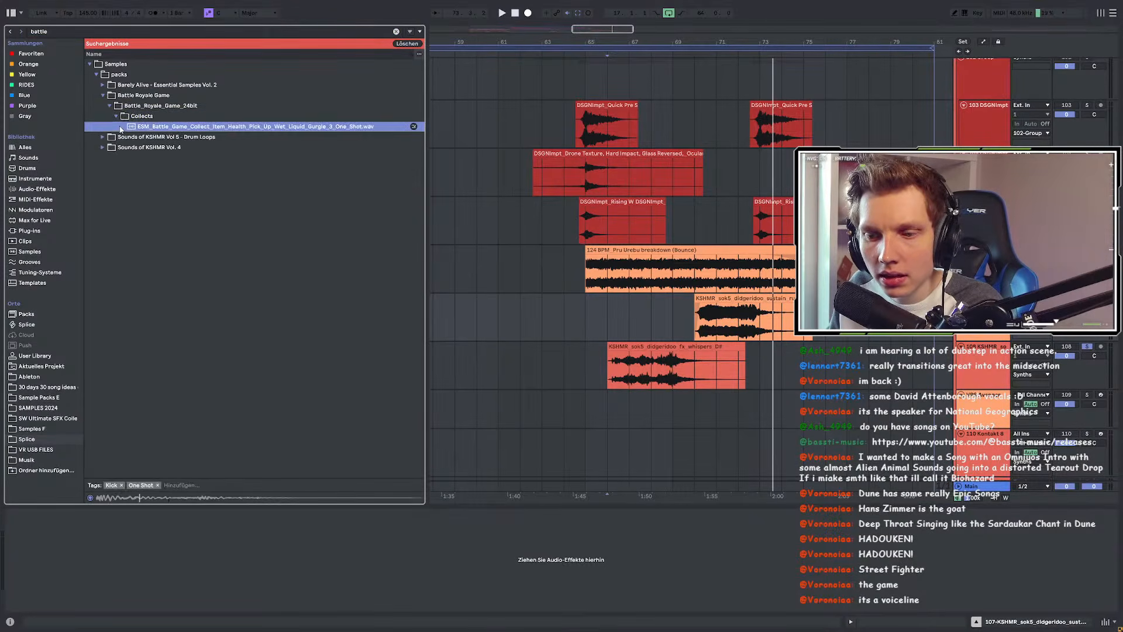
Step: Expand the Sounds of KSHMR Vol 5 drum loops and preview the battlefront orchestral loop
click(101, 137)
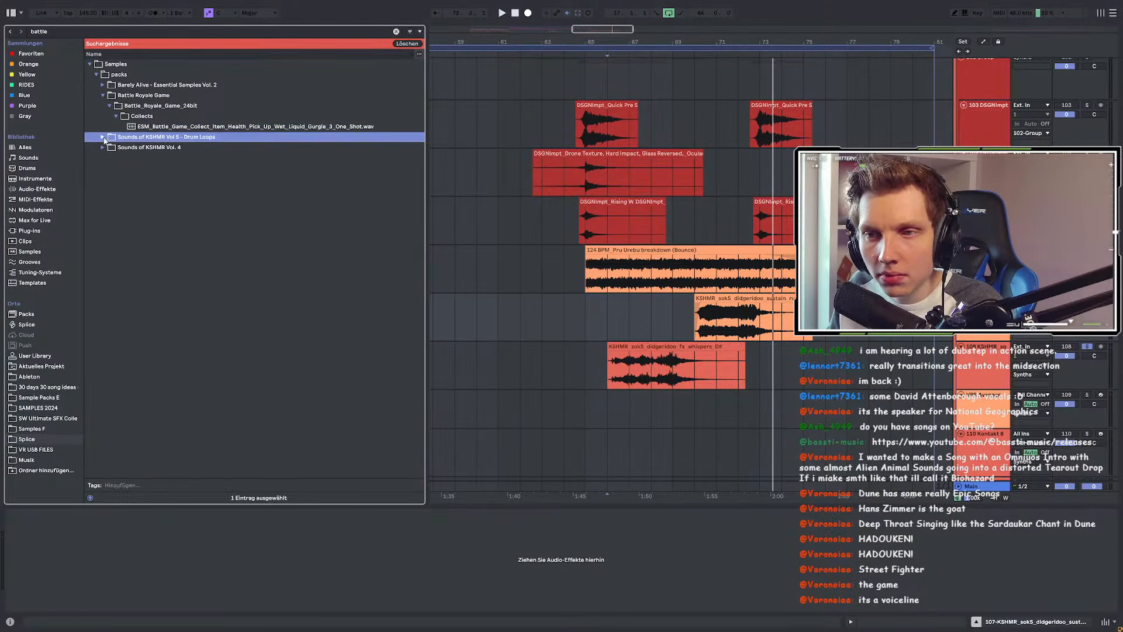
click(103, 137)
click(109, 116)
click(115, 126)
click(122, 136)
click(129, 147)
click(144, 157)
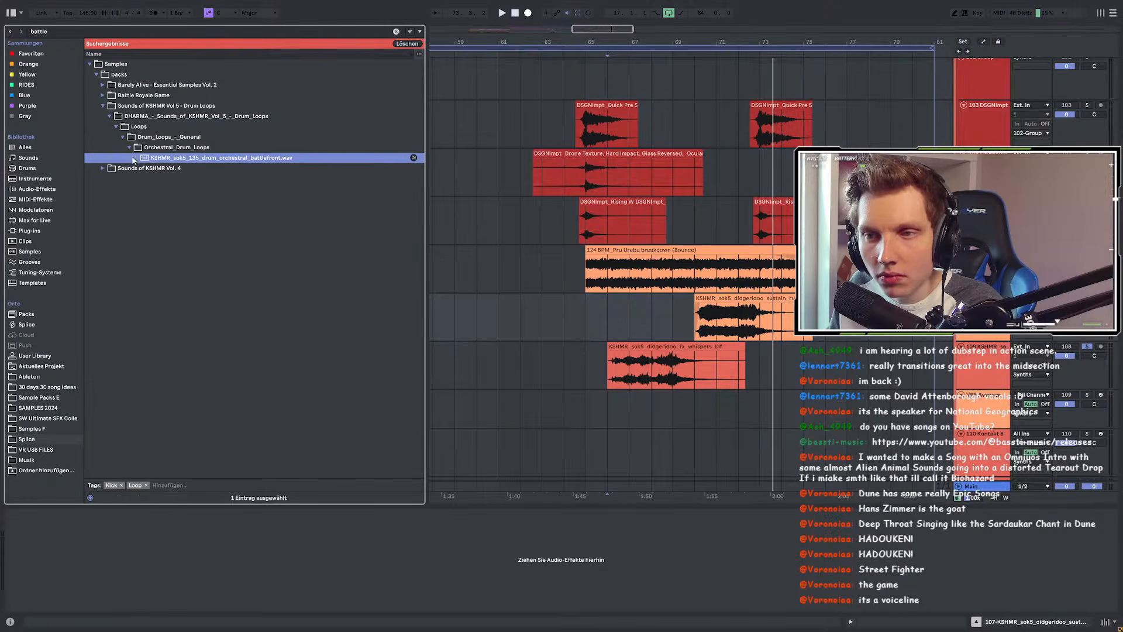
Step: Show the battle results from Sample Packs E and preview 'battle for the mind.wav'
click(102, 169)
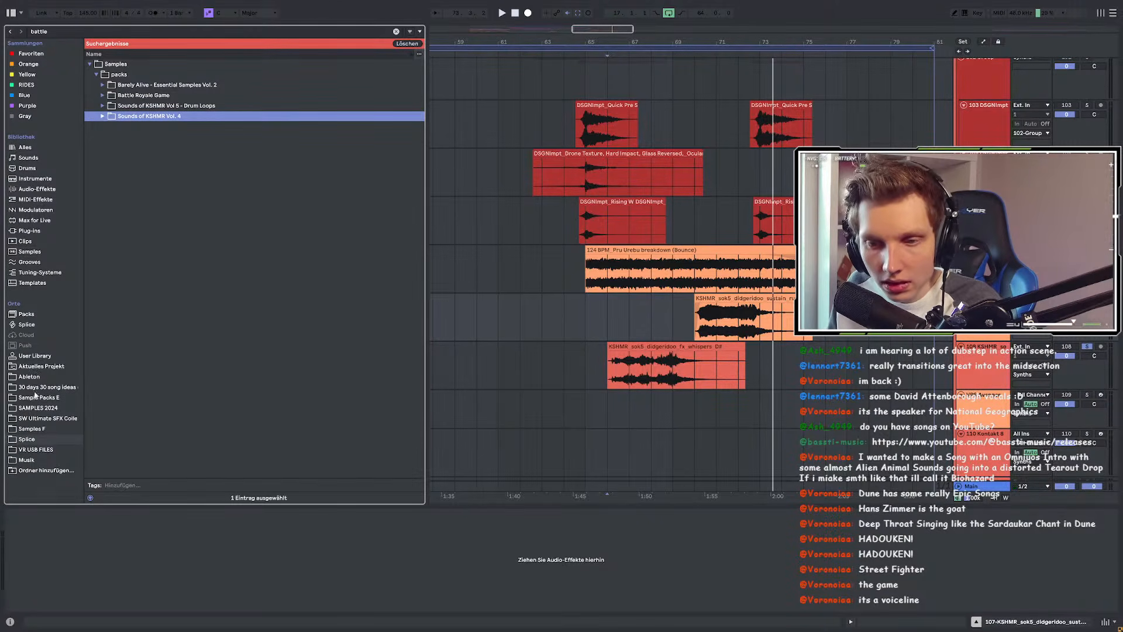
click(37, 397)
click(104, 232)
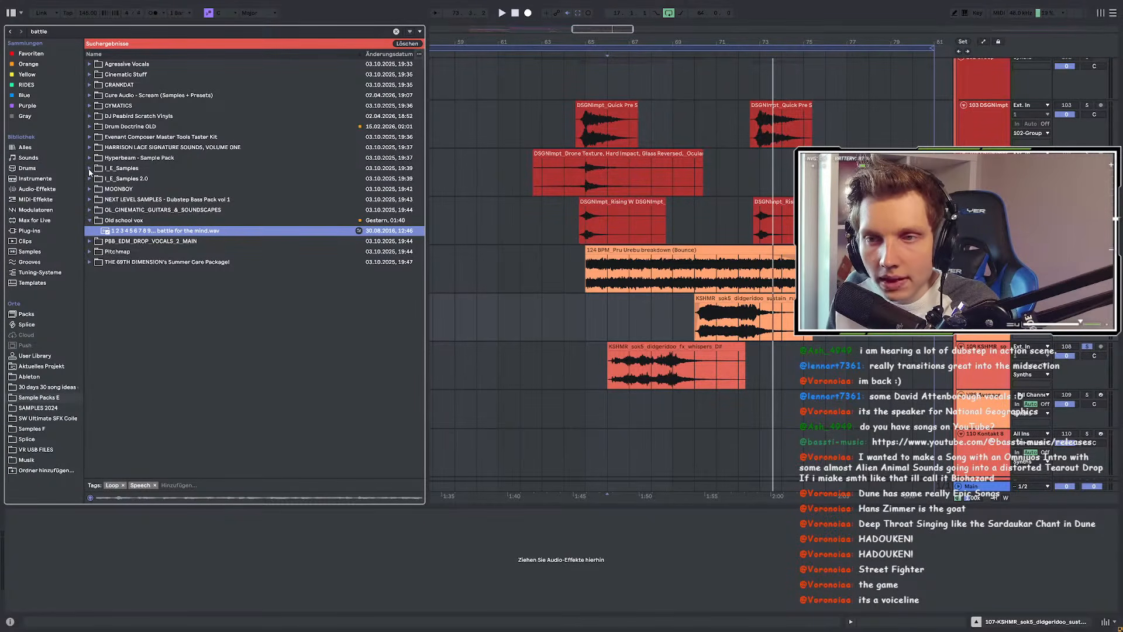
Step: Preview 'Hit Epic - Water Battle' from the Evenant Composer Master Tools Taster Kit
click(89, 136)
click(96, 147)
click(102, 158)
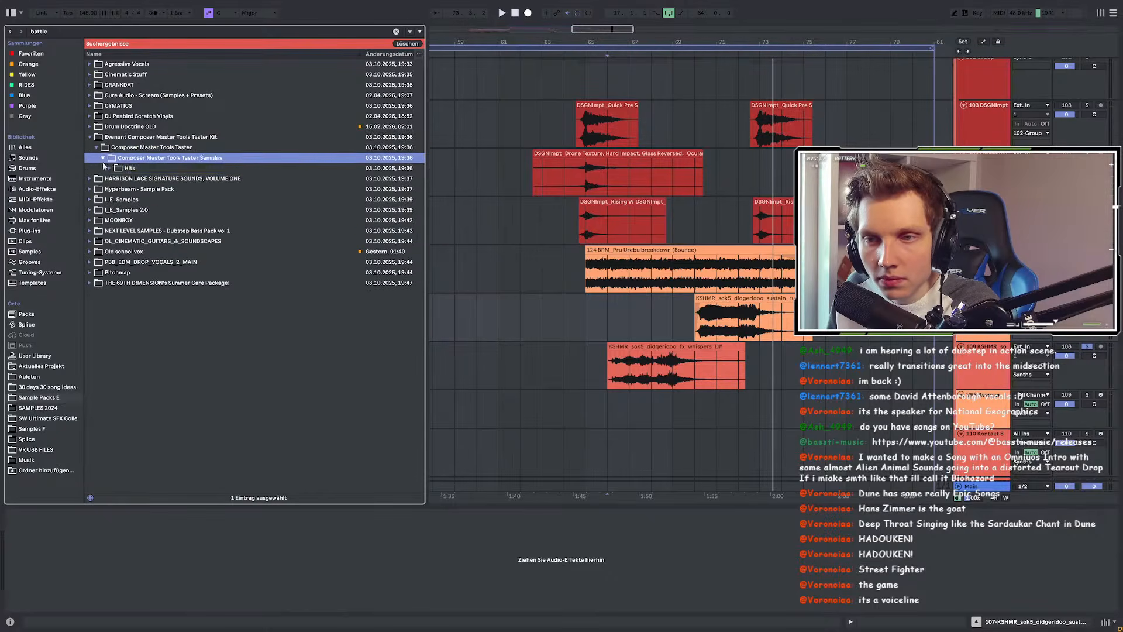
click(106, 169)
click(111, 179)
click(110, 168)
click(114, 179)
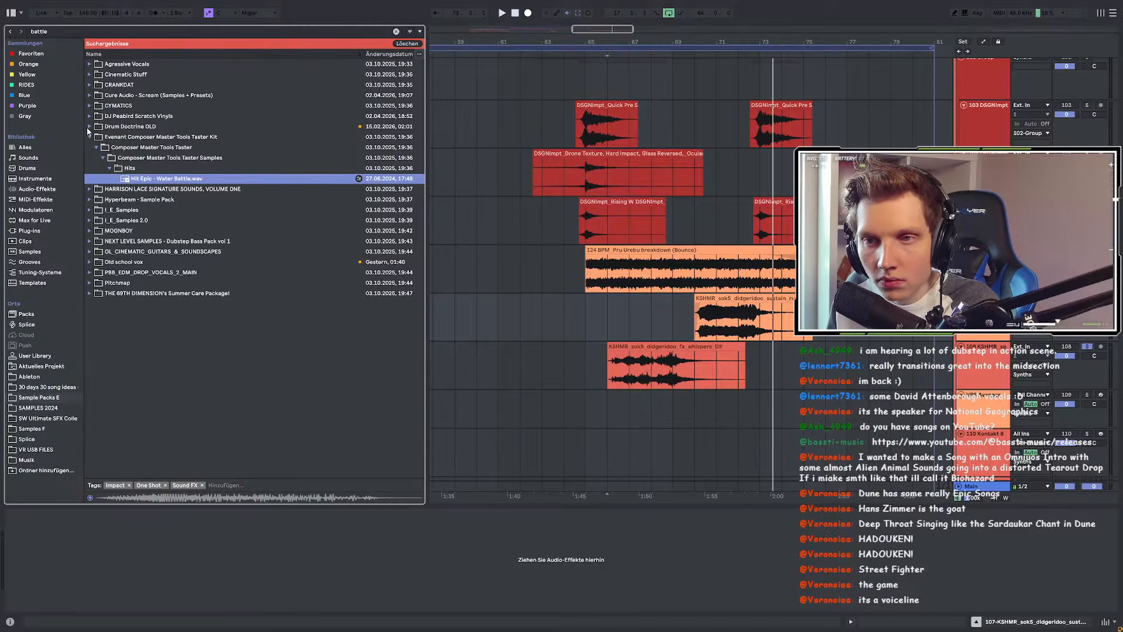
Step: Preview the DJ Peabird battle scratches and the Cure Audio battle synth loop in C#m
click(91, 116)
click(98, 127)
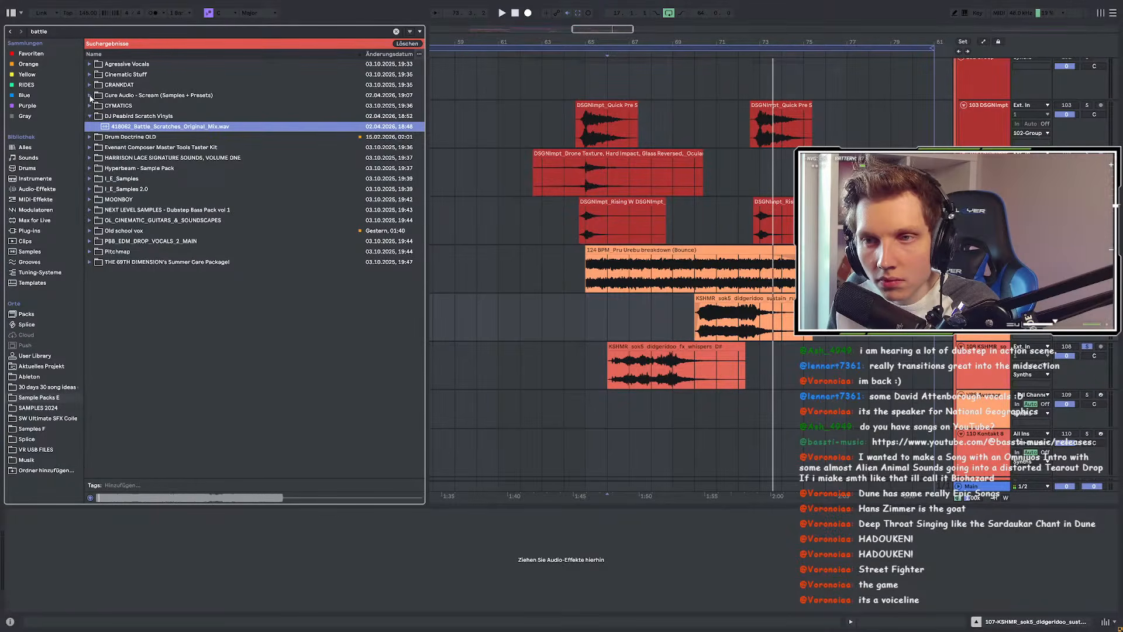
click(89, 94)
click(96, 105)
click(103, 116)
click(107, 126)
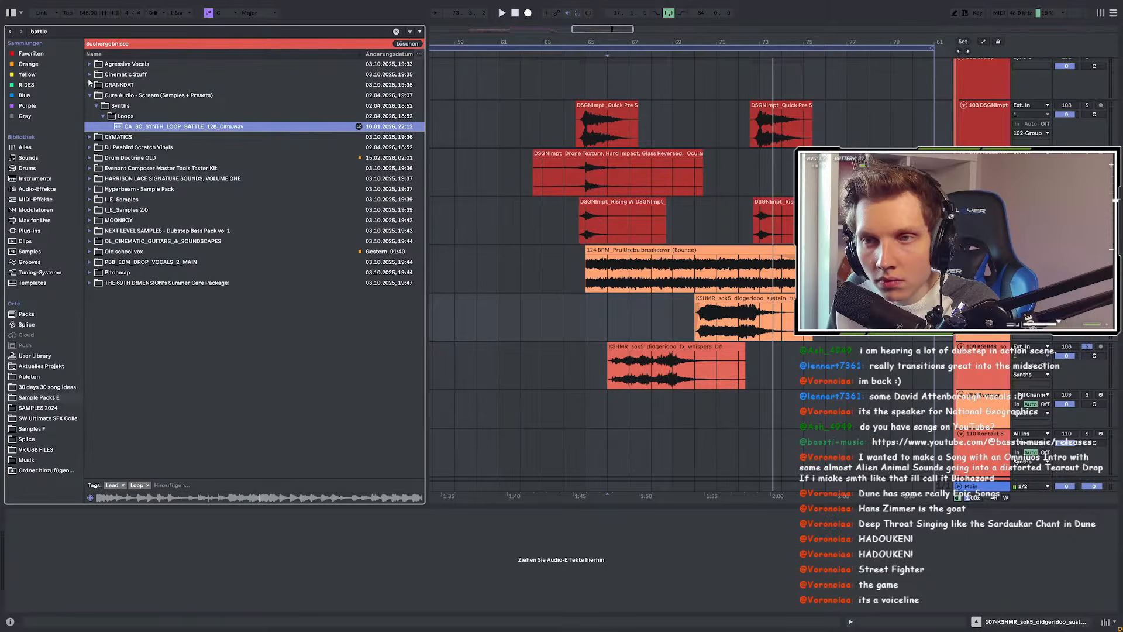
Step: Preview the first Galactic Hardstyle 'taste for battle' vocal phrase, then play the arrangement from bar 70
click(89, 64)
click(95, 74)
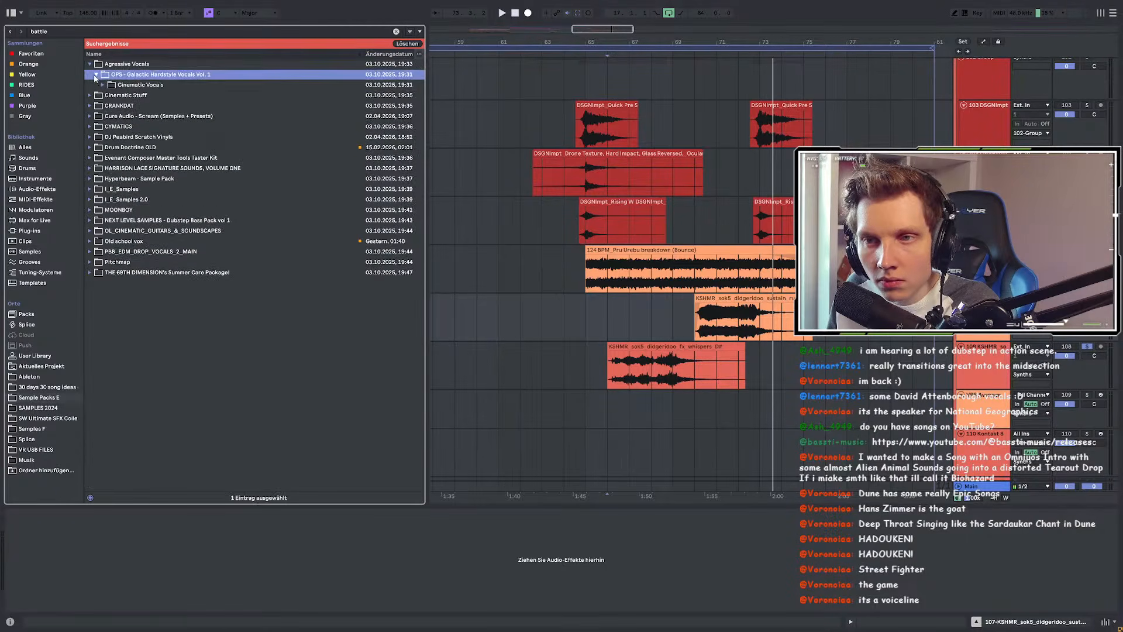
click(103, 84)
click(110, 94)
click(115, 105)
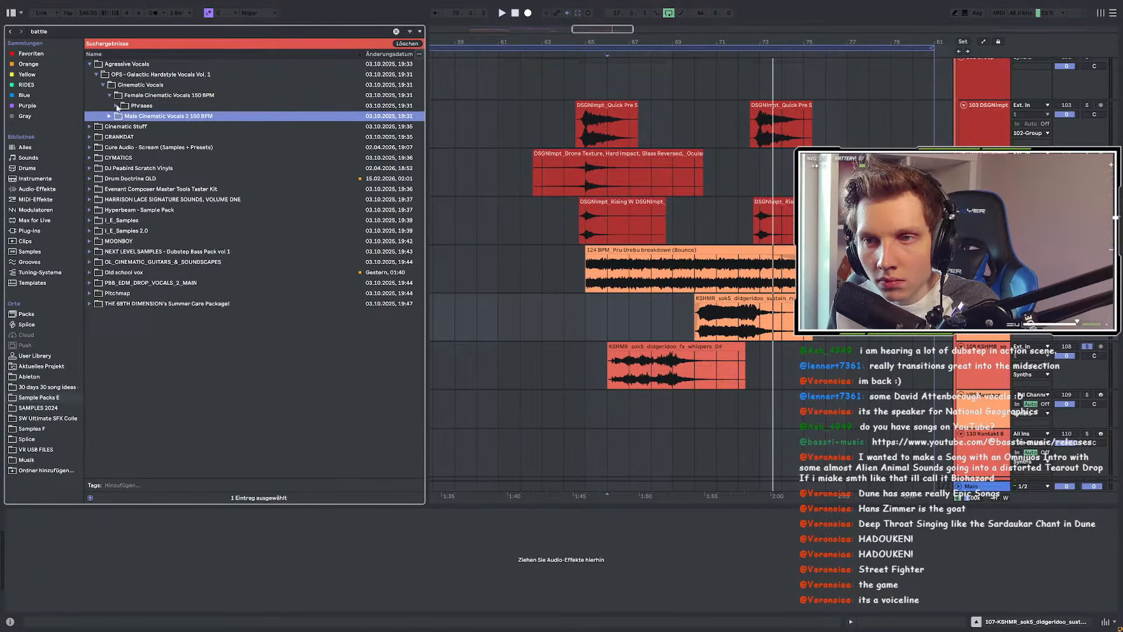
click(122, 116)
click(129, 126)
click(136, 137)
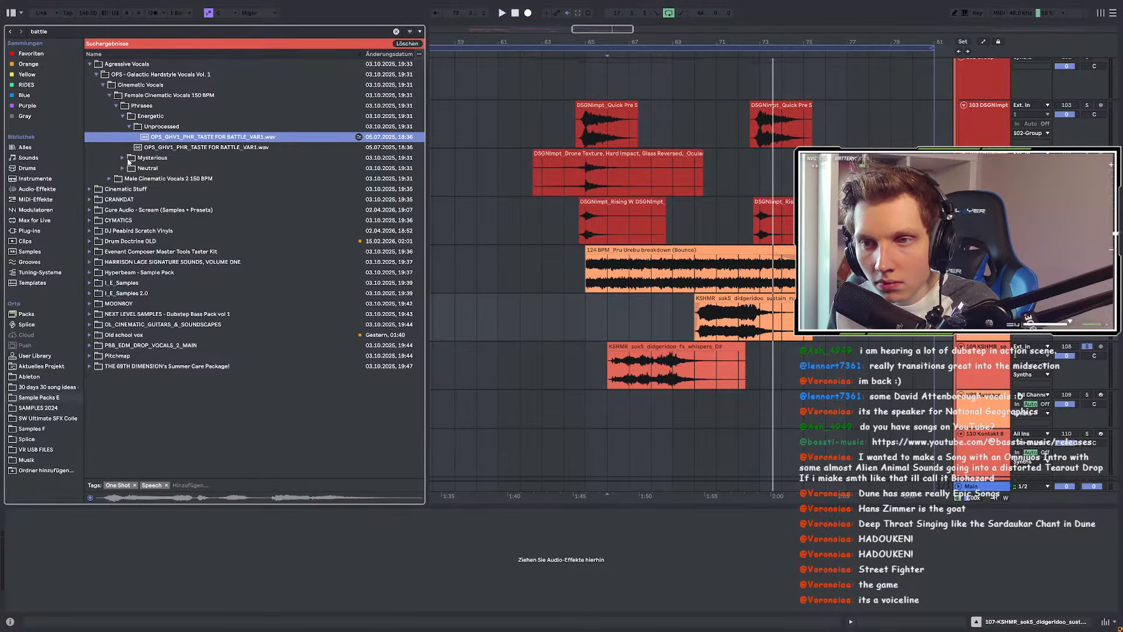
click(694, 301)
key(space)
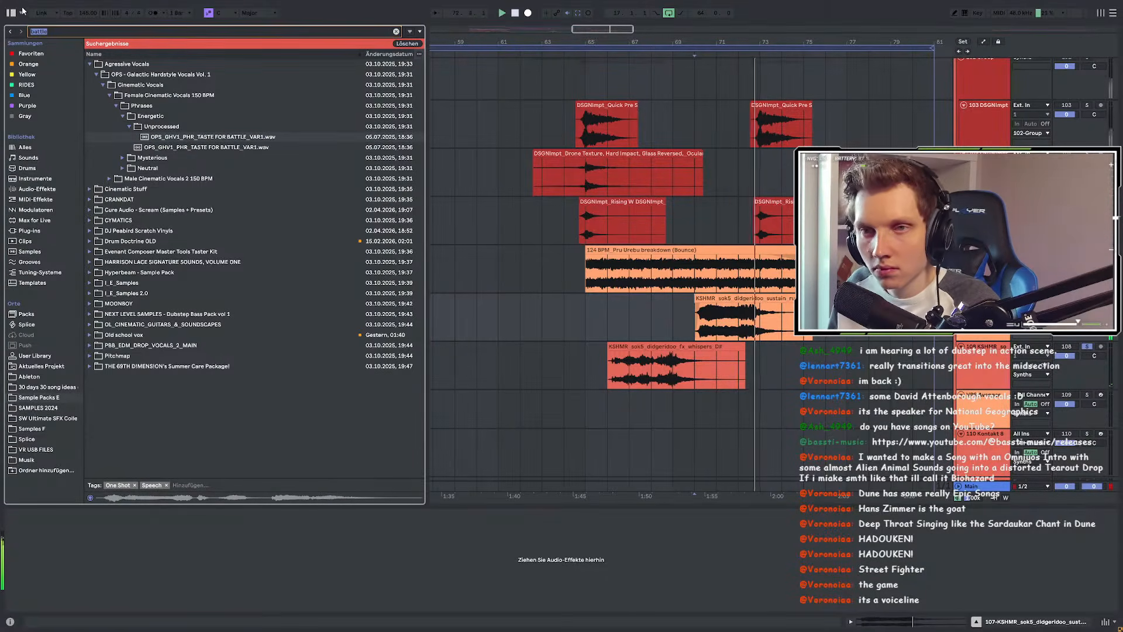
Step: Search for 'mob' and preview the Mobile Phone In a Bag and Mobile Phone Ring sounds
click(394, 42)
text(mob)
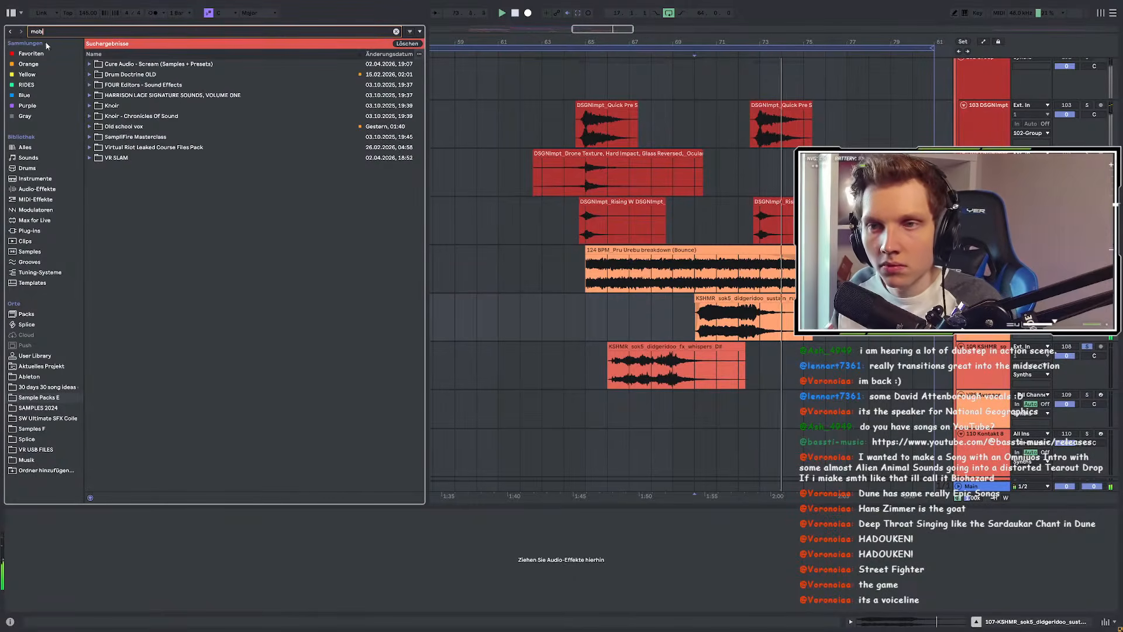
click(89, 85)
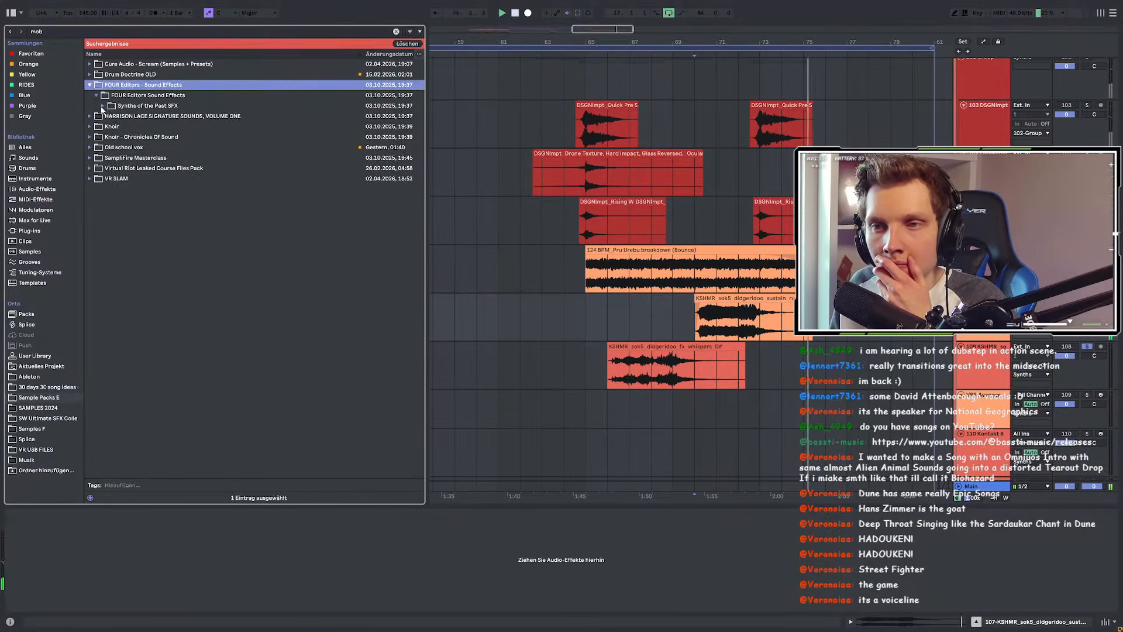
click(103, 106)
click(109, 116)
click(121, 127)
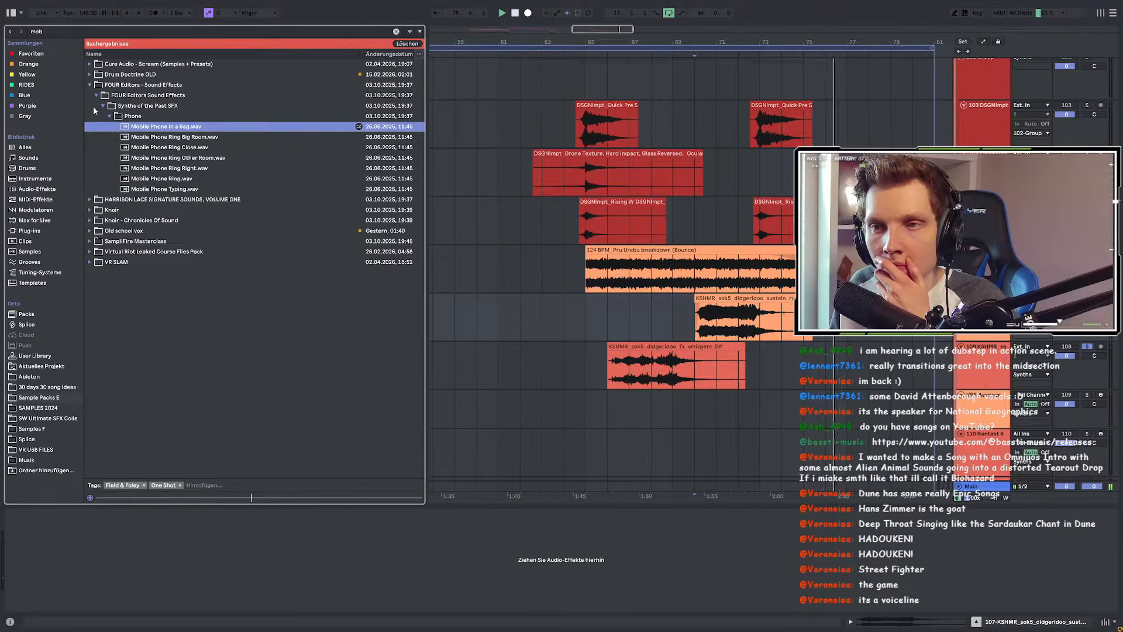
click(146, 179)
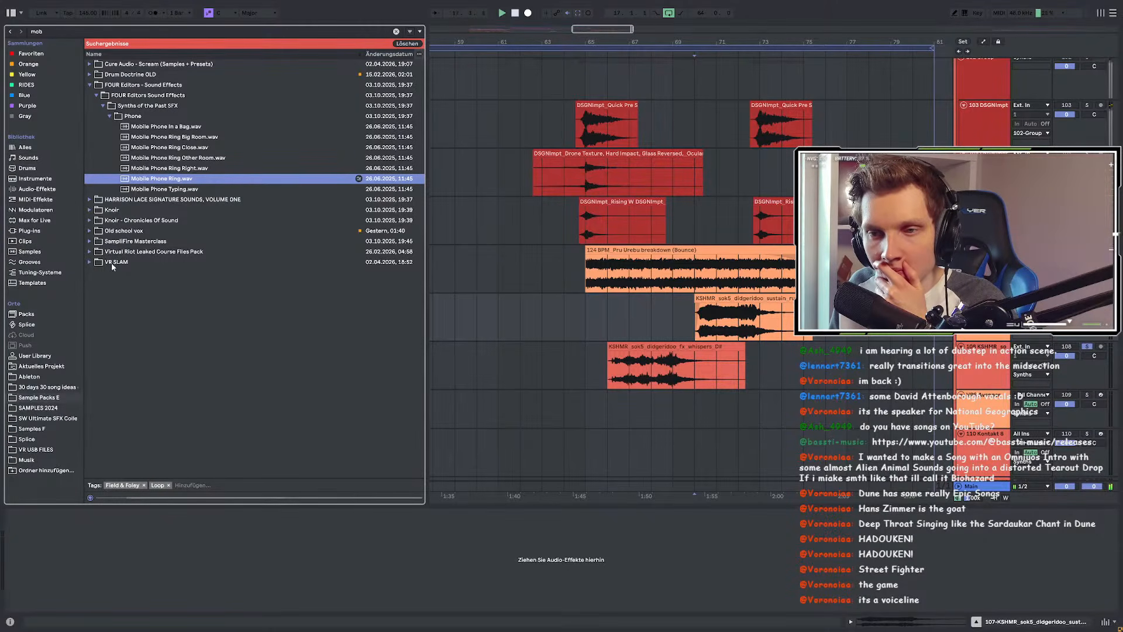
Step: Browse the Knoir - Chronicles Of Sound folders, then preview MobFight_BW.15948.wav from Splice
click(89, 220)
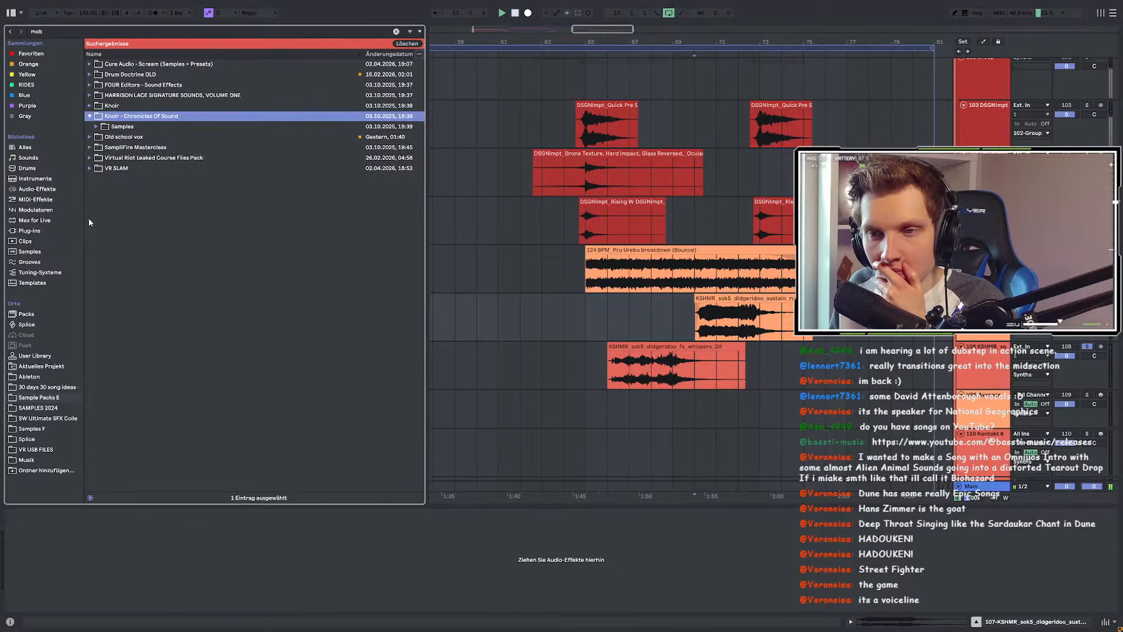
click(96, 127)
click(102, 137)
click(103, 137)
click(103, 137)
click(36, 439)
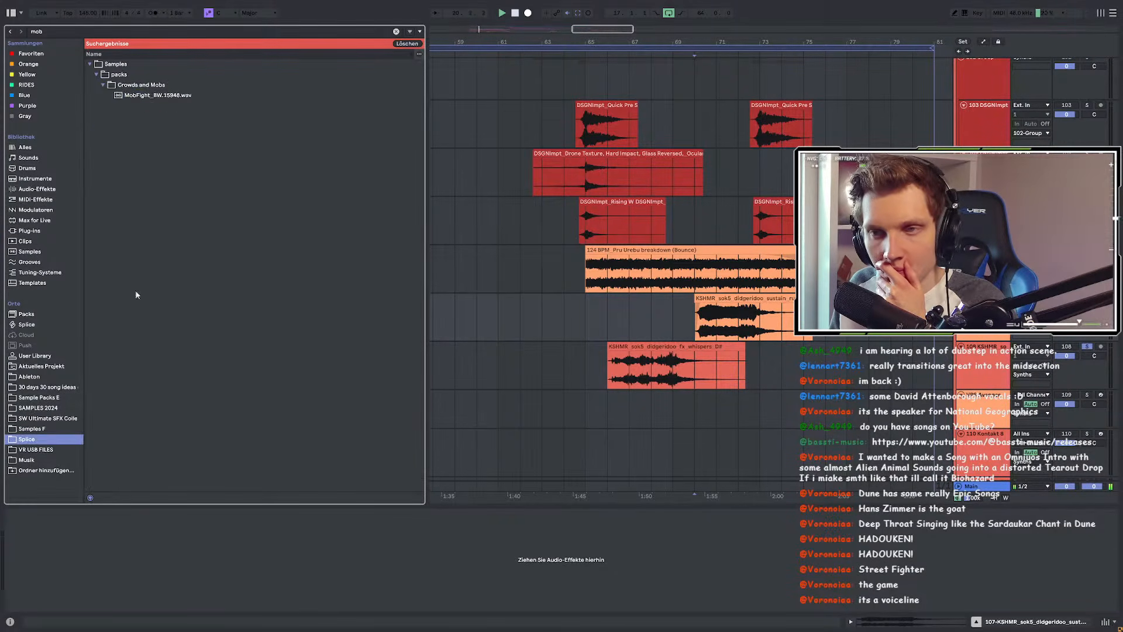
click(134, 96)
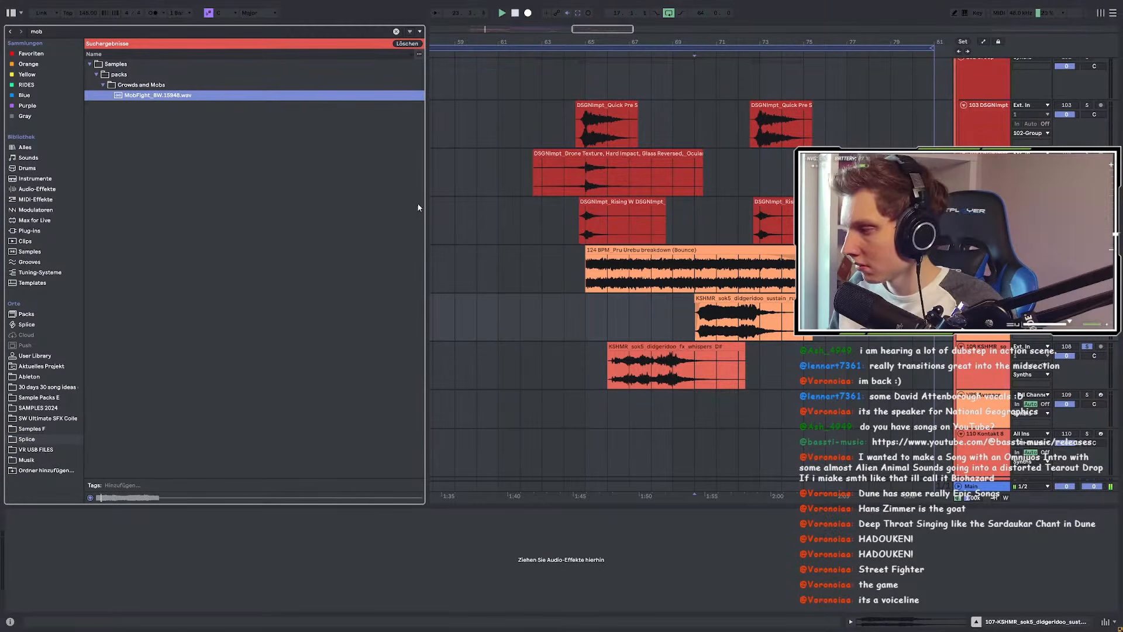
Step: Place MobFight_BW.15948.wav at bar 65 on a new track
scroll(510, 238, down, 8)
scroll(457, 241, up, 4)
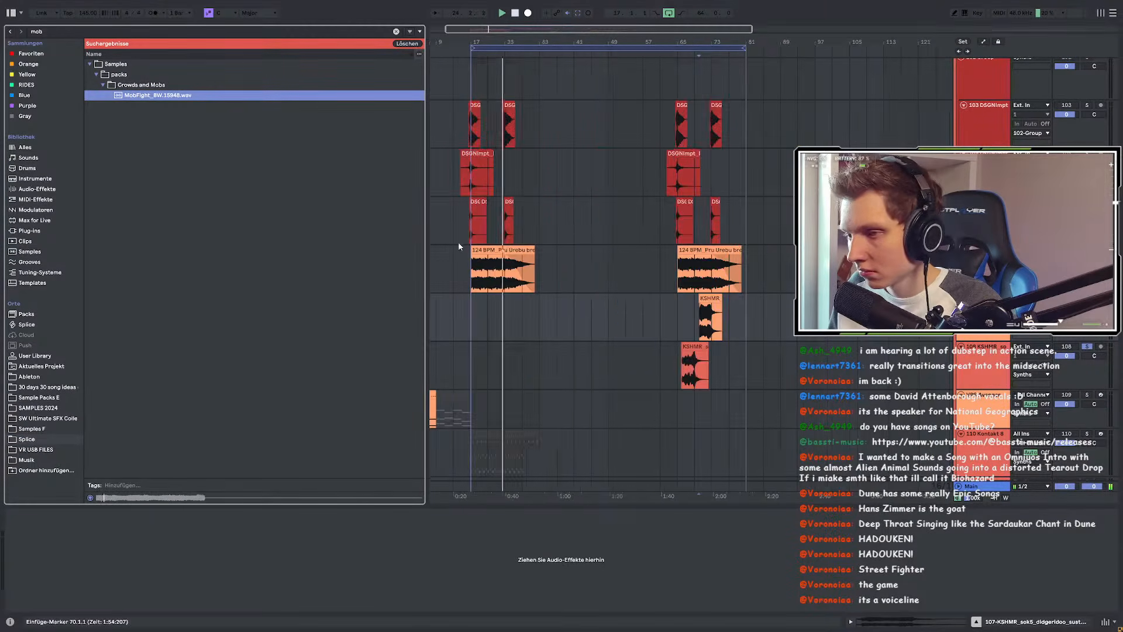
click(689, 271)
key(space)
key(space)
scroll(692, 271, up, 3)
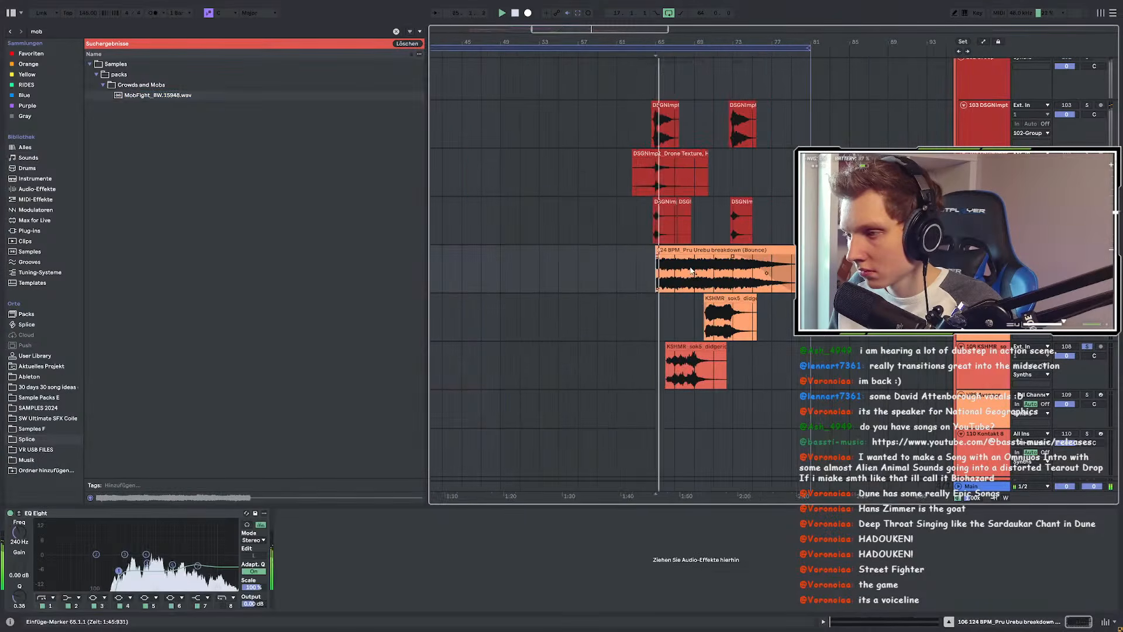
scroll(689, 269, down, 3)
click(658, 291)
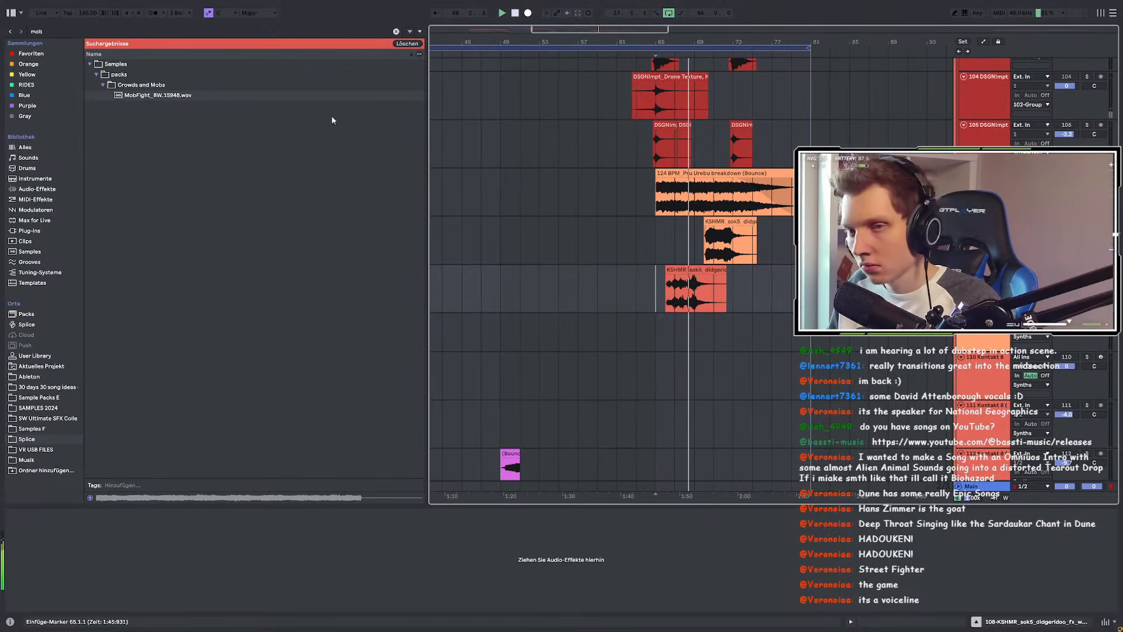
drag(151, 95, 658, 335)
Step: Search the library for 'eq' and add EQ Eight to the crowd track
key(w)
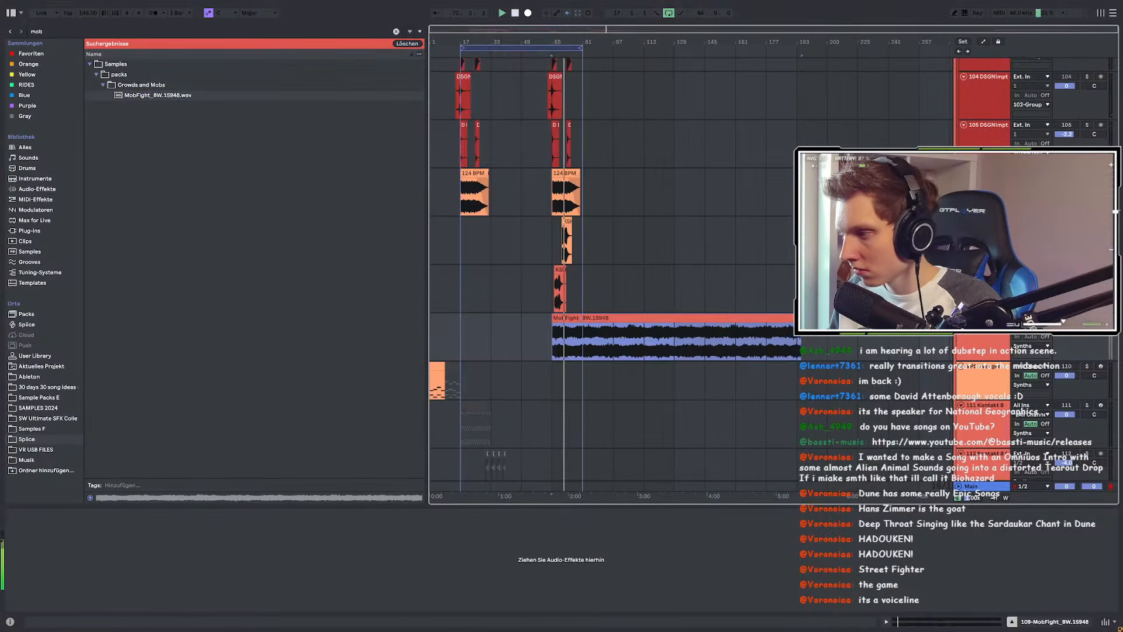
drag(1065, 327, 1066, 333)
scroll(548, 236, up, 4)
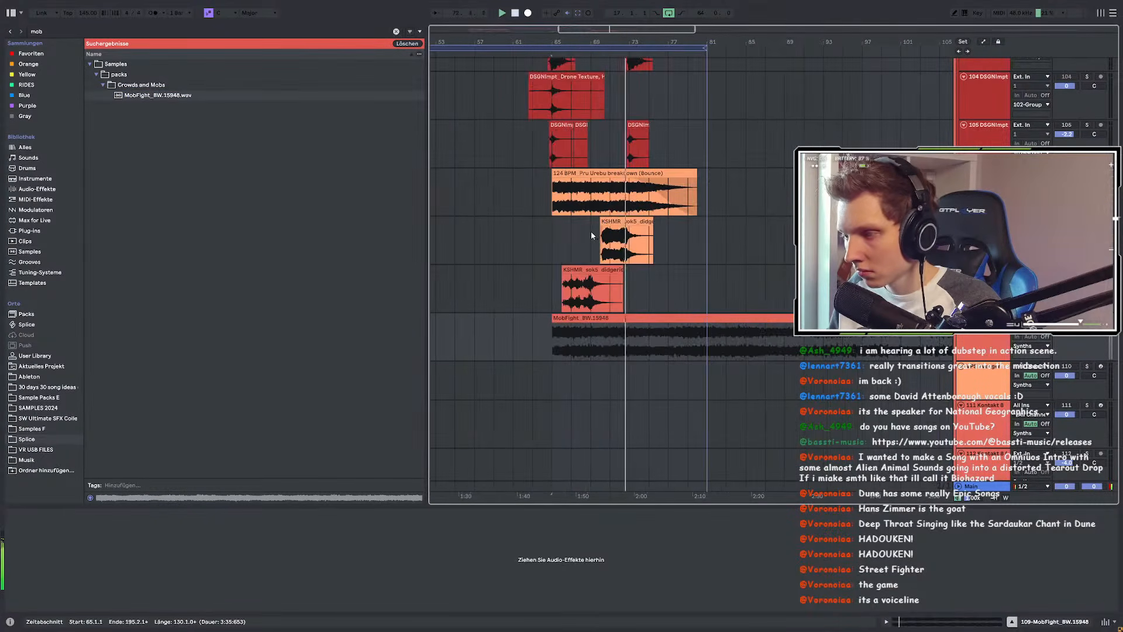
scroll(591, 230, up, 2)
key(ctrl+f)
text(eq)
click(124, 64)
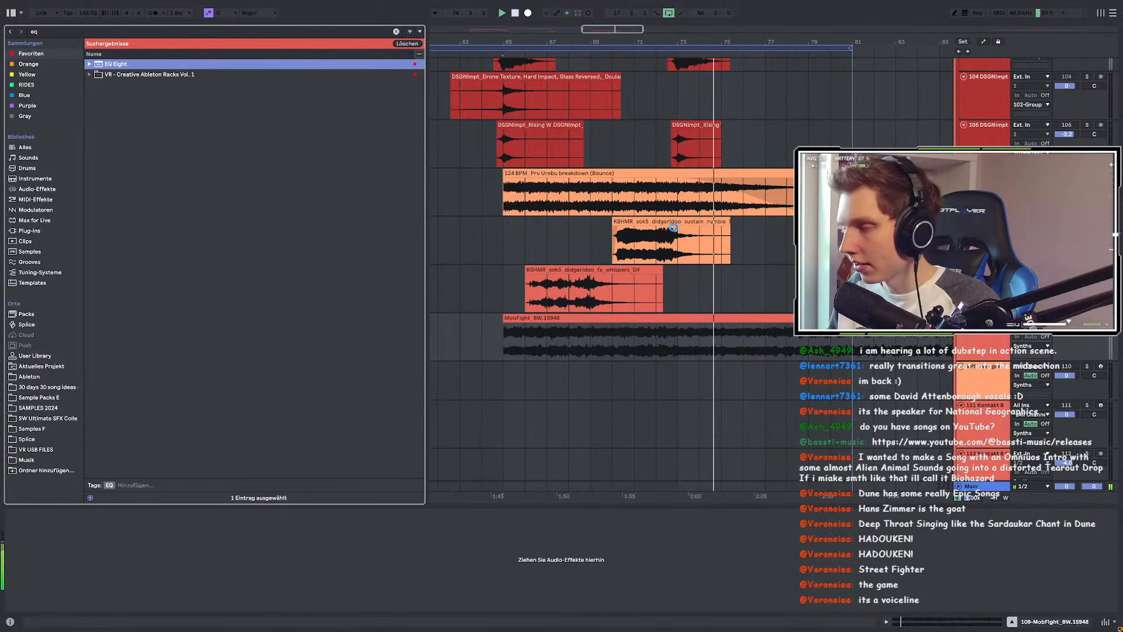
click(616, 234)
Step: Play back the arrangement around bars 64–70 to check the new crowd layer
key(space)
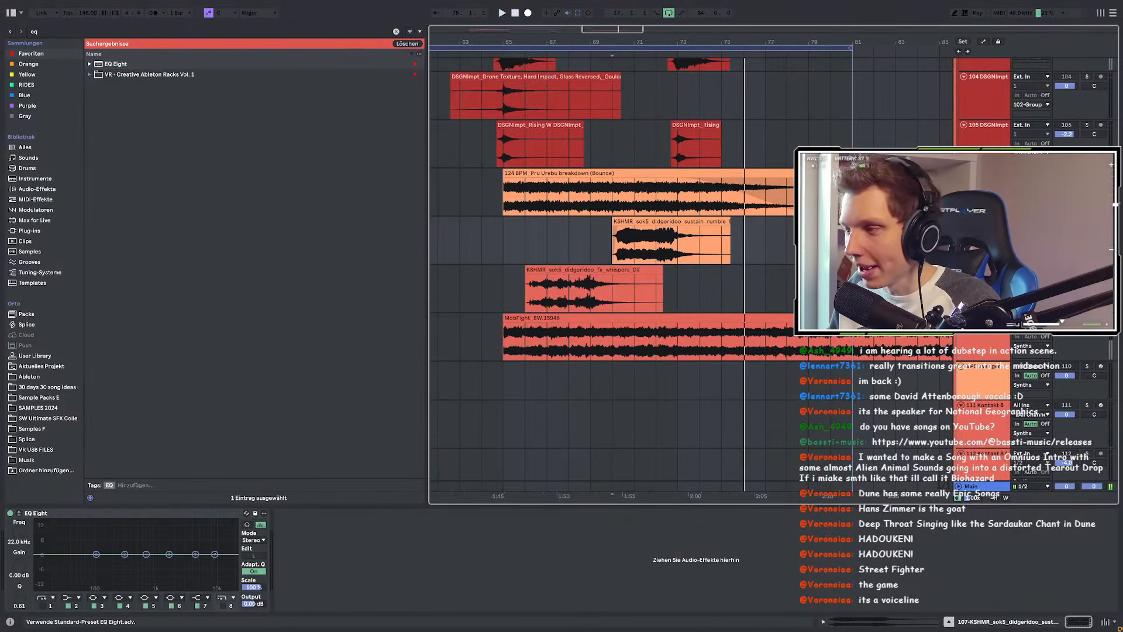
key(space)
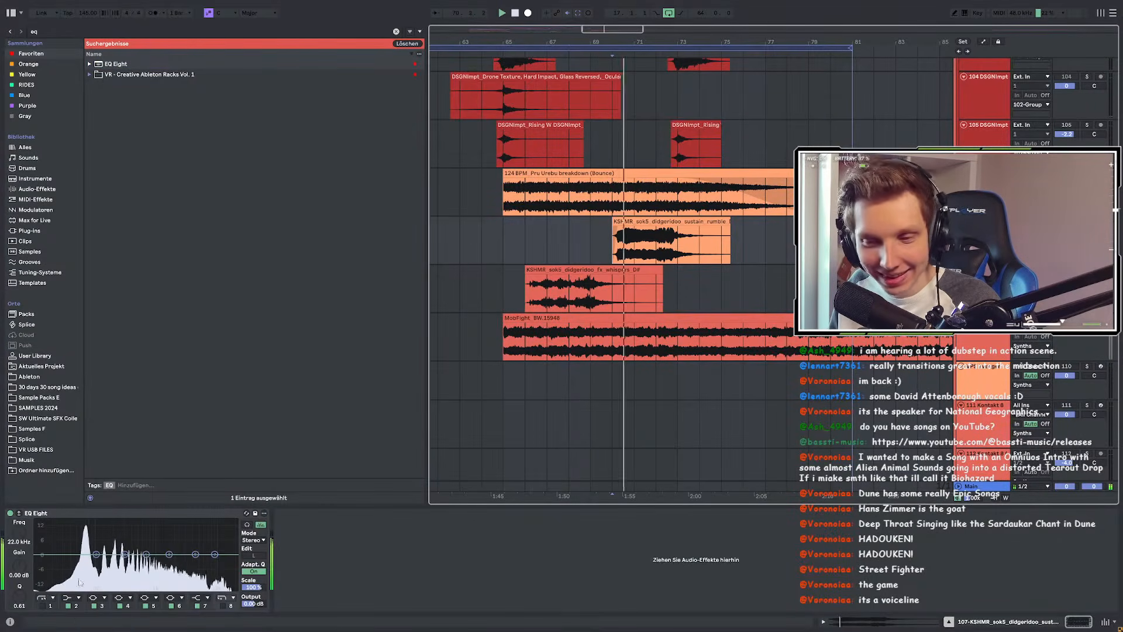
scroll(671, 331, up, 5)
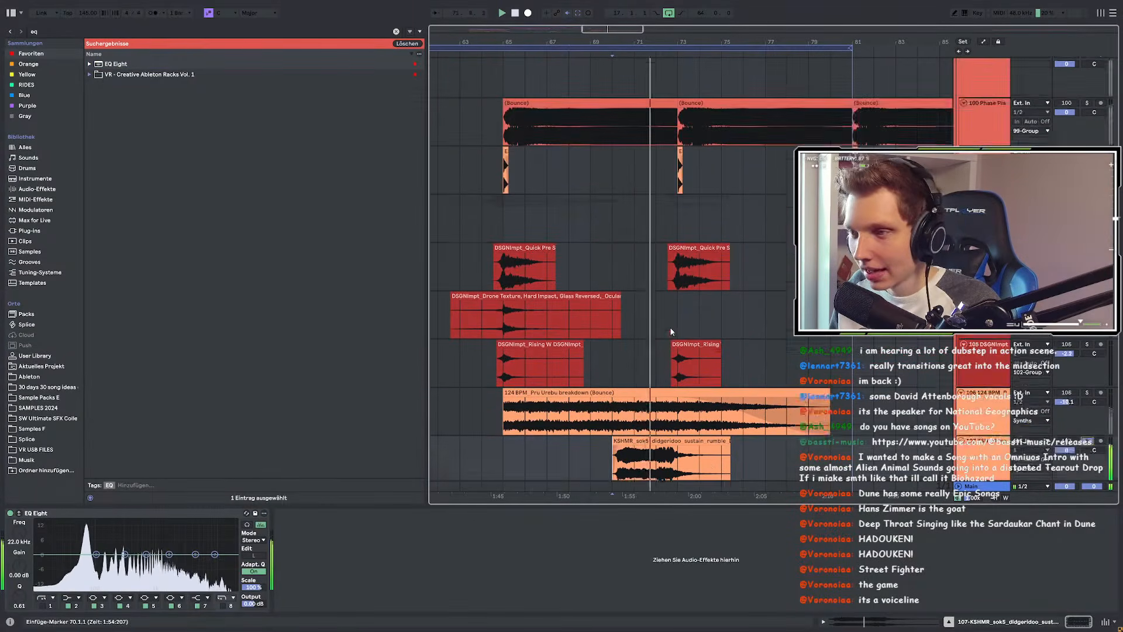
scroll(671, 331, up, 2)
click(986, 154)
key(space)
key(space)
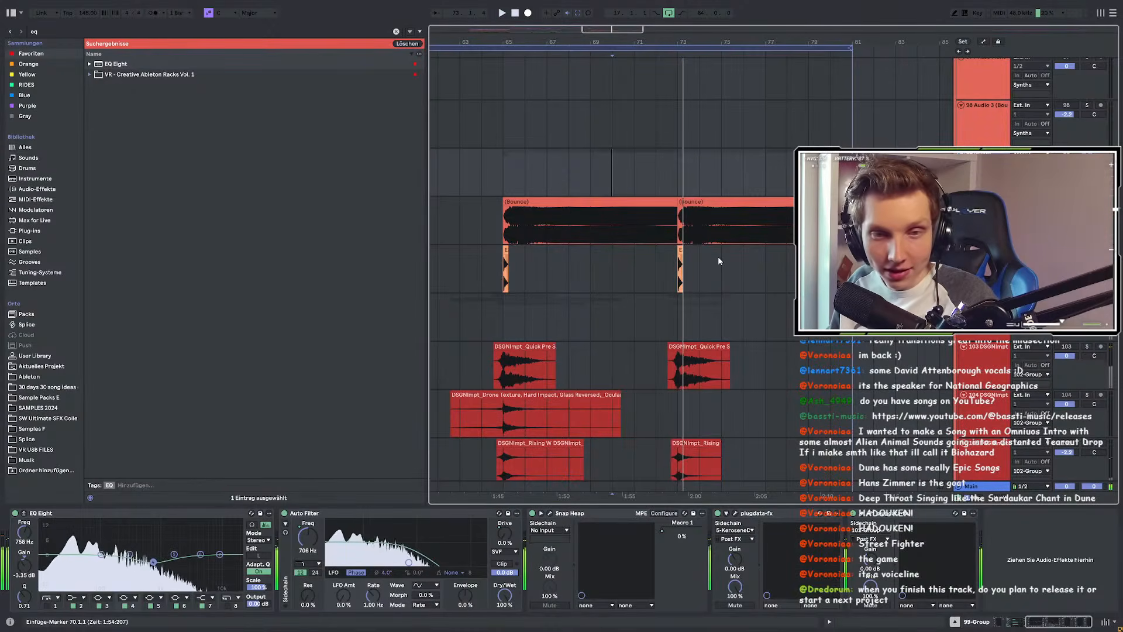
scroll(619, 258, down, 3)
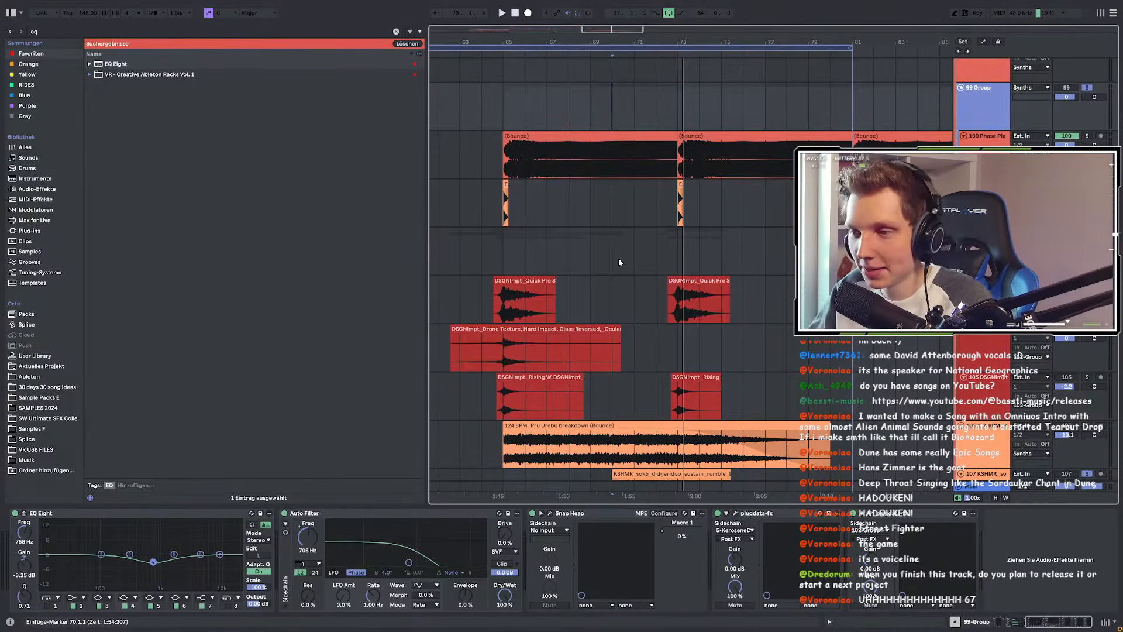
click(507, 257)
scroll(574, 231, down, 10)
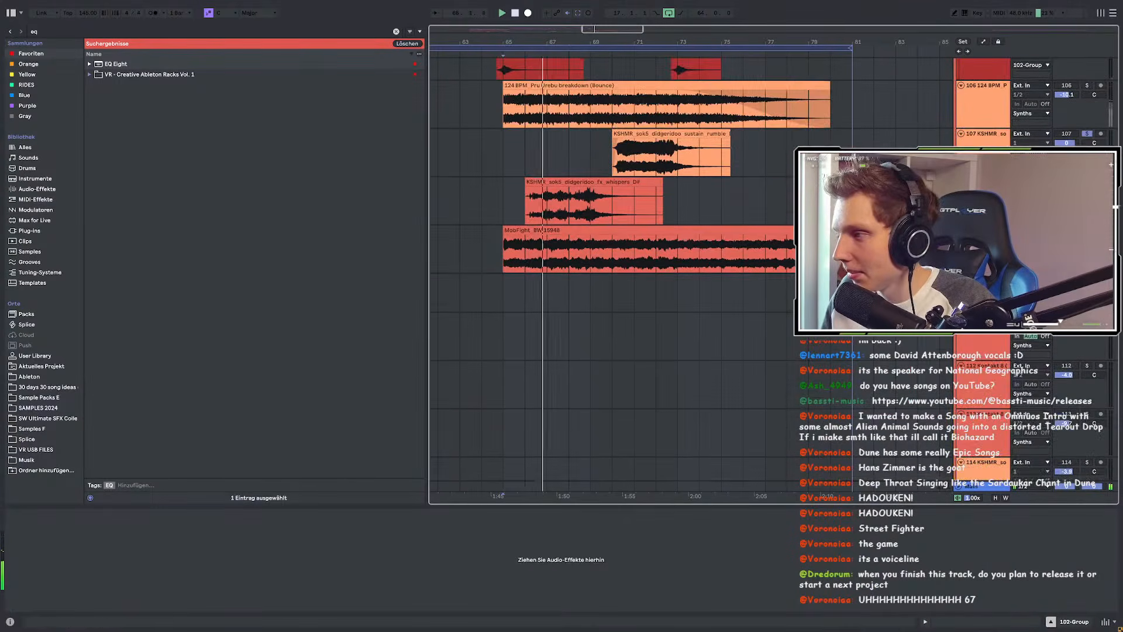
click(486, 217)
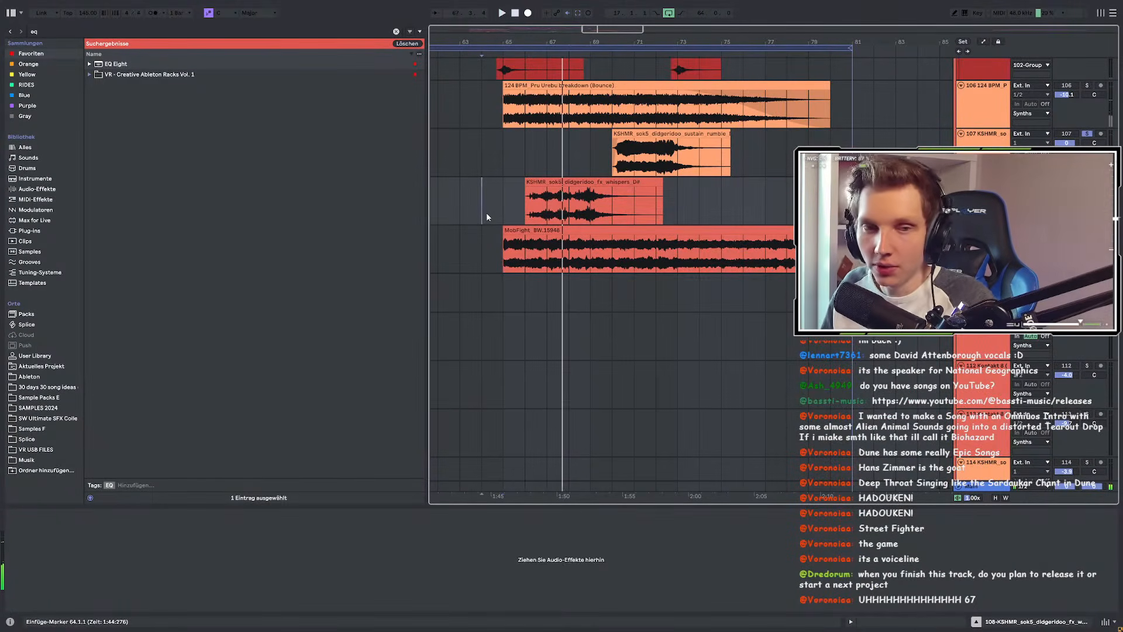
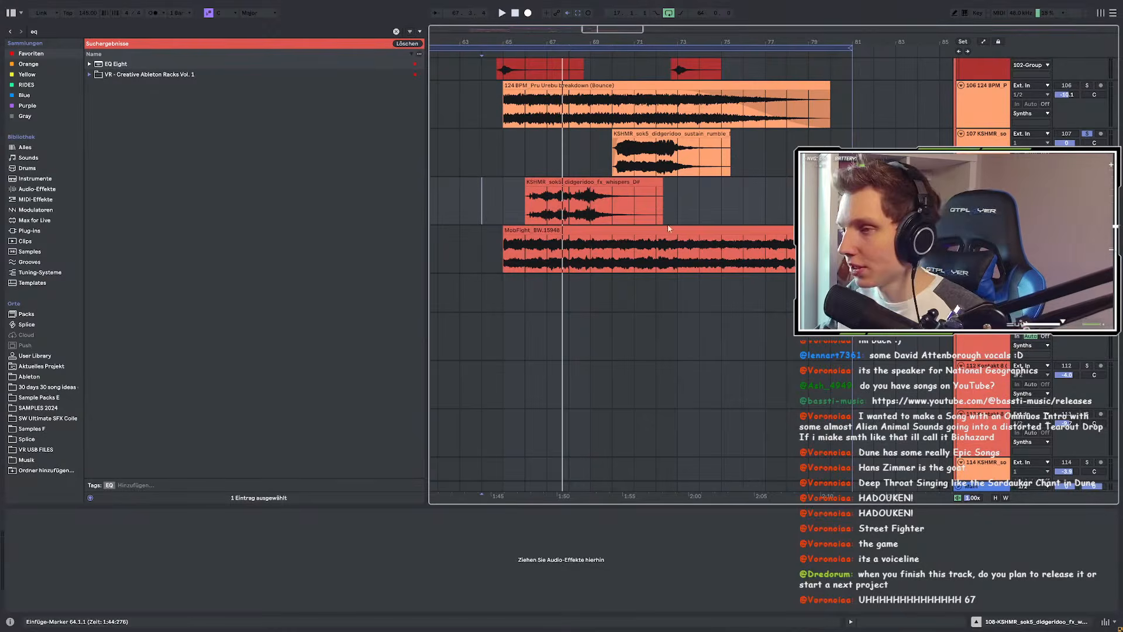
Step: Play the arrangement from bar 65 to hear the crowd layer
click(502, 202)
key(space)
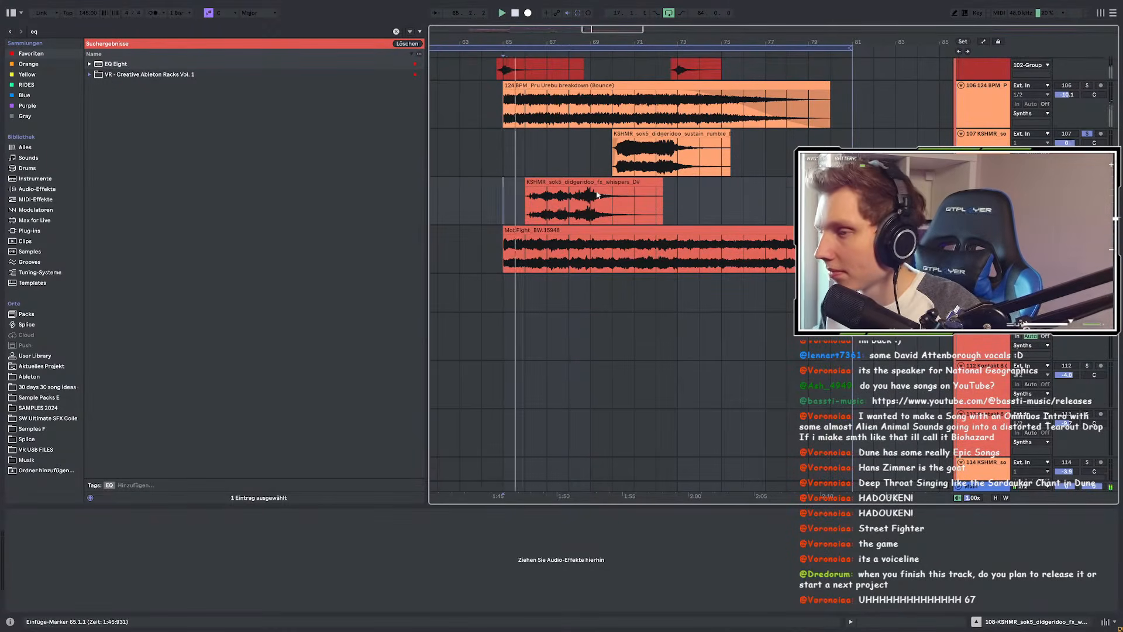
scroll(580, 235, up, 1)
scroll(574, 243, up, 2)
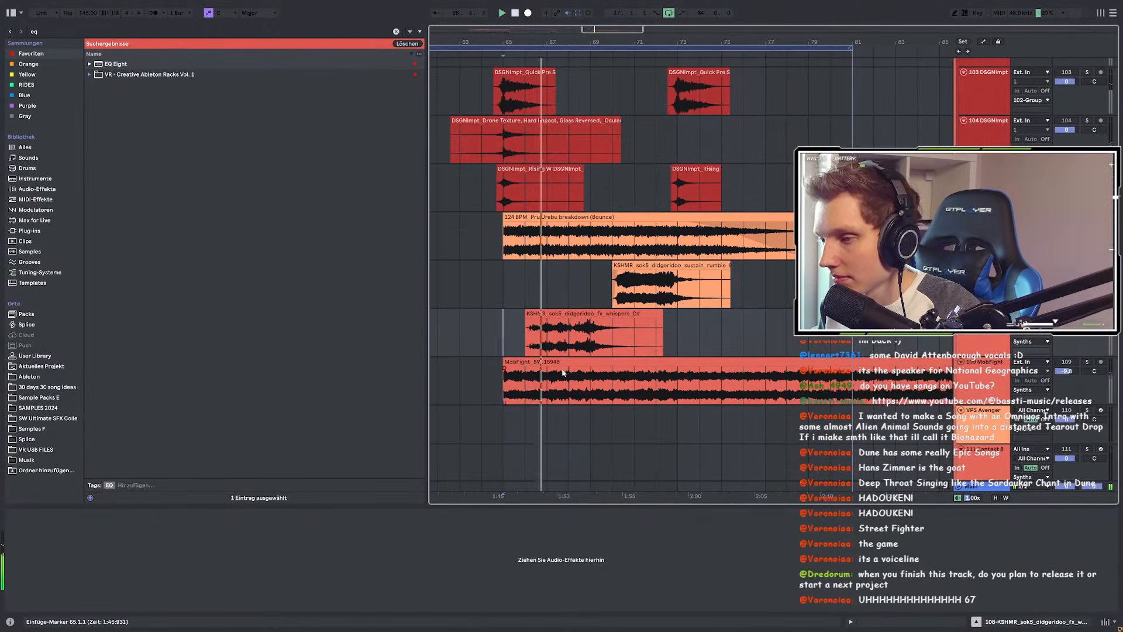
Step: Deactivate the MobFight_BW.15948 clip, lower its track to -13.0 dB, and clear the 'eq' browser search
click(564, 363)
key(0)
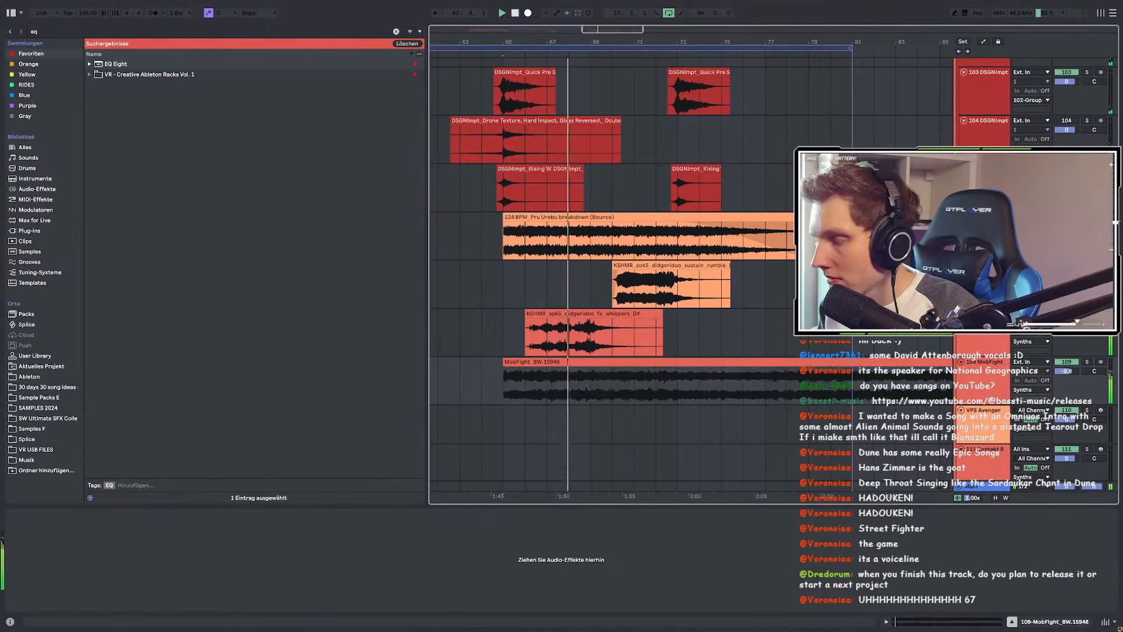
drag(1067, 372, 1066, 396)
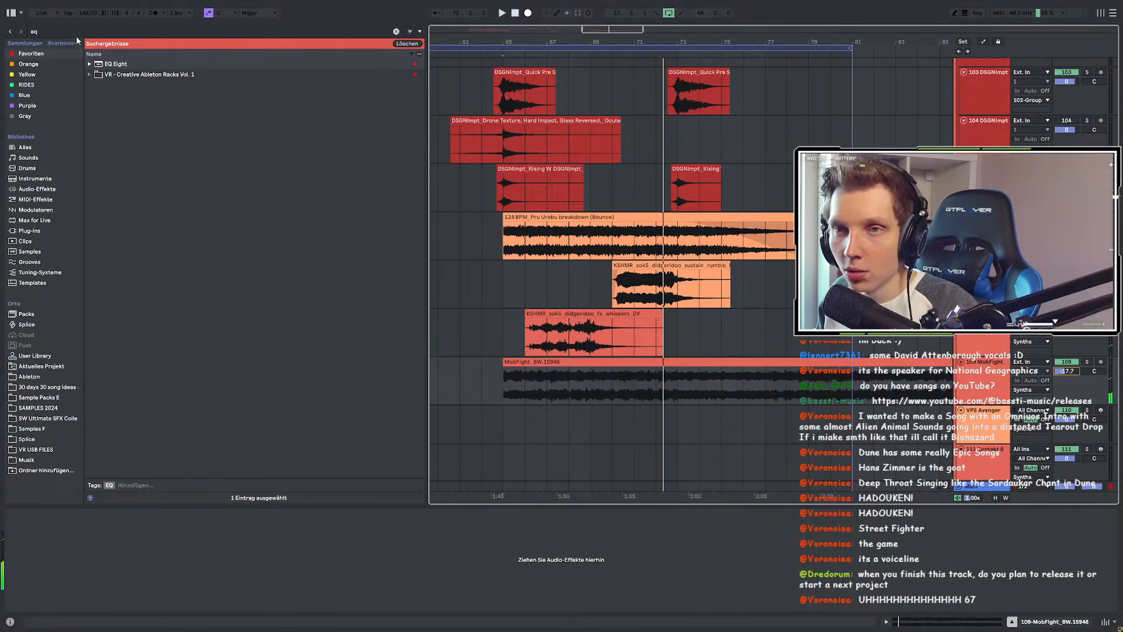
key(ctrl+f)
key(BackSpace)
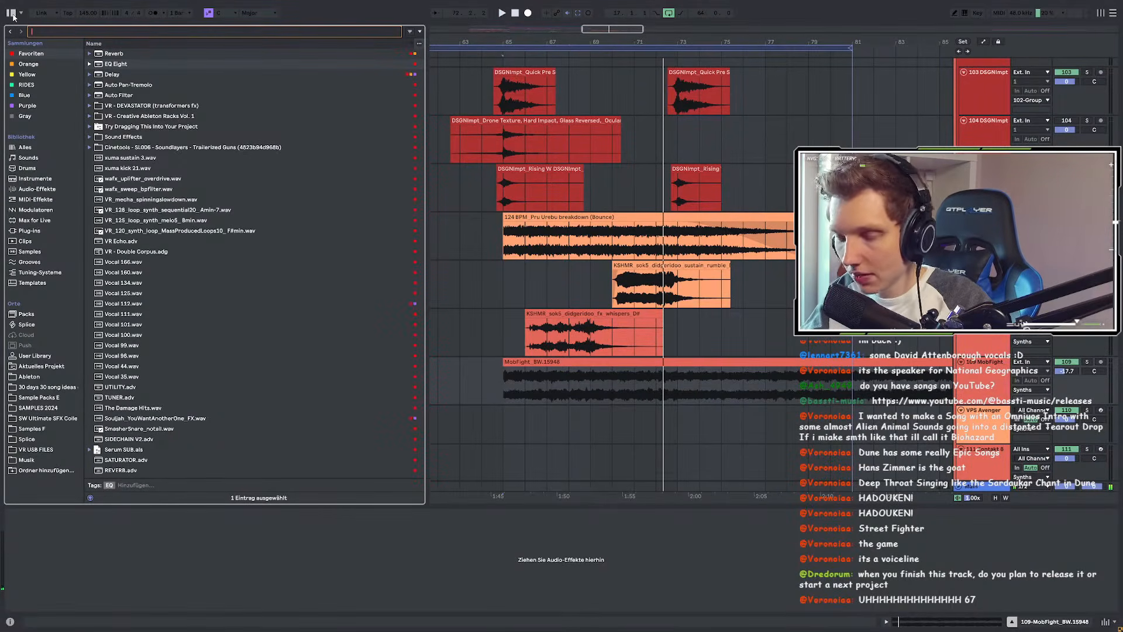
Step: Search 'dj' and preview Battle Scratches in Sample Packs E > DJ Peabird Scratch Vinyls
text(dj)
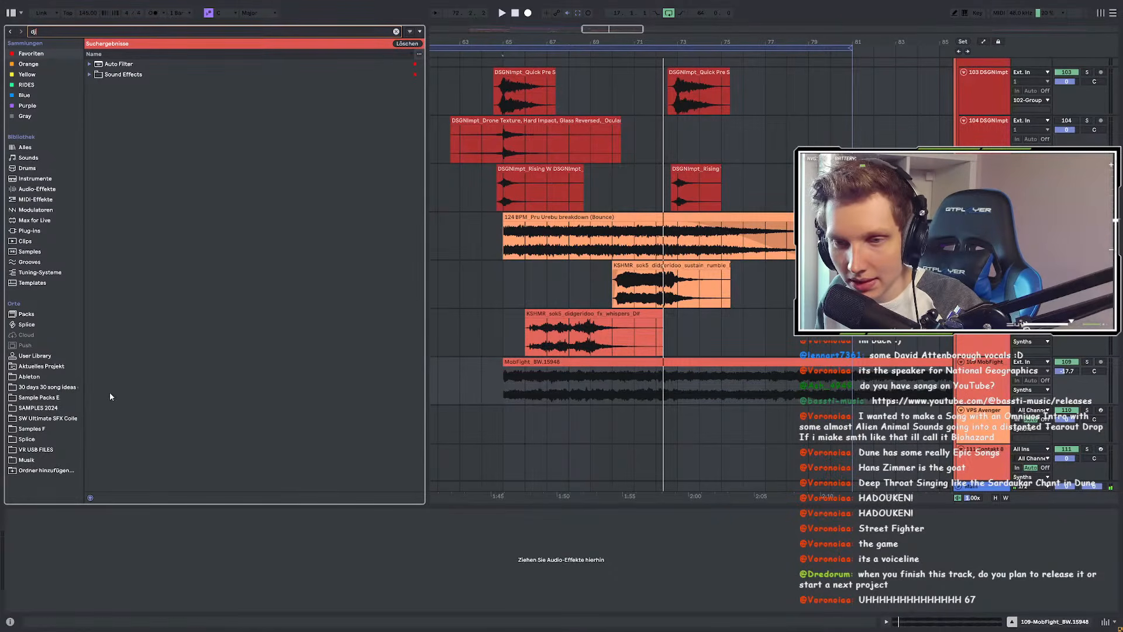
click(52, 399)
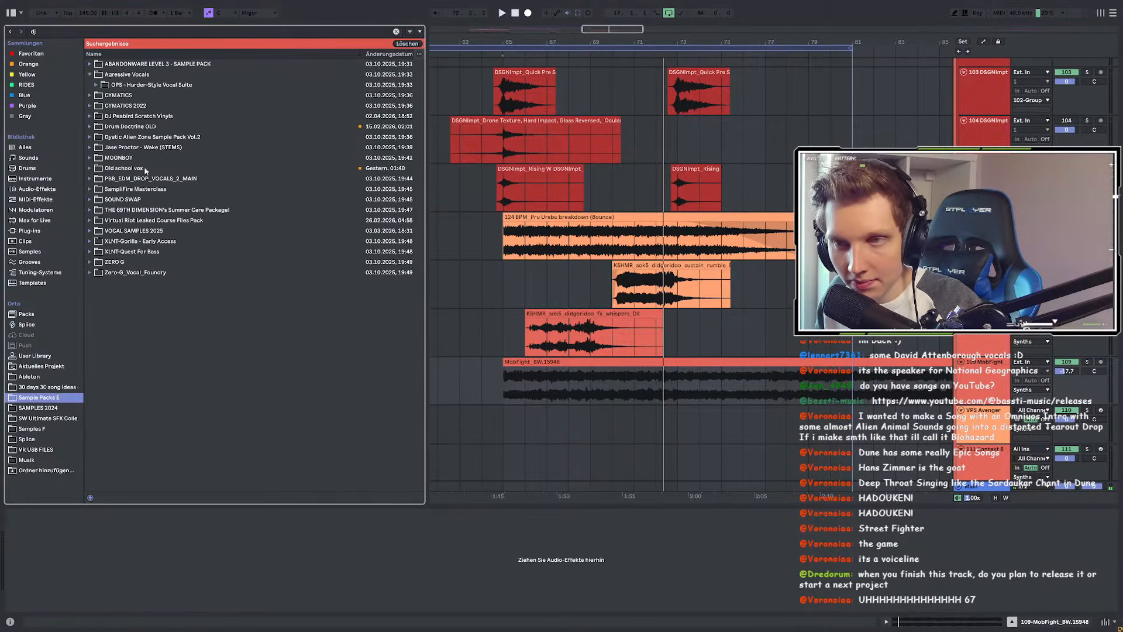
click(131, 117)
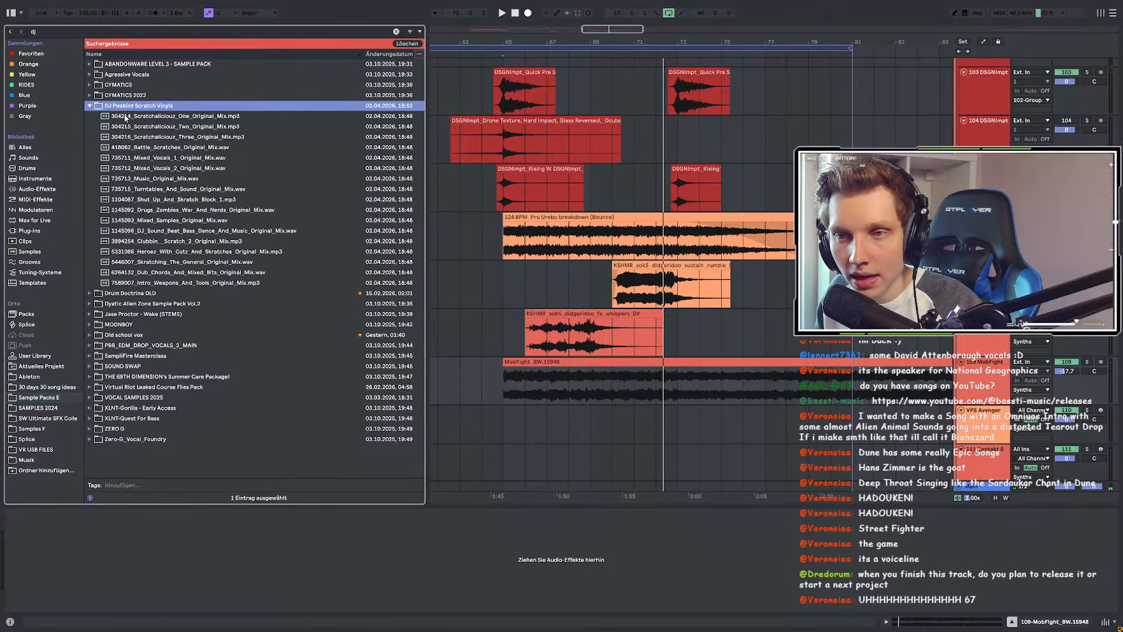
click(162, 147)
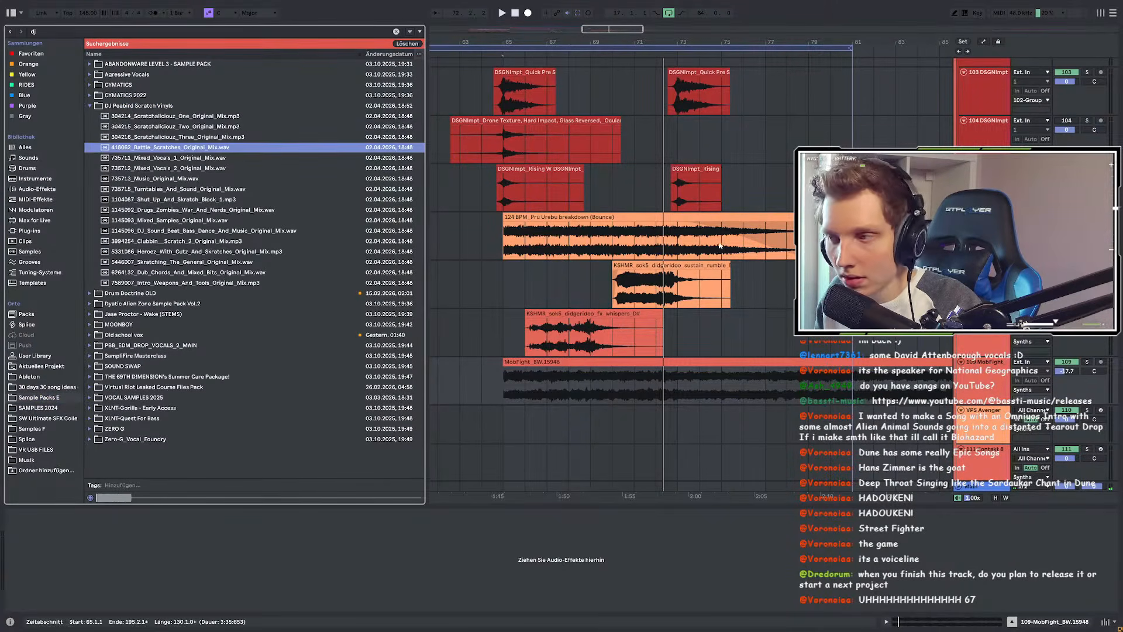
Step: Drop 418062_Battle_Scratches_Original_Mix onto a new audio track at bar 65
scroll(683, 238, down, 5)
click(507, 153)
scroll(557, 192, down, 2)
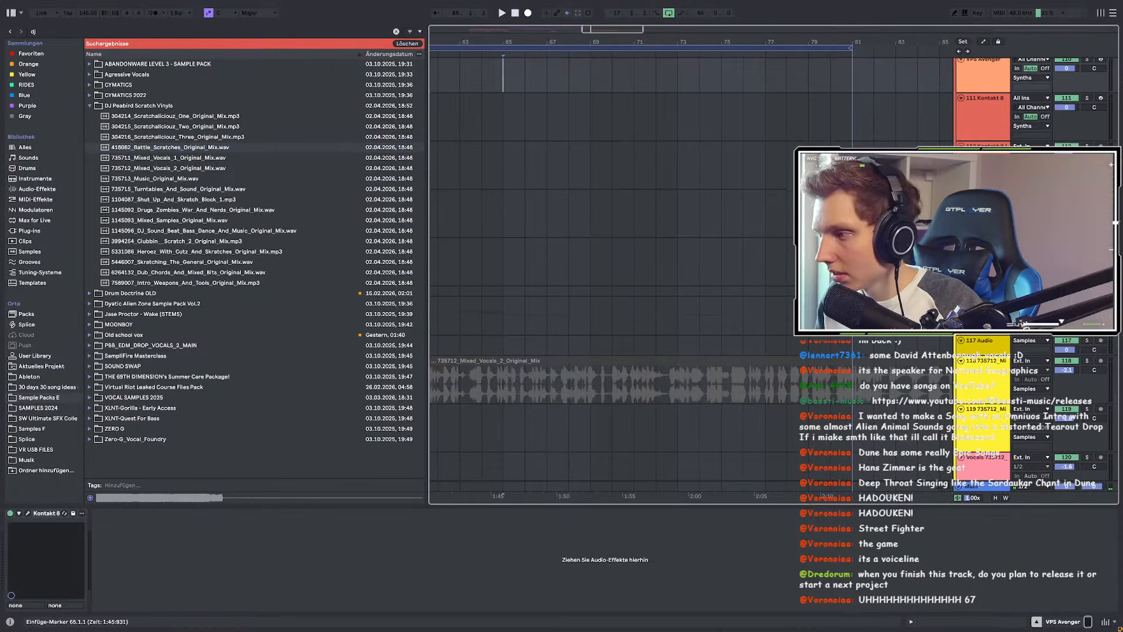
click(503, 347)
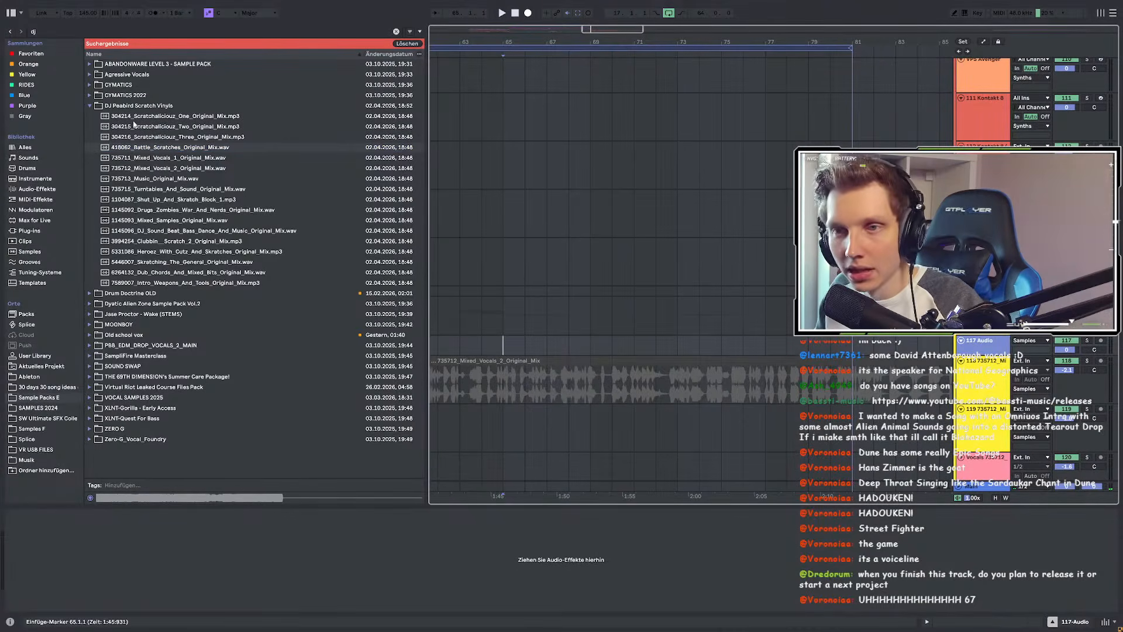
drag(137, 149, 517, 372)
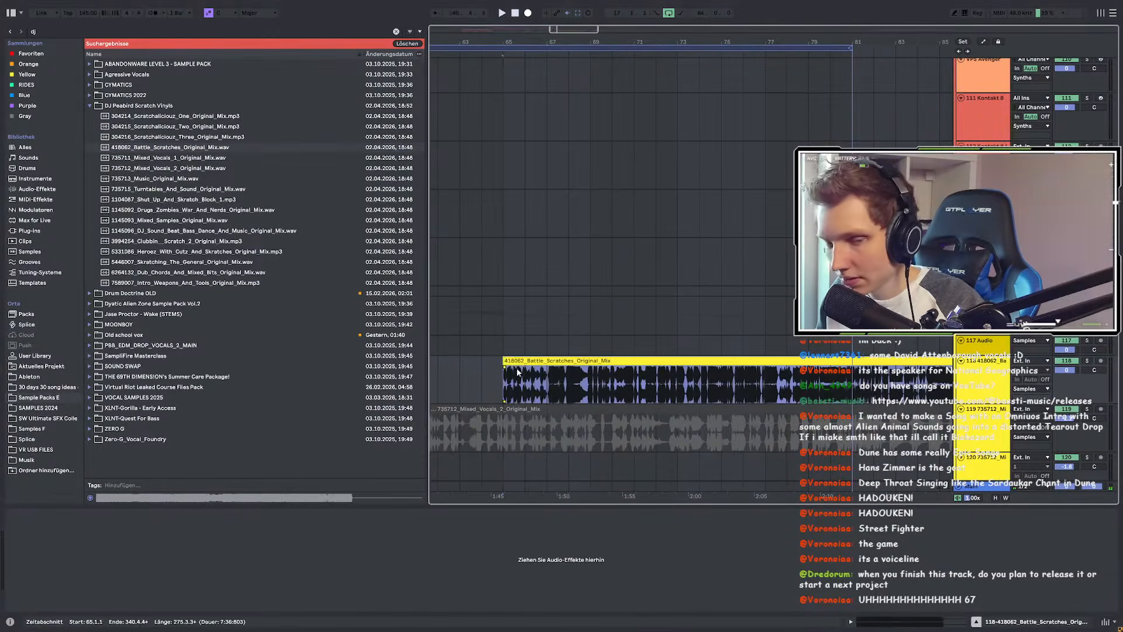
Step: Audition the new scratch clip from bars 67, 70 and 84
click(547, 379)
key(space)
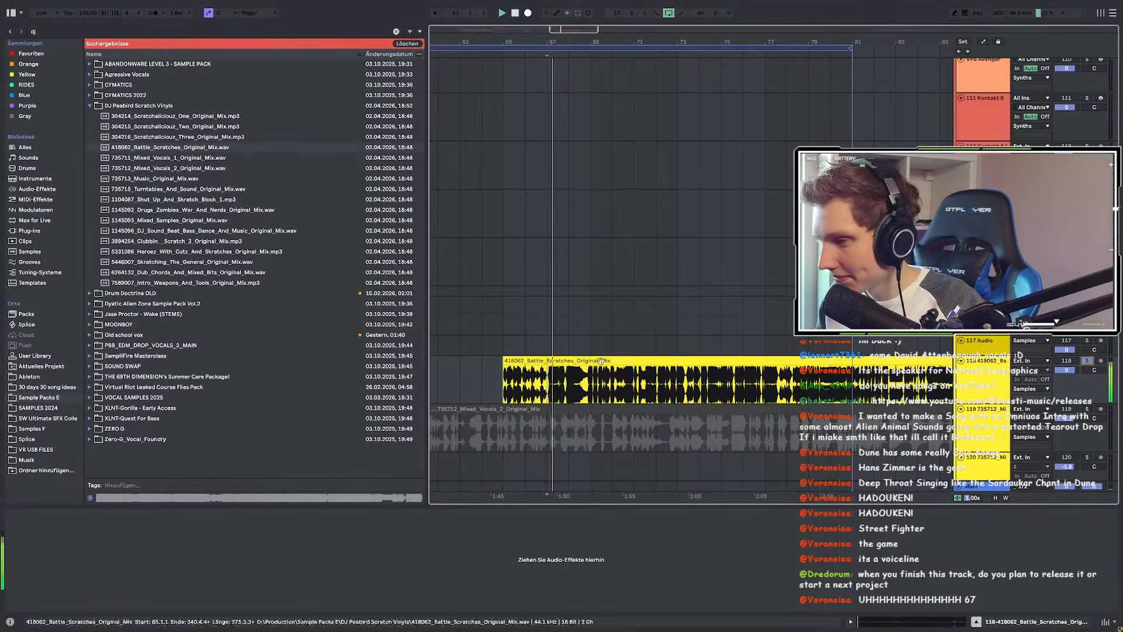
scroll(590, 380, up, 3)
click(668, 383)
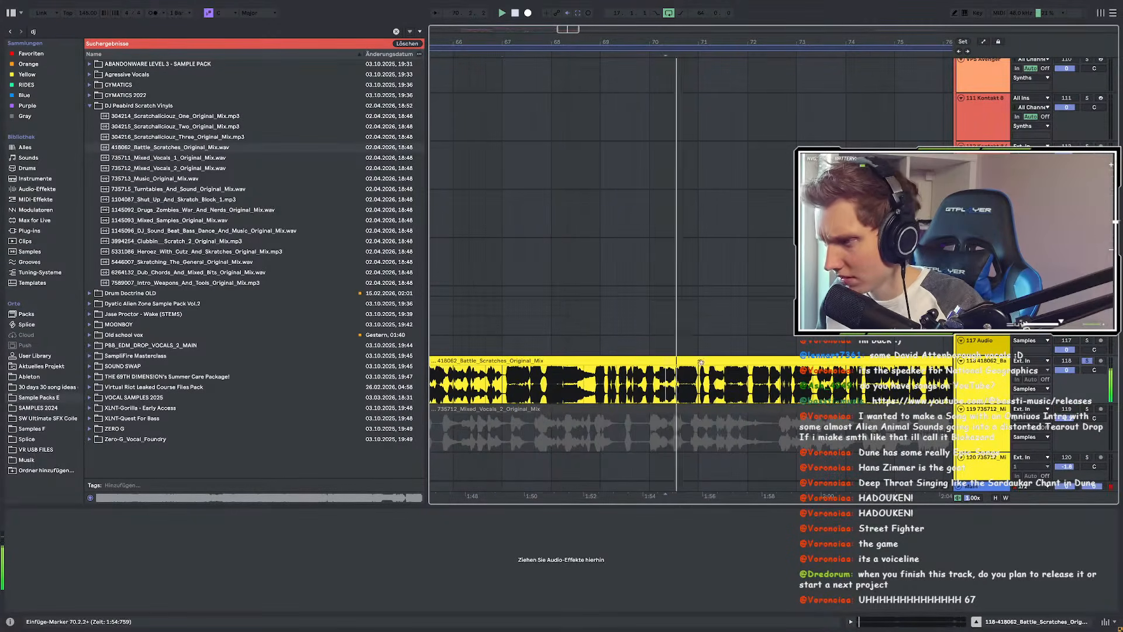
scroll(759, 389, down, 3)
scroll(759, 389, right, 3)
scroll(804, 386, up, 3)
key(space)
click(826, 384)
key(space)
scroll(588, 375, down, 4)
key(space)
Step: Continue auditioning the scratch clip from bars 97, 119, 139 and 151
click(707, 377)
key(space)
scroll(713, 381, up, 5)
scroll(712, 381, down, 5)
key(space)
click(800, 386)
key(space)
scroll(801, 387, up, 3)
scroll(837, 390, down, 2)
scroll(838, 390, right, 3)
scroll(839, 390, down, 4)
key(space)
click(845, 390)
key(space)
scroll(846, 392, up, 5)
scroll(846, 391, right, 3)
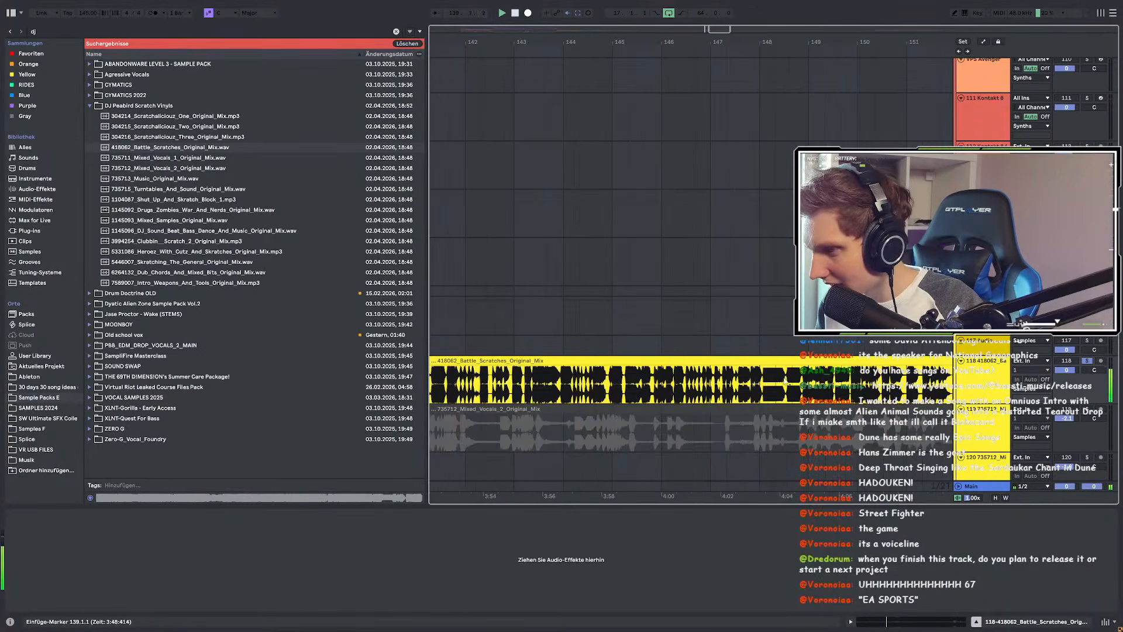
scroll(667, 370, down, 4)
key(space)
click(773, 380)
key(space)
scroll(775, 380, up, 4)
scroll(603, 363, right, 3)
scroll(601, 361, up, 5)
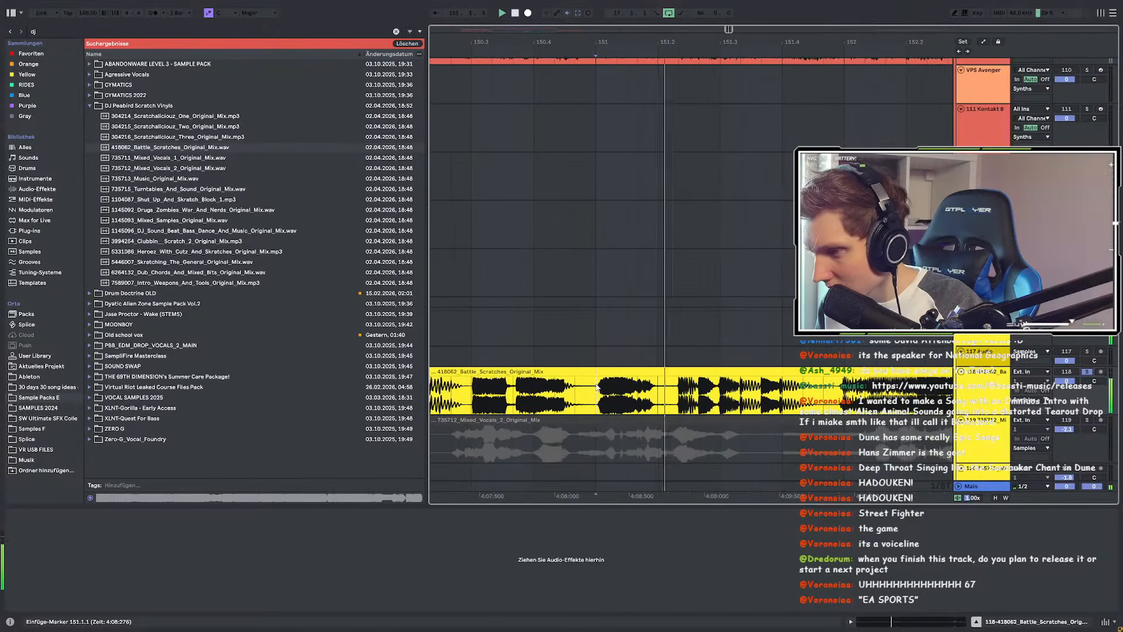
Step: Split the 151.1–151.2 slice of the Battle Scratches clip into its own clip
drag(596, 398, 662, 398)
key(ctrl+e)
scroll(662, 398, down, 2)
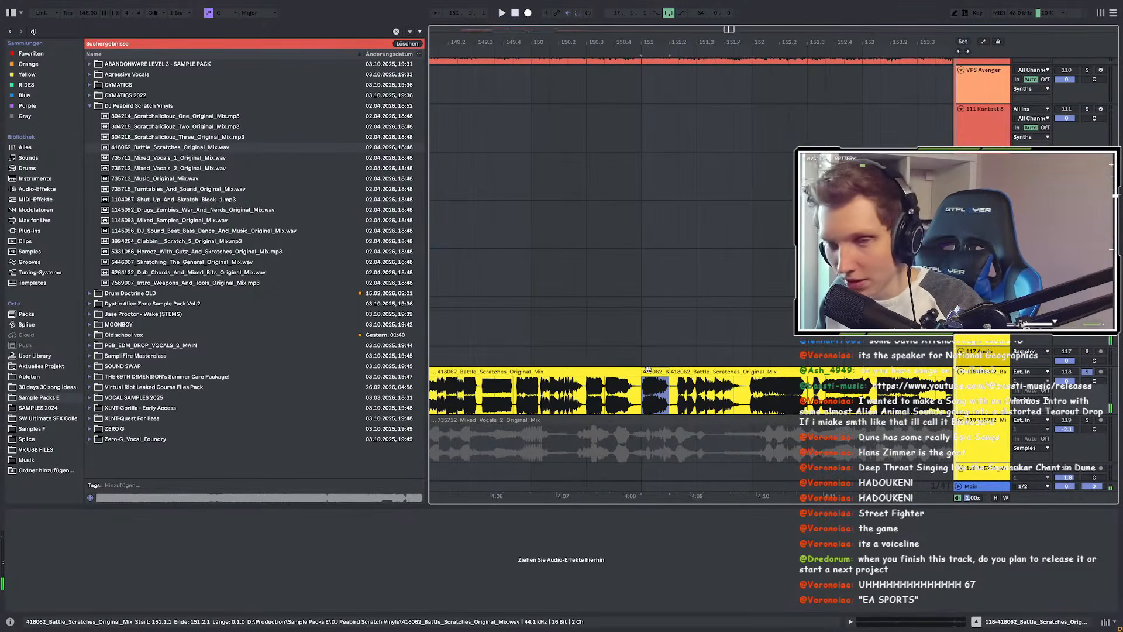
scroll(671, 371, down, 2)
scroll(751, 347, down, 2)
scroll(790, 347, right, 2)
scroll(839, 348, right, 2)
scroll(849, 349, down, 3)
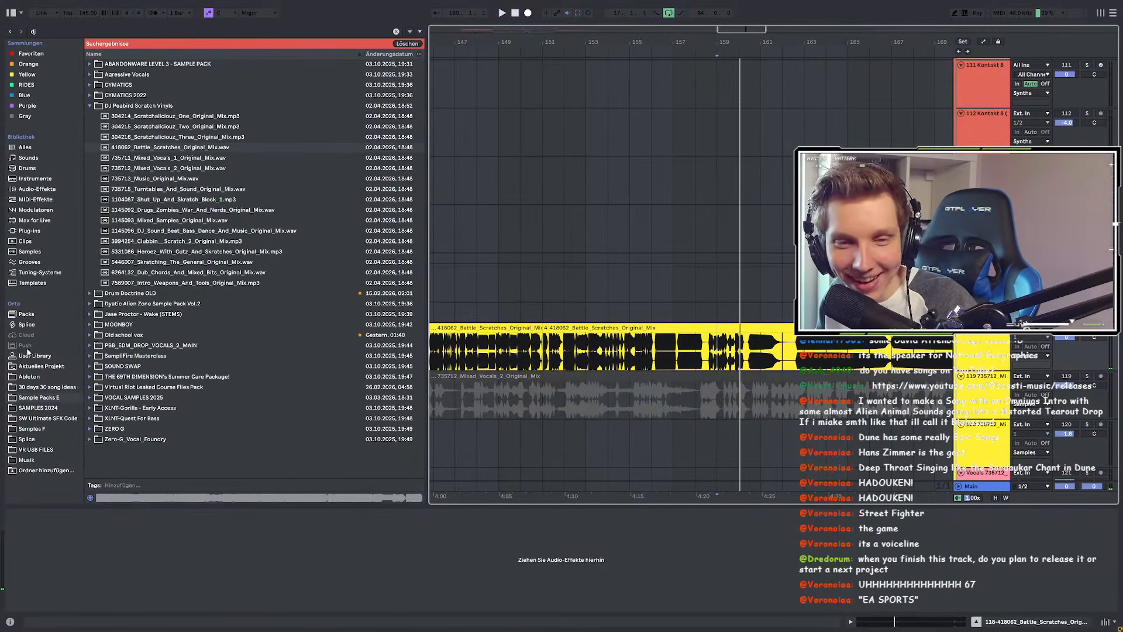
scroll(563, 344, down, 5)
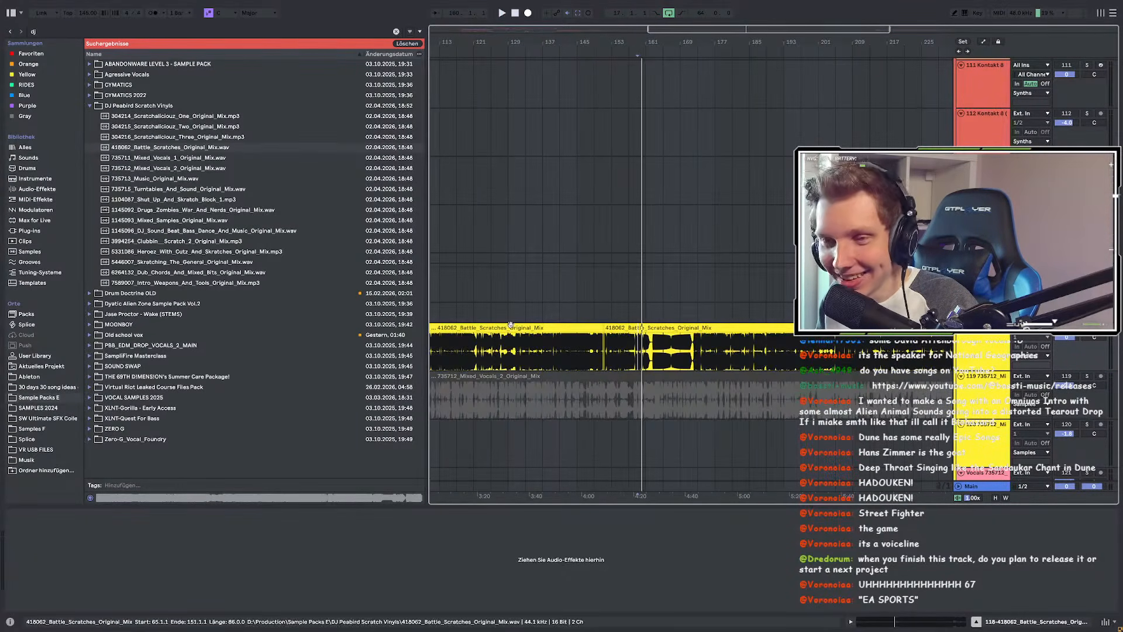
scroll(578, 326, up, 5)
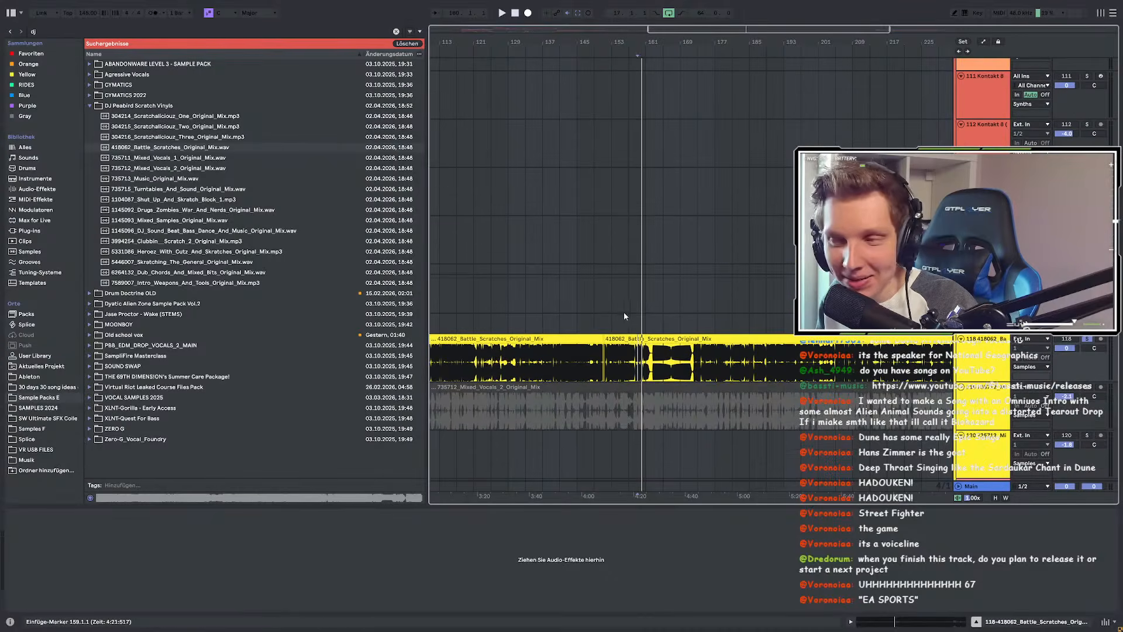
scroll(612, 348, up, 2)
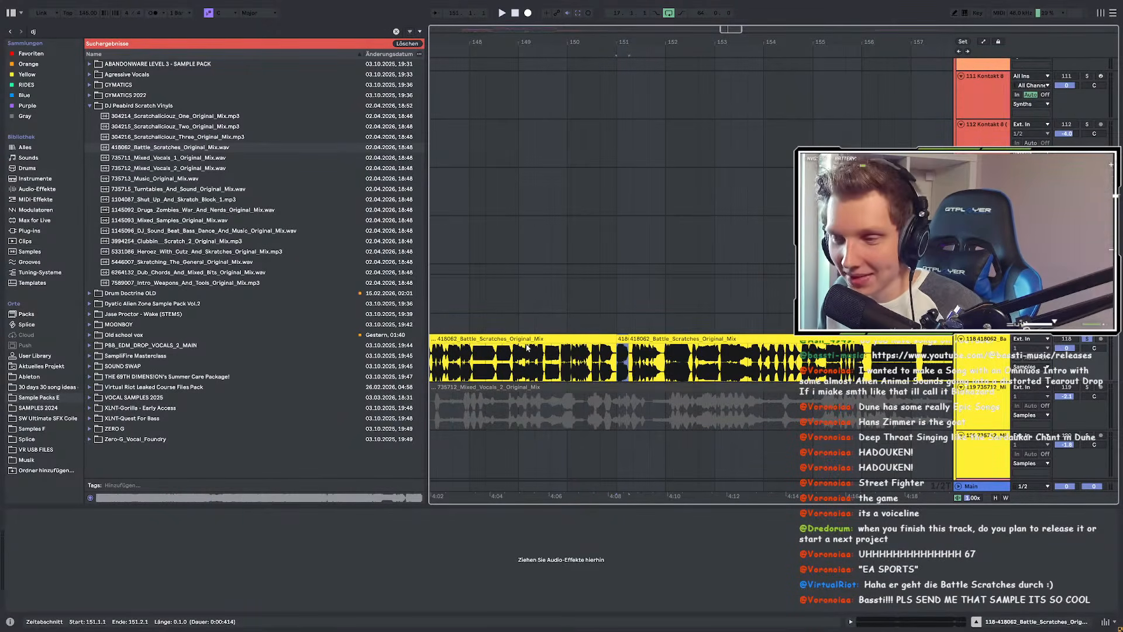
scroll(520, 325, down, 4)
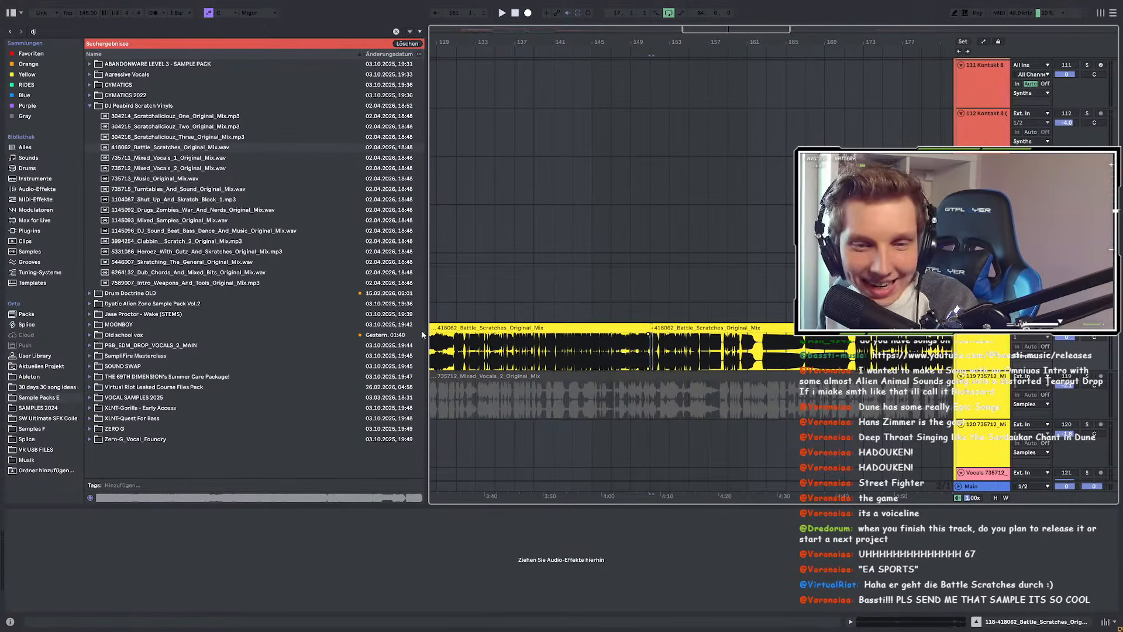
Step: Try shifting the left scratch clip two bars later, then undo the move
drag(597, 328, 618, 333)
scroll(669, 330, up, 2)
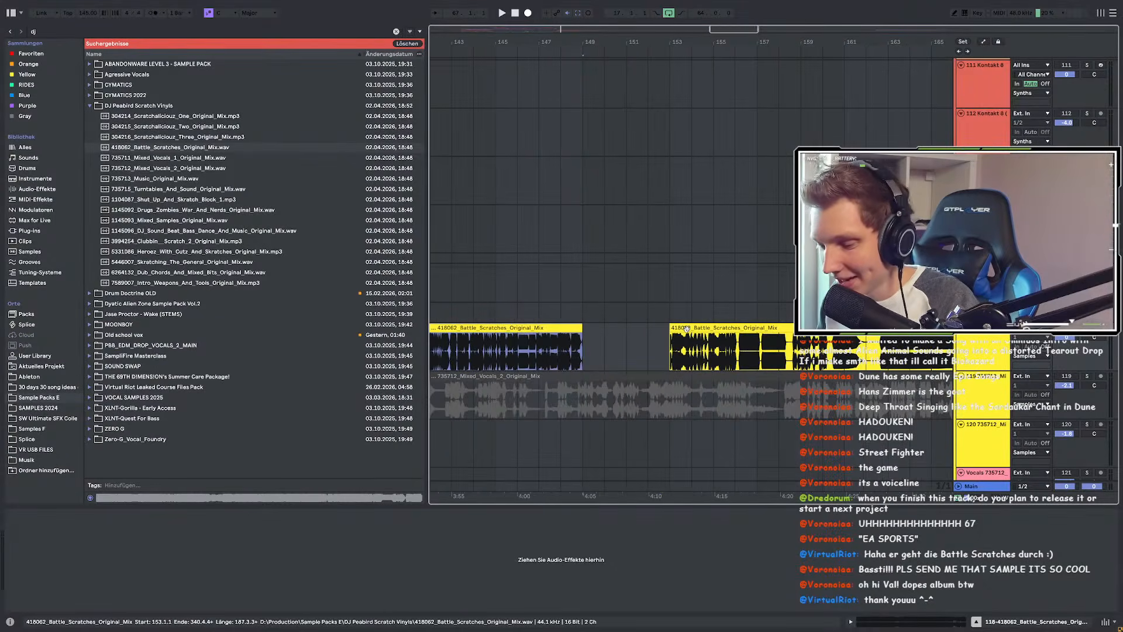
key(ctrl+z)
scroll(673, 336, up, 3)
key(ctrl+z)
scroll(698, 345, down, 3)
scroll(624, 342, up, 2)
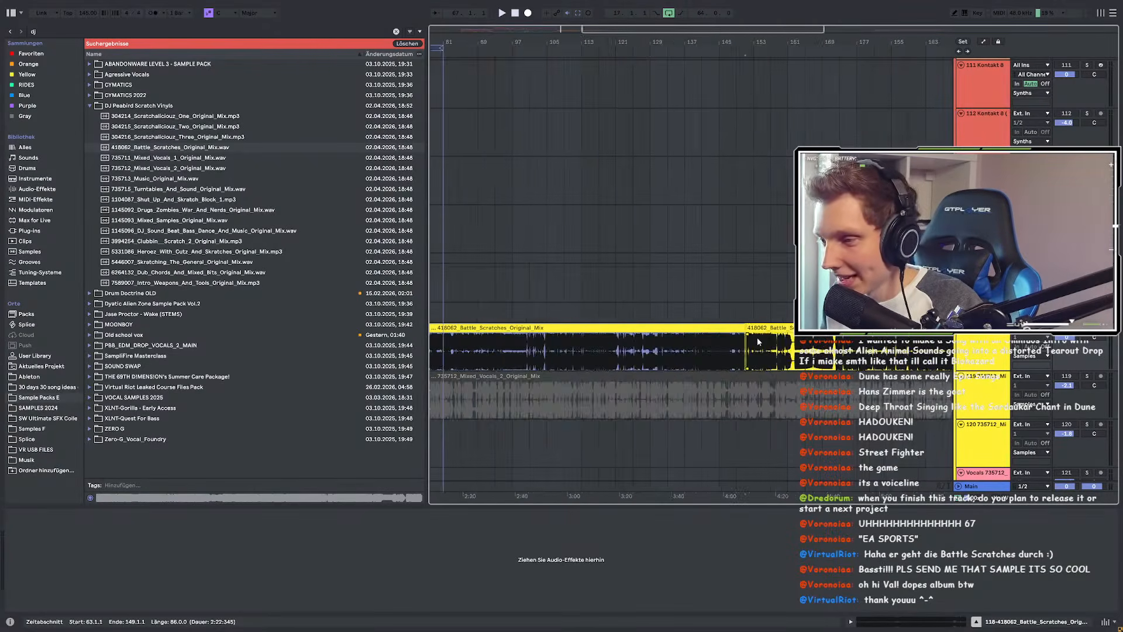
scroll(696, 344, down, 10)
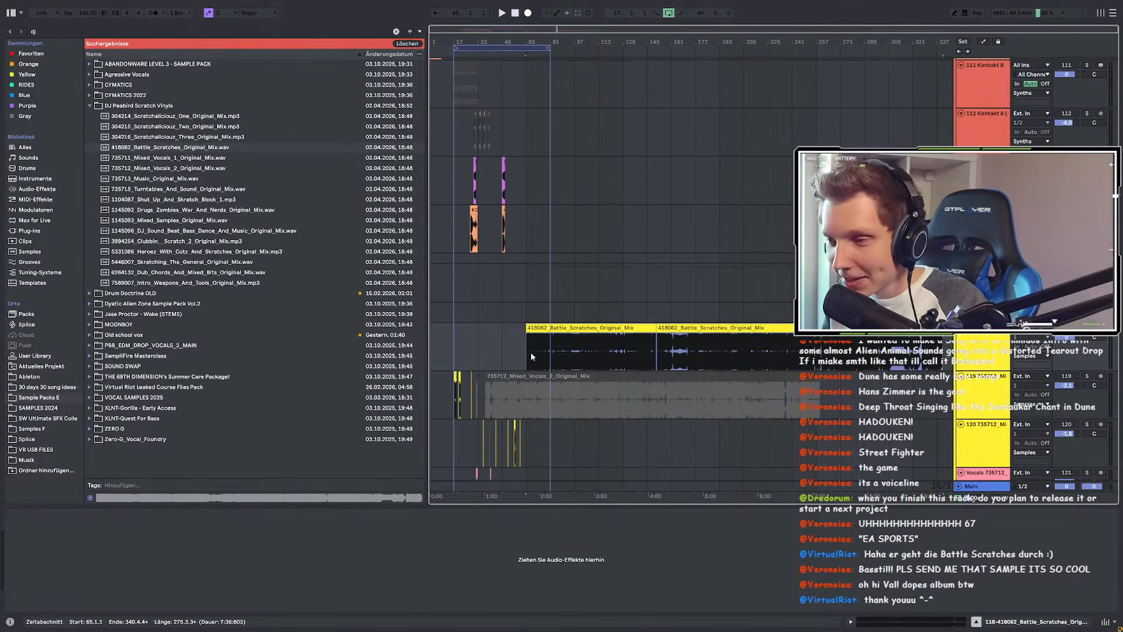
Step: Scroll around the arrangement to survey the scratch clips and surrounding tracks
drag(544, 330, 665, 329)
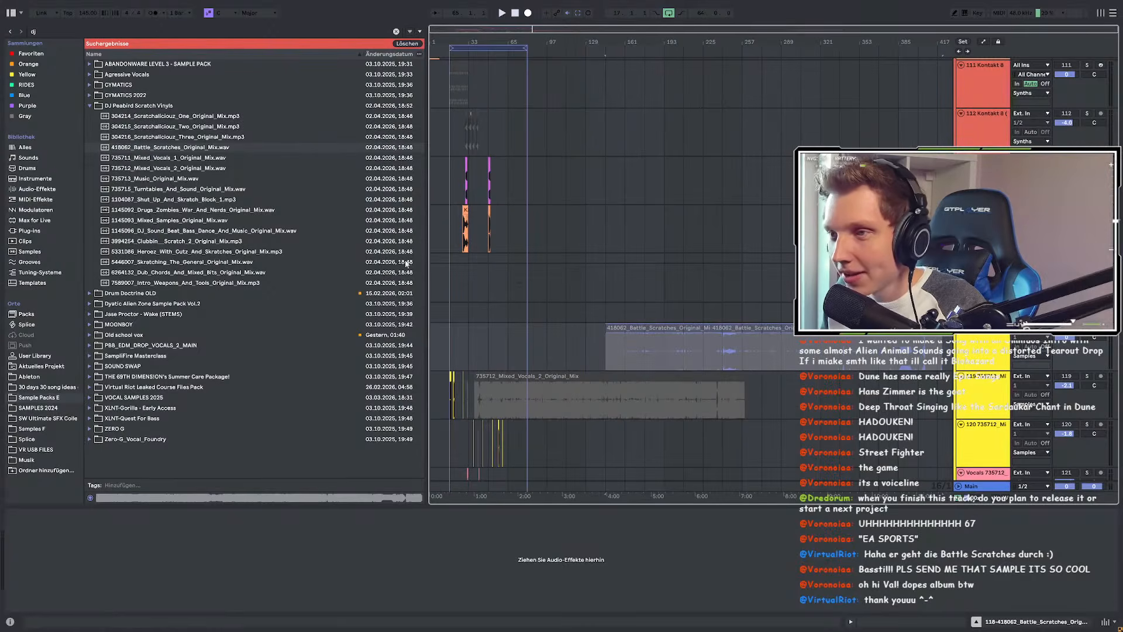
scroll(438, 259, up, 6)
scroll(439, 257, up, 6)
scroll(443, 250, up, 10)
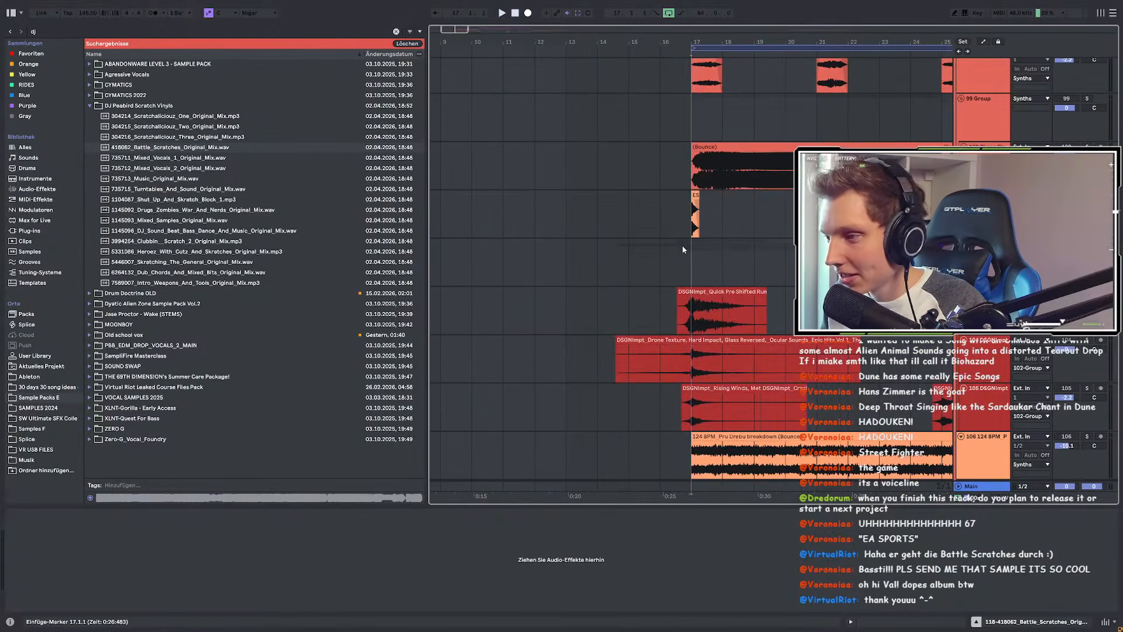
scroll(579, 257, up, 15)
scroll(614, 307, down, 4)
scroll(631, 310, up, 20)
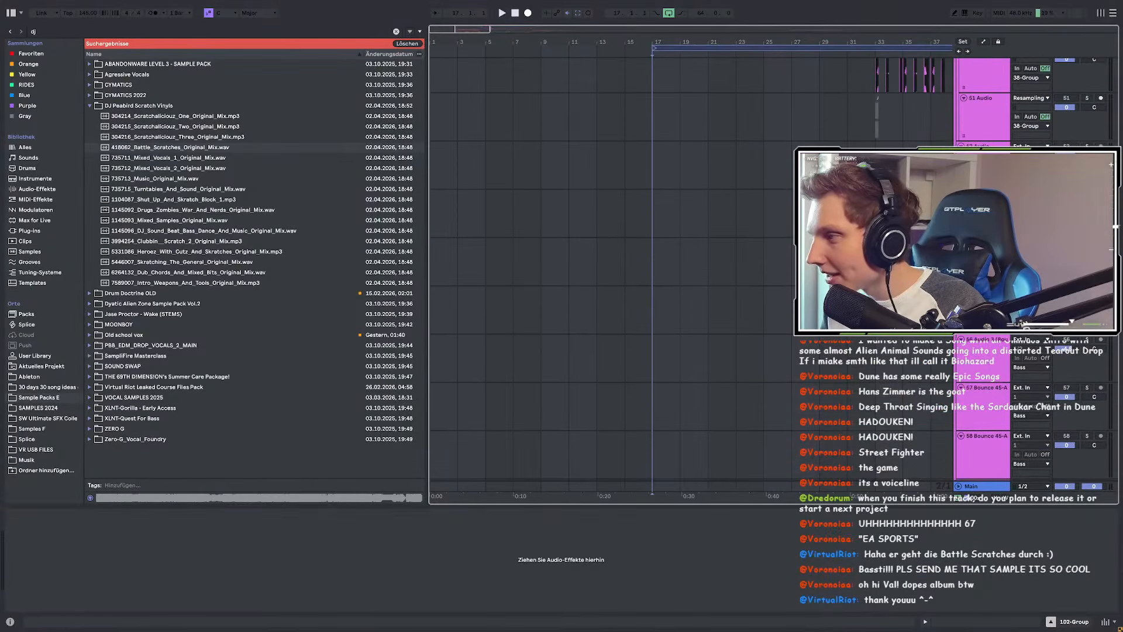
click(608, 251)
scroll(602, 209, down, 4)
Step: Play the arrangement from bar 17 while scrolling through the tracks
click(532, 188)
key(space)
scroll(560, 257, up, 8)
scroll(561, 262, down, 10)
scroll(563, 255, down, 10)
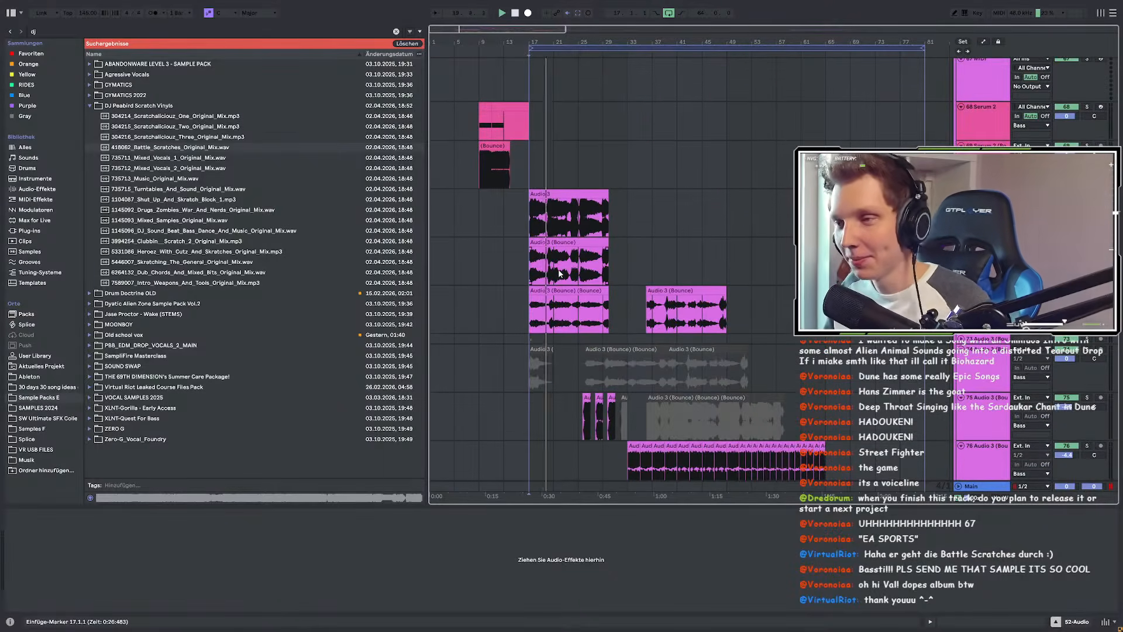
scroll(559, 273, down, 1)
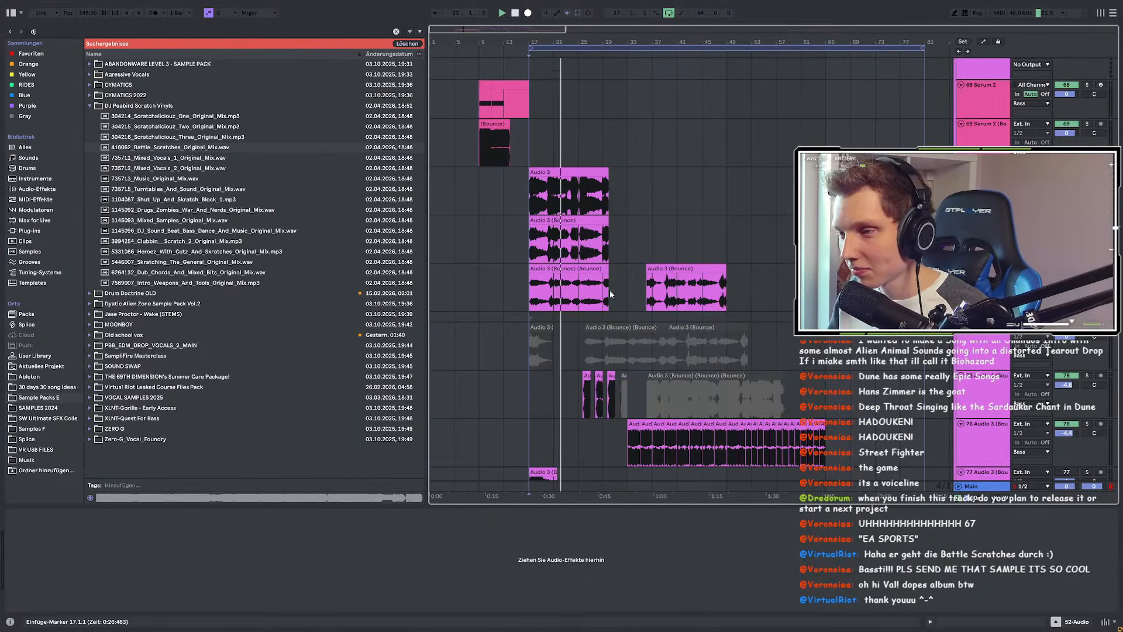
scroll(620, 306, up, 20)
scroll(620, 310, up, 5)
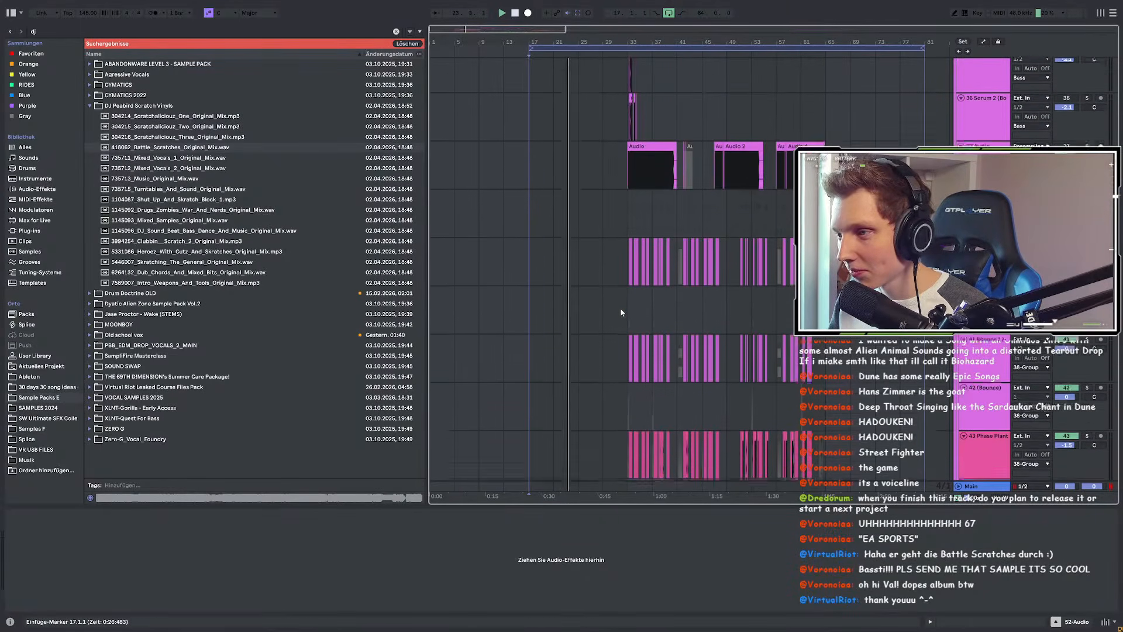
drag(427, 280, 188, 263)
scroll(555, 269, down, 5)
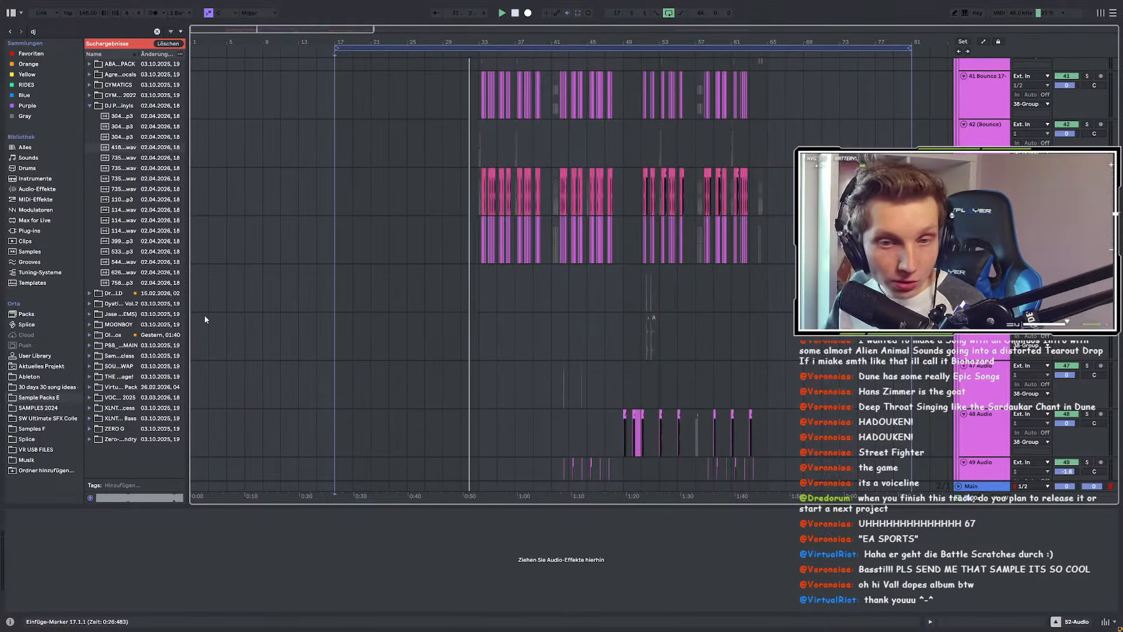
scroll(525, 288, down, 6)
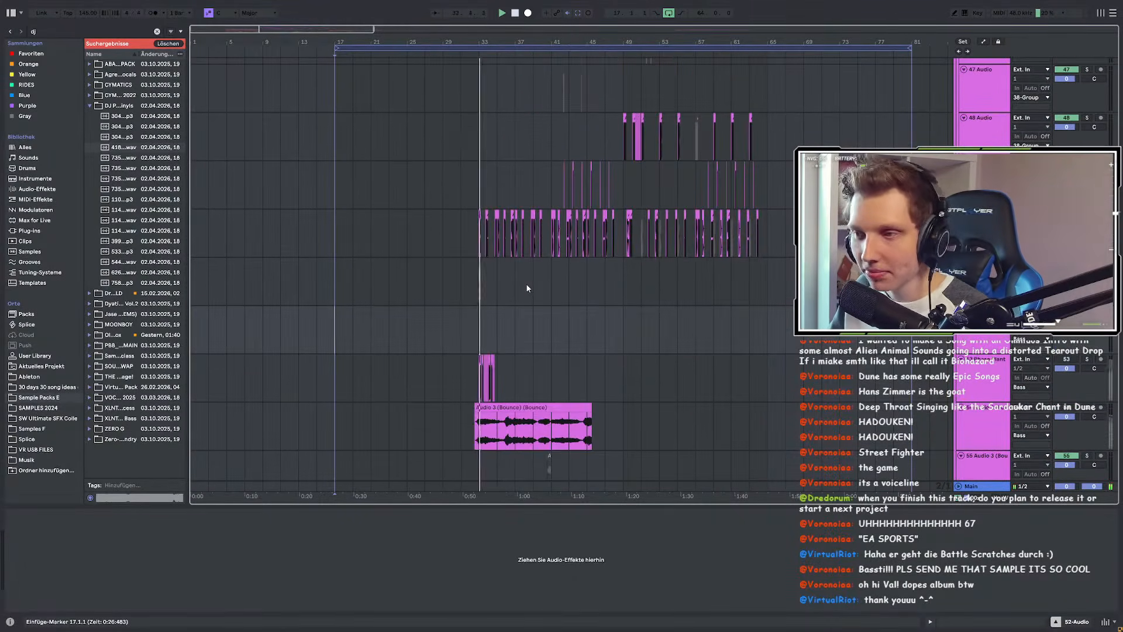
scroll(526, 284, down, 4)
scroll(526, 284, up, 10)
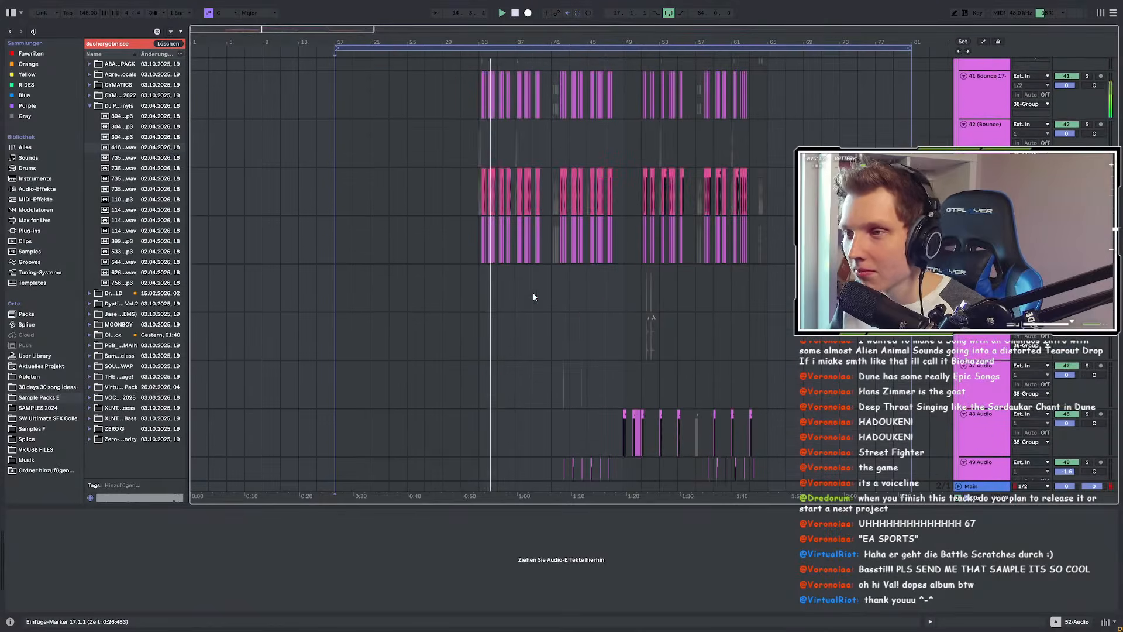
scroll(532, 293, up, 5)
scroll(527, 267, up, 10)
scroll(565, 291, up, 12)
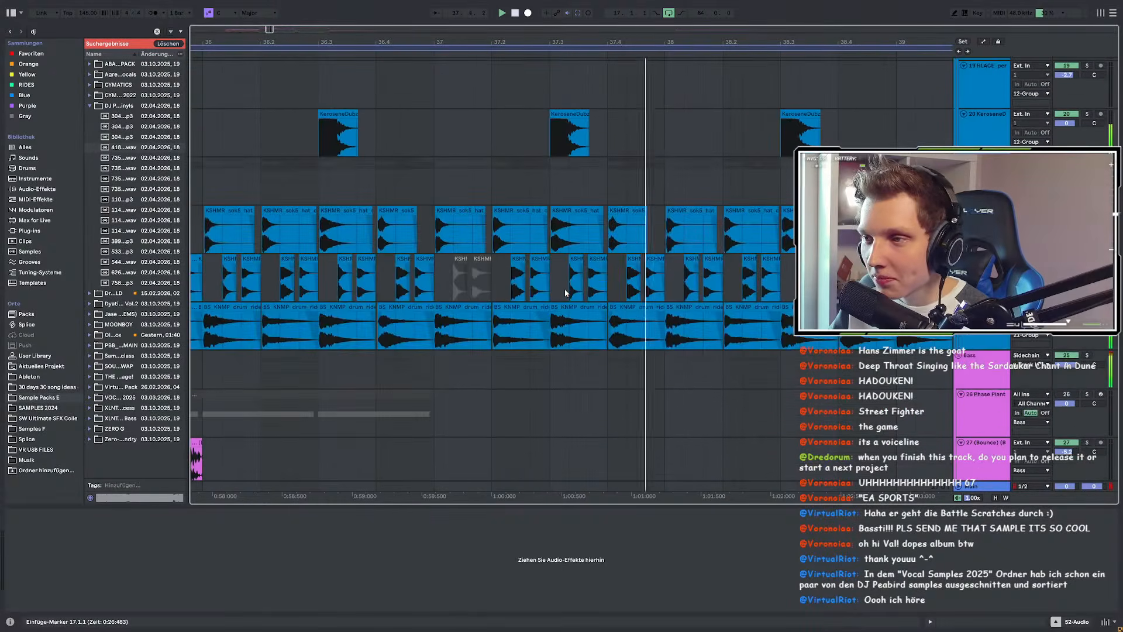
scroll(565, 292, down, 15)
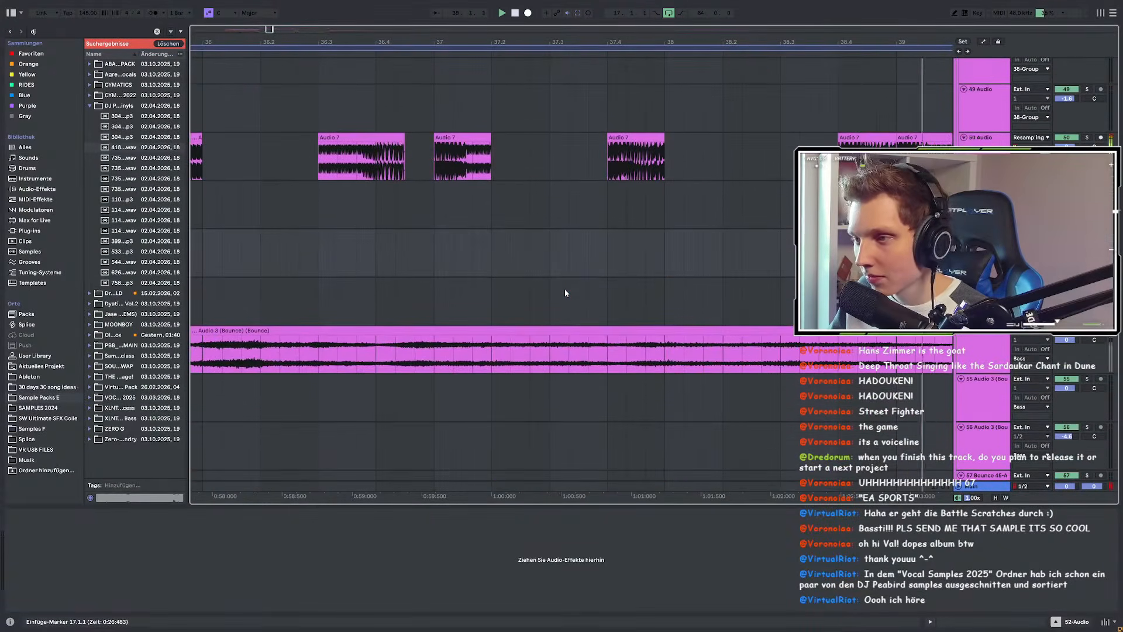
Step: Turn on Follow so the view tracks the playhead while playback continues
click(435, 13)
scroll(515, 204, down, 3)
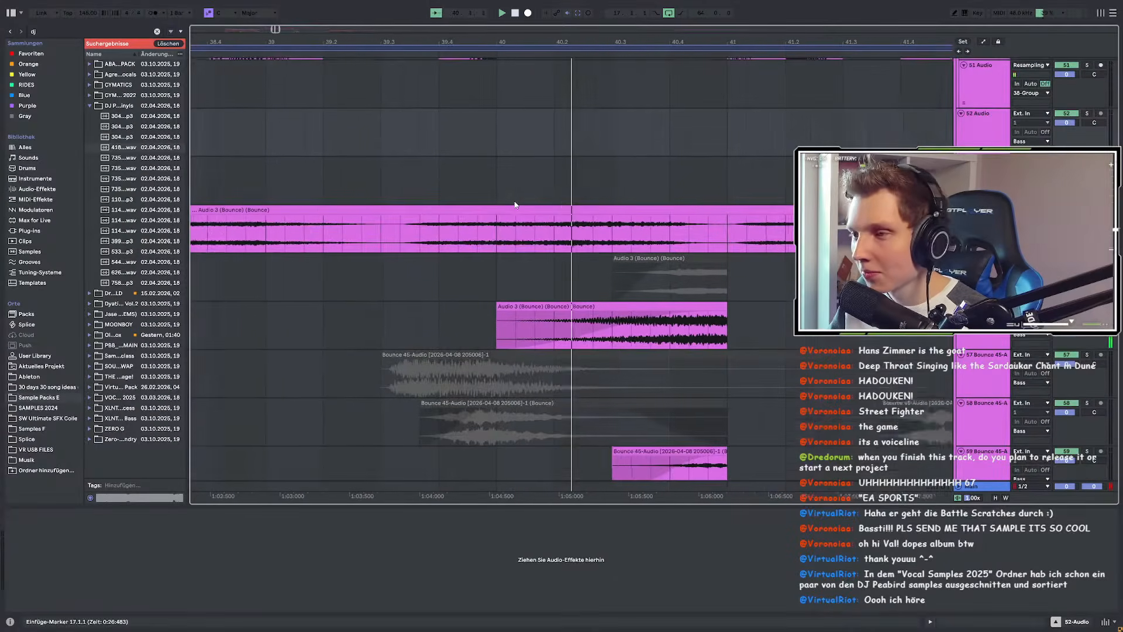
scroll(514, 205, down, 7)
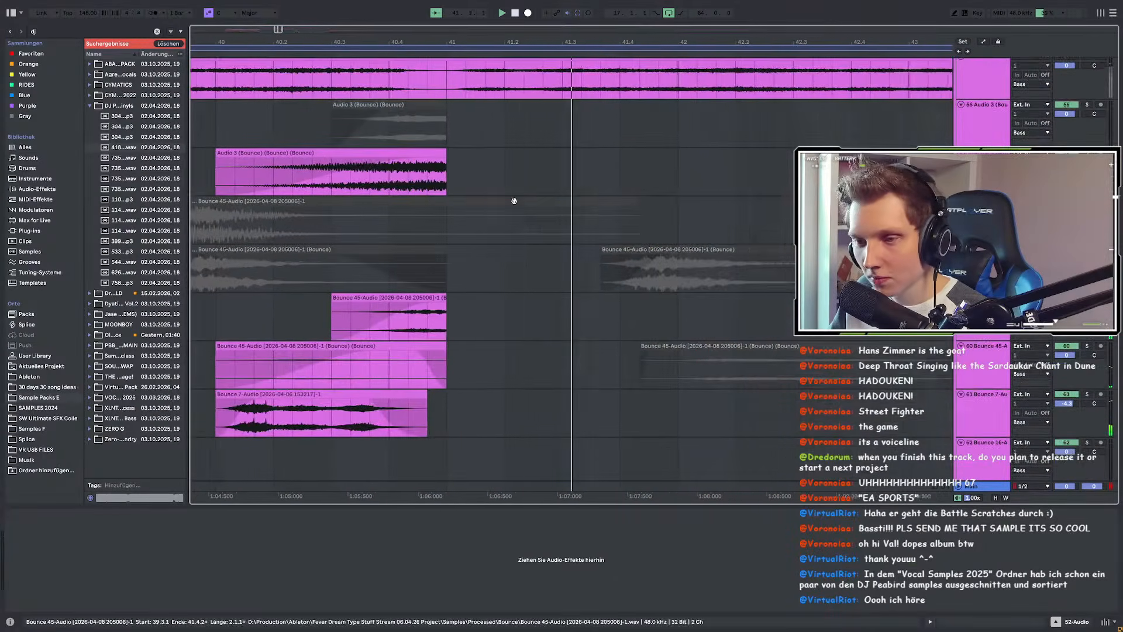
scroll(515, 205, up, 4)
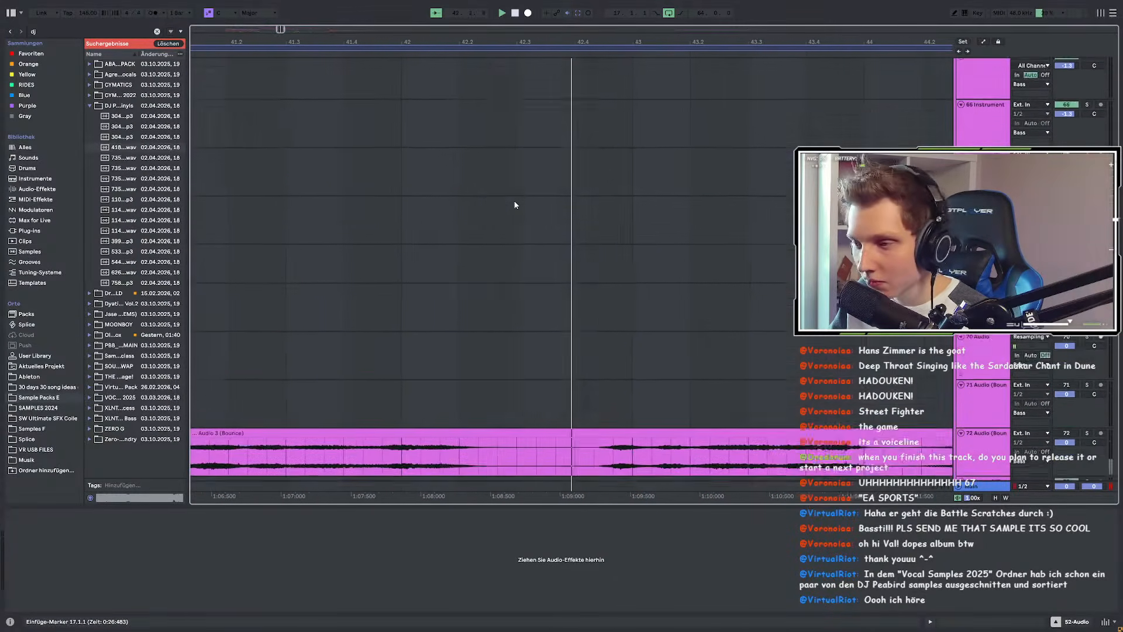
scroll(514, 205, up, 6)
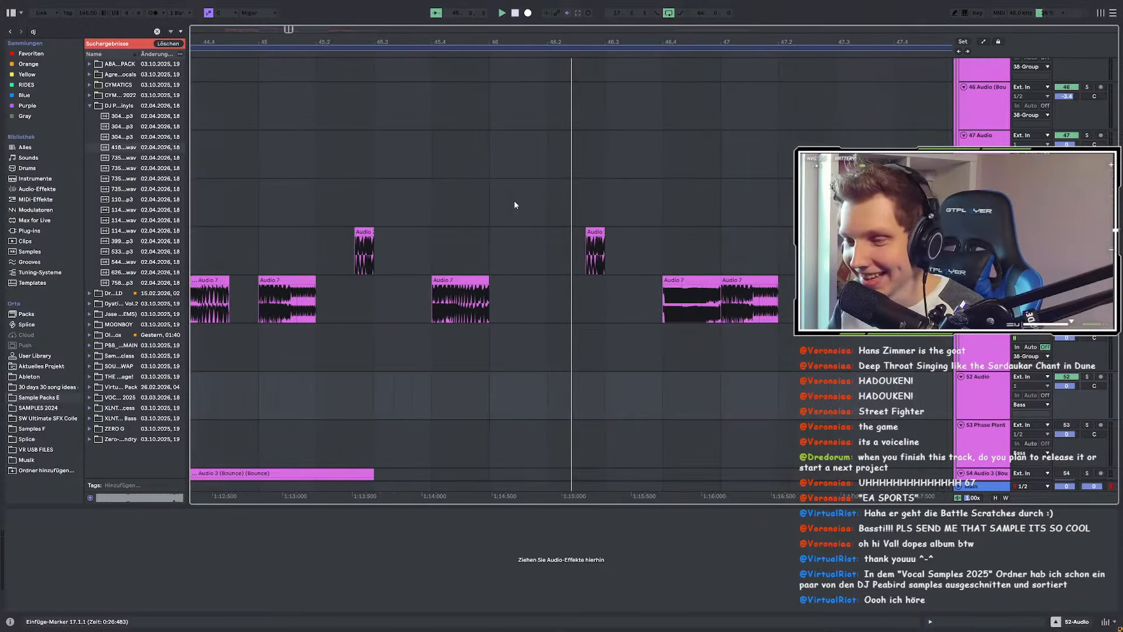
scroll(515, 205, down, 3)
scroll(515, 205, down, 3)
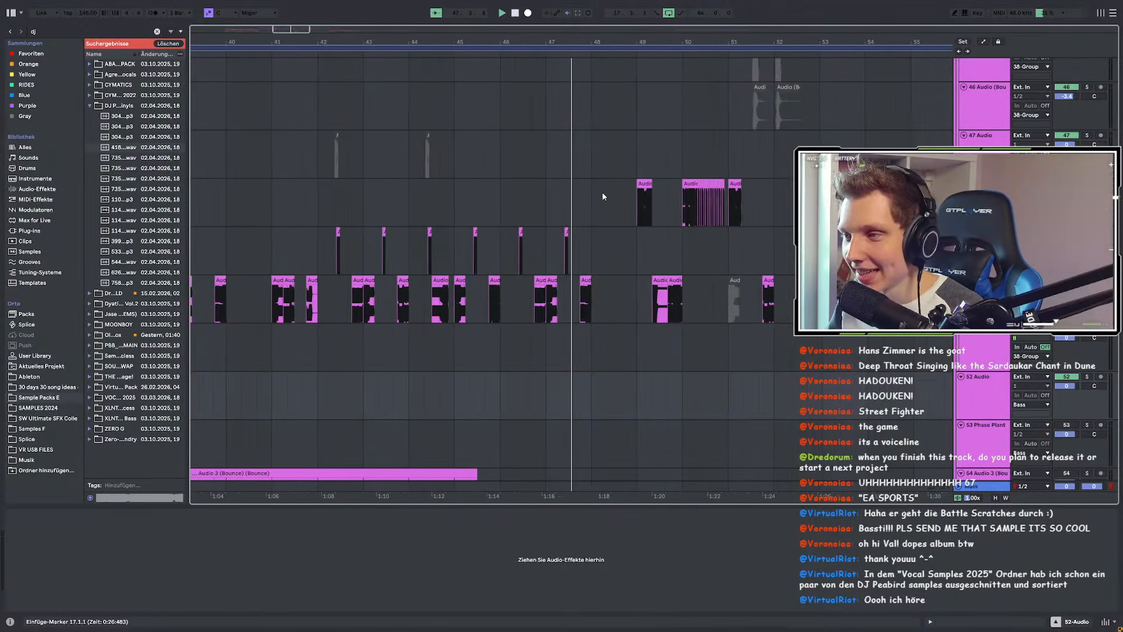
scroll(602, 191, down, 5)
scroll(602, 191, up, 5)
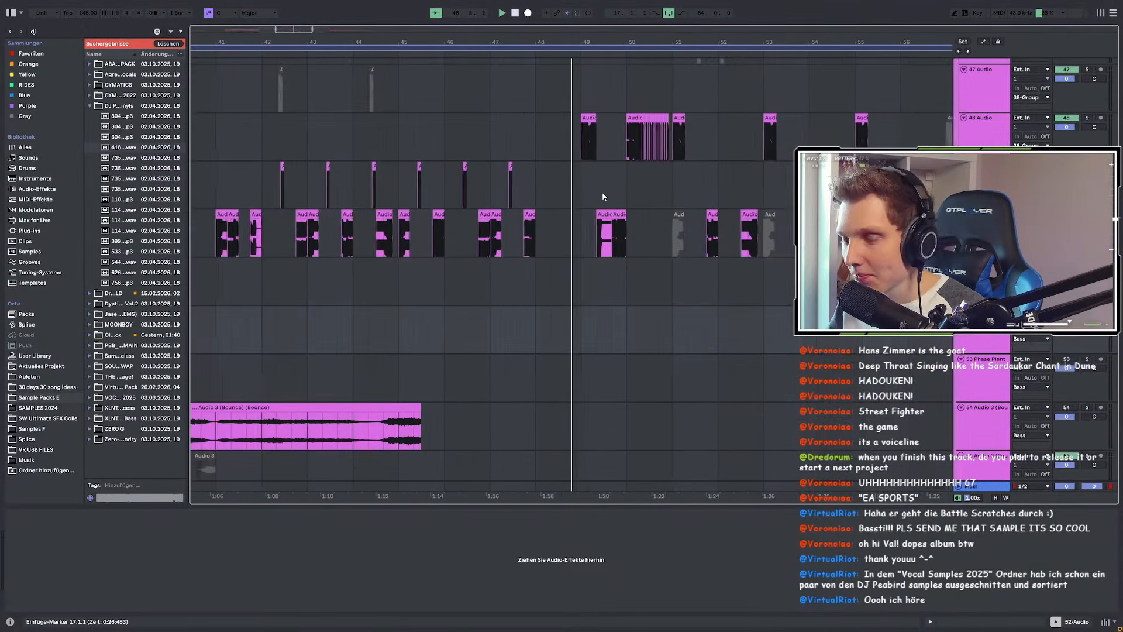
scroll(603, 194, up, 1)
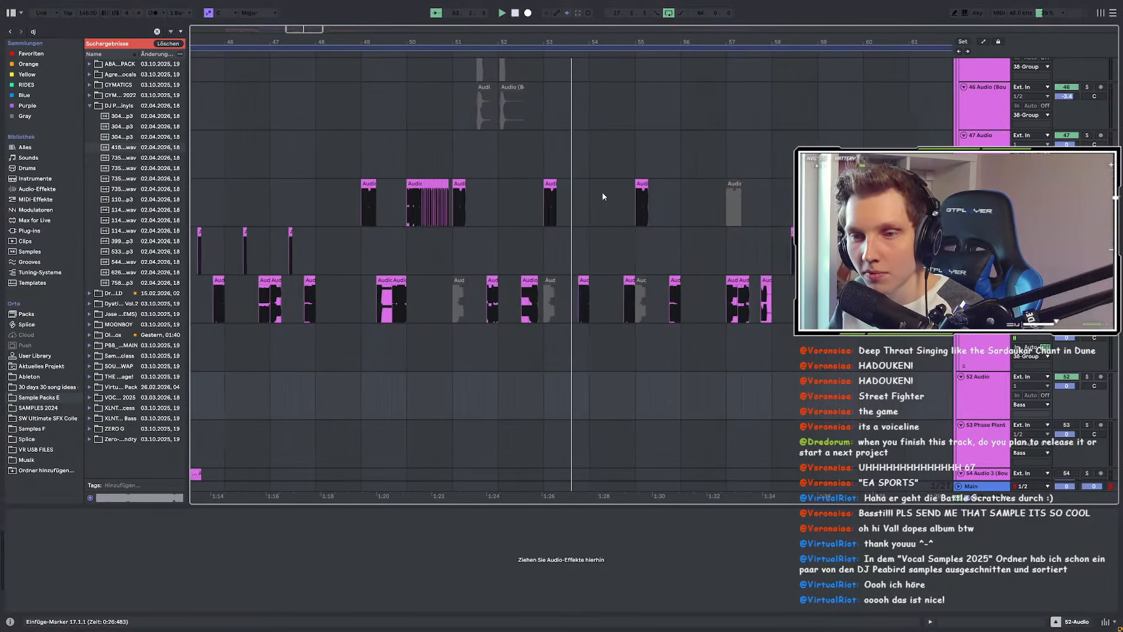
scroll(603, 196, down, 5)
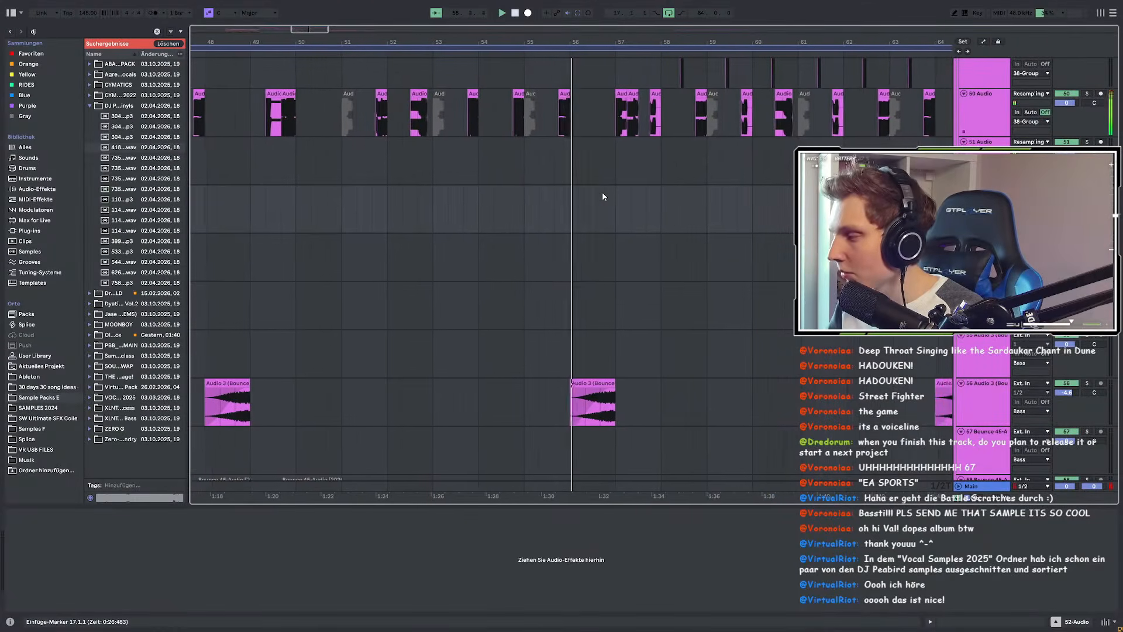
scroll(603, 196, down, 3)
scroll(603, 196, down, 15)
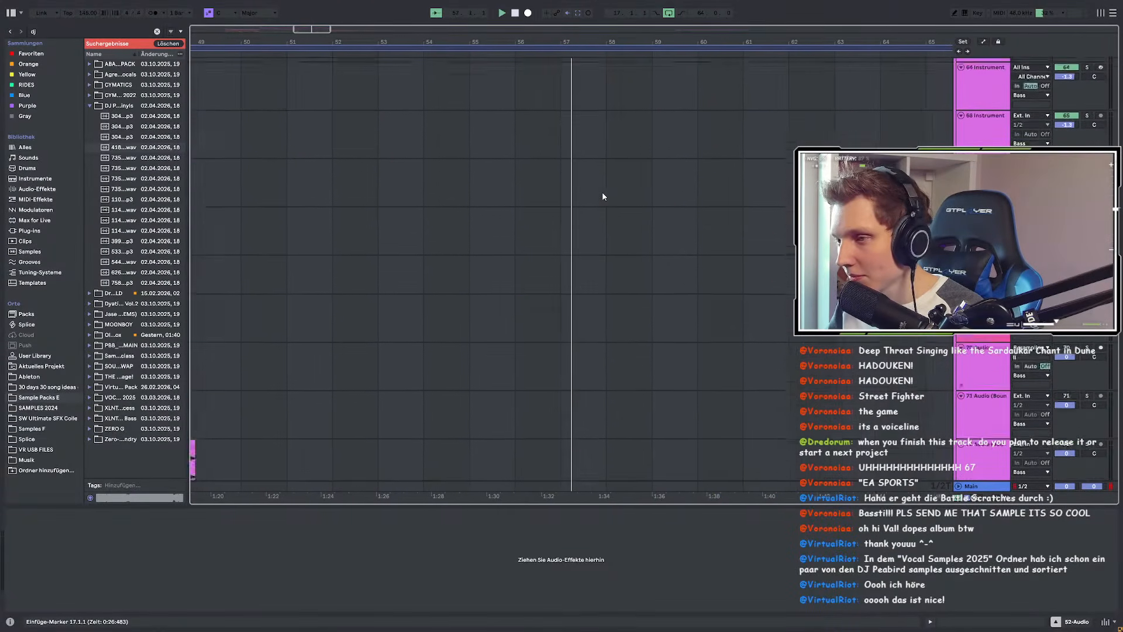
scroll(603, 196, down, 20)
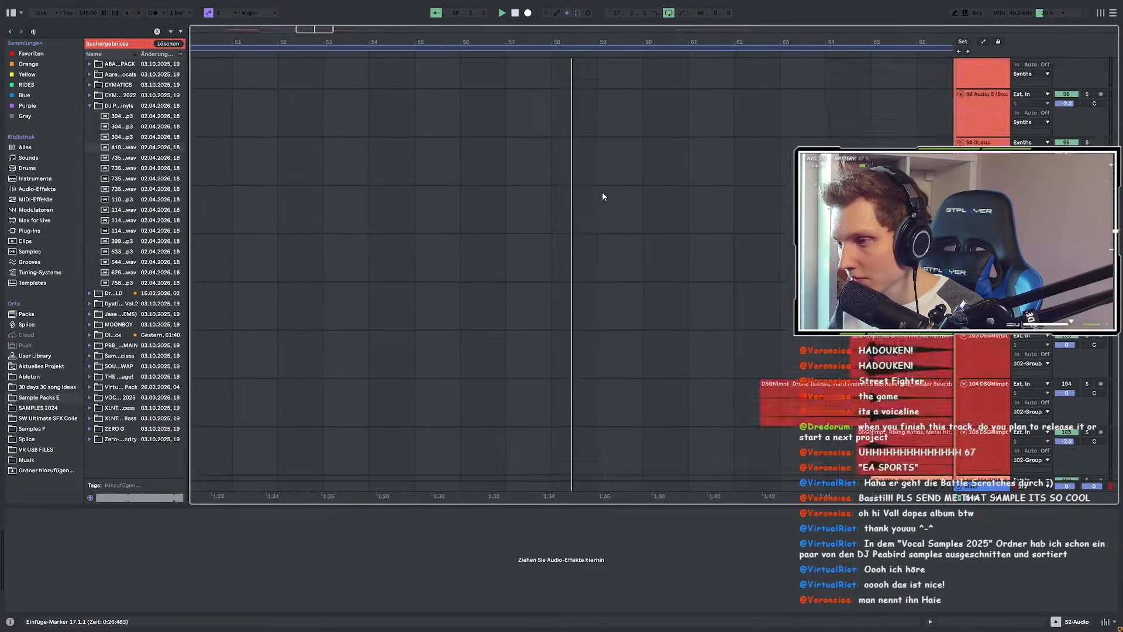
scroll(603, 193, up, 20)
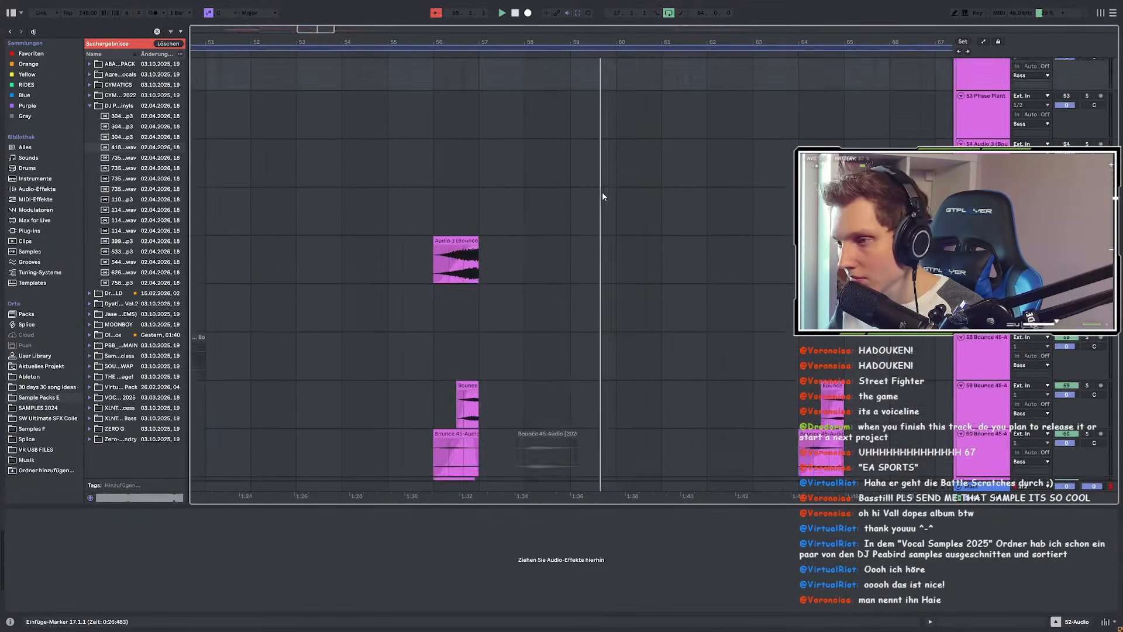
scroll(601, 192, up, 12)
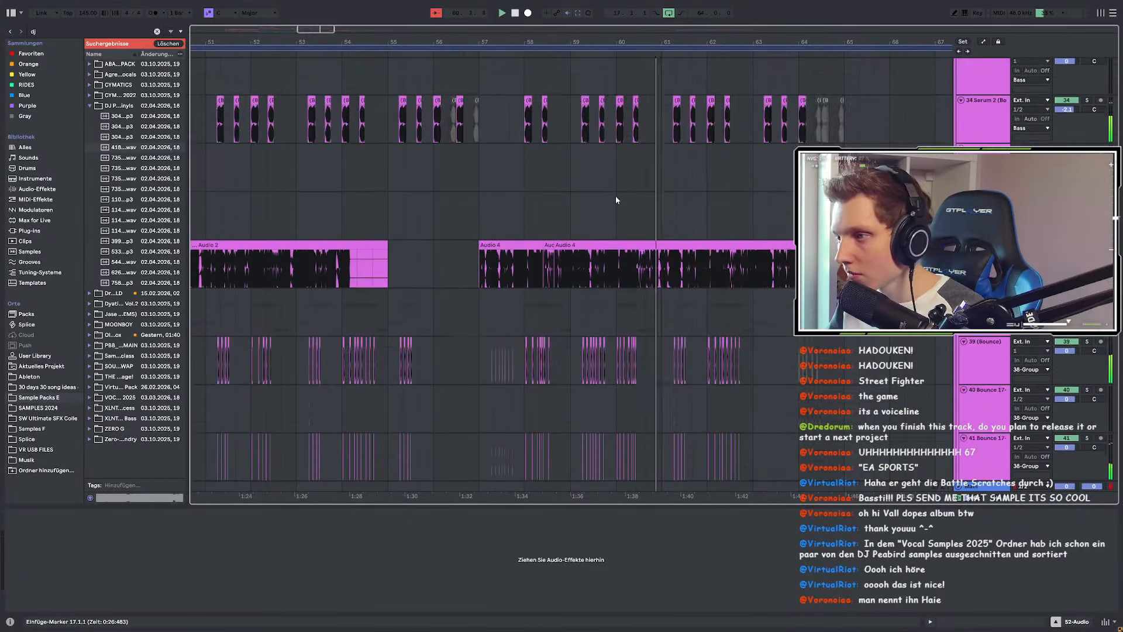
scroll(767, 241, up, 10)
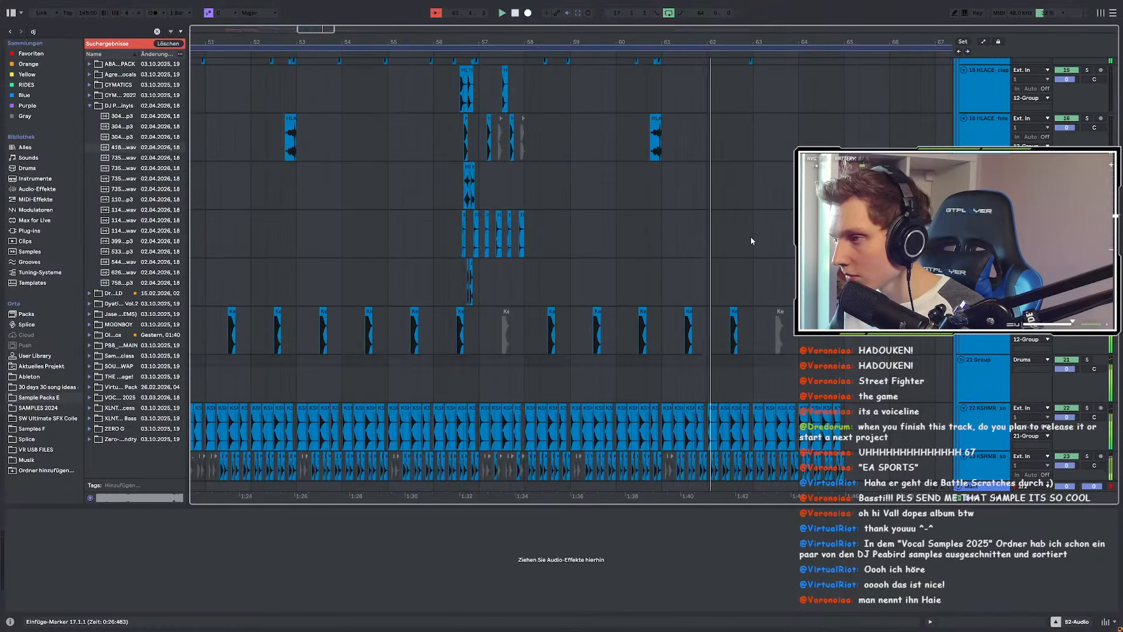
scroll(777, 241, up, 1)
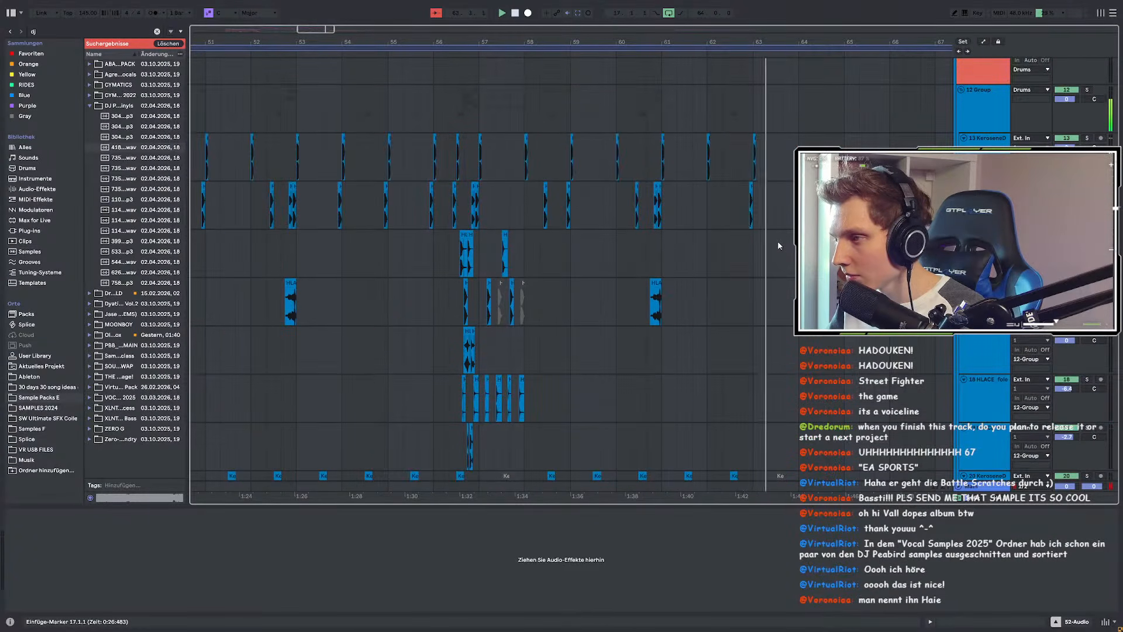
scroll(777, 241, down, 6)
scroll(778, 240, down, 10)
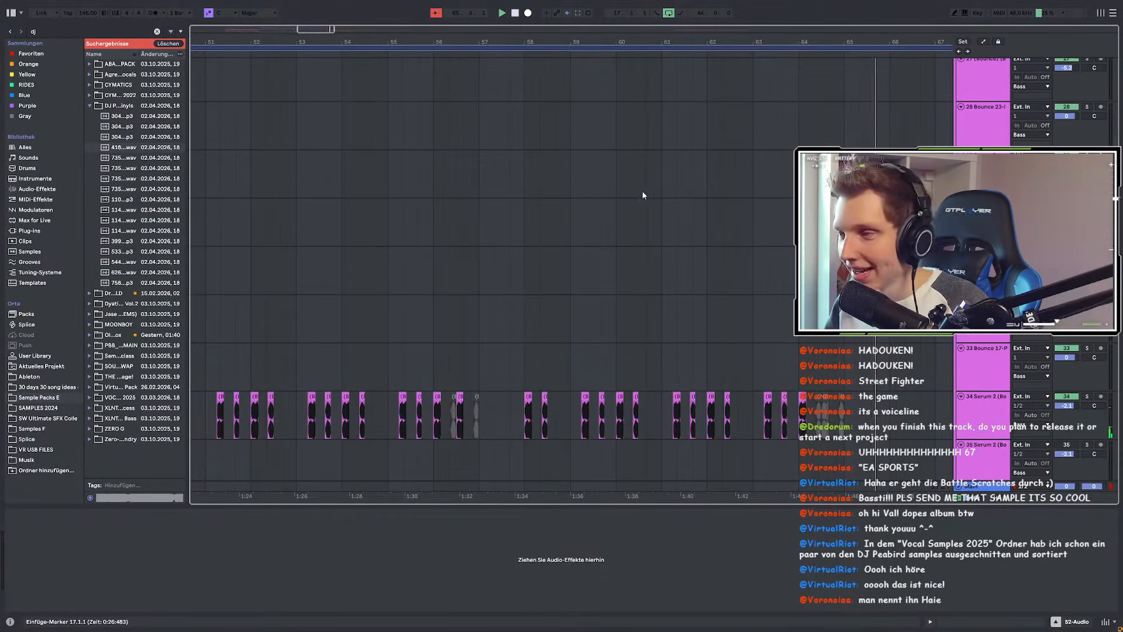
scroll(648, 193, down, 5)
scroll(718, 202, down, 2)
Step: Select track 31 at bar 60 to show its EQ Eight, MBassador and Utility chain, and stop playback
click(634, 204)
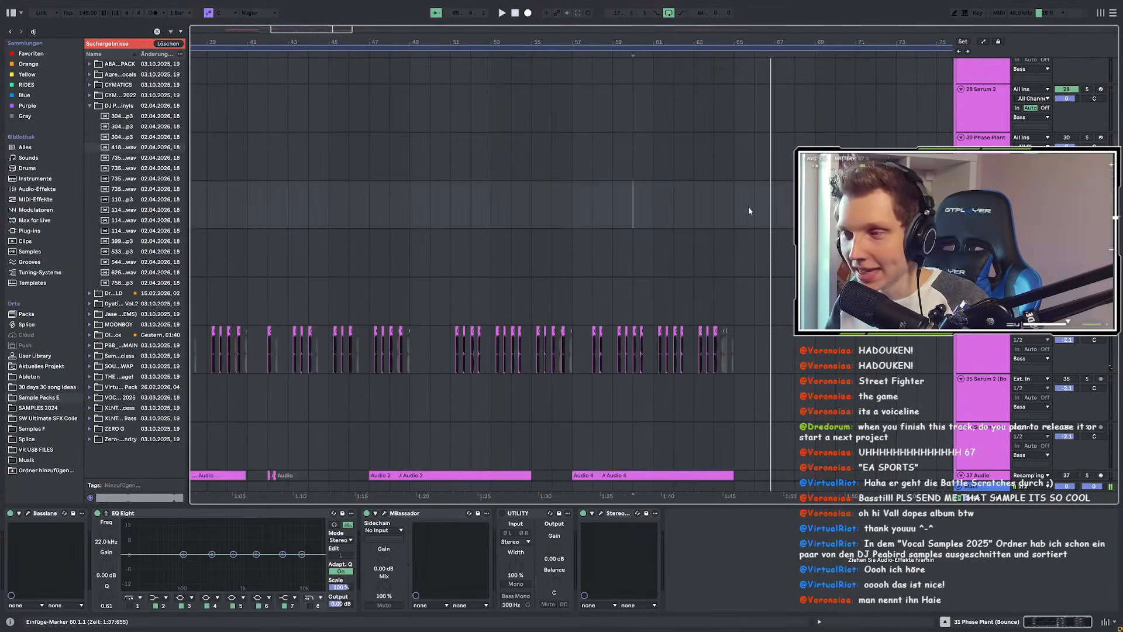
scroll(760, 212, down, 4)
scroll(771, 212, up, 5)
key(space)
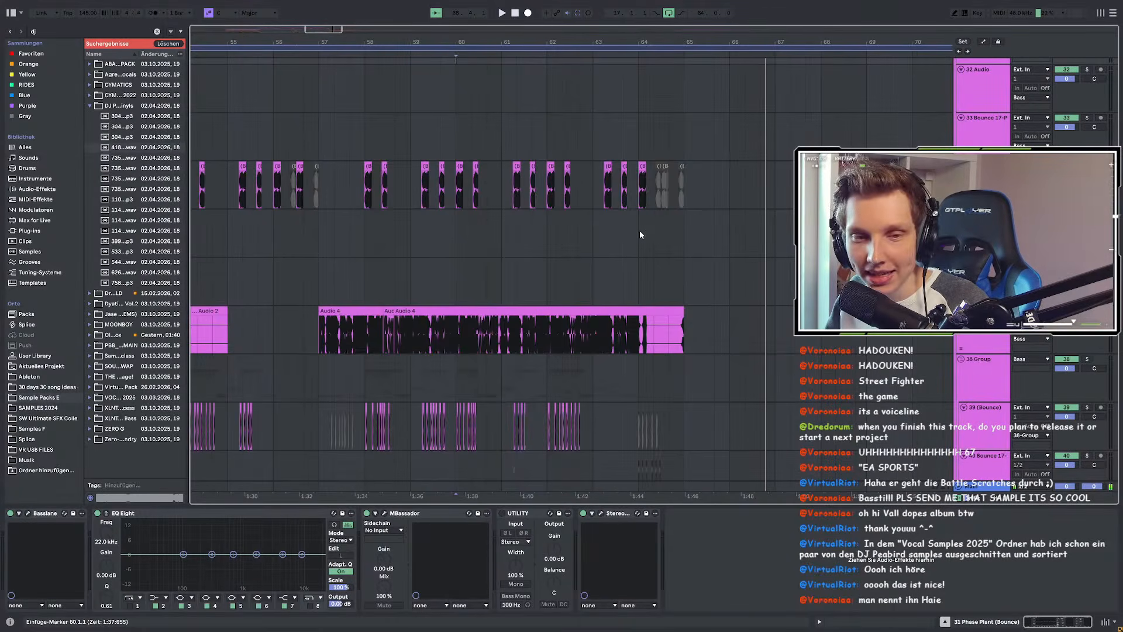
scroll(577, 225, down, 4)
scroll(386, 200, up, 4)
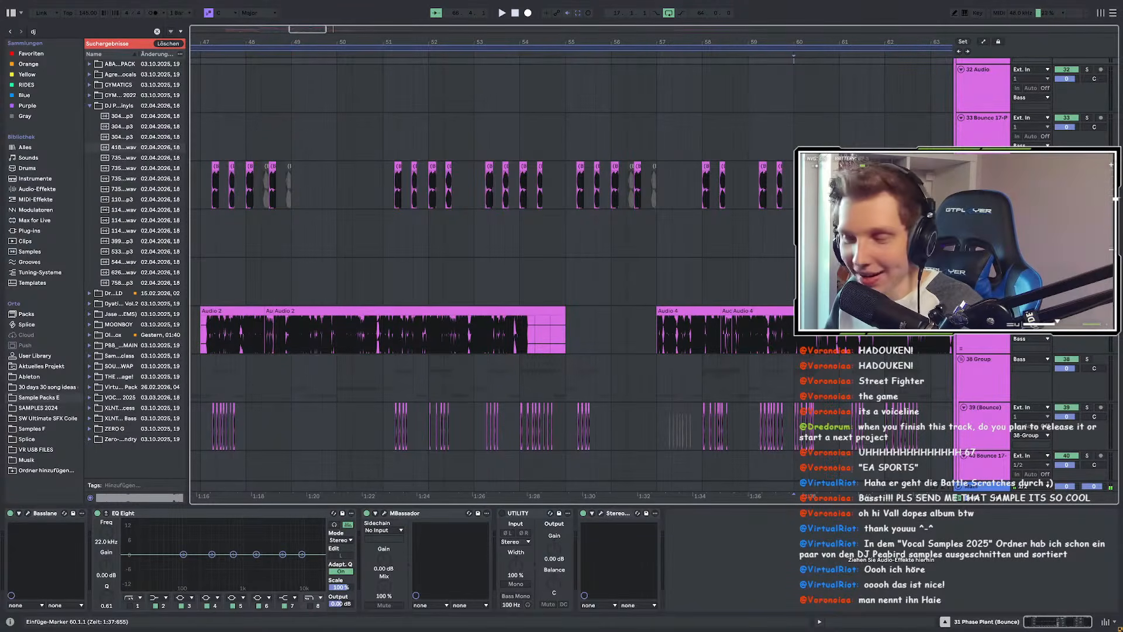
Step: Zoom to bars 51–53 and select the 43 Phase Plant (Bounce) track at 51.1.3
scroll(633, 252, down, 5)
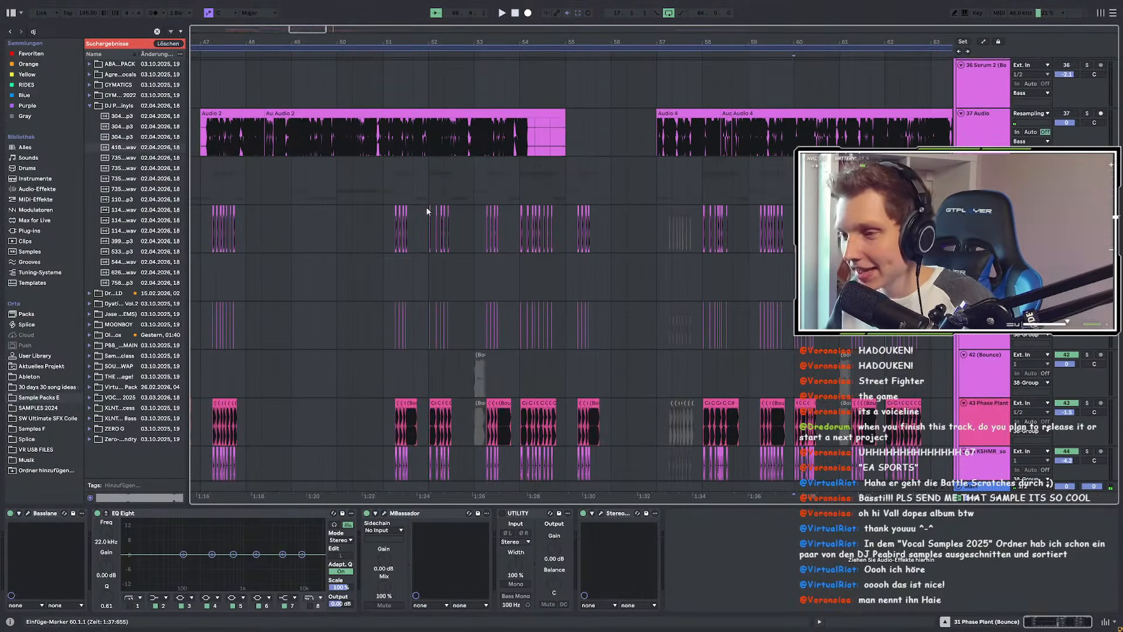
scroll(409, 224, up, 4)
scroll(421, 222, down, 3)
scroll(372, 183, up, 1)
scroll(437, 201, down, 1)
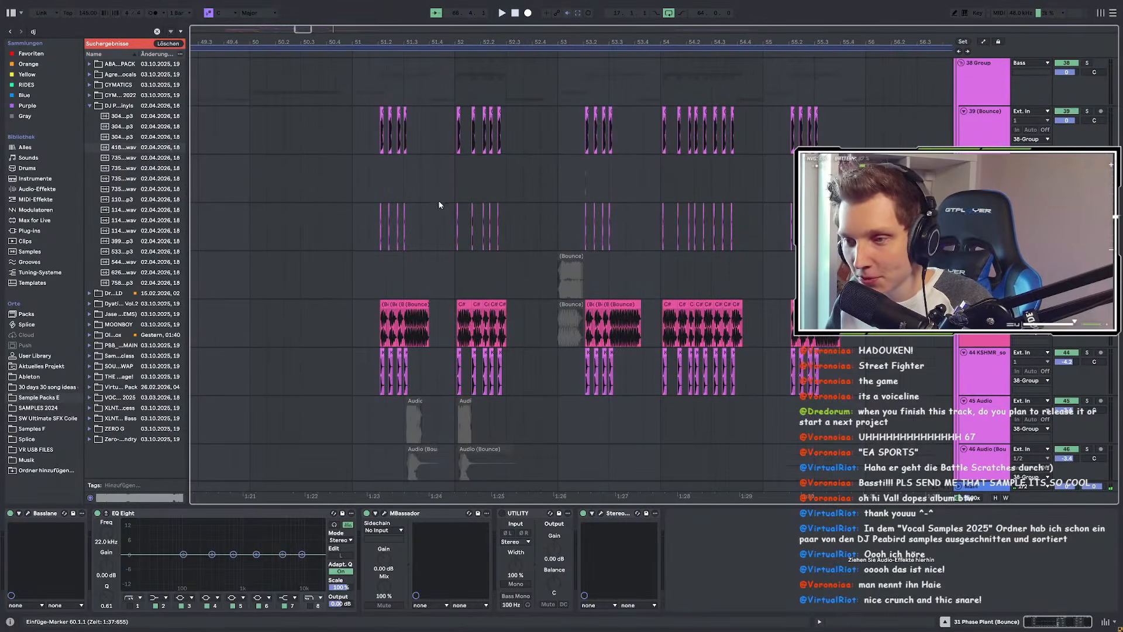
scroll(459, 213, down, 3)
scroll(477, 238, down, 2)
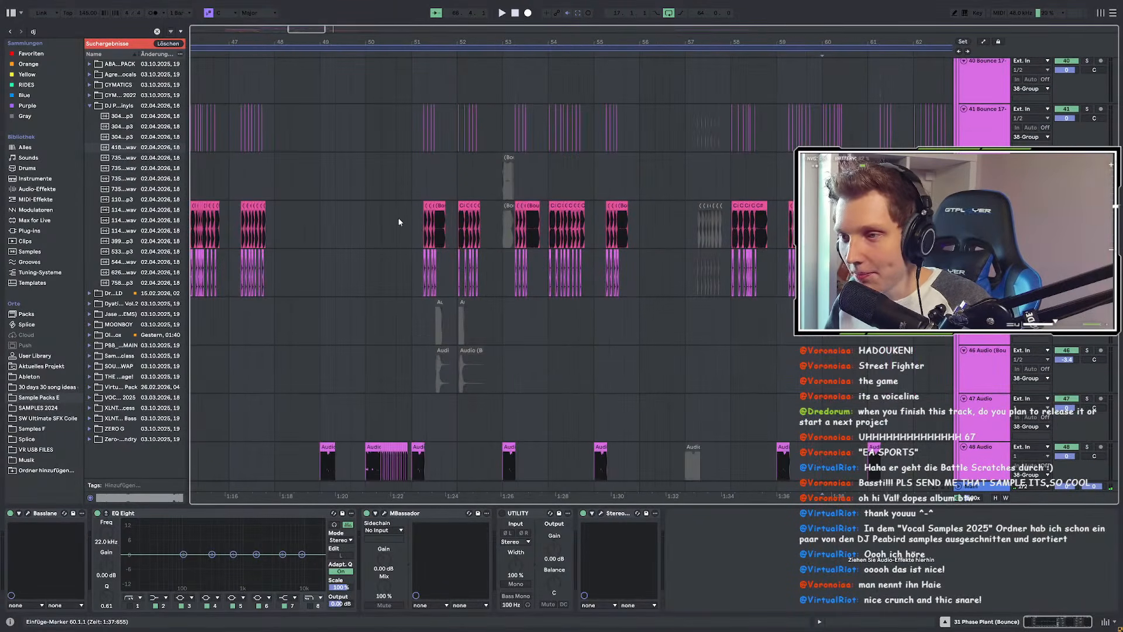
scroll(400, 220, up, 2)
scroll(446, 222, up, 2)
click(447, 224)
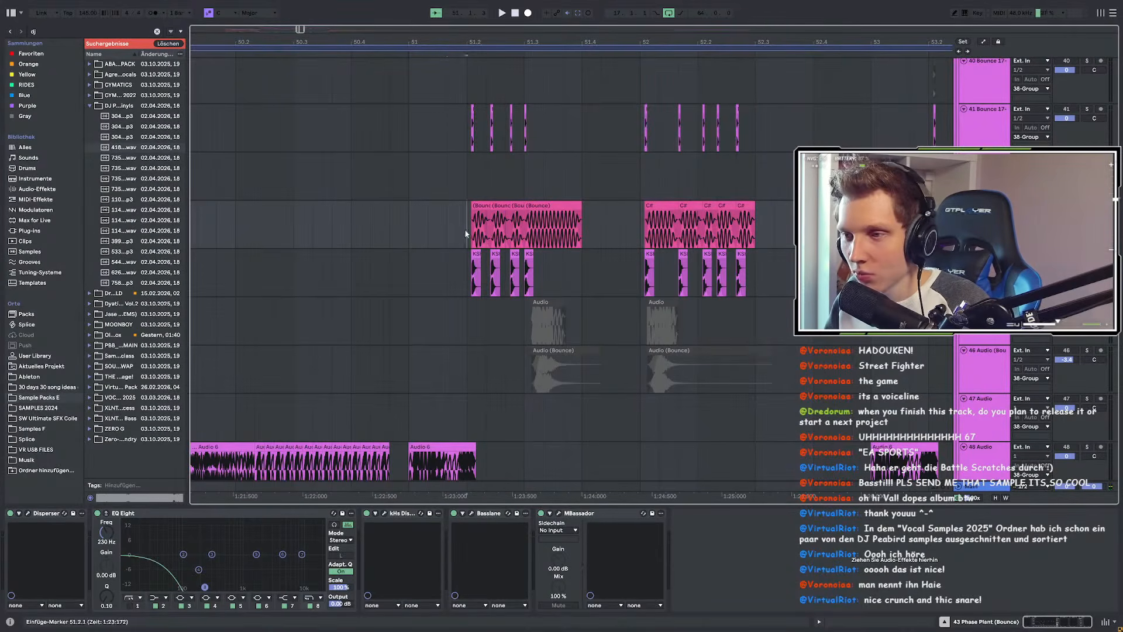
Step: Select the Audio 6 clip at bar 49 and mark a time range from bar 49 to bar 63
drag(452, 229, 624, 221)
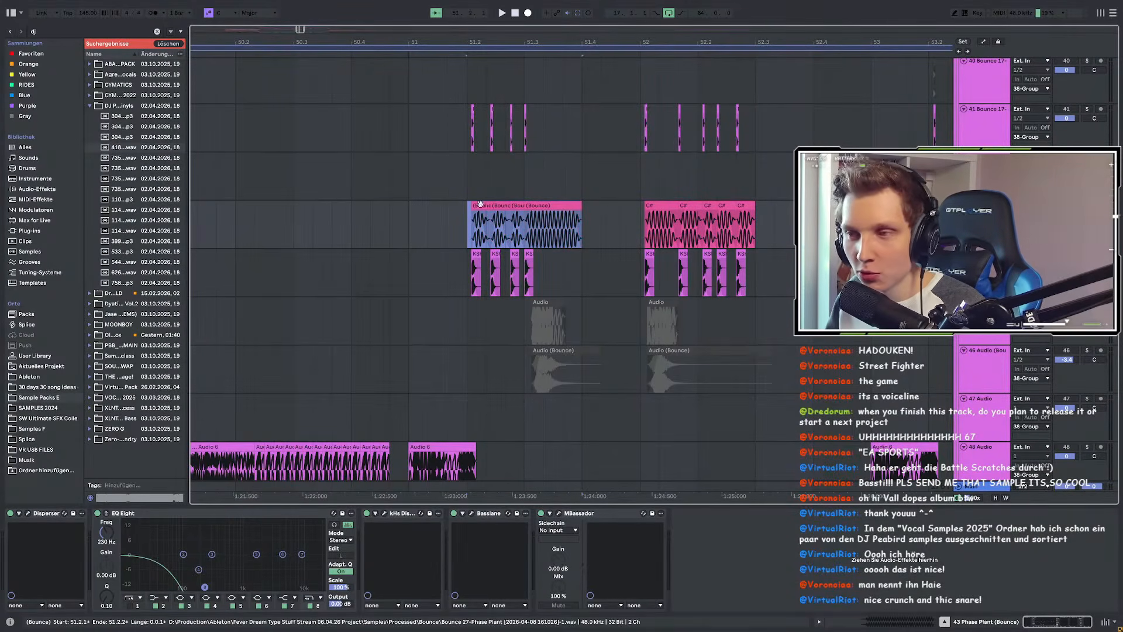
drag(461, 219, 582, 219)
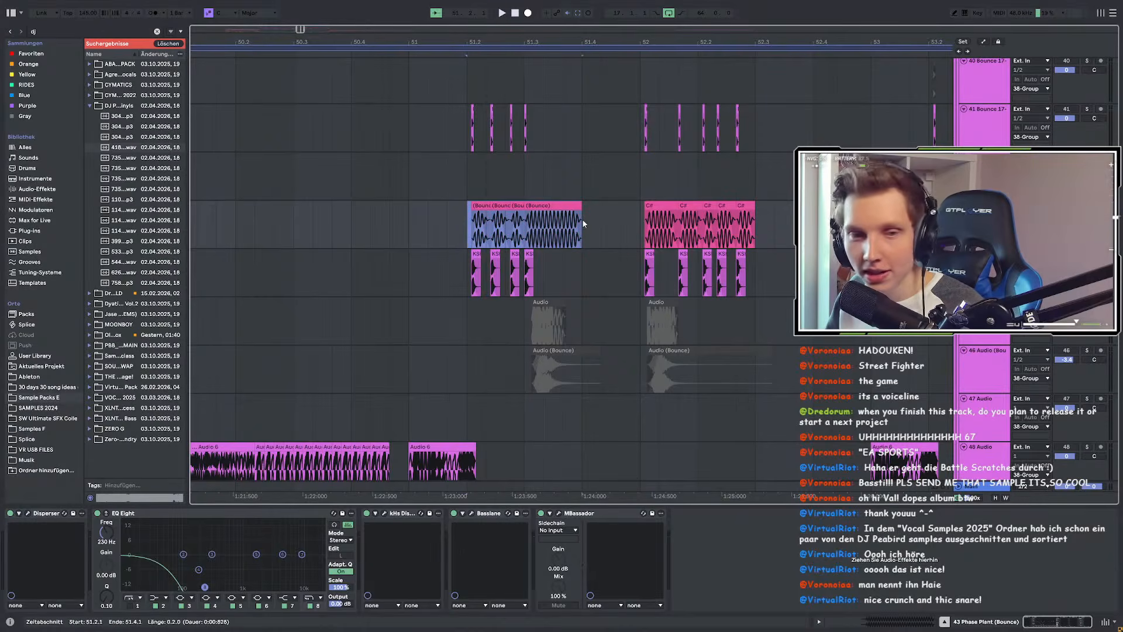
scroll(444, 258, down, 5)
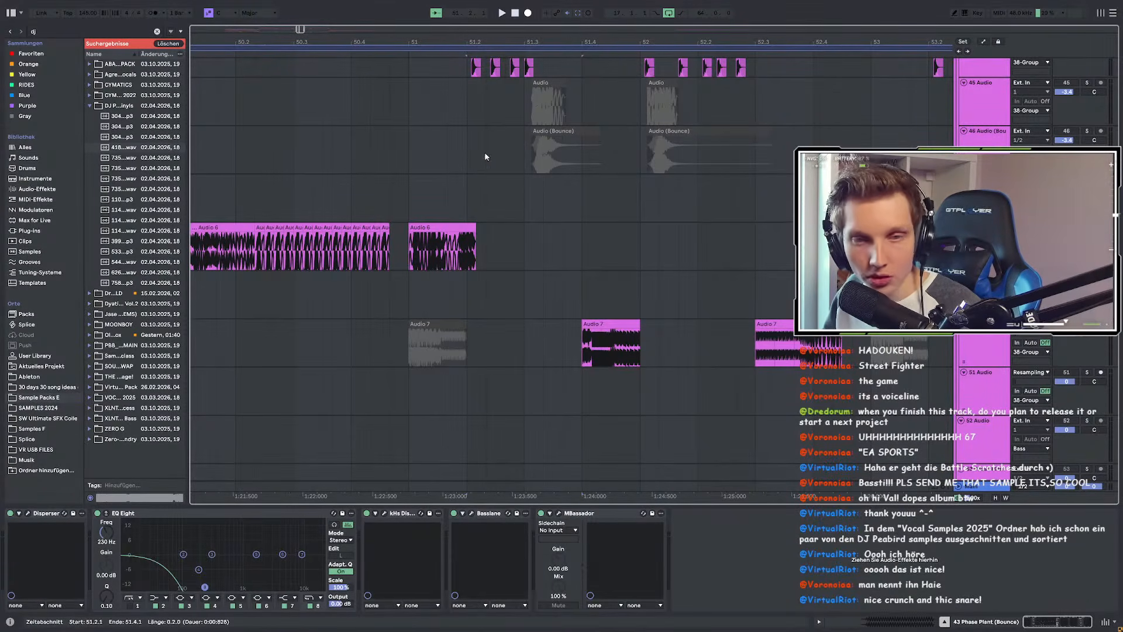
scroll(526, 186, down, 10)
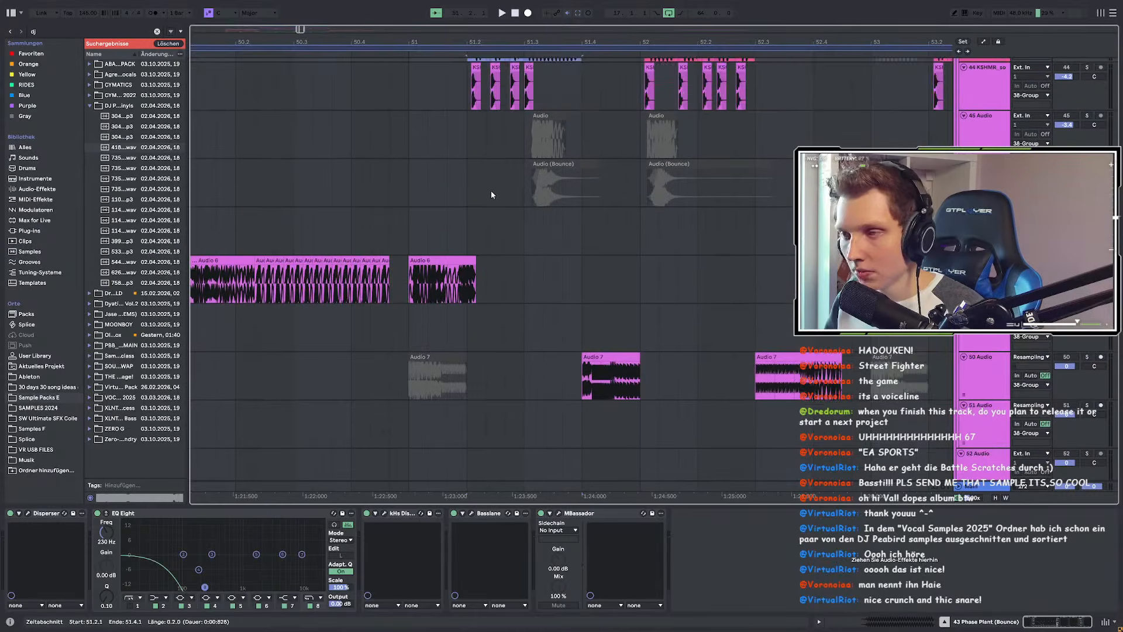
scroll(657, 195, down, 2)
scroll(656, 194, up, 3)
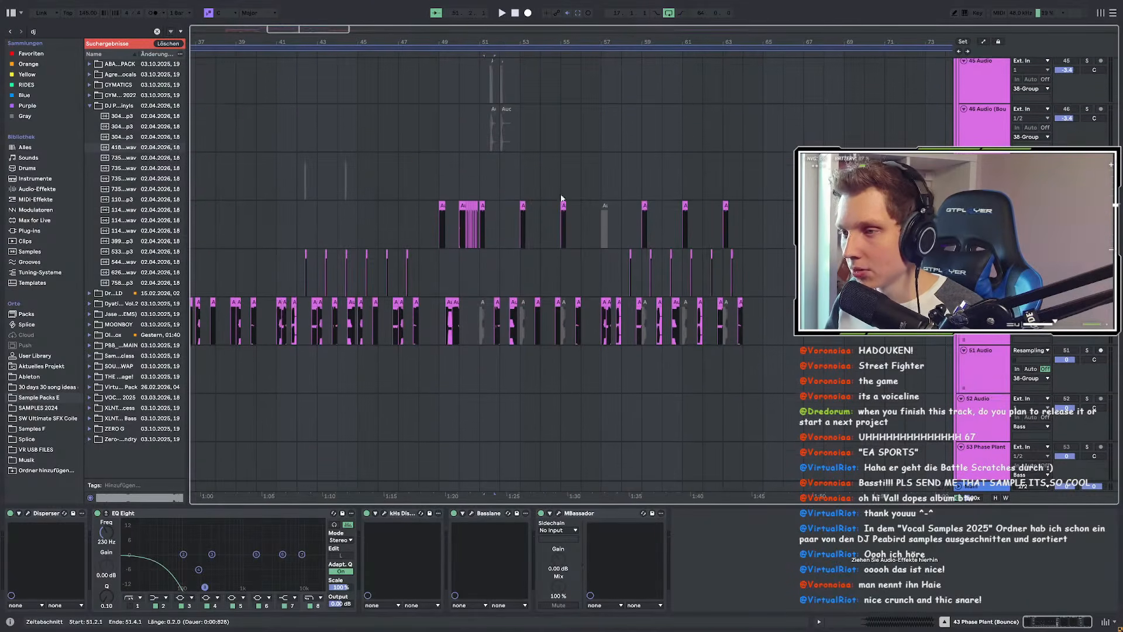
click(443, 205)
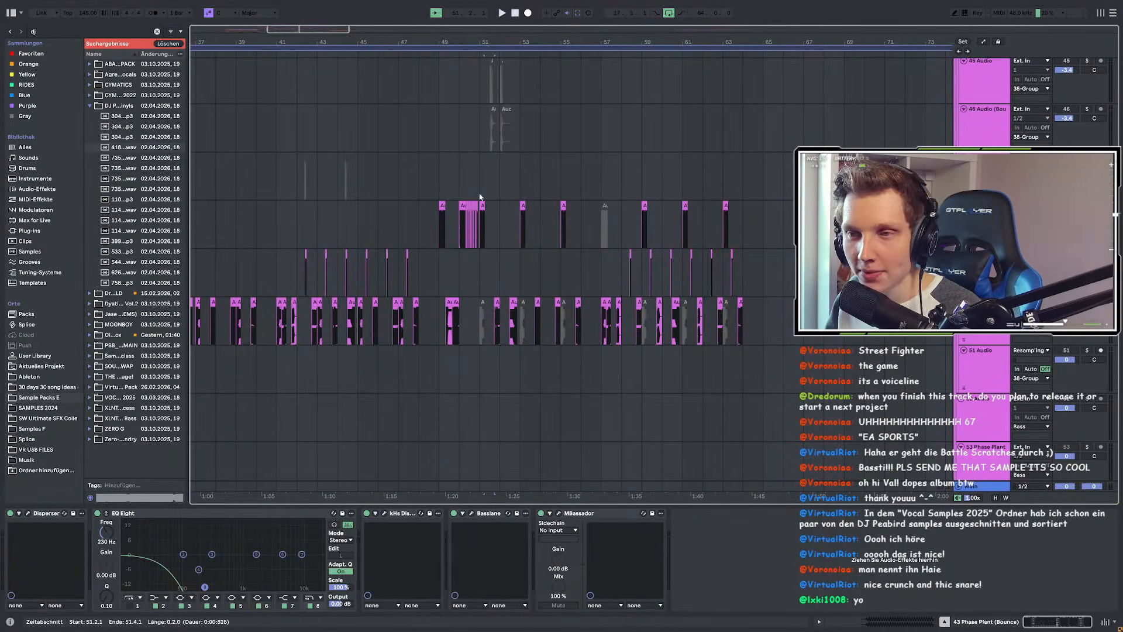
drag(441, 193, 774, 197)
Step: Scroll down and select the right-hand 124 BPM breakdown clip
scroll(673, 202, down, 3)
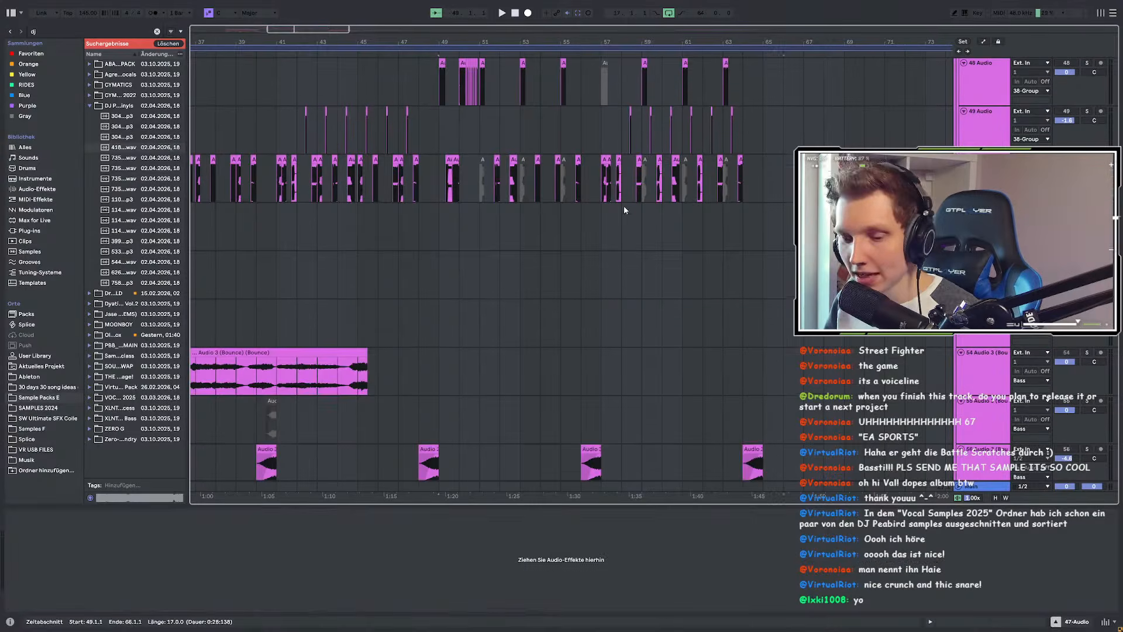
scroll(510, 217, down, 5)
scroll(374, 212, down, 4)
scroll(309, 202, up, 3)
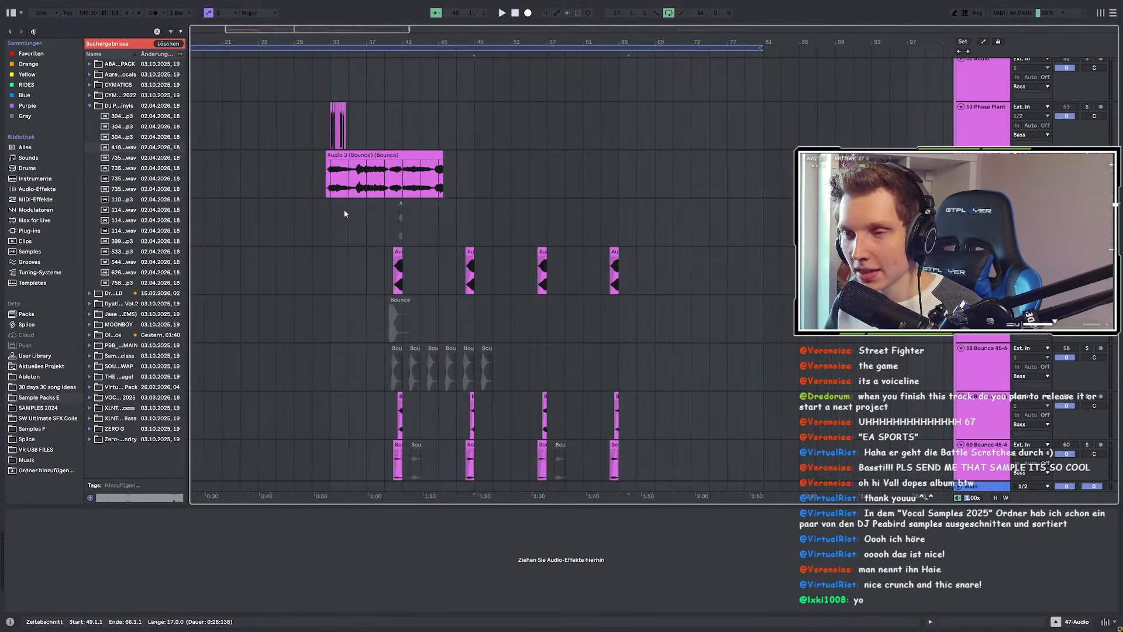
scroll(353, 208, down, 1)
scroll(389, 213, down, 10)
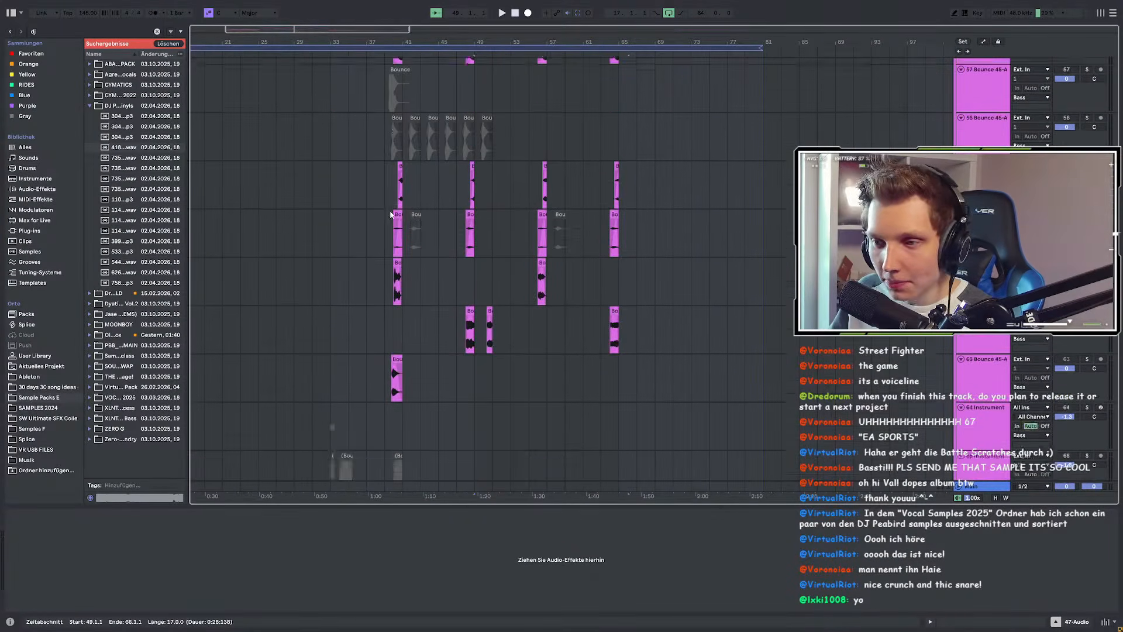
scroll(466, 213, down, 5)
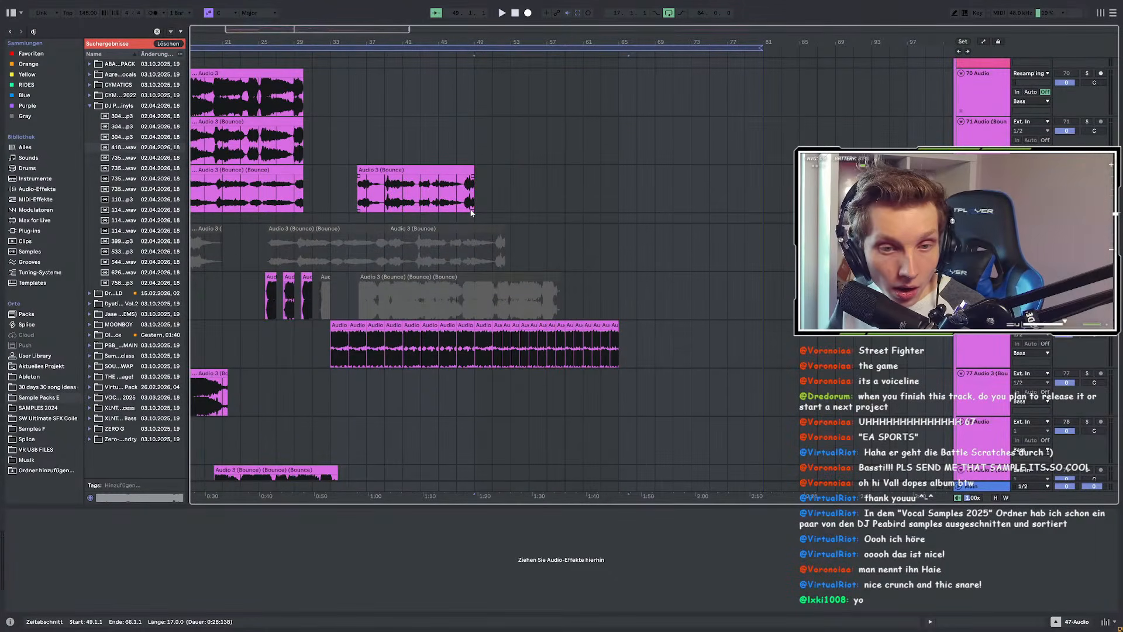
scroll(526, 208, down, 3)
scroll(705, 201, down, 20)
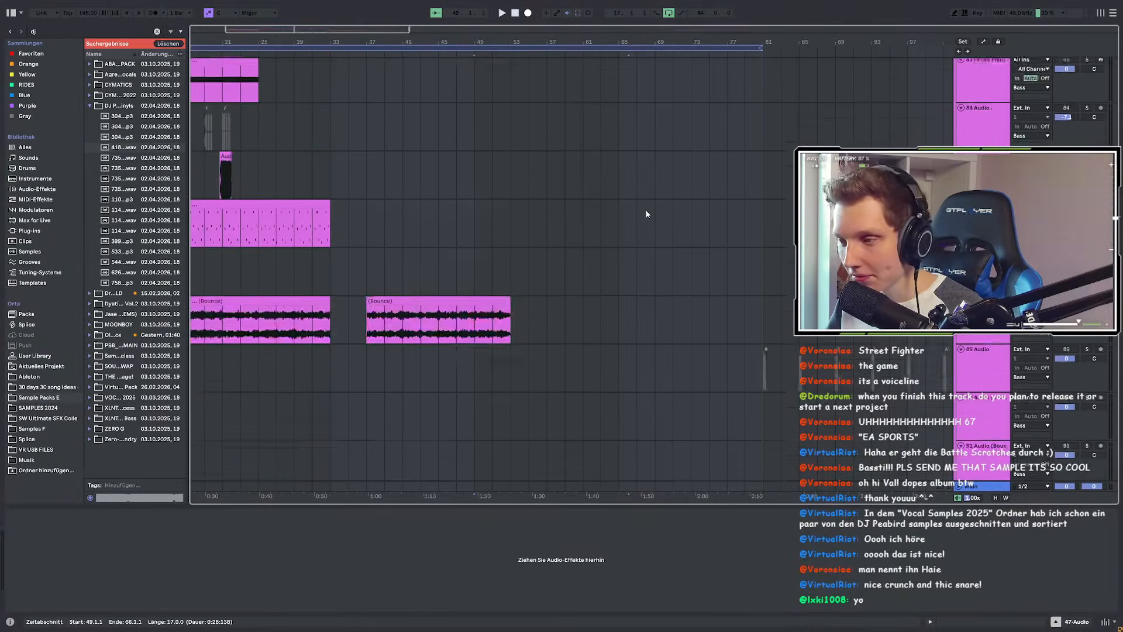
scroll(712, 213, down, 2)
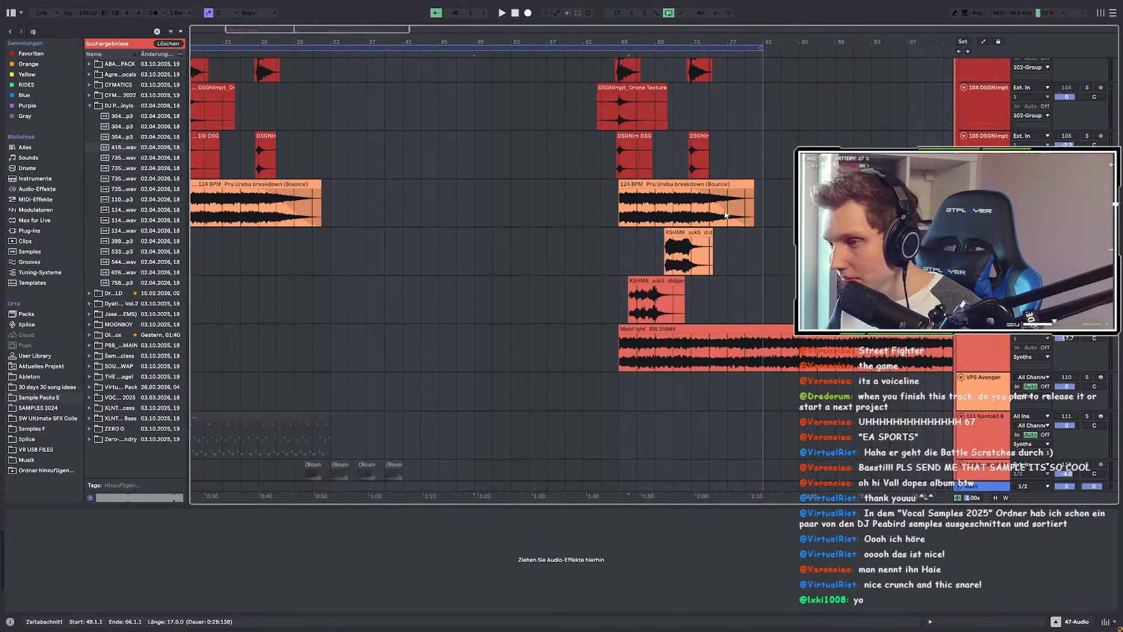
click(675, 216)
Step: Select the MobFight clip and start playback from bar 65
scroll(672, 222, down, 2)
click(671, 250)
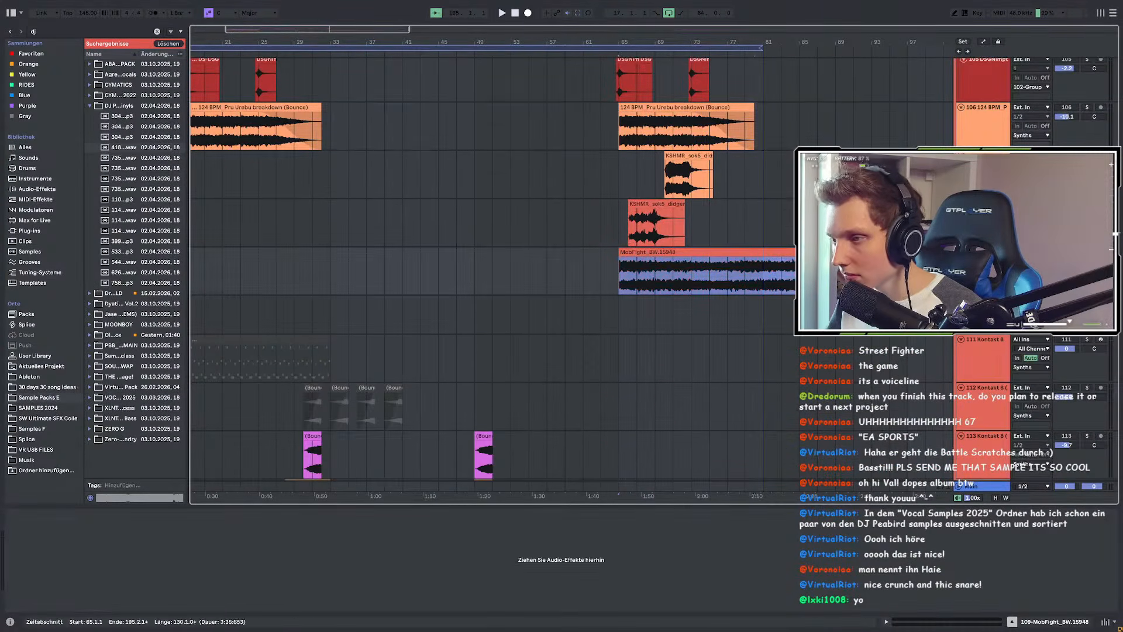
click(1066, 252)
key(space)
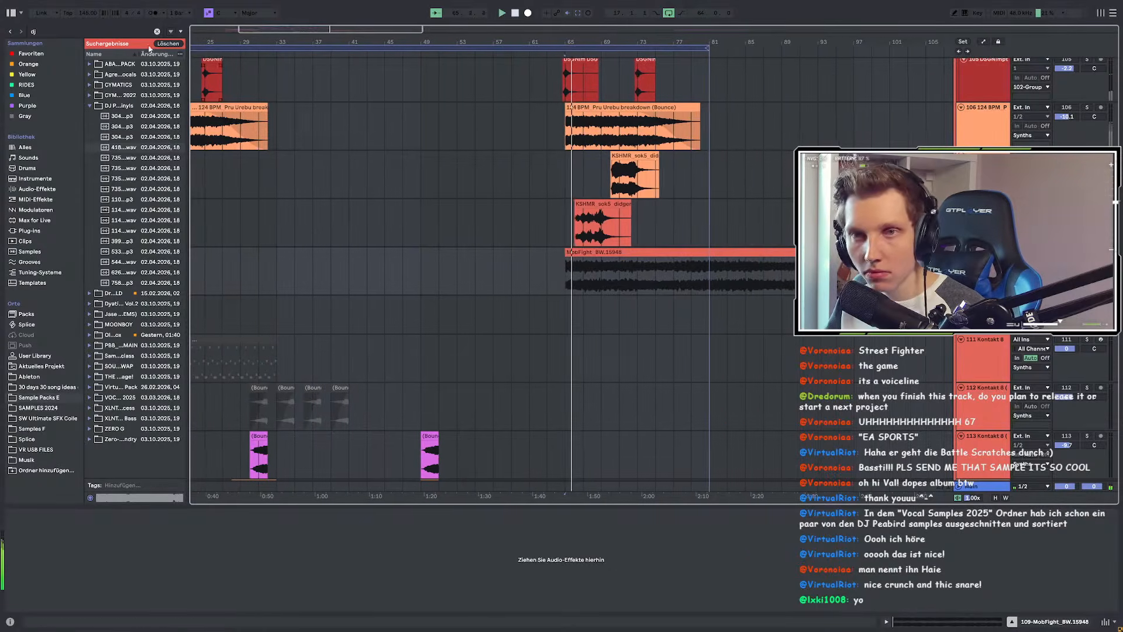
Step: Search the browser for 'eq' and load EQ Eight onto the MobFight track
click(47, 31)
text(eq)
click(58, 56)
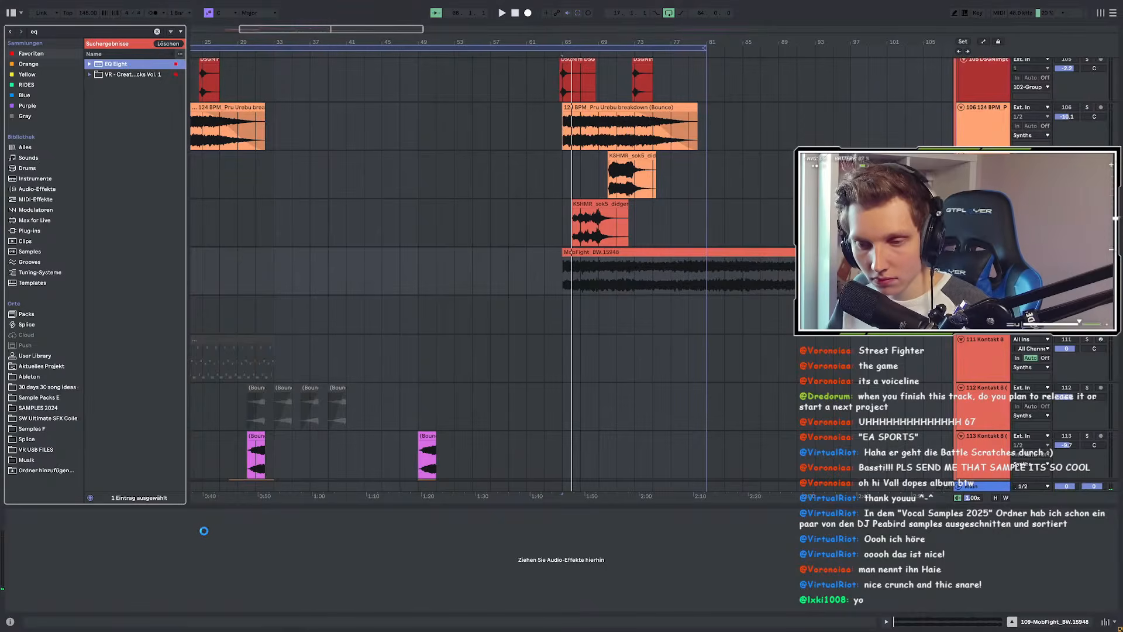
key(space)
Step: Shape the EQ Eight into a low cut around 278 Hz, replaying from bar 65
drag(148, 554, 169, 554)
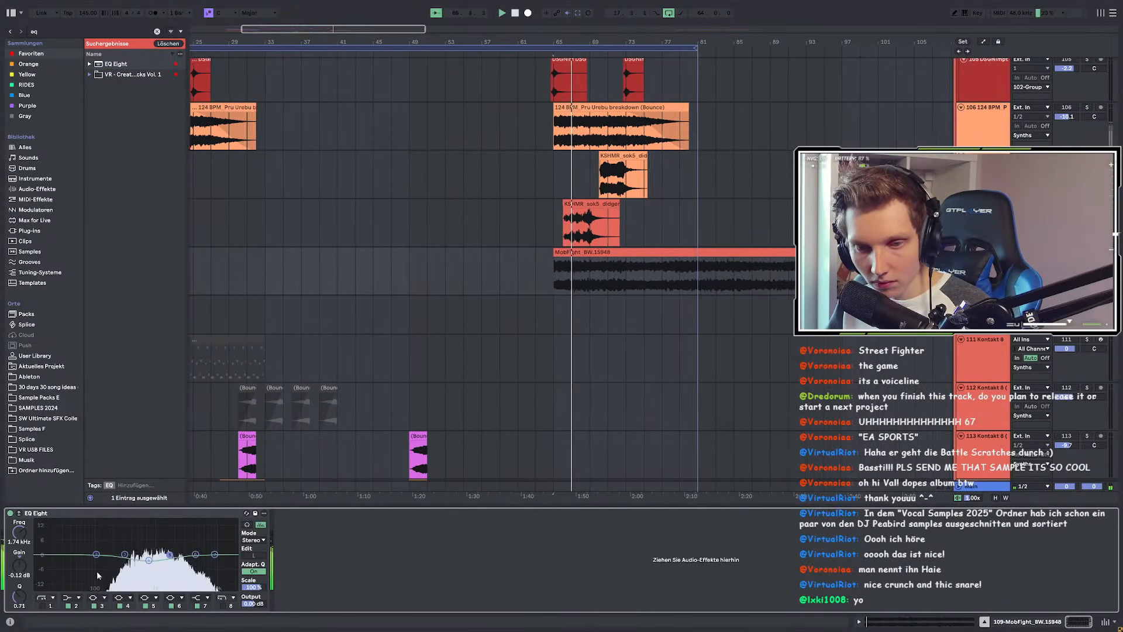
key(space)
drag(65, 562, 122, 568)
scroll(557, 329, down, 3)
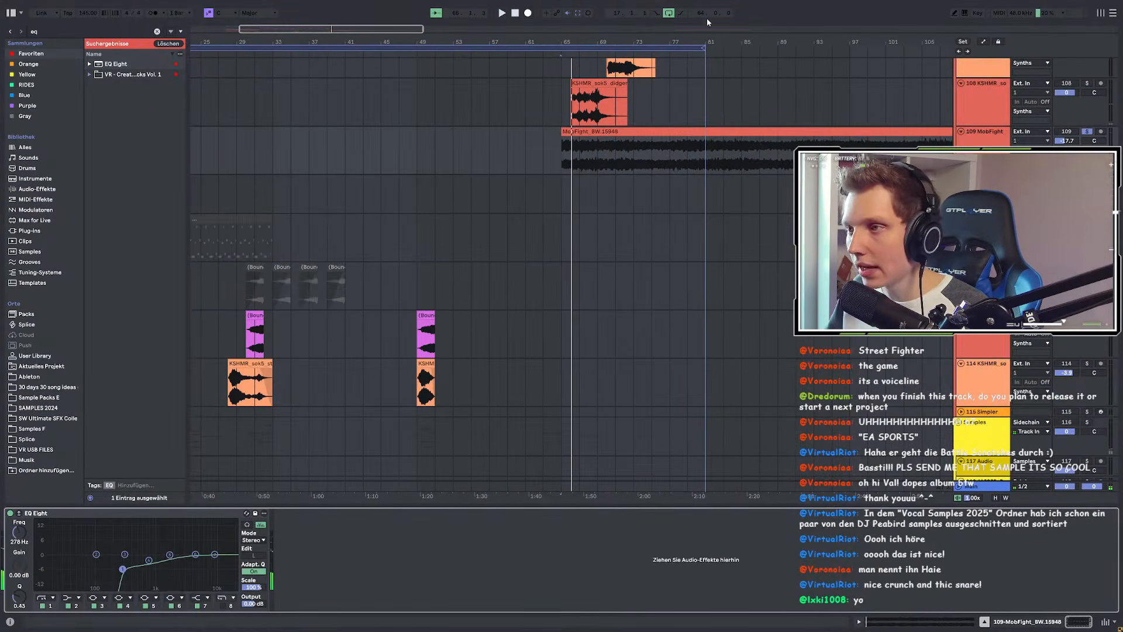
scroll(613, 153, down, 15)
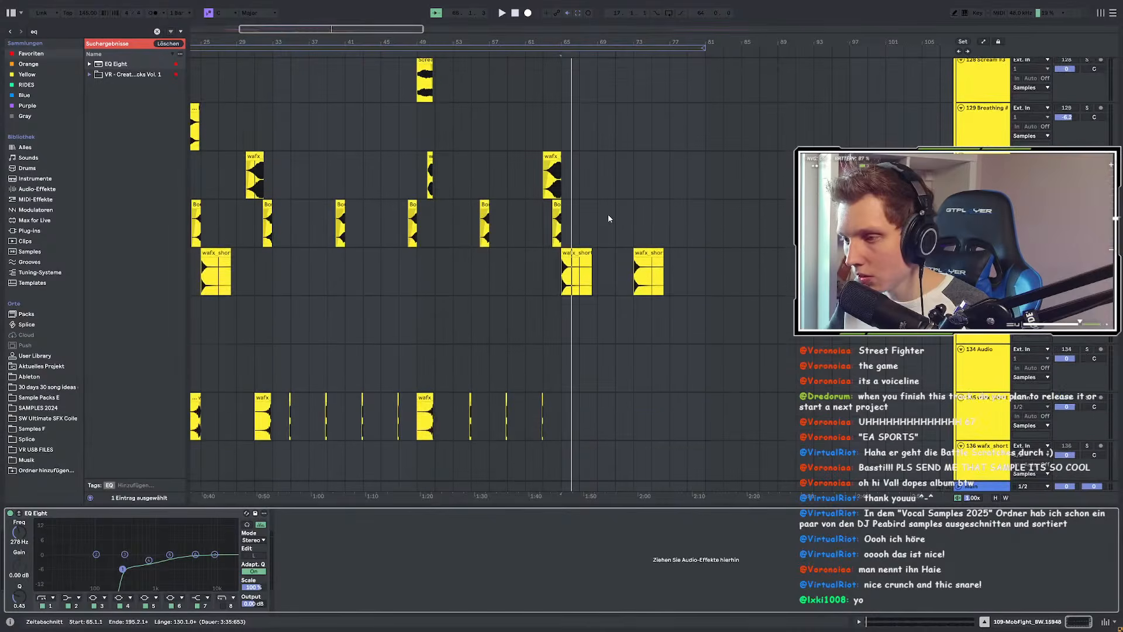
scroll(579, 268, up, 12)
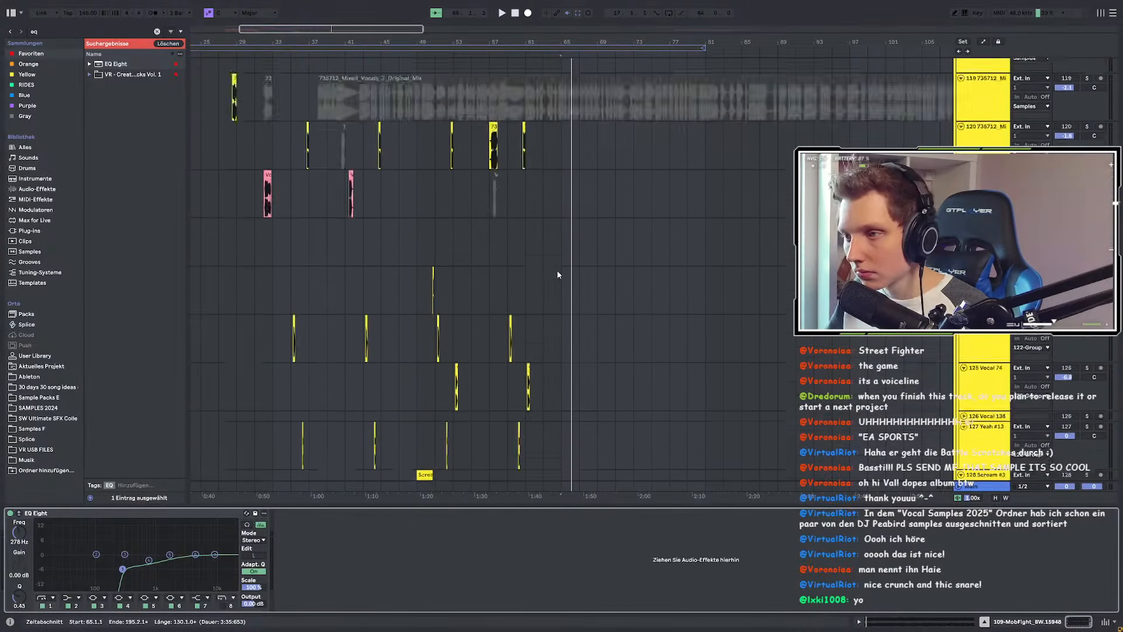
scroll(556, 271, up, 2)
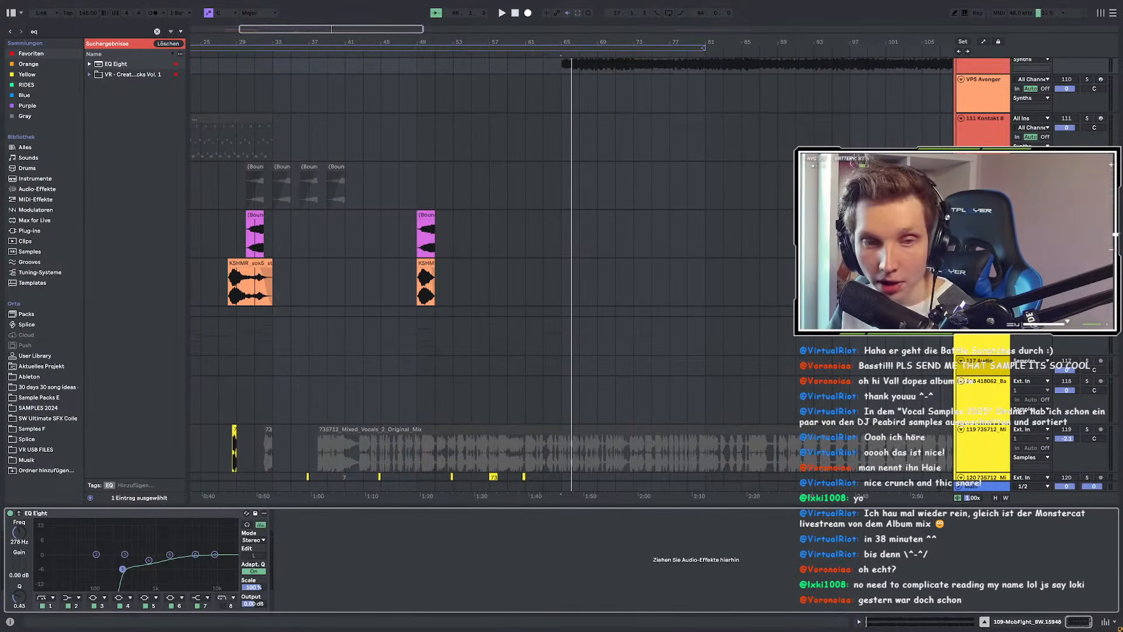
Step: Scroll through the arrangement and select the long Mixed Vocals 2 clip
scroll(469, 297, up, 10)
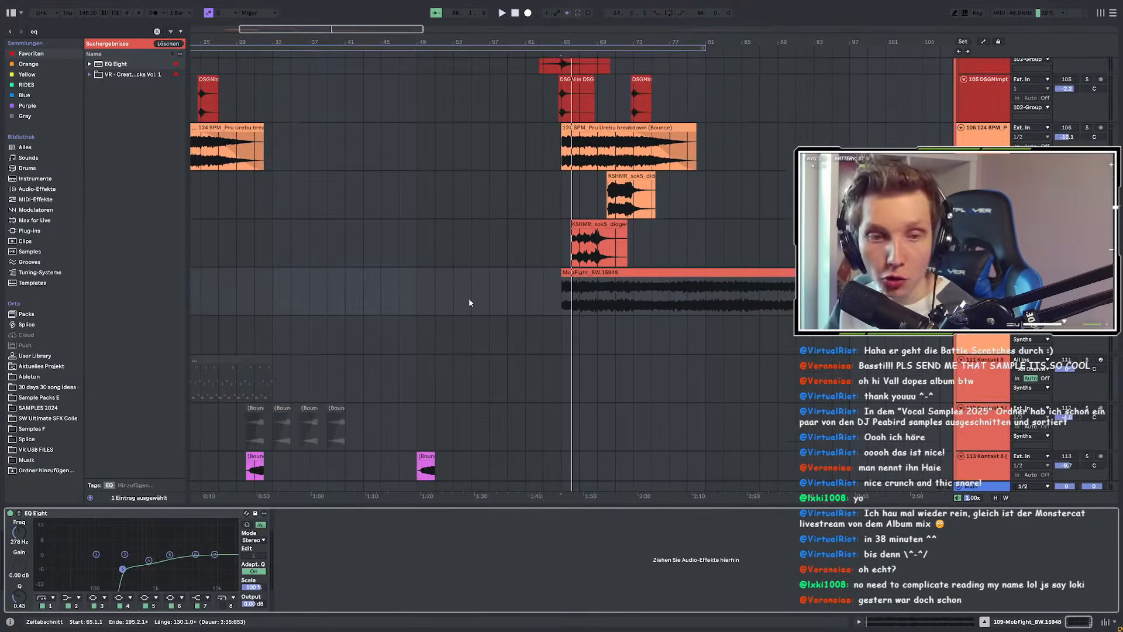
scroll(497, 298, up, 10)
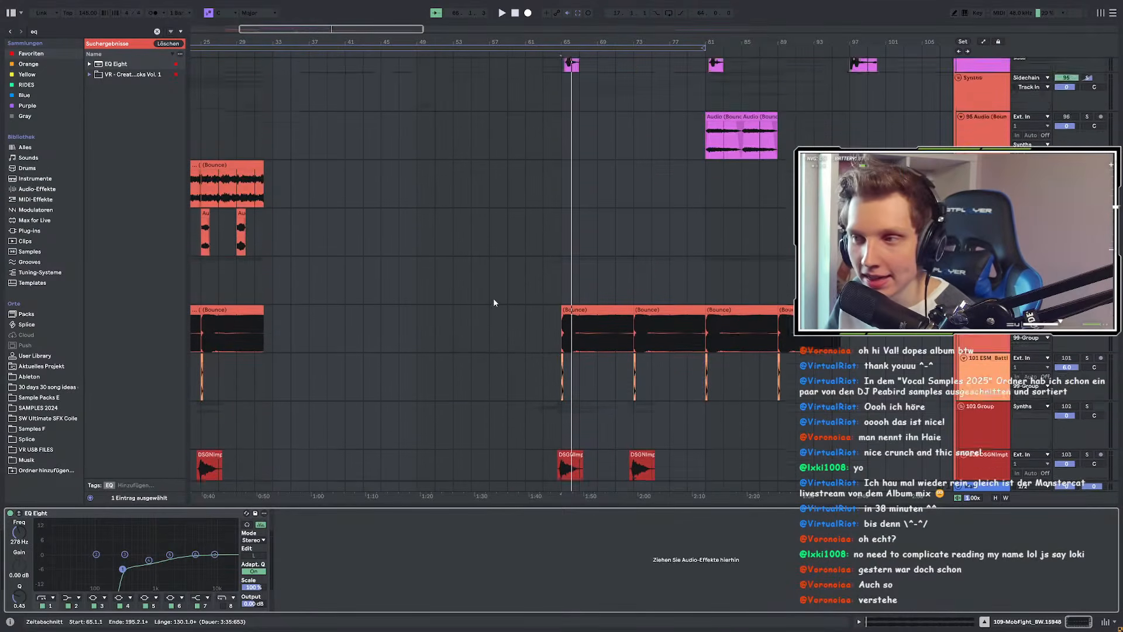
scroll(538, 298, up, 8)
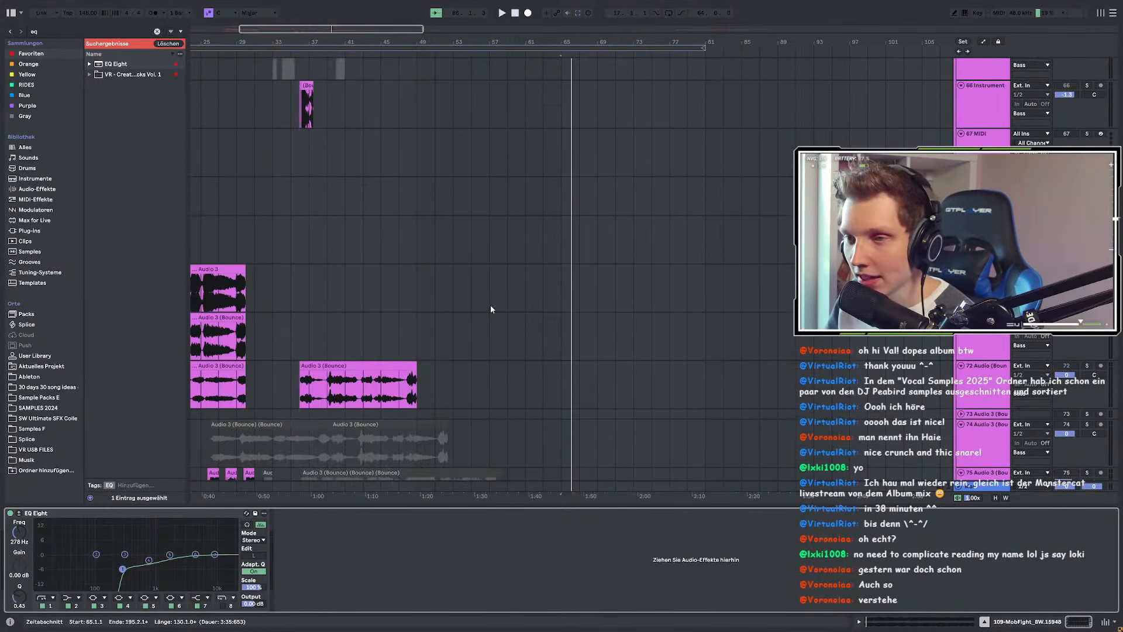
scroll(494, 305, down, 15)
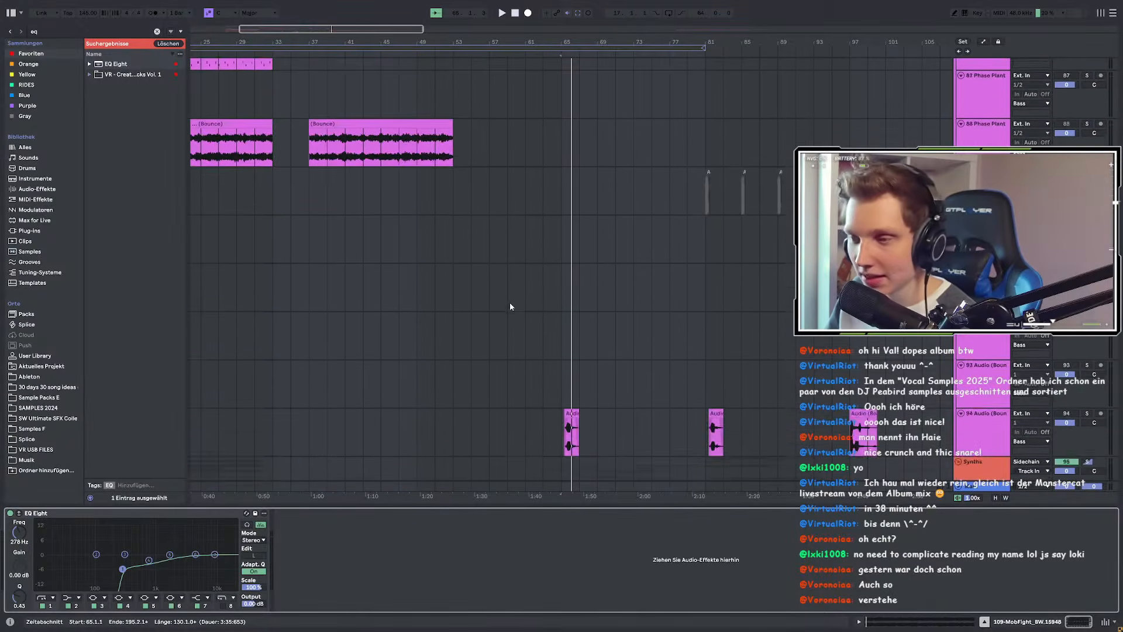
scroll(594, 287, up, 8)
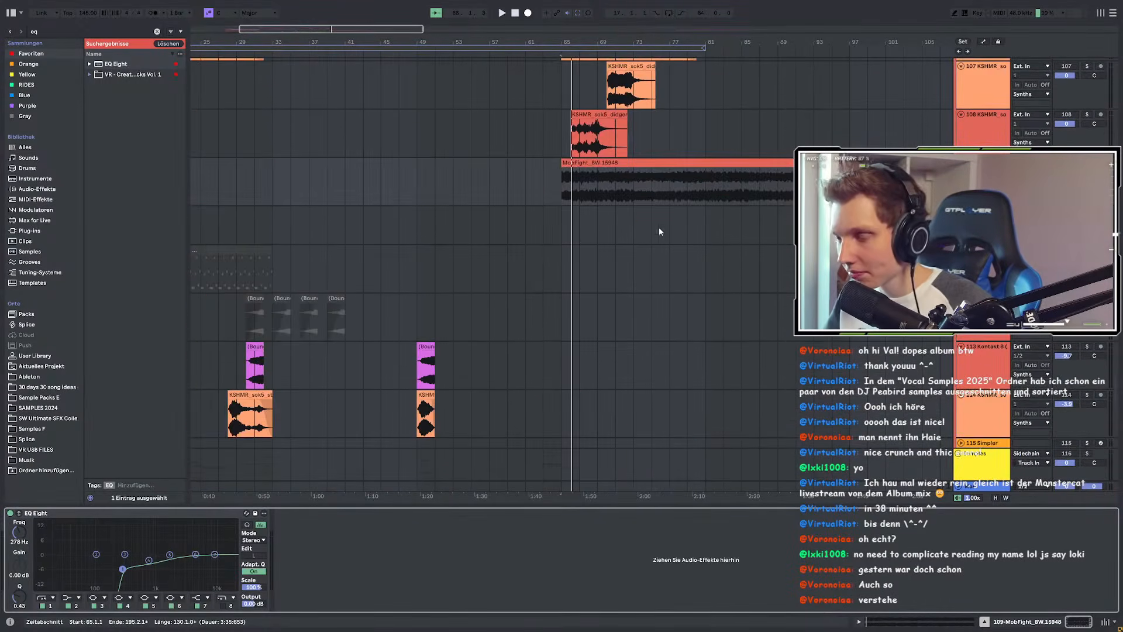
scroll(647, 245, down, 15)
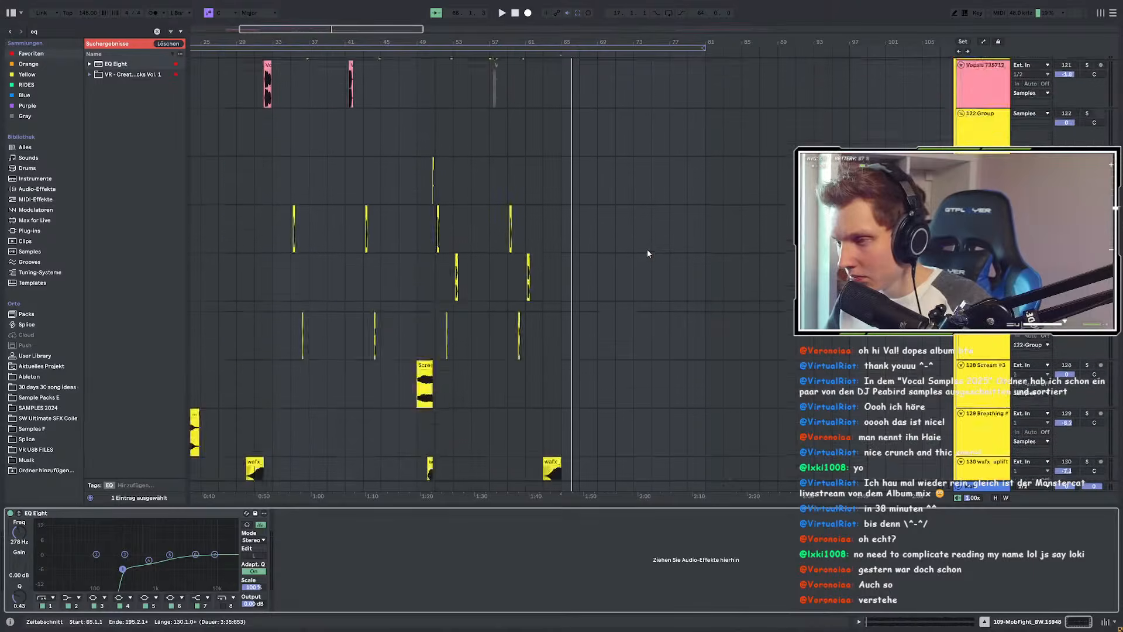
click(561, 277)
scroll(516, 287, down, 4)
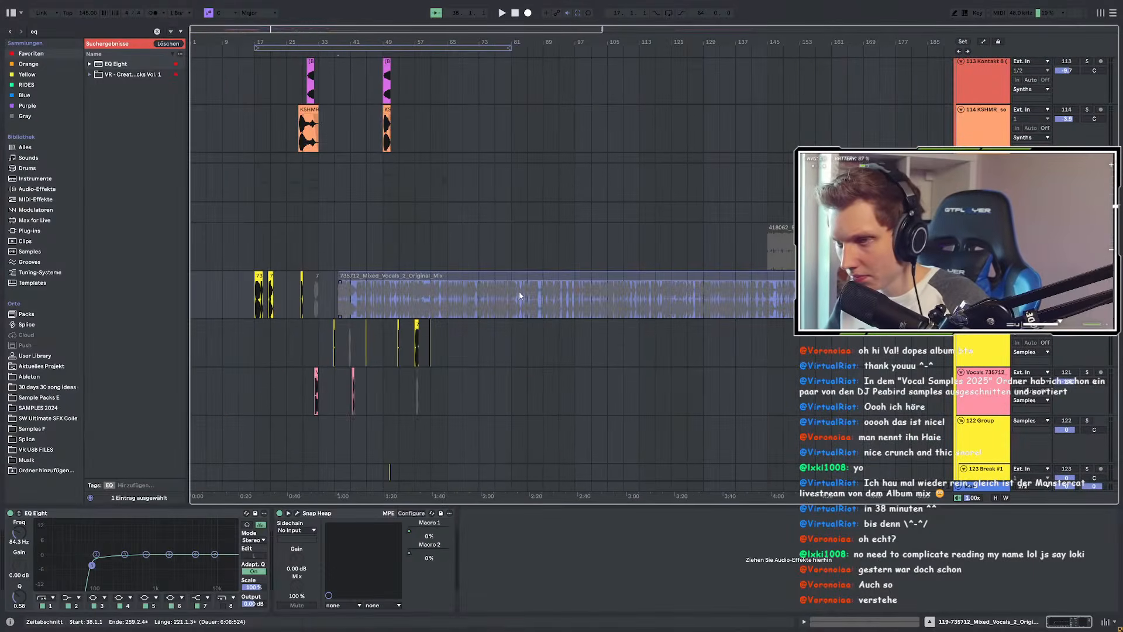
scroll(524, 295, down, 4)
scroll(604, 253, up, 14)
scroll(544, 251, down, 9)
scroll(548, 247, up, 12)
Step: Select the short Battle Scratches clip near bar 231, then the Mixed Vocals 2 clip again
click(516, 228)
scroll(634, 250, down, 6)
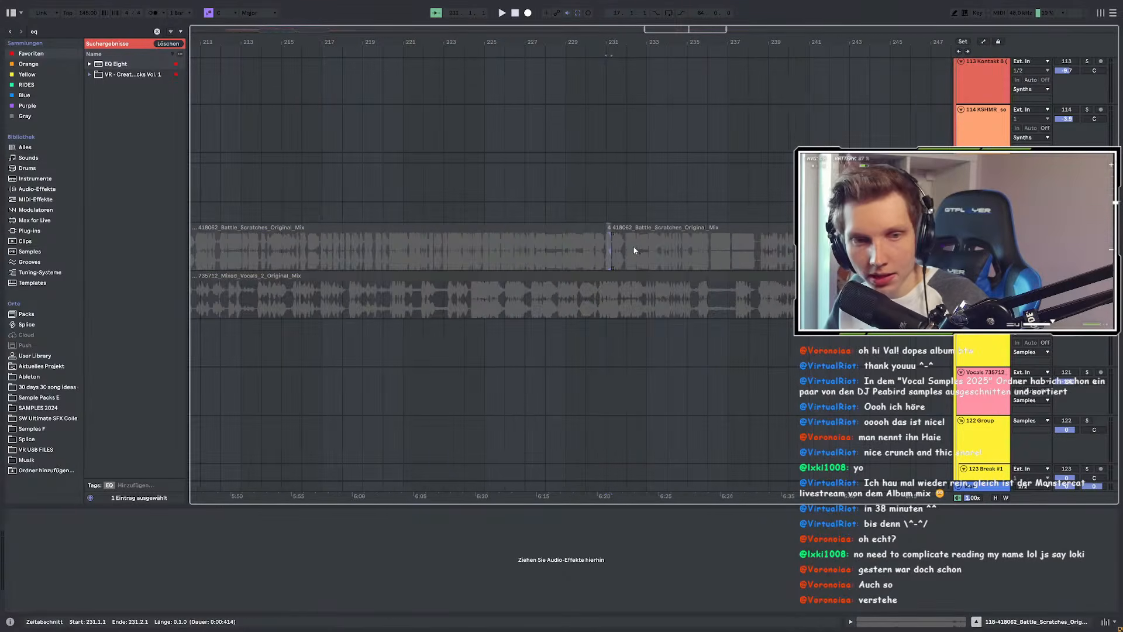
scroll(634, 250, down, 8)
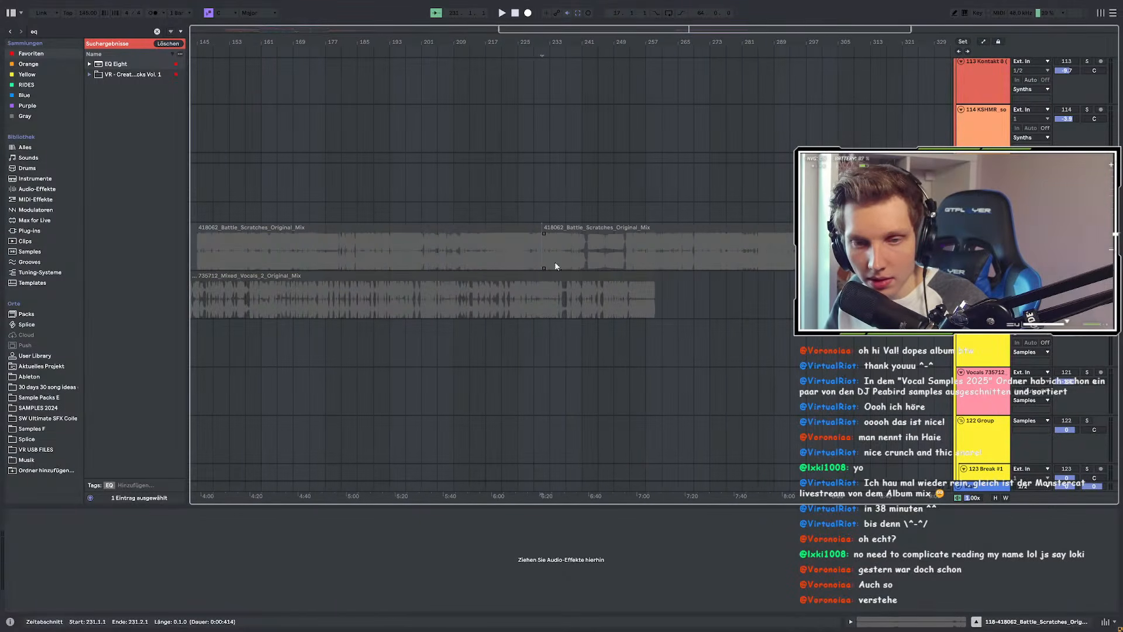
scroll(630, 269, left, 10)
click(244, 275)
scroll(352, 256, down, 5)
scroll(354, 257, up, 9)
scroll(371, 258, left, 5)
Step: Play the full unsoloed mix from bar 39
click(417, 258)
key(space)
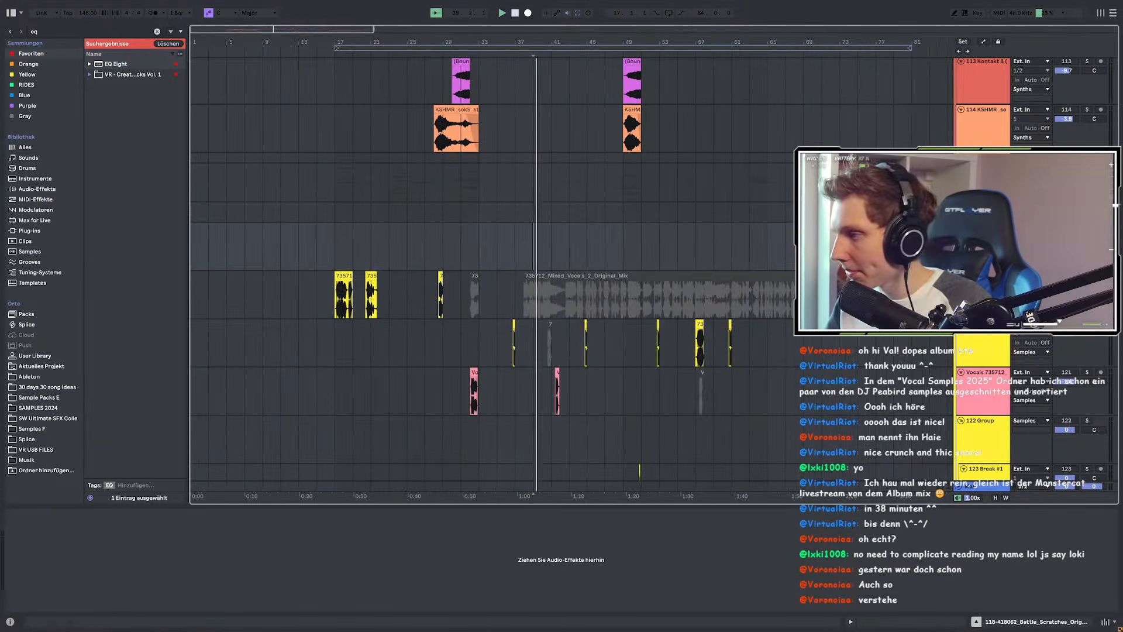
key(s)
Step: Bring up the Break #1 track's chain with plugdata-fx, Flex Ch and EQ Eight
scroll(437, 247, up, 3)
scroll(544, 255, down, 3)
scroll(587, 285, up, 5)
scroll(638, 272, down, 4)
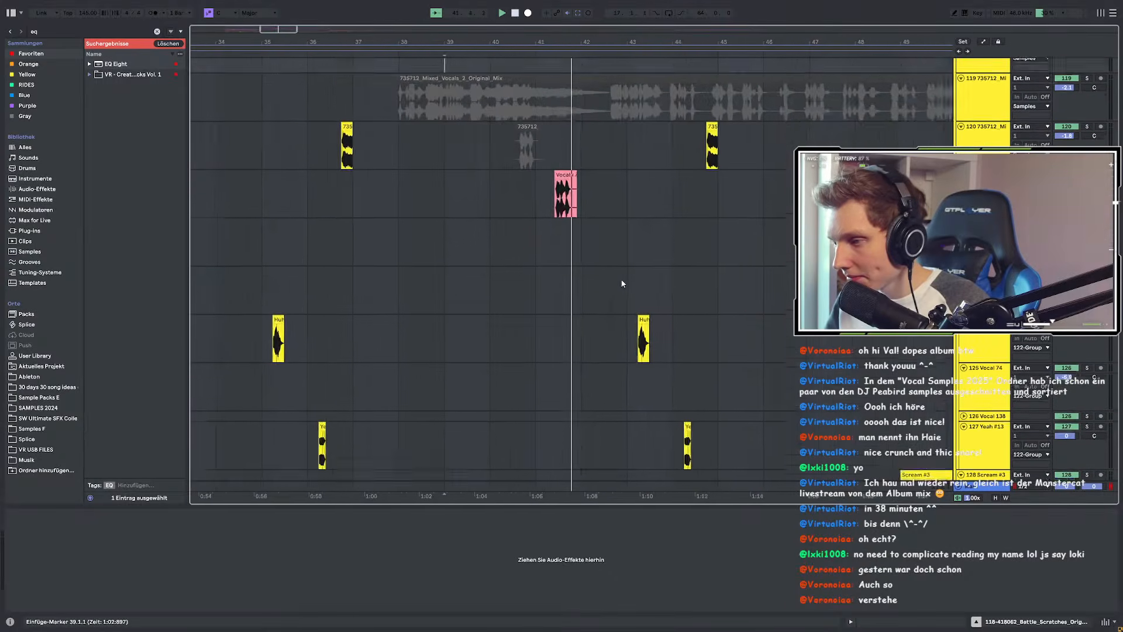
scroll(621, 282, down, 4)
scroll(804, 270, up, 5)
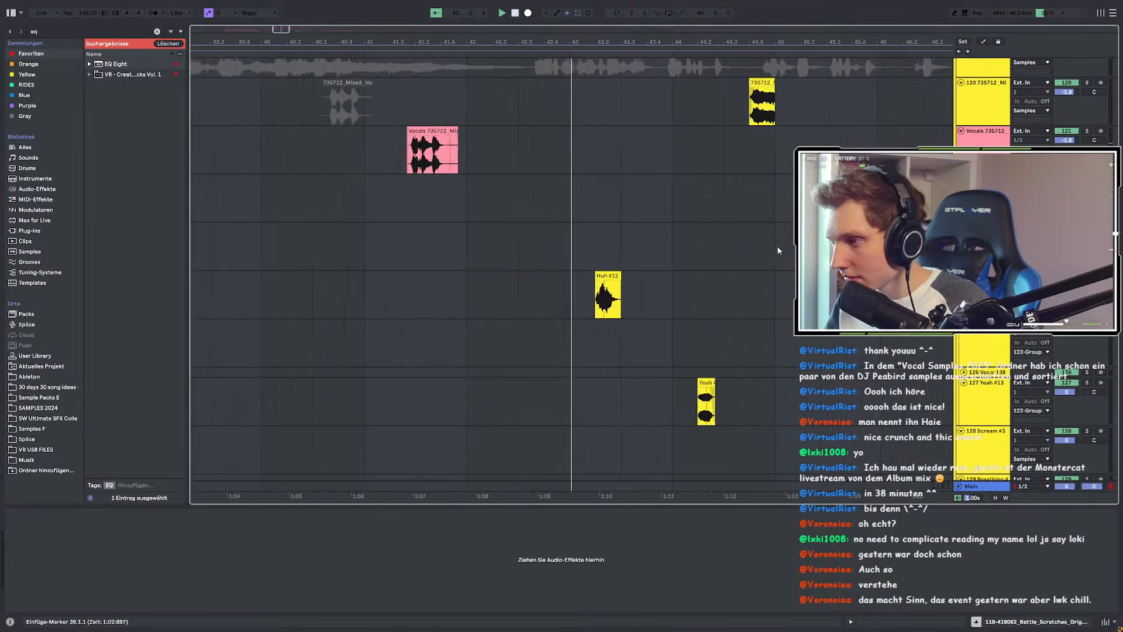
scroll(529, 68, down, 3)
scroll(585, 112, down, 3)
scroll(695, 193, up, 5)
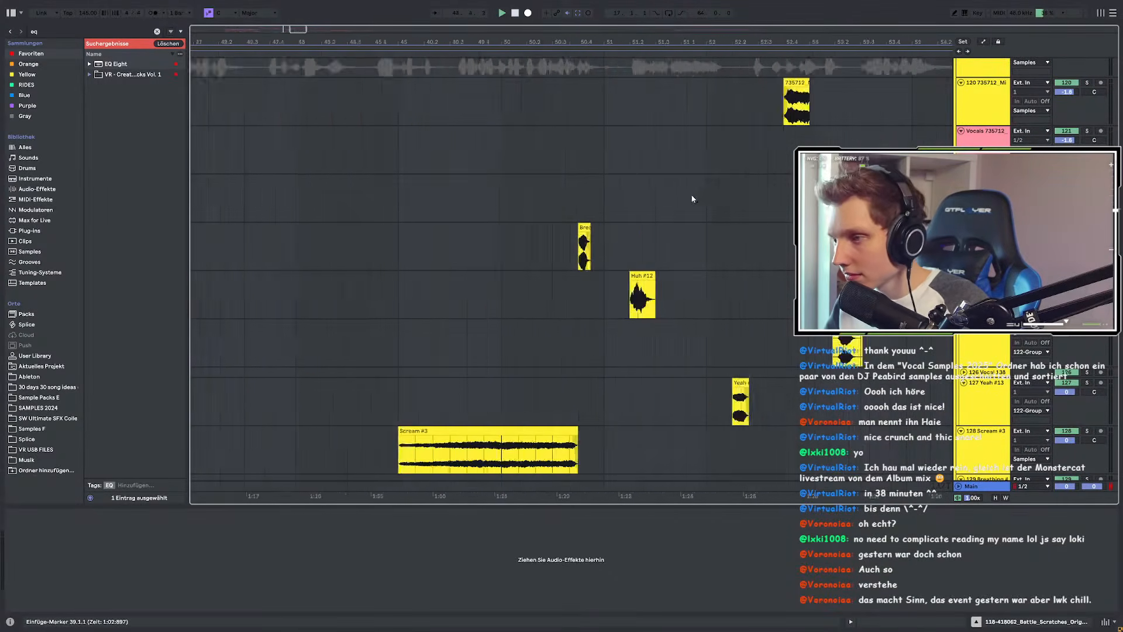
scroll(596, 232, up, 3)
click(986, 228)
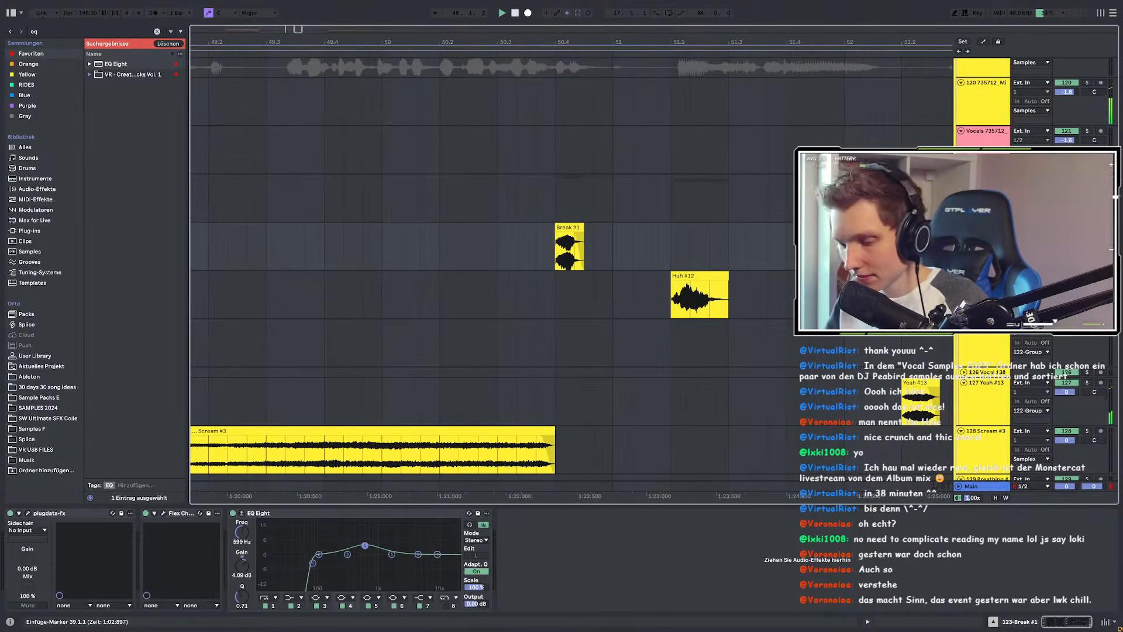
Step: Add a new audio track below Break #1 and paste the Battle Scratches clip at bar 50.4
key(ctrl+t)
click(559, 298)
key(ctrl+v)
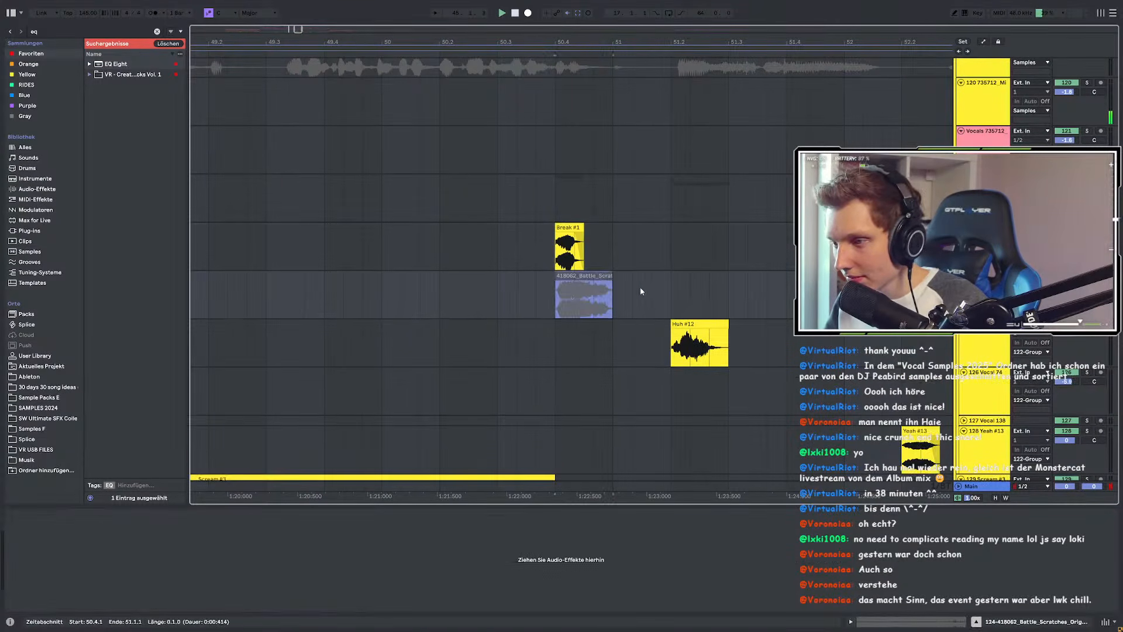
Step: Deactivate the Battle Scratches clip while leaving the Break #1 clip active
click(571, 227)
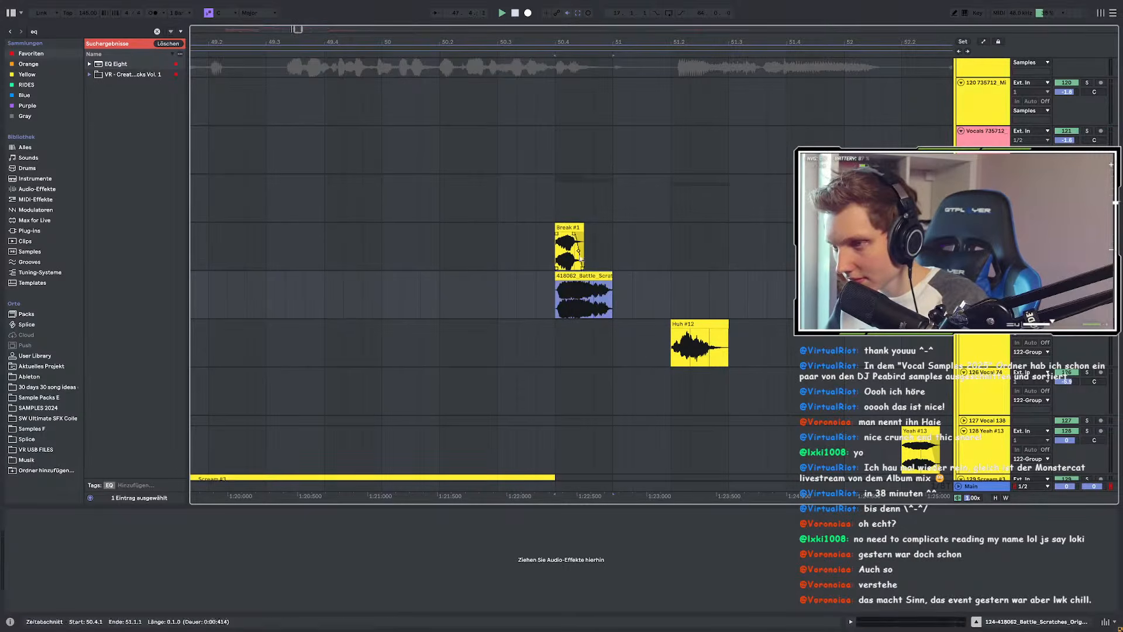
key(0)
scroll(585, 282, down, 2)
scroll(561, 286, up, 2)
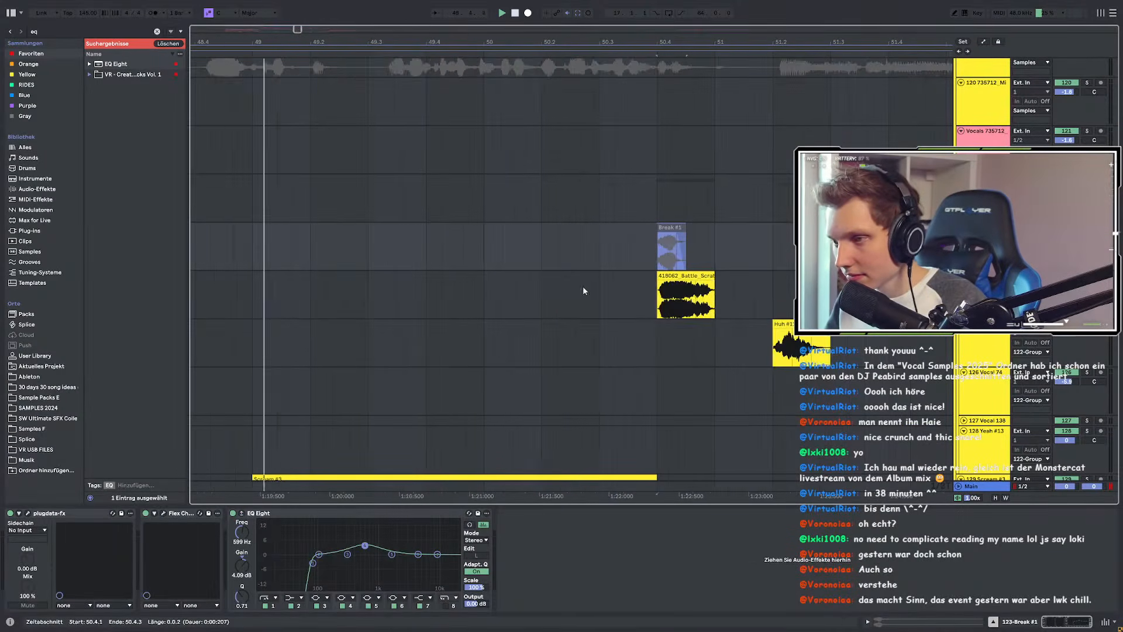
scroll(697, 294, up, 2)
click(736, 284)
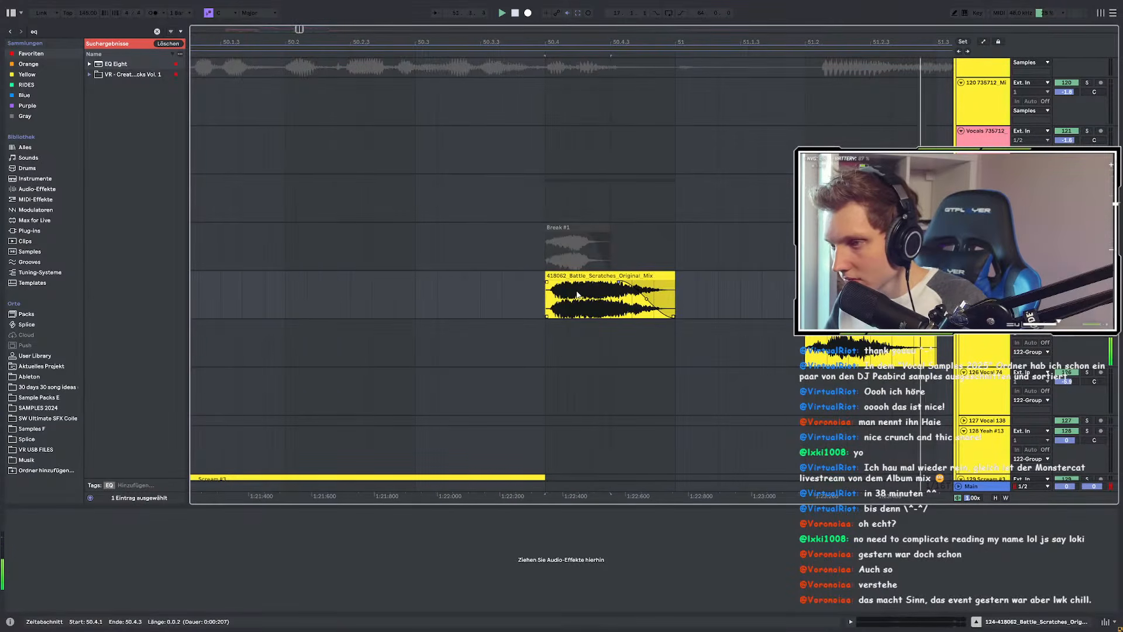
key(0)
scroll(588, 294, down, 3)
scroll(602, 258, up, 2)
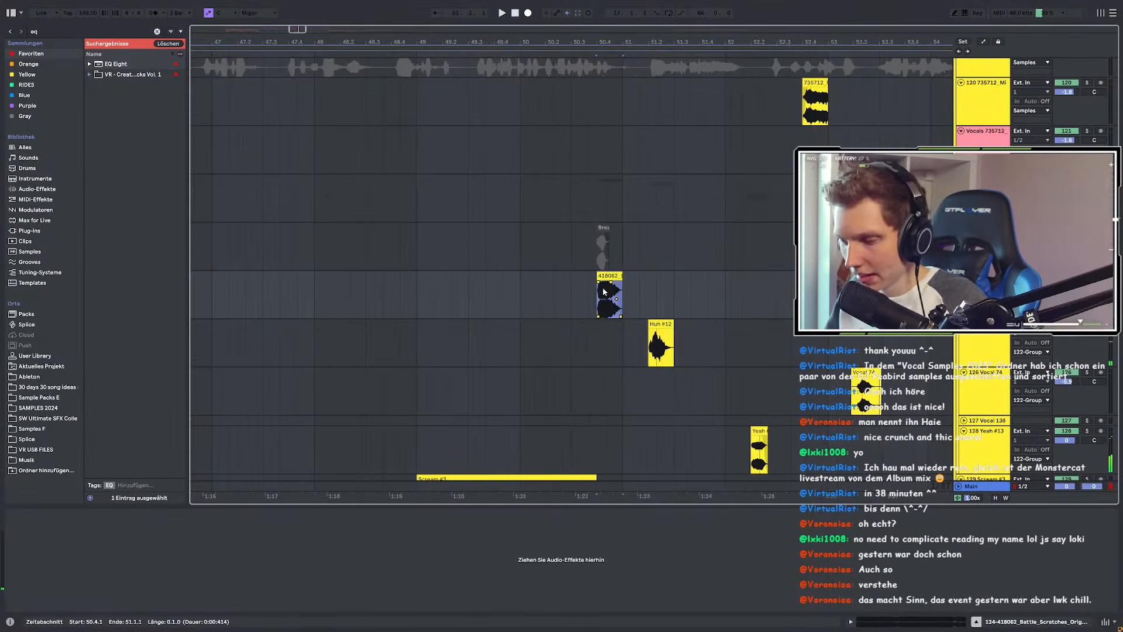
click(601, 254)
key(0)
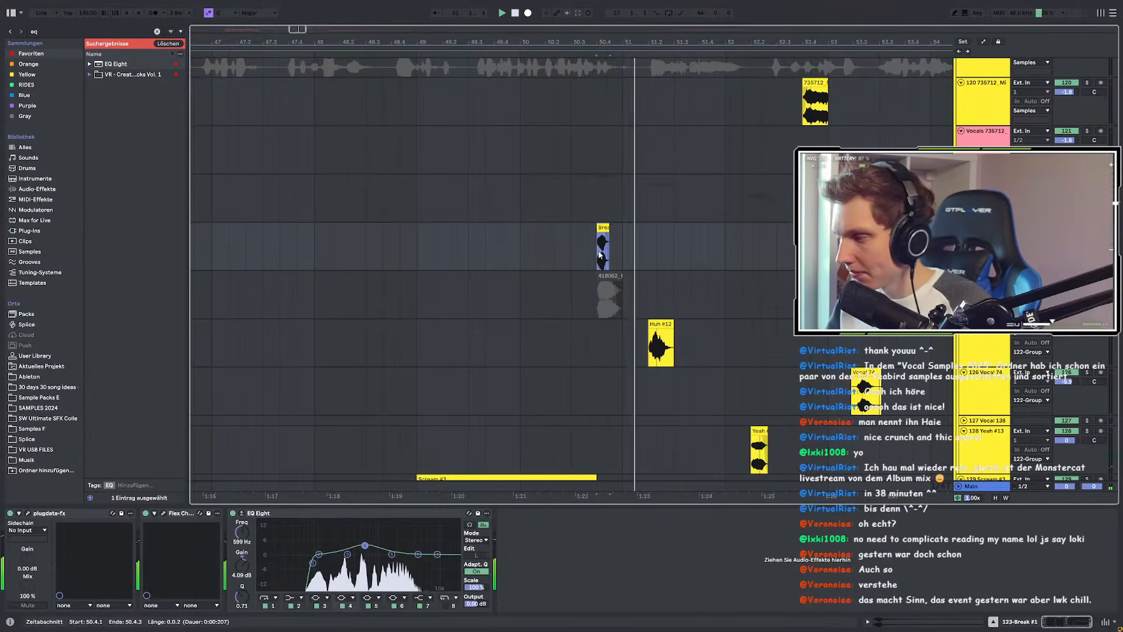
Step: Trim the end of Break #1 to 50.4.3 and turn on warping in Pro mode
scroll(614, 245, up, 5)
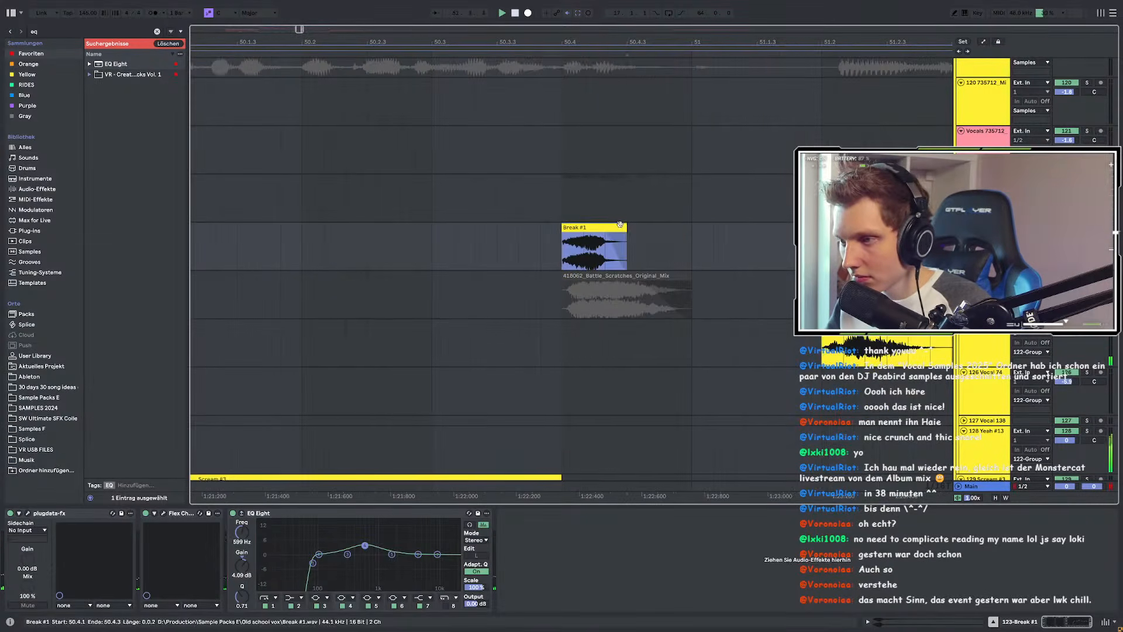
drag(636, 231, 627, 230)
double_click(592, 227)
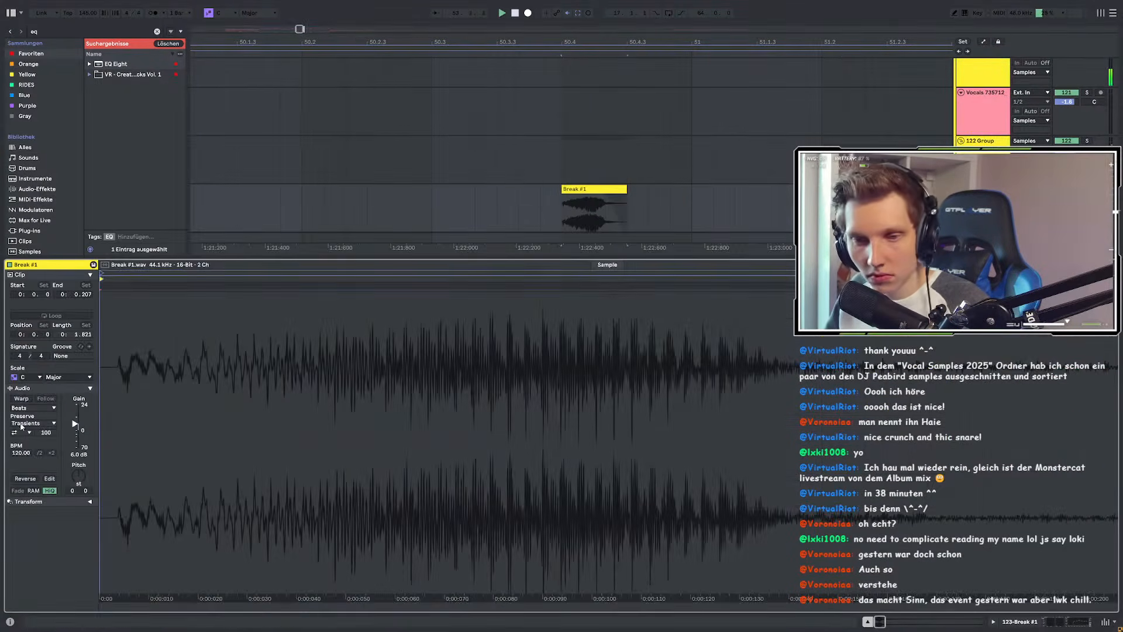
click(22, 399)
click(26, 409)
click(33, 461)
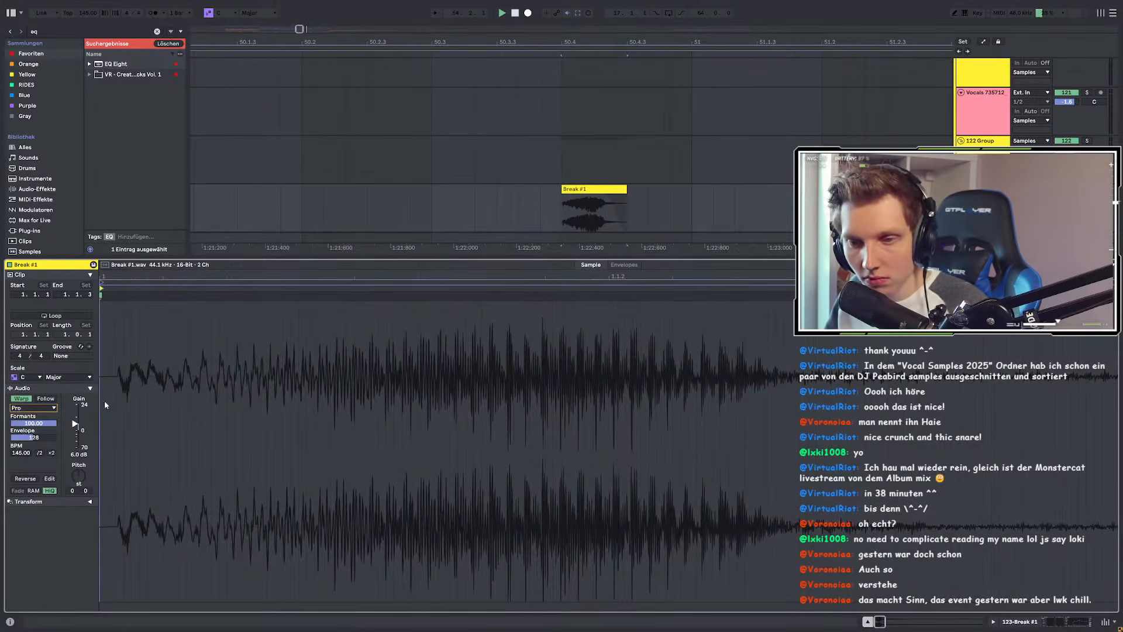
Step: Stretch the end of the Break #1 clip longer and check its waveform
click(455, 211)
drag(626, 201, 648, 202)
click(388, 207)
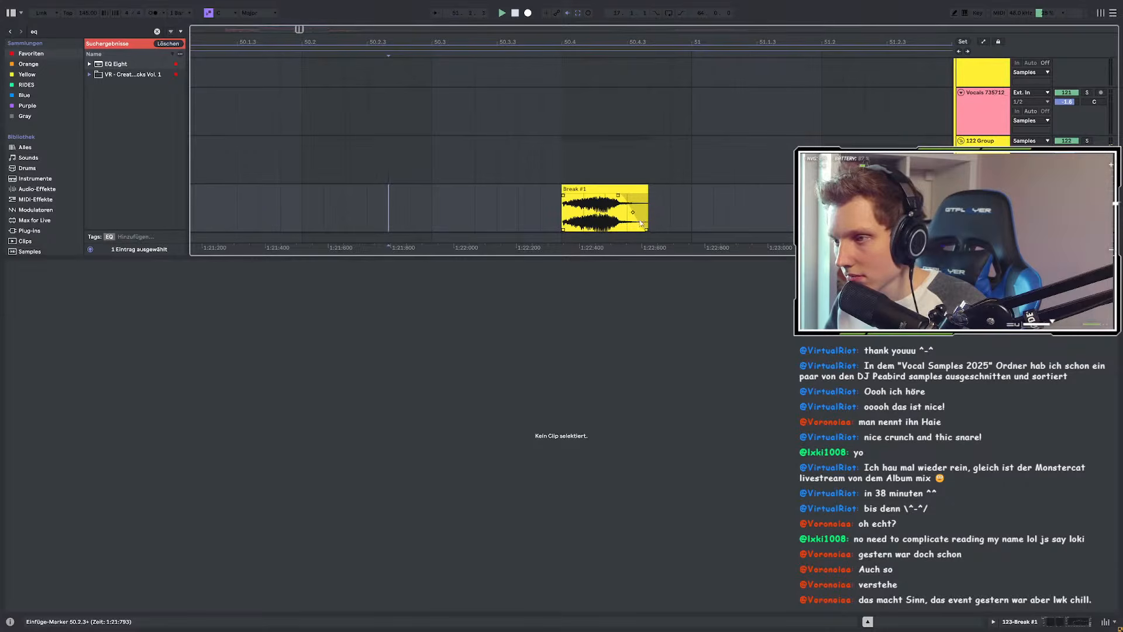
click(565, 198)
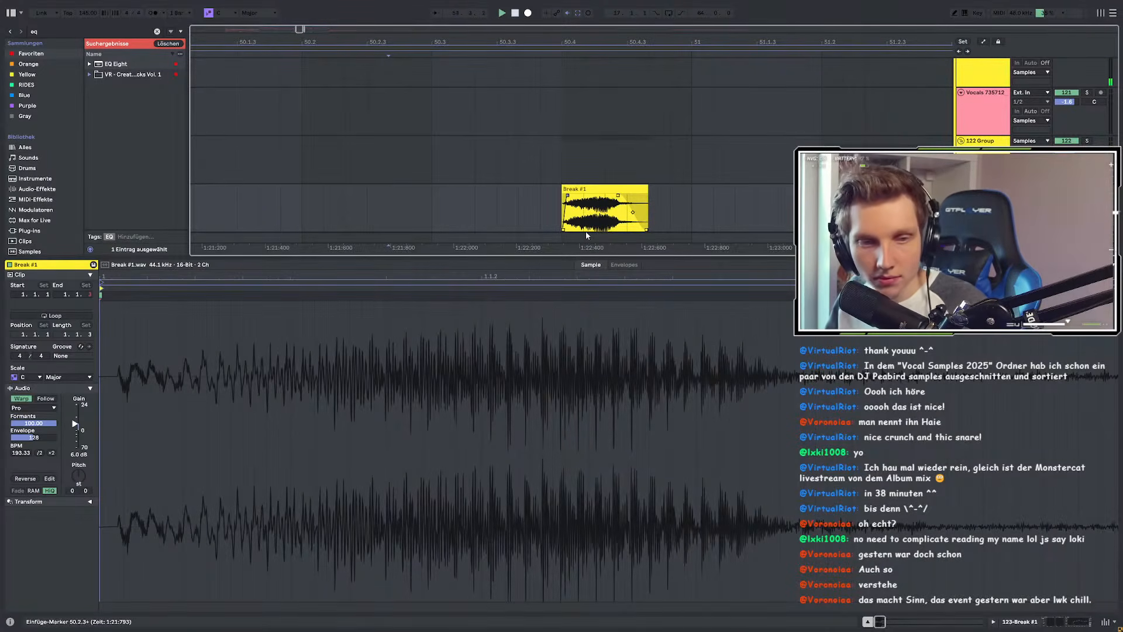
scroll(523, 234, down, 10)
Step: Switch back to the track's effect chain and scroll through the arrangement to review the clips
double_click(984, 189)
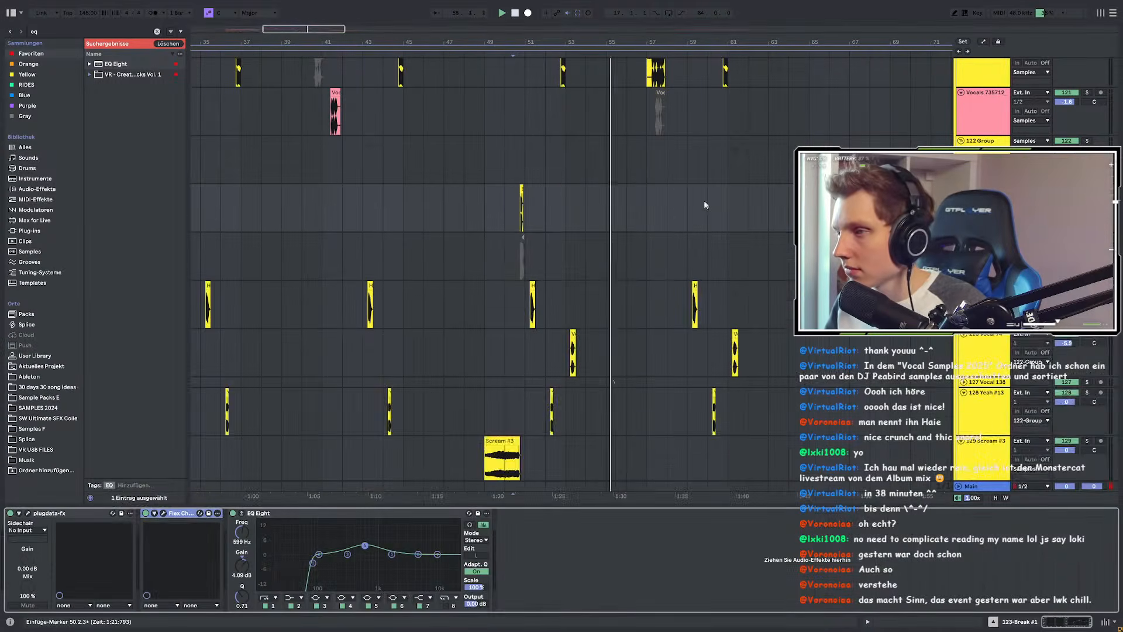
scroll(654, 235, up, 6)
scroll(659, 296, up, 5)
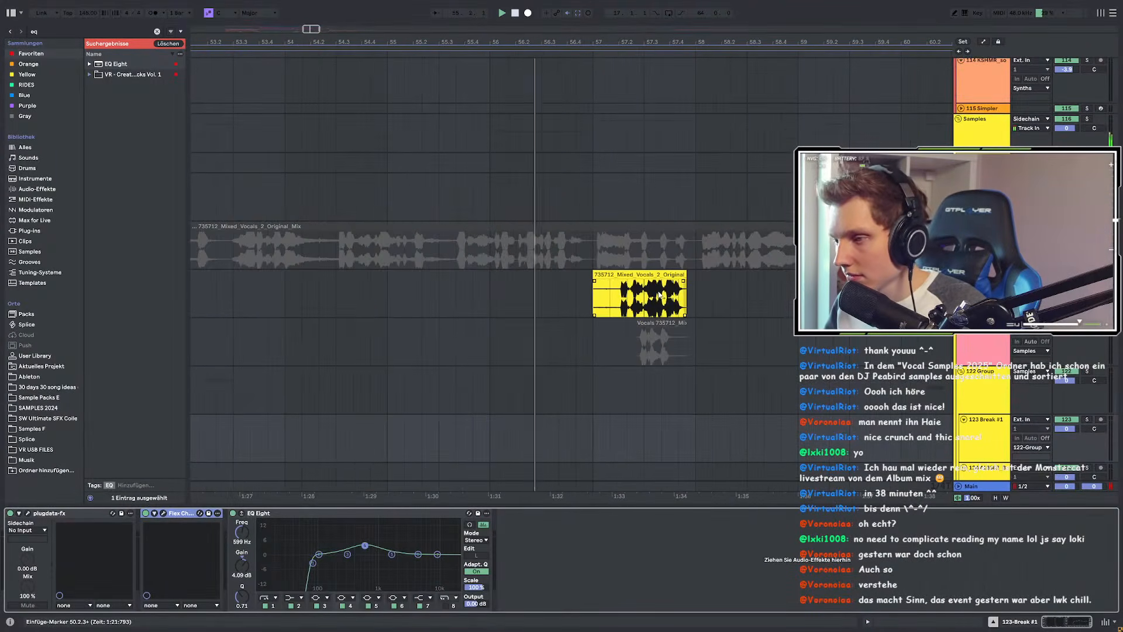
scroll(660, 296, up, 3)
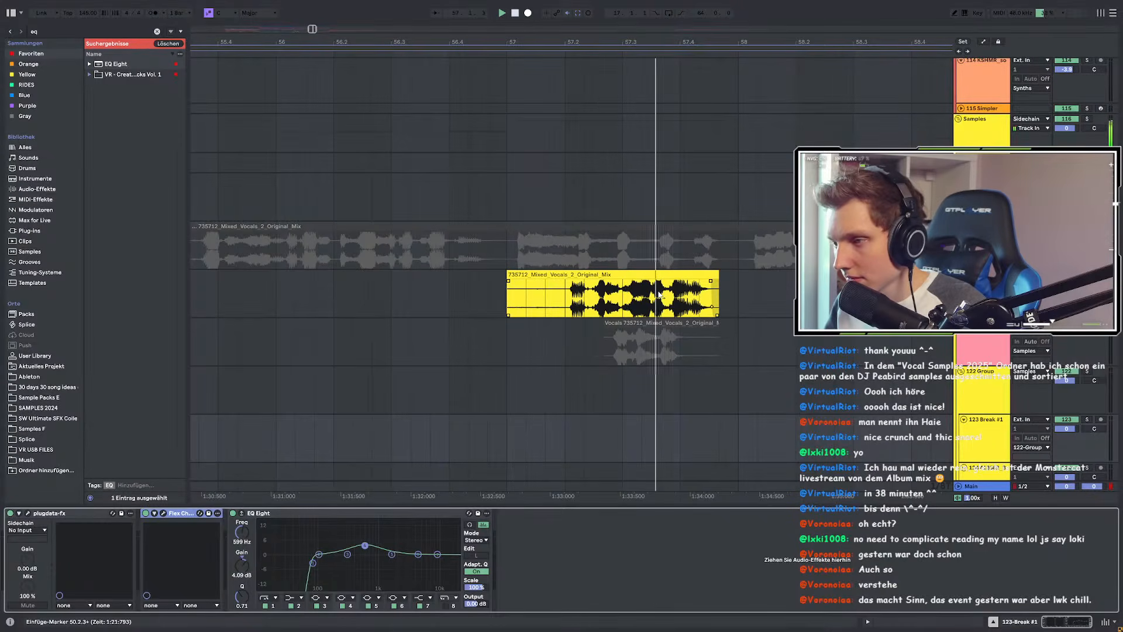
scroll(566, 298, down, 15)
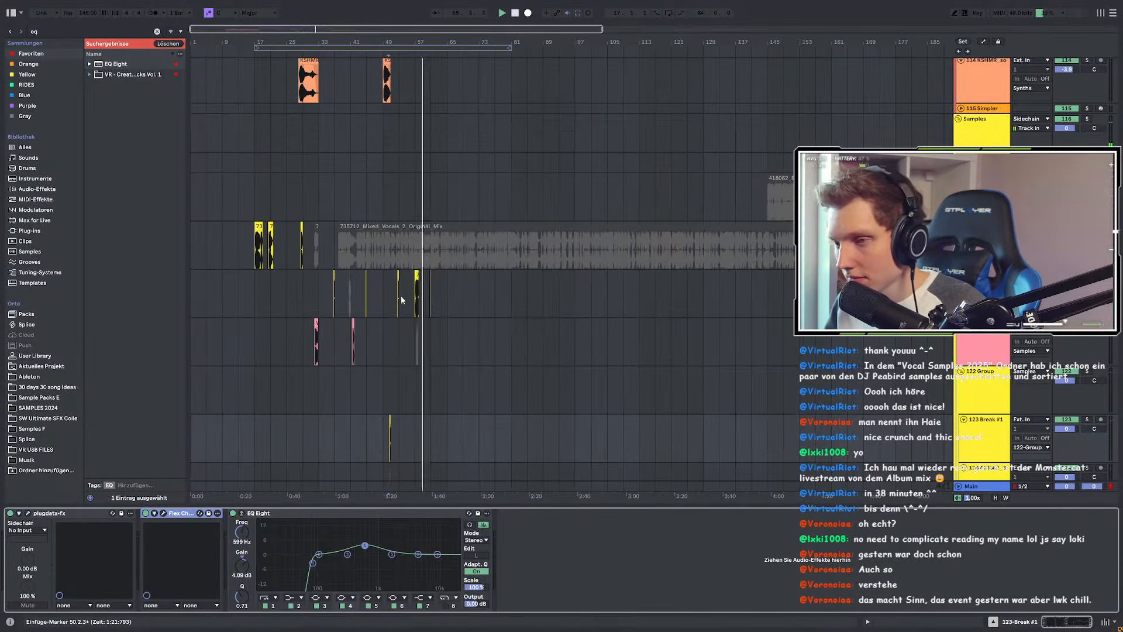
scroll(403, 297, up, 12)
scroll(458, 294, down, 4)
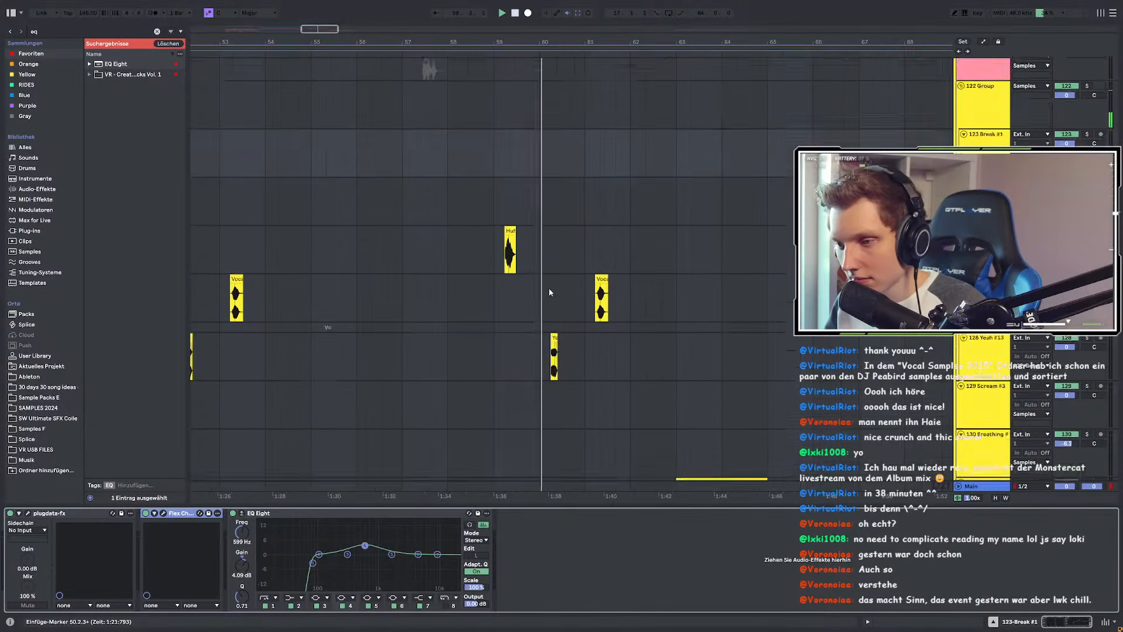
scroll(560, 277, up, 2)
scroll(559, 278, down, 4)
scroll(559, 277, down, 1)
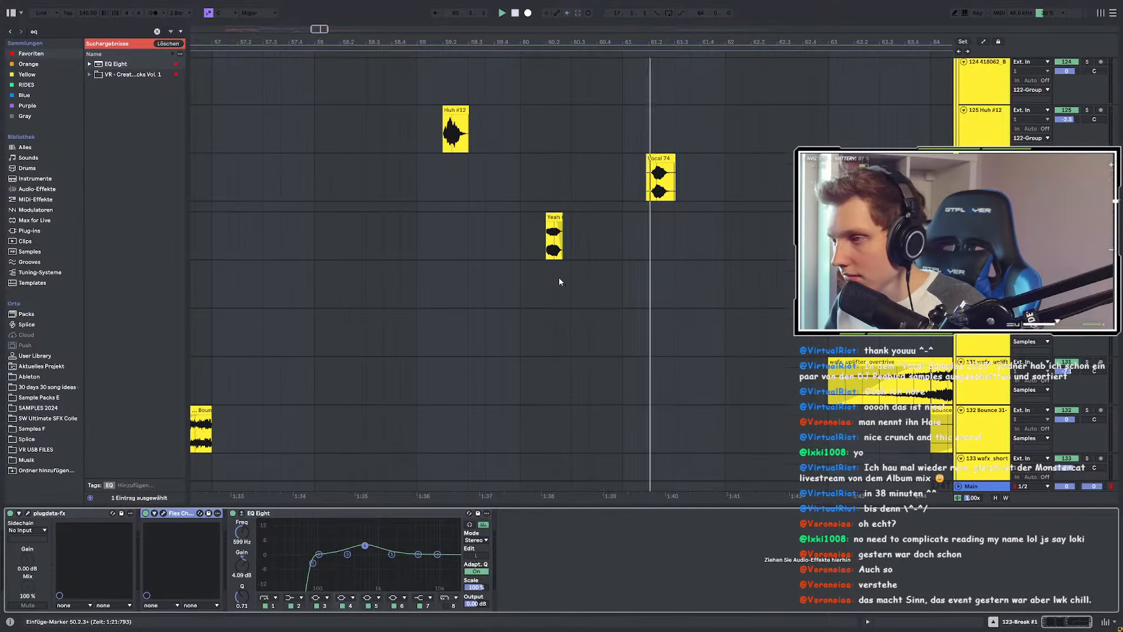
scroll(559, 279, down, 3)
scroll(727, 287, up, 3)
scroll(409, 277, down, 4)
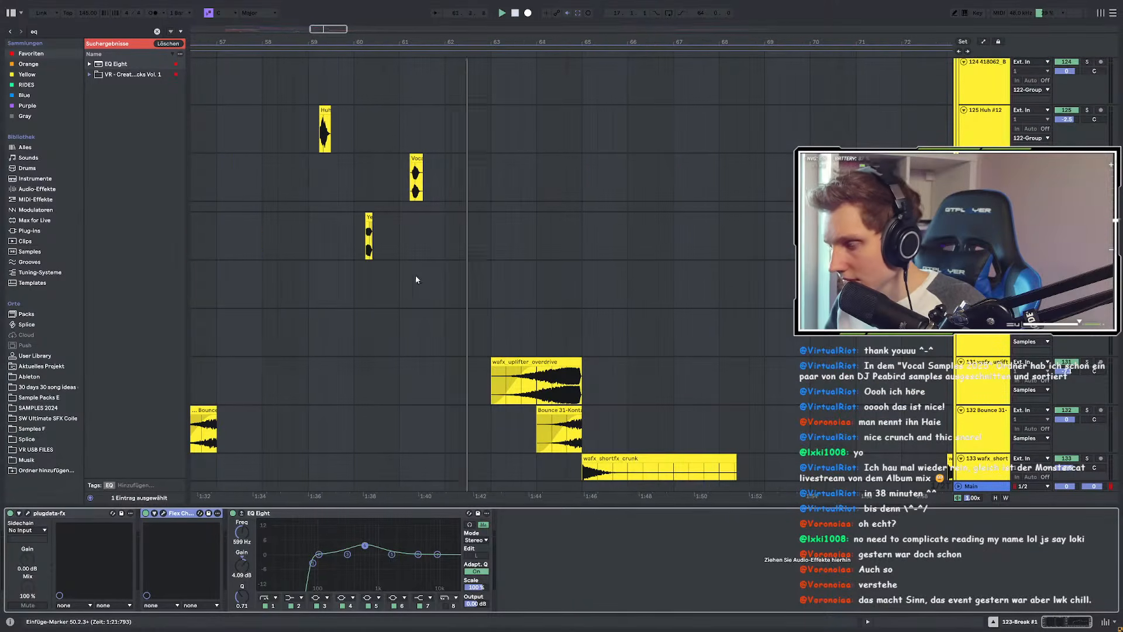
scroll(571, 274, down, 4)
scroll(554, 275, up, 2)
scroll(510, 282, down, 5)
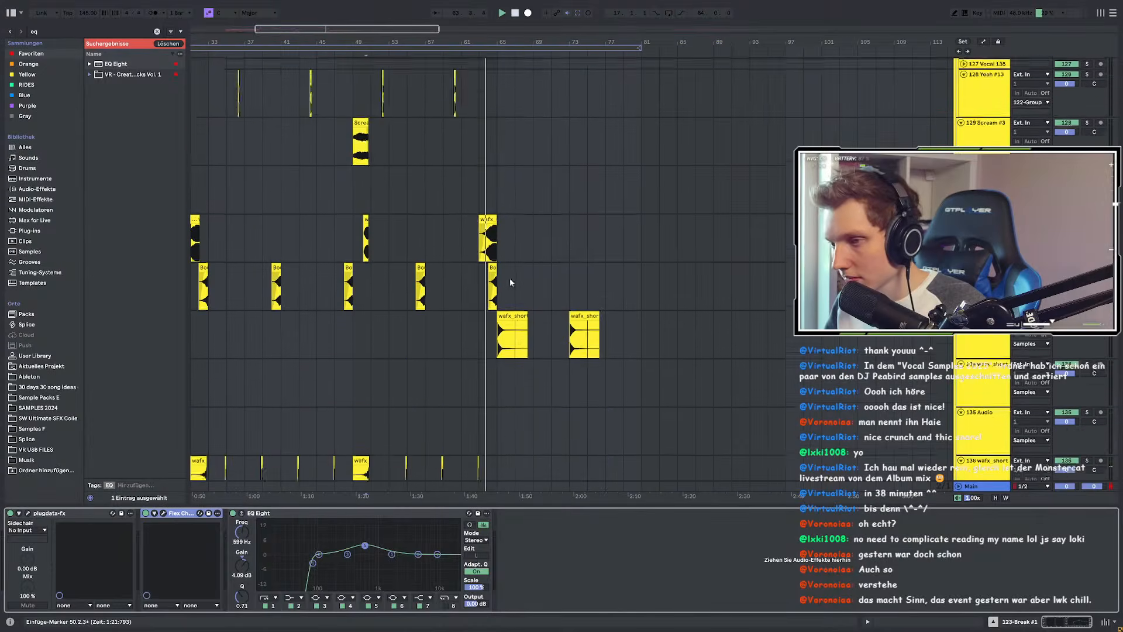
scroll(494, 280, down, 3)
scroll(493, 277, up, 4)
scroll(569, 261, down, 3)
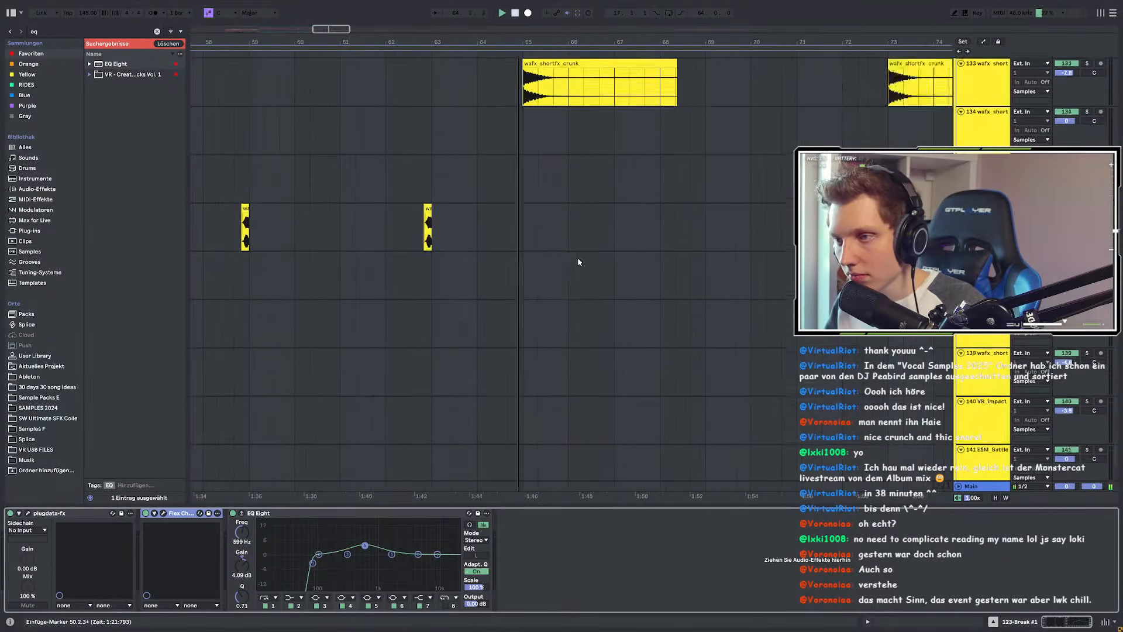
scroll(569, 261, down, 5)
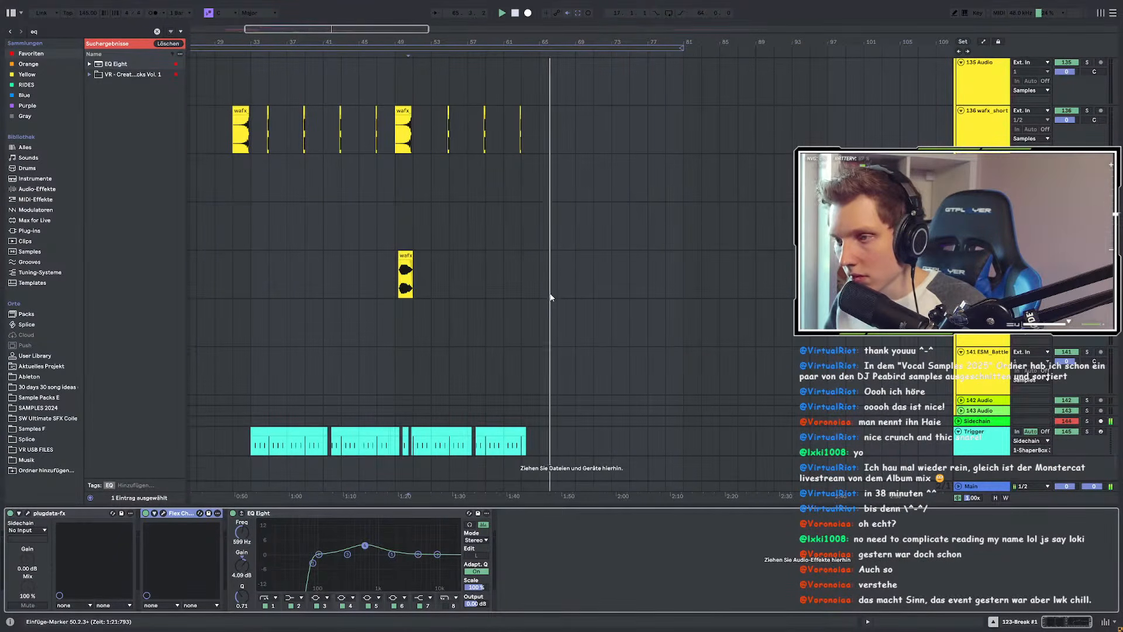
scroll(550, 297, up, 10)
scroll(553, 297, down, 2)
scroll(557, 297, up, 3)
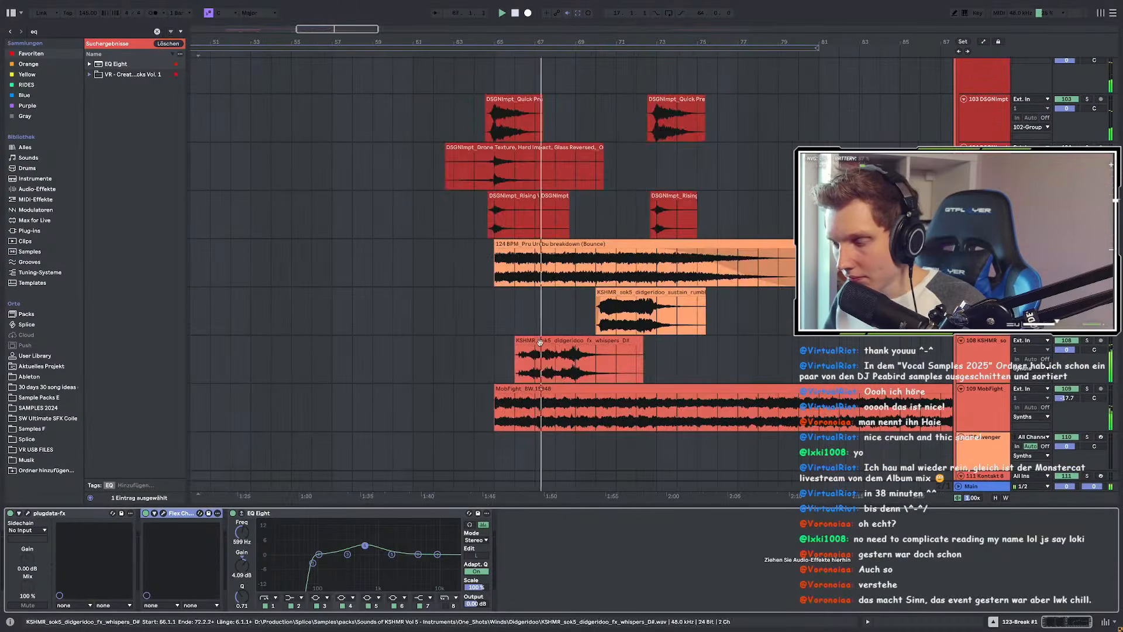
scroll(540, 342, down, 3)
scroll(498, 315, up, 10)
scroll(492, 316, down, 8)
scroll(328, 257, down, 1)
Step: Select the long Mixed Vocals clip to show its EQ Eight and Snap Heap chain
click(35, 30)
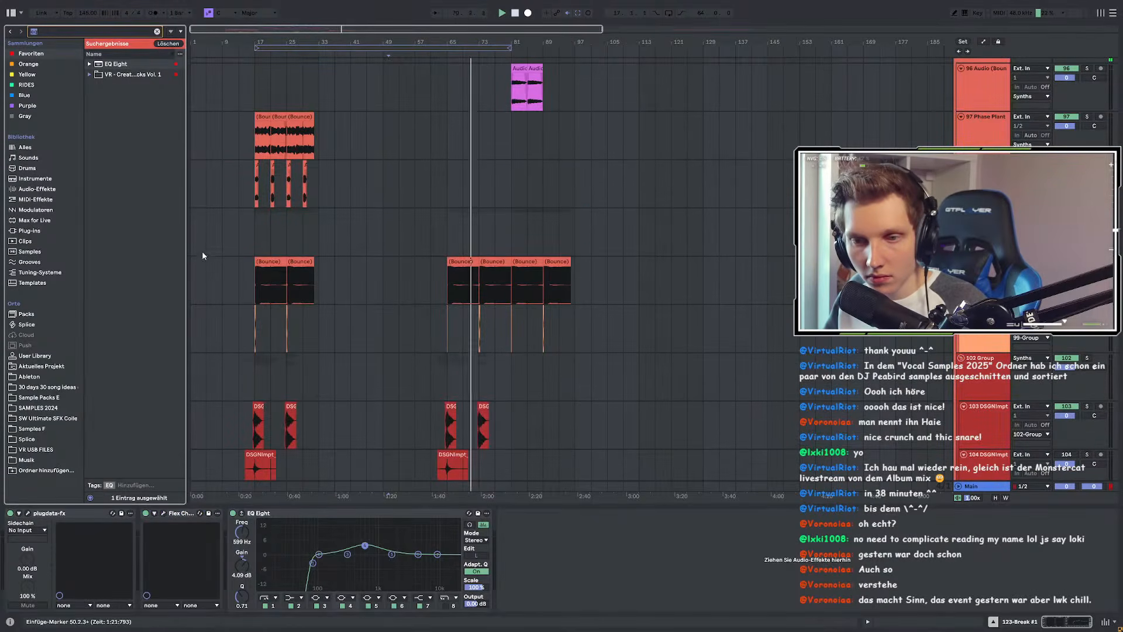
scroll(412, 253, down, 3)
scroll(433, 241, up, 3)
scroll(585, 237, down, 5)
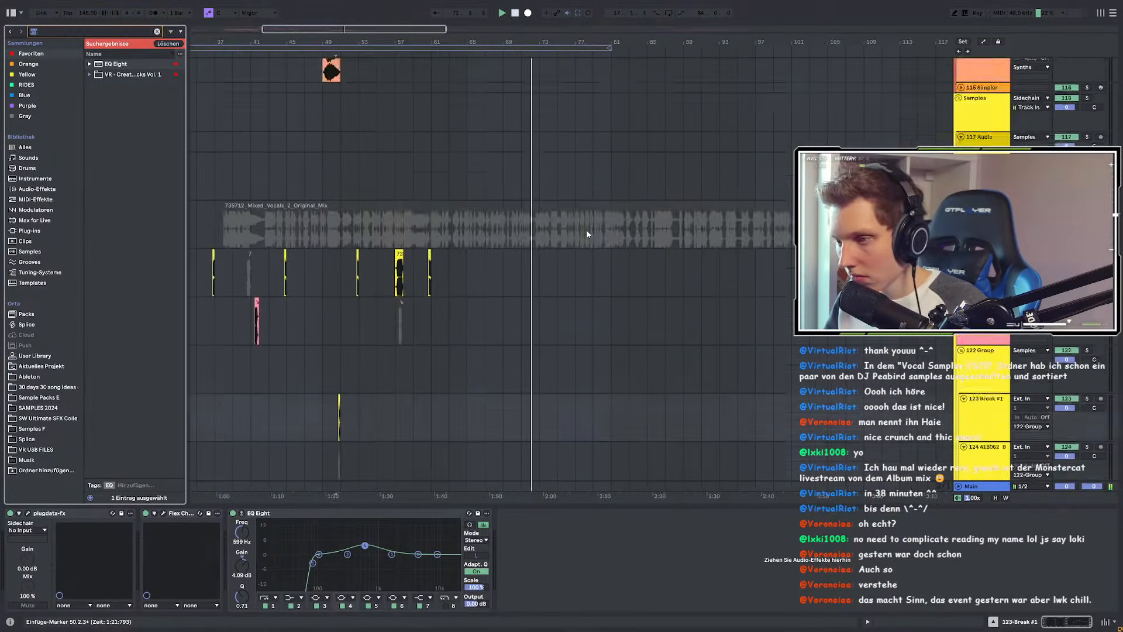
scroll(562, 234, up, 1)
click(528, 304)
Step: Reactivate the Mixed Vocals clip, solo its track and restart playback
key(0)
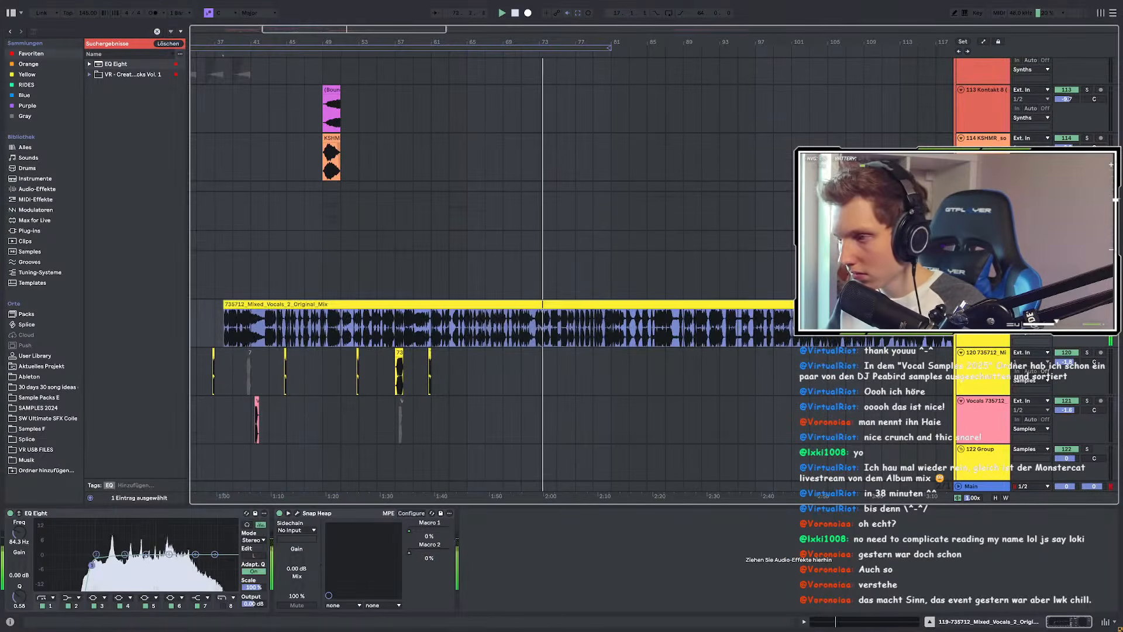
click(1087, 304)
key(space)
key(space)
key(space)
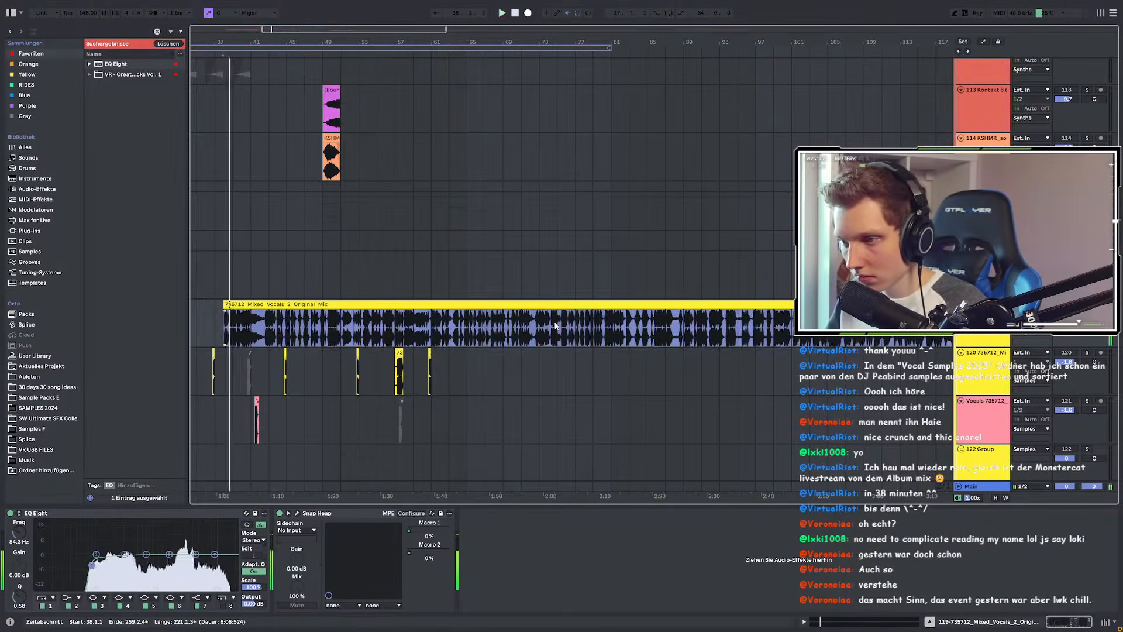
Step: Audition the arrangement from bars 165, 185 and 202
key(space)
scroll(550, 329, down, 3)
scroll(468, 329, right, 5)
click(583, 326)
key(space)
click(665, 326)
key(space)
scroll(696, 327, up, 5)
click(878, 326)
key(space)
key(space)
Step: Return the play position to the vocal clip's start, then select the first Battle_Scratches clip
scroll(886, 326, up, 5)
scroll(697, 329, down, 6)
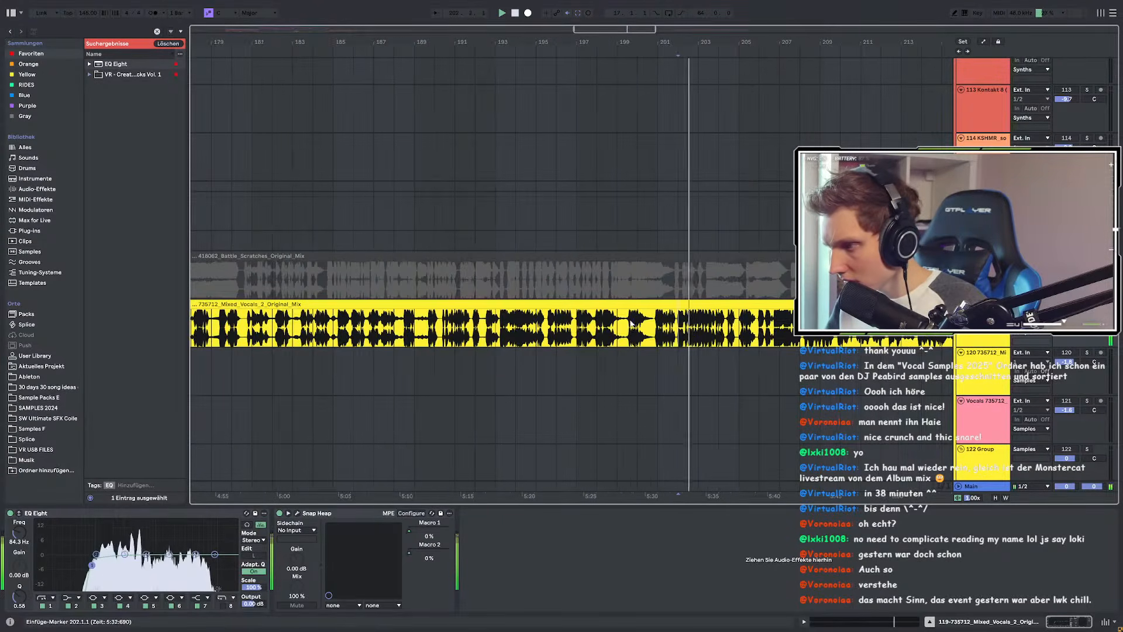
scroll(697, 330, down, 3)
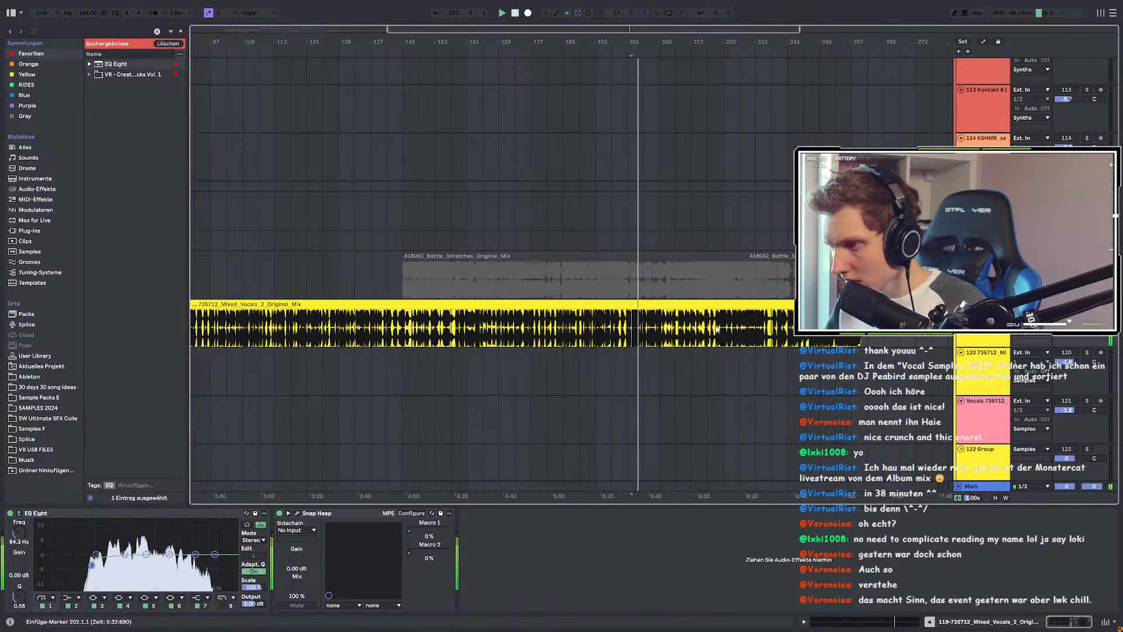
scroll(810, 327, up, 5)
scroll(748, 325, up, 4)
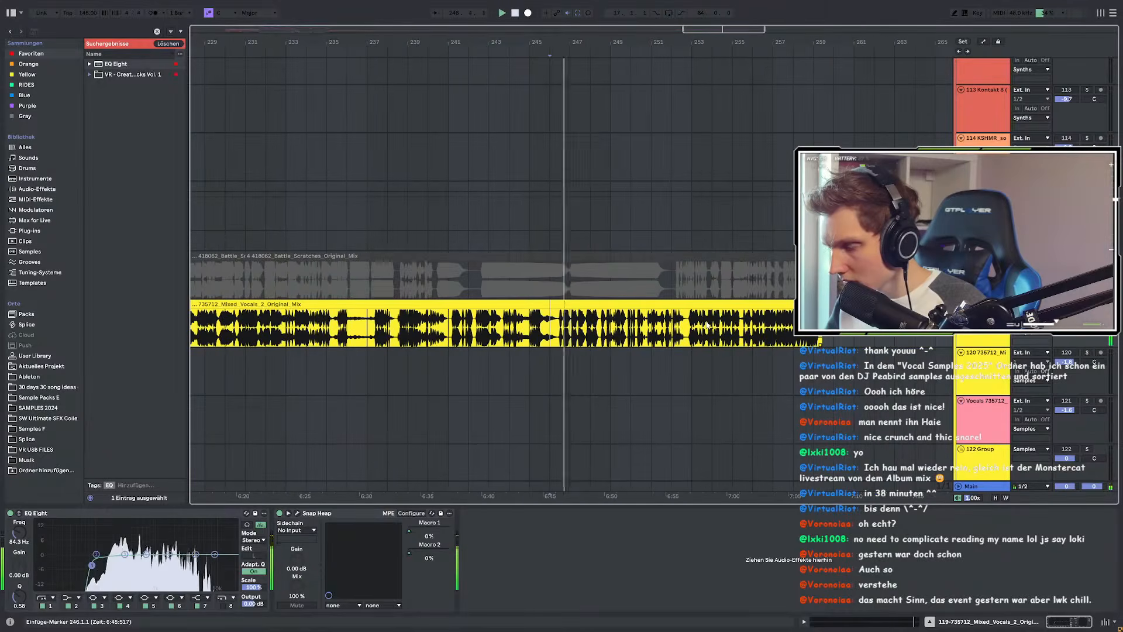
scroll(739, 324, up, 3)
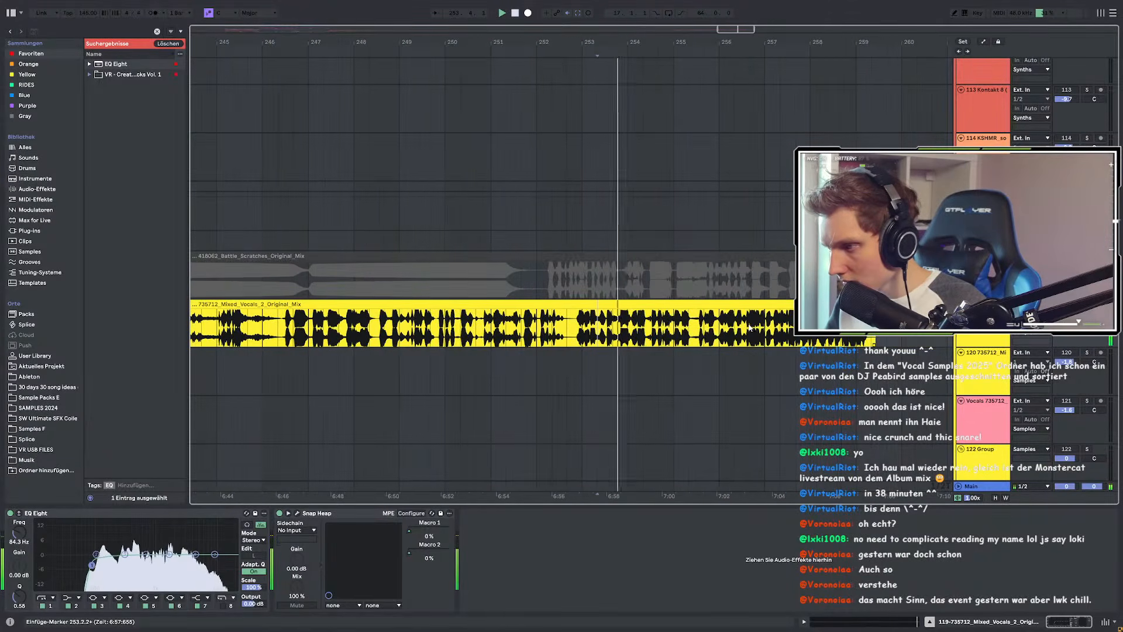
scroll(760, 328, down, 10)
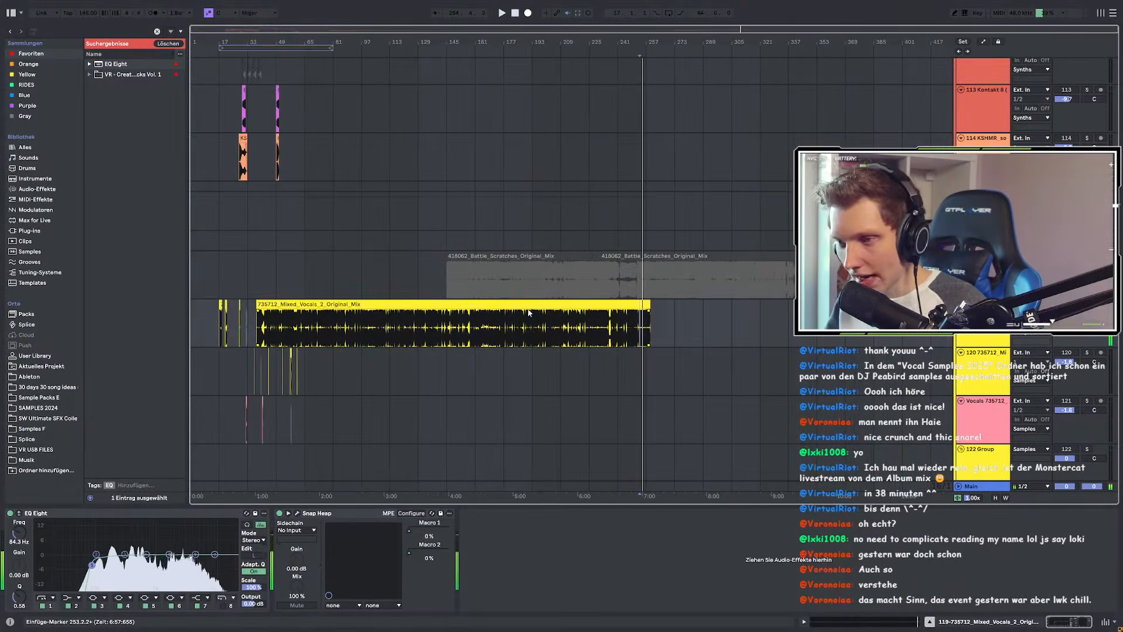
click(258, 324)
scroll(258, 324, up, 5)
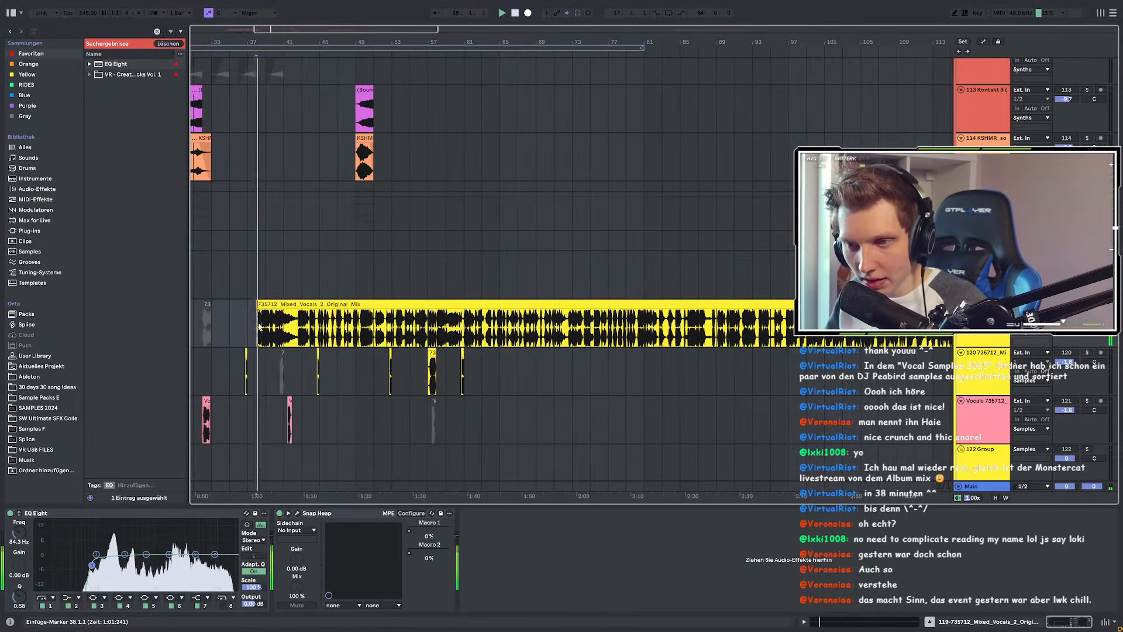
scroll(259, 327, down, 8)
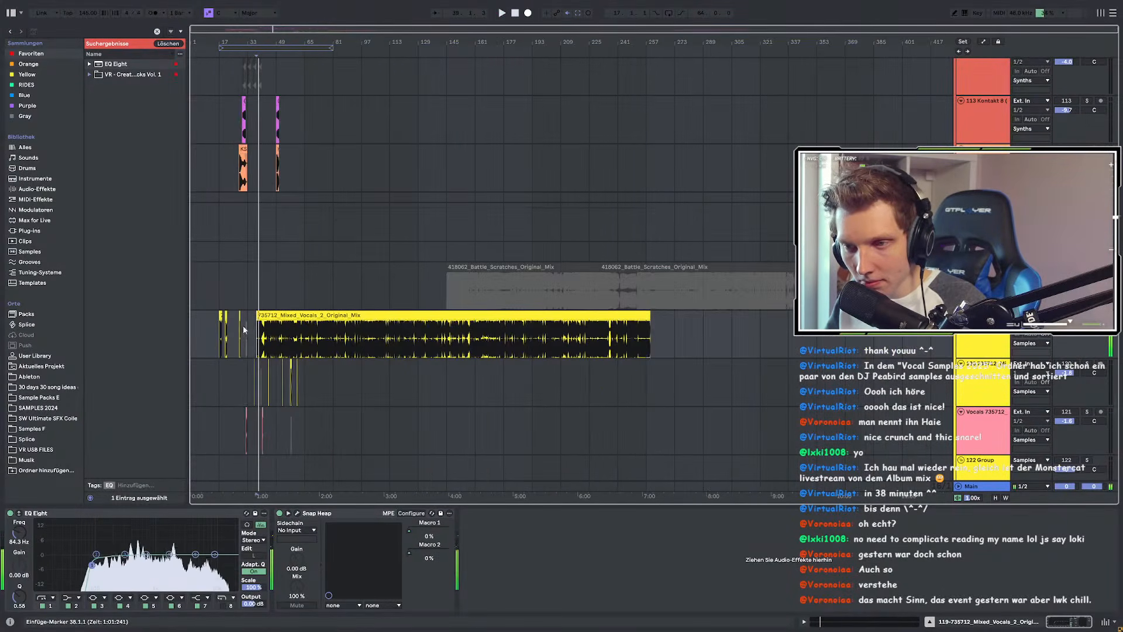
click(471, 267)
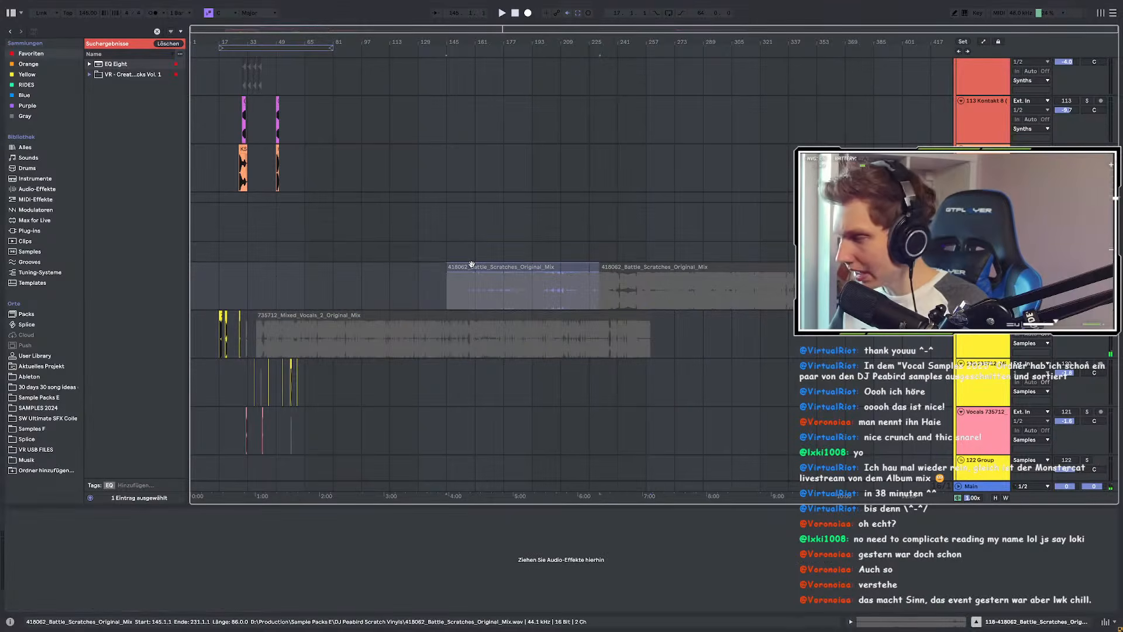
Step: Activate the first scratch clip and audition it from bars 145 and 159
key(0)
scroll(446, 287, up, 5)
click(448, 290)
key(space)
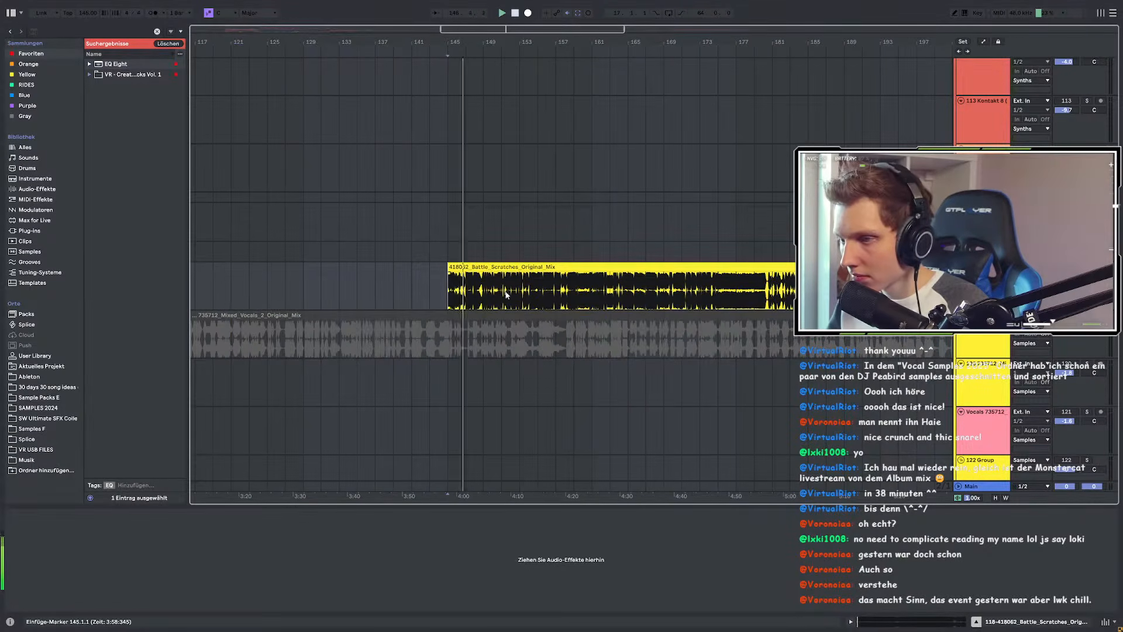
click(578, 290)
key(space)
key(space)
scroll(510, 294, down, 6)
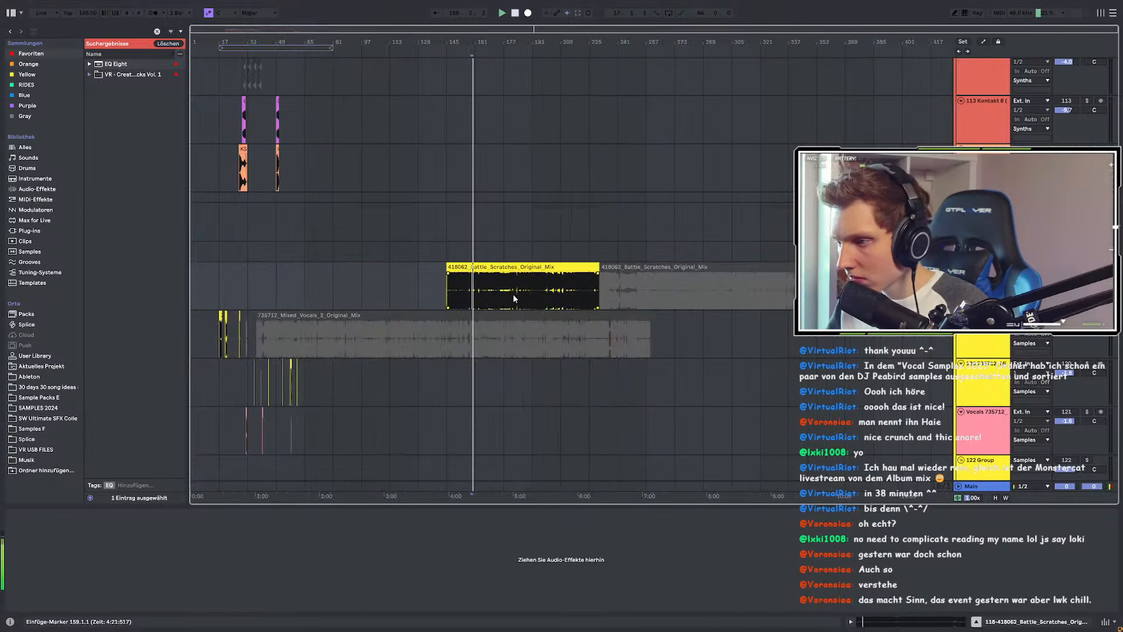
scroll(561, 292, up, 3)
Step: Switch on the second Battle_Scratches clip and audition it from bars 225 and 245
click(624, 285)
key(space)
key(space)
scroll(669, 276, up, 3)
click(661, 267)
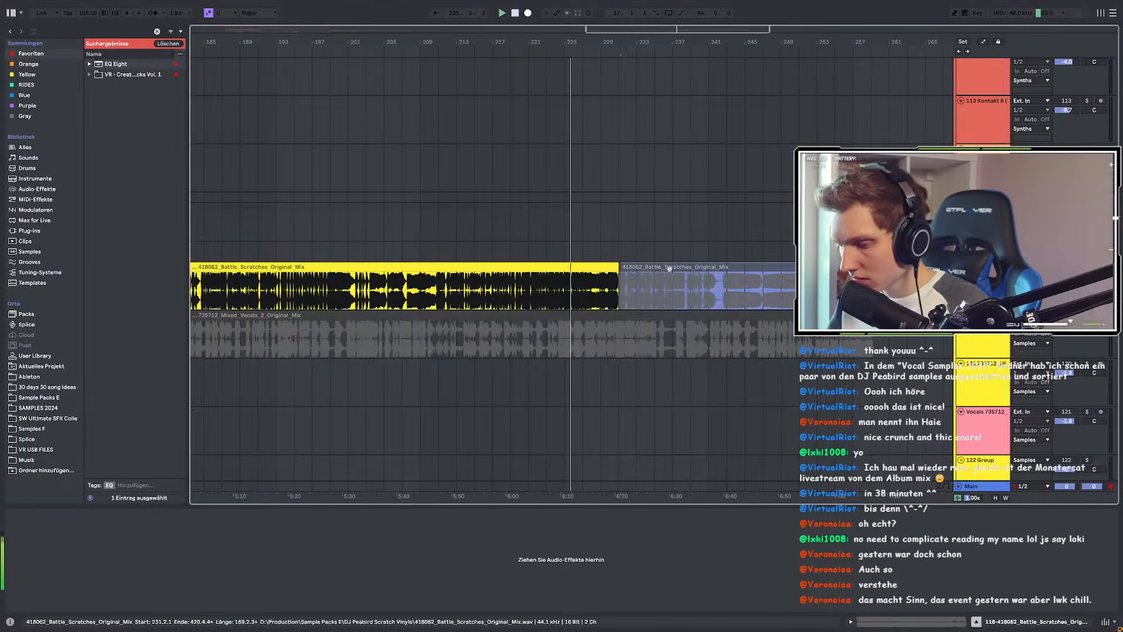
key(0)
click(741, 286)
key(space)
key(space)
Step: Audition the scratches from bars 273, 282, 285 and 296
scroll(673, 300, right, 4)
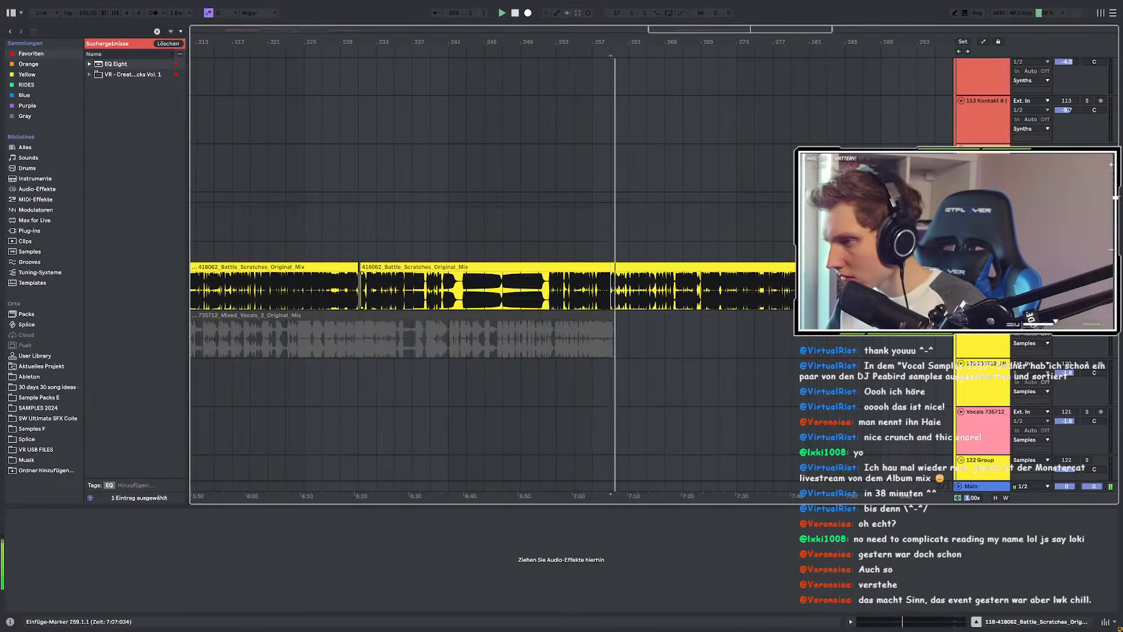
click(742, 294)
key(space)
key(space)
scroll(742, 294, up, 5)
scroll(743, 293, right, 10)
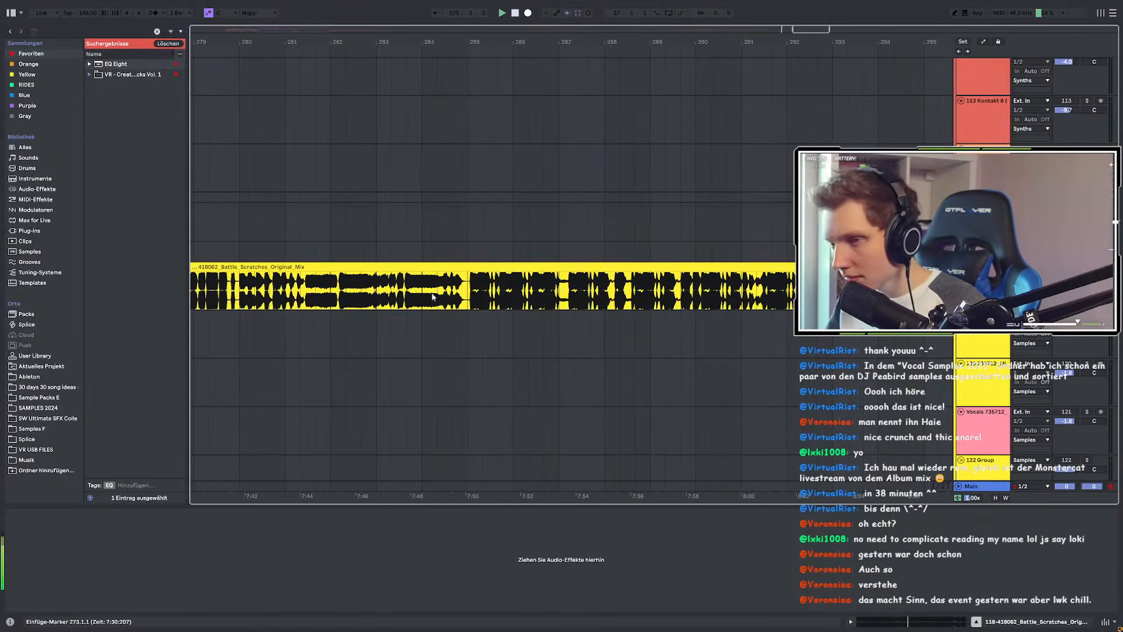
click(353, 290)
key(space)
click(498, 290)
key(space)
key(space)
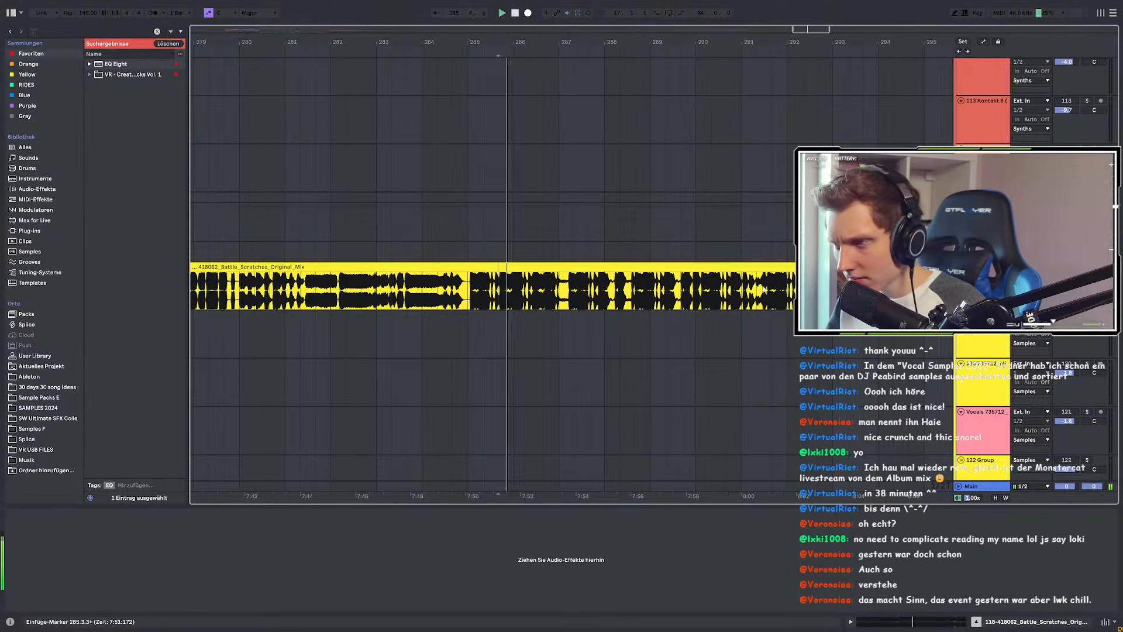
scroll(585, 289, down, 4)
click(756, 286)
key(space)
key(space)
scroll(756, 287, up, 6)
scroll(702, 293, down, 6)
scroll(676, 293, right, 3)
scroll(754, 291, up, 4)
Step: Keep auditioning the scratches from around bars 302 and 308 onward
key(space)
key(space)
scroll(763, 288, down, 4)
scroll(755, 288, right, 3)
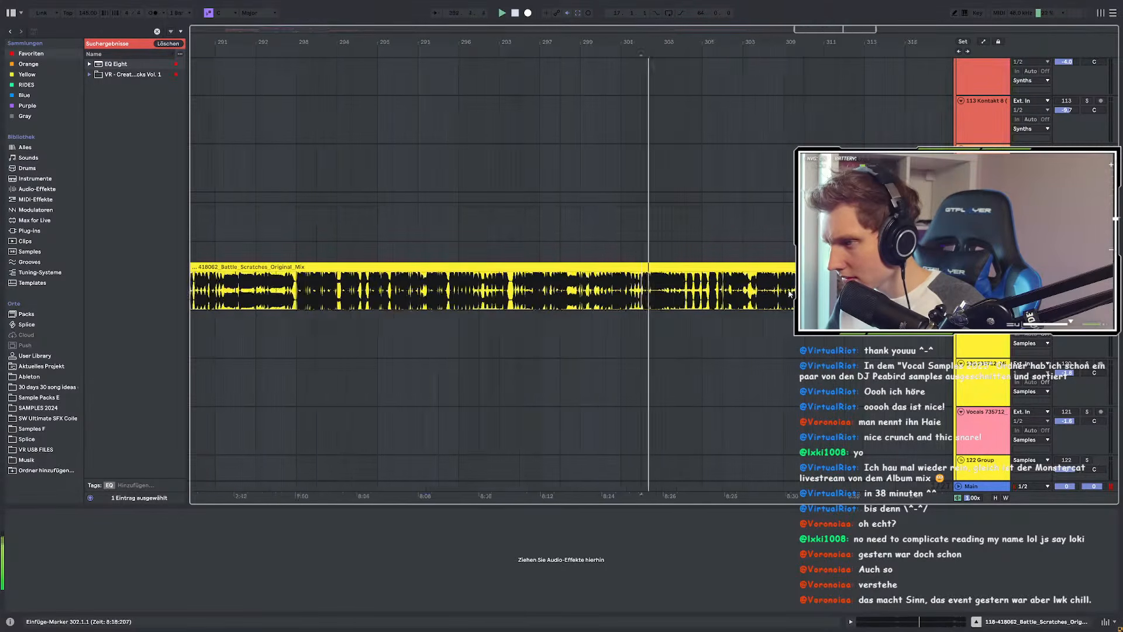
scroll(738, 287, up, 6)
key(space)
scroll(727, 288, down, 6)
scroll(707, 289, up, 3)
scroll(685, 291, down, 3)
scroll(667, 293, right, 3)
scroll(658, 293, up, 3)
click(661, 293)
key(space)
scroll(667, 293, down, 3)
scroll(789, 291, up, 3)
Step: Audition the scratches from bars 325 and 364
key(space)
click(802, 290)
key(space)
scroll(761, 291, down, 6)
scroll(728, 291, up, 5)
scroll(667, 290, down, 4)
scroll(631, 292, right, 5)
click(598, 292)
key(space)
key(space)
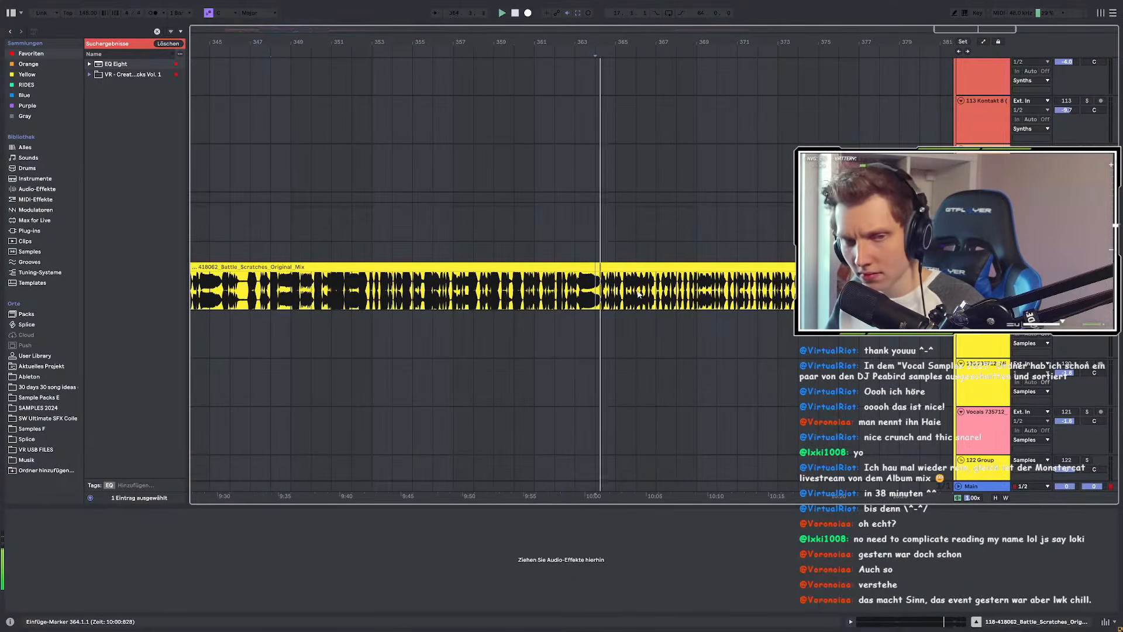
scroll(639, 294, down, 4)
scroll(722, 295, right, 3)
Step: Zoom in on bars 403–419 and mark bars 407 to 413 of the scratch clip
key(plus)
key(plus)
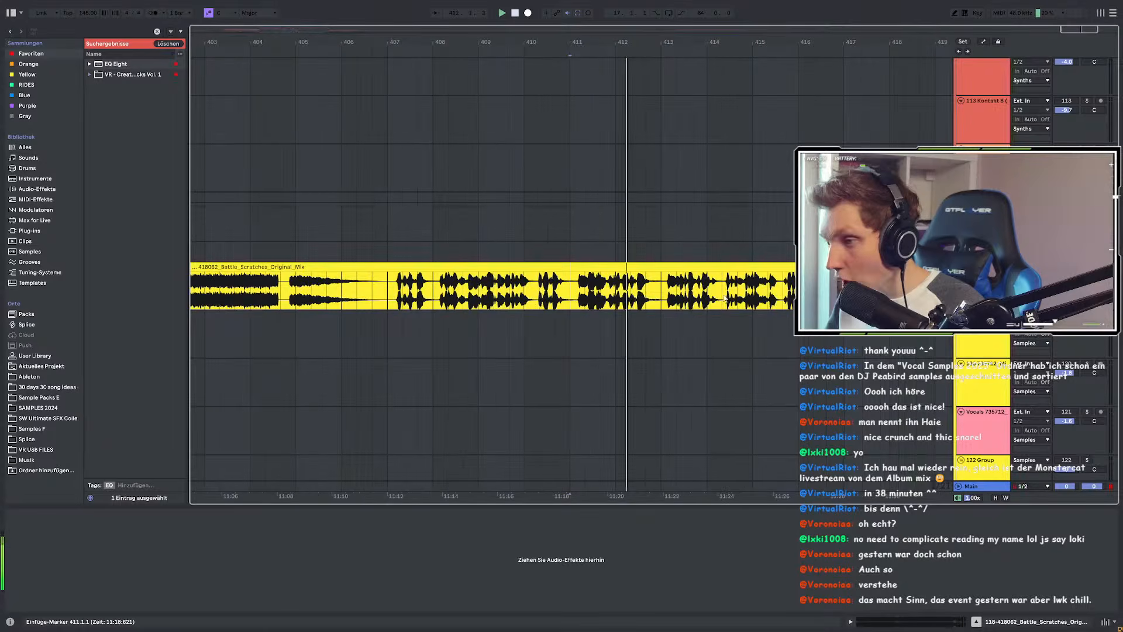
click(386, 284)
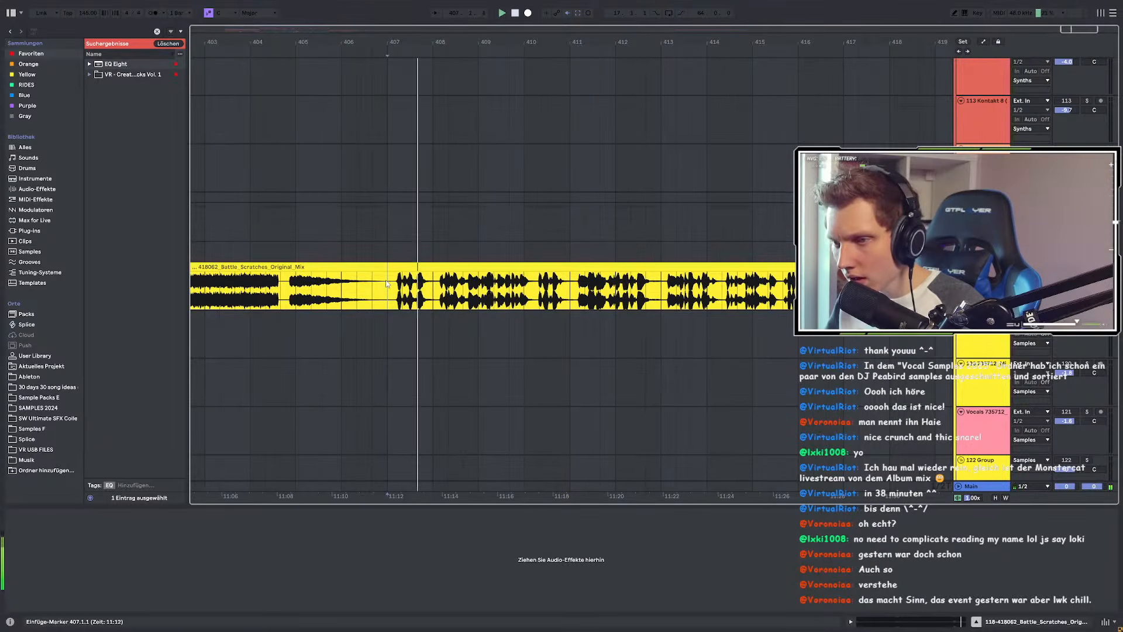
drag(386, 284, 565, 299)
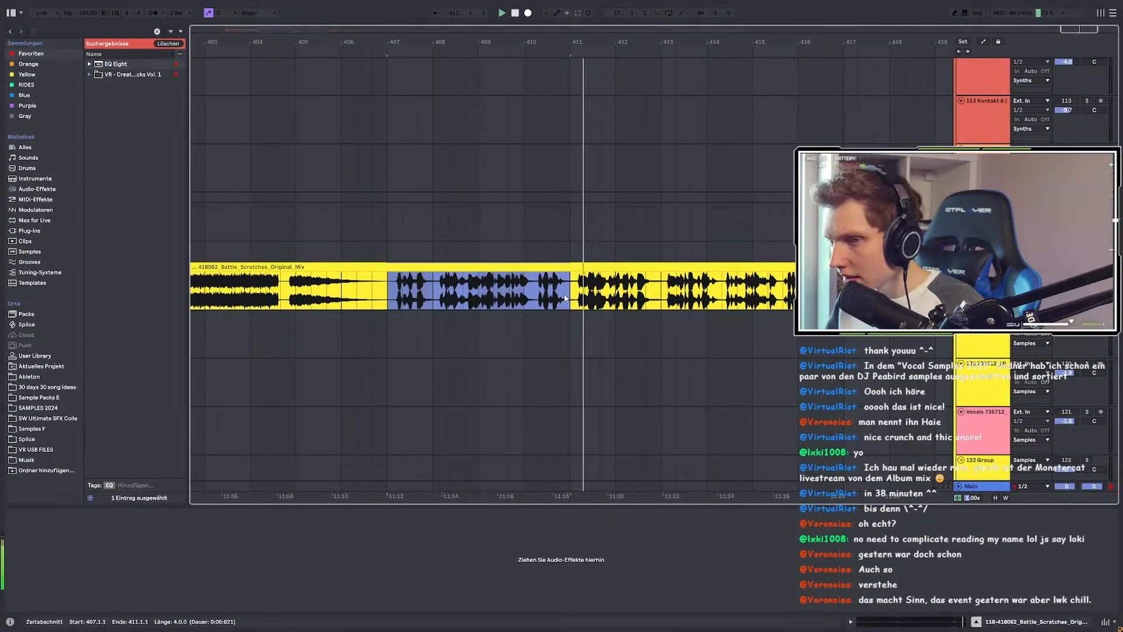
drag(565, 299, 662, 298)
scroll(662, 298, down, 5)
scroll(625, 298, up, 5)
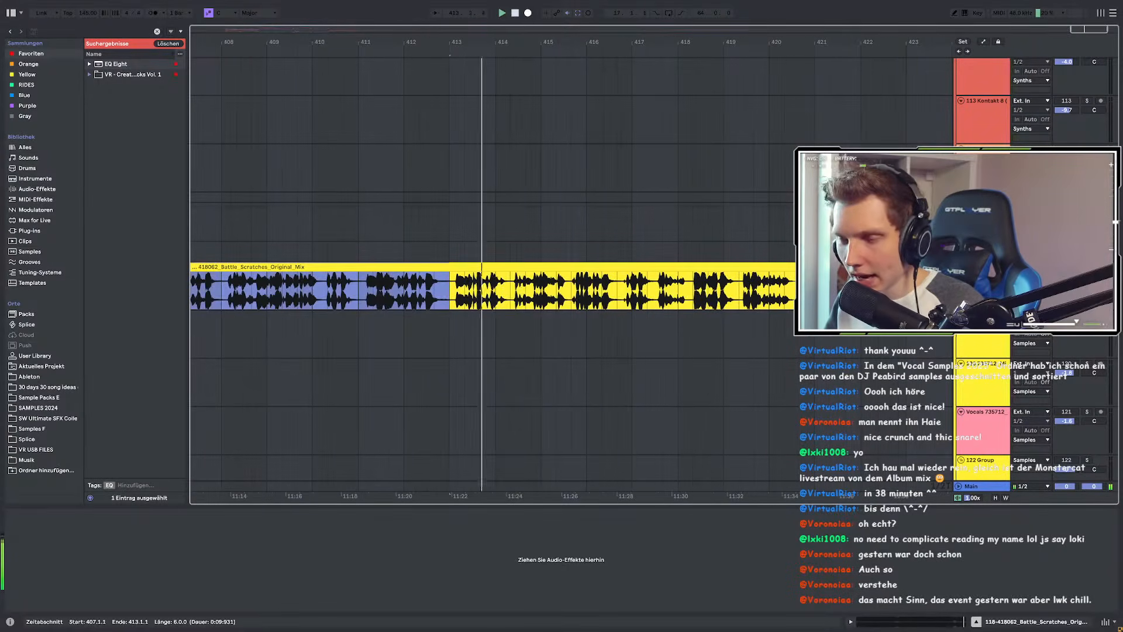
scroll(624, 300, down, 5)
scroll(644, 298, up, 5)
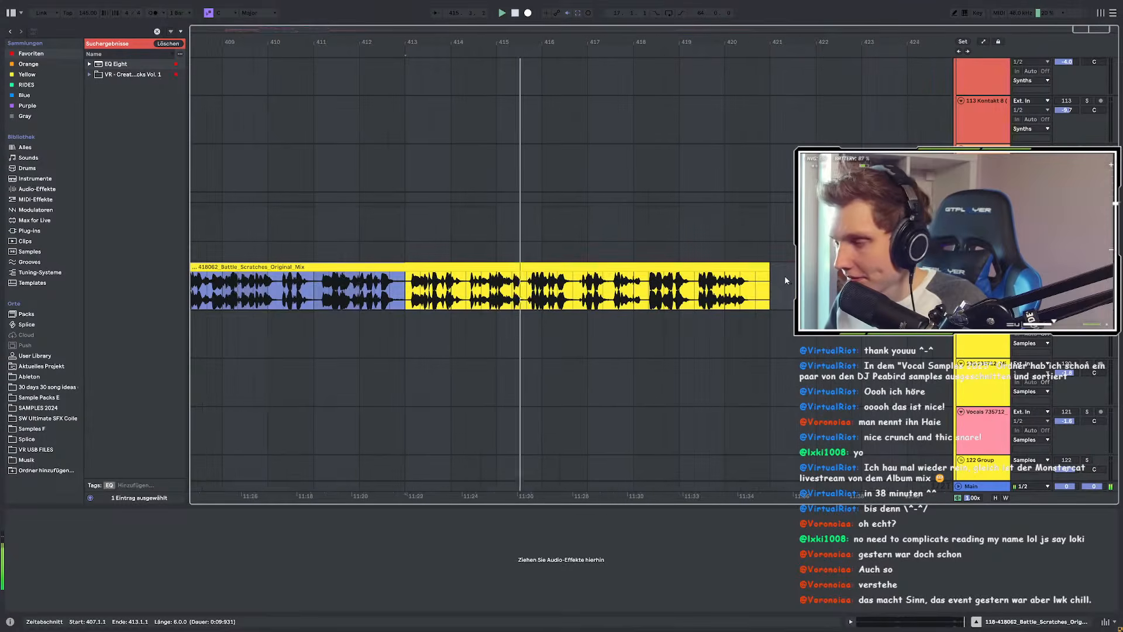
Step: Mark the scratch clip from bar 407 to 421 and split it at bar 407 with Ctrl+E
click(753, 270)
scroll(583, 304, up, 3)
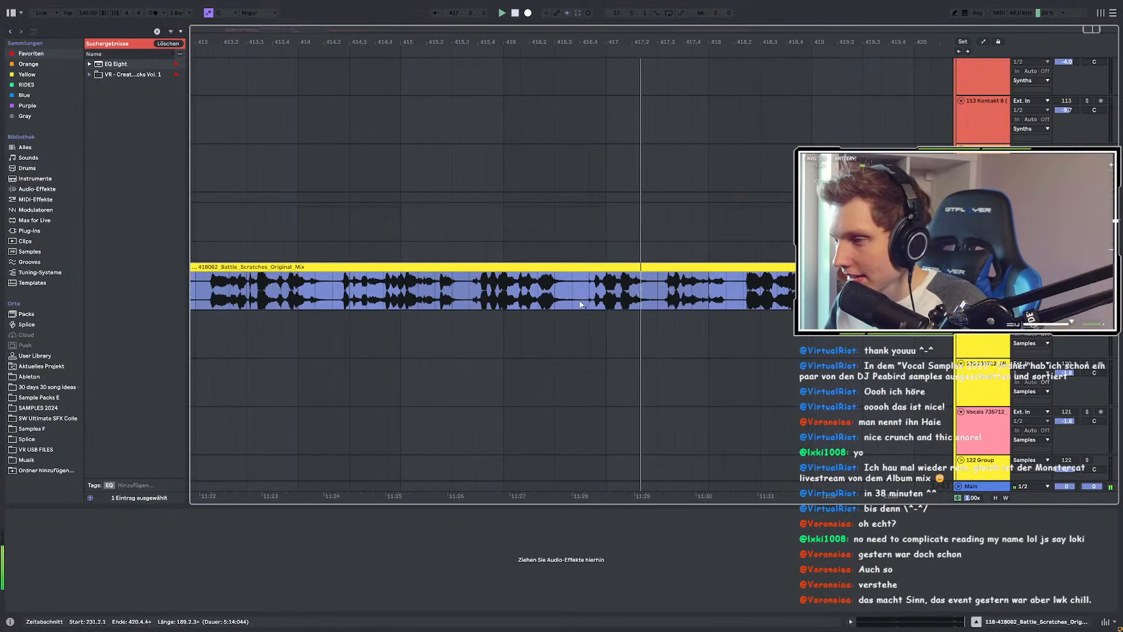
scroll(583, 303, down, 3)
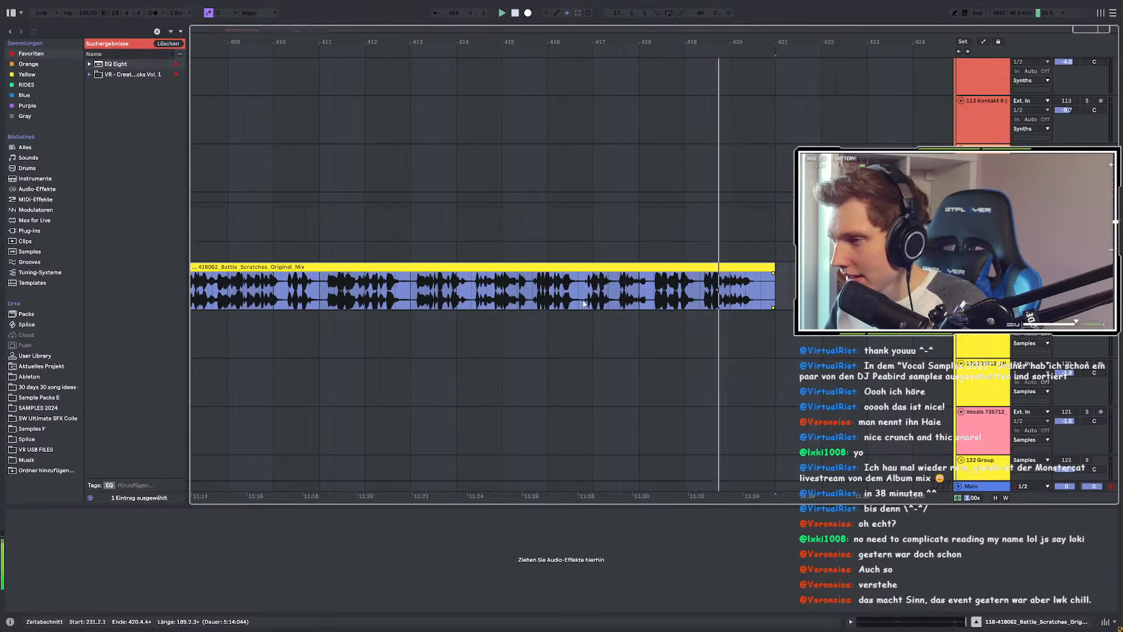
scroll(583, 303, down, 5)
scroll(724, 295, up, 3)
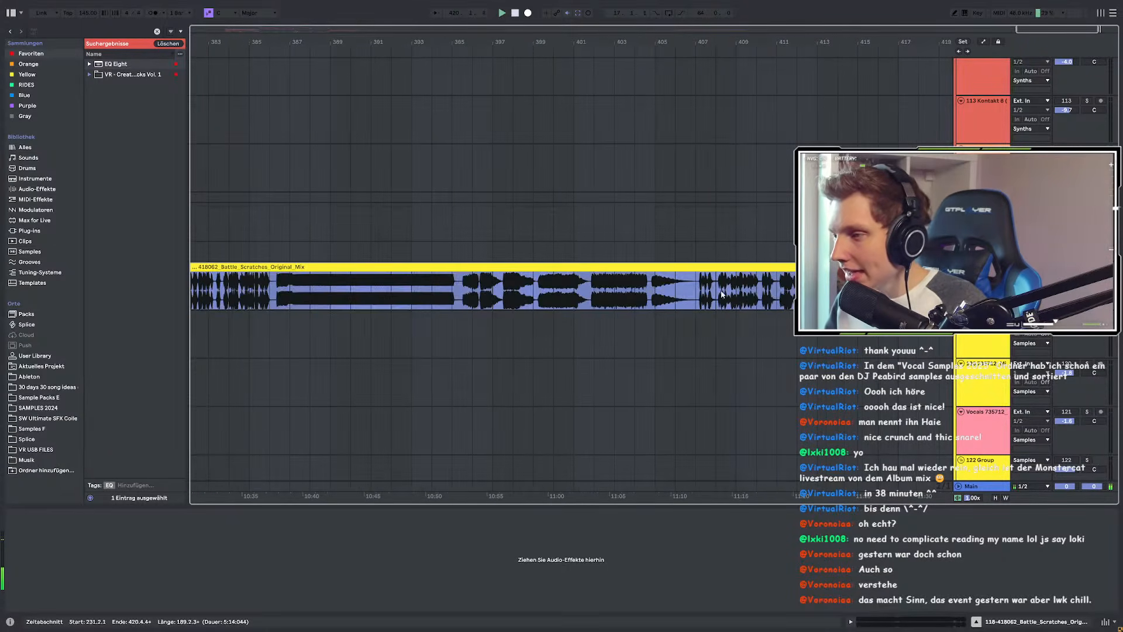
click(702, 291)
scroll(703, 291, up, 2)
scroll(684, 276, down, 5)
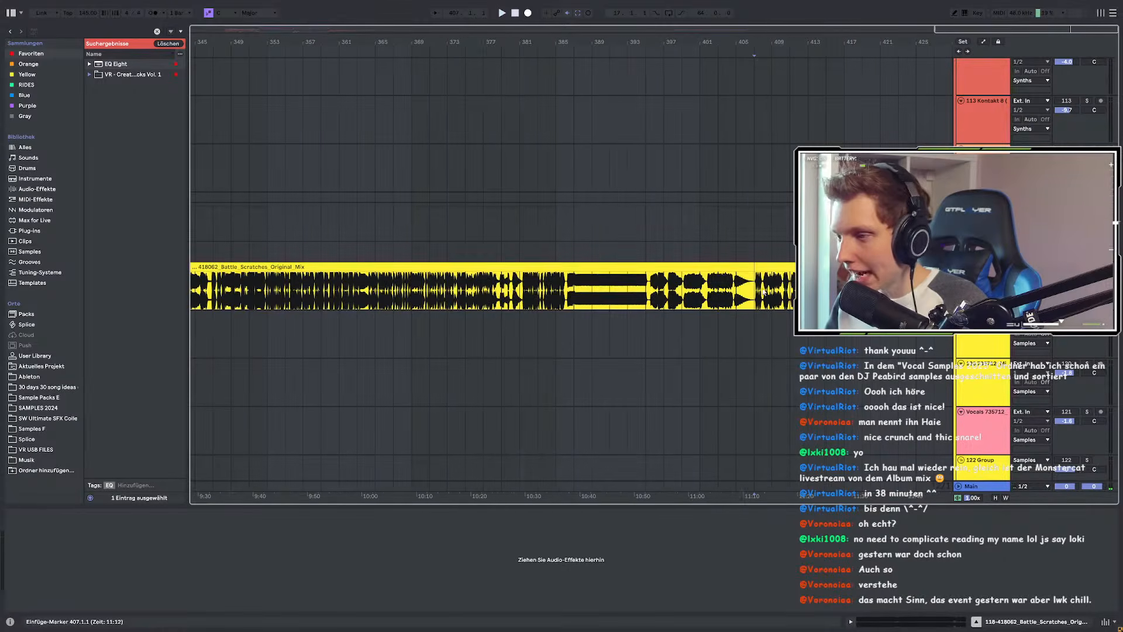
shift+click(881, 290)
key(ctrl+e)
Step: Select the long scratch clip before the split and mark the range from bars 415–417 onward
scroll(845, 290, up, 2)
scroll(685, 297, down, 2)
scroll(685, 296, up, 4)
scroll(592, 294, down, 5)
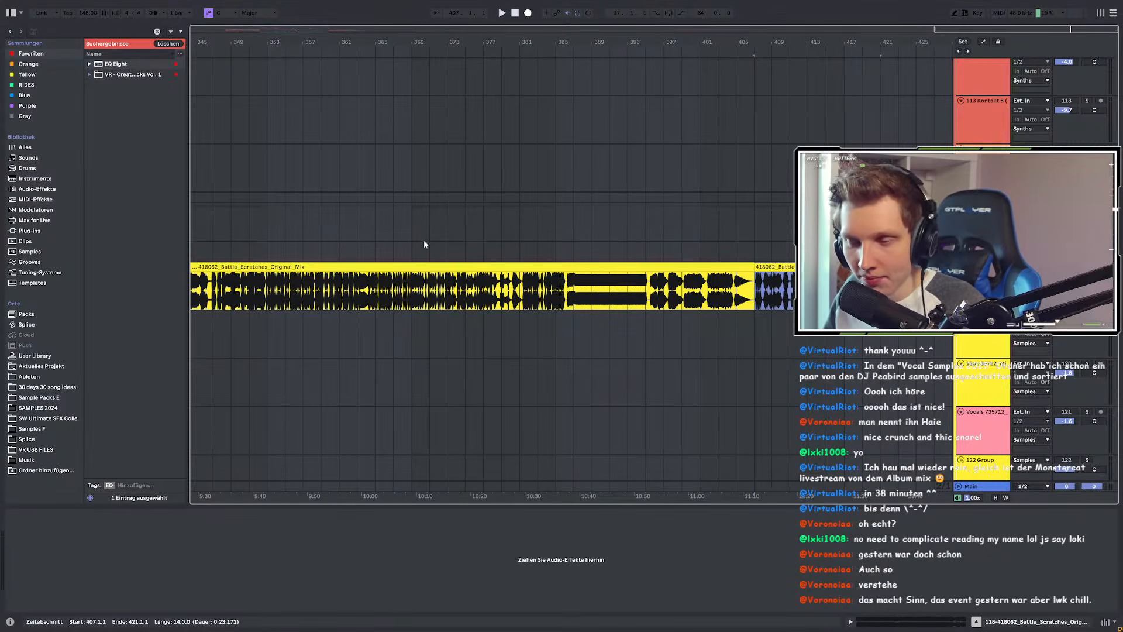
click(369, 265)
scroll(679, 289, up, 4)
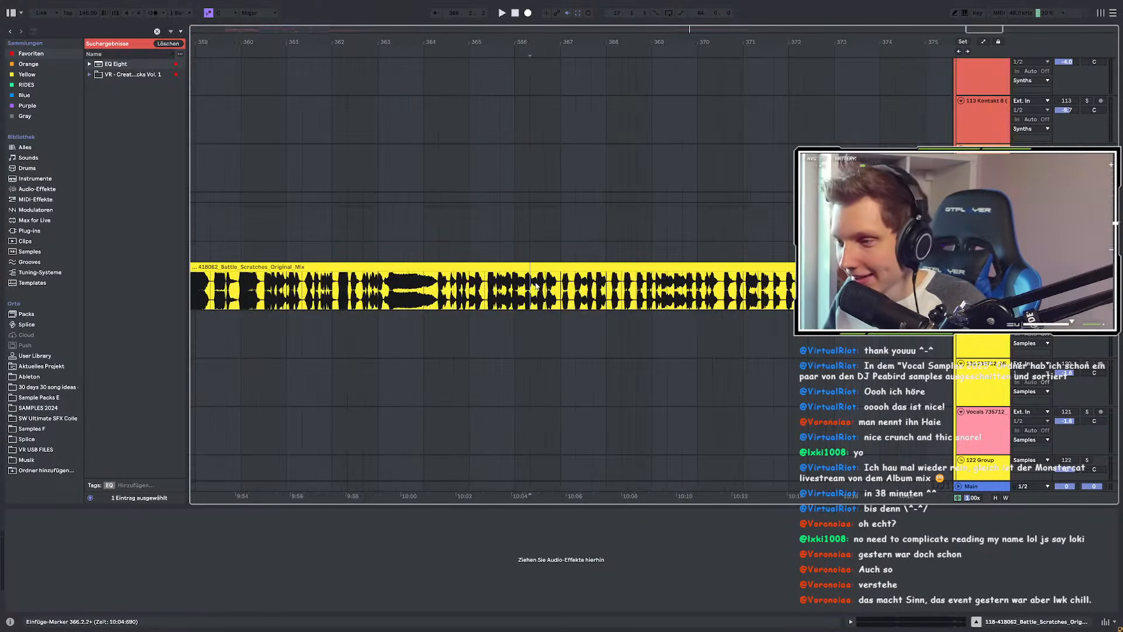
scroll(678, 288, down, 6)
click(896, 289)
drag(922, 267, 929, 266)
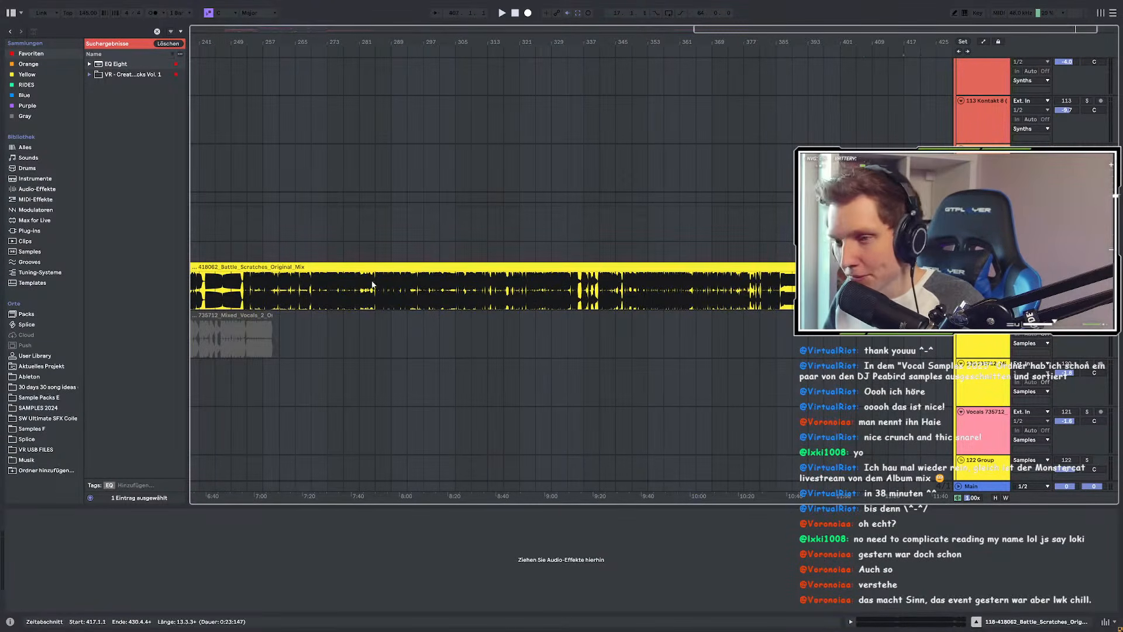
scroll(386, 286, up, 8)
scroll(612, 288, down, 2)
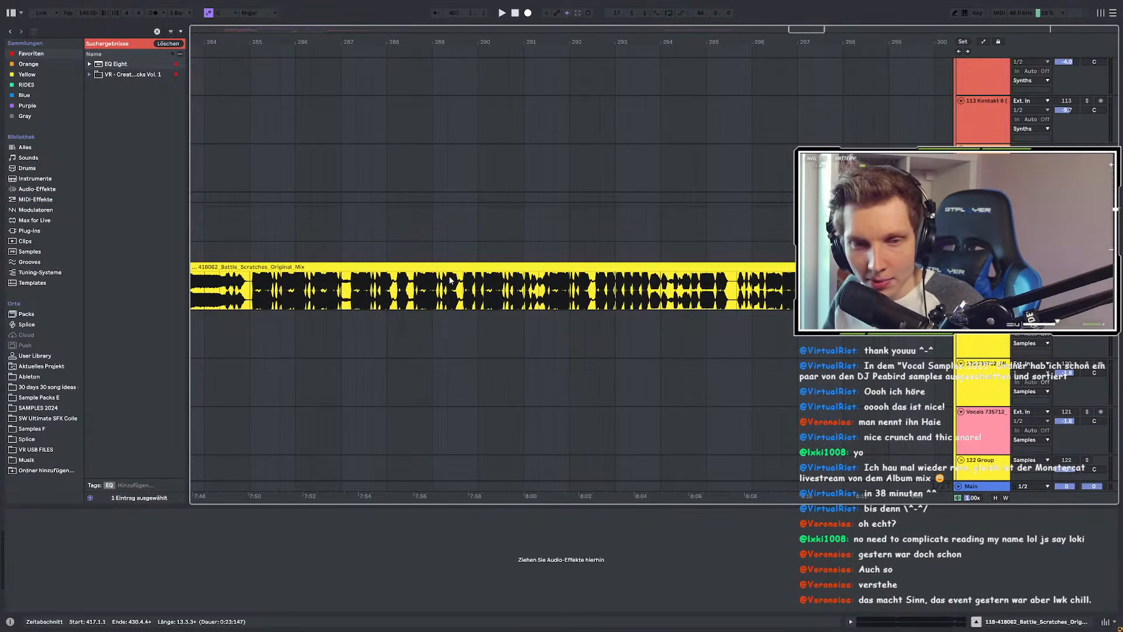
scroll(433, 285, down, 2)
scroll(603, 297, down, 1)
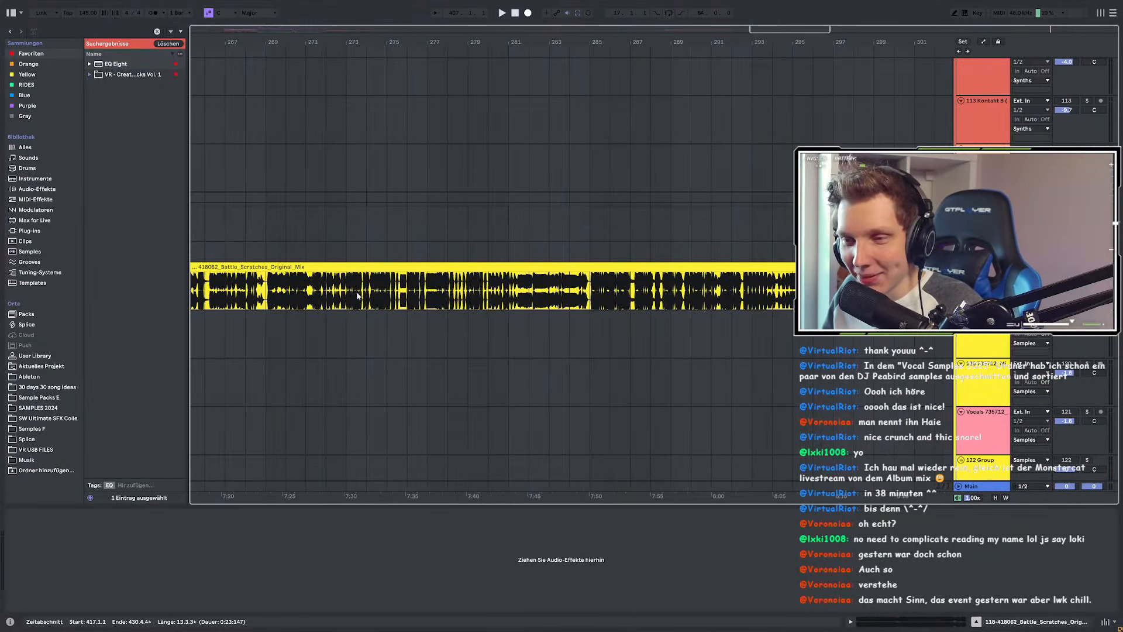
scroll(357, 296, up, 4)
Step: Play the scratches from bar 219 and select the first Battle_Scratches clip
click(386, 289)
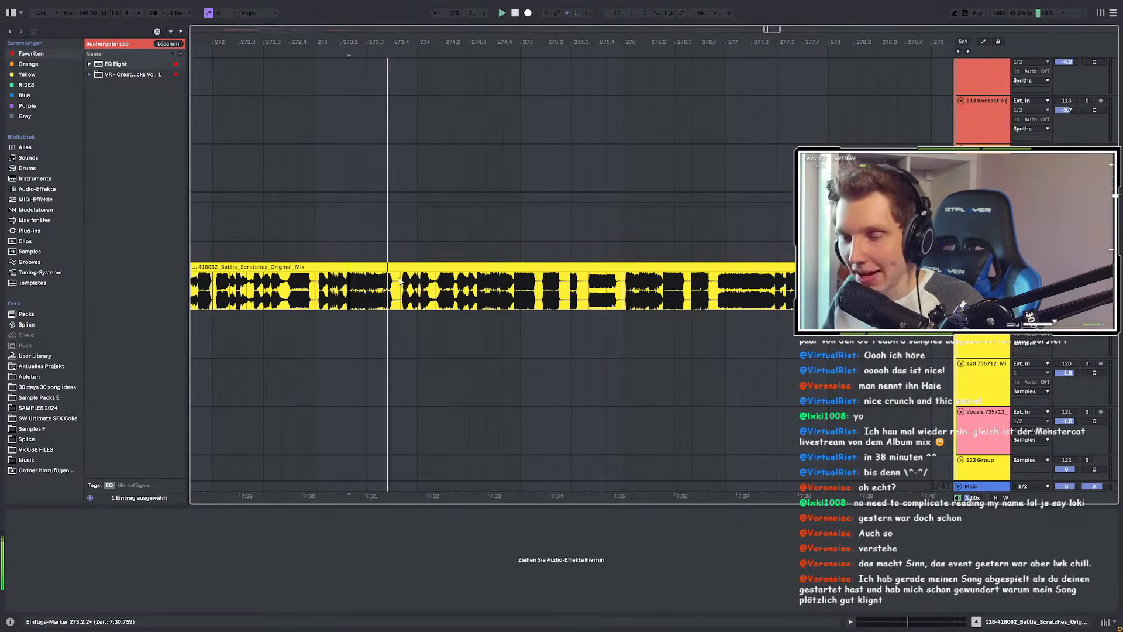
scroll(468, 291, down, 5)
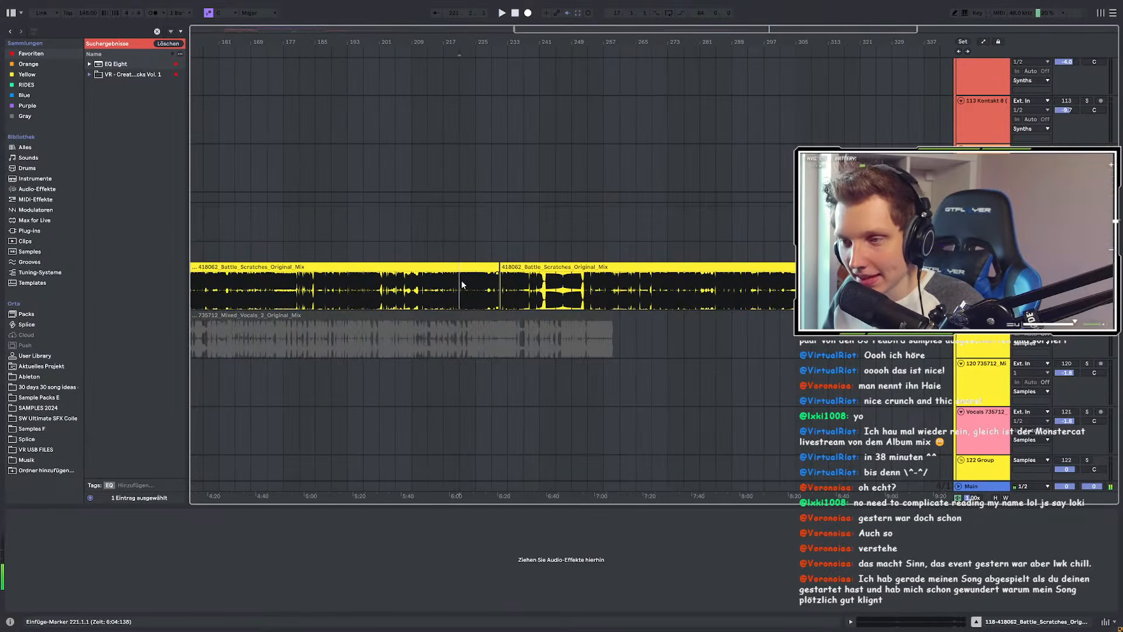
scroll(461, 283, up, 4)
click(441, 285)
key(space)
scroll(443, 286, up, 4)
scroll(643, 287, up, 2)
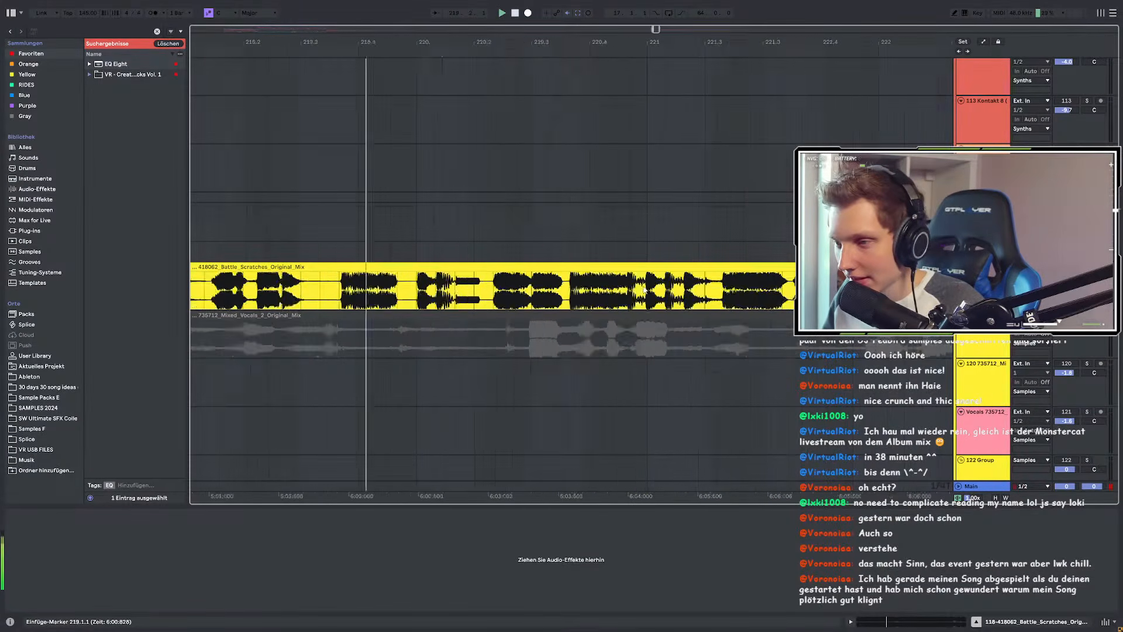
scroll(643, 290, down, 8)
click(591, 267)
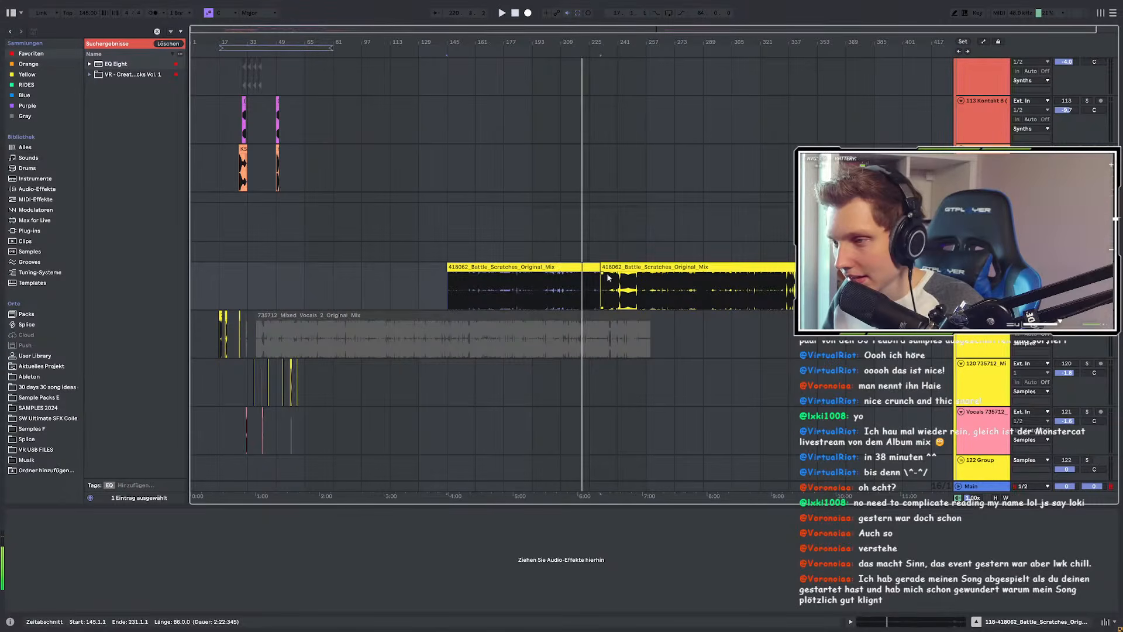
scroll(611, 277, down, 1)
Step: Stop playback, reveal the scratch sample in the browser and select 735711_Mixed_Vocals_1_Original_Mix.wav
key(space)
right_click(699, 268)
click(738, 398)
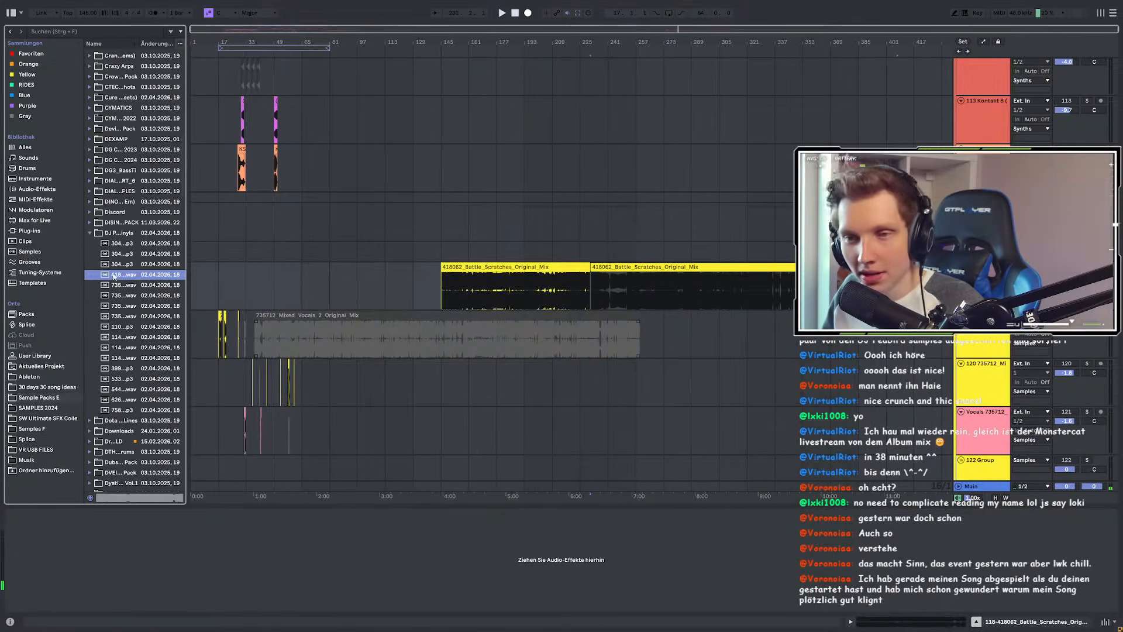
drag(192, 287, 278, 292)
click(489, 267)
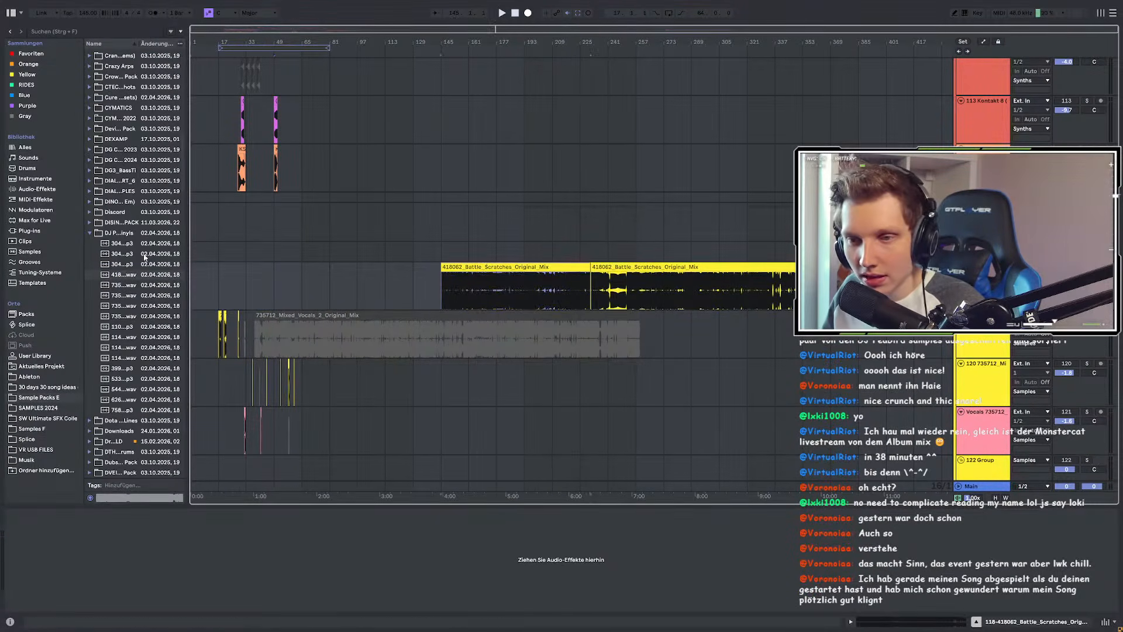
drag(191, 250, 353, 251)
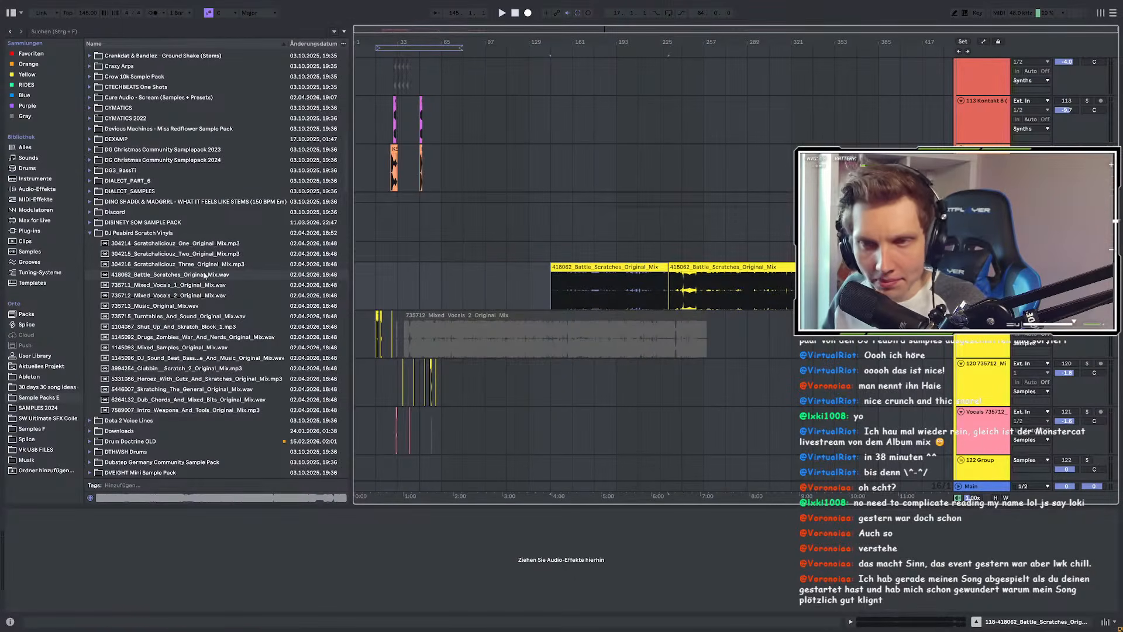
click(187, 287)
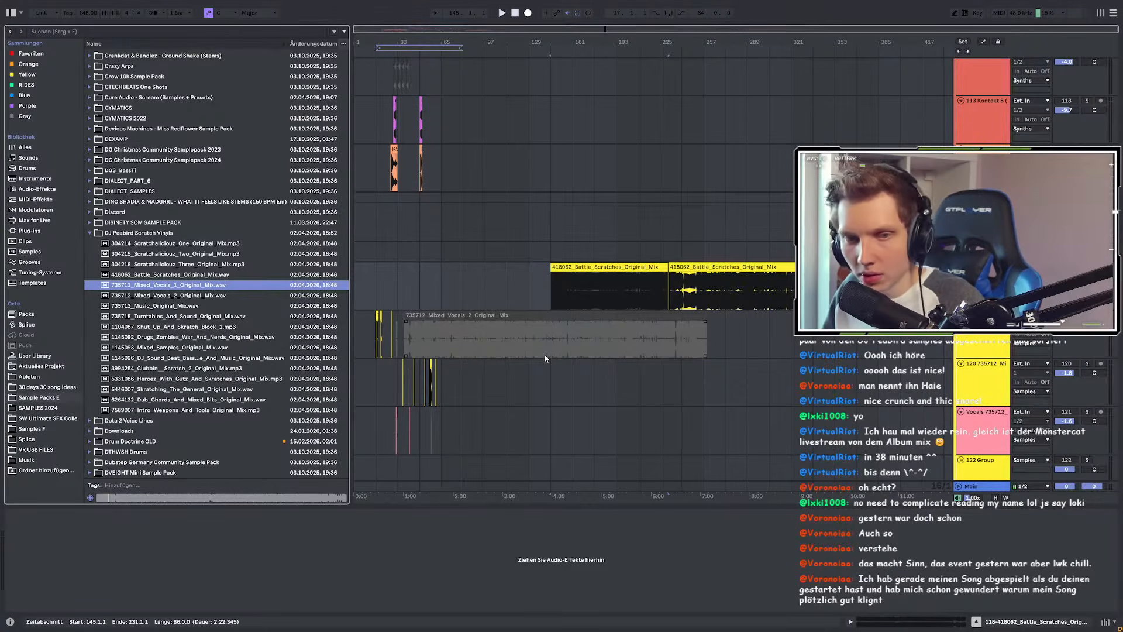
Step: Try playback starts at bars 161 and 129, then play from the second Battle Scratches clip
click(575, 298)
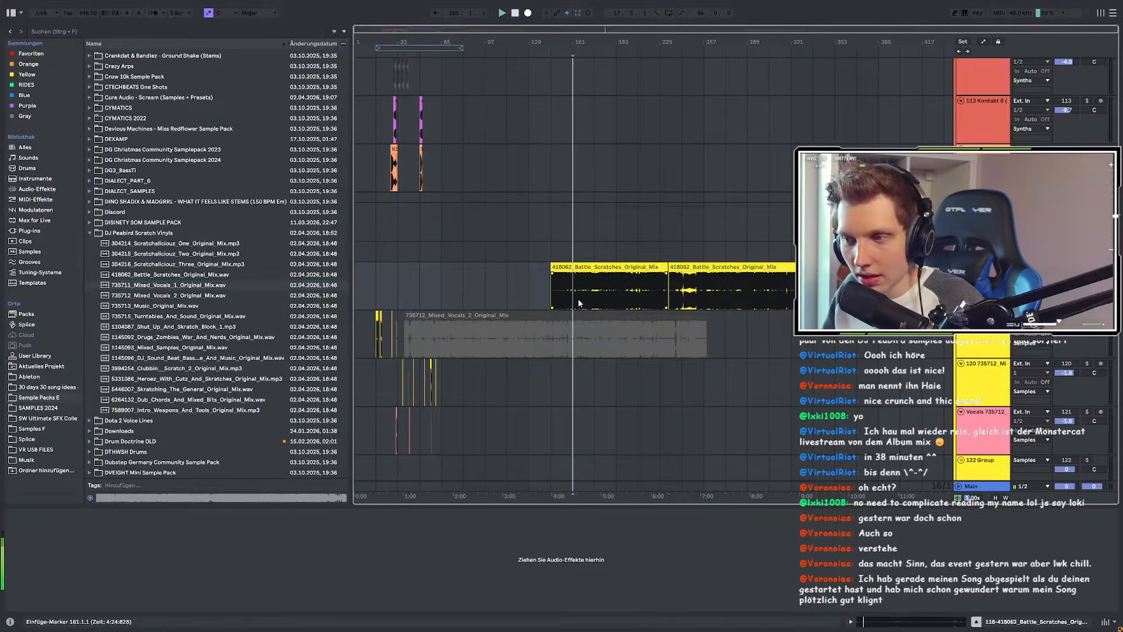
click(524, 285)
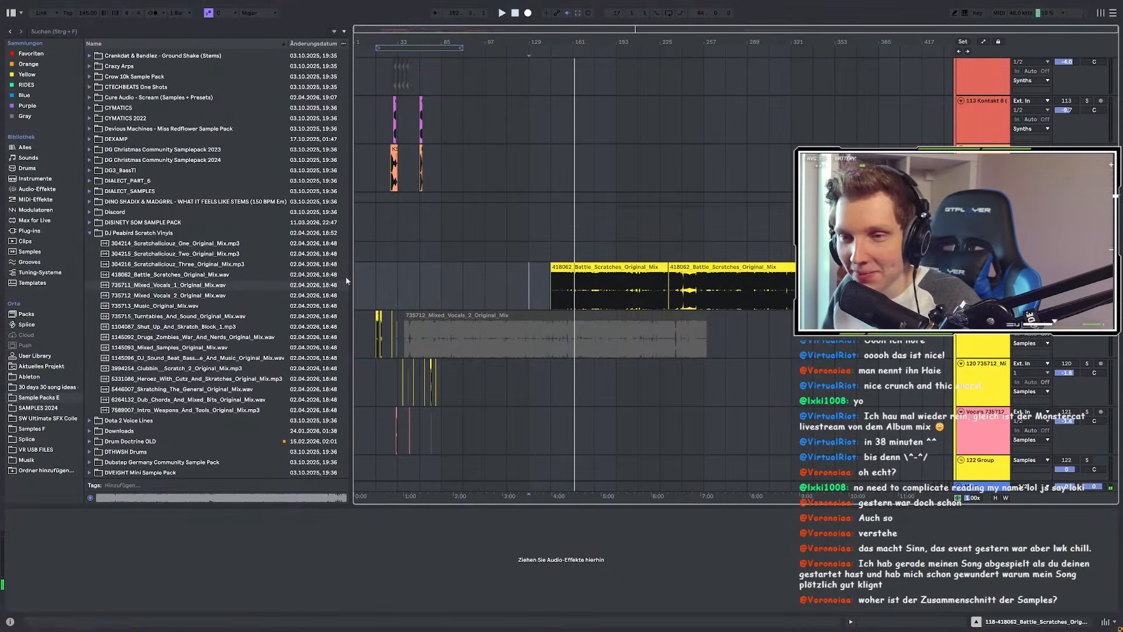
click(744, 267)
key(space)
Step: Drop the Mixed_Vocals_1 sample into the arrangement and audition it from bars 248, 258, 262 and 273
drag(164, 286, 674, 279)
key(space)
scroll(671, 306, up, 10)
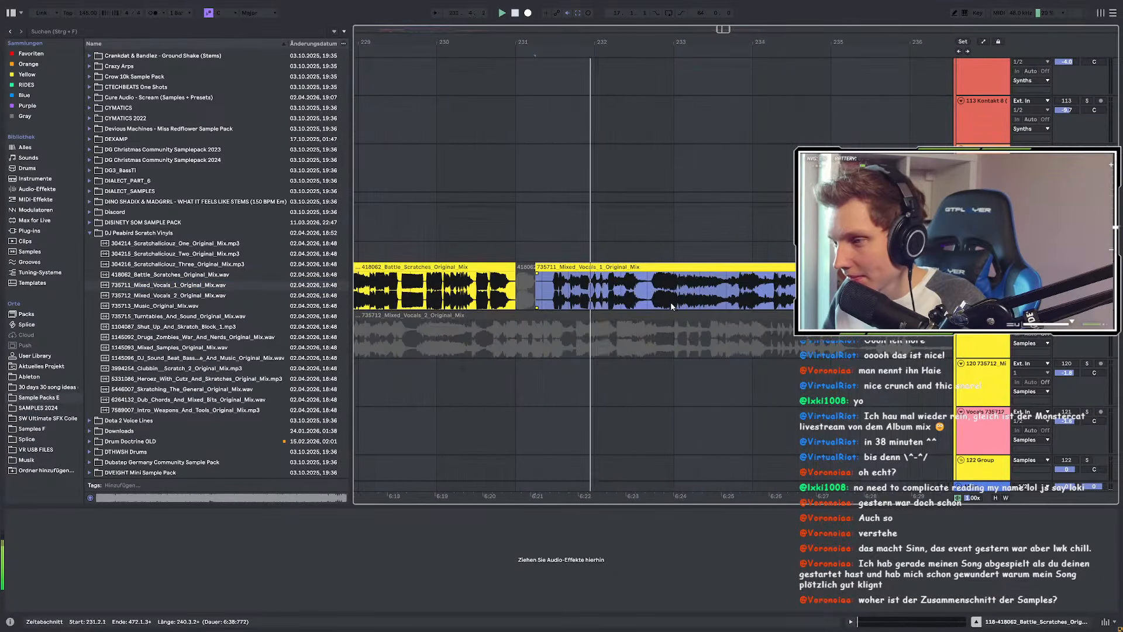
scroll(610, 295, down, 8)
click(914, 293)
key(space)
key(space)
scroll(906, 293, up, 8)
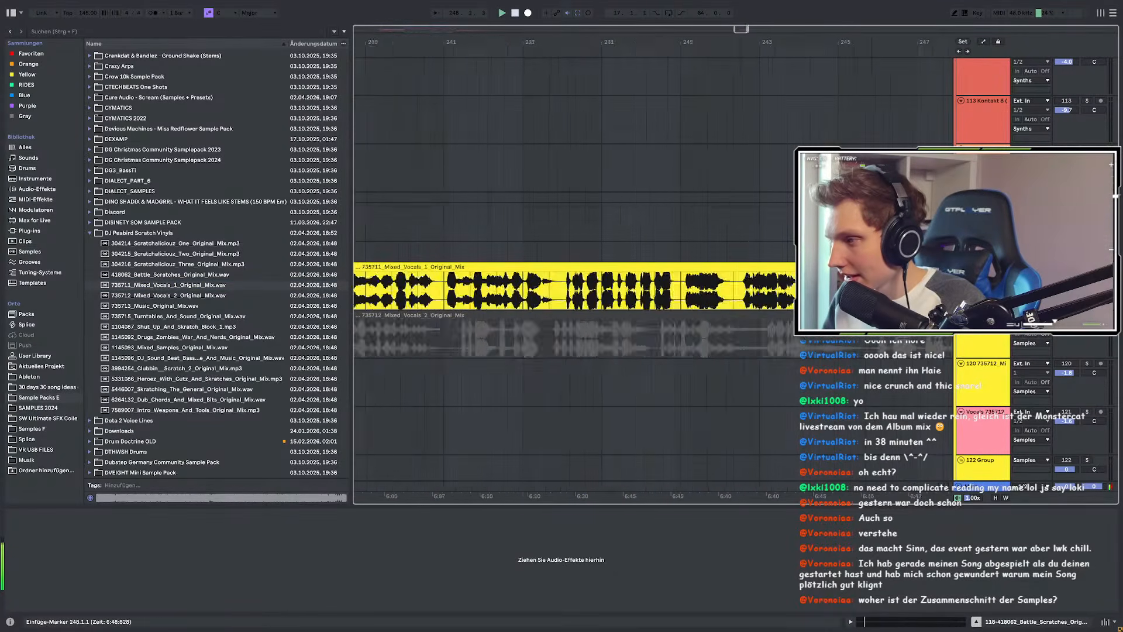
scroll(731, 296, down, 8)
scroll(784, 296, up, 7)
click(565, 295)
key(space)
key(space)
scroll(560, 297, down, 6)
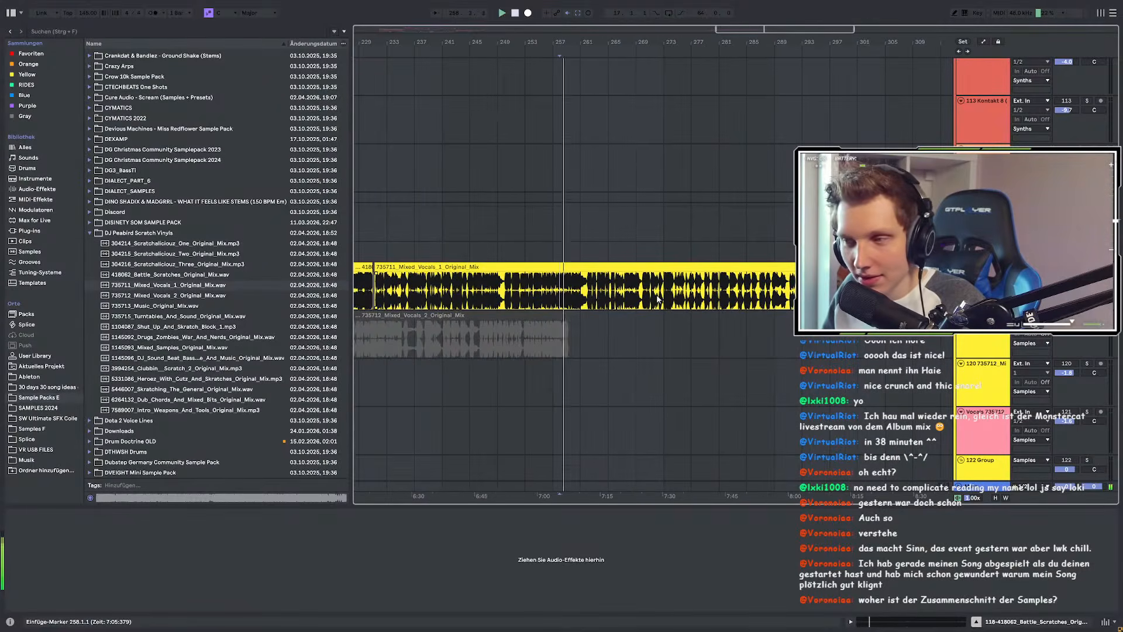
scroll(554, 295, up, 6)
click(730, 290)
key(space)
key(space)
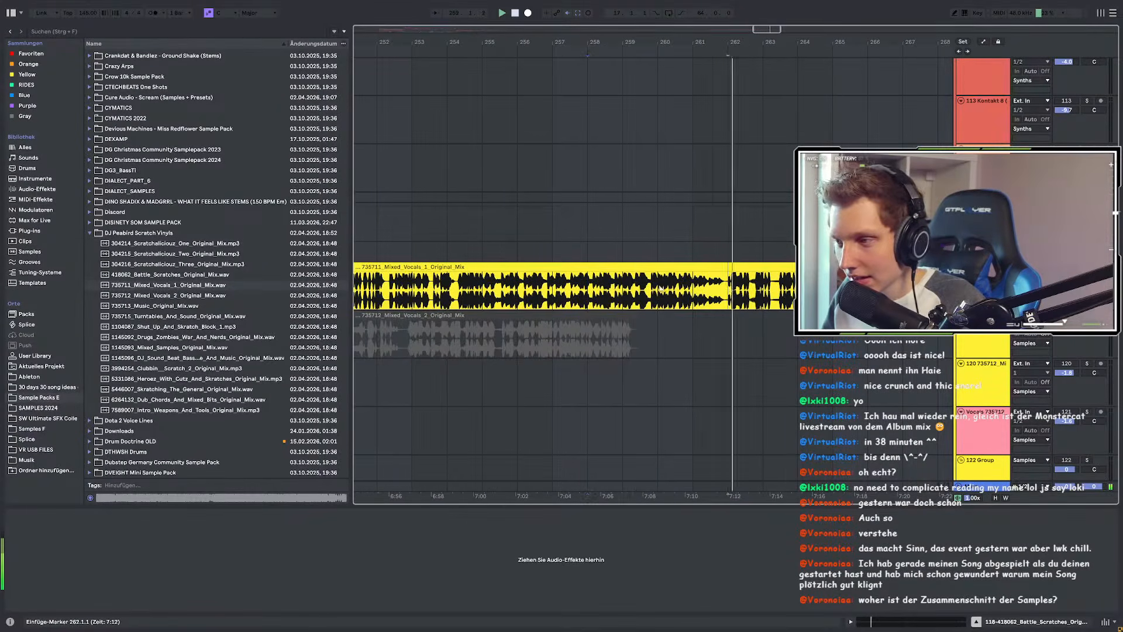
scroll(603, 297, down, 6)
scroll(742, 295, up, 6)
click(721, 289)
key(space)
key(space)
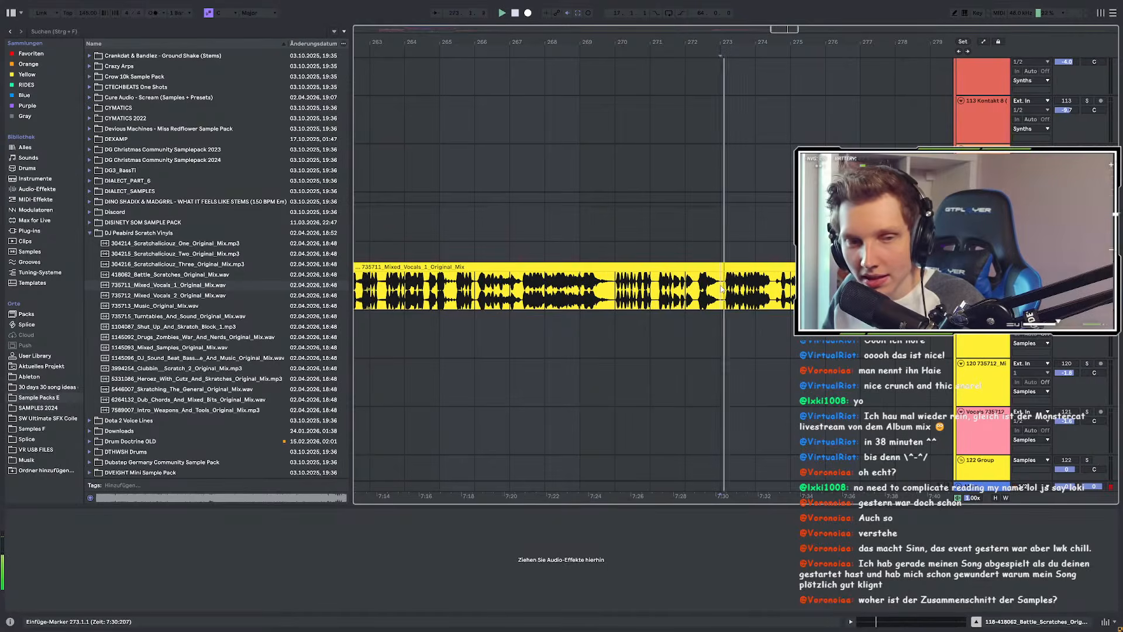
Step: Audition the vocal clip from bars 295 and 312, nudging the start slightly later in bar 312
scroll(692, 288, down, 3)
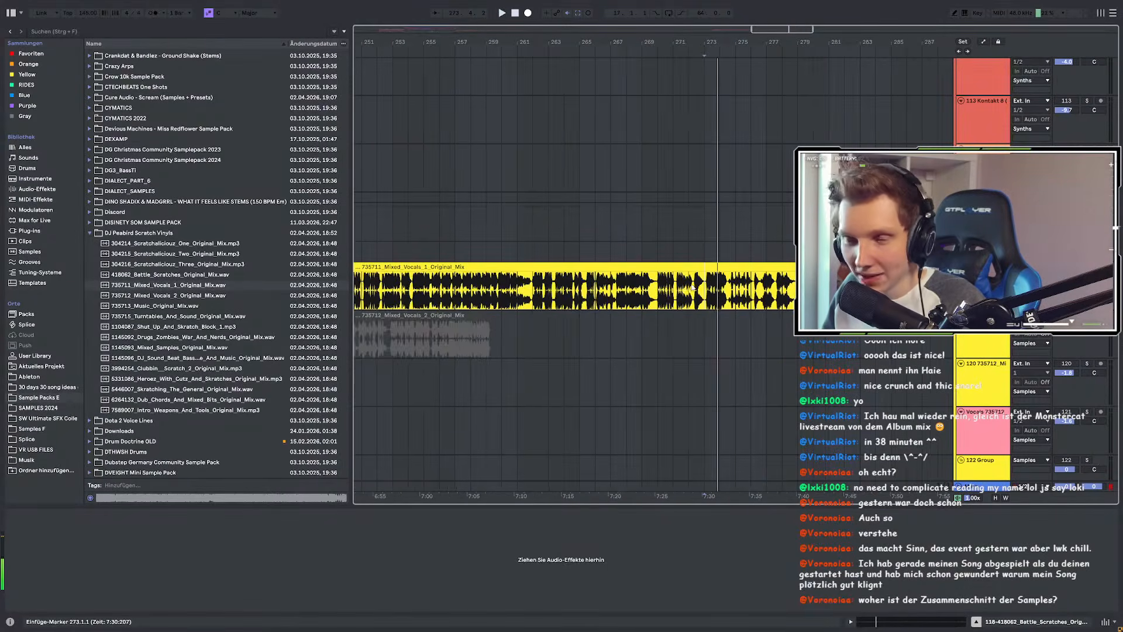
scroll(692, 289, up, 3)
click(628, 291)
key(space)
key(space)
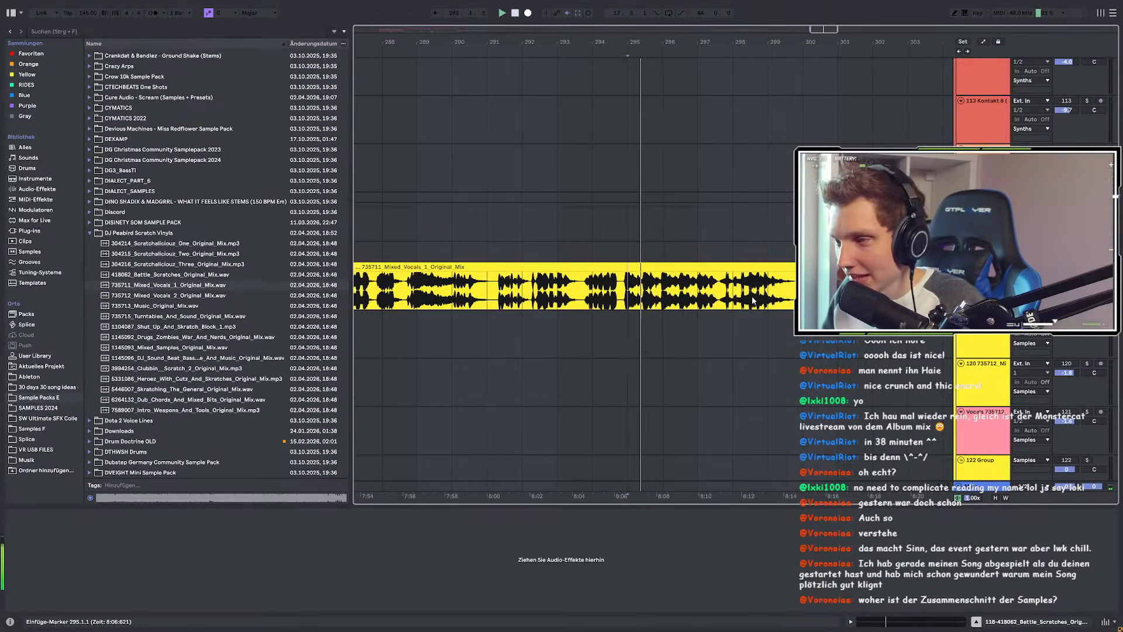
scroll(753, 302, down, 6)
click(771, 289)
key(space)
key(space)
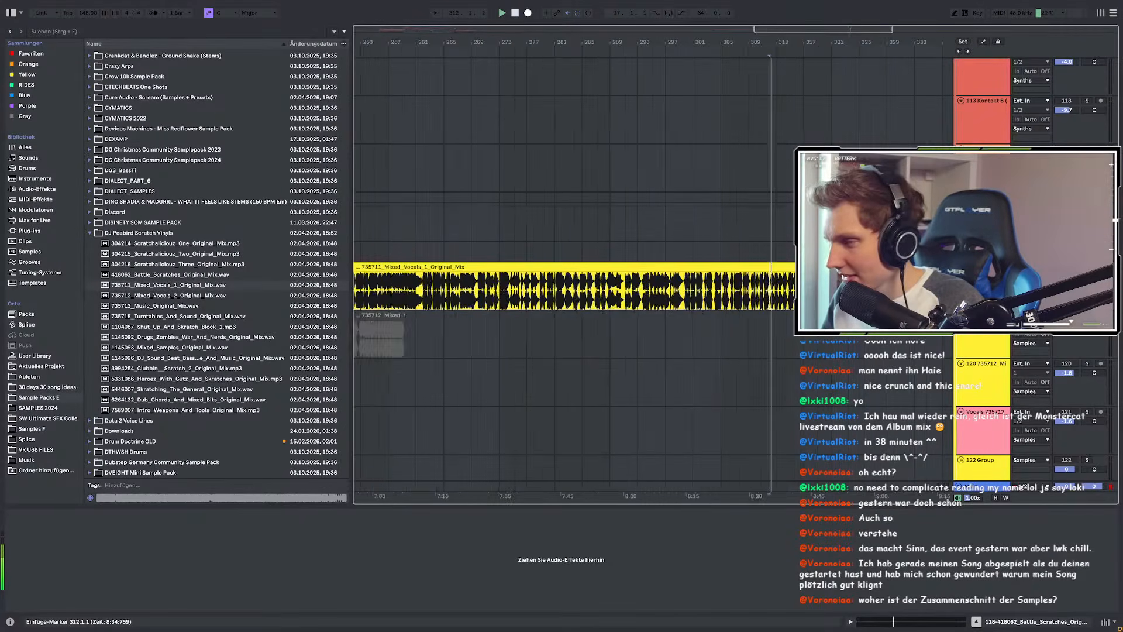
scroll(417, 316, up, 3)
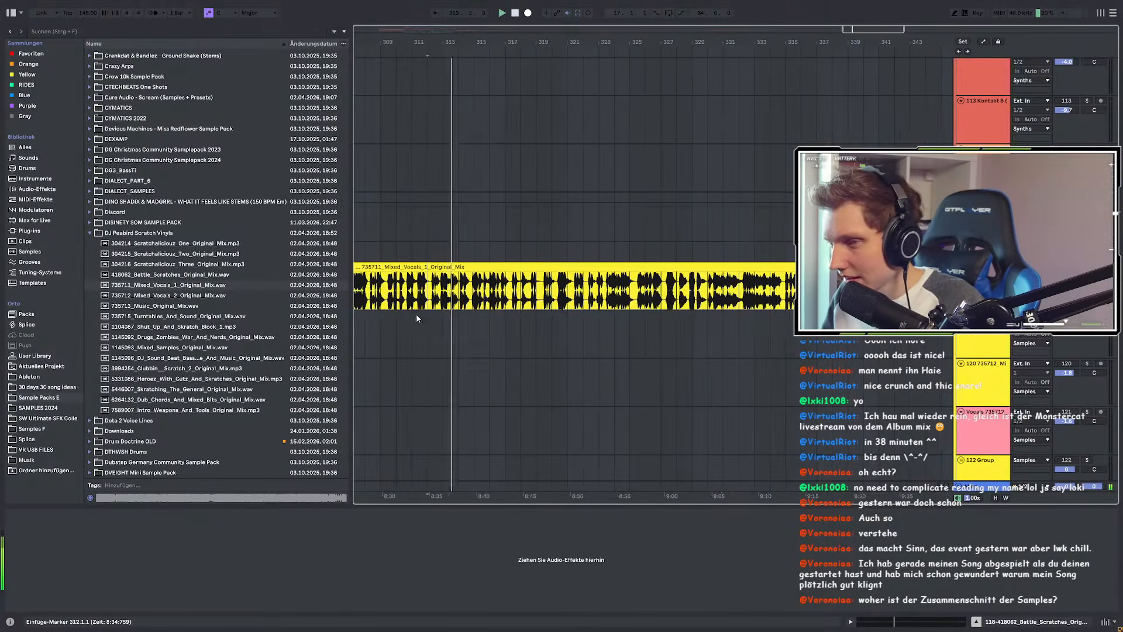
scroll(417, 316, up, 6)
click(460, 301)
scroll(661, 301, down, 5)
scroll(620, 301, up, 3)
scroll(609, 300, down, 5)
scroll(689, 292, up, 5)
Step: Keep auditioning the vocal clip from bars 323, 350 and 433
click(686, 289)
key(space)
key(space)
scroll(694, 288, up, 5)
scroll(695, 288, down, 5)
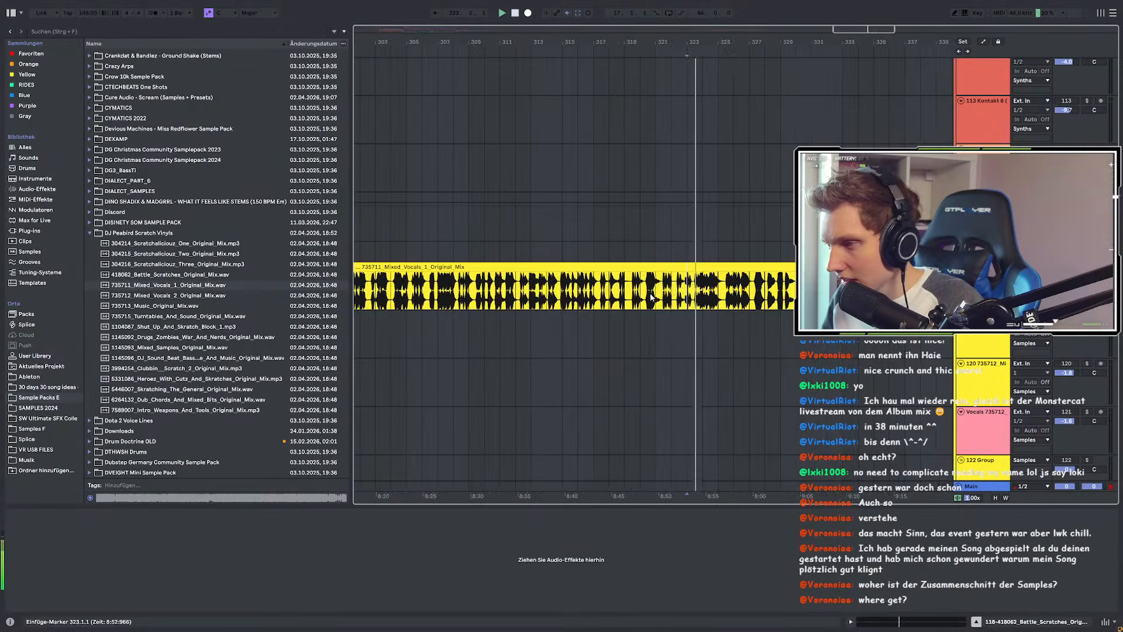
click(557, 305)
scroll(644, 307, down, 5)
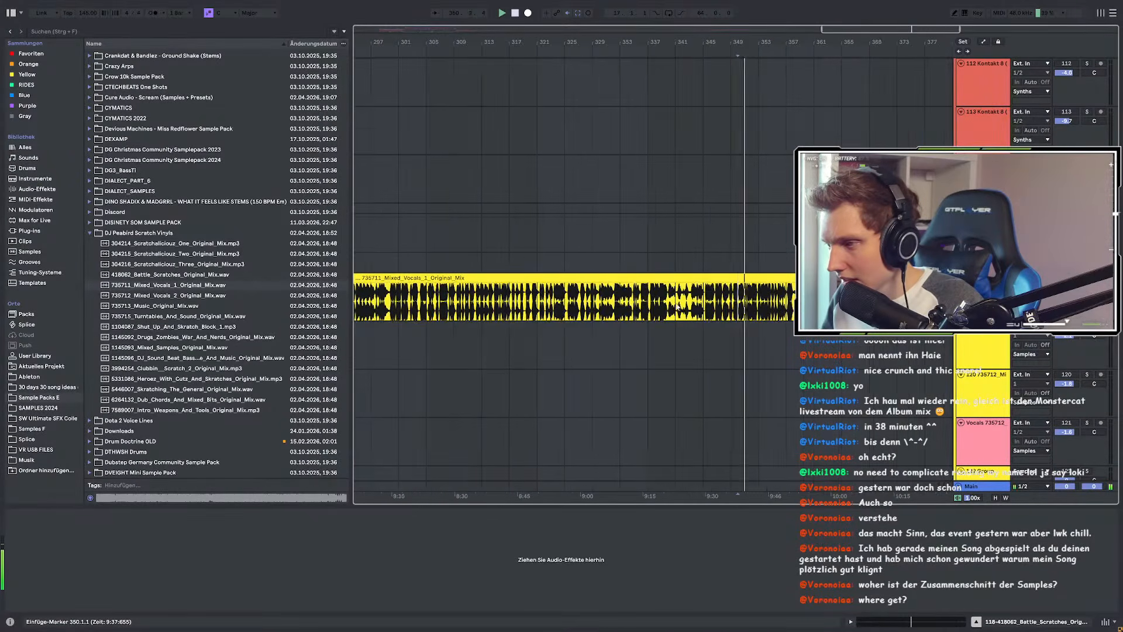
scroll(678, 306, up, 5)
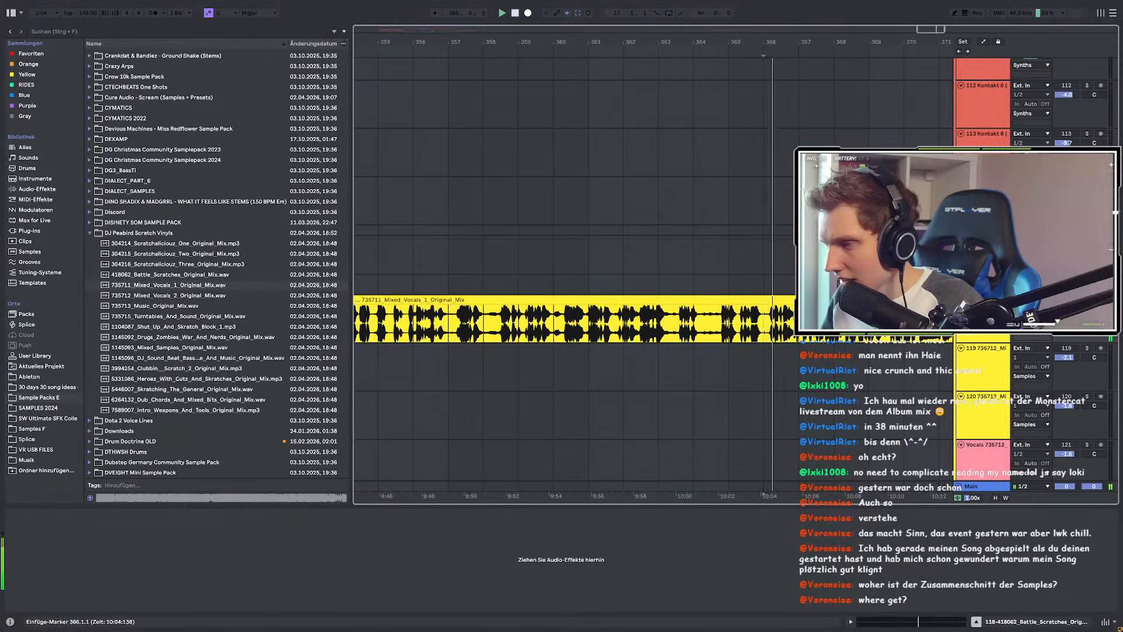
scroll(740, 321, down, 3)
scroll(714, 326, down, 2)
scroll(714, 327, down, 7)
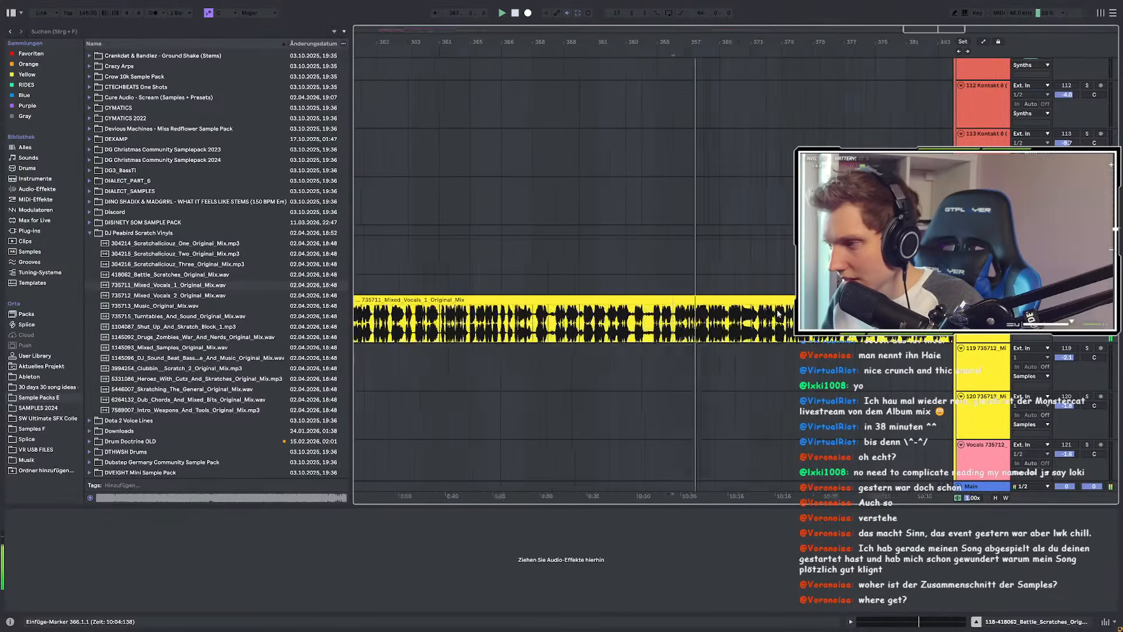
click(913, 323)
scroll(792, 328, up, 7)
scroll(572, 333, down, 2)
scroll(572, 333, up, 4)
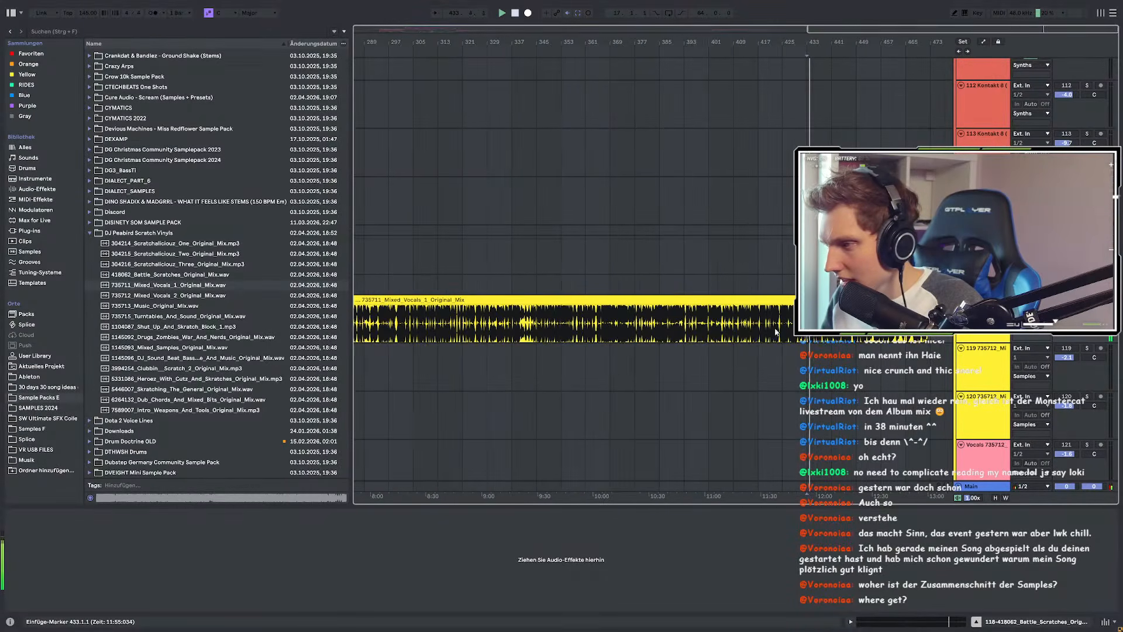
scroll(742, 322, up, 3)
Step: Audition the passage around bars 450–454 of the vocal clip, restarting from 452.3.3
click(710, 319)
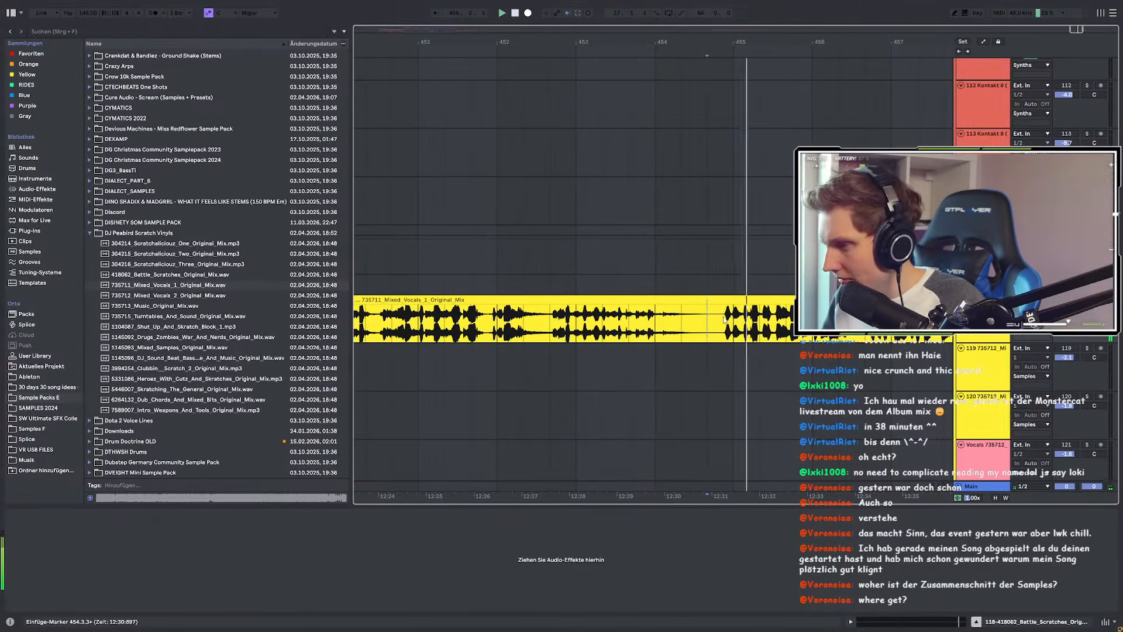
scroll(731, 321, down, 3)
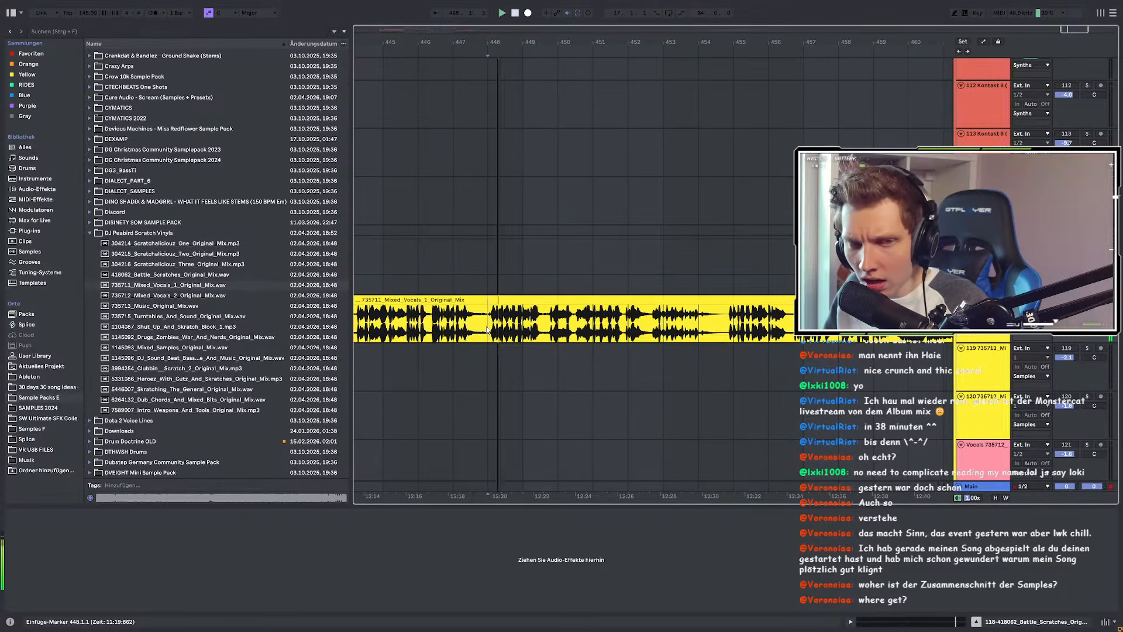
click(554, 325)
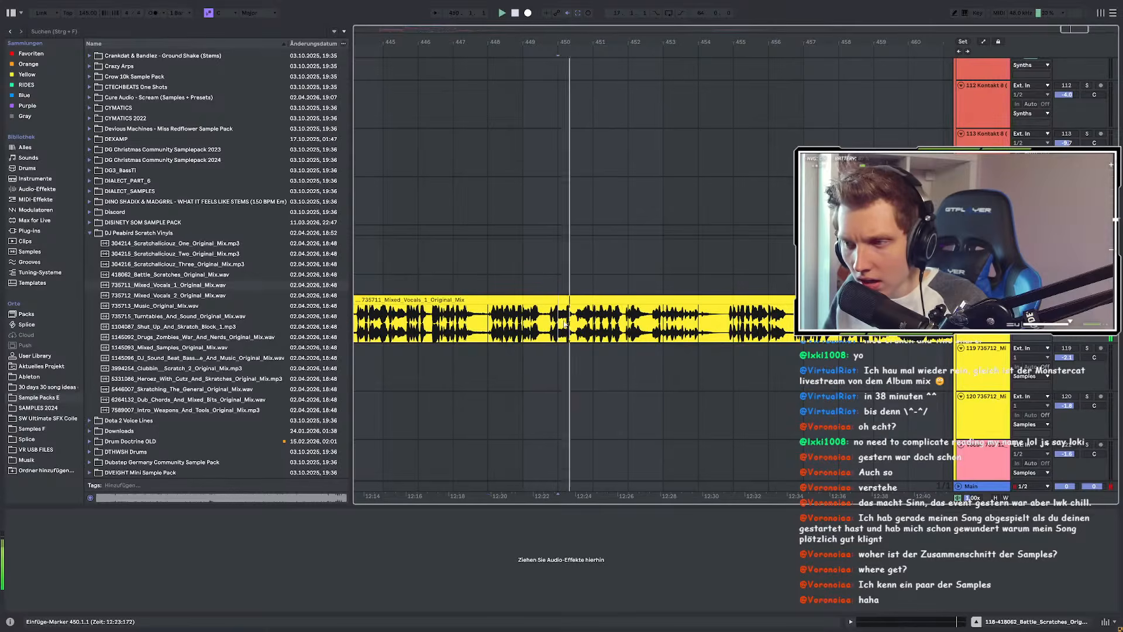
click(664, 317)
scroll(644, 322, up, 3)
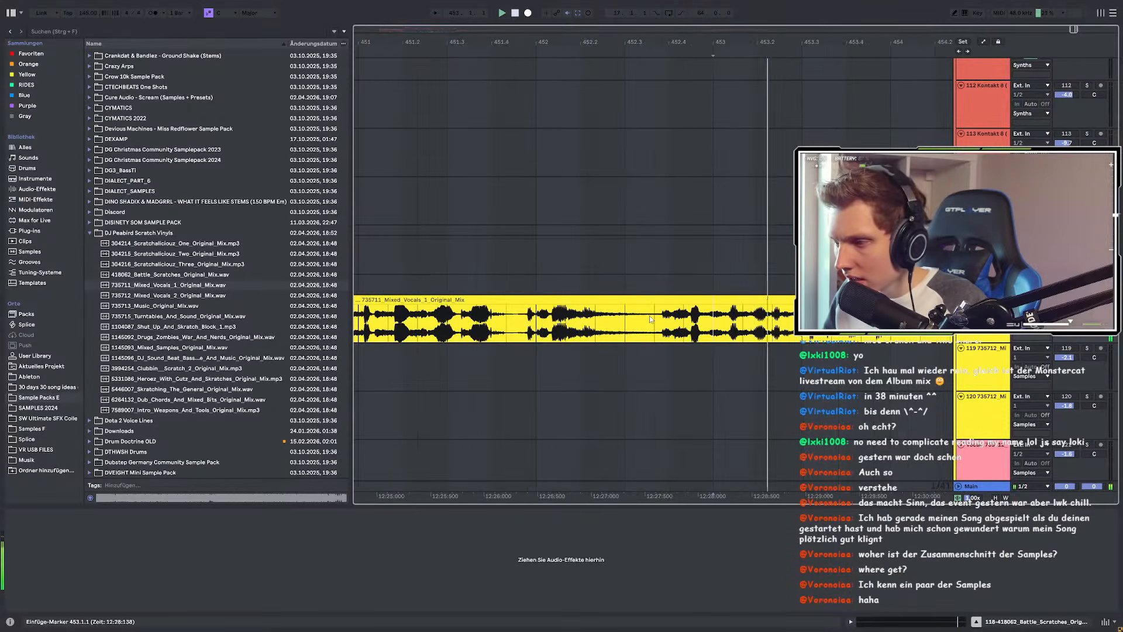
click(439, 320)
scroll(440, 320, down, 5)
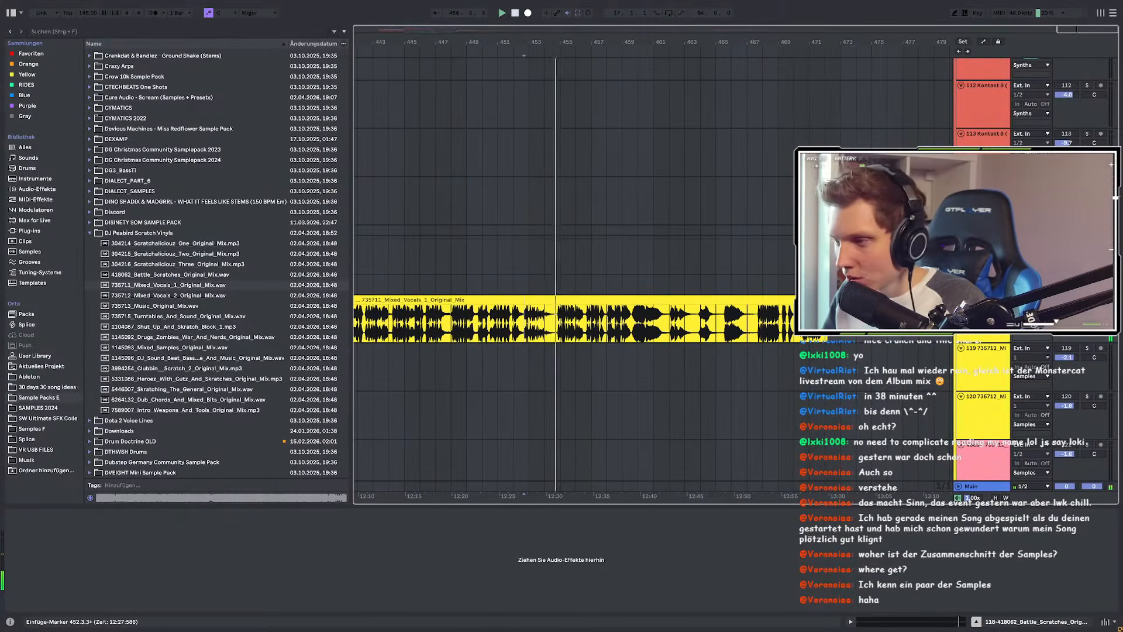
Step: Split the vocal clip at a selection running from 452.3.3 to bar 473
shift+click(840, 321)
scroll(840, 320, left, 4)
key(ctrl+e)
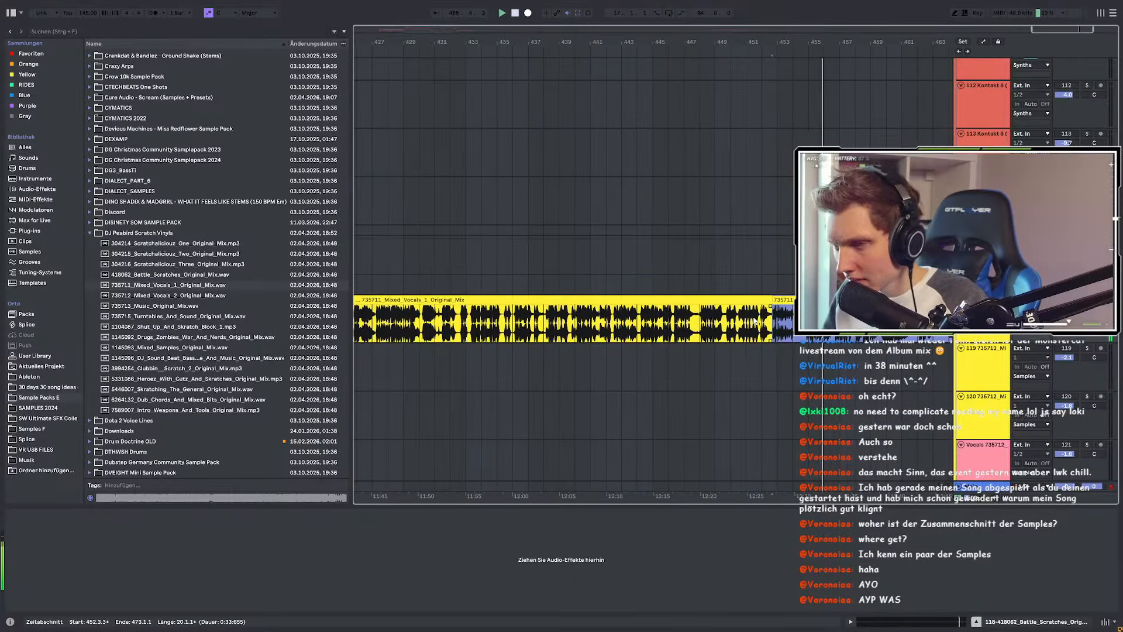
scroll(754, 321, down, 10)
click(747, 301)
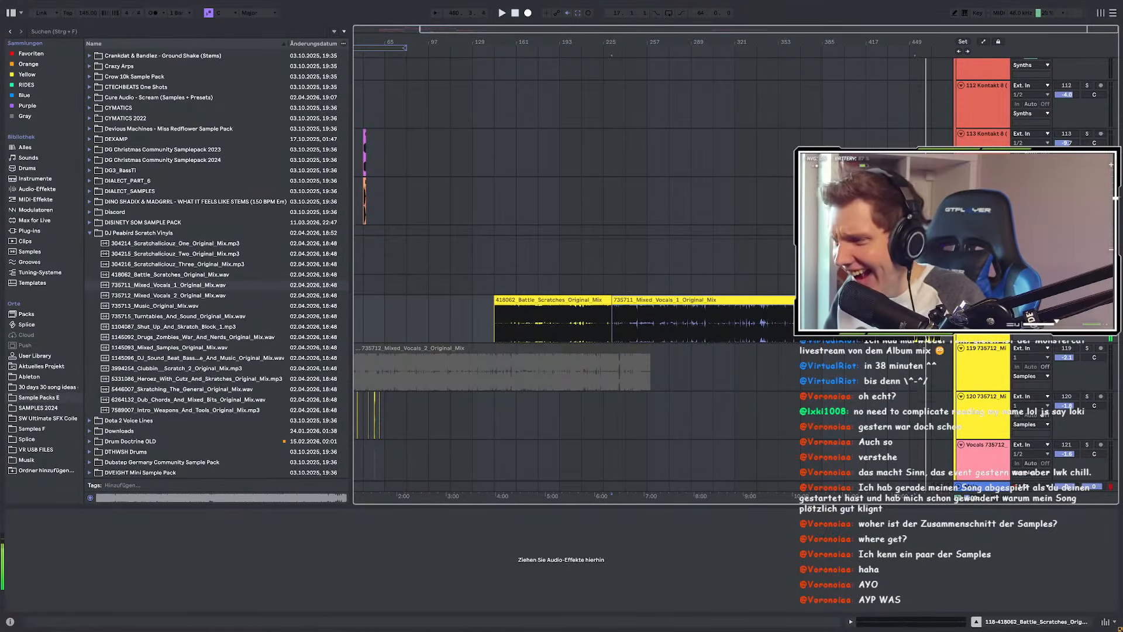
Step: Shorten the second Mixed_Vocals_1 clip from its end, checking it by playing from bar 455
scroll(944, 341, up, 3)
scroll(920, 367, up, 7)
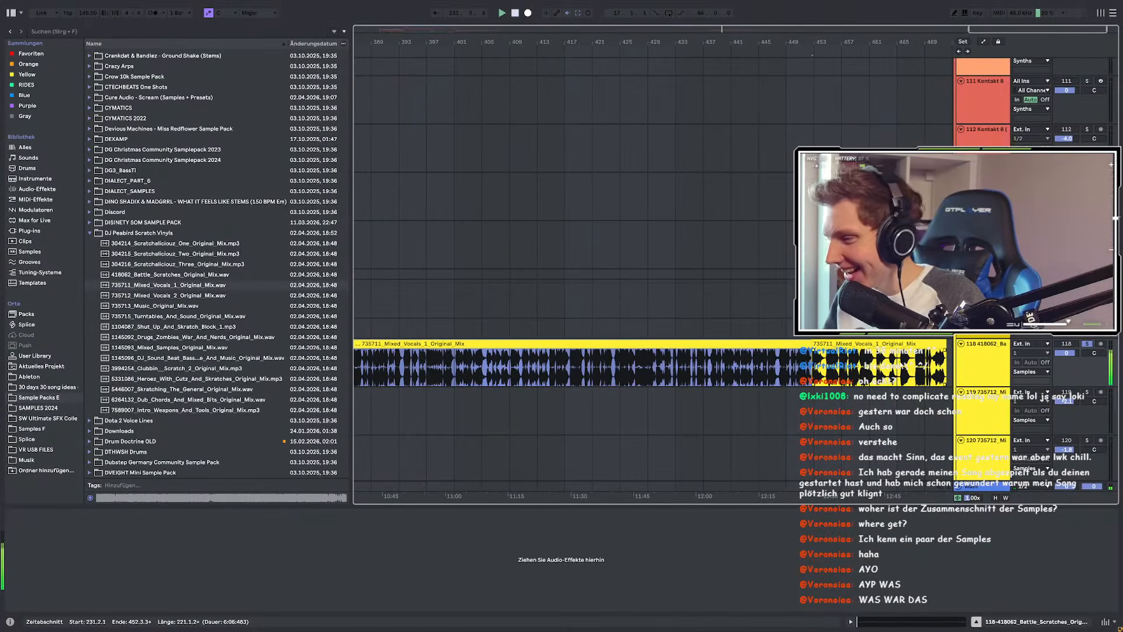
click(828, 361)
scroll(935, 362, up, 7)
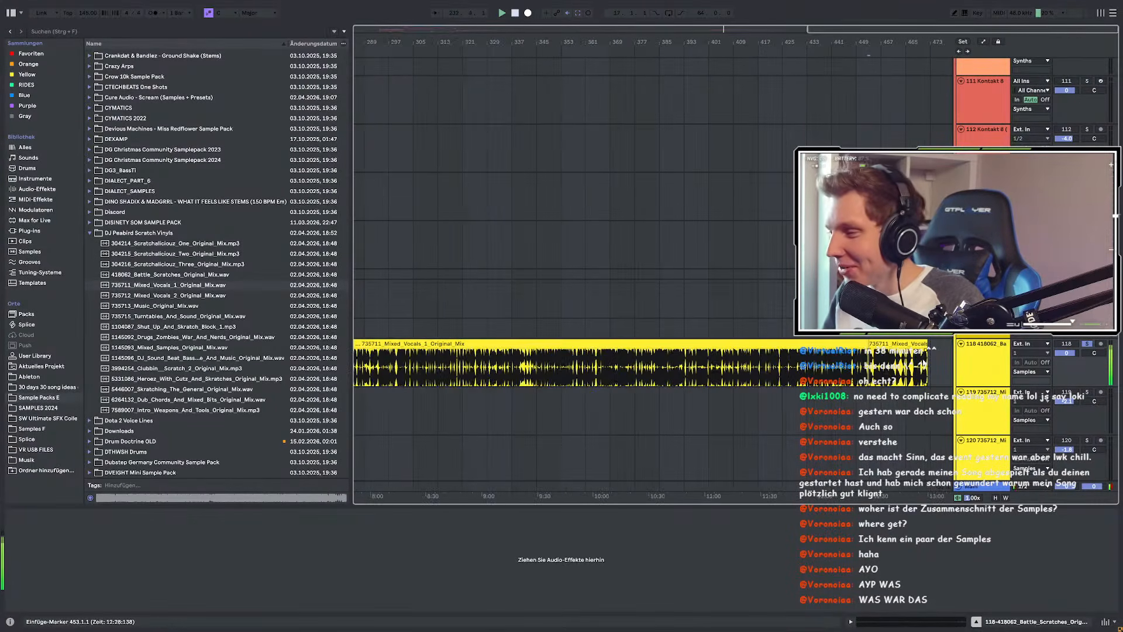
scroll(895, 362, down, 7)
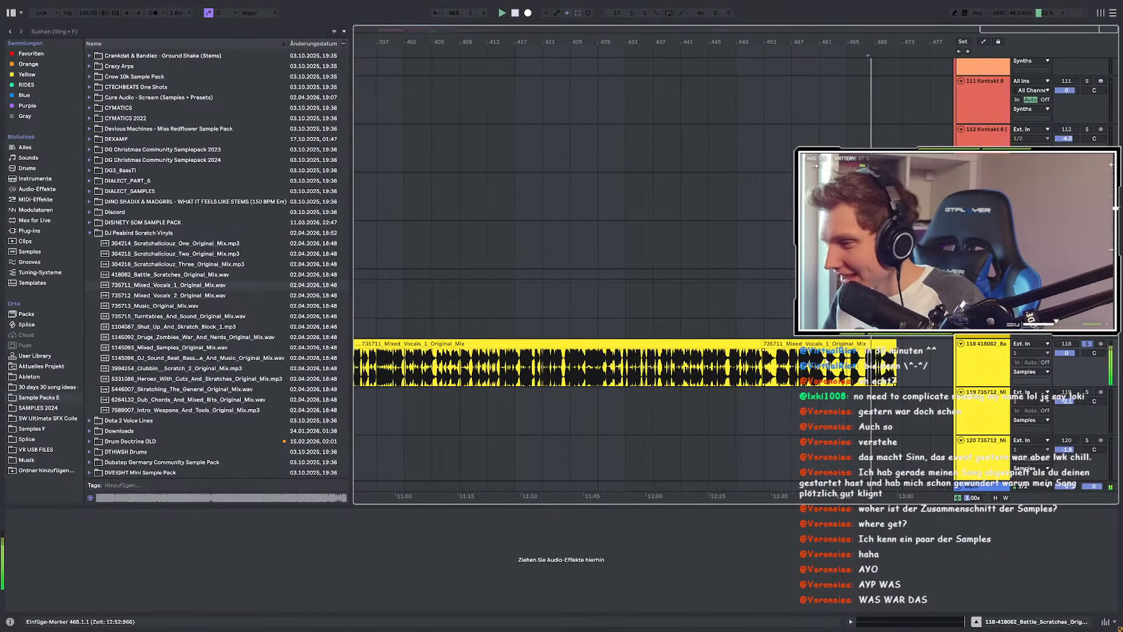
click(894, 345)
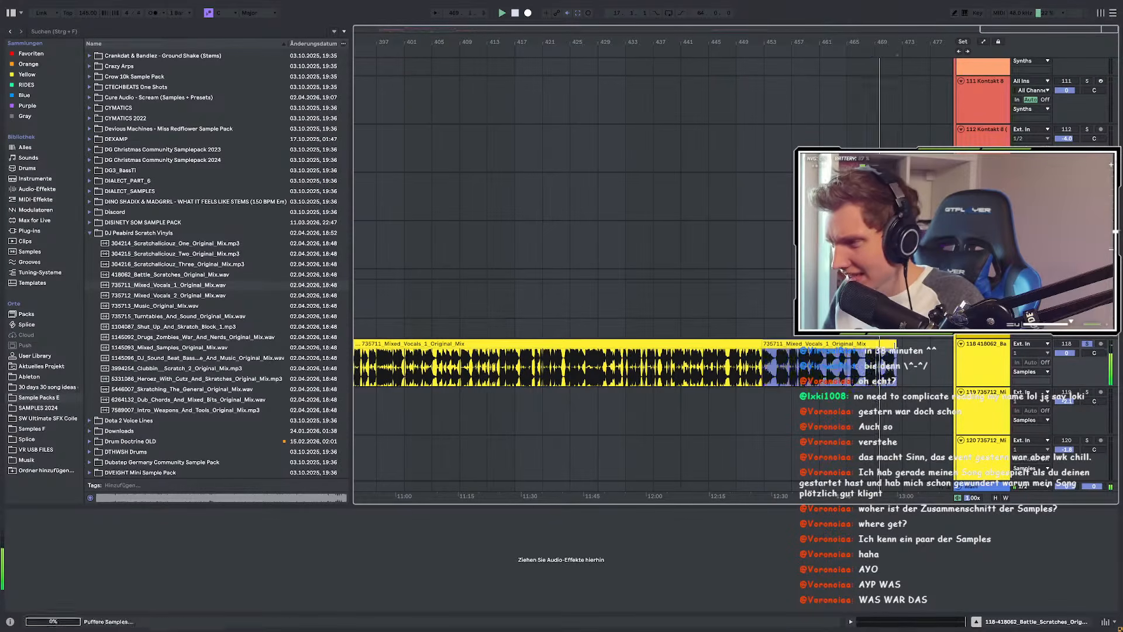
scroll(895, 346, up, 4)
drag(895, 362, 662, 362)
click(626, 364)
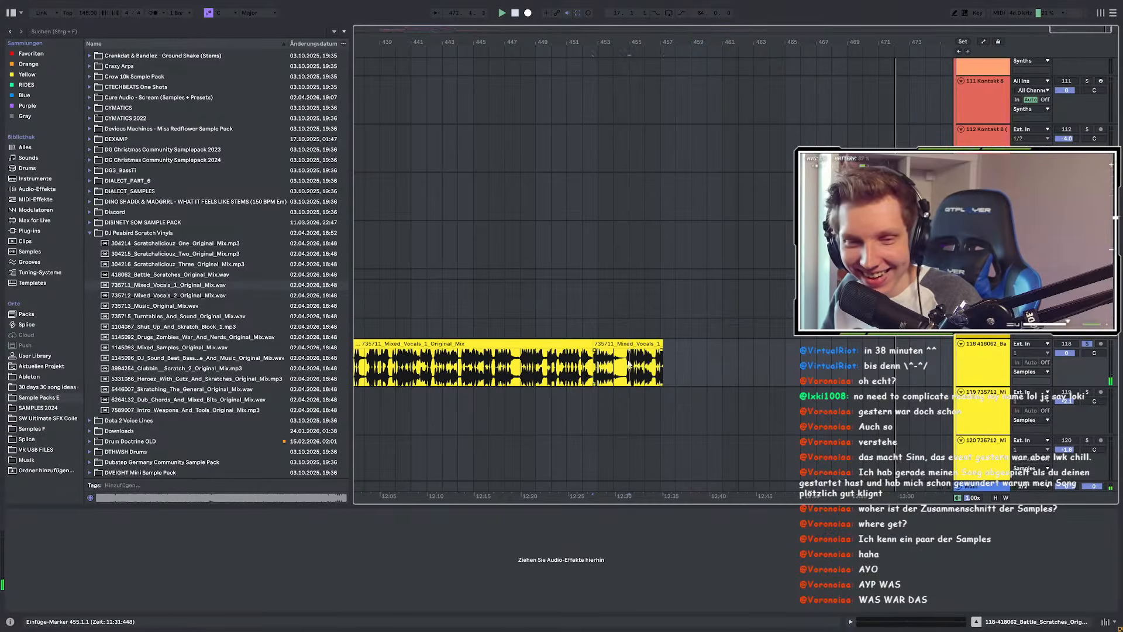
key(space)
scroll(690, 347, up, 3)
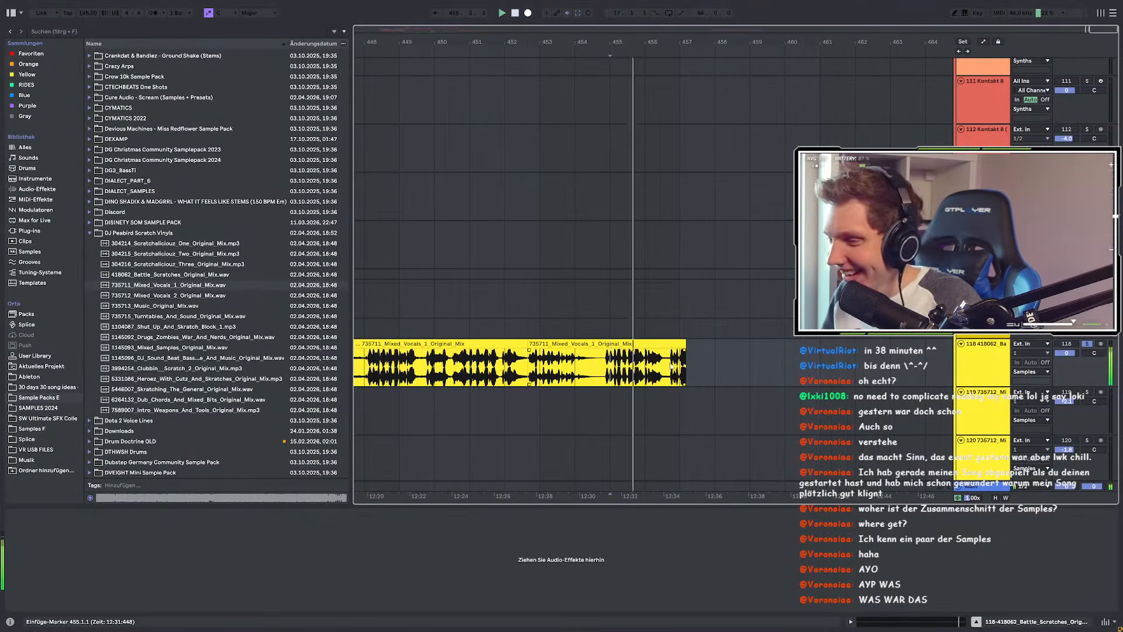
drag(688, 347, 771, 350)
Step: Mark a short range starting at bar 453 in the vocal clip and play it back
click(539, 377)
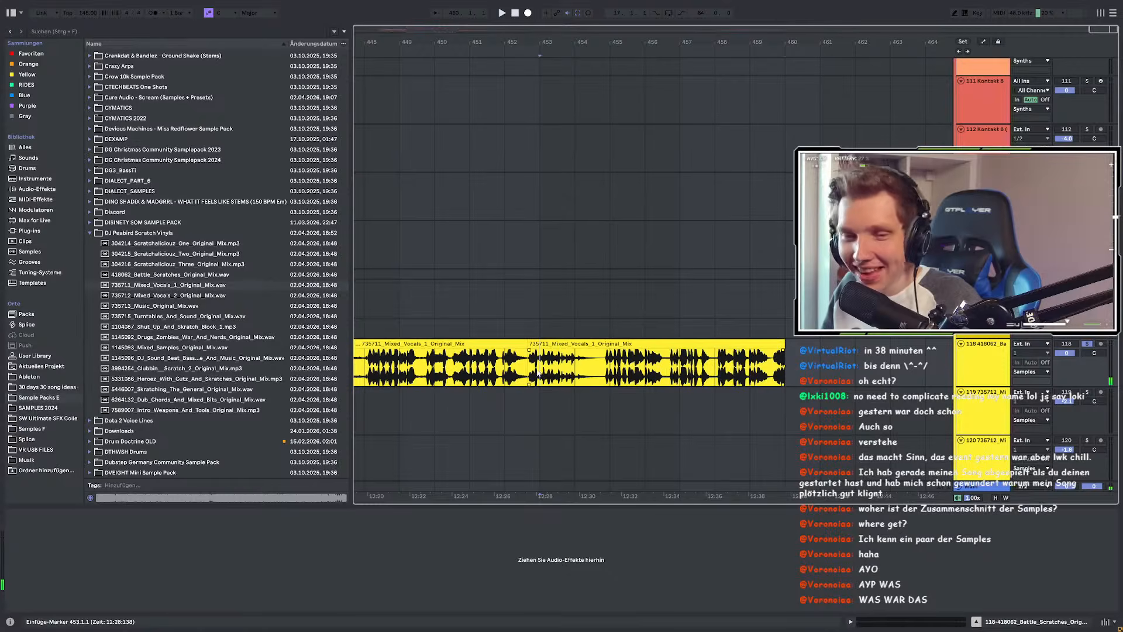
drag(533, 371, 598, 375)
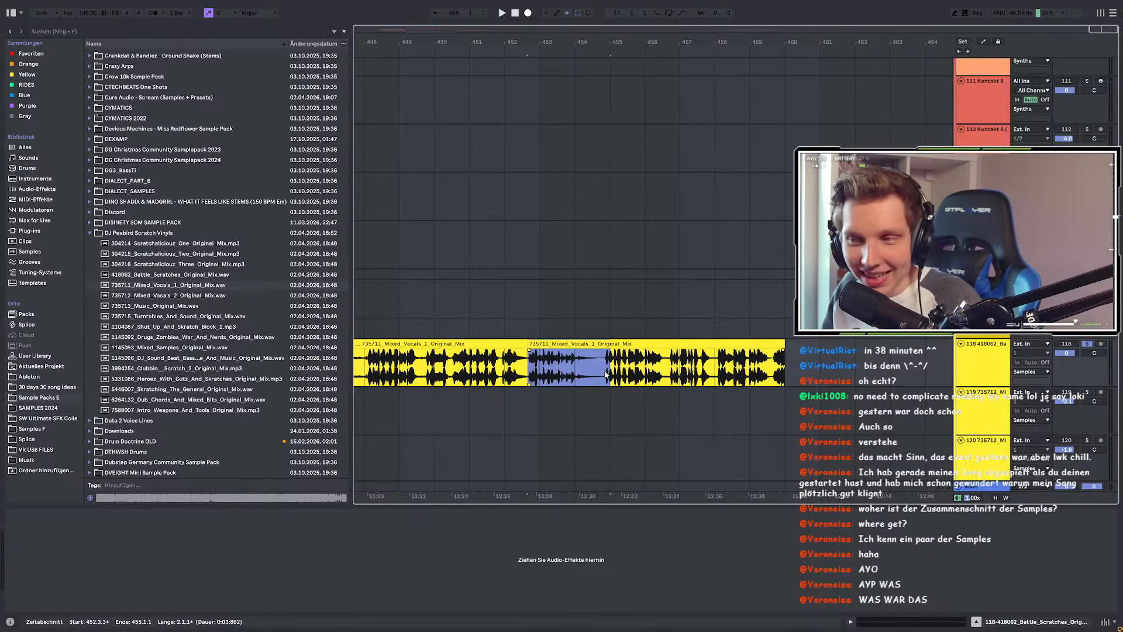
key(space)
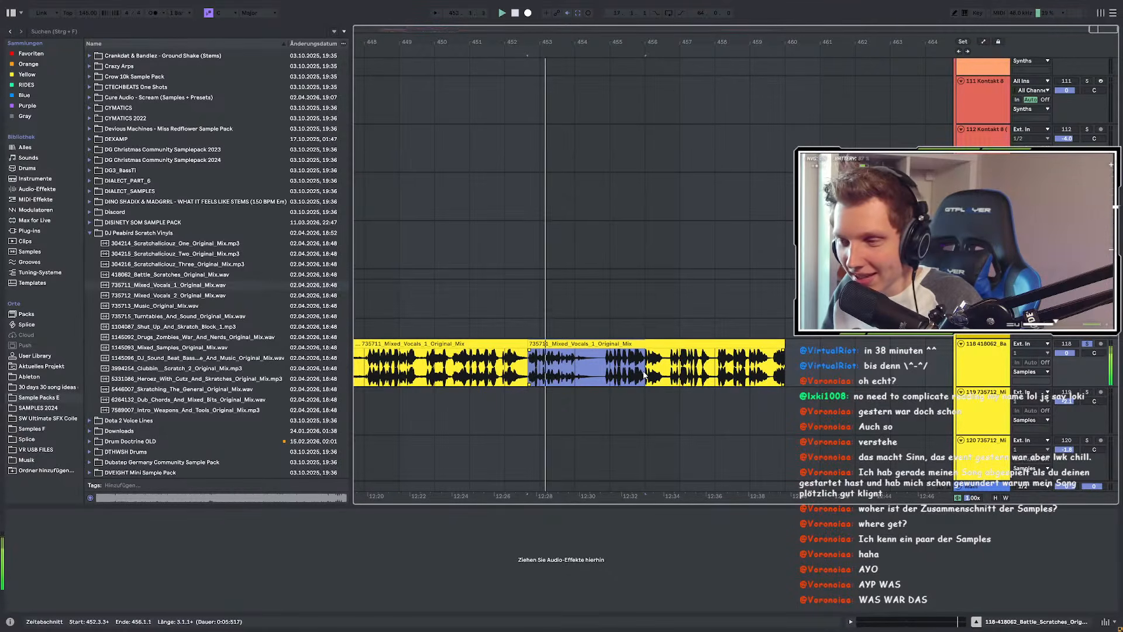
scroll(750, 372, down, 3)
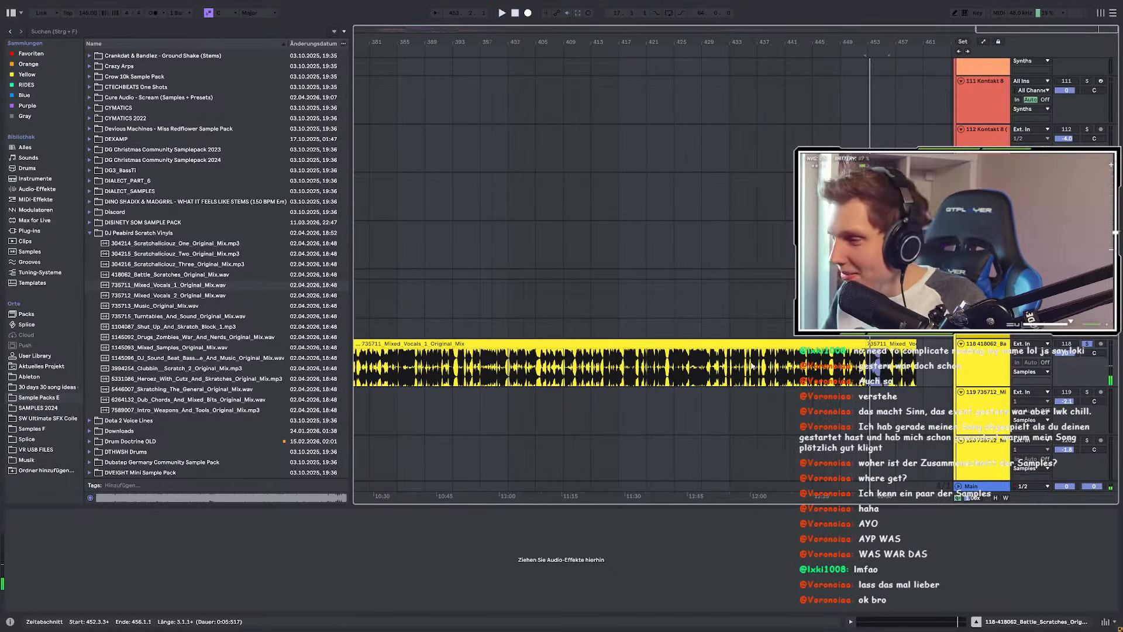
Step: Play the Mixed_Vocals_1 clip from bar 425 through bar 428, then stop
click(752, 345)
scroll(752, 346, up, 3)
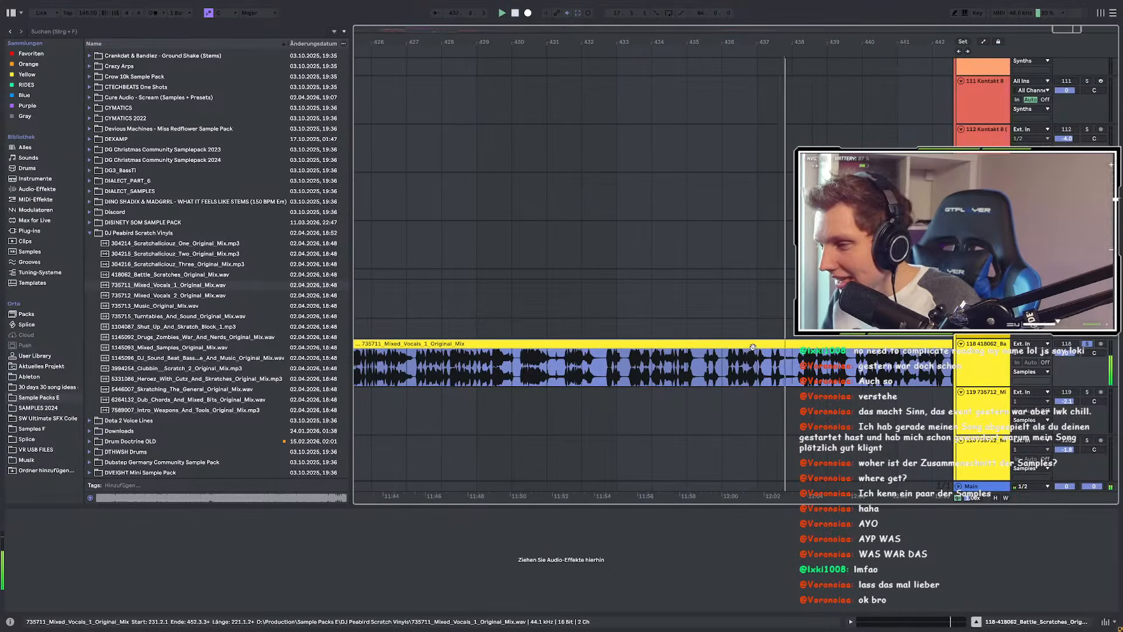
scroll(753, 347, down, 3)
click(572, 363)
key(space)
click(615, 359)
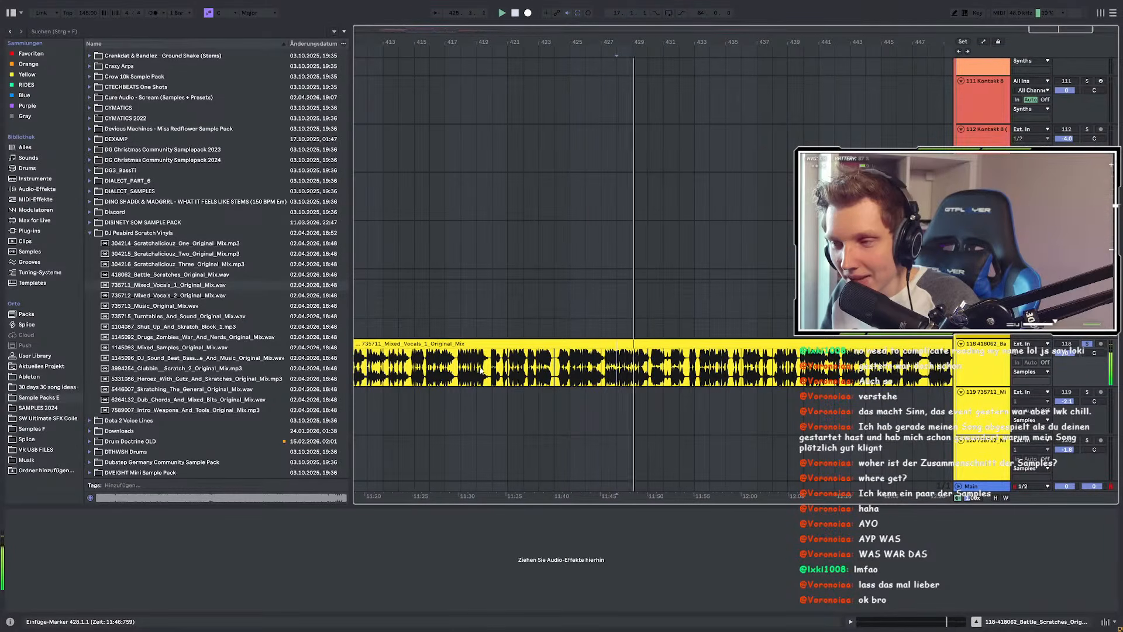
key(space)
scroll(433, 362, down, 5)
Step: Check insert points at bars 301, 305 and 273, then select Mixed_Vocals_2 in the browser
click(478, 343)
scroll(506, 371, up, 7)
click(562, 363)
scroll(570, 363, down, 10)
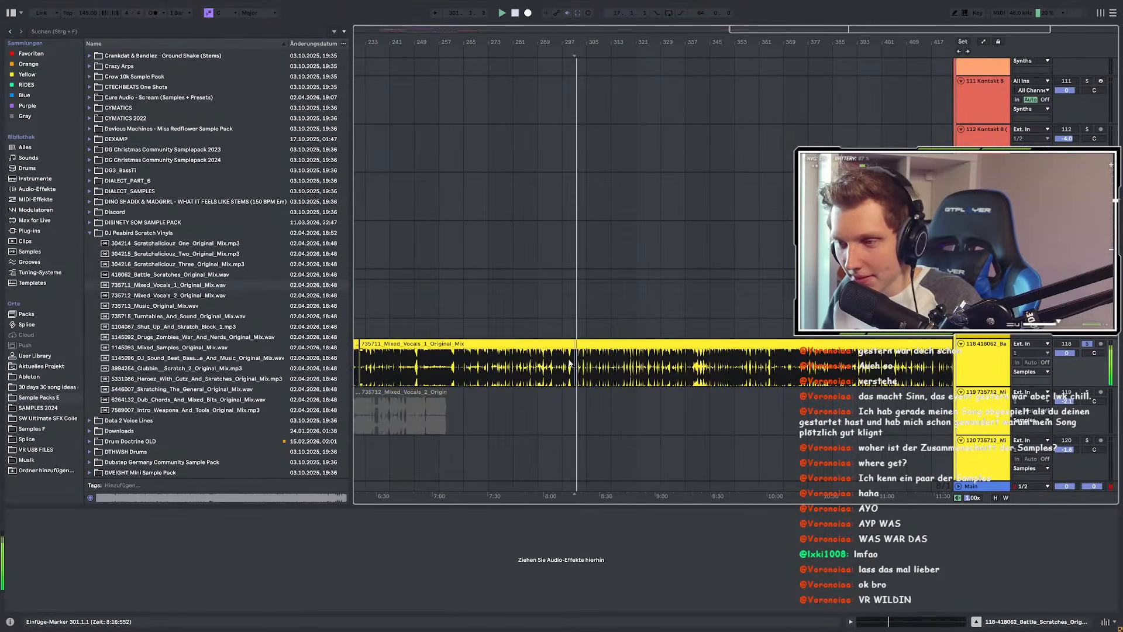
click(746, 352)
click(696, 352)
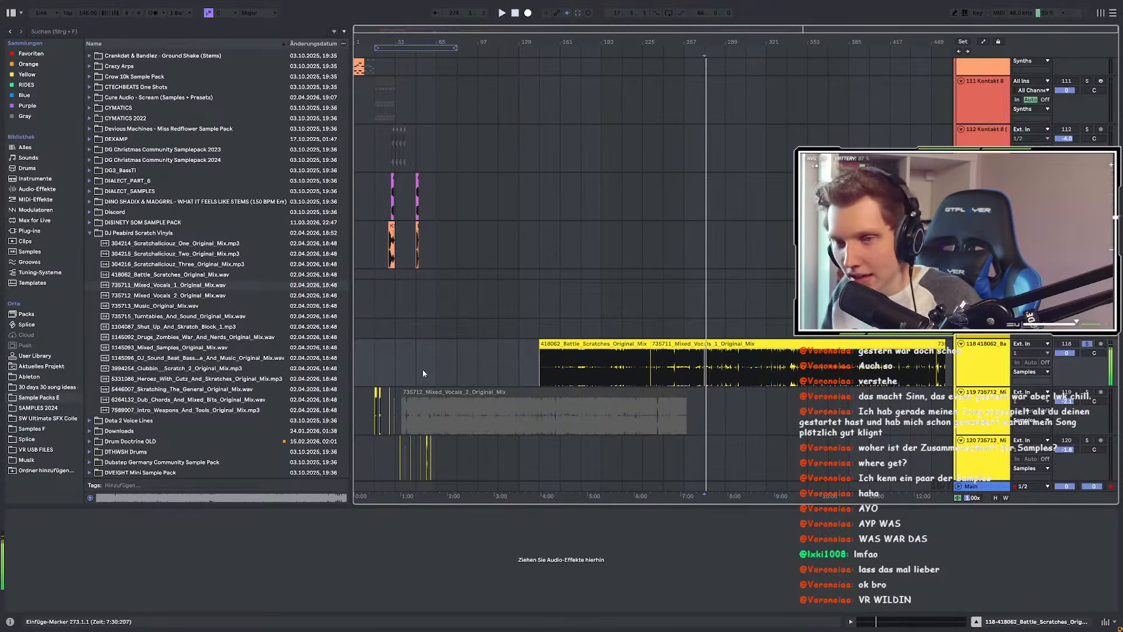
click(207, 295)
Step: Place Mixed_Vocals_2 at bar 145 on the scratch track and play it, jumping to bar 197
mouse_move(237, 296)
mouse_down()
mouse_move(649, 357)
mouse_move(401, 364)
mouse_move(538, 379)
mouse_up()
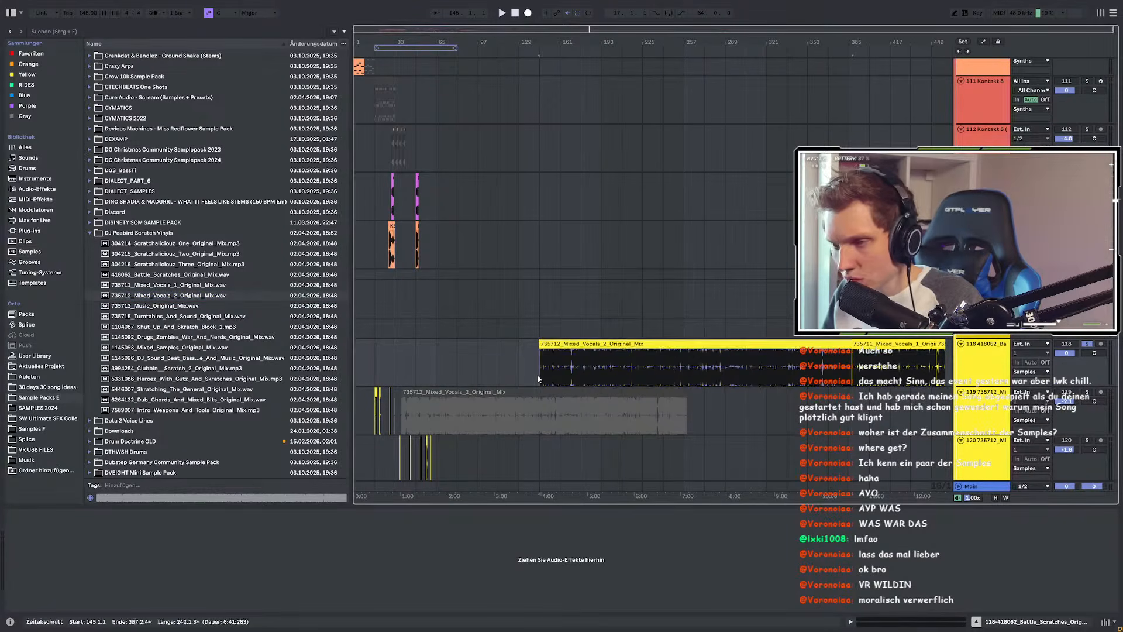
click(538, 379)
key(space)
scroll(538, 379, up, 3)
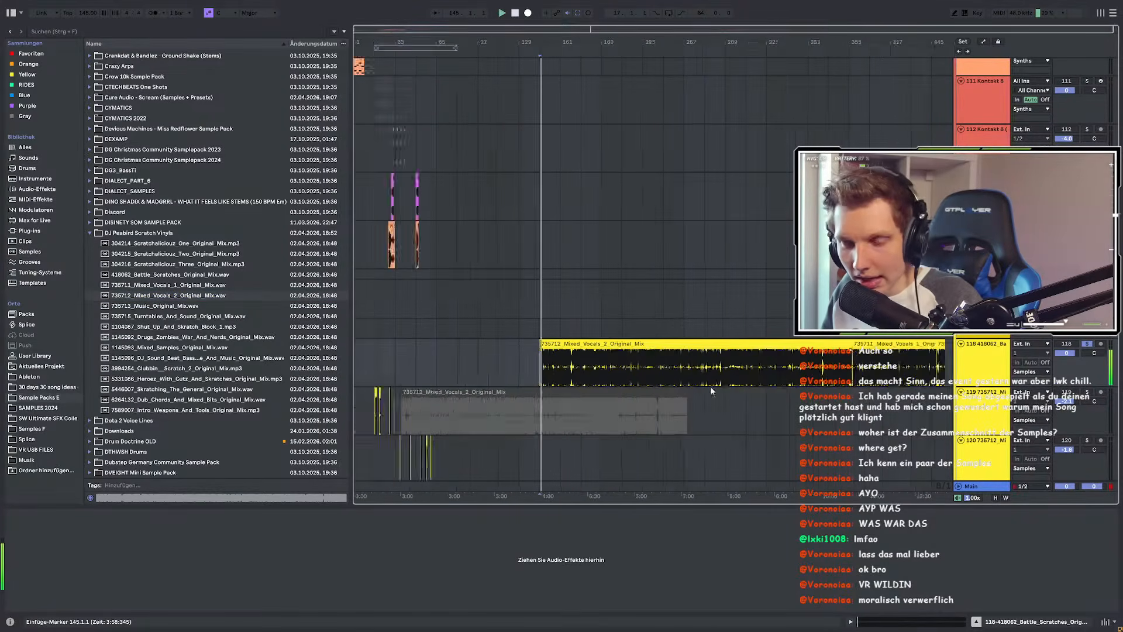
scroll(515, 377, right, 5)
scroll(394, 372, up, 4)
scroll(506, 373, down, 4)
scroll(577, 372, up, 4)
click(528, 364)
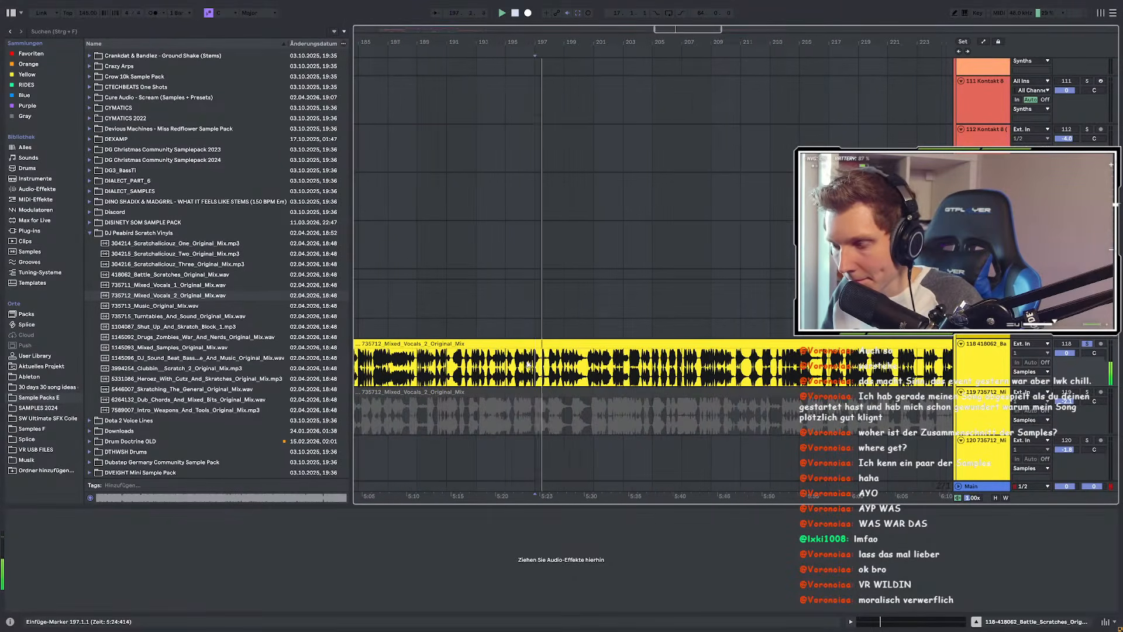
scroll(536, 365, up, 3)
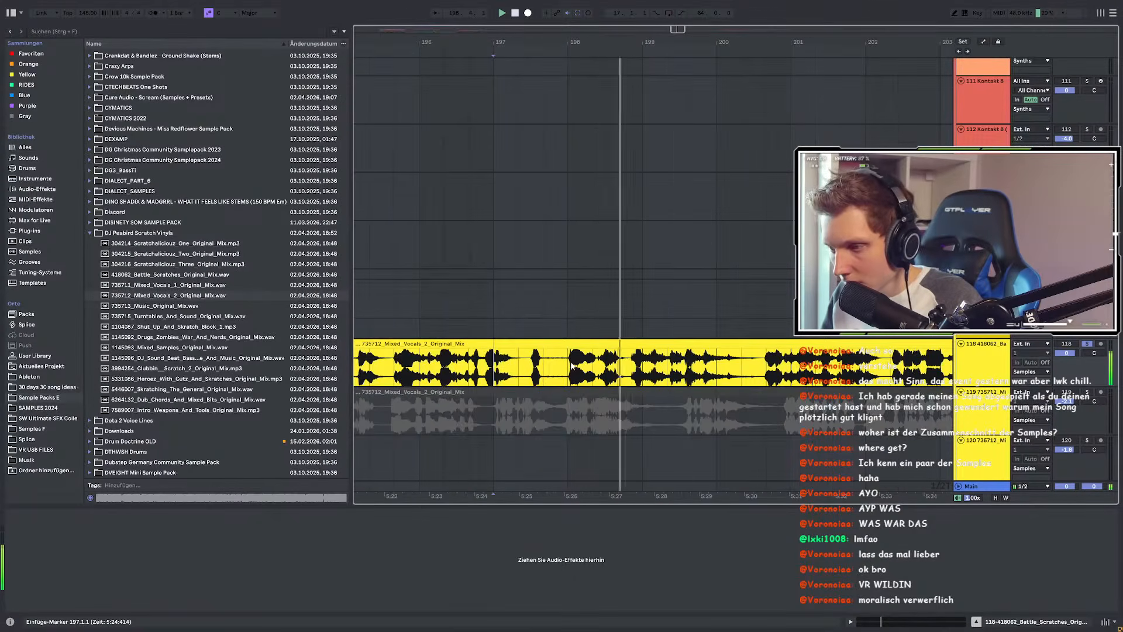
scroll(565, 363, down, 4)
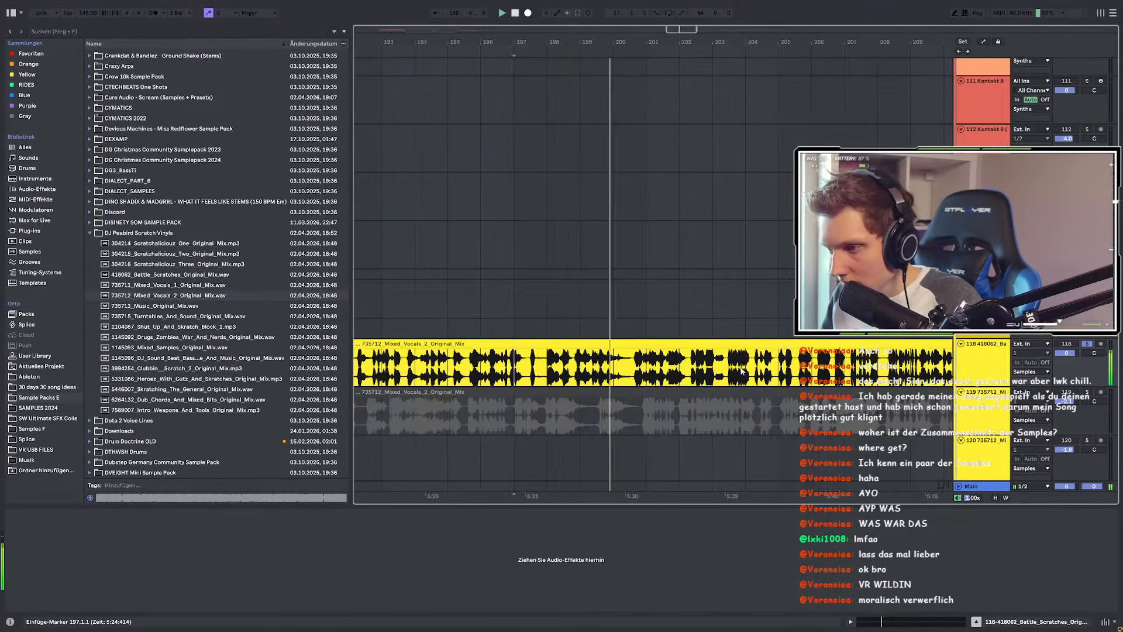
scroll(504, 365, up, 3)
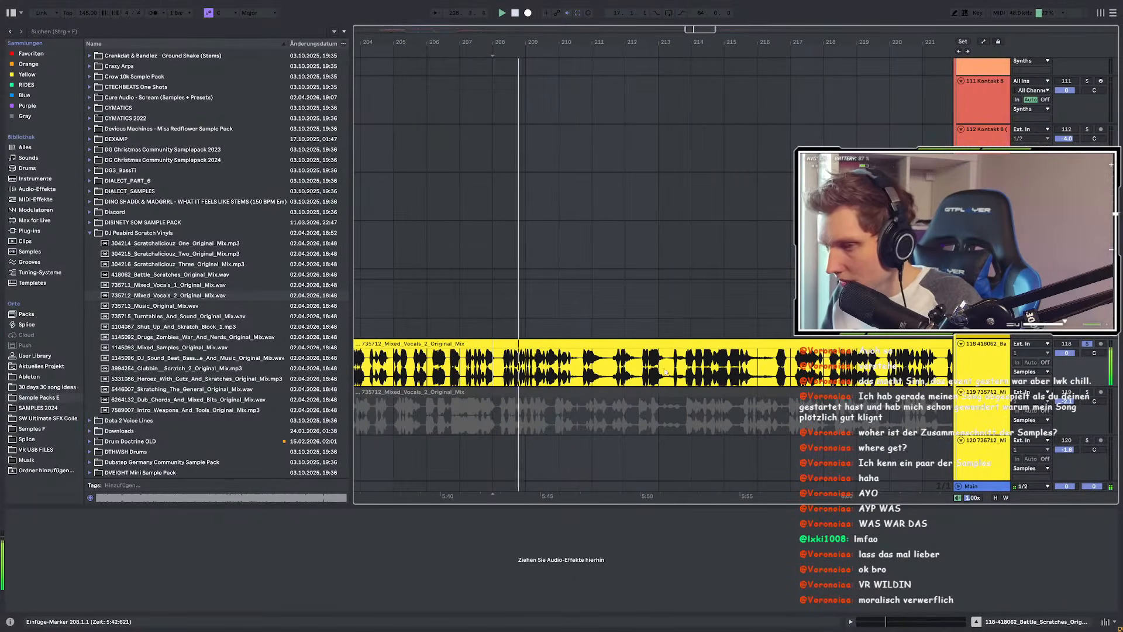
scroll(658, 371, up, 3)
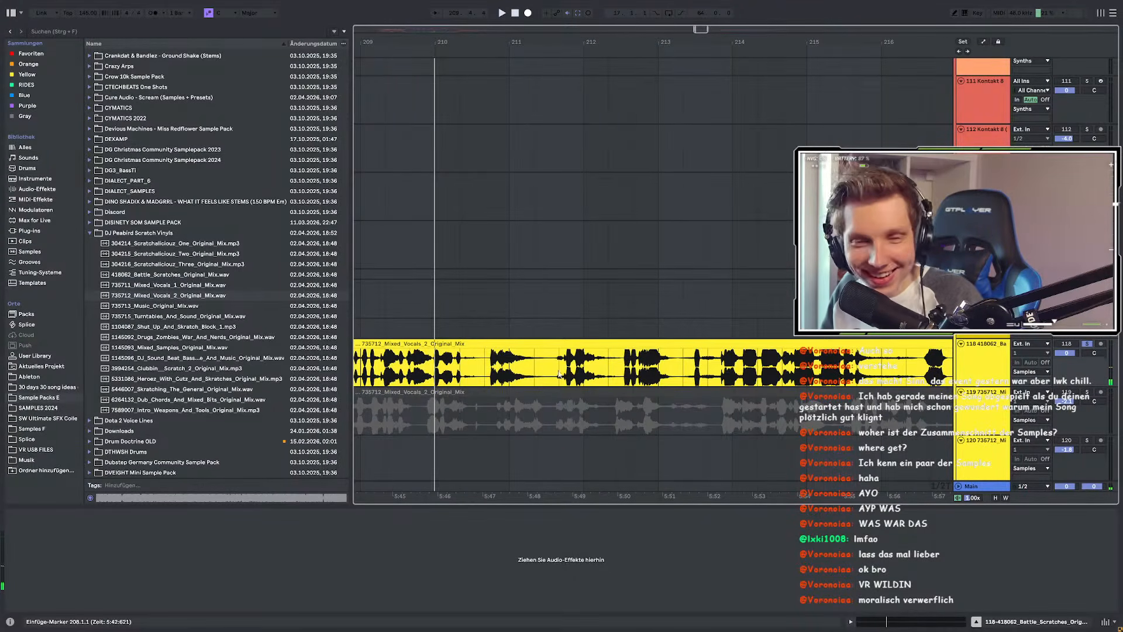
scroll(515, 375, down, 3)
Step: Audition from bars 214 and 216.3.3, then split out 218.1.3–221.3.1 with Ctrl+E
click(607, 373)
key(space)
scroll(649, 372, up, 3)
scroll(608, 372, down, 3)
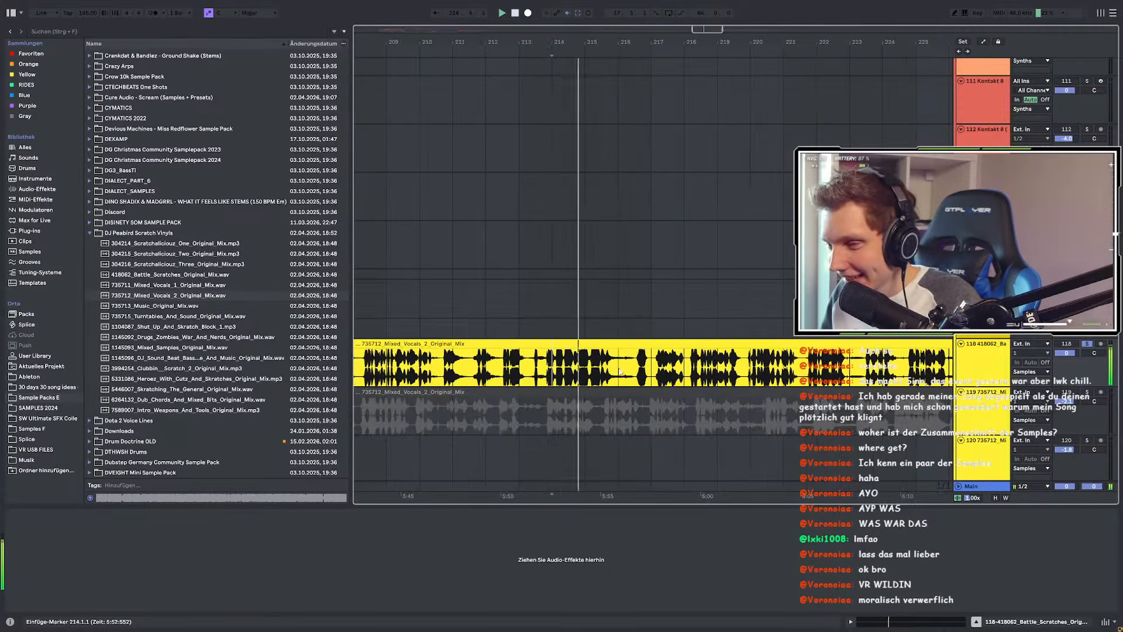
scroll(609, 369, up, 3)
click(613, 362)
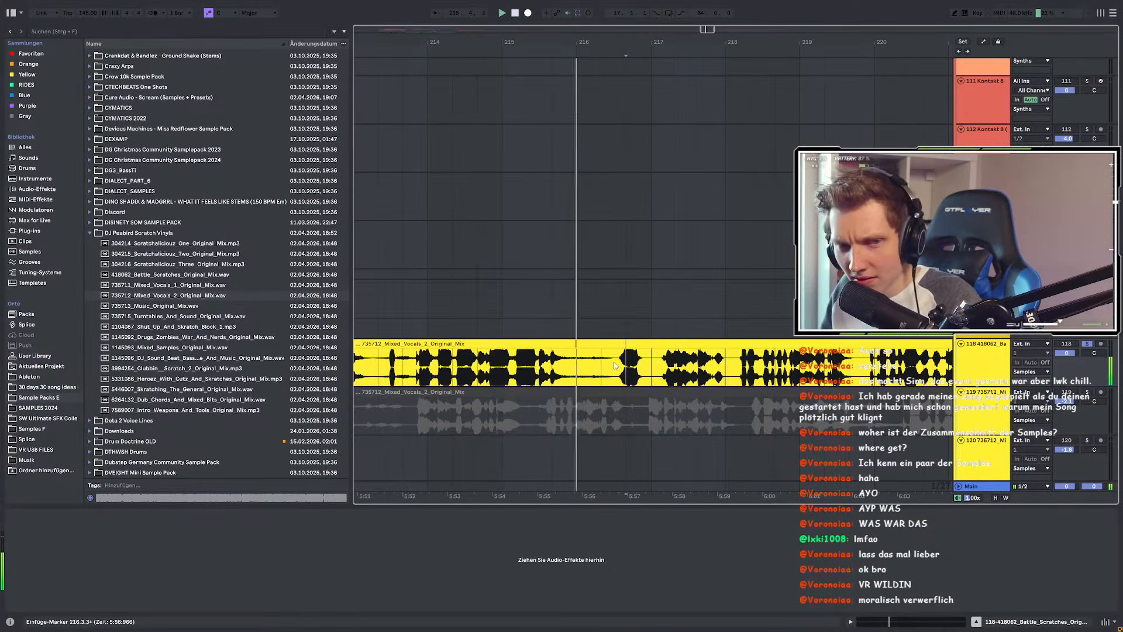
scroll(611, 363, down, 3)
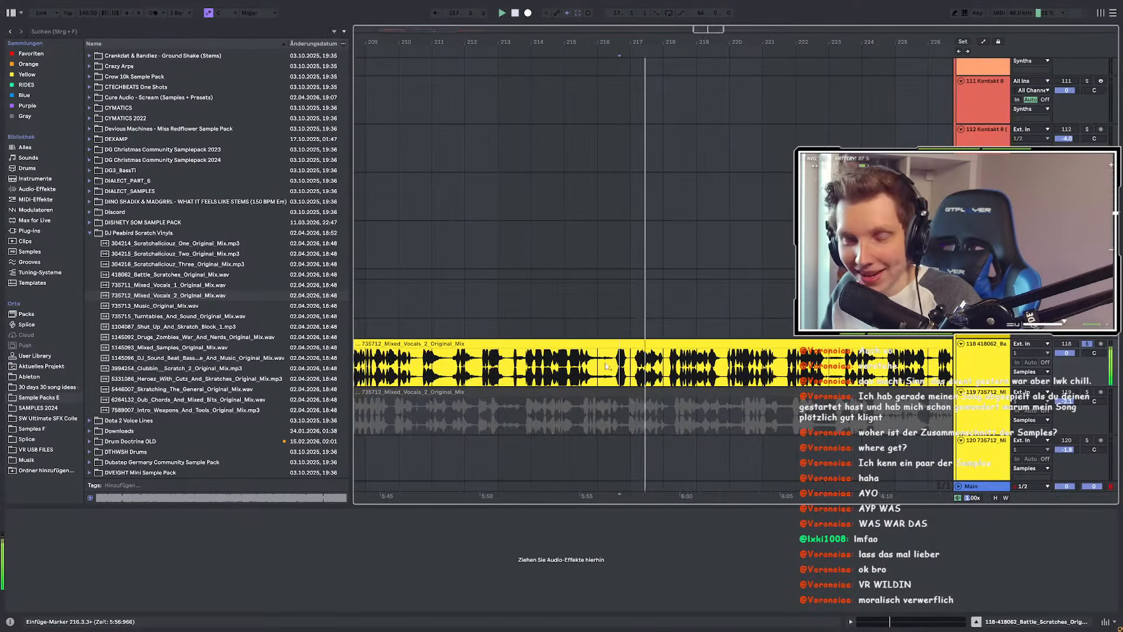
scroll(610, 365, up, 3)
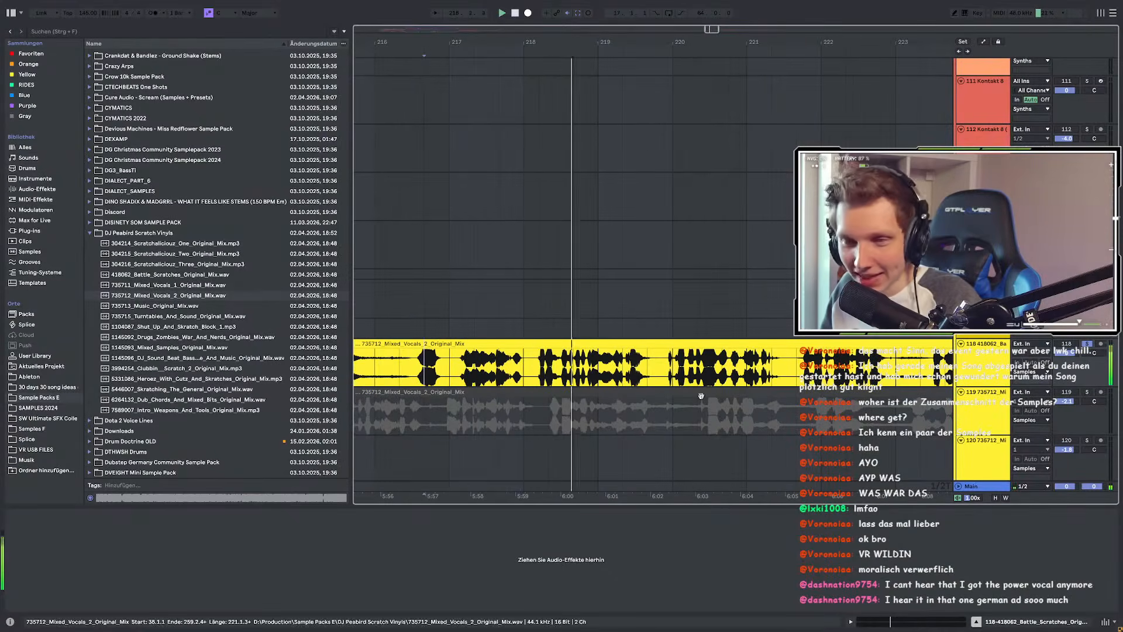
scroll(537, 370, up, 3)
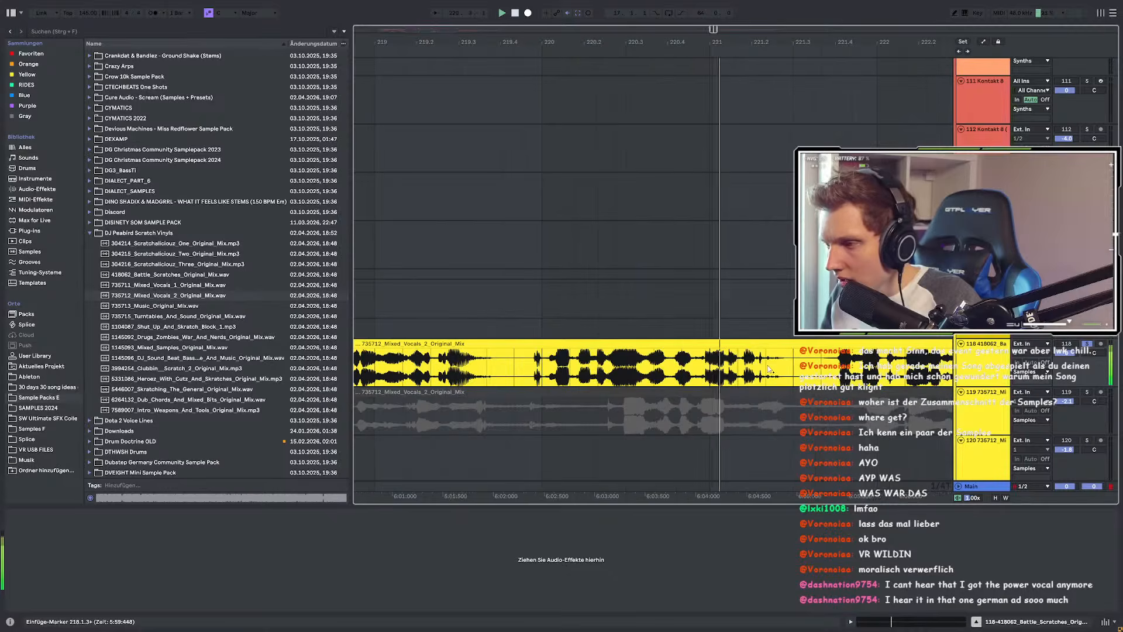
shift+click(800, 367)
scroll(660, 359, down, 4)
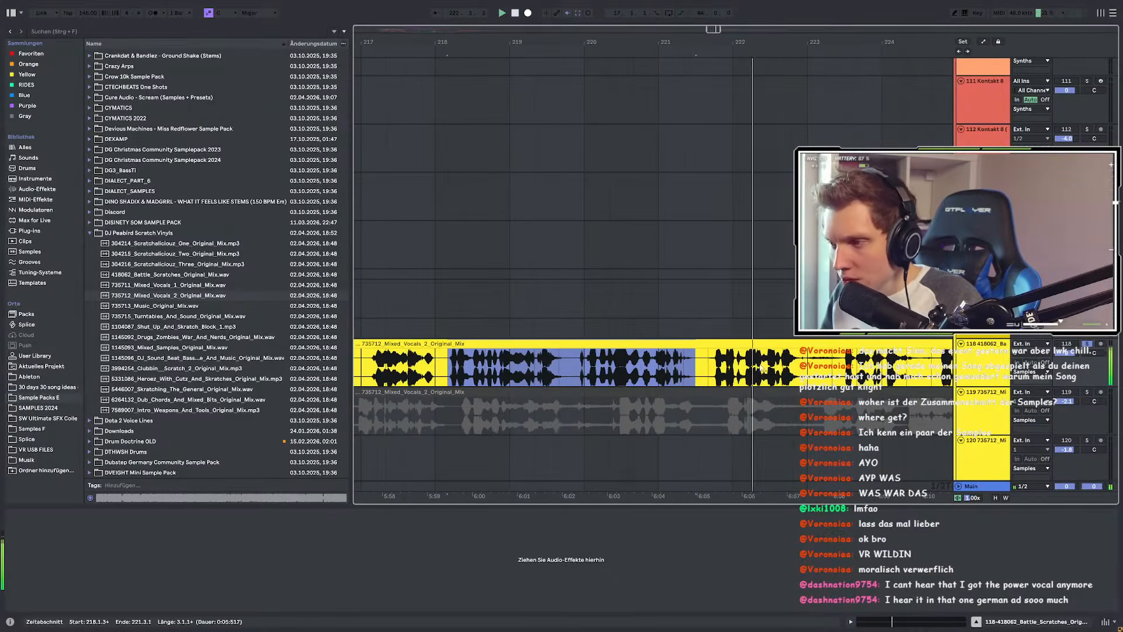
key(ctrl+e)
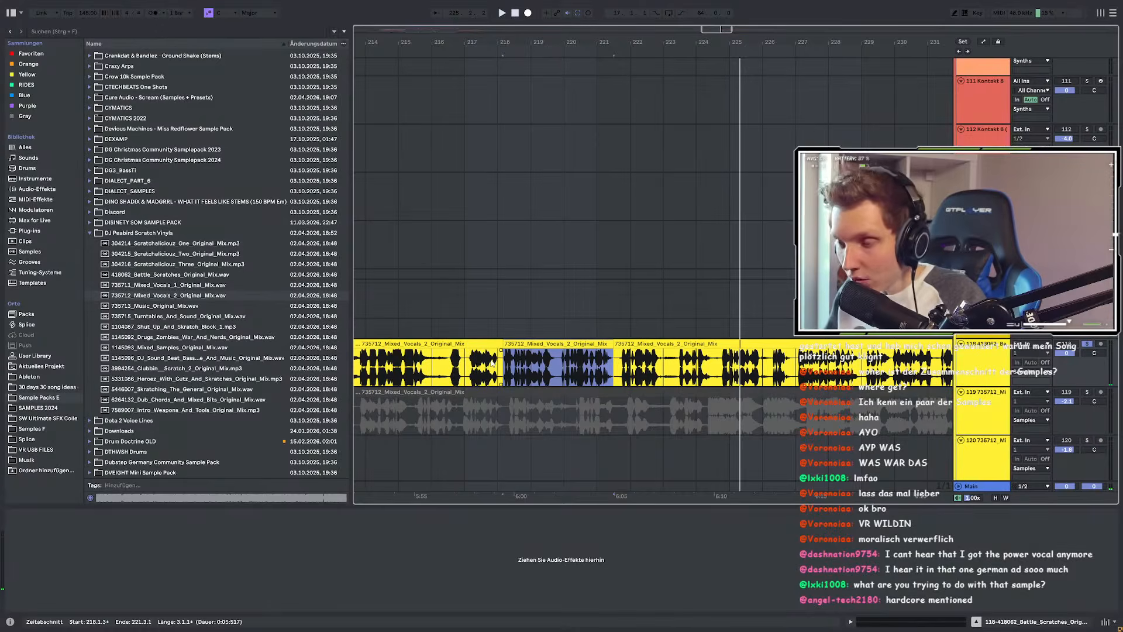
scroll(664, 339, down, 10)
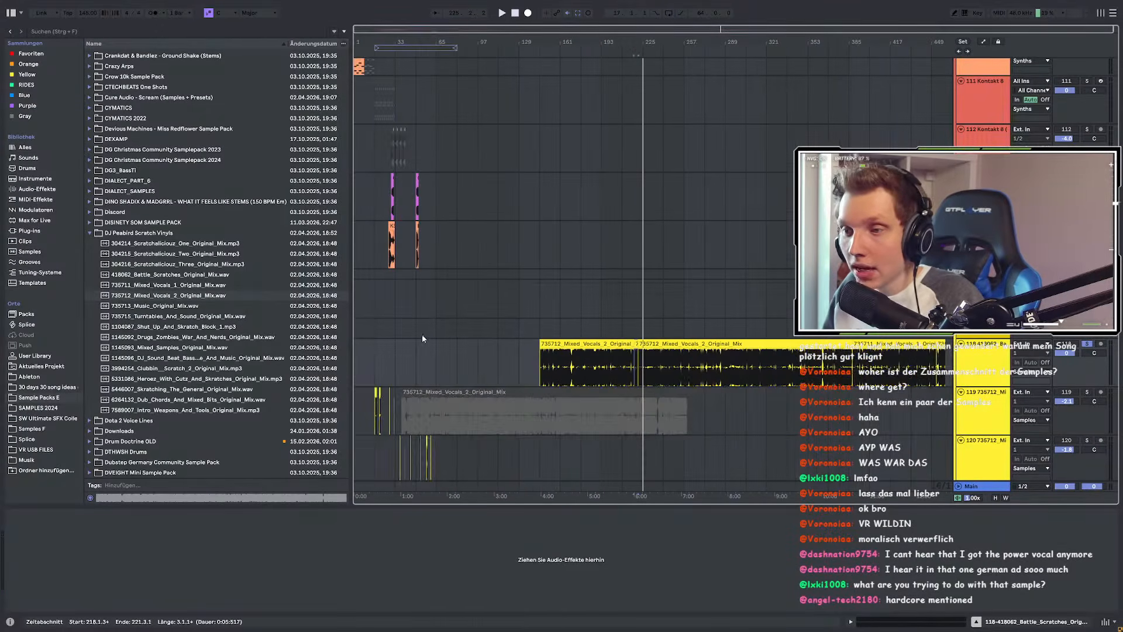
scroll(434, 353, up, 3)
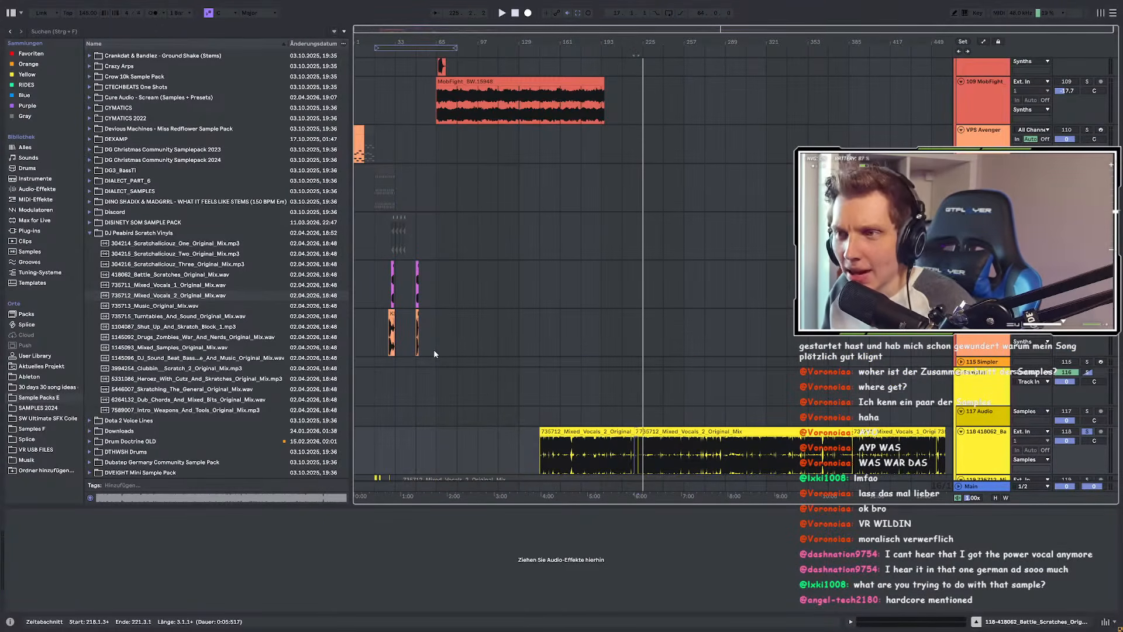
scroll(661, 380, down, 1)
scroll(818, 397, down, 2)
scroll(933, 401, up, 8)
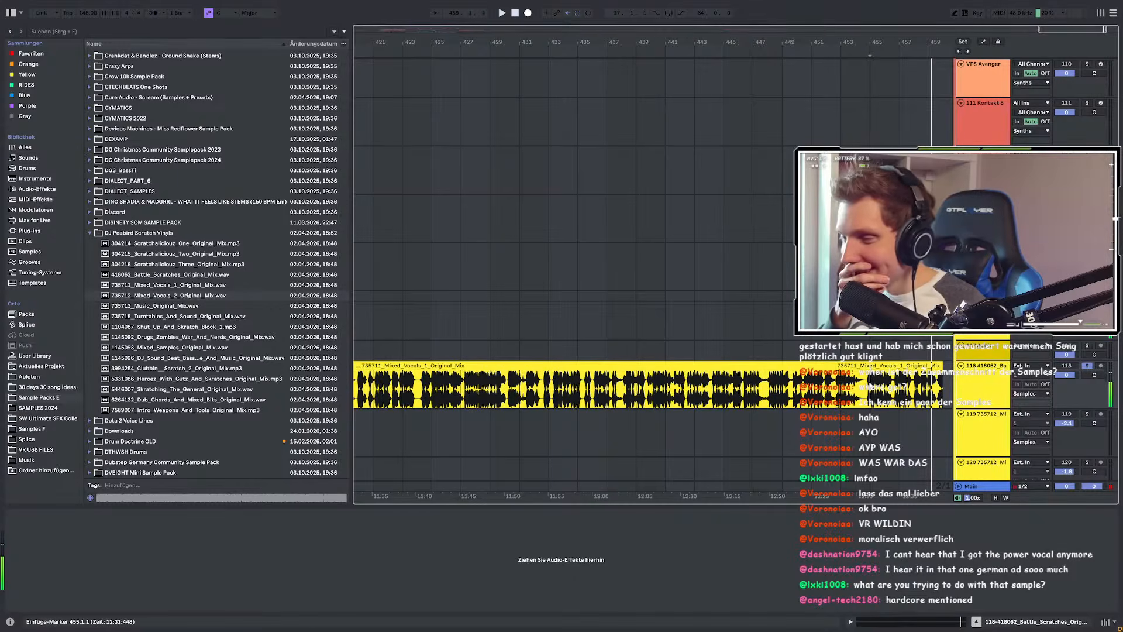
scroll(869, 383, down, 10)
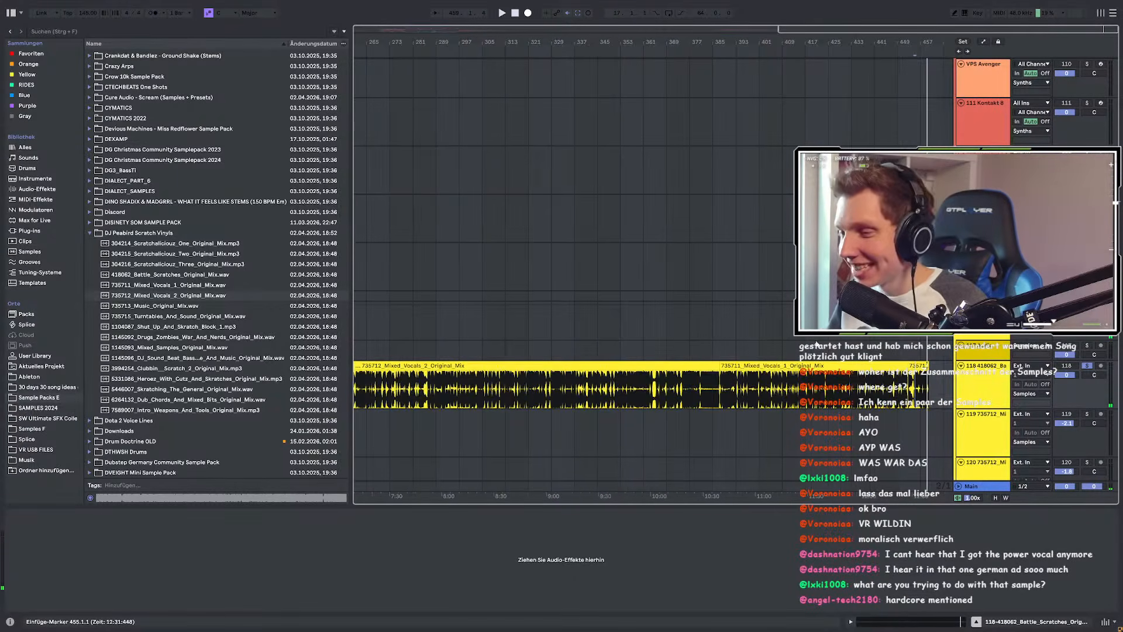
scroll(689, 370, up, 4)
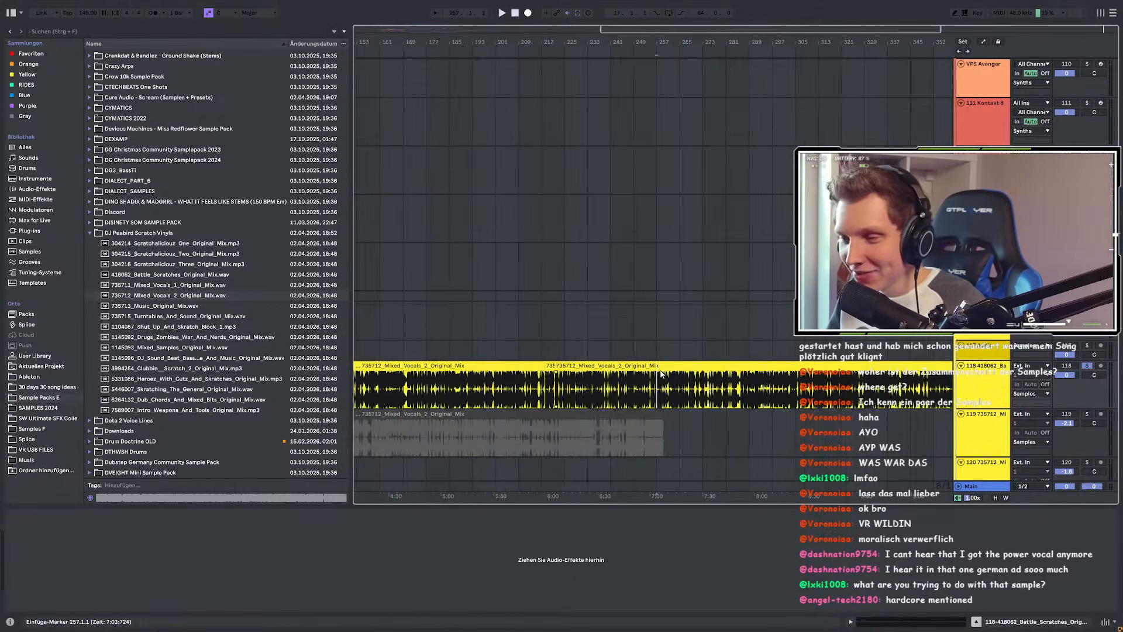
click(612, 351)
scroll(697, 369, down, 3)
scroll(576, 370, up, 3)
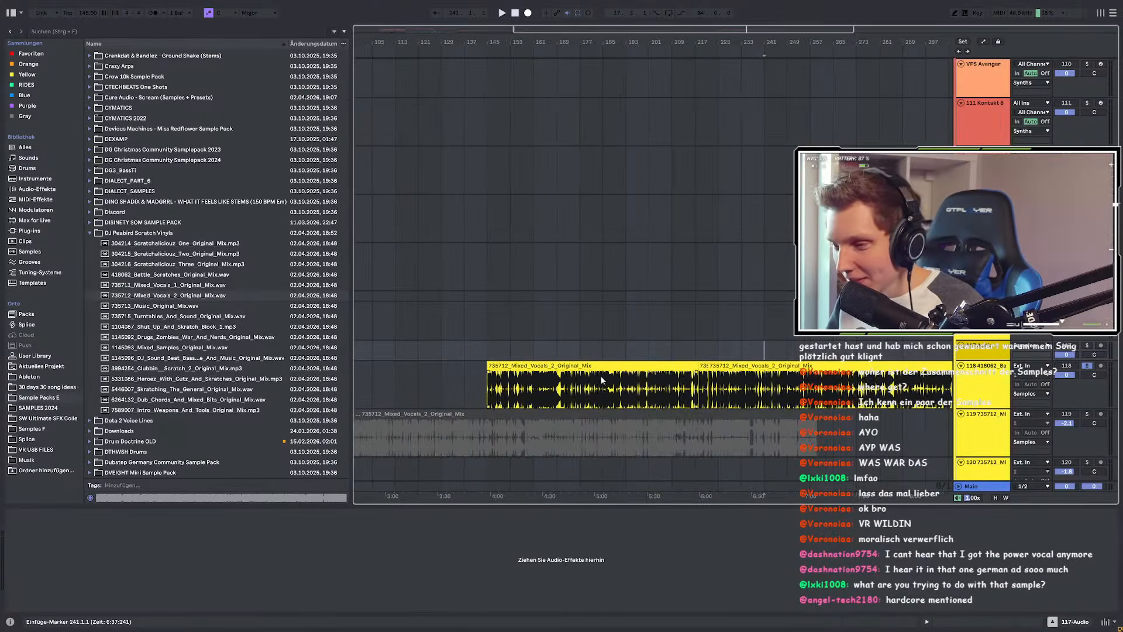
scroll(666, 386, down, 3)
scroll(665, 386, up, 3)
scroll(665, 386, down, 3)
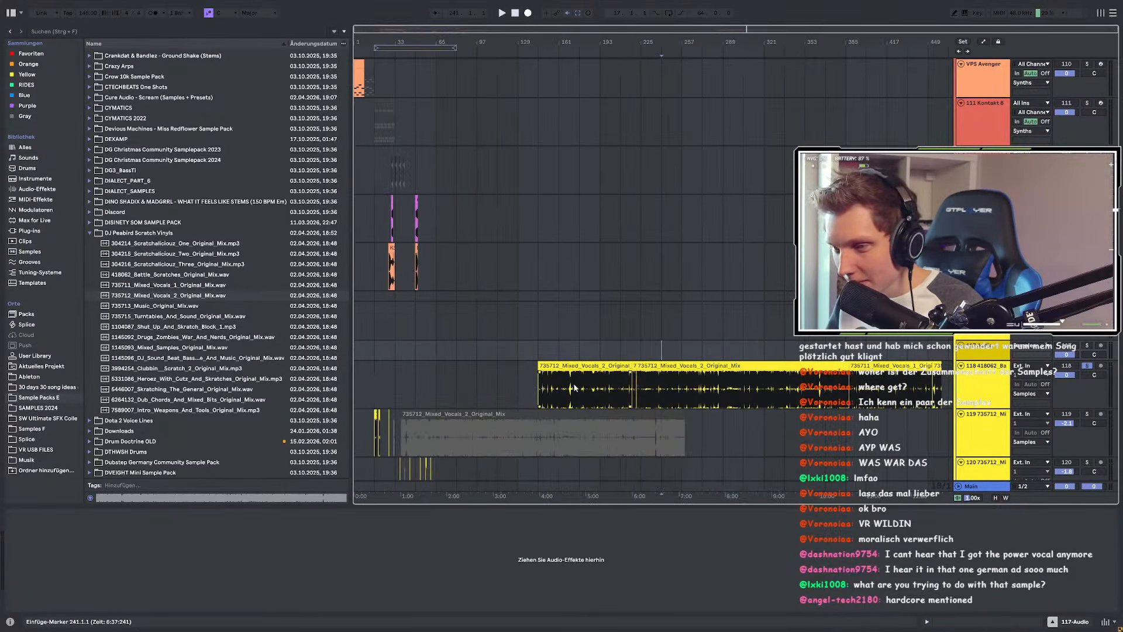
click(554, 366)
scroll(576, 386, up, 3)
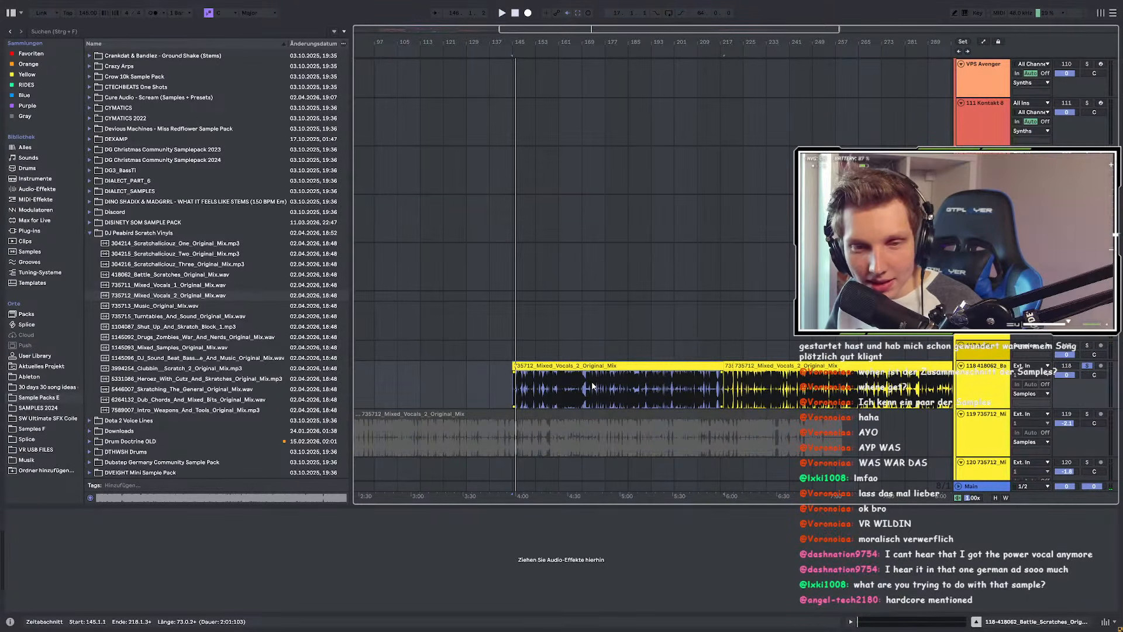
Step: Delete the short chopped vocal piece spanning bars 218–221
click(620, 388)
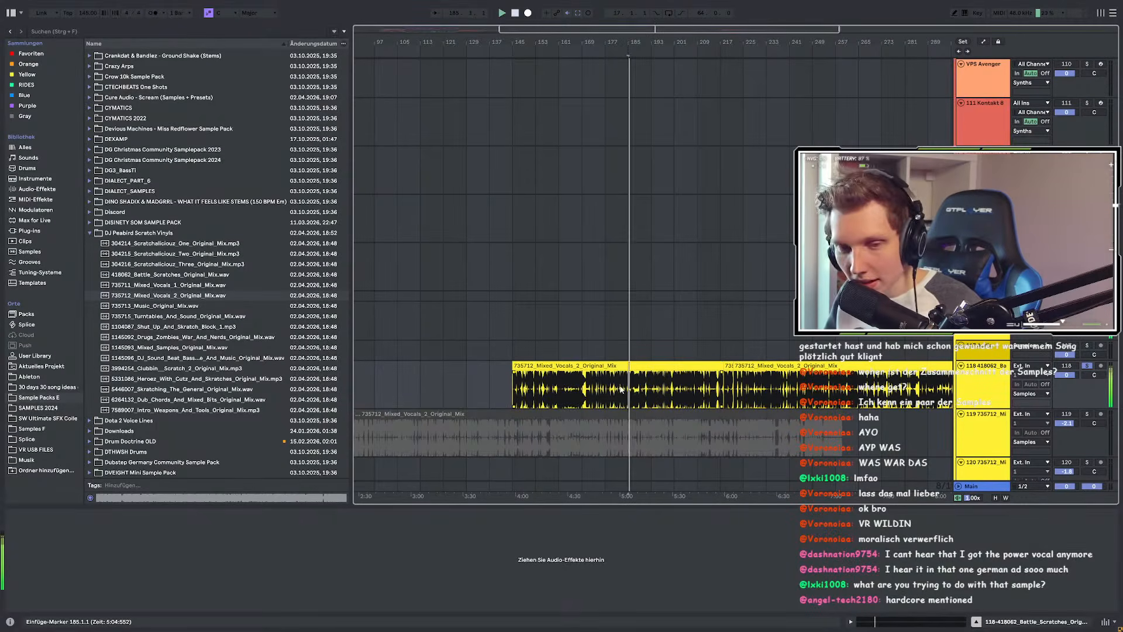
scroll(665, 389, up, 3)
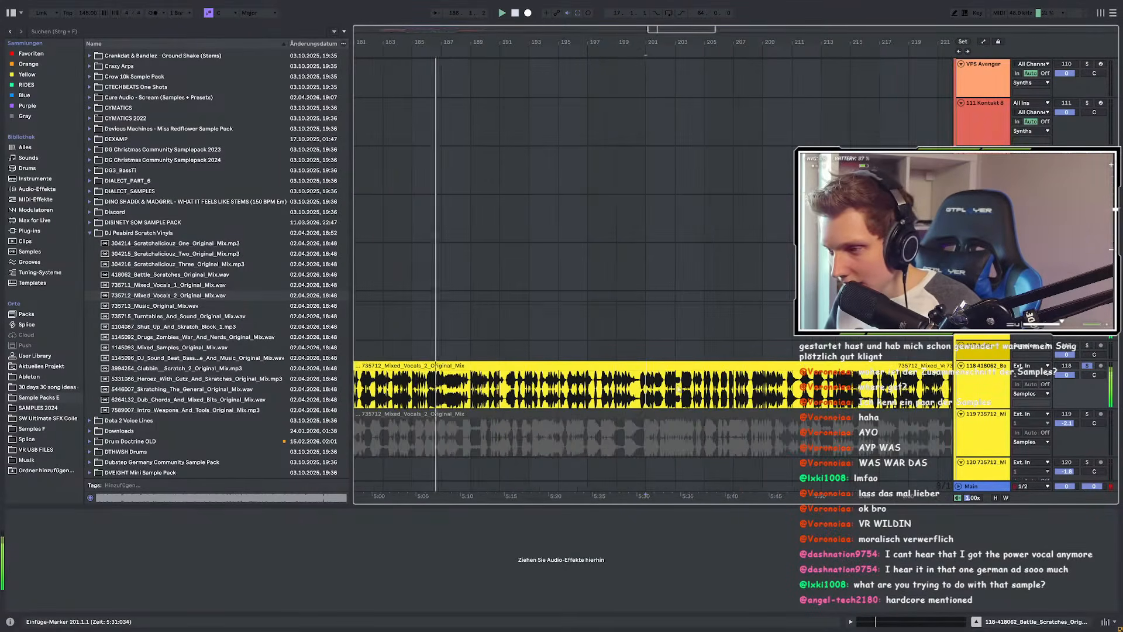
scroll(727, 391, up, 3)
click(739, 390)
key(space)
key(space)
scroll(670, 390, down, 3)
scroll(670, 389, up, 4)
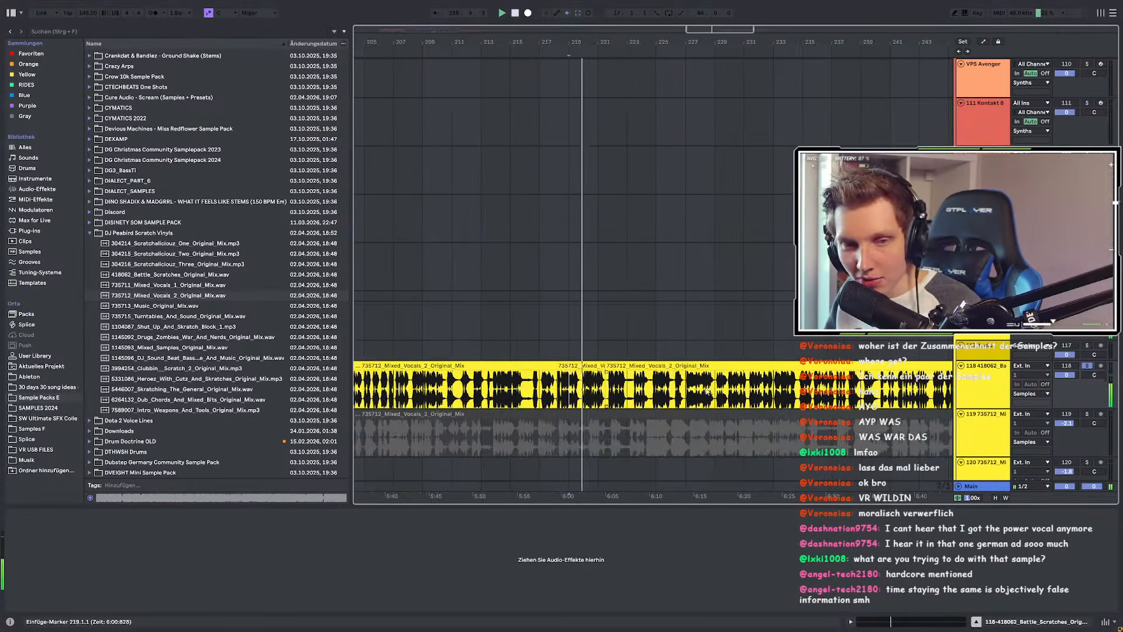
click(490, 366)
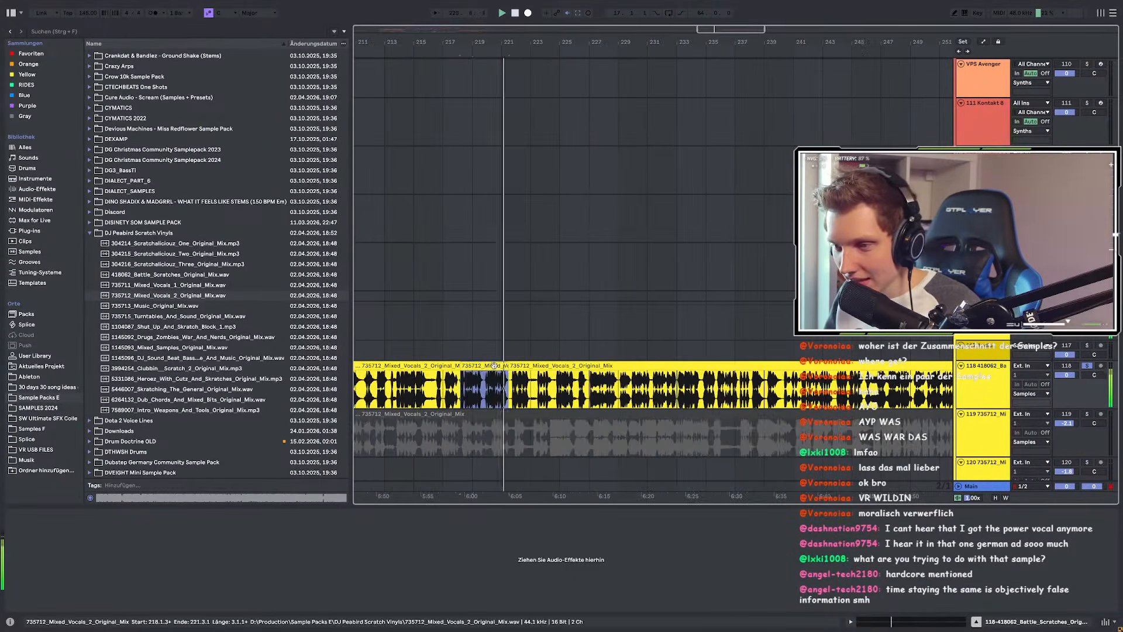
click(440, 365)
key(Delete)
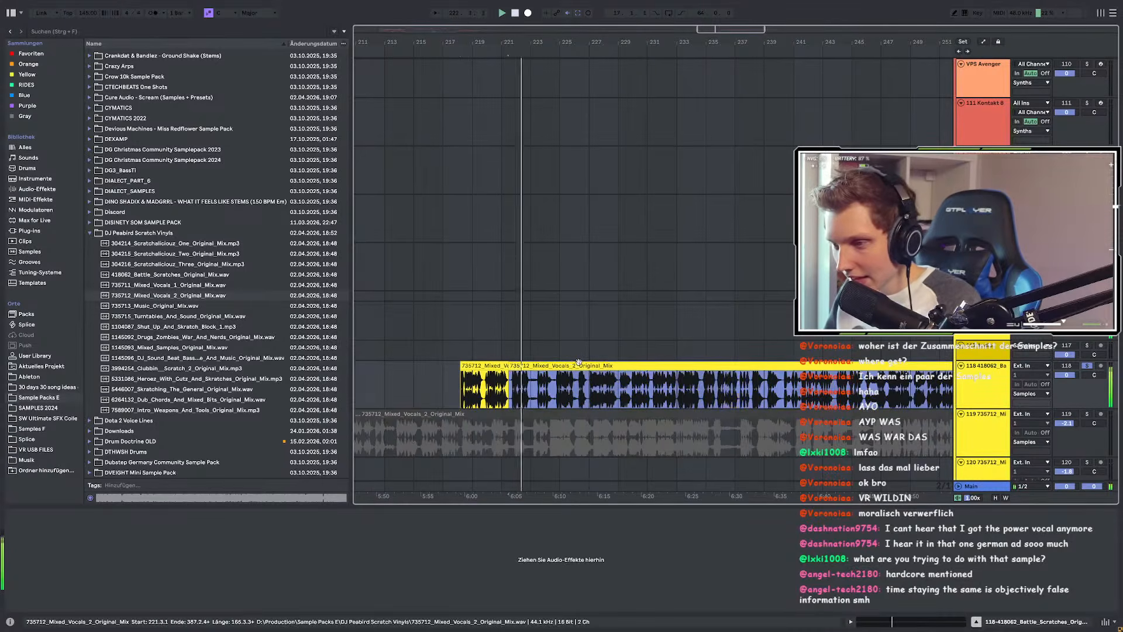
Step: Audition the Mixed_Vocals_2 clip from bars 227, 230, 236, 241 and 247
click(591, 389)
key(space)
key(space)
scroll(591, 389, right, 2)
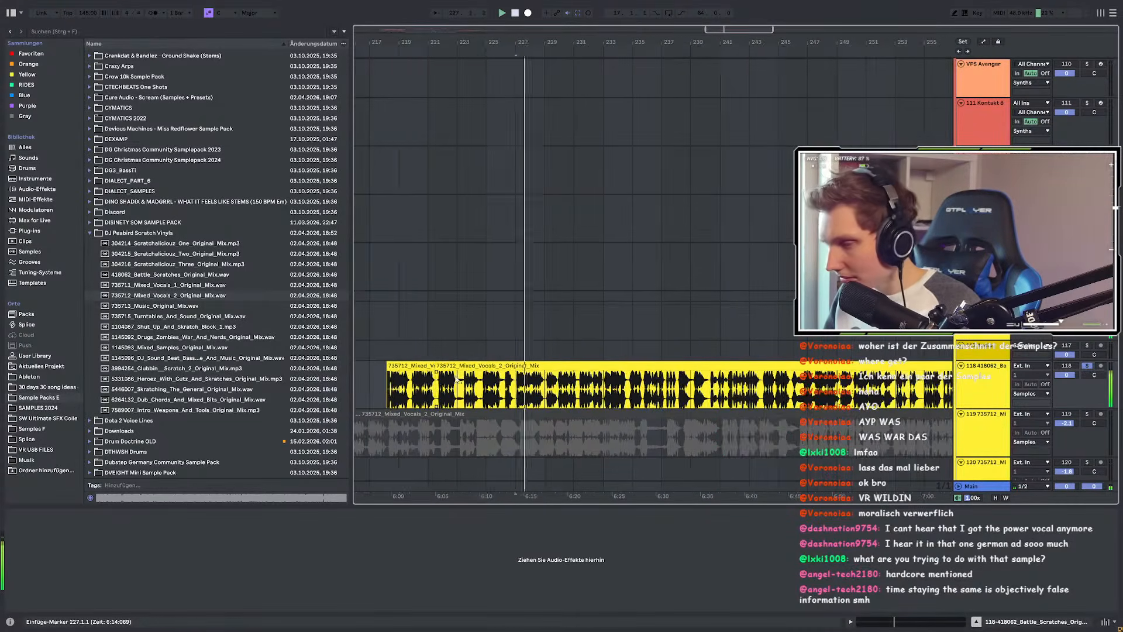
scroll(586, 389, up, 4)
click(523, 388)
key(space)
key(space)
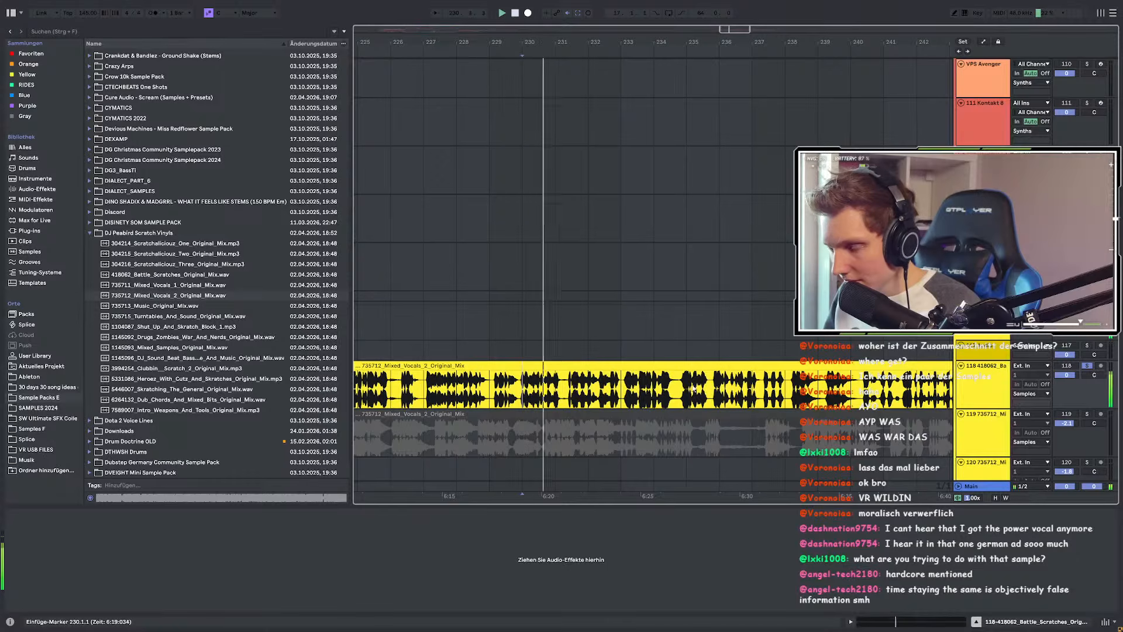
click(719, 387)
key(space)
key(space)
scroll(719, 388, right, 2)
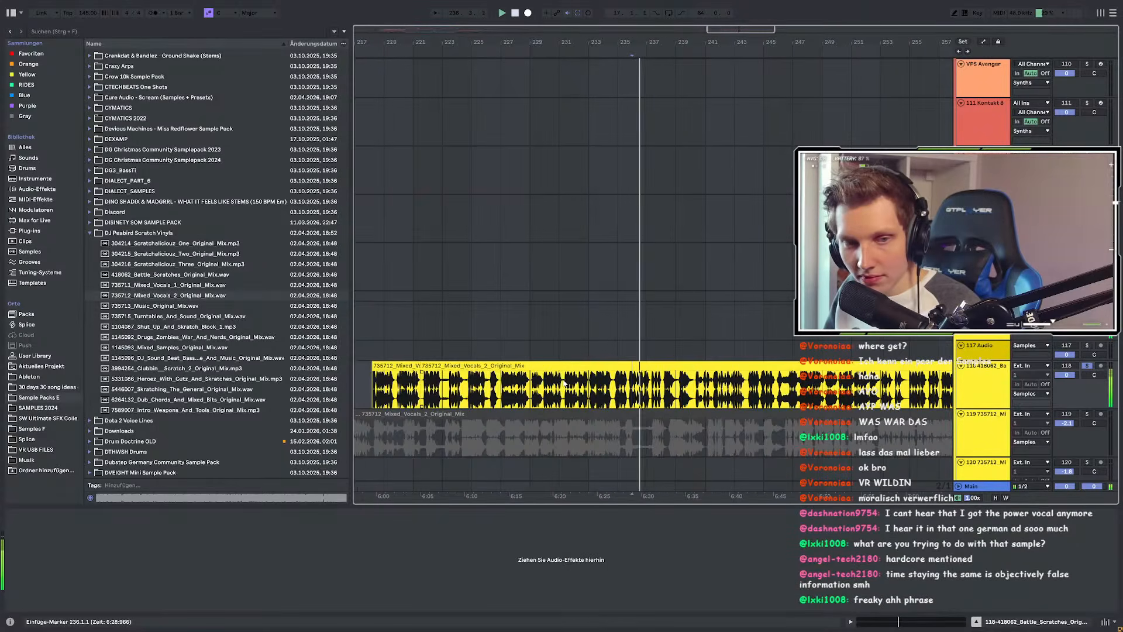
click(669, 388)
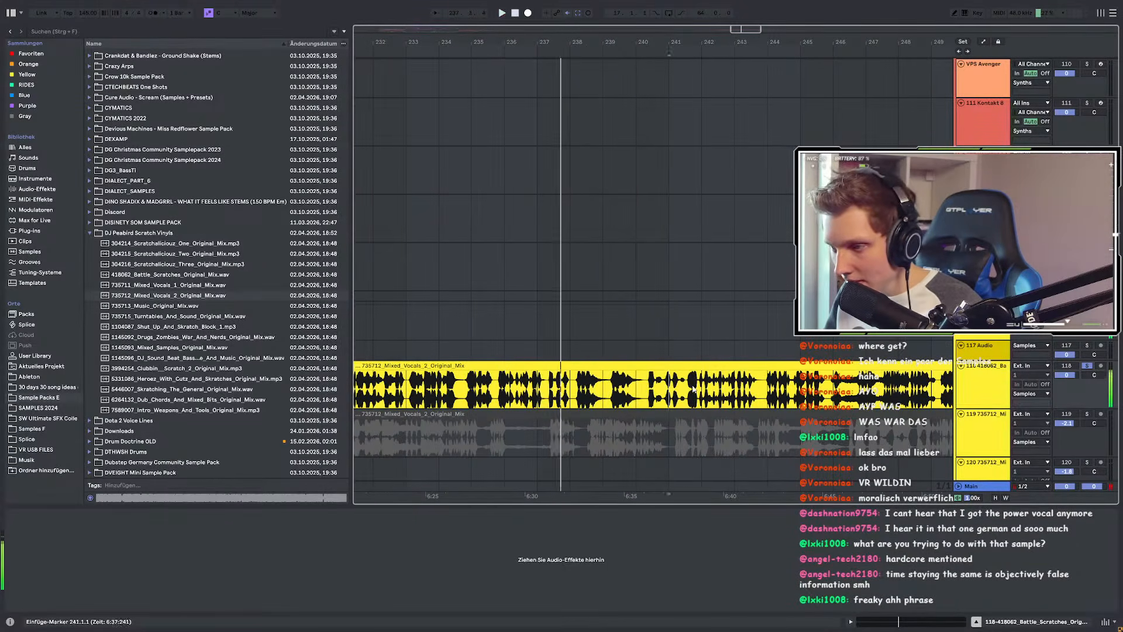
scroll(609, 386, right, 2)
scroll(638, 385, up, 2)
click(765, 386)
key(space)
key(space)
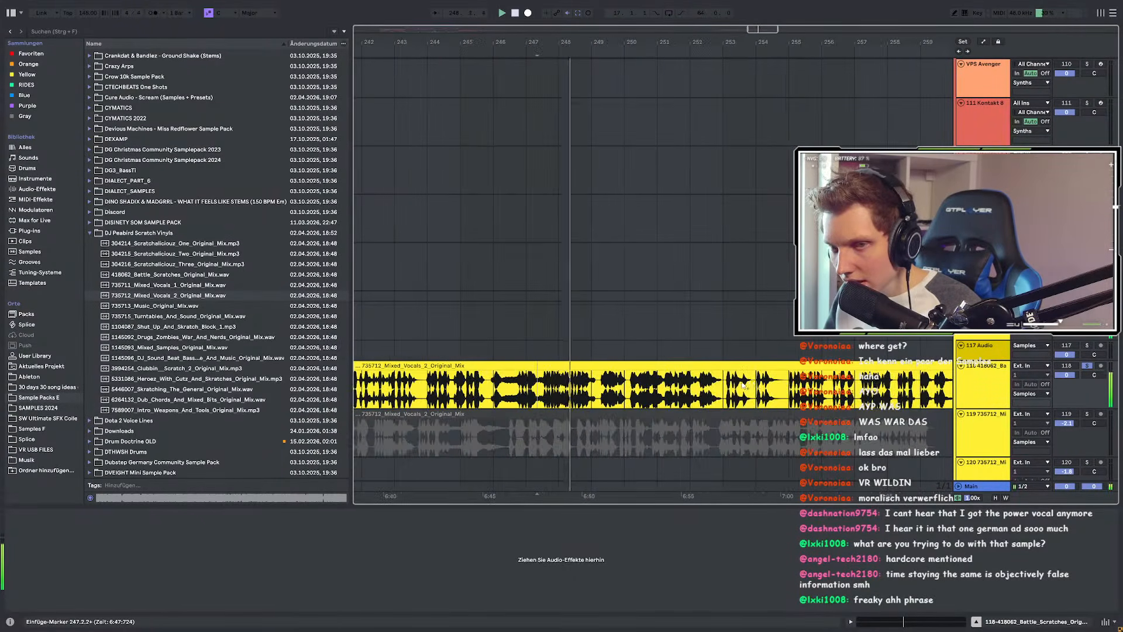
Step: Continue auditioning the vocal from bars 250, 253, 255, 257 and 261
click(505, 387)
scroll(668, 388, down, 2)
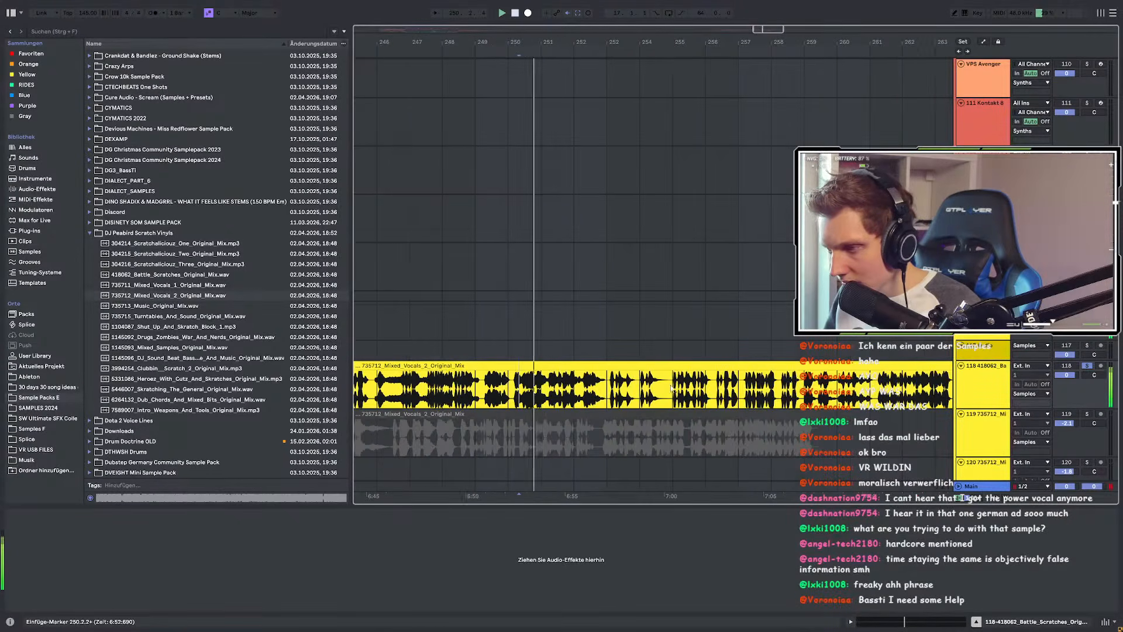
click(675, 388)
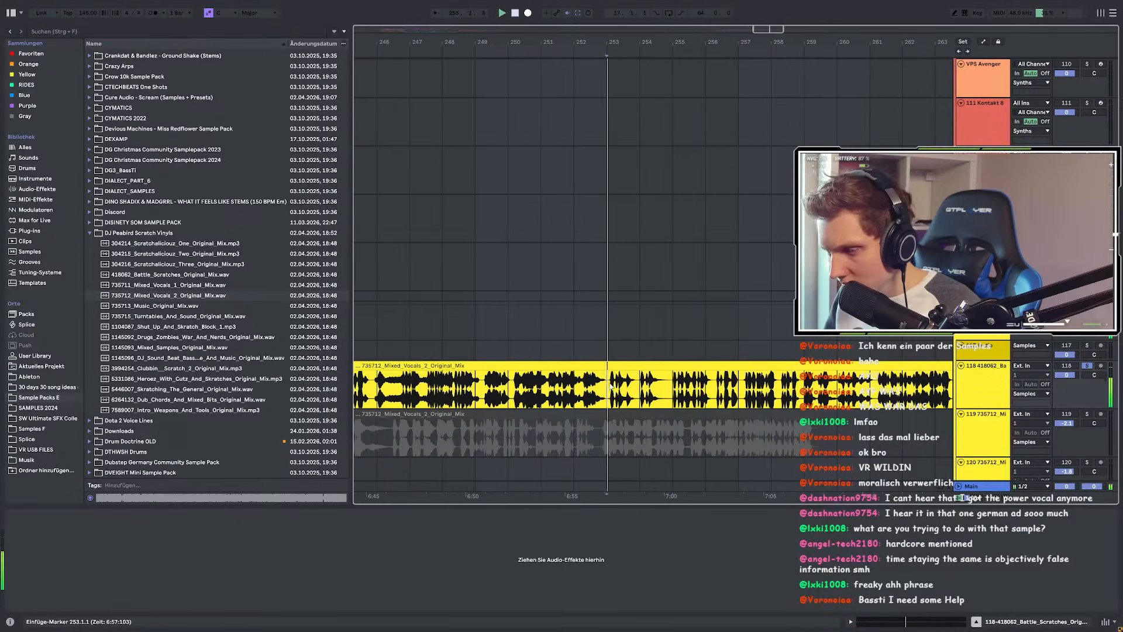
click(679, 389)
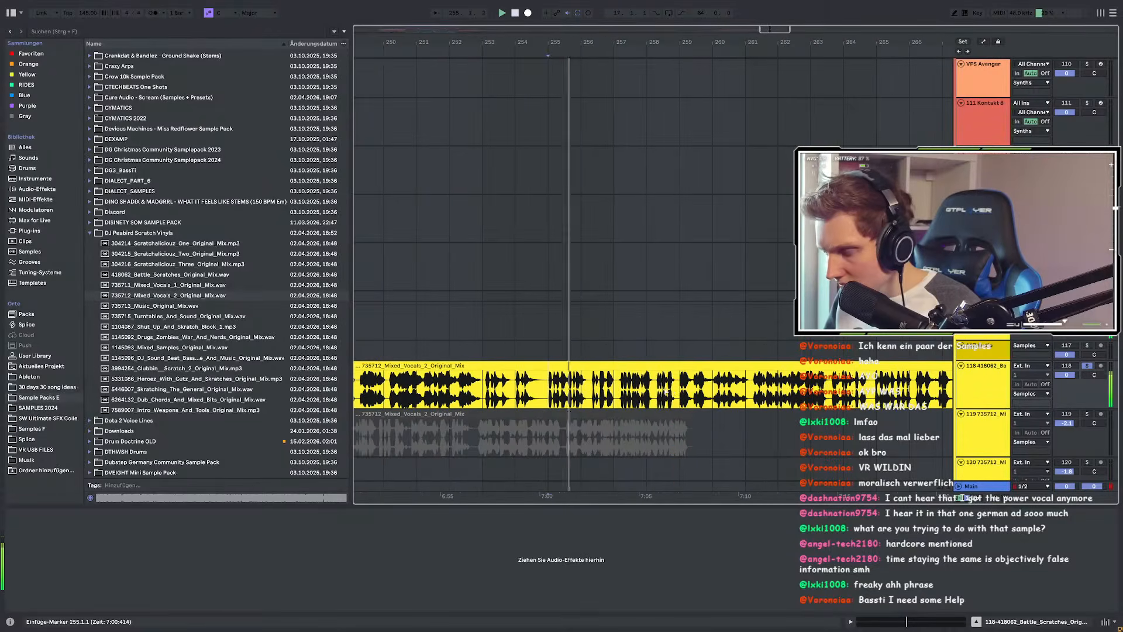
click(668, 390)
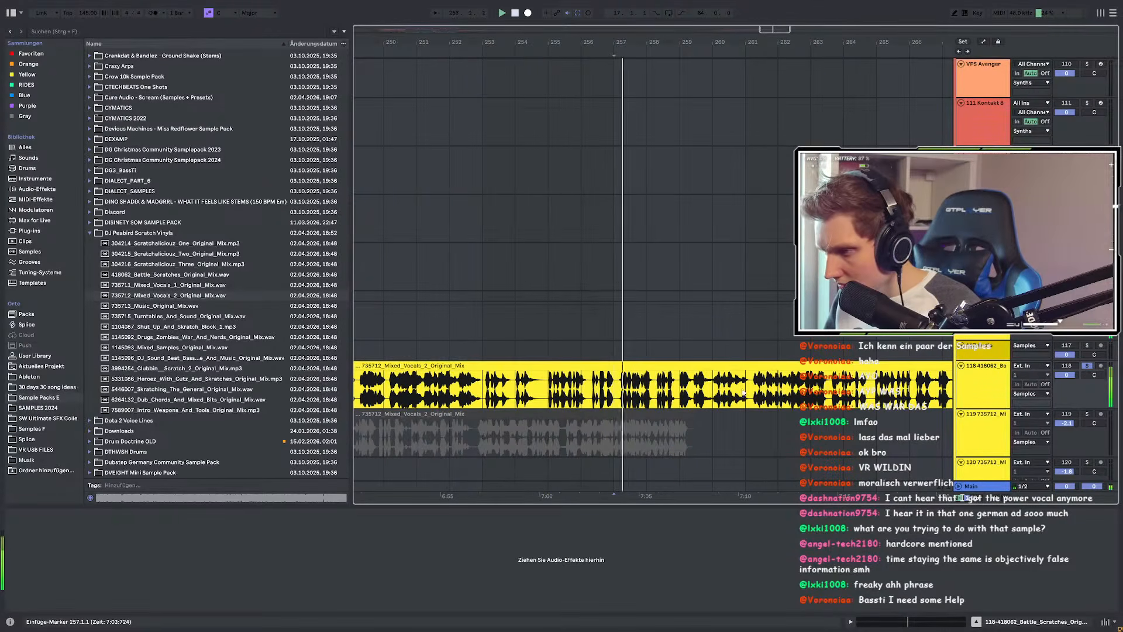
scroll(753, 389, up, 2)
click(761, 389)
key(space)
key(space)
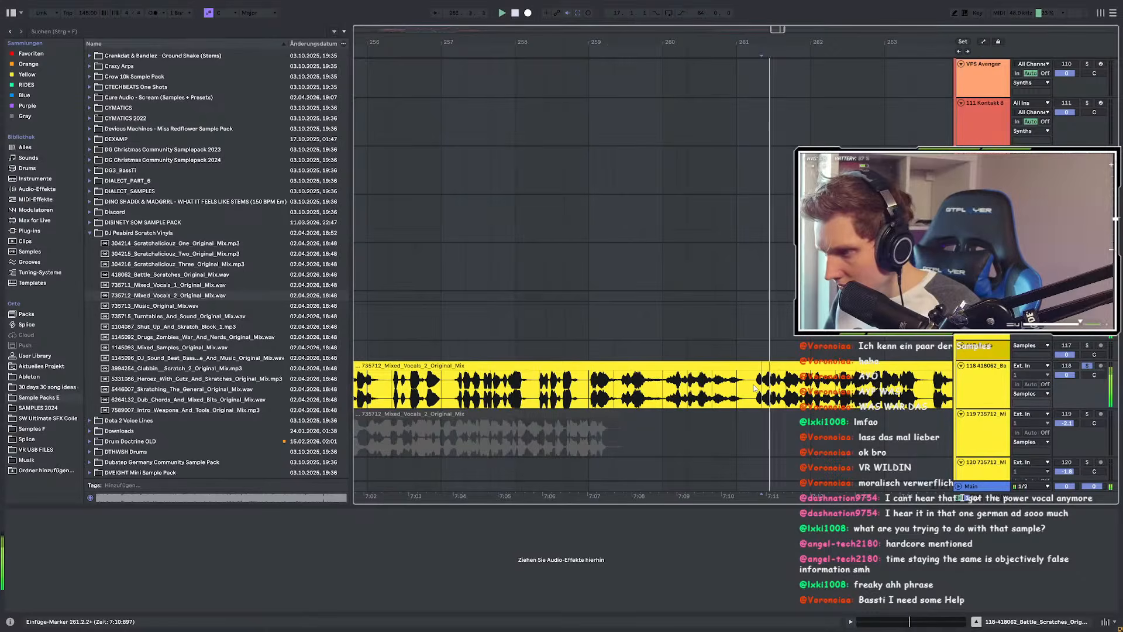
scroll(700, 390, down, 3)
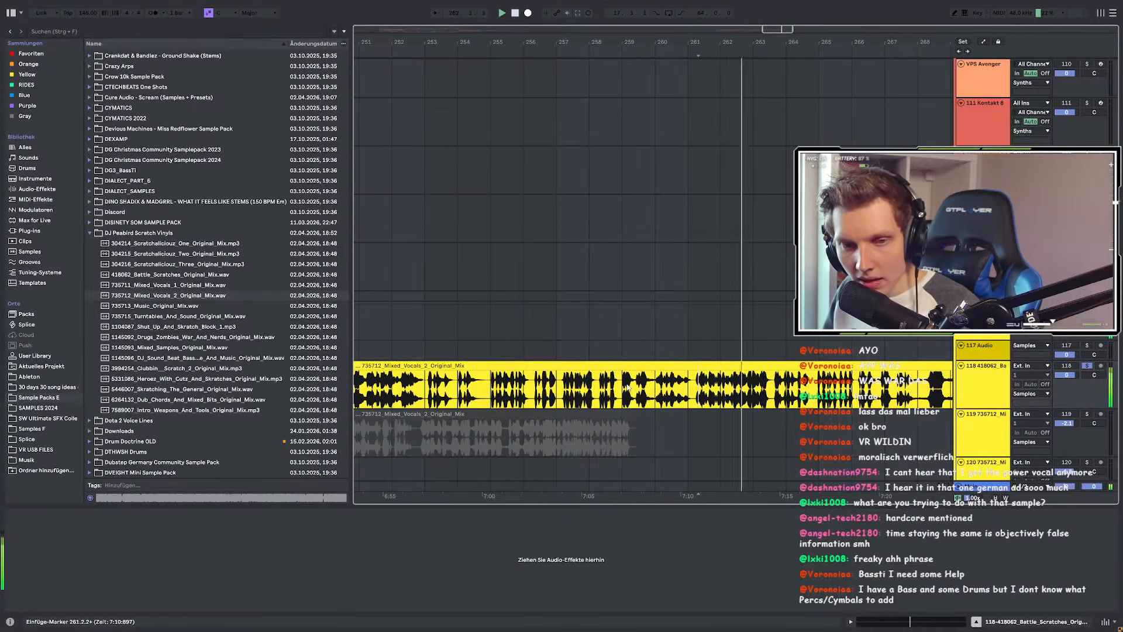
scroll(729, 376, up, 3)
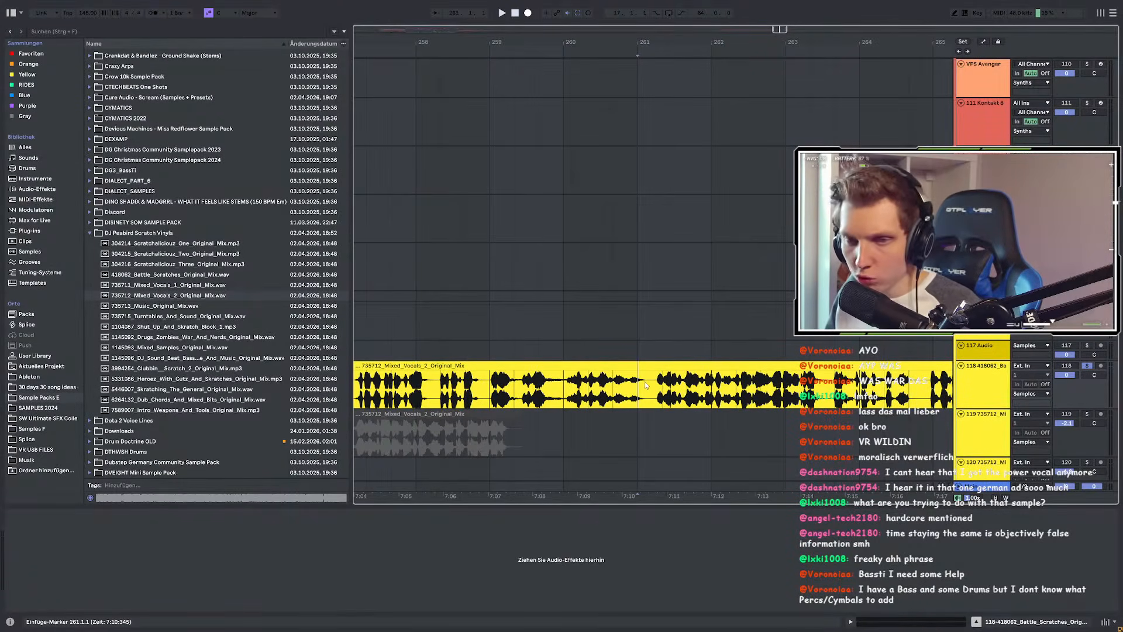
key(space)
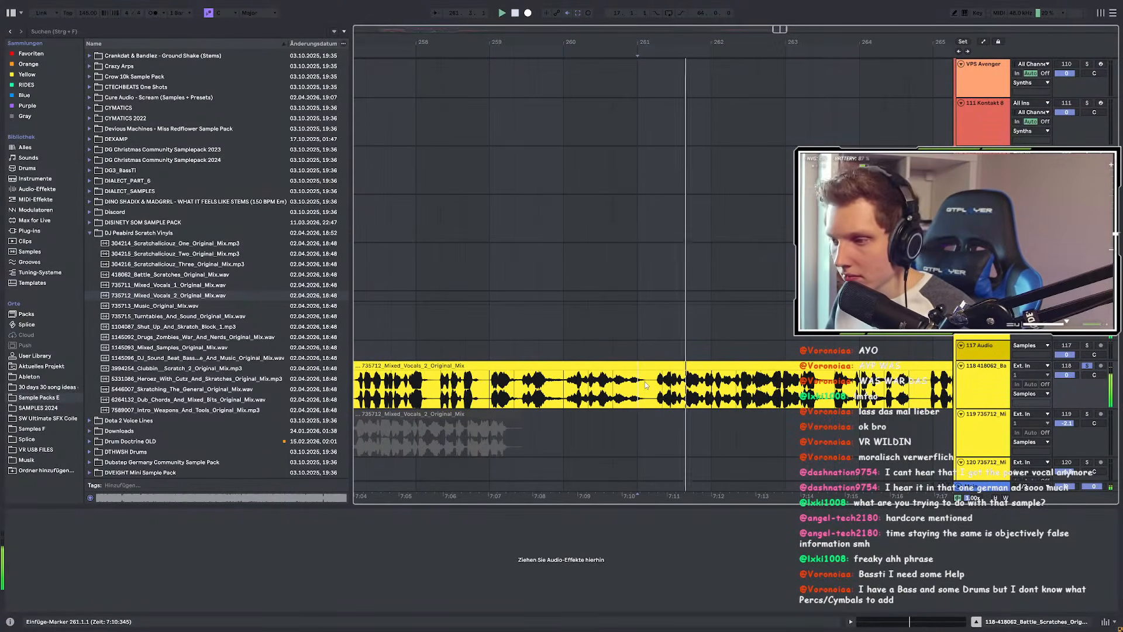
scroll(448, 389, down, 2)
scroll(548, 392, up, 2)
scroll(548, 393, down, 2)
scroll(667, 391, up, 4)
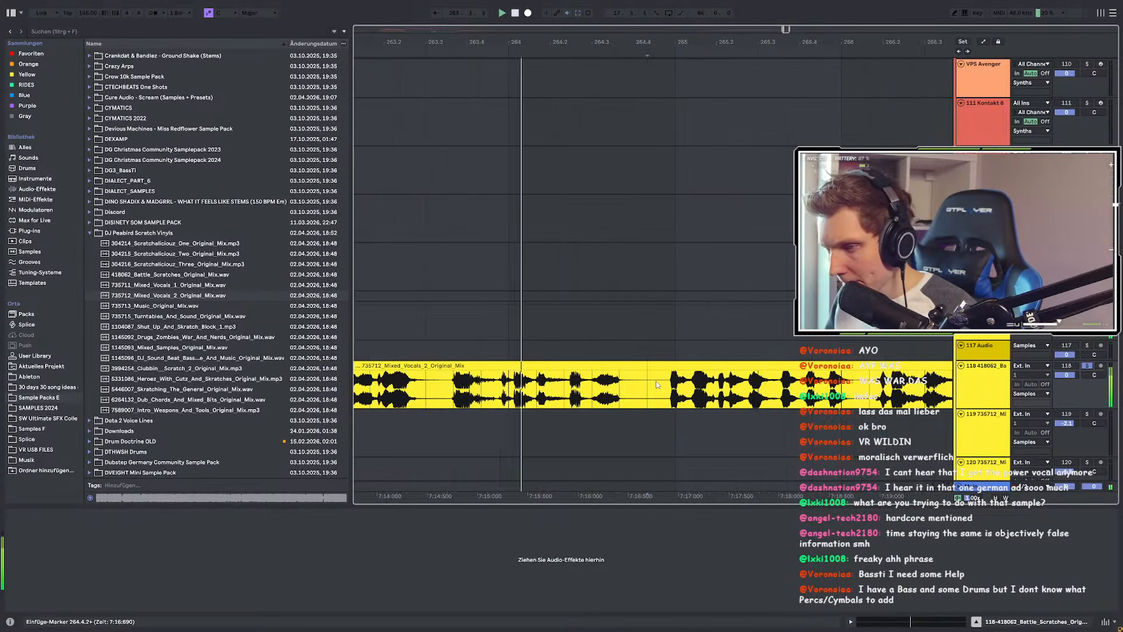
scroll(673, 389, down, 6)
scroll(715, 397, up, 3)
Step: Audition the later vocal phrases from bars 268, 275, 296 and 297
click(649, 396)
key(space)
key(space)
scroll(611, 400, down, 1)
scroll(612, 400, up, 2)
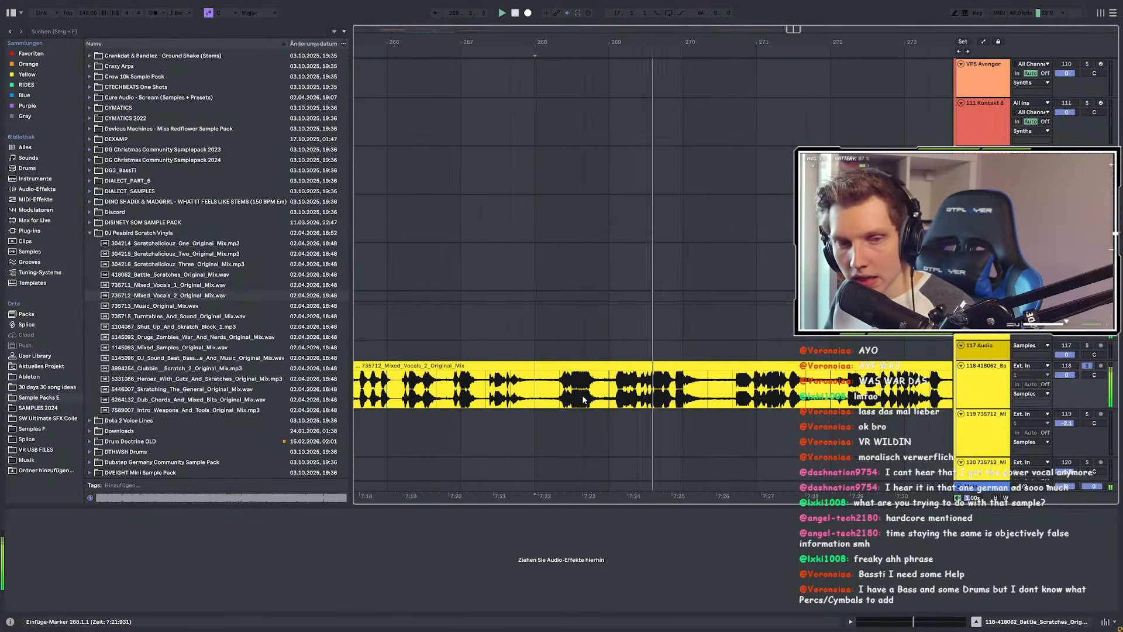
scroll(721, 404, down, 2)
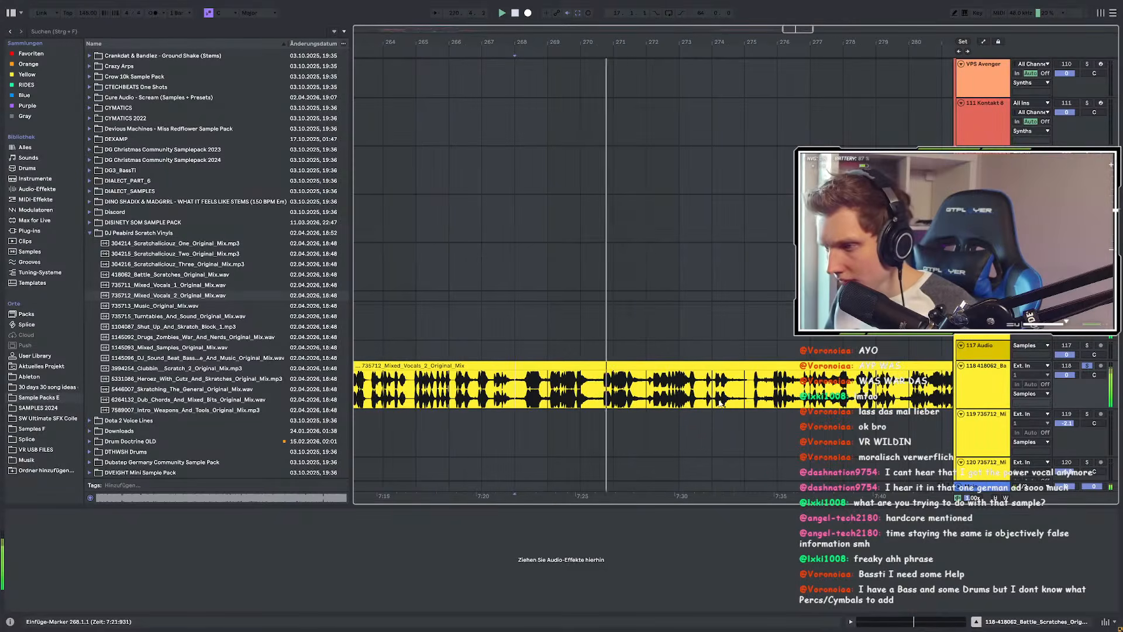
scroll(720, 403, up, 2)
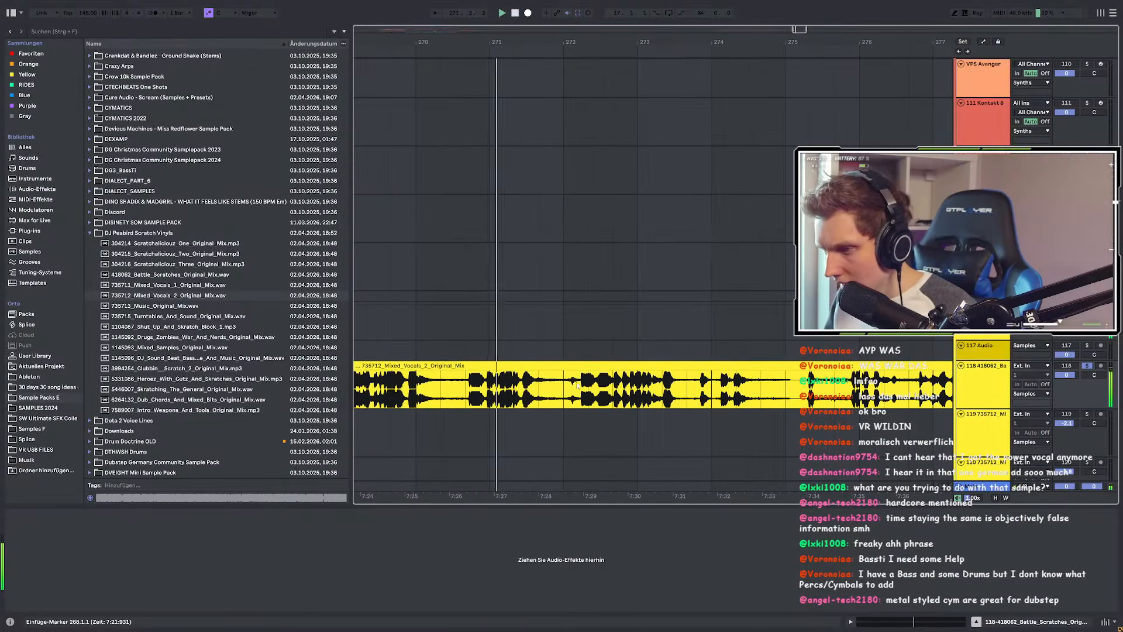
click(653, 385)
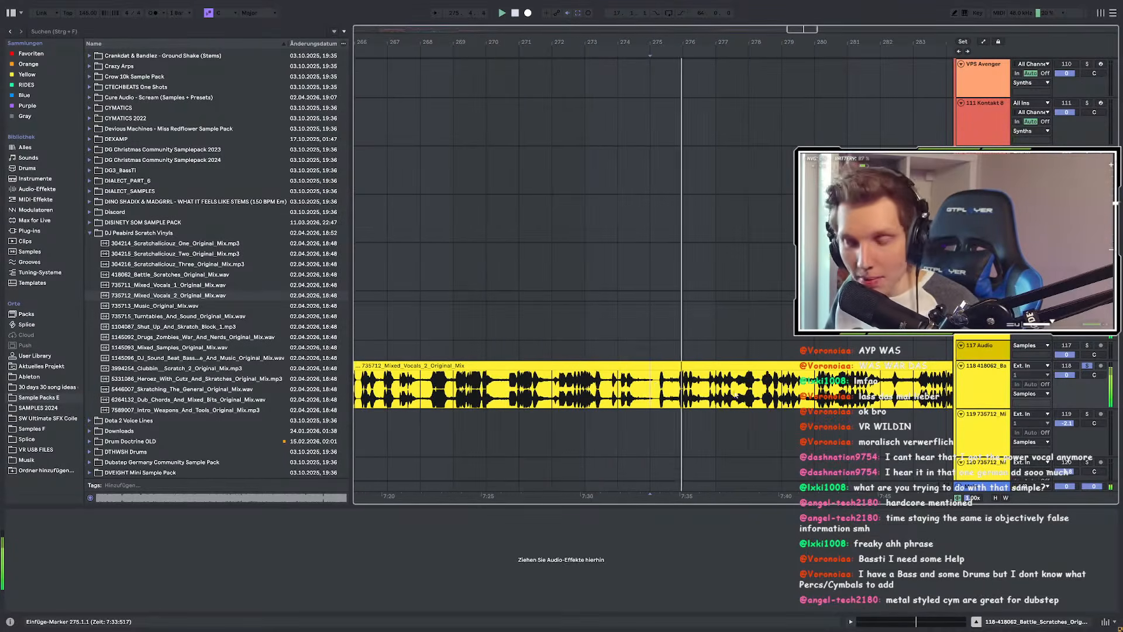
scroll(687, 389, up, 2)
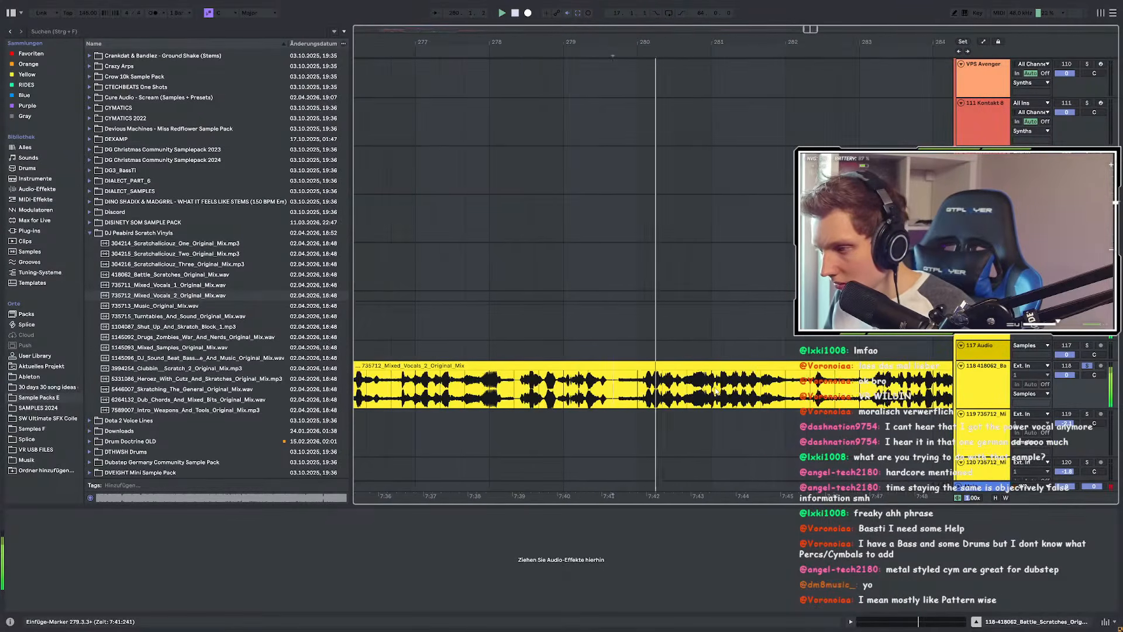
scroll(534, 390, down, 2)
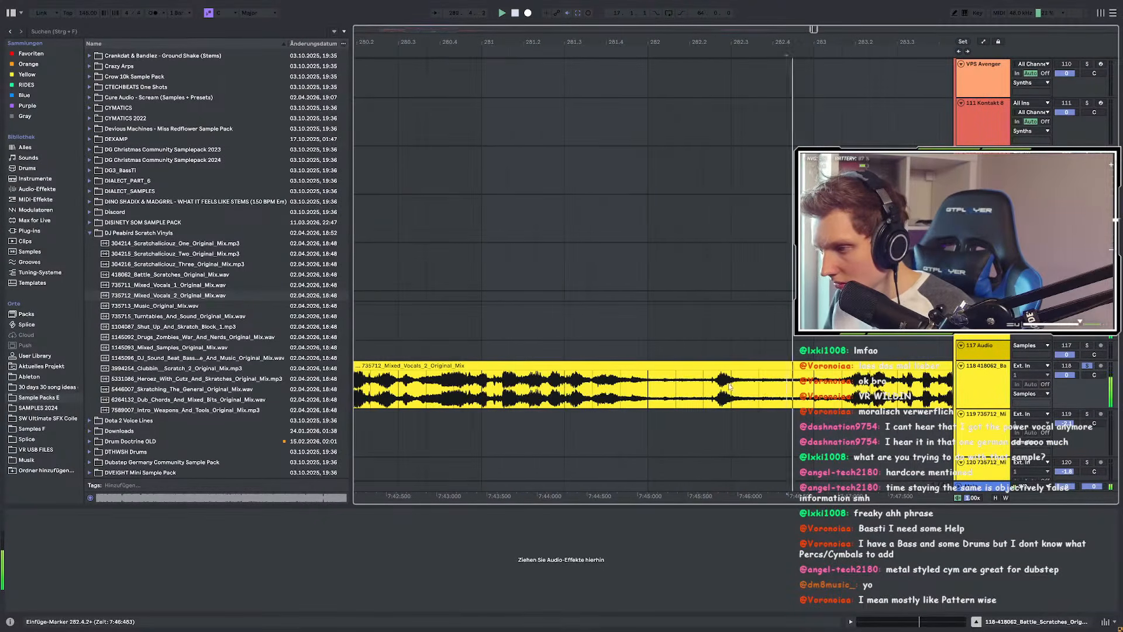
scroll(696, 393, down, 2)
scroll(810, 390, up, 2)
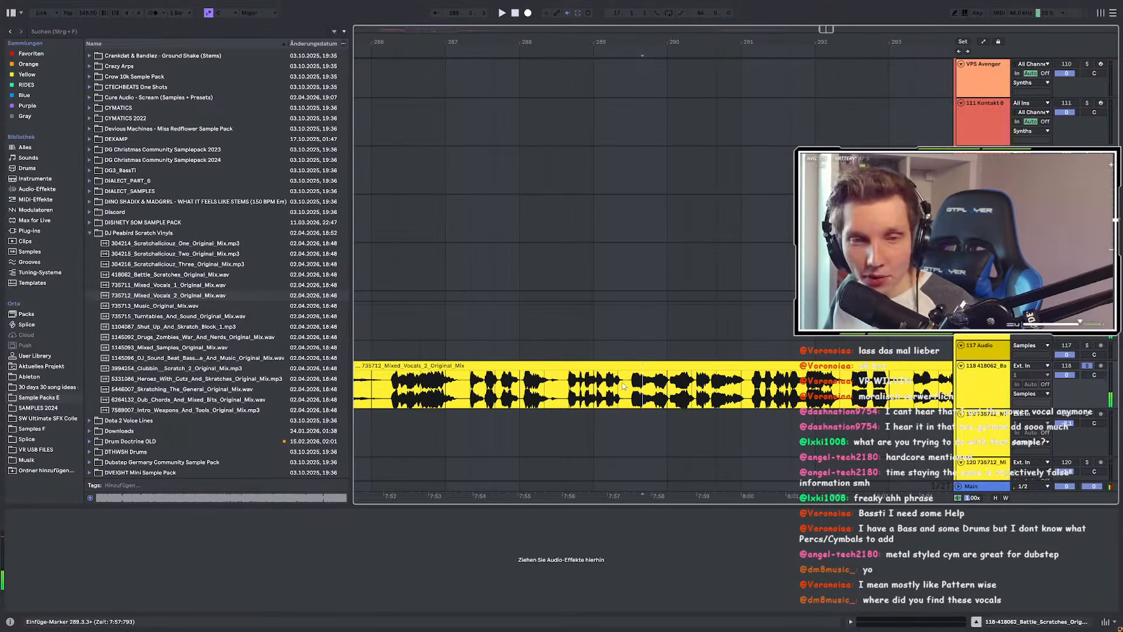
scroll(623, 385, up, 3)
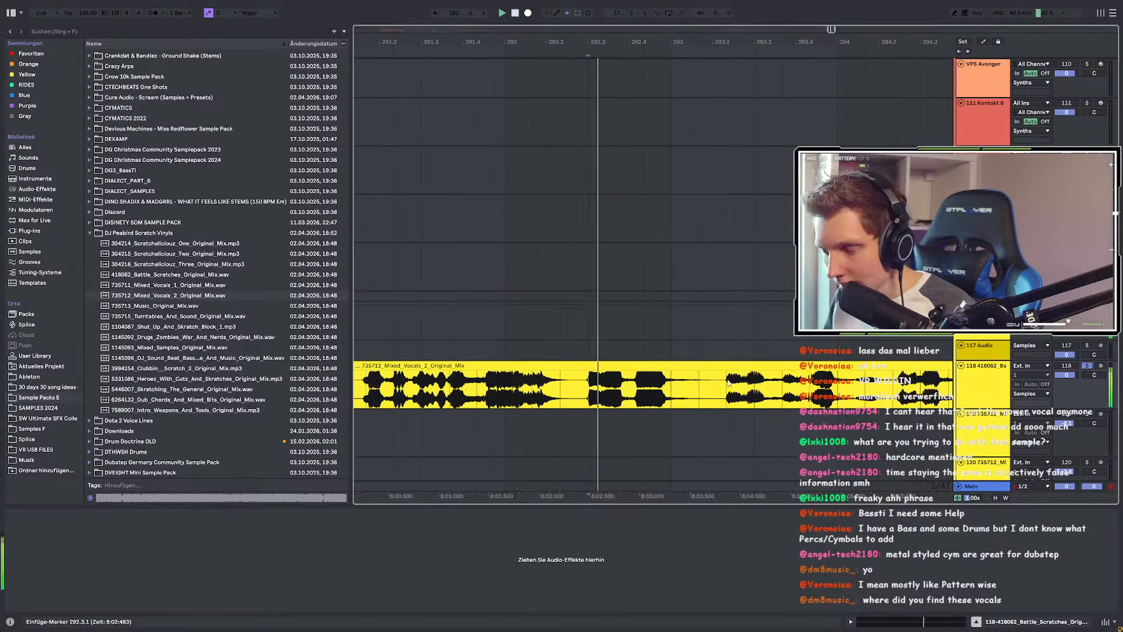
scroll(419, 379, down, 3)
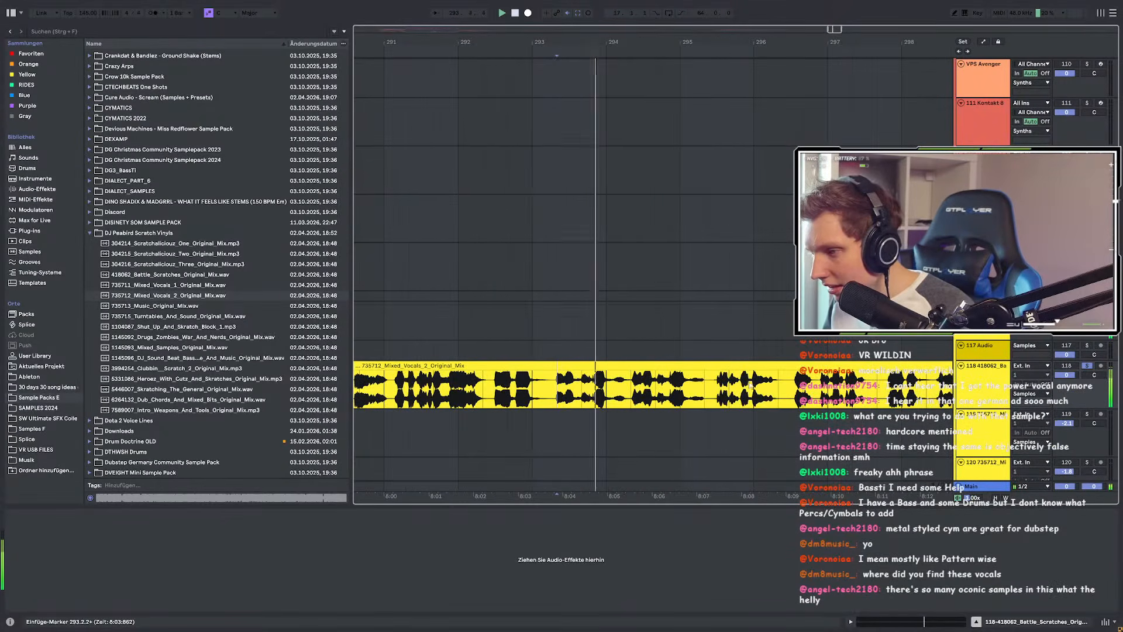
scroll(620, 386, up, 3)
click(560, 387)
scroll(629, 388, down, 3)
scroll(714, 389, up, 3)
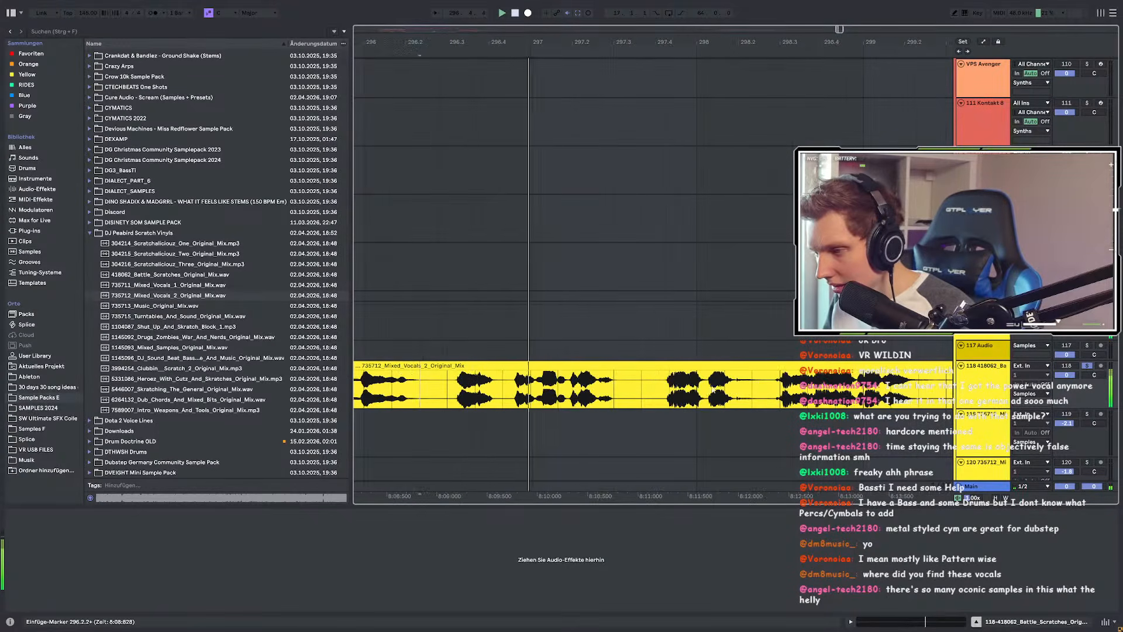
click(640, 388)
scroll(585, 387, down, 3)
scroll(731, 387, up, 3)
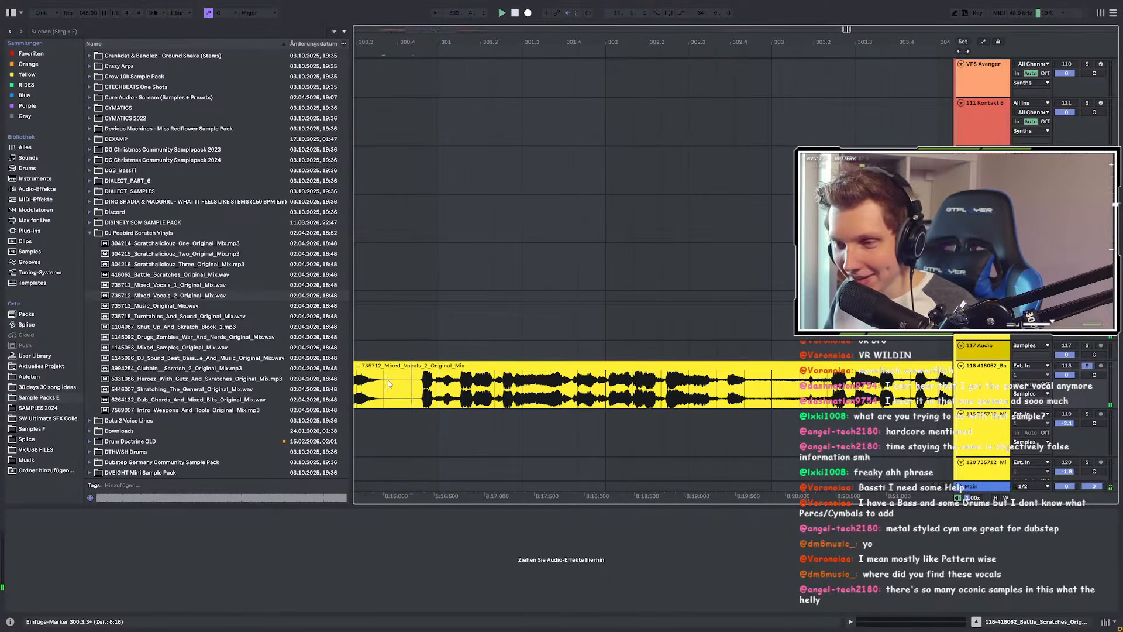
Step: Split the vocal clip at bars 300.4.2 and 303.1.1 with Ctrl+E
drag(443, 386, 762, 392)
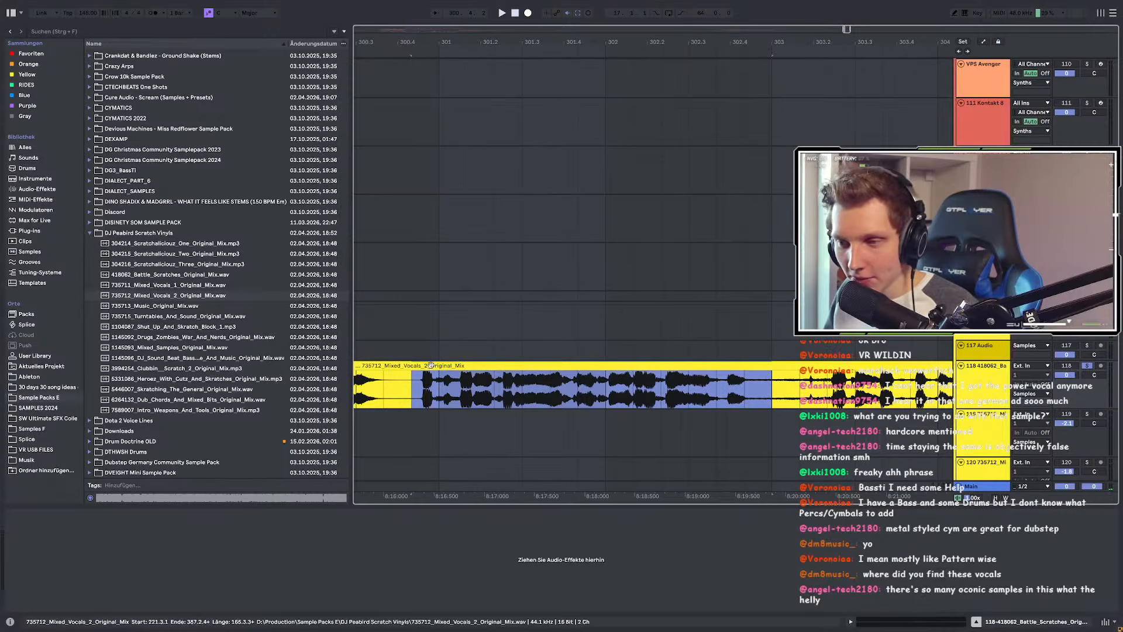
click(409, 388)
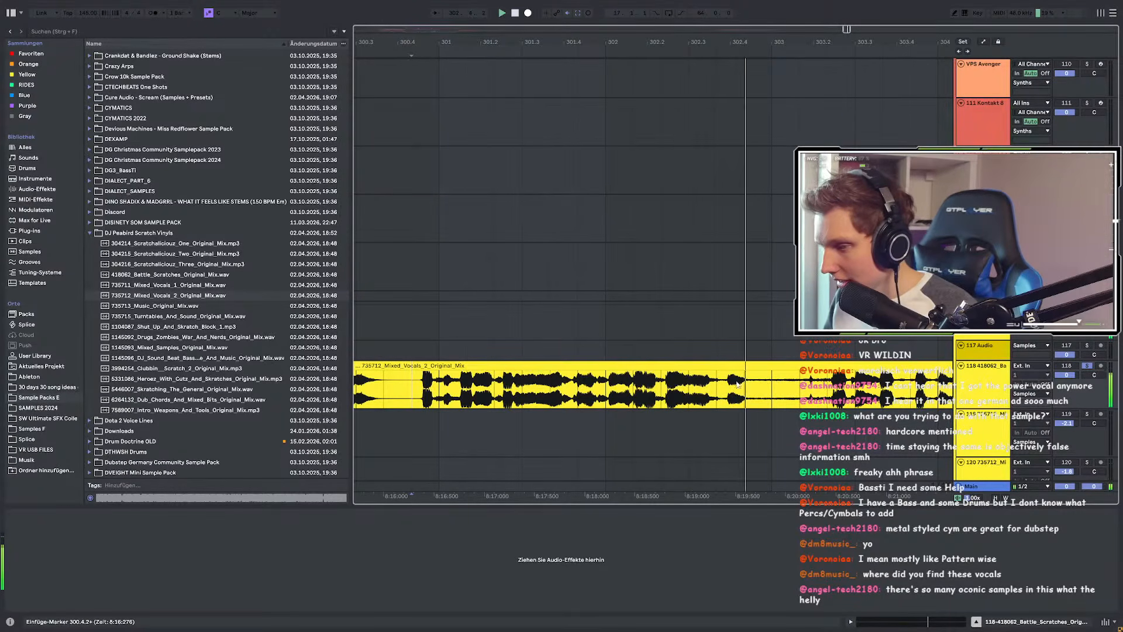
scroll(436, 394, down, 4)
scroll(445, 395, left, 4)
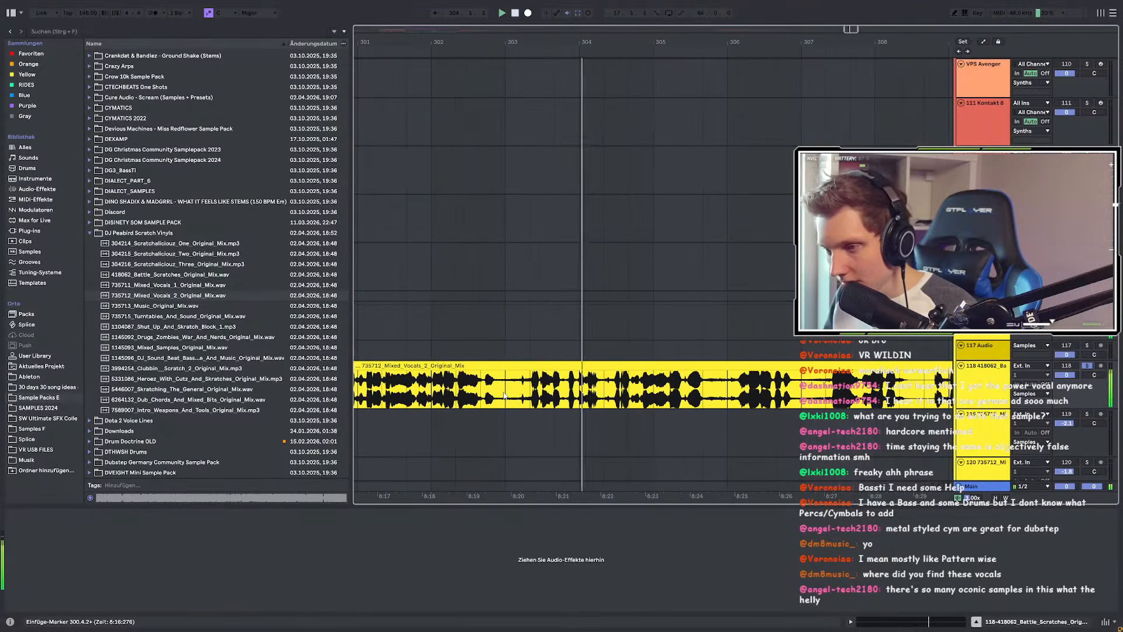
scroll(497, 393, up, 4)
drag(498, 391, 858, 391)
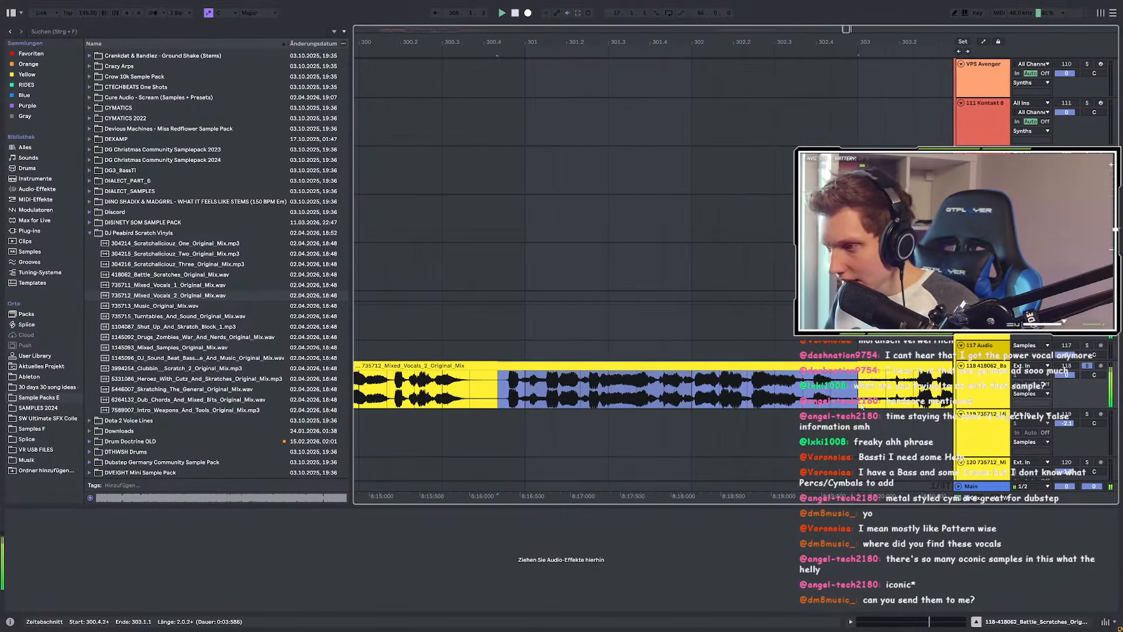
scroll(526, 397, down, 2)
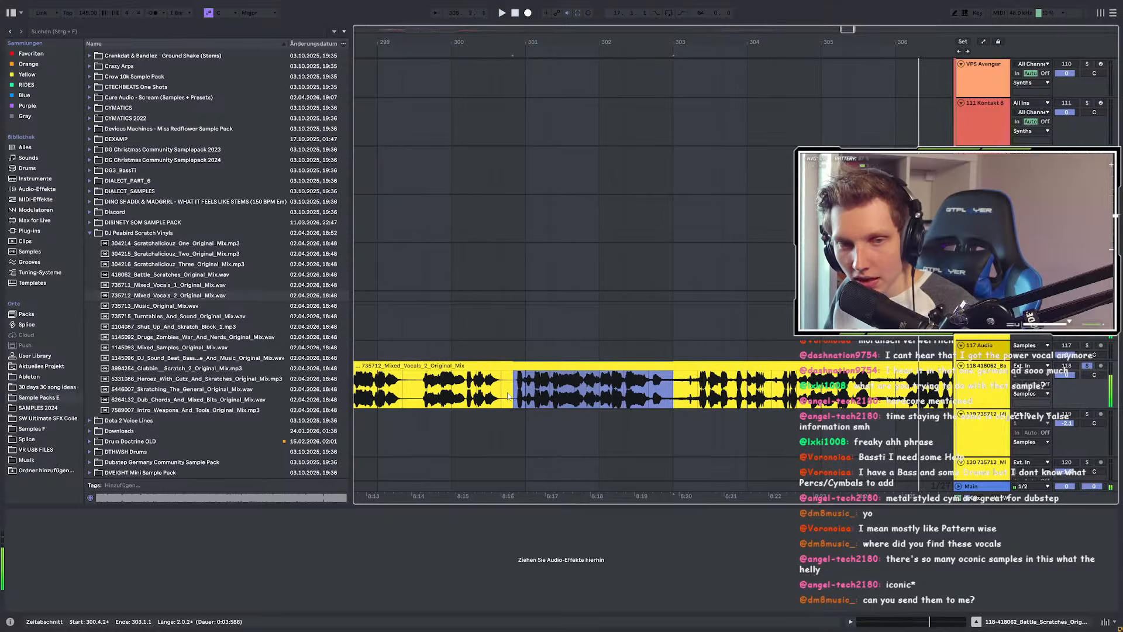
scroll(689, 397, up, 3)
scroll(605, 395, down, 3)
key(ctrl+e)
Step: Audition the vocal from bars 305, 312.2, 315, 316.4 and 318.2
click(770, 374)
scroll(770, 374, down, 3)
scroll(754, 384, up, 3)
click(672, 366)
key(space)
click(662, 393)
key(space)
key(space)
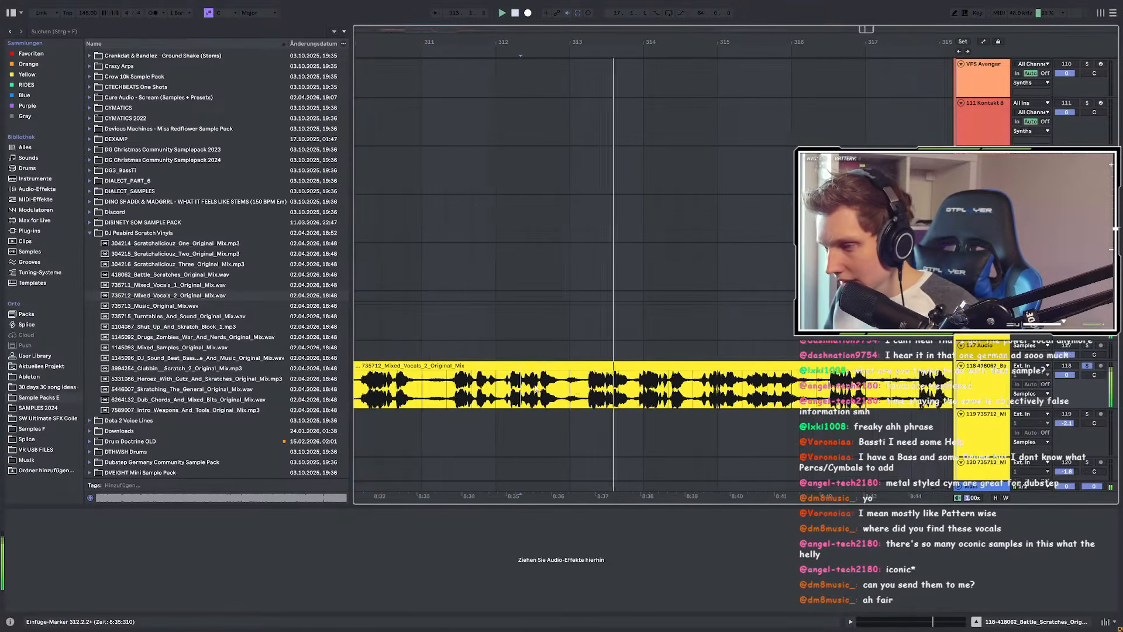
scroll(536, 389, right, 4)
click(606, 389)
key(space)
key(space)
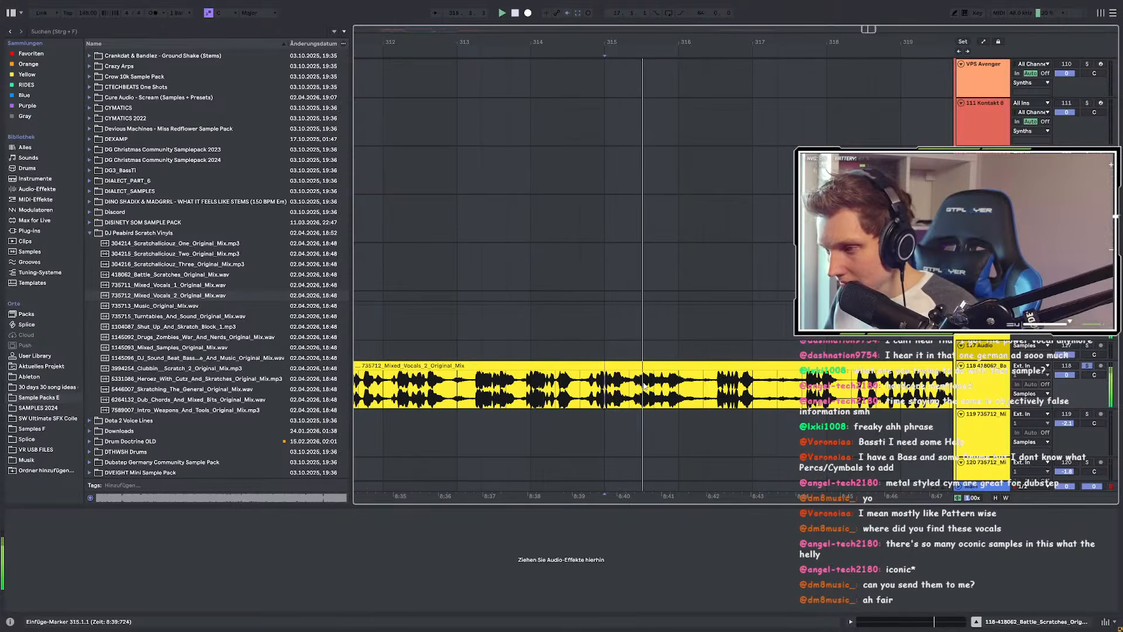
click(712, 386)
key(space)
key(space)
scroll(712, 386, right, 3)
click(704, 387)
key(space)
key(space)
Step: Play the vocal from around bar 323.3
scroll(714, 388, right, 4)
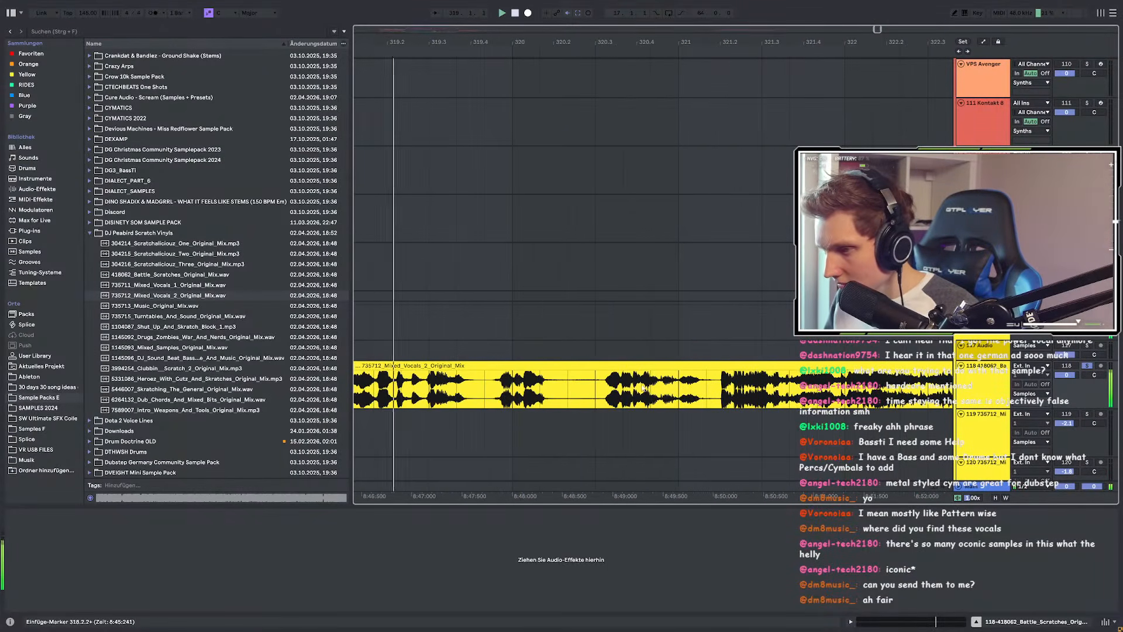
scroll(722, 395, left, 2)
scroll(722, 390, right, 1)
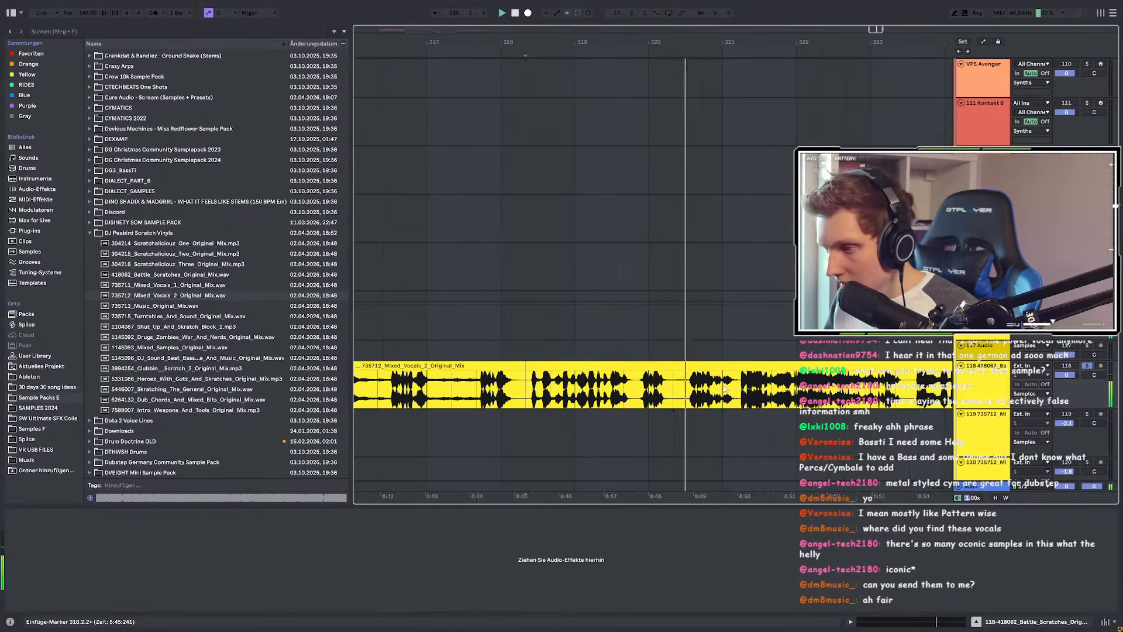
scroll(787, 393, right, 3)
scroll(690, 394, right, 2)
click(609, 395)
key(space)
key(space)
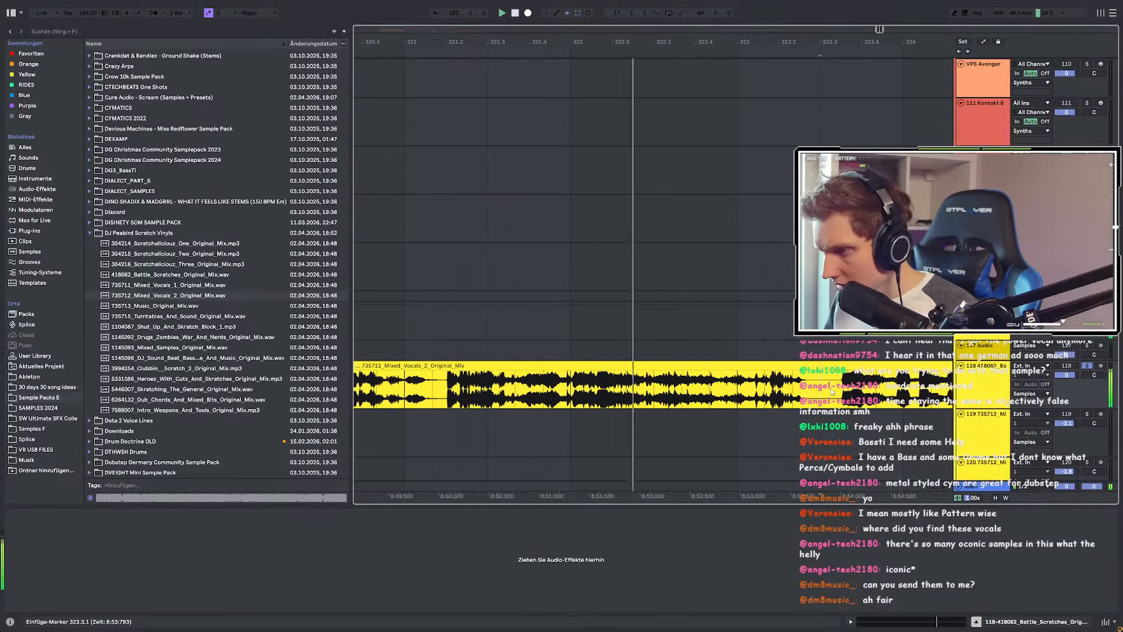
click(688, 396)
key(space)
key(space)
Step: Audition the vocal from bars 325.4.2, 329 and 325.3.3, ending with the start point at bar 325
scroll(533, 397, right, 1)
scroll(533, 398, right, 2)
scroll(643, 387, up, 3)
click(658, 384)
key(space)
key(space)
scroll(658, 384, down, 4)
scroll(658, 384, right, 2)
scroll(673, 386, up, 2)
click(591, 388)
key(space)
key(space)
scroll(619, 387, down, 3)
scroll(579, 385, up, 3)
click(556, 384)
key(space)
key(space)
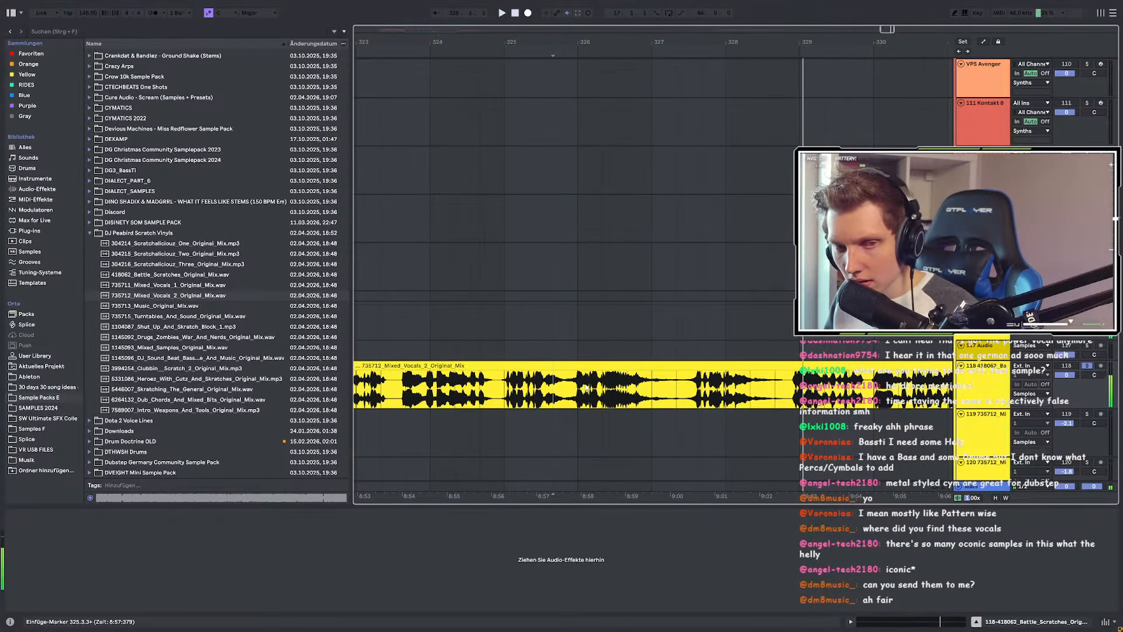
click(502, 386)
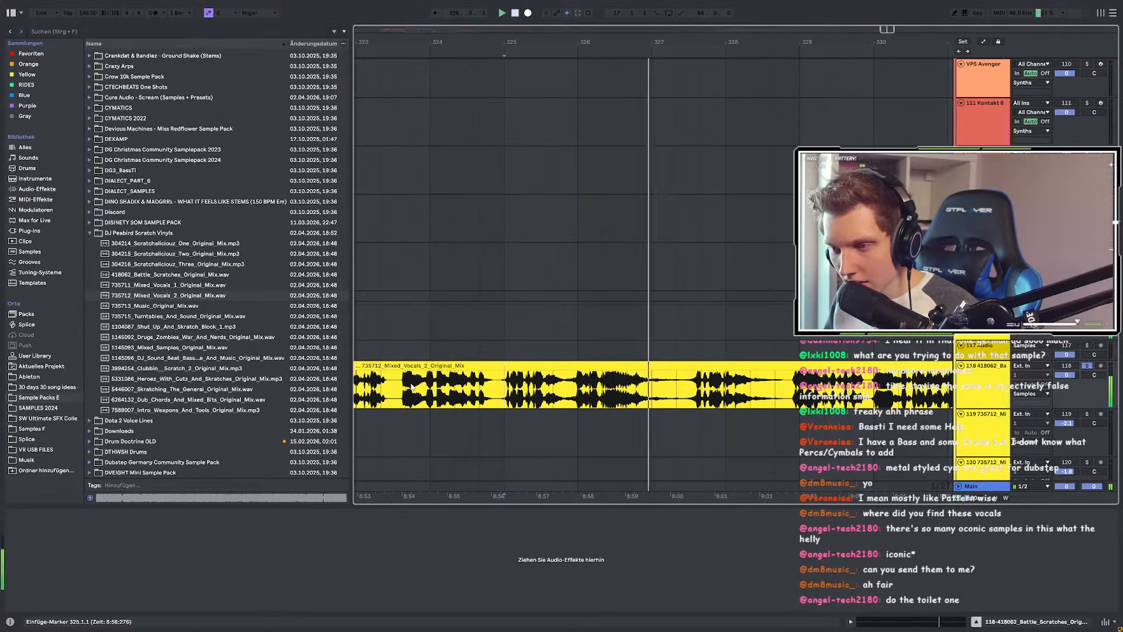
Step: Cut bars 325–328.3.3 into their own clip and extend its end to 328.4.1
scroll(398, 387, up, 5)
scroll(423, 386, down, 5)
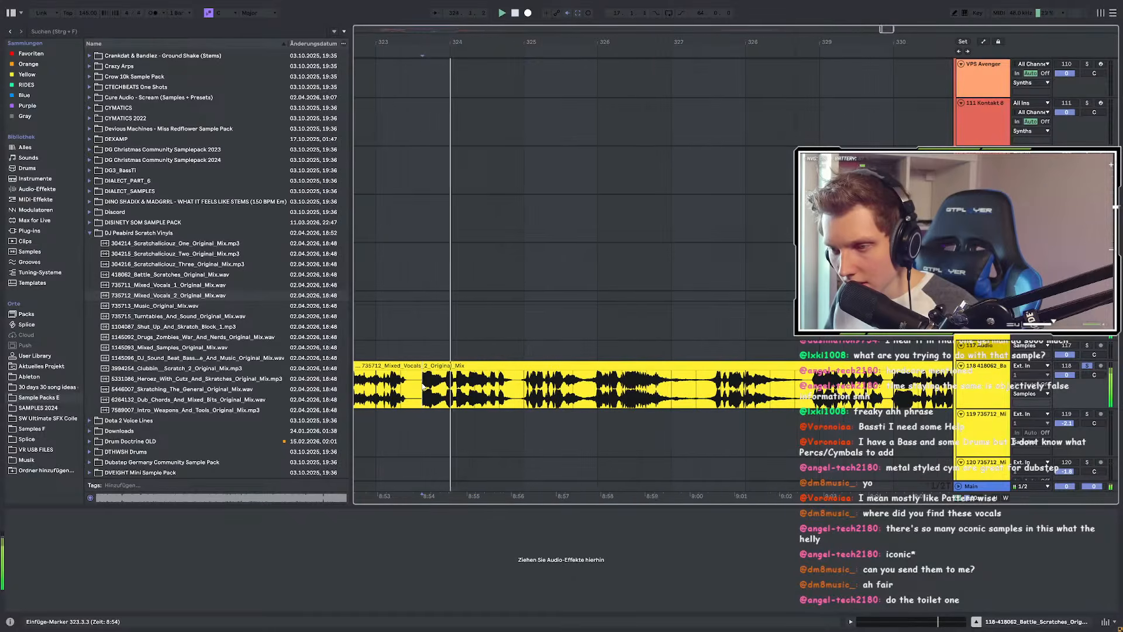
click(519, 387)
scroll(519, 387, up, 5)
key(space)
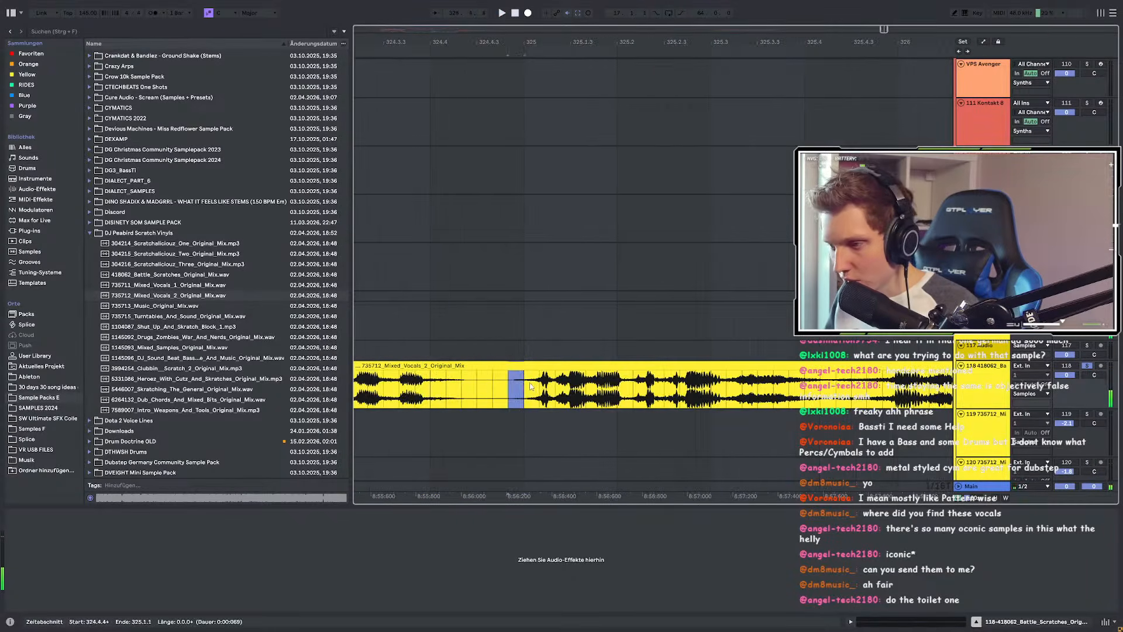
scroll(529, 386, down, 5)
shift+click(798, 392)
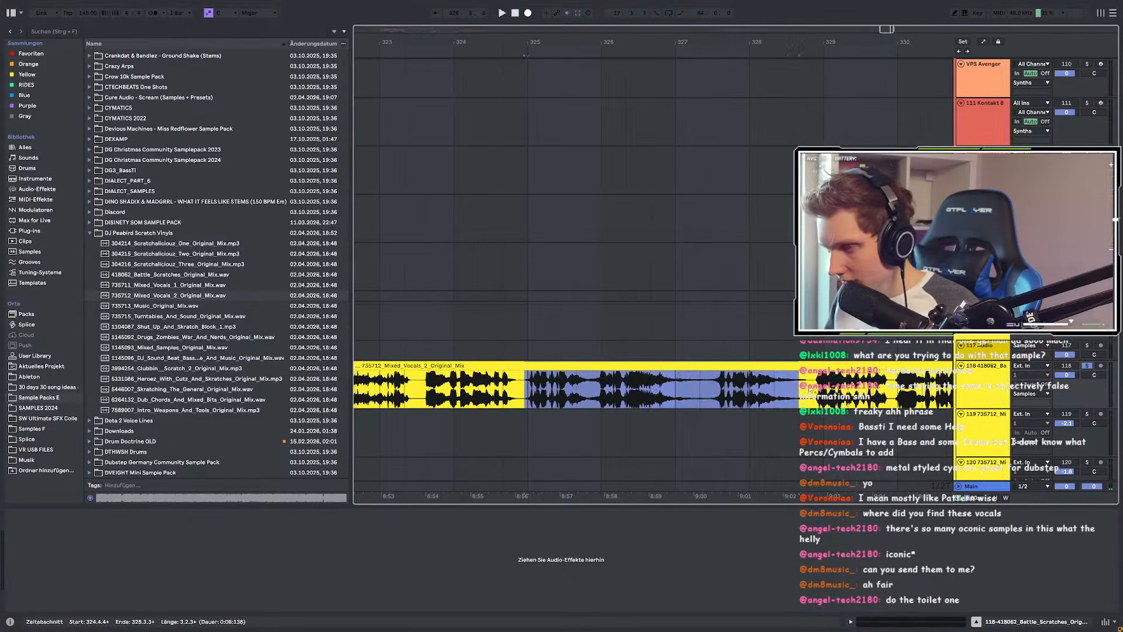
key(space)
scroll(798, 386, up, 5)
drag(800, 367, 842, 367)
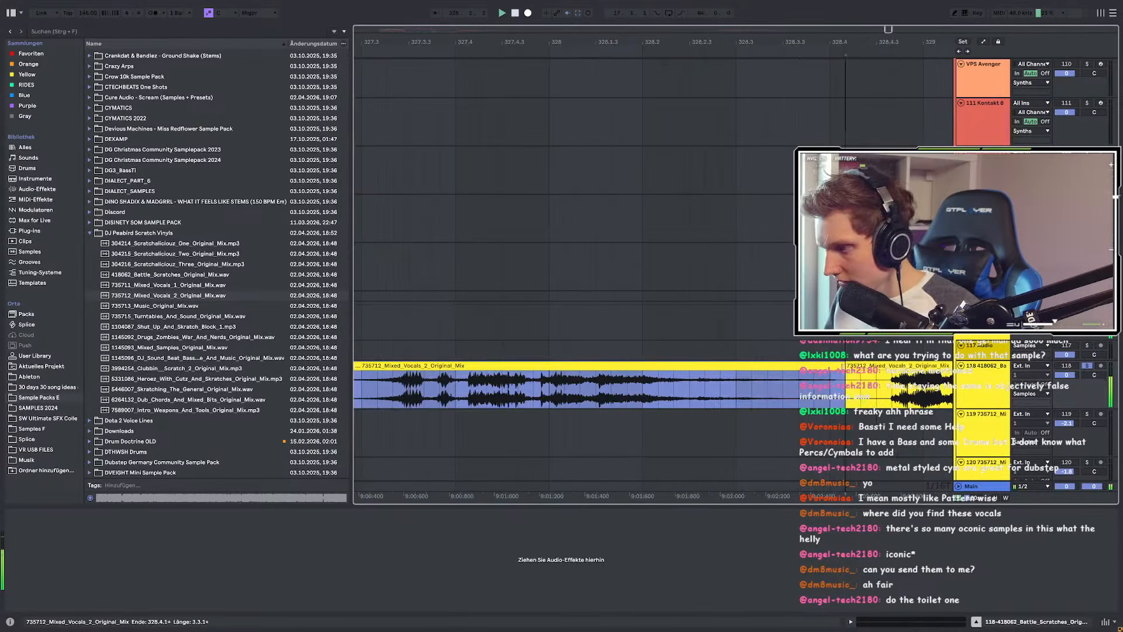
scroll(686, 383, down, 5)
Step: Move the remaining vocal clip to start at bar 329, then stop playback
click(720, 382)
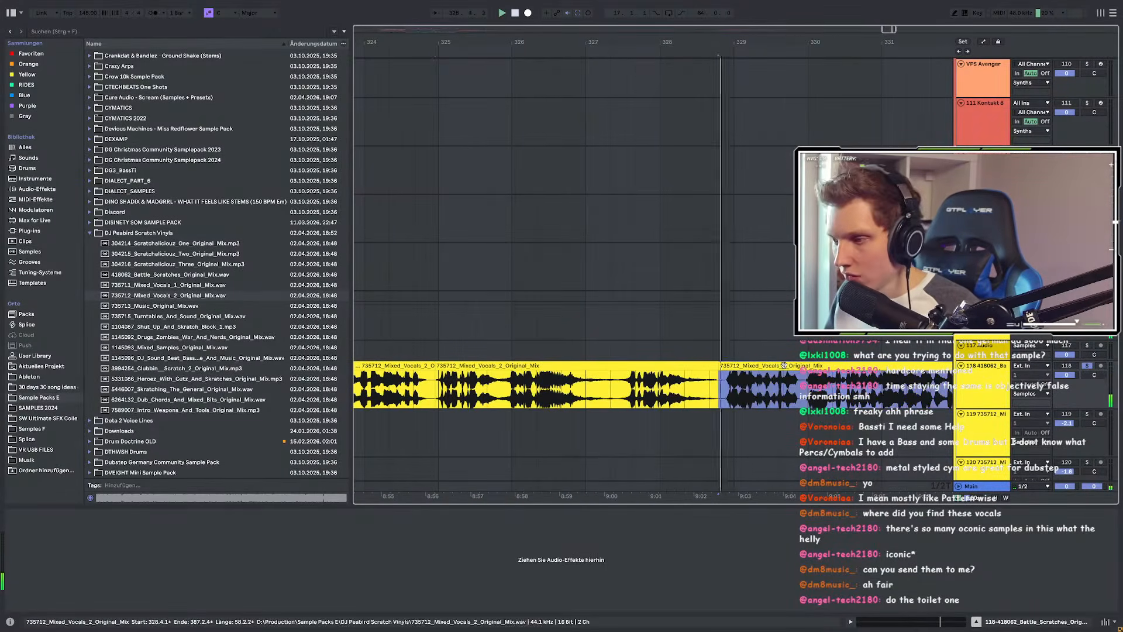
scroll(700, 381, down, 3)
scroll(700, 381, right, 2)
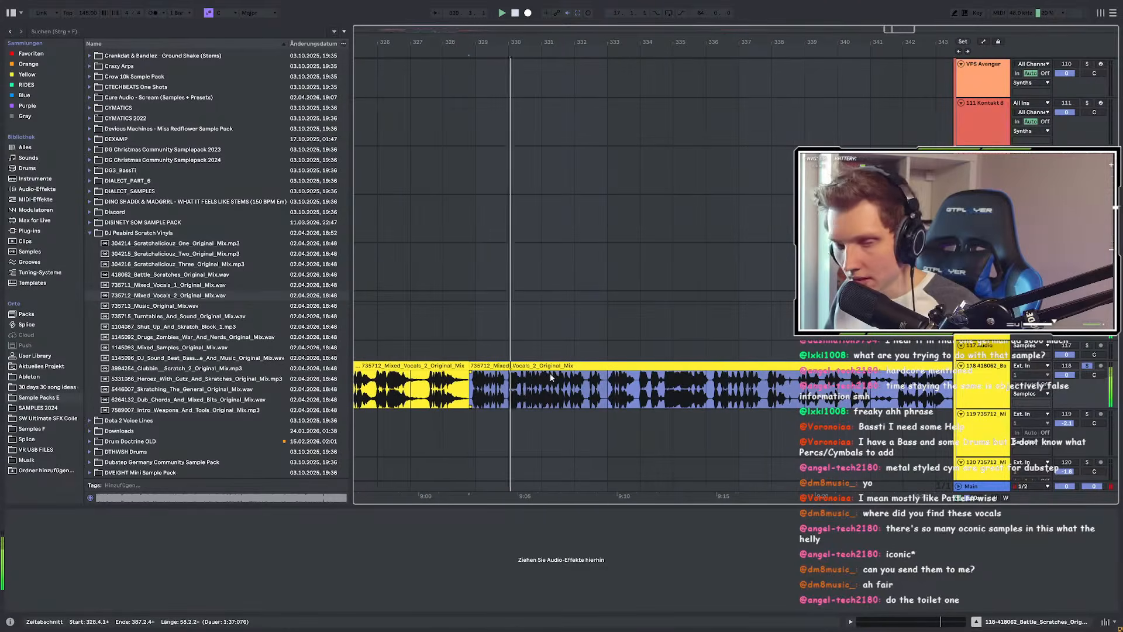
click(585, 376)
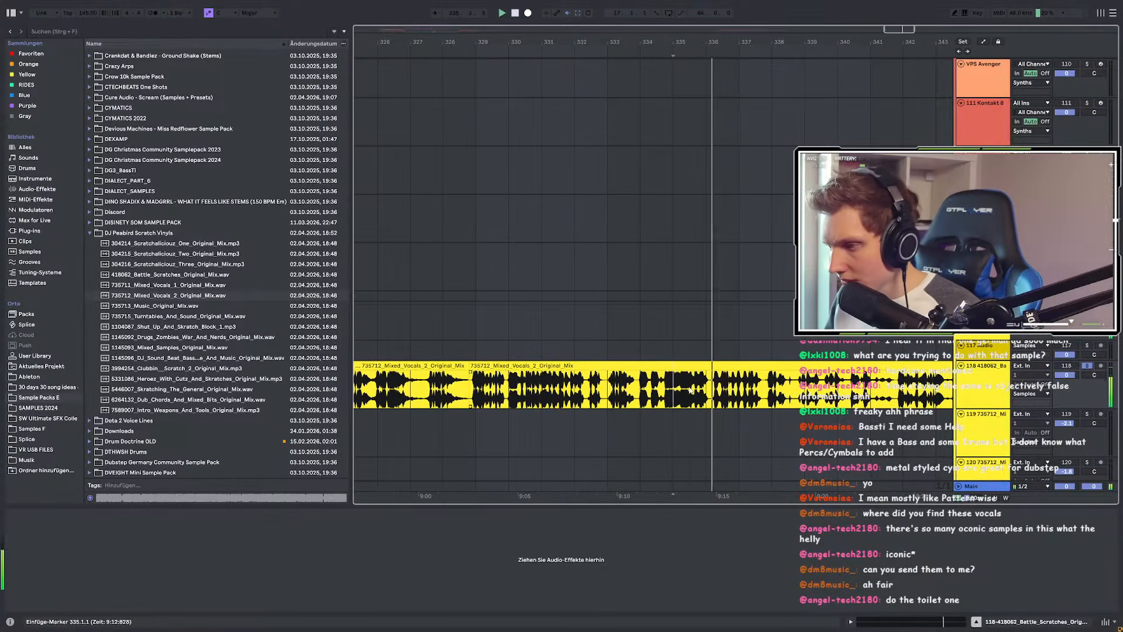
click(633, 384)
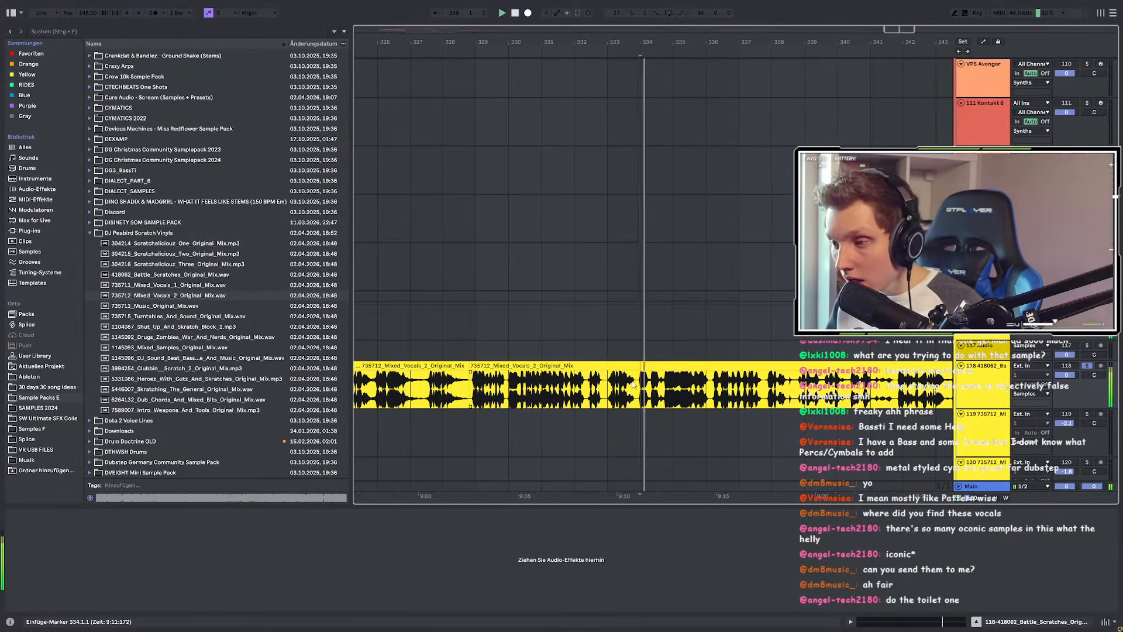
click(534, 386)
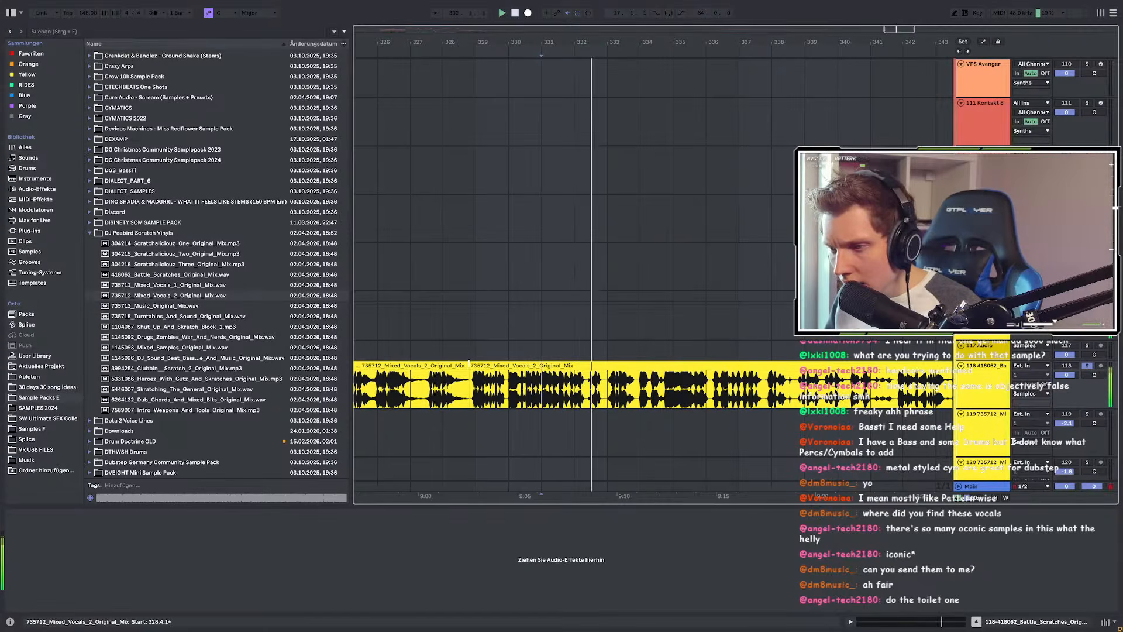
drag(471, 364, 632, 368)
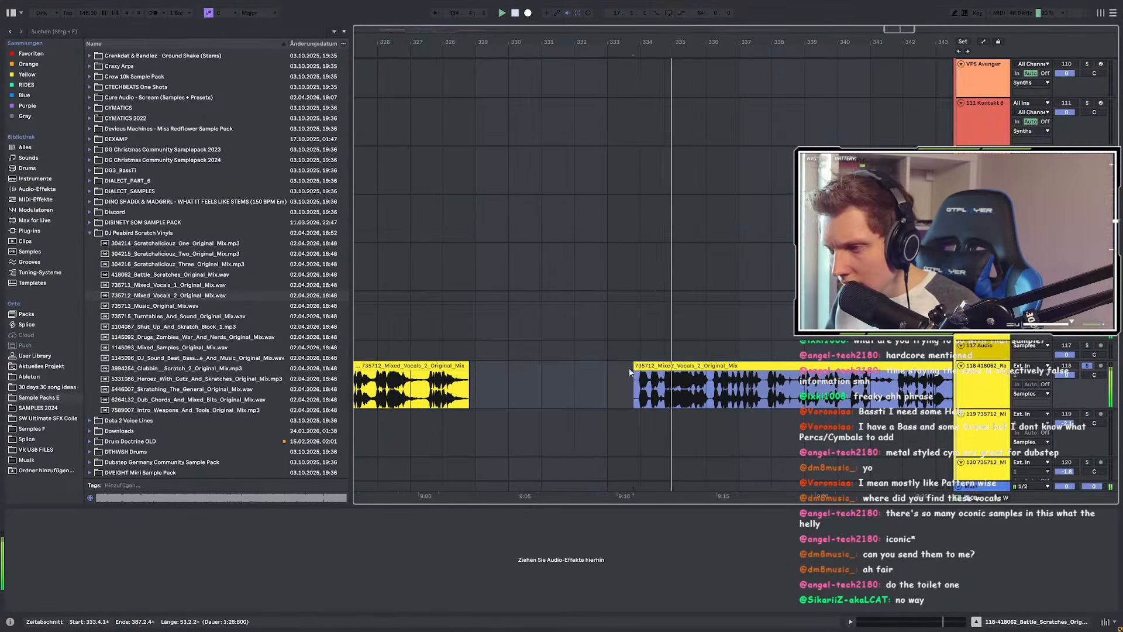
scroll(633, 370, up, 2)
scroll(421, 374, down, 2)
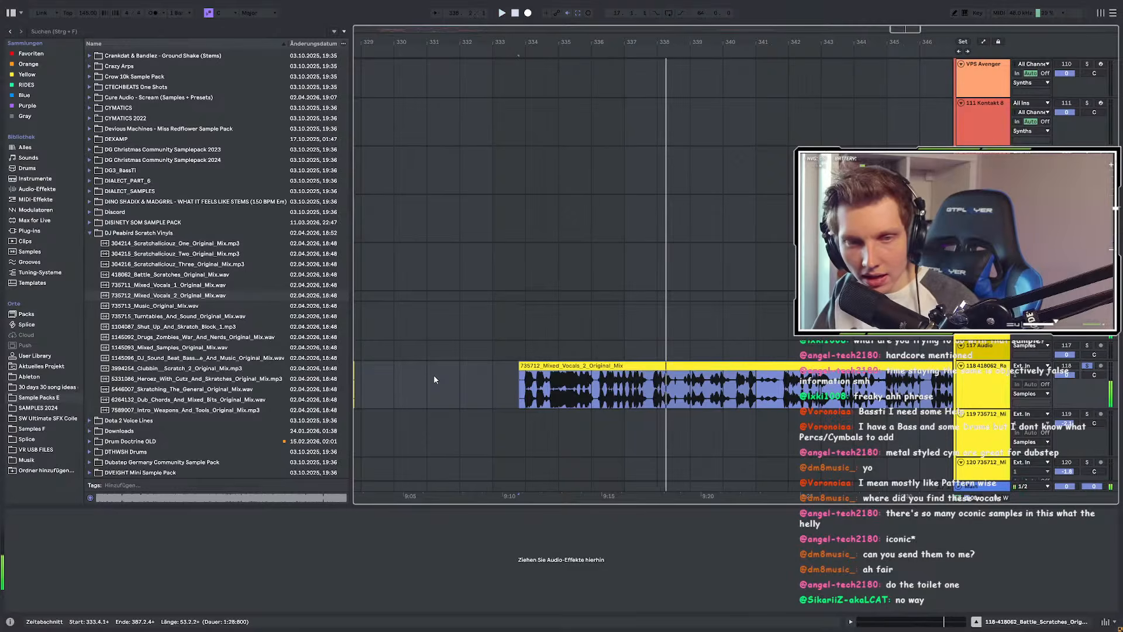
scroll(572, 384, down, 2)
scroll(521, 379, up, 2)
mouse_move(614, 364)
mouse_down()
mouse_move(433, 372)
mouse_move(466, 367)
mouse_move(430, 400)
mouse_up()
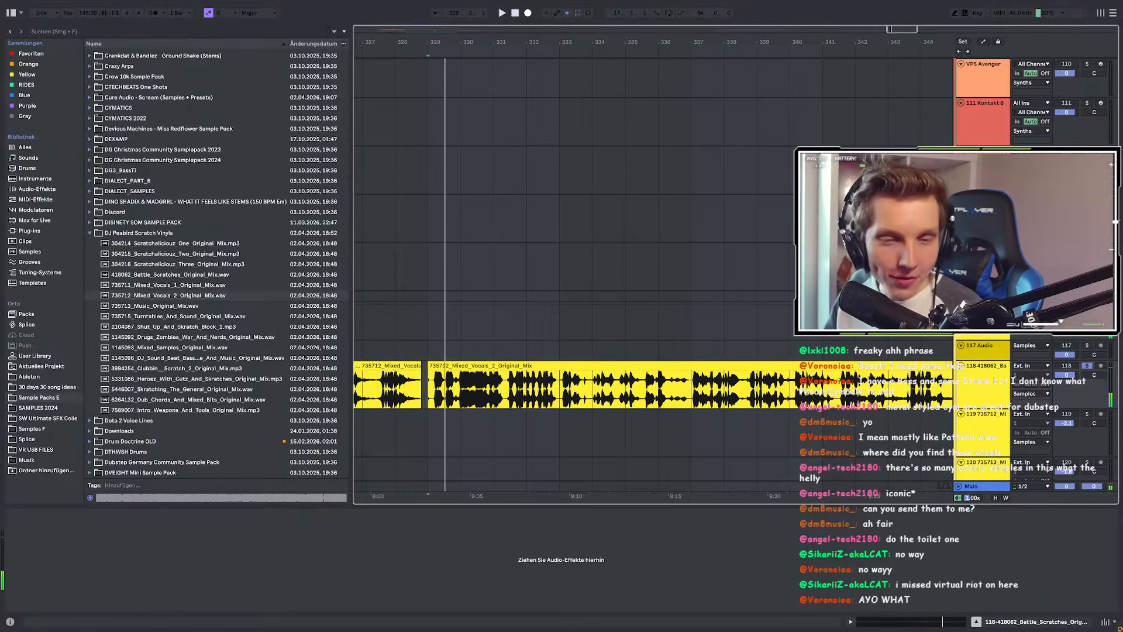
key(space)
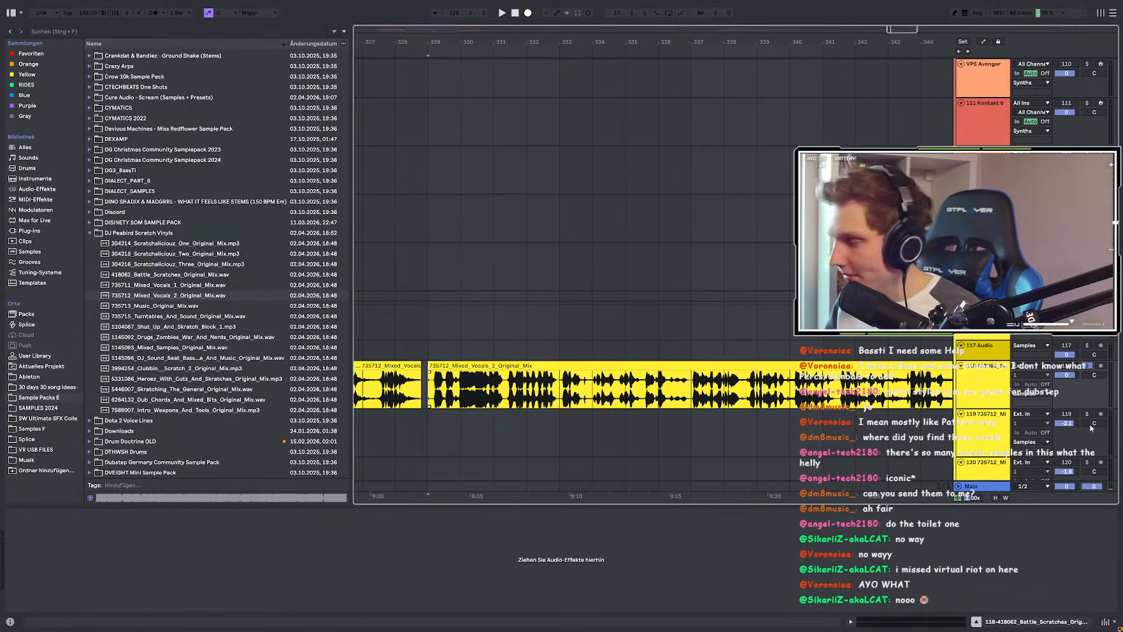
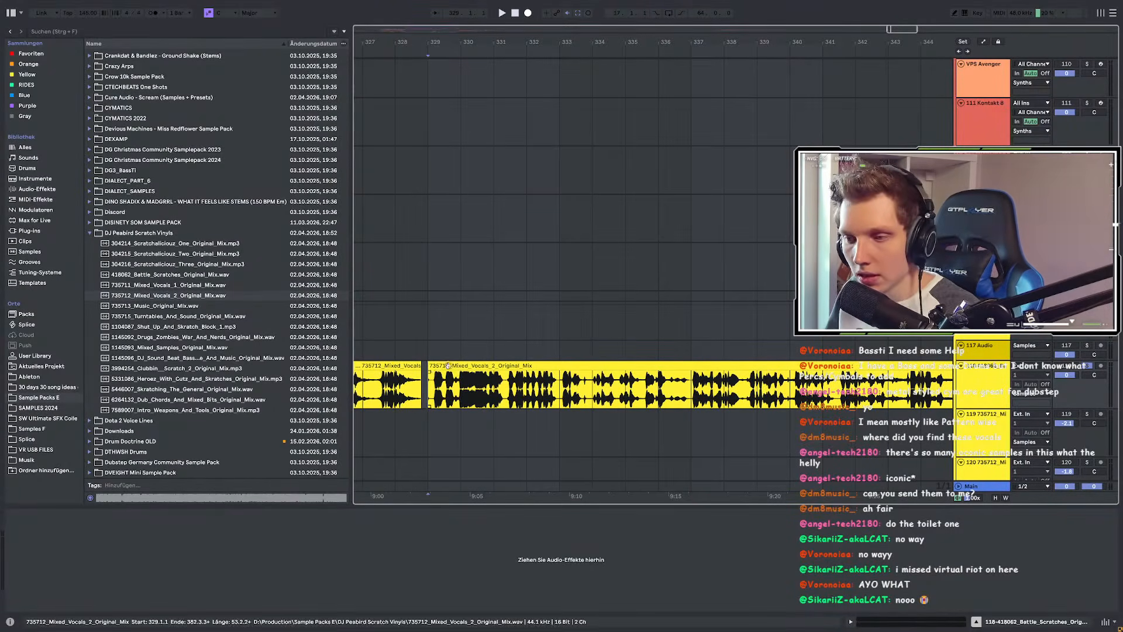
Step: Play the Mixed_Vocals_2 clip from bar 329, auditioning from bars 337, 347, 350 and 357
click(633, 386)
key(space)
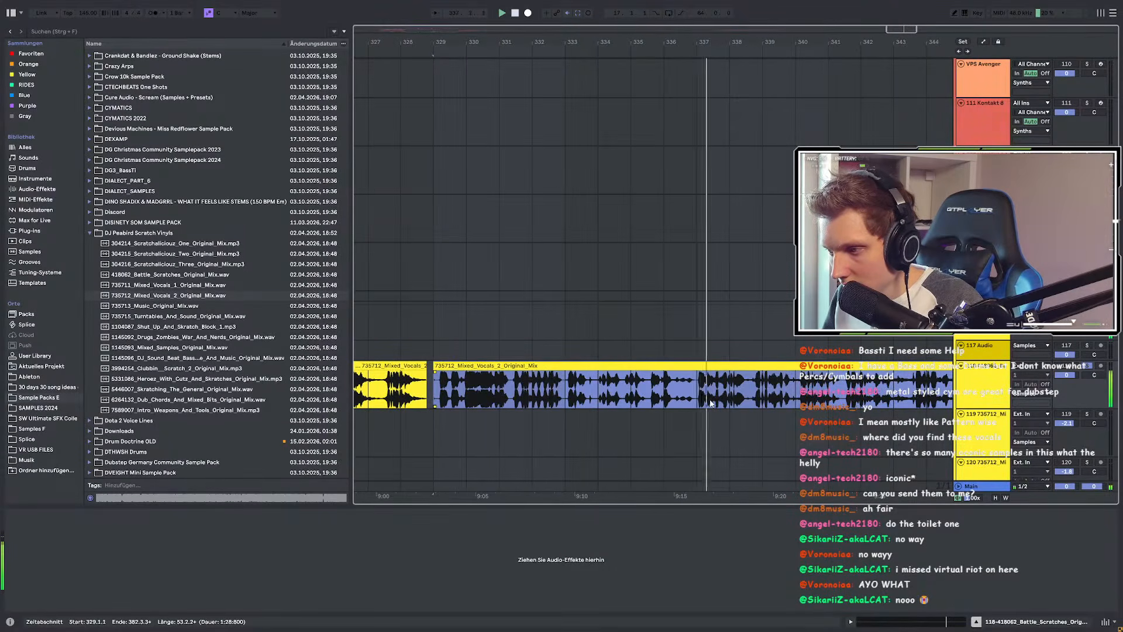
ctrl+scroll(699, 403, up, 3)
click(728, 408)
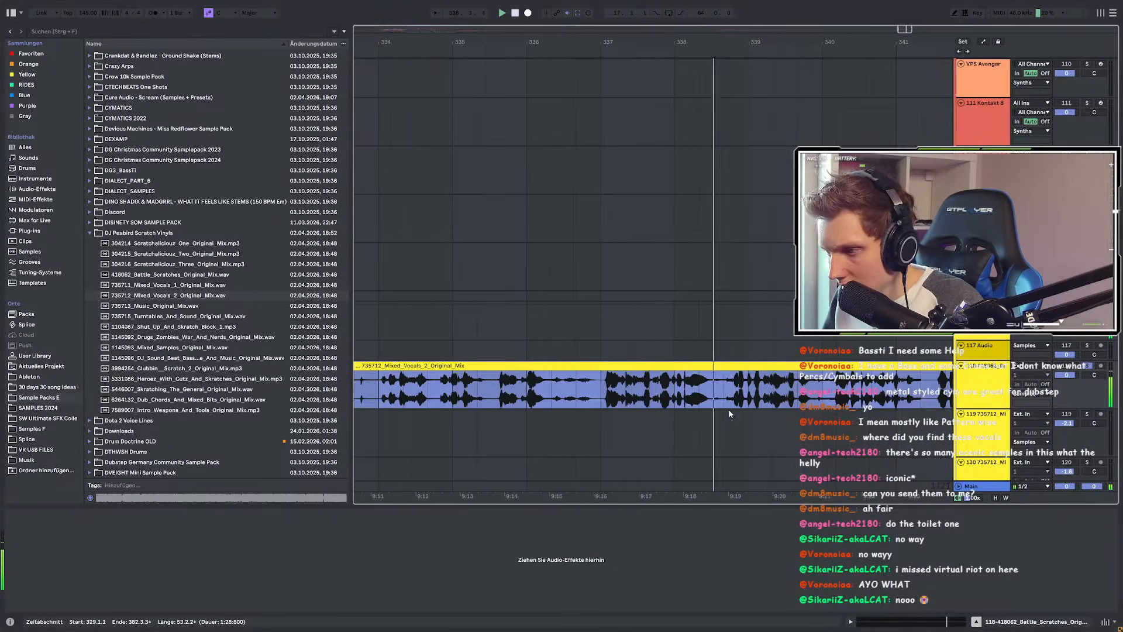
ctrl+scroll(612, 397, down, 5)
drag(607, 386, 491, 383)
click(752, 386)
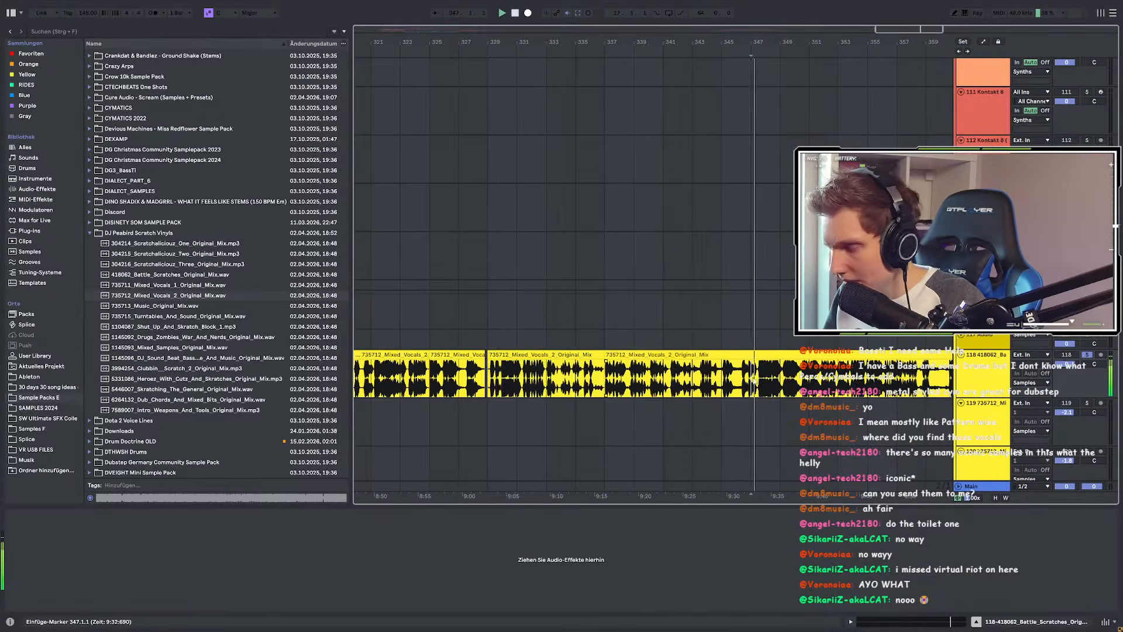
ctrl+scroll(644, 388, up, 3)
ctrl+scroll(792, 404, up, 3)
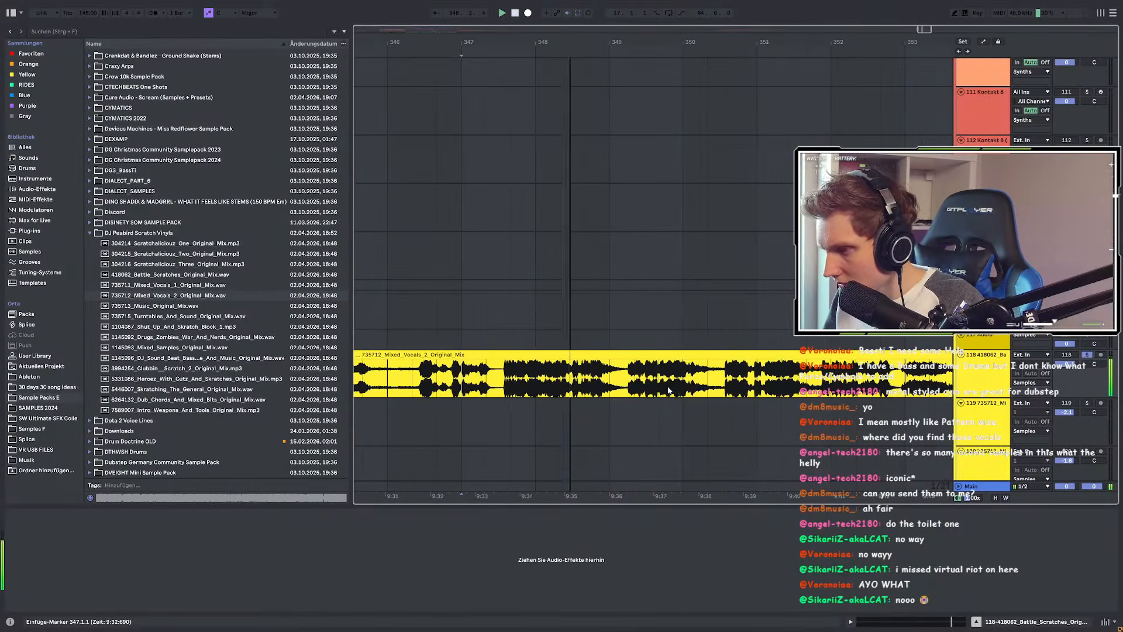
click(734, 386)
ctrl+scroll(591, 368, down, 3)
ctrl+scroll(878, 389, up, 3)
ctrl+scroll(781, 383, down, 3)
click(778, 381)
key(space)
key(space)
Step: Continue auditioning the vocal from bars 361, 365, 369, 377 and 381
ctrl+scroll(843, 400, up, 3)
ctrl+scroll(847, 401, up, 2)
ctrl+scroll(702, 383, down, 4)
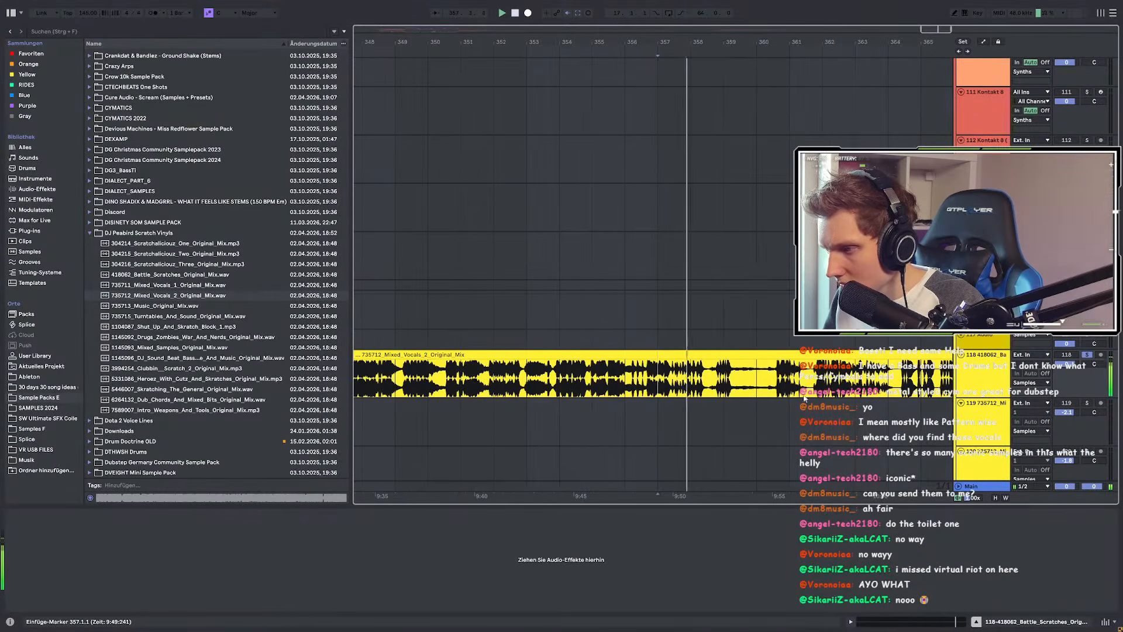
click(791, 380)
key(space)
key(space)
ctrl+scroll(848, 392, up, 3)
ctrl+scroll(626, 383, down, 2)
ctrl+scroll(805, 389, up, 2)
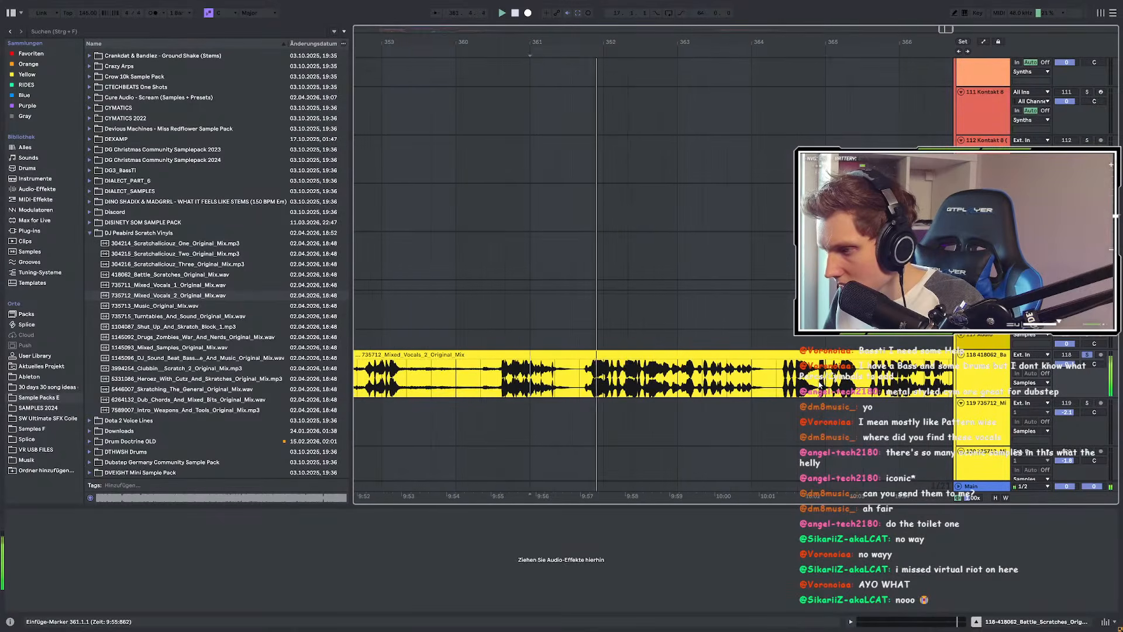
ctrl+scroll(593, 383, down, 3)
click(695, 381)
ctrl+scroll(591, 383, up, 3)
ctrl+scroll(619, 382, down, 3)
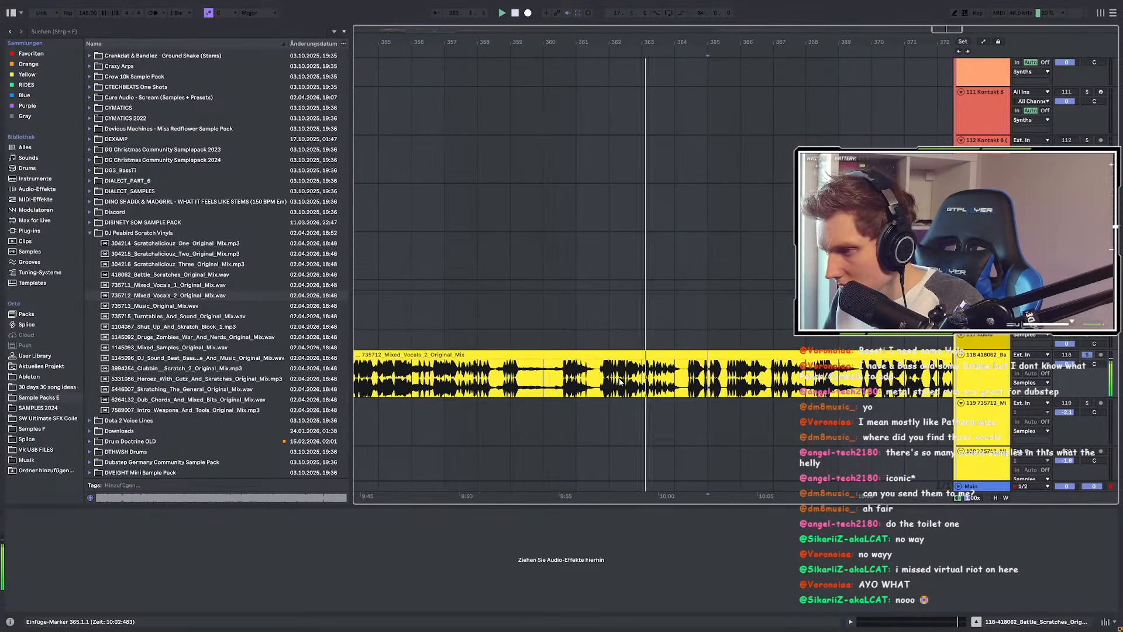
click(841, 380)
key(space)
key(space)
ctrl+scroll(841, 380, up, 3)
ctrl+scroll(660, 380, down, 3)
ctrl+scroll(766, 383, up, 2)
ctrl+scroll(726, 386, up, 2)
ctrl+scroll(672, 392, down, 4)
click(867, 384)
ctrl+scroll(638, 385, down, 8)
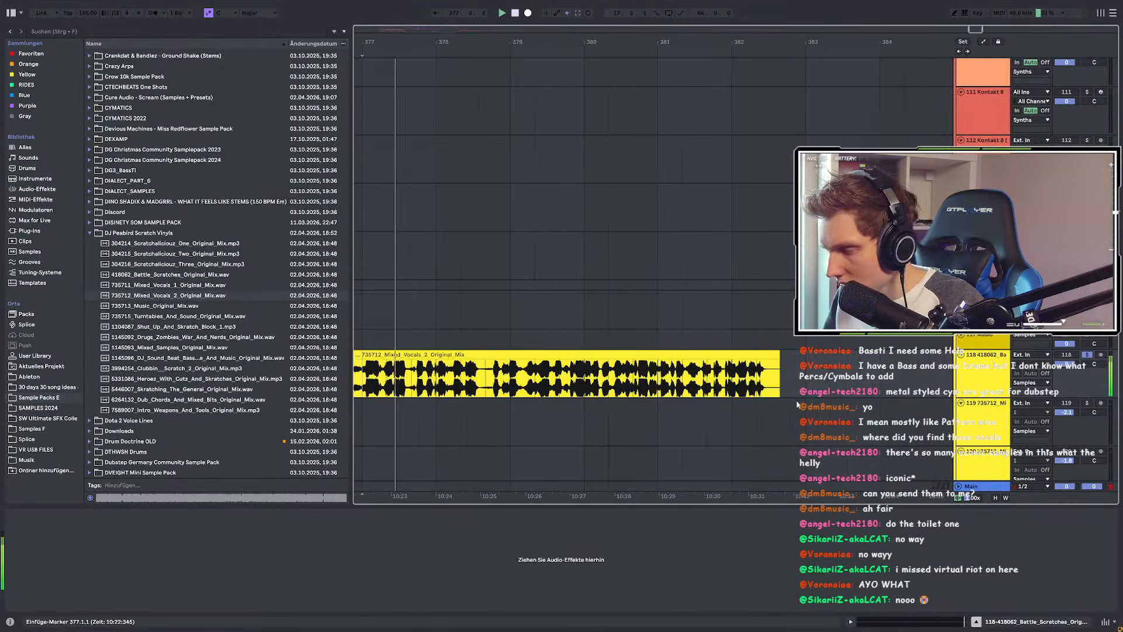
ctrl+scroll(879, 407, up, 6)
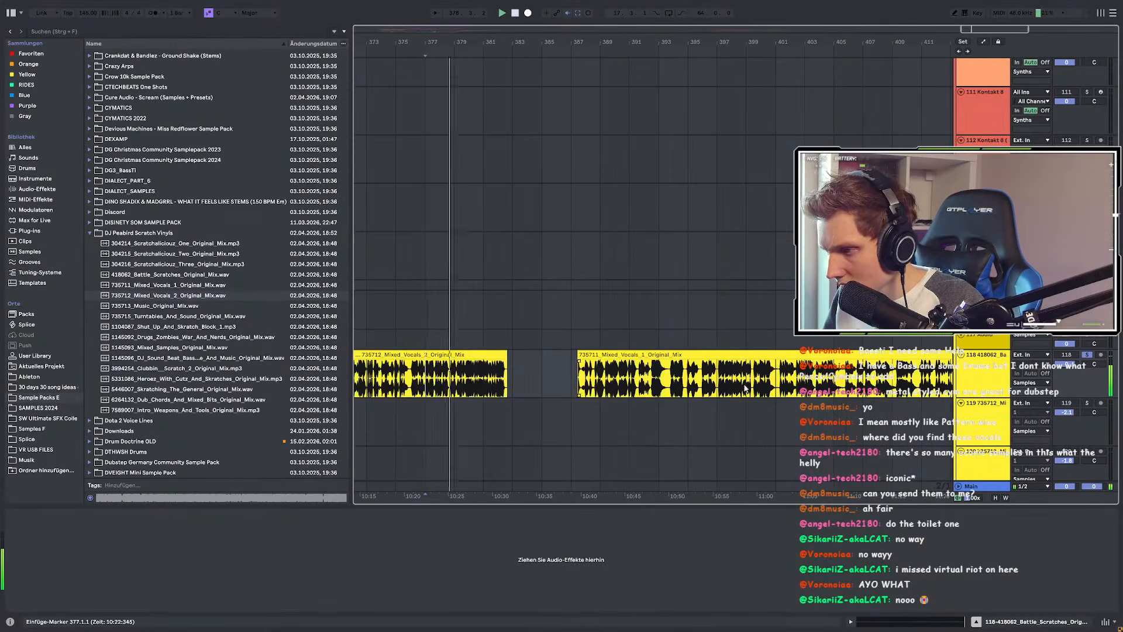
ctrl+scroll(471, 389, up, 4)
click(549, 388)
key(space)
key(space)
ctrl+scroll(681, 395, down, 6)
Step: Delete the vocal clip chunks at bars 337, 221 and 303, then clear the time selection
ctrl+scroll(663, 397, down, 6)
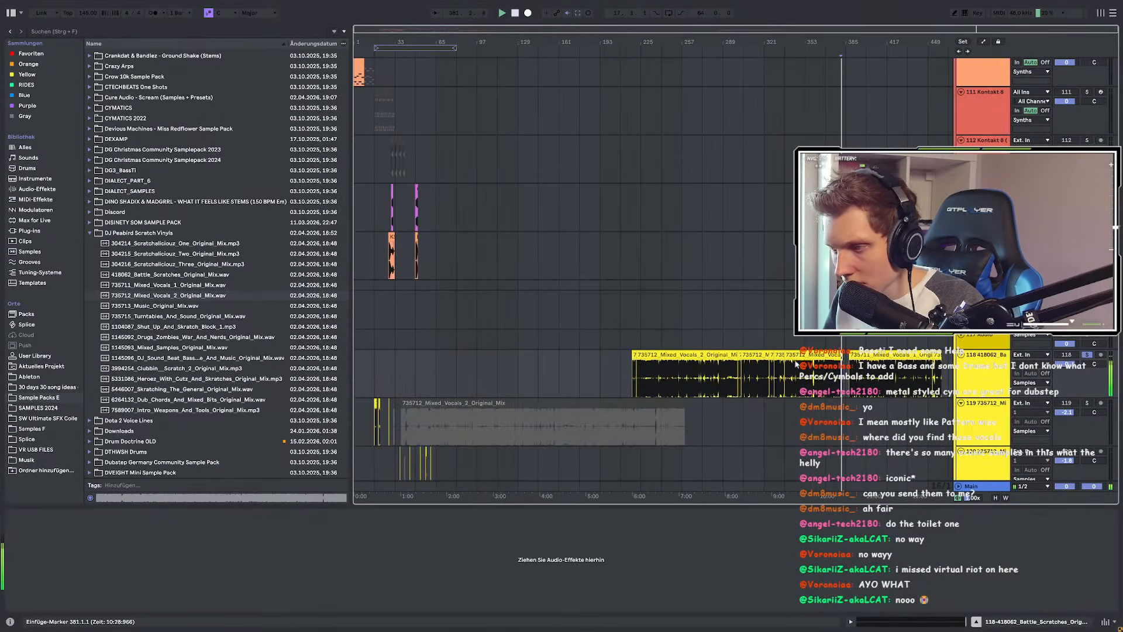
key(Delete)
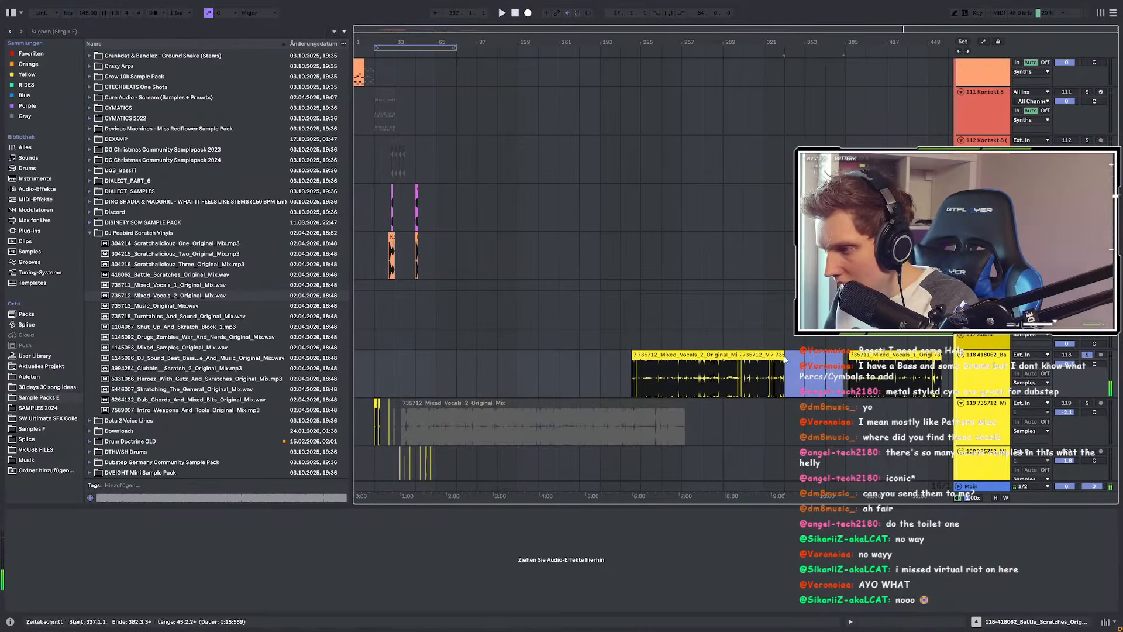
click(688, 356)
key(Delete)
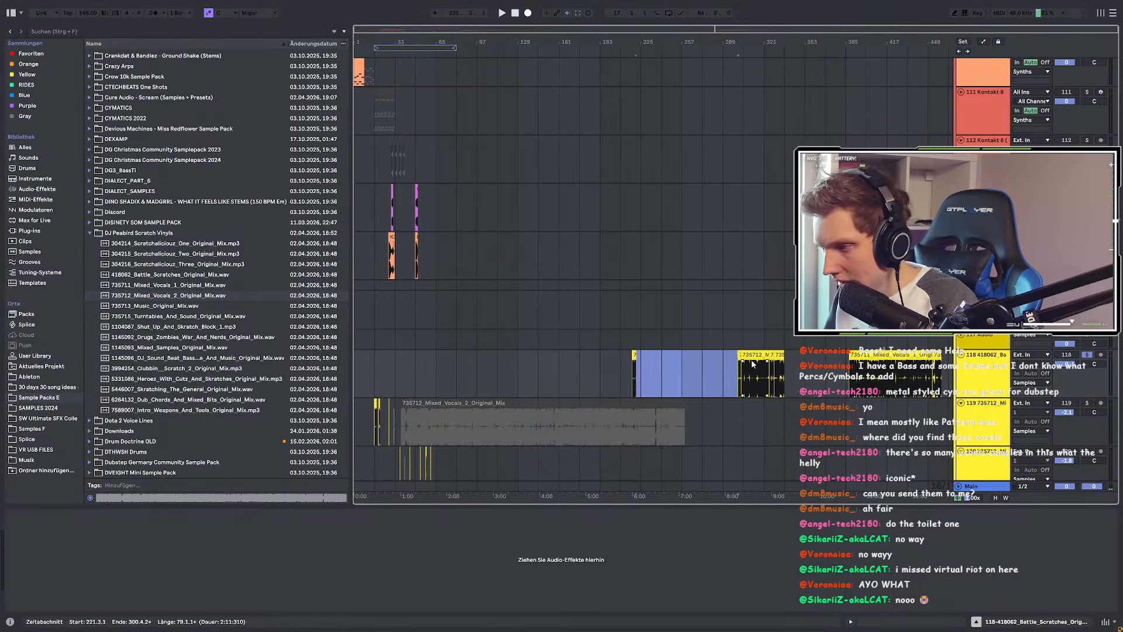
ctrl+scroll(751, 359, up, 6)
click(752, 355)
key(Delete)
click(870, 355)
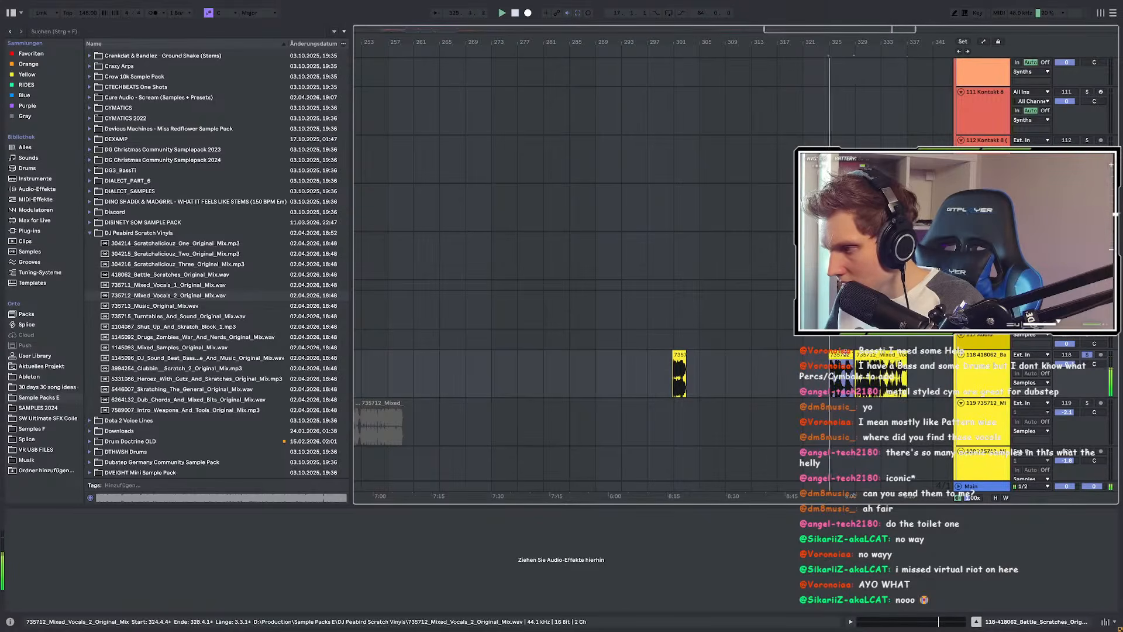
Step: Delete the long Mixed_Vocals_1 clip, move the small vocal clip left and stop at bar 65
scroll(676, 369, down, 6)
click(867, 355)
key(space)
key(Delete)
drag(937, 355, 589, 356)
click(432, 375)
key(space)
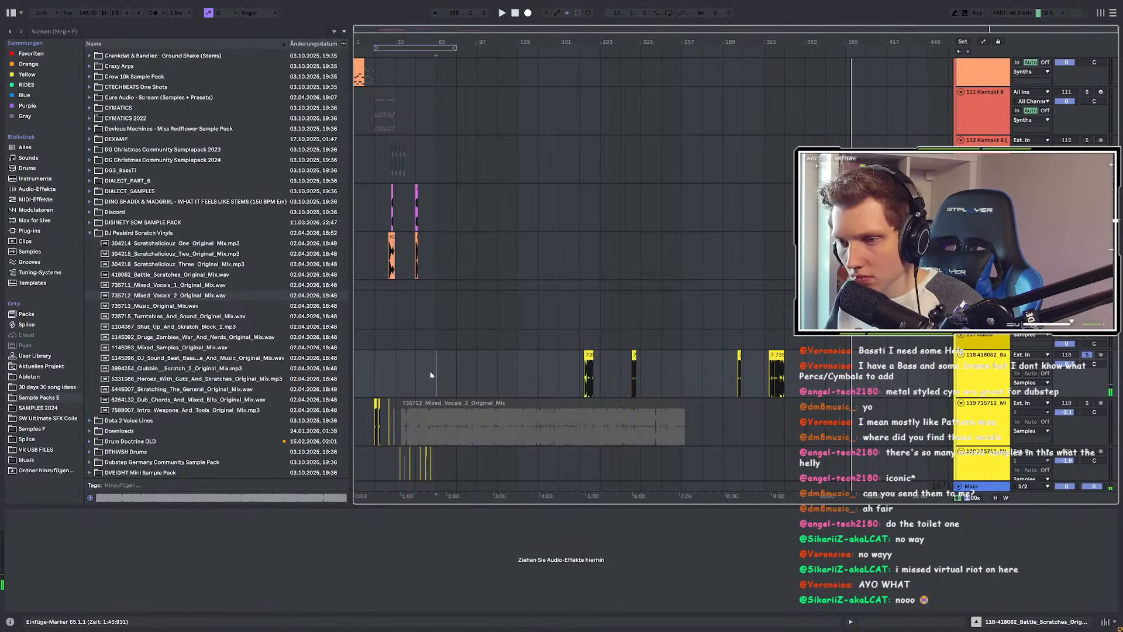
Step: Audition the short vocal clip near bar 301, then play from bars 321 and 325
scroll(431, 375, up, 4)
scroll(666, 419, down, 3)
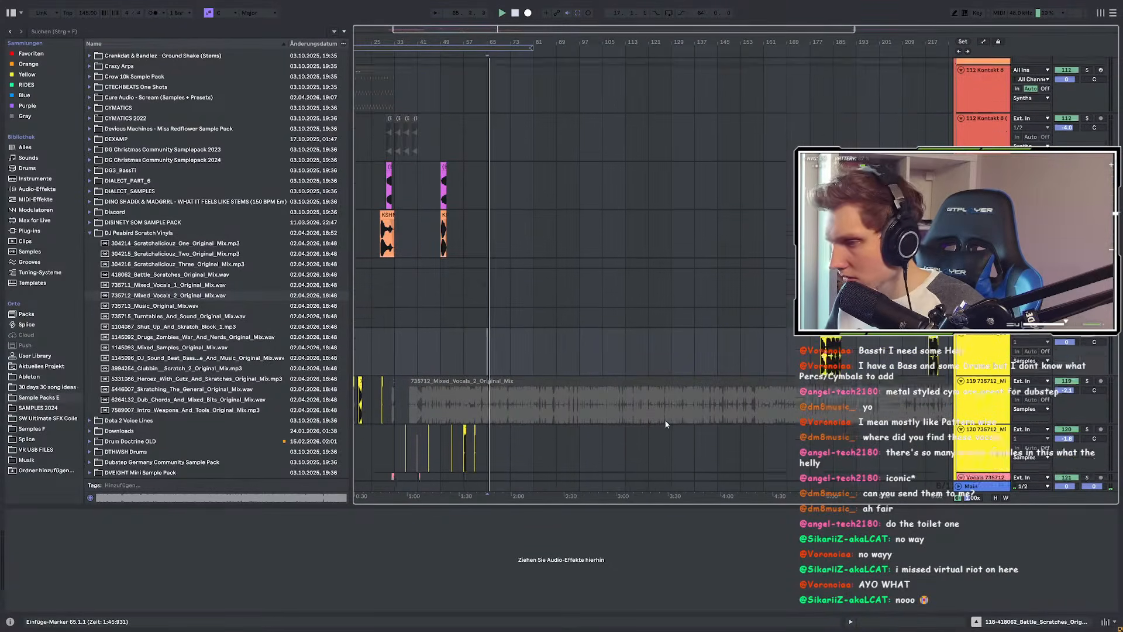
scroll(685, 417, down, 3)
scroll(877, 338, up, 6)
click(877, 327)
key(space)
click(881, 300)
key(space)
scroll(877, 338, down, 6)
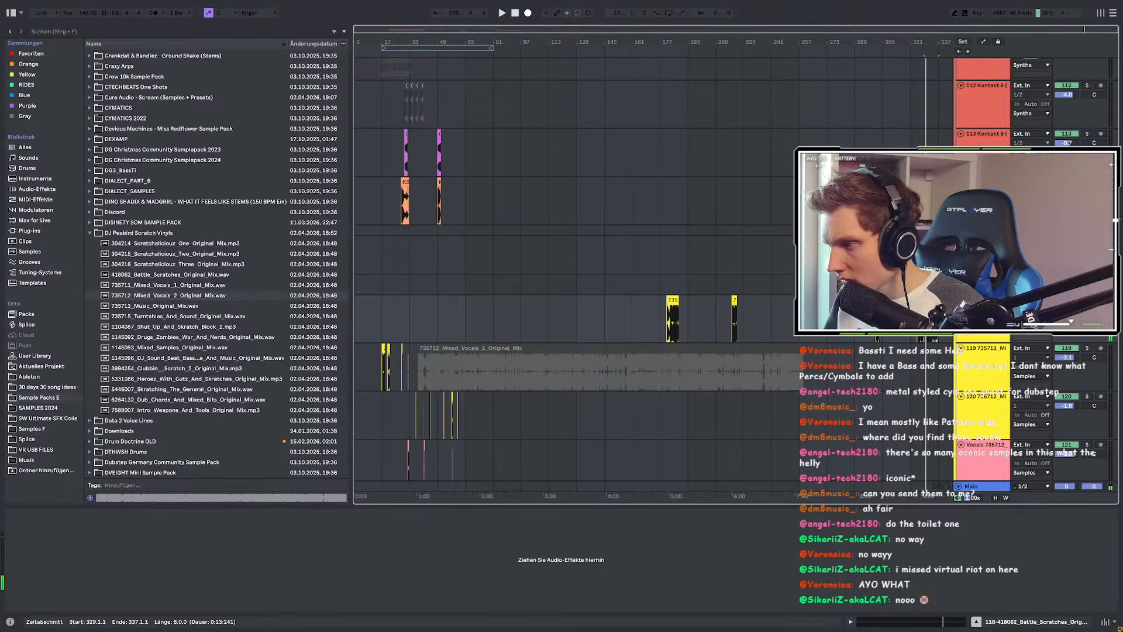
key(space)
click(916, 321)
key(space)
scroll(926, 320, up, 6)
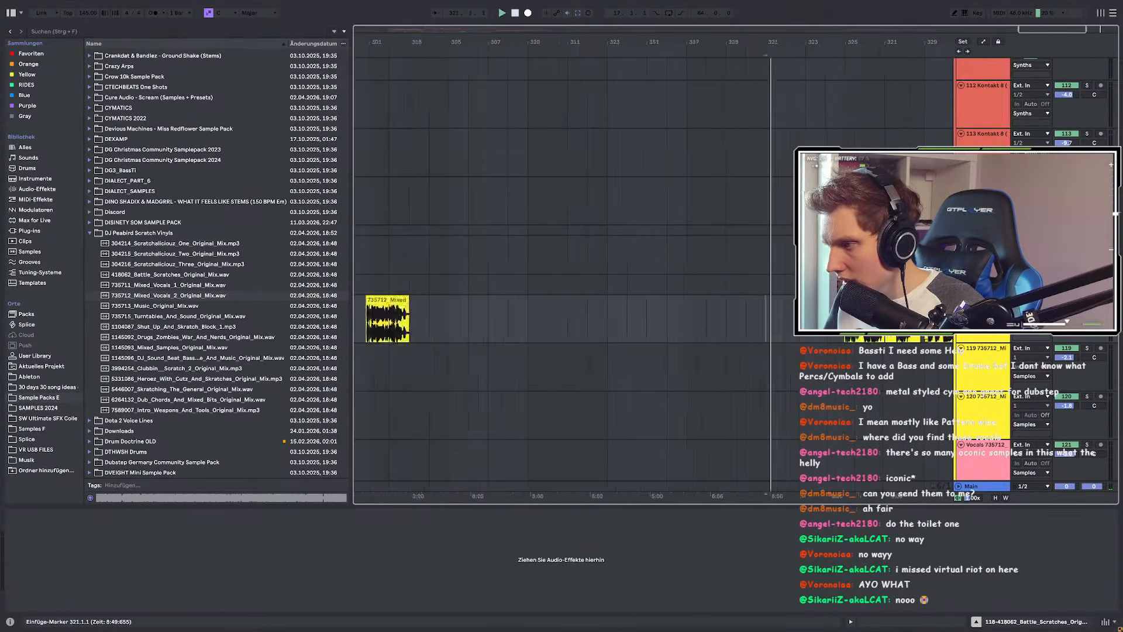
click(743, 321)
key(space)
key(space)
scroll(736, 321, down, 3)
scroll(735, 320, down, 5)
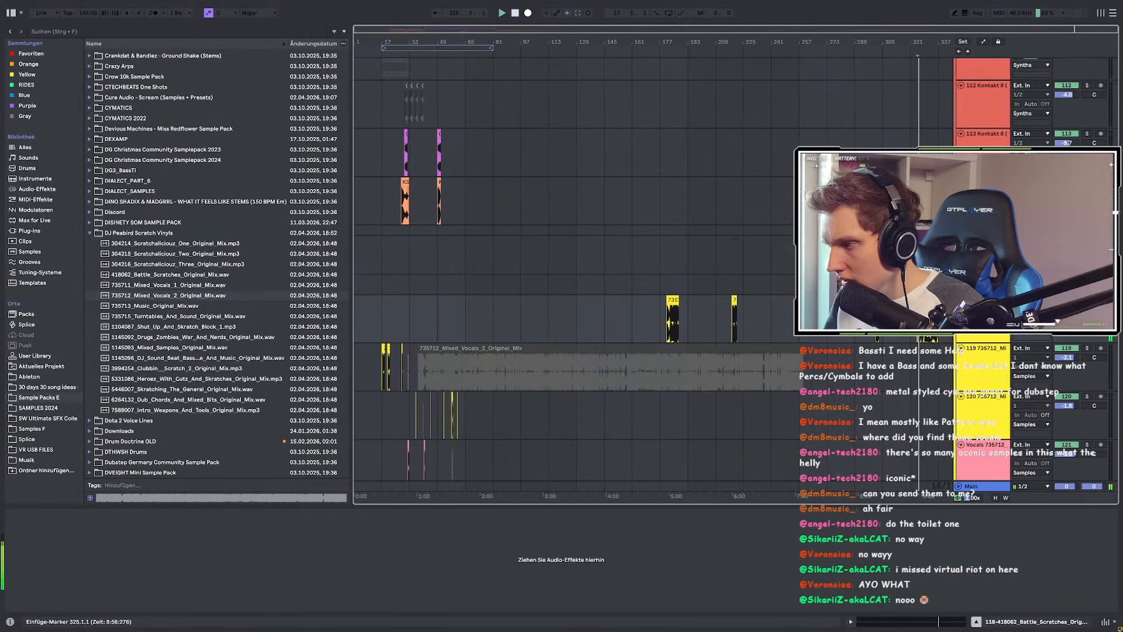
Step: Select bars 182–184 of the vocal, then return to the scratch chops around bars 57–65
key(space)
key(space)
scroll(666, 321, up, 10)
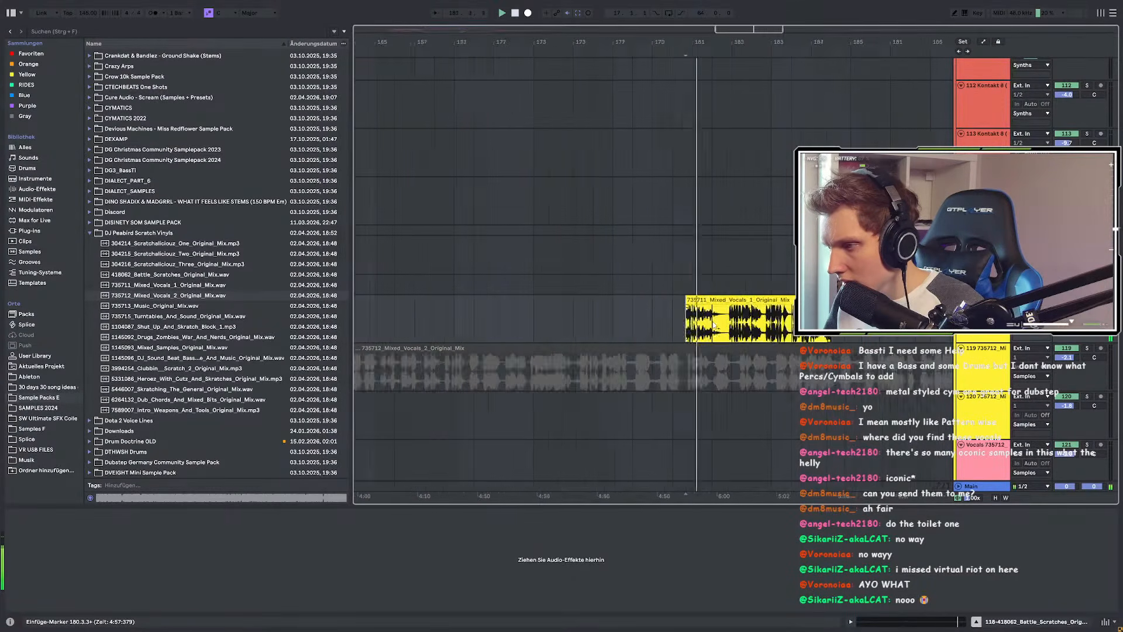
drag(711, 325, 887, 325)
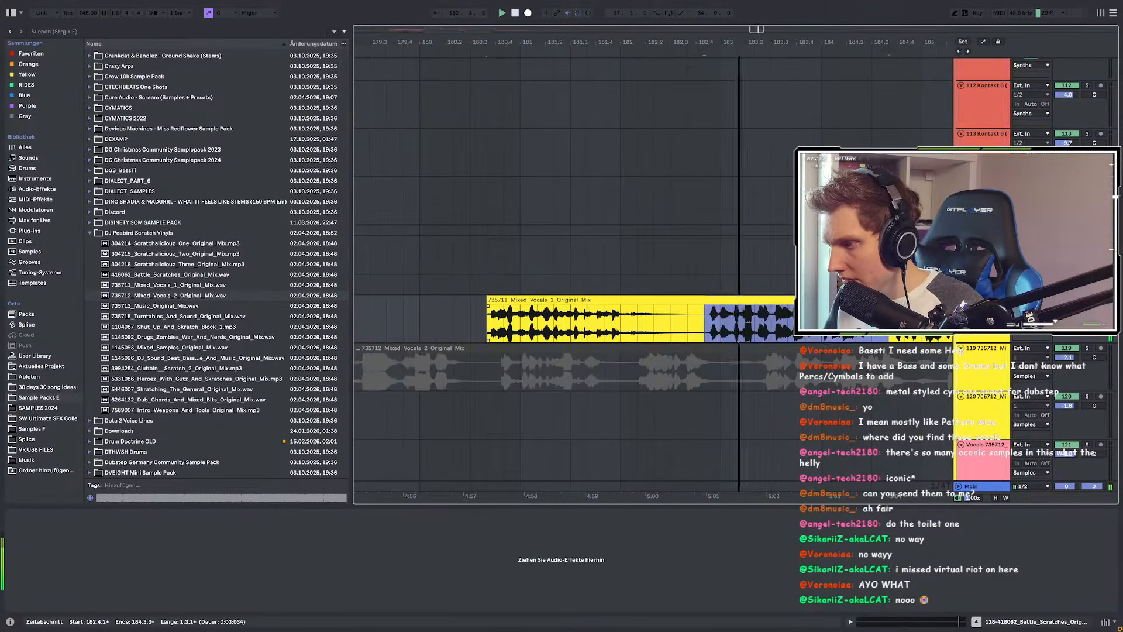
scroll(539, 322, down, 5)
scroll(721, 341, left, 5)
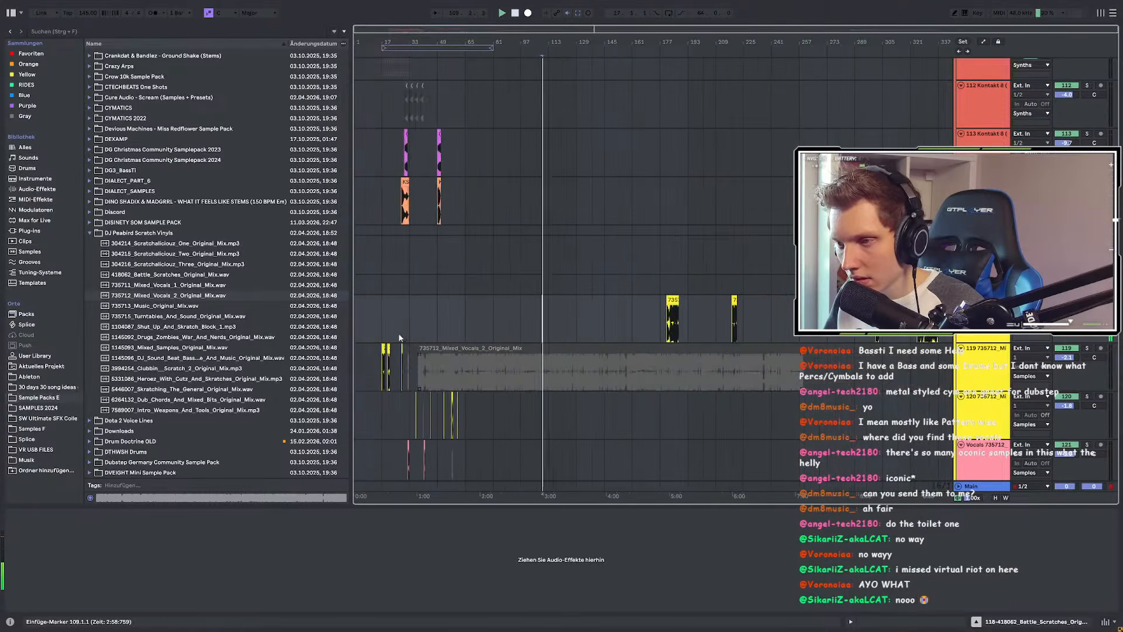
click(518, 315)
scroll(546, 338, up, 3)
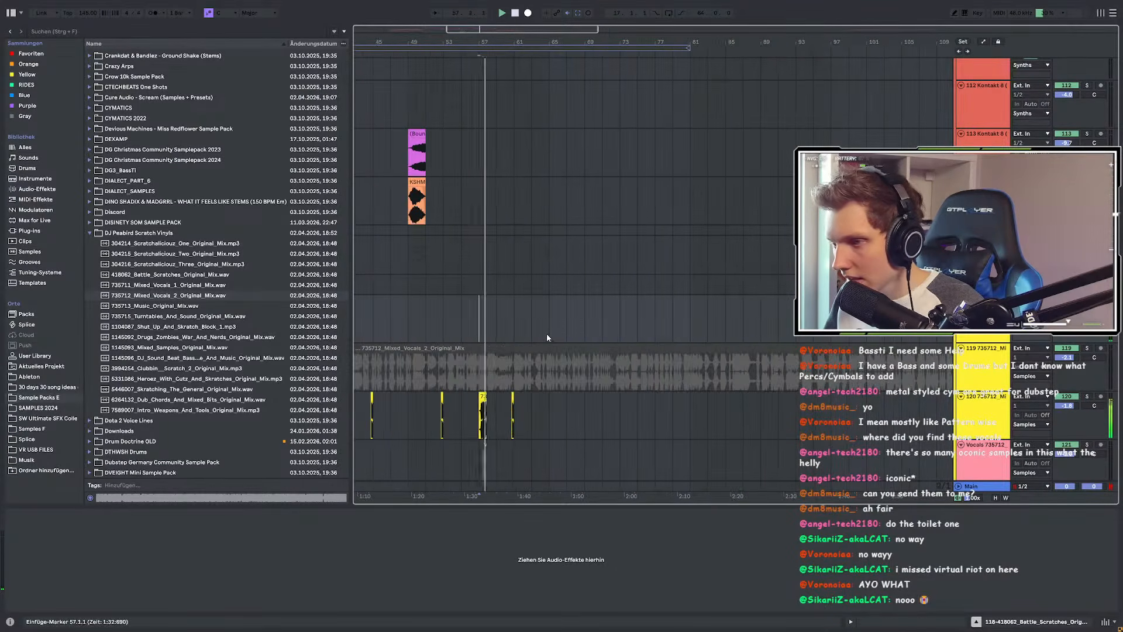
click(552, 324)
scroll(554, 332, up, 3)
scroll(585, 351, down, 10)
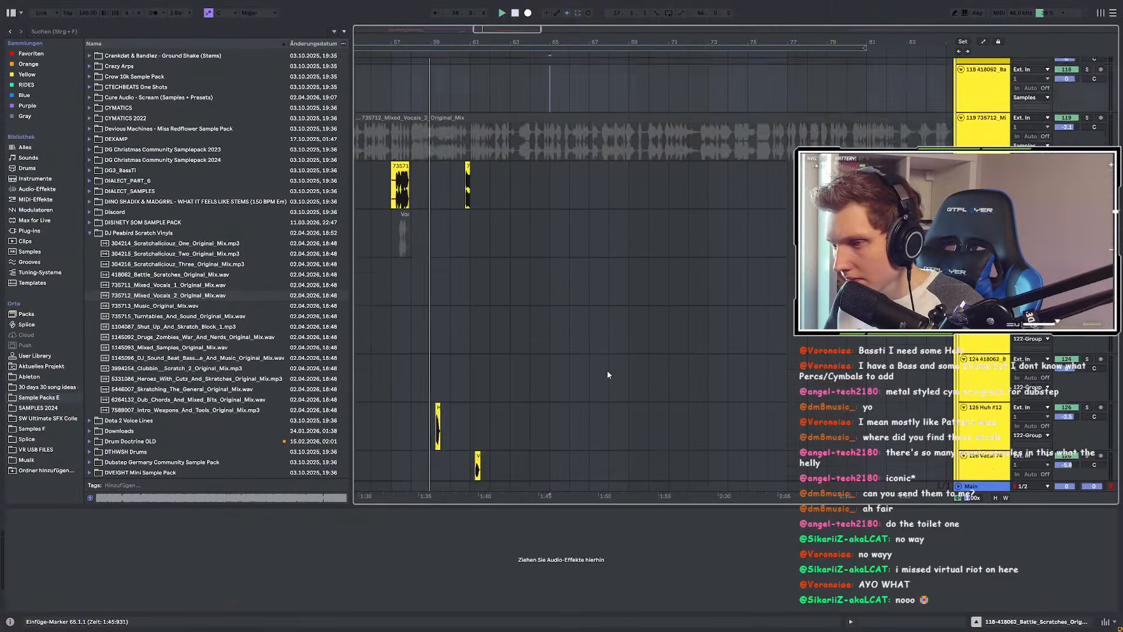
scroll(608, 394, up, 8)
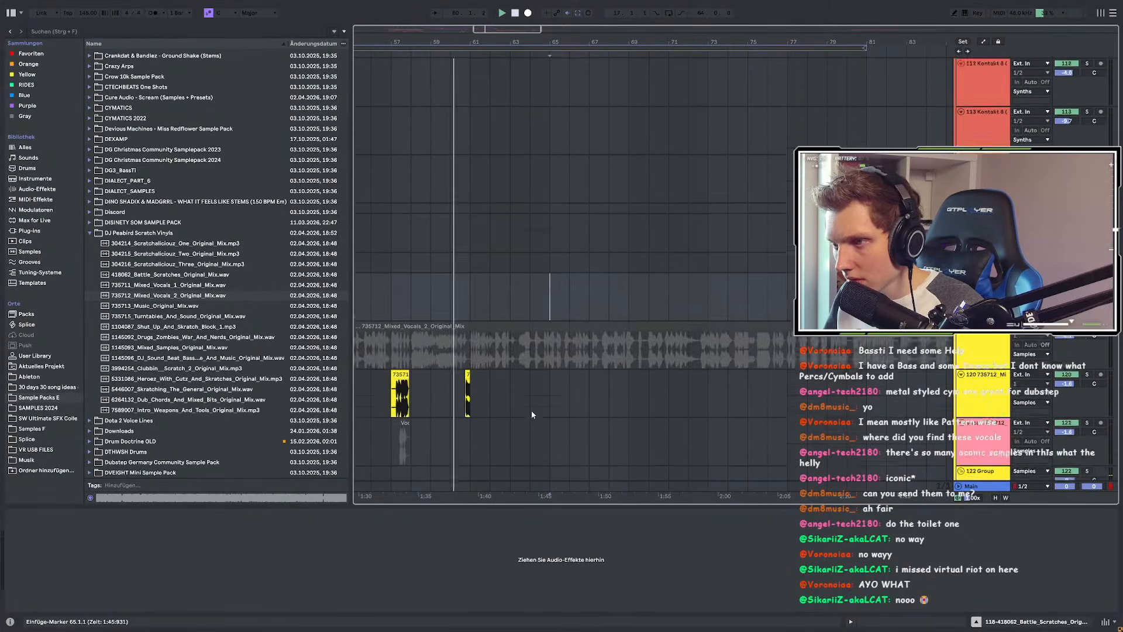
scroll(532, 409, up, 1)
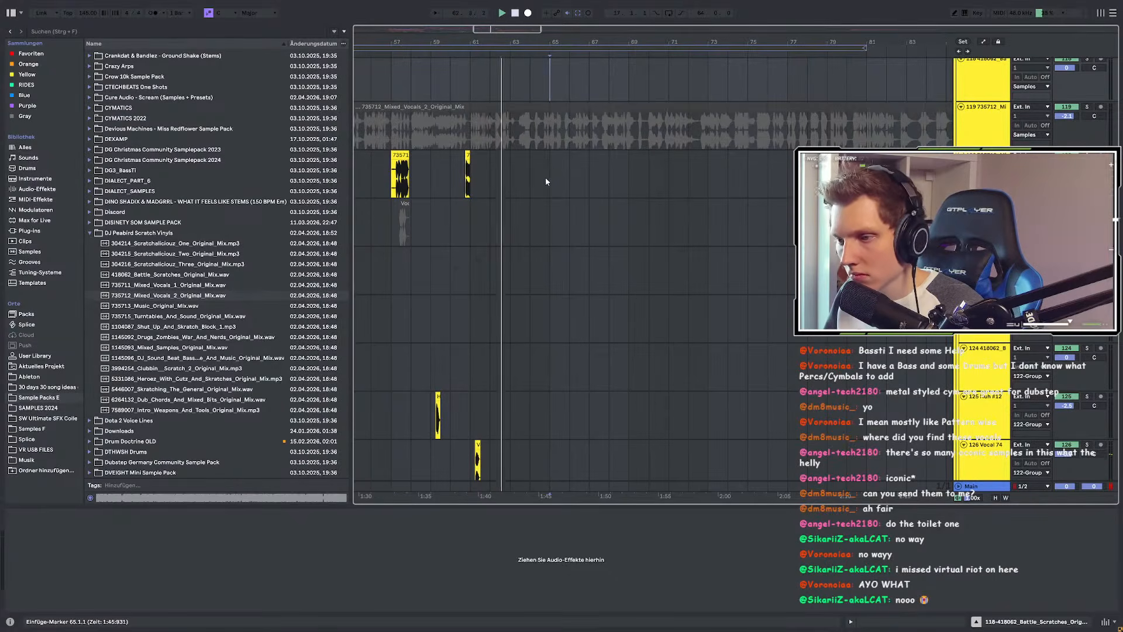
scroll(561, 263, down, 2)
scroll(566, 287, down, 6)
scroll(536, 391, up, 8)
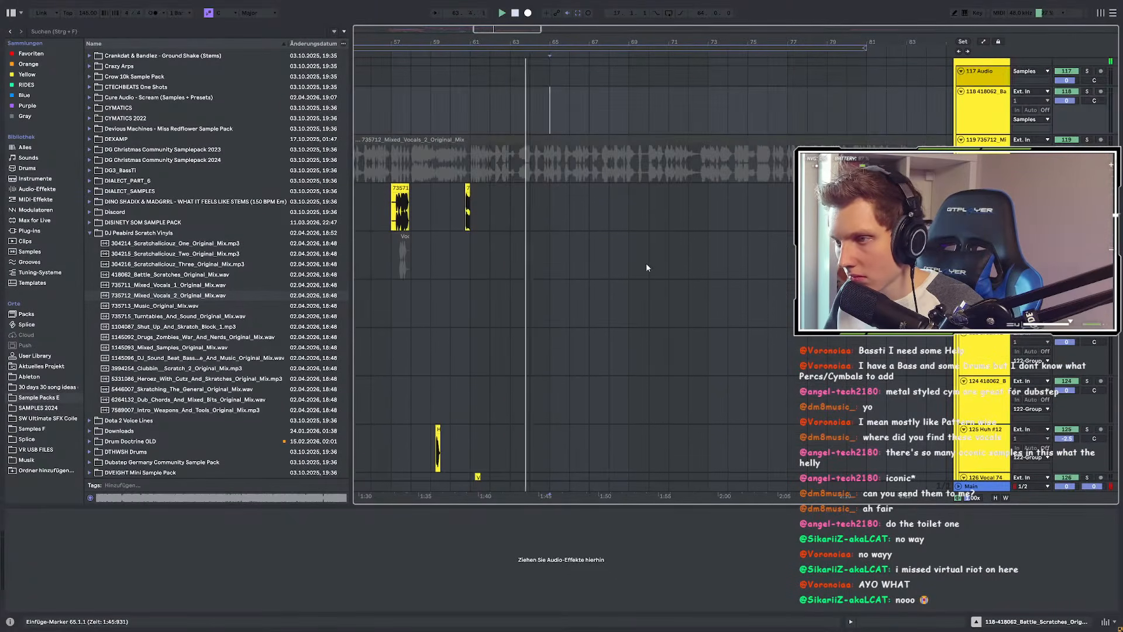
Step: Paste 735711_Mixed_Vocals_1 at bar 69 and drag its end out to 73.4.2 (length 4.3.1)
click(635, 200)
key(ctrl+v)
mouse_move(664, 194)
mouse_down()
mouse_move(781, 193)
mouse_move(699, 194)
mouse_up()
scroll(640, 211, up, 5)
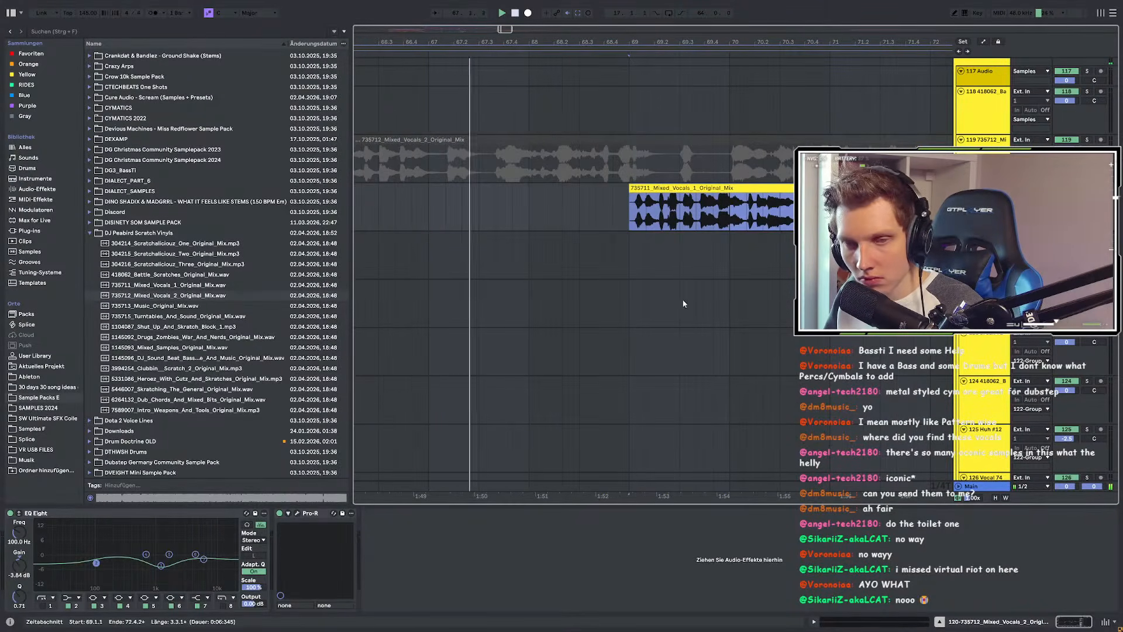
scroll(533, 297, down, 3)
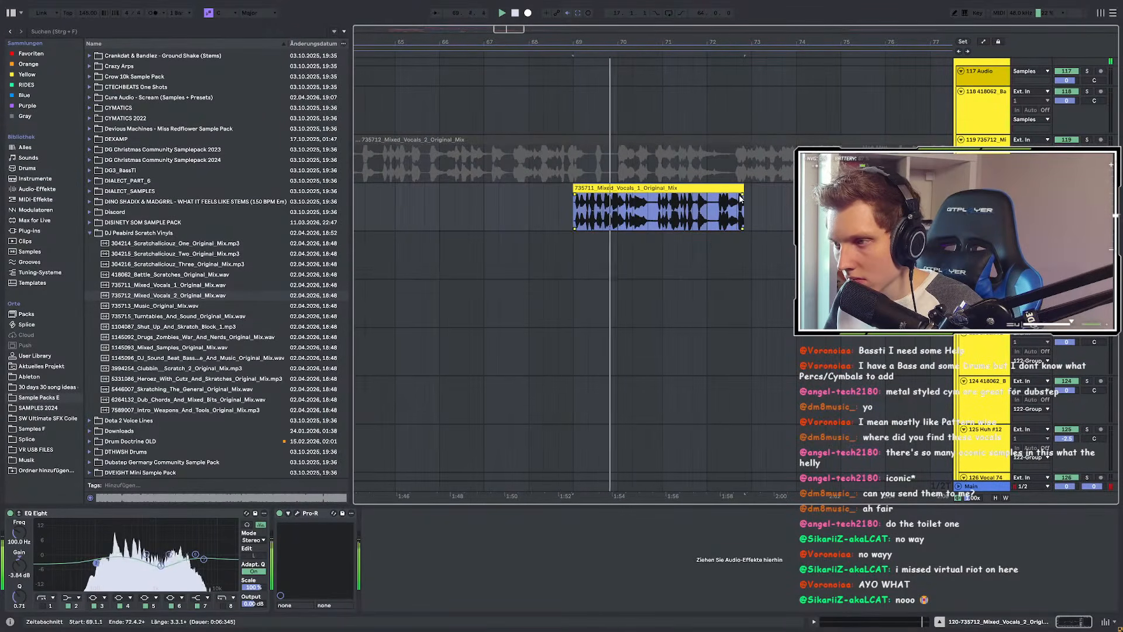
drag(742, 190, 747, 189)
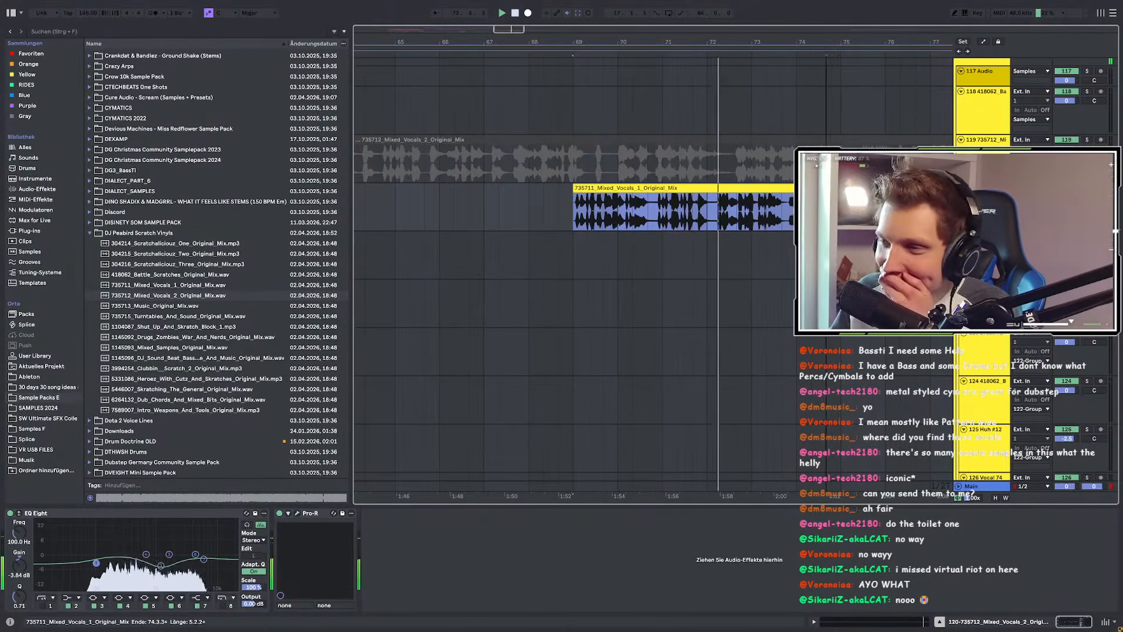
drag(749, 189, 788, 198)
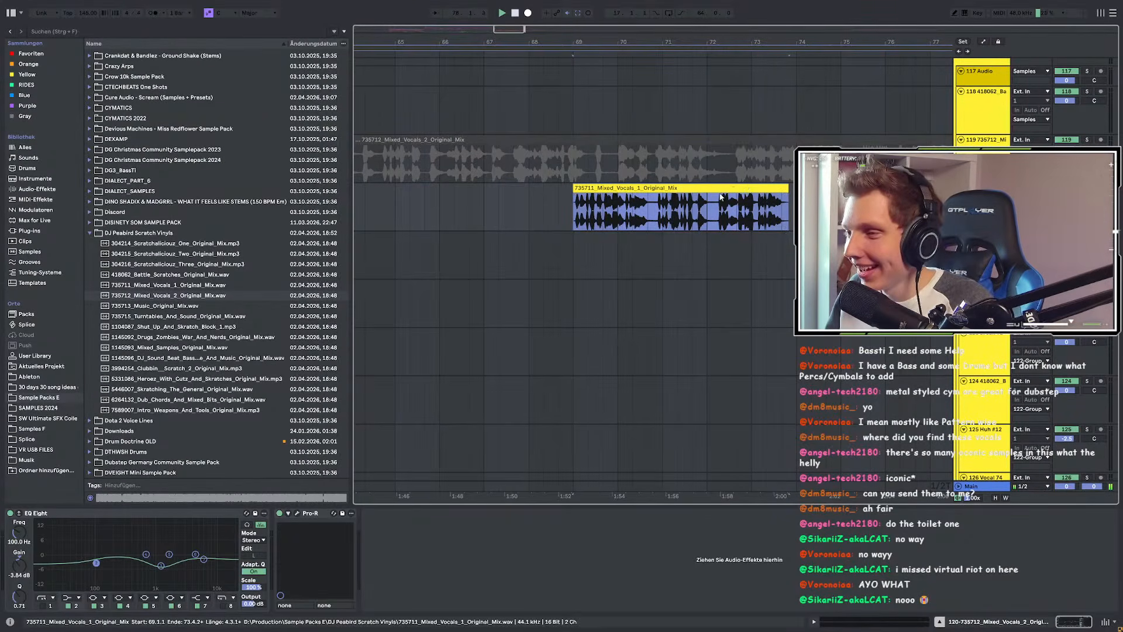
scroll(705, 208, down, 5)
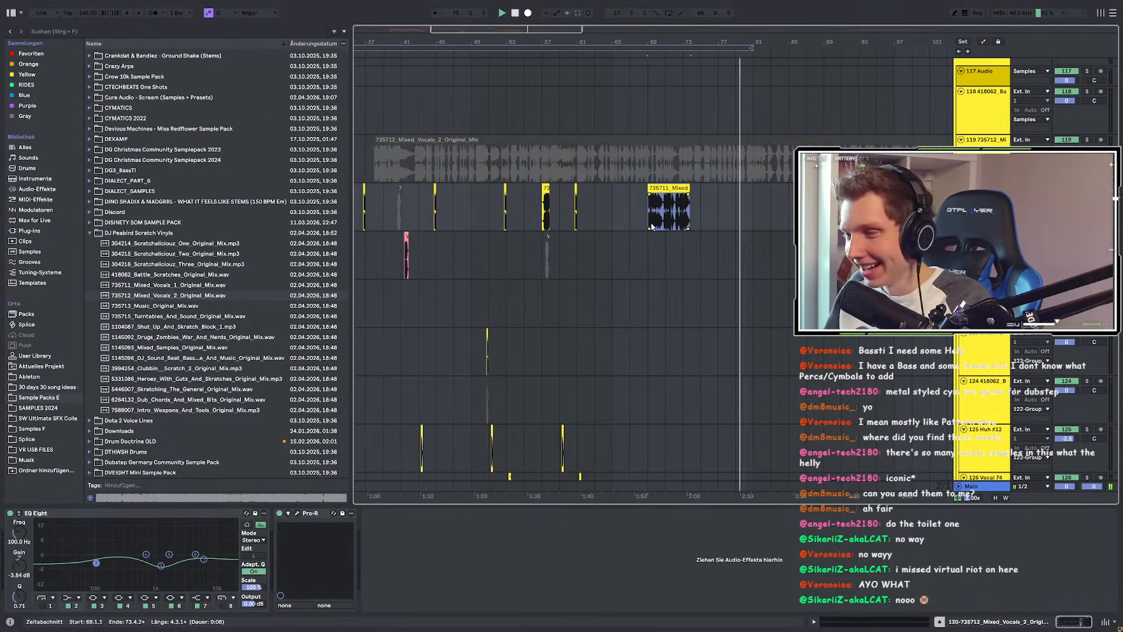
Step: Deactivate the bar-69 vocal clip with 0, then place the insert point at bar 49 on 130-Breathing
key(0)
scroll(684, 254, right, 3)
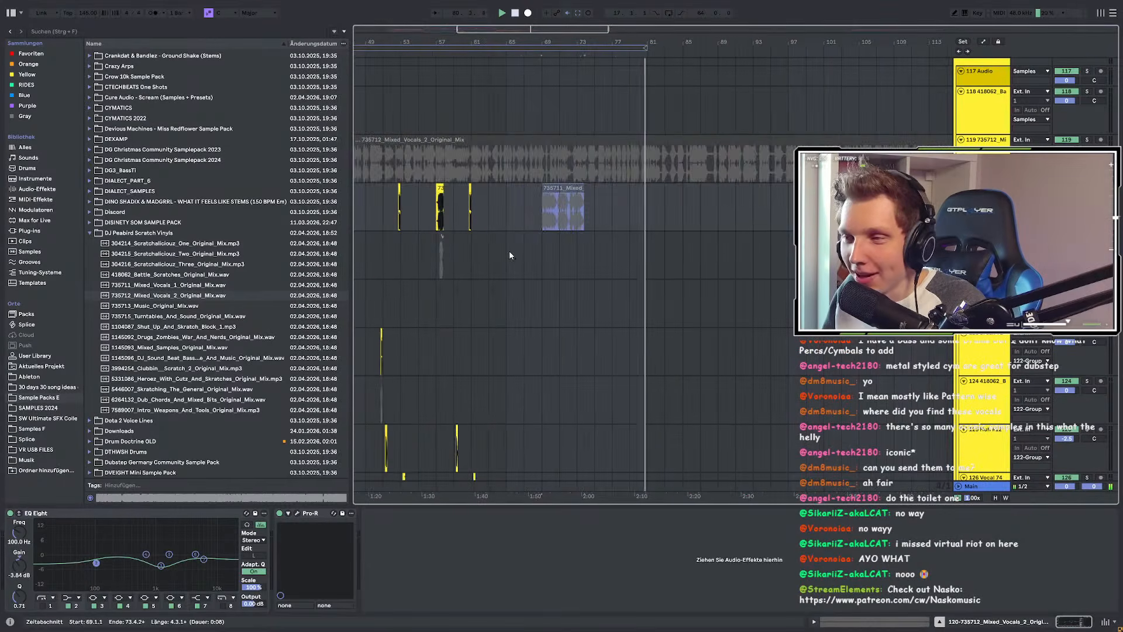
scroll(508, 250, down, 8)
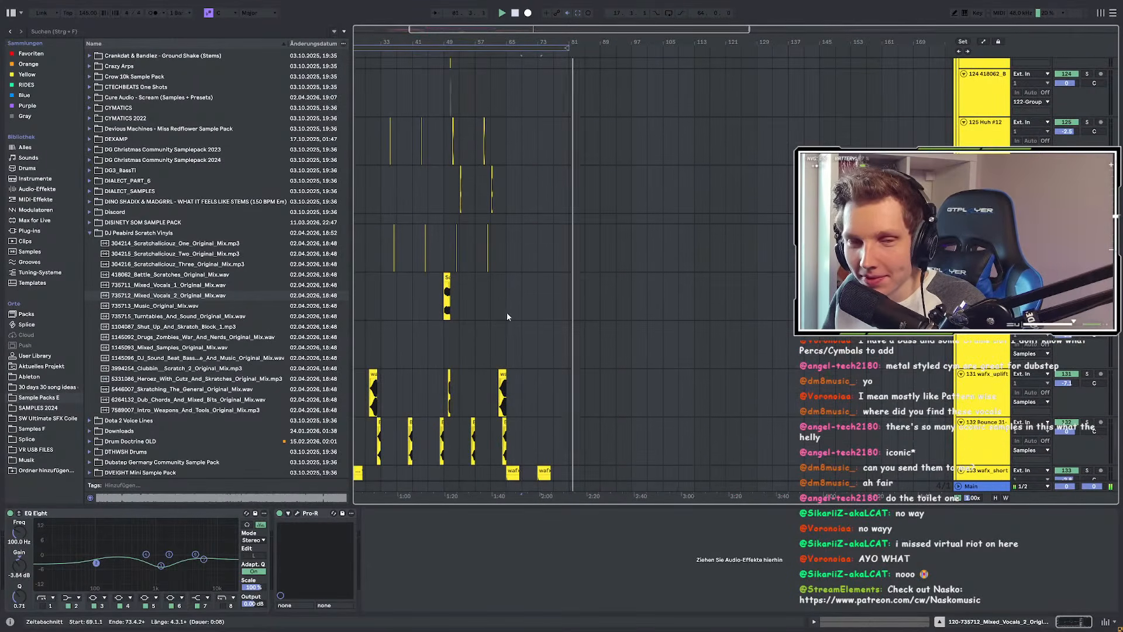
click(441, 350)
scroll(409, 358, left, 3)
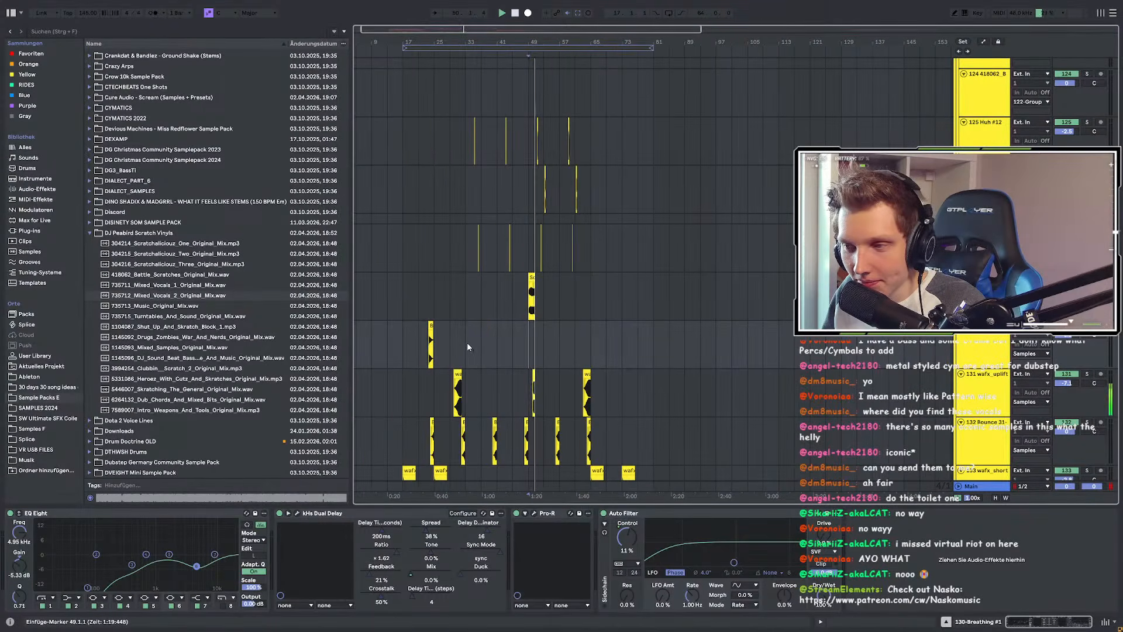
scroll(467, 344, up, 3)
scroll(618, 325, up, 3)
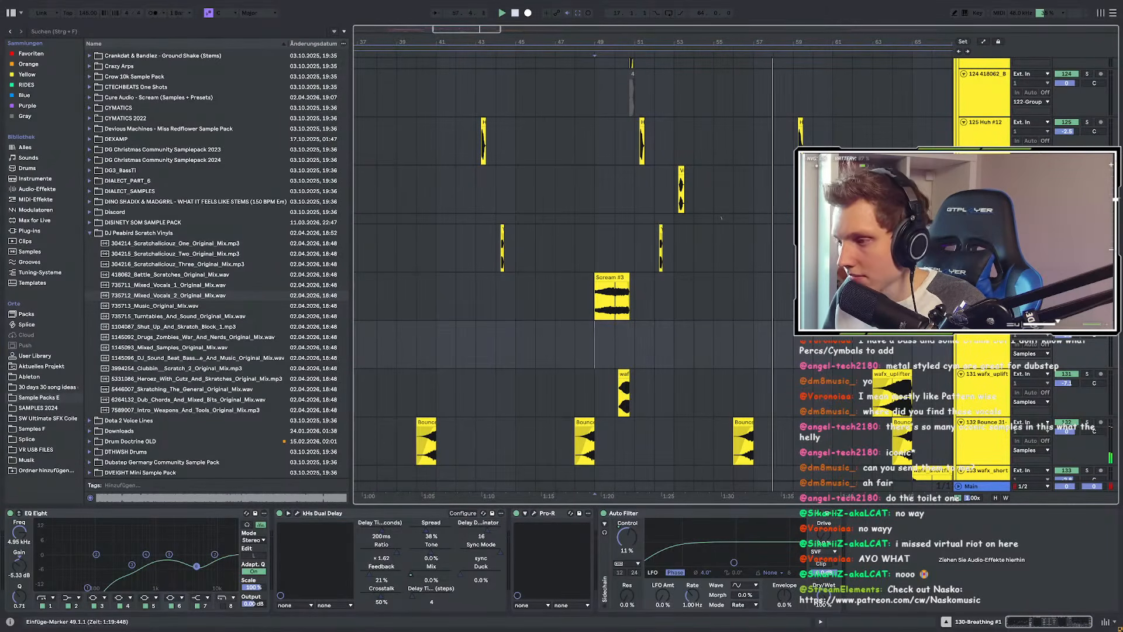
scroll(893, 281, up, 3)
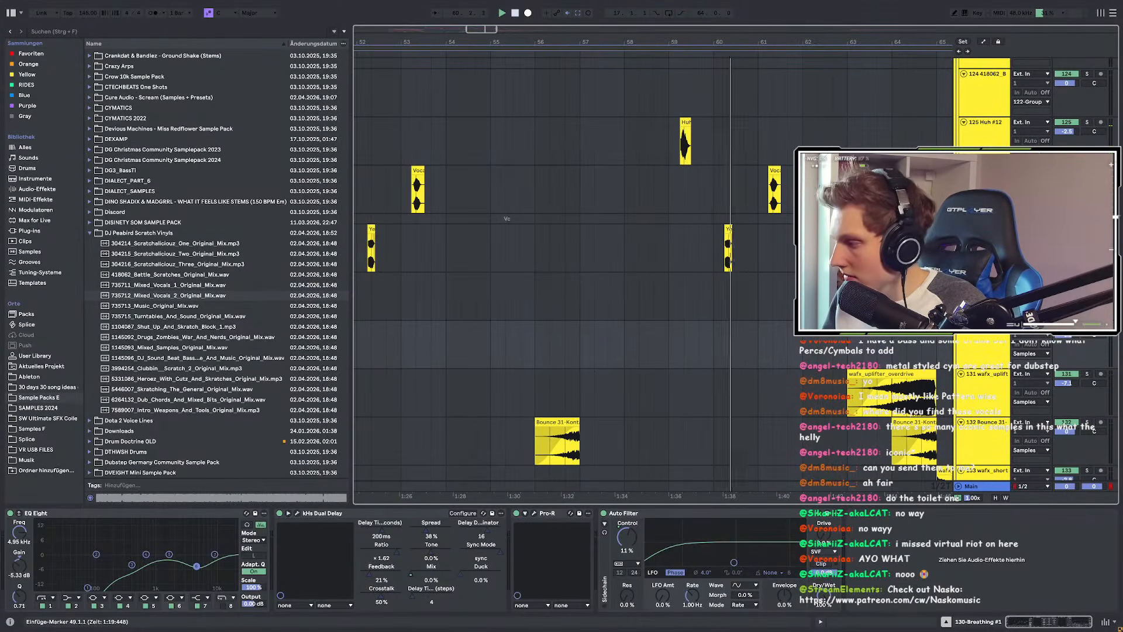
scroll(883, 433, up, 5)
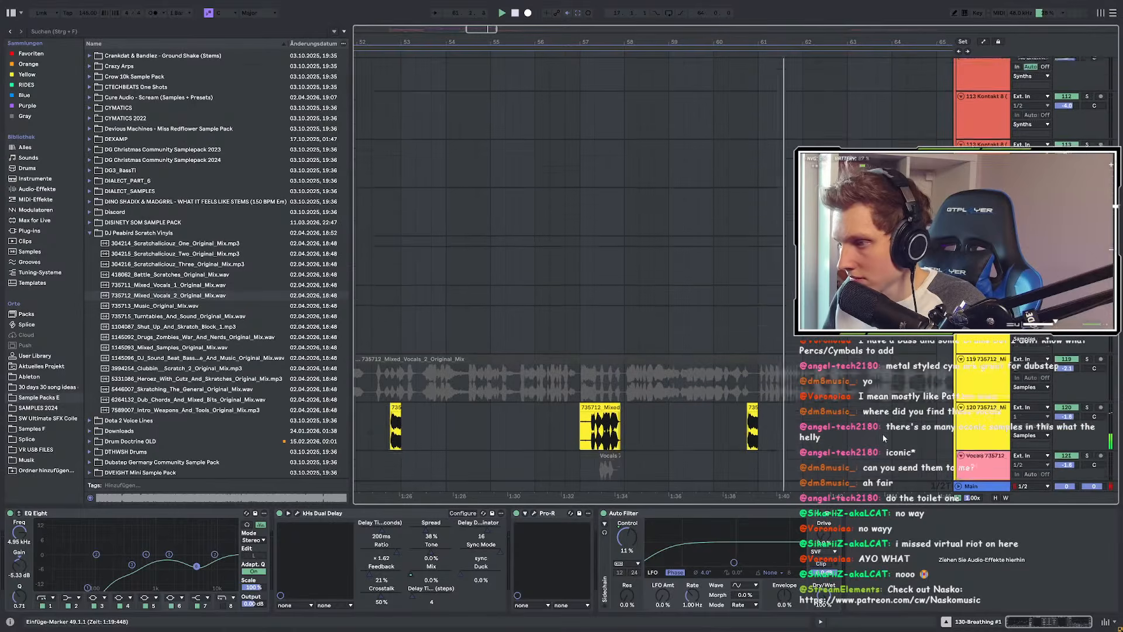
scroll(571, 397, down, 6)
Step: Select the chopped vocal scratch clips and set the insert point at bar 65
scroll(468, 327, down, 1)
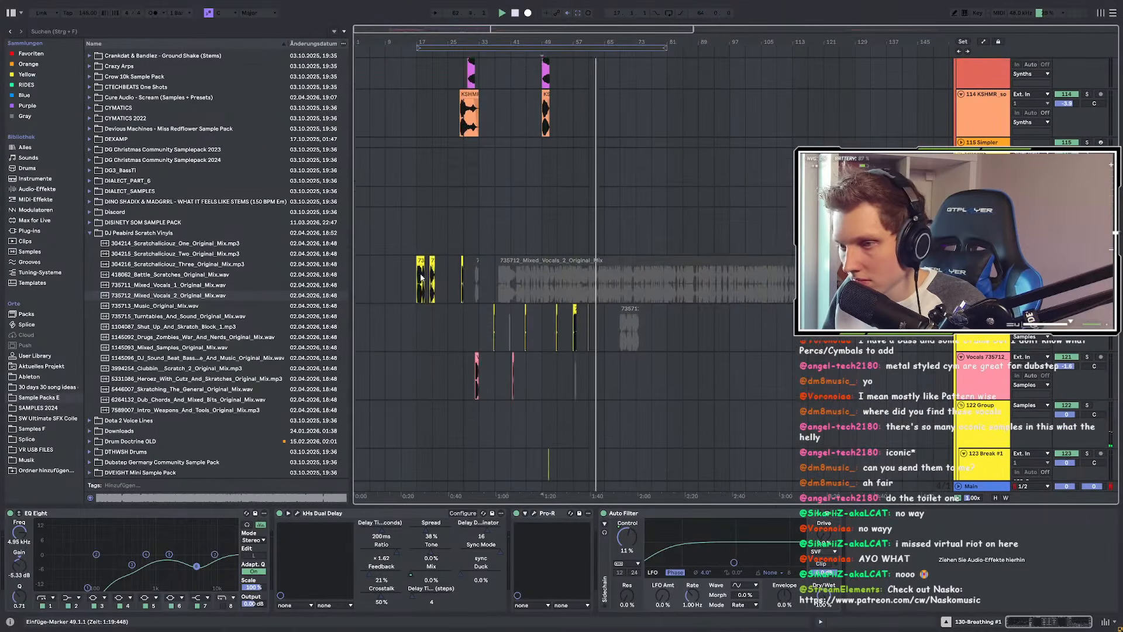
scroll(418, 287, up, 2)
drag(417, 283, 539, 282)
scroll(465, 303, down, 3)
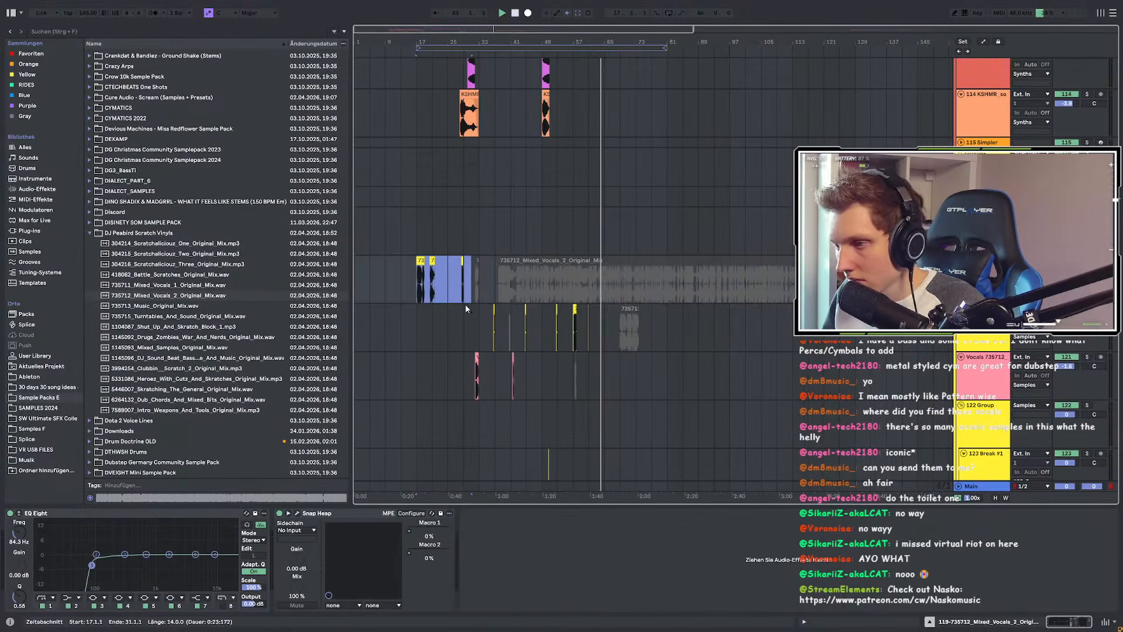
scroll(588, 290, up, 3)
click(638, 284)
Step: Paste the chopped vocal clips at bar 73 on the Mixed Vocals track and review them
scroll(631, 282, up, 2)
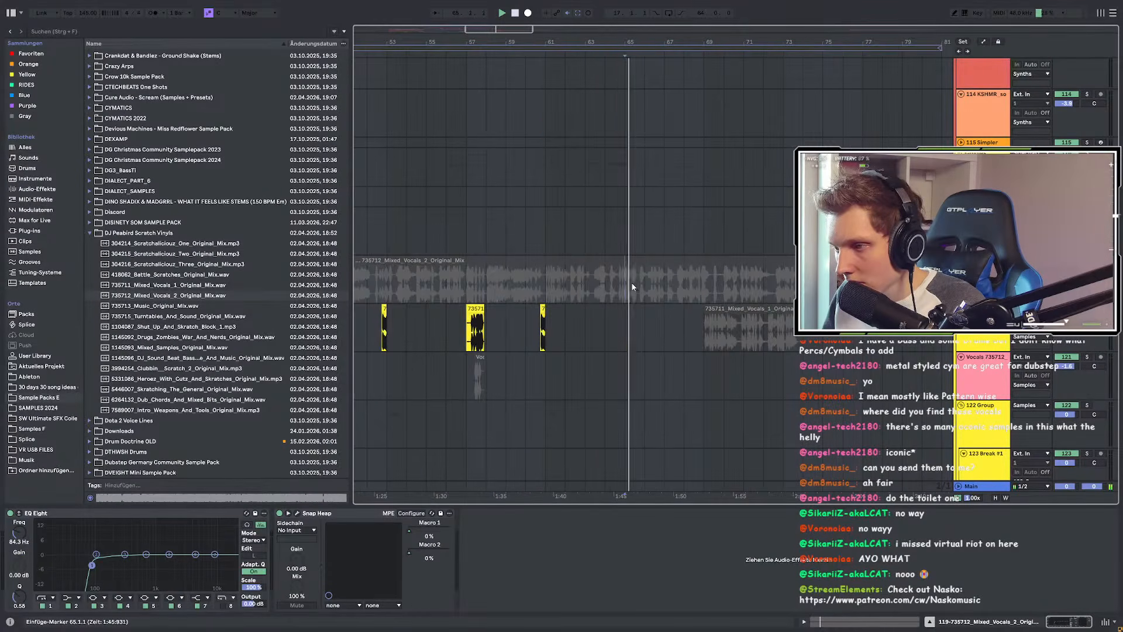
scroll(672, 284, down, 4)
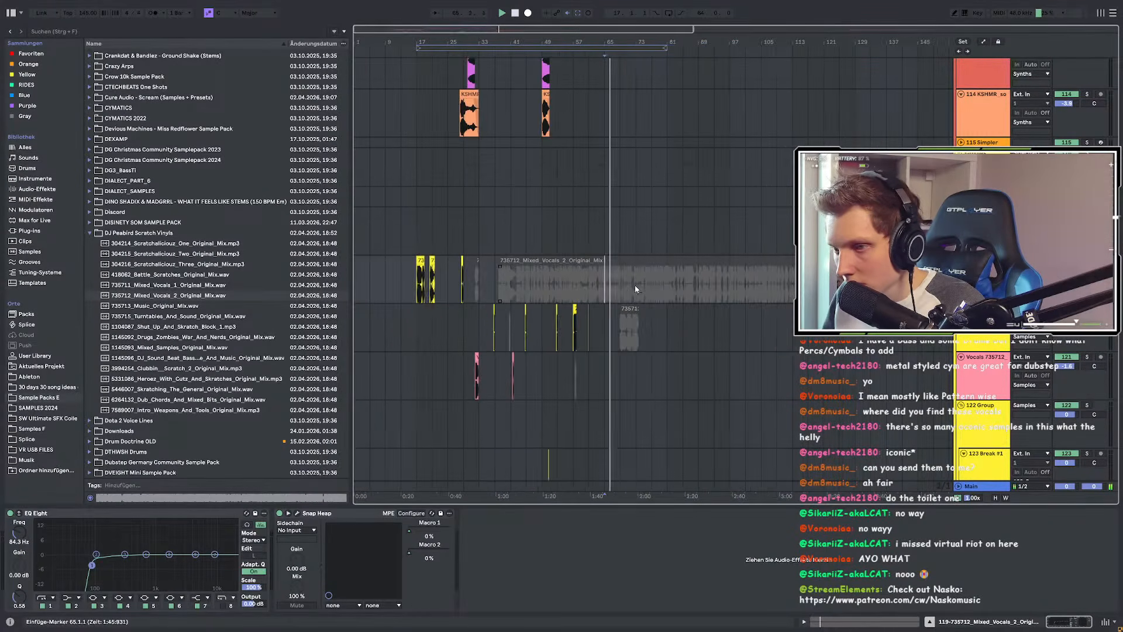
scroll(620, 289, down, 4)
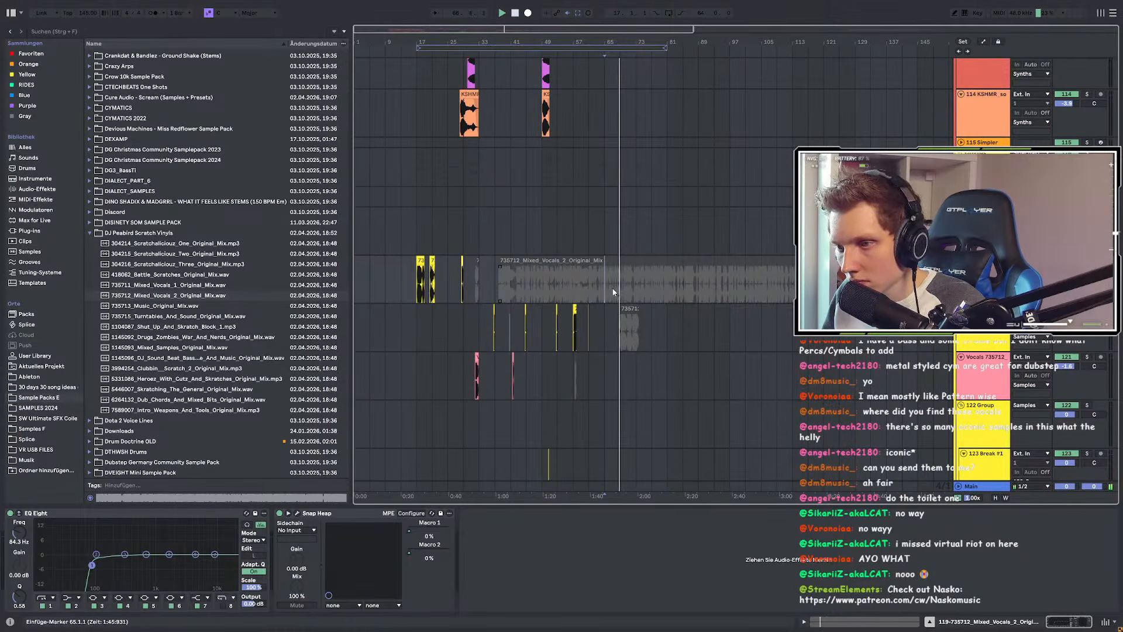
scroll(615, 291, up, 4)
click(657, 282)
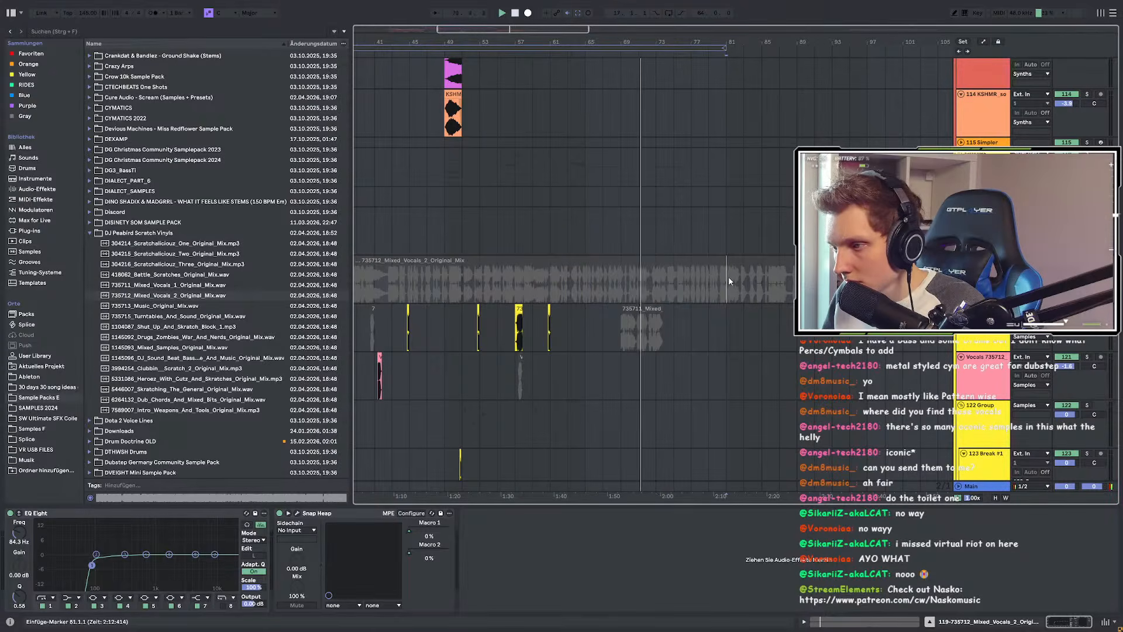
key(ctrl+v)
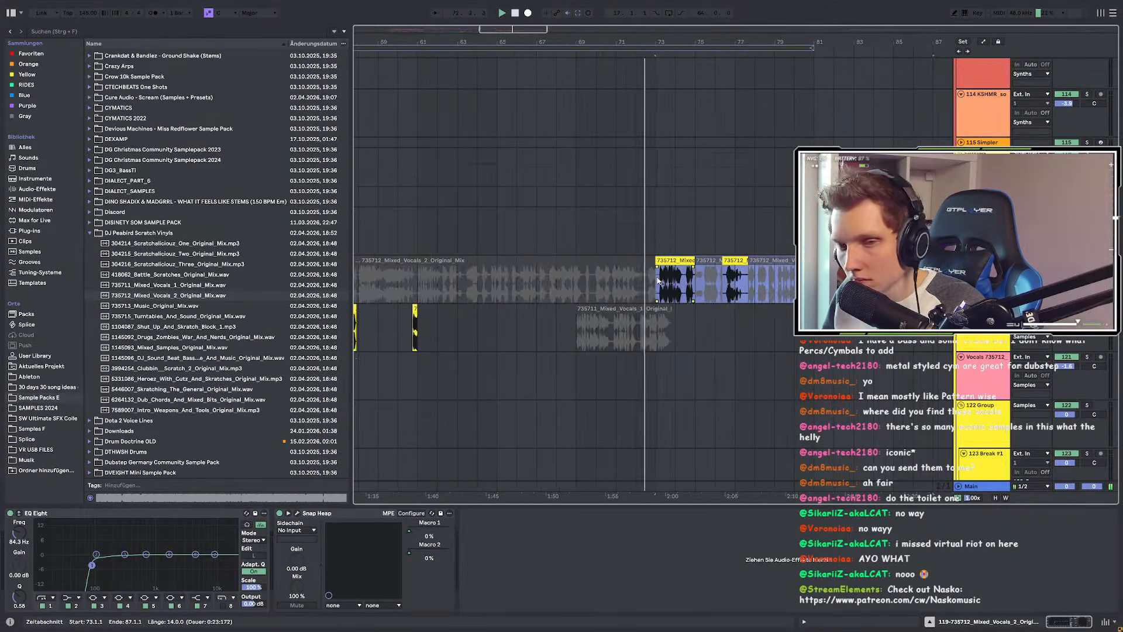
scroll(657, 282, up, 6)
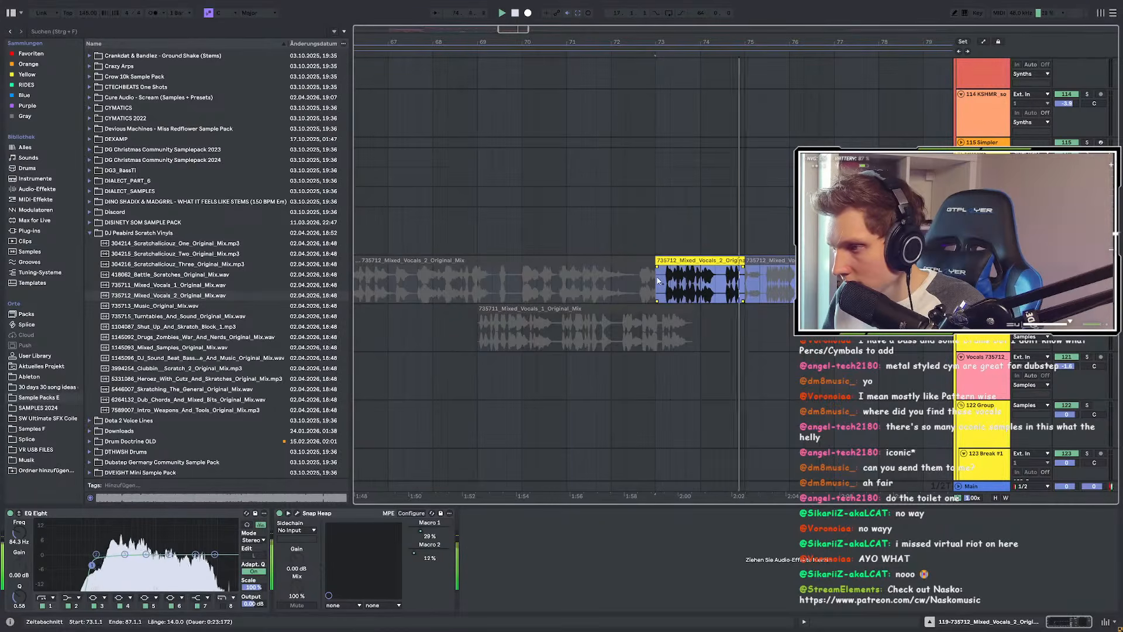
scroll(657, 281, down, 3)
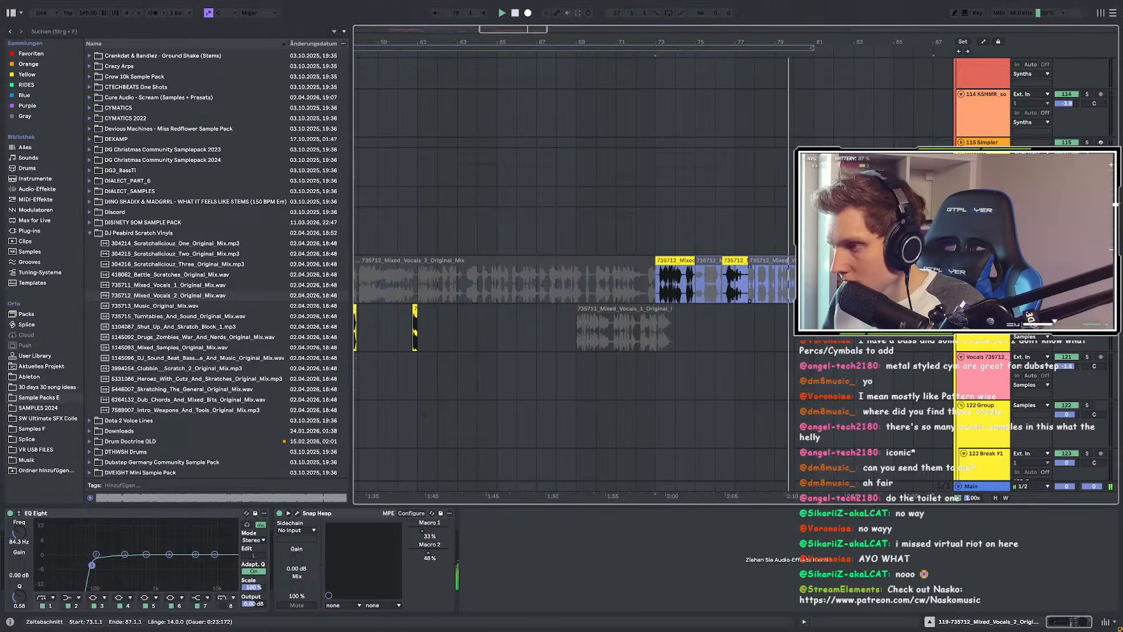
scroll(682, 307, right, 3)
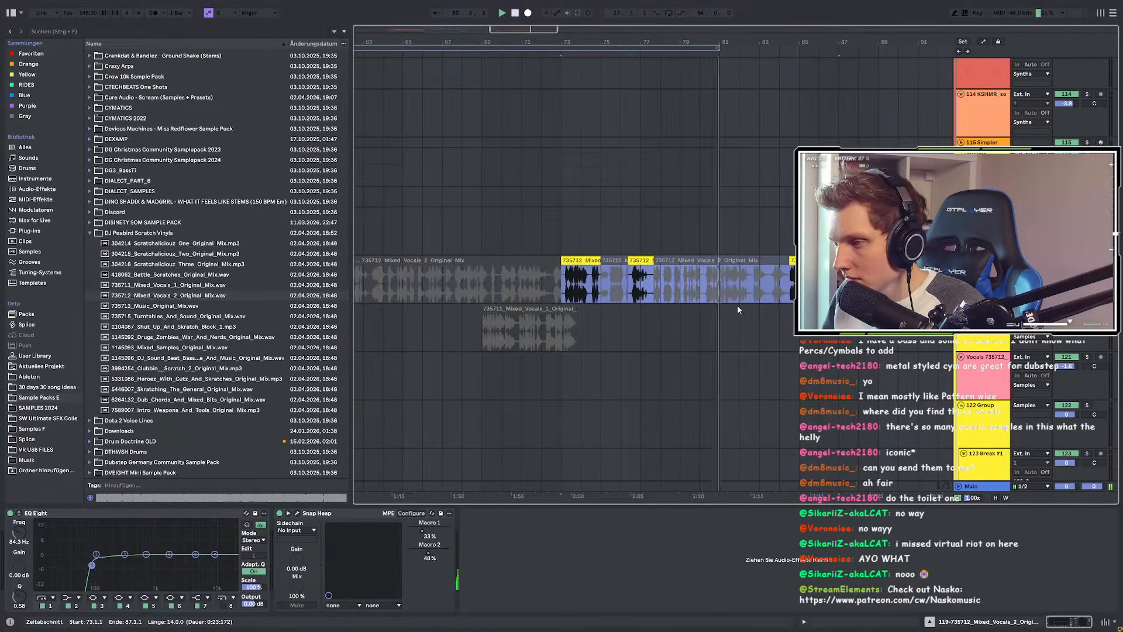
scroll(737, 304, down, 10)
scroll(798, 368, up, 10)
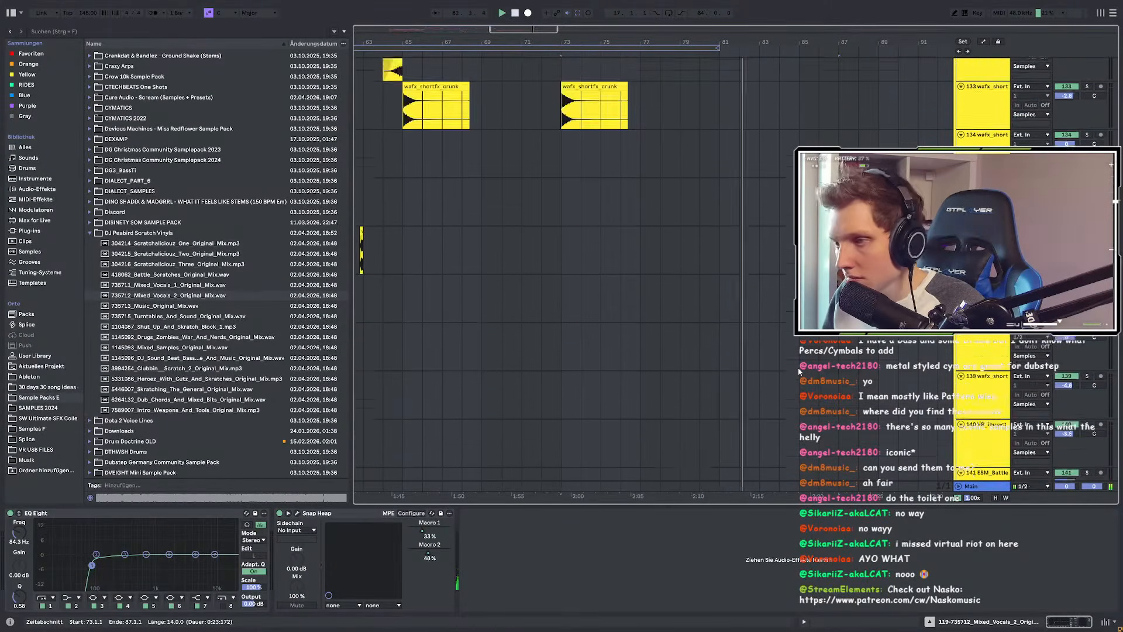
scroll(797, 367, up, 2)
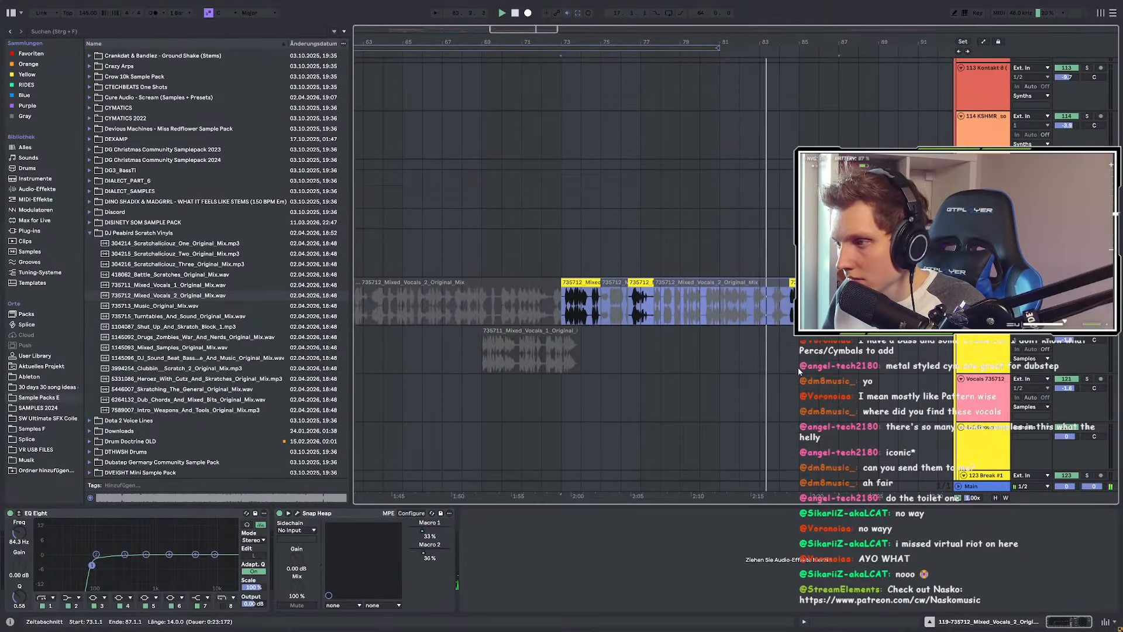
scroll(798, 367, up, 3)
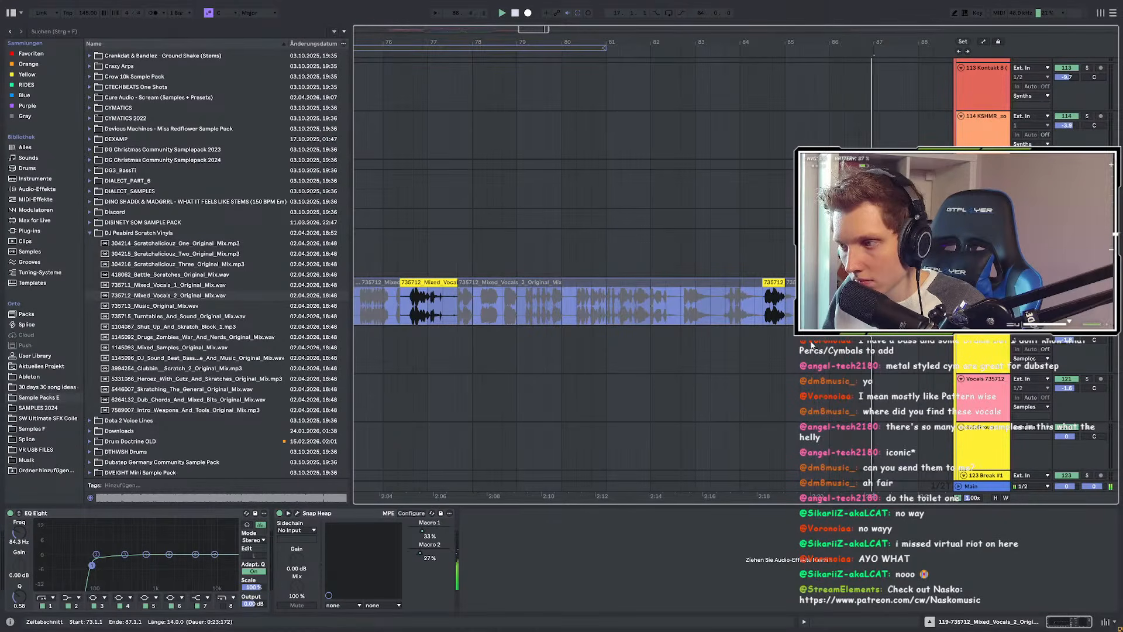
scroll(811, 345, down, 3)
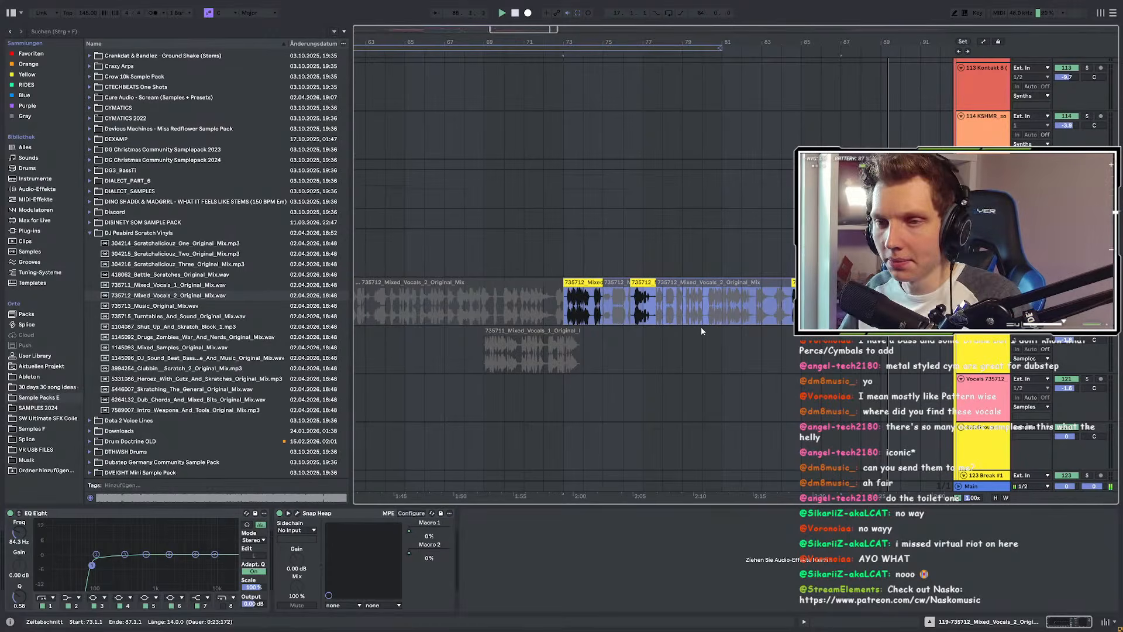
scroll(704, 346, down, 3)
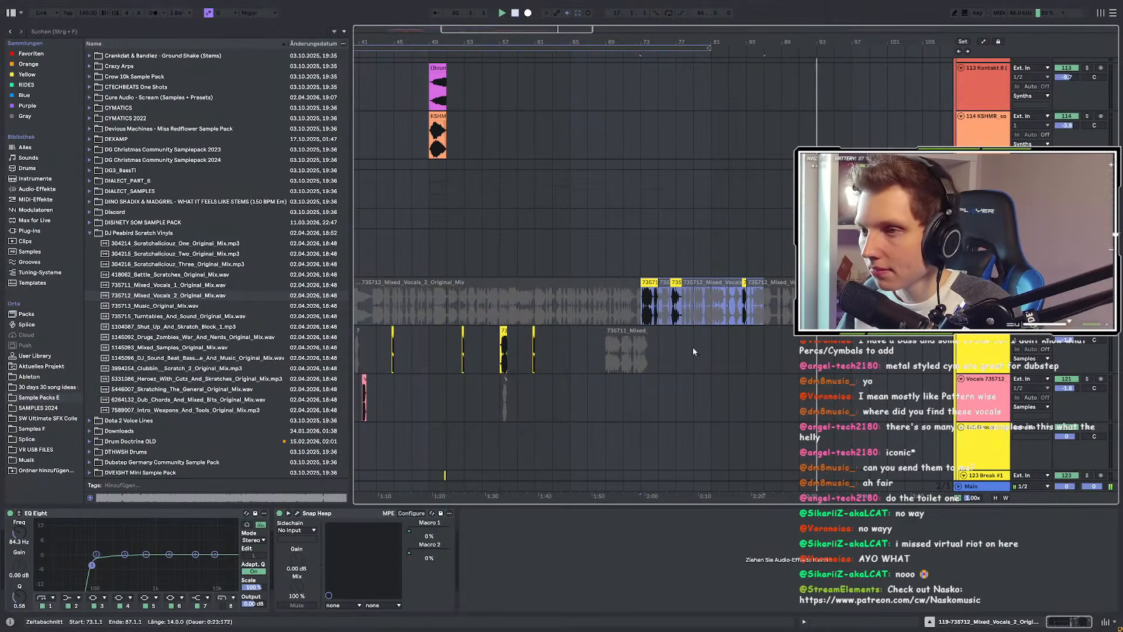
scroll(693, 351, down, 3)
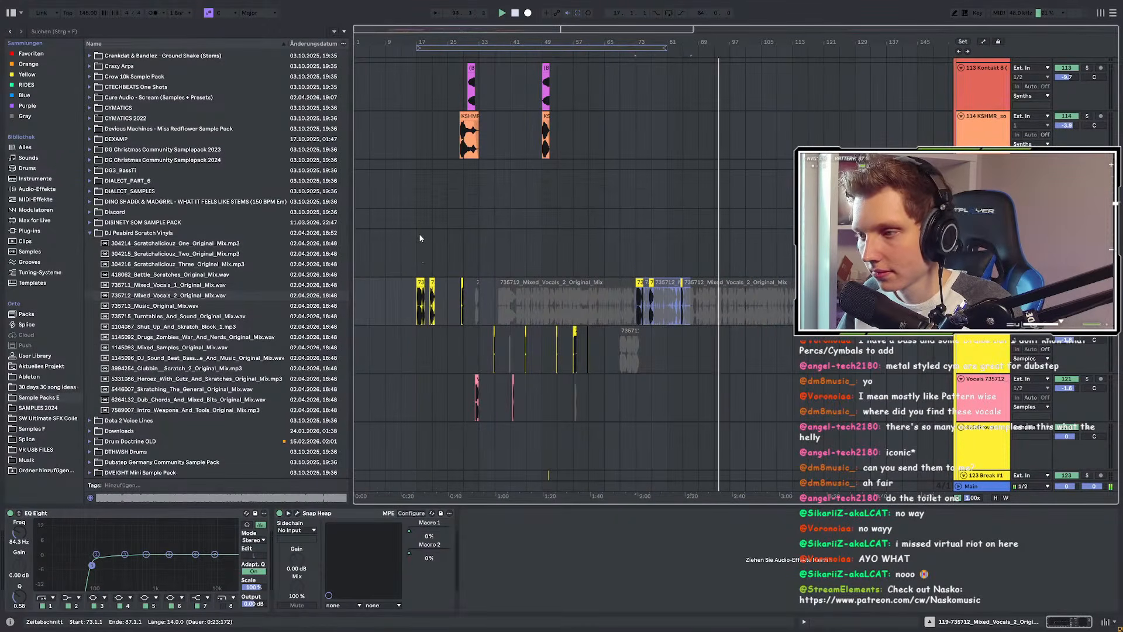
Step: Undo the vocal chops pasted at bars 73–87 and start playback from bar 17
key(ctrl+z)
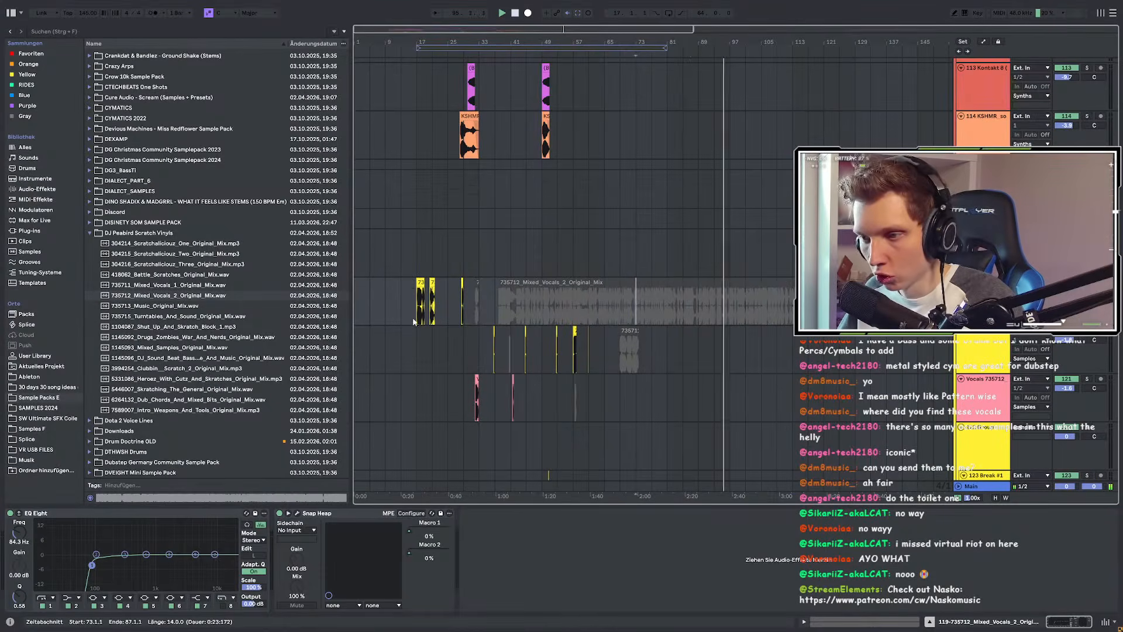
click(409, 297)
key(space)
key(space)
scroll(413, 297, up, 3)
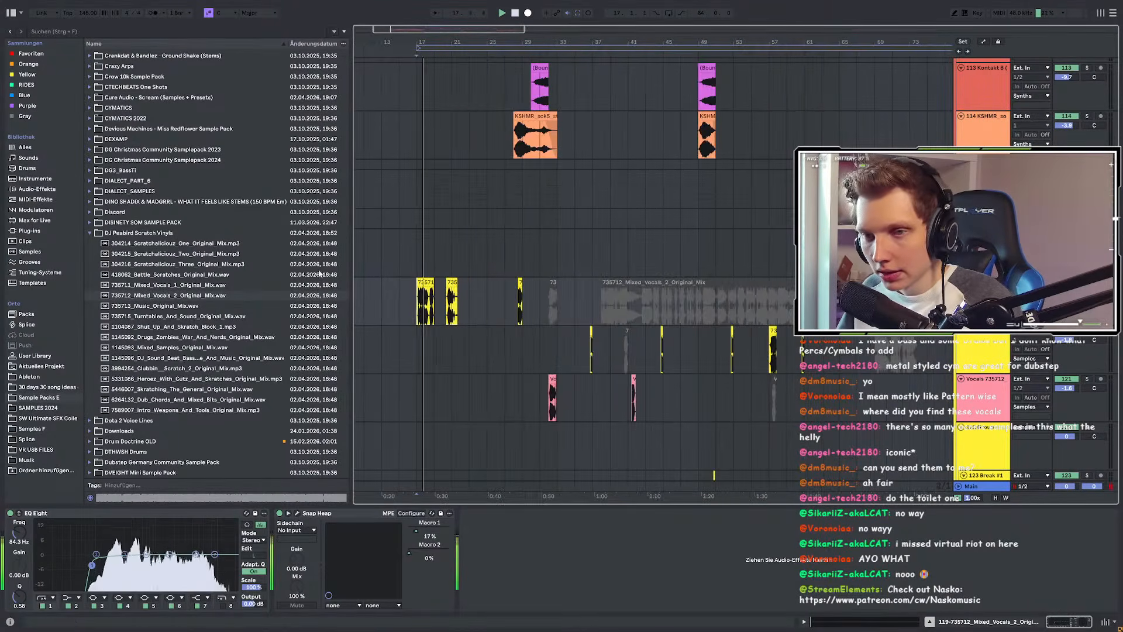
Step: Briefly expand and collapse the DISINETY SOM SAMPLE PACK folder, then scroll through the tracks during playback
click(106, 222)
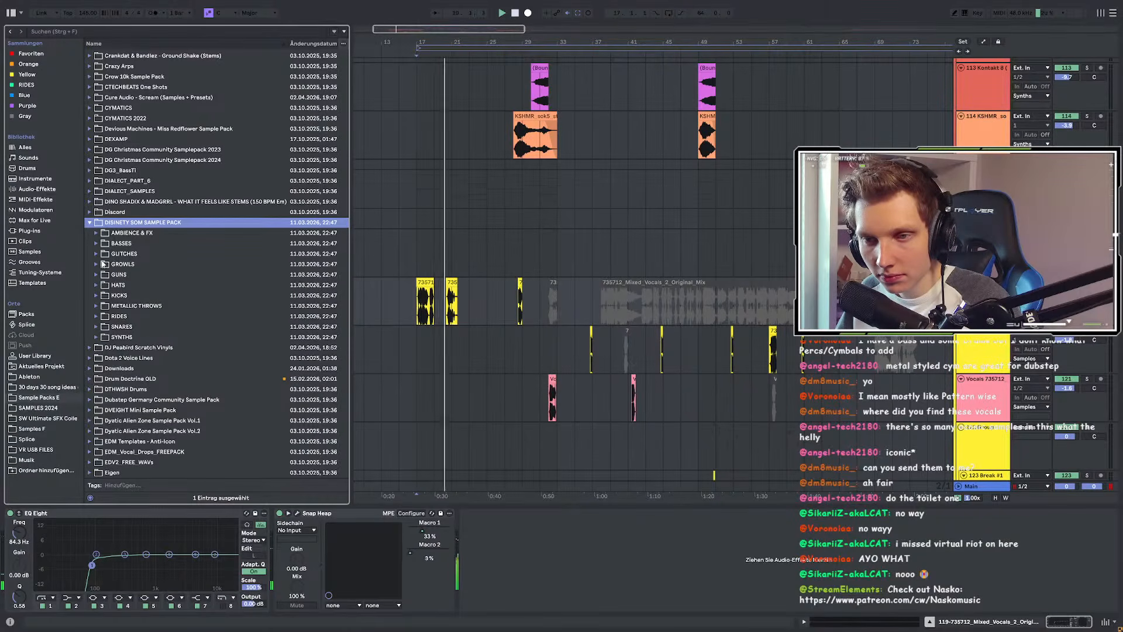
key(Left)
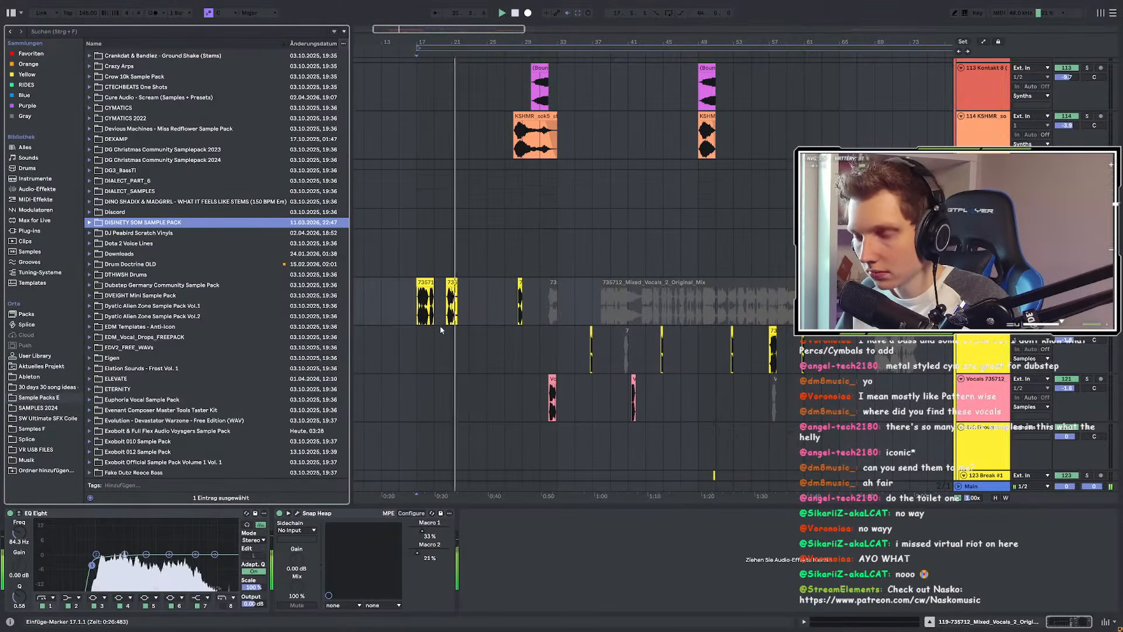
scroll(441, 327, up, 10)
scroll(586, 211, up, 4)
scroll(586, 211, down, 7)
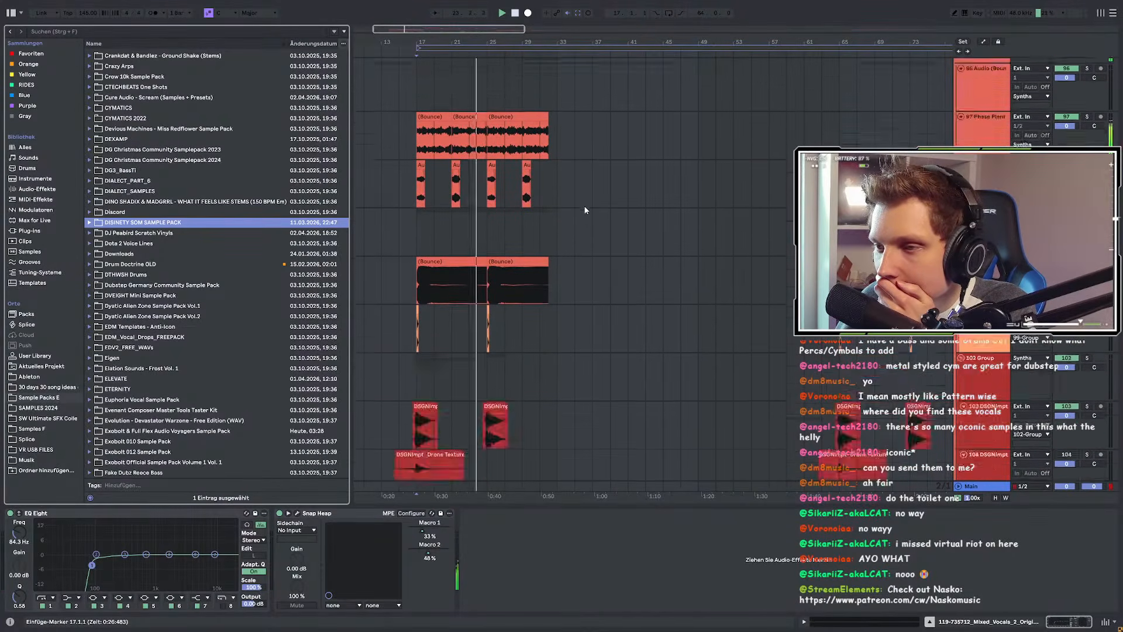
scroll(585, 211, down, 8)
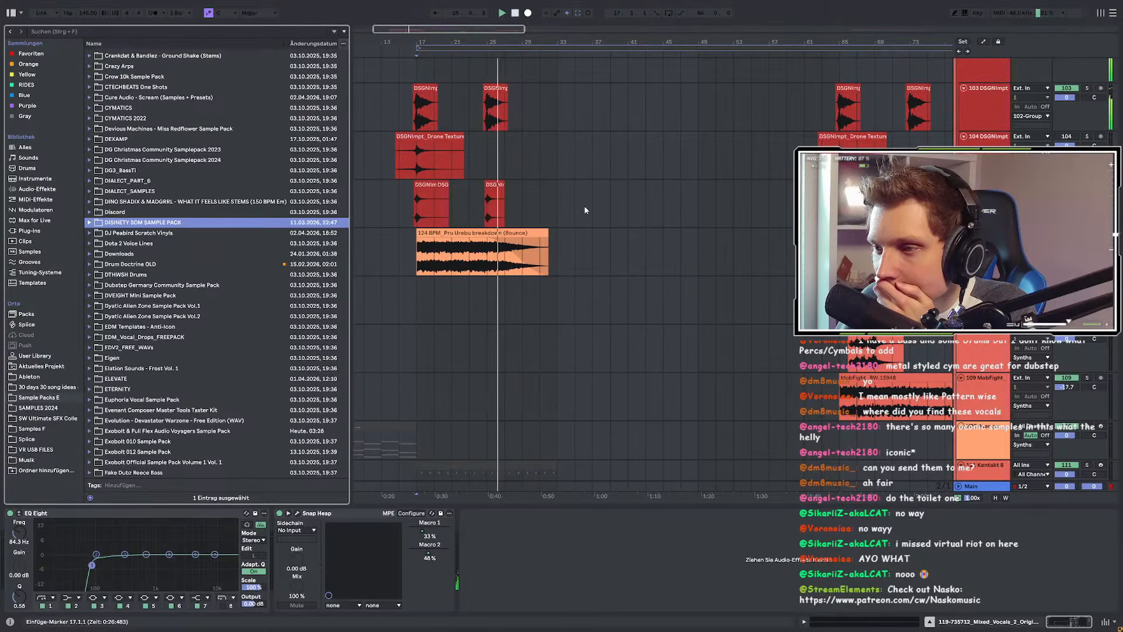
scroll(585, 210, up, 15)
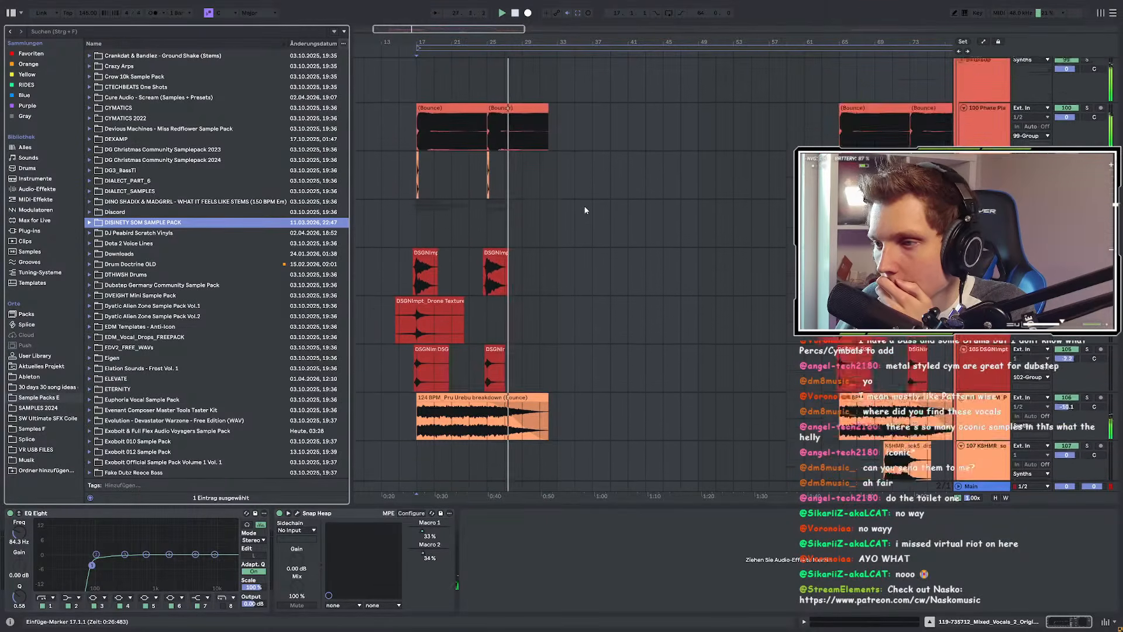
scroll(585, 210, up, 20)
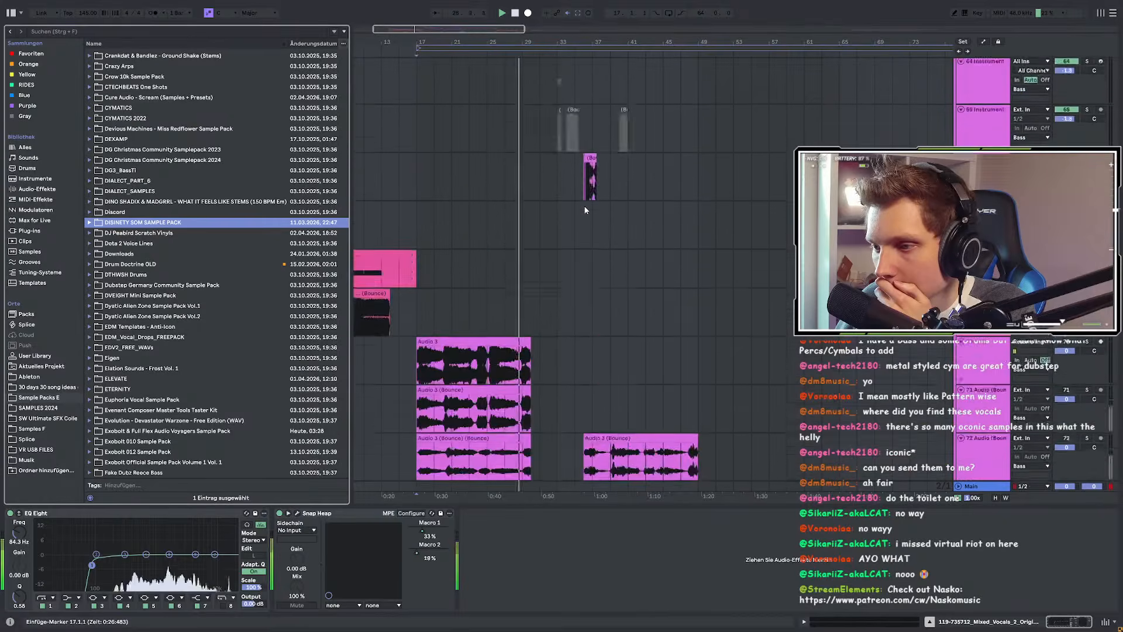
scroll(585, 210, up, 2)
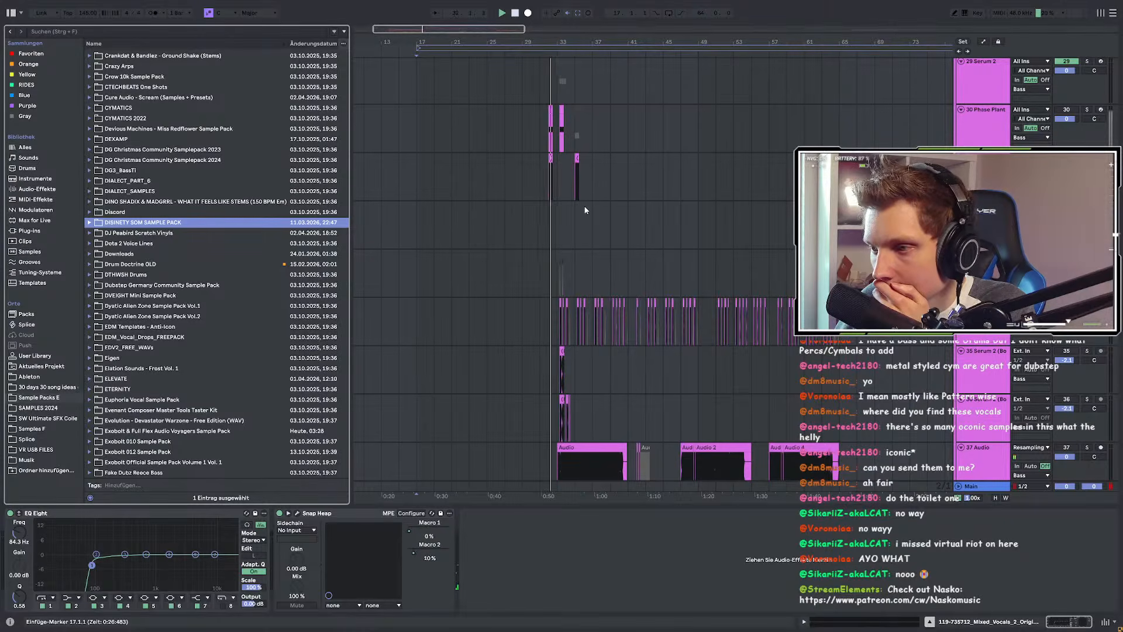
scroll(585, 210, down, 2)
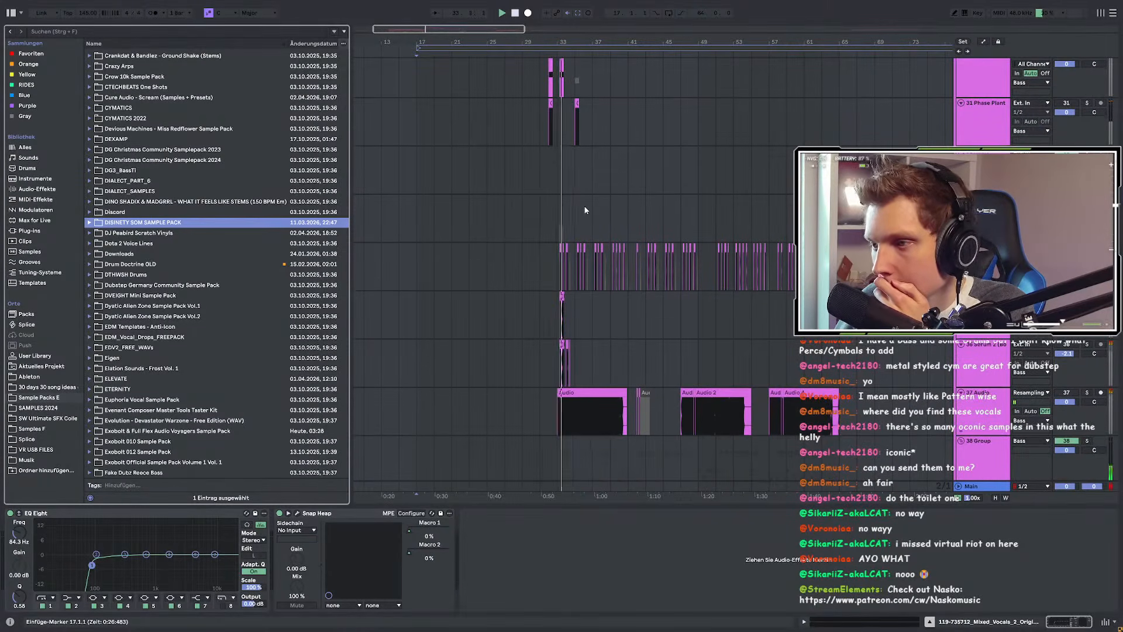
scroll(584, 210, down, 8)
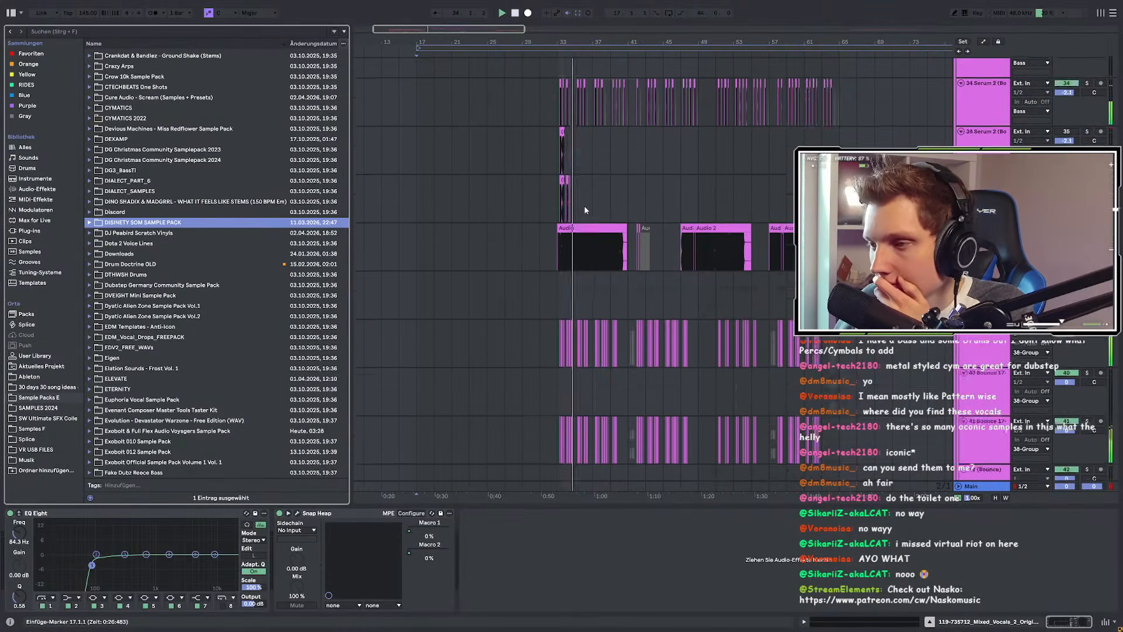
scroll(585, 210, up, 1)
scroll(585, 210, down, 1)
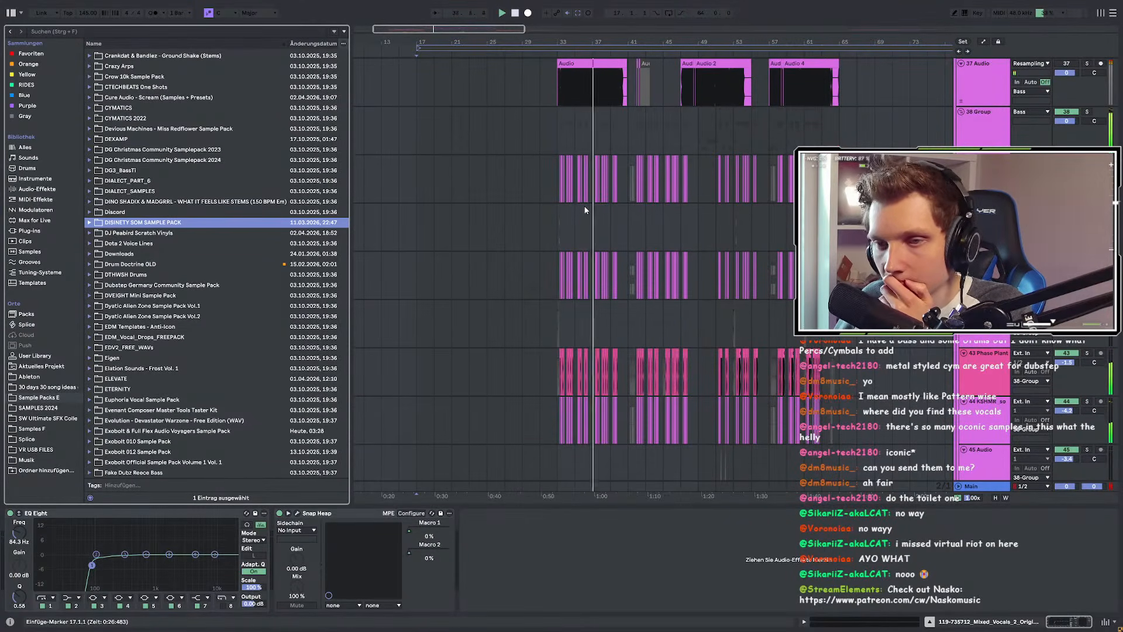
scroll(585, 210, down, 3)
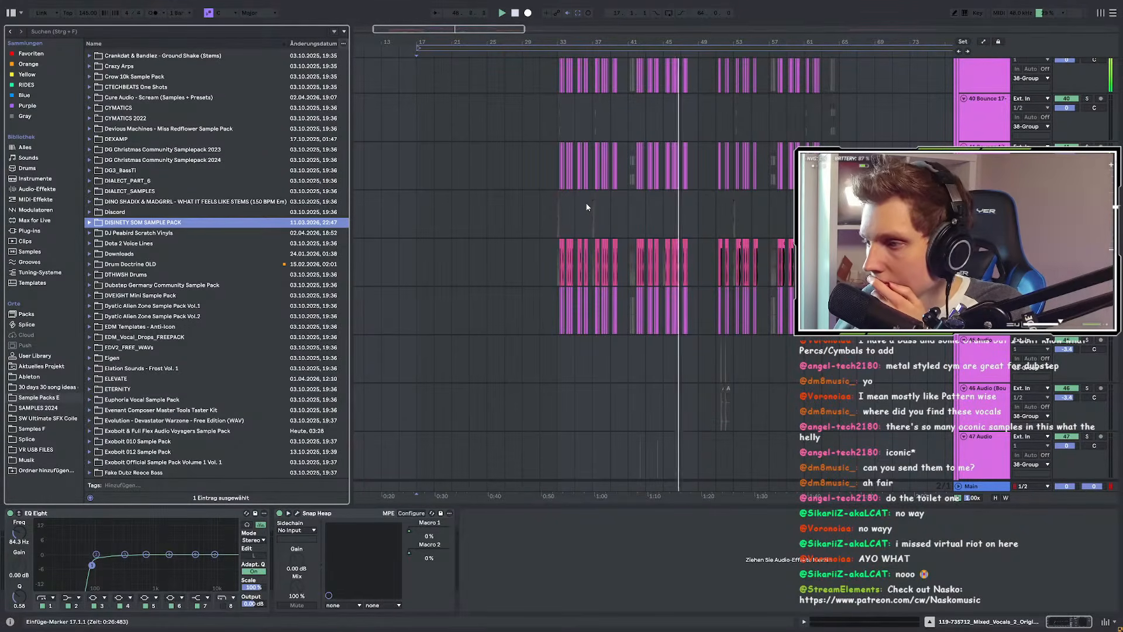
scroll(587, 206, down, 3)
scroll(587, 207, down, 5)
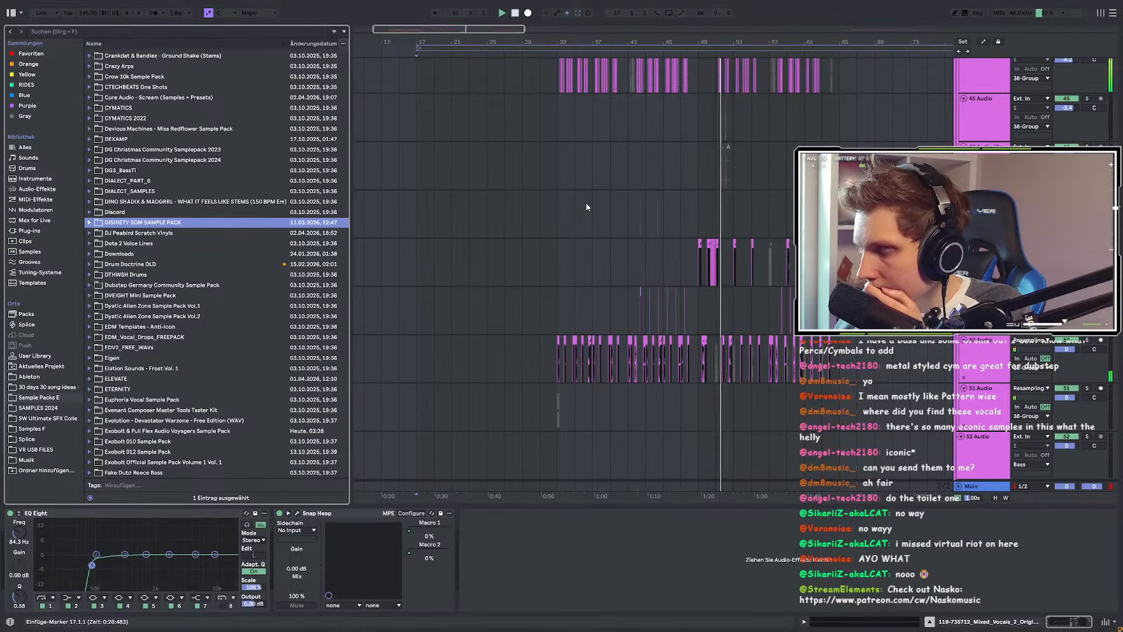
scroll(587, 206, down, 1)
scroll(649, 275, up, 1)
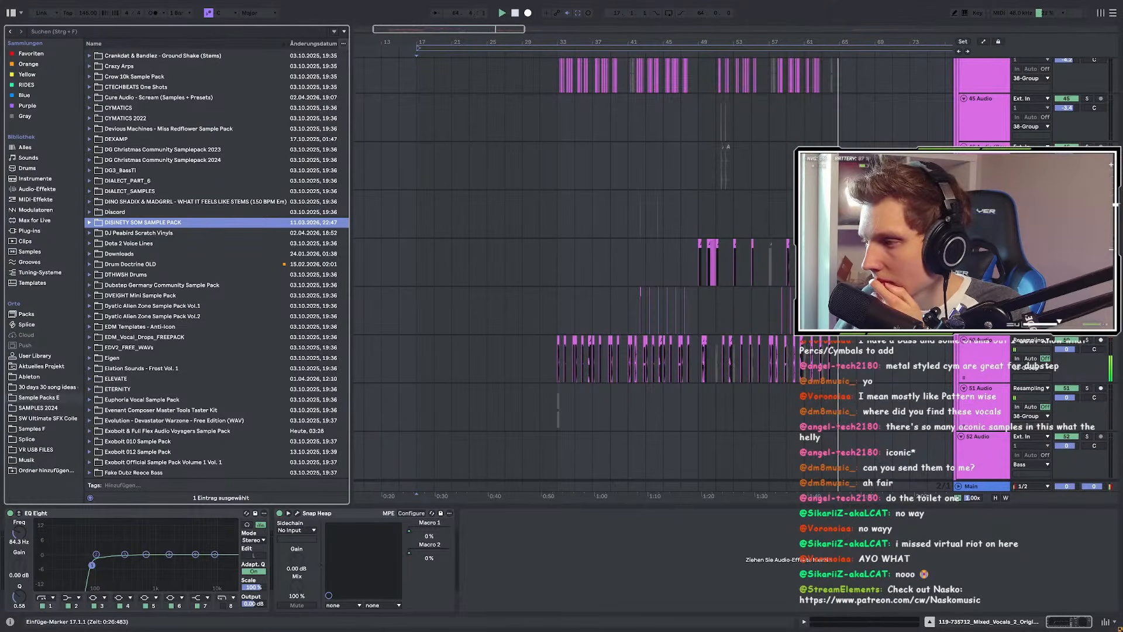
scroll(747, 222, down, 20)
key(w)
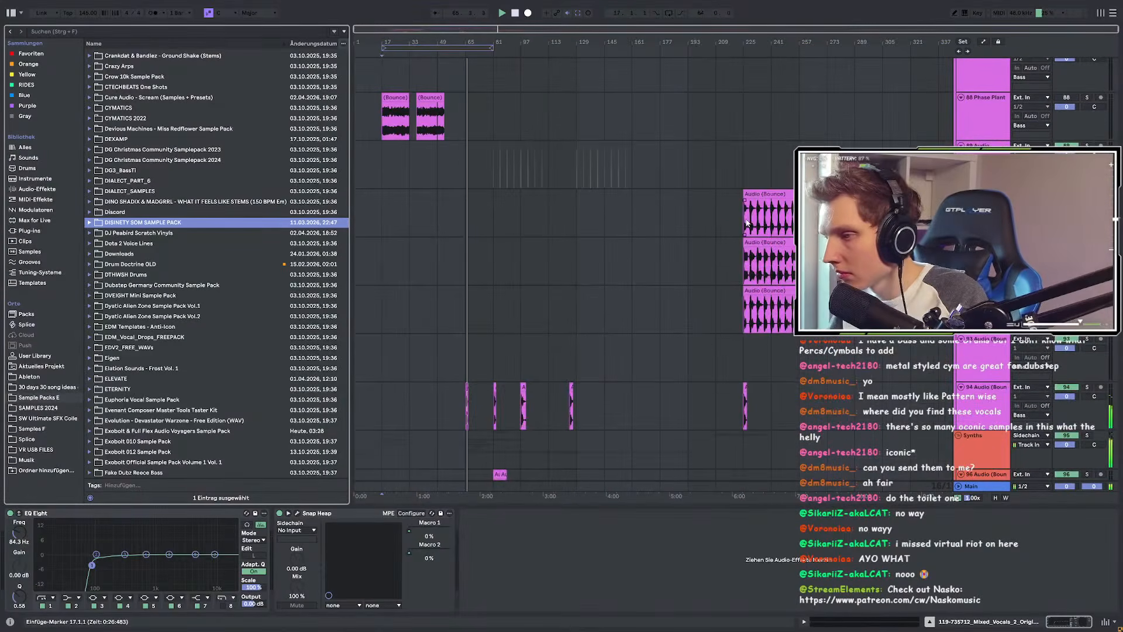
scroll(479, 217, up, 4)
scroll(450, 251, down, 1)
click(446, 300)
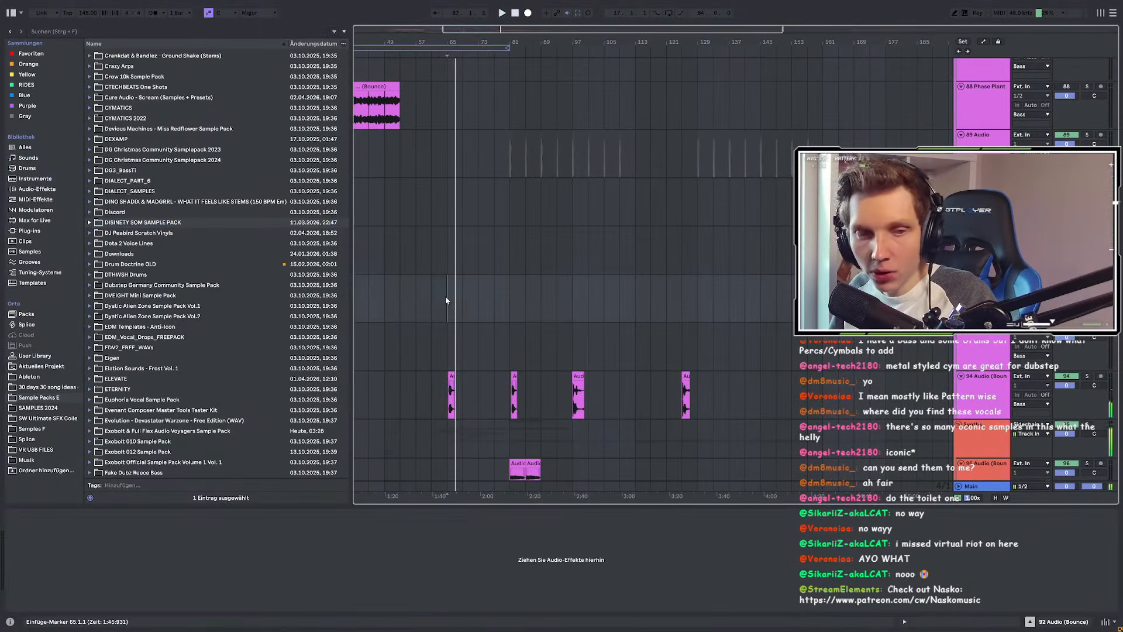
scroll(458, 272, down, 4)
scroll(465, 265, up, 2)
scroll(455, 226, down, 2)
click(408, 165)
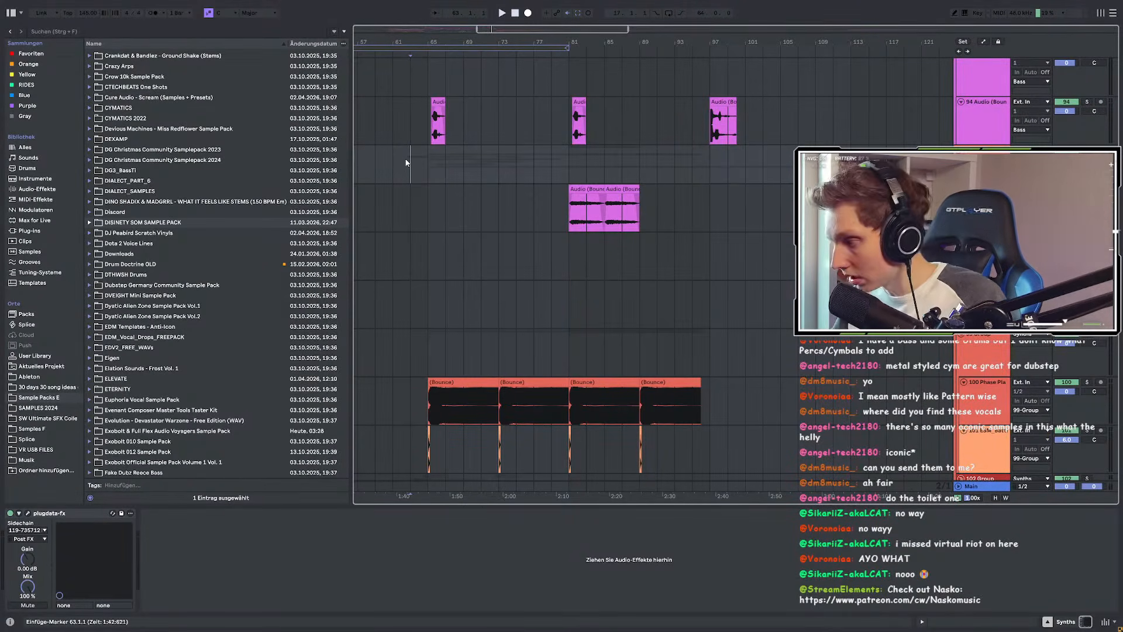
scroll(429, 203, down, 3)
ctrl+scroll(455, 315, up, 3)
scroll(456, 315, down, 2)
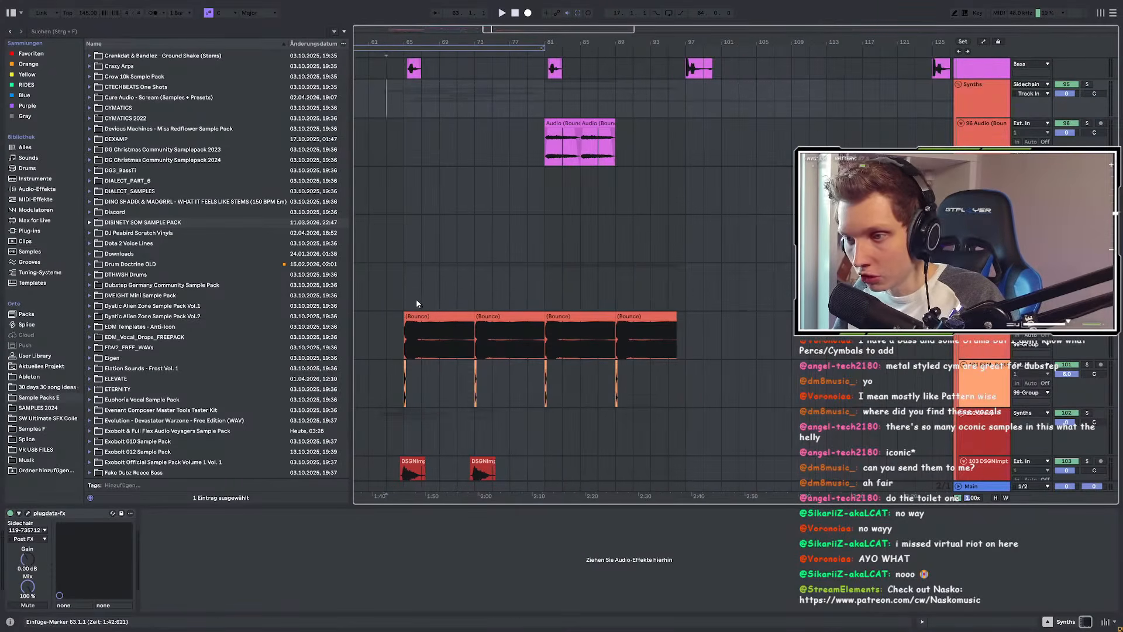
Step: Time-select bars 65–81 across the tracks above and below the orange Bounce clips, redoing the drag from bar 65
drag(404, 289, 688, 381)
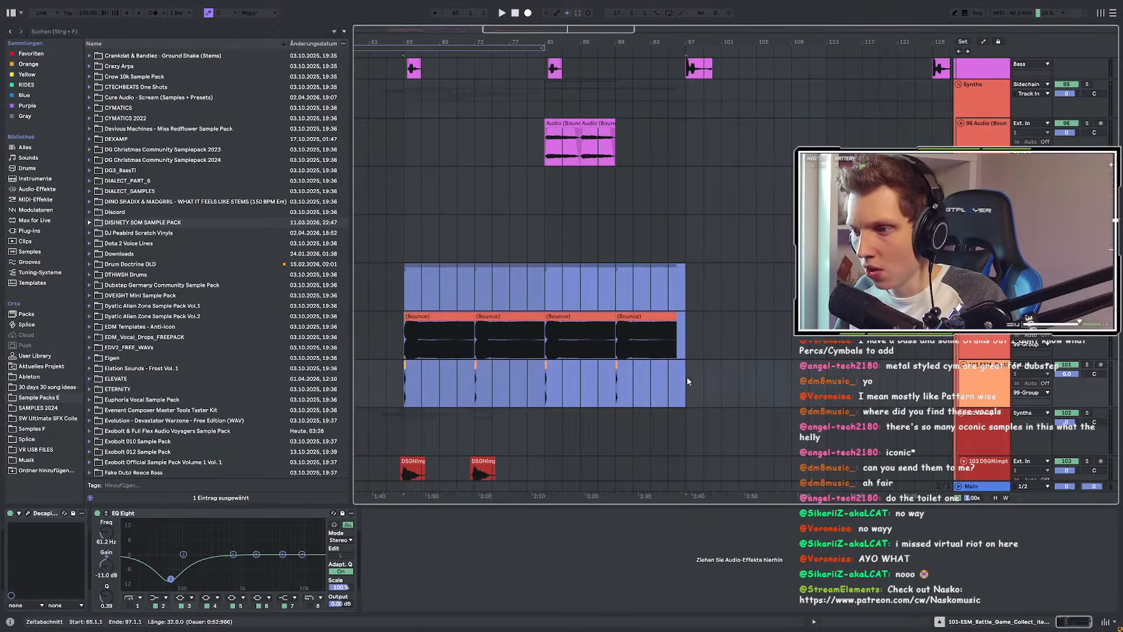
scroll(416, 306, up, 3)
scroll(402, 298, down, 5)
drag(400, 297, 464, 386)
scroll(464, 386, up, 2)
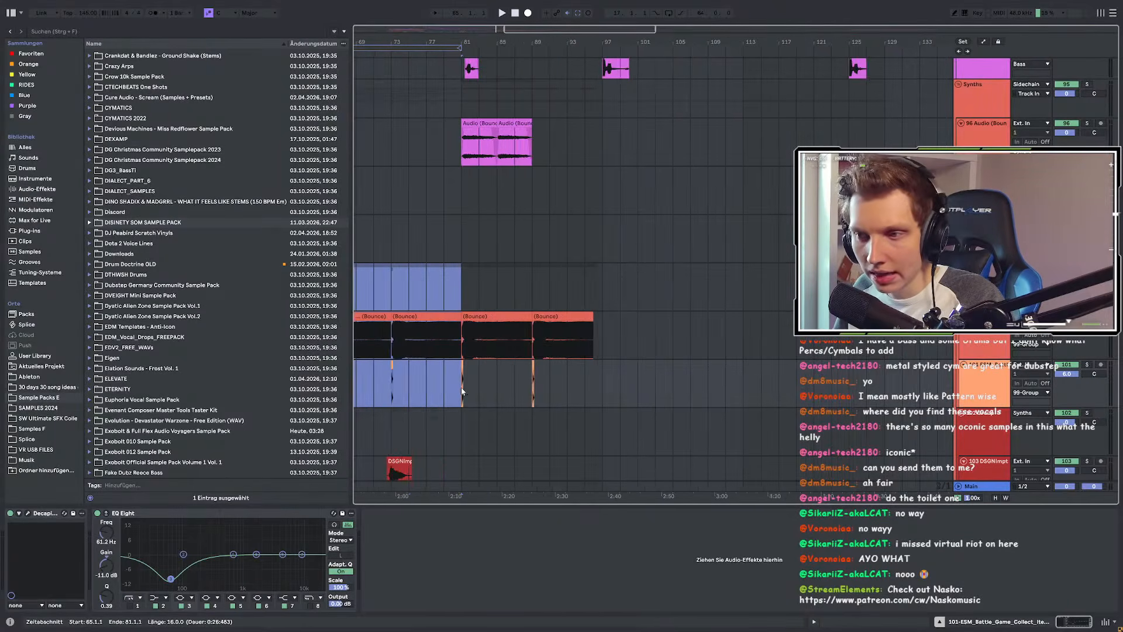
scroll(503, 386, down, 2)
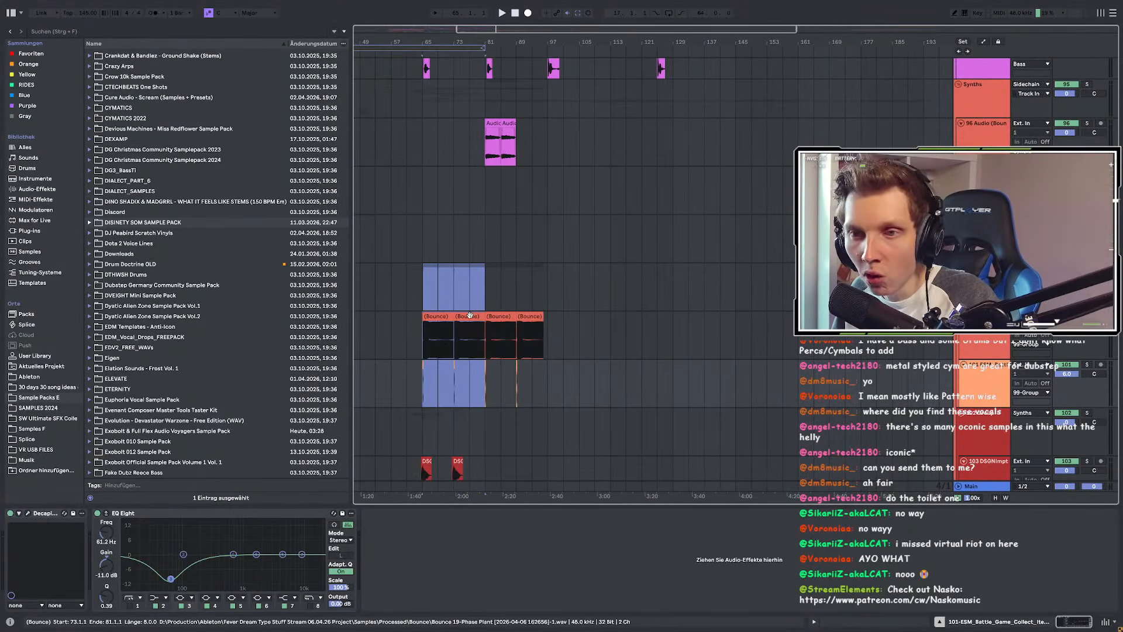